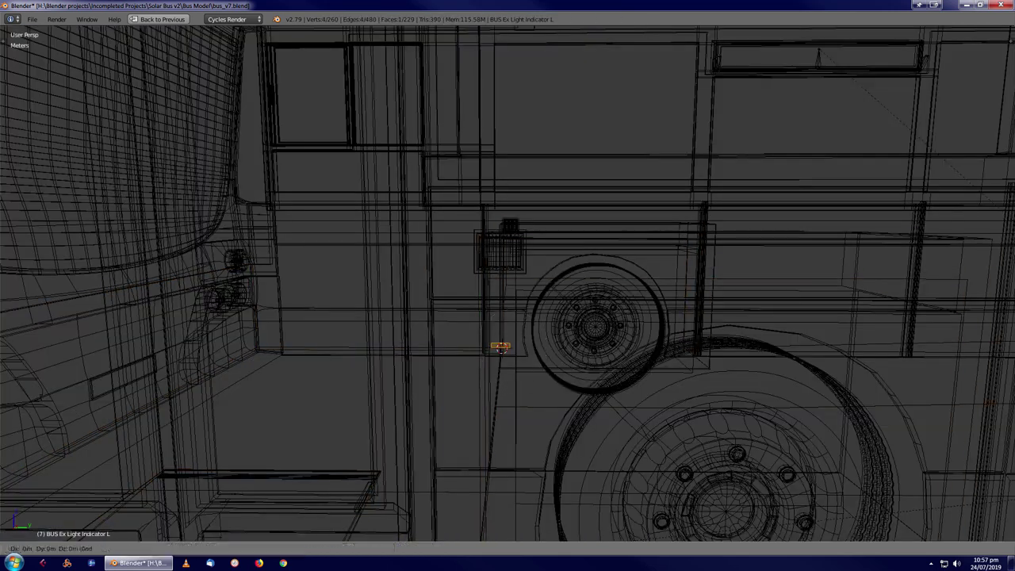
Inspect the bus model's side, interior, roof and front from several angles
{"action": "mouse_move", "coordinate": [386, 442]}
{"action": "middle_mouse_down"}
{"action": "mouse_move", "coordinate": [301, 420]}
{"action": "mouse_move", "coordinate": [412, 386]}
{"action": "mouse_move", "coordinate": [364, 469]}
{"action": "middle_mouse_up"}
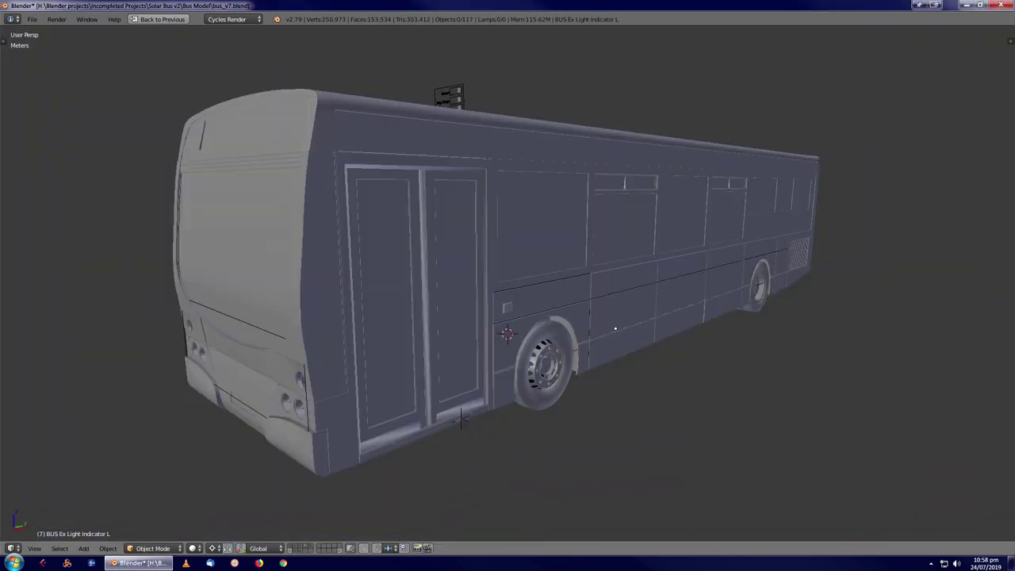
{"action": "scroll", "coordinate": [364, 469], "scroll_direction": "up", "scroll_amount": 10}
{"action": "middle_click_drag", "start_coordinate": [742, 369], "coordinate": [670, 343]}
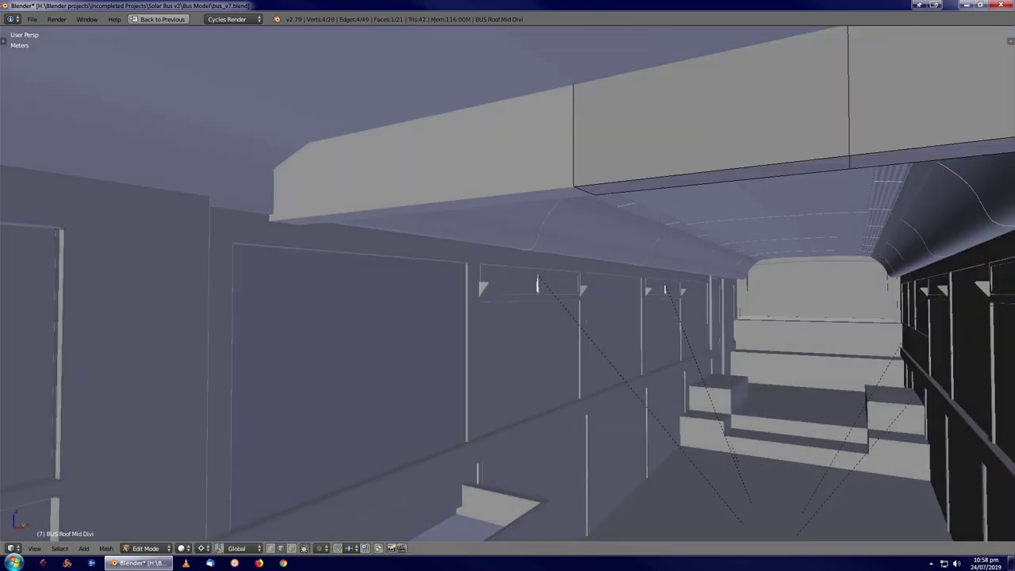
{"action": "key", "text": "ctrl+z"}
{"action": "scroll", "coordinate": [576, 418], "scroll_direction": "down", "scroll_amount": 10}
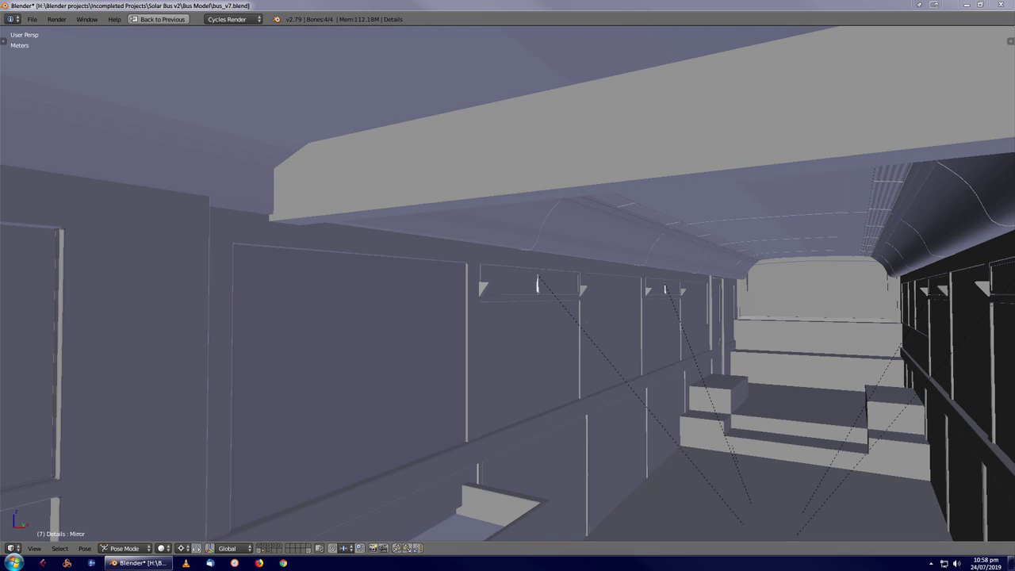
{"action": "middle_click_drag", "start_coordinate": [577, 417], "coordinate": [576, 418]}
{"action": "key", "text": "t"}
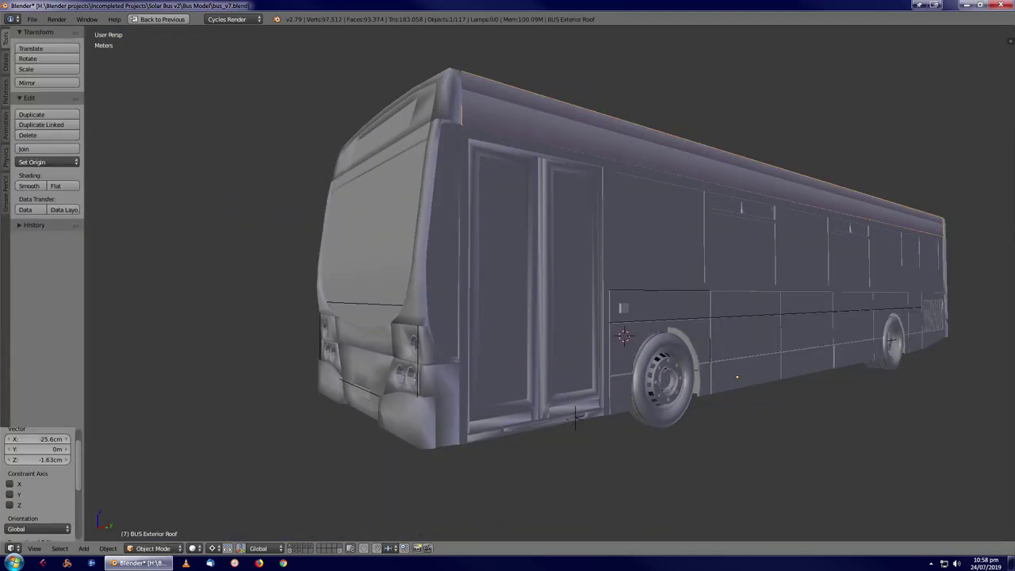
{"action": "scroll", "coordinate": [576, 417], "scroll_direction": "down", "scroll_amount": 2}
{"action": "key", "text": "t"}
{"action": "middle_click_drag", "start_coordinate": [567, 374], "coordinate": [381, 373]}
{"action": "scroll", "coordinate": [380, 373], "scroll_direction": "up", "scroll_amount": 5}
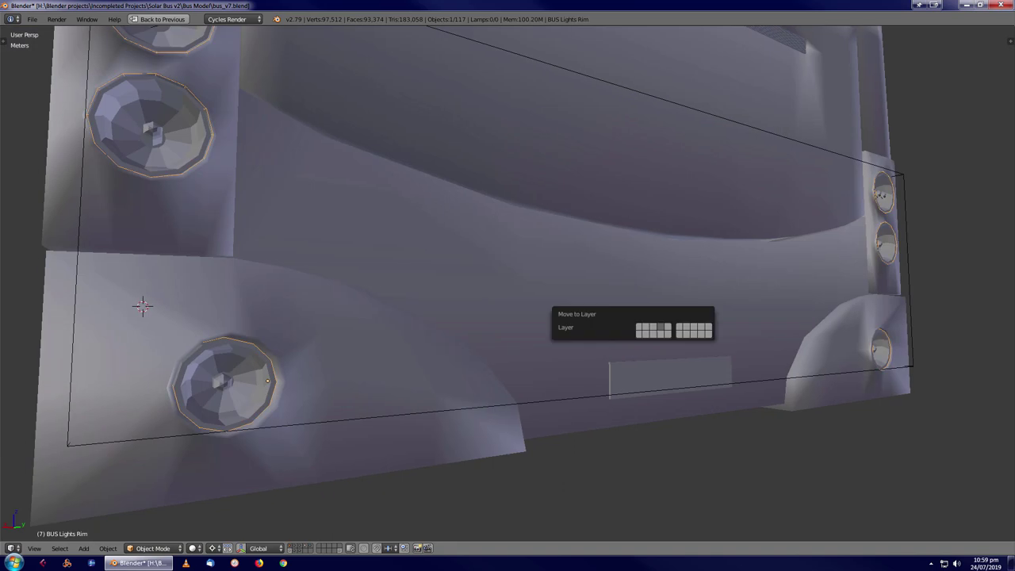
Restore the multi-editor layout and select the bus's rear wind panel
{"action": "key", "text": "shift+space"}
{"action": "scroll", "coordinate": [476, 317], "scroll_direction": "down", "scroll_amount": 3}
{"action": "middle_click_drag", "start_coordinate": [476, 318], "coordinate": [531, 341]}
{"action": "scroll", "coordinate": [612, 412], "scroll_direction": "down", "scroll_amount": 3}
{"action": "scroll", "coordinate": [418, 345], "scroll_direction": "up", "scroll_amount": 2}
{"action": "right_click", "coordinate": [468, 163]}
{"action": "scroll", "coordinate": [468, 163], "scroll_direction": "down", "scroll_amount": 2}
{"action": "scroll", "coordinate": [468, 163], "scroll_direction": "up", "scroll_amount": 4}
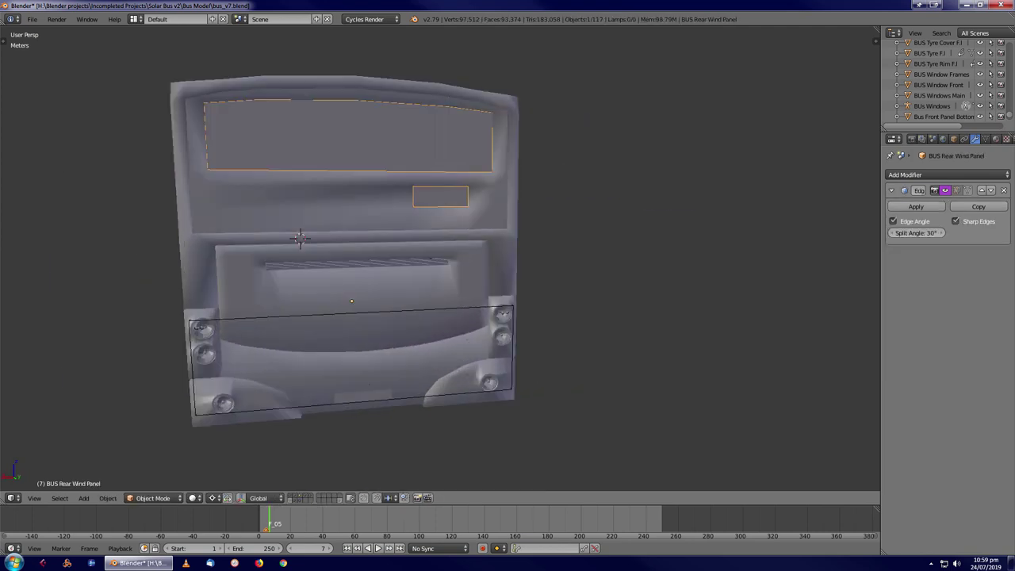
{"action": "scroll", "coordinate": [440, 262], "scroll_direction": "up", "scroll_amount": 5}
{"action": "key", "text": "z"}
{"action": "key", "text": "z"}
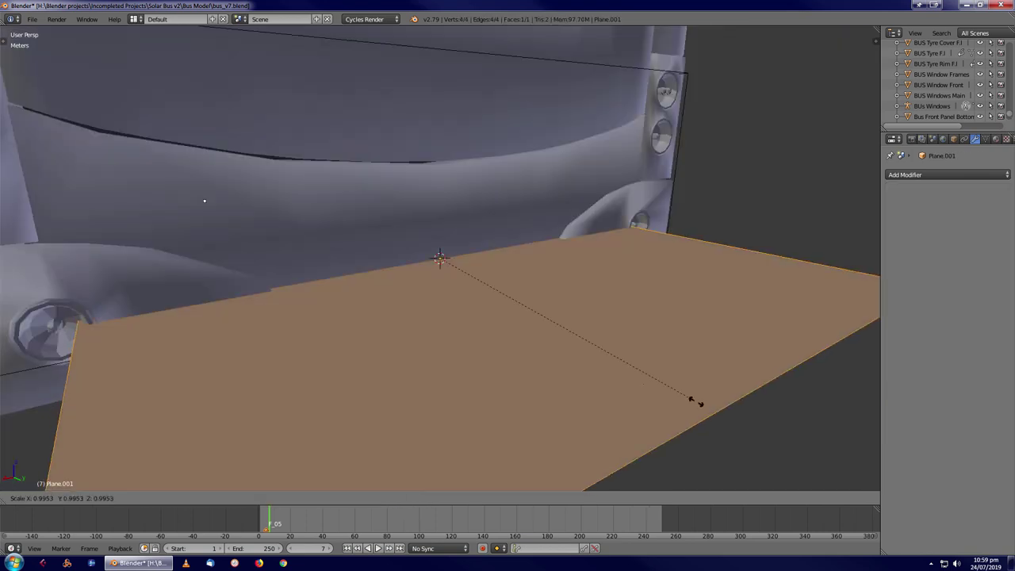
Add a plane at the upper edge of the rear number plate and scale it down to a narrow strip
{"action": "left_click", "coordinate": [380, 99]}
{"action": "scroll", "coordinate": [380, 100], "scroll_direction": "down", "scroll_amount": 2}
{"action": "middle_click_drag", "start_coordinate": [380, 100], "coordinate": [440, 258]}
{"action": "scroll", "coordinate": [440, 257], "scroll_direction": "up", "scroll_amount": 3}
{"action": "key", "text": "g"}
{"action": "key", "text": "y"}
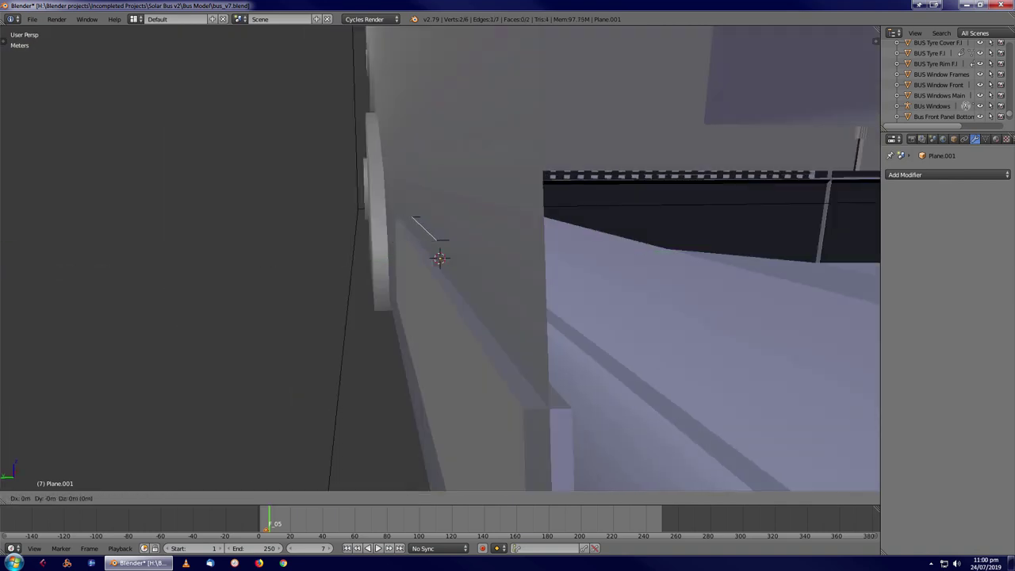
Extrude and shape the strip into a five-faced tapered cover above the number plate
{"action": "left_click", "coordinate": [442, 239]}
{"action": "middle_click_drag", "start_coordinate": [442, 239], "coordinate": [541, 220]}
{"action": "key", "text": "Escape"}
{"action": "key", "text": "z"}
{"action": "key", "text": "ctrl+Tab"}
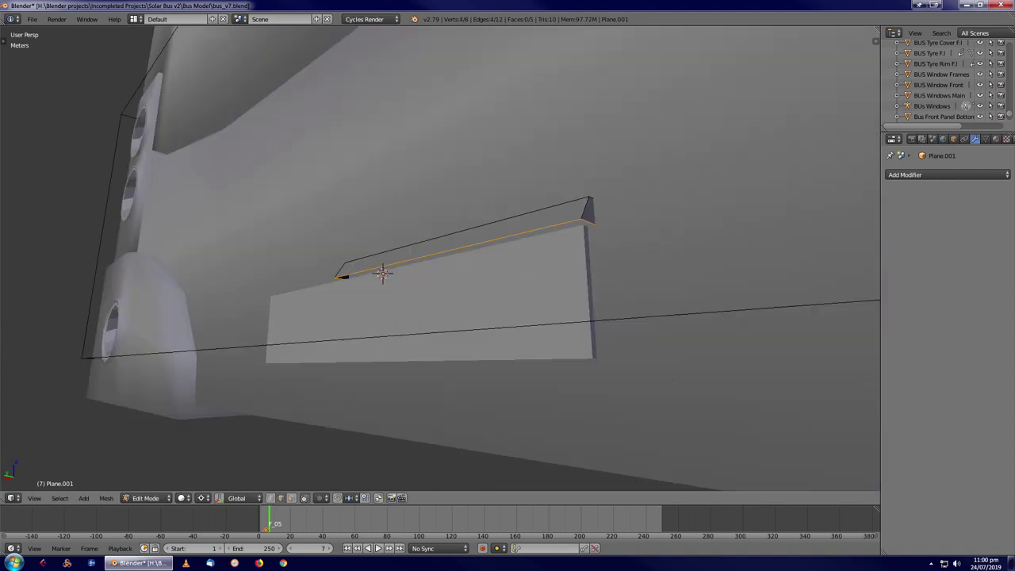
{"action": "middle_click_drag", "start_coordinate": [381, 262], "coordinate": [346, 249]}
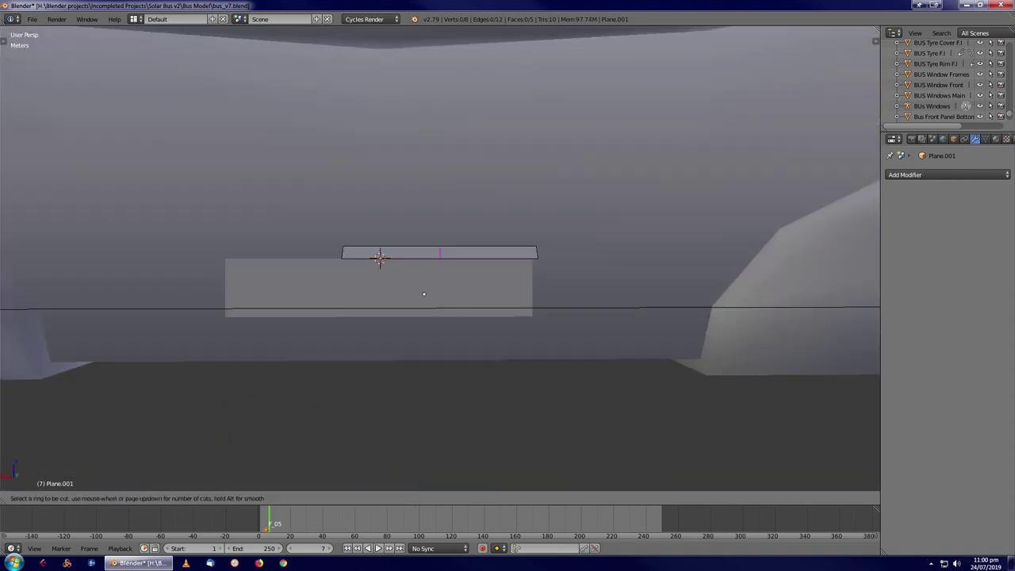
Cut the cover at its middle and mirror the remaining half across X with a Mirror modifier
{"action": "key", "text": "z"}
{"action": "key", "text": "c"}
{"action": "left_click", "coordinate": [948, 174]}
{"action": "left_click", "coordinate": [785, 278]}
{"action": "key", "text": "z"}
Move the whole cover mesh about 2.6 mm along the global Y axis
{"action": "scroll", "coordinate": [380, 257], "scroll_direction": "up", "scroll_amount": 5}
{"action": "middle_click_drag", "start_coordinate": [381, 257], "coordinate": [420, 266]}
{"action": "key", "text": "a"}
{"action": "key", "text": "g"}
{"action": "key", "text": "y"}
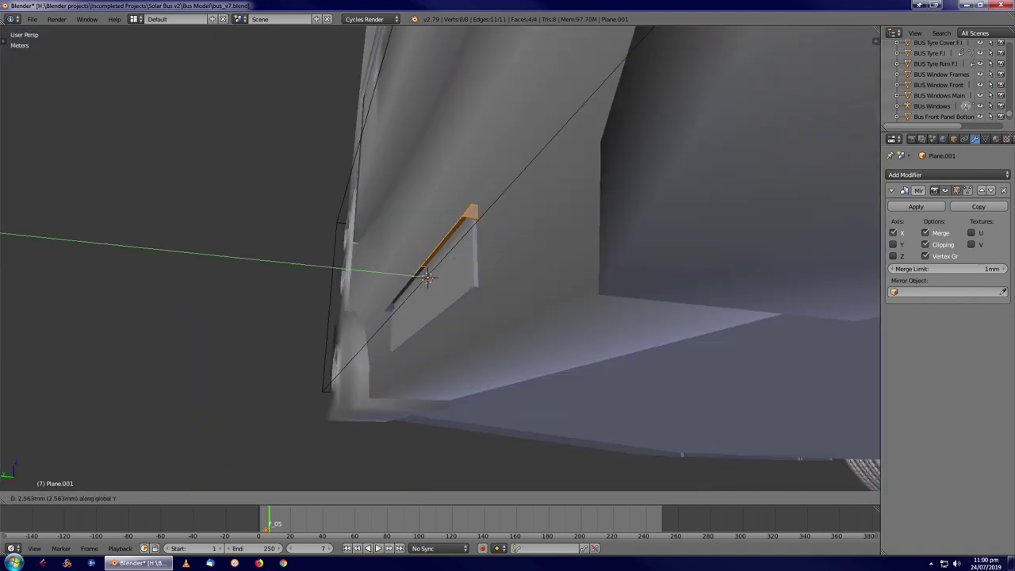
{"action": "left_click", "coordinate": [426, 276]}
{"action": "key", "text": "Tab"}
Rotate the cover 90° in the back view so it stands upright across the number plate
{"action": "middle_click_drag", "start_coordinate": [544, 185], "coordinate": [444, 262]}
{"action": "scroll", "coordinate": [435, 258], "scroll_direction": "down", "scroll_amount": 5}
{"action": "key", "text": "KP_Decimal"}
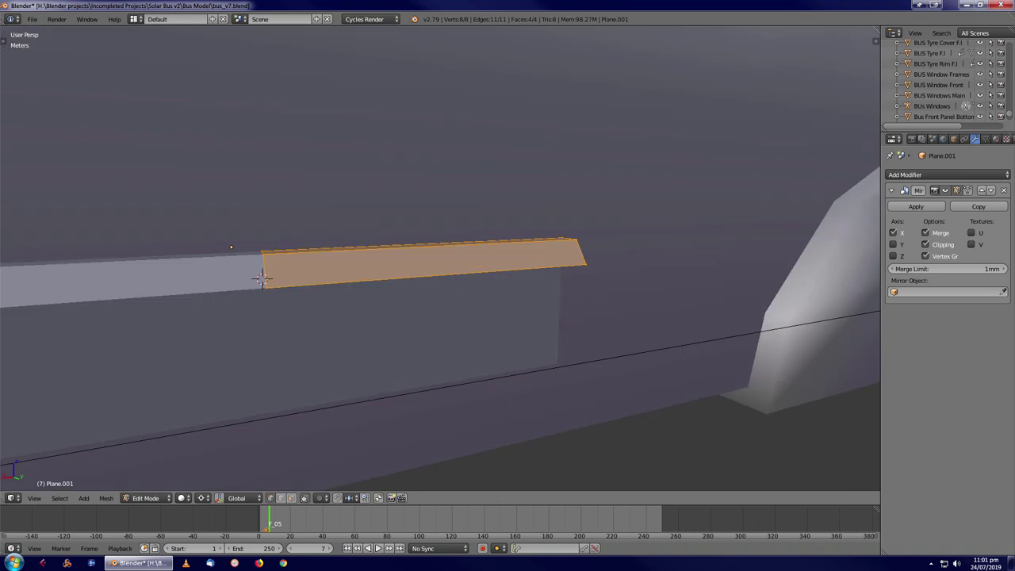
{"action": "key", "text": "ctrl+KP_1"}
{"action": "scroll", "coordinate": [273, 271], "scroll_direction": "down", "scroll_amount": 3}
{"action": "key", "text": "r"}
{"action": "key", "text": "9"}
{"action": "key", "text": "0"}
{"action": "scroll", "coordinate": [440, 261], "scroll_direction": "down", "scroll_amount": 1}
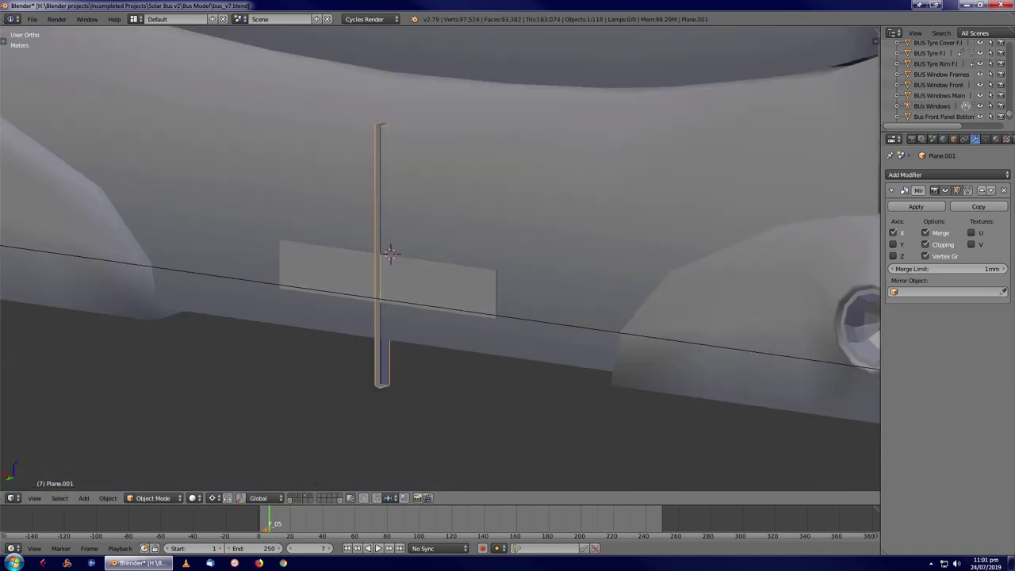
{"action": "key", "text": "z"}
{"action": "key", "text": "Return"}
Shorten the upright cover along Z and place it just beyond one end of the number plate
{"action": "key", "text": "z"}
{"action": "scroll", "coordinate": [479, 286], "scroll_direction": "up", "scroll_amount": 2}
{"action": "key", "text": "s"}
{"action": "key", "text": "z"}
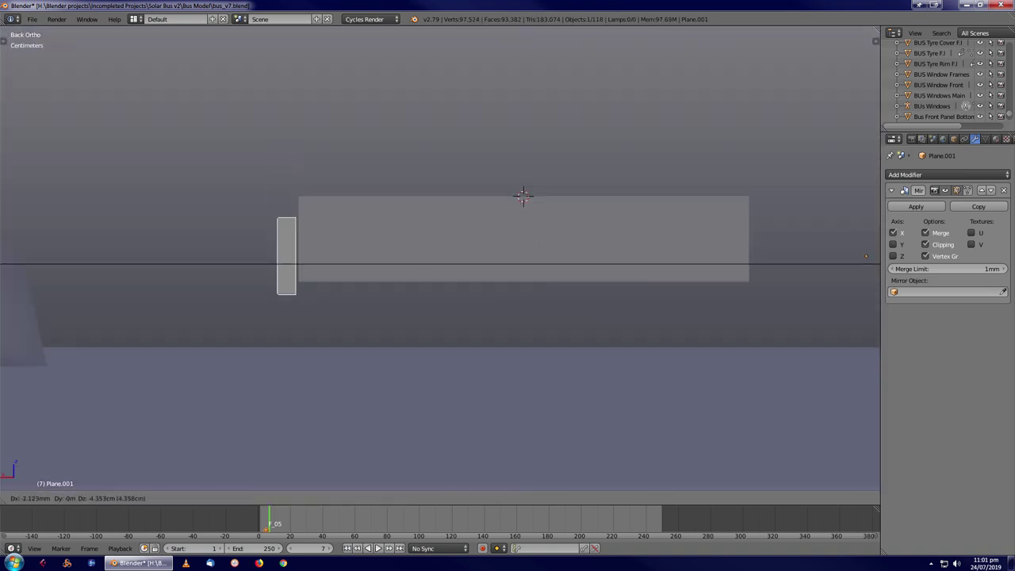
{"action": "left_click", "coordinate": [438, 237]}
{"action": "middle_click_drag", "start_coordinate": [438, 238], "coordinate": [464, 245]}
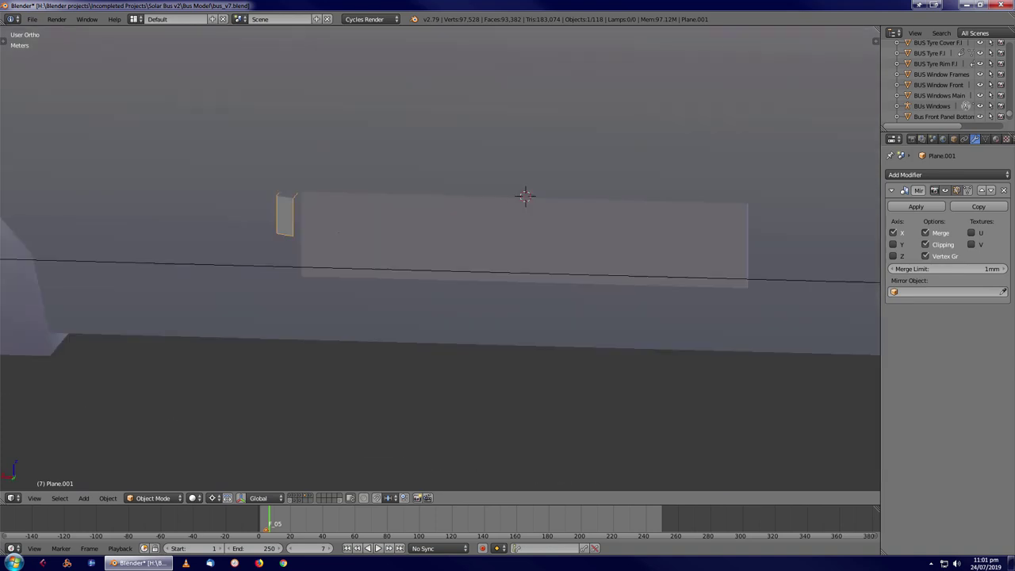
Correct the upright cover's mirroring so that a matching cover stands at the number plate's other end
{"action": "scroll", "coordinate": [440, 260], "scroll_direction": "down", "scroll_amount": 10}
{"action": "key", "text": "z"}
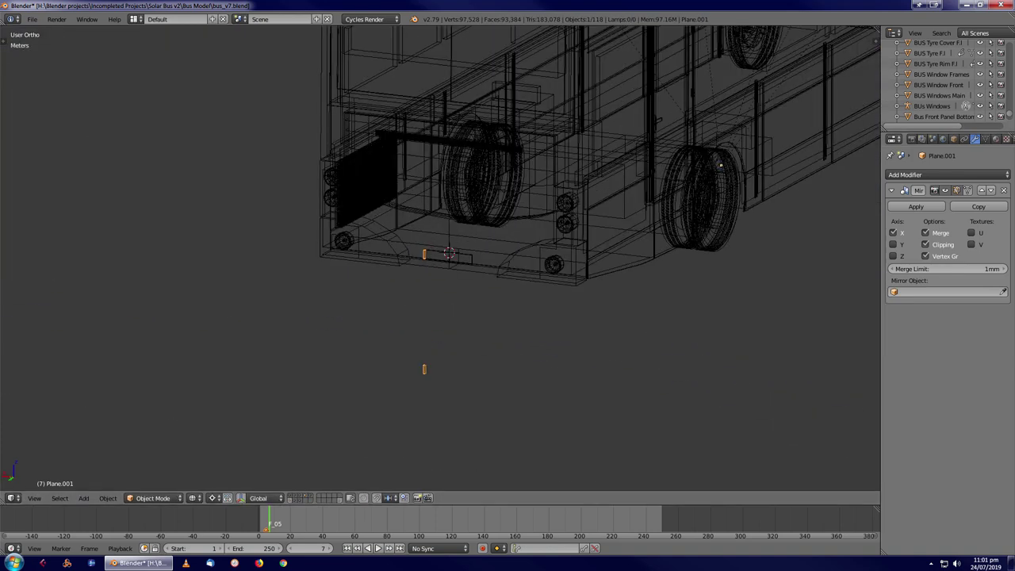
{"action": "key", "text": "z"}
{"action": "scroll", "coordinate": [448, 252], "scroll_direction": "up", "scroll_amount": 8}
{"action": "left_click", "coordinate": [947, 174]}
{"action": "scroll", "coordinate": [475, 269], "scroll_direction": "down", "scroll_amount": 3}
{"action": "key", "text": "shift+s"}
{"action": "left_click", "coordinate": [476, 339]}
{"action": "scroll", "coordinate": [476, 339], "scroll_direction": "up", "scroll_amount": 3}
{"action": "key", "text": "Tab"}
{"action": "scroll", "coordinate": [440, 257], "scroll_direction": "up", "scroll_amount": 3}
{"action": "key", "text": "Return"}
{"action": "scroll", "coordinate": [476, 269], "scroll_direction": "down", "scroll_amount": 3}
{"action": "middle_click_drag", "start_coordinate": [475, 270], "coordinate": [515, 237]}
{"action": "key", "text": "Tab"}
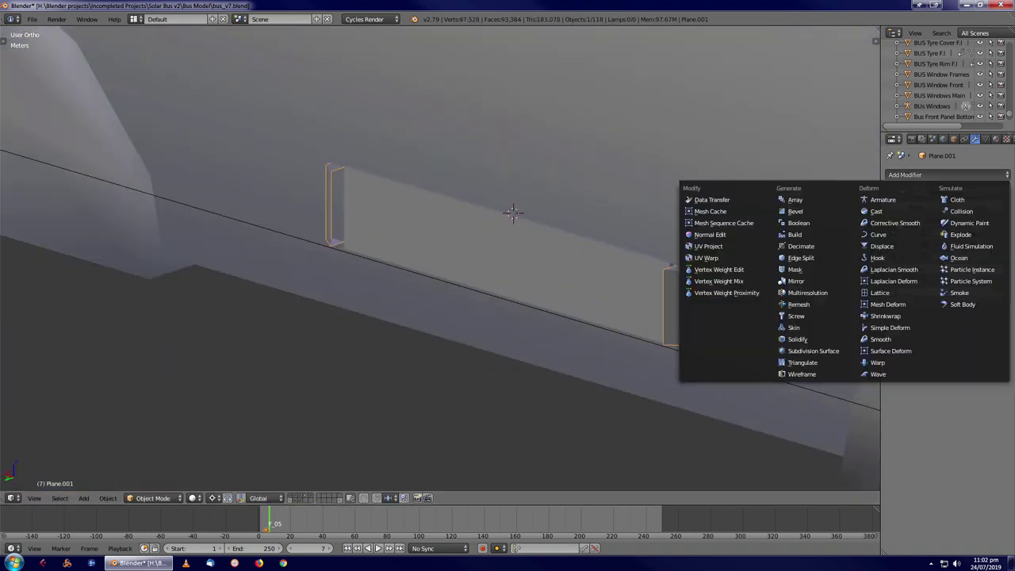
Add another modifier to the mirrored lamp covers and check their mesh in Edit Mode
{"action": "left_click", "coordinate": [948, 174]}
{"action": "left_click", "coordinate": [801, 349]}
{"action": "scroll", "coordinate": [745, 142], "scroll_direction": "up", "scroll_amount": 2}
{"action": "scroll", "coordinate": [745, 143], "scroll_direction": "up", "scroll_amount": 3}
{"action": "middle_click_drag", "start_coordinate": [745, 142], "coordinate": [682, 175]}
{"action": "key", "text": "Tab"}
{"action": "middle_click_drag", "start_coordinate": [490, 212], "coordinate": [515, 230]}
{"action": "key", "text": "a"}
{"action": "key", "text": "Tab"}
Add a new plane at the bus's rear, rotate it upright and scale it down
{"action": "scroll", "coordinate": [515, 238], "scroll_direction": "down", "scroll_amount": 3}
{"action": "key", "text": "shift+a"}
{"action": "key", "text": "Tab"}
{"action": "key", "text": "r"}
{"action": "key", "text": "s"}
{"action": "left_click", "coordinate": [716, 153]}
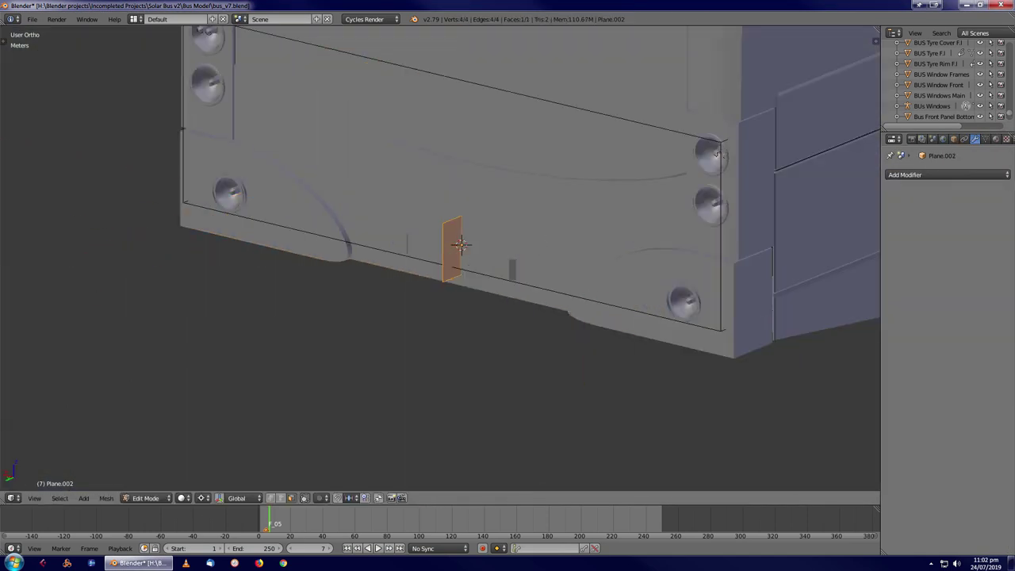
Set the pivot to Individual Origins, shrink the plane and fit it inside the lamp cover along Y
{"action": "key", "text": "KP_Decimal"}
{"action": "key", "text": "Return"}
{"action": "middle_click_drag", "start_coordinate": [440, 317], "coordinate": [237, 444]}
{"action": "left_click", "coordinate": [202, 498]}
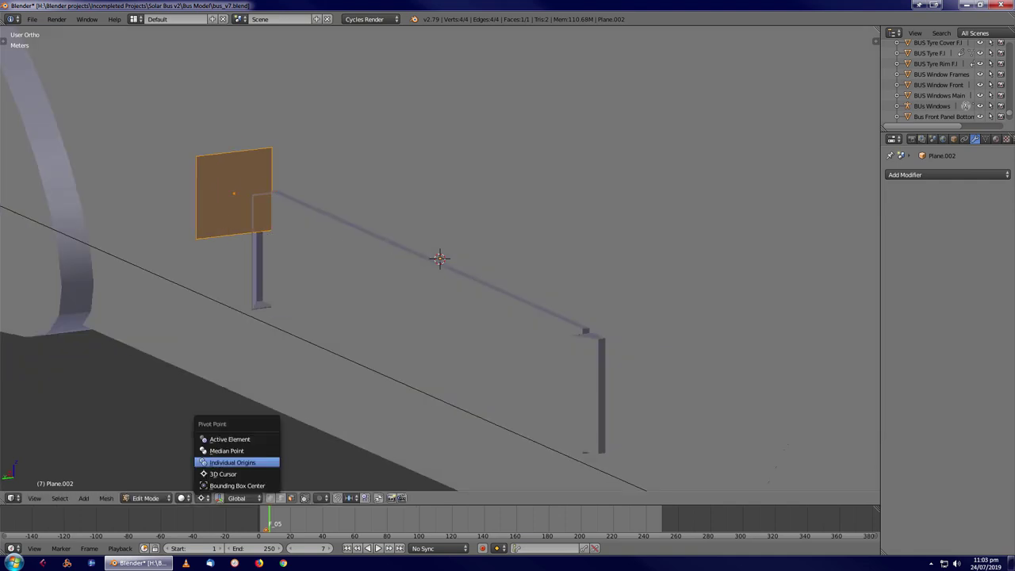
{"action": "key", "text": "KP_Decimal"}
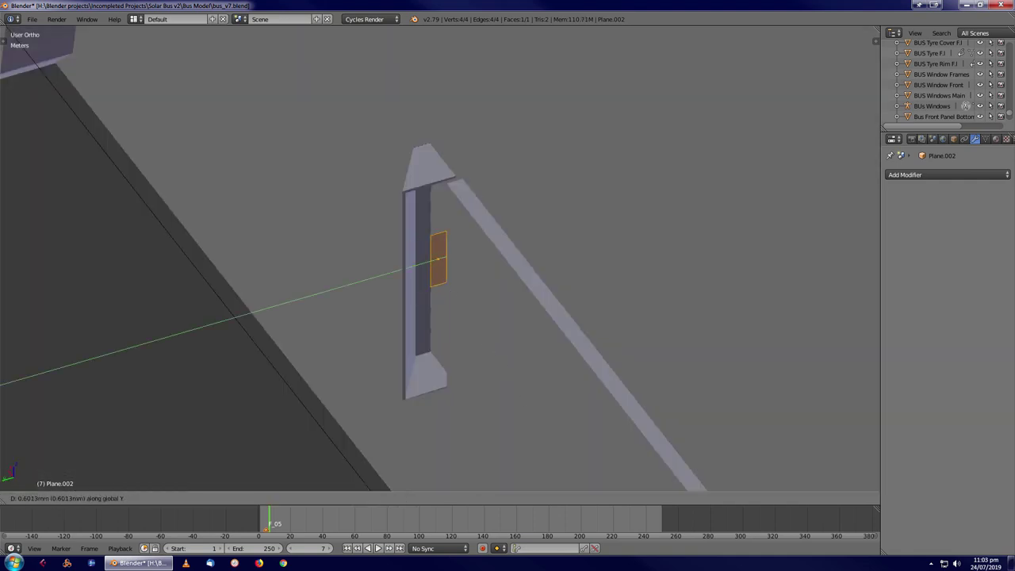
{"action": "key", "text": "Return"}
Apply the object transforms of the small plane inside the lamp cover
{"action": "scroll", "coordinate": [440, 262], "scroll_direction": "down", "scroll_amount": 10}
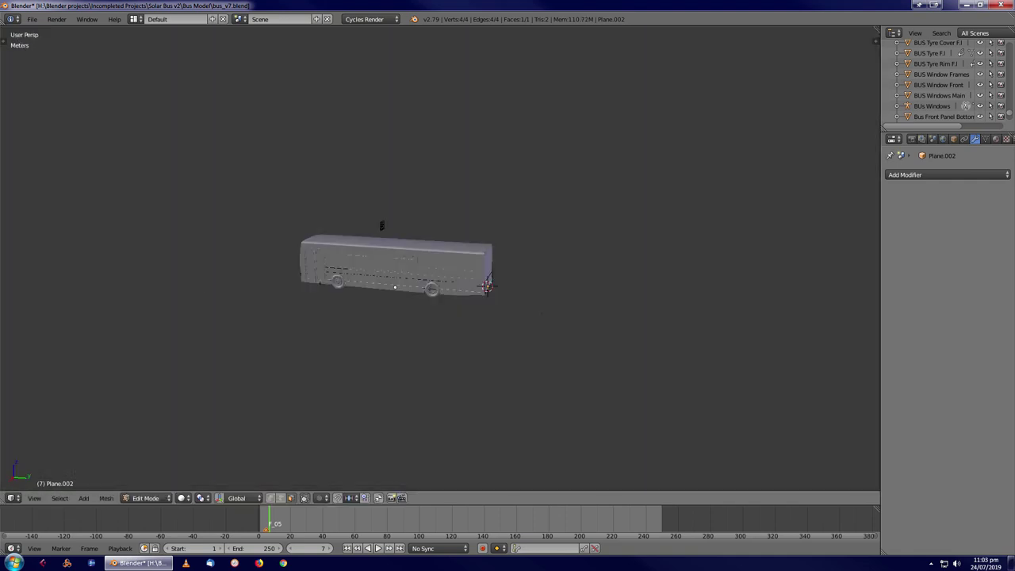
{"action": "key", "text": "KP_0"}
{"action": "key", "text": "ctrl+z"}
{"action": "key", "text": "KP_Decimal"}
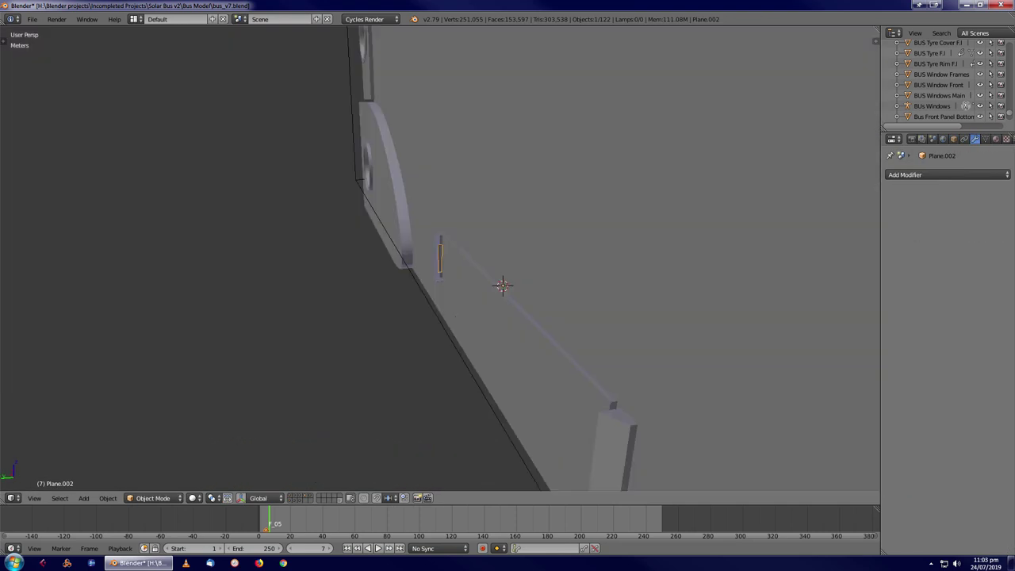
{"action": "key", "text": "ctrl+a"}
{"action": "left_click", "coordinate": [520, 278]}
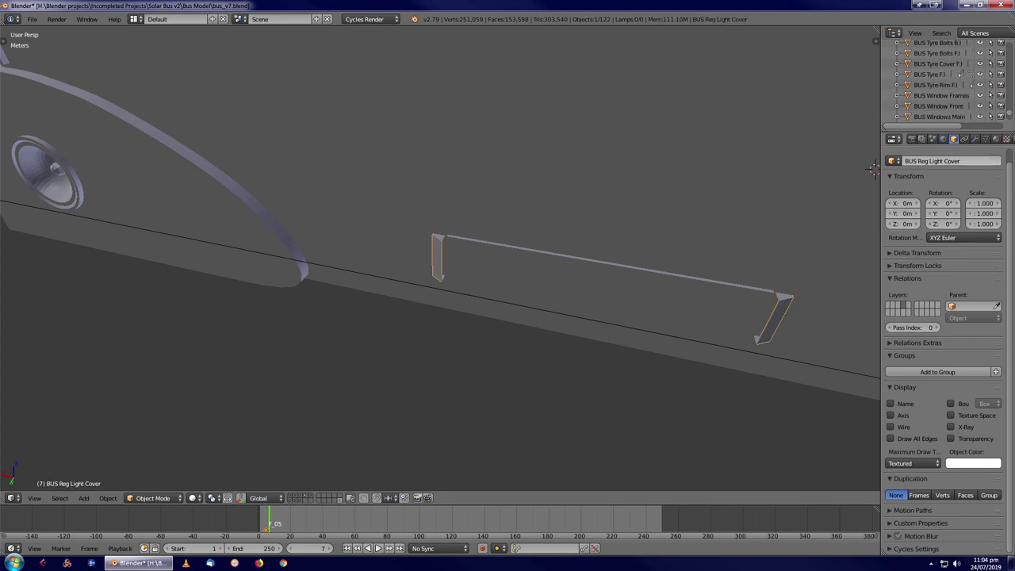
Rename the lamp housing BUS Reg Lamp Frame and separate a face closing its opening into its own object
{"action": "key", "text": "ctrl+z"}
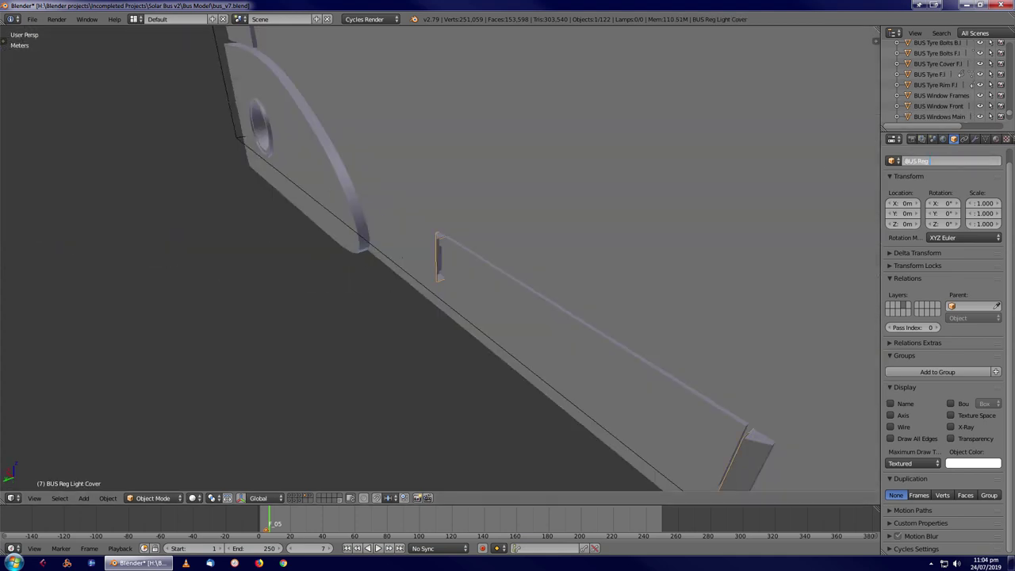
{"action": "key", "text": "Tab"}
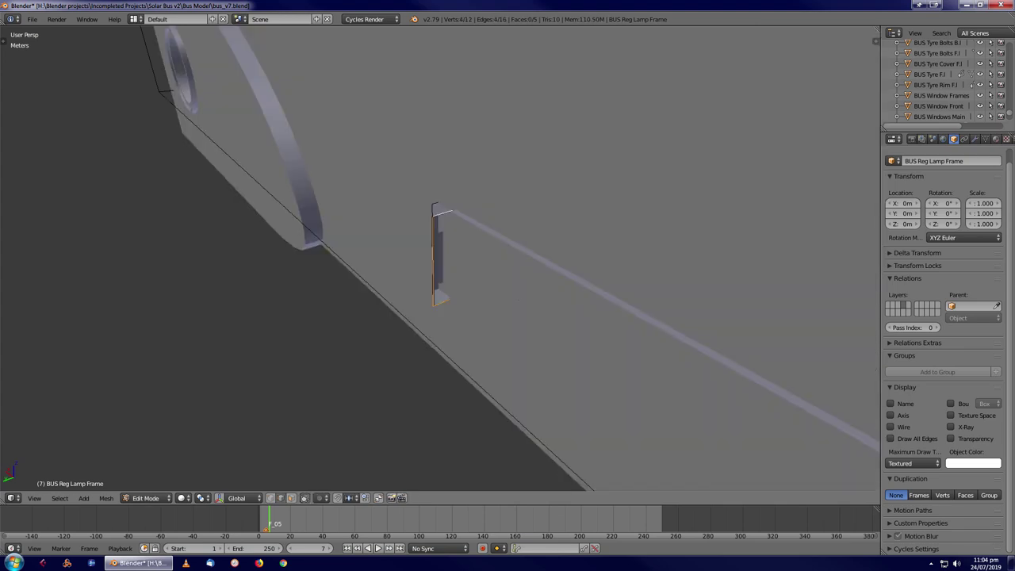
{"action": "key", "text": "ctrl+z"}
{"action": "key", "text": "KP_Decimal"}
{"action": "key", "text": "z"}
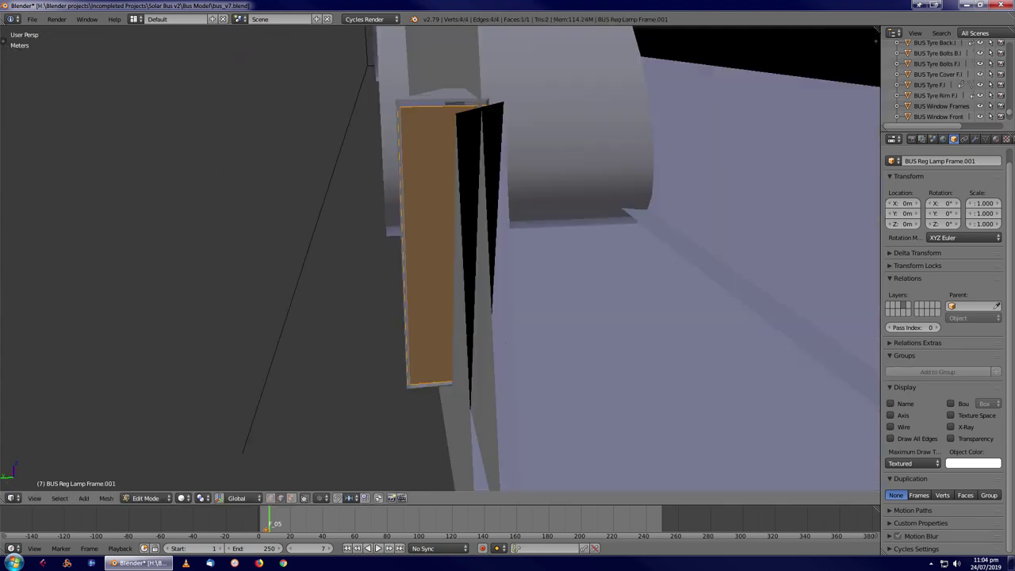
Rename the separated face object BUS Reg Lamp Cover
{"action": "key", "text": "KP_6"}
{"action": "key", "text": "KP_6"}
{"action": "key", "text": "z"}
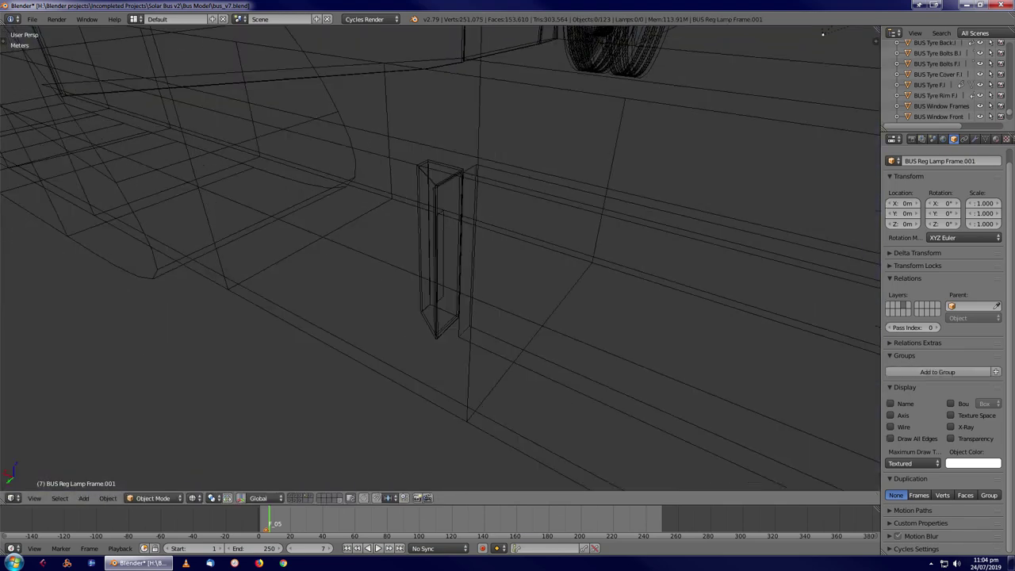
{"action": "key", "text": "z"}
{"action": "key", "text": "Tab"}
{"action": "key", "text": "KP_8"}
{"action": "key", "text": "KP_8"}
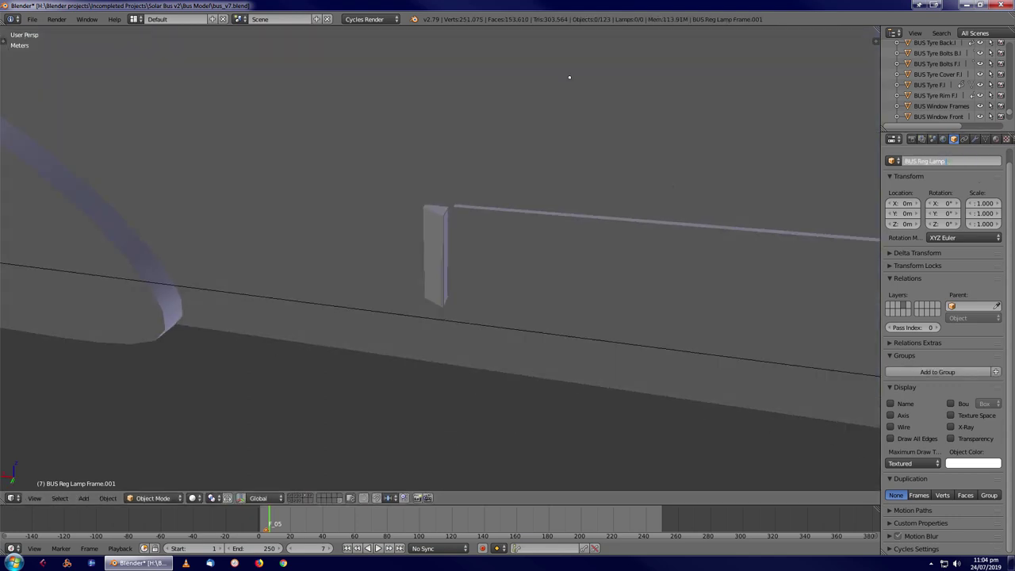
{"action": "key", "text": "z"}
{"action": "right_click", "coordinate": [560, 84]}
{"action": "key", "text": "z"}
{"action": "key", "text": "KP_8"}
{"action": "right_click", "coordinate": [437, 258]}
{"action": "scroll", "coordinate": [441, 258], "scroll_direction": "down", "scroll_amount": 2}
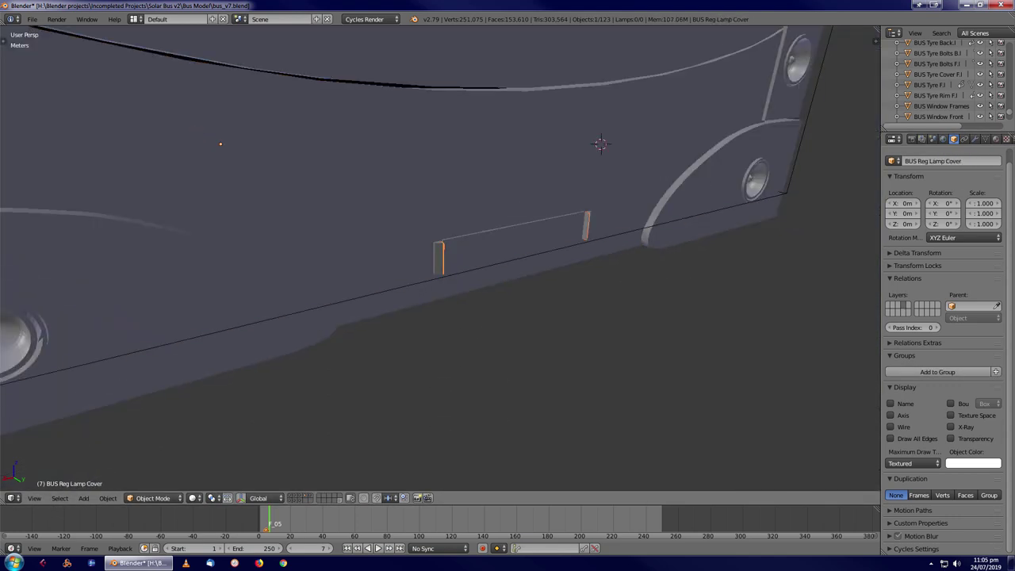
Join the lamp cover into BUS Reg Lamp Frame and select BUS Reg Light
{"action": "key", "text": "KP_6"}
{"action": "key", "text": "KP_6"}
{"action": "key", "text": "KP_6"}
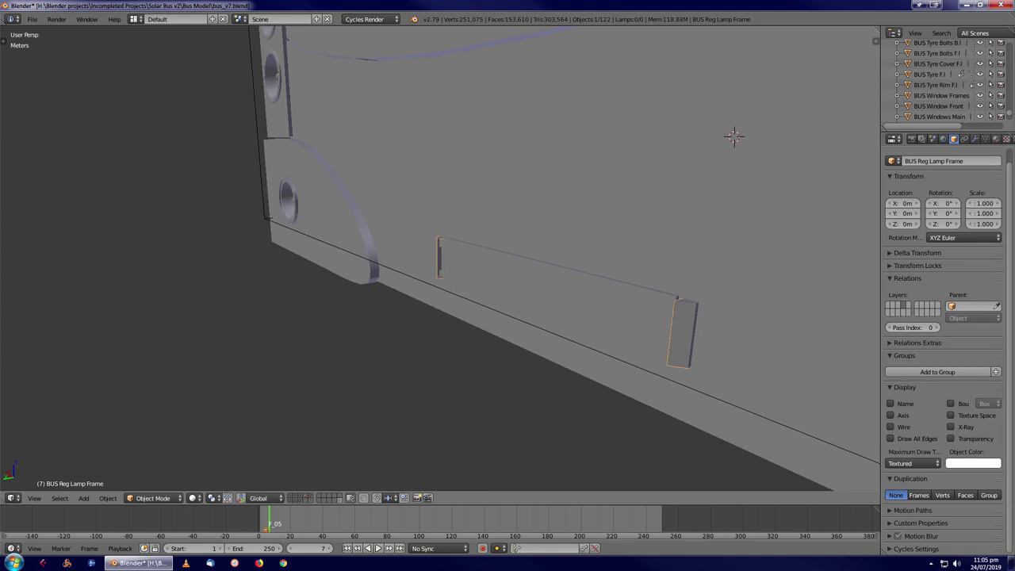
{"action": "key", "text": "z"}
{"action": "key", "text": "z"}
{"action": "key", "text": "KP_6"}
{"action": "key", "text": "KP_6"}
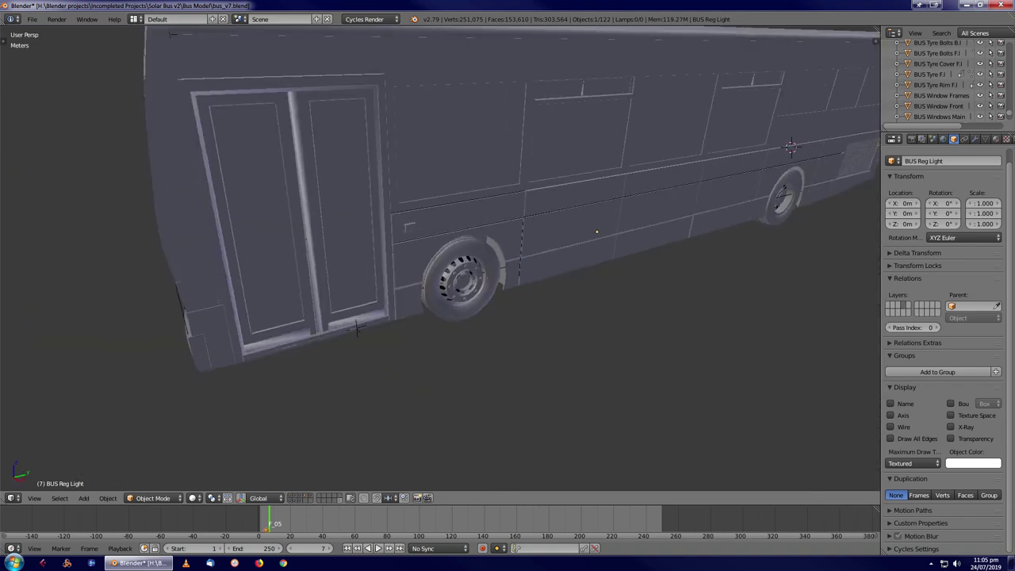
Examine the bus's exterior and the mesh of its round light covers
{"action": "key", "text": "KP_4"}
{"action": "key", "text": "KP_4"}
{"action": "key", "text": "a"}
{"action": "key", "text": "Home"}
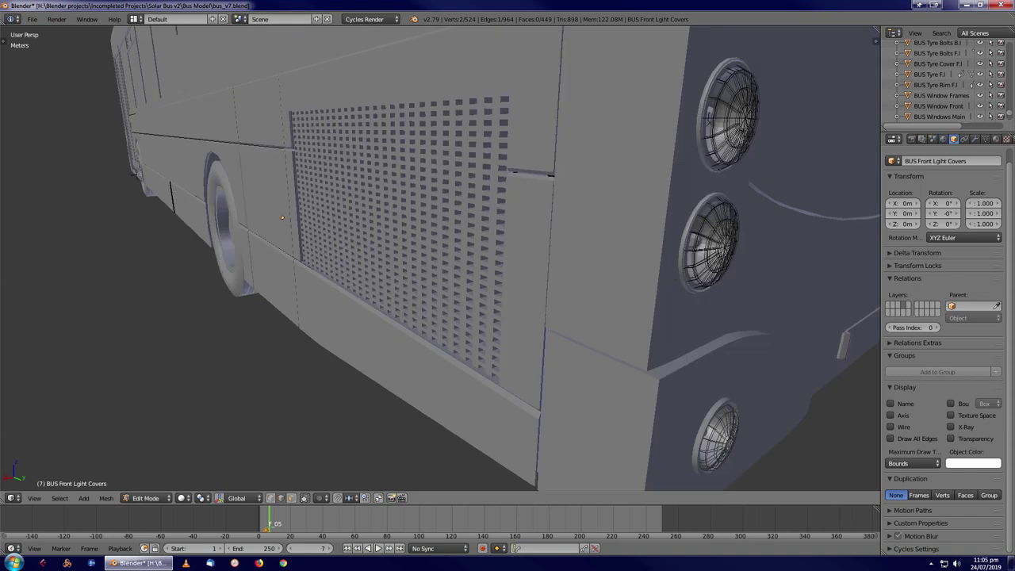
{"action": "key", "text": "Tab"}
{"action": "key", "text": "Home"}
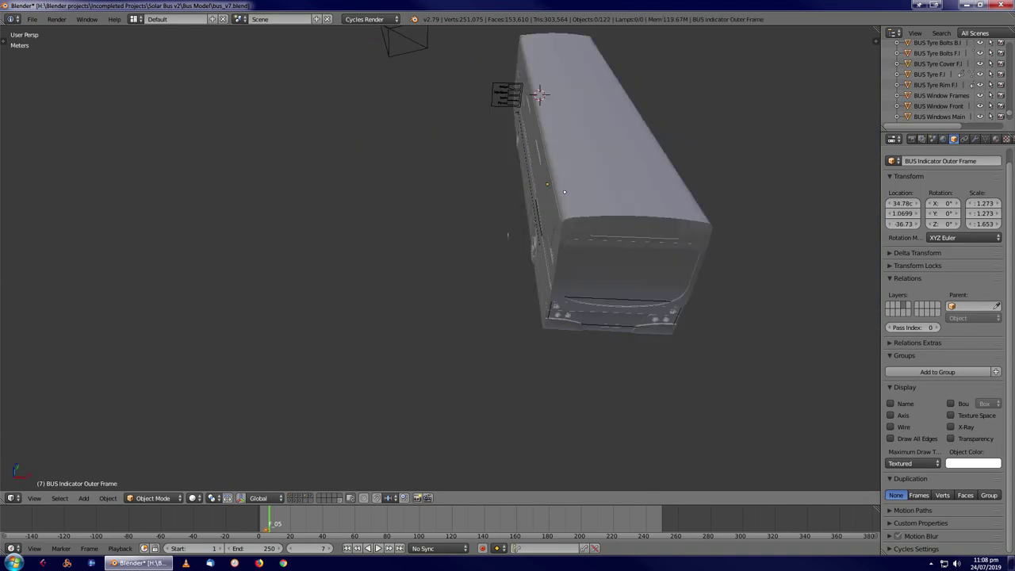
Show BUS Side Panels isolated from the right and place the 3D cursor inside the wheel arch
{"action": "key", "text": "ctrl+a"}
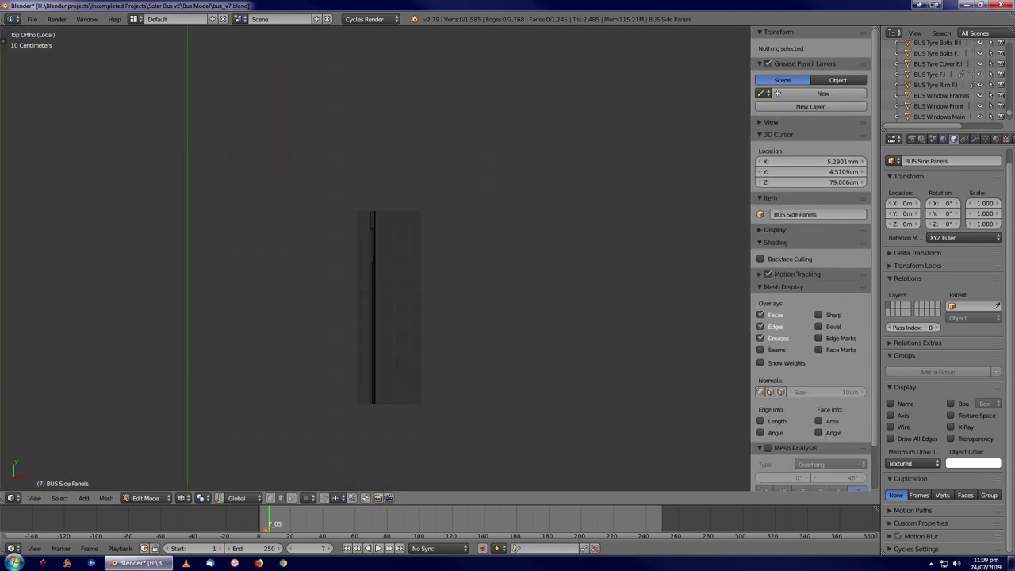
{"action": "key", "text": "KP_3"}
{"action": "left_click", "coordinate": [390, 310]}
{"action": "key", "text": "Tab"}
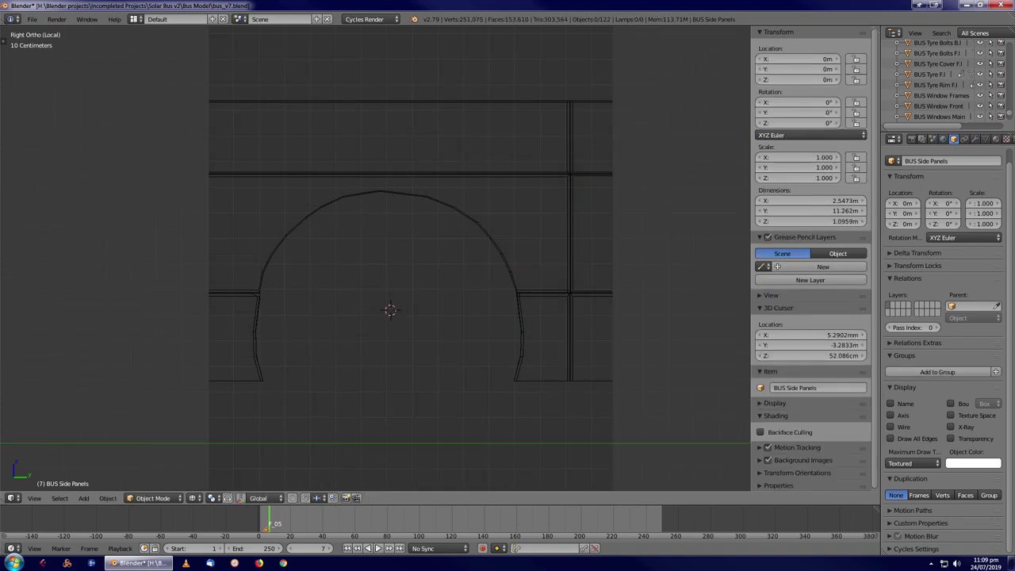
Add a 20-vertex mesh circle with a 1 m radius, aligned to the right side view, inside the wheel arch
{"action": "key", "text": "t"}
{"action": "scroll", "coordinate": [376, 262], "scroll_direction": "down", "scroll_amount": 5}
{"action": "key", "text": "shift+a"}
{"action": "left_click", "coordinate": [476, 394]}
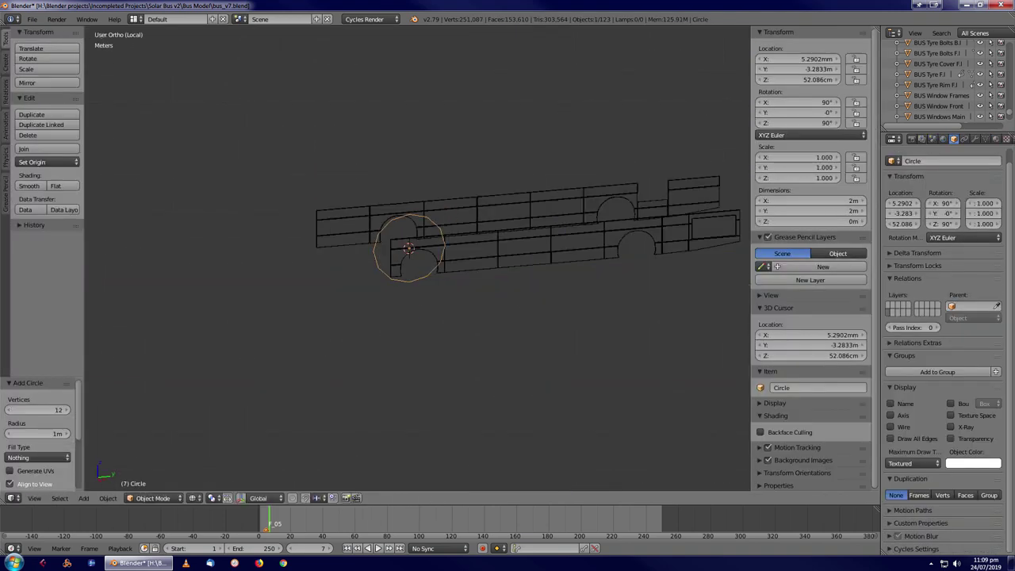
{"action": "key", "text": "Escape"}
{"action": "key", "text": "KP_3"}
{"action": "key", "text": "alt+r"}
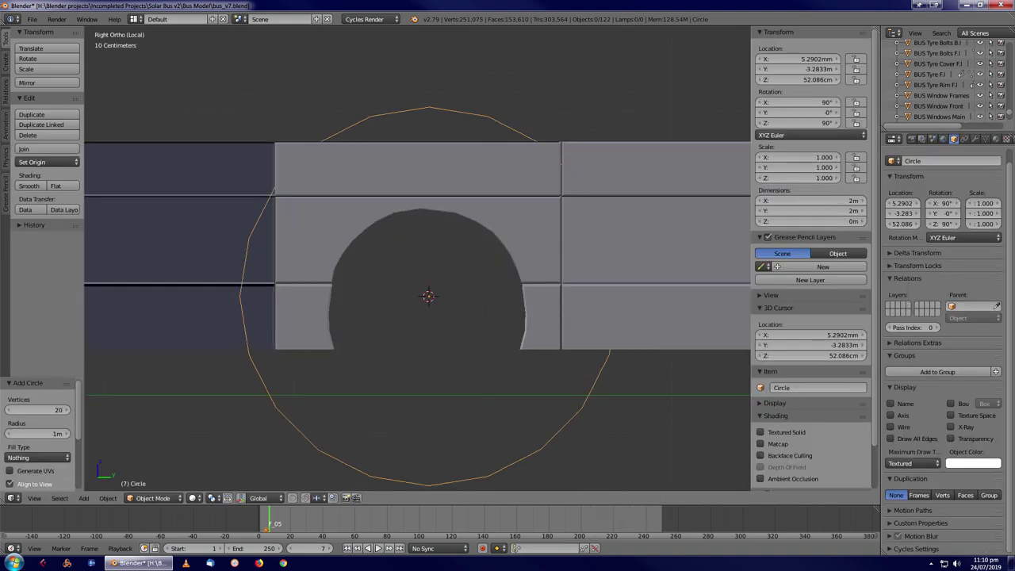
Delete the lower portion of the circle and move the remaining arc down 27.5 cm along Z
{"action": "key", "text": "Tab"}
{"action": "key", "text": "a"}
{"action": "key", "text": "c"}
{"action": "left_click_drag", "start_coordinate": [323, 409], "coordinate": [567, 392]}
{"action": "key", "text": "Escape"}
{"action": "key", "text": "z"}
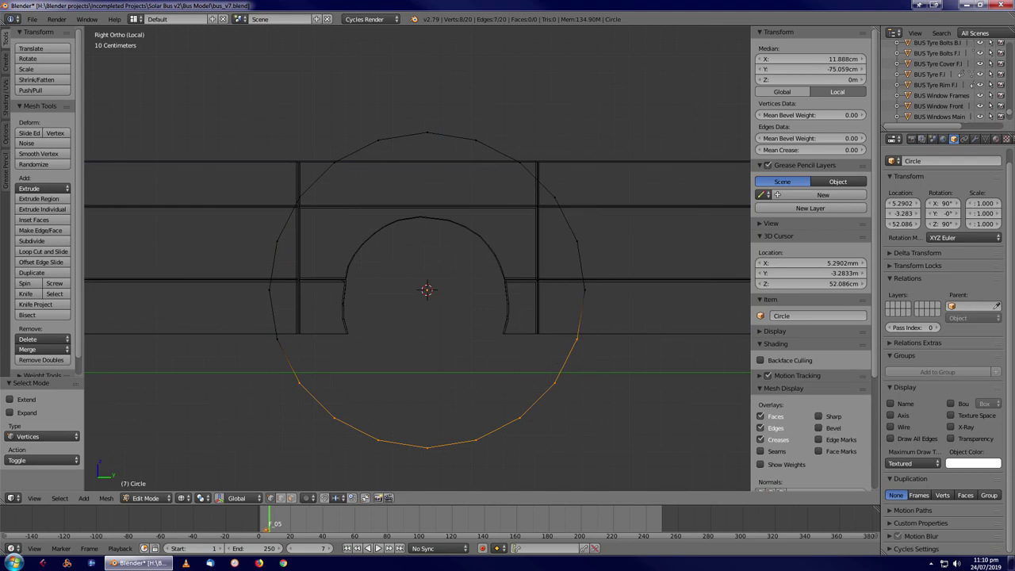
{"action": "type", "text": "xeagz-27.5"}
{"action": "key", "text": "Return"}
Scale the arc to match the wheel arch outline and move it along X to the outer face of the side panel
{"action": "scroll", "coordinate": [558, 345], "scroll_direction": "up", "scroll_amount": 2}
{"action": "key", "text": "s"}
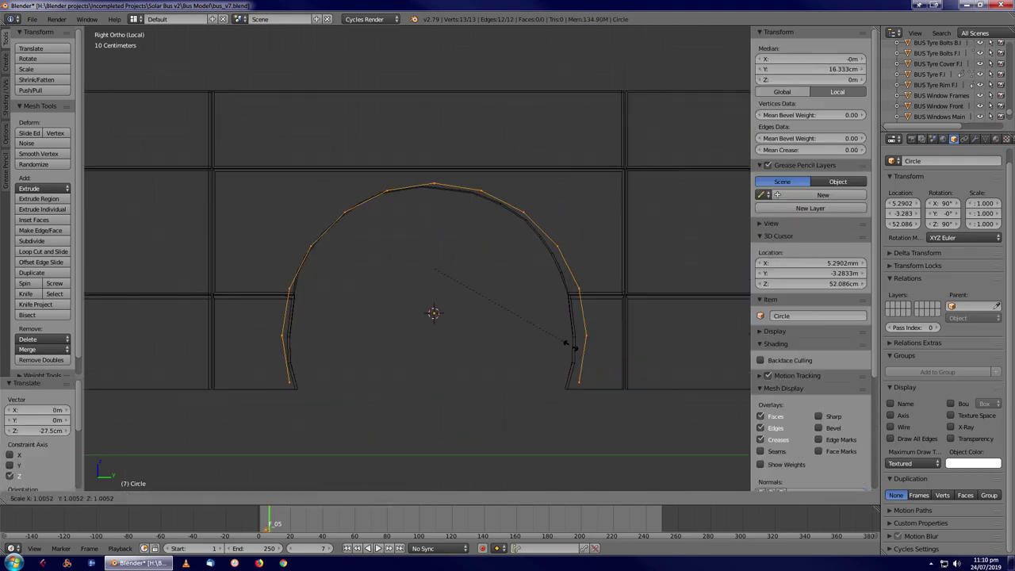
{"action": "key", "text": "a"}
{"action": "key", "text": "KP_4"}
{"action": "key", "text": "KP_8"}
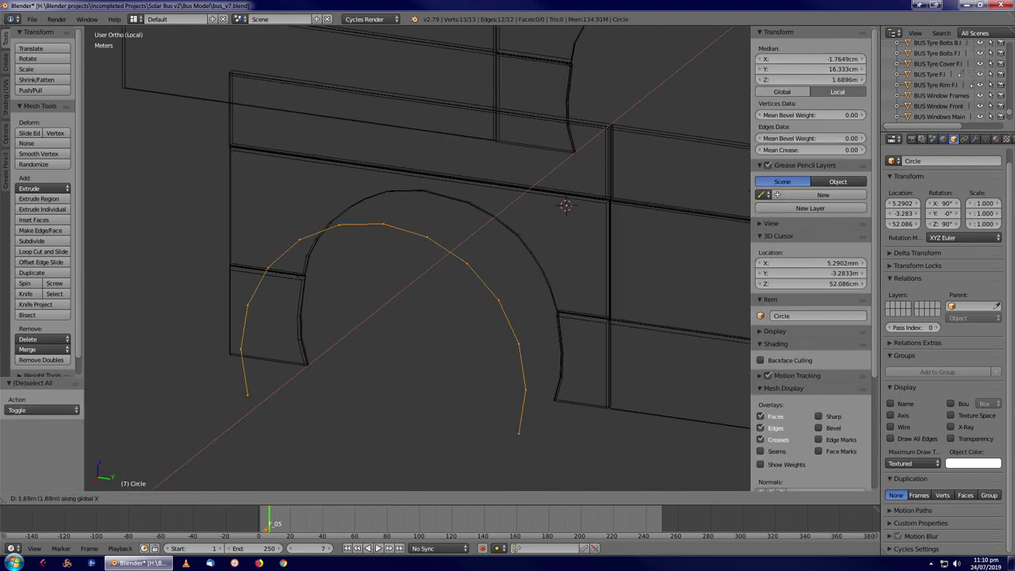
{"action": "key", "text": "z"}
{"action": "key", "text": "g"}
{"action": "key", "text": "x"}
{"action": "key", "text": "Return"}
{"action": "key", "text": "KP_3"}
{"action": "scroll", "coordinate": [418, 258], "scroll_direction": "up", "scroll_amount": 1}
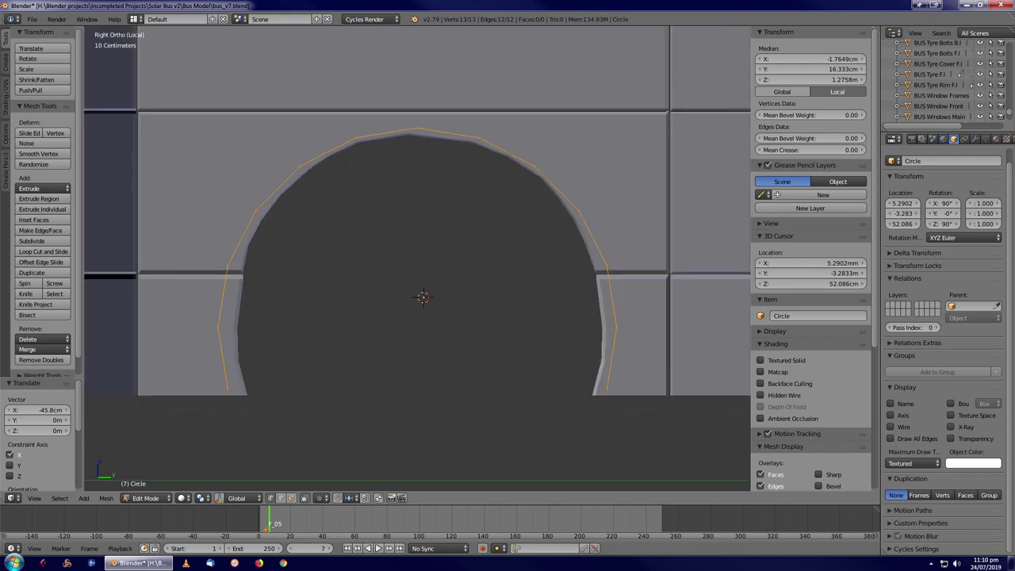
Move the lower vertices on both sides of the arc inward along Y to follow the wheel arch edge
{"action": "key", "text": "a"}
{"action": "right_click", "coordinate": [608, 270]}
{"action": "right_click", "coordinate": [617, 325], "text": "shift"}
{"action": "right_click", "coordinate": [608, 389], "text": "shift"}
{"action": "key", "text": "g"}
{"action": "key", "text": "y"}
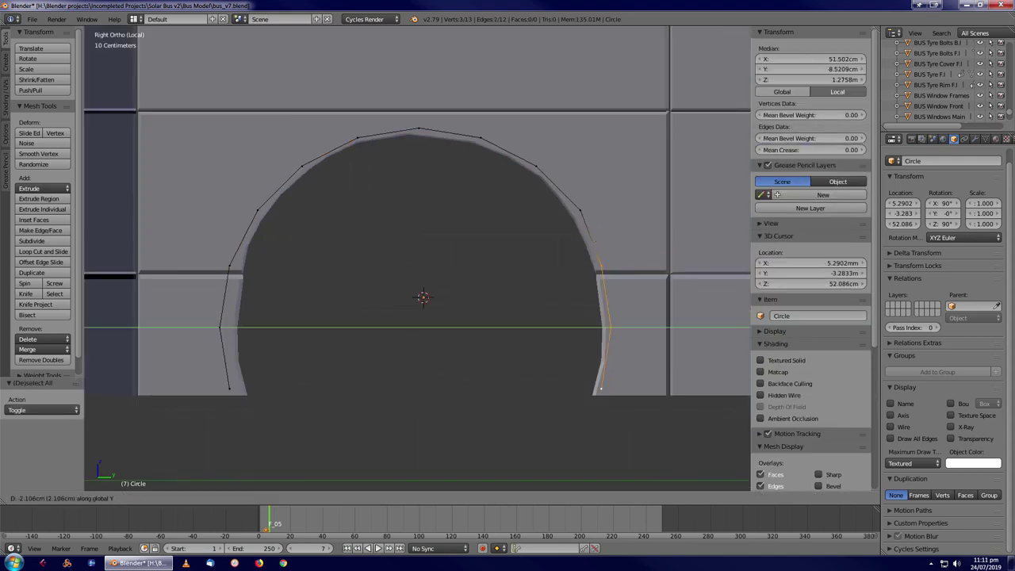
{"action": "key", "text": "g"}
{"action": "key", "text": "y"}
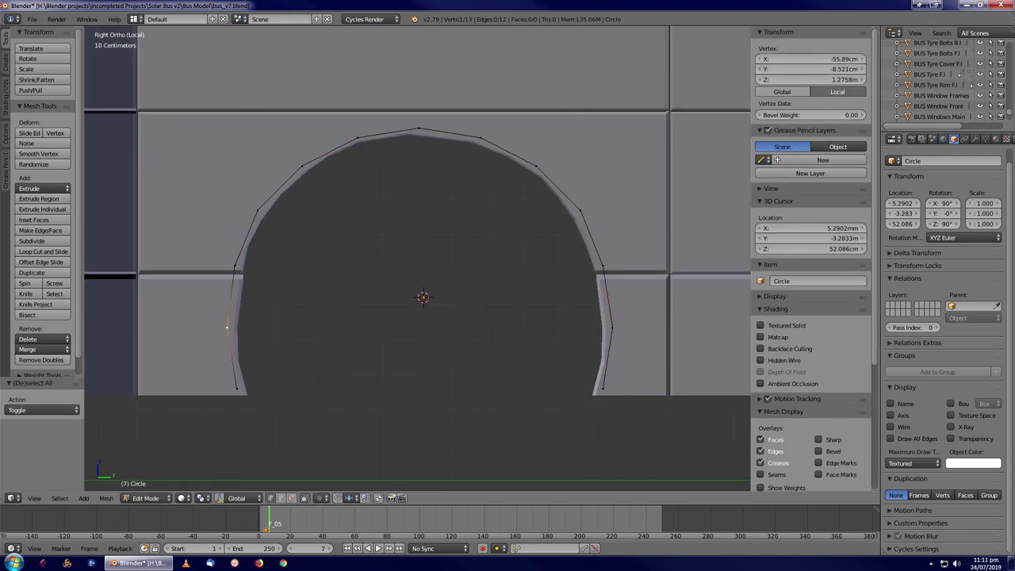
{"action": "key", "text": "Return"}
Extrude the whole arc and scale the new edge inward to form a narrow strip around the wheel arch
{"action": "key", "text": "a"}
{"action": "key", "text": "e"}
{"action": "key", "text": "s"}
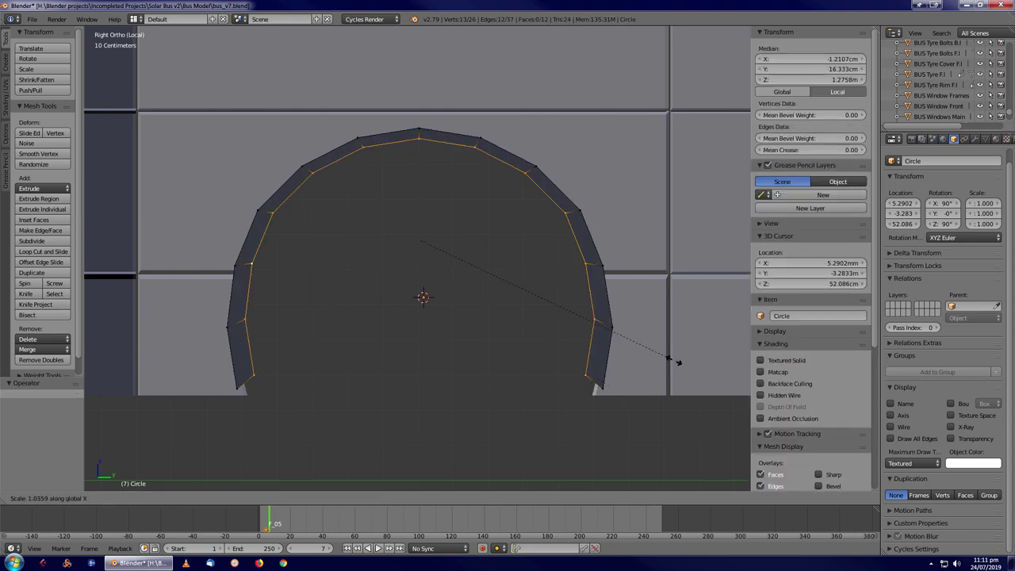
Reposition the strip's vertices along the wheel arch edge and extend both lower ends to the bottom of the side panel
{"action": "key", "text": "z"}
{"action": "key", "text": "alt+a"}
{"action": "key", "text": "c"}
{"action": "left_click", "coordinate": [616, 328]}
{"action": "key", "text": "t"}
{"action": "scroll", "coordinate": [616, 328], "scroll_direction": "up", "scroll_amount": 5}
{"action": "middle_click_drag", "start_coordinate": [555, 317], "coordinate": [607, 321], "text": "shift"}
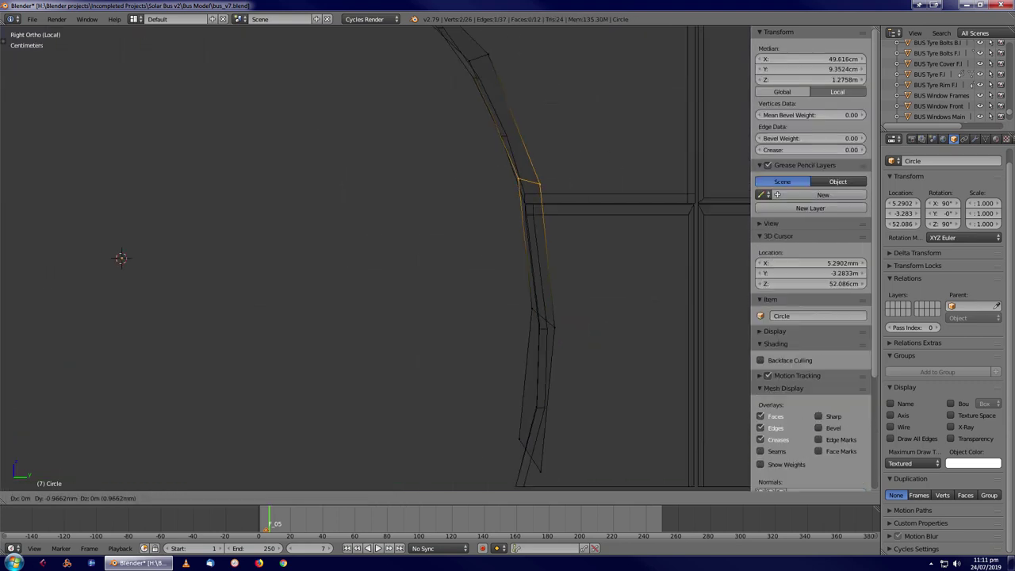
{"action": "key", "text": "Return"}
{"action": "scroll", "coordinate": [373, 262], "scroll_direction": "down", "scroll_amount": 2}
{"action": "key", "text": "c"}
{"action": "key", "text": "alt+a"}
{"action": "middle_click_drag", "start_coordinate": [215, 192], "coordinate": [262, 127], "text": "shift"}
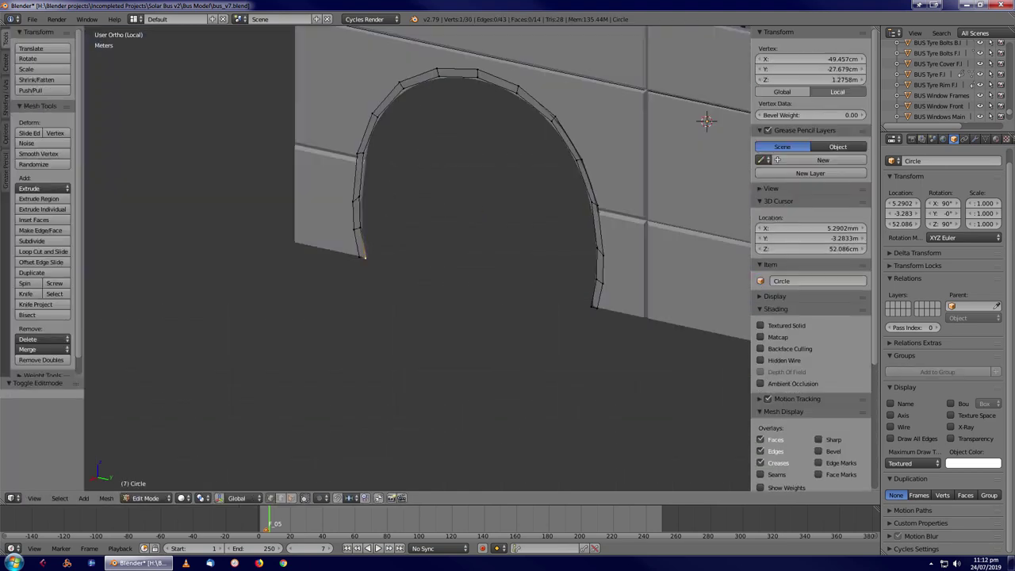
Give the arch strip depth along X and crease its long edges and lower end edges
{"action": "key", "text": "g"}
{"action": "key", "text": "x"}
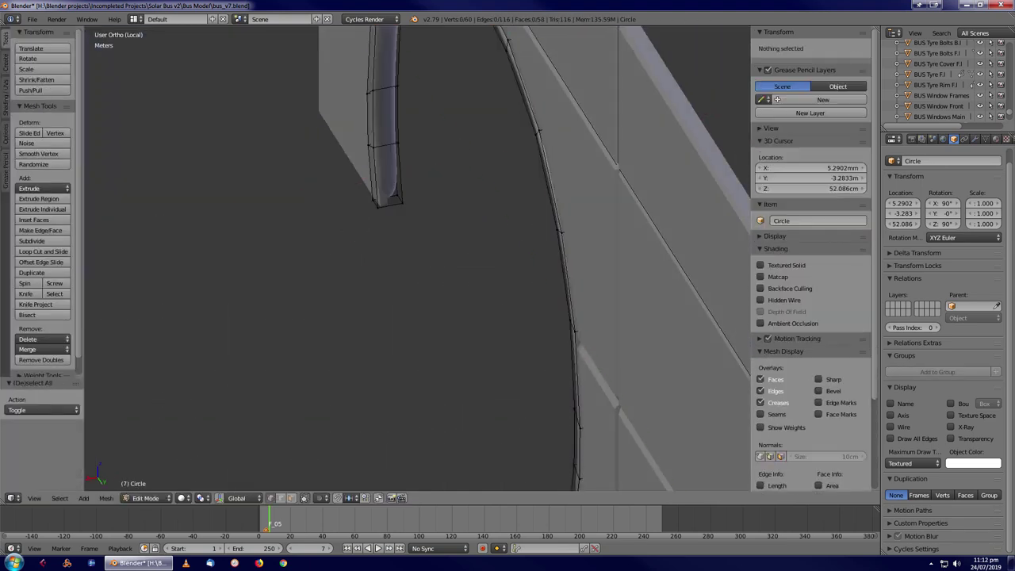
{"action": "key", "text": "a"}
{"action": "key", "text": "2"}
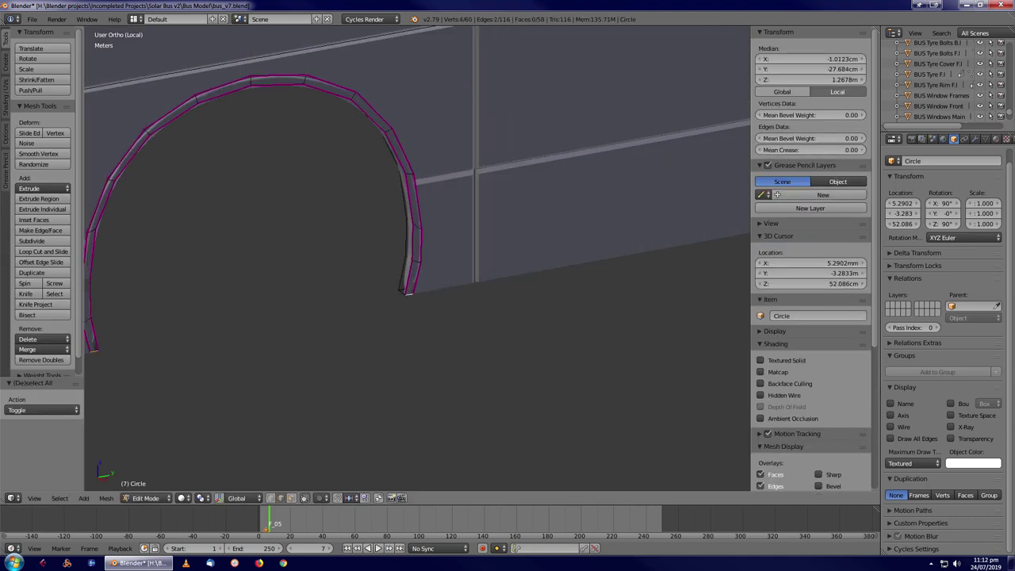
{"action": "key", "text": "z"}
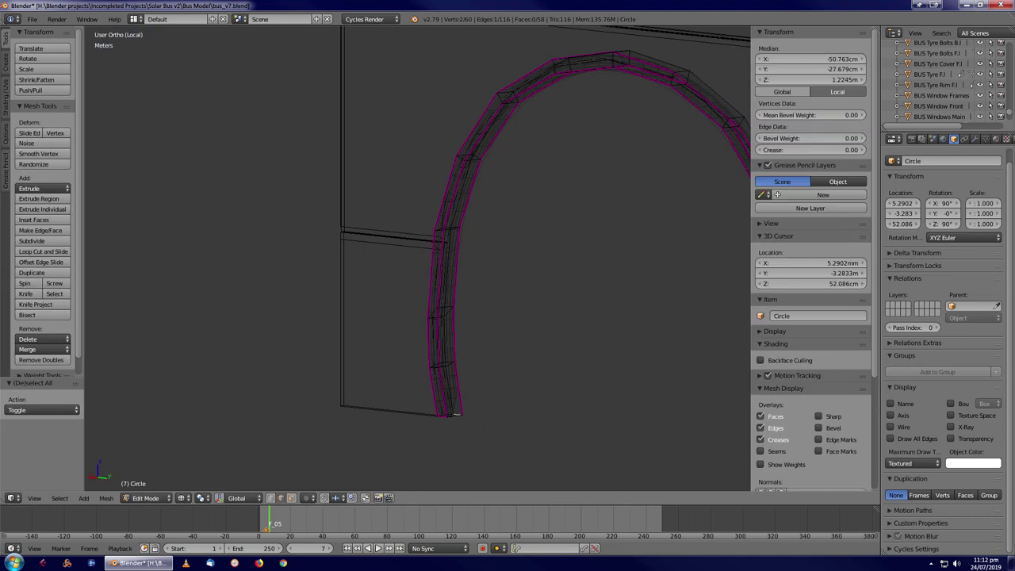
{"action": "key", "text": "z"}
{"action": "key", "text": "t"}
{"action": "key", "text": "a"}
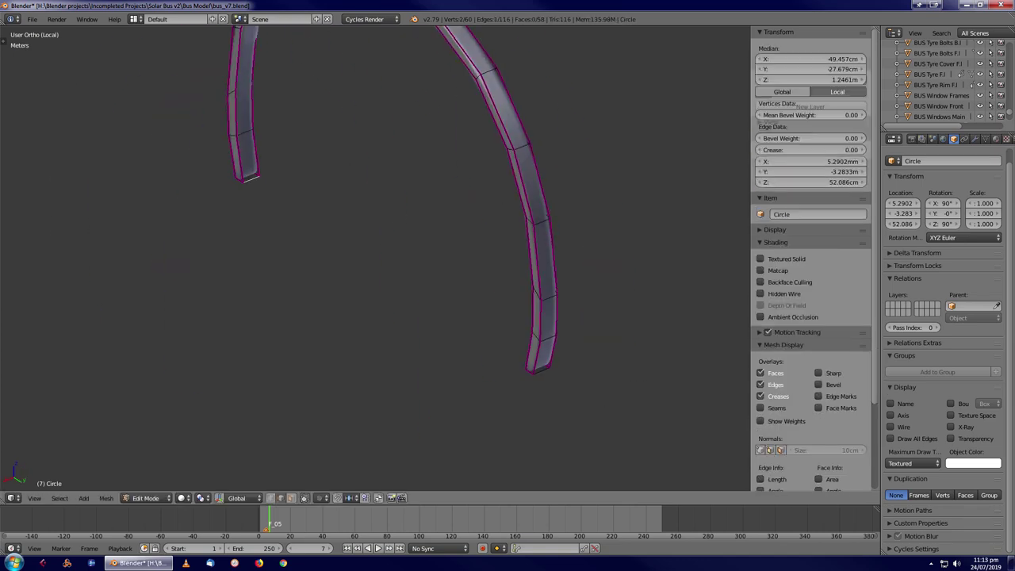
Rename the arch strip BUS Wheel Rim Seal and bring back the rest of the bus around it
{"action": "key", "text": "Tab"}
{"action": "middle_click_drag", "start_coordinate": [372, 238], "coordinate": [428, 199]}
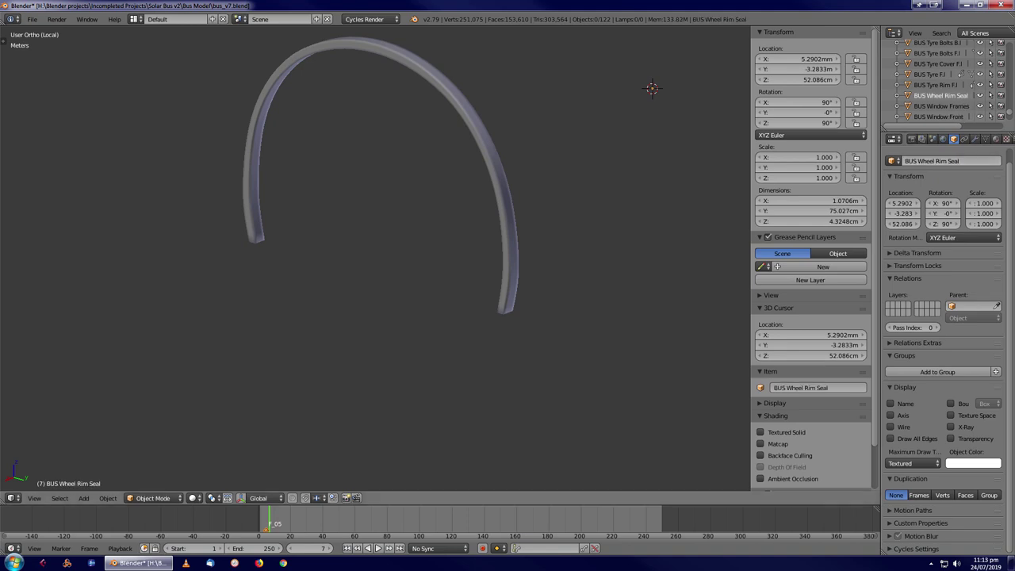
{"action": "key", "text": "KP_Divide"}
{"action": "scroll", "coordinate": [614, 283], "scroll_direction": "up", "scroll_amount": 5}
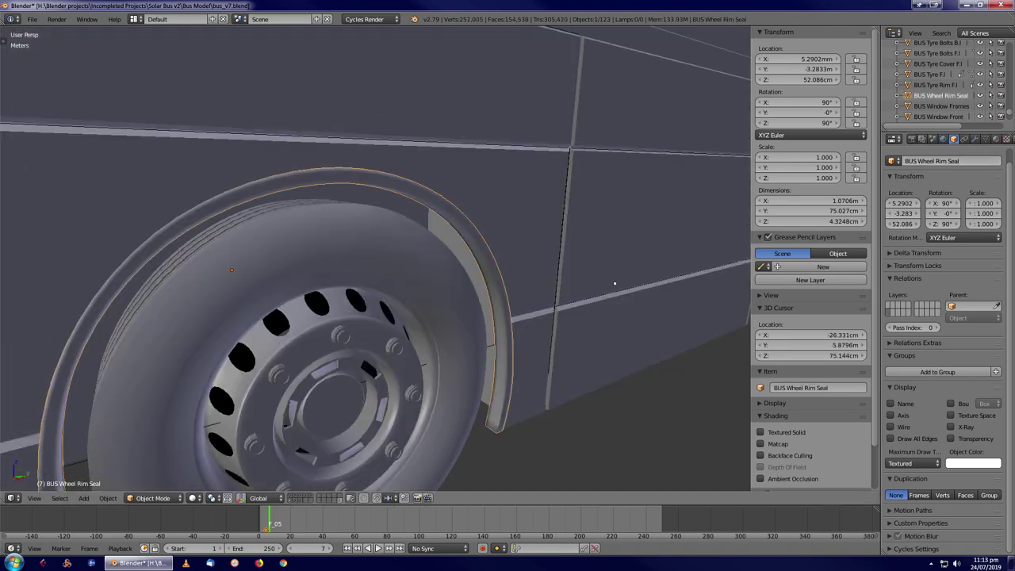
Adjust the wheel rim seal's mesh to fit the side panel's front wheel arch
{"action": "scroll", "coordinate": [614, 283], "scroll_direction": "down", "scroll_amount": 5}
{"action": "mouse_move", "coordinate": [614, 283]}
{"action": "middle_mouse_down"}
{"action": "mouse_move", "coordinate": [407, 247]}
{"action": "mouse_move", "coordinate": [341, 277]}
{"action": "mouse_move", "coordinate": [444, 246]}
{"action": "mouse_move", "coordinate": [476, 222]}
{"action": "mouse_move", "coordinate": [499, 182]}
{"action": "middle_mouse_up"}
{"action": "key", "text": "z"}
{"action": "key", "text": "z"}
{"action": "key", "text": "Tab"}
{"action": "key", "text": "Tab"}
{"action": "key", "text": "KP_Divide"}
{"action": "key", "text": "Tab"}
{"action": "key", "text": "g"}
{"action": "key", "text": "Escape"}
{"action": "key", "text": "Tab"}
{"action": "key", "text": "KP_Divide"}
{"action": "middle_click_drag", "start_coordinate": [396, 262], "coordinate": [428, 278]}
Apply the wheel rim seal's transforms and add Mirror and Array modifiers to it
{"action": "key", "text": "ctrl+a"}
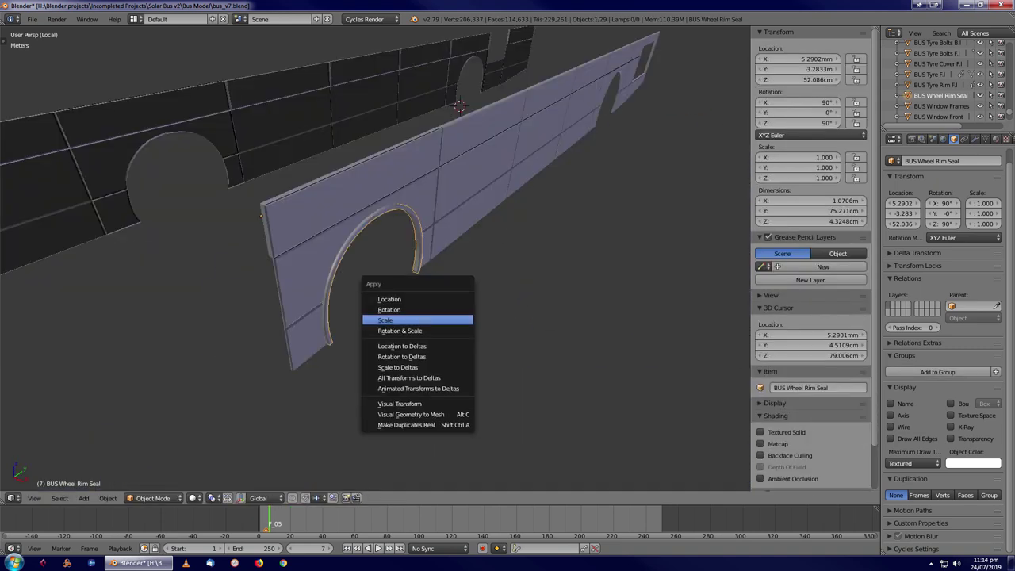
{"action": "left_click", "coordinate": [419, 322]}
{"action": "middle_click_drag", "start_coordinate": [418, 322], "coordinate": [444, 301]}
{"action": "middle_click_drag", "start_coordinate": [376, 261], "coordinate": [176, 186]}
{"action": "left_click", "coordinate": [947, 175]}
{"action": "left_click", "coordinate": [795, 281]}
{"action": "left_click", "coordinate": [947, 174]}
{"action": "left_click", "coordinate": [795, 199]}
Set the seal's Array relative Y offset to 5.675 to align the copy with the rear wheel arch
{"action": "scroll", "coordinate": [372, 262], "scroll_direction": "up", "scroll_amount": 6}
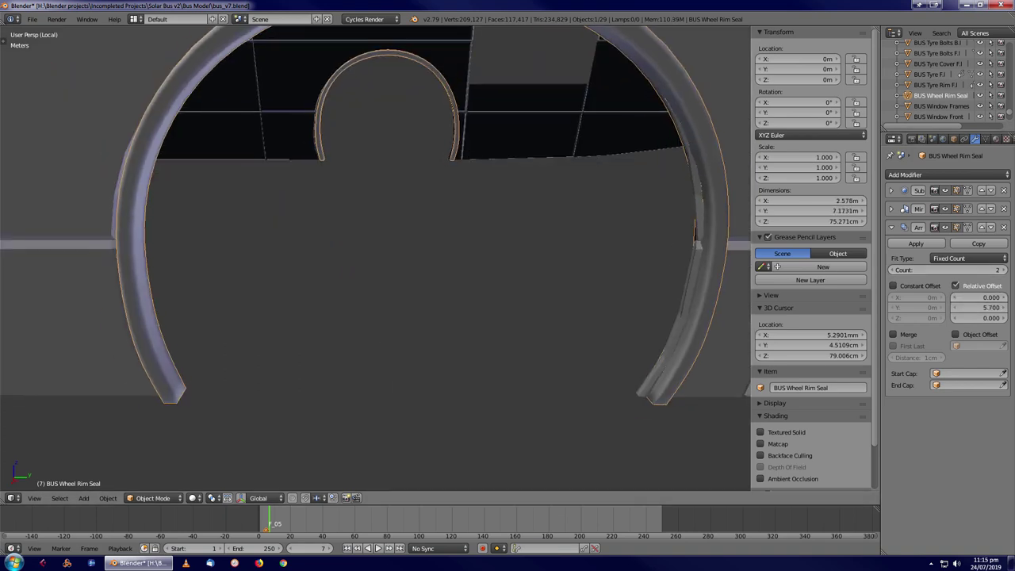
{"action": "left_click_drag", "start_coordinate": [975, 307], "coordinate": [971, 307]}
{"action": "middle_click_drag", "start_coordinate": [397, 238], "coordinate": [51, 105]}
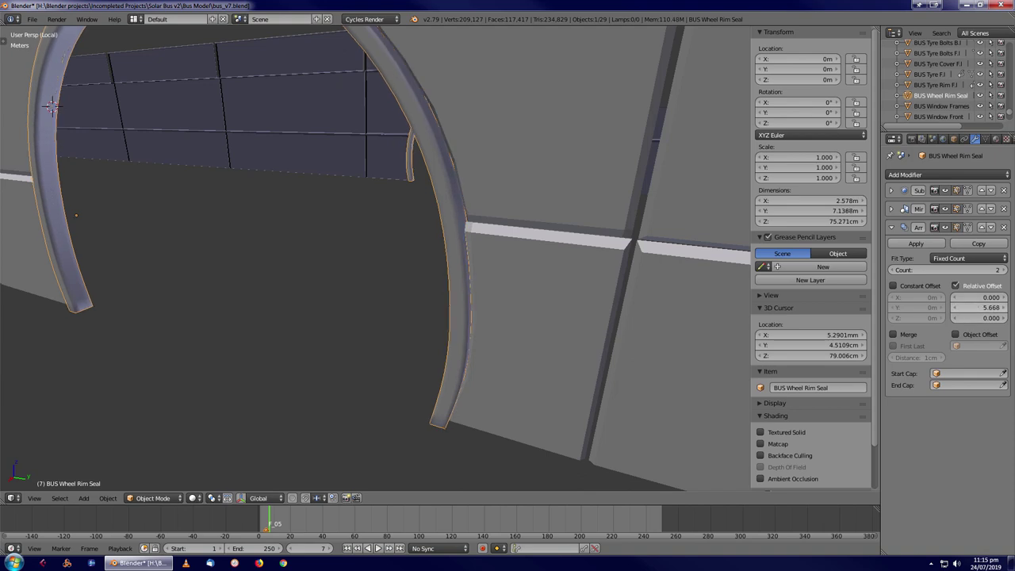
{"action": "left_click_drag", "start_coordinate": [976, 306], "coordinate": [977, 306]}
{"action": "scroll", "coordinate": [372, 261], "scroll_direction": "down", "scroll_amount": 4}
{"action": "middle_click_drag", "start_coordinate": [373, 262], "coordinate": [357, 238]}
{"action": "scroll", "coordinate": [357, 237], "scroll_direction": "up", "scroll_amount": 4}
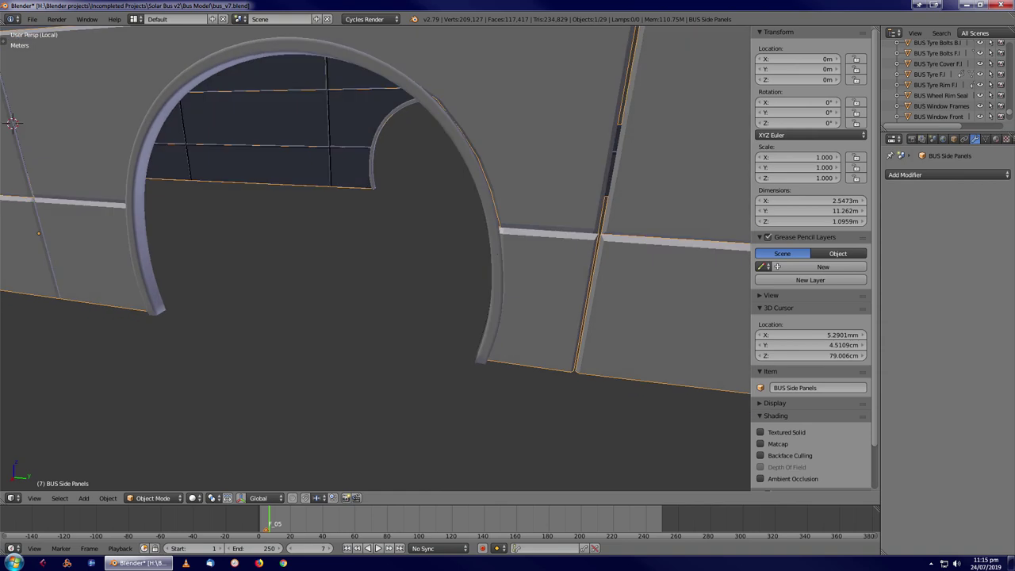
Compare the seal and side panel meshes at the arches and set the Array's relative Y offset to 5.680
{"action": "key", "text": "Tab"}
{"action": "scroll", "coordinate": [372, 261], "scroll_direction": "up", "scroll_amount": 2}
{"action": "key", "text": "a"}
{"action": "scroll", "coordinate": [373, 261], "scroll_direction": "down", "scroll_amount": 3}
{"action": "key", "text": "a"}
{"action": "scroll", "coordinate": [373, 262], "scroll_direction": "up", "scroll_amount": 3}
{"action": "middle_click_drag", "start_coordinate": [373, 262], "coordinate": [317, 254]}
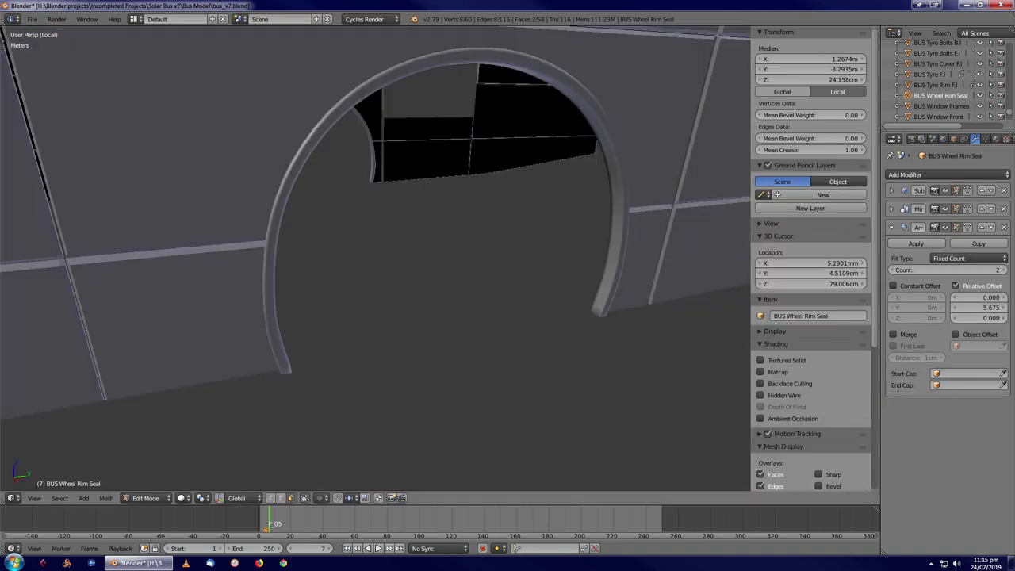
{"action": "key", "text": "Tab"}
{"action": "scroll", "coordinate": [373, 261], "scroll_direction": "down", "scroll_amount": 3}
{"action": "scroll", "coordinate": [373, 262], "scroll_direction": "up", "scroll_amount": 3}
{"action": "key", "text": "KP_1"}
{"action": "scroll", "coordinate": [373, 262], "scroll_direction": "up", "scroll_amount": 3}
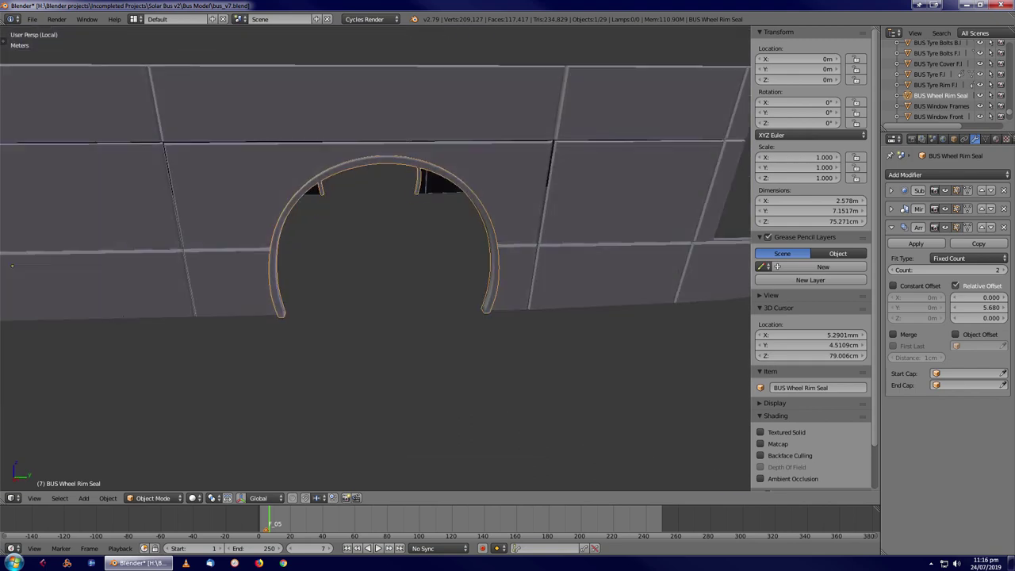
Grow the face selection on the wheel rim seal and move it along X toward the bus body
{"action": "key", "text": "KP_Divide"}
{"action": "key", "text": "Tab"}
{"action": "middle_click_drag", "start_coordinate": [373, 261], "coordinate": [317, 262]}
{"action": "scroll", "coordinate": [373, 261], "scroll_direction": "up", "scroll_amount": 3}
{"action": "key", "text": "ctrl+KP_Add"}
{"action": "key", "text": "ctrl+KP_Add"}
{"action": "middle_click_drag", "start_coordinate": [736, 133], "coordinate": [642, 139]}
{"action": "key", "text": "g"}
{"action": "key", "text": "x"}
{"action": "key", "text": "Return"}
{"action": "key", "text": "Tab"}
{"action": "key", "text": "KP_0"}
{"action": "key", "text": "KP_0"}
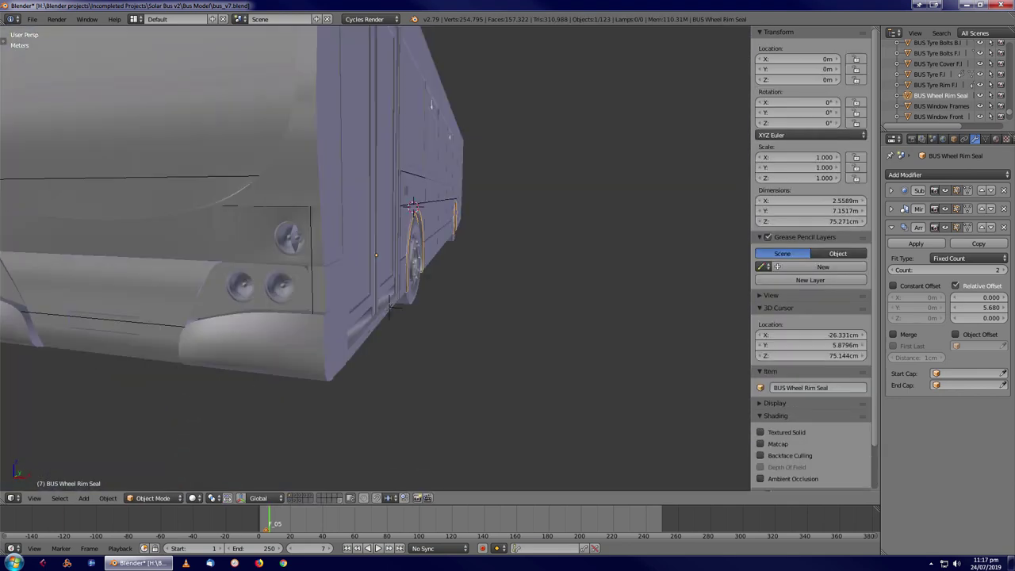
Add a Solidify modifier to the wheel rim seal with 3.37 cm thickness, 1.000 creases and Only Rim, and toggle Fill Rim
{"action": "right_click", "coordinate": [896, 227]}
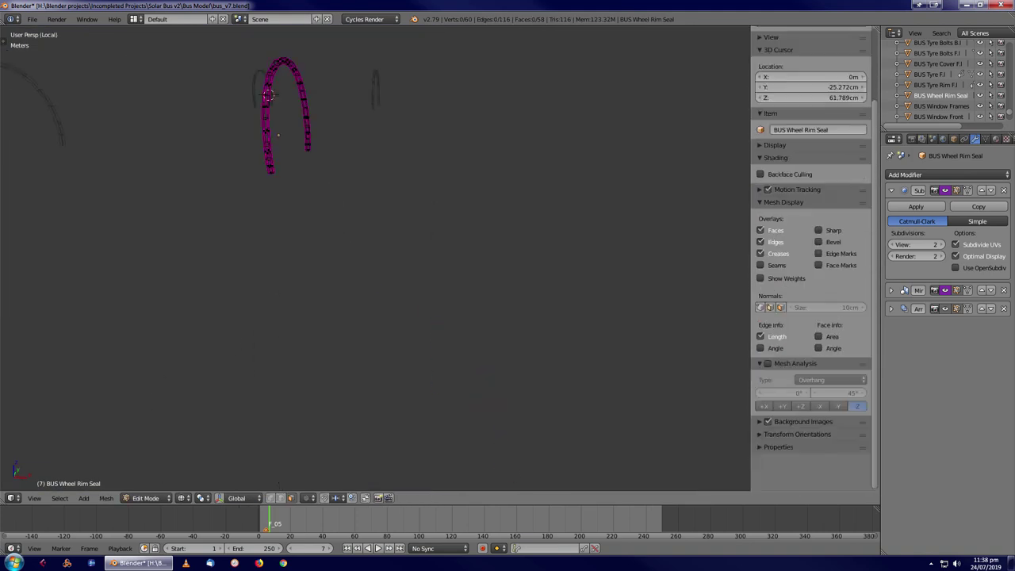
{"action": "scroll", "coordinate": [808, 317], "scroll_direction": "down", "scroll_amount": 3}
{"action": "left_click", "coordinate": [947, 175]}
{"action": "left_click", "coordinate": [796, 402]}
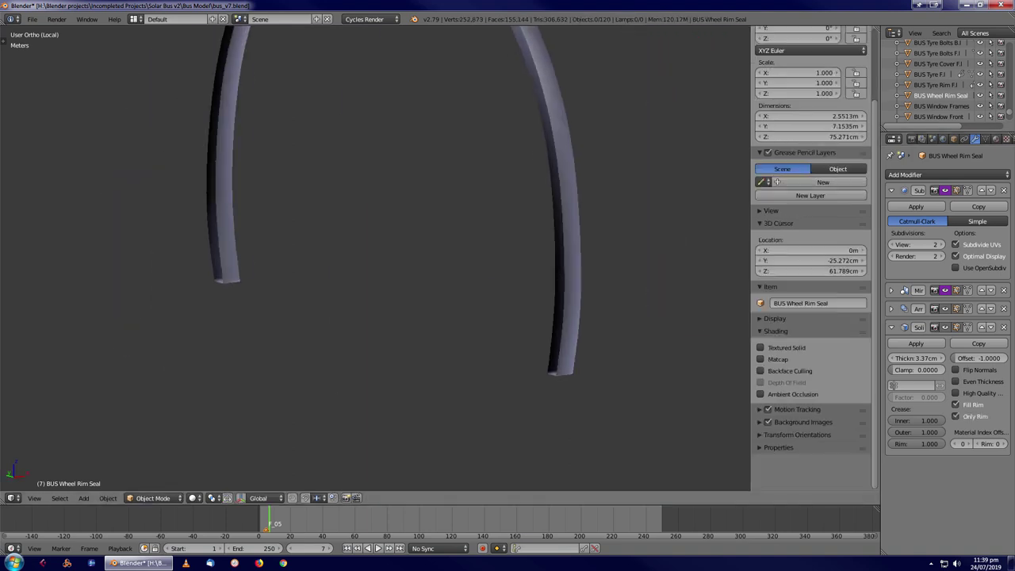
{"action": "left_click", "coordinate": [955, 404]}
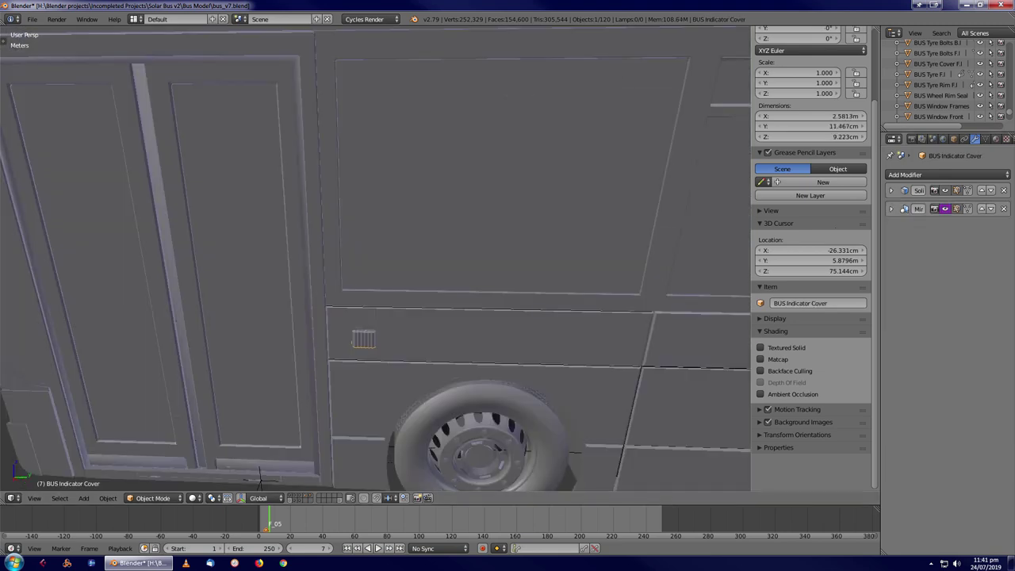
Add a small upright plane beside the front wheel, extrude it into a plate and recess its inset front face
{"action": "key", "text": "KP_7"}
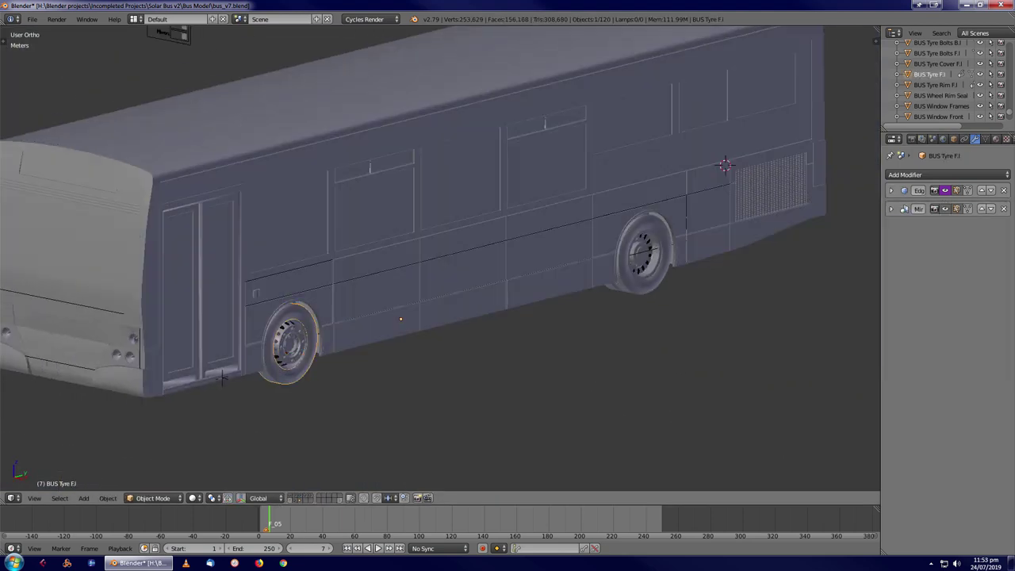
{"action": "middle_click_drag", "start_coordinate": [222, 379], "coordinate": [301, 366]}
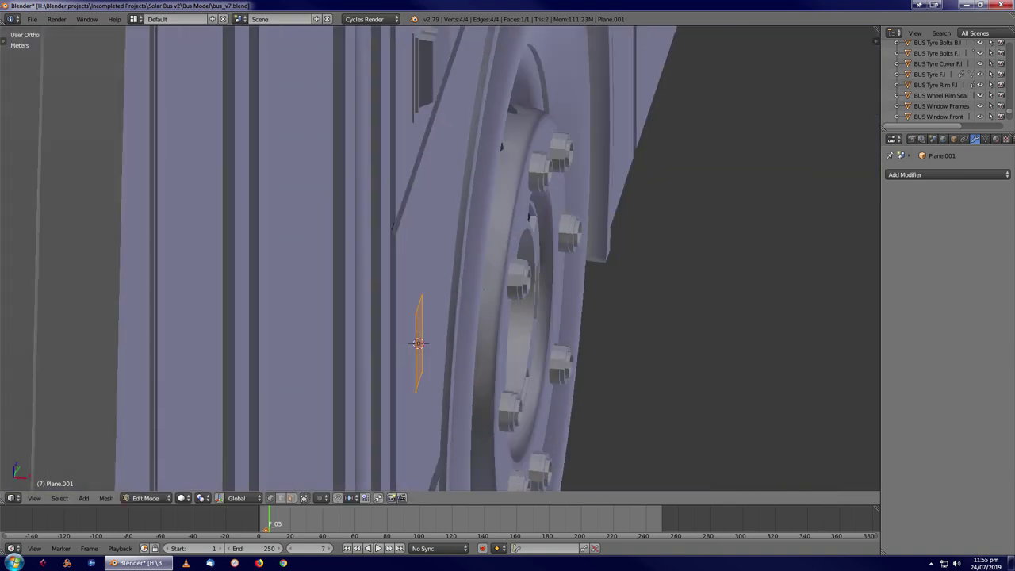
{"action": "key", "text": "e"}
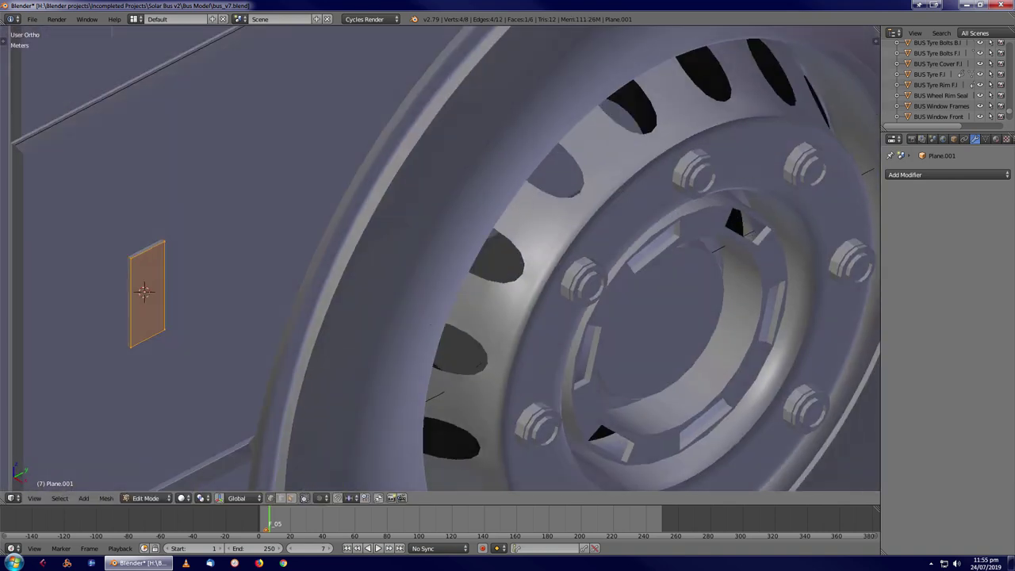
{"action": "key", "text": "g"}
{"action": "key", "text": "y"}
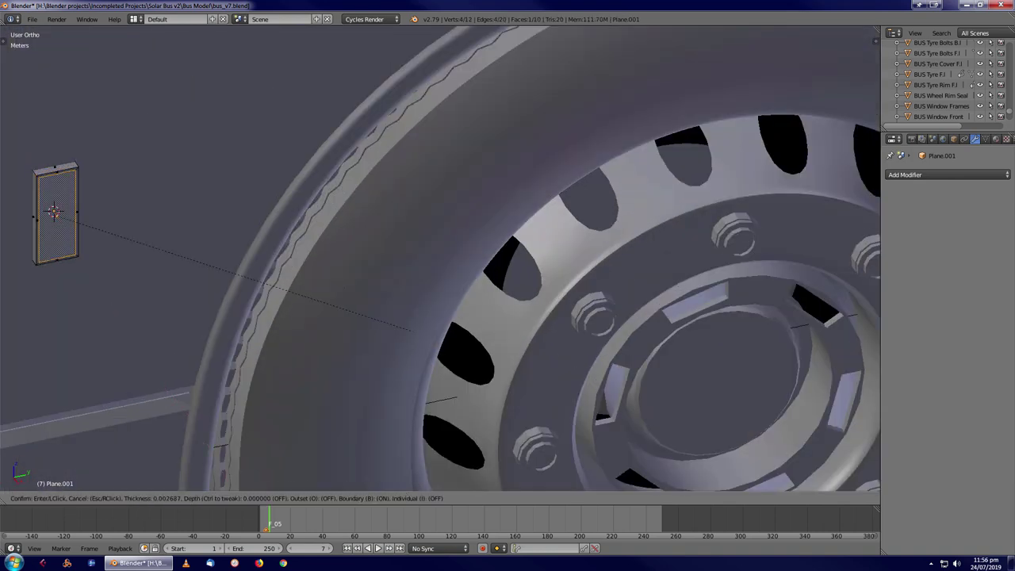
{"action": "key", "text": "Return"}
{"action": "key", "text": "Home"}
{"action": "key", "text": "KP_Decimal"}
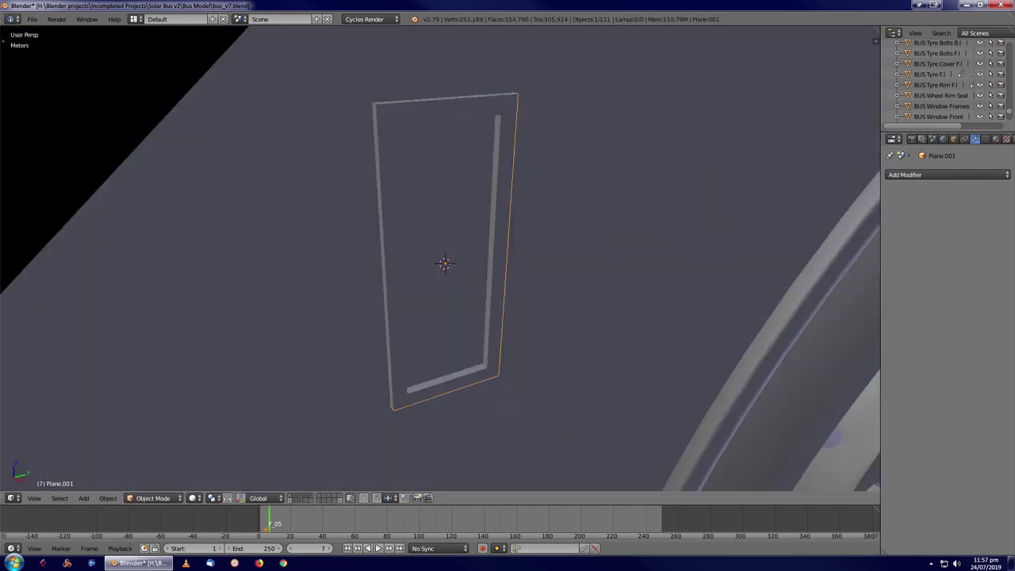
Isolate the recessed plate and scale a new plane to fit inside it, with a 1 mm Solidify modifier
{"action": "key", "text": "KP_Divide"}
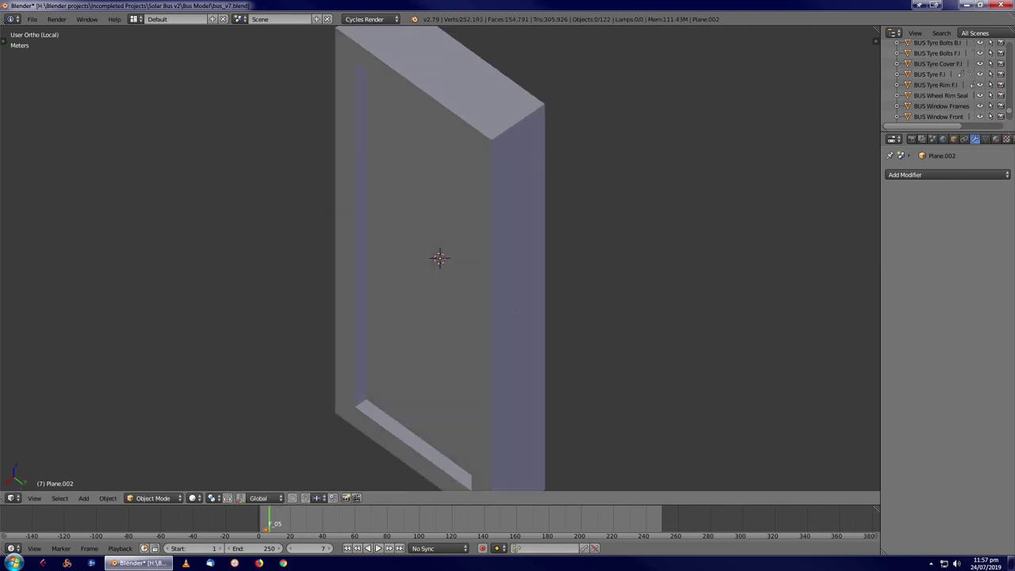
{"action": "key", "text": "Tab"}
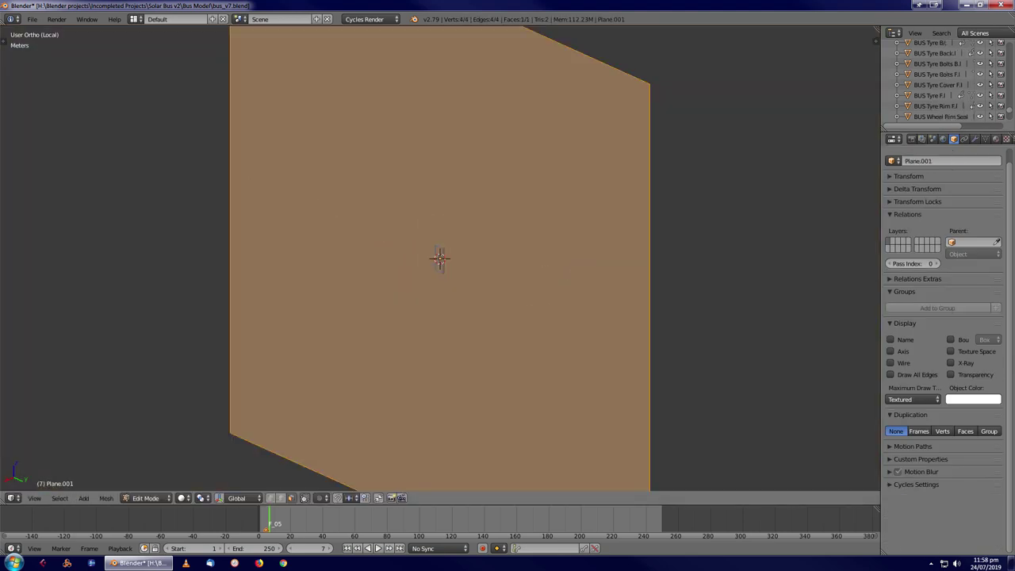
{"action": "key", "text": "s"}
{"action": "key", "text": "KP_3"}
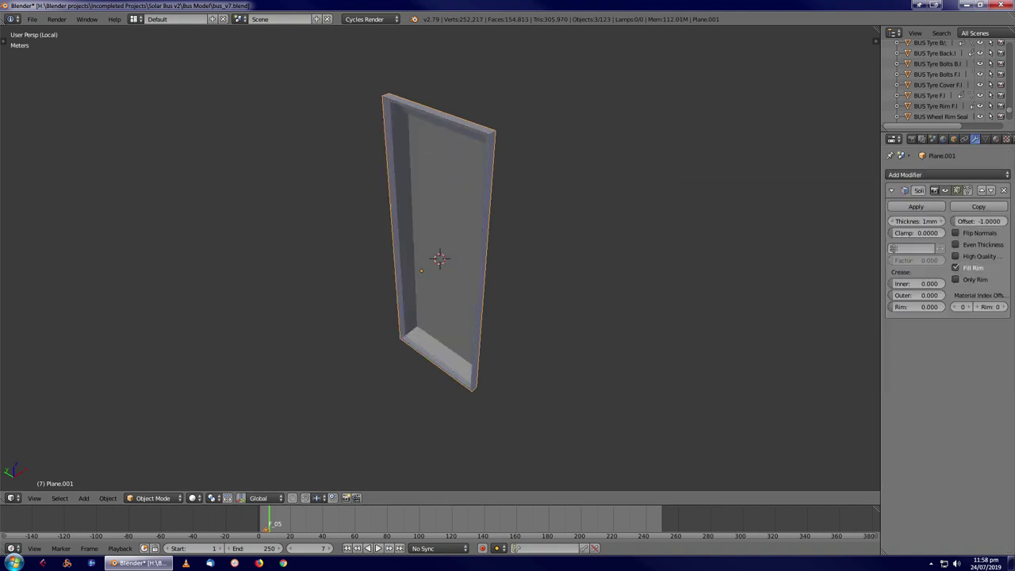
Leave the isolated view, select the sidelamp frame, bulb and cover beside the front wheel and apply their scale
{"action": "key", "text": "KP_Divide"}
{"action": "right_click", "coordinate": [438, 260]}
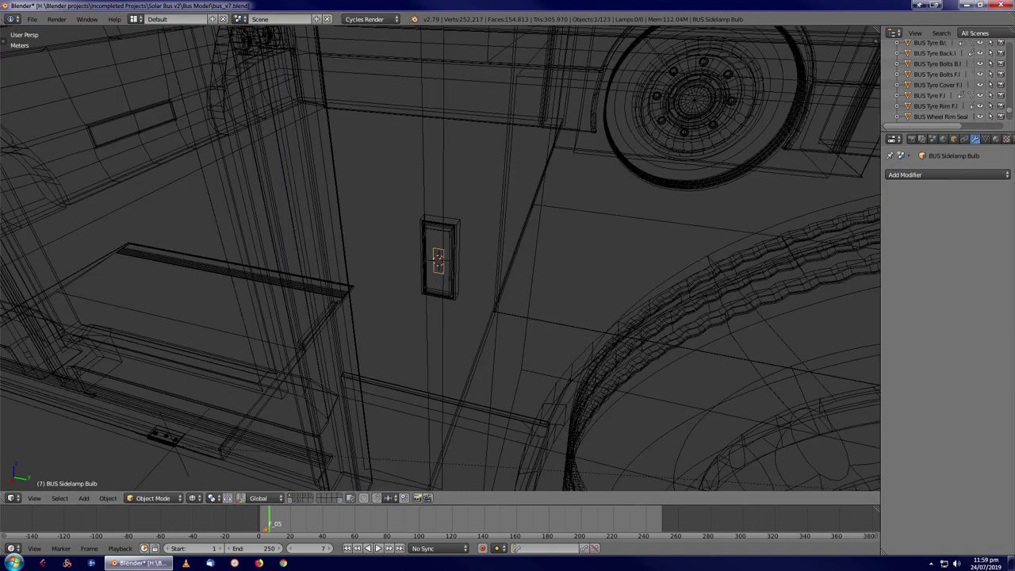
{"action": "right_click", "coordinate": [437, 260]}
{"action": "key", "text": "z"}
{"action": "key", "text": "z"}
{"action": "key", "text": "ctrl+a"}
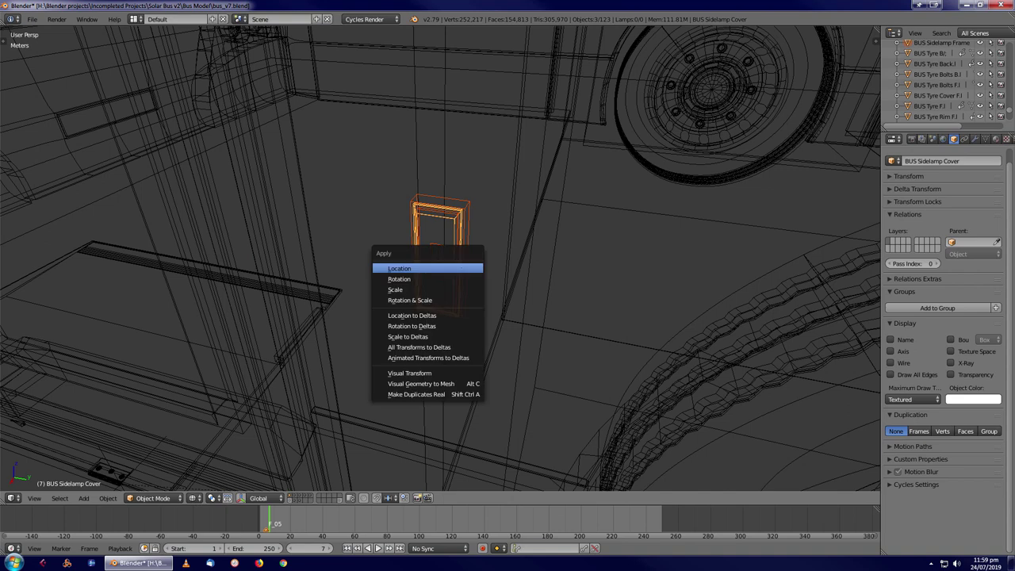
{"action": "left_click", "coordinate": [389, 286]}
Array the sidelamp frame along the bus side with a count of 6 and a relative Y offset of 47.250
{"action": "key", "text": "KP_Divide"}
{"action": "key", "text": "KP_Divide"}
{"action": "key", "text": "KP_Divide"}
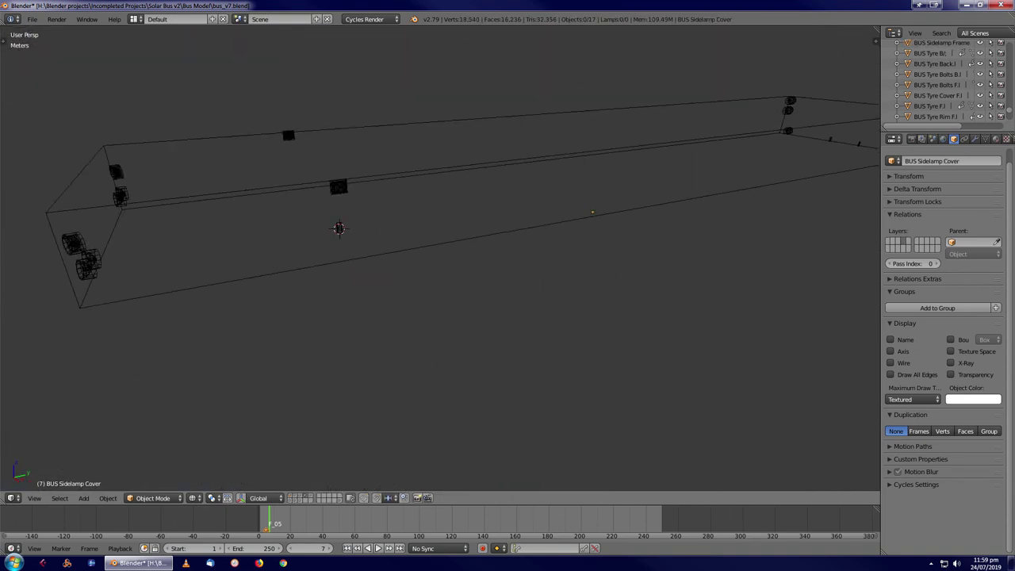
{"action": "key", "text": "KP_Divide"}
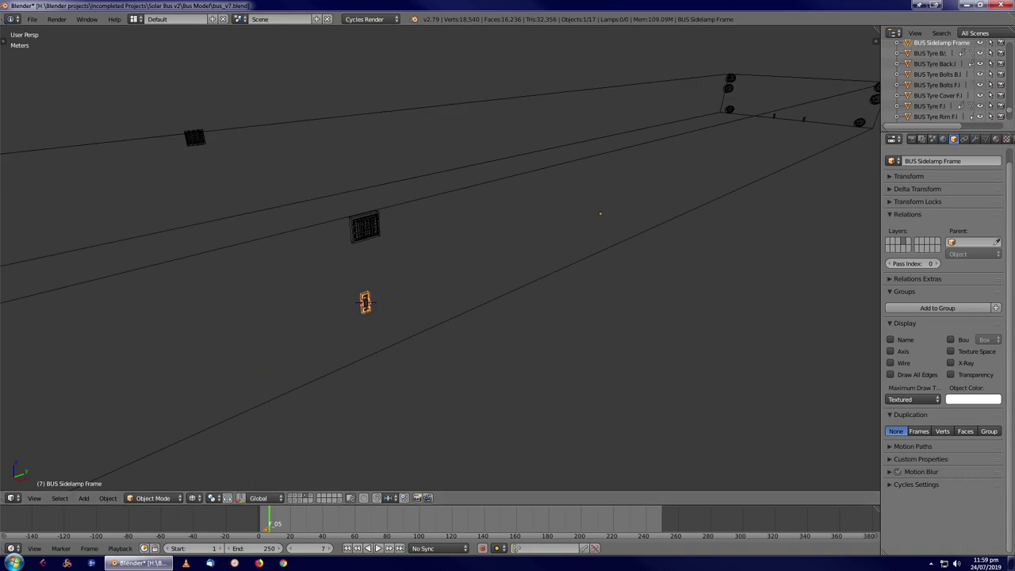
{"action": "key", "text": "Return"}
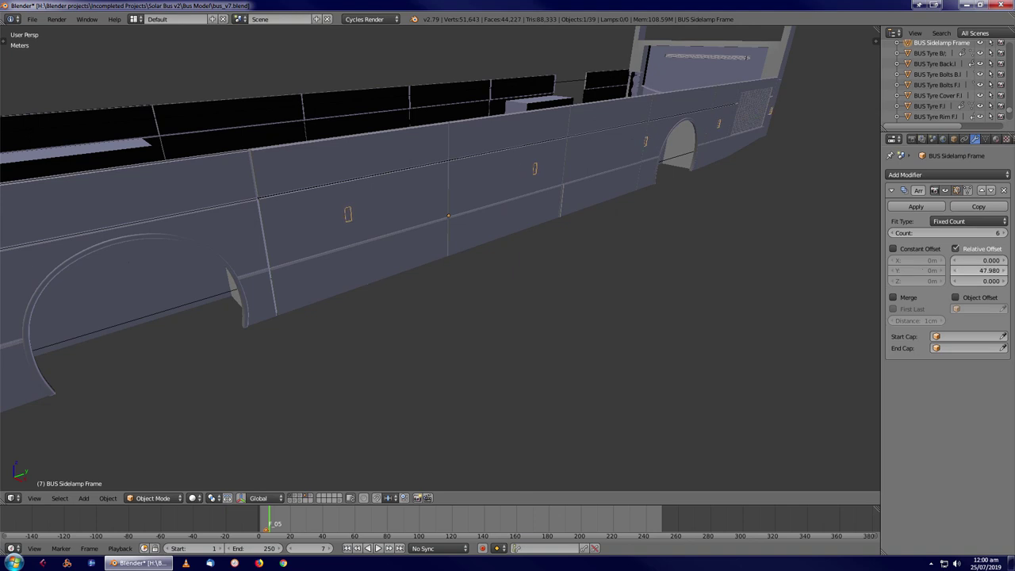
{"action": "key", "text": "KP_8"}
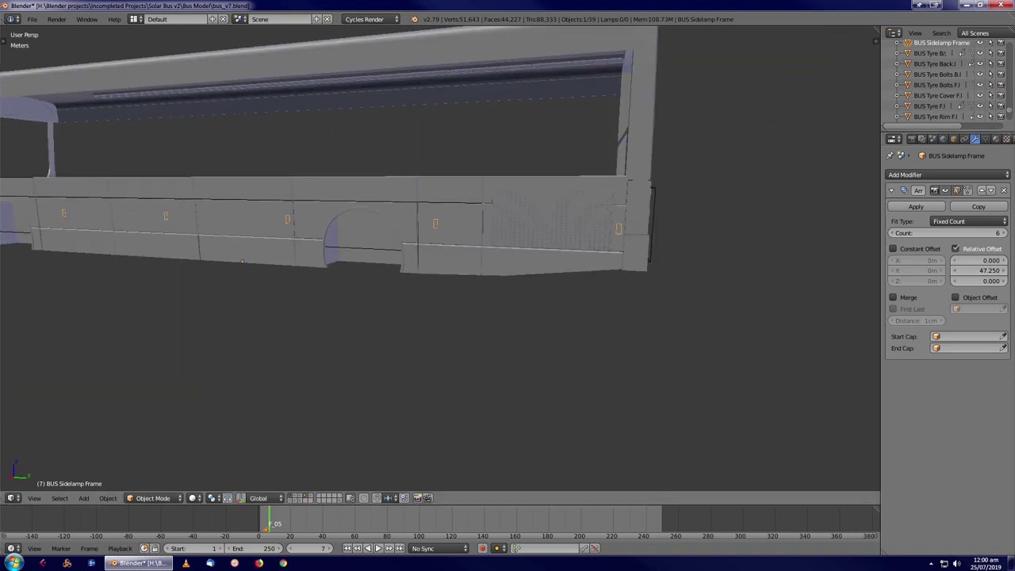
Add an Array modifier to the sidelamp bulb with a count of 6 and a relative Y offset of 163.120
{"action": "scroll", "coordinate": [440, 261], "scroll_direction": "up", "scroll_amount": 5}
{"action": "key", "text": "z"}
{"action": "right_click", "coordinate": [353, 264]}
{"action": "left_click", "coordinate": [947, 174]}
{"action": "left_click", "coordinate": [795, 199]}
{"action": "scroll", "coordinate": [440, 262], "scroll_direction": "down", "scroll_amount": 3}
{"action": "key", "text": "z"}
{"action": "key", "text": "KP_Decimal"}
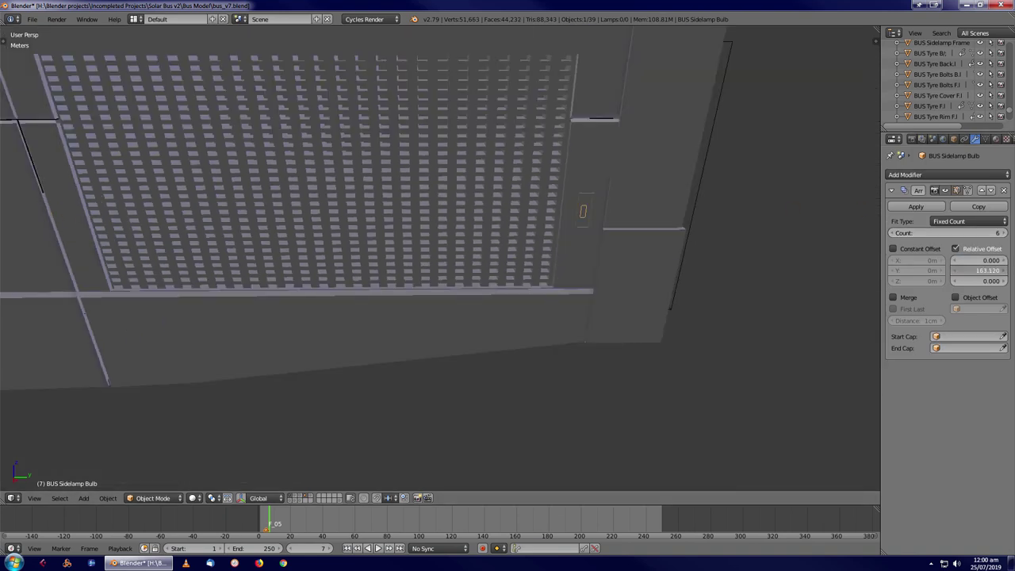
{"action": "scroll", "coordinate": [440, 262], "scroll_direction": "down", "scroll_amount": 6}
{"action": "scroll", "coordinate": [440, 261], "scroll_direction": "up", "scroll_amount": 5}
Add an Array modifier to the sidelamp cover with a count of 6 and a relative Y offset of 52.930
{"action": "right_click", "coordinate": [224, 304]}
{"action": "scroll", "coordinate": [440, 261], "scroll_direction": "down", "scroll_amount": 4}
{"action": "left_click", "coordinate": [948, 174]}
{"action": "left_click", "coordinate": [795, 198]}
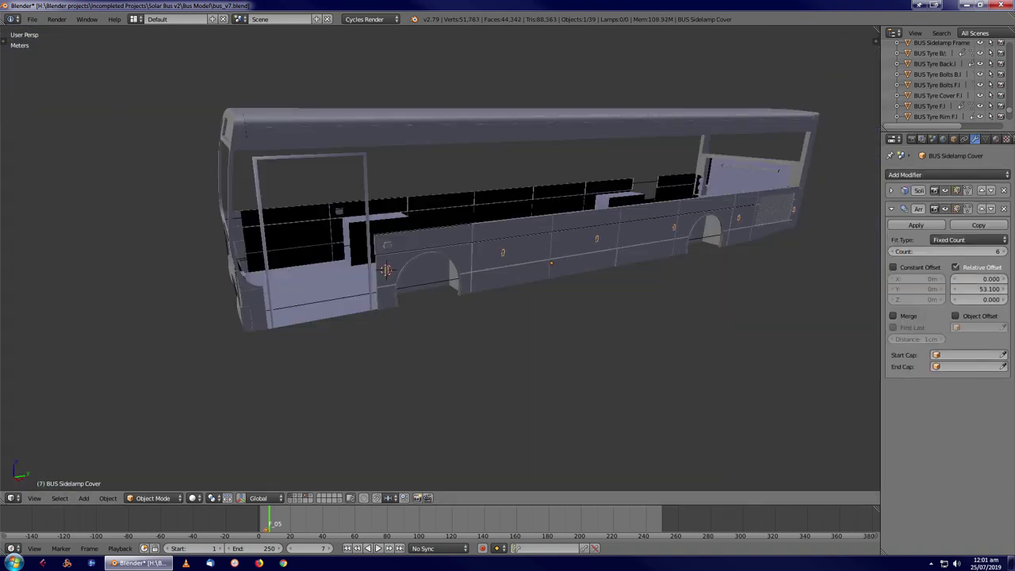
{"action": "key", "text": "KP_Decimal"}
{"action": "key", "text": "z"}
{"action": "key", "text": "z"}
{"action": "key", "text": "z"}
{"action": "key", "text": "KP_Decimal"}
{"action": "key", "text": "z"}
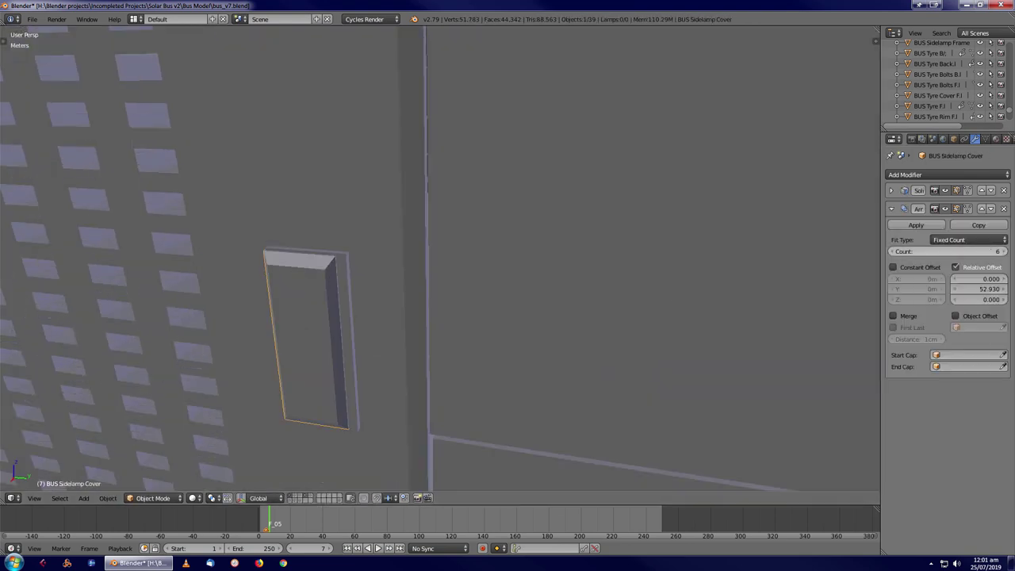
{"action": "scroll", "coordinate": [440, 261], "scroll_direction": "down", "scroll_amount": 5}
{"action": "scroll", "coordinate": [440, 262], "scroll_direction": "up", "scroll_amount": 3}
Add a Mirror modifier to the sidelamp cover
{"action": "left_click", "coordinate": [948, 175]}
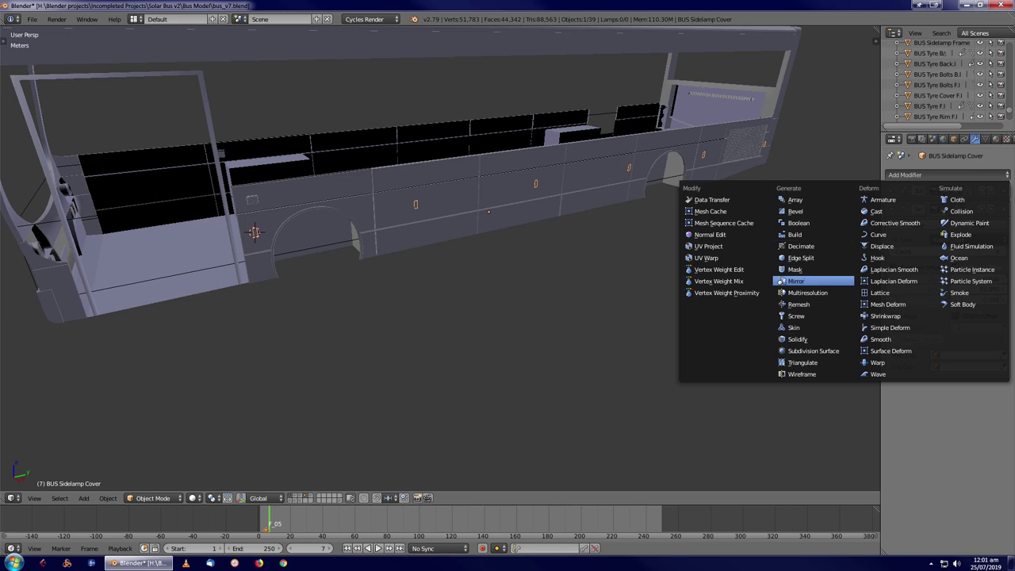
{"action": "left_click", "coordinate": [795, 292]}
{"action": "scroll", "coordinate": [440, 262], "scroll_direction": "down", "scroll_amount": 3}
{"action": "scroll", "coordinate": [440, 262], "scroll_direction": "up", "scroll_amount": 3}
{"action": "middle_click_drag", "start_coordinate": [440, 261], "coordinate": [483, 253]}
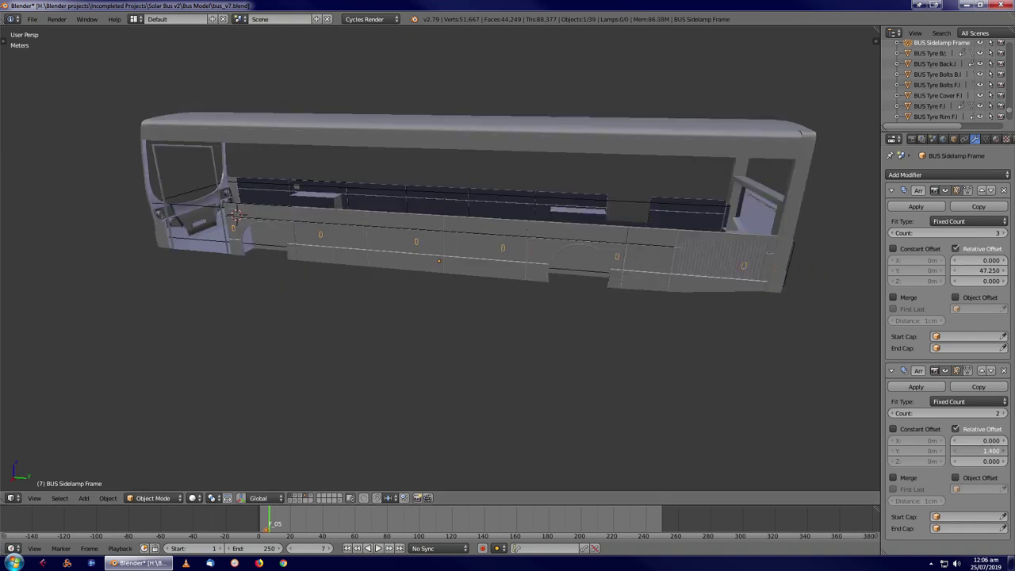
Lower the row of sidelamp frames along Z to the lower trim line of the bus side
{"action": "scroll", "coordinate": [440, 262], "scroll_direction": "up", "scroll_amount": 5}
{"action": "key", "text": "g"}
{"action": "key", "text": "z"}
{"action": "key", "text": "Return"}
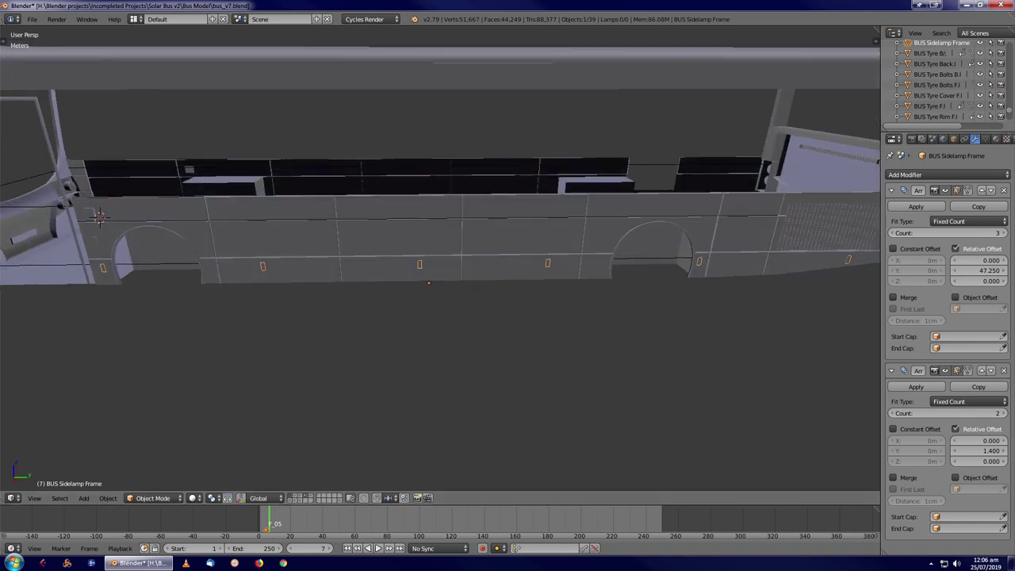
Reduce the sidelamp frame to one array of 5 with a Y offset of 48.570 and raise it about 3.9 cm along Z
{"action": "key", "text": "ctrl+x"}
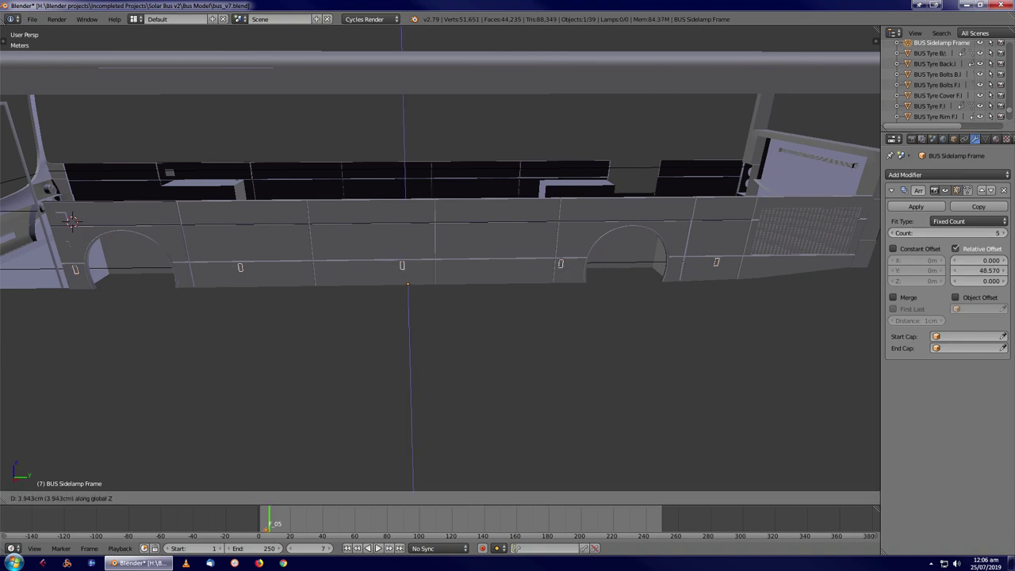
{"action": "key", "text": "n"}
{"action": "key", "text": "bracketleft"}
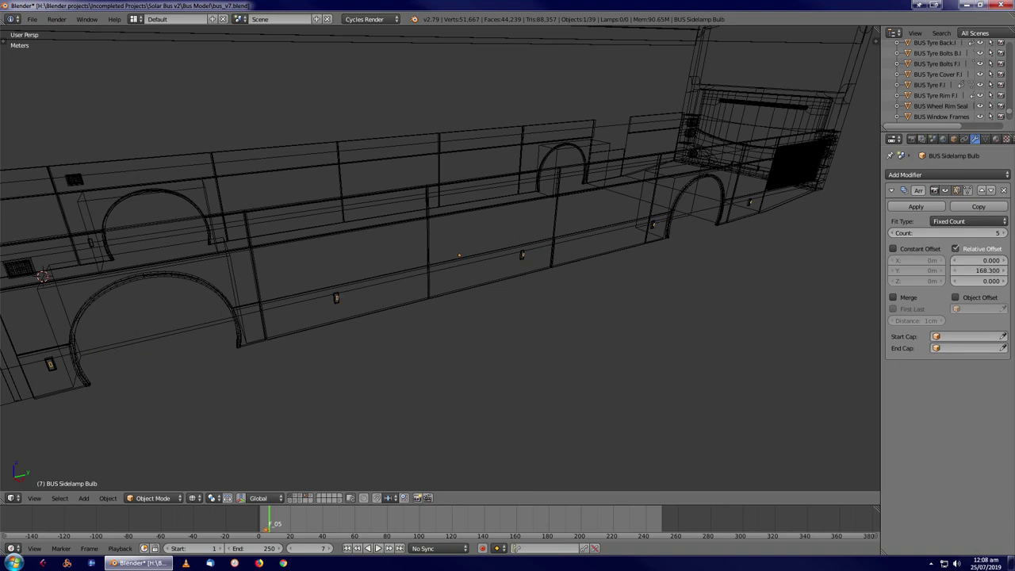
Add a Mirror modifier to the sidelamp bulb and fine-tune the relative Y offset of the sidelamp cover's array
{"action": "left_click", "coordinate": [947, 175]}
{"action": "left_click", "coordinate": [793, 278]}
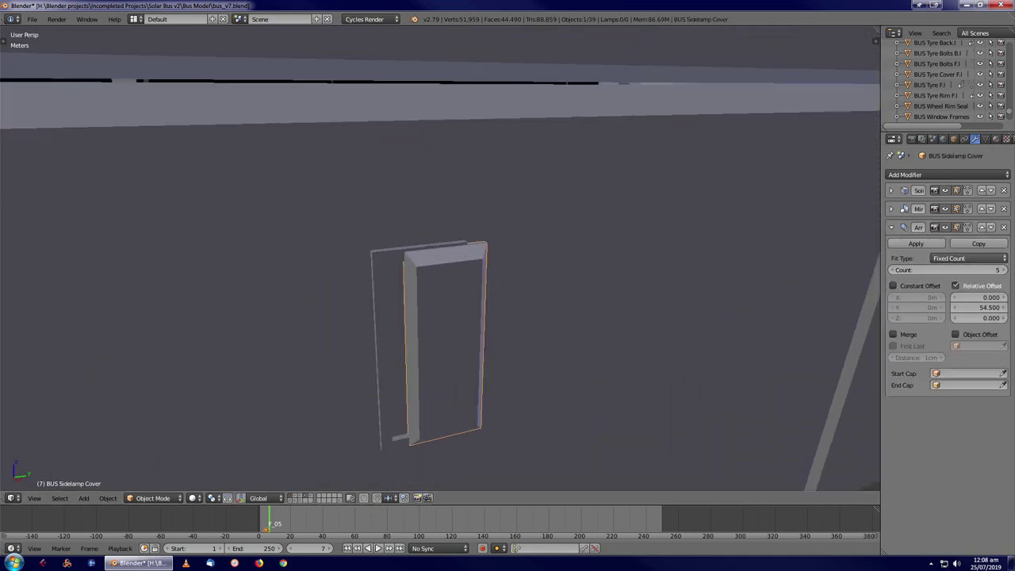
{"action": "left_click_drag", "start_coordinate": [980, 307], "coordinate": [977, 307]}
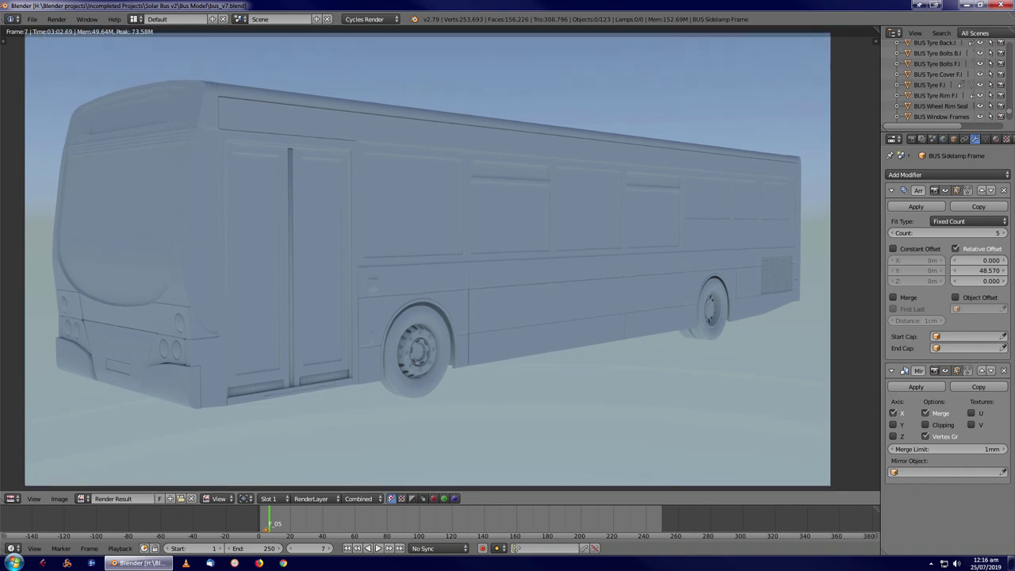
Examine the sidelamps and front wheel arch in the rendered image up close, then close the render
{"action": "scroll", "coordinate": [418, 349], "scroll_direction": "up", "scroll_amount": 6}
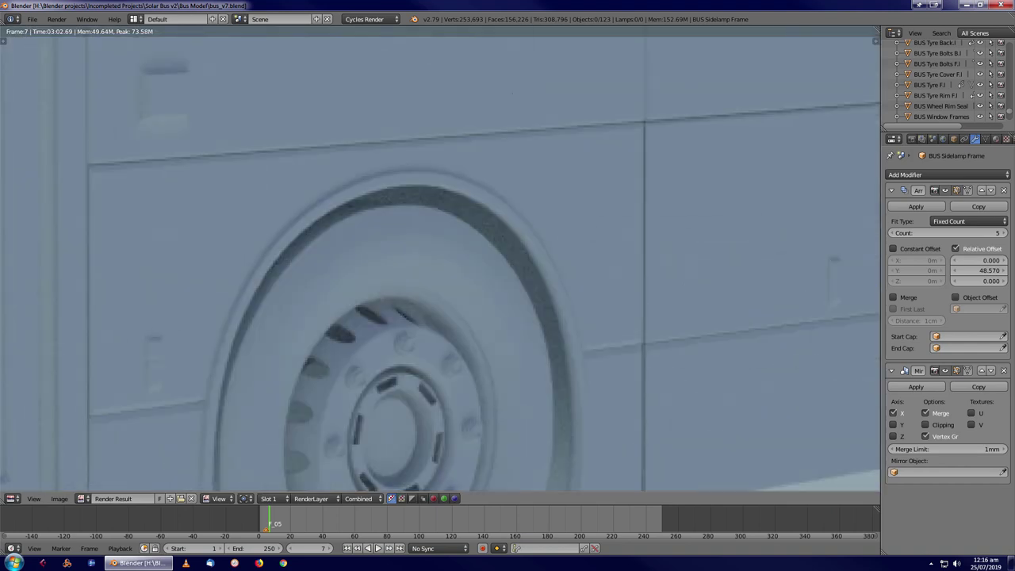
{"action": "mouse_move", "coordinate": [440, 262]}
{"action": "middle_mouse_down"}
{"action": "mouse_move", "coordinate": [713, 206]}
{"action": "mouse_move", "coordinate": [515, 278]}
{"action": "mouse_move", "coordinate": [440, 262]}
{"action": "middle_mouse_up"}
{"action": "scroll", "coordinate": [440, 262], "scroll_direction": "down", "scroll_amount": 4}
{"action": "key", "text": "Escape"}
Add a 12-vertex circle above the rear of the bus roof and extrude its edge inward into a flat ring
{"action": "key", "text": "KP_3"}
{"action": "scroll", "coordinate": [440, 262], "scroll_direction": "up", "scroll_amount": 5}
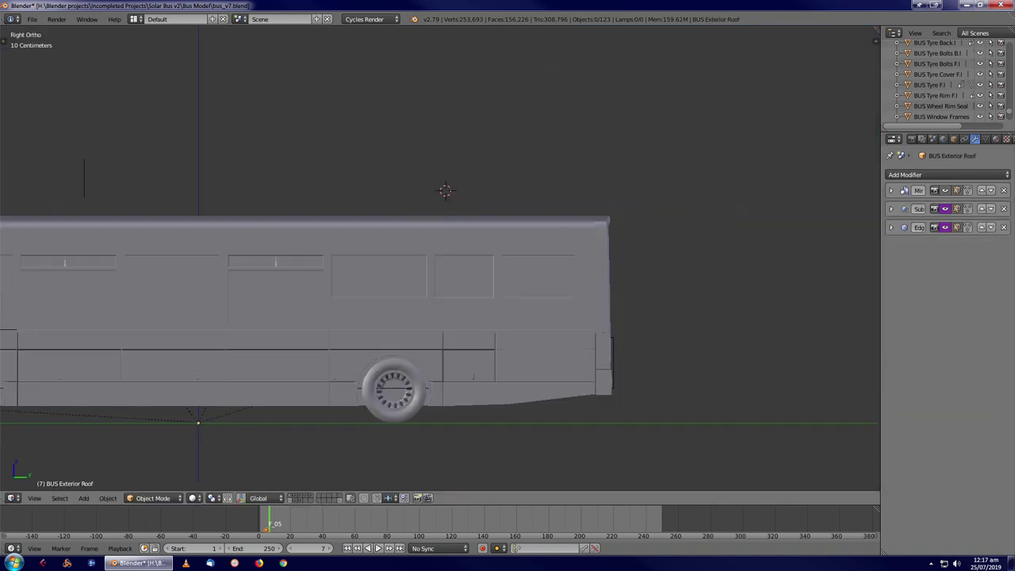
{"action": "key", "text": "shift+a"}
{"action": "left_click", "coordinate": [594, 213]}
{"action": "middle_click_drag", "start_coordinate": [594, 213], "coordinate": [512, 209]}
{"action": "key", "text": "Tab"}
{"action": "scroll", "coordinate": [512, 209], "scroll_direction": "up", "scroll_amount": 2}
{"action": "key", "text": "e"}
{"action": "key", "text": "s"}
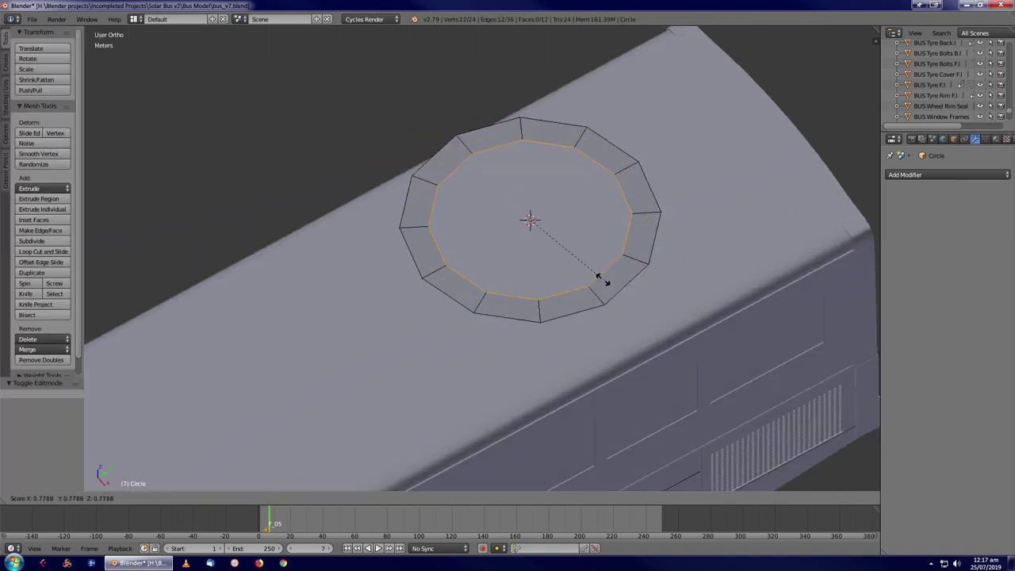
{"action": "left_click", "coordinate": [603, 279]}
Extrude the ring's inner edge upward into a wall and extrude its upper edge inward as a rim
{"action": "key", "text": "e"}
{"action": "left_click", "coordinate": [634, 286]}
{"action": "key", "text": "e"}
{"action": "key", "text": "s"}
{"action": "left_click", "coordinate": [641, 288]}
{"action": "key", "text": "a"}
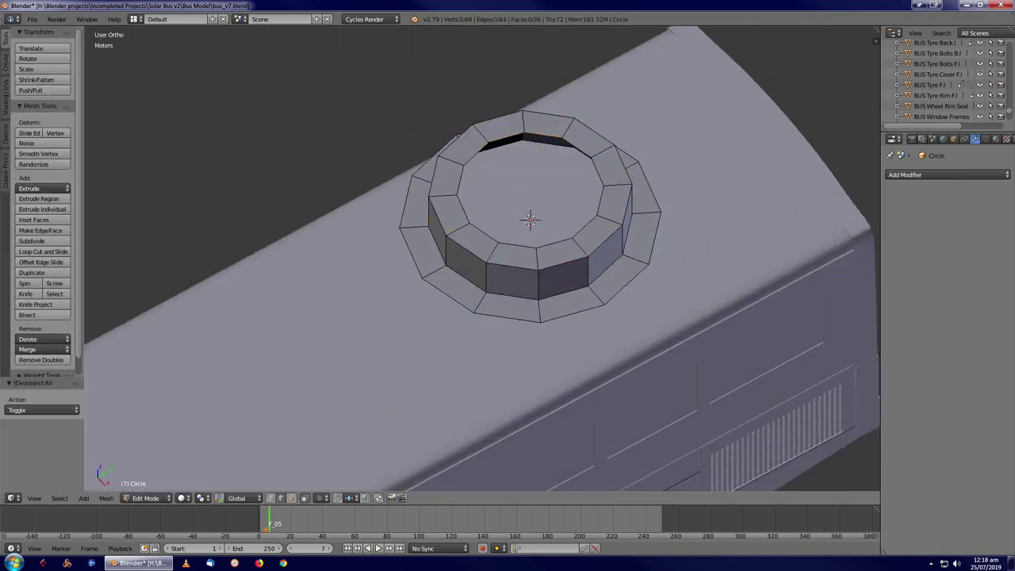
Isolate the ring and delete the vertices of its negative Y half in wireframe top view
{"action": "key", "text": "KP_7"}
{"action": "key", "text": "z"}
{"action": "key", "text": "KP_Divide"}
{"action": "key", "text": "b"}
{"action": "left_click_drag", "start_coordinate": [305, 266], "coordinate": [658, 432]}
{"action": "key", "text": "x"}
{"action": "key", "text": "Return"}
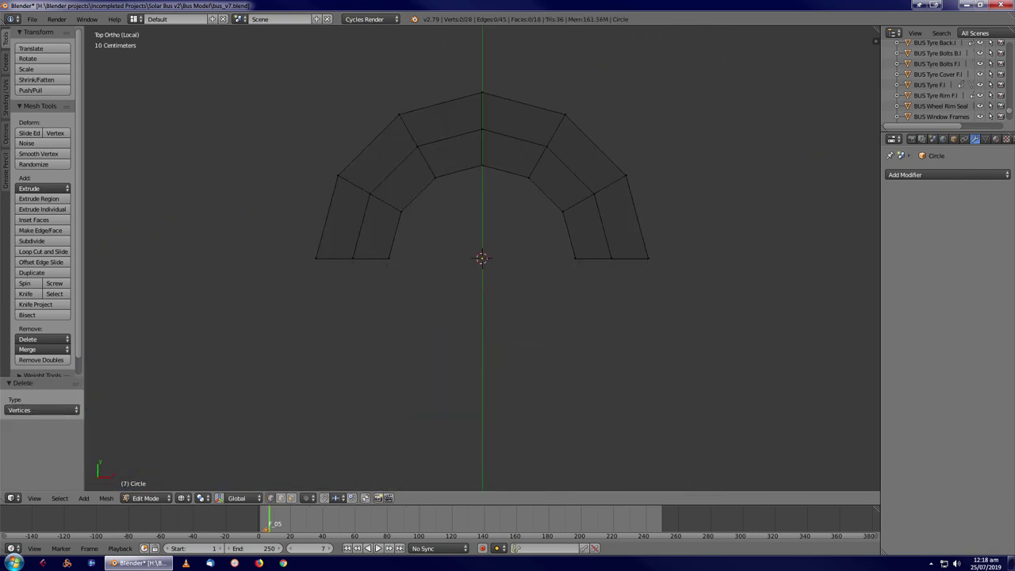
Add a Mirror modifier to the half ring, mirroring on Y instead of X with Clipping on
{"action": "key", "text": "a"}
{"action": "left_click", "coordinate": [947, 174]}
{"action": "left_click", "coordinate": [793, 277]}
{"action": "left_click", "coordinate": [892, 232]}
{"action": "left_click", "coordinate": [893, 244]}
{"action": "key", "text": "a"}
{"action": "middle_click_drag", "start_coordinate": [475, 333], "coordinate": [516, 301]}
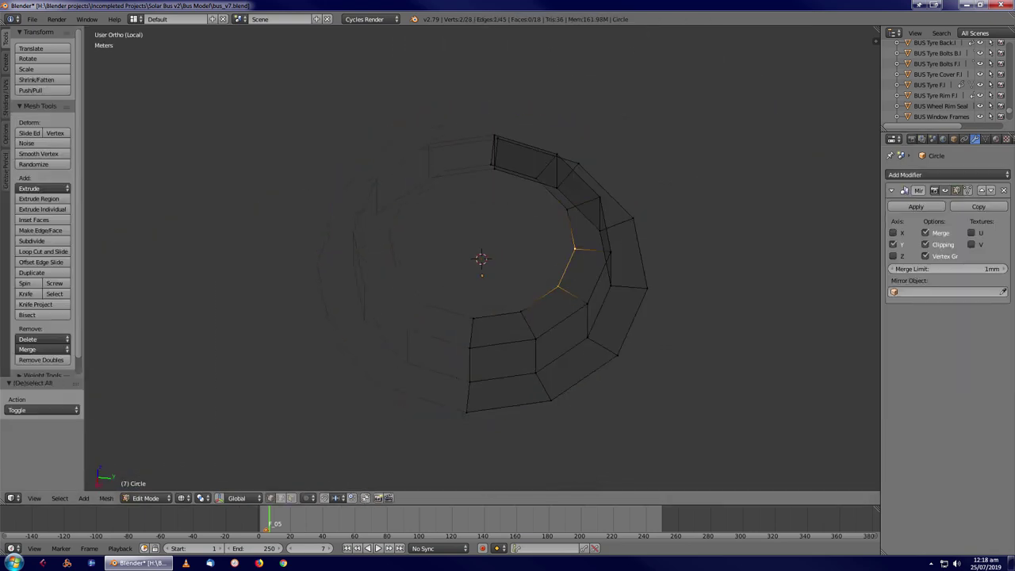
Flatten the inner rim vertices into a straight line parallel to X by scaling them along Y
{"action": "key", "text": "Return"}
{"action": "key", "text": "h"}
{"action": "key", "text": "Return"}
{"action": "key", "text": "a"}
{"action": "right_click", "coordinate": [474, 318]}
{"action": "key", "text": "period"}
{"action": "left_click", "coordinate": [206, 465]}
{"action": "key", "text": "s"}
{"action": "key", "text": "y"}
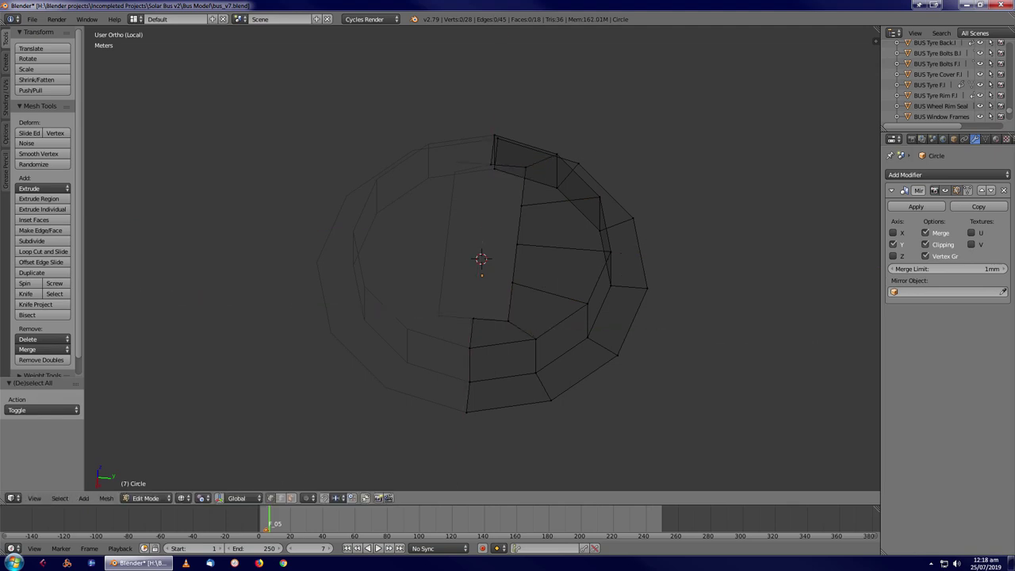
{"action": "key", "text": "Return"}
Extrude the straight inner edge upward into a wall and close the block's upper side with faces
{"action": "middle_click_drag", "start_coordinate": [476, 317], "coordinate": [523, 317]}
{"action": "right_click", "coordinate": [445, 312], "text": "shift"}
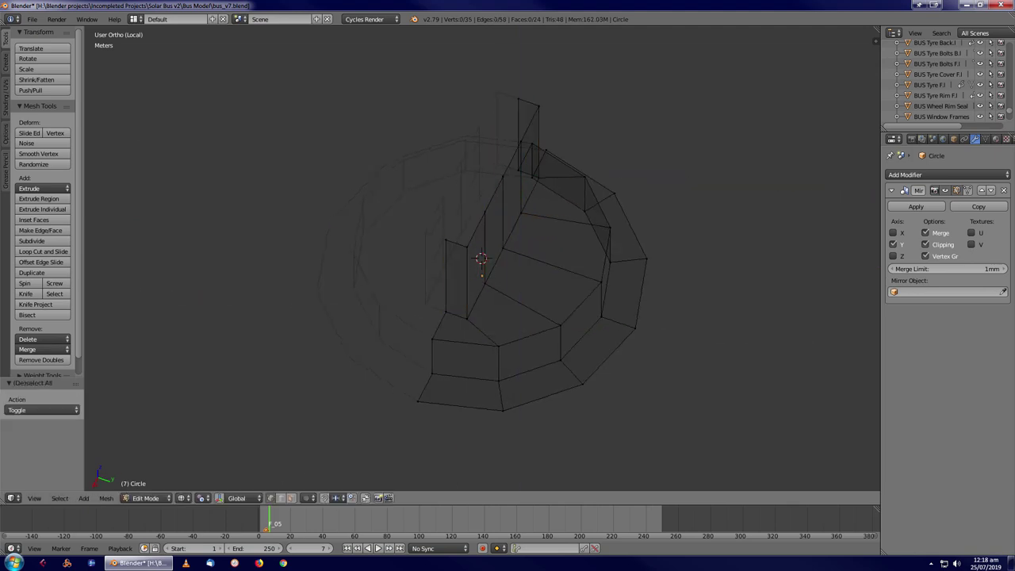
{"action": "key", "text": "z"}
{"action": "key", "text": "ctrl+z"}
{"action": "key", "text": "Escape"}
{"action": "key", "text": "ctrl+z"}
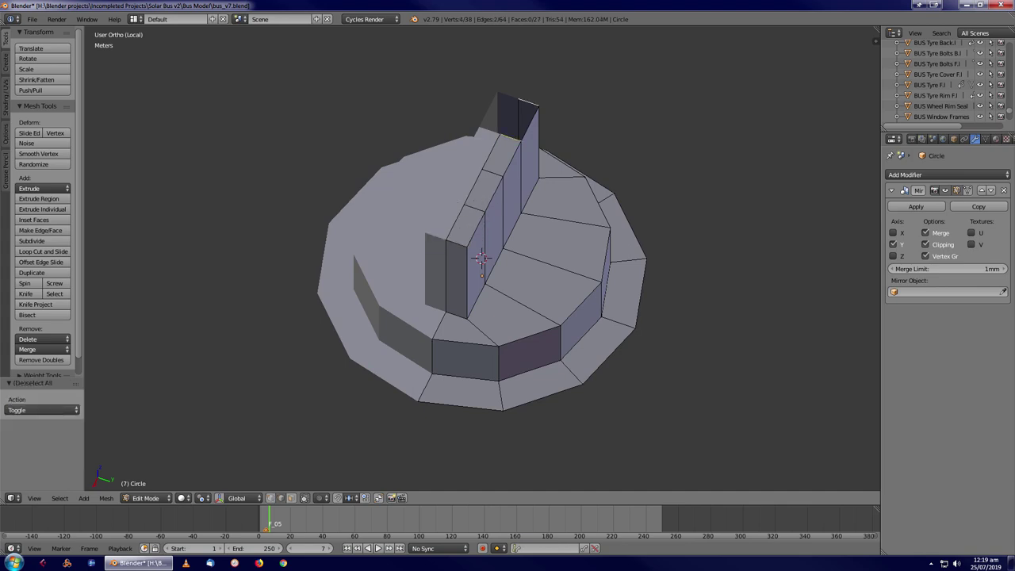
Select the block's four top faces and lower them about 35 cm along Z
{"action": "middle_click_drag", "start_coordinate": [481, 257], "coordinate": [481, 257]}
{"action": "right_click", "coordinate": [481, 258], "text": "alt"}
{"action": "key", "text": "g"}
{"action": "key", "text": "z"}
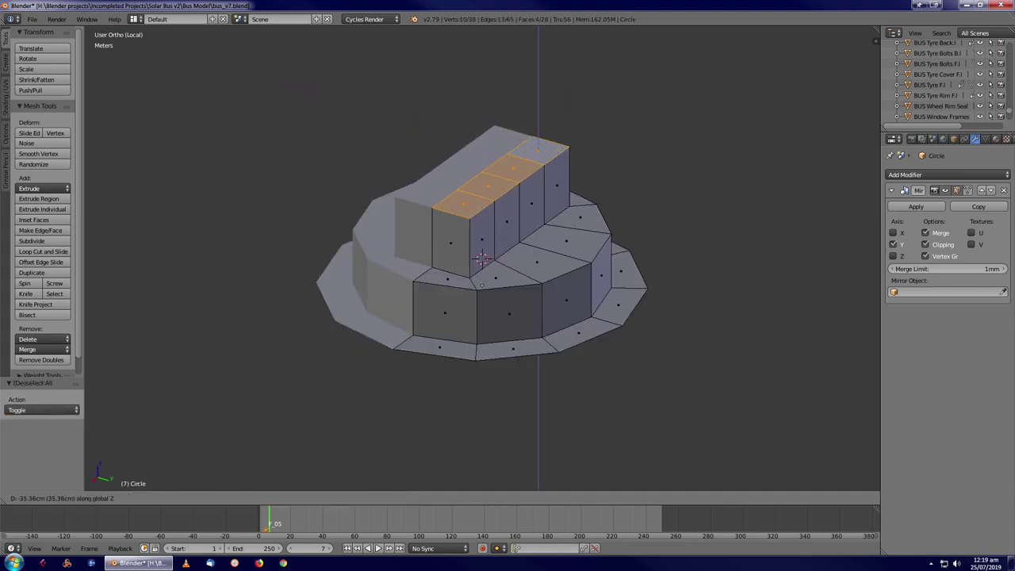
{"action": "key", "text": "Escape"}
Apply the Mirror modifier and inset two diagonally opposite pairs of faces on the block's long sides
{"action": "scroll", "coordinate": [481, 258], "scroll_direction": "up", "scroll_amount": 3}
{"action": "right_click", "coordinate": [481, 258]}
{"action": "middle_click_drag", "start_coordinate": [481, 258], "coordinate": [481, 257]}
{"action": "key", "text": "ctrl+z"}
{"action": "key", "text": "Tab"}
{"action": "scroll", "coordinate": [482, 257], "scroll_direction": "down", "scroll_amount": 3}
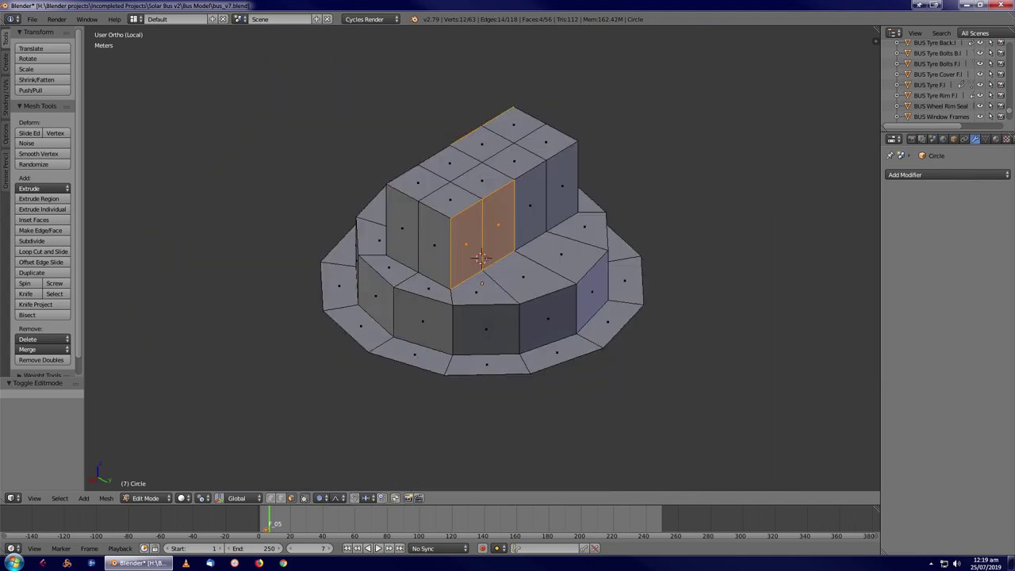
{"action": "key", "text": "Escape"}
{"action": "middle_click_drag", "start_coordinate": [482, 257], "coordinate": [481, 258]}
{"action": "scroll", "coordinate": [482, 257], "scroll_direction": "down", "scroll_amount": 2}
Extrude the inset side faces and scale them inward along Y to form a recess on each side
{"action": "key", "text": "e"}
{"action": "key", "text": "Escape"}
{"action": "key", "text": "z"}
{"action": "key", "text": "s"}
{"action": "key", "text": "y"}
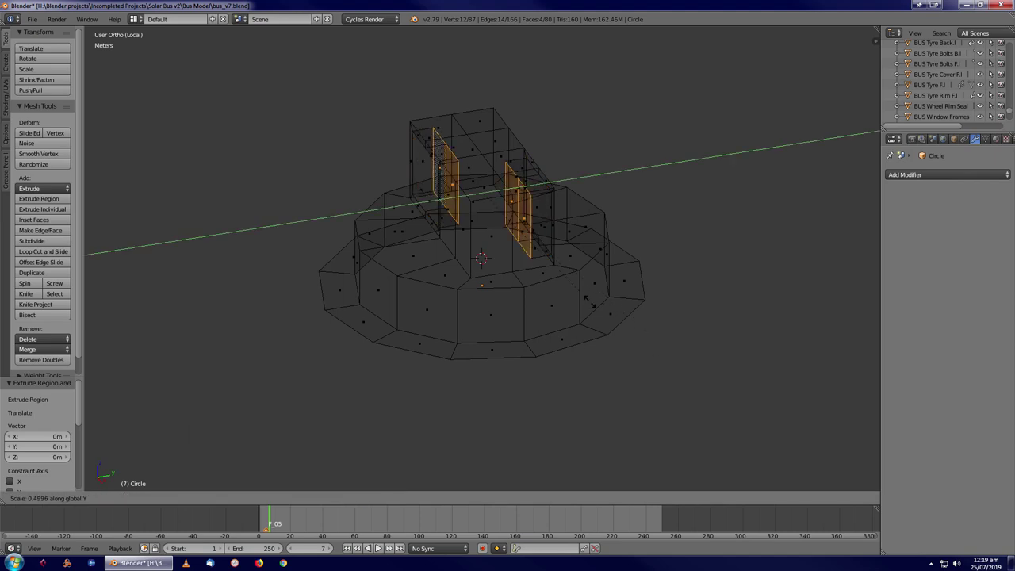
{"action": "left_click", "coordinate": [650, 347]}
{"action": "key", "text": "KP_7"}
{"action": "scroll", "coordinate": [481, 258], "scroll_direction": "up", "scroll_amount": 4}
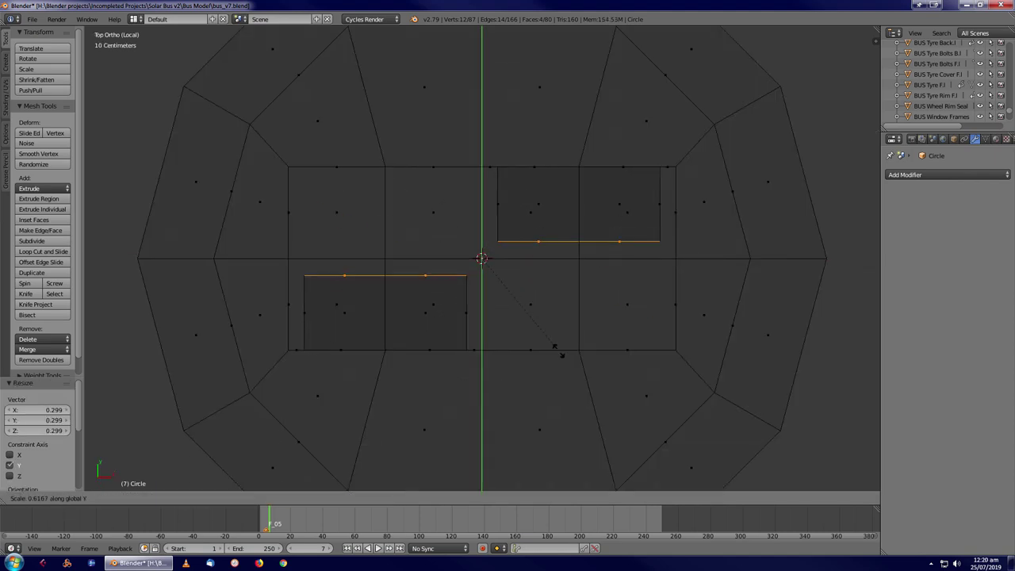
{"action": "key", "text": "Escape"}
Change the pivot point and scale the inner end faces of the two side recesses along X
{"action": "left_click", "coordinate": [202, 498]}
{"action": "left_click", "coordinate": [236, 485]}
{"action": "scroll", "coordinate": [481, 258], "scroll_direction": "up", "scroll_amount": 2}
{"action": "key", "text": "a"}
{"action": "mouse_move", "coordinate": [482, 257]}
{"action": "middle_mouse_down"}
{"action": "mouse_move", "coordinate": [508, 238]}
{"action": "mouse_move", "coordinate": [496, 246]}
{"action": "middle_mouse_up"}
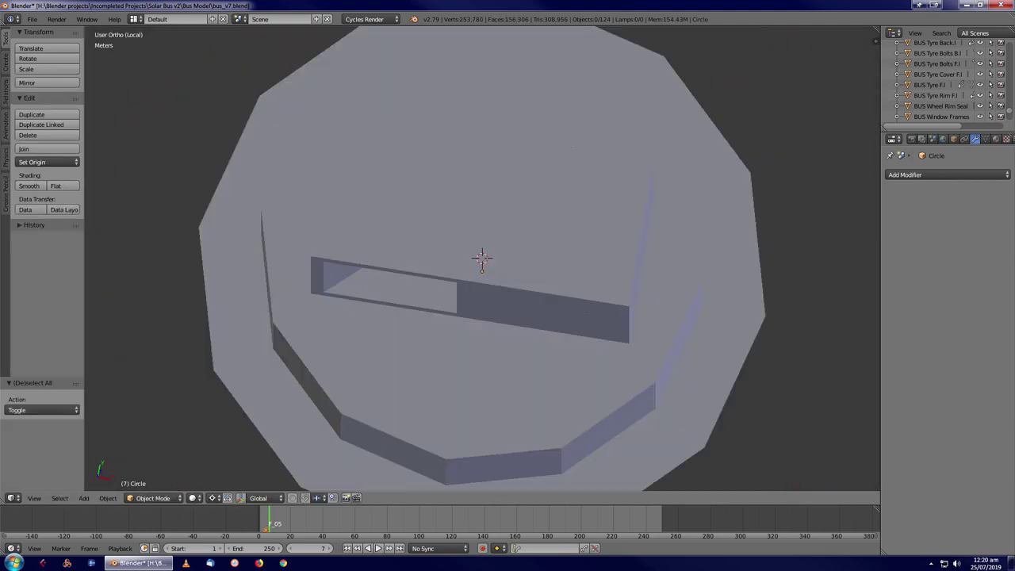
{"action": "key", "text": "ctrl+Tab"}
{"action": "left_click", "coordinate": [516, 236]}
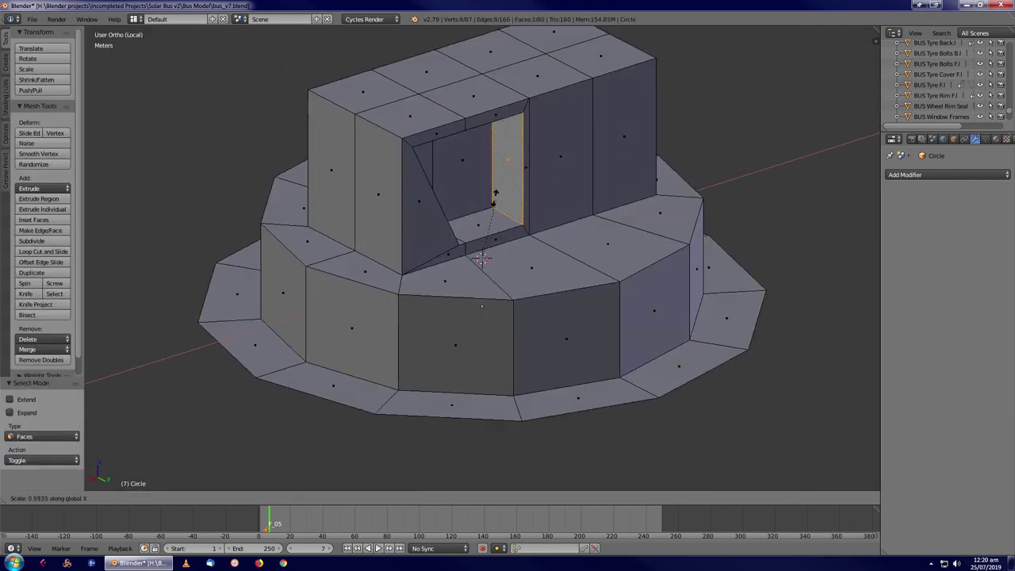
{"action": "right_click", "coordinate": [773, 341]}
{"action": "middle_click_drag", "start_coordinate": [773, 341], "coordinate": [745, 317]}
{"action": "key", "text": "a"}
{"action": "key", "text": "z"}
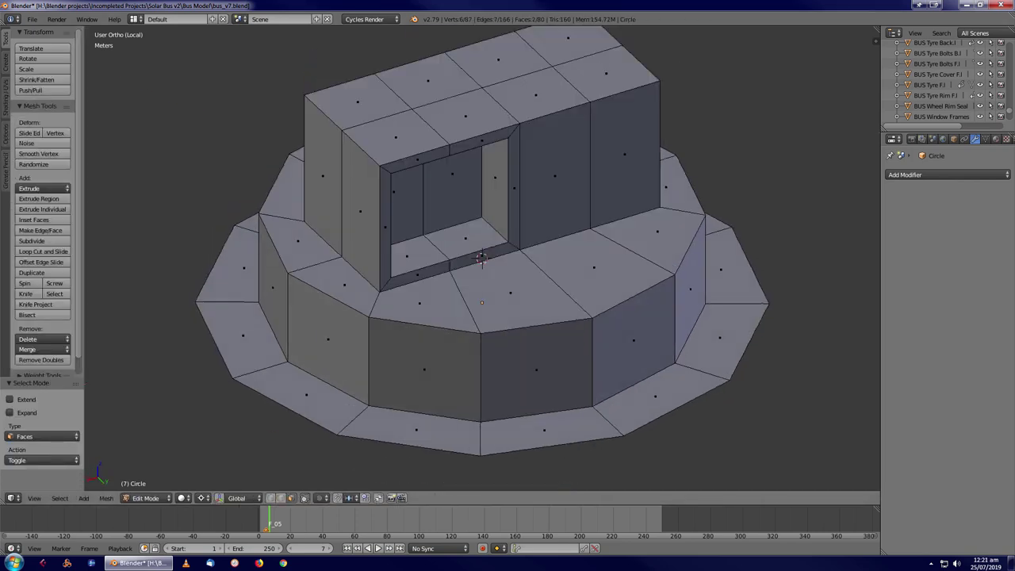
Remove the base's outer flange and cut two edge loops around its wall, moved 4.59 cm down and scaled together along Z
{"action": "scroll", "coordinate": [481, 261], "scroll_direction": "down", "scroll_amount": 3}
{"action": "key", "text": "x"}
{"action": "left_click", "coordinate": [498, 362]}
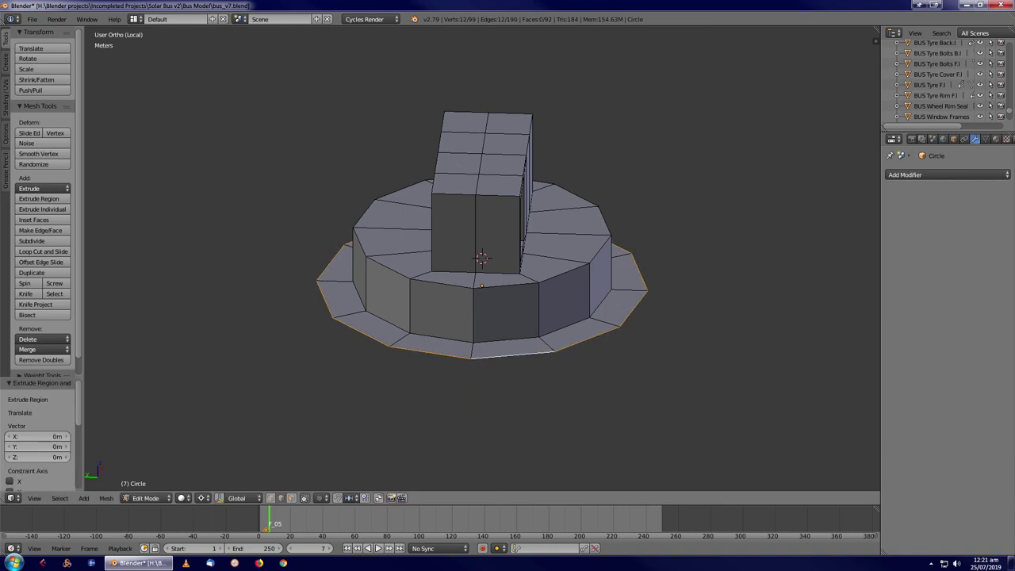
{"action": "scroll", "coordinate": [481, 261], "scroll_direction": "up", "scroll_amount": 1}
{"action": "key", "text": "ctrl+r"}
{"action": "left_click", "coordinate": [481, 257]}
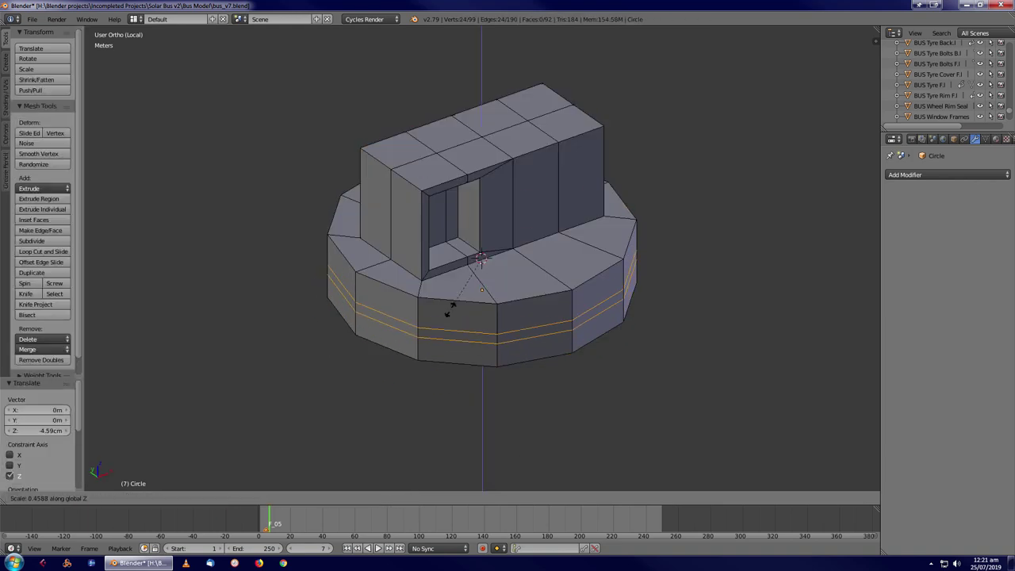
{"action": "key", "text": "ctrl+Tab"}
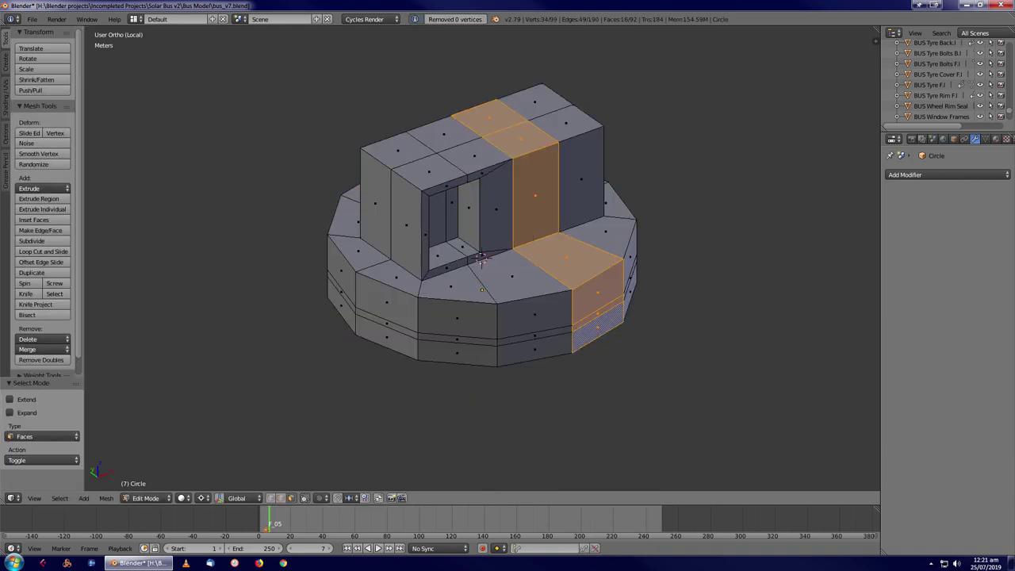
Select the raised block as linked geometry, shade the roof vent smooth and add an Edge Split modifier
{"action": "left_click", "coordinate": [702, 345]}
{"action": "key", "text": "Tab"}
{"action": "key", "text": "Tab"}
{"action": "scroll", "coordinate": [702, 346], "scroll_direction": "up", "scroll_amount": 3}
{"action": "key", "text": "ctrl+l"}
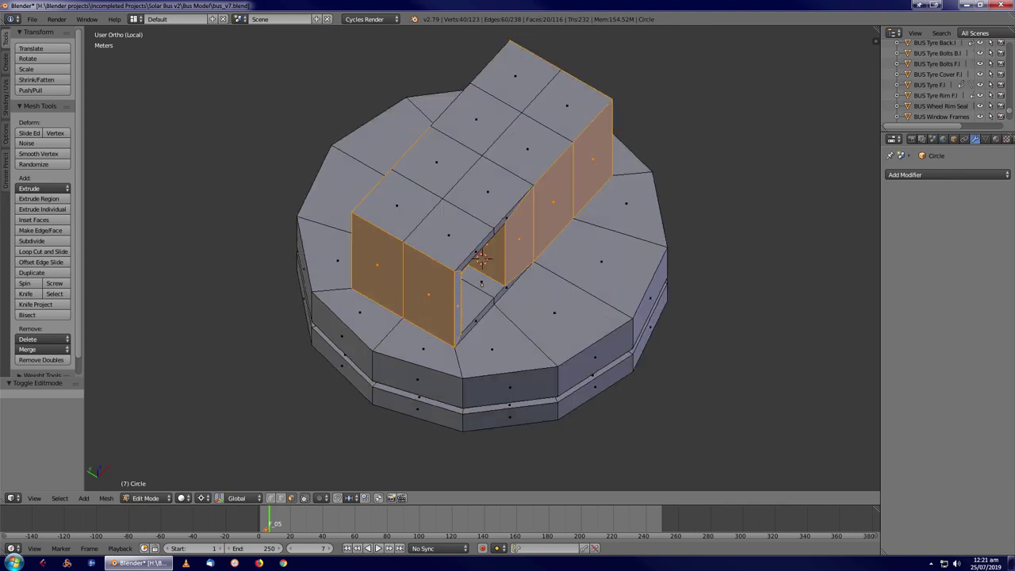
{"action": "scroll", "coordinate": [481, 258], "scroll_direction": "up", "scroll_amount": 4}
{"action": "scroll", "coordinate": [481, 258], "scroll_direction": "down", "scroll_amount": 8}
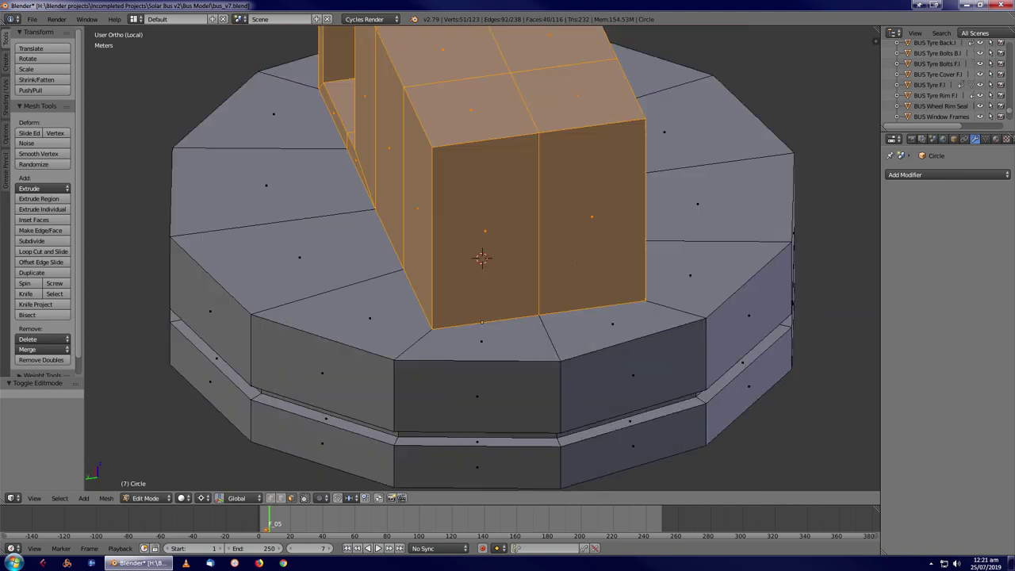
{"action": "key", "text": "Tab"}
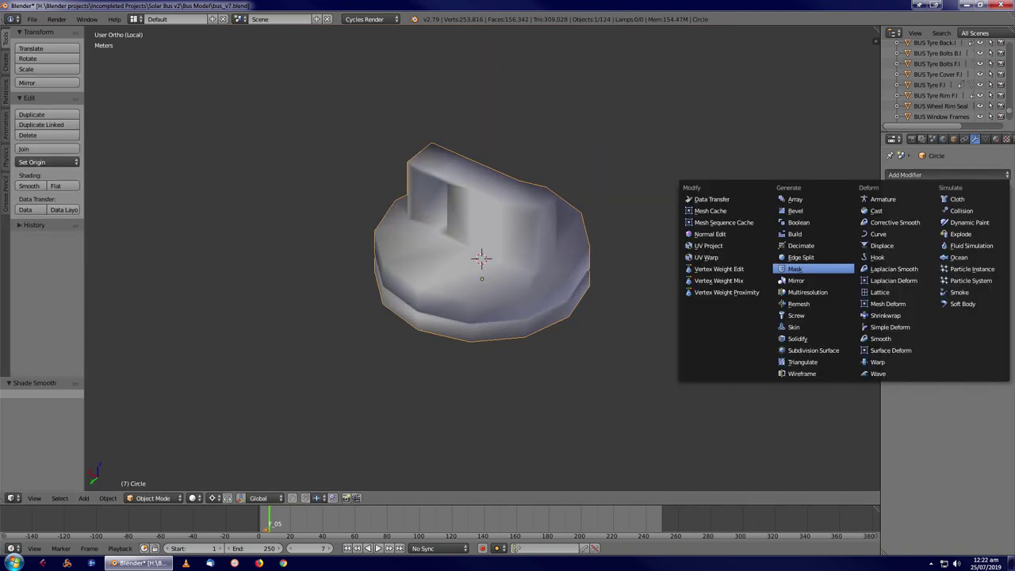
{"action": "left_click", "coordinate": [801, 257]}
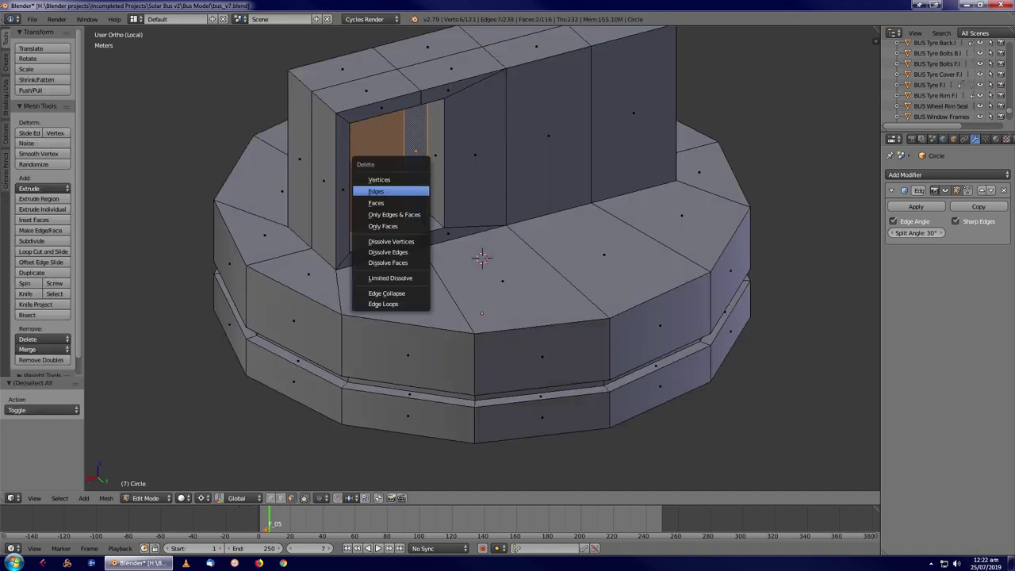
Move the two inner back faces of the block's side recess about 14.1 cm along Y
{"action": "left_click", "coordinate": [385, 206]}
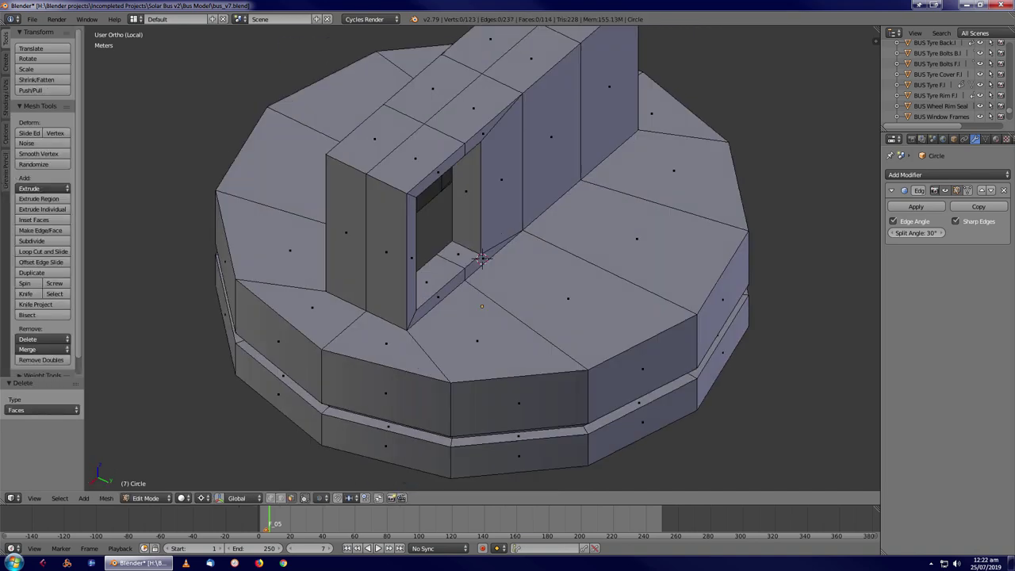
{"action": "key", "text": "Return"}
{"action": "key", "text": "z"}
{"action": "key", "text": "KP_8"}
{"action": "key", "text": "KP_8"}
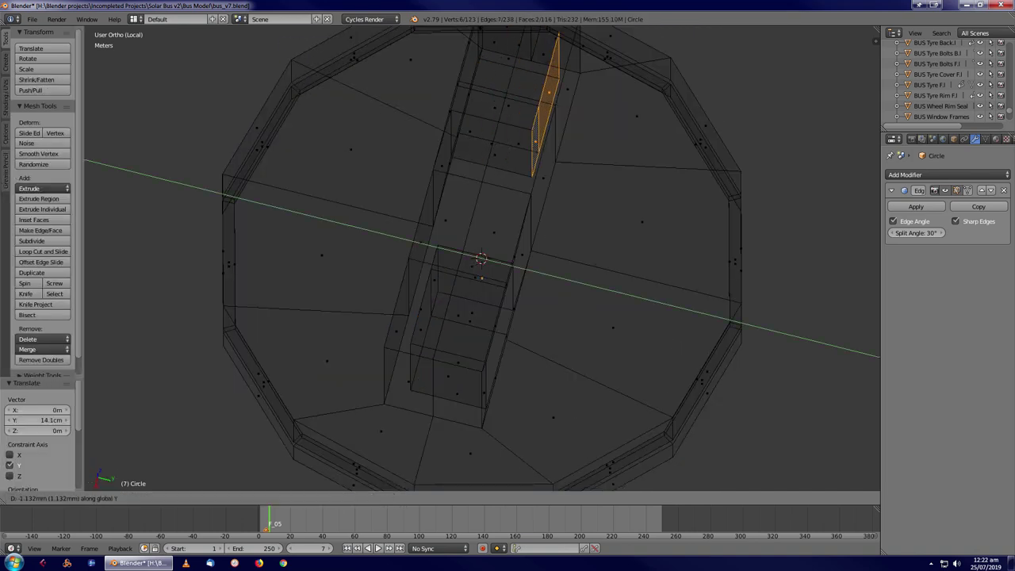
{"action": "key", "text": "Return"}
{"action": "key", "text": "a"}
{"action": "key", "text": "KP_6"}
{"action": "key", "text": "KP_6"}
{"action": "key", "text": "z"}
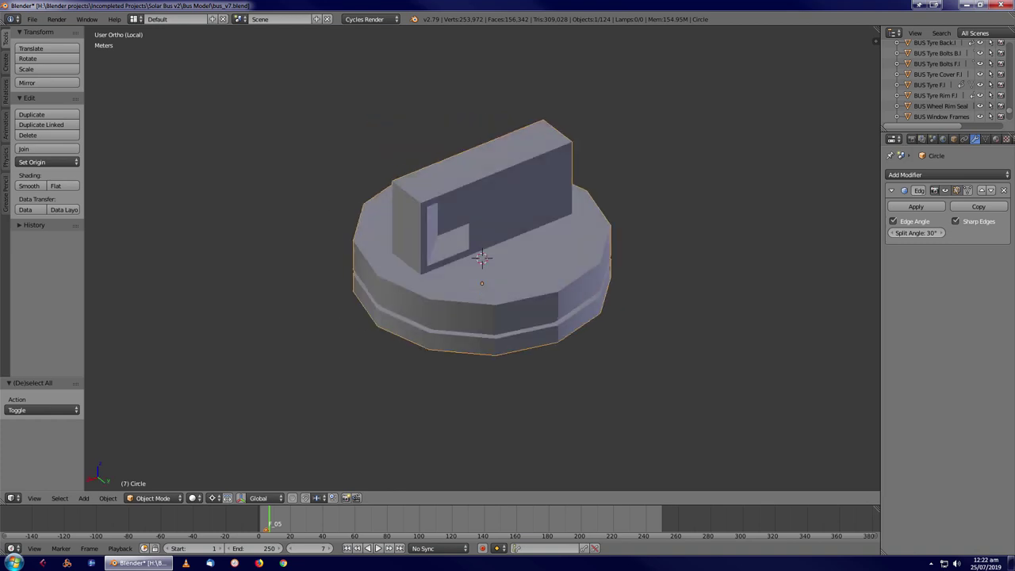
Scale the whole vent mesh and move it 1.28 m along Y and about 41 cm down onto the roof
{"action": "key", "text": "z"}
{"action": "key", "text": "KP_7"}
{"action": "key", "text": "a"}
{"action": "key", "text": "s"}
{"action": "key", "text": "Return"}
{"action": "key", "text": "z"}
{"action": "key", "text": "KP_2"}
{"action": "key", "text": "KP_2"}
{"action": "key", "text": "KP_2"}
{"action": "key", "text": "KP_2"}
{"action": "key", "text": "KP_2"}
{"action": "key", "text": "g"}
{"action": "key", "text": "y"}
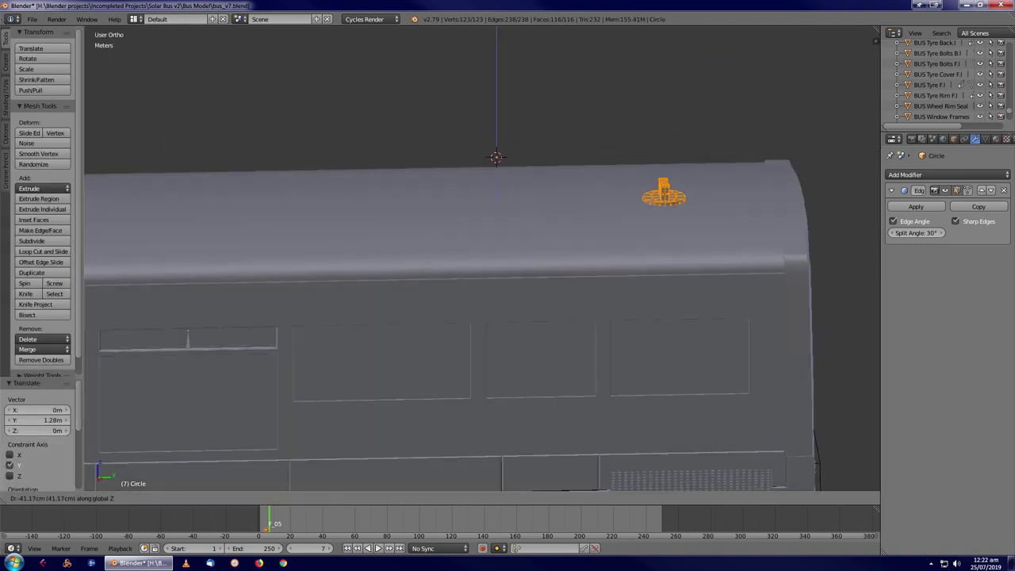
{"action": "key", "text": "Return"}
Set the vent's origin to its geometry and rotate the vent to follow the roof
{"action": "key", "text": "KP_8"}
{"action": "key", "text": "KP_8"}
{"action": "key", "text": "KP_4"}
{"action": "key", "text": "Tab"}
{"action": "key", "text": "KP_Decimal"}
{"action": "key", "text": "shift+ctrl+alt+c"}
{"action": "key", "text": "Return"}
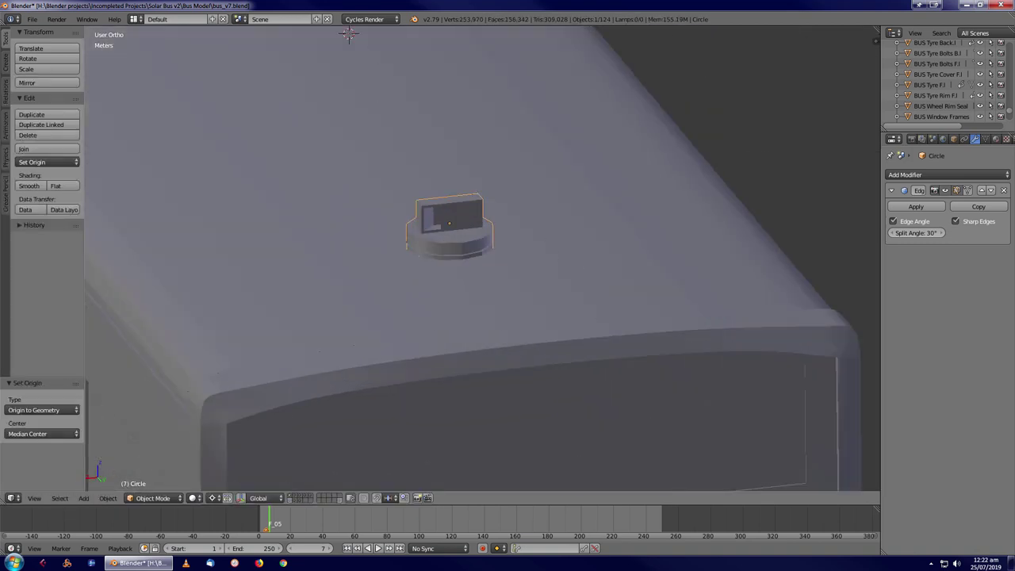
{"action": "key", "text": "r"}
{"action": "key", "text": "Return"}
Add an Array modifier to the vent with count 2 and relative offset X 0 and Y -1
{"action": "key", "text": "KP_Subtract"}
{"action": "key", "text": "KP_Subtract"}
{"action": "key", "text": "KP_8"}
{"action": "key", "text": "KP_8"}
{"action": "key", "text": "t"}
{"action": "left_click", "coordinate": [947, 174]}
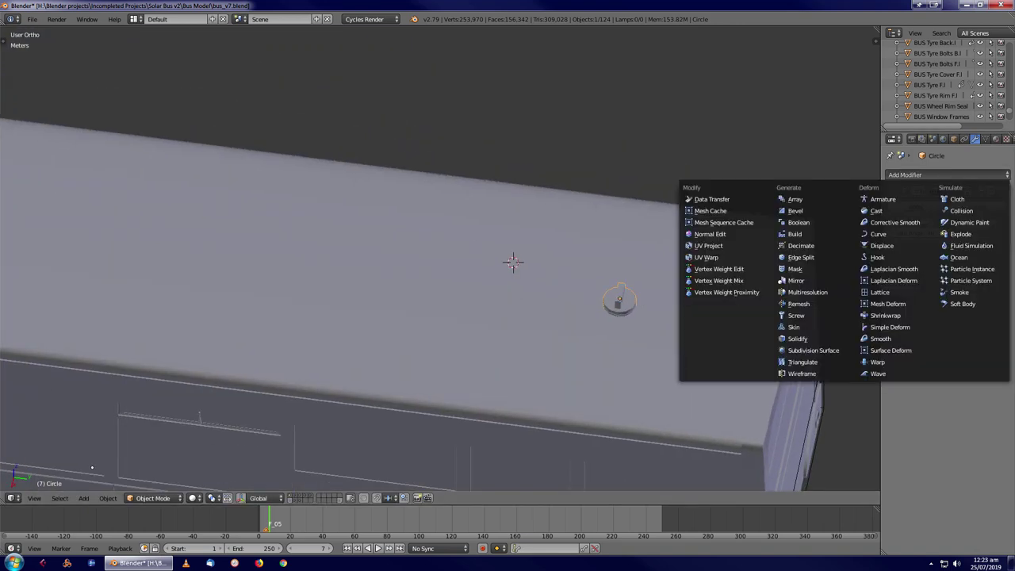
{"action": "left_click", "coordinate": [795, 199]}
{"action": "key", "text": "KP_6"}
{"action": "key", "text": "KP_6"}
{"action": "key", "text": "KP_Subtract"}
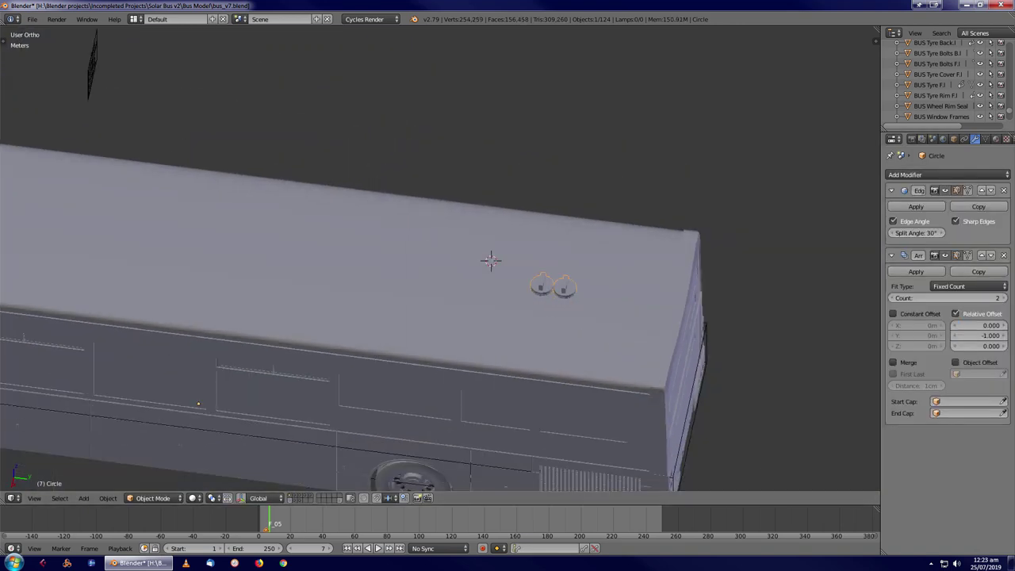
Set the array's relative Y offset to -32.130 to place the second vent near the front of the roof
{"action": "left_click_drag", "start_coordinate": [979, 336], "coordinate": [920, 335]}
{"action": "key", "text": "KP_Subtract"}
{"action": "key", "text": "KP_7"}
{"action": "key", "text": "KP_Decimal"}
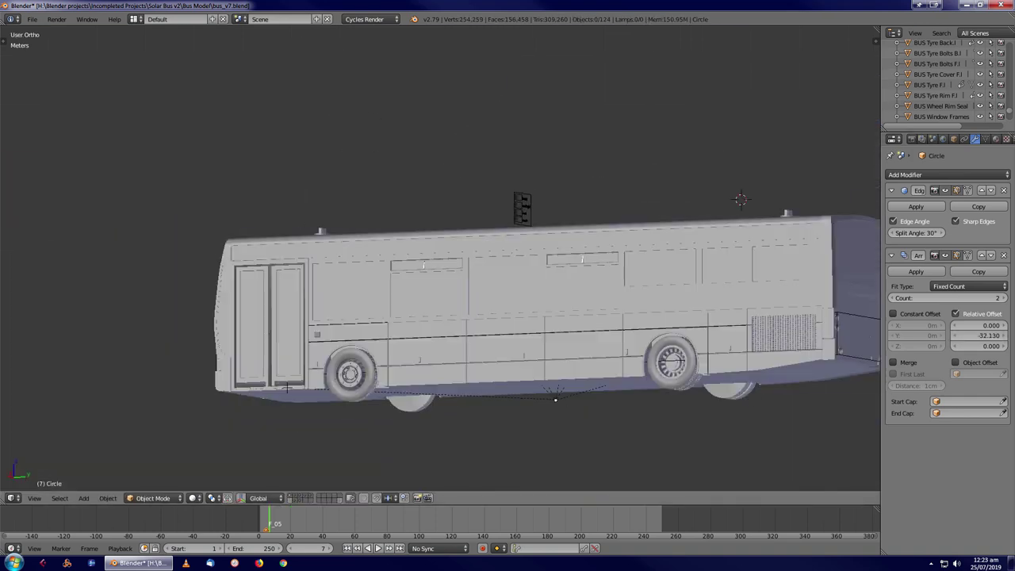
{"action": "key", "text": "KP_0"}
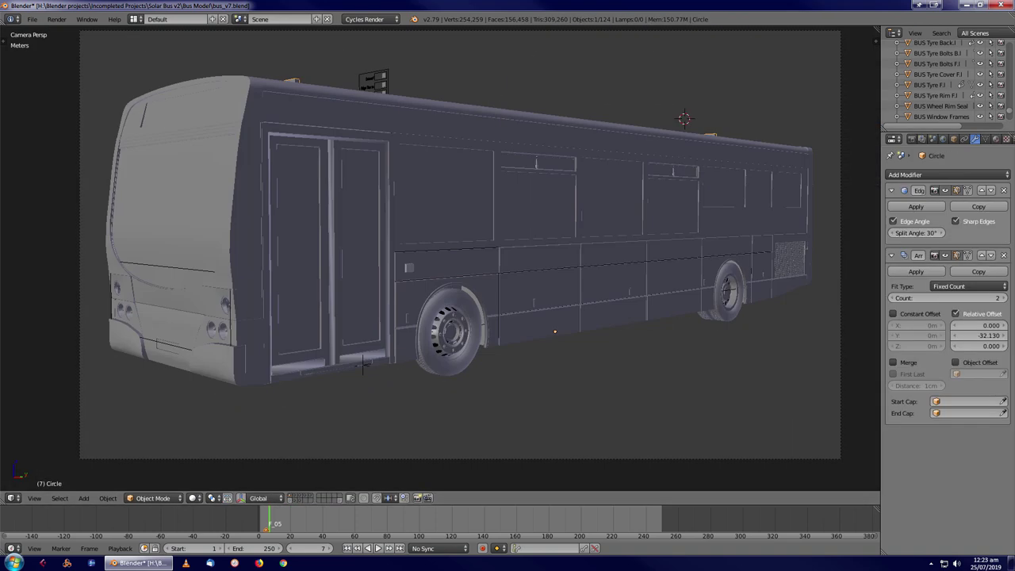
Rename the arrayed roof vent object as BUS Roof Fans
{"action": "left_click", "coordinate": [953, 139]}
{"action": "right_click", "coordinate": [291, 80]}
{"action": "key", "text": "KP_Subtract"}
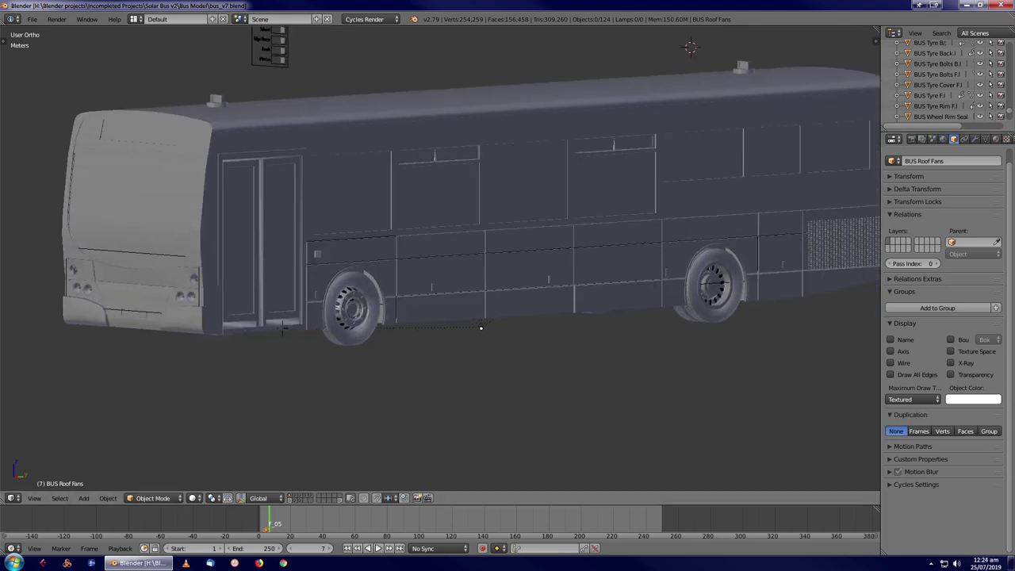
Show the last render, switch the render slot and render the bus
{"action": "key", "text": "F11"}
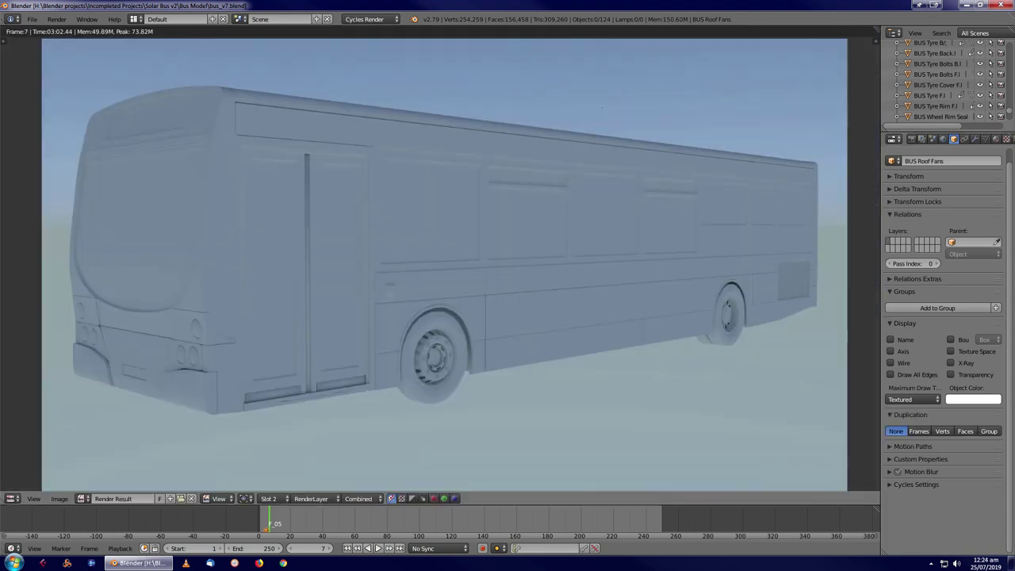
{"action": "key", "text": "j"}
{"action": "key", "text": "F12"}
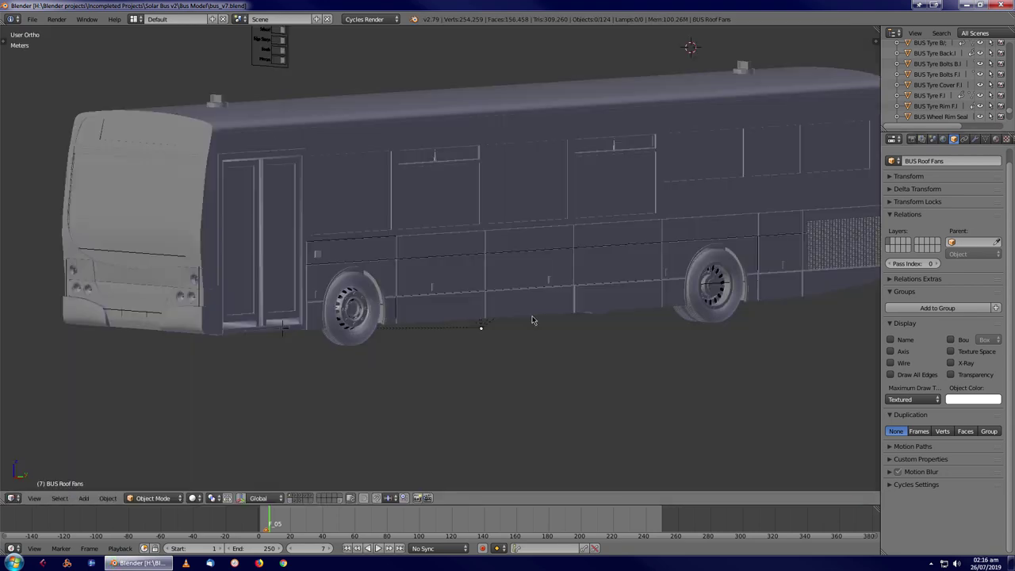
Start appending from another file and browse to the objects stored in Bus60.blend
{"action": "left_click", "coordinate": [32, 19]}
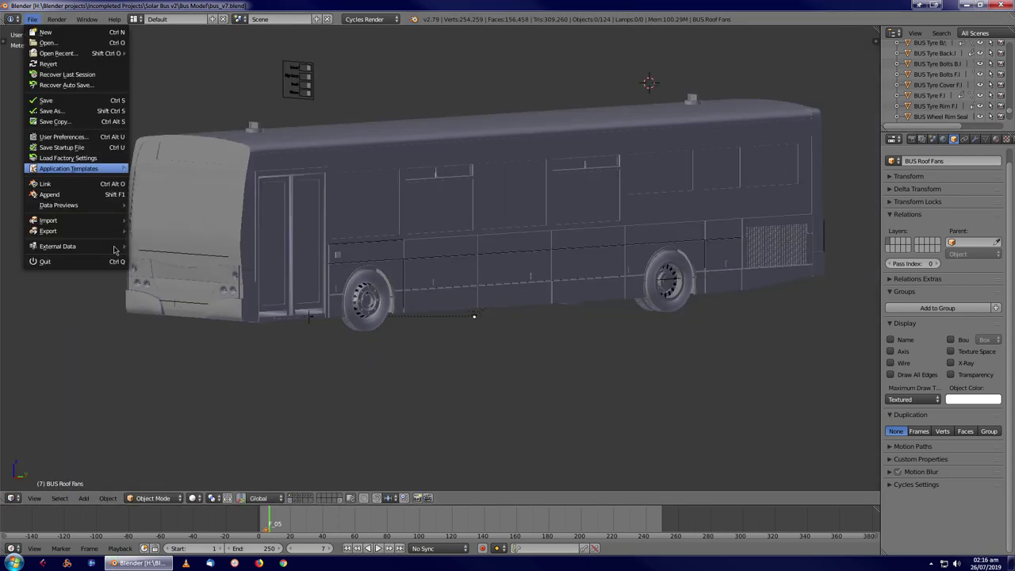
{"action": "left_click", "coordinate": [49, 194]}
{"action": "left_click", "coordinate": [69, 286]}
{"action": "double_click", "coordinate": [288, 224]}
{"action": "double_click", "coordinate": [146, 165]}
{"action": "scroll", "coordinate": [414, 324], "scroll_direction": "down", "scroll_amount": 3}
Open Bus60.blend in a second Blender window to look up its wiper objects
{"action": "key", "text": "super"}
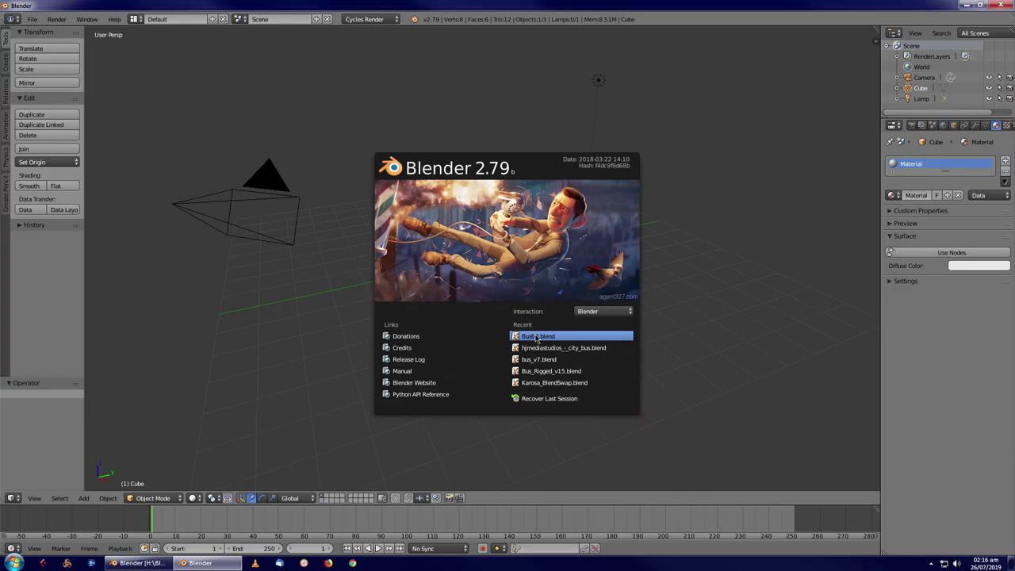
{"action": "left_click", "coordinate": [536, 338]}
{"action": "scroll", "coordinate": [351, 254], "scroll_direction": "up", "scroll_amount": 10}
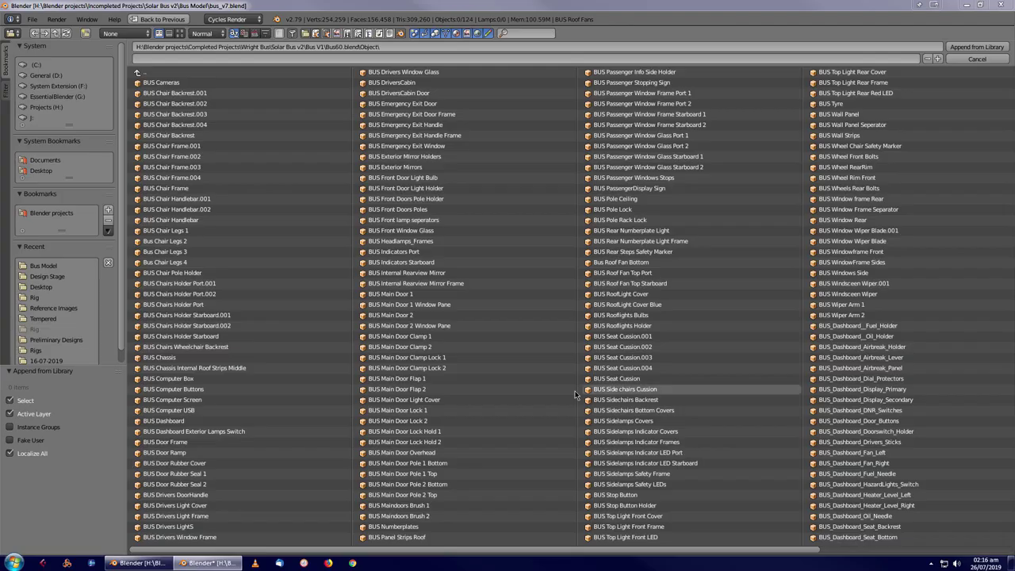
Append BUS Wiper Arm 1, BUS Windsceen Wiper.001 and BUS Window Wiper Blade.001 from Bus60.blend
{"action": "scroll", "coordinate": [577, 394], "scroll_direction": "down", "scroll_amount": 1}
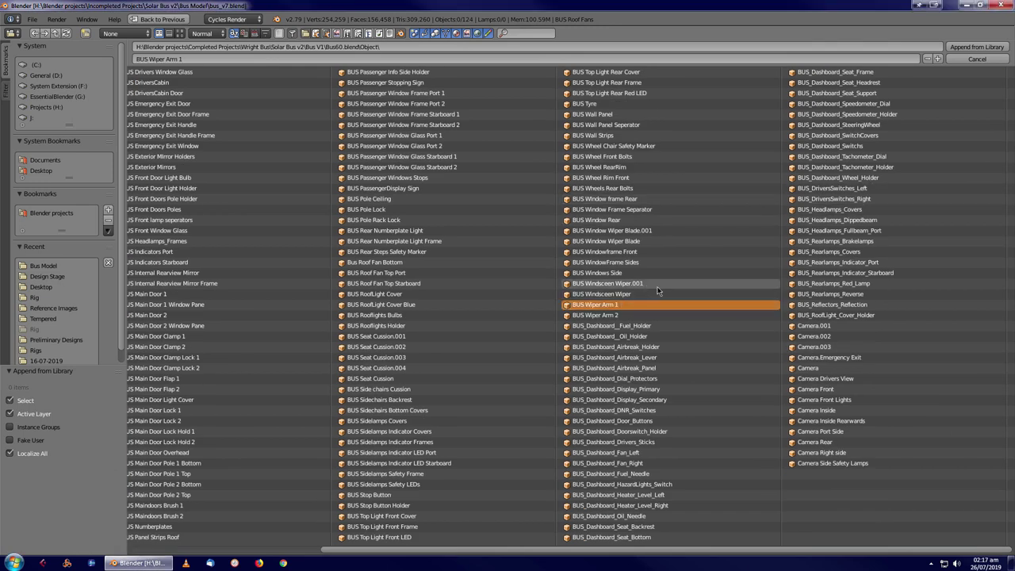
{"action": "left_click", "coordinate": [680, 283], "text": "shift"}
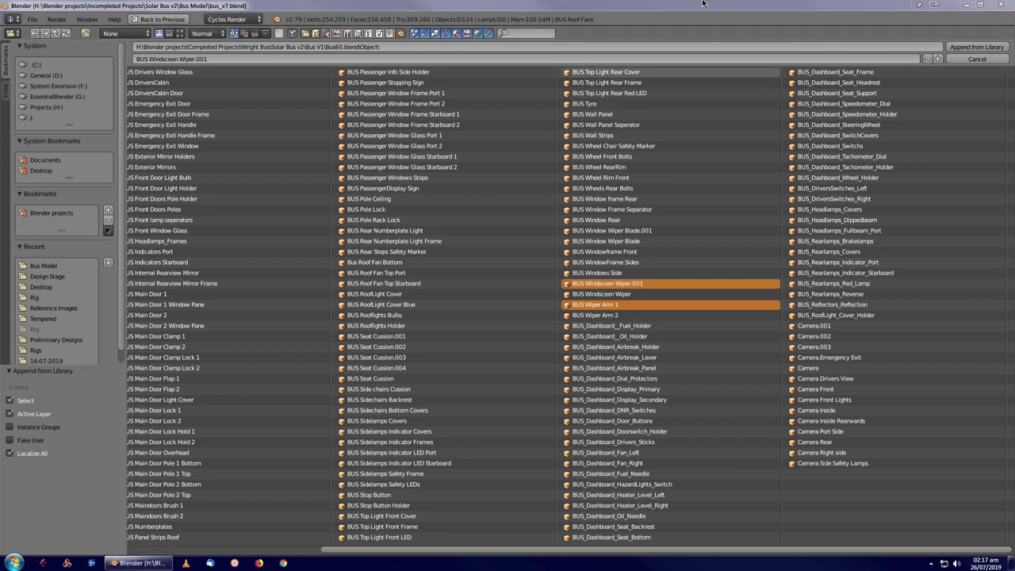
{"action": "left_click", "coordinate": [681, 230], "text": "shift"}
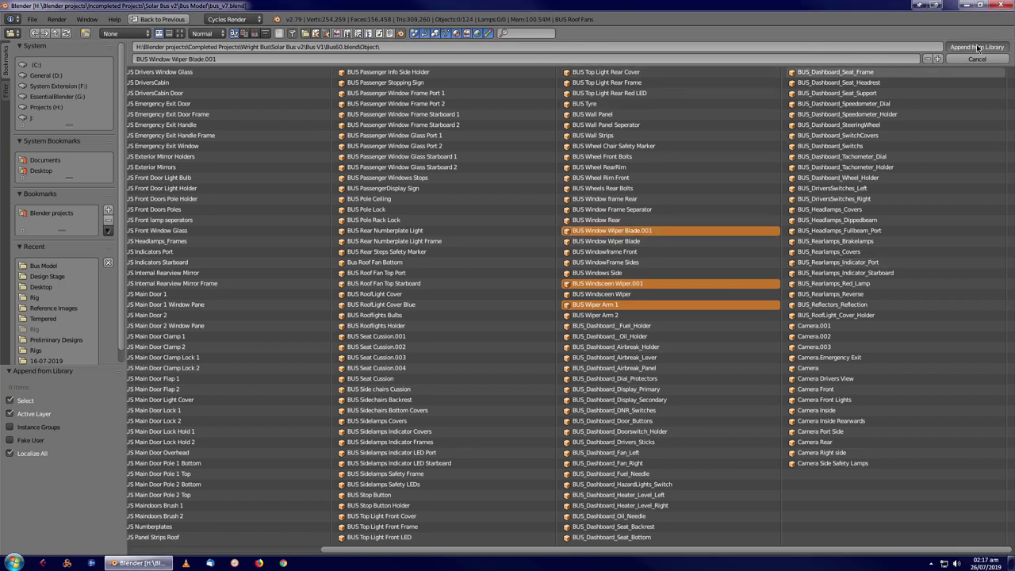
{"action": "left_click", "coordinate": [978, 47]}
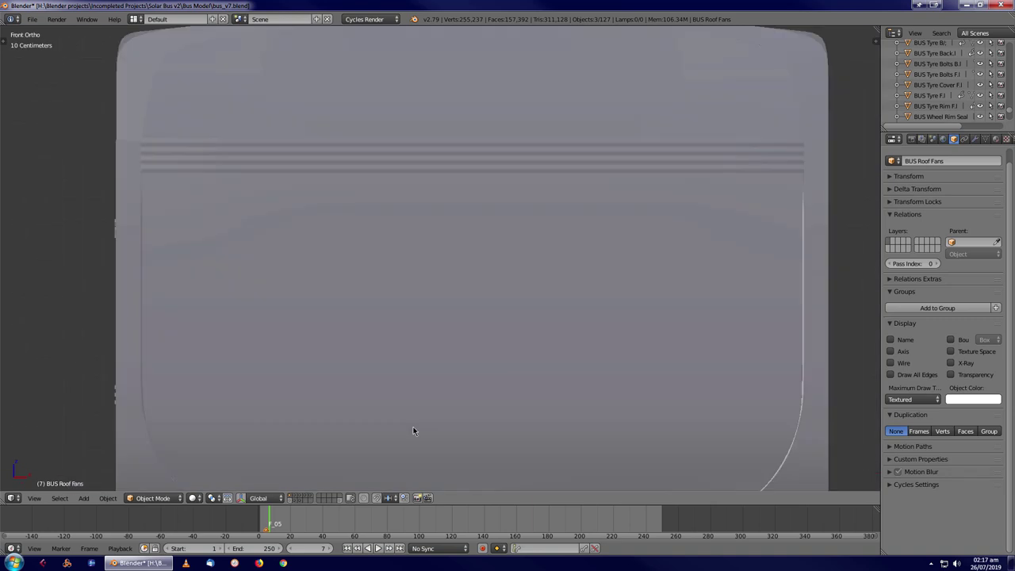
Select the appended wiper on the windscreen and scale it up about 2.07 times from the arm's base
{"action": "right_click", "coordinate": [452, 190]}
{"action": "scroll", "coordinate": [381, 355], "scroll_direction": "down", "scroll_amount": 3}
{"action": "middle_click_drag", "start_coordinate": [381, 355], "coordinate": [333, 301]}
{"action": "scroll", "coordinate": [333, 301], "scroll_direction": "up", "scroll_amount": 5}
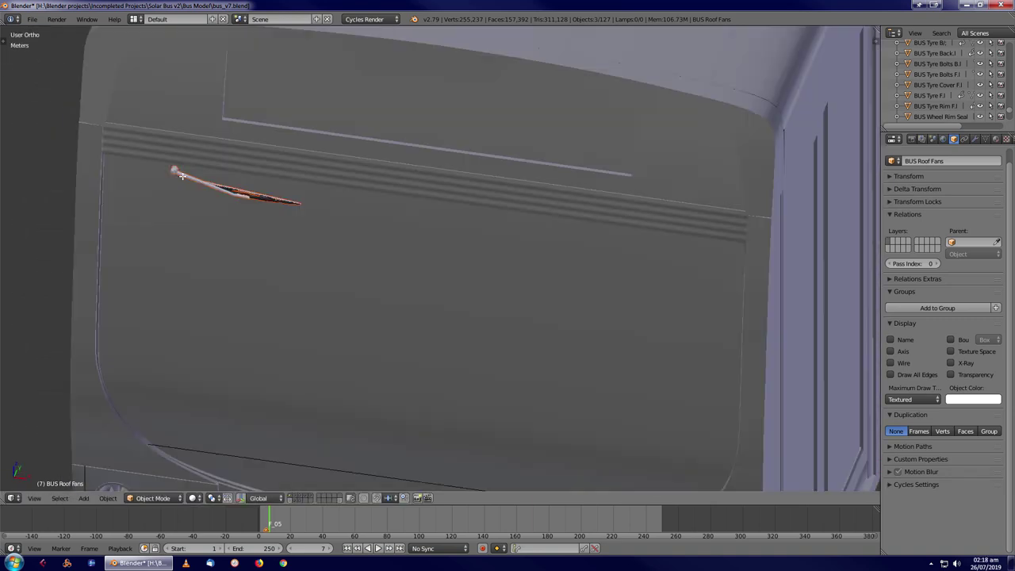
{"action": "right_click", "coordinate": [242, 191]}
{"action": "key", "text": "Tab"}
{"action": "scroll", "coordinate": [242, 190], "scroll_direction": "up", "scroll_amount": 2}
{"action": "scroll", "coordinate": [98, 140], "scroll_direction": "up", "scroll_amount": 5}
{"action": "key", "text": "a"}
{"action": "key", "text": "w"}
{"action": "left_click", "coordinate": [430, 301]}
{"action": "key", "text": "Tab"}
{"action": "scroll", "coordinate": [430, 301], "scroll_direction": "down", "scroll_amount": 6}
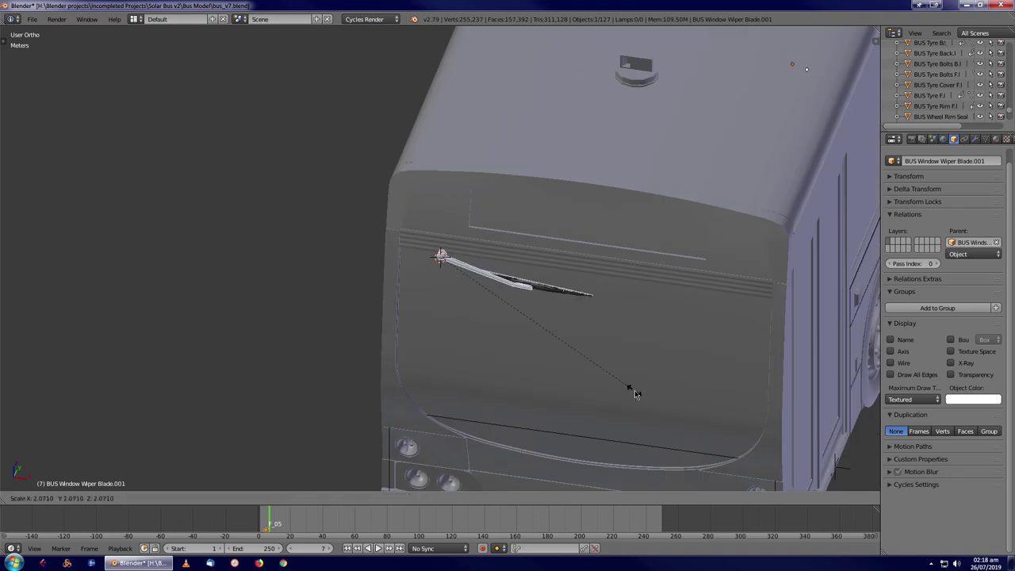
Move the wiper assembly along Z to the upper part of the windscreen in the front view
{"action": "key", "text": "KP_1"}
{"action": "scroll", "coordinate": [634, 322], "scroll_direction": "up", "scroll_amount": 1}
{"action": "key", "text": "g"}
{"action": "key", "text": "z"}
{"action": "scroll", "coordinate": [693, 394], "scroll_direction": "down", "scroll_amount": 1}
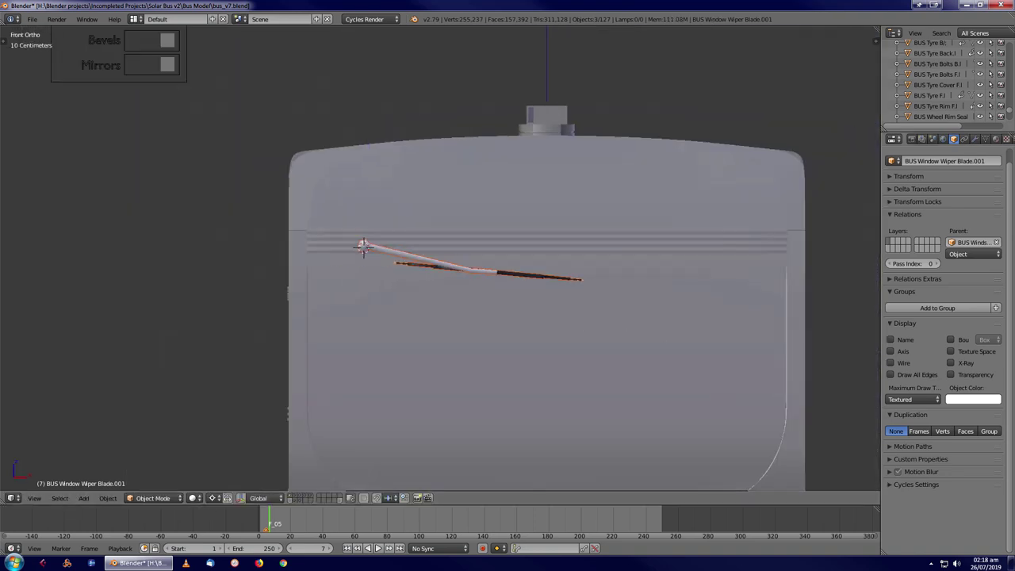
{"action": "left_click", "coordinate": [861, 227]}
{"action": "scroll", "coordinate": [447, 292], "scroll_direction": "up", "scroll_amount": 2}
{"action": "key", "text": "s"}
{"action": "scroll", "coordinate": [413, 293], "scroll_direction": "down", "scroll_amount": 3}
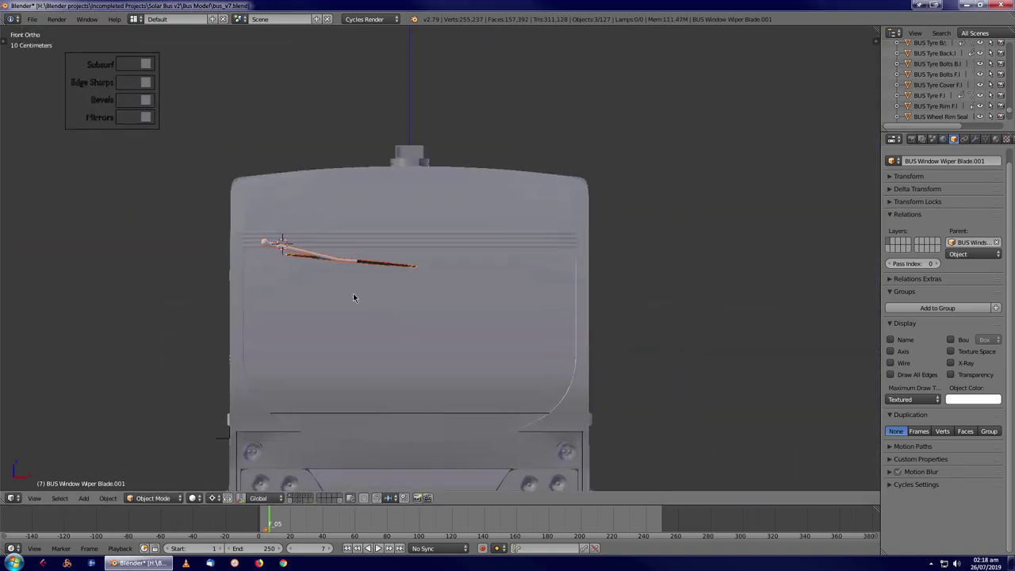
{"action": "key", "text": "Escape"}
Readjust the wiper assembly's height on the windscreen with another move along Z
{"action": "key", "text": "g"}
{"action": "key", "text": "z"}
{"action": "left_click", "coordinate": [602, 313]}
Snap the 3D cursor to the wiper arm's base, change the pivot point and rotate the wiper
{"action": "scroll", "coordinate": [602, 313], "scroll_direction": "up", "scroll_amount": 2}
{"action": "right_click", "coordinate": [426, 238]}
{"action": "key", "text": "shift+s"}
{"action": "left_click", "coordinate": [397, 259]}
{"action": "left_click", "coordinate": [228, 498]}
{"action": "left_click", "coordinate": [234, 473]}
{"action": "middle_click_drag", "start_coordinate": [254, 444], "coordinate": [488, 325]}
{"action": "key", "text": "r"}
{"action": "left_click", "coordinate": [570, 301]}
Add a Subdivision Surface modifier to the wiper blade and isolate the blade in the top view
{"action": "scroll", "coordinate": [589, 290], "scroll_direction": "up", "scroll_amount": 5}
{"action": "right_click", "coordinate": [487, 325]}
{"action": "key", "text": "Tab"}
{"action": "left_click", "coordinate": [969, 140]}
{"action": "left_click", "coordinate": [945, 174]}
{"action": "left_click", "coordinate": [796, 350]}
{"action": "key", "text": "KP_Divide"}
{"action": "key", "text": "KP_7"}
{"action": "key", "text": "Tab"}
Add a Shrinkwrap modifier to the wiper blade and target the bus window surface
{"action": "left_click", "coordinate": [945, 175]}
{"action": "left_click", "coordinate": [880, 313]}
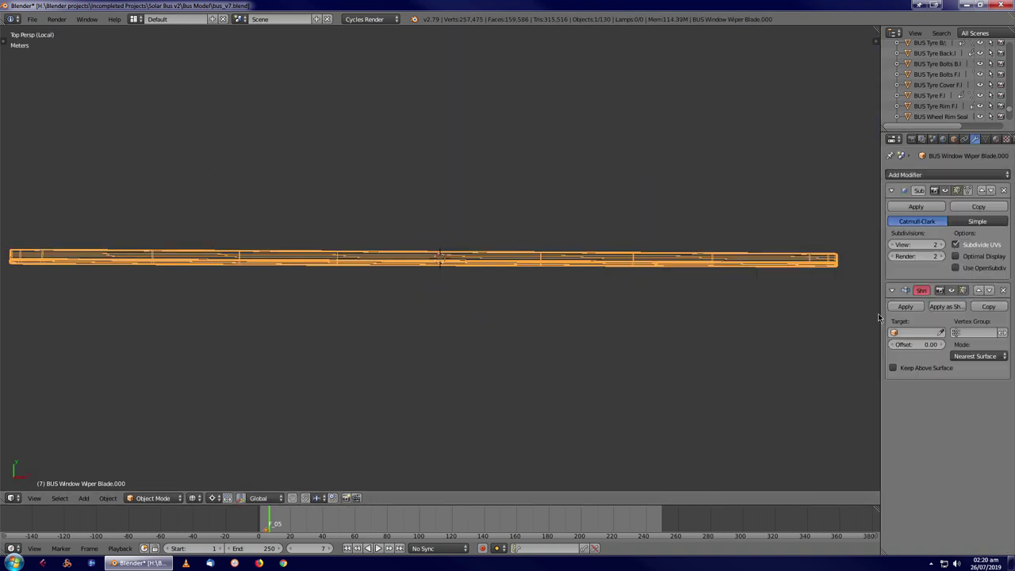
{"action": "scroll", "coordinate": [877, 317], "scroll_direction": "down", "scroll_amount": 2}
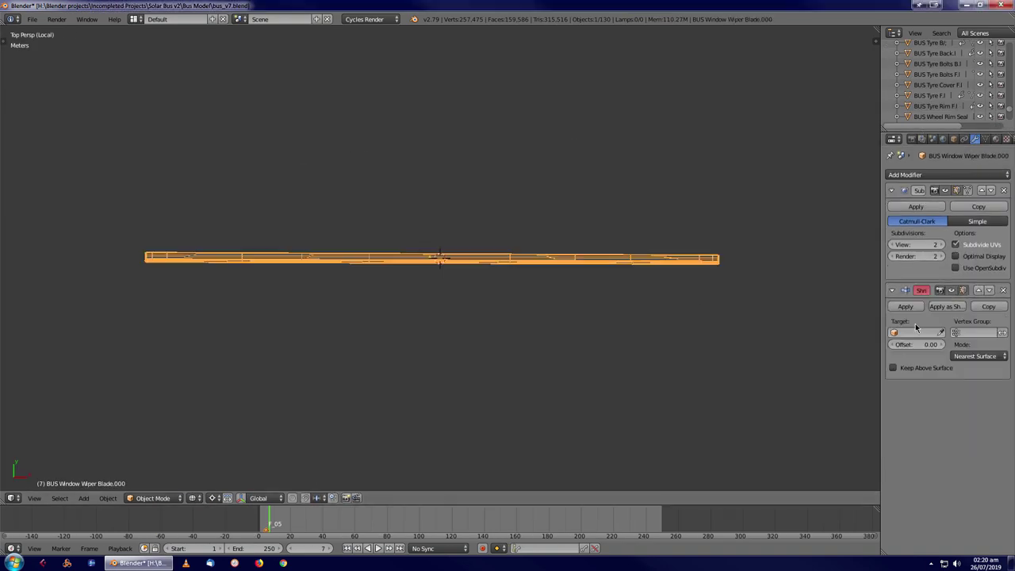
{"action": "left_click", "coordinate": [916, 332]}
{"action": "left_click", "coordinate": [920, 344]}
Limit the blade's Shrinkwrap to the vertex group Group, with an offset of 0.001 and Keep Above Surface enabled
{"action": "key", "text": "Tab"}
{"action": "key", "text": "a"}
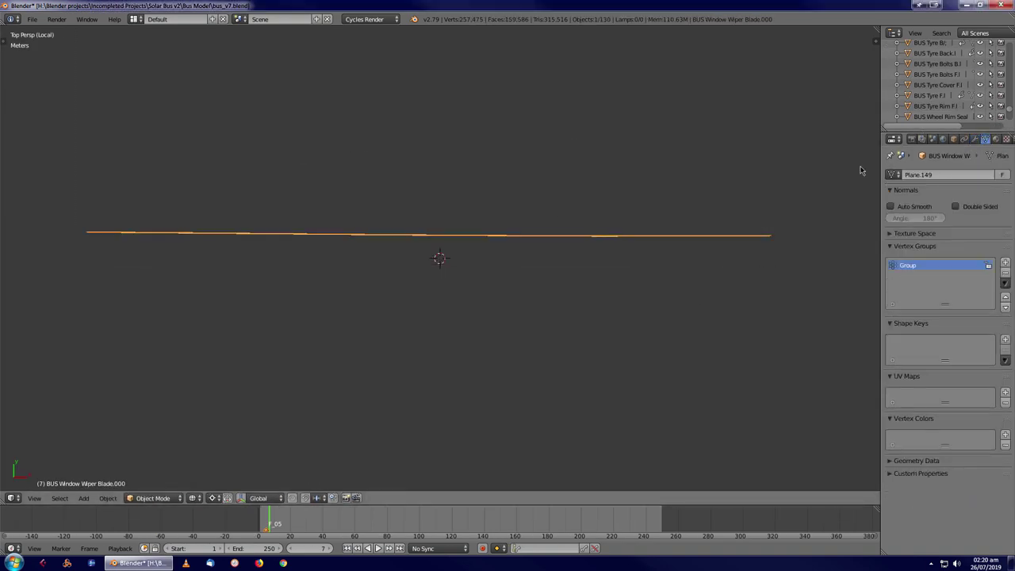
{"action": "left_click", "coordinate": [959, 332]}
{"action": "left_click", "coordinate": [959, 347]}
{"action": "left_click", "coordinate": [927, 344]}
{"action": "type", "text": "0.001"}
{"action": "key", "text": "Return"}
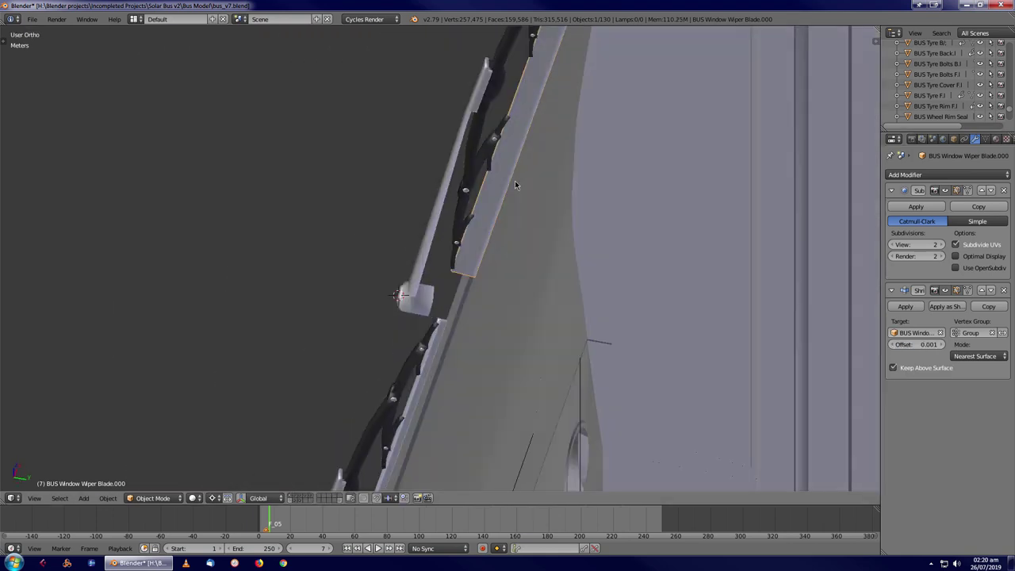
Duplicate the wiper blade and move the copy along Y
{"action": "middle_click_drag", "start_coordinate": [514, 184], "coordinate": [589, 268]}
{"action": "key", "text": "shift+d"}
{"action": "key", "text": "y"}
{"action": "left_click", "coordinate": [574, 268]}
Change the pivot point and rotate the other wiper blade's mesh about X
{"action": "key", "text": "KP_7"}
{"action": "key", "text": "z"}
{"action": "key", "text": "Tab"}
{"action": "left_click", "coordinate": [203, 498]}
{"action": "left_click", "coordinate": [245, 452]}
{"action": "key", "text": "r"}
{"action": "key", "text": "x"}
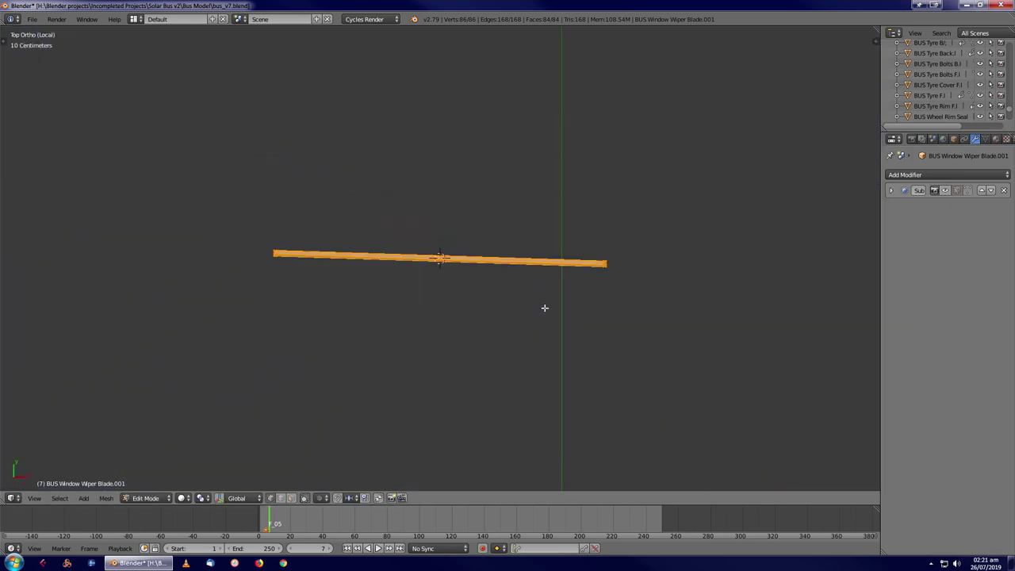
{"action": "key", "text": "r"}
{"action": "key", "text": "z"}
{"action": "key", "text": "Escape"}
Select only the vertices along the windscreen-facing edge of the blade BUS Window Wiper Blade.001
{"action": "scroll", "coordinate": [580, 260], "scroll_direction": "down", "scroll_amount": 3}
{"action": "key", "text": "a"}
{"action": "scroll", "coordinate": [188, 230], "scroll_direction": "up", "scroll_amount": 3}
{"action": "key", "text": "b"}
{"action": "left_click_drag", "start_coordinate": [106, 209], "coordinate": [785, 256]}
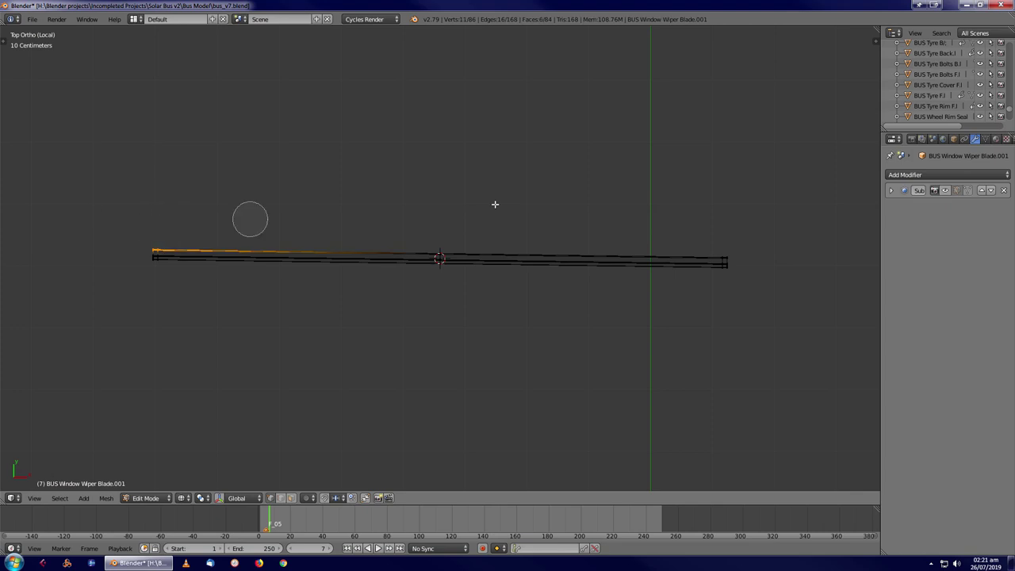
{"action": "key", "text": "Escape"}
Add a Shrinkwrap modifier to BUS Window Wiper Blade.001 and target the bus window surface
{"action": "left_click", "coordinate": [934, 175]}
{"action": "left_click", "coordinate": [885, 316]}
{"action": "left_click", "coordinate": [890, 190]}
{"action": "left_click", "coordinate": [915, 252]}
{"action": "left_click", "coordinate": [920, 310]}
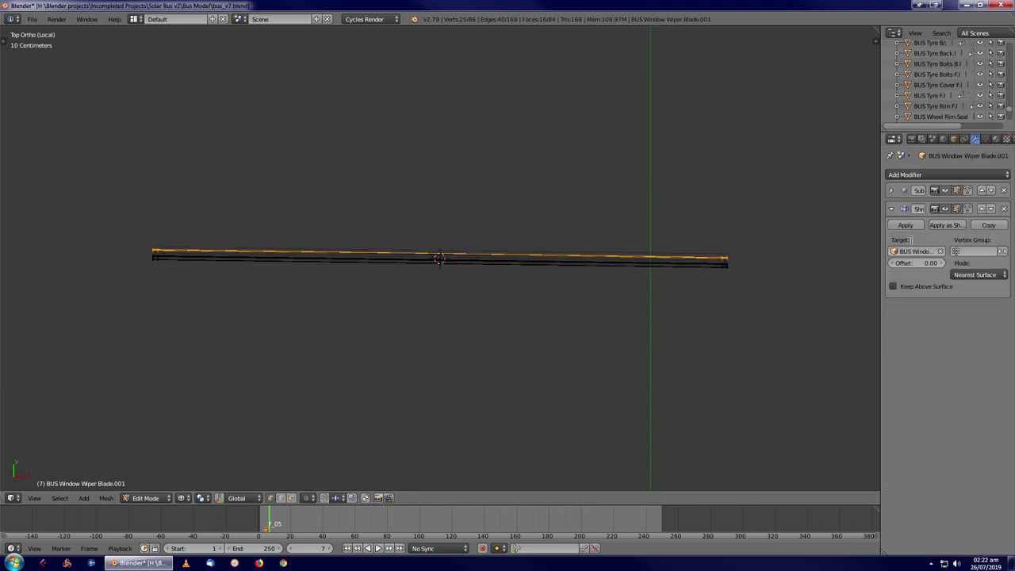
Return to the full scene and move BUS Wiper Arm 1 slightly along Y relative to the windscreen
{"action": "key", "text": "Tab"}
{"action": "key", "text": "KP_Divide"}
{"action": "middle_click_drag", "start_coordinate": [555, 269], "coordinate": [390, 266]}
{"action": "right_click", "coordinate": [390, 266]}
{"action": "scroll", "coordinate": [390, 266], "scroll_direction": "up", "scroll_amount": 4}
{"action": "scroll", "coordinate": [199, 159], "scroll_direction": "down", "scroll_amount": 3}
{"action": "key", "text": "g"}
{"action": "key", "text": "y"}
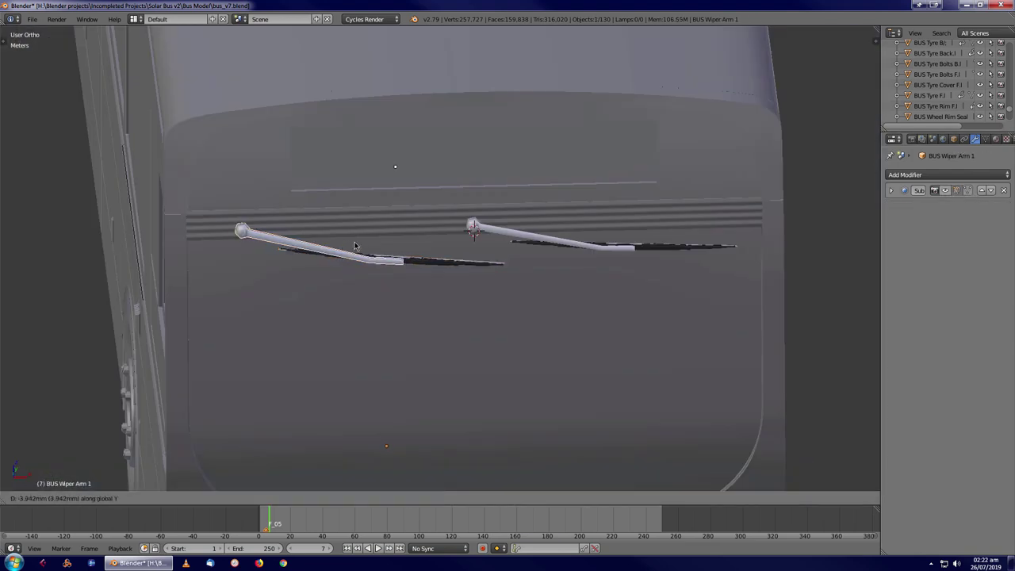
{"action": "left_click", "coordinate": [346, 247]}
Isolate the arms, clips and blades of both windscreen wipers in local view
{"action": "scroll", "coordinate": [516, 281], "scroll_direction": "down", "scroll_amount": 5}
{"action": "key", "text": "a"}
{"action": "key", "text": "z"}
{"action": "right_click", "coordinate": [465, 361]}
{"action": "key", "text": "z"}
{"action": "middle_click_drag", "start_coordinate": [465, 362], "coordinate": [481, 402]}
{"action": "key", "text": "a"}
{"action": "key", "text": "a"}
{"action": "scroll", "coordinate": [447, 287], "scroll_direction": "up", "scroll_amount": 3}
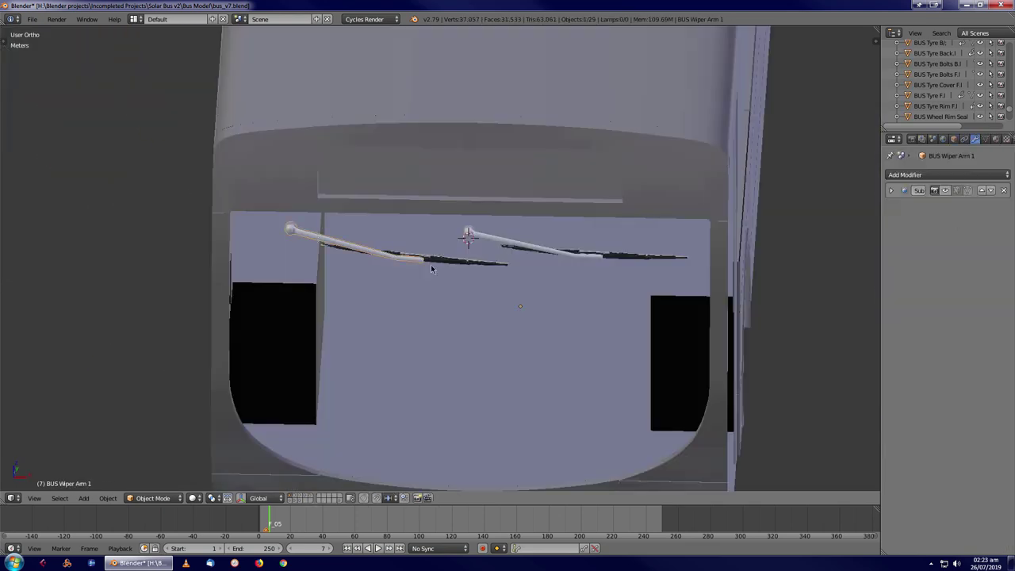
{"action": "right_click", "coordinate": [431, 264]}
{"action": "key", "text": "KP_Divide"}
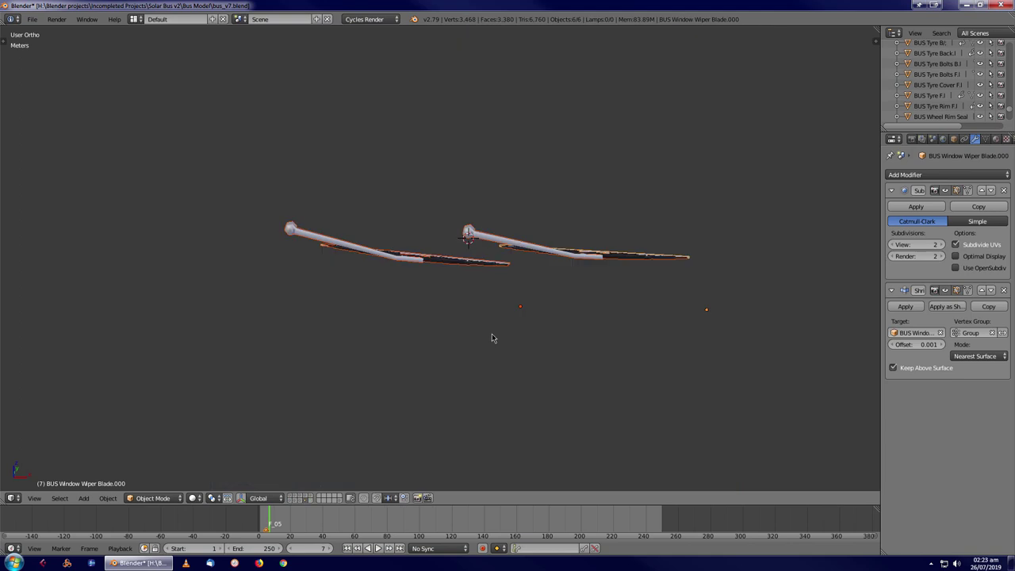
Rename the first wiper's clip as BUS Wiper Clip 1 and its blade as BUS Wiper Blade 1
{"action": "key", "text": "a"}
{"action": "middle_click_drag", "start_coordinate": [507, 332], "coordinate": [539, 309]}
{"action": "right_click", "coordinate": [381, 252]}
{"action": "left_click", "coordinate": [953, 139]}
{"action": "type", "text": "BUS Wiper Clip"}
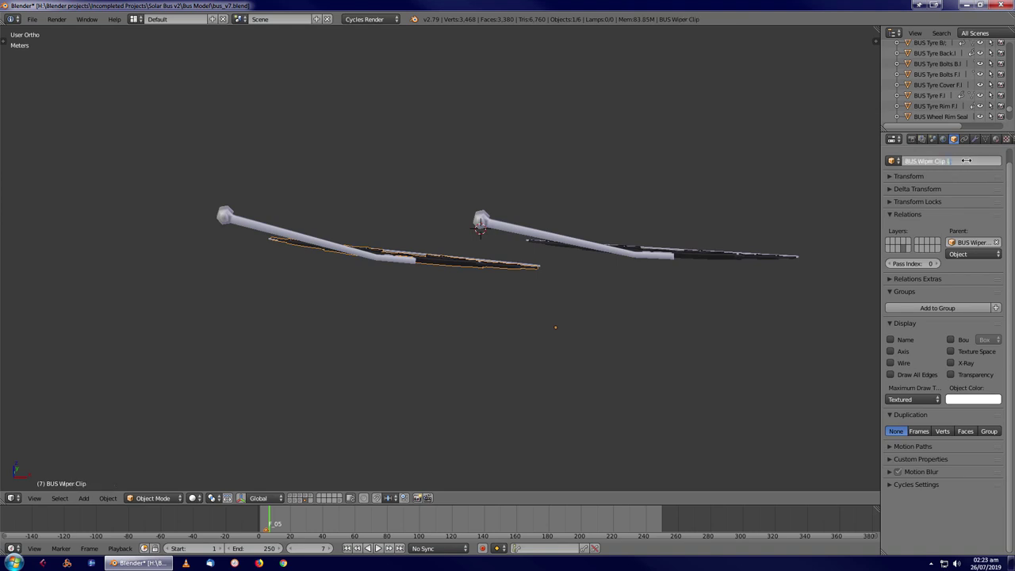
{"action": "key", "text": "ctrl+z"}
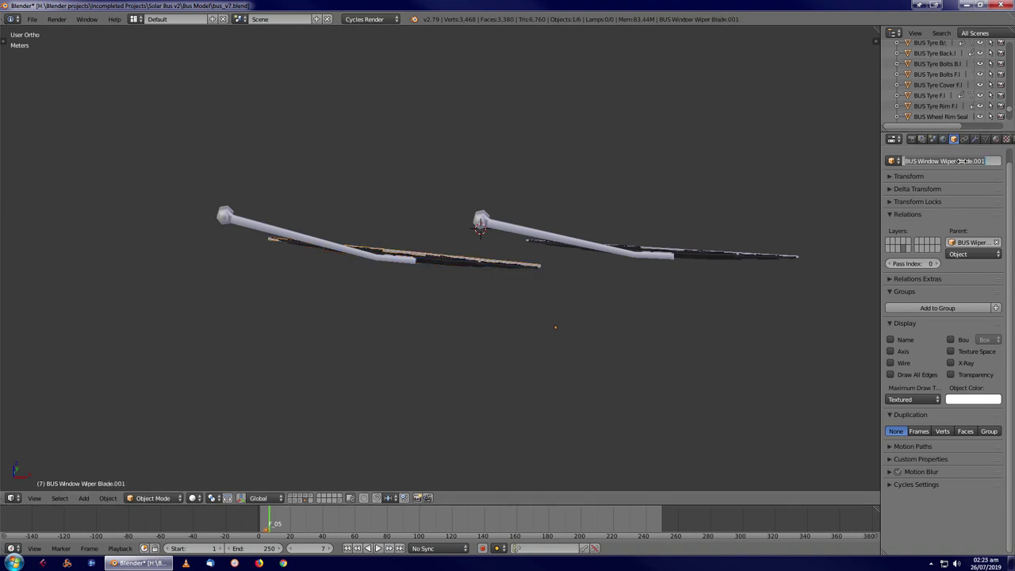
{"action": "key", "text": "ctrl+z"}
{"action": "key", "text": "ctrl+z"}
{"action": "key", "text": "ctrl+z"}
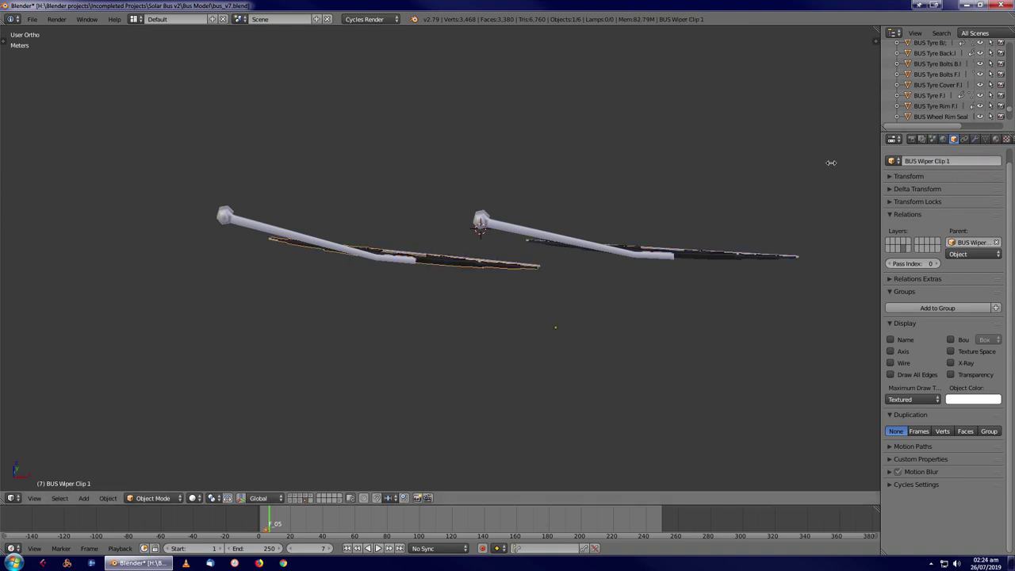
Rename the second wiper's arm as BUS Wiper Arm 2 and its clip as BUS Wiper Clip 2
{"action": "key", "text": "ctrl+z"}
{"action": "key", "text": "ctrl+z"}
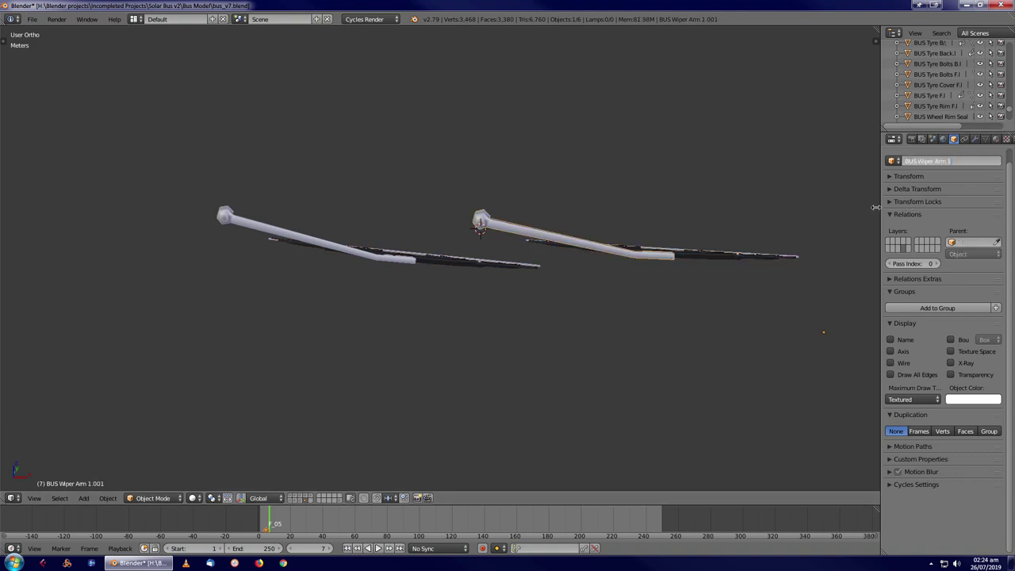
{"action": "key", "text": "ctrl+z"}
{"action": "key", "text": "ctrl+z"}
{"action": "key", "text": "ctrl+z"}
{"action": "key", "text": "n"}
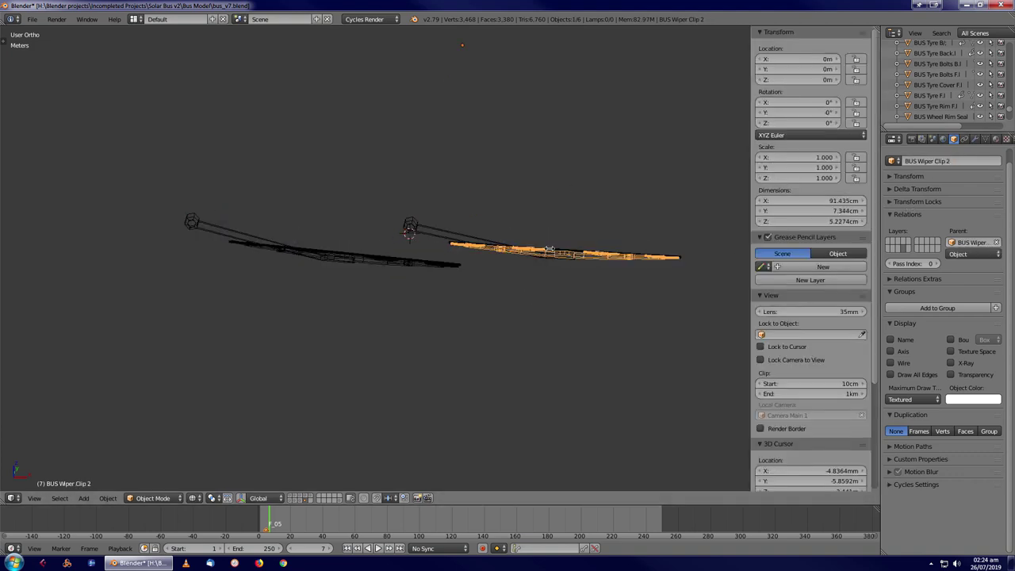
Restore the full scene in camera view and compare the bus renders with and without the wipers
{"action": "key", "text": "KP_Divide"}
{"action": "key", "text": "KP_0"}
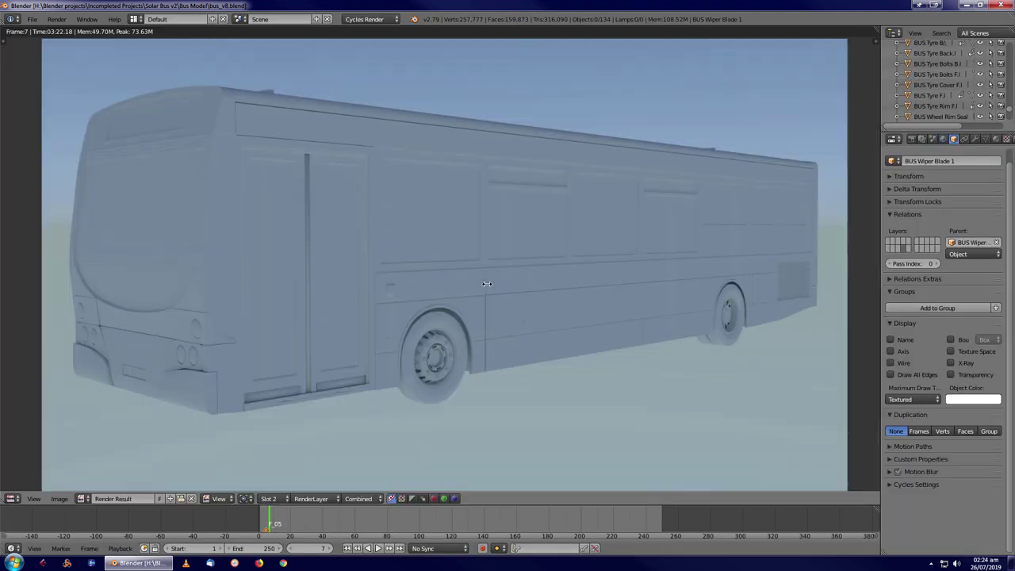
{"action": "key", "text": "Escape"}
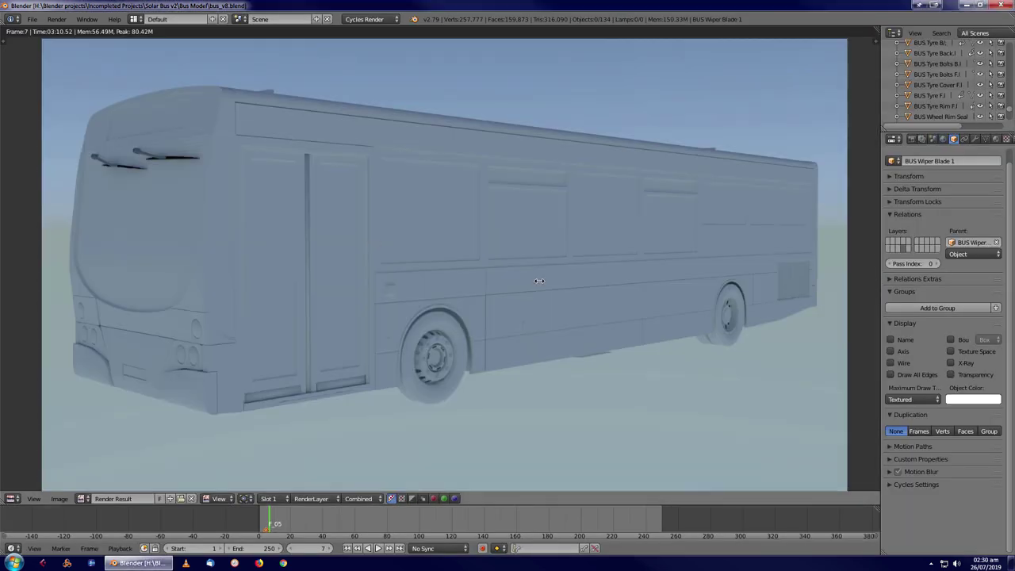
Examine the fitted wiper arms up close and check the material slots of BUS Wiper Arm 2
{"action": "right_click", "coordinate": [161, 158]}
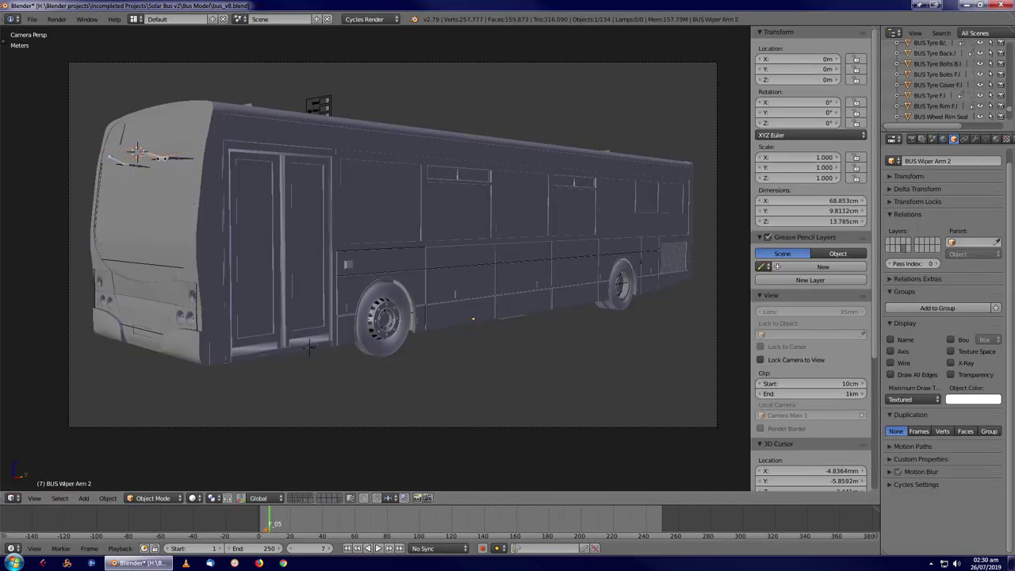
{"action": "key", "text": "KP_Divide"}
{"action": "middle_click_drag", "start_coordinate": [161, 158], "coordinate": [458, 416]}
{"action": "scroll", "coordinate": [317, 193], "scroll_direction": "down", "scroll_amount": 3}
{"action": "scroll", "coordinate": [317, 193], "scroll_direction": "up", "scroll_amount": 4}
{"action": "scroll", "coordinate": [364, 261], "scroll_direction": "down", "scroll_amount": 4}
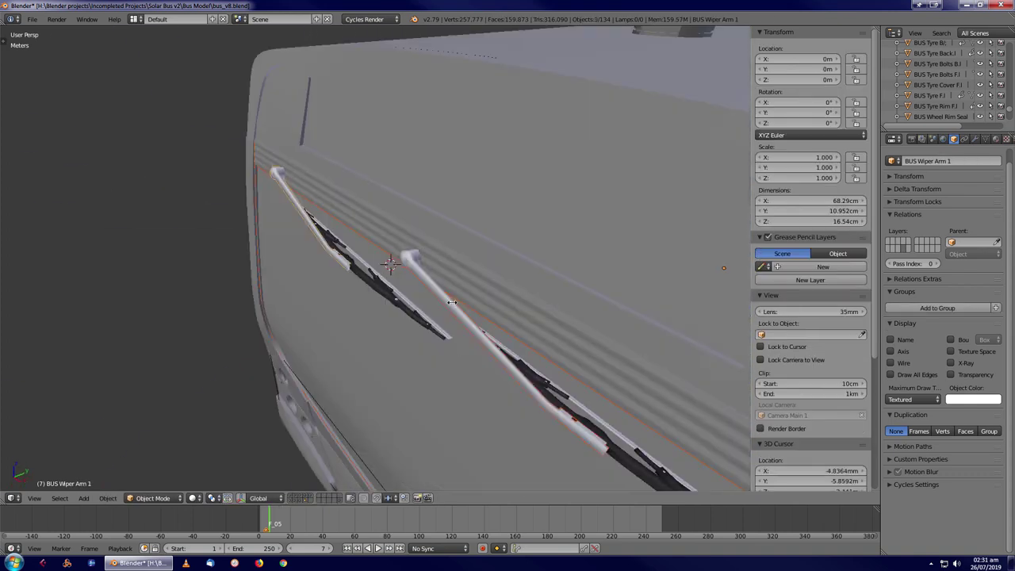
{"action": "left_click", "coordinate": [993, 141]}
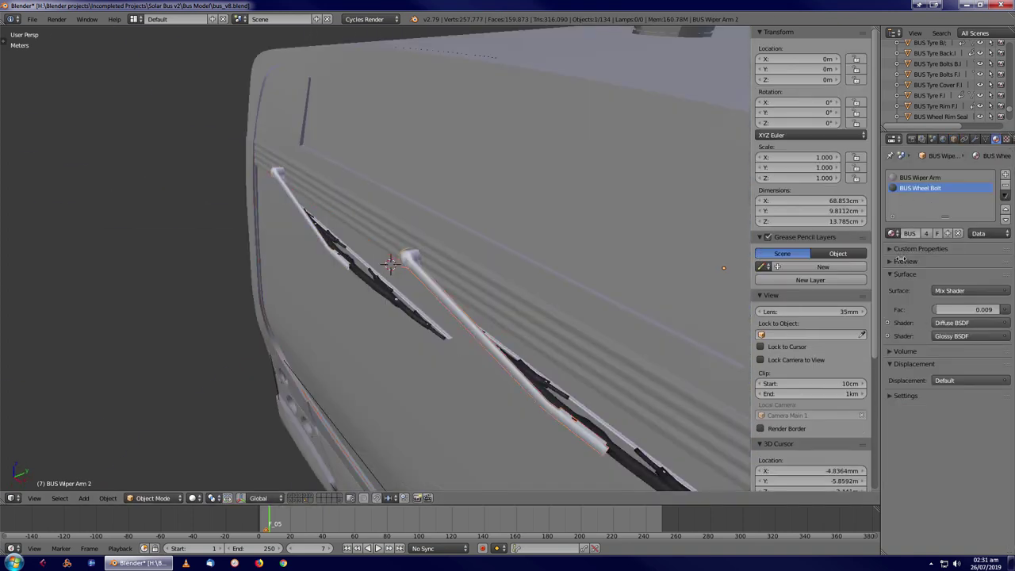
{"action": "left_click", "coordinate": [901, 260]}
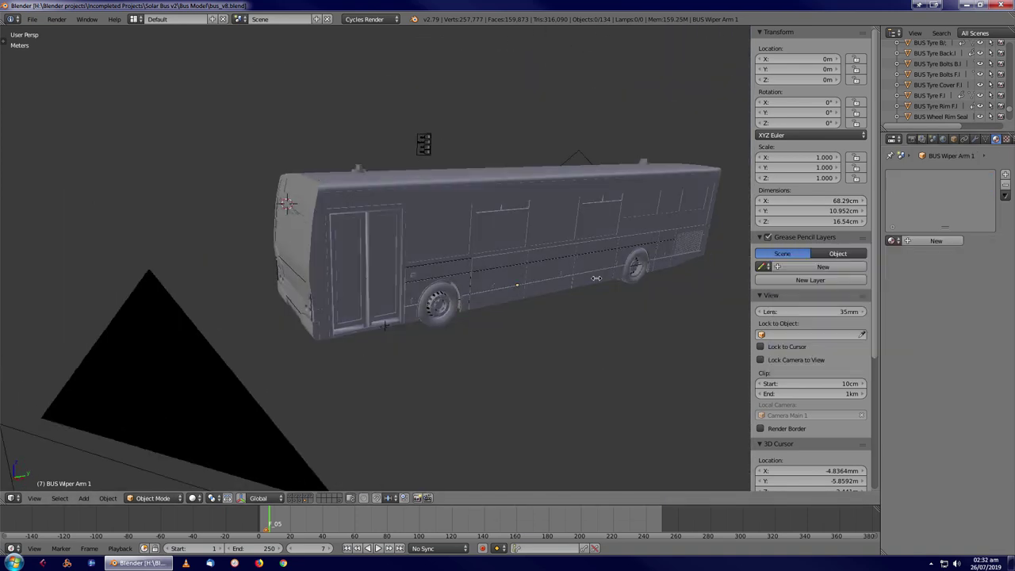
Render the current frame of the whole bus
{"action": "middle_click_drag", "start_coordinate": [596, 278], "coordinate": [306, 289], "text": "ctrl"}
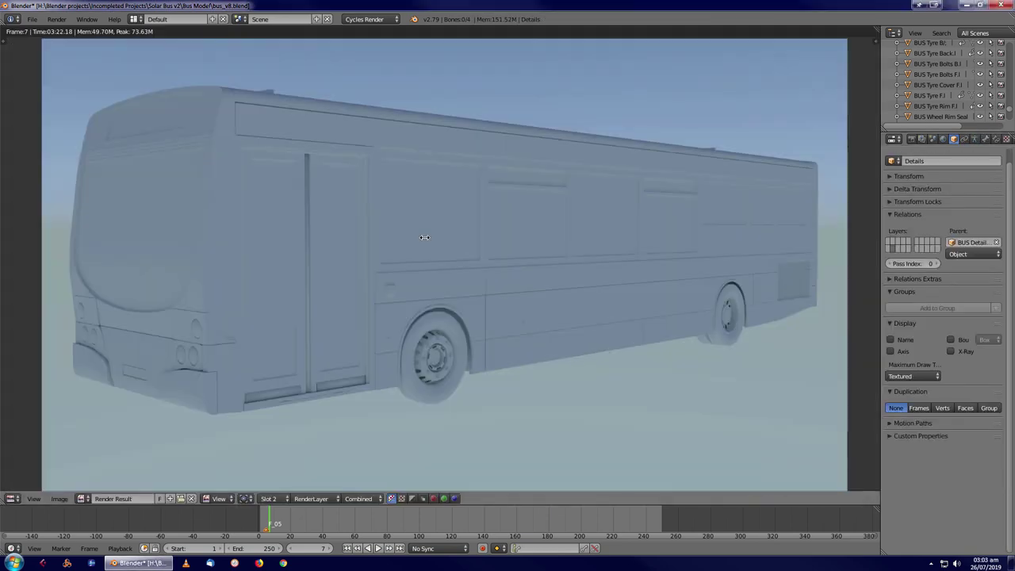
{"action": "key", "text": "F12"}
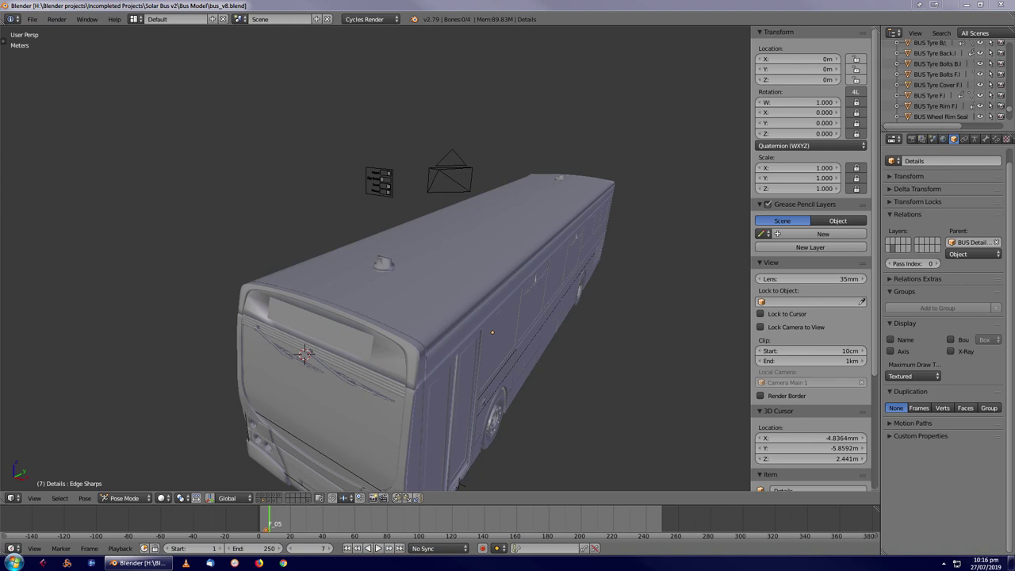
Add a plane at the scene origin on the wiper layer and remove its duplicate vertices
{"action": "key", "text": "2"}
{"action": "key", "text": "3"}
{"action": "key", "text": "s"}
{"action": "middle_click_drag", "start_coordinate": [569, 265], "coordinate": [526, 308]}
{"action": "key", "text": "Tab"}
{"action": "key", "text": "w"}
{"action": "key", "text": "Escape"}
{"action": "key", "text": "a"}
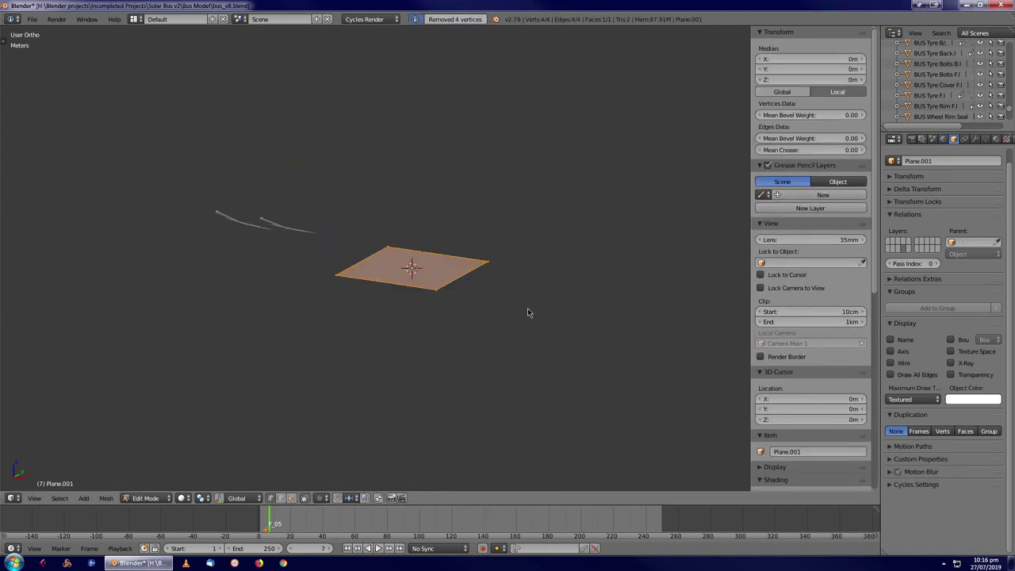
Search the outliner for "plane" and select the object Plane under BUS Door (F) Frame
{"action": "key", "text": "KP_1"}
{"action": "key", "text": "Tab"}
{"action": "scroll", "coordinate": [945, 107], "scroll_direction": "down", "scroll_amount": 3}
{"action": "key", "text": "ctrl+space"}
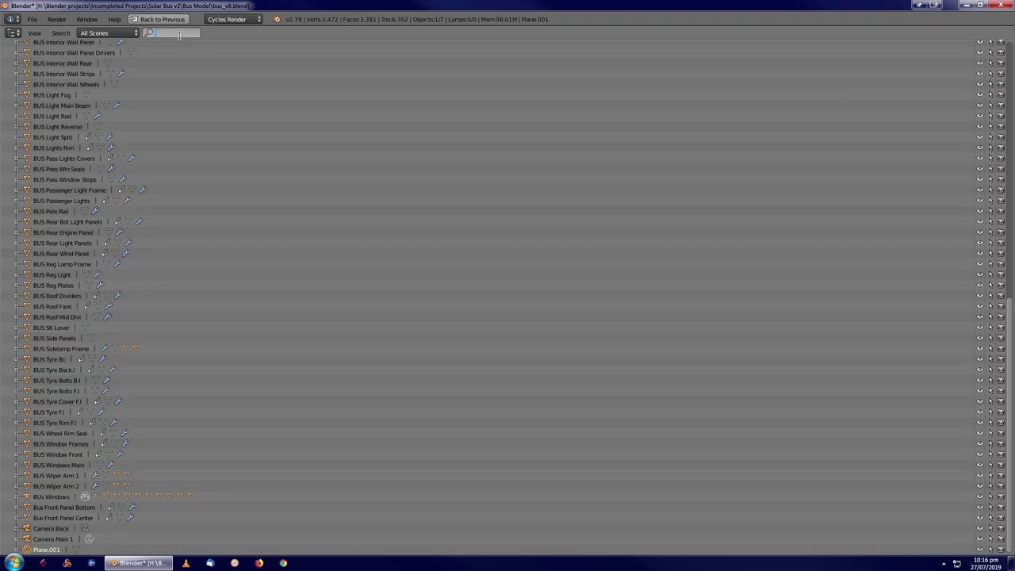
{"action": "key", "text": "Return"}
{"action": "scroll", "coordinate": [95, 87], "scroll_direction": "up", "scroll_amount": 15}
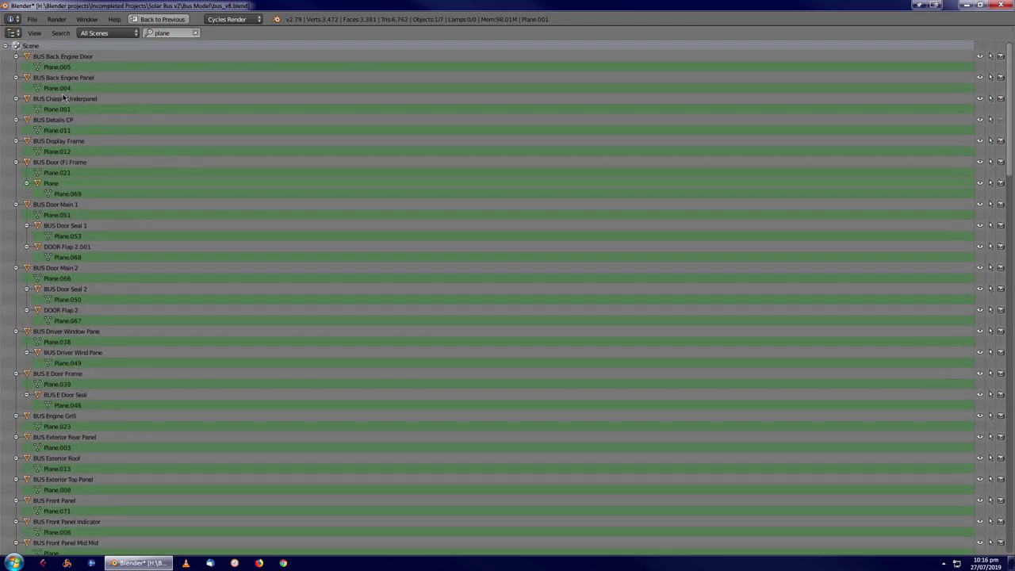
{"action": "scroll", "coordinate": [36, 149], "scroll_direction": "down", "scroll_amount": 2}
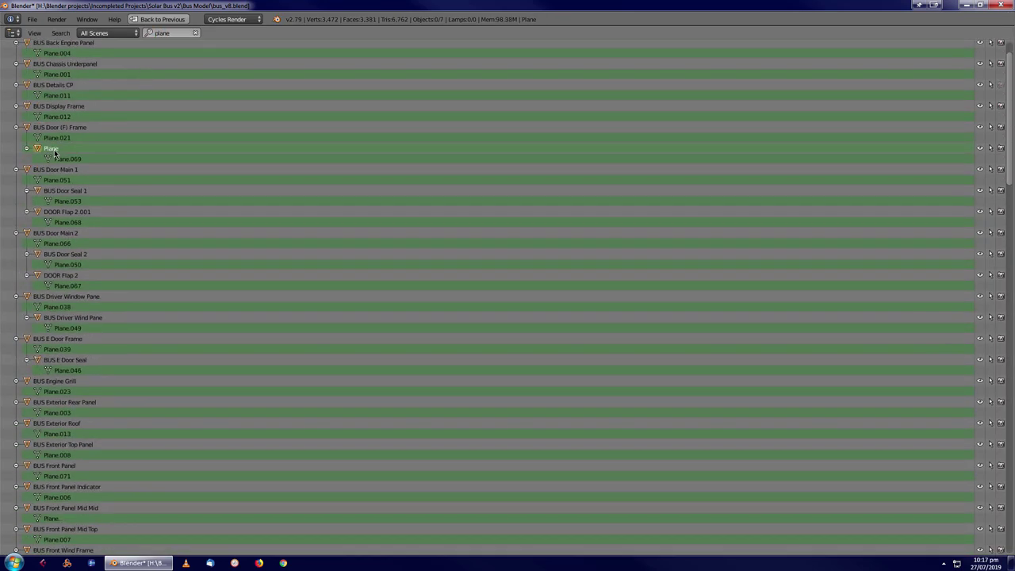
{"action": "key", "text": "ctrl+space"}
Raise the lower end vertices of the front door's Plane strip along Z and open the object's name for editing
{"action": "key", "text": "KP_Divide"}
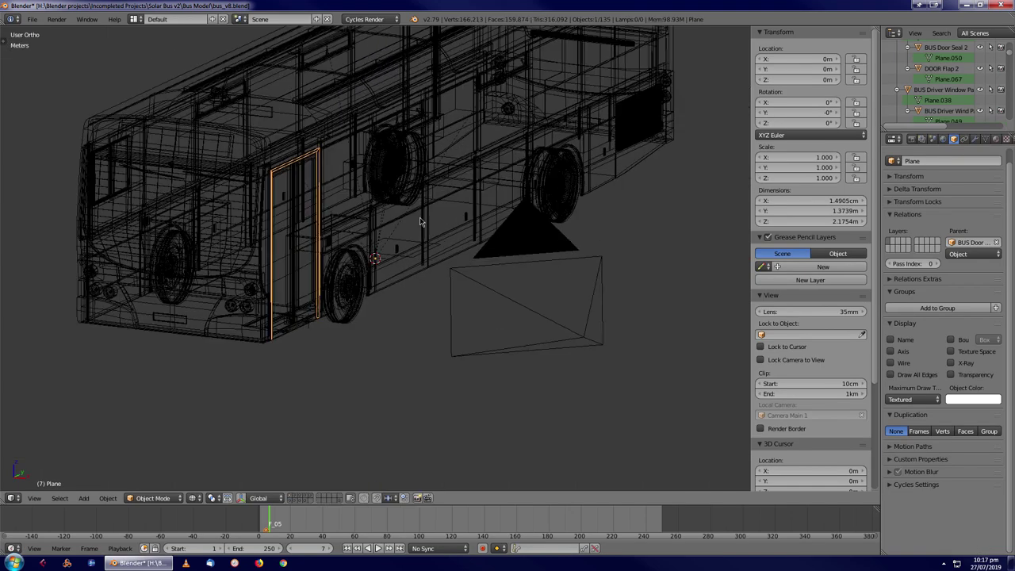
{"action": "key", "text": "z"}
{"action": "key", "text": "Tab"}
{"action": "key", "text": "z"}
{"action": "key", "text": "c"}
{"action": "key", "text": "Escape"}
{"action": "key", "text": "z"}
{"action": "key", "text": "Tab"}
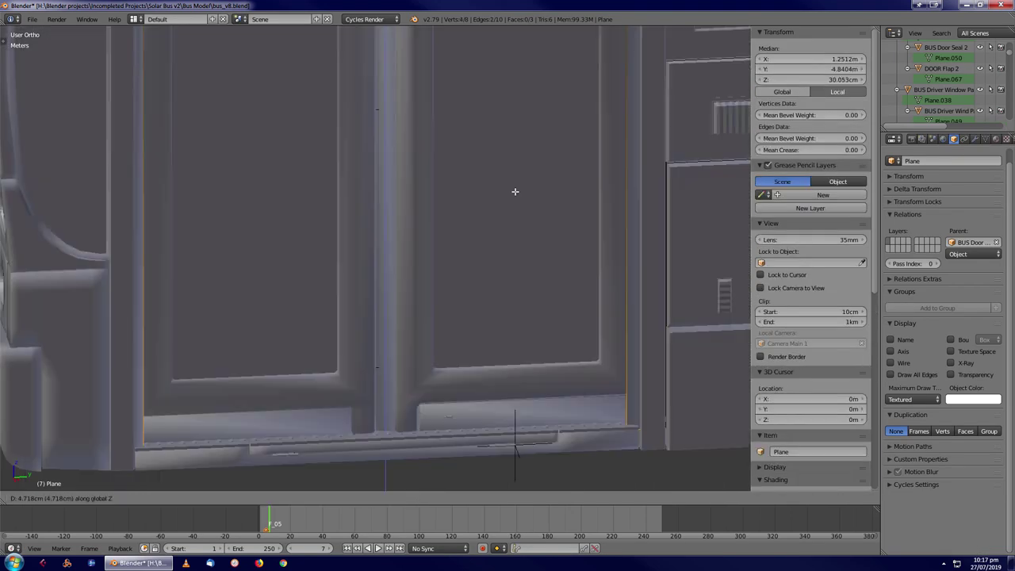
{"action": "left_click", "coordinate": [930, 161]}
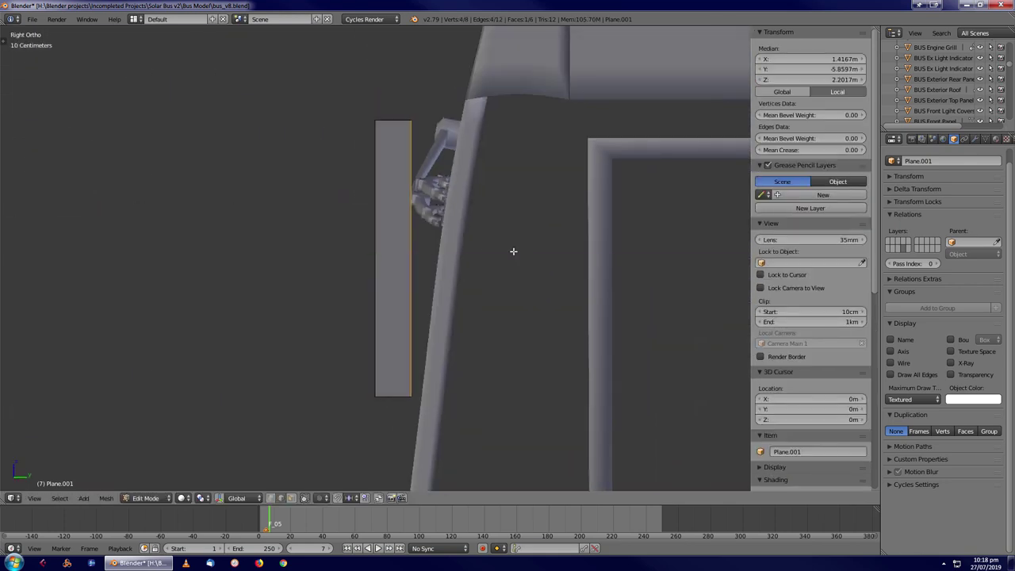
{"action": "middle_click_drag", "start_coordinate": [513, 251], "coordinate": [515, 270]}
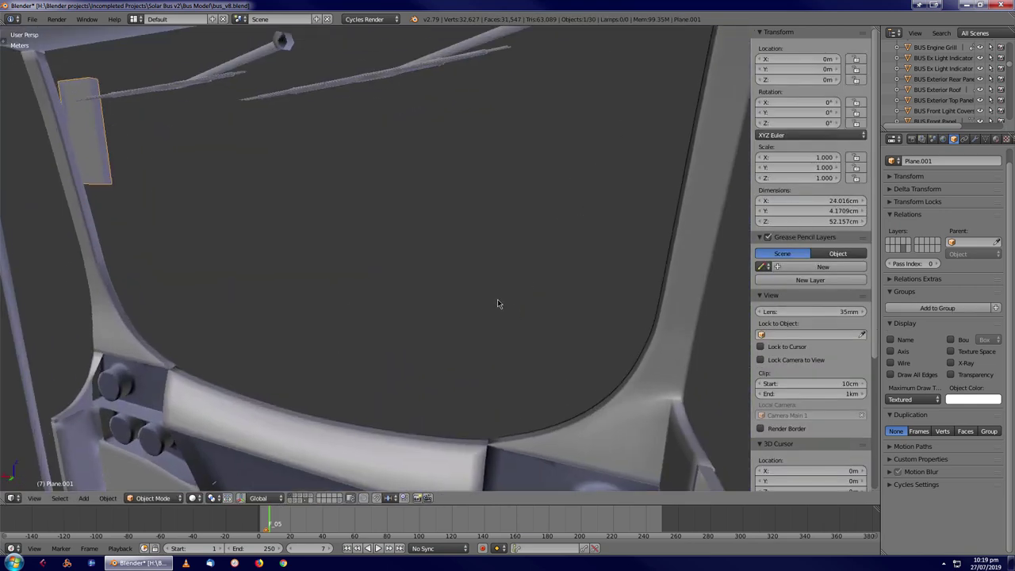
{"action": "key", "text": "Tab"}
{"action": "key", "text": "r"}
{"action": "key", "text": "z"}
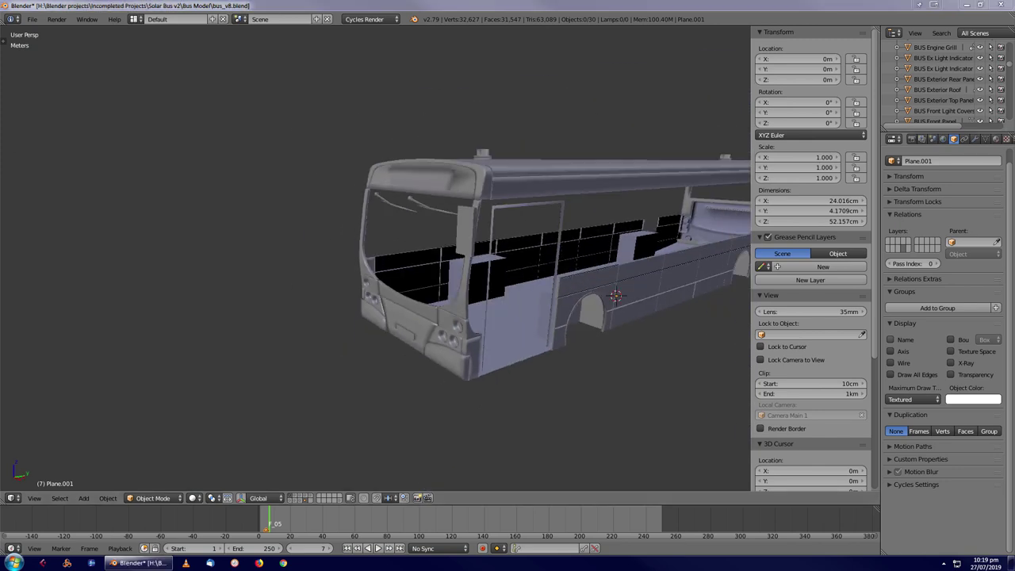
{"action": "key", "text": "KP_3"}
{"action": "scroll", "coordinate": [441, 352], "scroll_direction": "up", "scroll_amount": 5}
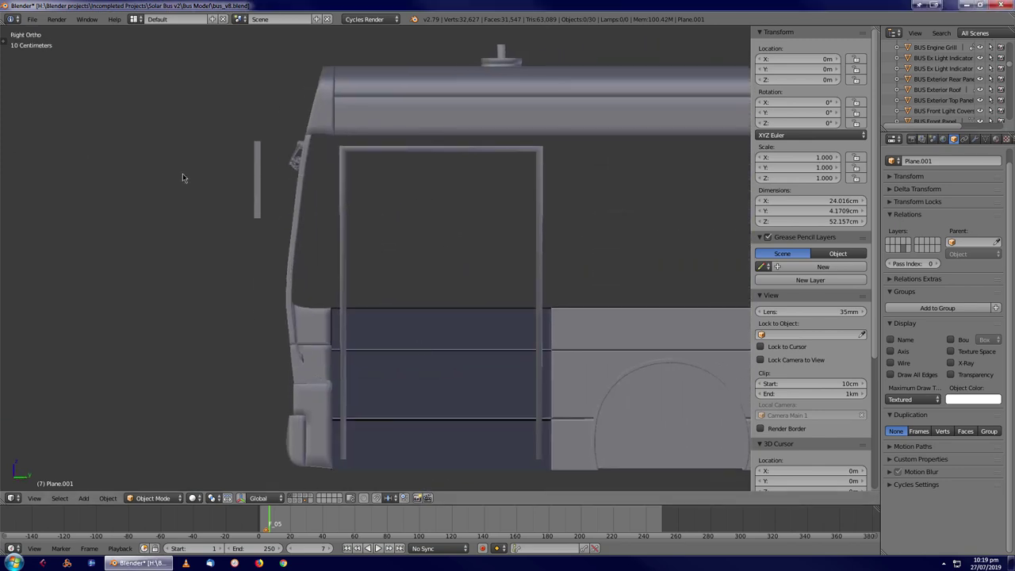
{"action": "scroll", "coordinate": [267, 225], "scroll_direction": "up", "scroll_amount": 2}
{"action": "key", "text": "Tab"}
{"action": "key", "text": "r"}
{"action": "key", "text": "Escape"}
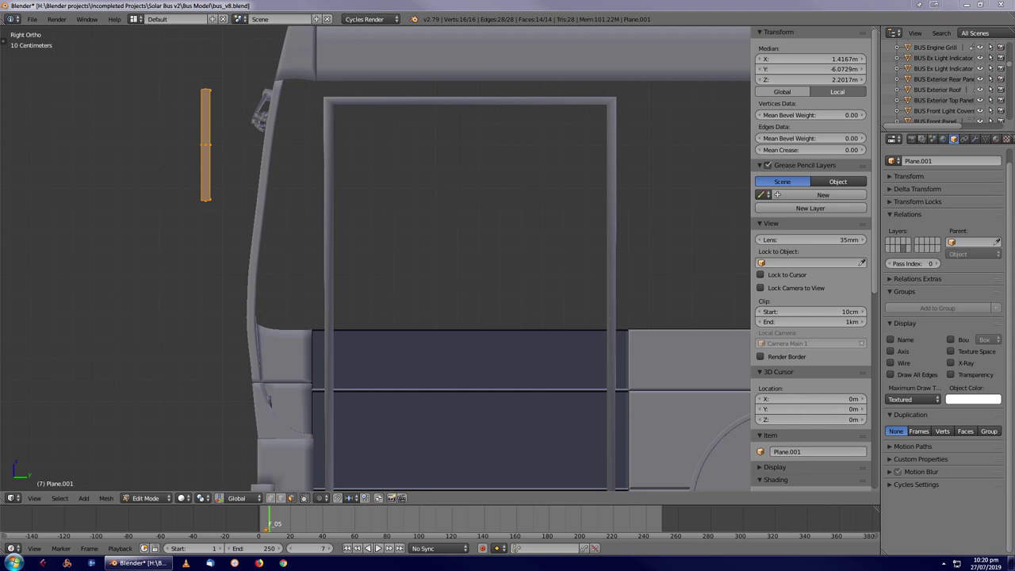
Adjust the mirror block's geometry along Y in front of the windscreen and select its broad face
{"action": "scroll", "coordinate": [351, 131], "scroll_direction": "down", "scroll_amount": 2}
{"action": "key", "text": "g"}
{"action": "key", "text": "y"}
{"action": "middle_click_drag", "start_coordinate": [385, 208], "coordinate": [274, 242]}
{"action": "key", "text": "g"}
{"action": "key", "text": "y"}
{"action": "left_click", "coordinate": [370, 241]}
{"action": "middle_click_drag", "start_coordinate": [369, 240], "coordinate": [490, 286]}
{"action": "scroll", "coordinate": [476, 211], "scroll_direction": "down", "scroll_amount": 5}
{"action": "scroll", "coordinate": [297, 188], "scroll_direction": "up", "scroll_amount": 5}
{"action": "middle_click_drag", "start_coordinate": [296, 187], "coordinate": [487, 219]}
{"action": "right_click", "coordinate": [486, 219]}
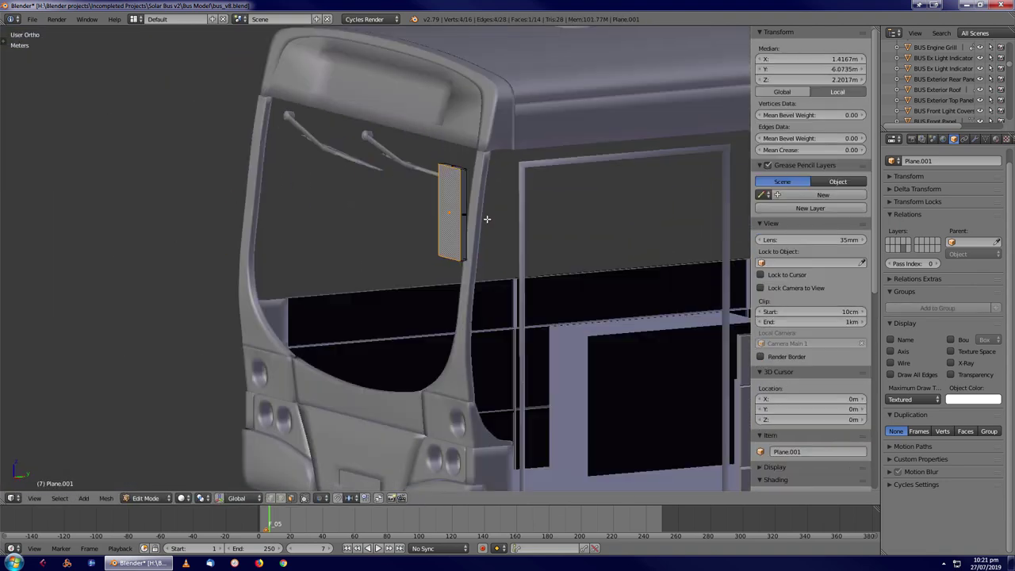
Snap the 3D cursor to the selected face of the mirror block
{"action": "scroll", "coordinate": [487, 219], "scroll_direction": "down", "scroll_amount": 3}
{"action": "key", "text": "shift+s"}
{"action": "left_click", "coordinate": [337, 242]}
{"action": "key", "text": "KP_Decimal"}
Add edge loops to the mirror block to shape the housing
{"action": "key", "text": "t"}
{"action": "key", "text": "a"}
{"action": "key", "text": "ctrl+r"}
{"action": "scroll", "coordinate": [377, 165], "scroll_direction": "up", "scroll_amount": 1}
{"action": "left_click", "coordinate": [378, 165]}
{"action": "middle_click_drag", "start_coordinate": [378, 165], "coordinate": [491, 237]}
{"action": "key", "text": "x"}
{"action": "key", "text": "Escape"}
Rotate the new mirror plane 90 degrees about X inside the housing
{"action": "key", "text": "r"}
{"action": "key", "text": "x"}
{"action": "key", "text": "9"}
{"action": "key", "text": "0"}
{"action": "left_click", "coordinate": [427, 215]}
{"action": "key", "text": "KP_Decimal"}
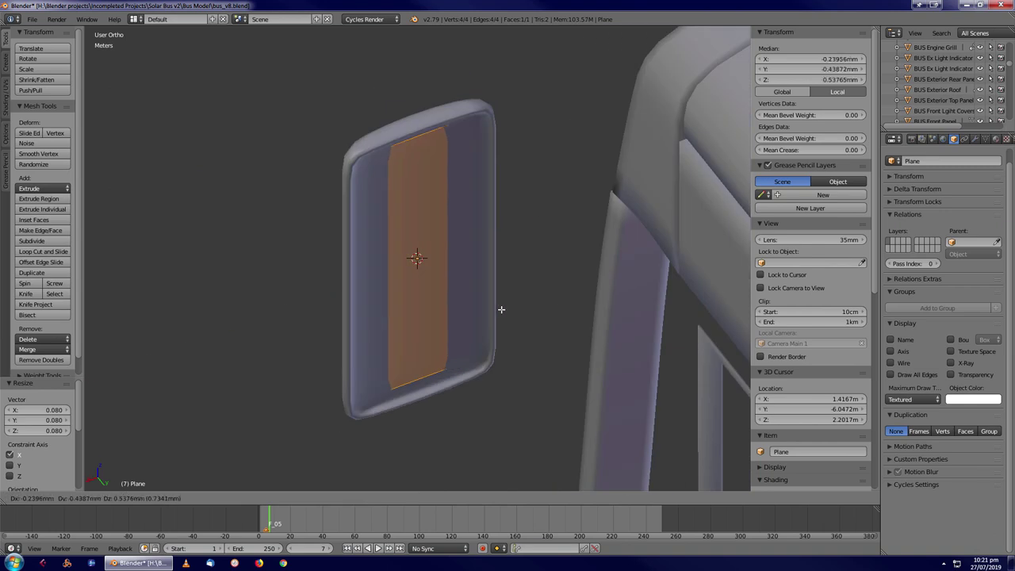
Scale the mirror plane along X to fit the width of the housing's recess
{"action": "key", "text": "a"}
{"action": "middle_click_drag", "start_coordinate": [505, 310], "coordinate": [376, 394]}
{"action": "key", "text": "a"}
{"action": "key", "text": "a"}
{"action": "key", "text": "s"}
{"action": "key", "text": "x"}
{"action": "left_click", "coordinate": [491, 336]}
{"action": "key", "text": "a"}
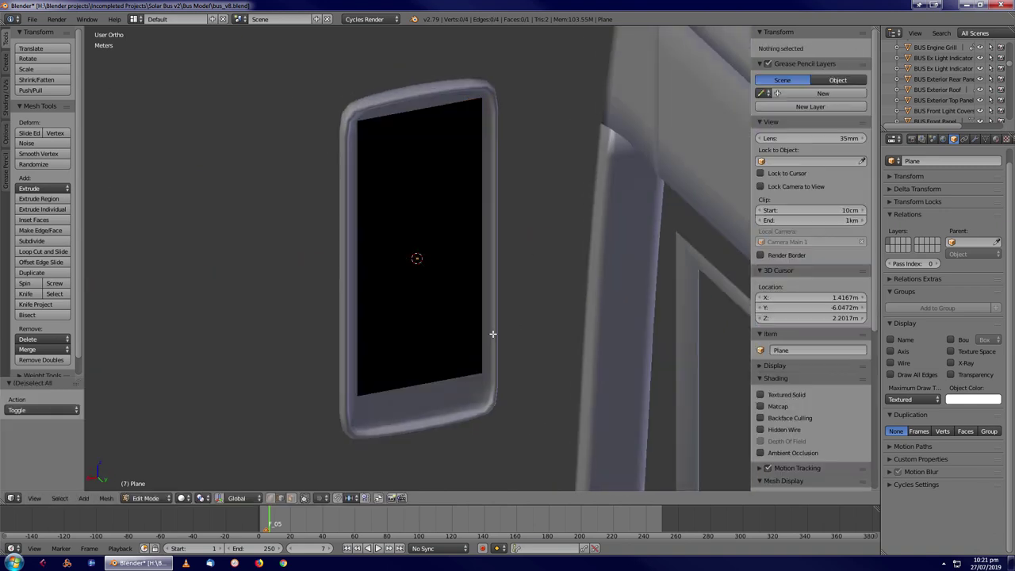
Move the mirror plane along Y into position within the housing's recess
{"action": "middle_click_drag", "start_coordinate": [492, 335], "coordinate": [584, 241]}
{"action": "key", "text": "a"}
{"action": "key", "text": "g"}
{"action": "key", "text": "y"}
{"action": "left_click", "coordinate": [541, 304]}
{"action": "key", "text": "Tab"}
Add a Solidify modifier to the mirror plane
{"action": "left_click", "coordinate": [974, 139]}
{"action": "left_click", "coordinate": [947, 174]}
{"action": "left_click", "coordinate": [816, 340]}
Recalculate the mirror plane's normals and display its face normals
{"action": "key", "text": "Tab"}
{"action": "key", "text": "ctrl+n"}
{"action": "left_click", "coordinate": [494, 287]}
{"action": "scroll", "coordinate": [793, 441], "scroll_direction": "down", "scroll_amount": 10}
{"action": "scroll", "coordinate": [793, 441], "scroll_direction": "down", "scroll_amount": 1}
{"action": "left_click", "coordinate": [780, 418]}
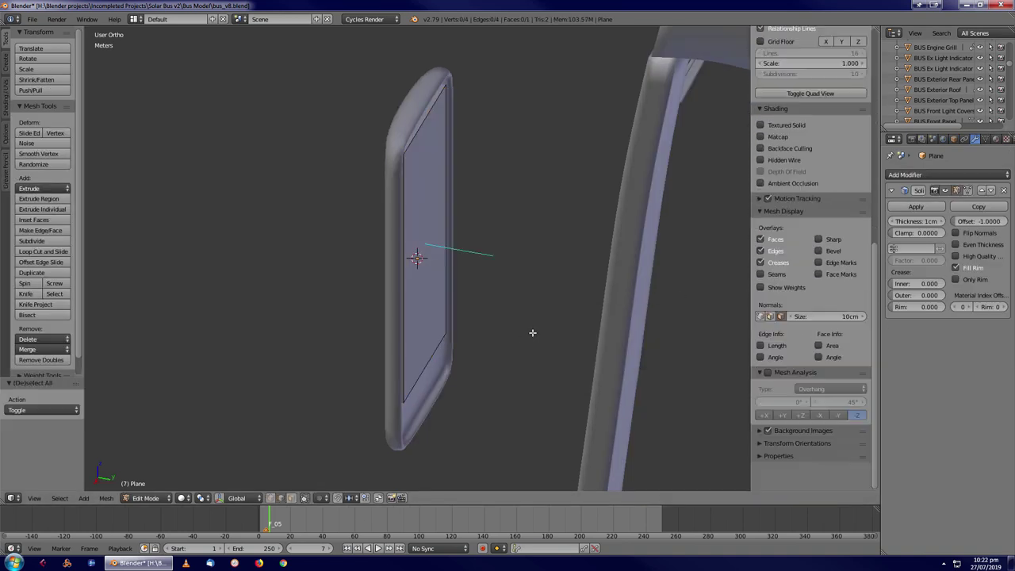
Set the mirror plane's Solidify thickness to 5 mm
{"action": "key", "text": "Tab"}
{"action": "middle_click_drag", "start_coordinate": [555, 286], "coordinate": [501, 265]}
{"action": "key", "text": "ctrl+Tab"}
{"action": "left_click", "coordinate": [344, 420]}
{"action": "key", "text": "Tab"}
{"action": "mouse_move", "coordinate": [476, 333]}
{"action": "middle_mouse_down"}
{"action": "mouse_move", "coordinate": [487, 310]}
{"action": "mouse_move", "coordinate": [595, 269]}
{"action": "mouse_move", "coordinate": [465, 317]}
{"action": "middle_mouse_up"}
{"action": "key", "text": "Tab"}
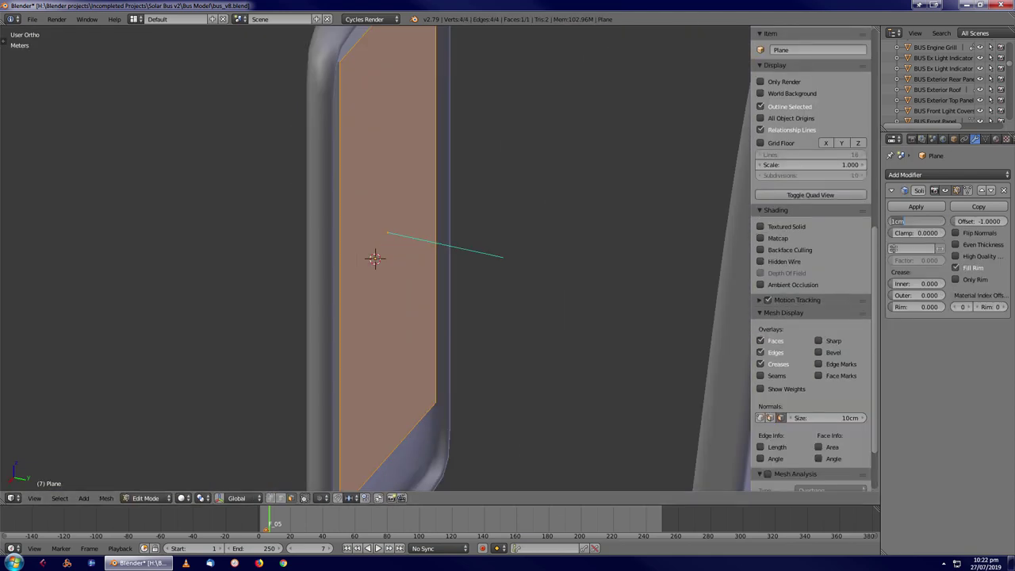
{"action": "middle_click_drag", "start_coordinate": [502, 256], "coordinate": [418, 230]}
Duplicate the mirror plane down along Z and shorten the copy to fit the lower part of the housing
{"action": "key", "text": "Tab"}
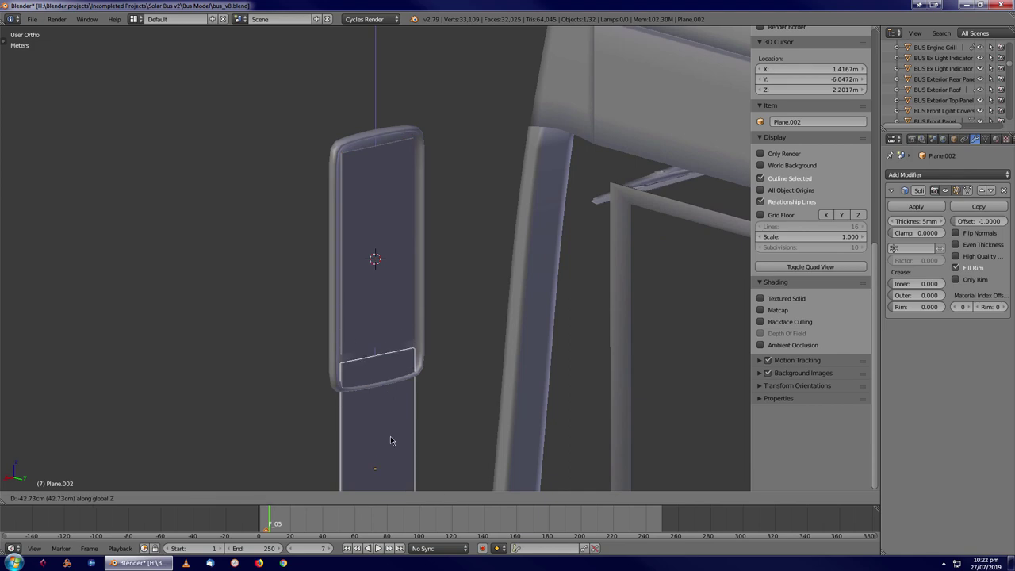
{"action": "left_click", "coordinate": [389, 431]}
{"action": "key", "text": "Tab"}
{"action": "middle_click_drag", "start_coordinate": [389, 431], "coordinate": [420, 340]}
{"action": "scroll", "coordinate": [442, 207], "scroll_direction": "up", "scroll_amount": 5}
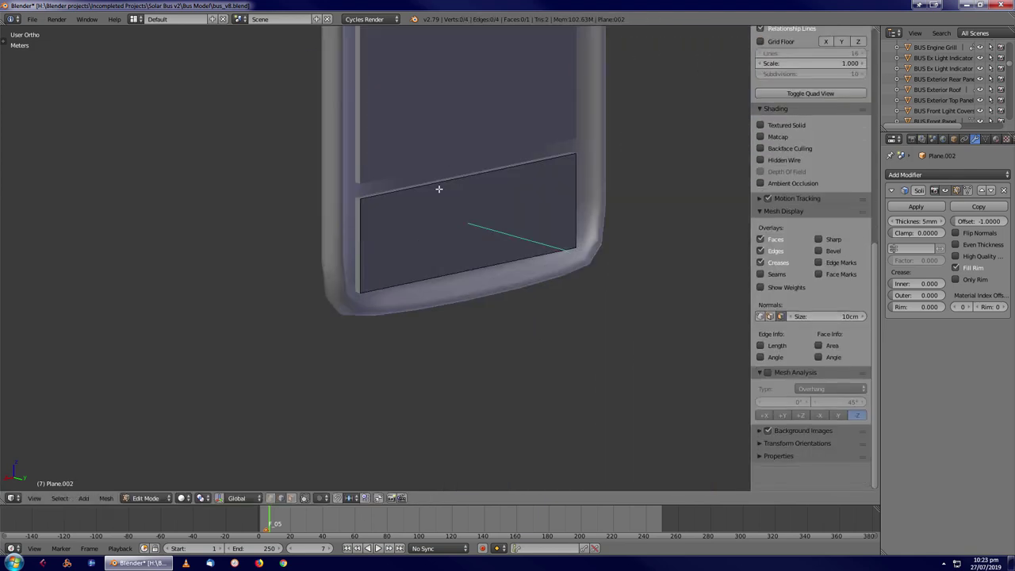
Add three vertical edge loops to the lower mirror panel, shift the outer two along Y, and add a crosswise loop cut
{"action": "key", "text": "ctrl+r"}
{"action": "scroll", "coordinate": [467, 165], "scroll_direction": "up", "scroll_amount": 2}
{"action": "left_click", "coordinate": [503, 182]}
{"action": "key", "text": "g"}
{"action": "key", "text": "y"}
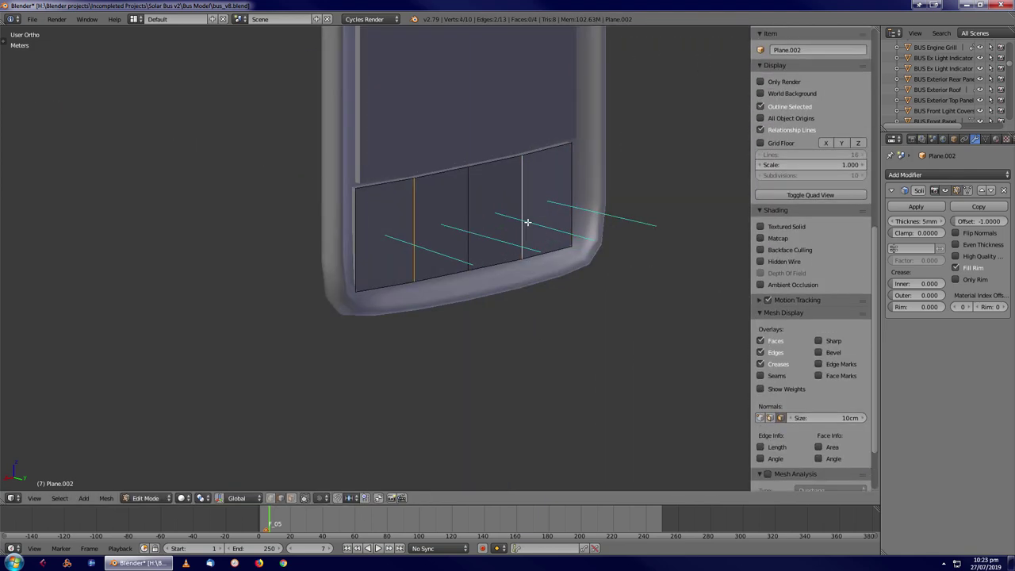
{"action": "key", "text": "ctrl+r"}
{"action": "left_click", "coordinate": [526, 212]}
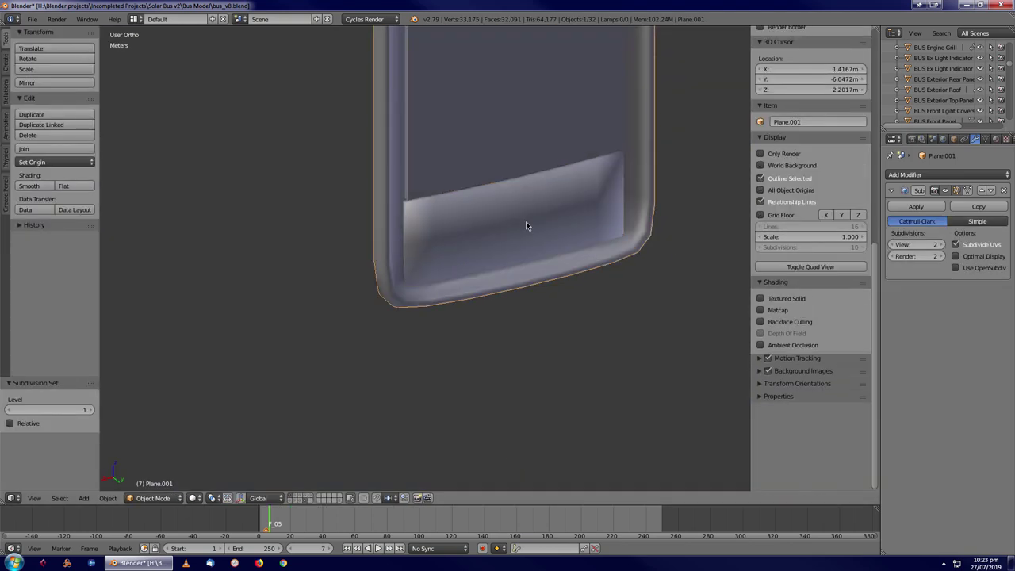
Shade the lower mirror panel smooth, with a 1 mm Solidify thickness and a Subdivision Surface view level of 2
{"action": "left_click", "coordinate": [29, 186]}
{"action": "scroll", "coordinate": [399, 283], "scroll_direction": "up", "scroll_amount": 3}
{"action": "left_click", "coordinate": [939, 219]}
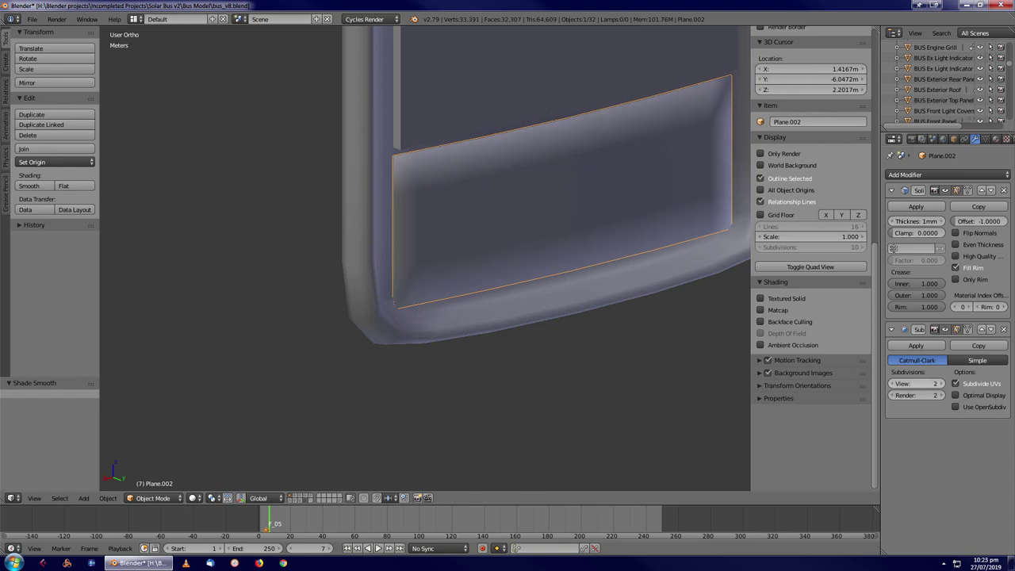
{"action": "left_click", "coordinate": [939, 384]}
{"action": "middle_click_drag", "start_coordinate": [673, 314], "coordinate": [623, 272]}
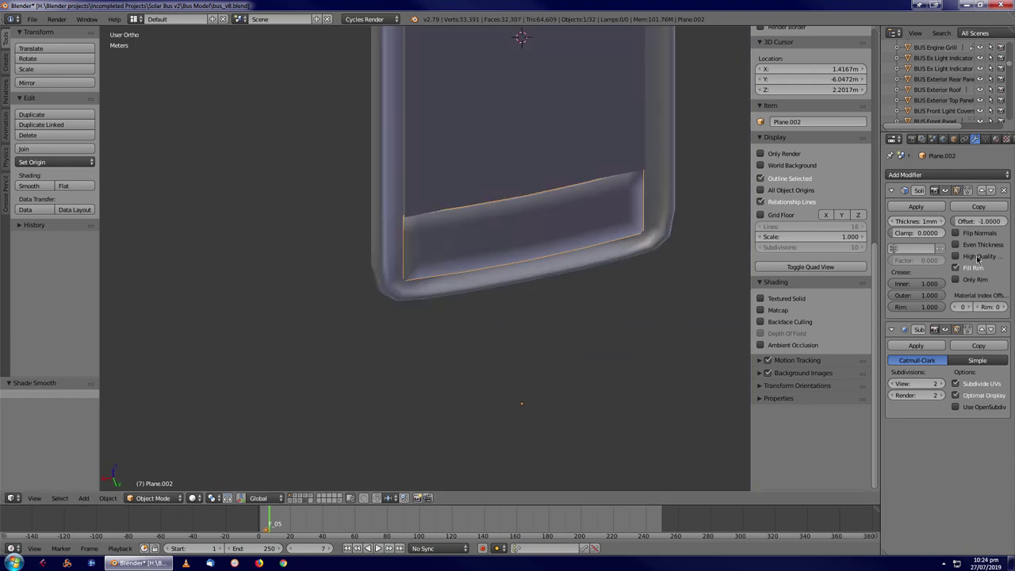
{"action": "left_click", "coordinate": [970, 269]}
Add an edge loop to the mirror housing and slide it close to the housing's outer edge
{"action": "middle_click_drag", "start_coordinate": [655, 205], "coordinate": [698, 223]}
{"action": "scroll", "coordinate": [641, 222], "scroll_direction": "down", "scroll_amount": 4}
{"action": "right_click", "coordinate": [640, 222]}
{"action": "scroll", "coordinate": [555, 265], "scroll_direction": "up", "scroll_amount": 5}
{"action": "key", "text": "Tab"}
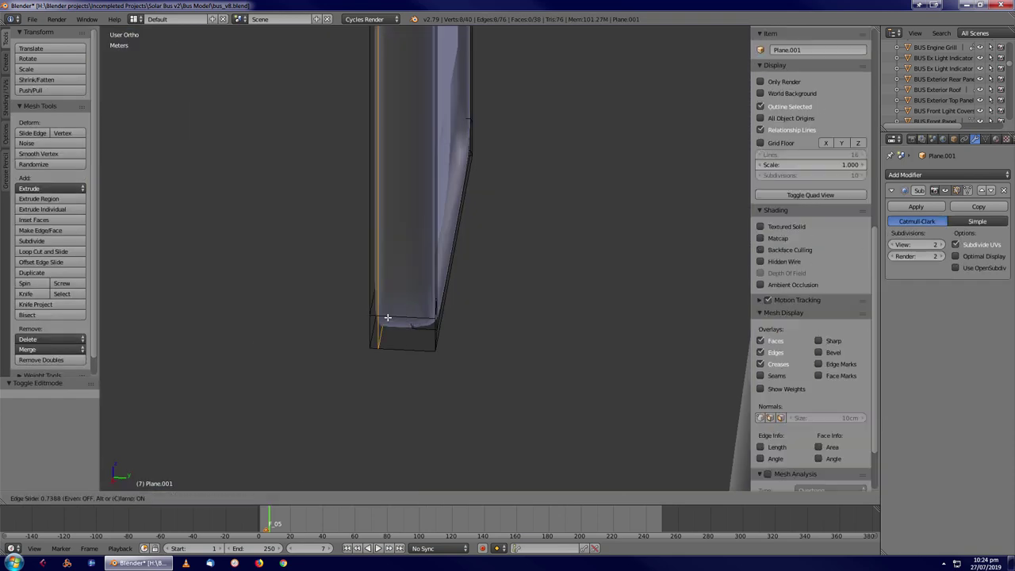
{"action": "key", "text": "Tab"}
{"action": "key", "text": "a"}
{"action": "scroll", "coordinate": [464, 277], "scroll_direction": "down", "scroll_amount": 3}
{"action": "middle_click_drag", "start_coordinate": [465, 278], "coordinate": [494, 216]}
{"action": "scroll", "coordinate": [413, 246], "scroll_direction": "down", "scroll_amount": 3}
{"action": "scroll", "coordinate": [413, 246], "scroll_direction": "up", "scroll_amount": 2}
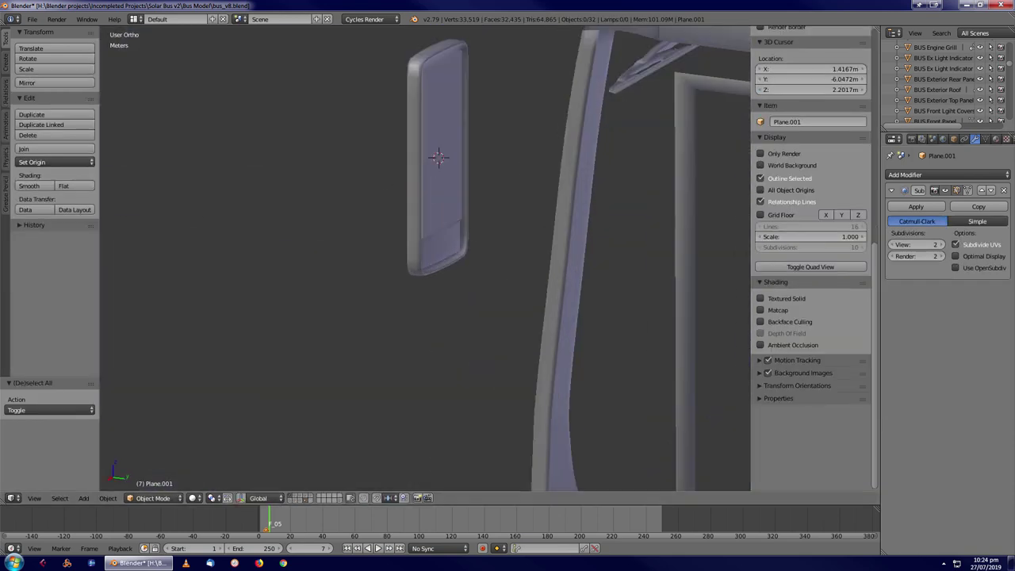
Move the bus doors seal to layer 5
{"action": "scroll", "coordinate": [549, 322], "scroll_direction": "down", "scroll_amount": 3}
{"action": "right_click", "coordinate": [595, 219]}
{"action": "middle_click_drag", "start_coordinate": [596, 220], "coordinate": [515, 238]}
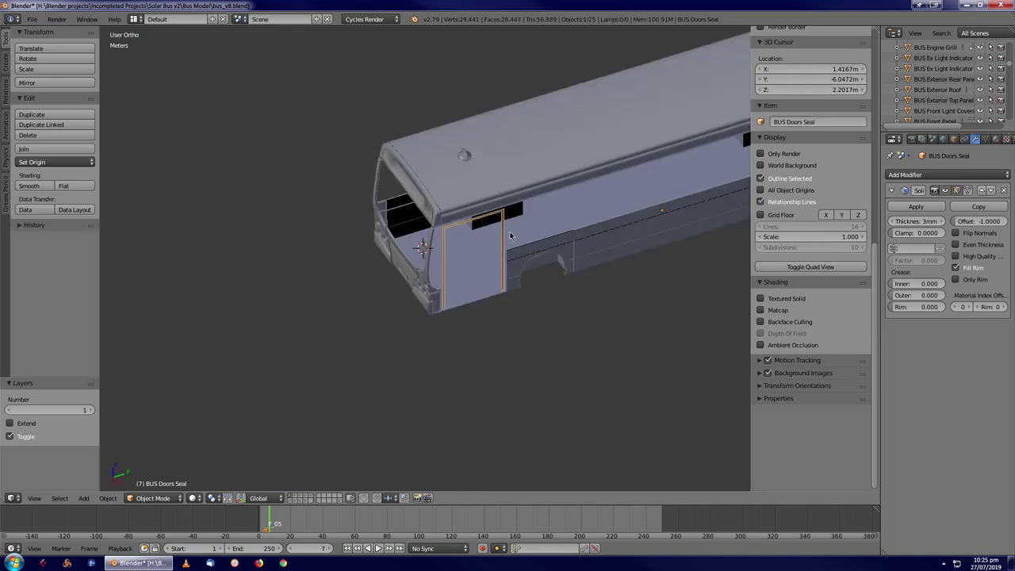
{"action": "key", "text": "m"}
{"action": "key", "text": "2"}
{"action": "key", "text": "1"}
{"action": "key", "text": "3"}
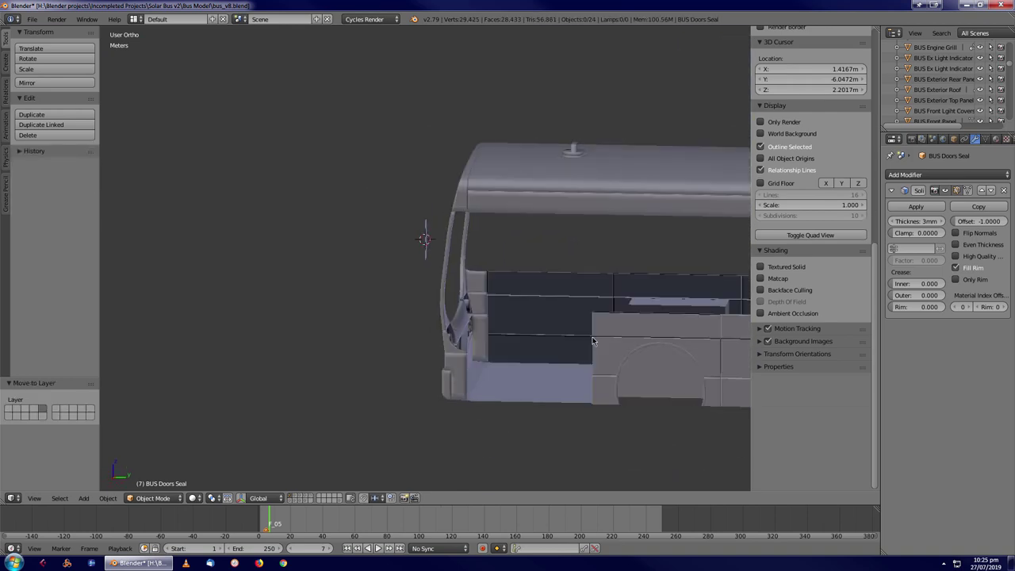
Move the side mirror parts to layer 14
{"action": "key", "text": "2"}
{"action": "key", "text": "1"}
{"action": "right_click", "coordinate": [430, 258]}
{"action": "left_click", "coordinate": [580, 286]}
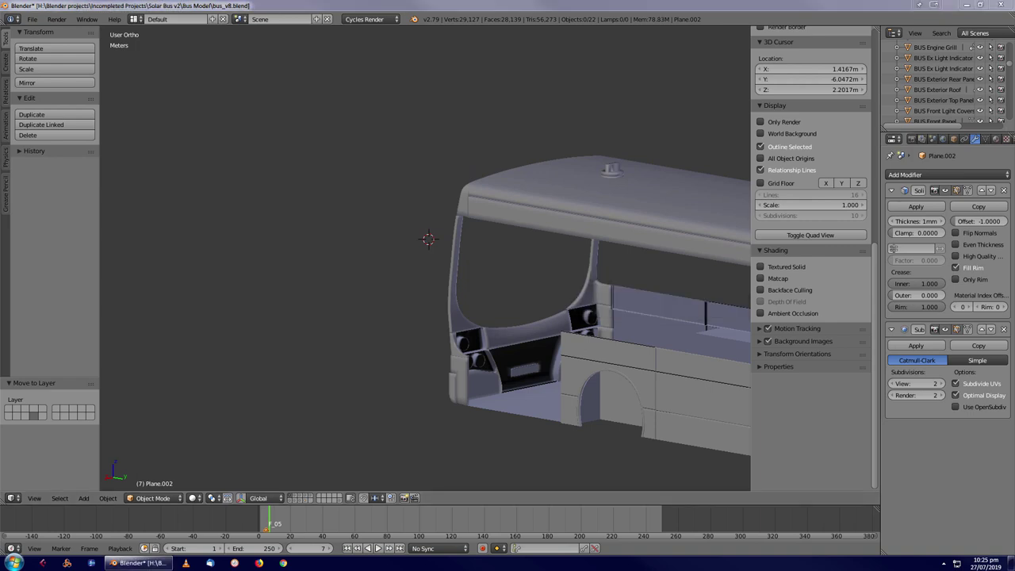
{"action": "left_click", "coordinate": [311, 495]}
Examine which layers hold the mirror, front panel and other bus parts by showing all layers and individual ones
{"action": "scroll", "coordinate": [553, 301], "scroll_direction": "up", "scroll_amount": 5}
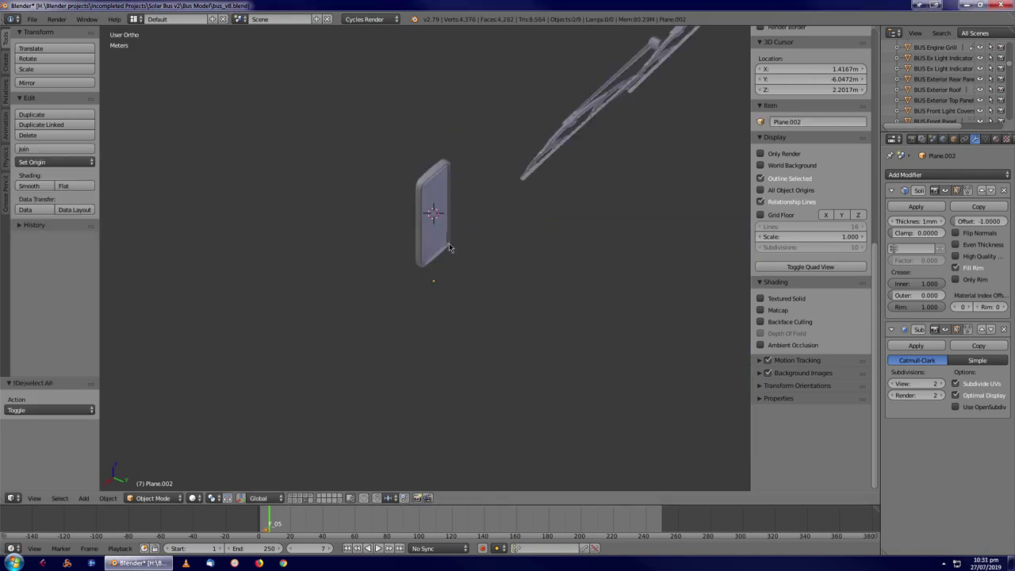
{"action": "key", "text": "shift+4"}
{"action": "scroll", "coordinate": [565, 301], "scroll_direction": "down", "scroll_amount": 4}
{"action": "scroll", "coordinate": [510, 284], "scroll_direction": "down", "scroll_amount": 4}
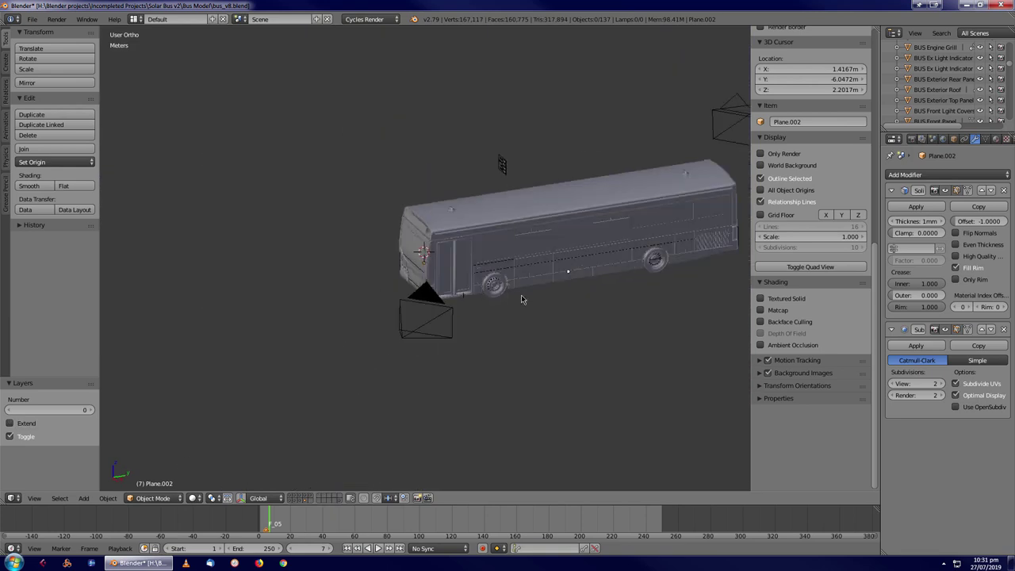
{"action": "right_click", "coordinate": [462, 292]}
{"action": "key", "text": "alt+1"}
{"action": "key", "text": "m"}
{"action": "key", "text": "2"}
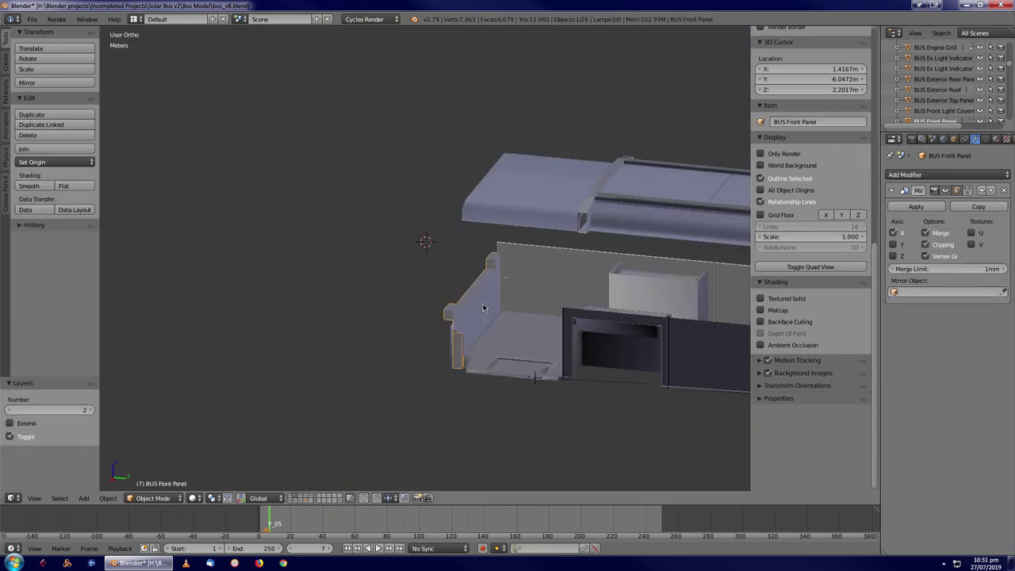
{"action": "key", "text": "1"}
{"action": "key", "text": "2"}
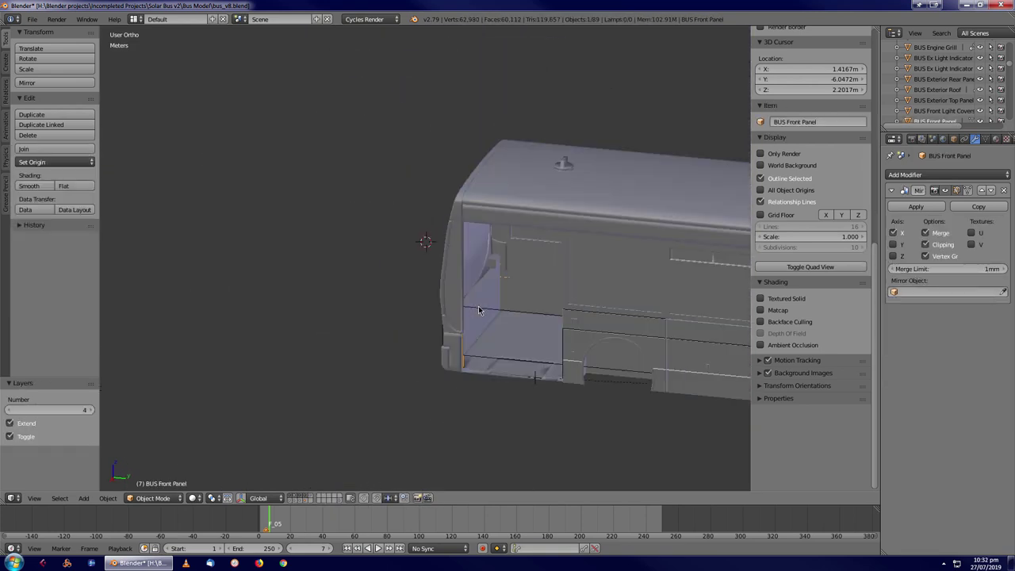
{"action": "key", "text": "alt+1"}
{"action": "key", "text": "shift+1"}
{"action": "key", "text": "alt+2"}
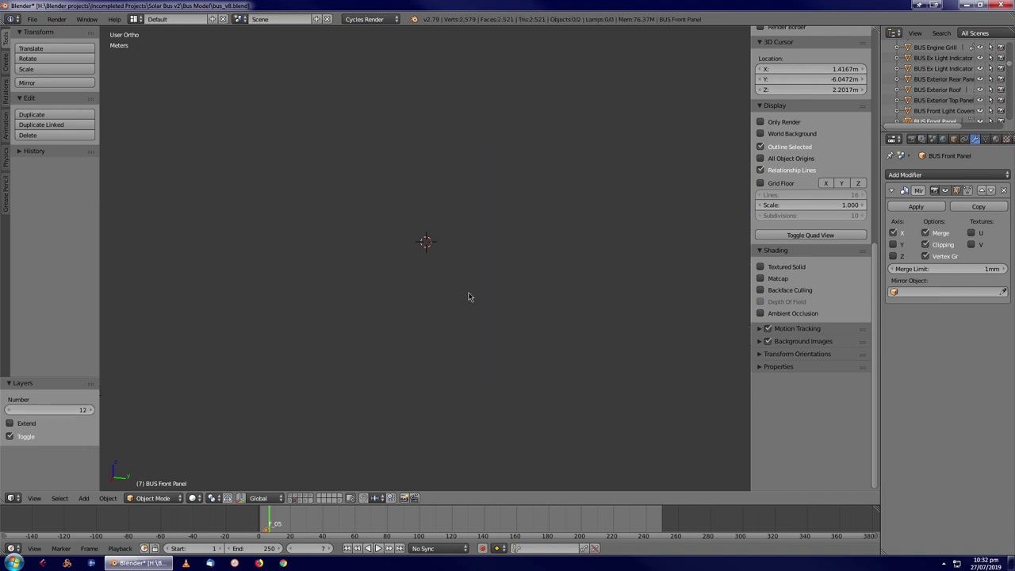
{"action": "key", "text": "alt+1"}
{"action": "key", "text": "shift+1"}
Add a 12-vertex circle at the mirror housing and scale it by 0.085
{"action": "scroll", "coordinate": [526, 278], "scroll_direction": "up", "scroll_amount": 3}
{"action": "right_click", "coordinate": [424, 179]}
{"action": "scroll", "coordinate": [453, 156], "scroll_direction": "up", "scroll_amount": 3}
{"action": "key", "text": "shift+a"}
{"action": "left_click", "coordinate": [507, 191]}
{"action": "scroll", "coordinate": [444, 238], "scroll_direction": "down", "scroll_amount": 5}
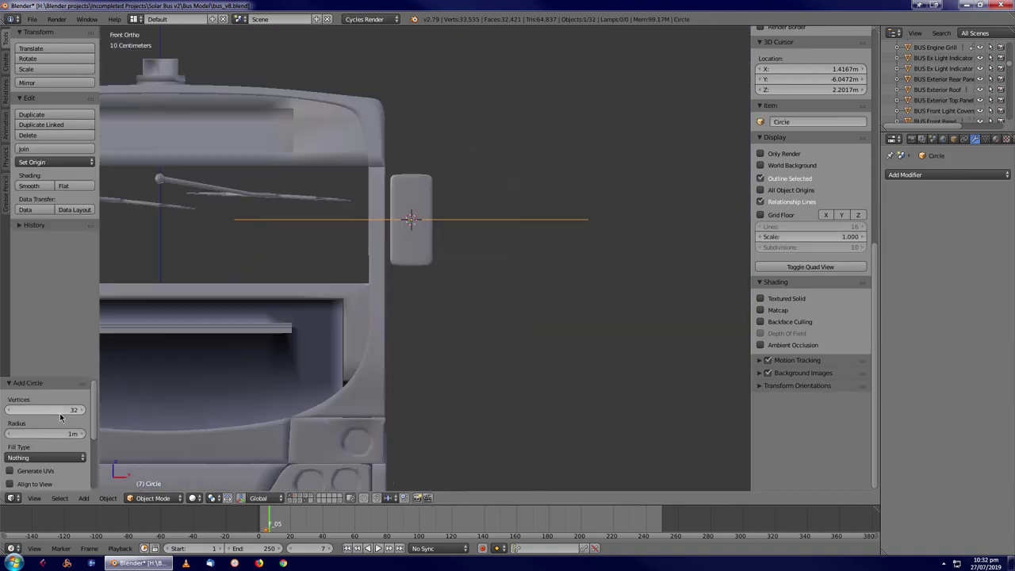
{"action": "key", "text": "Tab"}
{"action": "type", "text": "s.085"}
{"action": "key", "text": "Return"}
Extrude the circle into a thick disc on the mirror's back with a smaller inner ring, and add an Edge Split modifier
{"action": "key", "text": "KP_3"}
{"action": "key", "text": "z"}
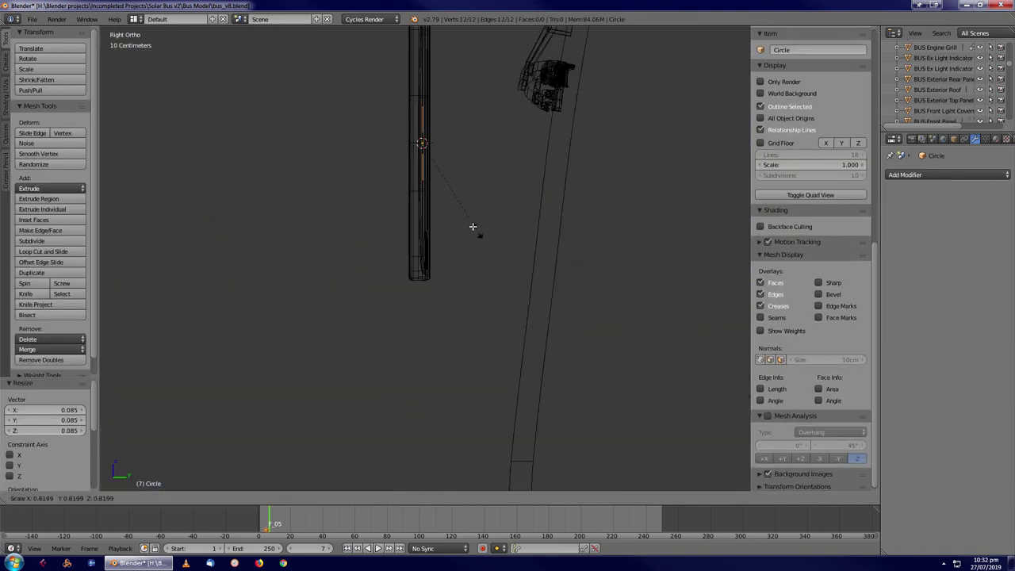
{"action": "key", "text": "Escape"}
{"action": "key", "text": "ctrl+Tab"}
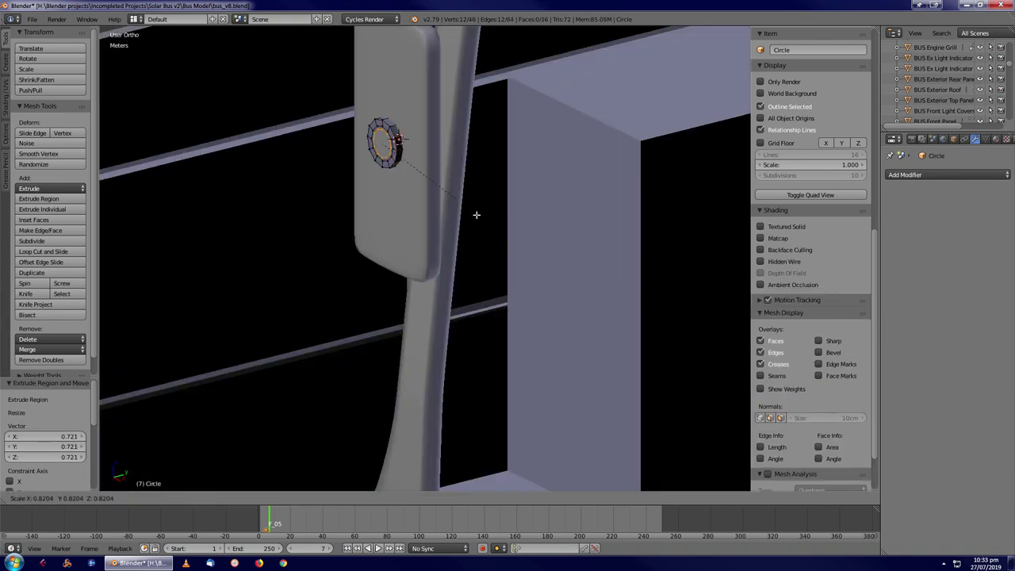
{"action": "key", "text": "KP_Decimal"}
{"action": "middle_click_drag", "start_coordinate": [465, 220], "coordinate": [544, 249]}
{"action": "key", "text": "Tab"}
{"action": "key", "text": "ctrl+Tab"}
{"action": "scroll", "coordinate": [562, 279], "scroll_direction": "down", "scroll_amount": 5}
{"action": "key", "text": "ctrl+Tab"}
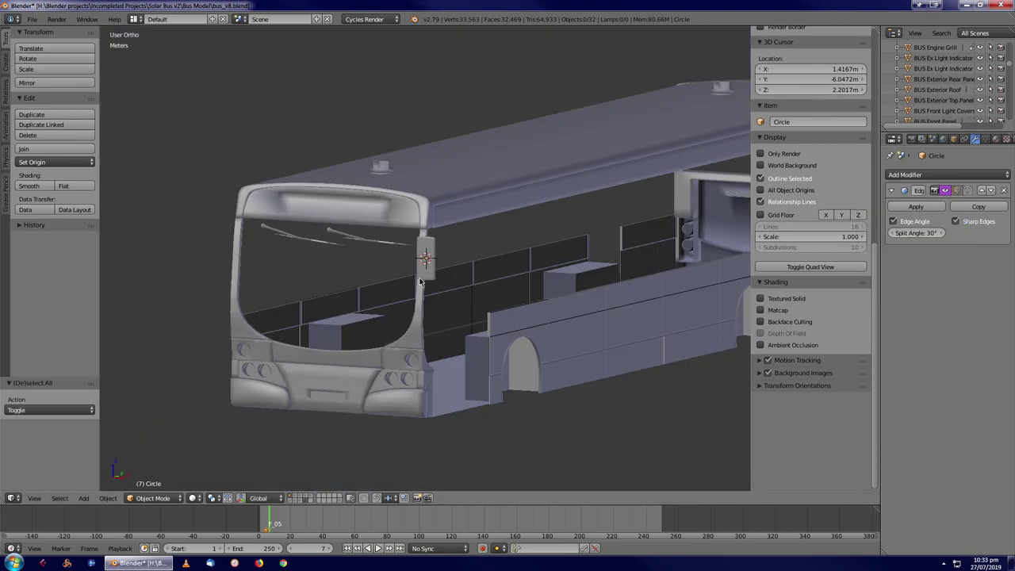
Move the Edge Sharps control of the Details rig
{"action": "key", "text": "KP_Decimal"}
{"action": "middle_click_drag", "start_coordinate": [401, 340], "coordinate": [429, 281]}
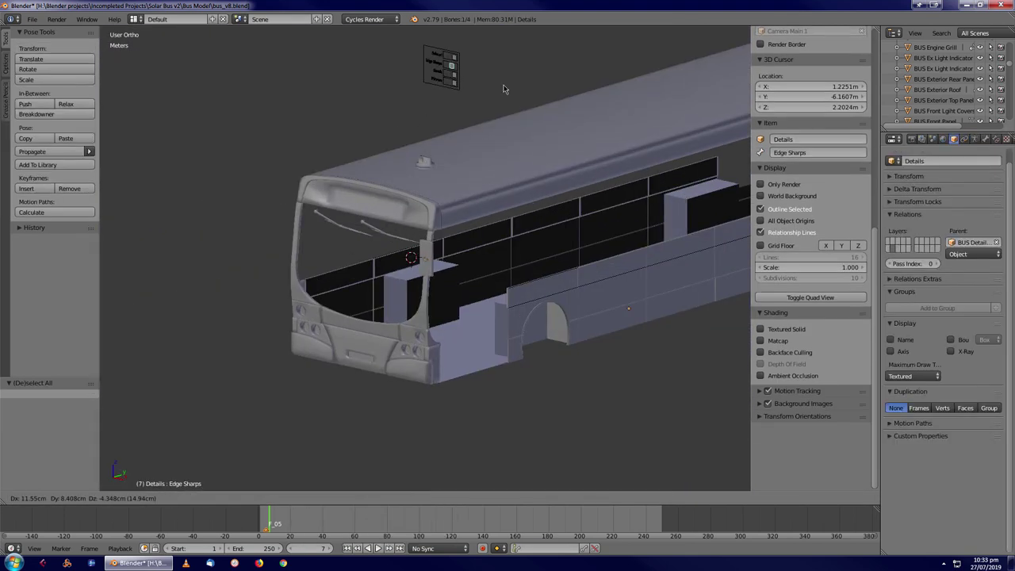
{"action": "key", "text": "KP_Decimal"}
{"action": "scroll", "coordinate": [509, 278], "scroll_direction": "up", "scroll_amount": 3}
{"action": "middle_click_drag", "start_coordinate": [510, 278], "coordinate": [348, 205]}
{"action": "right_click", "coordinate": [554, 133]}
{"action": "scroll", "coordinate": [554, 133], "scroll_direction": "down", "scroll_amount": 2}
{"action": "key", "text": "Tab"}
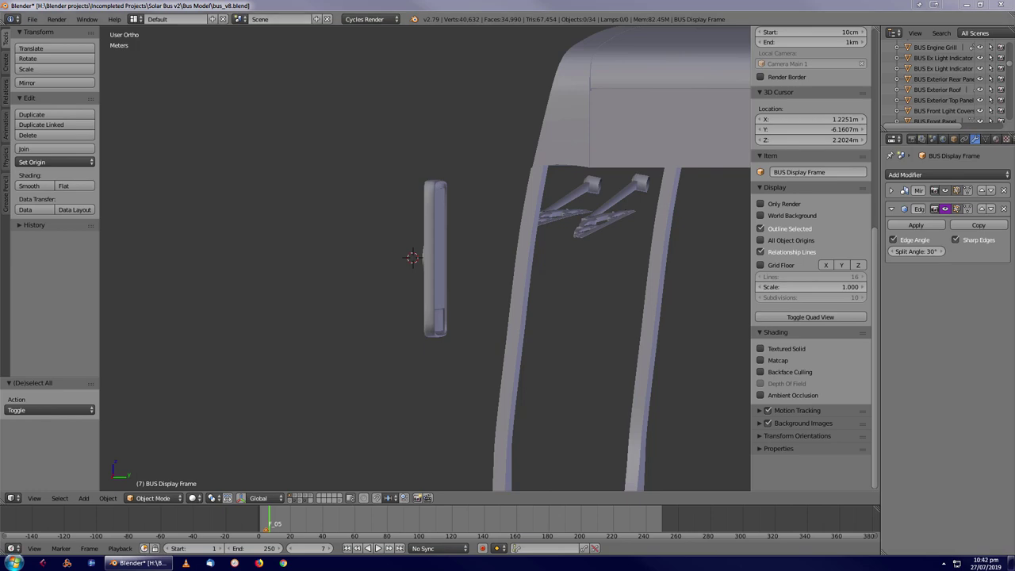
Resize the round mount on the mirror's back and open its mesh for editing
{"action": "middle_click_drag", "start_coordinate": [505, 1], "coordinate": [431, 272]}
{"action": "right_click", "coordinate": [430, 272]}
{"action": "key", "text": "s"}
{"action": "left_click", "coordinate": [564, 374]}
{"action": "middle_click_drag", "start_coordinate": [564, 374], "coordinate": [528, 356]}
{"action": "key", "text": "Tab"}
{"action": "key", "text": "ctrl+Tab"}
{"action": "left_click", "coordinate": [465, 339]}
{"action": "key", "text": "Tab"}
{"action": "key", "text": "z"}
{"action": "key", "text": "Tab"}
{"action": "key", "text": "z"}
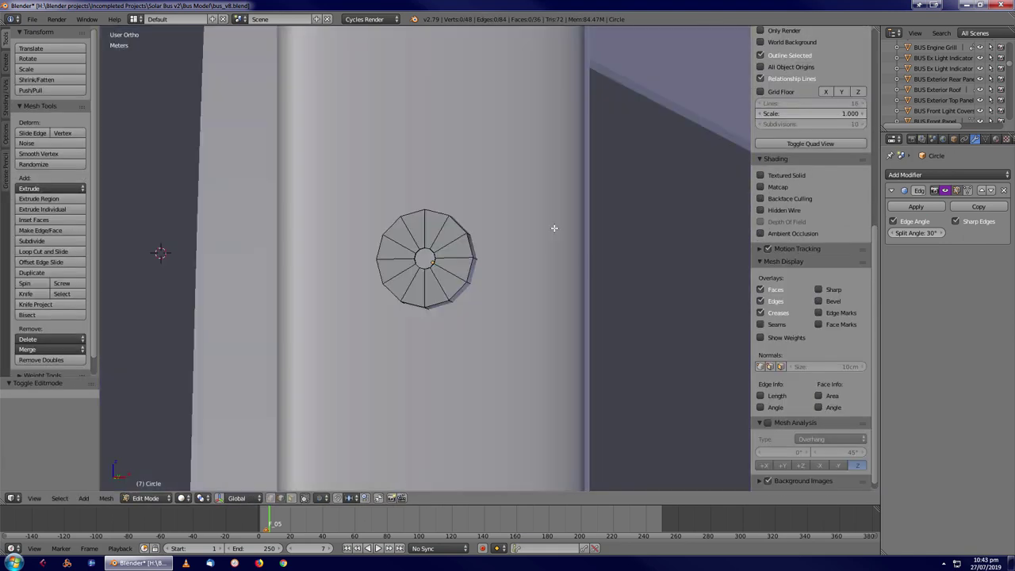
Delete the unneeded geometry from the round mount and duplicate the mount outward along Y
{"action": "middle_click_drag", "start_coordinate": [553, 227], "coordinate": [514, 294]}
{"action": "key", "text": "x"}
{"action": "left_click", "coordinate": [402, 147]}
{"action": "key", "text": "Tab"}
{"action": "key", "text": "shift+d"}
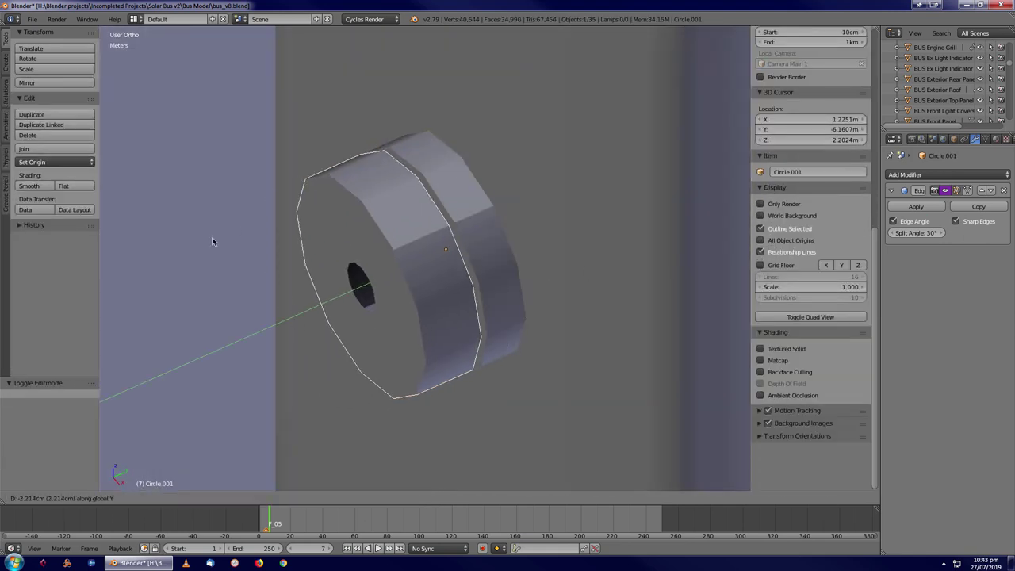
{"action": "middle_click_drag", "start_coordinate": [211, 243], "coordinate": [489, 331]}
Merge vertices in the duplicated round mount
{"action": "key", "text": "Tab"}
{"action": "key", "text": "alt+m"}
{"action": "left_click", "coordinate": [426, 311]}
{"action": "middle_click_drag", "start_coordinate": [426, 311], "coordinate": [369, 256]}
Select the mirror housing with both round mounts and snap the 3D cursor to the selection
{"action": "right_click", "coordinate": [415, 295]}
{"action": "right_click", "coordinate": [415, 294], "text": "shift"}
{"action": "key", "text": "Tab"}
{"action": "right_click", "coordinate": [439, 259]}
{"action": "right_click", "coordinate": [424, 258]}
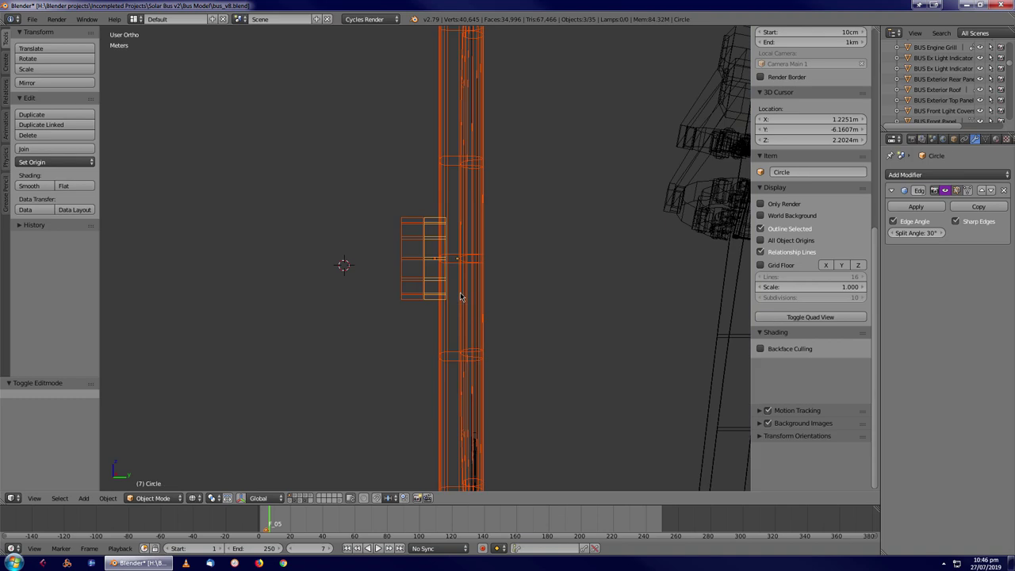
{"action": "key", "text": "KP_3"}
{"action": "key", "text": "shift+s"}
{"action": "left_click", "coordinate": [485, 318]}
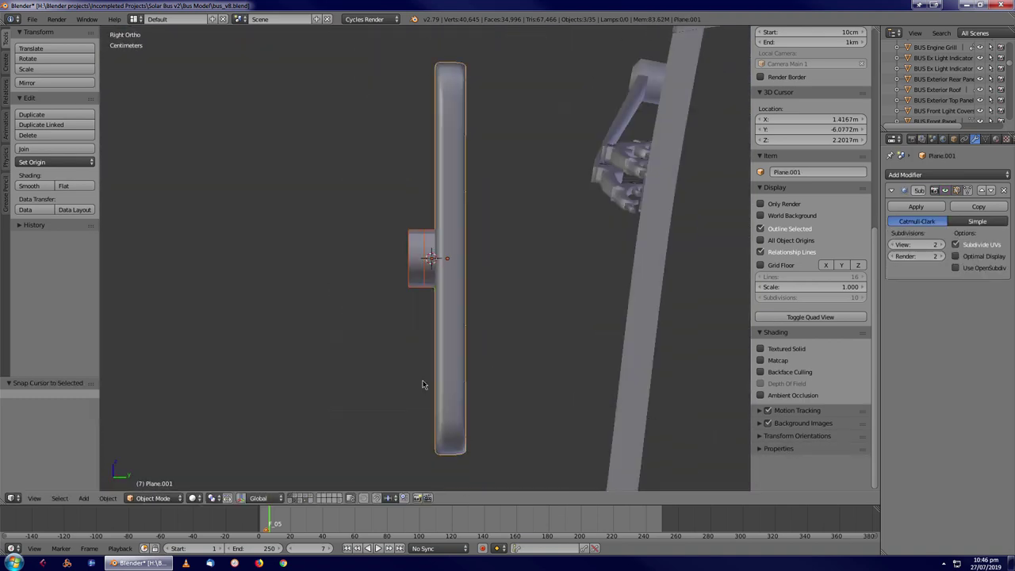
Add an 8-vertex circle at the 3D cursor, shrink it to a thin rod profile and position it inside the outer mount
{"action": "scroll", "coordinate": [485, 318], "scroll_direction": "down", "scroll_amount": 5}
{"action": "key", "text": "shift+a"}
{"action": "left_click", "coordinate": [491, 344]}
{"action": "left_click", "coordinate": [70, 408]}
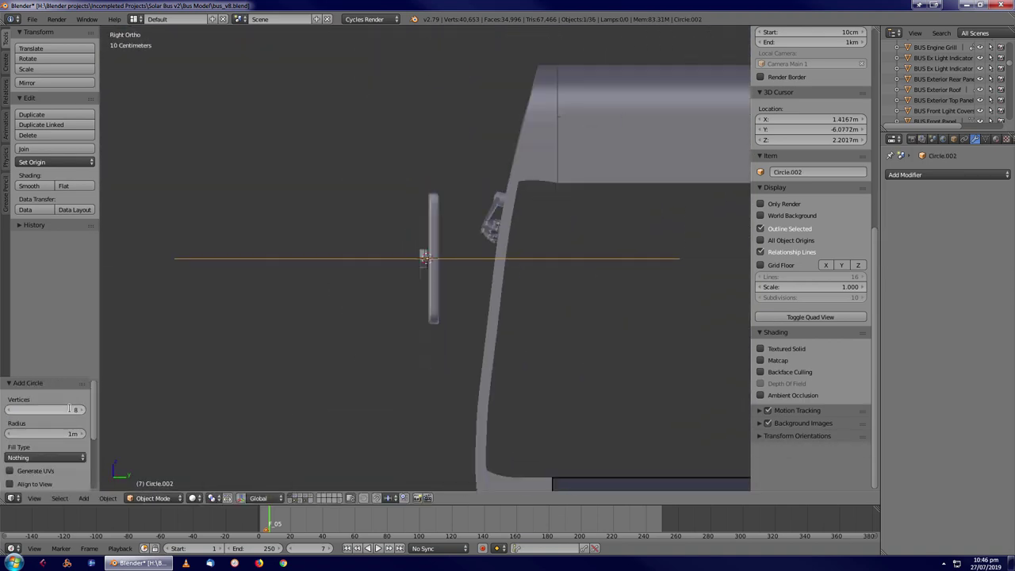
{"action": "key", "text": "Tab"}
{"action": "key", "text": "KP_7"}
{"action": "key", "text": "s"}
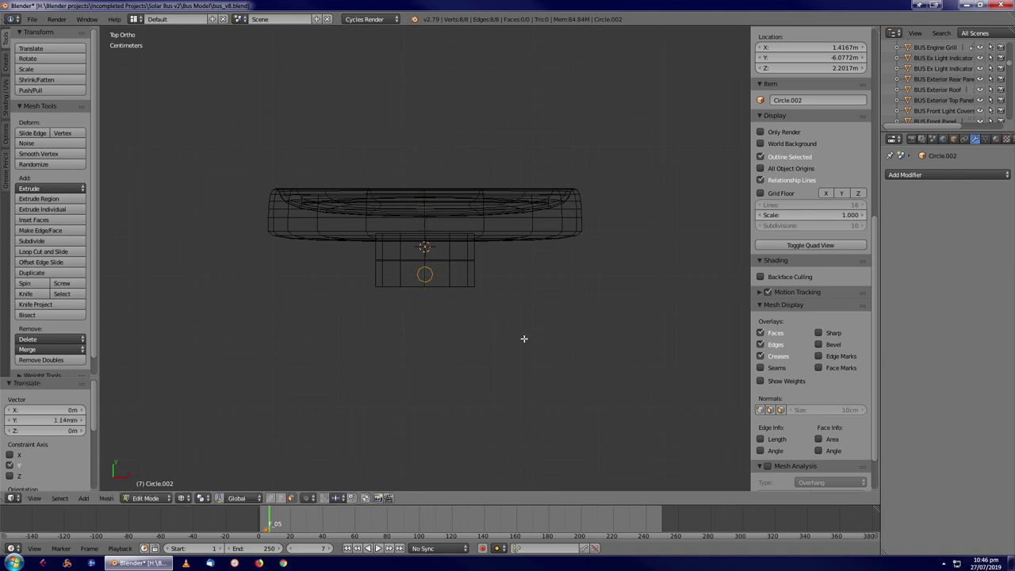
{"action": "scroll", "coordinate": [455, 281], "scroll_direction": "up", "scroll_amount": 5}
{"action": "middle_click_drag", "start_coordinate": [455, 280], "coordinate": [519, 338]}
{"action": "scroll", "coordinate": [494, 356], "scroll_direction": "up", "scroll_amount": 3}
Fill the small circle with triangular faces meeting at its centre and remove doubles
{"action": "key", "text": "1"}
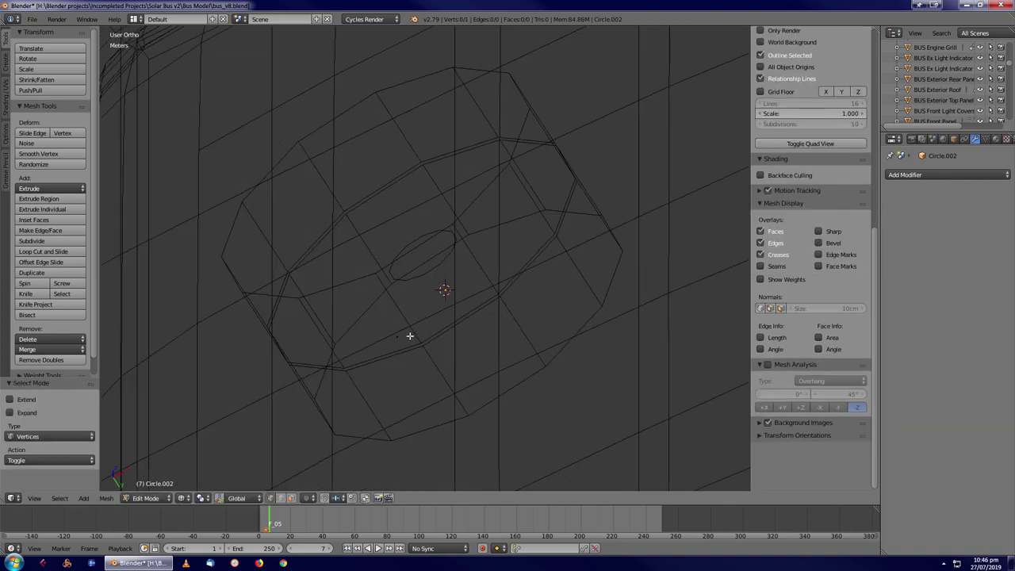
{"action": "key", "text": "a"}
{"action": "key", "text": "s"}
{"action": "key", "text": "ctrl+Tab"}
{"action": "key", "text": "Return"}
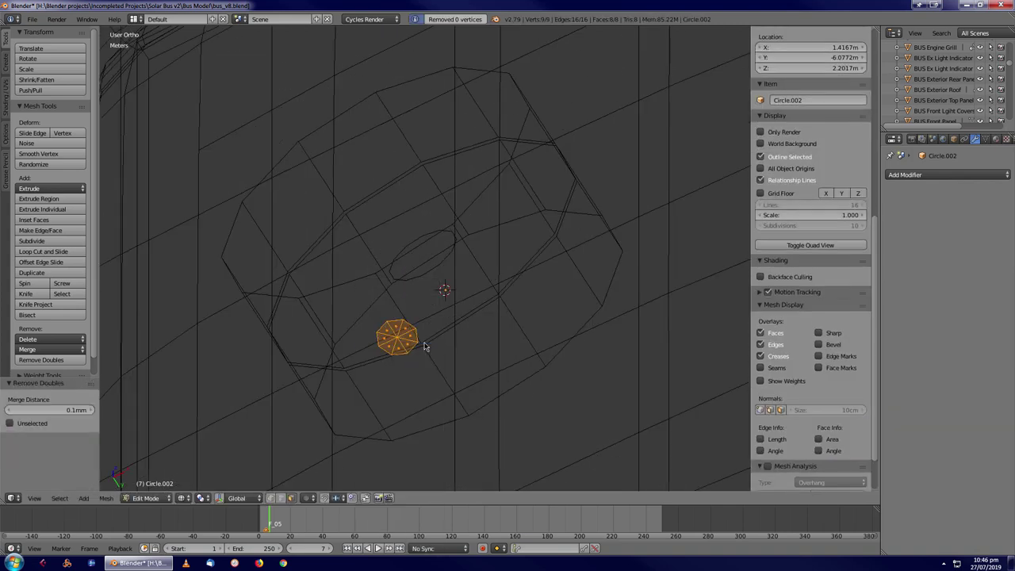
{"action": "scroll", "coordinate": [386, 332], "scroll_direction": "up", "scroll_amount": 2}
Raise the top of the small circle's rod along Z until it stands above the mirror housing
{"action": "key", "text": "a"}
{"action": "key", "text": "ctrl+Tab"}
{"action": "left_click", "coordinate": [386, 332]}
{"action": "scroll", "coordinate": [386, 332], "scroll_direction": "down", "scroll_amount": 2}
{"action": "right_click", "coordinate": [419, 313]}
{"action": "key", "text": "z"}
{"action": "mouse_move", "coordinate": [389, 340]}
{"action": "middle_mouse_down"}
{"action": "mouse_move", "coordinate": [544, 129]}
{"action": "mouse_move", "coordinate": [476, 72]}
{"action": "middle_mouse_up"}
{"action": "key", "text": "KP_3"}
{"action": "key", "text": "g"}
{"action": "key", "text": "z"}
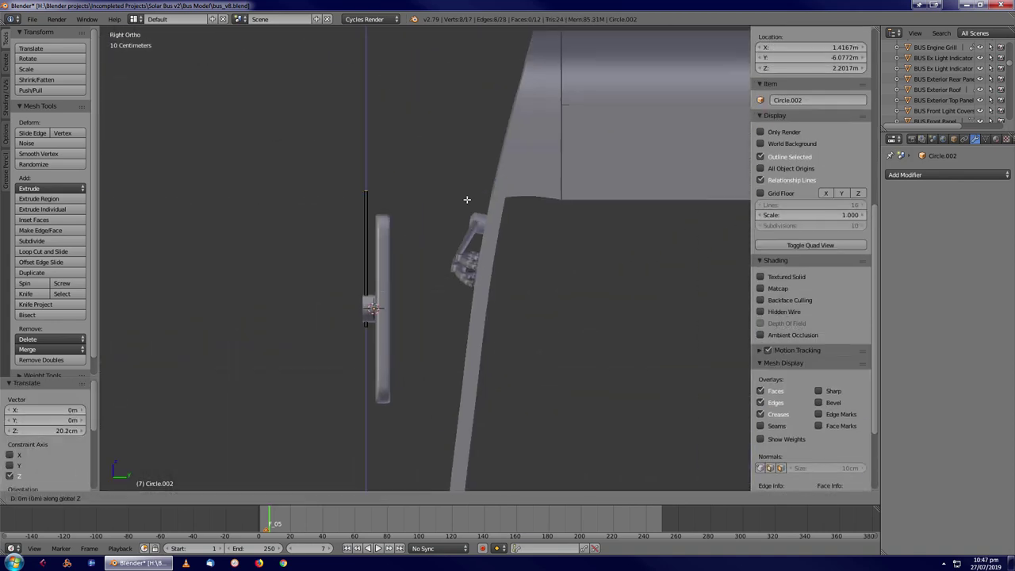
{"action": "left_click", "coordinate": [459, 203]}
{"action": "scroll", "coordinate": [459, 205], "scroll_direction": "up", "scroll_amount": 1}
{"action": "left_click", "coordinate": [459, 162]}
Extrude a short bend at the rod's upper end and a long arm along Y to the bus front
{"action": "scroll", "coordinate": [405, 193], "scroll_direction": "up", "scroll_amount": 2}
{"action": "key", "text": "e"}
{"action": "key", "text": "y"}
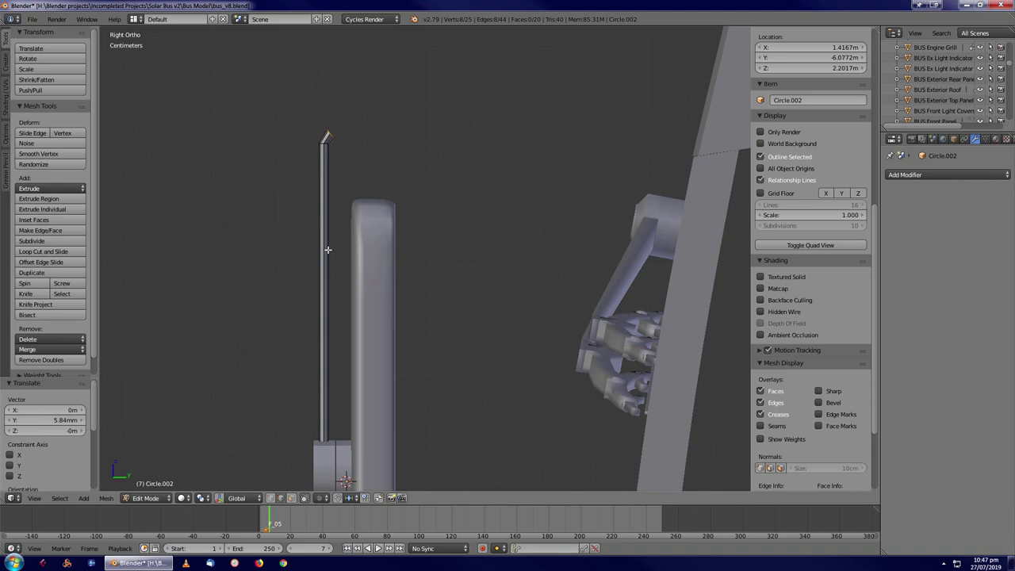
{"action": "left_click", "coordinate": [434, 233]}
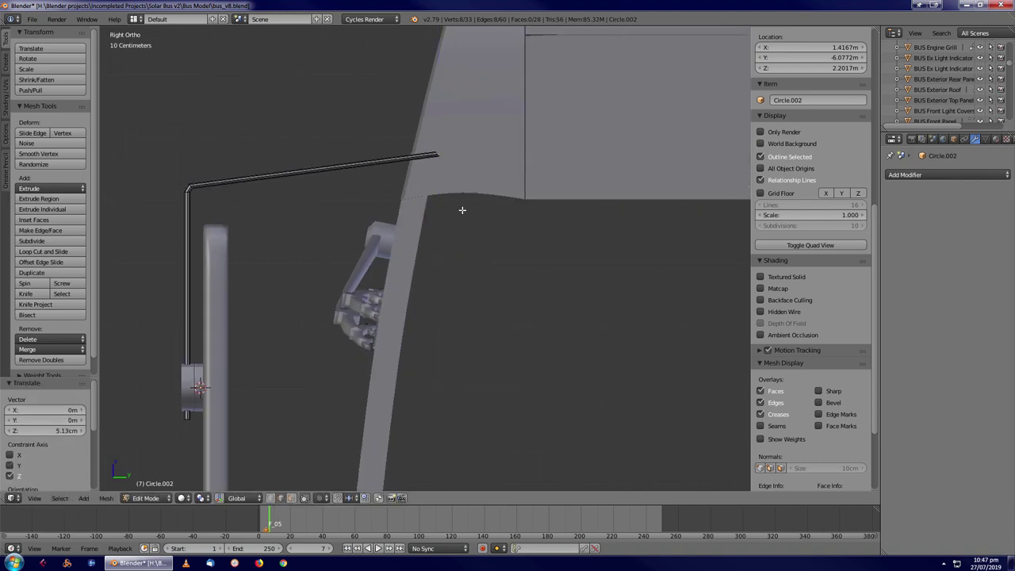
Extrude the arm's far end into a bend and a short downward segment inside the bus front
{"action": "scroll", "coordinate": [460, 193], "scroll_direction": "up", "scroll_amount": 3}
{"action": "key", "text": "e"}
{"action": "left_click", "coordinate": [482, 179]}
{"action": "key", "text": "x"}
{"action": "left_click", "coordinate": [469, 201]}
{"action": "scroll", "coordinate": [468, 199], "scroll_direction": "down", "scroll_amount": 1}
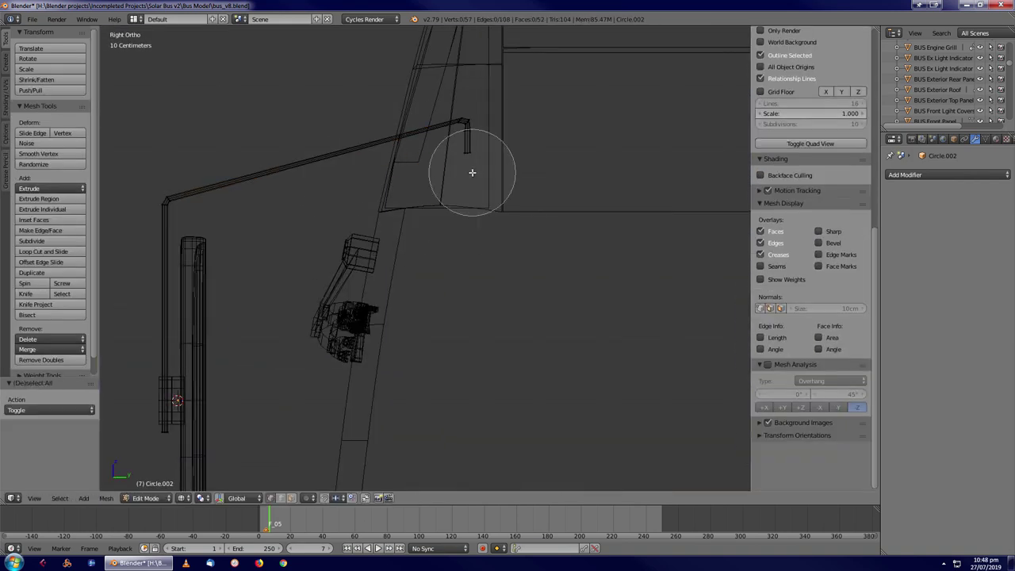
Extend the arm's downward segment along Z and add two edge loops to it, scaling them along Z
{"action": "left_click", "coordinate": [469, 165]}
{"action": "key", "text": "Escape"}
{"action": "key", "text": "g"}
{"action": "key", "text": "z"}
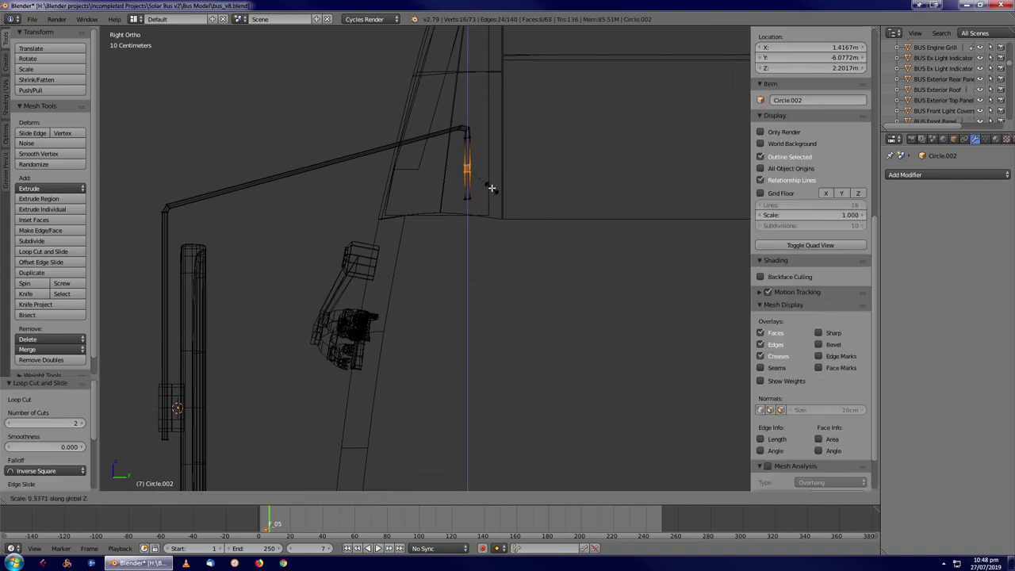
Slide an edge loop along the long sloping segment of the mirror arm
{"action": "right_click", "coordinate": [438, 137]}
{"action": "key", "text": "g"}
{"action": "key", "text": "g"}
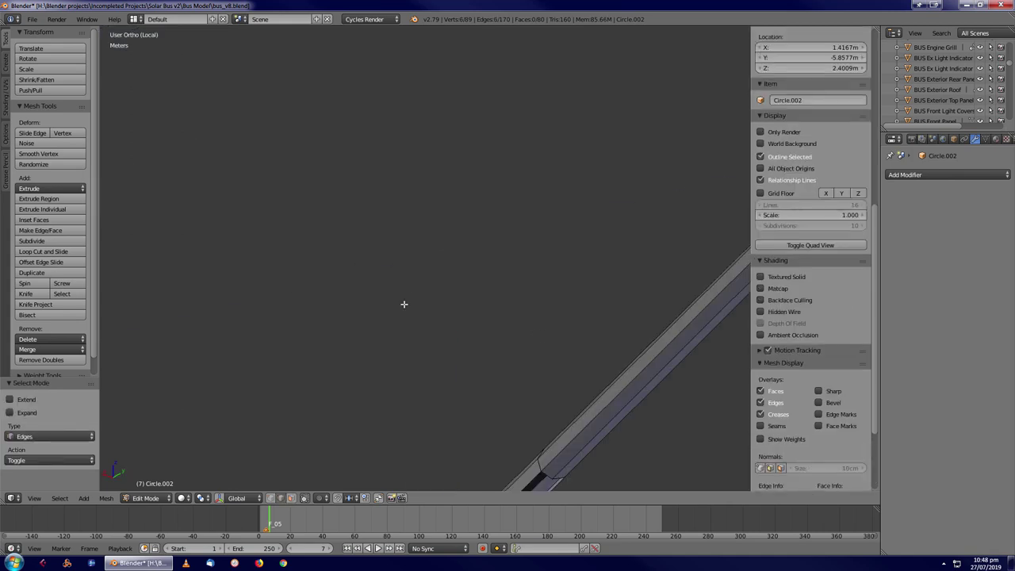
Bridge the selected edges between the mirror arm's sloping and downward segments
{"action": "key", "text": "space"}
{"action": "type", "text": "bridge"}
{"action": "key", "text": "Return"}
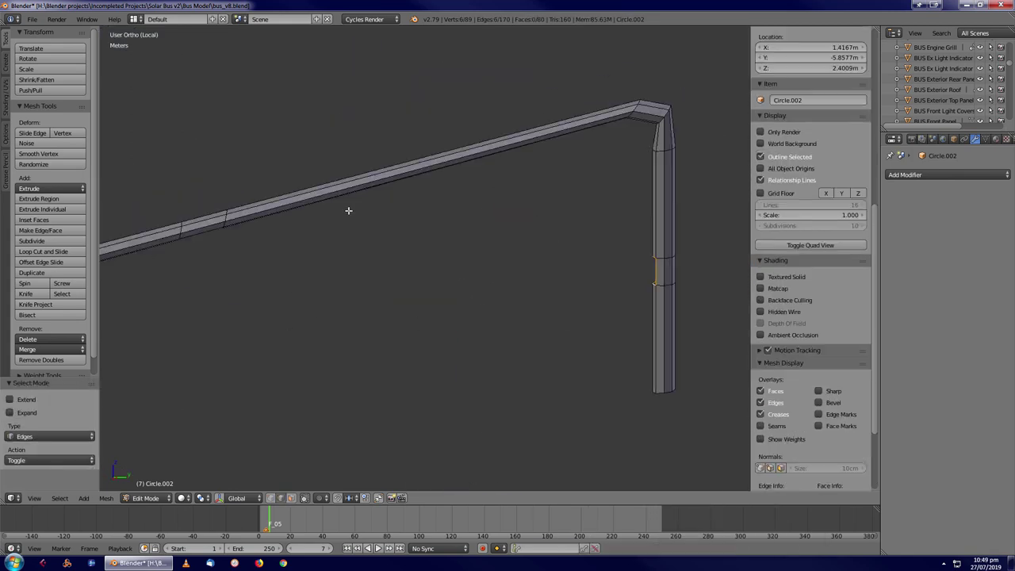
Bridge the selected edges into a diagonal brace between the arm's sloping and downward segments, then remove the brace's intermediate edge loops
{"action": "key", "text": "space"}
{"action": "type", "text": "bridge"}
{"action": "key", "text": "Return"}
{"action": "key", "text": "a"}
{"action": "key", "text": "KP_3"}
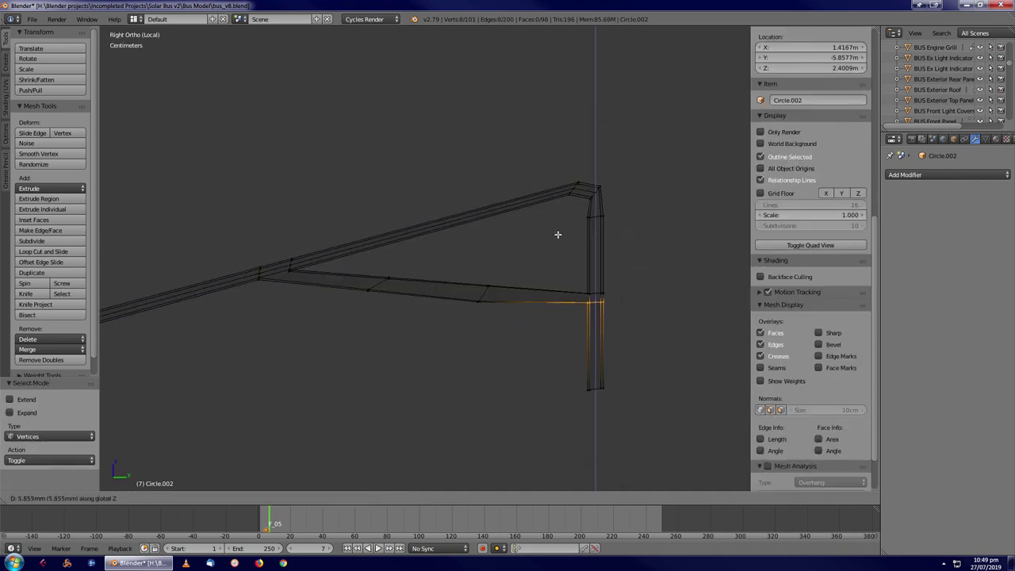
{"action": "left_click", "coordinate": [378, 303]}
{"action": "key", "text": "x"}
{"action": "left_click", "coordinate": [478, 290]}
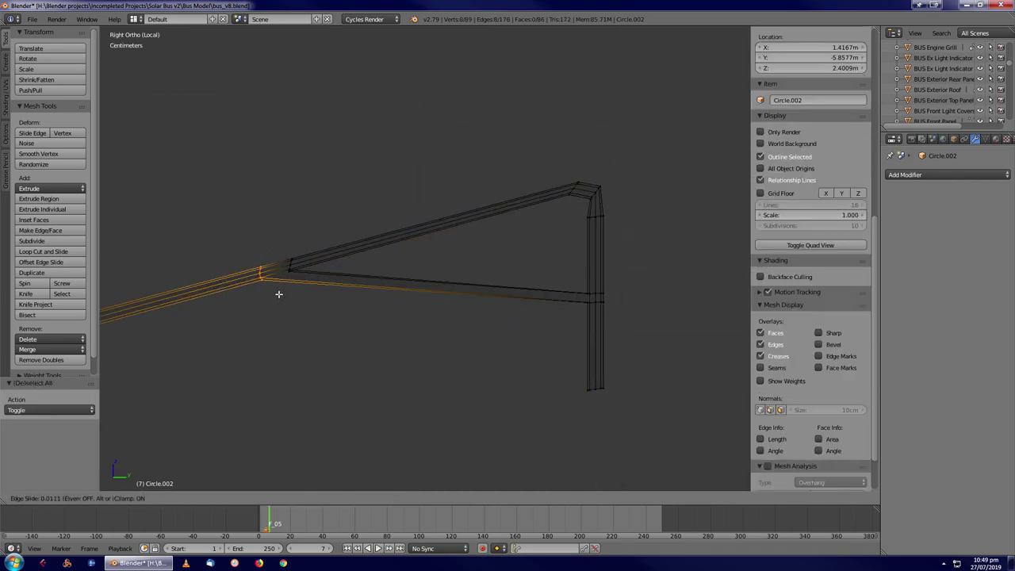
Slide the edge loop where the diagonal brace meets the arm's sloping segment
{"action": "key", "text": "Tab"}
{"action": "key", "text": "z"}
{"action": "scroll", "coordinate": [490, 289], "scroll_direction": "down", "scroll_amount": 2}
{"action": "key", "text": "Tab"}
{"action": "key", "text": "z"}
{"action": "scroll", "coordinate": [547, 298], "scroll_direction": "up", "scroll_amount": 3}
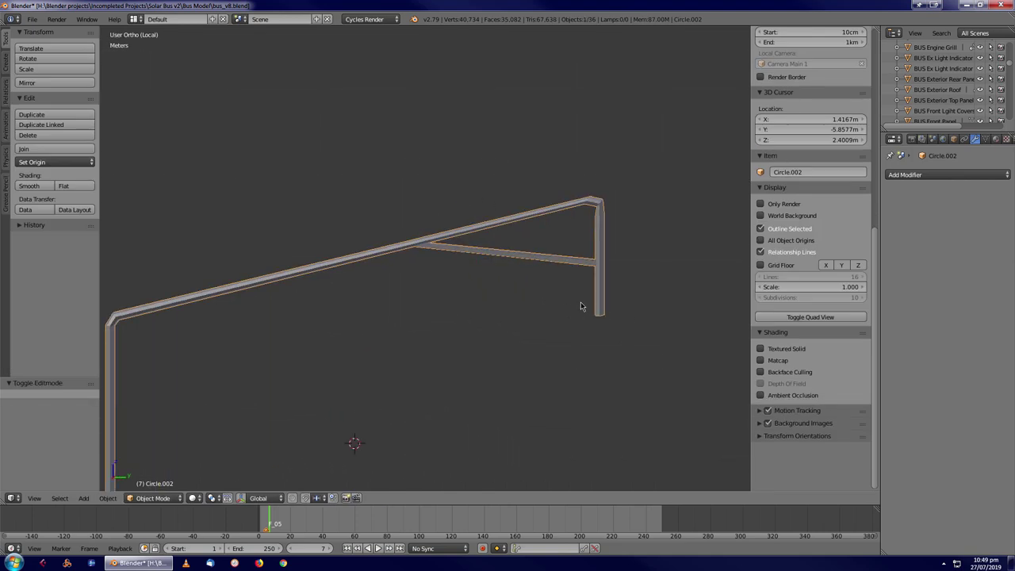
Add a plane, rotate it upright and move it against the bus side near the end of the mirror arm
{"action": "key", "text": "a"}
{"action": "key", "text": "Tab"}
{"action": "key", "text": "z"}
{"action": "scroll", "coordinate": [509, 294], "scroll_direction": "down", "scroll_amount": 2}
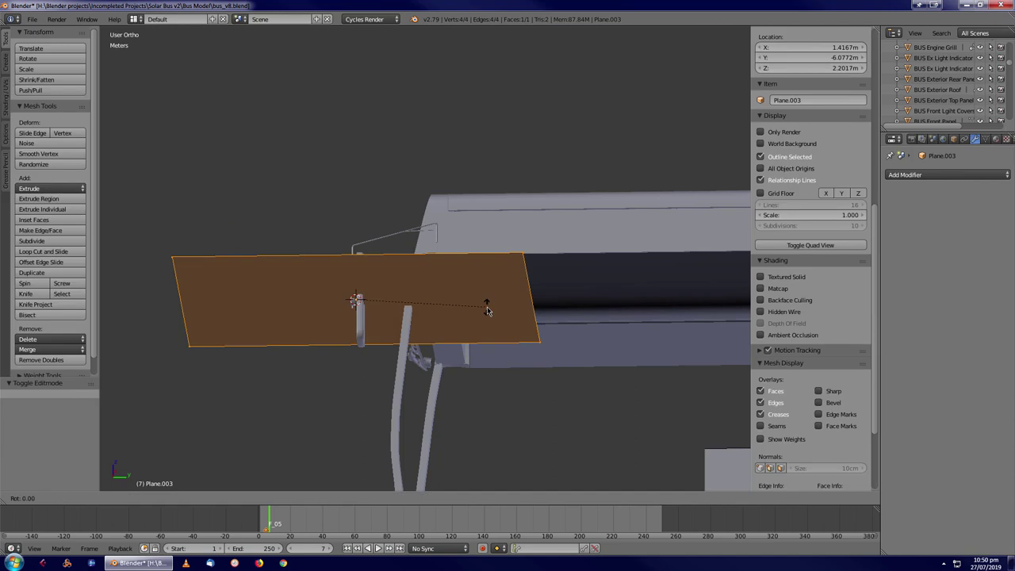
{"action": "key", "text": "KP_3"}
{"action": "key", "text": "g"}
{"action": "left_click", "coordinate": [592, 383]}
{"action": "middle_click_drag", "start_coordinate": [591, 383], "coordinate": [491, 253]}
{"action": "key", "text": "g"}
{"action": "key", "text": "x"}
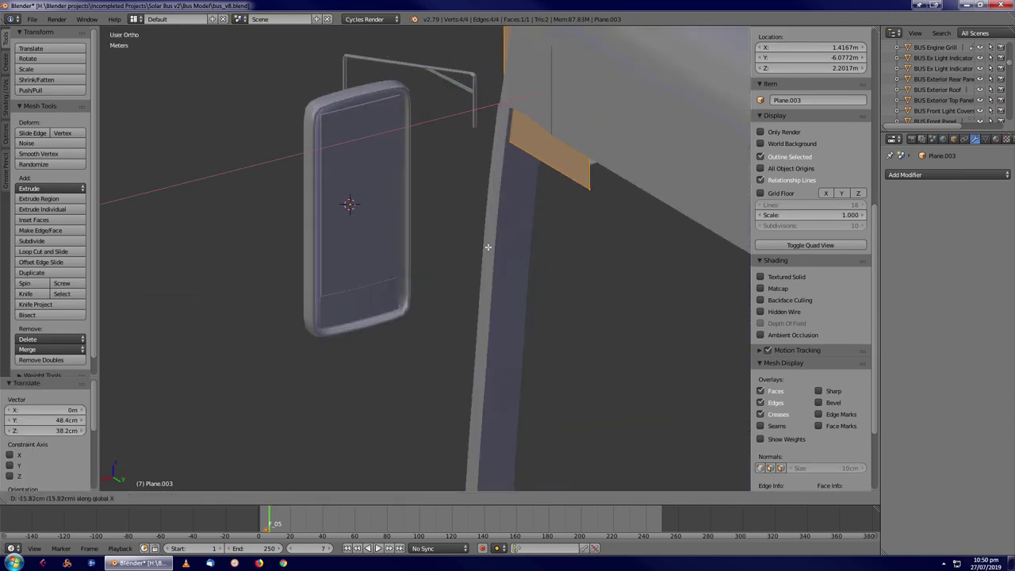
{"action": "left_click", "coordinate": [488, 247]}
Resize the plane to a small plate below the arm's end and extrude it into a mounting block
{"action": "key", "text": "z"}
{"action": "key", "text": "KP_3"}
{"action": "key", "text": "a"}
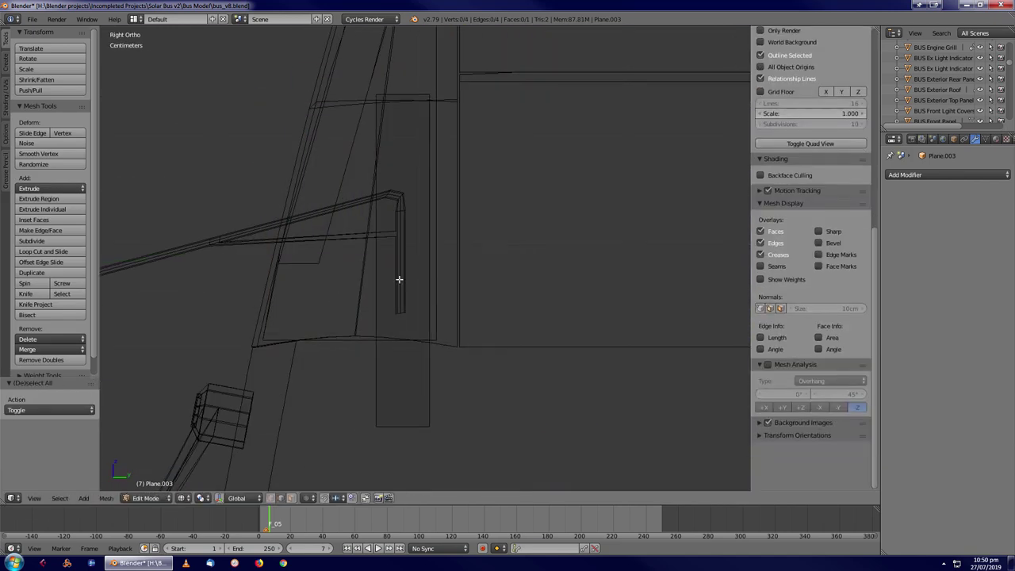
{"action": "right_click", "coordinate": [383, 269]}
{"action": "mouse_move", "coordinate": [383, 270]}
{"action": "middle_mouse_down"}
{"action": "mouse_move", "coordinate": [423, 333]}
{"action": "mouse_move", "coordinate": [407, 323]}
{"action": "mouse_move", "coordinate": [452, 296]}
{"action": "middle_mouse_up"}
{"action": "key", "text": "z"}
{"action": "key", "text": "e"}
{"action": "left_click", "coordinate": [589, 245]}
{"action": "key", "text": "Tab"}
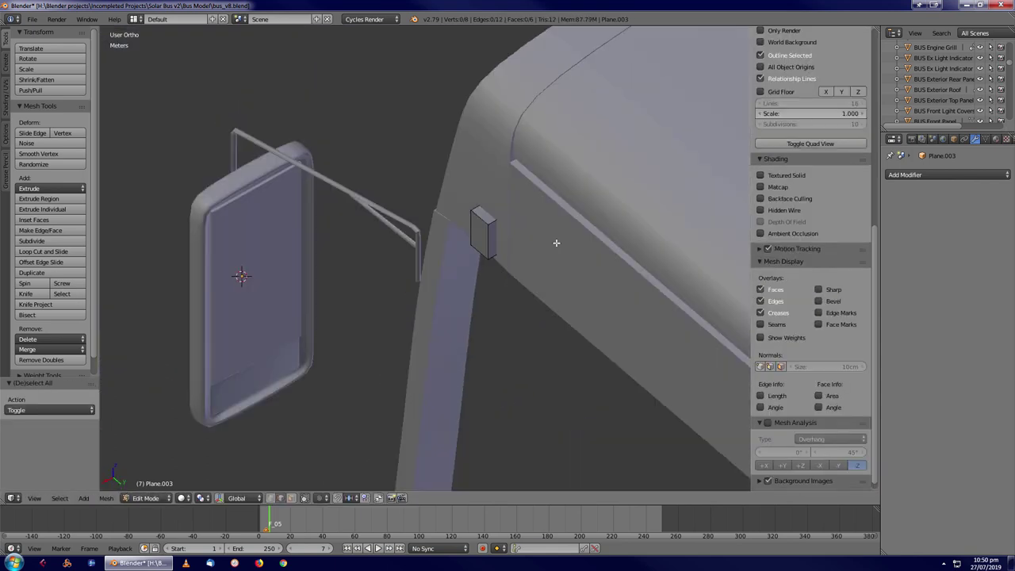
Add a Bevel modifier with a 3 mm width to the mounting block
{"action": "left_click", "coordinate": [947, 174]}
{"action": "left_click", "coordinate": [795, 210]}
{"action": "middle_click_drag", "start_coordinate": [507, 286], "coordinate": [578, 241]}
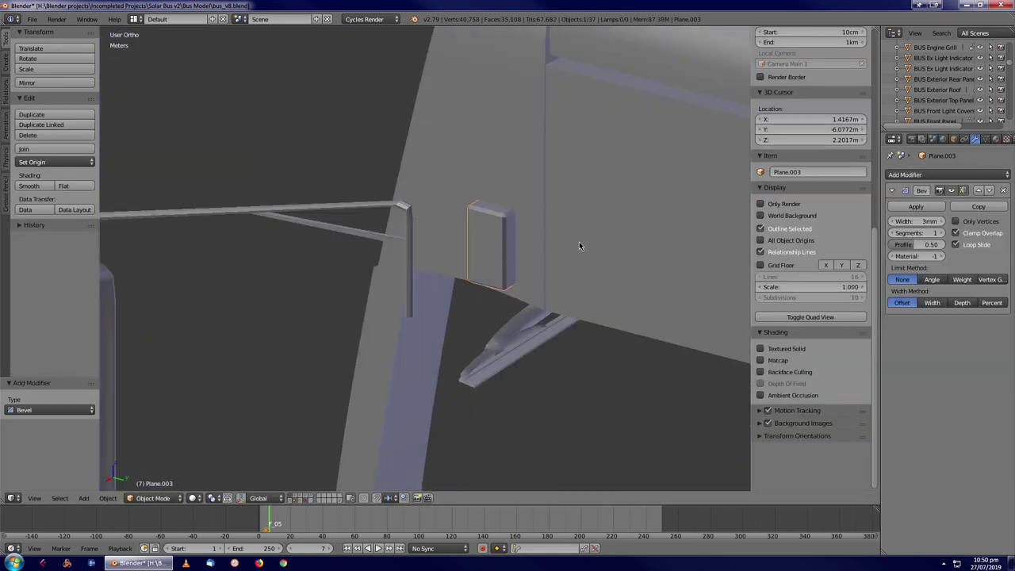
Rotate the mirror arm about the global Z axis to 17.2° so its end meets the mounting block
{"action": "right_click", "coordinate": [349, 297]}
{"action": "key", "text": "r"}
{"action": "key", "text": "Tab"}
{"action": "key", "text": "z"}
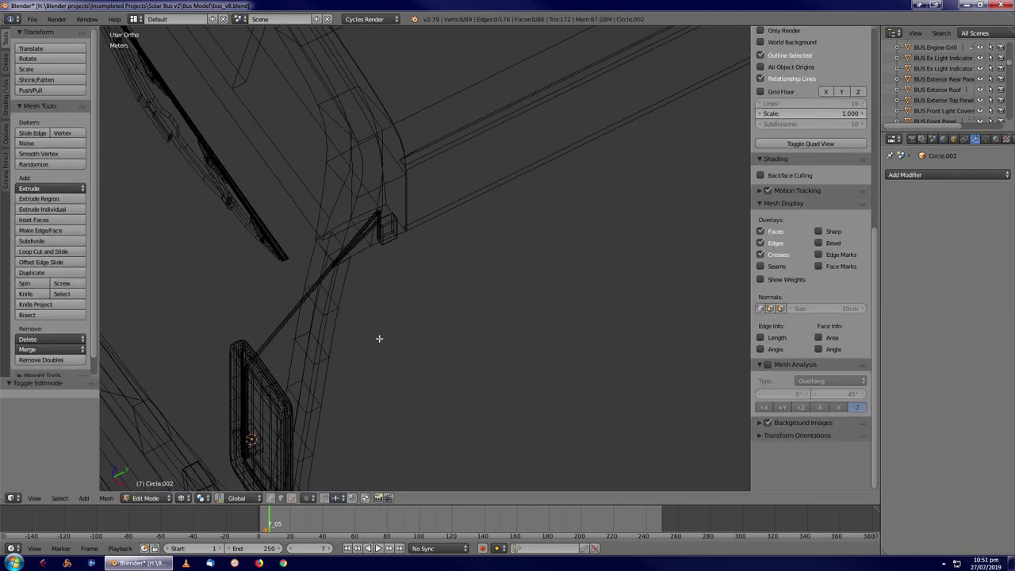
{"action": "scroll", "coordinate": [402, 340], "scroll_direction": "down", "scroll_amount": 2}
{"action": "key", "text": "a"}
{"action": "key", "text": "1"}
{"action": "key", "text": "Tab"}
{"action": "scroll", "coordinate": [449, 346], "scroll_direction": "up", "scroll_amount": 2}
{"action": "key", "text": "r"}
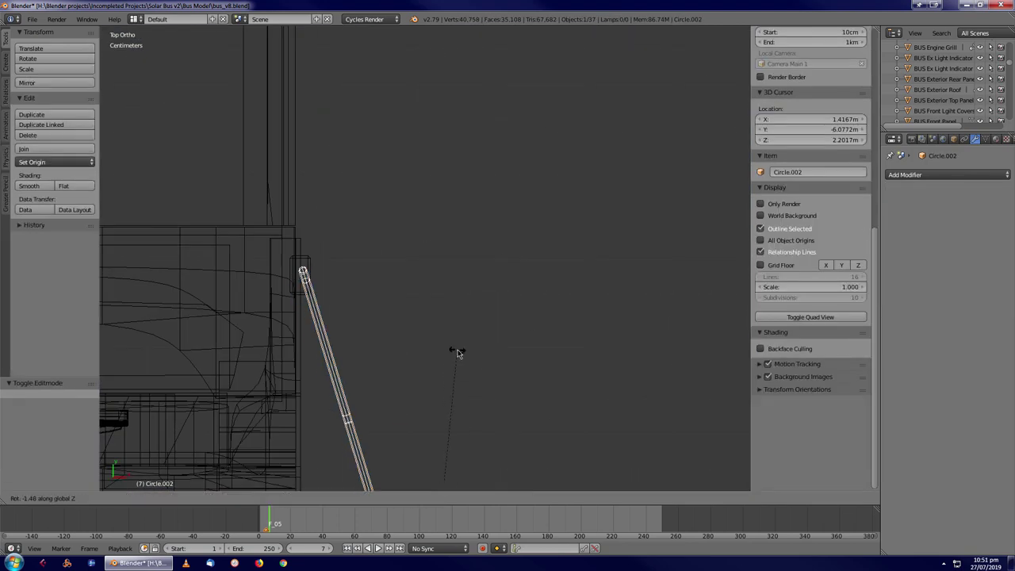
{"action": "mouse_move", "coordinate": [513, 362]}
{"action": "middle_mouse_down"}
{"action": "mouse_move", "coordinate": [437, 299]}
{"action": "mouse_move", "coordinate": [459, 337]}
{"action": "middle_mouse_up"}
Snap the 3D cursor to the round mount behind the mirror
{"action": "key", "text": "a"}
{"action": "key", "text": "z"}
{"action": "key", "text": "KP_0"}
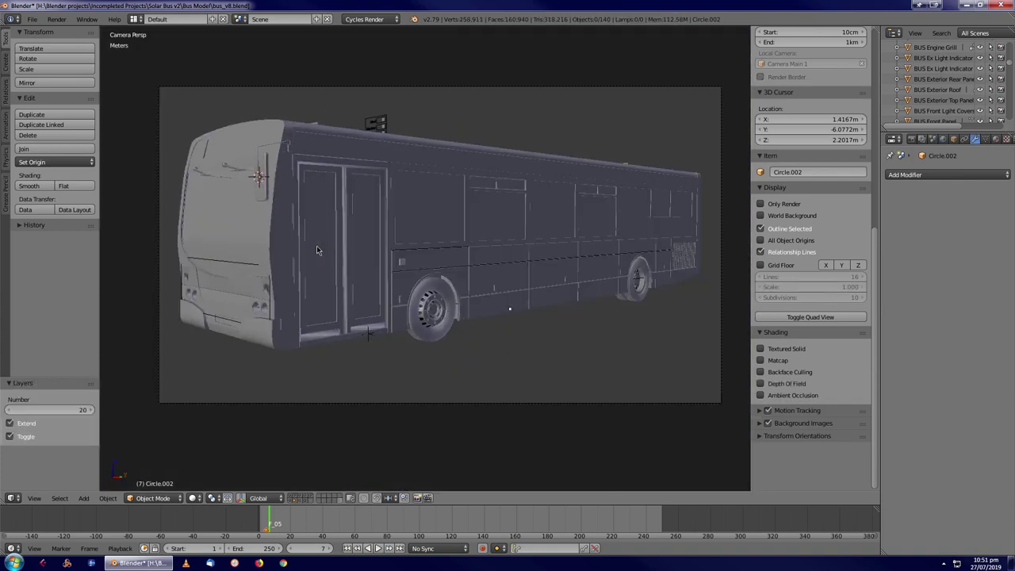
{"action": "right_click", "coordinate": [253, 188]}
{"action": "key", "text": "KP_Decimal"}
{"action": "key", "text": "z"}
{"action": "right_click", "coordinate": [373, 238]}
{"action": "scroll", "coordinate": [372, 237], "scroll_direction": "up", "scroll_amount": 3}
{"action": "middle_click_drag", "start_coordinate": [372, 238], "coordinate": [470, 308]}
{"action": "key", "text": "z"}
{"action": "key", "text": "shift+s"}
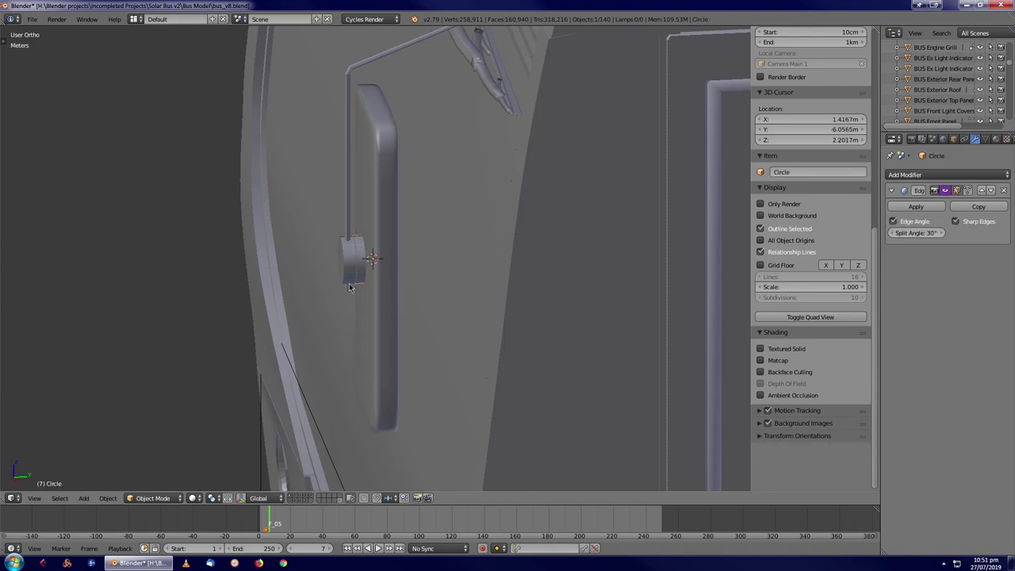
{"action": "key", "text": "z"}
{"action": "key", "text": "z"}
Move the outer end of the mirror arm along its local Y axis to line up with the round mount
{"action": "key", "text": "KP_1"}
{"action": "scroll", "coordinate": [584, 297], "scroll_direction": "up", "scroll_amount": 3}
{"action": "middle_click_drag", "start_coordinate": [585, 297], "coordinate": [446, 346]}
{"action": "right_click", "coordinate": [437, 182]}
{"action": "key", "text": "Tab"}
{"action": "key", "text": "KP_7"}
{"action": "key", "text": "z"}
{"action": "key", "text": "c"}
{"action": "key", "text": "Escape"}
{"action": "key", "text": "g"}
{"action": "key", "text": "y"}
{"action": "key", "text": "y"}
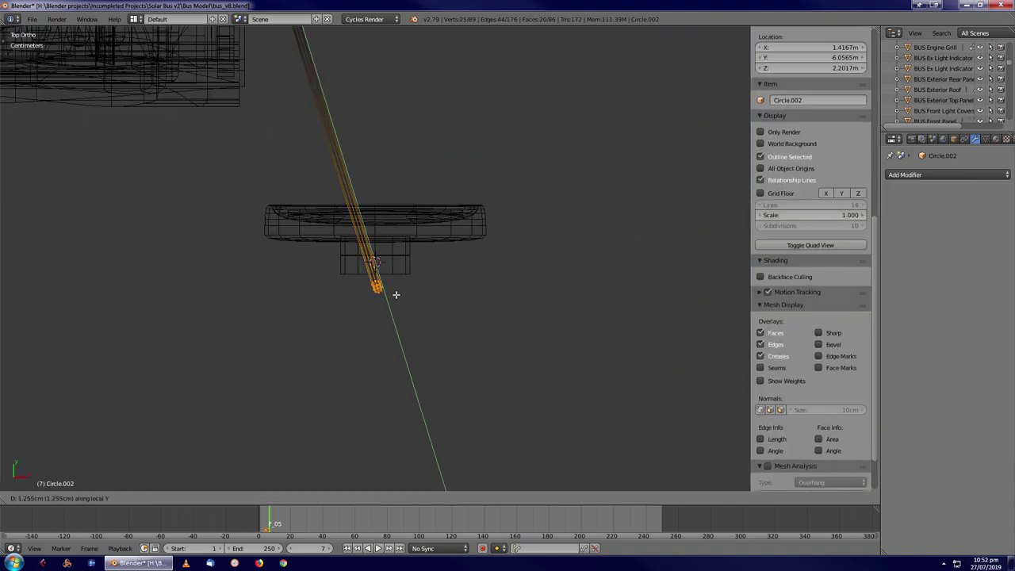
{"action": "left_click", "coordinate": [423, 291]}
Apply smooth shading to the mirror arm
{"action": "scroll", "coordinate": [423, 291], "scroll_direction": "up", "scroll_amount": 3}
{"action": "key", "text": "z"}
{"action": "middle_click_drag", "start_coordinate": [428, 323], "coordinate": [550, 177]}
{"action": "key", "text": "Tab"}
{"action": "key", "text": "t"}
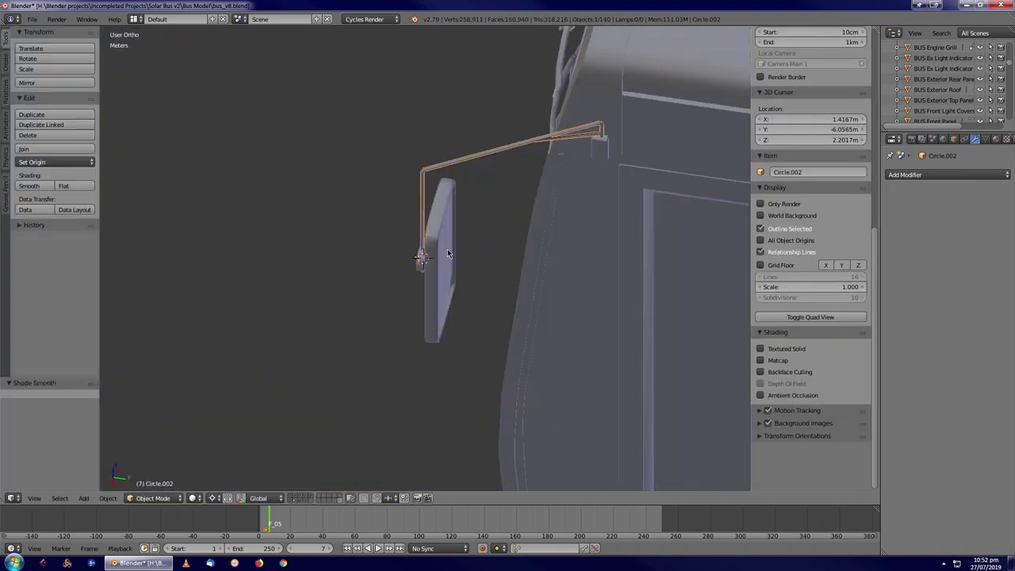
Add one edge loop to the diagonal brace and shift it to bend the brace near the sloping segment
{"action": "right_click", "coordinate": [601, 172]}
{"action": "key", "text": "Tab"}
{"action": "scroll", "coordinate": [494, 256], "scroll_direction": "up", "scroll_amount": 4}
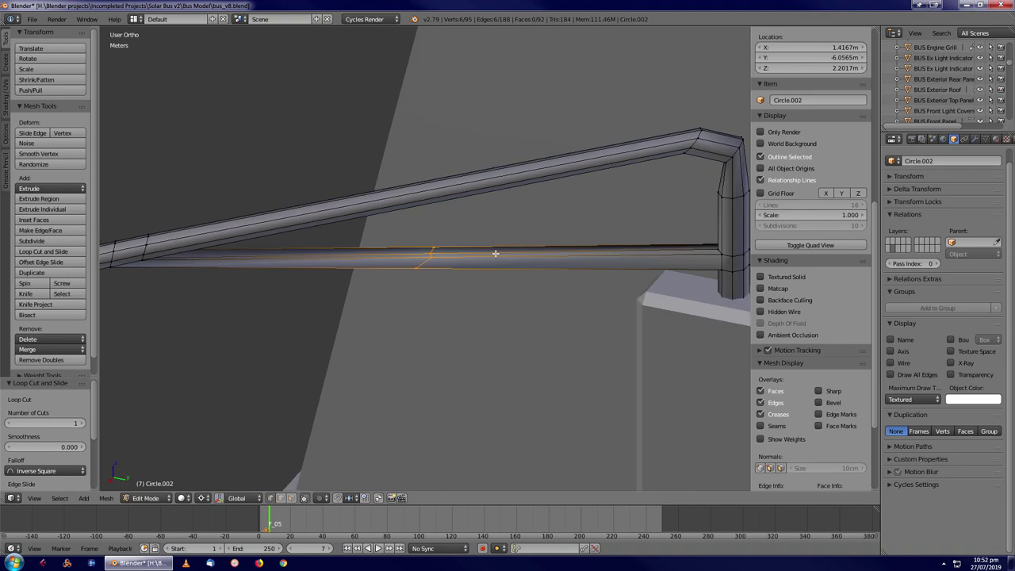
{"action": "key", "text": "ctrl+r"}
{"action": "left_click", "coordinate": [495, 256]}
{"action": "left_click", "coordinate": [378, 337]}
Add an Edge Split modifier with a 30° split angle to the mirror arm
{"action": "key", "text": "Tab"}
{"action": "middle_click_drag", "start_coordinate": [378, 337], "coordinate": [310, 294]}
{"action": "key", "text": "ctrl+1"}
{"action": "left_click", "coordinate": [948, 175]}
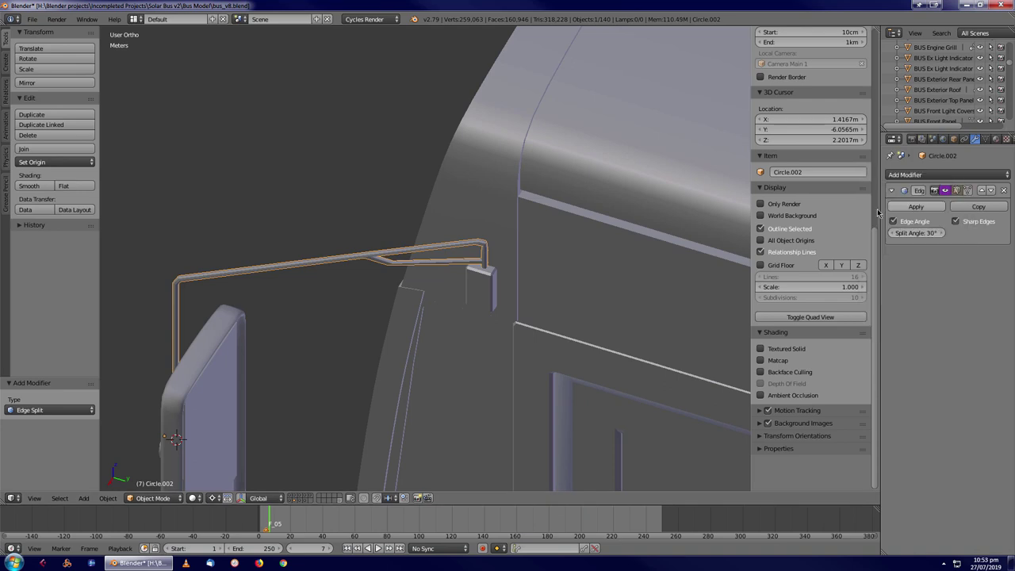
Rotate the mirror housing with its glass panels and round mounts about the Z axis to 7.88°
{"action": "middle_click_drag", "start_coordinate": [508, 262], "coordinate": [546, 321]}
{"action": "scroll", "coordinate": [543, 302], "scroll_direction": "down", "scroll_amount": 5}
{"action": "key", "text": "a"}
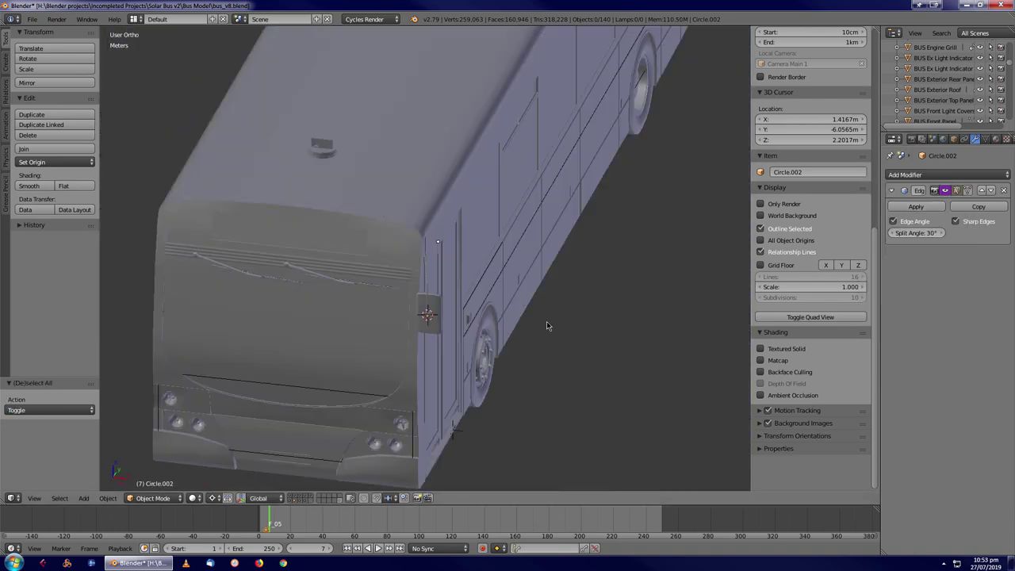
{"action": "scroll", "coordinate": [547, 325], "scroll_direction": "up", "scroll_amount": 5}
{"action": "right_click", "coordinate": [373, 261]}
{"action": "key", "text": "KP_3"}
{"action": "key", "text": "KP_7"}
{"action": "key", "text": "r"}
{"action": "key", "text": "z"}
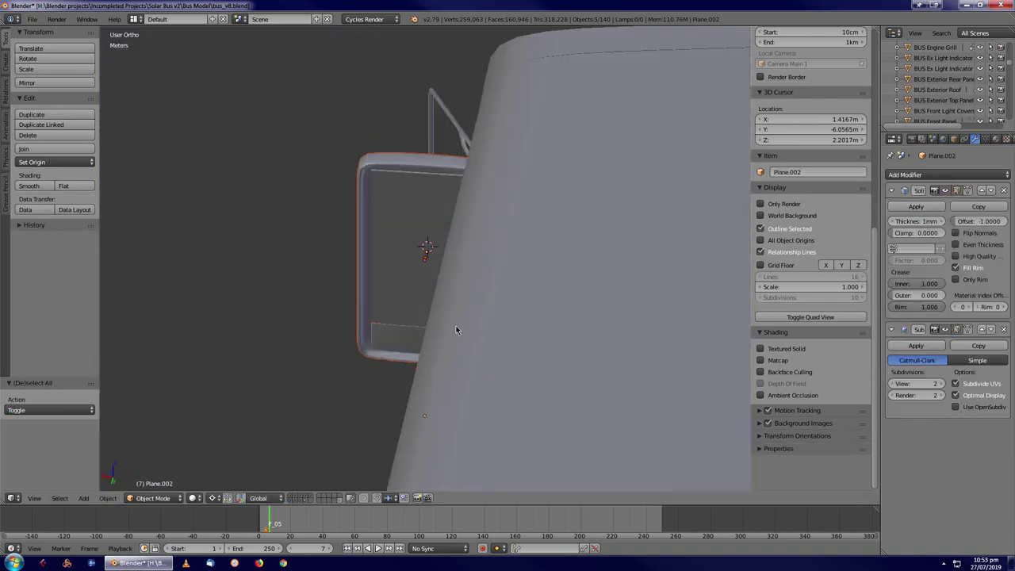
{"action": "key", "text": "z"}
{"action": "middle_click_drag", "start_coordinate": [566, 324], "coordinate": [575, 235]}
{"action": "key", "text": "KP_Decimal"}
{"action": "key", "text": "KP_7"}
{"action": "key", "text": "r"}
{"action": "key", "text": "z"}
{"action": "left_click", "coordinate": [210, 217]}
Tilt the mirror housing with its glass panels and round mounts about the X axis to -3.07°
{"action": "mouse_move", "coordinate": [211, 217]}
{"action": "middle_mouse_down"}
{"action": "mouse_move", "coordinate": [555, 262]}
{"action": "mouse_move", "coordinate": [546, 278]}
{"action": "mouse_move", "coordinate": [475, 261]}
{"action": "mouse_move", "coordinate": [487, 295]}
{"action": "mouse_move", "coordinate": [471, 230]}
{"action": "middle_mouse_up"}
{"action": "key", "text": "z"}
{"action": "key", "text": "r"}
{"action": "key", "text": "x"}
{"action": "right_click", "coordinate": [570, 261]}
{"action": "right_click", "coordinate": [541, 275]}
Set the Edge Split angle of the round mount behind the mirror to 45°
{"action": "scroll", "coordinate": [541, 275], "scroll_direction": "down", "scroll_amount": 3}
{"action": "key", "text": "KP_3"}
{"action": "key", "text": "Tab"}
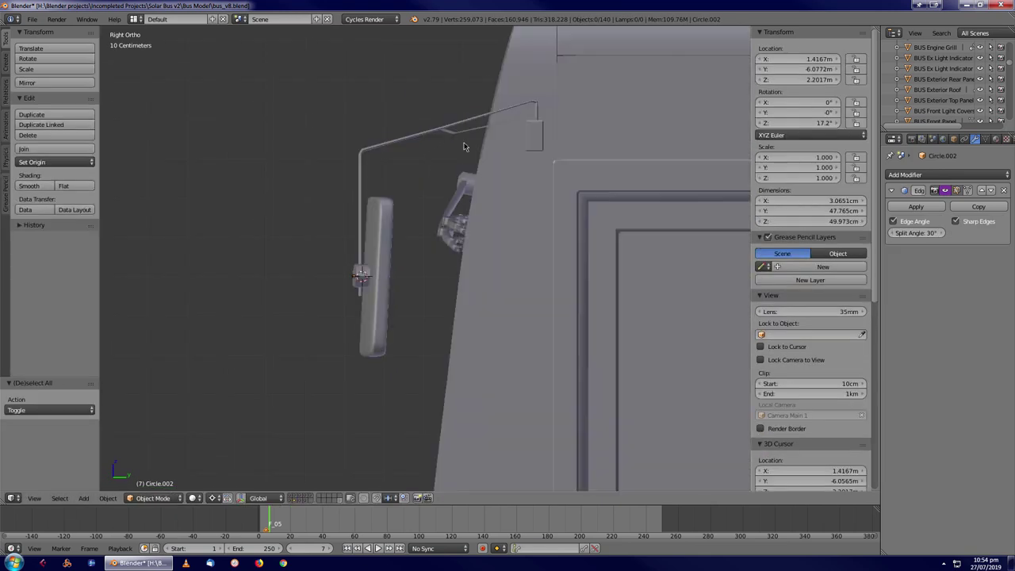
{"action": "mouse_move", "coordinate": [464, 146]}
{"action": "middle_mouse_down"}
{"action": "mouse_move", "coordinate": [473, 172]}
{"action": "mouse_move", "coordinate": [385, 317]}
{"action": "mouse_move", "coordinate": [444, 302]}
{"action": "middle_mouse_up"}
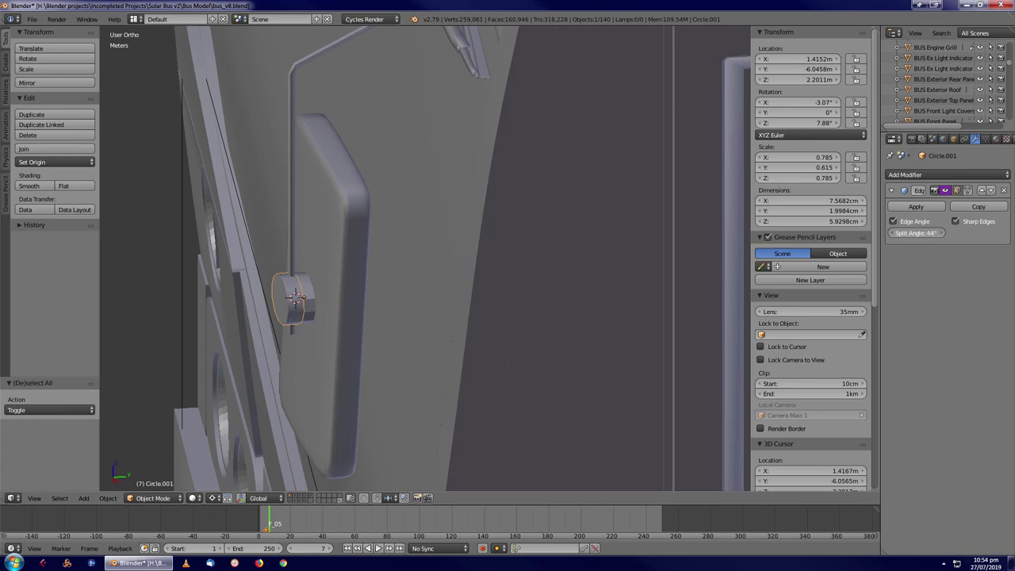
{"action": "middle_click_drag", "start_coordinate": [295, 297], "coordinate": [348, 293]}
{"action": "middle_click_drag", "start_coordinate": [476, 238], "coordinate": [365, 300]}
{"action": "right_click", "coordinate": [428, 342], "text": "shift"}
{"action": "right_click", "coordinate": [364, 300], "text": "shift"}
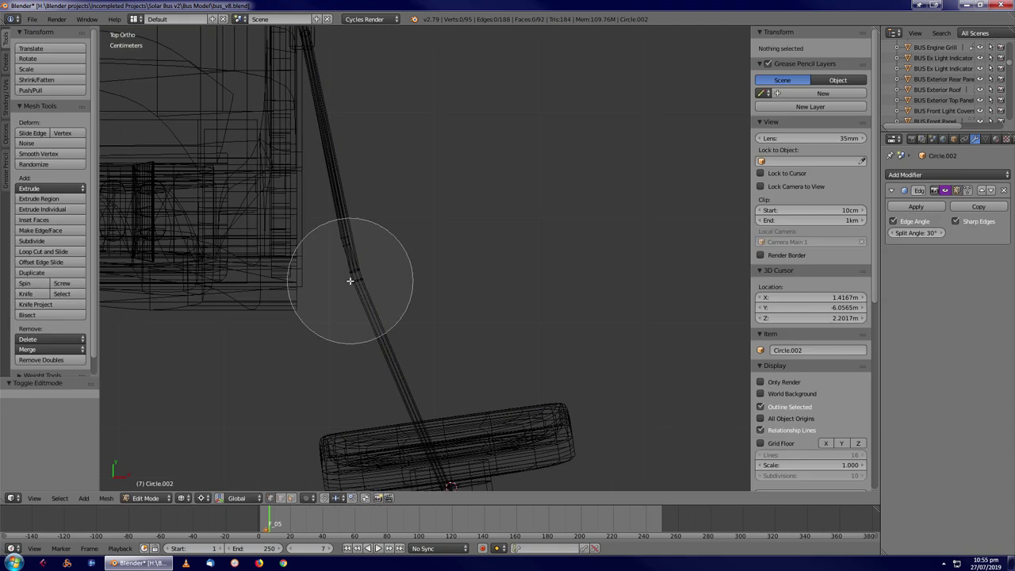
Straighten the kinked mirror arm as seen from above and move the selected part along the Y axis
{"action": "left_click", "coordinate": [351, 277]}
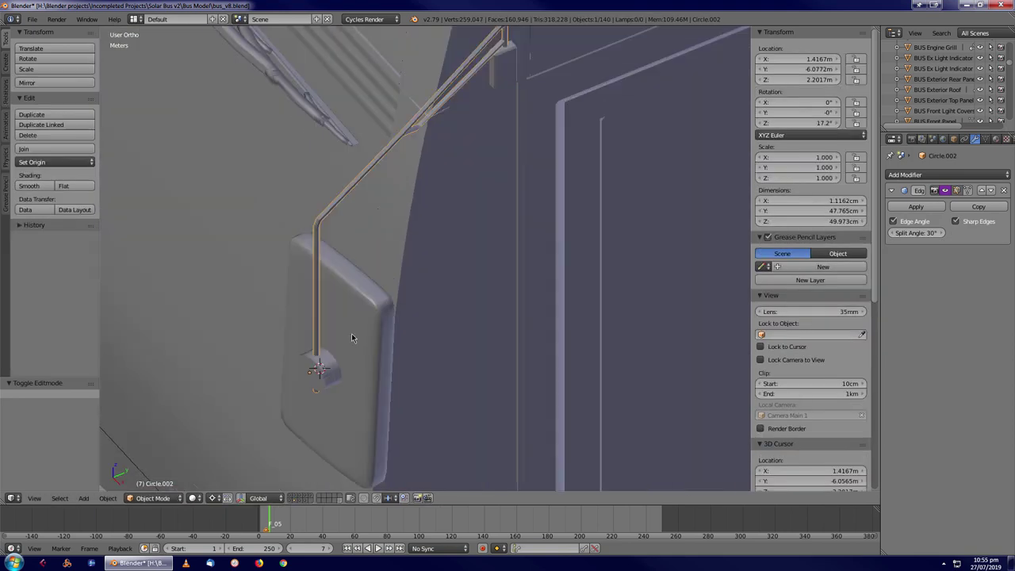
{"action": "right_click", "coordinate": [404, 295]}
{"action": "middle_click_drag", "start_coordinate": [404, 295], "coordinate": [551, 181]}
{"action": "key", "text": "KP_7"}
{"action": "key", "text": "g"}
{"action": "key", "text": "y"}
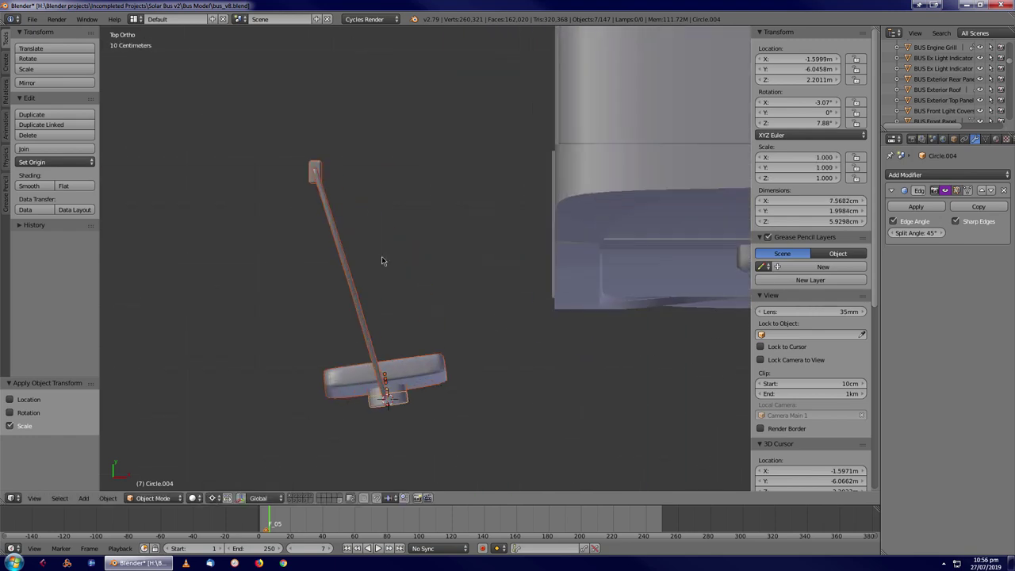
Apply the location and rotation of the copied mirror assembly and flip it along X for the opposite side of the bus
{"action": "key", "text": "ctrl+a"}
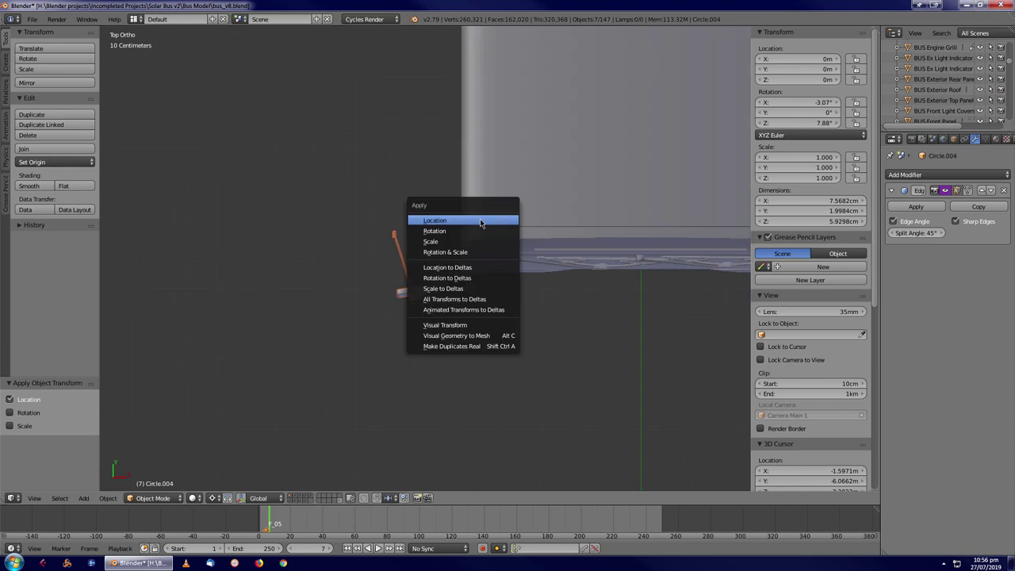
{"action": "left_click", "coordinate": [512, 228]}
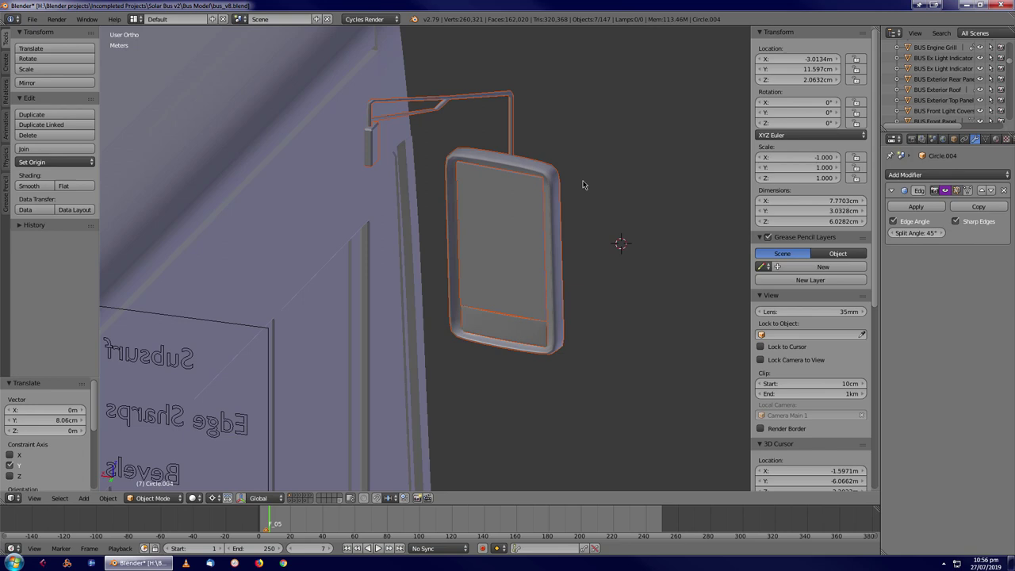
{"action": "middle_click_drag", "start_coordinate": [583, 185], "coordinate": [481, 175]}
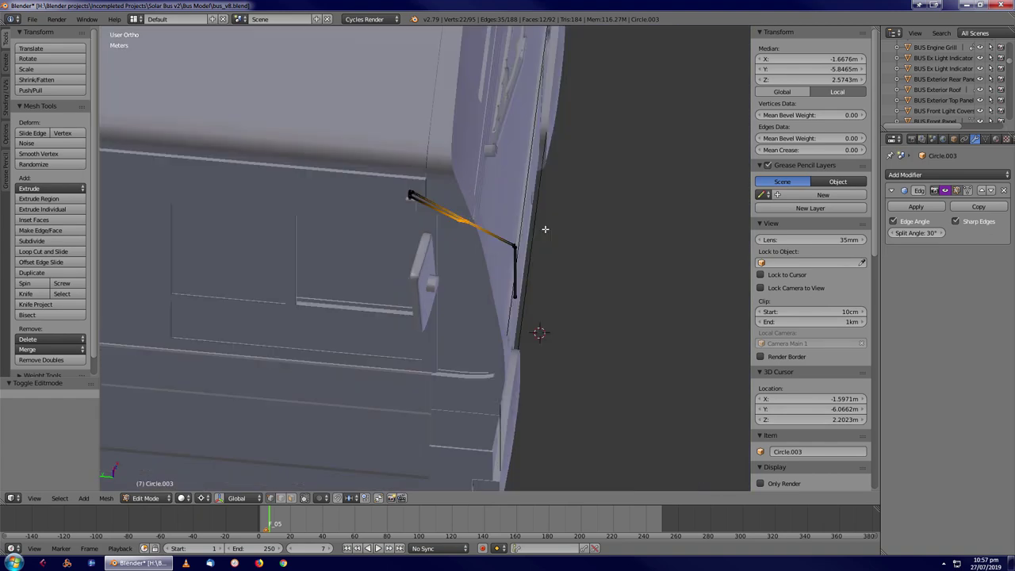
Snap the 3D cursor to the copied arm's middle edge loop and fold the arm's outer section back toward the mirror
{"action": "key", "text": "a"}
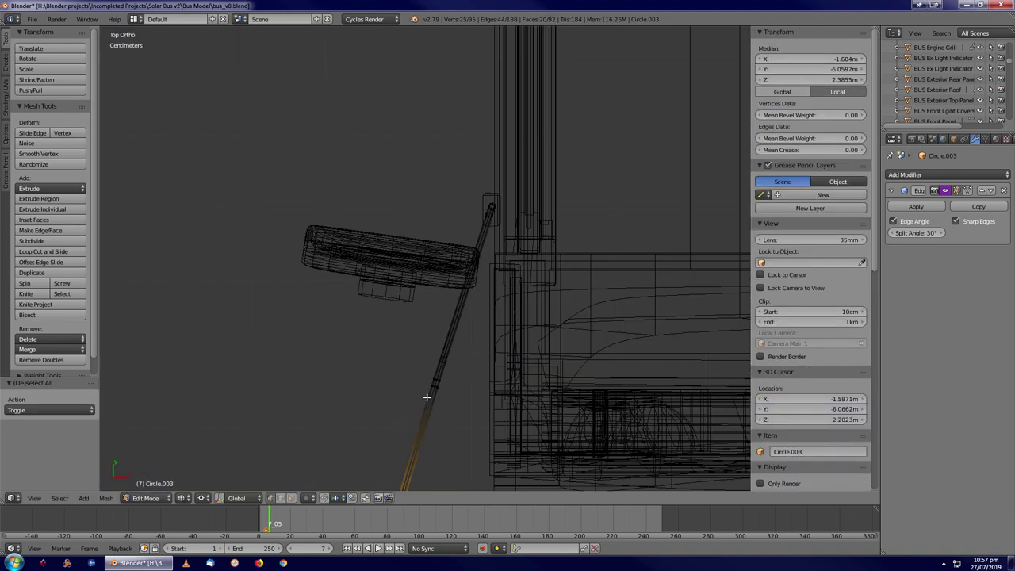
{"action": "scroll", "coordinate": [482, 326], "scroll_direction": "up", "scroll_amount": 3}
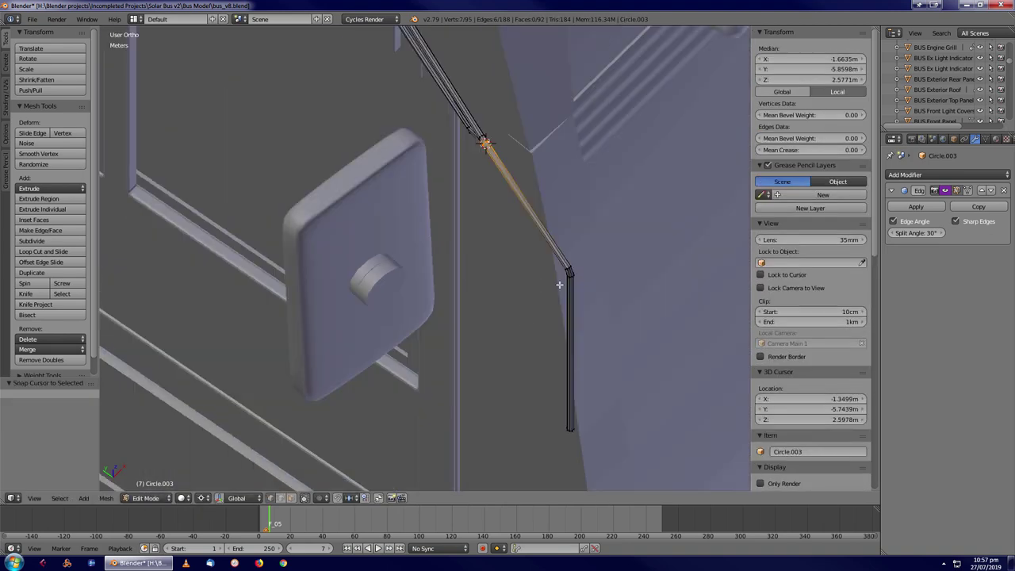
{"action": "key", "text": "a"}
{"action": "key", "text": "a"}
{"action": "key", "text": "z"}
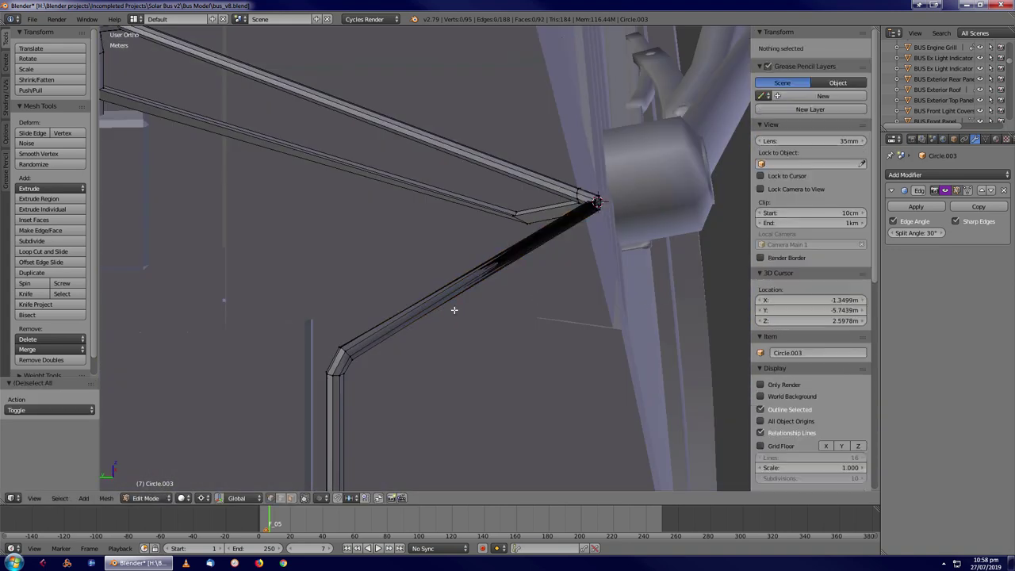
Delete the distorted faces of the copied arm's folded segment and rebuild it with a clean bend
{"action": "key", "text": "3"}
{"action": "key", "text": "x"}
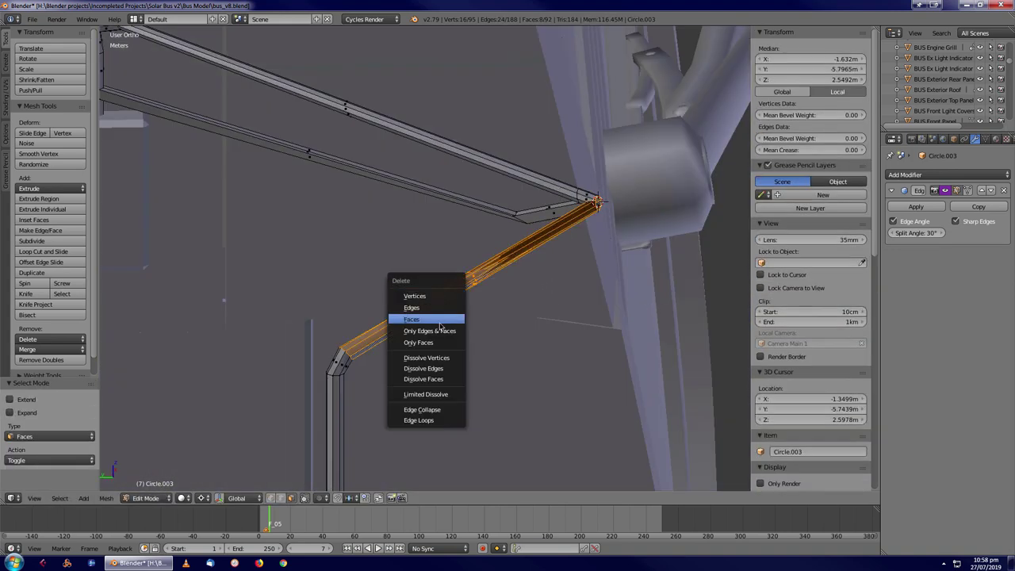
{"action": "left_click", "coordinate": [440, 325]}
{"action": "key", "text": "ctrl+Tab"}
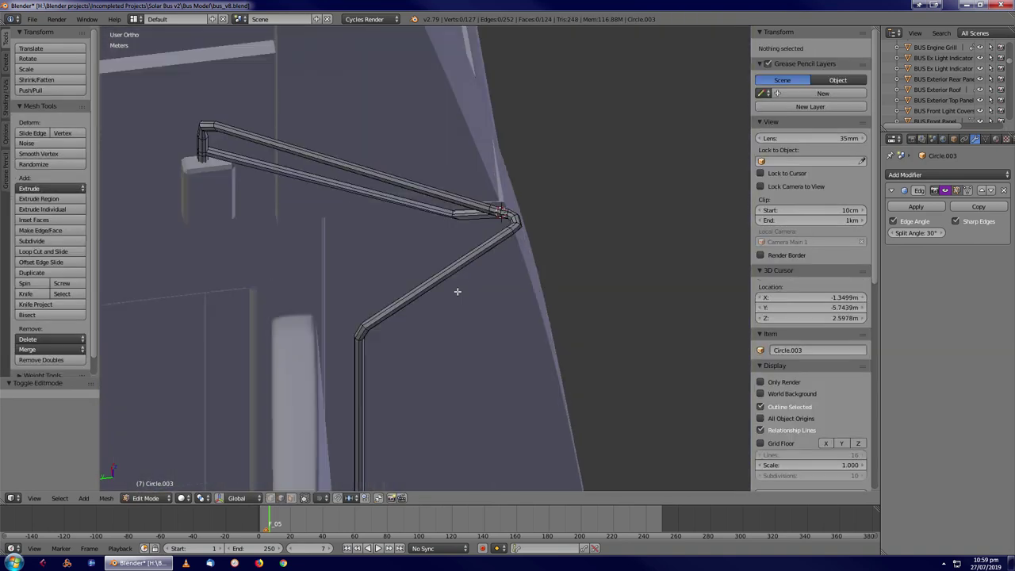
Delete the surplus faces around the copied arm's bend and reposition its selected section as seen from above
{"action": "key", "text": "ctrl+Tab"}
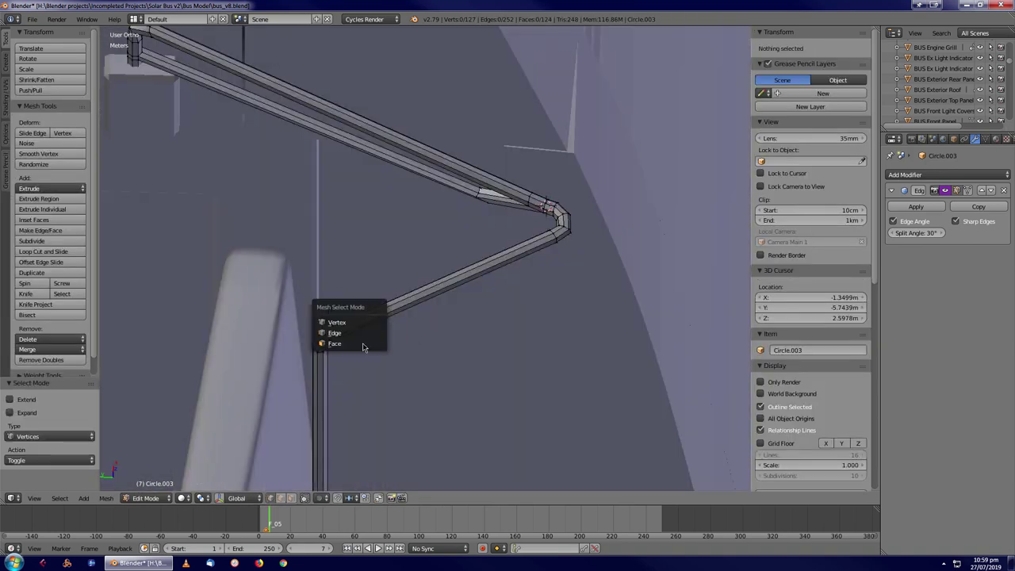
{"action": "key", "text": "x"}
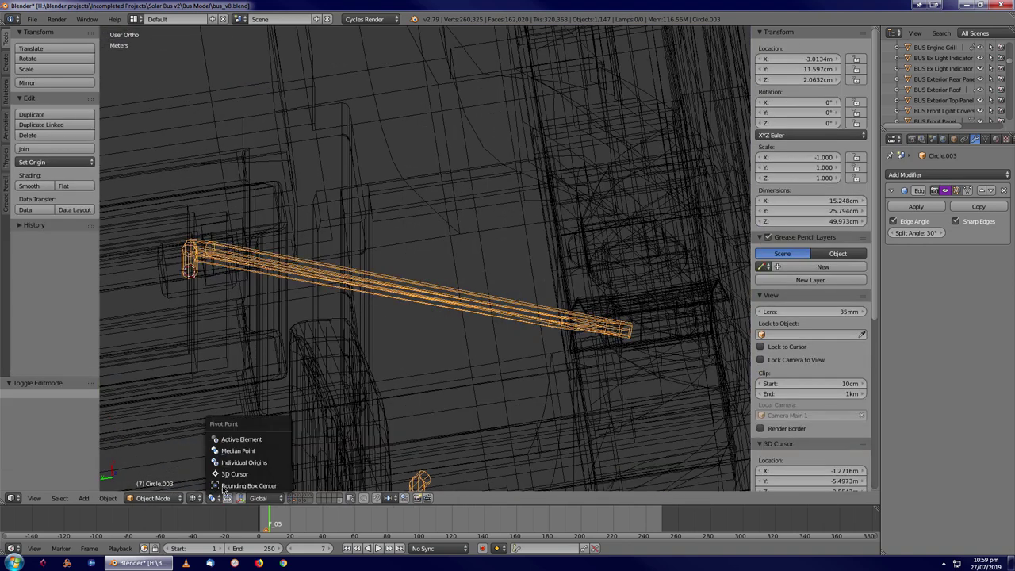
{"action": "key", "text": "c"}
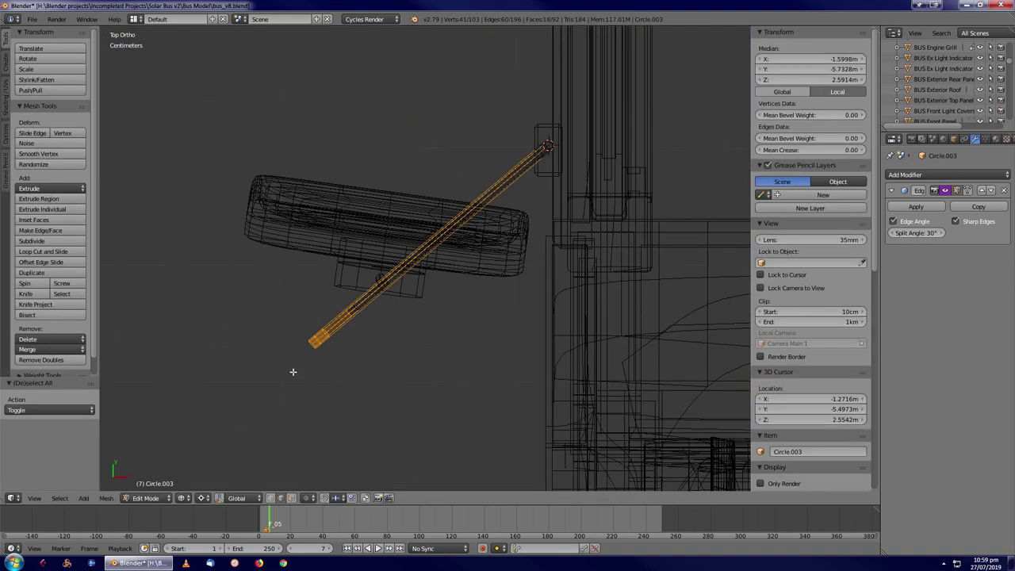
{"action": "key", "text": "g"}
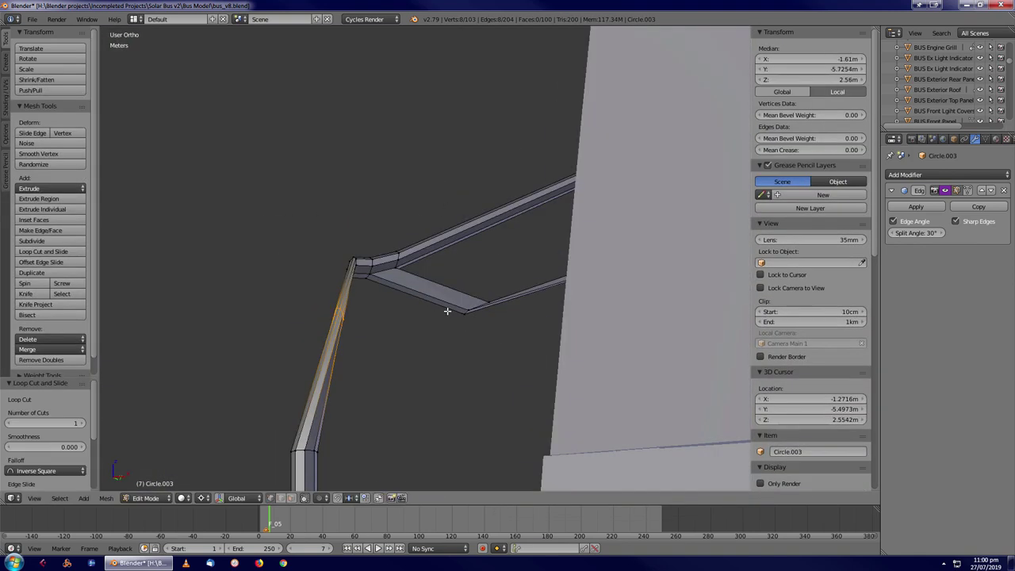
Smooth the copied mirror arm's bend with an Edge Split angle of 58° and adjust its corner edges
{"action": "key", "text": "a"}
{"action": "middle_click_drag", "start_coordinate": [447, 311], "coordinate": [366, 307]}
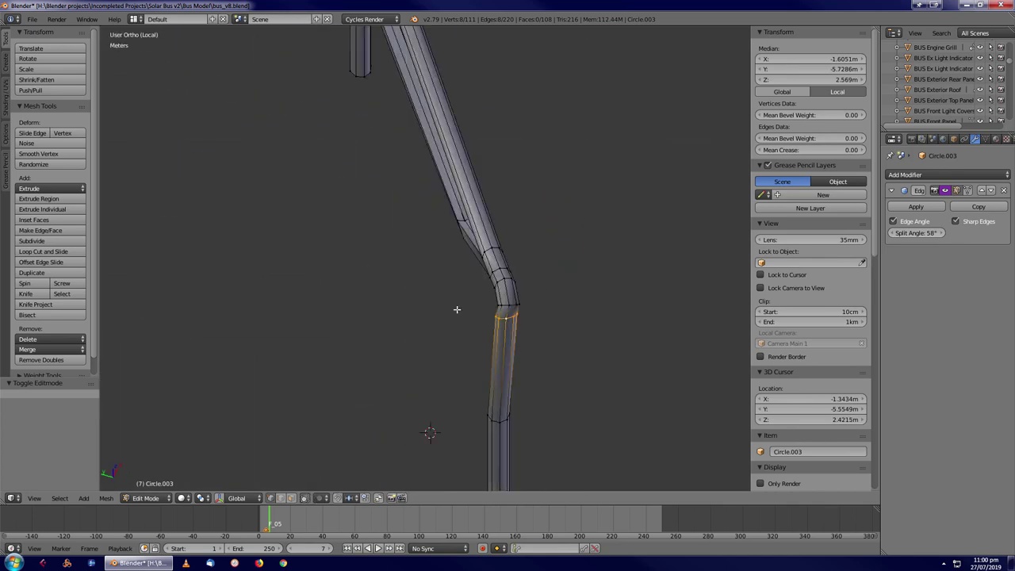
{"action": "left_click", "coordinate": [362, 267]}
{"action": "key", "text": "a"}
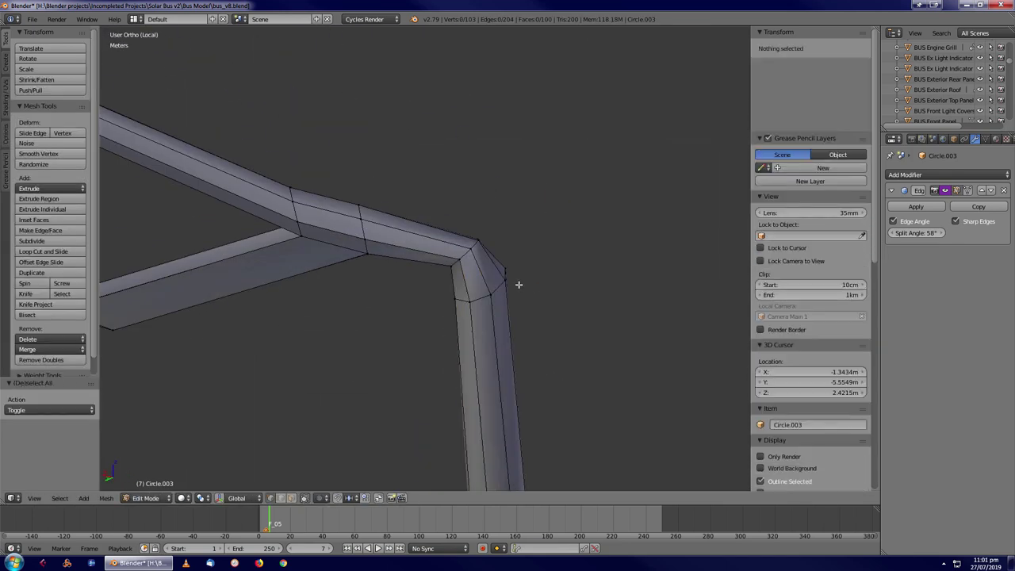
{"action": "left_click", "coordinate": [505, 271], "text": "alt"}
{"action": "key", "text": "s"}
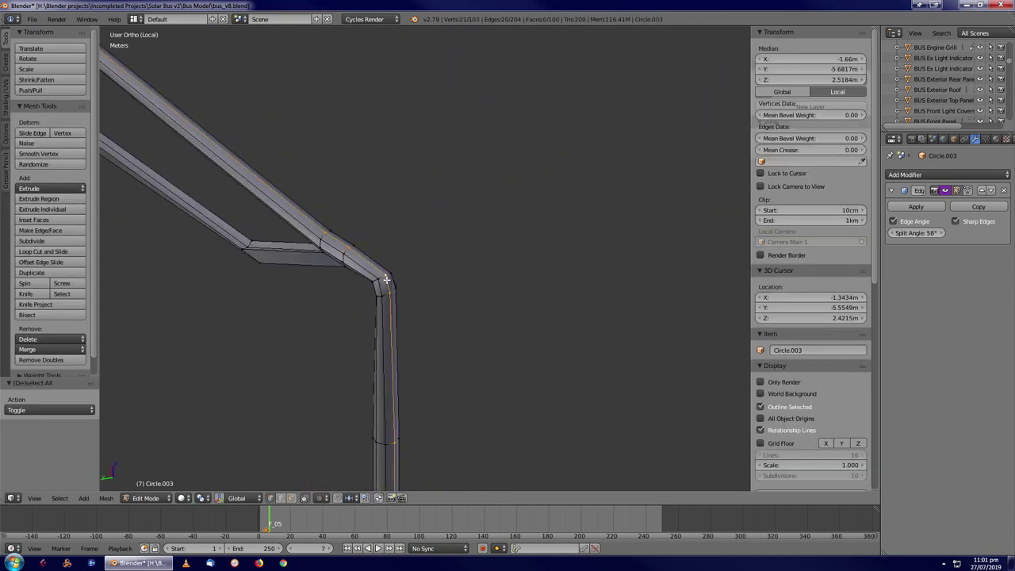
{"action": "key", "text": "Tab"}
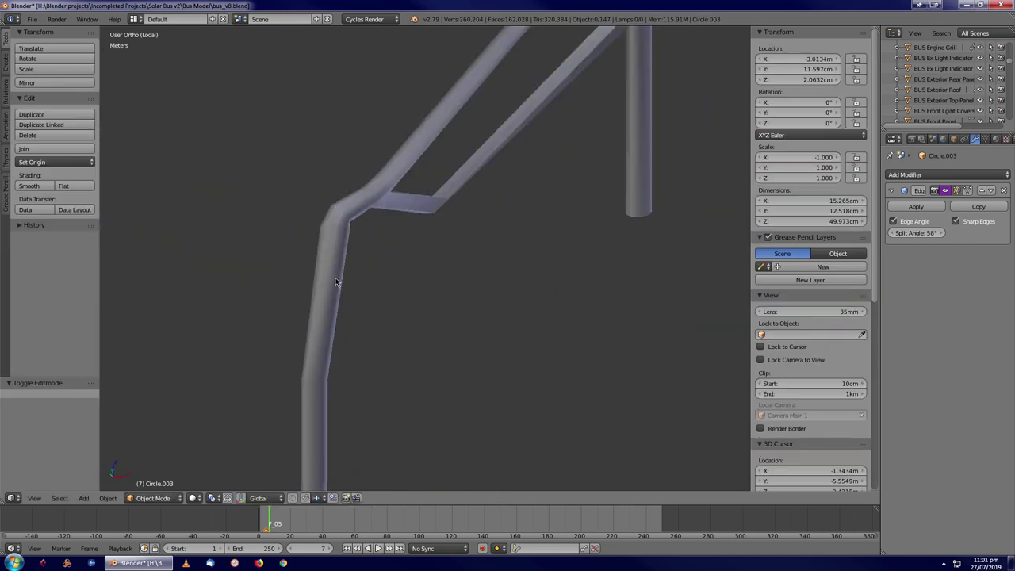
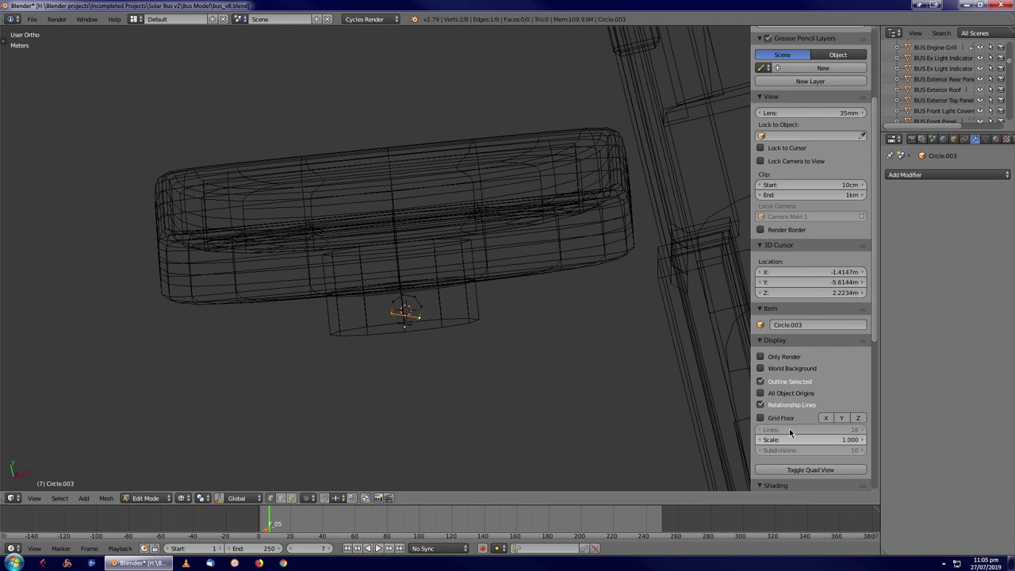
Extrude the open upper end of the rebuilt mirror arm along global Y above the mounting block
{"action": "scroll", "coordinate": [791, 445], "scroll_direction": "down", "scroll_amount": 5}
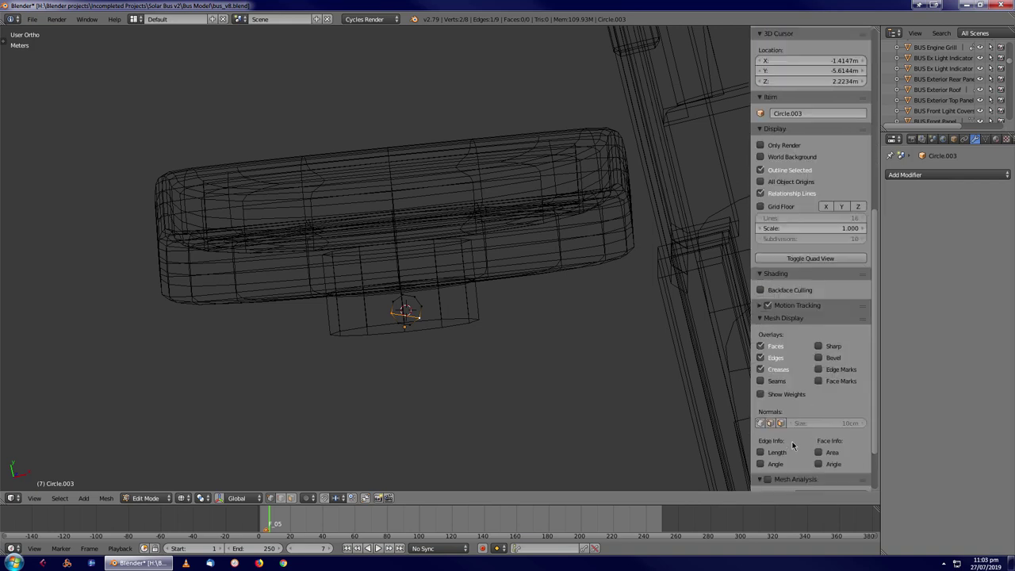
{"action": "scroll", "coordinate": [791, 446], "scroll_direction": "down", "scroll_amount": 3}
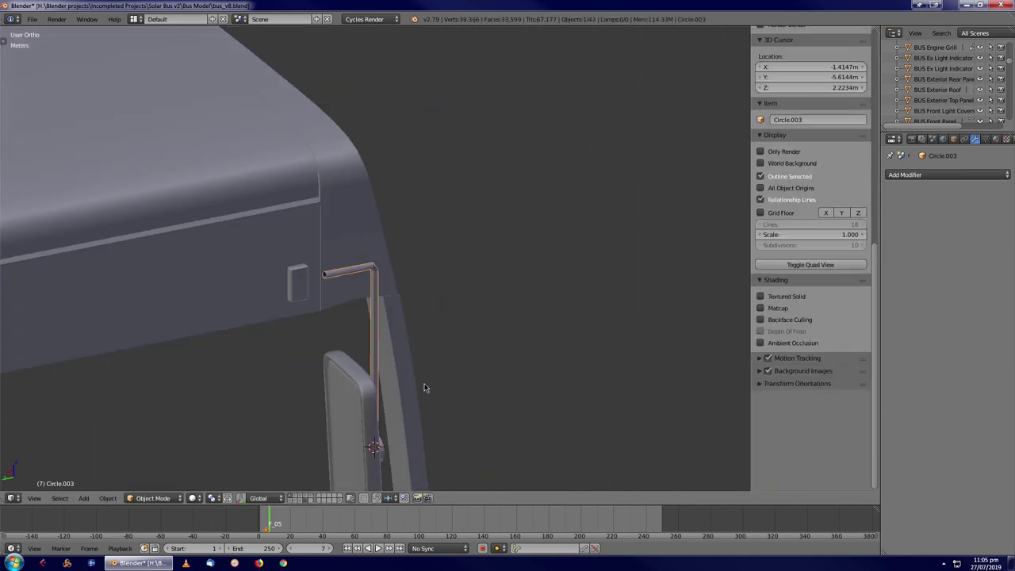
{"action": "key", "text": "e"}
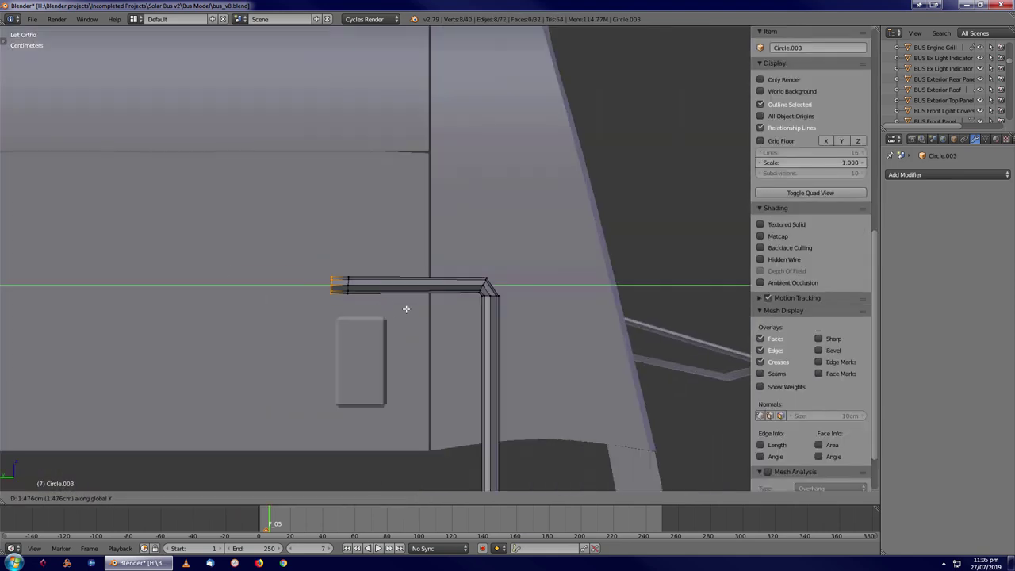
{"action": "left_click", "coordinate": [441, 267]}
{"action": "scroll", "coordinate": [446, 344], "scroll_direction": "down", "scroll_amount": 1}
{"action": "key", "text": "Tab"}
Select the rebuilt arm's upper section in a wireframe top view and slide it along local Y over the mounting block
{"action": "middle_click_drag", "start_coordinate": [446, 344], "coordinate": [423, 442]}
{"action": "key", "text": "KP_7"}
{"action": "key", "text": "Tab"}
{"action": "key", "text": "Tab"}
{"action": "key", "text": "z"}
{"action": "key", "text": "Tab"}
{"action": "key", "text": "c"}
{"action": "left_click", "coordinate": [582, 275]}
{"action": "right_click", "coordinate": [583, 275]}
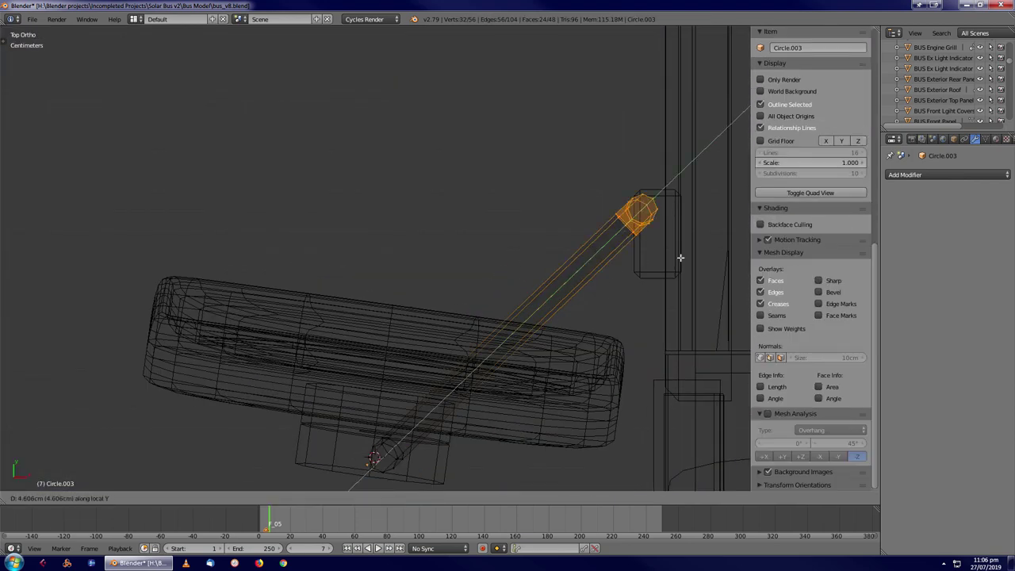
{"action": "key", "text": "Tab"}
{"action": "key", "text": "z"}
Compare the two mirror support arms in isolation and return to the full scene with both arms selected
{"action": "middle_click_drag", "start_coordinate": [584, 270], "coordinate": [366, 243]}
{"action": "right_click", "coordinate": [267, 424]}
{"action": "key", "text": "Tab"}
{"action": "key", "text": "Tab"}
{"action": "right_click", "coordinate": [367, 243], "text": "shift"}
{"action": "scroll", "coordinate": [641, 245], "scroll_direction": "down", "scroll_amount": 6}
{"action": "key", "text": "KP_Divide"}
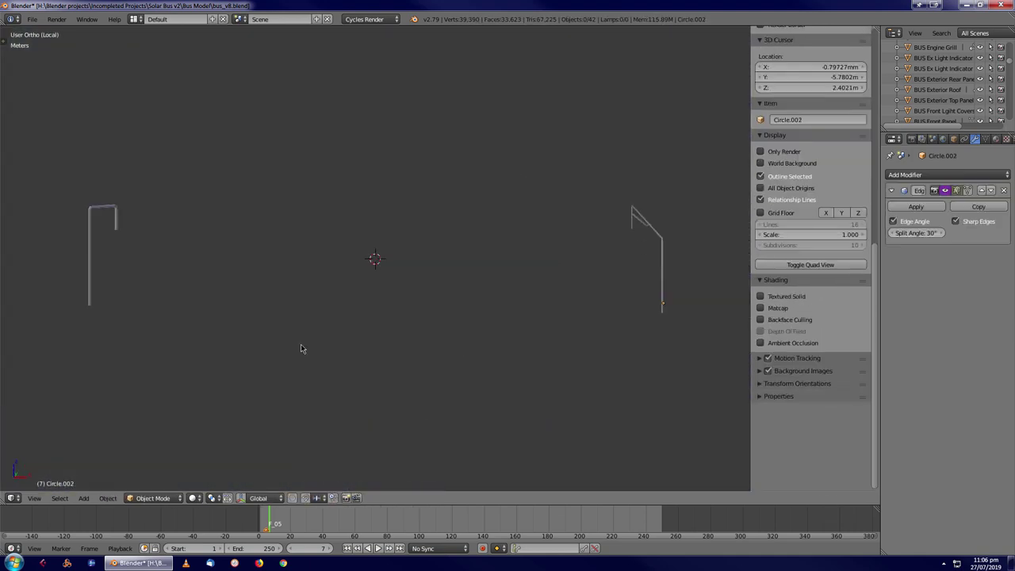
{"action": "key", "text": "KP_Divide"}
{"action": "scroll", "coordinate": [317, 424], "scroll_direction": "up", "scroll_amount": 5}
{"action": "middle_click_drag", "start_coordinate": [460, 351], "coordinate": [361, 275]}
{"action": "scroll", "coordinate": [405, 386], "scroll_direction": "down", "scroll_amount": 4}
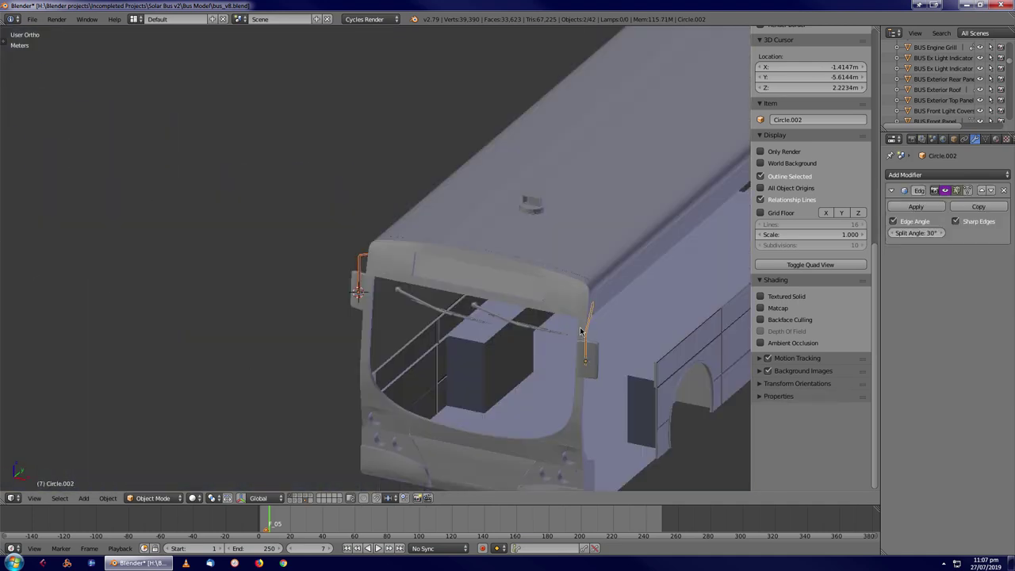
Join the matching mirror arms and housings from both sides of the bus into shared objects
{"action": "right_click", "coordinate": [361, 275]}
{"action": "scroll", "coordinate": [481, 317], "scroll_direction": "up", "scroll_amount": 4}
{"action": "middle_click_drag", "start_coordinate": [480, 317], "coordinate": [428, 317]}
{"action": "right_click", "coordinate": [428, 318]}
{"action": "right_click", "coordinate": [525, 340]}
{"action": "middle_click_drag", "start_coordinate": [526, 341], "coordinate": [338, 306]}
{"action": "key", "text": "z"}
{"action": "key", "text": "z"}
{"action": "scroll", "coordinate": [448, 236], "scroll_direction": "up", "scroll_amount": 4}
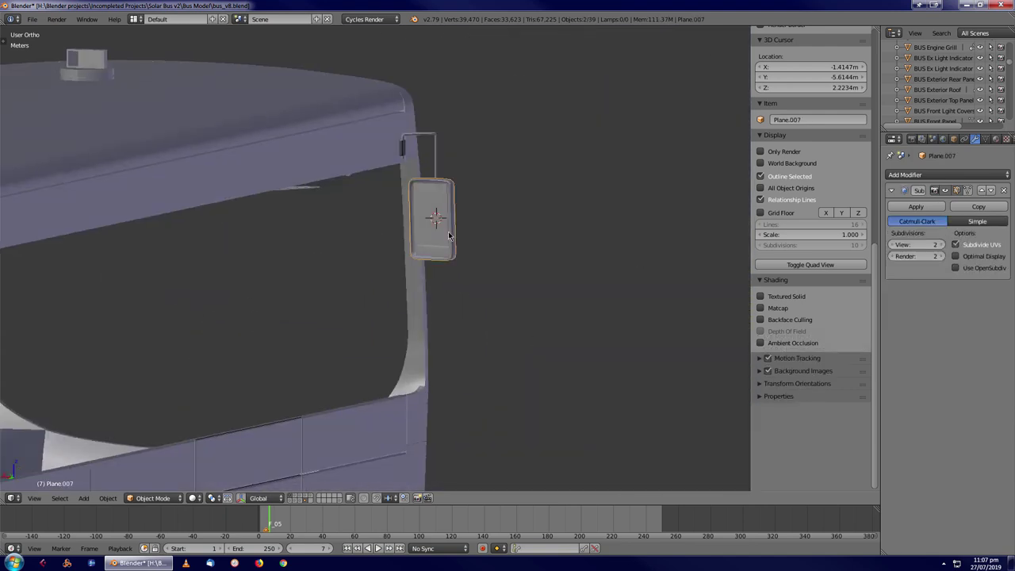
{"action": "scroll", "coordinate": [435, 218], "scroll_direction": "down", "scroll_amount": 3}
{"action": "middle_click_drag", "start_coordinate": [132, 224], "coordinate": [238, 261]}
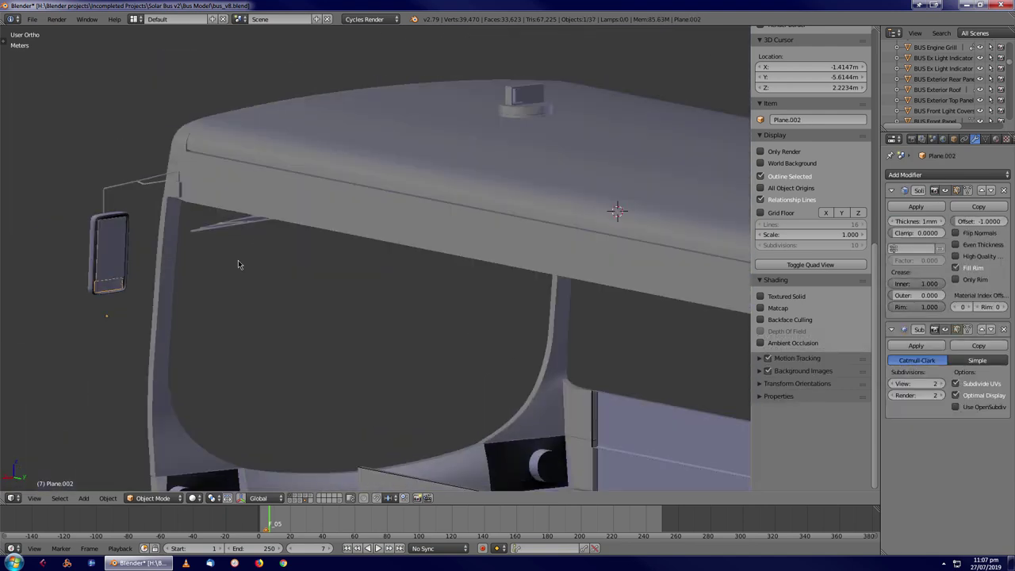
Select all the side mirror assembly parts and apply their rotation
{"action": "scroll", "coordinate": [237, 260], "scroll_direction": "up", "scroll_amount": 3}
{"action": "right_click", "coordinate": [82, 285]}
{"action": "middle_click_drag", "start_coordinate": [82, 285], "coordinate": [602, 333]}
{"action": "right_click", "coordinate": [603, 333]}
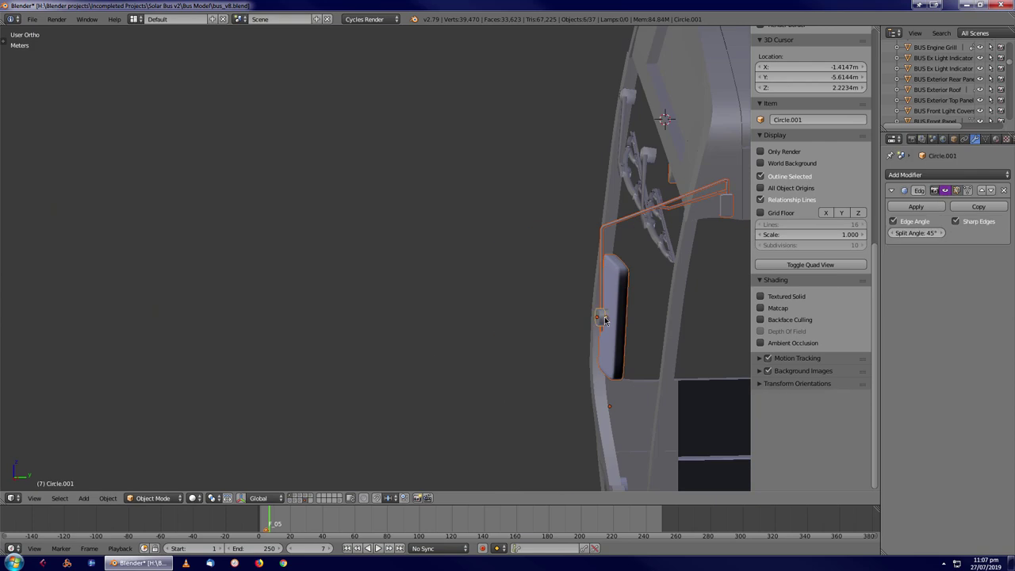
{"action": "scroll", "coordinate": [504, 269], "scroll_direction": "up", "scroll_amount": 3}
{"action": "key", "text": "z"}
{"action": "right_click", "coordinate": [645, 113]}
{"action": "key", "text": "z"}
{"action": "key", "text": "KP_Decimal"}
{"action": "key", "text": "ctrl+a"}
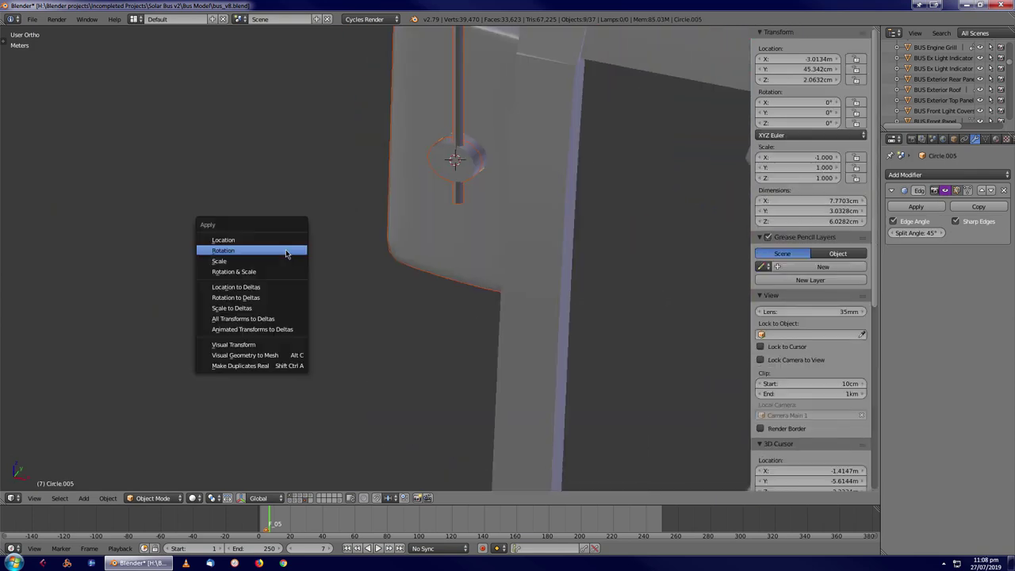
{"action": "left_click", "coordinate": [277, 252]}
Correct the inverted faces on the flipped mirror assembly's housing, arm and mounting disc
{"action": "scroll", "coordinate": [369, 237], "scroll_direction": "down", "scroll_amount": 4}
{"action": "right_click", "coordinate": [226, 294]}
{"action": "key", "text": "Tab"}
{"action": "scroll", "coordinate": [291, 318], "scroll_direction": "up", "scroll_amount": 5}
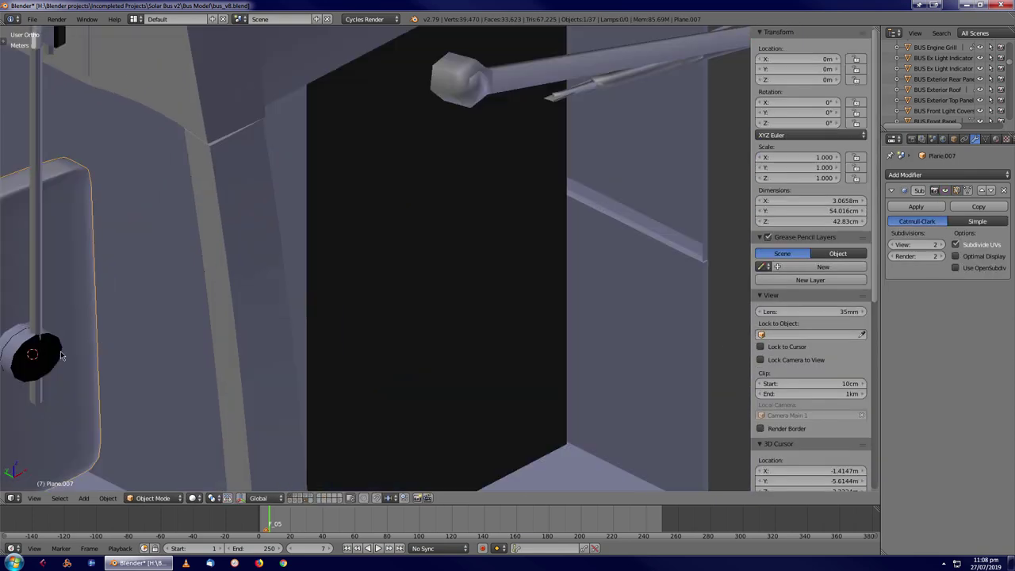
{"action": "key", "text": "Tab"}
{"action": "scroll", "coordinate": [430, 346], "scroll_direction": "down", "scroll_amount": 3}
{"action": "mouse_move", "coordinate": [431, 347]}
{"action": "middle_mouse_down"}
{"action": "mouse_move", "coordinate": [464, 369]}
{"action": "mouse_move", "coordinate": [413, 346]}
{"action": "middle_mouse_up"}
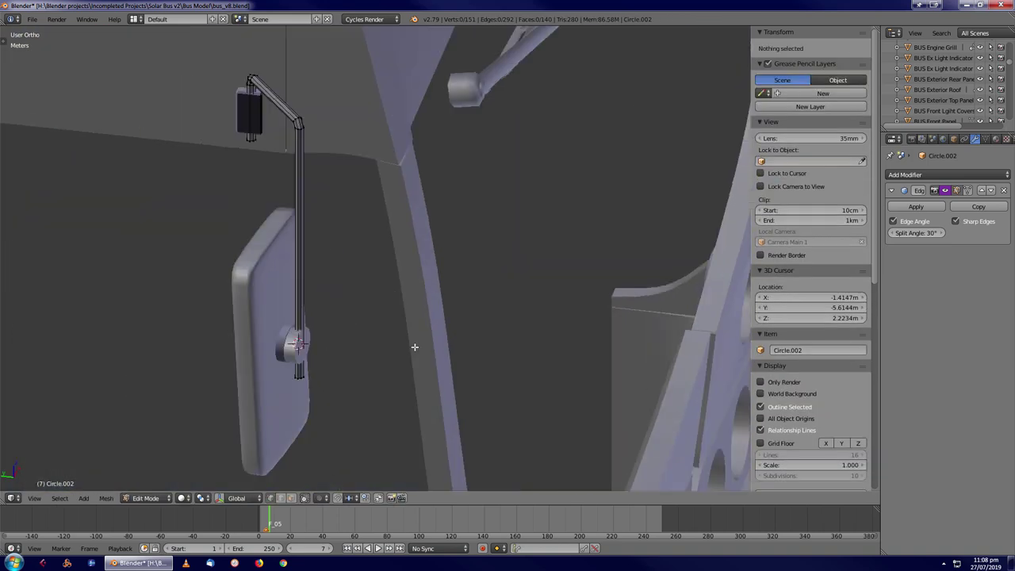
{"action": "right_click", "coordinate": [262, 349]}
{"action": "scroll", "coordinate": [235, 383], "scroll_direction": "up", "scroll_amount": 3}
{"action": "key", "text": "Tab"}
{"action": "key", "text": "a"}
{"action": "key", "text": "Tab"}
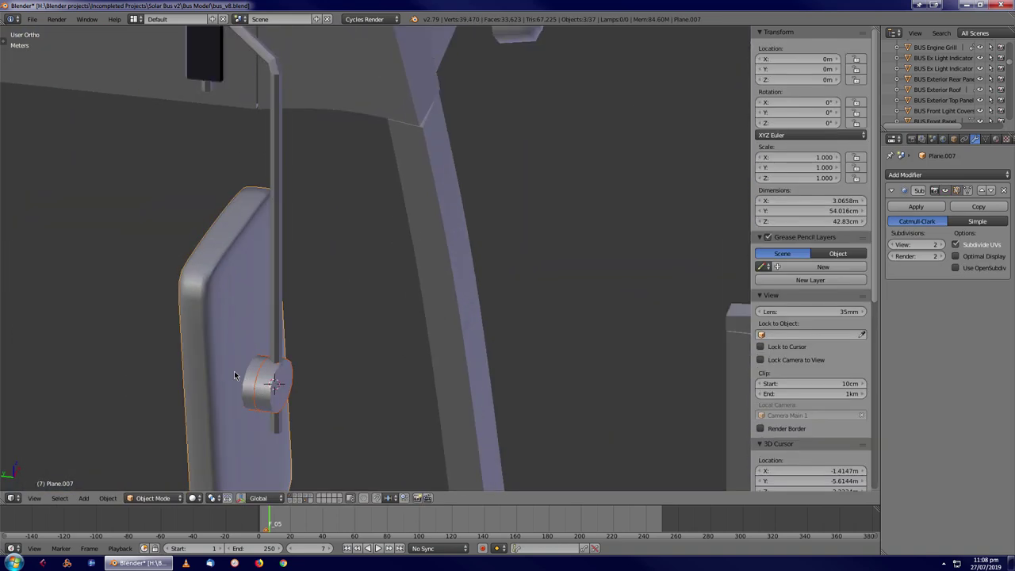
Review the mirrors on the whole bus and render the scene through the main camera
{"action": "scroll", "coordinate": [250, 381], "scroll_direction": "down", "scroll_amount": 3}
{"action": "middle_click_drag", "start_coordinate": [250, 380], "coordinate": [469, 336]}
{"action": "key", "text": "KP_Divide"}
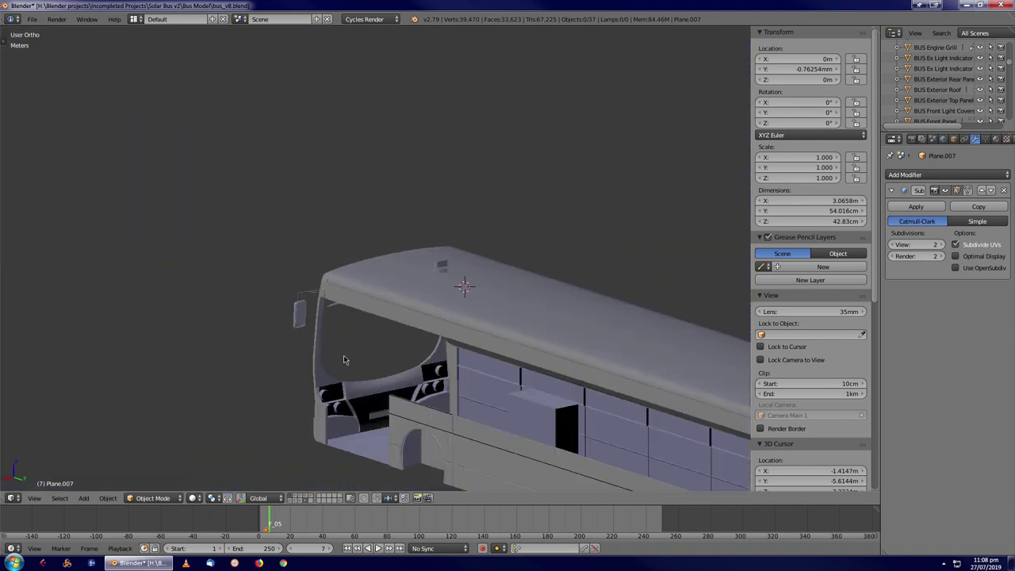
{"action": "key", "text": "F12"}
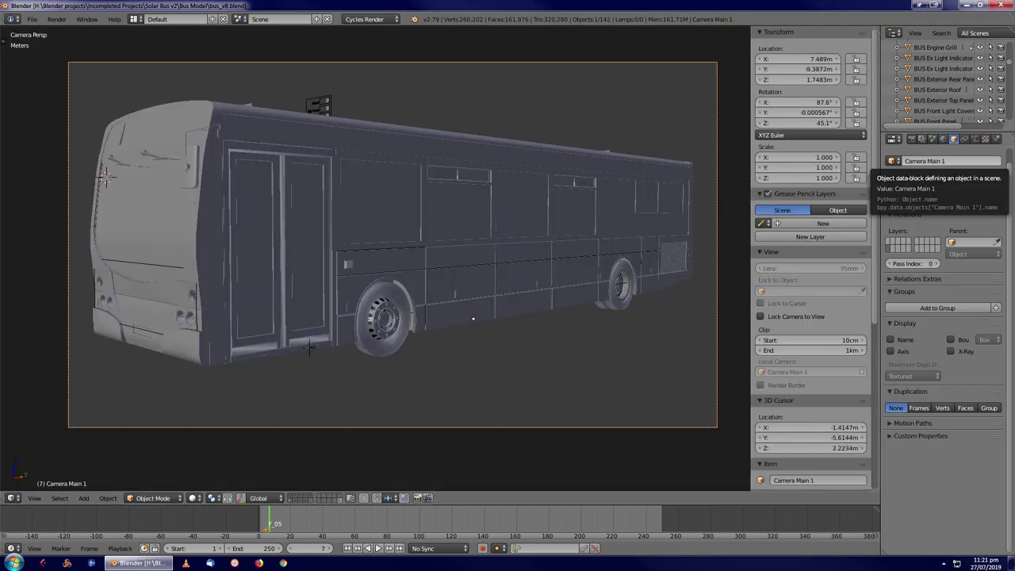
Open bus_v8_exterior_complete.blend from the Bus Model folder in Blender 2.81, with the files displayed as a list
{"action": "left_click", "coordinate": [24, 17]}
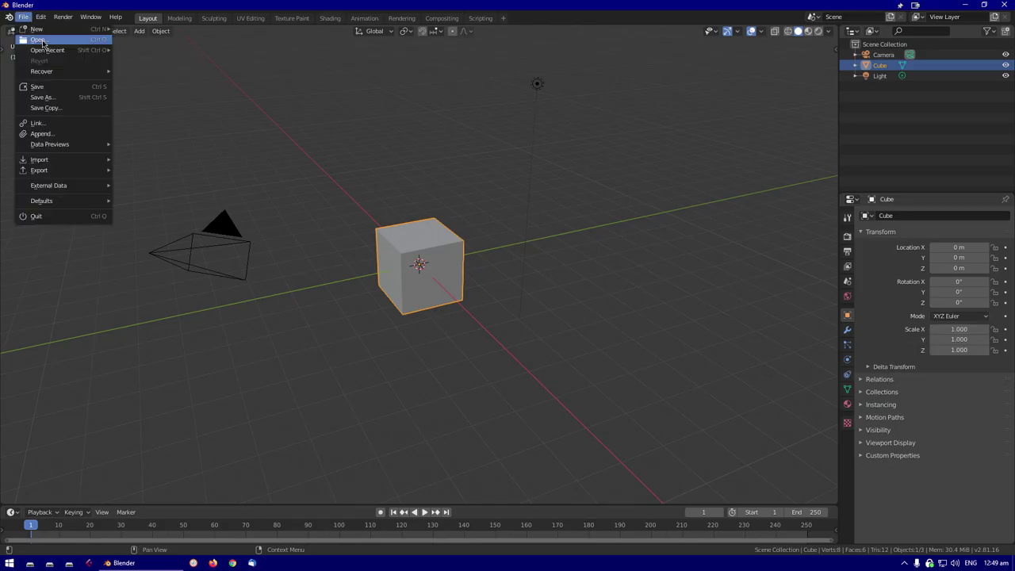
{"action": "left_click", "coordinate": [43, 41]}
{"action": "left_click", "coordinate": [952, 35]}
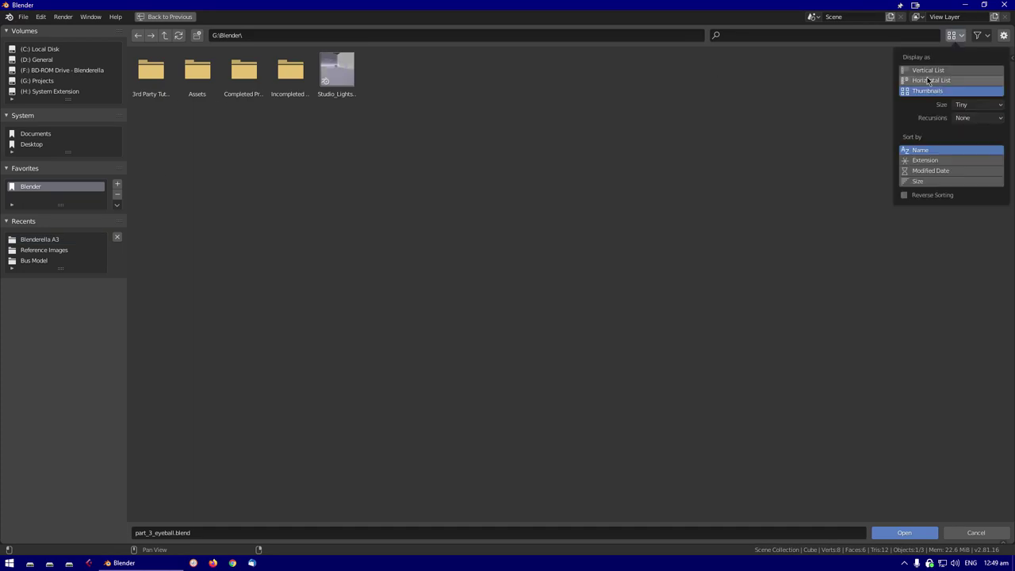
{"action": "double_click", "coordinate": [190, 75]}
{"action": "double_click", "coordinate": [168, 54]}
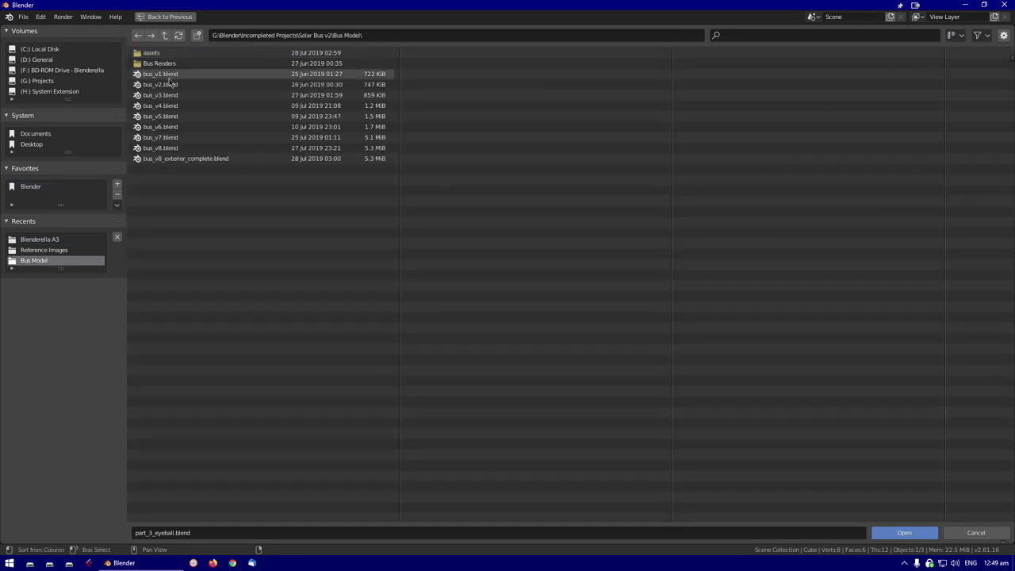
{"action": "double_click", "coordinate": [186, 159]}
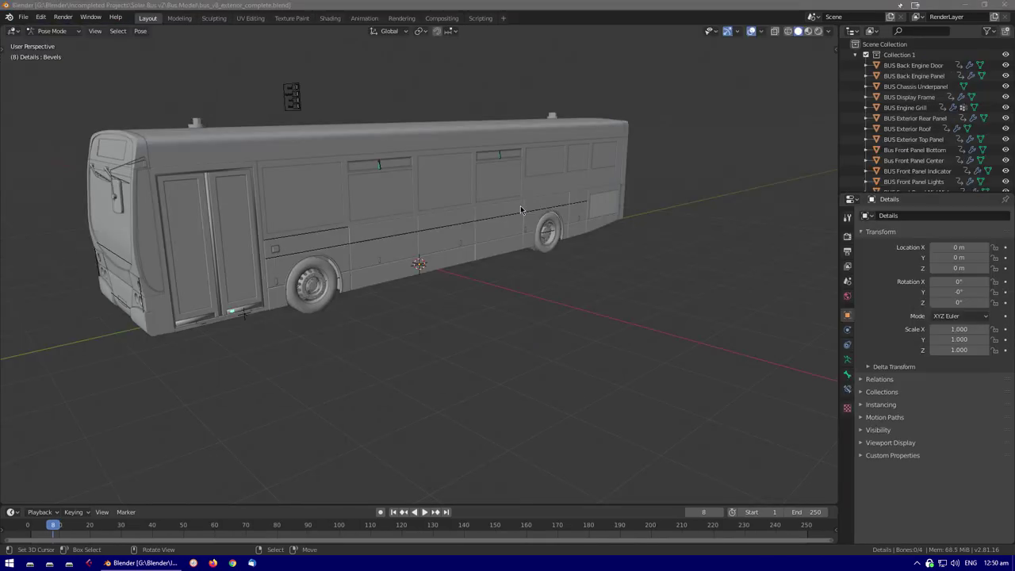
Switch the bus to wireframe display, rename Collection 1 as Exterior and collapse it in the outliner
{"action": "middle_click_drag", "start_coordinate": [520, 205], "coordinate": [610, 235]}
{"action": "scroll", "coordinate": [889, 145], "scroll_direction": "down", "scroll_amount": 2}
{"action": "scroll", "coordinate": [889, 146], "scroll_direction": "up", "scroll_amount": 5}
{"action": "left_click", "coordinate": [900, 149]}
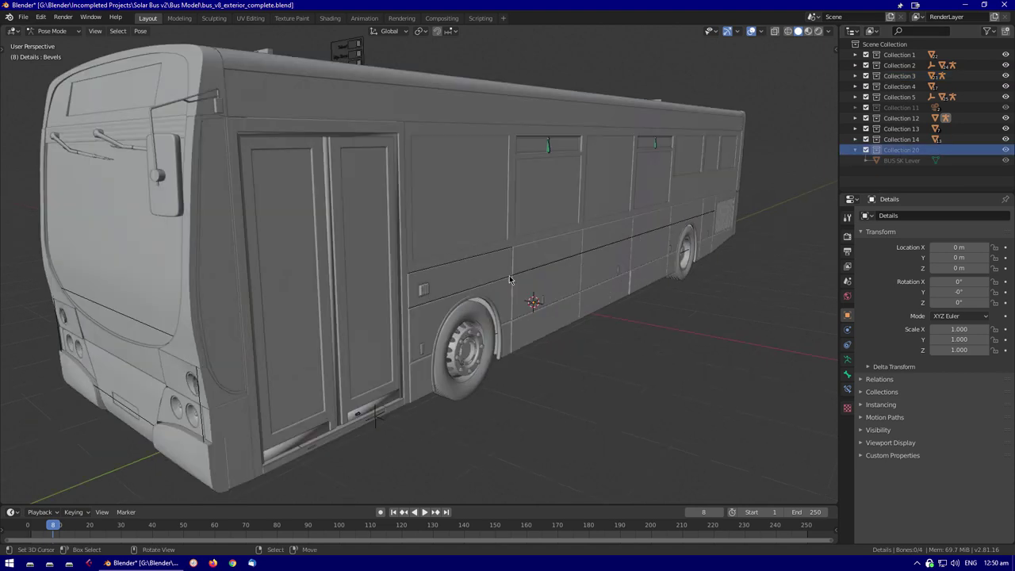
{"action": "key", "text": "shift+z"}
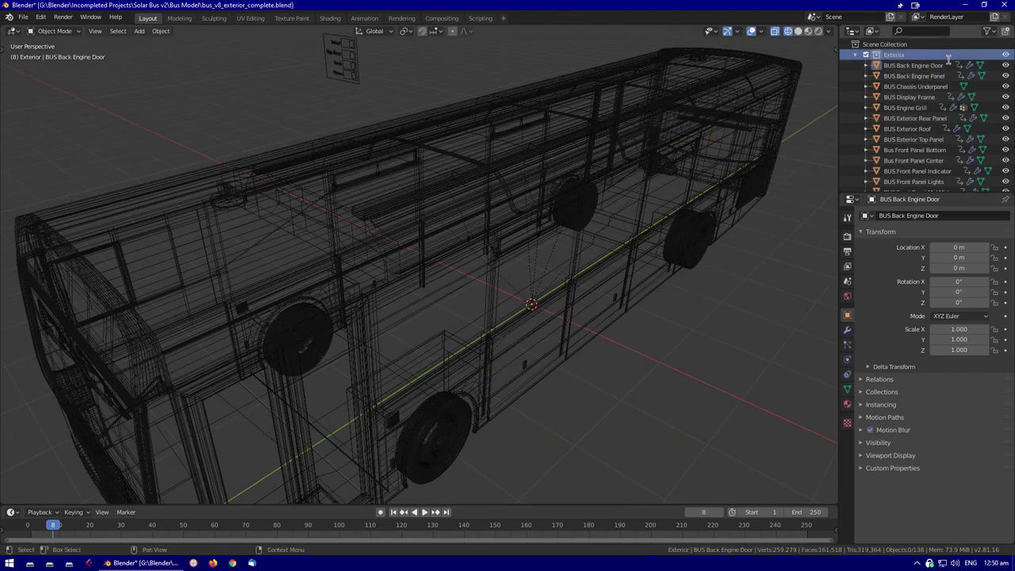
{"action": "left_click", "coordinate": [855, 55]}
Undo hiding all the collections and select the BUS SK Lever object inside Collection 20
{"action": "left_click_drag", "start_coordinate": [1006, 54], "coordinate": [1007, 161]}
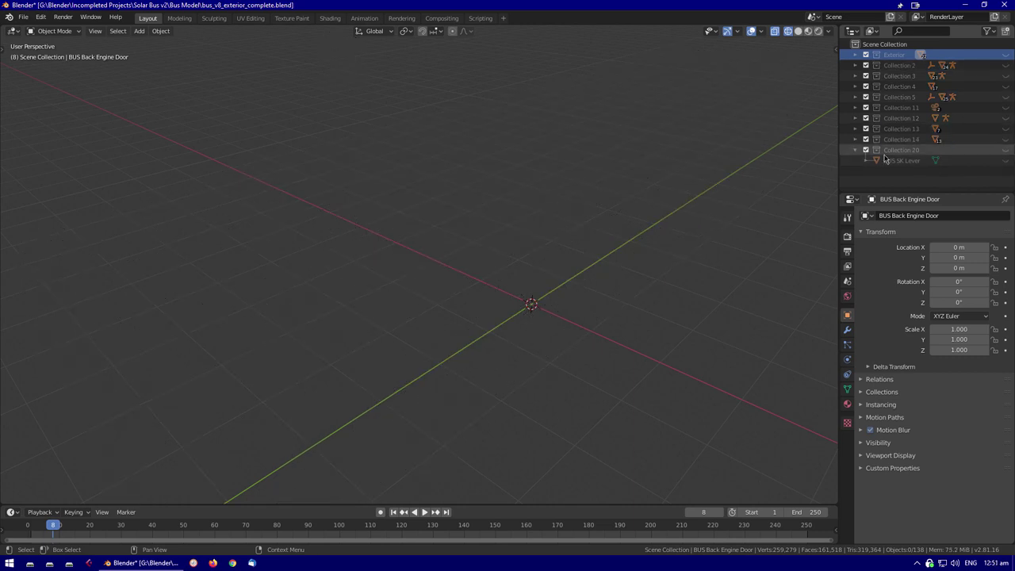
{"action": "key", "text": "ctrl+z"}
{"action": "right_click", "coordinate": [905, 148]}
{"action": "left_click", "coordinate": [767, 352]}
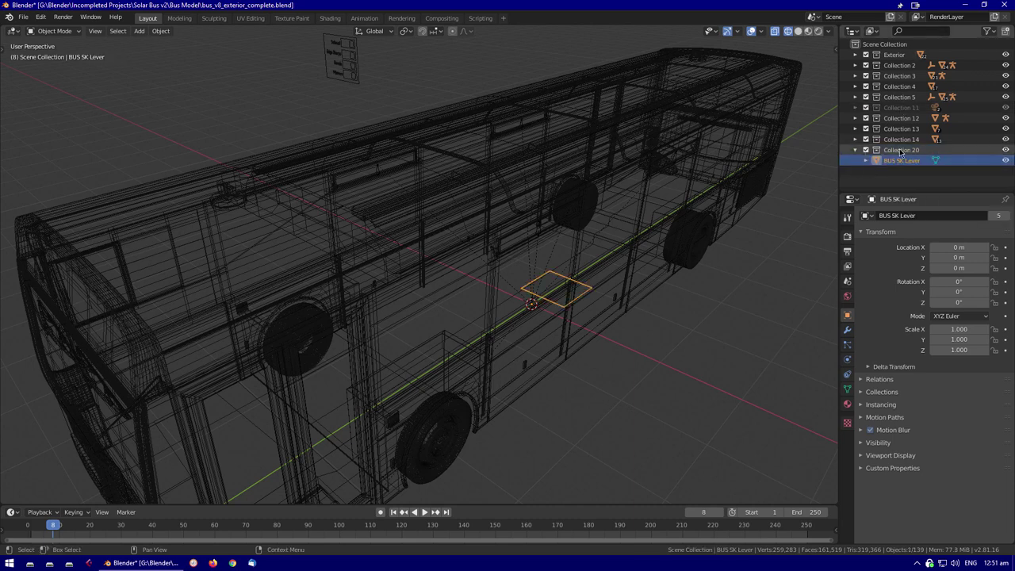
Rename Collection 20 as Shapekeys, and unhide Collection 11, rename it Cameras and place it last in the outliner
{"action": "right_click", "coordinate": [899, 106]}
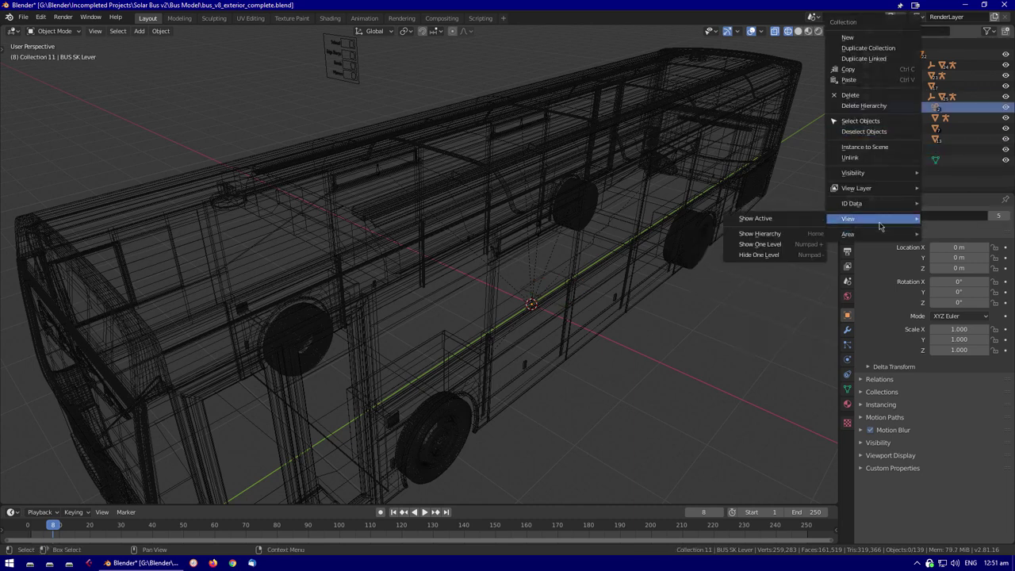
{"action": "left_click", "coordinate": [796, 235]}
{"action": "left_click", "coordinate": [856, 110]}
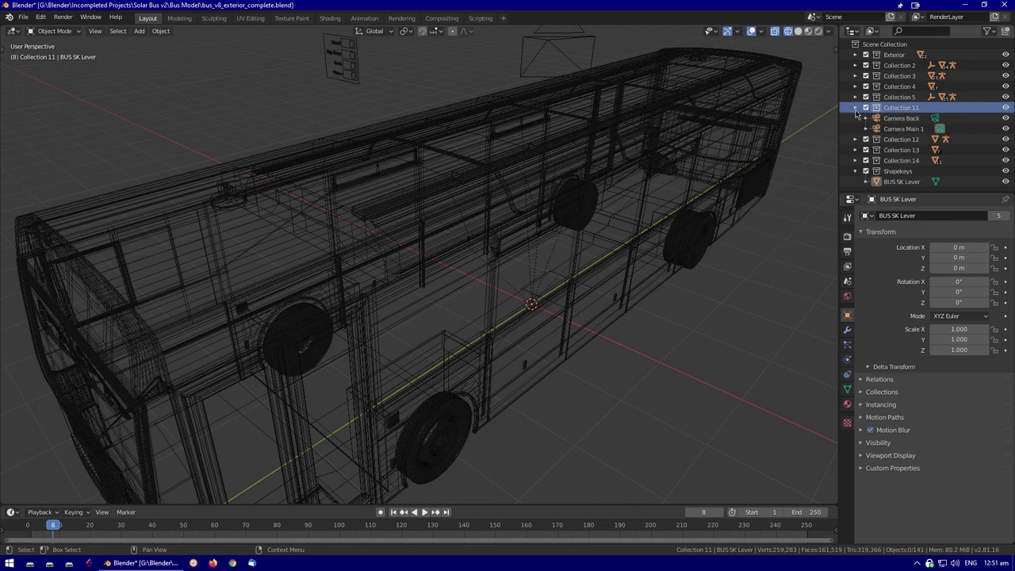
{"action": "key", "text": "Escape"}
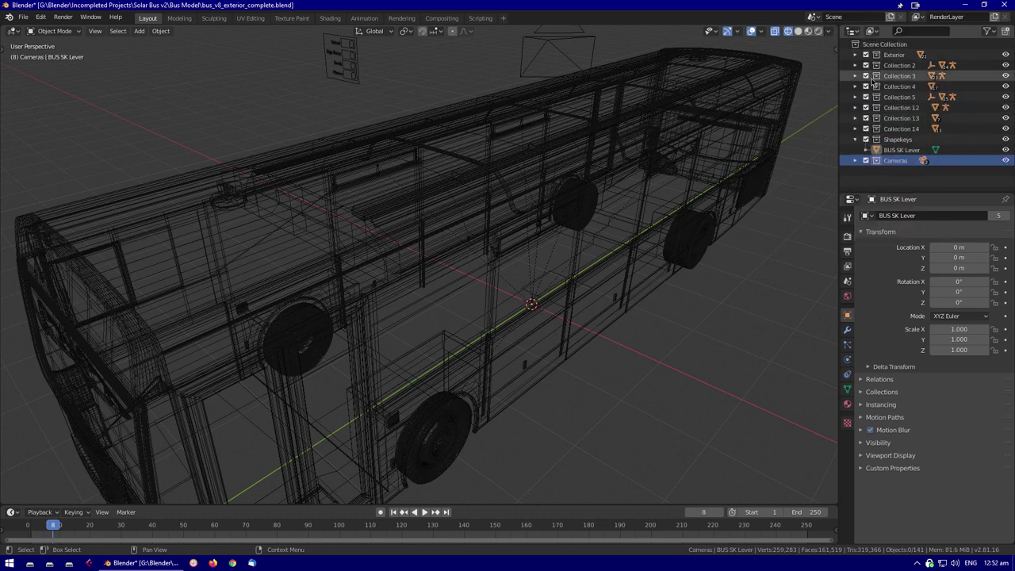
Hide the Exterior collection, rename Collection 2 as Interior Walls and hide it too
{"action": "left_click", "coordinate": [1005, 55]}
{"action": "double_click", "coordinate": [910, 65]}
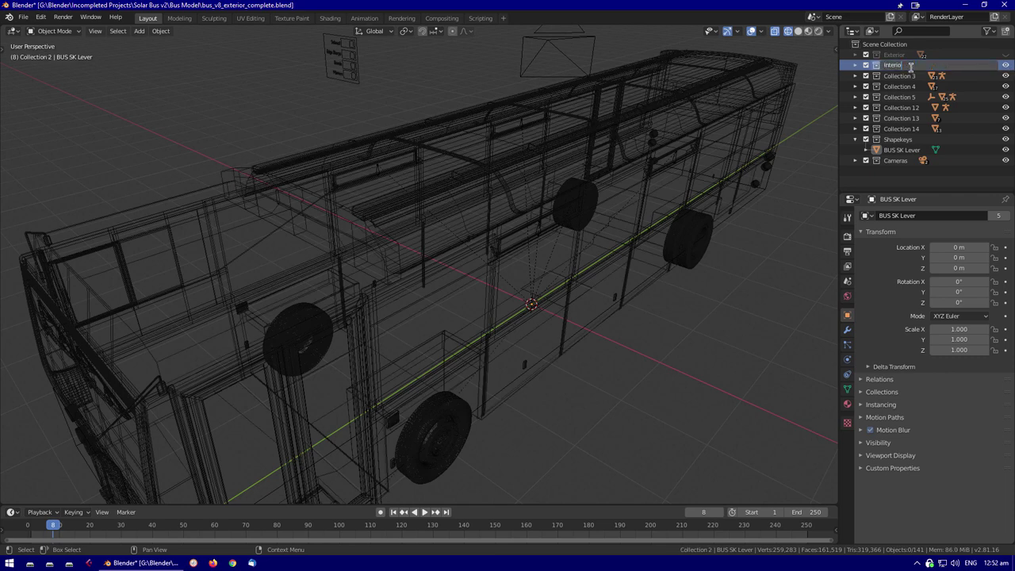
{"action": "left_click", "coordinate": [1005, 66]}
Rename Collection 3 as Windows and Collection 4 as Lights, and hide both collections
{"action": "left_click", "coordinate": [1005, 76]}
{"action": "left_click", "coordinate": [1005, 76]}
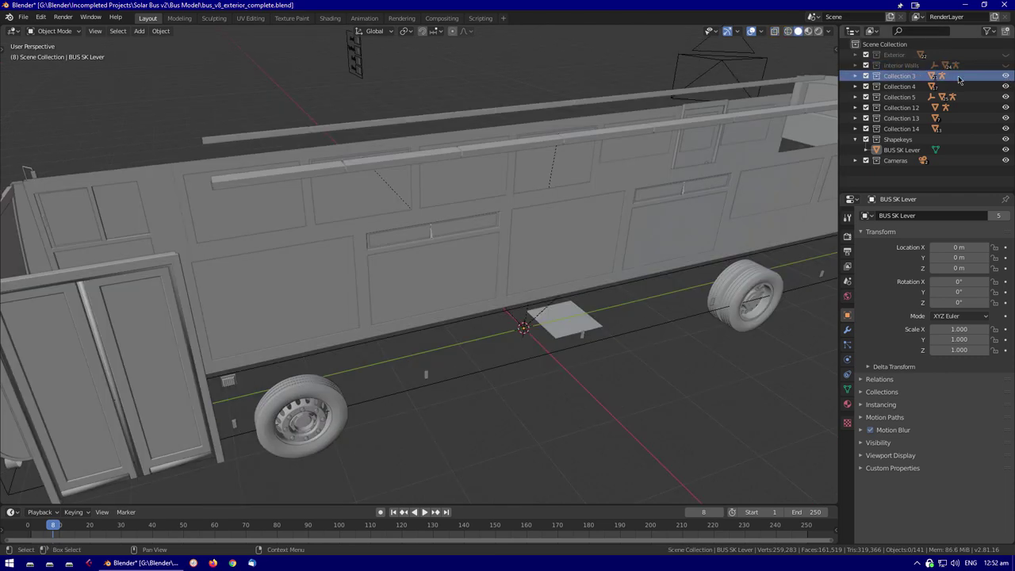
{"action": "key", "text": "h"}
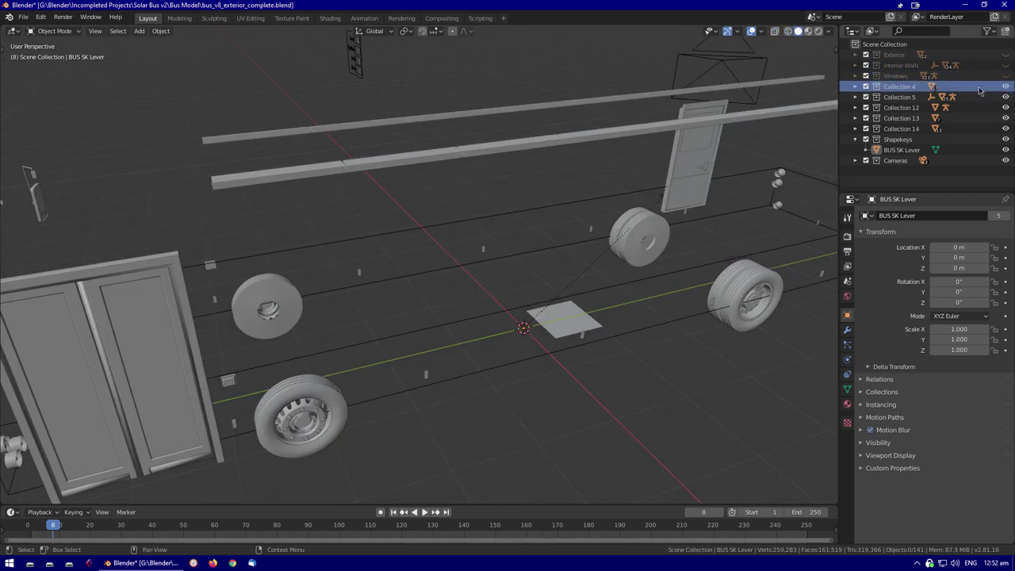
{"action": "key", "text": "h"}
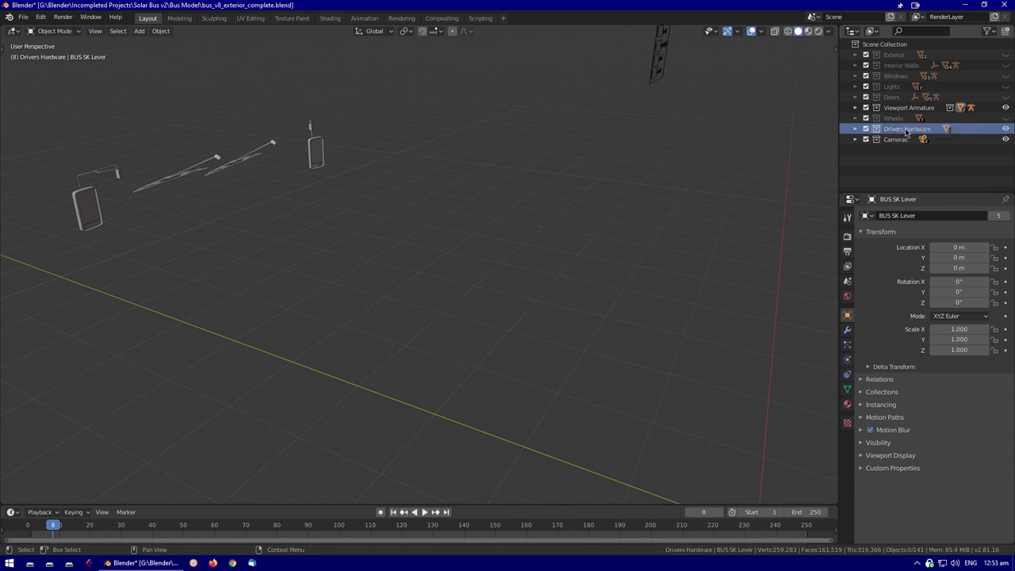
Unhide all the bus collections and add a new collection named Bus
{"action": "left_click", "coordinate": [1005, 96]}
{"action": "middle_click_drag", "start_coordinate": [431, 253], "coordinate": [395, 302]}
{"action": "left_click", "coordinate": [468, 285]}
{"action": "key", "text": "ctrl+Tab"}
{"action": "middle_click_drag", "start_coordinate": [468, 285], "coordinate": [603, 230]}
{"action": "right_click", "coordinate": [907, 171]}
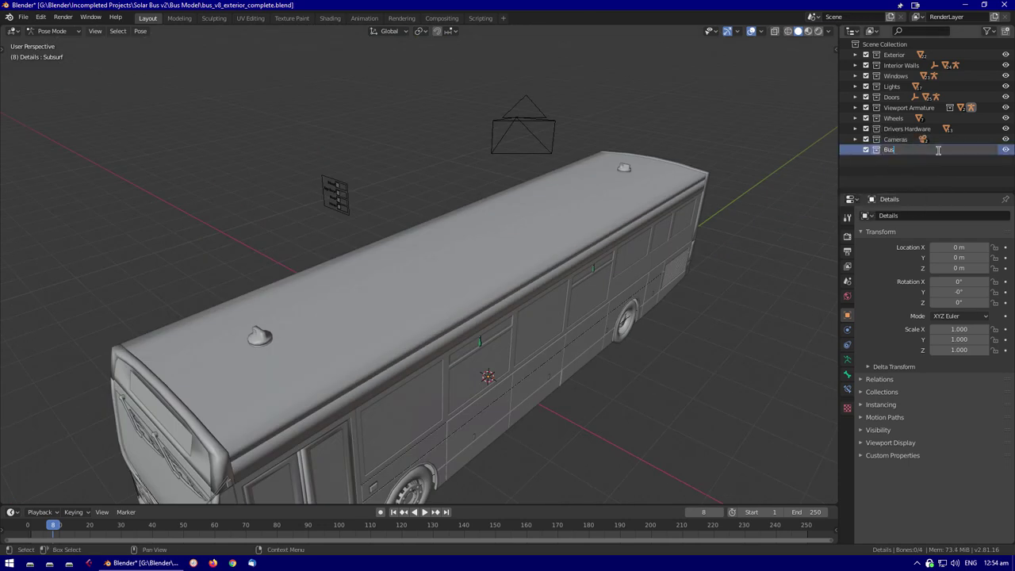
Nest the Exterior, Interior Walls, Windows, Lights, Doors, Viewport Armature, Wheels, Drivers Hardware and Cameras collections inside Bus
{"action": "right_click", "coordinate": [889, 56]}
{"action": "mouse_move", "coordinate": [859, 230]}
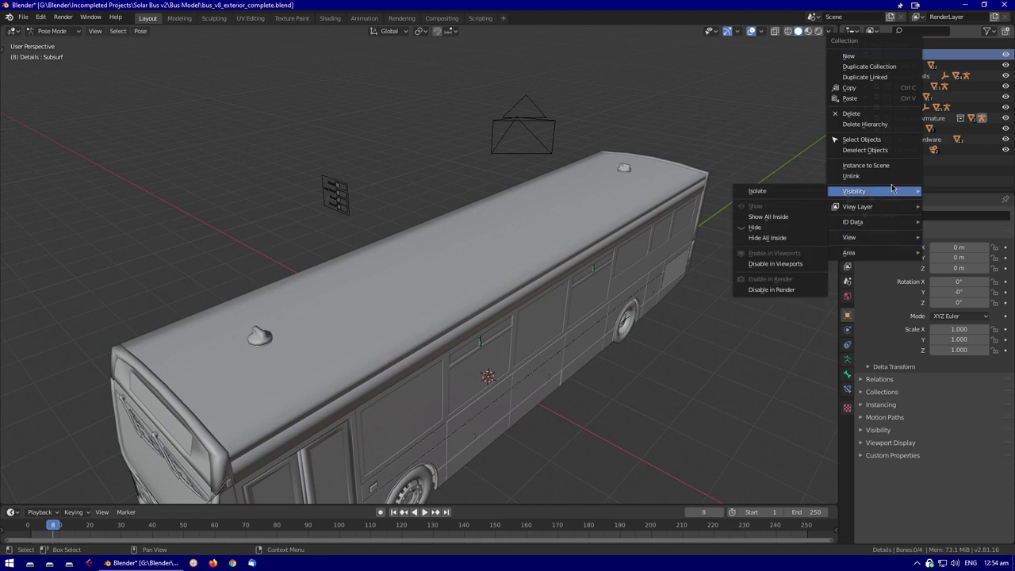
{"action": "scroll", "coordinate": [717, 164], "scroll_direction": "down", "scroll_amount": 5}
{"action": "middle_click_drag", "start_coordinate": [717, 164], "coordinate": [745, 183]}
{"action": "scroll", "coordinate": [745, 183], "scroll_direction": "up", "scroll_amount": 4}
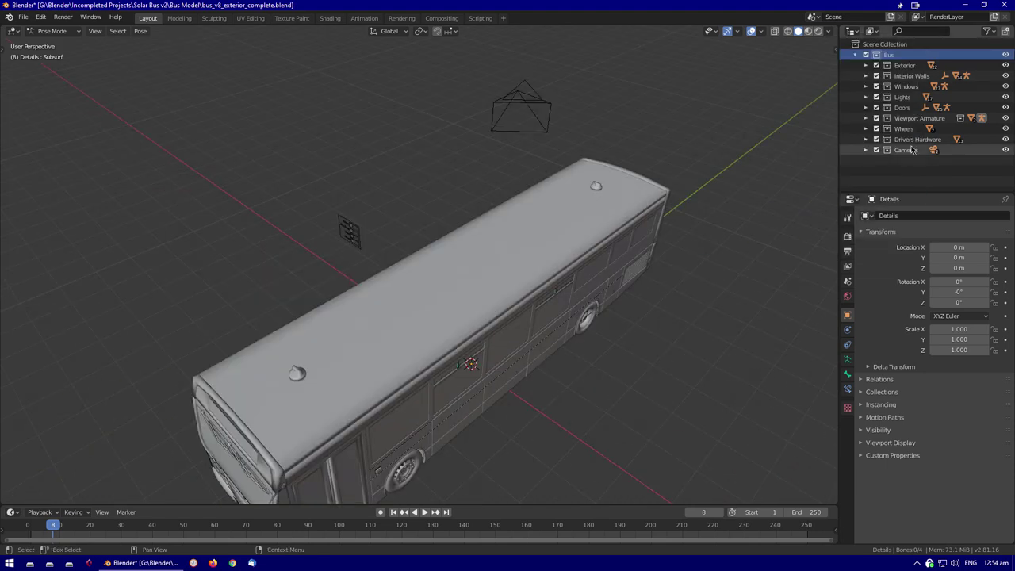
Take the Cameras collection out of Bus and hide it, then select the BUS SK Lever object in Object Mode
{"action": "middle_click_drag", "start_coordinate": [469, 240], "coordinate": [535, 339]}
{"action": "scroll", "coordinate": [448, 270], "scroll_direction": "up", "scroll_amount": 4}
{"action": "left_click", "coordinate": [446, 276]}
{"action": "scroll", "coordinate": [444, 275], "scroll_direction": "up", "scroll_amount": 2}
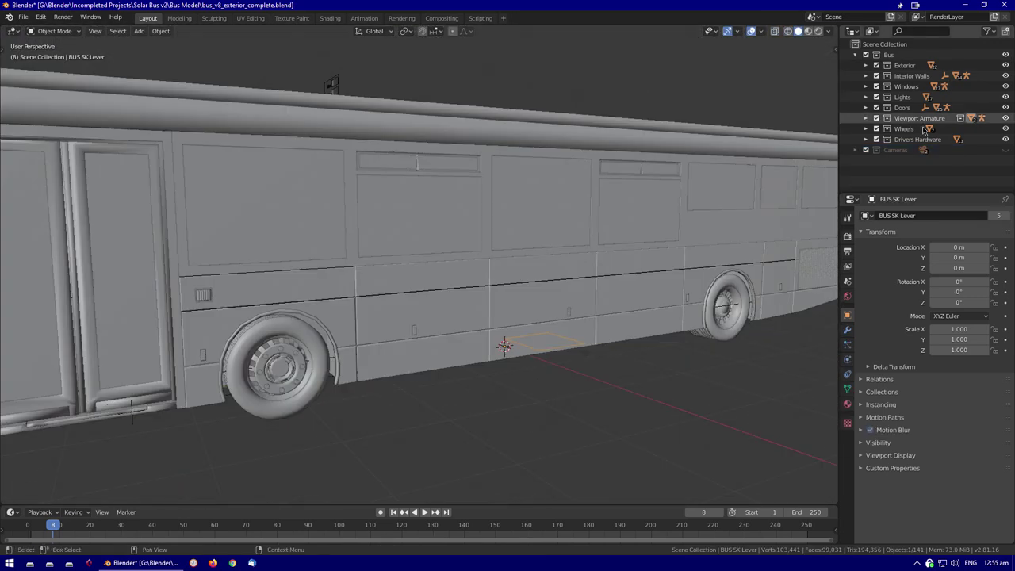
Show the selectability and viewport-disable toggles in the outliner, and disable the Shapekeys collection in viewports
{"action": "left_click", "coordinate": [987, 30]}
{"action": "left_click", "coordinate": [914, 65]}
{"action": "left_click", "coordinate": [978, 51]}
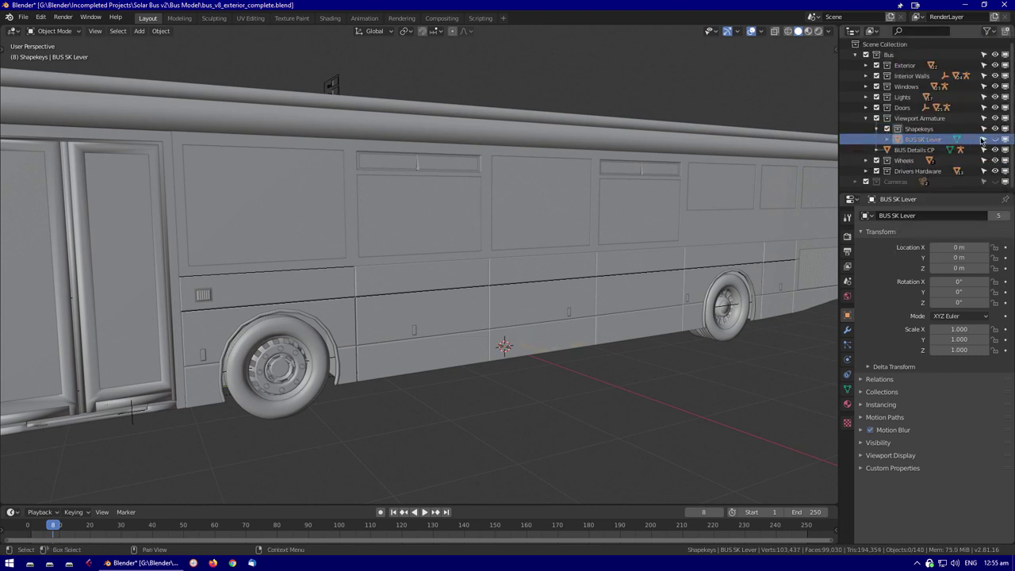
{"action": "right_click", "coordinate": [904, 128]}
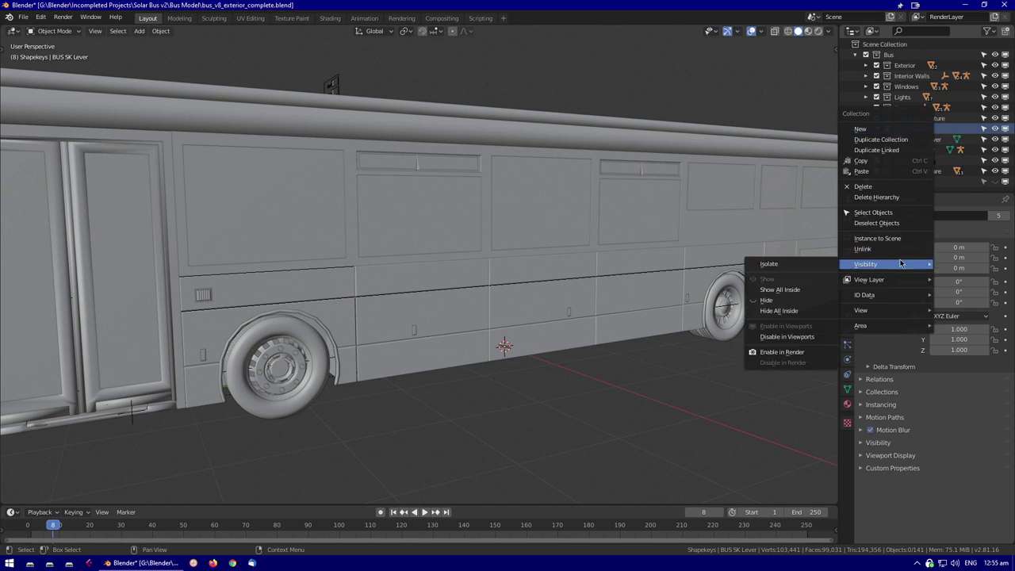
{"action": "left_click", "coordinate": [805, 338]}
Frame the ramp's HINGE Armature in Pose Mode with an orthographic view, and split the 3D viewport in two
{"action": "middle_click_drag", "start_coordinate": [373, 222], "coordinate": [322, 133]}
{"action": "middle_click_drag", "start_coordinate": [616, 231], "coordinate": [418, 172]}
{"action": "key", "text": "ctrl+Tab"}
{"action": "left_click", "coordinate": [322, 438]}
{"action": "key", "text": "KP_Decimal"}
{"action": "left_click", "coordinate": [592, 275]}
{"action": "key", "text": "Tab"}
{"action": "key", "text": "Tab"}
{"action": "key", "text": "KP_5"}
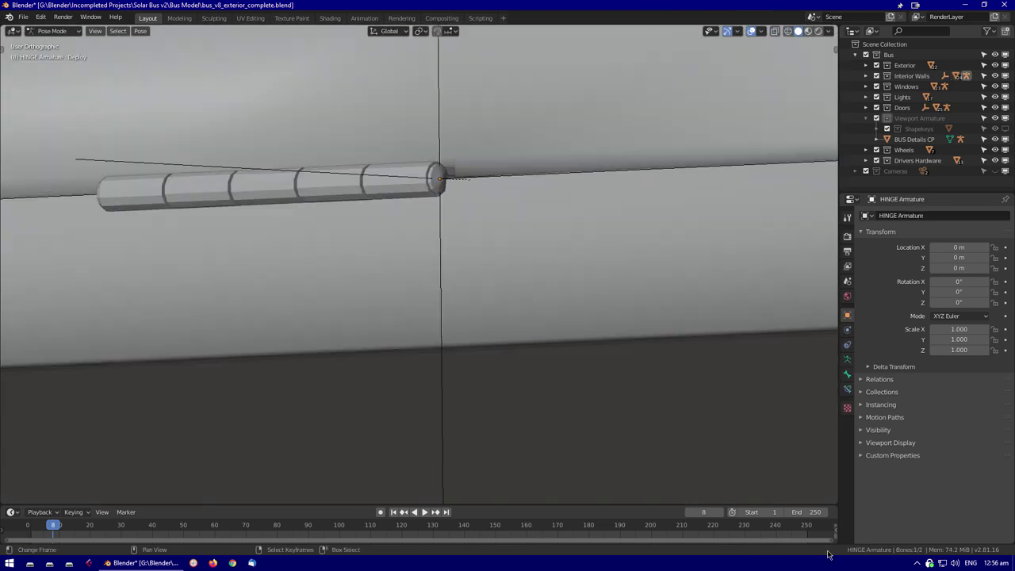
{"action": "left_click_drag", "start_coordinate": [836, 29], "coordinate": [605, 119]}
Move the HINGE Armature's Deploy bone to swing out the disabled ramp, and inspect the ramp's hinge
{"action": "scroll", "coordinate": [706, 228], "scroll_direction": "up", "scroll_amount": 3}
{"action": "key", "text": "g"}
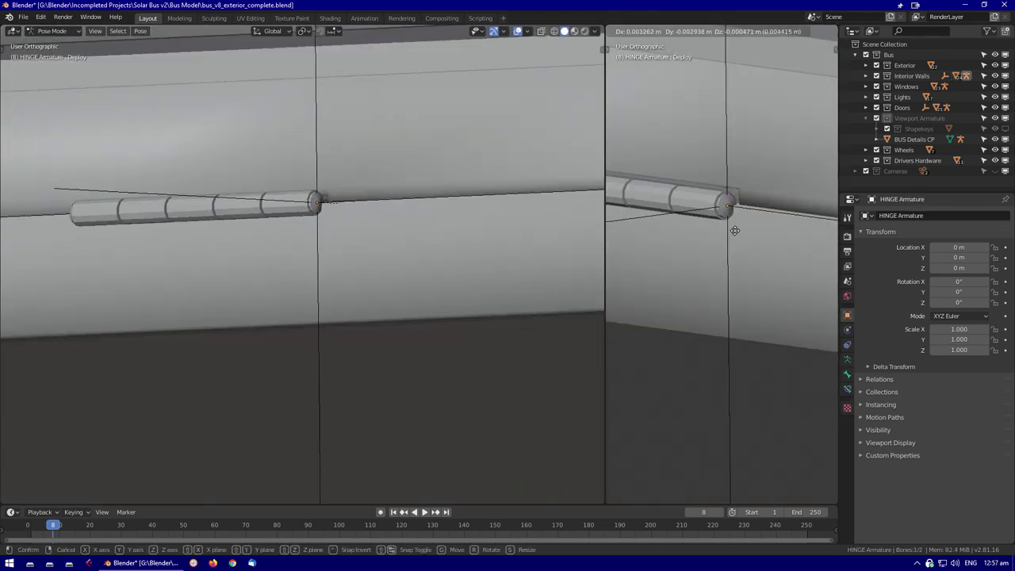
{"action": "left_click", "coordinate": [802, 211]}
{"action": "scroll", "coordinate": [694, 311], "scroll_direction": "down", "scroll_amount": 4}
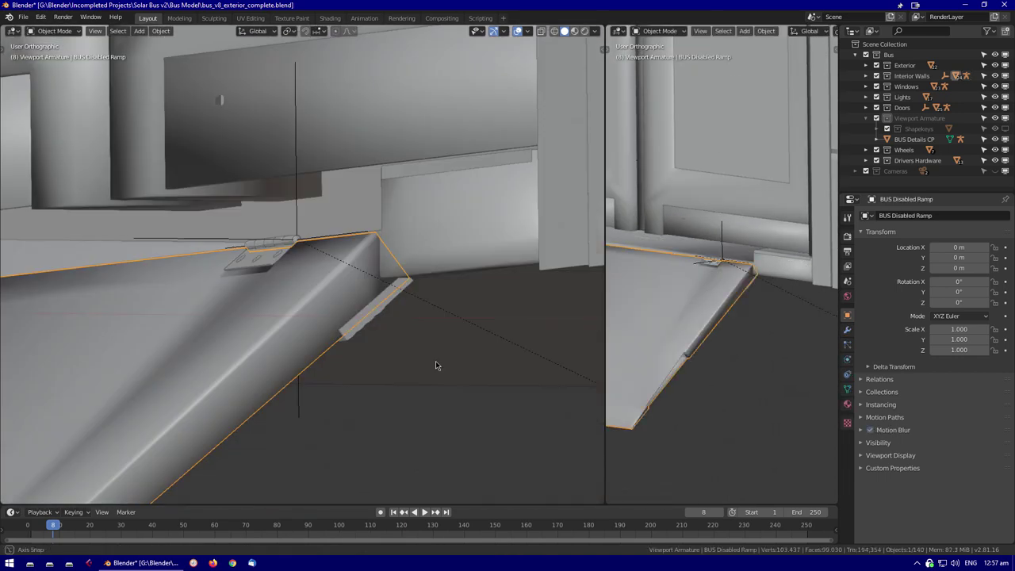
{"action": "middle_click_drag", "start_coordinate": [435, 361], "coordinate": [527, 276]}
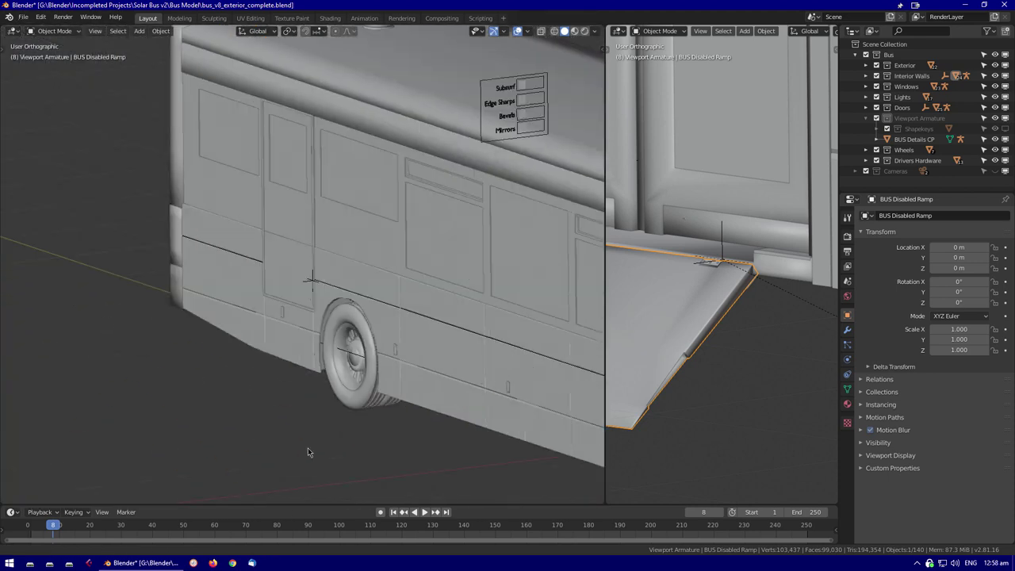
Try rotating the BUS Hinge - Ramp empty and clearing its rotation
{"action": "key", "text": "r"}
{"action": "key", "text": "Escape"}
{"action": "middle_click_drag", "start_coordinate": [250, 412], "coordinate": [428, 388]}
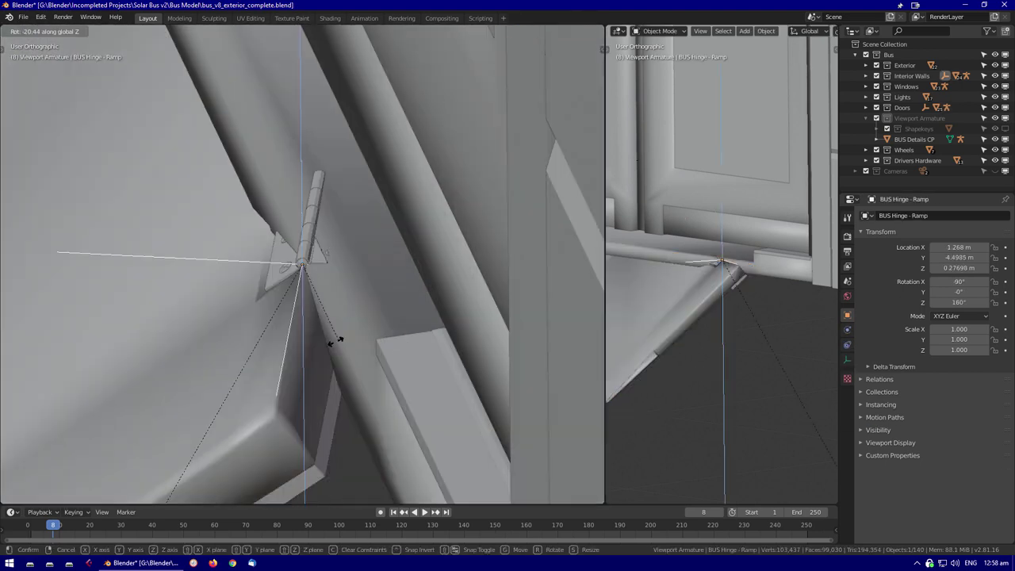
{"action": "key", "text": "r"}
{"action": "key", "text": "x"}
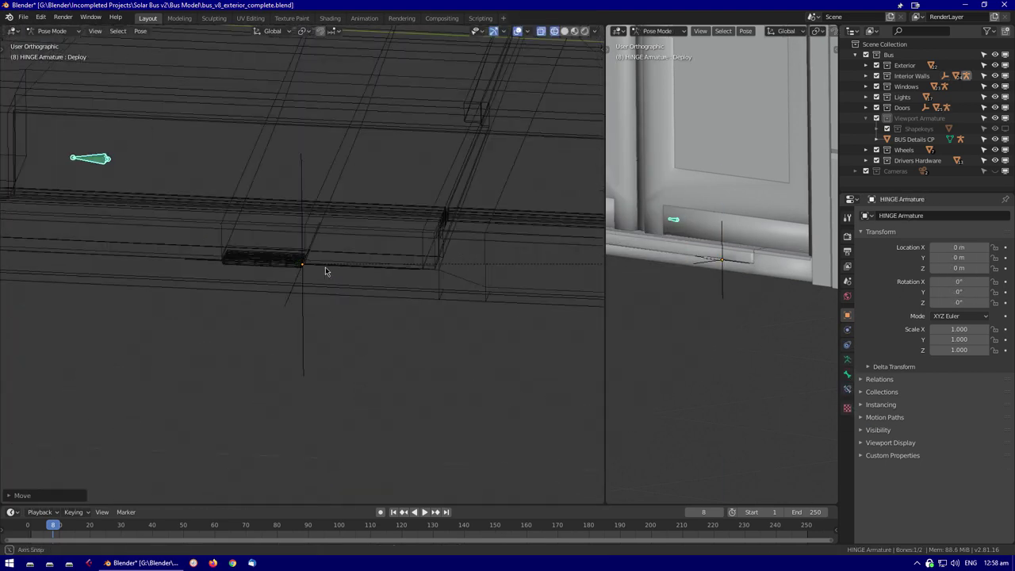
{"action": "middle_click_drag", "start_coordinate": [325, 266], "coordinate": [365, 280]}
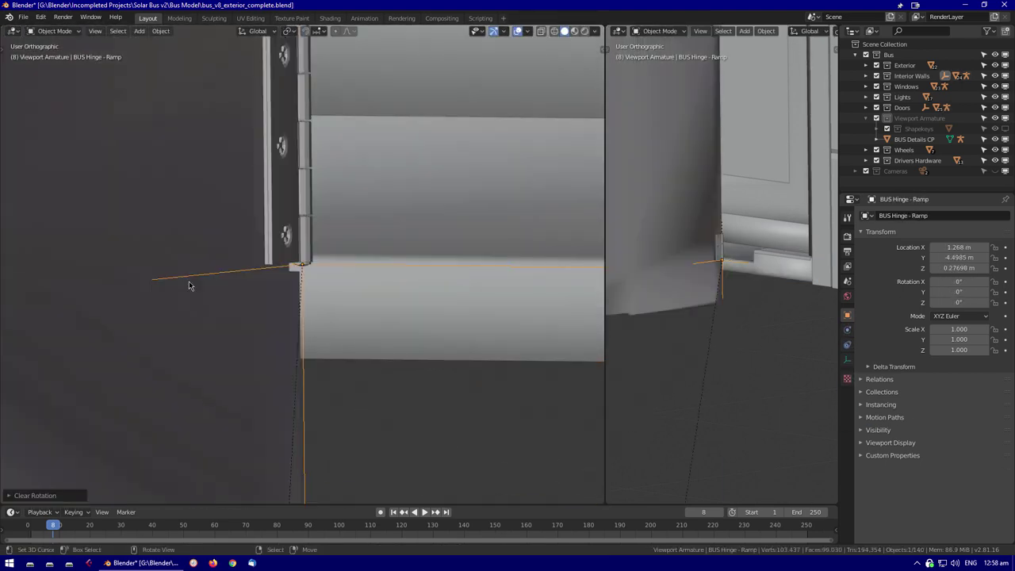
{"action": "middle_click_drag", "start_coordinate": [188, 283], "coordinate": [304, 348]}
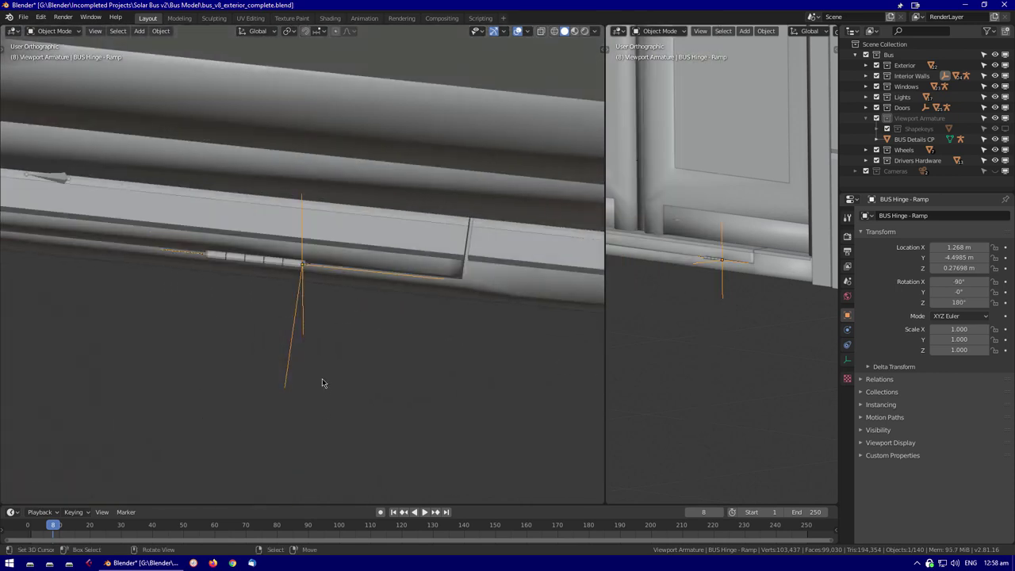
{"action": "middle_click_drag", "start_coordinate": [325, 381], "coordinate": [356, 314]}
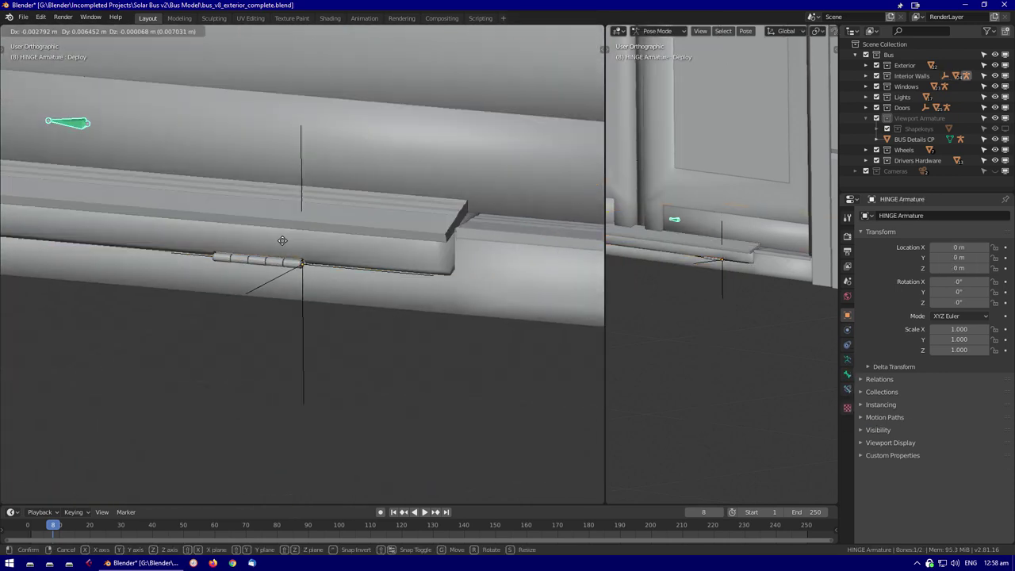
Move the Deploy bone to swing the ramp partly open, and try rotating the selection about X
{"action": "key", "text": "g"}
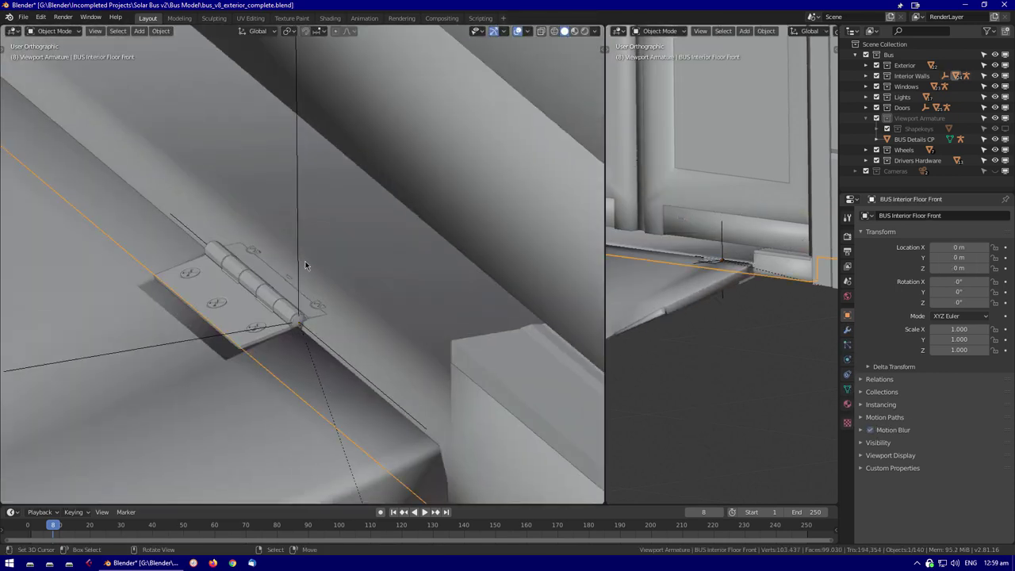
{"action": "key", "text": "r"}
{"action": "key", "text": "x"}
{"action": "left_click", "coordinate": [369, 390]}
{"action": "middle_click_drag", "start_coordinate": [369, 390], "coordinate": [197, 305]}
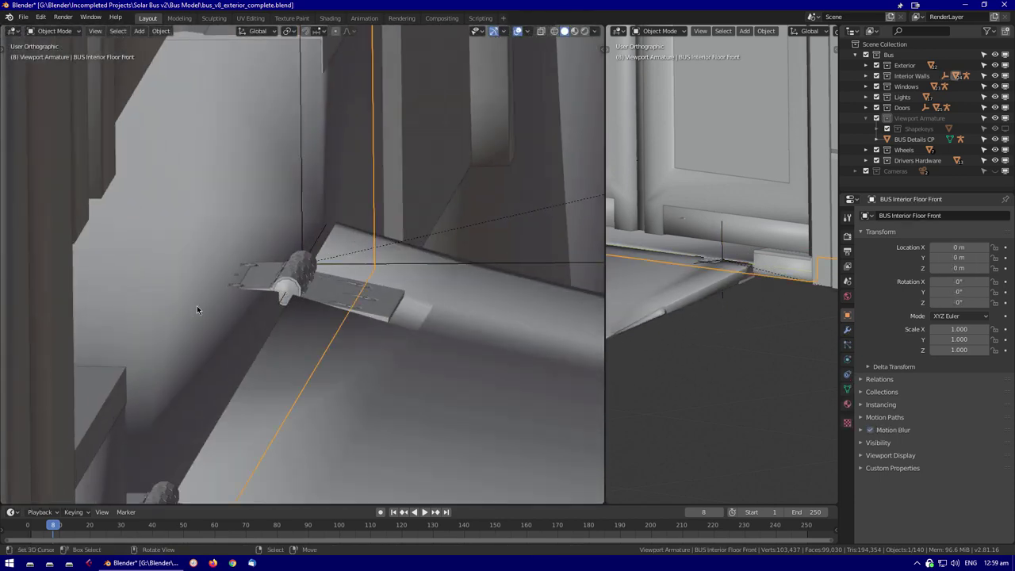
Select BUS Interior Floor Front to check its modifiers, and adjust the Bevels control in the Details rig panel
{"action": "left_click", "coordinate": [197, 305]}
{"action": "left_click", "coordinate": [847, 329]}
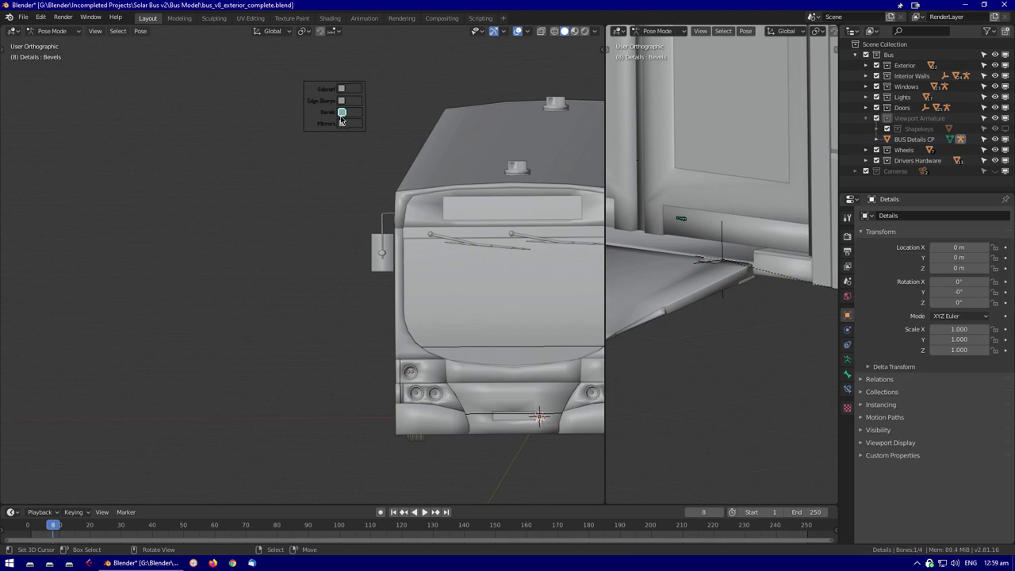
{"action": "key", "text": "g"}
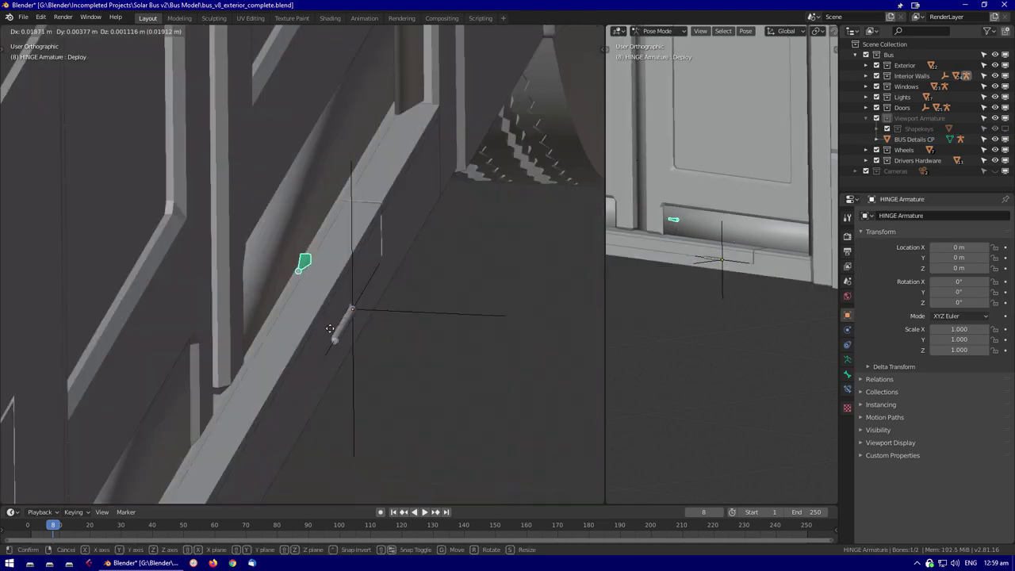
Deploy the ramp with the Deploy bone and try applying the BUS Hinge - Ramp empty's transforms
{"action": "key", "text": "g"}
{"action": "left_click", "coordinate": [287, 253]}
{"action": "middle_click_drag", "start_coordinate": [287, 254], "coordinate": [339, 294]}
{"action": "key", "text": "ctrl+a"}
{"action": "left_click", "coordinate": [294, 262]}
{"action": "scroll", "coordinate": [336, 290], "scroll_direction": "down", "scroll_amount": 3}
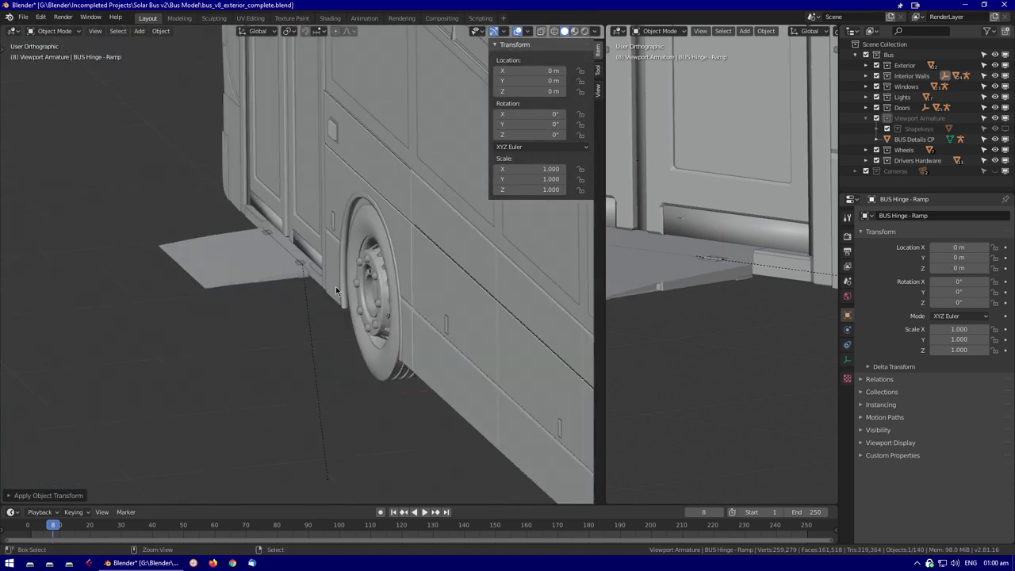
Enter Pose Mode on the HINGE Armature and switch off display of its second bone layer
{"action": "scroll", "coordinate": [336, 290], "scroll_direction": "up", "scroll_amount": 5}
{"action": "left_click", "coordinate": [302, 269]}
{"action": "key", "text": "ctrl+Tab"}
{"action": "scroll", "coordinate": [283, 283], "scroll_direction": "up", "scroll_amount": 3}
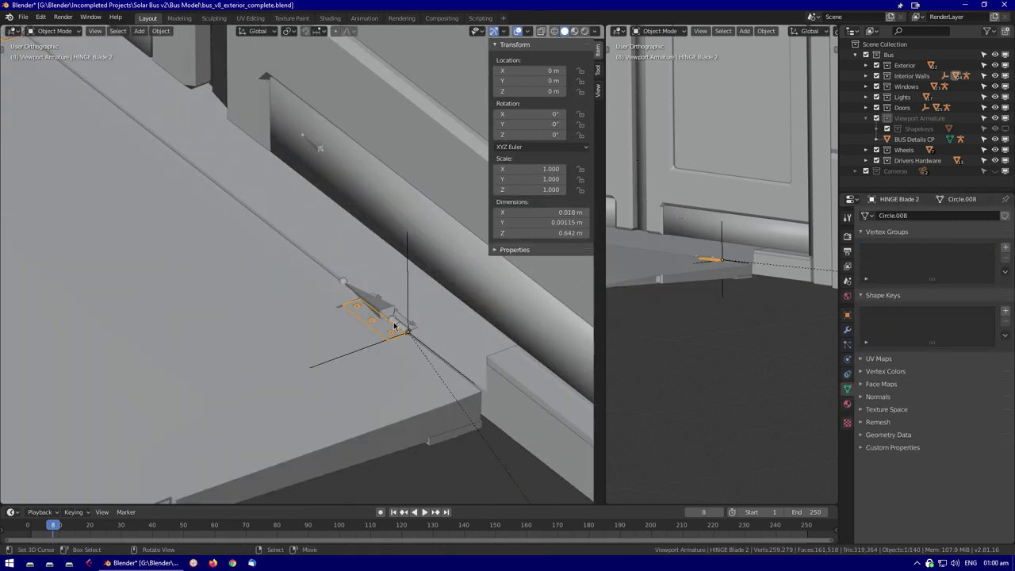
{"action": "left_click", "coordinate": [871, 273], "text": "shift"}
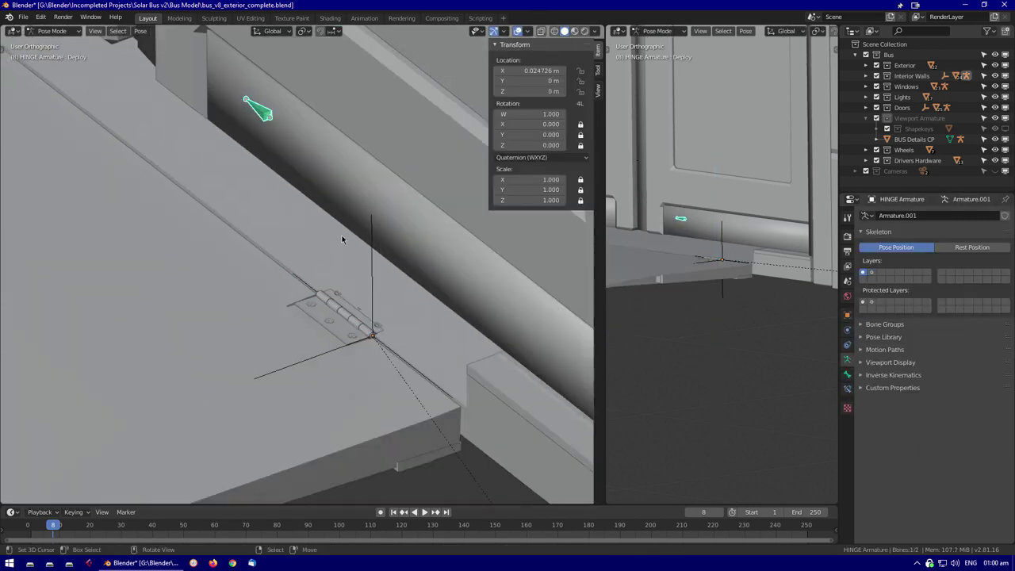
Move the Deploy bone along X to change the ramp's opening angle
{"action": "key", "text": "g"}
{"action": "key", "text": "x"}
{"action": "left_click", "coordinate": [283, 263]}
{"action": "middle_click_drag", "start_coordinate": [283, 263], "coordinate": [321, 341]}
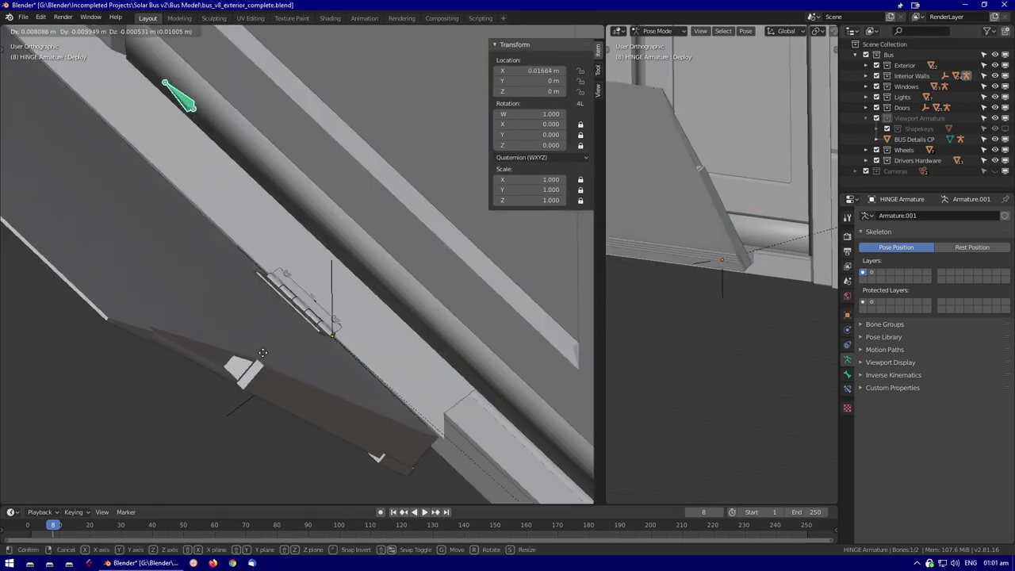
Rotate the BUS Hinge - Ramp empty about Y to a Y rotation of -5.5°
{"action": "key", "text": "ctrl+Tab"}
{"action": "left_click", "coordinate": [286, 356]}
{"action": "key", "text": "r"}
{"action": "key", "text": "y"}
{"action": "scroll", "coordinate": [341, 396], "scroll_direction": "down", "scroll_amount": 2}
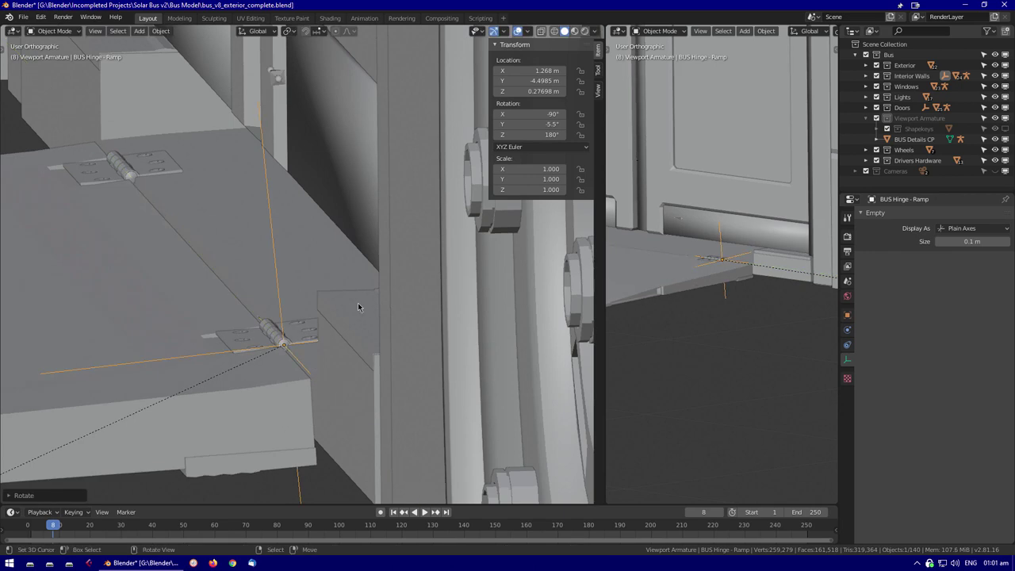
Move the BUS Hinge - Ramp empty to X 1.2692 m, Z 0.27639 m and set its Y rotation to about -4.34°
{"action": "scroll", "coordinate": [358, 302], "scroll_direction": "up", "scroll_amount": 3}
{"action": "scroll", "coordinate": [379, 281], "scroll_direction": "up", "scroll_amount": 2}
{"action": "key", "text": "g"}
{"action": "left_click", "coordinate": [225, 348]}
{"action": "scroll", "coordinate": [225, 348], "scroll_direction": "down", "scroll_amount": 3}
{"action": "middle_click_drag", "start_coordinate": [224, 348], "coordinate": [250, 341]}
{"action": "key", "text": "r"}
{"action": "key", "text": "y"}
{"action": "left_click", "coordinate": [274, 398]}
{"action": "middle_click_drag", "start_coordinate": [340, 317], "coordinate": [306, 267]}
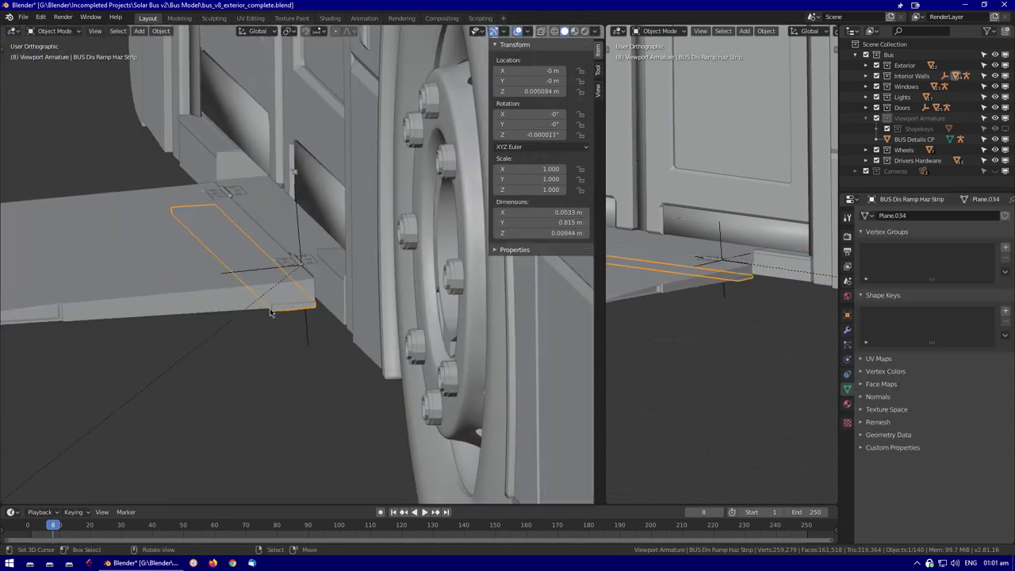
Fold the ramp closed with the Deploy bone, and select the BUS Disabled Ramp in Object Mode
{"action": "key", "text": "ctrl+Tab"}
{"action": "left_click", "coordinate": [362, 223]}
{"action": "key", "text": "g"}
{"action": "left_click", "coordinate": [361, 222]}
{"action": "scroll", "coordinate": [372, 335], "scroll_direction": "down", "scroll_amount": 5}
{"action": "key", "text": "ctrl+Tab"}
{"action": "scroll", "coordinate": [372, 335], "scroll_direction": "down", "scroll_amount": 3}
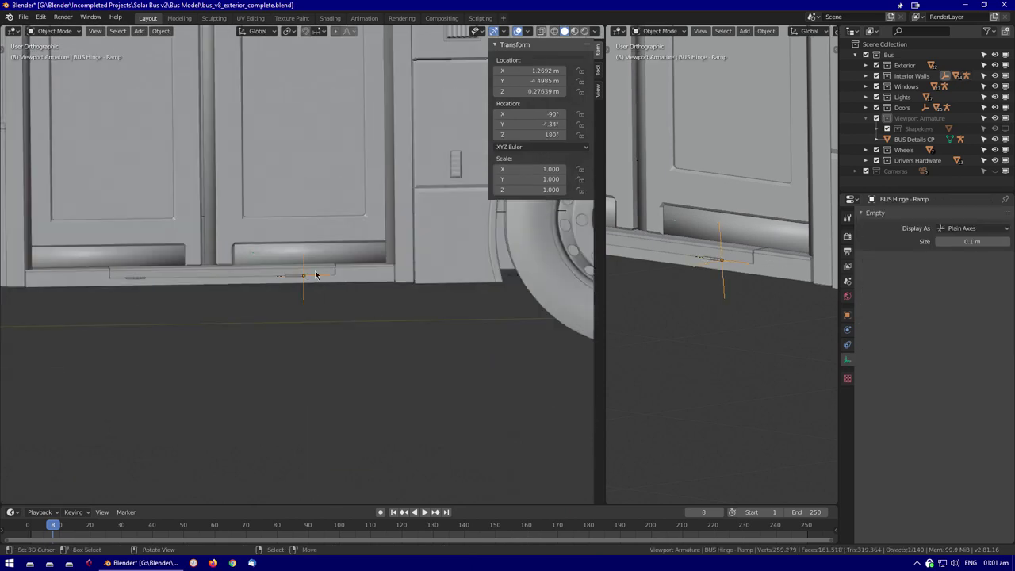
{"action": "left_click", "coordinate": [238, 265]}
{"action": "middle_click_drag", "start_coordinate": [318, 228], "coordinate": [349, 214]}
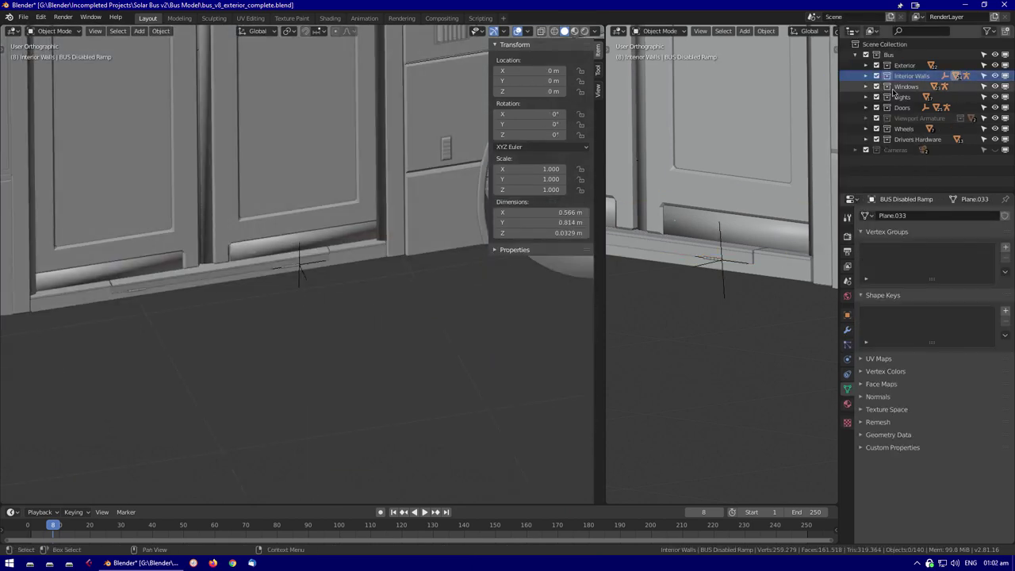
Hide the Exterior and Windows collections, keeping Interior Walls, Lights, Doors, Wheels and Drivers Hardware shown
{"action": "key", "text": "ctrl+z"}
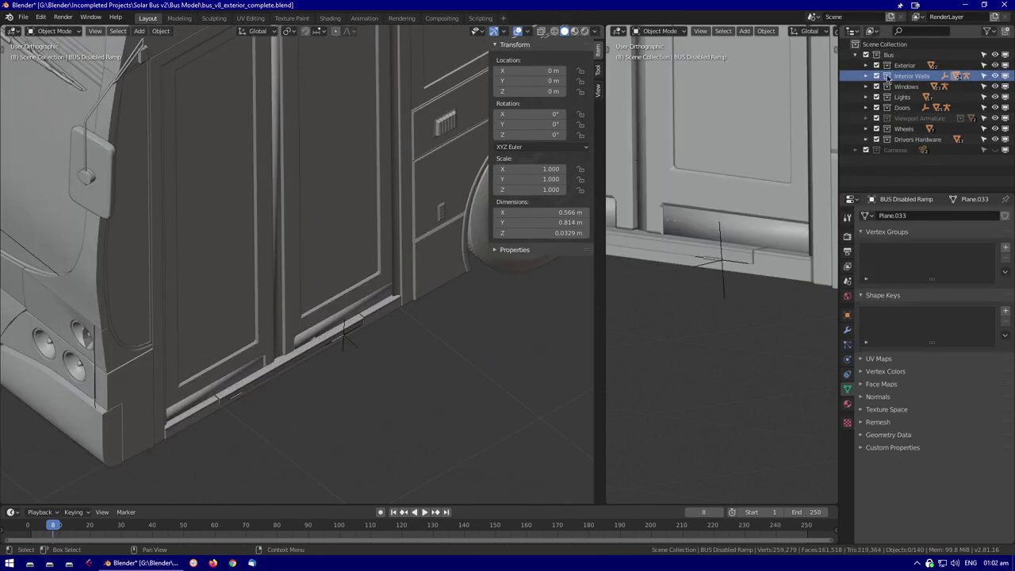
{"action": "left_click", "coordinate": [995, 66]}
{"action": "key", "text": "ctrl+z"}
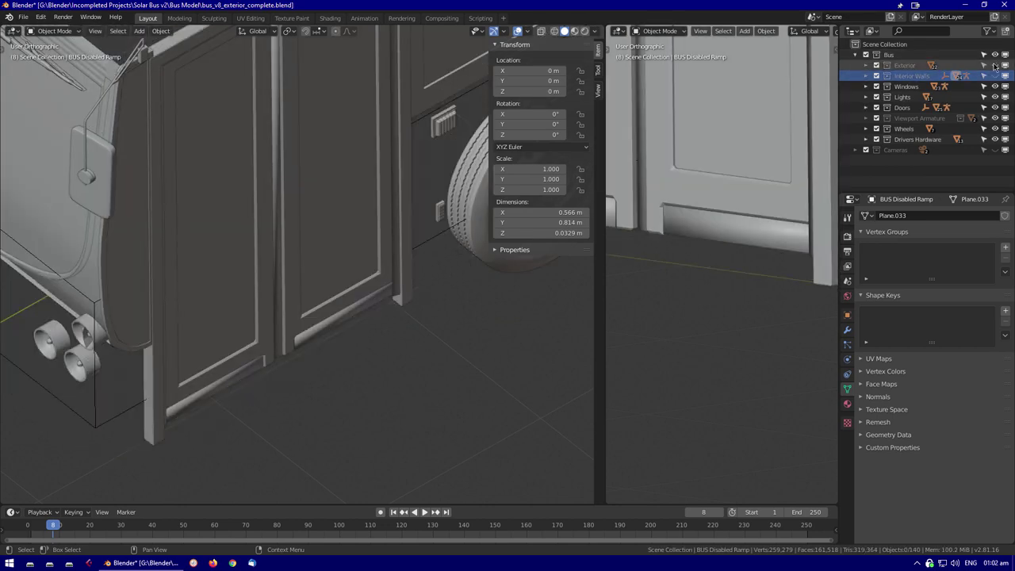
{"action": "left_click", "coordinate": [995, 65], "text": "ctrl"}
{"action": "middle_click_drag", "start_coordinate": [341, 262], "coordinate": [394, 272]}
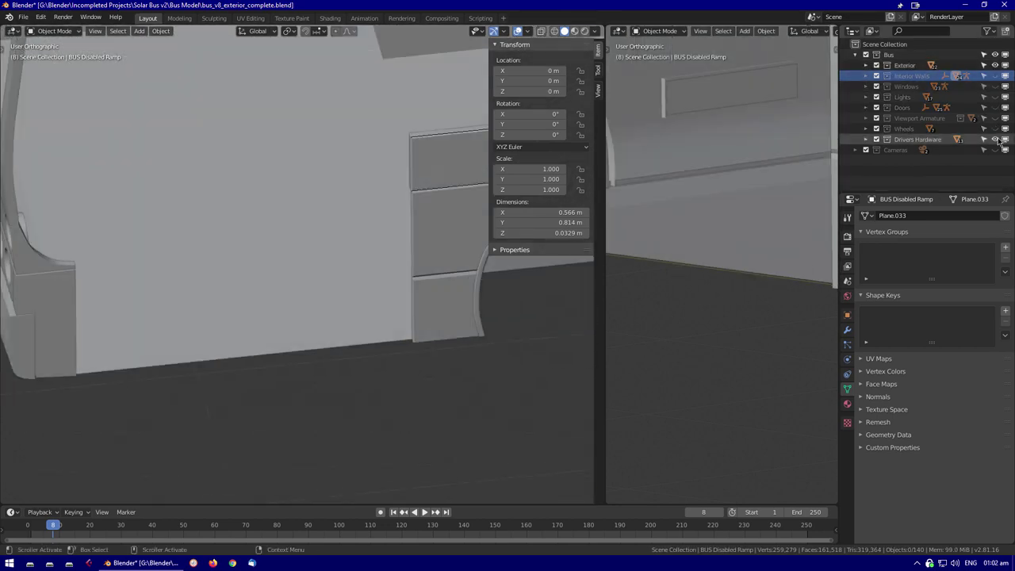
{"action": "left_click", "coordinate": [995, 128]}
{"action": "left_click", "coordinate": [994, 107]}
{"action": "left_click", "coordinate": [995, 65]}
Clear the parent of the selected part near the ramp, and swing the ramp open with the Deploy bone
{"action": "middle_click_drag", "start_coordinate": [333, 317], "coordinate": [310, 329]}
{"action": "middle_click_drag", "start_coordinate": [319, 325], "coordinate": [433, 325]}
{"action": "key", "text": "alt+p"}
{"action": "left_click", "coordinate": [371, 340]}
{"action": "middle_click_drag", "start_coordinate": [370, 341], "coordinate": [390, 384]}
{"action": "left_click", "coordinate": [411, 319]}
{"action": "left_click", "coordinate": [335, 386]}
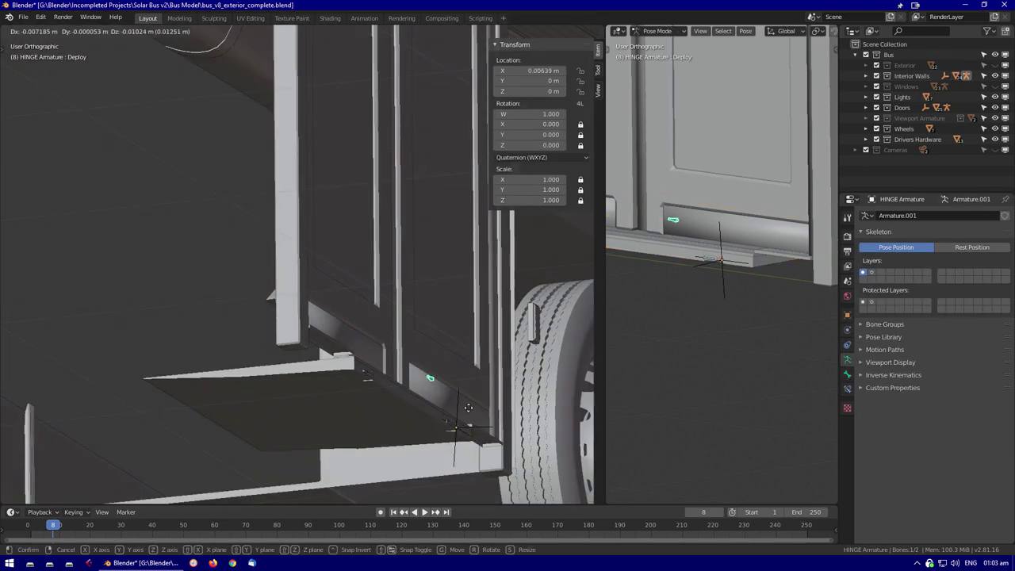
Return to Object Mode and show the Exterior and Windows collections again
{"action": "key", "text": "ctrl+Tab"}
{"action": "left_click", "coordinate": [274, 429]}
{"action": "middle_click_drag", "start_coordinate": [274, 428], "coordinate": [993, 85]}
{"action": "left_click", "coordinate": [994, 65]}
{"action": "left_click", "coordinate": [995, 85]}
Hide the door parts covering the doorway and select the BUS Dis Ramp Haz Strip
{"action": "middle_click_drag", "start_coordinate": [444, 333], "coordinate": [377, 418]}
{"action": "left_click", "coordinate": [348, 377]}
{"action": "middle_click_drag", "start_coordinate": [347, 377], "coordinate": [237, 317]}
{"action": "scroll", "coordinate": [188, 297], "scroll_direction": "up", "scroll_amount": 5}
{"action": "middle_click_drag", "start_coordinate": [187, 296], "coordinate": [292, 347]}
{"action": "scroll", "coordinate": [292, 346], "scroll_direction": "down", "scroll_amount": 5}
{"action": "middle_click_drag", "start_coordinate": [363, 344], "coordinate": [255, 275]}
{"action": "scroll", "coordinate": [254, 275], "scroll_direction": "up", "scroll_amount": 5}
{"action": "left_click", "coordinate": [357, 416]}
{"action": "left_click", "coordinate": [356, 416]}
{"action": "scroll", "coordinate": [357, 416], "scroll_direction": "down", "scroll_amount": 4}
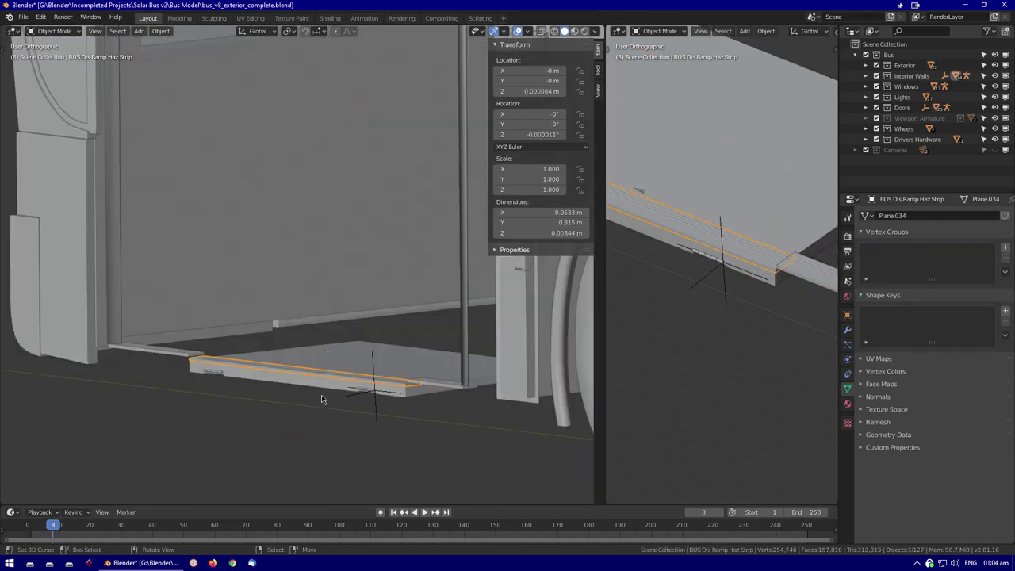
Select the BUS Disabled Ramp and move it along Z against its hinge
{"action": "scroll", "coordinate": [252, 257], "scroll_direction": "up", "scroll_amount": 5}
{"action": "left_click", "coordinate": [315, 341]}
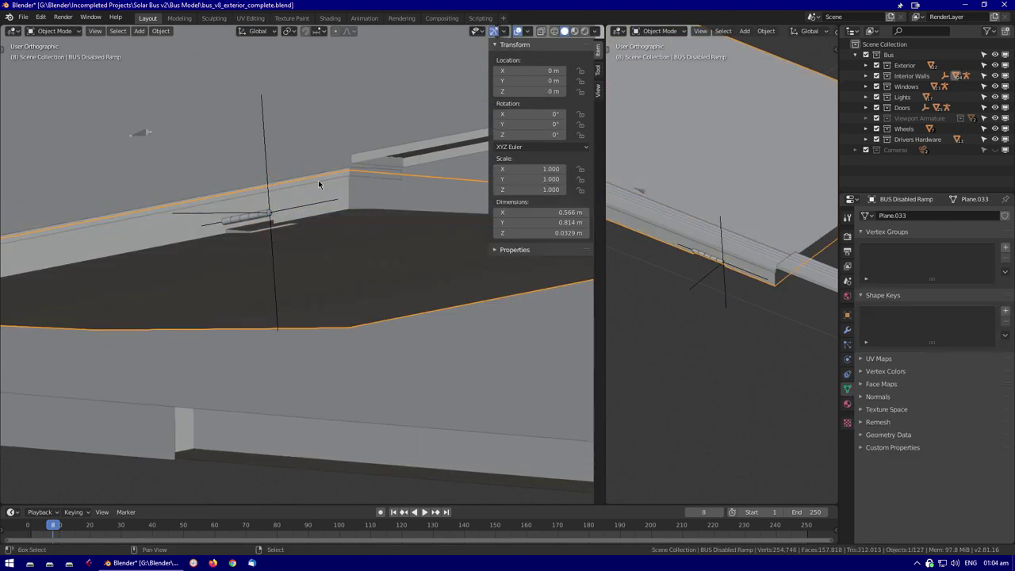
{"action": "scroll", "coordinate": [318, 180], "scroll_direction": "up", "scroll_amount": 3}
{"action": "middle_click_drag", "start_coordinate": [337, 263], "coordinate": [254, 328]}
{"action": "key", "text": "g"}
{"action": "key", "text": "z"}
{"action": "left_click", "coordinate": [224, 267]}
Frame the BUS Hinge - Ramp empty, then select the ramp and adjust its height along Z beside the hinge
{"action": "middle_click_drag", "start_coordinate": [224, 267], "coordinate": [190, 322]}
{"action": "left_click", "coordinate": [249, 419]}
{"action": "key", "text": "KP_Decimal"}
{"action": "scroll", "coordinate": [347, 300], "scroll_direction": "up", "scroll_amount": 3}
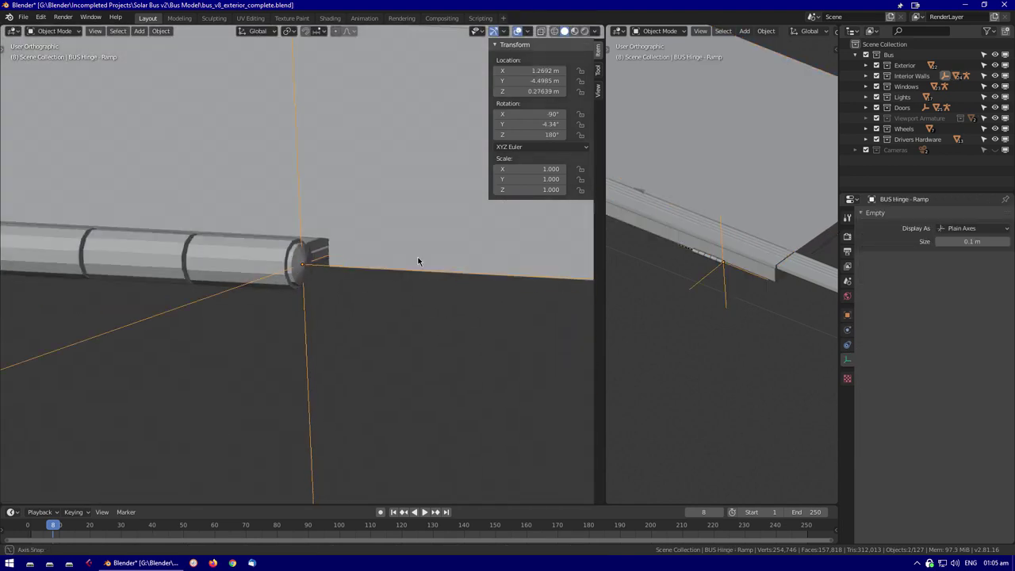
{"action": "left_click", "coordinate": [350, 279]}
{"action": "mouse_move", "coordinate": [350, 279]}
{"action": "middle_mouse_down"}
{"action": "mouse_move", "coordinate": [341, 310]}
{"action": "mouse_move", "coordinate": [285, 262]}
{"action": "mouse_move", "coordinate": [264, 311]}
{"action": "mouse_move", "coordinate": [357, 333]}
{"action": "mouse_move", "coordinate": [420, 369]}
{"action": "mouse_move", "coordinate": [453, 425]}
{"action": "mouse_move", "coordinate": [376, 356]}
{"action": "mouse_move", "coordinate": [445, 363]}
{"action": "mouse_move", "coordinate": [349, 317]}
{"action": "mouse_move", "coordinate": [277, 335]}
{"action": "middle_mouse_up"}
{"action": "key", "text": "g"}
{"action": "key", "text": "z"}
{"action": "left_click", "coordinate": [337, 317]}
Scale the selected strip faces bordering the hinge recess of the BUS Disabled Ramp
{"action": "key", "text": "Tab"}
{"action": "key", "text": "shift+z"}
{"action": "key", "text": "2"}
{"action": "left_click", "coordinate": [345, 319]}
{"action": "key", "text": "shift+z"}
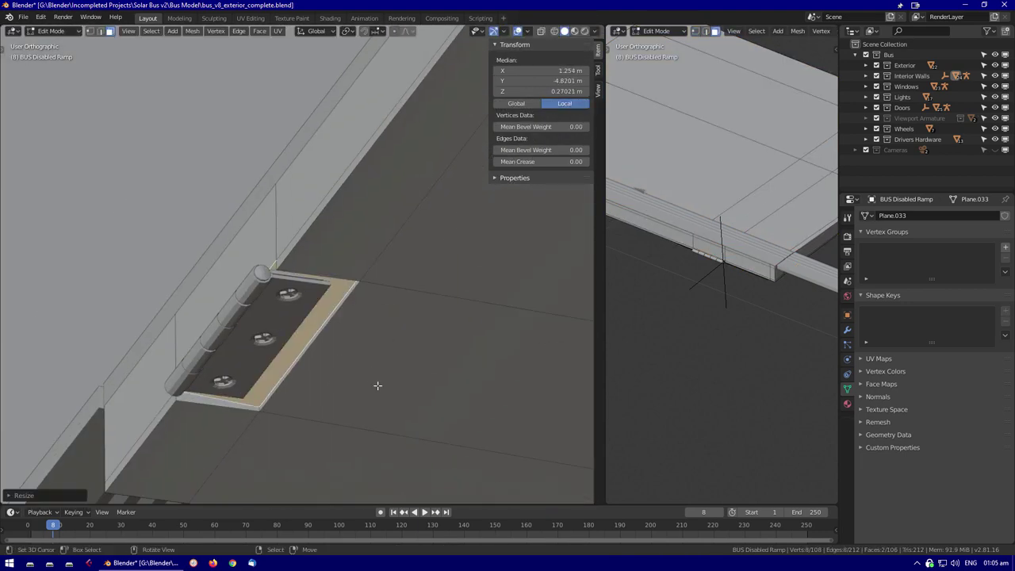
Move the outer edges of the ramp's hinge recess to fit the hinge blade, and return to Object Mode
{"action": "right_click", "coordinate": [363, 360]}
{"action": "scroll", "coordinate": [363, 360], "scroll_direction": "up", "scroll_amount": 3}
{"action": "key", "text": "alt+z"}
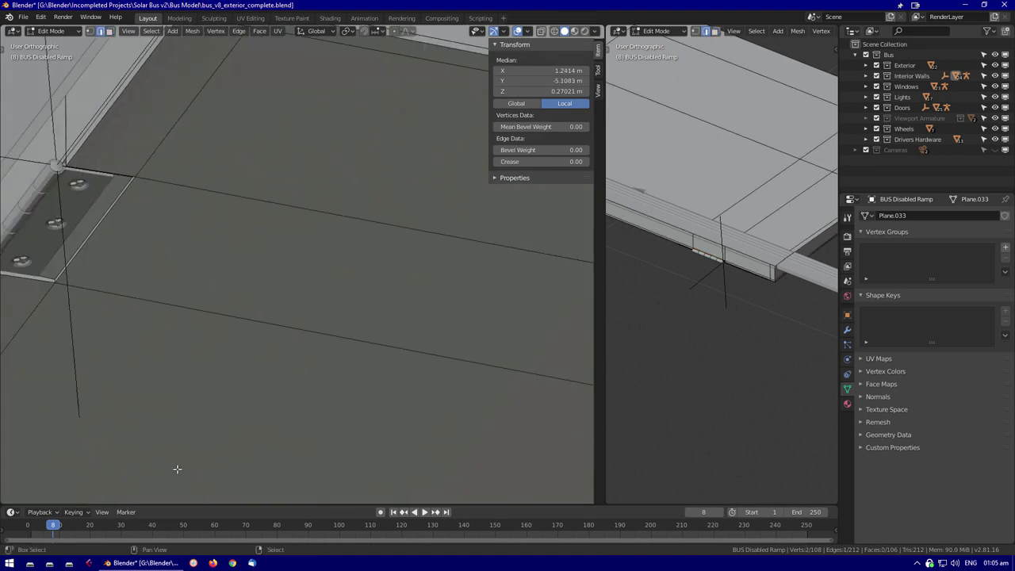
{"action": "scroll", "coordinate": [332, 299], "scroll_direction": "up", "scroll_amount": 2}
{"action": "left_click", "coordinate": [341, 284]}
{"action": "scroll", "coordinate": [385, 308], "scroll_direction": "down", "scroll_amount": 2}
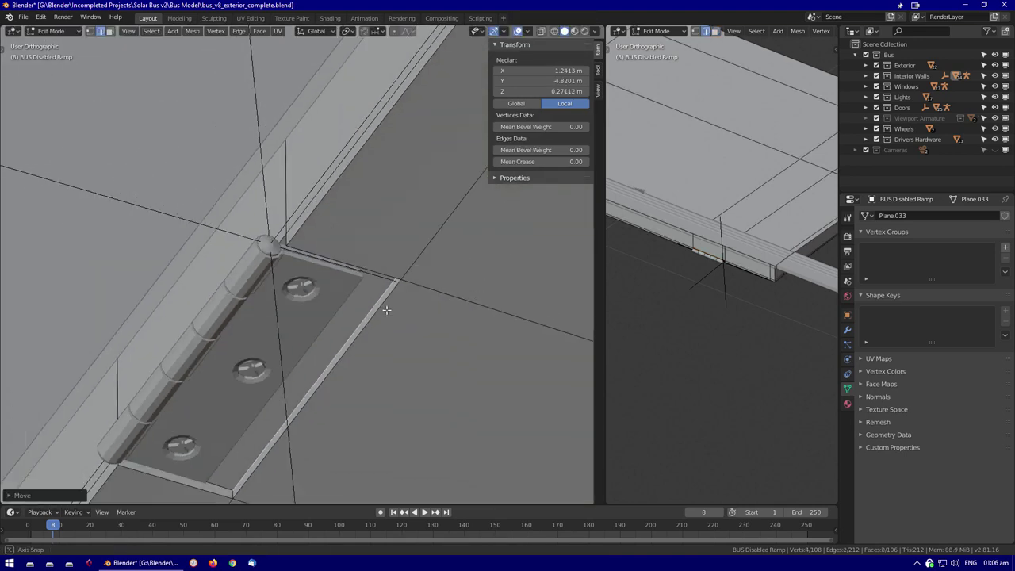
{"action": "key", "text": "Tab"}
Test the ramp's folding by moving the hinge bone in Pose Mode, and select the BUS Disabled Ramp again
{"action": "middle_click_drag", "start_coordinate": [323, 296], "coordinate": [396, 373]}
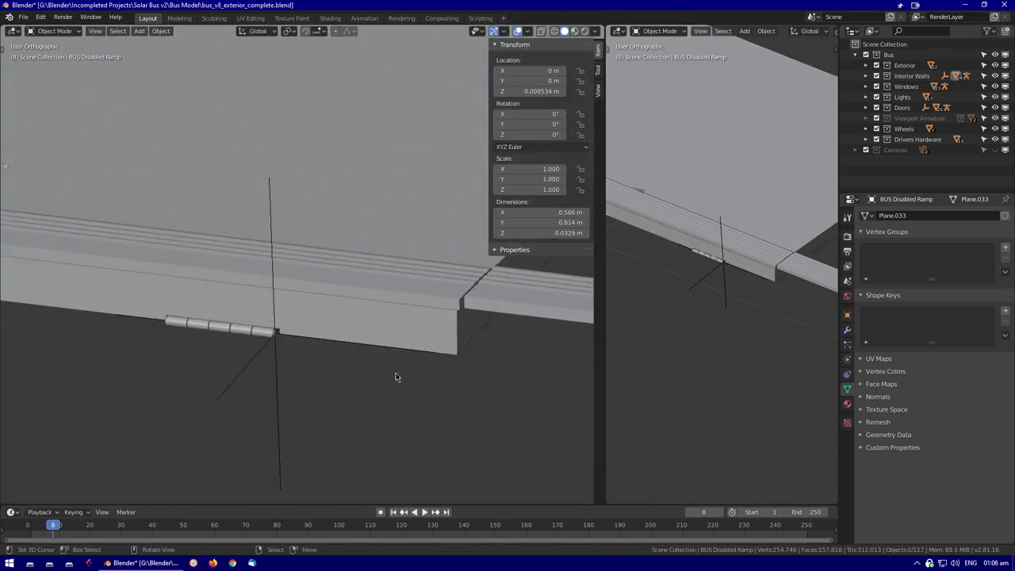
{"action": "left_click", "coordinate": [102, 215]}
{"action": "key", "text": "ctrl+Tab"}
{"action": "key", "text": "g"}
{"action": "key", "text": "ctrl+Tab"}
{"action": "left_click", "coordinate": [197, 349]}
{"action": "middle_click_drag", "start_coordinate": [197, 349], "coordinate": [262, 362]}
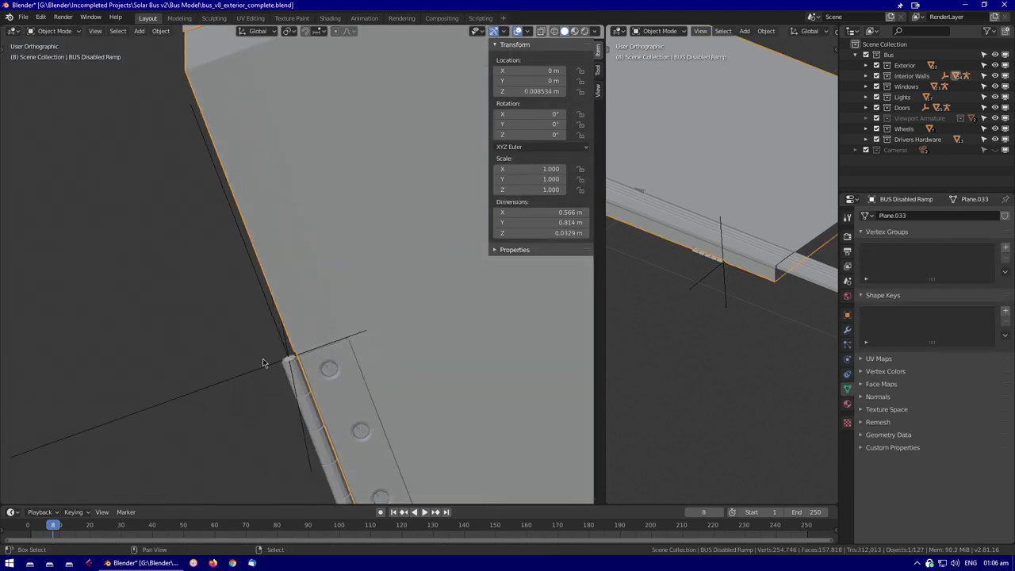
Select HINGE Blade 2 together with the ramp and examine how the blade and screws sit in the recess
{"action": "left_click", "coordinate": [465, 370]}
{"action": "middle_click_drag", "start_coordinate": [464, 370], "coordinate": [257, 357]}
{"action": "middle_click_drag", "start_coordinate": [290, 207], "coordinate": [311, 341]}
{"action": "left_click", "coordinate": [313, 281]}
{"action": "scroll", "coordinate": [339, 262], "scroll_direction": "up", "scroll_amount": 2}
{"action": "left_click", "coordinate": [338, 262]}
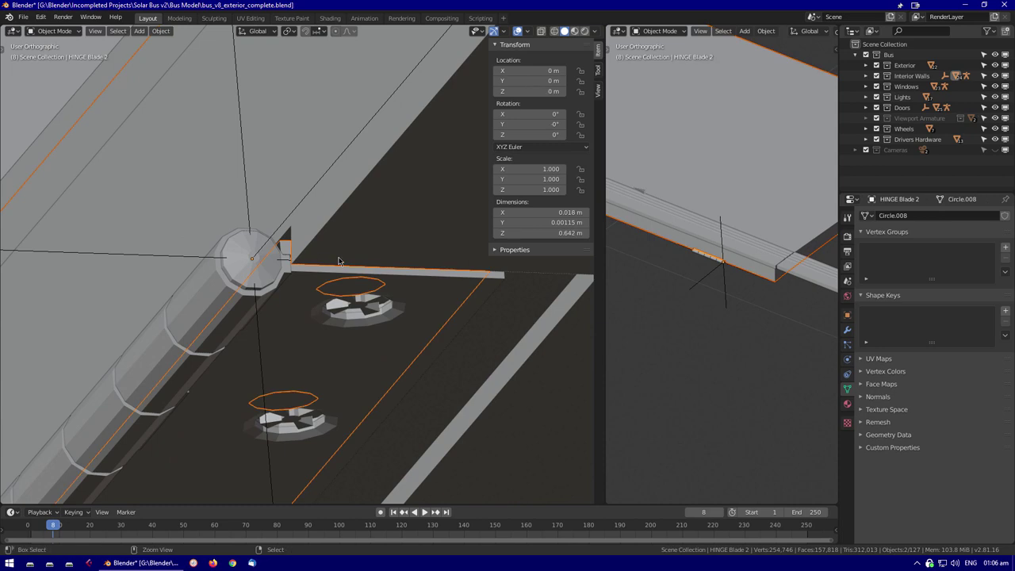
Move the Deploy bone of the HINGE Armature to check the ramp's motion beneath the doorway
{"action": "left_click", "coordinate": [339, 262]}
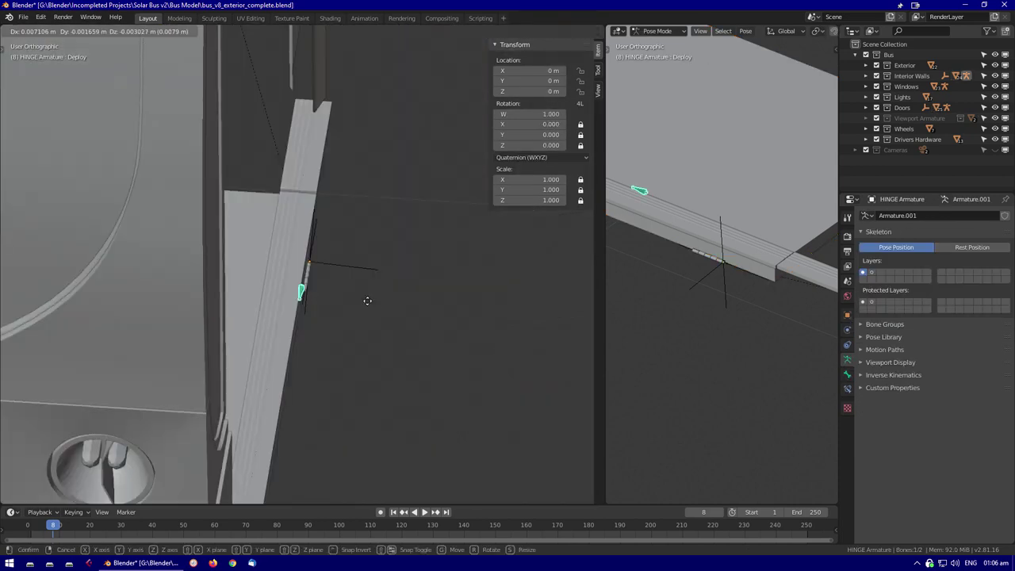
{"action": "left_click", "coordinate": [367, 301]}
{"action": "mouse_move", "coordinate": [367, 301]}
{"action": "middle_mouse_down"}
{"action": "mouse_move", "coordinate": [227, 291]}
{"action": "mouse_move", "coordinate": [346, 315]}
{"action": "mouse_move", "coordinate": [379, 307]}
{"action": "middle_mouse_up"}
{"action": "left_click", "coordinate": [364, 317]}
{"action": "key", "text": "g"}
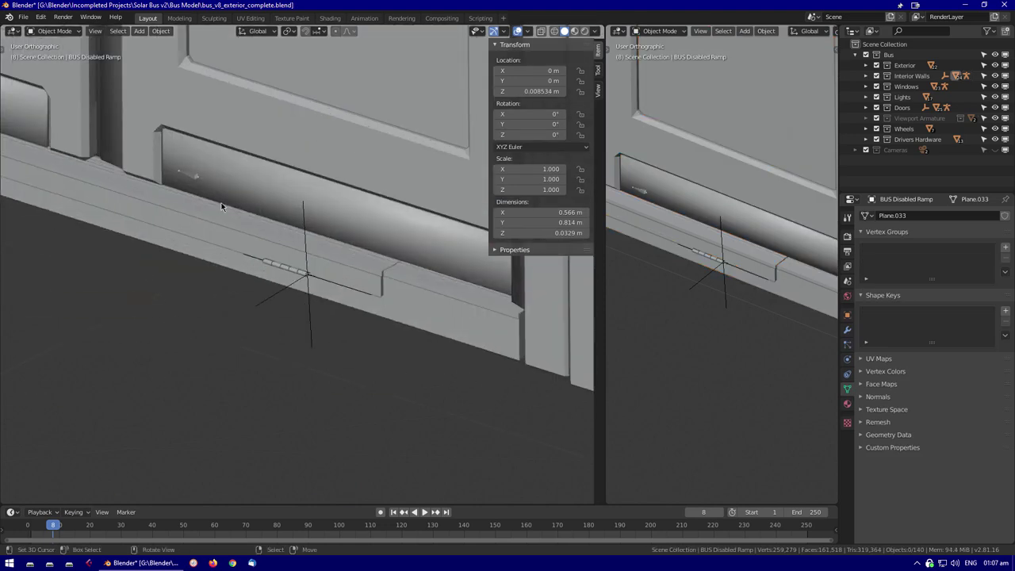
{"action": "right_click", "coordinate": [304, 317]}
Test the swing of the BUS E door by moving the Deploy bone of HINGE Armature.001
{"action": "middle_click_drag", "start_coordinate": [305, 317], "coordinate": [270, 325]}
{"action": "scroll", "coordinate": [259, 325], "scroll_direction": "up", "scroll_amount": 5}
{"action": "scroll", "coordinate": [147, 340], "scroll_direction": "up", "scroll_amount": 5}
{"action": "scroll", "coordinate": [371, 178], "scroll_direction": "down", "scroll_amount": 4}
{"action": "scroll", "coordinate": [370, 178], "scroll_direction": "down", "scroll_amount": 4}
{"action": "scroll", "coordinate": [357, 238], "scroll_direction": "up", "scroll_amount": 4}
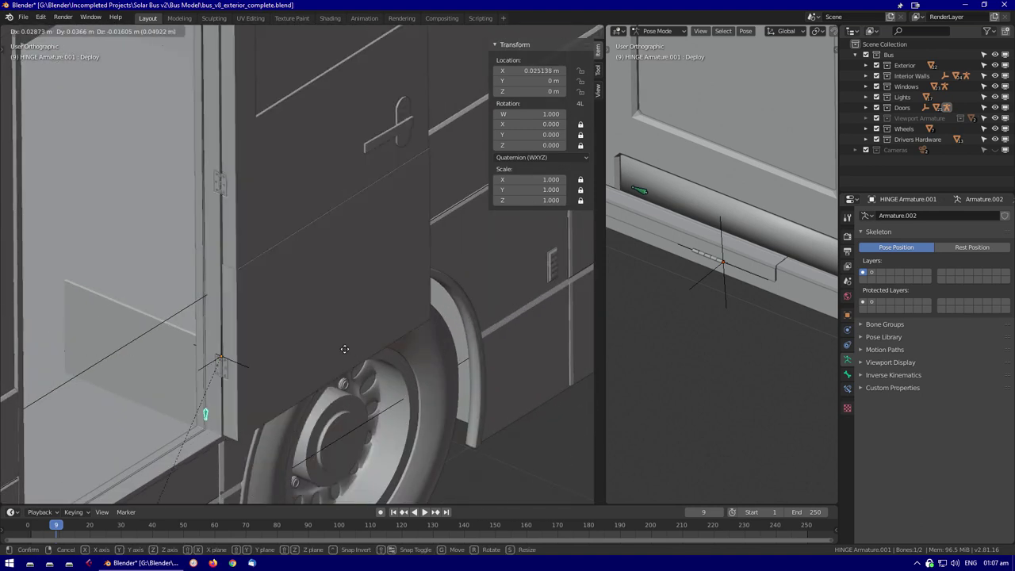
{"action": "key", "text": "ctrl+Tab"}
{"action": "middle_click_drag", "start_coordinate": [444, 280], "coordinate": [421, 328], "text": "shift"}
{"action": "left_click", "coordinate": [421, 327]}
{"action": "key", "text": "ctrl+Tab"}
{"action": "scroll", "coordinate": [278, 365], "scroll_direction": "up", "scroll_amount": 3}
{"action": "key", "text": "ctrl+Tab"}
{"action": "scroll", "coordinate": [278, 364], "scroll_direction": "down", "scroll_amount": 4}
Isolate BUS E Door Bottom and add vertical and horizontal loop cuts, positioned to frame a square lever area
{"action": "left_click", "coordinate": [249, 360]}
{"action": "middle_click_drag", "start_coordinate": [249, 360], "coordinate": [322, 317]}
{"action": "key", "text": "KP_Divide"}
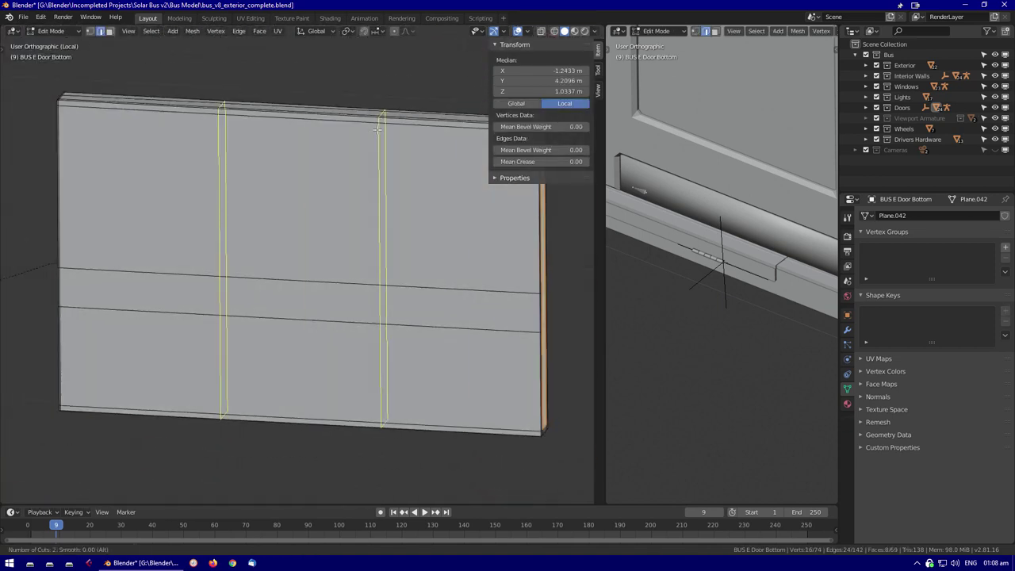
{"action": "left_click", "coordinate": [370, 155]}
{"action": "scroll", "coordinate": [317, 234], "scroll_direction": "down", "scroll_amount": 3}
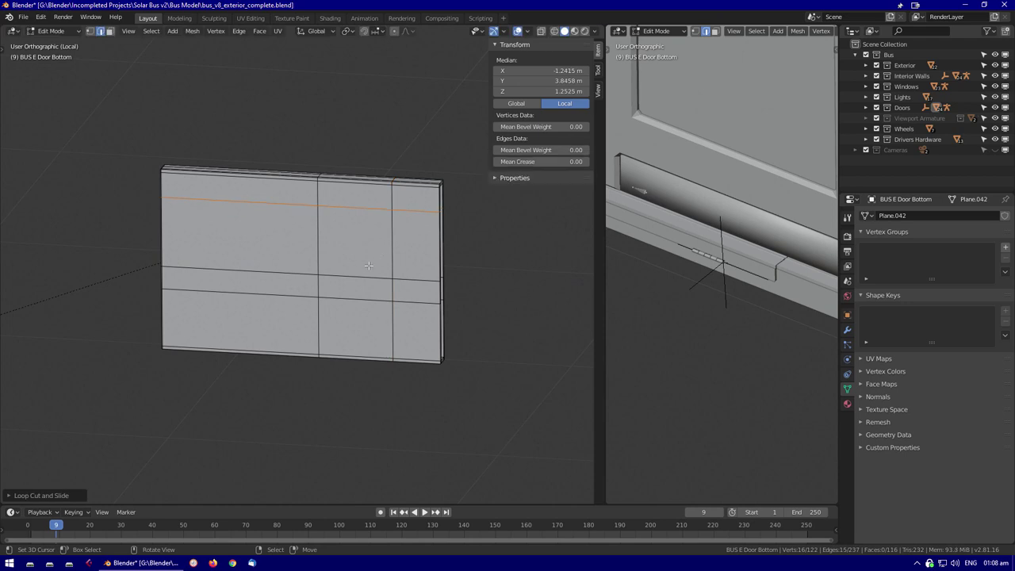
{"action": "key", "text": "g"}
{"action": "key", "text": "y"}
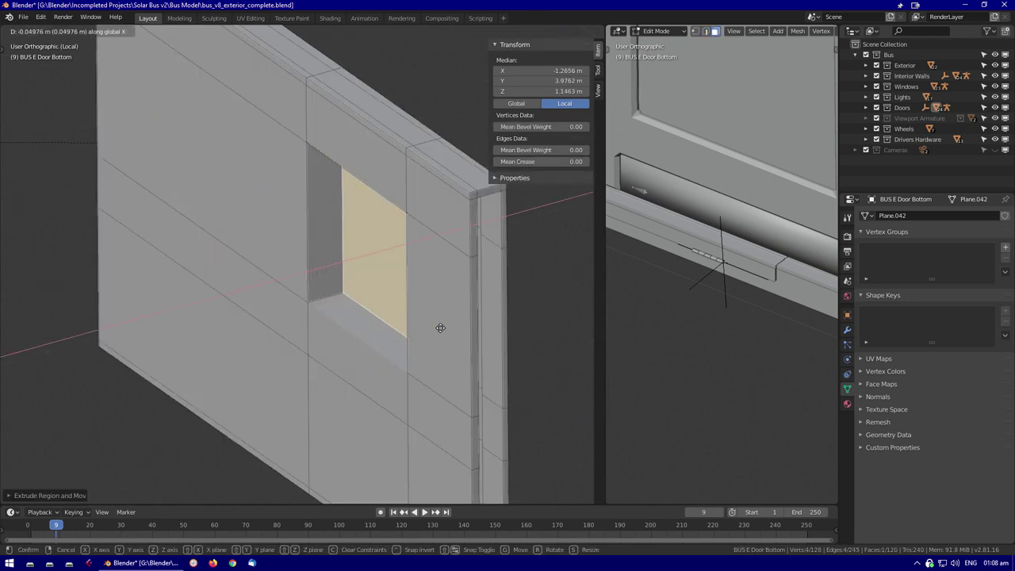
Inset the square face in BUS E Door Bottom and extrude it inward along X to form a lever recess
{"action": "left_click", "coordinate": [325, 335]}
{"action": "middle_click_drag", "start_coordinate": [324, 335], "coordinate": [286, 347]}
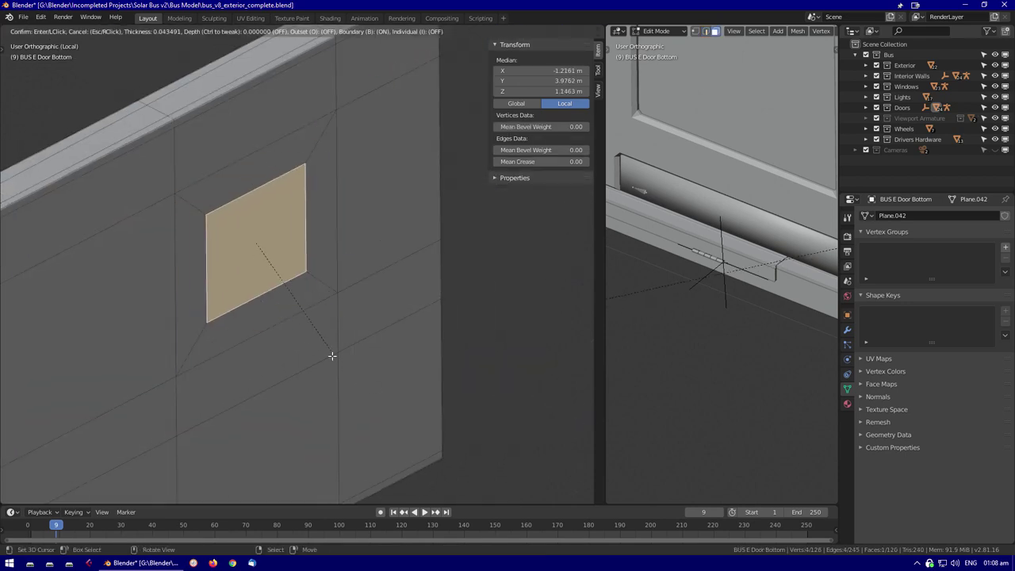
{"action": "key", "text": "Tab"}
{"action": "middle_click_drag", "start_coordinate": [383, 362], "coordinate": [294, 360]}
{"action": "scroll", "coordinate": [350, 301], "scroll_direction": "down", "scroll_amount": 3}
{"action": "scroll", "coordinate": [394, 313], "scroll_direction": "up", "scroll_amount": 3}
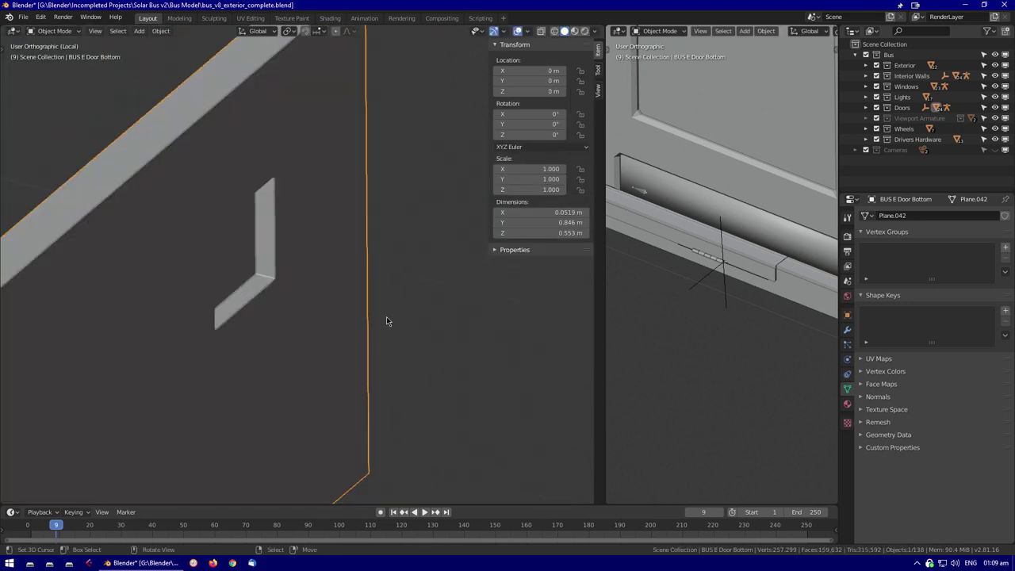
Add a plane at the 3D cursor in the lever recess, rotate it to face the door and scale it down
{"action": "middle_click_drag", "start_coordinate": [394, 313], "coordinate": [269, 254]}
{"action": "key", "text": "KP_3"}
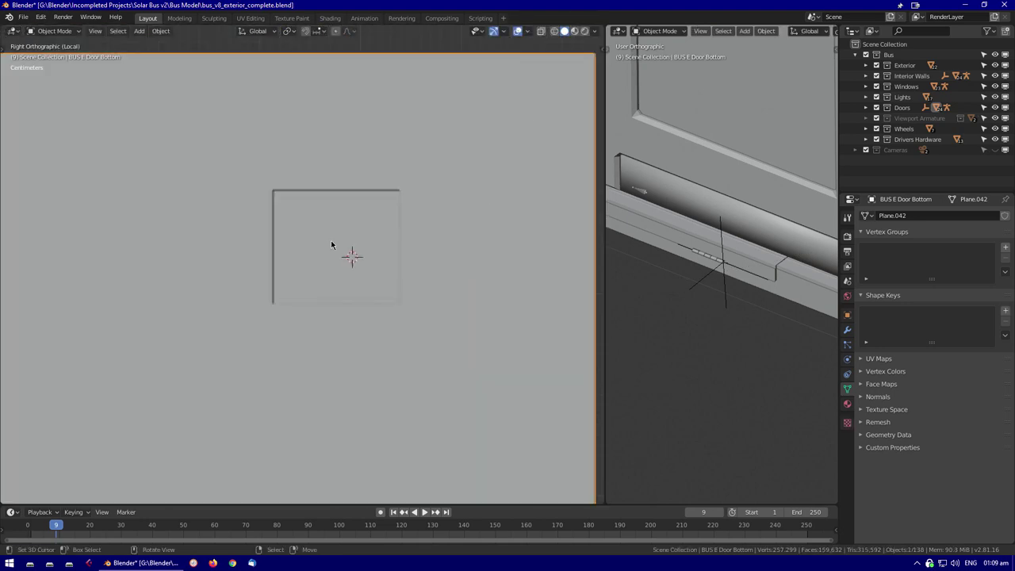
{"action": "scroll", "coordinate": [351, 261], "scroll_direction": "down", "scroll_amount": 5}
{"action": "key", "text": "shift+a"}
{"action": "key", "text": "r"}
{"action": "key", "text": "s"}
{"action": "key", "text": "Return"}
{"action": "scroll", "coordinate": [306, 261], "scroll_direction": "up", "scroll_amount": 3}
{"action": "scroll", "coordinate": [516, 423], "scroll_direction": "down", "scroll_amount": 2}
{"action": "scroll", "coordinate": [785, 285], "scroll_direction": "up", "scroll_amount": 1}
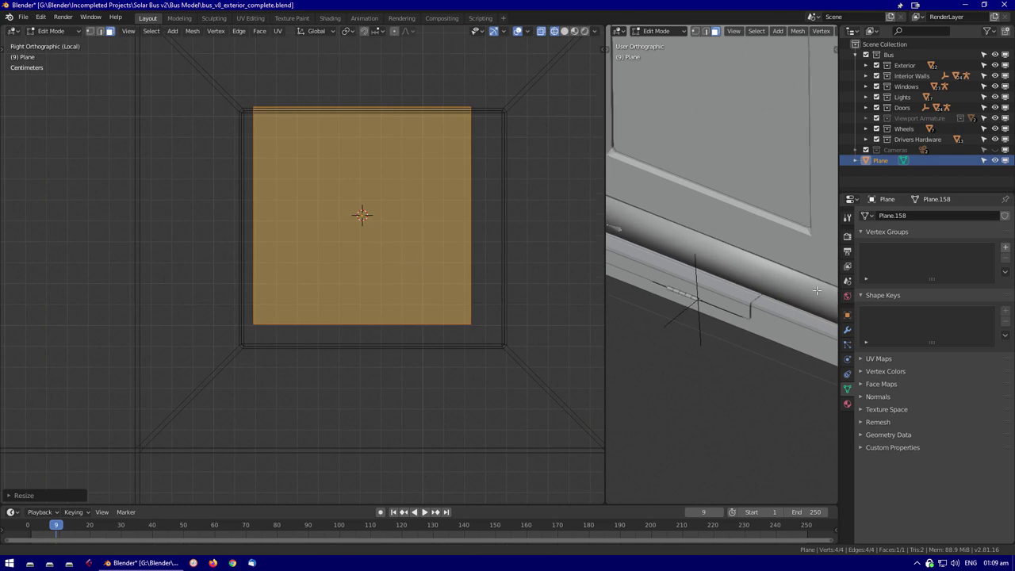
Scale the plane to nearly fill the recess opening and move it along X to the door face
{"action": "middle_click_drag", "start_coordinate": [486, 323], "coordinate": [441, 353]}
{"action": "key", "text": "KP_3"}
{"action": "scroll", "coordinate": [441, 352], "scroll_direction": "up", "scroll_amount": 1}
{"action": "key", "text": "g"}
{"action": "key", "text": "x"}
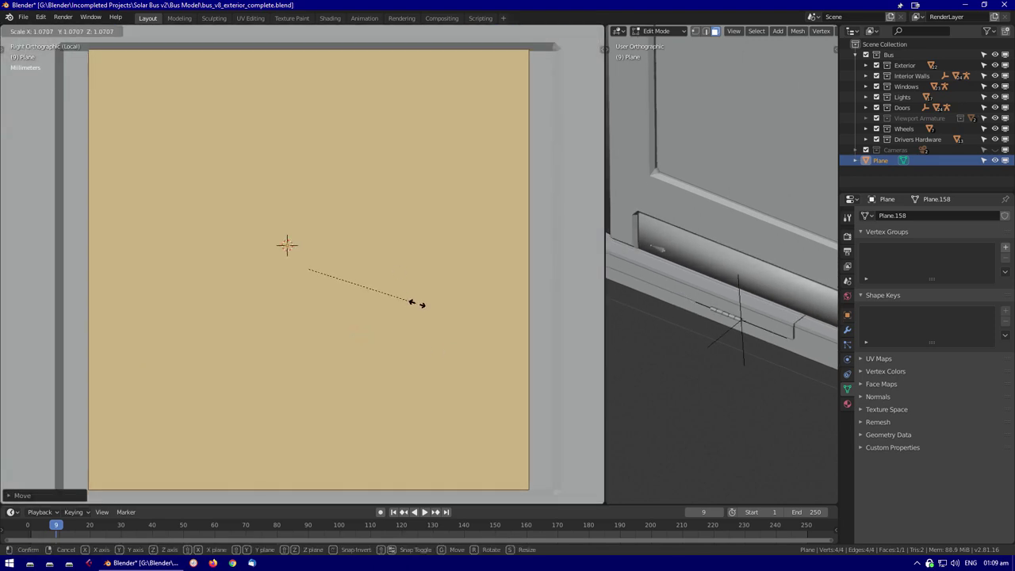
{"action": "left_click", "coordinate": [410, 304]}
{"action": "scroll", "coordinate": [464, 326], "scroll_direction": "down", "scroll_amount": 3}
{"action": "left_click", "coordinate": [488, 317]}
{"action": "key", "text": "g"}
{"action": "key", "text": "x"}
Inset the plane's face and extrude the inner face inward to form a framed lever surround
{"action": "middle_click_drag", "start_coordinate": [489, 317], "coordinate": [396, 348]}
{"action": "key", "text": "i"}
{"action": "left_click", "coordinate": [430, 379]}
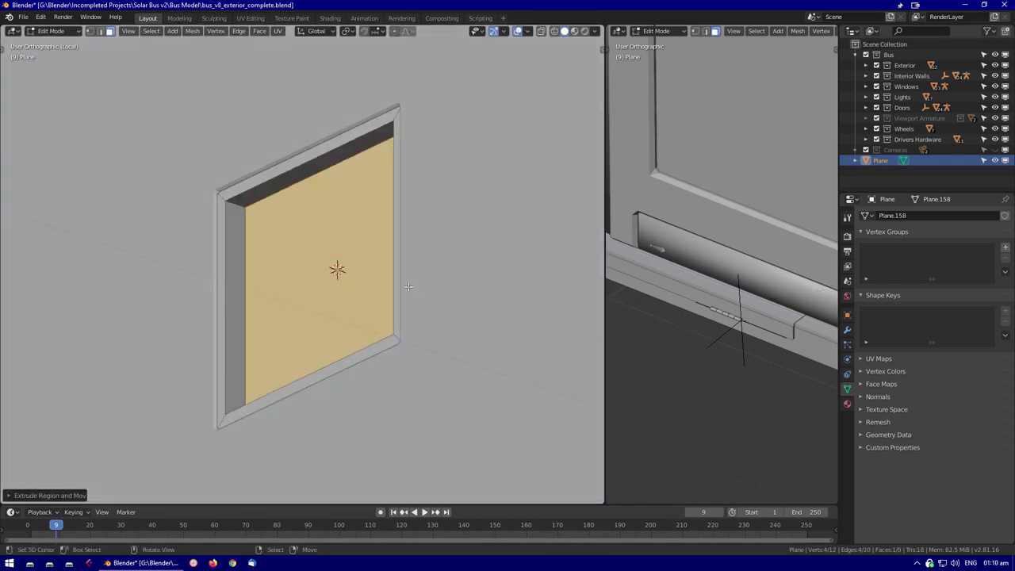
Add two vertical loop cuts through the lever surround, keeping them evenly spaced
{"action": "scroll", "coordinate": [357, 285], "scroll_direction": "up", "scroll_amount": 2}
{"action": "key", "text": "ctrl+r"}
{"action": "scroll", "coordinate": [332, 143], "scroll_direction": "up", "scroll_amount": 1}
{"action": "left_click", "coordinate": [333, 143]}
{"action": "right_click", "coordinate": [333, 142]}
Move the middle faces of the surround's upper and lower inner walls along Z, and return to Object Mode
{"action": "left_click", "coordinate": [332, 140]}
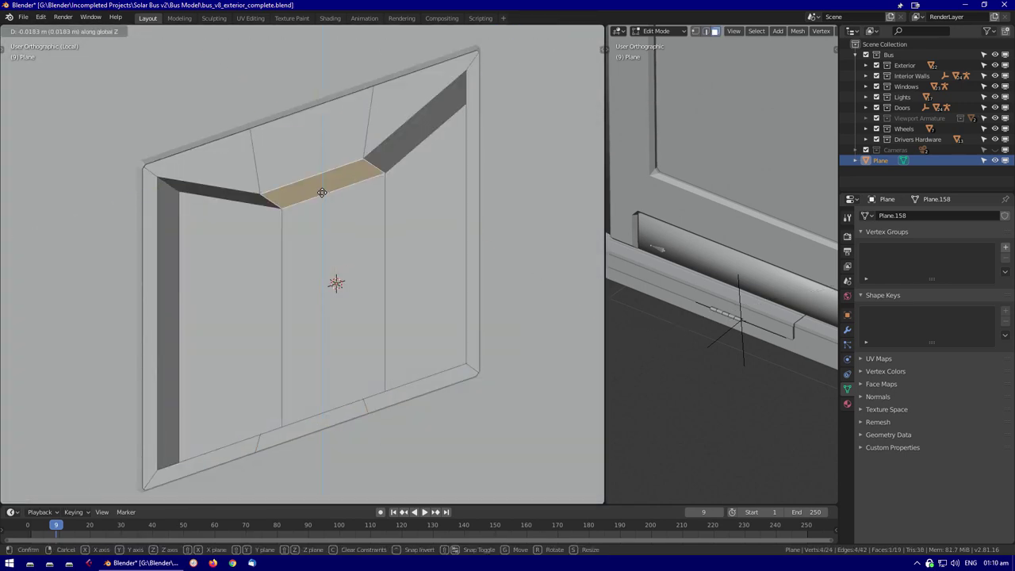
{"action": "middle_click_drag", "start_coordinate": [340, 241], "coordinate": [340, 392]}
{"action": "key", "text": "g"}
{"action": "key", "text": "z"}
{"action": "left_click", "coordinate": [364, 383]}
{"action": "key", "text": "F3"}
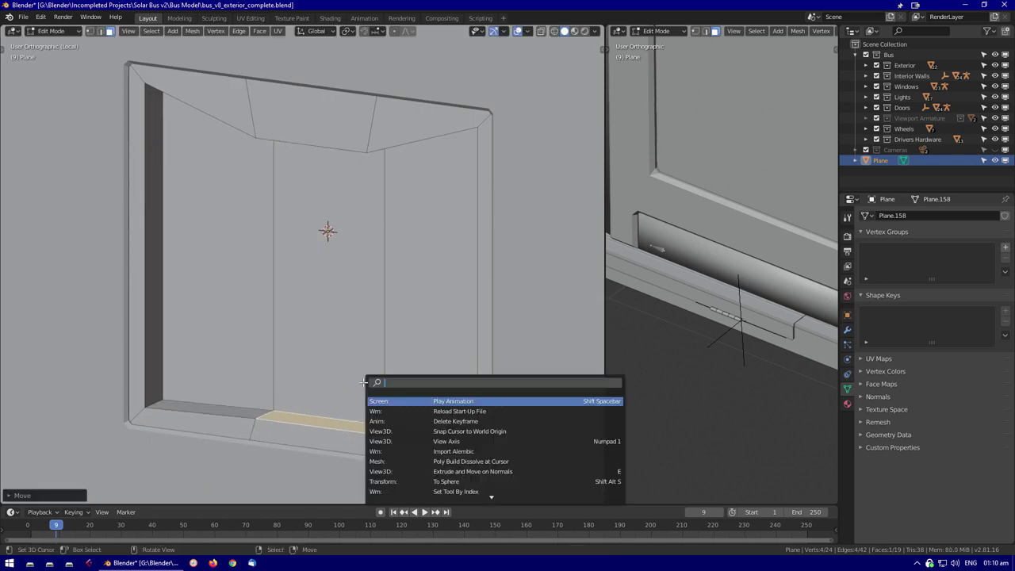
{"action": "key", "text": "Escape"}
{"action": "key", "text": "Tab"}
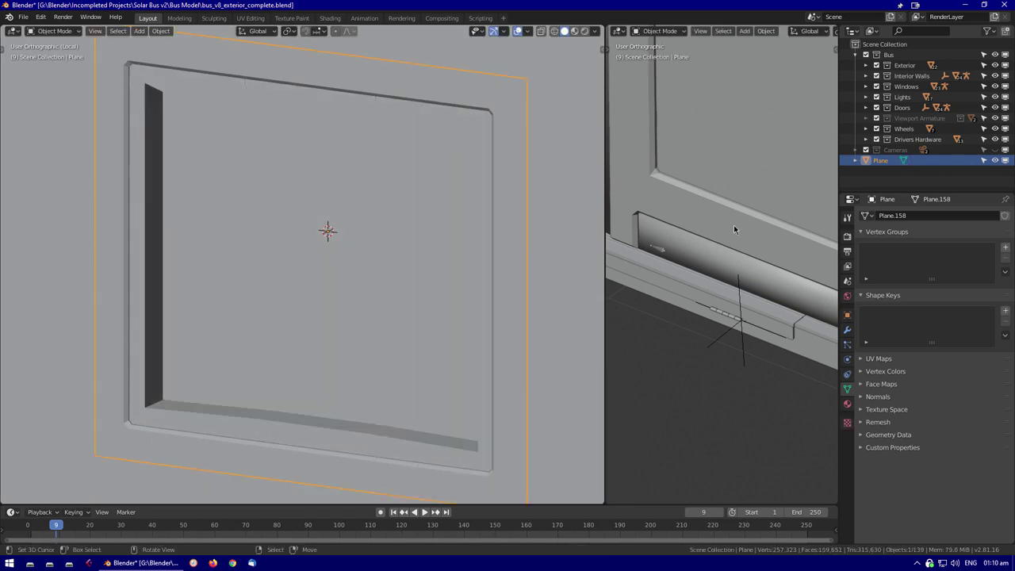
Move the entire lever surround mesh into place in the door recess and clear the selection
{"action": "key", "text": "KP_Divide"}
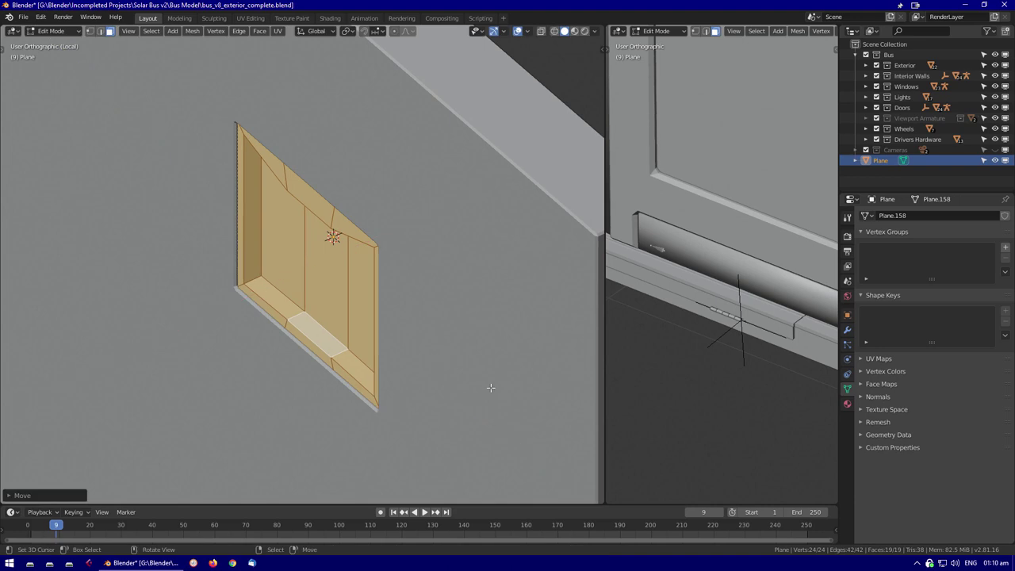
{"action": "key", "text": "KP_Divide"}
{"action": "key", "text": "alt+a"}
Add a second plane at the 3D cursor for the lever, rotate it 90° about Y and scale it to 0.075
{"action": "middle_click_drag", "start_coordinate": [375, 324], "coordinate": [279, 241]}
{"action": "key", "text": "shift+a"}
{"action": "middle_click_drag", "start_coordinate": [388, 273], "coordinate": [366, 252]}
{"action": "key", "text": "shift+a"}
{"action": "left_click", "coordinate": [410, 270]}
{"action": "type", "text": "ry90"}
{"action": "key", "text": "Return"}
{"action": "key", "text": "shift+z"}
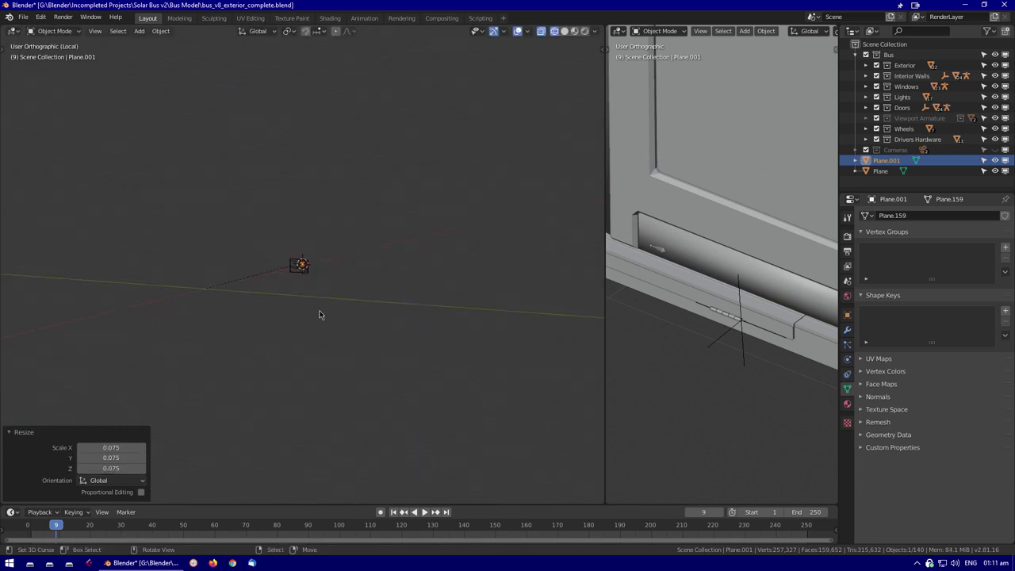
Select BUS E Door Bottom and frame its lever recess in wireframe
{"action": "middle_click_drag", "start_coordinate": [532, 345], "coordinate": [452, 425]}
{"action": "left_click", "coordinate": [452, 425]}
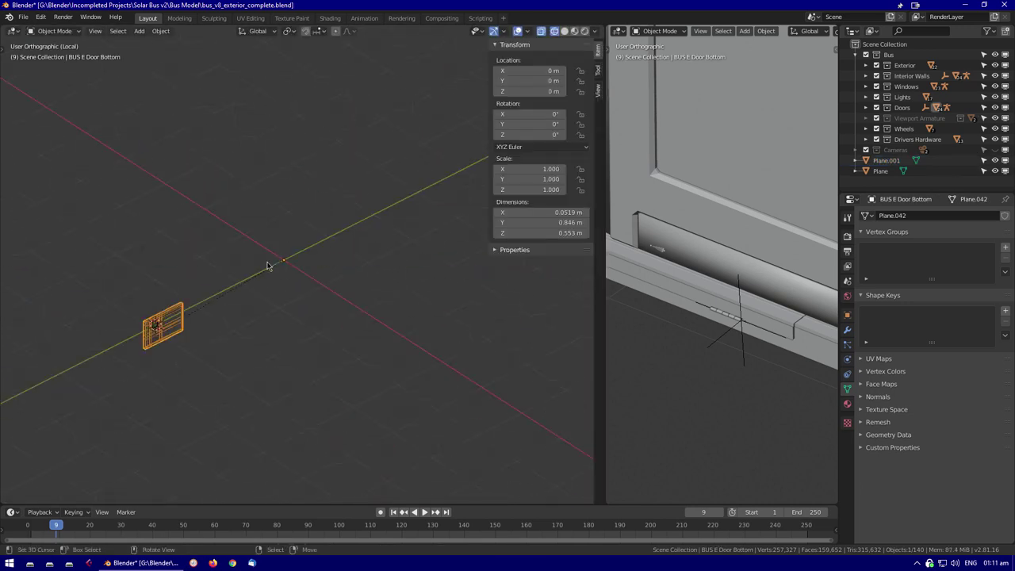
{"action": "left_click", "coordinate": [267, 265]}
{"action": "scroll", "coordinate": [267, 265], "scroll_direction": "up", "scroll_amount": 5}
{"action": "middle_click_drag", "start_coordinate": [267, 265], "coordinate": [250, 307]}
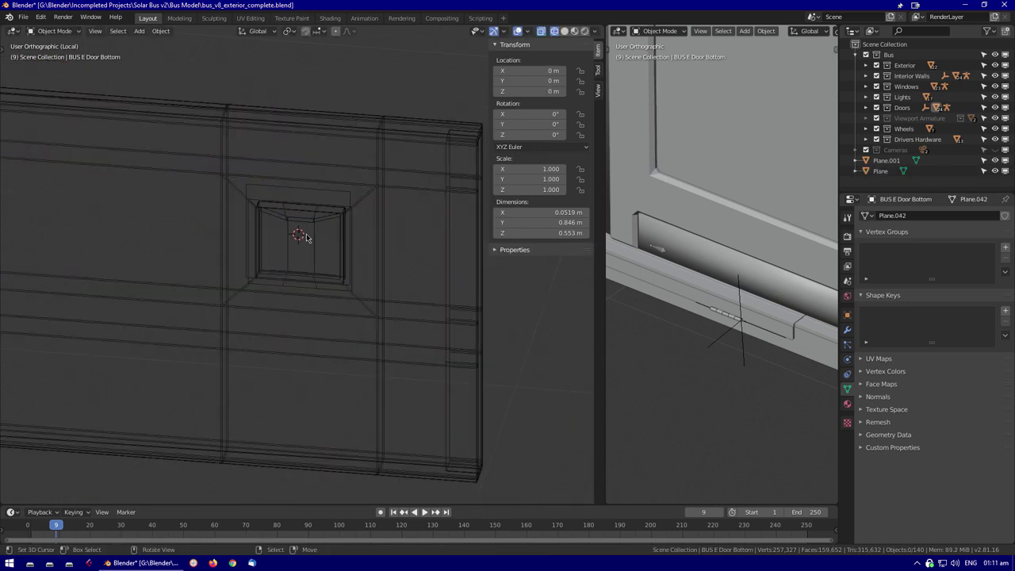
Edit the lever plane, moving it along X within the surround and narrowing it to a vertical strip
{"action": "left_click", "coordinate": [306, 238]}
{"action": "key", "text": "Tab"}
{"action": "key", "text": "g"}
{"action": "key", "text": "x"}
{"action": "left_click", "coordinate": [274, 215]}
{"action": "key", "text": "s"}
{"action": "key", "text": "x"}
{"action": "key", "text": "KP_Decimal"}
{"action": "key", "text": "KP_3"}
Reposition the lever strip in the surround and move its lower part along Z
{"action": "key", "text": "g"}
{"action": "left_click", "coordinate": [287, 330]}
{"action": "middle_click_drag", "start_coordinate": [365, 301], "coordinate": [331, 355]}
{"action": "key", "text": "g"}
{"action": "key", "text": "z"}
{"action": "left_click", "coordinate": [290, 351]}
Widen the lower section of the lever strip into an inverted T, and return to Object Mode in solid shading
{"action": "left_click", "coordinate": [321, 394]}
{"action": "middle_click_drag", "start_coordinate": [321, 394], "coordinate": [370, 370]}
{"action": "key", "text": "s"}
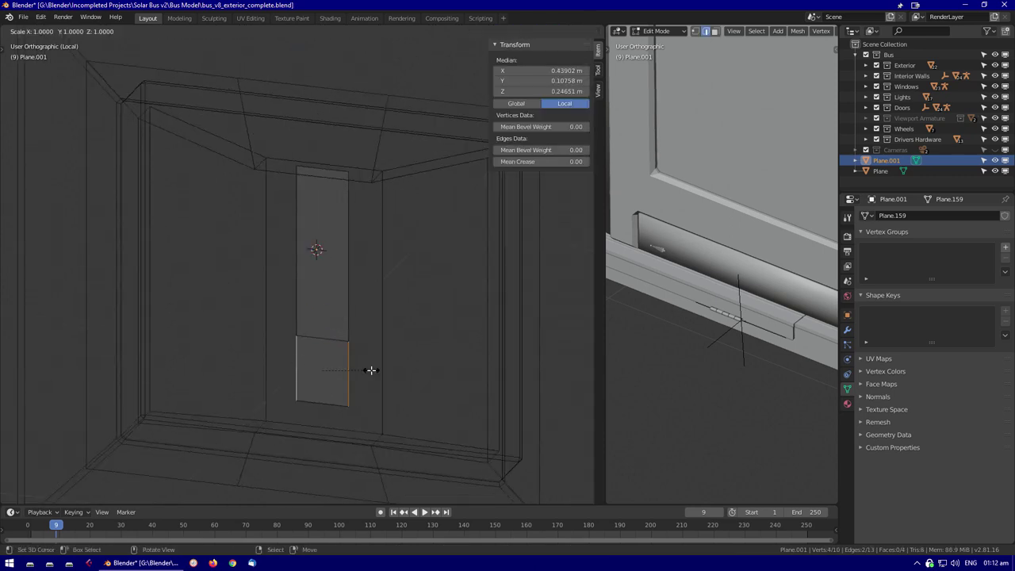
{"action": "left_click", "coordinate": [10, 420]}
{"action": "key", "text": "Tab"}
{"action": "key", "text": "shift+z"}
{"action": "middle_click_drag", "start_coordinate": [238, 333], "coordinate": [332, 290]}
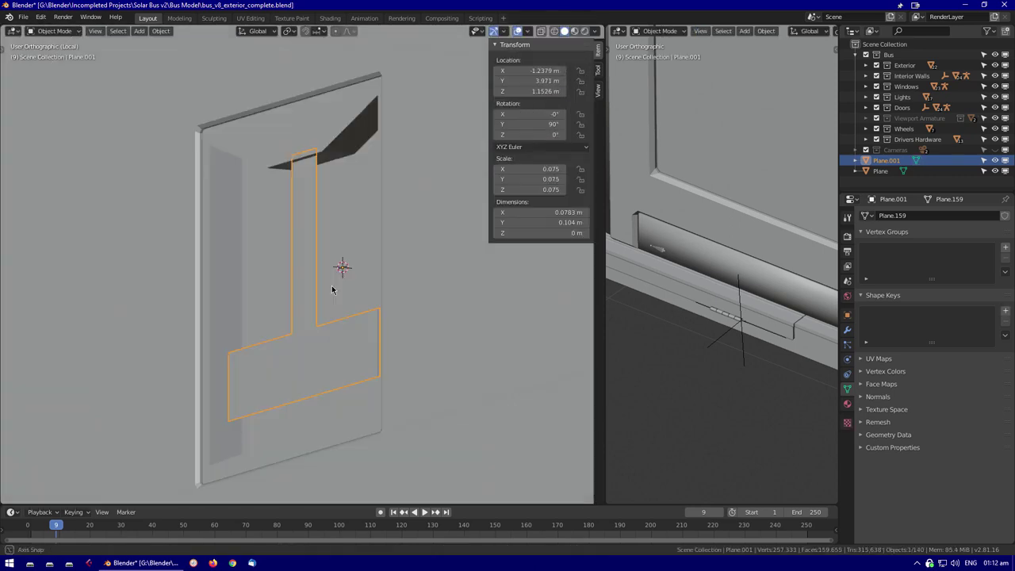
Add a Solidify modifier to the inverted-T lever and adjust its thickness
{"action": "left_click", "coordinate": [846, 330]}
{"action": "left_click", "coordinate": [931, 214]}
{"action": "left_click", "coordinate": [817, 378]}
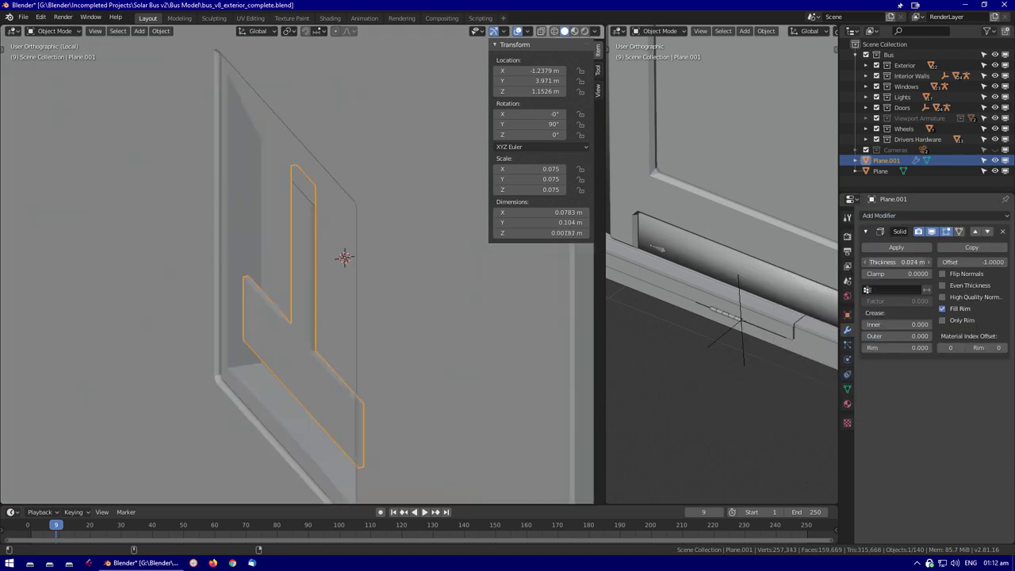
Apply all transforms to the lever and readjust its Solidify thickness to suit the recess
{"action": "key", "text": "ctrl+a"}
{"action": "left_click", "coordinate": [346, 351]}
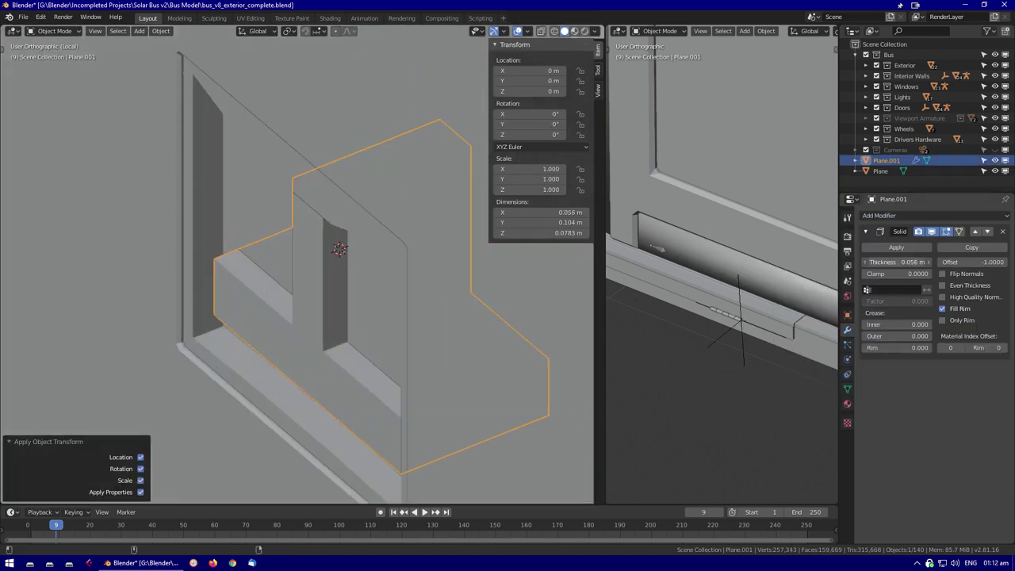
{"action": "left_click_drag", "start_coordinate": [896, 262], "coordinate": [901, 261]}
{"action": "scroll", "coordinate": [284, 245], "scroll_direction": "down", "scroll_amount": 5}
{"action": "middle_click_drag", "start_coordinate": [284, 245], "coordinate": [291, 348]}
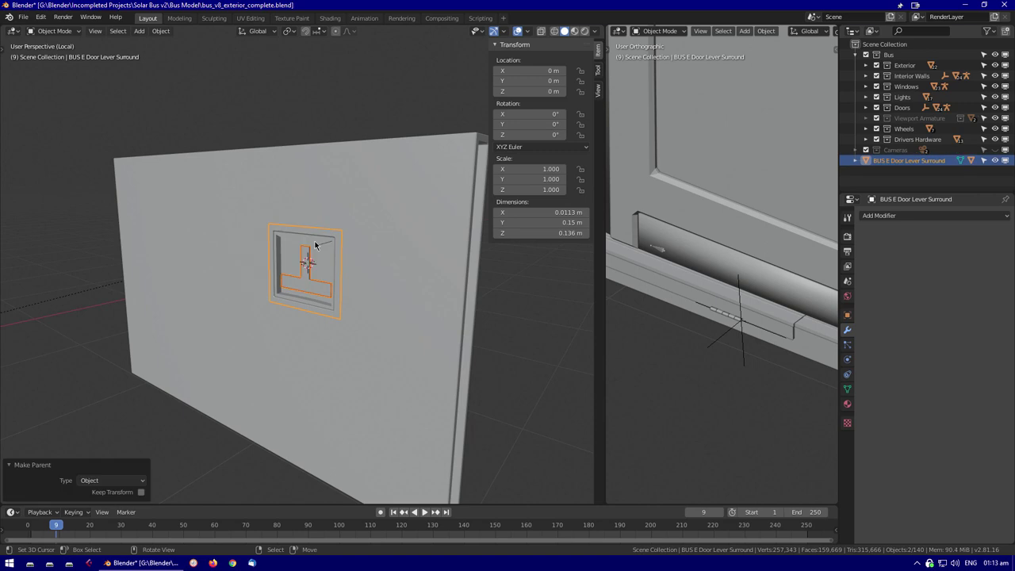
Leave local view and move the hinge bone beside BUS E Door Bottom to check the door with its new lever
{"action": "key", "text": "KP_Divide"}
{"action": "scroll", "coordinate": [363, 279], "scroll_direction": "up", "scroll_amount": 3}
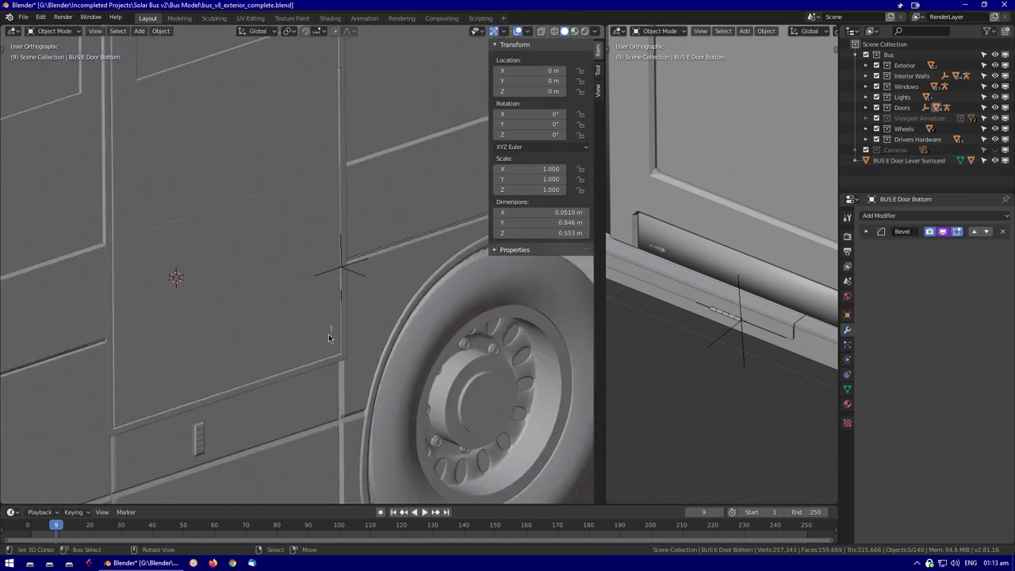
{"action": "left_click", "coordinate": [333, 317]}
{"action": "key", "text": "ctrl+Tab"}
{"action": "left_click", "coordinate": [326, 329]}
{"action": "key", "text": "g"}
{"action": "scroll", "coordinate": [344, 337], "scroll_direction": "down", "scroll_amount": 4}
{"action": "scroll", "coordinate": [306, 363], "scroll_direction": "up", "scroll_amount": 4}
{"action": "left_click", "coordinate": [473, 387]}
Inspect the lower edge of the front window frame panel up close and leave its Edit Mode
{"action": "key", "text": "shift+grave"}
{"action": "key", "text": "w"}
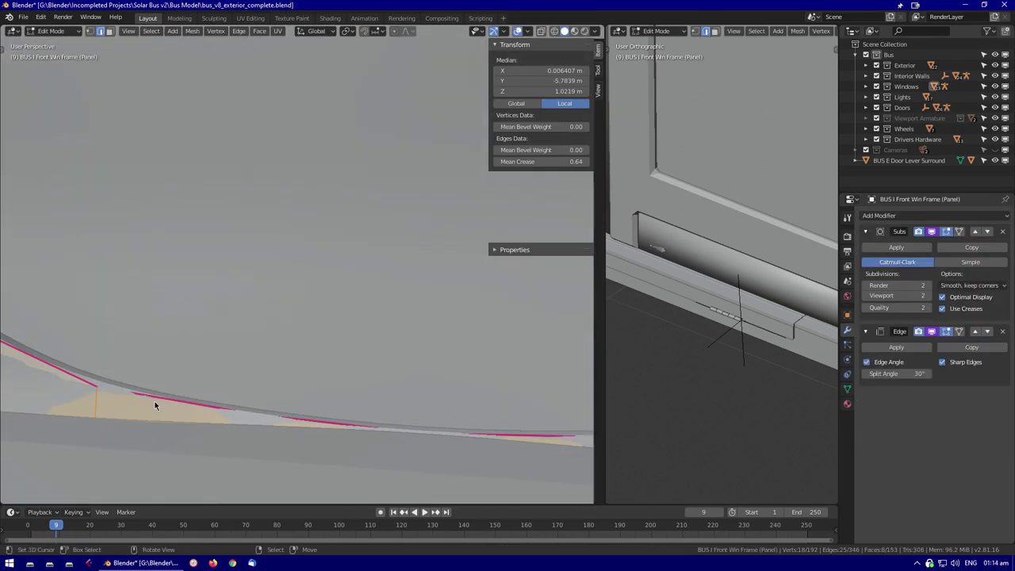
{"action": "key", "text": "Tab"}
{"action": "middle_click_drag", "start_coordinate": [155, 405], "coordinate": [400, 386]}
{"action": "key", "text": "n"}
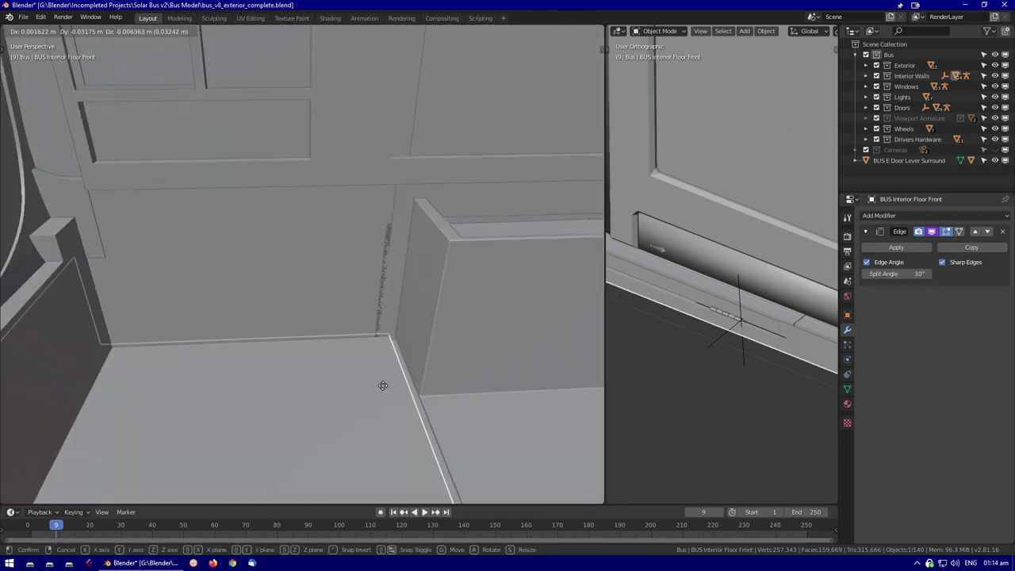
Move the edge of BUS Interior Wall Panel Drivers along X to clear its overlap with the wall behind the wheel box
{"action": "left_click", "coordinate": [387, 291]}
{"action": "scroll", "coordinate": [367, 310], "scroll_direction": "up", "scroll_amount": 3}
{"action": "key", "text": "Tab"}
{"action": "key", "text": "alt+z"}
{"action": "key", "text": "alt+z"}
{"action": "key", "text": "g"}
{"action": "key", "text": "x"}
{"action": "left_click", "coordinate": [430, 260]}
{"action": "scroll", "coordinate": [403, 285], "scroll_direction": "down", "scroll_amount": 5}
{"action": "middle_click_drag", "start_coordinate": [404, 285], "coordinate": [302, 261]}
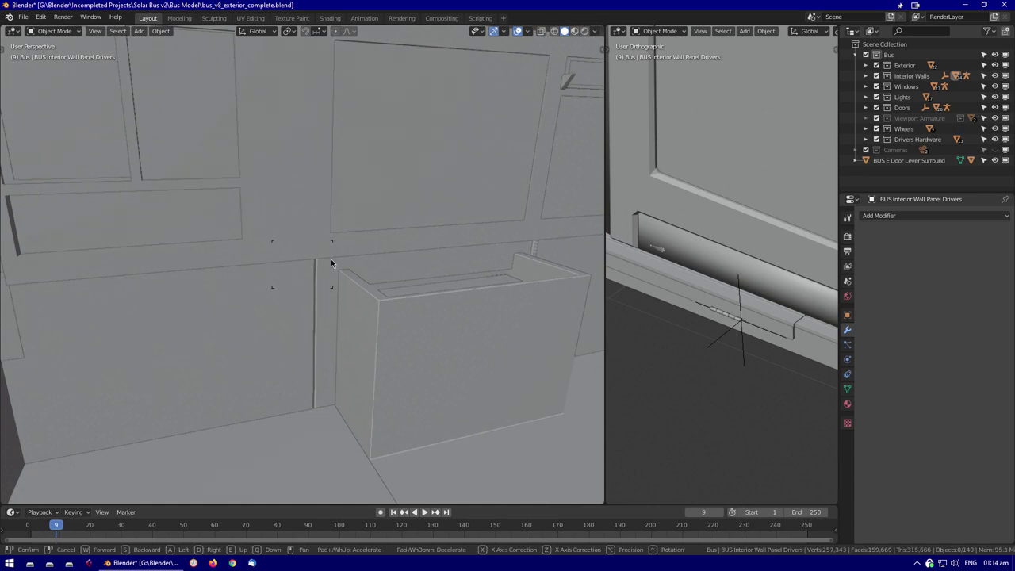
Examine the bus interior, covering the passenger windows, front bulkhead and side wall panels
{"action": "key", "text": "Tab"}
{"action": "left_click", "coordinate": [260, 446]}
{"action": "middle_click_drag", "start_coordinate": [261, 446], "coordinate": [374, 246]}
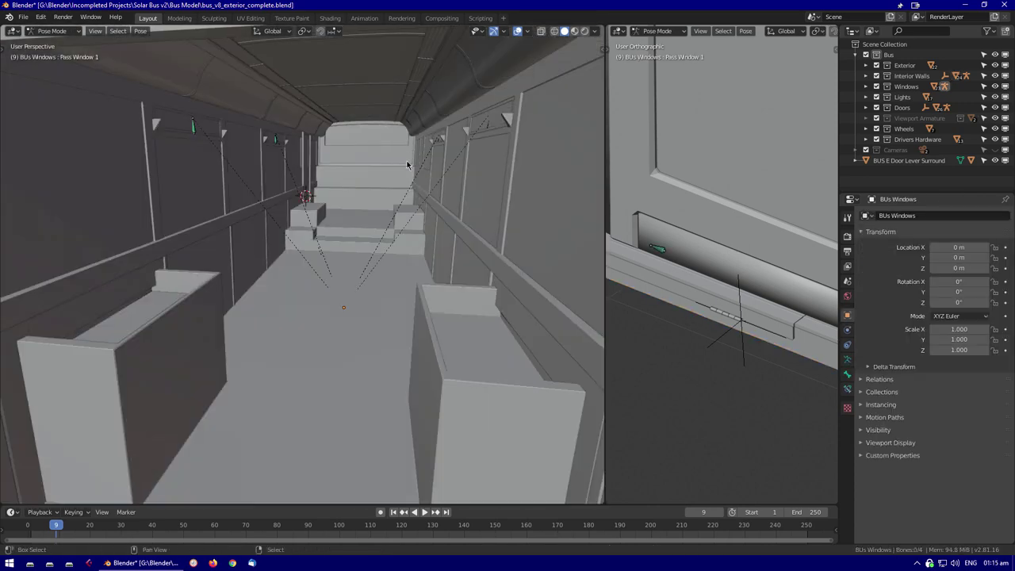
{"action": "scroll", "coordinate": [407, 165], "scroll_direction": "up", "scroll_amount": 3}
{"action": "middle_click_drag", "start_coordinate": [406, 165], "coordinate": [189, 209]}
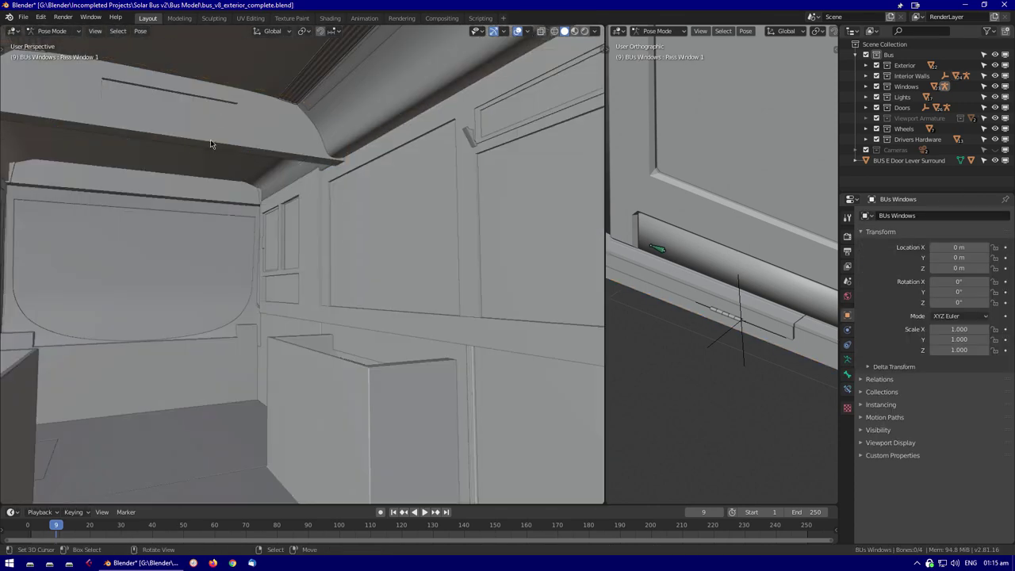
{"action": "right_click", "coordinate": [319, 167]}
{"action": "middle_click_drag", "start_coordinate": [320, 167], "coordinate": [272, 324]}
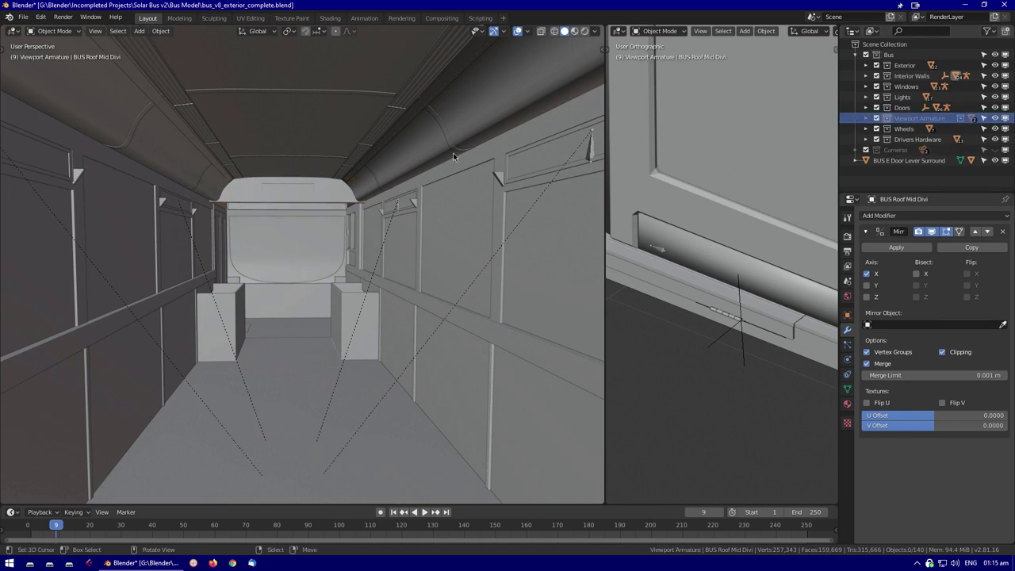
Inspect the roof divider and the bus exterior from the front round to the engine grill near the rear
{"action": "scroll", "coordinate": [432, 210], "scroll_direction": "up", "scroll_amount": 2}
{"action": "scroll", "coordinate": [427, 221], "scroll_direction": "down", "scroll_amount": 10}
{"action": "scroll", "coordinate": [344, 254], "scroll_direction": "up", "scroll_amount": 4}
{"action": "middle_click_drag", "start_coordinate": [367, 254], "coordinate": [402, 261]}
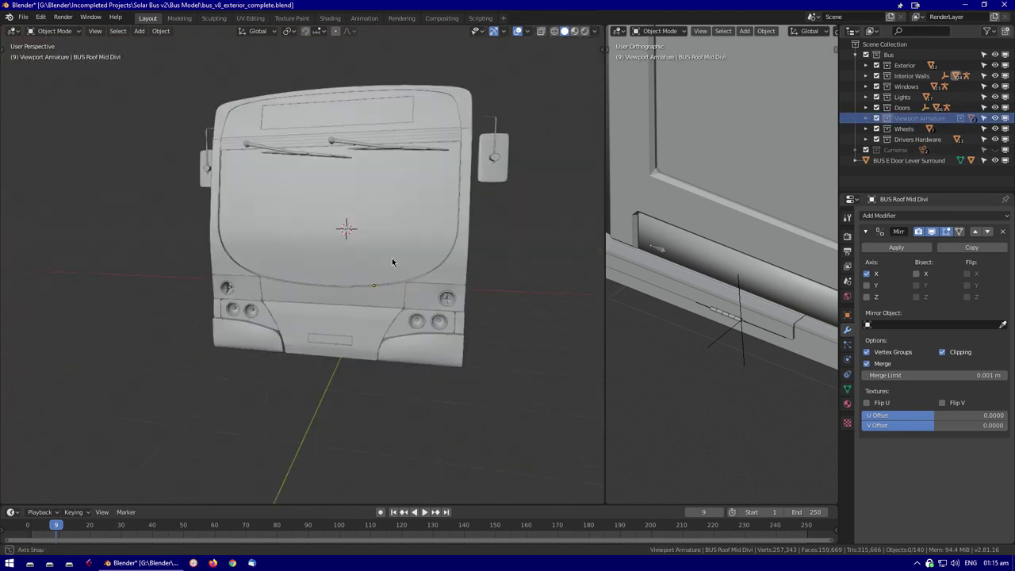
{"action": "scroll", "coordinate": [380, 258], "scroll_direction": "up", "scroll_amount": 8}
{"action": "left_click", "coordinate": [510, 287]}
{"action": "scroll", "coordinate": [510, 288], "scroll_direction": "down", "scroll_amount": 5}
{"action": "middle_click_drag", "start_coordinate": [550, 313], "coordinate": [378, 233]}
{"action": "scroll", "coordinate": [267, 298], "scroll_direction": "up", "scroll_amount": 3}
{"action": "scroll", "coordinate": [267, 298], "scroll_direction": "down", "scroll_amount": 3}
{"action": "left_click", "coordinate": [378, 233]}
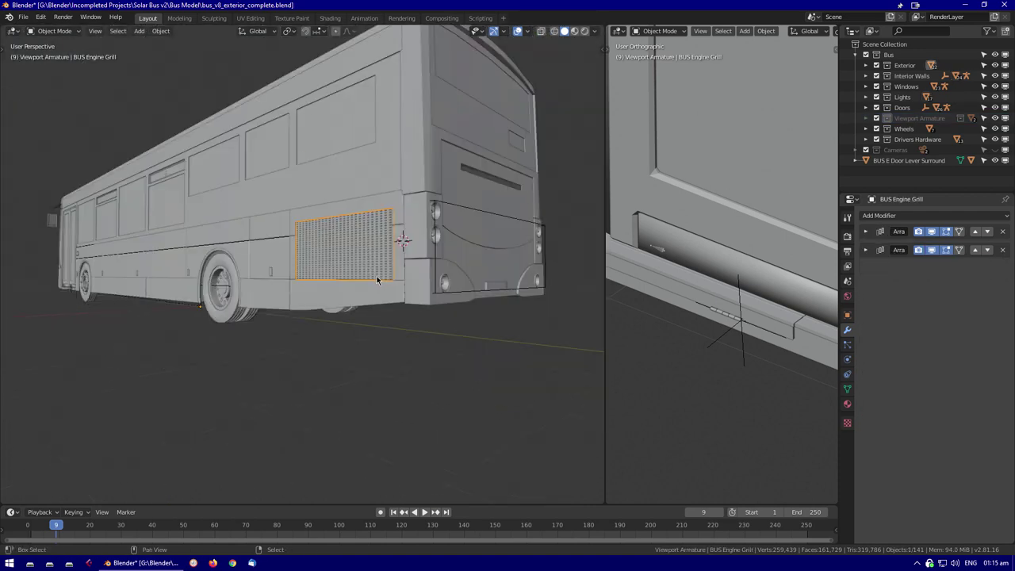
Divide the rear lower section of BUS Side Panels with two vertical loops, scaled to 0.326 in Y, and two horizontal loops
{"action": "scroll", "coordinate": [229, 344], "scroll_direction": "down", "scroll_amount": 4}
{"action": "middle_click_drag", "start_coordinate": [229, 345], "coordinate": [340, 337]}
{"action": "key", "text": "Tab"}
{"action": "scroll", "coordinate": [340, 336], "scroll_direction": "up", "scroll_amount": 6}
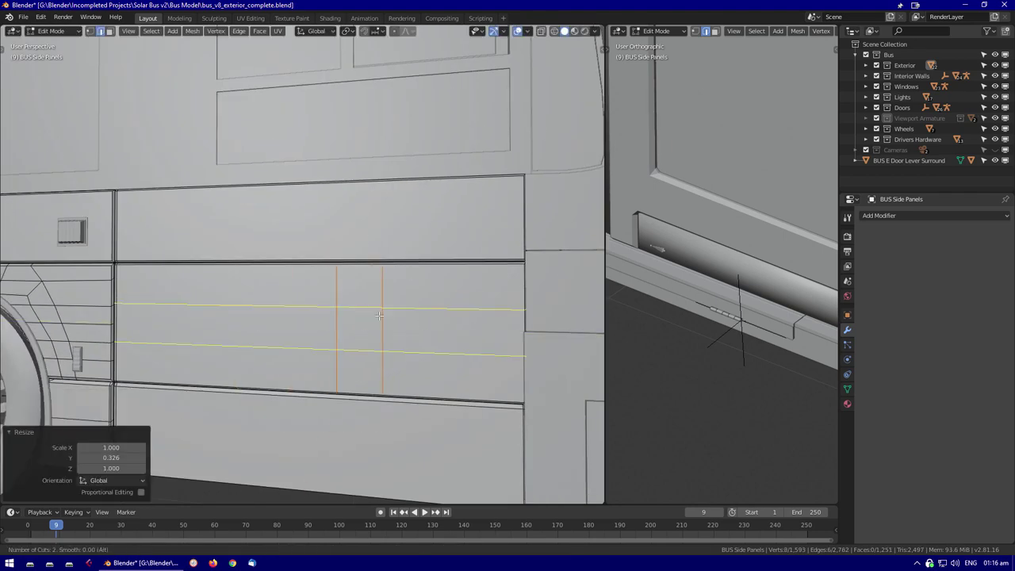
{"action": "middle_click_drag", "start_coordinate": [479, 311], "coordinate": [396, 333]}
{"action": "scroll", "coordinate": [396, 333], "scroll_direction": "up", "scroll_amount": 3}
Inset the central face of the divided side panel by about 0.022 m and add a centred vertical loop cut through it
{"action": "key", "text": "i"}
{"action": "left_click", "coordinate": [456, 347]}
{"action": "key", "text": "ctrl+r"}
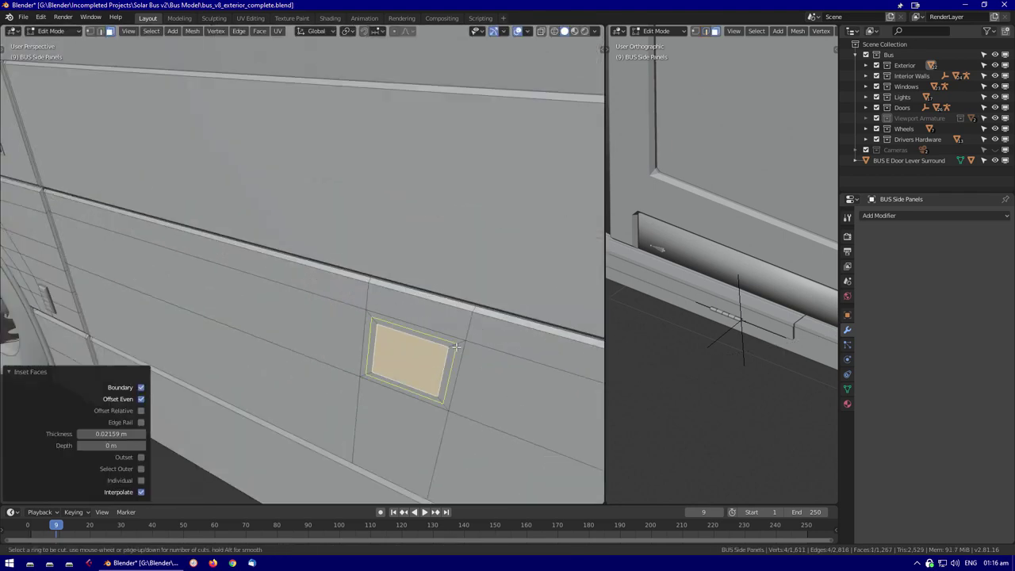
{"action": "middle_click_drag", "start_coordinate": [481, 343], "coordinate": [432, 300]}
{"action": "key", "text": "ctrl+r"}
{"action": "left_click", "coordinate": [431, 300]}
{"action": "right_click", "coordinate": [431, 299]}
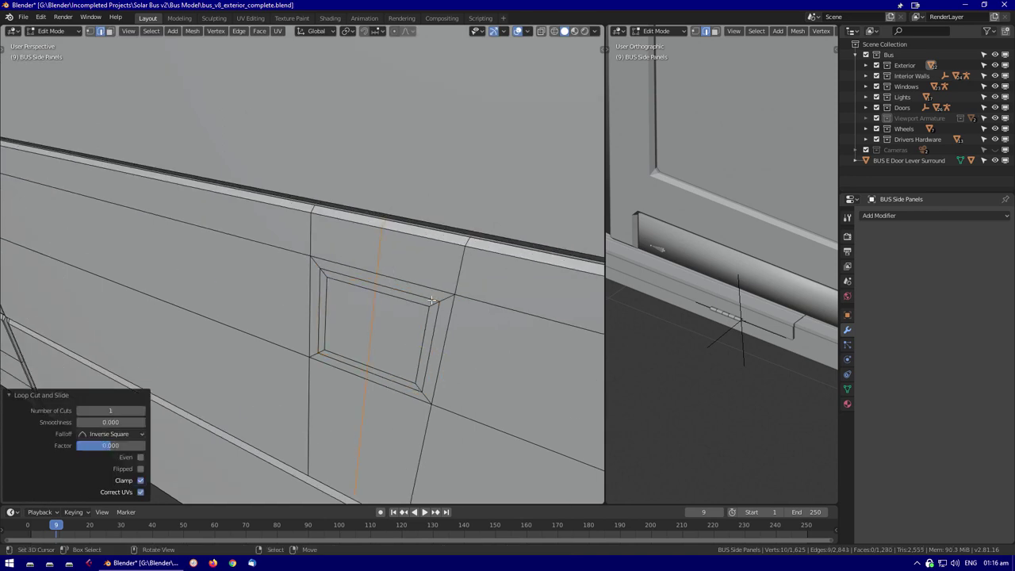
{"action": "key", "text": "Escape"}
Return to Object Mode, check the bus from outside and save the model as bus_v9.blend
{"action": "key", "text": "Tab"}
{"action": "scroll", "coordinate": [456, 344], "scroll_direction": "down", "scroll_amount": 5}
{"action": "middle_click_drag", "start_coordinate": [368, 387], "coordinate": [180, 199]}
{"action": "key", "text": "shift+grave"}
{"action": "left_click", "coordinate": [321, 246]}
{"action": "mouse_move", "coordinate": [316, 275]}
{"action": "middle_mouse_down"}
{"action": "mouse_move", "coordinate": [330, 300]}
{"action": "mouse_move", "coordinate": [384, 291]}
{"action": "mouse_move", "coordinate": [314, 287]}
{"action": "mouse_move", "coordinate": [299, 270]}
{"action": "middle_mouse_up"}
{"action": "key", "text": "ctrl+s"}
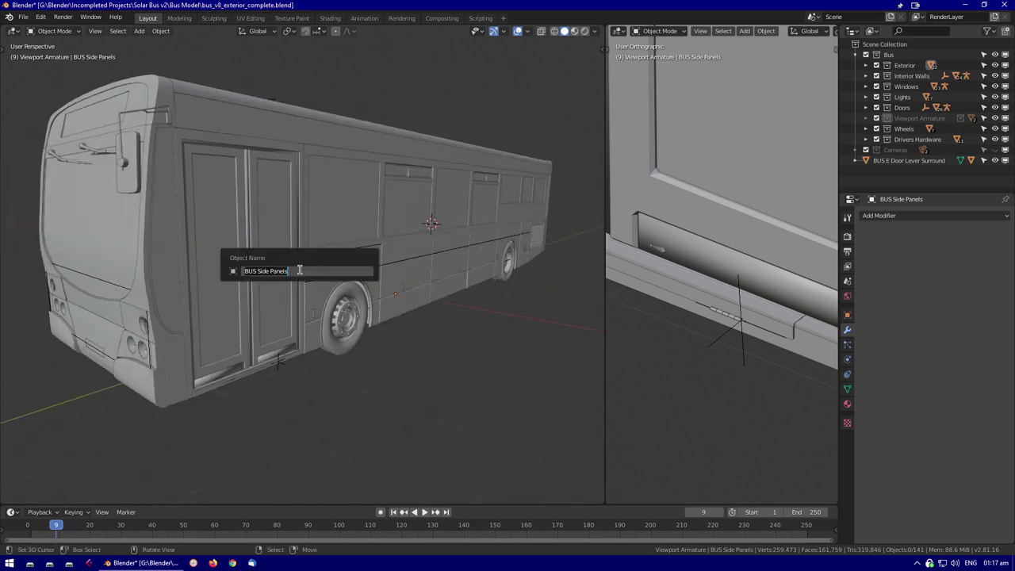
{"action": "key", "text": "Return"}
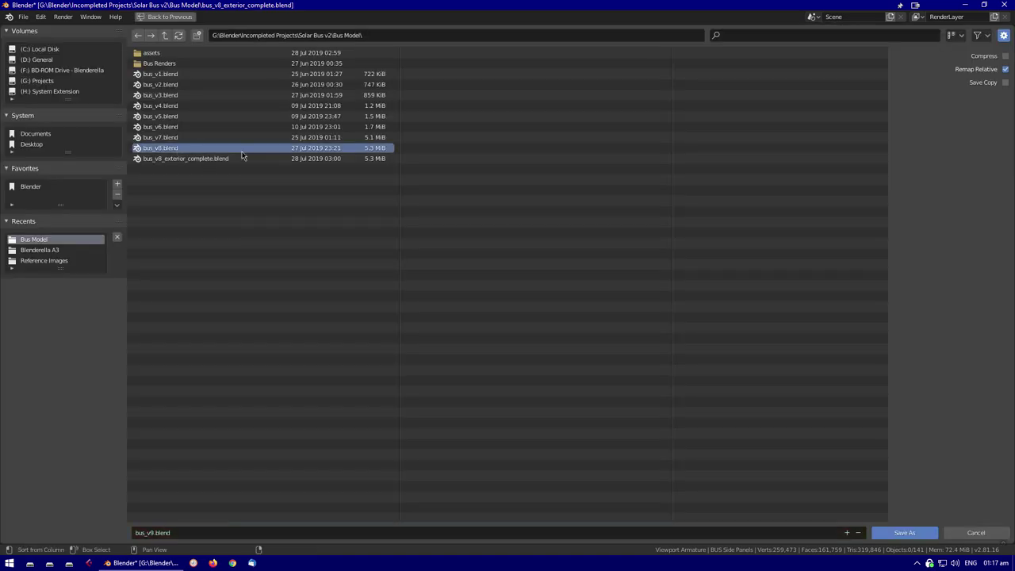
{"action": "key", "text": "Return"}
Open the BUS Interior Floor mesh for editing at the wheel box beside the side wall
{"action": "scroll", "coordinate": [437, 276], "scroll_direction": "up", "scroll_amount": 10}
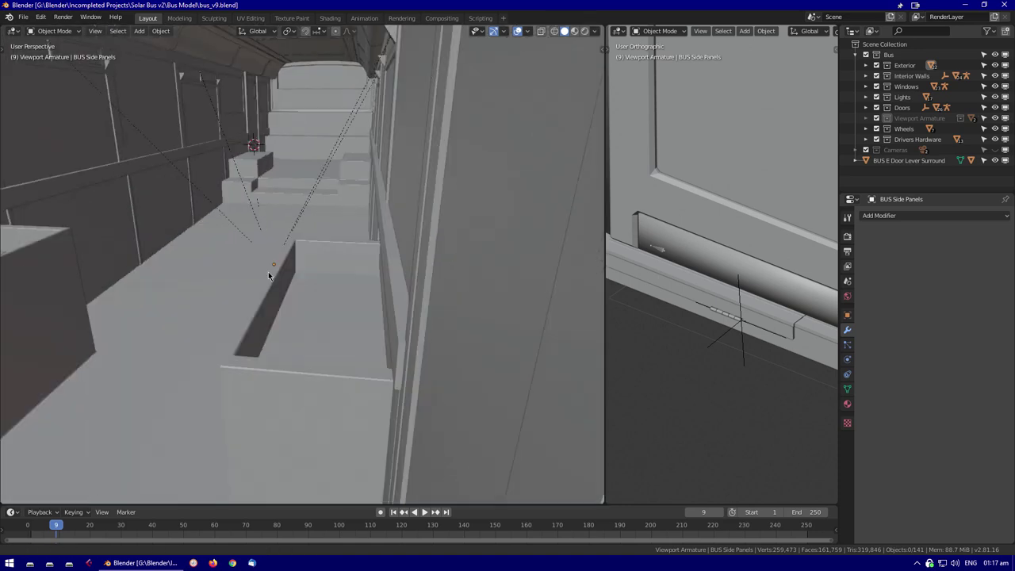
{"action": "middle_click_drag", "start_coordinate": [268, 271], "coordinate": [418, 240]}
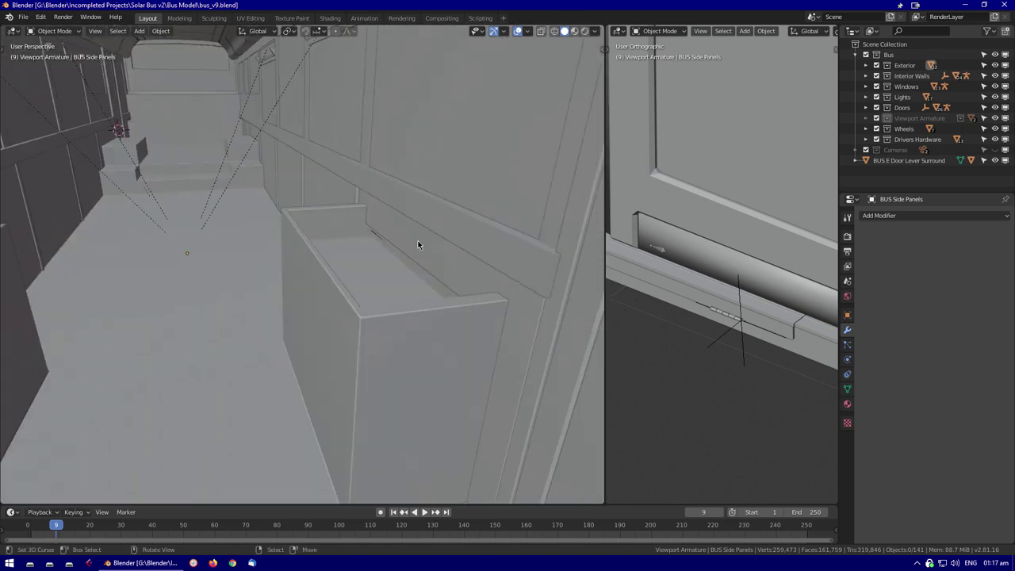
{"action": "scroll", "coordinate": [418, 240], "scroll_direction": "up", "scroll_amount": 2}
{"action": "left_click", "coordinate": [408, 293]}
{"action": "key", "text": "g"}
{"action": "right_click", "coordinate": [404, 306]}
{"action": "mouse_move", "coordinate": [404, 307]}
{"action": "middle_mouse_down"}
{"action": "mouse_move", "coordinate": [328, 249]}
{"action": "mouse_move", "coordinate": [346, 257]}
{"action": "mouse_move", "coordinate": [188, 268]}
{"action": "mouse_move", "coordinate": [272, 218]}
{"action": "mouse_move", "coordinate": [253, 215]}
{"action": "middle_mouse_up"}
{"action": "left_click", "coordinate": [328, 249]}
{"action": "left_click", "coordinate": [254, 215]}
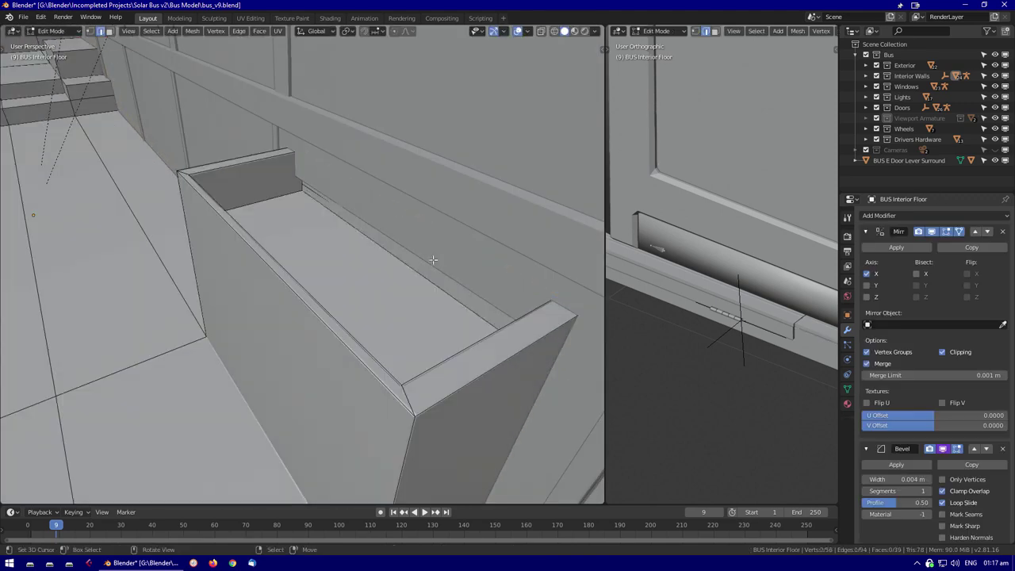
Move the narrow wall-side face of the interior floor's wheel box along X to fit it against the side wall
{"action": "key", "text": "Tab"}
{"action": "key", "text": "z"}
{"action": "left_click", "coordinate": [452, 270]}
{"action": "key", "text": "g"}
{"action": "key", "text": "x"}
{"action": "left_click", "coordinate": [348, 288]}
{"action": "mouse_move", "coordinate": [347, 289]}
{"action": "middle_mouse_down"}
{"action": "mouse_move", "coordinate": [333, 270]}
{"action": "mouse_move", "coordinate": [353, 286]}
{"action": "middle_mouse_up"}
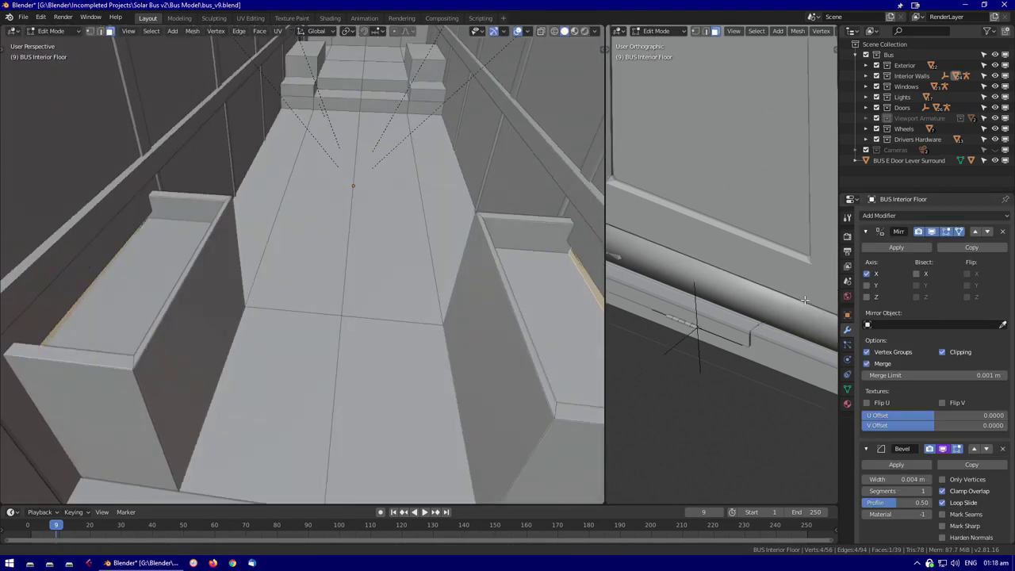
{"action": "middle_click_drag", "start_coordinate": [805, 300], "coordinate": [785, 309]}
{"action": "middle_click_drag", "start_coordinate": [348, 262], "coordinate": [367, 270]}
{"action": "key", "text": "g"}
{"action": "left_click", "coordinate": [262, 279]}
Examine the model from above and from other angles in wireframe and solid shading
{"action": "key", "text": "KP_Decimal"}
{"action": "key", "text": "KP_7"}
{"action": "left_click", "coordinate": [501, 357]}
{"action": "mouse_move", "coordinate": [501, 357]}
{"action": "middle_mouse_down"}
{"action": "mouse_move", "coordinate": [360, 333]}
{"action": "mouse_move", "coordinate": [420, 349]}
{"action": "mouse_move", "coordinate": [480, 391]}
{"action": "mouse_move", "coordinate": [255, 378]}
{"action": "middle_mouse_up"}
{"action": "scroll", "coordinate": [420, 349], "scroll_direction": "up", "scroll_amount": 5}
{"action": "key", "text": "shift+z"}
{"action": "scroll", "coordinate": [427, 349], "scroll_direction": "down", "scroll_amount": 2}
{"action": "key", "text": "n"}
{"action": "left_click", "coordinate": [411, 331]}
{"action": "key", "text": "n"}
{"action": "middle_click_drag", "start_coordinate": [339, 354], "coordinate": [494, 233]}
Edit the front tyre's mesh, select the ring of faces along the tread's outer edge, and return to Object Mode
{"action": "left_click", "coordinate": [269, 396]}
{"action": "scroll", "coordinate": [494, 233], "scroll_direction": "up", "scroll_amount": 5}
{"action": "key", "text": "Tab"}
{"action": "scroll", "coordinate": [415, 306], "scroll_direction": "up", "scroll_amount": 3}
{"action": "scroll", "coordinate": [483, 337], "scroll_direction": "down", "scroll_amount": 3}
{"action": "middle_click_drag", "start_coordinate": [483, 337], "coordinate": [484, 337]}
{"action": "key", "text": "Tab"}
{"action": "scroll", "coordinate": [415, 292], "scroll_direction": "down", "scroll_amount": 5}
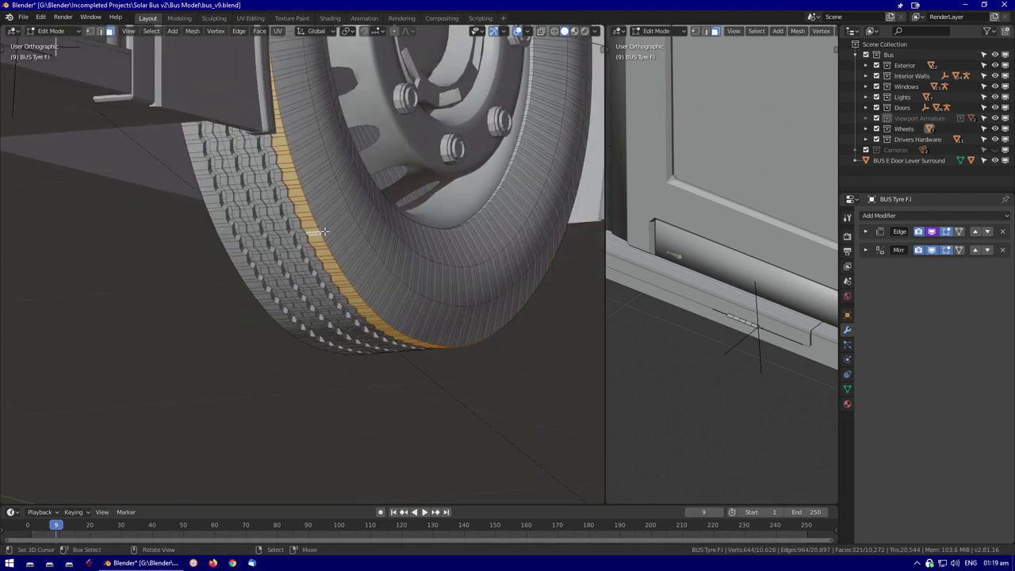
{"action": "middle_click_drag", "start_coordinate": [591, 260], "coordinate": [335, 334]}
{"action": "key", "text": "a"}
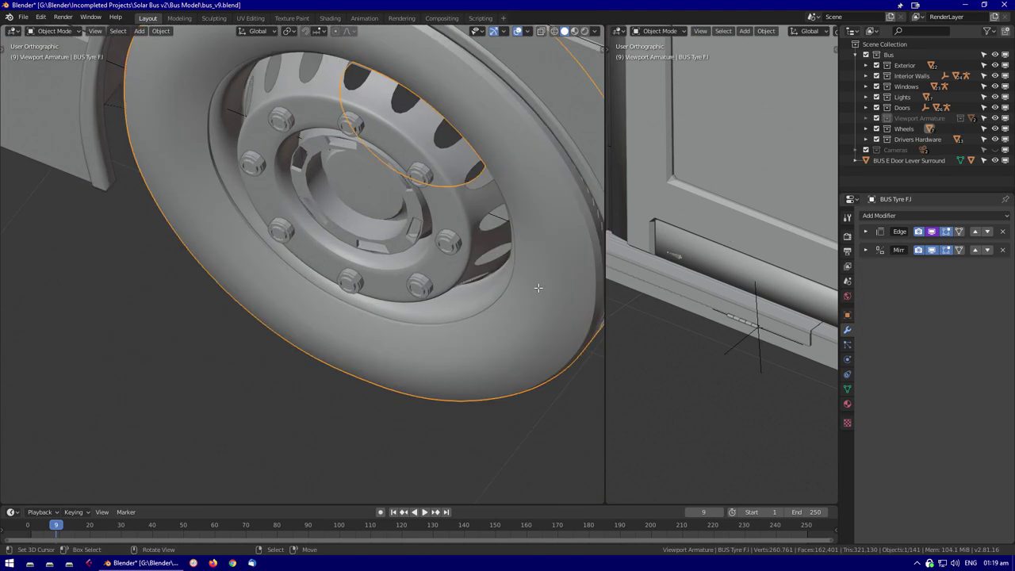
Merge all of the front tyre's vertices by distance
{"action": "key", "text": "F3"}
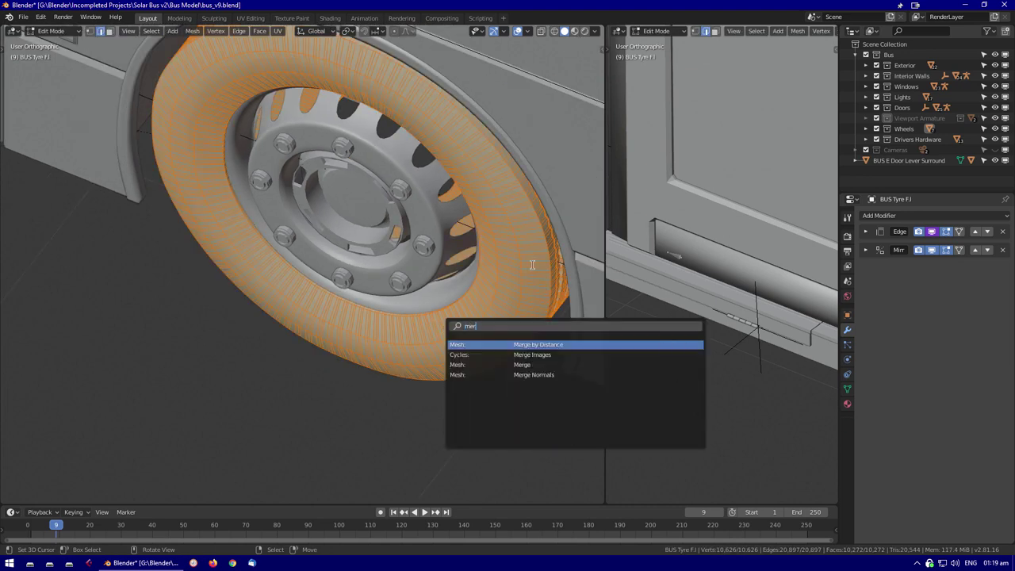
{"action": "type", "text": "mer"}
{"action": "key", "text": "Return"}
{"action": "key", "text": "Tab"}
Select the next part of the model and merge all its vertices by distance
{"action": "middle_click_drag", "start_coordinate": [329, 380], "coordinate": [422, 282]}
{"action": "scroll", "coordinate": [371, 291], "scroll_direction": "down", "scroll_amount": 5}
{"action": "scroll", "coordinate": [316, 225], "scroll_direction": "up", "scroll_amount": 8}
{"action": "key", "text": "alt+a"}
{"action": "left_click", "coordinate": [316, 226]}
{"action": "scroll", "coordinate": [317, 225], "scroll_direction": "down", "scroll_amount": 6}
{"action": "key", "text": "Tab"}
{"action": "key", "text": "a"}
{"action": "key", "text": "F3"}
{"action": "key", "text": "Return"}
{"action": "key", "text": "Tab"}
Examine the exterior roof's mesh in Edit Mode and join the two 3D viewports into a single one
{"action": "middle_click_drag", "start_coordinate": [229, 201], "coordinate": [337, 228]}
{"action": "left_click", "coordinate": [338, 229]}
{"action": "key", "text": "Tab"}
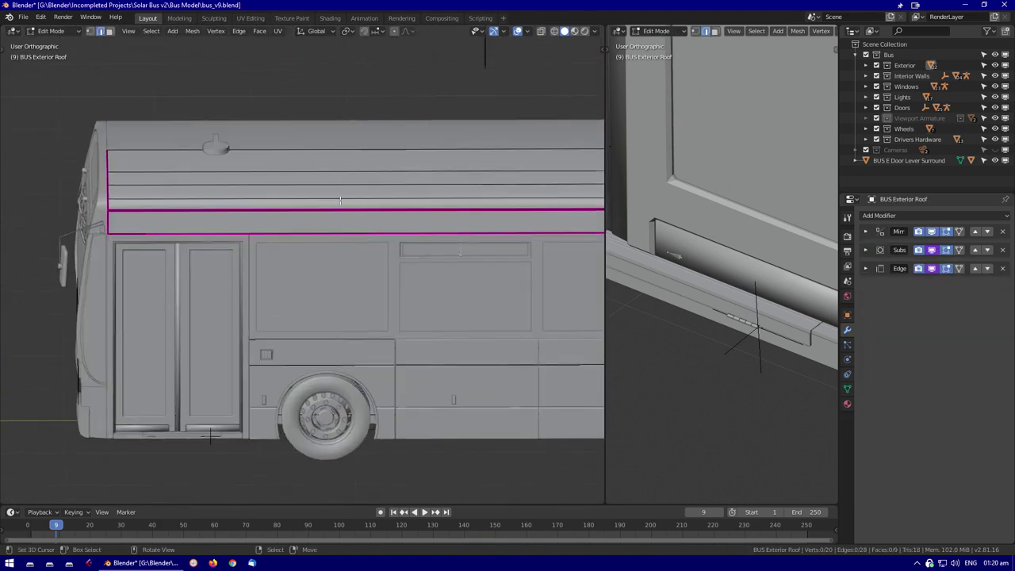
{"action": "scroll", "coordinate": [337, 228], "scroll_direction": "down", "scroll_amount": 3}
{"action": "left_click_drag", "start_coordinate": [604, 41], "coordinate": [653, 283]}
{"action": "middle_click_drag", "start_coordinate": [652, 283], "coordinate": [470, 248]}
{"action": "key", "text": "Tab"}
{"action": "scroll", "coordinate": [469, 248], "scroll_direction": "up", "scroll_amount": 2}
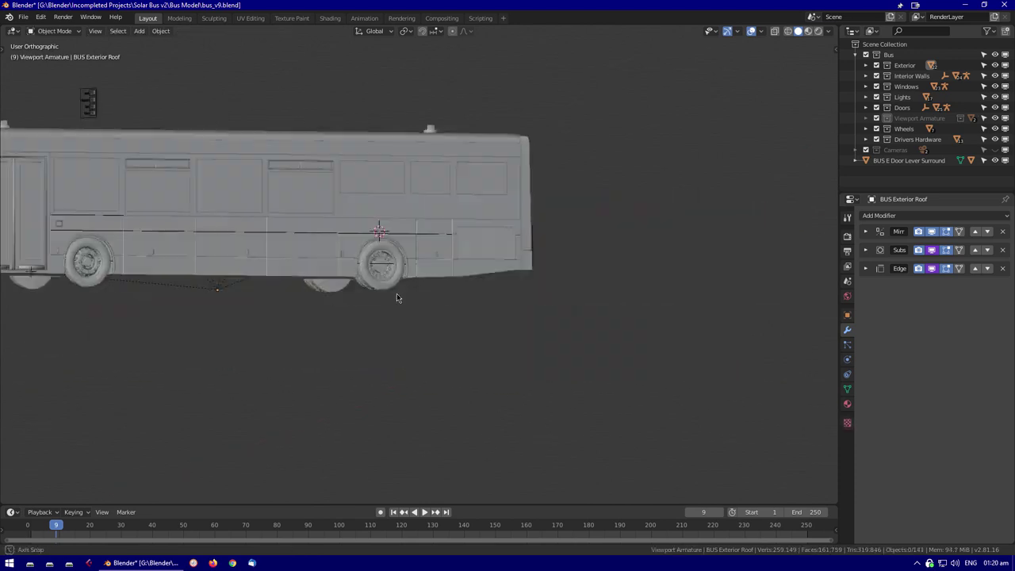
Select the rear tyre and examine it up close in wireframe and solid shading
{"action": "left_click", "coordinate": [374, 283]}
{"action": "scroll", "coordinate": [347, 298], "scroll_direction": "up", "scroll_amount": 8}
{"action": "scroll", "coordinate": [347, 298], "scroll_direction": "down", "scroll_amount": 3}
{"action": "left_click", "coordinate": [373, 237]}
{"action": "key", "text": "shift+z"}
{"action": "key", "text": "shift+z"}
{"action": "mouse_move", "coordinate": [399, 254]}
{"action": "middle_mouse_down"}
{"action": "mouse_move", "coordinate": [373, 316]}
{"action": "mouse_move", "coordinate": [388, 287]}
{"action": "mouse_move", "coordinate": [503, 279]}
{"action": "mouse_move", "coordinate": [333, 216]}
{"action": "mouse_move", "coordinate": [399, 310]}
{"action": "mouse_move", "coordinate": [384, 215]}
{"action": "middle_mouse_up"}
{"action": "key", "text": "shift+z"}
{"action": "key", "text": "shift+z"}
Preview the rear tyre in Rendered shading and return the viewport to Solid shading
{"action": "key", "text": "shift+z"}
{"action": "key", "text": "shift+z"}
{"action": "key", "text": "z"}
{"action": "key", "text": "ctrl+alt+b"}
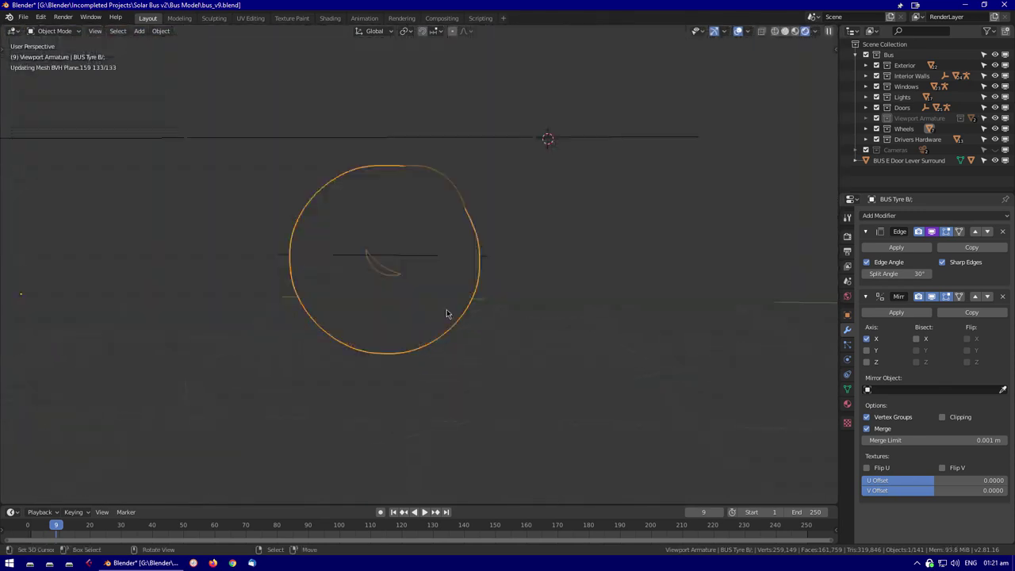
{"action": "scroll", "coordinate": [447, 312], "scroll_direction": "down", "scroll_amount": 5}
{"action": "middle_click_drag", "start_coordinate": [447, 313], "coordinate": [612, 352]}
{"action": "key", "text": "z"}
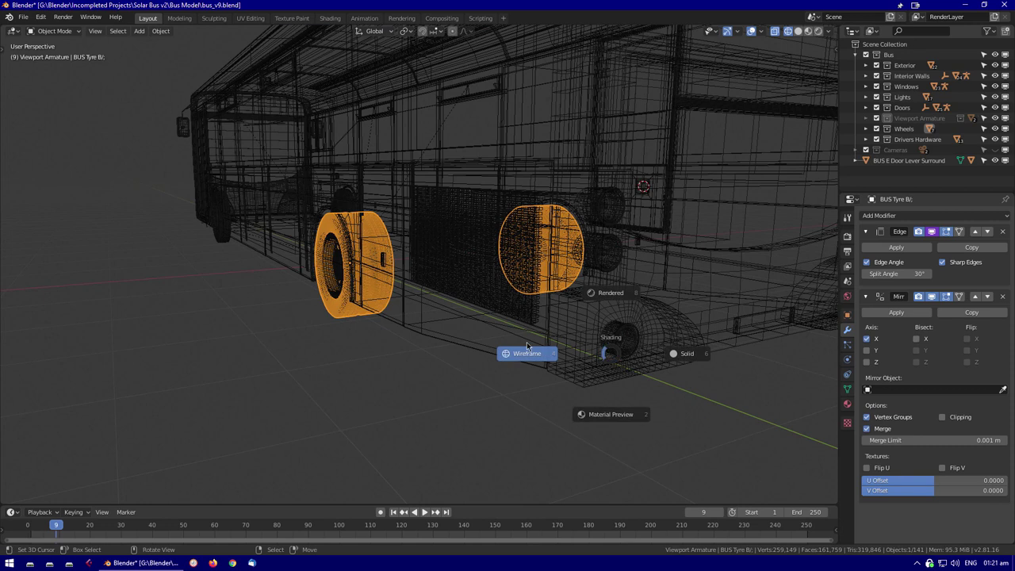
{"action": "left_click", "coordinate": [686, 353]}
{"action": "mouse_move", "coordinate": [687, 353]}
{"action": "middle_mouse_down"}
{"action": "mouse_move", "coordinate": [692, 365]}
{"action": "mouse_move", "coordinate": [510, 309]}
{"action": "mouse_move", "coordinate": [388, 297]}
{"action": "mouse_move", "coordinate": [457, 314]}
{"action": "middle_mouse_up"}
{"action": "scroll", "coordinate": [510, 308], "scroll_direction": "down", "scroll_amount": 4}
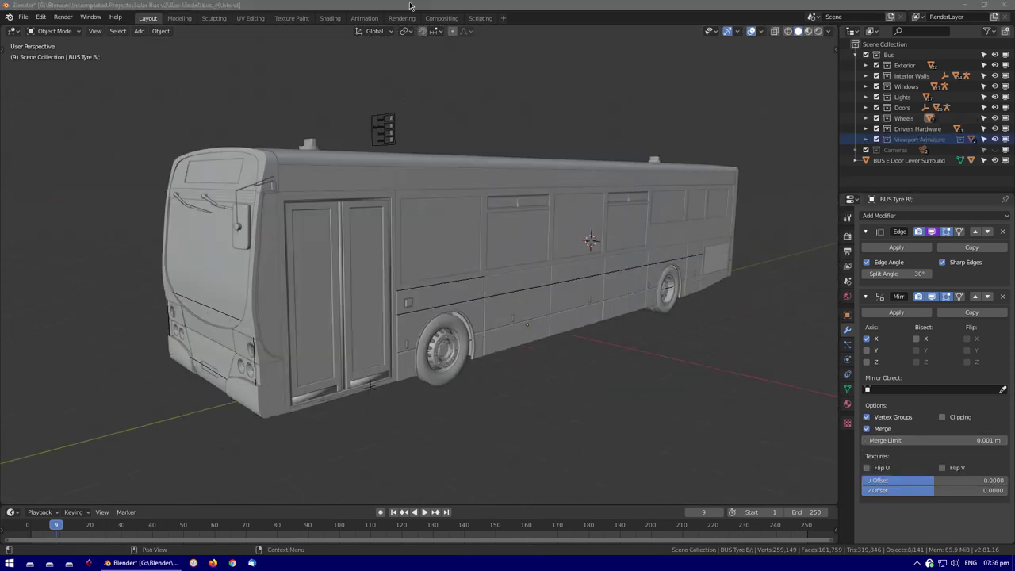
Move the front-end vertices of the exterior roof slightly backward along the Y axis in the right side view
{"action": "left_click", "coordinate": [491, 163]}
{"action": "key", "text": "Tab"}
{"action": "key", "text": "KP_3"}
{"action": "key", "text": "KP_Decimal"}
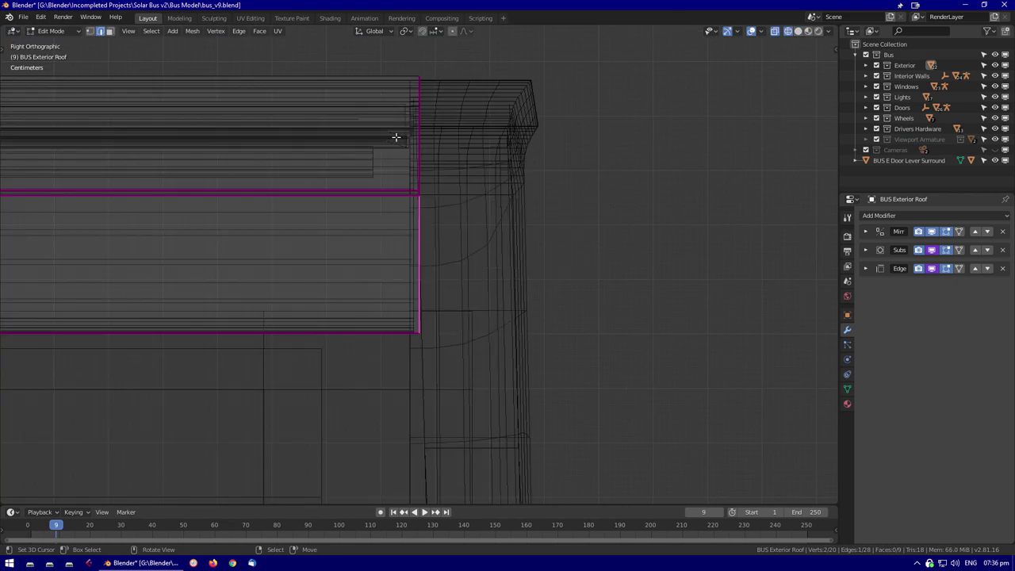
{"action": "left_click_drag", "start_coordinate": [449, 135], "coordinate": [457, 308]}
{"action": "scroll", "coordinate": [458, 308], "scroll_direction": "up", "scroll_amount": 4}
{"action": "key", "text": "g"}
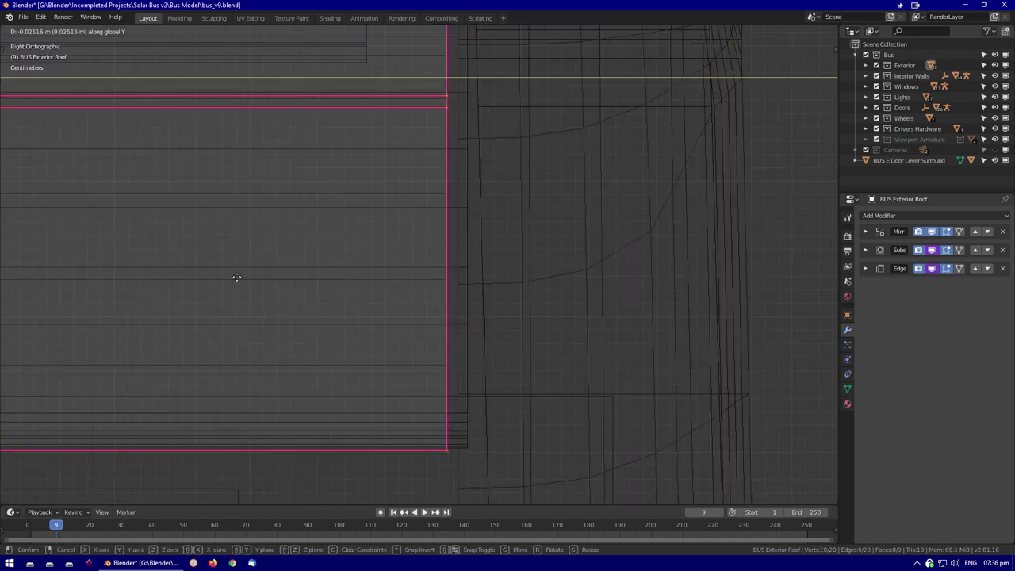
{"action": "left_click", "coordinate": [372, 280]}
{"action": "key", "text": "Tab"}
Examine the mesh of the interior pole rail below the ceiling in Edit Mode
{"action": "middle_click_drag", "start_coordinate": [372, 280], "coordinate": [411, 203]}
{"action": "left_click", "coordinate": [386, 170]}
{"action": "key", "text": "Tab"}
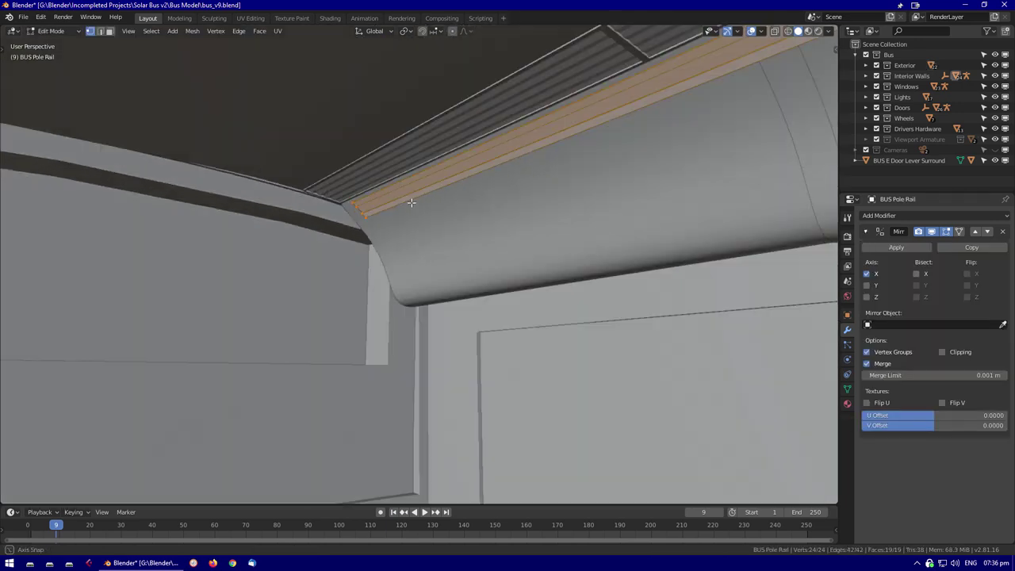
{"action": "scroll", "coordinate": [410, 202], "scroll_direction": "down", "scroll_amount": 10}
{"action": "key", "text": "Tab"}
Launch a second Blender instance and open sintel_lite_cycles_v2_cleaned.blend
{"action": "key", "text": "super"}
{"action": "key", "text": "Return"}
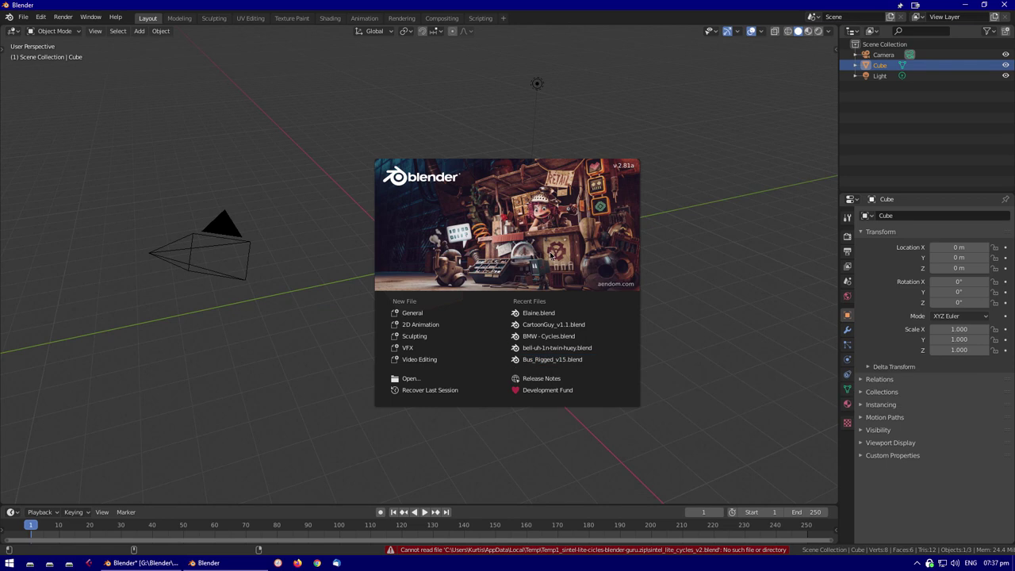
{"action": "left_click", "coordinate": [23, 16]}
{"action": "left_click", "coordinate": [36, 35]}
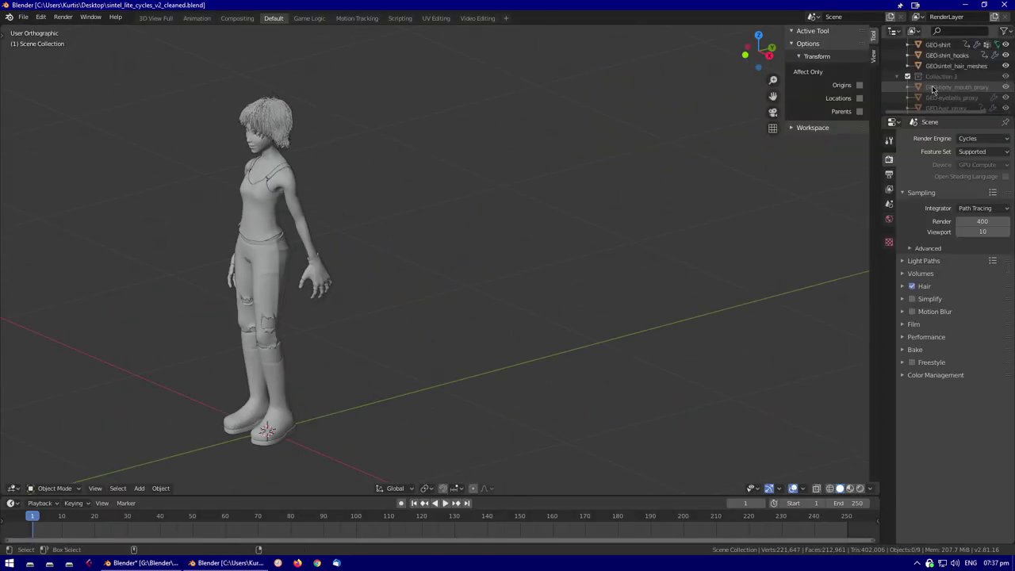
Collapse the character's lower collections in the maximised outliner and enable the last collection in renders
{"action": "key", "text": "ctrl+space"}
{"action": "left_click", "coordinate": [16, 160]}
{"action": "left_click", "coordinate": [16, 170]}
{"action": "left_click", "coordinate": [15, 182]}
{"action": "right_click", "coordinate": [69, 187]}
{"action": "mouse_move", "coordinate": [87, 334]}
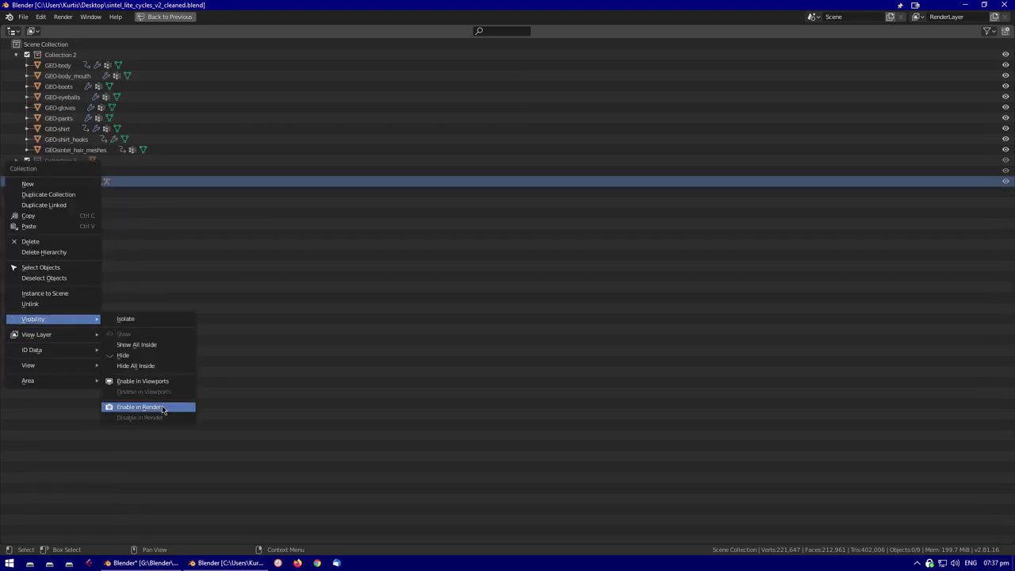
{"action": "left_click", "coordinate": [163, 410]}
{"action": "left_click", "coordinate": [165, 17]}
Clean up the contents of the SINTEL collection and hide the GEO-deformation_cage object
{"action": "left_click", "coordinate": [349, 331]}
{"action": "middle_click_drag", "start_coordinate": [349, 330], "coordinate": [424, 233]}
{"action": "left_click_drag", "start_coordinate": [935, 89], "coordinate": [932, 51]}
{"action": "right_click", "coordinate": [931, 63]}
{"action": "left_click", "coordinate": [931, 61]}
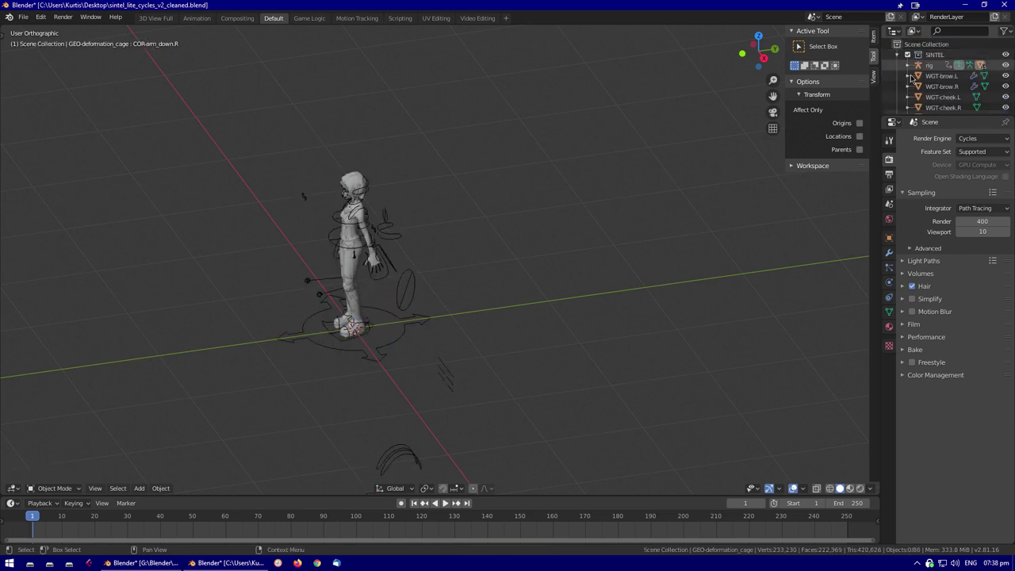
{"action": "key", "text": "Delete"}
{"action": "middle_click_drag", "start_coordinate": [444, 214], "coordinate": [573, 211]}
{"action": "key", "text": "h"}
{"action": "key", "text": "n"}
Try to pose the character's rig into a seated position from the side view
{"action": "key", "text": "KP_3"}
{"action": "scroll", "coordinate": [409, 286], "scroll_direction": "up", "scroll_amount": 3}
{"action": "key", "text": "g"}
{"action": "left_click", "coordinate": [489, 358]}
{"action": "left_click", "coordinate": [380, 253]}
{"action": "mouse_move", "coordinate": [381, 254]}
{"action": "middle_mouse_down"}
{"action": "mouse_move", "coordinate": [397, 237]}
{"action": "mouse_move", "coordinate": [444, 262]}
{"action": "middle_mouse_up"}
{"action": "key", "text": "r"}
{"action": "right_click", "coordinate": [401, 229]}
{"action": "key", "text": "KP_1"}
{"action": "key", "text": "shift+b"}
{"action": "left_click_drag", "start_coordinate": [277, 216], "coordinate": [471, 430]}
Examine the seated character's body mesh in Edit Mode and return to Object Mode
{"action": "key", "text": "KP_3"}
{"action": "key", "text": "ctrl+Tab"}
{"action": "scroll", "coordinate": [415, 322], "scroll_direction": "up", "scroll_amount": 3}
{"action": "left_click", "coordinate": [415, 322]}
{"action": "key", "text": "Tab"}
{"action": "middle_click_drag", "start_coordinate": [415, 322], "coordinate": [448, 255]}
{"action": "scroll", "coordinate": [346, 299], "scroll_direction": "down", "scroll_amount": 5}
{"action": "scroll", "coordinate": [345, 299], "scroll_direction": "up", "scroll_amount": 8}
{"action": "key", "text": "Tab"}
{"action": "scroll", "coordinate": [346, 299], "scroll_direction": "down", "scroll_amount": 5}
Reopen sintel_lite_cycles_v2_cleaned.blend without saving the changes
{"action": "key", "text": "ctrl+o"}
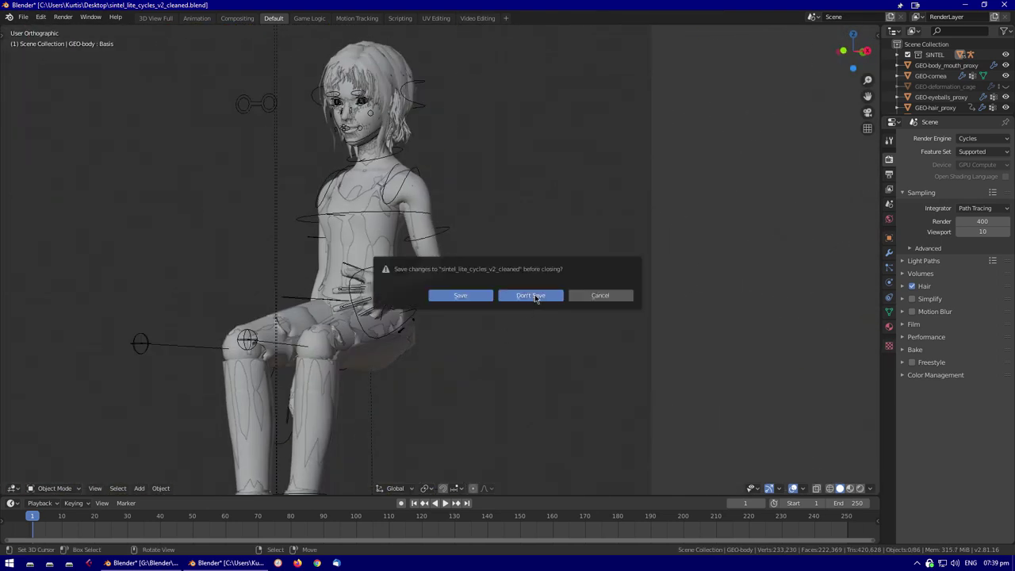
{"action": "left_click", "coordinate": [535, 294]}
{"action": "left_click", "coordinate": [896, 532]}
{"action": "scroll", "coordinate": [525, 344], "scroll_direction": "down", "scroll_amount": 2}
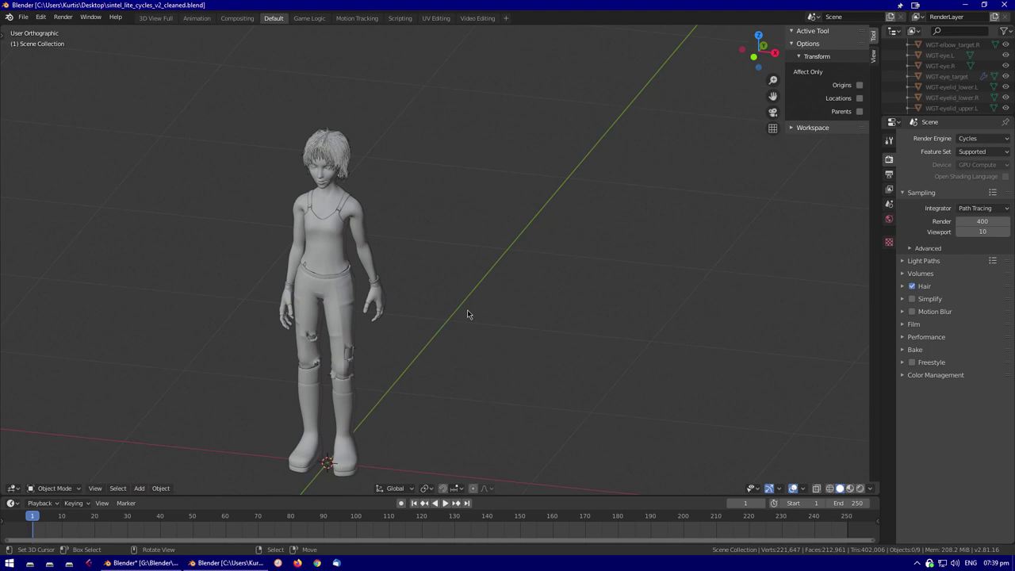
Group Collections 2, 3, 4 and 20 inside a SINTEL collection and rename Collection 20 as Rig
{"action": "key", "text": "n"}
{"action": "left_click_drag", "start_coordinate": [926, 115], "coordinate": [926, 274]}
{"action": "left_click", "coordinate": [934, 56]}
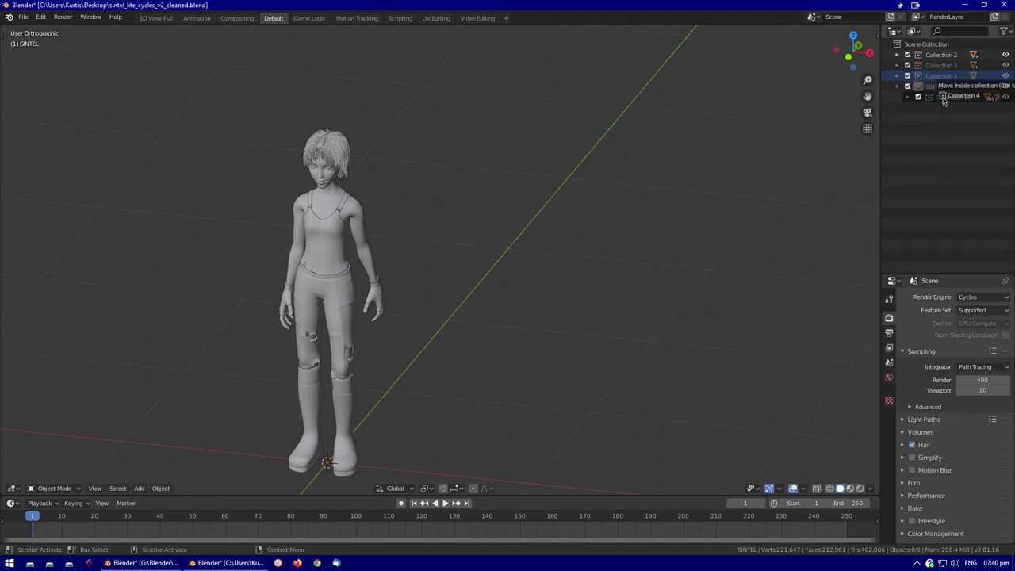
{"action": "middle_click_drag", "start_coordinate": [670, 148], "coordinate": [701, 155]}
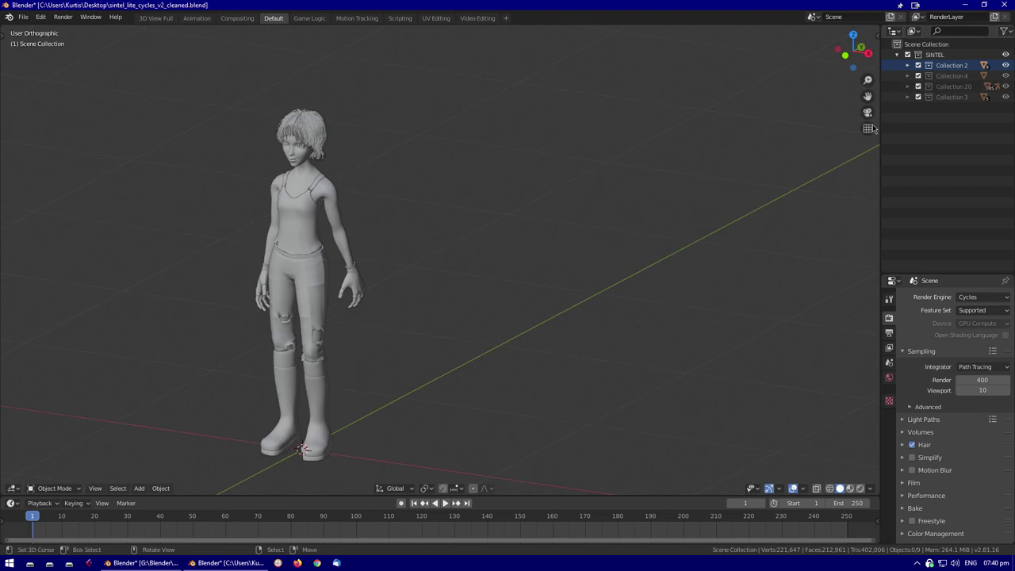
{"action": "right_click", "coordinate": [920, 86]}
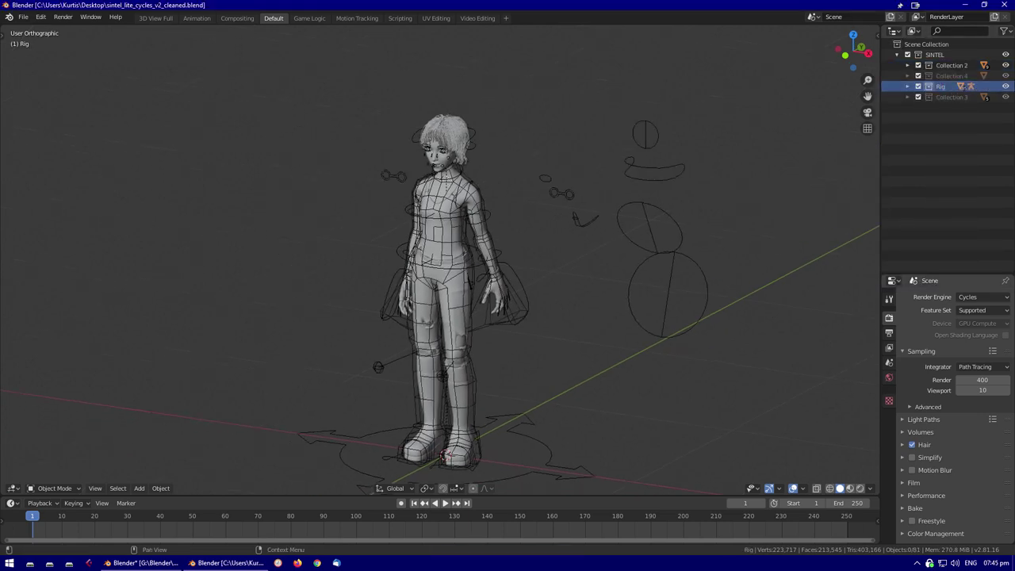
Move the rig's pelvis control backward and down in the right side view to seat the character
{"action": "middle_click_drag", "start_coordinate": [690, 223], "coordinate": [532, 310]}
{"action": "left_click", "coordinate": [630, 288]}
{"action": "key", "text": "KP_Decimal"}
{"action": "key", "text": "KP_3"}
{"action": "scroll", "coordinate": [433, 234], "scroll_direction": "down", "scroll_amount": 3}
{"action": "key", "text": "g"}
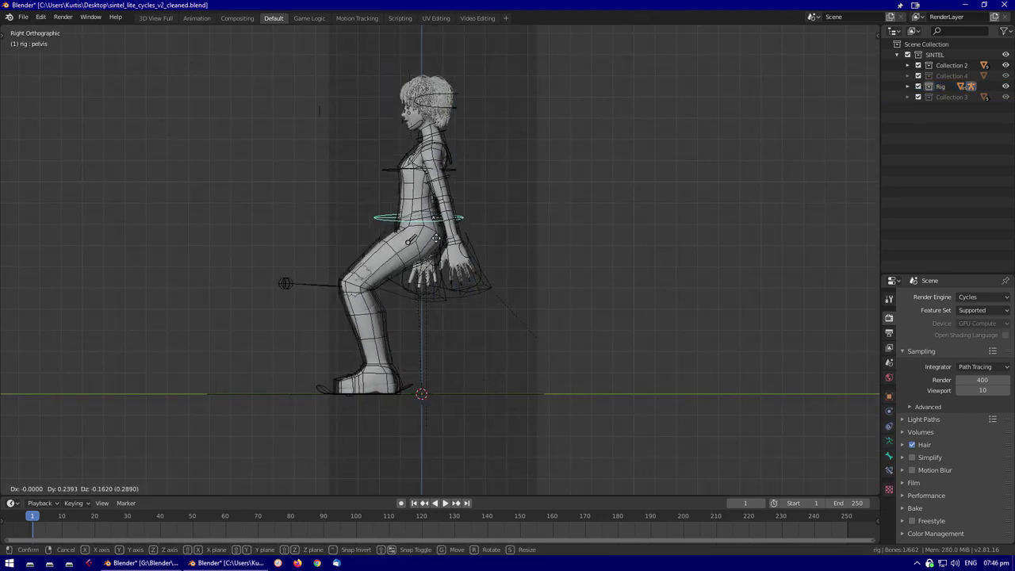
{"action": "scroll", "coordinate": [420, 349], "scroll_direction": "up", "scroll_amount": 2}
Pose the left arm in Pose Mode so the hand rests over the left thigh
{"action": "middle_click_drag", "start_coordinate": [414, 335], "coordinate": [620, 188]}
{"action": "key", "text": "ctrl+Tab"}
{"action": "right_click", "coordinate": [474, 231]}
{"action": "middle_click_drag", "start_coordinate": [474, 231], "coordinate": [380, 301]}
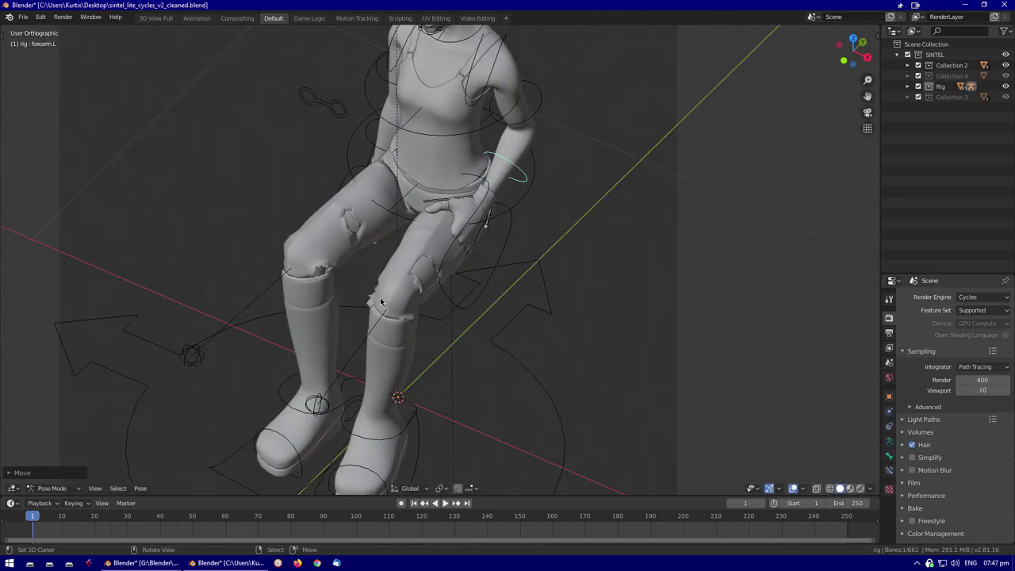
{"action": "middle_click_drag", "start_coordinate": [380, 243], "coordinate": [464, 255]}
{"action": "left_click", "coordinate": [464, 255]}
{"action": "key", "text": "g"}
{"action": "right_click", "coordinate": [597, 249]}
Pose the right arm over the lap, rotating the upper_arm.R control to refine it
{"action": "middle_click_drag", "start_coordinate": [598, 249], "coordinate": [424, 288]}
{"action": "left_click", "coordinate": [531, 159]}
{"action": "key", "text": "g"}
{"action": "left_click", "coordinate": [531, 158]}
{"action": "left_click", "coordinate": [424, 288]}
{"action": "middle_click_drag", "start_coordinate": [403, 214], "coordinate": [478, 227]}
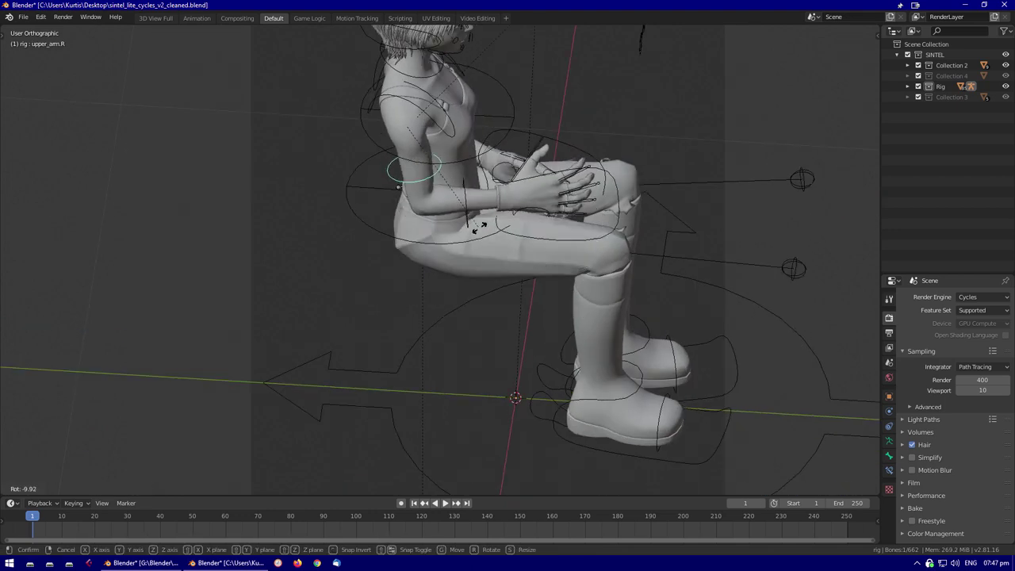
{"action": "left_click", "coordinate": [466, 232]}
Check the seated pose from the right side and hide the Rig collection
{"action": "key", "text": "KP_3"}
{"action": "scroll", "coordinate": [450, 262], "scroll_direction": "up", "scroll_amount": 4}
{"action": "scroll", "coordinate": [449, 262], "scroll_direction": "down", "scroll_amount": 3}
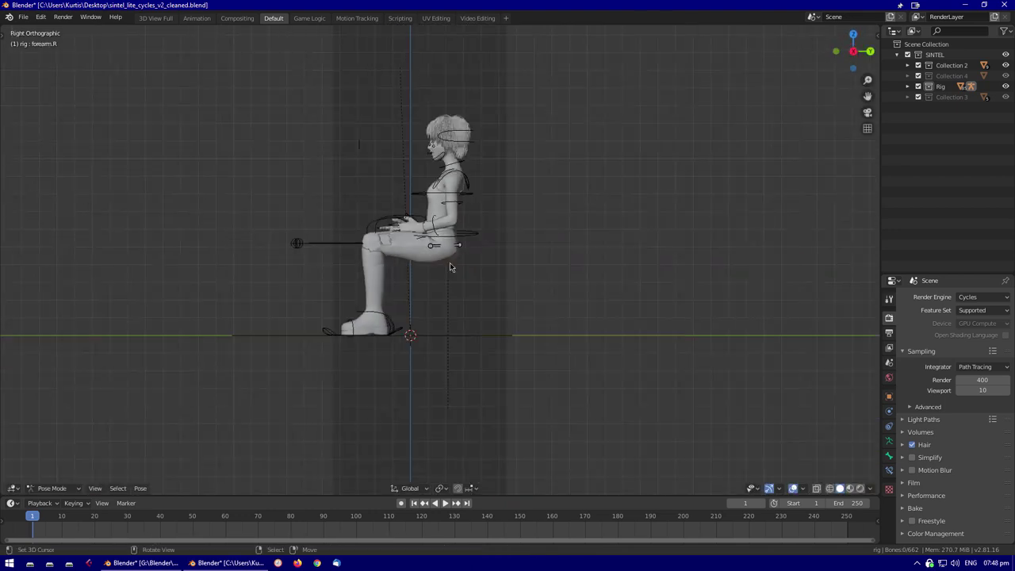
{"action": "left_click", "coordinate": [1004, 86]}
{"action": "scroll", "coordinate": [432, 157], "scroll_direction": "up", "scroll_amount": 3}
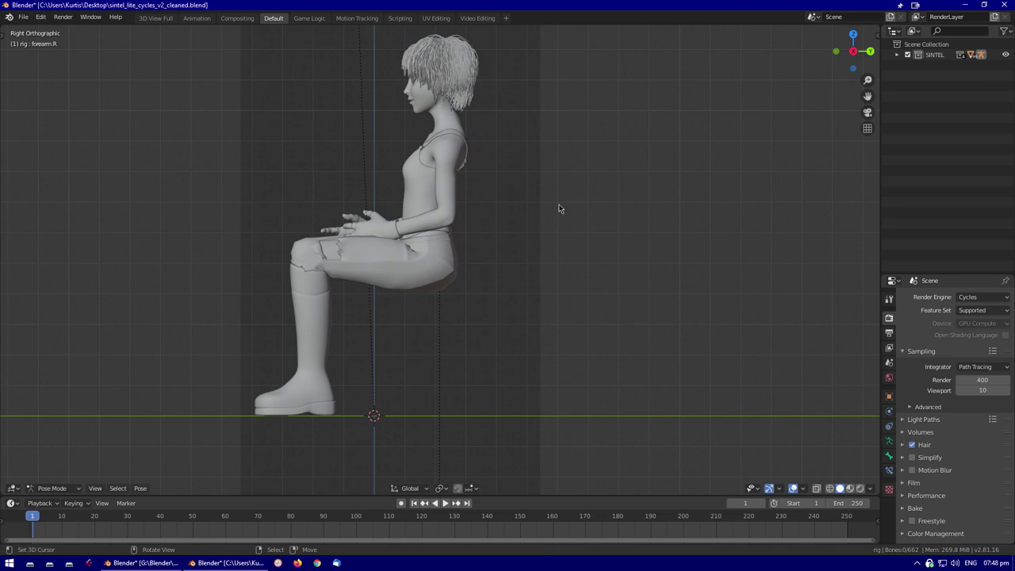
Add a plane at the origin on the floor beneath the seated character
{"action": "key", "text": "ctrl+z"}
{"action": "key", "text": "ctrl+z"}
{"action": "key", "text": "ctrl+z"}
{"action": "key", "text": "ctrl+z"}
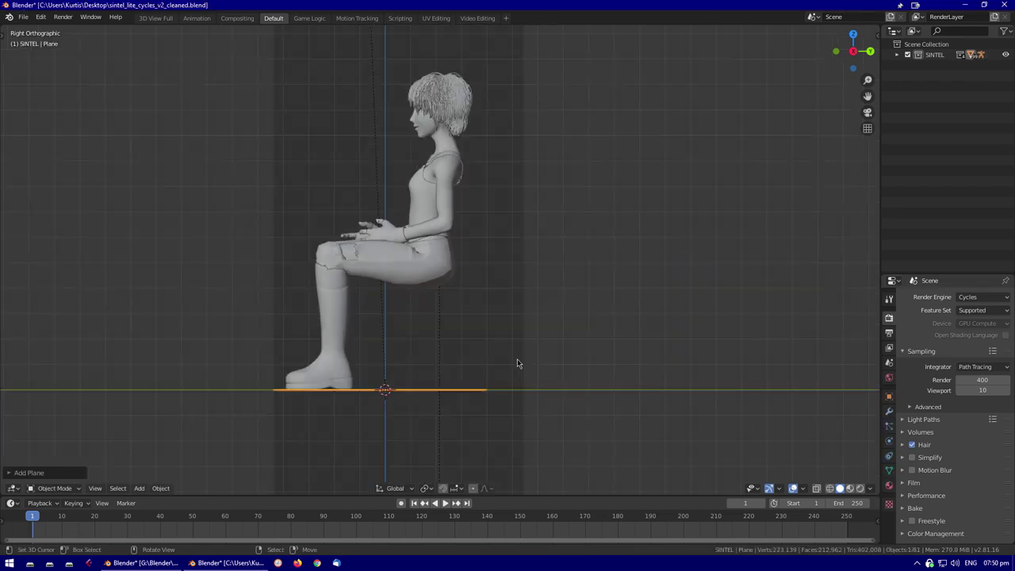
Scale the plane in Edit Mode from the top view to about the character's shoulder width
{"action": "key", "text": "ctrl+z"}
{"action": "key", "text": "ctrl+z"}
{"action": "key", "text": "ctrl+z"}
{"action": "key", "text": "ctrl+z"}
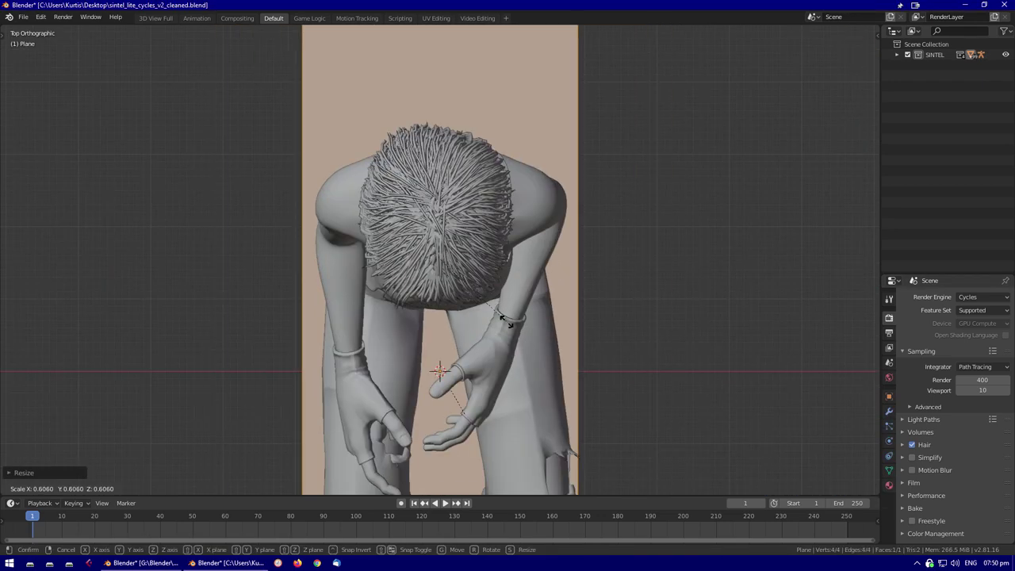
{"action": "key", "text": "ctrl+z"}
{"action": "key", "text": "ctrl+z"}
{"action": "key", "text": "ctrl+z"}
{"action": "key", "text": "ctrl+z"}
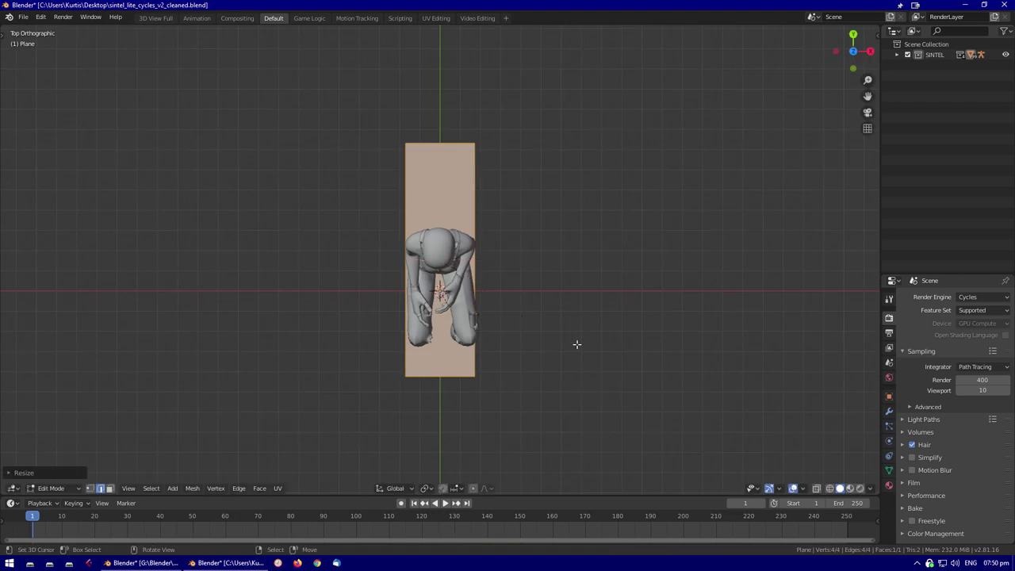
Raise the plane to seat height under the character's thighs and reopen its mesh for editing
{"action": "key", "text": "ctrl+z"}
{"action": "key", "text": "ctrl+z"}
{"action": "key", "text": "ctrl+z"}
{"action": "key", "text": "ctrl+z"}
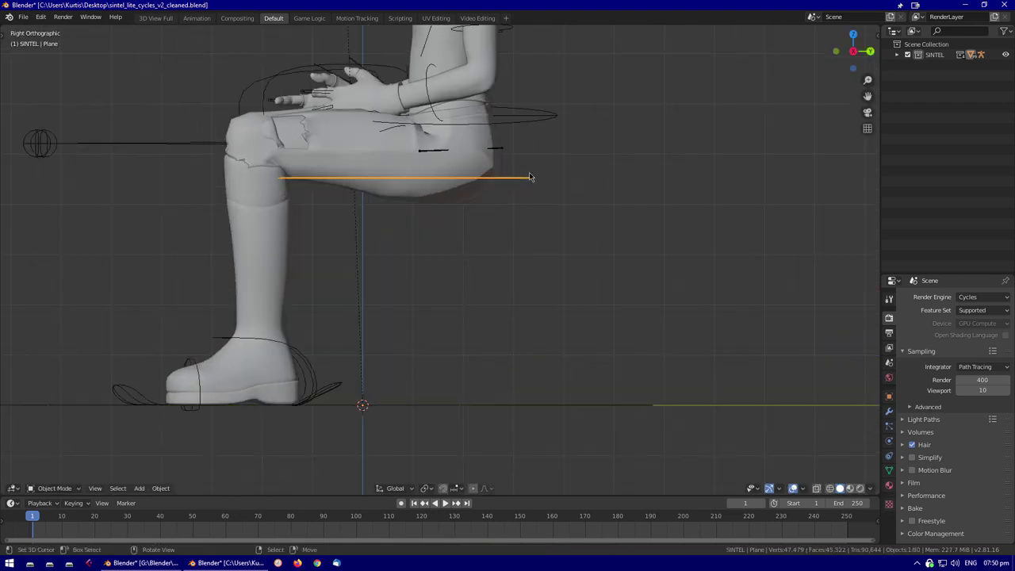
{"action": "key", "text": "ctrl+z"}
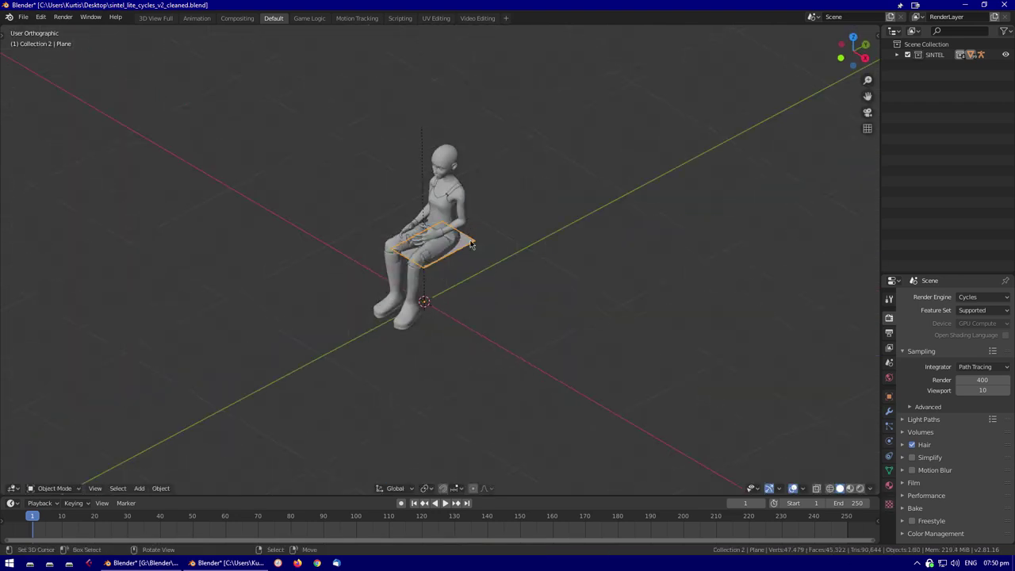
{"action": "key", "text": "ctrl+z"}
{"action": "key", "text": "ctrl+z"}
{"action": "key", "text": "ctrl+z"}
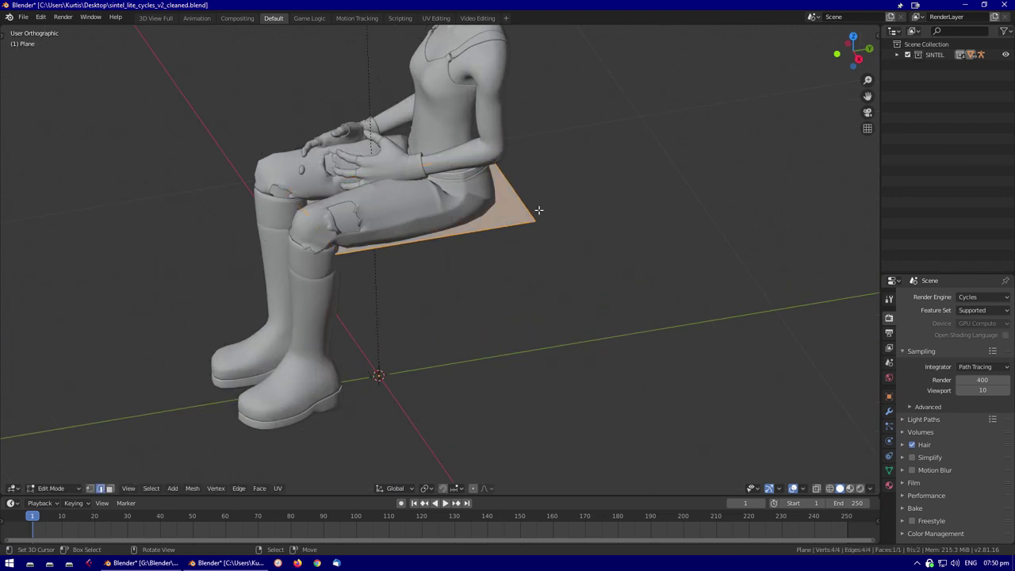
Tilt the seat plane down toward the back, scale it down and position it along the underside of the thighs
{"action": "key", "text": "KP_3"}
{"action": "key", "text": "KP_Decimal"}
{"action": "key", "text": "g"}
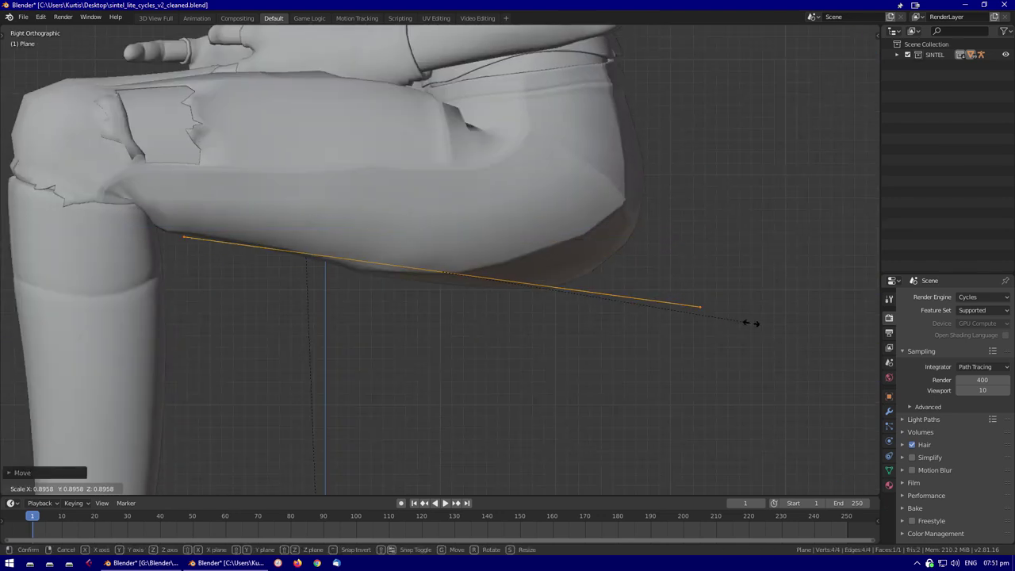
{"action": "left_click", "coordinate": [730, 279]}
{"action": "scroll", "coordinate": [731, 280], "scroll_direction": "down", "scroll_amount": 2}
{"action": "middle_click_drag", "start_coordinate": [732, 280], "coordinate": [586, 230]}
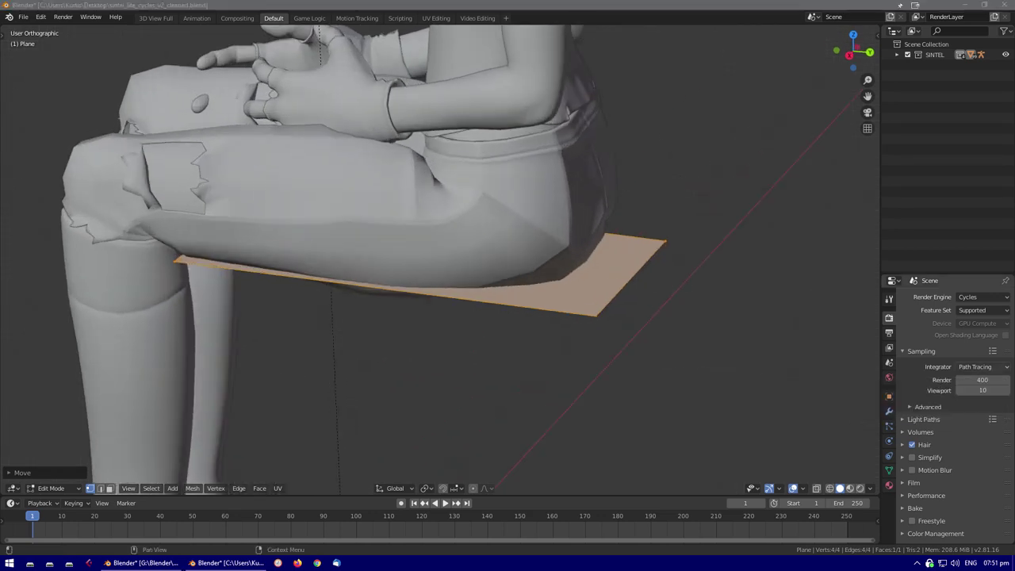
Undo the last move of the seat plane and try scaling the whole plane along the X axis
{"action": "key", "text": "ctrl+z"}
{"action": "key", "text": "KP_3"}
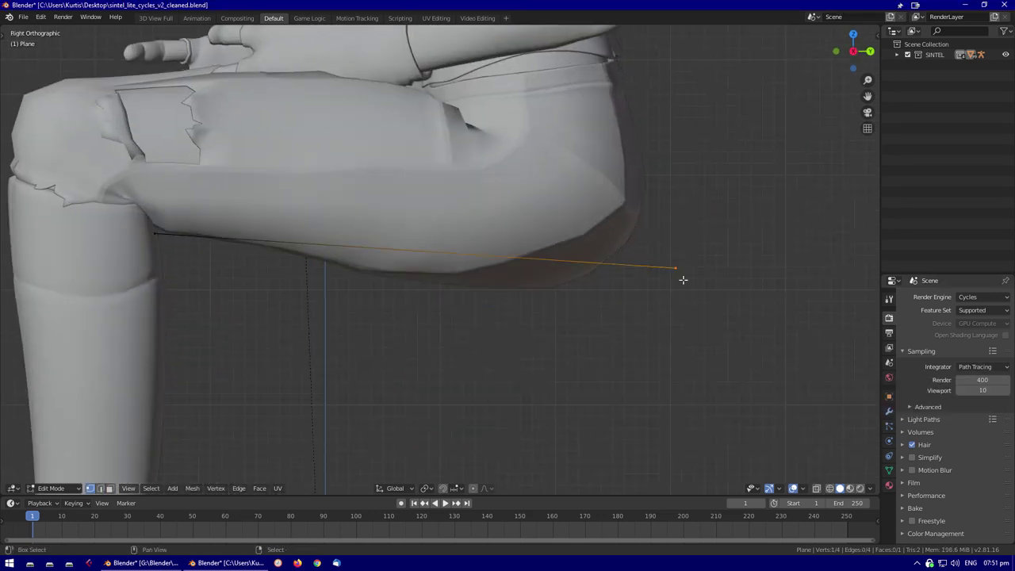
{"action": "key", "text": "shift+z"}
{"action": "mouse_move", "coordinate": [659, 278]}
{"action": "middle_mouse_down"}
{"action": "mouse_move", "coordinate": [553, 290]}
{"action": "mouse_move", "coordinate": [534, 258]}
{"action": "middle_mouse_up"}
{"action": "key", "text": "a"}
{"action": "key", "text": "shift+z"}
{"action": "key", "text": "s"}
{"action": "key", "text": "x"}
{"action": "right_click", "coordinate": [632, 251]}
{"action": "middle_click_drag", "start_coordinate": [632, 251], "coordinate": [531, 333]}
Extrude the seat plane's front edge straight down behind the knees to form a front lip
{"action": "key", "text": "Tab"}
{"action": "scroll", "coordinate": [528, 346], "scroll_direction": "down", "scroll_amount": 2}
{"action": "scroll", "coordinate": [575, 304], "scroll_direction": "up", "scroll_amount": 5}
{"action": "middle_click_drag", "start_coordinate": [576, 304], "coordinate": [596, 344]}
{"action": "key", "text": "shift+z"}
{"action": "key", "text": "Tab"}
{"action": "key", "text": "e"}
{"action": "left_click", "coordinate": [389, 320]}
{"action": "key", "text": "ctrl+b"}
{"action": "left_click", "coordinate": [345, 334]}
{"action": "key", "text": "KP_3"}
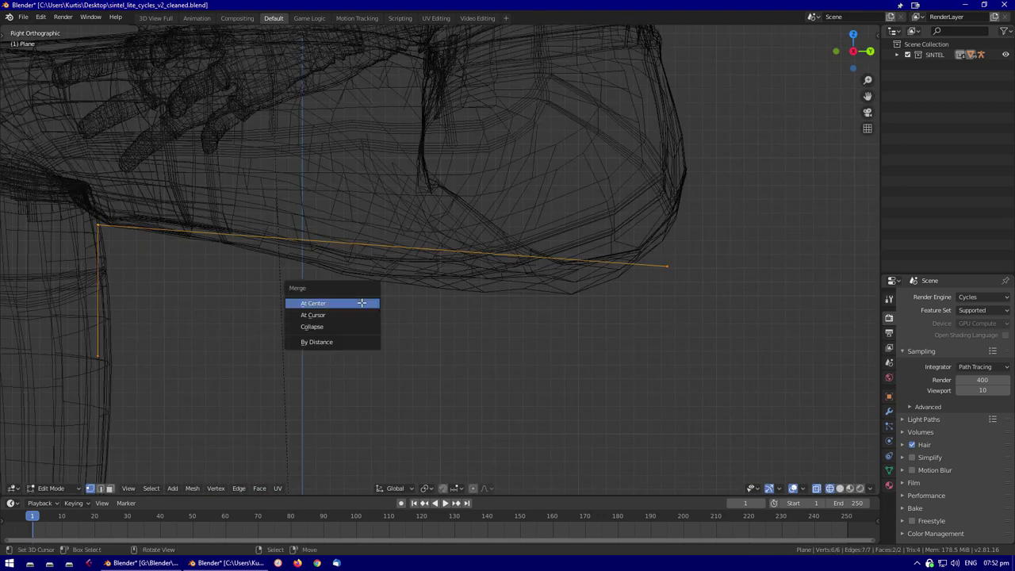
{"action": "scroll", "coordinate": [217, 294], "scroll_direction": "down", "scroll_amount": 1}
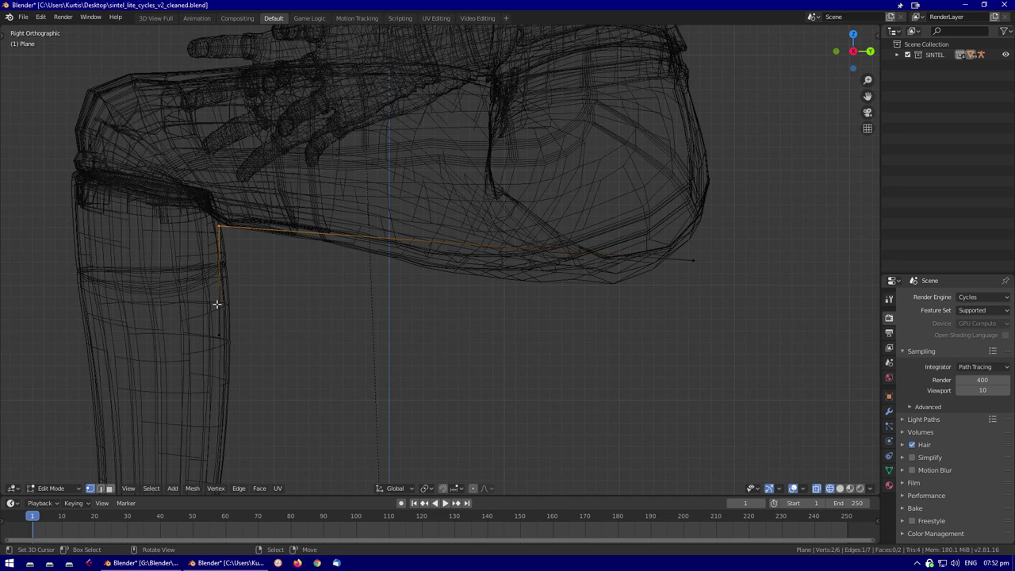
{"action": "key", "text": "Escape"}
Shift the front lip's edge down and slightly back from the calves in the side view
{"action": "scroll", "coordinate": [283, 351], "scroll_direction": "up", "scroll_amount": 3}
{"action": "key", "text": "g"}
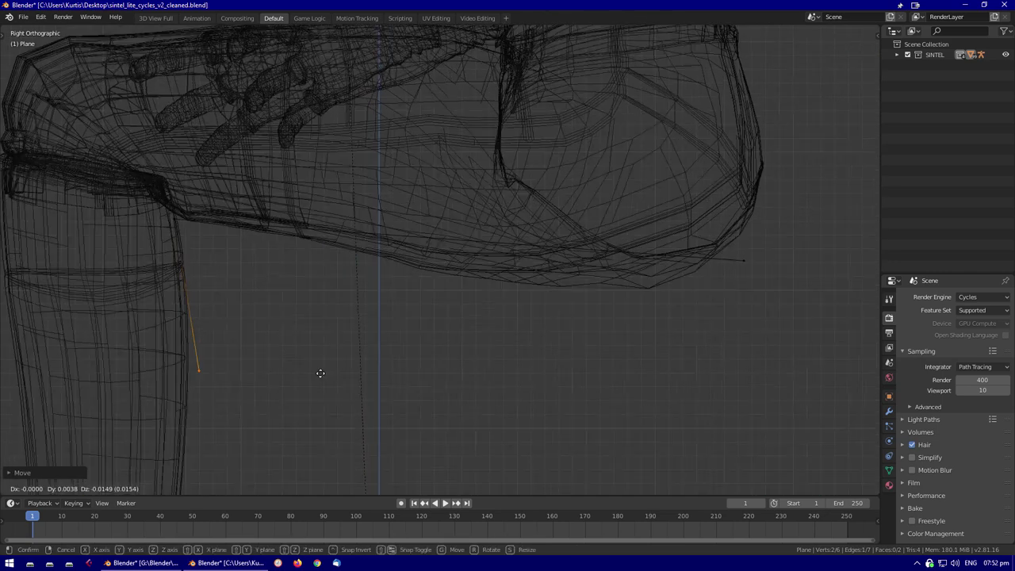
{"action": "scroll", "coordinate": [312, 368], "scroll_direction": "down", "scroll_amount": 6}
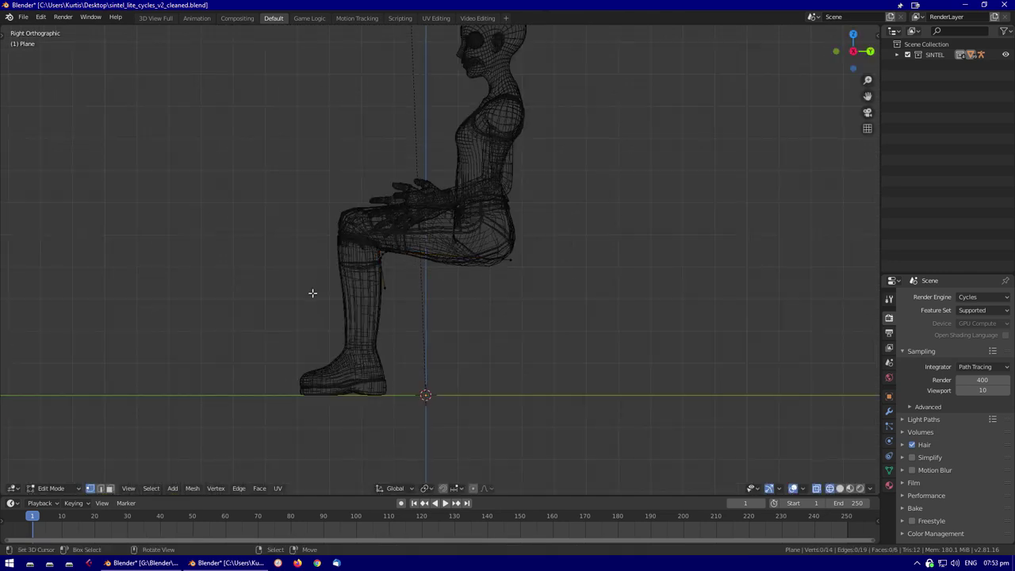
{"action": "middle_click_drag", "start_coordinate": [419, 329], "coordinate": [416, 292]}
{"action": "scroll", "coordinate": [416, 292], "scroll_direction": "up", "scroll_amount": 2}
{"action": "key", "text": "alt+a"}
{"action": "mouse_move", "coordinate": [572, 298]}
{"action": "middle_mouse_down"}
{"action": "mouse_move", "coordinate": [526, 262]}
{"action": "mouse_move", "coordinate": [368, 253]}
{"action": "middle_mouse_up"}
Move the vertices beneath the thighs along Z to dish the seat surface to the body
{"action": "key", "text": "alt+z"}
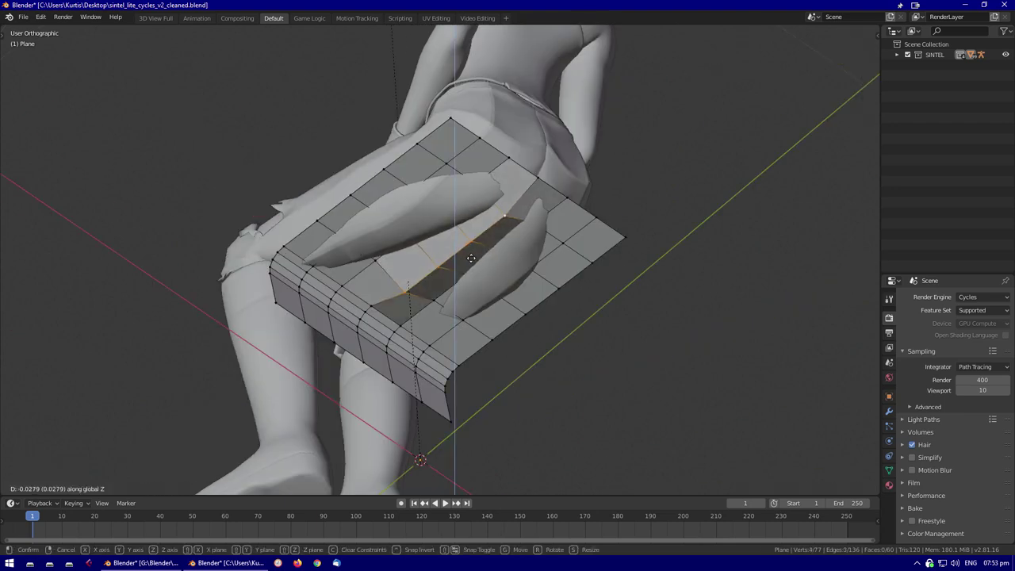
{"action": "left_click", "coordinate": [476, 230]}
{"action": "middle_click_drag", "start_coordinate": [476, 230], "coordinate": [375, 216]}
{"action": "left_click", "coordinate": [374, 215]}
{"action": "middle_click_drag", "start_coordinate": [512, 292], "coordinate": [211, 138]}
{"action": "key", "text": "g"}
{"action": "key", "text": "z"}
{"action": "left_click", "coordinate": [515, 278]}
Enlarge the Properties editor and place the plane, renamed SEAT Base, in a new collection named Chair
{"action": "scroll", "coordinate": [341, 250], "scroll_direction": "up", "scroll_amount": 8}
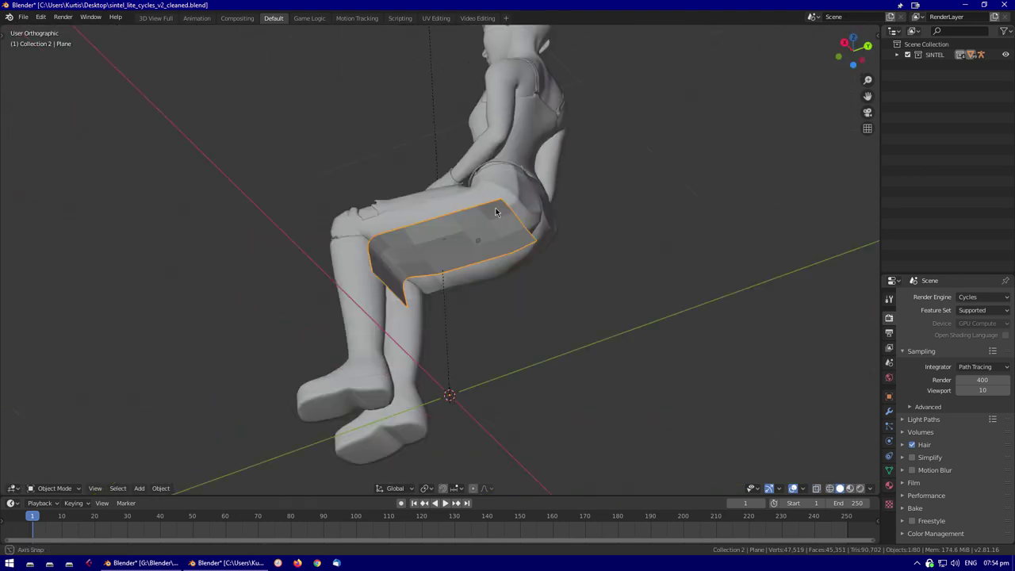
{"action": "left_click_drag", "start_coordinate": [918, 276], "coordinate": [918, 178]}
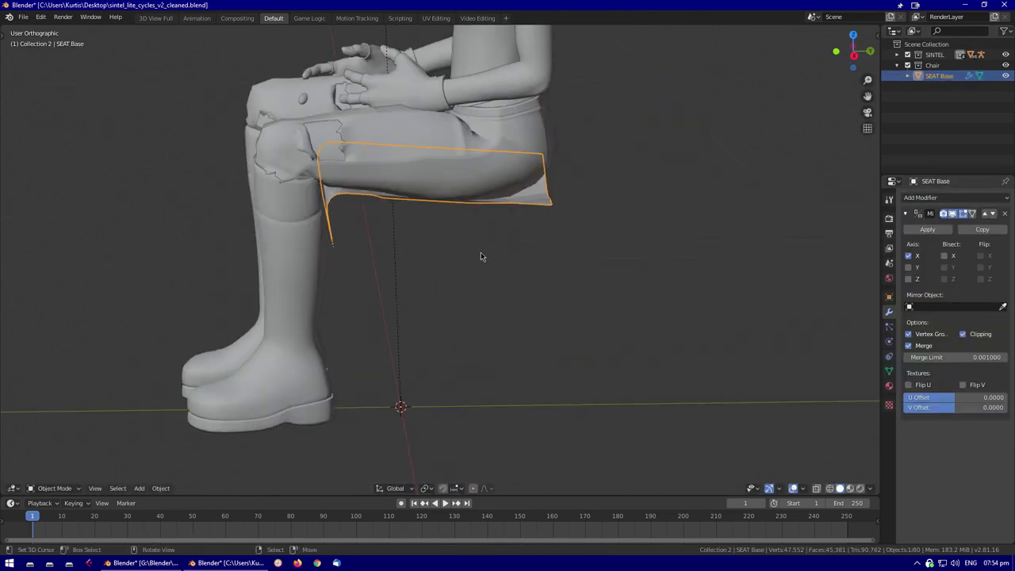
Extrude the outer edge of the X-mirrored seat base downward to form its side wall
{"action": "middle_click_drag", "start_coordinate": [480, 253], "coordinate": [447, 213]}
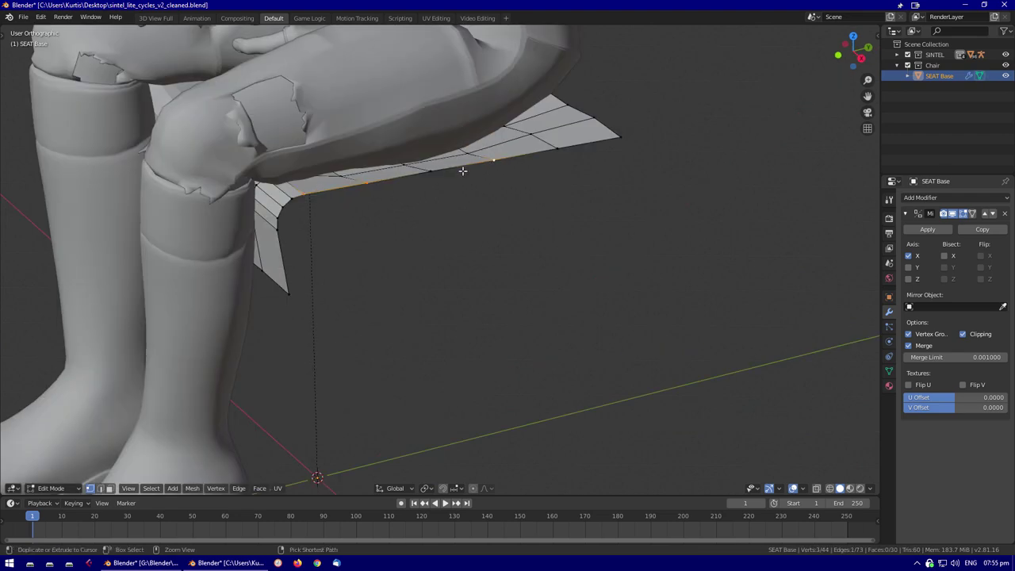
{"action": "left_click", "coordinate": [291, 275]}
{"action": "key", "text": "3"}
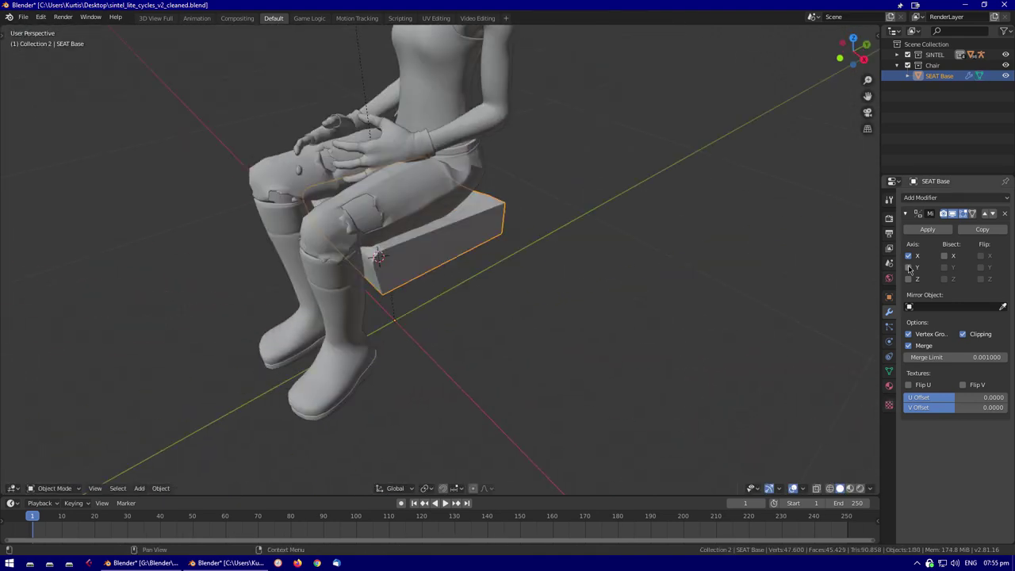
Add a Subdivision Surface modifier with 2 viewport subdivisions to the seat base and bevel its outer top edge
{"action": "left_click", "coordinate": [920, 198]}
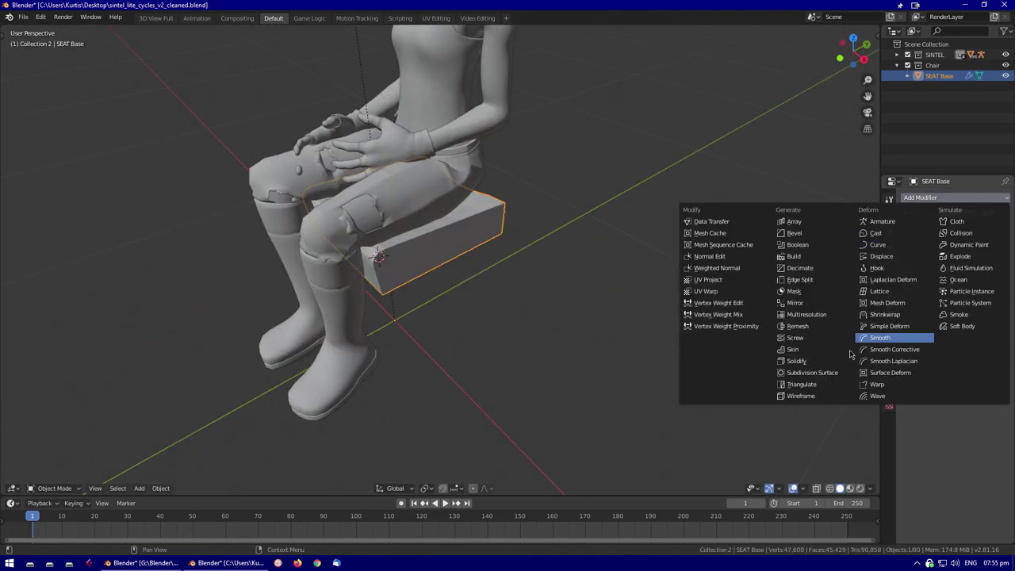
{"action": "left_click", "coordinate": [800, 374]}
{"action": "left_click", "coordinate": [906, 296]}
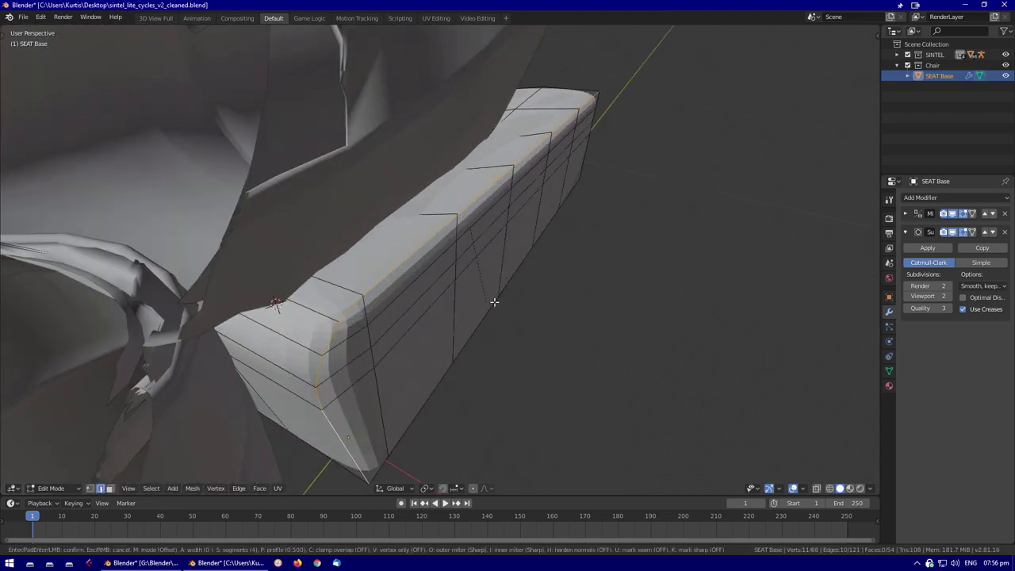
{"action": "left_click", "coordinate": [640, 319]}
{"action": "mouse_move", "coordinate": [640, 319]}
{"action": "middle_mouse_down"}
{"action": "mouse_move", "coordinate": [389, 277]}
{"action": "mouse_move", "coordinate": [645, 306]}
{"action": "middle_mouse_up"}
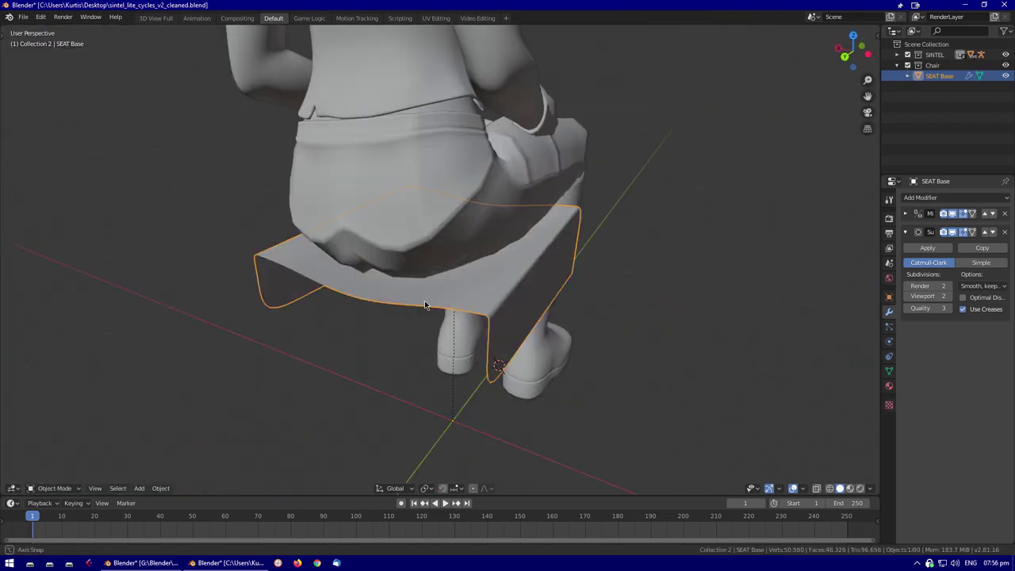
{"action": "middle_click_drag", "start_coordinate": [423, 301], "coordinate": [529, 308]}
Isolate the seat base in local view and delete an edge loop near its front corner
{"action": "left_click", "coordinate": [444, 289]}
{"action": "key", "text": "KP_Divide"}
{"action": "scroll", "coordinate": [434, 264], "scroll_direction": "up", "scroll_amount": 4}
{"action": "middle_click_drag", "start_coordinate": [435, 264], "coordinate": [478, 335]}
{"action": "left_click", "coordinate": [304, 369], "text": "alt"}
{"action": "key", "text": "x"}
{"action": "left_click", "coordinate": [304, 369]}
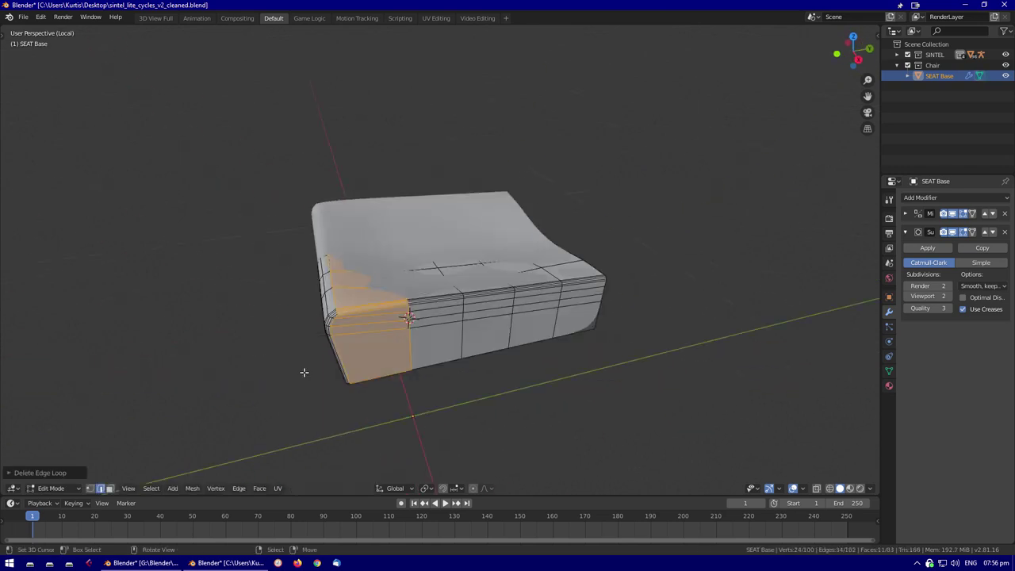
Bring the character back into view and delete the extra bevel edge loop along the seat's side
{"action": "middle_click_drag", "start_coordinate": [304, 369], "coordinate": [444, 301]}
{"action": "key", "text": "KP_Divide"}
{"action": "key", "text": "Tab"}
{"action": "key", "text": "Tab"}
{"action": "scroll", "coordinate": [380, 308], "scroll_direction": "up", "scroll_amount": 3}
{"action": "left_click", "coordinate": [380, 308], "text": "alt"}
{"action": "key", "text": "x"}
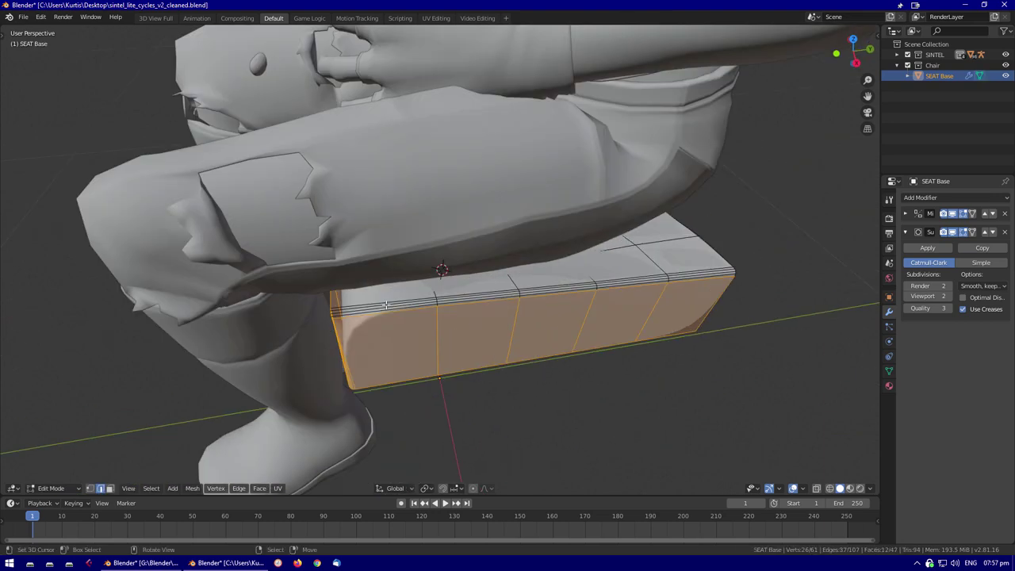
{"action": "left_click", "coordinate": [380, 308]}
{"action": "middle_click_drag", "start_coordinate": [380, 309], "coordinate": [434, 266]}
{"action": "scroll", "coordinate": [434, 266], "scroll_direction": "up", "scroll_amount": 2}
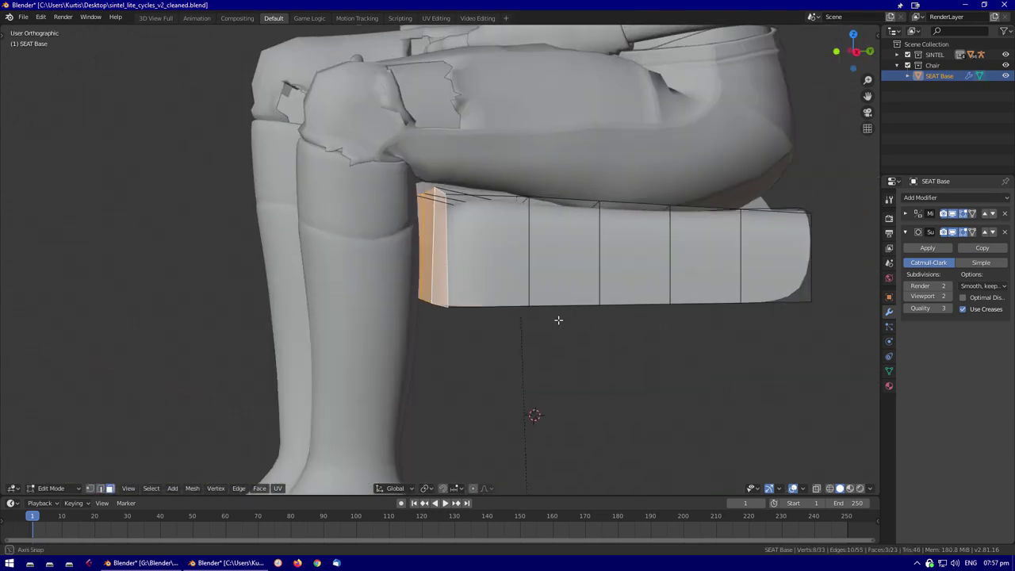
Move the seat base's front bottom vertices slightly backward in the wireframe side view
{"action": "middle_click_drag", "start_coordinate": [550, 314], "coordinate": [539, 318], "text": "alt"}
{"action": "key", "text": "g"}
{"action": "key", "text": "shift+z"}
{"action": "left_click_drag", "start_coordinate": [424, 314], "coordinate": [382, 292]}
{"action": "key", "text": "z"}
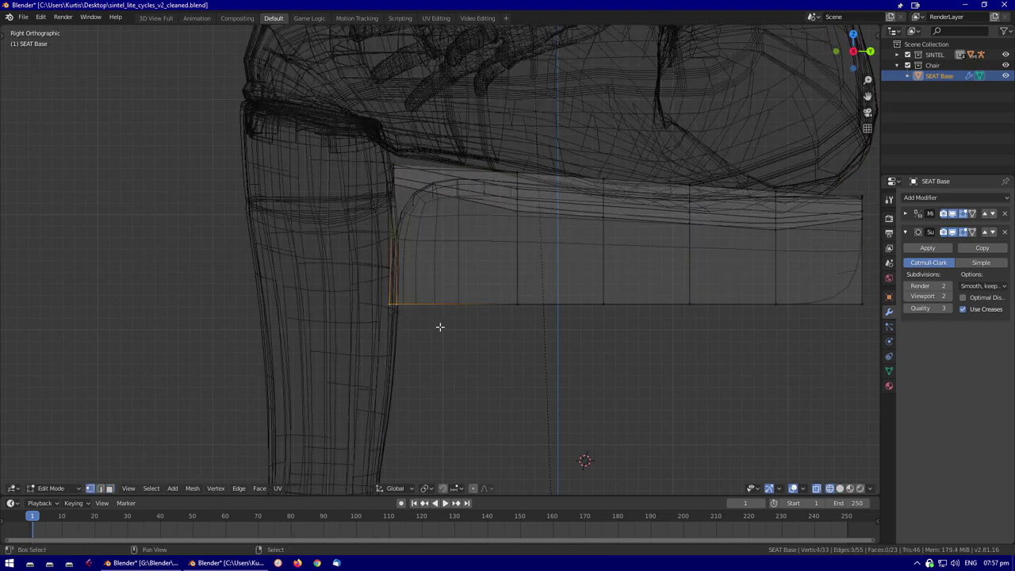
{"action": "left_click", "coordinate": [510, 326]}
{"action": "key", "text": "g"}
Bevel the edge loop along the seat base's outer top border again
{"action": "middle_click_drag", "start_coordinate": [398, 231], "coordinate": [623, 267]}
{"action": "key", "text": "2"}
{"action": "left_click", "coordinate": [635, 186], "text": "alt"}
{"action": "key", "text": "ctrl+b"}
{"action": "left_click", "coordinate": [662, 303]}
{"action": "middle_click_drag", "start_coordinate": [662, 303], "coordinate": [475, 261]}
{"action": "scroll", "coordinate": [458, 260], "scroll_direction": "up", "scroll_amount": 3}
{"action": "key", "text": "alt+a"}
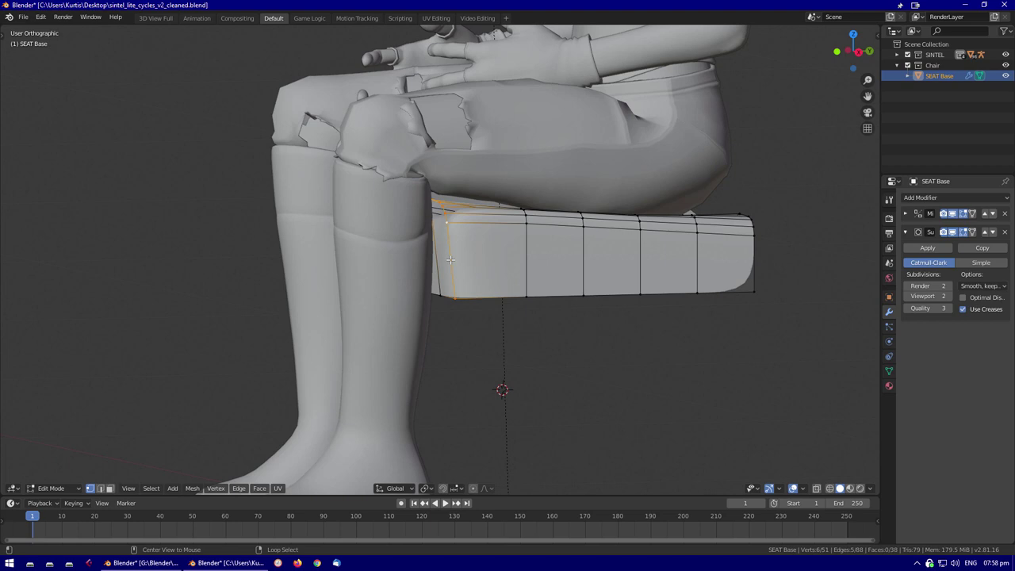
Try to bevel the seat base's front top edges with 3 segments
{"action": "left_click", "coordinate": [580, 266]}
{"action": "middle_click_drag", "start_coordinate": [579, 266], "coordinate": [575, 276]}
{"action": "middle_click_drag", "start_coordinate": [471, 278], "coordinate": [478, 311]}
{"action": "left_click", "coordinate": [448, 274], "text": "shift"}
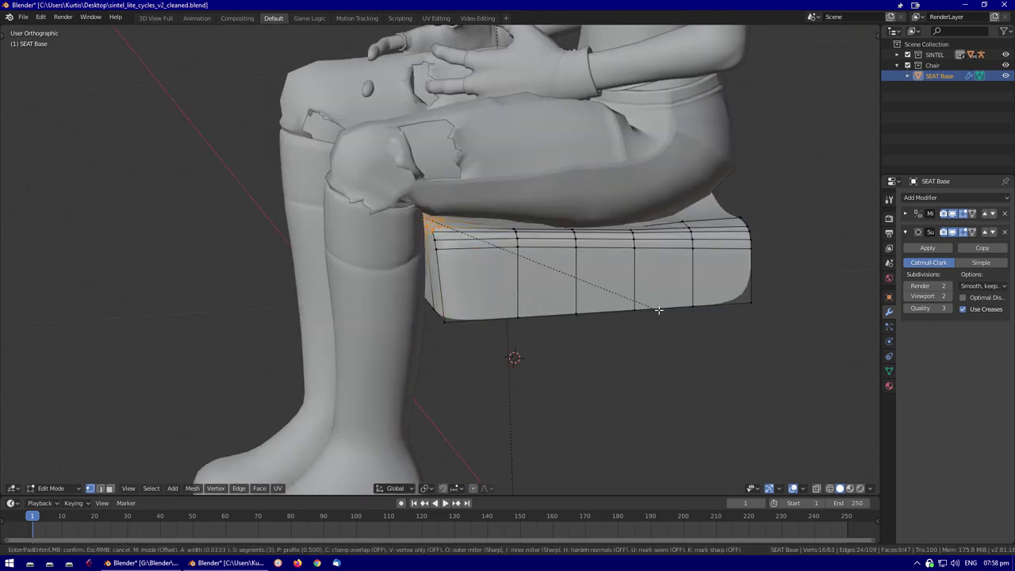
{"action": "key", "text": "Escape"}
Examine the isolated seat base's smoothed shape and topology from the side and at an angle
{"action": "key", "text": "Tab"}
{"action": "key", "text": "KP_Divide"}
{"action": "key", "text": "Tab"}
{"action": "key", "text": "Tab"}
{"action": "key", "text": "KP_3"}
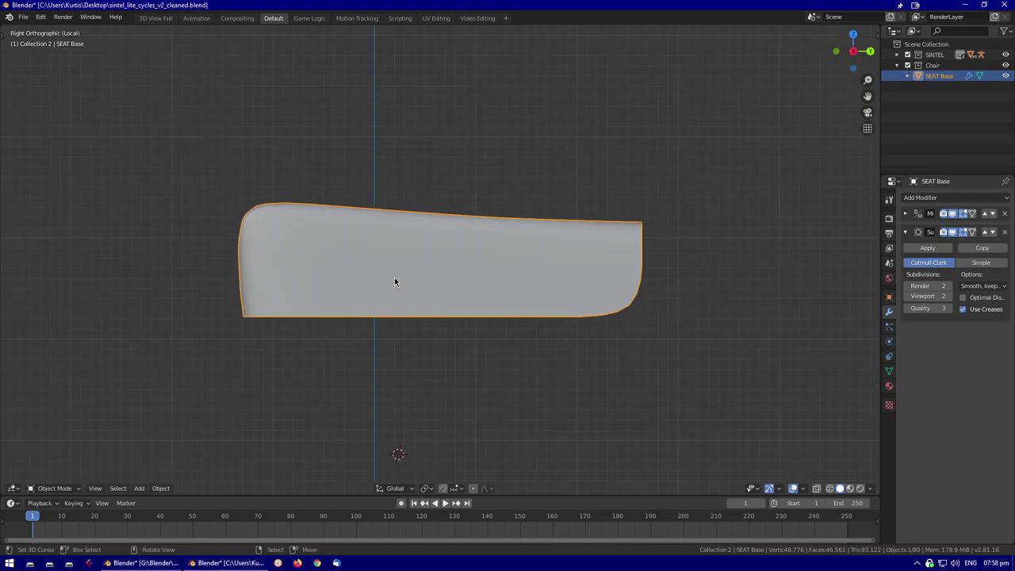
{"action": "middle_click_drag", "start_coordinate": [232, 220], "coordinate": [532, 276]}
{"action": "right_click", "coordinate": [371, 275]}
{"action": "key", "text": "alt+a"}
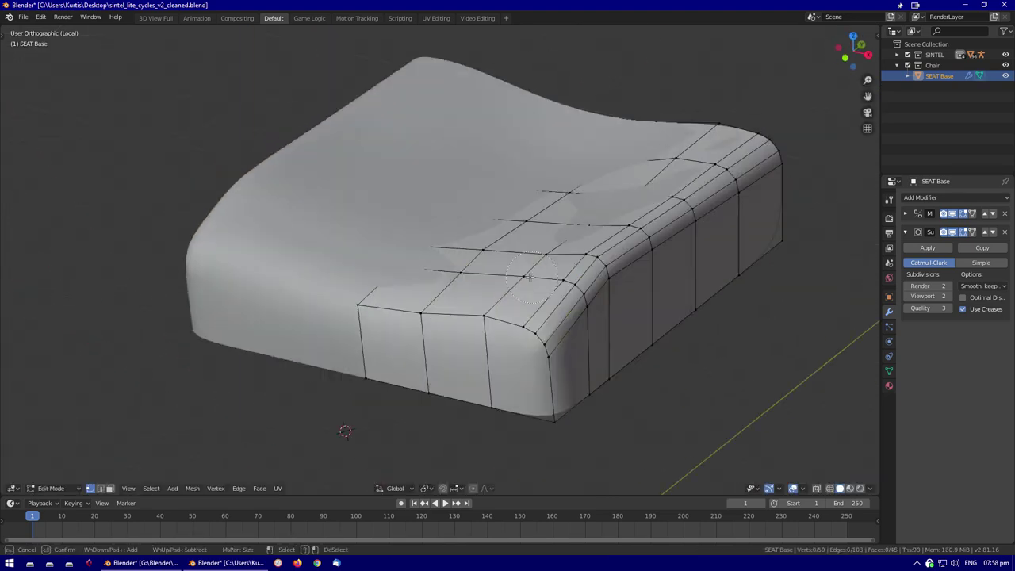
Delete the SEAT Base object from the Chair collection
{"action": "key", "text": "Tab"}
{"action": "scroll", "coordinate": [558, 301], "scroll_direction": "down", "scroll_amount": 5}
{"action": "middle_click_drag", "start_coordinate": [528, 340], "coordinate": [528, 275]}
{"action": "key", "text": "Delete"}
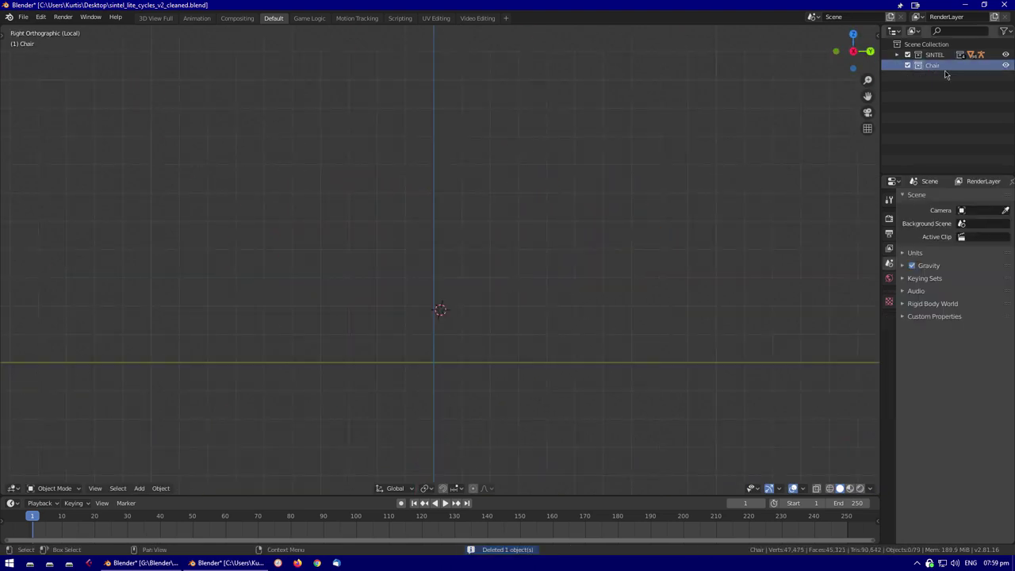
Add a new plane in the Chair collection and move it up toward the character's thighs
{"action": "key", "text": "shift+a"}
{"action": "left_click", "coordinate": [424, 350]}
{"action": "key", "text": "KP_Divide"}
{"action": "key", "text": "g"}
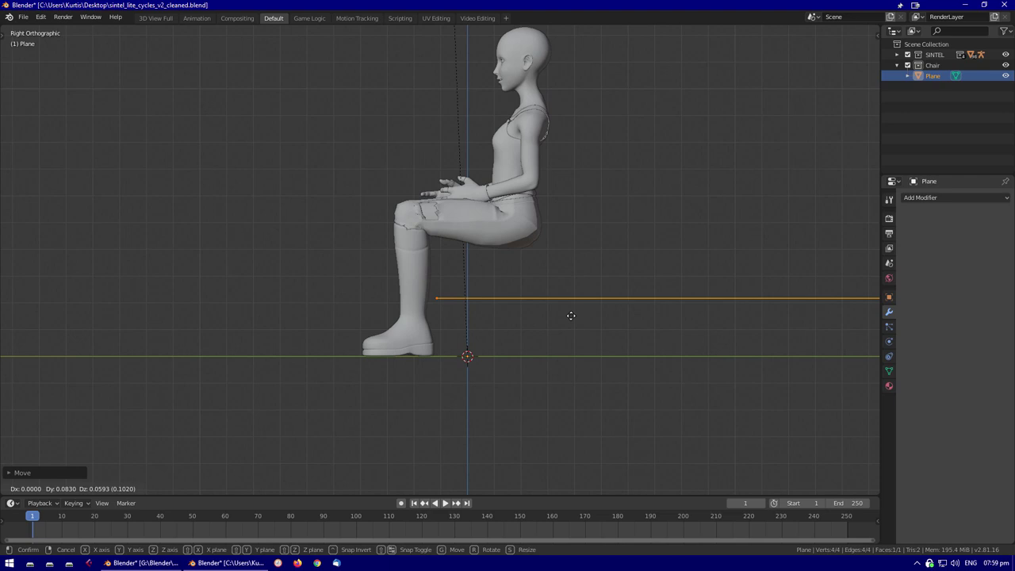
{"action": "key", "text": "Escape"}
{"action": "scroll", "coordinate": [587, 246], "scroll_direction": "down", "scroll_amount": 4}
Extrude the plane's edges in wireframe side view to trace a seat profile under the thighs
{"action": "key", "text": "z"}
{"action": "left_click", "coordinate": [445, 269]}
{"action": "scroll", "coordinate": [438, 305], "scroll_direction": "up", "scroll_amount": 8}
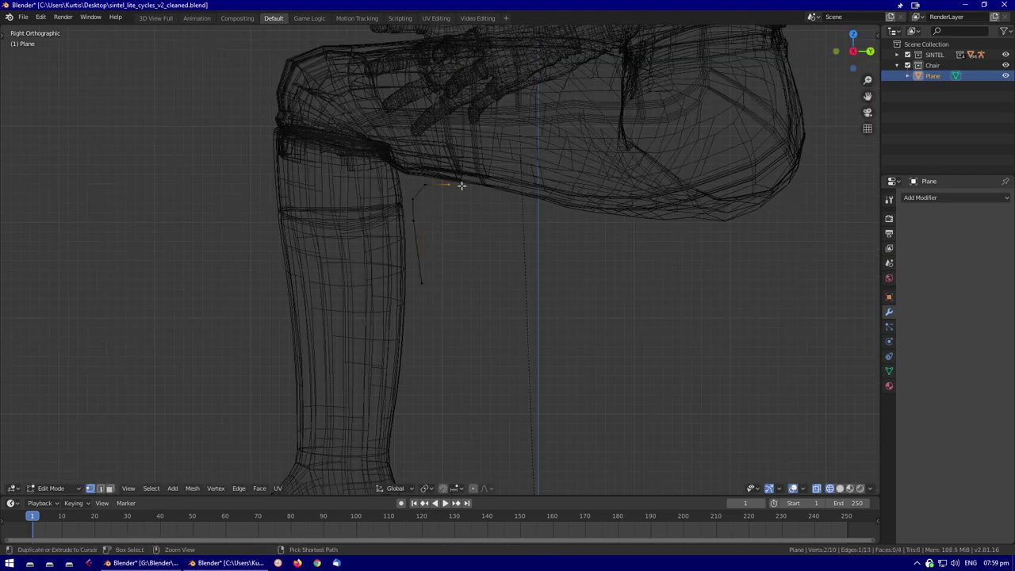
{"action": "left_click", "coordinate": [617, 224]}
{"action": "scroll", "coordinate": [671, 219], "scroll_direction": "down", "scroll_amount": 3, "text": "ctrl"}
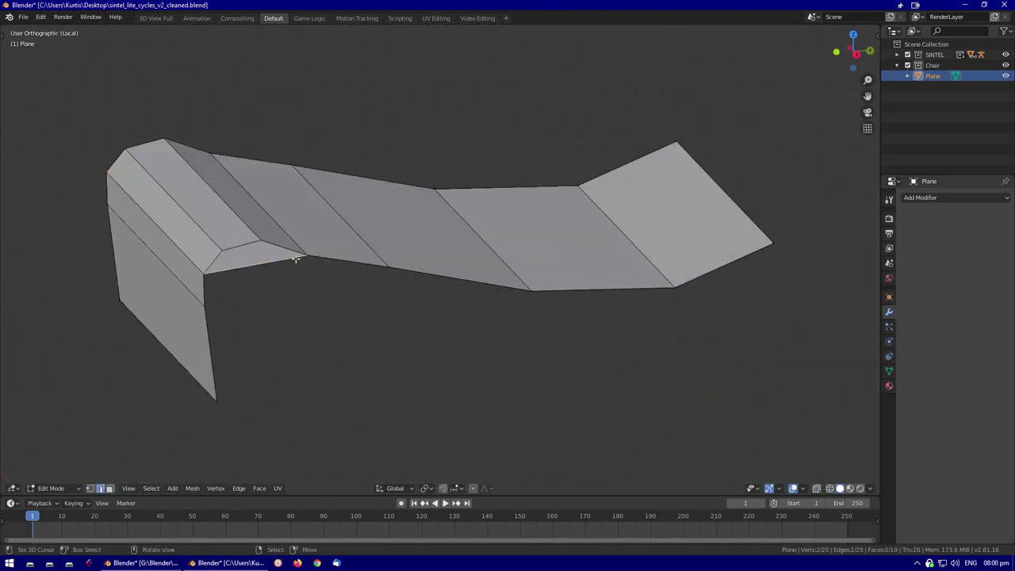
Extrude the seat profile's side edges downward and scale them along Z to level the lower border
{"action": "key", "text": "e"}
{"action": "key", "text": "s"}
{"action": "key", "text": "z"}
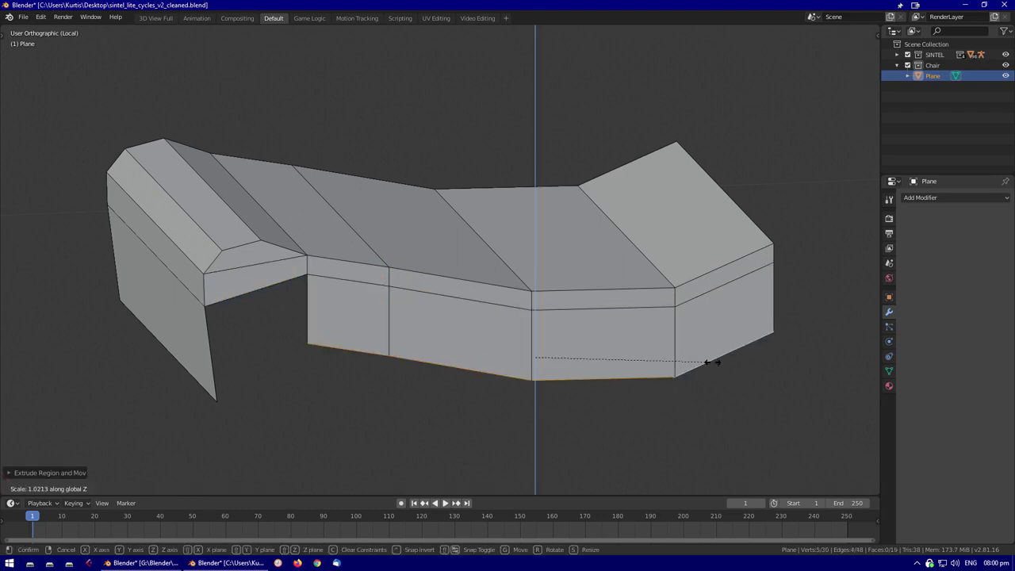
{"action": "middle_click_drag", "start_coordinate": [229, 335], "coordinate": [534, 305]}
Add a centred loop cut along the seat's length and delete the faces on one half
{"action": "key", "text": "KP_Divide"}
{"action": "key", "text": "ctrl+r"}
{"action": "left_click", "coordinate": [533, 306]}
{"action": "right_click", "coordinate": [534, 305]}
{"action": "key", "text": "x"}
{"action": "left_click", "coordinate": [531, 298]}
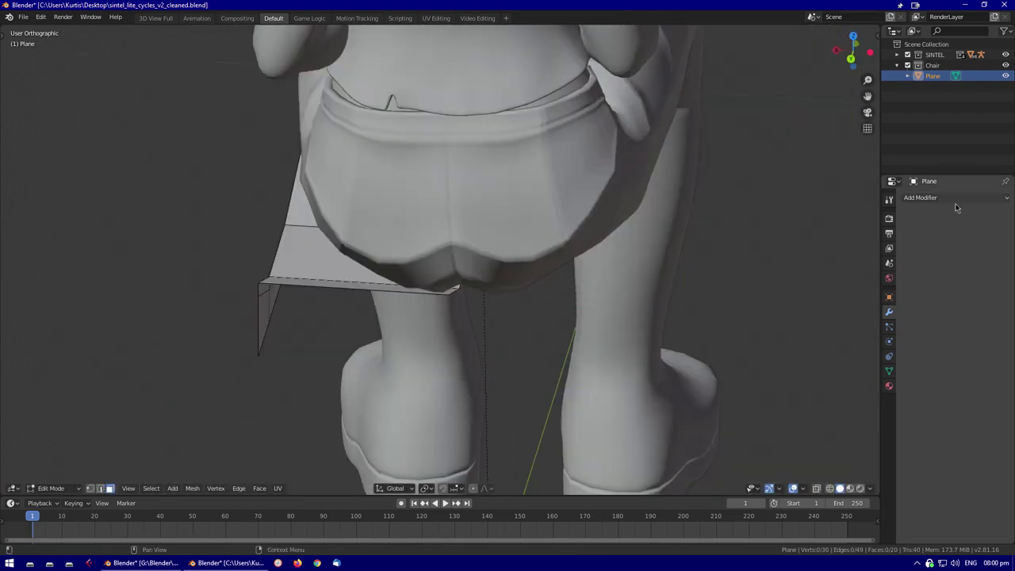
Add a Mirror modifier on the X axis with clipping to the half seat
{"action": "left_click", "coordinate": [934, 198]}
{"action": "left_click", "coordinate": [796, 325]}
{"action": "middle_click_drag", "start_coordinate": [650, 314], "coordinate": [445, 193]}
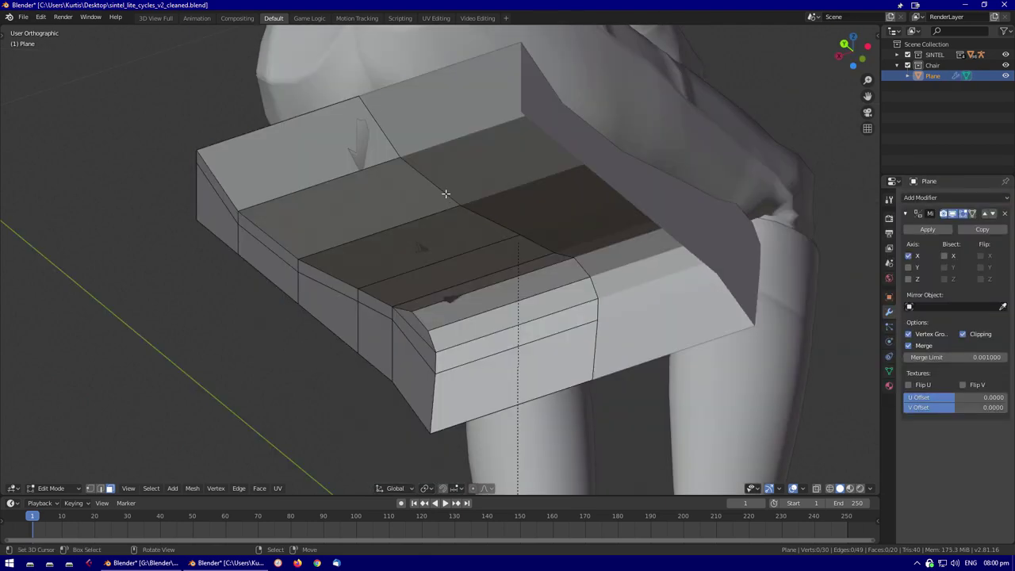
Bring the seat's lower side and front edges to one level in the side view
{"action": "middle_click_drag", "start_coordinate": [521, 213], "coordinate": [319, 290]}
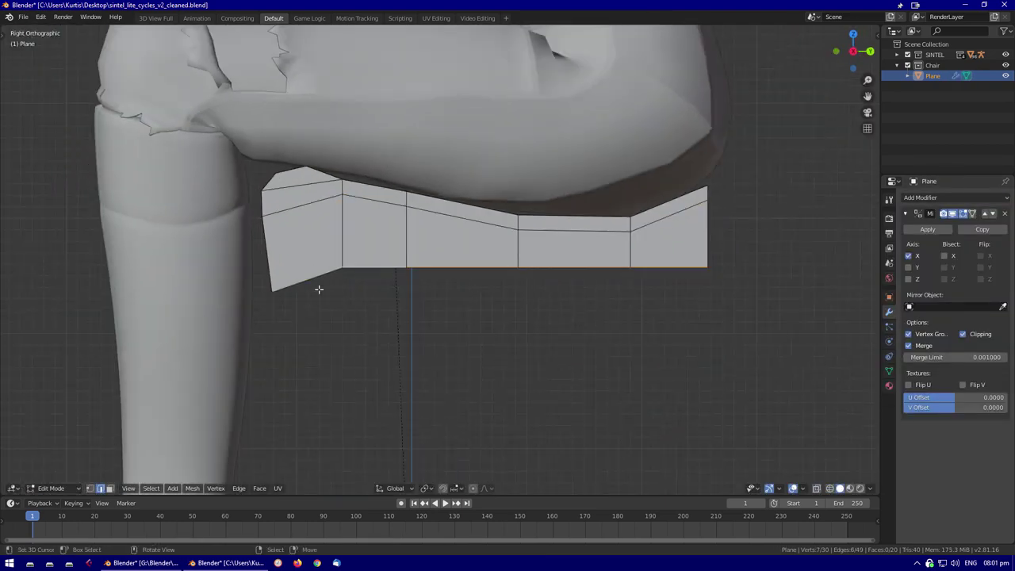
{"action": "left_click", "coordinate": [457, 429]}
{"action": "scroll", "coordinate": [457, 429], "scroll_direction": "down", "scroll_amount": 1}
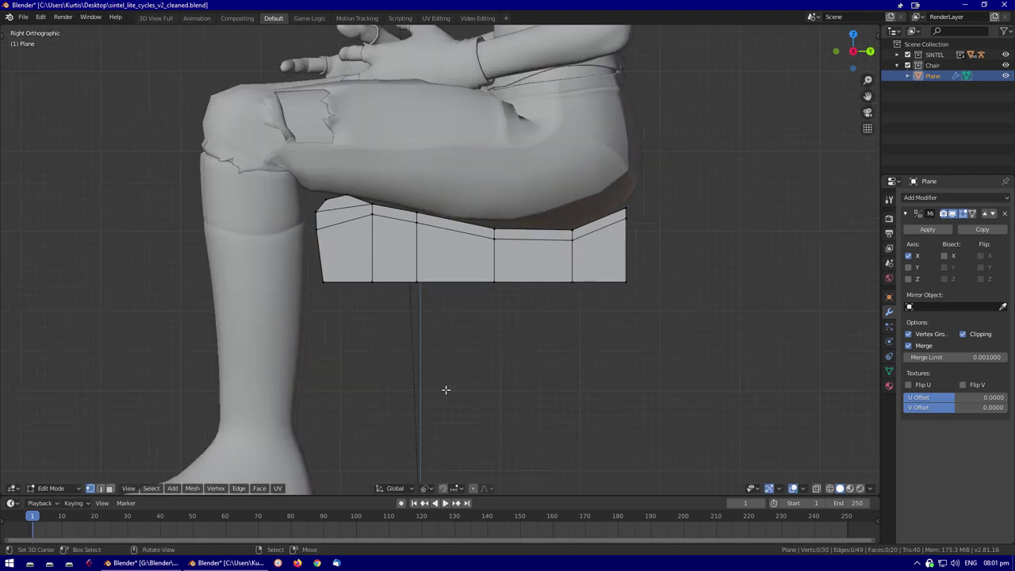
Cut a loop along the seat's lower side and pull the bottom corner vertices inward to round the corners
{"action": "scroll", "coordinate": [214, 251], "scroll_direction": "up", "scroll_amount": 3}
{"action": "left_click", "coordinate": [204, 311]}
{"action": "key", "text": "shift+z"}
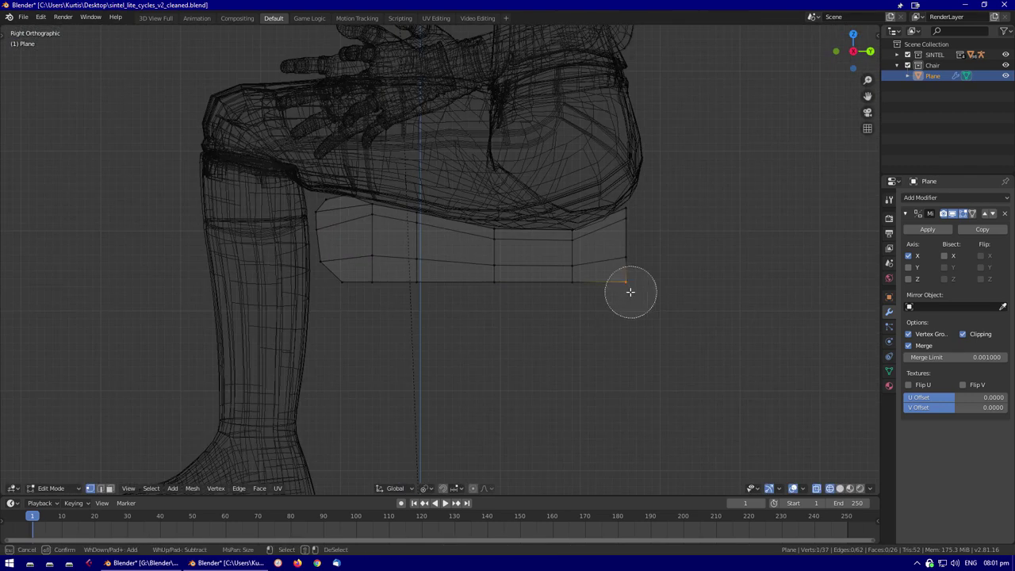
{"action": "key", "text": "shift+z"}
{"action": "mouse_move", "coordinate": [627, 290]}
{"action": "middle_mouse_down"}
{"action": "mouse_move", "coordinate": [568, 268]}
{"action": "mouse_move", "coordinate": [431, 255]}
{"action": "middle_mouse_up"}
{"action": "right_click", "coordinate": [431, 255], "text": "shift"}
{"action": "left_click", "coordinate": [577, 260]}
Add a Subdivision Surface modifier to the mirrored seat object
{"action": "middle_click_drag", "start_coordinate": [577, 260], "coordinate": [507, 254]}
{"action": "key", "text": "Tab"}
{"action": "scroll", "coordinate": [547, 318], "scroll_direction": "up", "scroll_amount": 2}
{"action": "left_click", "coordinate": [955, 197]}
{"action": "left_click", "coordinate": [808, 376]}
{"action": "right_click", "coordinate": [484, 282]}
{"action": "left_click", "coordinate": [484, 281]}
{"action": "left_click", "coordinate": [954, 484]}
Show the selectability toggles for the collections in the Outliner
{"action": "middle_click_drag", "start_coordinate": [476, 302], "coordinate": [413, 305]}
{"action": "key", "text": "2"}
{"action": "left_click", "coordinate": [1004, 30]}
{"action": "left_click", "coordinate": [929, 70]}
{"action": "middle_click_drag", "start_coordinate": [634, 208], "coordinate": [536, 229]}
Delete the second seat attempt from the Chair collection
{"action": "key", "text": "Tab"}
{"action": "scroll", "coordinate": [358, 268], "scroll_direction": "up", "scroll_amount": 4}
{"action": "scroll", "coordinate": [357, 268], "scroll_direction": "down", "scroll_amount": 3}
{"action": "middle_click_drag", "start_coordinate": [333, 309], "coordinate": [325, 318]}
{"action": "key", "text": "Tab"}
{"action": "key", "text": "x"}
{"action": "left_click", "coordinate": [325, 323]}
{"action": "key", "text": "3"}
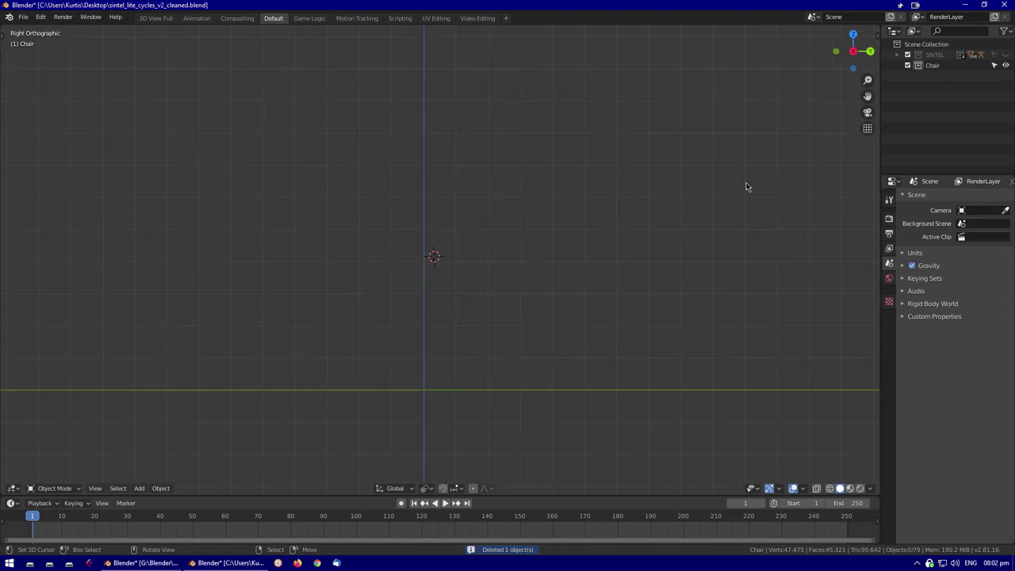
Bring the character back into view and raise a new plane along Z to seat height beneath the thighs
{"action": "key", "text": "alt+h"}
{"action": "scroll", "coordinate": [513, 252], "scroll_direction": "down", "scroll_amount": 1}
{"action": "key", "text": "g"}
{"action": "key", "text": "z"}
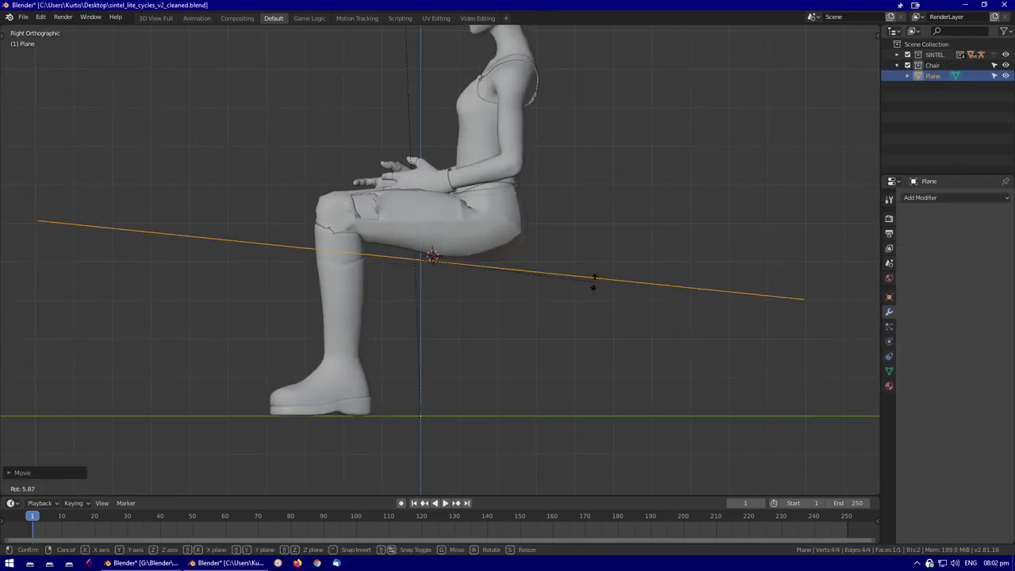
Tilt the plane to follow the underside of the thighs, then scale and centre it beneath the hips
{"action": "left_click", "coordinate": [579, 287]}
{"action": "scroll", "coordinate": [577, 286], "scroll_direction": "up", "scroll_amount": 1}
{"action": "scroll", "coordinate": [429, 280], "scroll_direction": "down", "scroll_amount": 2}
{"action": "key", "text": "KP_7"}
{"action": "key", "text": "shift+z"}
{"action": "scroll", "coordinate": [476, 287], "scroll_direction": "up", "scroll_amount": 3}
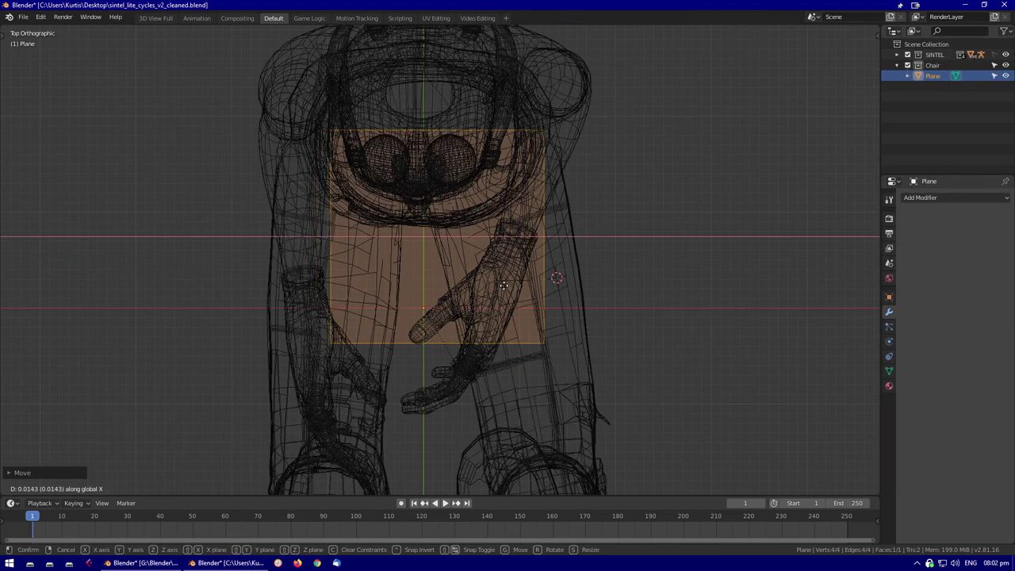
Remove one half of the plane and add a Mirror modifier across the X axis with Clipping enabled
{"action": "key", "text": "alt+a"}
{"action": "key", "text": "3"}
{"action": "left_click", "coordinate": [358, 242]}
{"action": "left_click", "coordinate": [951, 197]}
{"action": "left_click", "coordinate": [821, 302]}
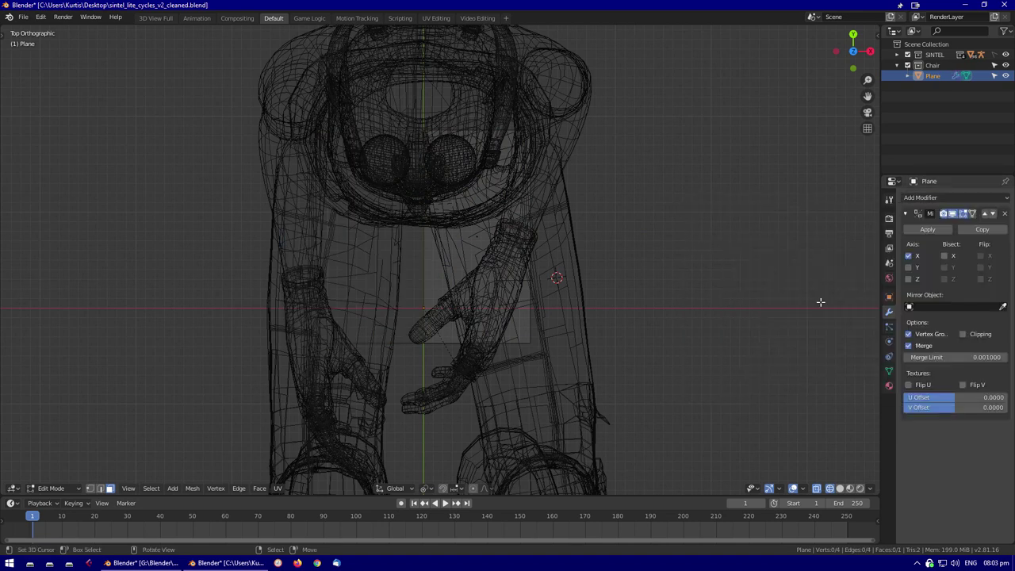
{"action": "middle_click_drag", "start_coordinate": [820, 302], "coordinate": [582, 313]}
{"action": "left_click", "coordinate": [962, 334]}
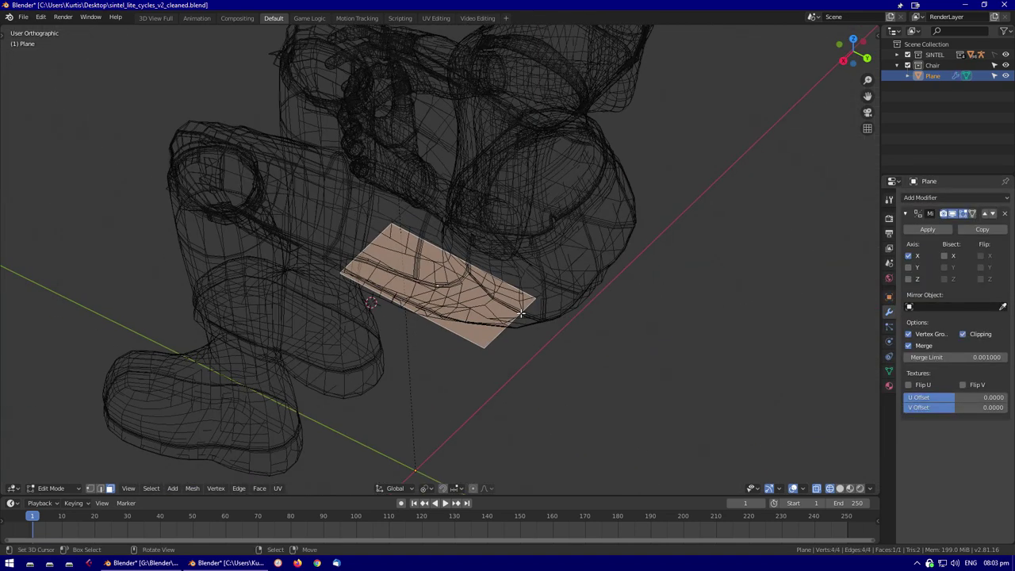
Extrude the plane's front edge forward and down into a curved lip behind the knees, adjusting its vertices
{"action": "key", "text": "shift+z"}
{"action": "key", "text": "g"}
{"action": "left_click", "coordinate": [555, 353]}
{"action": "key", "text": "KP_3"}
{"action": "key", "text": "2"}
{"action": "left_click", "coordinate": [478, 264]}
{"action": "key", "text": "shift+z"}
{"action": "left_click", "coordinate": [330, 265]}
{"action": "key", "text": "g"}
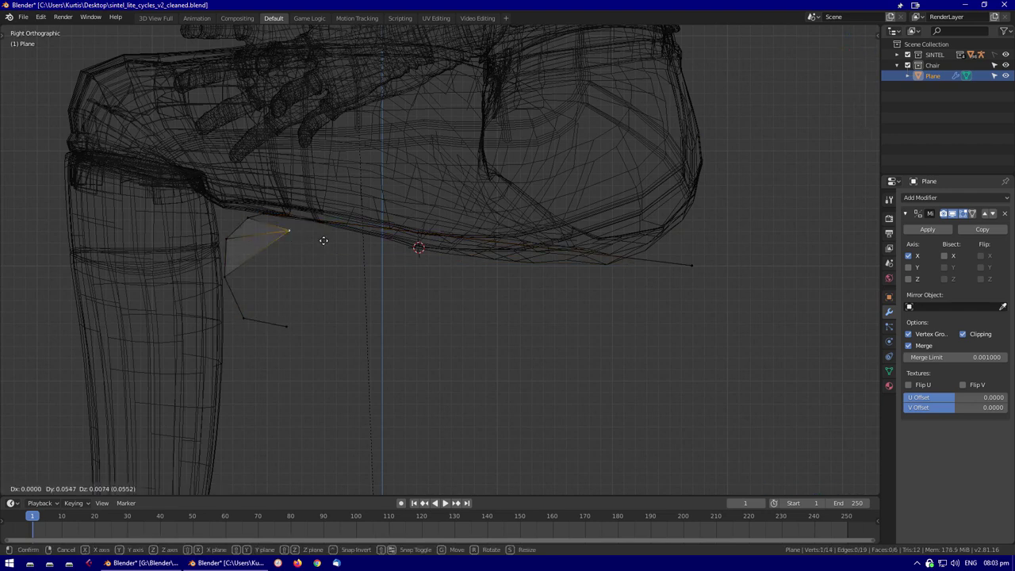
Scale the whole seat mesh and compare its fit with the seated character from several angles
{"action": "key", "text": "shift+z"}
{"action": "middle_click_drag", "start_coordinate": [288, 259], "coordinate": [498, 310]}
{"action": "key", "text": "a"}
{"action": "key", "text": "s"}
{"action": "left_click", "coordinate": [720, 351]}
{"action": "middle_click_drag", "start_coordinate": [720, 351], "coordinate": [385, 335]}
{"action": "scroll", "coordinate": [421, 251], "scroll_direction": "up", "scroll_amount": 3}
{"action": "scroll", "coordinate": [385, 335], "scroll_direction": "down", "scroll_amount": 3}
{"action": "scroll", "coordinate": [512, 317], "scroll_direction": "up", "scroll_amount": 1}
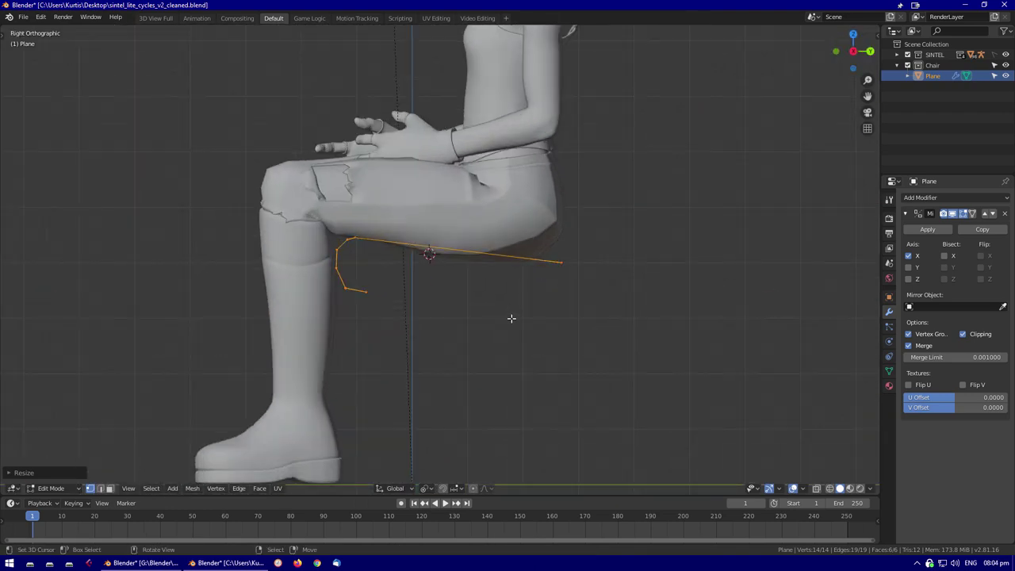
{"action": "scroll", "coordinate": [512, 319], "scroll_direction": "down", "scroll_amount": 2}
{"action": "scroll", "coordinate": [511, 318], "scroll_direction": "up", "scroll_amount": 4}
{"action": "middle_click_drag", "start_coordinate": [487, 322], "coordinate": [560, 276]}
{"action": "scroll", "coordinate": [483, 288], "scroll_direction": "down", "scroll_amount": 4}
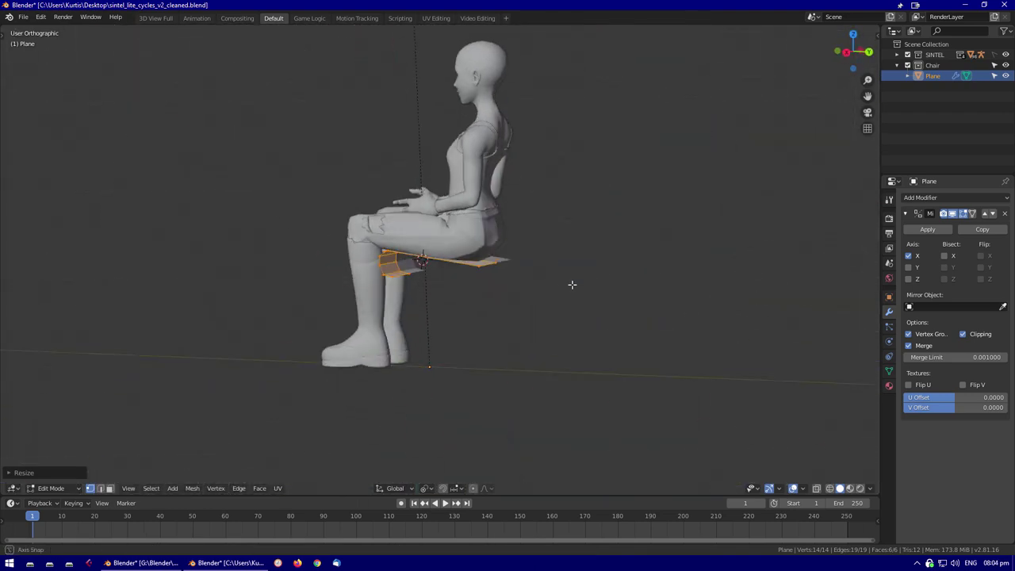
{"action": "scroll", "coordinate": [551, 206], "scroll_direction": "up", "scroll_amount": 3}
{"action": "middle_click_drag", "start_coordinate": [550, 206], "coordinate": [267, 301]}
Pull the lower edges of the front lip farther down along the back of the calf
{"action": "key", "text": "alt+a"}
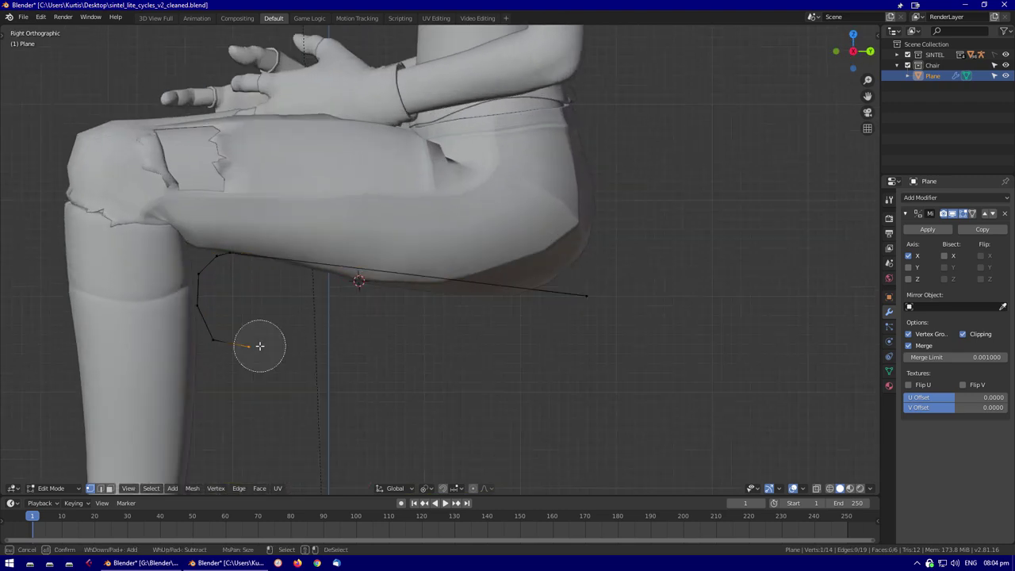
{"action": "key", "text": "shift+z"}
{"action": "key", "text": "c"}
{"action": "left_click", "coordinate": [279, 348]}
{"action": "middle_click_drag", "start_coordinate": [286, 348], "coordinate": [190, 356], "text": "alt"}
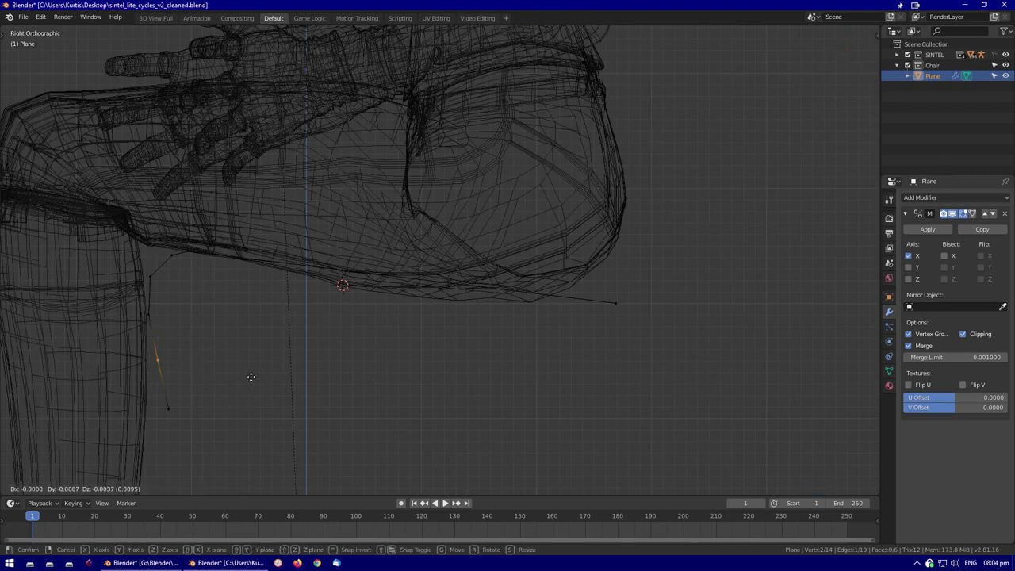
{"action": "left_click", "coordinate": [250, 376]}
Extrude the front lip's side edges backward into a side panel and flatten its rear end along Y
{"action": "scroll", "coordinate": [185, 256], "scroll_direction": "up", "scroll_amount": 2}
{"action": "key", "text": "e"}
{"action": "left_click", "coordinate": [376, 343]}
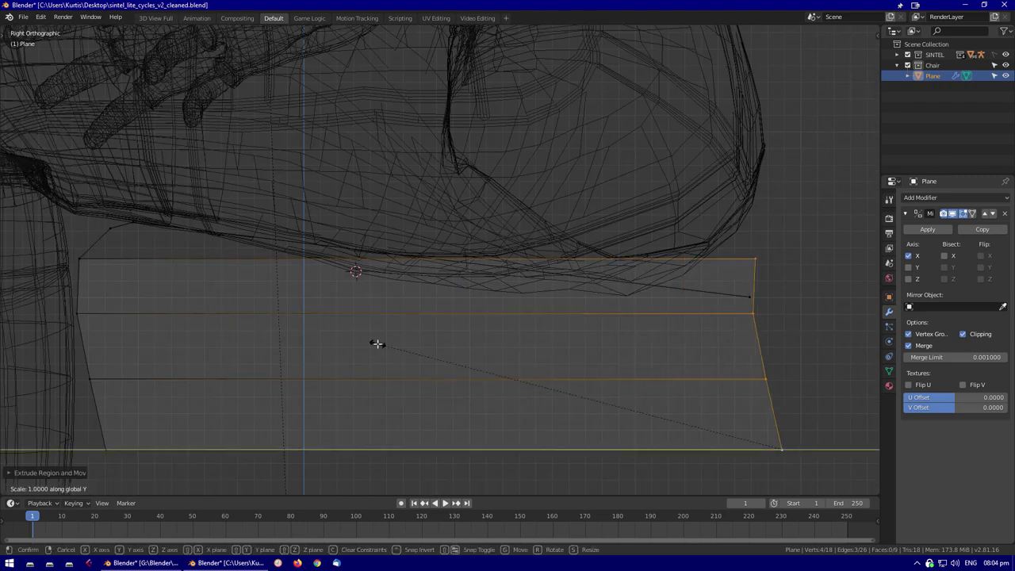
{"action": "scroll", "coordinate": [507, 317], "scroll_direction": "down", "scroll_amount": 1}
{"action": "key", "text": "shift+z"}
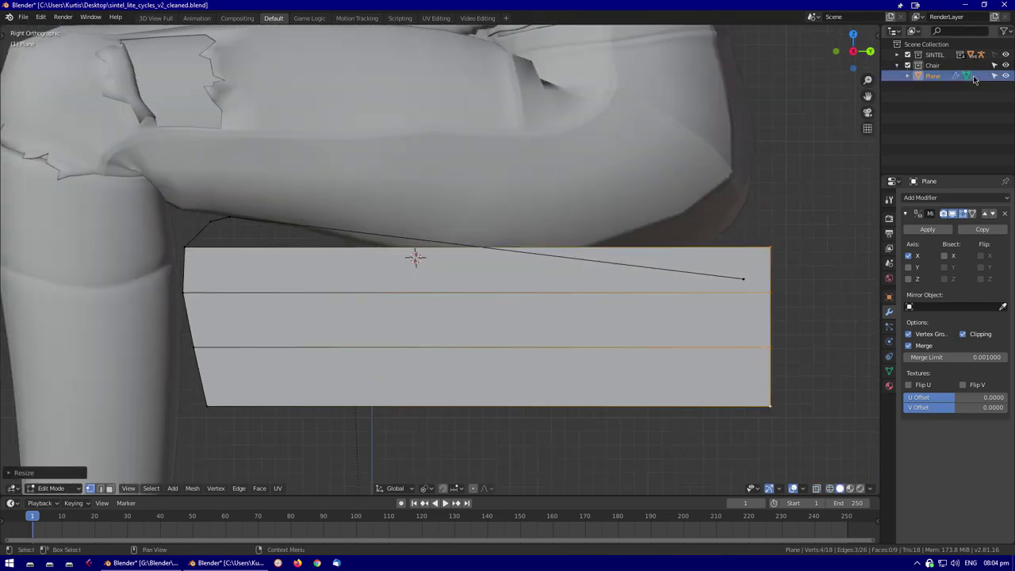
Hide the SINTEL collection and lower the side panel's rear vertices so its rows slope with the seat top
{"action": "left_click", "coordinate": [994, 71], "text": "ctrl"}
{"action": "middle_click_drag", "start_coordinate": [719, 325], "coordinate": [643, 260], "text": "shift"}
{"action": "key", "text": "g"}
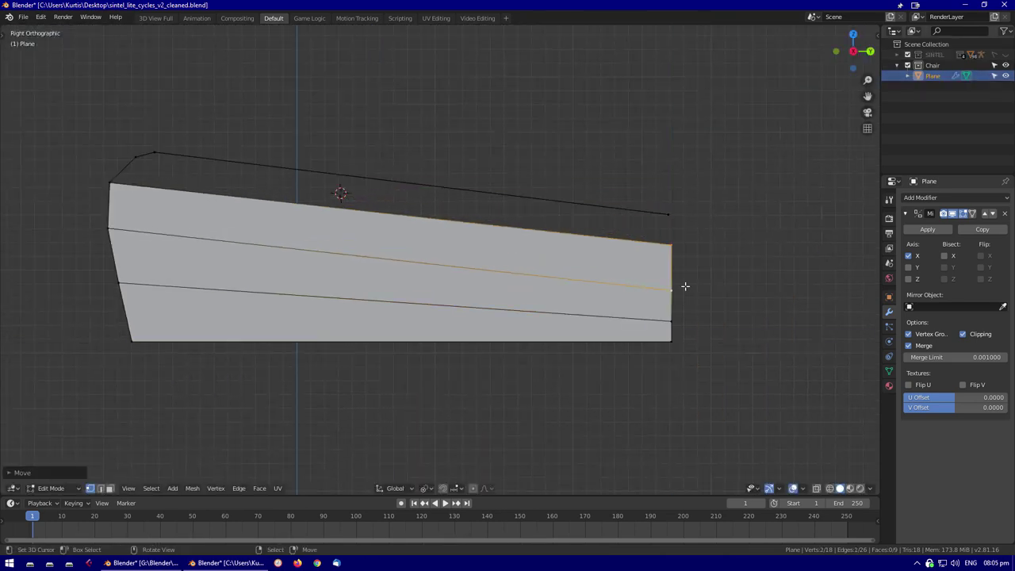
{"action": "left_click", "coordinate": [688, 321]}
Fill the gap between the seat's top and side panel, and add a Subdivision Surface modifier
{"action": "middle_click_drag", "start_coordinate": [129, 157], "coordinate": [155, 187], "text": "shift"}
{"action": "middle_click_drag", "start_coordinate": [286, 191], "coordinate": [396, 262]}
{"action": "key", "text": "Tab"}
{"action": "left_click", "coordinate": [956, 197]}
{"action": "left_click", "coordinate": [800, 374]}
{"action": "key", "text": "Tab"}
{"action": "middle_click_drag", "start_coordinate": [302, 254], "coordinate": [495, 316]}
{"action": "key", "text": "Tab"}
{"action": "key", "text": "Tab"}
{"action": "scroll", "coordinate": [373, 227], "scroll_direction": "up", "scroll_amount": 3}
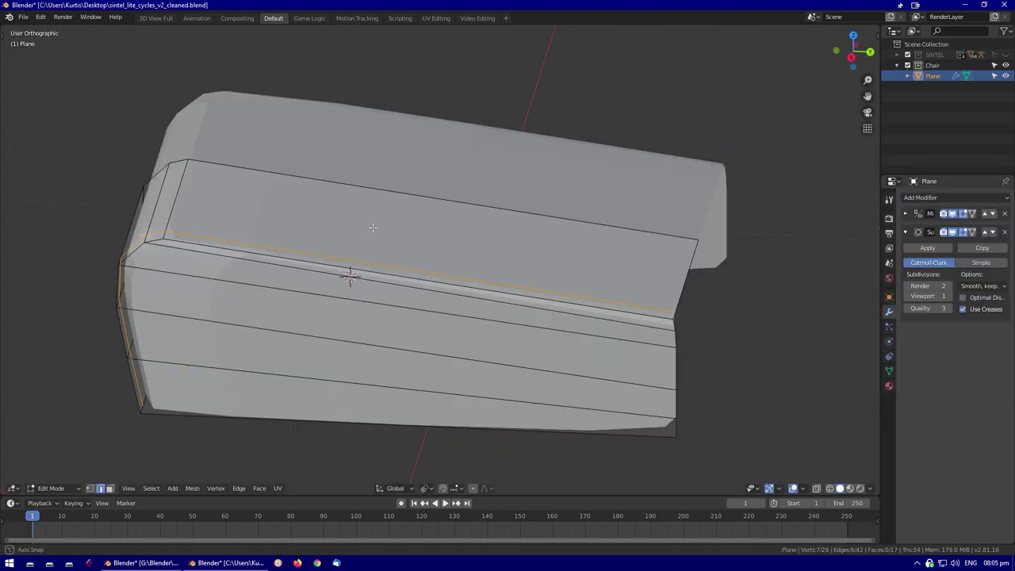
Apply smooth shading to the seat object
{"action": "key", "text": "Tab"}
{"action": "right_click", "coordinate": [455, 327]}
{"action": "left_click", "coordinate": [459, 332]}
{"action": "mouse_move", "coordinate": [465, 333]}
{"action": "middle_mouse_down"}
{"action": "mouse_move", "coordinate": [612, 341]}
{"action": "mouse_move", "coordinate": [627, 300]}
{"action": "mouse_move", "coordinate": [471, 261]}
{"action": "mouse_move", "coordinate": [539, 312]}
{"action": "mouse_move", "coordinate": [689, 389]}
{"action": "mouse_move", "coordinate": [467, 298]}
{"action": "middle_mouse_up"}
{"action": "scroll", "coordinate": [628, 299], "scroll_direction": "down", "scroll_amount": 3}
Bevel the edge loop between the seat's top and side, and reapply smooth shading
{"action": "key", "text": "Tab"}
{"action": "key", "text": "ctrl+b"}
{"action": "left_click", "coordinate": [676, 317]}
{"action": "key", "text": "Tab"}
{"action": "right_click", "coordinate": [611, 233]}
{"action": "left_click", "coordinate": [612, 233]}
{"action": "mouse_move", "coordinate": [611, 233]}
{"action": "middle_mouse_down"}
{"action": "mouse_move", "coordinate": [627, 288]}
{"action": "mouse_move", "coordinate": [459, 283]}
{"action": "mouse_move", "coordinate": [586, 271]}
{"action": "mouse_move", "coordinate": [548, 237]}
{"action": "mouse_move", "coordinate": [516, 283]}
{"action": "mouse_move", "coordinate": [529, 287]}
{"action": "mouse_move", "coordinate": [516, 311]}
{"action": "middle_mouse_up"}
{"action": "key", "text": "Tab"}
{"action": "key", "text": "Tab"}
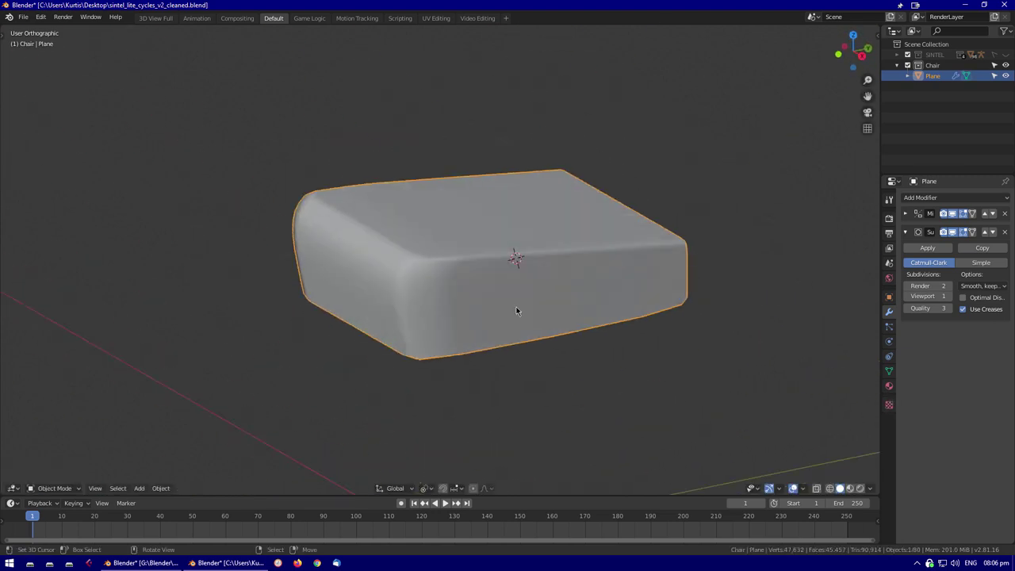
Display the wireframe over the seat surface and inspect its topology from several angles
{"action": "scroll", "coordinate": [516, 311], "scroll_direction": "up", "scroll_amount": 2}
{"action": "left_click", "coordinate": [889, 297]}
{"action": "left_click", "coordinate": [937, 465]}
{"action": "mouse_move", "coordinate": [555, 341]}
{"action": "middle_mouse_down"}
{"action": "mouse_move", "coordinate": [542, 346]}
{"action": "mouse_move", "coordinate": [553, 344]}
{"action": "middle_mouse_up"}
{"action": "scroll", "coordinate": [553, 345], "scroll_direction": "up", "scroll_amount": 2}
{"action": "scroll", "coordinate": [748, 407], "scroll_direction": "down", "scroll_amount": 3}
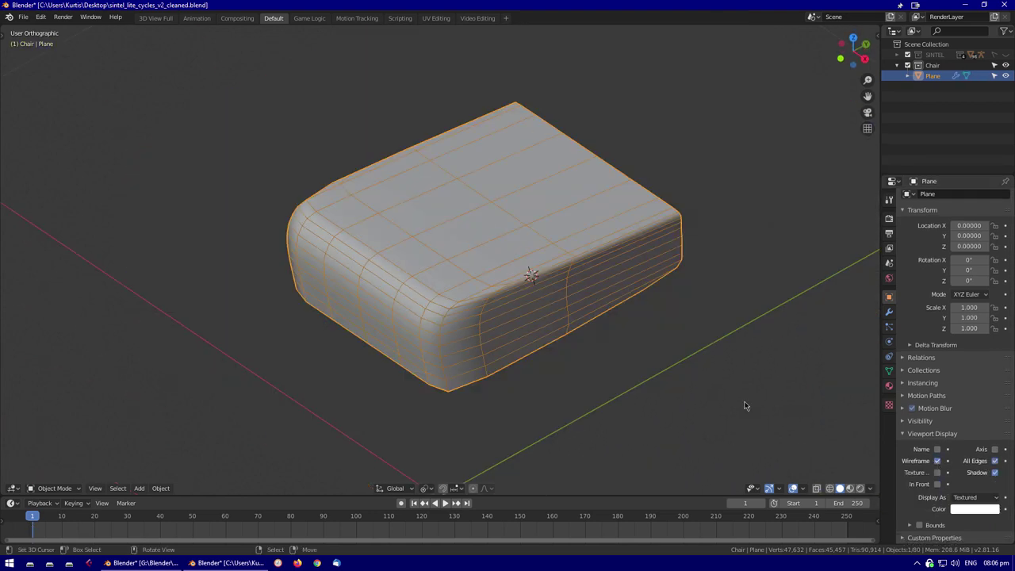
{"action": "middle_click_drag", "start_coordinate": [748, 407], "coordinate": [684, 374]}
{"action": "scroll", "coordinate": [555, 333], "scroll_direction": "up", "scroll_amount": 3}
{"action": "middle_click_drag", "start_coordinate": [476, 317], "coordinate": [432, 297]}
Try removing the narrow face strip between the seat's top and side, and undo the change
{"action": "key", "text": "Tab"}
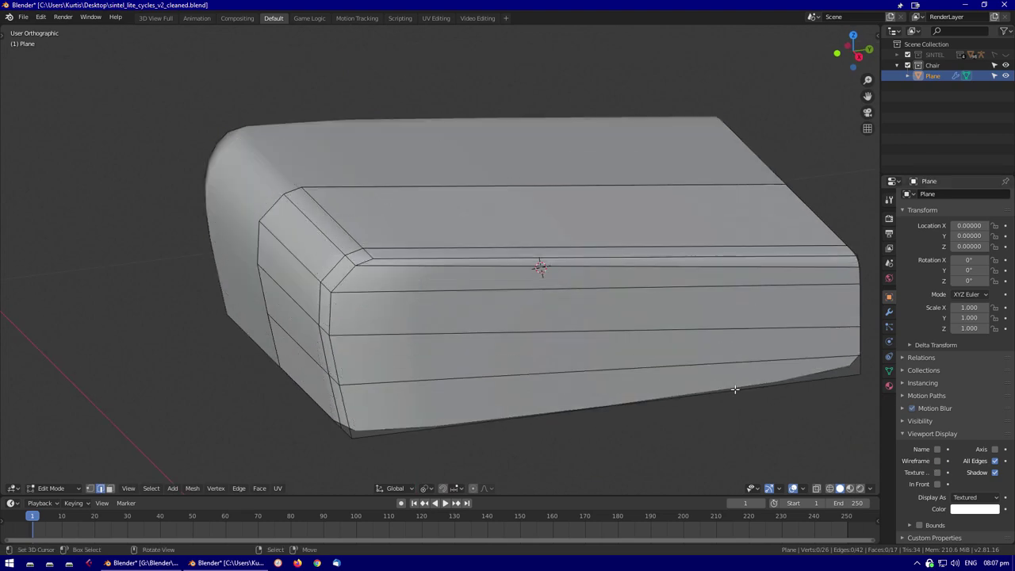
{"action": "left_click", "coordinate": [888, 311]}
{"action": "middle_click_drag", "start_coordinate": [555, 301], "coordinate": [370, 326]}
{"action": "left_click", "coordinate": [521, 321]}
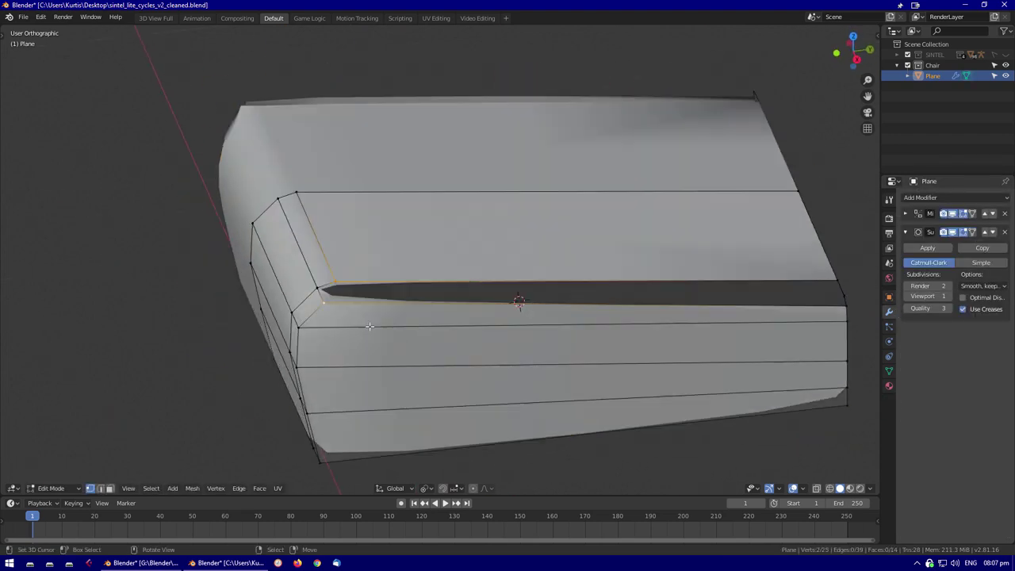
{"action": "middle_click_drag", "start_coordinate": [490, 275], "coordinate": [423, 208]}
{"action": "key", "text": "ctrl+z"}
{"action": "key", "text": "ctrl+z"}
Cut a crosswise loop near the seat's front and move its middle top vertex along Z
{"action": "left_click", "coordinate": [764, 379]}
{"action": "scroll", "coordinate": [365, 302], "scroll_direction": "down", "scroll_amount": 2}
{"action": "key", "text": "Tab"}
{"action": "scroll", "coordinate": [410, 301], "scroll_direction": "down", "scroll_amount": 5}
{"action": "key", "text": "ctrl+1"}
{"action": "key", "text": "Tab"}
{"action": "key", "text": "Tab"}
{"action": "key", "text": "Tab"}
{"action": "left_click", "coordinate": [423, 208], "text": "alt"}
{"action": "key", "text": "g"}
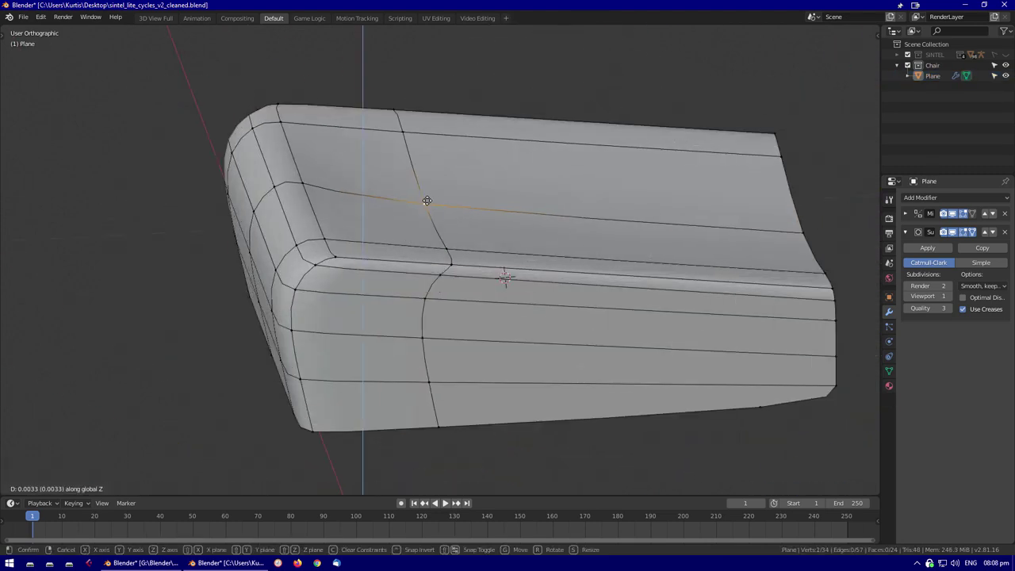
{"action": "left_click", "coordinate": [617, 268]}
Add further crosswise loop cuts along the seat's depth and refine the hollow in its top
{"action": "middle_click_drag", "start_coordinate": [617, 268], "coordinate": [430, 216]}
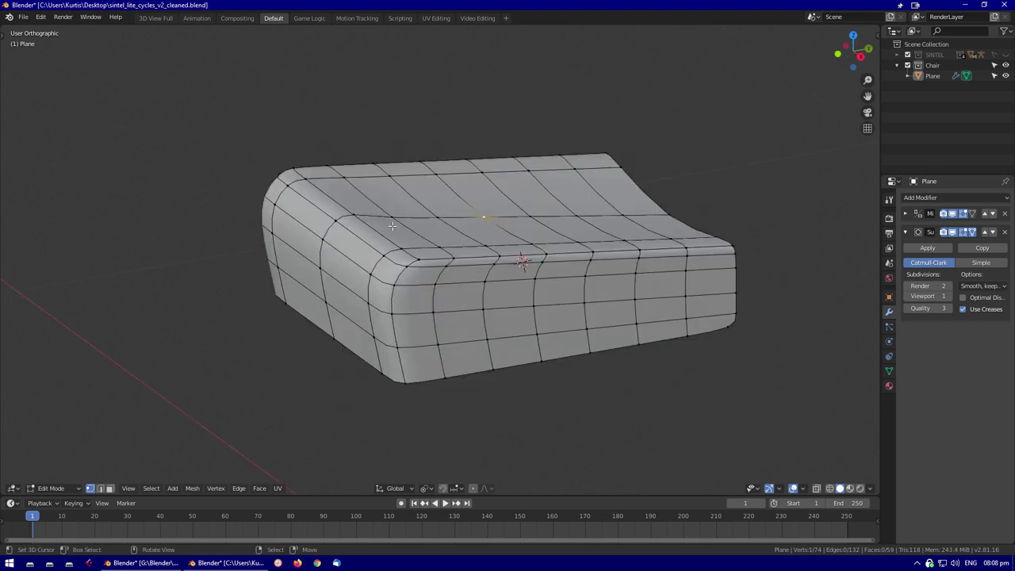
{"action": "left_click", "coordinate": [442, 115]}
{"action": "key", "text": "Tab"}
{"action": "middle_click_drag", "start_coordinate": [441, 114], "coordinate": [465, 193]}
{"action": "key", "text": "Tab"}
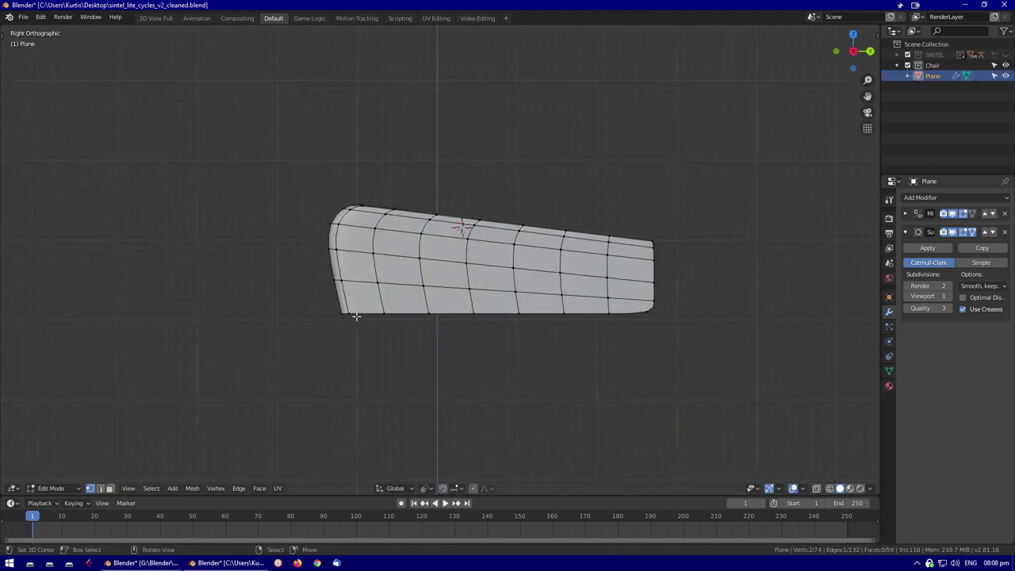
Add a supporting loop cut close to the seat's lower edge
{"action": "key", "text": "ctrl+r"}
{"action": "left_click", "coordinate": [347, 319]}
{"action": "left_click", "coordinate": [332, 345]}
{"action": "key", "text": "Escape"}
{"action": "key", "text": "Tab"}
{"action": "middle_click_drag", "start_coordinate": [332, 345], "coordinate": [366, 296]}
{"action": "key", "text": "Tab"}
Unhide the character and lower the selected faces on the seat top along Z to deepen the sitting area
{"action": "key", "text": "alt+h"}
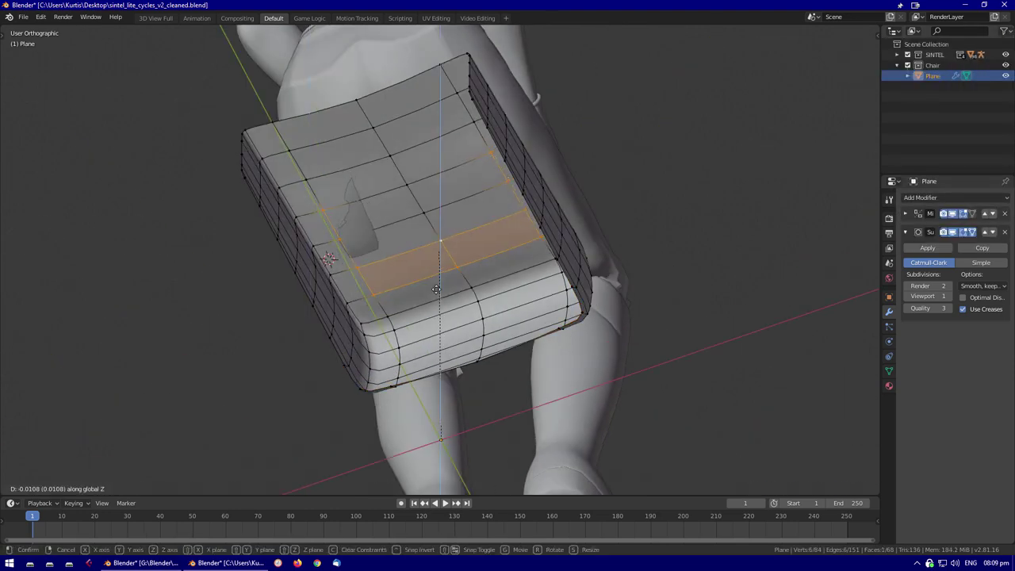
{"action": "left_click", "coordinate": [436, 290]}
{"action": "middle_click_drag", "start_coordinate": [436, 289], "coordinate": [420, 218]}
{"action": "left_click", "coordinate": [420, 219]}
{"action": "key", "text": "Tab"}
Isolate the seat in local view and switch back to mesh editing
{"action": "middle_click_drag", "start_coordinate": [356, 257], "coordinate": [444, 340]}
{"action": "key", "text": "KP_Divide"}
{"action": "key", "text": "Tab"}
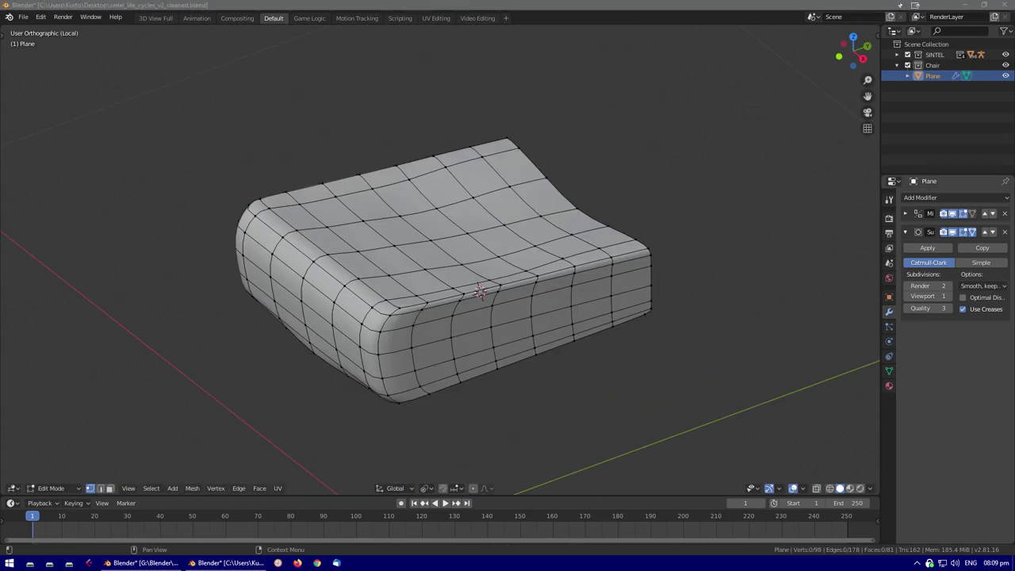
{"action": "key", "text": "Tab"}
{"action": "key", "text": "Tab"}
{"action": "scroll", "coordinate": [524, 297], "scroll_direction": "up", "scroll_amount": 4}
{"action": "key", "text": "3"}
{"action": "left_click", "coordinate": [422, 387]}
{"action": "right_click", "coordinate": [779, 265]}
{"action": "key", "text": "Tab"}
{"action": "scroll", "coordinate": [779, 265], "scroll_direction": "down", "scroll_amount": 4}
{"action": "key", "text": "Tab"}
{"action": "middle_click_drag", "start_coordinate": [686, 325], "coordinate": [524, 270]}
{"action": "key", "text": "ctrl+z"}
{"action": "key", "text": "ctrl+z"}
{"action": "key", "text": "ctrl+z"}
{"action": "key", "text": "ctrl+z"}
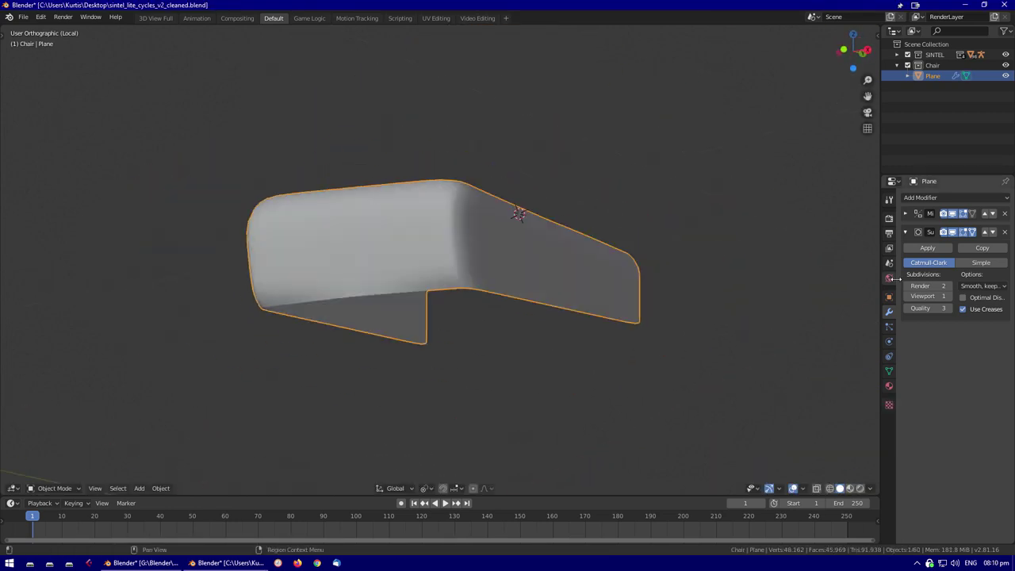
Bring back the full scene, set the seat's viewport subdivision to 3 and rename the object CHAIR Seat
{"action": "key", "text": "Tab"}
{"action": "key", "text": "KP_Divide"}
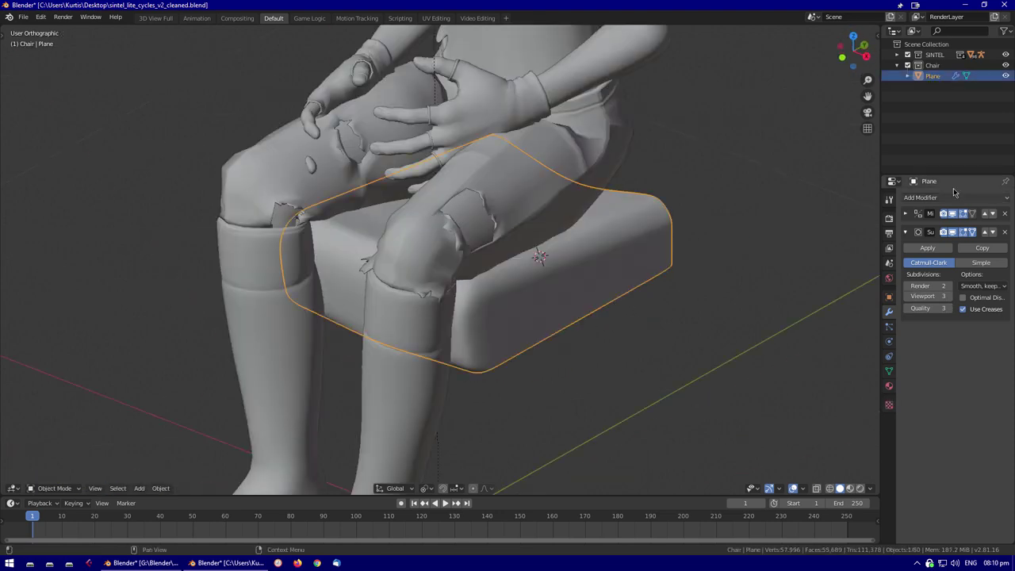
{"action": "middle_click_drag", "start_coordinate": [873, 131], "coordinate": [544, 287]}
{"action": "key", "text": "alt+a"}
{"action": "scroll", "coordinate": [544, 287], "scroll_direction": "down", "scroll_amount": 3}
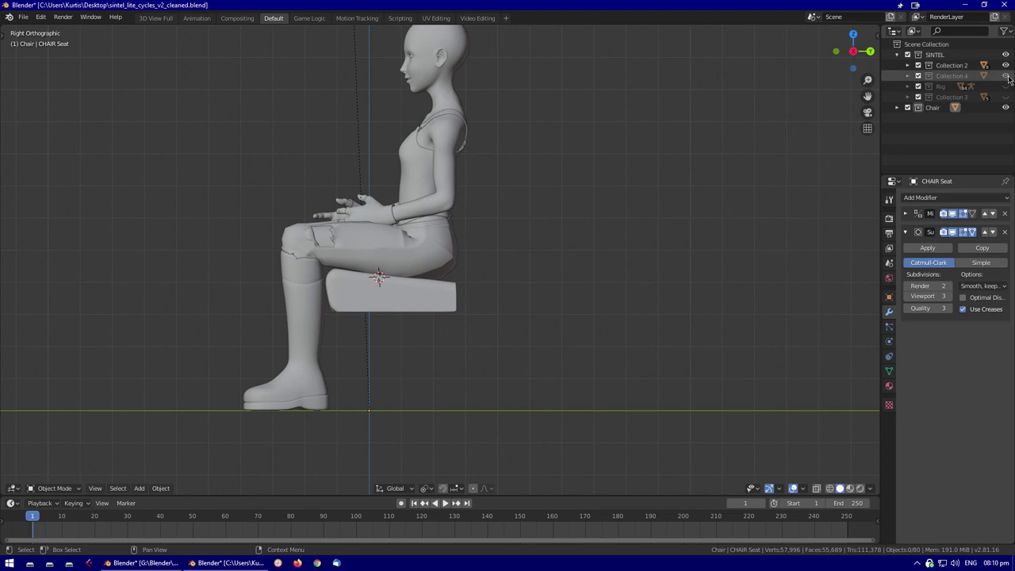
Show the Rig collection and make the character's rig selectable for posing
{"action": "left_click", "coordinate": [1004, 85]}
{"action": "middle_click_drag", "start_coordinate": [555, 146], "coordinate": [482, 151]}
{"action": "left_click", "coordinate": [1003, 30]}
{"action": "left_click", "coordinate": [987, 52]}
{"action": "left_click", "coordinate": [970, 86]}
Rotate the rig's torso and pelvis controls in side view to adjust the character's sitting pose on the seat
{"action": "key", "text": "KP_3"}
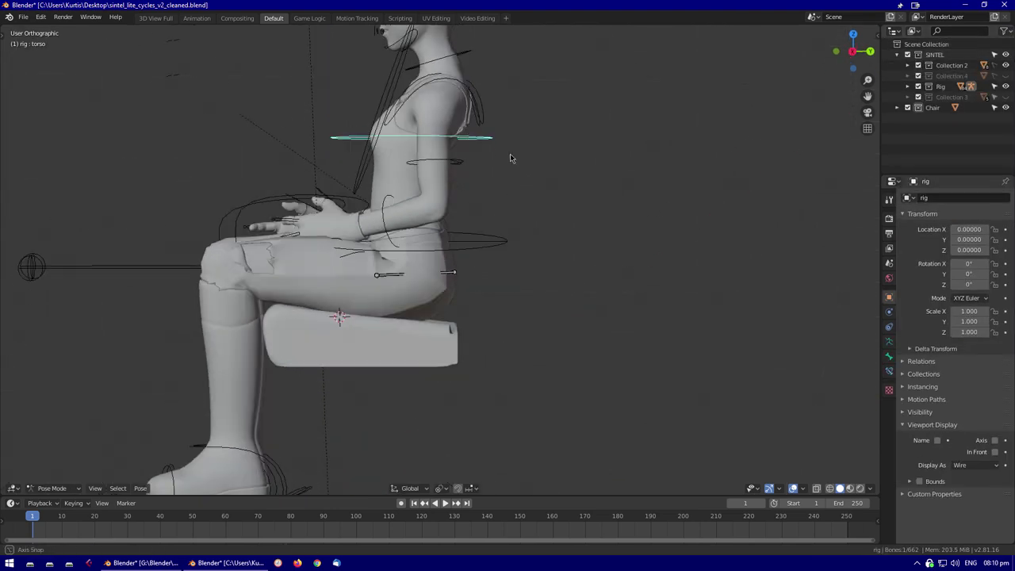
{"action": "key", "text": "r"}
{"action": "left_click", "coordinate": [477, 179]}
{"action": "key", "text": "r"}
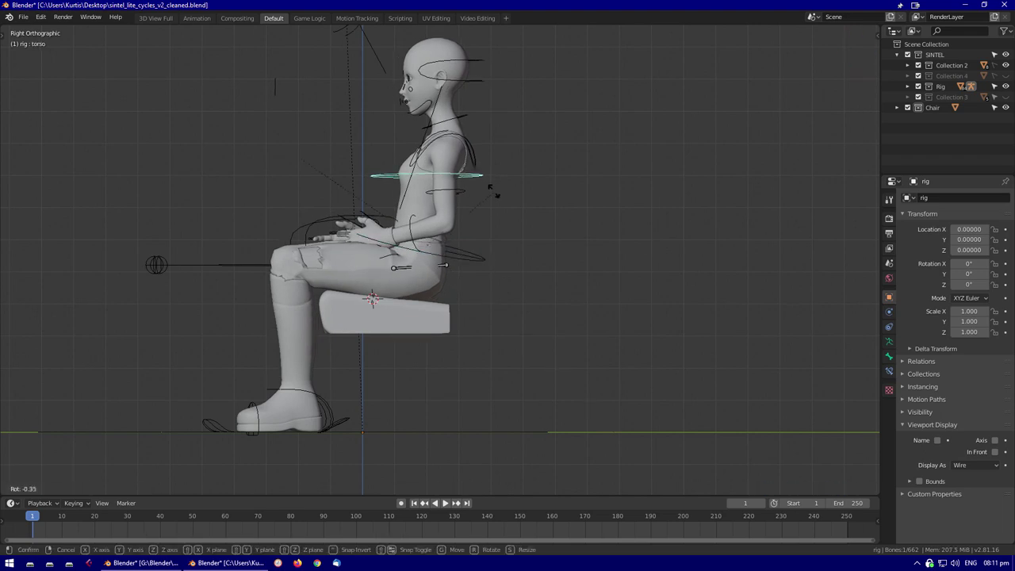
{"action": "left_click", "coordinate": [464, 263]}
{"action": "middle_click_drag", "start_coordinate": [464, 263], "coordinate": [634, 278]}
Hide the Rig collection and collapse the SINTEL collection in the Outliner
{"action": "left_click", "coordinate": [907, 54]}
{"action": "left_click", "coordinate": [907, 54]}
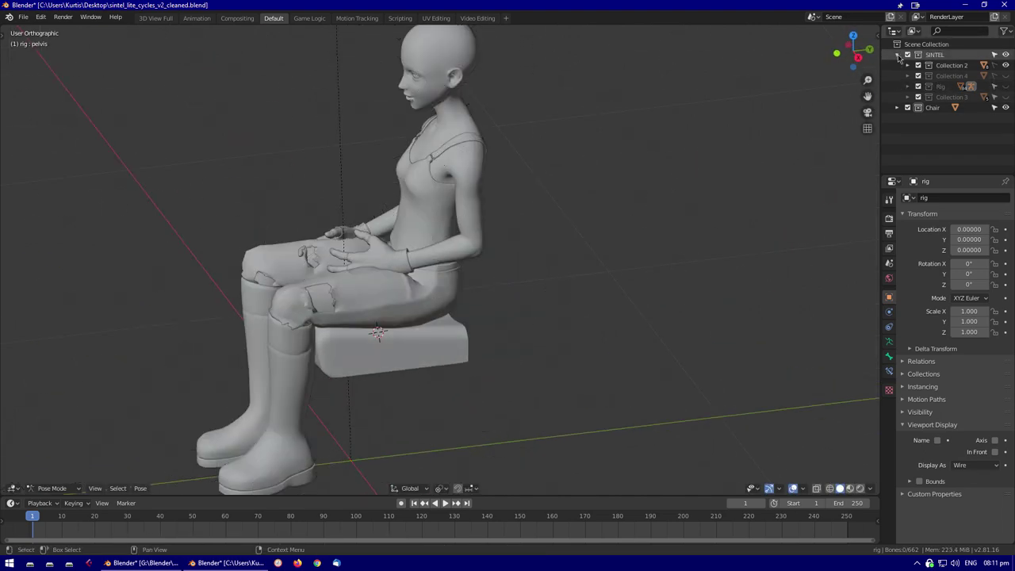
{"action": "left_click", "coordinate": [897, 55]}
Add a new plane at seat height to the Chair collection, viewed from the side
{"action": "key", "text": "KP_7"}
{"action": "key", "text": "KP_3"}
{"action": "scroll", "coordinate": [511, 274], "scroll_direction": "up", "scroll_amount": 2}
{"action": "scroll", "coordinate": [475, 262], "scroll_direction": "down", "scroll_amount": 2}
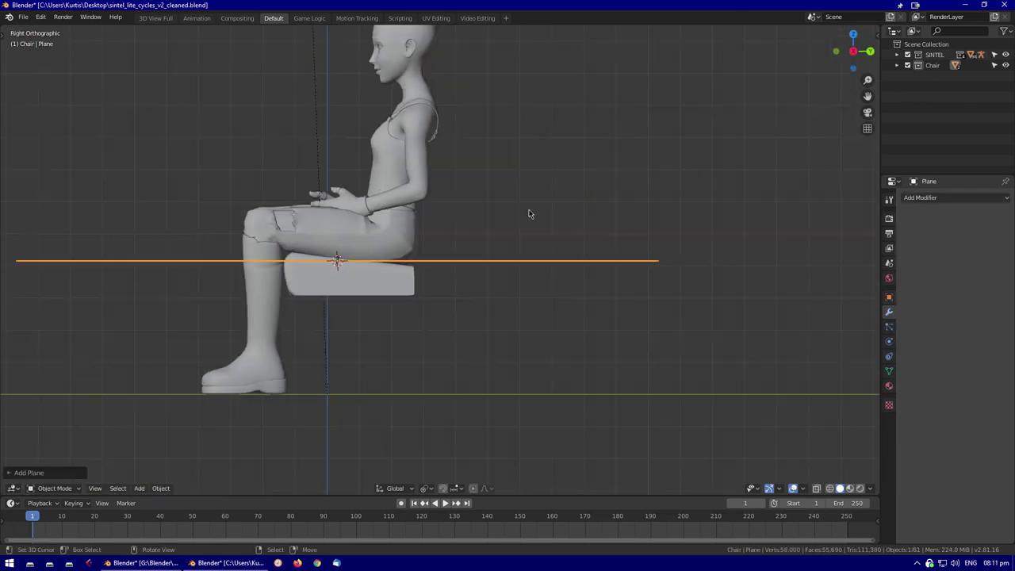
Add a Mirror modifier on the X axis with Clipping enabled to the new plane
{"action": "middle_click_drag", "start_coordinate": [528, 215], "coordinate": [573, 279]}
{"action": "left_click", "coordinate": [955, 197]}
{"action": "left_click", "coordinate": [780, 302]}
{"action": "key", "text": "KP_3"}
{"action": "key", "text": "KP_1"}
{"action": "key", "text": "Tab"}
{"action": "scroll", "coordinate": [580, 272], "scroll_direction": "down", "scroll_amount": 1}
{"action": "left_click", "coordinate": [963, 333]}
Stand the plane upright and move it behind the character's back in side view
{"action": "key", "text": "Tab"}
{"action": "key", "text": "KP_3"}
{"action": "key", "text": "g"}
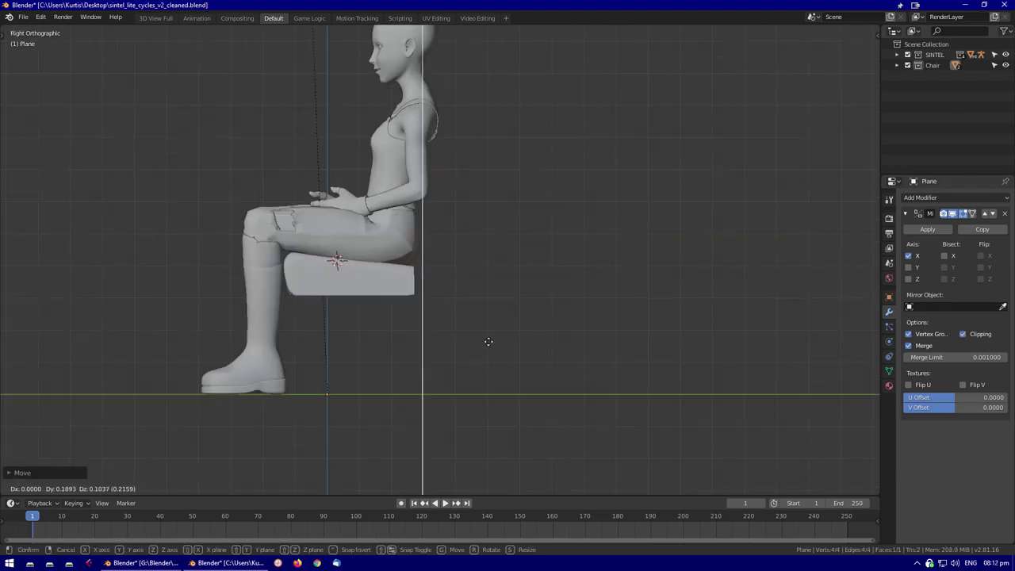
{"action": "key", "text": "Tab"}
{"action": "left_click", "coordinate": [349, 273]}
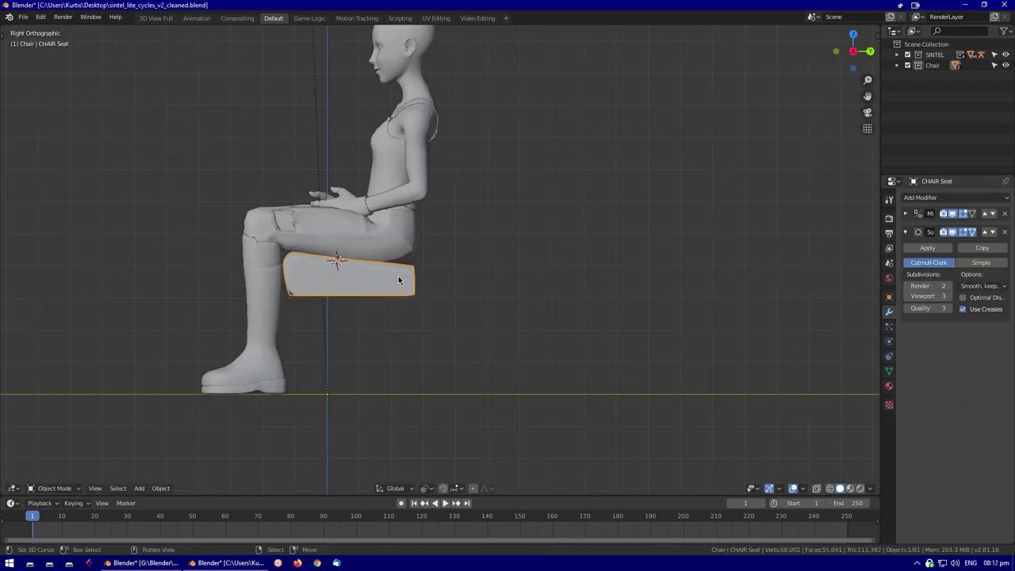
Tilt the backrest plane to follow the character's back and shift it along the Y axis
{"action": "scroll", "coordinate": [256, 278], "scroll_direction": "up", "scroll_amount": 4}
{"action": "key", "text": "Tab"}
{"action": "key", "text": "shift+z"}
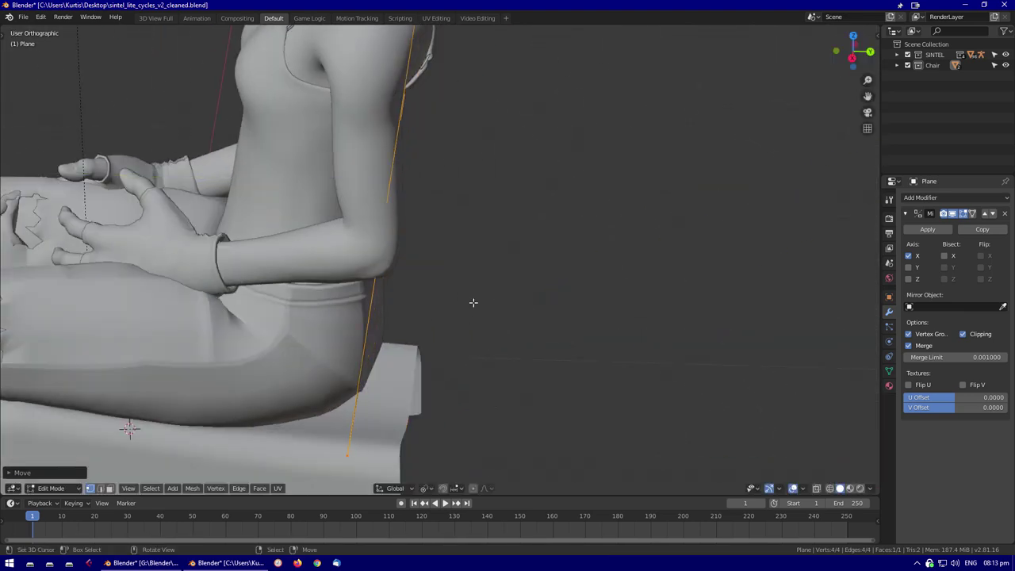
{"action": "middle_click_drag", "start_coordinate": [473, 302], "coordinate": [500, 296]}
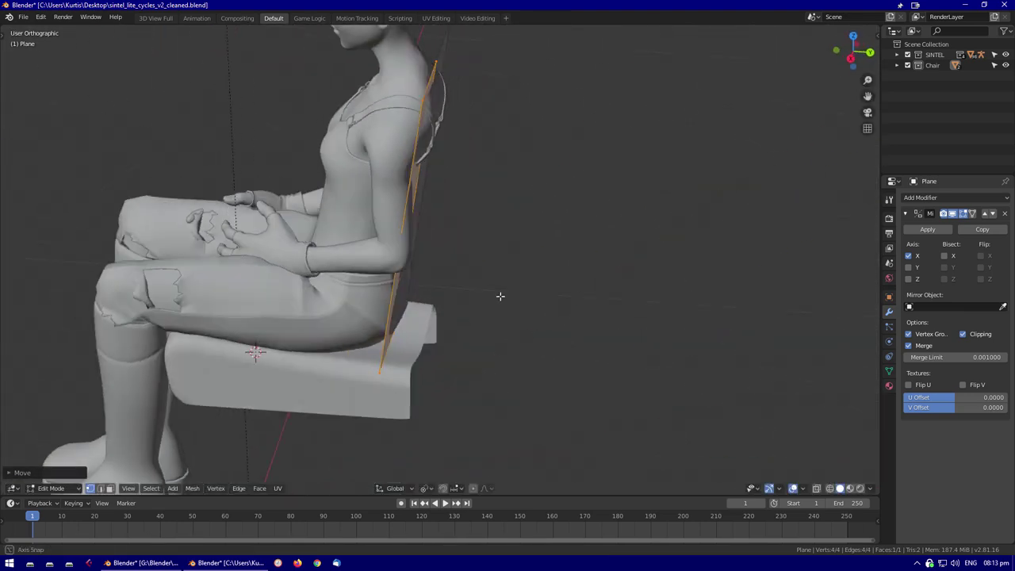
{"action": "key", "text": "g"}
{"action": "key", "text": "y"}
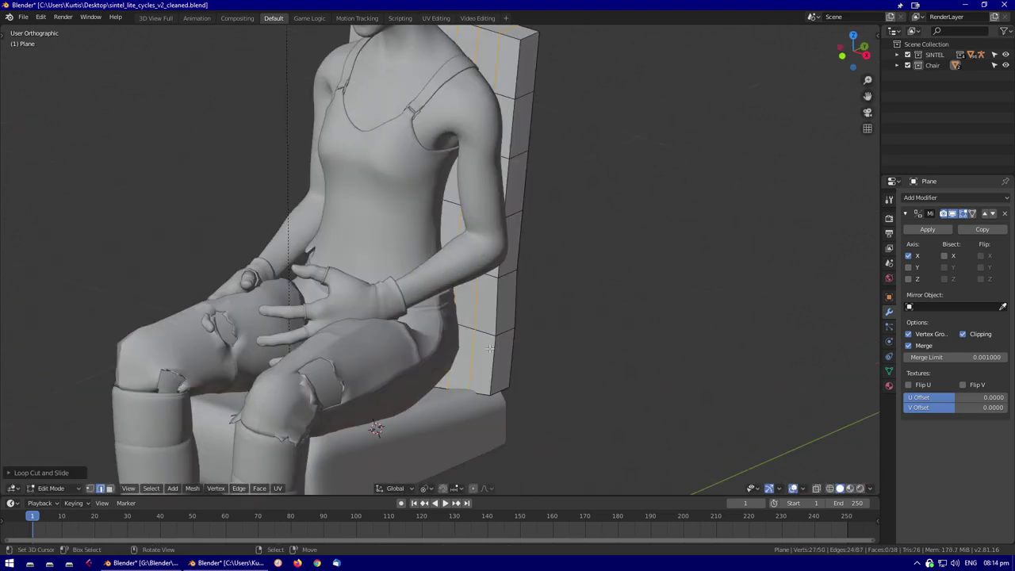
Move the strip of faces on the backrest's front outer edge forward along the Y axis
{"action": "left_click", "coordinate": [460, 392]}
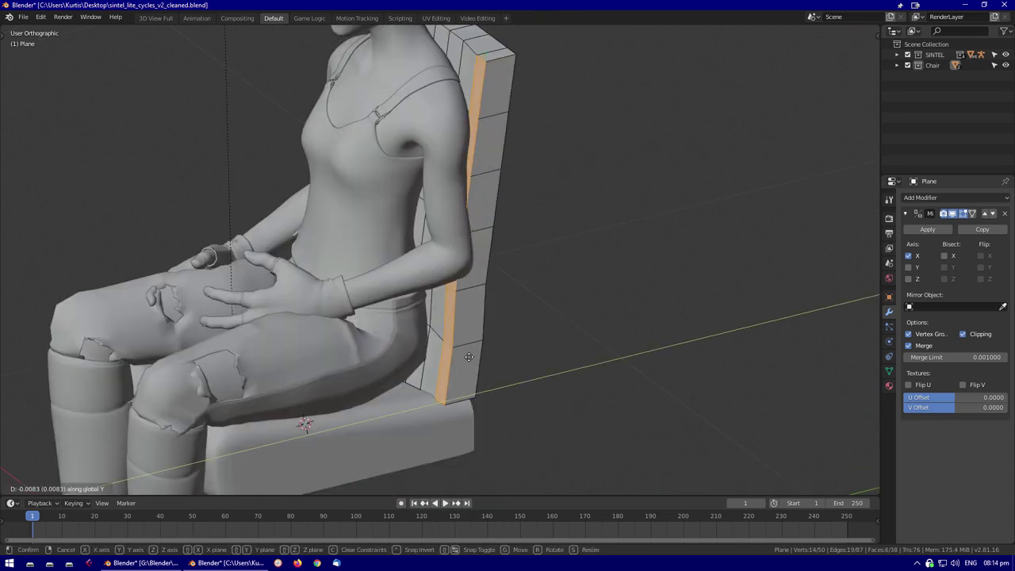
{"action": "key", "text": "Tab"}
{"action": "middle_click_drag", "start_coordinate": [545, 298], "coordinate": [490, 234]}
{"action": "scroll", "coordinate": [358, 179], "scroll_direction": "down", "scroll_amount": 5}
{"action": "scroll", "coordinate": [490, 235], "scroll_direction": "up", "scroll_amount": 3}
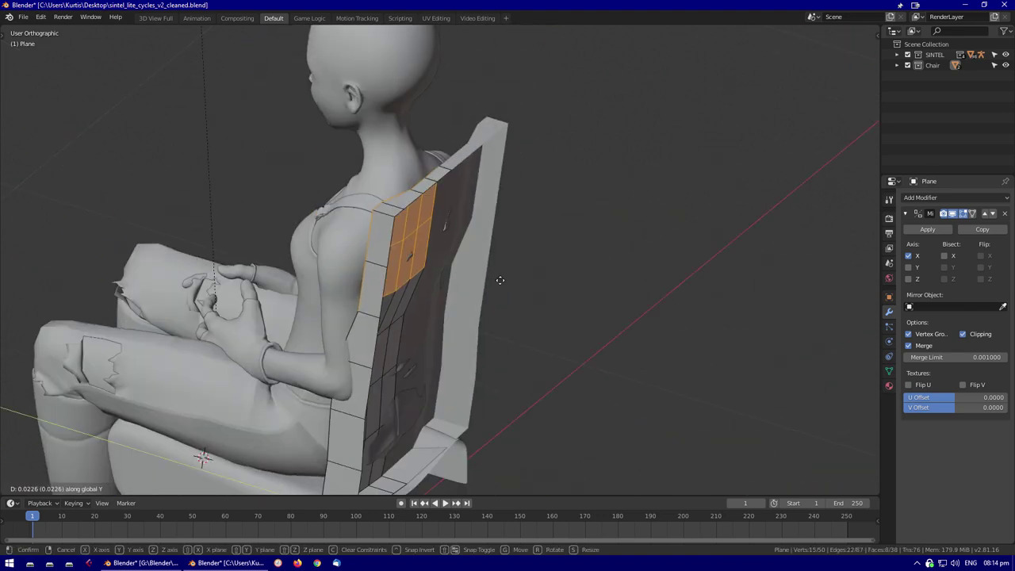
Move the backrest's upper inner faces and adjoining geometry along Y to hollow it around the character's back
{"action": "left_click", "coordinate": [499, 280]}
{"action": "middle_click_drag", "start_coordinate": [499, 280], "coordinate": [426, 333]}
{"action": "mouse_move", "coordinate": [341, 333]}
{"action": "middle_mouse_down"}
{"action": "mouse_move", "coordinate": [516, 315]}
{"action": "mouse_move", "coordinate": [468, 387]}
{"action": "mouse_move", "coordinate": [456, 321]}
{"action": "middle_mouse_up"}
{"action": "key", "text": "g"}
{"action": "key", "text": "y"}
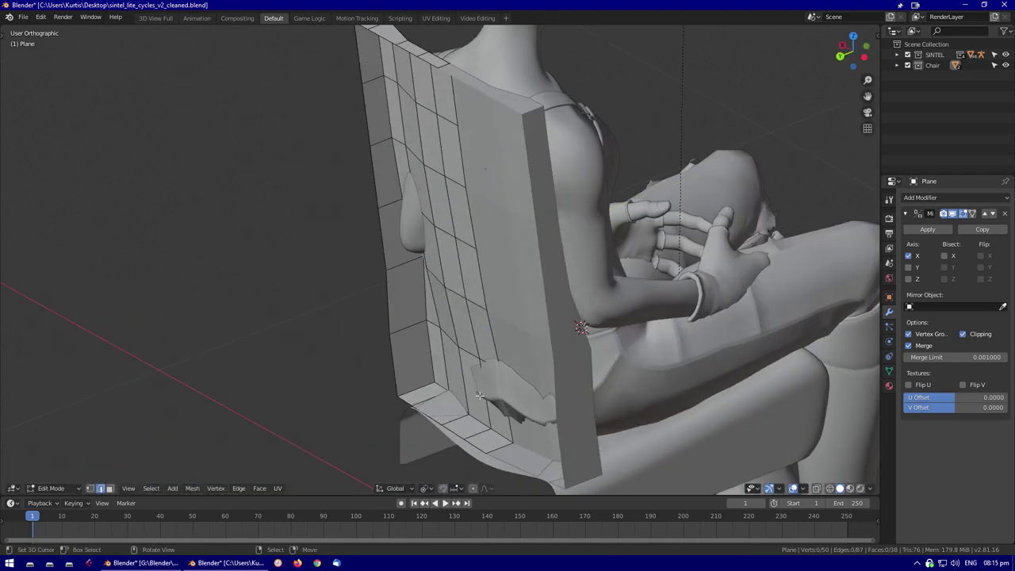
{"action": "left_click", "coordinate": [491, 359]}
{"action": "key", "text": "Tab"}
Isolate the backrest and add a Subdivision Surface modifier to it
{"action": "middle_click_drag", "start_coordinate": [491, 359], "coordinate": [687, 264]}
{"action": "key", "text": "shift+h"}
{"action": "left_click", "coordinate": [955, 197]}
{"action": "left_click", "coordinate": [822, 371]}
{"action": "middle_click_drag", "start_coordinate": [822, 371], "coordinate": [955, 295]}
{"action": "middle_click_drag", "start_coordinate": [556, 302], "coordinate": [378, 382]}
Compare the character with the backrest in side view and rotate the rig's pelvis control to fit the seat
{"action": "key", "text": "Tab"}
{"action": "key", "text": "Tab"}
{"action": "key", "text": "KP_3"}
{"action": "key", "text": "Tab"}
{"action": "key", "text": "Tab"}
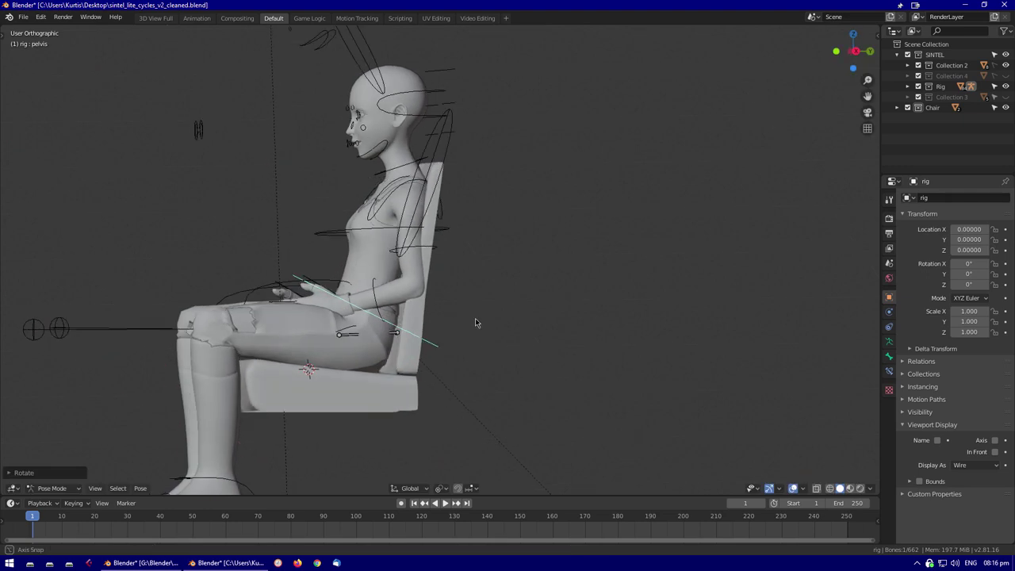
{"action": "middle_click_drag", "start_coordinate": [475, 323], "coordinate": [183, 355]}
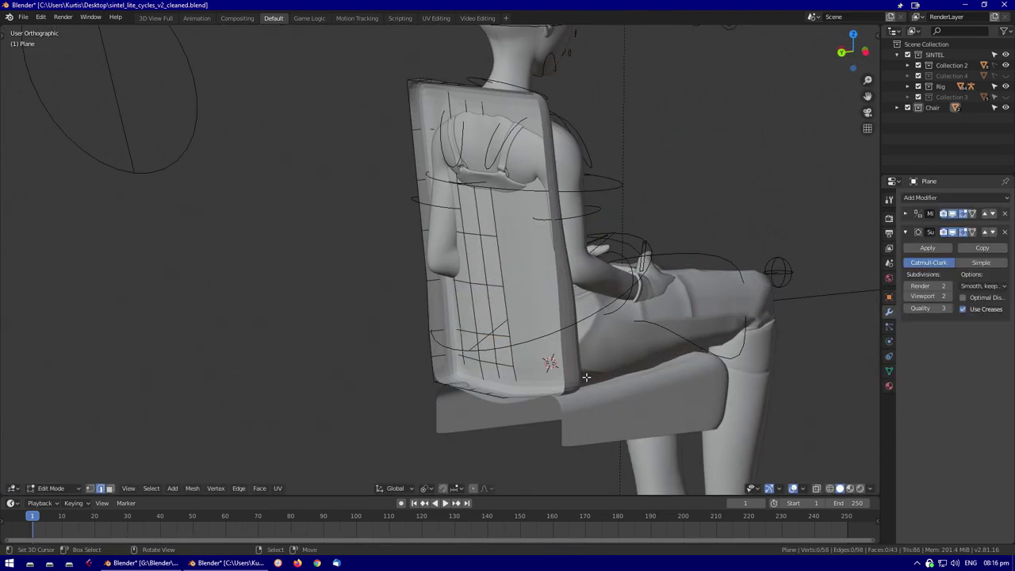
Select geometry on the backrest and move it along the Y axis to fit the character's back
{"action": "left_click", "coordinate": [603, 373]}
{"action": "middle_click_drag", "start_coordinate": [603, 373], "coordinate": [476, 198]}
{"action": "left_click", "coordinate": [346, 410]}
{"action": "key", "text": "Tab"}
{"action": "right_click", "coordinate": [394, 185]}
{"action": "left_click", "coordinate": [394, 185]}
{"action": "key", "text": "Tab"}
{"action": "key", "text": "g"}
{"action": "key", "text": "y"}
{"action": "left_click", "coordinate": [415, 220]}
Hide the Rig collection and reopen the backrest for mesh editing
{"action": "left_click", "coordinate": [997, 89]}
{"action": "key", "text": "Tab"}
{"action": "middle_click_drag", "start_coordinate": [444, 262], "coordinate": [350, 266]}
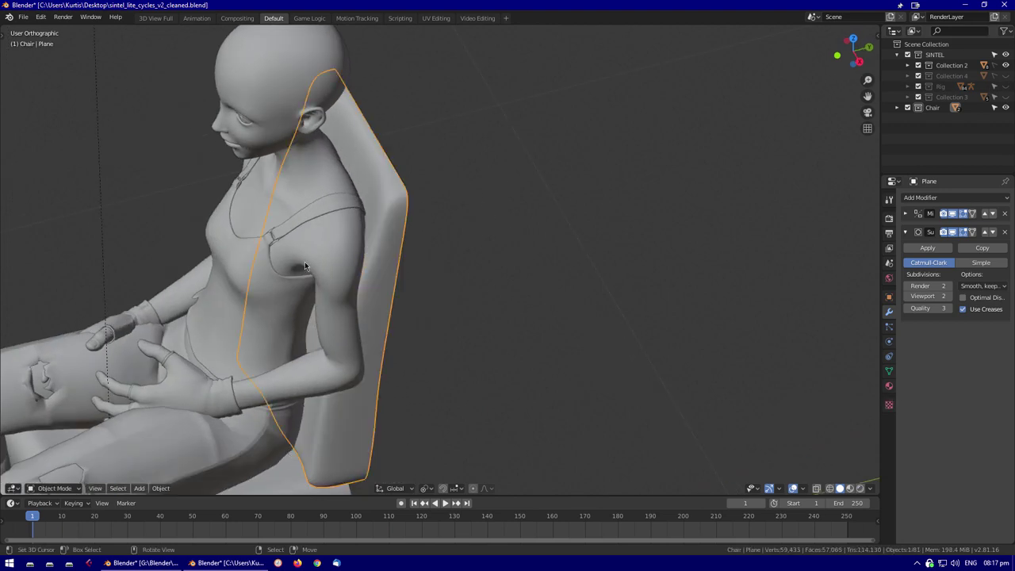
{"action": "scroll", "coordinate": [306, 267], "scroll_direction": "down", "scroll_amount": 4}
{"action": "scroll", "coordinate": [421, 267], "scroll_direction": "up", "scroll_amount": 2}
{"action": "left_click", "coordinate": [340, 284]}
{"action": "scroll", "coordinate": [475, 309], "scroll_direction": "up", "scroll_amount": 3}
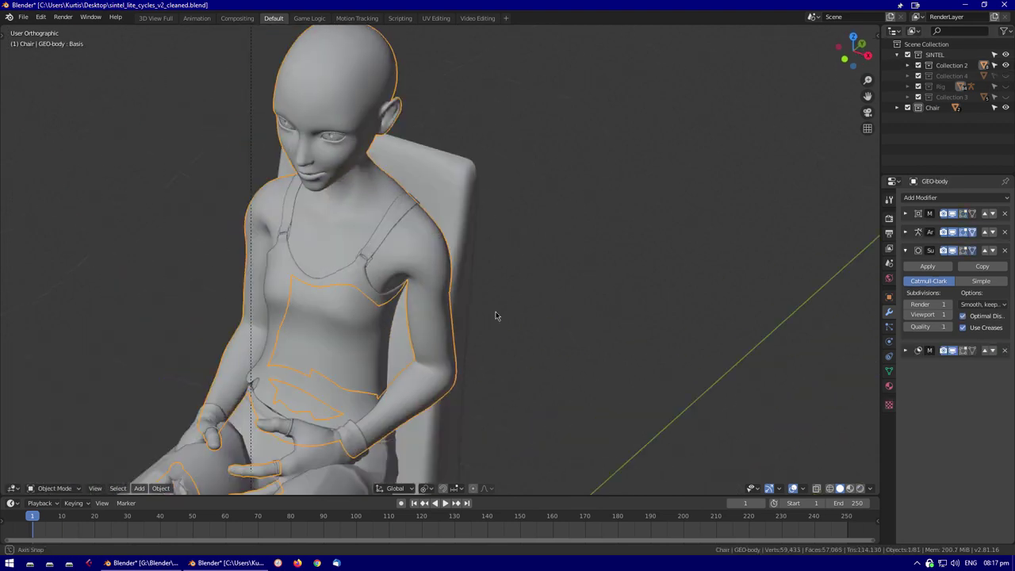
{"action": "left_click", "coordinate": [400, 294]}
{"action": "scroll", "coordinate": [405, 294], "scroll_direction": "up", "scroll_amount": 2}
{"action": "key", "text": "Tab"}
Examine the backrest's mesh behind the character with X-ray and other shading modes, ending in solid shading
{"action": "key", "text": "alt+z"}
{"action": "key", "text": "alt+z"}
{"action": "key", "text": "alt+z"}
{"action": "scroll", "coordinate": [331, 383], "scroll_direction": "up", "scroll_amount": 2}
{"action": "key", "text": "shift+z"}
{"action": "scroll", "coordinate": [410, 372], "scroll_direction": "down", "scroll_amount": 4}
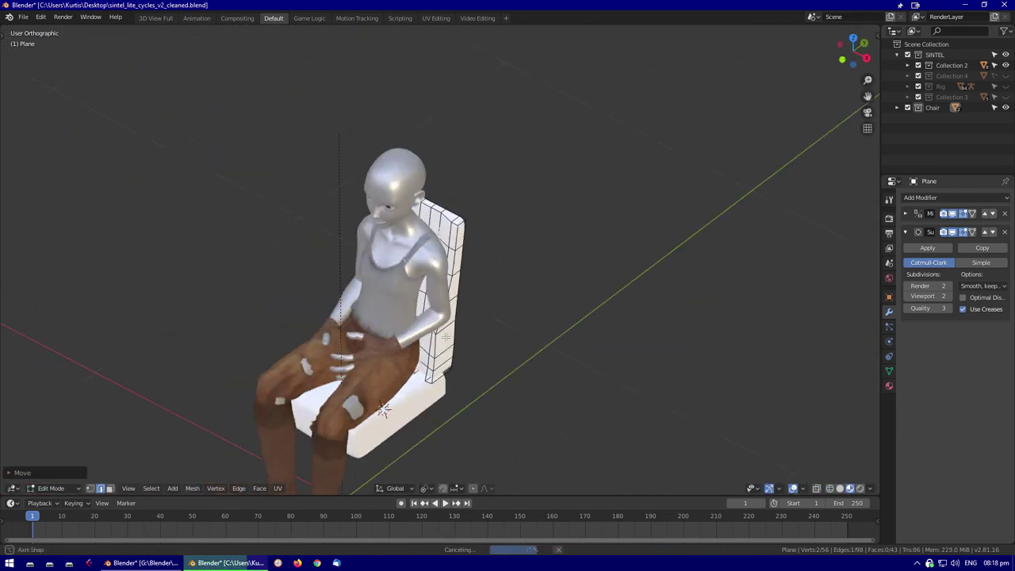
{"action": "key", "text": "z"}
{"action": "left_click", "coordinate": [373, 301]}
{"action": "scroll", "coordinate": [459, 278], "scroll_direction": "up", "scroll_amount": 3}
{"action": "scroll", "coordinate": [390, 358], "scroll_direction": "up", "scroll_amount": 2}
Adjust the backrest's edges along the Y axis so the surface clears the character's body
{"action": "key", "text": "alt+z"}
{"action": "mouse_move", "coordinate": [390, 357]}
{"action": "middle_mouse_down"}
{"action": "mouse_move", "coordinate": [517, 233]}
{"action": "mouse_move", "coordinate": [555, 235]}
{"action": "mouse_move", "coordinate": [246, 236]}
{"action": "mouse_move", "coordinate": [267, 227]}
{"action": "mouse_move", "coordinate": [555, 254]}
{"action": "middle_mouse_up"}
{"action": "key", "text": "alt+z"}
{"action": "key", "text": "alt+z"}
{"action": "key", "text": "g"}
{"action": "key", "text": "y"}
{"action": "middle_click_drag", "start_coordinate": [544, 204], "coordinate": [485, 203]}
{"action": "key", "text": "g"}
{"action": "key", "text": "y"}
Hide the character and continue editing the backrest's mesh in the isolated view
{"action": "right_click", "coordinate": [422, 111]}
{"action": "right_click", "coordinate": [444, 140]}
{"action": "key", "text": "Tab"}
{"action": "key", "text": "shift+h"}
{"action": "key", "text": "Tab"}
{"action": "scroll", "coordinate": [515, 226], "scroll_direction": "up", "scroll_amount": 5}
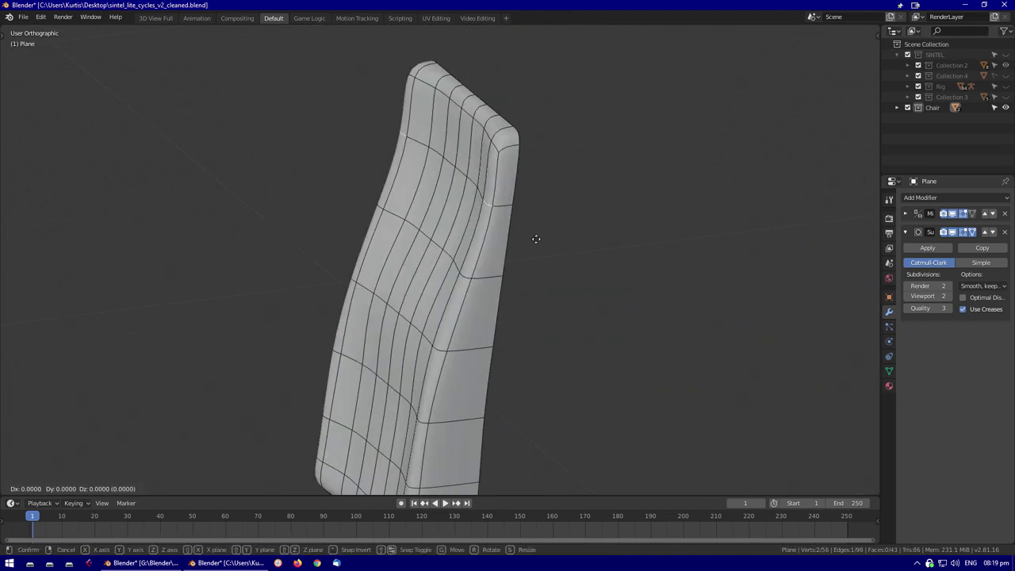
Move the selected edge of the backrest to smooth its contour, then return to object mode
{"action": "key", "text": "g"}
{"action": "left_click", "coordinate": [532, 268]}
{"action": "middle_click_drag", "start_coordinate": [532, 268], "coordinate": [510, 264]}
{"action": "scroll", "coordinate": [510, 264], "scroll_direction": "down", "scroll_amount": 4}
{"action": "key", "text": "Tab"}
{"action": "left_click", "coordinate": [413, 399]}
{"action": "middle_click_drag", "start_coordinate": [413, 399], "coordinate": [476, 339]}
{"action": "scroll", "coordinate": [476, 339], "scroll_direction": "down", "scroll_amount": 3}
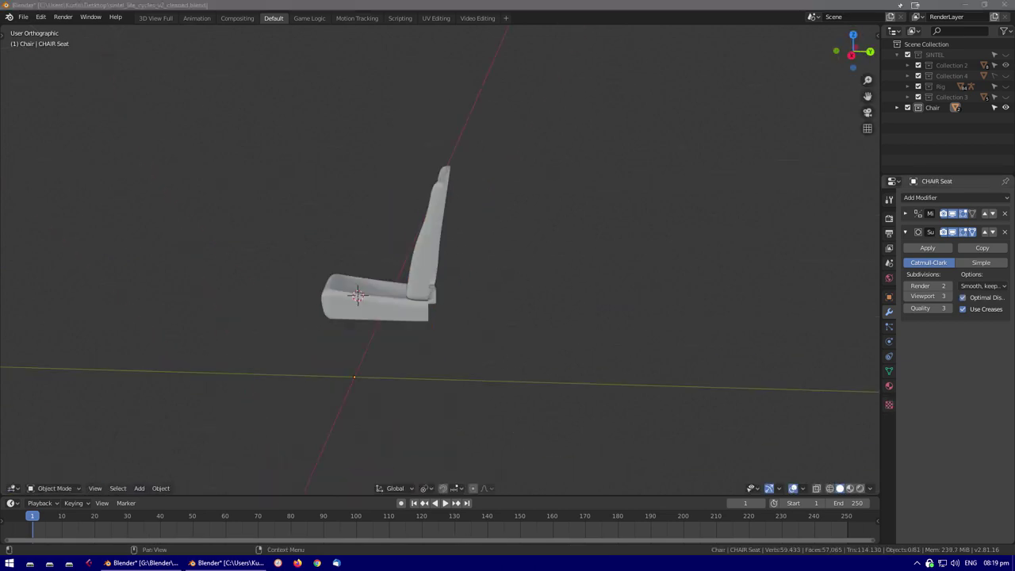
Show the SINTEL collection and raise the backrest's top along Z to support the character's head
{"action": "left_click", "coordinate": [434, 230]}
{"action": "middle_click_drag", "start_coordinate": [434, 230], "coordinate": [378, 245]}
{"action": "key", "text": "Tab"}
{"action": "scroll", "coordinate": [436, 187], "scroll_direction": "up", "scroll_amount": 4}
{"action": "left_click", "coordinate": [1005, 53]}
{"action": "key", "text": "g"}
{"action": "key", "text": "z"}
{"action": "middle_click_drag", "start_coordinate": [603, 238], "coordinate": [367, 187]}
{"action": "left_click", "coordinate": [584, 188]}
{"action": "key", "text": "Tab"}
{"action": "key", "text": "Tab"}
Examine the backrest's shape in local view and its fit around the seated character
{"action": "scroll", "coordinate": [443, 291], "scroll_direction": "up", "scroll_amount": 3}
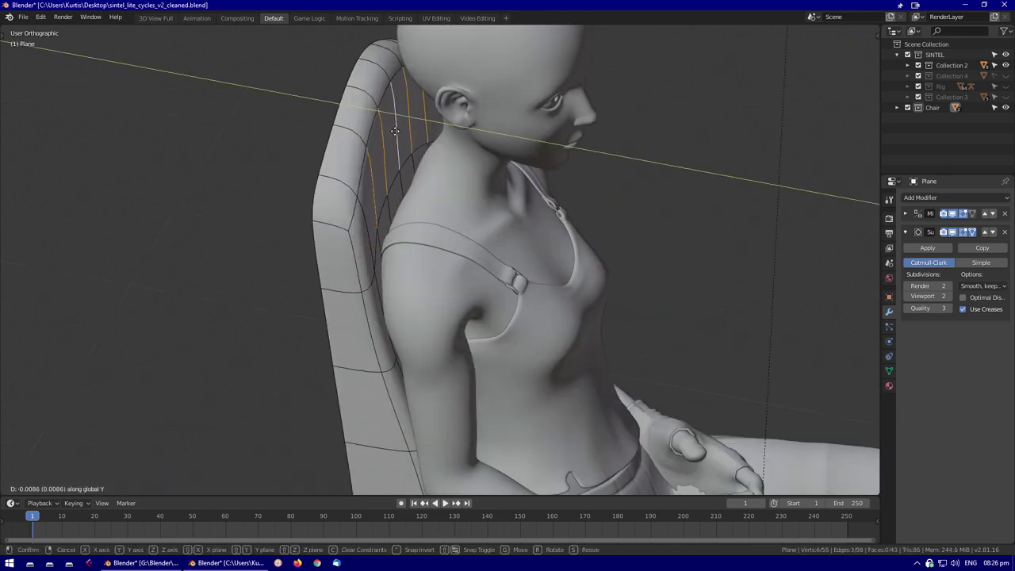
{"action": "key", "text": "Escape"}
{"action": "scroll", "coordinate": [538, 224], "scroll_direction": "down", "scroll_amount": 4}
{"action": "key", "text": "KP_Divide"}
{"action": "middle_click_drag", "start_coordinate": [475, 283], "coordinate": [464, 173]}
{"action": "key", "text": "Tab"}
{"action": "key", "text": "Tab"}
{"action": "scroll", "coordinate": [464, 173], "scroll_direction": "up", "scroll_amount": 2}
{"action": "key", "text": "KP_Divide"}
{"action": "key", "text": "alt+a"}
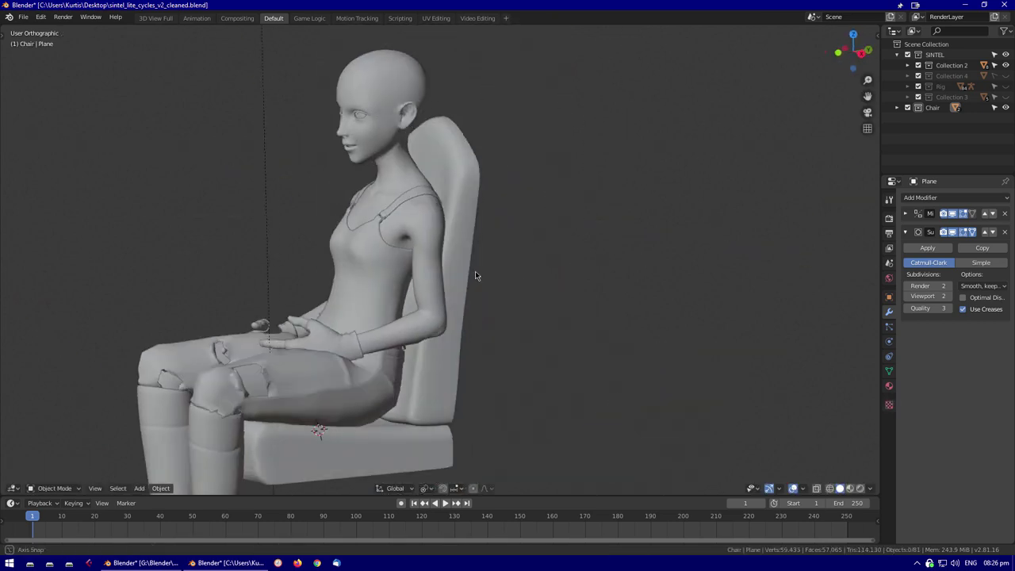
{"action": "middle_click_drag", "start_coordinate": [676, 241], "coordinate": [627, 339]}
{"action": "scroll", "coordinate": [565, 288], "scroll_direction": "up", "scroll_amount": 3}
{"action": "key", "text": "KP_3"}
{"action": "scroll", "coordinate": [616, 317], "scroll_direction": "down", "scroll_amount": 3}
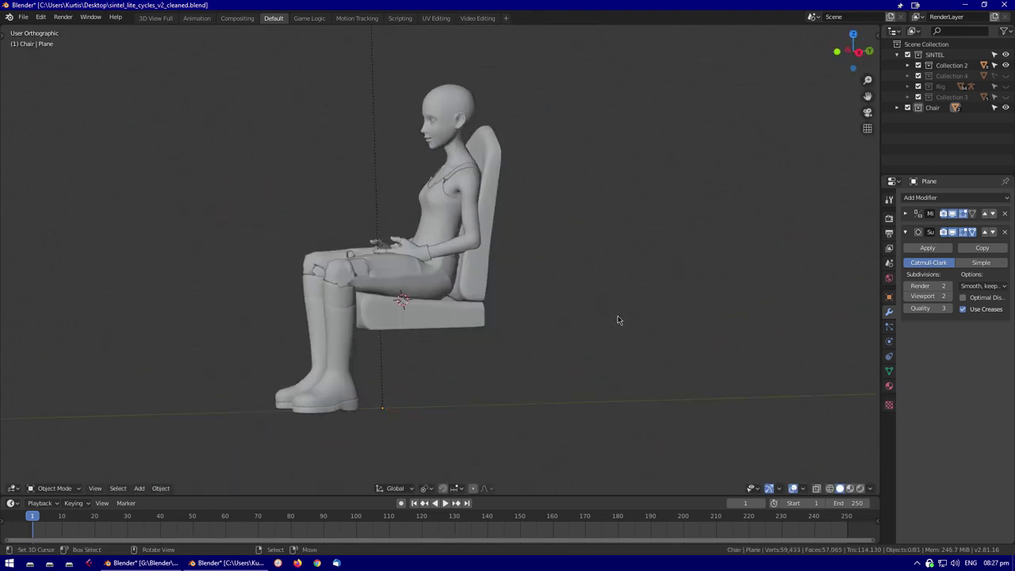
{"action": "scroll", "coordinate": [616, 317], "scroll_direction": "up", "scroll_amount": 3}
{"action": "key", "text": "shift+a"}
{"action": "key", "text": "Escape"}
{"action": "key", "text": "ctrl+z"}
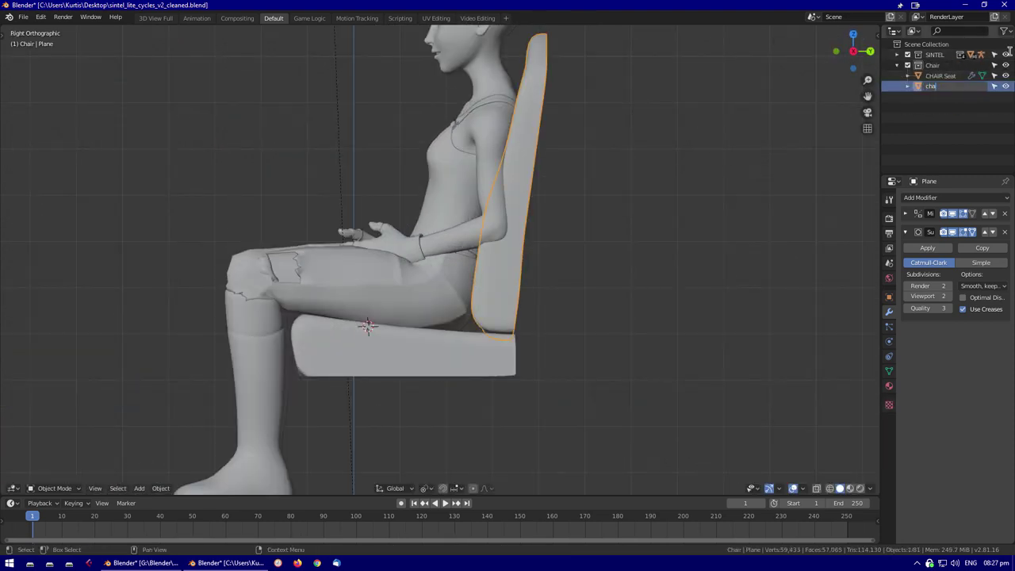
Rename the backrest object as CHAIR Backrest in the Outliner
{"action": "type", "text": "rest"}
{"action": "key", "text": "Return"}
{"action": "scroll", "coordinate": [716, 217], "scroll_direction": "down", "scroll_amount": 3}
{"action": "scroll", "coordinate": [448, 291], "scroll_direction": "up", "scroll_amount": 2}
Add a new plane to the Chair collection, clear its location and fit its mesh beneath the seat
{"action": "key", "text": "shift+a"}
{"action": "left_click", "coordinate": [448, 290]}
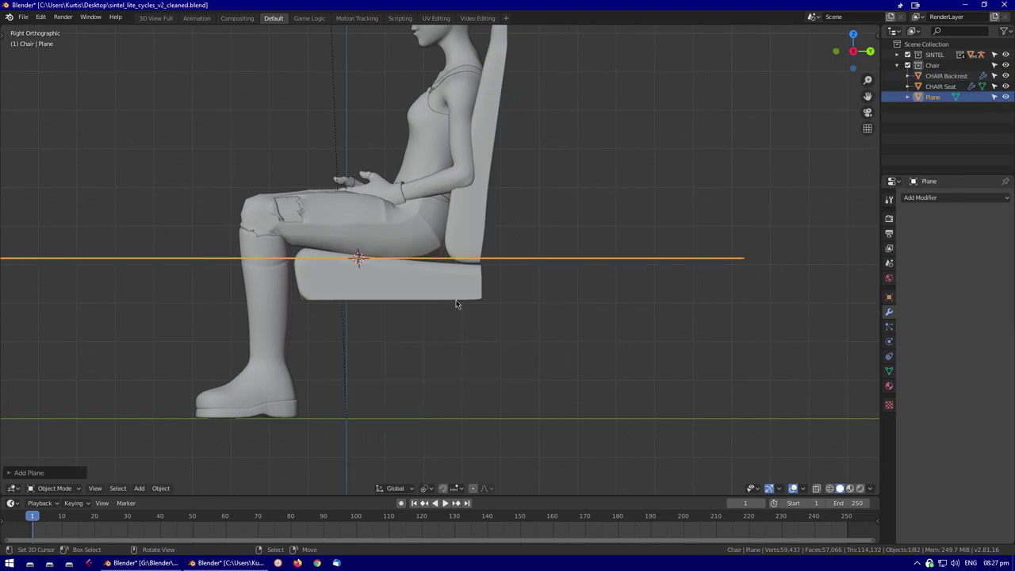
{"action": "key", "text": "alt+g"}
{"action": "key", "text": "Tab"}
{"action": "scroll", "coordinate": [623, 401], "scroll_direction": "down", "scroll_amount": 1}
{"action": "left_click", "coordinate": [548, 328]}
{"action": "middle_click_drag", "start_coordinate": [548, 328], "coordinate": [766, 272]}
Add a Mirror modifier on the X axis with Clipping enabled to the plane under the seat
{"action": "left_click", "coordinate": [518, 301]}
{"action": "left_click", "coordinate": [920, 197]}
{"action": "left_click", "coordinate": [793, 319]}
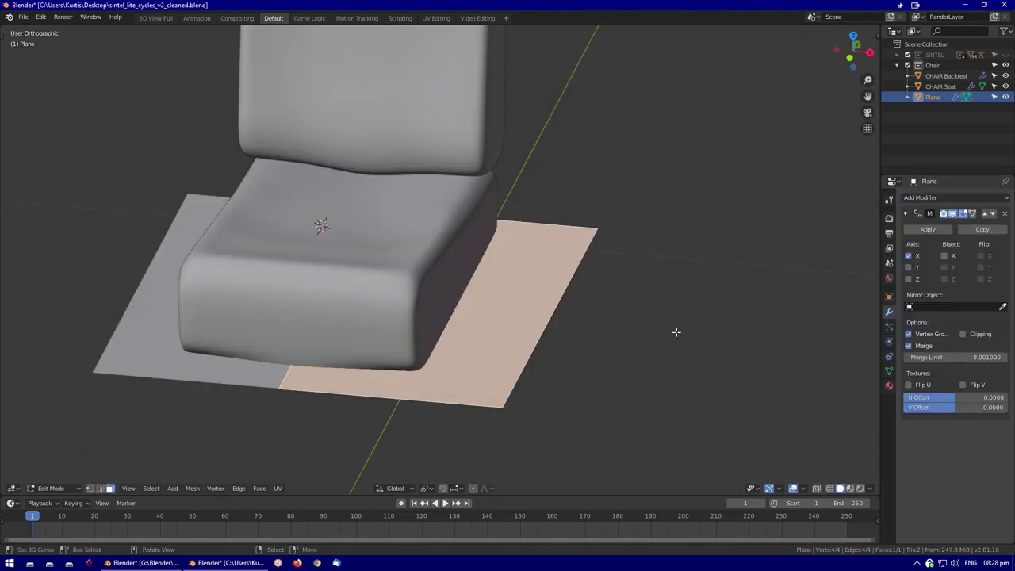
{"action": "scroll", "coordinate": [676, 332], "scroll_direction": "up", "scroll_amount": 3}
{"action": "middle_click_drag", "start_coordinate": [676, 332], "coordinate": [997, 293]}
Extrude the plane into a thin slab under the seat and narrow it to the seat's width
{"action": "mouse_move", "coordinate": [546, 385]}
{"action": "middle_mouse_down"}
{"action": "mouse_move", "coordinate": [637, 345]}
{"action": "mouse_move", "coordinate": [722, 358]}
{"action": "mouse_move", "coordinate": [618, 348]}
{"action": "mouse_move", "coordinate": [414, 279]}
{"action": "mouse_move", "coordinate": [379, 344]}
{"action": "mouse_move", "coordinate": [413, 331]}
{"action": "mouse_move", "coordinate": [501, 334]}
{"action": "middle_mouse_up"}
{"action": "key", "text": "shift+z"}
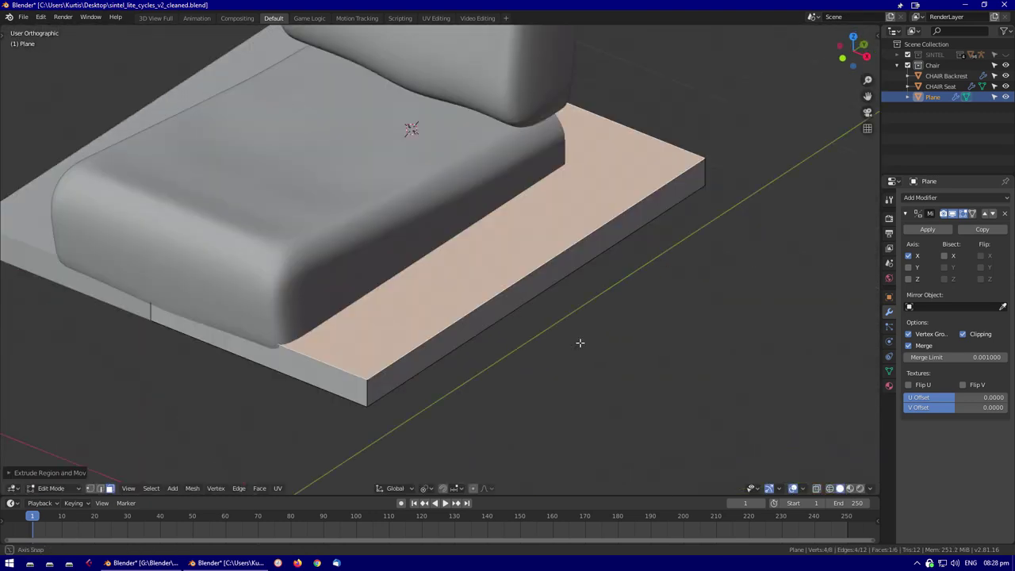
{"action": "middle_click_drag", "start_coordinate": [578, 341], "coordinate": [624, 267]}
{"action": "left_click", "coordinate": [639, 293]}
{"action": "left_click", "coordinate": [547, 324]}
{"action": "key", "text": "alt+a"}
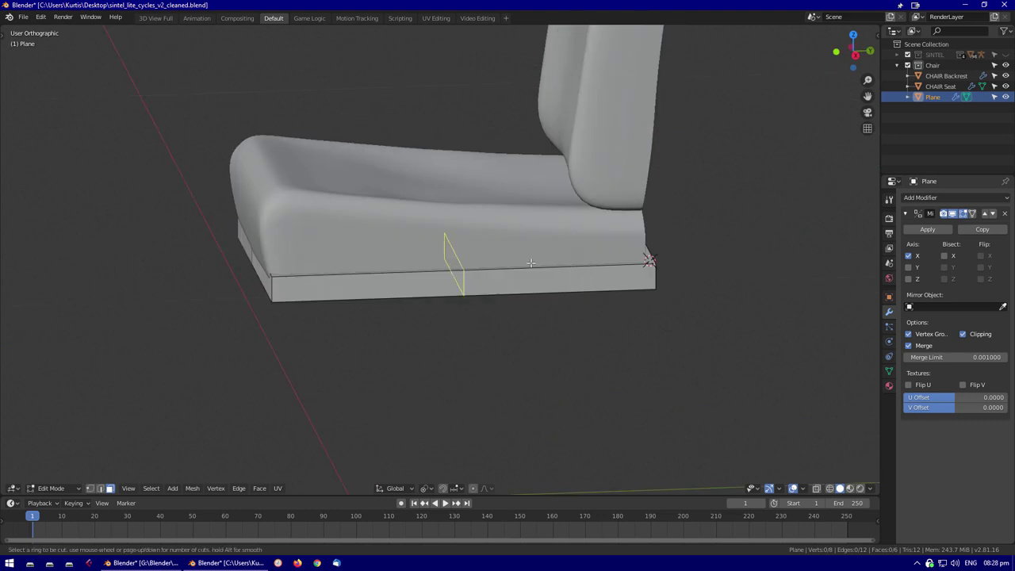
Raise the slab's rear top edge along Z so its upper face slopes up towards the backrest
{"action": "key", "text": "Escape"}
{"action": "middle_click_drag", "start_coordinate": [531, 263], "coordinate": [273, 292]}
{"action": "key", "text": "g"}
{"action": "key", "text": "z"}
{"action": "middle_click_drag", "start_coordinate": [595, 308], "coordinate": [566, 323]}
{"action": "left_click", "coordinate": [648, 251]}
{"action": "key", "text": "Escape"}
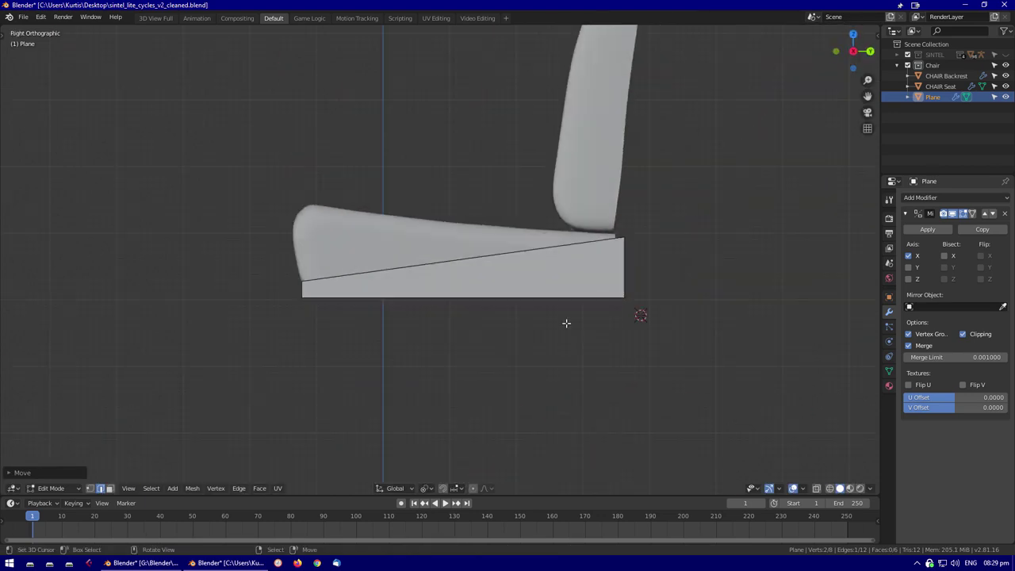
{"action": "middle_click_drag", "start_coordinate": [410, 276], "coordinate": [544, 294]}
{"action": "key", "text": "ctrl+b"}
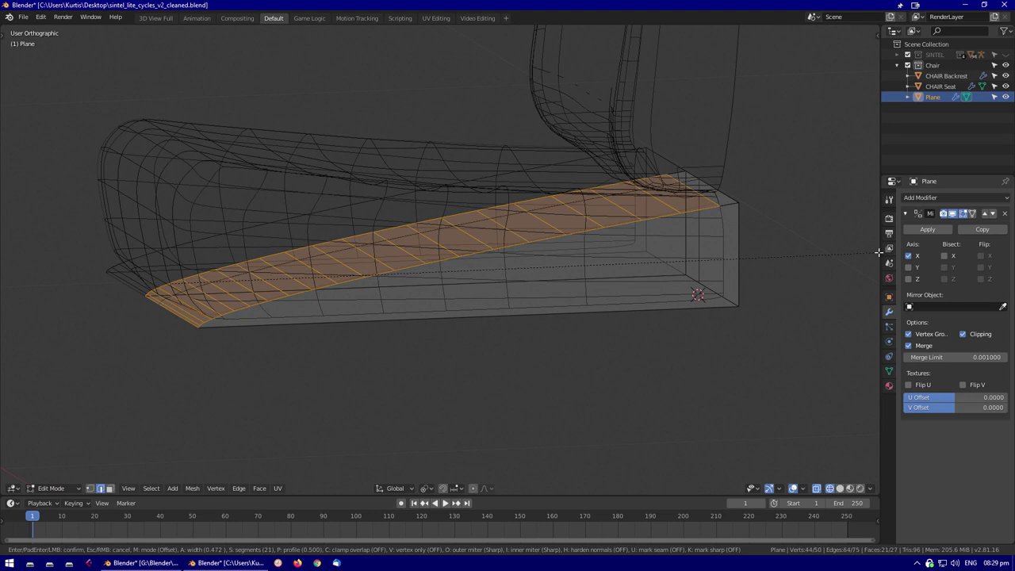
{"action": "key", "text": "Escape"}
Add a vertical loop cut through the slab close to its rear end
{"action": "key", "text": "KP_3"}
{"action": "key", "text": "ctrl+r"}
{"action": "left_click", "coordinate": [468, 262]}
{"action": "right_click", "coordinate": [468, 262]}
{"action": "scroll", "coordinate": [476, 281], "scroll_direction": "down", "scroll_amount": 3}
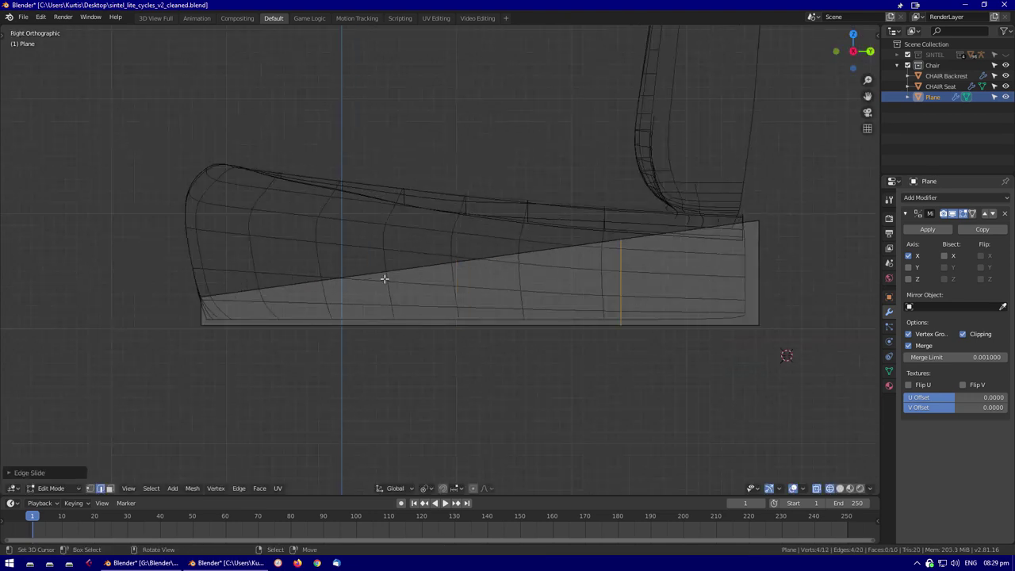
{"action": "key", "text": "shift+z"}
Adjust the rear cut's upper edge along Z to follow the seat's underside and add a matching cut near the front
{"action": "middle_click_drag", "start_coordinate": [623, 249], "coordinate": [661, 227]}
{"action": "key", "text": "z"}
{"action": "key", "text": "g"}
{"action": "key", "text": "z"}
{"action": "middle_click_drag", "start_coordinate": [808, 170], "coordinate": [184, 337]}
{"action": "right_click", "coordinate": [207, 385]}
{"action": "key", "text": "alt+a"}
{"action": "middle_click_drag", "start_coordinate": [206, 384], "coordinate": [483, 265]}
Insert three more loop cuts between the front and rear cuts and adjust their upper vertices along Z
{"action": "key", "text": "ctrl+r"}
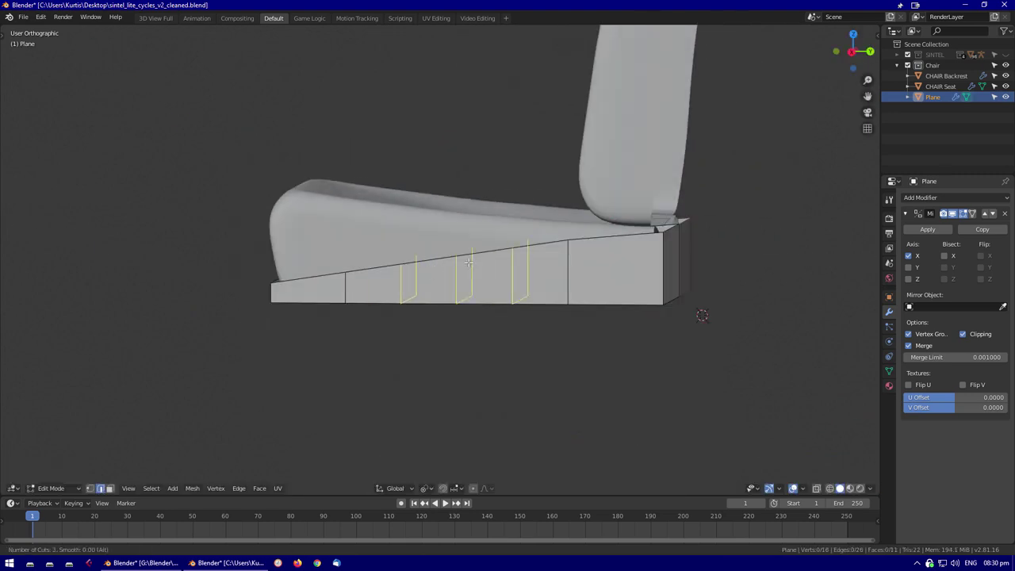
{"action": "left_click", "coordinate": [468, 262]}
{"action": "key", "text": "KP_3"}
{"action": "key", "text": "alt+z"}
{"action": "left_click", "coordinate": [558, 249]}
{"action": "key", "text": "alt+z"}
{"action": "key", "text": "g"}
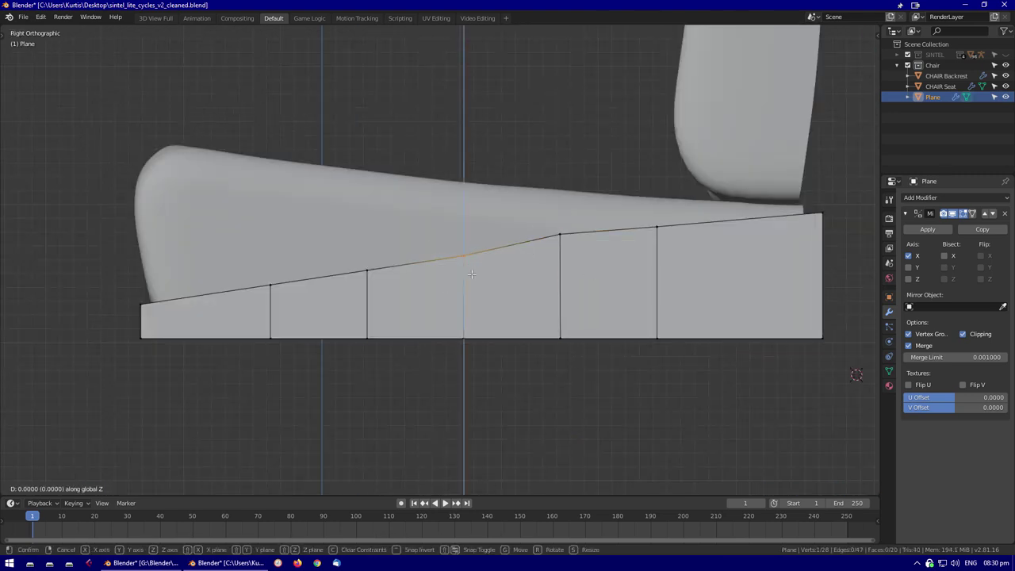
{"action": "middle_click_drag", "start_coordinate": [438, 260], "coordinate": [398, 304]}
Isolate the slab and try to shift its side's upper edges along X
{"action": "key", "text": "KP_Divide"}
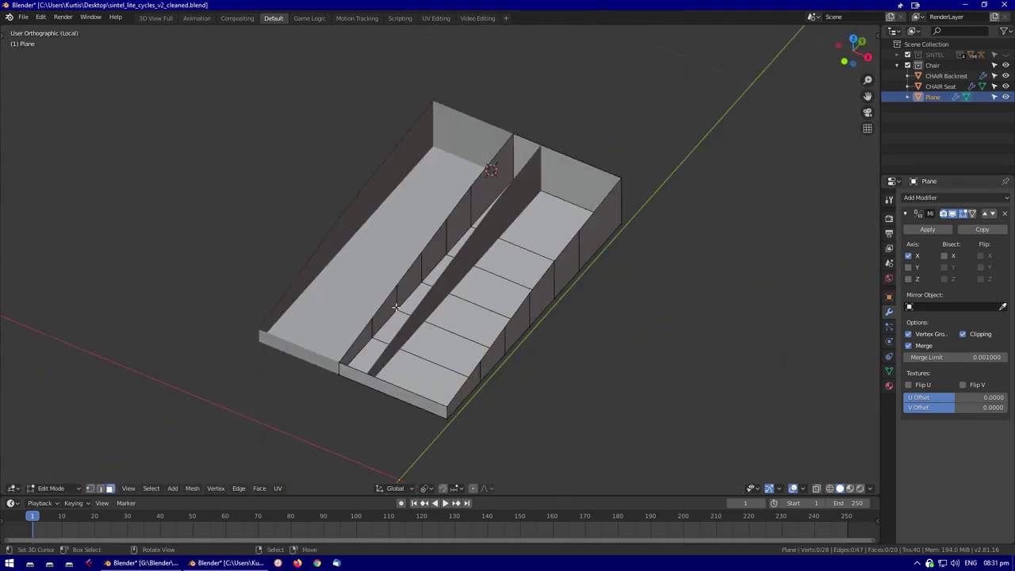
{"action": "key", "text": "ctrl+z"}
{"action": "key", "text": "ctrl+z"}
{"action": "middle_click_drag", "start_coordinate": [510, 215], "coordinate": [534, 281]}
{"action": "left_click", "coordinate": [475, 338]}
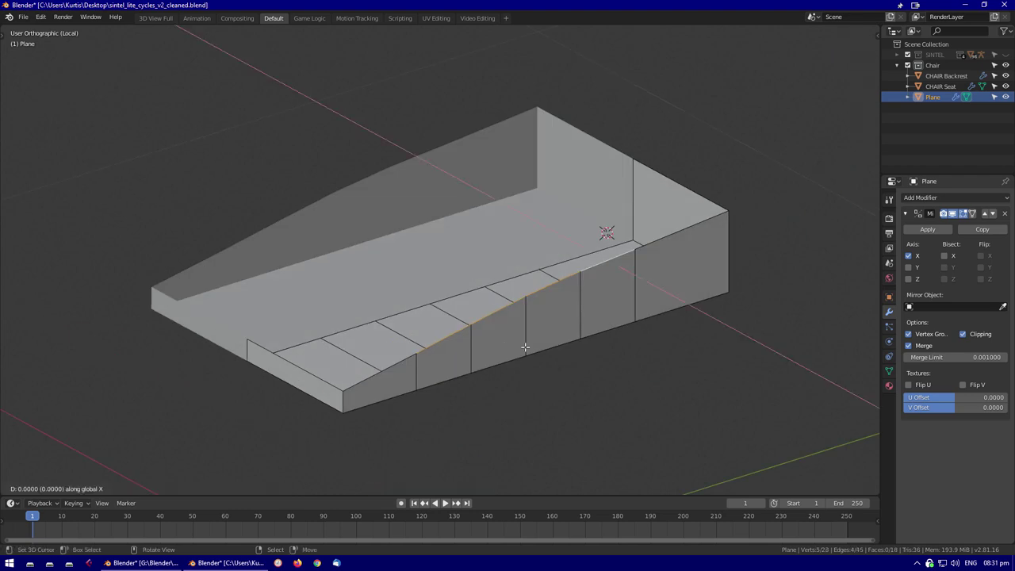
{"action": "key", "text": "ctrl+z"}
{"action": "scroll", "coordinate": [495, 352], "scroll_direction": "down", "scroll_amount": 3}
{"action": "key", "text": "KP_Divide"}
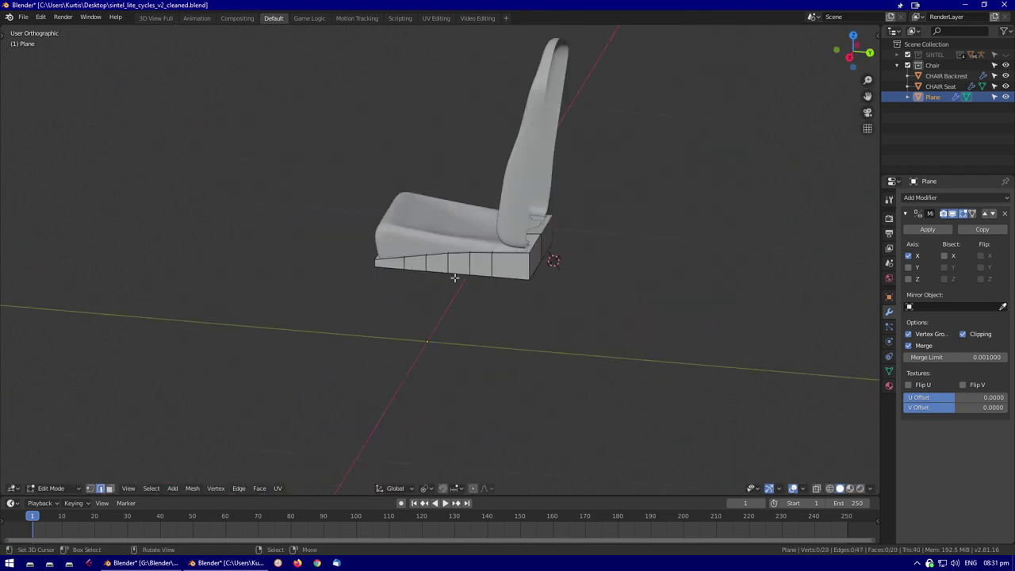
Undo the slab's loop cuts and delete its top face, working on the mesh in local view
{"action": "middle_click_drag", "start_coordinate": [442, 286], "coordinate": [547, 294]}
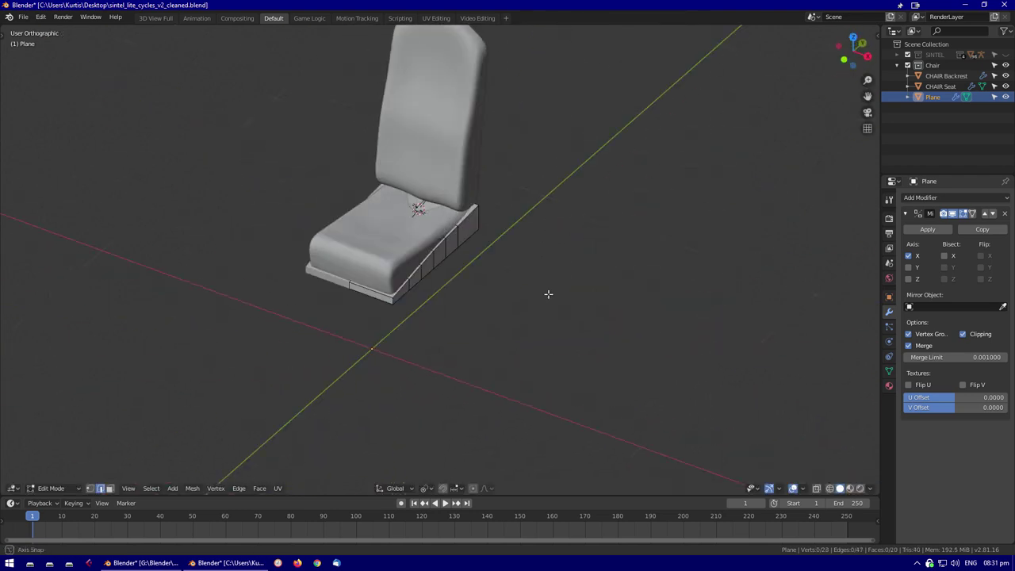
{"action": "scroll", "coordinate": [548, 294], "scroll_direction": "up", "scroll_amount": 5}
{"action": "middle_click_drag", "start_coordinate": [478, 304], "coordinate": [313, 363], "text": "shift"}
{"action": "key", "text": "x"}
{"action": "key", "text": "ctrl+z"}
{"action": "middle_click_drag", "start_coordinate": [521, 232], "coordinate": [422, 288]}
{"action": "middle_click_drag", "start_coordinate": [395, 218], "coordinate": [508, 237]}
{"action": "key", "text": "ctrl+z"}
{"action": "key", "text": "KP_Divide"}
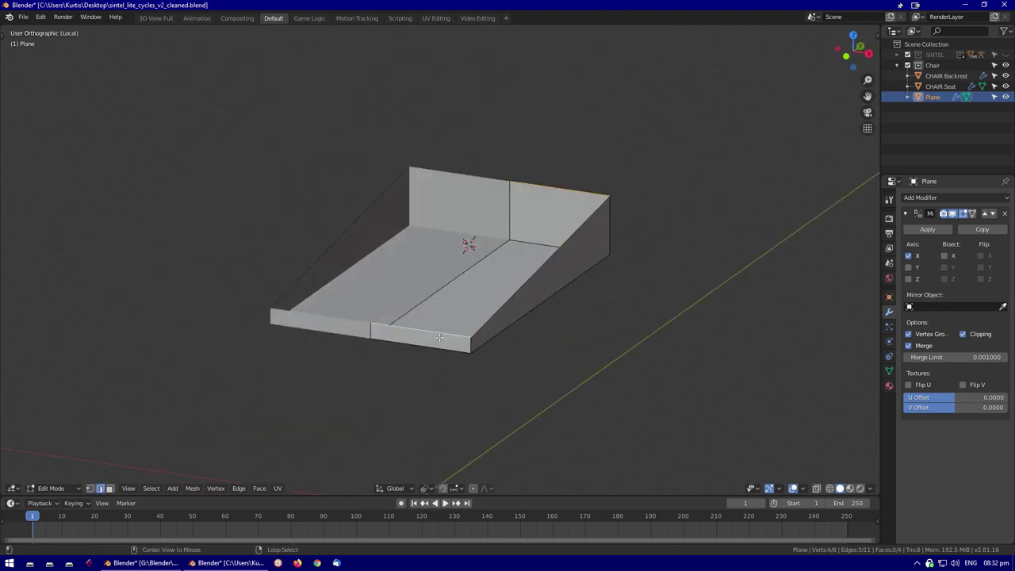
Extrude the open rim inwards into a narrow lip and add a level 2 Subdivision Surface modifier to the base
{"action": "middle_click_drag", "start_coordinate": [567, 411], "coordinate": [668, 286]}
{"action": "key", "text": "Tab"}
{"action": "key", "text": "ctrl+2"}
{"action": "key", "text": "Tab"}
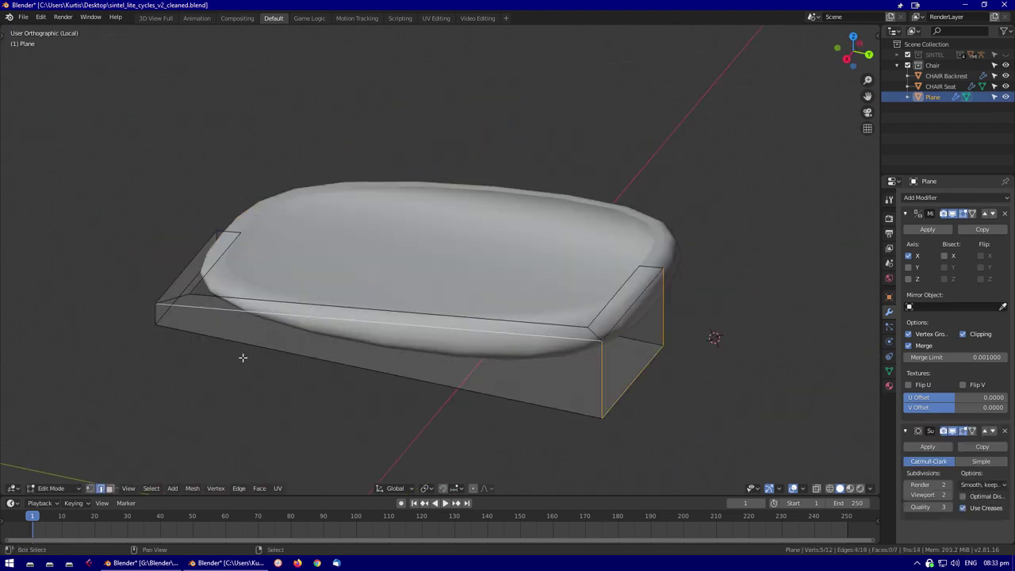
Set an edge crease of 1 on the base's outer edges
{"action": "middle_click_drag", "start_coordinate": [266, 364], "coordinate": [317, 372]}
{"action": "key", "text": "shift+e"}
{"action": "type", "text": "1"}
{"action": "key", "text": "Return"}
{"action": "middle_click_drag", "start_coordinate": [63, 411], "coordinate": [418, 354]}
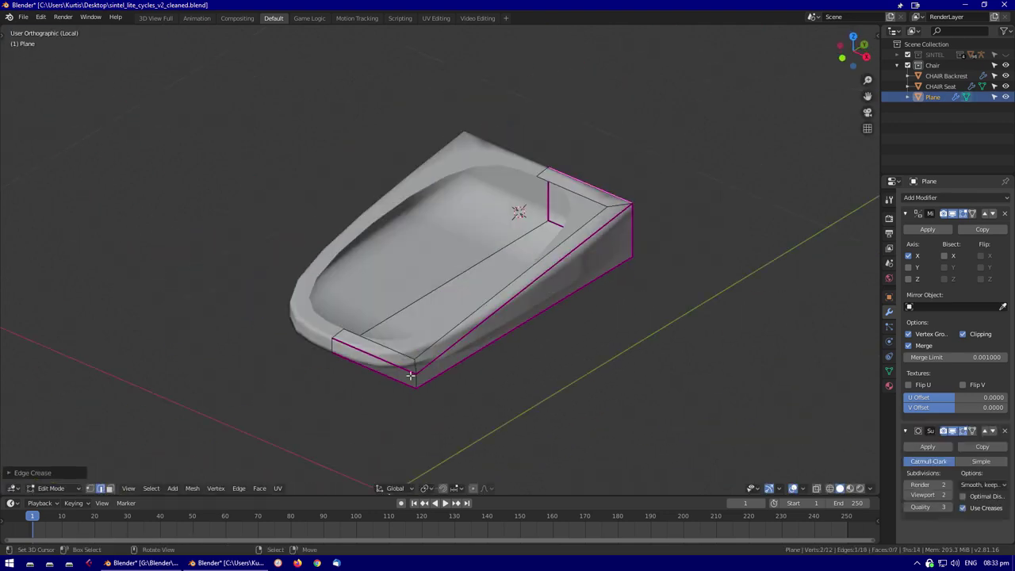
Try another modifier on the base and undo the most recent changes
{"action": "key", "text": "Tab"}
{"action": "middle_click_drag", "start_coordinate": [542, 401], "coordinate": [425, 363]}
{"action": "left_click", "coordinate": [904, 214]}
{"action": "left_click", "coordinate": [905, 232]}
{"action": "left_click", "coordinate": [955, 198]}
{"action": "left_click", "coordinate": [800, 272]}
{"action": "key", "text": "ctrl+z"}
{"action": "key", "text": "ctrl+z"}
{"action": "key", "text": "ctrl+z"}
{"action": "key", "text": "ctrl+z"}
Add supporting edge loops along the base's borders and corners to sharpen its subdivided shape
{"action": "left_click", "coordinate": [552, 302]}
{"action": "left_click", "coordinate": [557, 327]}
{"action": "middle_click_drag", "start_coordinate": [558, 327], "coordinate": [435, 261]}
{"action": "key", "text": "ctrl+r"}
{"action": "middle_click_drag", "start_coordinate": [348, 302], "coordinate": [491, 381]}
{"action": "key", "text": "Tab"}
{"action": "key", "text": "Tab"}
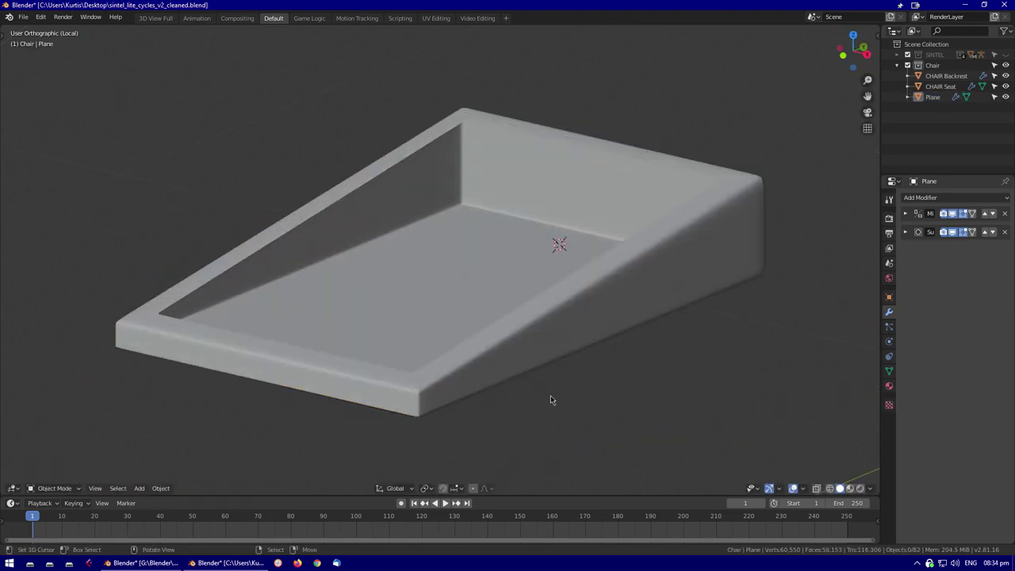
{"action": "key", "text": "Tab"}
{"action": "key", "text": "Tab"}
{"action": "key", "text": "Tab"}
{"action": "middle_click_drag", "start_coordinate": [440, 417], "coordinate": [305, 178]}
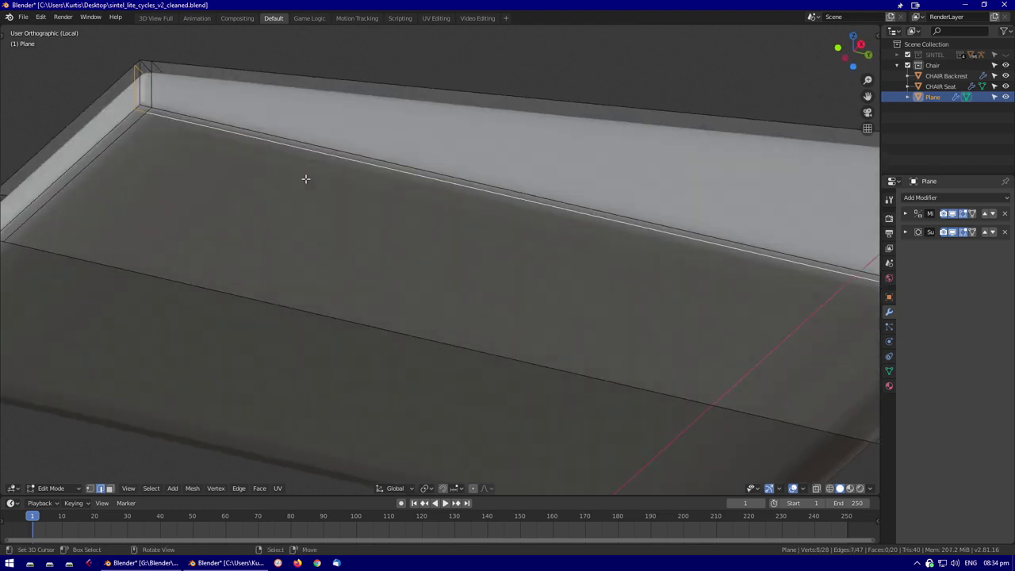
{"action": "scroll", "coordinate": [444, 259], "scroll_direction": "down", "scroll_amount": 8}
{"action": "middle_click_drag", "start_coordinate": [444, 258], "coordinate": [657, 249]}
{"action": "key", "text": "Tab"}
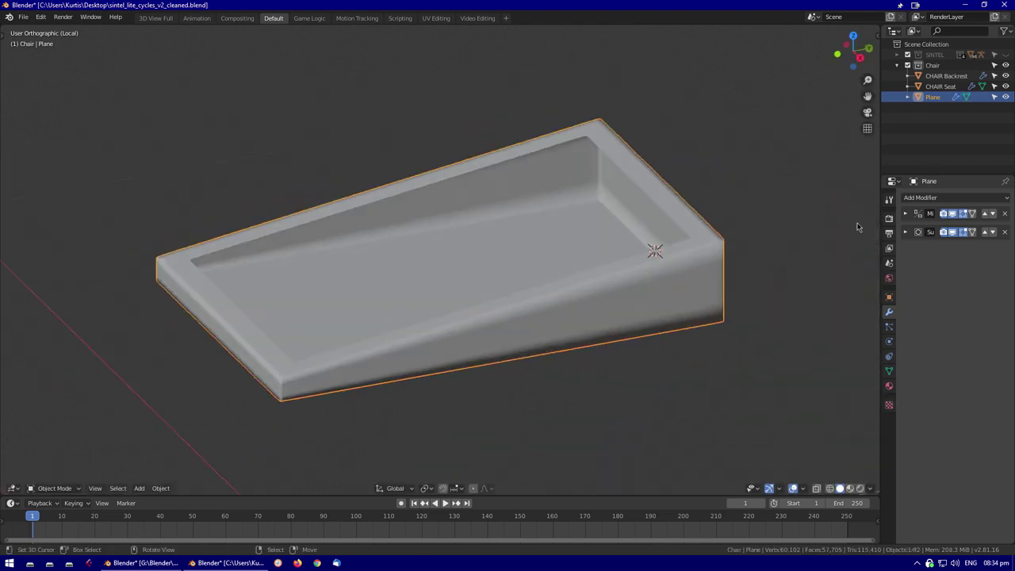
Add an Edge Split modifier to the base and return from local view to the whole chair
{"action": "scroll", "coordinate": [646, 331], "scroll_direction": "up", "scroll_amount": 3}
{"action": "middle_click_drag", "start_coordinate": [357, 443], "coordinate": [429, 408]}
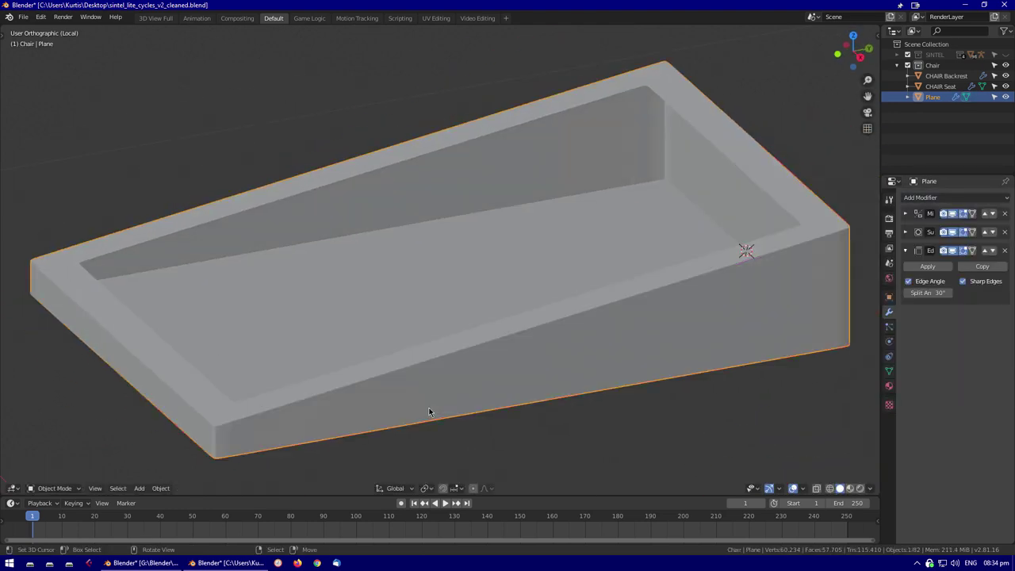
{"action": "key", "text": "alt+a"}
{"action": "key", "text": "KP_Divide"}
Open the seat's mesh in local view and hide its Subdivision Surface effect in the viewport
{"action": "middle_click_drag", "start_coordinate": [474, 344], "coordinate": [402, 252]}
{"action": "left_click", "coordinate": [402, 252]}
{"action": "key", "text": "Tab"}
{"action": "key", "text": "KP_Divide"}
{"action": "middle_click_drag", "start_coordinate": [562, 471], "coordinate": [501, 307]}
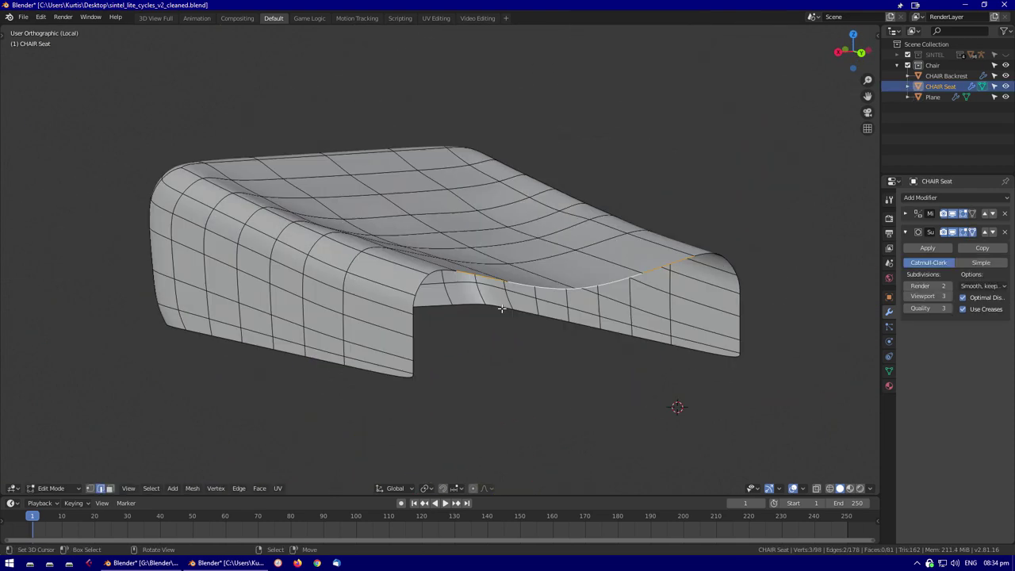
{"action": "left_click", "coordinate": [953, 232]}
{"action": "middle_click_drag", "start_coordinate": [396, 270], "coordinate": [872, 238]}
{"action": "key", "text": "KP_Divide"}
{"action": "key", "text": "Tab"}
Rename the plane under the seat to CHAIR Baseplate
{"action": "left_click", "coordinate": [655, 366]}
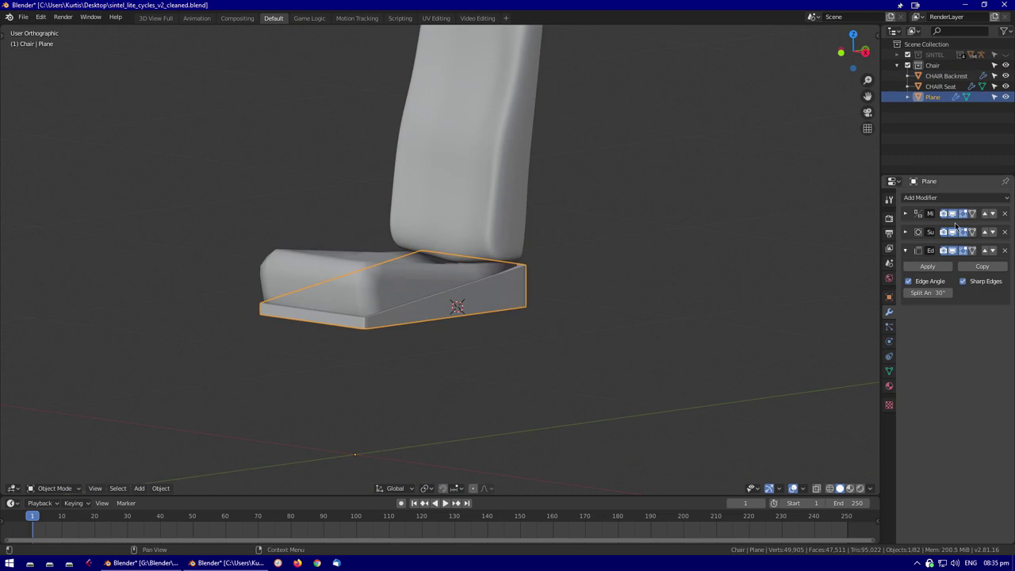
{"action": "left_click", "coordinate": [674, 238]}
{"action": "middle_click_drag", "start_coordinate": [674, 238], "coordinate": [507, 302]}
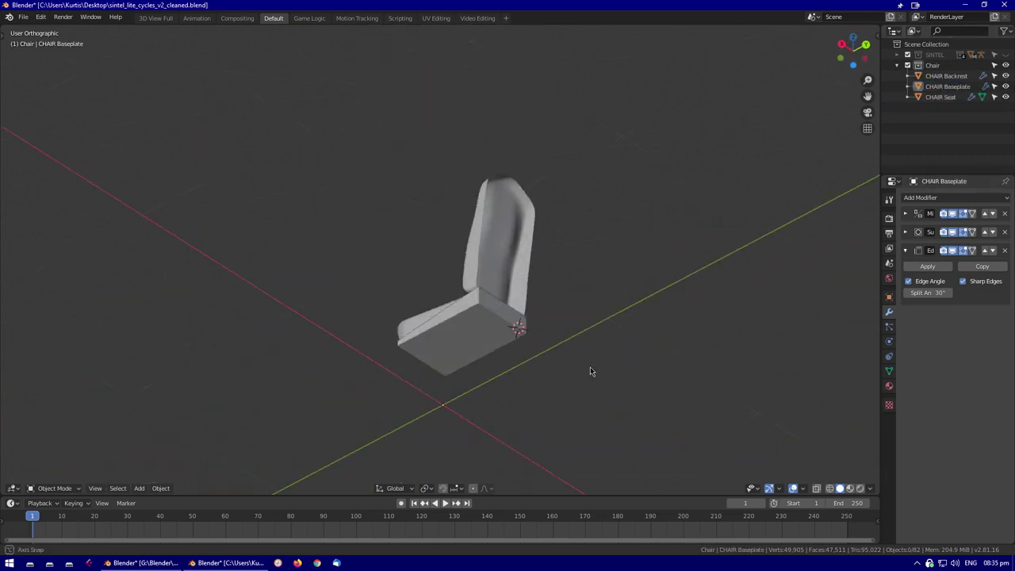
Examine the chair from behind and around, especially where the open backrest meets the baseplate
{"action": "middle_click_drag", "start_coordinate": [590, 370], "coordinate": [564, 314]}
{"action": "scroll", "coordinate": [396, 250], "scroll_direction": "up", "scroll_amount": 3}
{"action": "middle_click_drag", "start_coordinate": [397, 250], "coordinate": [578, 212]}
{"action": "scroll", "coordinate": [377, 277], "scroll_direction": "down", "scroll_amount": 1}
{"action": "left_click", "coordinate": [411, 212]}
{"action": "scroll", "coordinate": [547, 327], "scroll_direction": "up", "scroll_amount": 3}
{"action": "middle_click_drag", "start_coordinate": [547, 327], "coordinate": [527, 208]}
{"action": "left_click", "coordinate": [523, 290]}
{"action": "scroll", "coordinate": [512, 268], "scroll_direction": "up", "scroll_amount": 2}
{"action": "scroll", "coordinate": [526, 208], "scroll_direction": "down", "scroll_amount": 3}
Duplicate the backrest's rear boundary edge loop and separate it into its own object
{"action": "key", "text": "Tab"}
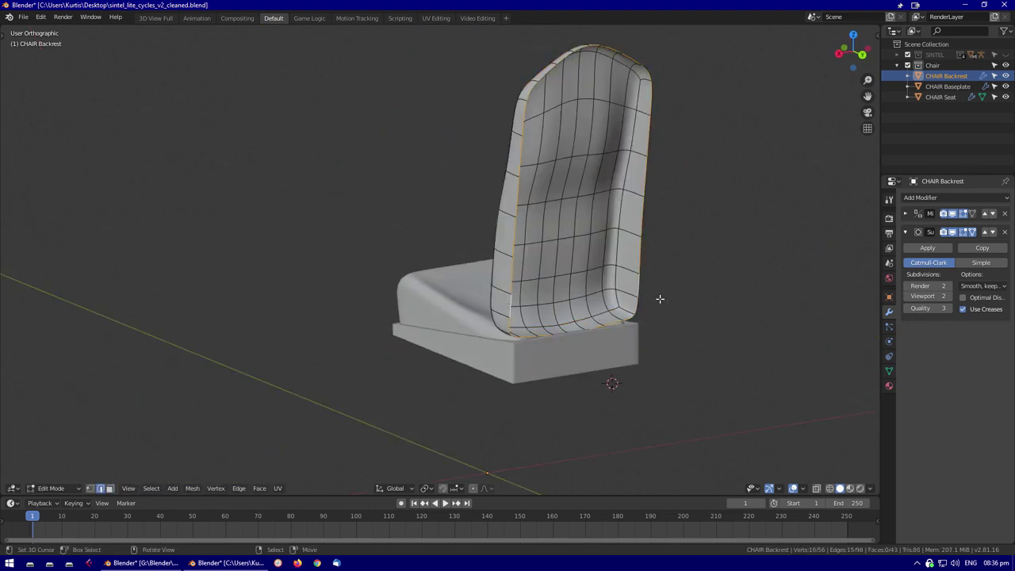
{"action": "middle_click_drag", "start_coordinate": [660, 298], "coordinate": [684, 322]}
{"action": "key", "text": "Tab"}
{"action": "left_click", "coordinate": [568, 319]}
{"action": "left_click", "coordinate": [544, 330]}
{"action": "middle_click_drag", "start_coordinate": [543, 330], "coordinate": [662, 267]}
Extrude the separated edge loop backwards in side view and flatten the new edges along Y
{"action": "key", "text": "s"}
{"action": "left_click", "coordinate": [565, 276]}
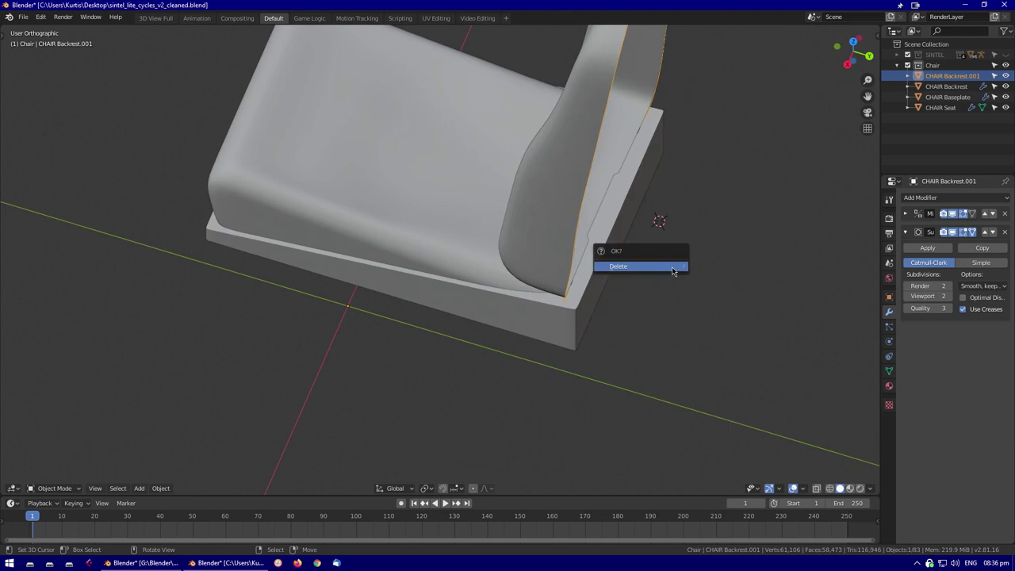
{"action": "key", "text": "KP_3"}
{"action": "key", "text": "y"}
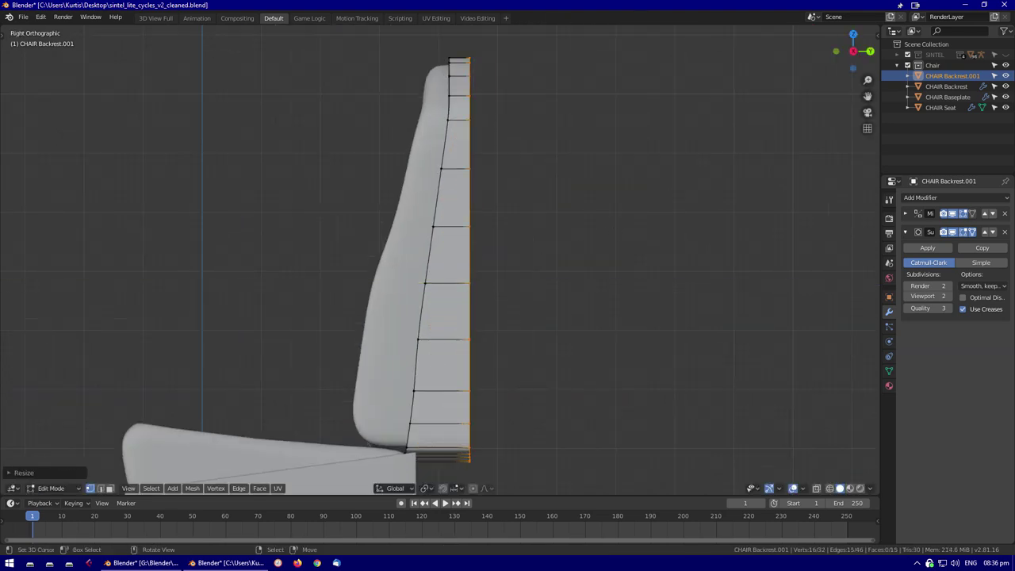
{"action": "left_click", "coordinate": [625, 248]}
{"action": "middle_click_drag", "start_coordinate": [625, 248], "coordinate": [473, 106]}
{"action": "middle_click_drag", "start_coordinate": [472, 449], "coordinate": [458, 153]}
{"action": "middle_click_drag", "start_coordinate": [418, 398], "coordinate": [420, 180]}
Close the back of the new backrest shell with a grid of faces and crease its outline edges
{"action": "left_click", "coordinate": [464, 264]}
{"action": "key", "text": "KP_Divide"}
{"action": "scroll", "coordinate": [300, 353], "scroll_direction": "up", "scroll_amount": 3}
{"action": "key", "text": "Tab"}
{"action": "middle_click_drag", "start_coordinate": [357, 181], "coordinate": [444, 240]}
{"action": "right_click", "coordinate": [444, 240]}
{"action": "left_click", "coordinate": [468, 240]}
{"action": "key", "text": "KP_Divide"}
{"action": "key", "text": "Tab"}
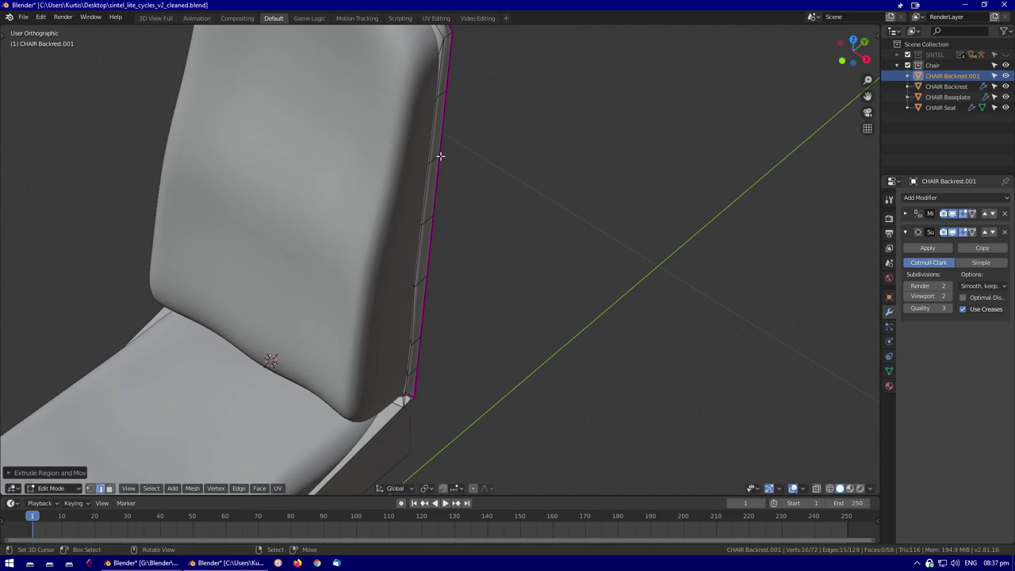
{"action": "left_click", "coordinate": [404, 372]}
{"action": "scroll", "coordinate": [476, 278], "scroll_direction": "down", "scroll_amount": 3}
Add an Edge Split modifier to the backrest's rear shell
{"action": "key", "text": "Tab"}
{"action": "left_click", "coordinate": [955, 198]}
{"action": "left_click", "coordinate": [800, 294]}
{"action": "middle_click_drag", "start_coordinate": [634, 285], "coordinate": [395, 209]}
Circle-select the faces on the rear shell's back panel and adjust them in side view
{"action": "key", "text": "Tab"}
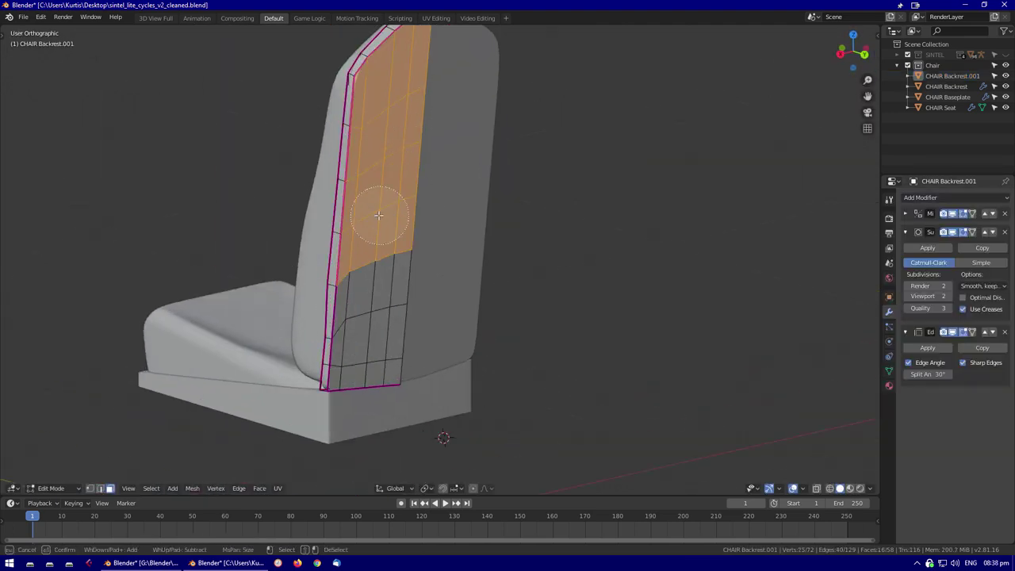
{"action": "key", "text": "KP_3"}
{"action": "middle_click_drag", "start_coordinate": [406, 349], "coordinate": [397, 396]}
{"action": "key", "text": "Tab"}
Move the baseplate's rear geometry in side view to line up with the backrest's rear shell
{"action": "left_click", "coordinate": [365, 436]}
{"action": "key", "text": "Tab"}
{"action": "scroll", "coordinate": [407, 351], "scroll_direction": "up", "scroll_amount": 4}
{"action": "key", "text": "KP_3"}
{"action": "key", "text": "g"}
{"action": "key", "text": "Tab"}
{"action": "scroll", "coordinate": [378, 243], "scroll_direction": "down", "scroll_amount": 4}
{"action": "middle_click_drag", "start_coordinate": [378, 244], "coordinate": [304, 269]}
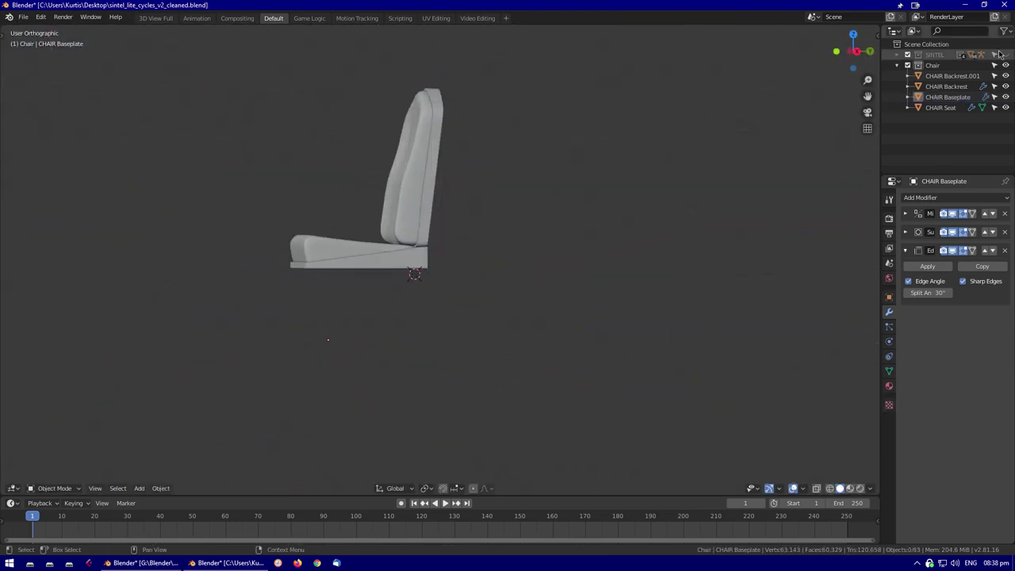
Circle-select the upper front faces of the backrest cushion behind the character's head and shoulders
{"action": "left_click", "coordinate": [432, 159]}
{"action": "key", "text": "Tab"}
{"action": "scroll", "coordinate": [432, 159], "scroll_direction": "up", "scroll_amount": 4}
{"action": "scroll", "coordinate": [432, 158], "scroll_direction": "down", "scroll_amount": 2}
{"action": "mouse_move", "coordinate": [432, 159]}
{"action": "middle_mouse_down"}
{"action": "mouse_move", "coordinate": [444, 238]}
{"action": "mouse_move", "coordinate": [408, 135]}
{"action": "middle_mouse_up"}
{"action": "key", "text": "c"}
{"action": "key", "text": "alt+z"}
{"action": "left_click_drag", "start_coordinate": [402, 107], "coordinate": [426, 156]}
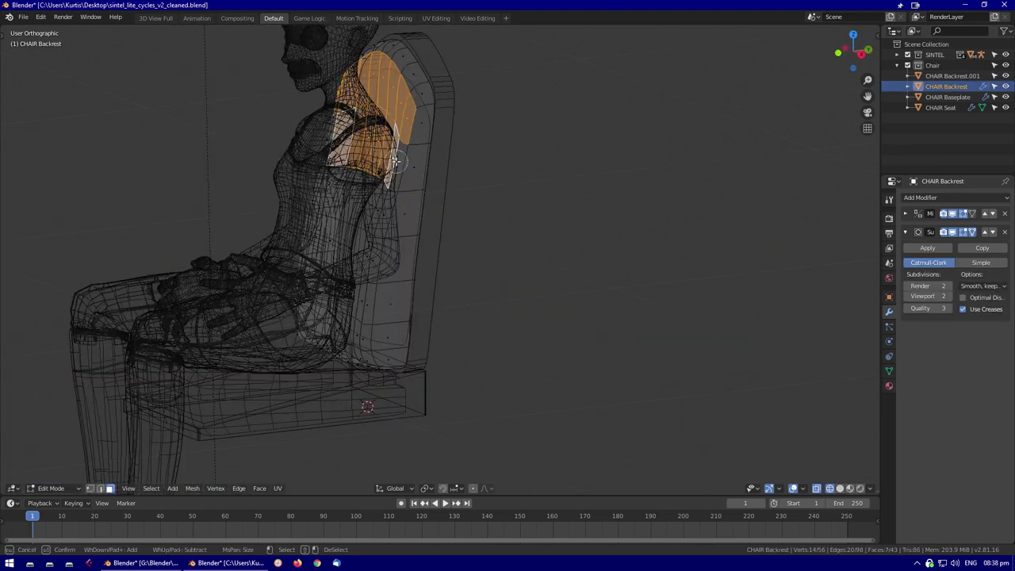
{"action": "key", "text": "alt+z"}
{"action": "middle_click_drag", "start_coordinate": [534, 168], "coordinate": [425, 181]}
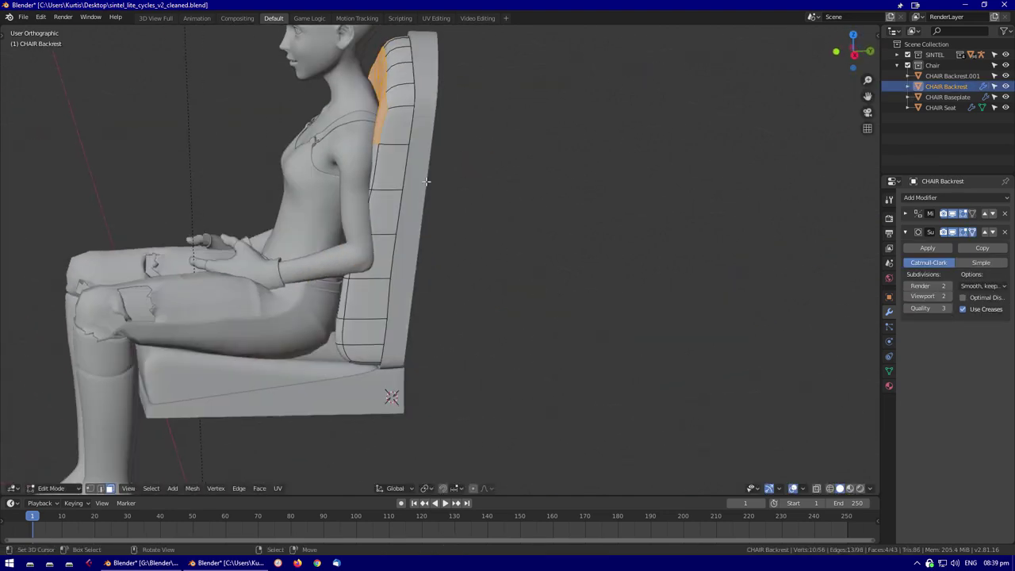
{"action": "left_click", "coordinate": [466, 186]}
{"action": "key", "text": "Tab"}
Circle-select the faces in the middle of the rear shell's back panel
{"action": "scroll", "coordinate": [417, 375], "scroll_direction": "down", "scroll_amount": 4}
{"action": "left_click", "coordinate": [417, 372]}
{"action": "scroll", "coordinate": [453, 344], "scroll_direction": "up", "scroll_amount": 4}
{"action": "scroll", "coordinate": [452, 344], "scroll_direction": "down", "scroll_amount": 4}
{"action": "middle_click_drag", "start_coordinate": [453, 344], "coordinate": [451, 375]}
{"action": "left_click", "coordinate": [429, 270]}
{"action": "key", "text": "Tab"}
{"action": "scroll", "coordinate": [435, 277], "scroll_direction": "up", "scroll_amount": 5}
{"action": "mouse_move", "coordinate": [436, 277]}
{"action": "middle_mouse_down"}
{"action": "mouse_move", "coordinate": [437, 288]}
{"action": "mouse_move", "coordinate": [425, 115]}
{"action": "middle_mouse_up"}
{"action": "key", "text": "c"}
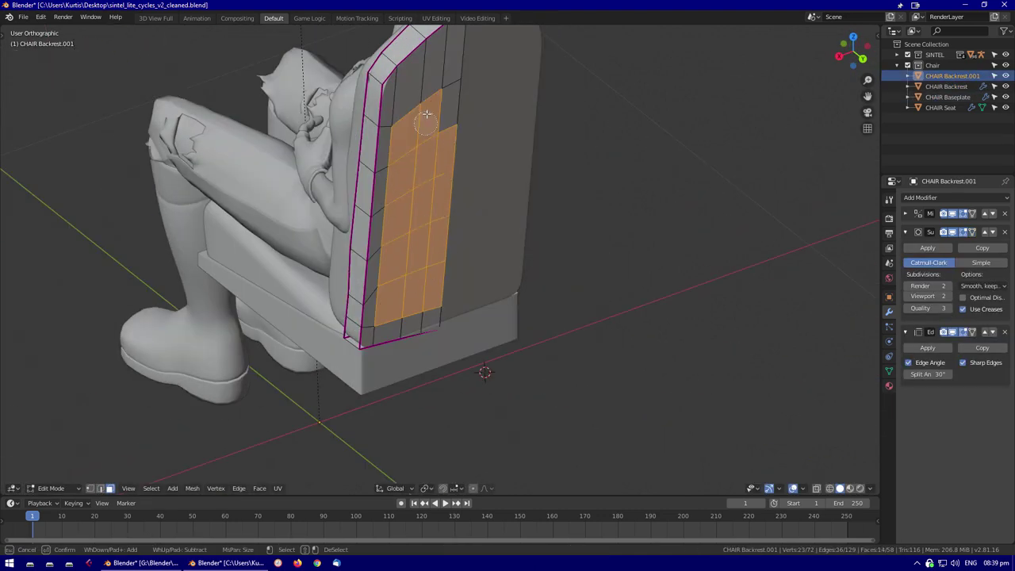
{"action": "key", "text": "Escape"}
{"action": "key", "text": "Tab"}
Check the baseplate and the whole seat around the seated character from several angles
{"action": "left_click", "coordinate": [436, 360]}
{"action": "key", "text": "Tab"}
{"action": "middle_click_drag", "start_coordinate": [436, 361], "coordinate": [381, 401]}
{"action": "scroll", "coordinate": [470, 354], "scroll_direction": "down", "scroll_amount": 4}
{"action": "middle_click_drag", "start_coordinate": [492, 317], "coordinate": [478, 282]}
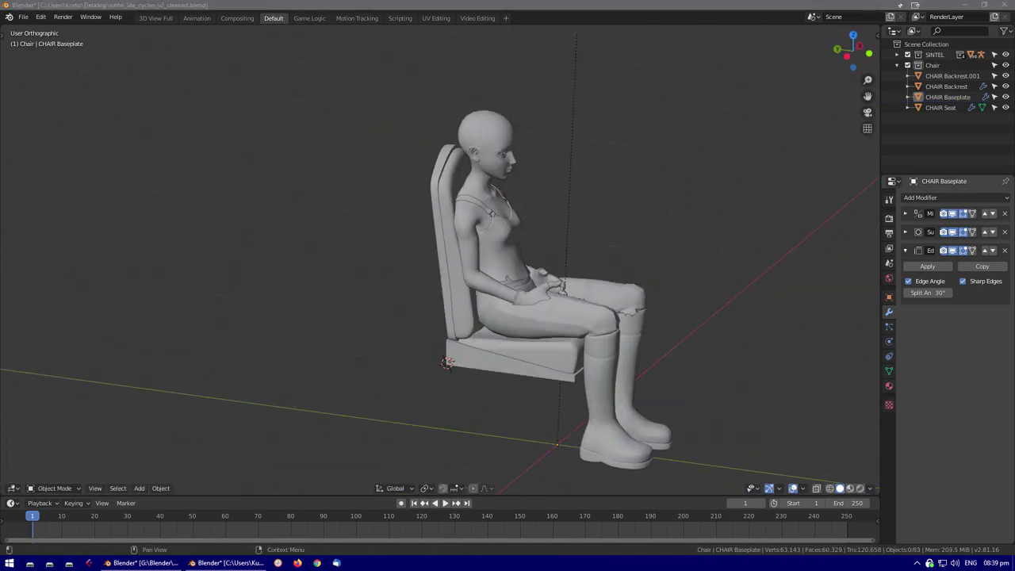
{"action": "middle_click_drag", "start_coordinate": [696, 219], "coordinate": [507, 204]}
{"action": "scroll", "coordinate": [500, 198], "scroll_direction": "up", "scroll_amount": 5}
{"action": "scroll", "coordinate": [496, 195], "scroll_direction": "down", "scroll_amount": 5}
{"action": "middle_click_drag", "start_coordinate": [428, 288], "coordinate": [500, 265]}
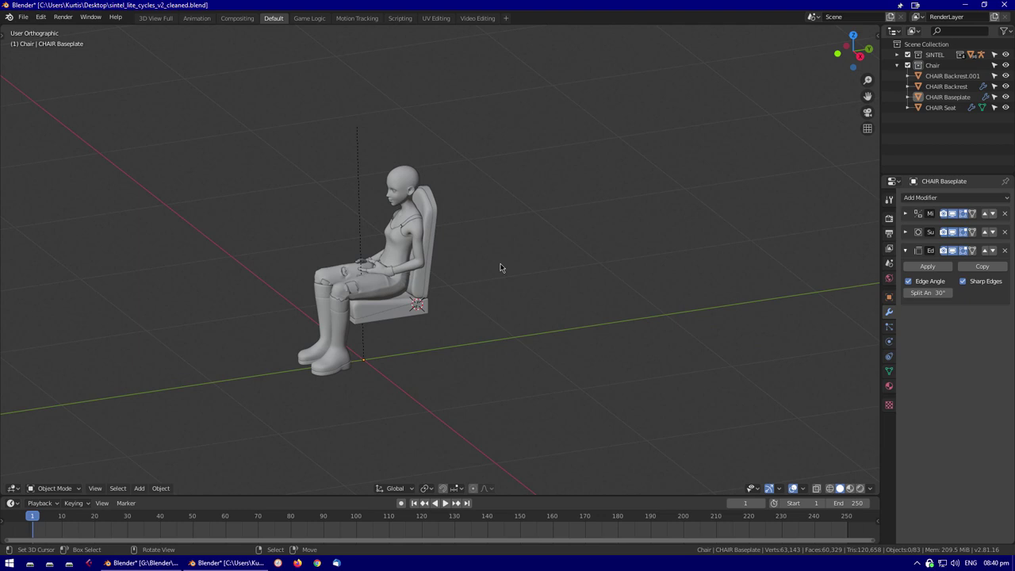
Add a mesh plane at the upper shoulder of the backrest's rear shell
{"action": "key", "text": "KP_3"}
{"action": "scroll", "coordinate": [465, 269], "scroll_direction": "up", "scroll_amount": 3}
{"action": "left_click", "coordinate": [420, 149]}
{"action": "scroll", "coordinate": [402, 211], "scroll_direction": "up", "scroll_amount": 3}
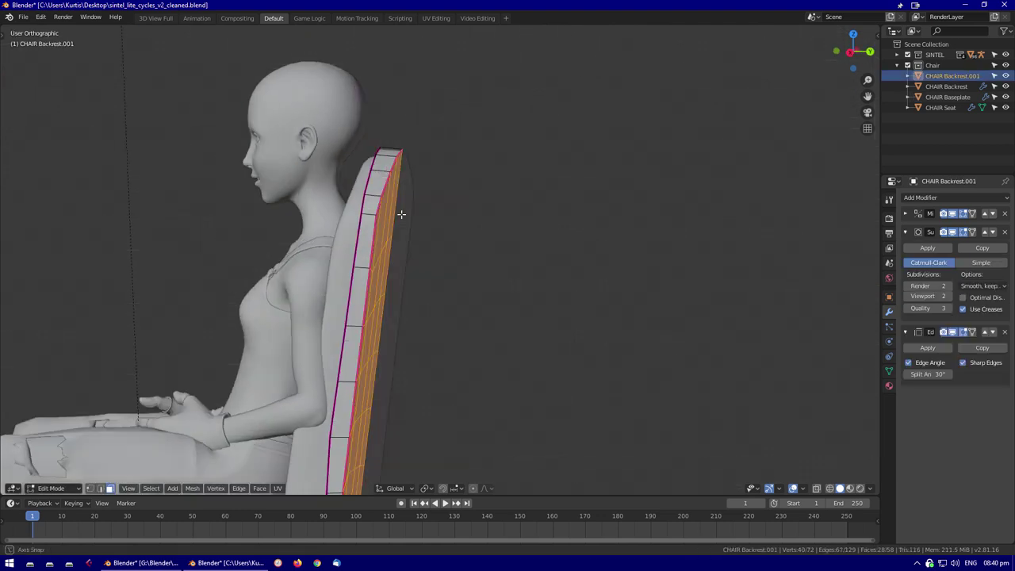
{"action": "middle_click_drag", "start_coordinate": [402, 211], "coordinate": [421, 208]}
{"action": "key", "text": "shift+a"}
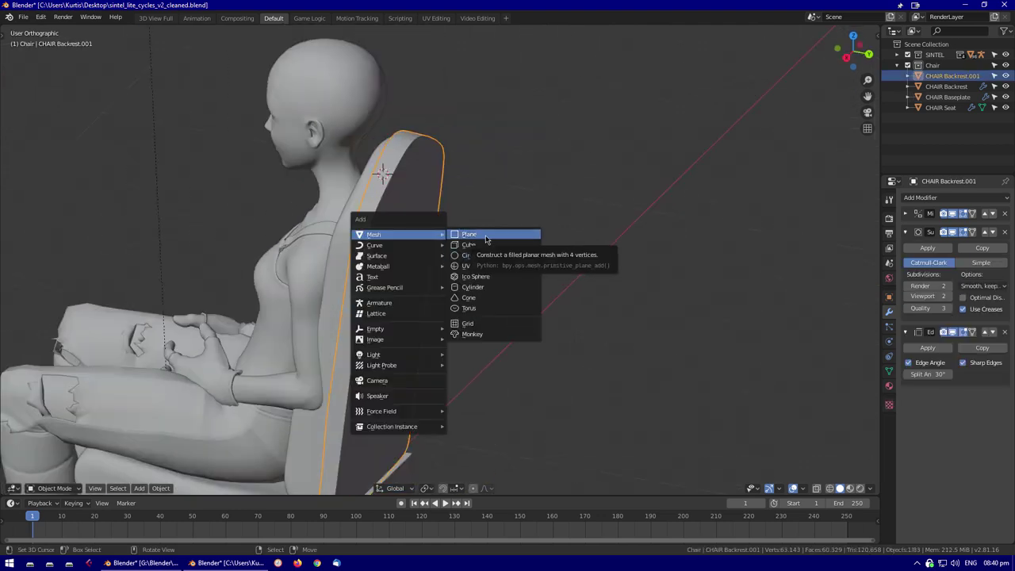
{"action": "left_click", "coordinate": [486, 239]}
Scale the plane down to a small square and place it on the backrest's outer shoulder in top view
{"action": "key", "text": "KP_7"}
{"action": "scroll", "coordinate": [521, 329], "scroll_direction": "up", "scroll_amount": 2}
{"action": "key", "text": "shift+z"}
{"action": "key", "text": "s"}
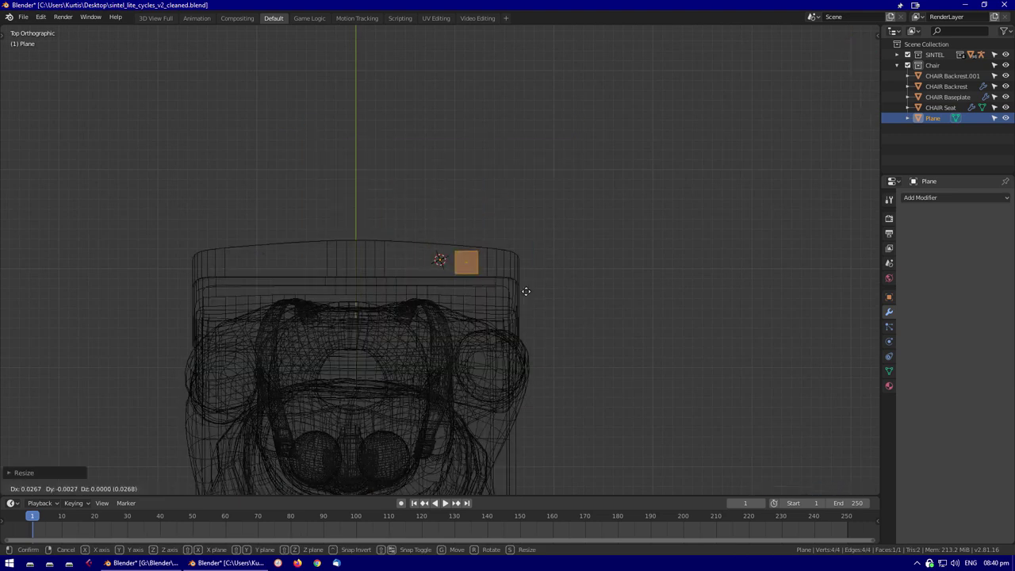
{"action": "left_click", "coordinate": [525, 291]}
{"action": "scroll", "coordinate": [502, 243], "scroll_direction": "up", "scroll_amount": 2}
Apply the plane's transforms and add a Mirror modifier on the X axis
{"action": "key", "text": "Tab"}
{"action": "key", "text": "ctrl+a"}
{"action": "left_click", "coordinate": [464, 281]}
{"action": "middle_click_drag", "start_coordinate": [431, 241], "coordinate": [790, 121]}
{"action": "left_click", "coordinate": [834, 97]}
{"action": "middle_click_drag", "start_coordinate": [682, 159], "coordinate": [603, 206]}
{"action": "left_click", "coordinate": [955, 197]}
{"action": "left_click", "coordinate": [785, 324]}
Move the plane along Z to sit inside the backrest's shoulder
{"action": "key", "text": "shift+z"}
{"action": "key", "text": "g"}
{"action": "key", "text": "z"}
{"action": "left_click", "coordinate": [519, 261]}
{"action": "key", "text": "KP_3"}
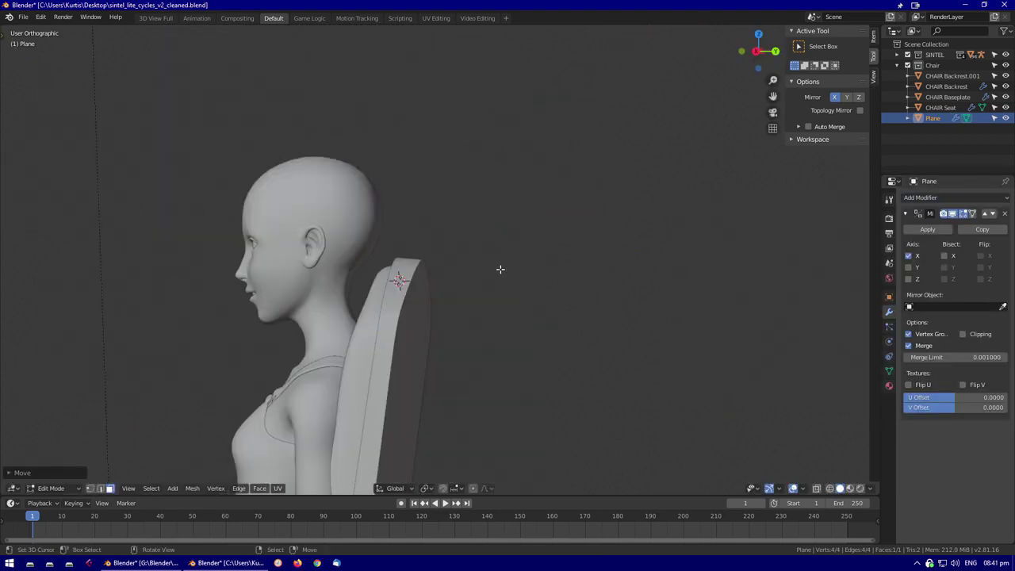
Extrude the plane upward in back view into mirrored posts rising above the backrest's shoulders
{"action": "key", "text": "ctrl+KP_1"}
{"action": "key", "text": "shift+z"}
{"action": "scroll", "coordinate": [359, 276], "scroll_direction": "up", "scroll_amount": 1}
{"action": "key", "text": "shift+z"}
{"action": "scroll", "coordinate": [346, 190], "scroll_direction": "down", "scroll_amount": 2}
{"action": "key", "text": "g"}
{"action": "key", "text": "z"}
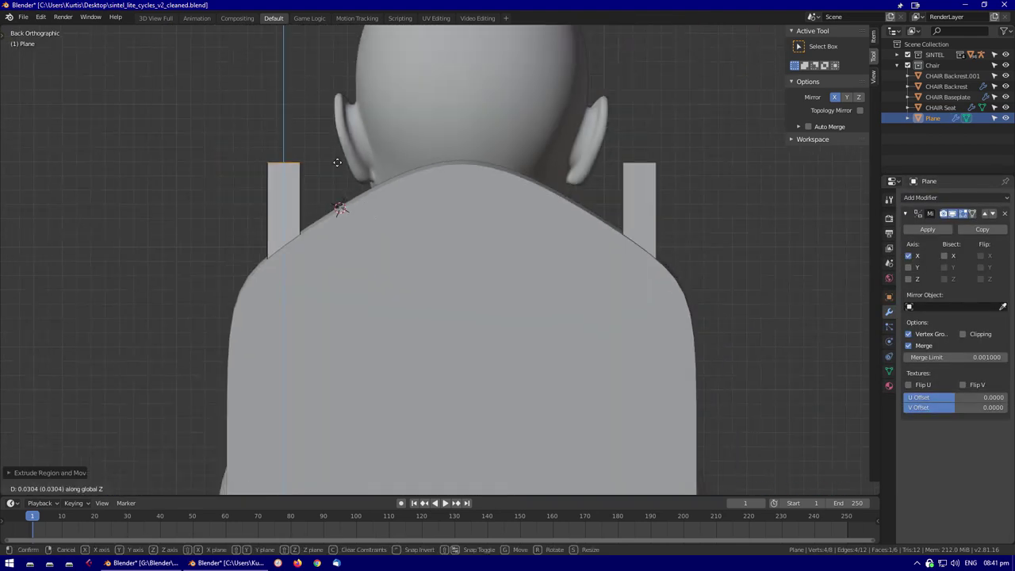
{"action": "left_click", "coordinate": [544, 216]}
Add a Subdivision Surface modifier to the mirrored posts
{"action": "key", "text": "Tab"}
{"action": "middle_click_drag", "start_coordinate": [544, 217], "coordinate": [462, 236]}
{"action": "left_click", "coordinate": [908, 213]}
{"action": "left_click", "coordinate": [920, 198]}
{"action": "left_click", "coordinate": [801, 384]}
Shape the two posts into one curved grab handle arching over the backrest
{"action": "key", "text": "Tab"}
{"action": "middle_click_drag", "start_coordinate": [550, 249], "coordinate": [476, 262]}
{"action": "key", "text": "shift+z"}
{"action": "left_click", "coordinate": [349, 341]}
{"action": "middle_click_drag", "start_coordinate": [349, 341], "coordinate": [425, 252]}
{"action": "key", "text": "Tab"}
{"action": "key", "text": "t"}
{"action": "key", "text": "shift+z"}
{"action": "key", "text": "t"}
{"action": "middle_click_drag", "start_coordinate": [405, 149], "coordinate": [741, 269]}
{"action": "key", "text": "shift+z"}
{"action": "key", "text": "shift+z"}
{"action": "left_click", "coordinate": [476, 198]}
Check the grab handle's shape up close and from a distance, and clear the selection
{"action": "key", "text": "Tab"}
{"action": "key", "text": "KP_Decimal"}
{"action": "scroll", "coordinate": [647, 303], "scroll_direction": "down", "scroll_amount": 5}
{"action": "middle_click_drag", "start_coordinate": [565, 312], "coordinate": [409, 327]}
{"action": "key", "text": "Tab"}
{"action": "key", "text": "alt+a"}
{"action": "scroll", "coordinate": [409, 327], "scroll_direction": "up", "scroll_amount": 3}
Collapse the Chair collection and open the options of the SINTEL collection
{"action": "left_click", "coordinate": [897, 65]}
{"action": "middle_click_drag", "start_coordinate": [491, 262], "coordinate": [544, 358]}
{"action": "scroll", "coordinate": [544, 357], "scroll_direction": "up", "scroll_amount": 3}
{"action": "right_click", "coordinate": [932, 56]}
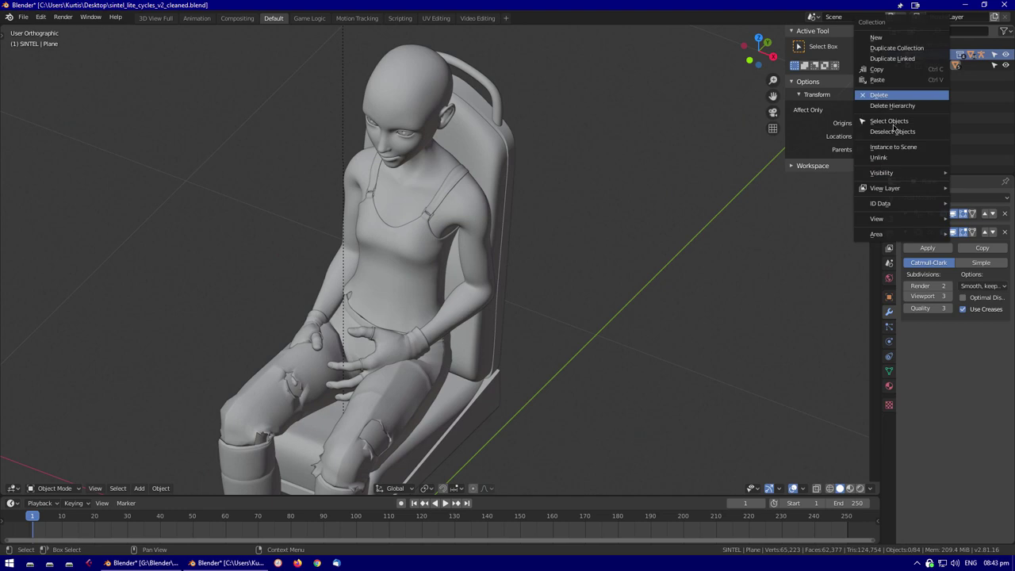
{"action": "scroll", "coordinate": [476, 269], "scroll_direction": "down", "scroll_amount": 3}
Save the file as chair in the Bus Model assets folder
{"action": "left_click", "coordinate": [23, 16]}
{"action": "left_click", "coordinate": [47, 97]}
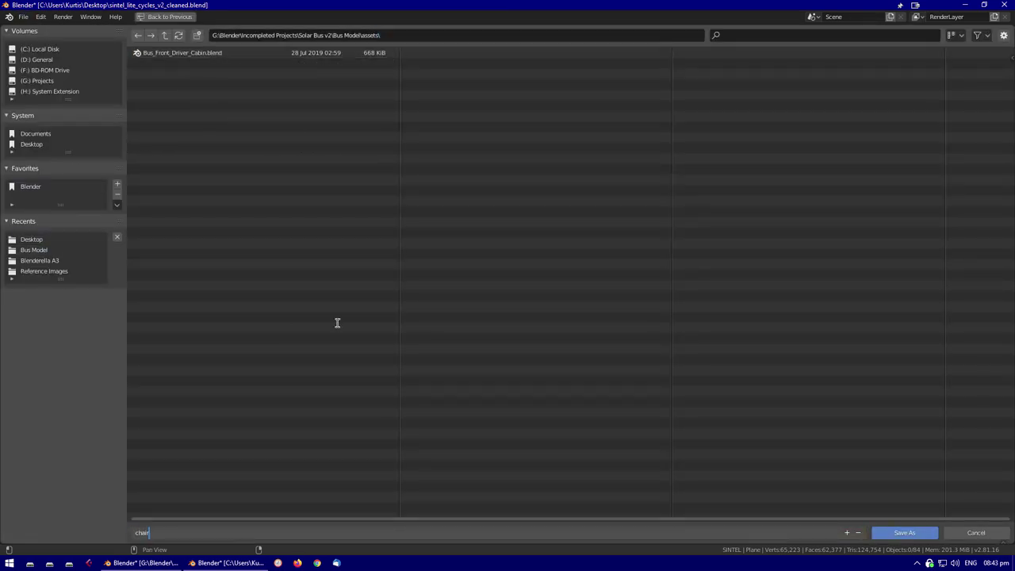
{"action": "key", "text": "Return"}
Apply the Mirror modifier on the chair's baseplate
{"action": "middle_click_drag", "start_coordinate": [526, 314], "coordinate": [516, 288]}
{"action": "scroll", "coordinate": [516, 288], "scroll_direction": "up", "scroll_amount": 4}
{"action": "middle_click_drag", "start_coordinate": [483, 134], "coordinate": [918, 215]}
{"action": "middle_click_drag", "start_coordinate": [714, 237], "coordinate": [421, 307]}
{"action": "left_click", "coordinate": [508, 262]}
{"action": "left_click", "coordinate": [412, 295]}
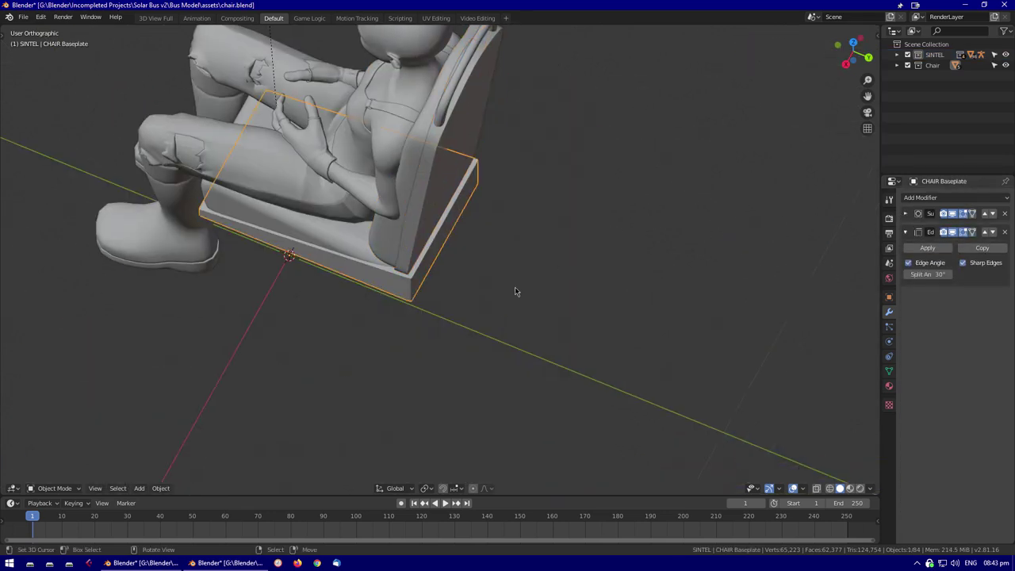
Show only the Chair collection and move all its parts along X until the seat sits just beside the Y axis
{"action": "key", "text": "KP_3"}
{"action": "key", "text": "2"}
{"action": "middle_click_drag", "start_coordinate": [238, 262], "coordinate": [408, 378]}
{"action": "key", "text": "a"}
{"action": "key", "text": "KP_7"}
{"action": "key", "text": "g"}
{"action": "key", "text": "x"}
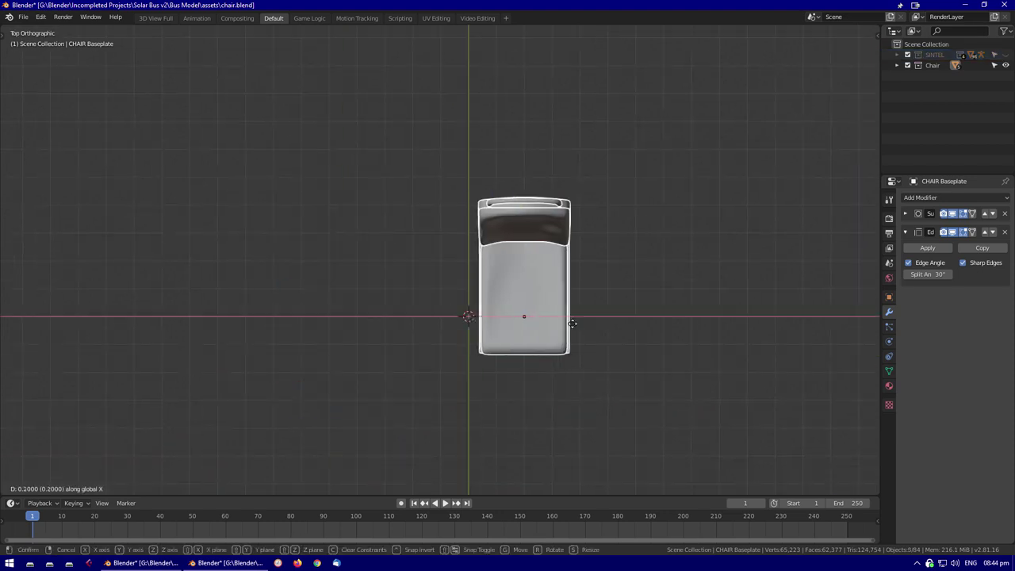
{"action": "left_click", "coordinate": [548, 313]}
Mirror the chair parts across the world's X axis with Mirror modifiers to make a double seat
{"action": "scroll", "coordinate": [548, 312], "scroll_direction": "up", "scroll_amount": 3}
{"action": "left_click", "coordinate": [510, 320]}
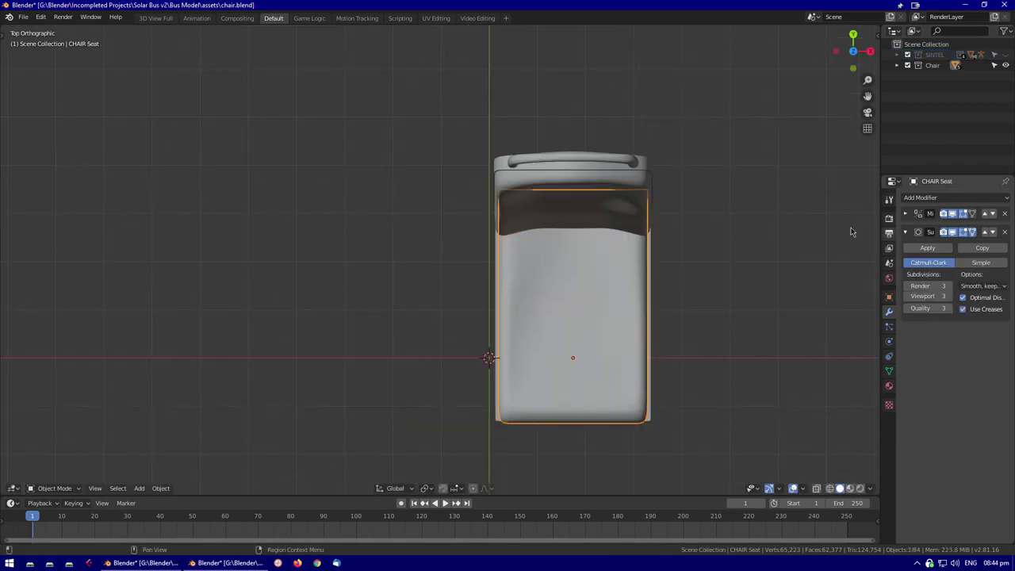
{"action": "left_click", "coordinate": [556, 319]}
{"action": "scroll", "coordinate": [555, 319], "scroll_direction": "down", "scroll_amount": 2}
{"action": "scroll", "coordinate": [547, 245], "scroll_direction": "up", "scroll_amount": 2}
{"action": "middle_click_drag", "start_coordinate": [546, 245], "coordinate": [567, 154]}
{"action": "scroll", "coordinate": [472, 286], "scroll_direction": "down", "scroll_amount": 3}
{"action": "left_click", "coordinate": [483, 209]}
{"action": "left_click", "coordinate": [906, 213]}
{"action": "left_click", "coordinate": [574, 267]}
{"action": "middle_click_drag", "start_coordinate": [574, 266], "coordinate": [661, 262]}
{"action": "scroll", "coordinate": [662, 263], "scroll_direction": "down", "scroll_amount": 3}
{"action": "key", "text": "a"}
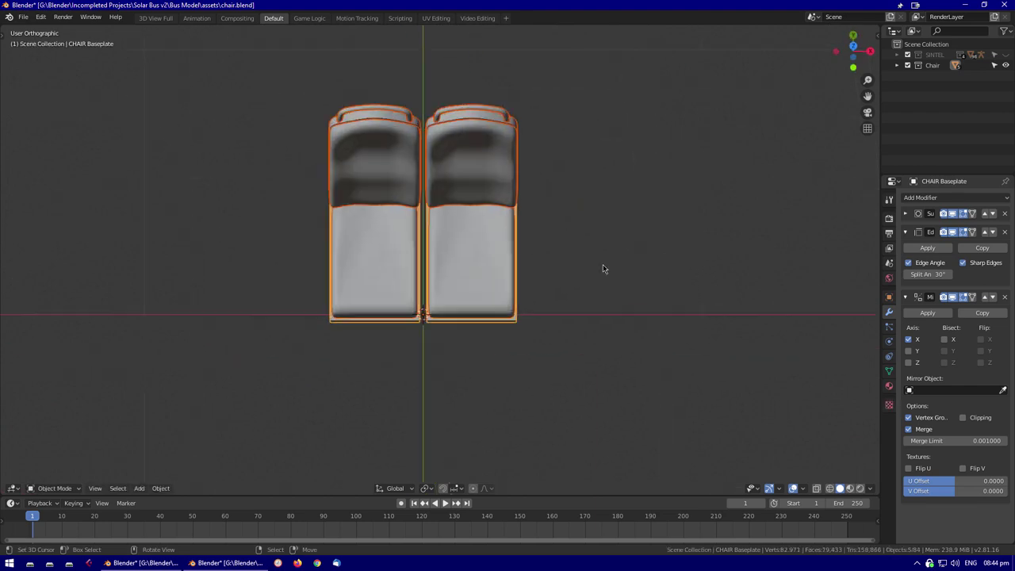
{"action": "key", "text": "g"}
{"action": "key", "text": "y"}
{"action": "right_click", "coordinate": [588, 241]}
Apply the chair parts' transforms and isolate the baseplate in local view for mesh editing
{"action": "middle_click_drag", "start_coordinate": [582, 272], "coordinate": [458, 429]}
{"action": "scroll", "coordinate": [536, 149], "scroll_direction": "up", "scroll_amount": 5}
{"action": "key", "text": "ctrl+a"}
{"action": "left_click", "coordinate": [555, 248]}
{"action": "key", "text": "Tab"}
{"action": "scroll", "coordinate": [458, 428], "scroll_direction": "up", "scroll_amount": 4}
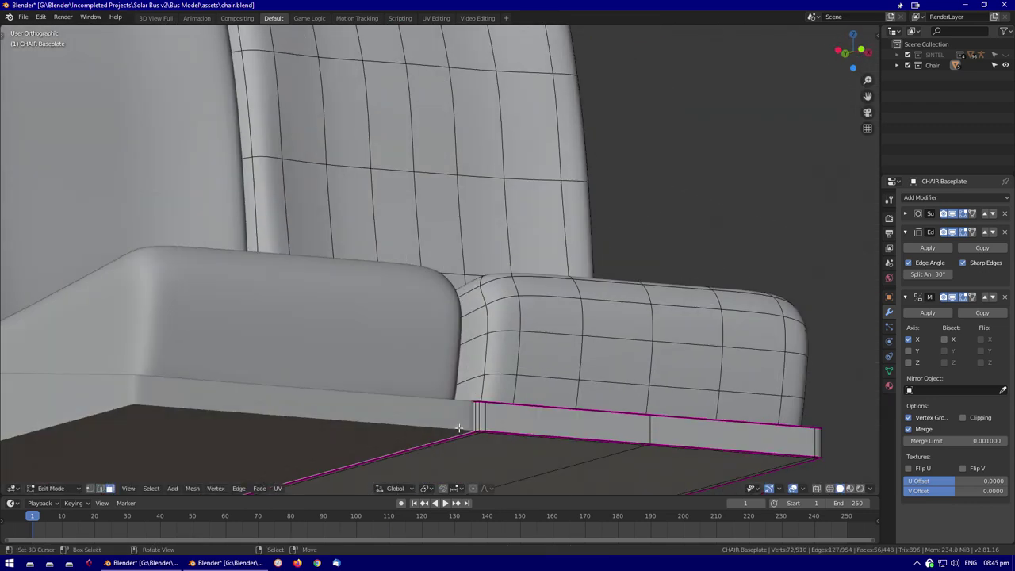
{"action": "scroll", "coordinate": [458, 428], "scroll_direction": "down", "scroll_amount": 5}
{"action": "key", "text": "Tab"}
{"action": "key", "text": "KP_Divide"}
{"action": "key", "text": "Tab"}
{"action": "scroll", "coordinate": [593, 346], "scroll_direction": "up", "scroll_amount": 3}
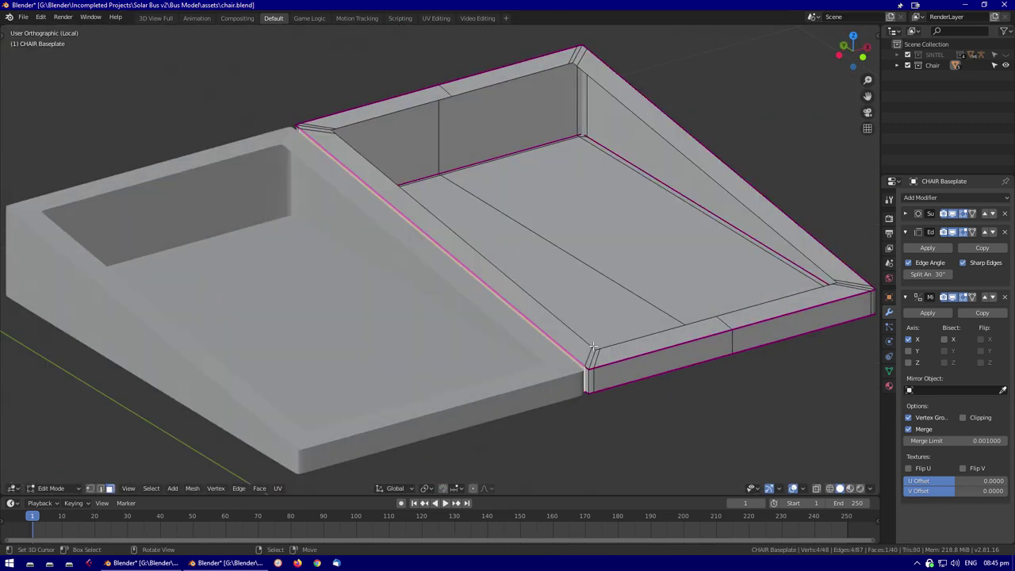
Delete the baseplate's inner side faces and enable Clipping on its Mirror modifier to join both halves
{"action": "left_click", "coordinate": [905, 231]}
{"action": "left_click", "coordinate": [249, 254]}
{"action": "middle_click_drag", "start_coordinate": [475, 278], "coordinate": [412, 288]}
{"action": "key", "text": "x"}
{"action": "middle_click_drag", "start_coordinate": [559, 323], "coordinate": [396, 238]}
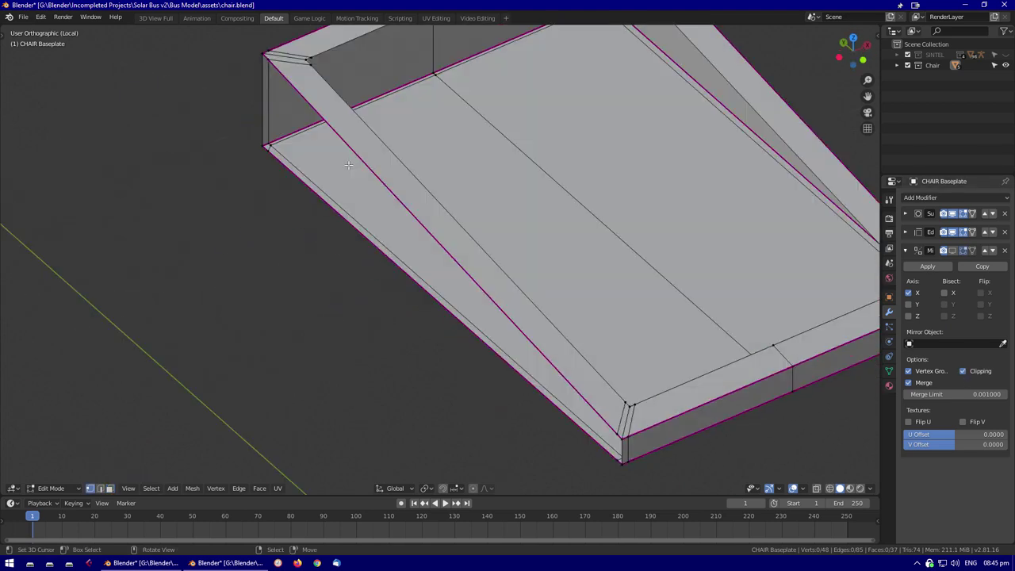
Leave local view to bring back all chair parts and save the chair file
{"action": "scroll", "coordinate": [296, 177], "scroll_direction": "up", "scroll_amount": 5}
{"action": "key", "text": "Tab"}
{"action": "scroll", "coordinate": [537, 310], "scroll_direction": "down", "scroll_amount": 5}
{"action": "key", "text": "KP_Divide"}
{"action": "middle_click_drag", "start_coordinate": [537, 310], "coordinate": [559, 407]}
{"action": "left_click", "coordinate": [23, 16]}
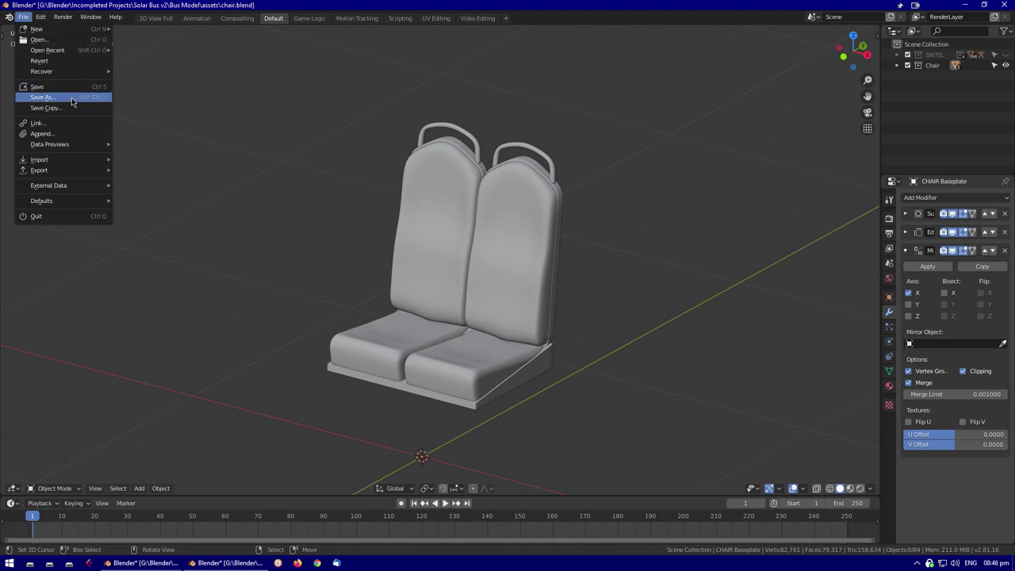
Add a mesh circle at the world origin below the double seat
{"action": "scroll", "coordinate": [594, 295], "scroll_direction": "up", "scroll_amount": 3}
{"action": "key", "text": "a"}
{"action": "middle_click_drag", "start_coordinate": [594, 296], "coordinate": [450, 360]}
{"action": "key", "text": "shift+a"}
{"action": "left_click", "coordinate": [495, 370]}
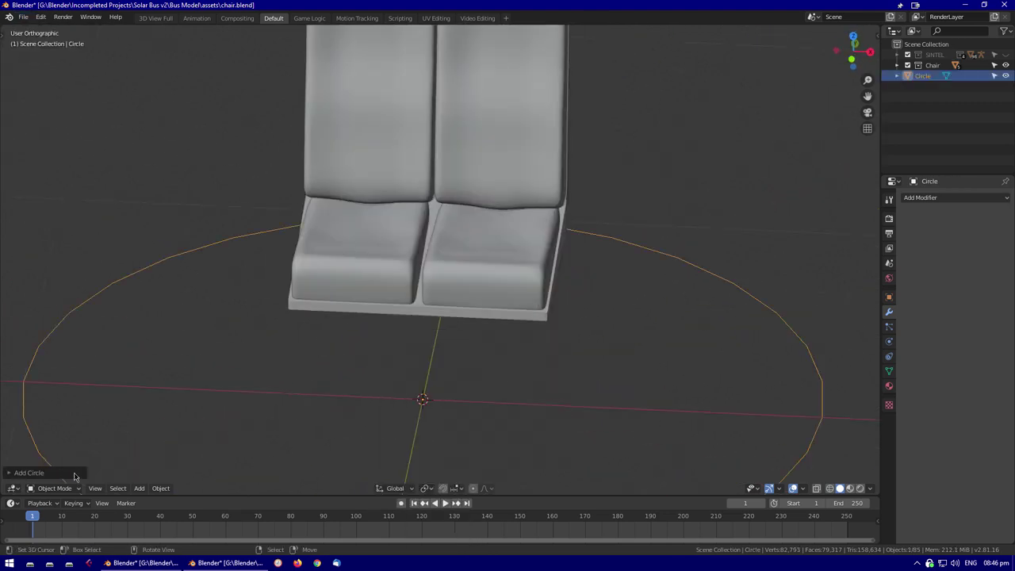
Give the new circle 12 vertices and scale it to about 0.104 in top view
{"action": "left_click", "coordinate": [77, 478]}
{"action": "double_click", "coordinate": [111, 356]}
{"action": "type", "text": "12"}
{"action": "key", "text": "Return"}
{"action": "key", "text": "KP_7"}
{"action": "scroll", "coordinate": [612, 358], "scroll_direction": "down", "scroll_amount": 3}
{"action": "key", "text": "s"}
{"action": "left_click", "coordinate": [458, 299]}
Position the circle under the outer part of the seat and duplicate its ring along Y for the foot's second end
{"action": "scroll", "coordinate": [509, 202], "scroll_direction": "up", "scroll_amount": 4}
{"action": "key", "text": "g"}
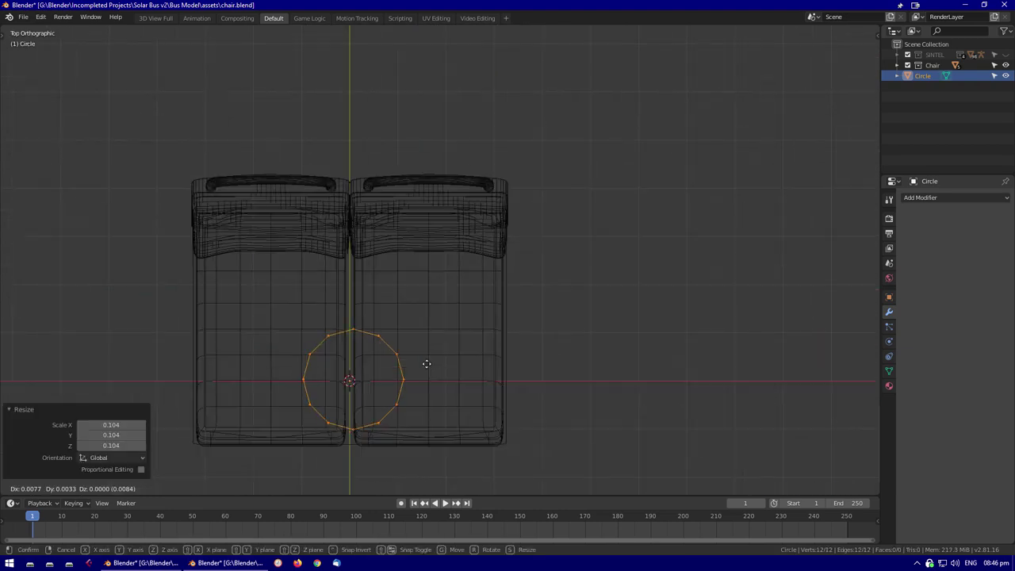
{"action": "left_click", "coordinate": [469, 347]}
{"action": "scroll", "coordinate": [508, 367], "scroll_direction": "down", "scroll_amount": 2}
{"action": "key", "text": "shift+d"}
{"action": "left_click", "coordinate": [528, 369]}
{"action": "middle_click_drag", "start_coordinate": [528, 369], "coordinate": [413, 292]}
{"action": "scroll", "coordinate": [413, 293], "scroll_direction": "up", "scroll_amount": 4}
{"action": "left_click", "coordinate": [579, 313]}
{"action": "key", "text": "KP_3"}
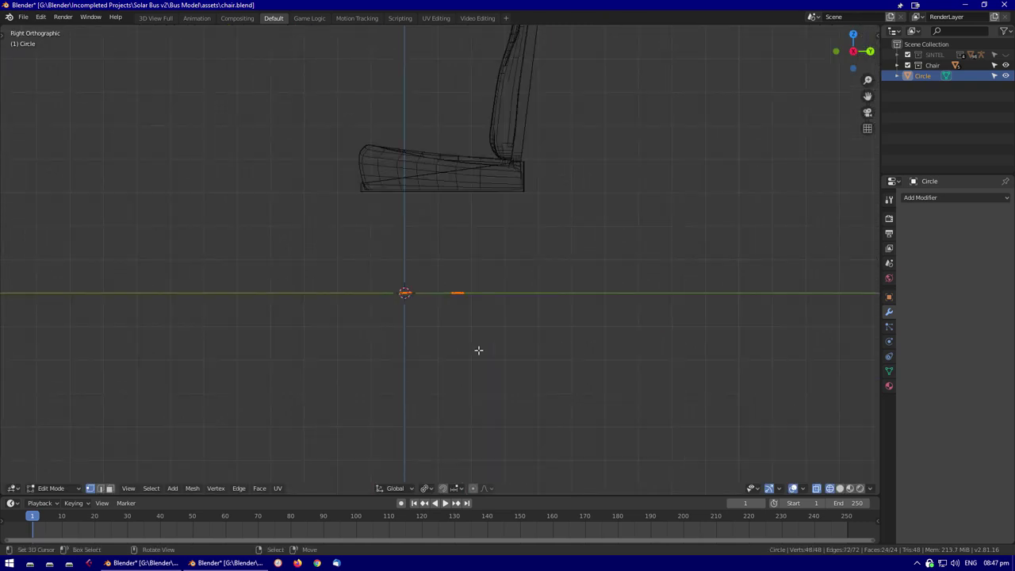
Space the two rings apart along Y and join them with faces into one flat, round-ended bar
{"action": "key", "text": "Tab"}
{"action": "key", "text": "a"}
{"action": "key", "text": "Tab"}
{"action": "scroll", "coordinate": [452, 327], "scroll_direction": "up", "scroll_amount": 2}
{"action": "key", "text": "g"}
{"action": "left_click", "coordinate": [507, 361]}
{"action": "middle_click_drag", "start_coordinate": [507, 361], "coordinate": [421, 349]}
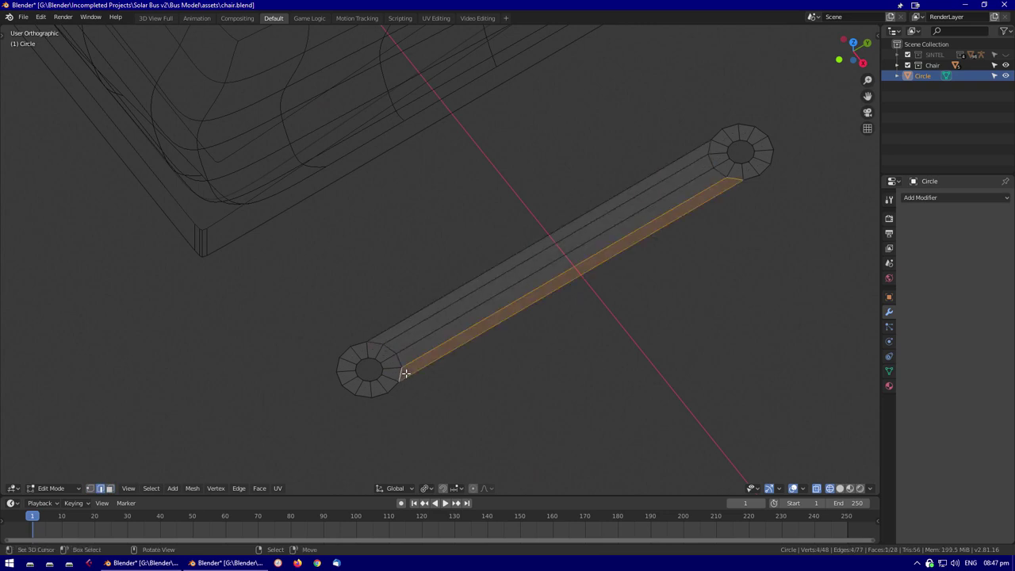
Extrude the flat bar downward along Z by about 0.015 and adjust the height of its lower outline
{"action": "key", "text": "a"}
{"action": "middle_click_drag", "start_coordinate": [713, 68], "coordinate": [608, 392]}
{"action": "key", "text": "e"}
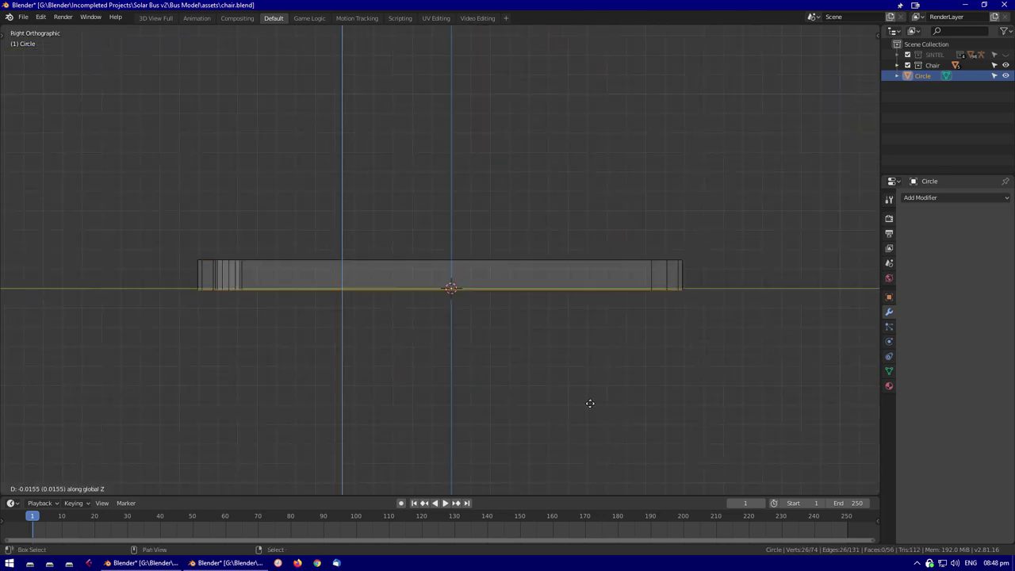
{"action": "left_click", "coordinate": [586, 394]}
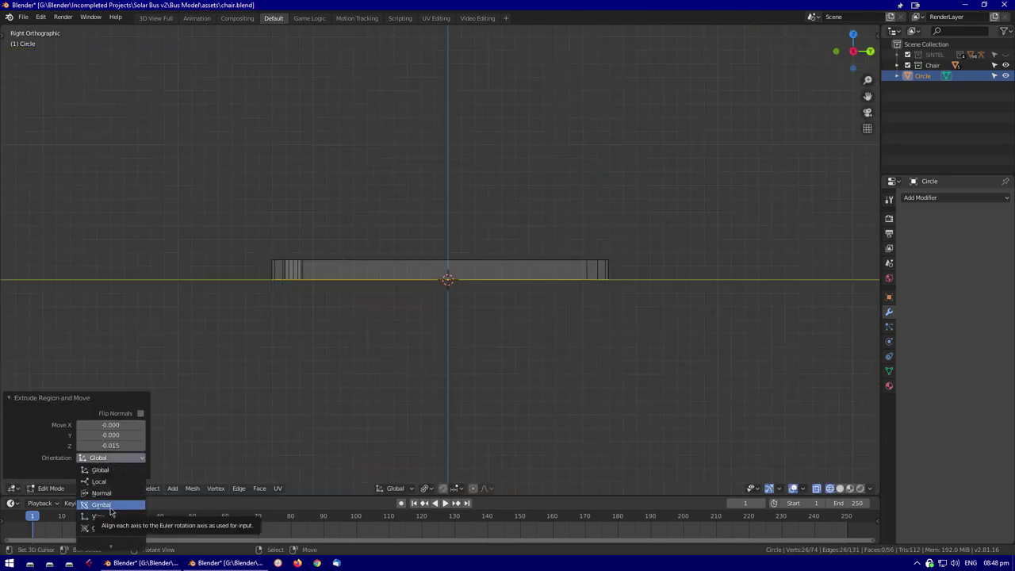
{"action": "key", "text": "g"}
{"action": "key", "text": "z"}
{"action": "left_click", "coordinate": [119, 466]}
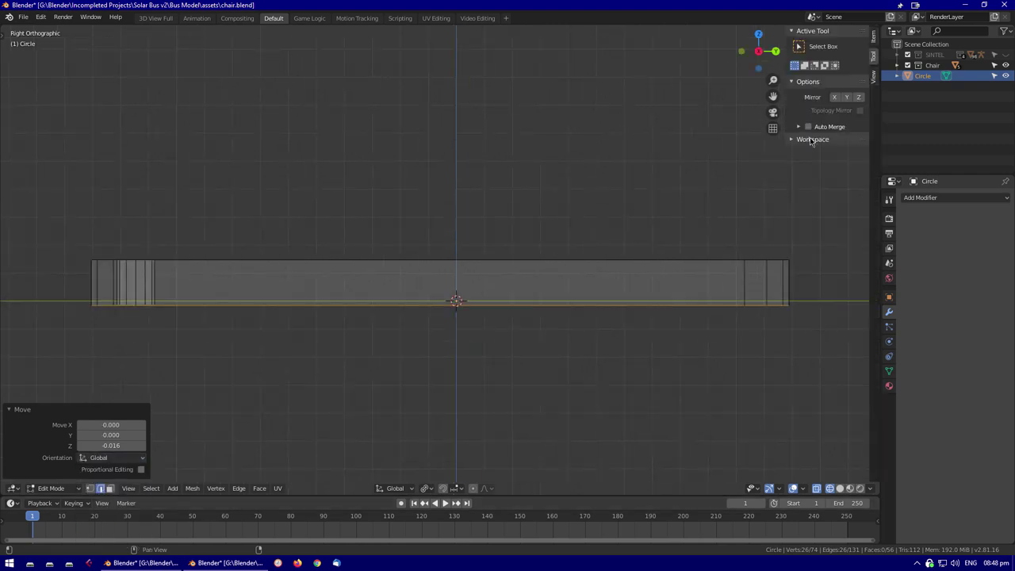
Flatten the lower edge loops of both bolt holes by scaling them to 0 along Z
{"action": "middle_click_drag", "start_coordinate": [391, 376], "coordinate": [100, 344]}
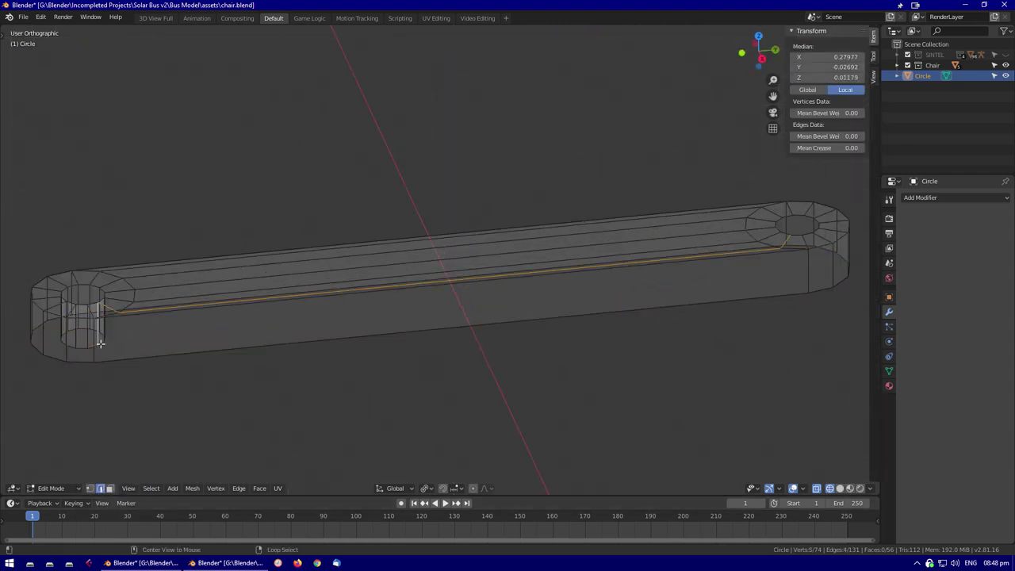
{"action": "left_click", "coordinate": [102, 358], "text": "alt+shift"}
{"action": "key", "text": "s"}
{"action": "key", "text": "z"}
{"action": "key", "text": "0"}
{"action": "key", "text": "Return"}
{"action": "mouse_move", "coordinate": [416, 286]}
{"action": "middle_mouse_down"}
{"action": "mouse_move", "coordinate": [236, 367]}
{"action": "mouse_move", "coordinate": [431, 283]}
{"action": "middle_mouse_up"}
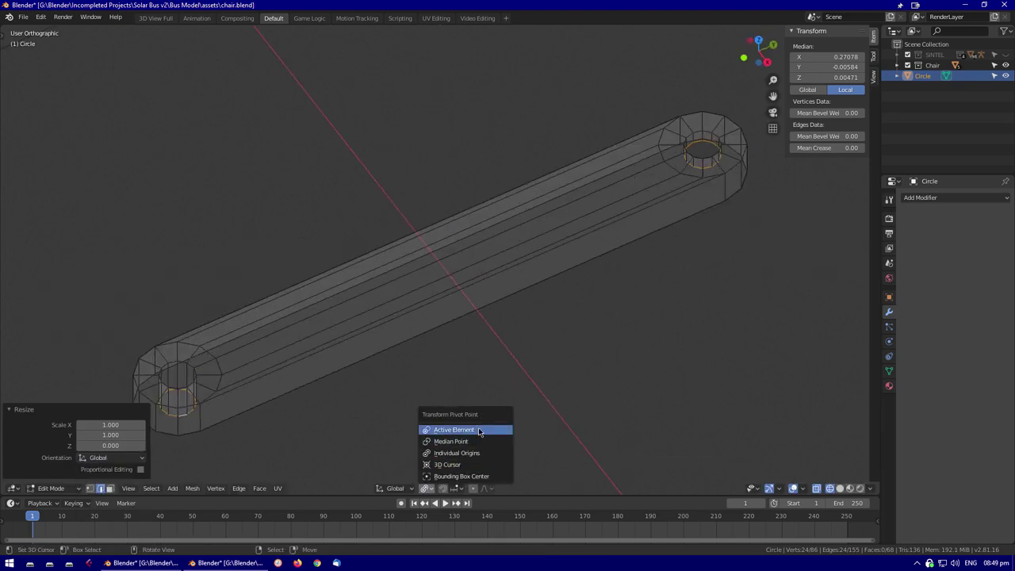
Extrude the inner loops of both bolt holes and merge each at its centre to close the recesses
{"action": "middle_click_drag", "start_coordinate": [540, 293], "coordinate": [394, 272]}
{"action": "key", "text": "e"}
{"action": "left_click", "coordinate": [427, 493]}
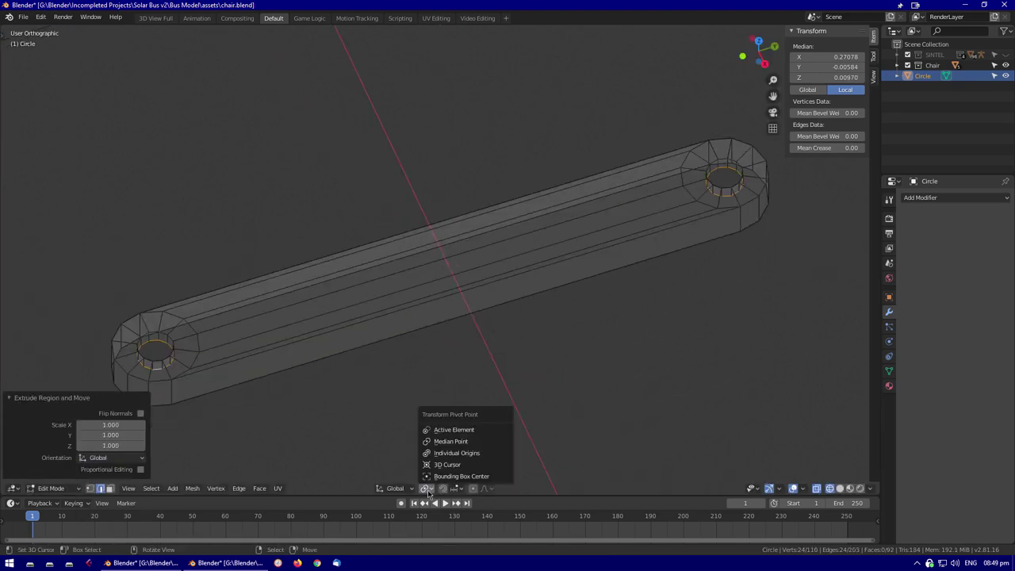
{"action": "left_click", "coordinate": [498, 372]}
{"action": "middle_click_drag", "start_coordinate": [543, 372], "coordinate": [265, 324]}
{"action": "right_click", "coordinate": [265, 324]}
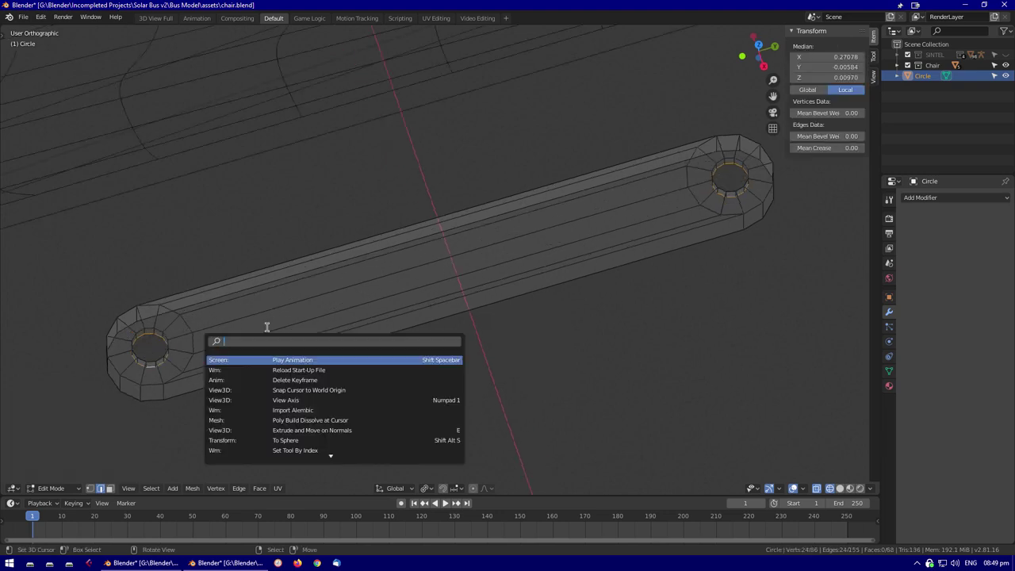
{"action": "key", "text": "m"}
{"action": "left_click", "coordinate": [317, 313]}
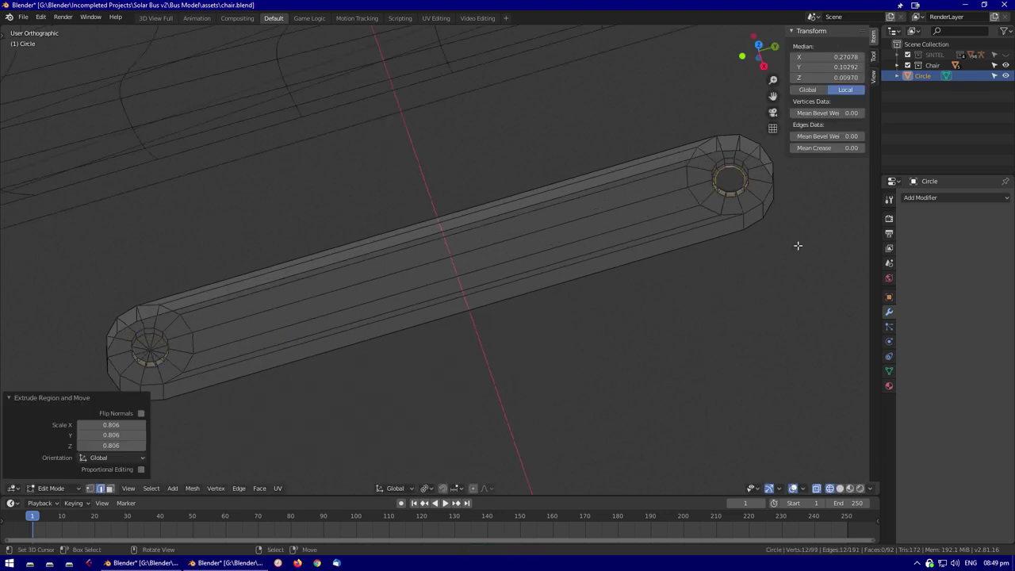
Isolate the foot plate in local view without X-ray and join the hole caps' triangles into quads
{"action": "key", "text": "a"}
{"action": "key", "text": "KP_Divide"}
{"action": "key", "text": "alt+a"}
{"action": "scroll", "coordinate": [362, 276], "scroll_direction": "up", "scroll_amount": 4}
{"action": "key", "text": "alt+z"}
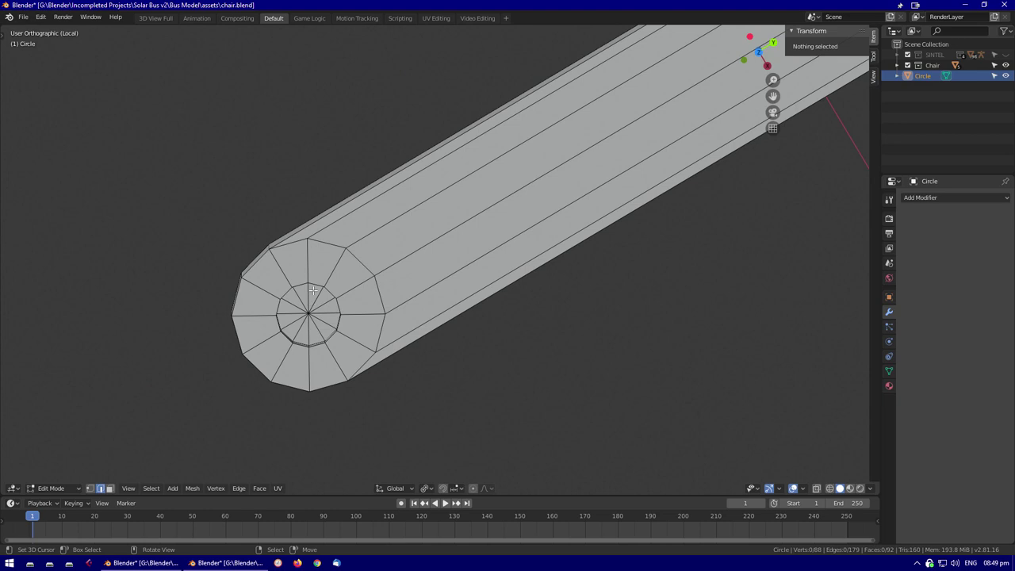
{"action": "key", "text": "alt+a"}
{"action": "middle_click_drag", "start_coordinate": [291, 305], "coordinate": [522, 202]}
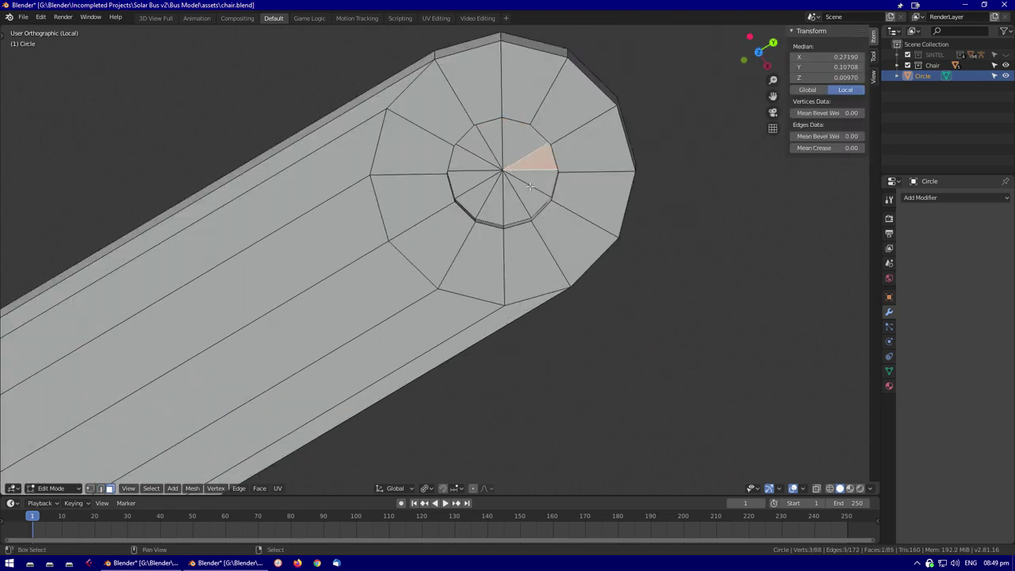
Leave mesh editing and shade the foot plate smooth
{"action": "key", "text": "Tab"}
{"action": "scroll", "coordinate": [512, 301], "scroll_direction": "down", "scroll_amount": 5}
{"action": "middle_click_drag", "start_coordinate": [512, 301], "coordinate": [524, 280]}
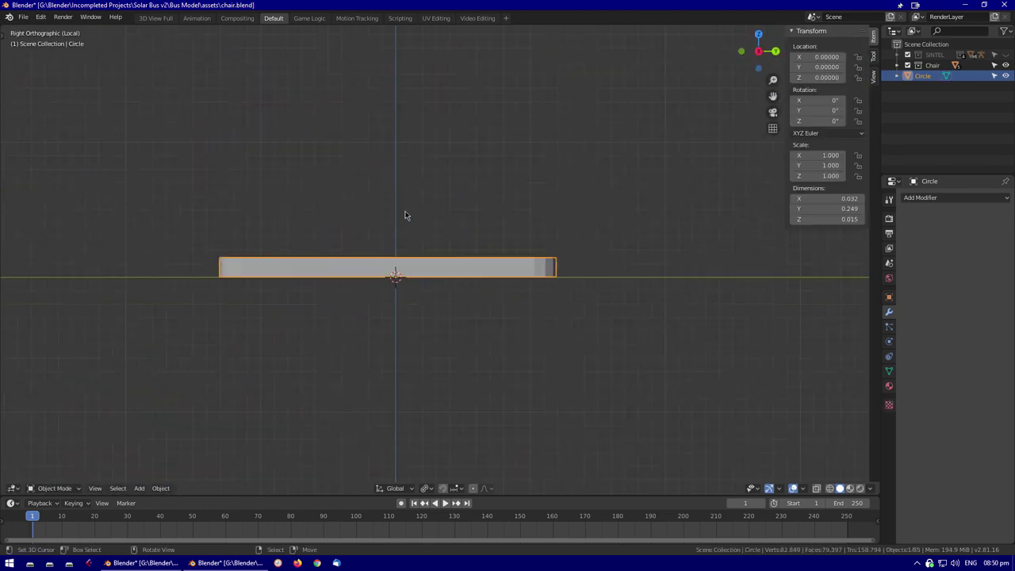
{"action": "key", "text": "alt+a"}
{"action": "scroll", "coordinate": [455, 232], "scroll_direction": "down", "scroll_amount": 2}
{"action": "scroll", "coordinate": [509, 242], "scroll_direction": "up", "scroll_amount": 3}
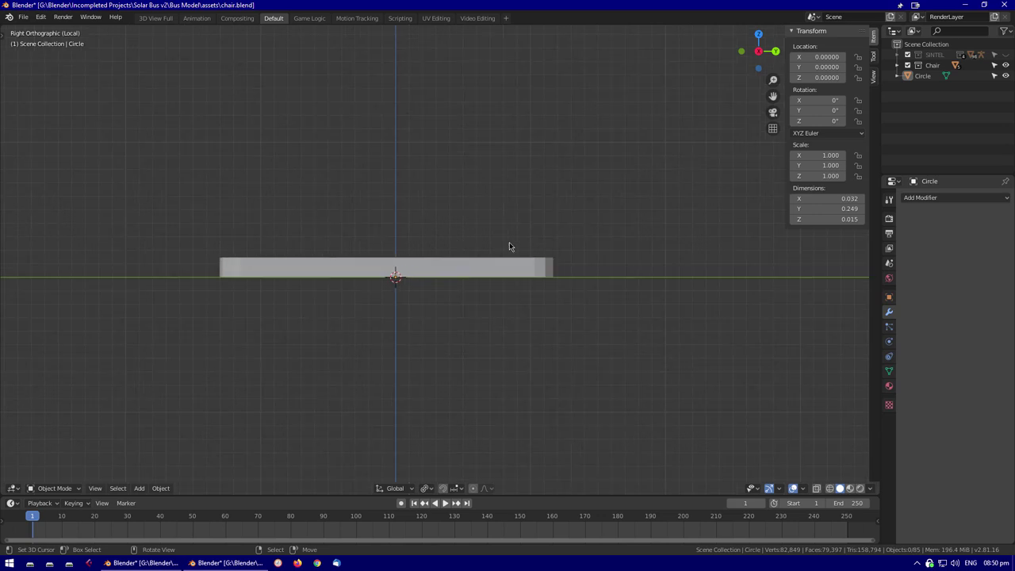
{"action": "key", "text": "Tab"}
{"action": "middle_click_drag", "start_coordinate": [487, 304], "coordinate": [475, 323]}
{"action": "key", "text": "Tab"}
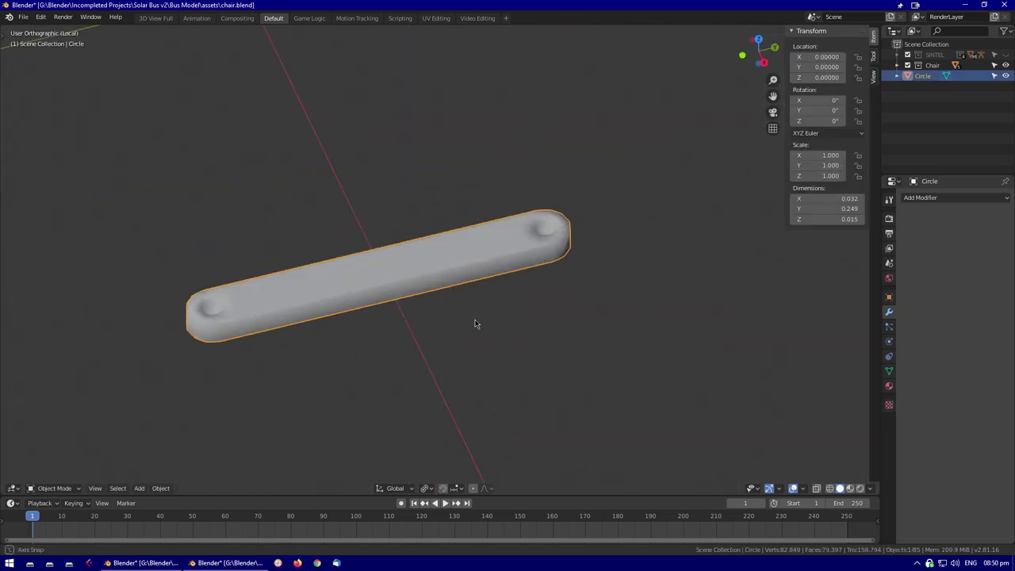
Crease the foot plate's rim and bolt-hole edge loops and add an Edge Split modifier
{"action": "key", "text": "Tab"}
{"action": "scroll", "coordinate": [261, 381], "scroll_direction": "up", "scroll_amount": 5}
{"action": "middle_click_drag", "start_coordinate": [281, 405], "coordinate": [614, 442]}
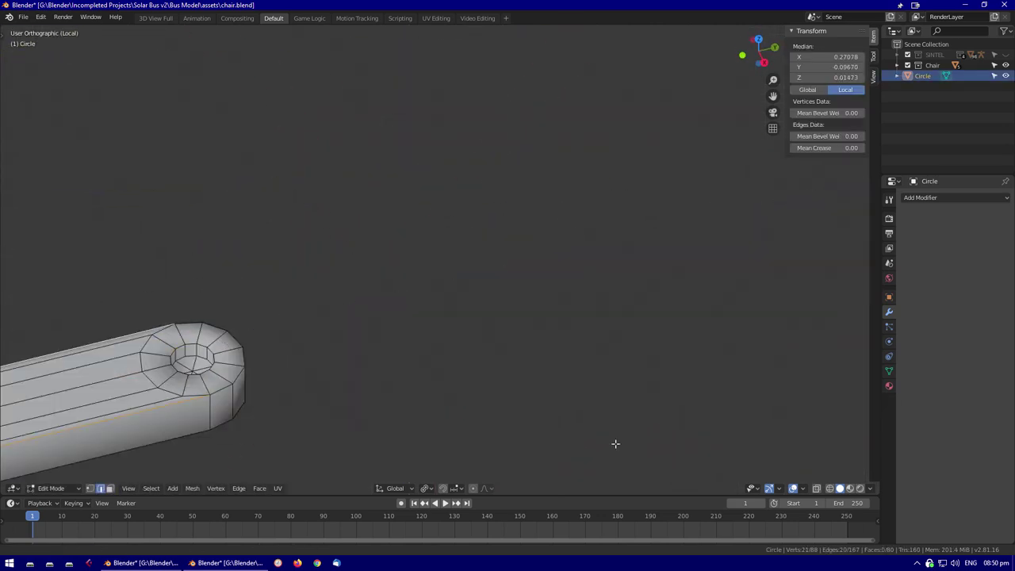
{"action": "scroll", "coordinate": [614, 441], "scroll_direction": "up", "scroll_amount": 2}
{"action": "key", "text": "Tab"}
{"action": "left_click", "coordinate": [943, 198]}
{"action": "left_click", "coordinate": [799, 280]}
{"action": "key", "text": "alt+a"}
{"action": "scroll", "coordinate": [539, 328], "scroll_direction": "down", "scroll_amount": 5}
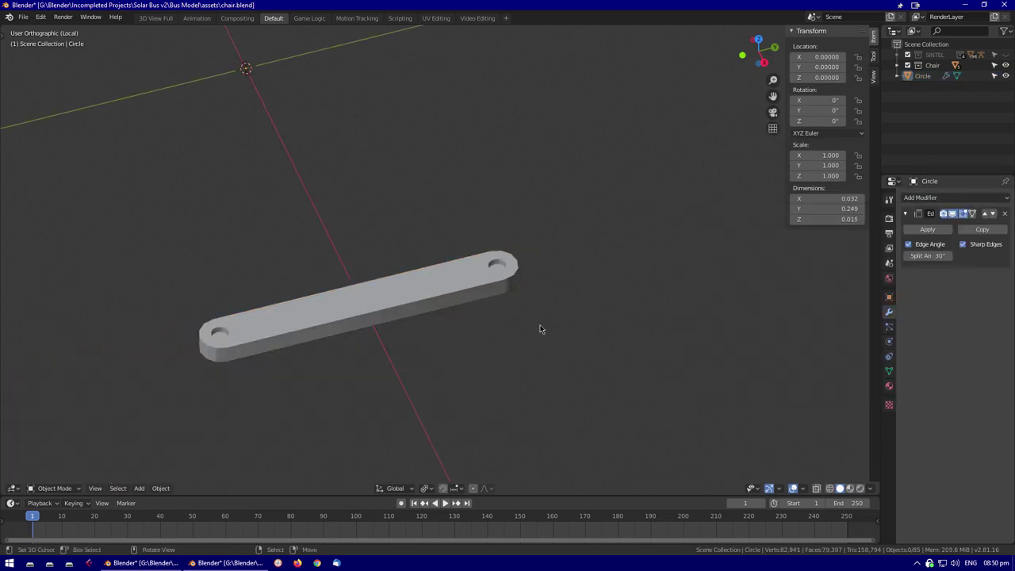
Add two evenly spaced loop cuts across the length of the foot plate
{"action": "scroll", "coordinate": [540, 329], "scroll_direction": "up", "scroll_amount": 3}
{"action": "key", "text": "Tab"}
{"action": "key", "text": "ctrl+r"}
{"action": "left_click", "coordinate": [401, 335]}
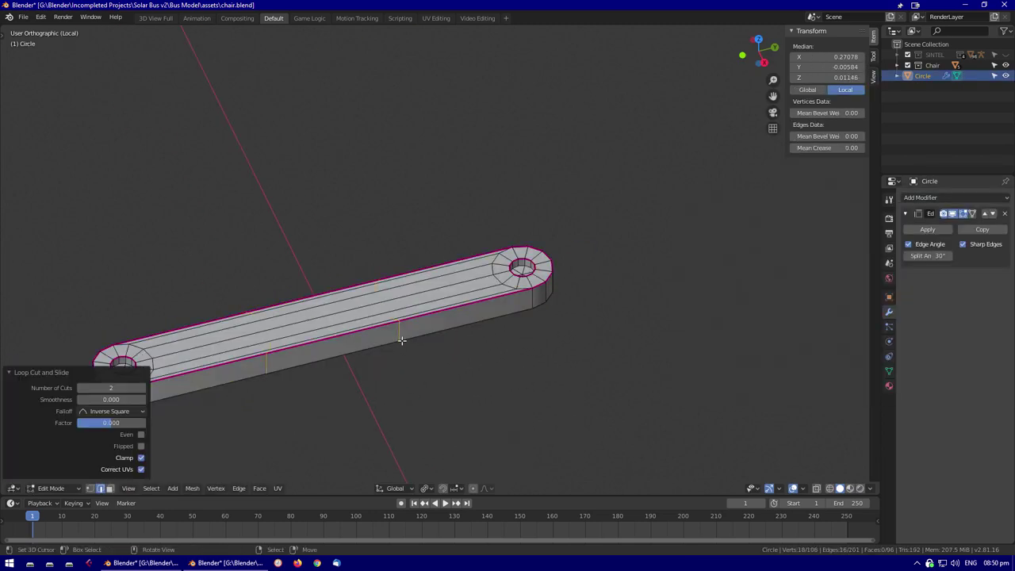
Delete the vertices of the foot plate's negative-Y half and add a Mirror modifier on the Y axis with Clipping
{"action": "key", "text": "KP_7"}
{"action": "key", "text": "alt+a"}
{"action": "left_click_drag", "start_coordinate": [389, 297], "coordinate": [470, 417]}
{"action": "key", "text": "x"}
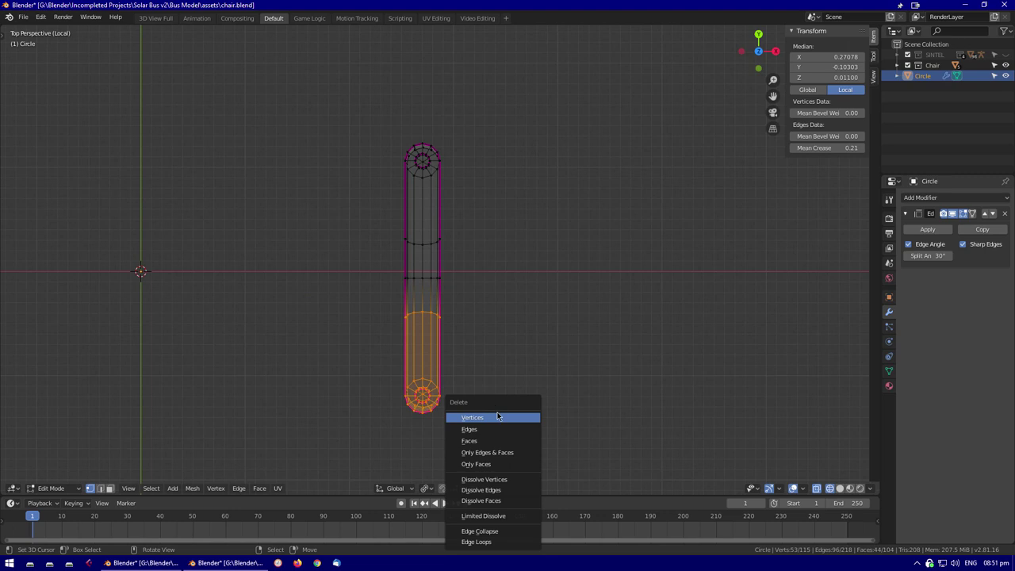
{"action": "left_click", "coordinate": [469, 417]}
{"action": "key", "text": "Tab"}
{"action": "left_click", "coordinate": [943, 198]}
{"action": "left_click", "coordinate": [883, 290]}
{"action": "left_click", "coordinate": [908, 332]}
Move the remaining half of the foot plate along Y until it meets its mirrored copy at the centre
{"action": "key", "text": "Tab"}
{"action": "key", "text": "g"}
{"action": "key", "text": "y"}
{"action": "left_click", "coordinate": [848, 301]}
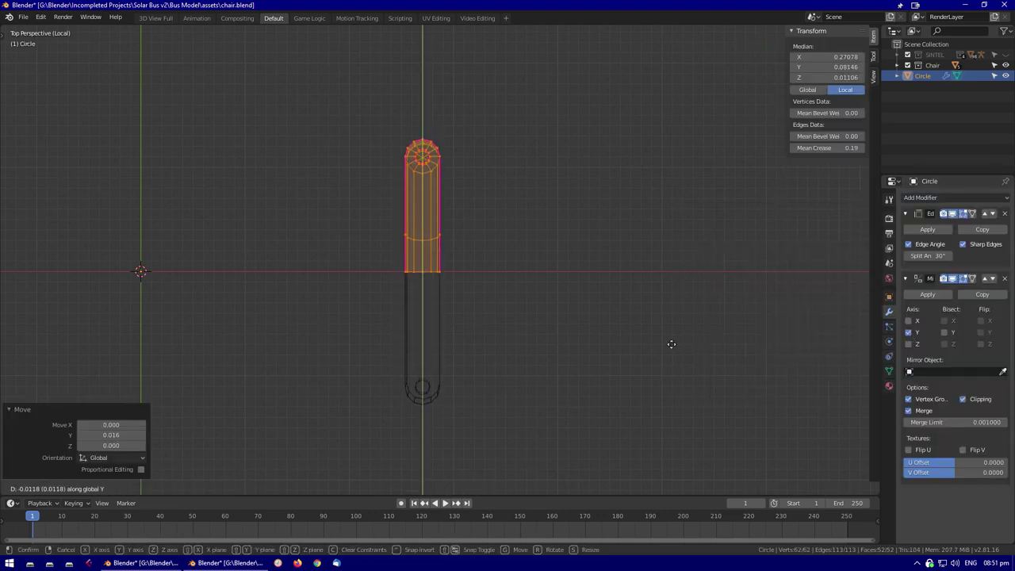
Straighten the cross edge loop nearest the centre and move it along Y to outline the post's base
{"action": "left_click", "coordinate": [434, 236], "text": "alt"}
{"action": "key", "text": "s"}
{"action": "scroll", "coordinate": [426, 240], "scroll_direction": "up", "scroll_amount": 5}
{"action": "key", "text": "g"}
{"action": "key", "text": "y"}
{"action": "left_click", "coordinate": [428, 224]}
Leave local view and extrude the foot plate's central top faces upward into a post reaching the seat's baseplate
{"action": "key", "text": "3"}
{"action": "middle_click_drag", "start_coordinate": [428, 224], "coordinate": [444, 291]}
{"action": "key", "text": "KP_1"}
{"action": "key", "text": "KP_Divide"}
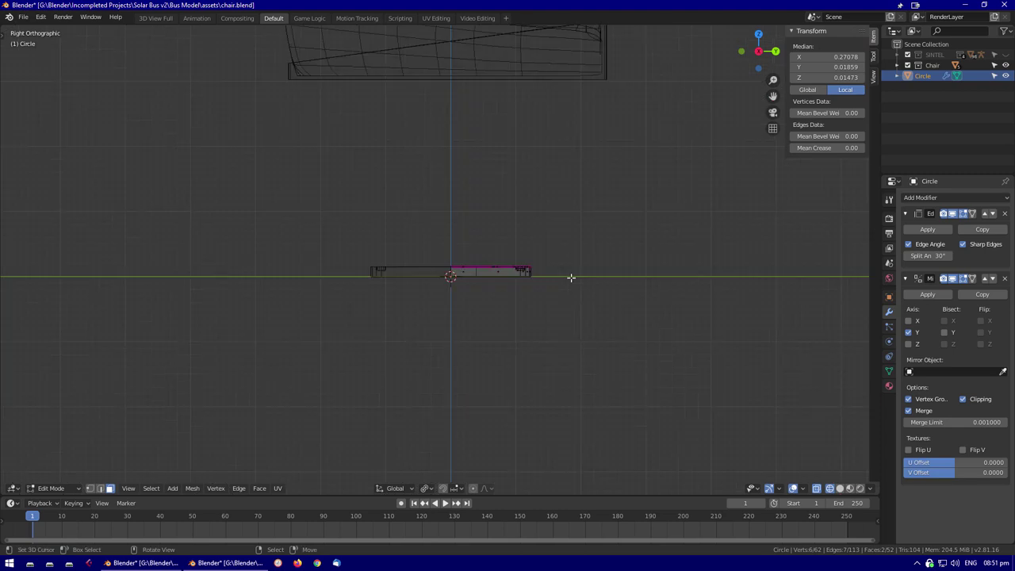
{"action": "key", "text": "Tab"}
{"action": "key", "text": "shift+z"}
{"action": "middle_click_drag", "start_coordinate": [541, 206], "coordinate": [475, 305]}
{"action": "key", "text": "KP_1"}
{"action": "key", "text": "Tab"}
{"action": "middle_click_drag", "start_coordinate": [531, 320], "coordinate": [429, 335]}
{"action": "key", "text": "KP_1"}
{"action": "scroll", "coordinate": [428, 334], "scroll_direction": "up", "scroll_amount": 5}
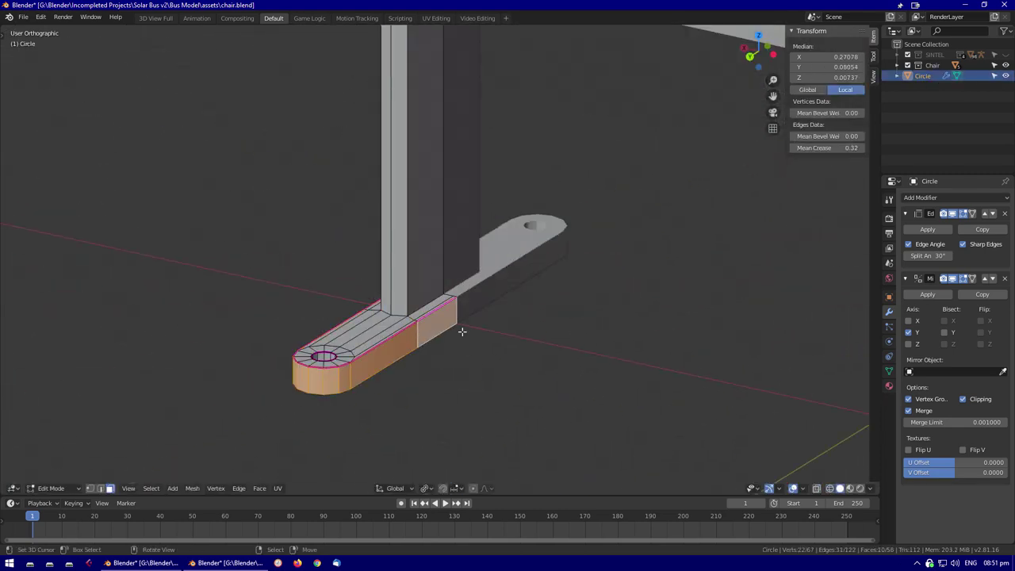
Widen the stand's foot plate to about 0.06 m along X
{"action": "key", "text": "KP_1"}
{"action": "middle_click_drag", "start_coordinate": [464, 230], "coordinate": [589, 299]}
{"action": "left_click", "coordinate": [695, 276]}
{"action": "key", "text": "KP_Decimal"}
{"action": "middle_click_drag", "start_coordinate": [476, 91], "coordinate": [520, 222]}
{"action": "key", "text": "alt+a"}
{"action": "key", "text": "ctrl+Tab"}
{"action": "key", "text": "Escape"}
{"action": "scroll", "coordinate": [459, 287], "scroll_direction": "up", "scroll_amount": 3}
Apply the stand's Mirror modifier and try to stretch the whole stand along Y
{"action": "key", "text": "Tab"}
{"action": "scroll", "coordinate": [672, 338], "scroll_direction": "down", "scroll_amount": 4}
{"action": "left_click", "coordinate": [436, 230]}
{"action": "scroll", "coordinate": [435, 268], "scroll_direction": "up", "scroll_amount": 3}
{"action": "key", "text": "Tab"}
{"action": "scroll", "coordinate": [520, 222], "scroll_direction": "down", "scroll_amount": 3}
{"action": "key", "text": "s"}
{"action": "key", "text": "y"}
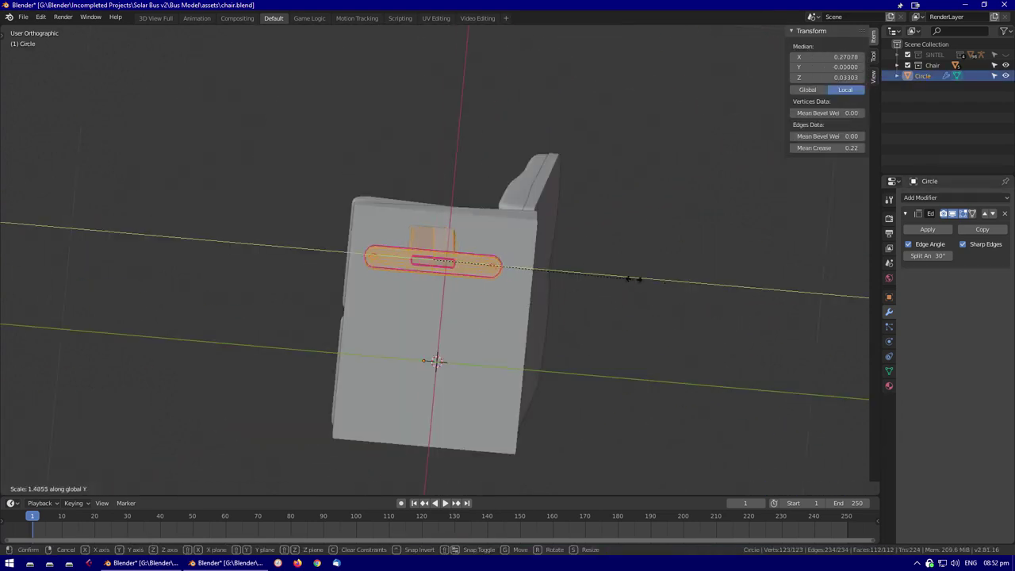
{"action": "left_click", "coordinate": [654, 280]}
Set the split angle of the stand's Edge Split modifier to 85°
{"action": "key", "text": "Tab"}
{"action": "middle_click_drag", "start_coordinate": [654, 280], "coordinate": [455, 294]}
{"action": "scroll", "coordinate": [455, 294], "scroll_direction": "down", "scroll_amount": 3}
{"action": "scroll", "coordinate": [455, 294], "scroll_direction": "up", "scroll_amount": 4}
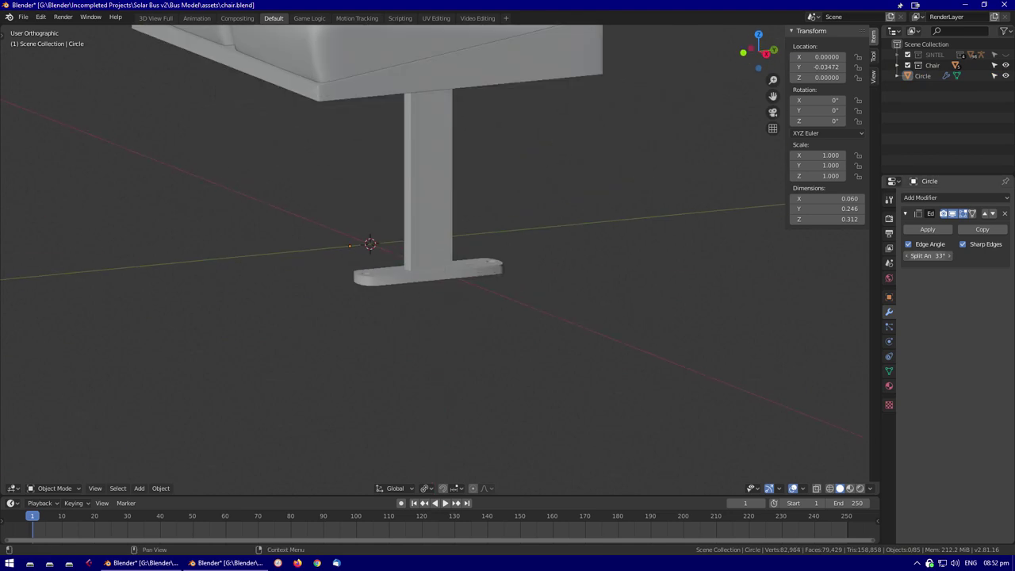
{"action": "scroll", "coordinate": [188, 296], "scroll_direction": "down", "scroll_amount": 2}
{"action": "scroll", "coordinate": [188, 296], "scroll_direction": "up", "scroll_amount": 5}
{"action": "scroll", "coordinate": [188, 296], "scroll_direction": "down", "scroll_amount": 1}
{"action": "middle_click_drag", "start_coordinate": [188, 296], "coordinate": [467, 281]}
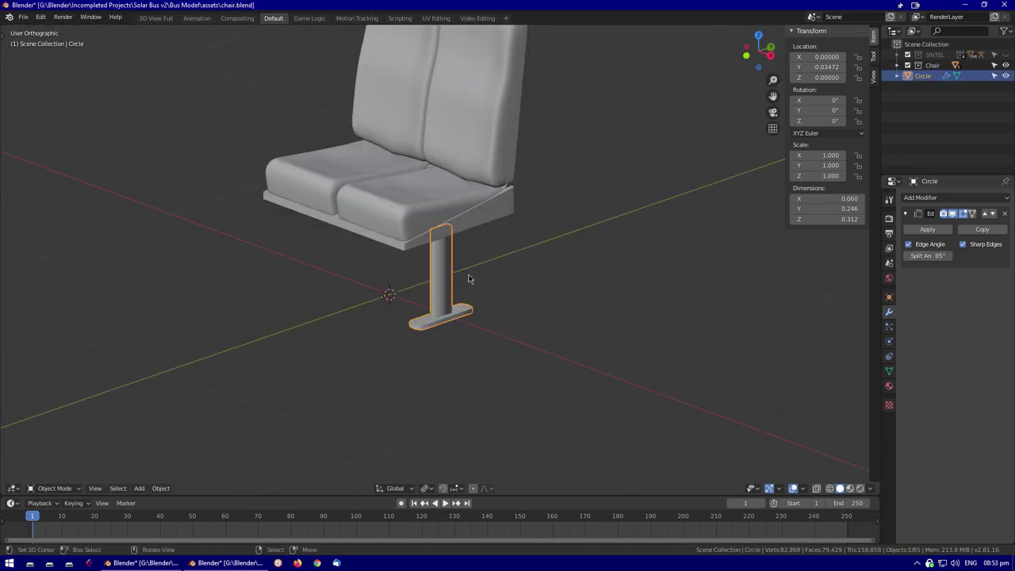
Save the file under the new name chair_double.blend in the assets folder
{"action": "scroll", "coordinate": [530, 234], "scroll_direction": "down", "scroll_amount": 3}
{"action": "key", "text": "ctrl+shift+s"}
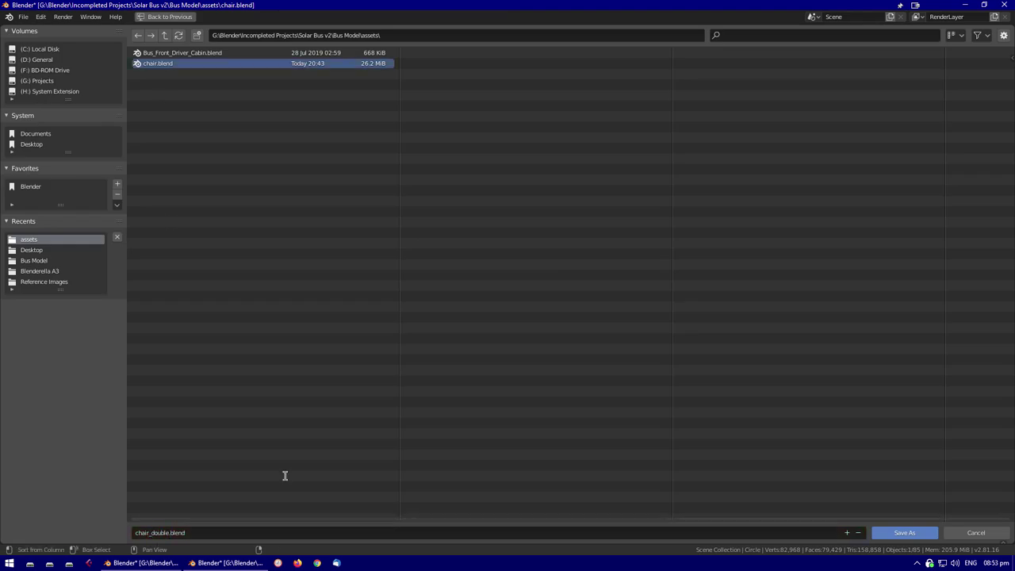
{"action": "type", "text": "_double"}
{"action": "key", "text": "Return"}
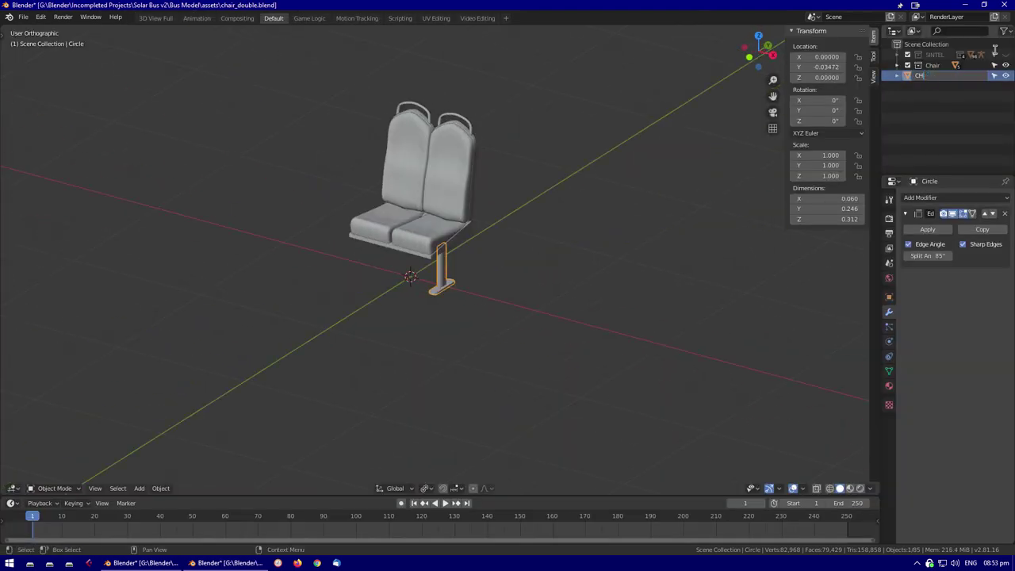
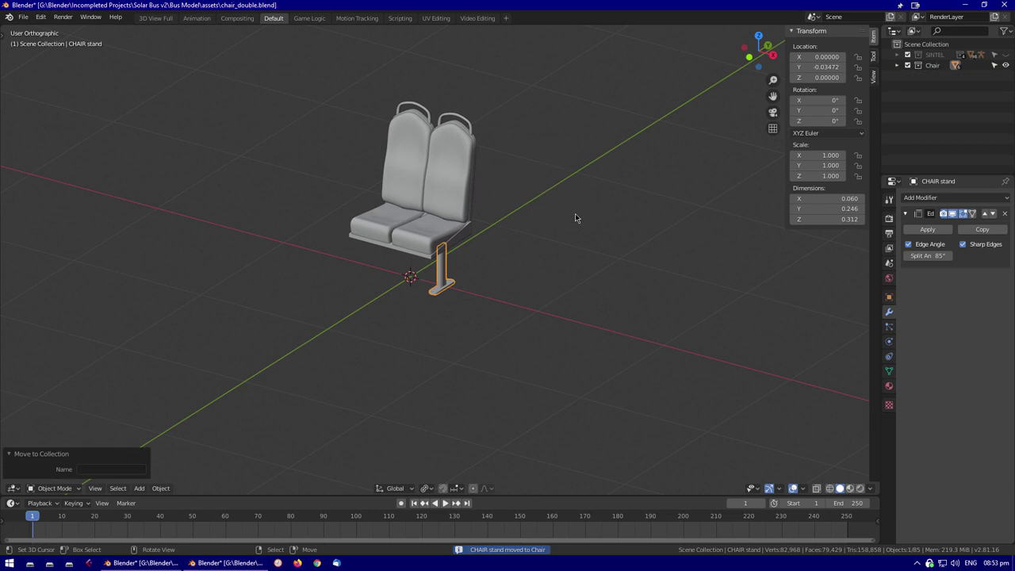
Delete the SINTEL character collection so only the Chair collection is kept
{"action": "right_click", "coordinate": [934, 54]}
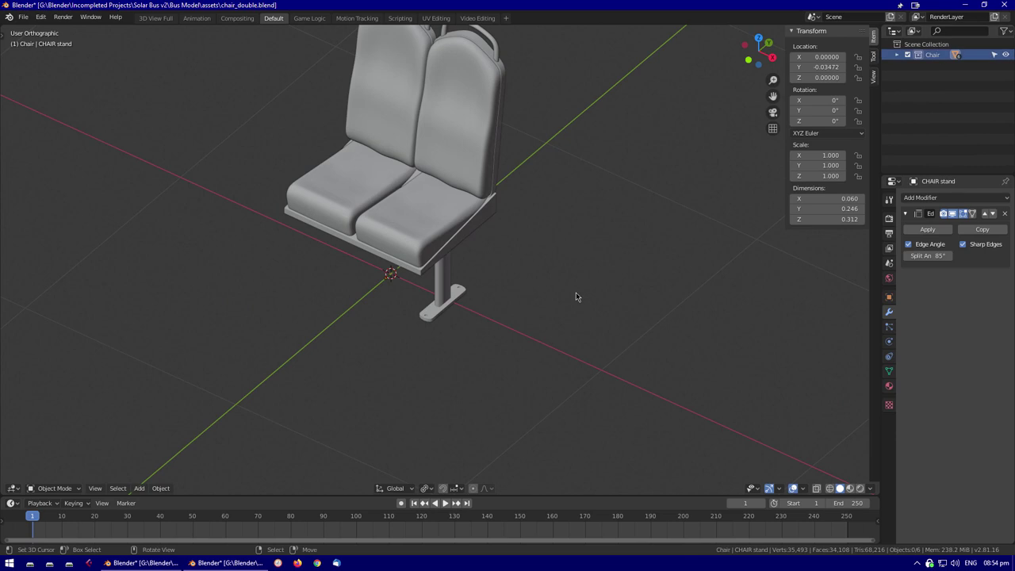
{"action": "middle_click_drag", "start_coordinate": [576, 294], "coordinate": [576, 255]}
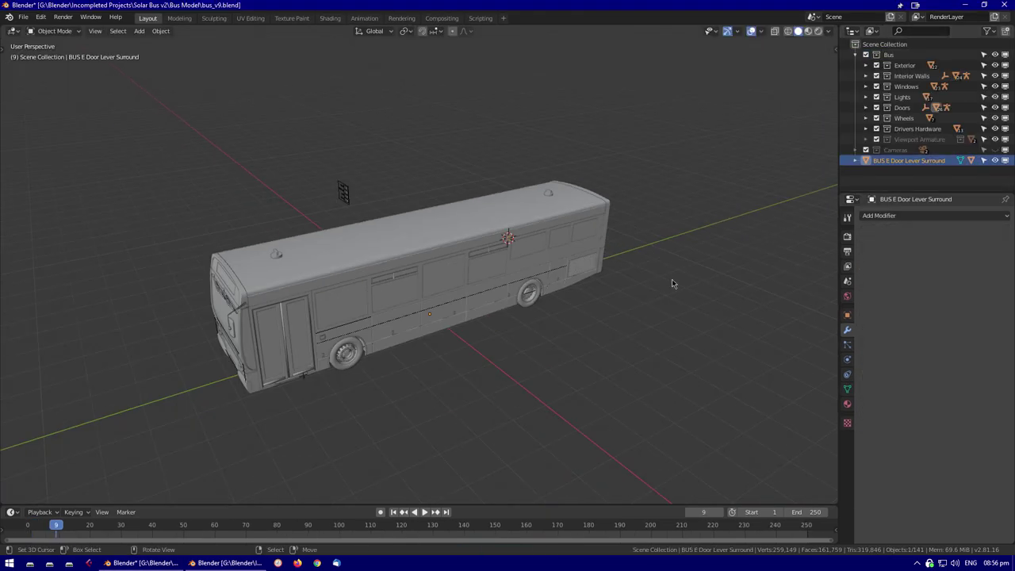
In the bus_v9.blend file, move BUS E Door Lever Surround and BUS E Door Lever Pull into the Doors collection
{"action": "key", "text": "m"}
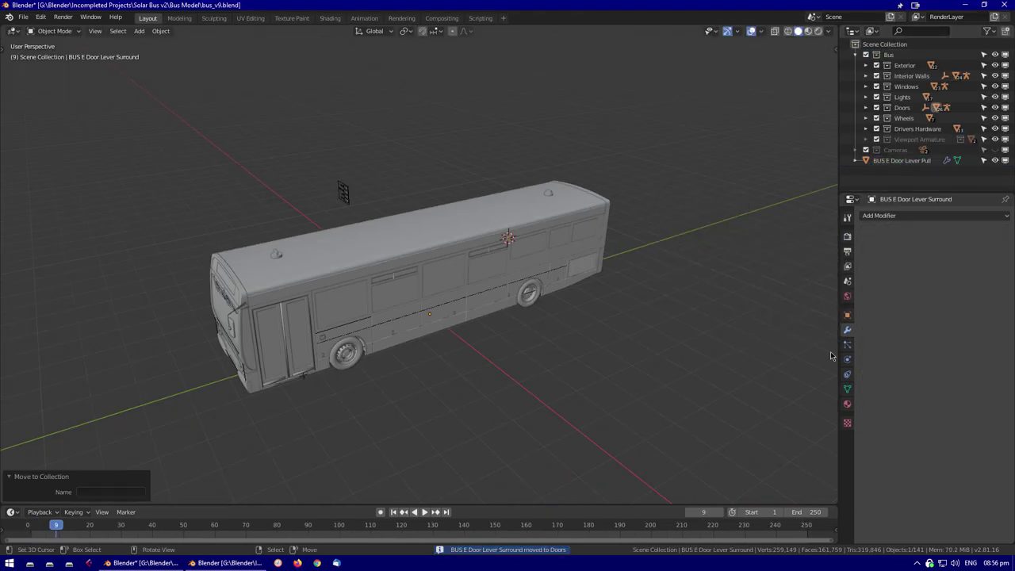
{"action": "scroll", "coordinate": [730, 222], "scroll_direction": "up", "scroll_amount": 4}
{"action": "middle_click_drag", "start_coordinate": [481, 253], "coordinate": [528, 341]}
{"action": "scroll", "coordinate": [528, 342], "scroll_direction": "up", "scroll_amount": 4}
{"action": "middle_click_drag", "start_coordinate": [357, 222], "coordinate": [356, 219]}
{"action": "scroll", "coordinate": [318, 285], "scroll_direction": "down", "scroll_amount": 5}
{"action": "middle_click_drag", "start_coordinate": [318, 288], "coordinate": [372, 254]}
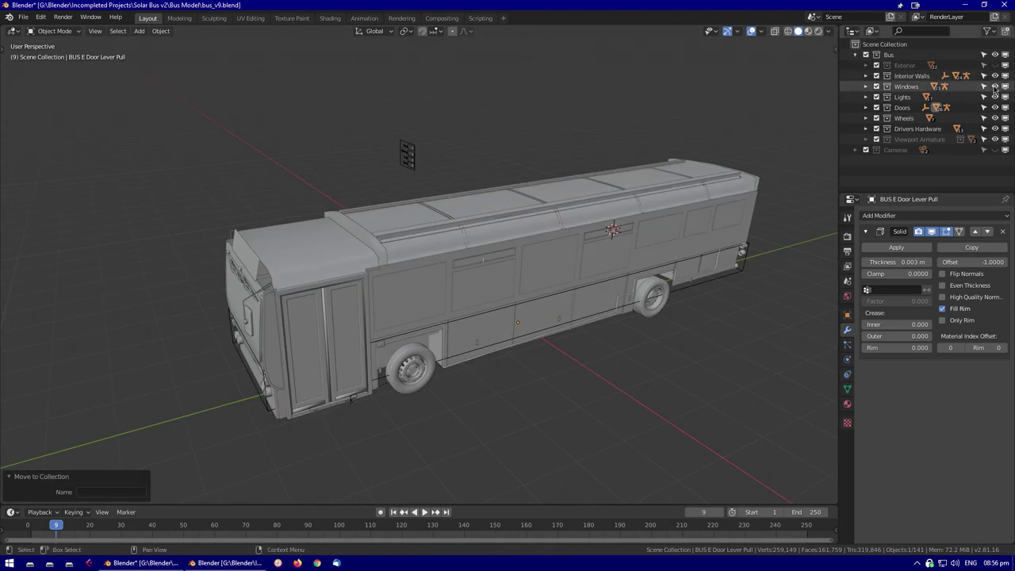
Hide the Windows, Doors, Wheels and Drivers Hardware collections and the roof panels to expose the bus interior
{"action": "left_click", "coordinate": [994, 107]}
{"action": "middle_click_drag", "start_coordinate": [459, 246], "coordinate": [463, 210]}
{"action": "key", "text": "h"}
{"action": "left_click", "coordinate": [588, 226]}
{"action": "middle_click_drag", "start_coordinate": [588, 226], "coordinate": [483, 217]}
{"action": "key", "text": "h"}
Move BUS Passenger Light Frame into the Lights collection and hide that collection
{"action": "left_click", "coordinate": [470, 310]}
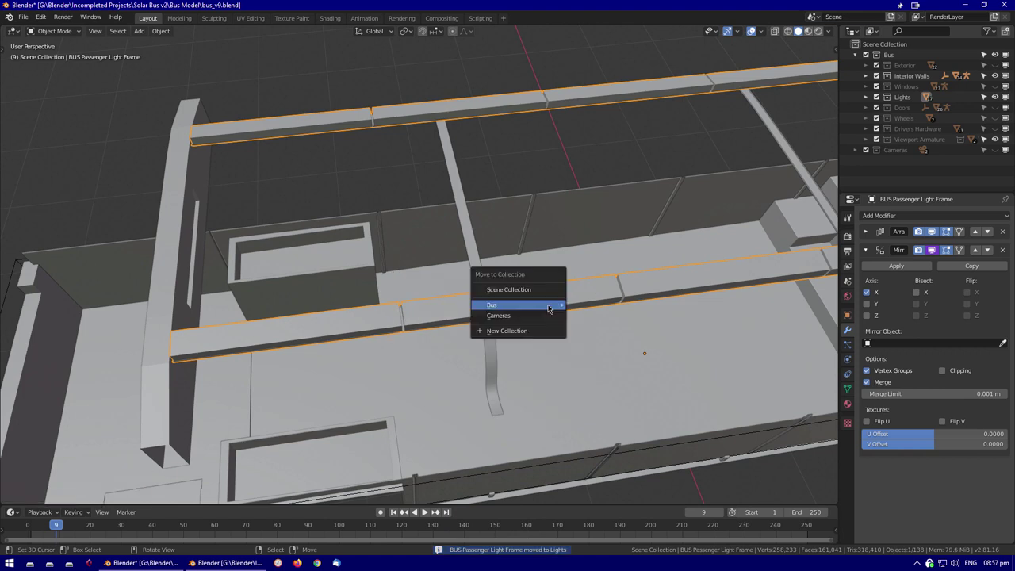
{"action": "scroll", "coordinate": [581, 164], "scroll_direction": "down", "scroll_amount": 5}
{"action": "middle_click_drag", "start_coordinate": [581, 164], "coordinate": [195, 204]}
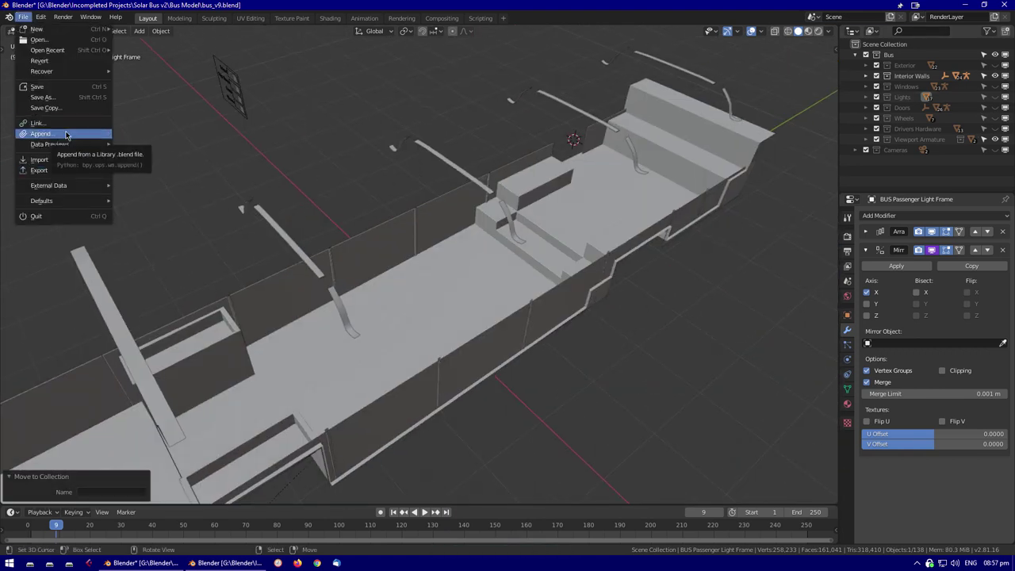
Append all the CHAIR objects from chair_double.blend into the bus file
{"action": "left_click", "coordinate": [66, 134]}
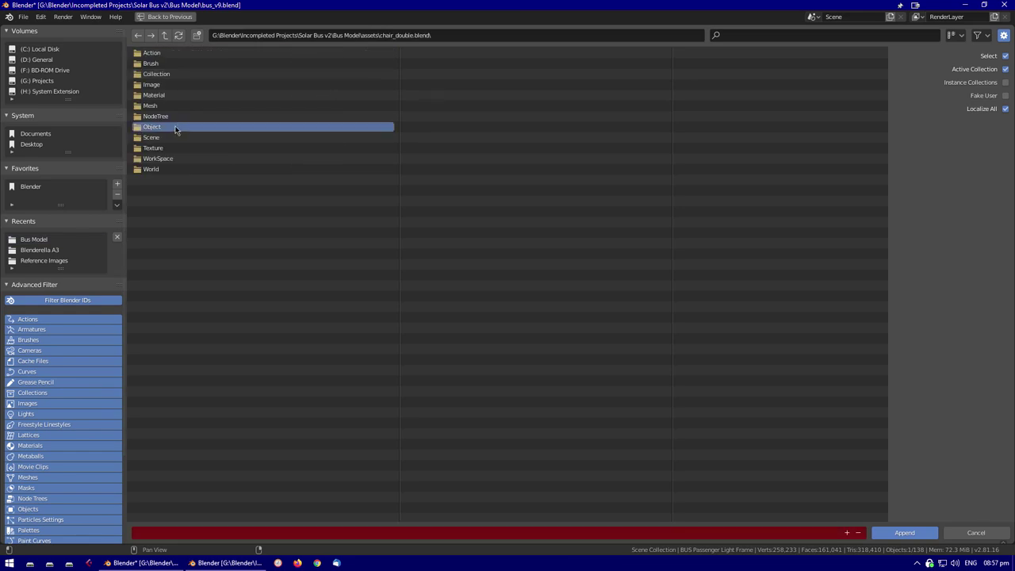
{"action": "double_click", "coordinate": [178, 126]}
{"action": "key", "text": "alt+Tab"}
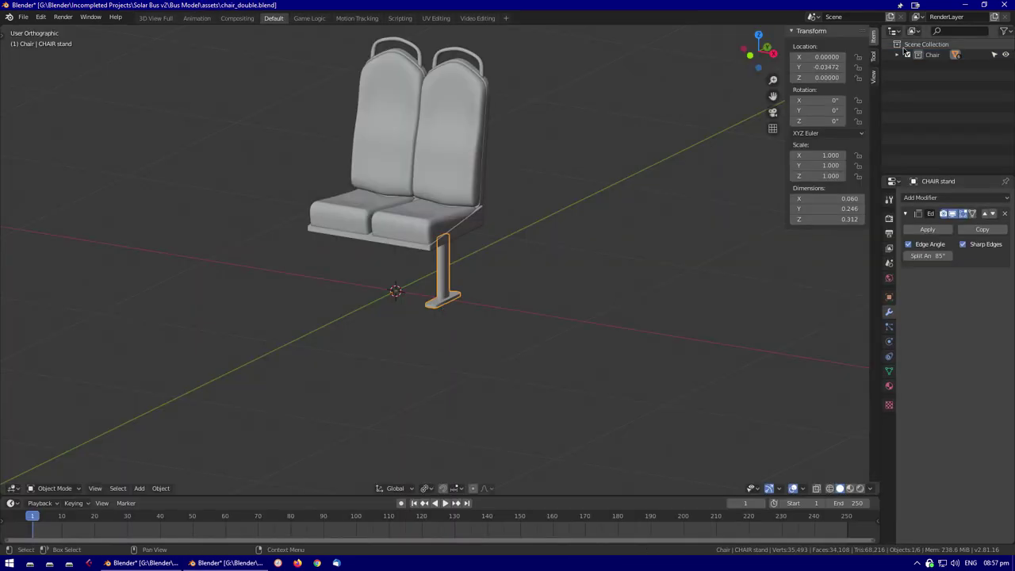
{"action": "left_click", "coordinate": [907, 54]}
{"action": "left_click", "coordinate": [933, 117]}
{"action": "key", "text": "alt+Tab"}
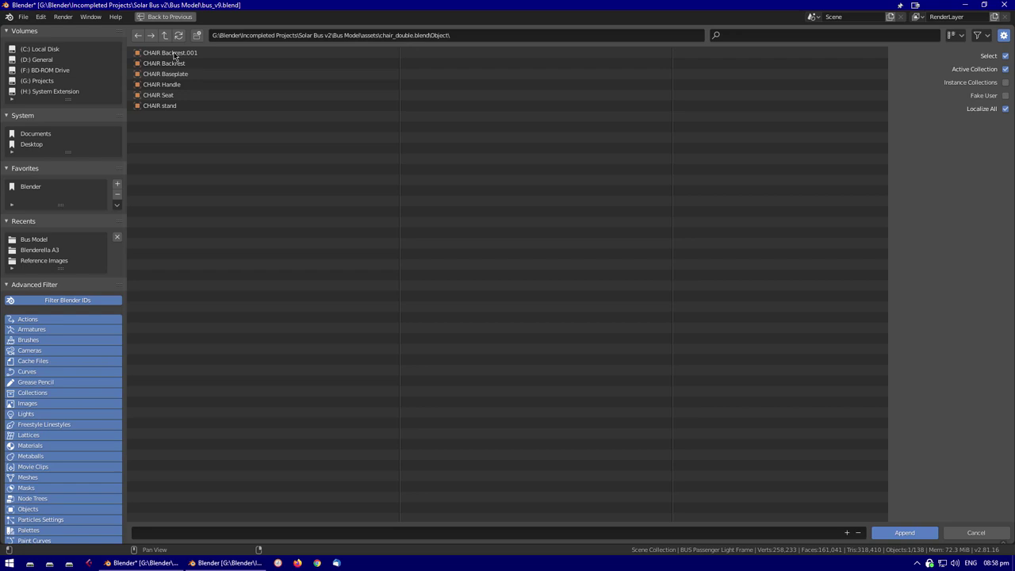
{"action": "left_click", "coordinate": [883, 528]}
Move the appended chair objects into a new collection named Chairs inside the Bus collection
{"action": "middle_click_drag", "start_coordinate": [542, 256], "coordinate": [601, 262]}
{"action": "key", "text": "m"}
{"action": "mouse_move", "coordinate": [602, 272]}
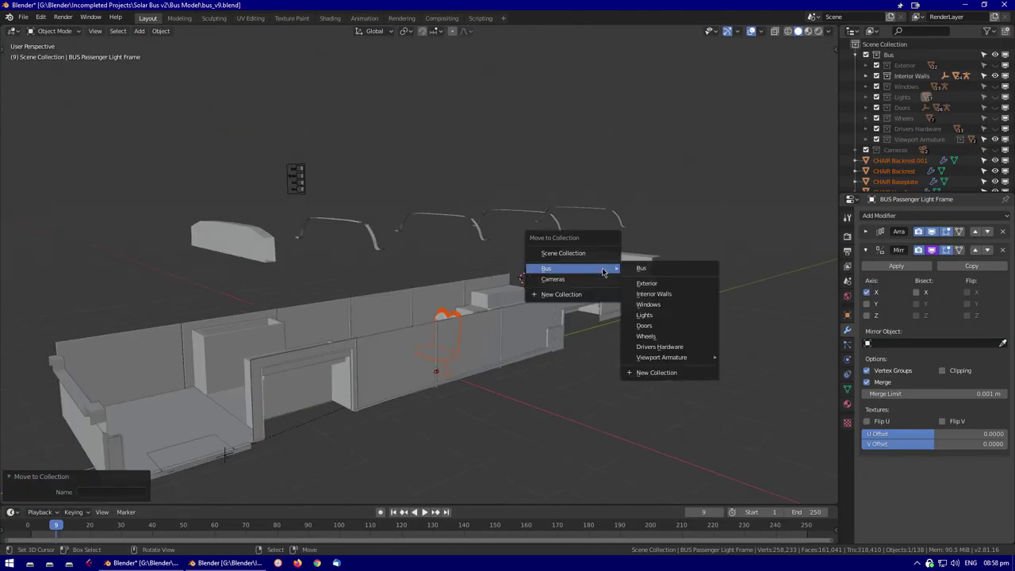
{"action": "scroll", "coordinate": [912, 187], "scroll_direction": "down", "scroll_amount": 2}
{"action": "left_click", "coordinate": [919, 118]}
Hide the curved overhead frames and the front overhead panel that block the view into the interior
{"action": "middle_click_drag", "start_coordinate": [681, 318], "coordinate": [415, 294]}
{"action": "scroll", "coordinate": [475, 261], "scroll_direction": "up", "scroll_amount": 3}
{"action": "left_click", "coordinate": [476, 270]}
{"action": "key", "text": "h"}
{"action": "left_click", "coordinate": [521, 182]}
{"action": "middle_click_drag", "start_coordinate": [521, 181], "coordinate": [262, 174]}
{"action": "key", "text": "h"}
{"action": "scroll", "coordinate": [450, 203], "scroll_direction": "up", "scroll_amount": 5}
{"action": "middle_click_drag", "start_coordinate": [449, 203], "coordinate": [443, 388]}
{"action": "left_click", "coordinate": [442, 388]}
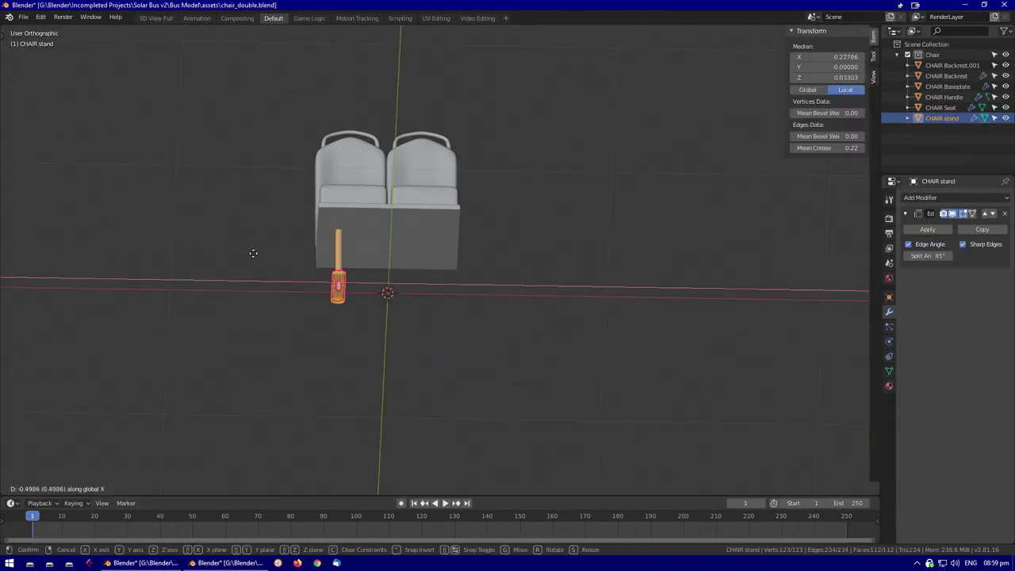
In the chair file, mirror CHAIR stand with an X scale of -1 and save the file as chair_double_r_side.blend
{"action": "scroll", "coordinate": [478, 260], "scroll_direction": "up", "scroll_amount": 5}
{"action": "middle_click_drag", "start_coordinate": [478, 260], "coordinate": [70, 37]}
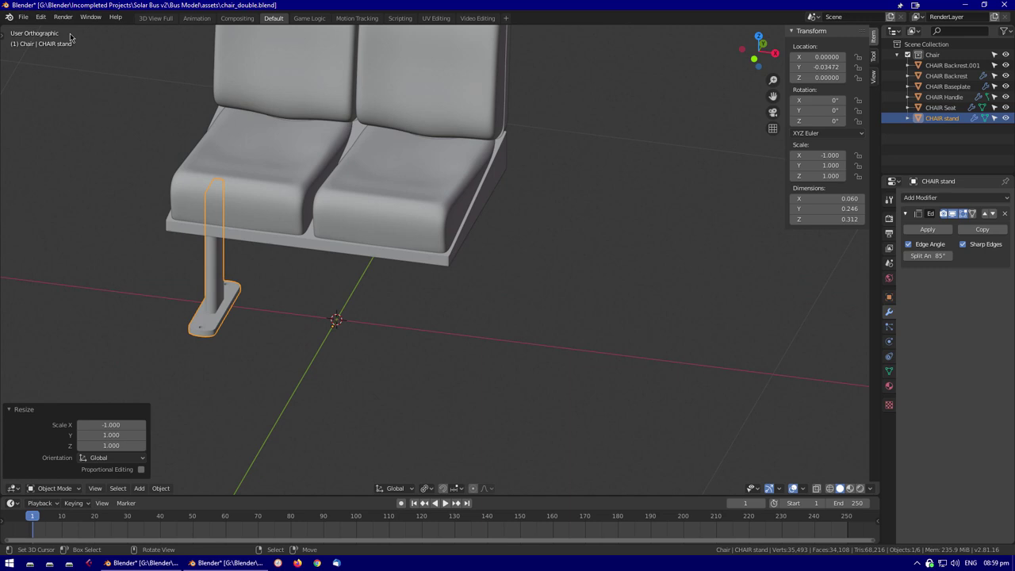
{"action": "left_click", "coordinate": [58, 97]}
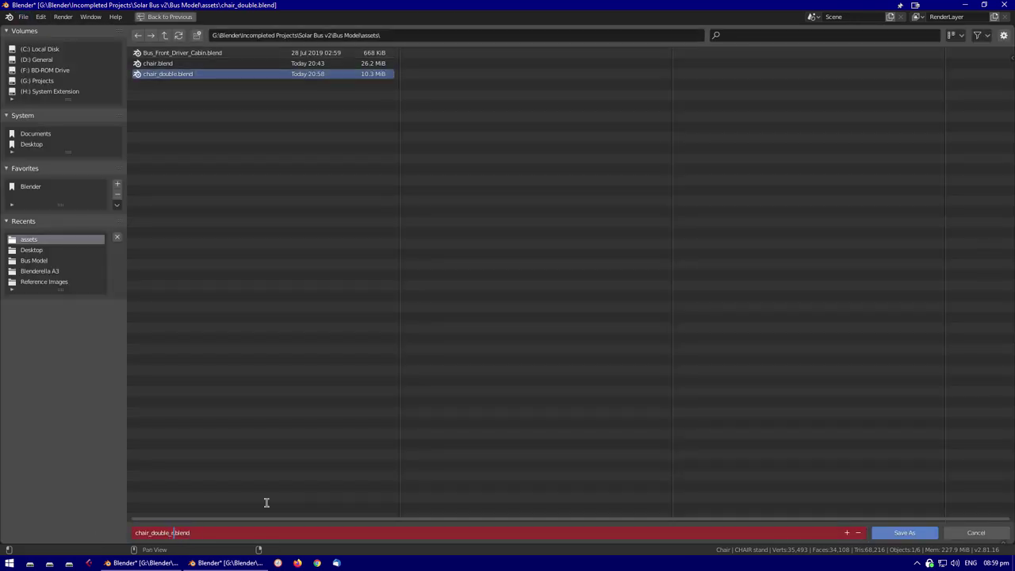
{"action": "key", "text": "BackSpace"}
{"action": "key", "text": "BackSpace"}
{"action": "key", "text": "BackSpace"}
{"action": "key", "text": "BackSpace"}
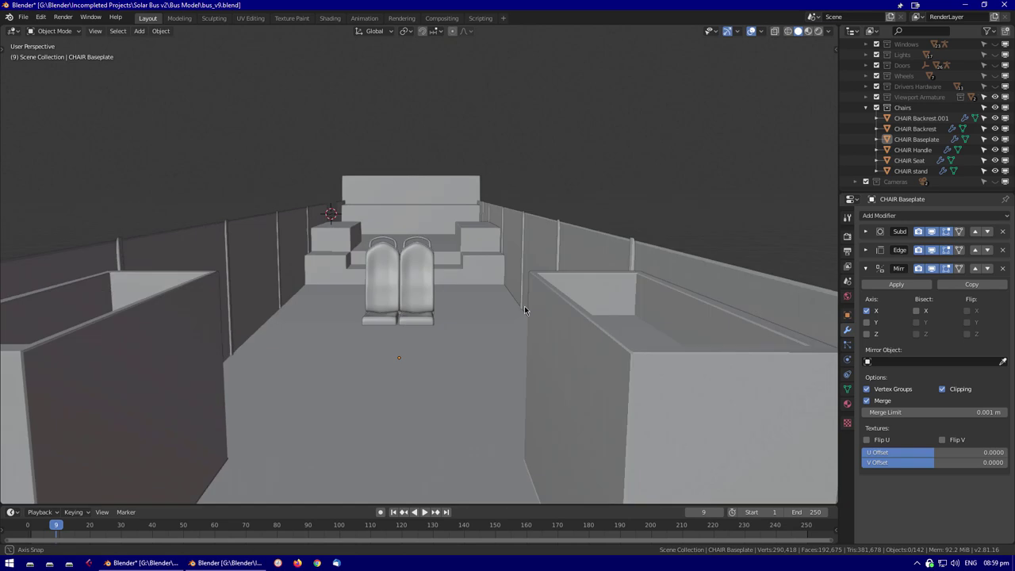
In the bus file, delete the appended chair objects from the Chairs collection
{"action": "middle_click_drag", "start_coordinate": [524, 305], "coordinate": [492, 333]}
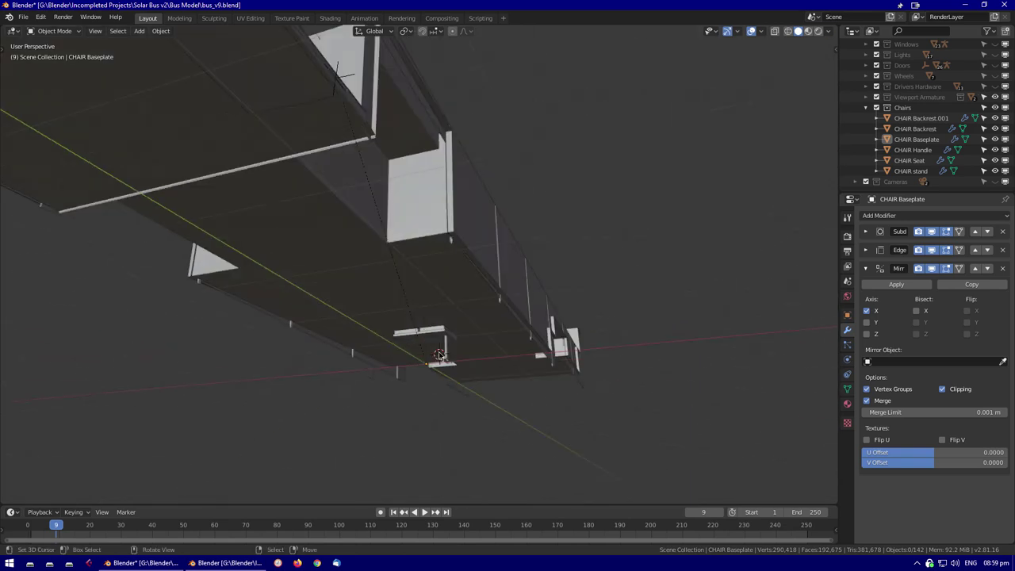
{"action": "scroll", "coordinate": [457, 358], "scroll_direction": "up", "scroll_amount": 3}
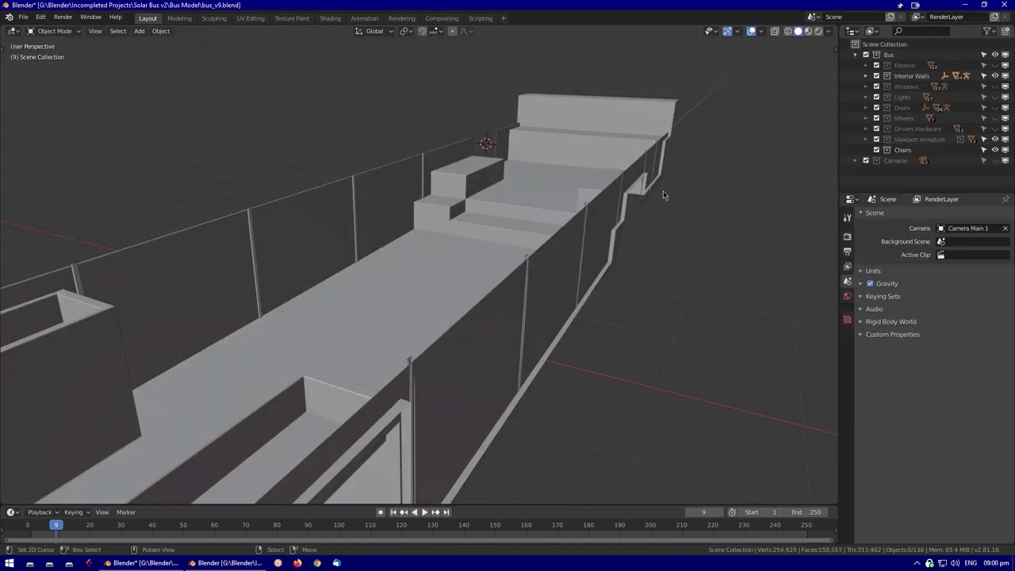
{"action": "middle_click_drag", "start_coordinate": [663, 190], "coordinate": [479, 227]}
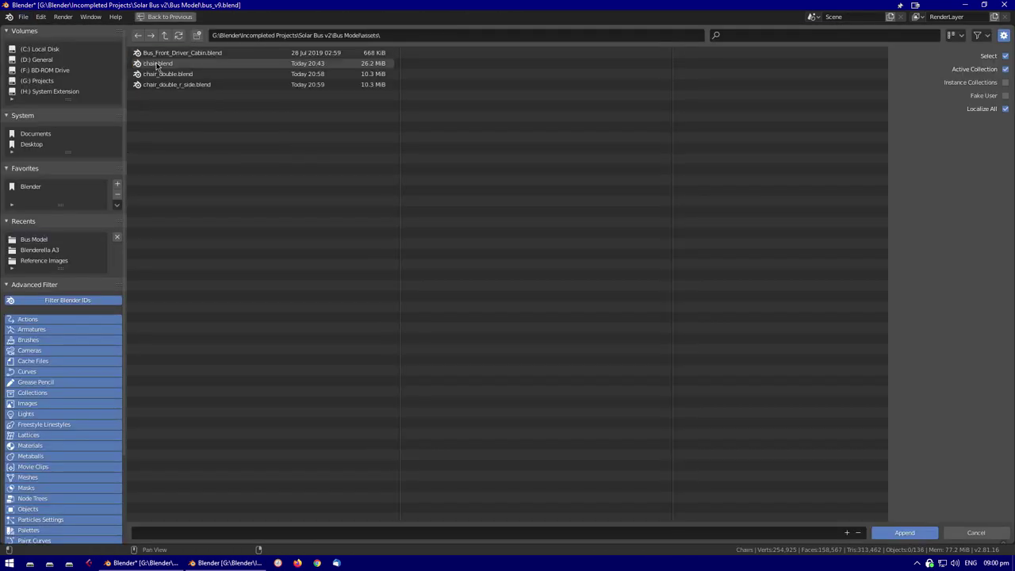
Open the folder G:\Blender\Incompleted Projects\Solar Bus v2\Bus Model\assets in File Explorer and return to the append browser
{"action": "key", "text": "super+r"}
{"action": "type", "text": "G:\\Blender\\Incompleted Projects\\Solar Bus v2\\Bus Model\\assets"}
{"action": "key", "text": "Return"}
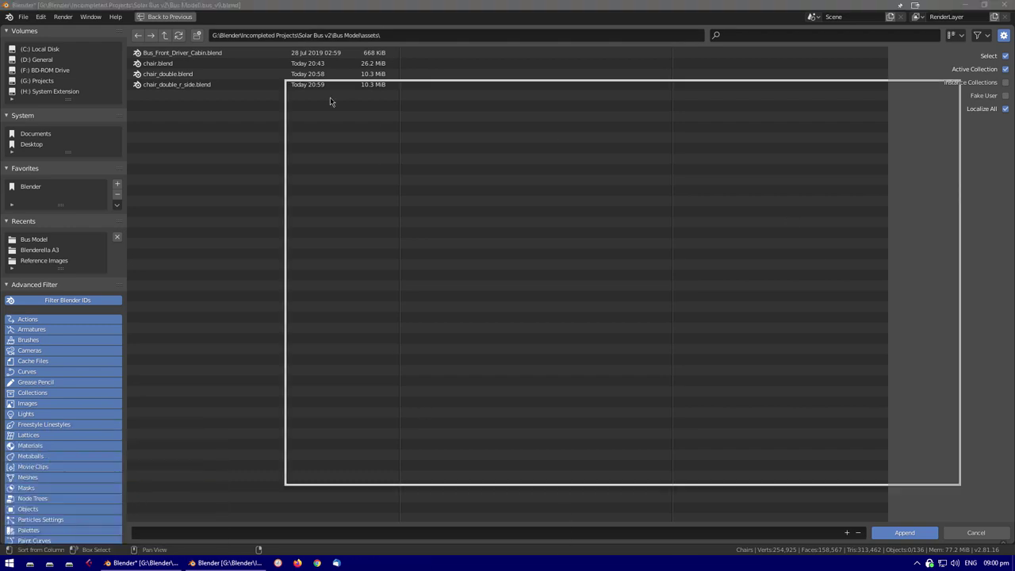
{"action": "left_click", "coordinate": [437, 219]}
{"action": "left_click", "coordinate": [378, 361]}
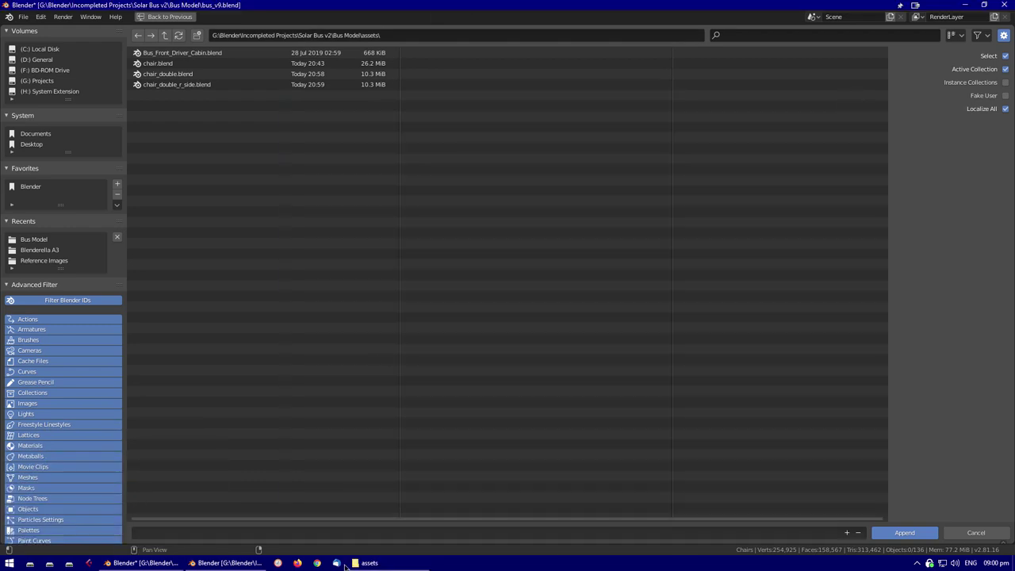
Append the double-seat CHAIR objects into the Chairs collection and raise them 0.323 m along Z
{"action": "left_click", "coordinate": [904, 533]}
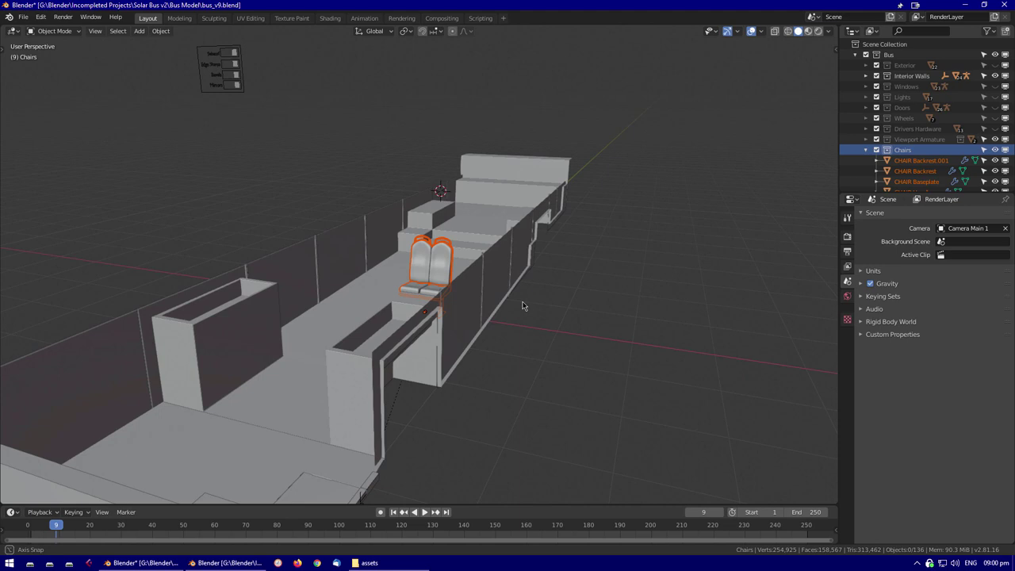
{"action": "key", "text": "KP_Decimal"}
{"action": "key", "text": "ctrl+a"}
{"action": "left_click", "coordinate": [626, 418]}
Move the double seat about -0.776 m along X toward the bus's side wall
{"action": "middle_click_drag", "start_coordinate": [627, 418], "coordinate": [565, 338]}
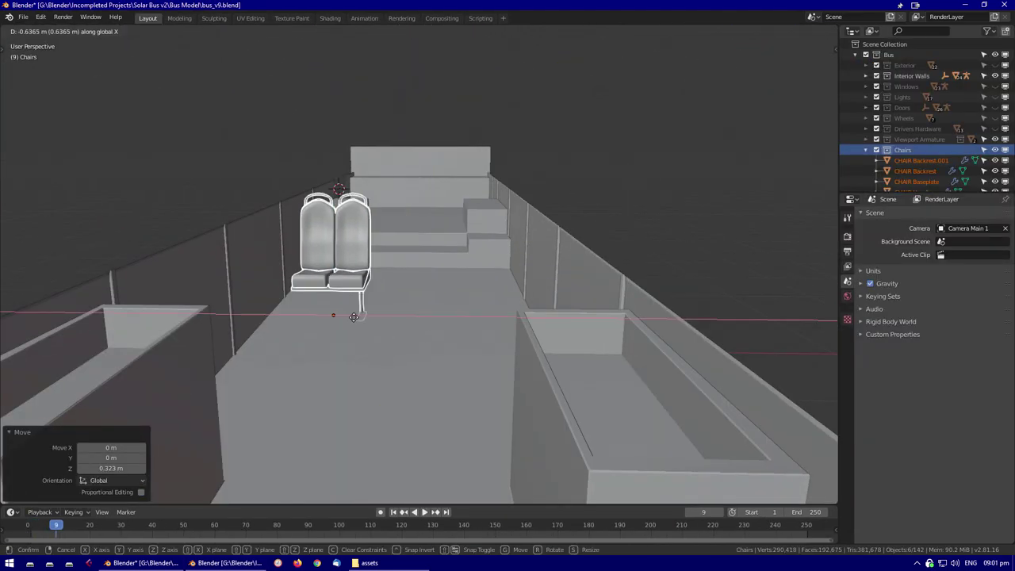
{"action": "left_click", "coordinate": [353, 316]}
{"action": "key", "text": "KP_Decimal"}
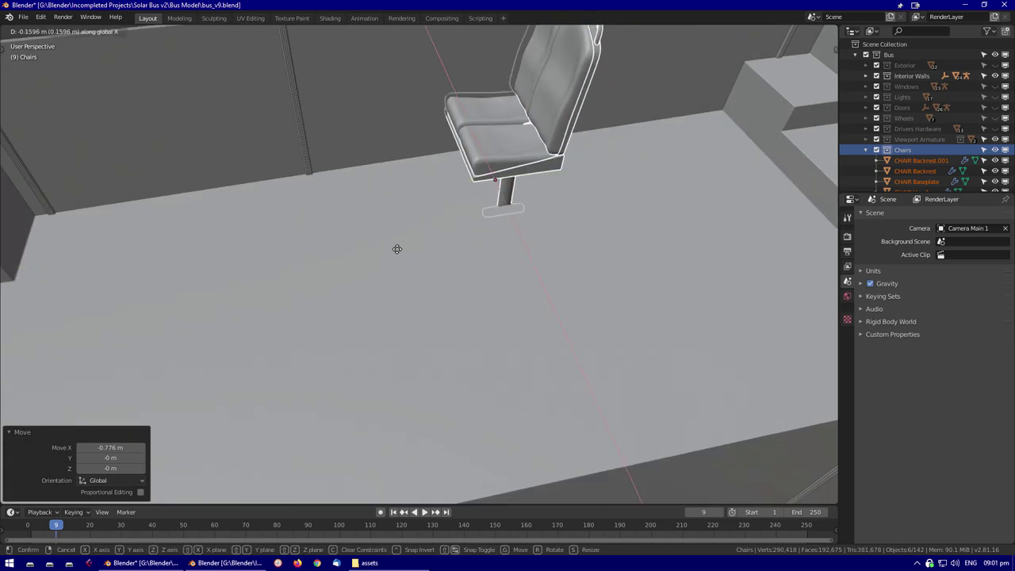
Move the double seat about -0.252 m along Y and align its height and tilt with the sloping floor in side view
{"action": "key", "text": "KP_3"}
{"action": "key", "text": "z"}
{"action": "key", "text": "shift+z"}
{"action": "key", "text": "g"}
{"action": "key", "text": "y"}
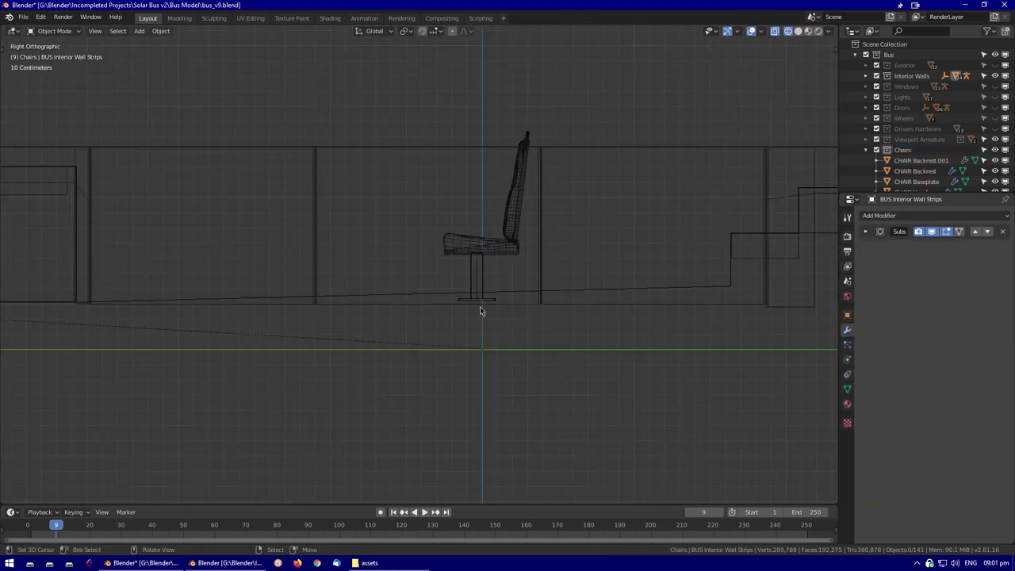
{"action": "left_click", "coordinate": [191, 336]}
{"action": "left_click", "coordinate": [349, 290]}
{"action": "scroll", "coordinate": [480, 209], "scroll_direction": "down", "scroll_amount": 2}
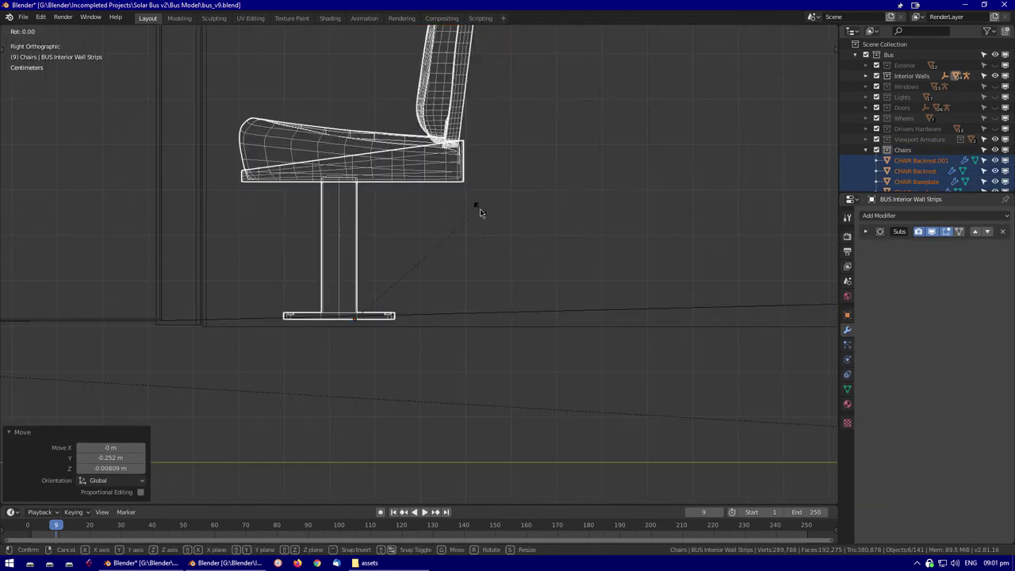
{"action": "scroll", "coordinate": [626, 269], "scroll_direction": "down", "scroll_amount": 4}
{"action": "mouse_move", "coordinate": [626, 268]}
{"action": "middle_mouse_down"}
{"action": "mouse_move", "coordinate": [458, 343]}
{"action": "mouse_move", "coordinate": [441, 317]}
{"action": "middle_mouse_up"}
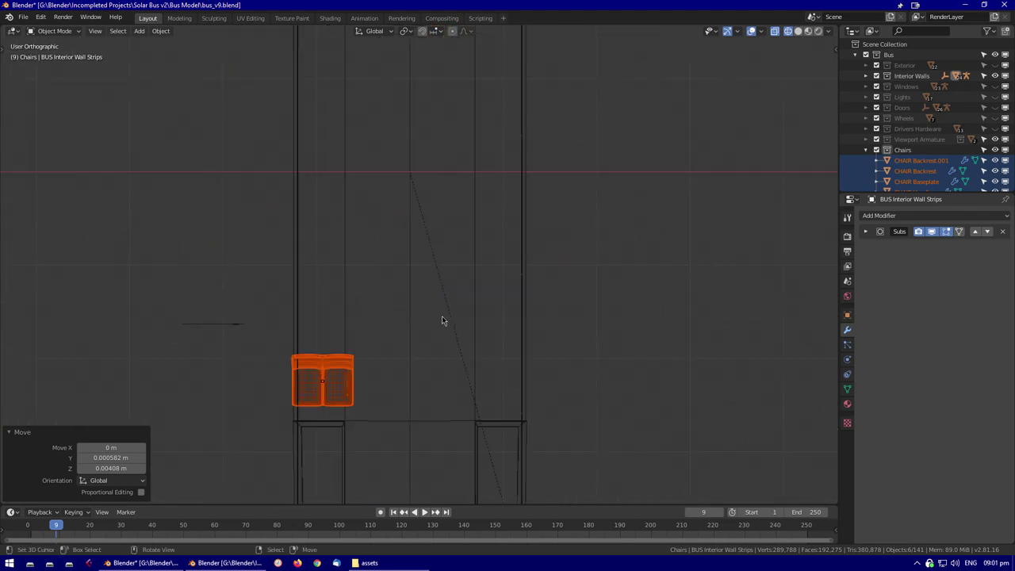
Shift the double seat 0.0722 m along X relative to the side wall
{"action": "key", "text": "shift+z"}
{"action": "key", "text": "KP_Decimal"}
{"action": "middle_click_drag", "start_coordinate": [480, 283], "coordinate": [515, 320]}
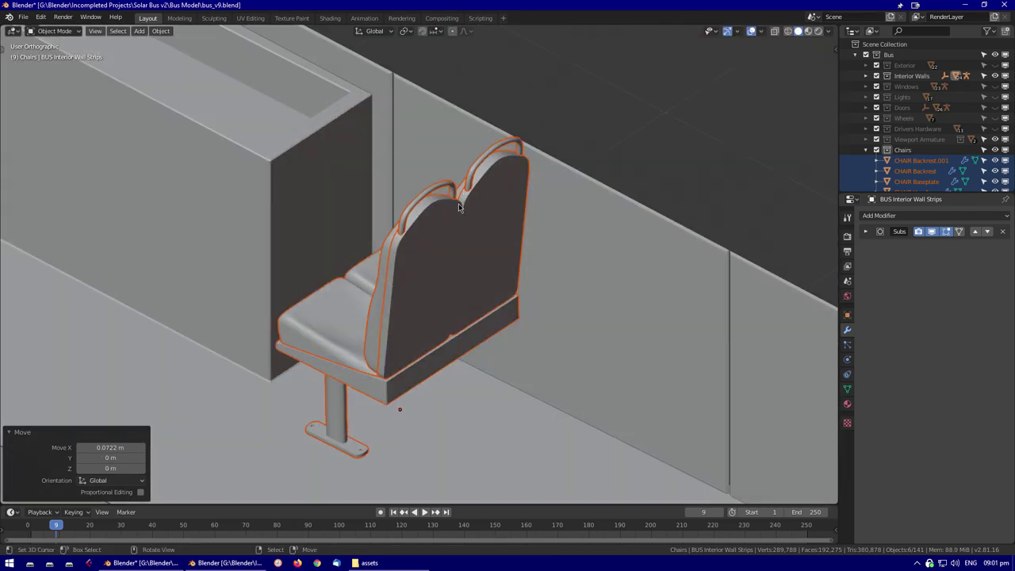
Add a 2 m plane to the Chairs collection
{"action": "scroll", "coordinate": [418, 264], "scroll_direction": "down", "scroll_amount": 3}
{"action": "scroll", "coordinate": [615, 293], "scroll_direction": "down", "scroll_amount": 3}
{"action": "key", "text": "KP_3"}
{"action": "key", "text": "shift+z"}
{"action": "key", "text": "KP_Decimal"}
{"action": "left_click", "coordinate": [421, 192]}
{"action": "scroll", "coordinate": [267, 333], "scroll_direction": "up", "scroll_amount": 3}
{"action": "middle_click_drag", "start_coordinate": [267, 333], "coordinate": [544, 222]}
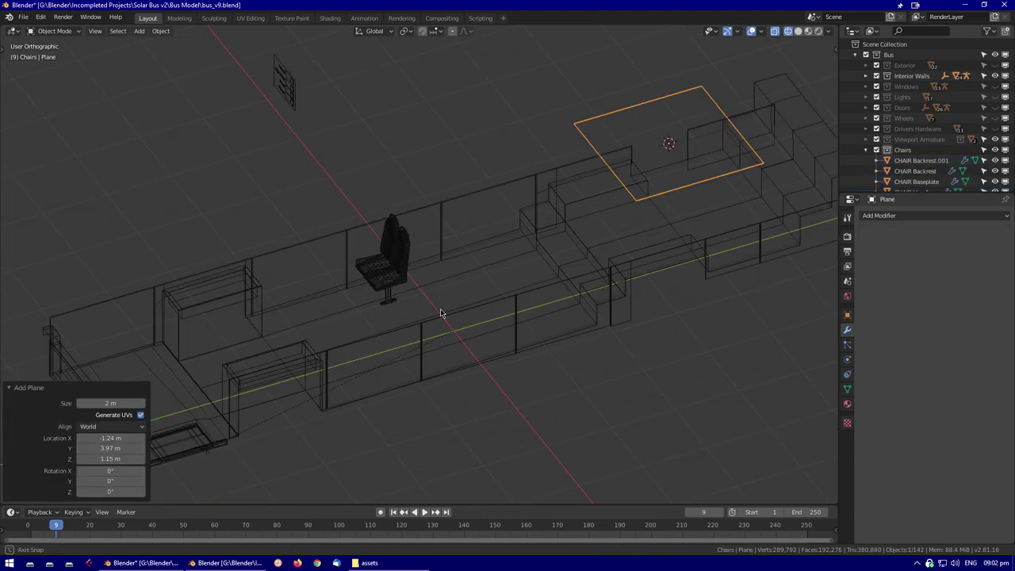
Place the plane at the world origin and parent all the CHAIR parts to it with the Object type
{"action": "left_click", "coordinate": [400, 349]}
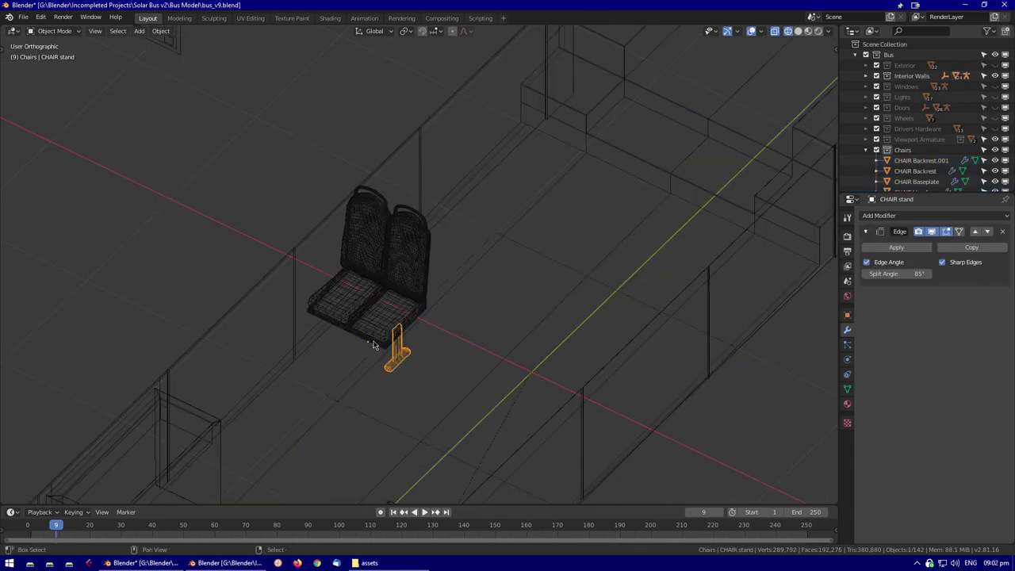
{"action": "left_click_drag", "start_coordinate": [405, 354], "coordinate": [429, 255]}
{"action": "scroll", "coordinate": [531, 328], "scroll_direction": "down", "scroll_amount": 3}
{"action": "key", "text": "shift+z"}
{"action": "mouse_move", "coordinate": [531, 328]}
{"action": "middle_mouse_down"}
{"action": "mouse_move", "coordinate": [536, 225]}
{"action": "mouse_move", "coordinate": [522, 273]}
{"action": "middle_mouse_up"}
{"action": "left_click", "coordinate": [522, 272], "text": "shift"}
{"action": "key", "text": "ctrl+p"}
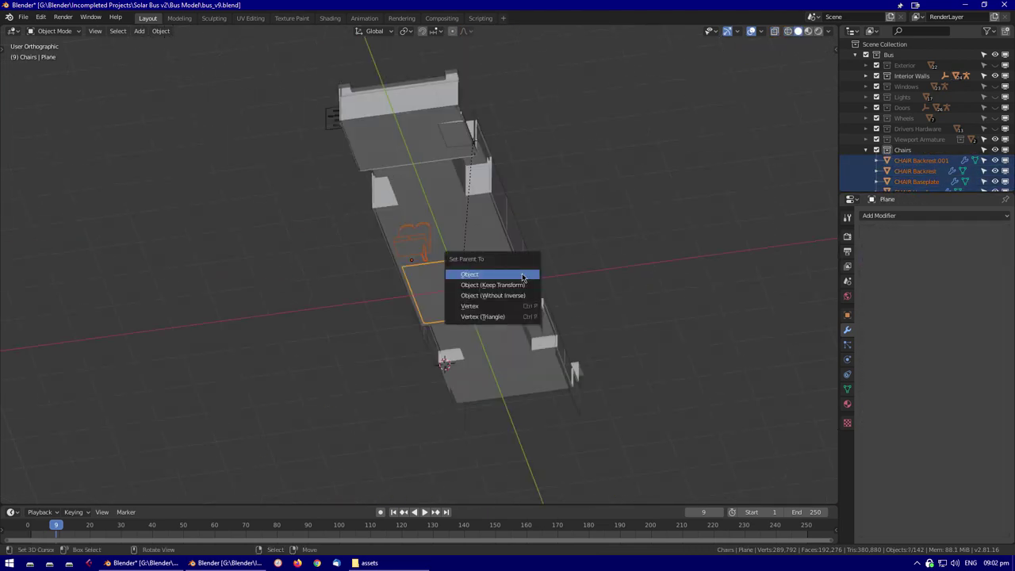
{"action": "left_click", "coordinate": [522, 307]}
{"action": "mouse_move", "coordinate": [523, 308]}
{"action": "middle_mouse_down"}
{"action": "mouse_move", "coordinate": [579, 198]}
{"action": "mouse_move", "coordinate": [505, 301]}
{"action": "middle_mouse_up"}
{"action": "key", "text": "F3"}
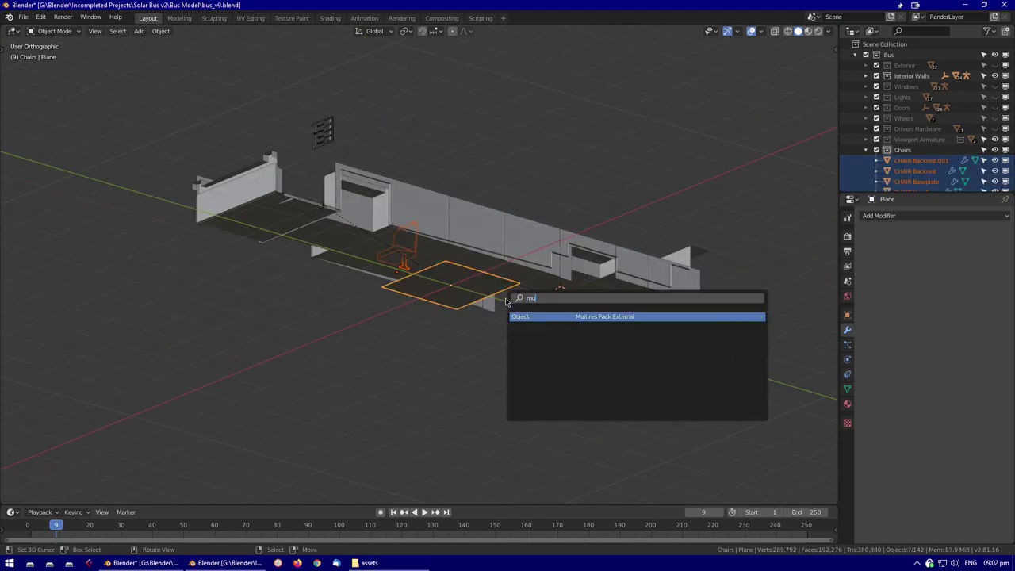
{"action": "key", "text": "Return"}
Set the plane's instancing to Faces
{"action": "scroll", "coordinate": [674, 238], "scroll_direction": "up", "scroll_amount": 2}
{"action": "left_click", "coordinate": [904, 217]}
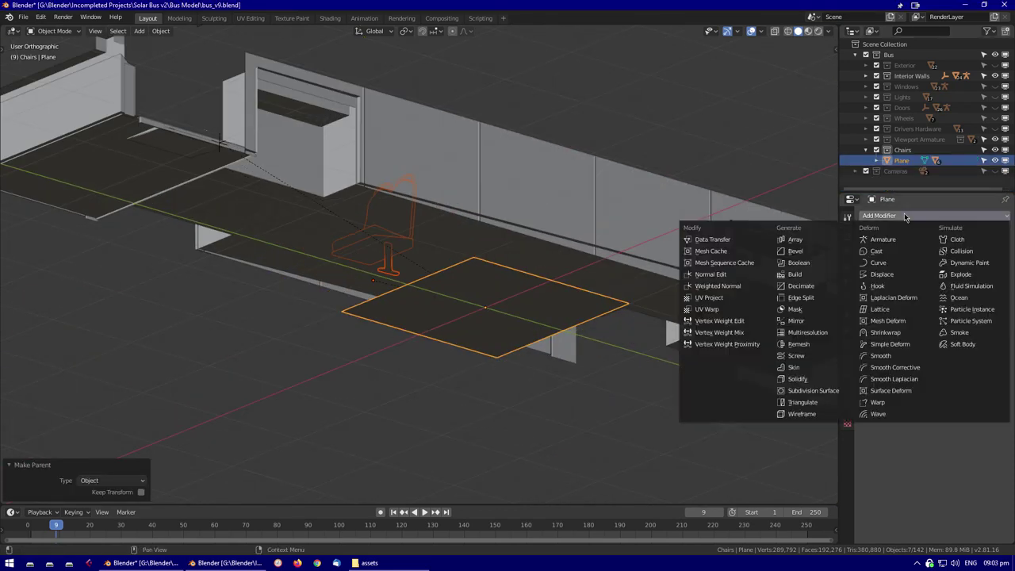
{"action": "key", "text": "Escape"}
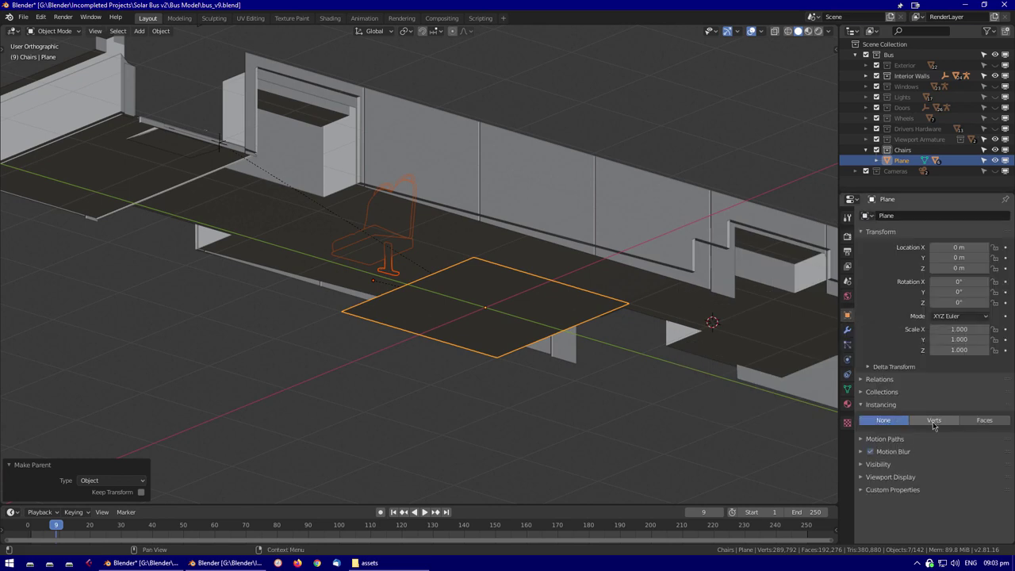
{"action": "left_click", "coordinate": [983, 419]}
{"action": "middle_click_drag", "start_coordinate": [555, 357], "coordinate": [482, 394]}
Scale the plane's face down to about 0.149 m wide and move it along Y to place the instanced seat
{"action": "key", "text": "Tab"}
{"action": "key", "text": "g"}
{"action": "key", "text": "y"}
{"action": "left_click", "coordinate": [447, 320]}
{"action": "key", "text": "KP_7"}
{"action": "scroll", "coordinate": [508, 285], "scroll_direction": "up", "scroll_amount": 3}
{"action": "key", "text": "s"}
{"action": "right_click", "coordinate": [524, 175]}
{"action": "scroll", "coordinate": [537, 348], "scroll_direction": "up", "scroll_amount": 1}
{"action": "middle_click_drag", "start_coordinate": [501, 166], "coordinate": [585, 277]}
Apply the plane's transform in Object Mode
{"action": "key", "text": "n"}
{"action": "key", "text": "Tab"}
{"action": "key", "text": "ctrl+a"}
{"action": "left_click", "coordinate": [585, 277]}
{"action": "key", "text": "Tab"}
Duplicate the plane's face along Y to about 1.42 m to add another instanced seat
{"action": "key", "text": "shift+d"}
{"action": "left_click", "coordinate": [555, 338]}
{"action": "key", "text": "Tab"}
{"action": "key", "text": "shift+z"}
{"action": "mouse_move", "coordinate": [555, 338]}
{"action": "middle_mouse_down"}
{"action": "mouse_move", "coordinate": [539, 213]}
{"action": "mouse_move", "coordinate": [513, 367]}
{"action": "mouse_move", "coordinate": [478, 358]}
{"action": "middle_mouse_up"}
{"action": "key", "text": "shift+z"}
{"action": "key", "text": "Tab"}
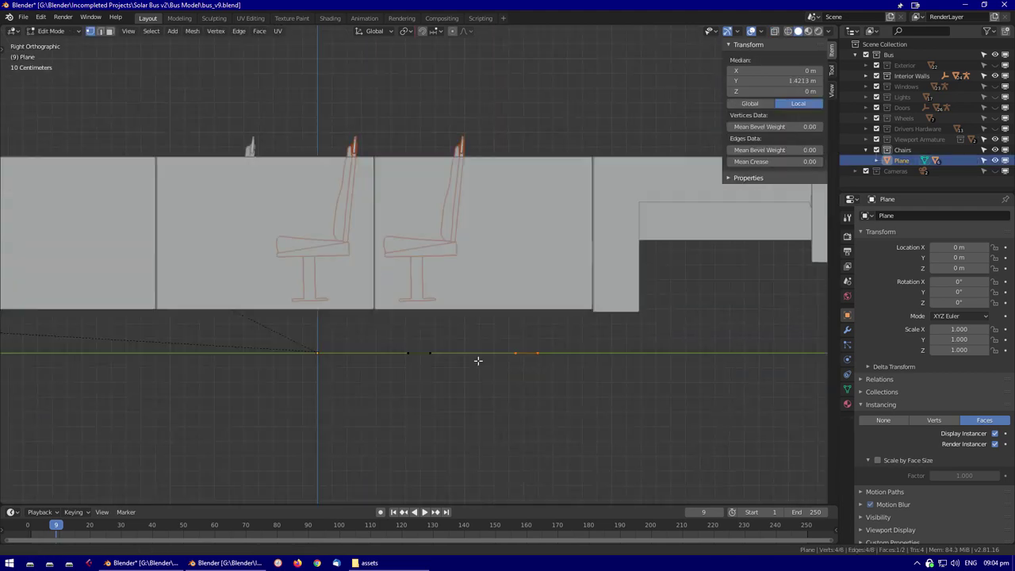
Raise the first instancing face 0.0198 m so its seat rests on the sloping floor
{"action": "scroll", "coordinate": [427, 365], "scroll_direction": "down", "scroll_amount": 1}
{"action": "left_click", "coordinate": [444, 323]}
{"action": "scroll", "coordinate": [475, 329], "scroll_direction": "up", "scroll_amount": 1}
{"action": "key", "text": "g"}
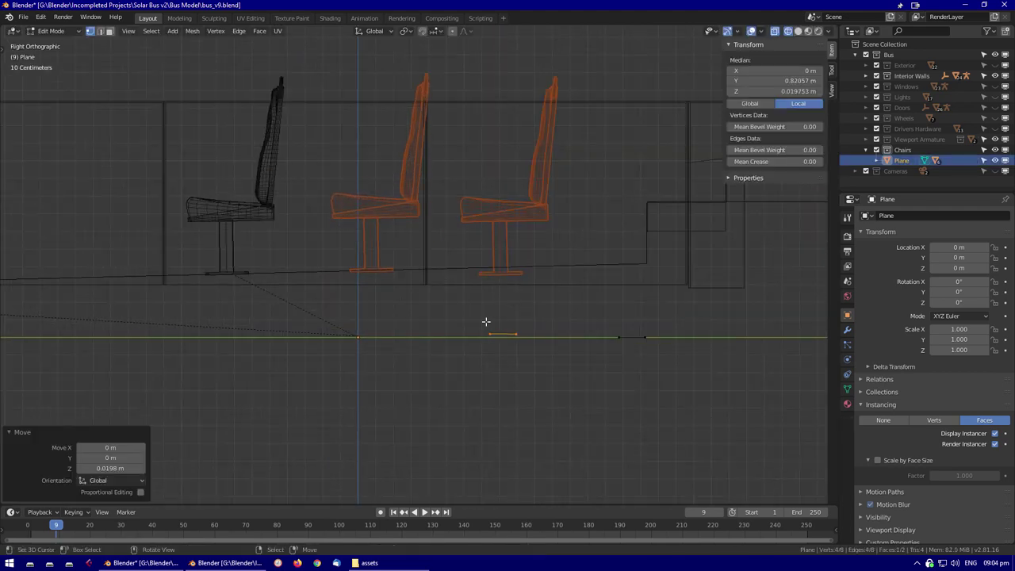
{"action": "scroll", "coordinate": [456, 322], "scroll_direction": "up", "scroll_amount": 5}
{"action": "scroll", "coordinate": [475, 349], "scroll_direction": "down", "scroll_amount": 3}
{"action": "left_click", "coordinate": [561, 373]}
Raise the second instancing face to about 0.0431 m in Z and duplicate it 0.38 m along Y for another seat
{"action": "key", "text": "c"}
{"action": "key", "text": "g"}
{"action": "key", "text": "z"}
{"action": "left_click", "coordinate": [658, 358]}
{"action": "scroll", "coordinate": [748, 376], "scroll_direction": "up", "scroll_amount": 2}
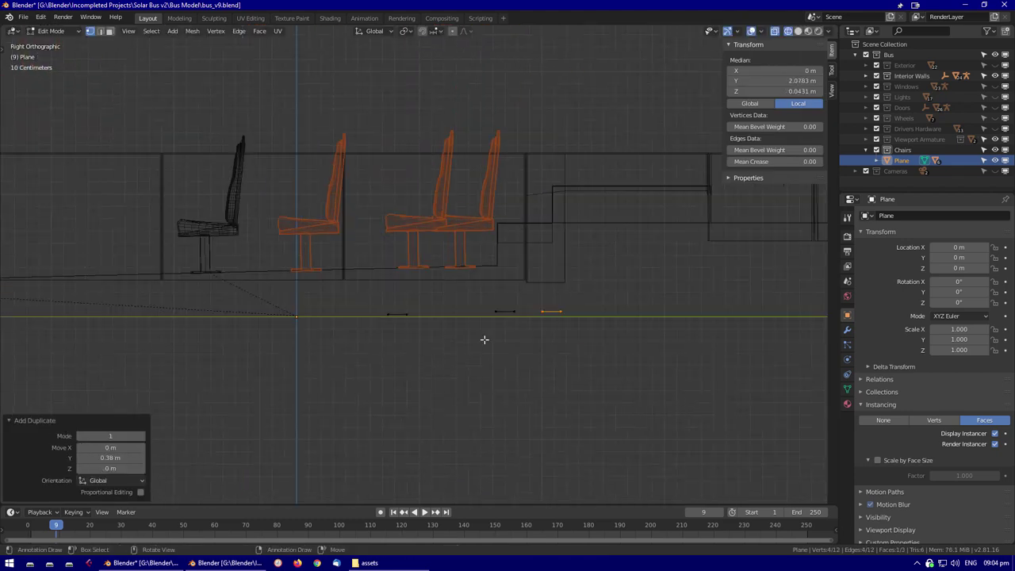
Spread the instancing faces along Y for even seat rows, placing the first face at about 0.686 m
{"action": "scroll", "coordinate": [507, 348], "scroll_direction": "up", "scroll_amount": 1}
{"action": "left_click", "coordinate": [539, 364]}
{"action": "left_click", "coordinate": [434, 371]}
{"action": "key", "text": "shift+z"}
{"action": "mouse_move", "coordinate": [433, 372]}
{"action": "middle_mouse_down"}
{"action": "mouse_move", "coordinate": [475, 335]}
{"action": "mouse_move", "coordinate": [471, 317]}
{"action": "mouse_move", "coordinate": [471, 339]}
{"action": "middle_mouse_up"}
{"action": "key", "text": "KP_3"}
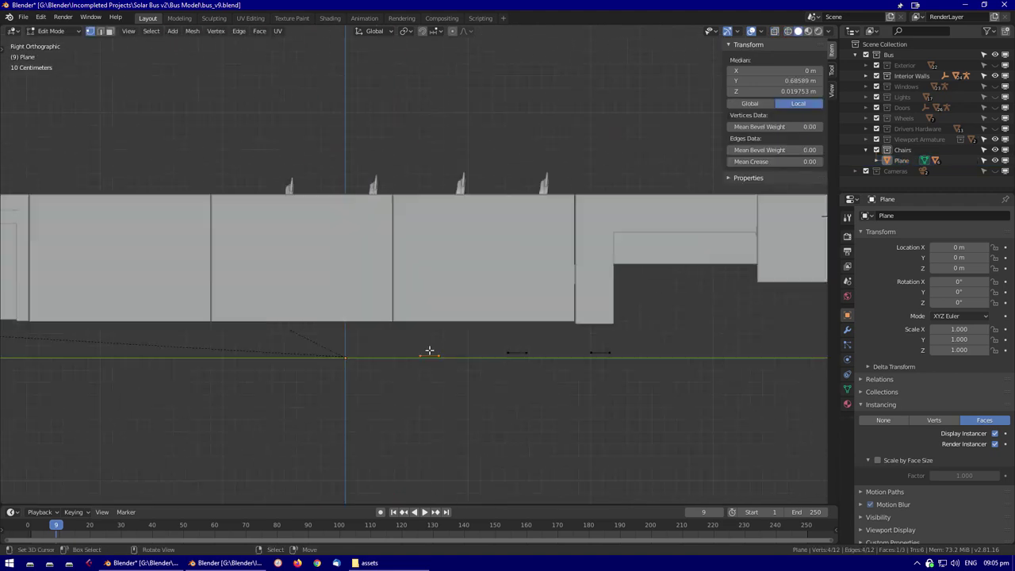
Move the original double seat's objects -0.201 m along Y
{"action": "key", "text": "Tab"}
{"action": "key", "text": "shift+z"}
{"action": "scroll", "coordinate": [369, 394], "scroll_direction": "up", "scroll_amount": 1}
{"action": "left_click", "coordinate": [328, 387]}
{"action": "key", "text": "shift+z"}
{"action": "mouse_move", "coordinate": [328, 387]}
{"action": "middle_mouse_down"}
{"action": "mouse_move", "coordinate": [340, 310]}
{"action": "mouse_move", "coordinate": [521, 415]}
{"action": "middle_mouse_up"}
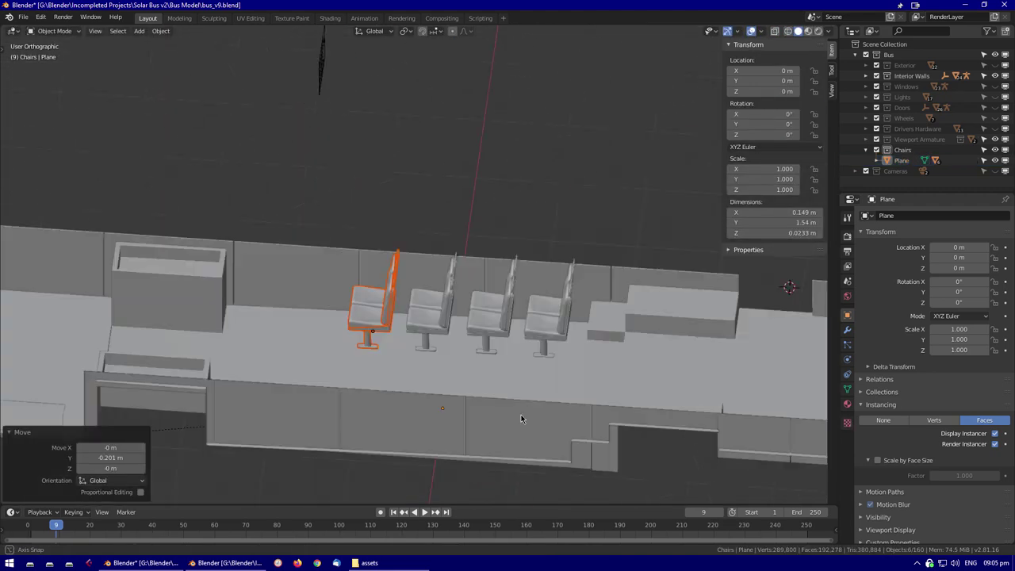
Adjust the rearmost instancing face along Z so its seat rests on the sloping floor
{"action": "key", "text": "KP_3"}
{"action": "key", "text": "Tab"}
{"action": "key", "text": "shift+z"}
{"action": "scroll", "coordinate": [501, 377], "scroll_direction": "up", "scroll_amount": 2}
{"action": "scroll", "coordinate": [500, 377], "scroll_direction": "down", "scroll_amount": 2}
{"action": "left_click", "coordinate": [555, 338]}
{"action": "key", "text": "c"}
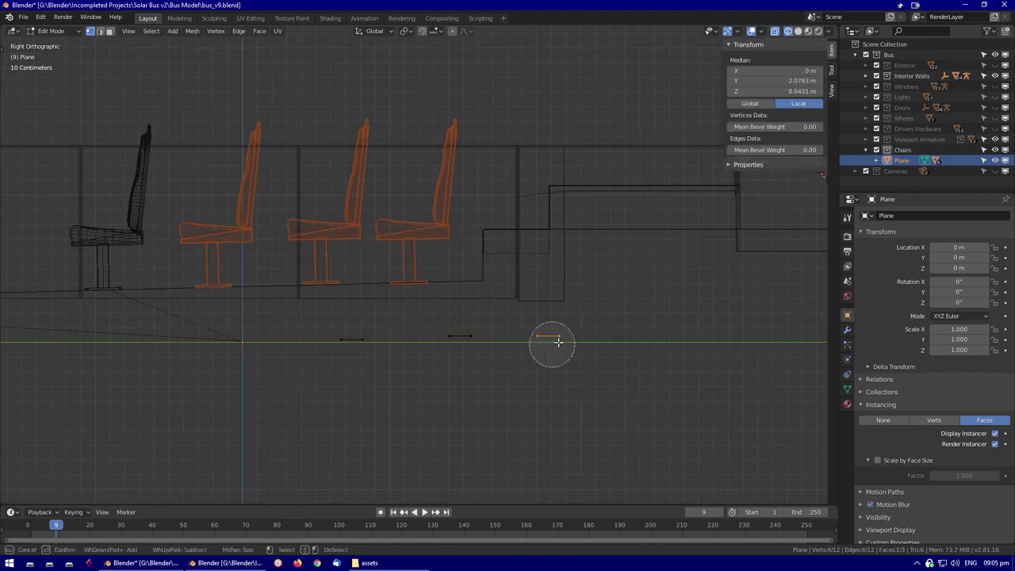
{"action": "left_click", "coordinate": [582, 340]}
{"action": "scroll", "coordinate": [476, 339], "scroll_direction": "up", "scroll_amount": 5}
{"action": "key", "text": "g"}
{"action": "key", "text": "z"}
Move the first instancing face along Y to about 0.743 m
{"action": "scroll", "coordinate": [554, 409], "scroll_direction": "down", "scroll_amount": 5}
{"action": "scroll", "coordinate": [465, 412], "scroll_direction": "up", "scroll_amount": 3}
{"action": "scroll", "coordinate": [507, 317], "scroll_direction": "down", "scroll_amount": 2}
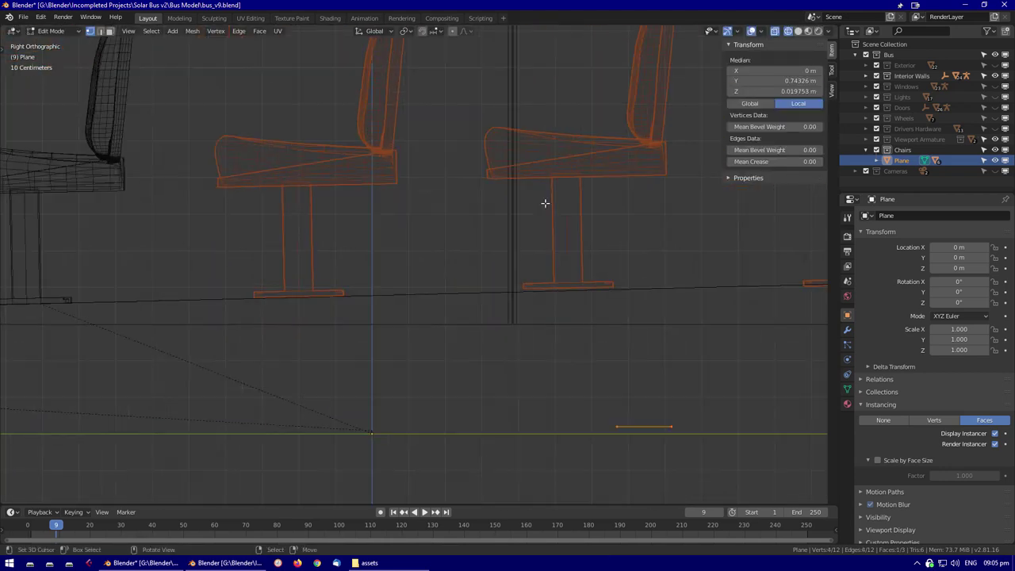
{"action": "left_click", "coordinate": [470, 249]}
Reposition a rear instancing face along Y to even out the seat spacing, and return to Object Mode
{"action": "scroll", "coordinate": [555, 294], "scroll_direction": "down", "scroll_amount": 3}
{"action": "key", "text": "c"}
{"action": "left_click", "coordinate": [619, 294]}
{"action": "key", "text": "Escape"}
{"action": "left_click", "coordinate": [542, 442]}
{"action": "key", "text": "Tab"}
{"action": "middle_click_drag", "start_coordinate": [542, 442], "coordinate": [575, 331]}
{"action": "scroll", "coordinate": [574, 331], "scroll_direction": "down", "scroll_amount": 5}
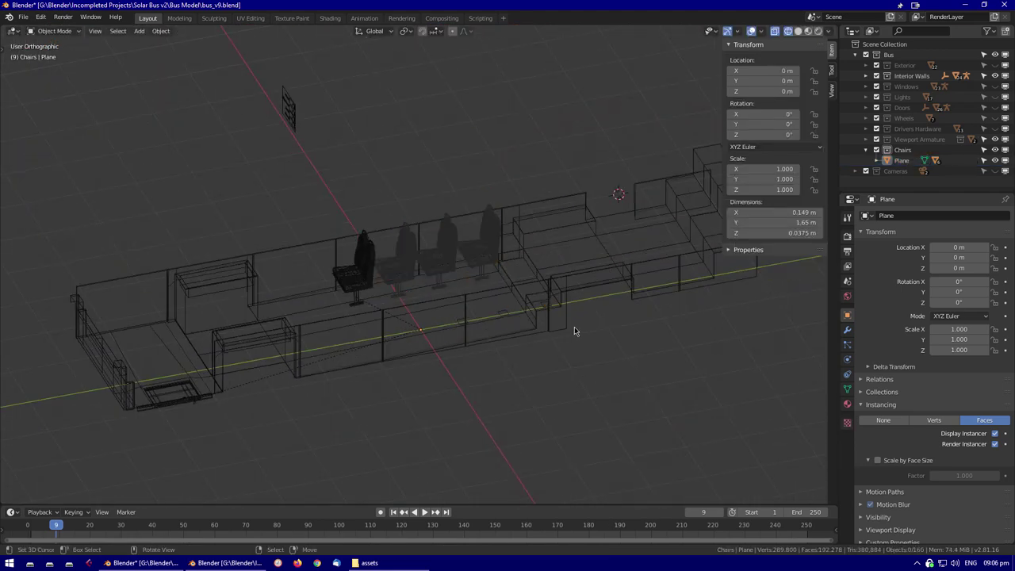
Set the timeline's current frame to 1
{"action": "left_click_drag", "start_coordinate": [57, 525], "coordinate": [30, 525]}
{"action": "key", "text": "Tab"}
{"action": "scroll", "coordinate": [433, 327], "scroll_direction": "up", "scroll_amount": 2}
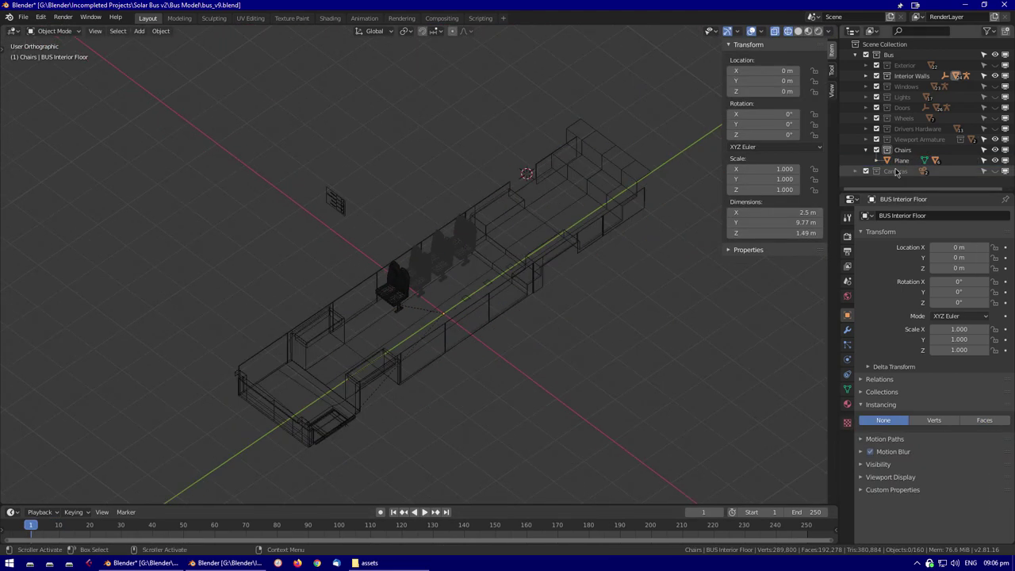
Duplicate the rearmost instancing face backwards to add a fourth instanced seat on the raised floor step
{"action": "middle_click_drag", "start_coordinate": [457, 289], "coordinate": [403, 253]}
{"action": "scroll", "coordinate": [403, 253], "scroll_direction": "up", "scroll_amount": 3}
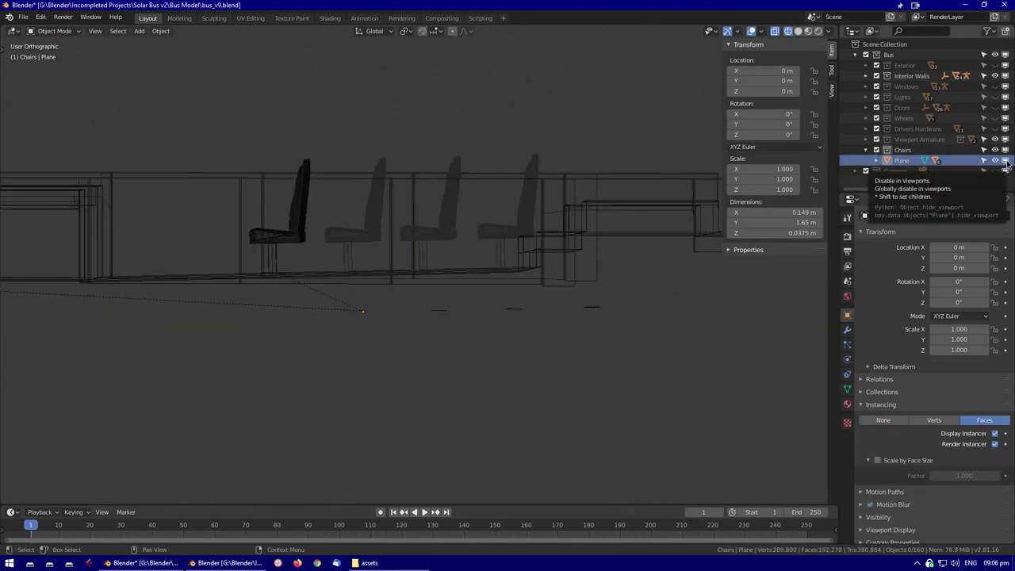
{"action": "key", "text": "alt+z"}
{"action": "scroll", "coordinate": [550, 312], "scroll_direction": "up", "scroll_amount": 5}
{"action": "mouse_move", "coordinate": [550, 312]}
{"action": "middle_mouse_down"}
{"action": "mouse_move", "coordinate": [625, 401]}
{"action": "mouse_move", "coordinate": [280, 277]}
{"action": "middle_mouse_up"}
{"action": "key", "text": "KP_3"}
{"action": "key", "text": "Tab"}
{"action": "key", "text": "alt+z"}
{"action": "scroll", "coordinate": [399, 401], "scroll_direction": "up", "scroll_amount": 3}
{"action": "left_click", "coordinate": [799, 339]}
Lower the new instancing face 0.0308 m along Z so its seat base meets the floor step
{"action": "scroll", "coordinate": [716, 349], "scroll_direction": "up", "scroll_amount": 2}
{"action": "key", "text": "alt+z"}
{"action": "mouse_move", "coordinate": [716, 349]}
{"action": "middle_mouse_down"}
{"action": "mouse_move", "coordinate": [616, 356]}
{"action": "mouse_move", "coordinate": [643, 335]}
{"action": "middle_mouse_up"}
{"action": "key", "text": "KP_3"}
{"action": "key", "text": "alt+z"}
{"action": "key", "text": "alt+z"}
{"action": "scroll", "coordinate": [693, 406], "scroll_direction": "up", "scroll_amount": 3}
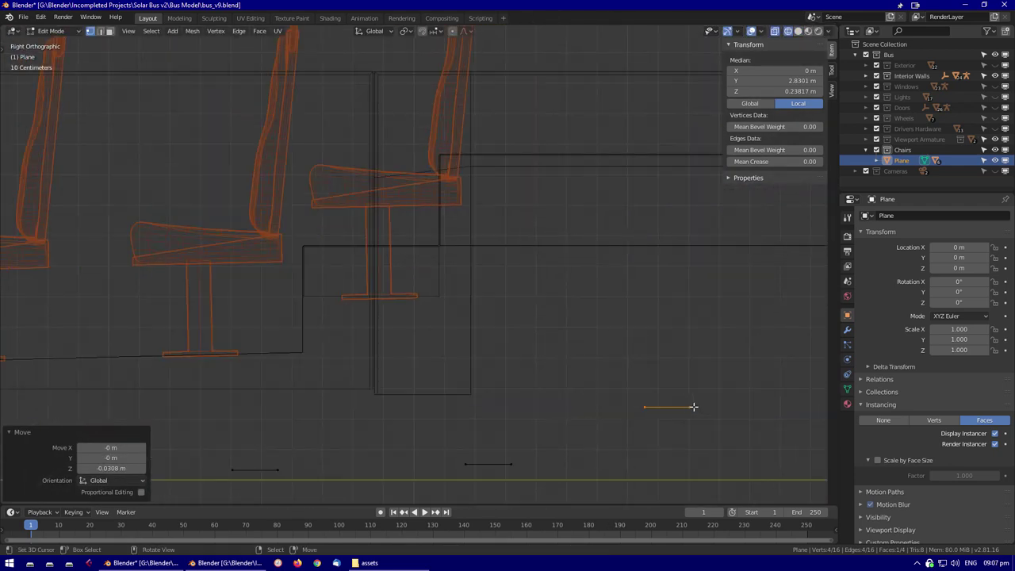
Move the fourth instancing face along Y to even out its spacing from the seat in front
{"action": "key", "text": "alt+z"}
{"action": "mouse_move", "coordinate": [554, 315]}
{"action": "middle_mouse_down"}
{"action": "mouse_move", "coordinate": [557, 329]}
{"action": "mouse_move", "coordinate": [585, 281]}
{"action": "mouse_move", "coordinate": [662, 258]}
{"action": "mouse_move", "coordinate": [560, 286]}
{"action": "middle_mouse_up"}
{"action": "left_click", "coordinate": [538, 331]}
{"action": "scroll", "coordinate": [537, 331], "scroll_direction": "down", "scroll_amount": 3}
{"action": "scroll", "coordinate": [584, 281], "scroll_direction": "up", "scroll_amount": 4}
{"action": "scroll", "coordinate": [468, 435], "scroll_direction": "down", "scroll_amount": 5}
{"action": "key", "text": "g"}
{"action": "key", "text": "y"}
{"action": "left_click", "coordinate": [482, 385]}
{"action": "scroll", "coordinate": [449, 381], "scroll_direction": "down", "scroll_amount": 5}
{"action": "key", "text": "alt+z"}
{"action": "key", "text": "g"}
{"action": "key", "text": "y"}
{"action": "left_click", "coordinate": [370, 413]}
Duplicate the fourth instancing face 0.668 m along Y to add another seat behind it
{"action": "key", "text": "alt+z"}
{"action": "scroll", "coordinate": [293, 359], "scroll_direction": "down", "scroll_amount": 4}
{"action": "mouse_move", "coordinate": [417, 349]}
{"action": "middle_mouse_down"}
{"action": "mouse_move", "coordinate": [637, 407]}
{"action": "mouse_move", "coordinate": [384, 352]}
{"action": "mouse_move", "coordinate": [530, 340]}
{"action": "mouse_move", "coordinate": [473, 400]}
{"action": "mouse_move", "coordinate": [479, 376]}
{"action": "mouse_move", "coordinate": [571, 411]}
{"action": "mouse_move", "coordinate": [520, 367]}
{"action": "middle_mouse_up"}
{"action": "key", "text": "Tab"}
{"action": "key", "text": "g"}
{"action": "key", "text": "y"}
{"action": "left_click", "coordinate": [571, 410]}
Raise the new instancing face to about 0.404 m in Z and rotate it 1.42° in side view to level the seat
{"action": "scroll", "coordinate": [555, 388], "scroll_direction": "up", "scroll_amount": 3}
{"action": "key", "text": "g"}
{"action": "key", "text": "z"}
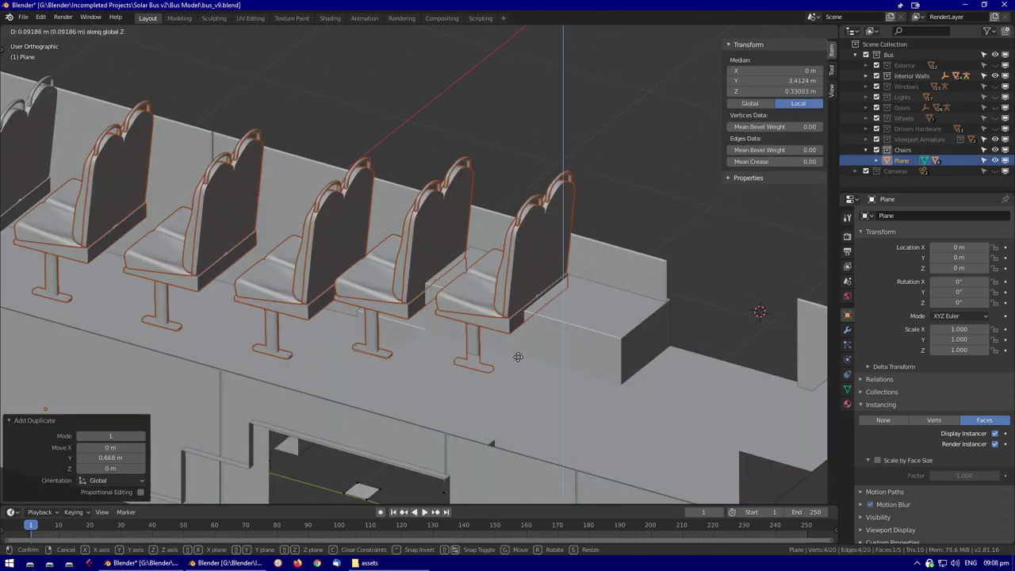
{"action": "left_click", "coordinate": [510, 387]}
{"action": "scroll", "coordinate": [510, 387], "scroll_direction": "down", "scroll_amount": 4}
{"action": "key", "text": "KP_3"}
{"action": "scroll", "coordinate": [593, 387], "scroll_direction": "up", "scroll_amount": 6}
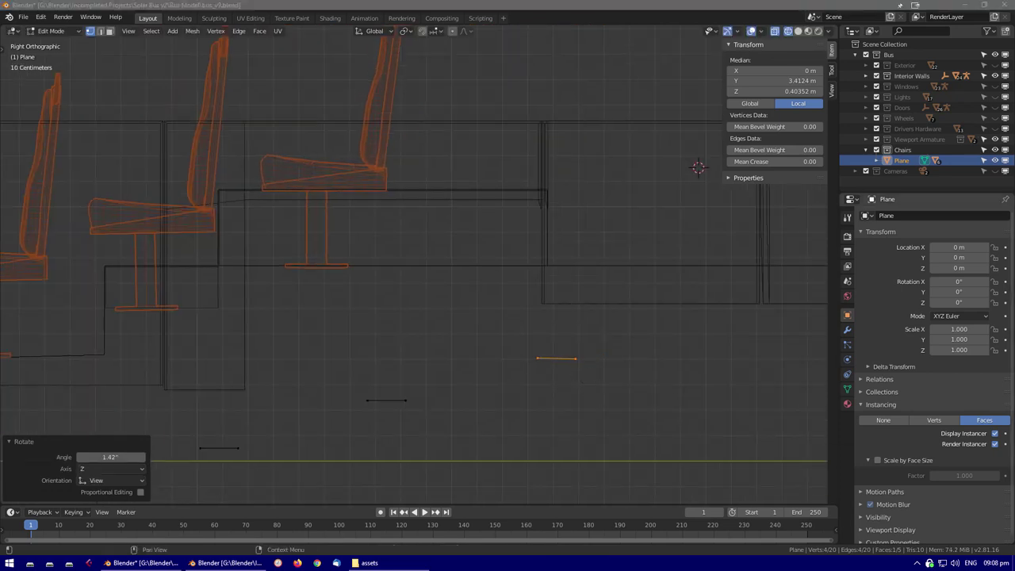
Add two more instancing faces behind the existing ones for the rear seats, and return to Object Mode
{"action": "middle_click_drag", "start_coordinate": [695, 346], "coordinate": [444, 389]}
{"action": "key", "text": "alt+a"}
{"action": "scroll", "coordinate": [502, 267], "scroll_direction": "down", "scroll_amount": 4}
{"action": "key", "text": "c"}
{"action": "left_click", "coordinate": [504, 254]}
{"action": "left_click", "coordinate": [558, 252]}
{"action": "scroll", "coordinate": [579, 278], "scroll_direction": "up", "scroll_amount": 4}
{"action": "scroll", "coordinate": [587, 285], "scroll_direction": "down", "scroll_amount": 4}
{"action": "key", "text": "alt+a"}
{"action": "scroll", "coordinate": [444, 389], "scroll_direction": "up", "scroll_amount": 3}
{"action": "middle_click_drag", "start_coordinate": [465, 481], "coordinate": [388, 354]}
{"action": "key", "text": "Tab"}
Append the SINTEL character collection into the bus file from another blend file
{"action": "left_click", "coordinate": [23, 17]}
{"action": "left_click", "coordinate": [44, 131]}
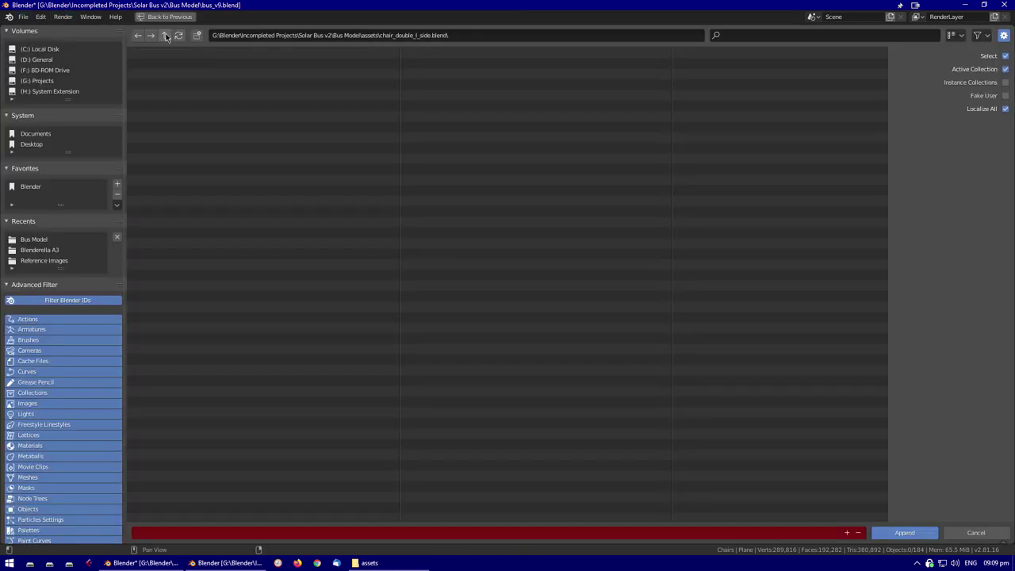
{"action": "double_click", "coordinate": [180, 105]}
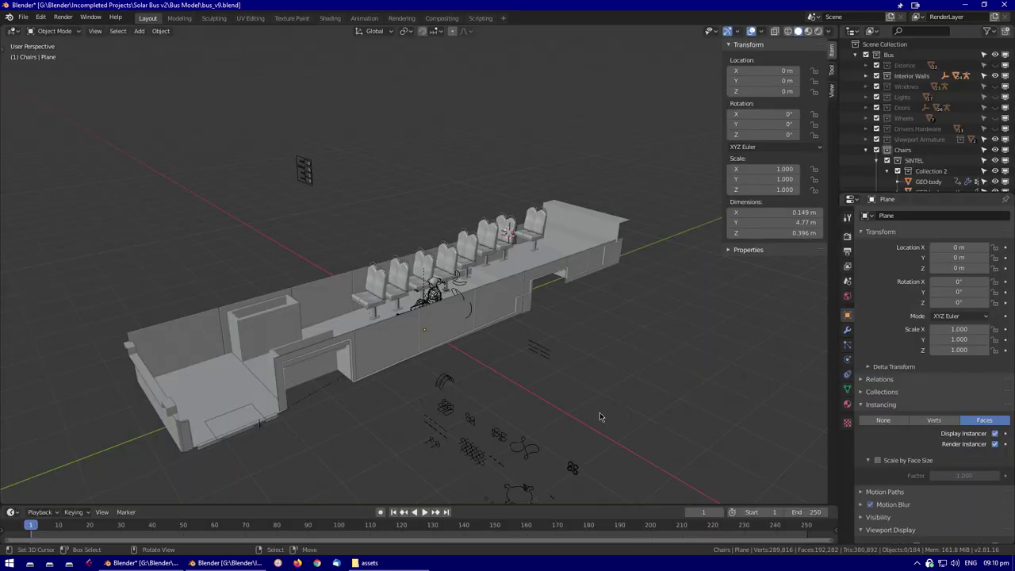
{"action": "scroll", "coordinate": [599, 413], "scroll_direction": "up", "scroll_amount": 5}
{"action": "middle_click_drag", "start_coordinate": [553, 393], "coordinate": [650, 373]}
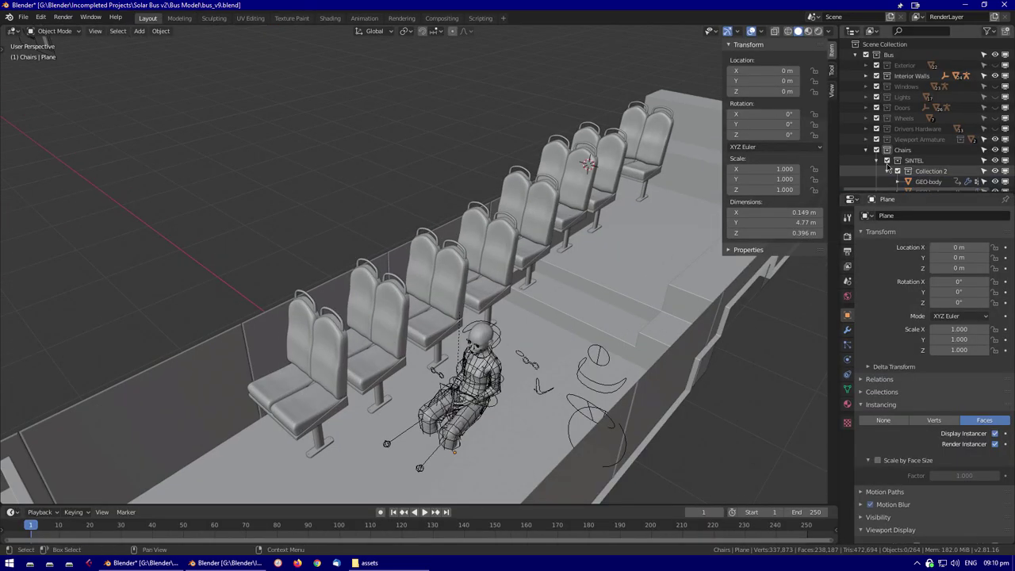
Place the SINTEL collection directly under the Scene Collection and delete one surplus object belonging to the character
{"action": "scroll", "coordinate": [919, 135], "scroll_direction": "down", "scroll_amount": 2}
{"action": "left_click", "coordinate": [914, 118]}
{"action": "left_click", "coordinate": [929, 132]}
{"action": "scroll", "coordinate": [930, 132], "scroll_direction": "up", "scroll_amount": 2}
{"action": "scroll", "coordinate": [515, 317], "scroll_direction": "down", "scroll_amount": 4}
{"action": "key", "text": "Delete"}
{"action": "left_click", "coordinate": [516, 317]}
{"action": "key", "text": "KP_Decimal"}
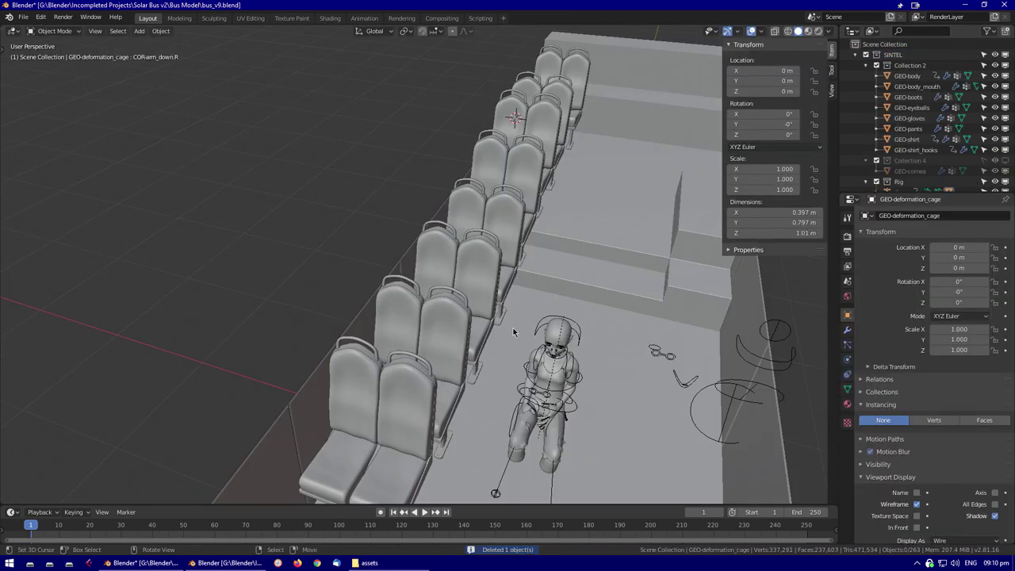
Seat the character rig on the front double seat by moving it -0.698 m in X, -0.988 m in Y and 0.378 m in Z
{"action": "key", "text": "KP_3"}
{"action": "key", "text": "alt+z"}
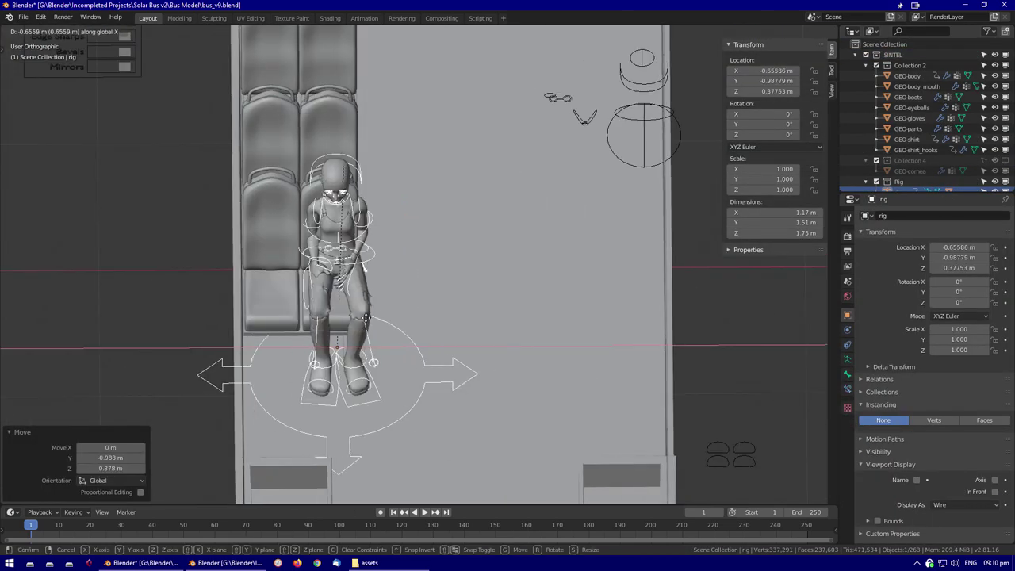
{"action": "left_click", "coordinate": [293, 263]}
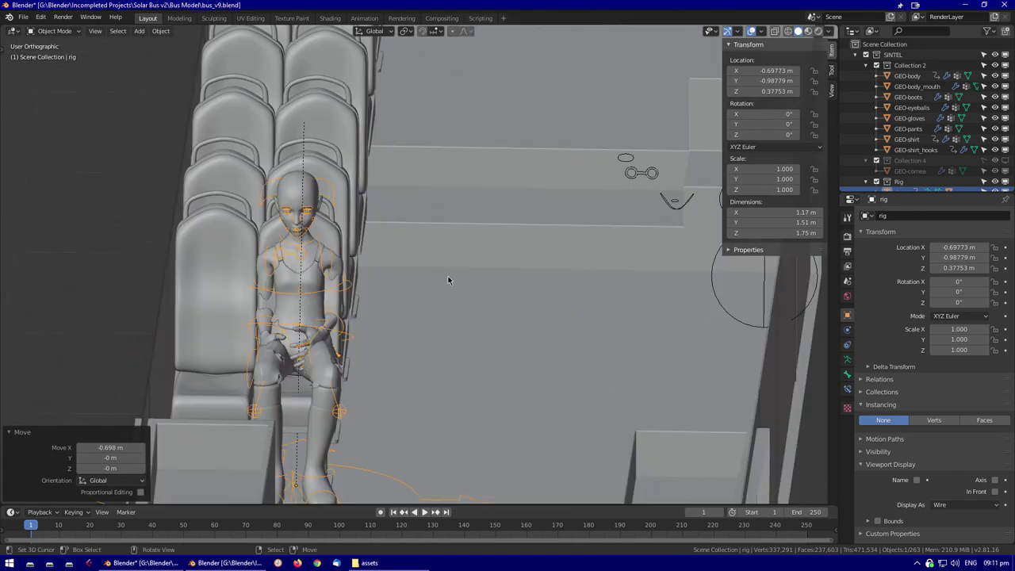
{"action": "scroll", "coordinate": [448, 279], "scroll_direction": "down", "scroll_amount": 5}
{"action": "middle_click_drag", "start_coordinate": [483, 276], "coordinate": [444, 317]}
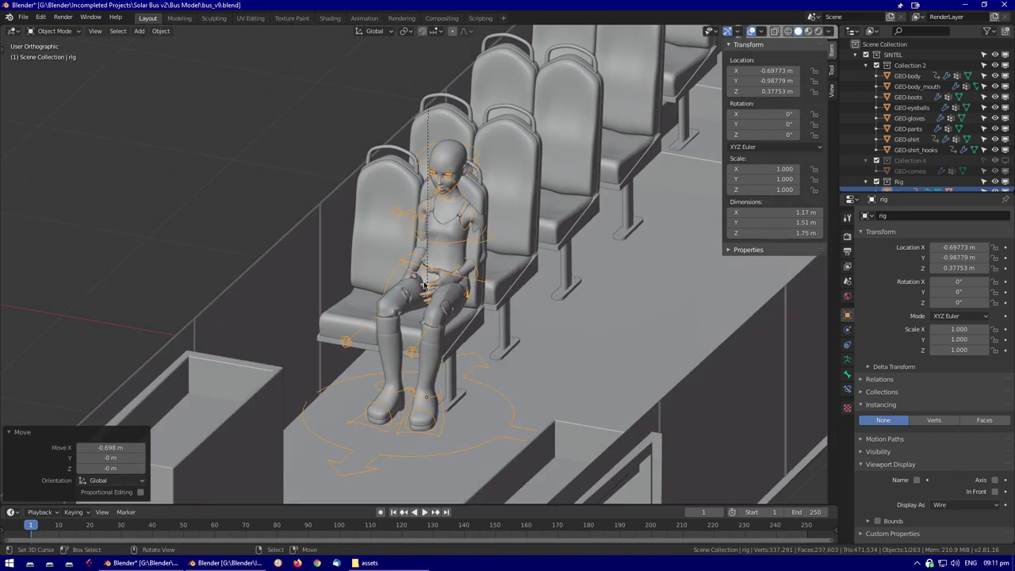
{"action": "key", "text": "shift+d"}
{"action": "left_click", "coordinate": [422, 341]}
{"action": "key", "text": "Delete"}
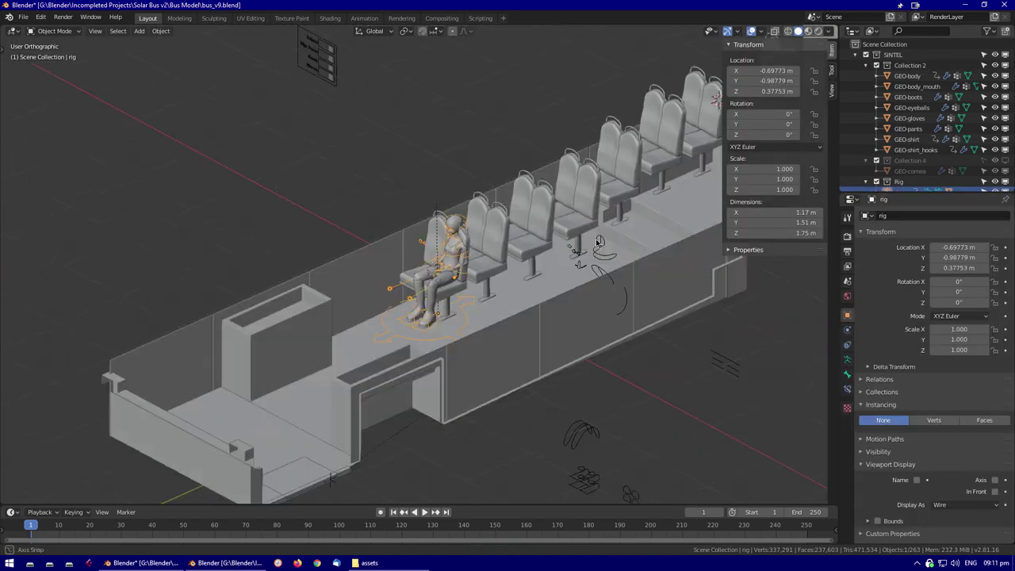
Move the character rig along Y from the front seat onto the second seat row
{"action": "middle_click_drag", "start_coordinate": [600, 272], "coordinate": [309, 330]}
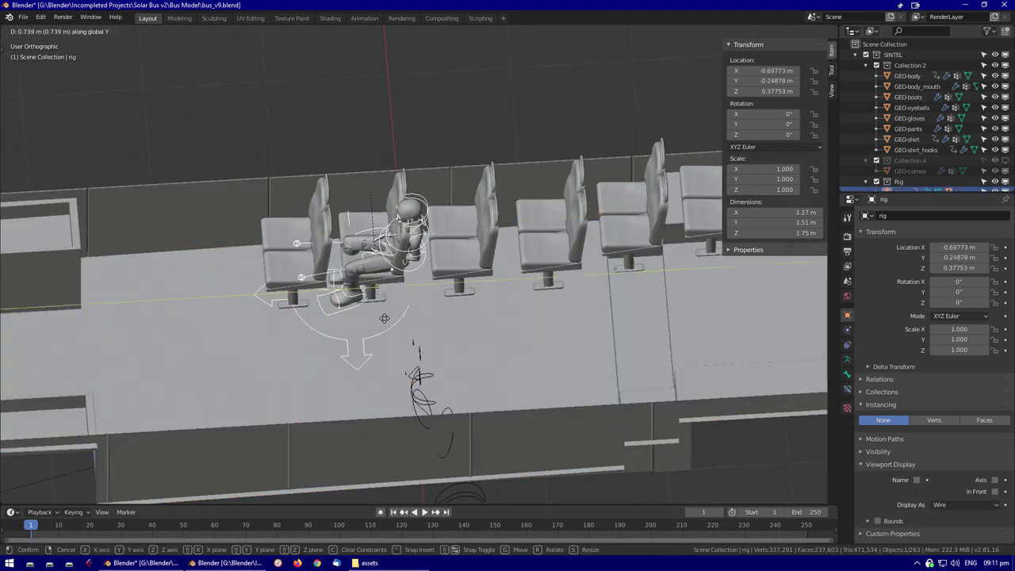
{"action": "left_click", "coordinate": [384, 318]}
{"action": "middle_click_drag", "start_coordinate": [384, 318], "coordinate": [444, 310]}
{"action": "scroll", "coordinate": [476, 309], "scroll_direction": "up", "scroll_amount": 3}
{"action": "key", "text": "g"}
{"action": "key", "text": "y"}
{"action": "right_click", "coordinate": [596, 305]}
{"action": "middle_click_drag", "start_coordinate": [595, 304], "coordinate": [635, 333]}
{"action": "scroll", "coordinate": [648, 344], "scroll_direction": "down", "scroll_amount": 4}
{"action": "scroll", "coordinate": [491, 321], "scroll_direction": "up", "scroll_amount": 4}
{"action": "middle_click_drag", "start_coordinate": [522, 333], "coordinate": [405, 355]}
{"action": "left_click", "coordinate": [573, 238]}
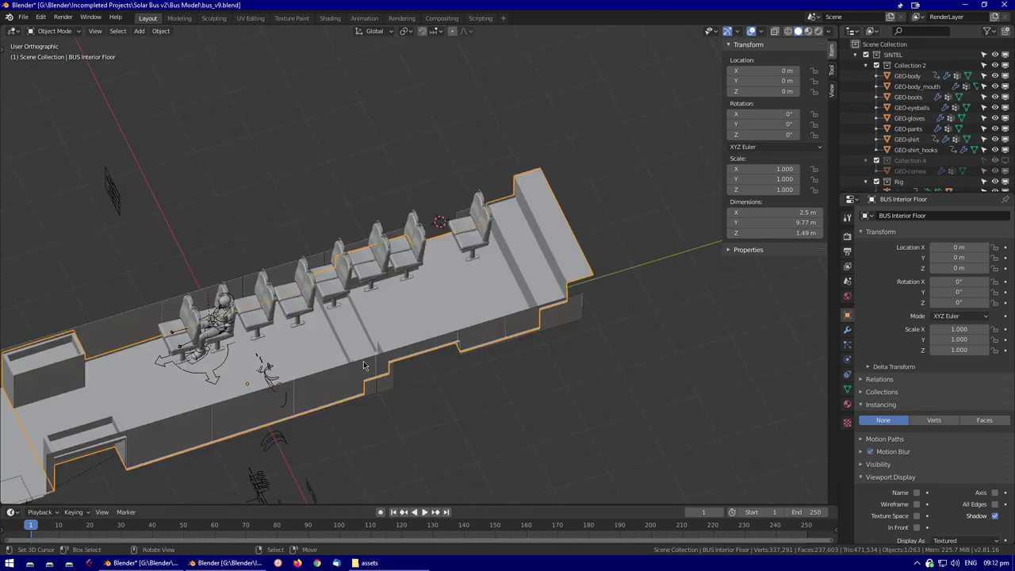
{"action": "scroll", "coordinate": [405, 354], "scroll_direction": "up", "scroll_amount": 3}
Switch to chair_double_r_side.blend and try scaling all parts of the double seat along X by about 1.215
{"action": "left_click", "coordinate": [226, 563]}
{"action": "key", "text": "s"}
{"action": "key", "text": "x"}
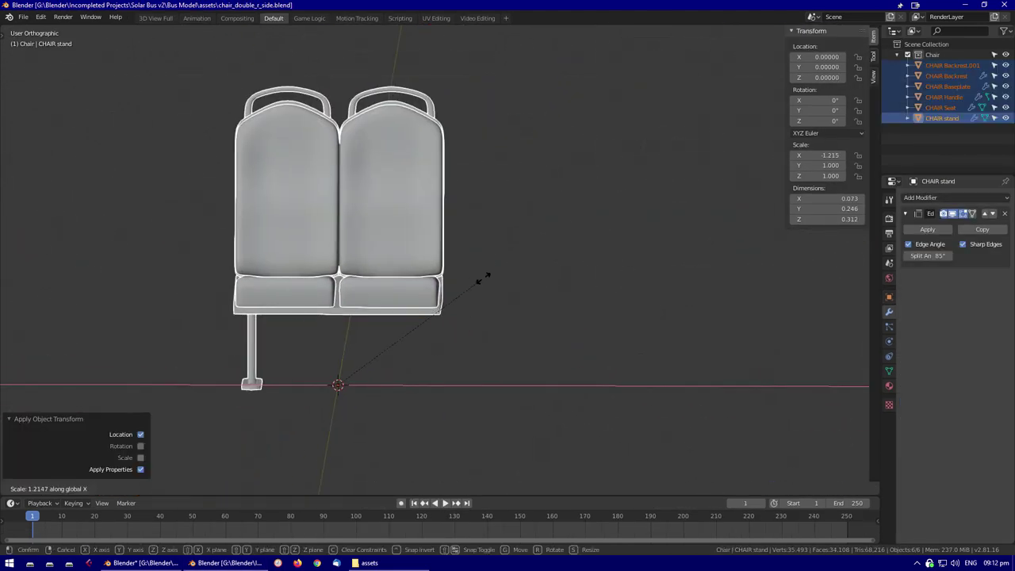
Switch back to bus_v9.blend and widen the original double seat to a scale of 1.200 along X
{"action": "left_click", "coordinate": [142, 563]}
{"action": "scroll", "coordinate": [317, 237], "scroll_direction": "up", "scroll_amount": 3}
{"action": "middle_click_drag", "start_coordinate": [318, 238], "coordinate": [284, 131]}
{"action": "scroll", "coordinate": [284, 131], "scroll_direction": "up", "scroll_amount": 4, "text": "shift"}
{"action": "key", "text": "s"}
{"action": "key", "text": "x"}
{"action": "middle_click_drag", "start_coordinate": [433, 261], "coordinate": [549, 321]}
{"action": "scroll", "coordinate": [473, 293], "scroll_direction": "up", "scroll_amount": 3}
{"action": "key", "text": "s"}
{"action": "key", "text": "x"}
{"action": "left_click", "coordinate": [511, 314]}
Duplicate the plane's seven instancing faces along X to create matching seat rows across the aisle
{"action": "key", "text": "KP_7"}
{"action": "key", "text": "alt+z"}
{"action": "key", "text": "g"}
{"action": "left_click", "coordinate": [527, 293]}
{"action": "key", "text": "alt+z"}
{"action": "left_click", "coordinate": [463, 240]}
{"action": "key", "text": "Tab"}
{"action": "left_click", "coordinate": [634, 324]}
{"action": "key", "text": "Tab"}
Move the character rig along X towards the aisle so it sits centred on the widened aisle-side seat
{"action": "middle_click_drag", "start_coordinate": [635, 323], "coordinate": [373, 317]}
{"action": "left_click", "coordinate": [372, 317]}
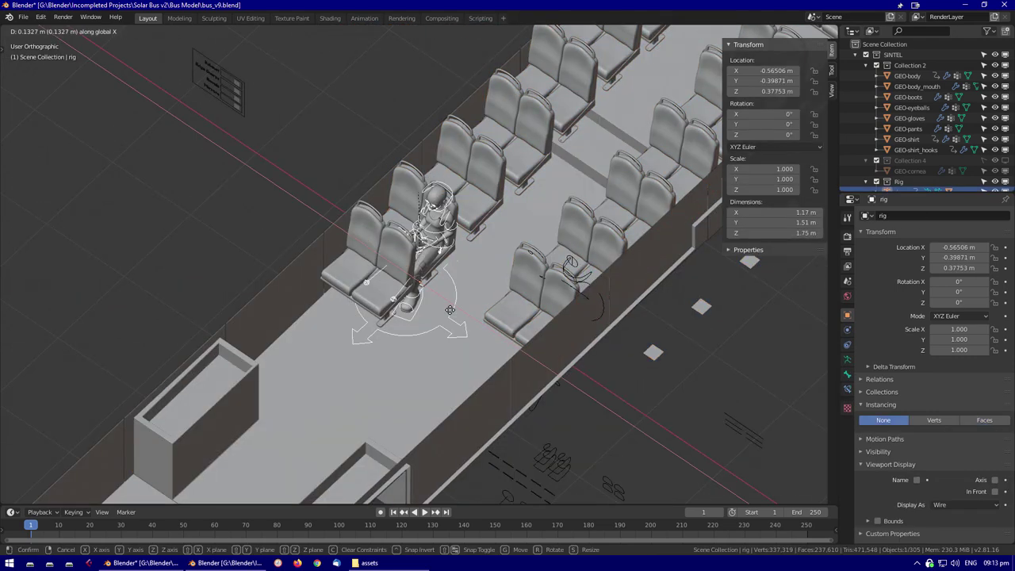
{"action": "key", "text": "g"}
{"action": "key", "text": "x"}
{"action": "left_click", "coordinate": [501, 323]}
Scale the original double seat's six parts by 1.055 along X and shift them to about -0.780 m in X
{"action": "middle_click_drag", "start_coordinate": [501, 324], "coordinate": [317, 317]}
{"action": "left_click", "coordinate": [386, 335]}
{"action": "key", "text": "g"}
{"action": "left_click", "coordinate": [386, 335]}
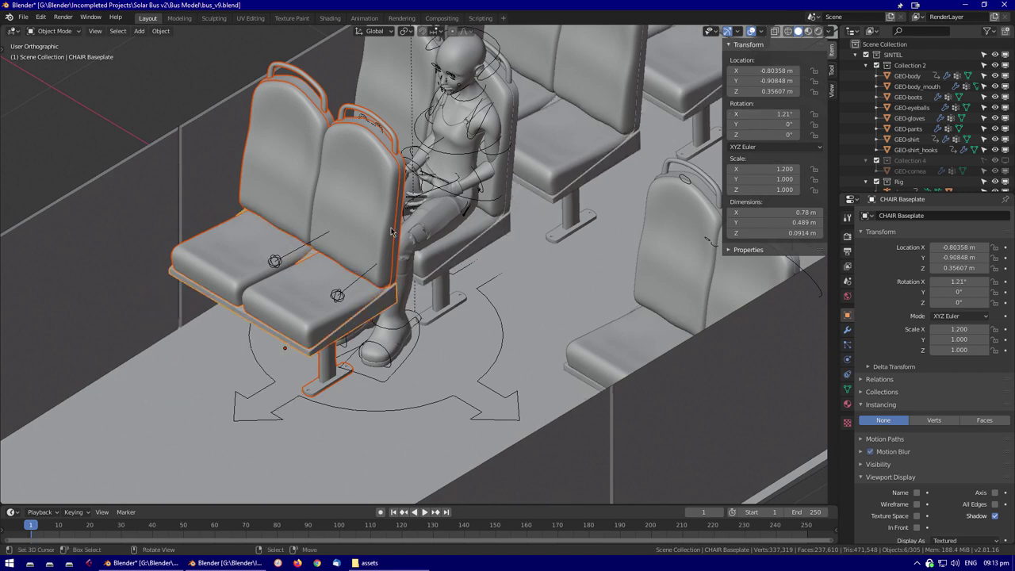
{"action": "middle_click_drag", "start_coordinate": [476, 317], "coordinate": [329, 396]}
{"action": "scroll", "coordinate": [329, 397], "scroll_direction": "up", "scroll_amount": 2}
{"action": "key", "text": "s"}
{"action": "key", "text": "x"}
{"action": "right_click", "coordinate": [482, 400]}
{"action": "middle_click_drag", "start_coordinate": [481, 401], "coordinate": [513, 327]}
{"action": "key", "text": "KP_7"}
{"action": "scroll", "coordinate": [470, 446], "scroll_direction": "up", "scroll_amount": 3}
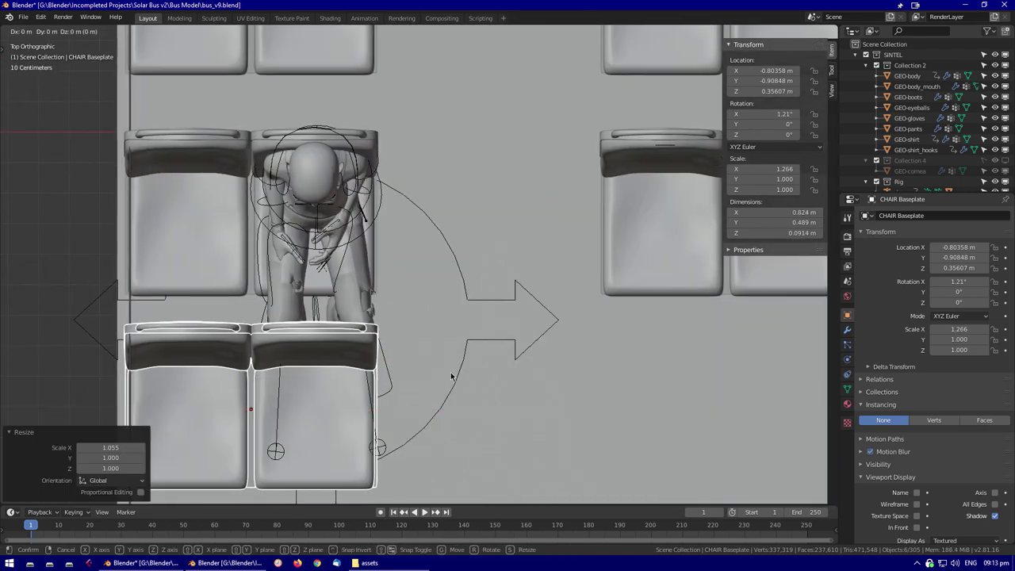
{"action": "scroll", "coordinate": [491, 301], "scroll_direction": "down", "scroll_amount": 3}
{"action": "middle_click_drag", "start_coordinate": [466, 373], "coordinate": [603, 353]}
Position the seven instancing faces across the aisle at about 1.558 m in X, keeping those seats inside the bus wall
{"action": "left_click", "coordinate": [527, 215]}
{"action": "key", "text": "Tab"}
{"action": "key", "text": "KP_7"}
{"action": "left_click", "coordinate": [498, 216]}
{"action": "key", "text": "Escape"}
{"action": "scroll", "coordinate": [497, 216], "scroll_direction": "up", "scroll_amount": 4}
{"action": "key", "text": "Tab"}
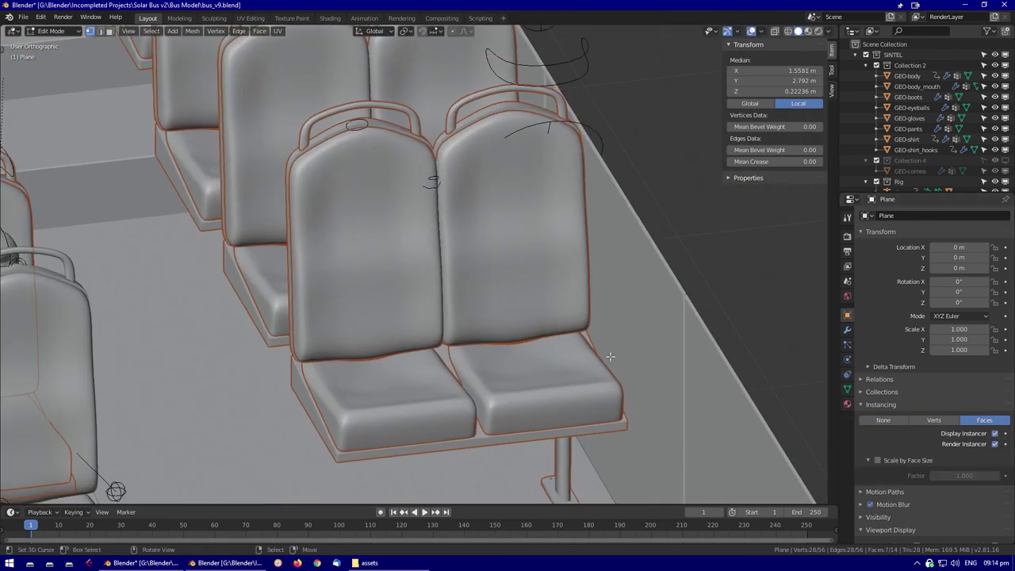
{"action": "scroll", "coordinate": [448, 211], "scroll_direction": "down", "scroll_amount": 3}
{"action": "middle_click_drag", "start_coordinate": [448, 211], "coordinate": [336, 383]}
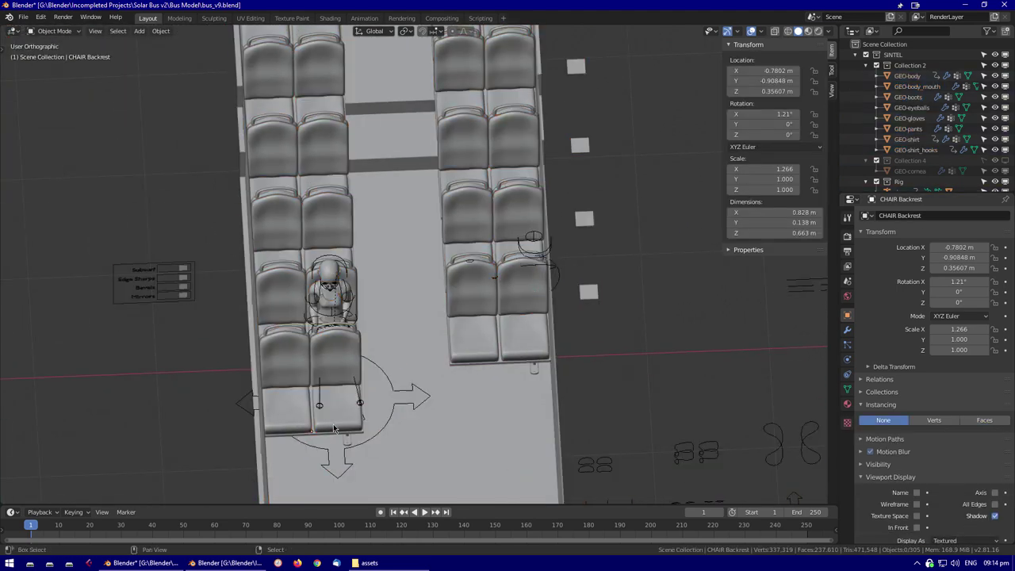
{"action": "middle_click_drag", "start_coordinate": [335, 429], "coordinate": [419, 462]}
{"action": "left_click", "coordinate": [437, 459]}
{"action": "key", "text": "Tab"}
{"action": "key", "text": "KP_7"}
{"action": "scroll", "coordinate": [627, 216], "scroll_direction": "down", "scroll_amount": 2}
{"action": "scroll", "coordinate": [627, 215], "scroll_direction": "up", "scroll_amount": 2}
{"action": "scroll", "coordinate": [627, 215], "scroll_direction": "down", "scroll_amount": 2}
{"action": "key", "text": "Tab"}
Nudge the picked object slightly along X to refine its alignment with the seat rows
{"action": "middle_click_drag", "start_coordinate": [627, 216], "coordinate": [434, 345]}
{"action": "left_click", "coordinate": [400, 367]}
{"action": "key", "text": "g"}
{"action": "key", "text": "x"}
{"action": "left_click", "coordinate": [416, 367]}
Switch to the chair_double_r_side.blend window, widen all seat parts along X to a baseplate width of about 0.892 m, and apply the scale
{"action": "key", "text": "alt+Tab"}
{"action": "key", "text": "Escape"}
{"action": "key", "text": "Tab"}
{"action": "scroll", "coordinate": [490, 346], "scroll_direction": "down", "scroll_amount": 2}
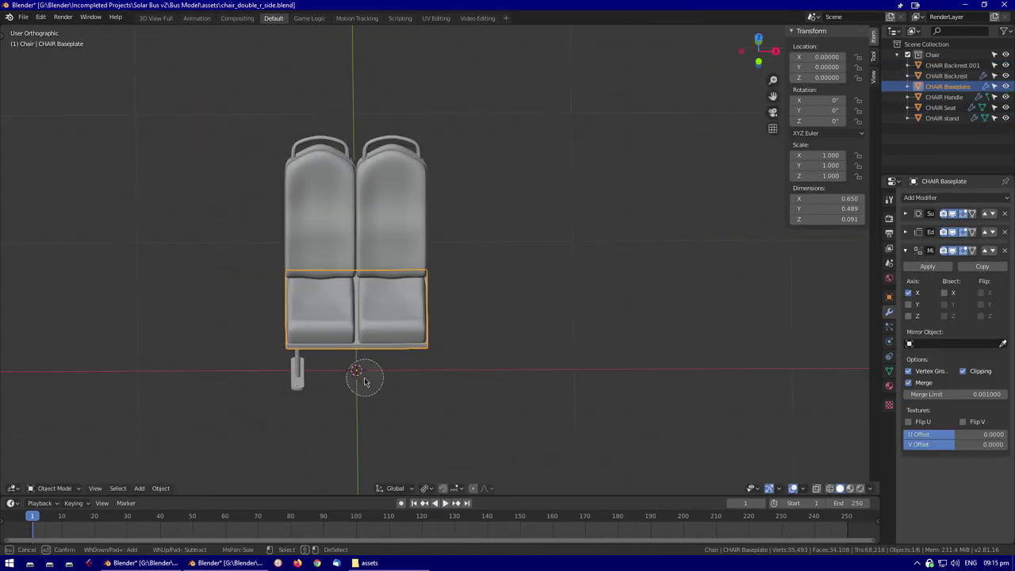
{"action": "key", "text": "a"}
{"action": "key", "text": "s"}
{"action": "middle_click_drag", "start_coordinate": [467, 254], "coordinate": [333, 381]}
{"action": "key", "text": "ctrl+a"}
{"action": "left_click", "coordinate": [340, 329]}
{"action": "scroll", "coordinate": [381, 283], "scroll_direction": "up", "scroll_amount": 3}
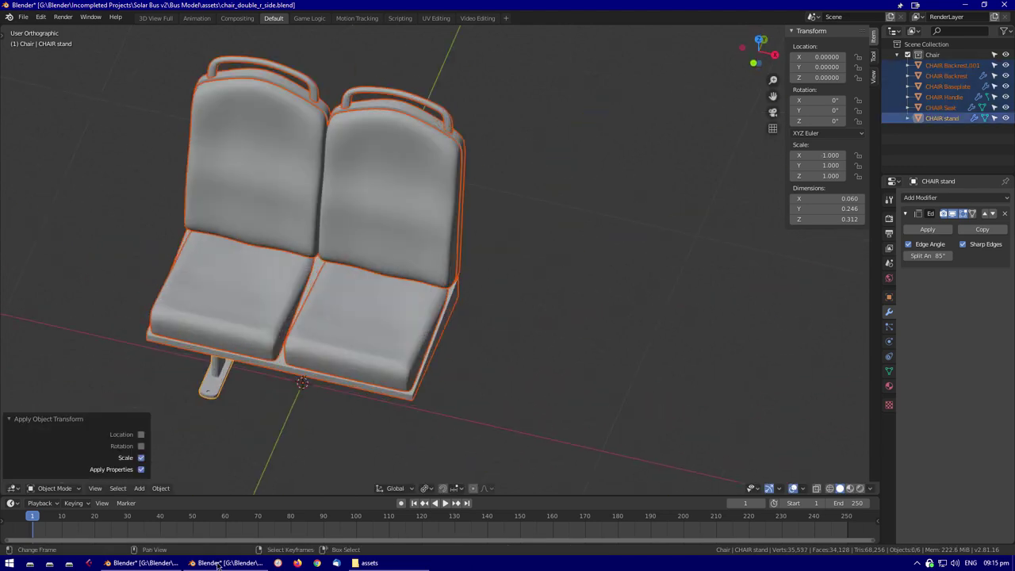
Rework the mesh of the handles above the backrests to suit the widened seat
{"action": "middle_click_drag", "start_coordinate": [444, 238], "coordinate": [498, 116]}
{"action": "left_click", "coordinate": [498, 115]}
{"action": "key", "text": "Tab"}
{"action": "scroll", "coordinate": [528, 139], "scroll_direction": "up", "scroll_amount": 4}
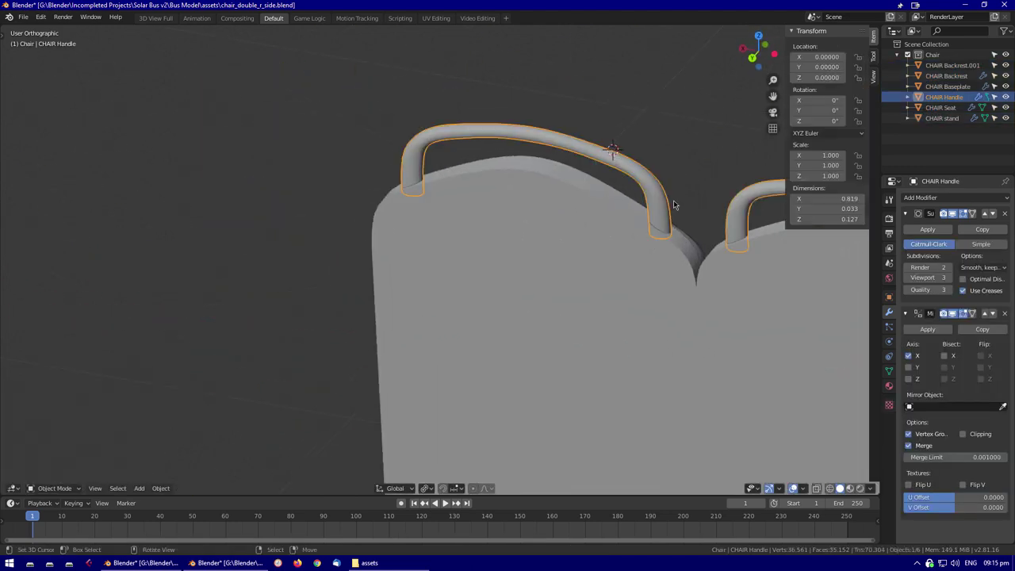
{"action": "scroll", "coordinate": [555, 198], "scroll_direction": "down", "scroll_amount": 6}
{"action": "middle_click_drag", "start_coordinate": [487, 264], "coordinate": [389, 258]}
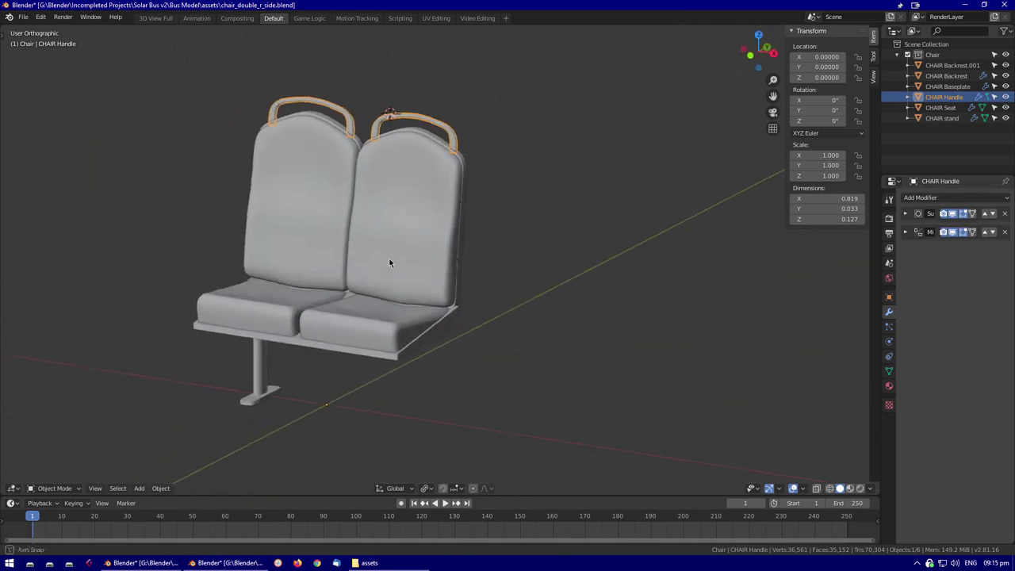
{"action": "left_click_drag", "start_coordinate": [258, 373], "coordinate": [335, 362]}
{"action": "right_click", "coordinate": [335, 362]}
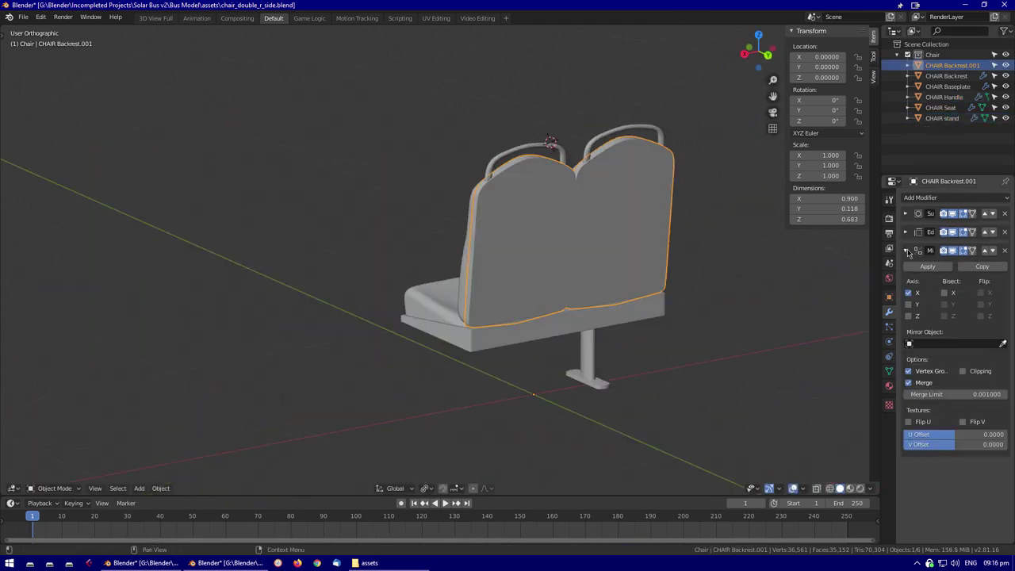
Check the rear backrest panel's mesh from above against the mirror centre line between the two seats
{"action": "middle_click_drag", "start_coordinate": [635, 274], "coordinate": [587, 242]}
{"action": "key", "text": "Tab"}
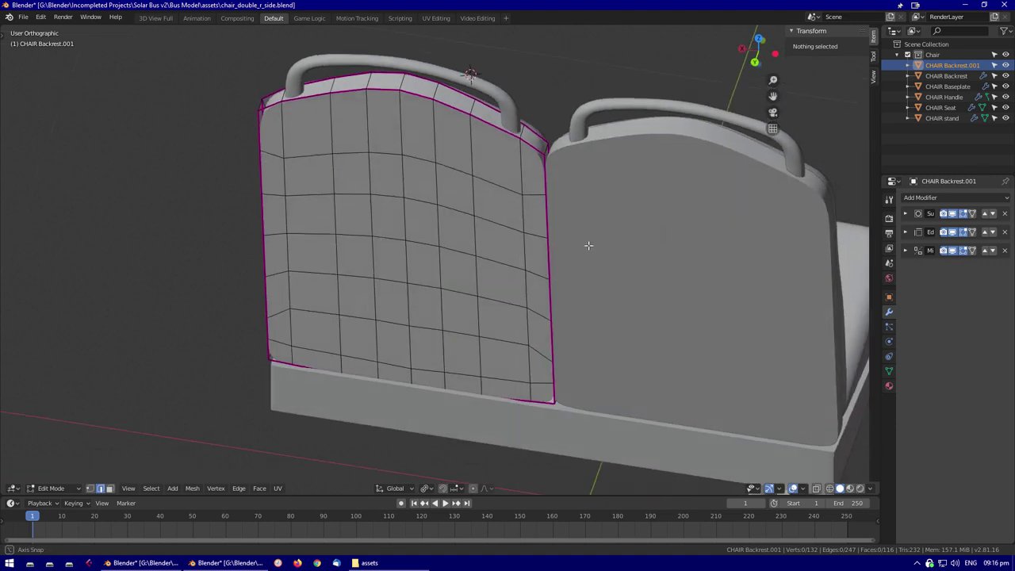
{"action": "scroll", "coordinate": [564, 230], "scroll_direction": "up", "scroll_amount": 2}
{"action": "key", "text": "KP_7"}
{"action": "key", "text": "alt+z"}
{"action": "key", "text": "a"}
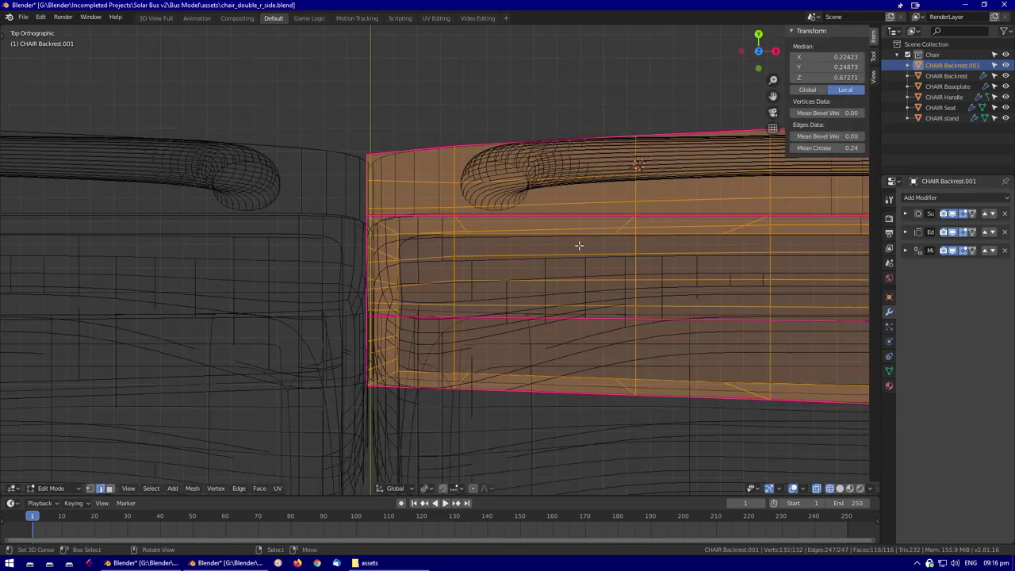
{"action": "key", "text": "alt+a"}
{"action": "key", "text": "alt+z"}
{"action": "key", "text": "Tab"}
Inspect the front backrest's mesh, and save the chair file
{"action": "middle_click_drag", "start_coordinate": [518, 335], "coordinate": [555, 356]}
{"action": "left_click", "coordinate": [486, 197]}
{"action": "key", "text": "Tab"}
{"action": "scroll", "coordinate": [441, 333], "scroll_direction": "up", "scroll_amount": 3}
{"action": "left_click", "coordinate": [442, 333]}
{"action": "scroll", "coordinate": [502, 227], "scroll_direction": "down", "scroll_amount": 5}
{"action": "key", "text": "Tab"}
{"action": "scroll", "coordinate": [575, 283], "scroll_direction": "up", "scroll_amount": 4}
{"action": "scroll", "coordinate": [518, 267], "scroll_direction": "down", "scroll_amount": 4}
{"action": "key", "text": "ctrl+s"}
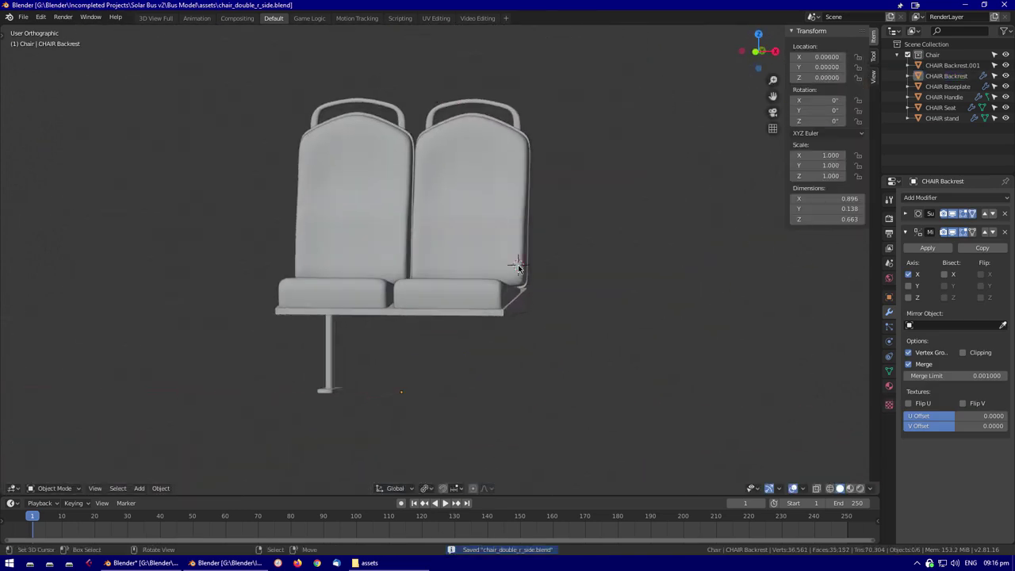
Rename the rear backrest panel as CHAIR Backplate and save the chair file
{"action": "middle_click_drag", "start_coordinate": [518, 267], "coordinate": [524, 317]}
{"action": "left_click", "coordinate": [945, 75]}
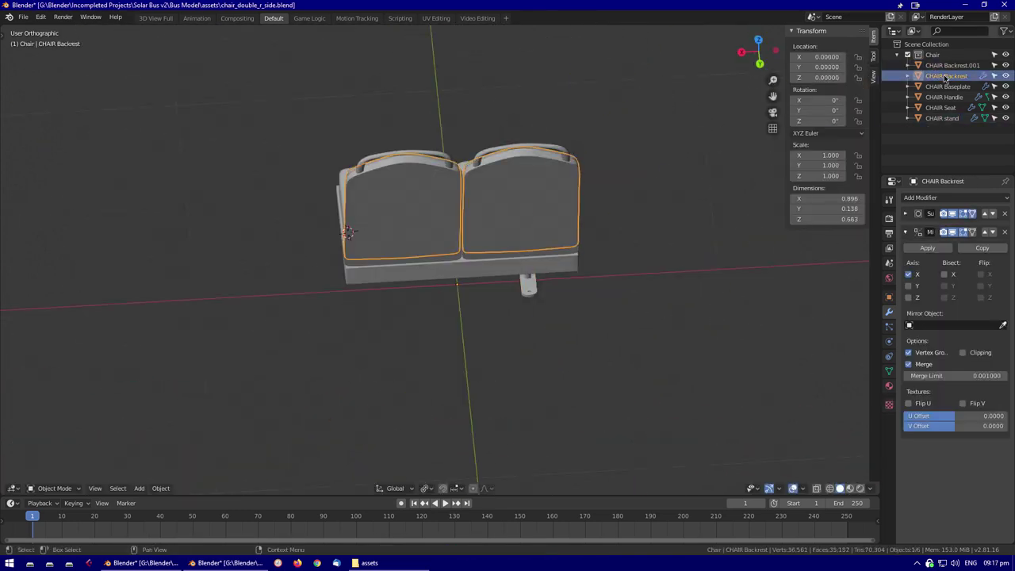
{"action": "middle_click_drag", "start_coordinate": [508, 238], "coordinate": [603, 254]}
{"action": "double_click", "coordinate": [945, 65]}
{"action": "type", "text": "CHAIR Backplate"}
{"action": "key", "text": "Return"}
{"action": "middle_click_drag", "start_coordinate": [460, 190], "coordinate": [547, 276]}
{"action": "key", "text": "ctrl+s"}
Hide the backplate, backrest and seat cushion, and apply the baseplate's Mirror modifier
{"action": "scroll", "coordinate": [495, 373], "scroll_direction": "up", "scroll_amount": 2}
{"action": "left_click", "coordinate": [520, 317]}
{"action": "key", "text": "h"}
{"action": "left_click", "coordinate": [502, 317]}
{"action": "key", "text": "h"}
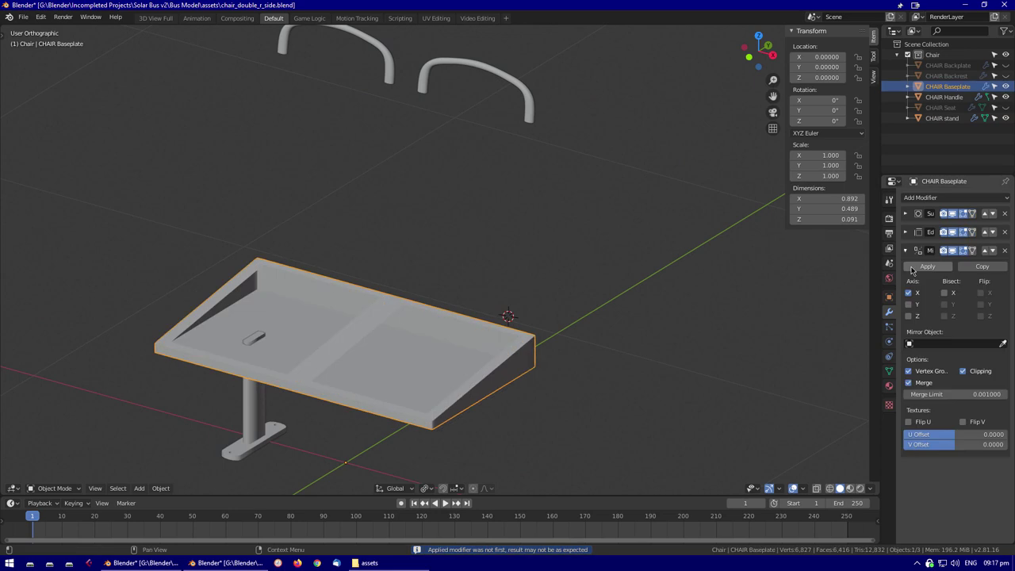
{"action": "key", "text": "Tab"}
{"action": "key", "text": "Tab"}
Delete the end-cap faces of the stand's pole where it pokes through the baseplate, and unhide all seat parts
{"action": "scroll", "coordinate": [389, 387], "scroll_direction": "up", "scroll_amount": 1}
{"action": "middle_click_drag", "start_coordinate": [389, 383], "coordinate": [450, 402]}
{"action": "key", "text": "KP_Decimal"}
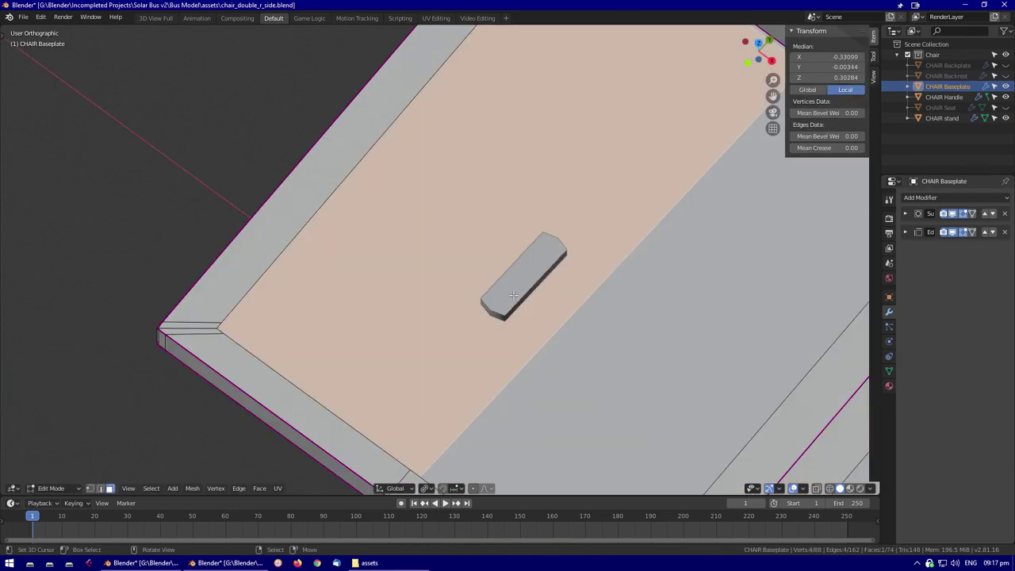
{"action": "left_click", "coordinate": [521, 211]}
{"action": "key", "text": "Tab"}
{"action": "key", "text": "Tab"}
{"action": "middle_click_drag", "start_coordinate": [570, 262], "coordinate": [473, 293]}
{"action": "scroll", "coordinate": [473, 292], "scroll_direction": "down", "scroll_amount": 4}
{"action": "left_click", "coordinate": [552, 287]}
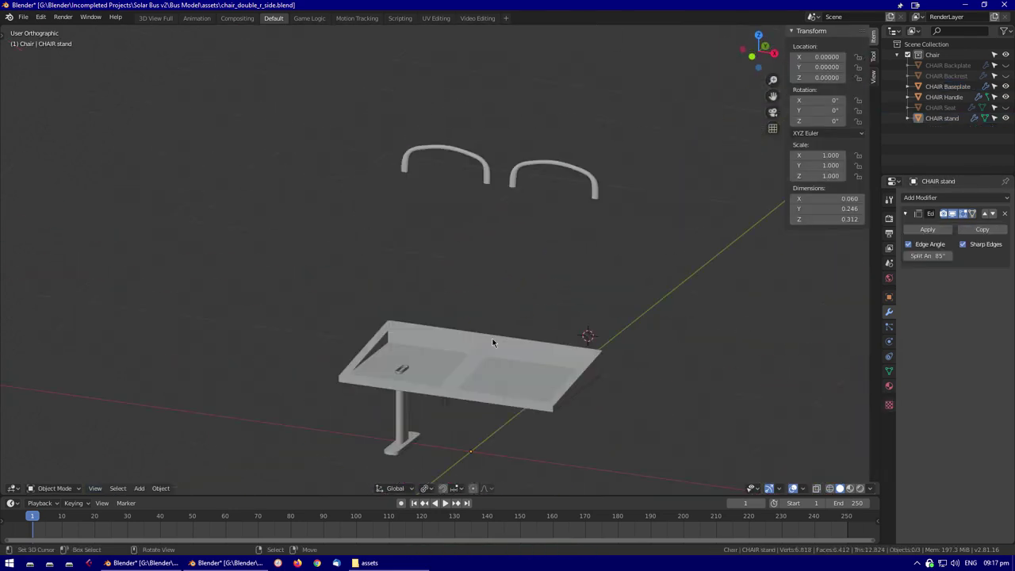
{"action": "left_click", "coordinate": [927, 248]}
{"action": "key", "text": "h"}
{"action": "key", "text": "alt+h"}
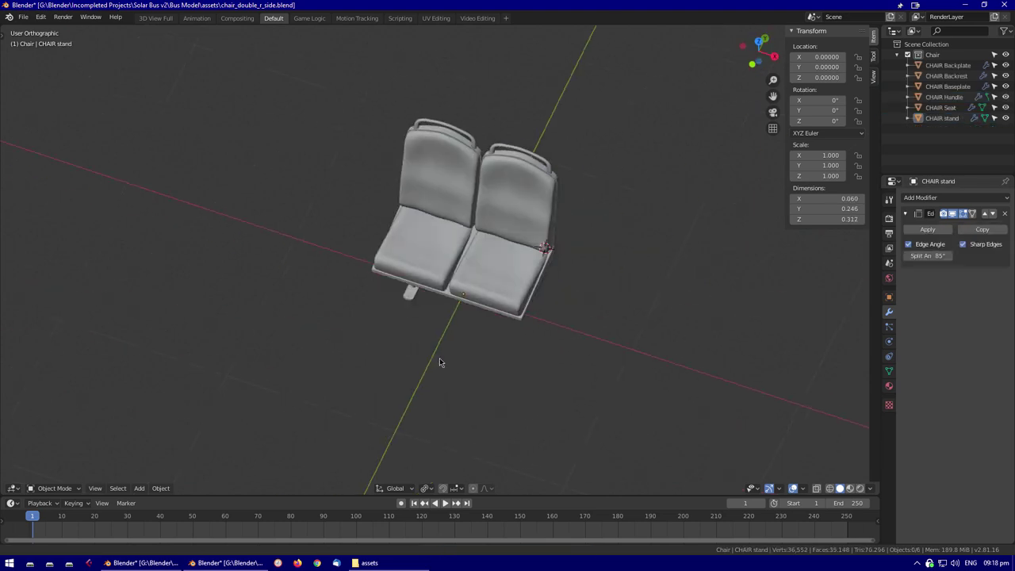
Inspect the bolt hole in the stand's foot, save the chair file, and return to the bus scene
{"action": "left_click", "coordinate": [407, 294]}
{"action": "key", "text": "Tab"}
{"action": "scroll", "coordinate": [409, 266], "scroll_direction": "up", "scroll_amount": 5}
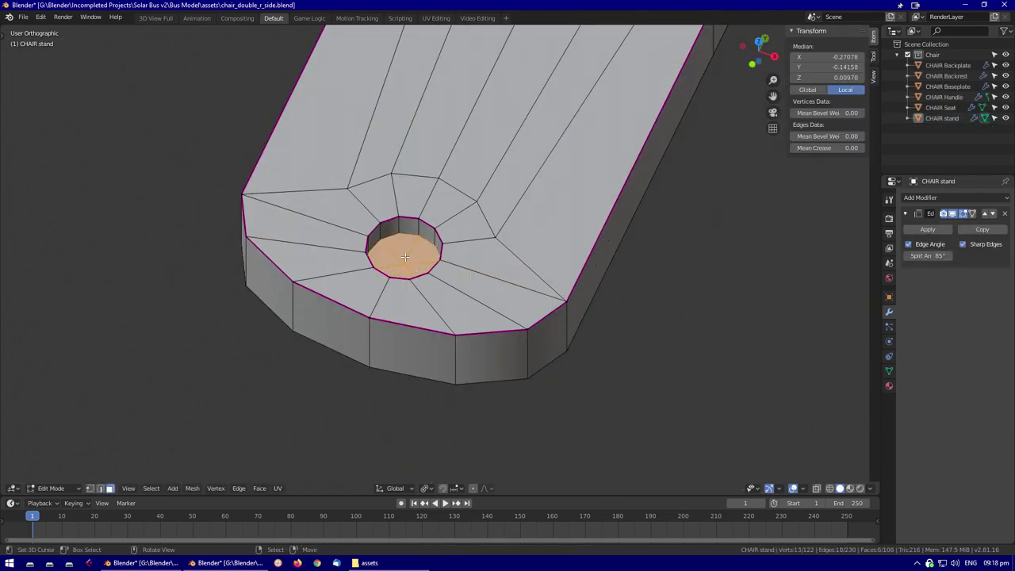
{"action": "left_click", "coordinate": [405, 249]}
{"action": "key", "text": "Tab"}
{"action": "scroll", "coordinate": [470, 271], "scroll_direction": "down", "scroll_amount": 5}
{"action": "middle_click_drag", "start_coordinate": [470, 271], "coordinate": [588, 239]}
{"action": "key", "text": "alt+a"}
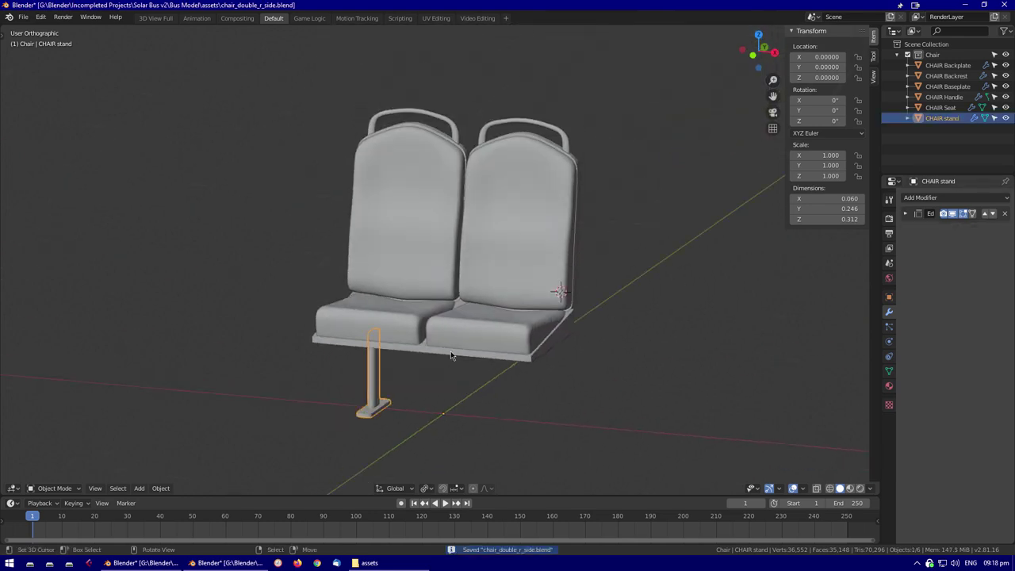
{"action": "key", "text": "F4"}
{"action": "left_click", "coordinate": [450, 350]}
{"action": "key", "text": "Return"}
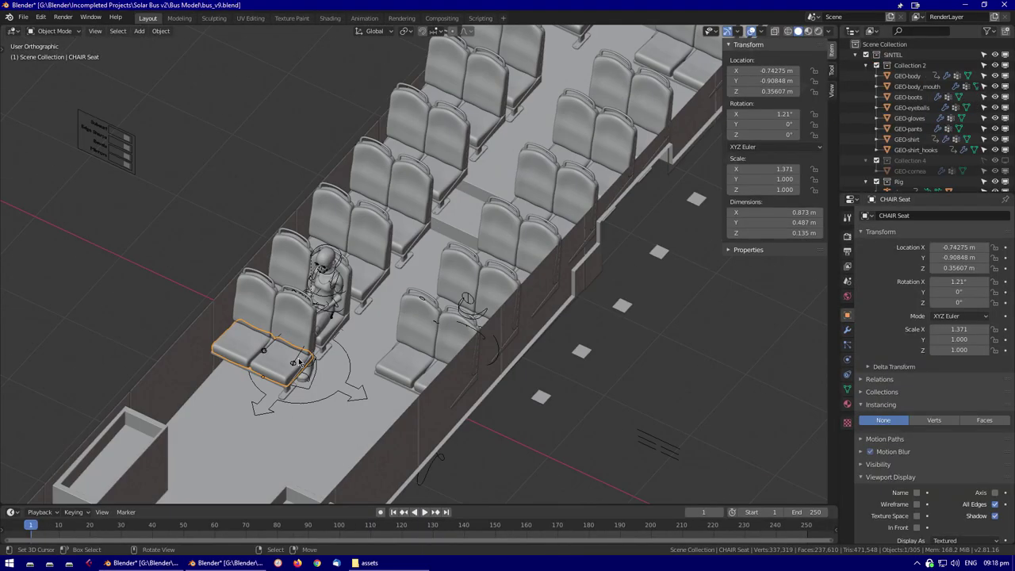
Delete the instancing plane in the Chairs collection that repeats the old double seats
{"action": "scroll", "coordinate": [300, 361], "scroll_direction": "up", "scroll_amount": 2}
{"action": "scroll", "coordinate": [920, 119], "scroll_direction": "down", "scroll_amount": 2}
{"action": "left_click", "coordinate": [902, 170]}
{"action": "scroll", "coordinate": [646, 355], "scroll_direction": "down", "scroll_amount": 2}
{"action": "middle_click_drag", "start_coordinate": [646, 355], "coordinate": [569, 339]}
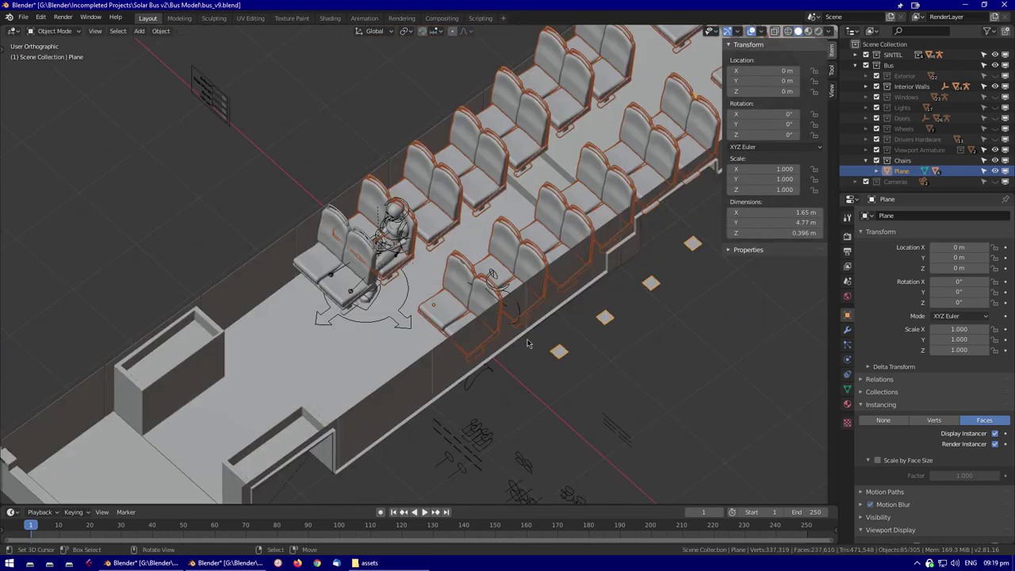
{"action": "key", "text": "h"}
Clear the character's rig and its loose control shapes from the view of the bus
{"action": "left_click", "coordinate": [471, 317]}
{"action": "key", "text": "KP_Decimal"}
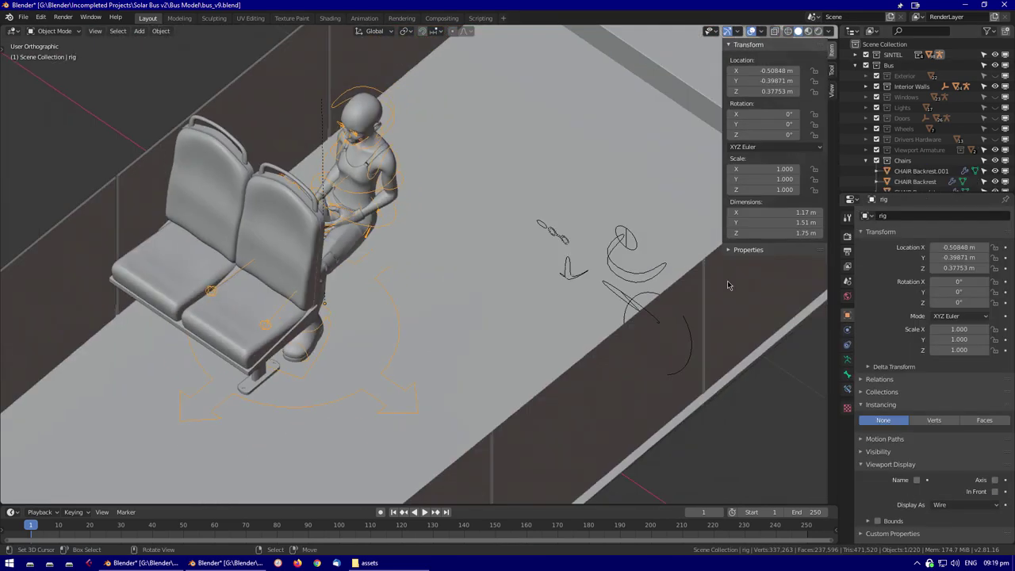
{"action": "scroll", "coordinate": [432, 279], "scroll_direction": "down", "scroll_amount": 4}
{"action": "key", "text": "shift+z"}
{"action": "key", "text": "c"}
{"action": "mouse_move", "coordinate": [432, 279]}
{"action": "middle_mouse_down"}
{"action": "mouse_move", "coordinate": [475, 312]}
{"action": "mouse_move", "coordinate": [389, 279]}
{"action": "middle_mouse_up"}
{"action": "key", "text": "Escape"}
{"action": "key", "text": "shift+z"}
{"action": "scroll", "coordinate": [388, 279], "scroll_direction": "up", "scroll_amount": 5}
Delete the remaining parts of the old double seat from the Chairs collection
{"action": "key", "text": "shift+z"}
{"action": "key", "text": "c"}
{"action": "left_click", "coordinate": [294, 374]}
{"action": "key", "text": "Escape"}
{"action": "key", "text": "Delete"}
{"action": "middle_click_drag", "start_coordinate": [294, 373], "coordinate": [617, 332]}
{"action": "scroll", "coordinate": [616, 331], "scroll_direction": "up", "scroll_amount": 2}
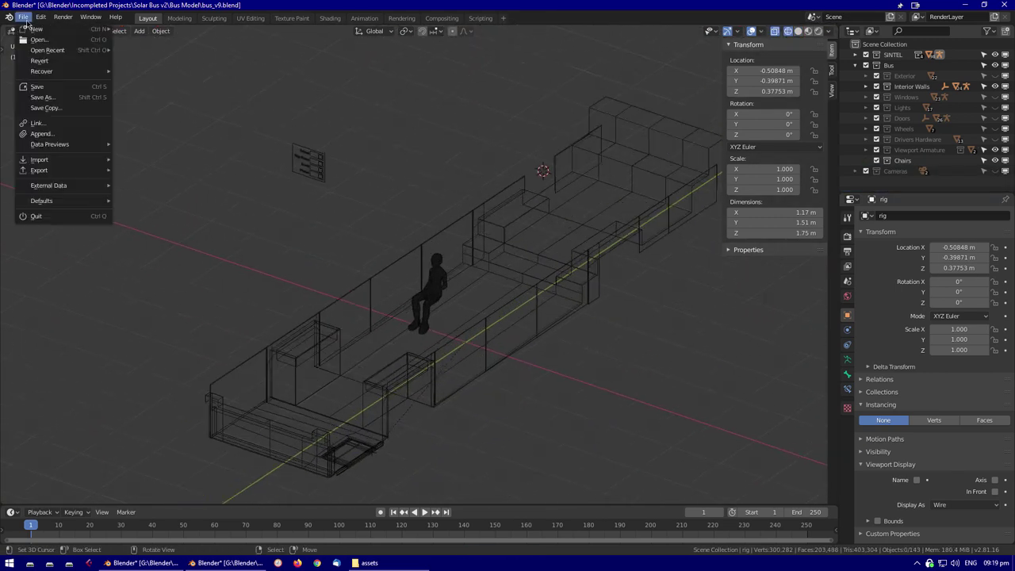
Append the six CHAIR objects from chair_double_l_side.blend and move them about -0.576 m in X and -0.417 m in Y
{"action": "left_click", "coordinate": [41, 133]}
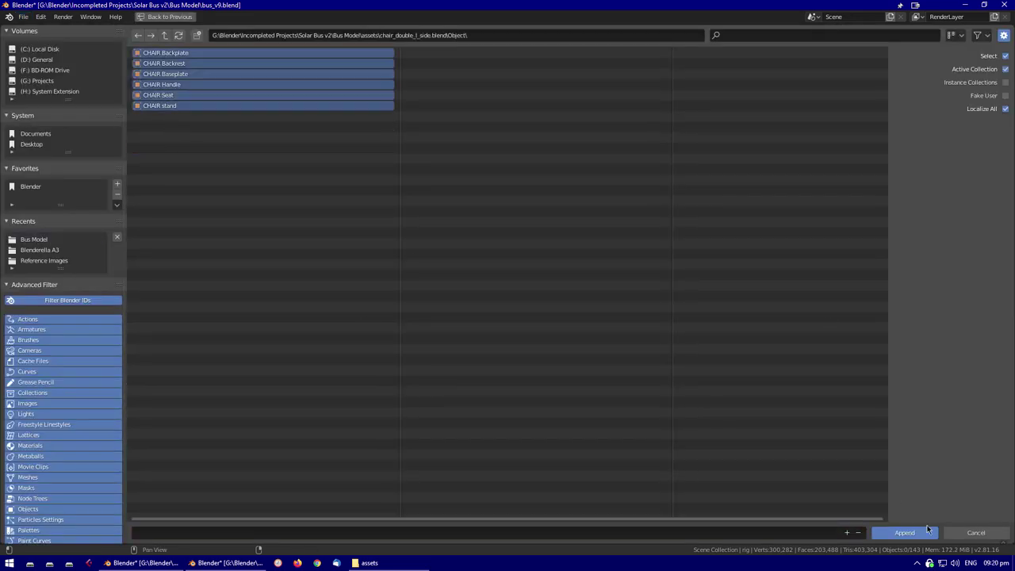
{"action": "left_click", "coordinate": [927, 528]}
{"action": "key", "text": "KP_7"}
{"action": "key", "text": "g"}
{"action": "left_click", "coordinate": [621, 315]}
{"action": "key", "text": "shift+z"}
{"action": "middle_click_drag", "start_coordinate": [621, 315], "coordinate": [357, 267]}
{"action": "key", "text": "z"}
{"action": "left_click", "coordinate": [446, 294]}
Raise the appended seat in the side view onto the sloping bus floor, ahead of the seated character
{"action": "key", "text": "KP_3"}
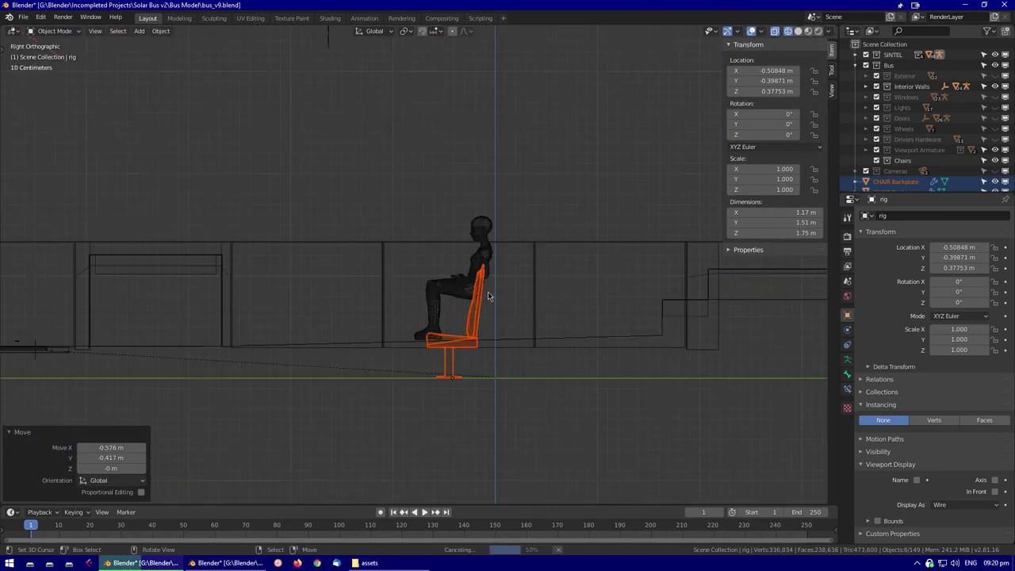
{"action": "key", "text": "g"}
{"action": "left_click", "coordinate": [316, 284]}
{"action": "scroll", "coordinate": [316, 284], "scroll_direction": "up", "scroll_amount": 1}
{"action": "key", "text": "g"}
{"action": "left_click", "coordinate": [316, 284]}
{"action": "scroll", "coordinate": [934, 117], "scroll_direction": "up", "scroll_amount": 3}
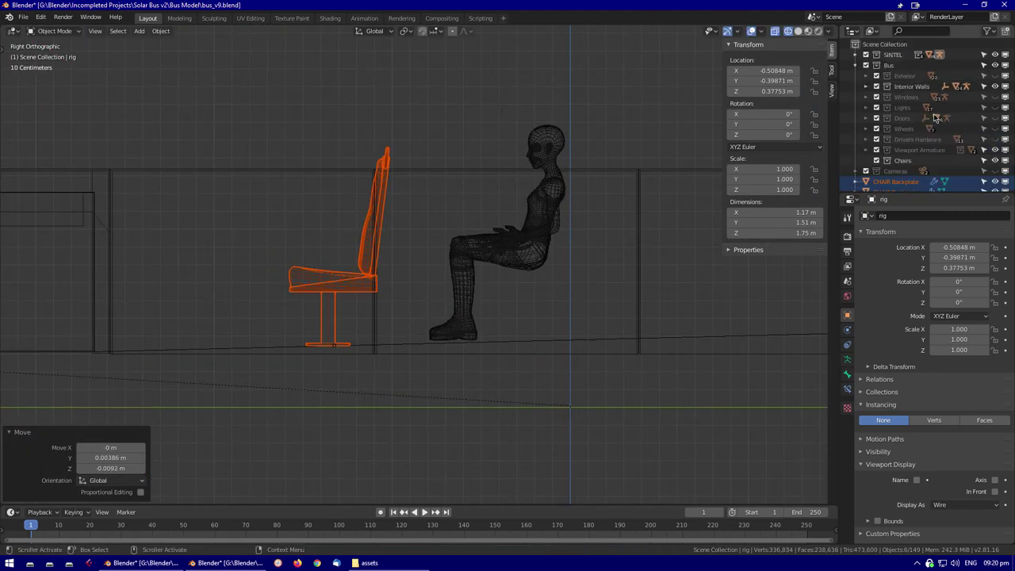
Parent all seat parts under the stand in both chair_double_l_side.blend and chair_double_r_side.blend, and save the files
{"action": "left_click", "coordinate": [602, 149]}
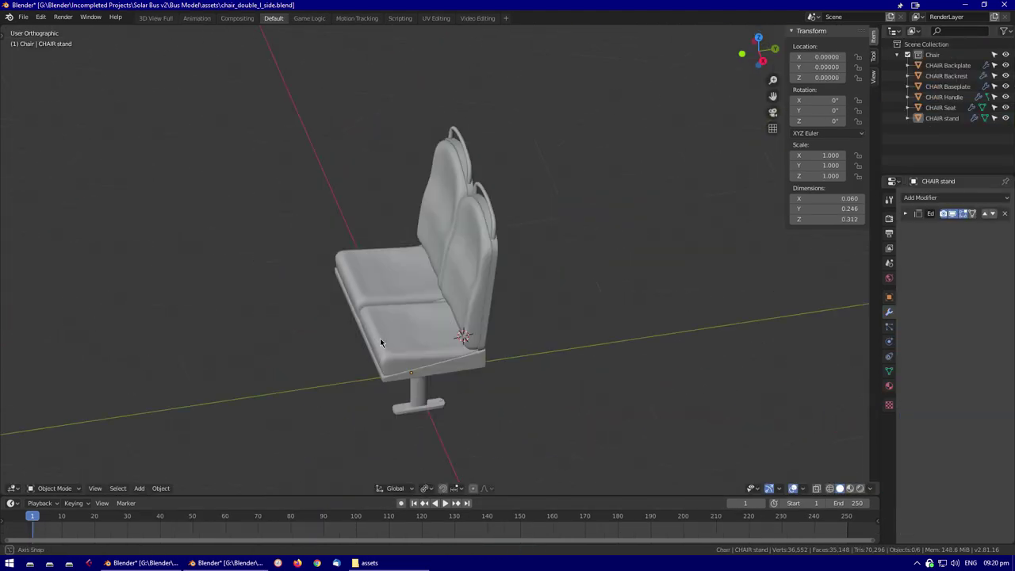
{"action": "middle_click_drag", "start_coordinate": [380, 343], "coordinate": [532, 248]}
{"action": "left_click", "coordinate": [531, 248], "text": "shift"}
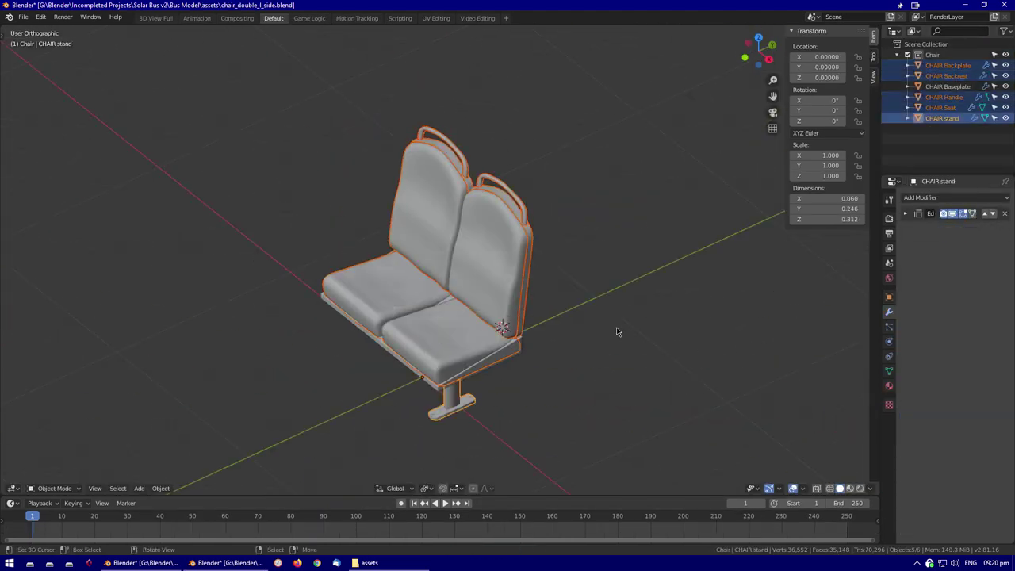
{"action": "key", "text": "ctrl+z"}
{"action": "key", "text": "ctrl+q"}
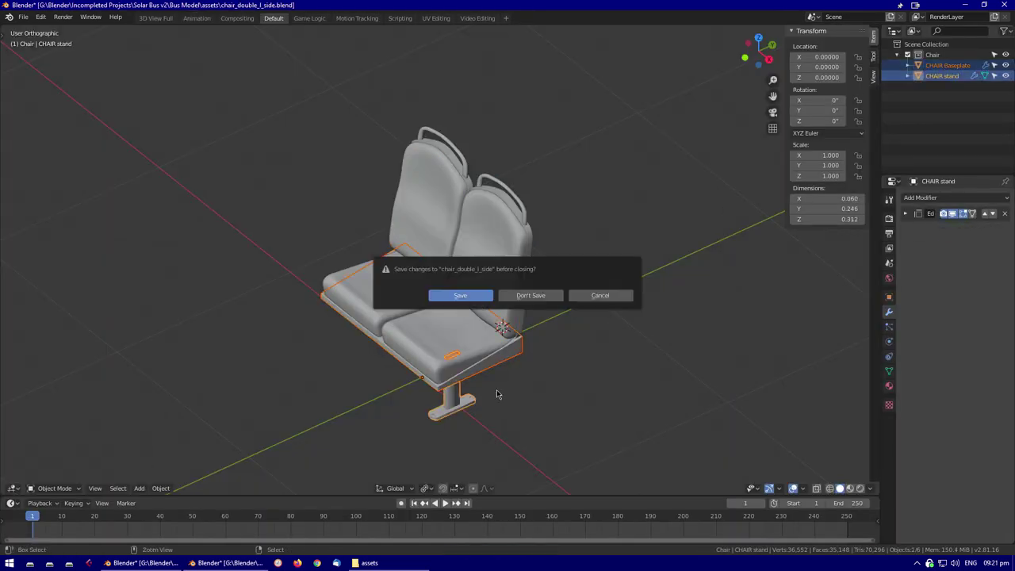
{"action": "key", "text": "ctrl+o"}
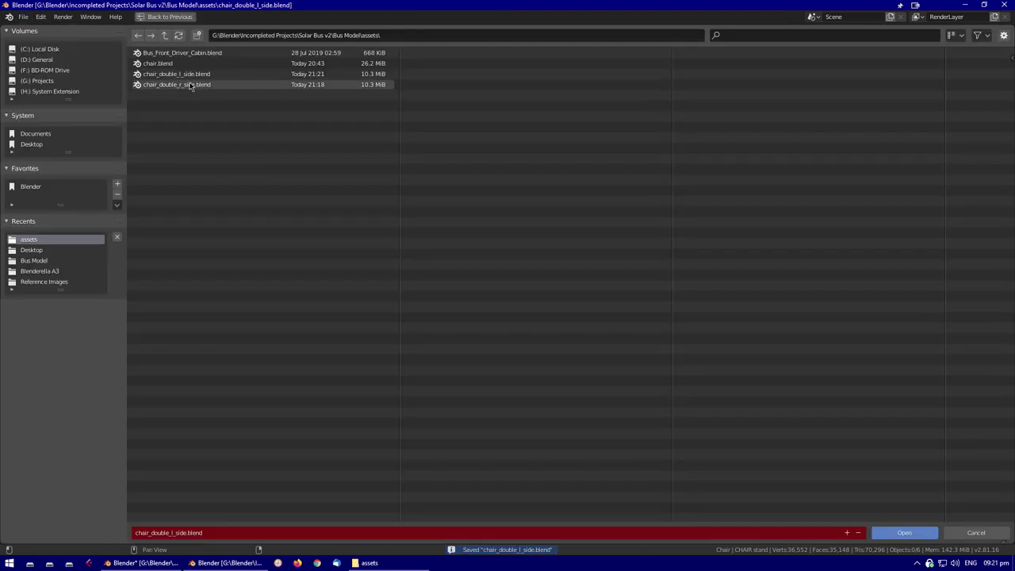
{"action": "key", "text": "Return"}
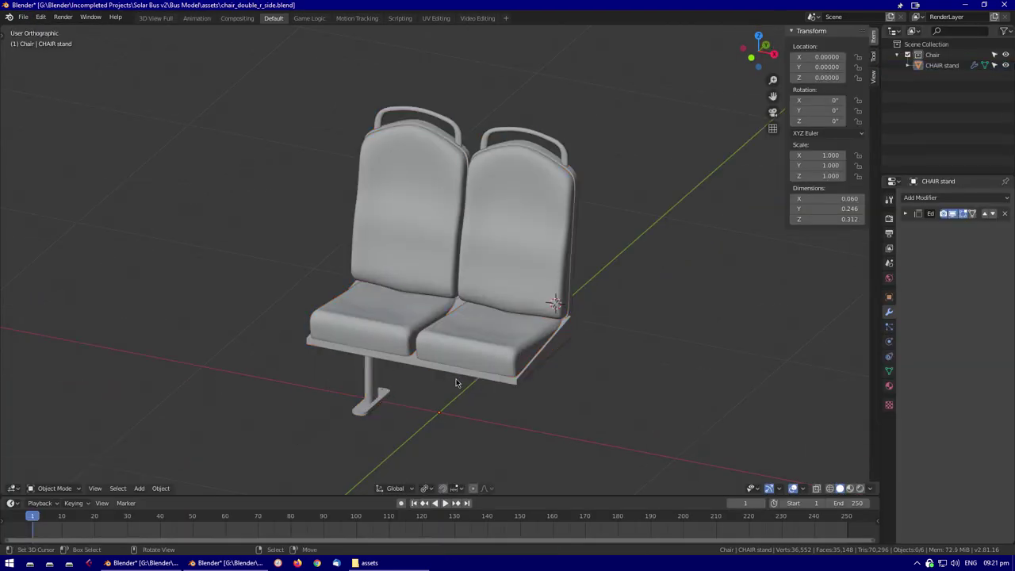
Delete the unparented seat from the bus scene and append the parented seat objects from chair_double_l_side.blend
{"action": "key", "text": "alt+Tab"}
{"action": "key", "text": "x"}
{"action": "left_click", "coordinate": [339, 409]}
{"action": "left_click", "coordinate": [22, 17]}
{"action": "left_click", "coordinate": [63, 170]}
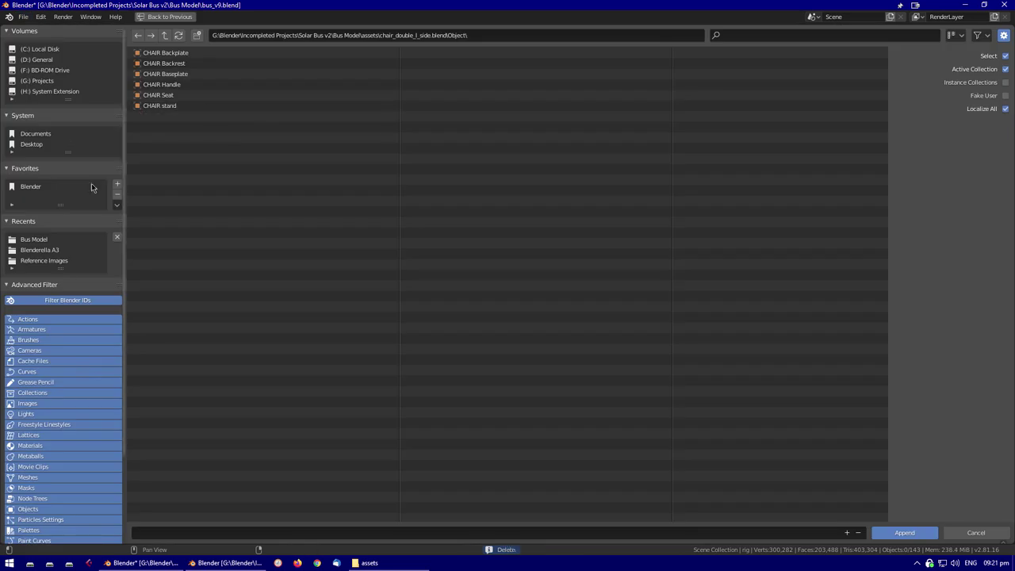
{"action": "key", "text": "Return"}
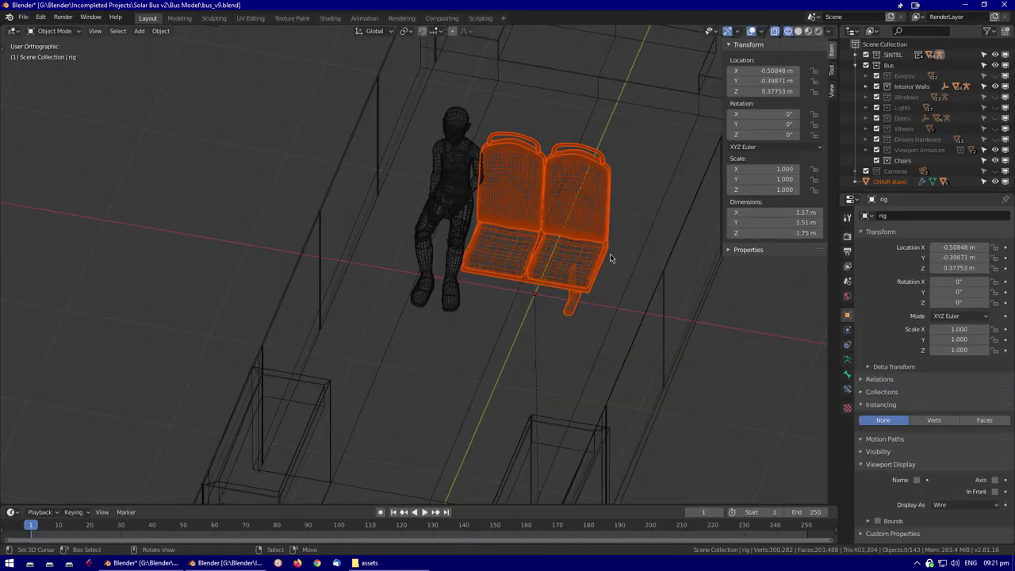
Move the new seat by its stand in the top view to about -0.772 m in X and -0.919 m in Y
{"action": "left_click", "coordinate": [565, 309]}
{"action": "key", "text": "KP_7"}
{"action": "key", "text": "g"}
{"action": "key", "text": "x"}
{"action": "left_click", "coordinate": [441, 367]}
{"action": "key", "text": "shift+z"}
{"action": "mouse_move", "coordinate": [442, 367]}
{"action": "middle_mouse_down"}
{"action": "mouse_move", "coordinate": [448, 323]}
{"action": "mouse_move", "coordinate": [517, 318]}
{"action": "mouse_move", "coordinate": [471, 333]}
{"action": "middle_mouse_up"}
{"action": "key", "text": "shift+z"}
{"action": "key", "text": "KP_3"}
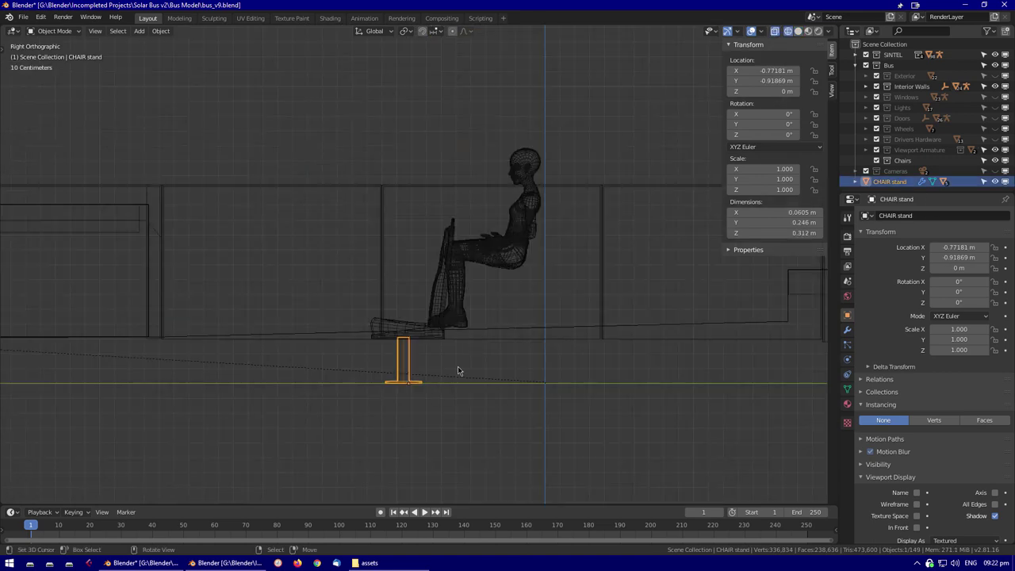
Move the stand to about -1.088 m in Y and 0.350 m in Z, and tilt it about 0.988° around X to match the floor slope
{"action": "scroll", "coordinate": [457, 370], "scroll_direction": "up", "scroll_amount": 5}
{"action": "key", "text": "g"}
{"action": "left_click", "coordinate": [444, 369]}
{"action": "key", "text": "r"}
{"action": "left_click", "coordinate": [434, 367]}
{"action": "scroll", "coordinate": [432, 366], "scroll_direction": "up", "scroll_amount": 2}
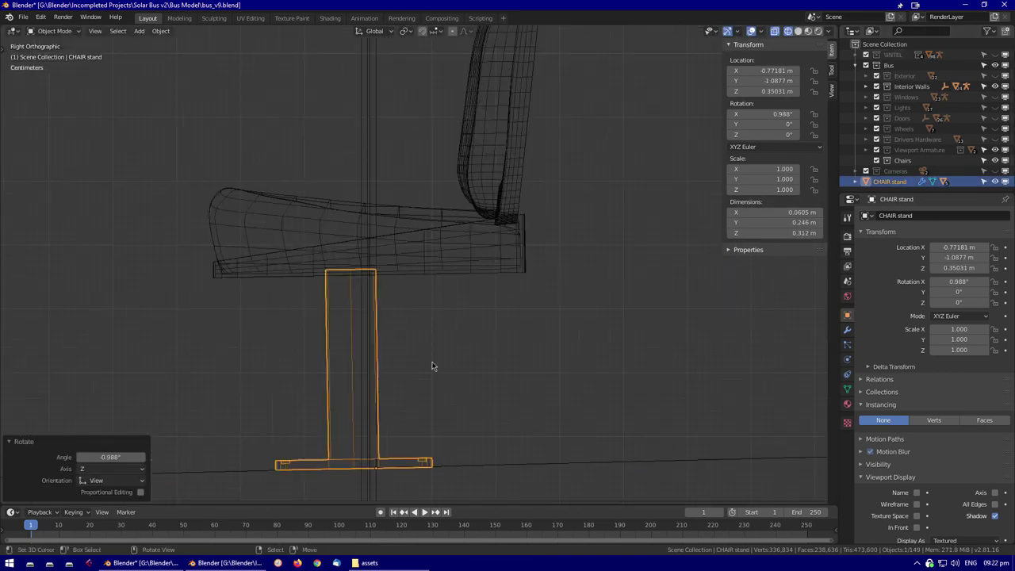
Refine the seat stand's tilt around X to about 1.07° to match the sloping bus floor
{"action": "scroll", "coordinate": [432, 366], "scroll_direction": "up", "scroll_amount": 3}
{"action": "key", "text": "r"}
{"action": "key", "text": "x"}
{"action": "left_click", "coordinate": [518, 350]}
{"action": "key", "text": "shift+z"}
{"action": "mouse_move", "coordinate": [517, 351]}
{"action": "middle_mouse_down"}
{"action": "mouse_move", "coordinate": [414, 238]}
{"action": "mouse_move", "coordinate": [483, 252]}
{"action": "mouse_move", "coordinate": [396, 283]}
{"action": "mouse_move", "coordinate": [292, 262]}
{"action": "mouse_move", "coordinate": [275, 224]}
{"action": "mouse_move", "coordinate": [414, 340]}
{"action": "mouse_move", "coordinate": [401, 280]}
{"action": "mouse_move", "coordinate": [553, 404]}
{"action": "mouse_move", "coordinate": [437, 295]}
{"action": "mouse_move", "coordinate": [521, 198]}
{"action": "mouse_move", "coordinate": [566, 290]}
{"action": "middle_mouse_up"}
{"action": "scroll", "coordinate": [292, 259], "scroll_direction": "up", "scroll_amount": 3}
{"action": "scroll", "coordinate": [437, 294], "scroll_direction": "down", "scroll_amount": 2}
Add a plane about 0.082 m wide at the world origin and parent the left seat parts to it as an object
{"action": "key", "text": "shift+a"}
{"action": "left_click", "coordinate": [574, 347]}
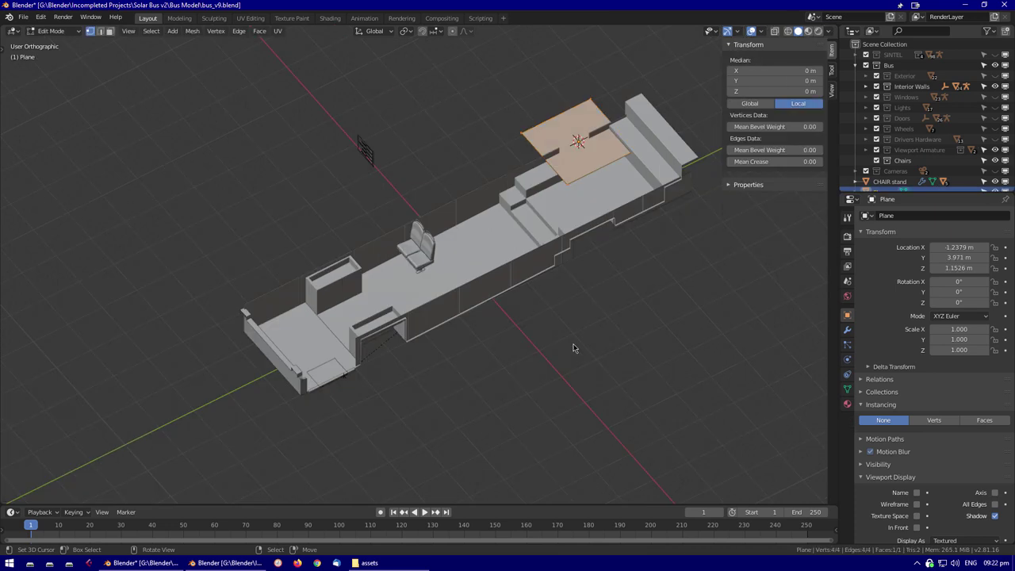
{"action": "key", "text": "KP_Decimal"}
{"action": "key", "text": "shift+z"}
{"action": "key", "text": "Tab"}
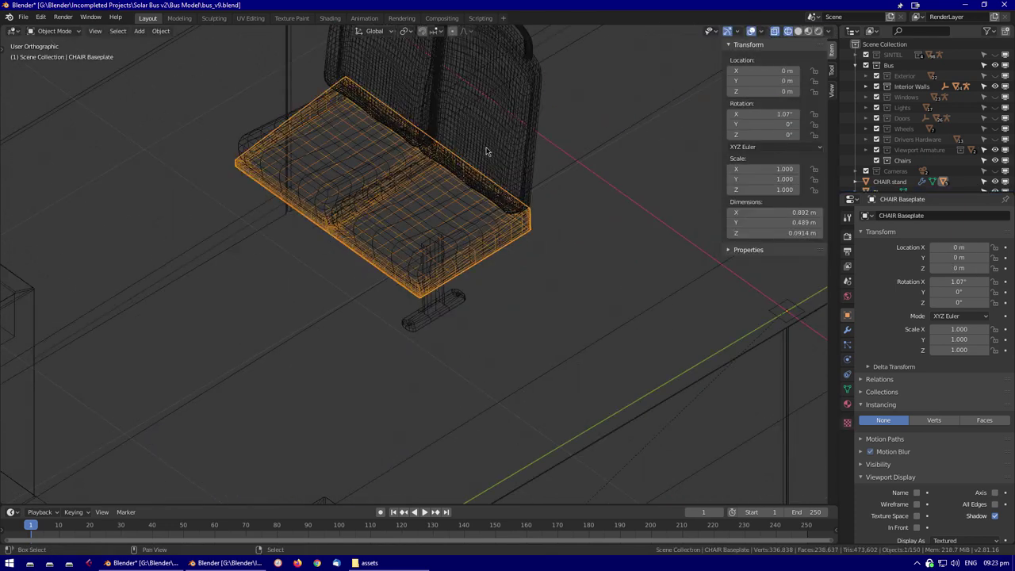
{"action": "mouse_move", "coordinate": [508, 213]}
{"action": "middle_mouse_down"}
{"action": "mouse_move", "coordinate": [607, 283]}
{"action": "mouse_move", "coordinate": [500, 231]}
{"action": "middle_mouse_up"}
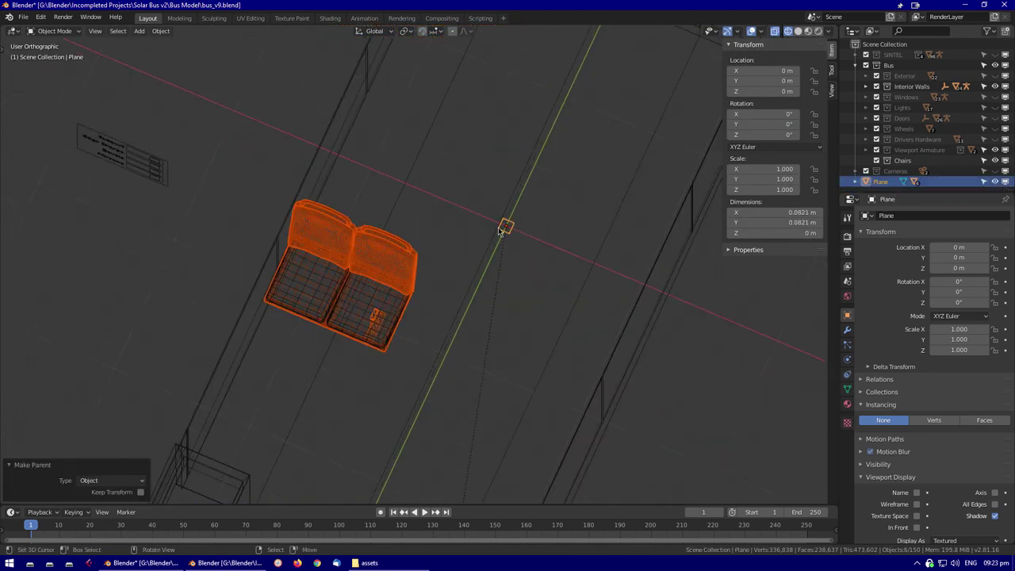
{"action": "middle_click_drag", "start_coordinate": [491, 253], "coordinate": [640, 383]}
Name the parent plane CHAIR L Multi Instance and set its instancing to Faces
{"action": "left_click", "coordinate": [984, 419]}
{"action": "middle_click_drag", "start_coordinate": [444, 401], "coordinate": [424, 396]}
{"action": "left_click", "coordinate": [887, 423]}
{"action": "middle_click_drag", "start_coordinate": [602, 309], "coordinate": [495, 254]}
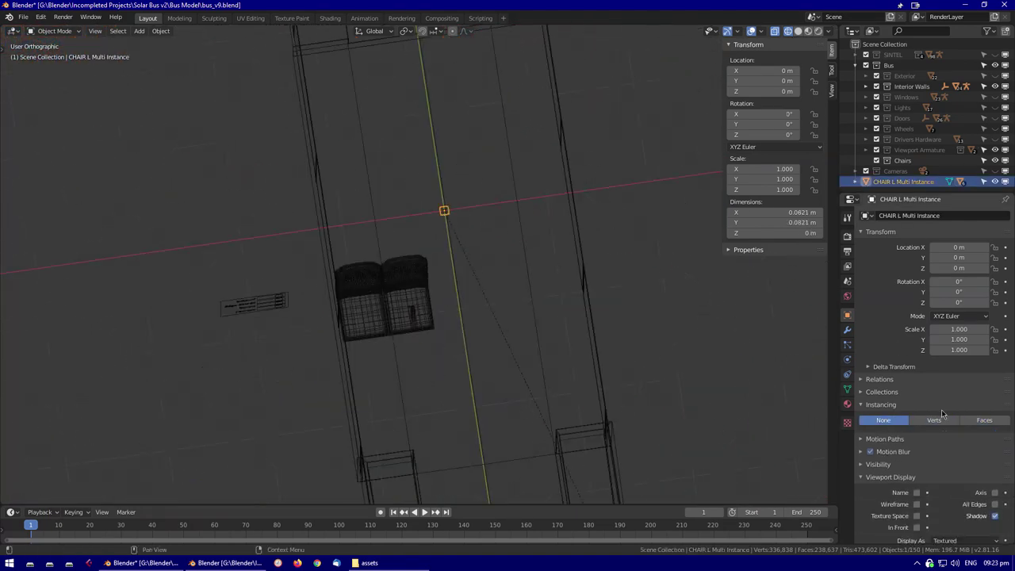
{"action": "left_click", "coordinate": [983, 419]}
Shift the instancer face along Y and duplicate it 0.822 m in Y and 0.0243 m in Z to form additional seats
{"action": "key", "text": "Tab"}
{"action": "key", "text": "g"}
{"action": "key", "text": "y"}
{"action": "left_click", "coordinate": [498, 251]}
{"action": "key", "text": "KP_3"}
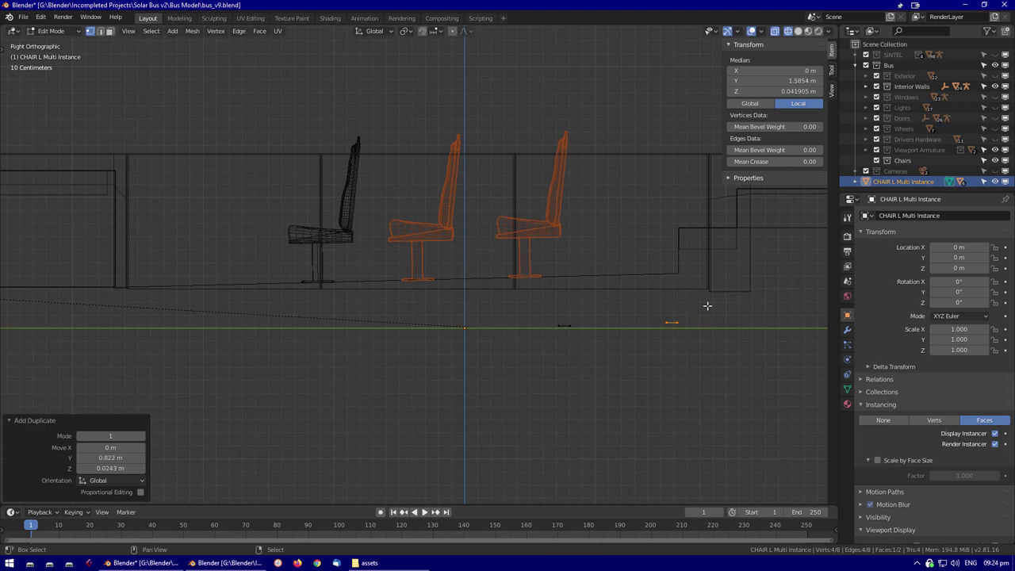
{"action": "left_click", "coordinate": [622, 301]}
Place another duplicated face for the step seat at about 2.971 m in Y and 0.251 m in Z, flattened along Z
{"action": "mouse_move", "coordinate": [622, 301]}
{"action": "middle_mouse_down"}
{"action": "mouse_move", "coordinate": [584, 265]}
{"action": "mouse_move", "coordinate": [664, 306]}
{"action": "mouse_move", "coordinate": [576, 247]}
{"action": "middle_mouse_up"}
{"action": "key", "text": "shift+z"}
{"action": "key", "text": "shift+z"}
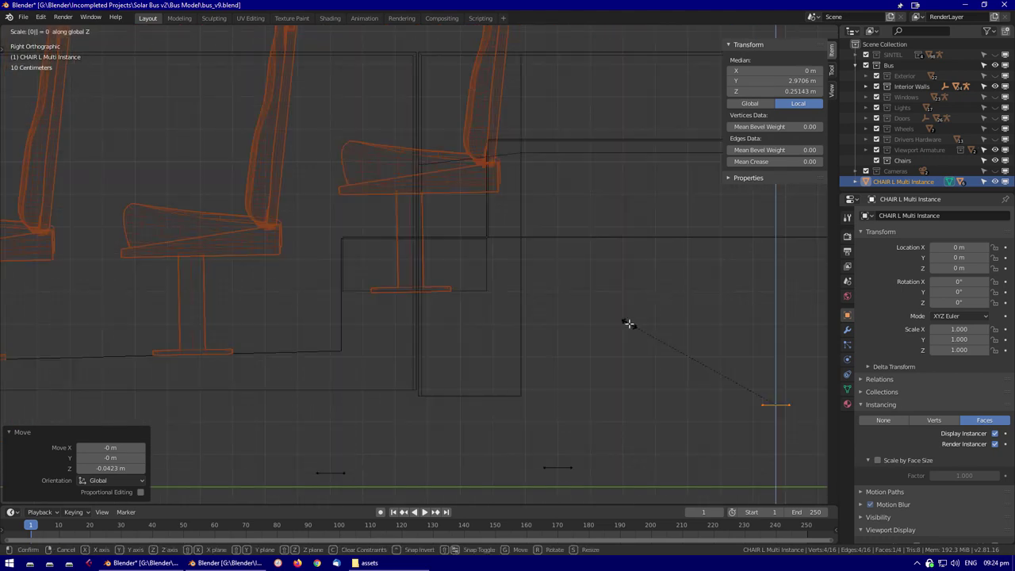
{"action": "key", "text": "shift+z"}
{"action": "middle_click_drag", "start_coordinate": [465, 93], "coordinate": [612, 247]}
{"action": "key", "text": "g"}
{"action": "key", "text": "x"}
{"action": "left_click", "coordinate": [503, 202]}
{"action": "middle_click_drag", "start_coordinate": [502, 202], "coordinate": [471, 238]}
{"action": "key", "text": "Tab"}
Examine the baseplates, backplates and stands of the instanced seats from behind and compare them with the original seat
{"action": "left_click", "coordinate": [423, 387]}
{"action": "scroll", "coordinate": [471, 238], "scroll_direction": "up", "scroll_amount": 5}
{"action": "left_click", "coordinate": [440, 389]}
{"action": "middle_click_drag", "start_coordinate": [440, 389], "coordinate": [201, 174]}
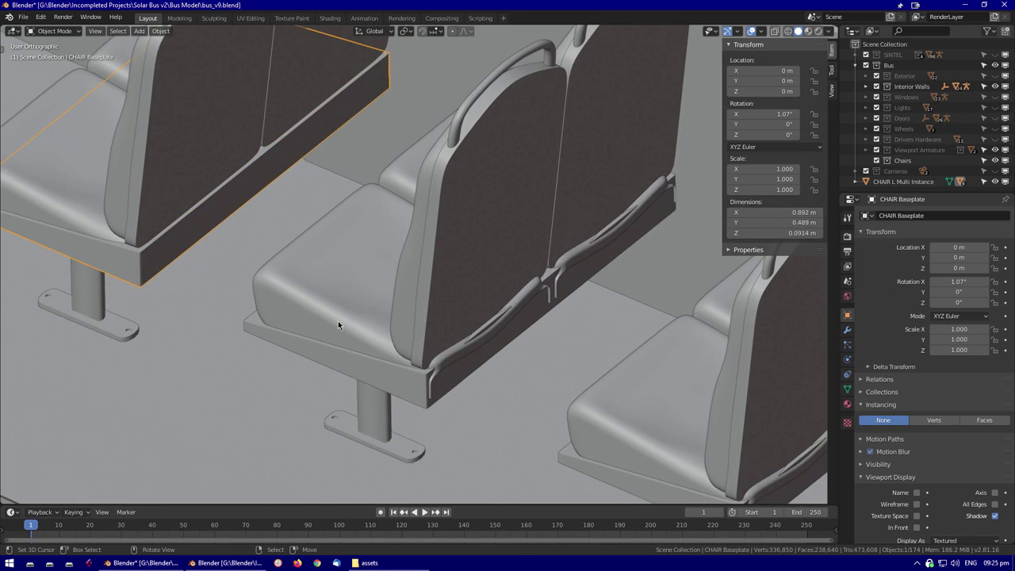
{"action": "scroll", "coordinate": [340, 285], "scroll_direction": "down", "scroll_amount": 4}
{"action": "middle_click_drag", "start_coordinate": [249, 301], "coordinate": [443, 260]}
{"action": "key", "text": "Tab"}
{"action": "scroll", "coordinate": [393, 279], "scroll_direction": "up", "scroll_amount": 4}
{"action": "scroll", "coordinate": [375, 277], "scroll_direction": "up", "scroll_amount": 2}
{"action": "left_click", "coordinate": [167, 244]}
{"action": "middle_click_drag", "start_coordinate": [167, 243], "coordinate": [243, 274]}
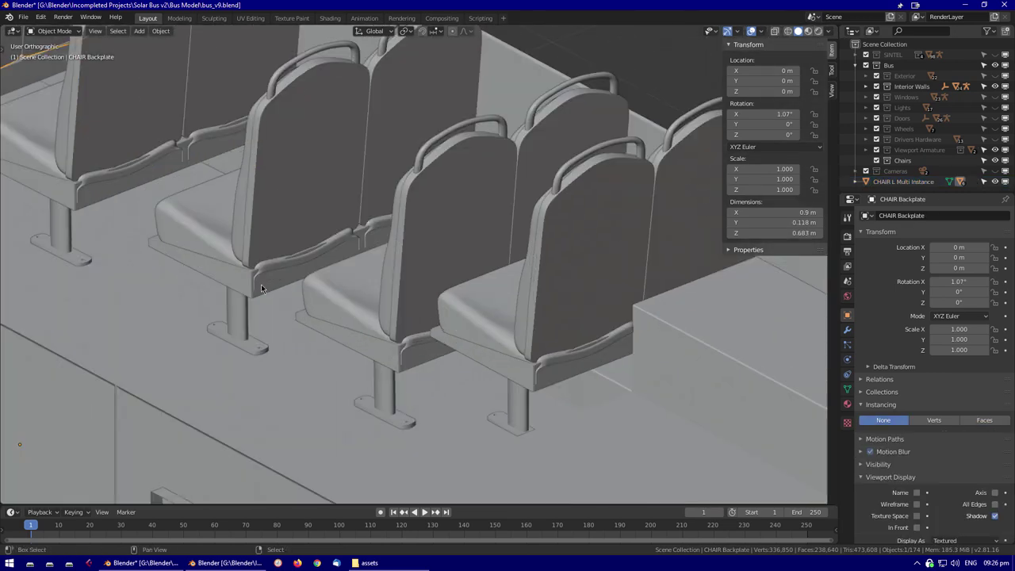
Apply the rotation and location of all the left-side seat parts
{"action": "middle_click_drag", "start_coordinate": [261, 289], "coordinate": [164, 302]}
{"action": "left_click", "coordinate": [164, 301]}
{"action": "key", "text": "r"}
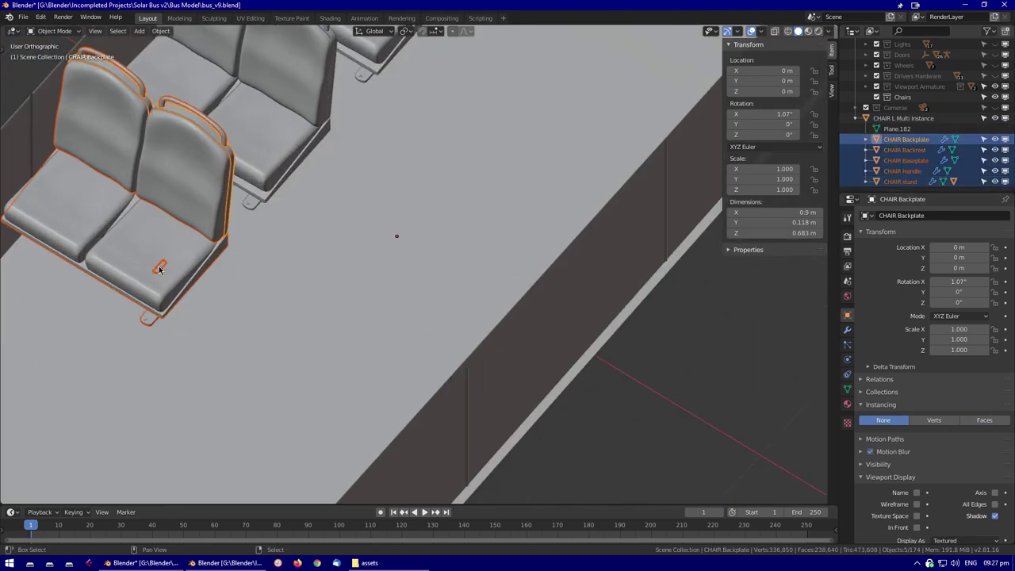
{"action": "key", "text": "ctrl+a"}
{"action": "left_click", "coordinate": [544, 255]}
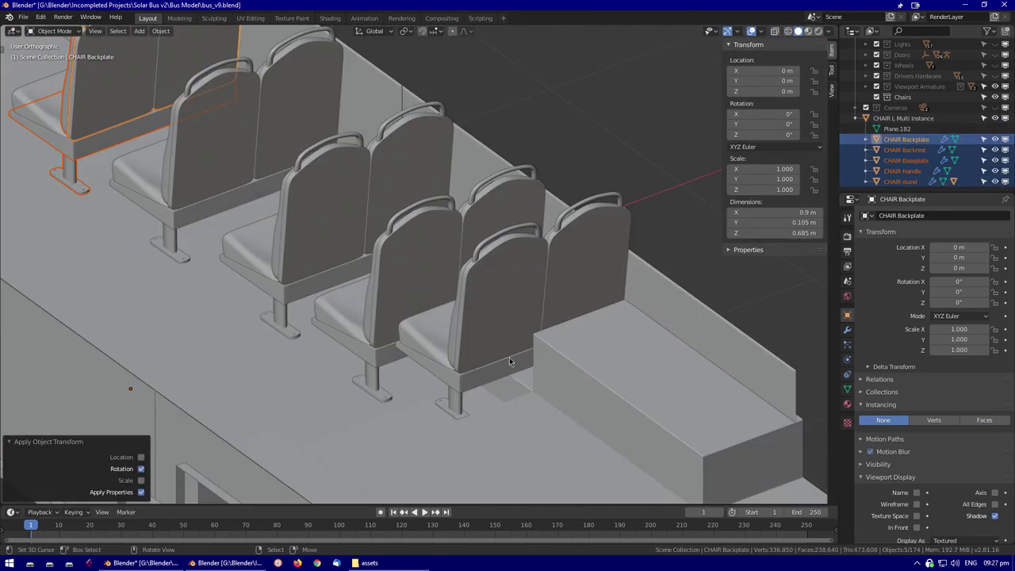
{"action": "scroll", "coordinate": [510, 361], "scroll_direction": "down", "scroll_amount": 3}
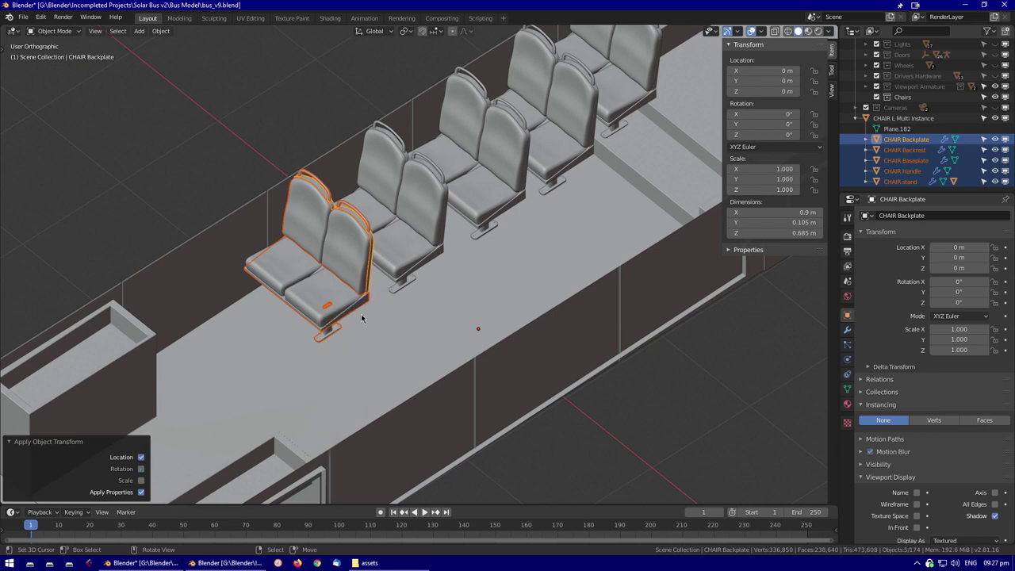
Duplicate the rearmost face of CHAIR L Multi Instance by 0.685 m in Y and 0.171 m in Z to add a seat on the raised floor
{"action": "scroll", "coordinate": [361, 318], "scroll_direction": "down", "scroll_amount": 3}
{"action": "middle_click_drag", "start_coordinate": [362, 318], "coordinate": [405, 351]}
{"action": "left_click", "coordinate": [479, 407]}
{"action": "key", "text": "Tab"}
{"action": "key", "text": "KP_3"}
{"action": "key", "text": "shift+z"}
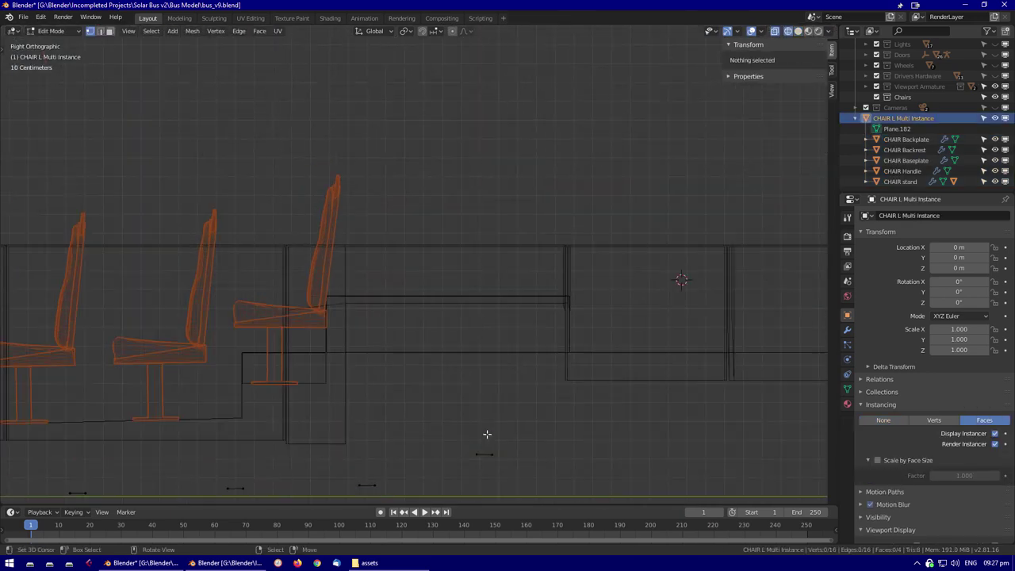
{"action": "key", "text": "shift+z"}
{"action": "mouse_move", "coordinate": [546, 399]}
{"action": "middle_mouse_down"}
{"action": "mouse_move", "coordinate": [531, 380]}
{"action": "mouse_move", "coordinate": [547, 393]}
{"action": "mouse_move", "coordinate": [599, 339]}
{"action": "middle_mouse_up"}
{"action": "key", "text": "r"}
{"action": "key", "text": "z"}
{"action": "key", "text": "Escape"}
{"action": "type", "text": "s-1"}
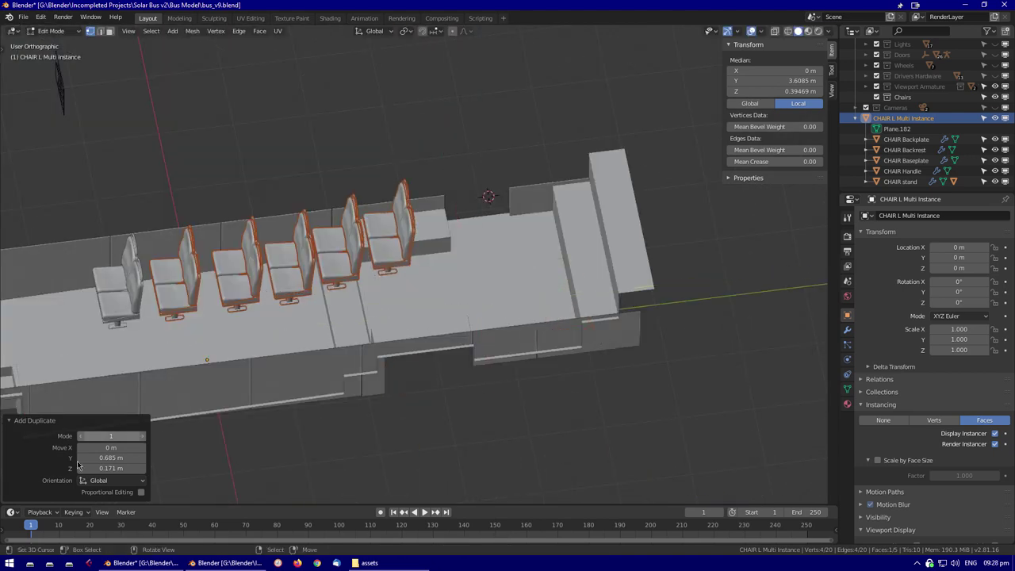
{"action": "type", "text": "sx"}
{"action": "scroll", "coordinate": [429, 326], "scroll_direction": "up", "scroll_amount": 3}
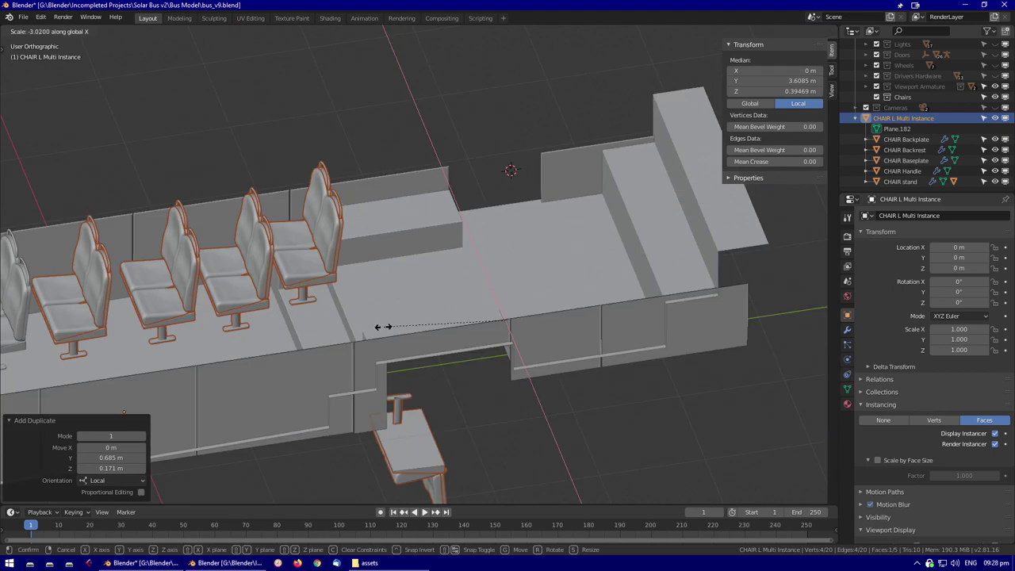
{"action": "key", "text": "Escape"}
Extend the left seat row toward the rear to seven instancer faces and move CHAIR L Multi Instance into the Chairs collection
{"action": "middle_click_drag", "start_coordinate": [507, 331], "coordinate": [501, 217]}
{"action": "scroll", "coordinate": [304, 335], "scroll_direction": "down", "scroll_amount": 5}
{"action": "scroll", "coordinate": [436, 379], "scroll_direction": "up", "scroll_amount": 5}
{"action": "scroll", "coordinate": [437, 379], "scroll_direction": "down", "scroll_amount": 5}
{"action": "key", "text": "Tab"}
{"action": "middle_click_drag", "start_coordinate": [449, 388], "coordinate": [524, 238]}
{"action": "scroll", "coordinate": [486, 252], "scroll_direction": "up", "scroll_amount": 3}
{"action": "left_click_drag", "start_coordinate": [903, 117], "coordinate": [912, 158]}
{"action": "middle_click_drag", "start_coordinate": [439, 228], "coordinate": [103, 397]}
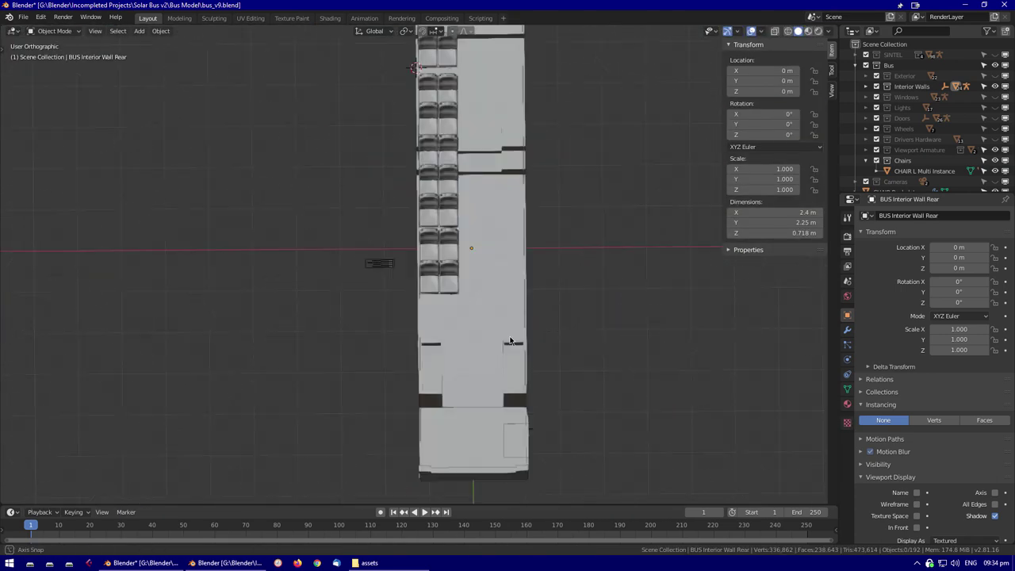
Move the remaining left-side seat parts from the scene root into the Chairs collection
{"action": "middle_click_drag", "start_coordinate": [510, 341], "coordinate": [698, 277]}
{"action": "scroll", "coordinate": [901, 150], "scroll_direction": "down", "scroll_amount": 3}
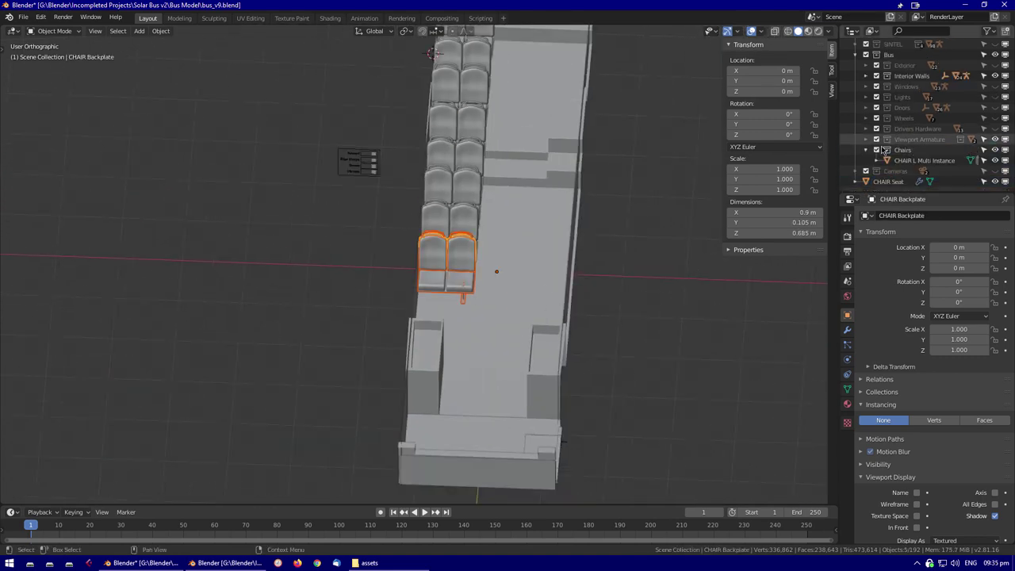
{"action": "left_click_drag", "start_coordinate": [911, 155], "coordinate": [909, 152]}
{"action": "left_click", "coordinate": [597, 240]}
Append all the objects from chair_double_r_side.blend into the bus scene
{"action": "middle_click_drag", "start_coordinate": [597, 239], "coordinate": [67, 93]}
{"action": "left_click", "coordinate": [66, 135]}
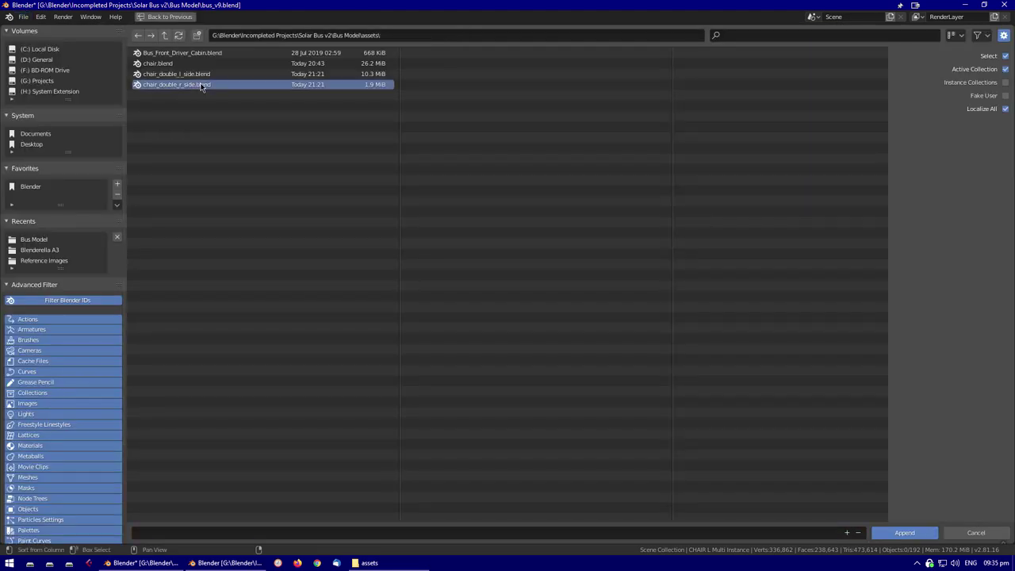
{"action": "key", "text": "a"}
{"action": "key", "text": "Return"}
Move the appended right-side seat by its stand to about 0.738 m in X and -0.986 m in Y
{"action": "middle_click_drag", "start_coordinate": [496, 287], "coordinate": [580, 268]}
{"action": "key", "text": "g"}
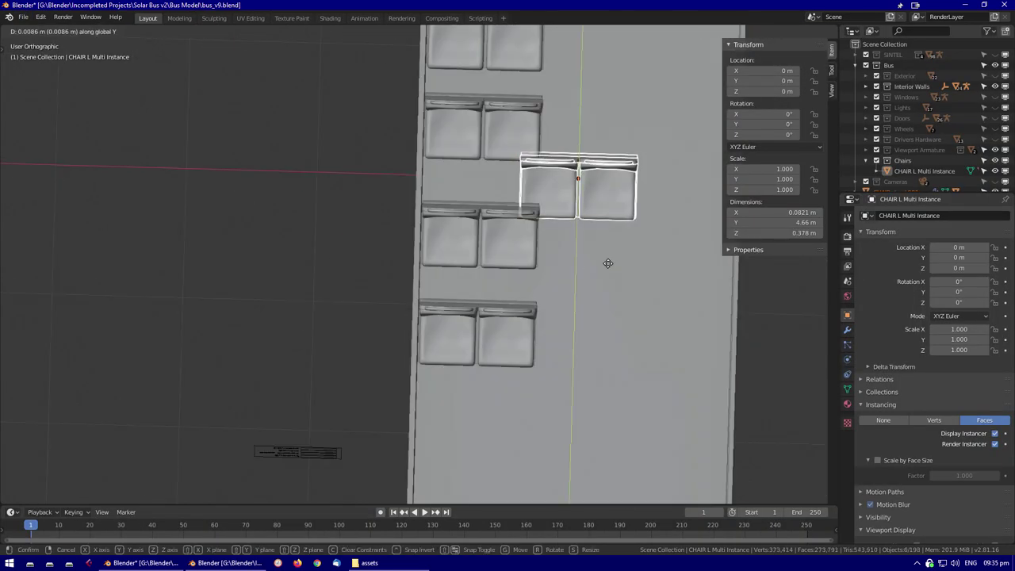
{"action": "key", "text": "z"}
{"action": "middle_click_drag", "start_coordinate": [581, 342], "coordinate": [571, 231]}
{"action": "key", "text": "KP_3"}
{"action": "scroll", "coordinate": [439, 317], "scroll_direction": "up", "scroll_amount": 8}
{"action": "left_click", "coordinate": [417, 310]}
{"action": "scroll", "coordinate": [417, 309], "scroll_direction": "down", "scroll_amount": 3}
{"action": "mouse_move", "coordinate": [417, 309]}
{"action": "middle_mouse_down"}
{"action": "mouse_move", "coordinate": [479, 320]}
{"action": "mouse_move", "coordinate": [423, 309]}
{"action": "middle_mouse_up"}
{"action": "left_click", "coordinate": [423, 310]}
{"action": "scroll", "coordinate": [481, 351], "scroll_direction": "up", "scroll_amount": 4}
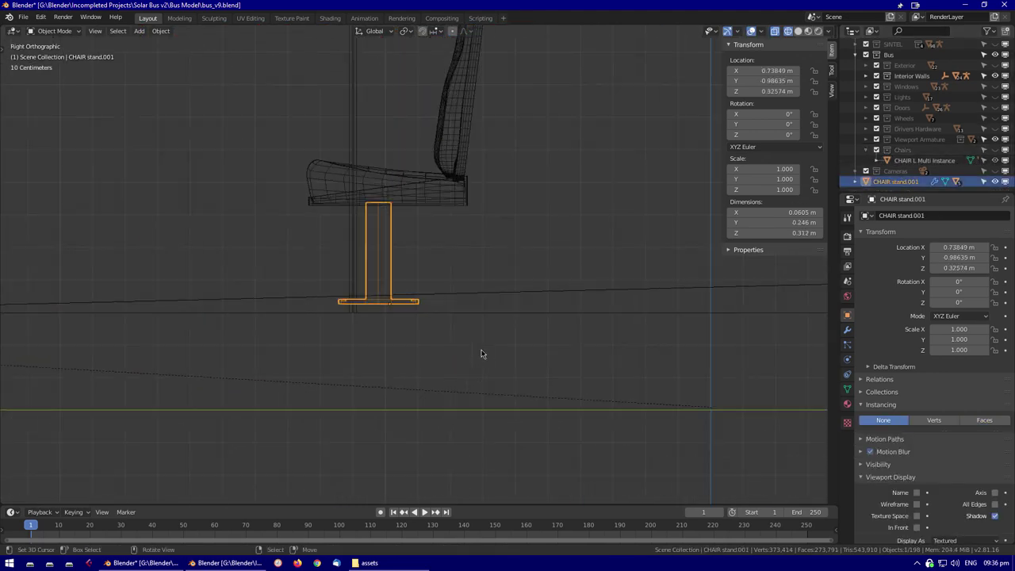
Raise the right-side seat's stand along Z and tilt it so that its base sits on the sloping floor
{"action": "key", "text": "g"}
{"action": "key", "text": "z"}
{"action": "left_click", "coordinate": [449, 379]}
{"action": "key", "text": "r"}
{"action": "left_click", "coordinate": [372, 461]}
{"action": "scroll", "coordinate": [396, 351], "scroll_direction": "down", "scroll_amount": 3}
{"action": "middle_click_drag", "start_coordinate": [397, 352], "coordinate": [529, 304]}
Apply the location and rotation of the right-side seat parts
{"action": "key", "text": "KP_7"}
{"action": "key", "text": "ctrl+a"}
{"action": "left_click", "coordinate": [491, 348]}
{"action": "scroll", "coordinate": [492, 349], "scroll_direction": "down", "scroll_amount": 5}
Duplicate CHAIR L Multi Instance in place and rename the copy CHAIR R Multi Instance
{"action": "left_click", "coordinate": [1002, 163]}
{"action": "middle_click_drag", "start_coordinate": [521, 267], "coordinate": [489, 235]}
{"action": "left_click", "coordinate": [415, 209]}
{"action": "key", "text": "shift+d"}
{"action": "key", "text": "Escape"}
{"action": "double_click", "coordinate": [916, 160]}
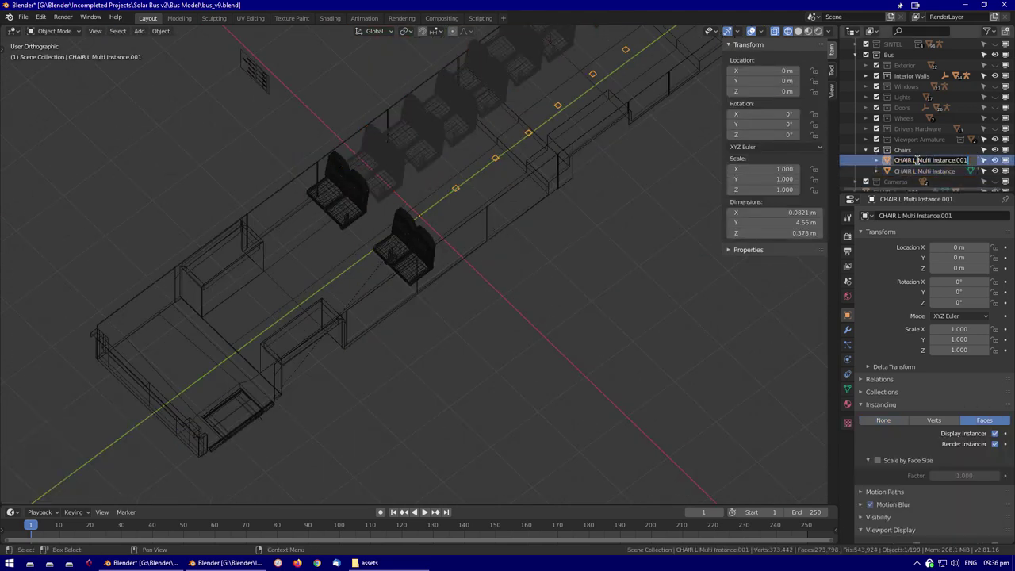
{"action": "middle_click_drag", "start_coordinate": [468, 314], "coordinate": [555, 301]}
{"action": "scroll", "coordinate": [911, 158], "scroll_direction": "down", "scroll_amount": 1}
Select the right-side seat parts together with CHAIR R Multi Instance and clear their existing parents
{"action": "left_click", "coordinate": [896, 181]}
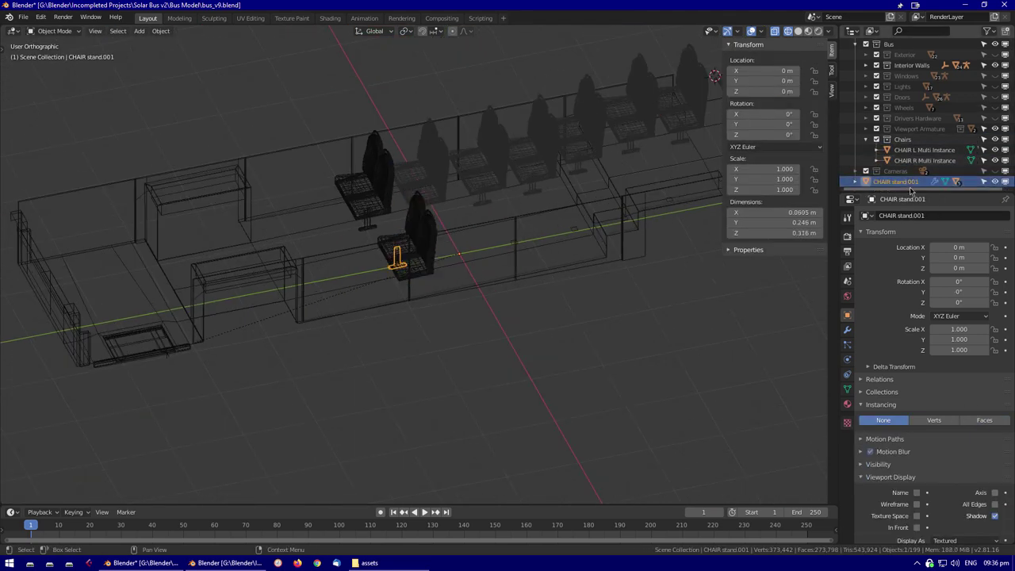
{"action": "double_click", "coordinate": [872, 183]}
{"action": "middle_click_drag", "start_coordinate": [476, 269], "coordinate": [562, 266]}
{"action": "left_click", "coordinate": [689, 143], "text": "shift"}
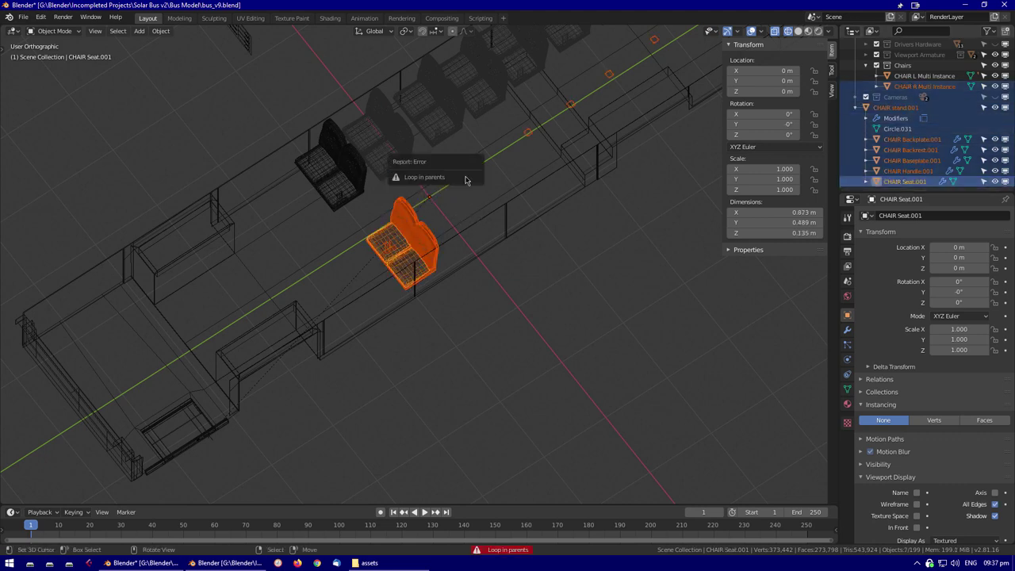
{"action": "key", "text": "alt+p"}
{"action": "left_click", "coordinate": [563, 218]}
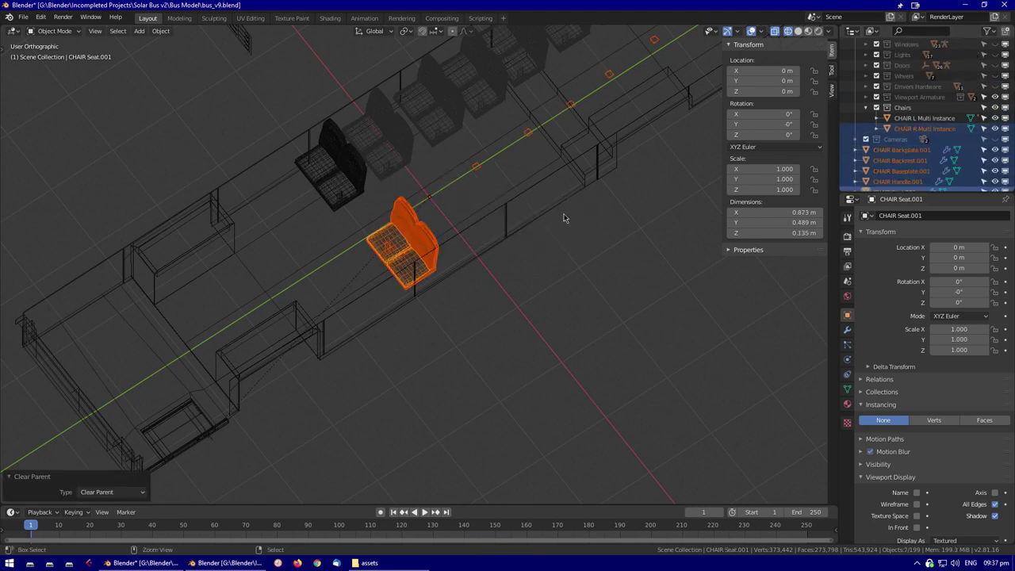
Check the instancing setting and mesh faces of CHAIR R Multi Instance
{"action": "middle_click_drag", "start_coordinate": [697, 238], "coordinate": [478, 297]}
{"action": "scroll", "coordinate": [948, 141], "scroll_direction": "up", "scroll_amount": 3}
{"action": "left_click", "coordinate": [935, 149]}
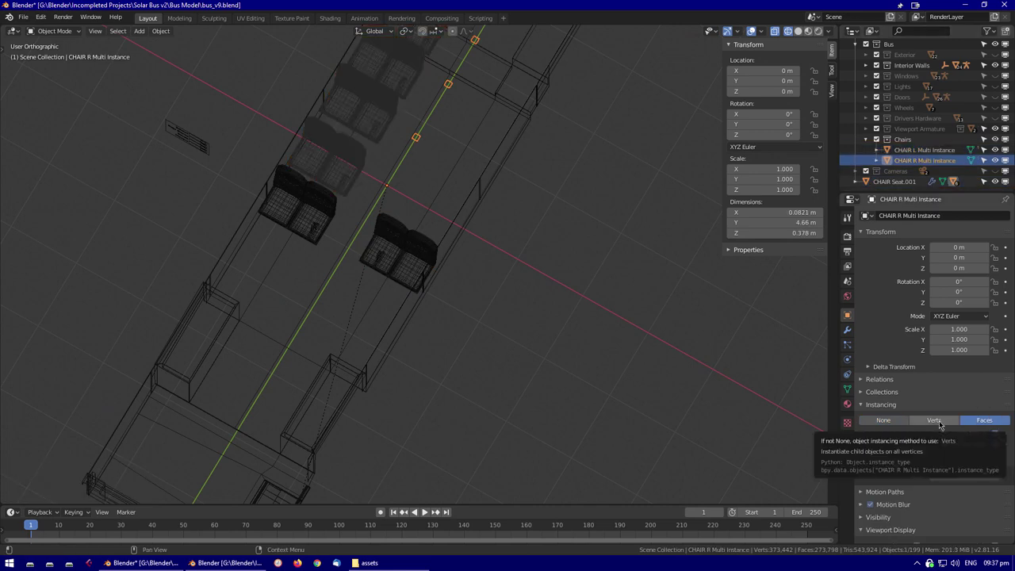
{"action": "scroll", "coordinate": [437, 291], "scroll_direction": "down", "scroll_amount": 3}
{"action": "scroll", "coordinate": [605, 306], "scroll_direction": "down", "scroll_amount": 2}
{"action": "key", "text": "Tab"}
{"action": "middle_click_drag", "start_coordinate": [605, 306], "coordinate": [497, 259]}
{"action": "scroll", "coordinate": [497, 259], "scroll_direction": "up", "scroll_amount": 5}
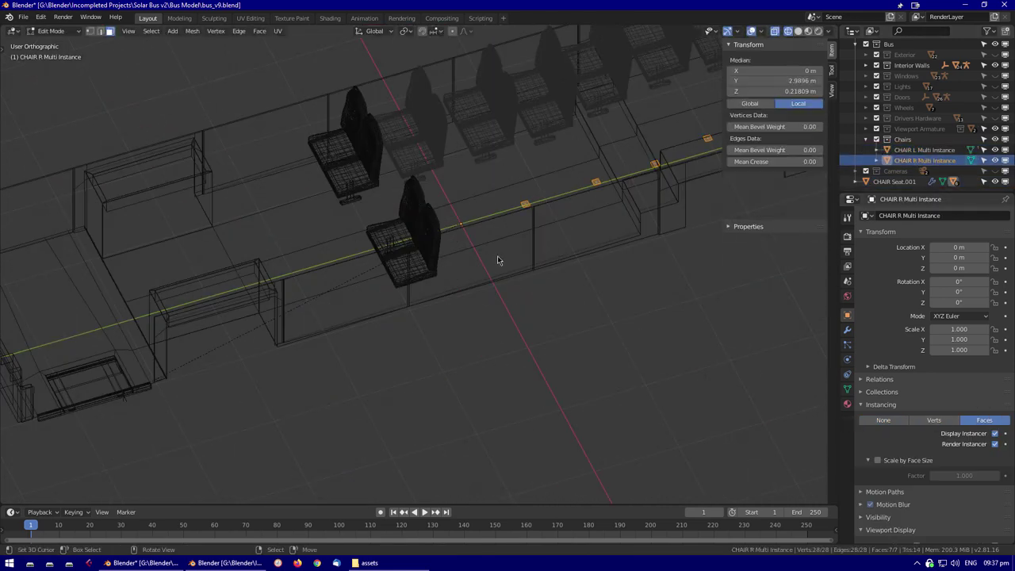
{"action": "key", "text": "Tab"}
Move the CHAIR Seat.001 hierarchy into the Chairs collection and clear the parent of CHAIR R Multi Instance
{"action": "scroll", "coordinate": [920, 118], "scroll_direction": "up", "scroll_amount": 3}
{"action": "left_click", "coordinate": [906, 150]}
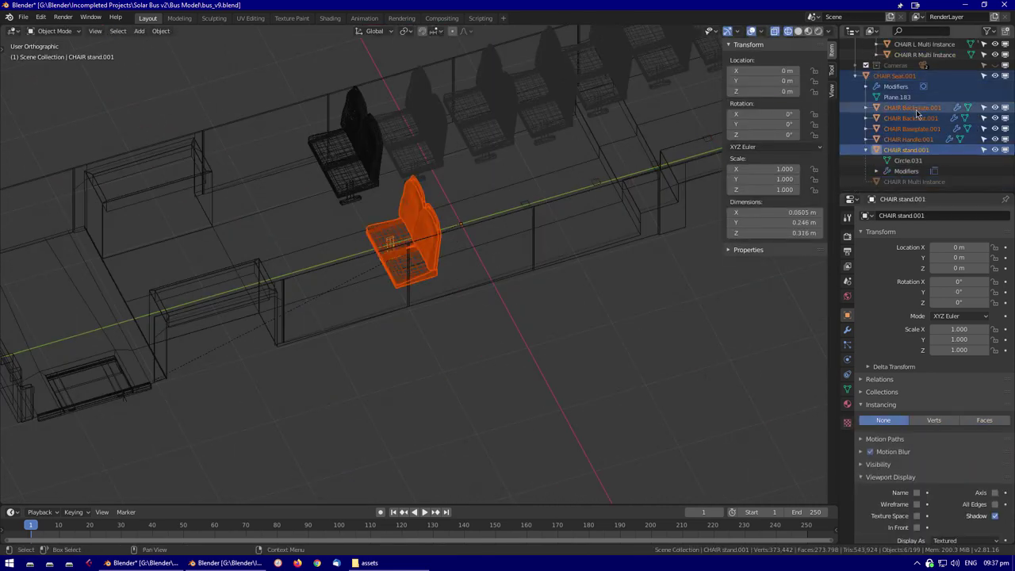
{"action": "scroll", "coordinate": [914, 191], "scroll_direction": "up", "scroll_amount": 2}
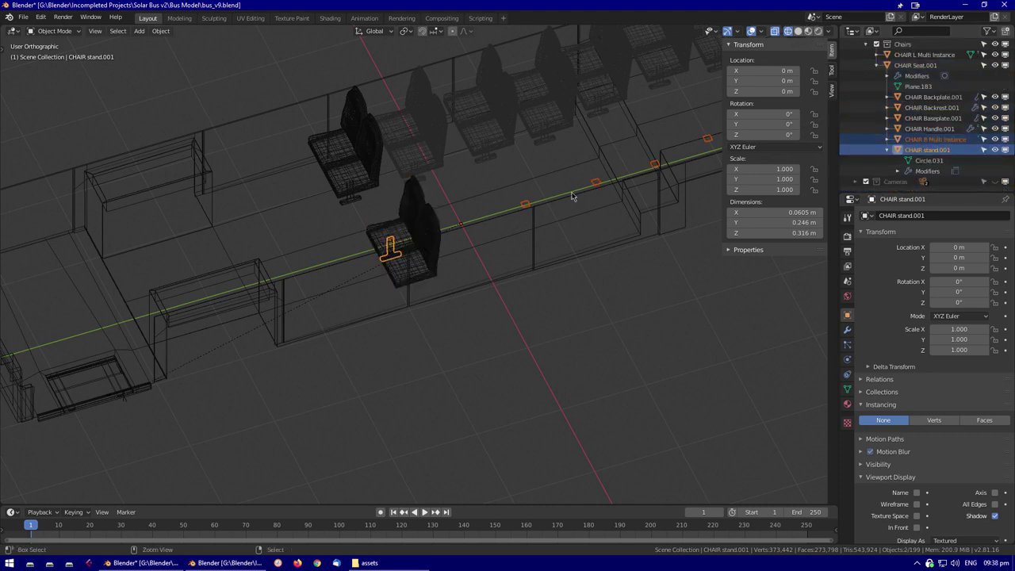
{"action": "left_click", "coordinate": [647, 174]}
{"action": "scroll", "coordinate": [928, 119], "scroll_direction": "up", "scroll_amount": 1}
Parent the right-side seat parts to CHAIR R Multi Instance as objects
{"action": "left_click", "coordinate": [931, 138]}
{"action": "left_click", "coordinate": [942, 171], "text": "shift"}
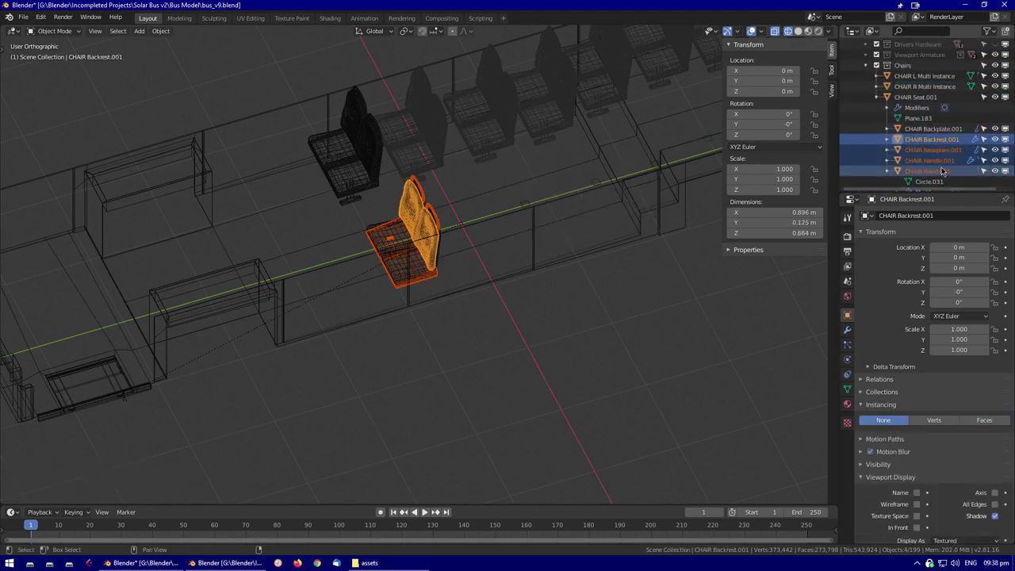
{"action": "left_click", "coordinate": [924, 86], "text": "ctrl"}
{"action": "key", "text": "ctrl+p"}
{"action": "left_click", "coordinate": [567, 147]}
Edit the CHAIR R Multi Instance mesh from the right side and move an instancing face along Y to adjust the seat spacing
{"action": "key", "text": "KP_3"}
{"action": "scroll", "coordinate": [507, 332], "scroll_direction": "up", "scroll_amount": 6}
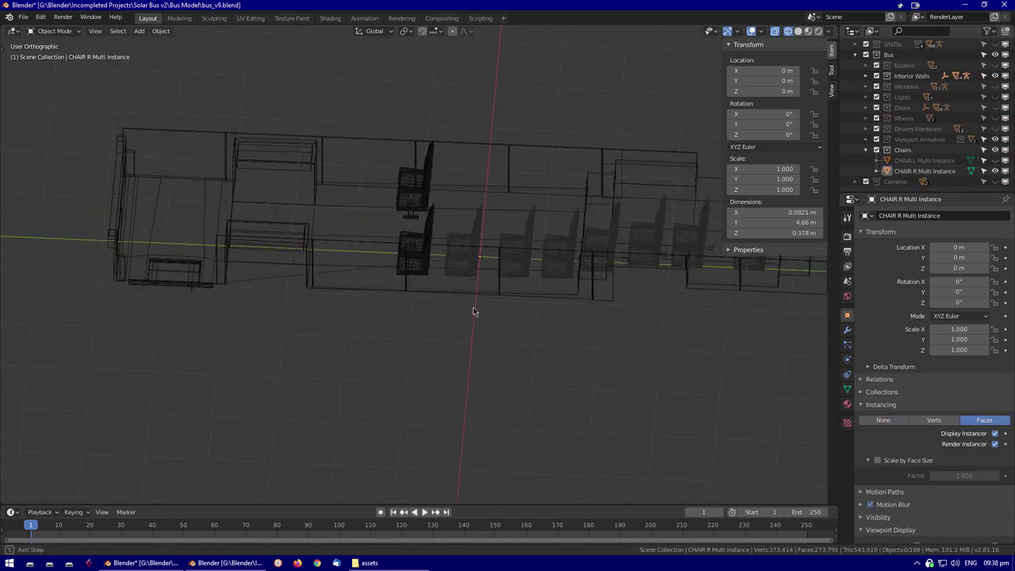
{"action": "left_click", "coordinate": [475, 317]}
{"action": "key", "text": "Tab"}
{"action": "scroll", "coordinate": [448, 365], "scroll_direction": "down", "scroll_amount": 3}
{"action": "key", "text": "g"}
{"action": "key", "text": "y"}
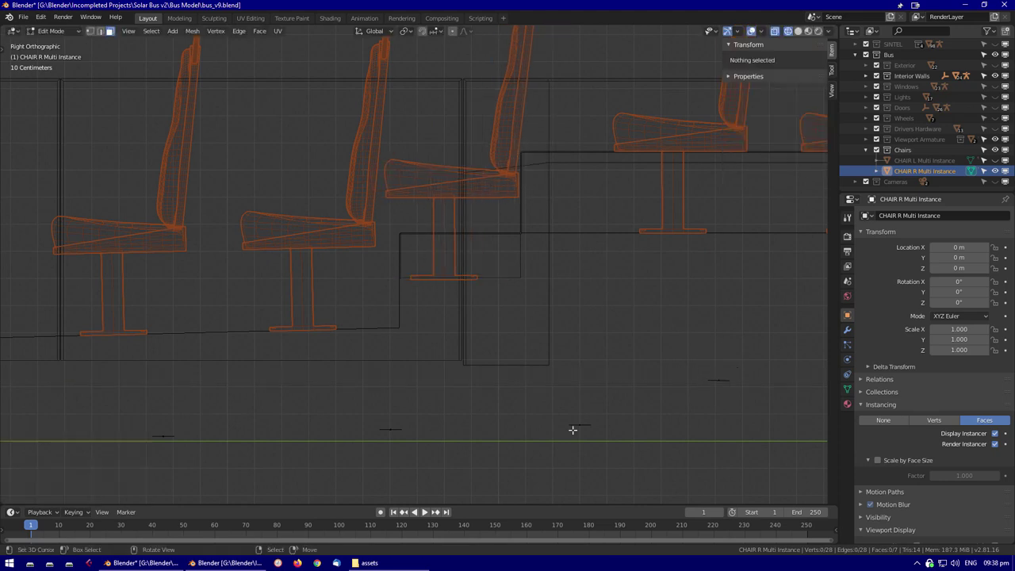
{"action": "left_click", "coordinate": [555, 426]}
{"action": "middle_click_drag", "start_coordinate": [556, 426], "coordinate": [564, 386], "text": "shift"}
{"action": "left_click", "coordinate": [563, 386]}
{"action": "left_click", "coordinate": [519, 387]}
{"action": "scroll", "coordinate": [322, 294], "scroll_direction": "up", "scroll_amount": 4}
{"action": "scroll", "coordinate": [630, 369], "scroll_direction": "down", "scroll_amount": 2}
Shift a CHAIR R Multi Instance face along Z so its seat rests on the floor, and finish editing the mesh
{"action": "left_click", "coordinate": [630, 368]}
{"action": "key", "text": "g"}
{"action": "key", "text": "z"}
{"action": "left_click", "coordinate": [591, 357]}
{"action": "scroll", "coordinate": [591, 358], "scroll_direction": "down", "scroll_amount": 3}
{"action": "scroll", "coordinate": [381, 285], "scroll_direction": "down", "scroll_amount": 2}
{"action": "middle_click_drag", "start_coordinate": [381, 285], "coordinate": [385, 320]}
{"action": "key", "text": "Tab"}
{"action": "scroll", "coordinate": [469, 333], "scroll_direction": "down", "scroll_amount": 5}
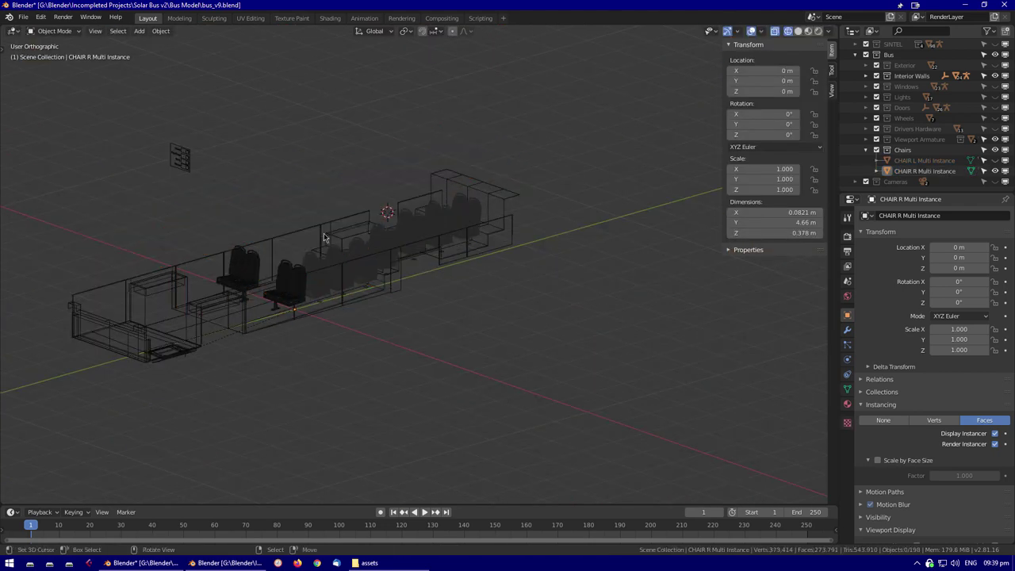
Reveal the hidden left-side seats and show both seat rows in solid shading
{"action": "key", "text": "h"}
{"action": "key", "text": "shift+z"}
{"action": "scroll", "coordinate": [381, 318], "scroll_direction": "up", "scroll_amount": 5}
{"action": "scroll", "coordinate": [368, 317], "scroll_direction": "up", "scroll_amount": 2}
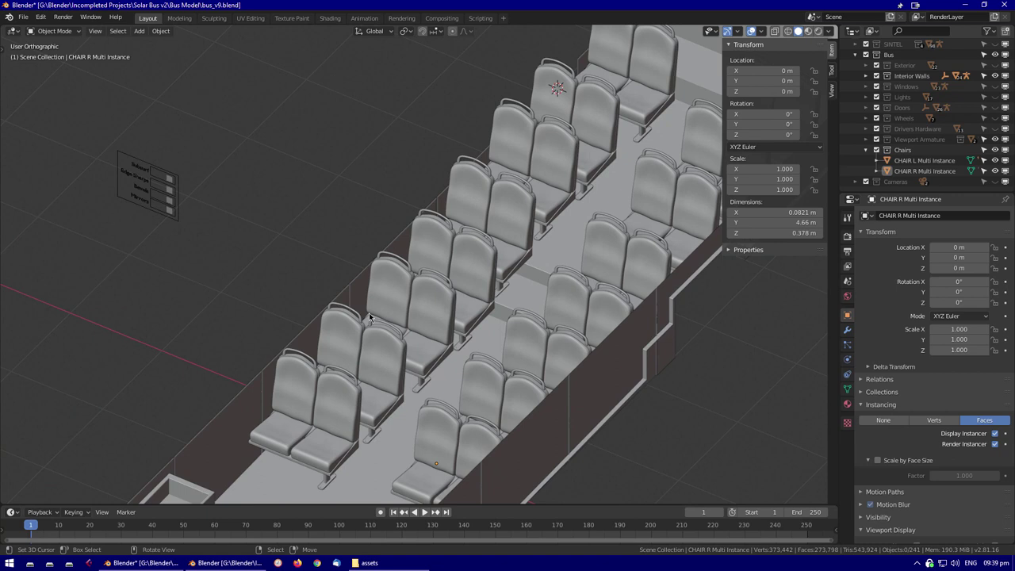
{"action": "scroll", "coordinate": [292, 432], "scroll_direction": "down", "scroll_amount": 6}
{"action": "middle_click_drag", "start_coordinate": [292, 432], "coordinate": [341, 428]}
Save the project as a new version named bus_v10.blend
{"action": "left_click", "coordinate": [23, 17]}
{"action": "left_click", "coordinate": [63, 111]}
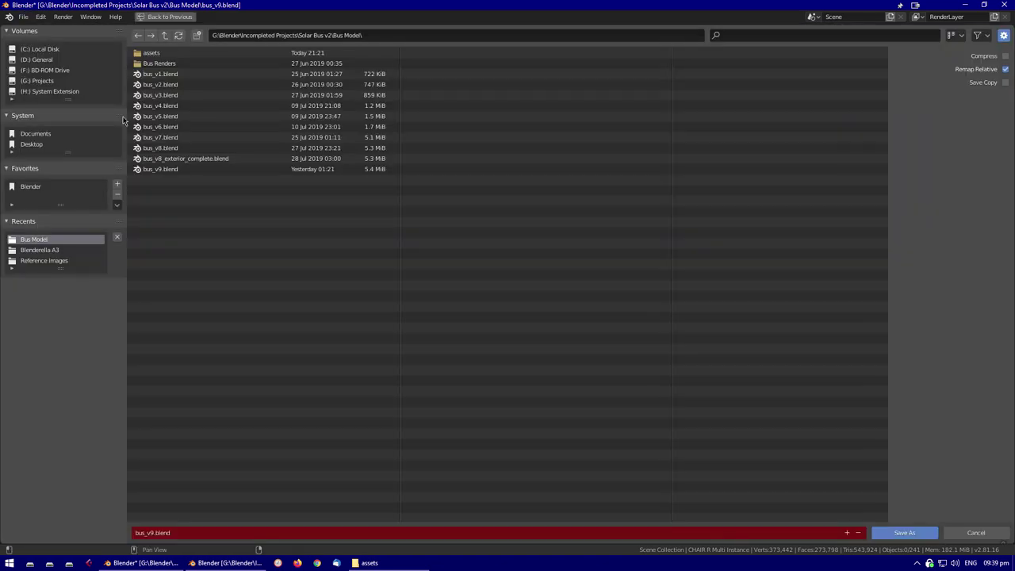
{"action": "left_click", "coordinate": [904, 532]}
{"action": "middle_click_drag", "start_coordinate": [768, 450], "coordinate": [536, 363]}
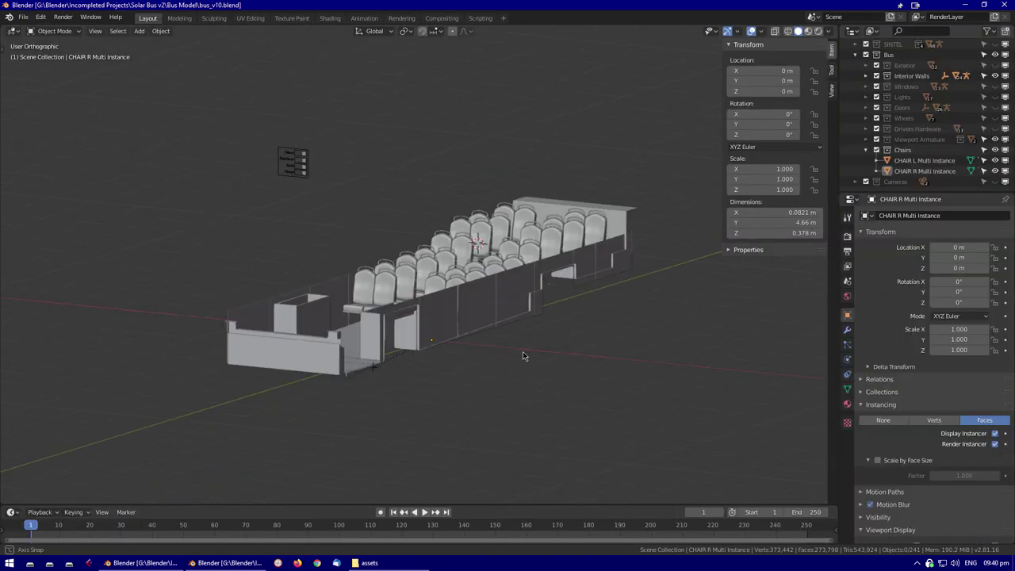
Unhide the SINTEL figure together with its rig and all of its control widgets
{"action": "scroll", "coordinate": [527, 388], "scroll_direction": "up", "scroll_amount": 5}
{"action": "scroll", "coordinate": [485, 383], "scroll_direction": "down", "scroll_amount": 2}
{"action": "middle_click_drag", "start_coordinate": [484, 382], "coordinate": [777, 158]}
{"action": "scroll", "coordinate": [397, 395], "scroll_direction": "down", "scroll_amount": 2}
{"action": "scroll", "coordinate": [411, 403], "scroll_direction": "up", "scroll_amount": 2}
{"action": "scroll", "coordinate": [860, 56], "scroll_direction": "up", "scroll_amount": 2}
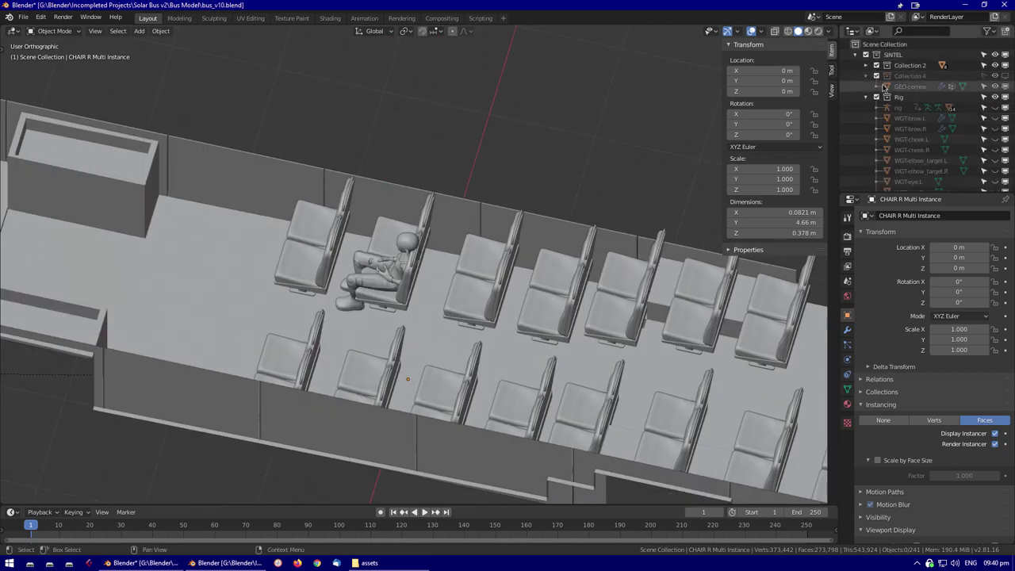
{"action": "scroll", "coordinate": [997, 184], "scroll_direction": "down", "scroll_amount": 8}
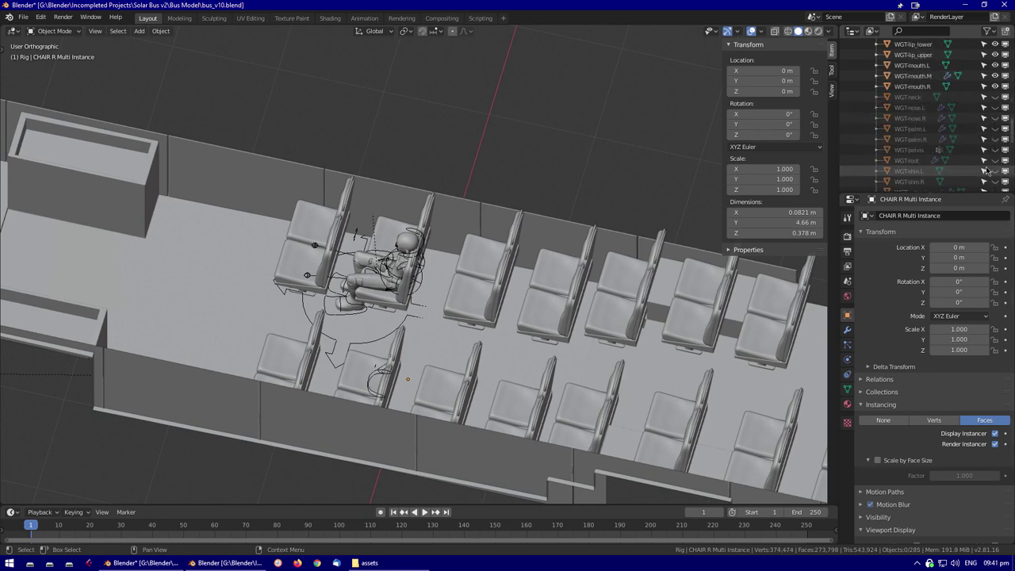
{"action": "scroll", "coordinate": [988, 173], "scroll_direction": "down", "scroll_amount": 5}
Move the seated figure's rig backward along Y to test its fit on the following left-side seats
{"action": "middle_click_drag", "start_coordinate": [532, 170], "coordinate": [413, 285]}
{"action": "left_click", "coordinate": [396, 301]}
{"action": "key", "text": "g"}
{"action": "key", "text": "y"}
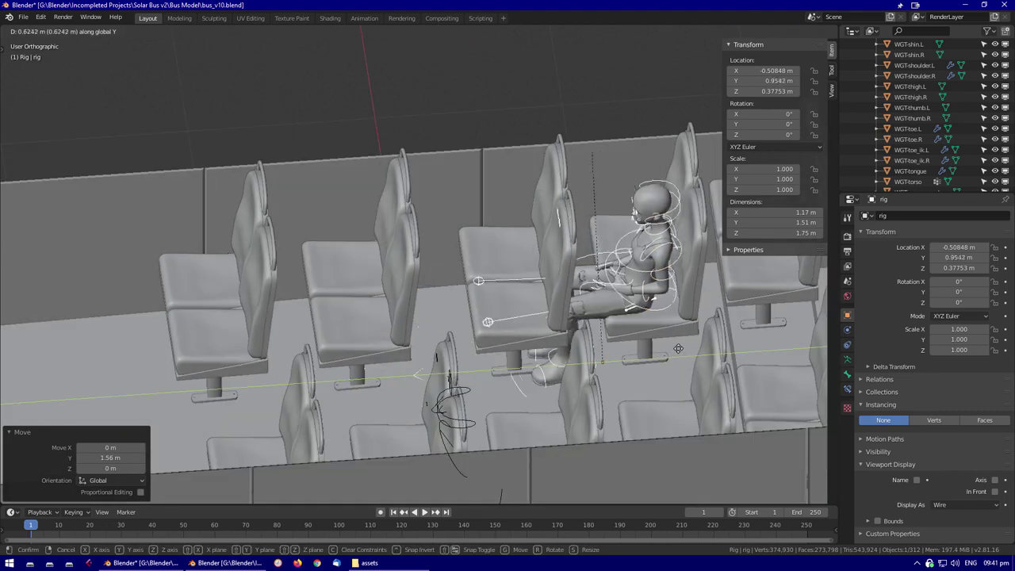
{"action": "left_click", "coordinate": [657, 368]}
{"action": "left_click", "coordinate": [666, 351]}
{"action": "middle_click_drag", "start_coordinate": [666, 351], "coordinate": [624, 389]}
{"action": "key", "text": "g"}
{"action": "key", "text": "y"}
{"action": "left_click", "coordinate": [577, 341]}
Move the rig further along Y through the raised rows to the rearmost seat, at Y 4.1417 m and Z 0.78129 m
{"action": "scroll", "coordinate": [623, 389], "scroll_direction": "up", "scroll_amount": 5}
{"action": "scroll", "coordinate": [721, 354], "scroll_direction": "down", "scroll_amount": 5}
{"action": "key", "text": "g"}
{"action": "key", "text": "y"}
{"action": "left_click", "coordinate": [721, 354]}
{"action": "middle_click_drag", "start_coordinate": [721, 354], "coordinate": [476, 373]}
{"action": "key", "text": "g"}
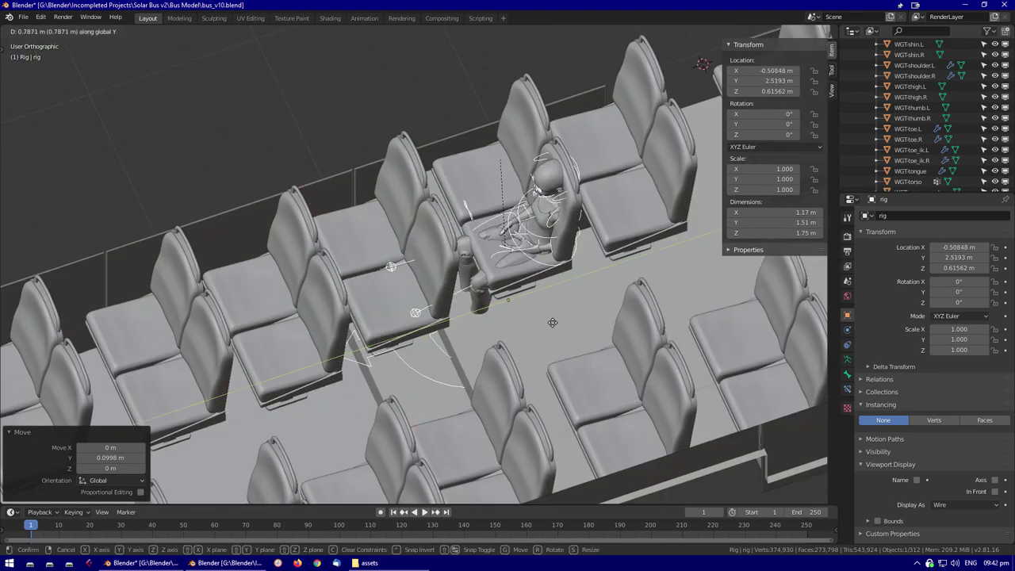
{"action": "left_click", "coordinate": [553, 301]}
{"action": "middle_click_drag", "start_coordinate": [552, 301], "coordinate": [555, 381]}
{"action": "key", "text": "g"}
{"action": "key", "text": "y"}
{"action": "left_click", "coordinate": [692, 341]}
Delete the SINTEL figure's collections with their whole hierarchy
{"action": "scroll", "coordinate": [692, 341], "scroll_direction": "down", "scroll_amount": 4}
{"action": "scroll", "coordinate": [598, 339], "scroll_direction": "up", "scroll_amount": 6}
{"action": "scroll", "coordinate": [555, 380], "scroll_direction": "down", "scroll_amount": 3}
{"action": "scroll", "coordinate": [912, 119], "scroll_direction": "up", "scroll_amount": 10}
{"action": "left_click", "coordinate": [853, 151]}
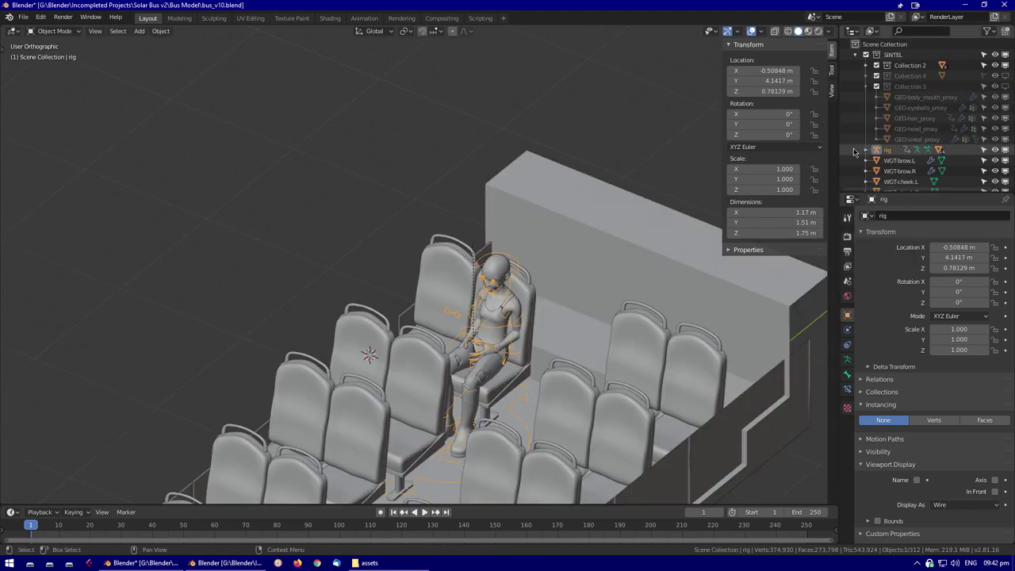
{"action": "left_click", "coordinate": [50, 28]}
{"action": "left_click", "coordinate": [900, 87]}
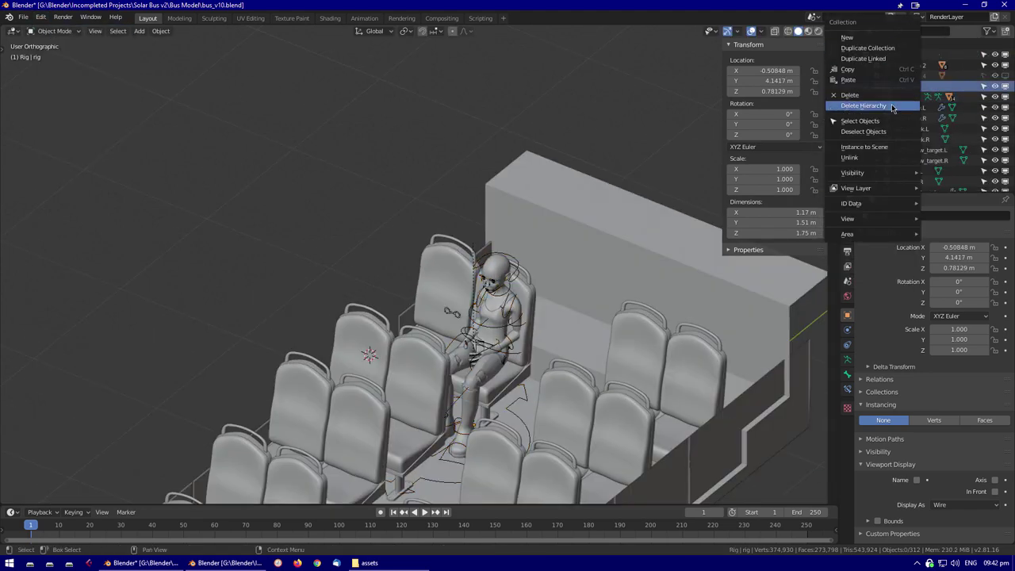
{"action": "left_click", "coordinate": [864, 105]}
{"action": "left_click", "coordinate": [868, 107]}
Reveal all hidden bus parts and examine the seat rows down the aisle from inside the bus
{"action": "key", "text": "Home"}
{"action": "mouse_move", "coordinate": [507, 301]}
{"action": "middle_mouse_down"}
{"action": "mouse_move", "coordinate": [580, 288]}
{"action": "mouse_move", "coordinate": [562, 328]}
{"action": "mouse_move", "coordinate": [535, 333]}
{"action": "mouse_move", "coordinate": [508, 301]}
{"action": "middle_mouse_up"}
{"action": "scroll", "coordinate": [856, 59], "scroll_direction": "up", "scroll_amount": 3}
{"action": "key", "text": "alt+h"}
{"action": "scroll", "coordinate": [404, 173], "scroll_direction": "up", "scroll_amount": 2}
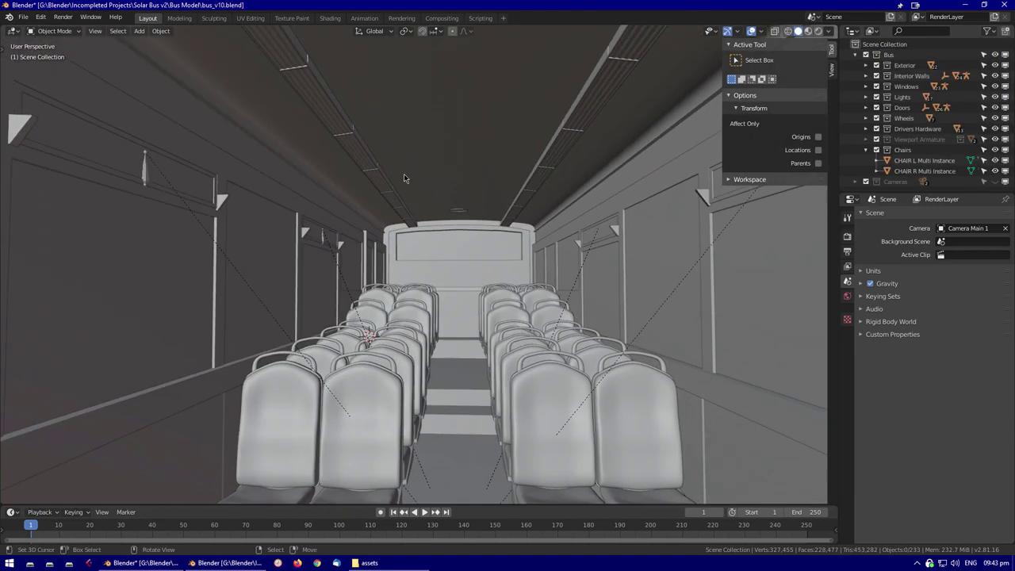
{"action": "left_click", "coordinate": [404, 173]}
{"action": "scroll", "coordinate": [573, 304], "scroll_direction": "up", "scroll_amount": 2}
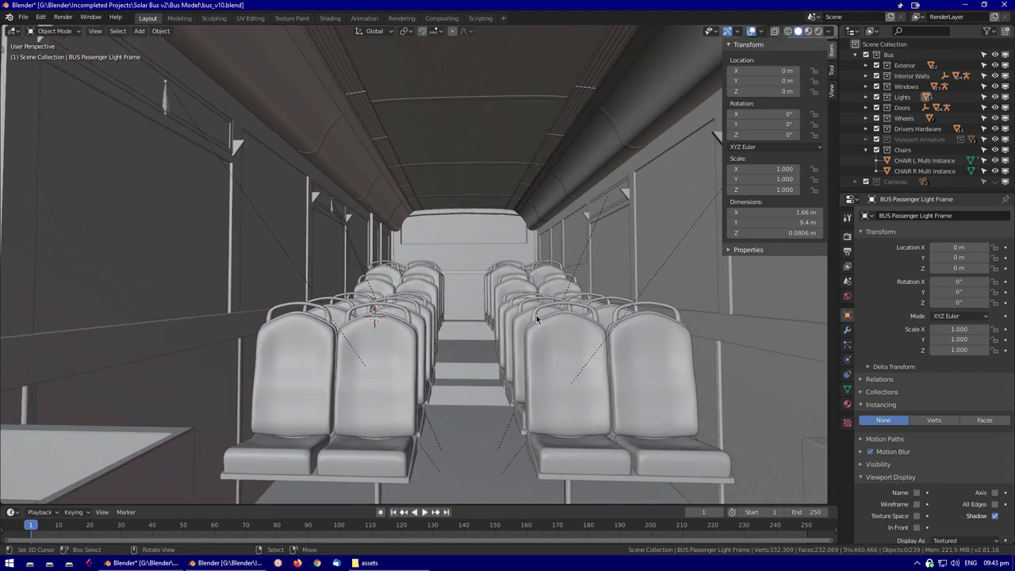
{"action": "scroll", "coordinate": [523, 257], "scroll_direction": "down", "scroll_amount": 2}
{"action": "scroll", "coordinate": [523, 257], "scroll_direction": "up", "scroll_amount": 2}
{"action": "scroll", "coordinate": [545, 306], "scroll_direction": "down", "scroll_amount": 2}
{"action": "middle_click_drag", "start_coordinate": [546, 305], "coordinate": [524, 319]}
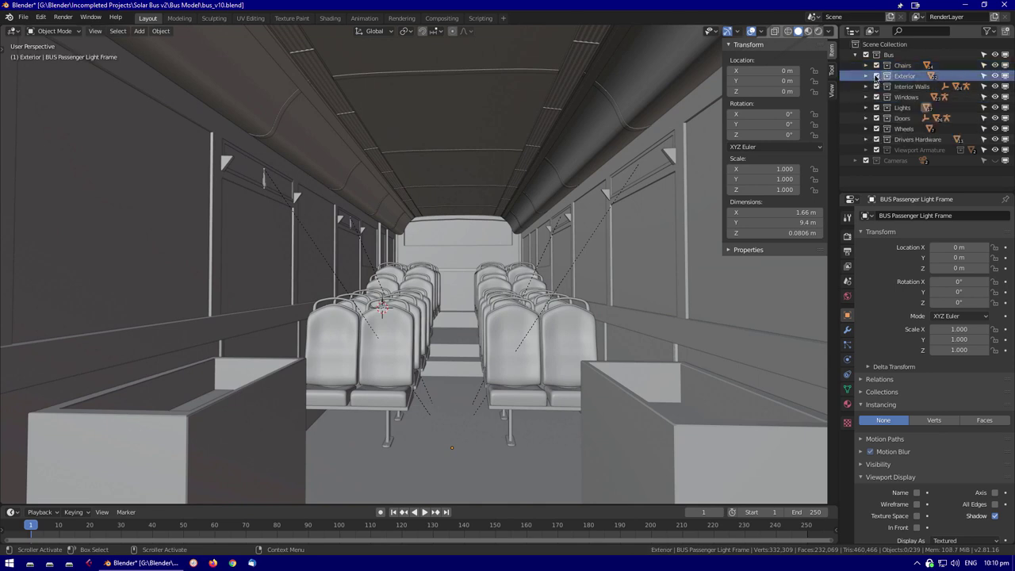
Toggle the Exterior collection off and on, and adjust the raised front boxes of BUS Interior Floor by moving a face along X
{"action": "left_click", "coordinate": [876, 75]}
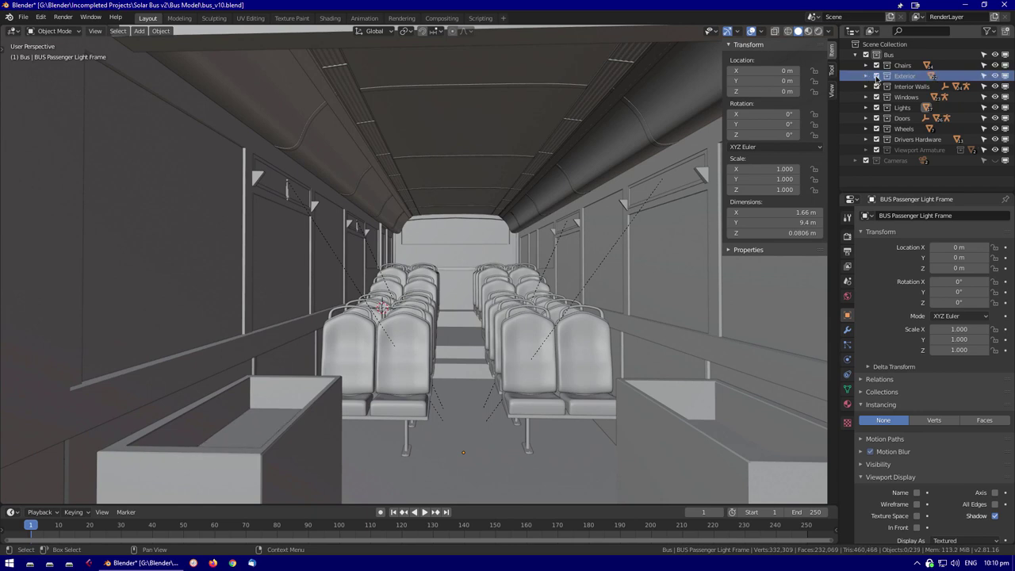
{"action": "left_click", "coordinate": [876, 75]}
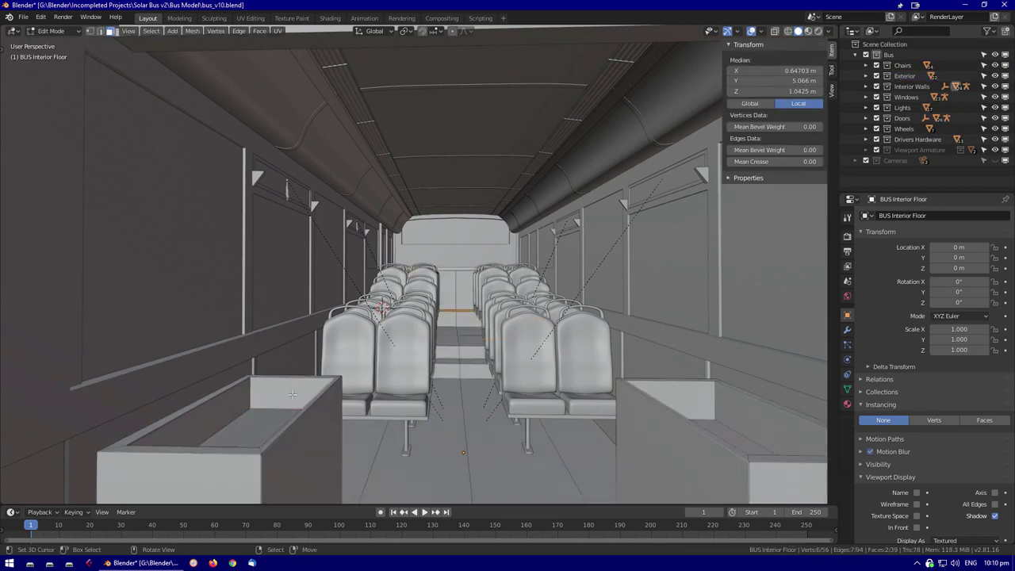
{"action": "left_click", "coordinate": [742, 397]}
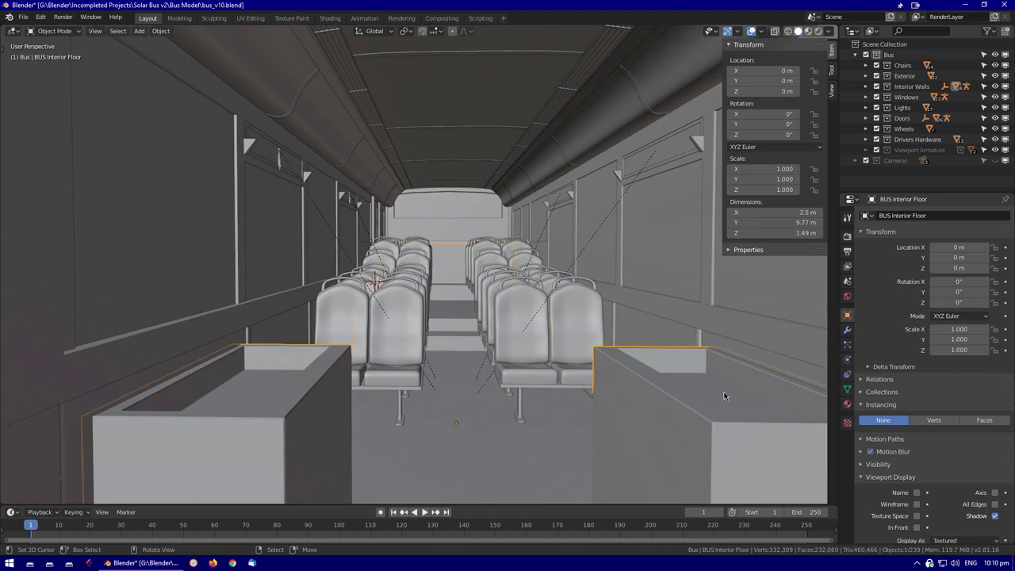
{"action": "key", "text": "Tab"}
{"action": "key", "text": "g"}
{"action": "key", "text": "x"}
{"action": "left_click", "coordinate": [694, 373]}
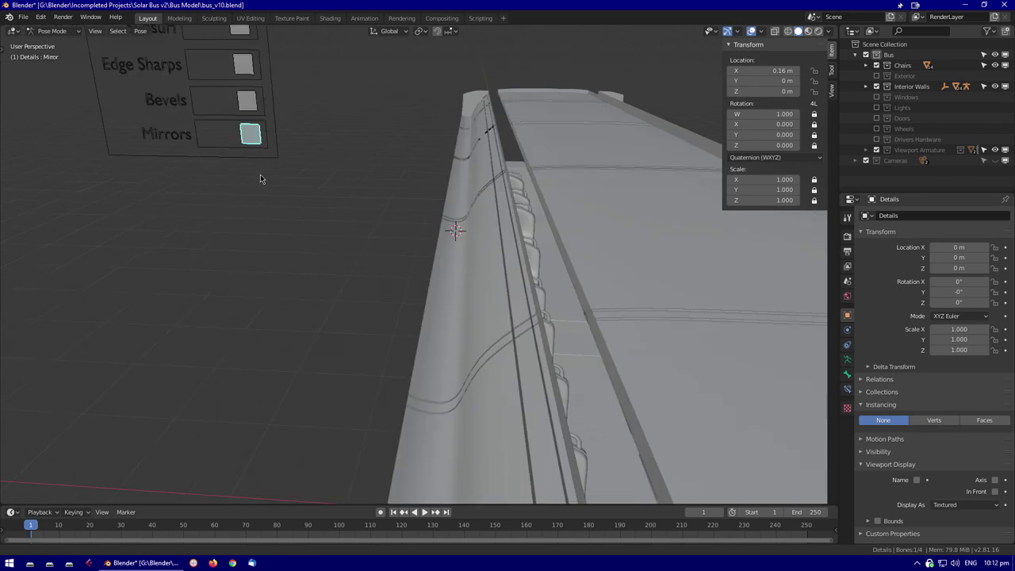
Select BUS Interior Floor and collapse its Mirror and Bevel modifiers
{"action": "left_click", "coordinate": [588, 397]}
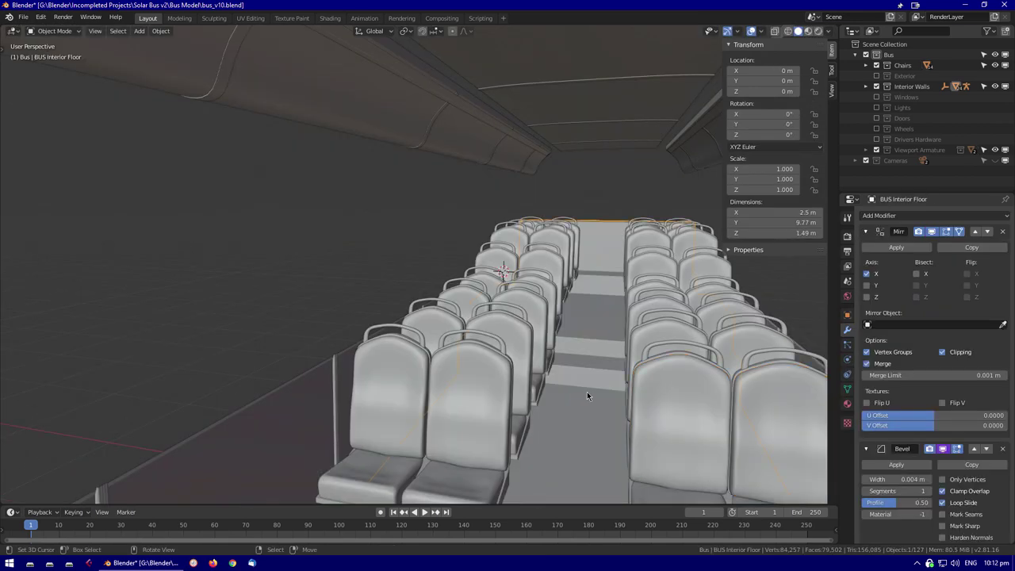
{"action": "left_click", "coordinate": [866, 231]}
{"action": "left_click", "coordinate": [866, 249]}
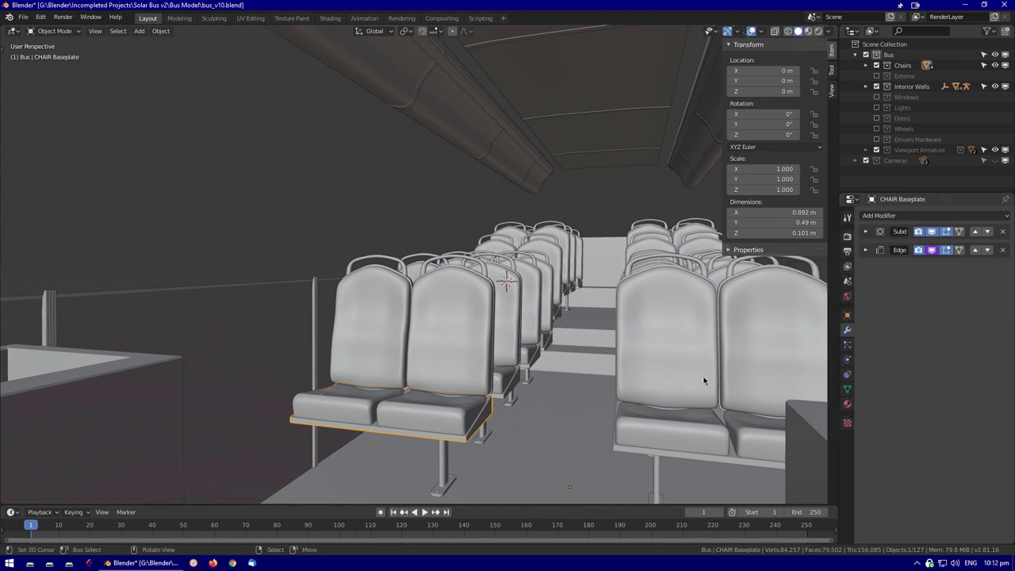
Apply the viewport-visibility driver to the Subdivision modifiers of the chair parts
{"action": "left_click", "coordinate": [646, 343]}
{"action": "left_click", "coordinate": [944, 230]}
{"action": "right_click", "coordinate": [932, 231]}
{"action": "left_click", "coordinate": [454, 436]}
{"action": "right_click", "coordinate": [931, 231]}
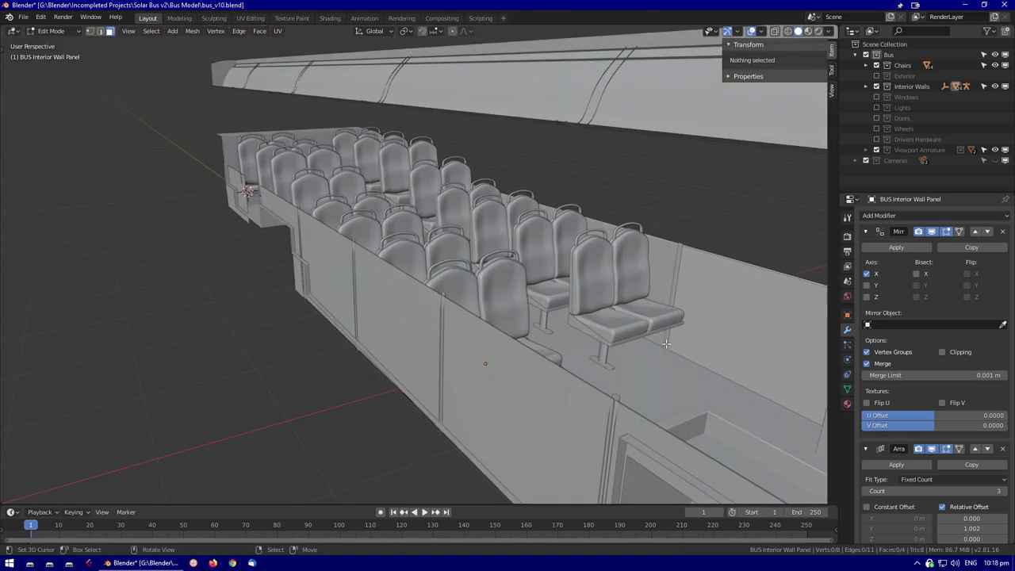
Snap the 3D cursor to the wall panel face beside the front seats and add a plane there
{"action": "left_click", "coordinate": [718, 336]}
{"action": "key", "text": "shift+s"}
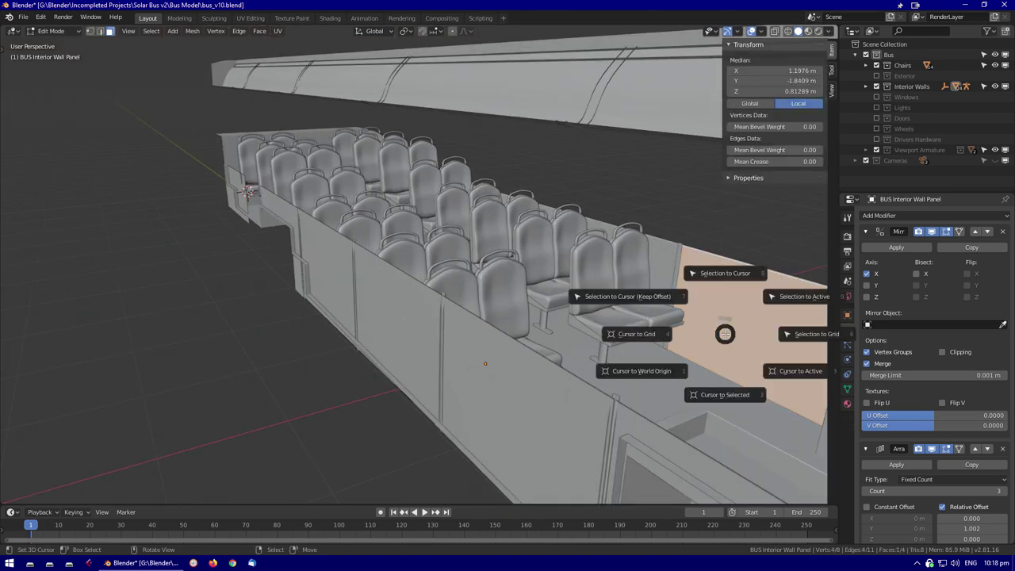
{"action": "left_click", "coordinate": [745, 402]}
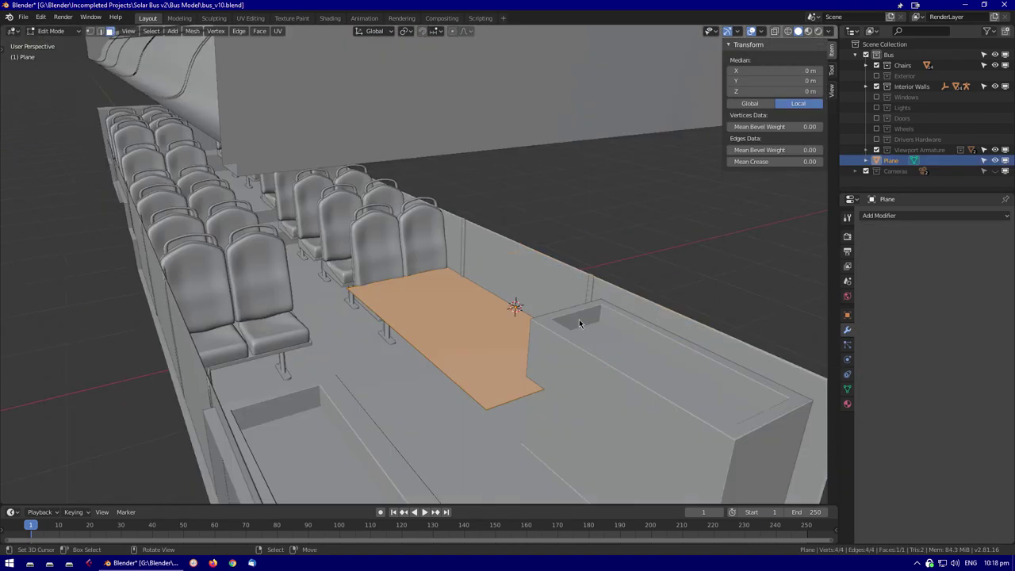
Move the new plane -0.975 m along X so it lies inside the wall panel
{"action": "key", "text": "r"}
{"action": "key", "text": "x"}
{"action": "key", "text": "9"}
{"action": "key", "text": "0"}
{"action": "key", "text": "Return"}
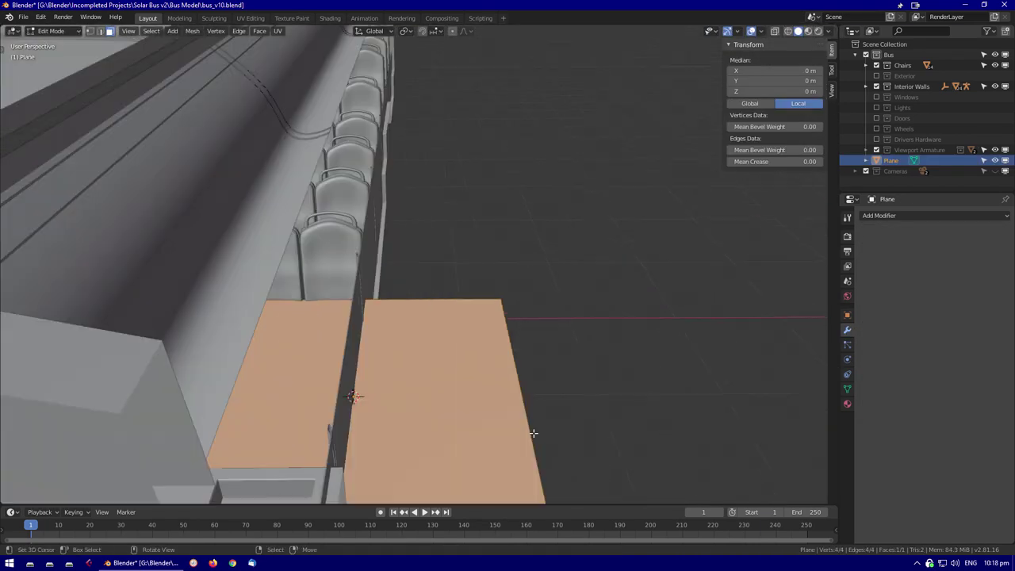
{"action": "key", "text": "s"}
{"action": "key", "text": "Return"}
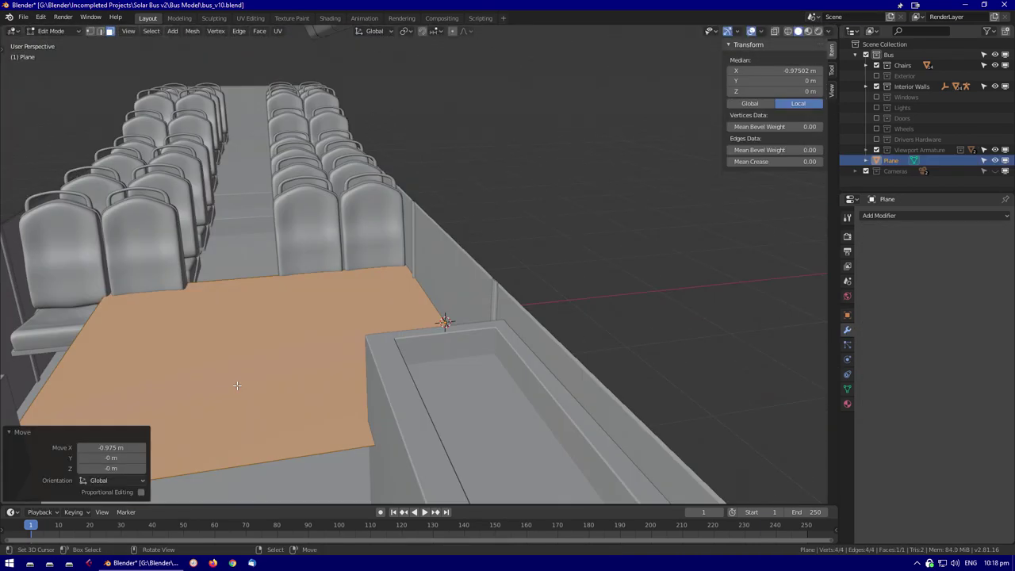
Narrow the plane to a strip along the wall by moving its inner edge 1.9 m along X
{"action": "left_click", "coordinate": [71, 347]}
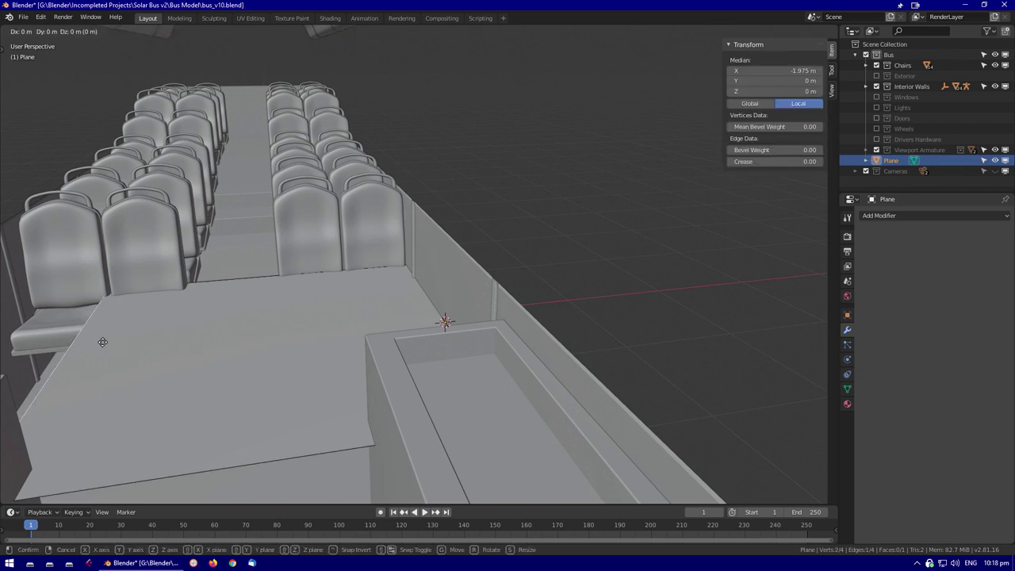
{"action": "left_click", "coordinate": [444, 299]}
{"action": "key", "text": "KP_3"}
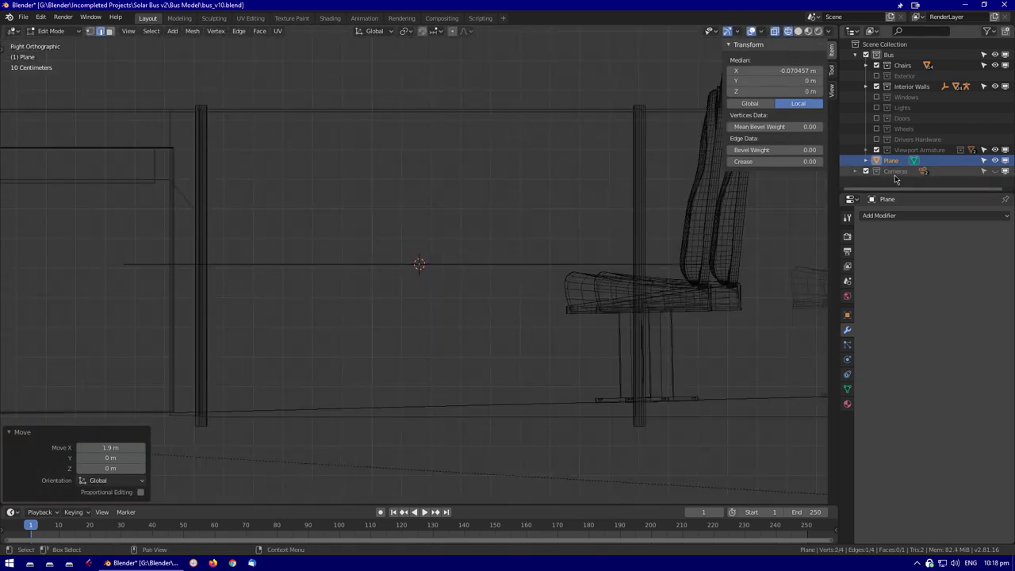
Put the plane in the Interior Walls collection and move the whole strip 0.143 m along Y and -0.162 m along Z
{"action": "key", "text": "a"}
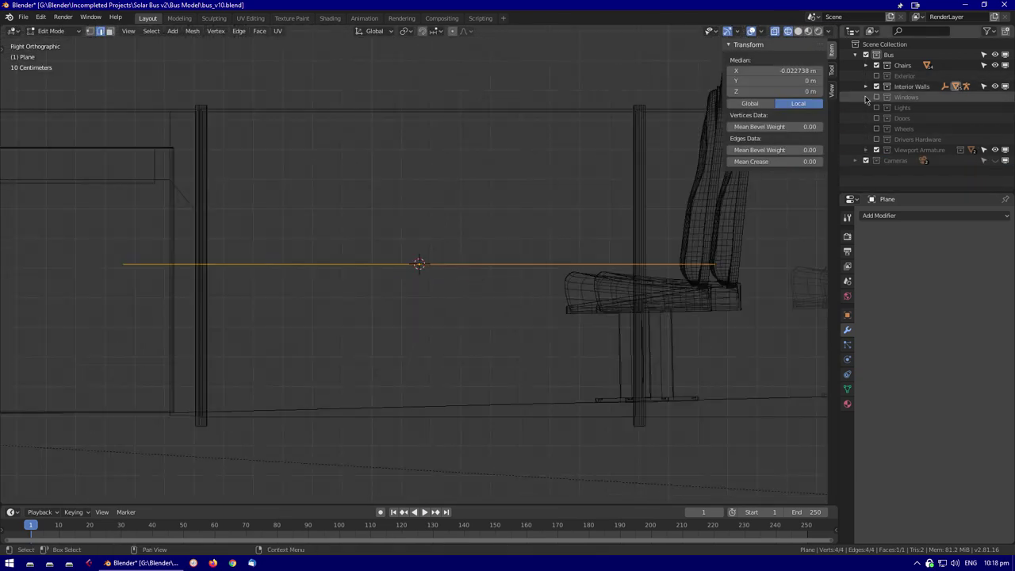
{"action": "left_click", "coordinate": [519, 346]}
{"action": "middle_click_drag", "start_coordinate": [518, 345], "coordinate": [611, 353]}
{"action": "key", "text": "shift+z"}
{"action": "scroll", "coordinate": [398, 361], "scroll_direction": "up", "scroll_amount": 5}
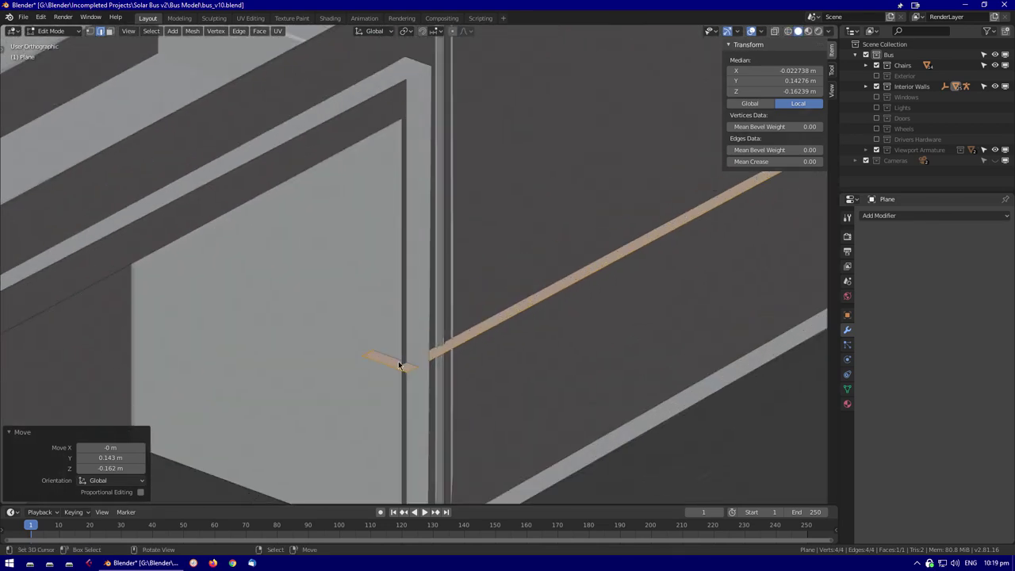
Lengthen the strip toward the rear of the bus, moving its end edge 0.918 m along Y
{"action": "left_click", "coordinate": [220, 419]}
{"action": "scroll", "coordinate": [220, 419], "scroll_direction": "down", "scroll_amount": 5}
{"action": "middle_click_drag", "start_coordinate": [220, 419], "coordinate": [577, 360]}
{"action": "key", "text": "shift+z"}
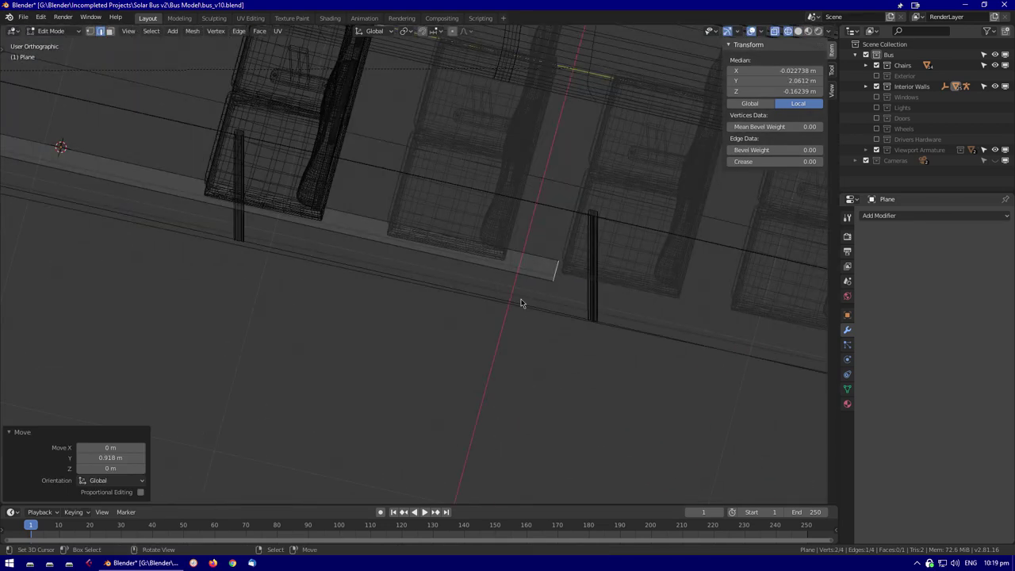
Extend the strip's rear edge to the raised floor step and lift it about 0.06 m along Z to follow the slope
{"action": "key", "text": "KP_3"}
{"action": "scroll", "coordinate": [578, 360], "scroll_direction": "up", "scroll_amount": 5}
{"action": "key", "text": "g"}
{"action": "key", "text": "z"}
{"action": "left_click", "coordinate": [627, 372]}
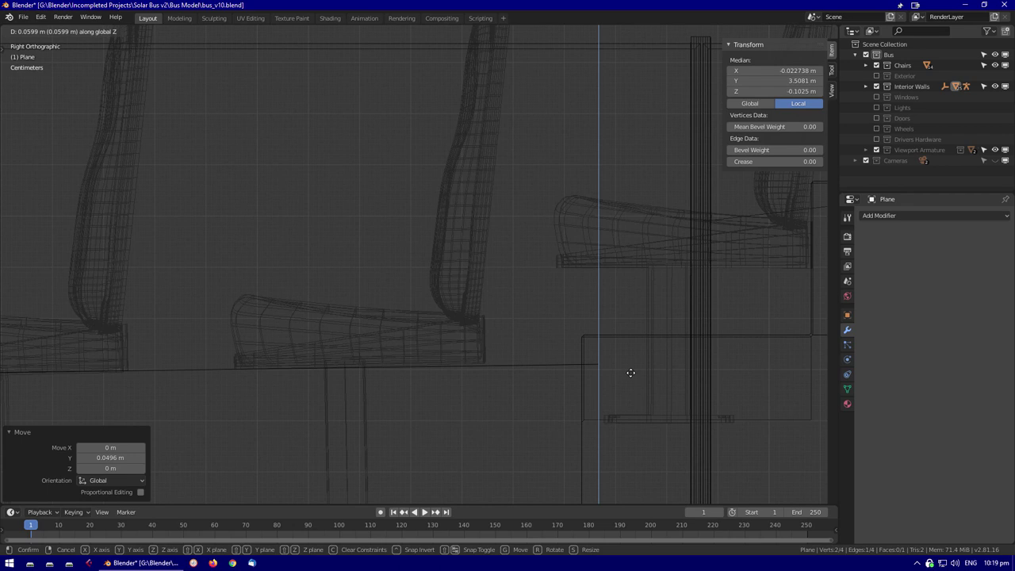
Lower the strip's front edge about 0.027 m along Z to line it up with the undersides of the seats
{"action": "middle_click_drag", "start_coordinate": [627, 372], "coordinate": [367, 266], "text": "shift"}
{"action": "scroll", "coordinate": [367, 266], "scroll_direction": "up", "scroll_amount": 3}
{"action": "scroll", "coordinate": [482, 215], "scroll_direction": "down", "scroll_amount": 5}
{"action": "scroll", "coordinate": [312, 324], "scroll_direction": "up", "scroll_amount": 4}
{"action": "key", "text": "g"}
{"action": "key", "text": "z"}
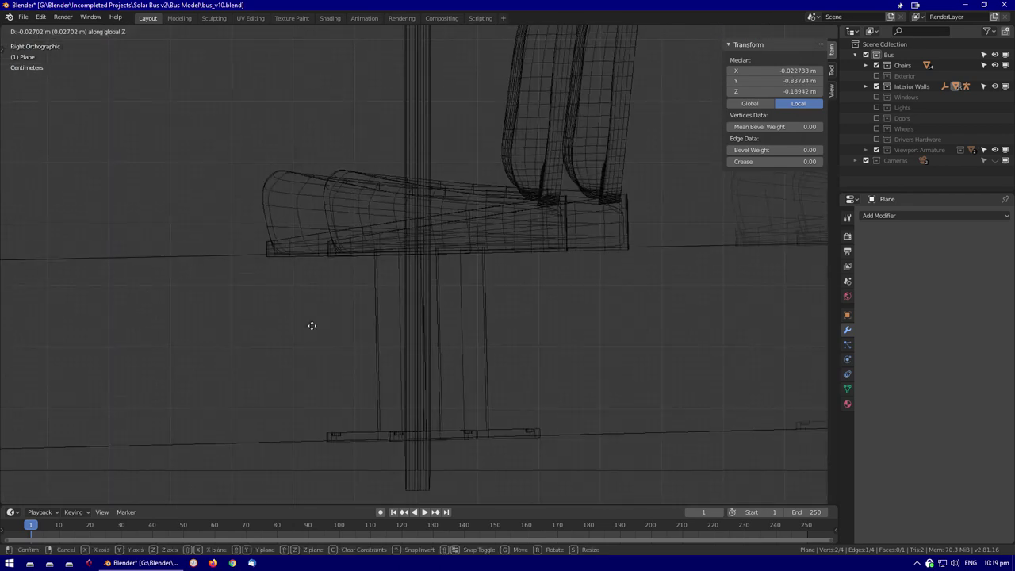
{"action": "left_click", "coordinate": [467, 256]}
{"action": "scroll", "coordinate": [467, 256], "scroll_direction": "down", "scroll_amount": 3}
{"action": "scroll", "coordinate": [711, 399], "scroll_direction": "up", "scroll_amount": 5}
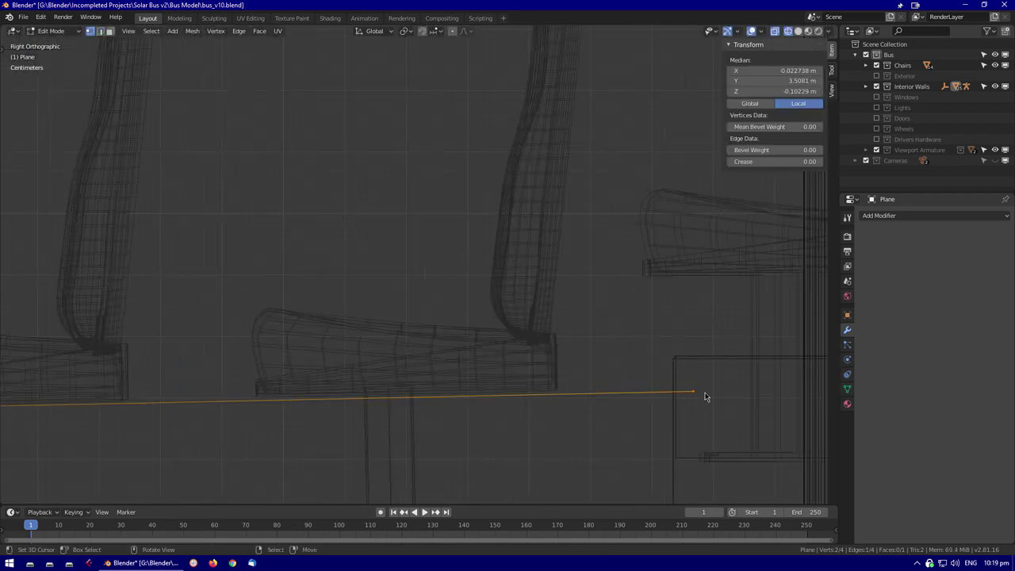
Return to solid shading, leave editing of the strip and select BUS Roof Dividers
{"action": "scroll", "coordinate": [705, 396], "scroll_direction": "down", "scroll_amount": 3}
{"action": "key", "text": "shift+z"}
{"action": "middle_click_drag", "start_coordinate": [267, 329], "coordinate": [376, 302]}
{"action": "key", "text": "Tab"}
{"action": "left_click", "coordinate": [431, 333]}
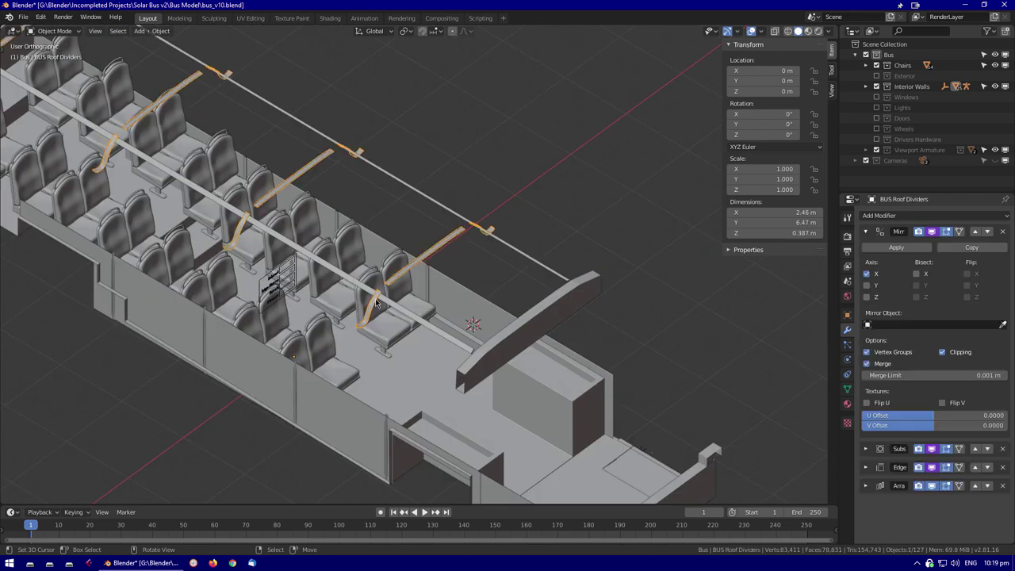
Edit the wall-side strip and reposition its long edge next to the bus wall
{"action": "left_click", "coordinate": [487, 349]}
{"action": "middle_click_drag", "start_coordinate": [487, 349], "coordinate": [441, 429]}
{"action": "scroll", "coordinate": [442, 428], "scroll_direction": "up", "scroll_amount": 5}
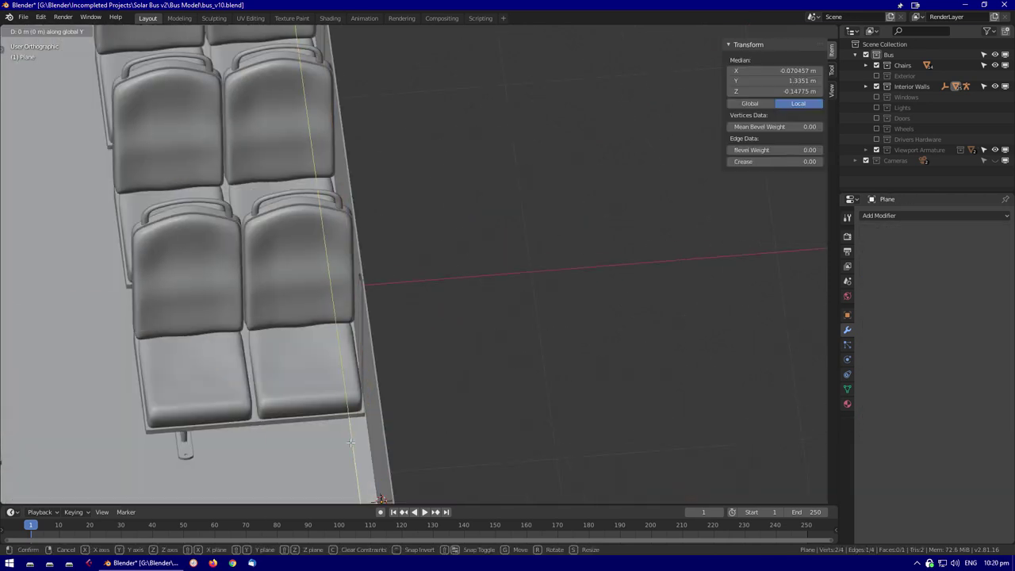
{"action": "left_click", "coordinate": [421, 434]}
{"action": "scroll", "coordinate": [420, 435], "scroll_direction": "down", "scroll_amount": 3}
{"action": "scroll", "coordinate": [420, 434], "scroll_direction": "down", "scroll_amount": 4}
{"action": "scroll", "coordinate": [411, 293], "scroll_direction": "up", "scroll_amount": 3}
{"action": "middle_click_drag", "start_coordinate": [420, 434], "coordinate": [410, 293]}
{"action": "scroll", "coordinate": [411, 293], "scroll_direction": "up", "scroll_amount": 3}
Extrude the strip's long edge into an additional face and flatten the new edge to 0 along X
{"action": "key", "text": "e"}
{"action": "left_click", "coordinate": [411, 293]}
{"action": "key", "text": "s"}
{"action": "key", "text": "x"}
{"action": "key", "text": "0"}
{"action": "key", "text": "Return"}
{"action": "key", "text": "alt+a"}
{"action": "scroll", "coordinate": [411, 293], "scroll_direction": "down", "scroll_amount": 4}
{"action": "scroll", "coordinate": [524, 335], "scroll_direction": "up", "scroll_amount": 4}
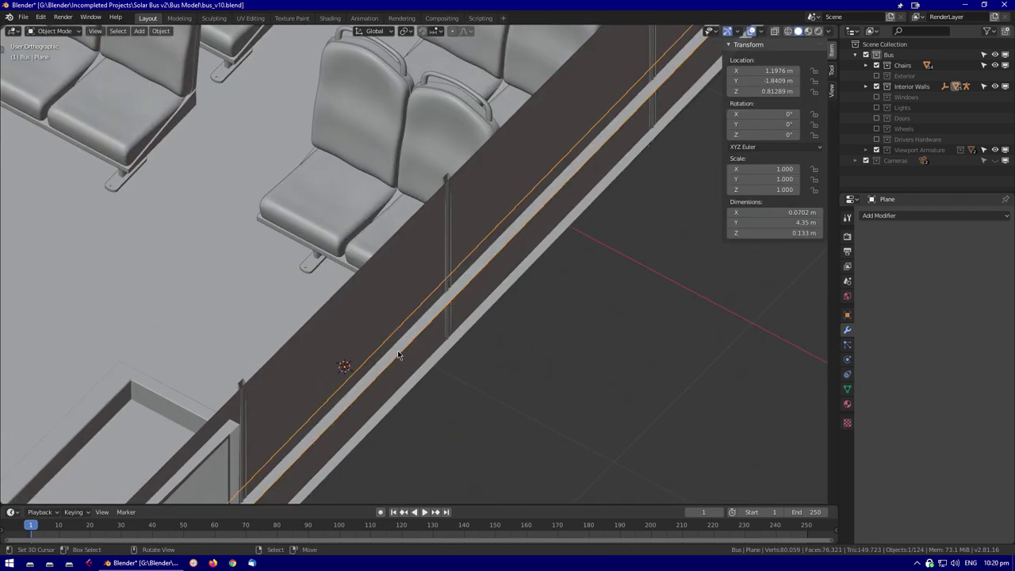
Isolate the strip and add five evenly spaced lengthwise loop cuts to its upper face
{"action": "key", "text": "KP_Divide"}
{"action": "key", "text": "Tab"}
{"action": "key", "text": "ctrl+r"}
{"action": "scroll", "coordinate": [309, 380], "scroll_direction": "up", "scroll_amount": 4}
{"action": "left_click", "coordinate": [309, 380]}
{"action": "right_click", "coordinate": [309, 381]}
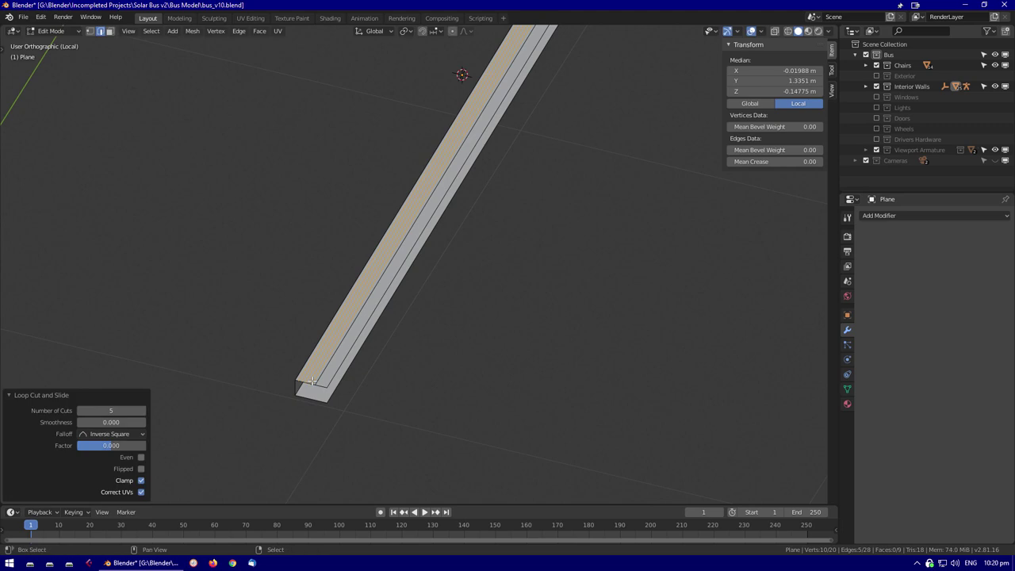
Shift alternate lengthwise edges of the strip's upper face slightly along Z to form grooves, then leave mesh editing
{"action": "left_click", "coordinate": [309, 381]}
{"action": "scroll", "coordinate": [309, 381], "scroll_direction": "up", "scroll_amount": 4}
{"action": "middle_click_drag", "start_coordinate": [309, 380], "coordinate": [480, 392], "text": "shift"}
{"action": "left_click", "coordinate": [478, 397]}
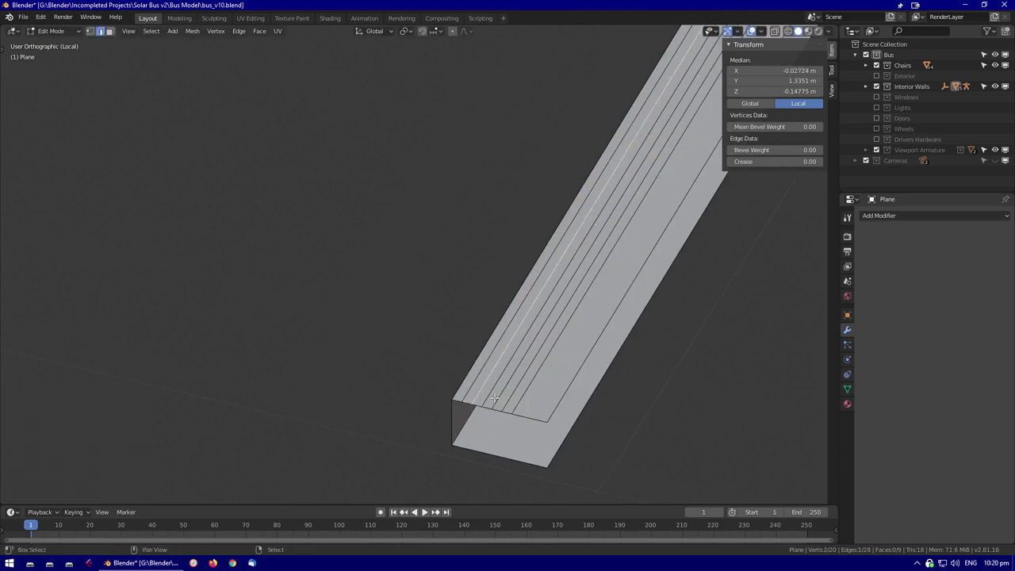
{"action": "key", "text": "KP_Divide"}
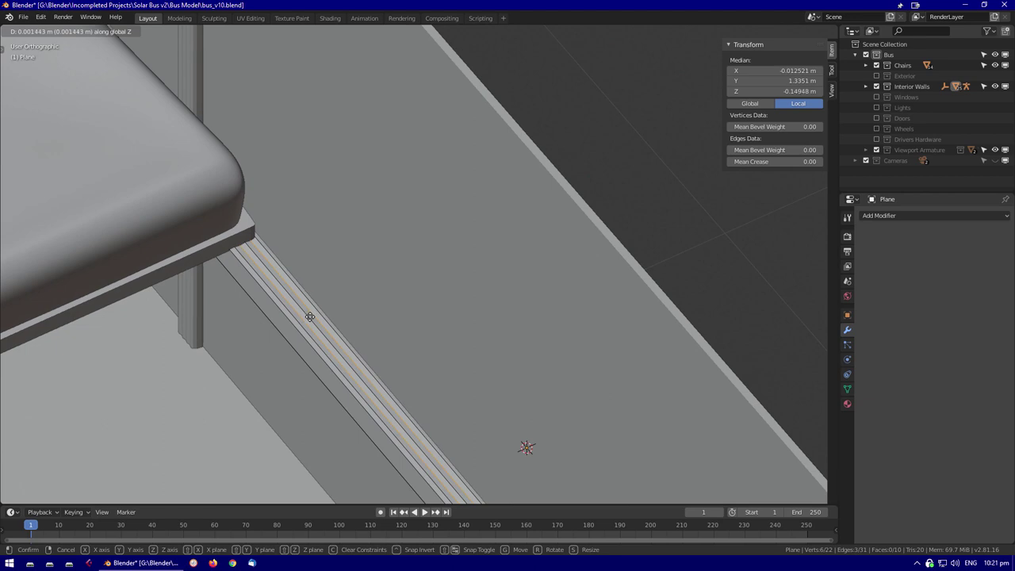
{"action": "left_click", "coordinate": [310, 316]}
{"action": "key", "text": "Tab"}
Apply the strip's location and add a Mirror modifier on X to copy it to the opposite wall
{"action": "middle_click_drag", "start_coordinate": [310, 316], "coordinate": [334, 296]}
{"action": "key", "text": "ctrl+a"}
{"action": "left_click", "coordinate": [334, 296]}
{"action": "left_click", "coordinate": [935, 215]}
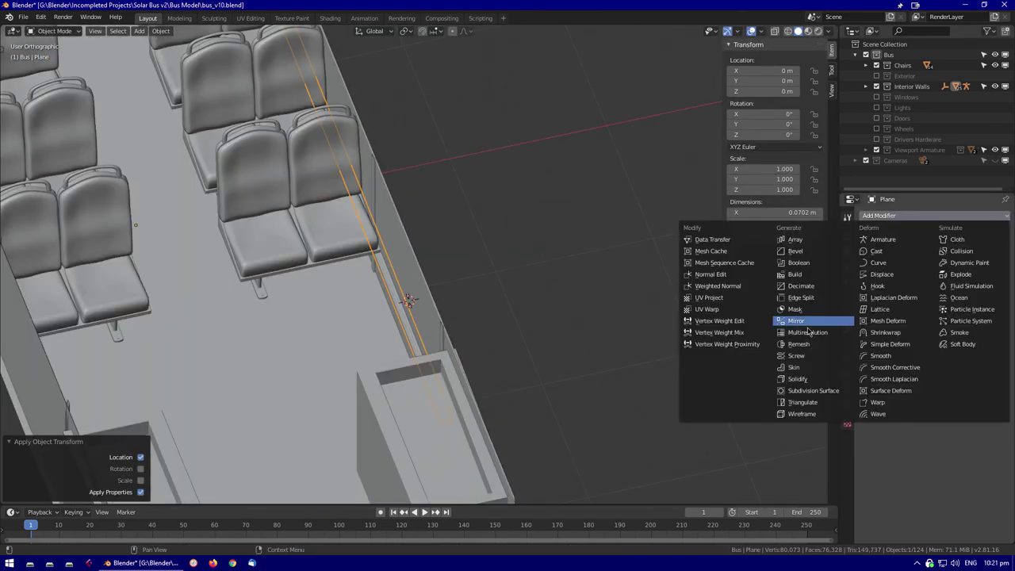
{"action": "left_click", "coordinate": [748, 301]}
Rename the strip object as BUS Wall Panel Seat Hold
{"action": "left_click", "coordinate": [866, 86]}
{"action": "scroll", "coordinate": [900, 142], "scroll_direction": "down", "scroll_amount": 3}
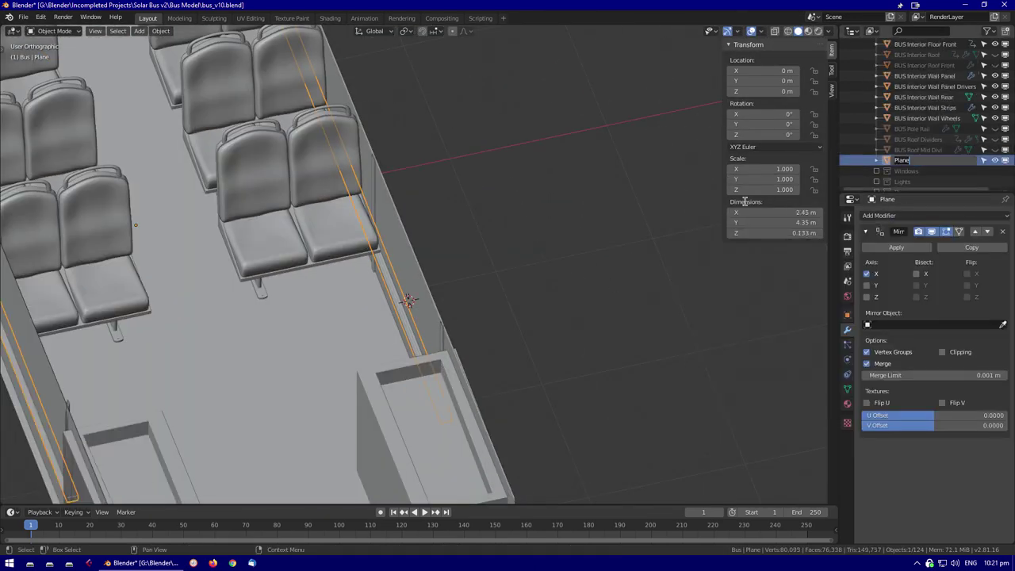
{"action": "type", "text": "Hold"}
{"action": "key", "text": "Return"}
{"action": "key", "text": "KP_Decimal"}
Examine the mesh of the seat-hold strip from the side with see-through display
{"action": "middle_click_drag", "start_coordinate": [356, 306], "coordinate": [210, 365]}
{"action": "key", "text": "Tab"}
{"action": "key", "text": "KP_3"}
{"action": "key", "text": "alt+z"}
{"action": "mouse_move", "coordinate": [401, 357]}
{"action": "middle_mouse_down"}
{"action": "mouse_move", "coordinate": [433, 338]}
{"action": "mouse_move", "coordinate": [299, 281]}
{"action": "mouse_move", "coordinate": [544, 278]}
{"action": "mouse_move", "coordinate": [386, 334]}
{"action": "mouse_move", "coordinate": [880, 180]}
{"action": "middle_mouse_up"}
{"action": "key", "text": "alt+z"}
{"action": "key", "text": "Tab"}
Try vertex instancing on CHAIR L Multi Instance, then restore face instancing
{"action": "left_click", "coordinate": [468, 309]}
{"action": "key", "text": "alt+z"}
{"action": "key", "text": "alt+z"}
{"action": "left_click", "coordinate": [847, 315]}
{"action": "scroll", "coordinate": [403, 333], "scroll_direction": "down", "scroll_amount": 5}
{"action": "scroll", "coordinate": [403, 333], "scroll_direction": "up", "scroll_amount": 4}
{"action": "middle_click_drag", "start_coordinate": [403, 333], "coordinate": [610, 337]}
{"action": "left_click", "coordinate": [935, 357]}
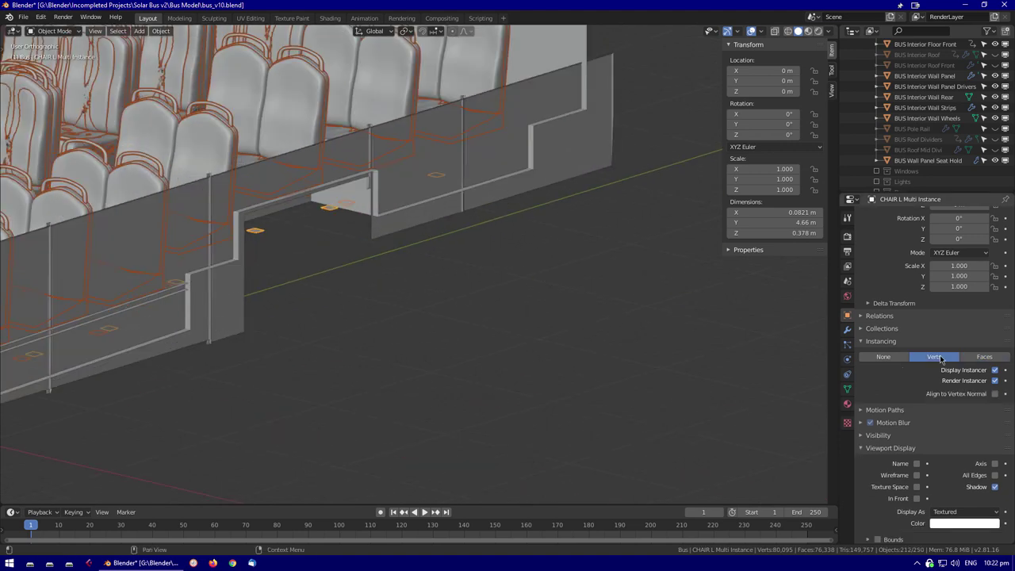
{"action": "left_click", "coordinate": [984, 357]}
{"action": "scroll", "coordinate": [526, 306], "scroll_direction": "down", "scroll_amount": 3}
{"action": "scroll", "coordinate": [494, 306], "scroll_direction": "up", "scroll_amount": 3}
Preview a small render region in rendered shading, check the camera view, and return to solid shading
{"action": "middle_click_drag", "start_coordinate": [494, 307], "coordinate": [579, 297]}
{"action": "scroll", "coordinate": [579, 297], "scroll_direction": "down", "scroll_amount": 5}
{"action": "scroll", "coordinate": [486, 317], "scroll_direction": "up", "scroll_amount": 6}
{"action": "scroll", "coordinate": [487, 317], "scroll_direction": "down", "scroll_amount": 5}
{"action": "middle_click_drag", "start_coordinate": [487, 317], "coordinate": [473, 363]}
{"action": "left_click", "coordinate": [474, 364]}
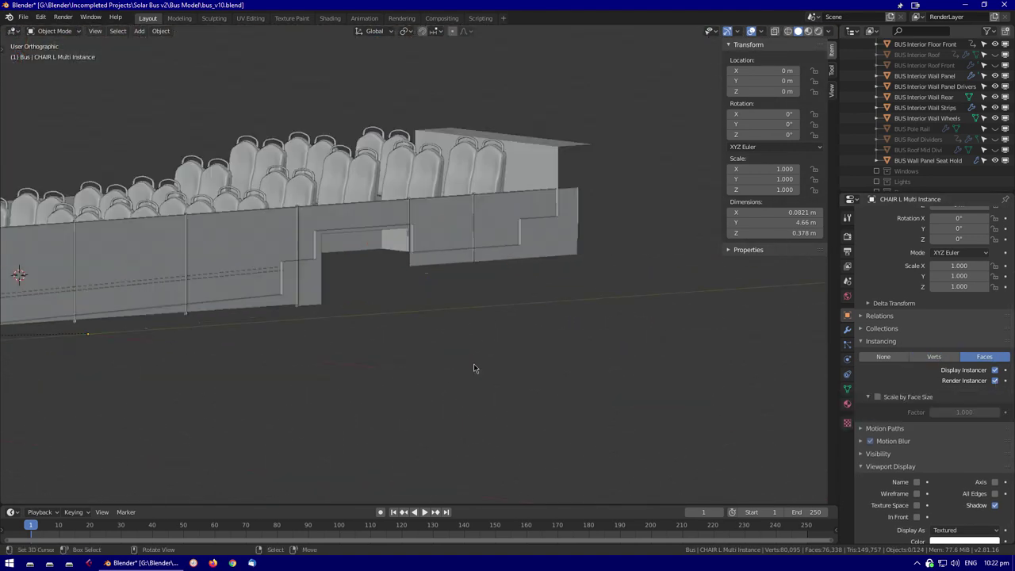
{"action": "key", "text": "alt+z"}
{"action": "left_click_drag", "start_coordinate": [382, 309], "coordinate": [557, 394]}
{"action": "key", "text": "alt+z"}
{"action": "key", "text": "z"}
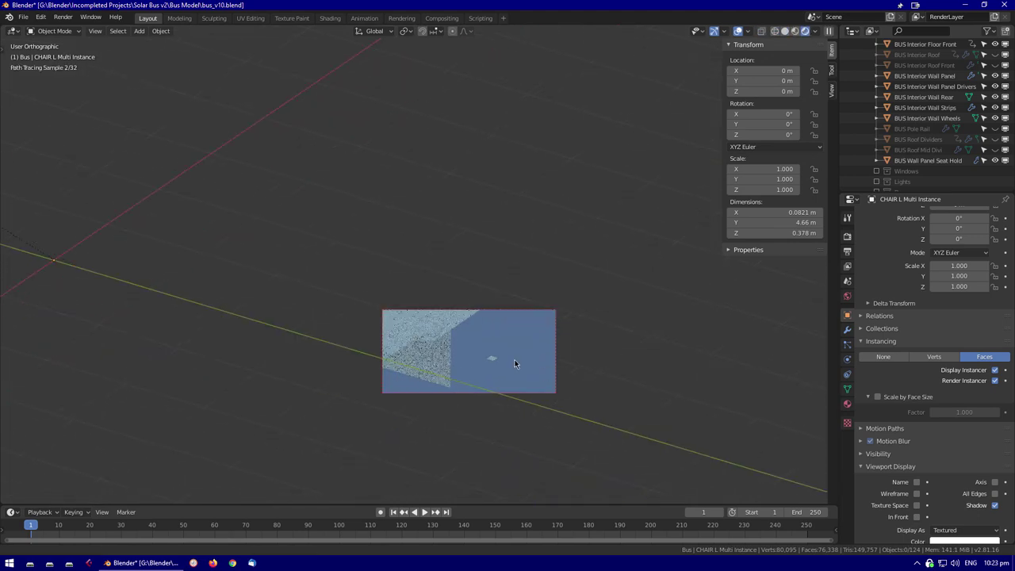
{"action": "key", "text": "KP_0"}
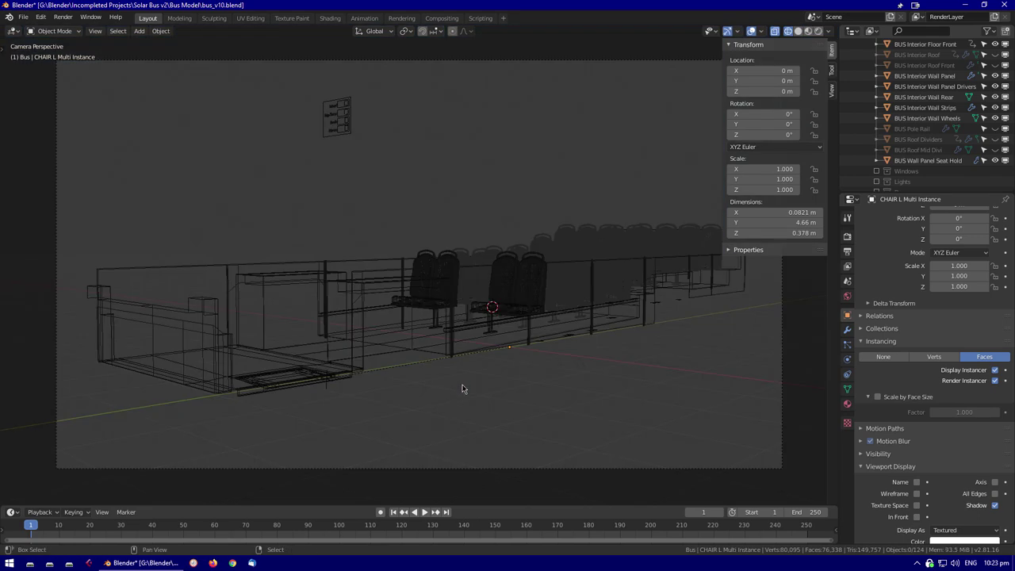
{"action": "key", "text": "z"}
{"action": "left_click", "coordinate": [541, 386]}
Select CHAIR R Multi Instance from beneath the bus floor and locate it in the Chairs collection
{"action": "mouse_move", "coordinate": [541, 386]}
{"action": "middle_mouse_down"}
{"action": "mouse_move", "coordinate": [528, 344]}
{"action": "mouse_move", "coordinate": [566, 389]}
{"action": "mouse_move", "coordinate": [584, 367]}
{"action": "mouse_move", "coordinate": [483, 285]}
{"action": "middle_mouse_up"}
{"action": "scroll", "coordinate": [483, 284], "scroll_direction": "up", "scroll_amount": 5}
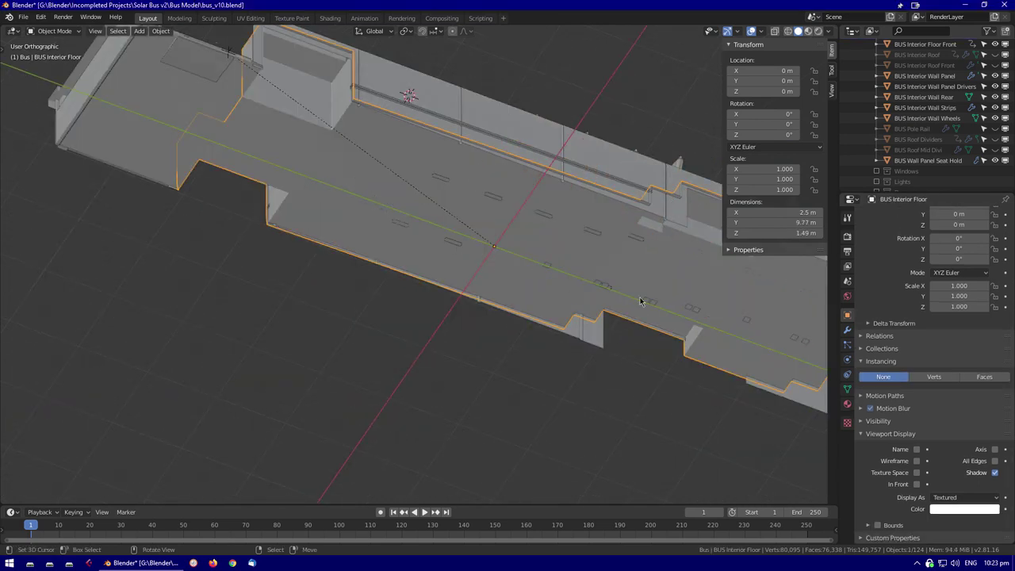
{"action": "scroll", "coordinate": [931, 448], "scroll_direction": "up", "scroll_amount": 1}
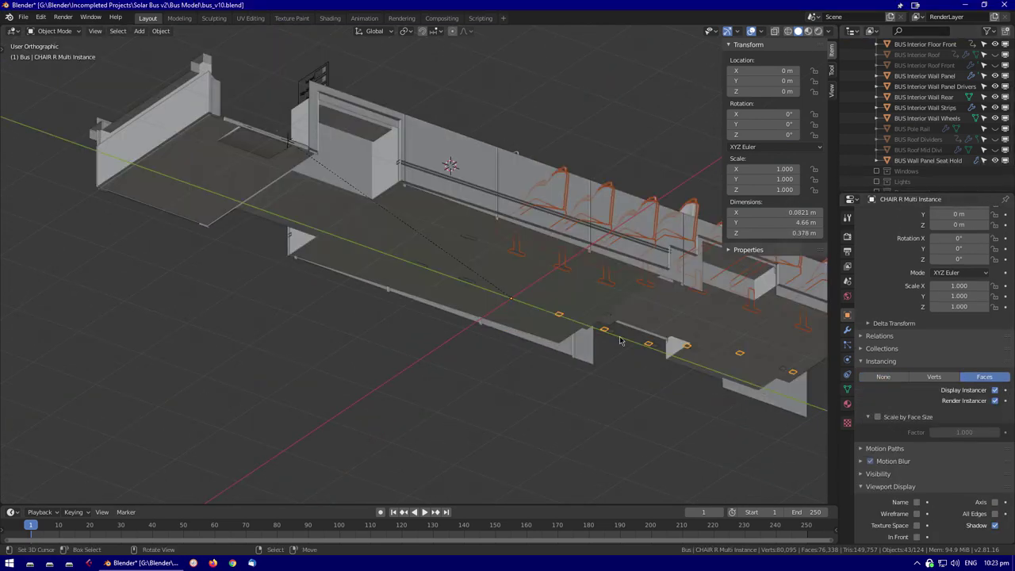
{"action": "left_click", "coordinate": [866, 87]}
{"action": "key", "text": "KP_Decimal"}
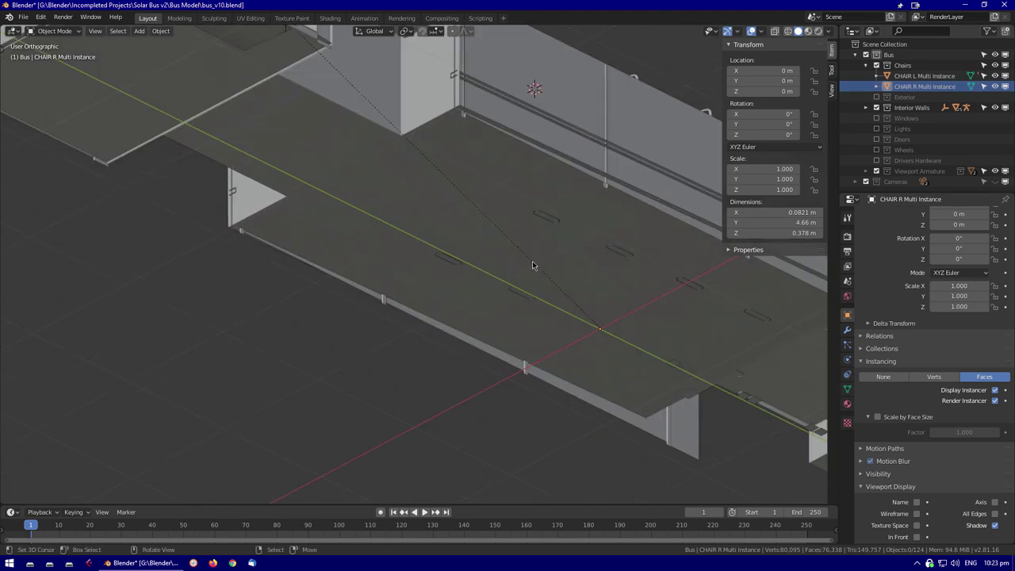
{"action": "left_click", "coordinate": [532, 261]}
{"action": "middle_click_drag", "start_coordinate": [532, 261], "coordinate": [526, 358]}
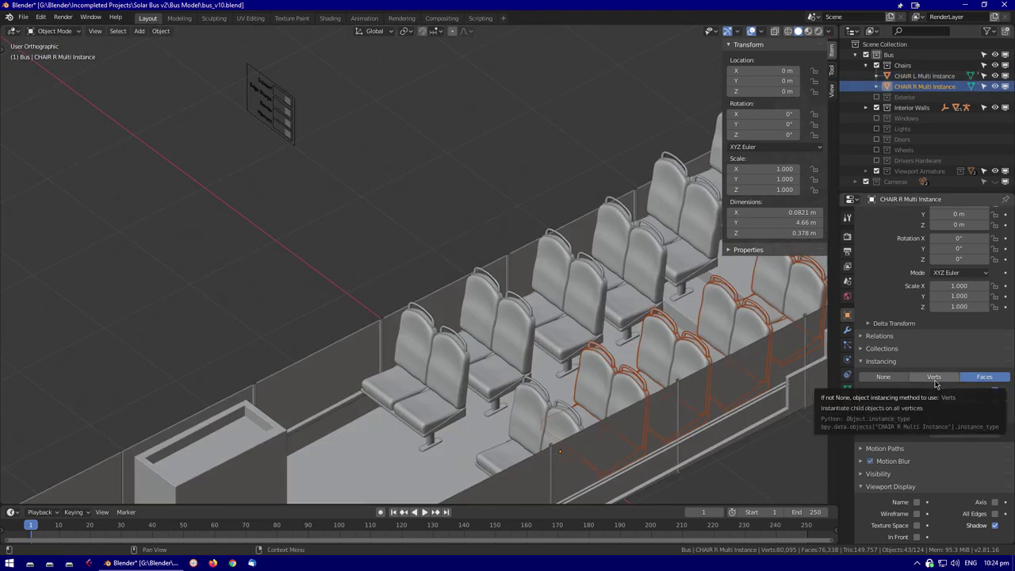
Switch CHAIR R Multi Instance to vertex instancing, isolate it and open its mesh for editing in top view
{"action": "left_click", "coordinate": [935, 378]}
{"action": "middle_click_drag", "start_coordinate": [754, 396], "coordinate": [444, 237]}
{"action": "key", "text": "KP_Divide"}
{"action": "scroll", "coordinate": [987, 402], "scroll_direction": "up", "scroll_amount": 1}
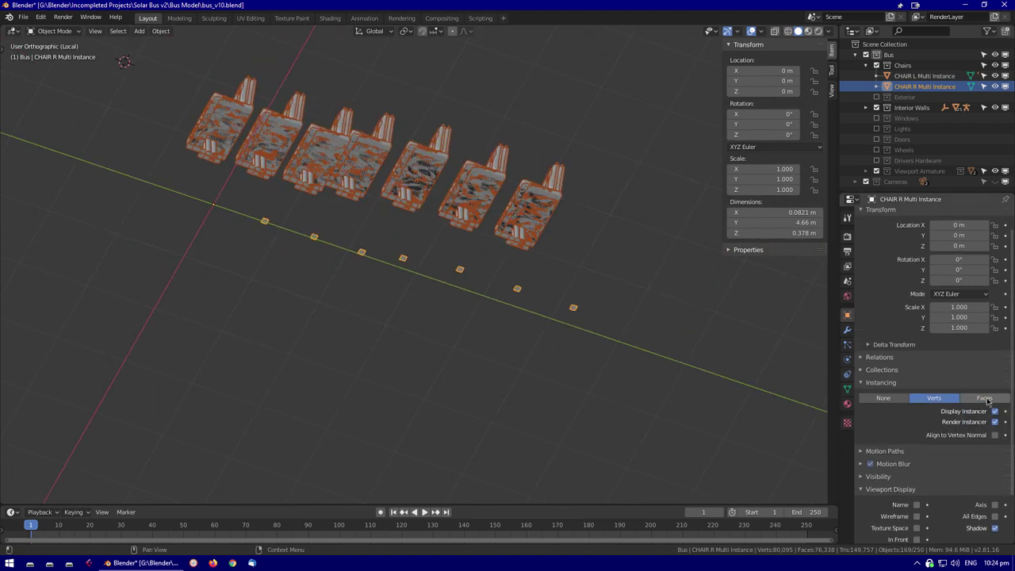
{"action": "scroll", "coordinate": [949, 398], "scroll_direction": "down", "scroll_amount": 1}
{"action": "key", "text": "KP_7"}
{"action": "key", "text": "Tab"}
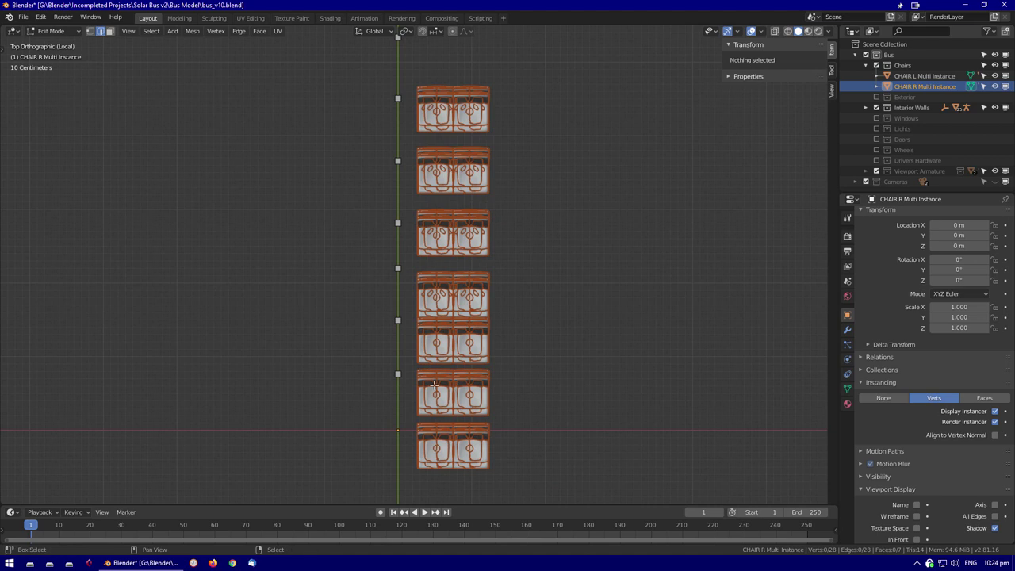
Leave the isolated view, select the right chair instancer's entire mesh and set its instancing to Faces
{"action": "key", "text": "alt+a"}
{"action": "middle_click_drag", "start_coordinate": [399, 368], "coordinate": [261, 279]}
{"action": "scroll", "coordinate": [261, 279], "scroll_direction": "down", "scroll_amount": 3}
{"action": "key", "text": "KP_Divide"}
{"action": "key", "text": "a"}
{"action": "middle_click_drag", "start_coordinate": [571, 373], "coordinate": [520, 335]}
{"action": "key", "text": "ctrl+z"}
{"action": "scroll", "coordinate": [555, 303], "scroll_direction": "up", "scroll_amount": 6}
{"action": "scroll", "coordinate": [521, 336], "scroll_direction": "up", "scroll_amount": 2}
Examine the right chair instancer's visibility settings, toggling Show in Renders off and back on
{"action": "left_click", "coordinate": [882, 496]}
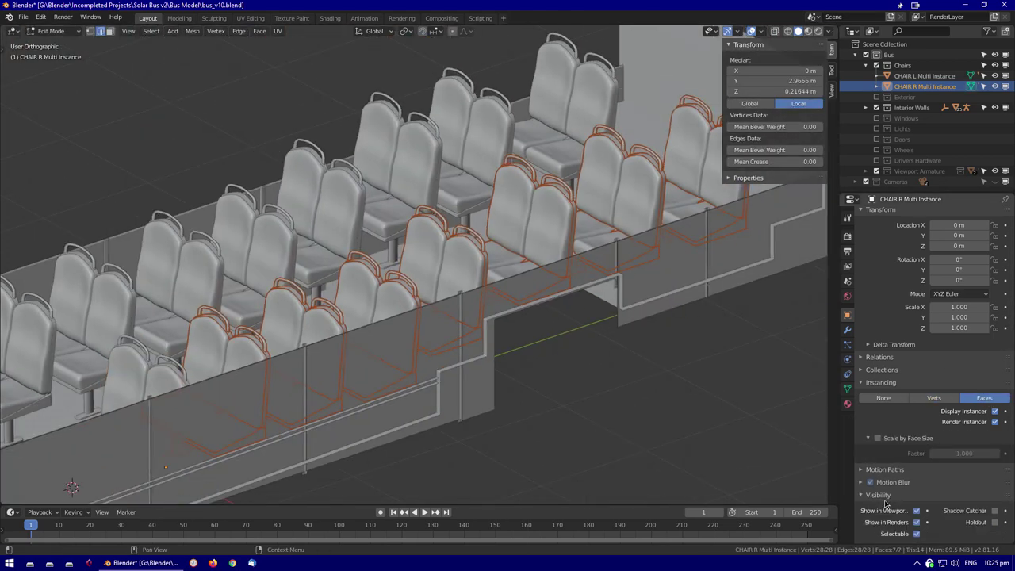
{"action": "scroll", "coordinate": [886, 504], "scroll_direction": "down", "scroll_amount": 2}
{"action": "left_click", "coordinate": [916, 459]}
{"action": "scroll", "coordinate": [817, 470], "scroll_direction": "down", "scroll_amount": 5}
{"action": "left_click", "coordinate": [916, 458]}
{"action": "middle_click_drag", "start_coordinate": [761, 421], "coordinate": [524, 317]}
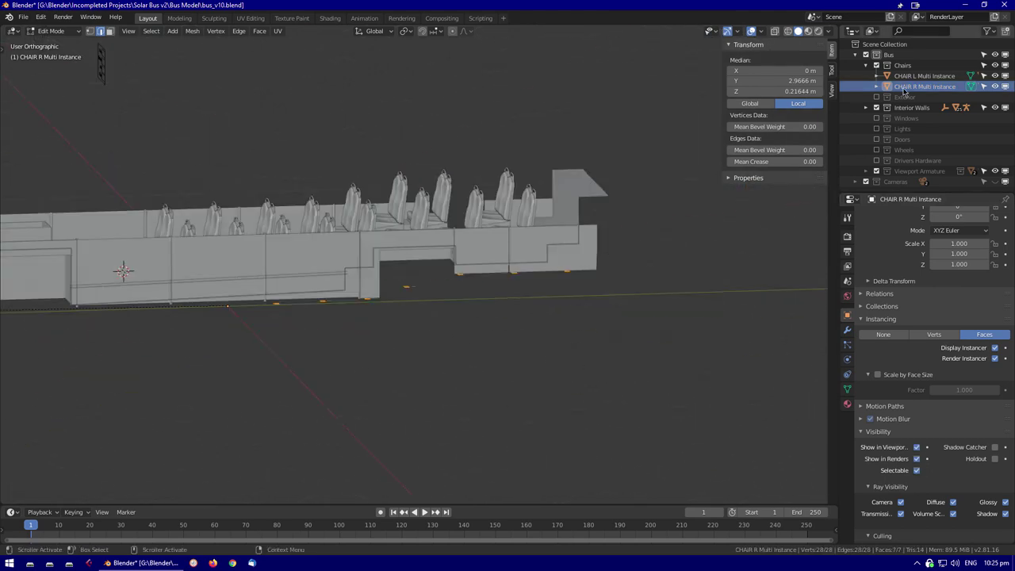
Add a camera to the scene and aim it at the underside of the bus
{"action": "key", "text": "alt+a"}
{"action": "middle_click_drag", "start_coordinate": [793, 238], "coordinate": [575, 308]}
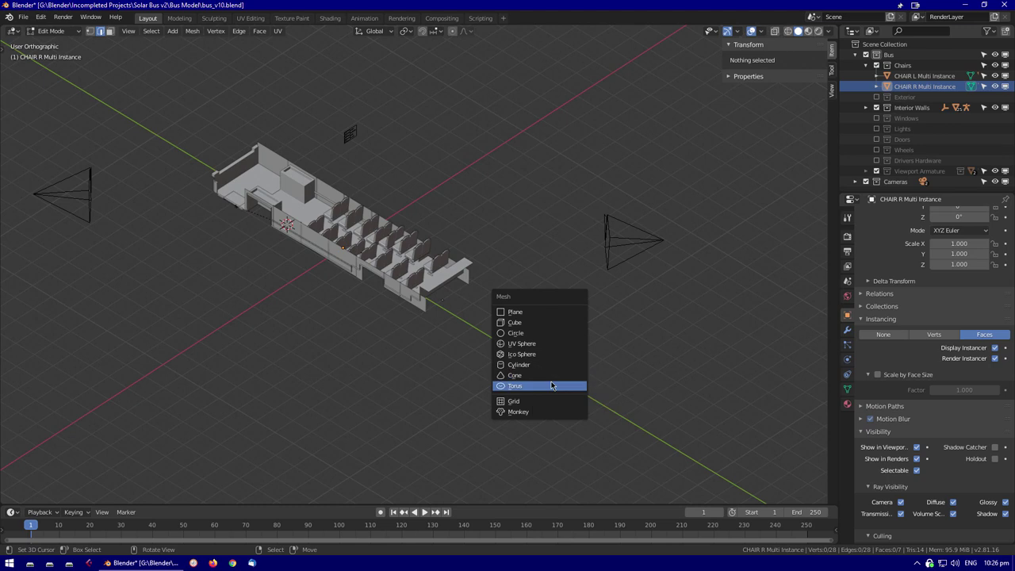
{"action": "left_click", "coordinate": [485, 492]}
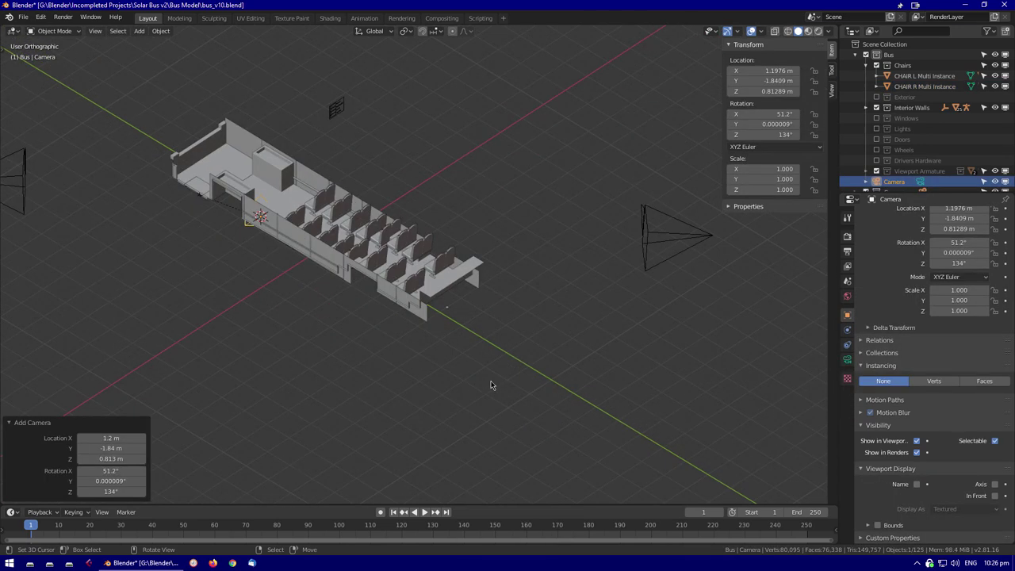
{"action": "key", "text": "ctrl+alt+KP_0"}
{"action": "middle_click_drag", "start_coordinate": [730, 259], "coordinate": [379, 275]}
{"action": "key", "text": "KP_0"}
Render the scene through the new camera and close the render result
{"action": "left_click", "coordinate": [521, 294]}
{"action": "middle_click_drag", "start_coordinate": [521, 294], "coordinate": [268, 164]}
{"action": "key", "text": "F12"}
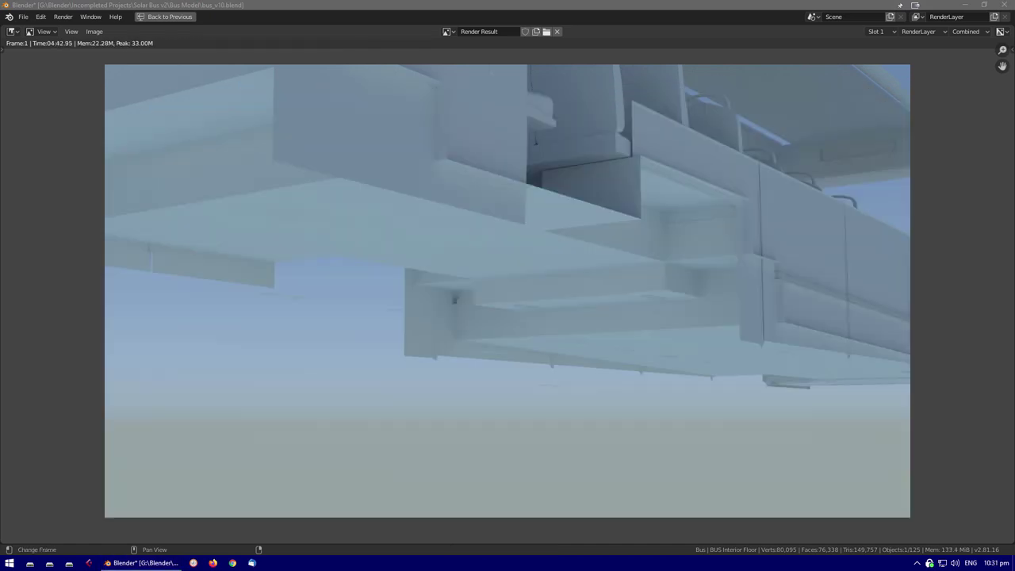
{"action": "key", "text": "Escape"}
Select the left chair instancer and render test images of the camera view, zooming in on the seat area
{"action": "left_click", "coordinate": [395, 326]}
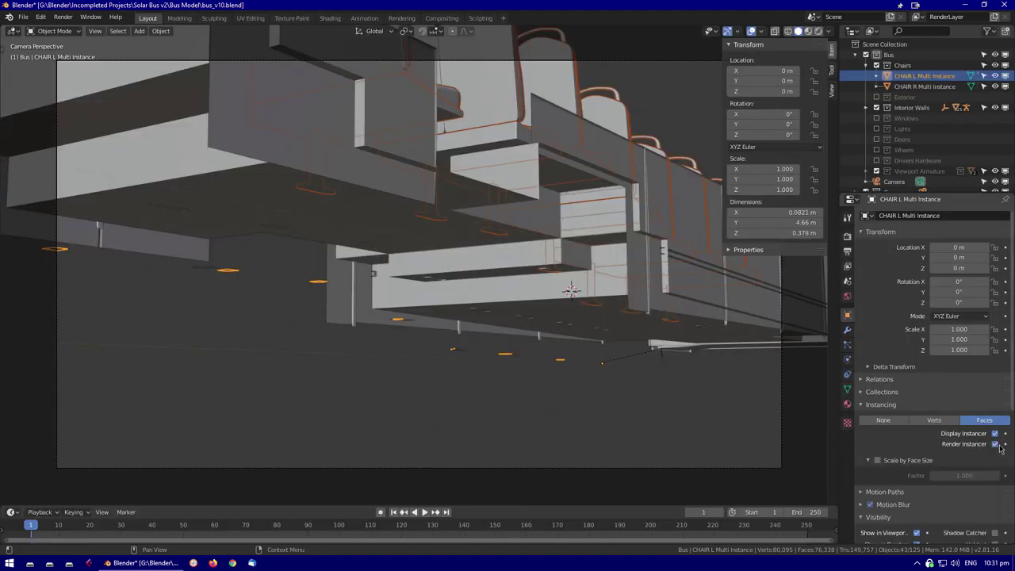
{"action": "key", "text": "F12"}
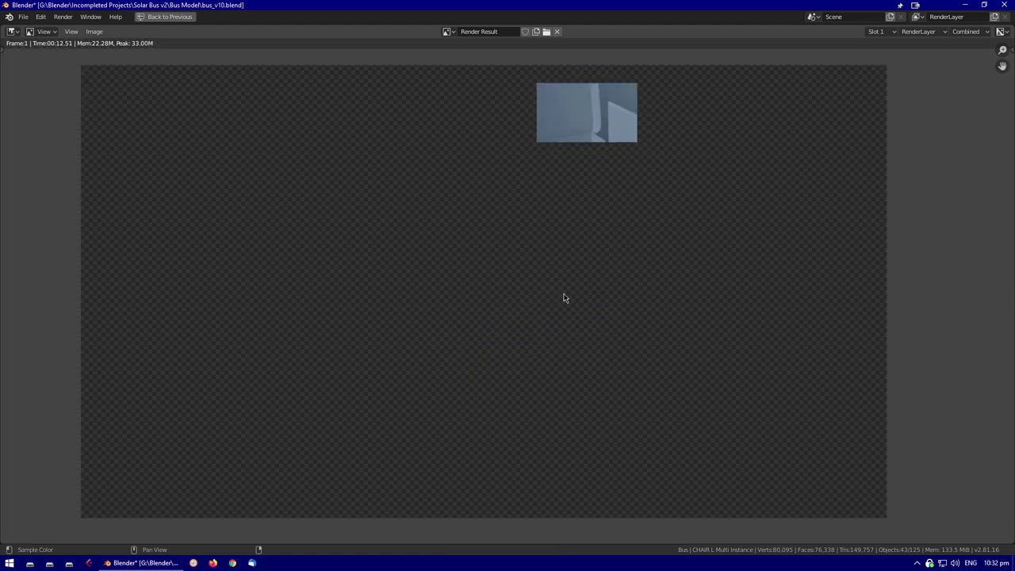
{"action": "key", "text": "Escape"}
{"action": "left_click", "coordinate": [66, 17]}
{"action": "left_click", "coordinate": [79, 28]}
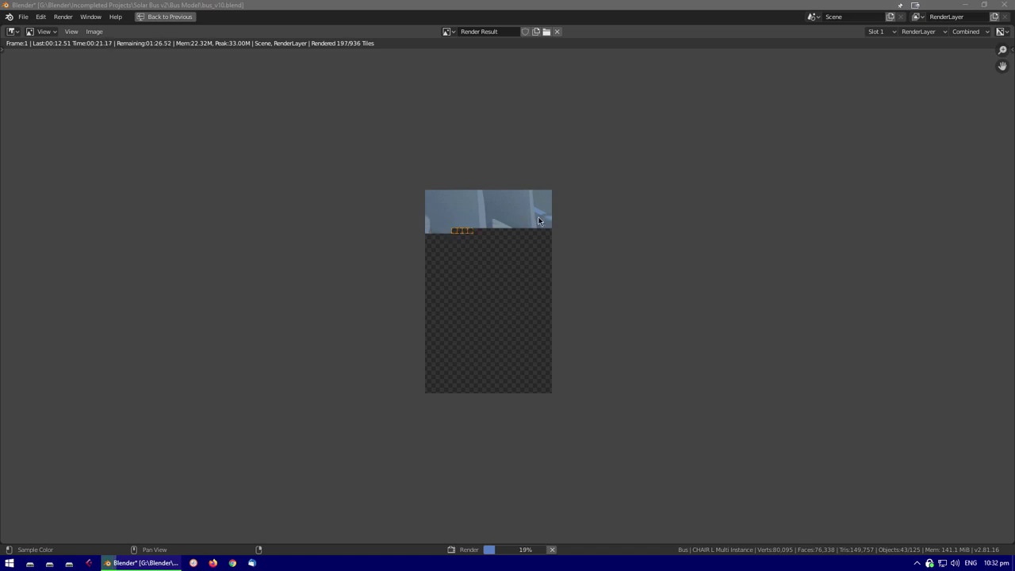
{"action": "scroll", "coordinate": [536, 238], "scroll_direction": "up", "scroll_amount": 6}
{"action": "scroll", "coordinate": [508, 290], "scroll_direction": "down", "scroll_amount": 3}
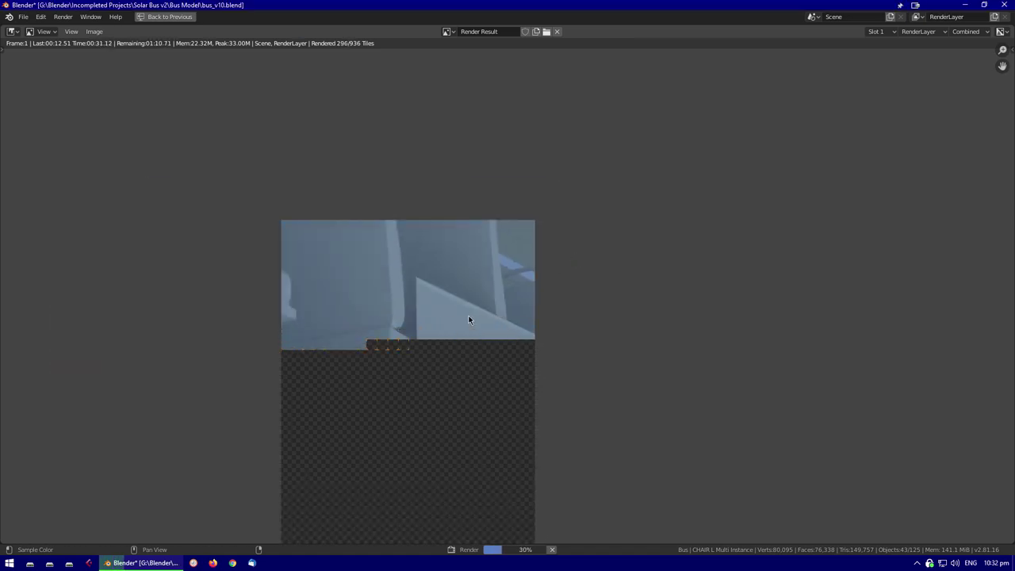
{"action": "key", "text": "Escape"}
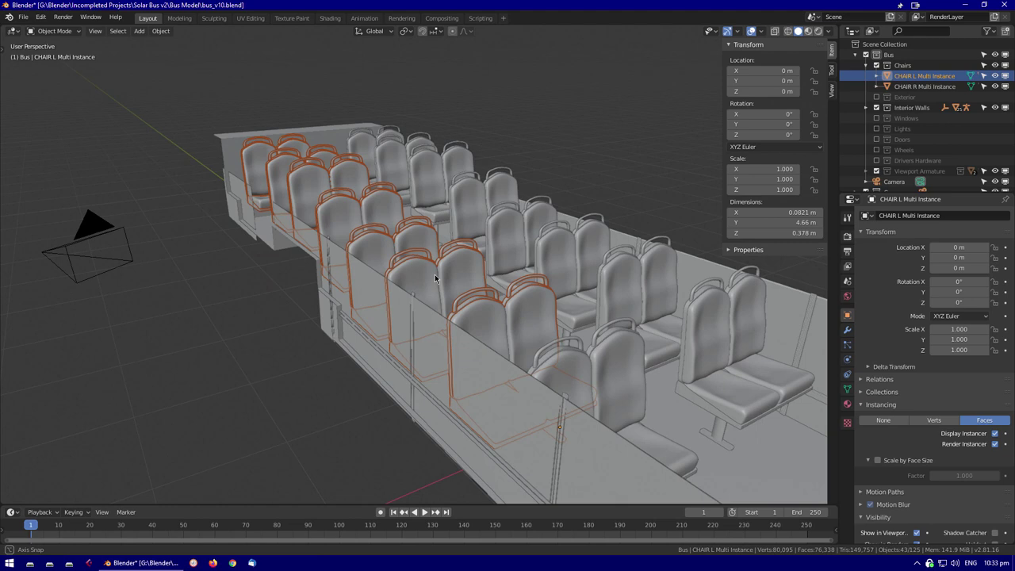
Check the visibility settings of a chair seat and compare them with those of the left chair instancer
{"action": "scroll", "coordinate": [507, 261], "scroll_direction": "up", "scroll_amount": 4}
{"action": "left_click", "coordinate": [555, 218]}
{"action": "scroll", "coordinate": [909, 473], "scroll_direction": "down", "scroll_amount": 2}
{"action": "scroll", "coordinate": [508, 317], "scroll_direction": "down", "scroll_amount": 2}
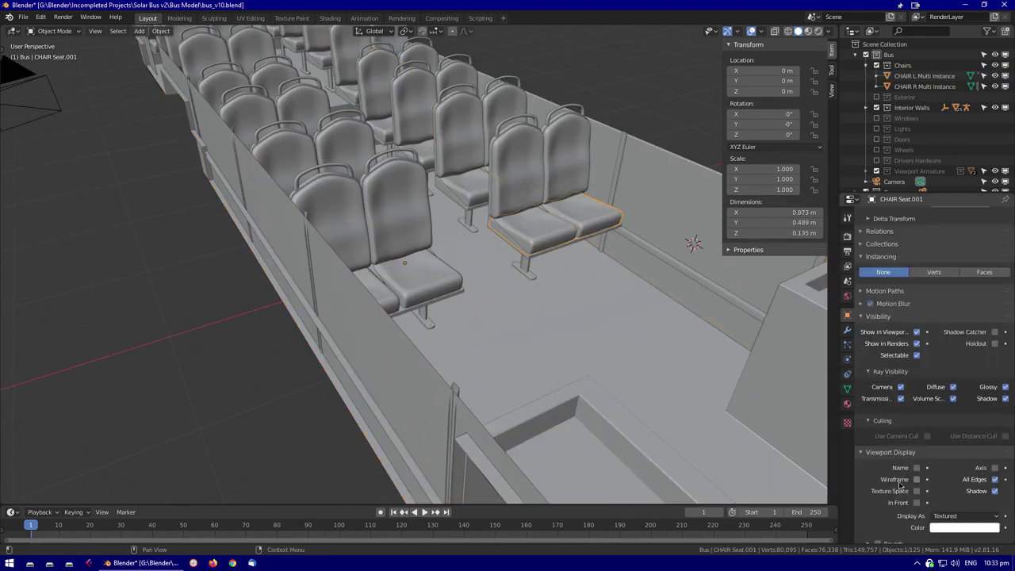
{"action": "left_click", "coordinate": [513, 351]}
{"action": "middle_click_drag", "start_coordinate": [513, 351], "coordinate": [539, 285]}
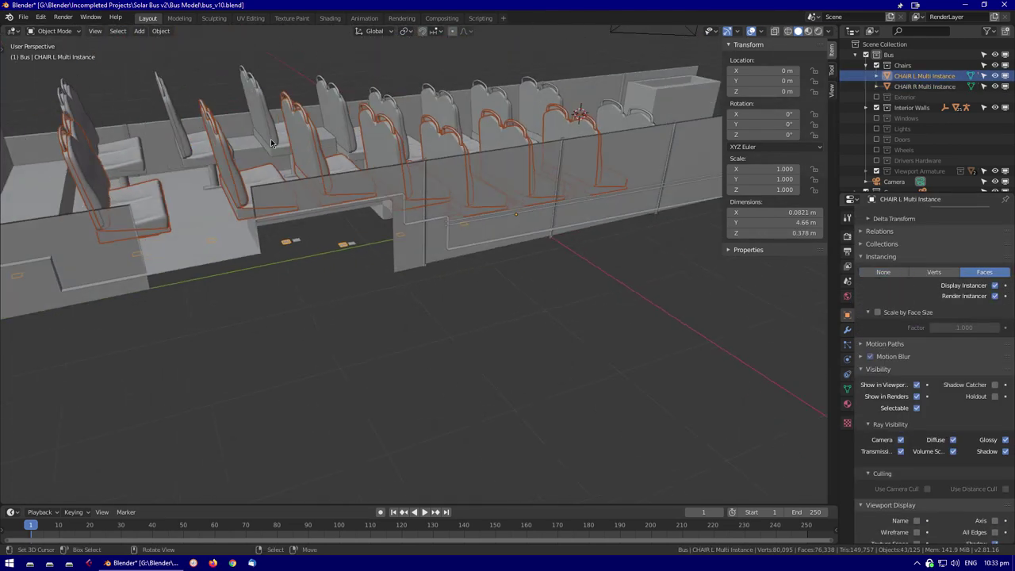
Start a test render, close it and return to the camera view
{"action": "key", "text": "F12"}
{"action": "key", "text": "Escape"}
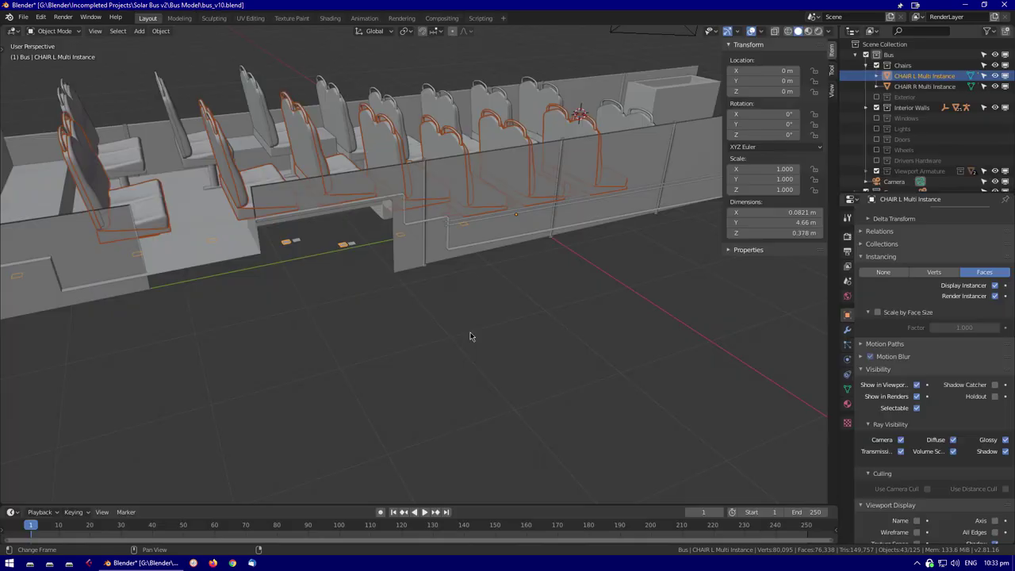
{"action": "key", "text": "KP_0"}
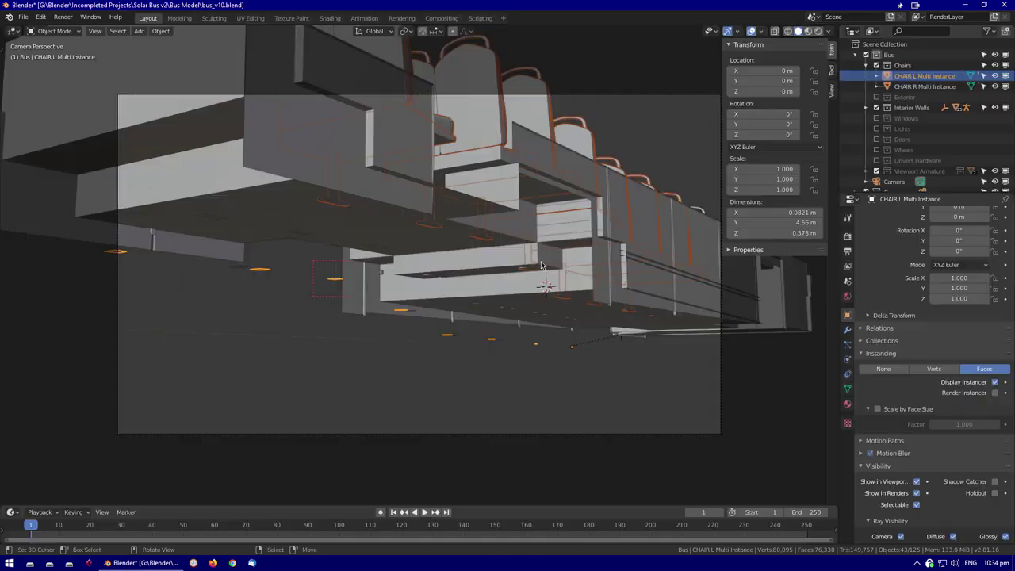
Turn off Display Instancer and Render Instancer for the left chair instancer
{"action": "middle_click_drag", "start_coordinate": [541, 265], "coordinate": [618, 341]}
{"action": "left_click", "coordinate": [995, 382]}
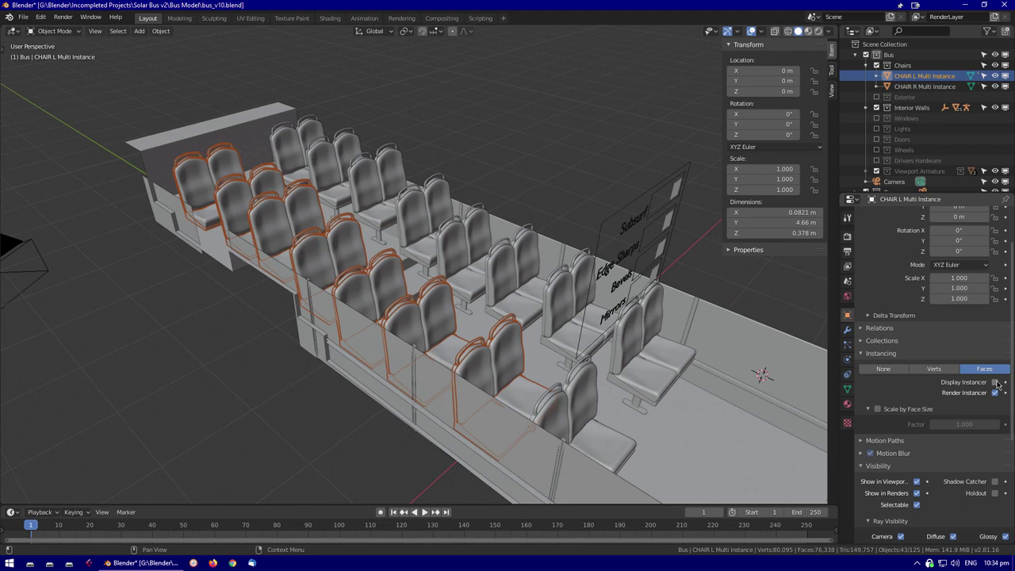
{"action": "middle_click_drag", "start_coordinate": [492, 389], "coordinate": [402, 326]}
{"action": "middle_click_drag", "start_coordinate": [515, 341], "coordinate": [475, 372]}
{"action": "scroll", "coordinate": [460, 406], "scroll_direction": "down", "scroll_amount": 3}
{"action": "left_click", "coordinate": [458, 406]}
{"action": "middle_click_drag", "start_coordinate": [458, 406], "coordinate": [238, 311]}
{"action": "left_click", "coordinate": [603, 318]}
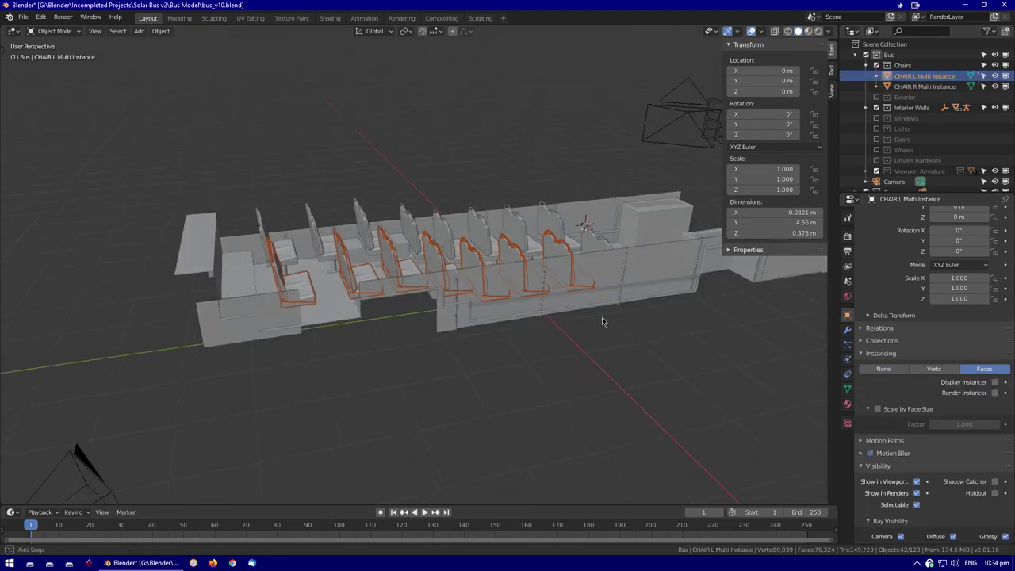
Render the camera view again and switch Display Instancer back on for the left chair instancer
{"action": "key", "text": "KP_0"}
{"action": "key", "text": "F12"}
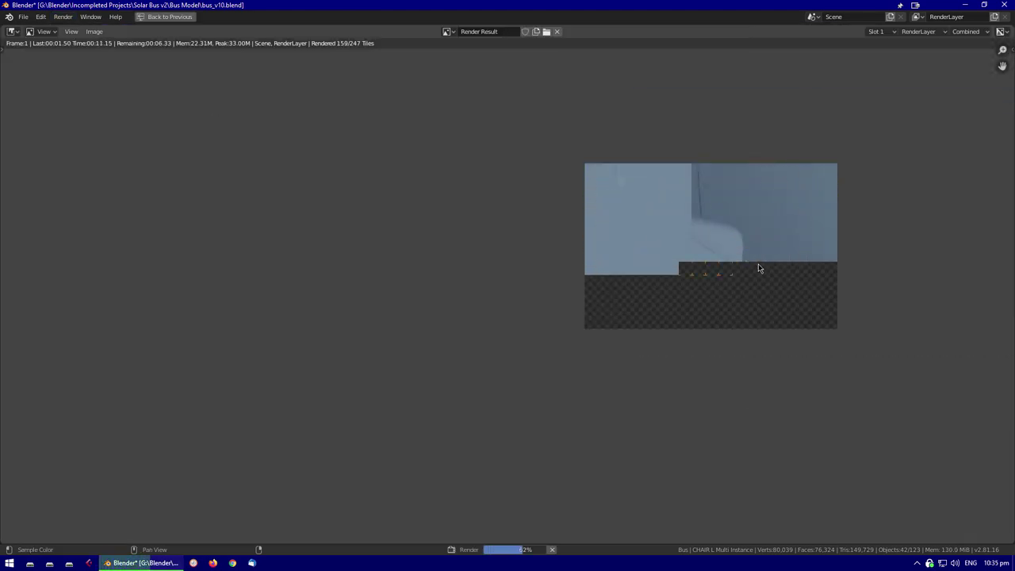
{"action": "key", "text": "Escape"}
{"action": "middle_click_drag", "start_coordinate": [758, 263], "coordinate": [994, 381]}
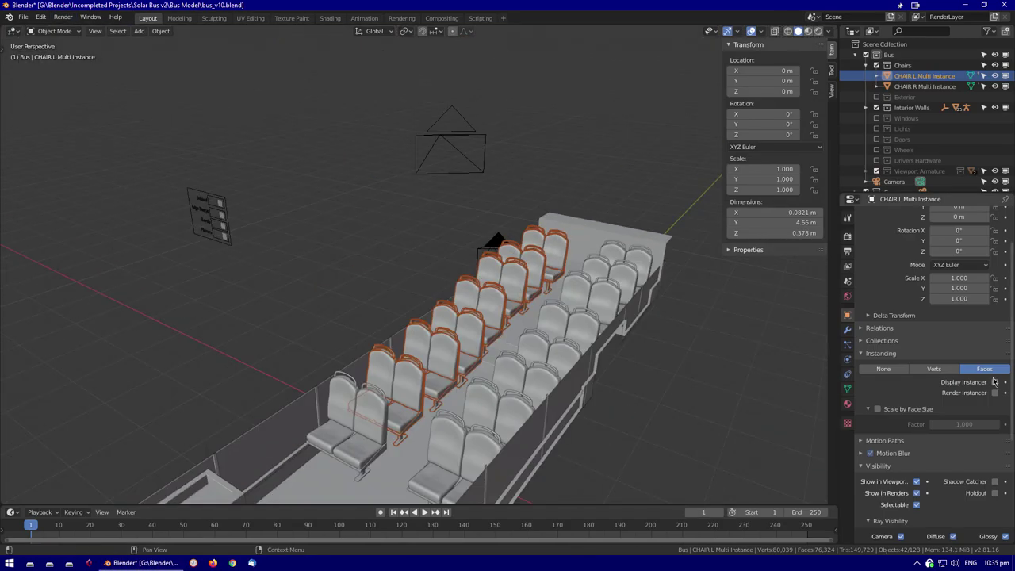
{"action": "left_click", "coordinate": [995, 383]}
Duplicate the wall panel seat hold rail 0.19 m higher and fit its length beneath the chair on the step
{"action": "middle_click_drag", "start_coordinate": [717, 373], "coordinate": [697, 356]}
{"action": "middle_click_drag", "start_coordinate": [587, 406], "coordinate": [466, 280]}
{"action": "left_click", "coordinate": [466, 281]}
{"action": "key", "text": "KP_7"}
{"action": "key", "text": "Tab"}
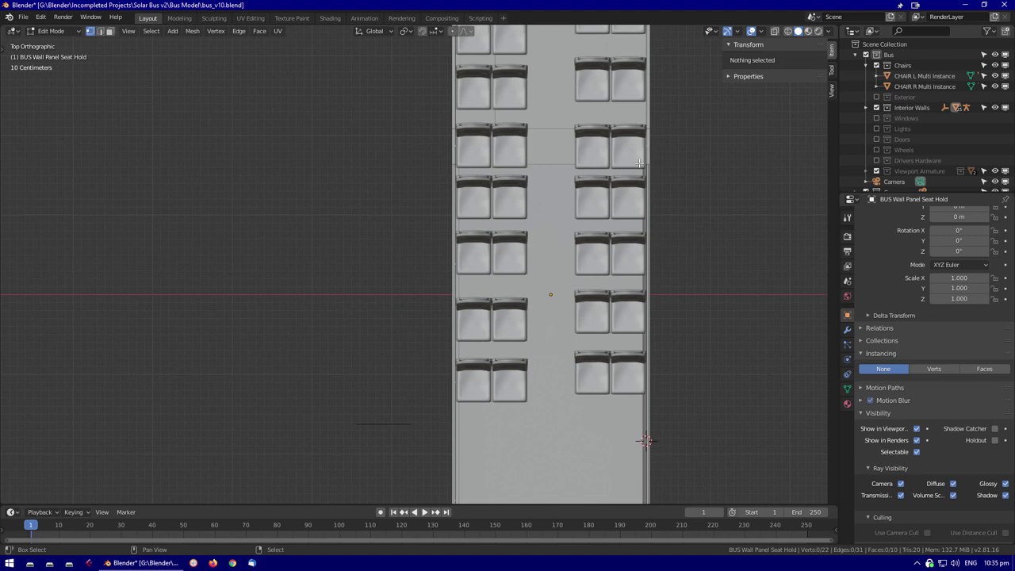
{"action": "key", "text": "4"}
{"action": "key", "text": "KP_3"}
{"action": "scroll", "coordinate": [502, 311], "scroll_direction": "up", "scroll_amount": 5}
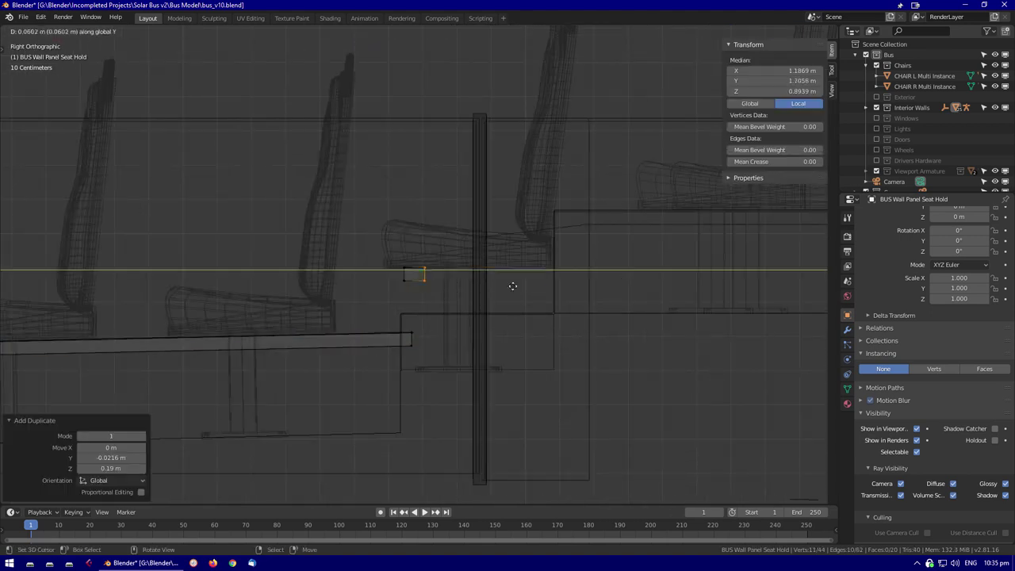
{"action": "scroll", "coordinate": [622, 279], "scroll_direction": "down", "scroll_amount": 3}
Duplicate the short seat hold rail toward the rear, about 0.14 m higher, and shift it along Y at the raised platform
{"action": "key", "text": "shift+d"}
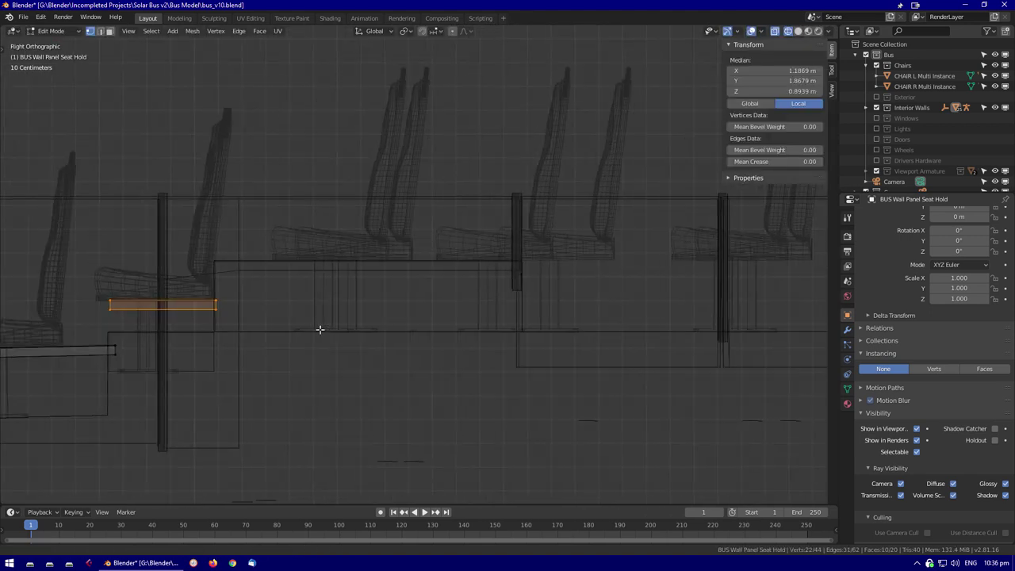
{"action": "left_click", "coordinate": [635, 308]}
{"action": "scroll", "coordinate": [635, 308], "scroll_direction": "up", "scroll_amount": 3}
{"action": "key", "text": "z"}
{"action": "key", "text": "6"}
{"action": "middle_click_drag", "start_coordinate": [547, 251], "coordinate": [539, 320]}
{"action": "key", "text": "g"}
{"action": "left_click", "coordinate": [671, 238]}
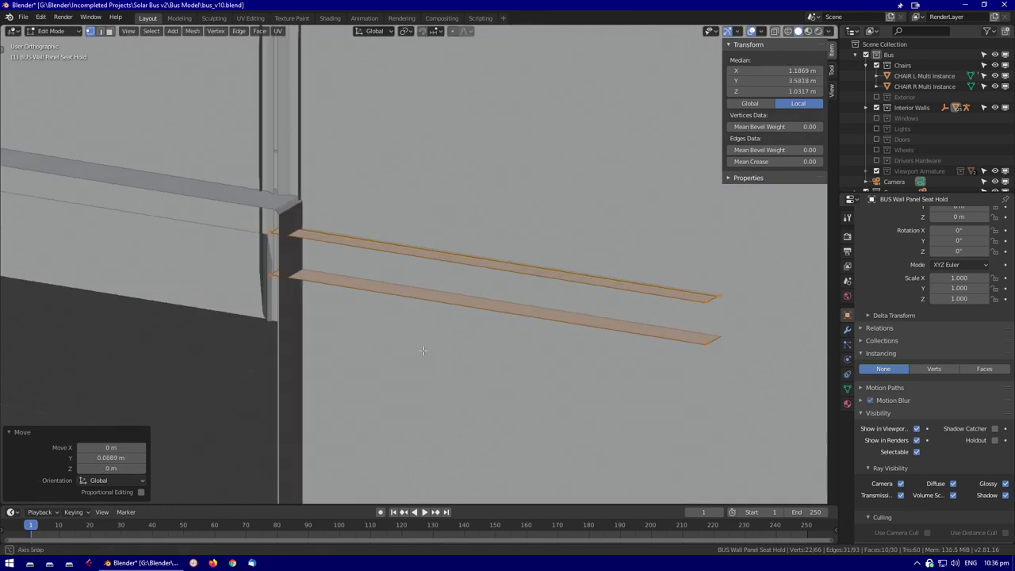
Leave mesh editing and examine the seat hold rails along the bus walls
{"action": "key", "text": "KP_3"}
{"action": "key", "text": "z"}
{"action": "key", "text": "4"}
{"action": "scroll", "coordinate": [412, 262], "scroll_direction": "down", "scroll_amount": 2}
{"action": "key", "text": "Tab"}
{"action": "key", "text": "z"}
{"action": "key", "text": "6"}
{"action": "middle_click_drag", "start_coordinate": [444, 261], "coordinate": [357, 317]}
{"action": "left_click", "coordinate": [317, 396]}
{"action": "scroll", "coordinate": [475, 317], "scroll_direction": "down", "scroll_amount": 4}
{"action": "middle_click_drag", "start_coordinate": [476, 318], "coordinate": [556, 248]}
{"action": "scroll", "coordinate": [493, 248], "scroll_direction": "up", "scroll_amount": 3}
{"action": "left_click", "coordinate": [557, 249]}
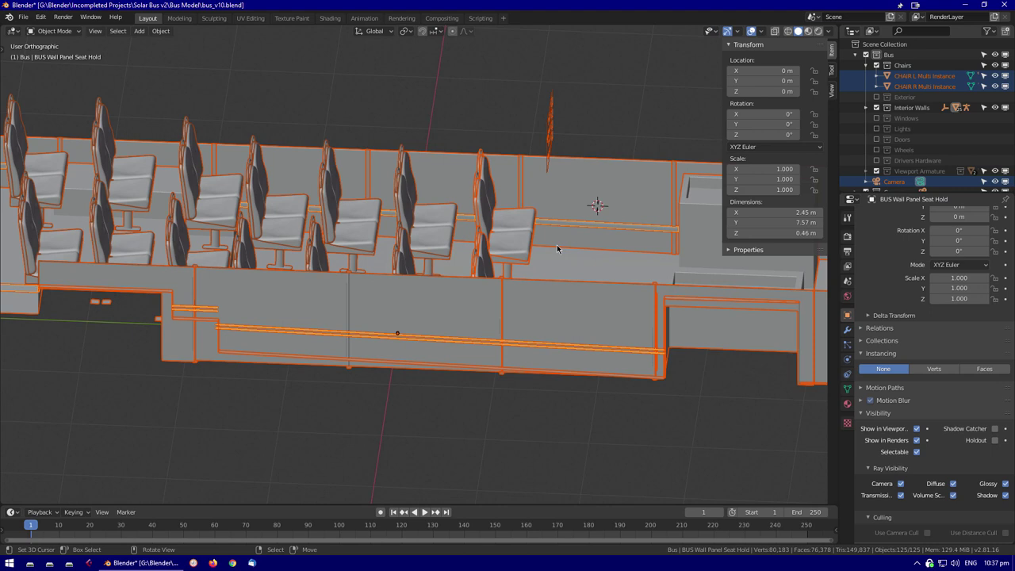
Add a plane at the 3D cursor and rotate it upright against the side wall
{"action": "left_click", "coordinate": [634, 77]}
{"action": "key", "text": "Tab"}
{"action": "key", "text": "r"}
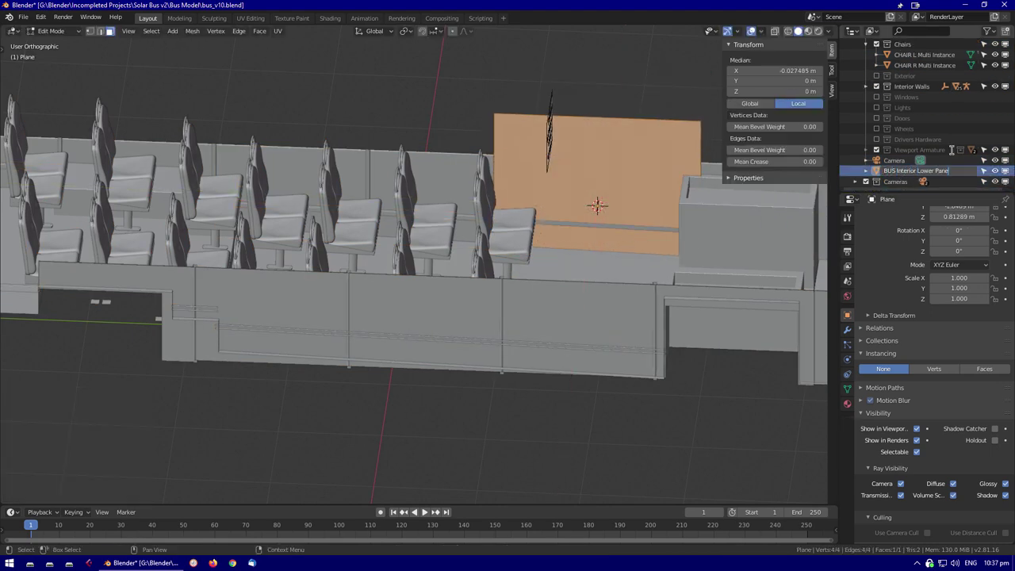
Name the new plane BUS Interior Lower Panel and put it in the Interior Walls collection
{"action": "left_click_drag", "start_coordinate": [924, 90], "coordinate": [921, 86]}
{"action": "middle_click_drag", "start_coordinate": [793, 143], "coordinate": [736, 111]}
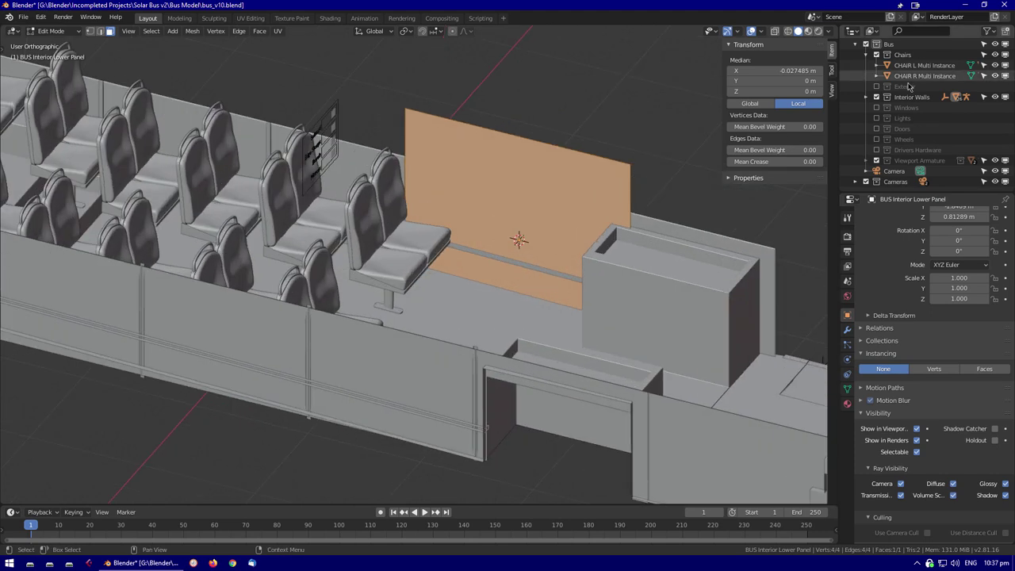
Align the lower panel with the side wall, working in wireframe from above
{"action": "left_click", "coordinate": [569, 145]}
{"action": "key", "text": "alt+z"}
{"action": "key", "text": "KP_Decimal"}
{"action": "key", "text": "KP_7"}
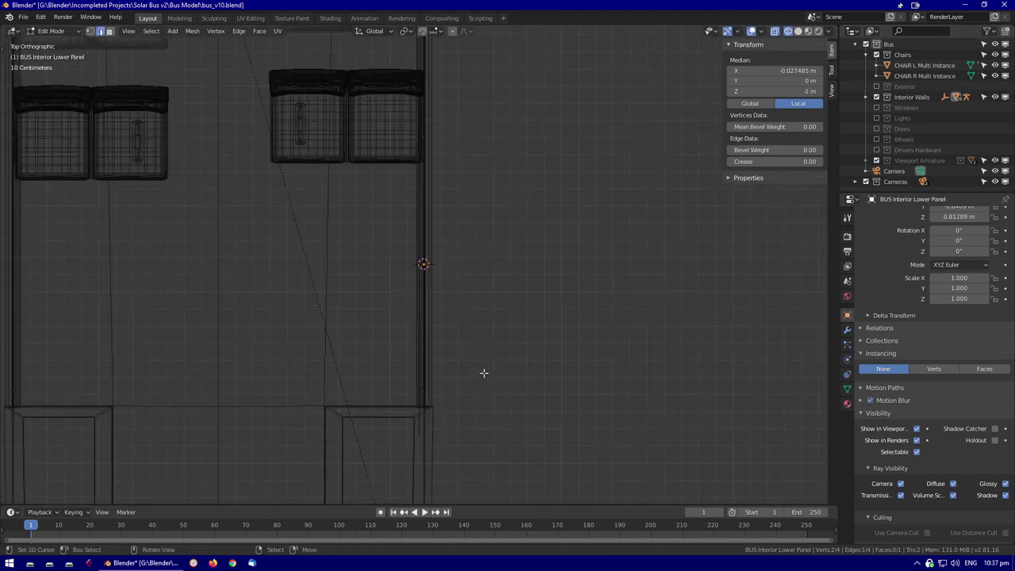
{"action": "left_click", "coordinate": [462, 279]}
{"action": "middle_click_drag", "start_coordinate": [462, 280], "coordinate": [297, 308]}
Lower the panel's top edge beneath the seat hold rail and adjust its end edge along Y
{"action": "key", "text": "g"}
{"action": "key", "text": "y"}
{"action": "left_click", "coordinate": [219, 358]}
{"action": "type", "text": "gy"}
{"action": "type", "text": "1"}
{"action": "key", "text": "Return"}
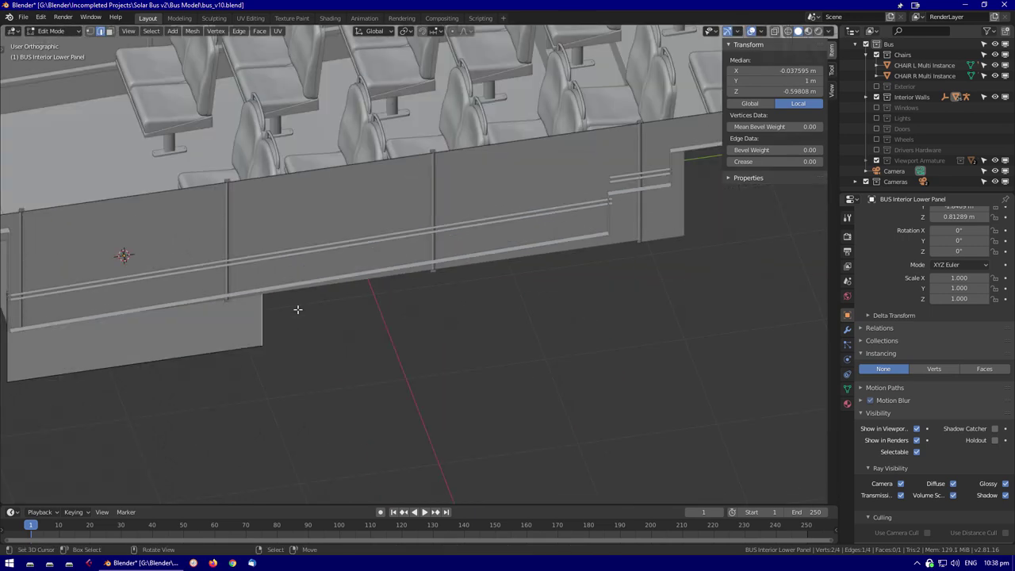
Move the panel's front top corner down 0.0184 m to follow the sloping seat hold rail
{"action": "key", "text": "KP_3"}
{"action": "scroll", "coordinate": [600, 334], "scroll_direction": "up", "scroll_amount": 5}
{"action": "left_click", "coordinate": [586, 340]}
{"action": "scroll", "coordinate": [586, 340], "scroll_direction": "down", "scroll_amount": 4}
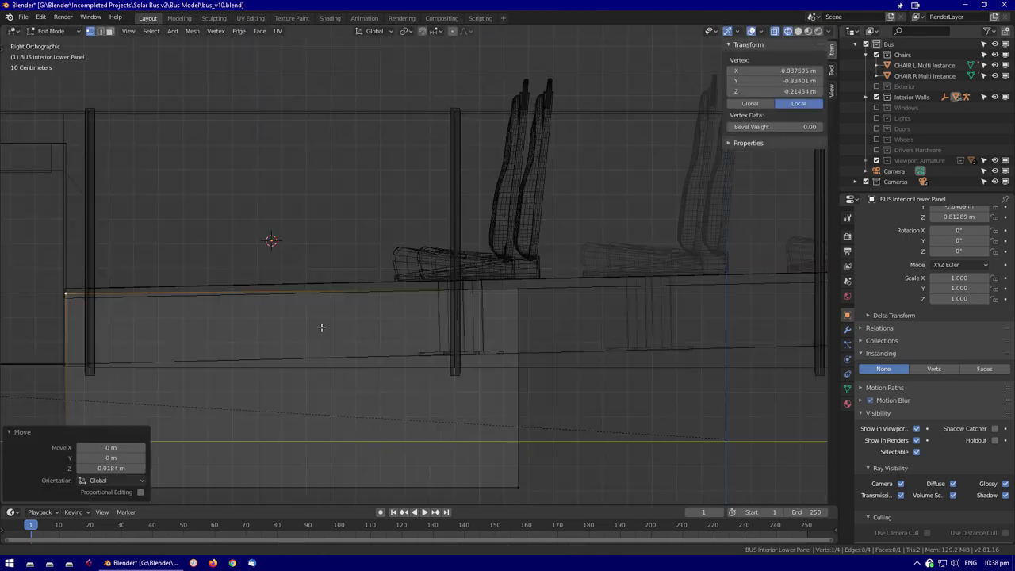
Extend the panel's rear edge to the end of the long rail and raise its bottom edge to the wall's base
{"action": "key", "text": "g"}
{"action": "left_click", "coordinate": [665, 337]}
{"action": "scroll", "coordinate": [665, 337], "scroll_direction": "down", "scroll_amount": 5}
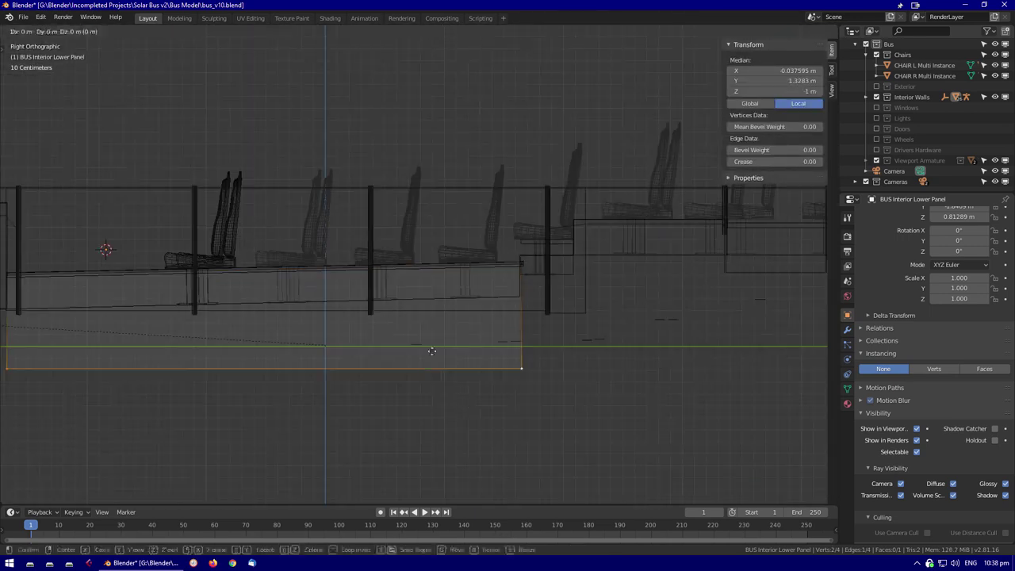
{"action": "left_click", "coordinate": [602, 313]}
Duplicate the lower panel toward the raised rear section and level the copy's top edge
{"action": "scroll", "coordinate": [557, 351], "scroll_direction": "up", "scroll_amount": 3}
{"action": "left_click", "coordinate": [208, 324]}
{"action": "scroll", "coordinate": [550, 360], "scroll_direction": "down", "scroll_amount": 2}
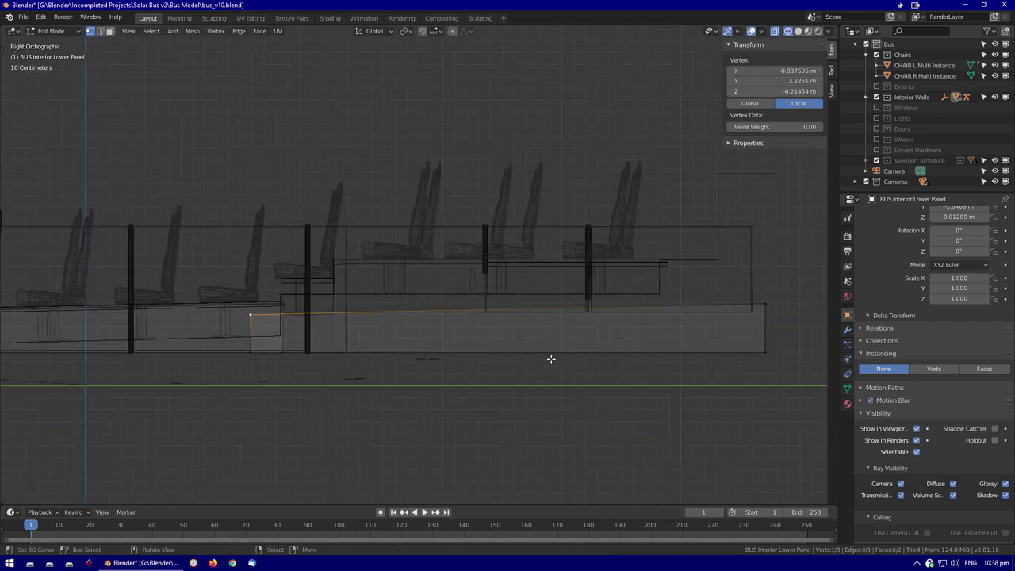
{"action": "left_click", "coordinate": [761, 307]}
{"action": "middle_click_drag", "start_coordinate": [761, 307], "coordinate": [413, 396]}
Isolate the chairs, seat hold rails and lower panel, and resume editing the panel from the side
{"action": "key", "text": "Tab"}
{"action": "key", "text": "shift+z"}
{"action": "left_click", "coordinate": [391, 405]}
{"action": "left_click", "coordinate": [390, 405]}
{"action": "key", "text": "KP_Divide"}
{"action": "key", "text": "KP_3"}
{"action": "key", "text": "Tab"}
{"action": "scroll", "coordinate": [295, 465], "scroll_direction": "up", "scroll_amount": 6}
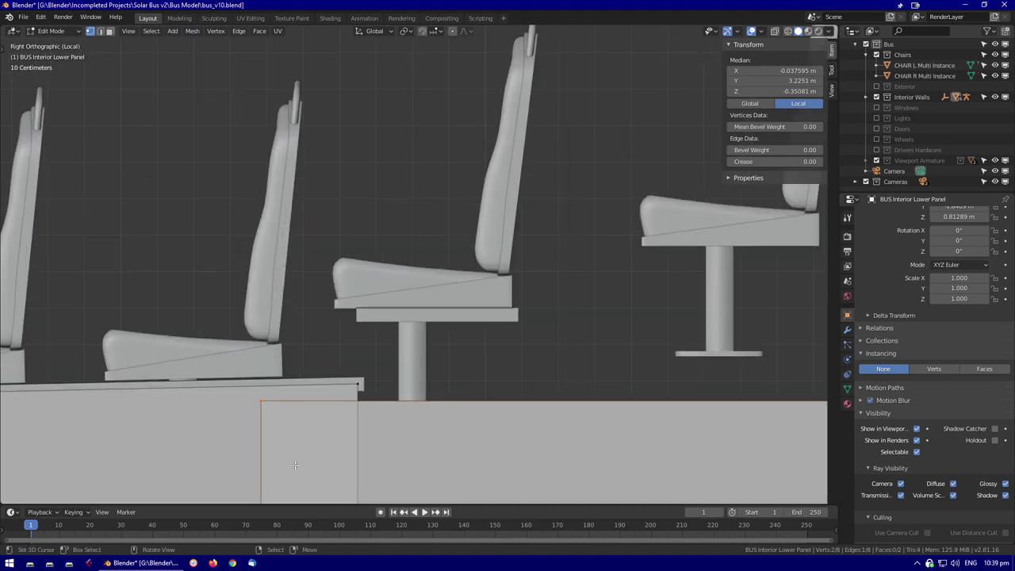
Resize the second panel to fit beneath the short seat hold rail on the step
{"action": "scroll", "coordinate": [295, 464], "scroll_direction": "down", "scroll_amount": 3}
{"action": "scroll", "coordinate": [415, 379], "scroll_direction": "down", "scroll_amount": 2}
{"action": "left_click", "coordinate": [810, 324]}
{"action": "left_click", "coordinate": [438, 331]}
Remove the extra edge loops from the top of the short seat hold rail
{"action": "middle_click_drag", "start_coordinate": [437, 331], "coordinate": [409, 236]}
{"action": "scroll", "coordinate": [421, 283], "scroll_direction": "up", "scroll_amount": 4}
{"action": "left_click", "coordinate": [400, 269]}
{"action": "left_click", "coordinate": [409, 236], "text": "alt"}
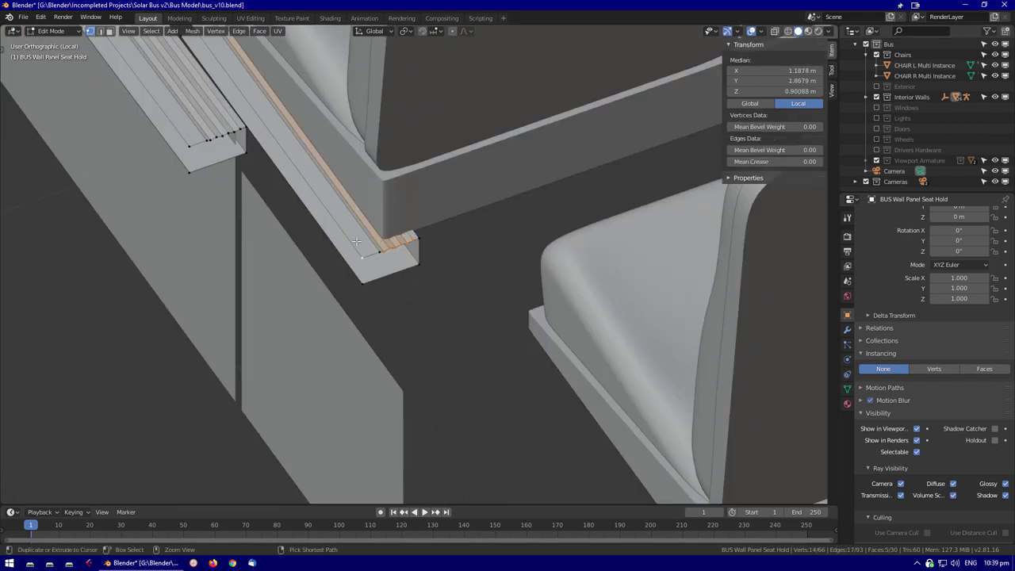
{"action": "left_click", "coordinate": [342, 359]}
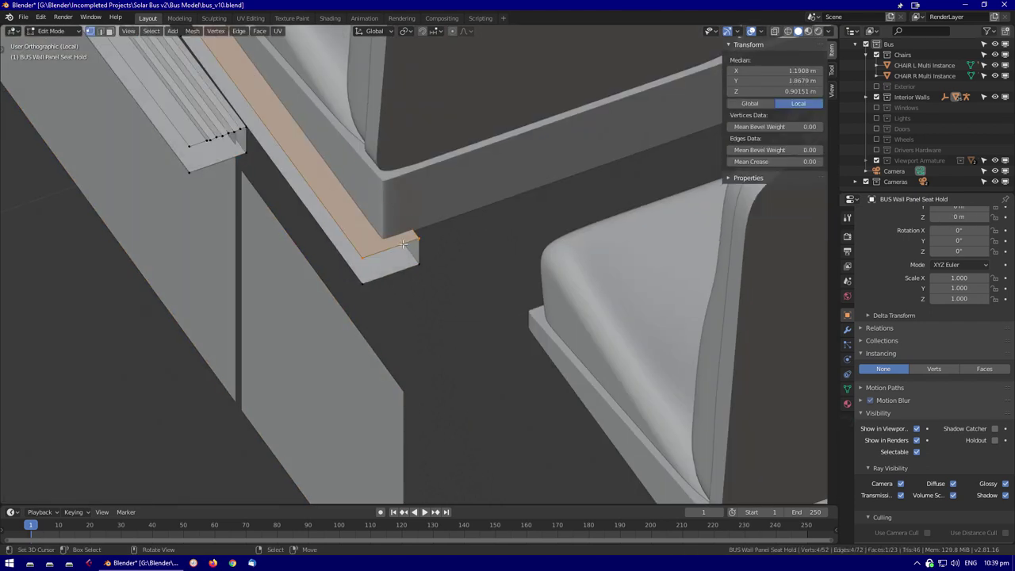
Switch mesh editing from the seat hold rails to the BUS Interior Lower Panel
{"action": "scroll", "coordinate": [422, 264], "scroll_direction": "down", "scroll_amount": 5}
{"action": "key", "text": "alt+z"}
{"action": "middle_click_drag", "start_coordinate": [242, 403], "coordinate": [339, 356]}
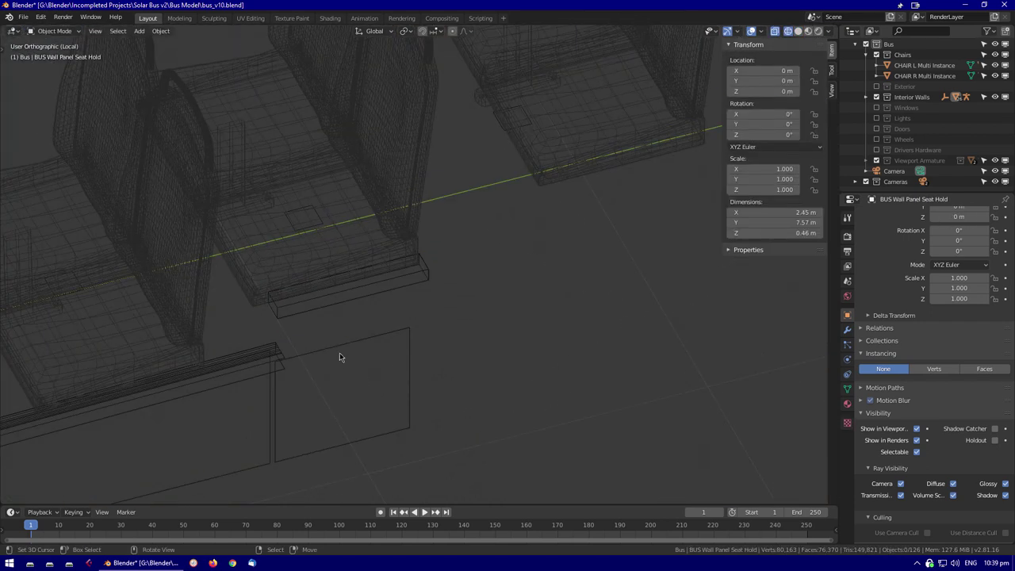
{"action": "key", "text": "alt+q"}
{"action": "left_click", "coordinate": [301, 301], "text": "alt"}
{"action": "mouse_move", "coordinate": [278, 324]}
{"action": "middle_mouse_down"}
{"action": "mouse_move", "coordinate": [314, 287]}
{"action": "mouse_move", "coordinate": [493, 362]}
{"action": "mouse_move", "coordinate": [440, 422]}
{"action": "middle_mouse_up"}
{"action": "key", "text": "alt+z"}
Duplicate the short lower panel's face and position the copy beneath the forward end of the rear seat hold rail
{"action": "left_click", "coordinate": [473, 393], "text": "alt"}
{"action": "left_click", "coordinate": [559, 455]}
{"action": "middle_click_drag", "start_coordinate": [560, 456], "coordinate": [267, 362]}
{"action": "key", "text": "alt+a"}
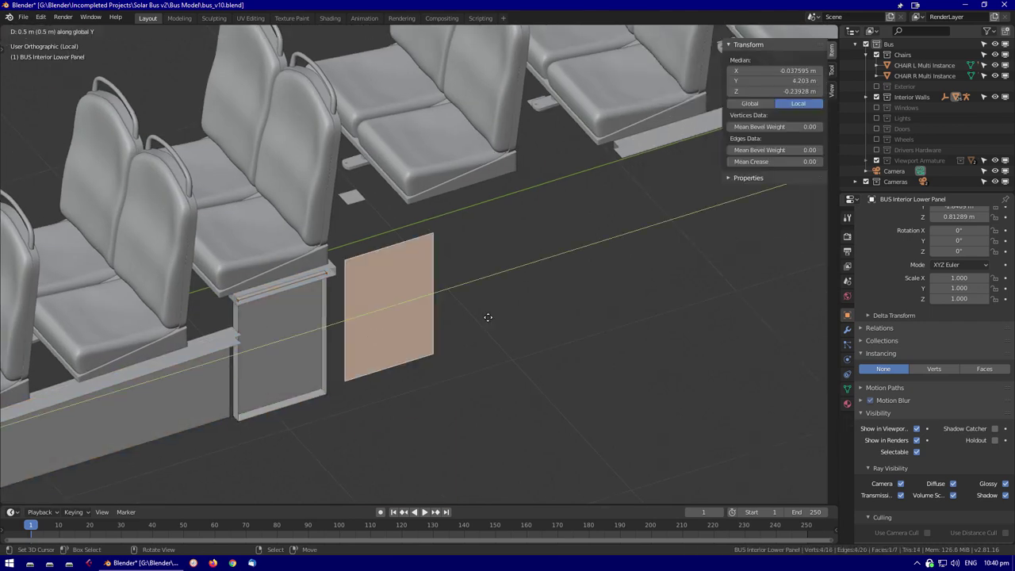
{"action": "left_click", "coordinate": [555, 315]}
{"action": "key", "text": "KP_3"}
{"action": "key", "text": "alt+z"}
{"action": "key", "text": "g"}
{"action": "key", "text": "z"}
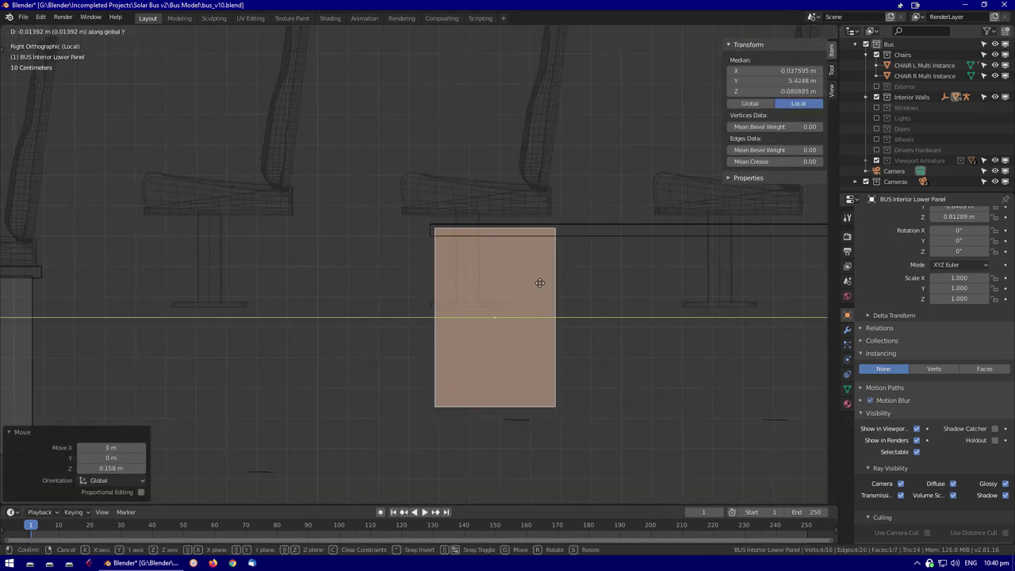
{"action": "left_click", "coordinate": [539, 283]}
Extend the copied panel's rear edge along Y to the far end of the rear seat hold rail
{"action": "scroll", "coordinate": [504, 321], "scroll_direction": "down", "scroll_amount": 2}
{"action": "key", "text": "g"}
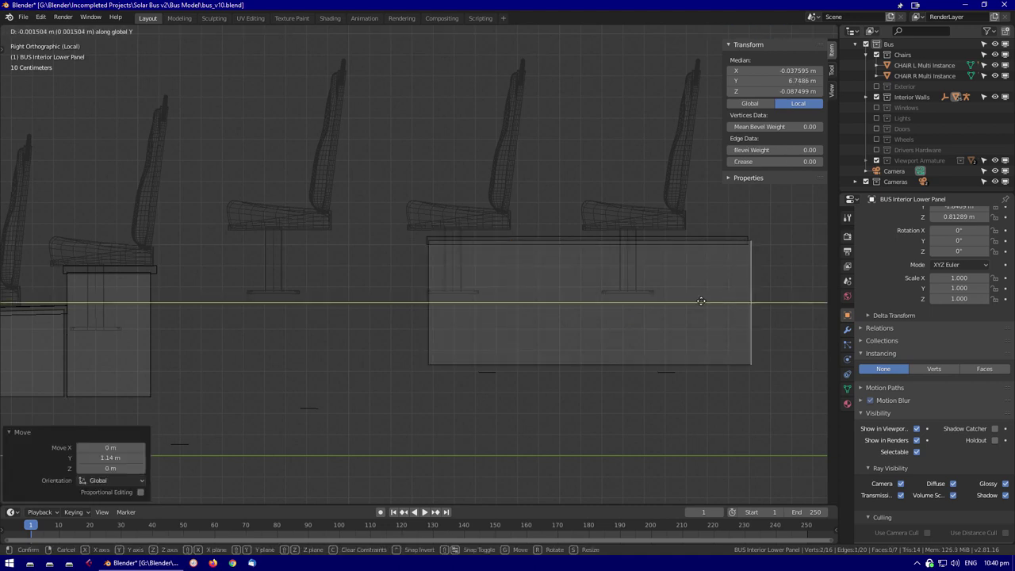
{"action": "left_click", "coordinate": [700, 301]}
{"action": "key", "text": "Tab"}
Apply the lower panel's location and scale, and add a Mirror modifier on the X axis
{"action": "middle_click_drag", "start_coordinate": [700, 300], "coordinate": [446, 299]}
{"action": "key", "text": "ctrl+a"}
{"action": "left_click", "coordinate": [478, 318]}
{"action": "key", "text": "ctrl+a"}
{"action": "left_click", "coordinate": [847, 329]}
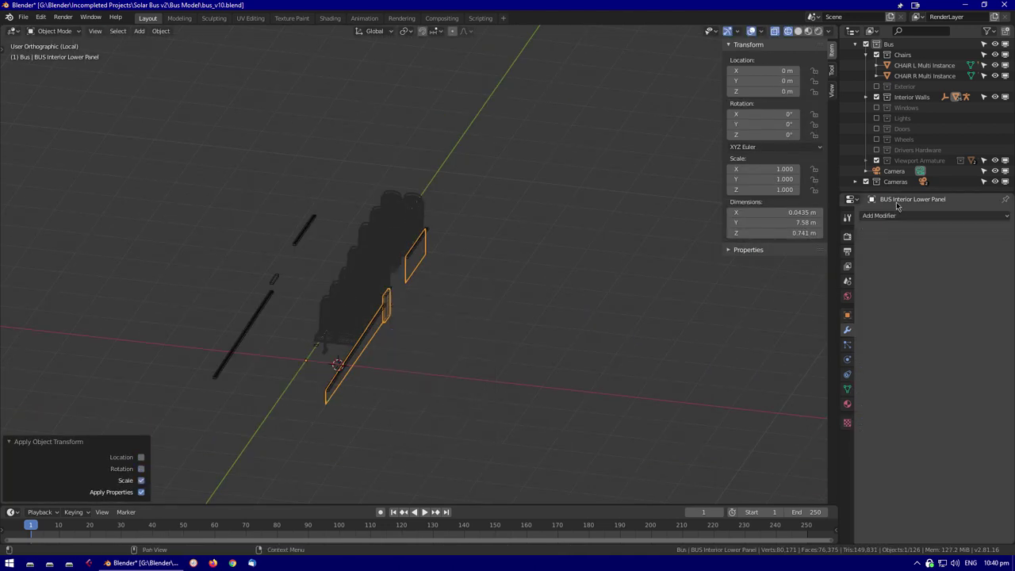
{"action": "left_click", "coordinate": [935, 215]}
{"action": "left_click", "coordinate": [713, 341]}
{"action": "scroll", "coordinate": [594, 321], "scroll_direction": "up", "scroll_amount": 3}
{"action": "middle_click_drag", "start_coordinate": [595, 321], "coordinate": [565, 326]}
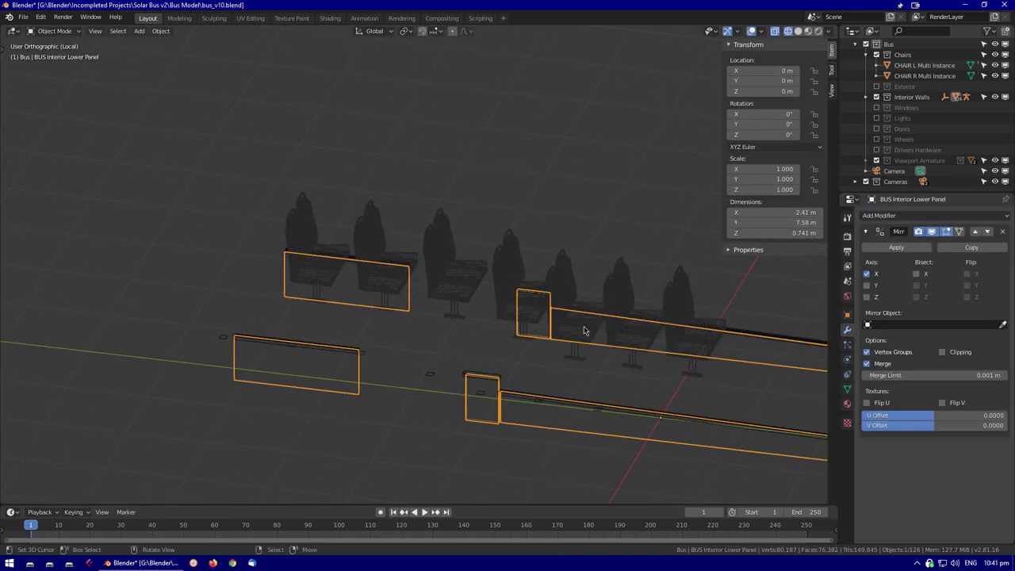
Leave the isolated view, return to solid shading, and select the wall panel seat hold rails
{"action": "key", "text": "KP_Divide"}
{"action": "key", "text": "shift+z"}
{"action": "scroll", "coordinate": [611, 357], "scroll_direction": "up", "scroll_amount": 4}
{"action": "mouse_move", "coordinate": [611, 357]}
{"action": "middle_mouse_down"}
{"action": "mouse_move", "coordinate": [440, 316]}
{"action": "mouse_move", "coordinate": [343, 361]}
{"action": "mouse_move", "coordinate": [606, 380]}
{"action": "middle_mouse_up"}
{"action": "scroll", "coordinate": [342, 361], "scroll_direction": "down", "scroll_amount": 5}
{"action": "scroll", "coordinate": [426, 275], "scroll_direction": "up", "scroll_amount": 5}
{"action": "middle_click_drag", "start_coordinate": [426, 276], "coordinate": [798, 268]}
{"action": "left_click", "coordinate": [483, 270]}
{"action": "middle_click_drag", "start_coordinate": [483, 270], "coordinate": [616, 344]}
{"action": "scroll", "coordinate": [616, 344], "scroll_direction": "up", "scroll_amount": 4}
Shorten the rear seat hold rail by moving its forward end loop 0.87 m along Y
{"action": "key", "text": "Tab"}
{"action": "scroll", "coordinate": [641, 302], "scroll_direction": "up", "scroll_amount": 1}
{"action": "left_click", "coordinate": [642, 302], "text": "alt"}
{"action": "scroll", "coordinate": [642, 302], "scroll_direction": "down", "scroll_amount": 3}
{"action": "middle_click_drag", "start_coordinate": [641, 302], "coordinate": [527, 297]}
{"action": "key", "text": "alt+z"}
{"action": "left_click", "coordinate": [309, 256], "text": "alt"}
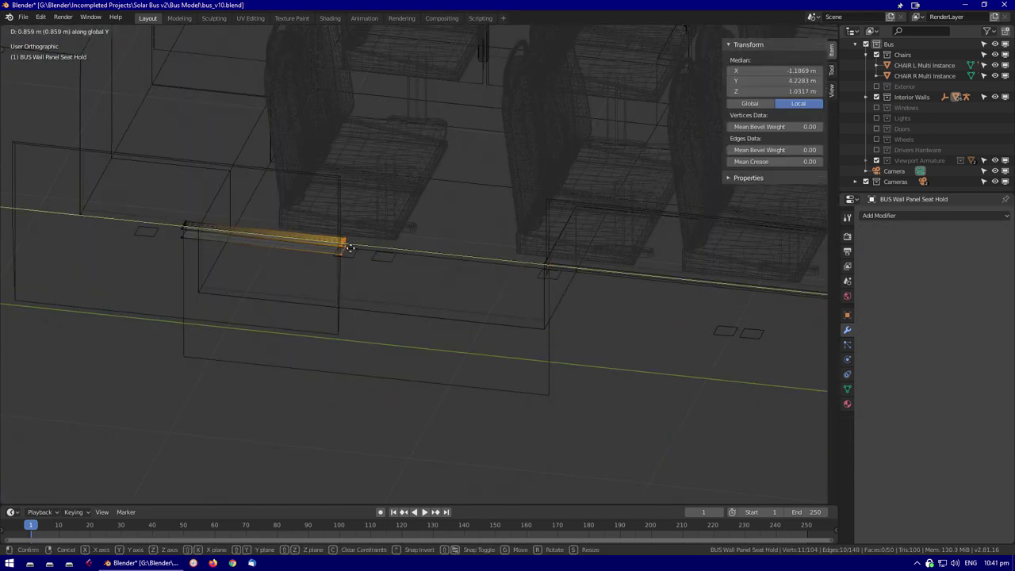
{"action": "type", "text": "gy0.87"}
{"action": "key", "text": "Return"}
Fill faces across the open end of the shortened rear seat hold rail
{"action": "key", "text": "alt+z"}
{"action": "scroll", "coordinate": [356, 199], "scroll_direction": "up", "scroll_amount": 4}
{"action": "key", "text": "alt+a"}
{"action": "middle_click_drag", "start_coordinate": [362, 314], "coordinate": [334, 232]}
{"action": "key", "text": "KP_Divide"}
{"action": "middle_click_drag", "start_coordinate": [264, 245], "coordinate": [376, 171]}
{"action": "left_click", "coordinate": [376, 171], "text": "shift"}
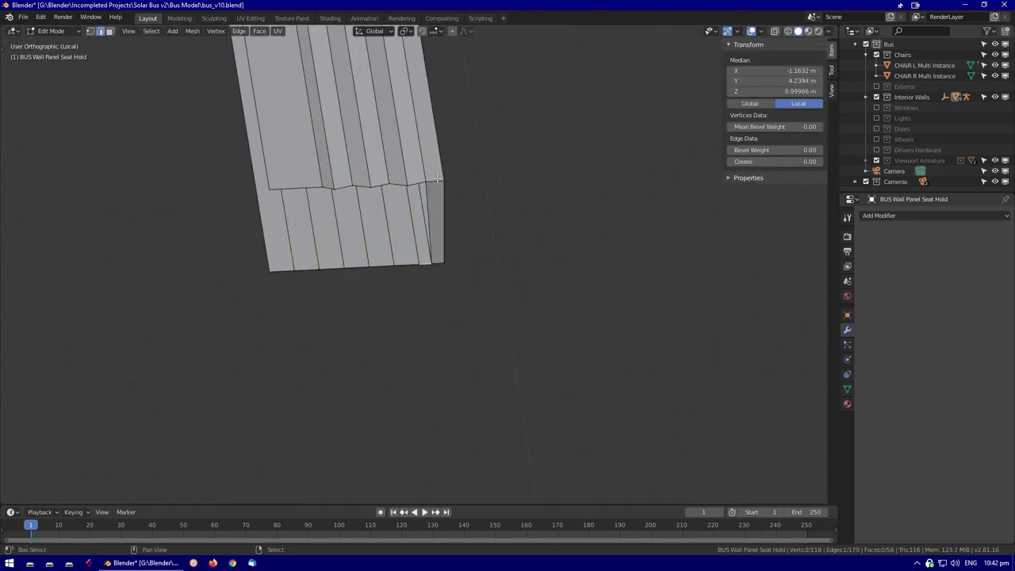
{"action": "middle_click_drag", "start_coordinate": [304, 277], "coordinate": [451, 259]}
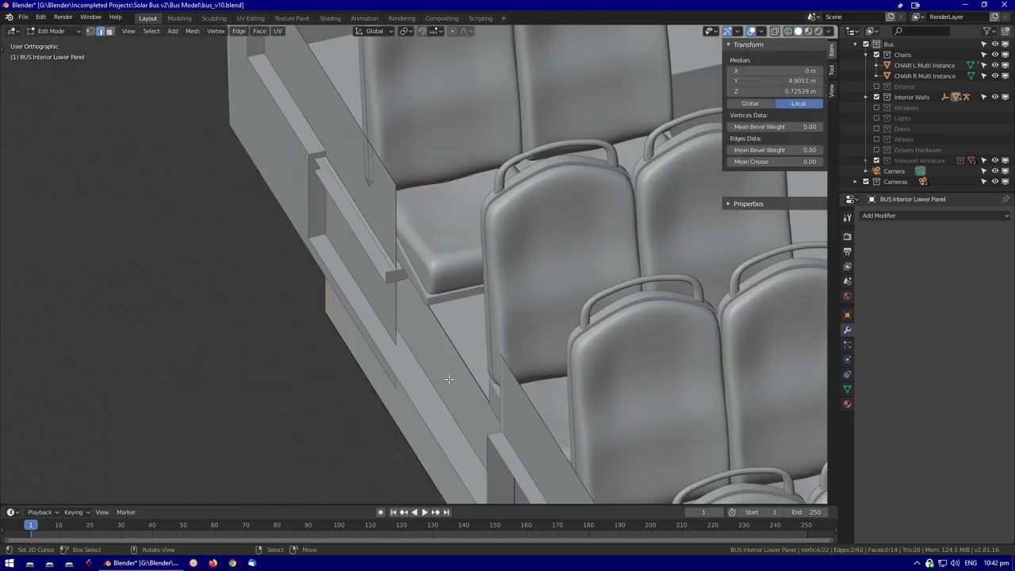
Move the lower panel's rear end edges along X and raise the rear section's bottom edge along Z
{"action": "key", "text": "g"}
{"action": "key", "text": "x"}
{"action": "left_click", "coordinate": [345, 348]}
{"action": "middle_click_drag", "start_coordinate": [345, 347], "coordinate": [475, 388]}
{"action": "scroll", "coordinate": [455, 374], "scroll_direction": "up", "scroll_amount": 3}
{"action": "key", "text": "g"}
{"action": "key", "text": "z"}
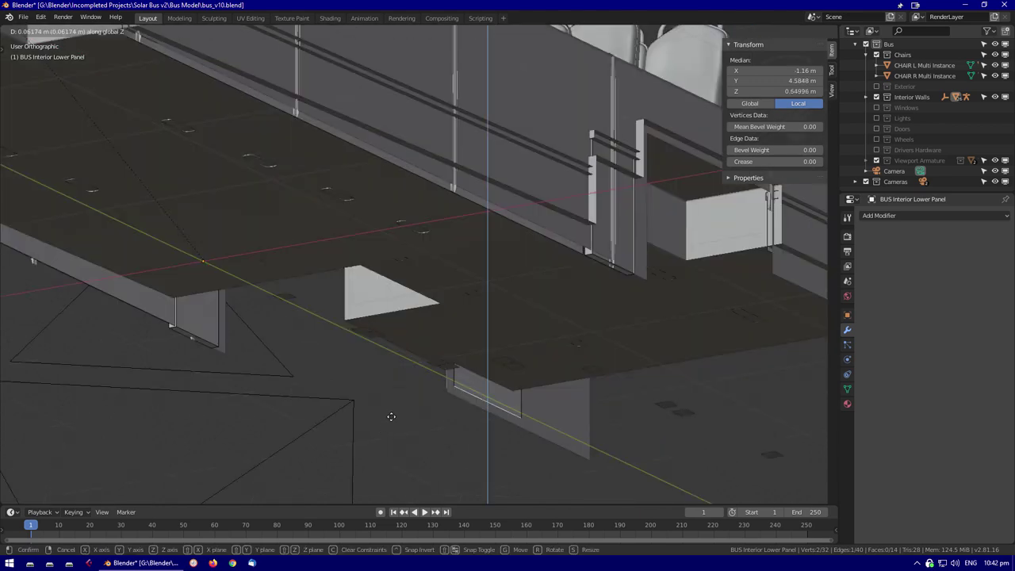
{"action": "left_click", "coordinate": [383, 432]}
{"action": "scroll", "coordinate": [496, 351], "scroll_direction": "down", "scroll_amount": 5}
{"action": "key", "text": "Tab"}
Duplicate the existing camera, place the copy by the bus interior, and look through it
{"action": "middle_click_drag", "start_coordinate": [496, 351], "coordinate": [362, 333]}
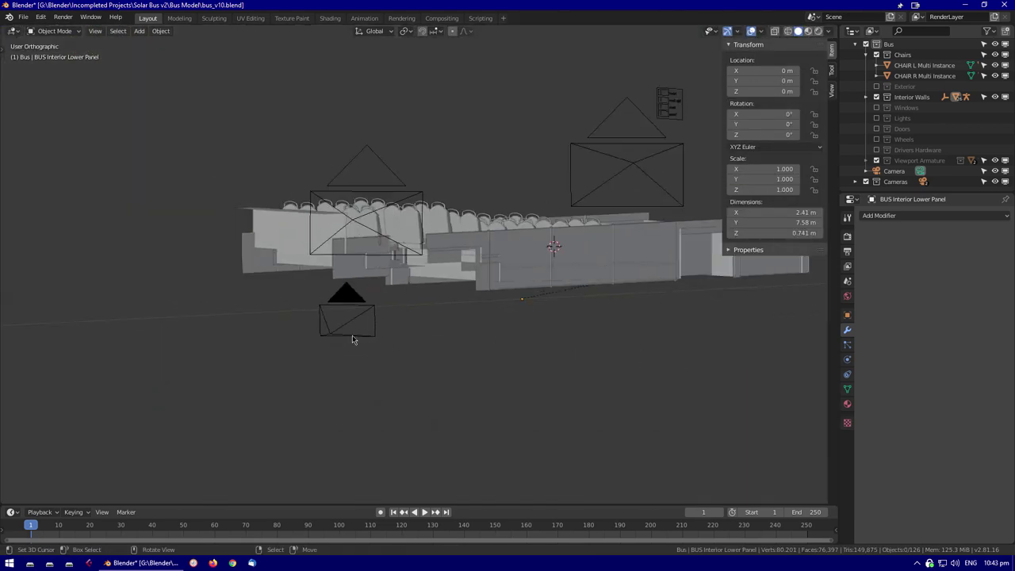
{"action": "left_click", "coordinate": [363, 333]}
{"action": "key", "text": "shift+d"}
{"action": "left_click", "coordinate": [441, 191]}
{"action": "key", "text": "KP_7"}
{"action": "key", "text": "KP_0"}
Fly the duplicated camera to a view from the front of the bus down the aisle between the chairs
{"action": "key", "text": "shift+grave"}
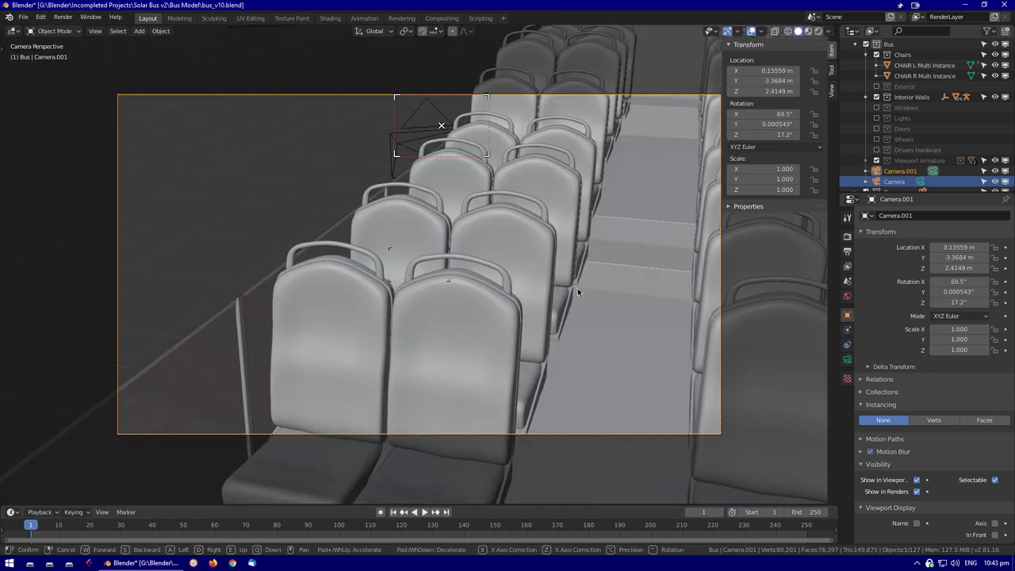
{"action": "key", "text": "s"}
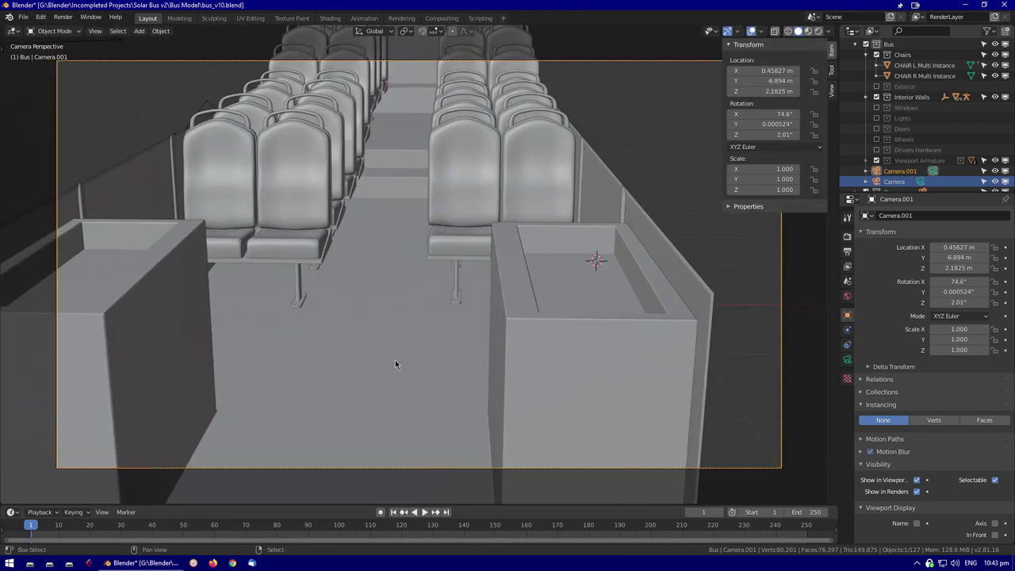
{"action": "key", "text": "w"}
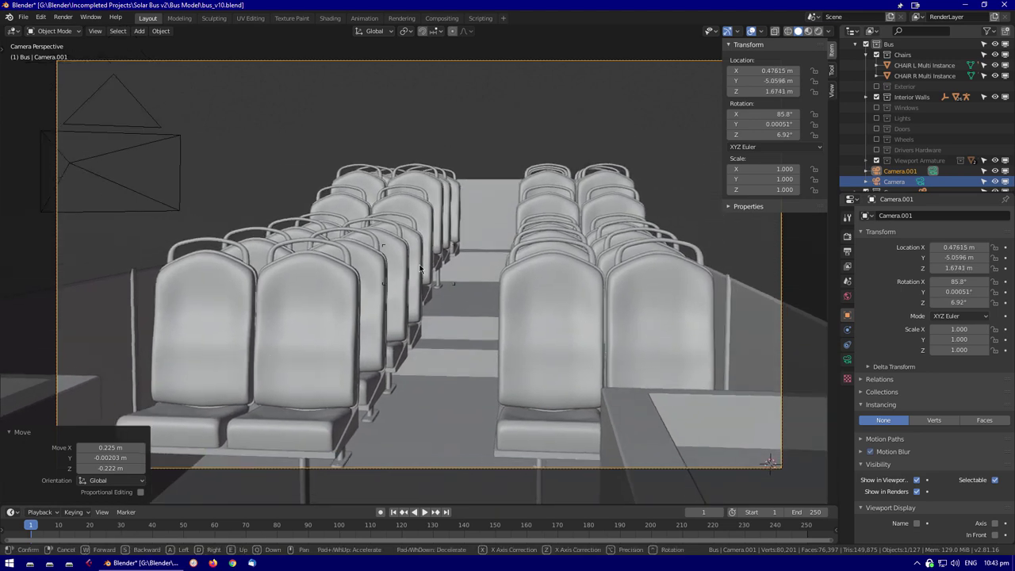
{"action": "left_click", "coordinate": [659, 147]}
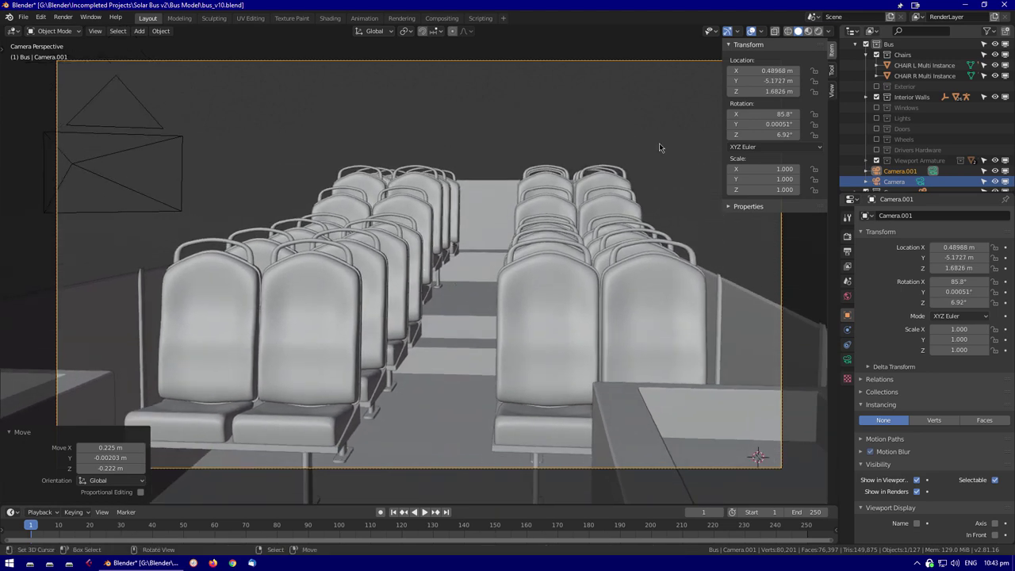
Select the aisle camera, open its lens settings, and reset the focal length to the default
{"action": "key", "text": "KP_0"}
{"action": "left_click", "coordinate": [199, 288]}
{"action": "left_click", "coordinate": [162, 266]}
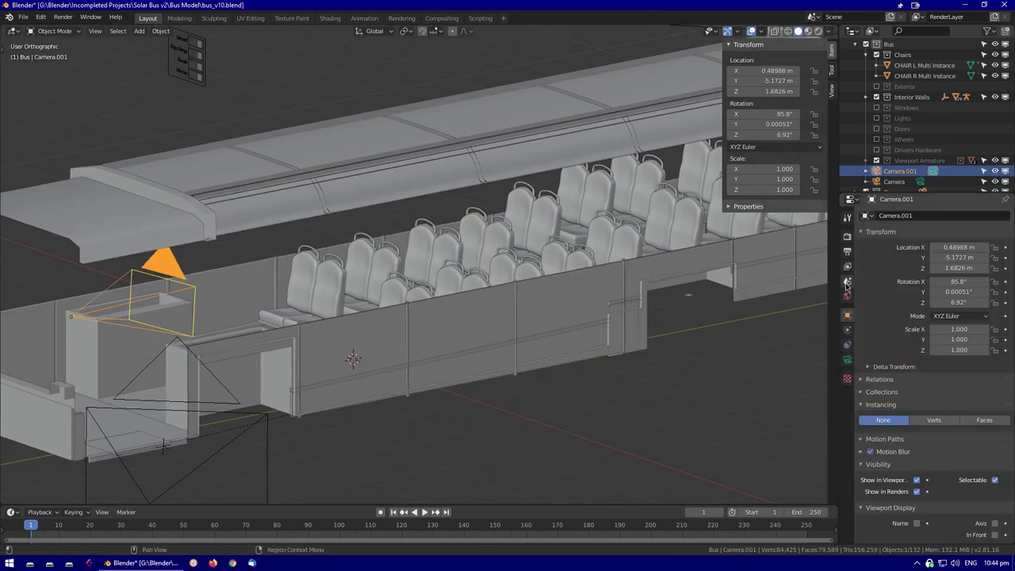
{"action": "left_click", "coordinate": [847, 359]}
{"action": "key", "text": "KP_0"}
{"action": "mouse_move", "coordinate": [928, 266]}
{"action": "left_mouse_down"}
{"action": "mouse_move", "coordinate": [975, 267]}
{"action": "mouse_move", "coordinate": [880, 266]}
{"action": "mouse_move", "coordinate": [927, 267]}
{"action": "left_mouse_up"}
{"action": "key", "text": "BackSpace"}
Enable all bus sub-collections, and show only Chairs, Interior Walls and Viewport Armature in the viewport
{"action": "left_click", "coordinate": [902, 161], "text": "ctrl"}
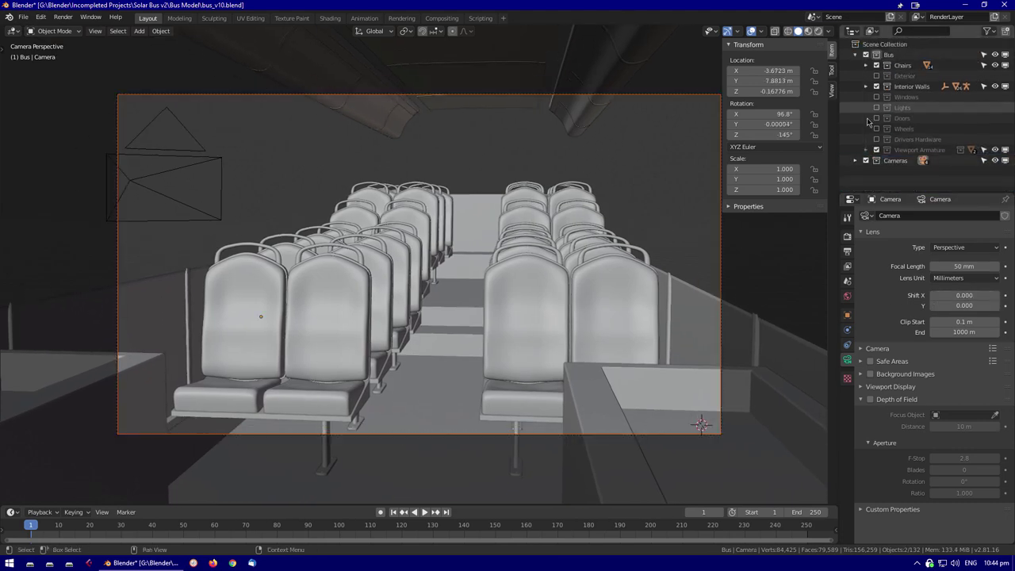
{"action": "key", "text": "ctrl+shift+z"}
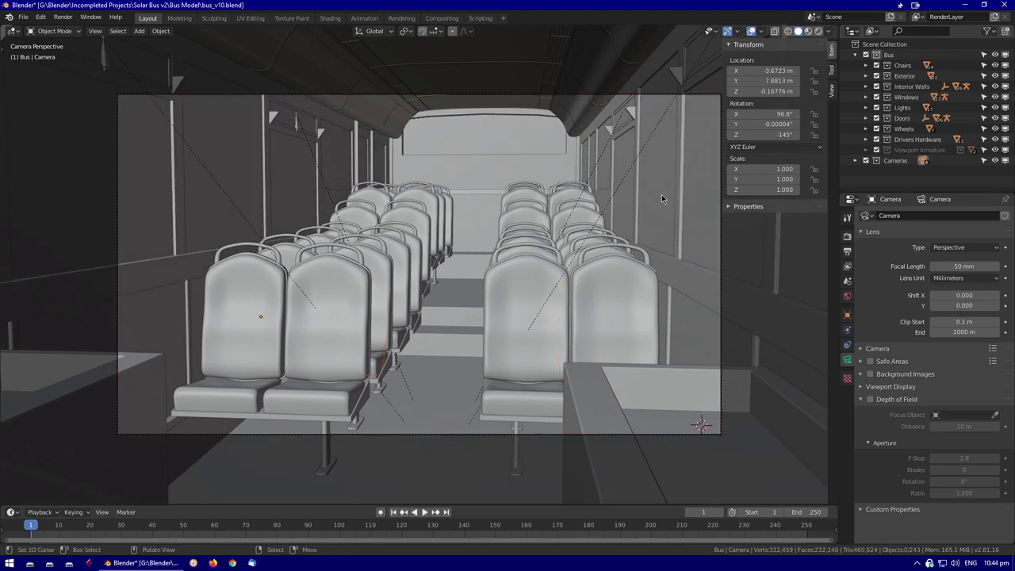
{"action": "key", "text": "KP_0"}
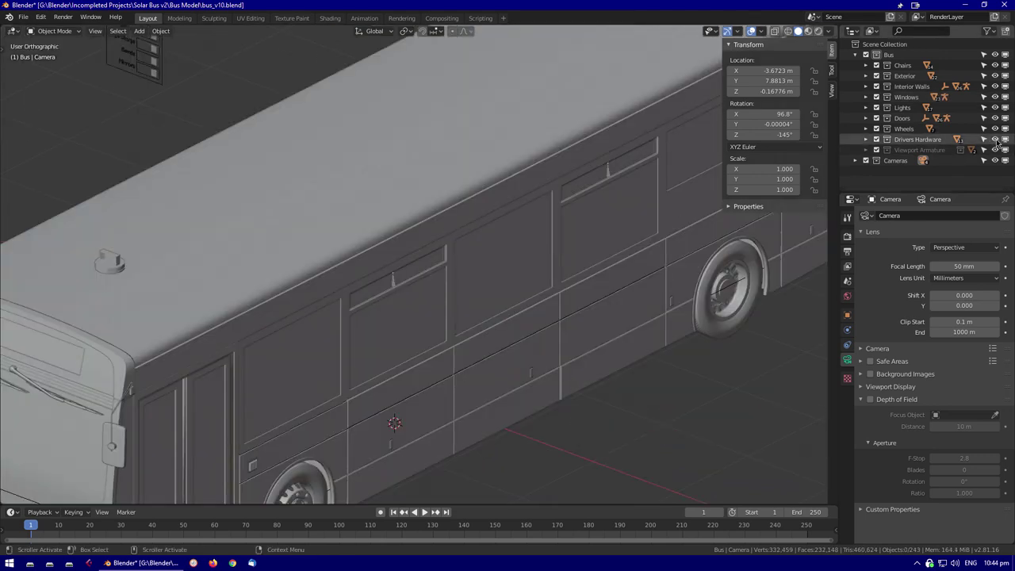
{"action": "left_click", "coordinate": [995, 150], "text": "ctrl"}
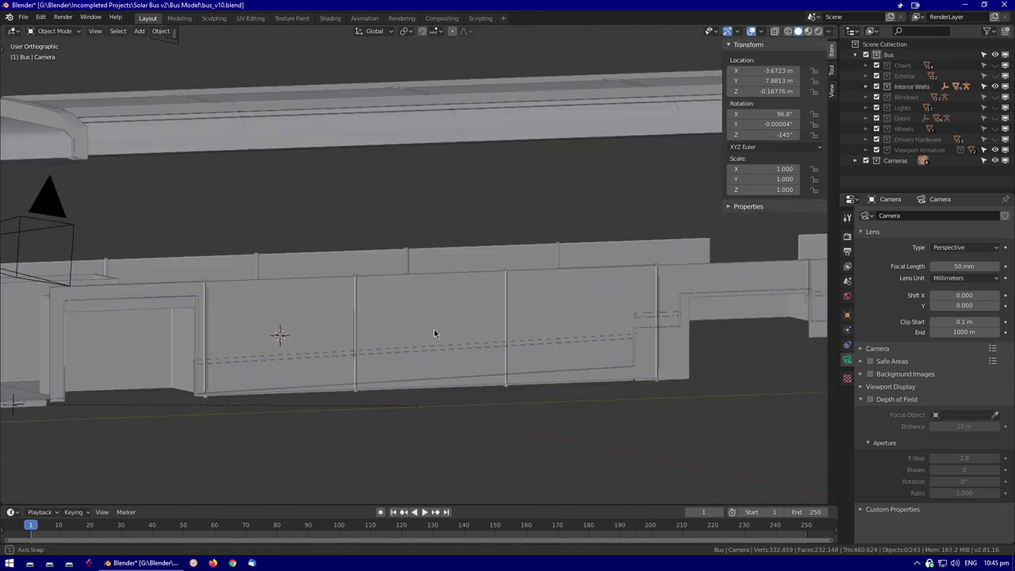
{"action": "middle_click_drag", "start_coordinate": [434, 329], "coordinate": [435, 245]}
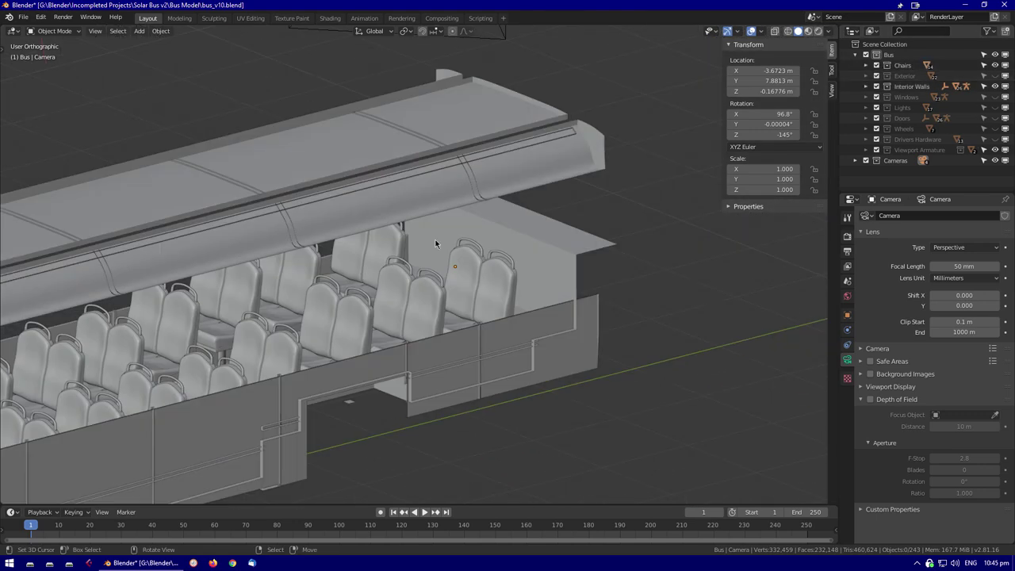
From the side, select the interior roof and clear it from view above the rear seating area
{"action": "key", "text": "KP_3"}
{"action": "scroll", "coordinate": [414, 271], "scroll_direction": "down", "scroll_amount": 2}
{"action": "middle_click_drag", "start_coordinate": [317, 349], "coordinate": [373, 353], "text": "shift"}
{"action": "scroll", "coordinate": [317, 349], "scroll_direction": "up", "scroll_amount": 2}
{"action": "left_click", "coordinate": [198, 245]}
{"action": "key", "text": "b"}
{"action": "middle_click_drag", "start_coordinate": [148, 281], "coordinate": [476, 318]}
Append the Chair collection from chair.blend in the assets folder
{"action": "key", "text": "shift+F1"}
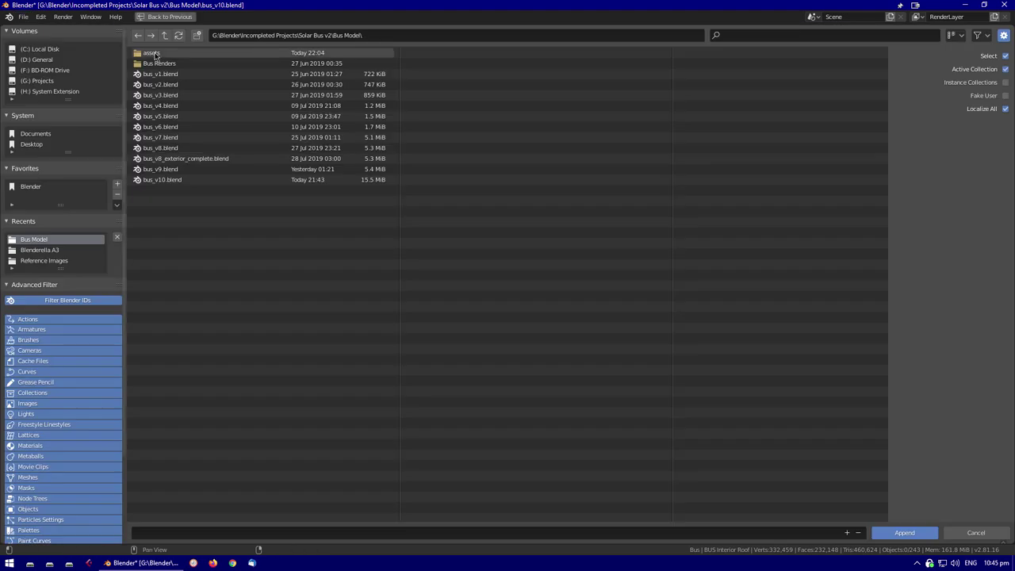
{"action": "double_click", "coordinate": [171, 64]}
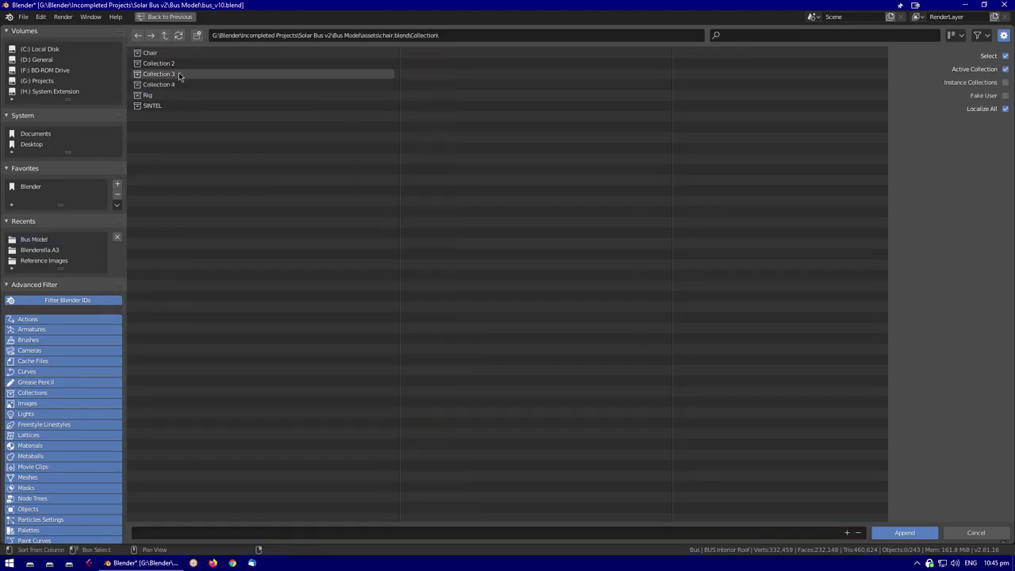
{"action": "double_click", "coordinate": [150, 52]}
Move the appended chair onto the raised rear bench, into the corner against the side wall
{"action": "key", "text": "alt+z"}
{"action": "key", "text": "g"}
{"action": "key", "text": "y"}
{"action": "key", "text": "KP_7"}
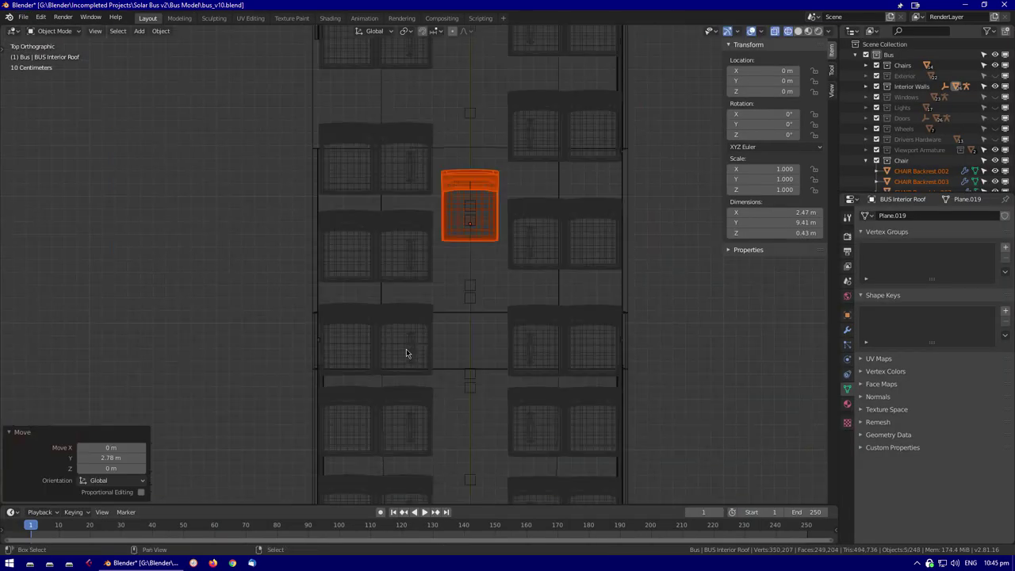
{"action": "middle_click_drag", "start_coordinate": [406, 353], "coordinate": [474, 359]}
{"action": "key", "text": "KP_3"}
{"action": "scroll", "coordinate": [493, 362], "scroll_direction": "up", "scroll_amount": 5}
{"action": "key", "text": "g"}
{"action": "left_click", "coordinate": [548, 303]}
Try to array the rear chair across the bench using an Array modifier with a count of 5
{"action": "key", "text": "alt+z"}
{"action": "middle_click_drag", "start_coordinate": [550, 268], "coordinate": [579, 311]}
{"action": "scroll", "coordinate": [421, 265], "scroll_direction": "down", "scroll_amount": 4}
{"action": "left_click", "coordinate": [847, 329]}
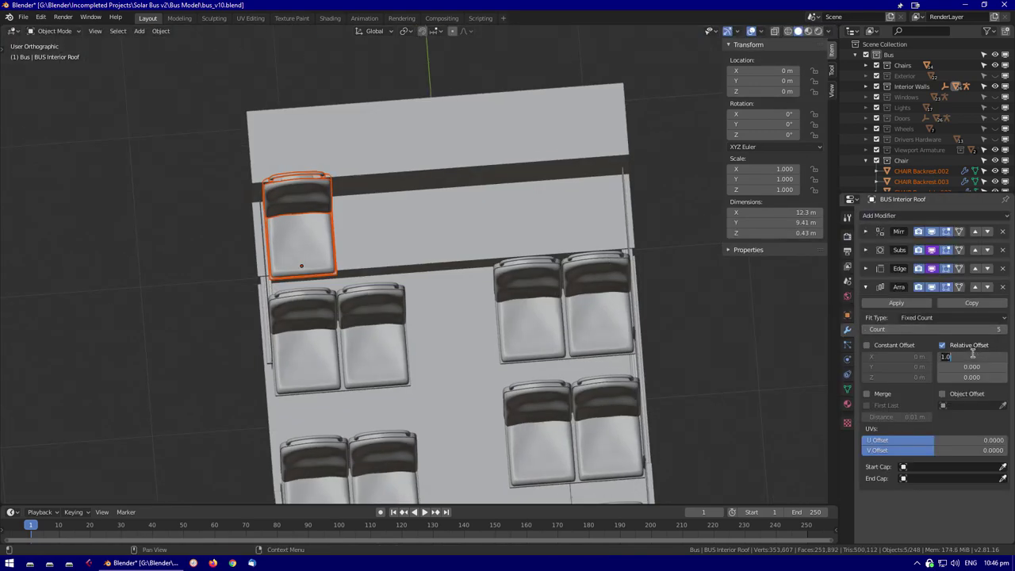
Examine the modifier stacks of the two backrest parts of the rear chair in wireframe
{"action": "key", "text": "alt+z"}
{"action": "middle_click_drag", "start_coordinate": [523, 331], "coordinate": [400, 242]}
{"action": "left_click", "coordinate": [381, 198]}
{"action": "scroll", "coordinate": [370, 190], "scroll_direction": "up", "scroll_amount": 3}
{"action": "left_click", "coordinate": [370, 190]}
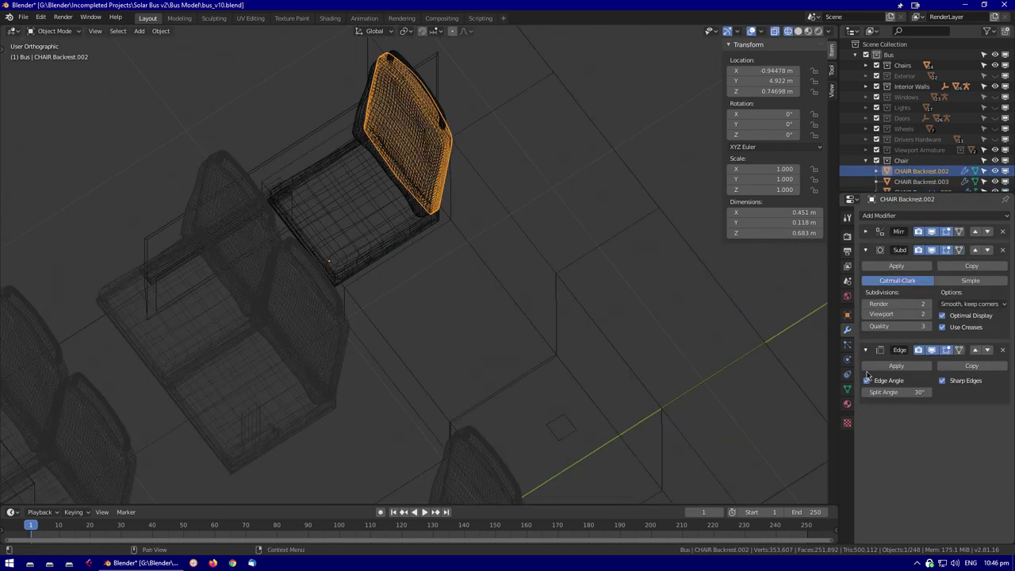
{"action": "left_click", "coordinate": [371, 265]}
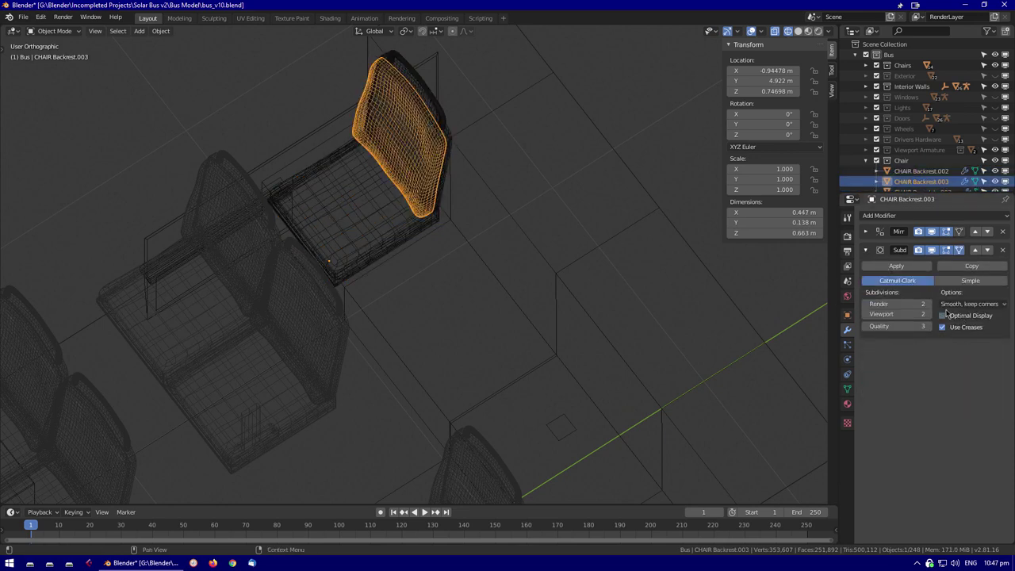
{"action": "scroll", "coordinate": [589, 315], "scroll_direction": "up", "scroll_amount": 4}
{"action": "left_click", "coordinate": [974, 303]}
{"action": "scroll", "coordinate": [556, 312], "scroll_direction": "down", "scroll_amount": 3}
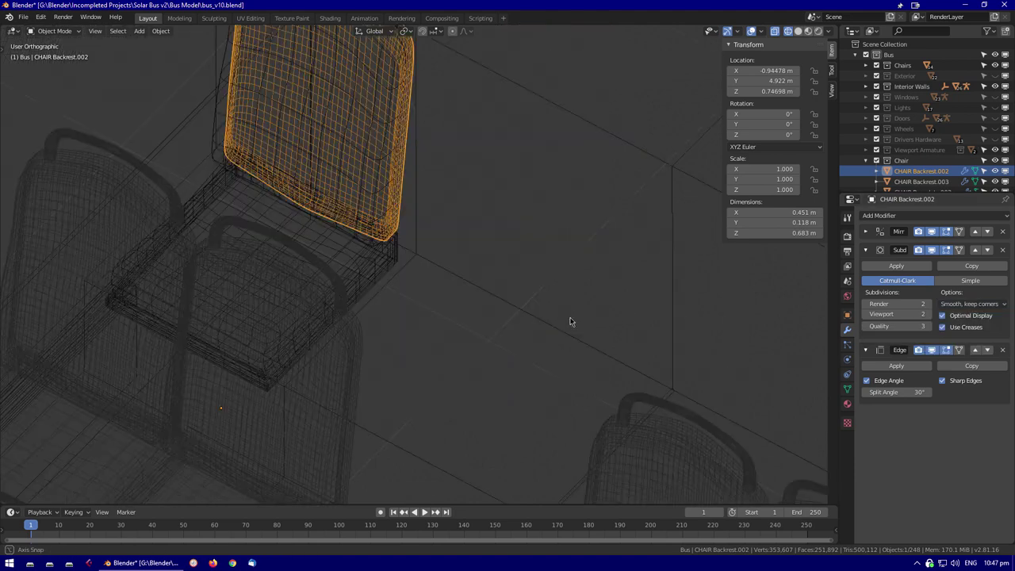
Select all parts of the rear chair and reposition them to Y 4.8862 m and Z 0.7605 m on the bench
{"action": "key", "text": "shift+z"}
{"action": "left_click", "coordinate": [501, 286]}
{"action": "middle_click_drag", "start_coordinate": [501, 286], "coordinate": [399, 413]}
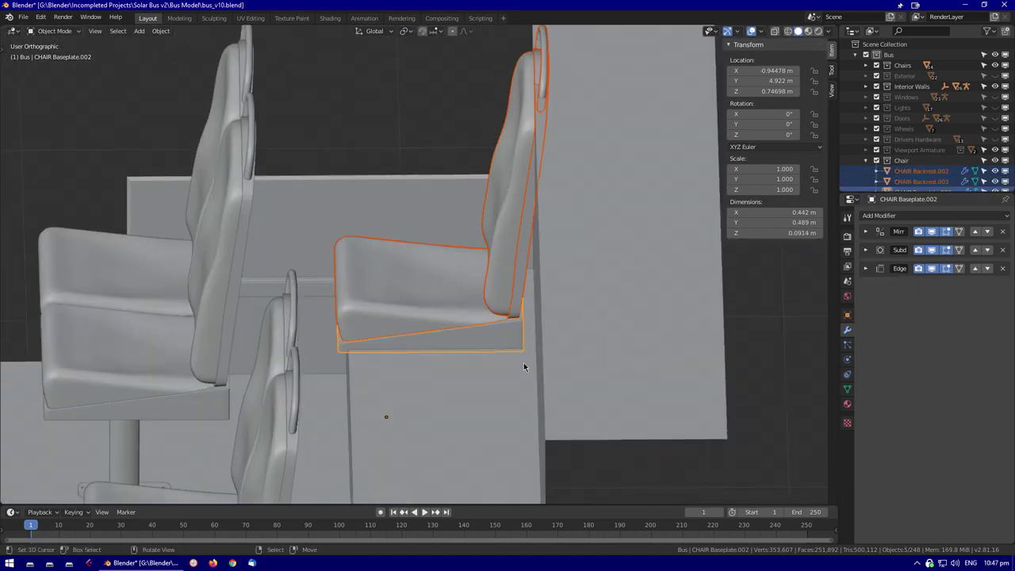
{"action": "left_click", "coordinate": [880, 173], "text": "ctrl"}
{"action": "key", "text": "g"}
{"action": "left_click", "coordinate": [476, 349]}
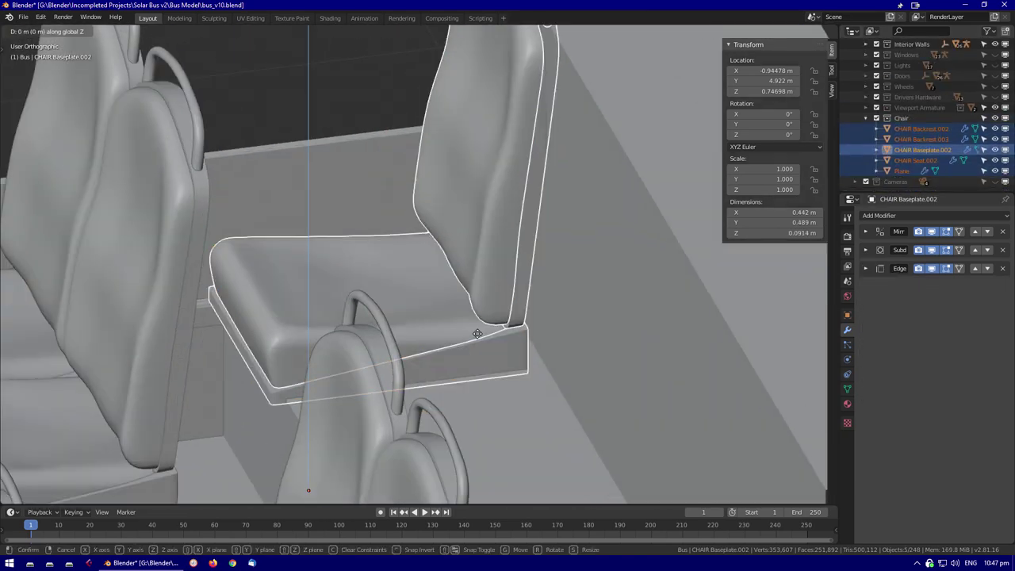
{"action": "key", "text": "g"}
{"action": "left_click", "coordinate": [497, 289]}
{"action": "middle_click_drag", "start_coordinate": [498, 289], "coordinate": [542, 308]}
Select the rear chair's top handle, enter a CHAIR Rear name for it, and delete the handle
{"action": "key", "text": "KP_7"}
{"action": "left_click", "coordinate": [309, 208]}
{"action": "middle_click_drag", "start_coordinate": [310, 207], "coordinate": [574, 250]}
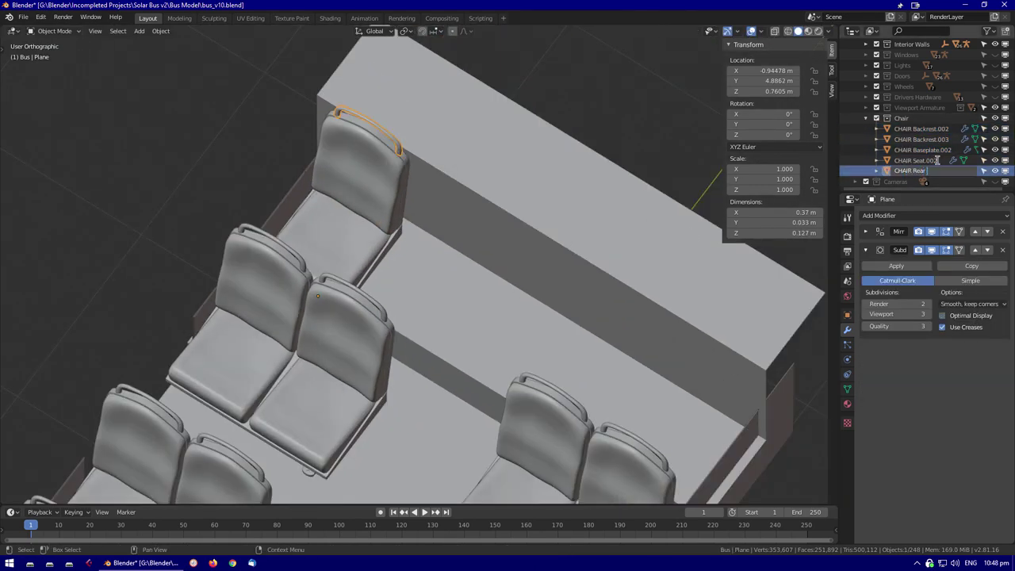
{"action": "middle_click_drag", "start_coordinate": [698, 191], "coordinate": [401, 169]}
Add an Array modifier to the rear chair's baseplate with a count of 5 and a constant X offset of 0.448 m
{"action": "left_click", "coordinate": [397, 226]}
{"action": "scroll", "coordinate": [523, 219], "scroll_direction": "down", "scroll_amount": 2}
{"action": "scroll", "coordinate": [434, 317], "scroll_direction": "up", "scroll_amount": 5}
{"action": "scroll", "coordinate": [433, 317], "scroll_direction": "down", "scroll_amount": 3}
{"action": "left_click", "coordinate": [879, 215]}
{"action": "left_click", "coordinate": [781, 238]}
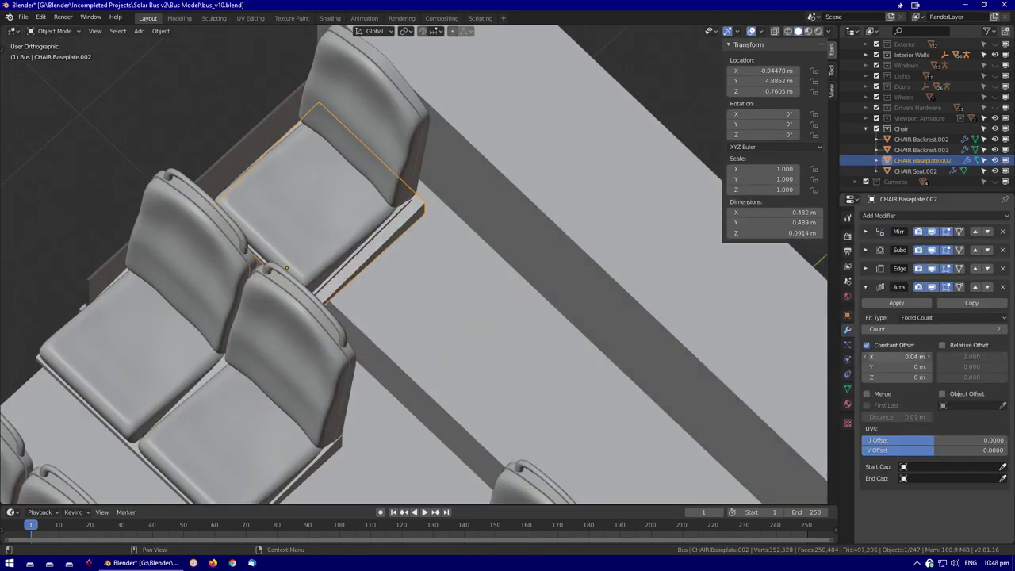
{"action": "middle_click_drag", "start_coordinate": [430, 317], "coordinate": [444, 301]}
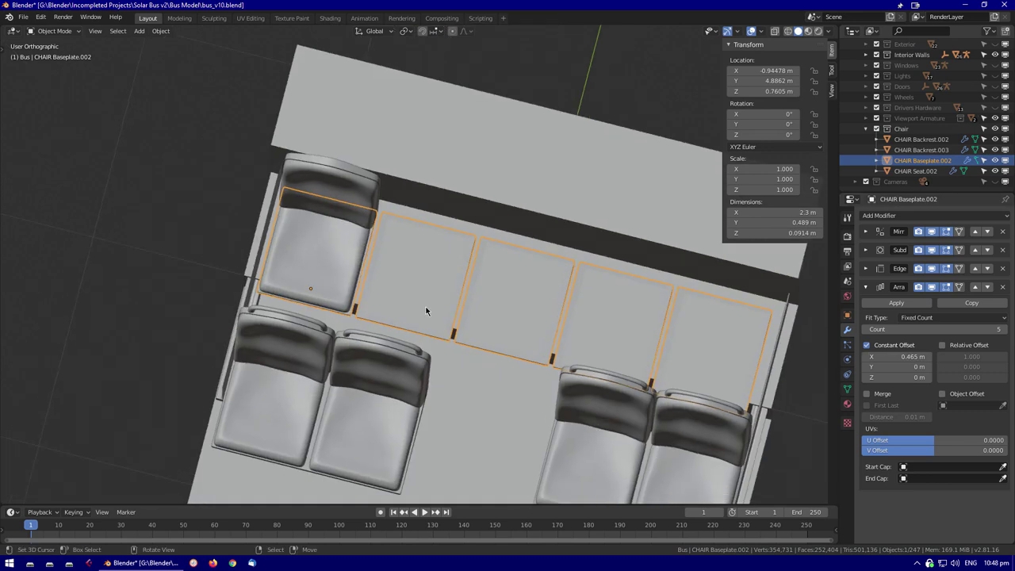
{"action": "scroll", "coordinate": [444, 301], "scroll_direction": "up", "scroll_amount": 2}
Widen the four rear chair parts to about 1.05 on X, apply the scale, and set the baseplate array's X offset to 0.475 m
{"action": "key", "text": "s"}
{"action": "key", "text": "x"}
{"action": "scroll", "coordinate": [570, 288], "scroll_direction": "down", "scroll_amount": 3}
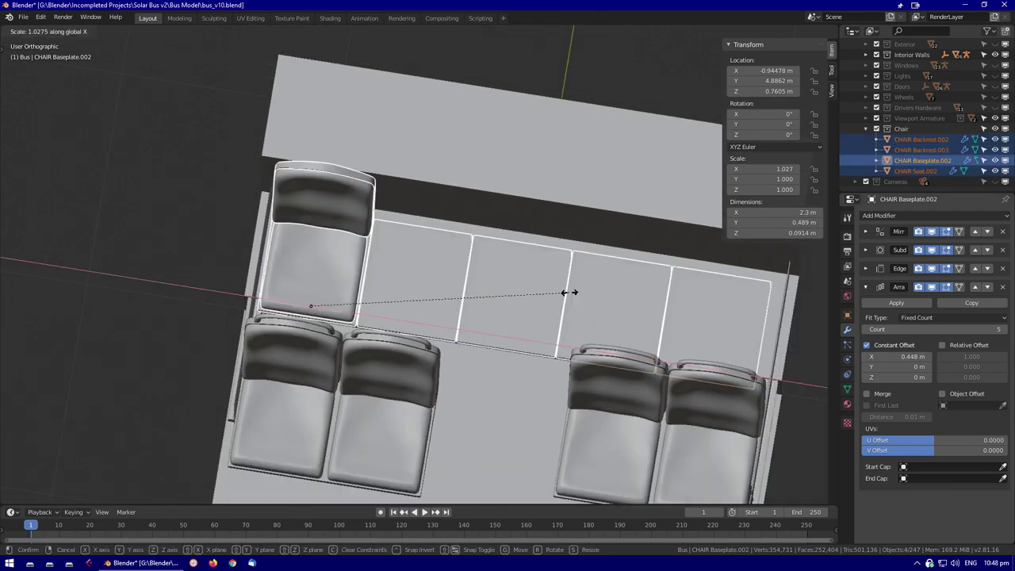
{"action": "left_click", "coordinate": [571, 288]}
{"action": "scroll", "coordinate": [570, 288], "scroll_direction": "up", "scroll_amount": 2}
{"action": "key", "text": "ctrl+a"}
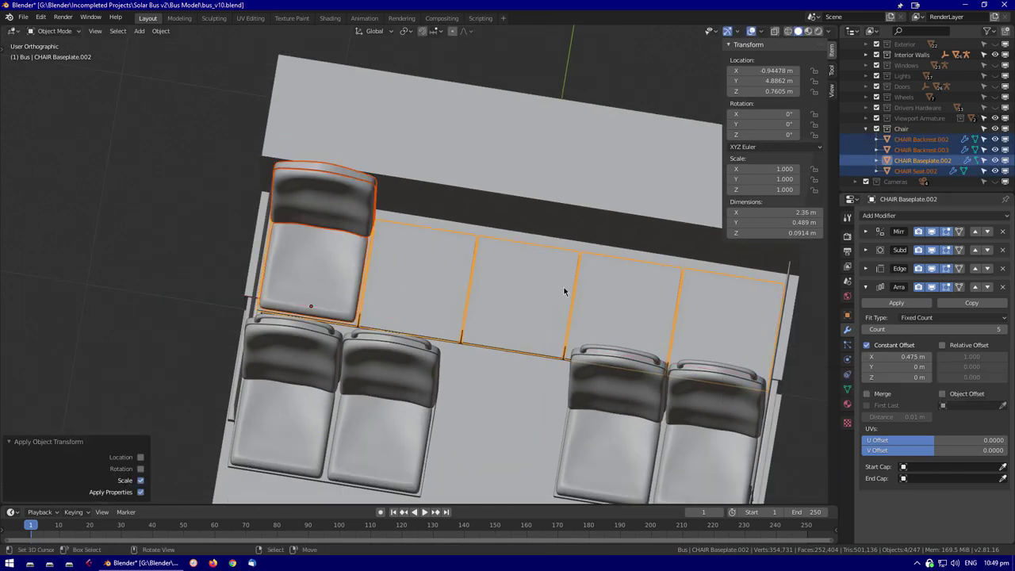
Select the rear chair's seat cushion and add an Array modifier to it
{"action": "middle_click_drag", "start_coordinate": [671, 283], "coordinate": [341, 198]}
{"action": "scroll", "coordinate": [385, 249], "scroll_direction": "up", "scroll_amount": 3}
{"action": "scroll", "coordinate": [391, 267], "scroll_direction": "down", "scroll_amount": 2}
{"action": "left_click", "coordinate": [129, 258]}
{"action": "scroll", "coordinate": [336, 287], "scroll_direction": "up", "scroll_amount": 2}
{"action": "left_click", "coordinate": [934, 214]}
{"action": "left_click", "coordinate": [781, 235]}
{"action": "key", "text": "Escape"}
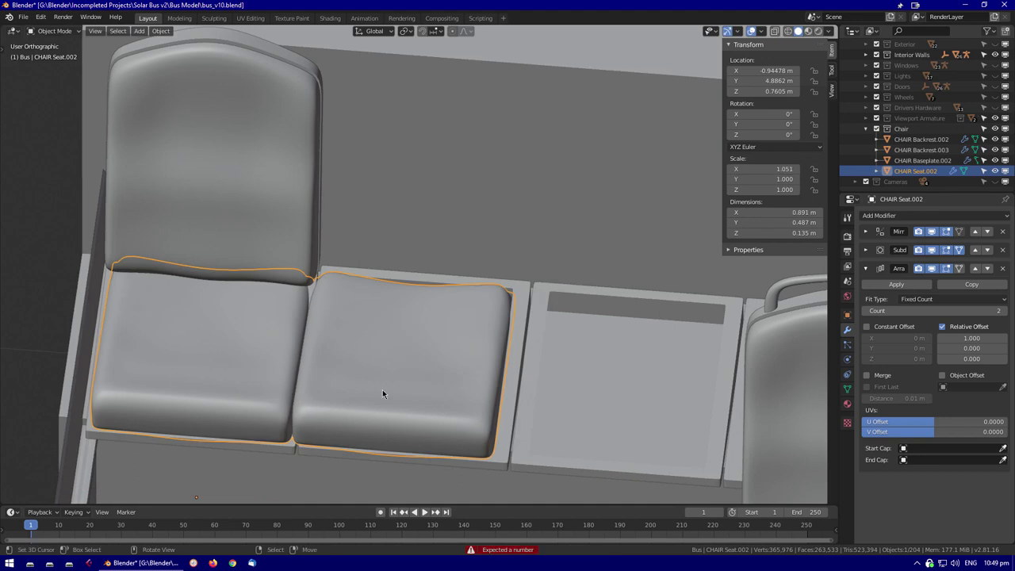
Apply the seat cushion's scale and set its array to a count of 5 with a constant X offset of 0.473 m
{"action": "left_click", "coordinate": [867, 326]}
{"action": "left_click", "coordinate": [942, 325]}
{"action": "left_click_drag", "start_coordinate": [904, 338], "coordinate": [935, 337]}
{"action": "middle_click_drag", "start_coordinate": [428, 348], "coordinate": [555, 341]}
{"action": "key", "text": "ctrl+a"}
{"action": "left_click", "coordinate": [483, 394]}
{"action": "left_click_drag", "start_coordinate": [920, 310], "coordinate": [951, 310]}
{"action": "middle_click_drag", "start_coordinate": [785, 317], "coordinate": [574, 226]}
Apply the scale of the rear chair's backrest shell and array it five times with a constant X offset of 0.474 m
{"action": "left_click", "coordinate": [142, 373]}
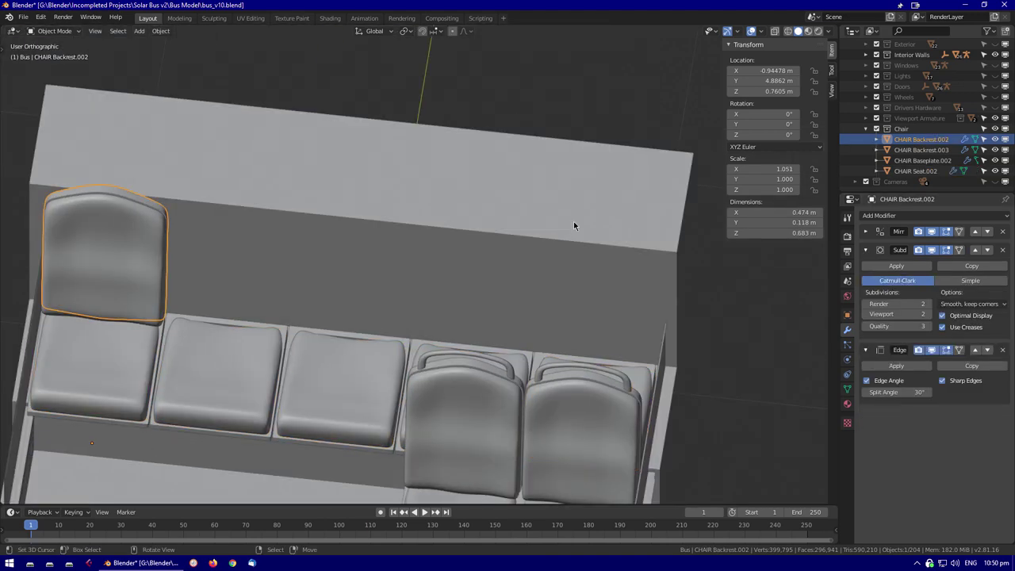
{"action": "key", "text": "ctrl+a"}
{"action": "left_click", "coordinate": [510, 220]}
{"action": "middle_click_drag", "start_coordinate": [510, 221], "coordinate": [413, 309]}
{"action": "left_click", "coordinate": [878, 215]}
{"action": "left_click", "coordinate": [793, 238]}
{"action": "left_click_drag", "start_coordinate": [932, 375], "coordinate": [963, 375]}
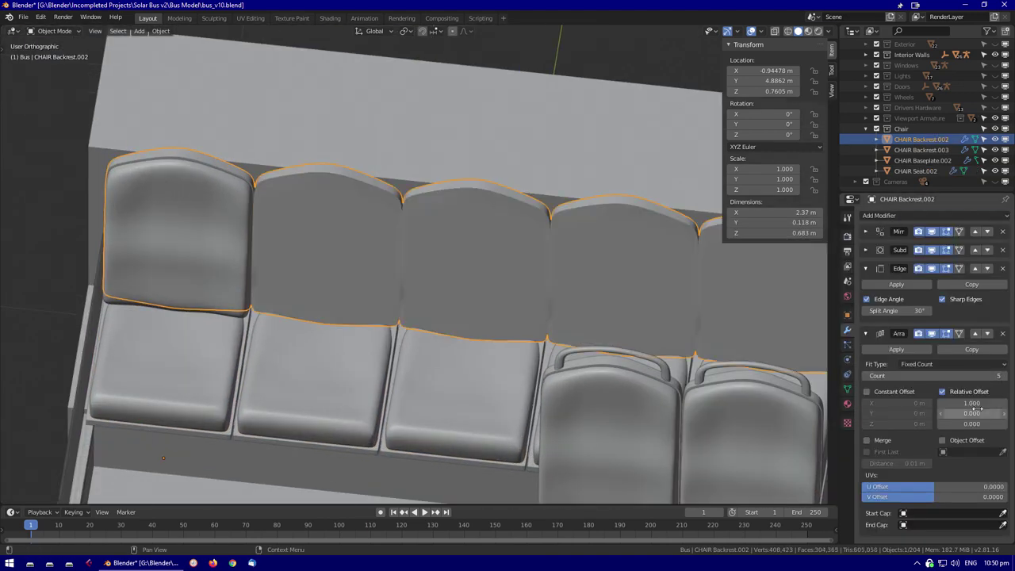
{"action": "left_click", "coordinate": [942, 391]}
{"action": "left_click", "coordinate": [866, 391]}
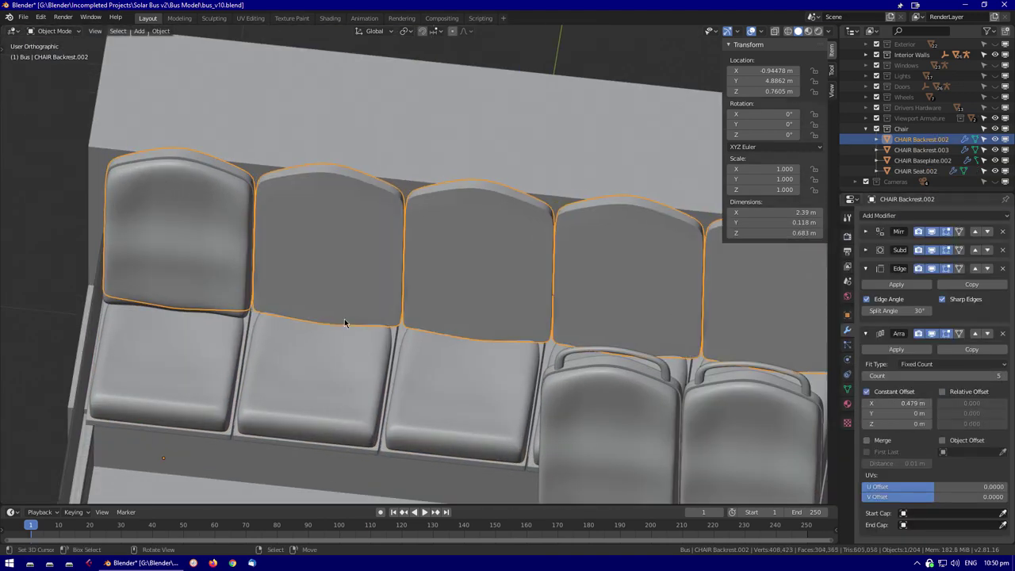
{"action": "scroll", "coordinate": [450, 309], "scroll_direction": "up", "scroll_amount": 3}
{"action": "scroll", "coordinate": [450, 309], "scroll_direction": "down", "scroll_amount": 5}
Apply the backrest cushion's scale and array it five times with a constant X offset of 0.474 m
{"action": "left_click", "coordinate": [921, 149]}
{"action": "left_click", "coordinate": [879, 215]}
{"action": "left_click", "coordinate": [793, 233]}
{"action": "scroll", "coordinate": [431, 293], "scroll_direction": "up", "scroll_amount": 2}
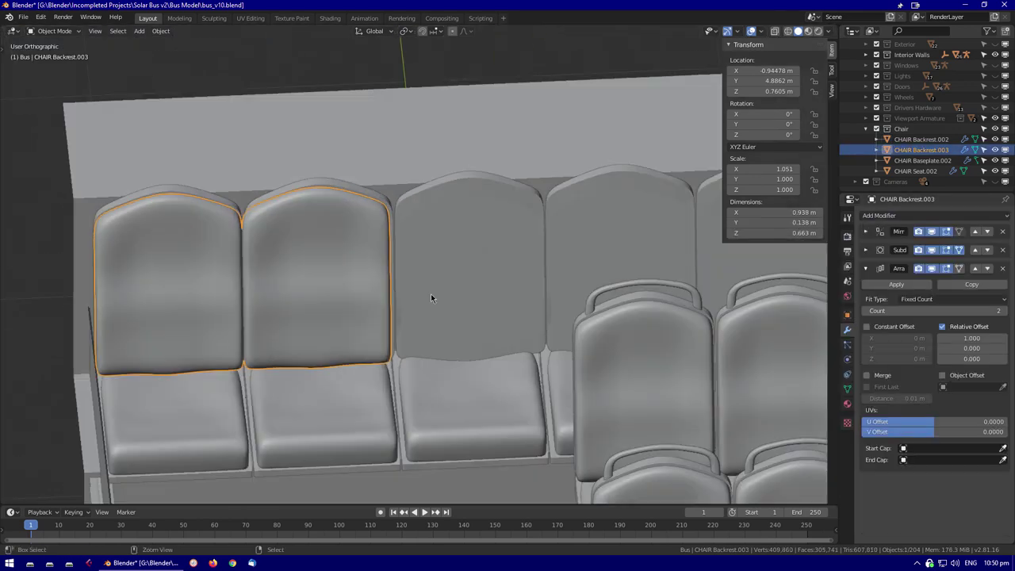
{"action": "scroll", "coordinate": [935, 310], "scroll_direction": "up", "scroll_amount": 3, "text": "ctrl"}
{"action": "scroll", "coordinate": [600, 322], "scroll_direction": "down", "scroll_amount": 4}
{"action": "scroll", "coordinate": [600, 321], "scroll_direction": "up", "scroll_amount": 2}
{"action": "left_click", "coordinate": [942, 327]}
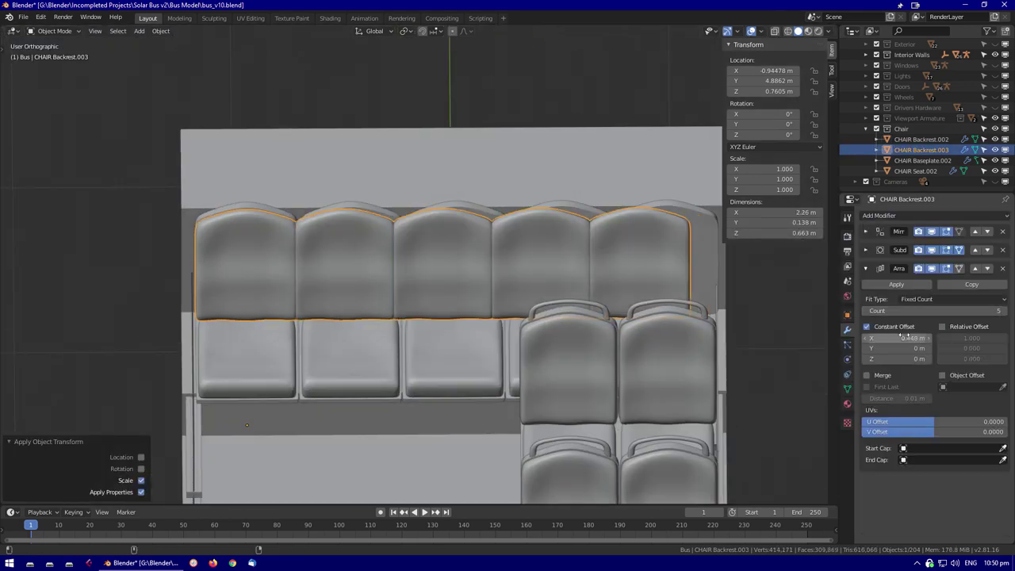
{"action": "left_click_drag", "start_coordinate": [911, 338], "coordinate": [904, 338]}
{"action": "middle_click_drag", "start_coordinate": [539, 261], "coordinate": [606, 323]}
{"action": "scroll", "coordinate": [607, 323], "scroll_direction": "up", "scroll_amount": 3}
{"action": "left_click", "coordinate": [559, 238]}
{"action": "scroll", "coordinate": [559, 156], "scroll_direction": "up", "scroll_amount": 5}
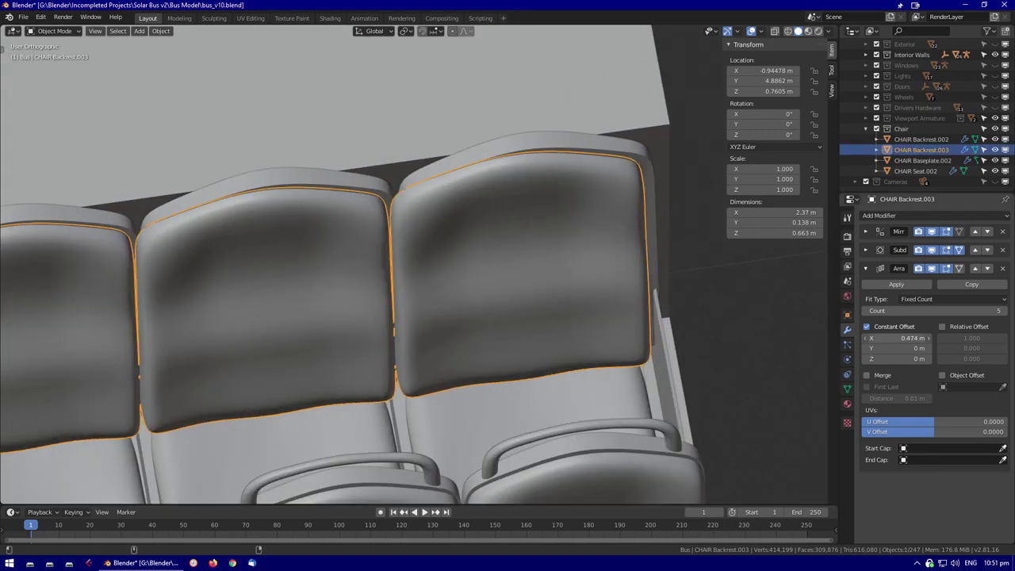
{"action": "scroll", "coordinate": [479, 299], "scroll_direction": "down", "scroll_amount": 5}
Apply the transforms of the four rear bench parts and parent them to the bench baseplate
{"action": "middle_click_drag", "start_coordinate": [479, 298], "coordinate": [516, 260]}
{"action": "key", "text": "ctrl+a"}
{"action": "key", "text": "ctrl+a"}
{"action": "left_click", "coordinate": [515, 256]}
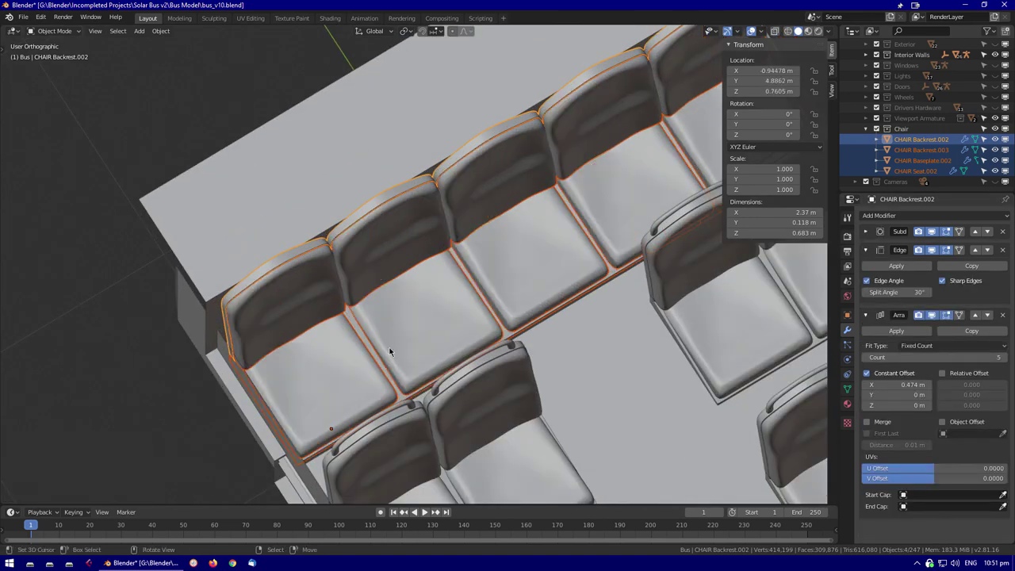
{"action": "left_click", "coordinate": [295, 264]}
{"action": "left_click", "coordinate": [295, 263]}
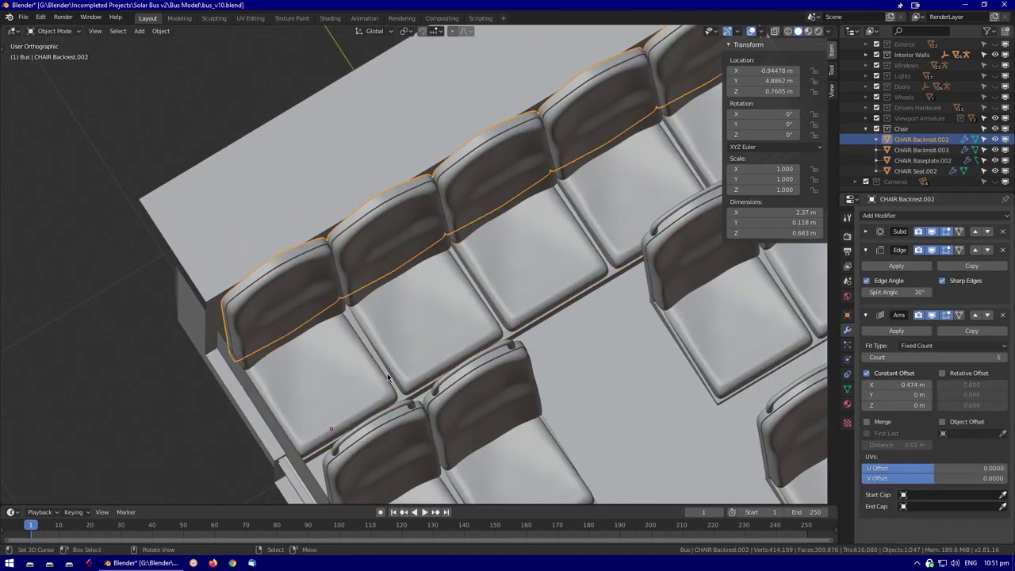
{"action": "middle_click_drag", "start_coordinate": [502, 372], "coordinate": [356, 274]}
{"action": "left_click", "coordinate": [380, 391]}
{"action": "left_click", "coordinate": [396, 364]}
{"action": "key", "text": "ctrl+a"}
{"action": "left_click", "coordinate": [356, 274]}
{"action": "middle_click_drag", "start_coordinate": [831, 210], "coordinate": [441, 278]}
{"action": "scroll", "coordinate": [350, 363], "scroll_direction": "up", "scroll_amount": 2}
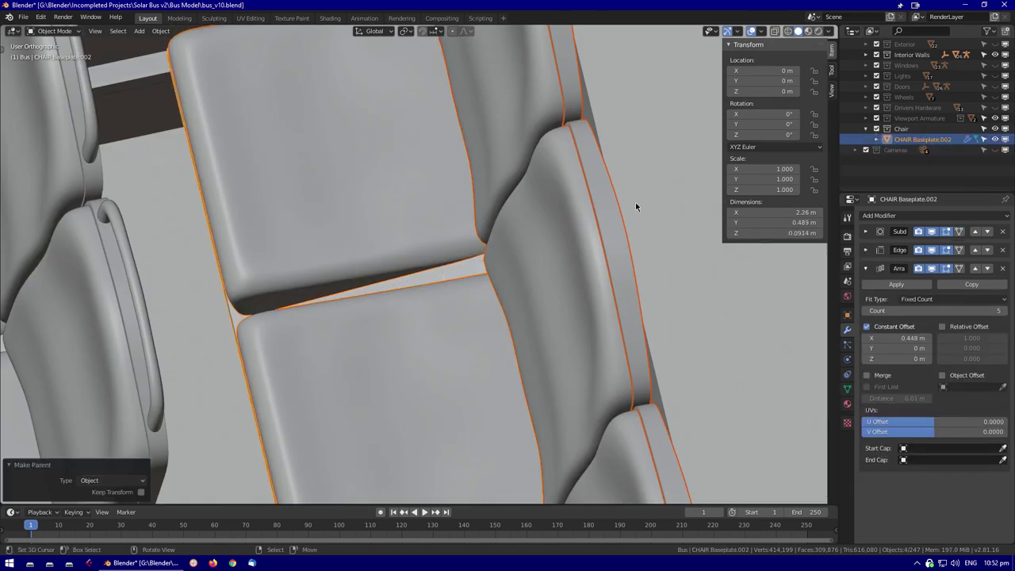
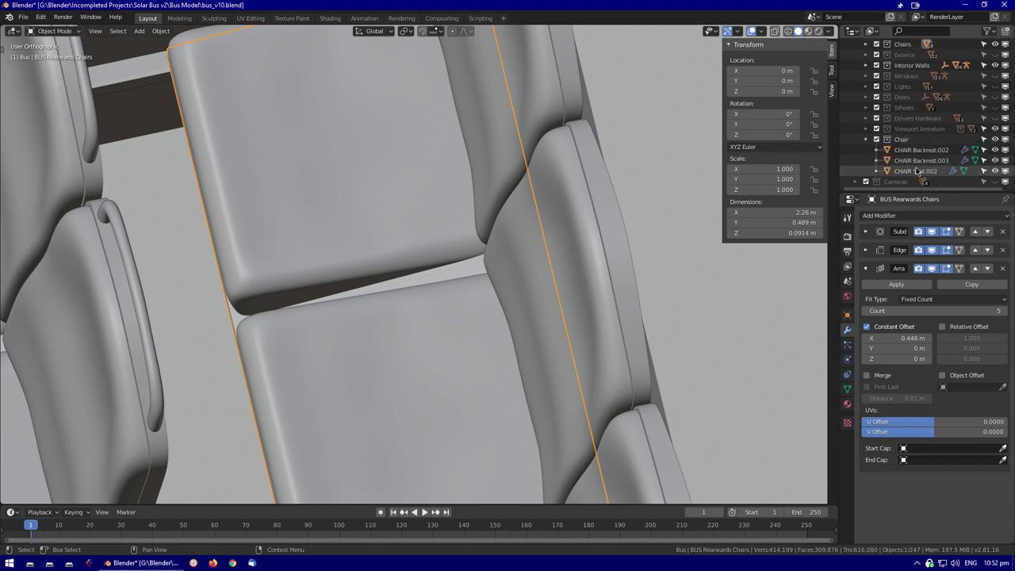
Look through the aisle camera and unhide the bus's exterior, windows, lights, doors, wheels and drivers hardware collections
{"action": "left_click", "coordinate": [875, 167]}
{"action": "left_click", "coordinate": [866, 160]}
{"action": "key", "text": "KP_0"}
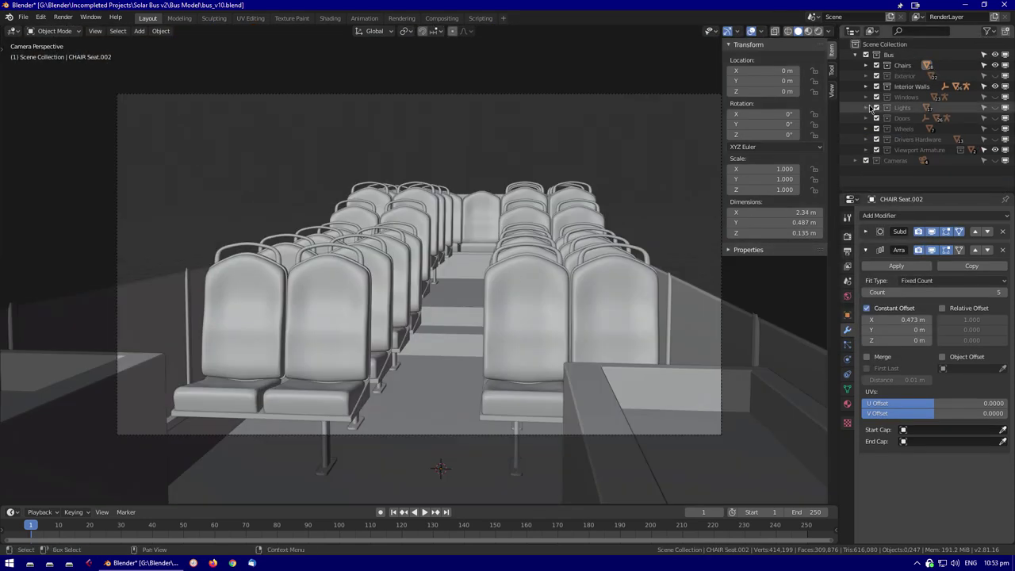
{"action": "left_click_drag", "start_coordinate": [995, 76], "coordinate": [1000, 148]}
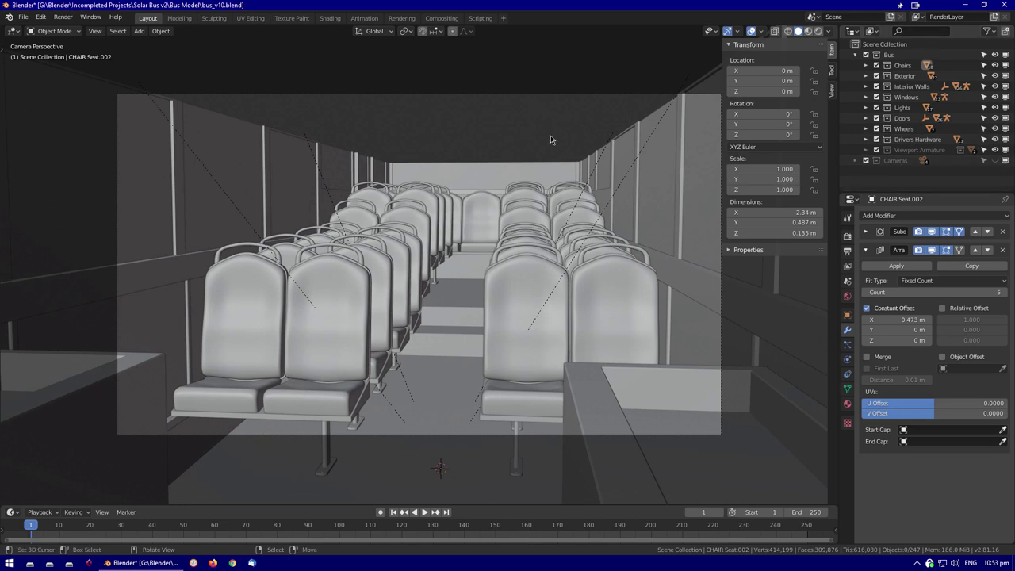
Select the bus's interior roof and remove its Array modifier
{"action": "left_click", "coordinate": [549, 210]}
{"action": "middle_click_drag", "start_coordinate": [549, 211], "coordinate": [600, 286]}
{"action": "left_click", "coordinate": [527, 213]}
{"action": "scroll", "coordinate": [600, 286], "scroll_direction": "up", "scroll_amount": 3}
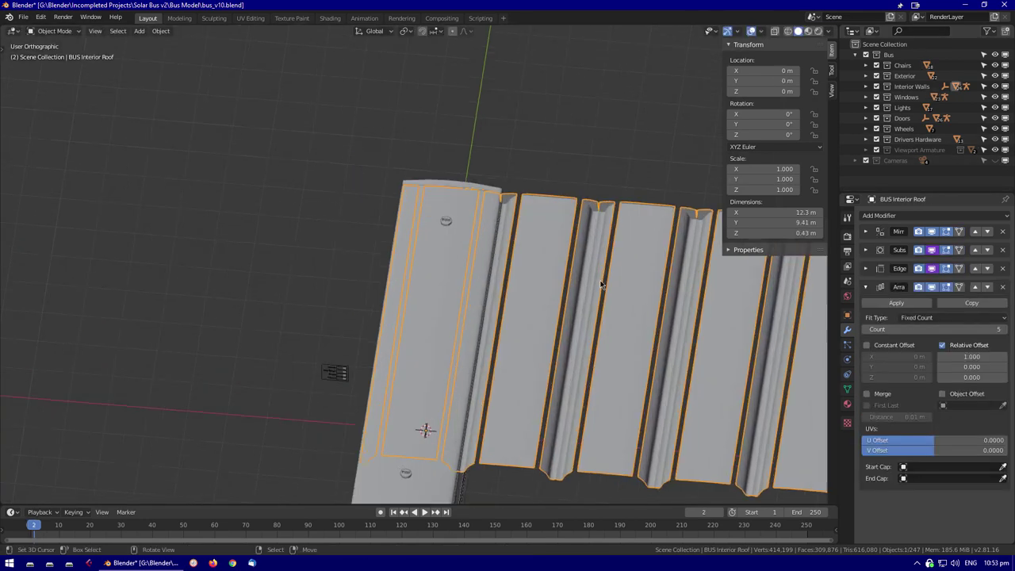
{"action": "left_click", "coordinate": [1002, 286]}
Return to the aisle camera view and save an incremented copy of the file as bus_v11.blend
{"action": "key", "text": "KP_0"}
{"action": "key", "text": "ctrl+shift+s"}
{"action": "key", "text": "KP_Add"}
{"action": "key", "text": "Return"}
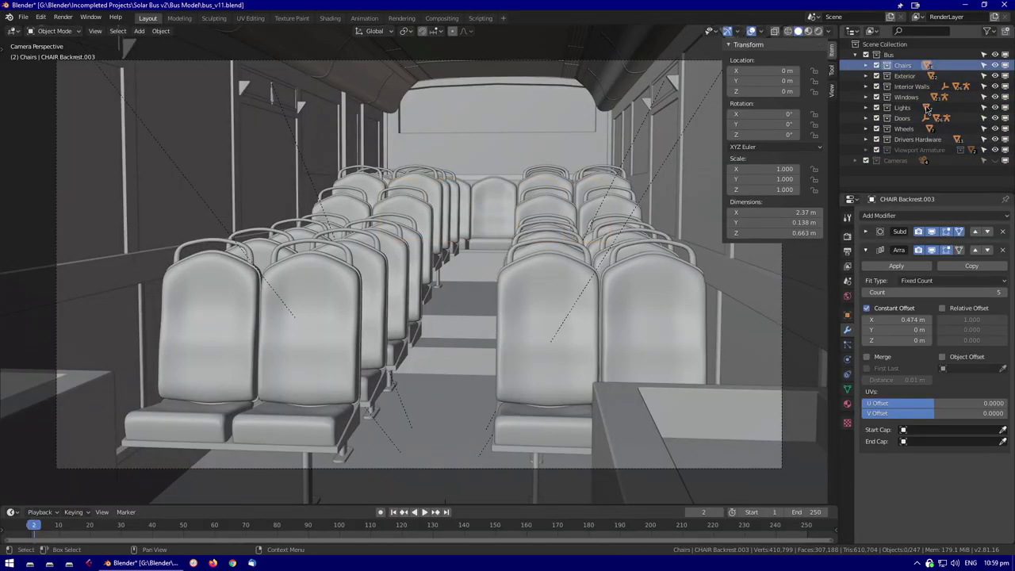
Show only the Chairs and Viewport Armature collections and add viewport-display drivers to the rear bench's Subdivision modifiers
{"action": "left_click", "coordinate": [919, 149]}
{"action": "key", "text": "KP_0"}
{"action": "scroll", "coordinate": [574, 275], "scroll_direction": "up", "scroll_amount": 8}
{"action": "left_click", "coordinate": [490, 204]}
{"action": "scroll", "coordinate": [281, 309], "scroll_direction": "down", "scroll_amount": 4}
{"action": "middle_click_drag", "start_coordinate": [491, 278], "coordinate": [444, 301]}
{"action": "left_click", "coordinate": [658, 253]}
{"action": "right_click", "coordinate": [889, 250]}
{"action": "key", "text": "Escape"}
{"action": "left_click", "coordinate": [888, 250]}
Set the rear bench baseplate's array to a constant X offset of 0.472 m
{"action": "scroll", "coordinate": [646, 290], "scroll_direction": "up", "scroll_amount": 6}
{"action": "middle_click_drag", "start_coordinate": [645, 290], "coordinate": [596, 288]}
{"action": "left_click", "coordinate": [633, 300]}
{"action": "scroll", "coordinate": [596, 287], "scroll_direction": "up", "scroll_amount": 4}
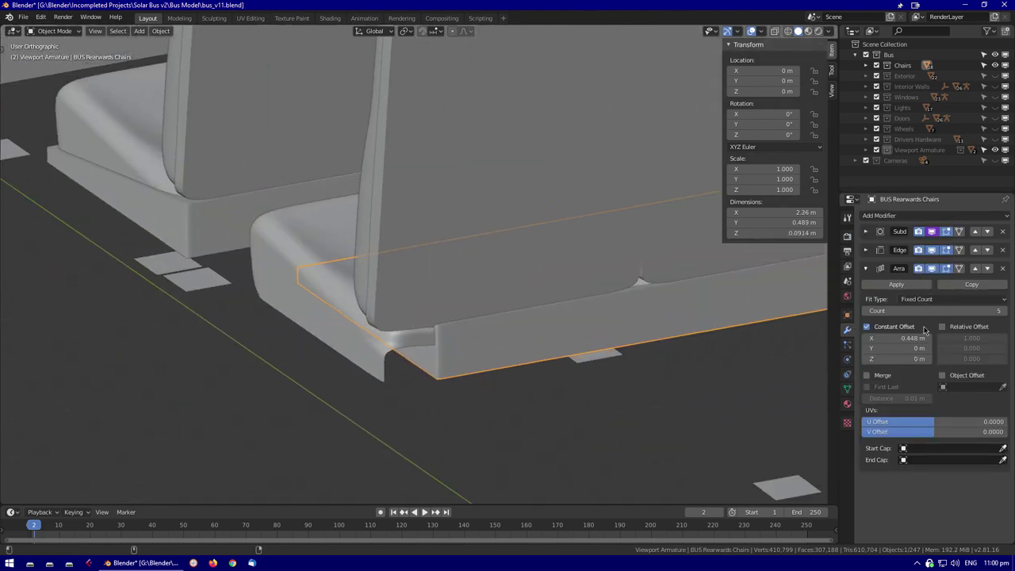
{"action": "scroll", "coordinate": [647, 307], "scroll_direction": "down", "scroll_amount": 5}
{"action": "middle_click_drag", "start_coordinate": [647, 307], "coordinate": [627, 325]}
{"action": "left_click", "coordinate": [626, 325]}
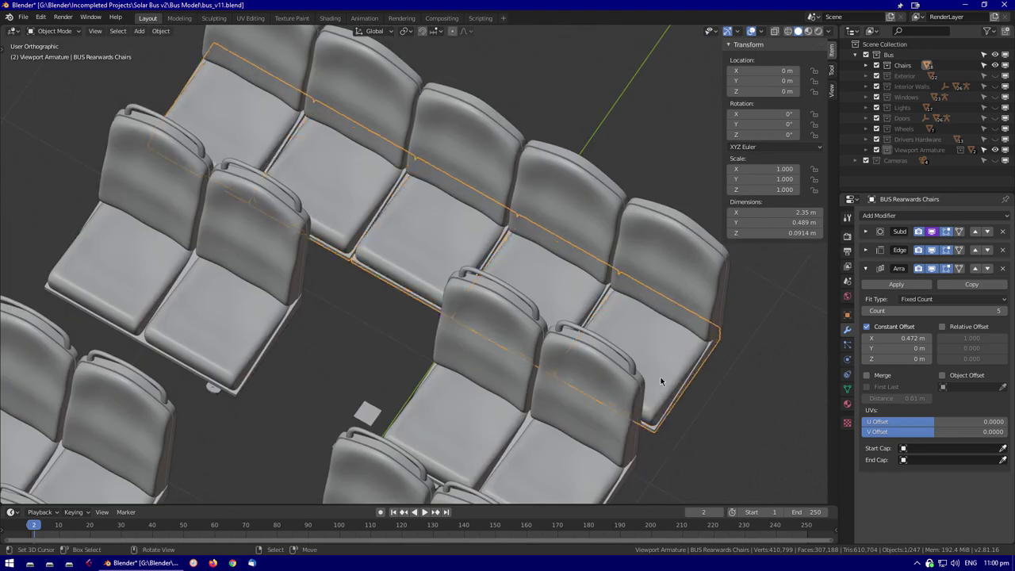
Select the rear bench's seat cushion and backrest shell in turn and collapse their modifier settings
{"action": "left_click", "coordinate": [674, 340]}
{"action": "left_click", "coordinate": [582, 288]}
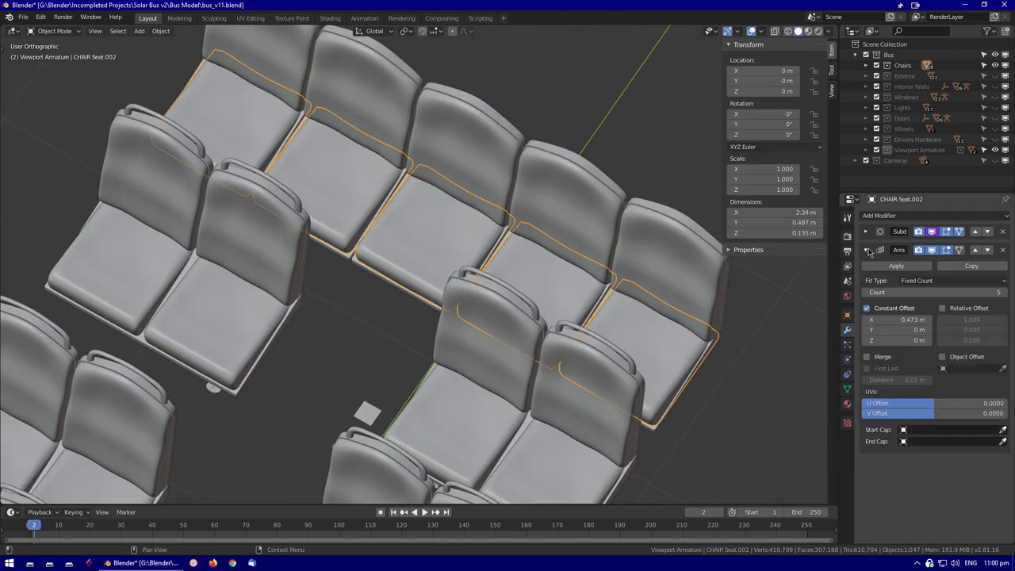
{"action": "scroll", "coordinate": [582, 288], "scroll_direction": "up", "scroll_amount": 3}
{"action": "middle_click_drag", "start_coordinate": [582, 288], "coordinate": [649, 258]}
{"action": "left_click", "coordinate": [649, 258]}
{"action": "left_click", "coordinate": [881, 268], "text": "ctrl"}
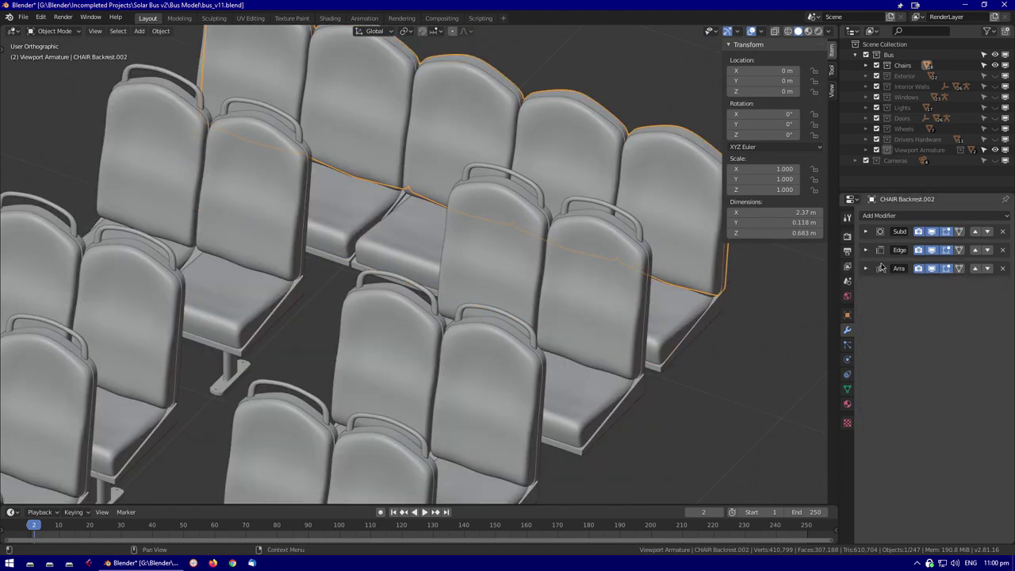
Switch off the Subsurf control on the Details armature and check its effect on the chairs and rear bench
{"action": "scroll", "coordinate": [446, 195], "scroll_direction": "down", "scroll_amount": 5}
{"action": "left_click", "coordinate": [254, 389]}
{"action": "scroll", "coordinate": [371, 459], "scroll_direction": "up", "scroll_amount": 5}
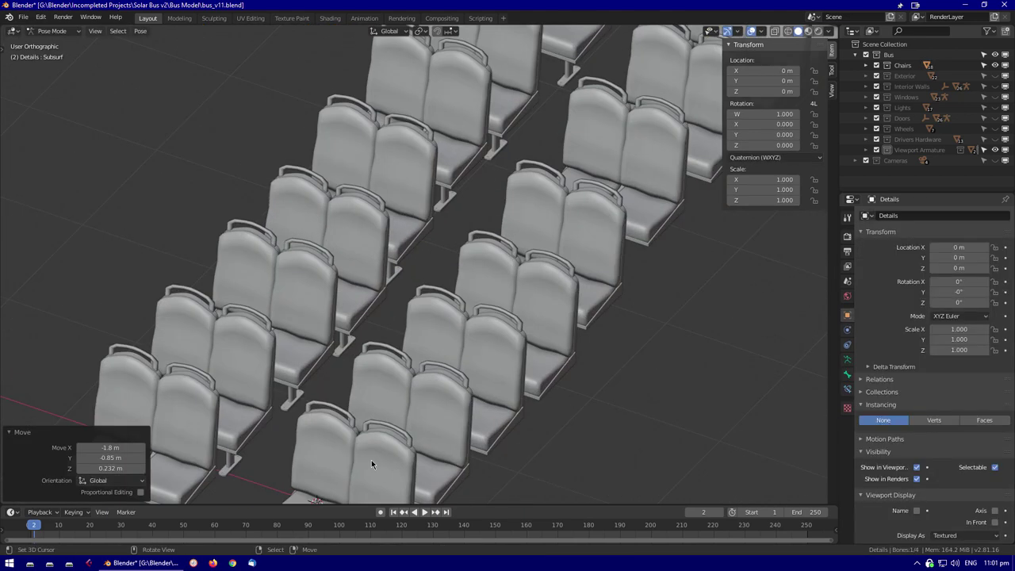
{"action": "left_click", "coordinate": [396, 414]}
{"action": "scroll", "coordinate": [396, 414], "scroll_direction": "down", "scroll_amount": 2}
{"action": "scroll", "coordinate": [502, 250], "scroll_direction": "down", "scroll_amount": 3}
{"action": "left_click", "coordinate": [502, 250]}
{"action": "scroll", "coordinate": [502, 250], "scroll_direction": "up", "scroll_amount": 4}
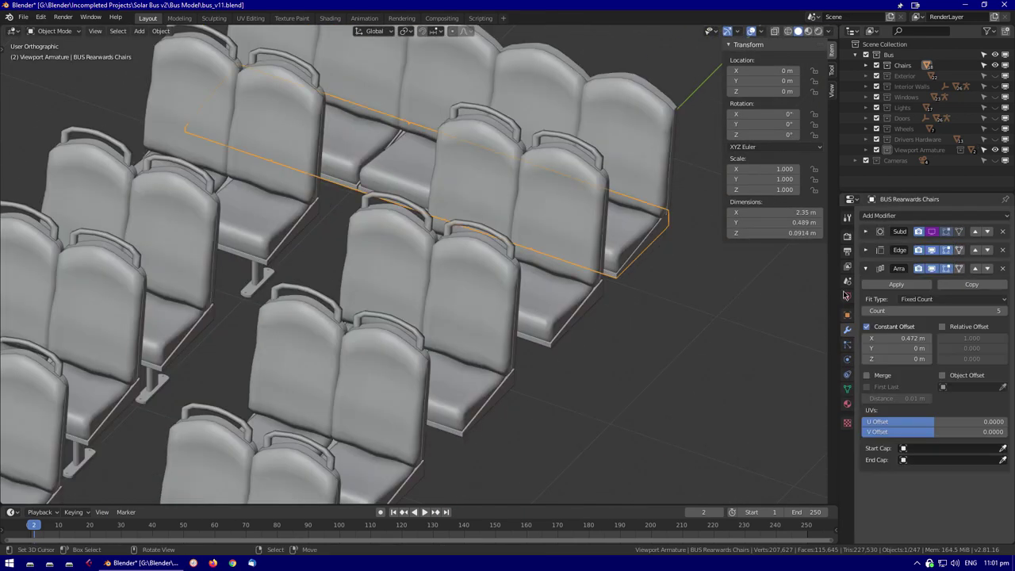
Move the Bevels and Mirror controls on the Details armature to X 0.16 m
{"action": "middle_click_drag", "start_coordinate": [761, 261], "coordinate": [692, 238]}
{"action": "scroll", "coordinate": [421, 312], "scroll_direction": "down", "scroll_amount": 4}
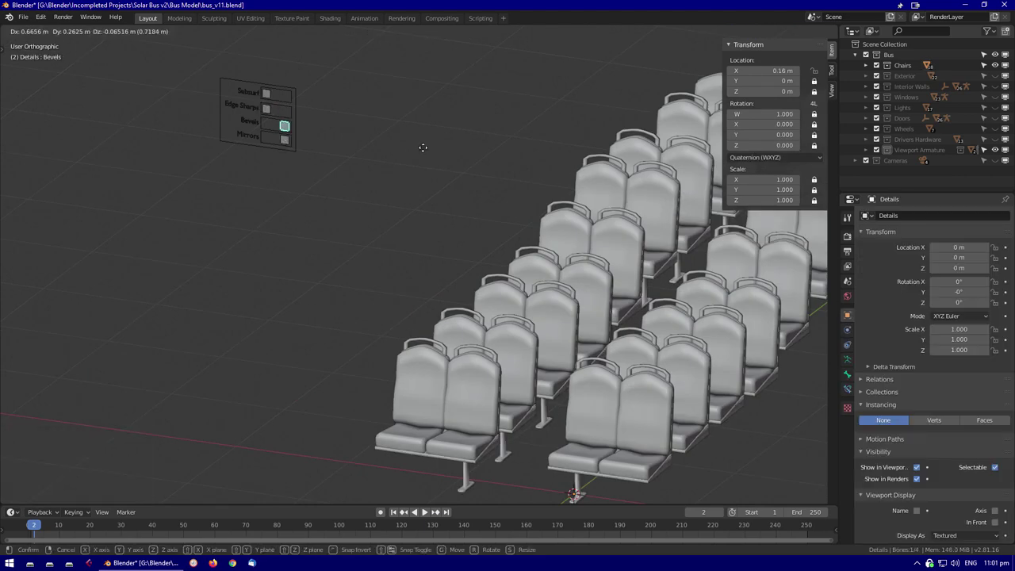
{"action": "left_click", "coordinate": [423, 147]}
{"action": "scroll", "coordinate": [423, 148], "scroll_direction": "down", "scroll_amount": 3}
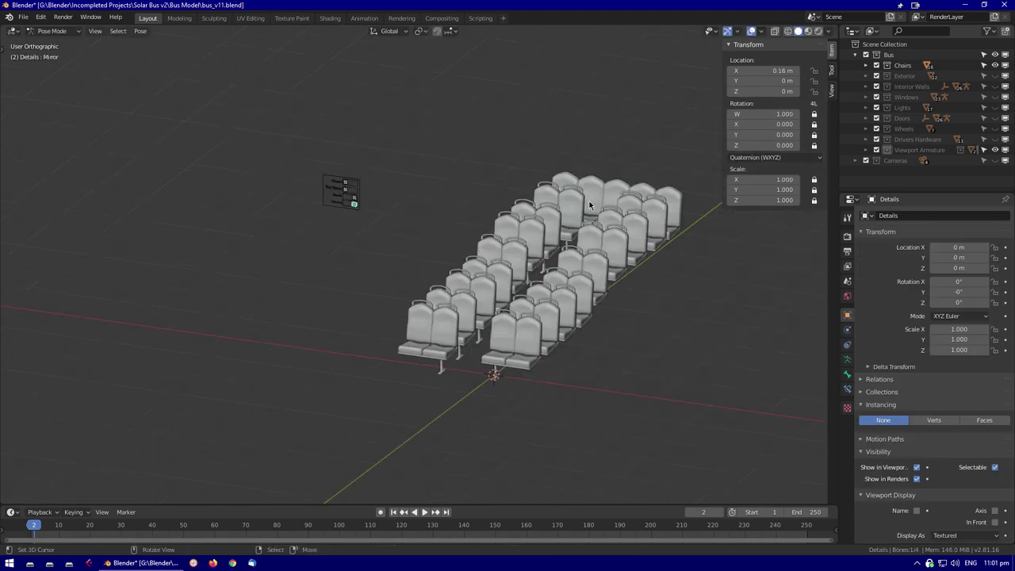
{"action": "scroll", "coordinate": [171, 228], "scroll_direction": "up", "scroll_amount": 3}
{"action": "left_click", "coordinate": [284, 139]}
Unhide the bus's collections and examine the whole bus from outside and through the camera
{"action": "scroll", "coordinate": [369, 319], "scroll_direction": "down", "scroll_amount": 3}
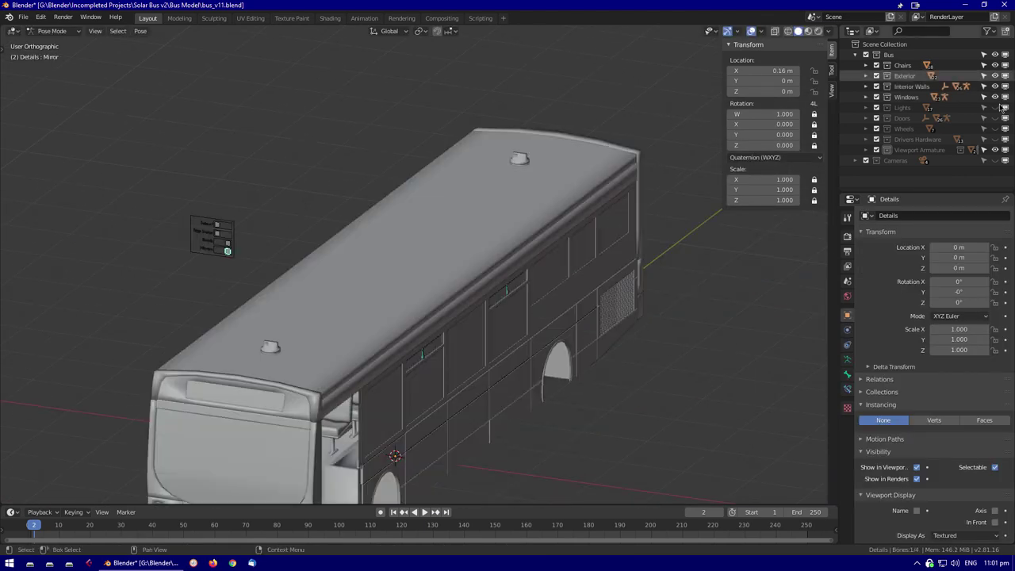
{"action": "middle_click_drag", "start_coordinate": [373, 301], "coordinate": [570, 333]}
{"action": "key", "text": "KP_0"}
{"action": "left_click", "coordinate": [748, 340]}
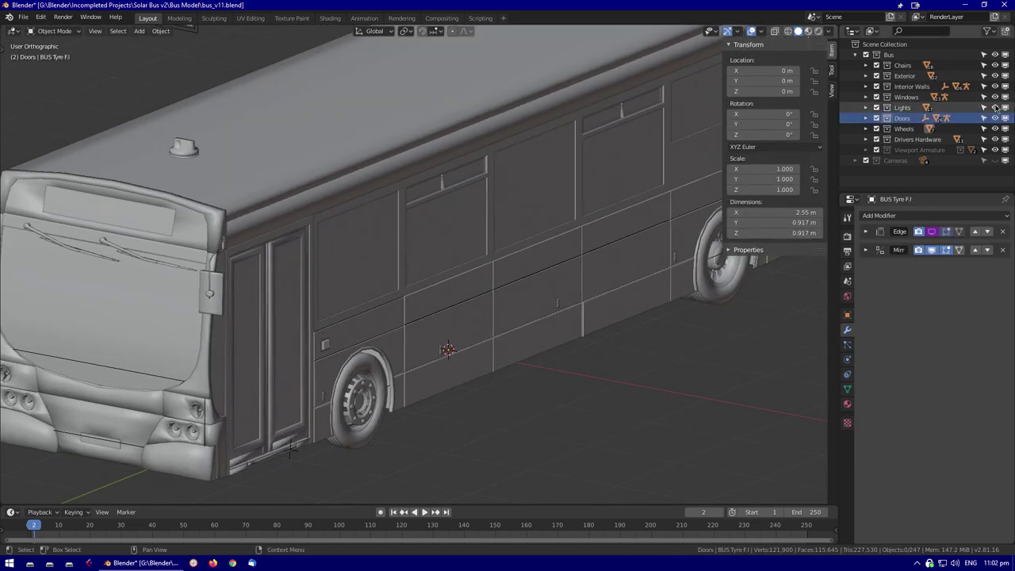
Isolate the Doors collection with the viewport armature, inspect the main door, and switch on all four Details controls
{"action": "left_click", "coordinate": [994, 117]}
{"action": "scroll", "coordinate": [381, 193], "scroll_direction": "up", "scroll_amount": 6}
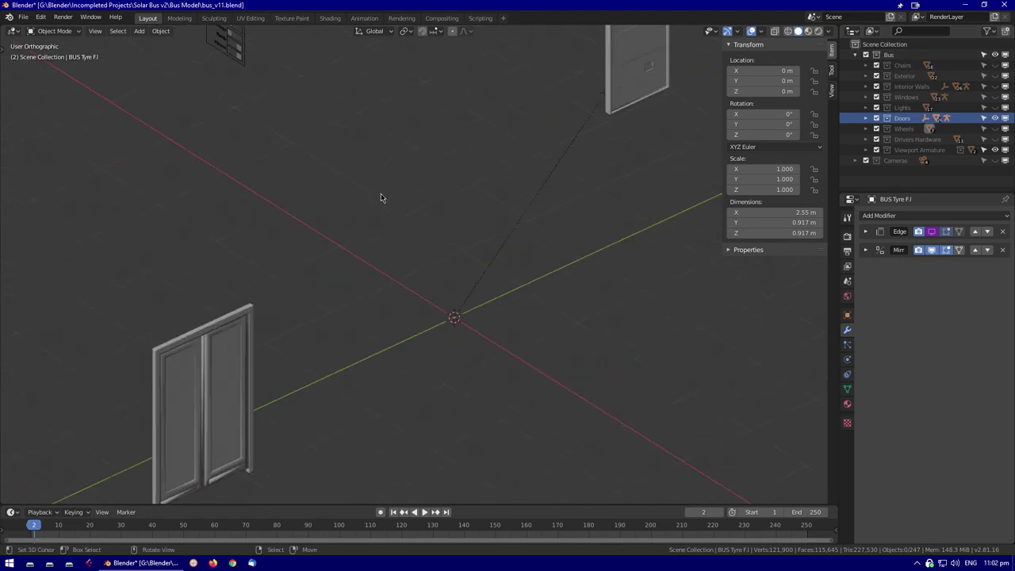
{"action": "middle_click_drag", "start_coordinate": [336, 230], "coordinate": [645, 221]}
{"action": "left_click", "coordinate": [645, 221]}
{"action": "scroll", "coordinate": [393, 127], "scroll_direction": "up", "scroll_amount": 5}
{"action": "scroll", "coordinate": [191, 230], "scroll_direction": "down", "scroll_amount": 8}
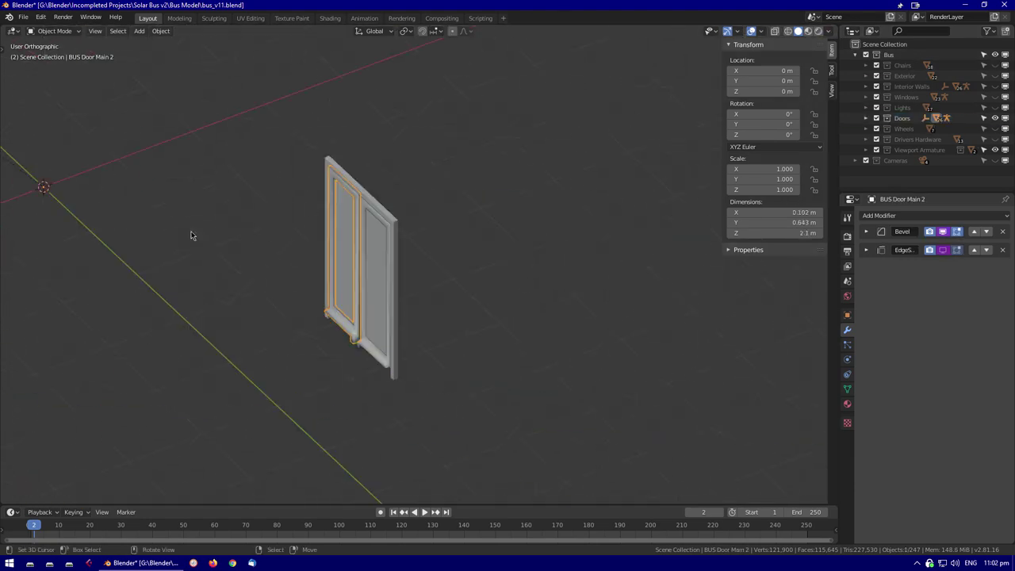
{"action": "middle_click_drag", "start_coordinate": [191, 231], "coordinate": [161, 181]}
{"action": "left_click", "coordinate": [161, 181]}
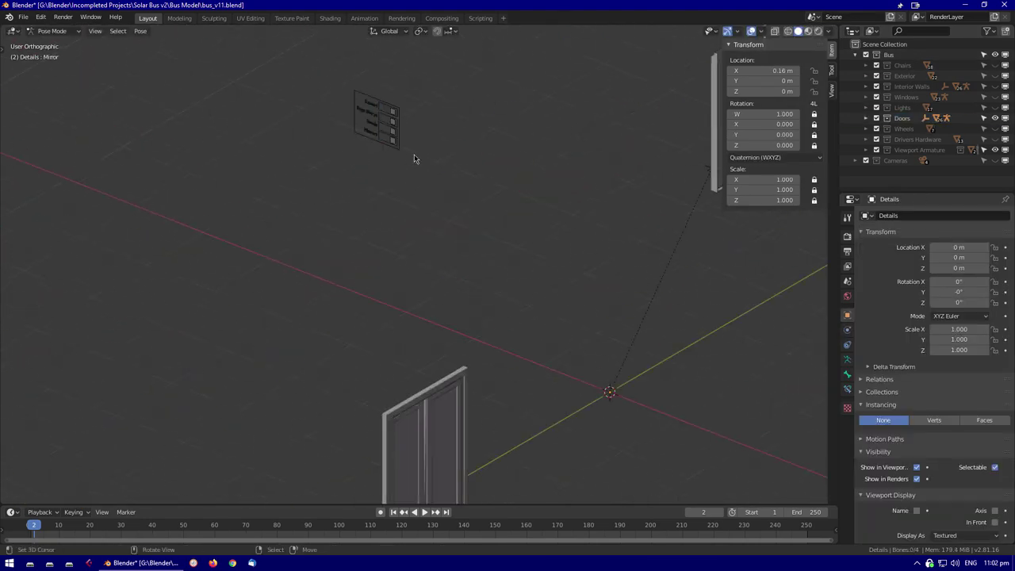
Examine the emergency door's seal and hinge armature up close
{"action": "left_click", "coordinate": [444, 388]}
{"action": "scroll", "coordinate": [445, 334], "scroll_direction": "down", "scroll_amount": 1}
{"action": "left_click", "coordinate": [421, 402]}
{"action": "scroll", "coordinate": [421, 402], "scroll_direction": "down", "scroll_amount": 2}
{"action": "middle_click_drag", "start_coordinate": [421, 402], "coordinate": [551, 314]}
{"action": "key", "text": "KP_Decimal"}
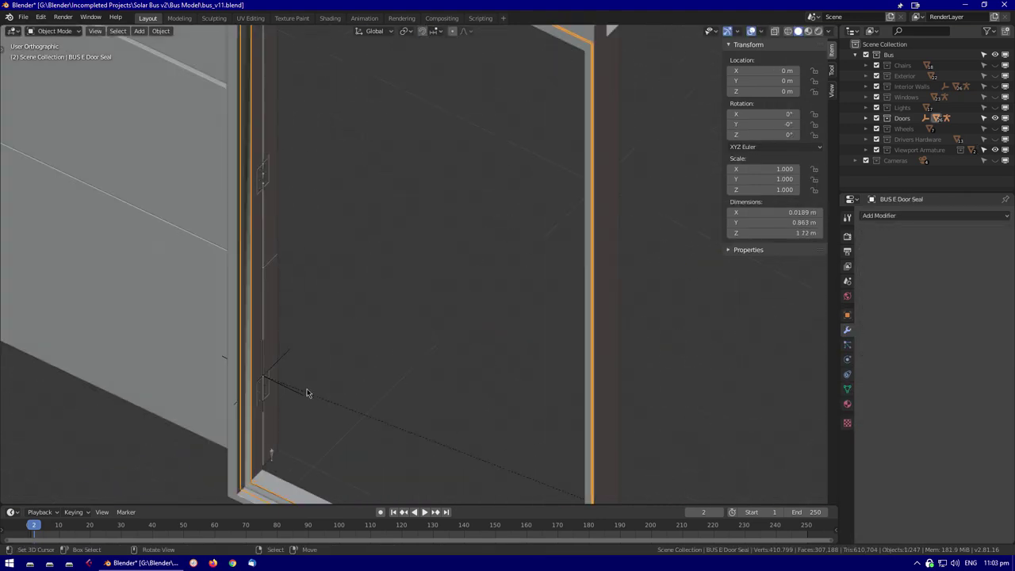
{"action": "left_click", "coordinate": [328, 322]}
{"action": "middle_click_drag", "start_coordinate": [328, 322], "coordinate": [429, 343]}
{"action": "key", "text": "KP_Divide"}
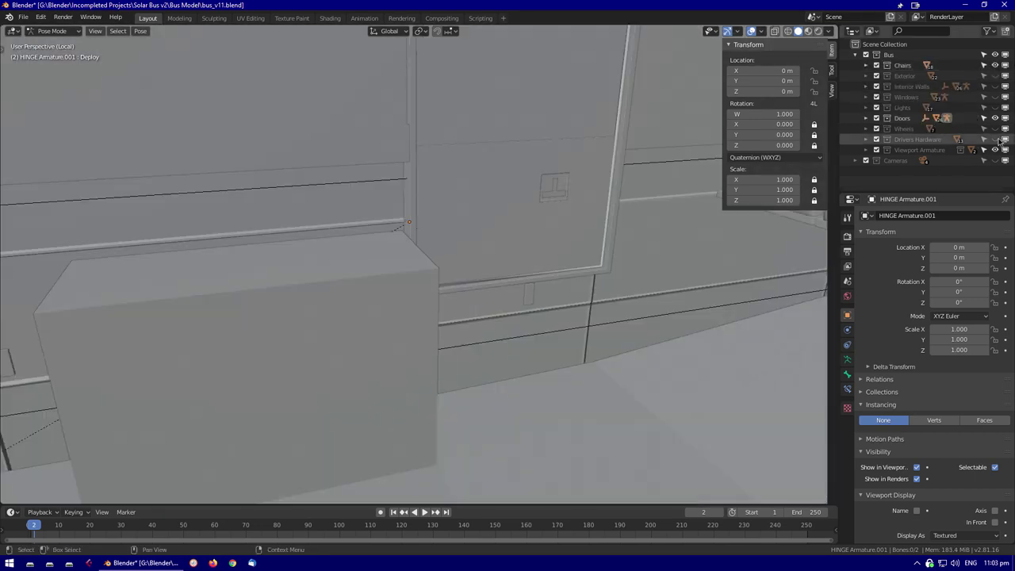
Leave pose mode, clear the selection, and examine the interior wall around the emergency door
{"action": "key", "text": "ctrl+Tab"}
{"action": "scroll", "coordinate": [508, 261], "scroll_direction": "down", "scroll_amount": 3}
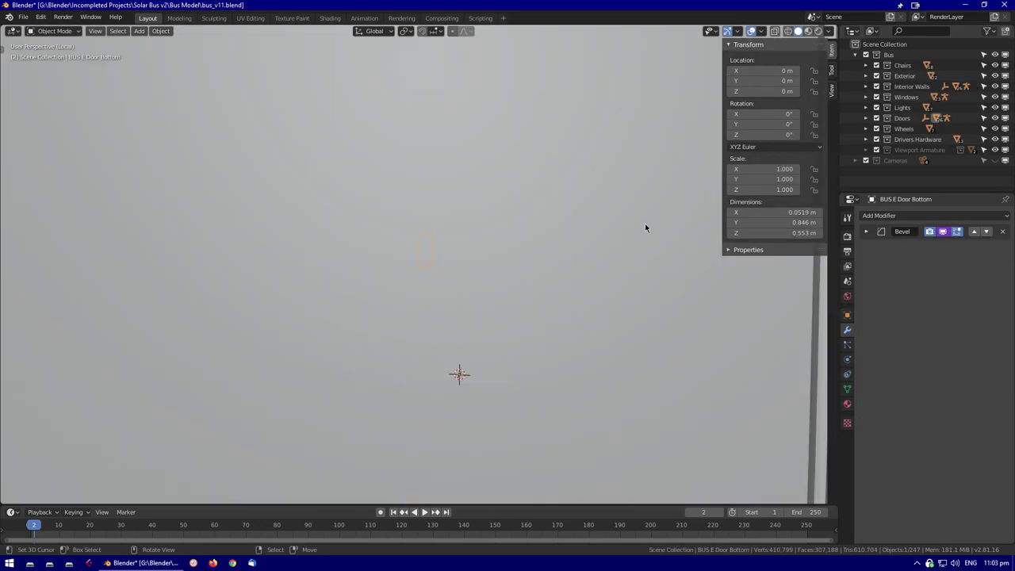
{"action": "left_click", "coordinate": [494, 284]}
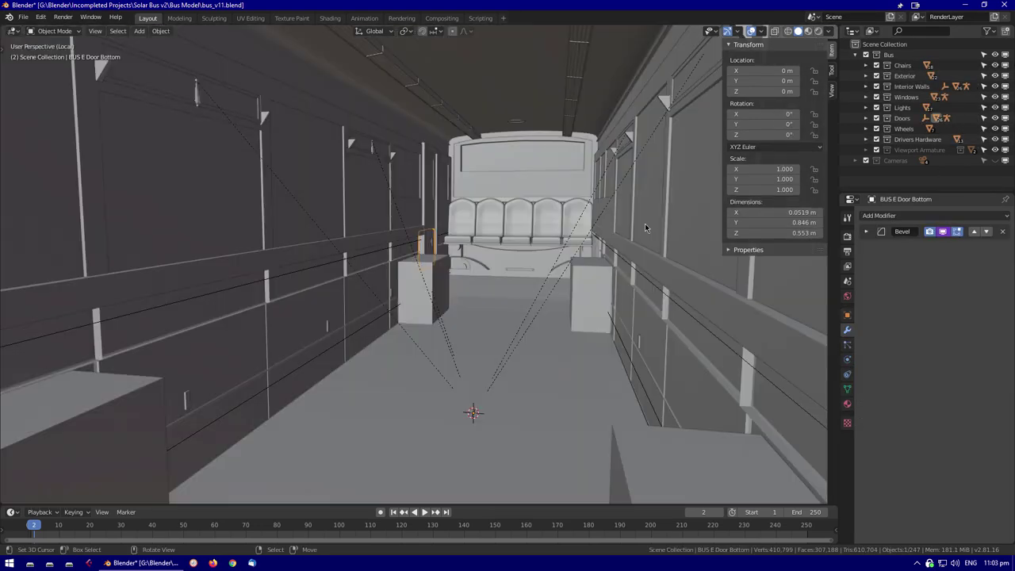
{"action": "key", "text": "alt+a"}
{"action": "middle_click_drag", "start_coordinate": [484, 320], "coordinate": [593, 286]}
{"action": "scroll", "coordinate": [476, 319], "scroll_direction": "up", "scroll_amount": 3}
{"action": "middle_click_drag", "start_coordinate": [717, 169], "coordinate": [174, 236]}
{"action": "key", "text": "KP_Divide"}
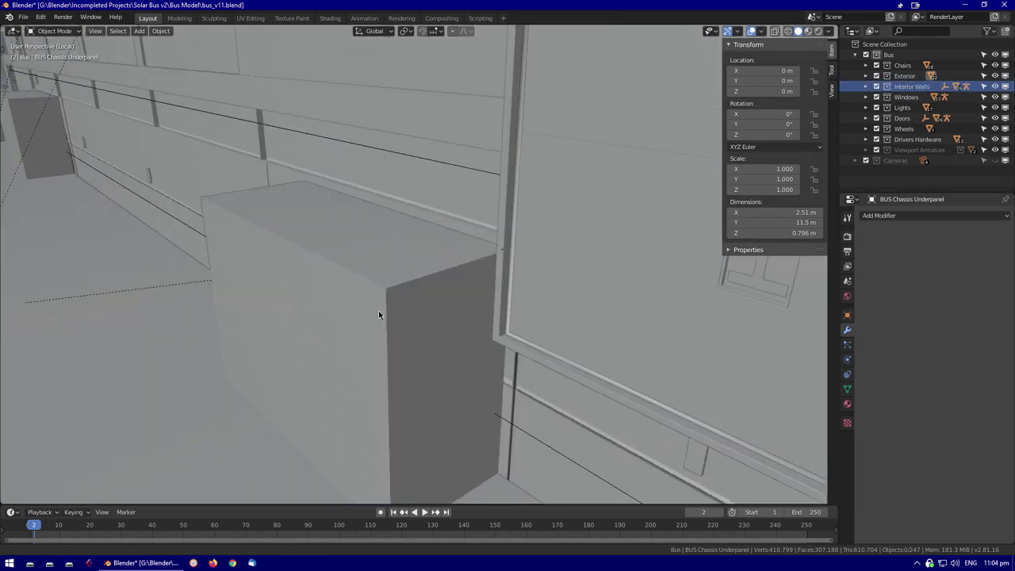
Open the emergency door's bottom panel for mesh editing and select the face inside its lever recess
{"action": "left_click", "coordinate": [352, 256]}
{"action": "mouse_move", "coordinate": [351, 256]}
{"action": "middle_mouse_down"}
{"action": "mouse_move", "coordinate": [513, 250]}
{"action": "mouse_move", "coordinate": [489, 231]}
{"action": "mouse_move", "coordinate": [412, 323]}
{"action": "middle_mouse_up"}
{"action": "left_click", "coordinate": [412, 324]}
{"action": "key", "text": "Tab"}
{"action": "scroll", "coordinate": [402, 319], "scroll_direction": "up", "scroll_amount": 3}
{"action": "key", "text": "c"}
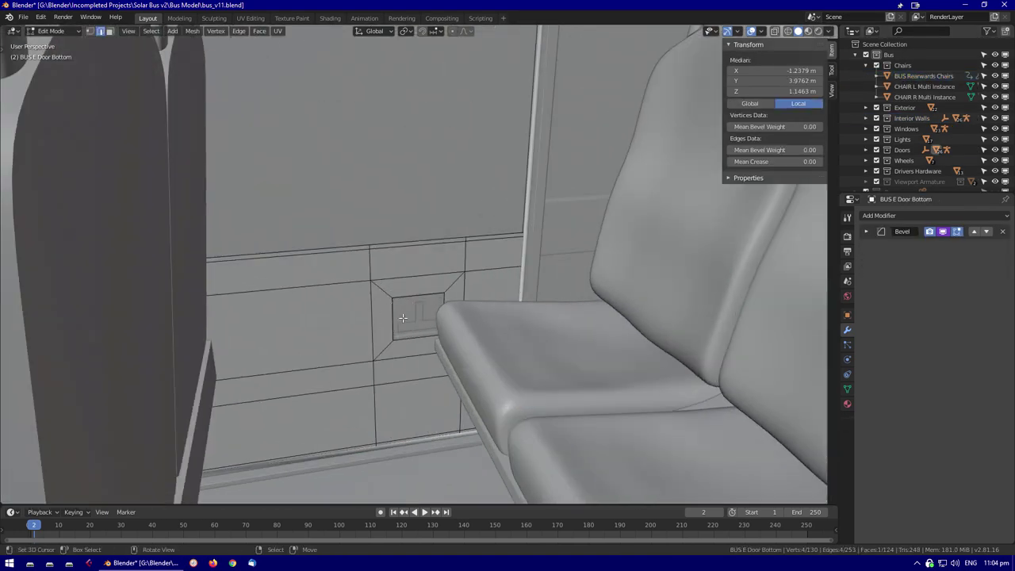
Finish editing the emergency door's bottom panel and select the lever pull inside its recess
{"action": "key", "text": "alt+z"}
{"action": "key", "text": "alt+z"}
{"action": "key", "text": "Tab"}
{"action": "left_click", "coordinate": [404, 320]}
{"action": "key", "text": "y"}
{"action": "scroll", "coordinate": [401, 305], "scroll_direction": "down", "scroll_amount": 3}
{"action": "left_click", "coordinate": [397, 311]}
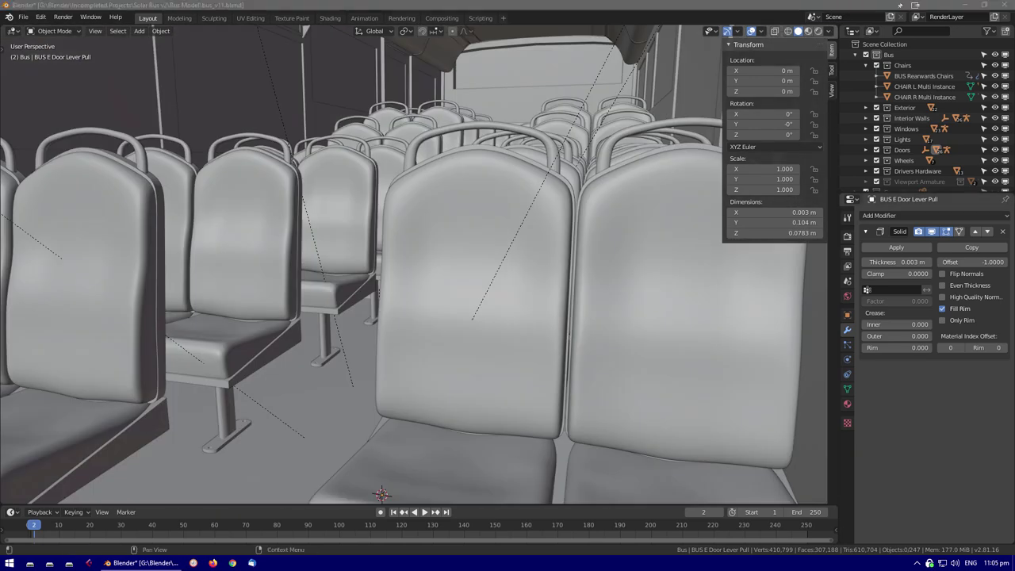
Clear the selection in the bus interior and hide the sidebar and the viewport's navigation gizmo
{"action": "middle_click_drag", "start_coordinate": [555, 237], "coordinate": [293, 370], "text": "shift"}
{"action": "left_click", "coordinate": [161, 340]}
{"action": "middle_click_drag", "start_coordinate": [446, 313], "coordinate": [515, 289], "text": "shift"}
{"action": "key", "text": "a"}
{"action": "middle_click_drag", "start_coordinate": [568, 431], "coordinate": [748, 222], "text": "shift"}
{"action": "key", "text": "n"}
{"action": "left_click", "coordinate": [735, 32]}
{"action": "left_click", "coordinate": [701, 72]}
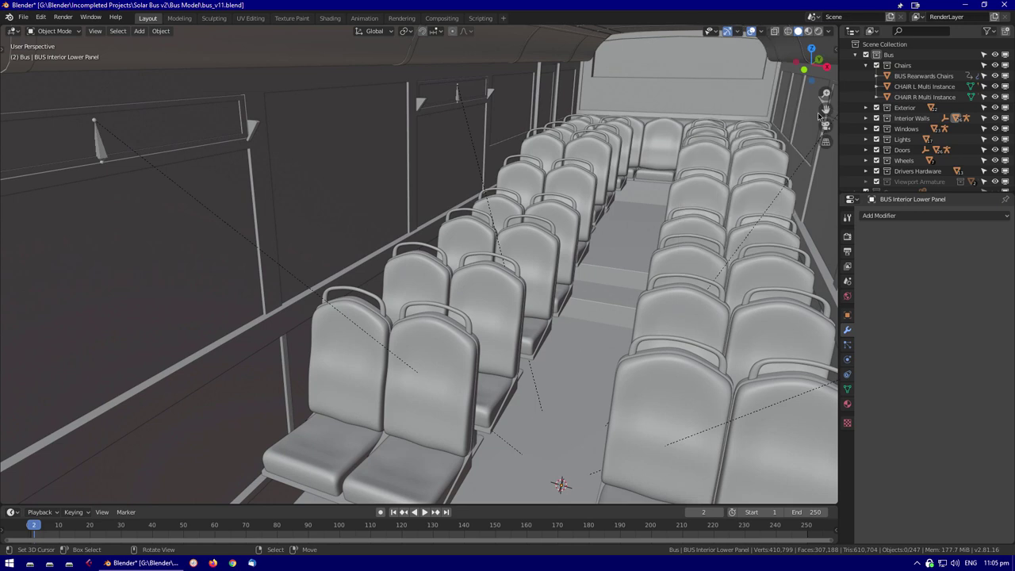
{"action": "left_click", "coordinate": [735, 31]}
{"action": "left_click", "coordinate": [697, 57]}
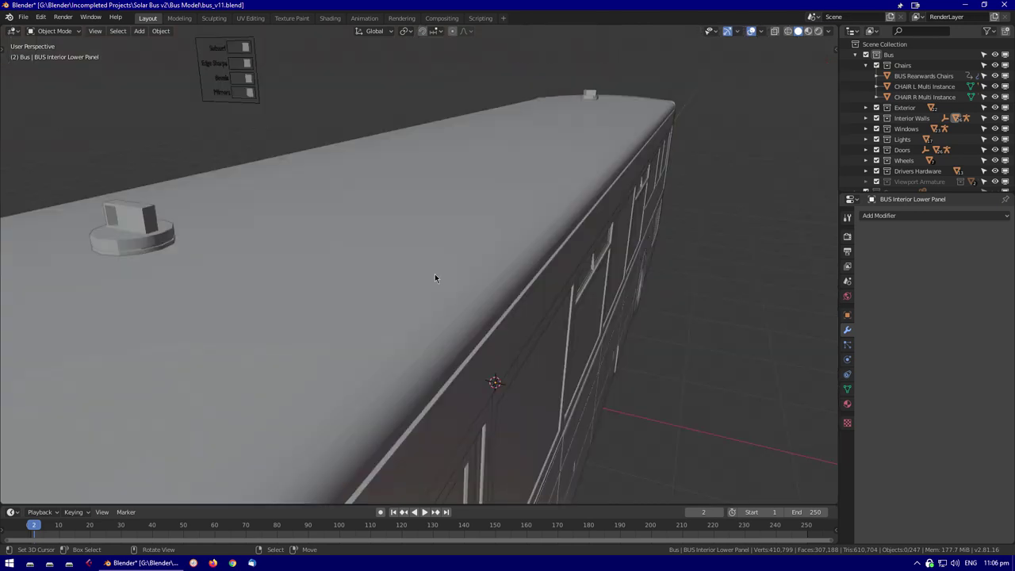
Collapse the Chairs collection in the outliner and look over the seating from inside the bus
{"action": "scroll", "coordinate": [434, 274], "scroll_direction": "down", "scroll_amount": 10}
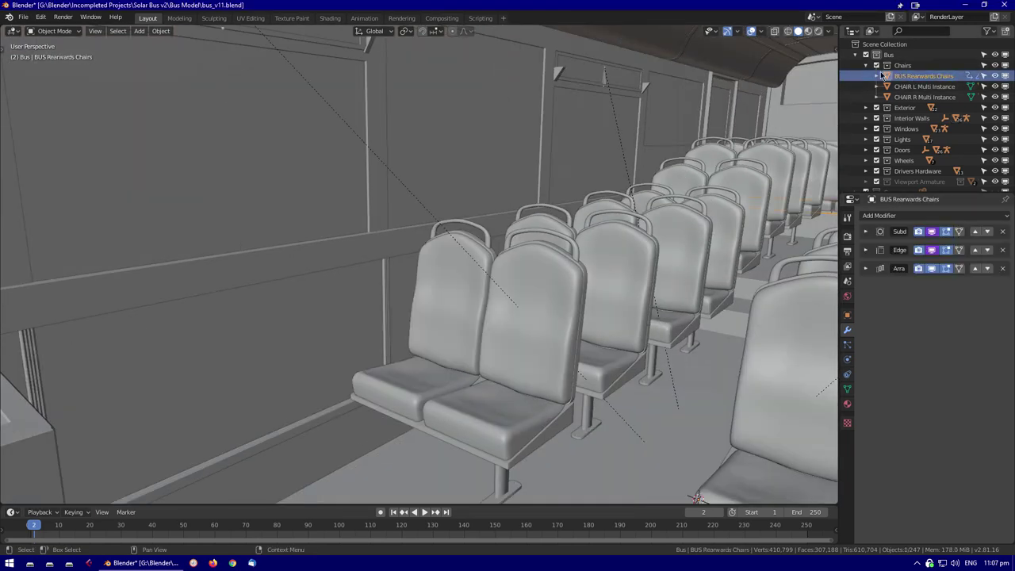
{"action": "left_click", "coordinate": [866, 65]}
{"action": "middle_click_drag", "start_coordinate": [682, 143], "coordinate": [787, 259]}
{"action": "left_click", "coordinate": [382, 394]}
{"action": "left_click", "coordinate": [373, 400]}
{"action": "scroll", "coordinate": [506, 186], "scroll_direction": "down", "scroll_amount": 3}
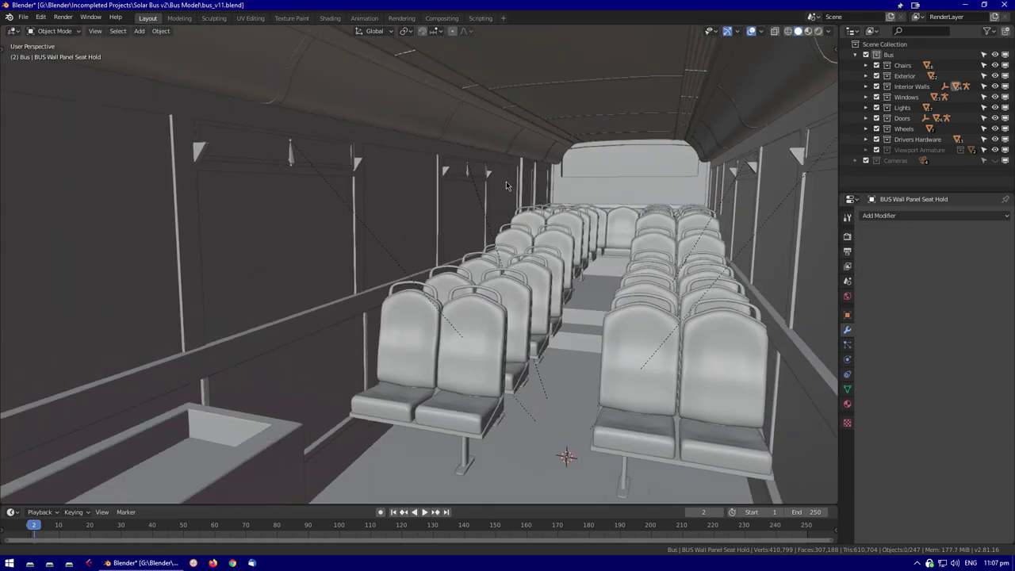
Open the roof mid divider for mesh editing and select the face inside its rectangular recess
{"action": "middle_click_drag", "start_coordinate": [506, 186], "coordinate": [516, 88]}
{"action": "left_click", "coordinate": [528, 109]}
{"action": "scroll", "coordinate": [660, 168], "scroll_direction": "up", "scroll_amount": 6}
{"action": "middle_click_drag", "start_coordinate": [718, 267], "coordinate": [551, 259]}
{"action": "left_click", "coordinate": [581, 235]}
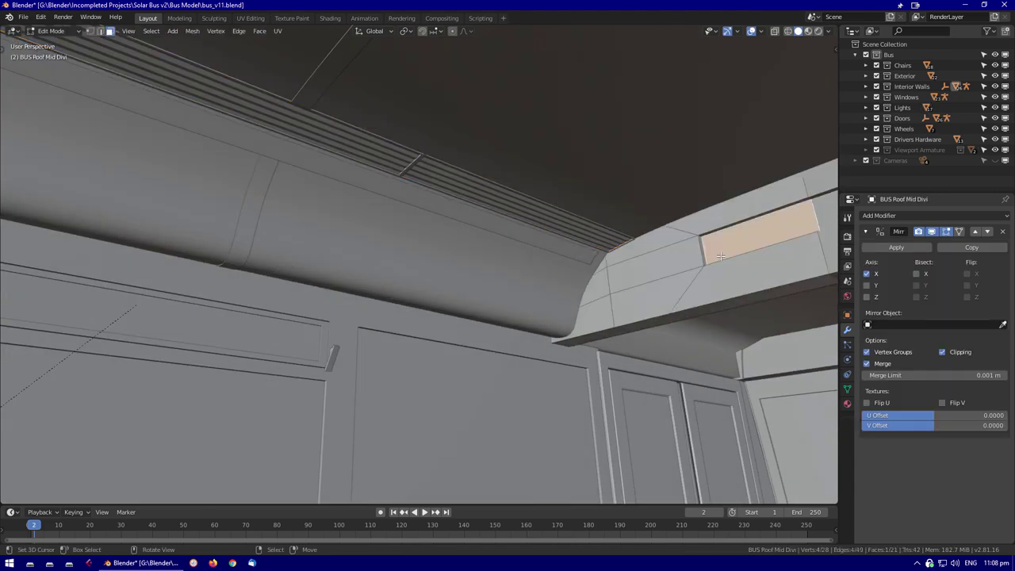
Leave mesh editing and isolate the roof mid divider for a close view of its recess
{"action": "key", "text": "Tab"}
{"action": "key", "text": "KP_Divide"}
{"action": "scroll", "coordinate": [508, 342], "scroll_direction": "up", "scroll_amount": 5}
{"action": "middle_click_drag", "start_coordinate": [431, 307], "coordinate": [372, 317]}
Try to round the corners of the roof divider's recess by bevelling their edges directly in the mesh
{"action": "key", "text": "Tab"}
{"action": "scroll", "coordinate": [329, 309], "scroll_direction": "up", "scroll_amount": 2}
{"action": "left_click", "coordinate": [330, 309]}
{"action": "left_click", "coordinate": [295, 324], "text": "alt"}
{"action": "left_click", "coordinate": [412, 318]}
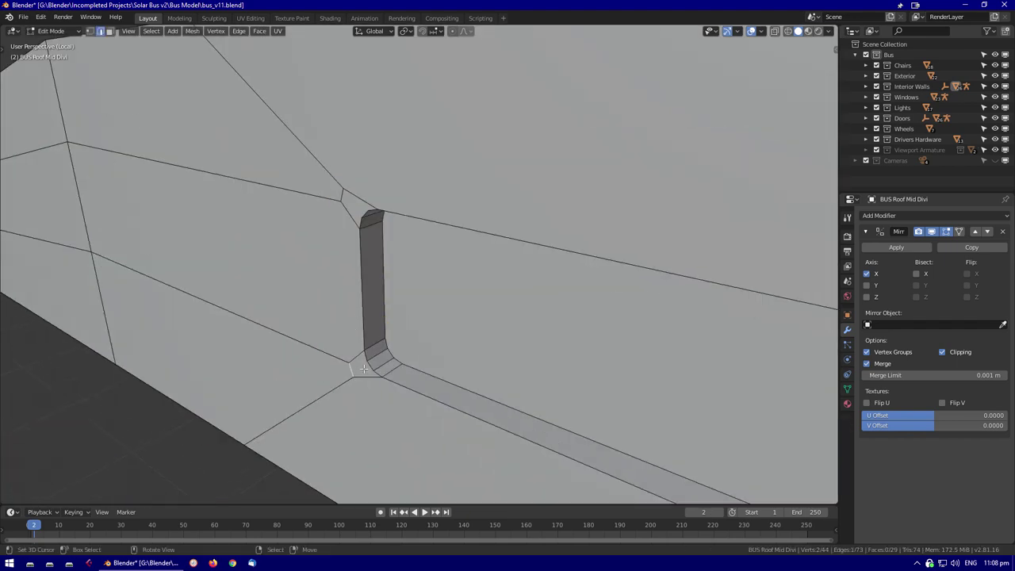
{"action": "middle_click_drag", "start_coordinate": [351, 203], "coordinate": [425, 101]}
{"action": "left_click", "coordinate": [425, 102]}
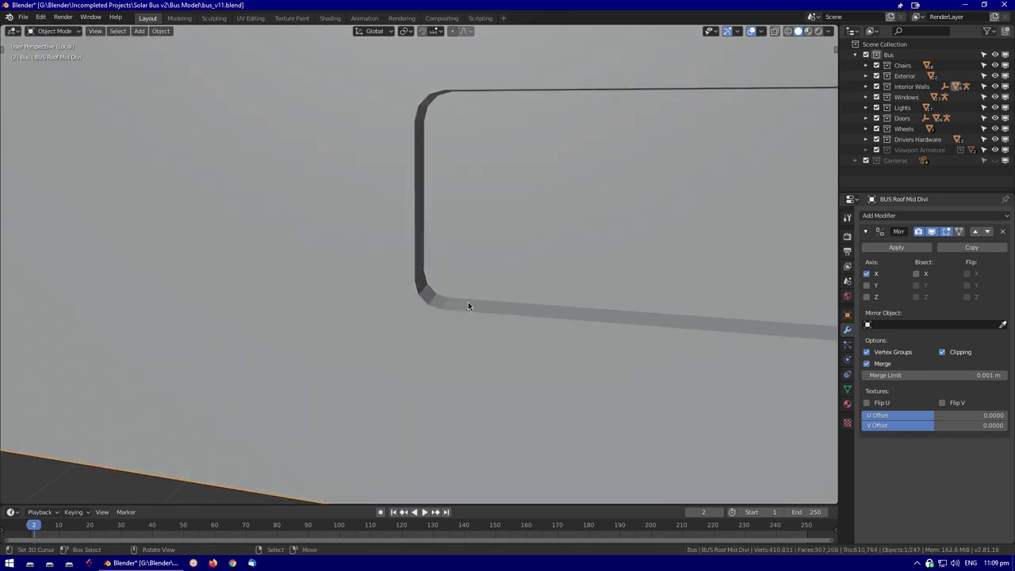
{"action": "scroll", "coordinate": [467, 305], "scroll_direction": "down", "scroll_amount": 10}
{"action": "middle_click_drag", "start_coordinate": [535, 245], "coordinate": [500, 318]}
{"action": "key", "text": "Tab"}
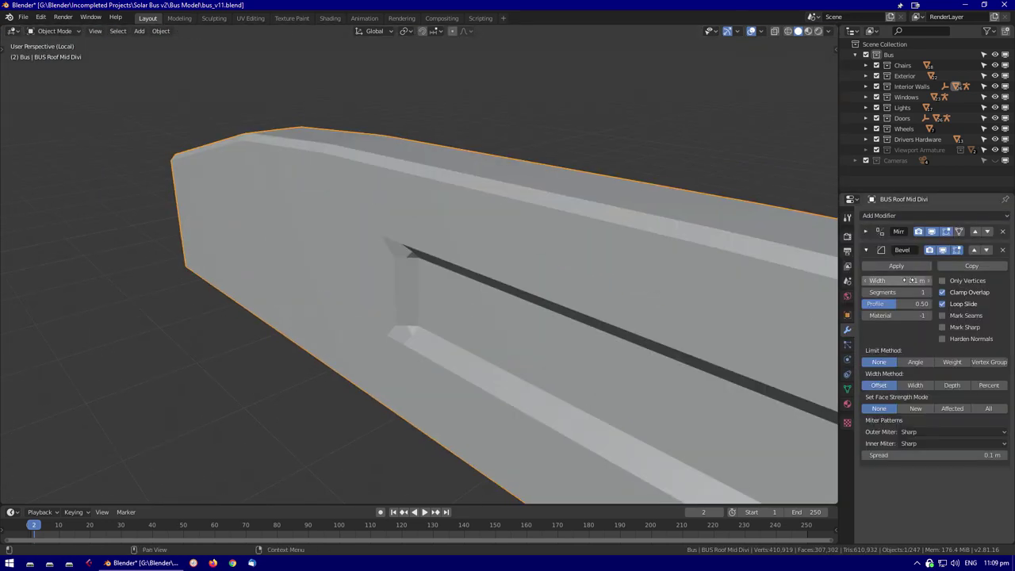
Limit the roof divider's Bevel modifier, 0.003 m wide, to a vertex group named Bevel made from the recess rim edges
{"action": "key", "text": "Tab"}
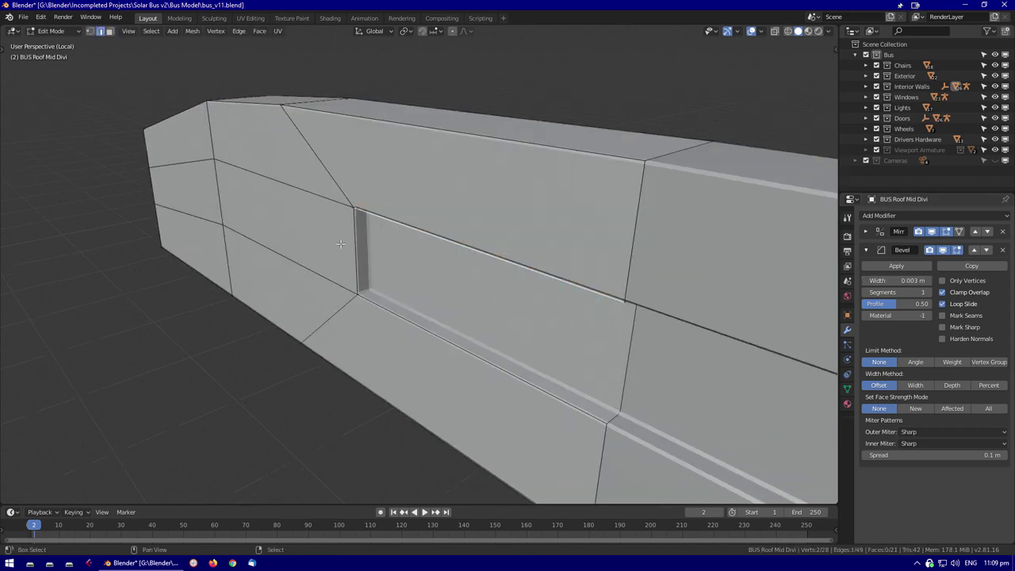
{"action": "scroll", "coordinate": [537, 343], "scroll_direction": "up", "scroll_amount": 3}
{"action": "middle_click_drag", "start_coordinate": [507, 333], "coordinate": [555, 342]}
{"action": "left_click", "coordinate": [849, 343]}
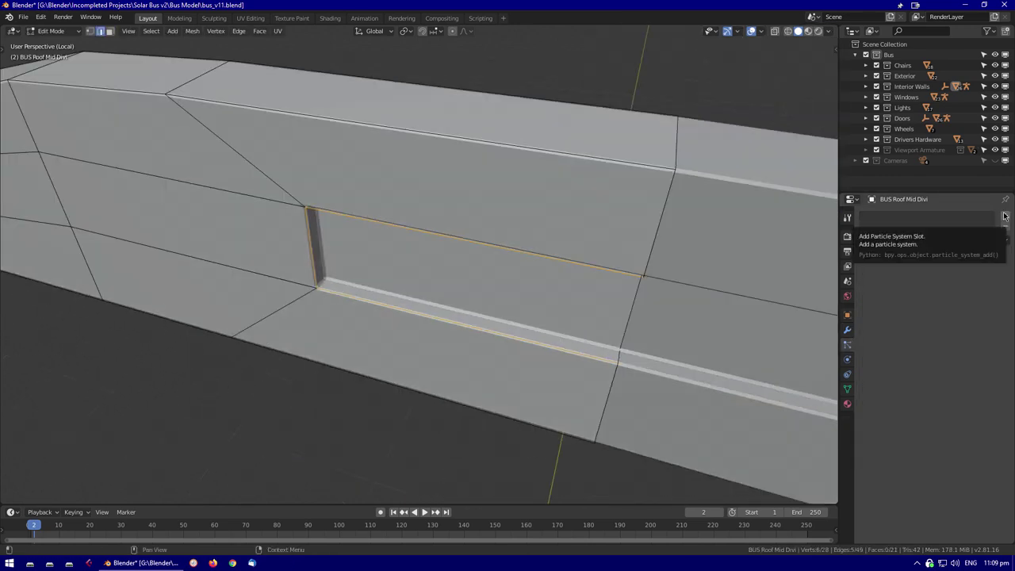
{"action": "left_click", "coordinate": [847, 389]}
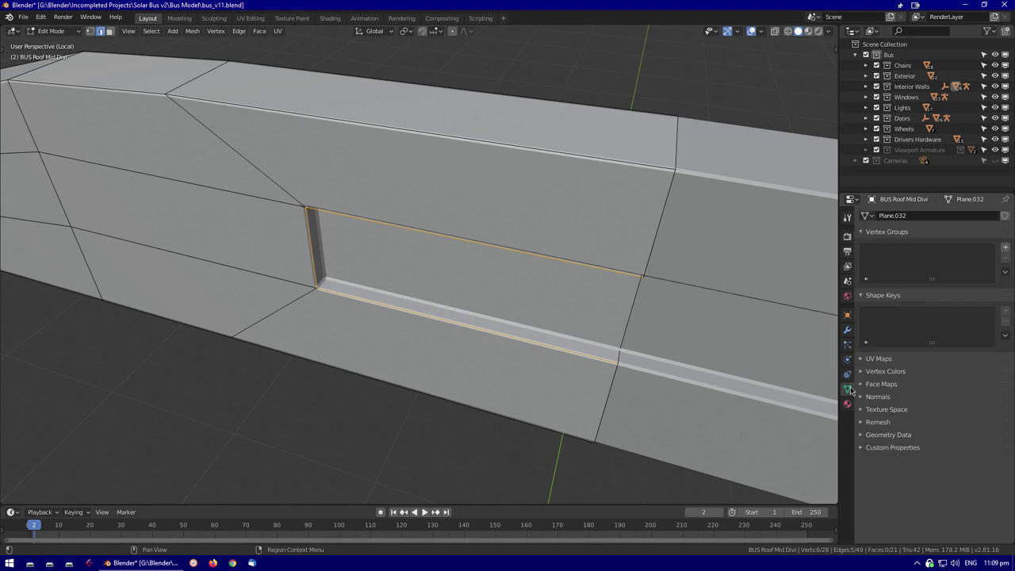
{"action": "left_click", "coordinate": [847, 329]}
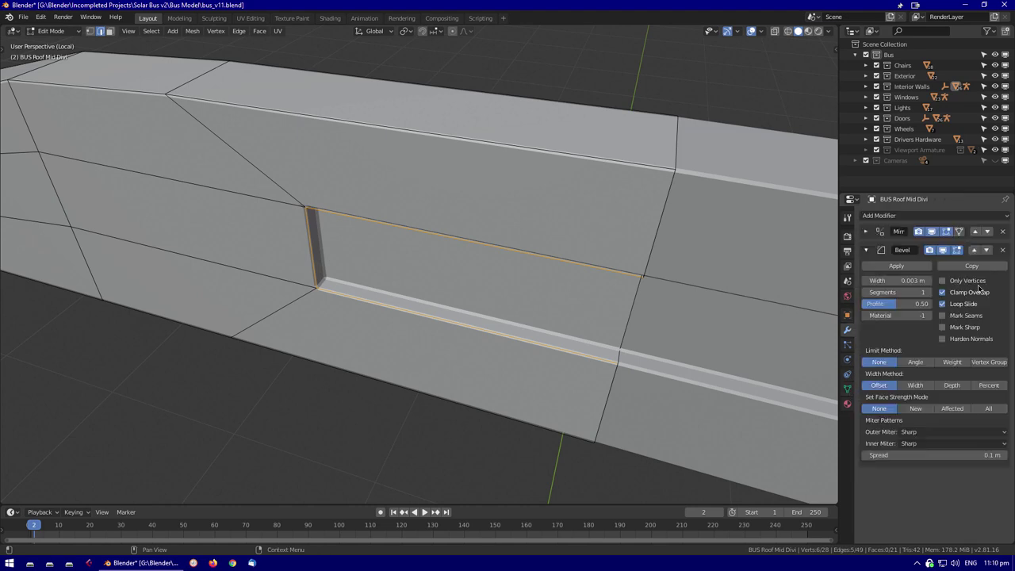
{"action": "scroll", "coordinate": [420, 269], "scroll_direction": "down", "scroll_amount": 3}
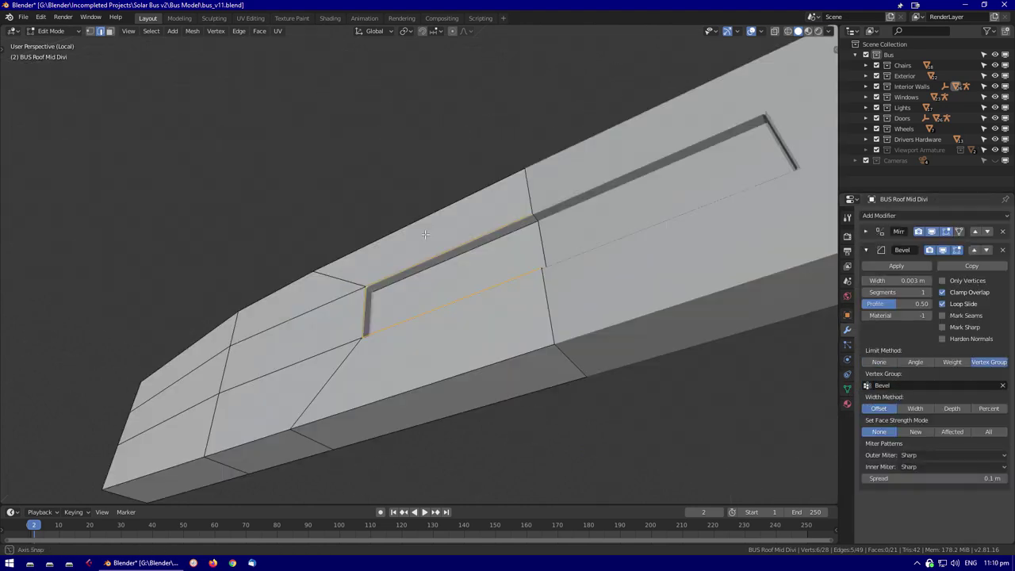
Add the roof divider's lower edges to the Bevel vertex group and finish editing the mesh
{"action": "middle_click_drag", "start_coordinate": [420, 270], "coordinate": [515, 293]}
{"action": "left_click", "coordinate": [846, 389]}
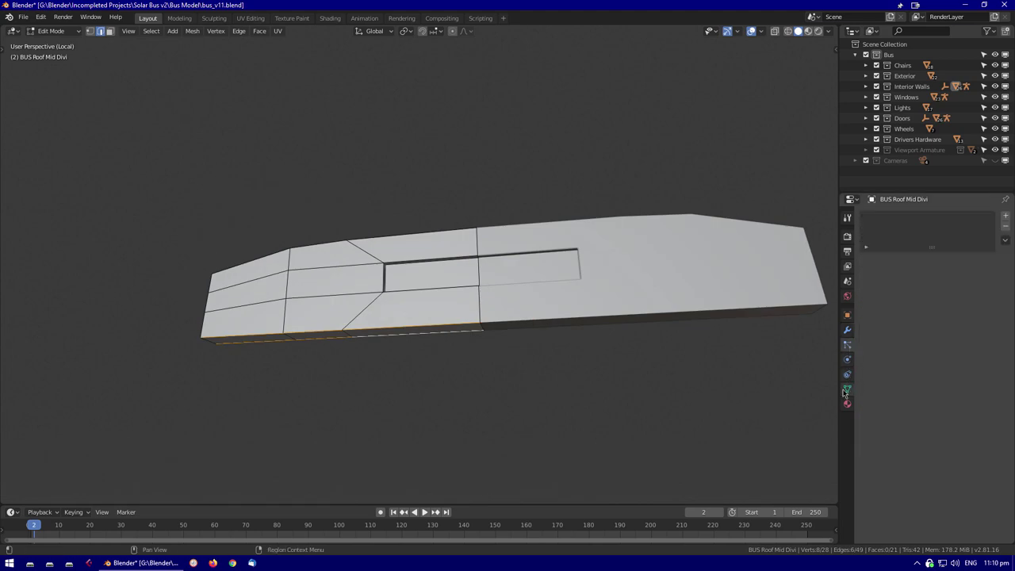
{"action": "scroll", "coordinate": [420, 269], "scroll_direction": "up", "scroll_amount": 5}
{"action": "key", "text": "Tab"}
{"action": "middle_click_drag", "start_coordinate": [475, 333], "coordinate": [471, 269]}
Snap the 3D cursor to the centre of the divider's recess and add a plane there
{"action": "key", "text": "Tab"}
{"action": "key", "text": "shift+s"}
{"action": "left_click", "coordinate": [542, 309]}
{"action": "key", "text": "Tab"}
{"action": "key", "text": "shift+a"}
{"action": "left_click", "coordinate": [547, 317]}
{"action": "scroll", "coordinate": [542, 309], "scroll_direction": "down", "scroll_amount": 3}
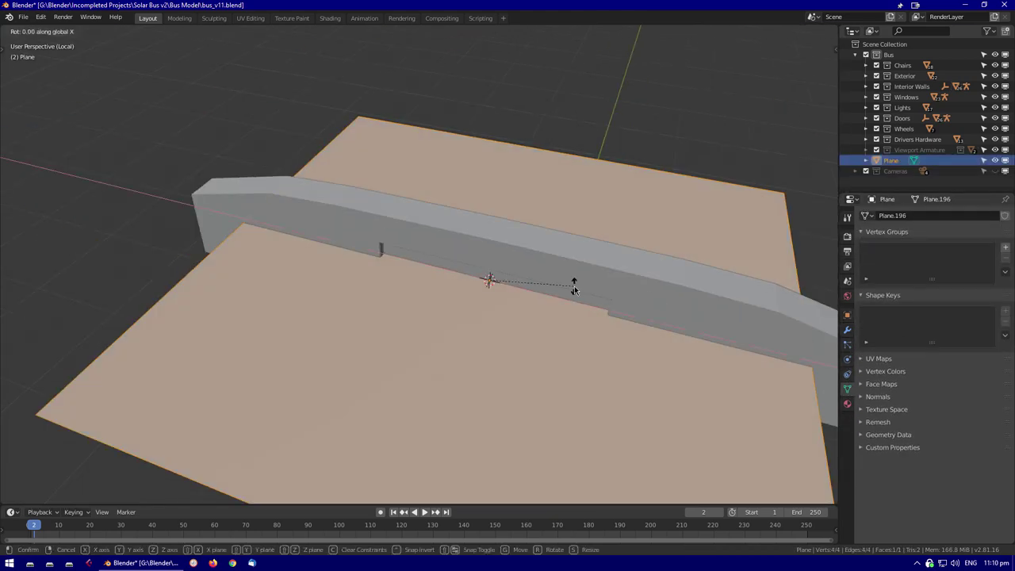
Rotate the new plane 90 degrees about X and move it along Y toward the recess
{"action": "key", "text": "r"}
{"action": "key", "text": "x"}
{"action": "key", "text": "9"}
{"action": "key", "text": "0"}
{"action": "key", "text": "Return"}
{"action": "key", "text": "g"}
{"action": "key", "text": "y"}
{"action": "key", "text": "Return"}
Scale the plane to fit the divider's rectangular recess and slide it along Y into place
{"action": "key", "text": "s"}
{"action": "left_click", "coordinate": [523, 311]}
{"action": "middle_click_drag", "start_coordinate": [523, 311], "coordinate": [616, 333]}
{"action": "scroll", "coordinate": [665, 313], "scroll_direction": "up", "scroll_amount": 4}
{"action": "key", "text": "g"}
{"action": "key", "text": "y"}
{"action": "left_click", "coordinate": [673, 331]}
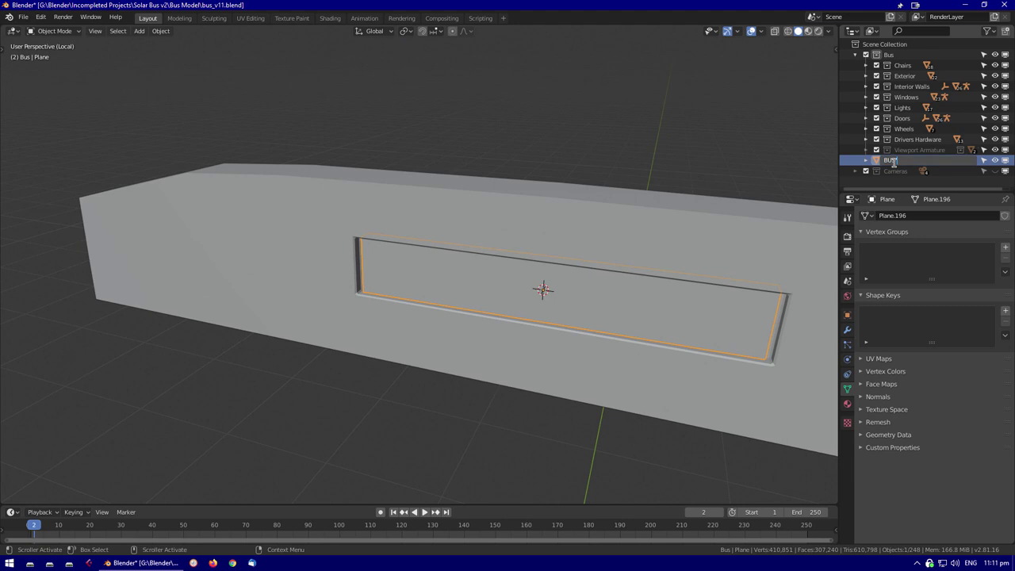
Rename the plane as BUS Stopping Sign, apply its location, and show its transform values
{"action": "left_click", "coordinate": [679, 222]}
{"action": "key", "text": "ctrl+a"}
{"action": "left_click", "coordinate": [716, 320]}
{"action": "key", "text": "n"}
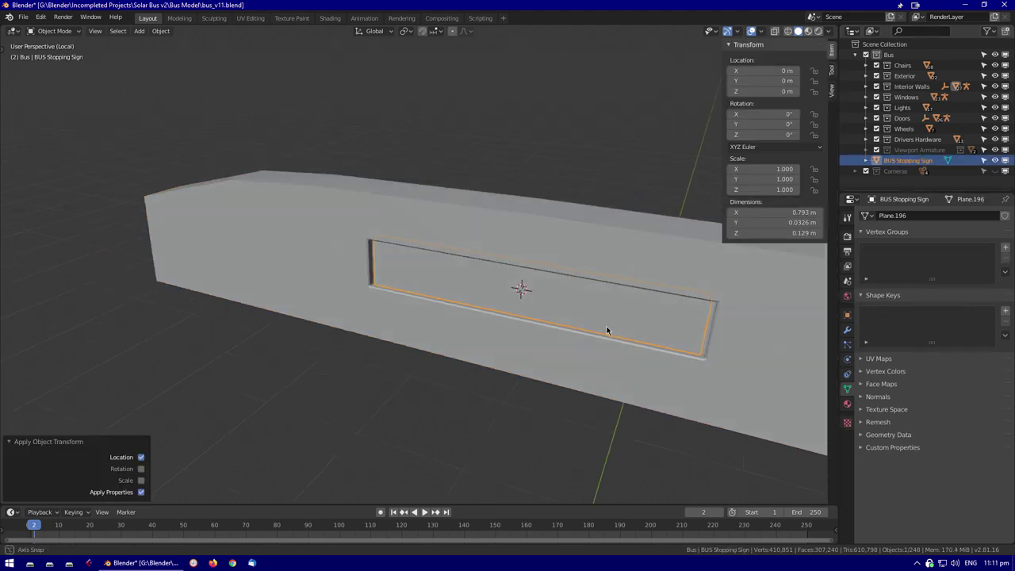
Leave the isolated view and check the stopping sign in the roof divider from inside the bus
{"action": "middle_click_drag", "start_coordinate": [614, 320], "coordinate": [752, 196]}
{"action": "middle_click_drag", "start_coordinate": [651, 208], "coordinate": [634, 269]}
{"action": "scroll", "coordinate": [635, 270], "scroll_direction": "down", "scroll_amount": 3}
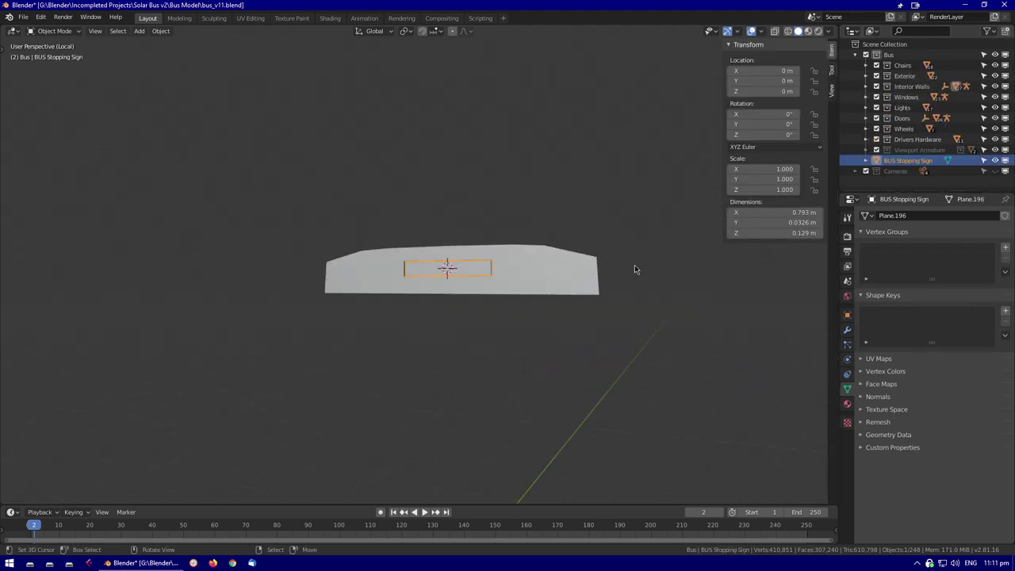
{"action": "key", "text": "KP_Divide"}
{"action": "middle_click_drag", "start_coordinate": [632, 345], "coordinate": [519, 390]}
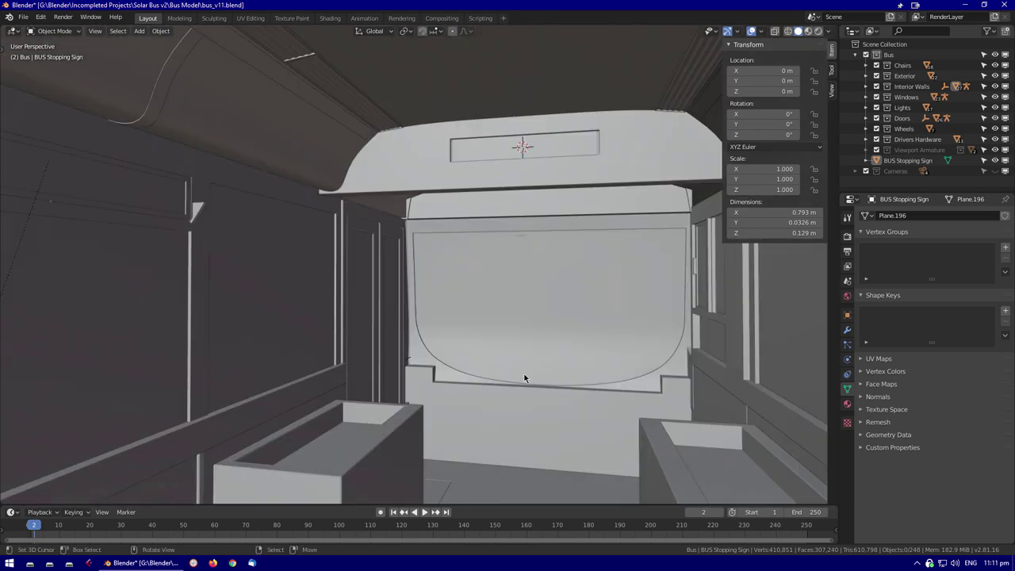
Clip the viewport to the bus's front end from above and add a centred plane
{"action": "key", "text": "KP_7"}
{"action": "key", "text": "ctrl+b"}
{"action": "left_click_drag", "start_coordinate": [339, 232], "coordinate": [536, 326]}
{"action": "key", "text": "ctrl+KP_1"}
{"action": "mouse_move", "coordinate": [402, 350]}
{"action": "left_click", "coordinate": [476, 349]}
{"action": "key", "text": "alt+g"}
View the bus front in wireframe and select the middle front panel below the windscreen
{"action": "scroll", "coordinate": [449, 417], "scroll_direction": "down", "scroll_amount": 5}
{"action": "middle_click_drag", "start_coordinate": [449, 417], "coordinate": [547, 371]}
{"action": "key", "text": "ctrl+KP_1"}
{"action": "scroll", "coordinate": [496, 355], "scroll_direction": "up", "scroll_amount": 4}
{"action": "key", "text": "shift+z"}
{"action": "scroll", "coordinate": [410, 410], "scroll_direction": "up", "scroll_amount": 2}
{"action": "left_click", "coordinate": [411, 416]}
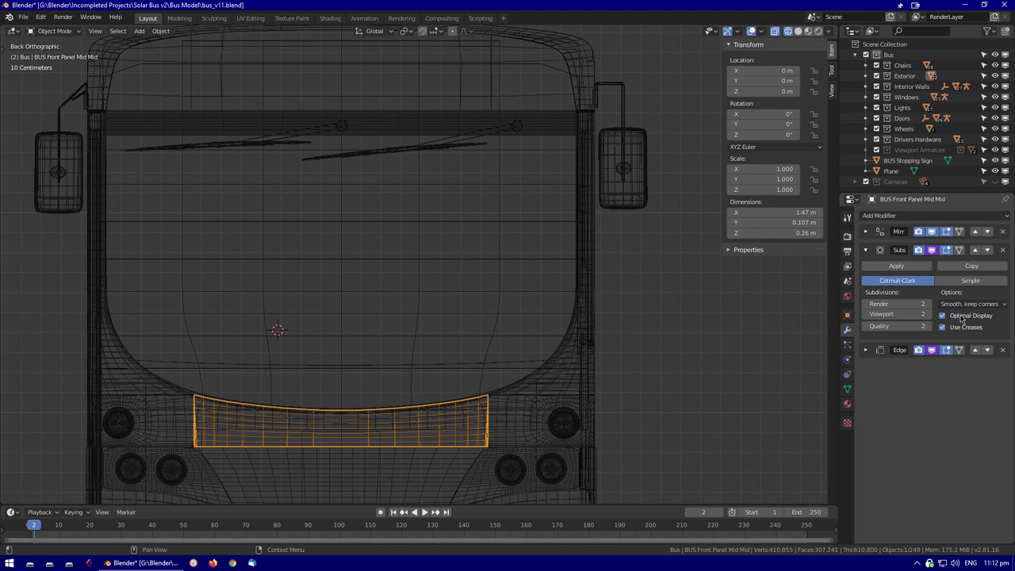
Position the small plane at the middle of the windscreen's lower edge, comparing wireframe and solid shading
{"action": "key", "text": "shift+z"}
{"action": "left_click", "coordinate": [486, 336]}
{"action": "key", "text": "shift+z"}
{"action": "middle_click_drag", "start_coordinate": [487, 335], "coordinate": [516, 340]}
{"action": "key", "text": "shift+z"}
{"action": "scroll", "coordinate": [547, 378], "scroll_direction": "up", "scroll_amount": 5}
{"action": "key", "text": "shift+z"}
{"action": "scroll", "coordinate": [547, 378], "scroll_direction": "down", "scroll_amount": 5}
{"action": "scroll", "coordinate": [516, 340], "scroll_direction": "up", "scroll_amount": 3}
Open the small plane for mesh editing, delete one half, and add a Mirror modifier across X
{"action": "left_click", "coordinate": [510, 363]}
{"action": "key", "text": "ctrl+KP_1"}
{"action": "key", "text": "Tab"}
{"action": "scroll", "coordinate": [497, 297], "scroll_direction": "up", "scroll_amount": 2}
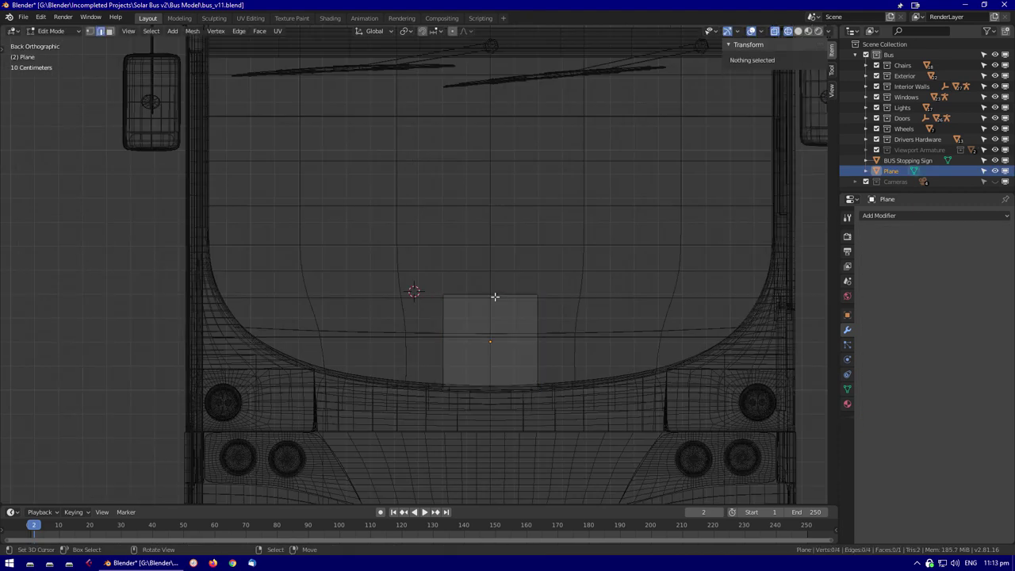
{"action": "left_click", "coordinate": [517, 330]}
{"action": "key", "text": "x"}
{"action": "left_click", "coordinate": [934, 215]}
{"action": "left_click", "coordinate": [793, 317]}
Enable mirror clipping and shape the plane into a box-like ledge about 0.395 by 0.072 by 0.067 m below the windscreen
{"action": "key", "text": "shift+z"}
{"action": "key", "text": "a"}
{"action": "key", "text": "g"}
{"action": "middle_click_drag", "start_coordinate": [491, 317], "coordinate": [603, 307]}
{"action": "left_click", "coordinate": [496, 310]}
{"action": "left_click", "coordinate": [941, 352]}
{"action": "key", "text": "Tab"}
Hide the Exterior collection, check the ledge with the Windows collection switched off and on, and reselect the ledge
{"action": "left_click_drag", "start_coordinate": [923, 171], "coordinate": [894, 163]}
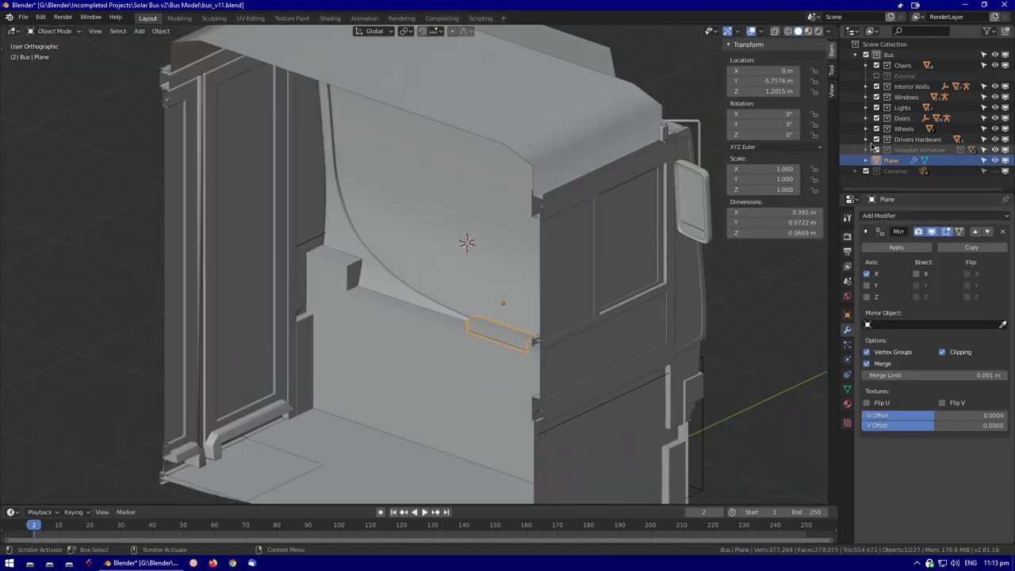
{"action": "left_click", "coordinate": [876, 97]}
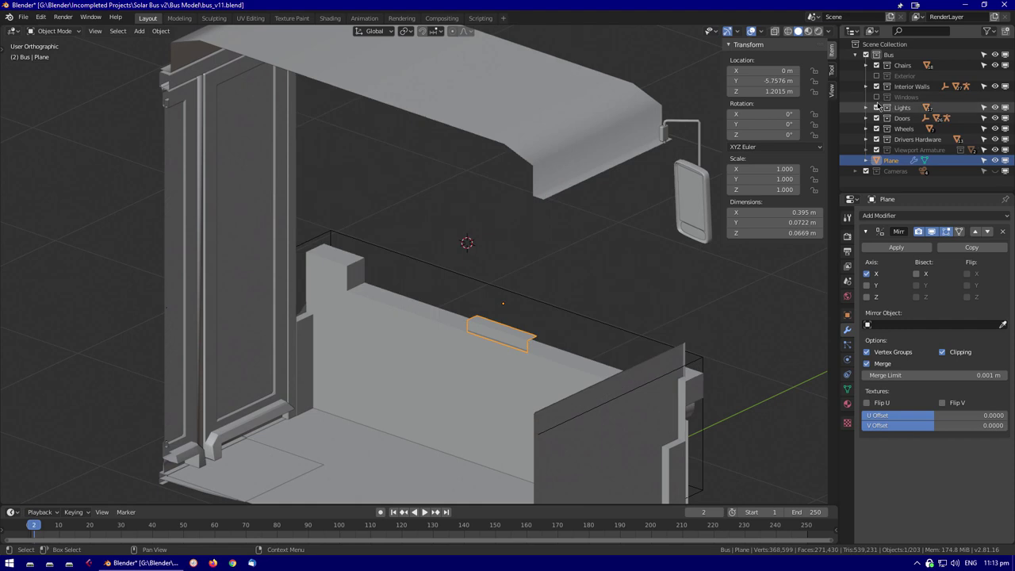
{"action": "left_click", "coordinate": [876, 97]}
{"action": "left_click", "coordinate": [615, 307]}
{"action": "left_click", "coordinate": [615, 308]}
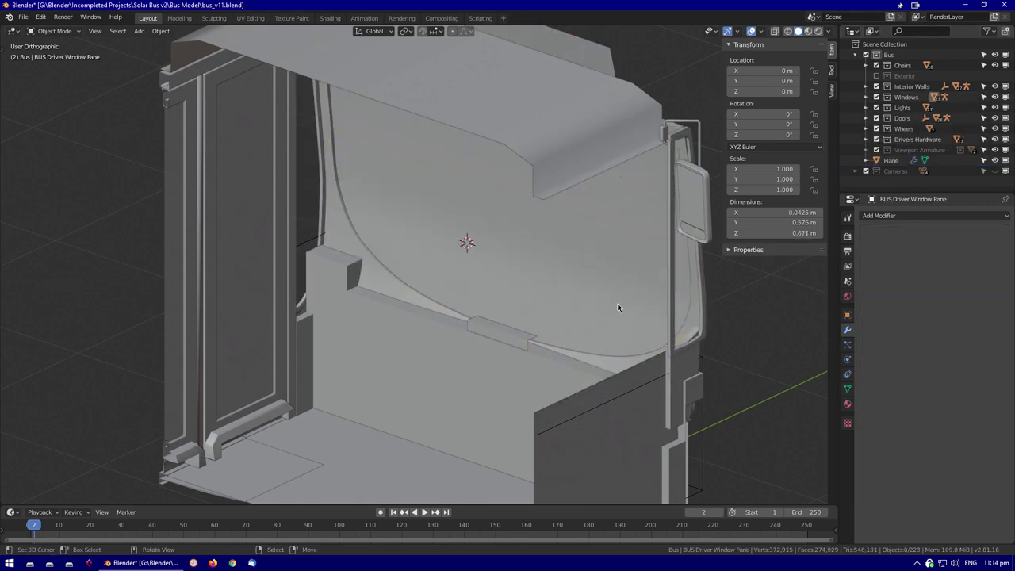
{"action": "middle_click_drag", "start_coordinate": [608, 316], "coordinate": [613, 314]}
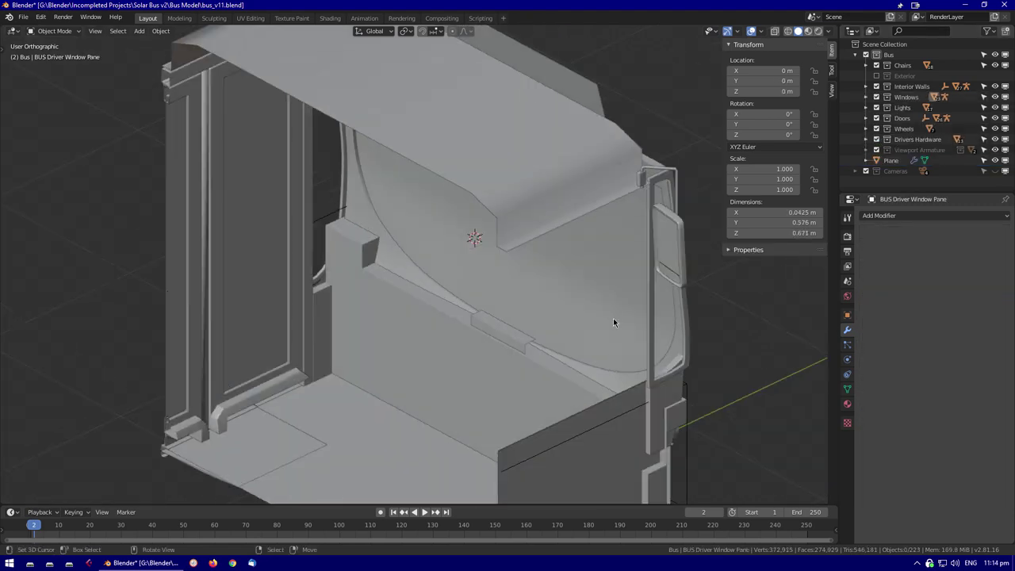
{"action": "left_click", "coordinate": [519, 341]}
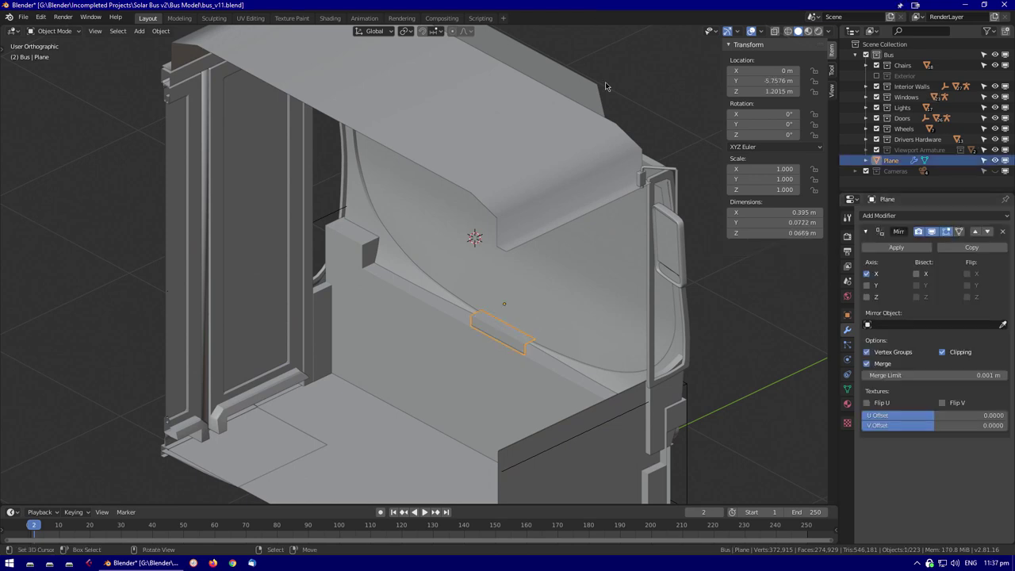
Open the interior front panel for mesh editing and remove the raised block at its end
{"action": "key", "text": "Tab"}
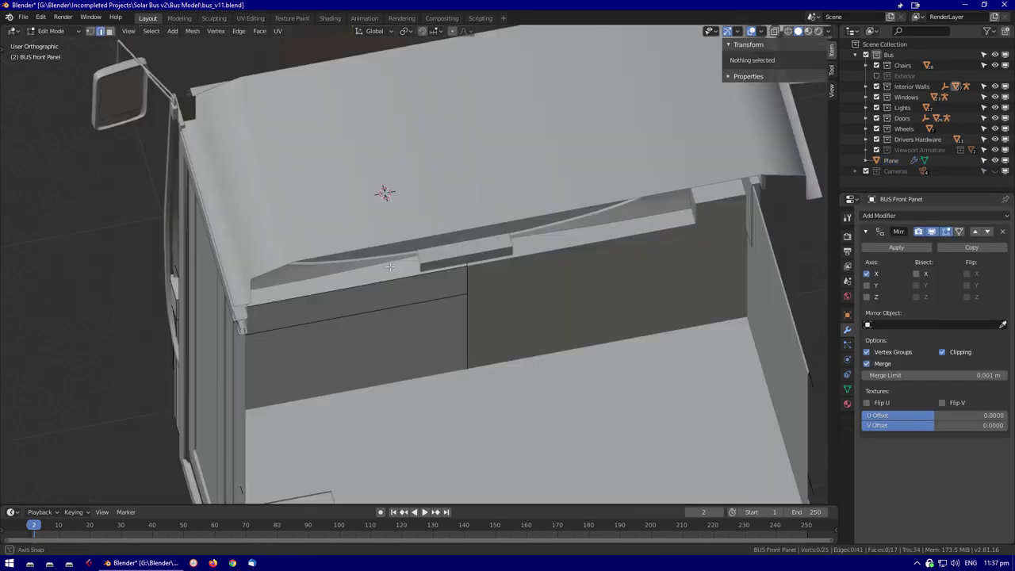
{"action": "middle_click_drag", "start_coordinate": [390, 266], "coordinate": [289, 238]}
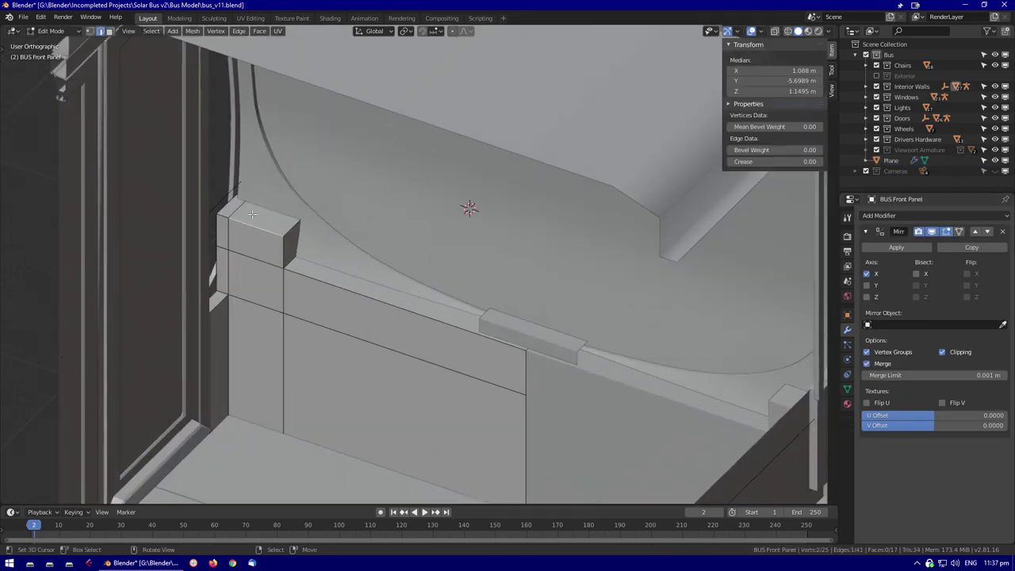
{"action": "left_click", "coordinate": [278, 221]}
{"action": "right_click", "coordinate": [278, 221]}
{"action": "key", "text": "Escape"}
{"action": "key", "text": "alt+a"}
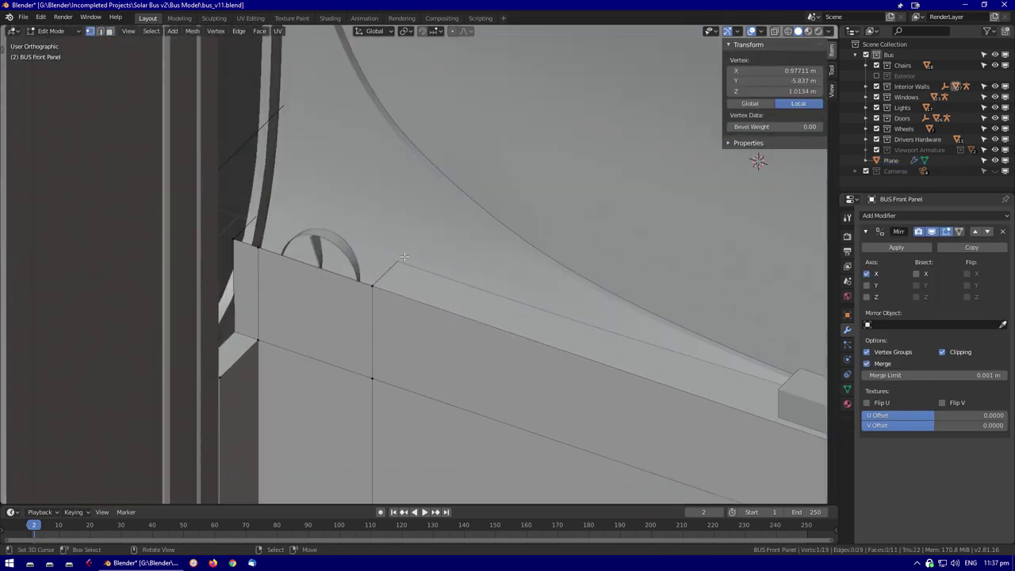
Extrude the front panel's rear ledge corner along X toward the side wall and shift the end vertices -0.0409 m in X
{"action": "key", "text": "e"}
{"action": "key", "text": "x"}
{"action": "left_click", "coordinate": [287, 290]}
{"action": "middle_click_drag", "start_coordinate": [288, 290], "coordinate": [424, 471]}
{"action": "key", "text": "x"}
{"action": "left_click", "coordinate": [424, 472]}
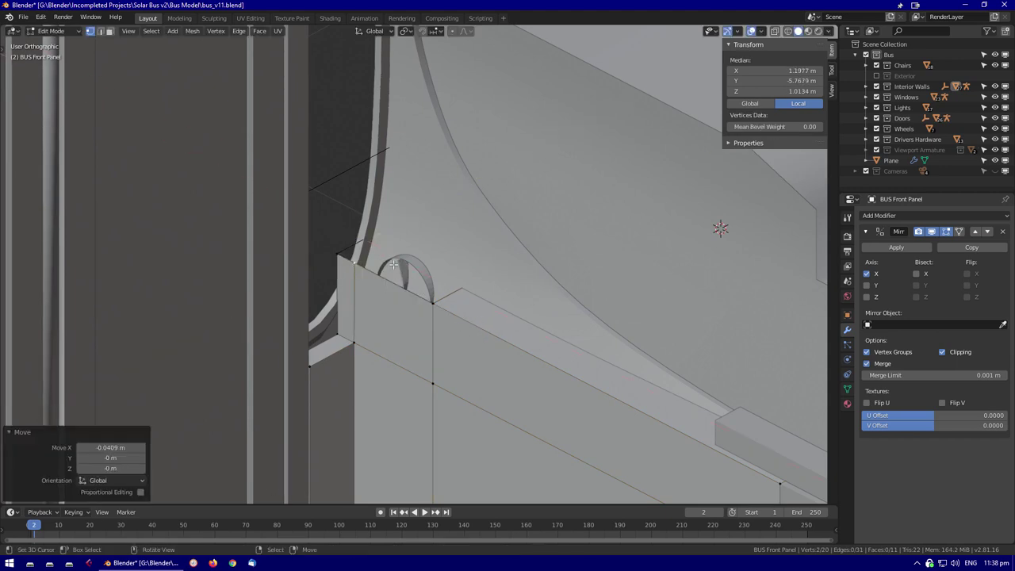
Isolate the front panel, fill the gap at the end of its top ledge, and return to the full bus view
{"action": "scroll", "coordinate": [400, 260], "scroll_direction": "down", "scroll_amount": 5}
{"action": "key", "text": "a"}
{"action": "key", "text": "KP_Divide"}
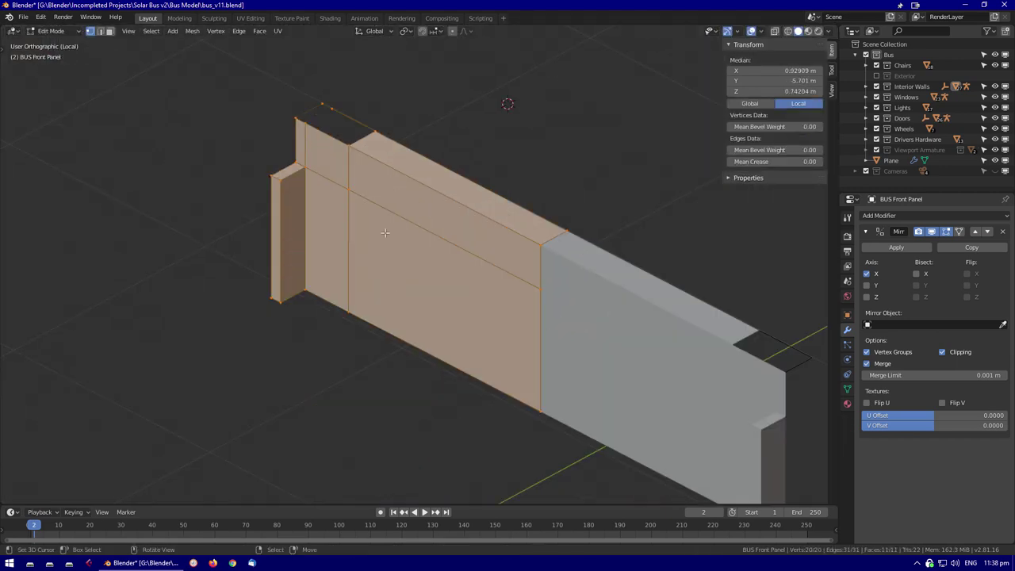
{"action": "key", "text": "alt+a"}
{"action": "scroll", "coordinate": [440, 377], "scroll_direction": "up", "scroll_amount": 3}
{"action": "key", "text": "Tab"}
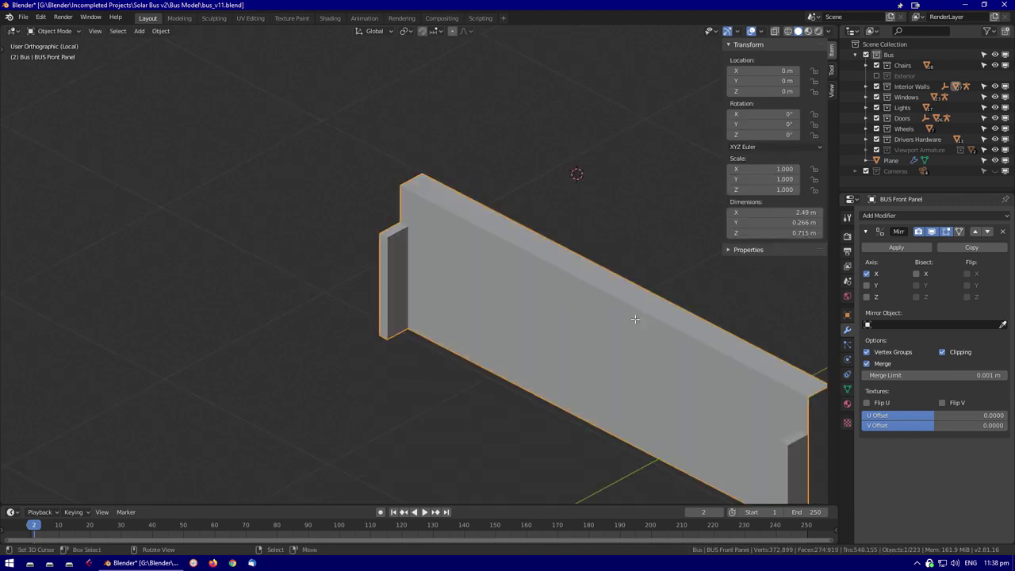
{"action": "key", "text": "KP_Divide"}
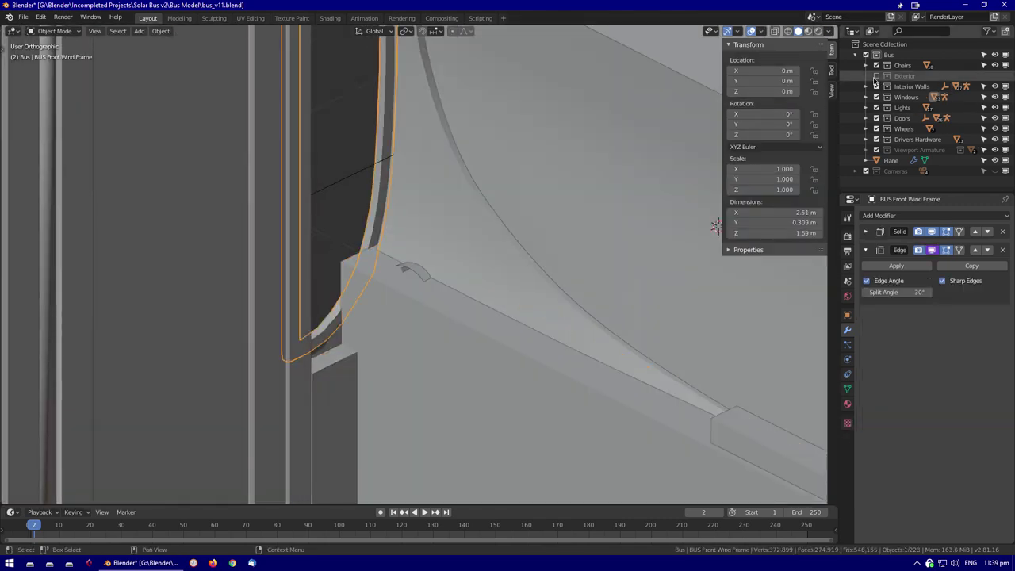
Show the Exterior collection to compare it with the front panel's corner, and undo the change
{"action": "left_click", "coordinate": [876, 75]}
{"action": "middle_click_drag", "start_coordinate": [376, 346], "coordinate": [442, 291], "text": "shift"}
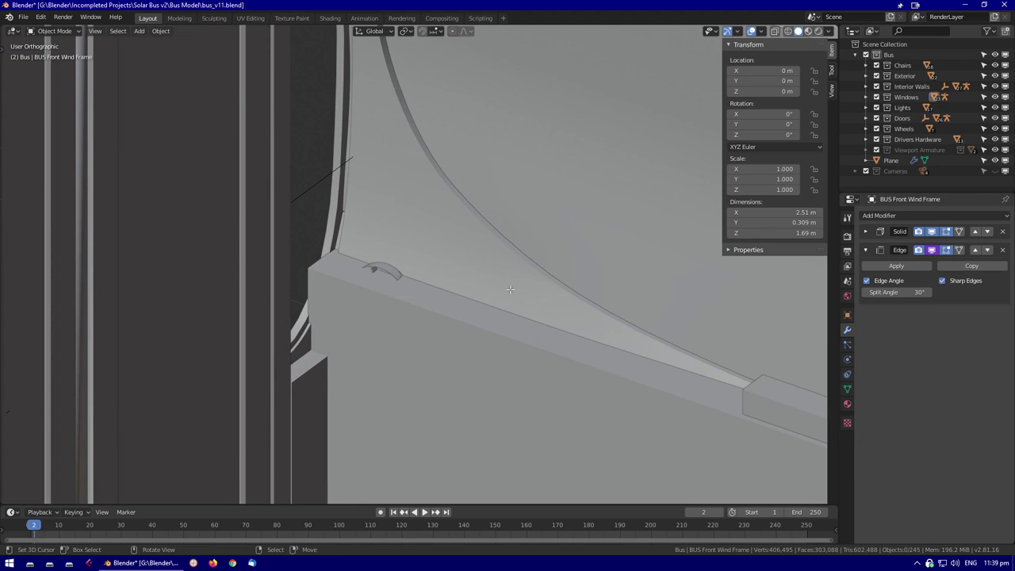
{"action": "key", "text": "ctrl+z"}
{"action": "key", "text": "ctrl+z"}
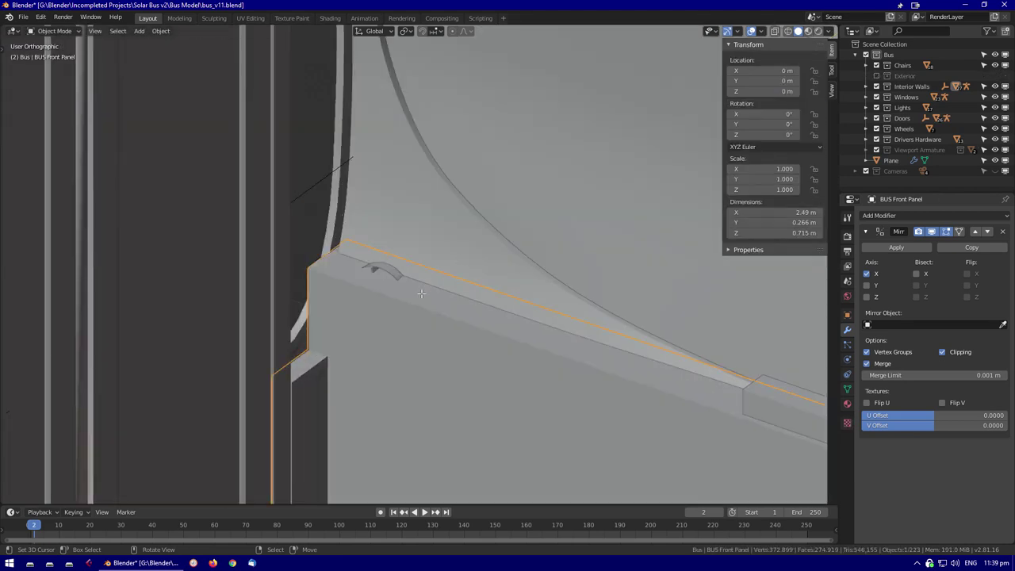
Remove the raised top ledge faces from the interior front panel and clear the panel's location
{"action": "key", "text": "KP_Divide"}
{"action": "scroll", "coordinate": [442, 325], "scroll_direction": "up", "scroll_amount": 5}
{"action": "key", "text": "ctrl+z"}
{"action": "scroll", "coordinate": [328, 263], "scroll_direction": "down", "scroll_amount": 5}
{"action": "key", "text": "KP_Divide"}
{"action": "middle_click_drag", "start_coordinate": [455, 259], "coordinate": [142, 182]}
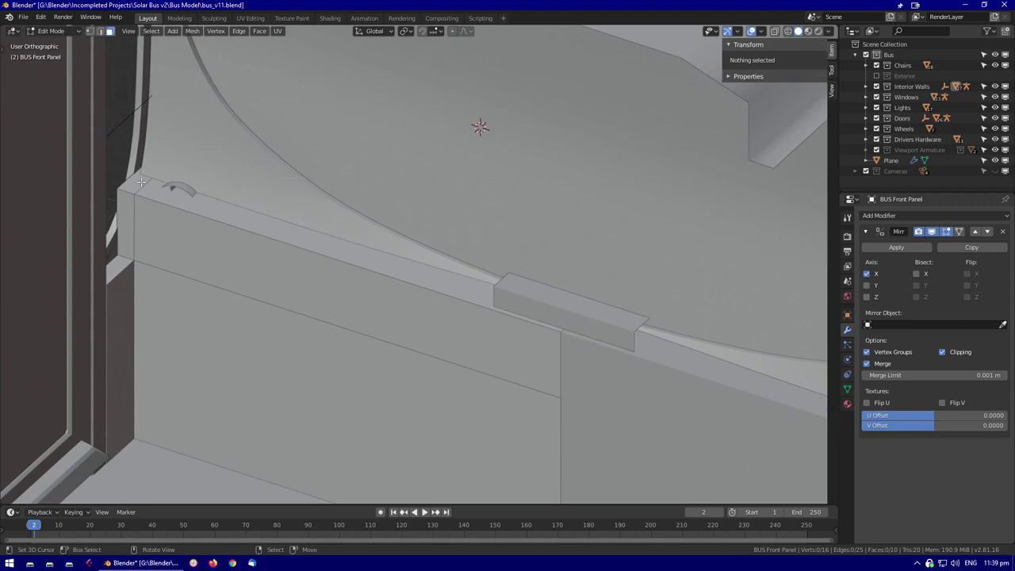
{"action": "left_click", "coordinate": [210, 196]}
{"action": "middle_click_drag", "start_coordinate": [210, 196], "coordinate": [631, 266]}
{"action": "key", "text": "alt+a"}
{"action": "key", "text": "Tab"}
{"action": "key", "text": "alt+g"}
{"action": "scroll", "coordinate": [630, 265], "scroll_direction": "up", "scroll_amount": 5}
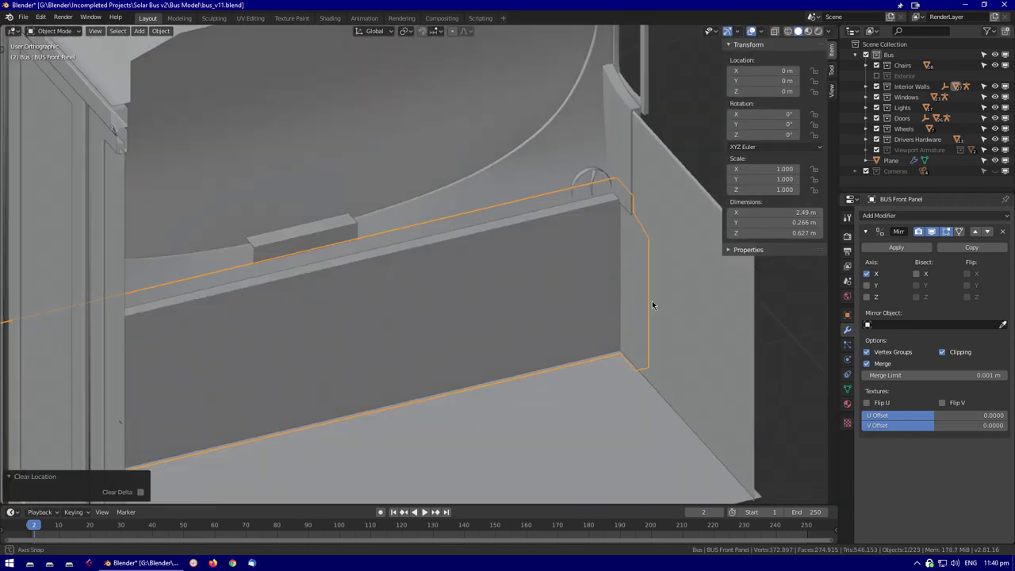
Open the small block below the windscreen for mesh editing, lower it along Z, and extrude its edge along Z
{"action": "scroll", "coordinate": [596, 307], "scroll_direction": "down", "scroll_amount": 2}
{"action": "left_click", "coordinate": [692, 293]}
{"action": "middle_click_drag", "start_coordinate": [691, 293], "coordinate": [517, 294]}
{"action": "left_click", "coordinate": [574, 294]}
{"action": "scroll", "coordinate": [516, 294], "scroll_direction": "up", "scroll_amount": 3}
{"action": "key", "text": "Tab"}
{"action": "key", "text": "g"}
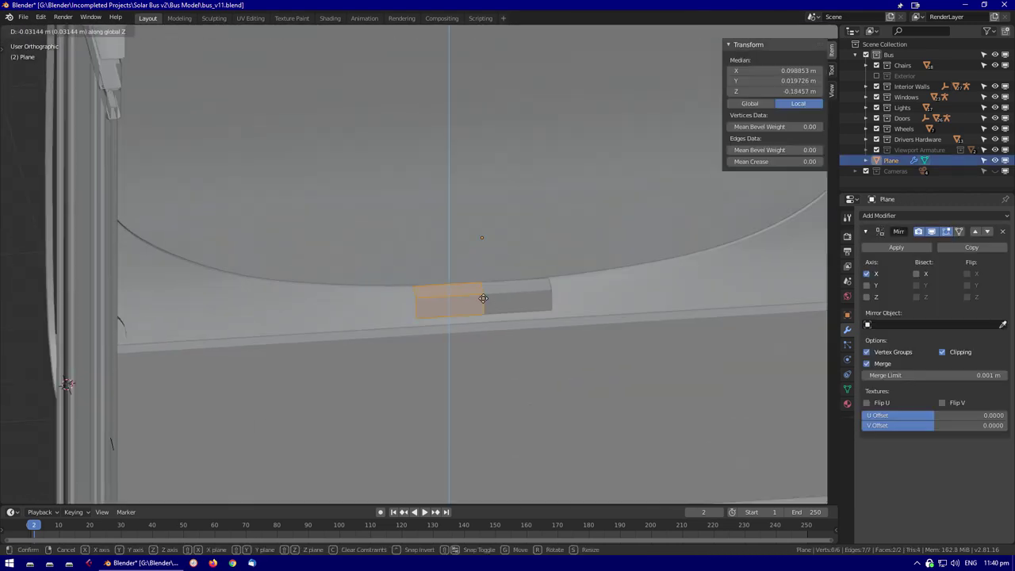
{"action": "key", "text": "e"}
{"action": "key", "text": "z"}
{"action": "left_click", "coordinate": [449, 302]}
Hide the Doors collection, shift the block's mesh along Y, and stretch its end edges 1.04 m in X toward the side wall
{"action": "middle_click_drag", "start_coordinate": [450, 301], "coordinate": [572, 231]}
{"action": "left_click", "coordinate": [404, 298]}
{"action": "key", "text": "a"}
{"action": "left_click", "coordinate": [876, 118]}
{"action": "key", "text": "g"}
{"action": "key", "text": "y"}
{"action": "middle_click_drag", "start_coordinate": [526, 301], "coordinate": [693, 267]}
{"action": "key", "text": "x"}
{"action": "left_click", "coordinate": [534, 281]}
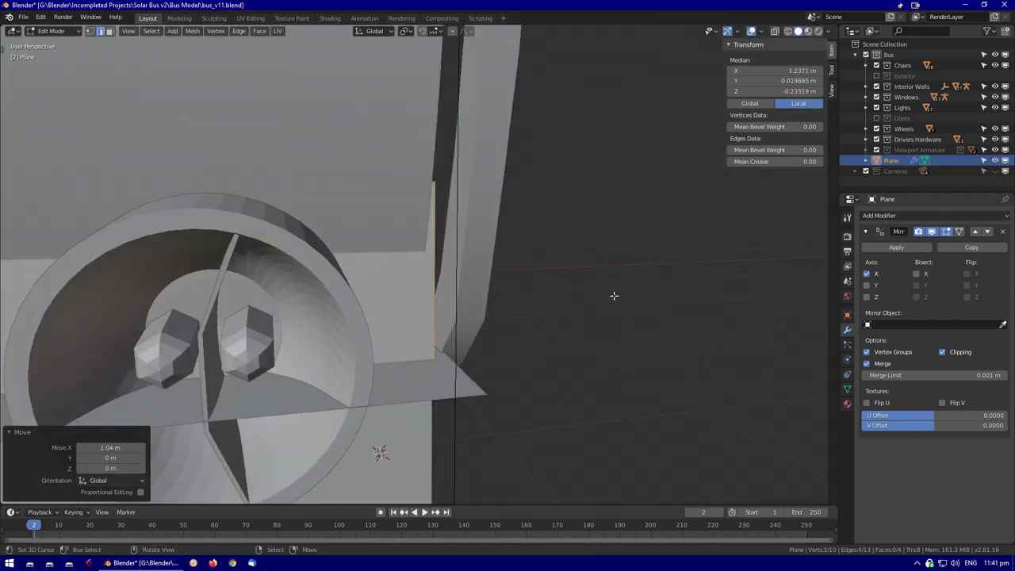
Select the stretched ledge's long lower edge and move it along Z toward the front panel's top
{"action": "key", "text": "shift+z"}
{"action": "left_click", "coordinate": [395, 362]}
{"action": "mouse_move", "coordinate": [395, 362]}
{"action": "middle_mouse_down"}
{"action": "mouse_move", "coordinate": [503, 363]}
{"action": "mouse_move", "coordinate": [518, 346]}
{"action": "middle_mouse_up"}
{"action": "key", "text": "shift+z"}
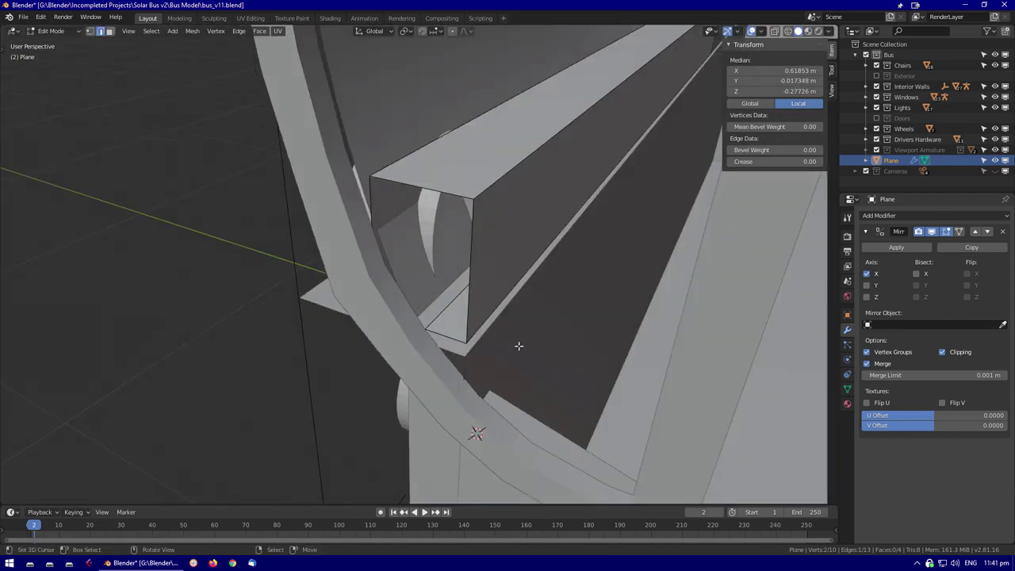
{"action": "middle_click_drag", "start_coordinate": [465, 327], "coordinate": [502, 318]}
{"action": "key", "text": "g"}
{"action": "key", "text": "z"}
{"action": "left_click", "coordinate": [460, 316]}
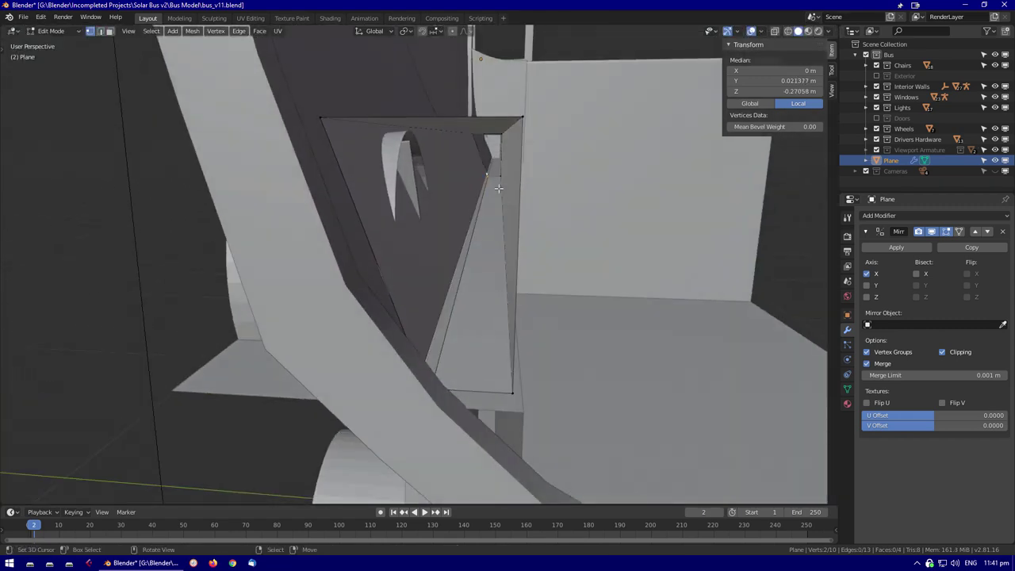
Merge the two selected vertices at the ledge's centre line and check its lower corner in wireframe
{"action": "key", "text": "alt+m"}
{"action": "left_click", "coordinate": [697, 238]}
{"action": "key", "text": "shift+z"}
{"action": "left_click", "coordinate": [459, 388]}
{"action": "key", "text": "shift+z"}
{"action": "middle_click_drag", "start_coordinate": [459, 388], "coordinate": [642, 258]}
Add several evenly spaced loop cuts across the length of the ledge
{"action": "key", "text": "alt+a"}
{"action": "key", "text": "ctrl+r"}
{"action": "scroll", "coordinate": [642, 261], "scroll_direction": "up", "scroll_amount": 6}
{"action": "left_click", "coordinate": [642, 261]}
{"action": "right_click", "coordinate": [642, 262]}
{"action": "key", "text": "z"}
{"action": "left_click", "coordinate": [520, 238]}
Move the ledge's cut edges along Y to follow the windscreen's curve, undoing one misplaced move
{"action": "middle_click_drag", "start_coordinate": [521, 238], "coordinate": [378, 175]}
{"action": "left_click", "coordinate": [416, 277]}
{"action": "left_click", "coordinate": [436, 306]}
{"action": "key", "text": "g"}
{"action": "key", "text": "y"}
{"action": "middle_click_drag", "start_coordinate": [458, 302], "coordinate": [534, 286]}
{"action": "key", "text": "ctrl+z"}
{"action": "left_click", "coordinate": [467, 320]}
{"action": "key", "text": "g"}
{"action": "key", "text": "y"}
{"action": "scroll", "coordinate": [468, 317], "scroll_direction": "up", "scroll_amount": 3}
{"action": "left_click", "coordinate": [476, 333]}
Add one loop cut near the ledge's side-wall end, slid to a factor of 0.157
{"action": "key", "text": "ctrl+r"}
{"action": "left_click", "coordinate": [460, 317]}
{"action": "left_click", "coordinate": [464, 321]}
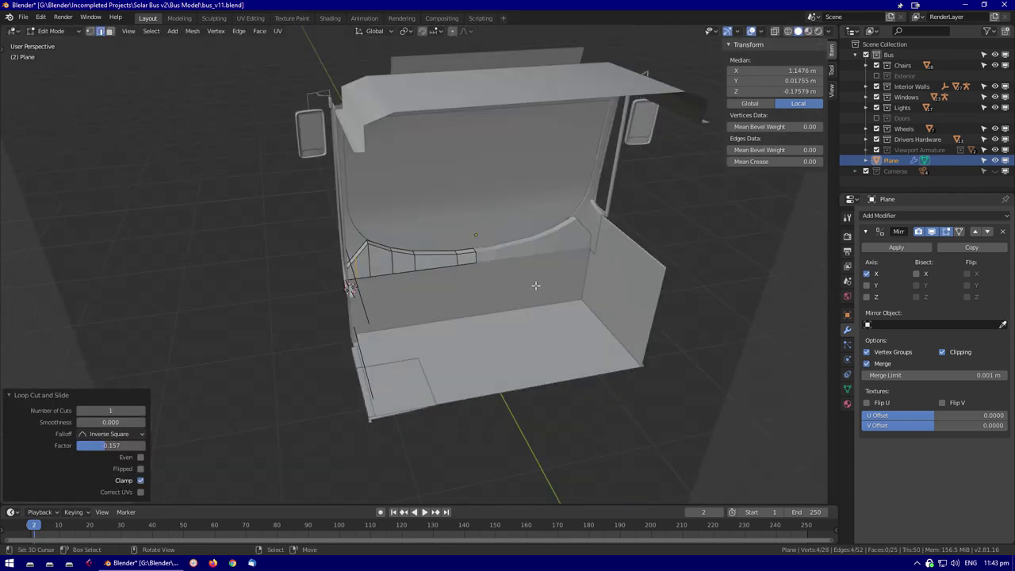
Extrude the top faces at the ledge's outer corner 0.627 m along Z to start a windscreen pillar
{"action": "scroll", "coordinate": [385, 270], "scroll_direction": "up", "scroll_amount": 5}
{"action": "middle_click_drag", "start_coordinate": [385, 270], "coordinate": [293, 336]}
{"action": "key", "text": "3"}
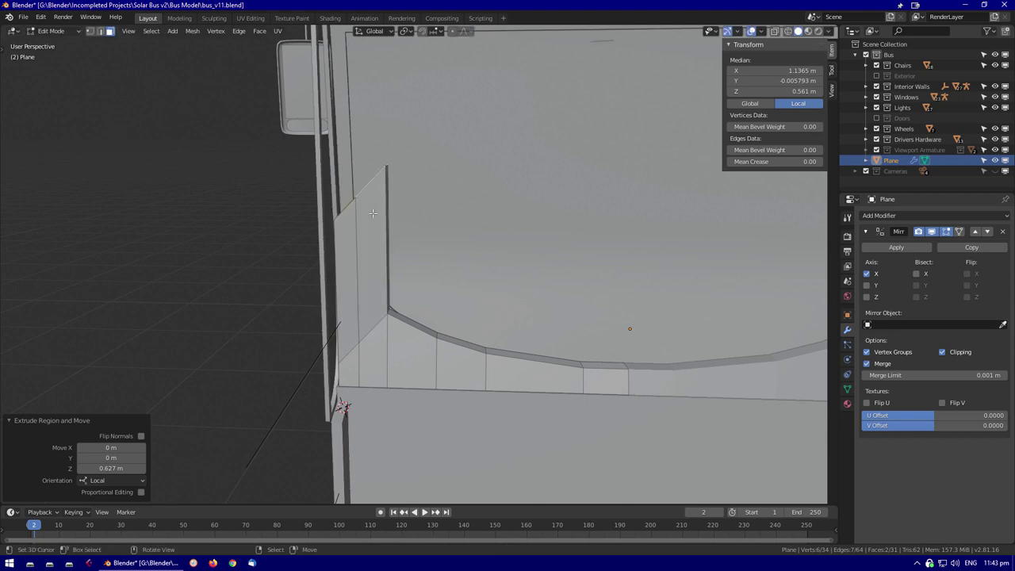
Lower the new pillar's inner edge 0.605 m in Z and adjust it sideways to follow the windscreen's curved corner
{"action": "middle_click_drag", "start_coordinate": [372, 214], "coordinate": [441, 179]}
{"action": "middle_click_drag", "start_coordinate": [426, 235], "coordinate": [456, 184]}
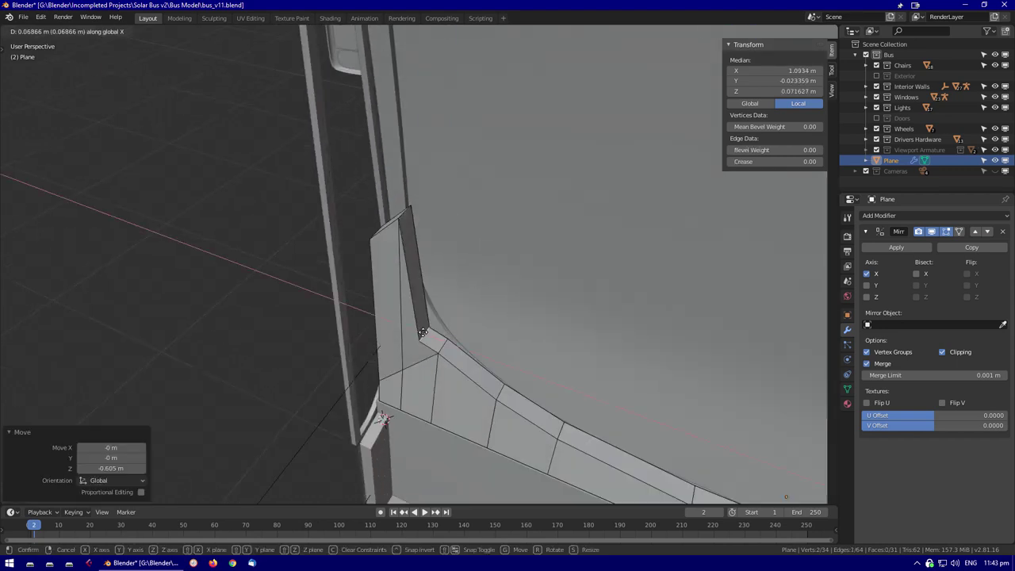
{"action": "key", "text": "z"}
{"action": "left_click", "coordinate": [421, 325]}
{"action": "middle_click_drag", "start_coordinate": [420, 325], "coordinate": [418, 311]}
{"action": "left_click", "coordinate": [445, 355]}
{"action": "key", "text": "alt+z"}
{"action": "middle_click_drag", "start_coordinate": [444, 356], "coordinate": [329, 188], "text": "alt"}
{"action": "key", "text": "alt+z"}
{"action": "middle_click_drag", "start_coordinate": [344, 323], "coordinate": [404, 398], "text": "alt"}
{"action": "key", "text": "ctrl+z"}
Adjust the edges at the pillar's curved base and extrude its top faces upward along Z
{"action": "left_click", "coordinate": [404, 398], "text": "alt"}
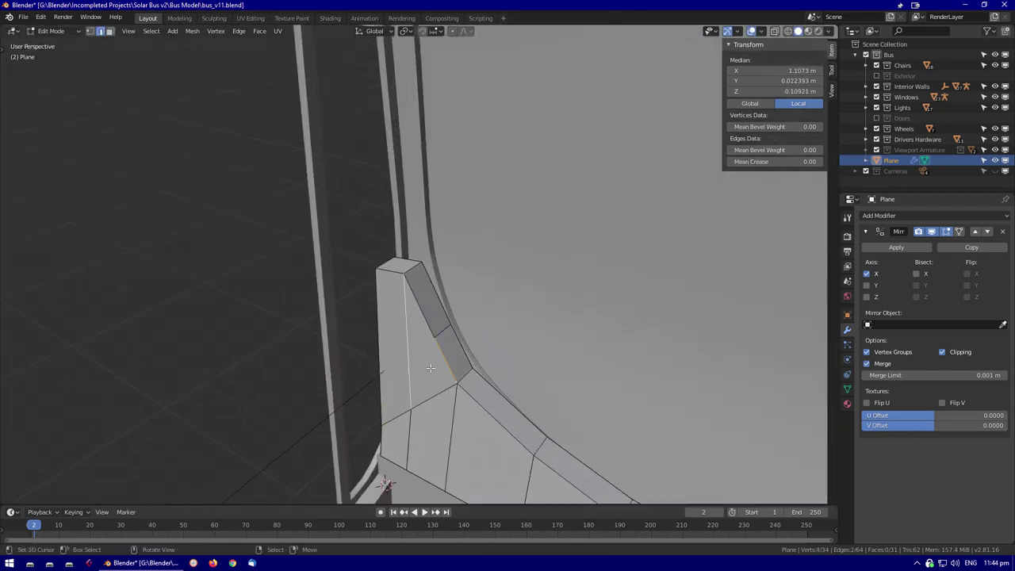
{"action": "middle_click_drag", "start_coordinate": [420, 343], "coordinate": [431, 324], "text": "alt"}
{"action": "key", "text": "g"}
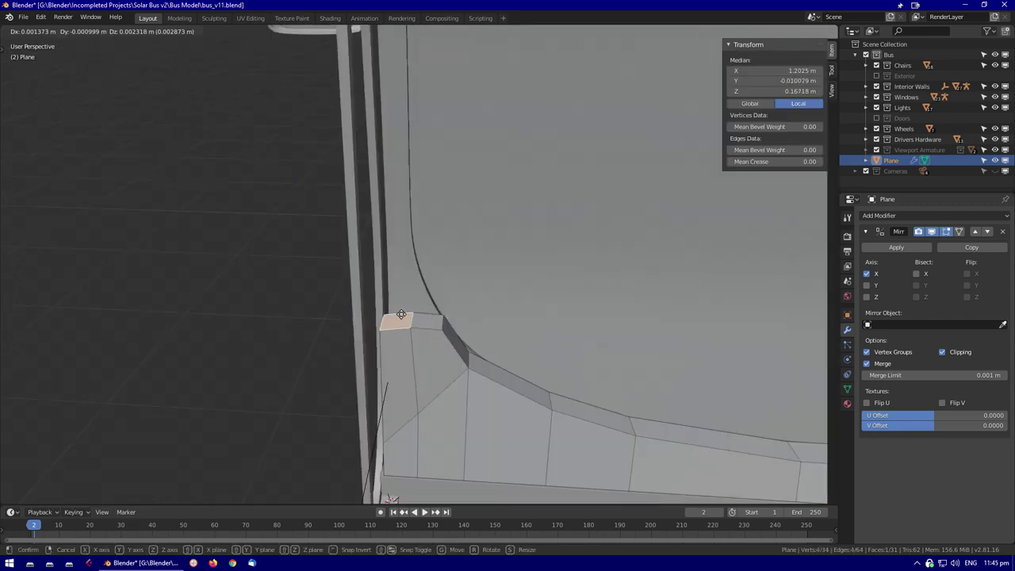
{"action": "key", "text": "e"}
{"action": "key", "text": "z"}
{"action": "left_click", "coordinate": [452, 272]}
Shift the pillar's lower cross edges -0.0302 m in Y and align its top faces with a final 0.025 m Y move
{"action": "middle_click_drag", "start_coordinate": [453, 272], "coordinate": [463, 306], "text": "alt"}
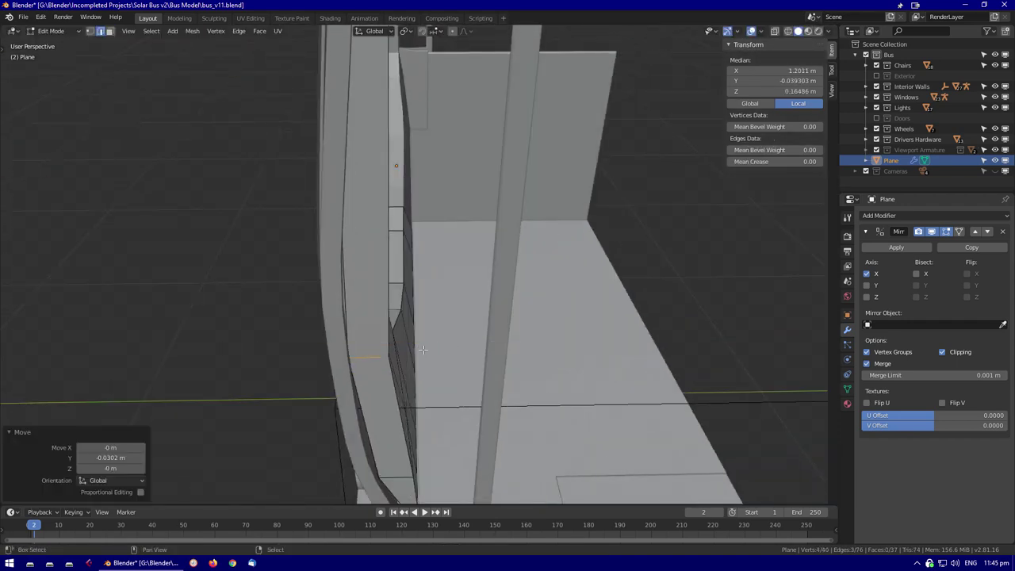
{"action": "key", "text": "alt+a"}
{"action": "mouse_move", "coordinate": [461, 370]}
{"action": "middle_mouse_down"}
{"action": "mouse_move", "coordinate": [481, 306]}
{"action": "mouse_move", "coordinate": [465, 369]}
{"action": "middle_mouse_up"}
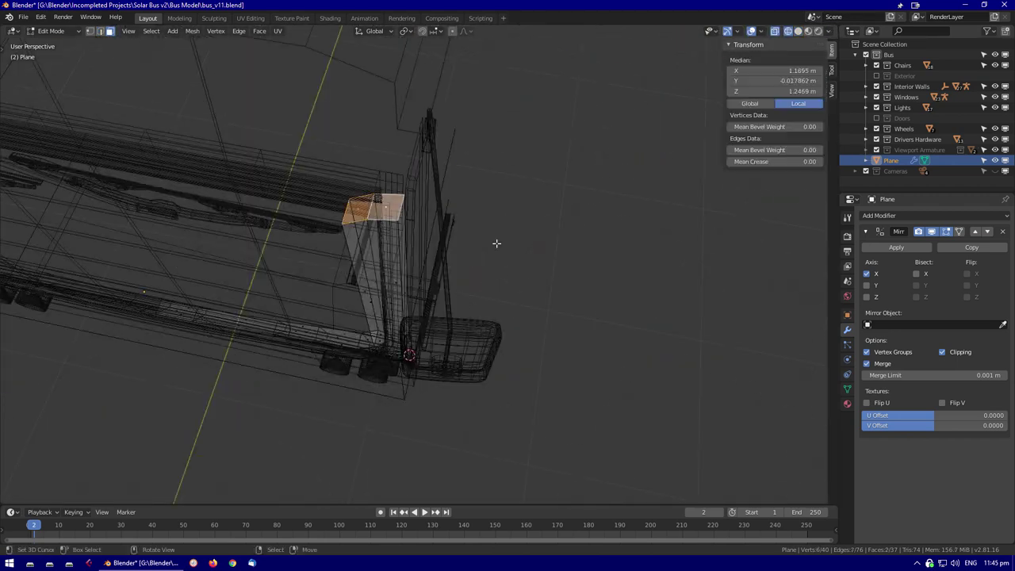
{"action": "key", "text": "g"}
{"action": "left_click", "coordinate": [511, 179]}
{"action": "left_click", "coordinate": [511, 198]}
{"action": "middle_click_drag", "start_coordinate": [511, 198], "coordinate": [367, 286]}
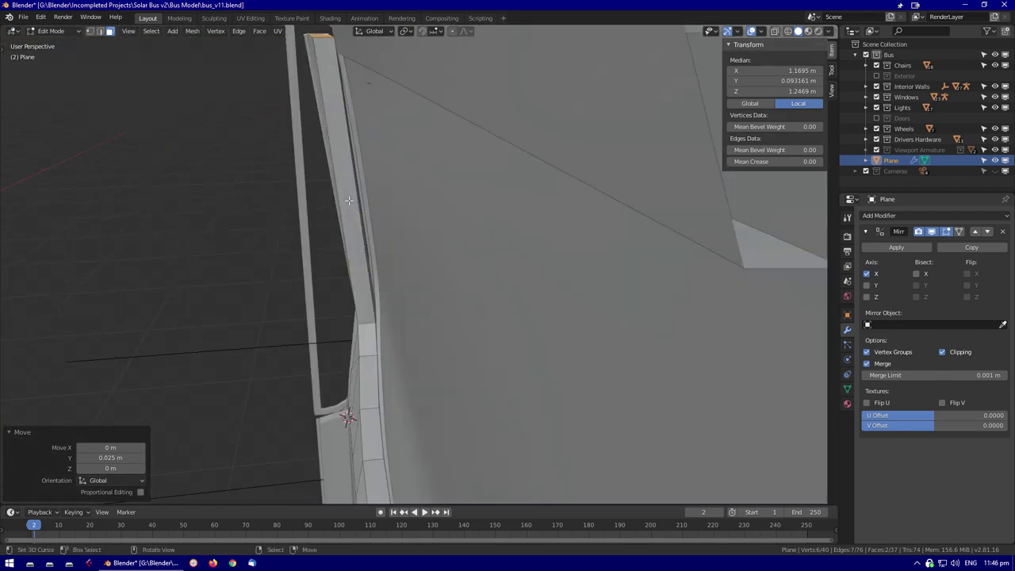
Divide the pillar with horizontal loop cuts and shift a middle loop along Y in right view to match the windscreen
{"action": "left_click", "coordinate": [397, 247]}
{"action": "middle_click_drag", "start_coordinate": [396, 246], "coordinate": [492, 347]}
{"action": "key", "text": "Tab"}
{"action": "scroll", "coordinate": [472, 380], "scroll_direction": "down", "scroll_amount": 3}
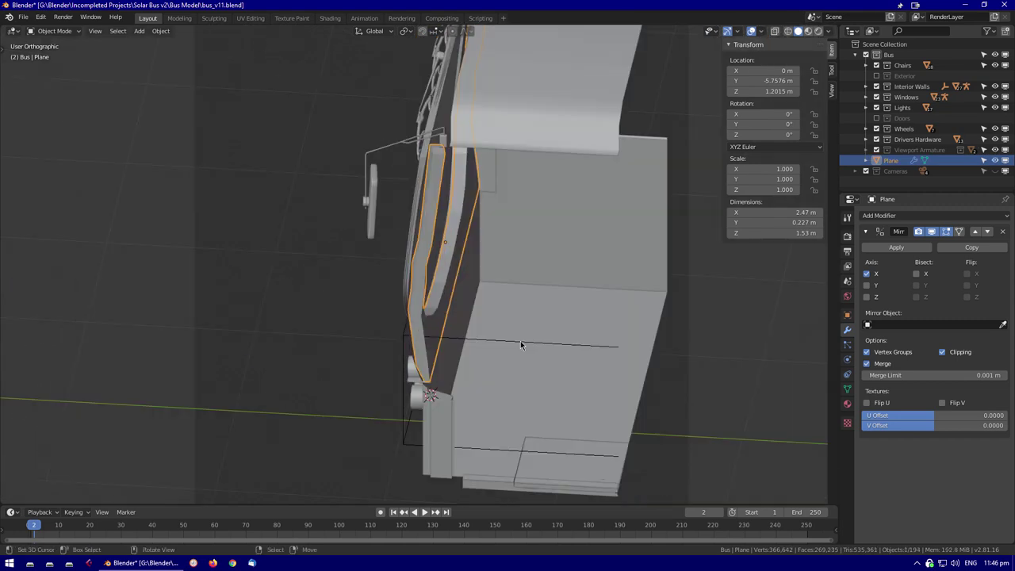
{"action": "key", "text": "Tab"}
{"action": "key", "text": "KP_3"}
{"action": "key", "text": "g"}
{"action": "key", "text": "y"}
{"action": "left_click", "coordinate": [527, 296]}
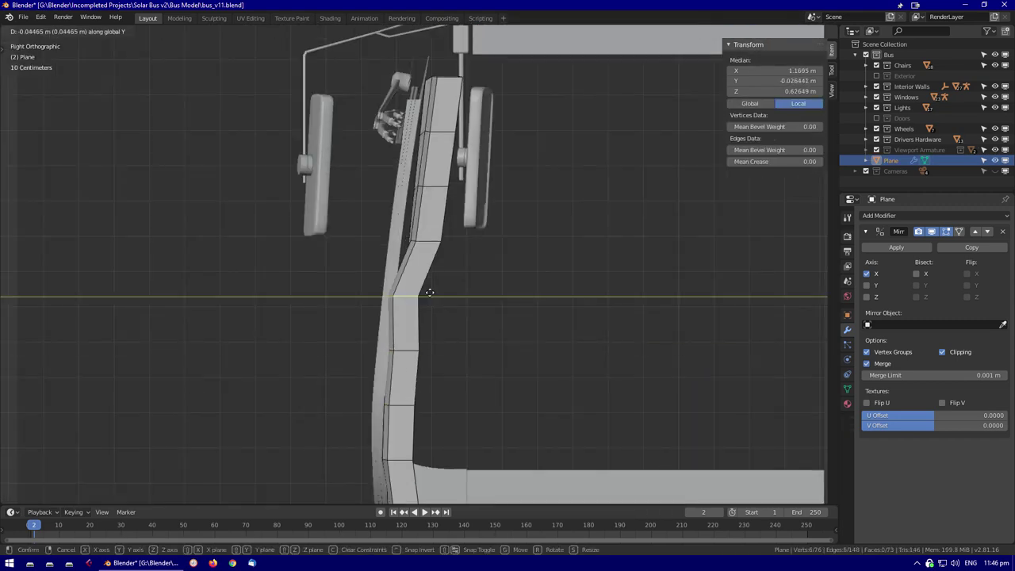
Shift the pillar's upper loop about -0.026 m along Y so it follows the windscreen's slope
{"action": "scroll", "coordinate": [458, 256], "scroll_direction": "up", "scroll_amount": 3}
{"action": "key", "text": "g"}
{"action": "key", "text": "y"}
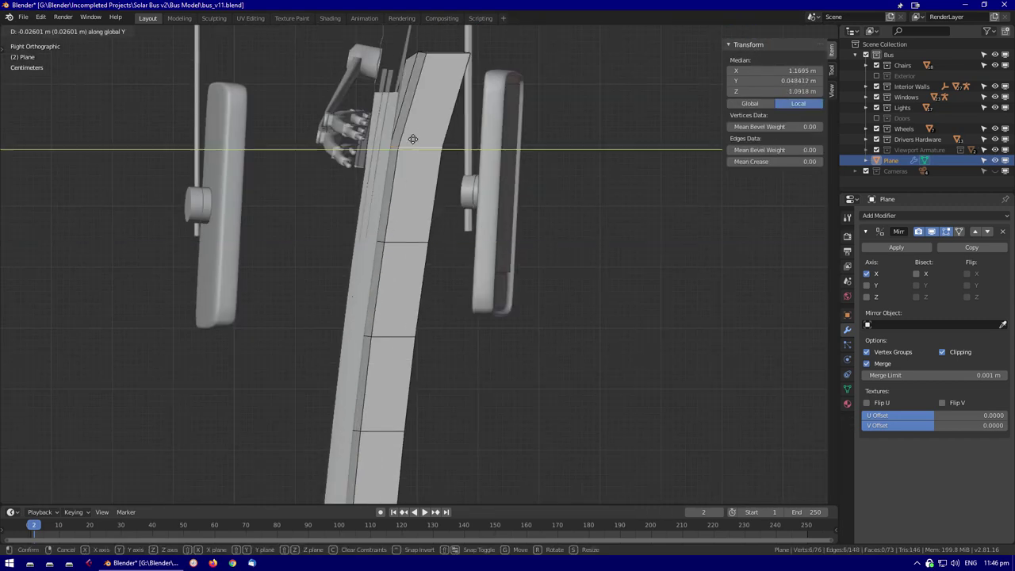
{"action": "left_click", "coordinate": [412, 139]}
Examine the pillar's inner side faces and its fit around the windscreen from inside and outside the bus
{"action": "middle_click_drag", "start_coordinate": [412, 138], "coordinate": [509, 317]}
{"action": "scroll", "coordinate": [469, 271], "scroll_direction": "up", "scroll_amount": 3}
{"action": "middle_click_drag", "start_coordinate": [469, 272], "coordinate": [419, 372]}
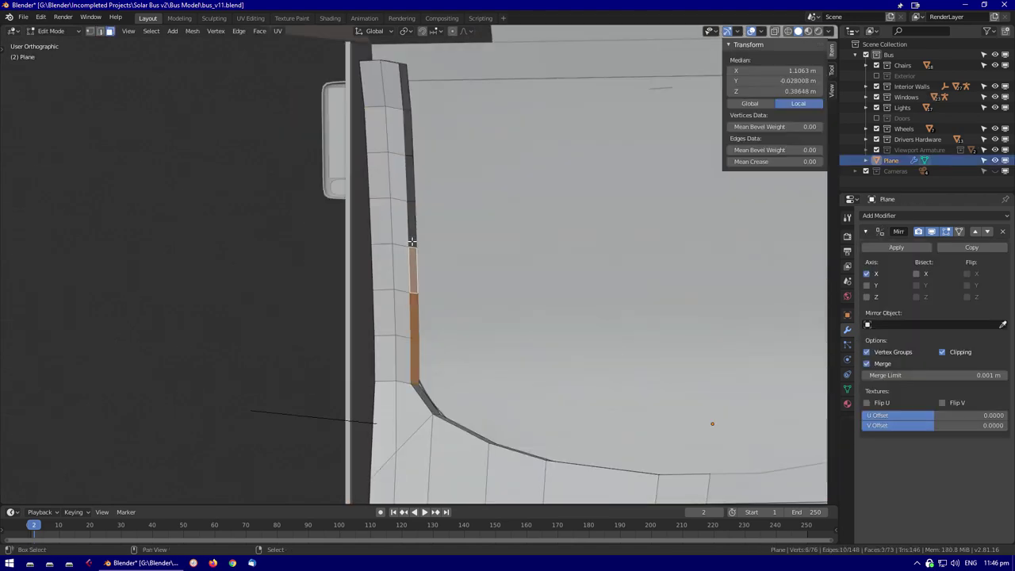
{"action": "left_click", "coordinate": [412, 246]}
{"action": "middle_click_drag", "start_coordinate": [412, 245], "coordinate": [418, 284]}
{"action": "scroll", "coordinate": [435, 315], "scroll_direction": "down", "scroll_amount": 5}
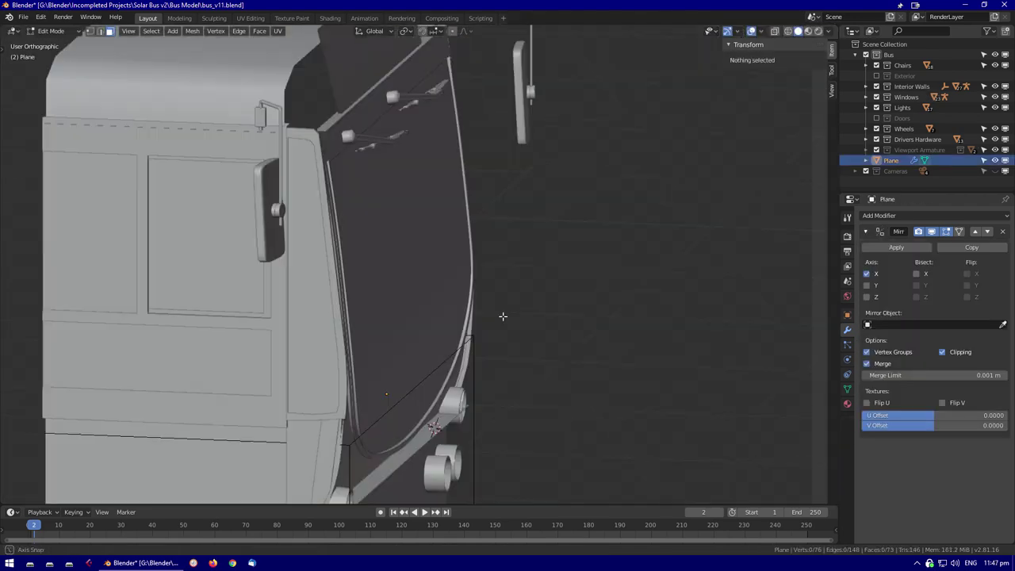
{"action": "key", "text": "Tab"}
{"action": "scroll", "coordinate": [571, 331], "scroll_direction": "up", "scroll_amount": 5}
{"action": "middle_click_drag", "start_coordinate": [634, 346], "coordinate": [380, 278]}
{"action": "scroll", "coordinate": [501, 310], "scroll_direction": "down", "scroll_amount": 5}
{"action": "scroll", "coordinate": [339, 275], "scroll_direction": "up", "scroll_amount": 5}
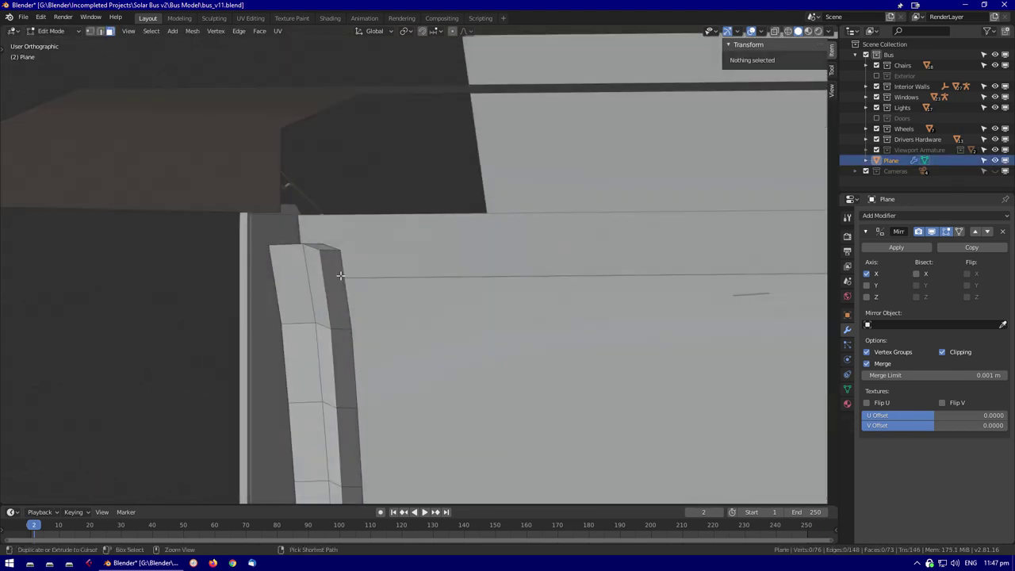
Flatten the pillar's top faces along Z and extend the frame across above the windscreen
{"action": "middle_click_drag", "start_coordinate": [433, 254], "coordinate": [603, 317]}
{"action": "left_click", "coordinate": [317, 242]}
{"action": "key", "text": "s"}
{"action": "key", "text": "z"}
{"action": "left_click", "coordinate": [352, 244]}
{"action": "key", "text": "alt+a"}
{"action": "scroll", "coordinate": [391, 269], "scroll_direction": "up", "scroll_amount": 3}
Rename the Plane object as BUS Front Drivers Panel and move it into the Interior Walls collection
{"action": "key", "text": "Tab"}
{"action": "double_click", "coordinate": [975, 161]}
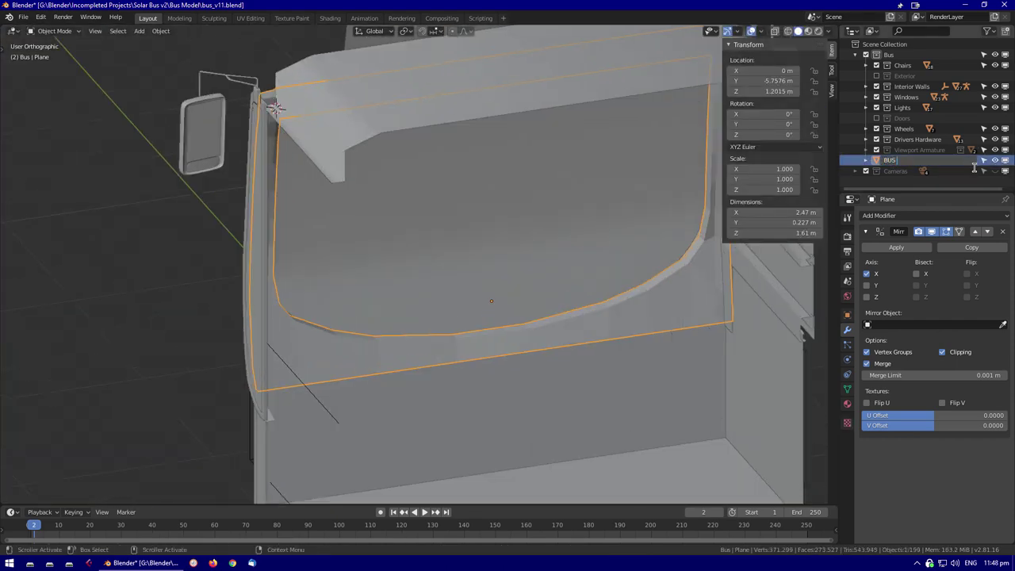
{"action": "left_click_drag", "start_coordinate": [919, 90], "coordinate": [910, 87]}
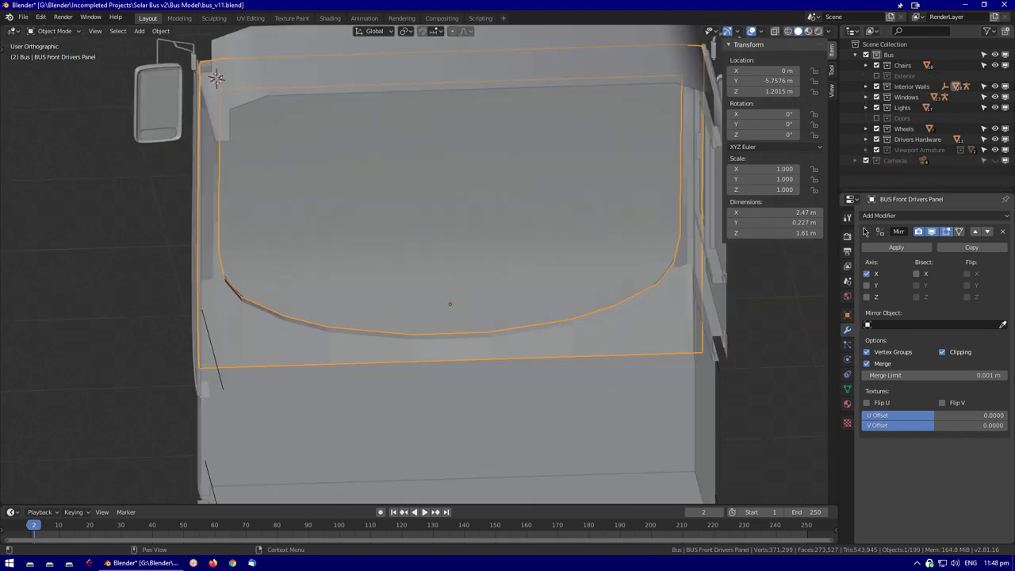
Add a Subdivision Surface modifier to the front drivers panel and set the crease of its inner rim edges to 1
{"action": "left_click", "coordinate": [879, 215]}
{"action": "left_click", "coordinate": [749, 262]}
{"action": "key", "text": "Tab"}
{"action": "middle_click_drag", "start_coordinate": [476, 317], "coordinate": [459, 377]}
{"action": "key", "text": "shift+e"}
{"action": "type", "text": "1"}
{"action": "key", "text": "Return"}
Isolate the front drivers panel, crease its remaining border edges, and return to the full bus view
{"action": "key", "text": "KP_Divide"}
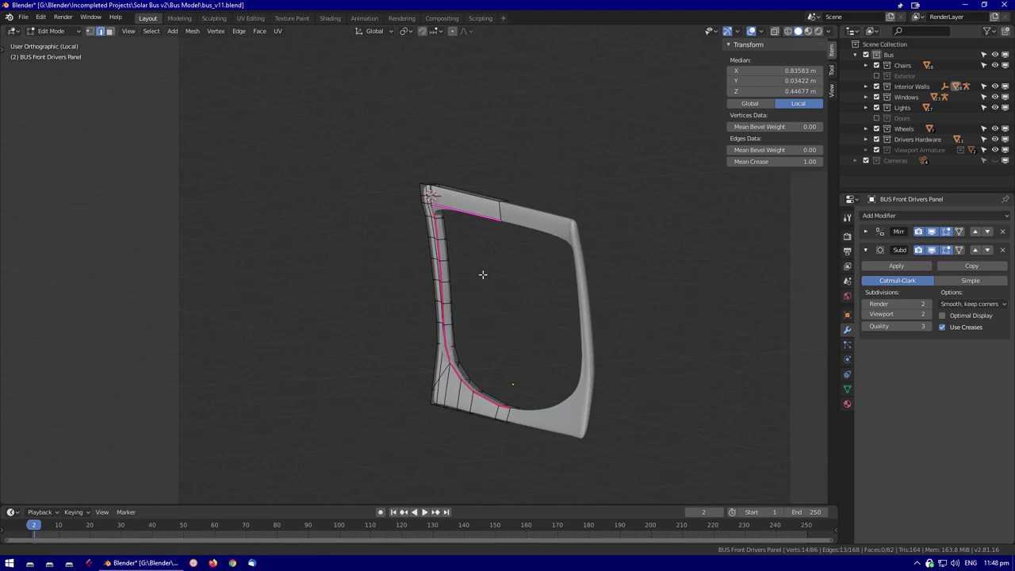
{"action": "scroll", "coordinate": [482, 274], "scroll_direction": "up", "scroll_amount": 4}
{"action": "middle_click_drag", "start_coordinate": [482, 275], "coordinate": [576, 289]}
{"action": "left_click", "coordinate": [97, 272]}
{"action": "middle_click_drag", "start_coordinate": [98, 272], "coordinate": [476, 243]}
{"action": "key", "text": "Tab"}
{"action": "scroll", "coordinate": [403, 278], "scroll_direction": "up", "scroll_amount": 3}
{"action": "middle_click_drag", "start_coordinate": [402, 278], "coordinate": [426, 288]}
Add an Edge Split modifier to the front drivers panel and reopen its mesh for editing
{"action": "left_click", "coordinate": [878, 215]}
{"action": "left_click", "coordinate": [792, 353]}
{"action": "key", "text": "Tab"}
{"action": "middle_click_drag", "start_coordinate": [280, 91], "coordinate": [398, 397]}
{"action": "scroll", "coordinate": [558, 348], "scroll_direction": "up", "scroll_amount": 3}
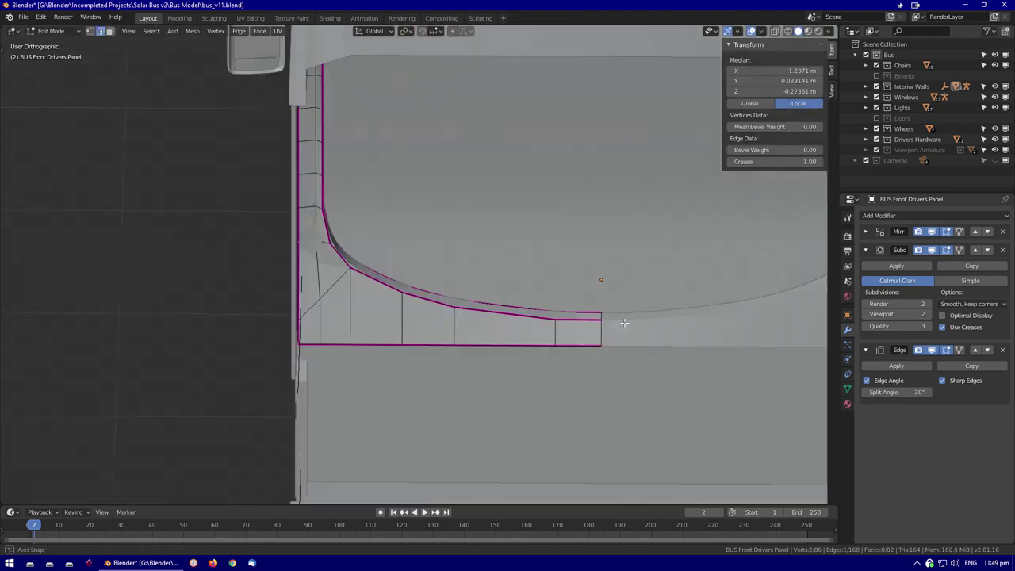
Extrude the front corner face of the BUS Interior Wall Panel Drivers mesh 0.0291 m along its normal
{"action": "key", "text": "Tab"}
{"action": "left_click", "coordinate": [331, 262]}
{"action": "middle_click_drag", "start_coordinate": [331, 261], "coordinate": [481, 277]}
{"action": "left_click", "coordinate": [342, 273]}
{"action": "key", "text": "Tab"}
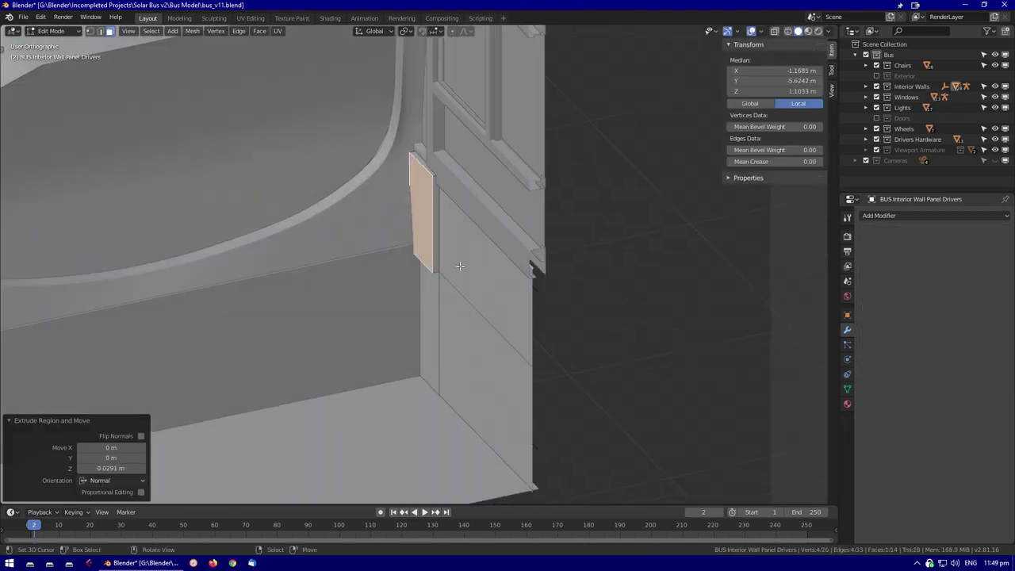
{"action": "middle_click_drag", "start_coordinate": [428, 277], "coordinate": [504, 279]}
{"action": "left_click", "coordinate": [504, 278]}
{"action": "key", "text": "Tab"}
{"action": "scroll", "coordinate": [415, 281], "scroll_direction": "up", "scroll_amount": 4}
{"action": "scroll", "coordinate": [324, 272], "scroll_direction": "down", "scroll_amount": 5}
{"action": "middle_click_drag", "start_coordinate": [474, 267], "coordinate": [152, 227]}
{"action": "scroll", "coordinate": [151, 227], "scroll_direction": "up", "scroll_amount": 5}
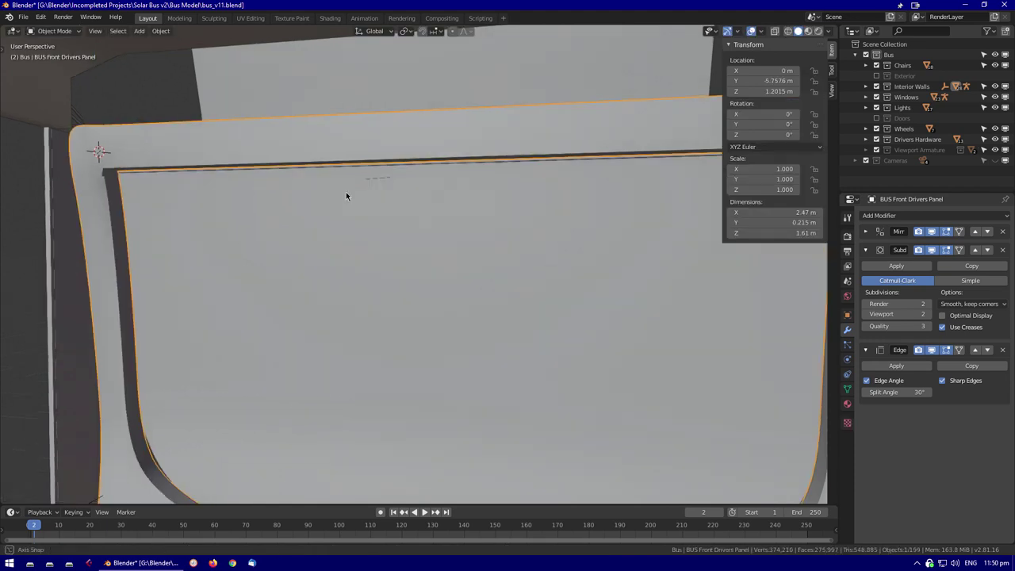
Check the front drivers panel from inside the bus and show the Exterior collection
{"action": "key", "text": "Tab"}
{"action": "middle_click_drag", "start_coordinate": [360, 206], "coordinate": [216, 192]}
{"action": "key", "text": "Tab"}
{"action": "scroll", "coordinate": [255, 425], "scroll_direction": "down", "scroll_amount": 8}
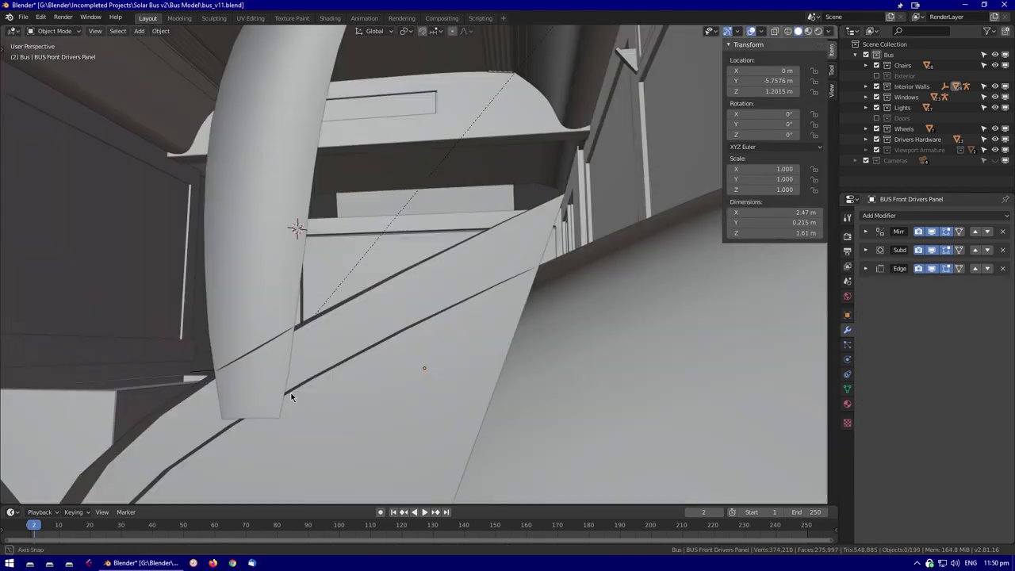
{"action": "middle_click_drag", "start_coordinate": [564, 224], "coordinate": [260, 193]}
{"action": "scroll", "coordinate": [261, 192], "scroll_direction": "up", "scroll_amount": 8}
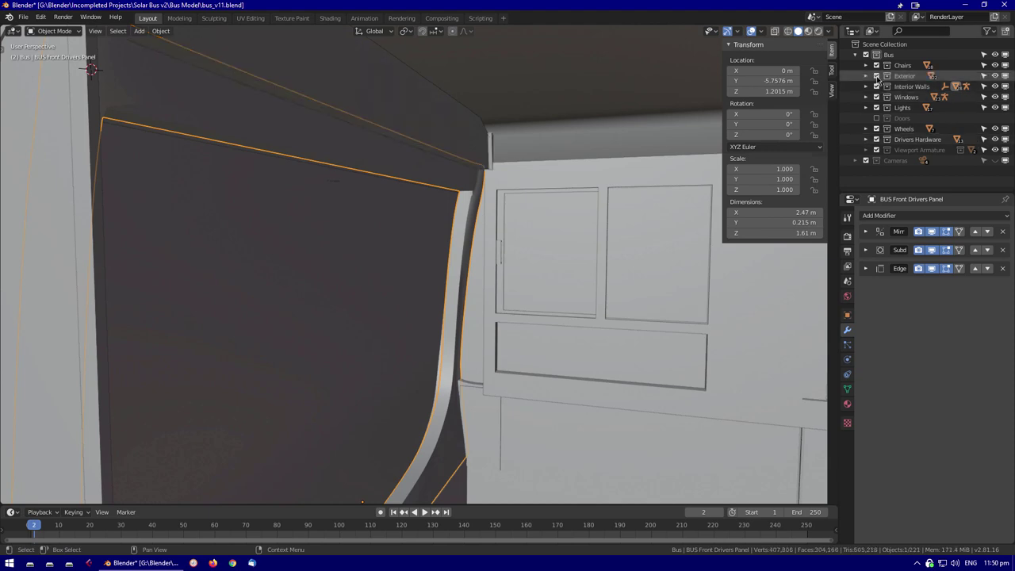
{"action": "left_click", "coordinate": [876, 76]}
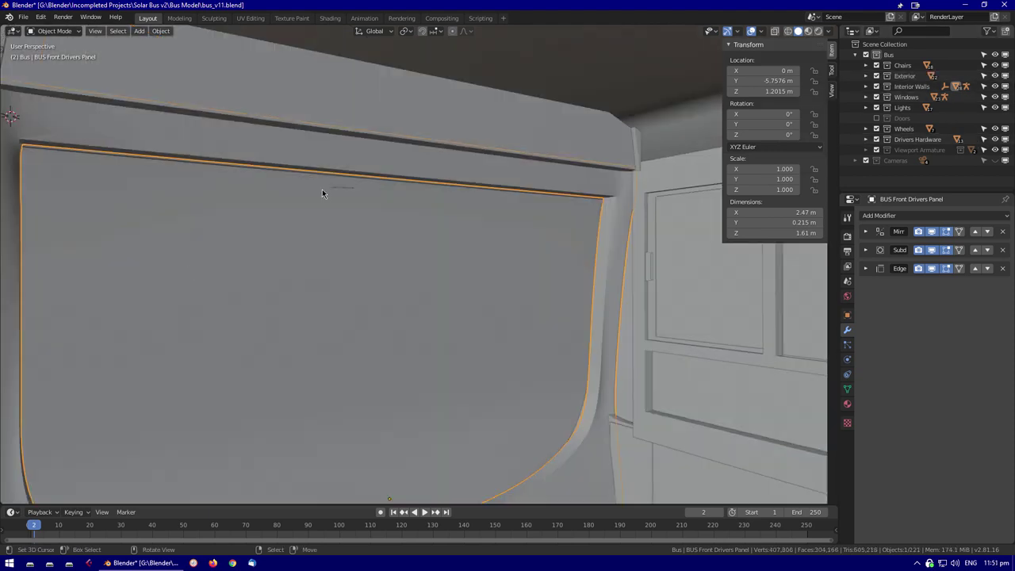
Select the inward-facing faces along the front drivers panel's top strip and side pillar, and move them -0.0352 m along Y
{"action": "key", "text": "Tab"}
{"action": "scroll", "coordinate": [188, 274], "scroll_direction": "up", "scroll_amount": 5}
{"action": "middle_click_drag", "start_coordinate": [344, 174], "coordinate": [339, 219]}
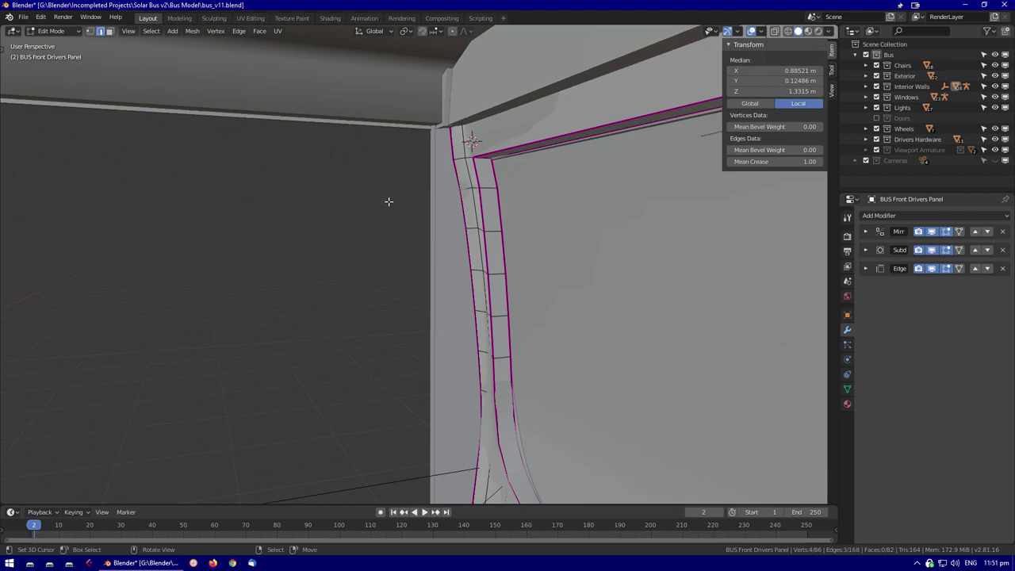
{"action": "middle_click_drag", "start_coordinate": [434, 270], "coordinate": [391, 386]}
{"action": "key", "text": "c"}
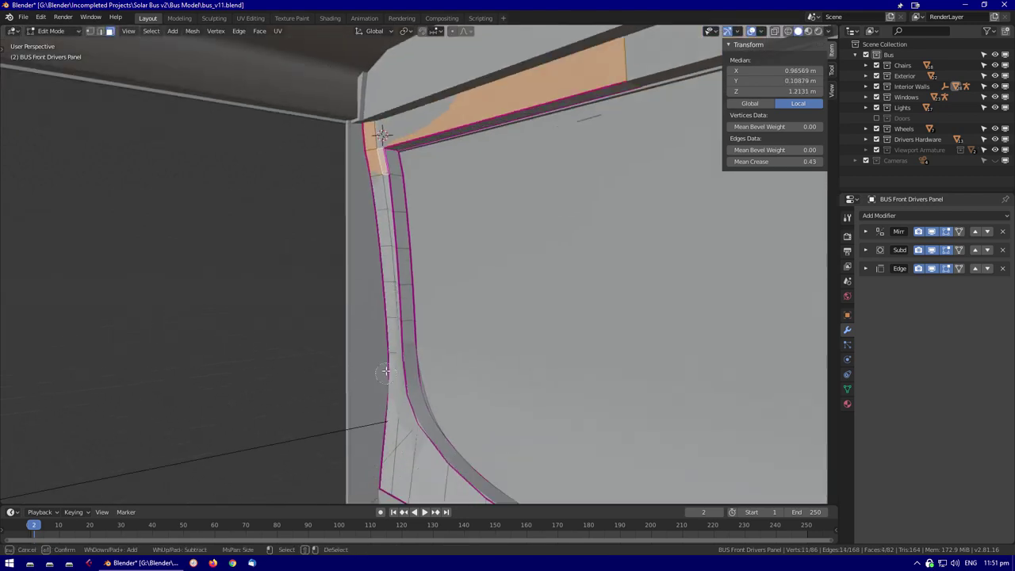
{"action": "scroll", "coordinate": [386, 212], "scroll_direction": "up", "scroll_amount": 4}
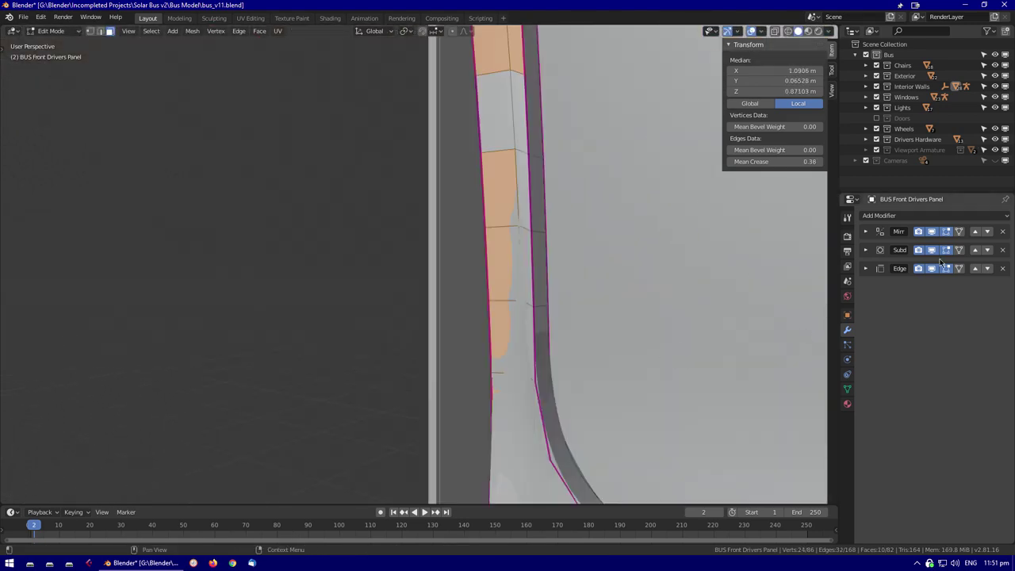
{"action": "middle_click_drag", "start_coordinate": [539, 172], "coordinate": [476, 237]}
{"action": "key", "text": "g"}
{"action": "key", "text": "y"}
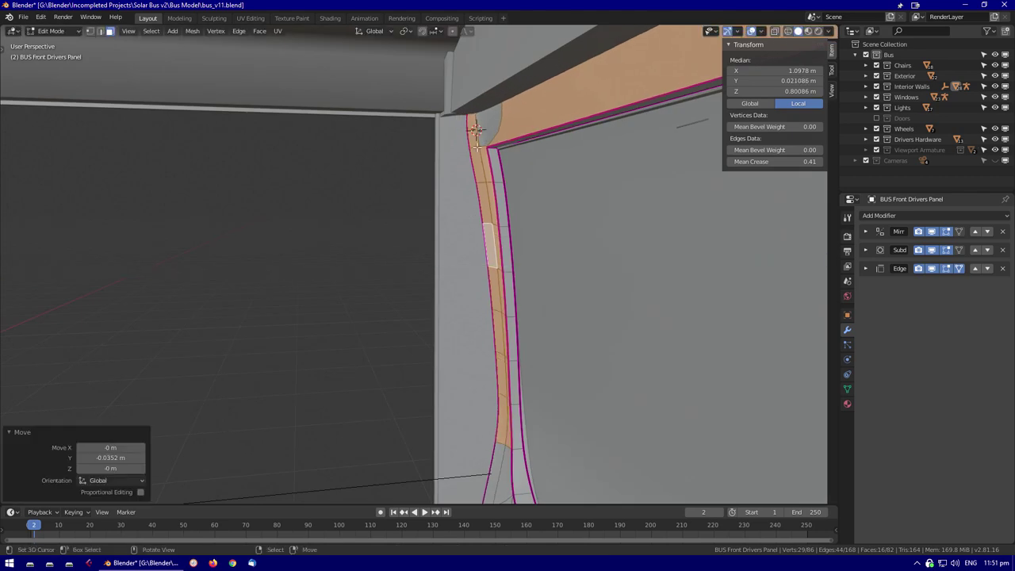
Isolate the front drivers panel and set the crease of its outer top corner edge to 1
{"action": "middle_click_drag", "start_coordinate": [474, 189], "coordinate": [444, 238]}
{"action": "scroll", "coordinate": [444, 237], "scroll_direction": "up", "scroll_amount": 4}
{"action": "scroll", "coordinate": [414, 188], "scroll_direction": "down", "scroll_amount": 4}
{"action": "left_click", "coordinate": [414, 188]}
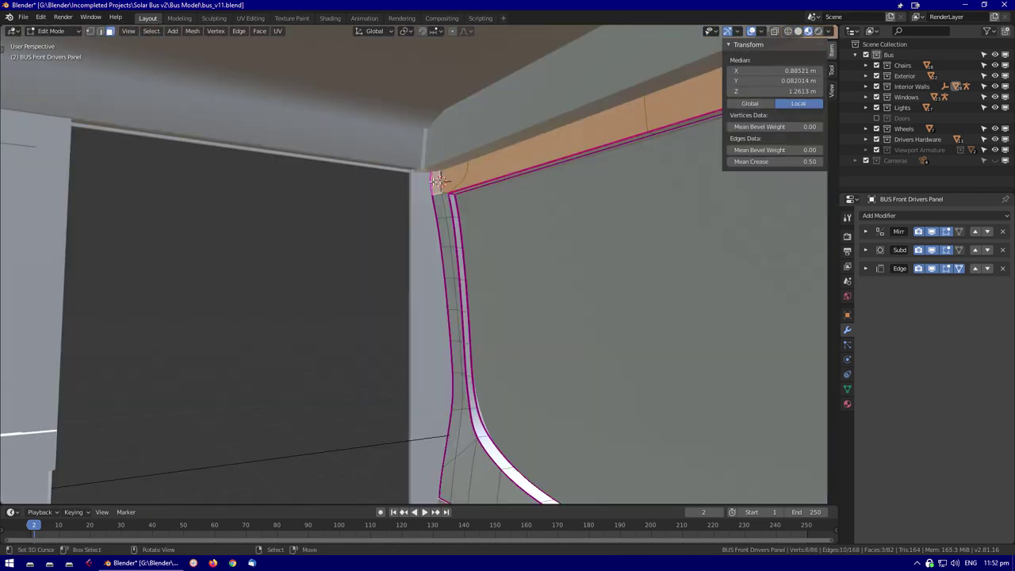
{"action": "left_click", "coordinate": [419, 198]}
{"action": "middle_click_drag", "start_coordinate": [419, 198], "coordinate": [307, 231]}
{"action": "key", "text": "KP_Divide"}
{"action": "key", "text": "alt+a"}
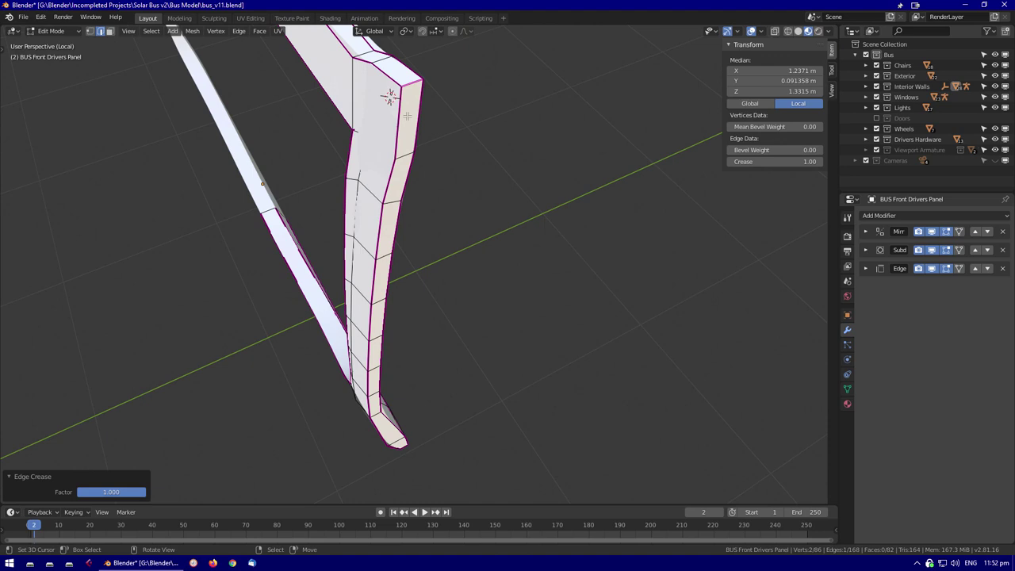
Return to the full bus view and pull the front drivers panel's top header section out along Y
{"action": "key", "text": "Tab"}
{"action": "key", "text": "KP_Divide"}
{"action": "middle_click_drag", "start_coordinate": [457, 208], "coordinate": [216, 128]}
{"action": "key", "text": "Tab"}
{"action": "middle_click_drag", "start_coordinate": [475, 172], "coordinate": [428, 254]}
{"action": "key", "text": "g"}
{"action": "key", "text": "y"}
{"action": "middle_click_drag", "start_coordinate": [580, 168], "coordinate": [555, 238]}
Isolate the front drivers panel and delete the unwanted geometry where the header meets the pillar
{"action": "key", "text": "KP_Divide"}
{"action": "key", "text": "x"}
{"action": "left_click", "coordinate": [317, 172]}
{"action": "middle_click_drag", "start_coordinate": [792, 281], "coordinate": [296, 193]}
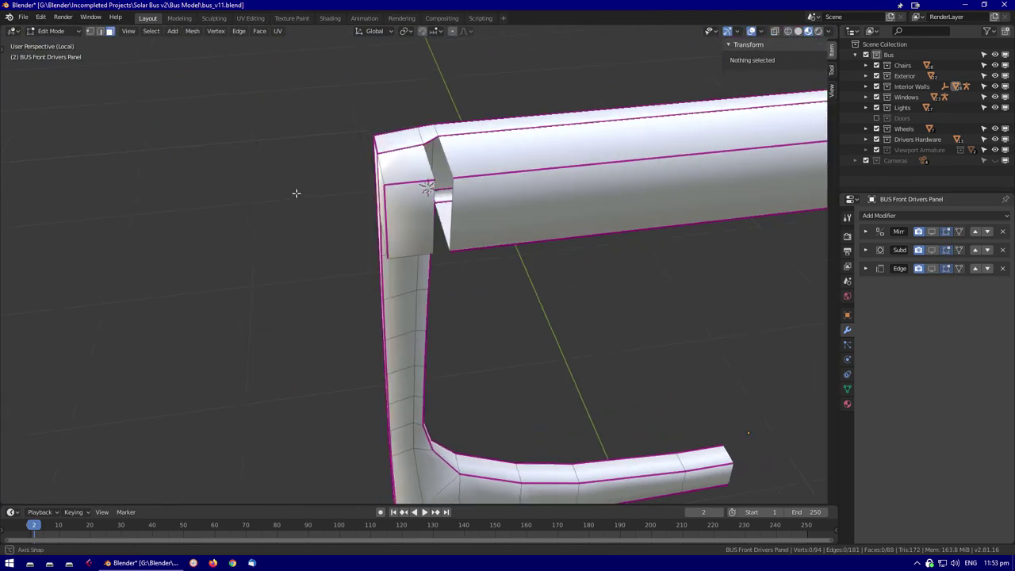
{"action": "middle_click_drag", "start_coordinate": [434, 247], "coordinate": [539, 186]}
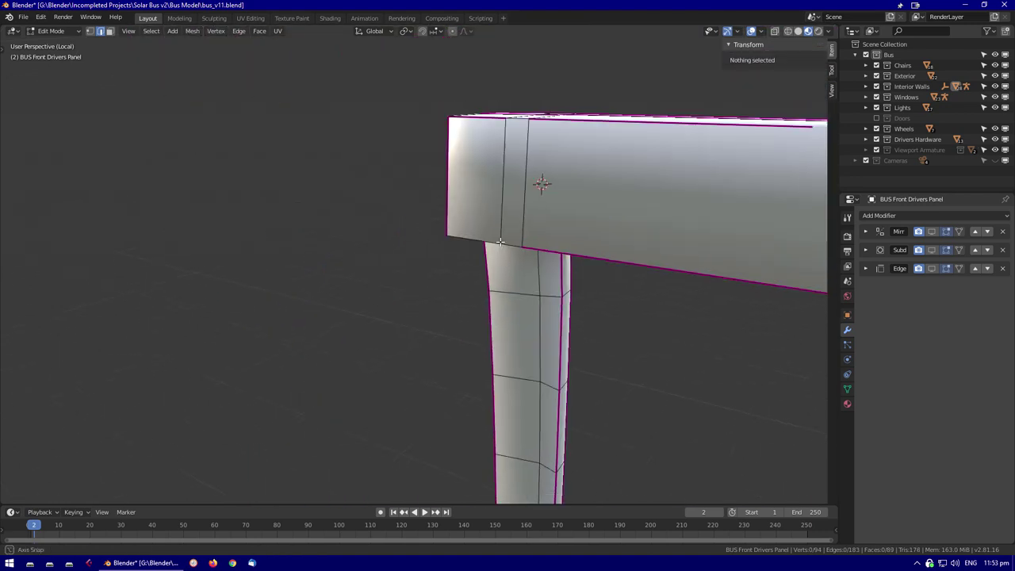
Clear the crease on the header's corner edges with a factor of -1 and leave mesh editing to check the shape
{"action": "left_click", "coordinate": [578, 328]}
{"action": "middle_click_drag", "start_coordinate": [578, 328], "coordinate": [596, 290]}
{"action": "scroll", "coordinate": [596, 289], "scroll_direction": "down", "scroll_amount": 3}
{"action": "key", "text": "shift+e"}
{"action": "type", "text": "-1"}
{"action": "key", "text": "Return"}
{"action": "middle_click_drag", "start_coordinate": [452, 309], "coordinate": [533, 243]}
{"action": "scroll", "coordinate": [470, 279], "scroll_direction": "down", "scroll_amount": 1}
{"action": "left_click", "coordinate": [484, 302]}
{"action": "key", "text": "Tab"}
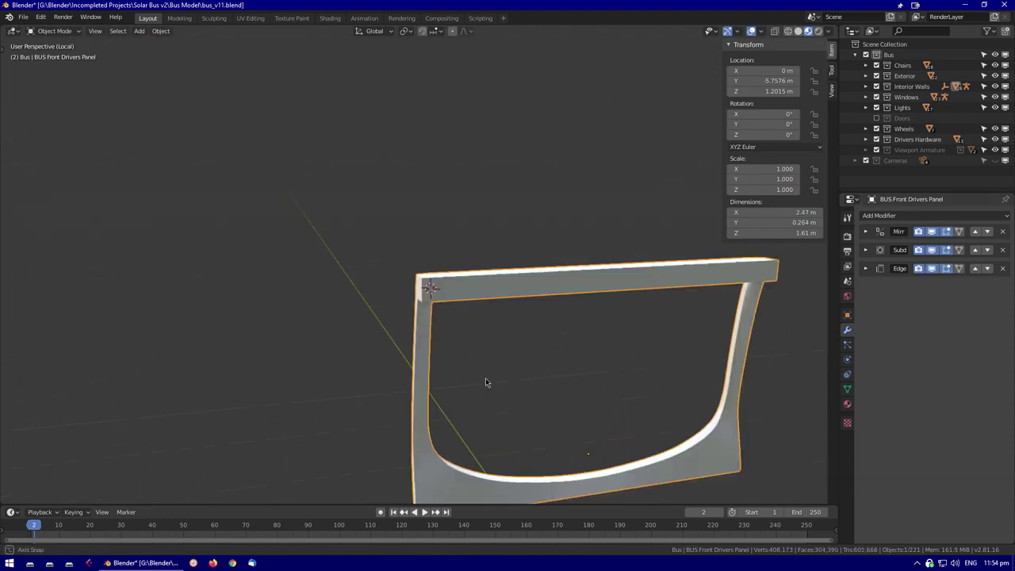
Compare the header with the bus, isolate the panel, and raise the header's top faces 0.0915 m along Z
{"action": "key", "text": "KP_Divide"}
{"action": "key", "text": "Tab"}
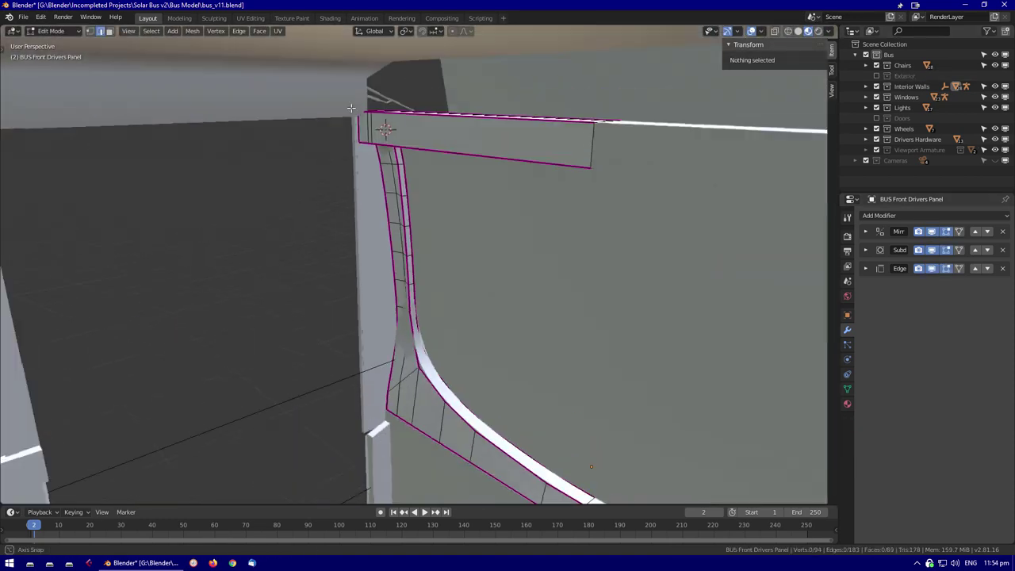
{"action": "middle_click_drag", "start_coordinate": [352, 107], "coordinate": [288, 129]}
{"action": "key", "text": "KP_Divide"}
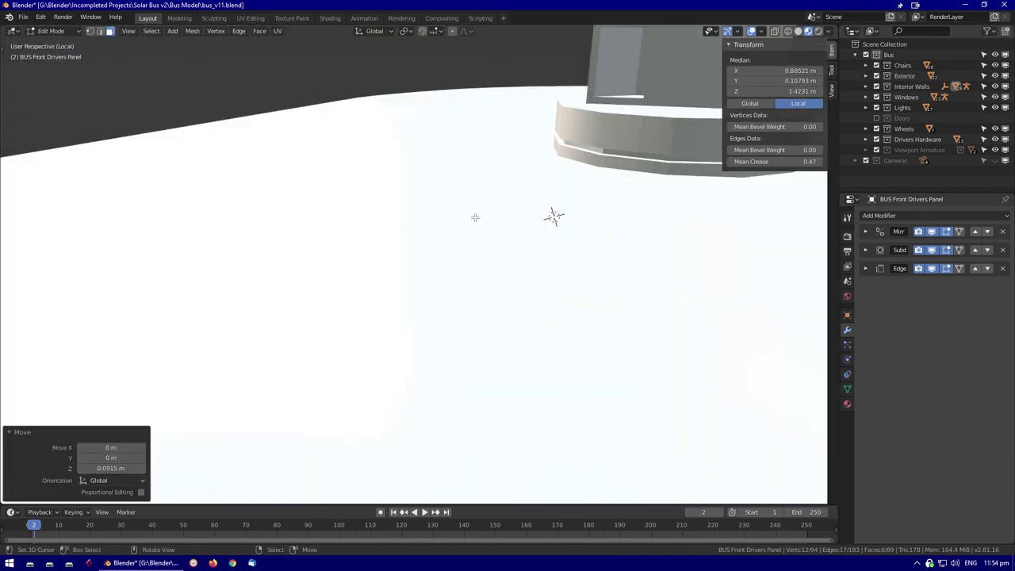
{"action": "key", "text": "g"}
{"action": "key", "text": "z"}
{"action": "left_click", "coordinate": [489, 117]}
{"action": "middle_click_drag", "start_coordinate": [488, 116], "coordinate": [506, 315]}
{"action": "middle_click_drag", "start_coordinate": [438, 275], "coordinate": [475, 254]}
Add a loop cut through the raised header of the front drivers panel
{"action": "key", "text": "ctrl+r"}
{"action": "left_click_drag", "start_coordinate": [475, 253], "coordinate": [555, 245]}
{"action": "middle_click_drag", "start_coordinate": [555, 245], "coordinate": [277, 250]}
{"action": "left_click", "coordinate": [276, 250]}
{"action": "left_click", "coordinate": [519, 240]}
{"action": "middle_click_drag", "start_coordinate": [519, 240], "coordinate": [394, 339]}
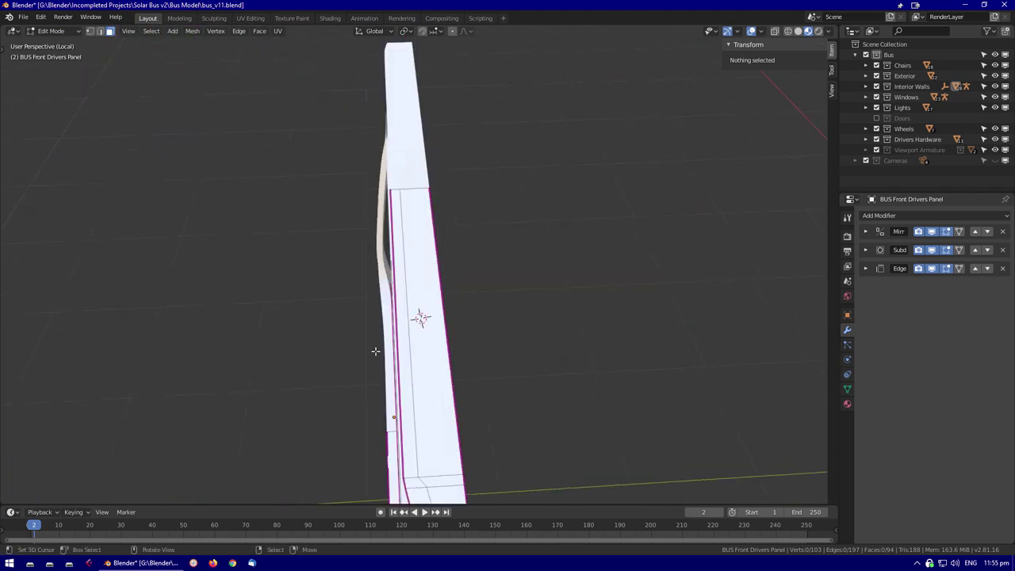
Return to the full bus and adjust the header's upper corner edge along Z using wireframe display
{"action": "key", "text": "KP_Divide"}
{"action": "middle_click_drag", "start_coordinate": [324, 147], "coordinate": [230, 188]}
{"action": "key", "text": "shift+z"}
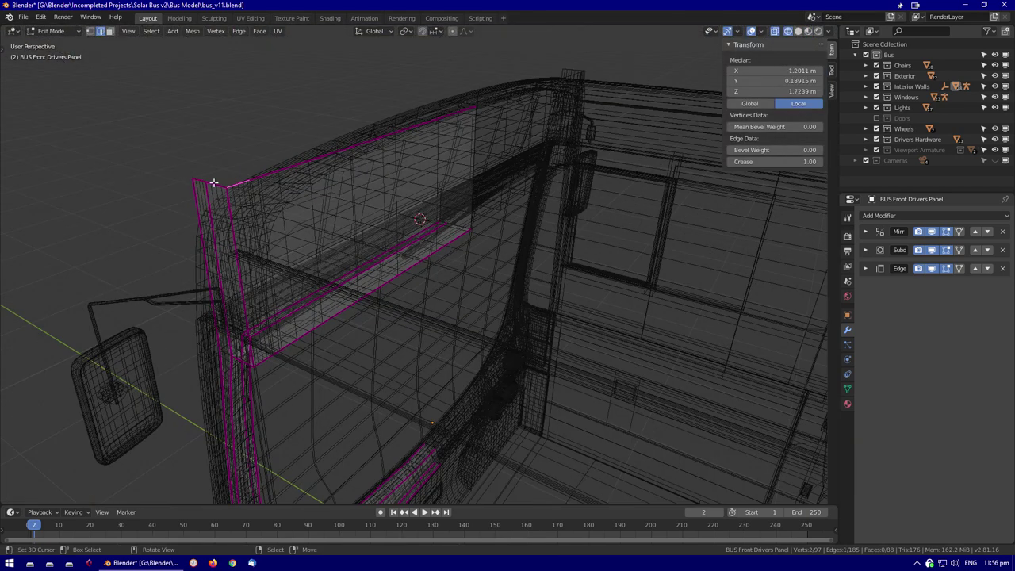
{"action": "key", "text": "z"}
{"action": "left_click", "coordinate": [202, 190]}
{"action": "key", "text": "shift+z"}
Adjust the height of the header's outer edge along Z so it fits beneath the roof
{"action": "middle_click_drag", "start_coordinate": [582, 294], "coordinate": [577, 203]}
{"action": "middle_click_drag", "start_coordinate": [485, 200], "coordinate": [502, 262]}
{"action": "key", "text": "shift+z"}
{"action": "key", "text": "shift+z"}
{"action": "key", "text": "g"}
{"action": "key", "text": "z"}
{"action": "left_click", "coordinate": [450, 239]}
{"action": "middle_click_drag", "start_coordinate": [449, 240], "coordinate": [555, 253]}
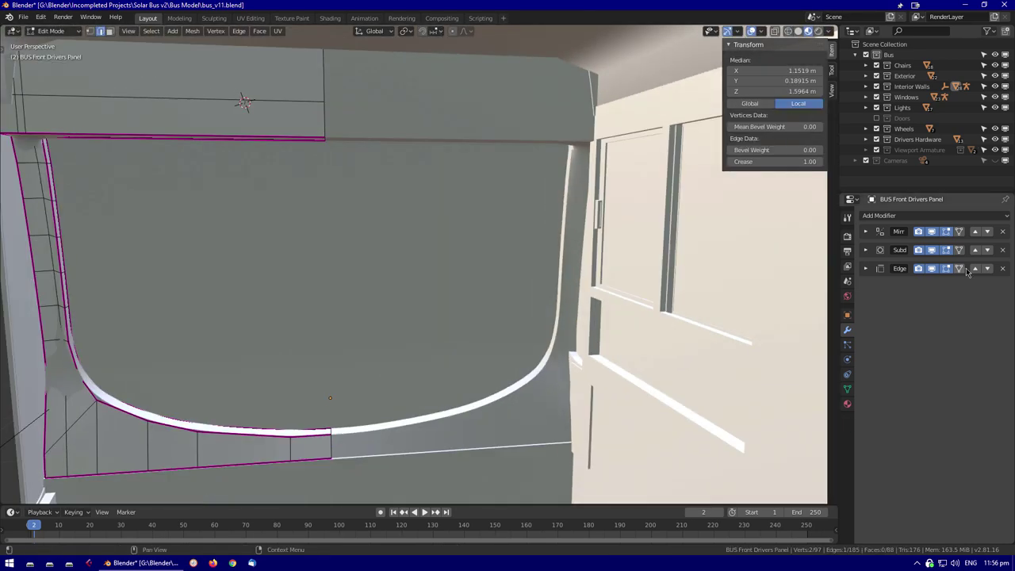
Check the header from outside and inside, show the Doors collection, and save bus_v11.blend
{"action": "middle_click_drag", "start_coordinate": [351, 202], "coordinate": [392, 163]}
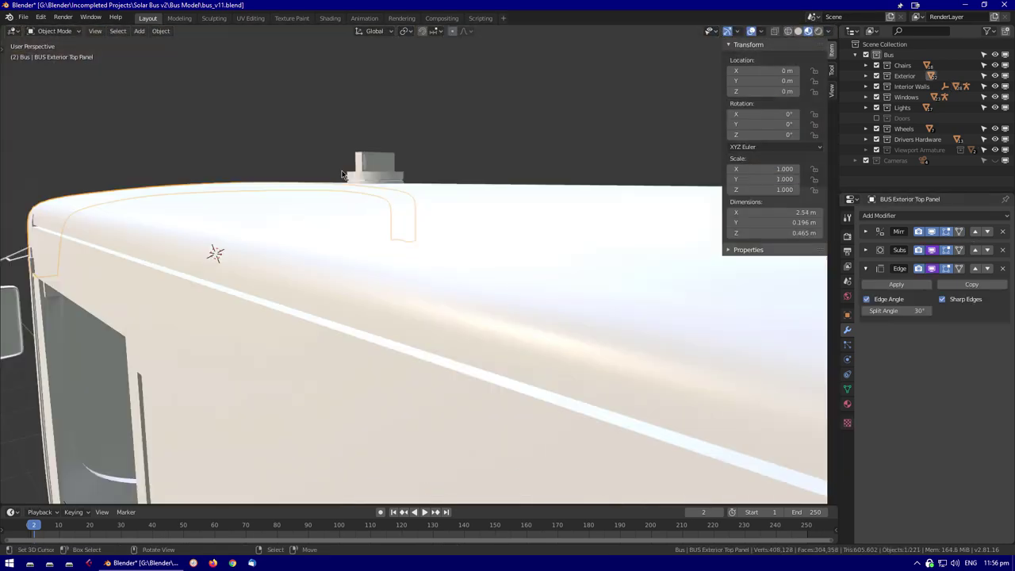
{"action": "middle_click_drag", "start_coordinate": [215, 254], "coordinate": [431, 233]}
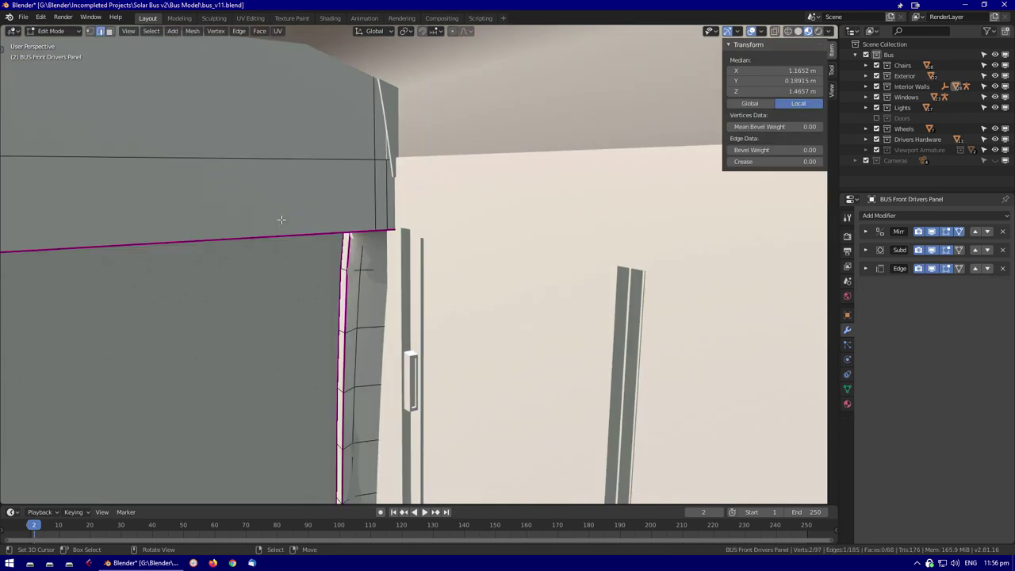
{"action": "middle_click_drag", "start_coordinate": [281, 219], "coordinate": [258, 96]}
{"action": "key", "text": "3"}
{"action": "middle_click_drag", "start_coordinate": [310, 150], "coordinate": [409, 344]}
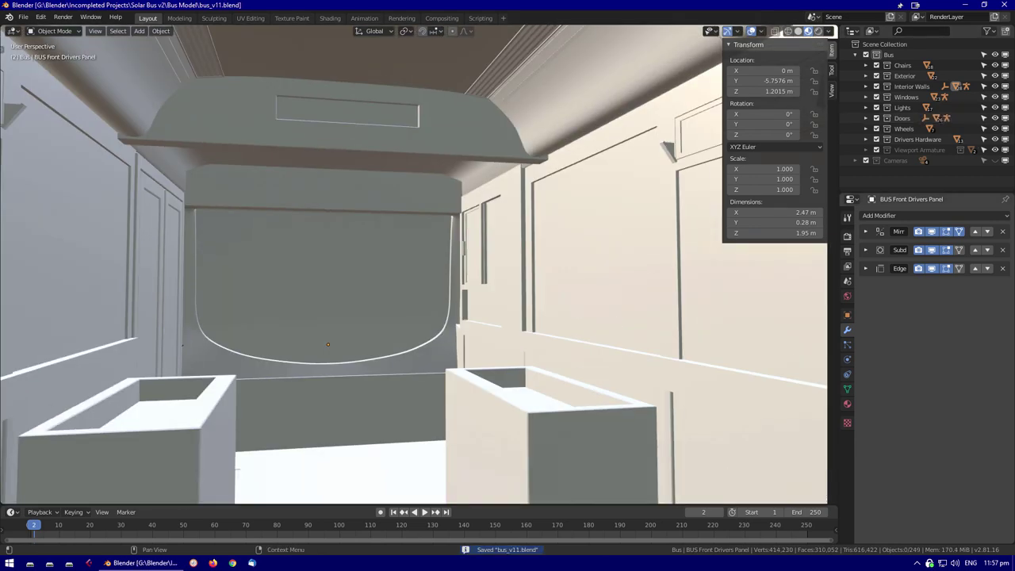
{"action": "middle_click_drag", "start_coordinate": [373, 261], "coordinate": [447, 339]}
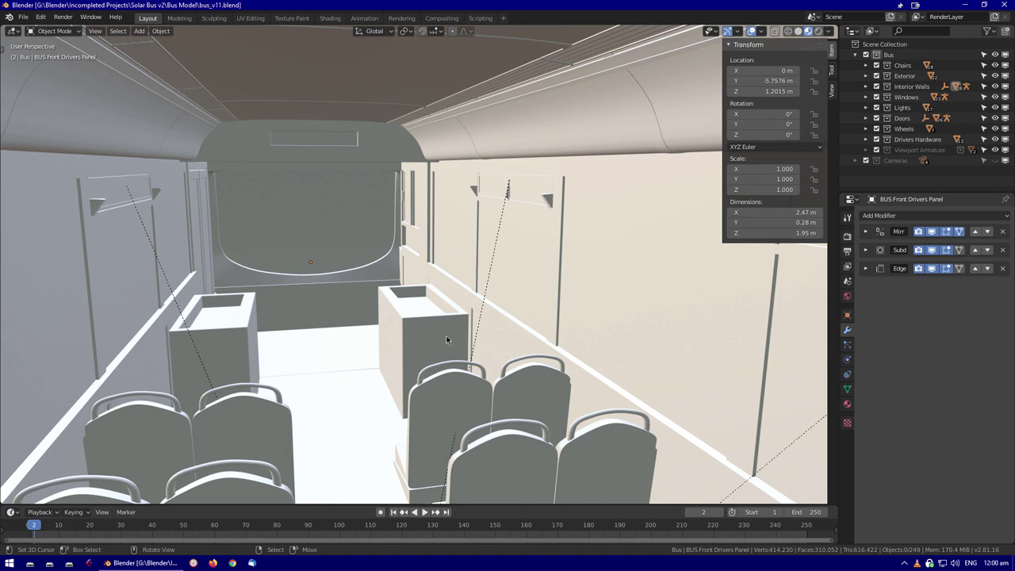
Paste the viewport-visibility driver onto the modifiers of the interior floor, roof, wall panel and front drivers panel
{"action": "scroll", "coordinate": [446, 339], "scroll_direction": "up", "scroll_amount": 5}
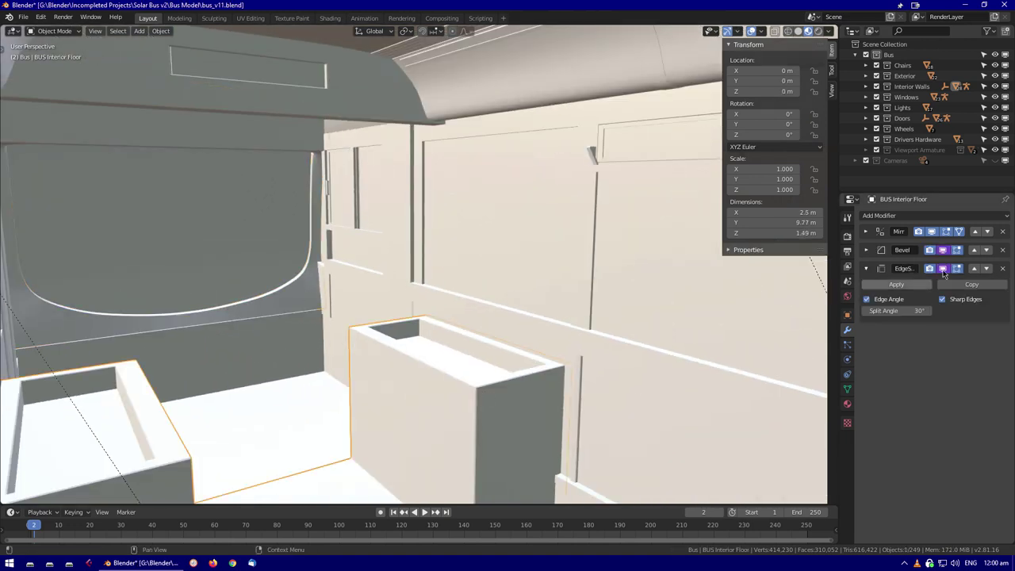
{"action": "left_click", "coordinate": [865, 231]}
{"action": "left_click", "coordinate": [455, 78]}
{"action": "right_click", "coordinate": [933, 252]}
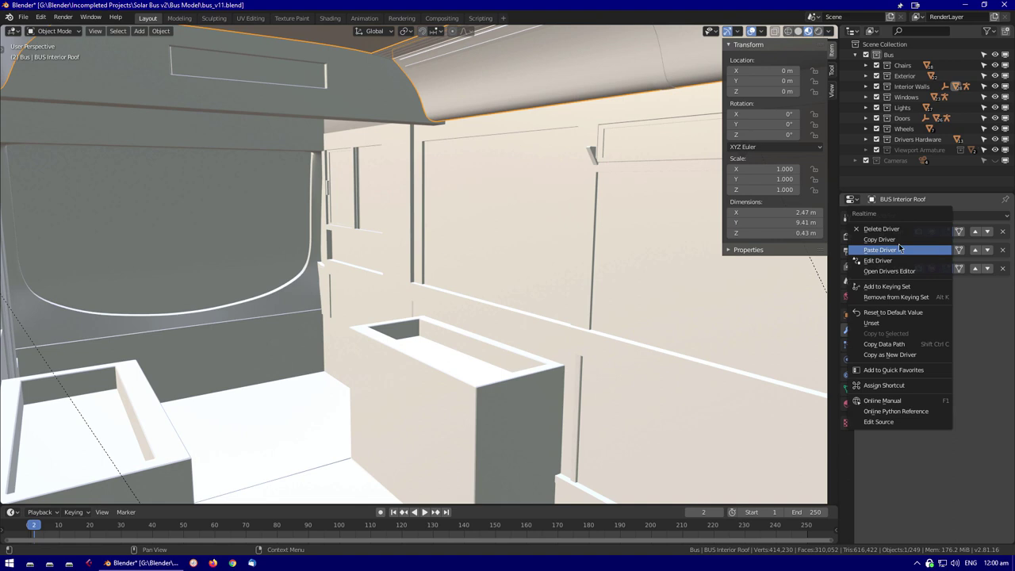
{"action": "left_click", "coordinate": [602, 282]}
{"action": "left_click", "coordinate": [866, 232]}
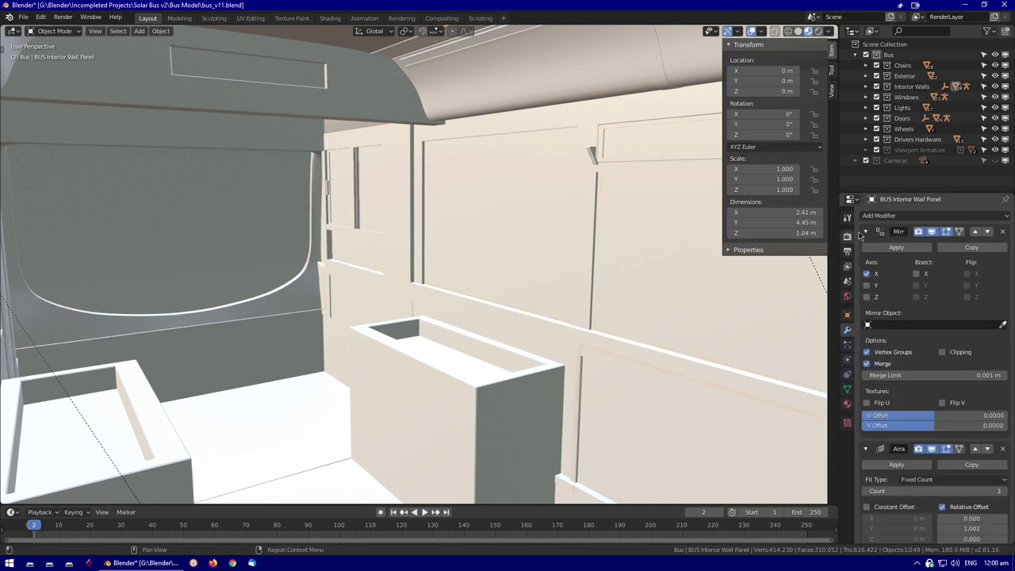
{"action": "left_click", "coordinate": [827, 272]}
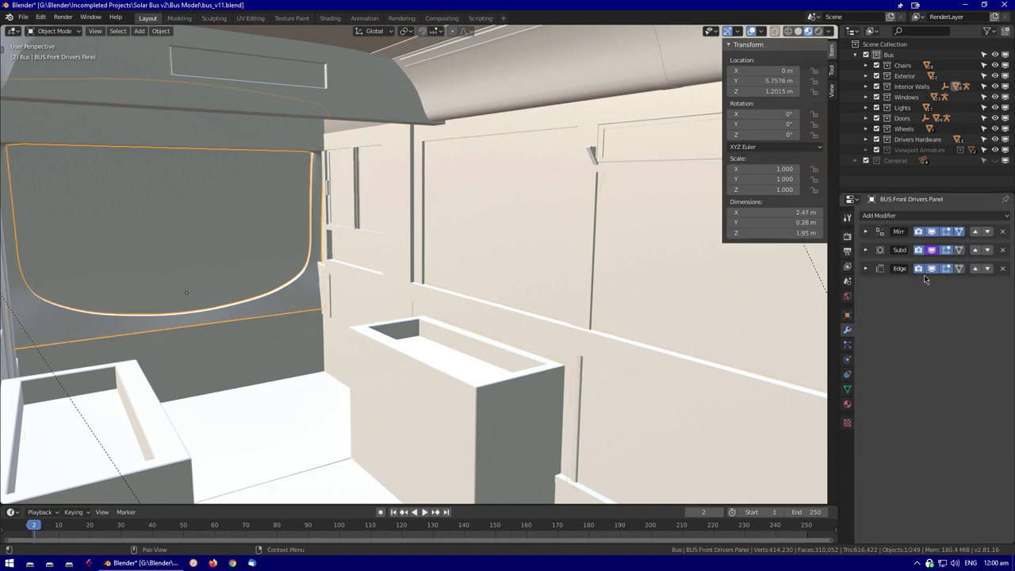
{"action": "middle_click_drag", "start_coordinate": [232, 287], "coordinate": [555, 329]}
{"action": "left_click", "coordinate": [640, 337]}
Move the whole BUS Ex Light Indicator L mesh, behind the side indicator film, 0.0046 m along X
{"action": "scroll", "coordinate": [640, 336], "scroll_direction": "down", "scroll_amount": 10}
{"action": "middle_click_drag", "start_coordinate": [640, 336], "coordinate": [500, 324]}
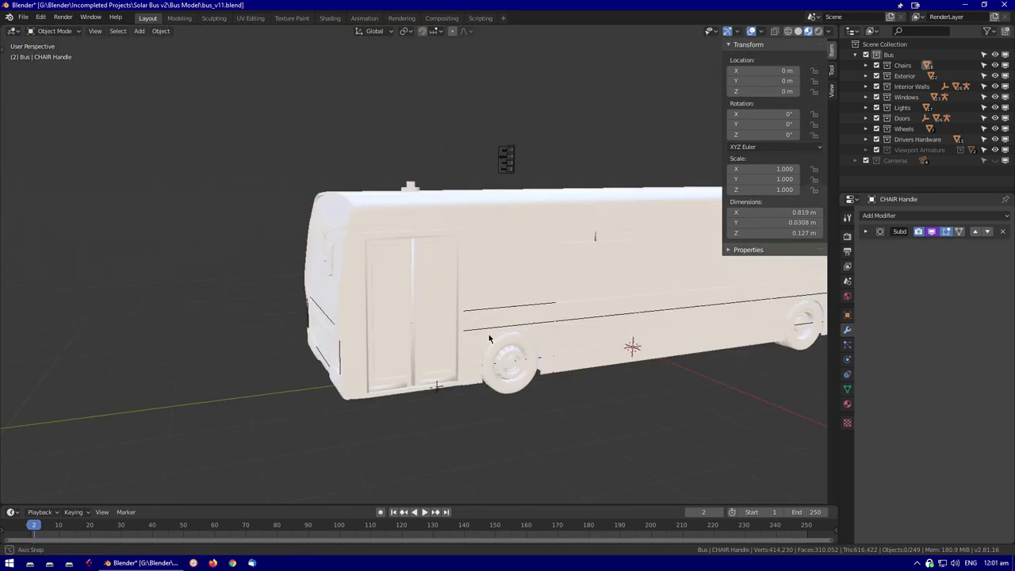
{"action": "scroll", "coordinate": [515, 321], "scroll_direction": "up", "scroll_amount": 6}
{"action": "left_click", "coordinate": [279, 432]}
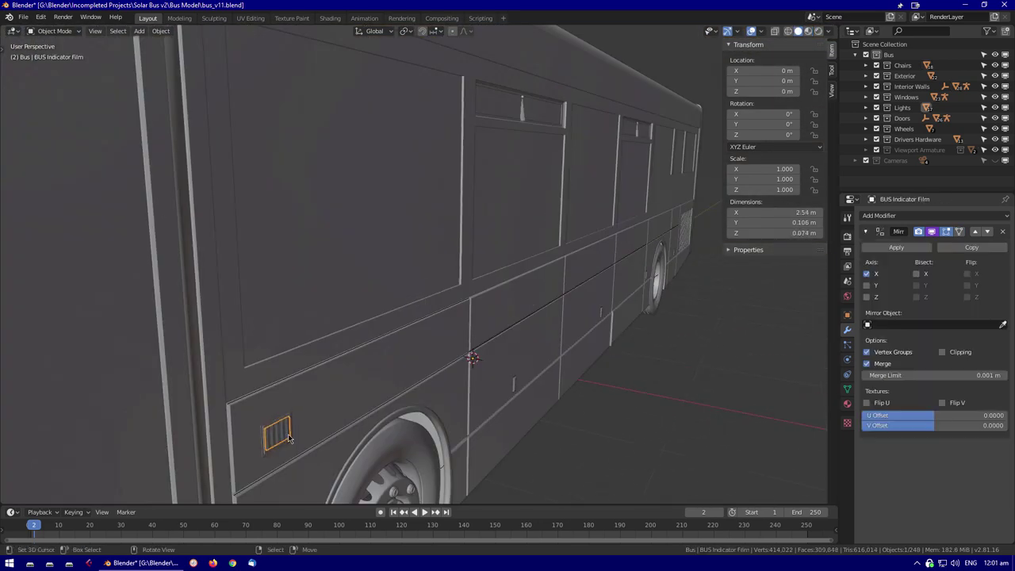
{"action": "scroll", "coordinate": [488, 298], "scroll_direction": "up", "scroll_amount": 5}
{"action": "middle_click_drag", "start_coordinate": [488, 298], "coordinate": [316, 314]}
{"action": "left_click", "coordinate": [576, 329]}
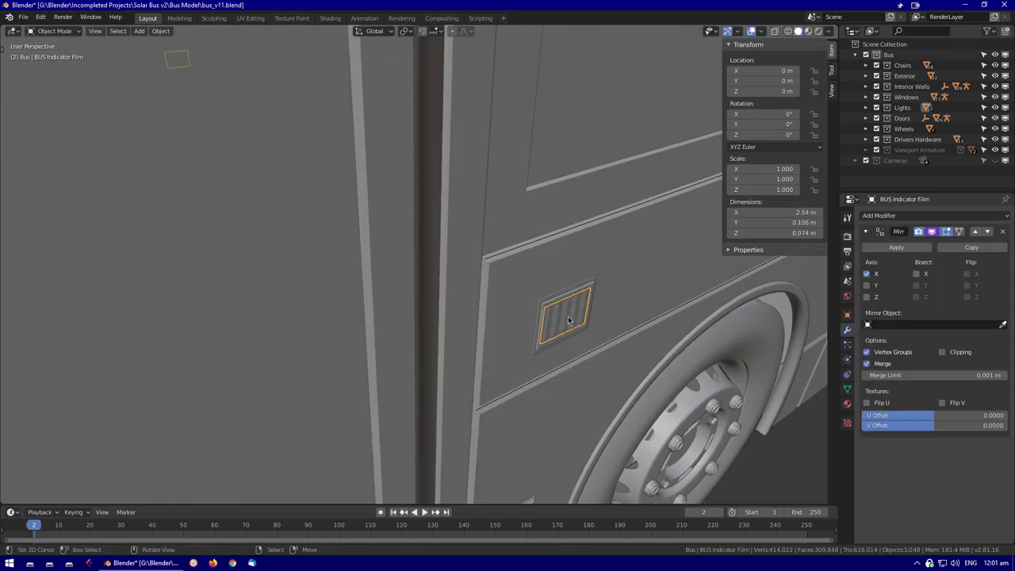
{"action": "left_click", "coordinate": [577, 326]}
{"action": "key", "text": "Tab"}
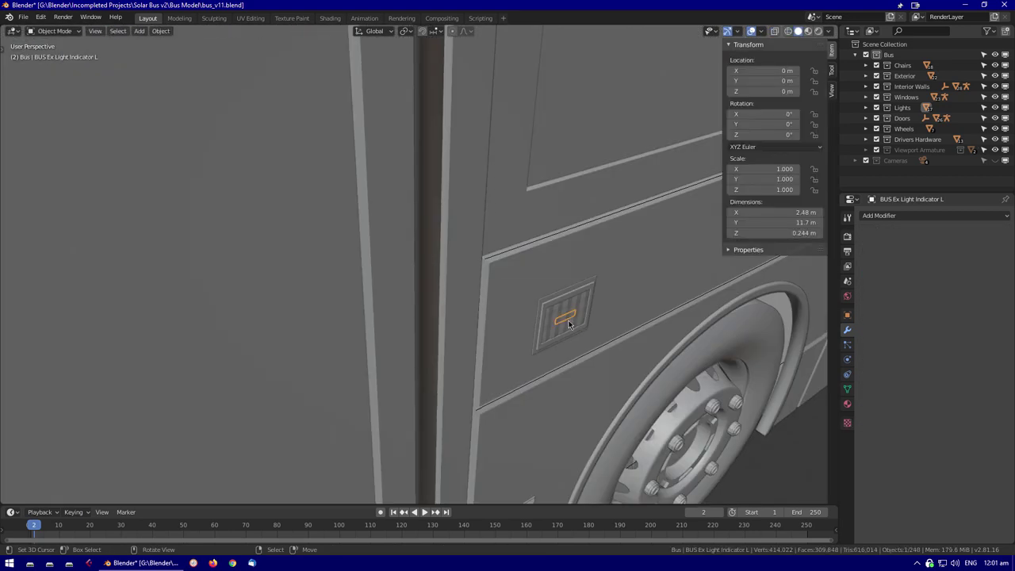
{"action": "left_click", "coordinate": [587, 343]}
{"action": "scroll", "coordinate": [588, 343], "scroll_direction": "down", "scroll_amount": 8}
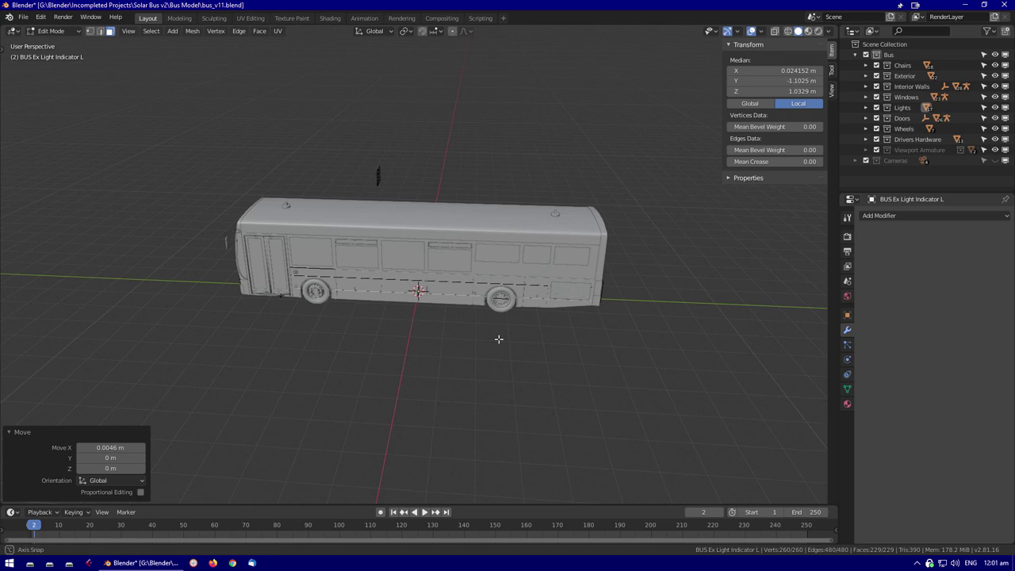
{"action": "key", "text": "Tab"}
Inspect the front corner of the bus and the HINGE Armature below the front door
{"action": "middle_click_drag", "start_coordinate": [498, 340], "coordinate": [381, 333]}
{"action": "scroll", "coordinate": [381, 333], "scroll_direction": "up", "scroll_amount": 4}
{"action": "left_click", "coordinate": [315, 333]}
{"action": "key", "text": "Tab"}
{"action": "scroll", "coordinate": [444, 250], "scroll_direction": "up", "scroll_amount": 5}
{"action": "middle_click_drag", "start_coordinate": [444, 251], "coordinate": [444, 309]}
{"action": "scroll", "coordinate": [416, 284], "scroll_direction": "down", "scroll_amount": 4}
{"action": "left_click", "coordinate": [253, 317]}
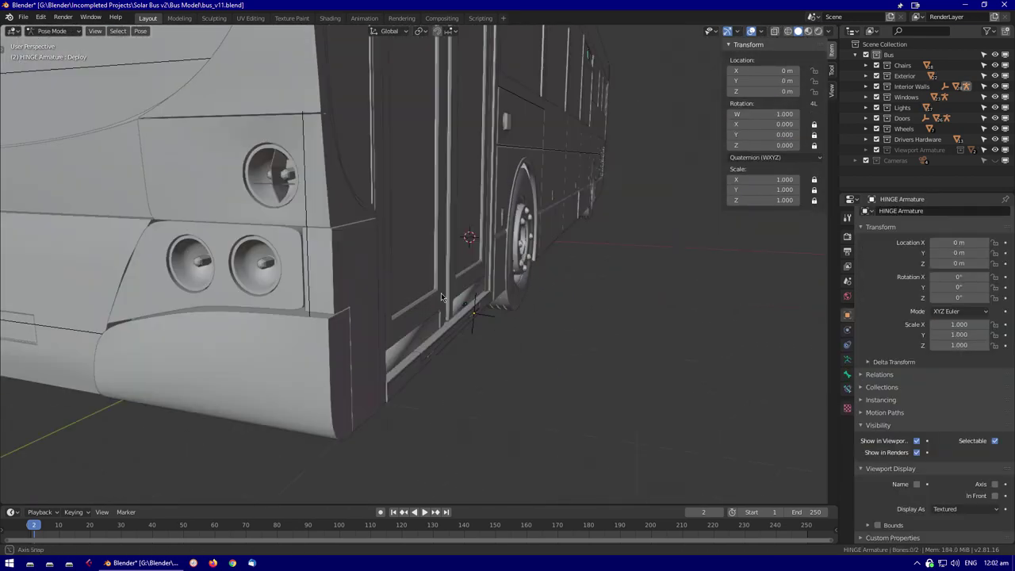
Examine the faces and edges of the BUS Front Panel mesh, both isolated and in place on the bus
{"action": "scroll", "coordinate": [444, 309], "scroll_direction": "up", "scroll_amount": 3}
{"action": "left_click", "coordinate": [453, 310]}
{"action": "key", "text": "Tab"}
{"action": "scroll", "coordinate": [453, 310], "scroll_direction": "down", "scroll_amount": 3}
{"action": "key", "text": "KP_Divide"}
{"action": "left_click", "coordinate": [444, 317]}
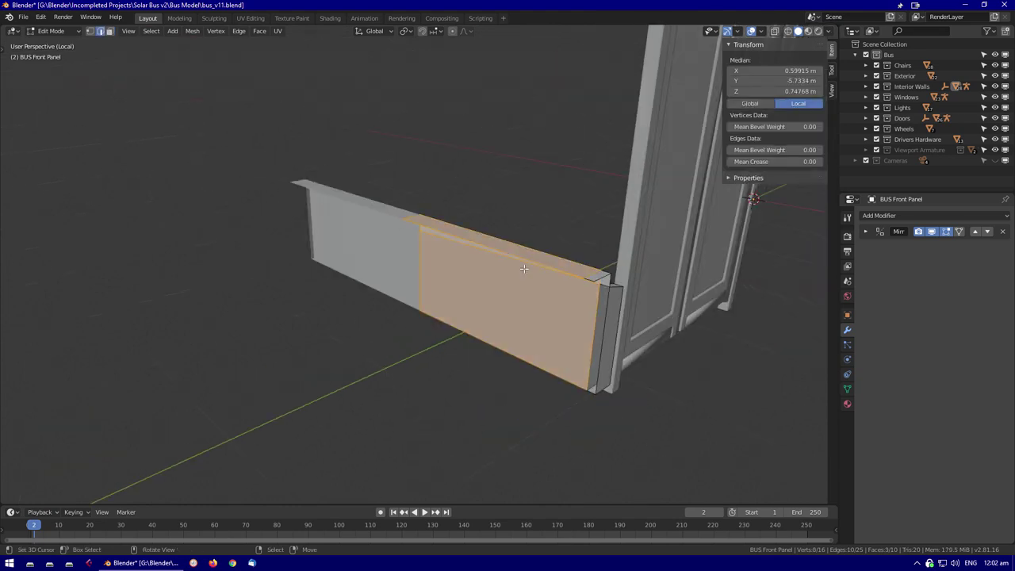
{"action": "middle_click_drag", "start_coordinate": [444, 317], "coordinate": [380, 333]}
{"action": "key", "text": "KP_Divide"}
{"action": "scroll", "coordinate": [177, 351], "scroll_direction": "up", "scroll_amount": 5}
{"action": "key", "text": "2"}
{"action": "scroll", "coordinate": [177, 352], "scroll_direction": "up", "scroll_amount": 3}
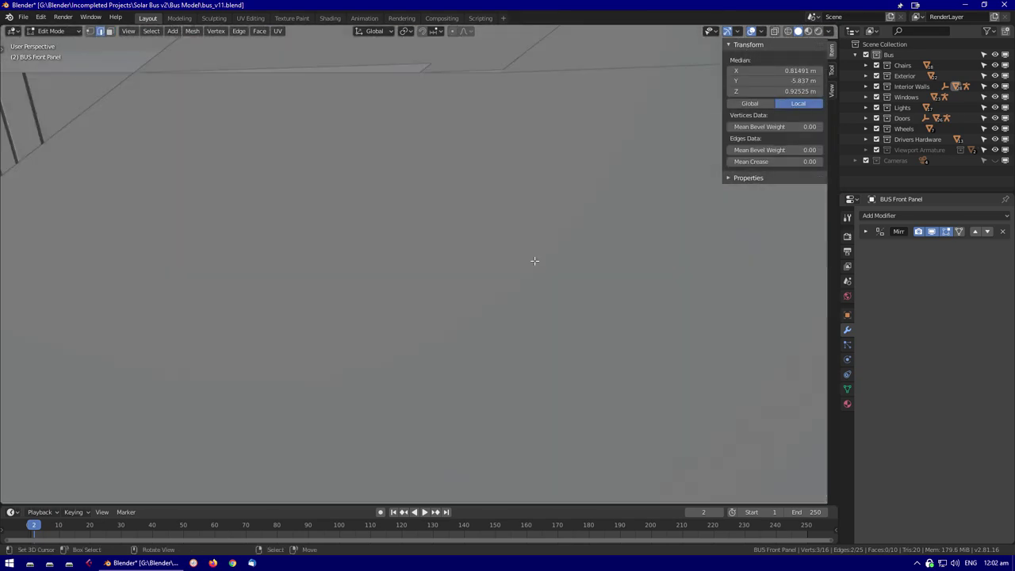
{"action": "key", "text": "alt+z"}
{"action": "key", "text": "Tab"}
{"action": "key", "text": "alt+z"}
Isolate BUS Front Panel Lights, set the crease of its upper outer corner edge to 1, and return to the full bus
{"action": "scroll", "coordinate": [555, 331], "scroll_direction": "down", "scroll_amount": 5}
{"action": "middle_click_drag", "start_coordinate": [554, 330], "coordinate": [470, 303]}
{"action": "left_click", "coordinate": [470, 303]}
{"action": "key", "text": "Tab"}
{"action": "key", "text": "KP_Divide"}
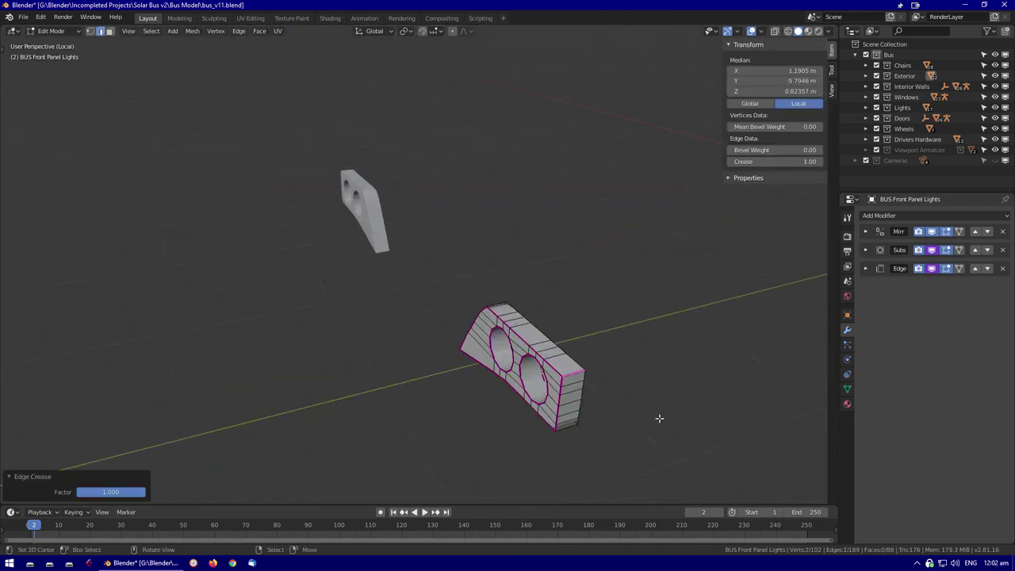
{"action": "key", "text": "Tab"}
{"action": "key", "text": "KP_Divide"}
{"action": "key", "text": "Tab"}
Return to the full bus and examine the BUS Front Drivers Panel mesh around the lower windscreen corner
{"action": "middle_click_drag", "start_coordinate": [456, 373], "coordinate": [317, 317]}
{"action": "left_click", "coordinate": [318, 317]}
{"action": "key", "text": "shift+grave"}
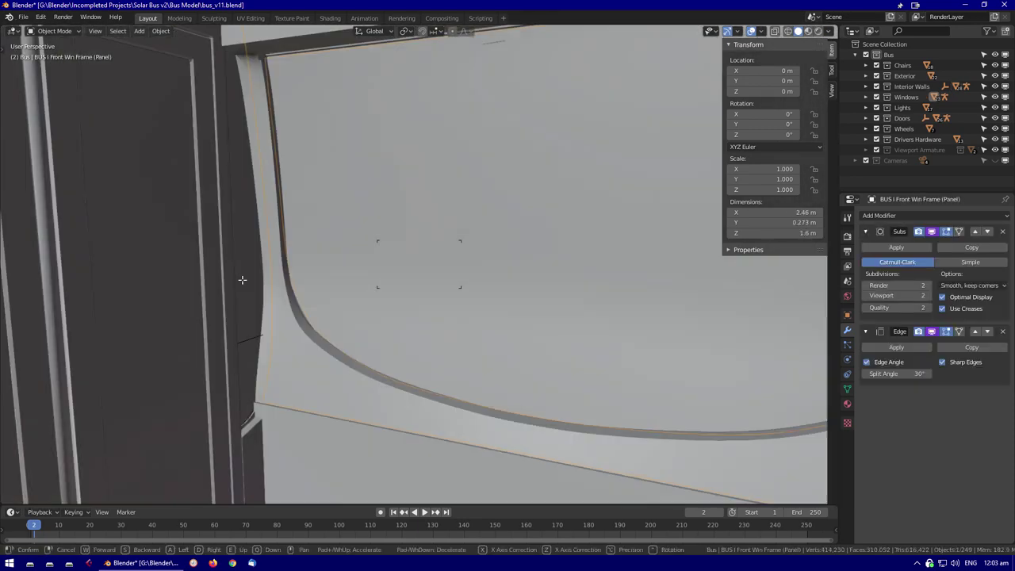
{"action": "left_click", "coordinate": [565, 346]}
{"action": "left_click", "coordinate": [565, 346]}
{"action": "key", "text": "shift+grave"}
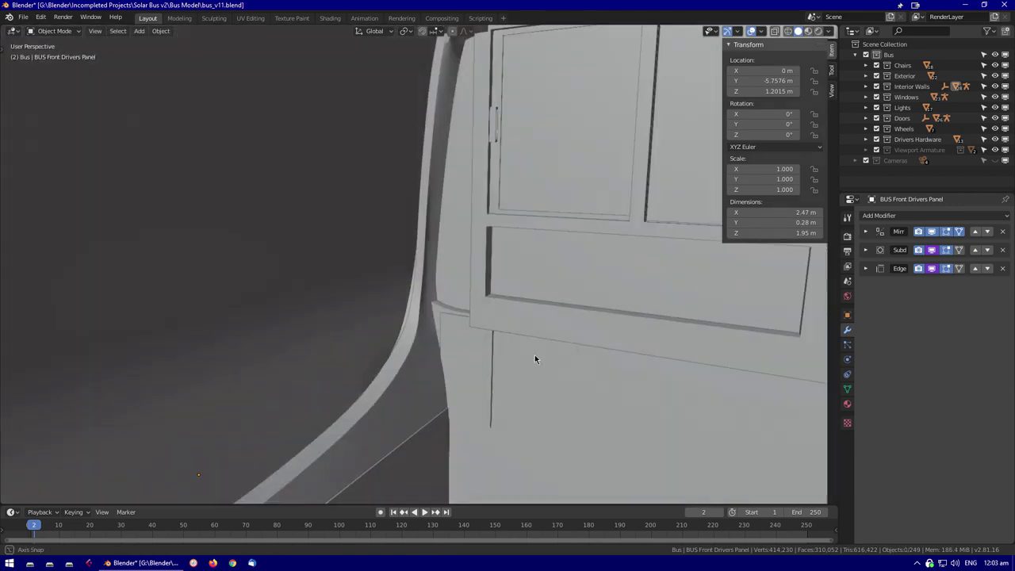
{"action": "key", "text": "Escape"}
{"action": "key", "text": "Tab"}
{"action": "middle_click_drag", "start_coordinate": [532, 336], "coordinate": [603, 361]}
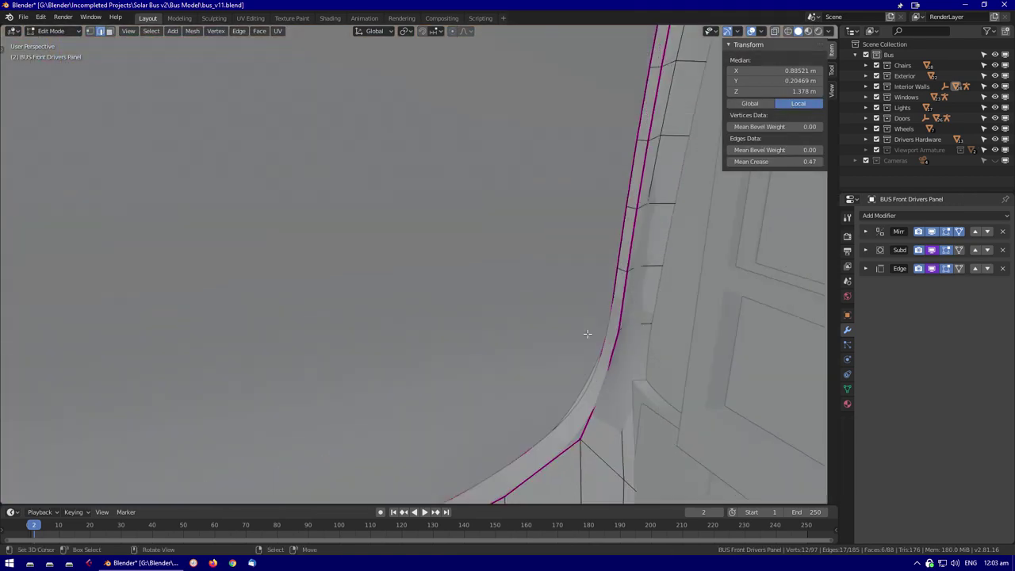
Isolate the BUS I Front Win Frame (Panel) mesh and examine its lower corner faces
{"action": "key", "text": "Tab"}
{"action": "left_click", "coordinate": [604, 362]}
{"action": "scroll", "coordinate": [559, 364], "scroll_direction": "down", "scroll_amount": 3}
{"action": "key", "text": "g"}
{"action": "key", "text": "Escape"}
{"action": "middle_click_drag", "start_coordinate": [388, 354], "coordinate": [380, 378]}
{"action": "key", "text": "Tab"}
{"action": "key", "text": "KP_Divide"}
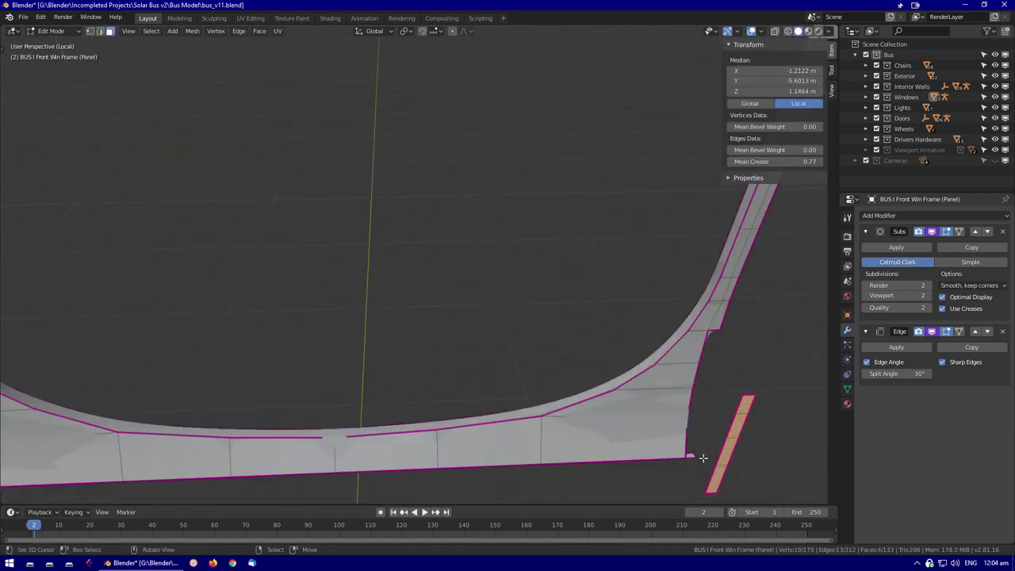
Examine where the front window frame panel meets BUS Interior Wall Panel Drivers, both in place and isolated
{"action": "key", "text": "KP_Divide"}
{"action": "middle_click_drag", "start_coordinate": [711, 458], "coordinate": [513, 385]}
{"action": "left_click", "coordinate": [573, 276]}
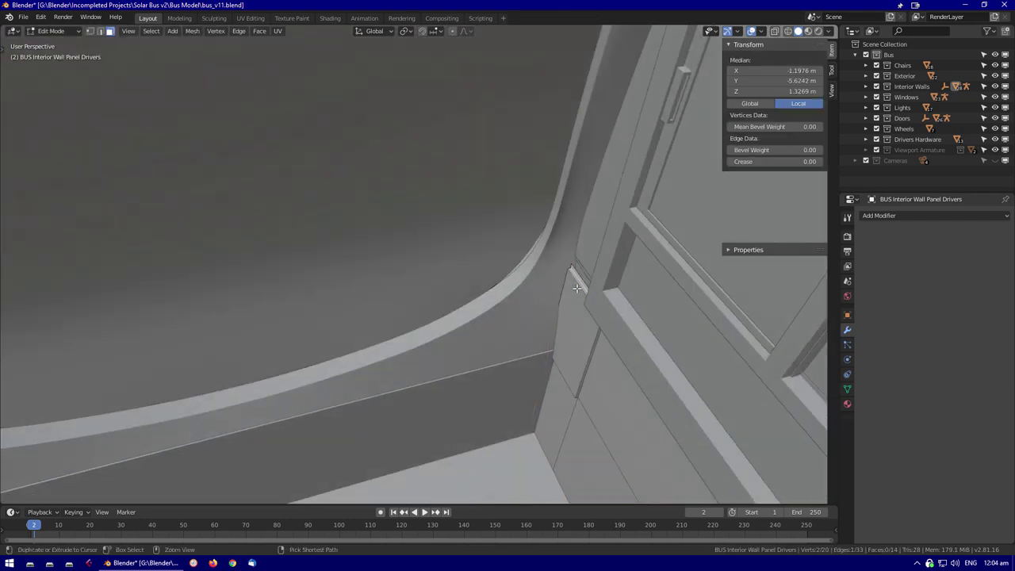
{"action": "left_click", "coordinate": [577, 288]}
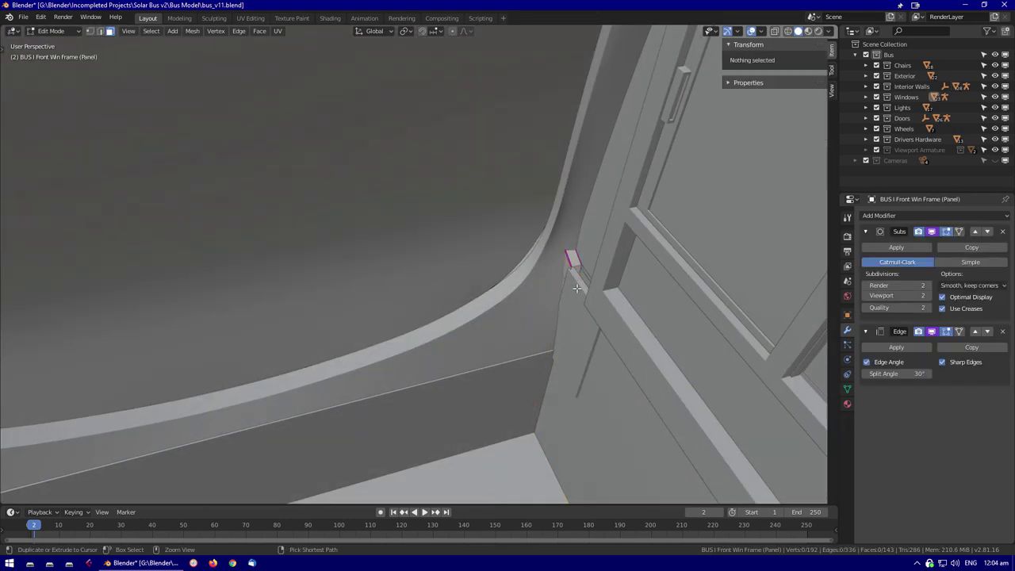
{"action": "key", "text": "a"}
{"action": "key", "text": "slash"}
{"action": "middle_click_drag", "start_coordinate": [552, 360], "coordinate": [190, 272]}
{"action": "key", "text": "Tab"}
{"action": "key", "text": "slash"}
{"action": "key", "text": "shift+z"}
Rename the Exterior collection to Exterior Main
{"action": "middle_click_drag", "start_coordinate": [525, 321], "coordinate": [555, 333], "text": "shift"}
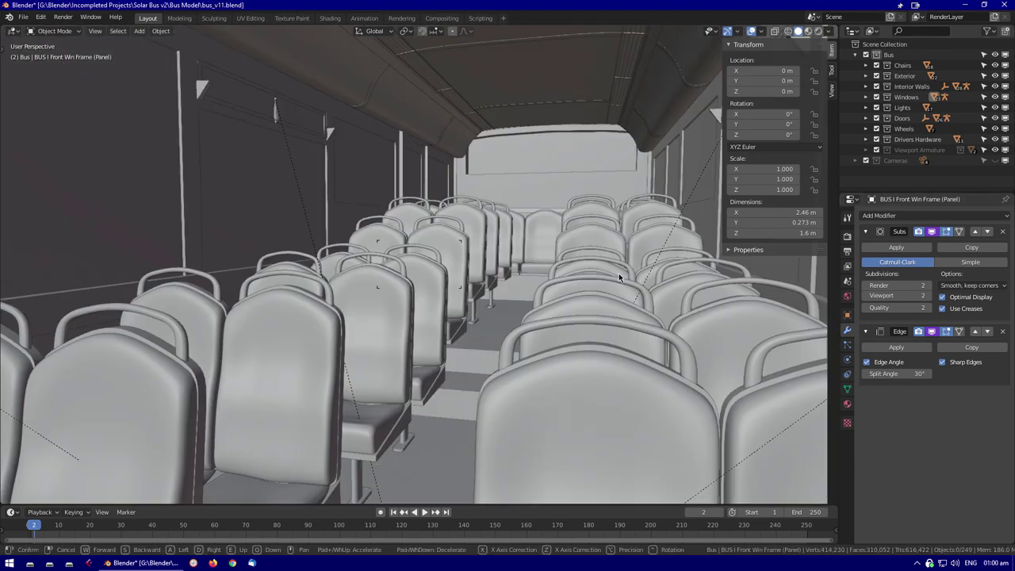
{"action": "left_click", "coordinate": [488, 327]}
{"action": "middle_click_drag", "start_coordinate": [372, 198], "coordinate": [487, 395], "text": "shift"}
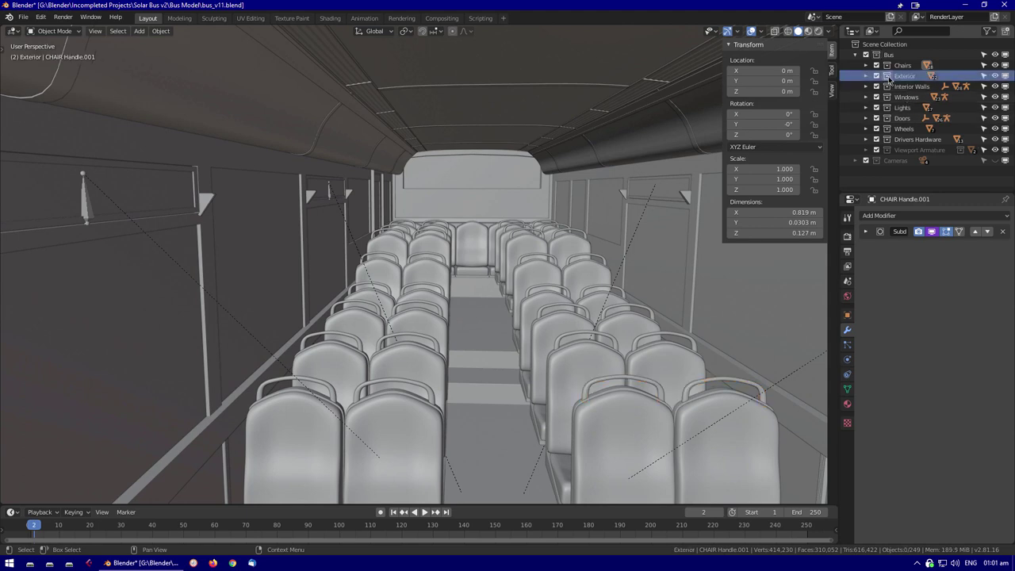
{"action": "type", "text": "Main"}
{"action": "key", "text": "Return"}
Look inside the Viewport Armature collection and inspect the BUS Details CP object above the bus
{"action": "scroll", "coordinate": [328, 254], "scroll_direction": "down", "scroll_amount": 10}
{"action": "middle_click_drag", "start_coordinate": [328, 254], "coordinate": [410, 352]}
{"action": "left_click", "coordinate": [515, 349]}
{"action": "scroll", "coordinate": [410, 352], "scroll_direction": "up", "scroll_amount": 6}
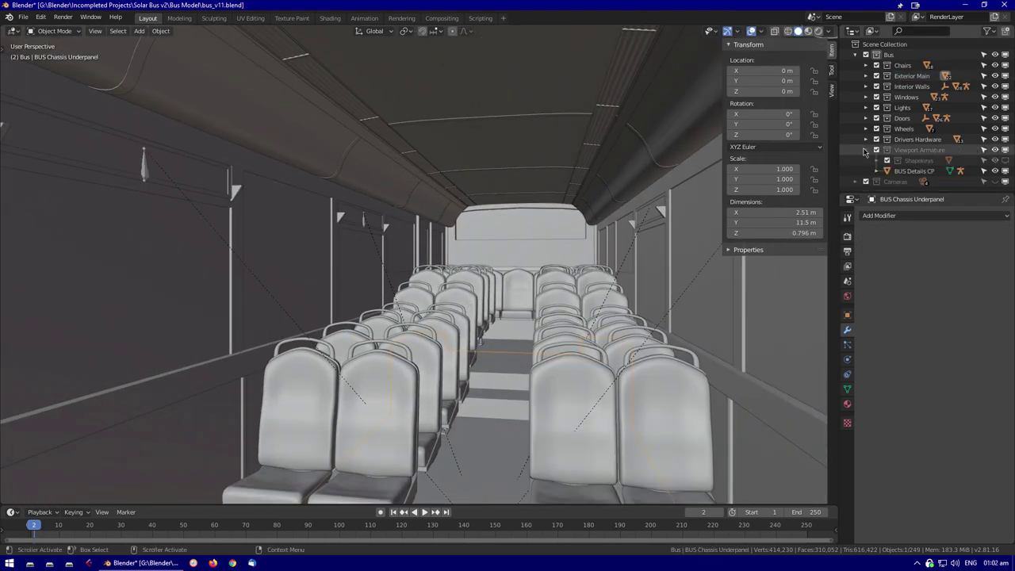
{"action": "left_click", "coordinate": [872, 153]}
{"action": "middle_click_drag", "start_coordinate": [507, 238], "coordinate": [580, 209]}
{"action": "left_click", "coordinate": [555, 194]}
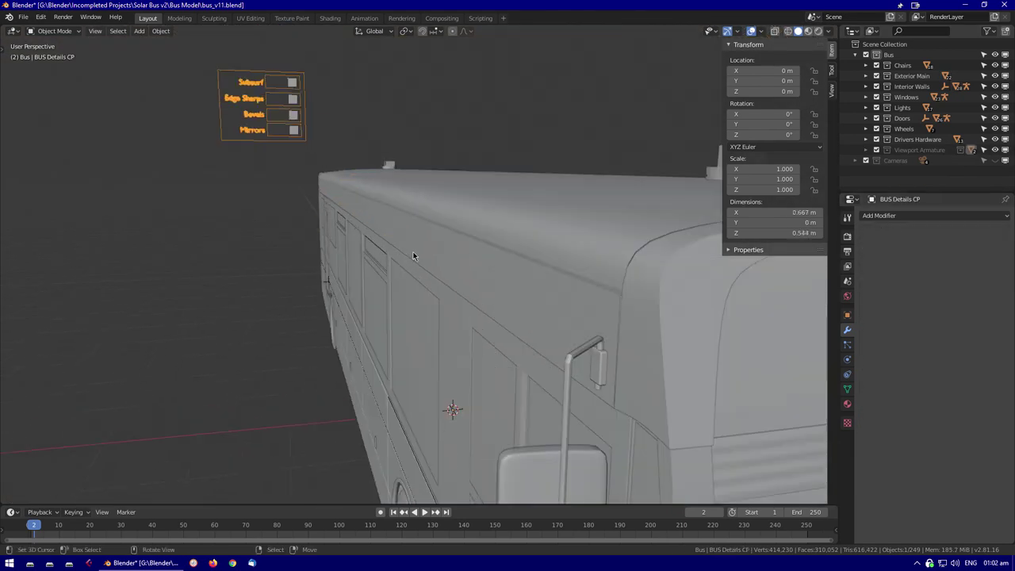
Show only the Chairs collection within the Bus collection
{"action": "scroll", "coordinate": [544, 339], "scroll_direction": "up", "scroll_amount": 3}
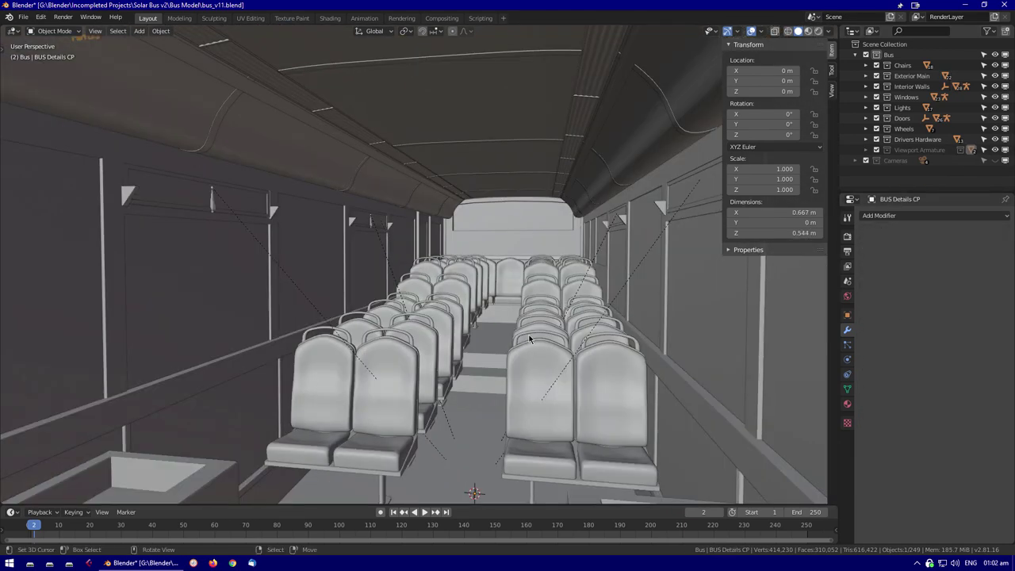
{"action": "key", "text": "n"}
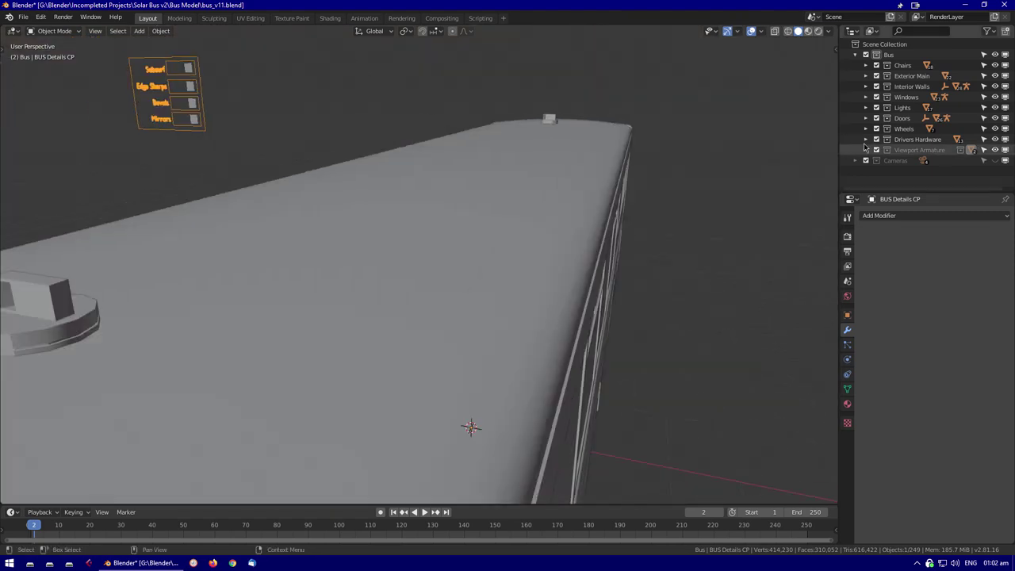
{"action": "left_click", "coordinate": [876, 65], "text": "ctrl"}
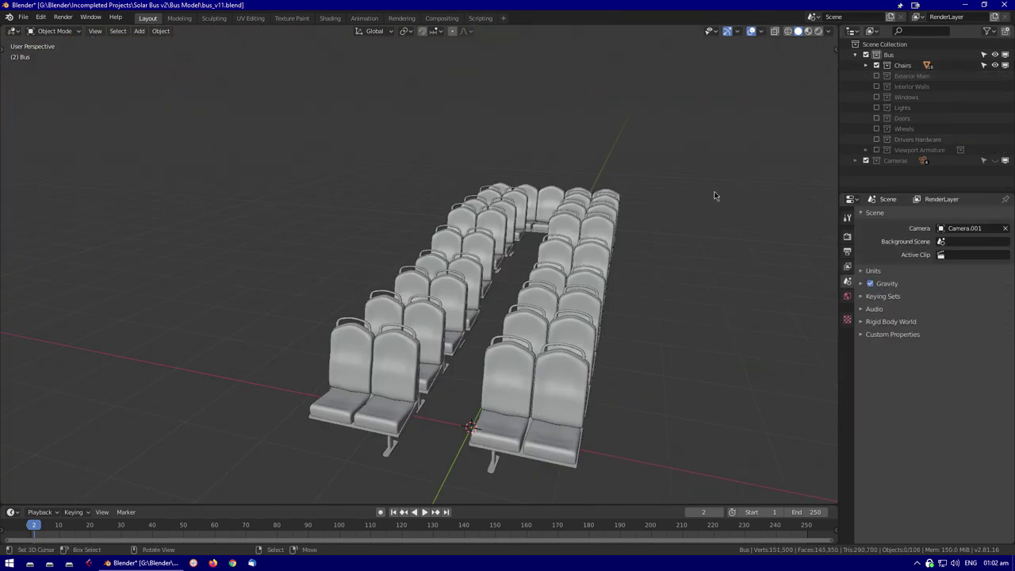
{"action": "key", "text": "shift+a"}
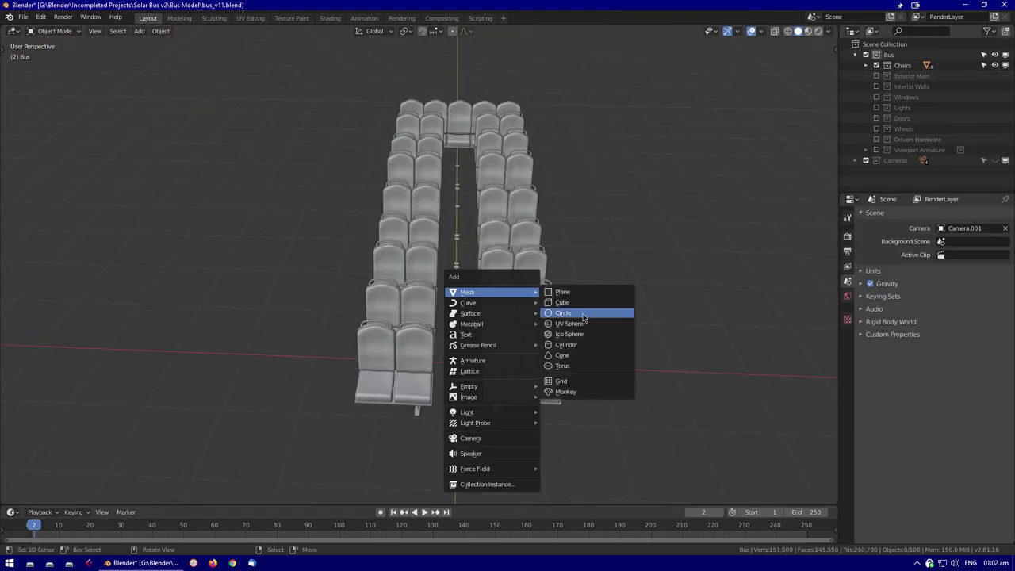
{"action": "left_click", "coordinate": [601, 310]}
{"action": "key", "text": "s"}
{"action": "right_click", "coordinate": [557, 474]}
{"action": "key", "text": "shift+a"}
{"action": "key", "text": "Escape"}
{"action": "key", "text": "x"}
{"action": "left_click", "coordinate": [468, 409]}
Add a Bezier curve, rotate it 90° about the X axis and apply its transform
{"action": "key", "text": "shift+a"}
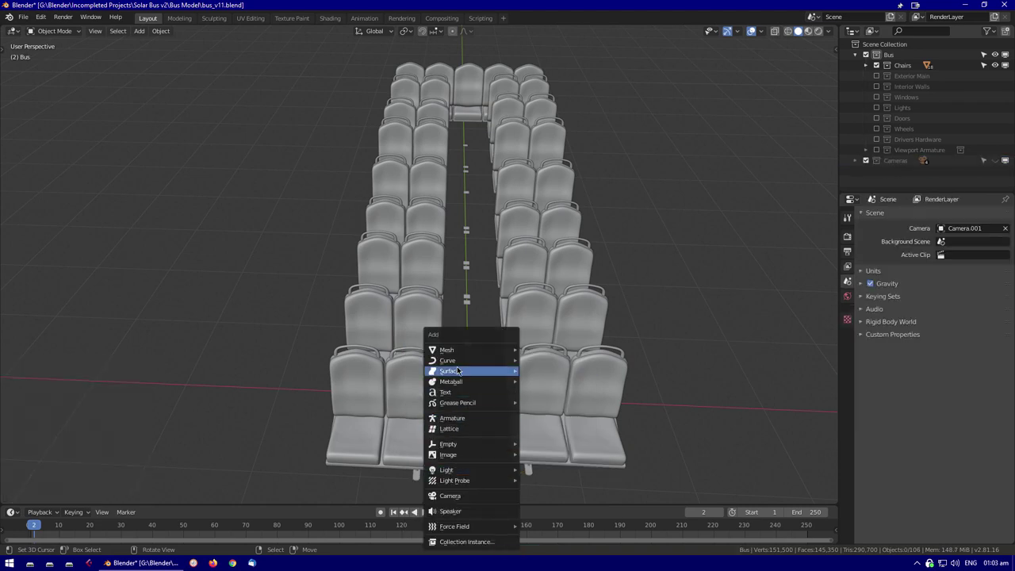
{"action": "left_click", "coordinate": [560, 360]}
{"action": "scroll", "coordinate": [567, 358], "scroll_direction": "down", "scroll_amount": 1}
{"action": "key", "text": "r"}
{"action": "key", "text": "x"}
{"action": "key", "text": "9"}
{"action": "key", "text": "0"}
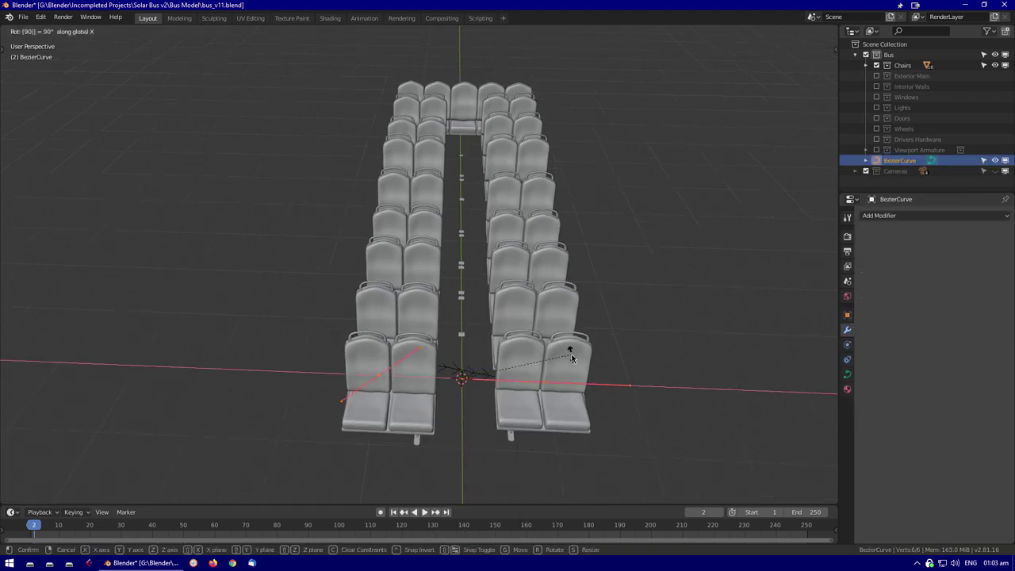
{"action": "middle_click_drag", "start_coordinate": [571, 359], "coordinate": [584, 305]}
{"action": "right_click", "coordinate": [501, 428]}
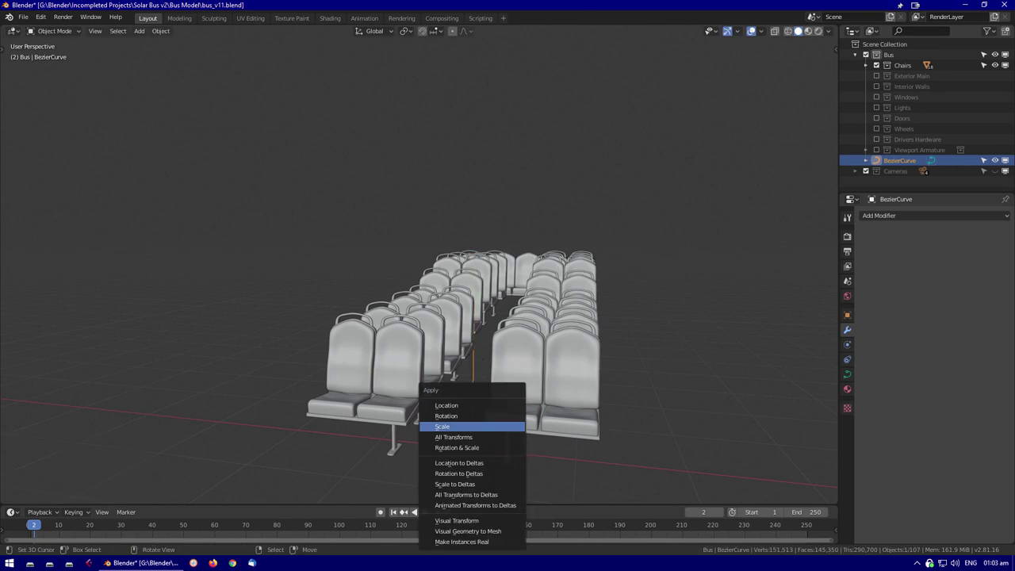
{"action": "key", "text": "n"}
Rotate the curve's control points upright and flatten the whole curve along Y to start a vertical pole
{"action": "scroll", "coordinate": [515, 380], "scroll_direction": "down", "scroll_amount": 2}
{"action": "middle_click_drag", "start_coordinate": [515, 380], "coordinate": [670, 384]}
{"action": "key", "text": "r"}
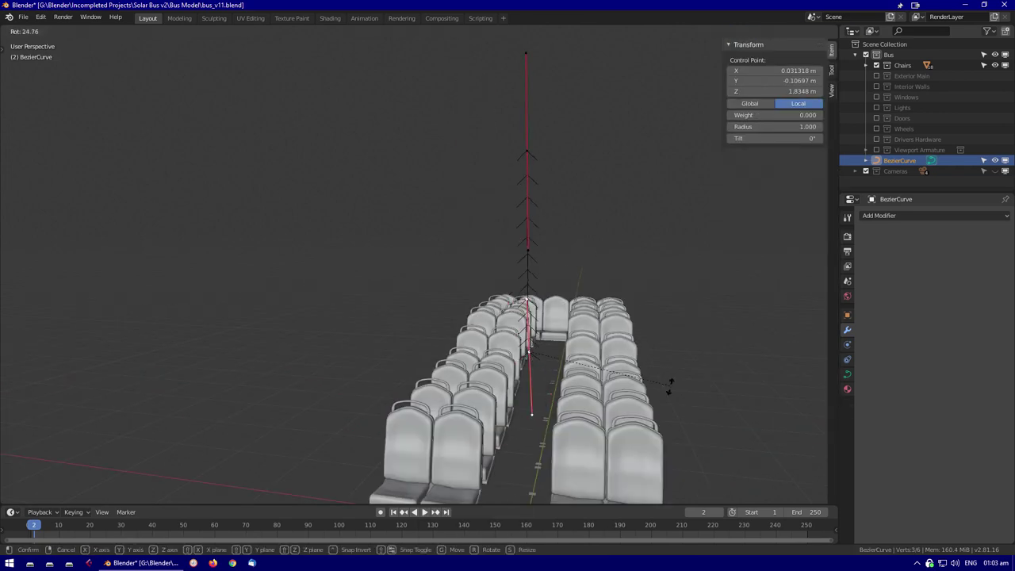
{"action": "left_click", "coordinate": [797, 103]}
{"action": "key", "text": "r"}
{"action": "middle_click_drag", "start_coordinate": [602, 356], "coordinate": [446, 383]}
{"action": "key", "text": "a"}
{"action": "key", "text": "s"}
{"action": "key", "text": "y"}
{"action": "key", "text": "g"}
{"action": "left_click", "coordinate": [479, 297]}
Move the curve up along Z and adjust its upper control point's height for the pole
{"action": "mouse_move", "coordinate": [479, 297]}
{"action": "middle_mouse_down"}
{"action": "mouse_move", "coordinate": [446, 283]}
{"action": "mouse_move", "coordinate": [422, 402]}
{"action": "mouse_move", "coordinate": [487, 351]}
{"action": "mouse_move", "coordinate": [467, 309]}
{"action": "mouse_move", "coordinate": [451, 104]}
{"action": "mouse_move", "coordinate": [476, 226]}
{"action": "mouse_move", "coordinate": [539, 347]}
{"action": "mouse_move", "coordinate": [443, 159]}
{"action": "mouse_move", "coordinate": [482, 229]}
{"action": "mouse_move", "coordinate": [455, 188]}
{"action": "middle_mouse_up"}
{"action": "key", "text": "g"}
{"action": "key", "text": "z"}
{"action": "left_click", "coordinate": [447, 283]}
{"action": "key", "text": "g"}
{"action": "key", "text": "Escape"}
{"action": "key", "text": "alt+a"}
{"action": "left_click", "coordinate": [450, 104]}
{"action": "key", "text": "g"}
{"action": "key", "text": "z"}
{"action": "left_click", "coordinate": [433, 230]}
{"action": "key", "text": "Tab"}
Isolate the Bezier curve together with BUS Pole Rail and open the curve for editing in front view
{"action": "key", "text": "shift+z"}
{"action": "left_click", "coordinate": [482, 219]}
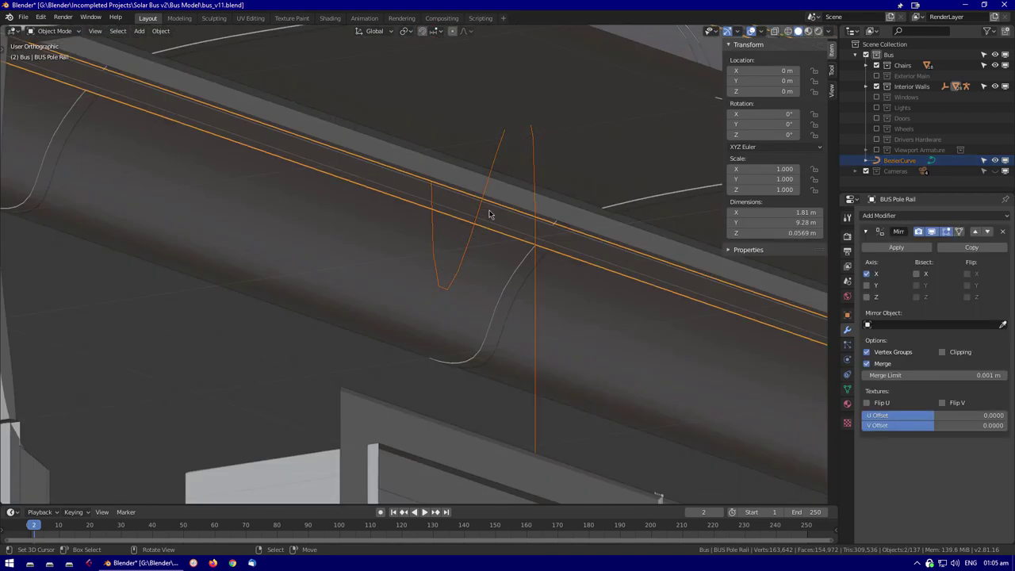
{"action": "key", "text": "KP_Divide"}
{"action": "left_click", "coordinate": [374, 268]}
{"action": "key", "text": "Tab"}
{"action": "key", "text": "KP_1"}
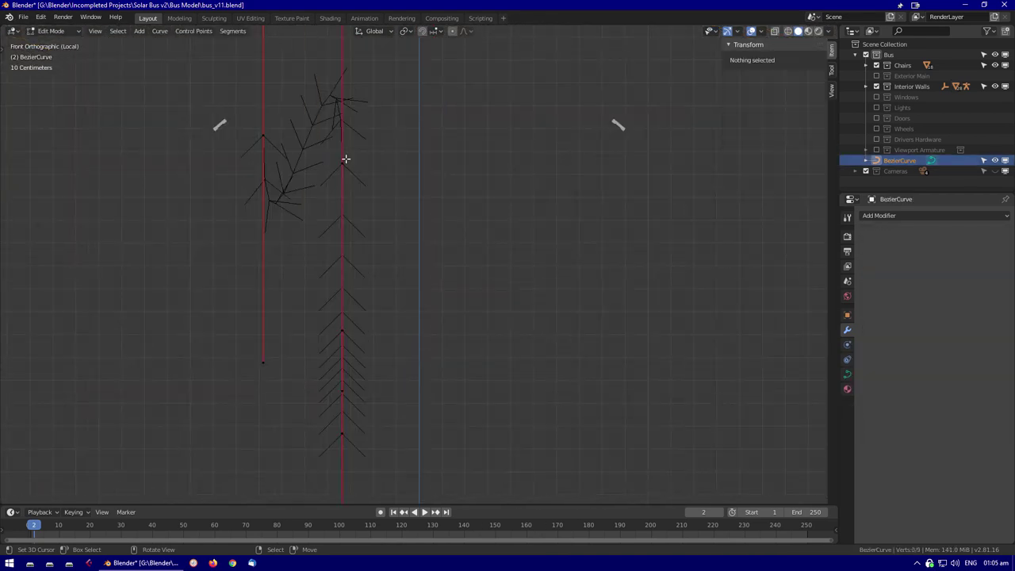
Move the curve's upper end point onto the pole rail and align its handles for a smooth bend into the vertical section
{"action": "scroll", "coordinate": [441, 260], "scroll_direction": "up", "scroll_amount": 4}
{"action": "key", "text": "g"}
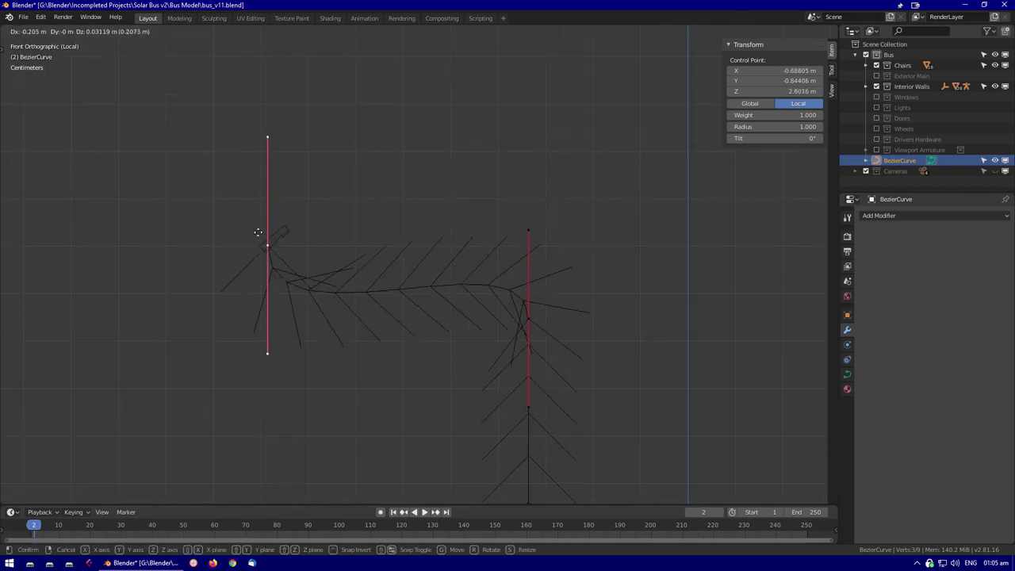
{"action": "left_click", "coordinate": [356, 285]}
{"action": "scroll", "coordinate": [600, 230], "scroll_direction": "down", "scroll_amount": 6}
{"action": "key", "text": "s"}
{"action": "key", "text": "y"}
{"action": "left_click", "coordinate": [578, 394]}
{"action": "left_click", "coordinate": [453, 230]}
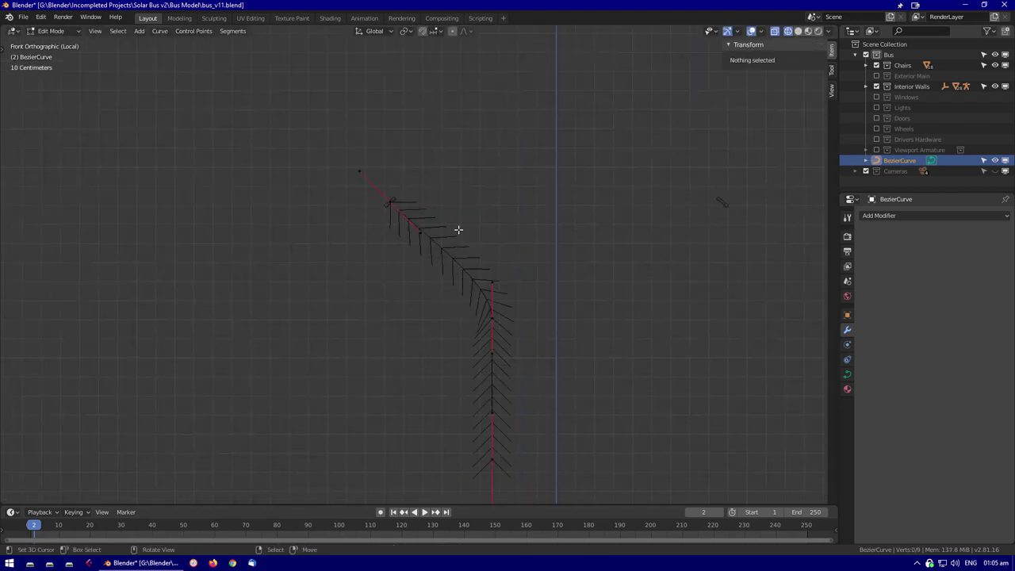
{"action": "scroll", "coordinate": [469, 271], "scroll_direction": "up", "scroll_amount": 2}
{"action": "key", "text": "Tab"}
Try a 0.18 m offset and a 0.05 m extrusion on the curve's geometry, resetting both to 0 m
{"action": "left_click", "coordinate": [846, 373]}
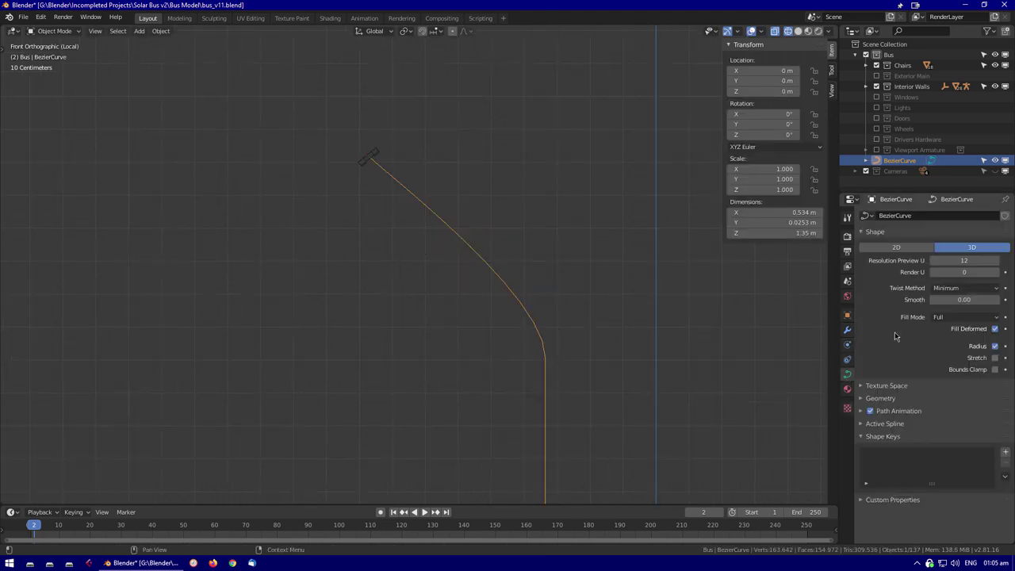
{"action": "scroll", "coordinate": [944, 350], "scroll_direction": "down", "scroll_amount": 4}
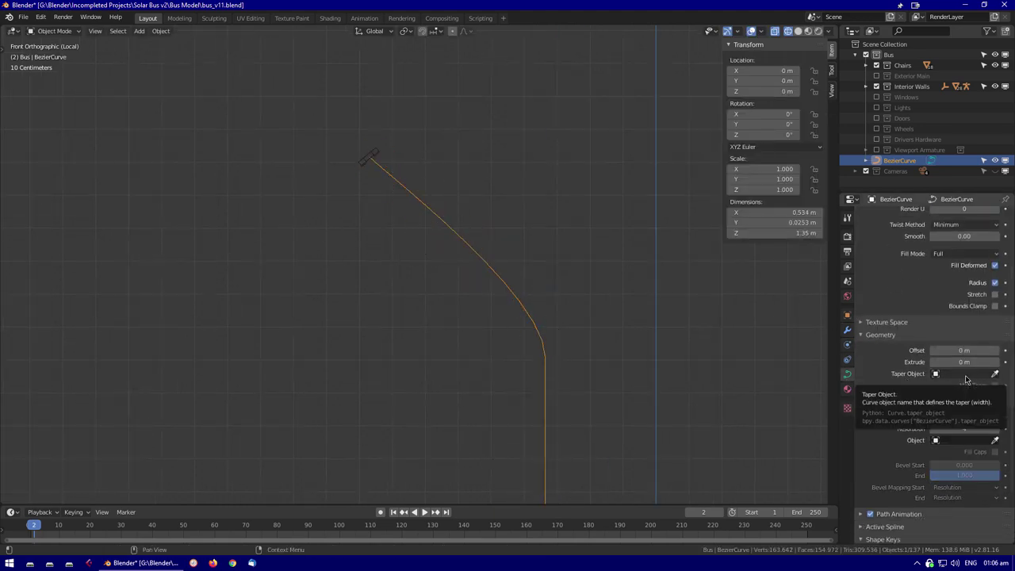
{"action": "scroll", "coordinate": [897, 515], "scroll_direction": "down", "scroll_amount": 2}
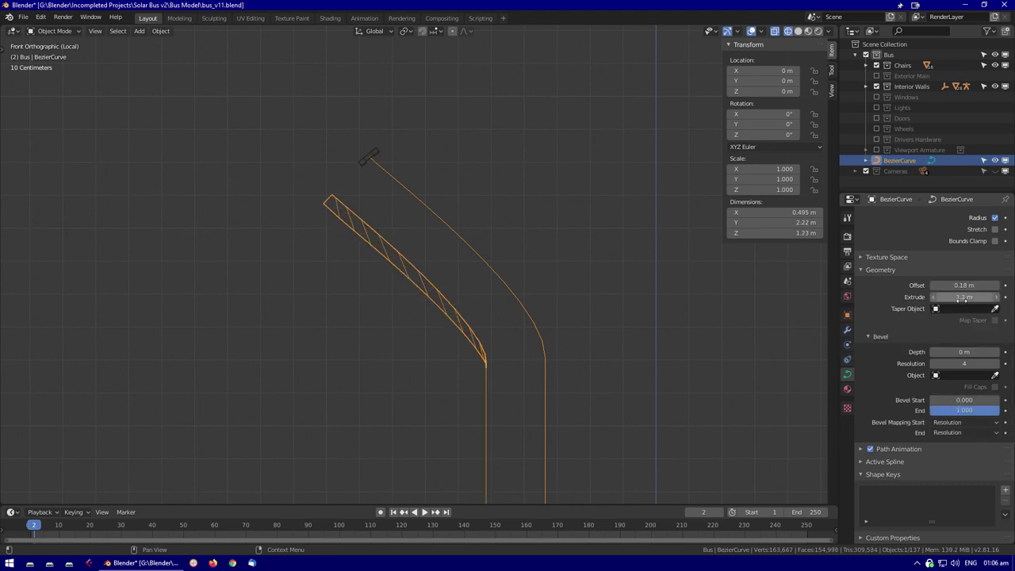
{"action": "key", "text": "Return"}
{"action": "middle_click_drag", "start_coordinate": [492, 301], "coordinate": [602, 317]}
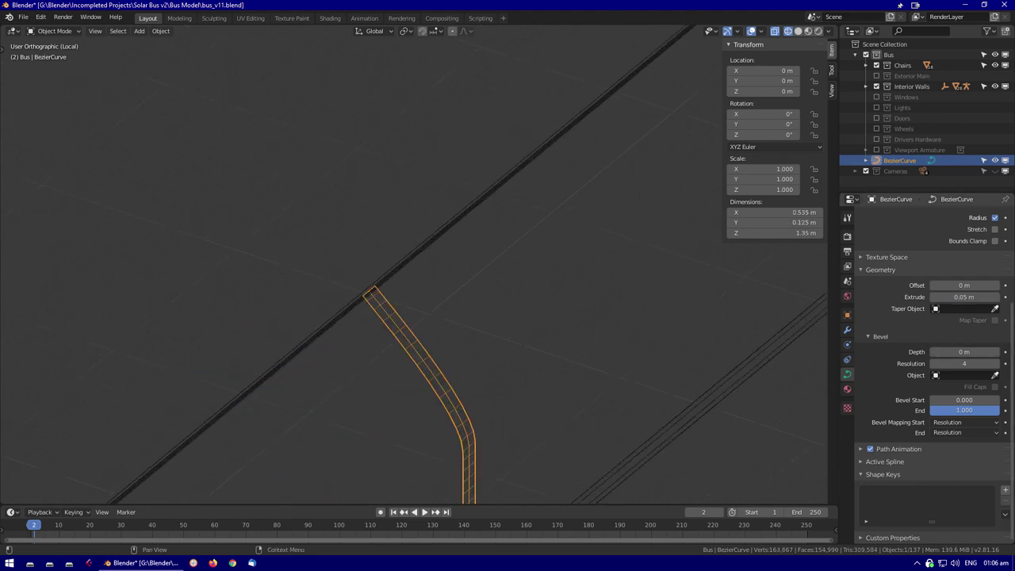
{"action": "key", "text": "Return"}
{"action": "middle_click_drag", "start_coordinate": [412, 372], "coordinate": [555, 325]}
Set the curve's bevel depth to 0.016 m and check the round pole against the rail within the bus
{"action": "left_click", "coordinate": [952, 351]}
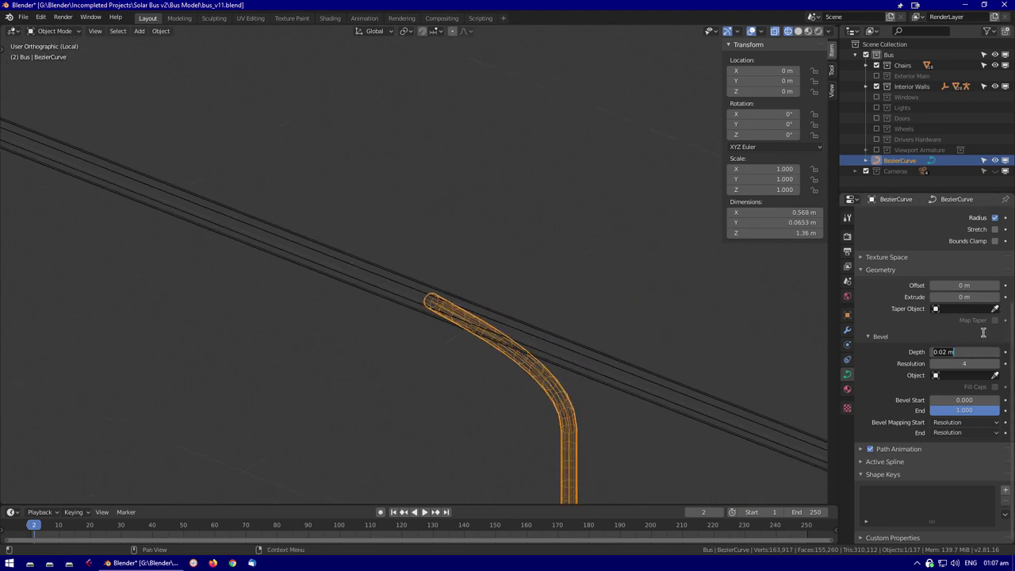
{"action": "middle_click_drag", "start_coordinate": [447, 364], "coordinate": [494, 381]}
{"action": "scroll", "coordinate": [498, 319], "scroll_direction": "up", "scroll_amount": 3}
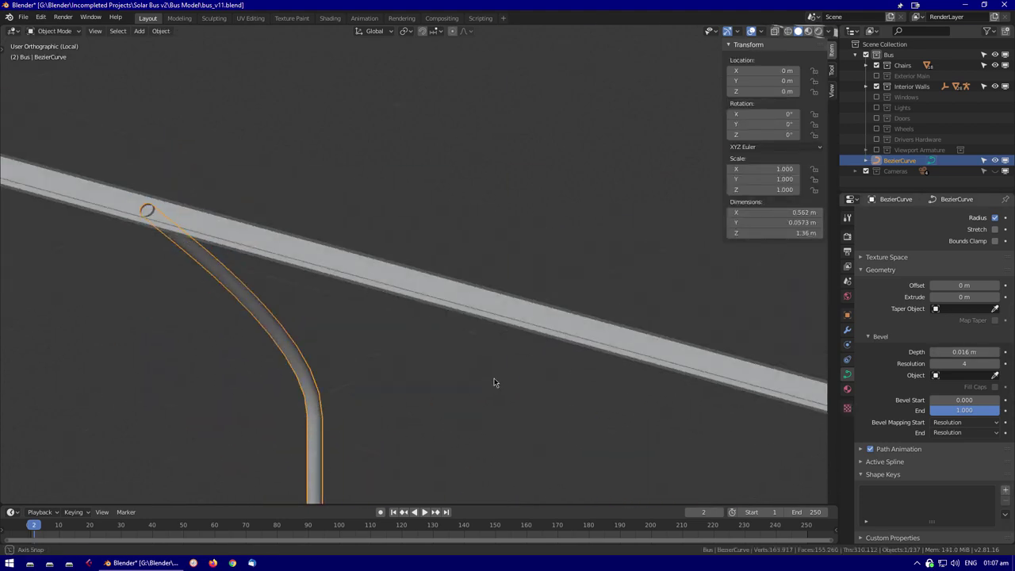
{"action": "scroll", "coordinate": [505, 317], "scroll_direction": "down", "scroll_amount": 3}
{"action": "key", "text": "KP_Divide"}
{"action": "middle_click_drag", "start_coordinate": [608, 292], "coordinate": [664, 353]}
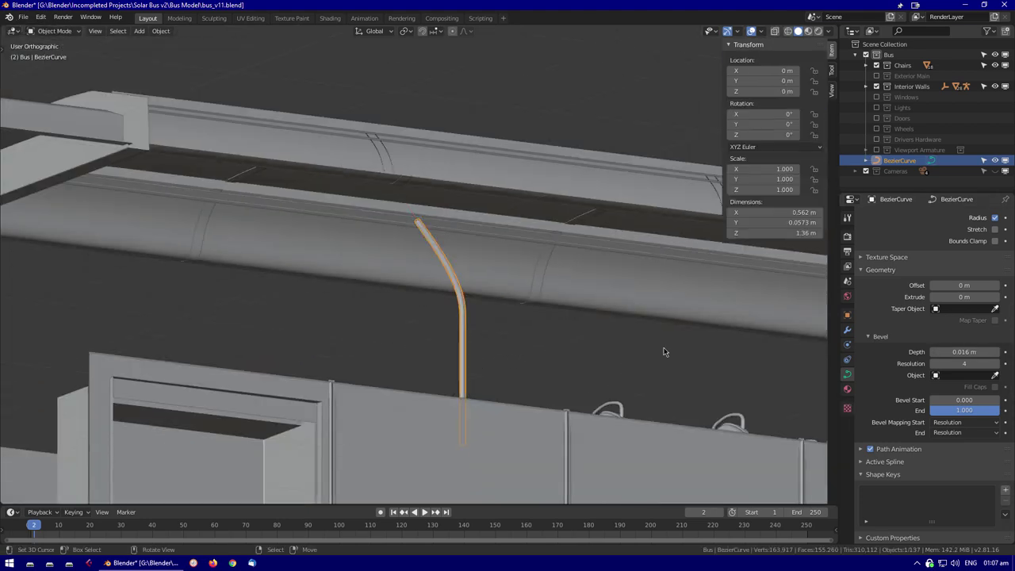
Rename the pole curve object to BUS Poles
{"action": "left_click", "coordinate": [846, 315]}
{"action": "left_click", "coordinate": [847, 388]}
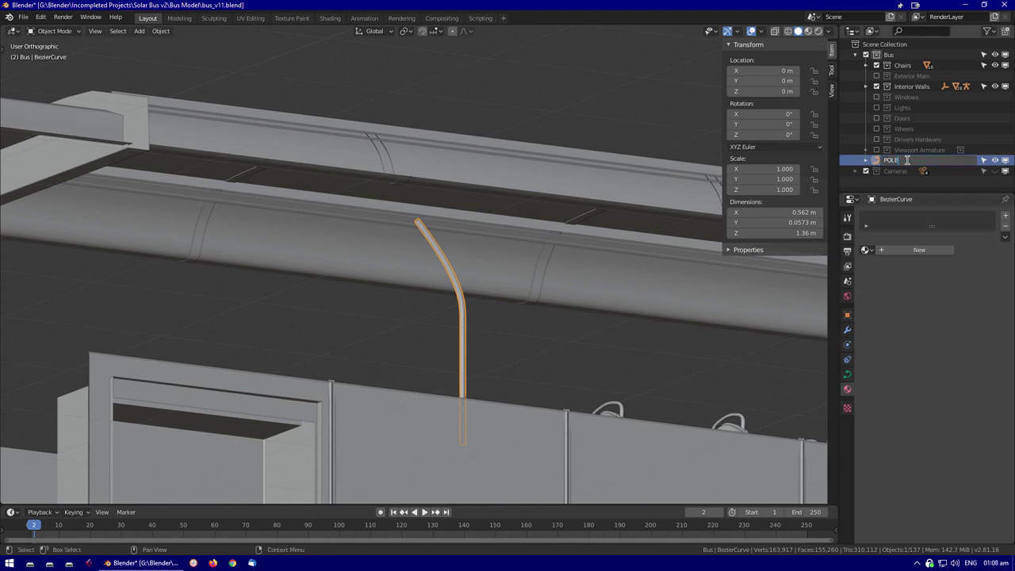
{"action": "middle_click_drag", "start_coordinate": [609, 223], "coordinate": [604, 248]}
Move the pole's control points along Y to adjust its placement beside the seats
{"action": "key", "text": "KP_3"}
{"action": "scroll", "coordinate": [605, 248], "scroll_direction": "up", "scroll_amount": 4}
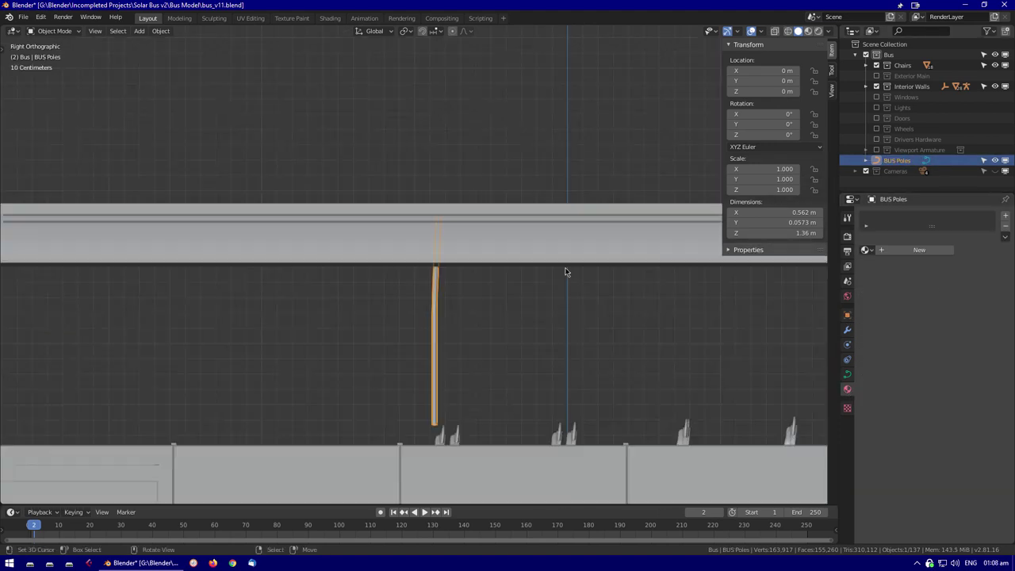
{"action": "key", "text": "Tab"}
{"action": "key", "text": "g"}
{"action": "key", "text": "y"}
{"action": "left_click", "coordinate": [433, 280]}
{"action": "middle_click_drag", "start_coordinate": [433, 280], "coordinate": [403, 274]}
Duplicate the pole along Y toward the rear of the bus inside the BUS Poles curve
{"action": "key", "text": "KP_3"}
{"action": "scroll", "coordinate": [494, 306], "scroll_direction": "down", "scroll_amount": 3}
{"action": "key", "text": "shift+z"}
{"action": "key", "text": "shift+d"}
{"action": "key", "text": "y"}
{"action": "left_click", "coordinate": [703, 336]}
{"action": "scroll", "coordinate": [469, 278], "scroll_direction": "down", "scroll_amount": 3}
{"action": "scroll", "coordinate": [304, 327], "scroll_direction": "up", "scroll_amount": 3}
{"action": "scroll", "coordinate": [530, 333], "scroll_direction": "up", "scroll_amount": 5}
Raise the bottom control point of the duplicated pole along Z to suit the higher seat
{"action": "key", "text": "shift+z"}
{"action": "middle_click_drag", "start_coordinate": [530, 333], "coordinate": [474, 287]}
{"action": "left_click", "coordinate": [349, 357]}
{"action": "key", "text": "g"}
{"action": "key", "text": "z"}
{"action": "left_click", "coordinate": [360, 331]}
Select the whole shortened pole and duplicate it farther back along Y to complete a row of four poles
{"action": "key", "text": "a"}
{"action": "key", "text": "shift+z"}
{"action": "scroll", "coordinate": [444, 309], "scroll_direction": "down", "scroll_amount": 4}
{"action": "key", "text": "ctrl+KP_Add"}
{"action": "key", "text": "KP_3"}
{"action": "scroll", "coordinate": [501, 245], "scroll_direction": "up", "scroll_amount": 2}
{"action": "middle_click_drag", "start_coordinate": [500, 245], "coordinate": [369, 302], "text": "shift"}
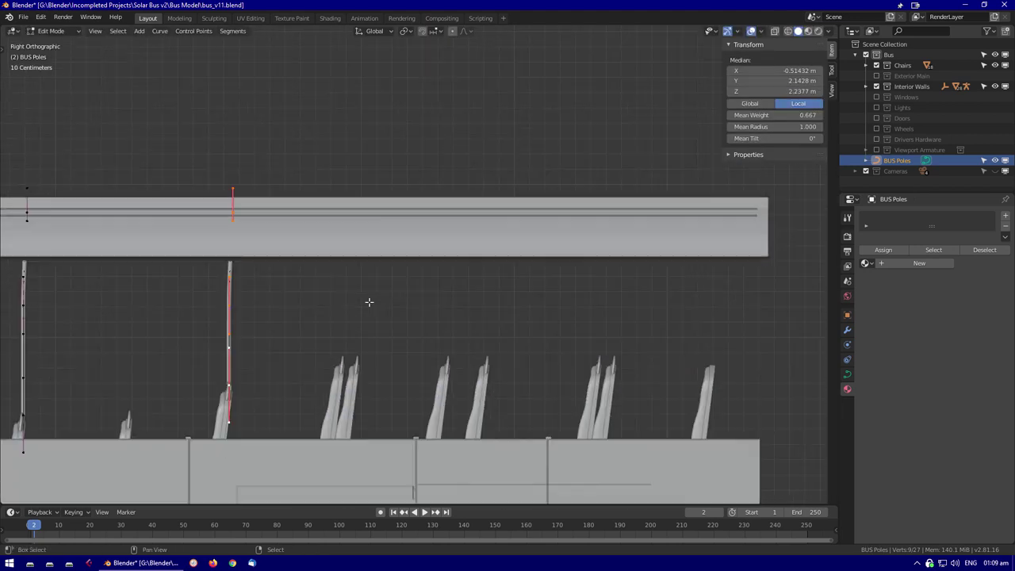
{"action": "left_click", "coordinate": [592, 309]}
Duplicate the four poles 0.779 m along X, turn the copies toward the opposite rail and shift them another 0.256 m along X
{"action": "scroll", "coordinate": [591, 309], "scroll_direction": "up", "scroll_amount": 4}
{"action": "middle_click_drag", "start_coordinate": [487, 287], "coordinate": [431, 317]}
{"action": "key", "text": "Tab"}
{"action": "scroll", "coordinate": [474, 277], "scroll_direction": "down", "scroll_amount": 3}
{"action": "key", "text": "KP_5"}
{"action": "key", "text": "Tab"}
{"action": "scroll", "coordinate": [431, 317], "scroll_direction": "up", "scroll_amount": 2}
{"action": "key", "text": "r"}
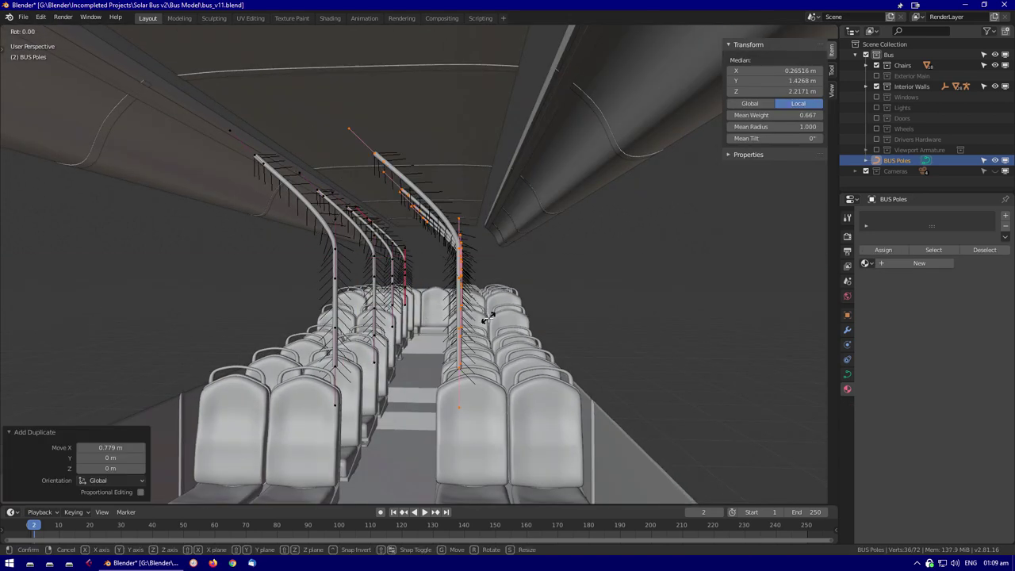
{"action": "left_click", "coordinate": [737, 342]}
{"action": "scroll", "coordinate": [737, 342], "scroll_direction": "up", "scroll_amount": 3}
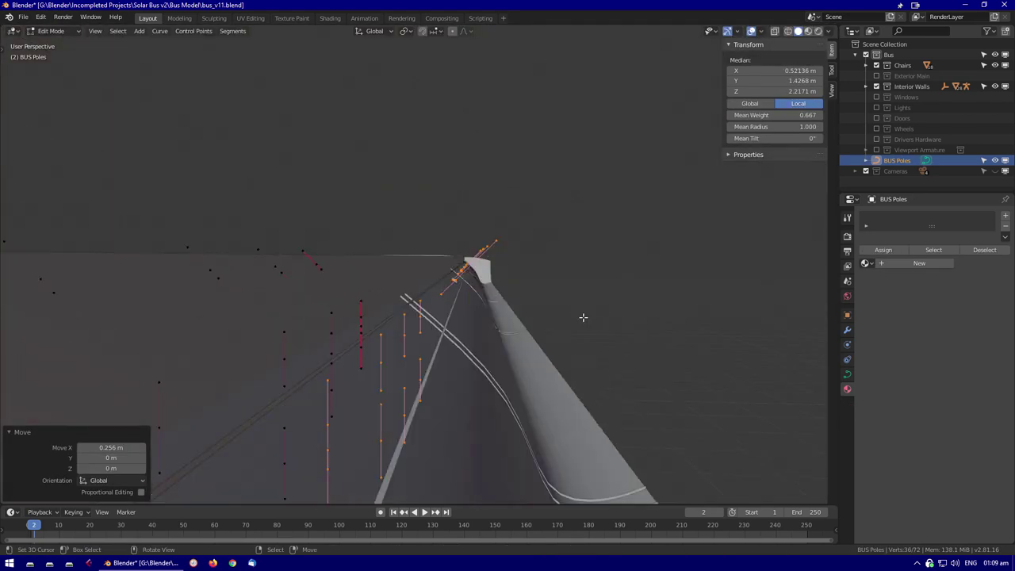
Nudge the four copied poles in the front wireframe view so their upper ends meet the opposite rail
{"action": "key", "text": "KP_1"}
{"action": "key", "text": "shift+z"}
{"action": "scroll", "coordinate": [584, 332], "scroll_direction": "up", "scroll_amount": 3}
{"action": "scroll", "coordinate": [505, 329], "scroll_direction": "up", "scroll_amount": 3}
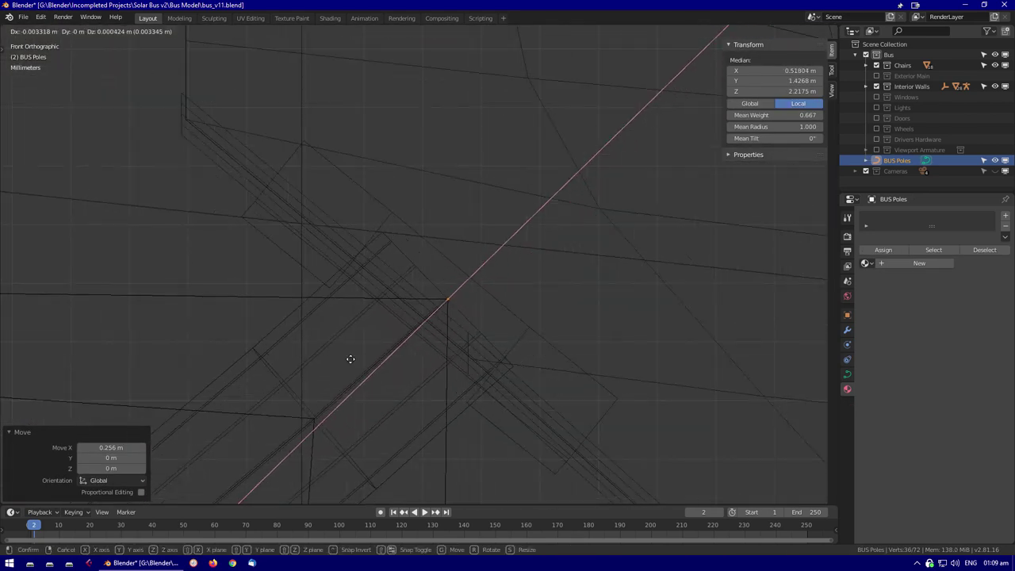
{"action": "scroll", "coordinate": [381, 364], "scroll_direction": "down", "scroll_amount": 3}
Leave curve editing and set the BUS Poles bevel depth to 0.012 m
{"action": "key", "text": "Tab"}
{"action": "left_click", "coordinate": [846, 373]}
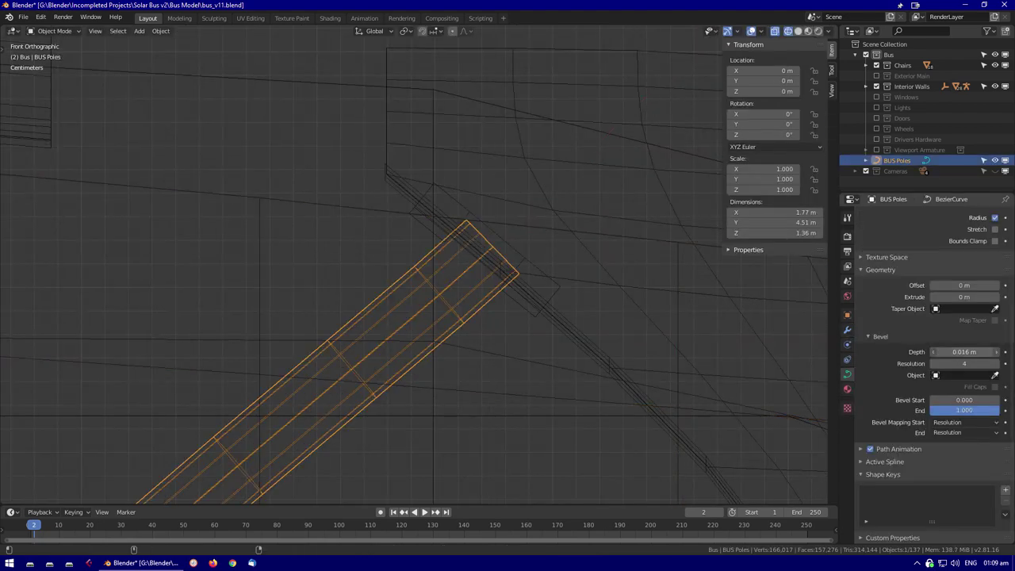
{"action": "middle_click_drag", "start_coordinate": [534, 319], "coordinate": [436, 279]}
{"action": "key", "text": "shift+z"}
{"action": "mouse_move", "coordinate": [126, 328]}
{"action": "middle_mouse_down"}
{"action": "mouse_move", "coordinate": [521, 293]}
{"action": "mouse_move", "coordinate": [508, 316]}
{"action": "mouse_move", "coordinate": [523, 313]}
{"action": "mouse_move", "coordinate": [518, 300]}
{"action": "mouse_move", "coordinate": [556, 232]}
{"action": "mouse_move", "coordinate": [520, 249]}
{"action": "mouse_move", "coordinate": [502, 318]}
{"action": "mouse_move", "coordinate": [582, 317]}
{"action": "middle_mouse_up"}
Isolate the poles, rails and seats, and open the BUS Poles curve for editing in the top view with nothing selected
{"action": "scroll", "coordinate": [521, 293], "scroll_direction": "down", "scroll_amount": 5}
{"action": "left_click", "coordinate": [518, 299]}
{"action": "scroll", "coordinate": [517, 299], "scroll_direction": "up", "scroll_amount": 3}
{"action": "key", "text": "h"}
{"action": "key", "text": "alt+h"}
{"action": "left_click", "coordinate": [502, 317]}
{"action": "scroll", "coordinate": [492, 272], "scroll_direction": "up", "scroll_amount": 6}
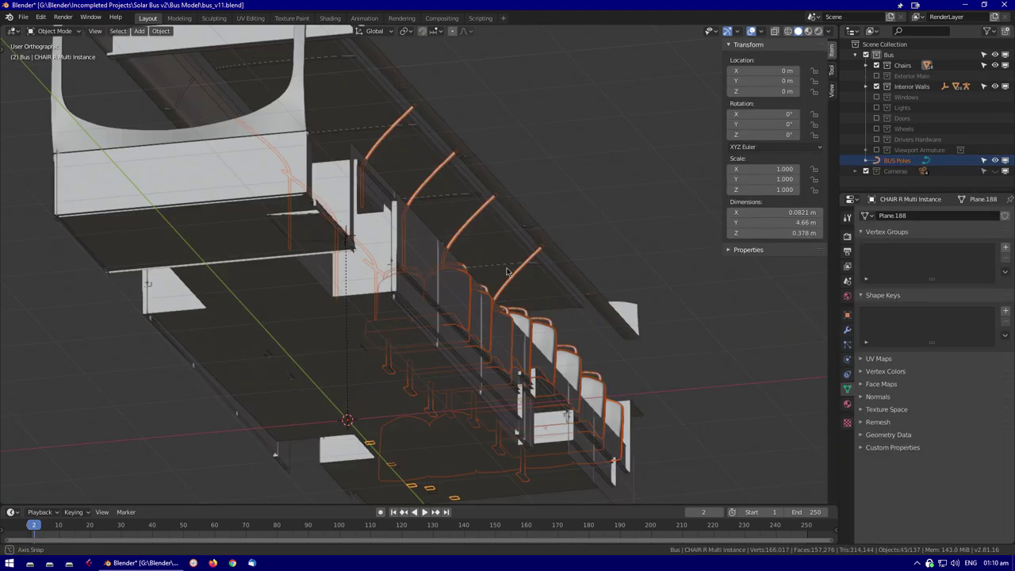
{"action": "scroll", "coordinate": [632, 210], "scroll_direction": "down", "scroll_amount": 5}
{"action": "key", "text": "KP_Divide"}
{"action": "mouse_move", "coordinate": [632, 210]}
{"action": "middle_mouse_down"}
{"action": "mouse_move", "coordinate": [469, 297]}
{"action": "mouse_move", "coordinate": [641, 240]}
{"action": "mouse_move", "coordinate": [621, 197]}
{"action": "middle_mouse_up"}
{"action": "key", "text": "Tab"}
{"action": "key", "text": "KP_1"}
{"action": "key", "text": "KP_7"}
{"action": "key", "text": "alt+a"}
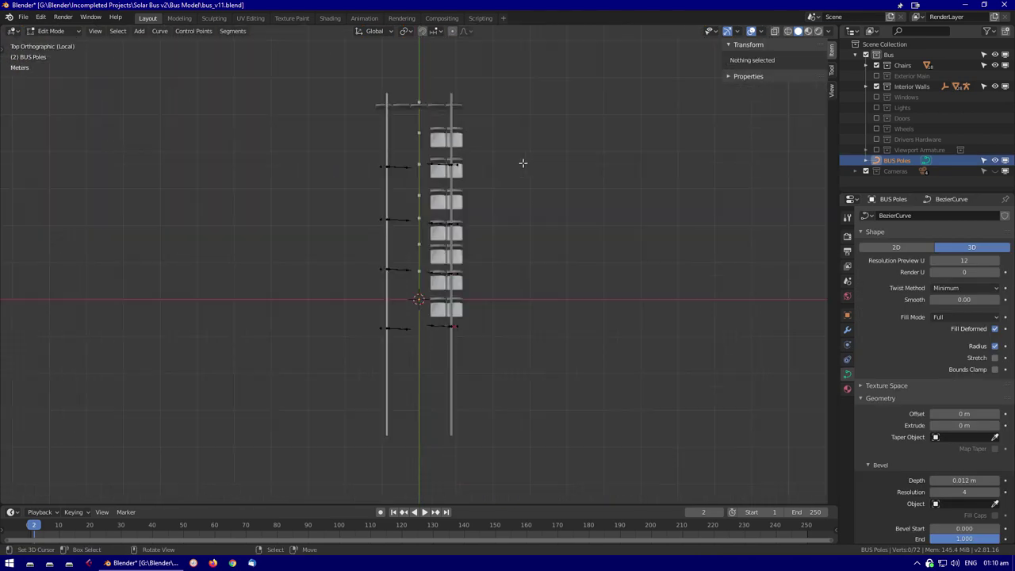
Lower the bottom control point of the pole at Y 0.788 m to about 1.461 m along Z, just above its seat
{"action": "middle_click_drag", "start_coordinate": [581, 287], "coordinate": [419, 294]}
{"action": "scroll", "coordinate": [419, 294], "scroll_direction": "down", "scroll_amount": 3}
{"action": "key", "text": "a"}
{"action": "key", "text": "alt+z"}
{"action": "scroll", "coordinate": [253, 261], "scroll_direction": "up", "scroll_amount": 2}
{"action": "key", "text": "g"}
{"action": "key", "text": "x"}
{"action": "middle_click_drag", "start_coordinate": [485, 256], "coordinate": [238, 238]}
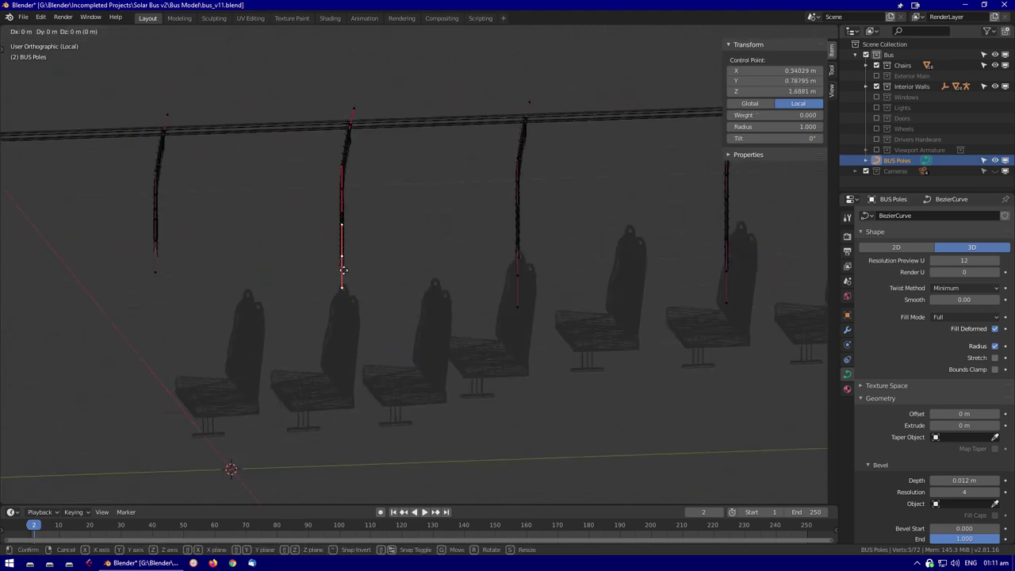
{"action": "left_click", "coordinate": [88, 218]}
{"action": "middle_click_drag", "start_coordinate": [88, 217], "coordinate": [373, 285]}
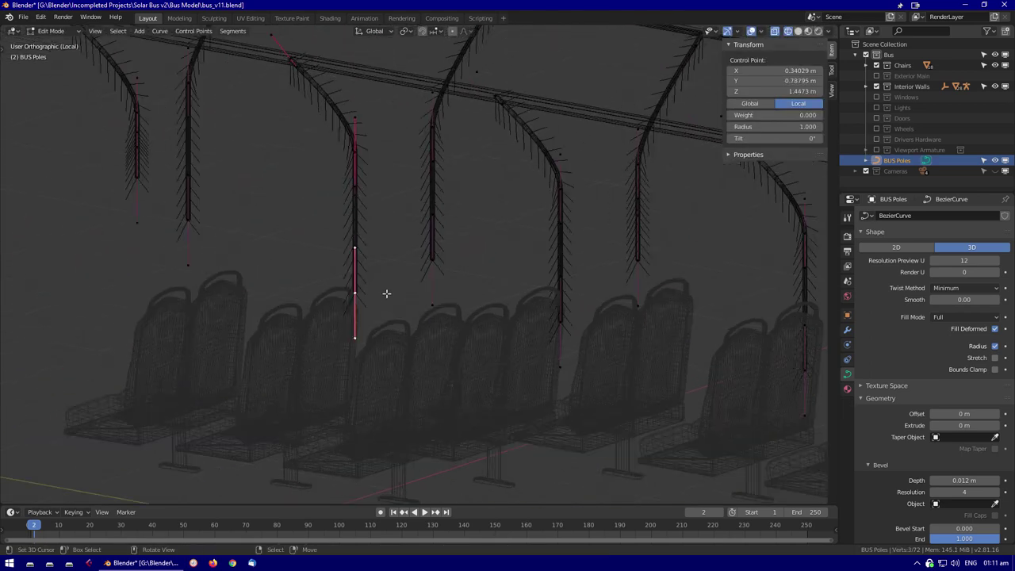
{"action": "left_click", "coordinate": [374, 285]}
{"action": "scroll", "coordinate": [370, 95], "scroll_direction": "up", "scroll_amount": 5}
{"action": "middle_click_drag", "start_coordinate": [369, 95], "coordinate": [333, 109]}
{"action": "key", "text": "g"}
{"action": "left_click", "coordinate": [321, 399]}
Return from the isolated view to the full interior in solid shading and examine both rows of poles beside the seats
{"action": "mouse_move", "coordinate": [320, 399]}
{"action": "middle_mouse_down"}
{"action": "mouse_move", "coordinate": [358, 374]}
{"action": "mouse_move", "coordinate": [129, 407]}
{"action": "mouse_move", "coordinate": [487, 322]}
{"action": "mouse_move", "coordinate": [487, 366]}
{"action": "mouse_move", "coordinate": [530, 363]}
{"action": "mouse_move", "coordinate": [408, 340]}
{"action": "mouse_move", "coordinate": [531, 356]}
{"action": "mouse_move", "coordinate": [476, 373]}
{"action": "mouse_move", "coordinate": [461, 435]}
{"action": "middle_mouse_up"}
{"action": "key", "text": "KP_Divide"}
{"action": "key", "text": "shift+z"}
{"action": "key", "text": "alt+a"}
{"action": "scroll", "coordinate": [414, 264], "scroll_direction": "down", "scroll_amount": 3}
{"action": "key", "text": "Tab"}
{"action": "scroll", "coordinate": [413, 264], "scroll_direction": "up", "scroll_amount": 3}
{"action": "key", "text": "alt+a"}
{"action": "key", "text": "shift+z"}
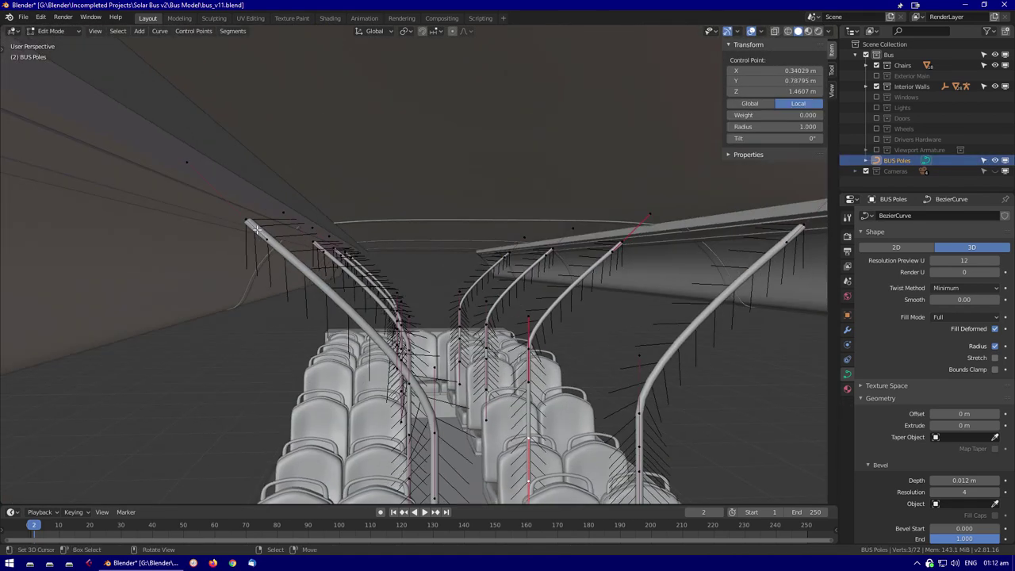
Isolate the poles in the front view and try rotating one row's upper control points to line up with the rail
{"action": "key", "text": "KP_1"}
{"action": "scroll", "coordinate": [262, 336], "scroll_direction": "up", "scroll_amount": 3}
{"action": "left_click", "coordinate": [219, 159]}
{"action": "left_click", "coordinate": [286, 202]}
{"action": "key", "text": "KP_Divide"}
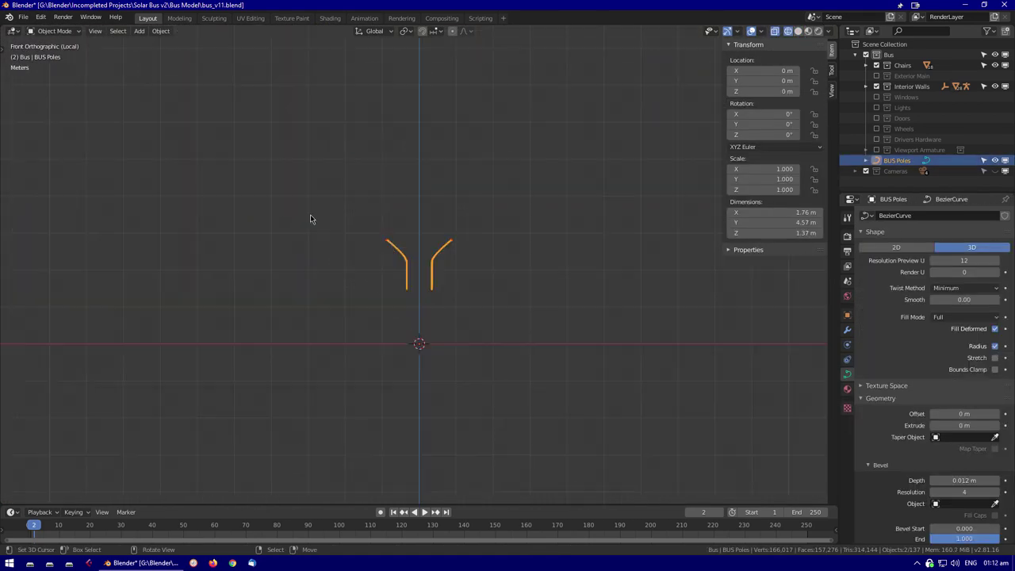
{"action": "key", "text": "Tab"}
{"action": "key", "text": "c"}
{"action": "scroll", "coordinate": [452, 135], "scroll_direction": "up", "scroll_amount": 2}
{"action": "scroll", "coordinate": [416, 248], "scroll_direction": "down", "scroll_amount": 2}
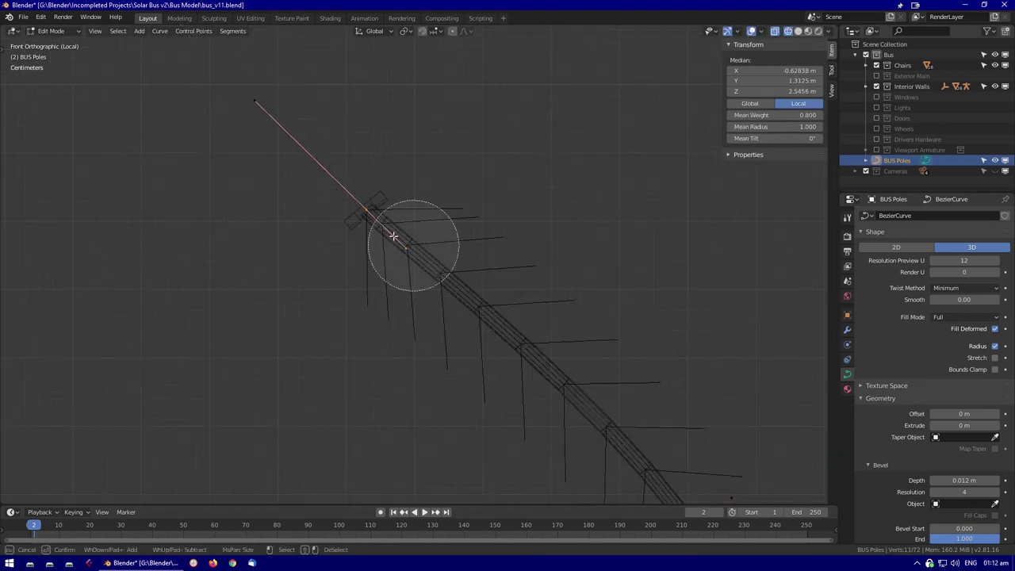
{"action": "key", "text": "r"}
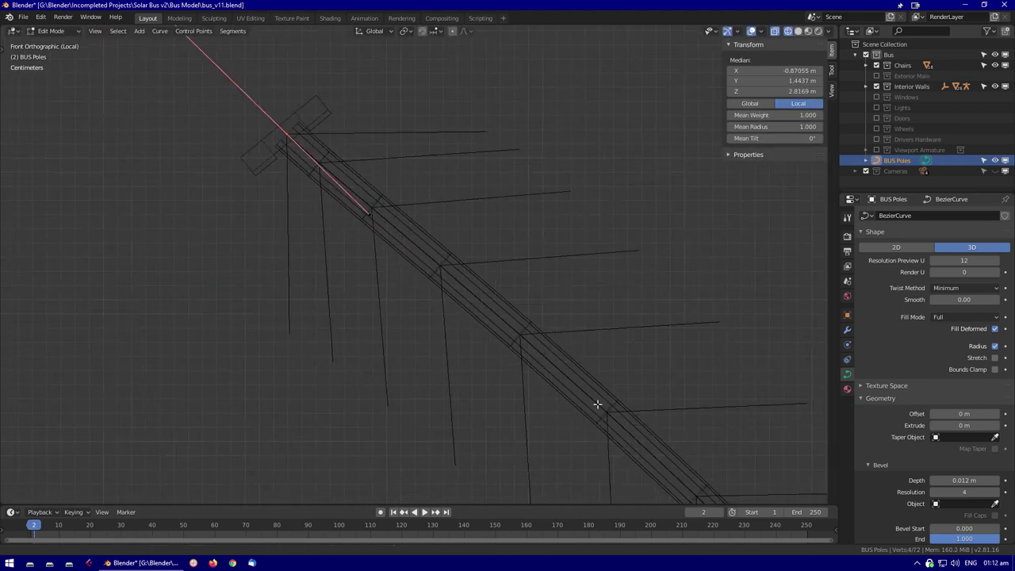
{"action": "key", "text": "r"}
{"action": "left_click", "coordinate": [279, 300]}
{"action": "scroll", "coordinate": [603, 456], "scroll_direction": "down", "scroll_amount": 4}
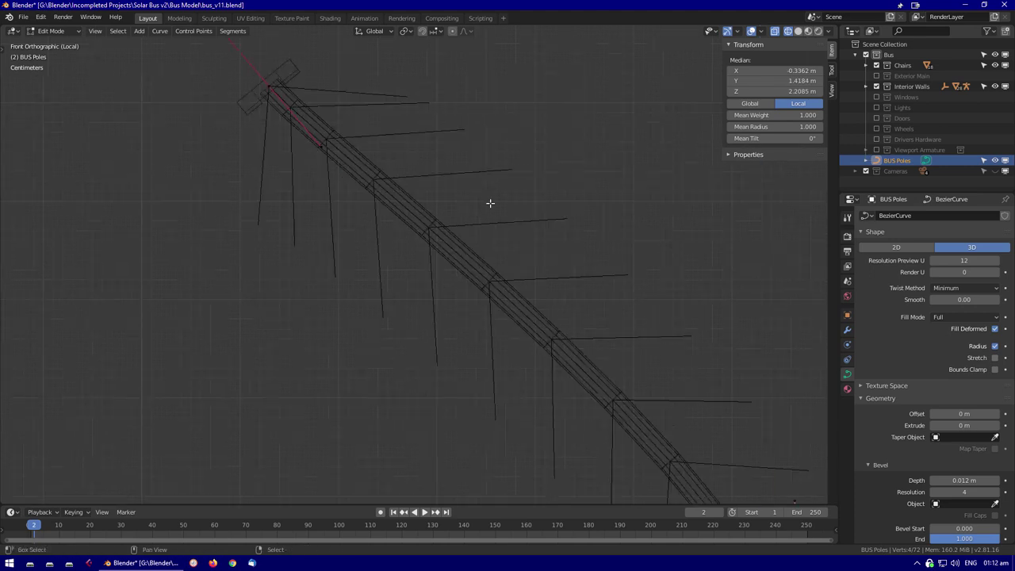
Try nudging the opposite row's upper control points onto the rail, and undo the recent pole edits
{"action": "left_click", "coordinate": [515, 50]}
{"action": "scroll", "coordinate": [415, 92], "scroll_direction": "up", "scroll_amount": 3}
{"action": "key", "text": "alt+a"}
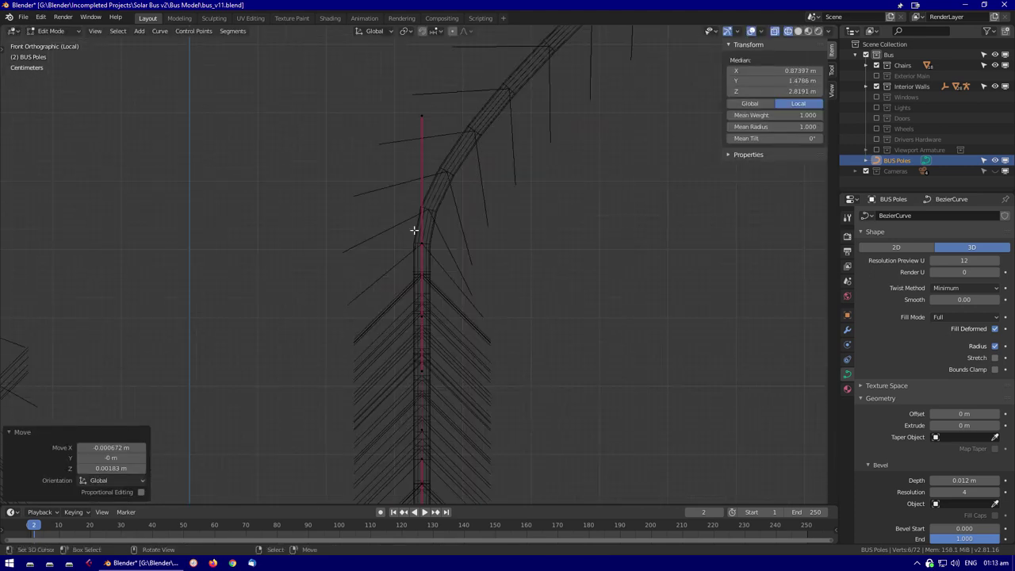
{"action": "key", "text": "ctrl+z"}
{"action": "key", "text": "ctrl+z"}
{"action": "key", "text": "ctrl+z"}
{"action": "scroll", "coordinate": [626, 68], "scroll_direction": "down", "scroll_amount": 4}
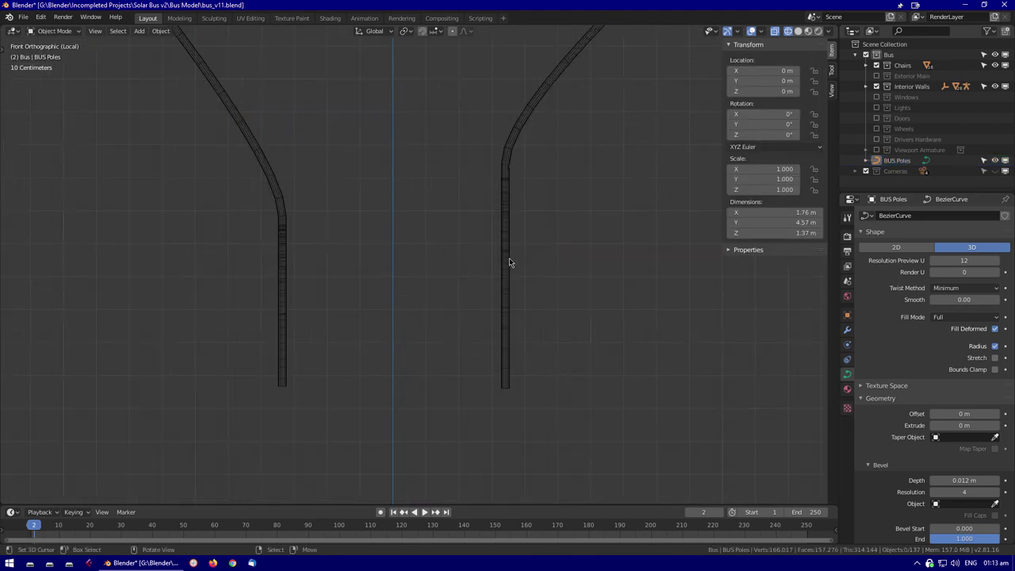
Return to the full interior and move the rearmost pole 0.124 m along Y to fit the seats
{"action": "middle_click_drag", "start_coordinate": [596, 268], "coordinate": [459, 267]}
{"action": "key", "text": "alt+a"}
{"action": "key", "text": "KP_Divide"}
{"action": "middle_click_drag", "start_coordinate": [360, 329], "coordinate": [277, 248]}
{"action": "scroll", "coordinate": [385, 280], "scroll_direction": "up", "scroll_amount": 3}
{"action": "key", "text": "Tab"}
{"action": "key", "text": "g"}
{"action": "key", "text": "z"}
{"action": "left_click", "coordinate": [436, 289]}
{"action": "middle_click_drag", "start_coordinate": [437, 289], "coordinate": [238, 255]}
{"action": "key", "text": "c"}
{"action": "left_click", "coordinate": [317, 182]}
{"action": "key", "text": "Escape"}
{"action": "middle_click_drag", "start_coordinate": [317, 182], "coordinate": [386, 262]}
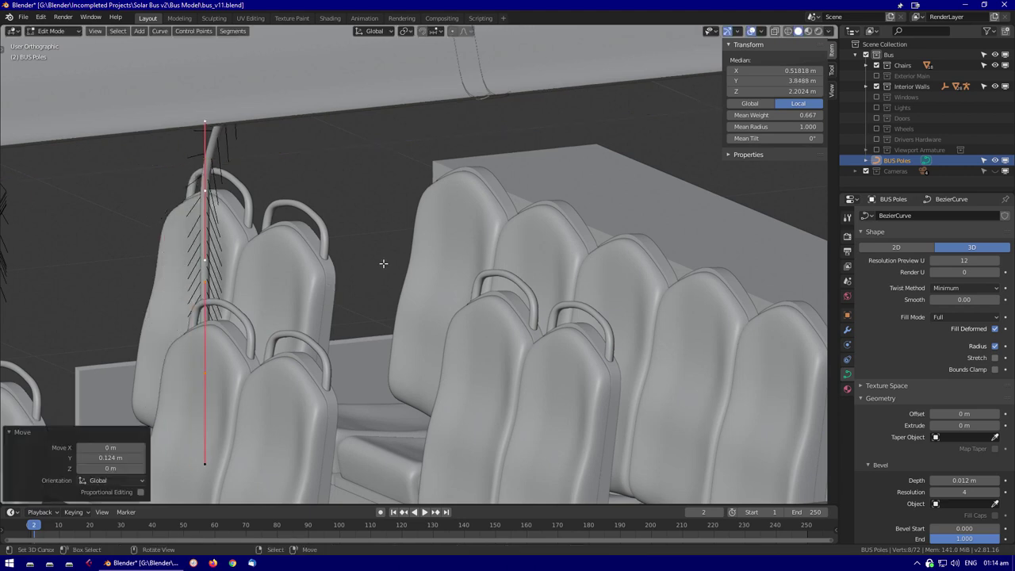
Finish editing the poles, re-enable the collections from Exterior Main to Drivers Hardware, and view the interior through the camera
{"action": "key", "text": "KP_7"}
{"action": "scroll", "coordinate": [364, 272], "scroll_direction": "up", "scroll_amount": 3}
{"action": "key", "text": "Escape"}
{"action": "scroll", "coordinate": [444, 309], "scroll_direction": "down", "scroll_amount": 5}
{"action": "middle_click_drag", "start_coordinate": [519, 369], "coordinate": [546, 314]}
{"action": "key", "text": "Tab"}
{"action": "key", "text": "KP_0"}
{"action": "left_click_drag", "start_coordinate": [876, 139], "coordinate": [876, 75]}
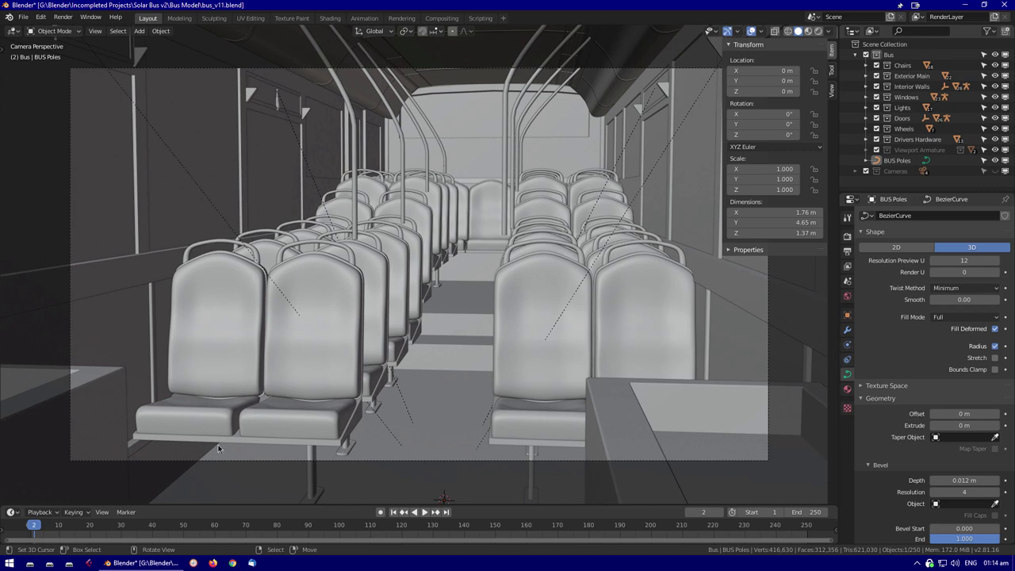
Rename the Interior Walls collection as Interior Main and exclude the exterior, windows, lights, doors, wheels and drivers hardware collections
{"action": "key", "text": "KP_0"}
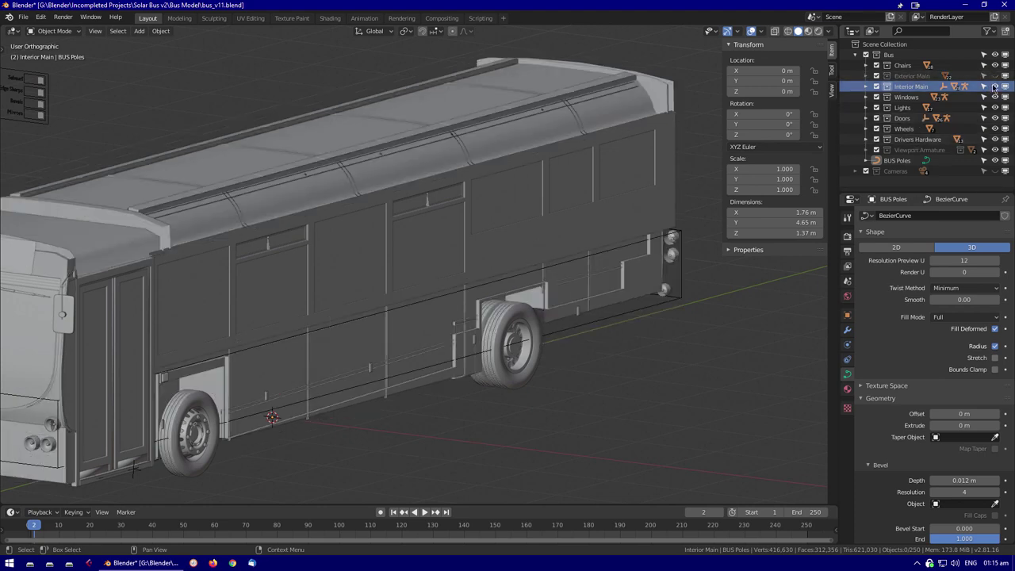
{"action": "left_click", "coordinate": [876, 86], "text": "ctrl"}
{"action": "middle_click_drag", "start_coordinate": [444, 286], "coordinate": [356, 265]}
{"action": "scroll", "coordinate": [469, 275], "scroll_direction": "up", "scroll_amount": 5}
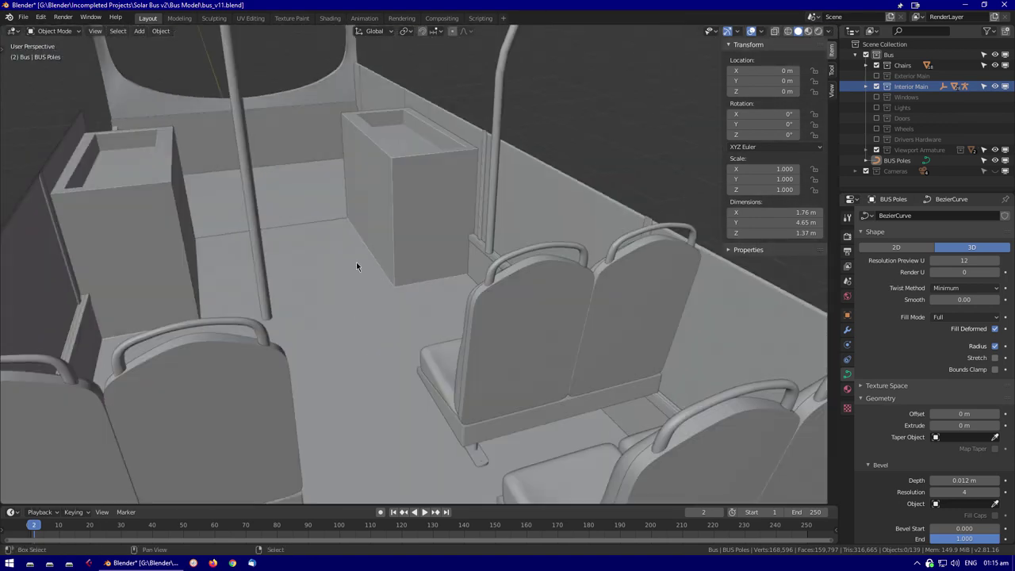
Duplicate the front double chair's handle, backplate and backrest by -1.1 m along Y
{"action": "left_click", "coordinate": [356, 264]}
{"action": "left_click", "coordinate": [847, 329]}
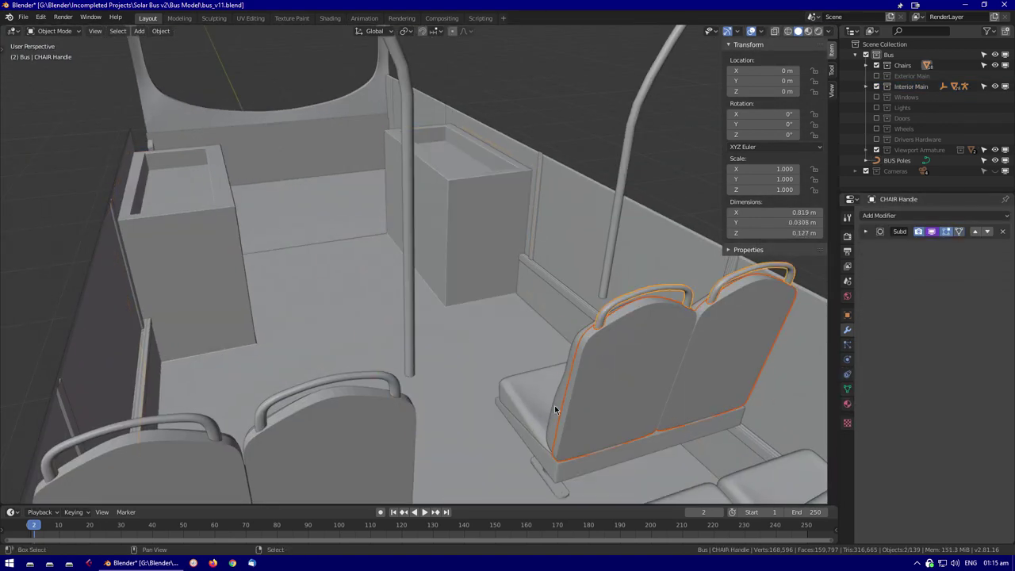
{"action": "key", "text": "shift+d"}
{"action": "key", "text": "y"}
{"action": "left_click", "coordinate": [509, 170]}
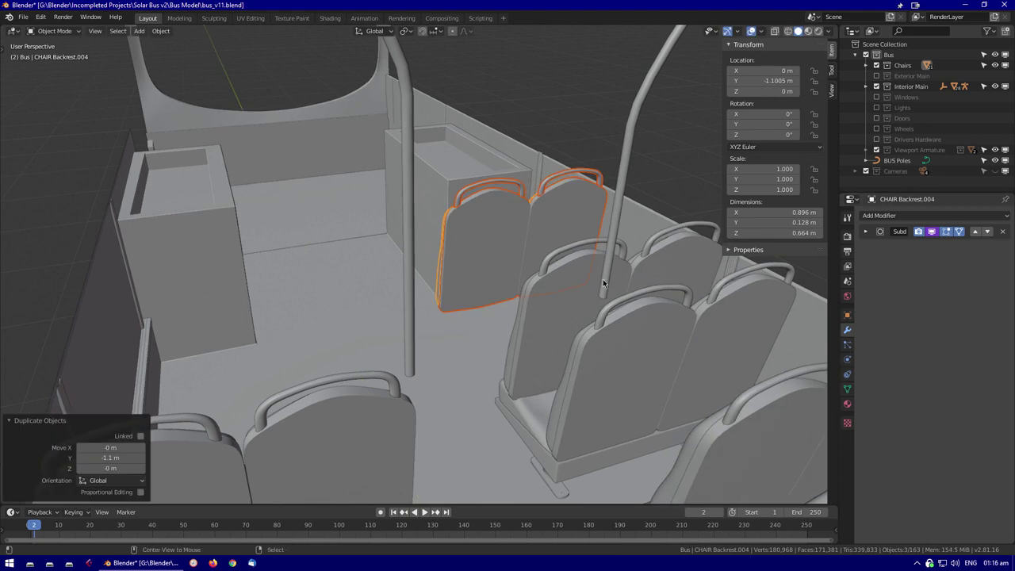
Delete one half of the duplicated handle, backplate and backrest meshes to leave a single seat back
{"action": "key", "text": "Tab"}
{"action": "key", "text": "KP_Decimal"}
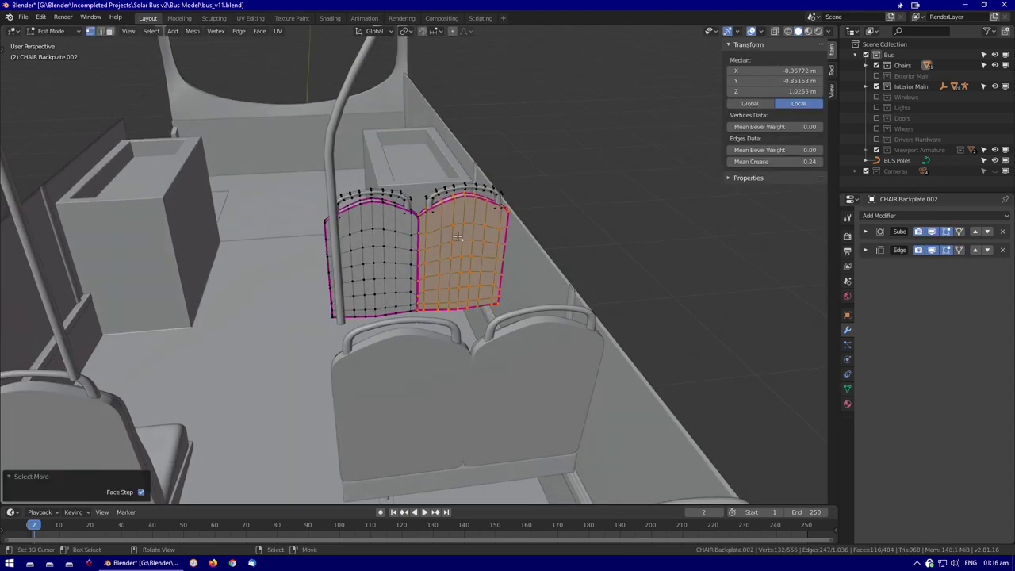
{"action": "left_click", "coordinate": [458, 234]}
{"action": "key", "text": "Tab"}
{"action": "scroll", "coordinate": [274, 215], "scroll_direction": "down", "scroll_amount": 5}
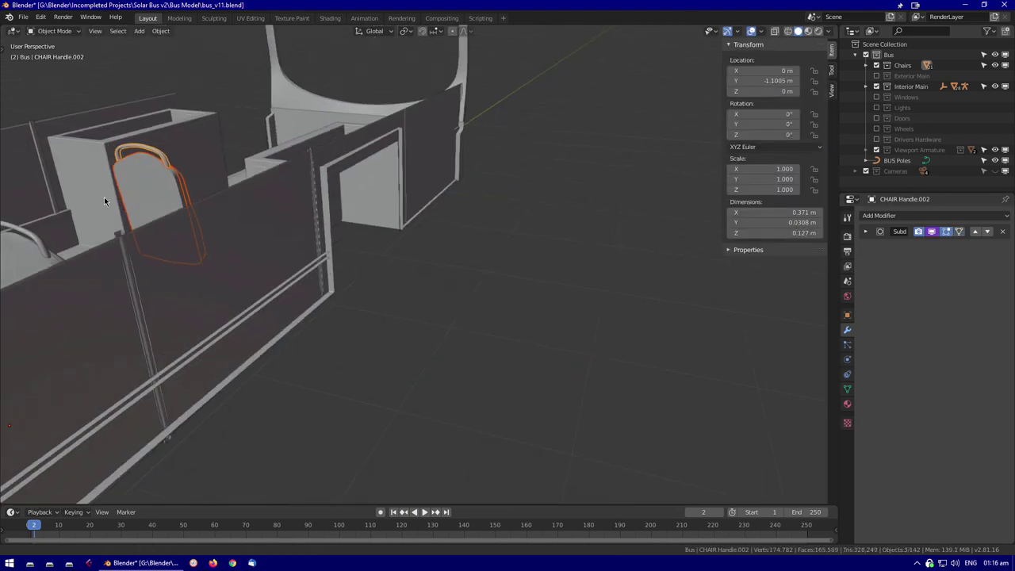
Rotate the single seat back 180° about Z
{"action": "middle_click_drag", "start_coordinate": [274, 215], "coordinate": [334, 260]}
{"action": "type", "text": "rz17"}
{"action": "key", "text": "BackSpace"}
{"action": "type", "text": "80"}
{"action": "key", "text": "Return"}
{"action": "scroll", "coordinate": [374, 217], "scroll_direction": "down", "scroll_amount": 3}
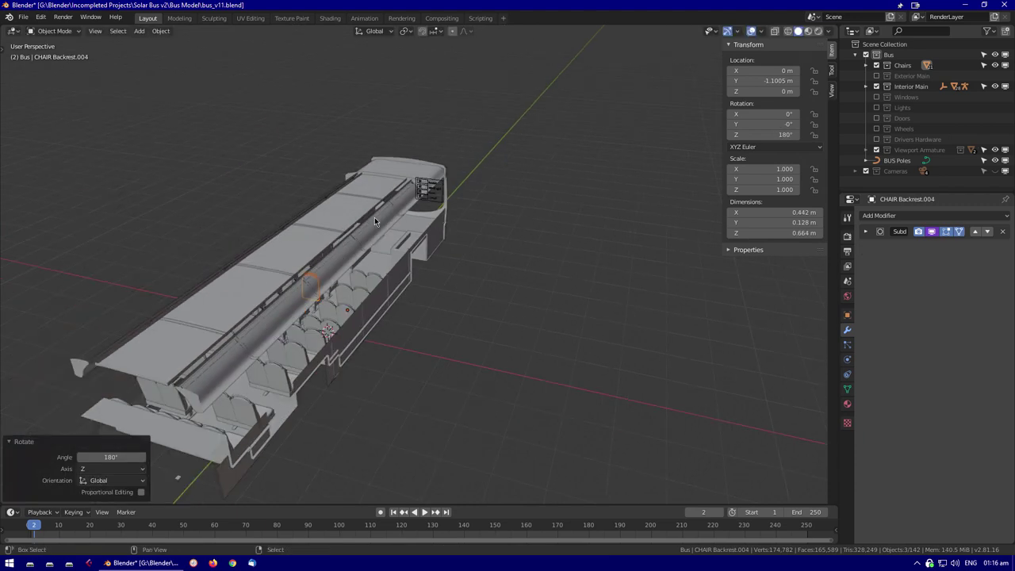
Move the turned seat back in the top view against the boxed partition near the front of the bus
{"action": "key", "text": "KP_7"}
{"action": "scroll", "coordinate": [526, 262], "scroll_direction": "up", "scroll_amount": 3}
{"action": "key", "text": "g"}
{"action": "left_click", "coordinate": [570, 487]}
{"action": "middle_click_drag", "start_coordinate": [570, 486], "coordinate": [743, 292]}
{"action": "key", "text": "KP_Decimal"}
{"action": "key", "text": "shift+z"}
Delete the handle from the repositioned seat back and keep its backrest and backplate selected
{"action": "middle_click_drag", "start_coordinate": [466, 185], "coordinate": [421, 343]}
{"action": "key", "text": "Delete"}
{"action": "scroll", "coordinate": [420, 343], "scroll_direction": "up", "scroll_amount": 3}
{"action": "left_click", "coordinate": [420, 343]}
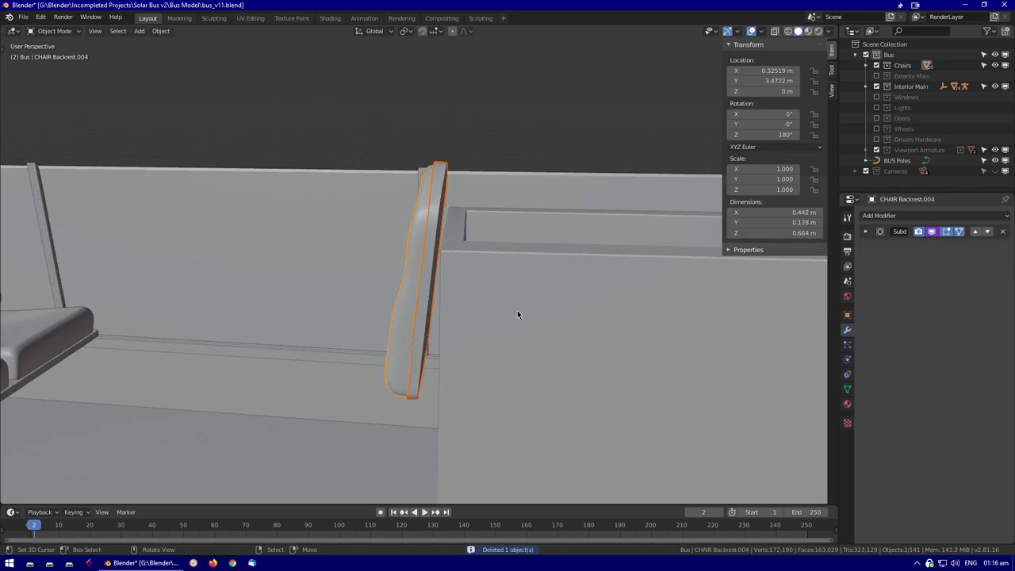
Set the backrest and backplate origins to their own centres and rotate them 5.89° about X to stand upright
{"action": "key", "text": "F3"}
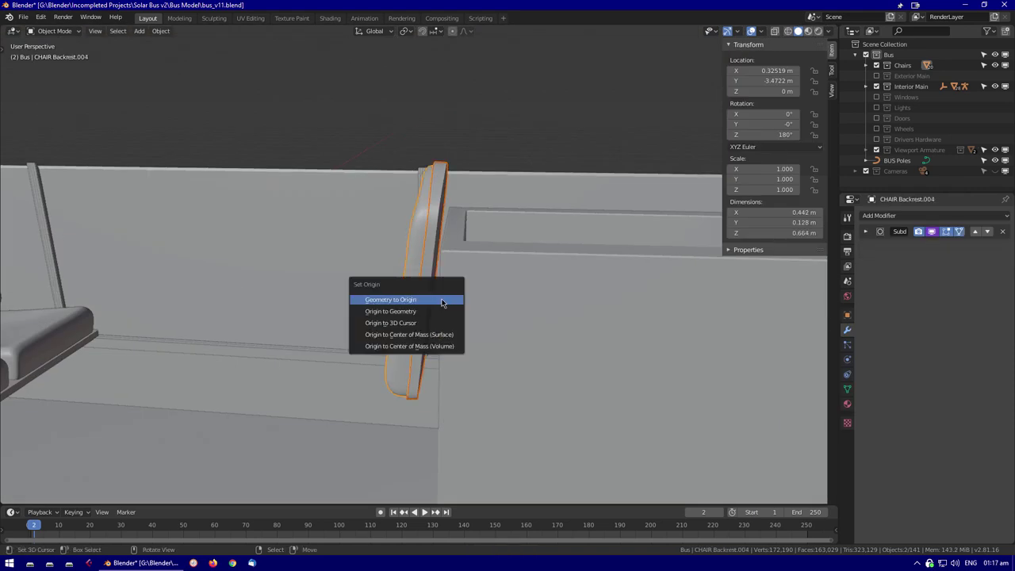
{"action": "left_click", "coordinate": [506, 349]}
{"action": "key", "text": "shift+z"}
{"action": "key", "text": "KP_7"}
{"action": "key", "text": "KP_3"}
{"action": "key", "text": "shift+z"}
{"action": "middle_click_drag", "start_coordinate": [487, 290], "coordinate": [370, 242]}
Select all the front faces of the backrest and flatten them by scaling along Y
{"action": "left_click", "coordinate": [370, 243]}
{"action": "key", "text": "Tab"}
{"action": "scroll", "coordinate": [370, 243], "scroll_direction": "down", "scroll_amount": 3}
{"action": "key", "text": "KP_1"}
{"action": "middle_click_drag", "start_coordinate": [266, 294], "coordinate": [333, 306]}
{"action": "scroll", "coordinate": [333, 305], "scroll_direction": "down", "scroll_amount": 3}
{"action": "scroll", "coordinate": [430, 319], "scroll_direction": "up", "scroll_amount": 2}
{"action": "scroll", "coordinate": [429, 319], "scroll_direction": "up", "scroll_amount": 5}
{"action": "mouse_move", "coordinate": [403, 301]}
{"action": "left_mouse_down"}
{"action": "mouse_move", "coordinate": [475, 351]}
{"action": "mouse_move", "coordinate": [398, 363]}
{"action": "left_mouse_up"}
{"action": "scroll", "coordinate": [475, 352], "scroll_direction": "up", "scroll_amount": 2}
{"action": "key", "text": "c"}
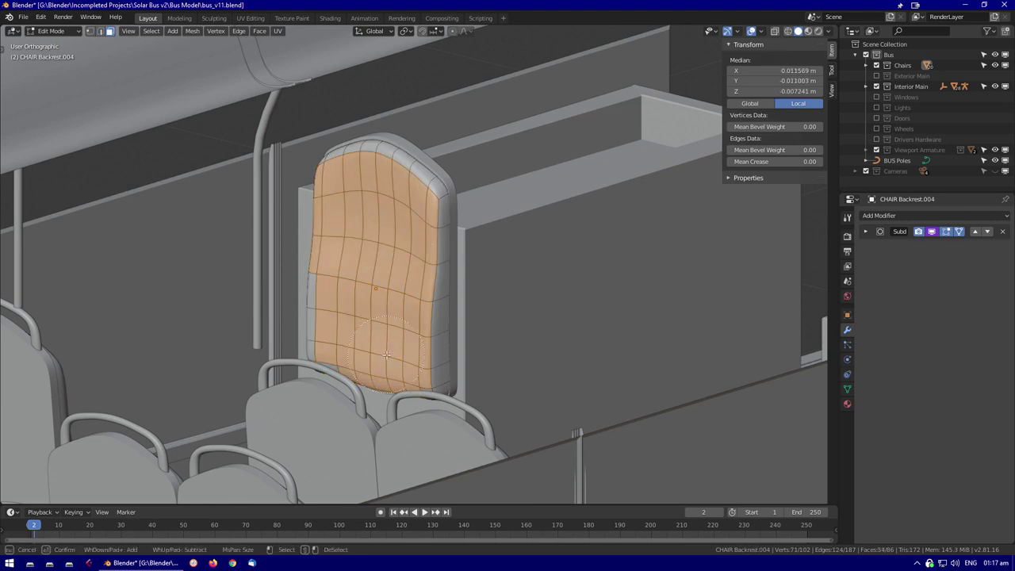
{"action": "key", "text": "Escape"}
{"action": "middle_click_drag", "start_coordinate": [346, 293], "coordinate": [656, 329]}
{"action": "key", "text": "s"}
{"action": "key", "text": "y"}
{"action": "middle_click_drag", "start_coordinate": [553, 350], "coordinate": [401, 299]}
Isolate the backrest, delete its uneven rim vertices and extrude the open border -0.0348 m along Y
{"action": "key", "text": "KP_Divide"}
{"action": "key", "text": "x"}
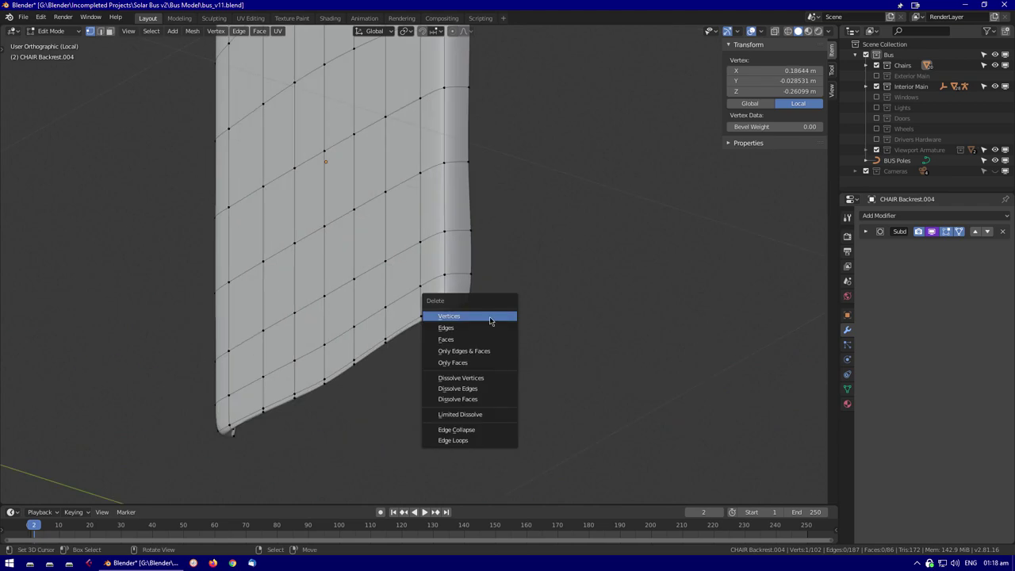
{"action": "left_click", "coordinate": [341, 310]}
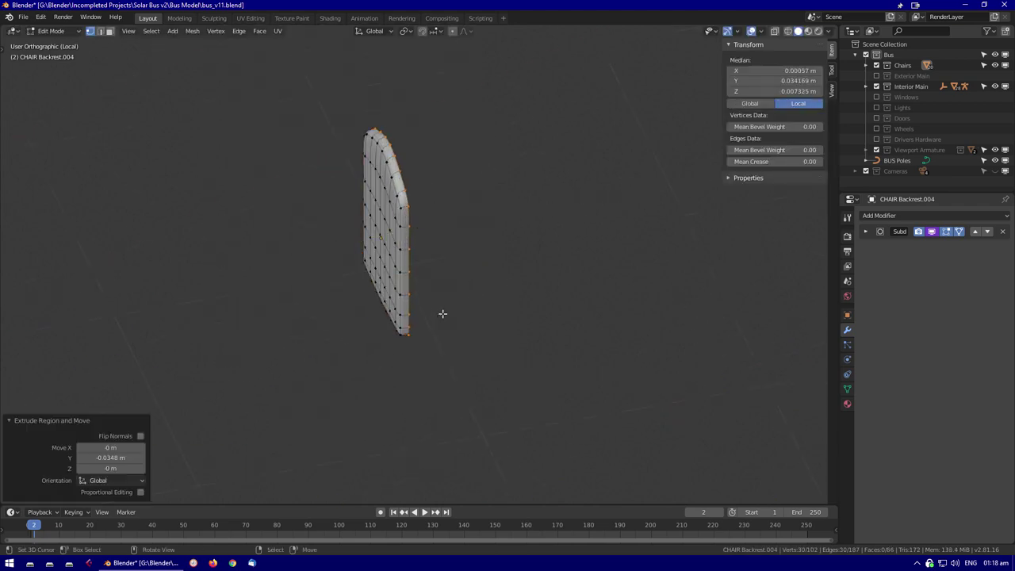
Return to the full interior and delete the selected edge loop on the backrest
{"action": "key", "text": "KP_Divide"}
{"action": "left_click", "coordinate": [450, 273], "text": "alt"}
{"action": "key", "text": "x"}
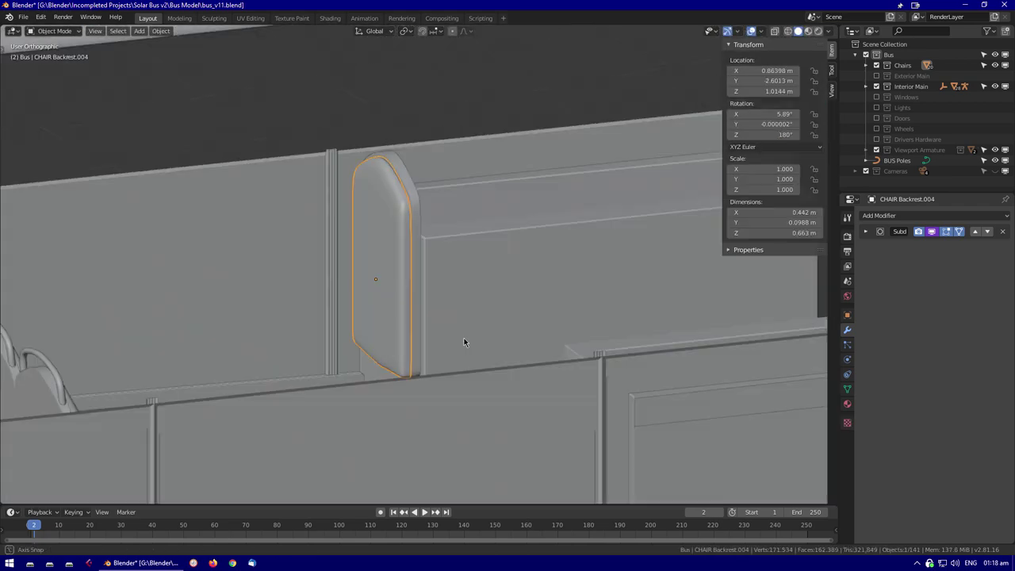
Extend the backrest and its backplate downward along Z, making the backrest about 0.801 m tall
{"action": "middle_click_drag", "start_coordinate": [463, 338], "coordinate": [421, 208]}
{"action": "left_click", "coordinate": [367, 389]}
{"action": "key", "text": "Tab"}
{"action": "key", "text": "alt+a"}
{"action": "key", "text": "shift+z"}
{"action": "middle_click_drag", "start_coordinate": [368, 389], "coordinate": [413, 333]}
{"action": "key", "text": "c"}
{"action": "left_click_drag", "start_coordinate": [380, 428], "coordinate": [458, 349]}
{"action": "key", "text": "Escape"}
{"action": "mouse_move", "coordinate": [458, 349]}
{"action": "middle_mouse_down"}
{"action": "mouse_move", "coordinate": [600, 333]}
{"action": "mouse_move", "coordinate": [421, 306]}
{"action": "mouse_move", "coordinate": [544, 310]}
{"action": "middle_mouse_up"}
{"action": "key", "text": "shift+z"}
{"action": "key", "text": "g"}
{"action": "key", "text": "z"}
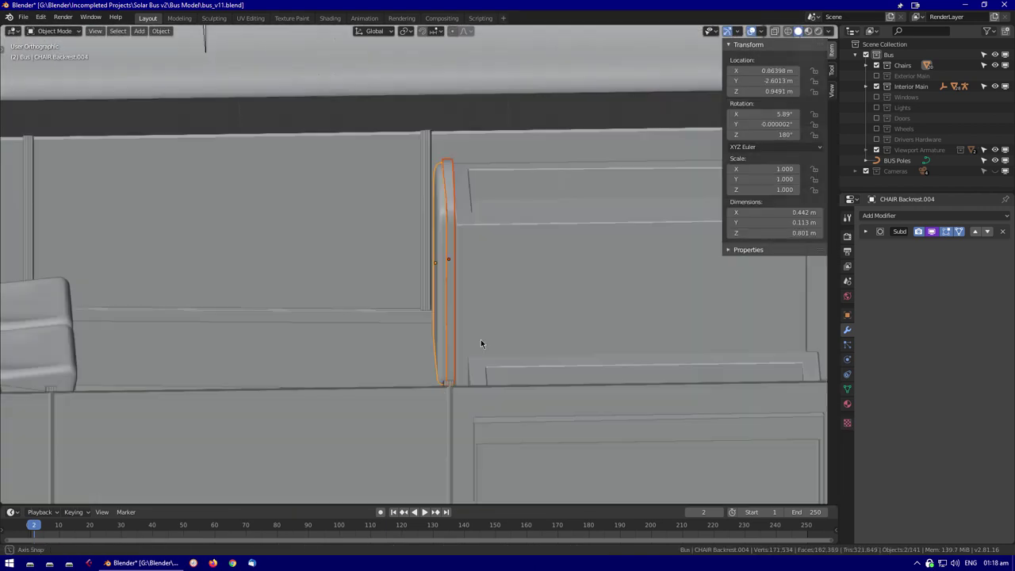
Rename the backrest object as BUS Disabled Chair
{"action": "middle_click_drag", "start_coordinate": [478, 344], "coordinate": [889, 180]}
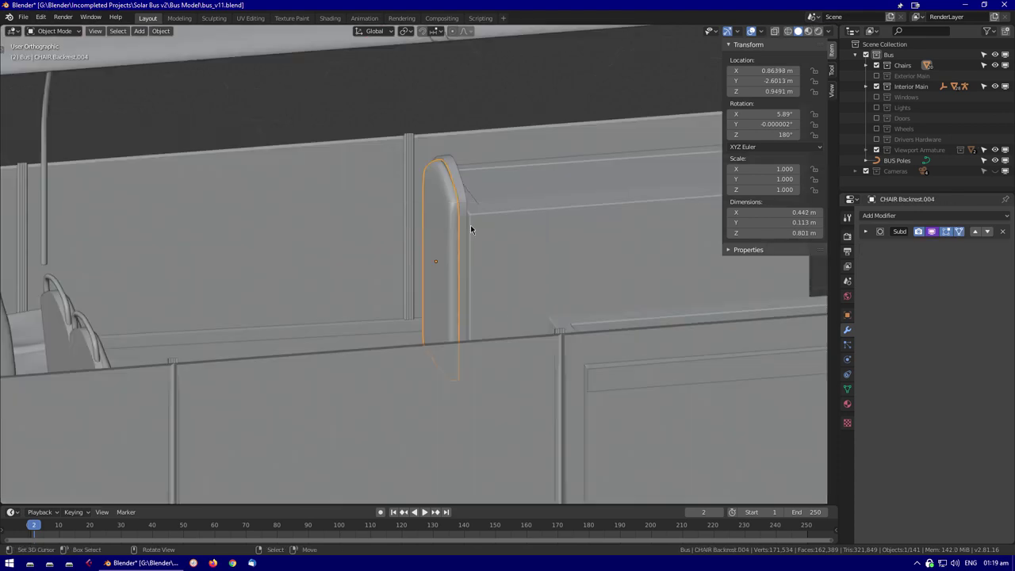
{"action": "key", "text": "F2"}
{"action": "type", "text": "BUS Disabled Chair"}
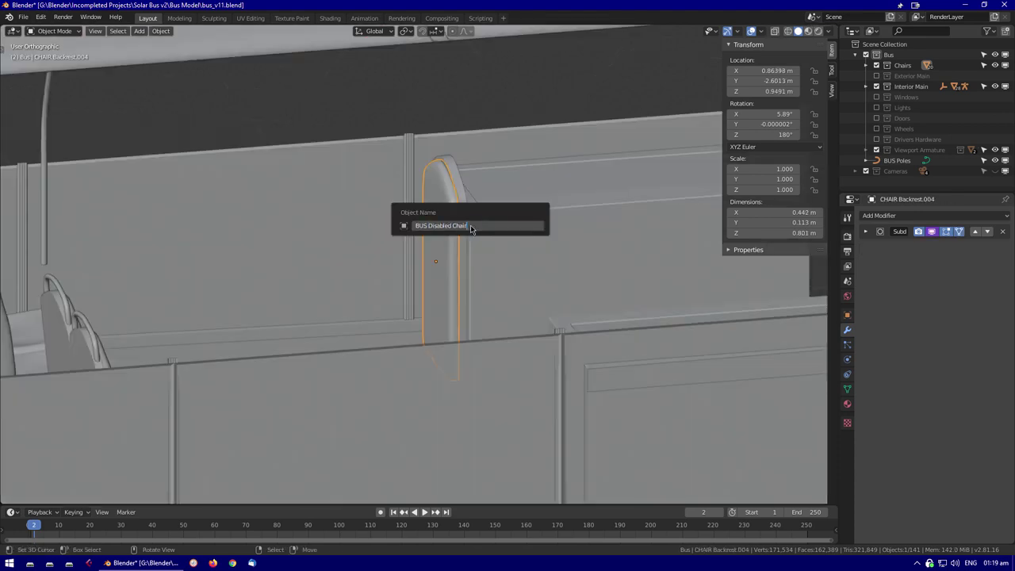
Duplicate two control points of a grab pole in the BUS Poles curve and place the copy -2.02 m along Y
{"action": "middle_click_drag", "start_coordinate": [448, 182], "coordinate": [453, 238]}
{"action": "left_click", "coordinate": [159, 200]}
{"action": "key", "text": "Tab"}
{"action": "left_click", "coordinate": [198, 251]}
{"action": "key", "text": "Tab"}
{"action": "left_click", "coordinate": [367, 283]}
{"action": "left_click", "coordinate": [406, 302]}
{"action": "key", "text": "Tab"}
{"action": "scroll", "coordinate": [406, 302], "scroll_direction": "up", "scroll_amount": 2}
{"action": "key", "text": "shift+d"}
{"action": "left_click", "coordinate": [406, 302]}
{"action": "key", "text": "KP_7"}
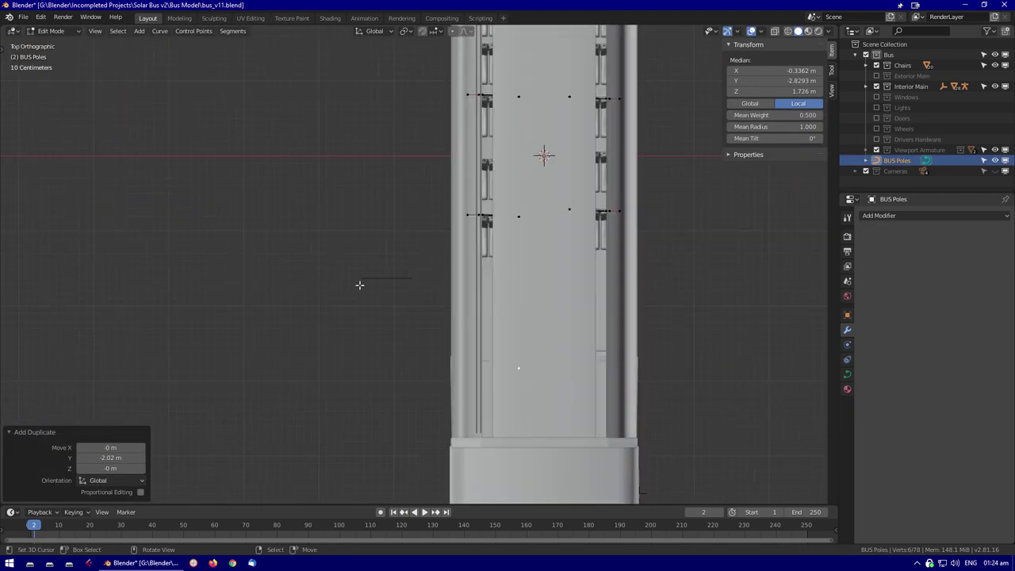
Position the duplicated pole on the front corner of the open-topped box, finishing with a -0.0346 m move along Y
{"action": "scroll", "coordinate": [358, 285], "scroll_direction": "up", "scroll_amount": 3}
{"action": "middle_click_drag", "start_coordinate": [383, 243], "coordinate": [306, 234]}
{"action": "scroll", "coordinate": [307, 235], "scroll_direction": "up", "scroll_amount": 4}
{"action": "key", "text": "g"}
{"action": "key", "text": "y"}
{"action": "left_click", "coordinate": [309, 313]}
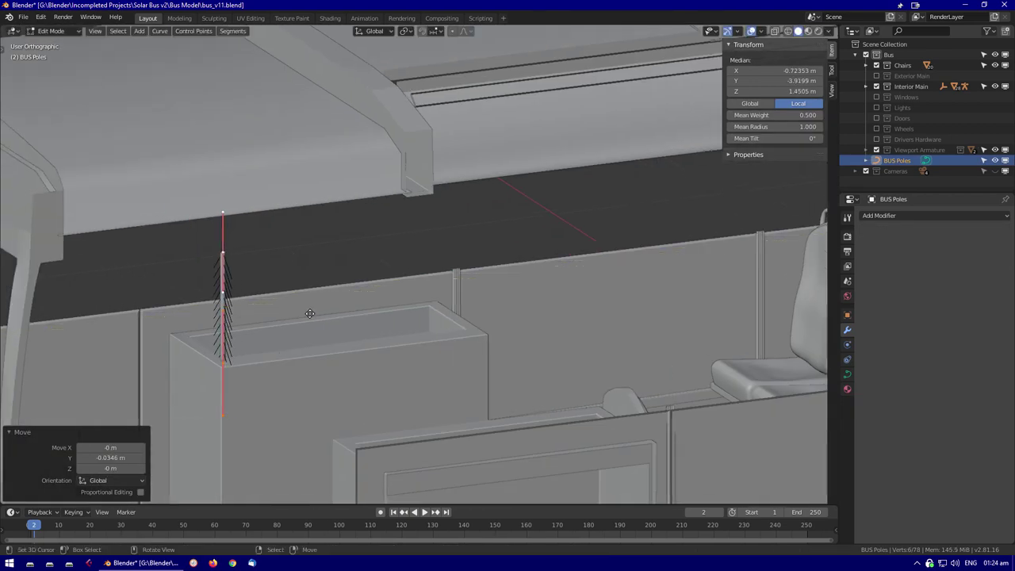
Extrude the pole's upper end along Y over the box and down at the rear, shaping a handrail with rounded corners
{"action": "middle_click_drag", "start_coordinate": [279, 283], "coordinate": [328, 294]}
{"action": "key", "text": "shift+d"}
{"action": "key", "text": "y"}
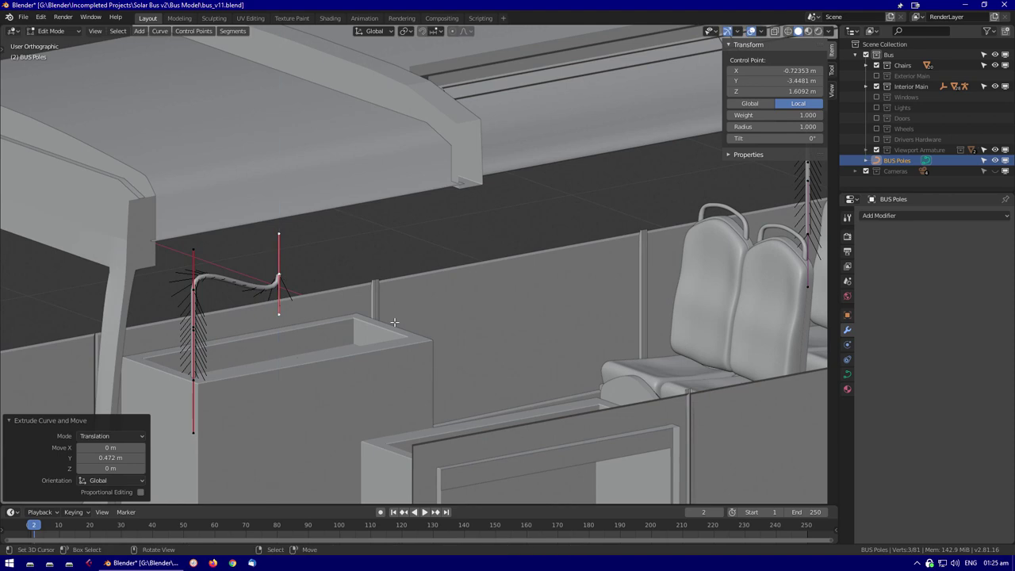
{"action": "key", "text": "KP_3"}
{"action": "key", "text": "shift+z"}
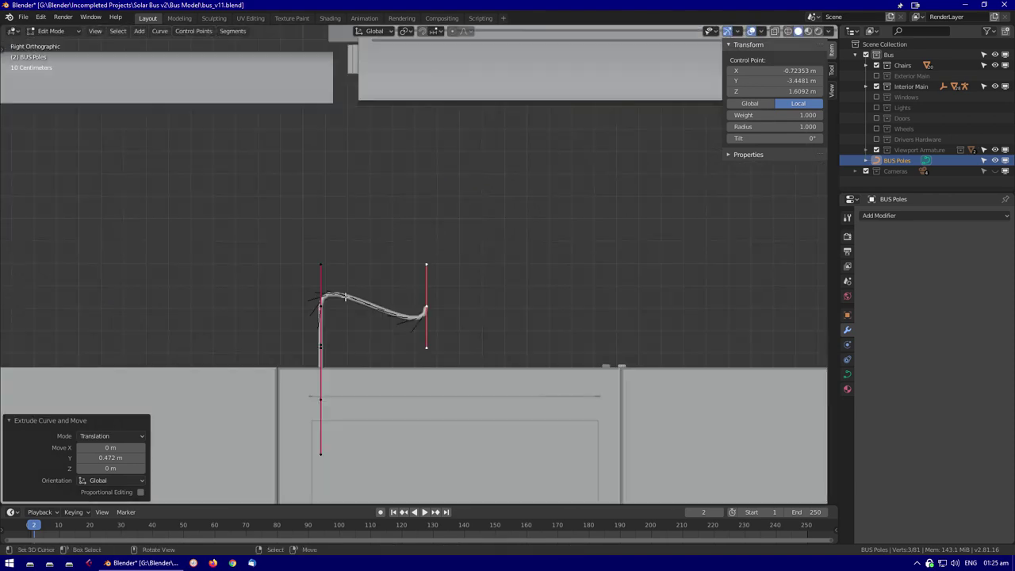
{"action": "scroll", "coordinate": [475, 255], "scroll_direction": "up", "scroll_amount": 2}
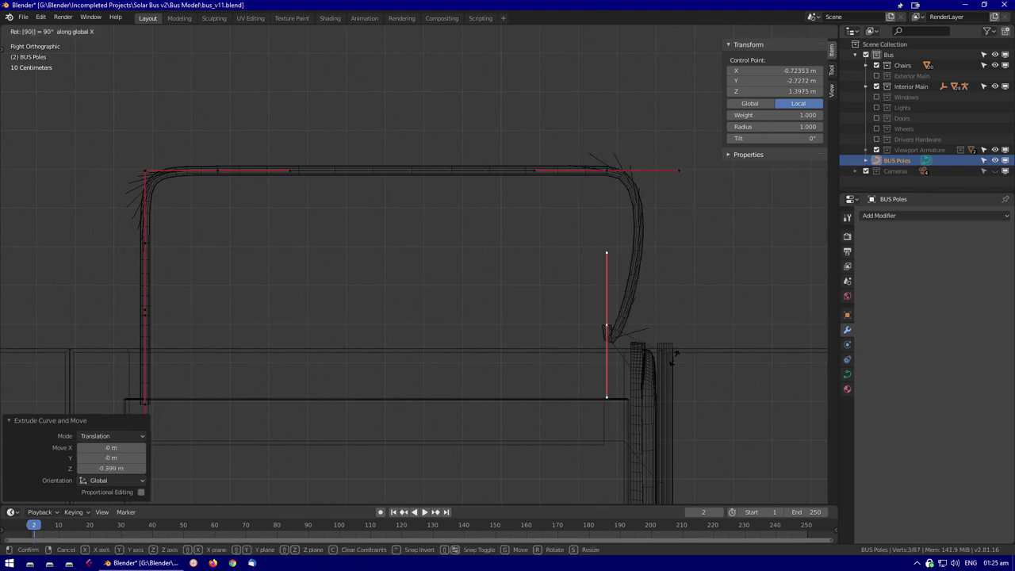
{"action": "scroll", "coordinate": [598, 332], "scroll_direction": "up", "scroll_amount": 1}
{"action": "key", "text": "g"}
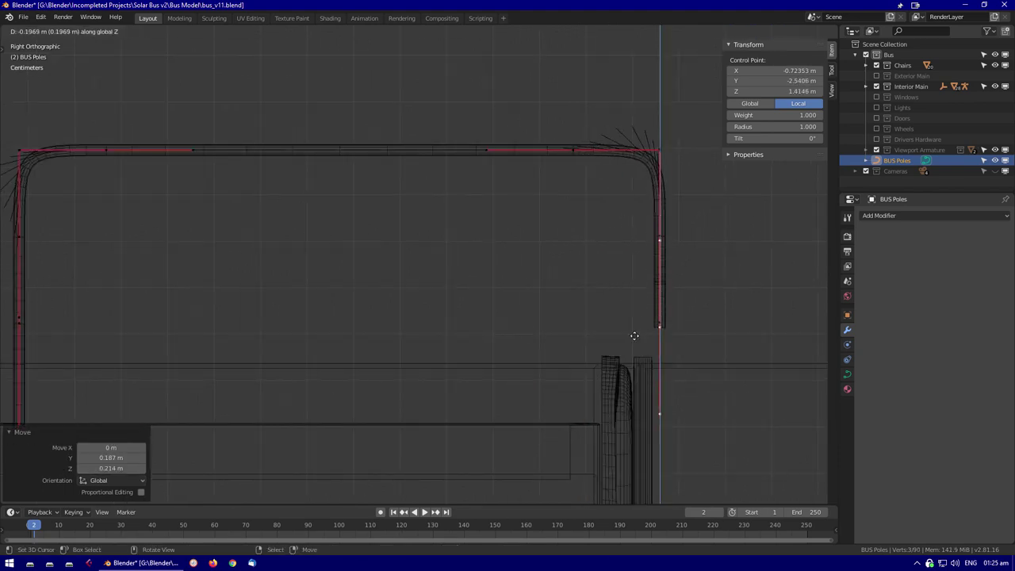
{"action": "left_click", "coordinate": [626, 195]}
Shift the whole handrail along X onto the box's inner edge, at X -0.66651 m
{"action": "middle_click_drag", "start_coordinate": [625, 195], "coordinate": [695, 324]}
{"action": "key", "text": "KP_7"}
{"action": "key", "text": "a"}
{"action": "key", "text": "g"}
{"action": "key", "text": "y"}
{"action": "key", "text": "Escape"}
{"action": "mouse_move", "coordinate": [422, 287]}
{"action": "middle_mouse_down"}
{"action": "mouse_move", "coordinate": [340, 208]}
{"action": "mouse_move", "coordinate": [142, 230]}
{"action": "middle_mouse_up"}
{"action": "key", "text": "shift+z"}
{"action": "key", "text": "alt+a"}
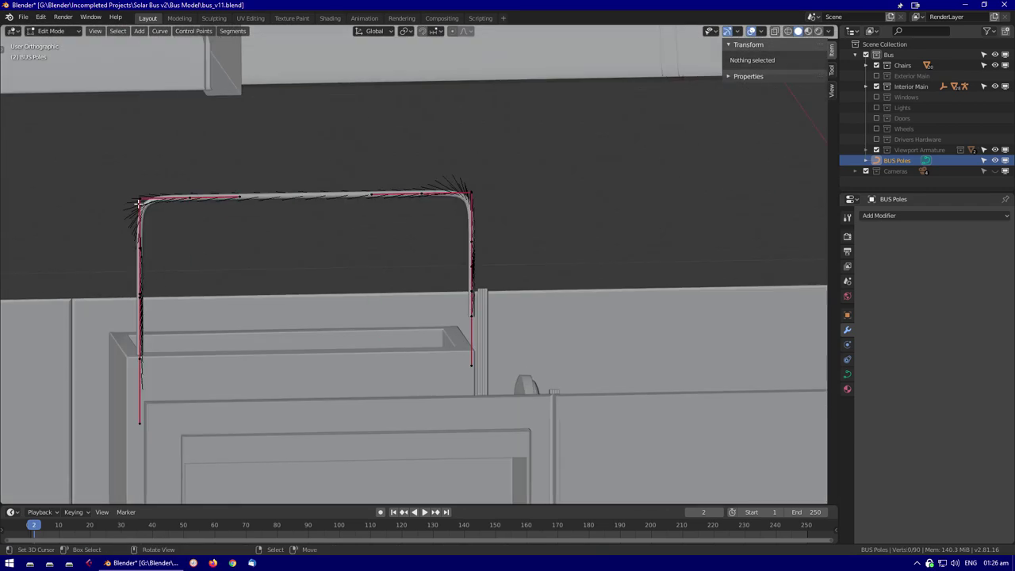
Adjust the control points on the handrail's uprights, shortening the handles at the lower ends
{"action": "left_click", "coordinate": [499, 249]}
{"action": "scroll", "coordinate": [288, 276], "scroll_direction": "up", "scroll_amount": 2}
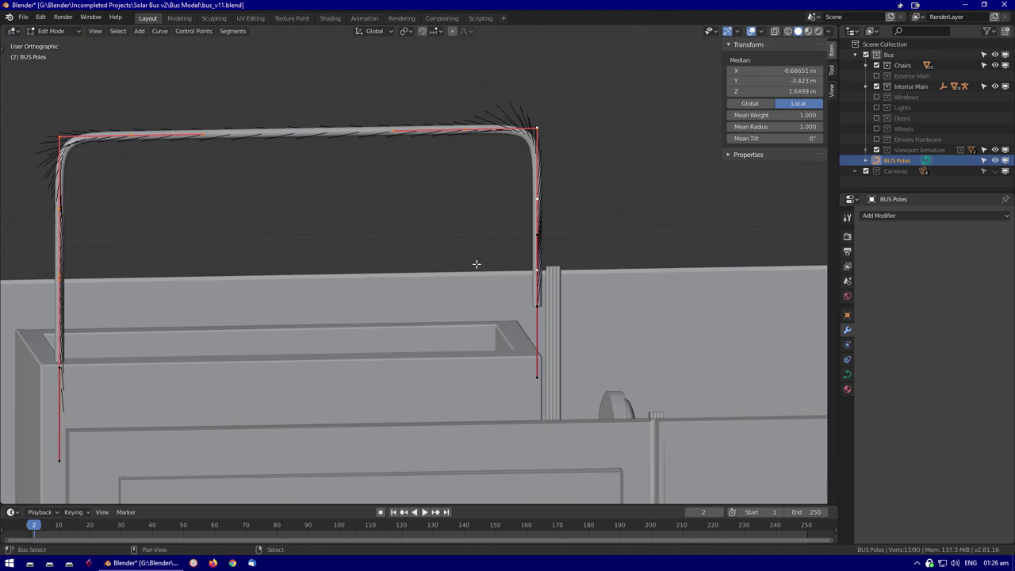
{"action": "left_click", "coordinate": [538, 339]}
{"action": "middle_click_drag", "start_coordinate": [164, 471], "coordinate": [341, 306], "text": "shift"}
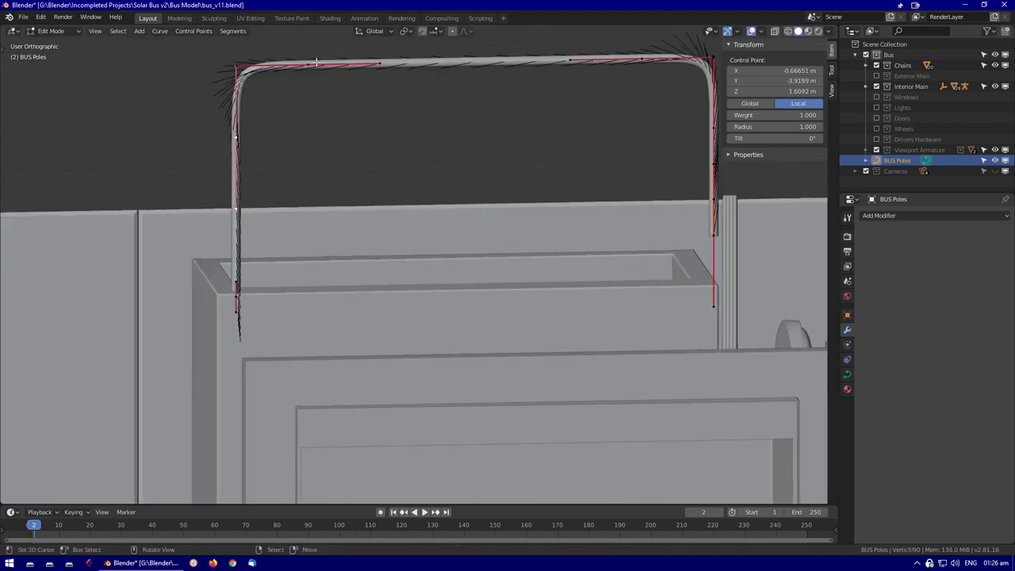
{"action": "left_click", "coordinate": [730, 275]}
Scale the handrail by 0.623 along Z and lower it about 0.171 m toward the box
{"action": "key", "text": "a"}
{"action": "key", "text": "g"}
{"action": "key", "text": "y"}
{"action": "middle_click_drag", "start_coordinate": [675, 274], "coordinate": [634, 314], "text": "shift"}
{"action": "key", "text": "s"}
{"action": "key", "text": "x"}
{"action": "key", "text": "Escape"}
{"action": "left_click", "coordinate": [634, 314]}
{"action": "key", "text": "s"}
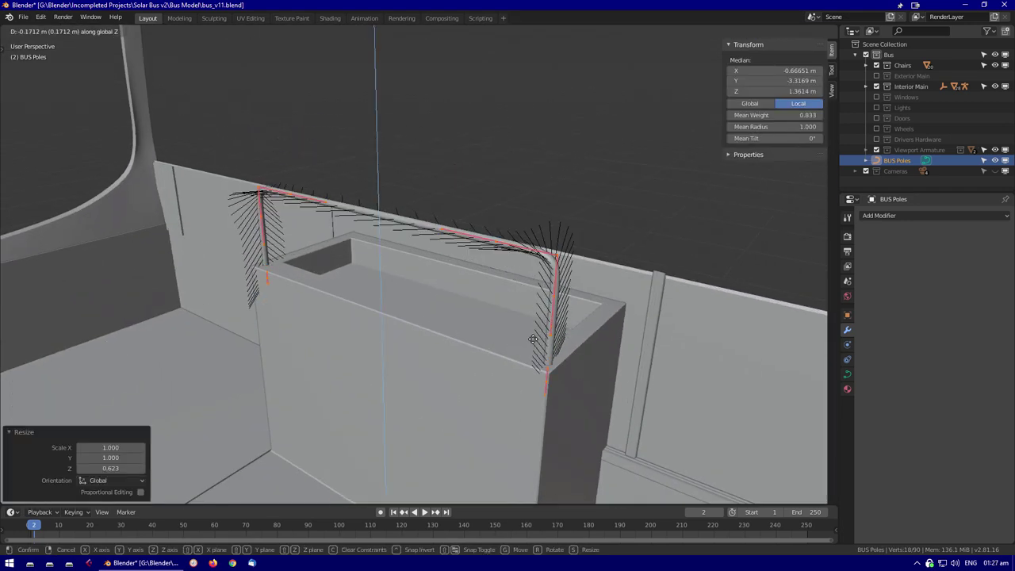
{"action": "middle_click_drag", "start_coordinate": [658, 372], "coordinate": [427, 314]}
{"action": "left_click", "coordinate": [427, 314]}
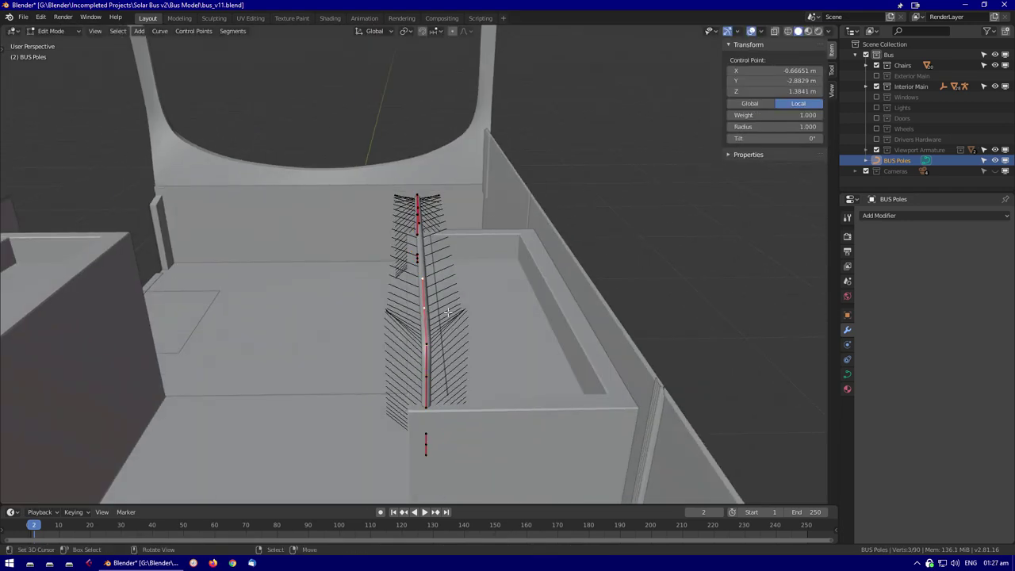
Duplicate a handrail control point and extrude it along X into a crossbar from the rear corner toward the side wall
{"action": "left_click", "coordinate": [526, 328]}
{"action": "key", "text": "KP_7"}
{"action": "key", "text": "shift+z"}
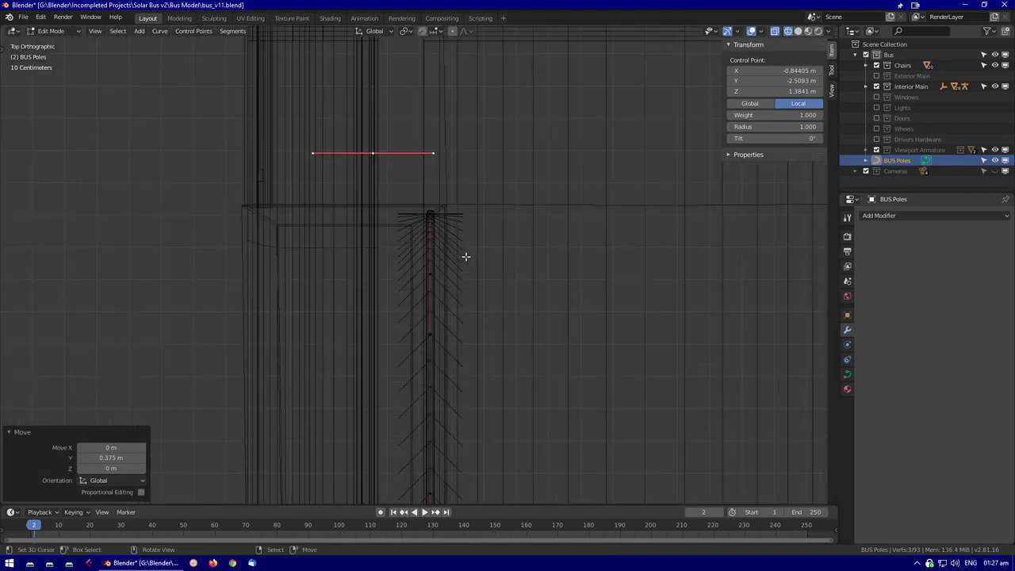
{"action": "key", "text": "g"}
{"action": "left_click", "coordinate": [309, 236]}
{"action": "key", "text": "shift+z"}
{"action": "mouse_move", "coordinate": [310, 235]}
{"action": "middle_mouse_down"}
{"action": "mouse_move", "coordinate": [600, 192]}
{"action": "mouse_move", "coordinate": [544, 268]}
{"action": "mouse_move", "coordinate": [570, 264]}
{"action": "mouse_move", "coordinate": [197, 258]}
{"action": "middle_mouse_up"}
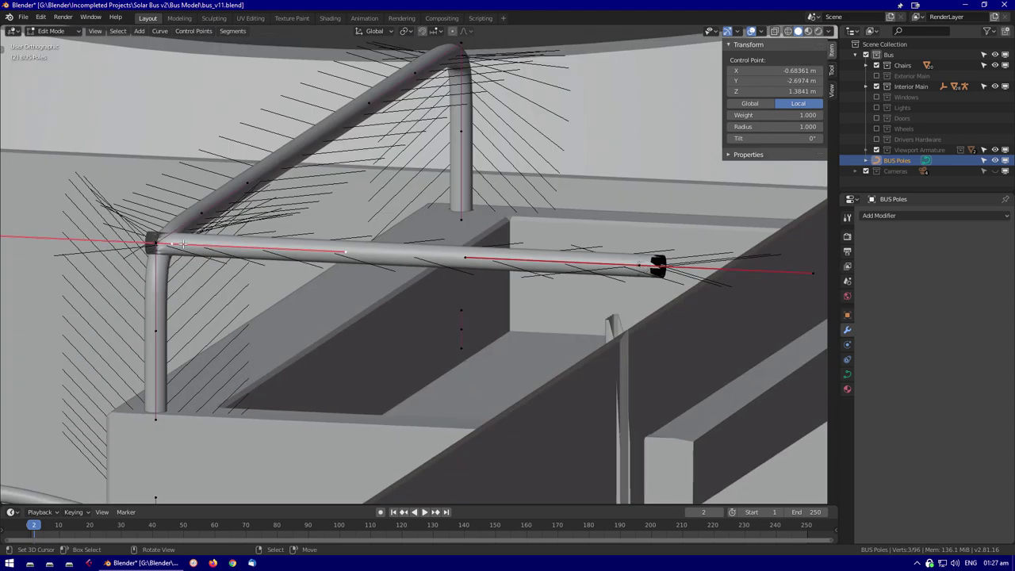
Adjust the crossbar's inner end along X and lower the bar to Z 1.3069 m beside the rear upright
{"action": "scroll", "coordinate": [576, 262], "scroll_direction": "up", "scroll_amount": 5}
{"action": "scroll", "coordinate": [576, 263], "scroll_direction": "down", "scroll_amount": 3}
{"action": "key", "text": "g"}
{"action": "key", "text": "x"}
{"action": "left_click", "coordinate": [455, 324]}
{"action": "scroll", "coordinate": [439, 376], "scroll_direction": "up", "scroll_amount": 1}
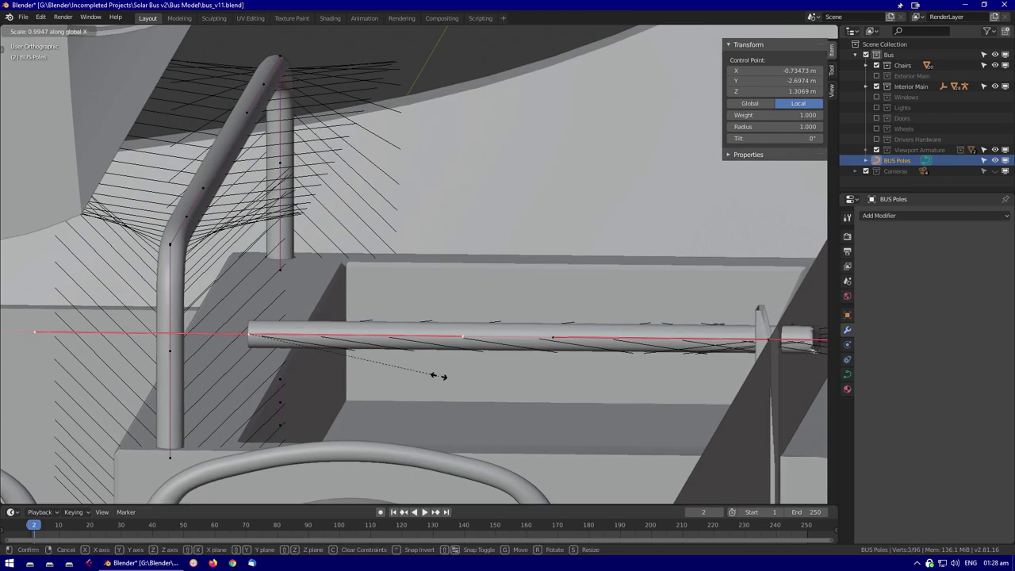
{"action": "left_click", "coordinate": [194, 337]}
Duplicate the crossbar along Y to the handrail's front upright, at Y -3.9364 m
{"action": "middle_click_drag", "start_coordinate": [194, 337], "coordinate": [592, 293]}
{"action": "key", "text": "shift+d"}
{"action": "key", "text": "y"}
{"action": "left_click", "coordinate": [592, 293]}
{"action": "scroll", "coordinate": [592, 293], "scroll_direction": "up", "scroll_amount": 5}
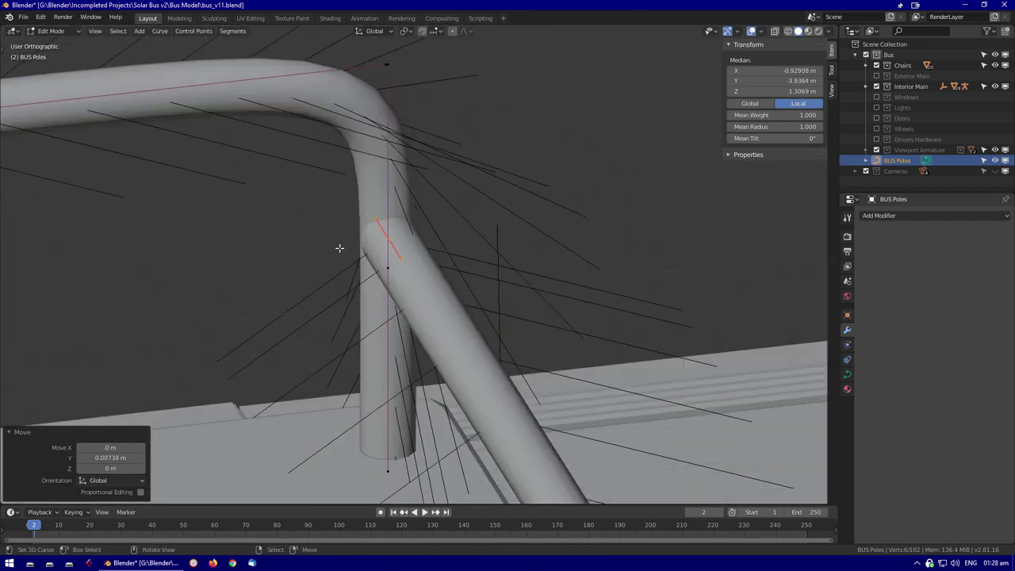
{"action": "scroll", "coordinate": [661, 238], "scroll_direction": "down", "scroll_amount": 3}
{"action": "left_click", "coordinate": [275, 235]}
Lower the upper control points of the handrail about 0.064 m along Z to meet the crossbars
{"action": "middle_click_drag", "start_coordinate": [456, 249], "coordinate": [419, 261]}
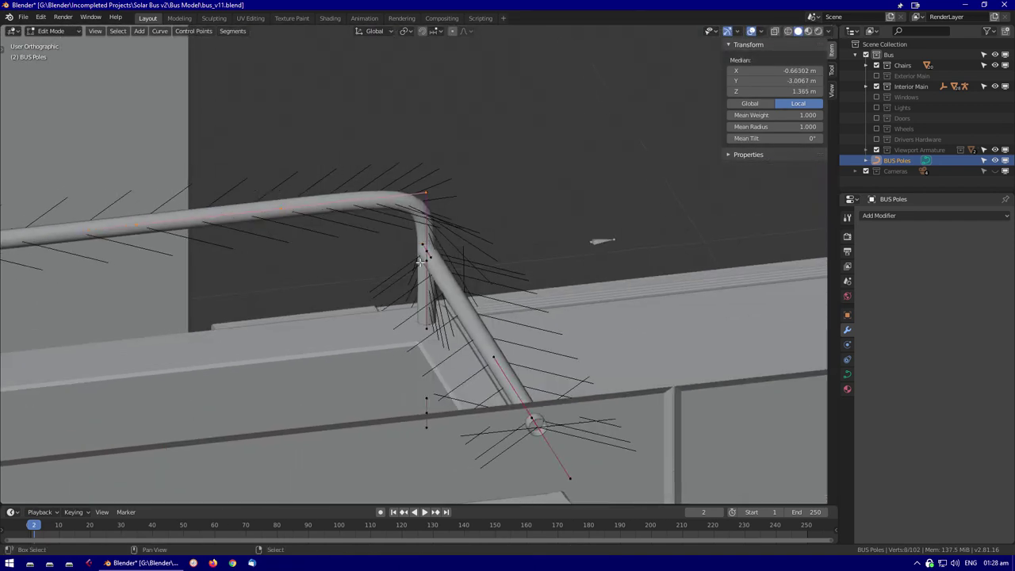
{"action": "right_click", "coordinate": [454, 284]}
{"action": "key", "text": "Tab"}
{"action": "mouse_move", "coordinate": [474, 304]}
{"action": "middle_mouse_down"}
{"action": "mouse_move", "coordinate": [168, 298]}
{"action": "mouse_move", "coordinate": [383, 293]}
{"action": "mouse_move", "coordinate": [431, 276]}
{"action": "mouse_move", "coordinate": [475, 315]}
{"action": "middle_mouse_up"}
{"action": "key", "text": "Tab"}
{"action": "left_click", "coordinate": [413, 290]}
{"action": "middle_click_drag", "start_coordinate": [341, 322], "coordinate": [325, 412]}
{"action": "right_click", "coordinate": [325, 413]}
{"action": "right_click", "coordinate": [327, 341], "text": "shift"}
{"action": "key", "text": "KP_Decimal"}
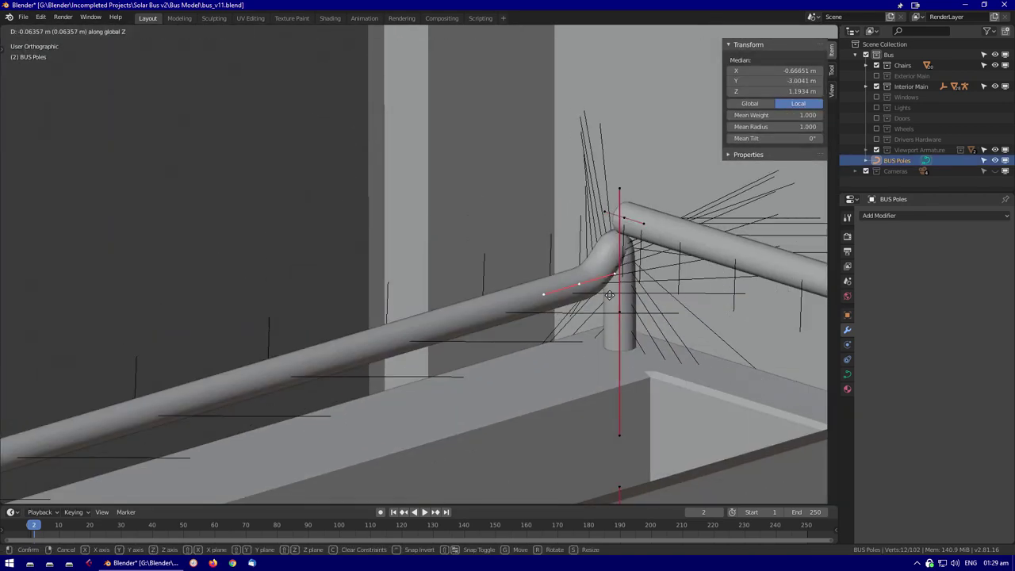
{"action": "left_click", "coordinate": [609, 295]}
{"action": "key", "text": "Tab"}
{"action": "mouse_move", "coordinate": [609, 295]}
{"action": "middle_mouse_down"}
{"action": "mouse_move", "coordinate": [492, 262]}
{"action": "mouse_move", "coordinate": [599, 286]}
{"action": "middle_mouse_up"}
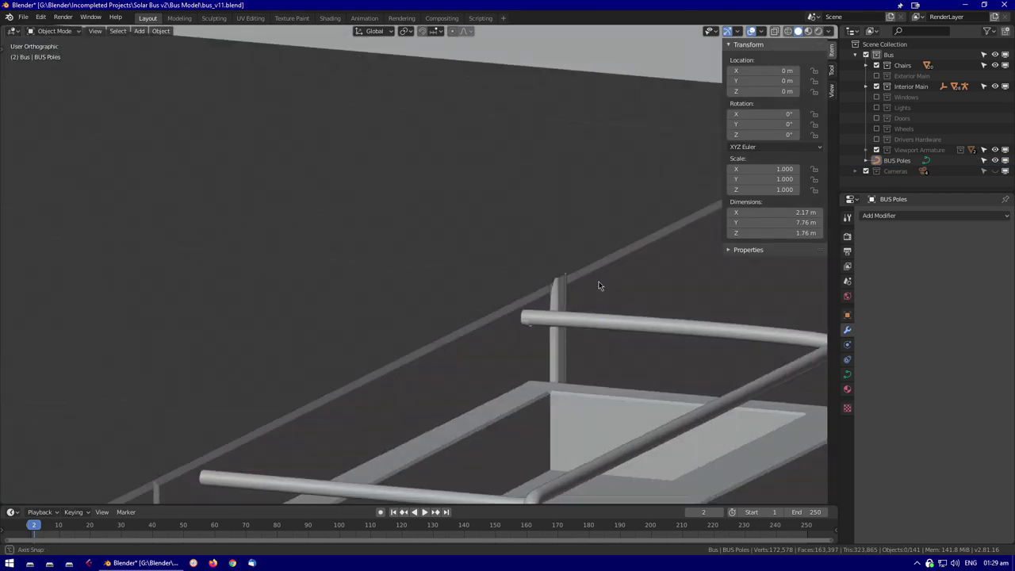
Duplicate the complete handrail with its crossbars 1.95 m along X and mirror it over the opposite box
{"action": "scroll", "coordinate": [476, 328], "scroll_direction": "down", "scroll_amount": 6}
{"action": "key", "text": "shift+z"}
{"action": "key", "text": "Tab"}
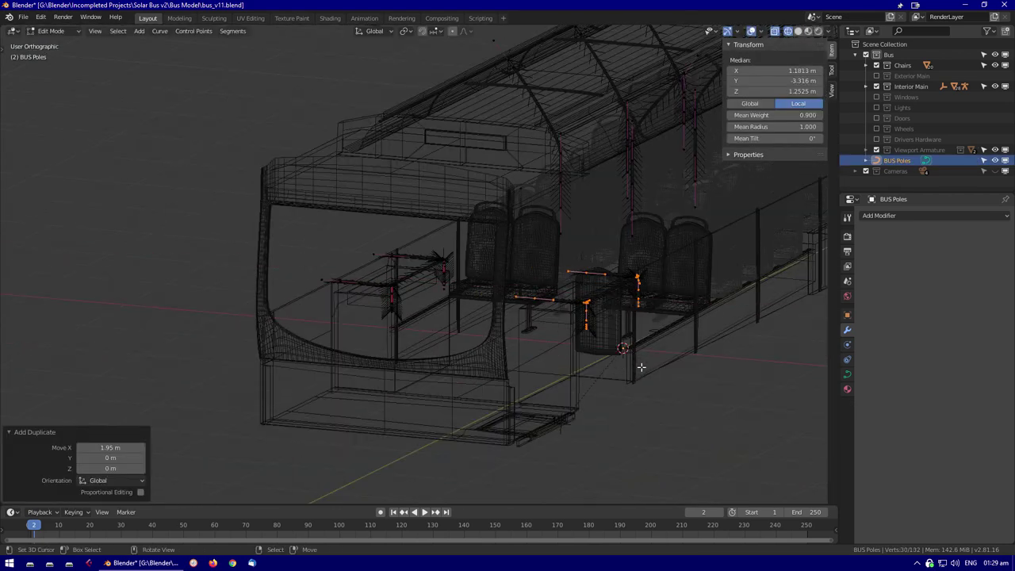
{"action": "key", "text": "KP_3"}
{"action": "scroll", "coordinate": [566, 367], "scroll_direction": "up", "scroll_amount": 3}
{"action": "middle_click_drag", "start_coordinate": [566, 367], "coordinate": [532, 354], "text": "shift"}
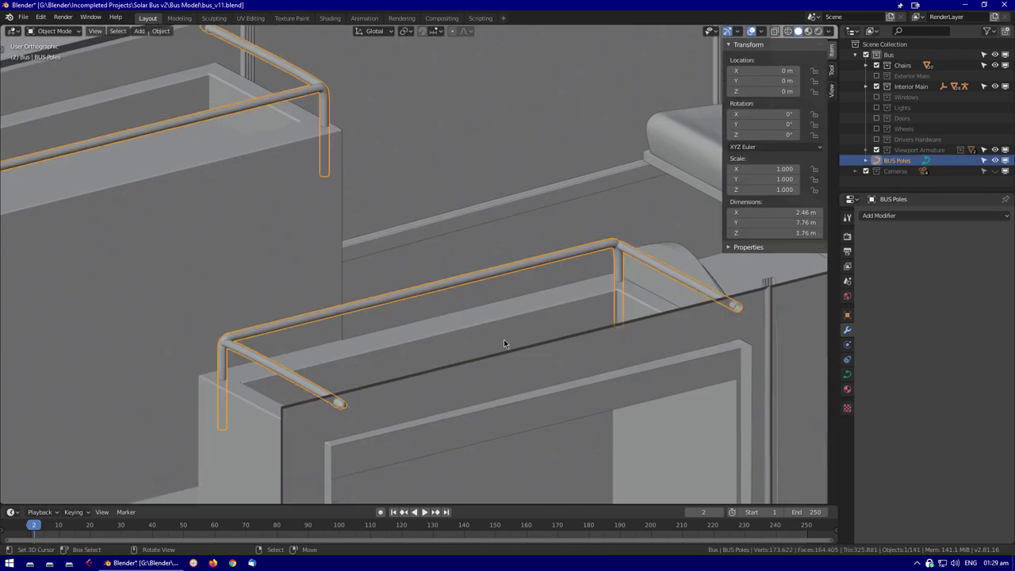
Duplicate the front grab pole on the negative X side along Y, placing it in front of the first seats
{"action": "key", "text": "shift+z"}
{"action": "middle_click_drag", "start_coordinate": [504, 339], "coordinate": [398, 358]}
{"action": "key", "text": "Tab"}
{"action": "scroll", "coordinate": [689, 207], "scroll_direction": "up", "scroll_amount": 3}
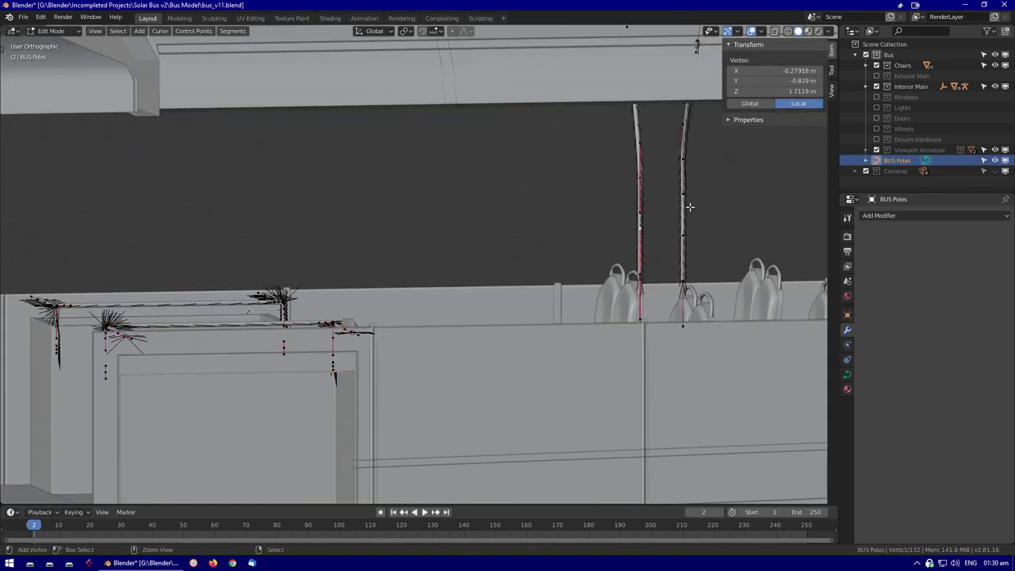
{"action": "key", "text": "shift+z"}
{"action": "key", "text": "l"}
{"action": "left_click", "coordinate": [530, 276]}
{"action": "mouse_move", "coordinate": [530, 275]}
{"action": "middle_mouse_down"}
{"action": "mouse_move", "coordinate": [634, 208]}
{"action": "mouse_move", "coordinate": [555, 317]}
{"action": "mouse_move", "coordinate": [529, 388]}
{"action": "mouse_move", "coordinate": [507, 317]}
{"action": "mouse_move", "coordinate": [499, 209]}
{"action": "middle_mouse_up"}
{"action": "key", "text": "shift+z"}
{"action": "scroll", "coordinate": [555, 317], "scroll_direction": "up", "scroll_amount": 2}
Duplicate the front grab pole on the positive X side -0.492 m along Y, ahead of the first seats
{"action": "key", "text": "alt+a"}
{"action": "left_click", "coordinate": [499, 209]}
{"action": "key", "text": "shift+d"}
{"action": "key", "text": "y"}
{"action": "left_click", "coordinate": [558, 321]}
{"action": "key", "text": "KP_7"}
{"action": "key", "text": "shift+z"}
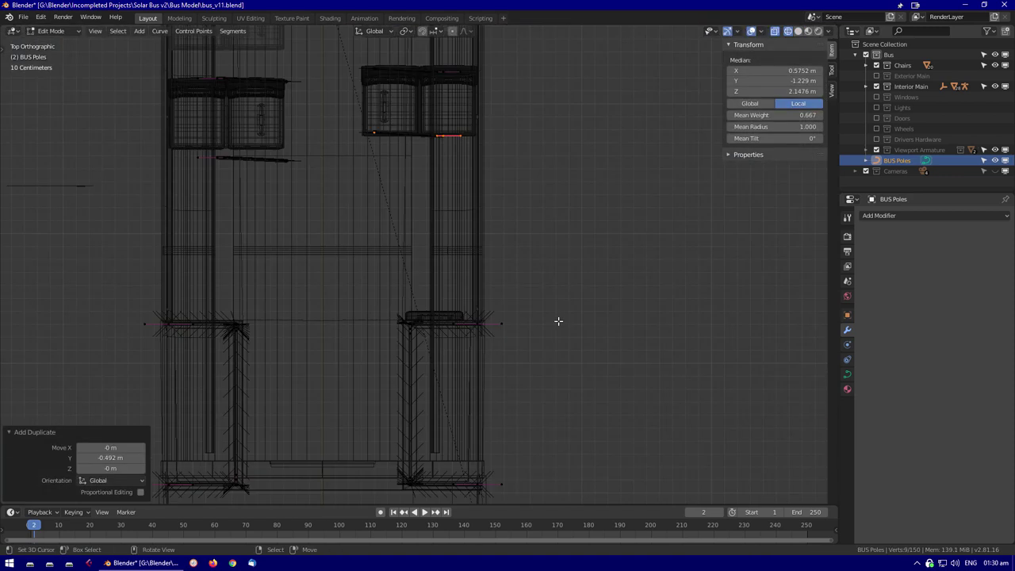
Straighten the slanted grab poles beside the front seats one at a time by scaling each to 0 along Y
{"action": "key", "text": "alt+a"}
{"action": "scroll", "coordinate": [351, 278], "scroll_direction": "up", "scroll_amount": 3}
{"action": "key", "text": "c"}
{"action": "left_click", "coordinate": [352, 336]}
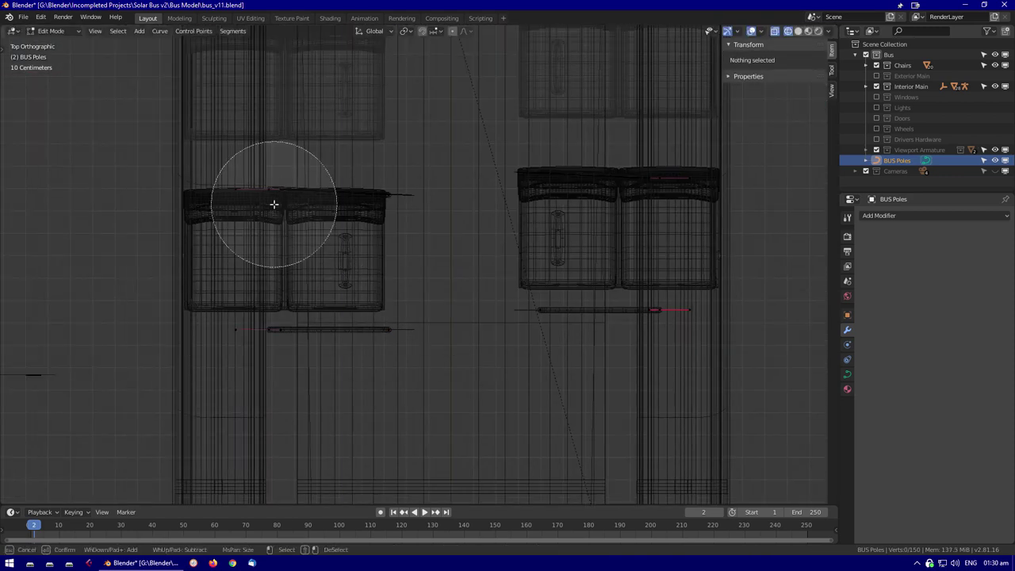
{"action": "scroll", "coordinate": [417, 317], "scroll_direction": "up", "scroll_amount": 3}
{"action": "middle_click_drag", "start_coordinate": [417, 317], "coordinate": [579, 490], "text": "shift"}
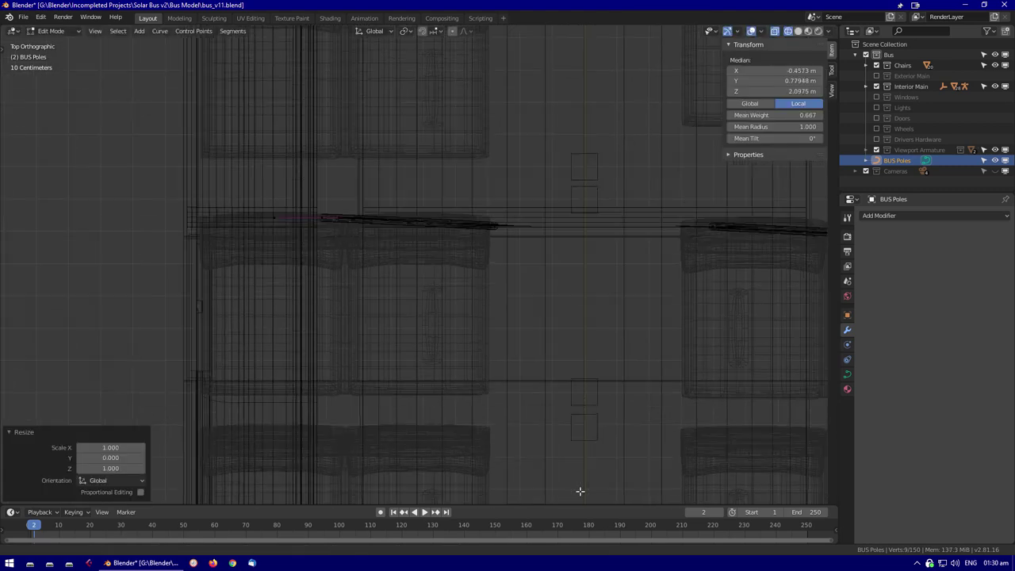
{"action": "left_click", "coordinate": [499, 204]}
Straighten the remaining slanted grab poles toward the rear by scaling each to 0 along Y
{"action": "scroll", "coordinate": [353, 172], "scroll_direction": "down", "scroll_amount": 2}
{"action": "key", "text": "c"}
{"action": "mouse_move", "coordinate": [491, 217]}
{"action": "middle_mouse_down", "text": "shift"}
{"action": "mouse_move", "coordinate": [285, 204]}
{"action": "mouse_move", "coordinate": [396, 486]}
{"action": "middle_mouse_up", "text": "shift"}
{"action": "key", "text": "Escape"}
{"action": "key", "text": "c"}
{"action": "left_click", "coordinate": [680, 228]}
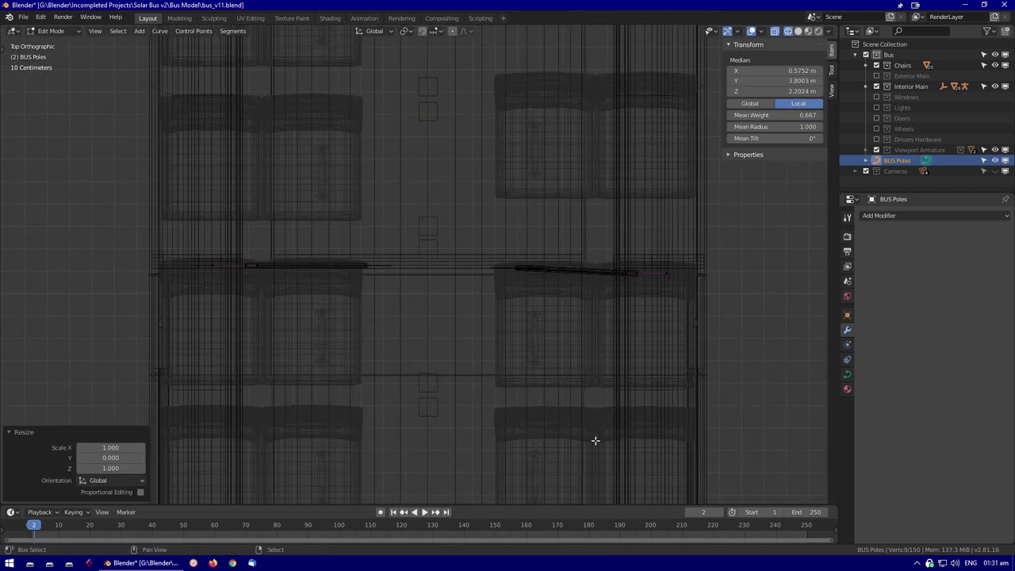
{"action": "key", "text": "Escape"}
{"action": "key", "text": "s"}
{"action": "key", "text": "Return"}
Duplicate the two frontmost grab poles and move the copies about -1.09 m along Y toward the handrail boxes
{"action": "scroll", "coordinate": [578, 271], "scroll_direction": "down", "scroll_amount": 3}
{"action": "scroll", "coordinate": [606, 447], "scroll_direction": "up", "scroll_amount": 2}
{"action": "left_click", "coordinate": [616, 345]}
{"action": "middle_click_drag", "start_coordinate": [616, 344], "coordinate": [501, 140]}
{"action": "key", "text": "Tab"}
{"action": "key", "text": "Tab"}
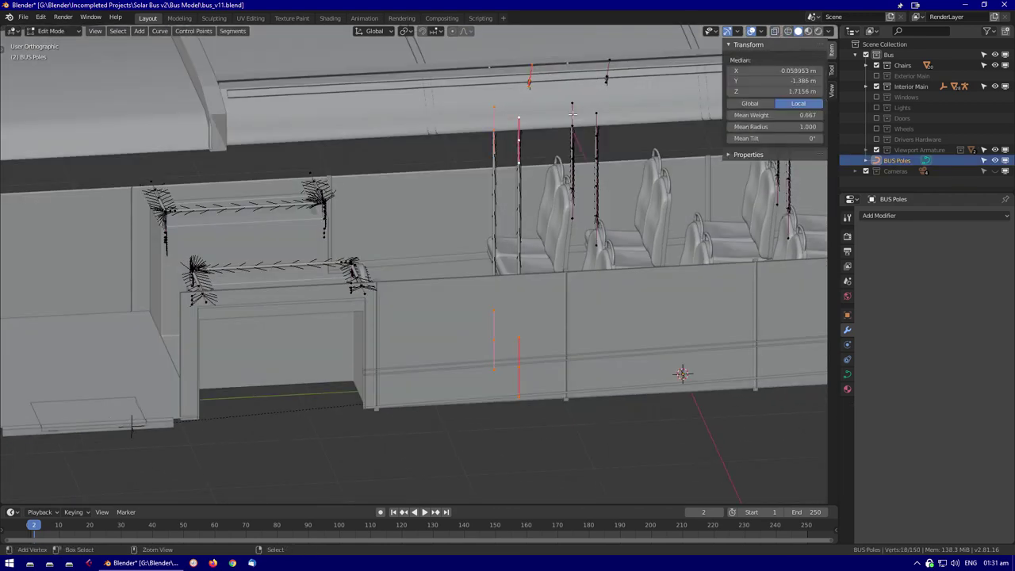
{"action": "middle_click_drag", "start_coordinate": [571, 113], "coordinate": [515, 238]}
{"action": "key", "text": "KP_7"}
{"action": "key", "text": "alt+z"}
{"action": "key", "text": "g"}
{"action": "key", "text": "y"}
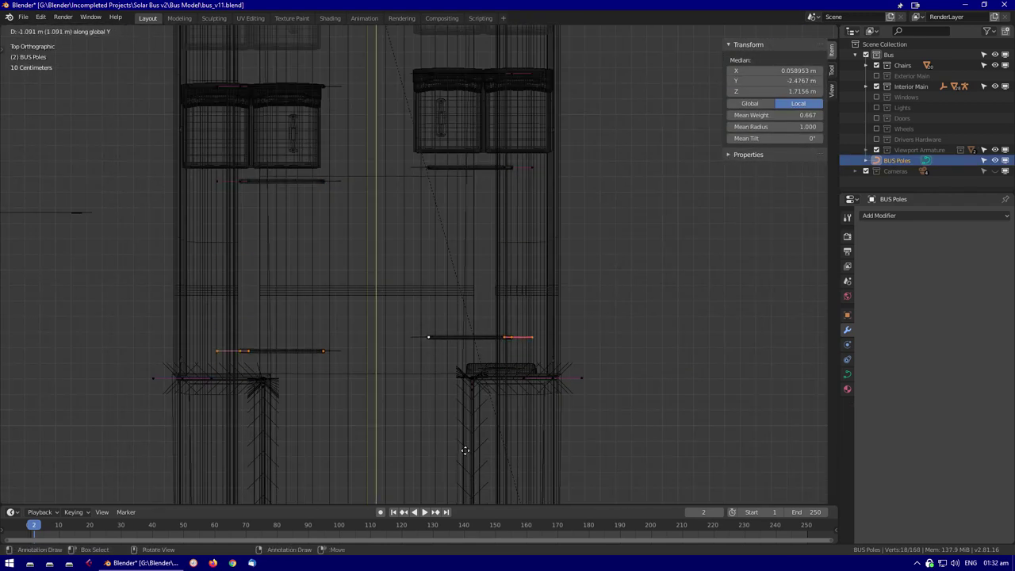
Line up the two new grab poles at the same Y position just behind the handrail boxes
{"action": "mouse_move", "coordinate": [507, 370]}
{"action": "middle_mouse_down"}
{"action": "mouse_move", "coordinate": [442, 386]}
{"action": "mouse_move", "coordinate": [500, 294]}
{"action": "mouse_move", "coordinate": [485, 333]}
{"action": "middle_mouse_up"}
{"action": "key", "text": "KP_7"}
{"action": "key", "text": "c"}
{"action": "left_click", "coordinate": [313, 347]}
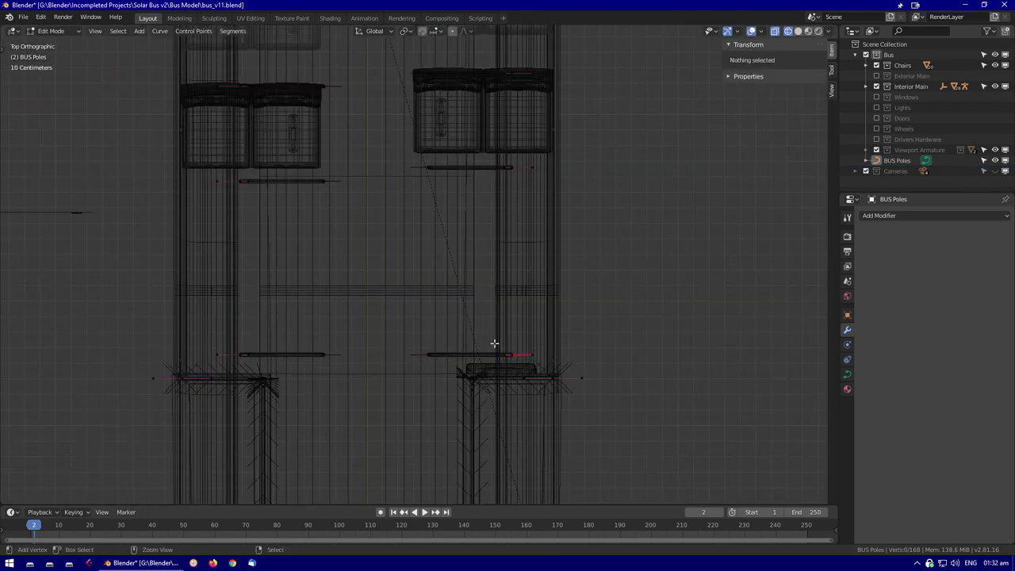
Duplicate a front grab pole control point about 0.43 m along Y and rotate the copy 90° about X to start a horizontal rail
{"action": "middle_click_drag", "start_coordinate": [543, 386], "coordinate": [291, 350]}
{"action": "key", "text": "shift+z"}
{"action": "key", "text": "Tab"}
{"action": "key", "text": "Tab"}
{"action": "key", "text": "Tab"}
{"action": "left_click", "coordinate": [291, 349]}
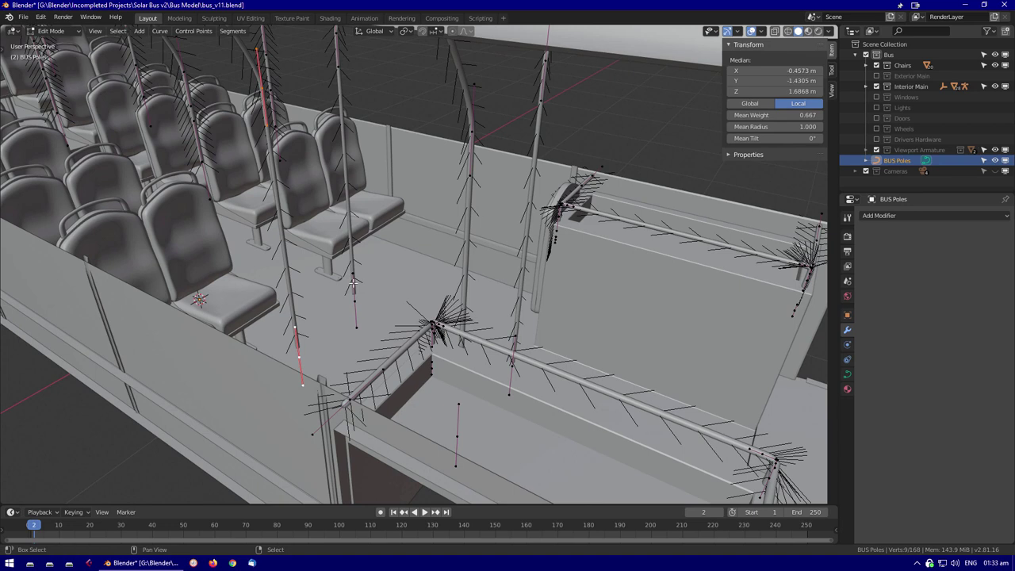
{"action": "middle_click_drag", "start_coordinate": [366, 279], "coordinate": [608, 265]}
{"action": "key", "text": "s"}
{"action": "left_click", "coordinate": [720, 271]}
{"action": "middle_click_drag", "start_coordinate": [720, 271], "coordinate": [355, 121]}
{"action": "key", "text": "alt+a"}
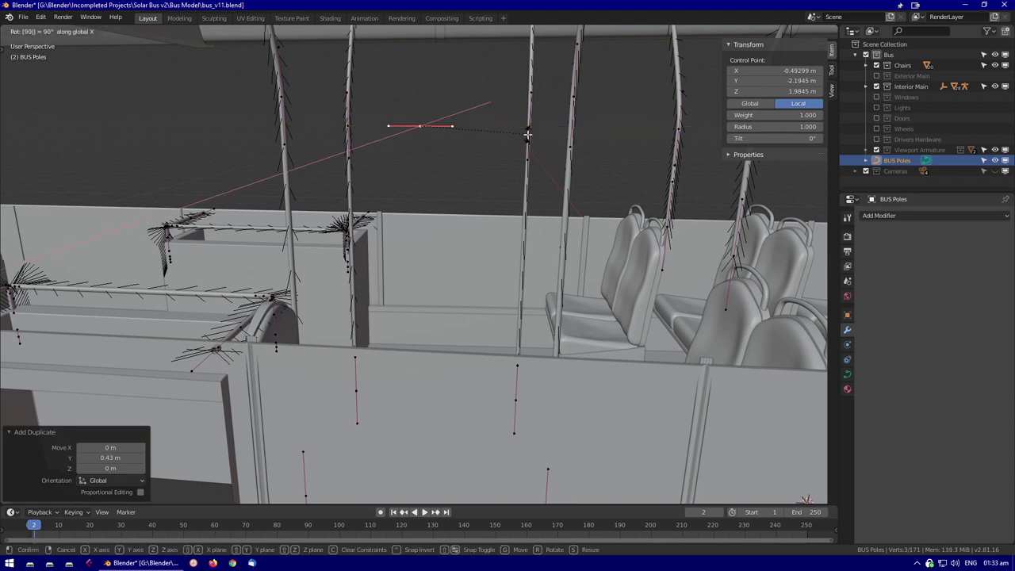
Move the rotated point along Y onto the front pole and extrude it about 1.06 m along Y to the next pole
{"action": "scroll", "coordinate": [527, 135], "scroll_direction": "up", "scroll_amount": 2}
{"action": "key", "text": "g"}
{"action": "key", "text": "y"}
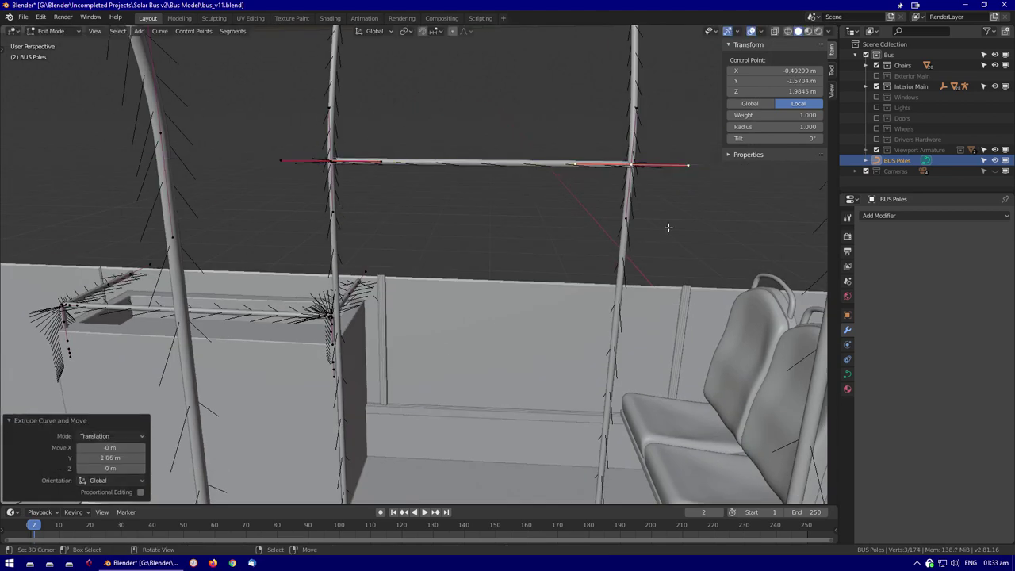
{"action": "left_click", "coordinate": [596, 114]}
{"action": "middle_click_drag", "start_coordinate": [597, 114], "coordinate": [134, 263]}
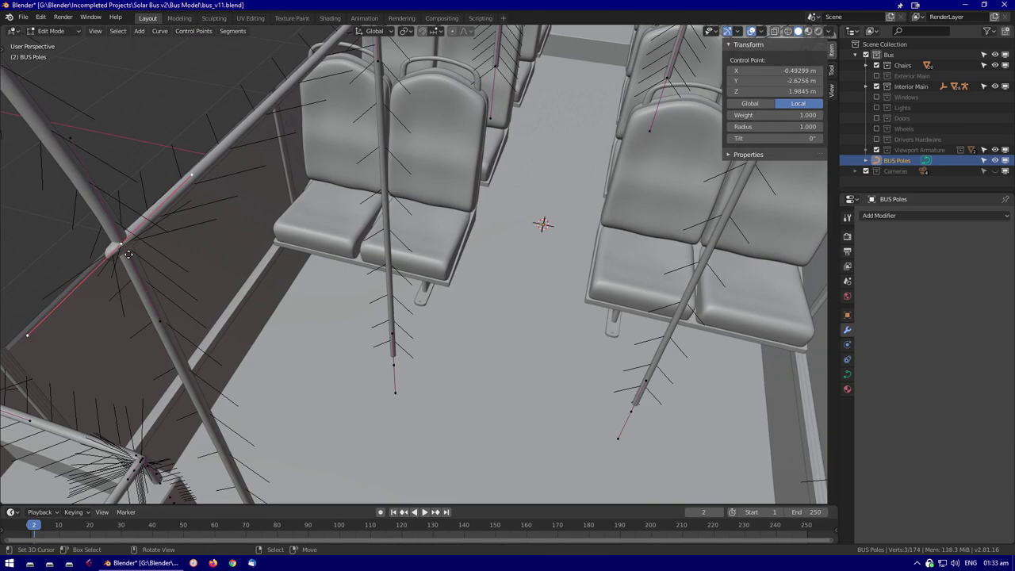
Adjust both rail ends along Y to meet their poles, shifting the rear end about -0.039 m
{"action": "middle_click_drag", "start_coordinate": [236, 188], "coordinate": [650, 230]}
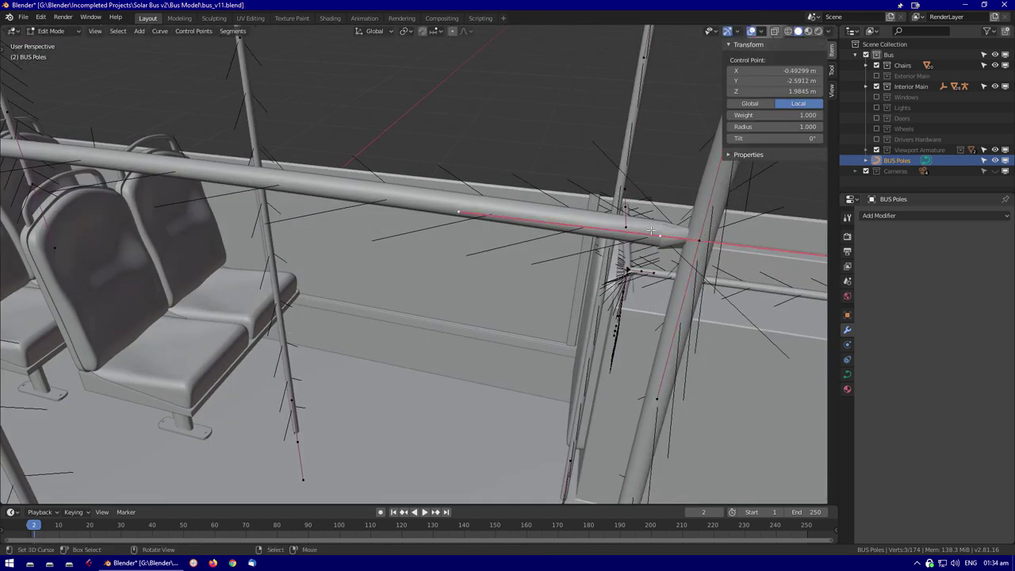
{"action": "left_click", "coordinate": [729, 256]}
{"action": "middle_click_drag", "start_coordinate": [728, 256], "coordinate": [396, 270]}
{"action": "key", "text": "r"}
{"action": "left_click", "coordinate": [542, 237]}
{"action": "middle_click_drag", "start_coordinate": [542, 237], "coordinate": [540, 200]}
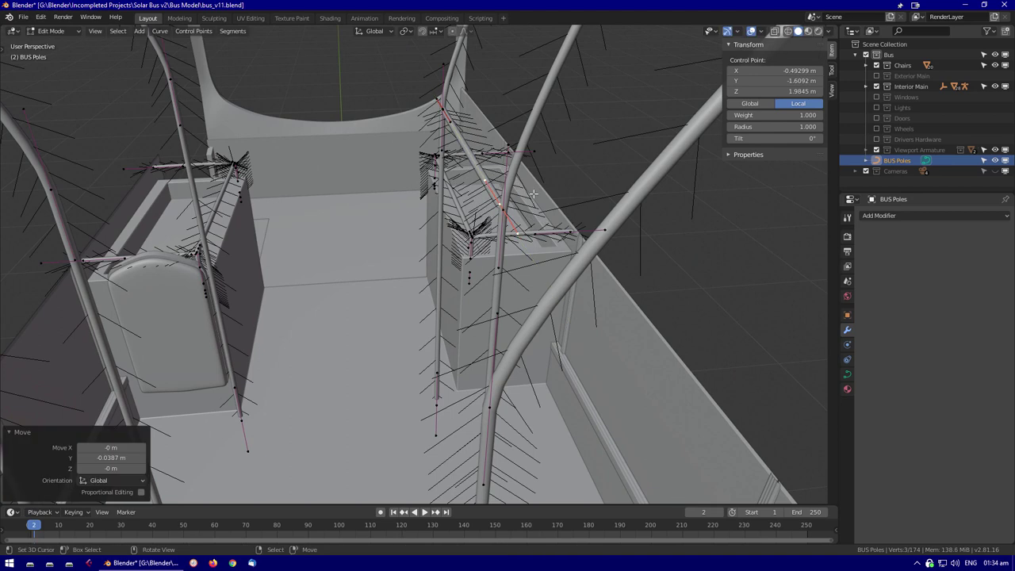
Duplicate the horizontal rail and move the copy along X to the two poles on the opposite side
{"action": "scroll", "coordinate": [521, 297], "scroll_direction": "up", "scroll_amount": 5}
{"action": "key", "text": "KP_1"}
{"action": "middle_click_drag", "start_coordinate": [521, 296], "coordinate": [387, 243]}
{"action": "key", "text": "g"}
{"action": "key", "text": "x"}
{"action": "left_click", "coordinate": [413, 148]}
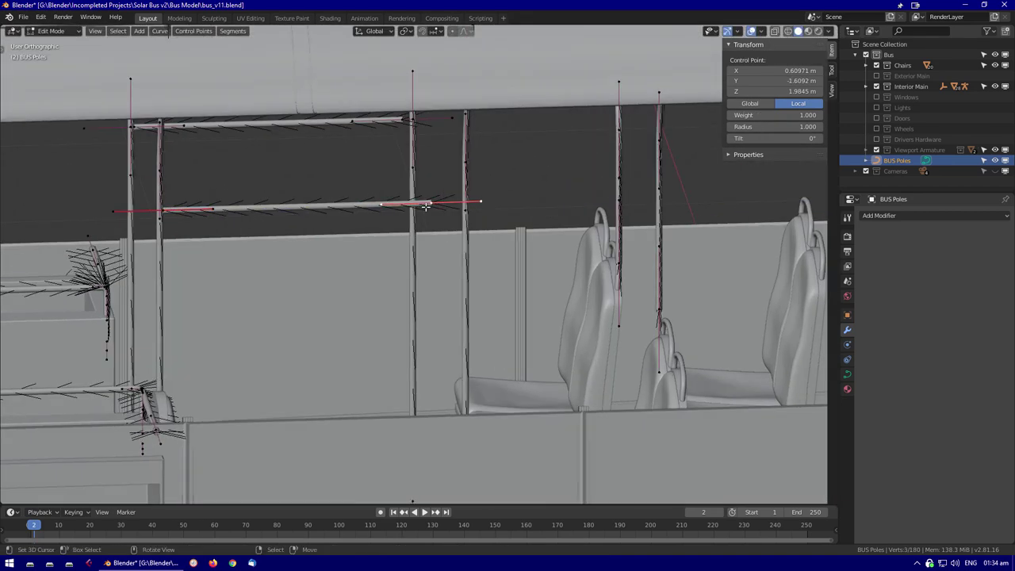
Raise both horizontal rails about 0.296 m along Z and line them up with the slanted upper pole sections
{"action": "key", "text": "KP_7"}
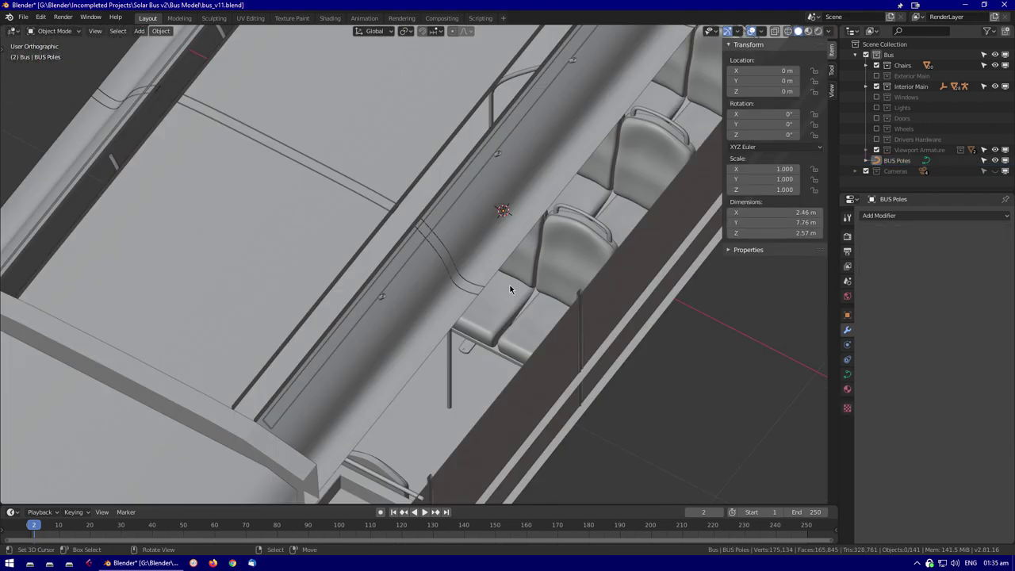
{"action": "middle_click_drag", "start_coordinate": [508, 291], "coordinate": [287, 252]}
{"action": "key", "text": "Tab"}
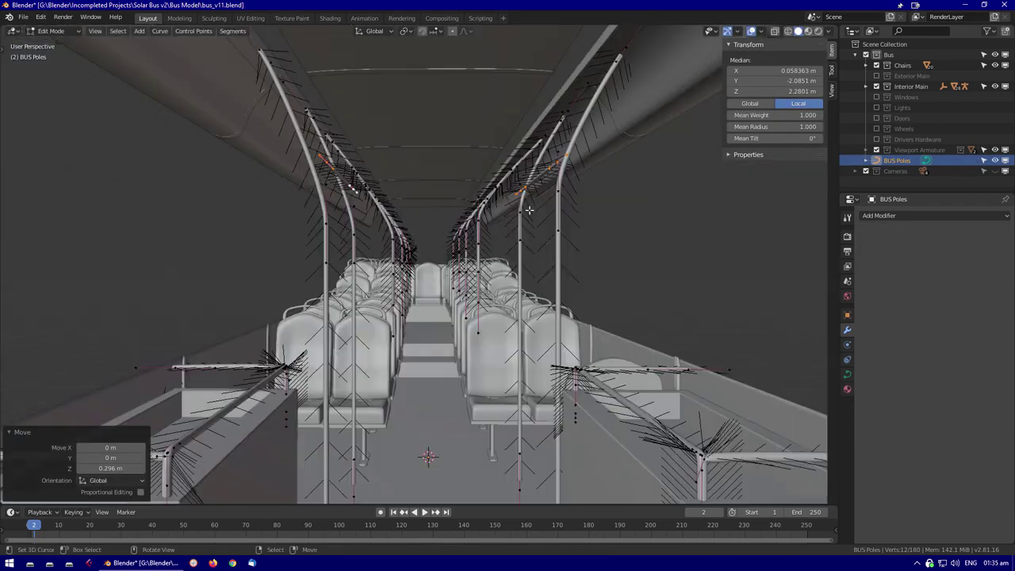
{"action": "key", "text": "KP_1"}
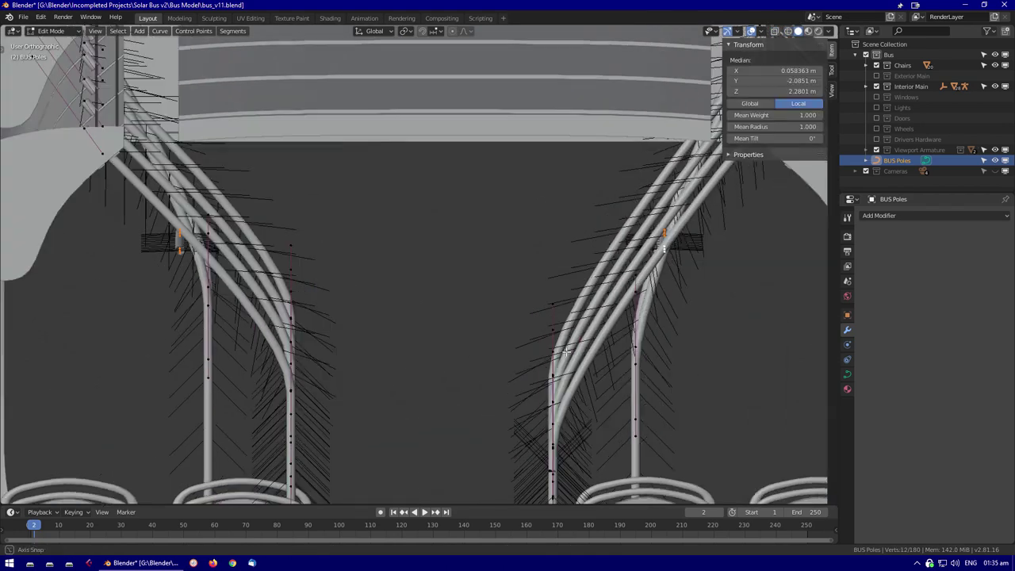
{"action": "key", "text": "ctrl+KP_1"}
{"action": "key", "text": "shift+z"}
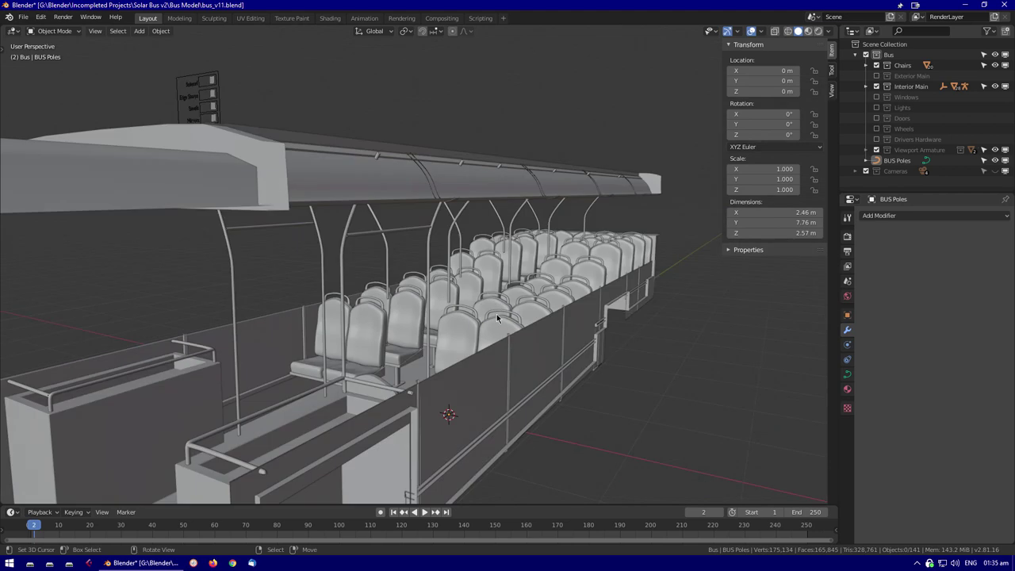
{"action": "middle_click_drag", "start_coordinate": [496, 314], "coordinate": [565, 344]}
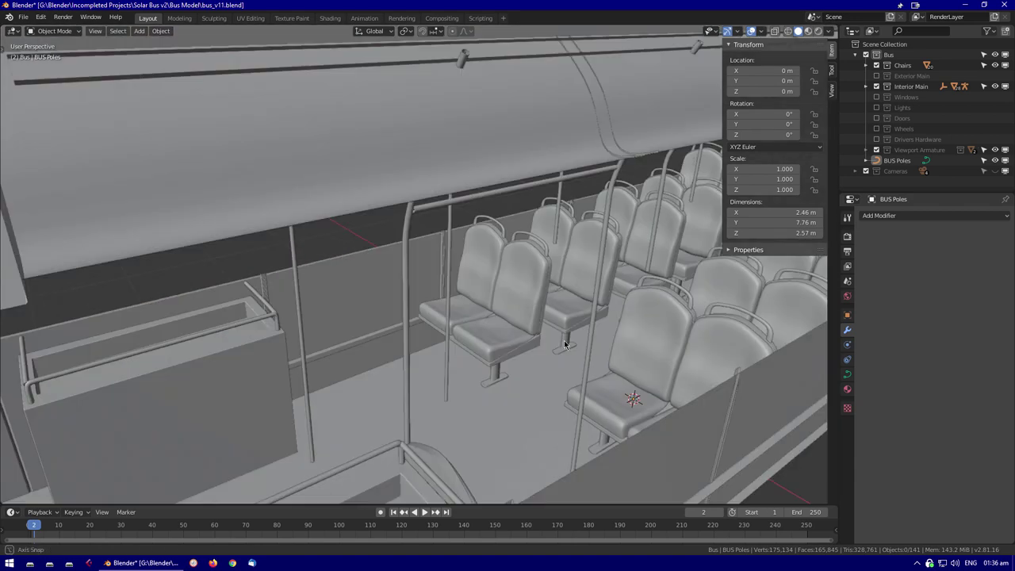
Duplicate a horizontal rail and rotate the copy 90° about Z to make a crossbar
{"action": "left_click", "coordinate": [897, 160]}
{"action": "key", "text": "Tab"}
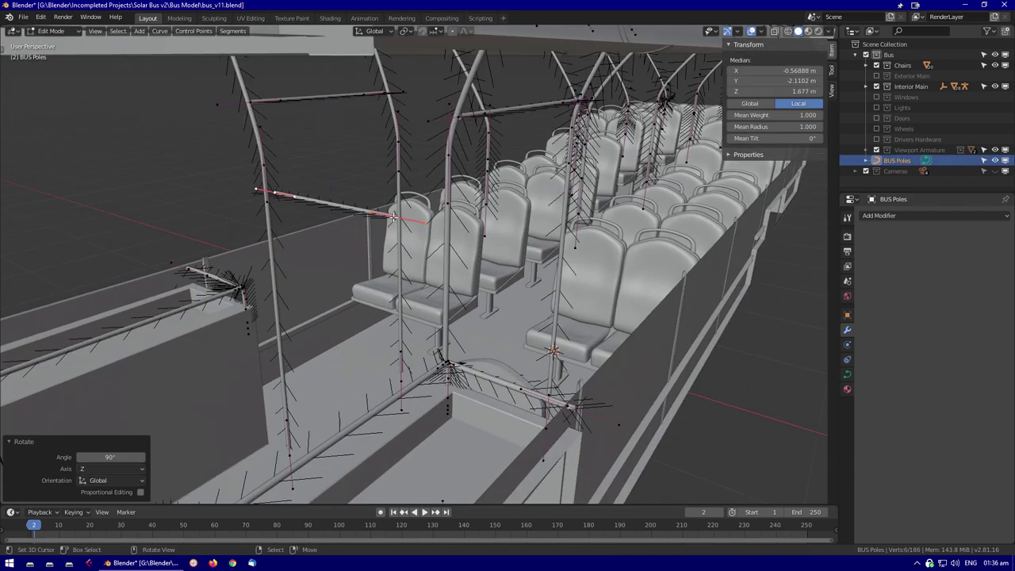
{"action": "middle_click_drag", "start_coordinate": [392, 215], "coordinate": [428, 283], "text": "alt"}
{"action": "key", "text": "g"}
{"action": "left_click", "coordinate": [414, 344]}
Lower the crossbar to about Z 0.99 m and move it about 0.997 m along Y to the pole before the front seats
{"action": "middle_click_drag", "start_coordinate": [415, 344], "coordinate": [476, 158]}
{"action": "key", "text": "g"}
{"action": "key", "text": "z"}
{"action": "left_click", "coordinate": [491, 80]}
{"action": "key", "text": "g"}
{"action": "key", "text": "y"}
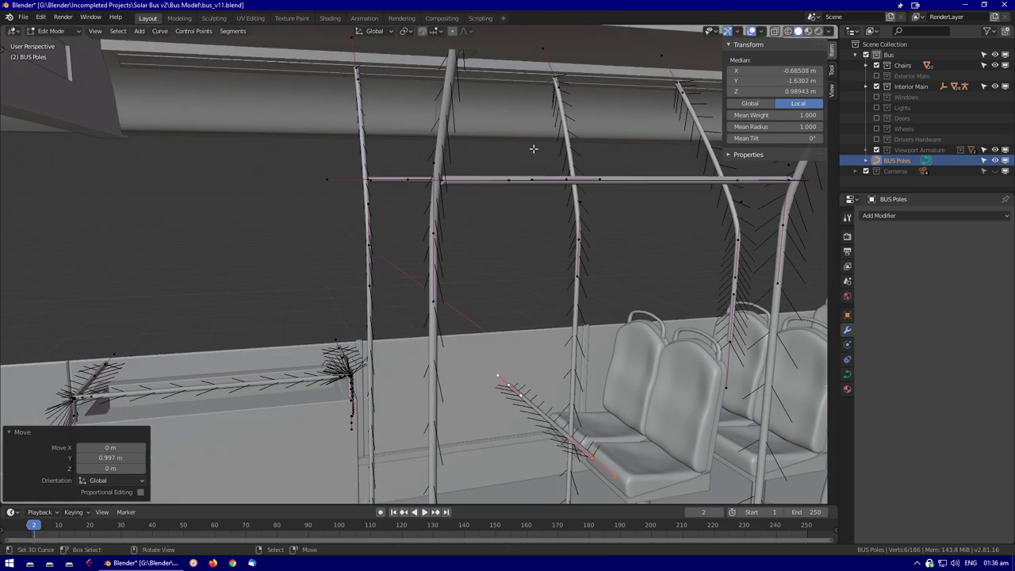
{"action": "middle_click_drag", "start_coordinate": [548, 251], "coordinate": [522, 223], "text": "alt"}
{"action": "key", "text": "alt+z"}
{"action": "left_click", "coordinate": [456, 95]}
{"action": "key", "text": "alt+z"}
Duplicate the low crossbar along X to the opposite side and position it against that side's pole
{"action": "mouse_move", "coordinate": [457, 95]}
{"action": "middle_mouse_down"}
{"action": "mouse_move", "coordinate": [537, 440]}
{"action": "mouse_move", "coordinate": [523, 380]}
{"action": "mouse_move", "coordinate": [571, 357]}
{"action": "mouse_move", "coordinate": [634, 354]}
{"action": "mouse_move", "coordinate": [571, 396]}
{"action": "mouse_move", "coordinate": [634, 381]}
{"action": "mouse_move", "coordinate": [674, 388]}
{"action": "mouse_move", "coordinate": [385, 324]}
{"action": "middle_mouse_up"}
{"action": "key", "text": "shift+d"}
{"action": "key", "text": "x"}
{"action": "left_click", "coordinate": [688, 396]}
{"action": "key", "text": "KP_7"}
{"action": "scroll", "coordinate": [420, 339], "scroll_direction": "down", "scroll_amount": 2}
{"action": "left_click", "coordinate": [703, 290]}
{"action": "middle_click_drag", "start_coordinate": [704, 290], "coordinate": [455, 398]}
{"action": "key", "text": "Tab"}
{"action": "key", "text": "Tab"}
{"action": "key", "text": "r"}
{"action": "left_click", "coordinate": [522, 361]}
{"action": "scroll", "coordinate": [408, 454], "scroll_direction": "down", "scroll_amount": 3}
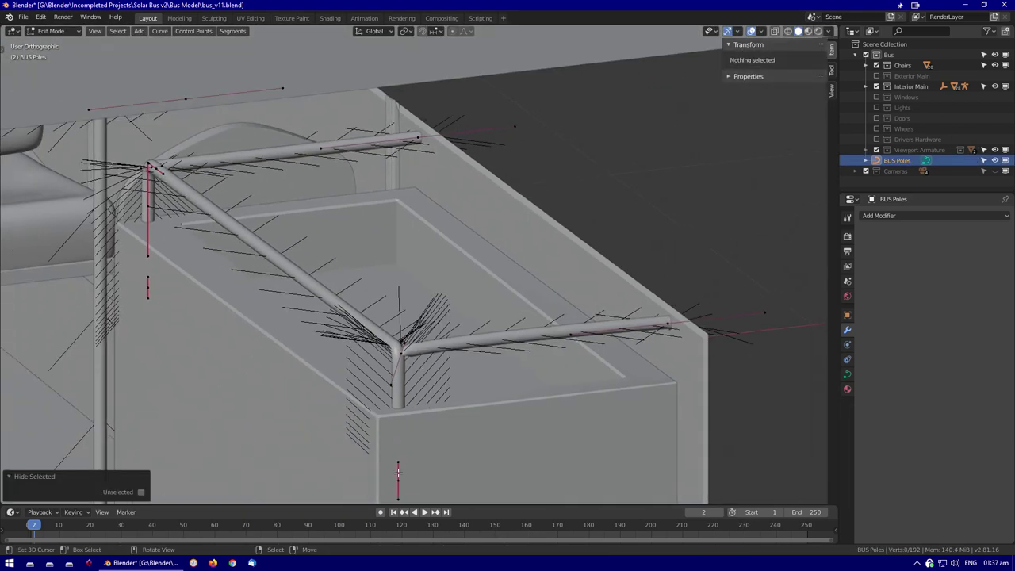
Rotate the kinked front-corner control point of the box handrail 180° about Z
{"action": "scroll", "coordinate": [387, 364], "scroll_direction": "up", "scroll_amount": 1}
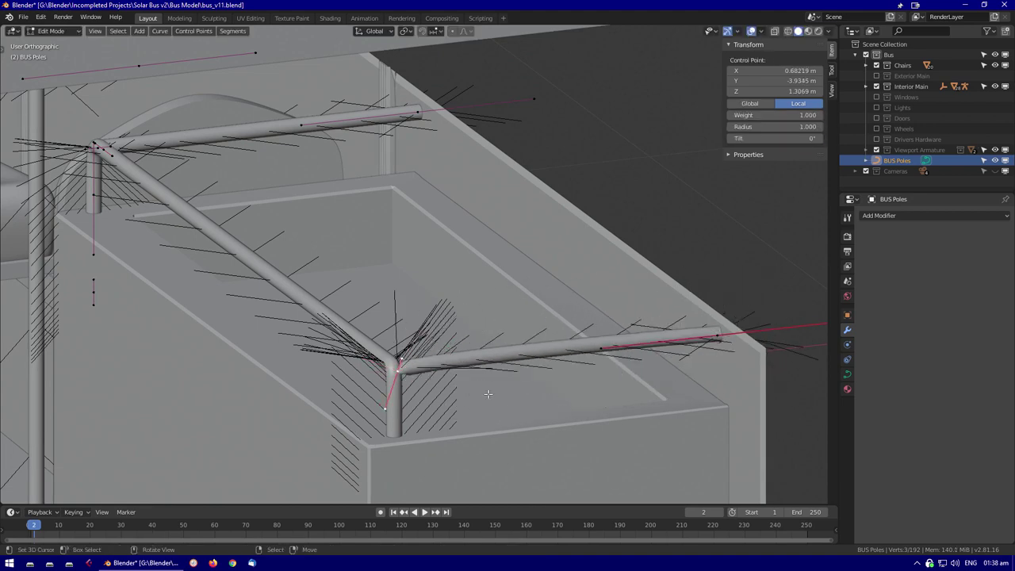
{"action": "scroll", "coordinate": [391, 371], "scroll_direction": "up", "scroll_amount": 6}
{"action": "middle_click_drag", "start_coordinate": [391, 371], "coordinate": [759, 339], "text": "shift"}
{"action": "key", "text": "r"}
{"action": "key", "text": "z"}
{"action": "key", "text": "1"}
{"action": "key", "text": "8"}
{"action": "key", "text": "0"}
{"action": "key", "text": "Return"}
Shift the handrail's corner point along X to tidy the bend, and save the file
{"action": "middle_click_drag", "start_coordinate": [730, 482], "coordinate": [375, 273]}
{"action": "key", "text": "g"}
{"action": "key", "text": "x"}
{"action": "left_click", "coordinate": [763, 303]}
{"action": "key", "text": "r"}
{"action": "key", "text": "z"}
{"action": "middle_click_drag", "start_coordinate": [365, 316], "coordinate": [520, 357]}
{"action": "key", "text": "Tab"}
{"action": "key", "text": "alt+a"}
{"action": "key", "text": "ctrl+s"}
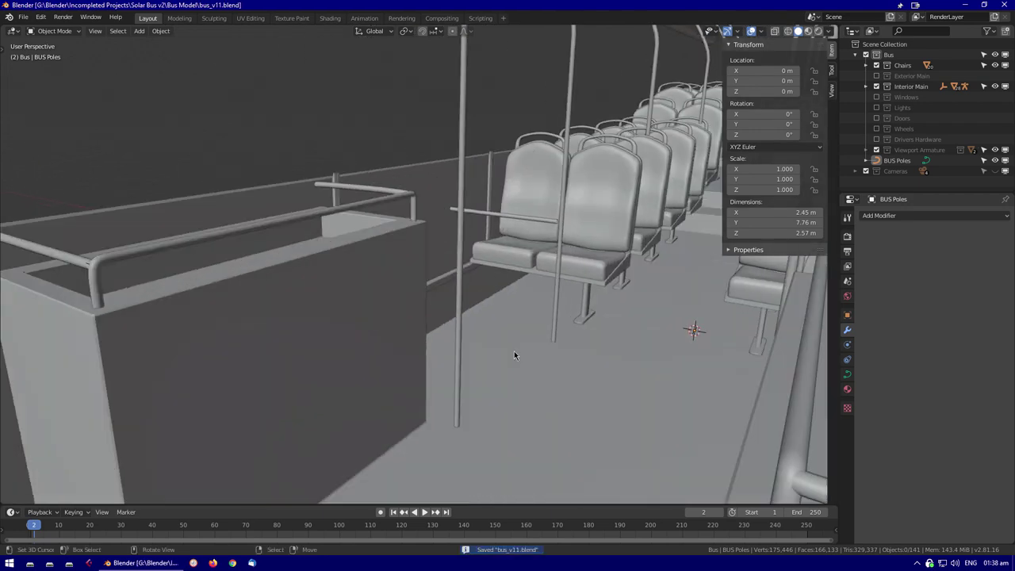
View the bus interior through the camera with all hidden bus collections enabled
{"action": "key", "text": "KP_0"}
{"action": "left_click_drag", "start_coordinate": [875, 75], "coordinate": [876, 138]}
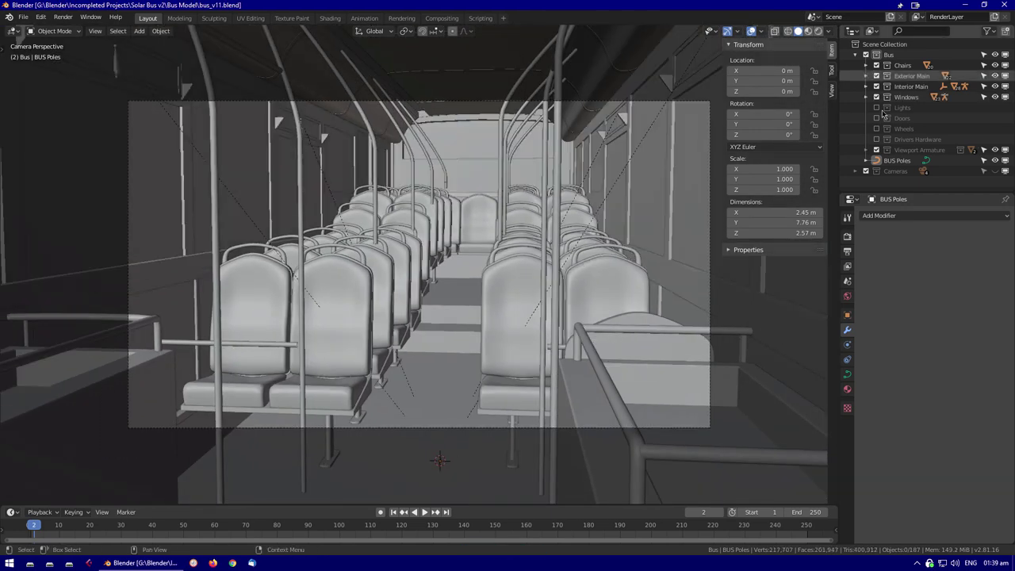
{"action": "key", "text": "shift+grave"}
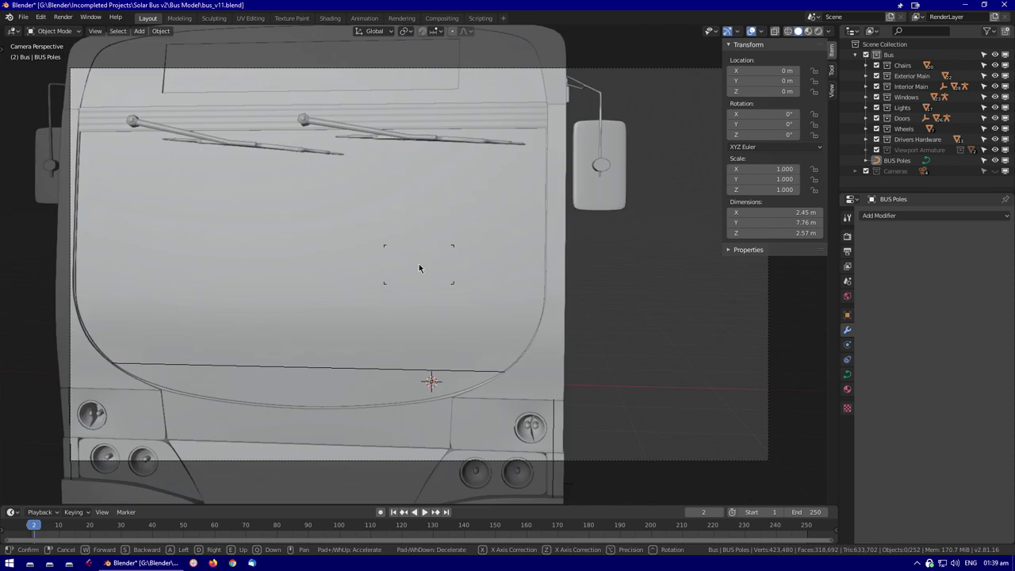
{"action": "left_click", "coordinate": [419, 268]}
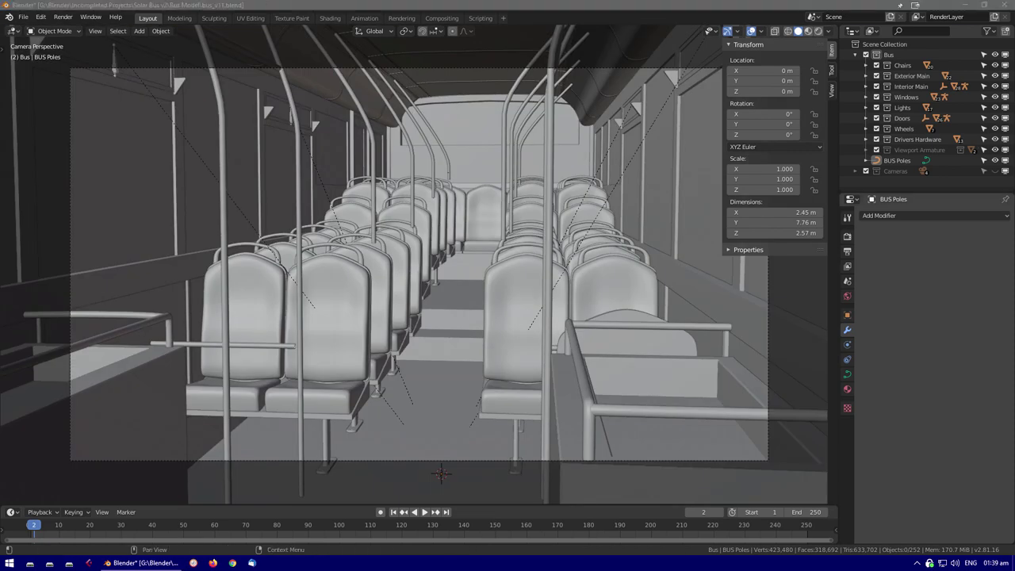
Select the bus poles and examine their control points in top and front wireframe views
{"action": "middle_click_drag", "start_coordinate": [631, 222], "coordinate": [444, 317]}
{"action": "left_click", "coordinate": [397, 341]}
{"action": "middle_click_drag", "start_coordinate": [397, 341], "coordinate": [376, 365]}
{"action": "key", "text": "KP_7"}
{"action": "scroll", "coordinate": [516, 363], "scroll_direction": "up", "scroll_amount": 10}
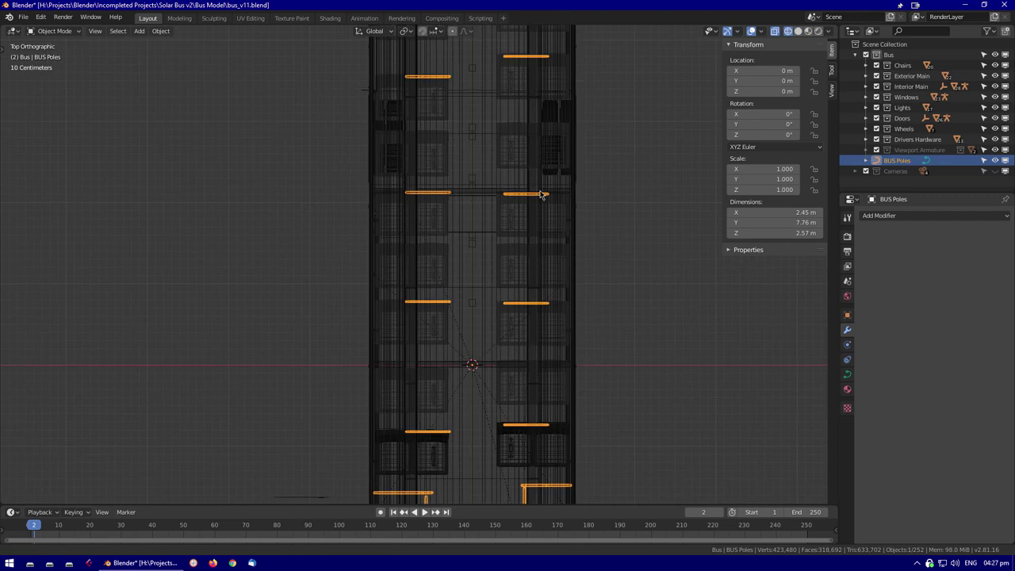
{"action": "middle_click_drag", "start_coordinate": [492, 271], "coordinate": [369, 247]}
{"action": "key", "text": "Tab"}
{"action": "key", "text": "KP_1"}
{"action": "key", "text": "shift+z"}
{"action": "scroll", "coordinate": [509, 195], "scroll_direction": "up", "scroll_amount": 3}
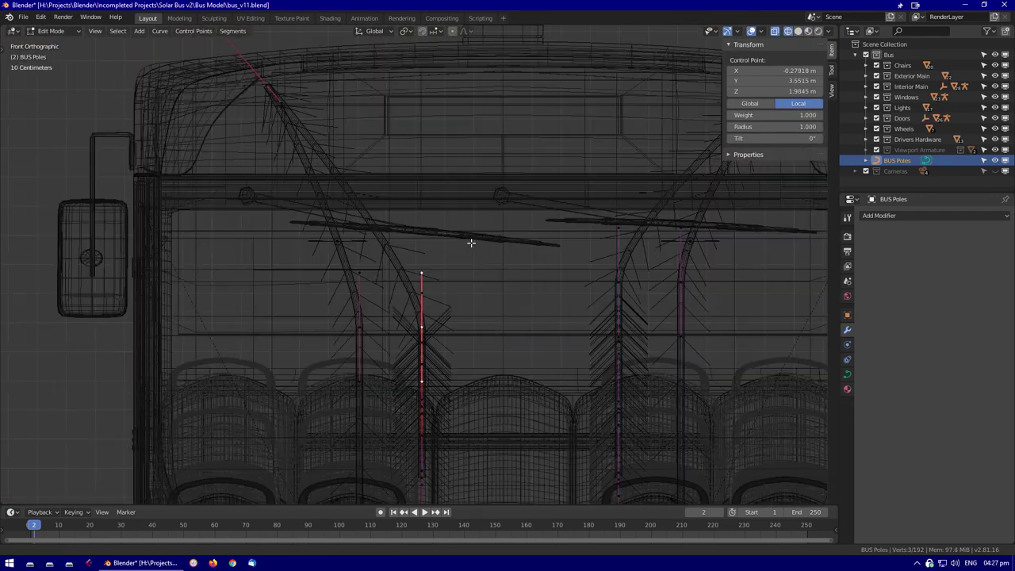
Hide every bus collection except Chairs so only the seats and poles remain, and return to solid shading
{"action": "scroll", "coordinate": [508, 195], "scroll_direction": "down", "scroll_amount": 4}
{"action": "key", "text": "Tab"}
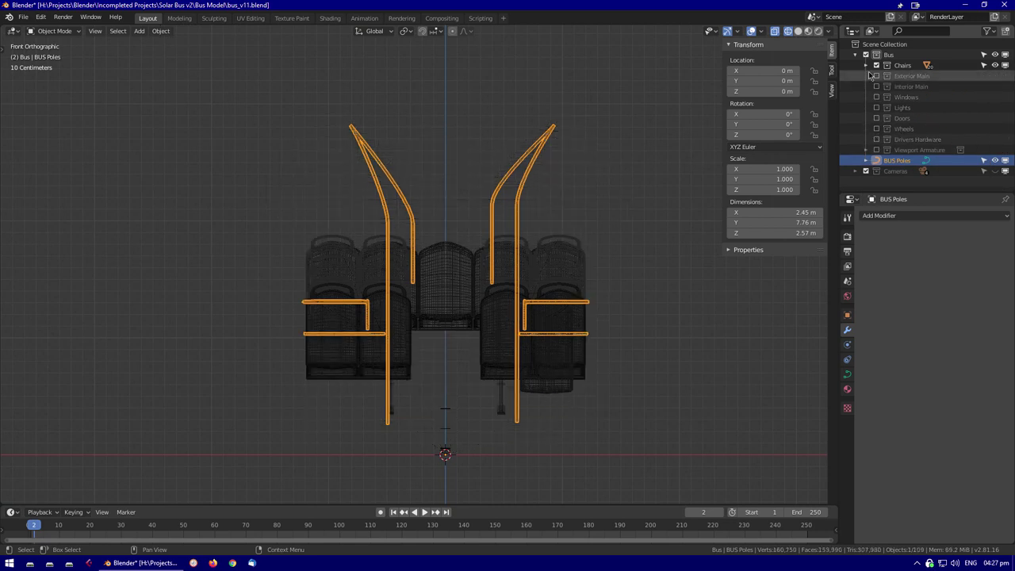
{"action": "key", "text": "shift+z"}
{"action": "middle_click_drag", "start_coordinate": [507, 262], "coordinate": [475, 270]}
{"action": "scroll", "coordinate": [475, 269], "scroll_direction": "up", "scroll_amount": 5}
Try to rotate the lower handle of the kinked control point on the rearmost pole
{"action": "key", "text": "Tab"}
{"action": "key", "text": "r"}
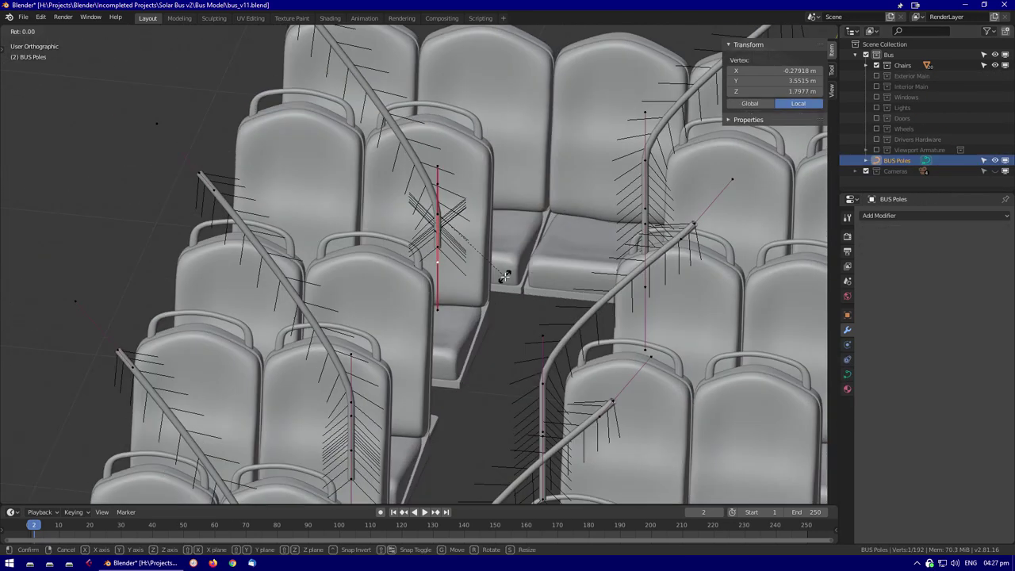
{"action": "key", "text": "Return"}
{"action": "scroll", "coordinate": [440, 226], "scroll_direction": "up", "scroll_amount": 3}
{"action": "key", "text": "y"}
{"action": "key", "text": "Return"}
{"action": "scroll", "coordinate": [502, 184], "scroll_direction": "down", "scroll_amount": 4}
{"action": "middle_click_drag", "start_coordinate": [503, 184], "coordinate": [361, 214]}
{"action": "scroll", "coordinate": [360, 214], "scroll_direction": "up", "scroll_amount": 4}
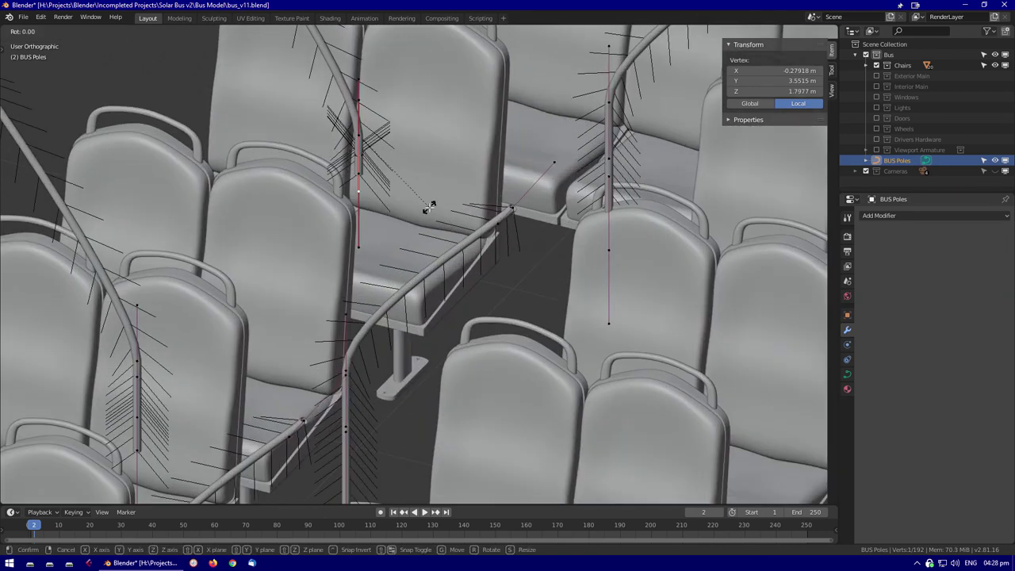
Raise the lower handle of the rearmost pole's bend point about 0.13 m along Z
{"action": "key", "text": "z"}
{"action": "scroll", "coordinate": [333, 119], "scroll_direction": "up", "scroll_amount": 4}
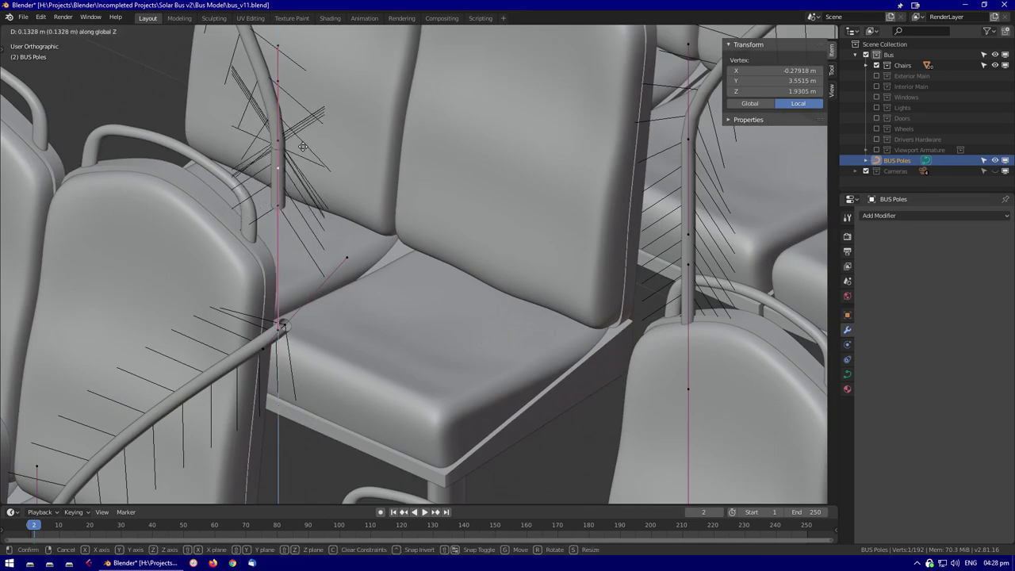
{"action": "scroll", "coordinate": [290, 96], "scroll_direction": "down", "scroll_amount": 4}
{"action": "middle_click_drag", "start_coordinate": [290, 96], "coordinate": [485, 220]}
{"action": "key", "text": "alt+a"}
{"action": "scroll", "coordinate": [511, 261], "scroll_direction": "up", "scroll_amount": 5}
{"action": "scroll", "coordinate": [485, 219], "scroll_direction": "down", "scroll_amount": 4}
{"action": "scroll", "coordinate": [484, 219], "scroll_direction": "up", "scroll_amount": 4}
Show the Interior Main collection and hide the front drivers panel and roof parts that cover the poles
{"action": "left_click", "coordinate": [876, 86]}
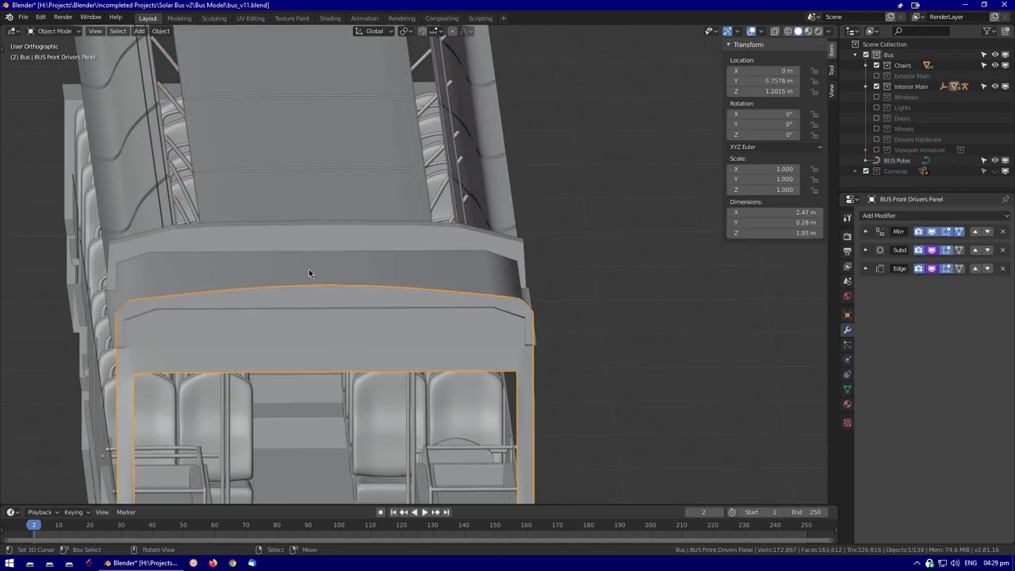
{"action": "middle_click_drag", "start_coordinate": [308, 268], "coordinate": [329, 316]}
{"action": "left_click", "coordinate": [329, 318]}
{"action": "scroll", "coordinate": [437, 306], "scroll_direction": "down", "scroll_amount": 5}
{"action": "scroll", "coordinate": [413, 283], "scroll_direction": "up", "scroll_amount": 5}
{"action": "scroll", "coordinate": [333, 384], "scroll_direction": "up", "scroll_amount": 3}
{"action": "left_click", "coordinate": [334, 382]}
{"action": "key", "text": "Tab"}
{"action": "key", "text": "shift+z"}
{"action": "key", "text": "KP_1"}
{"action": "scroll", "coordinate": [494, 215], "scroll_direction": "up", "scroll_amount": 3}
{"action": "scroll", "coordinate": [494, 215], "scroll_direction": "down", "scroll_amount": 3}
{"action": "key", "text": "c"}
{"action": "left_click", "coordinate": [407, 408]}
{"action": "scroll", "coordinate": [407, 408], "scroll_direction": "up", "scroll_amount": 5}
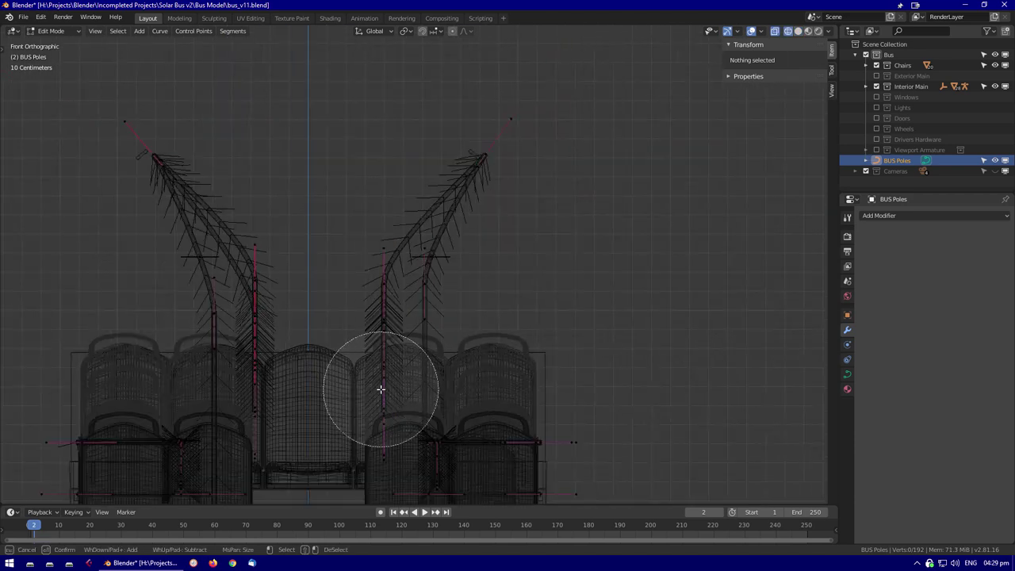
{"action": "key", "text": "Escape"}
{"action": "key", "text": "alt+a"}
Leave pole editing and move the BUS Poles object into the Chairs collection
{"action": "scroll", "coordinate": [446, 274], "scroll_direction": "down", "scroll_amount": 5}
{"action": "key", "text": "shift+z"}
{"action": "middle_click_drag", "start_coordinate": [446, 274], "coordinate": [492, 253]}
{"action": "key", "text": "Tab"}
{"action": "scroll", "coordinate": [466, 306], "scroll_direction": "down", "scroll_amount": 5}
{"action": "left_click", "coordinate": [492, 254]}
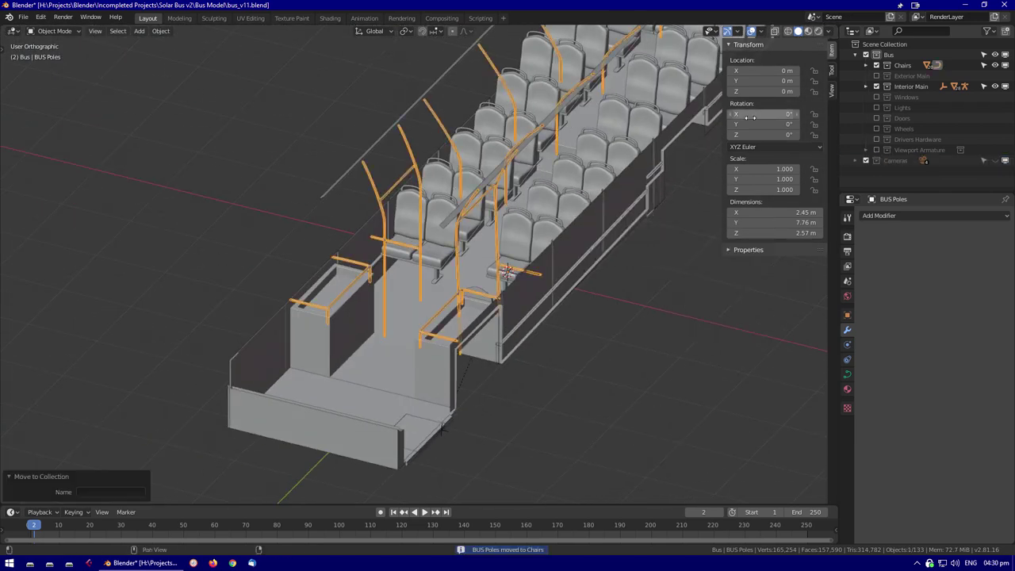
{"action": "scroll", "coordinate": [555, 253], "scroll_direction": "up", "scroll_amount": 4}
{"action": "key", "text": "ctrl+1"}
{"action": "key", "text": "ctrl+z"}
{"action": "scroll", "coordinate": [425, 242], "scroll_direction": "up", "scroll_amount": 5}
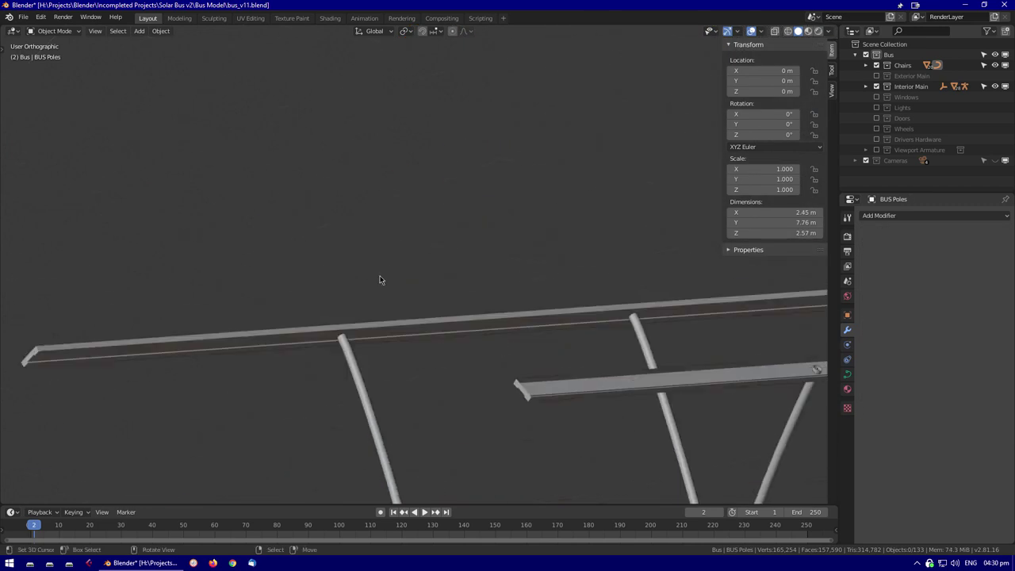
{"action": "scroll", "coordinate": [426, 241], "scroll_direction": "down", "scroll_amount": 4}
{"action": "key", "text": "ctrl+z"}
Duplicate the ceiling pole rail's geometry above the original and shorten the copy to a small piece
{"action": "middle_click_drag", "start_coordinate": [426, 242], "coordinate": [476, 262]}
{"action": "scroll", "coordinate": [537, 238], "scroll_direction": "up", "scroll_amount": 2}
{"action": "scroll", "coordinate": [476, 261], "scroll_direction": "up", "scroll_amount": 4}
{"action": "scroll", "coordinate": [476, 262], "scroll_direction": "up", "scroll_amount": 3}
{"action": "key", "text": "Tab"}
{"action": "scroll", "coordinate": [354, 340], "scroll_direction": "down", "scroll_amount": 6}
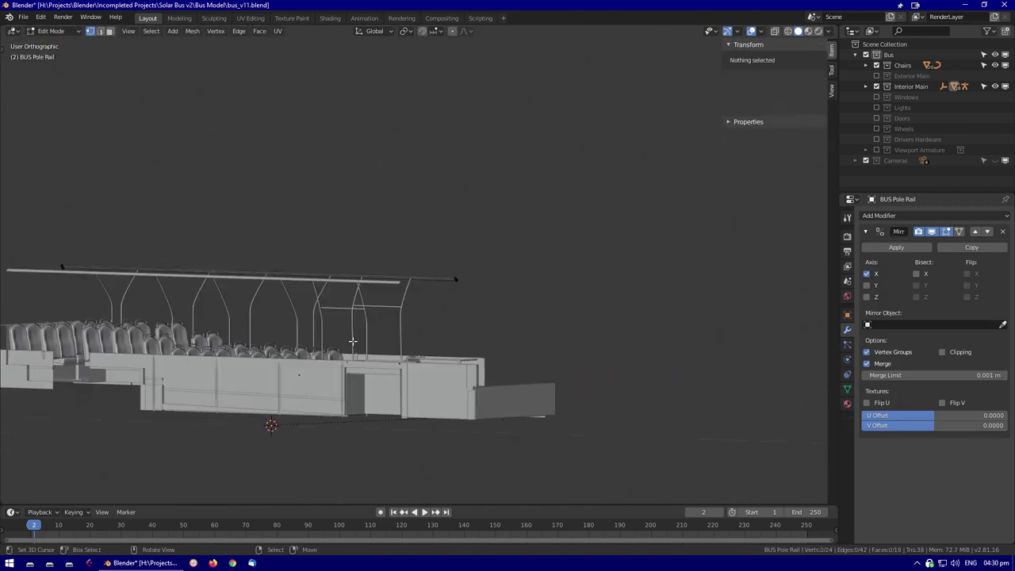
{"action": "key", "text": "alt+a"}
{"action": "key", "text": "c"}
{"action": "left_click", "coordinate": [69, 205]}
{"action": "scroll", "coordinate": [524, 301], "scroll_direction": "up", "scroll_amount": 3}
{"action": "mouse_move", "coordinate": [526, 219]}
{"action": "middle_mouse_down"}
{"action": "mouse_move", "coordinate": [524, 301]}
{"action": "mouse_move", "coordinate": [545, 319]}
{"action": "middle_mouse_up"}
{"action": "scroll", "coordinate": [545, 320], "scroll_direction": "down", "scroll_amount": 6}
{"action": "key", "text": "c"}
{"action": "left_click", "coordinate": [262, 187]}
{"action": "scroll", "coordinate": [476, 250], "scroll_direction": "up", "scroll_amount": 5}
{"action": "key", "text": "c"}
{"action": "left_click", "coordinate": [505, 278]}
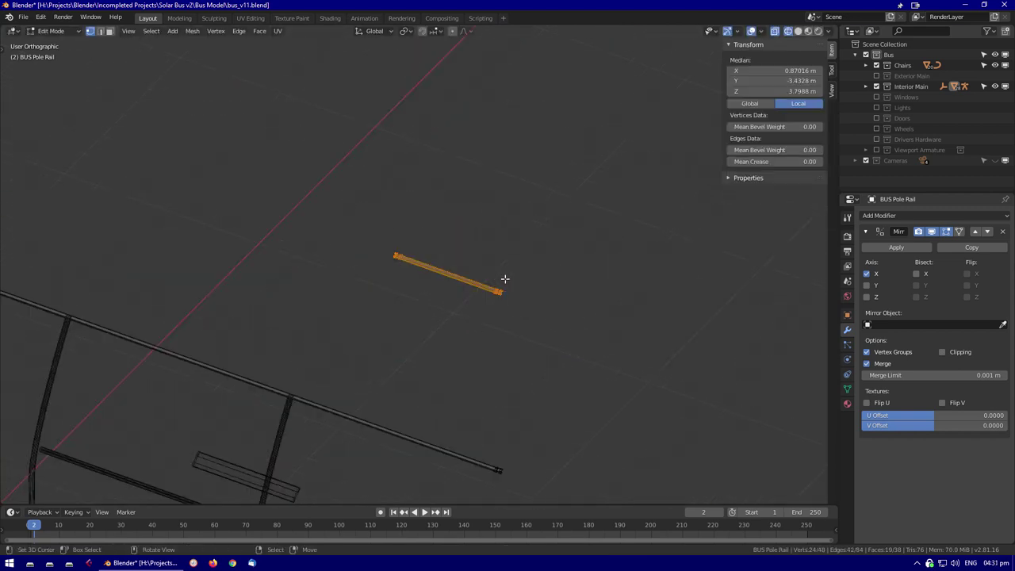
Separate the short rail copy into its own object and rotate it level in the front view
{"action": "key", "text": "KP_3"}
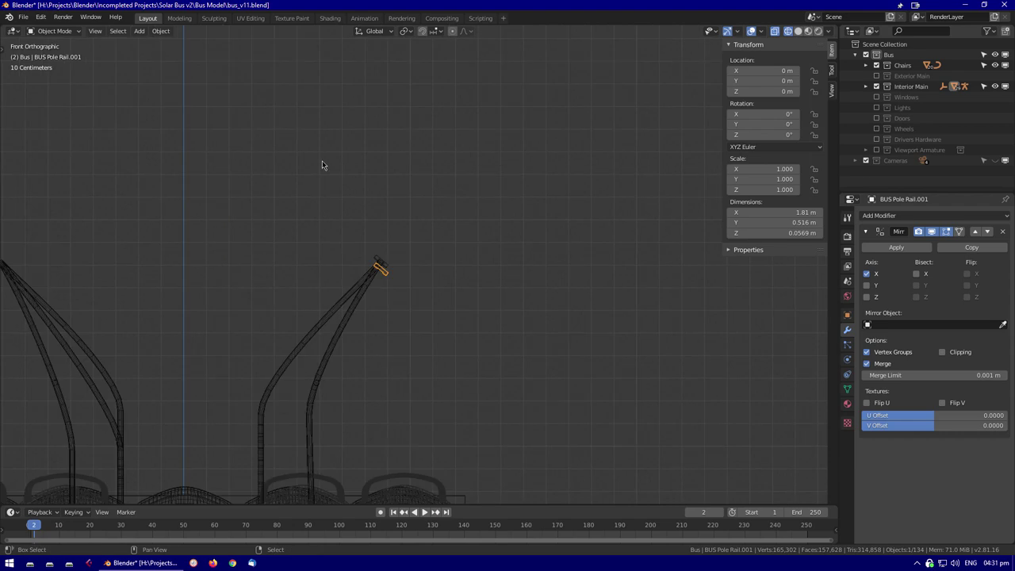
{"action": "key", "text": "Tab"}
{"action": "key", "text": "KP_Decimal"}
{"action": "key", "text": "r"}
{"action": "left_click", "coordinate": [604, 325]}
{"action": "scroll", "coordinate": [607, 333], "scroll_direction": "up", "scroll_amount": 5}
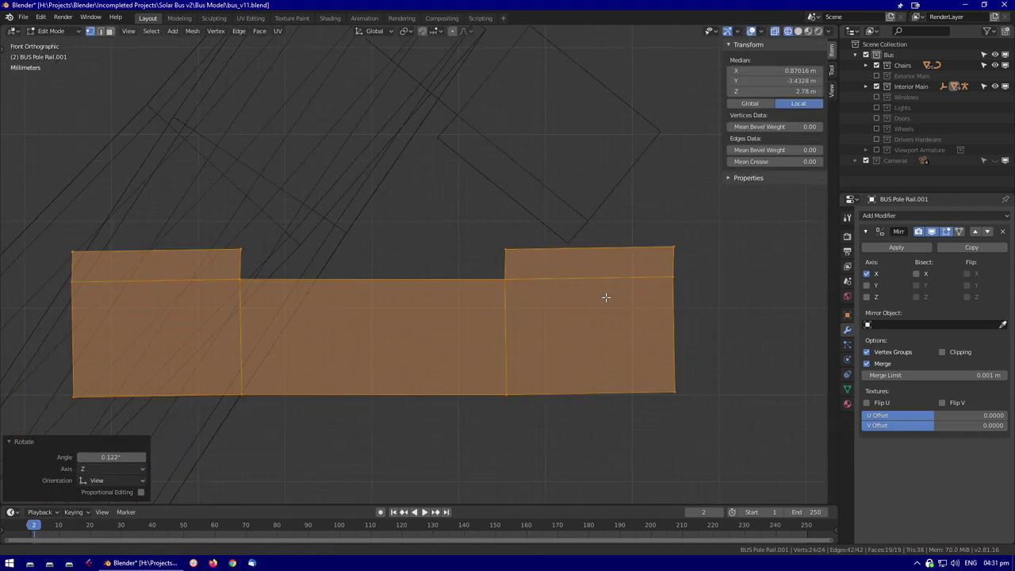
Set the separated rail piece's median X, Y and Z to 0 m
{"action": "key", "text": "BackSpace"}
{"action": "scroll", "coordinate": [476, 331], "scroll_direction": "down", "scroll_amount": 5}
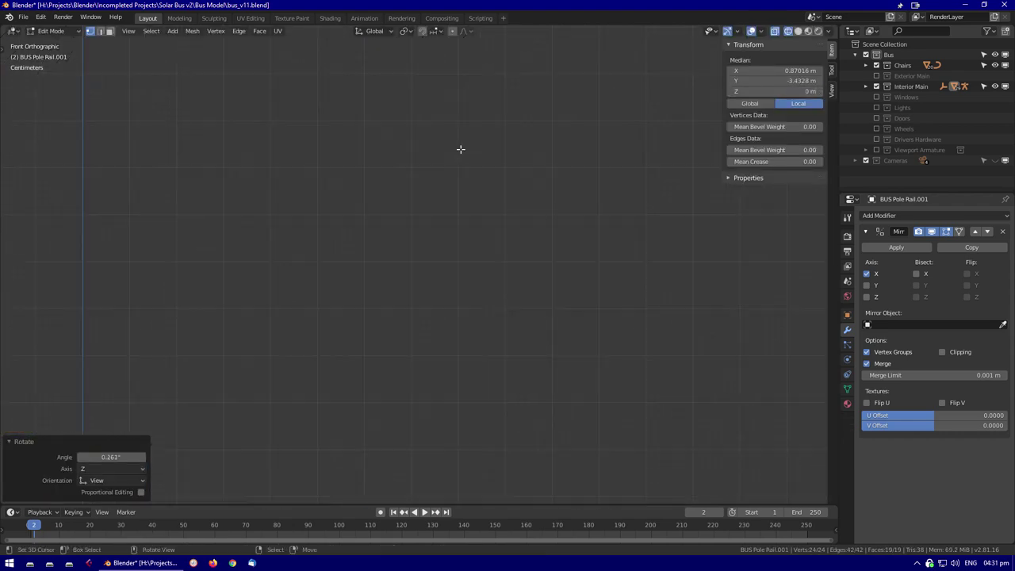
{"action": "scroll", "coordinate": [294, 197], "scroll_direction": "down", "scroll_amount": 4}
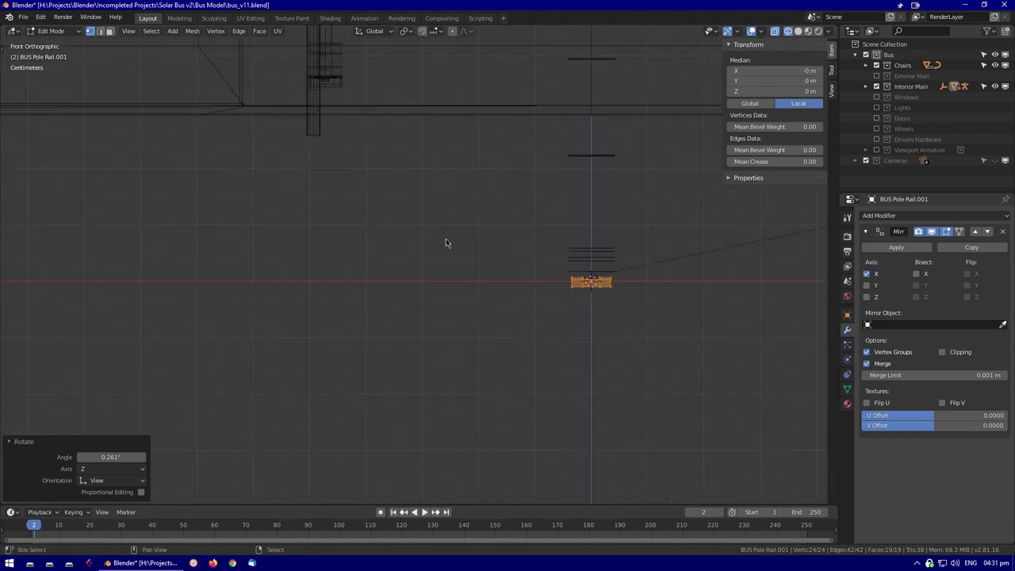
{"action": "key", "text": "Tab"}
Isolate the rail piece with the poles in local view and move its mesh to about X 0.34 m, Y -0.73 m at a pole
{"action": "middle_click_drag", "start_coordinate": [460, 278], "coordinate": [442, 263]}
{"action": "left_click", "coordinate": [415, 116], "text": "shift"}
{"action": "scroll", "coordinate": [415, 117], "scroll_direction": "down", "scroll_amount": 4}
{"action": "key", "text": "KP_Divide"}
{"action": "left_click", "coordinate": [475, 344]}
{"action": "middle_click_drag", "start_coordinate": [475, 344], "coordinate": [451, 442]}
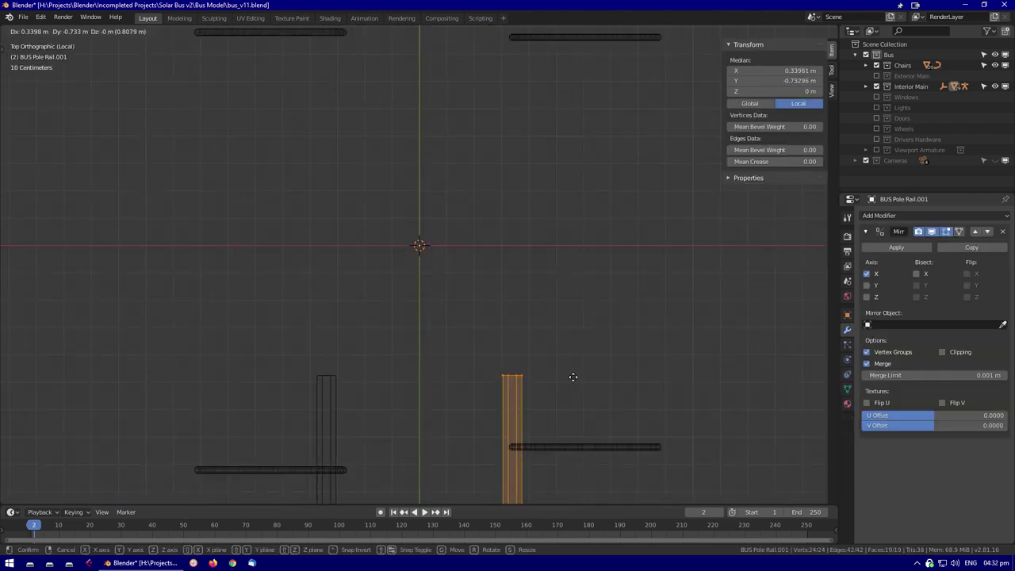
{"action": "left_click", "coordinate": [567, 407]}
Shorten the rail piece to about 0.15 m around the pole and divide it with loop cuts
{"action": "key", "text": "KP_Decimal"}
{"action": "key", "text": "KP_7"}
{"action": "key", "text": "alt+a"}
{"action": "key", "text": "ctrl+r"}
{"action": "scroll", "coordinate": [469, 273], "scroll_direction": "up", "scroll_amount": 3}
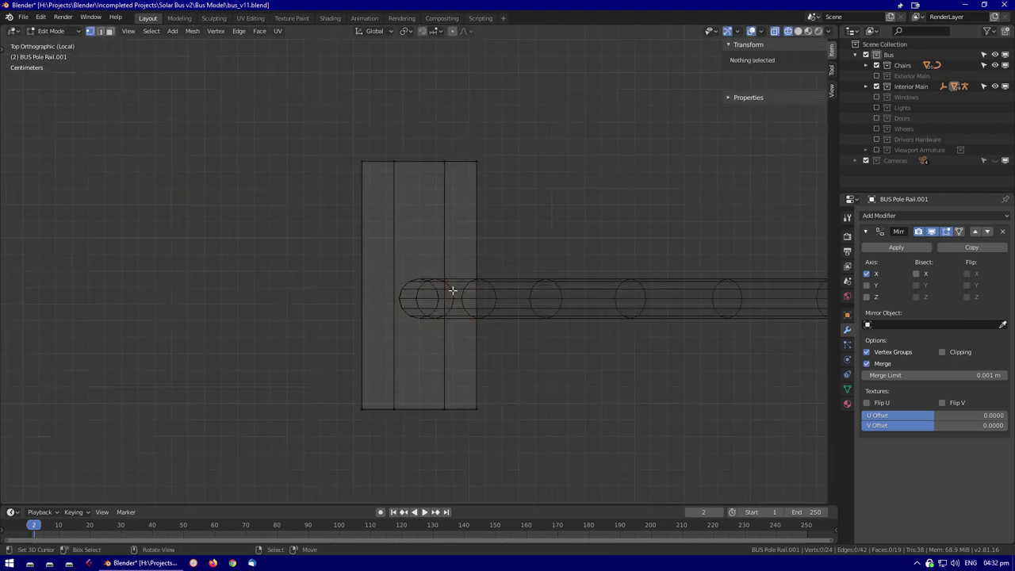
{"action": "left_click", "coordinate": [460, 337], "text": "alt"}
{"action": "middle_click_drag", "start_coordinate": [460, 335], "coordinate": [241, 233]}
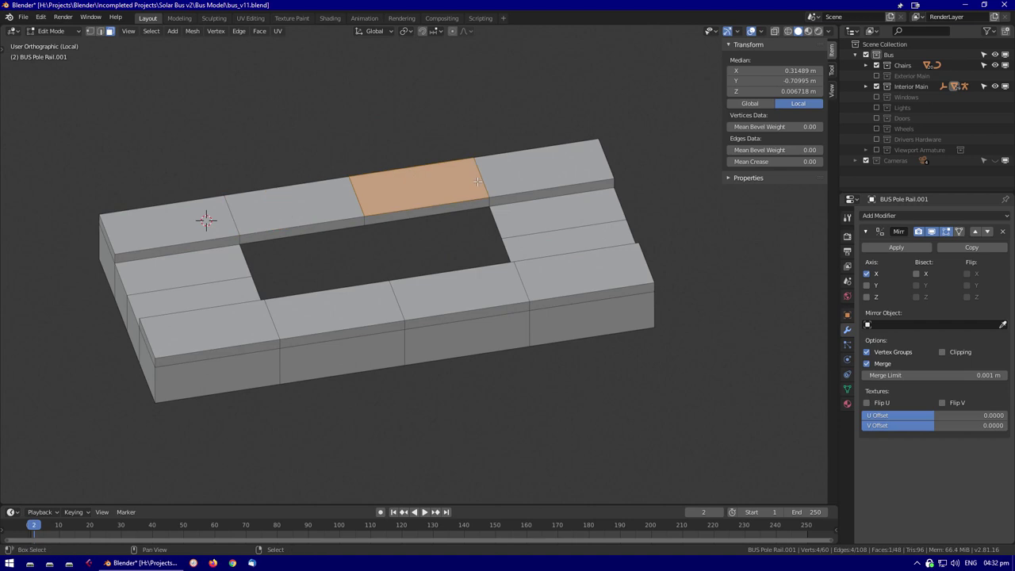
Remove the raised lips and central faces, leaving a flat-topped plate with a rectangular opening
{"action": "left_click", "coordinate": [437, 314]}
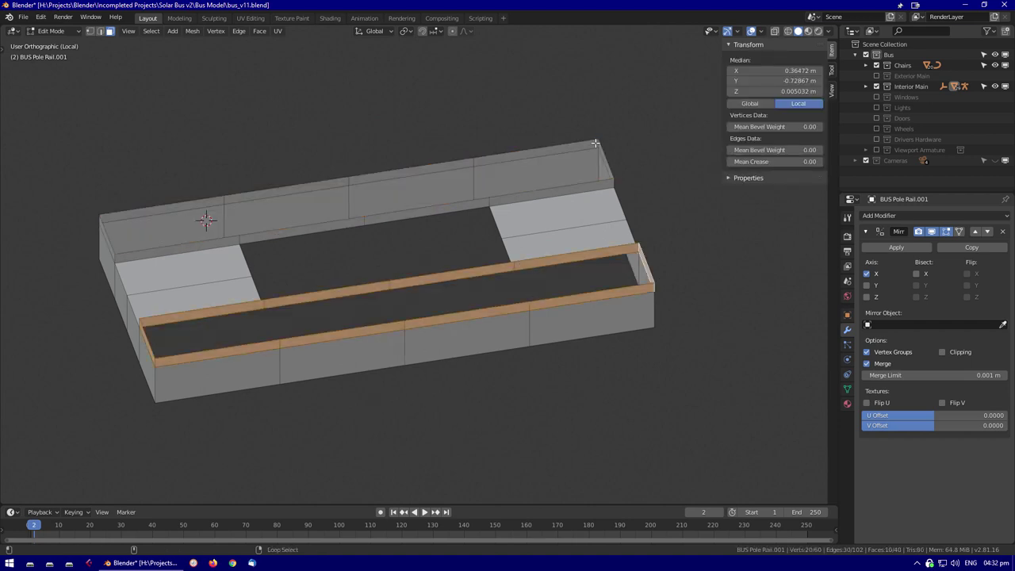
{"action": "key", "text": "x"}
{"action": "left_click", "coordinate": [594, 246]}
{"action": "scroll", "coordinate": [239, 429], "scroll_direction": "up", "scroll_amount": 1}
Snap the 3D cursor to the opening's selected edges and add an 8-vertex circle there
{"action": "left_click", "coordinate": [239, 428]}
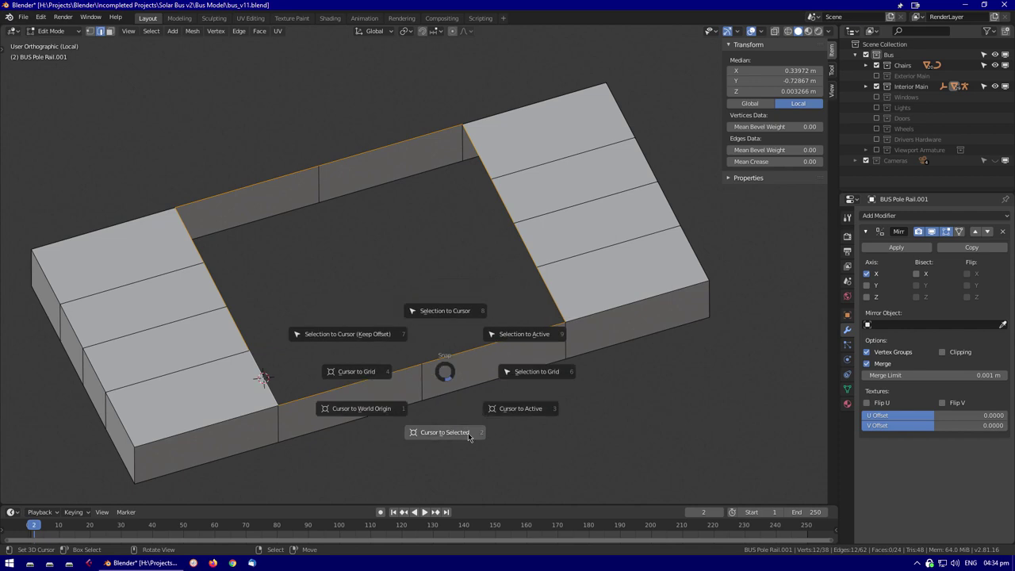
{"action": "left_click", "coordinate": [468, 433]}
{"action": "scroll", "coordinate": [385, 298], "scroll_direction": "down", "scroll_amount": 2}
{"action": "key", "text": "shift+a"}
{"action": "left_click", "coordinate": [385, 320]}
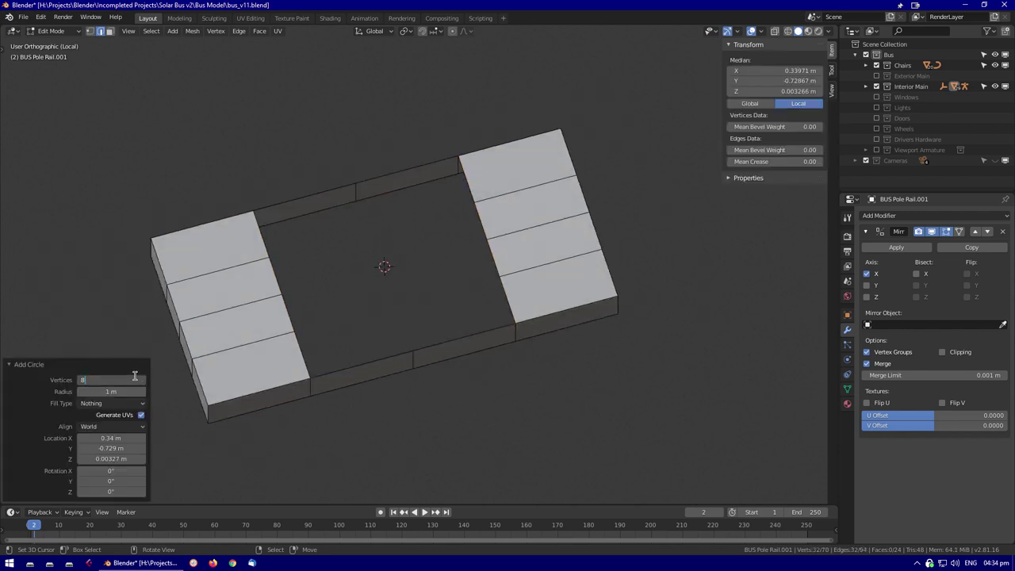
{"action": "left_click", "coordinate": [135, 377]}
{"action": "type", "text": "8"}
{"action": "key", "text": "Return"}
Remove the extra cross edges from the plate and fill faces between the circle and the rectangular opening
{"action": "left_click", "coordinate": [504, 192]}
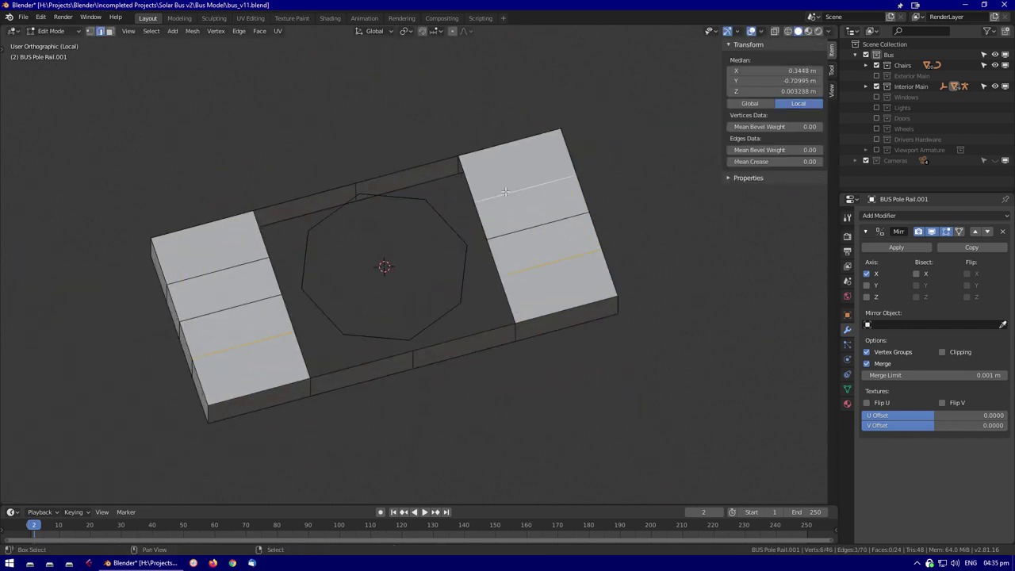
{"action": "scroll", "coordinate": [299, 362], "scroll_direction": "up", "scroll_amount": 3}
{"action": "middle_click_drag", "start_coordinate": [299, 362], "coordinate": [373, 381]}
{"action": "right_click", "coordinate": [372, 381]}
{"action": "left_click", "coordinate": [373, 388]}
{"action": "middle_click_drag", "start_coordinate": [494, 323], "coordinate": [423, 300]}
{"action": "left_click", "coordinate": [422, 300]}
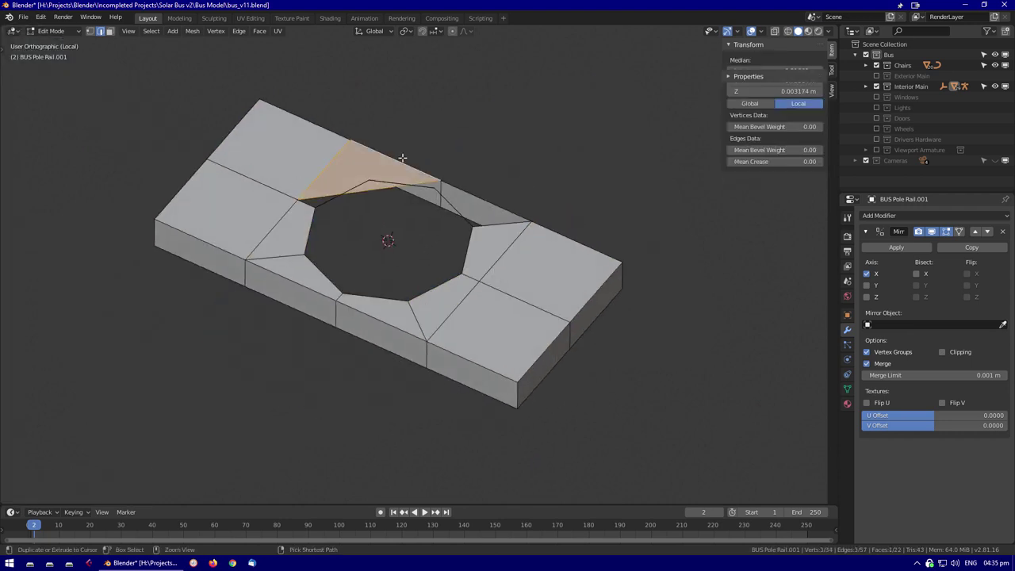
Resize the plate's octagonal hole to fit around the pole, ending with a scale factor of 1.116
{"action": "key", "text": "a"}
{"action": "scroll", "coordinate": [465, 360], "scroll_direction": "down", "scroll_amount": 5}
{"action": "key", "text": "KP_Decimal"}
{"action": "key", "text": "KP_7"}
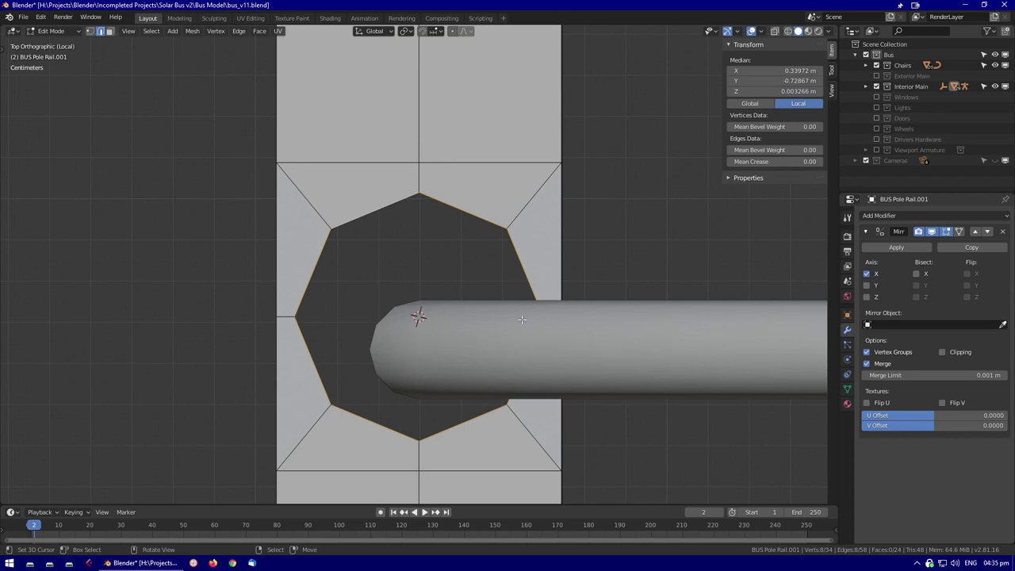
{"action": "key", "text": "alt+z"}
{"action": "key", "text": "ctrl+z"}
{"action": "key", "text": "ctrl+z"}
{"action": "key", "text": "ctrl+z"}
{"action": "key", "text": "ctrl+z"}
{"action": "scroll", "coordinate": [516, 357], "scroll_direction": "down", "scroll_amount": 3}
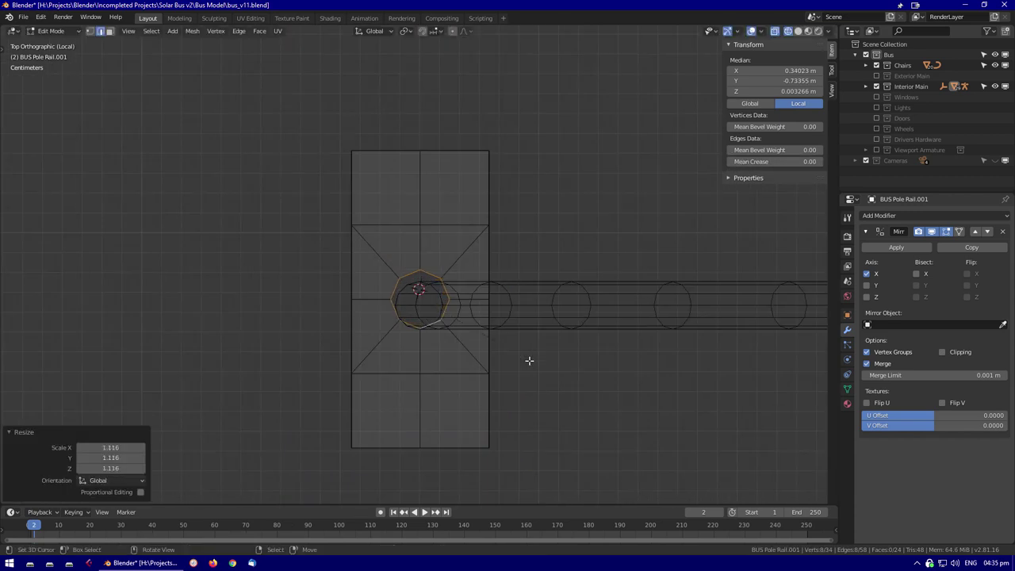
Align the plate with the pole and extrude an inner ring in the hole, scaled to 0.919
{"action": "middle_click_drag", "start_coordinate": [536, 411], "coordinate": [493, 326]}
{"action": "key", "text": "alt+a"}
{"action": "scroll", "coordinate": [544, 407], "scroll_direction": "up", "scroll_amount": 3}
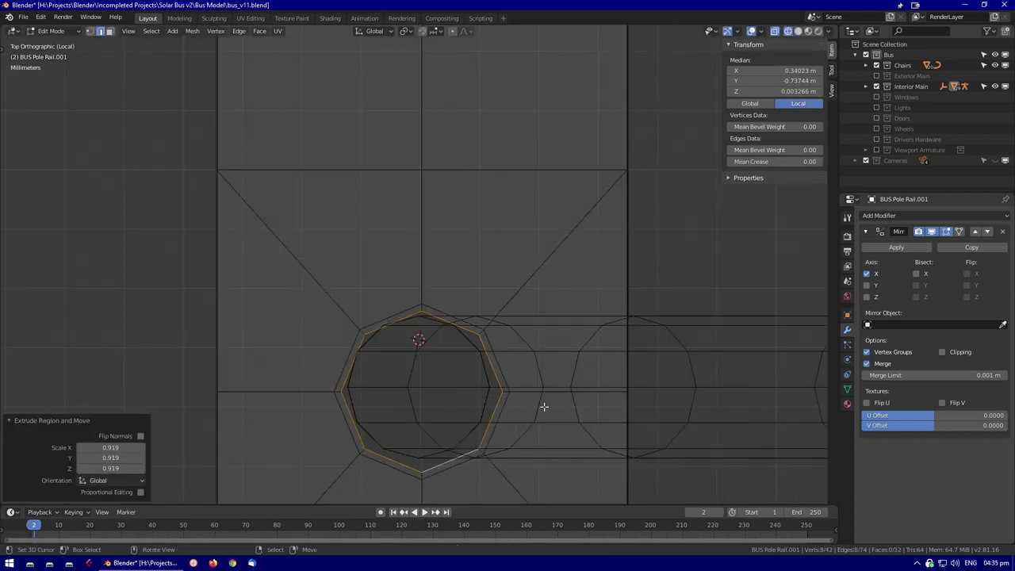
{"action": "middle_click_drag", "start_coordinate": [544, 407], "coordinate": [446, 394]}
Extrude the ring around the hole upward into a hollow eight-sided collar
{"action": "left_click", "coordinate": [456, 230]}
{"action": "key", "text": "alt+z"}
{"action": "middle_click_drag", "start_coordinate": [455, 230], "coordinate": [412, 206]}
{"action": "key", "text": "a"}
{"action": "middle_click_drag", "start_coordinate": [444, 238], "coordinate": [492, 309]}
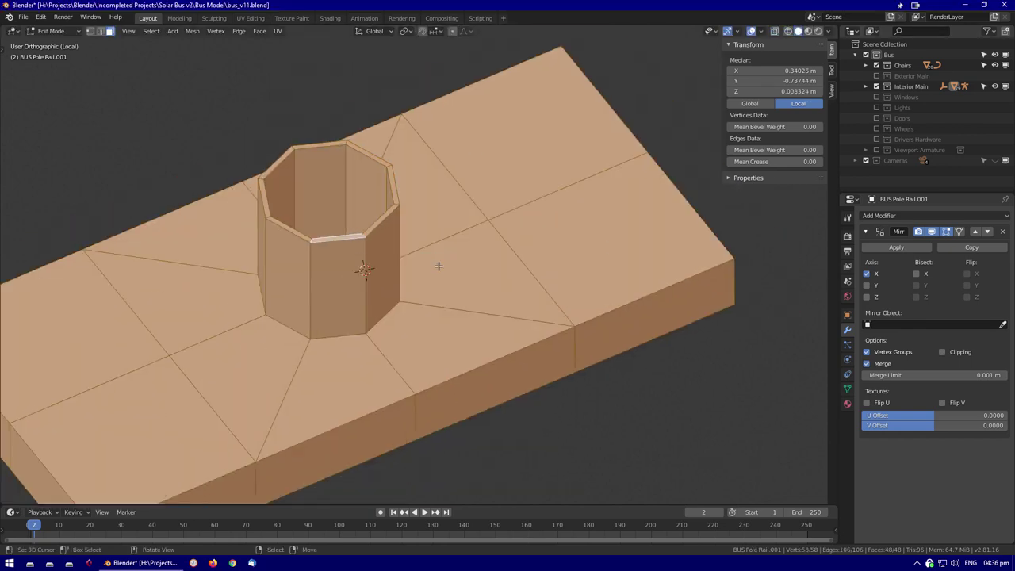
{"action": "left_click", "coordinate": [497, 316]}
{"action": "key", "text": "a"}
{"action": "scroll", "coordinate": [321, 198], "scroll_direction": "down", "scroll_amount": 3}
{"action": "key", "text": "alt+a"}
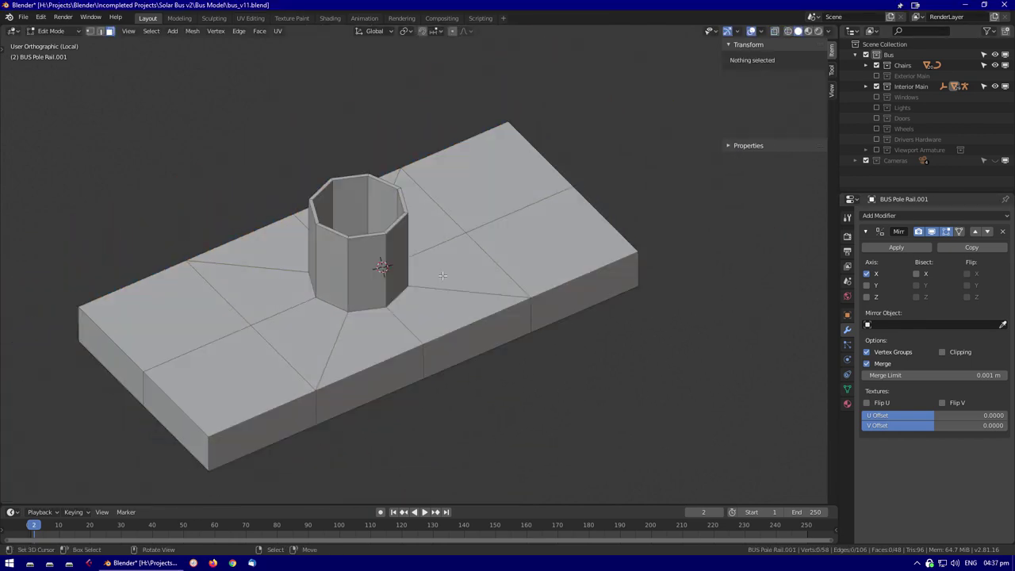
Lower the top rim of the collar along Z to make it shorter
{"action": "scroll", "coordinate": [321, 198], "scroll_direction": "up", "scroll_amount": 4}
{"action": "left_click", "coordinate": [318, 190], "text": "alt"}
{"action": "left_click", "coordinate": [318, 190], "text": "alt"}
{"action": "key", "text": "g"}
{"action": "key", "text": "z"}
{"action": "left_click", "coordinate": [308, 221]}
{"action": "middle_click_drag", "start_coordinate": [307, 221], "coordinate": [422, 220], "text": "shift"}
{"action": "left_click", "coordinate": [372, 297]}
{"action": "scroll", "coordinate": [385, 242], "scroll_direction": "down", "scroll_amount": 3}
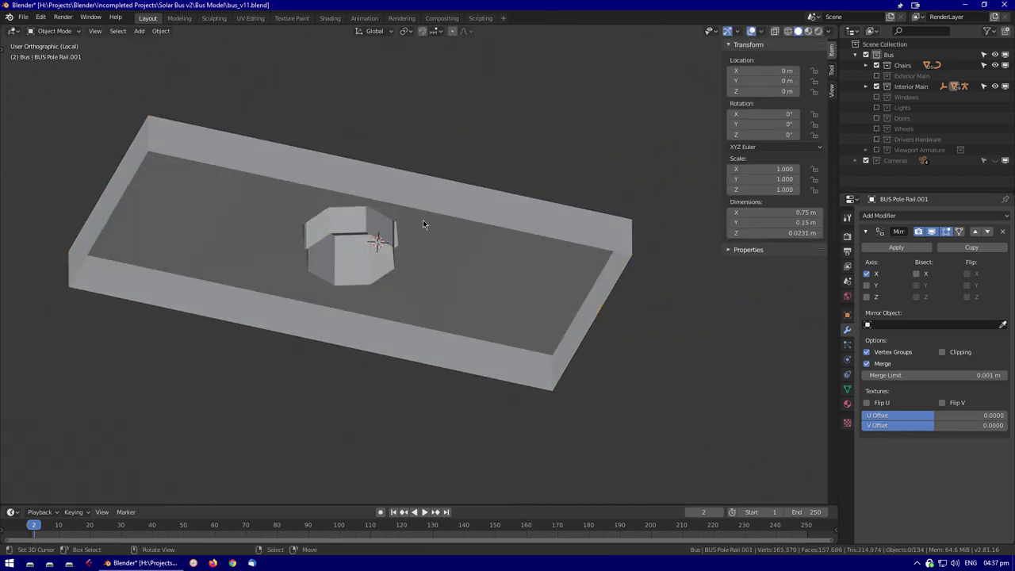
Remove the Mirror modifier from the holder plate and reopen its mesh for editing
{"action": "scroll", "coordinate": [422, 220], "scroll_direction": "down", "scroll_amount": 4}
{"action": "key", "text": "Tab"}
{"action": "scroll", "coordinate": [608, 303], "scroll_direction": "up", "scroll_amount": 2}
{"action": "scroll", "coordinate": [472, 299], "scroll_direction": "up", "scroll_amount": 7}
{"action": "key", "text": "Tab"}
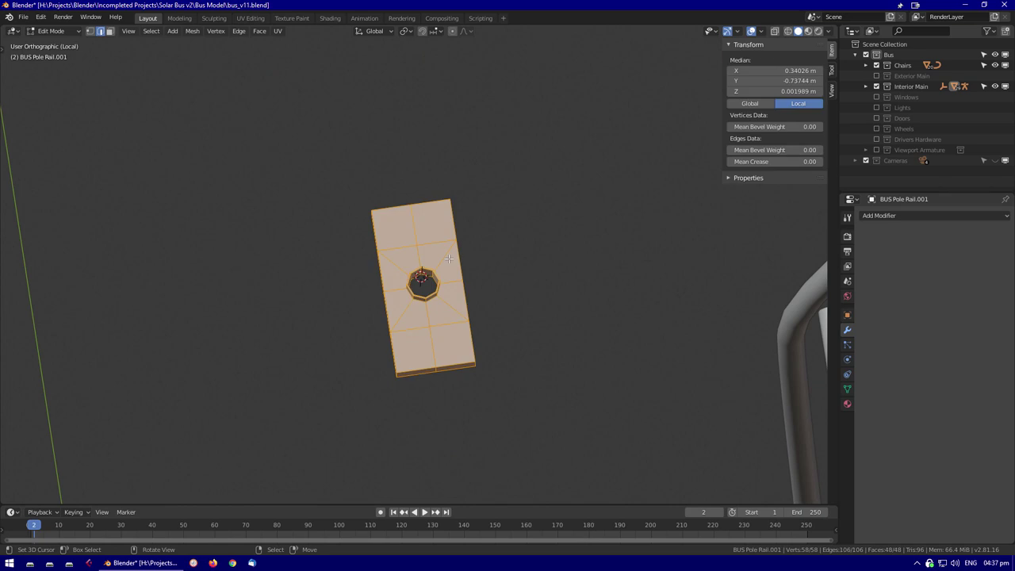
Move the whole holder plate mesh back to the world origin and leave mesh editing
{"action": "key", "text": "F3"}
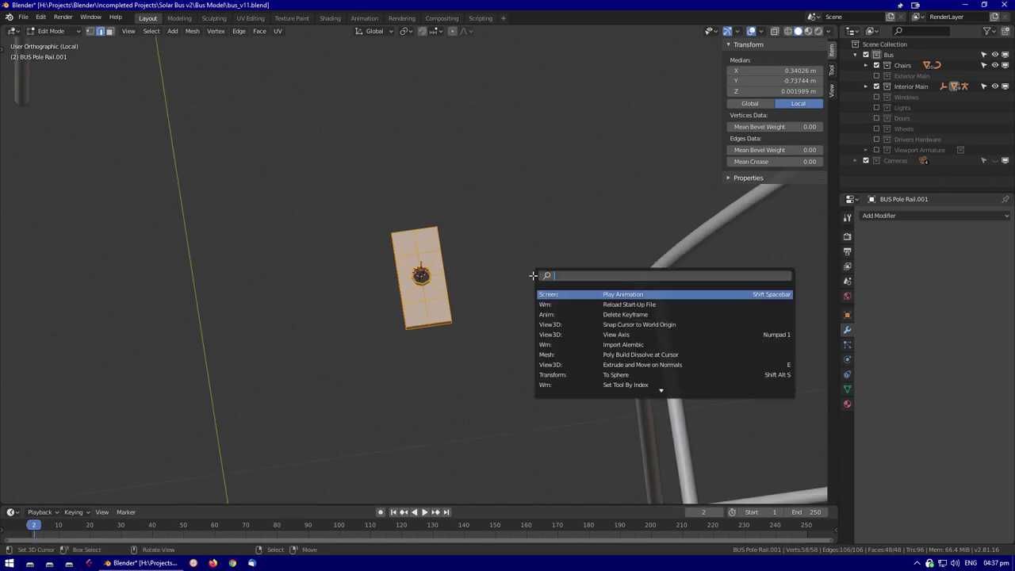
{"action": "key", "text": "Down"}
{"action": "key", "text": "Down"}
{"action": "key", "text": "Return"}
{"action": "key", "text": "Return"}
{"action": "key", "text": "Tab"}
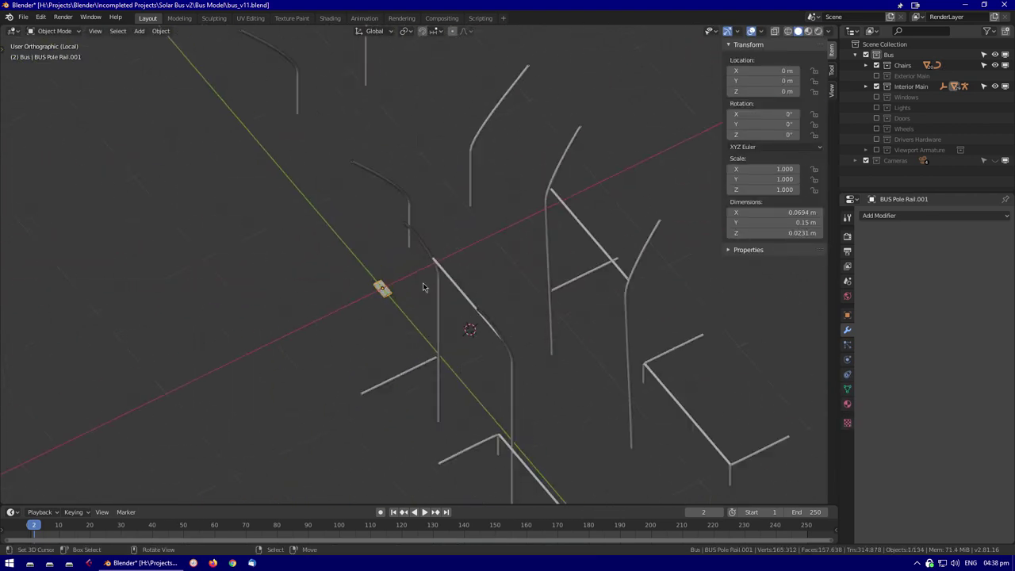
Leave local view and add a plane at the world origin, scaled by 0.195
{"action": "key", "text": "KP_Divide"}
{"action": "middle_click_drag", "start_coordinate": [449, 305], "coordinate": [516, 354]}
{"action": "scroll", "coordinate": [507, 262], "scroll_direction": "up", "scroll_amount": 5}
{"action": "key", "text": "shift+a"}
{"action": "left_click", "coordinate": [516, 353]}
{"action": "left_click", "coordinate": [516, 354]}
{"action": "scroll", "coordinate": [516, 354], "scroll_direction": "down", "scroll_amount": 5}
{"action": "key", "text": "alt+z"}
{"action": "key", "text": "KP_7"}
{"action": "scroll", "coordinate": [438, 312], "scroll_direction": "up", "scroll_amount": 6}
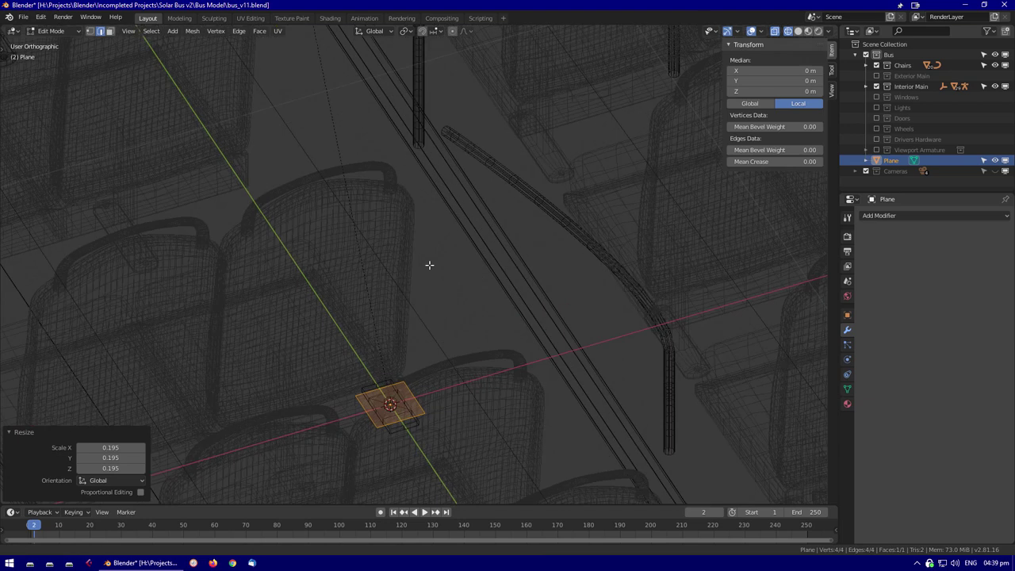
Reduce the plane to 0.116 m square, name it BUS Poles Holder Duplicate and parent the holder plate to it
{"action": "middle_click_drag", "start_coordinate": [439, 313], "coordinate": [392, 316]}
{"action": "left_click", "coordinate": [393, 316]}
{"action": "middle_click_drag", "start_coordinate": [688, 248], "coordinate": [390, 376]}
{"action": "left_click", "coordinate": [390, 376]}
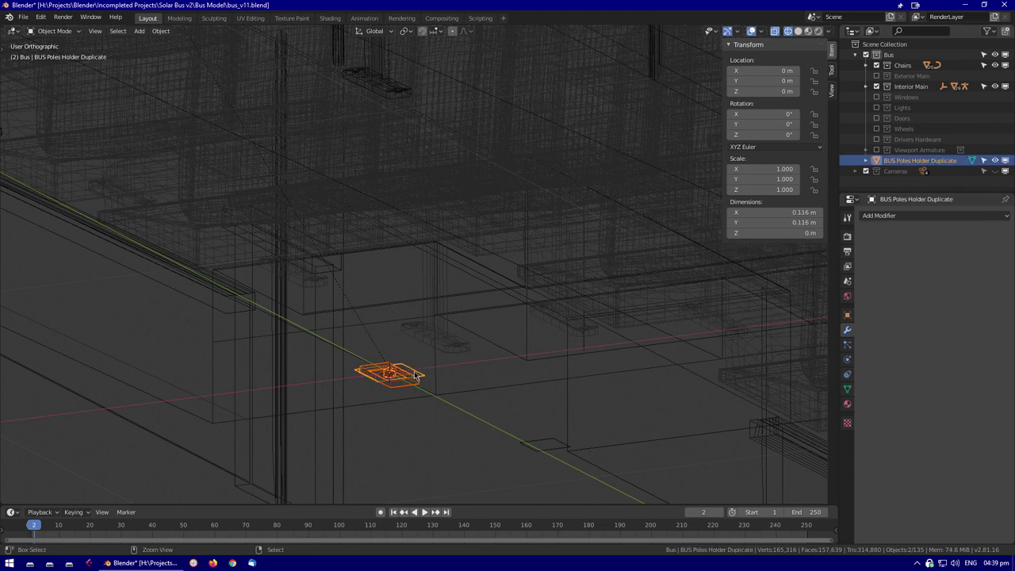
Rename the holder plate BUS Pole Holder Lock and set the parent plane's instancing to Faces
{"action": "left_click", "coordinate": [846, 315]}
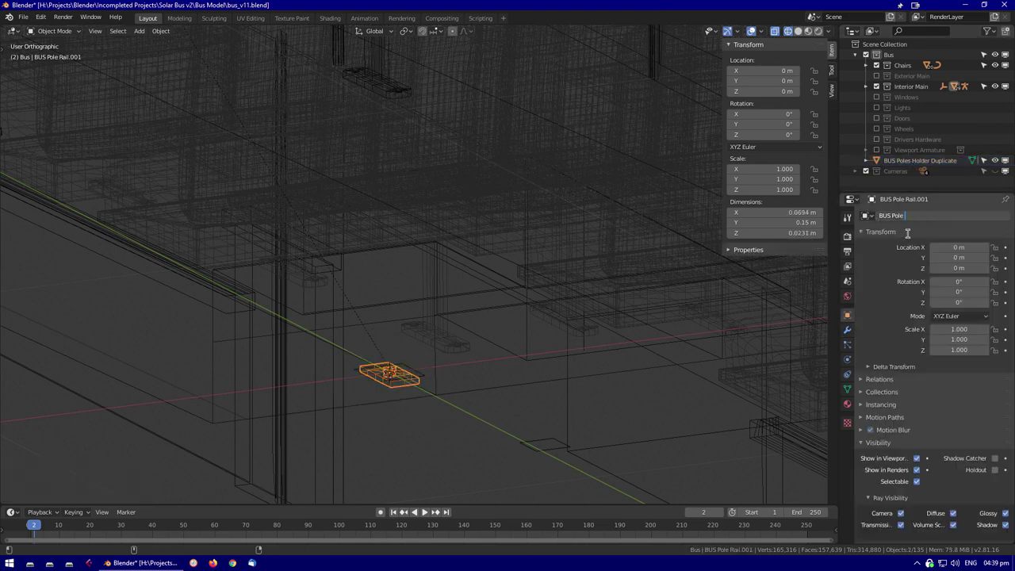
{"action": "left_click", "coordinate": [880, 404]}
{"action": "left_click", "coordinate": [984, 420]}
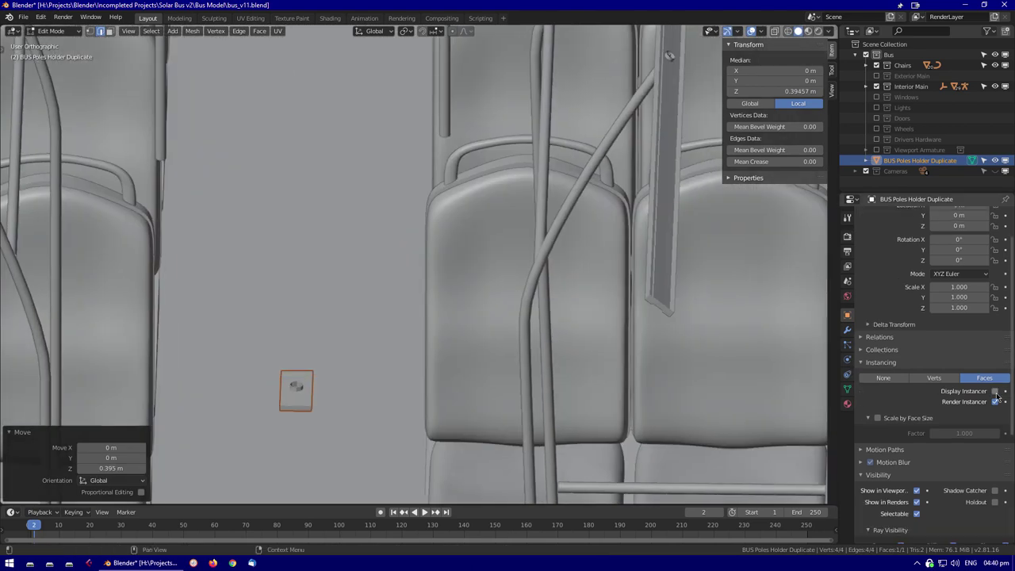
Move the instancer face in top view onto the base of a pole at about X -0.49 m, Y -2.62 m
{"action": "key", "text": "Home"}
{"action": "key", "text": "KP_7"}
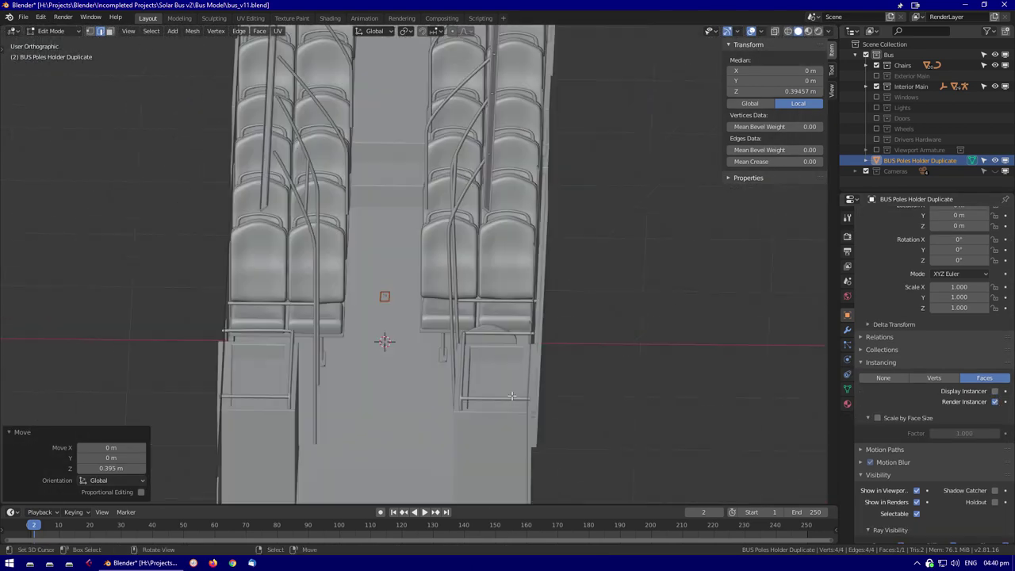
{"action": "scroll", "coordinate": [424, 123], "scroll_direction": "up", "scroll_amount": 5}
{"action": "key", "text": "alt+z"}
{"action": "key", "text": "g"}
{"action": "left_click", "coordinate": [475, 208]}
{"action": "key", "text": "KP_Decimal"}
{"action": "key", "text": "g"}
{"action": "left_click", "coordinate": [427, 224]}
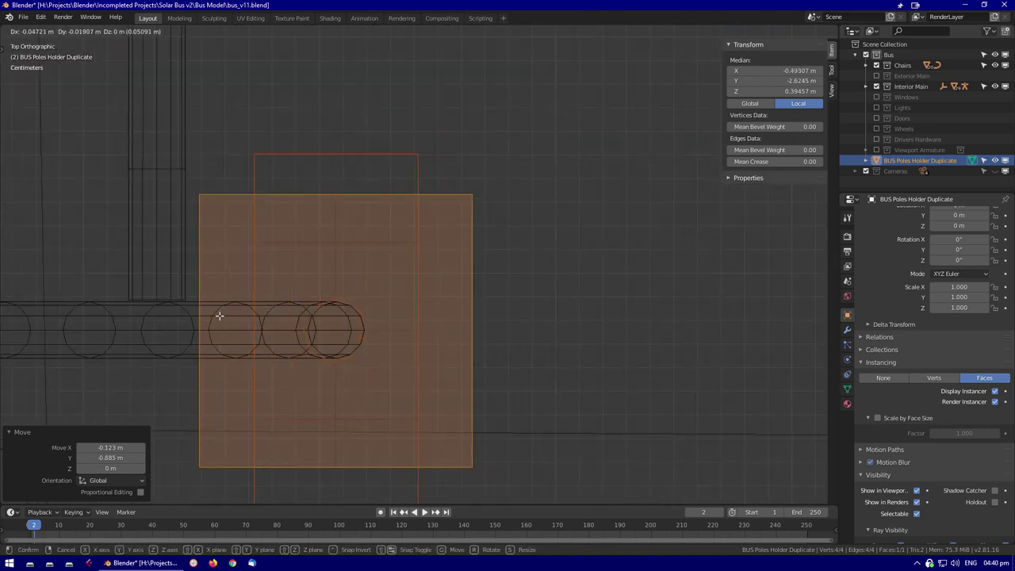
Lower the instancer face along Z to about 0.31 m so the holder plate sits on the floor
{"action": "key", "text": "alt+z"}
{"action": "scroll", "coordinate": [396, 283], "scroll_direction": "down", "scroll_amount": 5}
{"action": "middle_click_drag", "start_coordinate": [396, 283], "coordinate": [416, 240]}
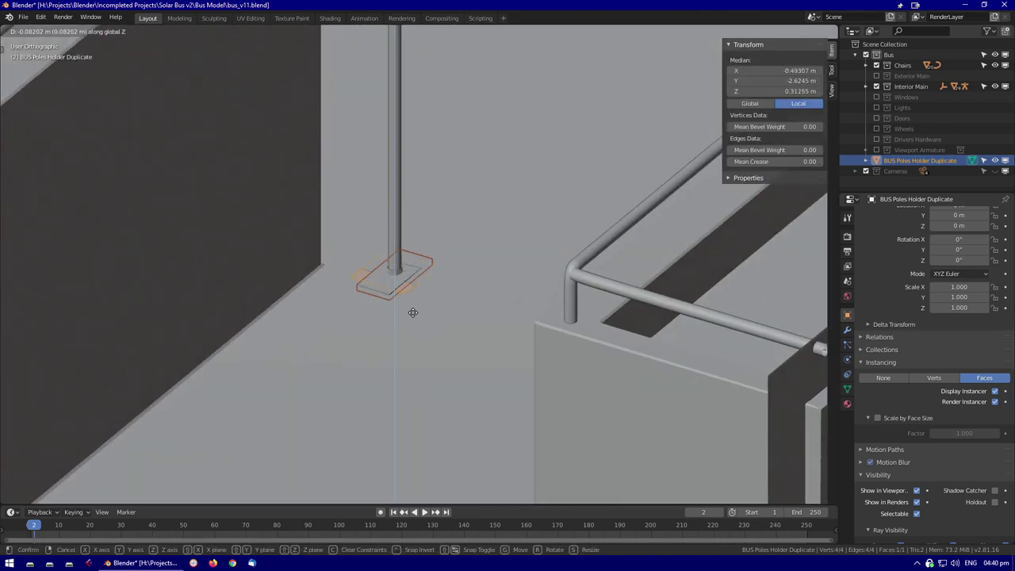
{"action": "left_click", "coordinate": [413, 312]}
{"action": "key", "text": "KP_Decimal"}
{"action": "scroll", "coordinate": [415, 291], "scroll_direction": "down", "scroll_amount": 6}
{"action": "key", "text": "Tab"}
{"action": "middle_click_drag", "start_coordinate": [494, 346], "coordinate": [565, 343]}
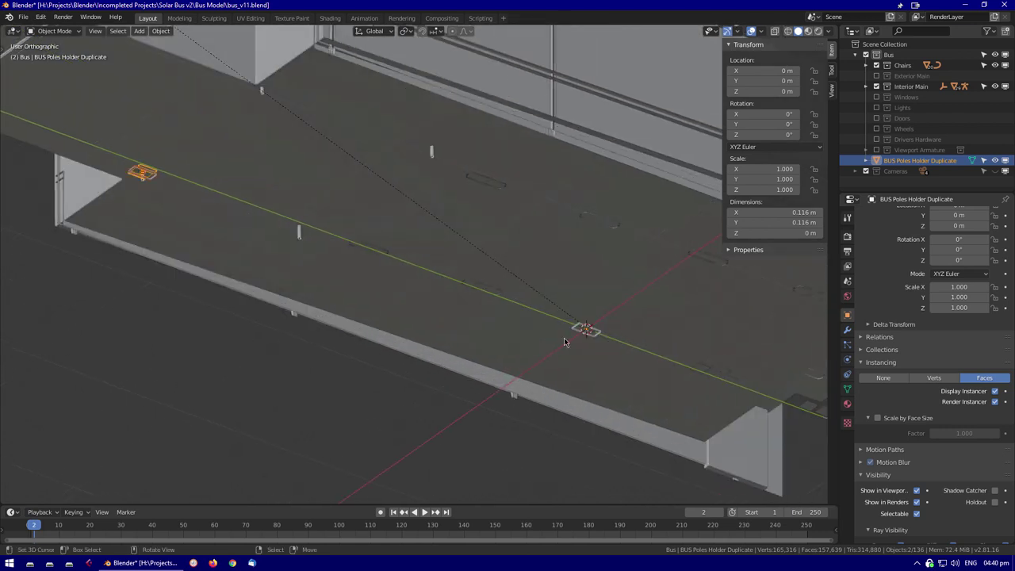
Shade BUS Pole Holder Lock smooth and add a modifier that keeps its hard edges crisp
{"action": "left_click", "coordinate": [565, 342]}
{"action": "key", "text": "KP_Decimal"}
{"action": "left_click", "coordinate": [847, 329]}
{"action": "left_click", "coordinate": [936, 214]}
{"action": "left_click", "coordinate": [770, 331]}
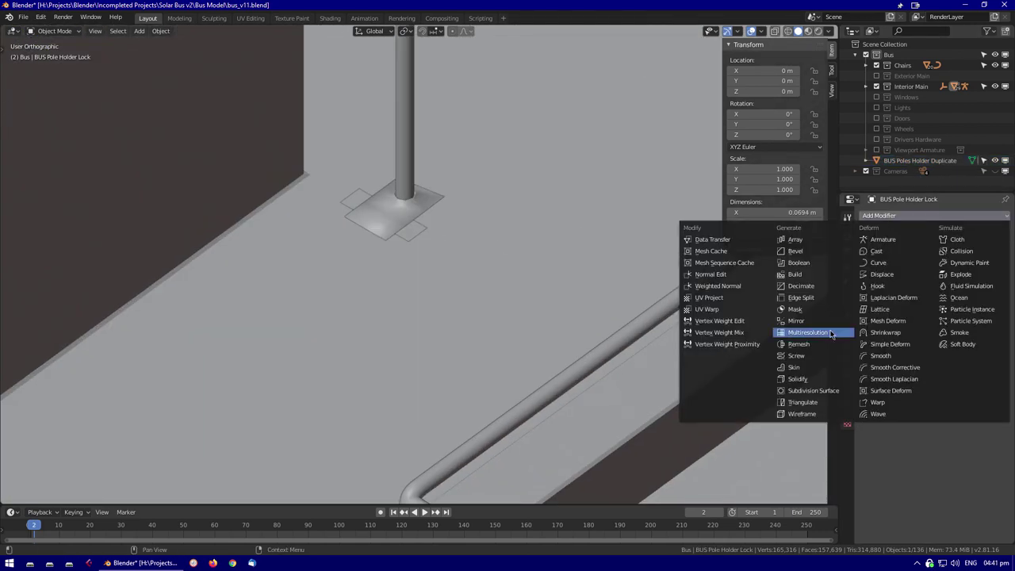
Raise the instancer face about 0.003 m along Z at the pole base
{"action": "scroll", "coordinate": [464, 295], "scroll_direction": "up", "scroll_amount": 3}
{"action": "middle_click_drag", "start_coordinate": [464, 294], "coordinate": [390, 261], "text": "shift"}
{"action": "left_click", "coordinate": [254, 310]}
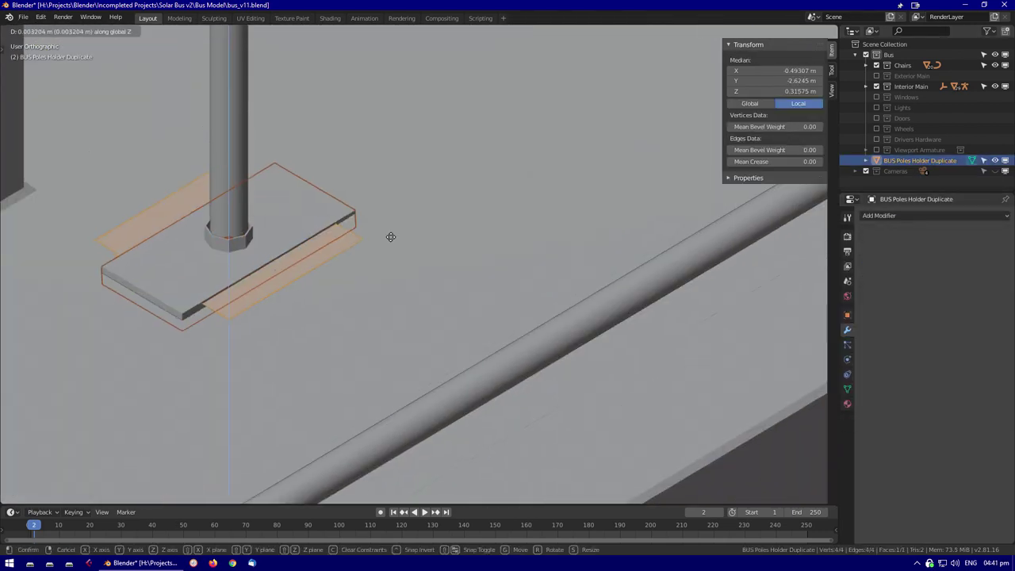
Duplicate the instancer face 1.05 m along Y and shift the copy about 0.008 m to align with the neighbouring pole
{"action": "type", "text": "y1.05"}
{"action": "key", "text": "Return"}
{"action": "scroll", "coordinate": [391, 236], "scroll_direction": "down", "scroll_amount": 4}
{"action": "key", "text": "KP_7"}
{"action": "scroll", "coordinate": [447, 120], "scroll_direction": "up", "scroll_amount": 5}
{"action": "scroll", "coordinate": [474, 190], "scroll_direction": "up", "scroll_amount": 3}
{"action": "key", "text": "g"}
{"action": "key", "text": "y"}
{"action": "left_click", "coordinate": [500, 222]}
Raise the copied instancer face about 0.027 m along Z so its holder plate meets the floor at the neighbouring pole
{"action": "middle_click_drag", "start_coordinate": [500, 222], "coordinate": [457, 267]}
{"action": "key", "text": "g"}
{"action": "key", "text": "z"}
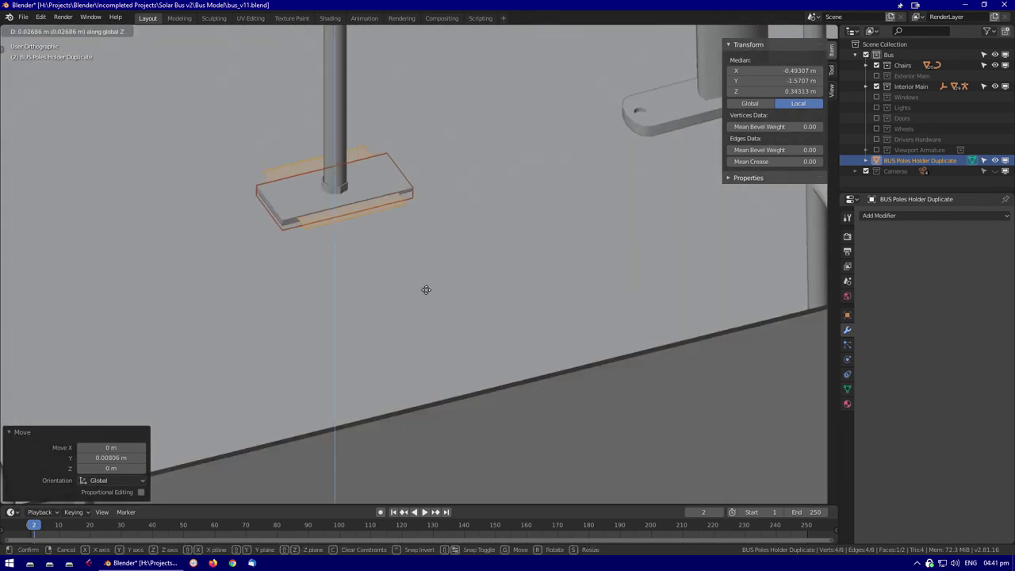
{"action": "left_click", "coordinate": [481, 225]}
Duplicate both instancer faces 1.1 m along X to the poles on the opposite side of the aisle
{"action": "scroll", "coordinate": [605, 354], "scroll_direction": "down", "scroll_amount": 5}
{"action": "key", "text": "shift+d"}
{"action": "type", "text": "x1.1"}
{"action": "key", "text": "Return"}
{"action": "key", "text": "KP_7"}
{"action": "scroll", "coordinate": [614, 386], "scroll_direction": "up", "scroll_amount": 5}
{"action": "middle_click_drag", "start_coordinate": [614, 386], "coordinate": [455, 365], "text": "shift"}
{"action": "scroll", "coordinate": [456, 365], "scroll_direction": "down", "scroll_amount": 2}
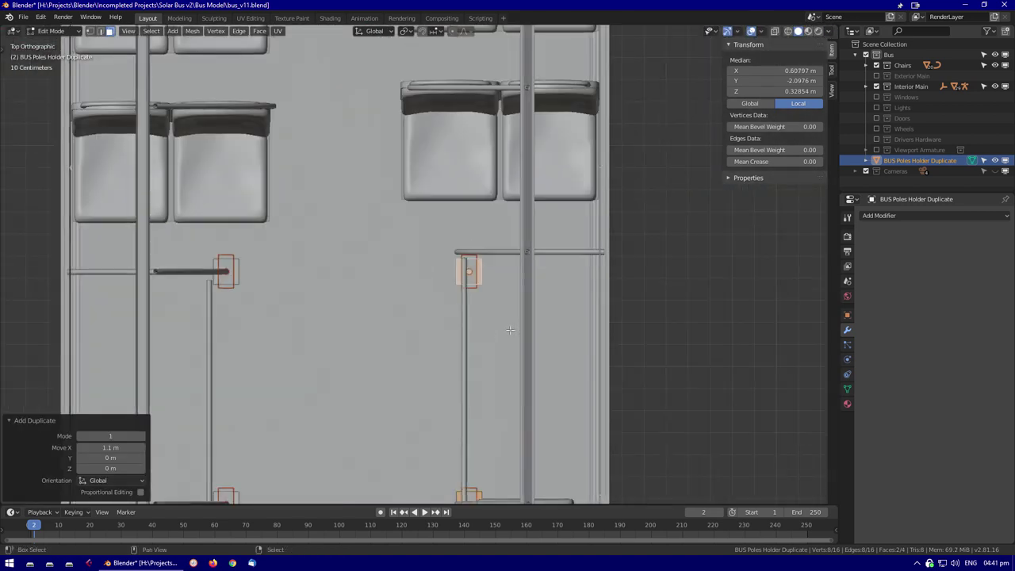
Reposition the duplicated faces horizontally in a wireframe top view to line them up with the opposite poles
{"action": "key", "text": "KP_Decimal"}
{"action": "key", "text": "shift+z"}
{"action": "scroll", "coordinate": [396, 317], "scroll_direction": "down", "scroll_amount": 3}
{"action": "key", "text": "g"}
{"action": "left_click", "coordinate": [399, 205]}
{"action": "scroll", "coordinate": [451, 79], "scroll_direction": "up", "scroll_amount": 3}
{"action": "scroll", "coordinate": [449, 340], "scroll_direction": "up", "scroll_amount": 3}
{"action": "left_click", "coordinate": [449, 340]}
{"action": "key", "text": "g"}
{"action": "left_click", "coordinate": [425, 306]}
{"action": "scroll", "coordinate": [510, 164], "scroll_direction": "down", "scroll_amount": 3}
Shift the instancer face beside the boxed panel about 0.059 m along X to centre its holder plate on the pole
{"action": "left_click", "coordinate": [451, 291]}
{"action": "key", "text": "shift+z"}
{"action": "mouse_move", "coordinate": [451, 291]}
{"action": "middle_mouse_down"}
{"action": "mouse_move", "coordinate": [492, 261]}
{"action": "mouse_move", "coordinate": [544, 283]}
{"action": "middle_mouse_up"}
{"action": "key", "text": "g"}
{"action": "left_click", "coordinate": [610, 279]}
{"action": "middle_click_drag", "start_coordinate": [610, 279], "coordinate": [555, 317]}
Rotate the instancer face beside the boxed panel 90° about Z and leave mesh editing
{"action": "key", "text": "r"}
{"action": "key", "text": "z"}
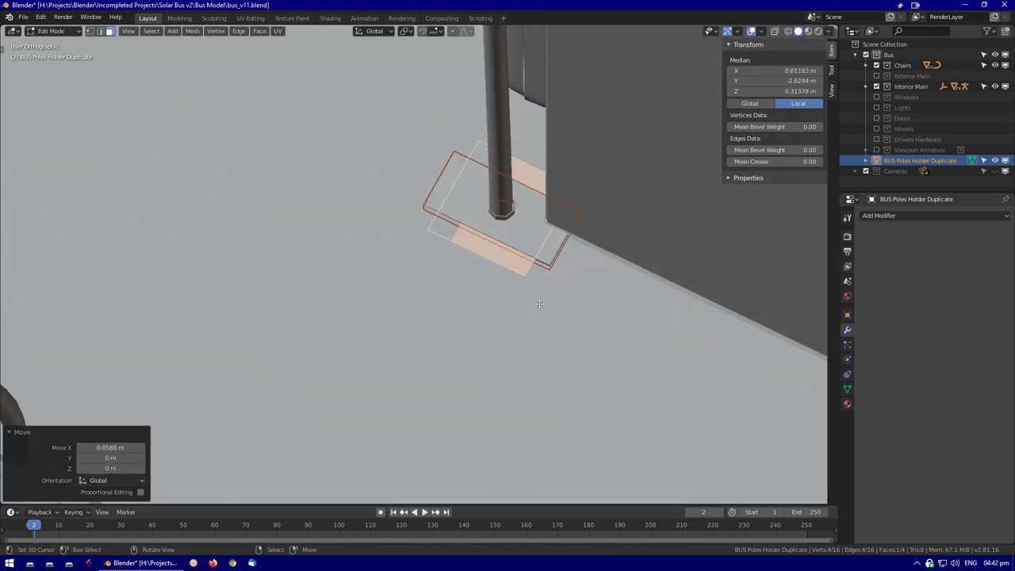
{"action": "left_click", "coordinate": [553, 196]}
{"action": "middle_click_drag", "start_coordinate": [553, 196], "coordinate": [448, 263]}
{"action": "type", "text": "z90"}
{"action": "key", "text": "Return"}
{"action": "key", "text": "r"}
{"action": "key", "text": "x"}
{"action": "left_click", "coordinate": [493, 245]}
{"action": "left_click", "coordinate": [493, 246]}
{"action": "scroll", "coordinate": [493, 246], "scroll_direction": "down", "scroll_amount": 8}
{"action": "scroll", "coordinate": [475, 254], "scroll_direction": "up", "scroll_amount": 5}
{"action": "key", "text": "a"}
{"action": "key", "text": "Tab"}
{"action": "scroll", "coordinate": [466, 204], "scroll_direction": "down", "scroll_amount": 6}
{"action": "middle_click_drag", "start_coordinate": [466, 204], "coordinate": [448, 424]}
{"action": "scroll", "coordinate": [487, 238], "scroll_direction": "up", "scroll_amount": 6}
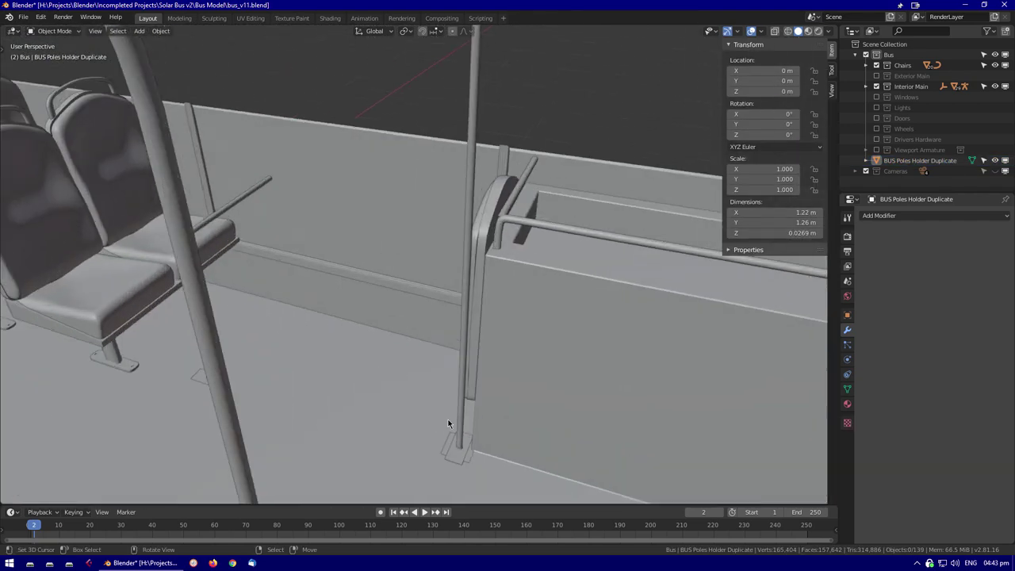
Move the remaining opposite-side instancer face about 0.048 m along X to centre its holder plate on its pole
{"action": "left_click", "coordinate": [208, 376]}
{"action": "scroll", "coordinate": [237, 388], "scroll_direction": "up", "scroll_amount": 4}
{"action": "key", "text": "g"}
{"action": "key", "text": "shift+z"}
{"action": "key", "text": "KP_7"}
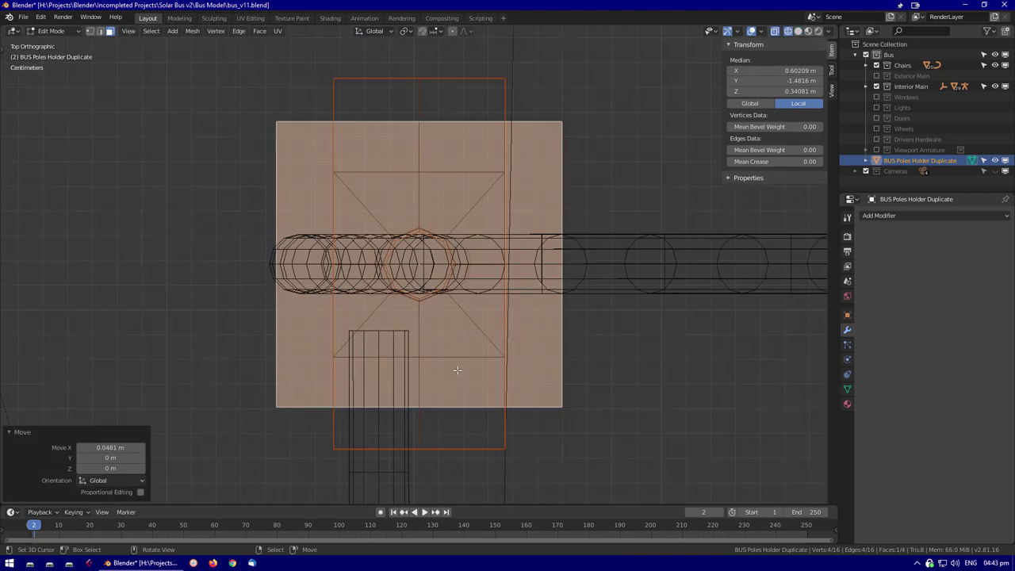
{"action": "scroll", "coordinate": [468, 373], "scroll_direction": "down", "scroll_amount": 4}
{"action": "scroll", "coordinate": [468, 375], "scroll_direction": "up", "scroll_amount": 2}
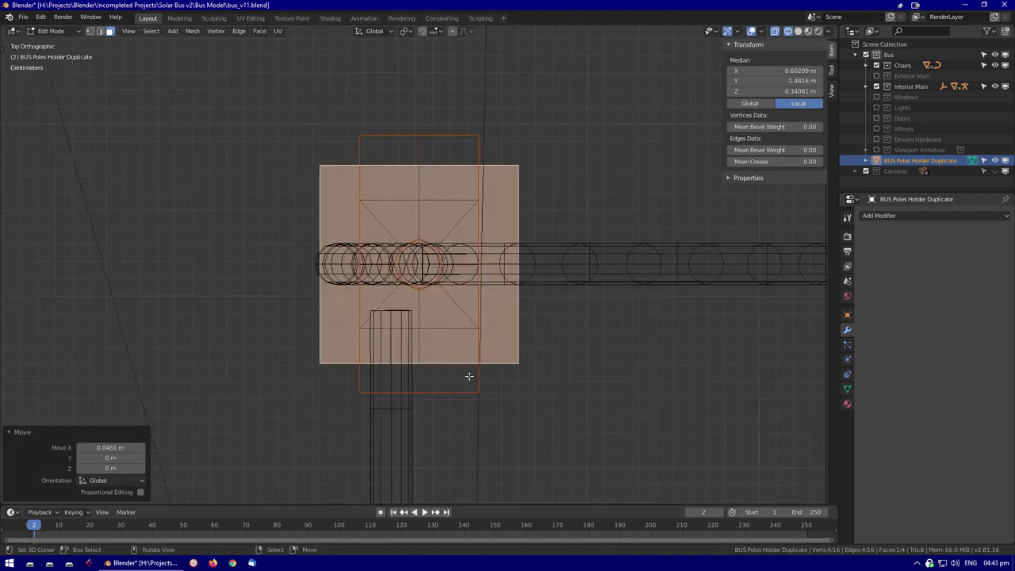
Switch to editing the BUS Poles curve, select control points on its poles, and open the curve's shape and bevel settings
{"action": "key", "text": "Tab"}
{"action": "left_click", "coordinate": [405, 309]}
{"action": "key", "text": "Tab"}
{"action": "key", "text": "shift+z"}
{"action": "middle_click_drag", "start_coordinate": [405, 309], "coordinate": [405, 226]}
{"action": "left_click", "coordinate": [413, 220], "text": "shift"}
{"action": "left_click", "coordinate": [414, 326], "text": "shift"}
{"action": "middle_click_drag", "start_coordinate": [415, 327], "coordinate": [432, 366]}
{"action": "scroll", "coordinate": [598, 380], "scroll_direction": "down", "scroll_amount": 1}
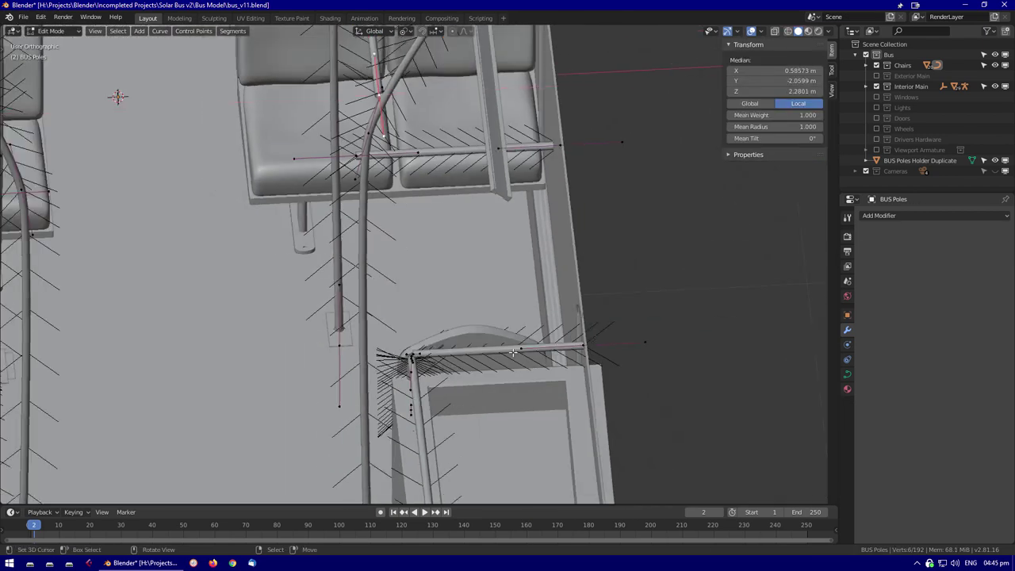
{"action": "left_click", "coordinate": [848, 375]}
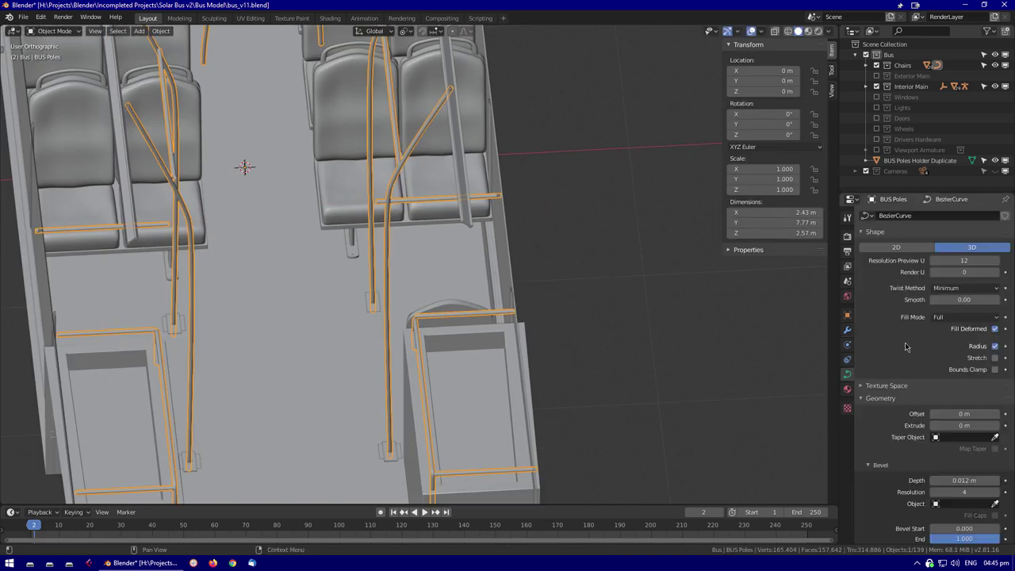
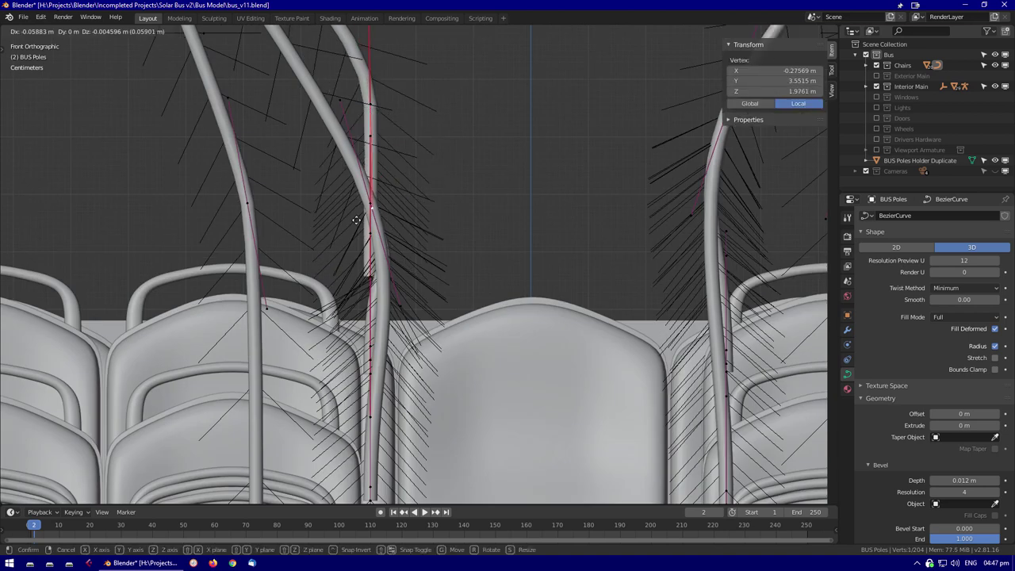
Reposition the bend handle of the inner pole in the front view to reshape its curve
{"action": "left_click", "coordinate": [356, 219]}
{"action": "middle_click_drag", "start_coordinate": [356, 219], "coordinate": [434, 372]}
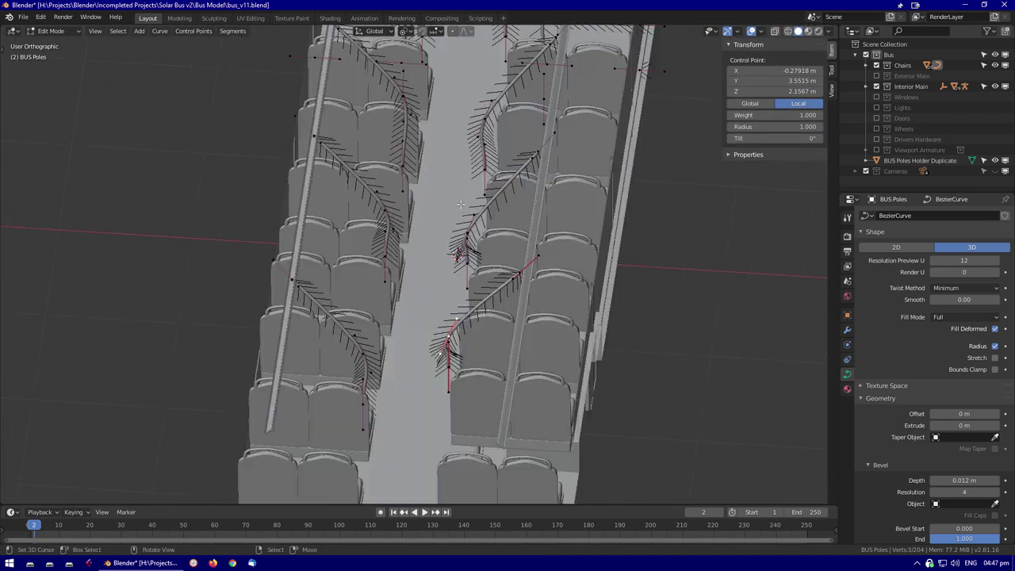
{"action": "middle_click_drag", "start_coordinate": [460, 204], "coordinate": [308, 334]}
{"action": "scroll", "coordinate": [307, 335], "scroll_direction": "up", "scroll_amount": 2}
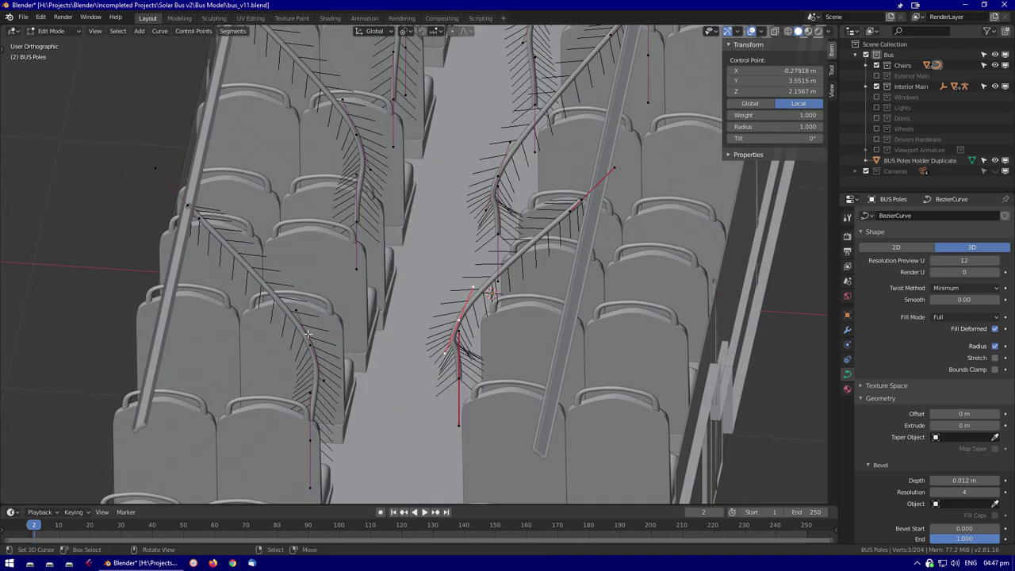
Scale the selected bend handles of the opposite pole along the global Y axis
{"action": "key", "text": "ctrl+l"}
{"action": "scroll", "coordinate": [393, 213], "scroll_direction": "down", "scroll_amount": 2}
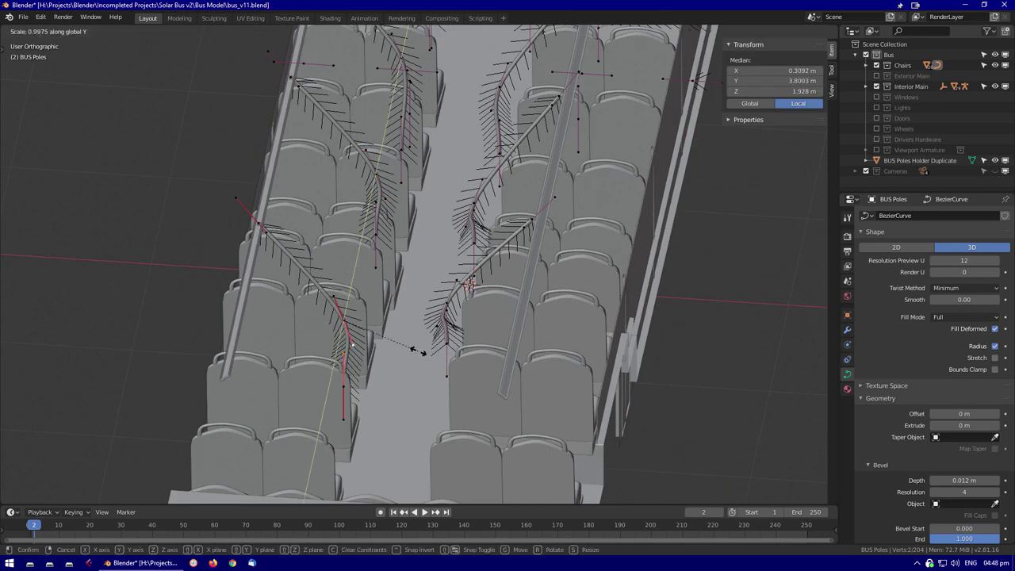
{"action": "scroll", "coordinate": [498, 283], "scroll_direction": "up", "scroll_amount": 2}
{"action": "left_click", "coordinate": [498, 283]}
{"action": "middle_click_drag", "start_coordinate": [403, 325], "coordinate": [539, 269]}
{"action": "scroll", "coordinate": [540, 270], "scroll_direction": "up", "scroll_amount": 2}
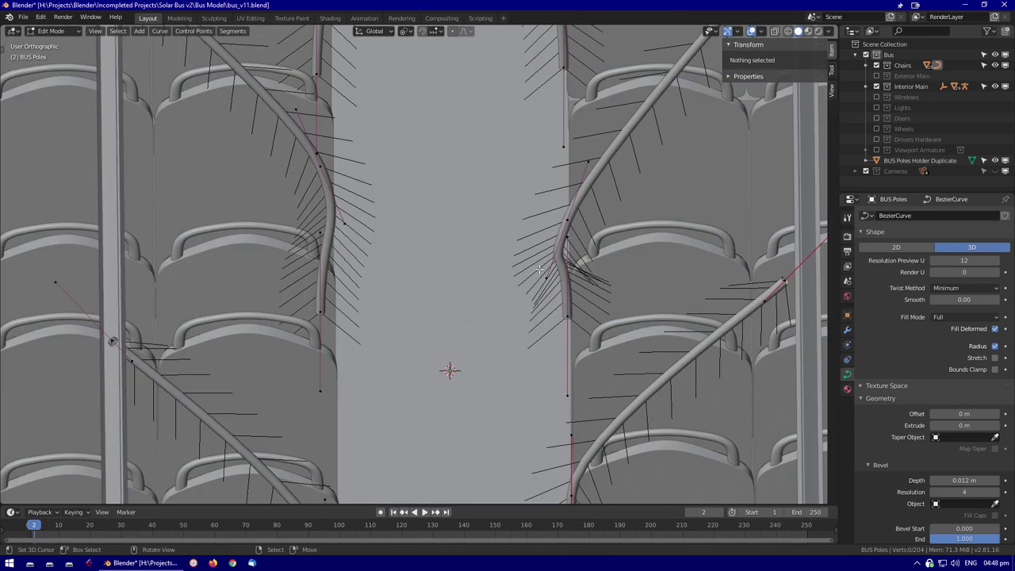
Flatten the pole's selected control points by scaling them to 0 along the X axis
{"action": "key", "text": "Escape"}
{"action": "key", "text": "alt+a"}
{"action": "middle_click_drag", "start_coordinate": [319, 229], "coordinate": [473, 259]}
{"action": "middle_click_drag", "start_coordinate": [516, 216], "coordinate": [274, 442]}
{"action": "scroll", "coordinate": [491, 238], "scroll_direction": "down", "scroll_amount": 3}
{"action": "key", "text": "s"}
{"action": "key", "text": "x"}
{"action": "key", "text": "0"}
{"action": "key", "text": "Return"}
{"action": "key", "text": "Return"}
{"action": "scroll", "coordinate": [357, 333], "scroll_direction": "down", "scroll_amount": 4}
Examine the pole curves and their upper ends at the ceiling rail in front wireframe and angled views
{"action": "key", "text": "Tab"}
{"action": "left_click", "coordinate": [274, 442]}
{"action": "key", "text": "KP_Divide"}
{"action": "key", "text": "KP_1"}
{"action": "key", "text": "Tab"}
{"action": "left_click", "coordinate": [397, 152]}
{"action": "key", "text": "Tab"}
{"action": "key", "text": "shift+z"}
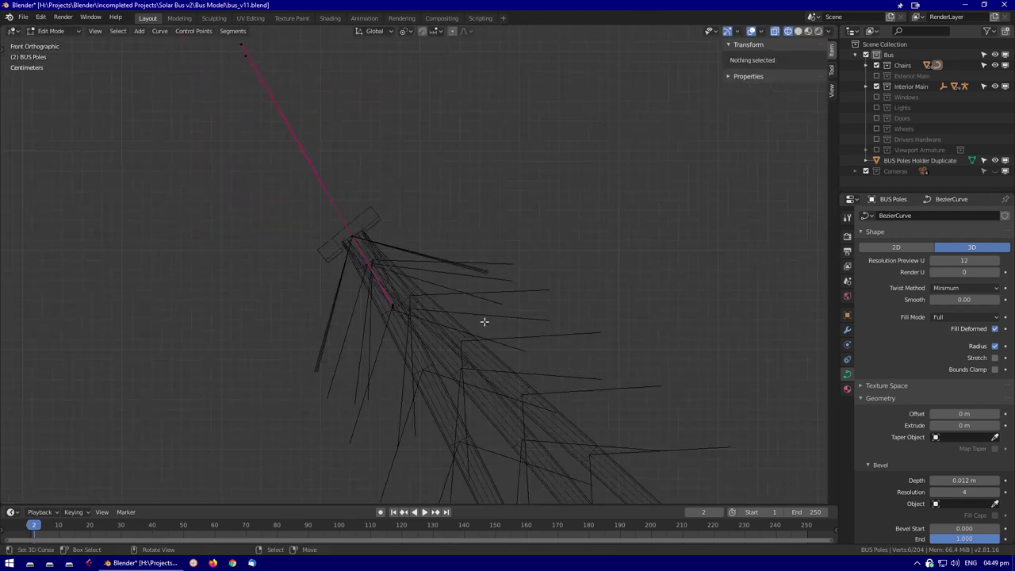
{"action": "middle_click_drag", "start_coordinate": [572, 300], "coordinate": [629, 300]}
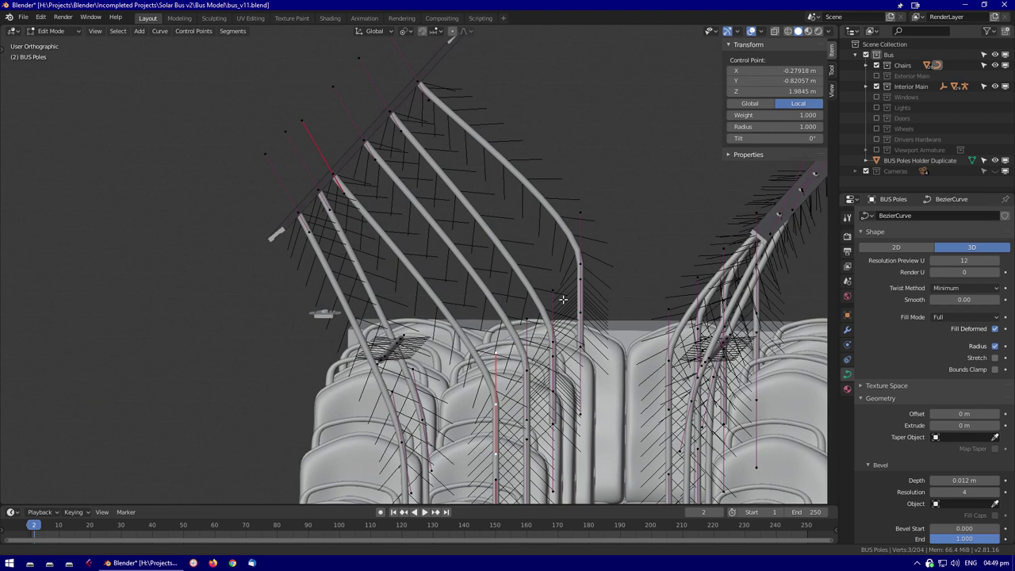
{"action": "middle_click_drag", "start_coordinate": [558, 387], "coordinate": [333, 170]}
{"action": "scroll", "coordinate": [891, 516], "scroll_direction": "down", "scroll_amount": 5}
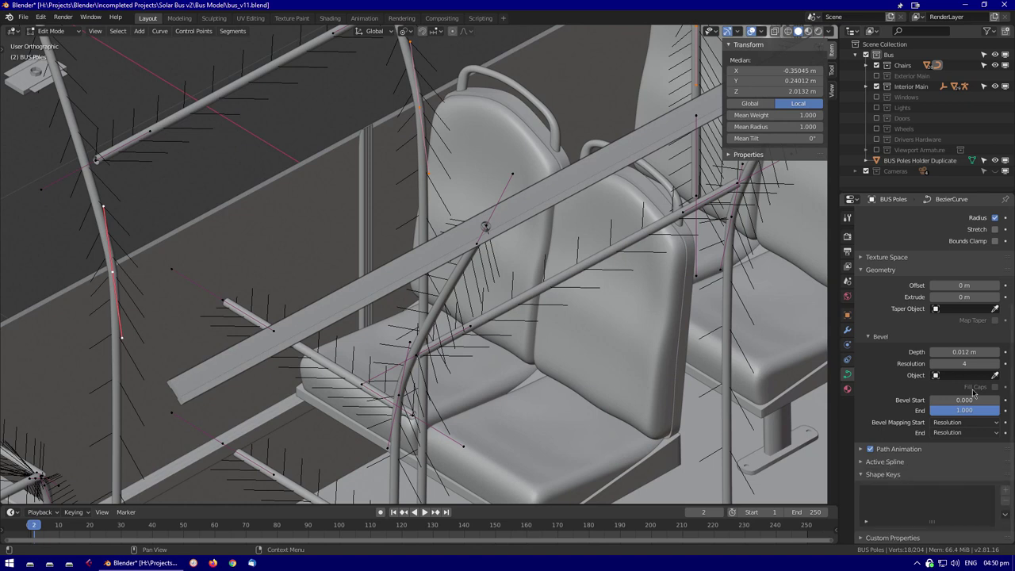
Raise the selected bend control points of the poles along the global Z axis in the front wireframe view
{"action": "scroll", "coordinate": [869, 473], "scroll_direction": "up", "scroll_amount": 1}
{"action": "middle_click_drag", "start_coordinate": [507, 302], "coordinate": [526, 226]}
{"action": "key", "text": "KP_1"}
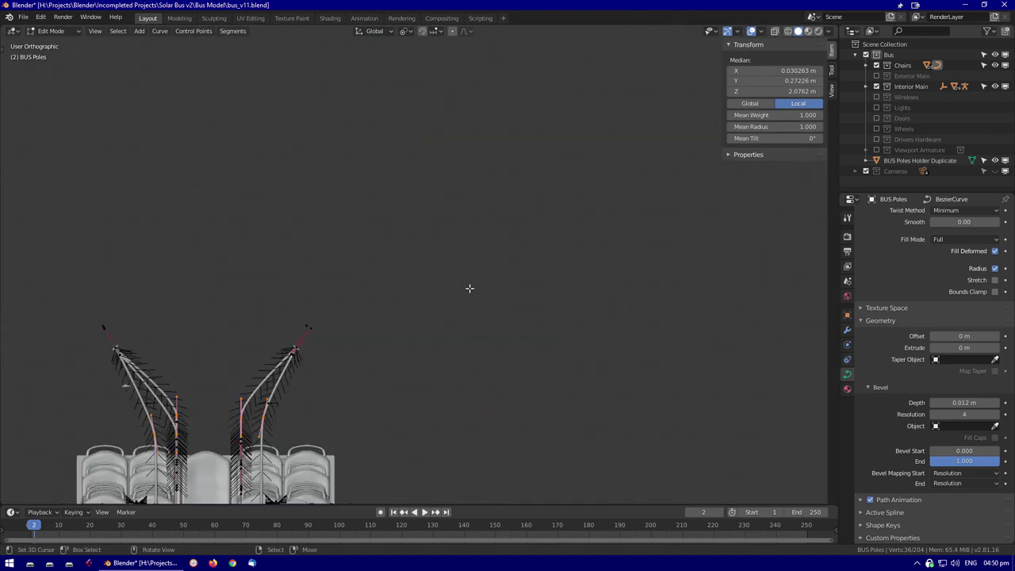
{"action": "key", "text": "alt+z"}
{"action": "scroll", "coordinate": [508, 238], "scroll_direction": "down", "scroll_amount": 2}
{"action": "scroll", "coordinate": [503, 240], "scroll_direction": "up", "scroll_amount": 3}
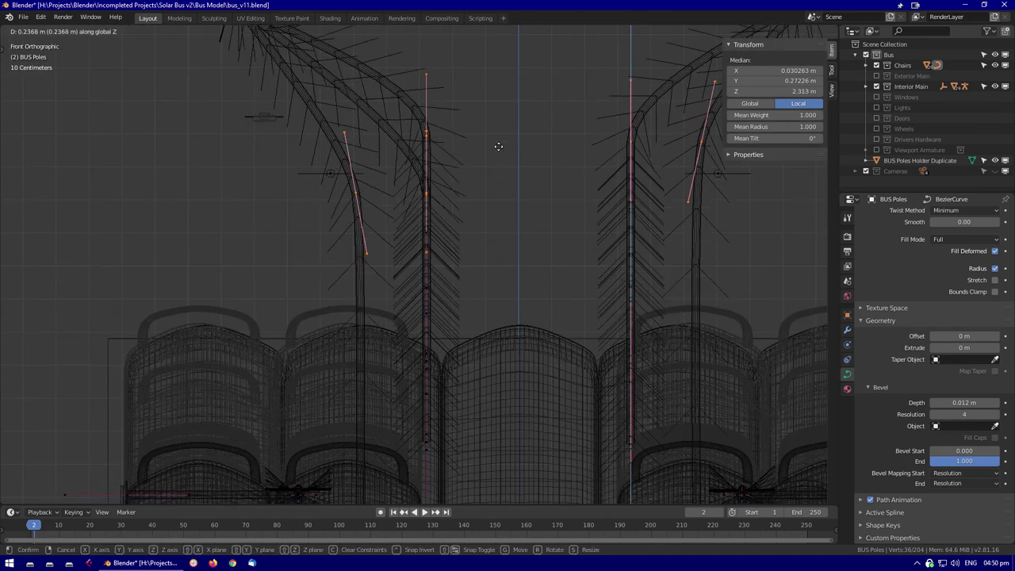
{"action": "key", "text": "g"}
{"action": "key", "text": "z"}
{"action": "left_click", "coordinate": [435, 256]}
Finish editing the pole curves and open the BUS Poles Holder Duplicate mesh for editing in the top view
{"action": "key", "text": "Tab"}
{"action": "key", "text": "alt+z"}
{"action": "middle_click_drag", "start_coordinate": [389, 225], "coordinate": [199, 182]}
{"action": "key", "text": "Return"}
{"action": "key", "text": "KP_7"}
{"action": "scroll", "coordinate": [416, 404], "scroll_direction": "down", "scroll_amount": 2}
{"action": "scroll", "coordinate": [417, 405], "scroll_direction": "up", "scroll_amount": 3}
{"action": "left_click", "coordinate": [417, 404]}
{"action": "scroll", "coordinate": [416, 405], "scroll_direction": "up", "scroll_amount": 3}
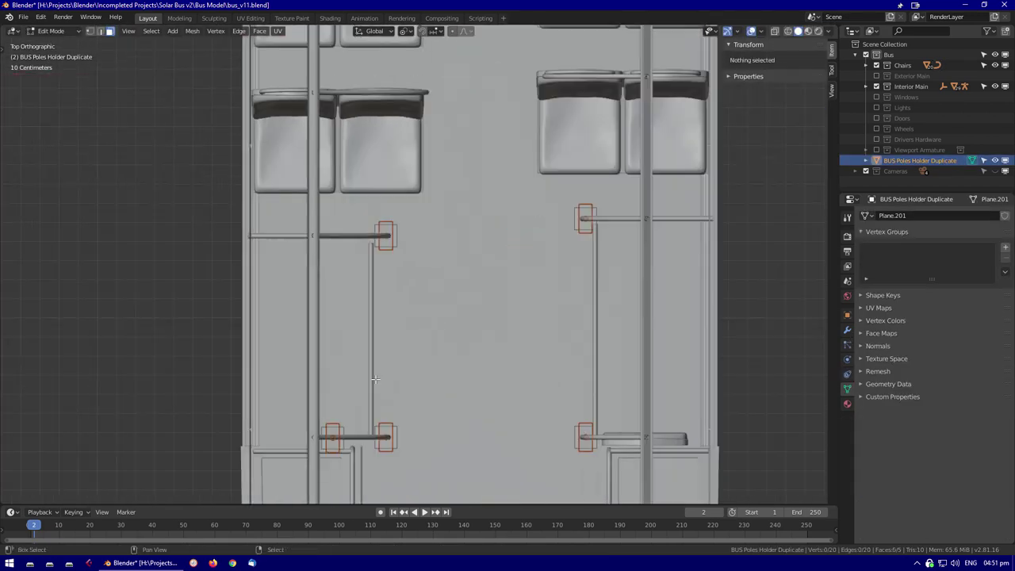
Move the extra holder face up to the front pole's upper end, at about Z 2.72 m
{"action": "key", "text": "g"}
{"action": "key", "text": "KP_1"}
{"action": "key", "text": "KP_7"}
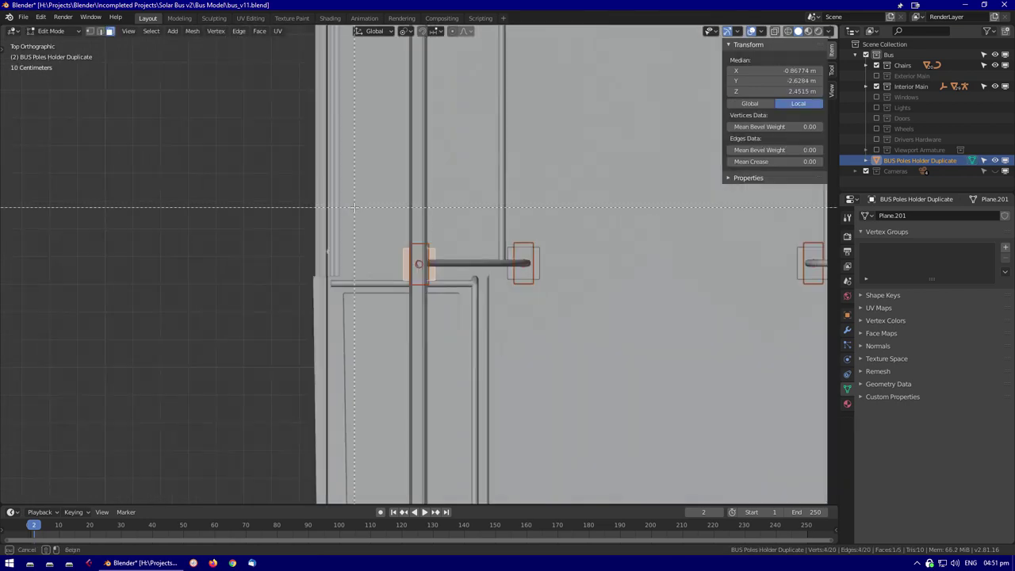
{"action": "key", "text": "KP_1"}
{"action": "scroll", "coordinate": [455, 291], "scroll_direction": "up", "scroll_amount": 3}
{"action": "scroll", "coordinate": [454, 292], "scroll_direction": "down", "scroll_amount": 3}
{"action": "left_click", "coordinate": [506, 370]}
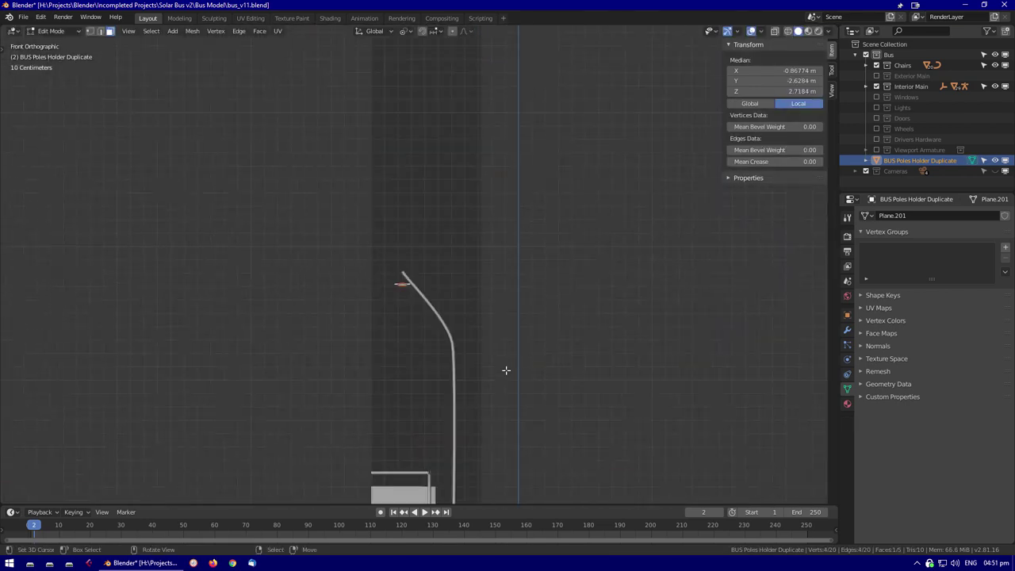
{"action": "key", "text": "KP_1"}
{"action": "scroll", "coordinate": [467, 337], "scroll_direction": "up", "scroll_amount": 4}
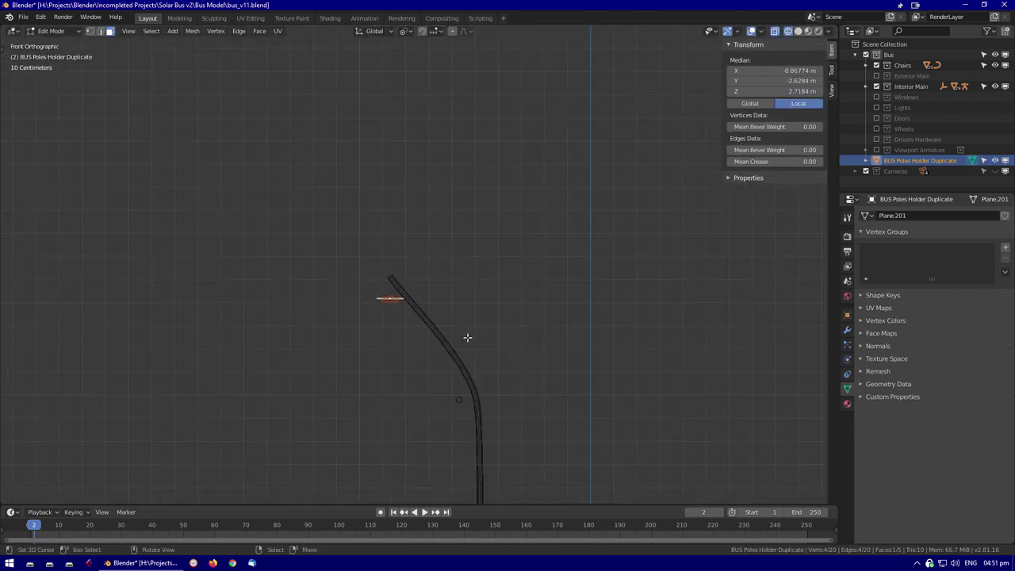
{"action": "key", "text": "shift+z"}
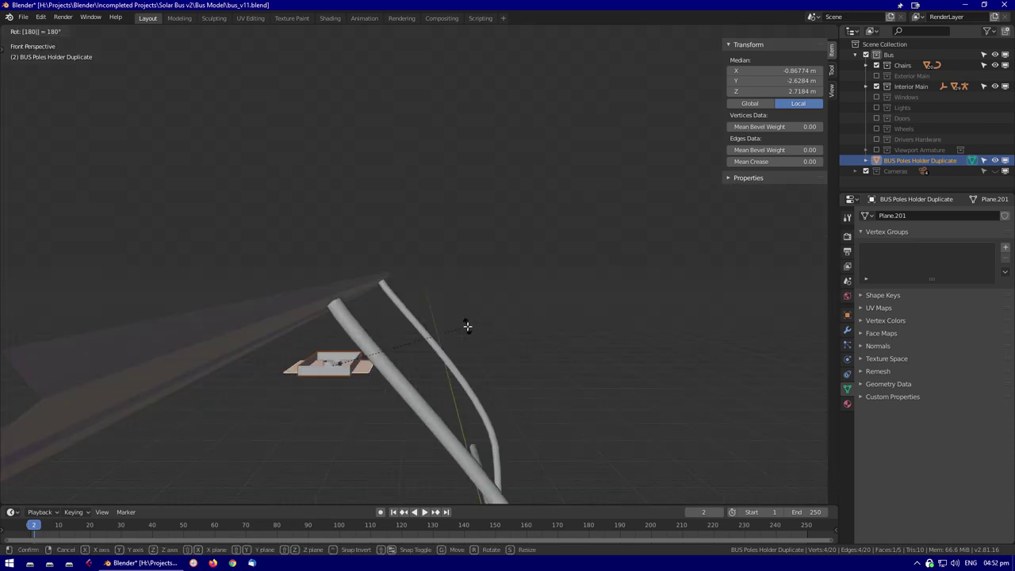
Flip the ceiling holder face by 180° and scale the holder along the X axis
{"action": "key", "text": "4"}
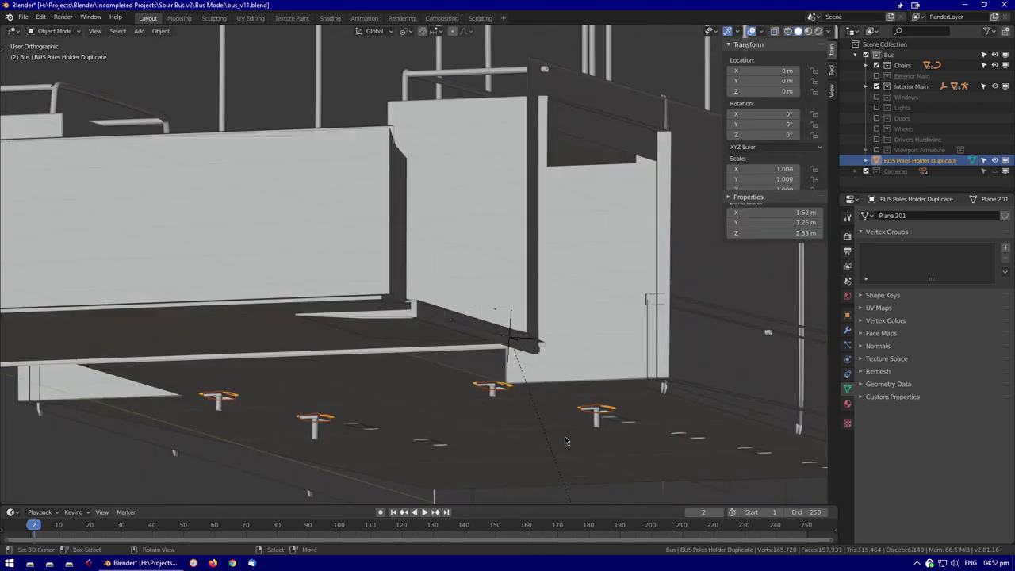
{"action": "key", "text": "s"}
{"action": "key", "text": "x"}
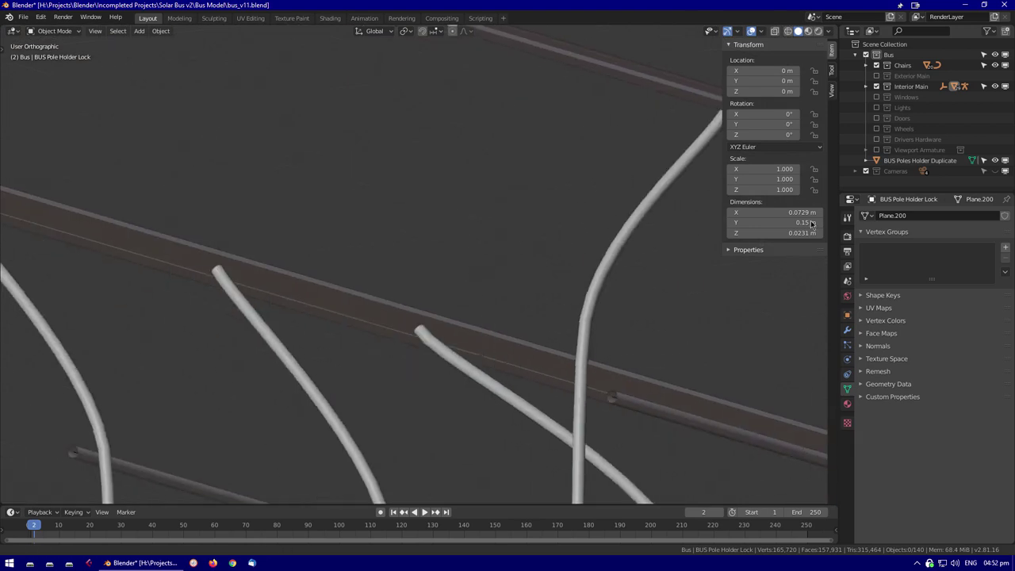
Slide the copied holder faces along the Y axis onto the next pole tops, the last at about Y -1.57 m
{"action": "key", "text": "g"}
{"action": "key", "text": "y"}
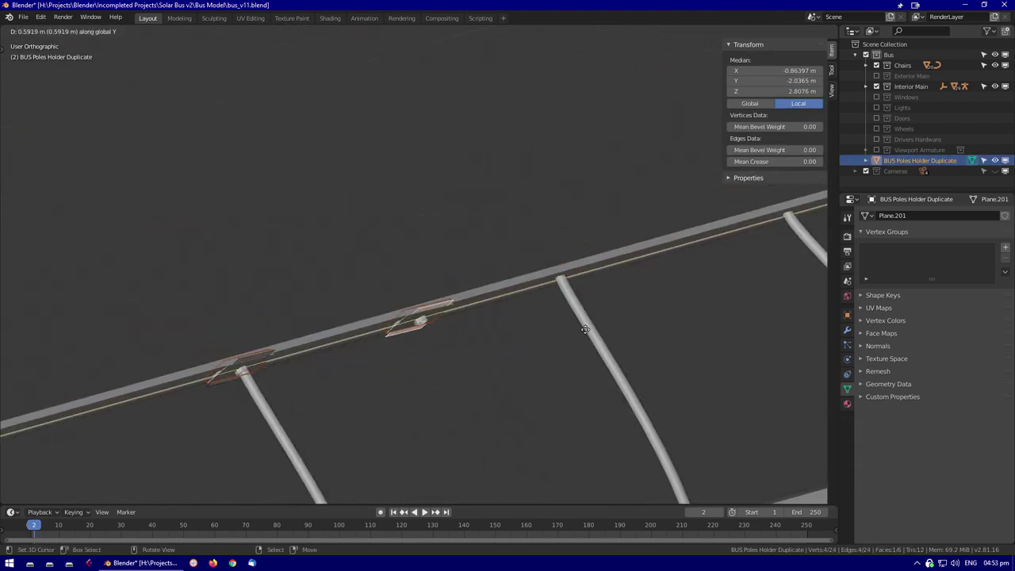
{"action": "key", "text": "g"}
{"action": "key", "text": "y"}
{"action": "left_click", "coordinate": [368, 301]}
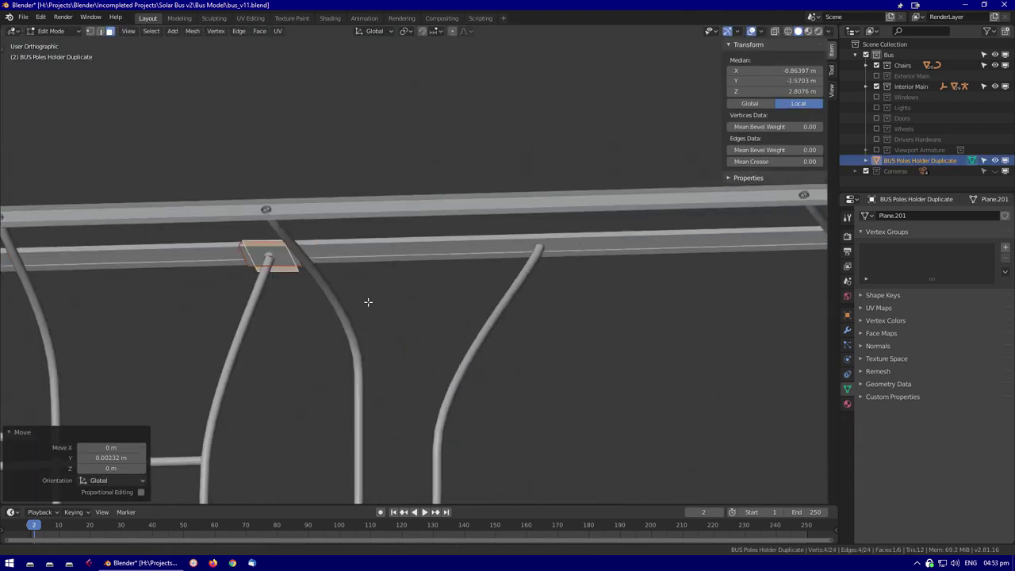
Move further holder face copies along the same rail in Y, aligning one with the pole top at about Y 0.78 m
{"action": "key", "text": "g"}
{"action": "key", "text": "y"}
{"action": "left_click", "coordinate": [573, 320]}
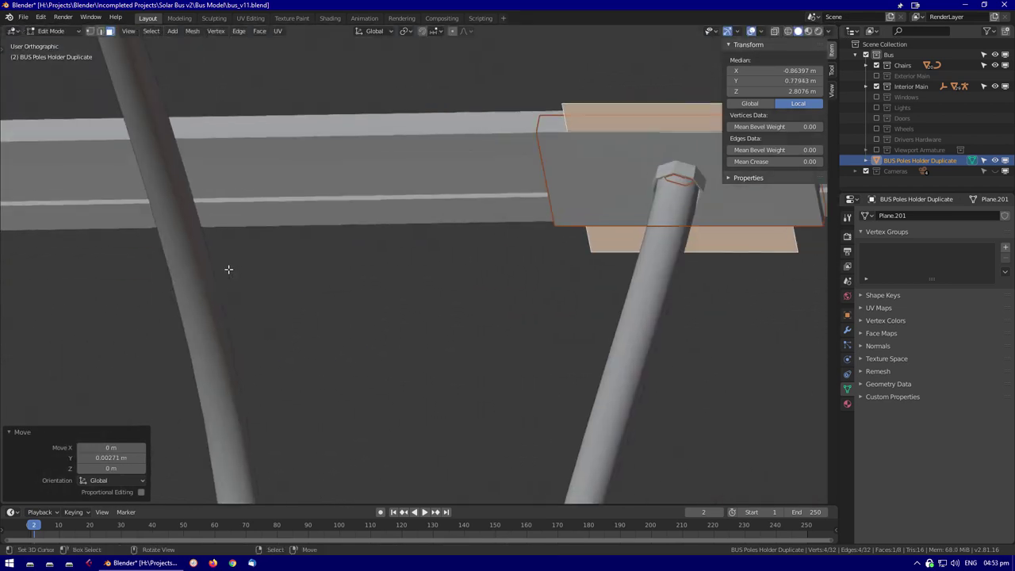
{"action": "key", "text": "g"}
{"action": "key", "text": "y"}
{"action": "left_click", "coordinate": [156, 272]}
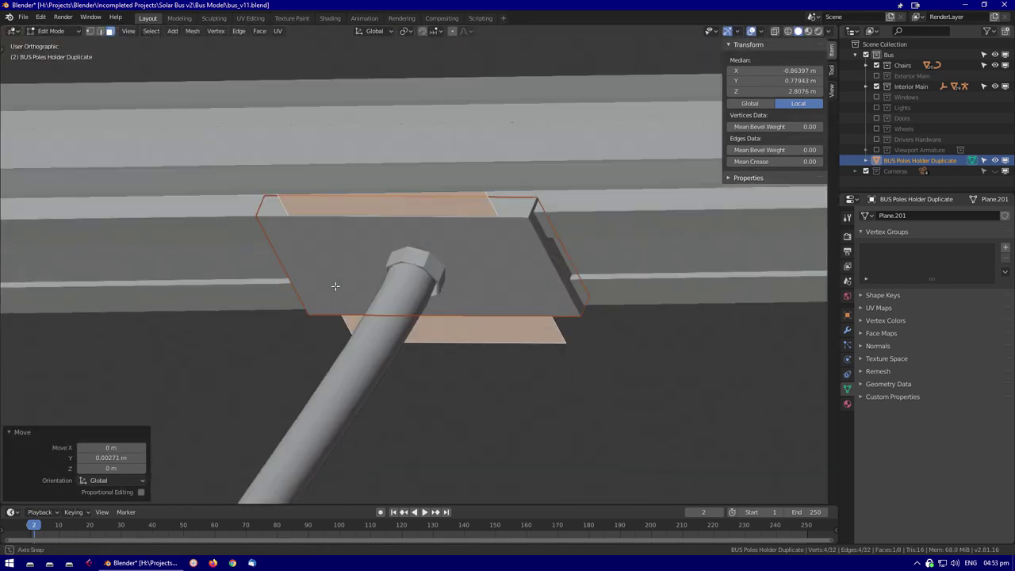
Move the next holder face copy along the Y axis to the following pole on the same rail
{"action": "scroll", "coordinate": [218, 279], "scroll_direction": "down", "scroll_amount": 5}
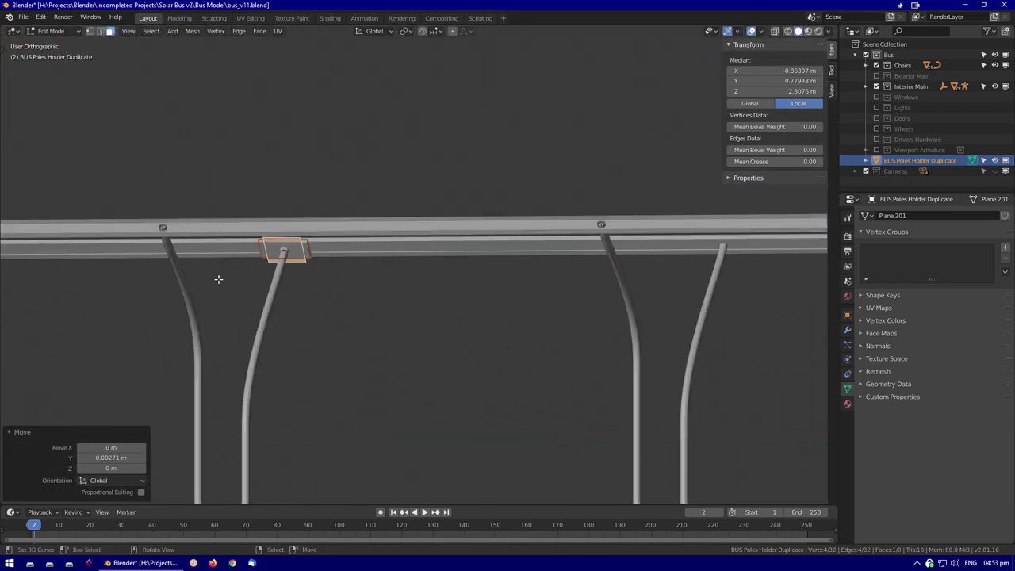
{"action": "key", "text": "g"}
{"action": "key", "text": "y"}
{"action": "left_click", "coordinate": [600, 283]}
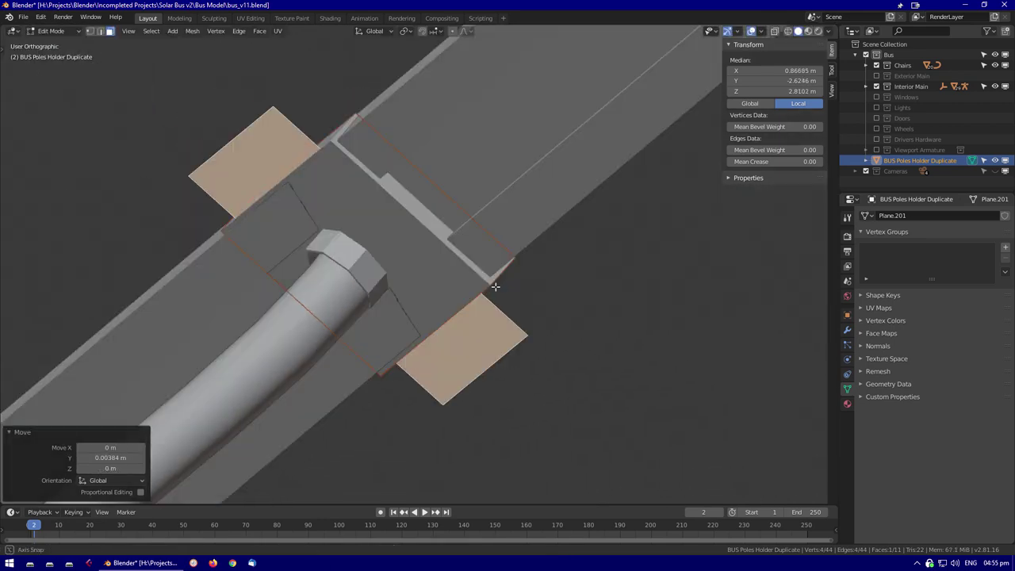
Scale the opposite rail's holder face to 0.560 along X and rotate it 33.8° about Y to fit the rail
{"action": "middle_click_drag", "start_coordinate": [494, 286], "coordinate": [507, 309]}
{"action": "key", "text": "s"}
{"action": "key", "text": "x"}
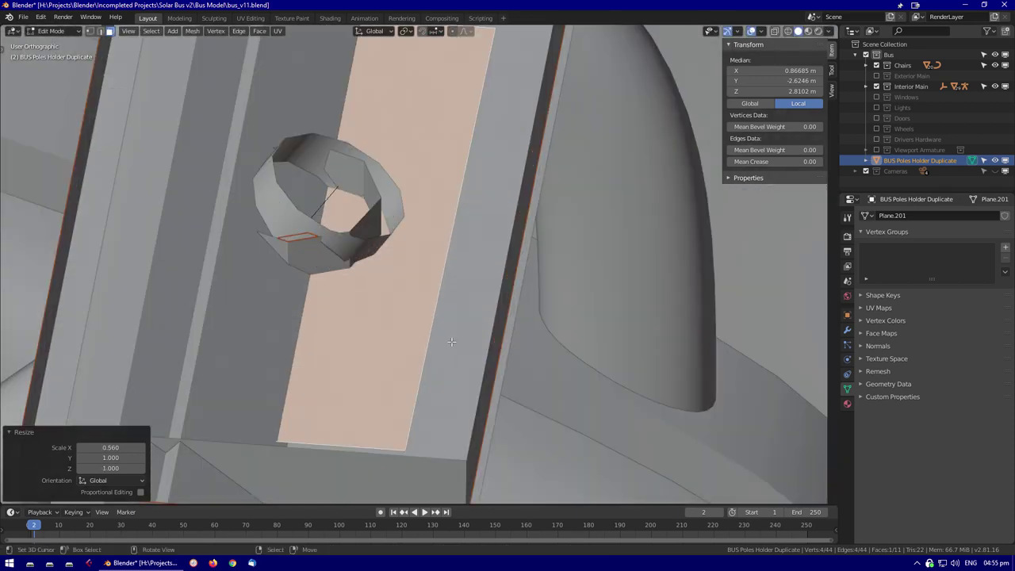
{"action": "key", "text": "r"}
{"action": "key", "text": "y"}
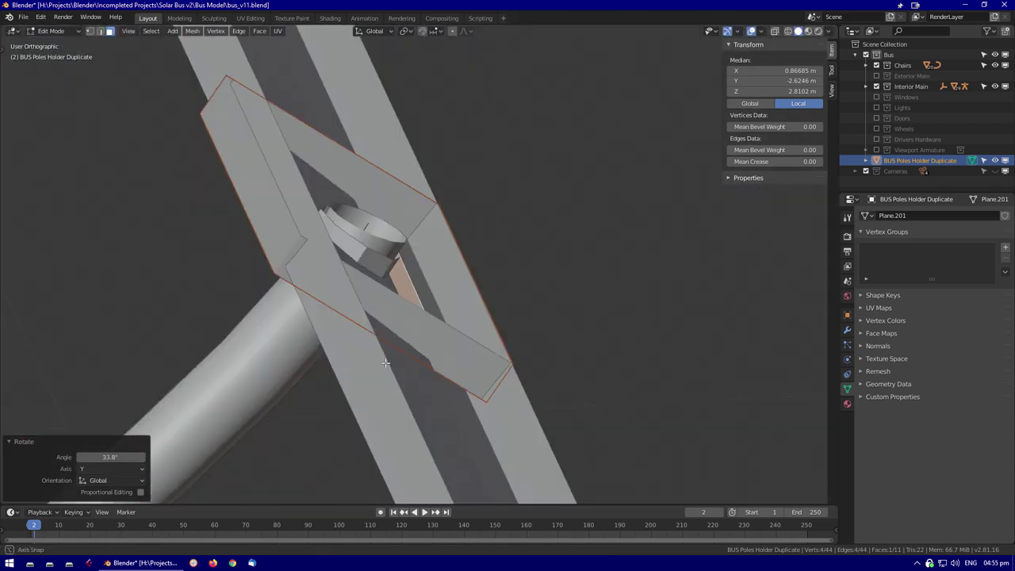
{"action": "key", "text": "r"}
Align the rear holder face on the opposite rail with its pole top along Y, at about Y 3.80 m
{"action": "middle_click_drag", "start_coordinate": [385, 363], "coordinate": [474, 301]}
{"action": "key", "text": "alt+a"}
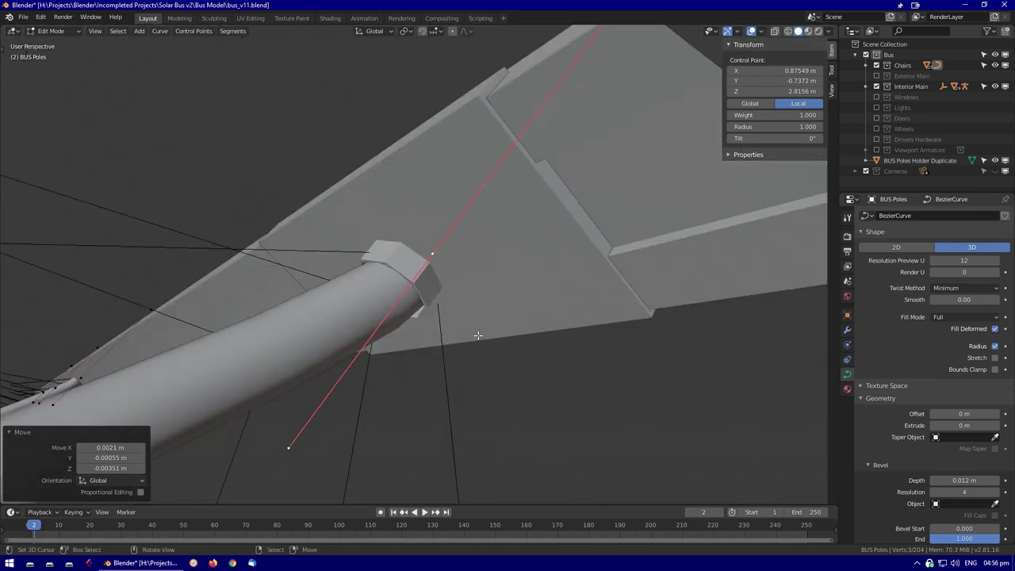
{"action": "middle_click_drag", "start_coordinate": [478, 335], "coordinate": [300, 445]}
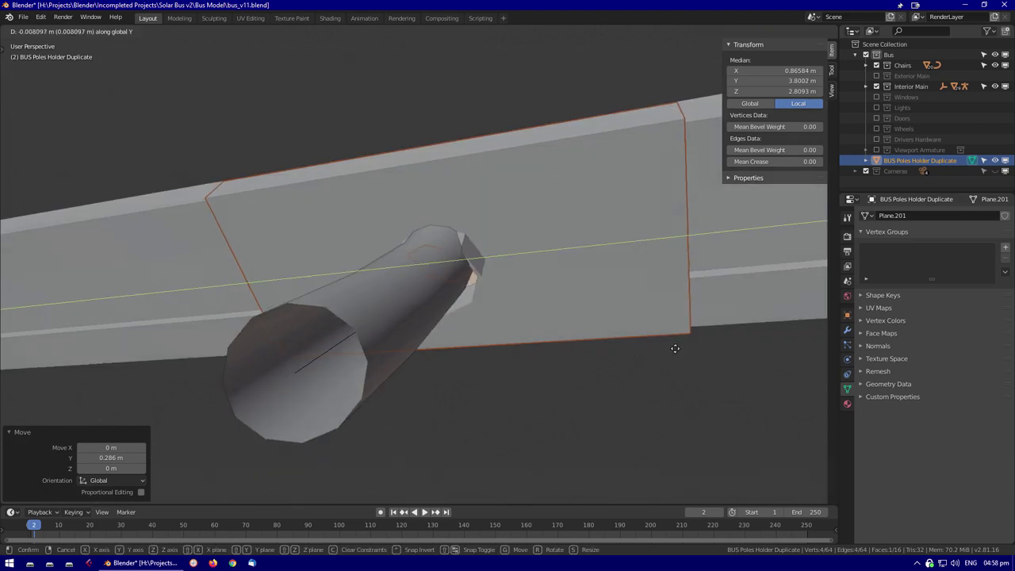
{"action": "left_click", "coordinate": [421, 295]}
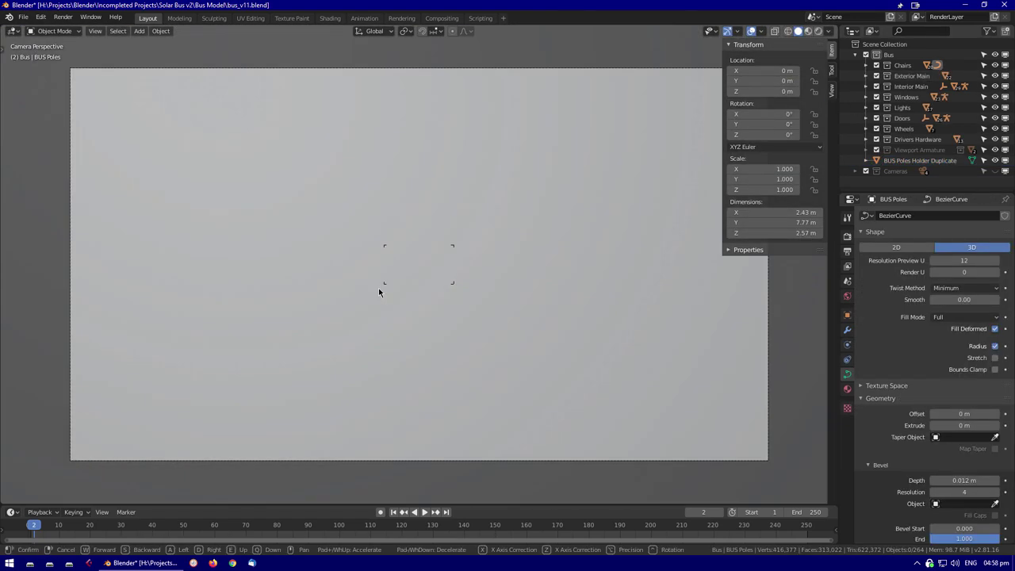
Examine the pole rails and poles against the full bus interior from the camera view
{"action": "left_click", "coordinate": [492, 267]}
{"action": "left_click", "coordinate": [550, 178]}
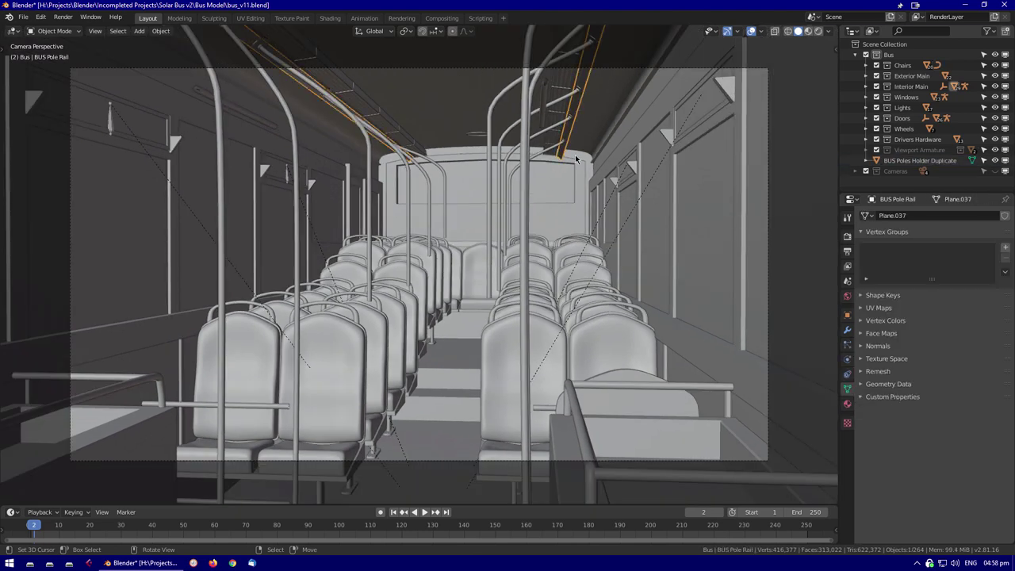
{"action": "middle_click_drag", "start_coordinate": [549, 179], "coordinate": [624, 161]}
{"action": "scroll", "coordinate": [586, 204], "scroll_direction": "up", "scroll_amount": 5}
{"action": "scroll", "coordinate": [534, 206], "scroll_direction": "down", "scroll_amount": 5}
{"action": "scroll", "coordinate": [533, 204], "scroll_direction": "up", "scroll_amount": 3}
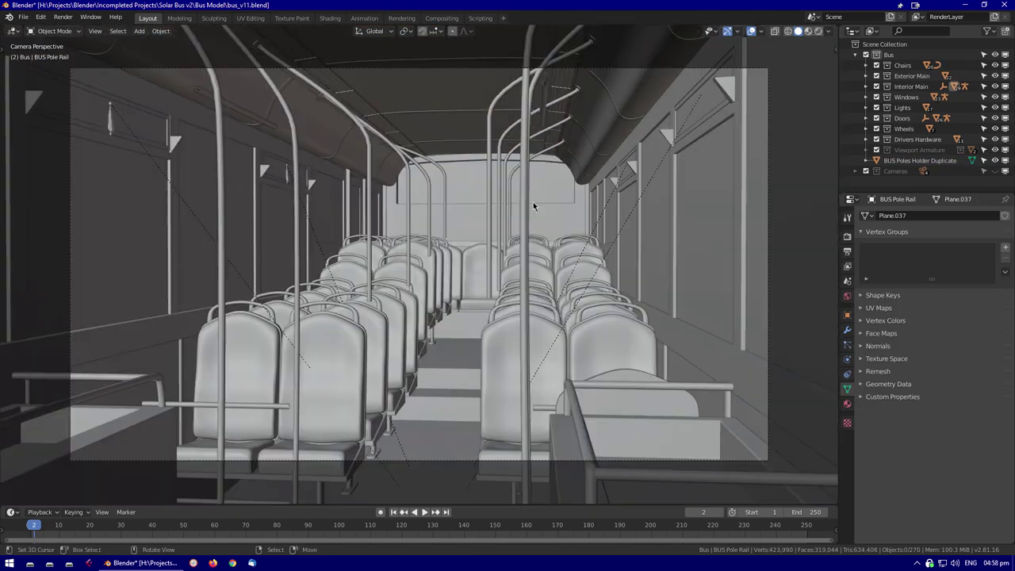
Try to subdivide the upper segment of a rear pole with 1 cut
{"action": "left_click", "coordinate": [448, 166]}
{"action": "key", "text": "Tab"}
{"action": "key", "text": "KP_Decimal"}
{"action": "scroll", "coordinate": [491, 176], "scroll_direction": "down", "scroll_amount": 4}
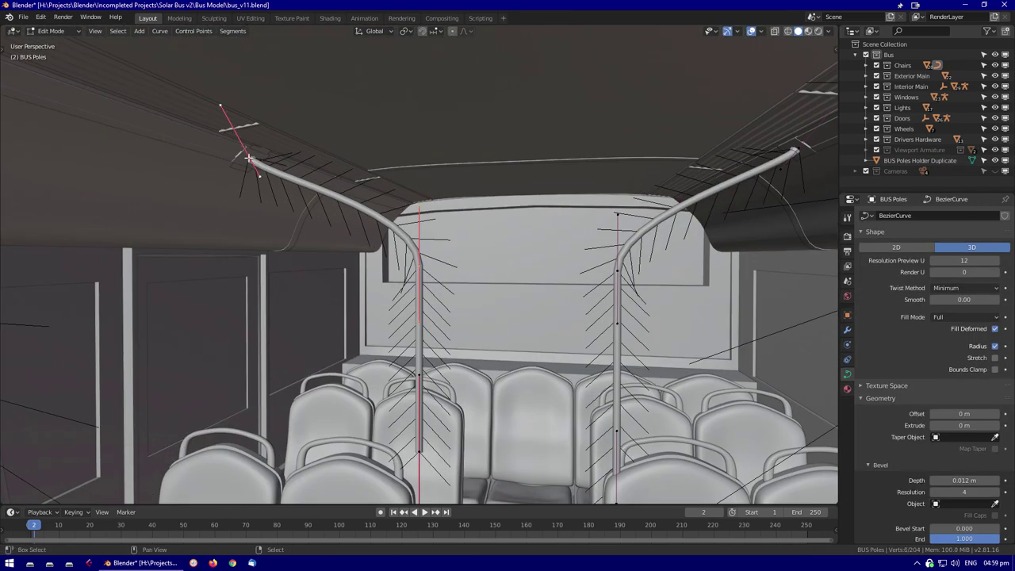
{"action": "left_click", "coordinate": [801, 191]}
{"action": "scroll", "coordinate": [605, 219], "scroll_direction": "down", "scroll_amount": 4}
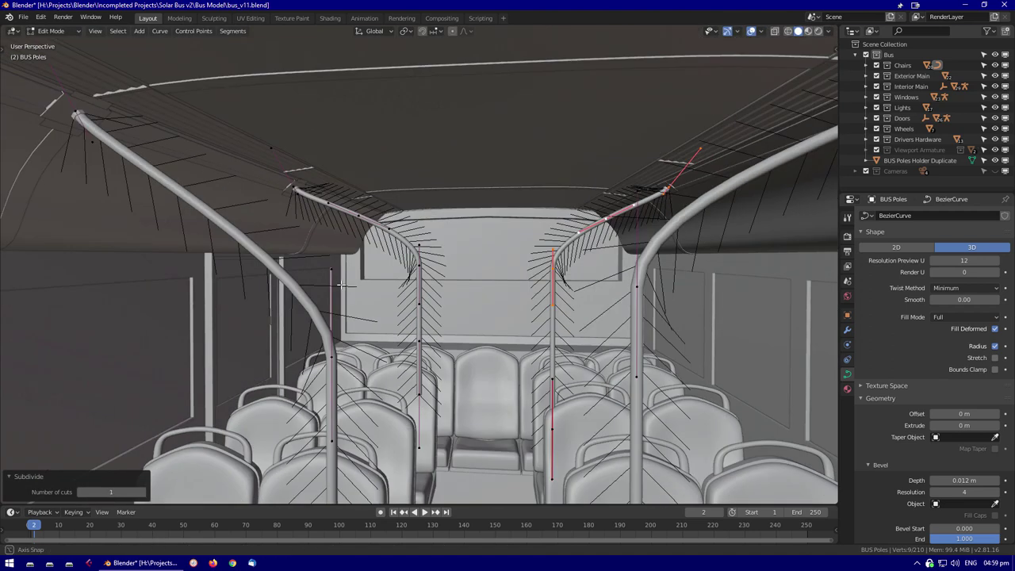
Examine the shape of the rear poles from the camera view and close up inside the bus
{"action": "key", "text": "Escape"}
{"action": "key", "text": "Tab"}
{"action": "key", "text": "KP_0"}
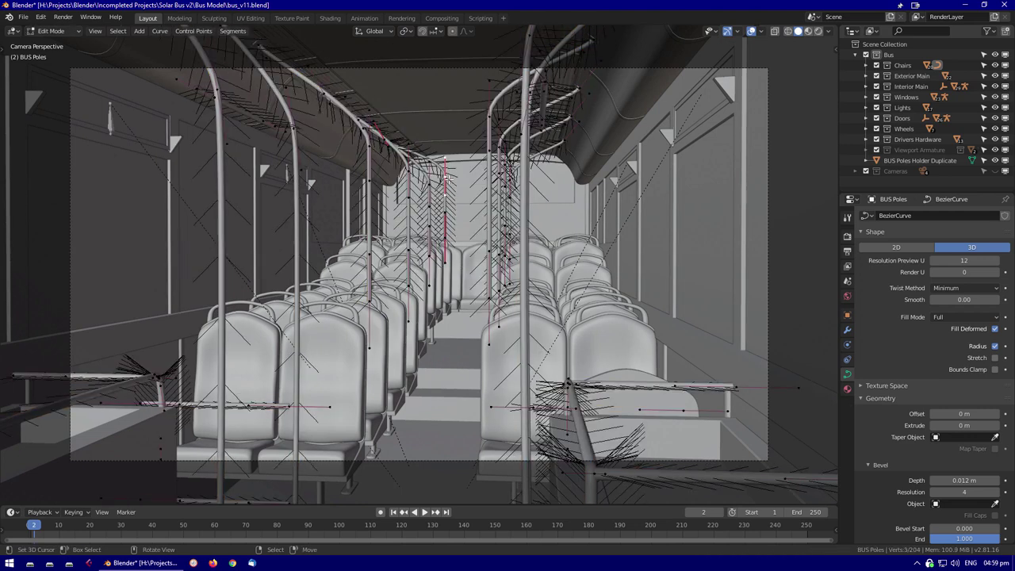
{"action": "key", "text": "KP_Decimal"}
{"action": "left_click", "coordinate": [608, 284]}
{"action": "key", "text": "Tab"}
{"action": "middle_click_drag", "start_coordinate": [535, 313], "coordinate": [555, 277]}
{"action": "key", "text": "Tab"}
{"action": "key", "text": "Tab"}
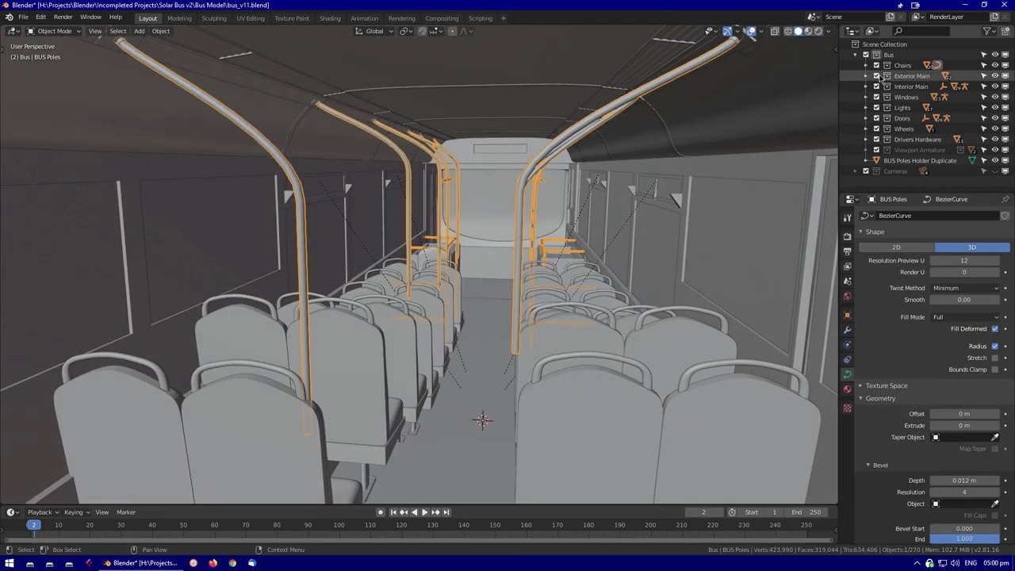
Exclude the collections from Exterior Main through Drivers Hardware and view the chairs and poles in orthographic projection
{"action": "left_click_drag", "start_coordinate": [876, 75], "coordinate": [876, 139]}
{"action": "key", "text": "KP_7"}
{"action": "scroll", "coordinate": [513, 312], "scroll_direction": "up", "scroll_amount": 5}
{"action": "key", "text": "alt+z"}
{"action": "key", "text": "alt+z"}
{"action": "mouse_move", "coordinate": [358, 315]}
{"action": "middle_mouse_down"}
{"action": "mouse_move", "coordinate": [528, 277]}
{"action": "mouse_move", "coordinate": [633, 446]}
{"action": "mouse_move", "coordinate": [652, 385]}
{"action": "mouse_move", "coordinate": [603, 396]}
{"action": "middle_mouse_up"}
{"action": "key", "text": "KP_5"}
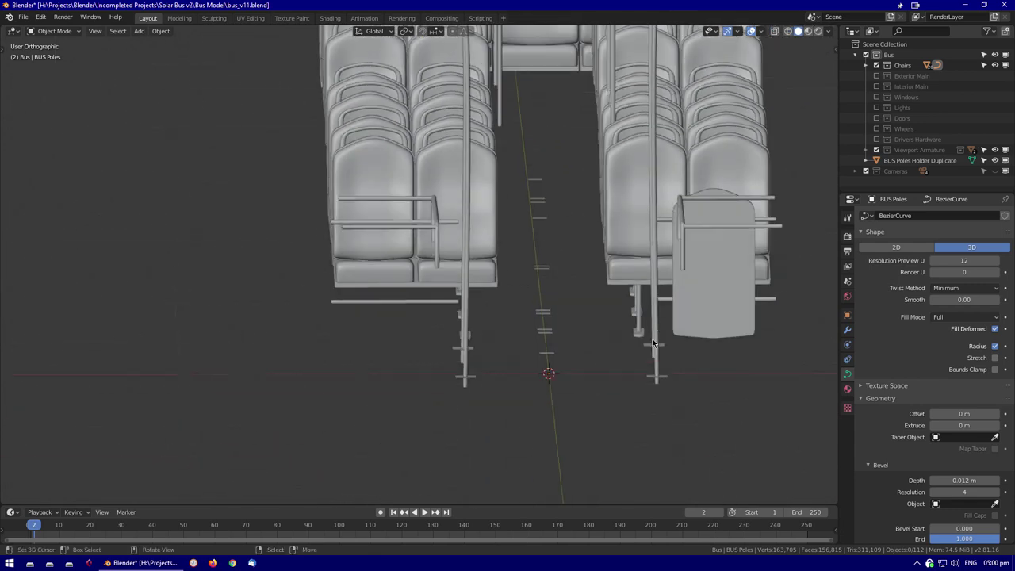
Move the control points of the rear pole beside the aisle about -0.04 m along global X in the front view
{"action": "key", "text": "KP_1"}
{"action": "scroll", "coordinate": [531, 269], "scroll_direction": "up", "scroll_amount": 1}
{"action": "key", "text": "c"}
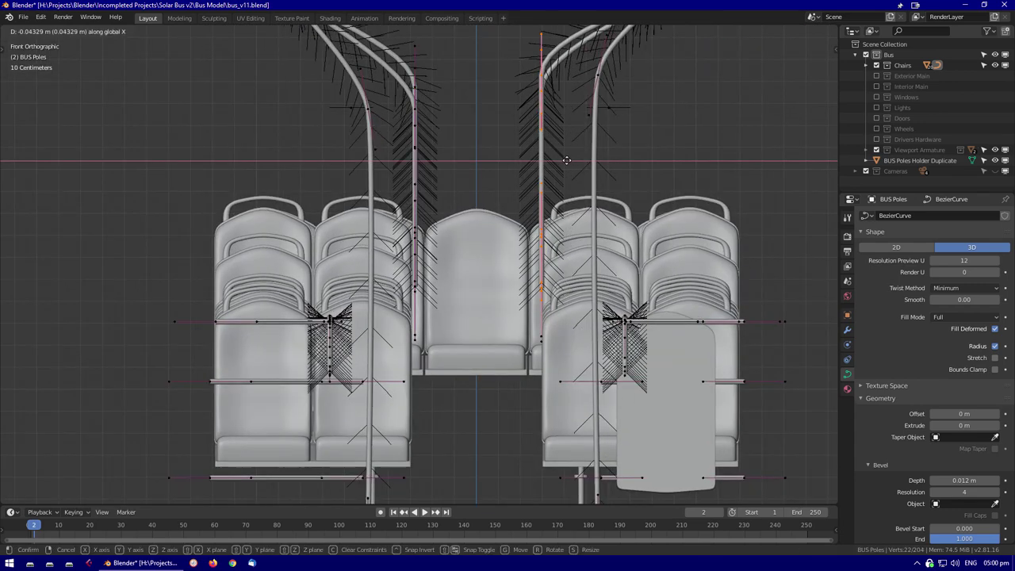
{"action": "left_click", "coordinate": [569, 159]}
{"action": "key", "text": "Tab"}
Fit a tilted holder plate onto the upper end of the curved poles where they meet the ceiling
{"action": "key", "text": "KP_7"}
{"action": "scroll", "coordinate": [529, 226], "scroll_direction": "down", "scroll_amount": 3}
{"action": "middle_click_drag", "start_coordinate": [530, 231], "coordinate": [547, 333]}
{"action": "scroll", "coordinate": [596, 370], "scroll_direction": "up", "scroll_amount": 5}
{"action": "left_click", "coordinate": [699, 146]}
{"action": "key", "text": "Tab"}
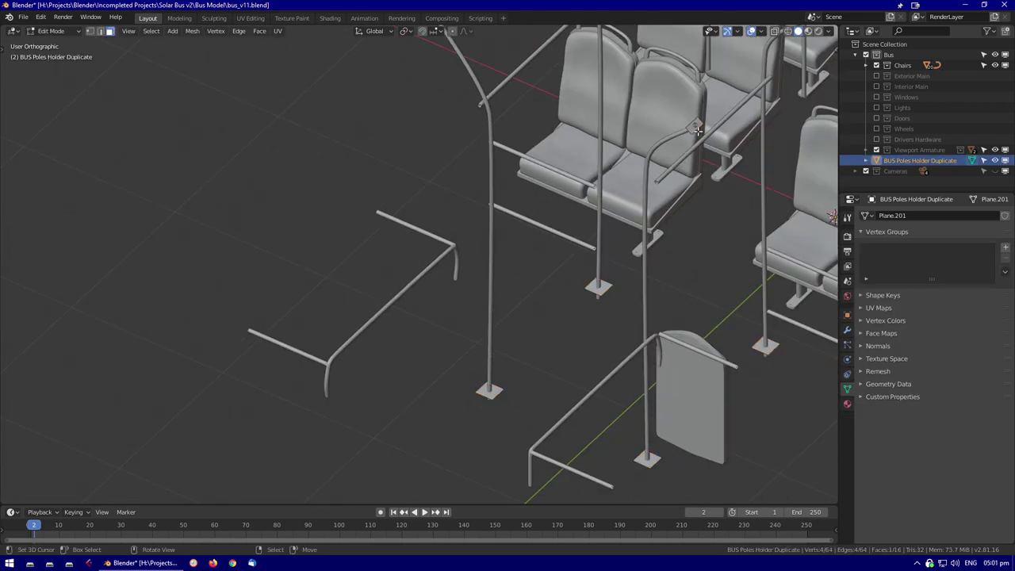
{"action": "key", "text": "KP_1"}
{"action": "middle_click_drag", "start_coordinate": [397, 174], "coordinate": [465, 194]}
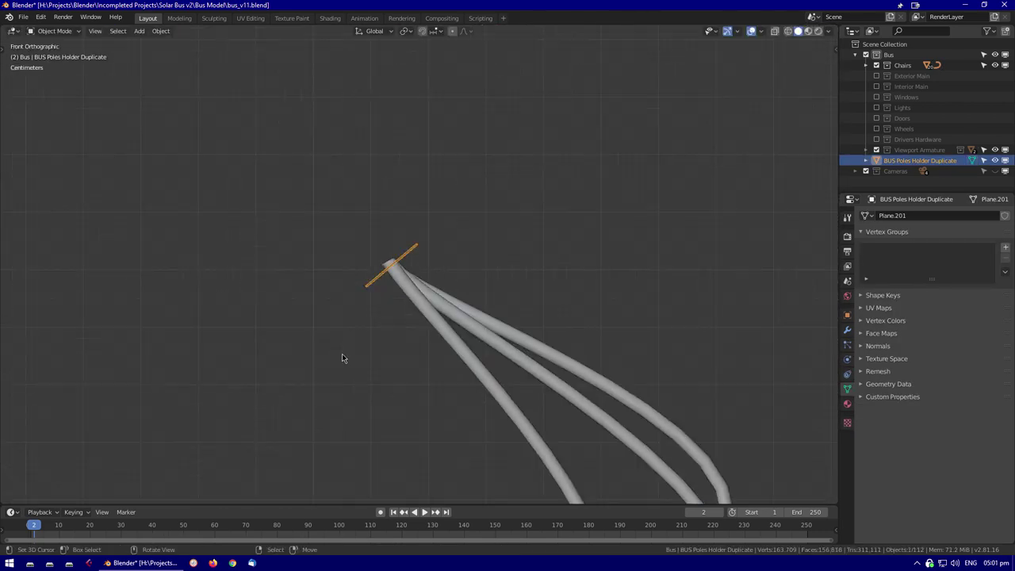
Include the Interior Main collection and move the pole holder plates object into the Chairs collection
{"action": "middle_click_drag", "start_coordinate": [342, 356], "coordinate": [355, 272]}
{"action": "left_click", "coordinate": [876, 85]}
{"action": "middle_click_drag", "start_coordinate": [507, 357], "coordinate": [416, 299]}
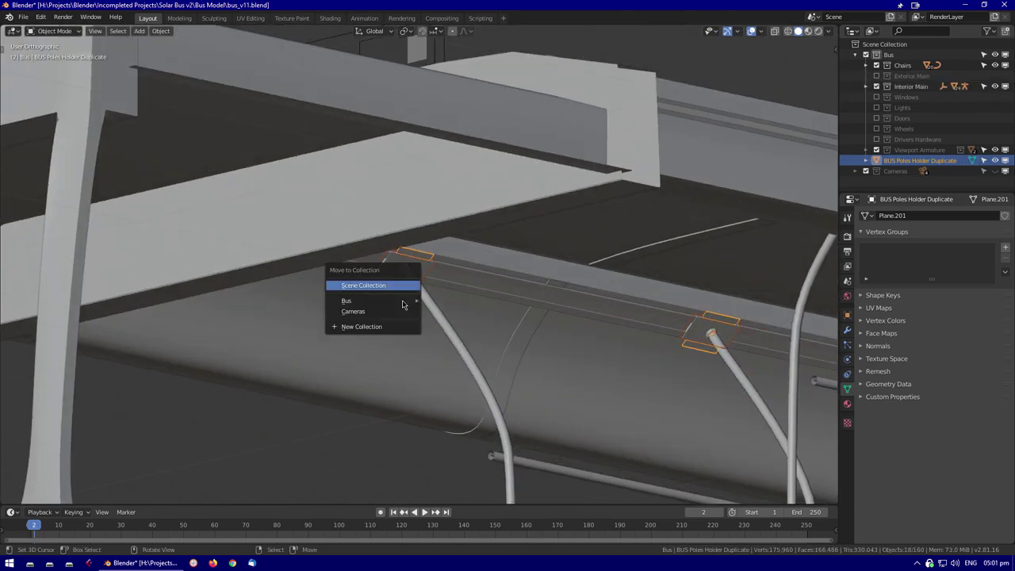
{"action": "key", "text": "m"}
{"action": "left_click", "coordinate": [402, 299]}
Place a holder plate copy at the wall end of the front guard rail, moving it -0.22 m in X and -0.0938 m in Y
{"action": "key", "text": "z"}
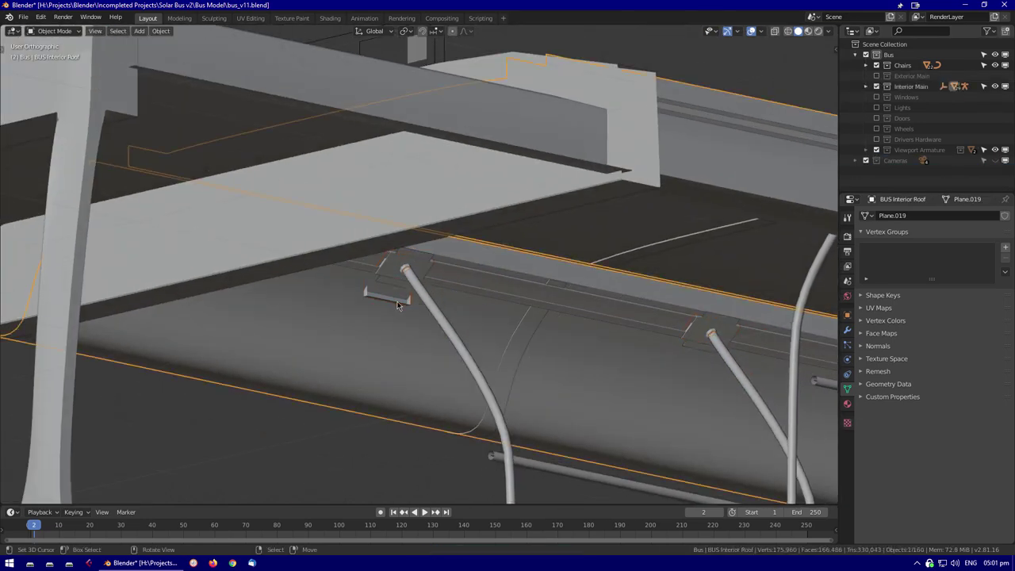
{"action": "key", "text": "shift+z"}
{"action": "key", "text": "KP_1"}
{"action": "key", "text": "KP_7"}
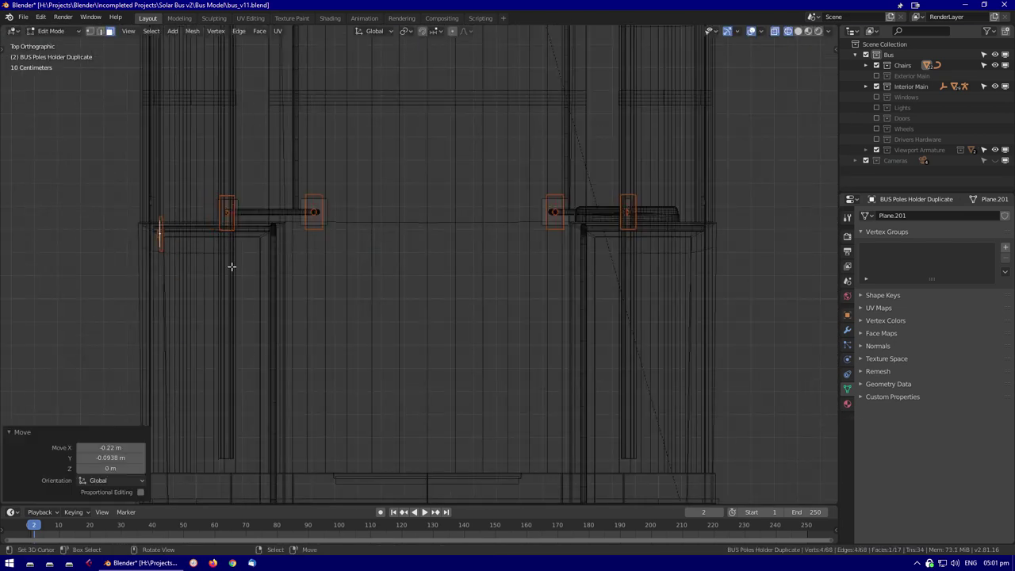
{"action": "scroll", "coordinate": [229, 265], "scroll_direction": "down", "scroll_amount": 2}
{"action": "scroll", "coordinate": [460, 308], "scroll_direction": "up", "scroll_amount": 4}
{"action": "key", "text": "shift+z"}
{"action": "middle_click_drag", "start_coordinate": [449, 305], "coordinate": [508, 285]}
{"action": "scroll", "coordinate": [508, 285], "scroll_direction": "up", "scroll_amount": 6}
Rotate the guard rail's holder plate 180° about Z and lower it about 0.011 m along global Z
{"action": "key", "text": "r"}
{"action": "key", "text": "z"}
{"action": "key", "text": "1"}
{"action": "key", "text": "8"}
{"action": "key", "text": "0"}
{"action": "key", "text": "Return"}
{"action": "key", "text": "g"}
{"action": "key", "text": "z"}
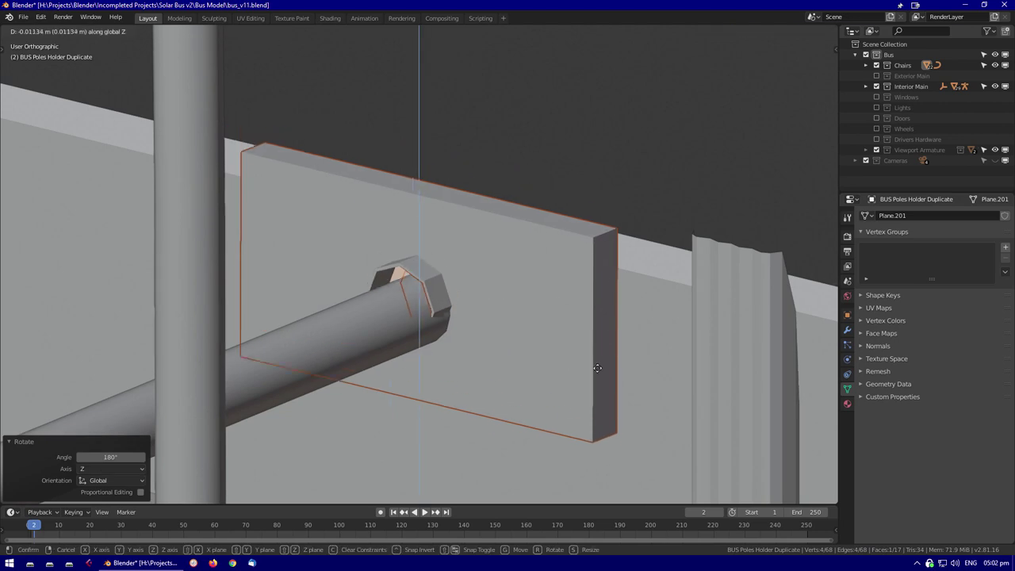
{"action": "scroll", "coordinate": [532, 387], "scroll_direction": "down", "scroll_amount": 2}
{"action": "middle_click_drag", "start_coordinate": [532, 387], "coordinate": [594, 294]}
{"action": "scroll", "coordinate": [555, 342], "scroll_direction": "up", "scroll_amount": 4}
{"action": "key", "text": "g"}
{"action": "key", "text": "y"}
{"action": "key", "text": "Escape"}
{"action": "scroll", "coordinate": [617, 371], "scroll_direction": "down", "scroll_amount": 2}
{"action": "scroll", "coordinate": [571, 333], "scroll_direction": "up", "scroll_amount": 4}
{"action": "key", "text": "g"}
{"action": "key", "text": "x"}
{"action": "key", "text": "Escape"}
{"action": "scroll", "coordinate": [569, 325], "scroll_direction": "down", "scroll_amount": 2}
{"action": "scroll", "coordinate": [569, 325], "scroll_direction": "up", "scroll_amount": 4}
{"action": "key", "text": "g"}
{"action": "key", "text": "y"}
{"action": "key", "text": "Escape"}
{"action": "scroll", "coordinate": [555, 357], "scroll_direction": "down", "scroll_amount": 2}
{"action": "scroll", "coordinate": [540, 361], "scroll_direction": "up", "scroll_amount": 4}
Include the collections from Exterior Main through Drivers Hardware and bring the guard rail's holder plate into view for editing
{"action": "left_click_drag", "start_coordinate": [877, 76], "coordinate": [876, 138]}
{"action": "scroll", "coordinate": [627, 169], "scroll_direction": "up", "scroll_amount": 3}
{"action": "middle_click_drag", "start_coordinate": [627, 169], "coordinate": [511, 329]}
{"action": "key", "text": "Tab"}
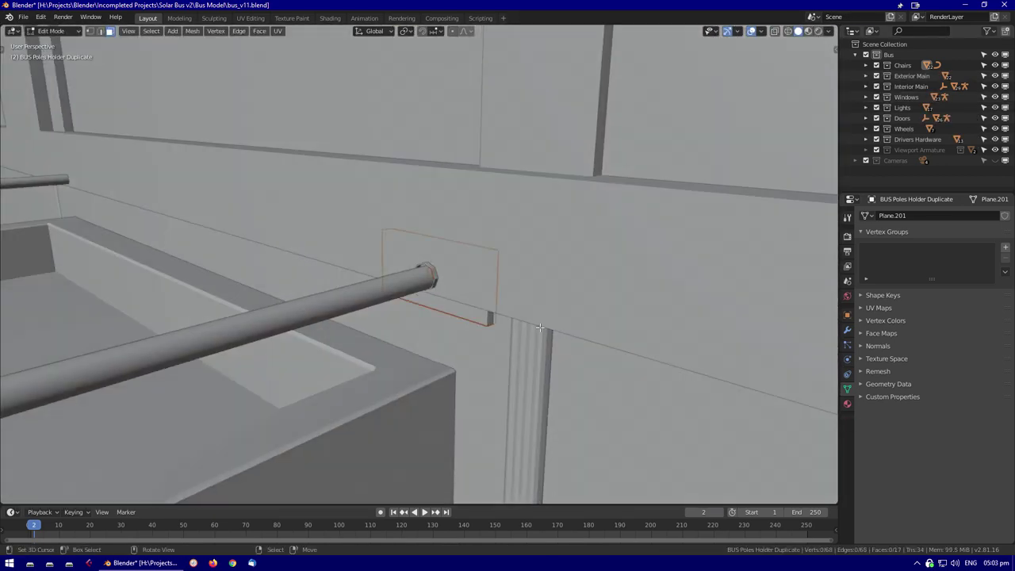
Shift the window frame edge beside the guard rail's holder plate along X
{"action": "key", "text": "x"}
{"action": "key", "text": "g"}
{"action": "key", "text": "x"}
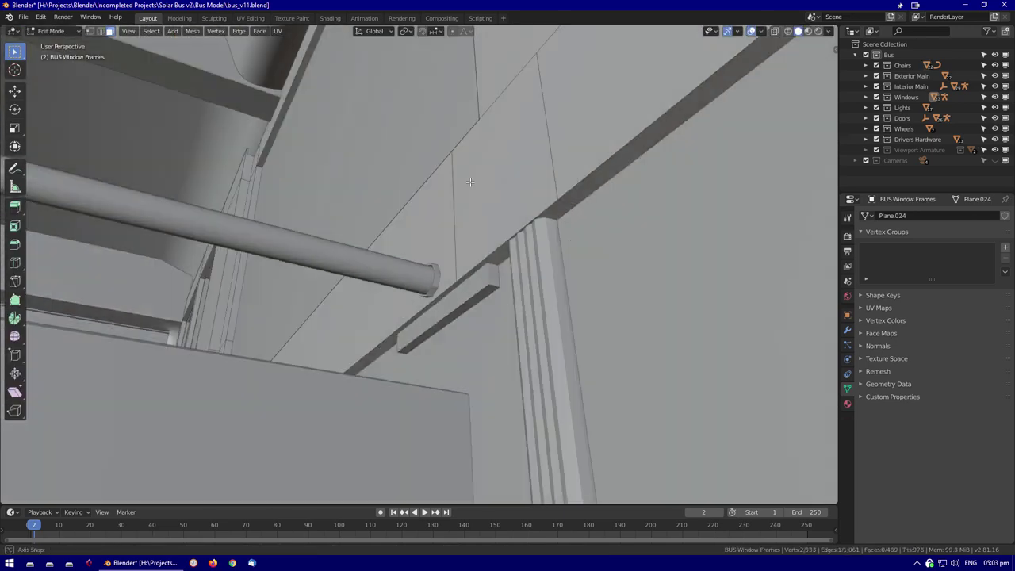
{"action": "scroll", "coordinate": [469, 182], "scroll_direction": "down", "scroll_amount": 3}
{"action": "middle_click_drag", "start_coordinate": [469, 183], "coordinate": [437, 295]}
{"action": "scroll", "coordinate": [446, 278], "scroll_direction": "up", "scroll_amount": 3}
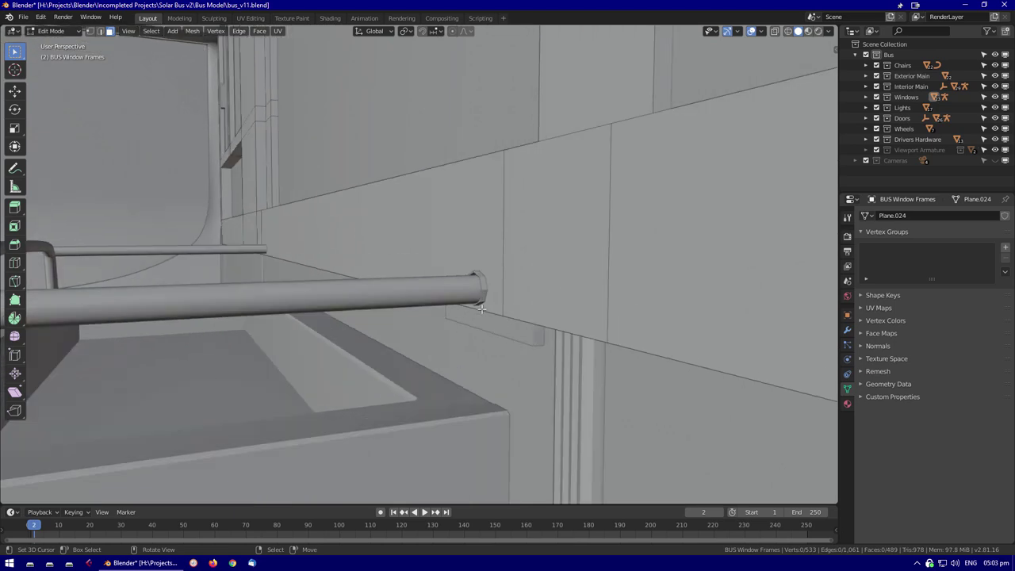
Raise the guard rail's holder plate 0.0234 m along Z and shift it about 0.011 m along X
{"action": "key", "text": "shift+z"}
{"action": "left_click", "coordinate": [508, 294]}
{"action": "key", "text": "shift+z"}
{"action": "key", "text": "g"}
{"action": "key", "text": "z"}
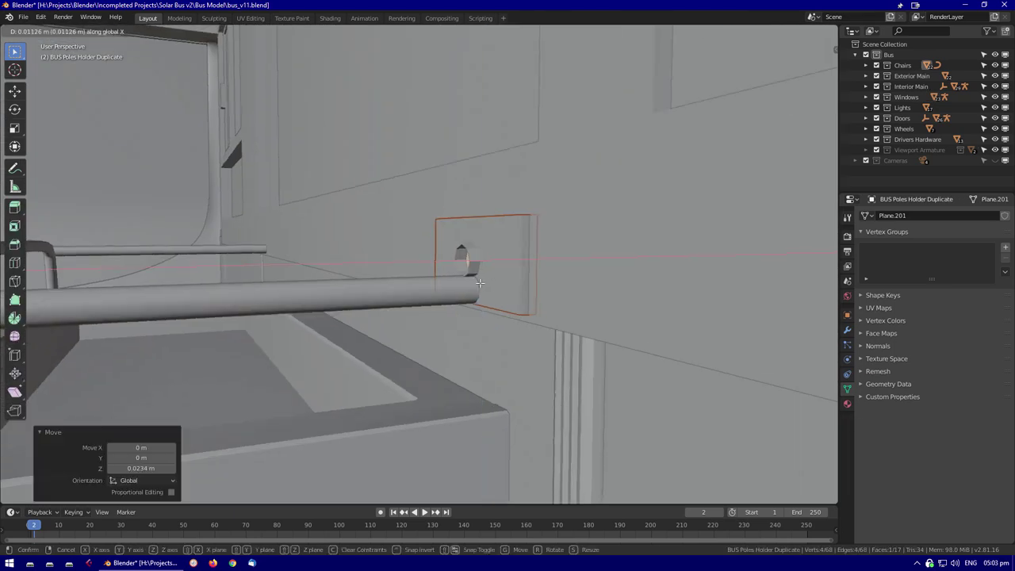
Select the front guard rail's control points in the poles curve and move the rail to meet its wall plates
{"action": "key", "text": "c"}
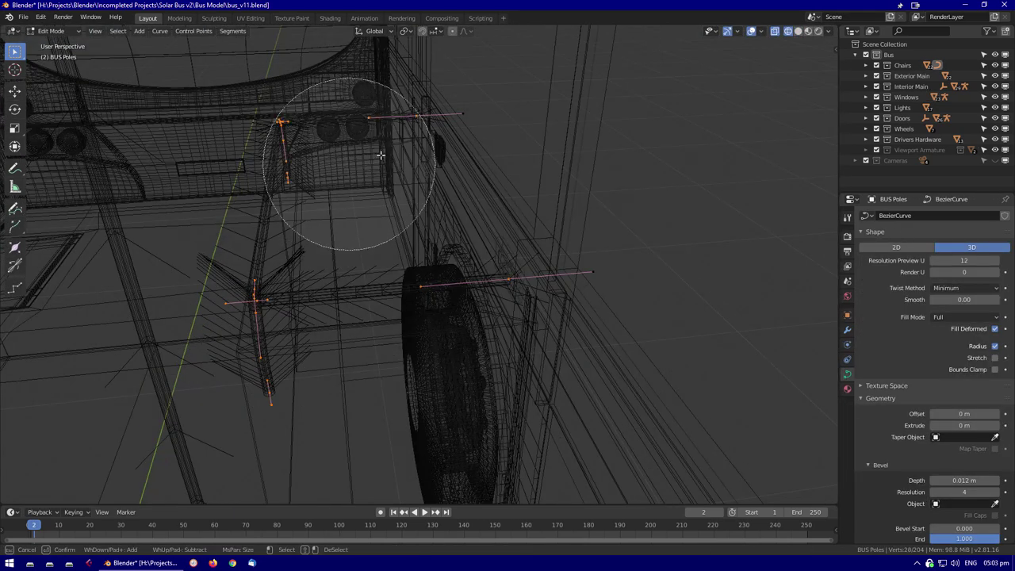
{"action": "middle_click_drag", "start_coordinate": [380, 155], "coordinate": [458, 283]}
{"action": "key", "text": "g"}
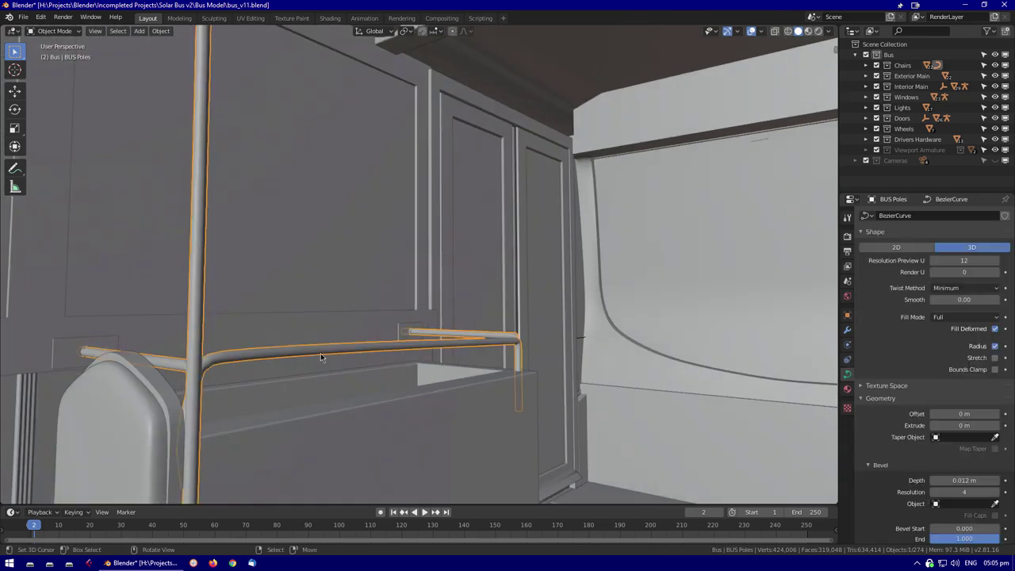
{"action": "middle_click_drag", "start_coordinate": [320, 357], "coordinate": [387, 379], "text": "ctrl"}
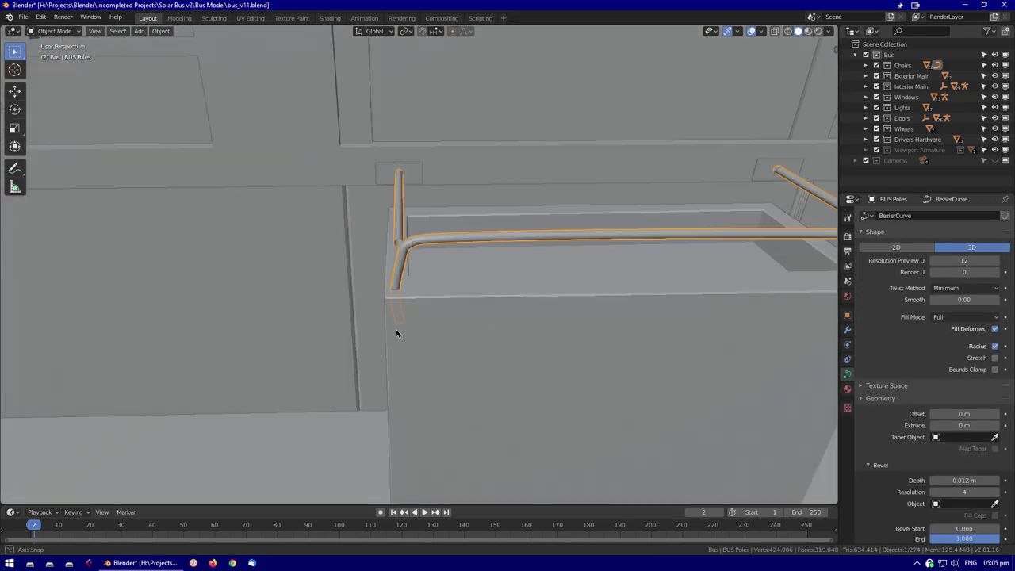
{"action": "middle_click_drag", "start_coordinate": [395, 333], "coordinate": [325, 333]}
Isolate the poles curve and refine the front guard rail's corner bend by scaling its control point
{"action": "key", "text": "Tab"}
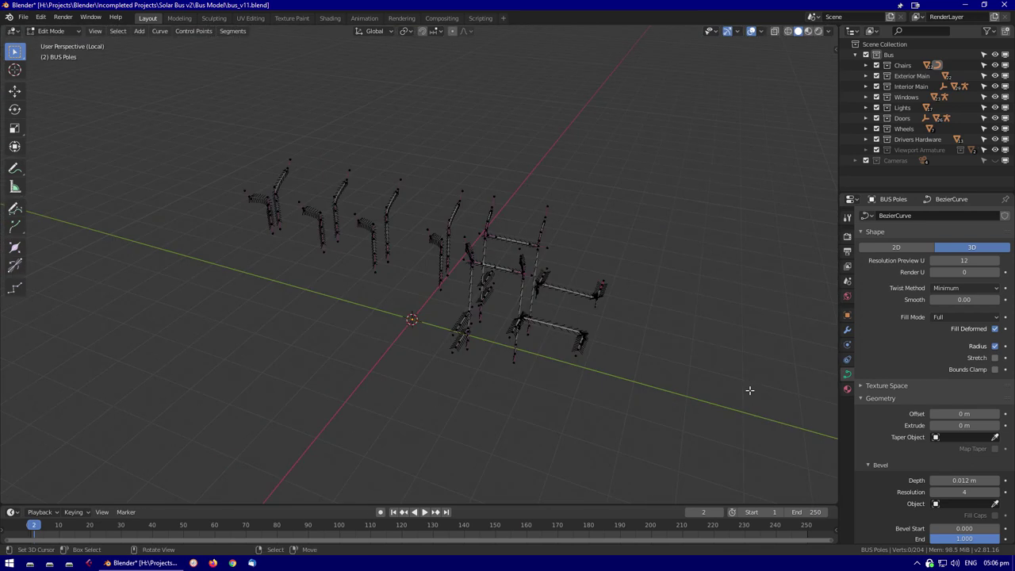
{"action": "key", "text": "h"}
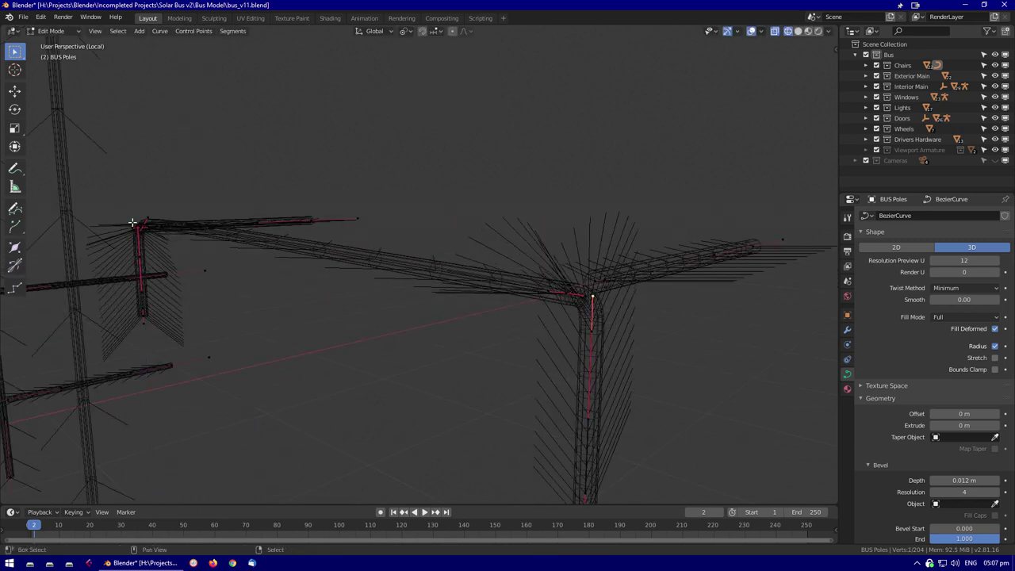
{"action": "key", "text": "shift+z"}
{"action": "mouse_move", "coordinate": [265, 246]}
{"action": "middle_mouse_down"}
{"action": "mouse_move", "coordinate": [335, 265]}
{"action": "mouse_move", "coordinate": [397, 189]}
{"action": "middle_mouse_up"}
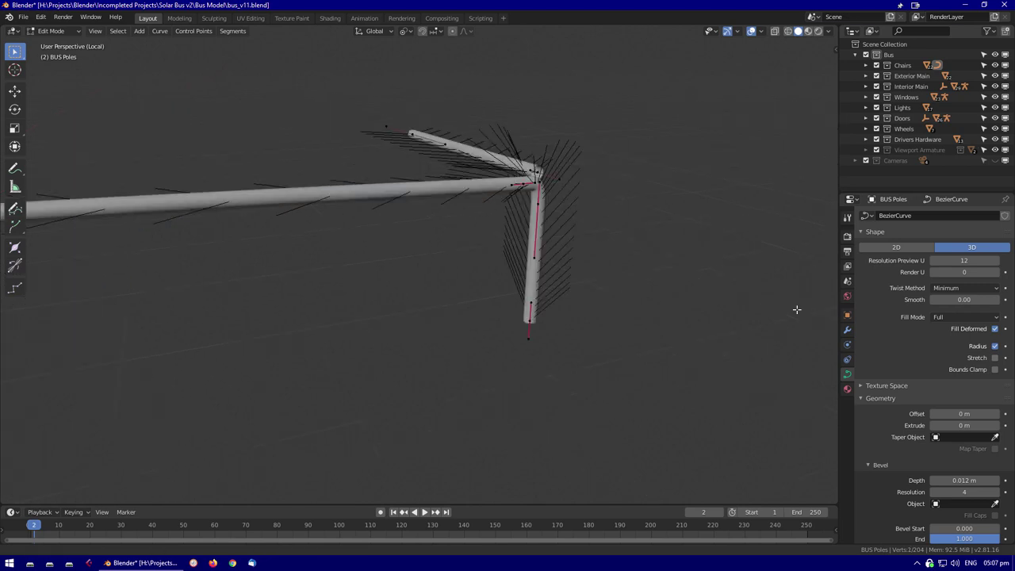
{"action": "middle_click_drag", "start_coordinate": [468, 302], "coordinate": [61, 299]}
{"action": "key", "text": "s"}
{"action": "middle_click_drag", "start_coordinate": [568, 449], "coordinate": [622, 377]}
{"action": "left_click", "coordinate": [604, 357]}
{"action": "key", "text": "Tab"}
{"action": "key", "text": "KP_Divide"}
Save the bus model as the new version bus_v12.blend
{"action": "middle_click_drag", "start_coordinate": [467, 349], "coordinate": [242, 363]}
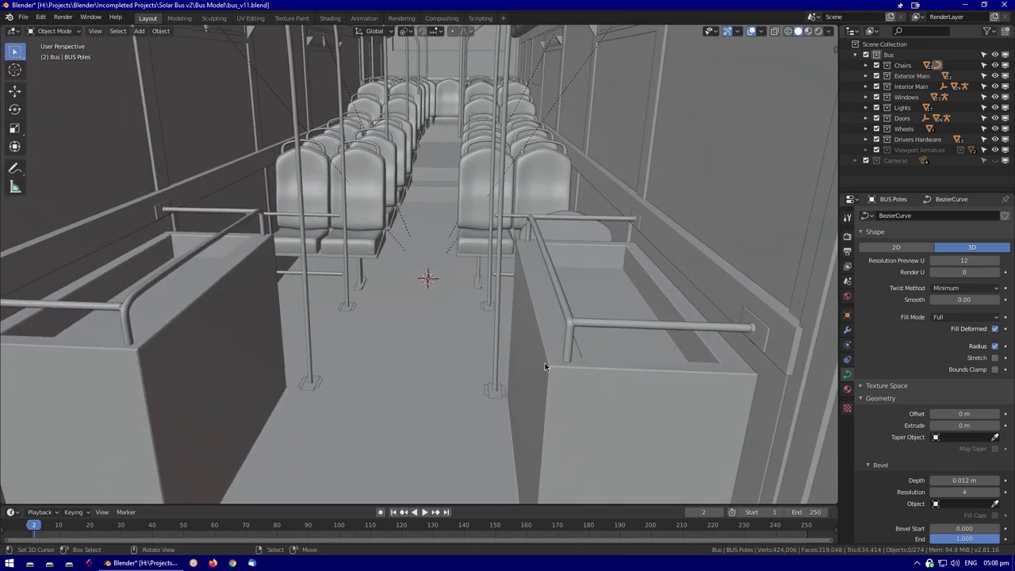
{"action": "middle_click_drag", "start_coordinate": [568, 340], "coordinate": [401, 362]}
{"action": "key", "text": "ctrl+shift+s"}
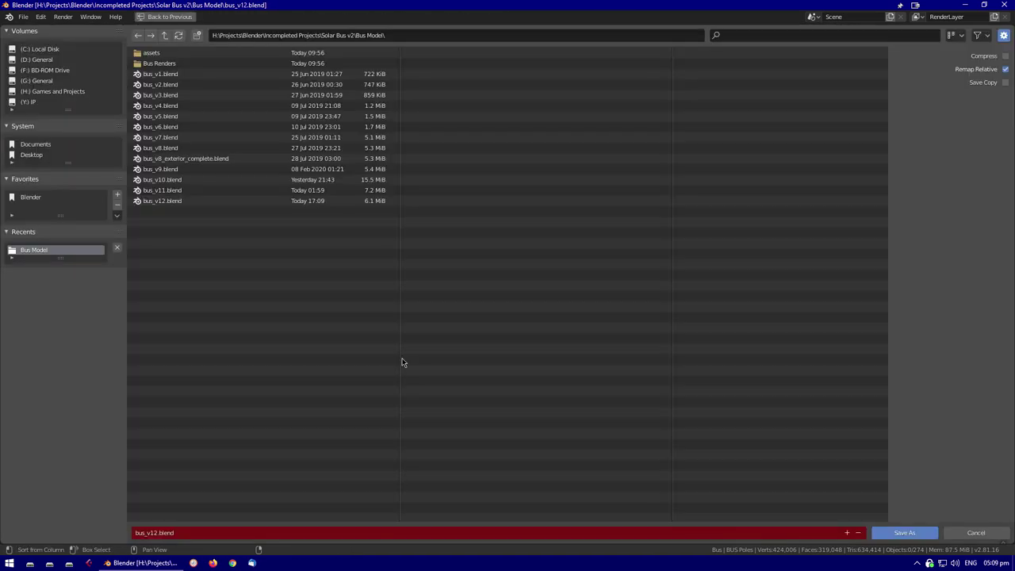
{"action": "double_click", "coordinate": [239, 201]}
Undo the last window frame change and select the face loops along the frames' lower strip in isolation
{"action": "middle_click_drag", "start_coordinate": [633, 192], "coordinate": [411, 270]}
{"action": "key", "text": "ctrl+z"}
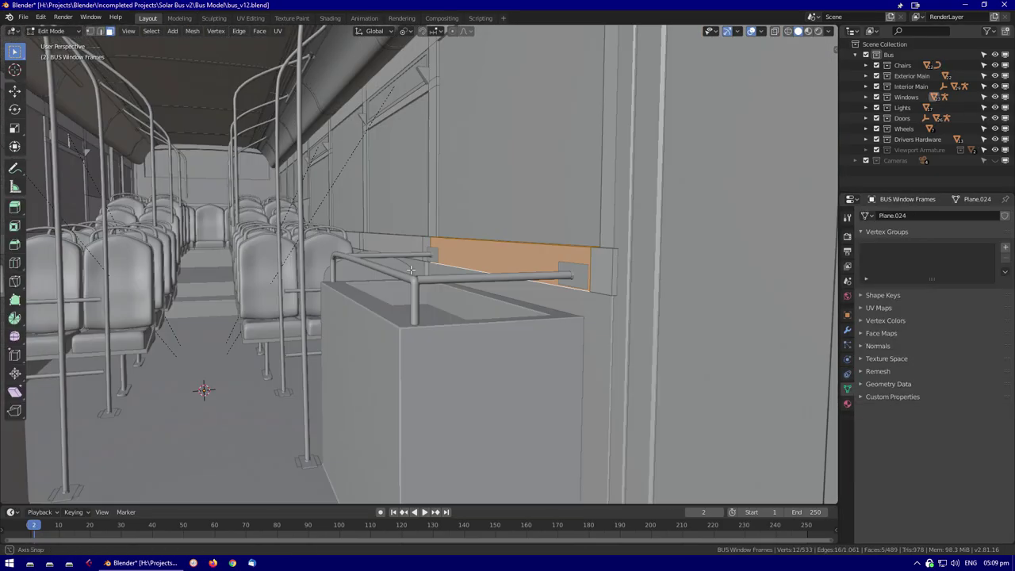
{"action": "key", "text": "KP_Divide"}
{"action": "middle_click_drag", "start_coordinate": [438, 220], "coordinate": [649, 188]}
{"action": "left_click", "coordinate": [649, 189], "text": "alt"}
{"action": "middle_click_drag", "start_coordinate": [286, 245], "coordinate": [310, 252]}
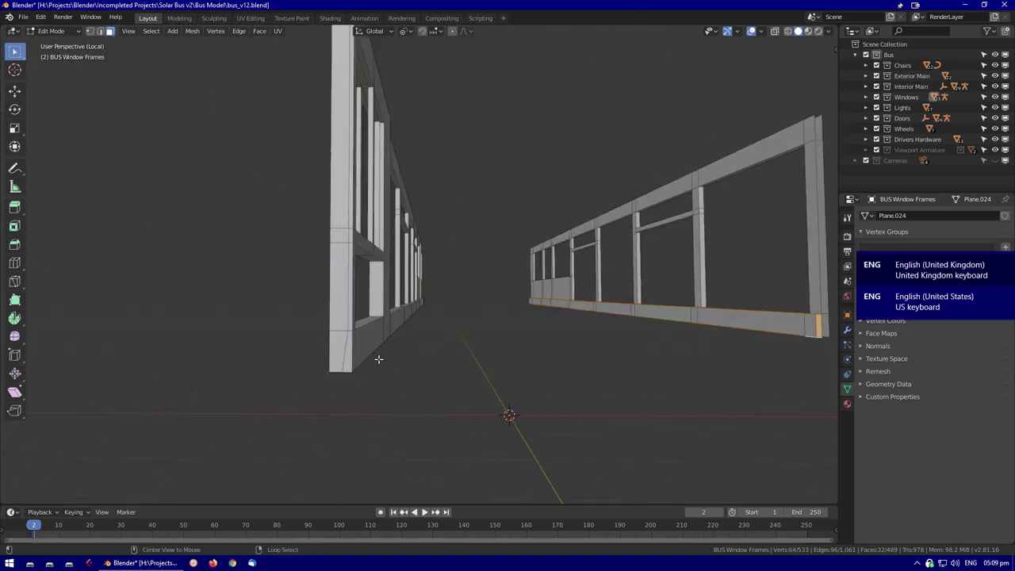
{"action": "middle_click_drag", "start_coordinate": [341, 366], "coordinate": [555, 293]}
{"action": "key", "text": "Tab"}
{"action": "key", "text": "KP_Divide"}
Move the aisle-side inner wall face of the interior floor's wheel box -0.039 m along X
{"action": "left_click", "coordinate": [487, 371]}
{"action": "key", "text": "Tab"}
{"action": "left_click", "coordinate": [568, 283]}
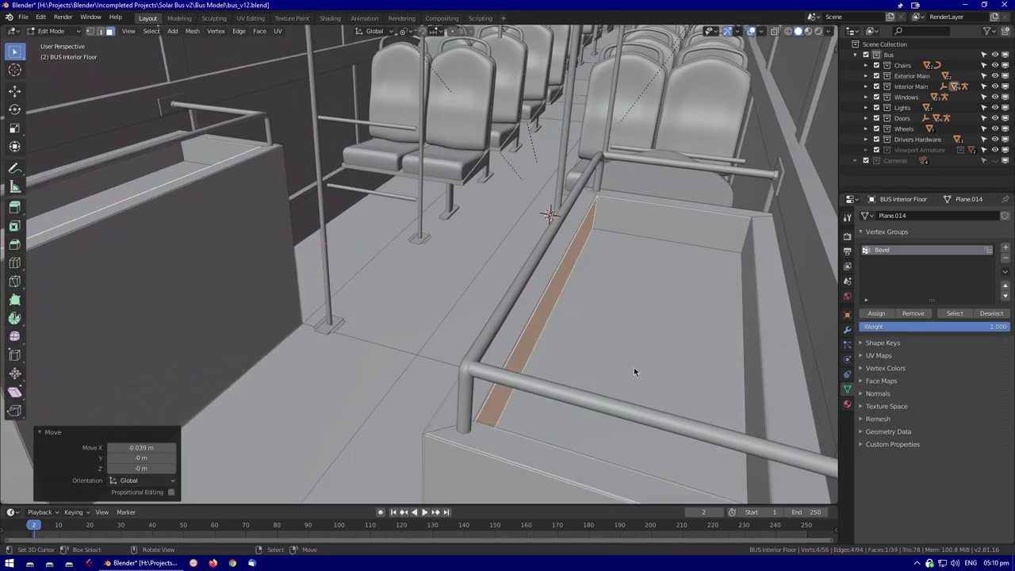
{"action": "middle_click_drag", "start_coordinate": [633, 370], "coordinate": [592, 385]}
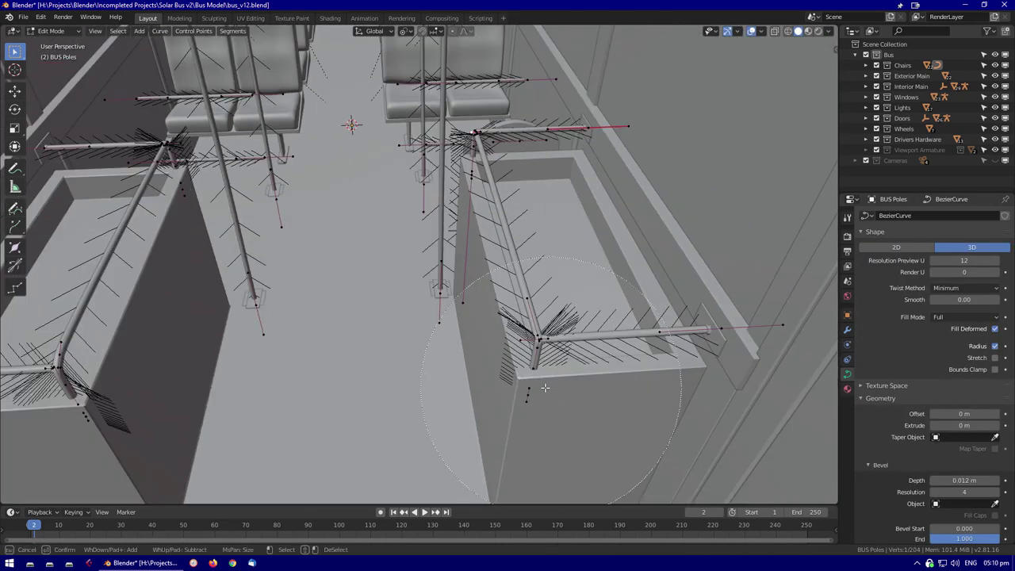
Check the front guard rail's control points against the wheel boxes in wireframe and save the file
{"action": "key", "text": "c"}
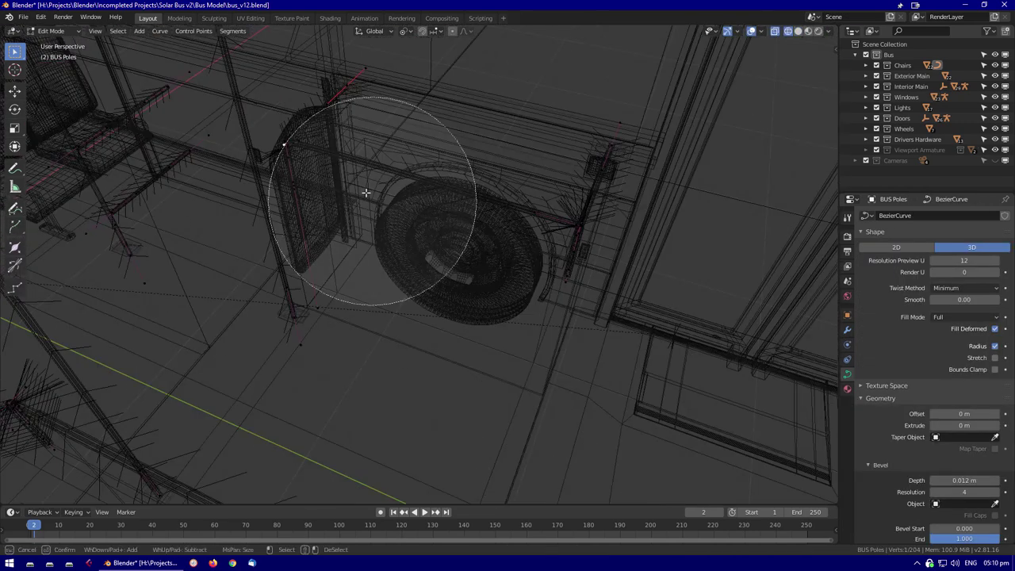
{"action": "key", "text": "Escape"}
{"action": "key", "text": "shift+z"}
{"action": "mouse_move", "coordinate": [399, 296]}
{"action": "middle_mouse_down"}
{"action": "mouse_move", "coordinate": [398, 87]}
{"action": "mouse_move", "coordinate": [444, 173]}
{"action": "middle_mouse_up"}
{"action": "key", "text": "shift+z"}
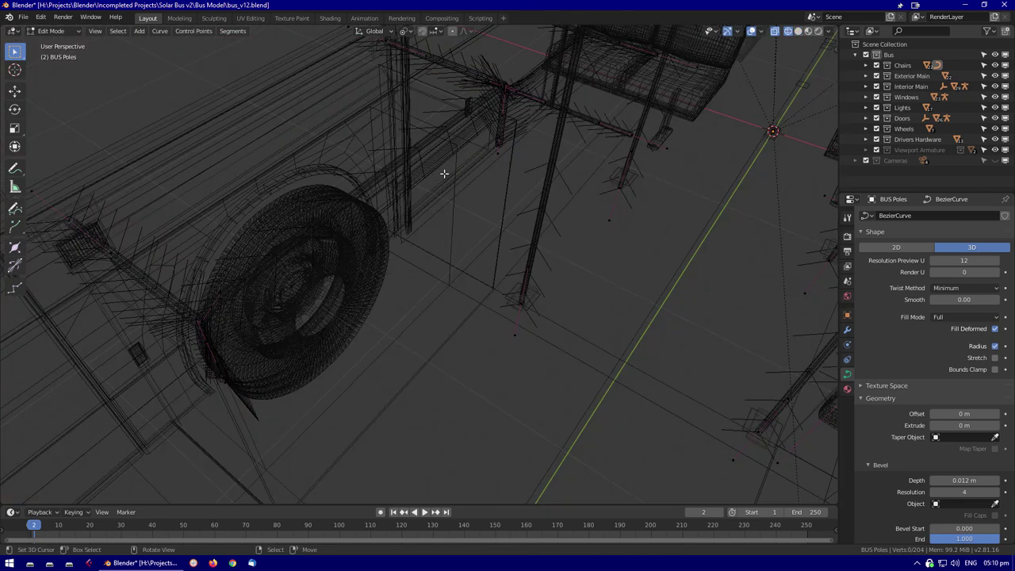
{"action": "key", "text": "Escape"}
{"action": "key", "text": "Tab"}
{"action": "key", "text": "shift+z"}
{"action": "middle_click_drag", "start_coordinate": [224, 358], "coordinate": [539, 312]}
{"action": "key", "text": "ctrl+s"}
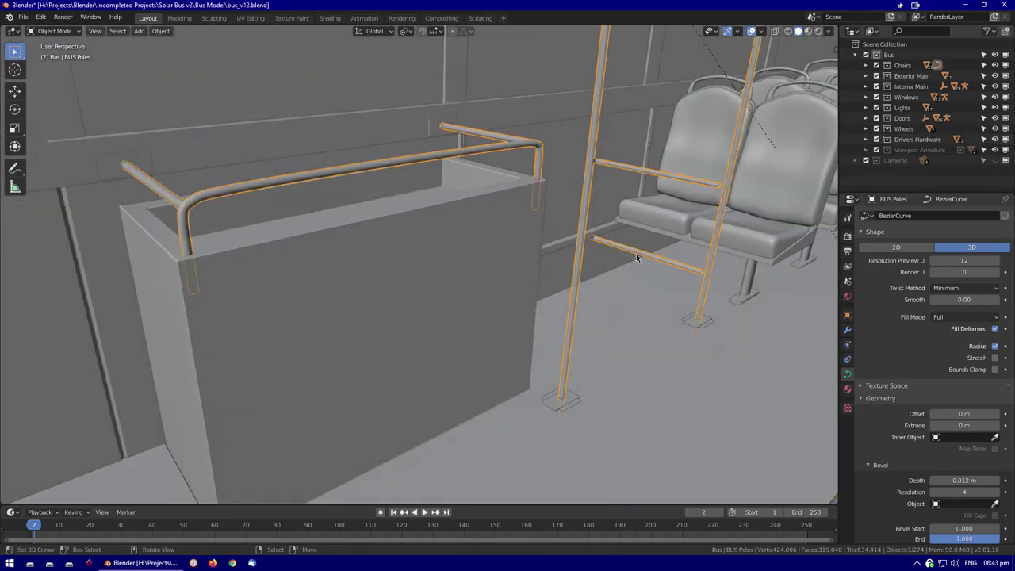
Position a holder plate at the wall end of the seat cross rail, moving it 0.188 m in Y and about -0.04 m in Z
{"action": "key", "text": "Tab"}
{"action": "scroll", "coordinate": [379, 238], "scroll_direction": "down", "scroll_amount": 5}
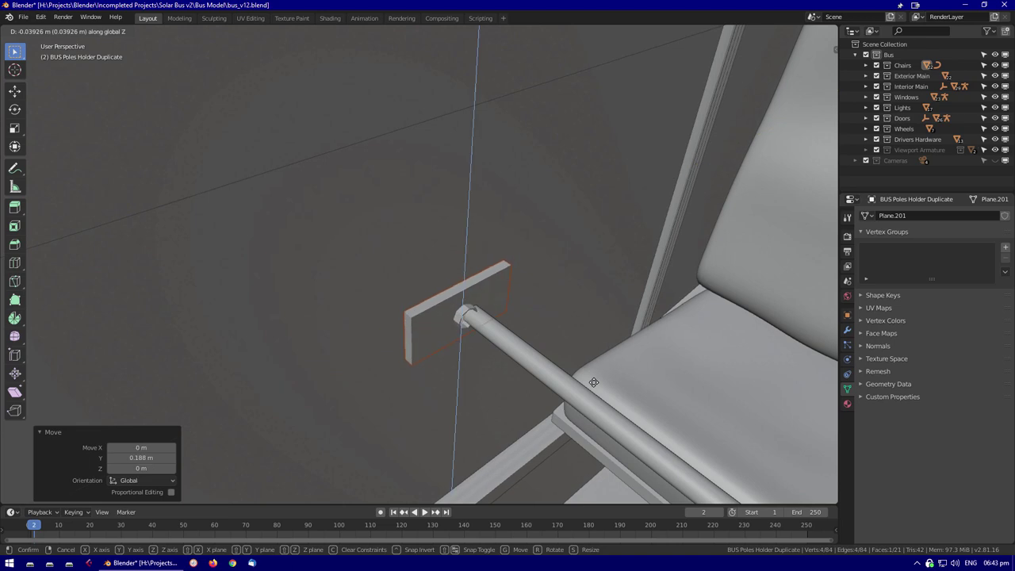
{"action": "left_click", "coordinate": [597, 375]}
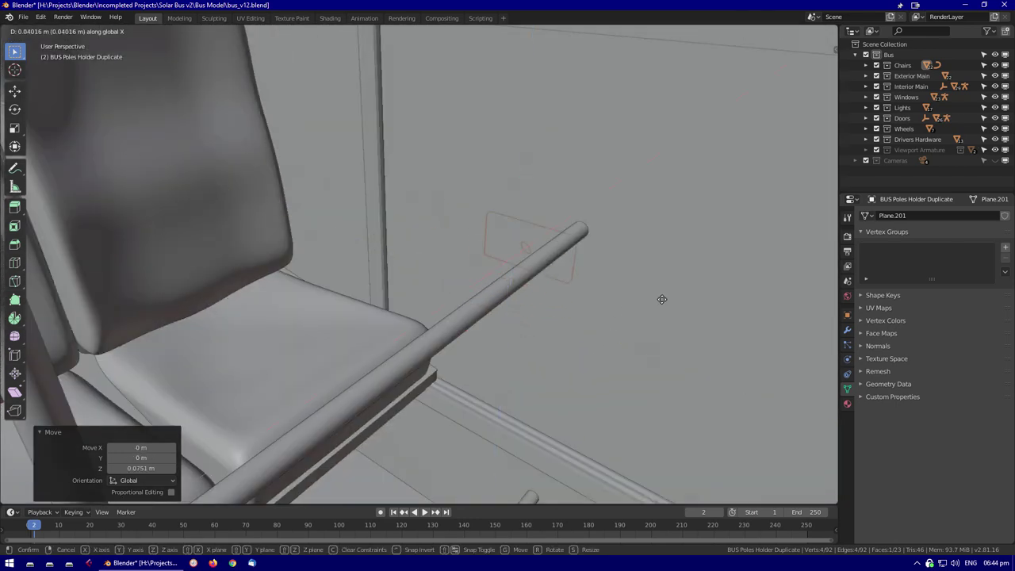
Fit a holder plate on the opposite seat cross rail, raised 0.0751 m and shifted about 0.04 m in X, and duplicate it along X
{"action": "left_click", "coordinate": [674, 273]}
{"action": "middle_click_drag", "start_coordinate": [674, 273], "coordinate": [503, 286]}
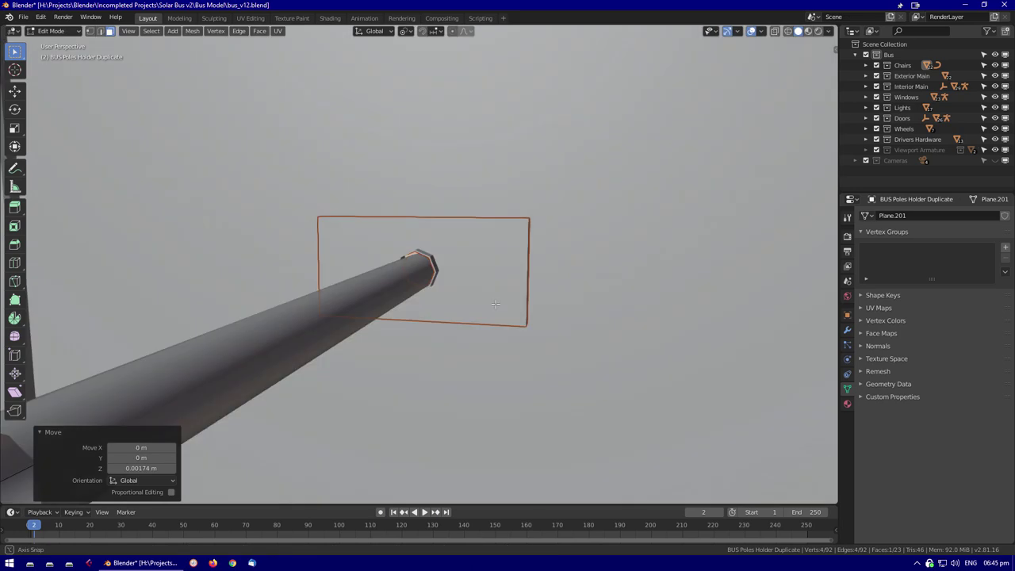
{"action": "key", "text": "shift+d"}
{"action": "key", "text": "x"}
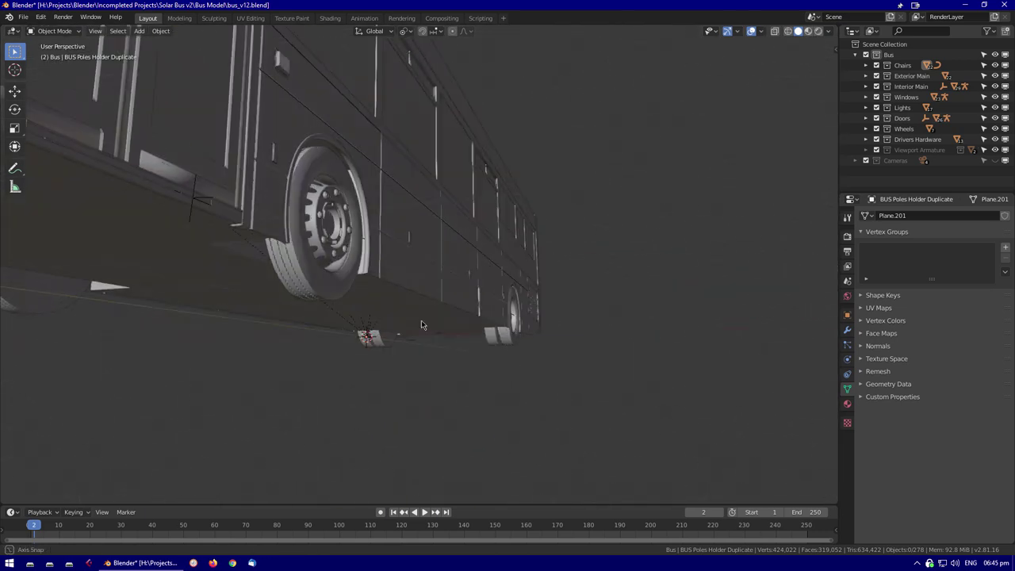
Show the Cameras collection and render a test frame of the bus from the camera view
{"action": "middle_click_drag", "start_coordinate": [453, 351], "coordinate": [386, 309]}
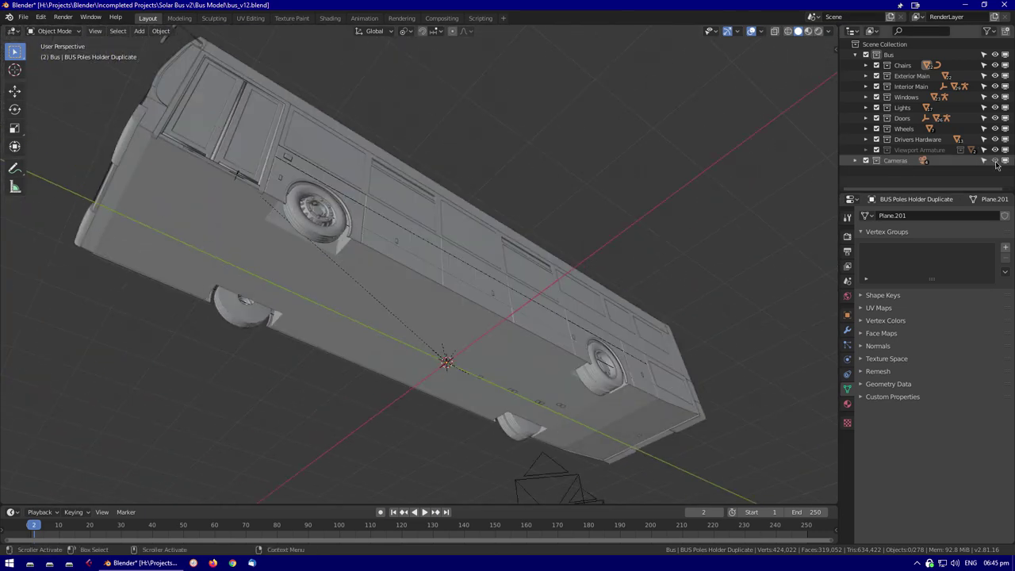
{"action": "left_click", "coordinate": [995, 161]}
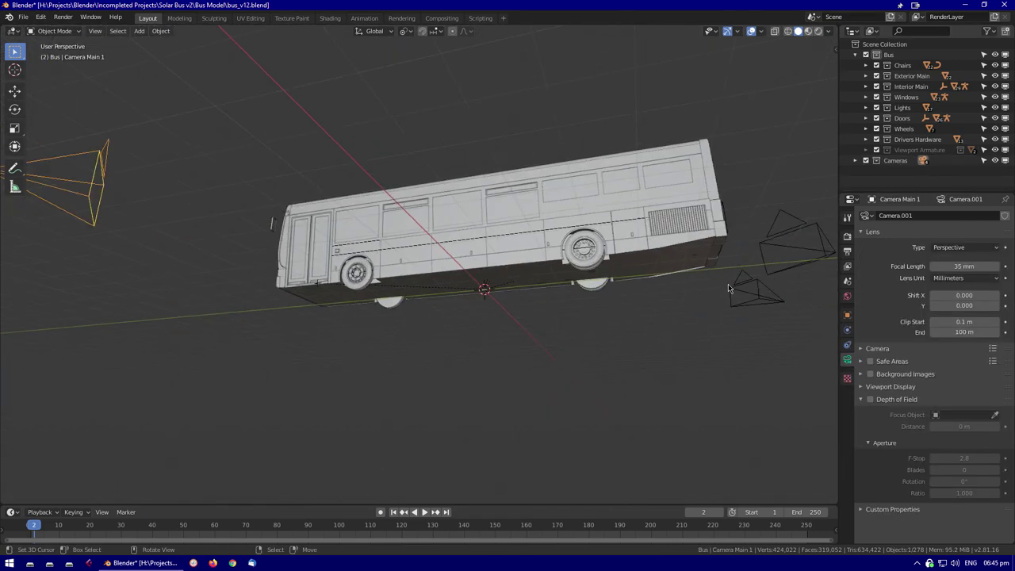
{"action": "key", "text": "KP_0"}
{"action": "key", "text": "shift+grave"}
{"action": "key", "text": "Escape"}
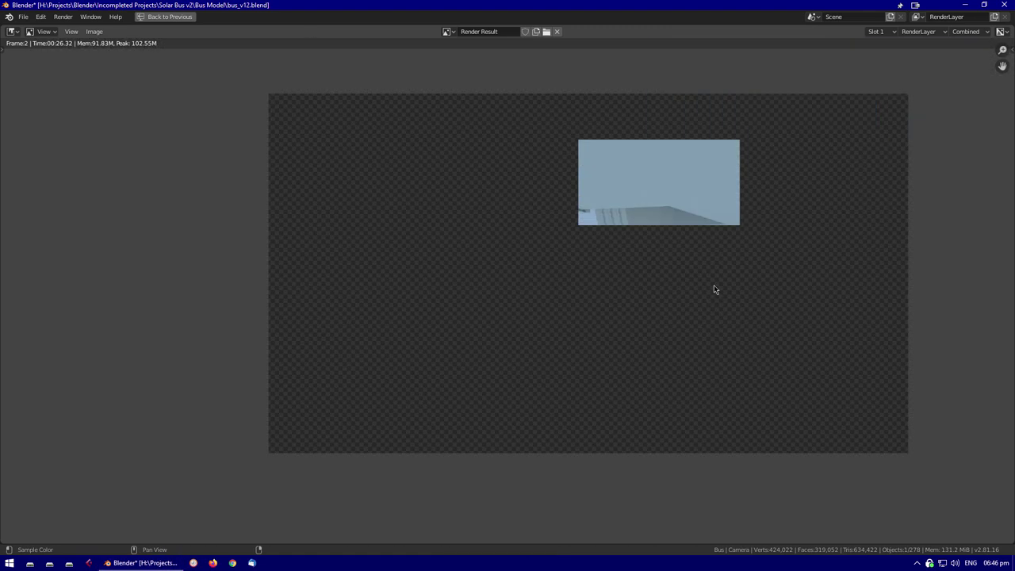
{"action": "key", "text": "Escape"}
{"action": "key", "text": "KP_0"}
Exclude the Cameras collection and bring the front of the bus into view
{"action": "middle_click_drag", "start_coordinate": [410, 344], "coordinate": [773, 201]}
{"action": "left_click", "coordinate": [866, 160]}
{"action": "scroll", "coordinate": [608, 304], "scroll_direction": "down", "scroll_amount": 3}
{"action": "middle_click_drag", "start_coordinate": [607, 304], "coordinate": [494, 269]}
{"action": "scroll", "coordinate": [494, 269], "scroll_direction": "up", "scroll_amount": 4}
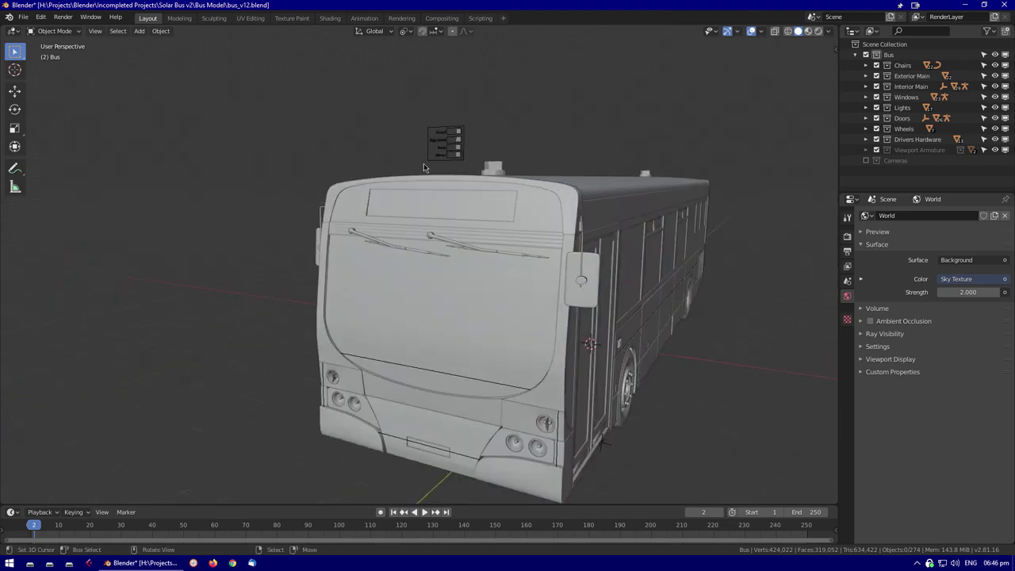
Select the details control panel above the roof and examine the seats and poles inside the bus
{"action": "left_click", "coordinate": [423, 166]}
{"action": "scroll", "coordinate": [424, 167], "scroll_direction": "down", "scroll_amount": 3}
{"action": "middle_click_drag", "start_coordinate": [423, 167], "coordinate": [578, 243]}
{"action": "scroll", "coordinate": [627, 314], "scroll_direction": "up", "scroll_amount": 3}
{"action": "scroll", "coordinate": [627, 315], "scroll_direction": "down", "scroll_amount": 2}
{"action": "scroll", "coordinate": [417, 271], "scroll_direction": "up", "scroll_amount": 8}
{"action": "scroll", "coordinate": [418, 271], "scroll_direction": "down", "scroll_amount": 3}
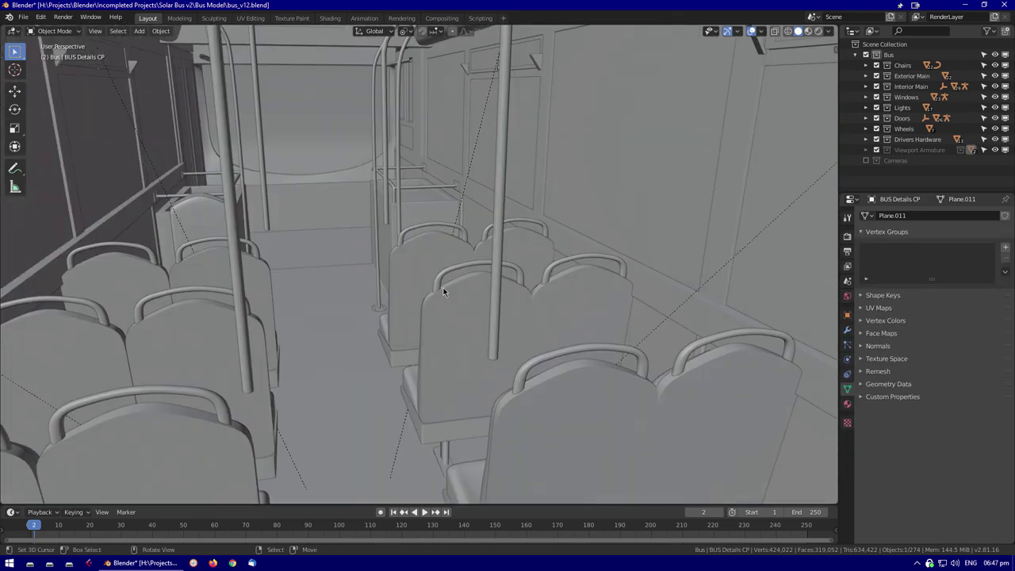
Move the lower end point of the aisle pole beside the seats about 0.10 m along Z
{"action": "scroll", "coordinate": [419, 274], "scroll_direction": "up", "scroll_amount": 5}
{"action": "left_click", "coordinate": [316, 263]}
{"action": "key", "text": "Tab"}
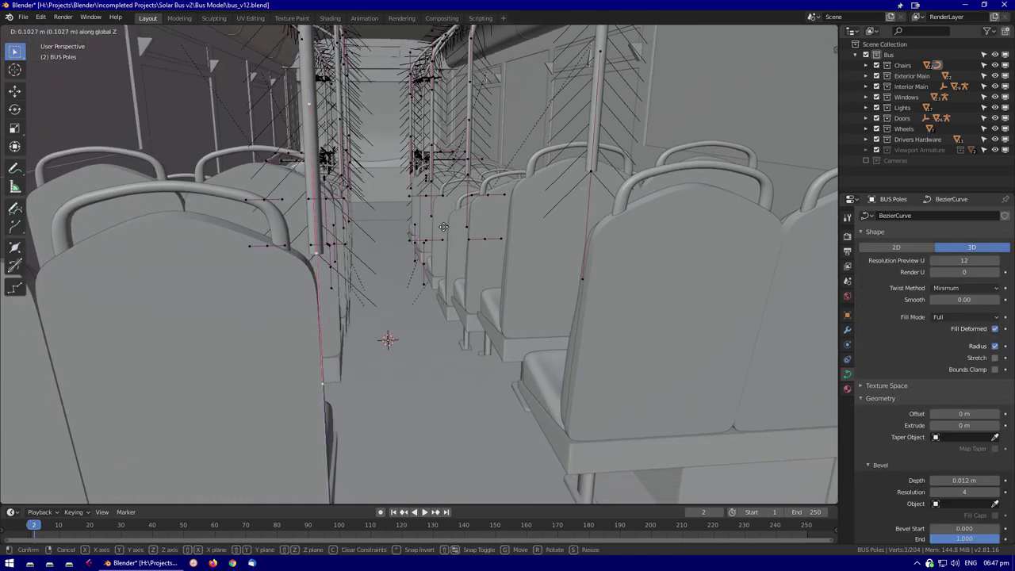
{"action": "left_click", "coordinate": [443, 227]}
{"action": "scroll", "coordinate": [444, 227], "scroll_direction": "up", "scroll_amount": 3}
{"action": "middle_click_drag", "start_coordinate": [443, 227], "coordinate": [503, 351]}
{"action": "key", "text": "Tab"}
Frame the pole holder plates in close-up and examine how the cross rail meets the wall plate
{"action": "scroll", "coordinate": [422, 248], "scroll_direction": "down", "scroll_amount": 2}
{"action": "middle_click_drag", "start_coordinate": [422, 248], "coordinate": [555, 206]}
{"action": "scroll", "coordinate": [607, 174], "scroll_direction": "up", "scroll_amount": 2}
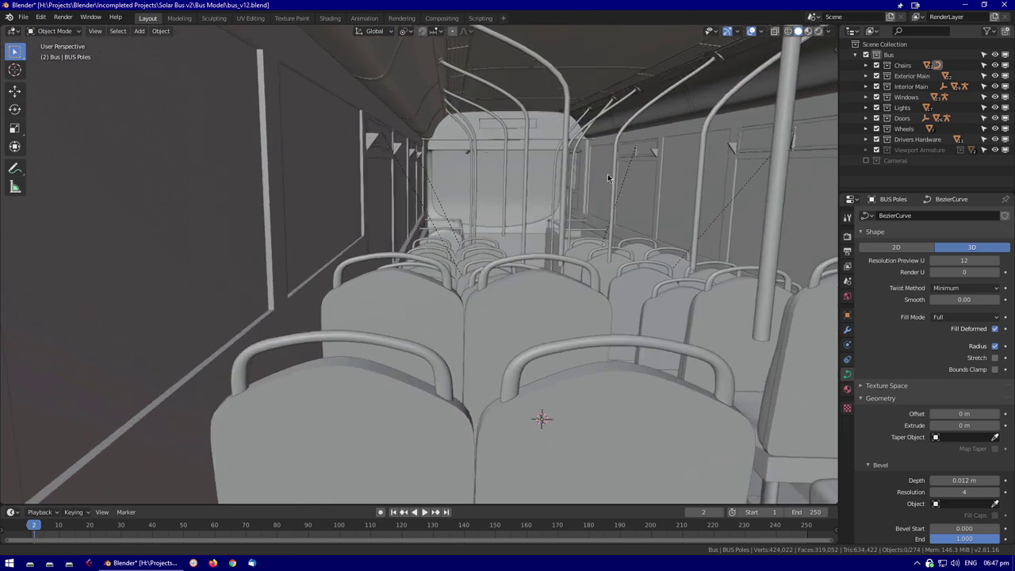
{"action": "middle_click_drag", "start_coordinate": [607, 174], "coordinate": [564, 191]}
{"action": "scroll", "coordinate": [564, 191], "scroll_direction": "up", "scroll_amount": 2}
{"action": "left_click", "coordinate": [626, 192]}
{"action": "key", "text": "Tab"}
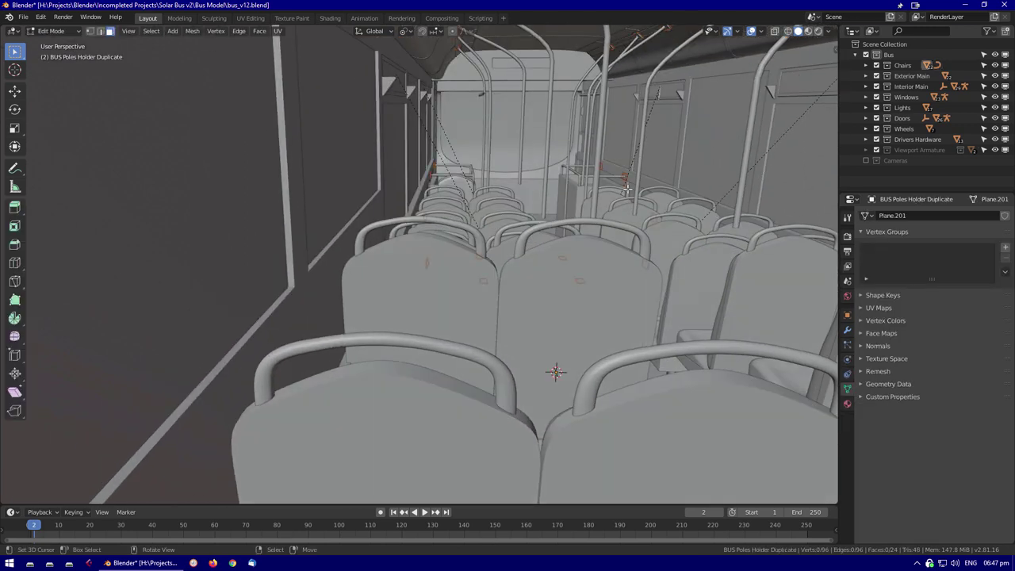
{"action": "key", "text": "KP_Decimal"}
{"action": "key", "text": "Tab"}
{"action": "middle_click_drag", "start_coordinate": [623, 324], "coordinate": [442, 243]}
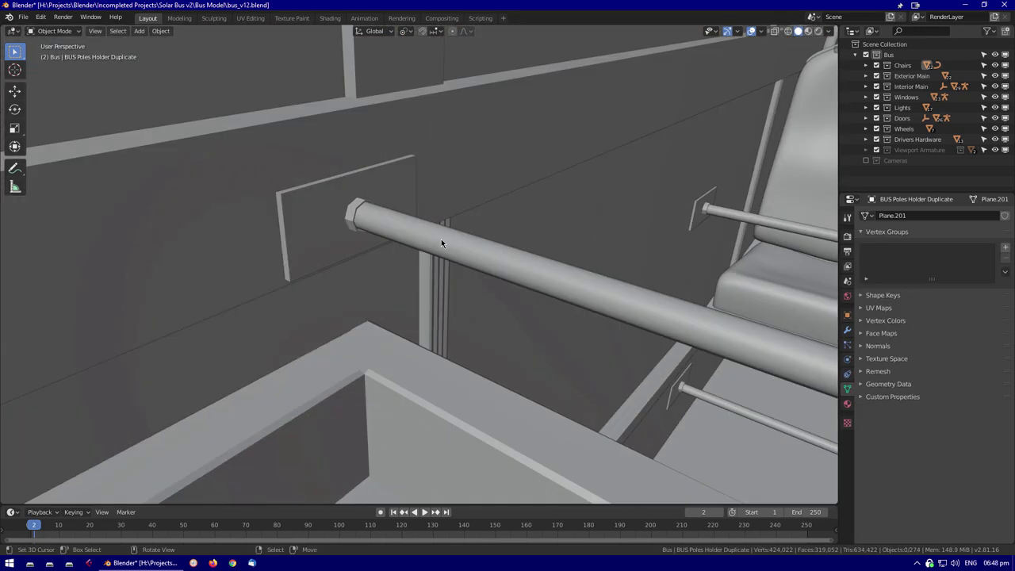
Walk through the bus interior and inspect the area around the main doors
{"action": "scroll", "coordinate": [441, 242], "scroll_direction": "down", "scroll_amount": 5}
{"action": "middle_click_drag", "start_coordinate": [500, 258], "coordinate": [620, 273]}
{"action": "scroll", "coordinate": [627, 261], "scroll_direction": "up", "scroll_amount": 5}
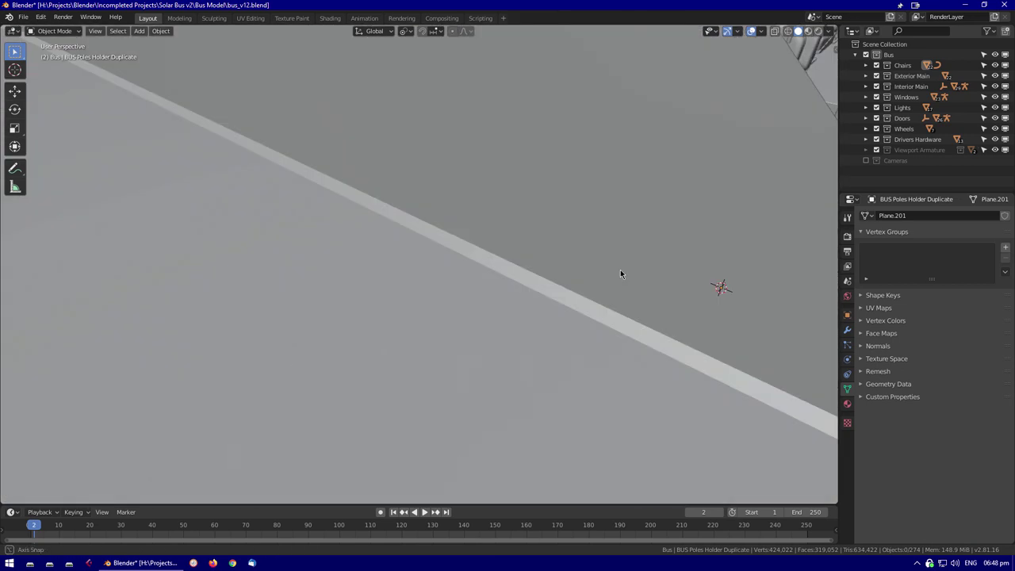
{"action": "key", "text": "shift+grave"}
{"action": "key", "text": "w"}
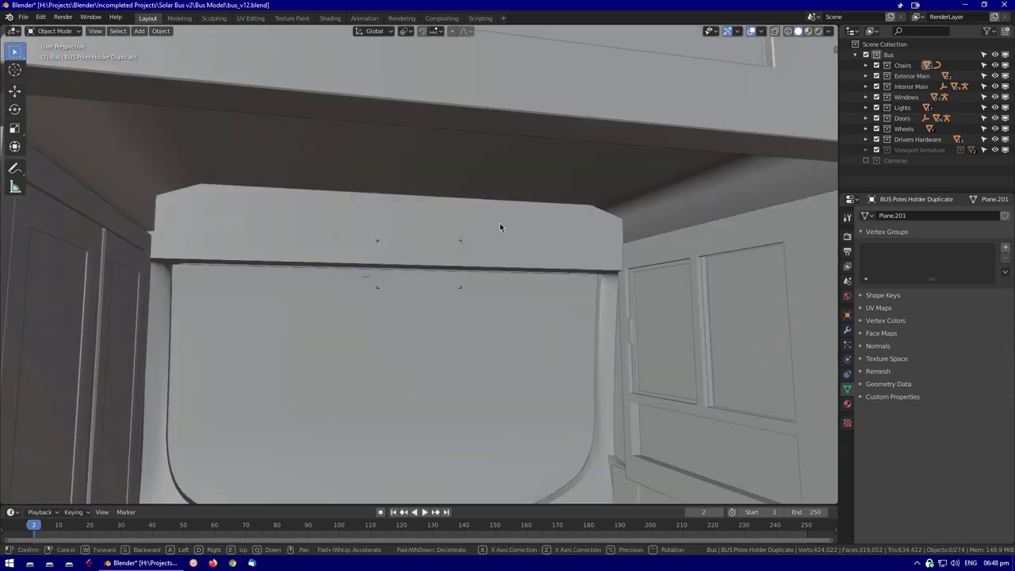
{"action": "left_click", "coordinate": [329, 335]}
Exclude the Windows and Doors collections from the view layer
{"action": "left_click", "coordinate": [426, 403]}
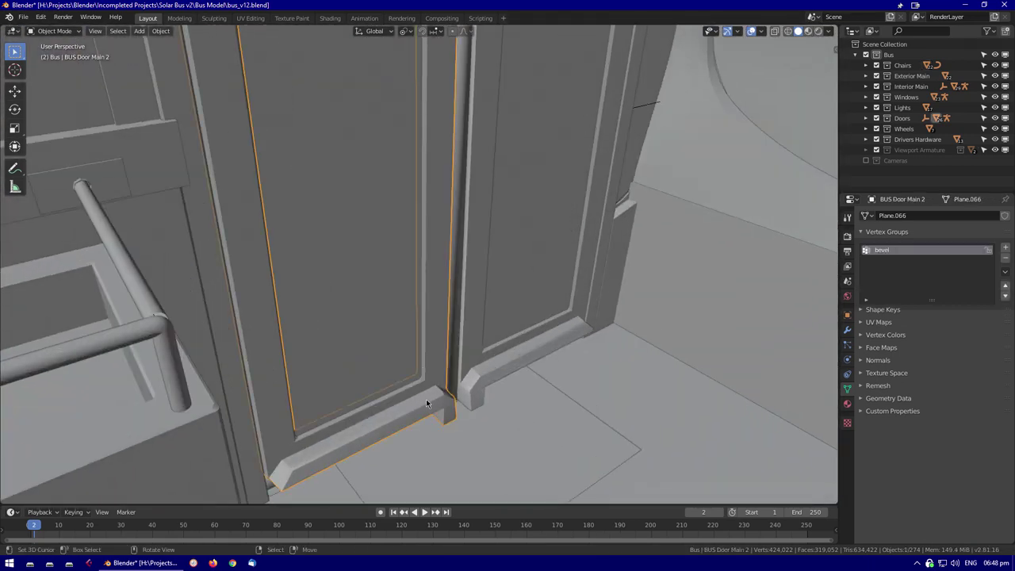
{"action": "scroll", "coordinate": [426, 403], "scroll_direction": "down", "scroll_amount": 3}
{"action": "middle_click_drag", "start_coordinate": [564, 377], "coordinate": [793, 158]}
{"action": "left_click", "coordinate": [876, 97]}
{"action": "scroll", "coordinate": [781, 284], "scroll_direction": "down", "scroll_amount": 4}
{"action": "left_click", "coordinate": [876, 118]}
Bring the seat beside the guard rail into close view and open its cushion mesh for editing
{"action": "middle_click_drag", "start_coordinate": [650, 262], "coordinate": [463, 228]}
{"action": "left_click", "coordinate": [537, 272]}
{"action": "key", "text": "Tab"}
{"action": "scroll", "coordinate": [536, 272], "scroll_direction": "up", "scroll_amount": 4}
{"action": "scroll", "coordinate": [463, 229], "scroll_direction": "up", "scroll_amount": 3}
{"action": "key", "text": "z"}
{"action": "left_click", "coordinate": [408, 211]}
{"action": "middle_click_drag", "start_coordinate": [534, 224], "coordinate": [465, 256]}
{"action": "key", "text": "Tab"}
{"action": "left_click", "coordinate": [581, 281]}
{"action": "key", "text": "Tab"}
{"action": "key", "text": "alt+z"}
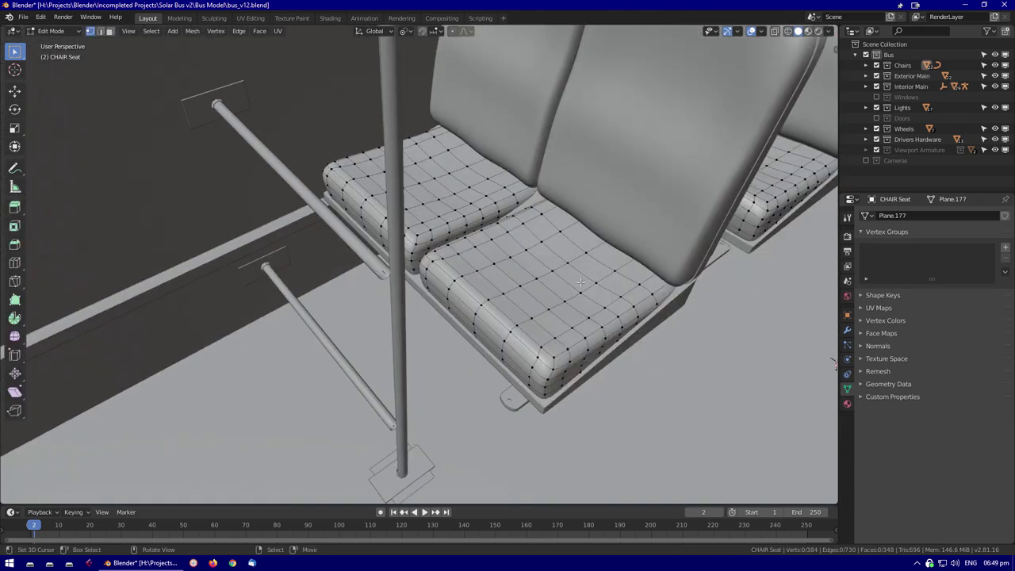
Turn on the edge length display and measure the front edges of the seat baseplate
{"action": "key", "text": "n"}
{"action": "left_click", "coordinate": [846, 315]}
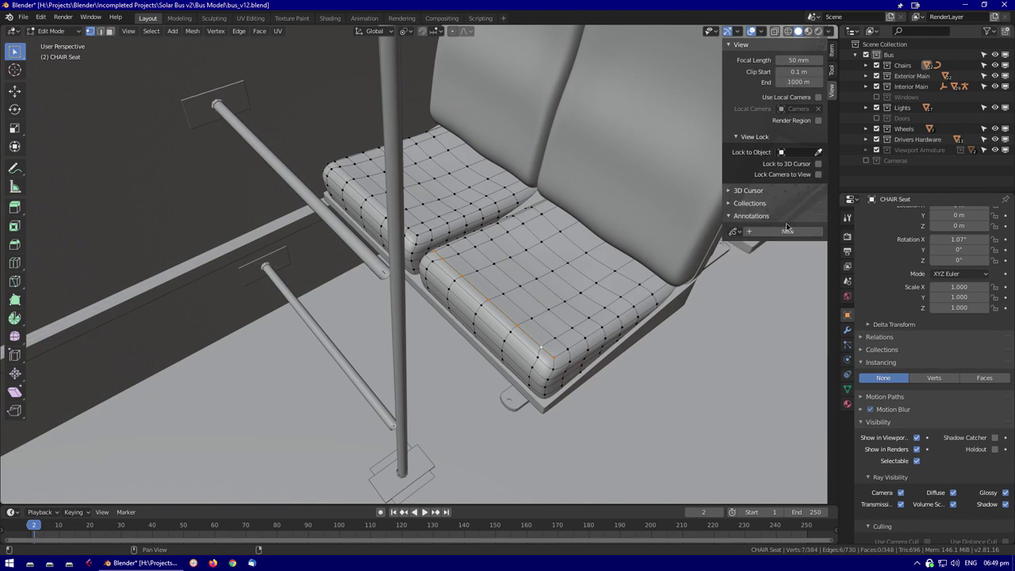
{"action": "scroll", "coordinate": [766, 214], "scroll_direction": "up", "scroll_amount": 1, "text": "ctrl"}
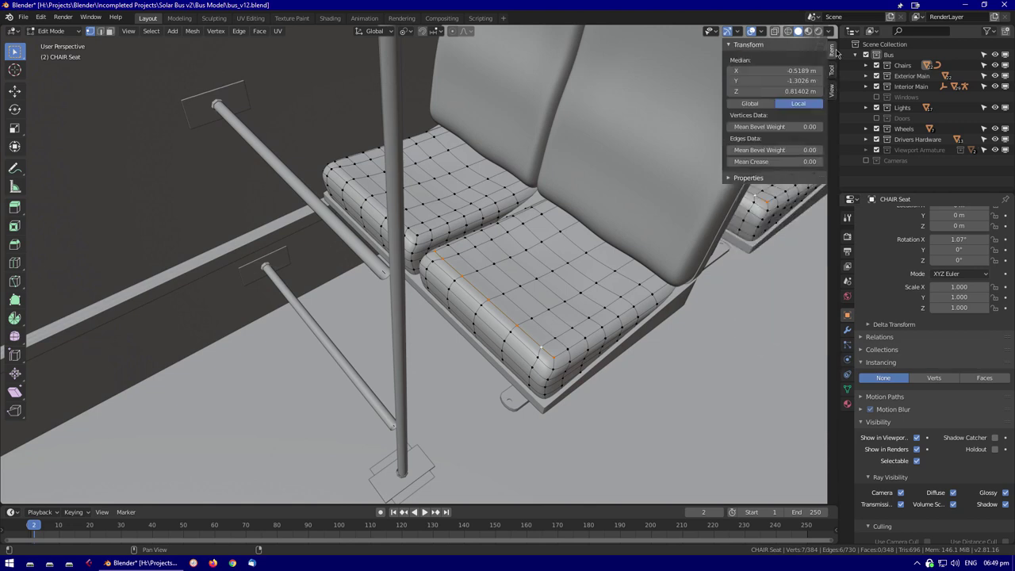
{"action": "left_click", "coordinate": [761, 32]}
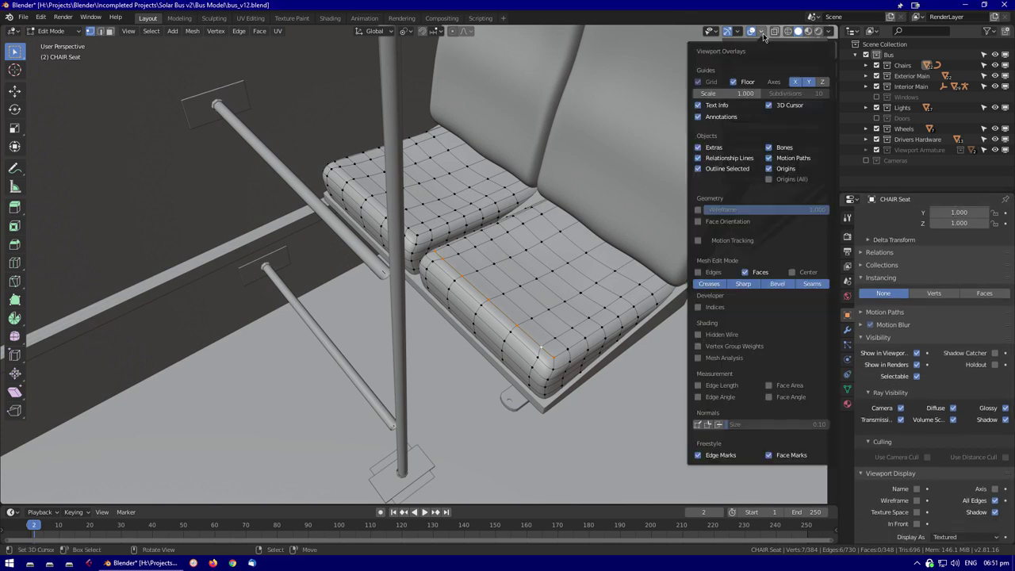
{"action": "left_click", "coordinate": [722, 386]}
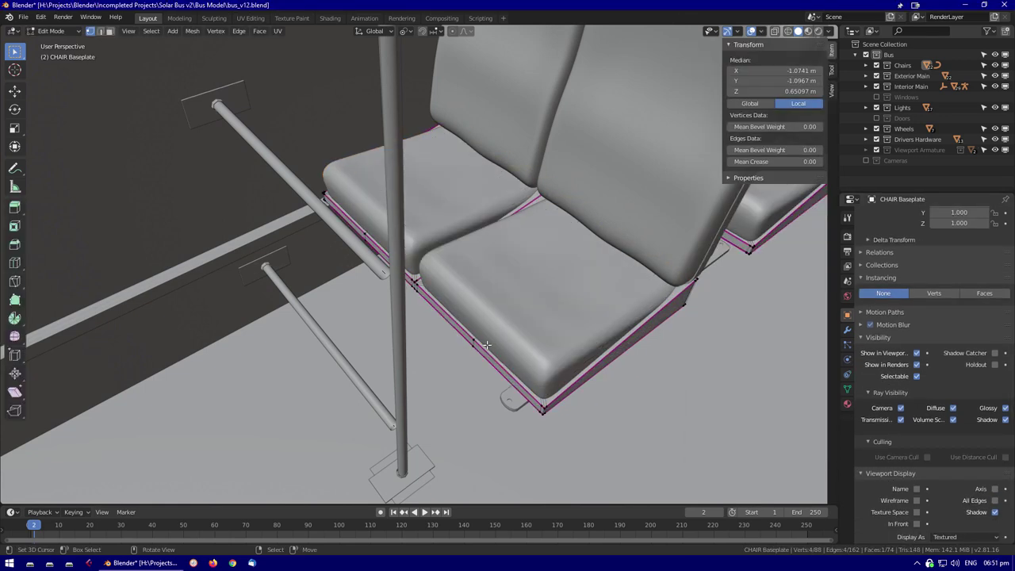
{"action": "left_click", "coordinate": [764, 32]}
{"action": "left_click", "coordinate": [722, 386]}
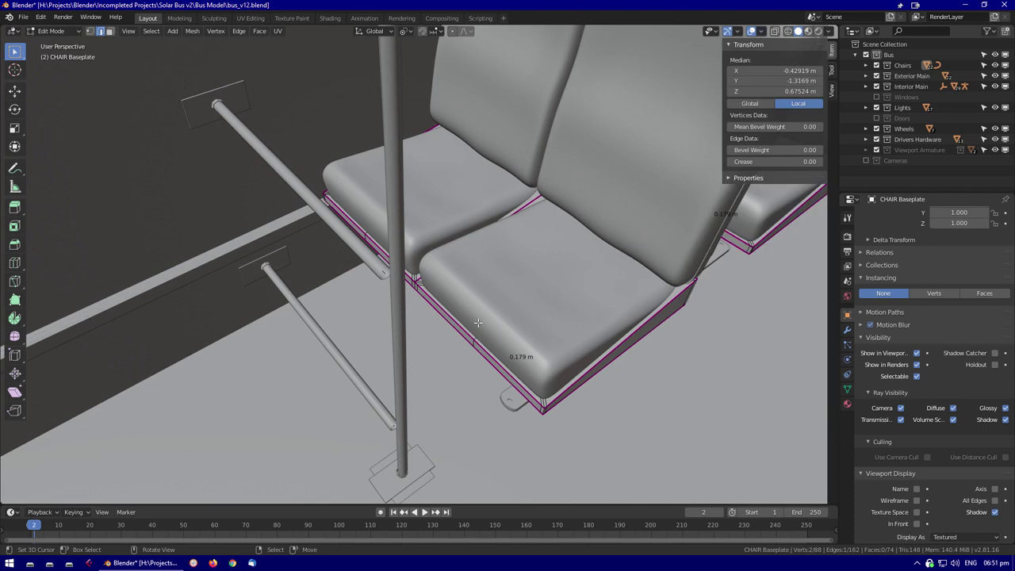
{"action": "left_click", "coordinate": [444, 311], "text": "shift"}
{"action": "scroll", "coordinate": [450, 347], "scroll_direction": "up", "scroll_amount": 5}
{"action": "scroll", "coordinate": [678, 121], "scroll_direction": "up", "scroll_amount": 2}
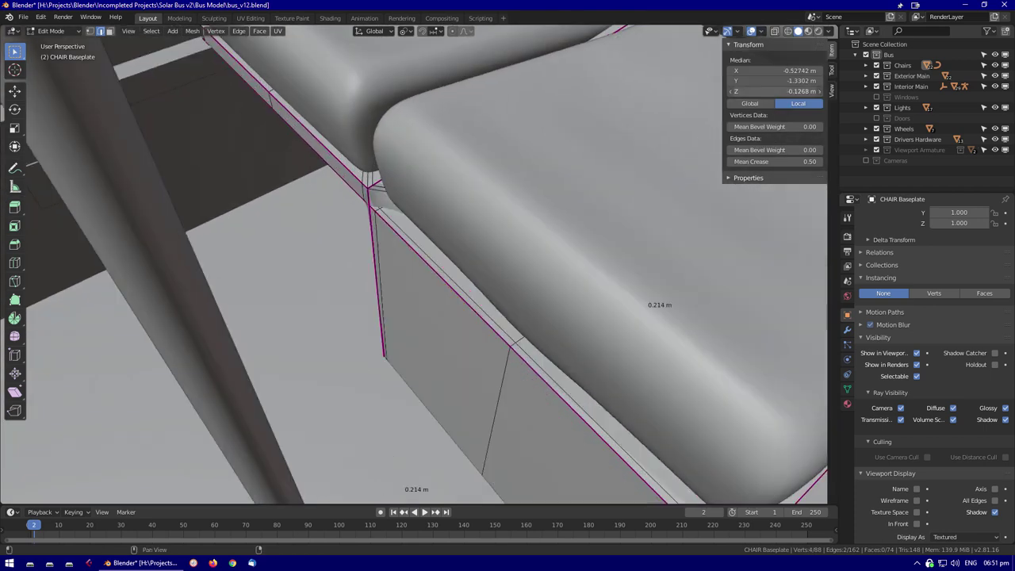
Set the scene's length unit to Centimeters
{"action": "left_click", "coordinate": [831, 84]}
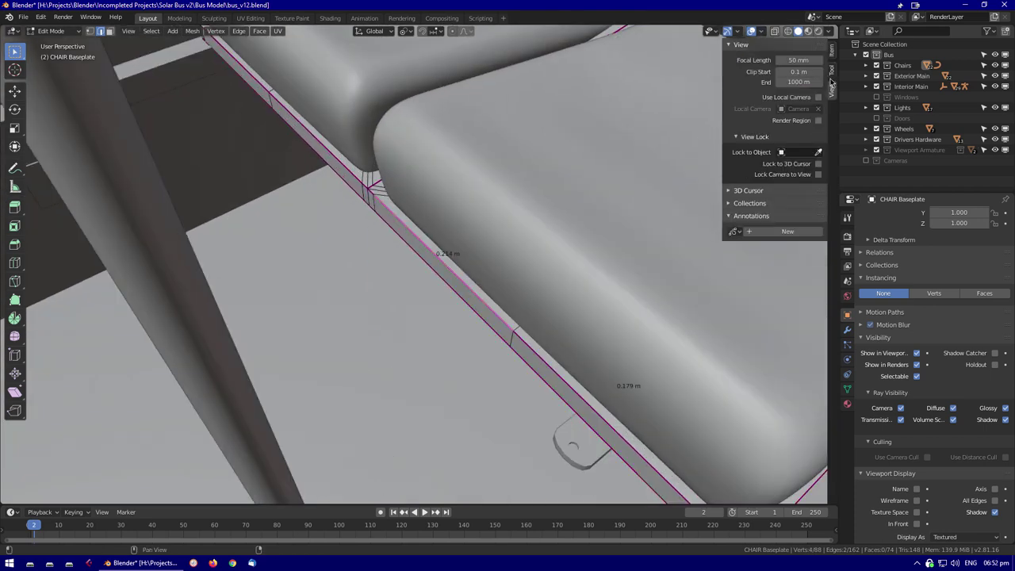
{"action": "left_click", "coordinate": [762, 32]}
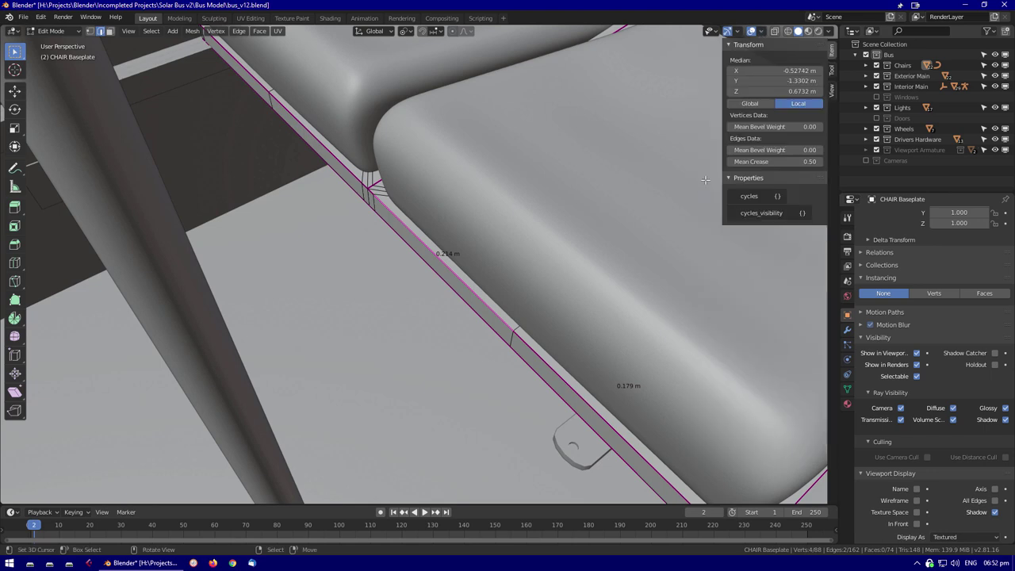
{"action": "left_click", "coordinate": [763, 33]}
{"action": "left_click", "coordinate": [846, 268]}
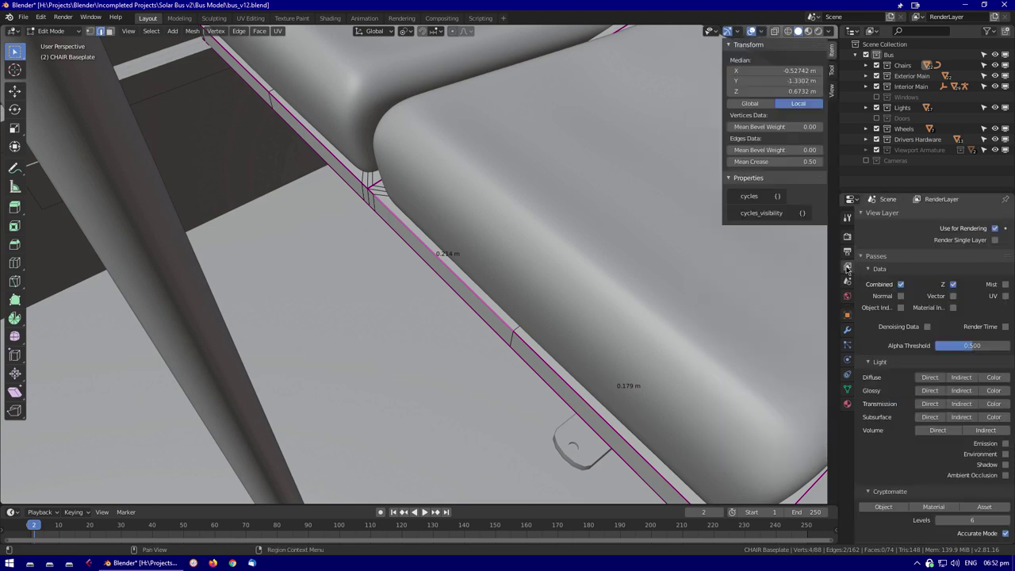
{"action": "left_click", "coordinate": [847, 237]}
{"action": "scroll", "coordinate": [868, 373], "scroll_direction": "down", "scroll_amount": 5}
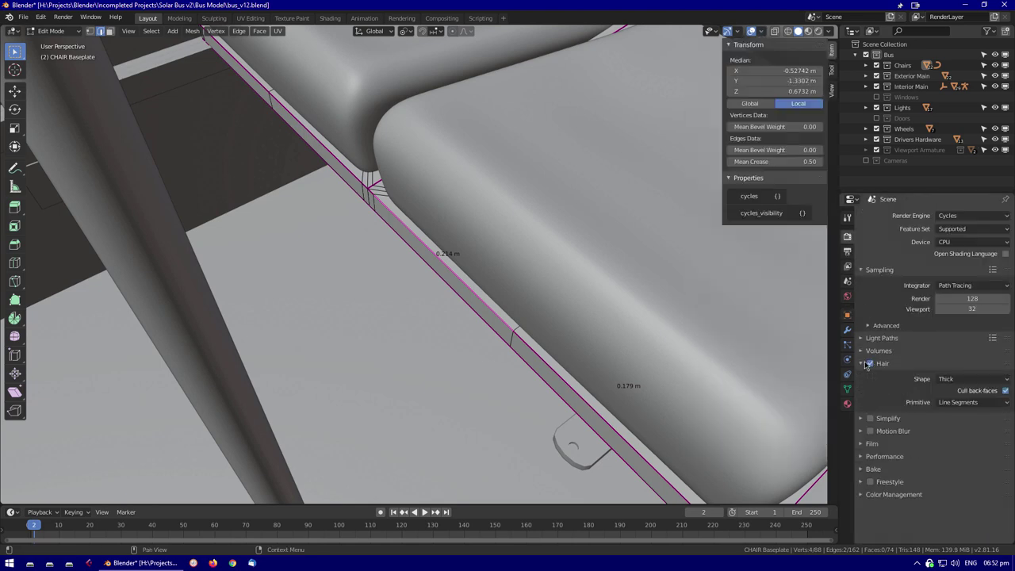
{"action": "left_click", "coordinate": [884, 329]}
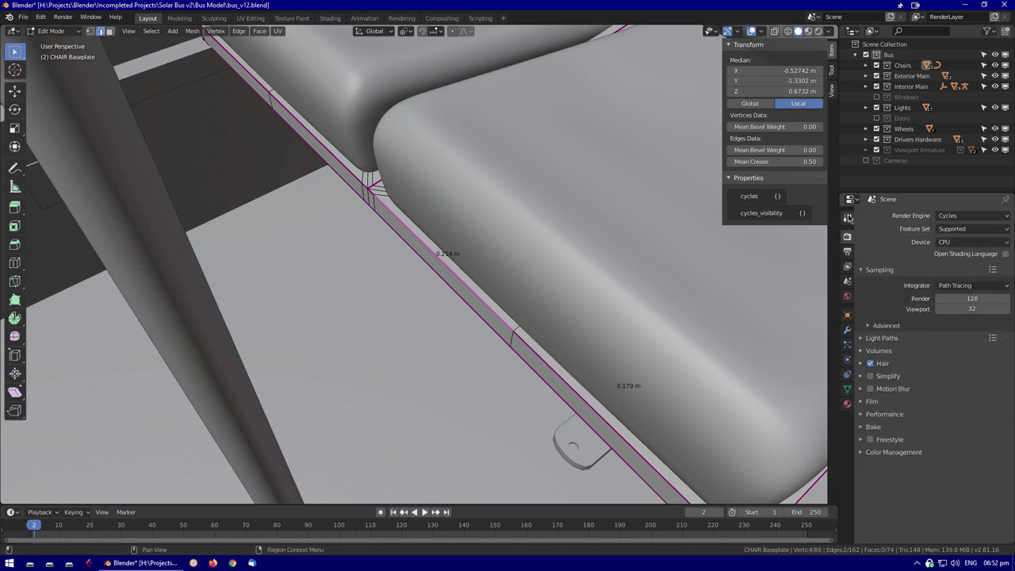
{"action": "left_click", "coordinate": [846, 280]}
{"action": "left_click", "coordinate": [973, 287]}
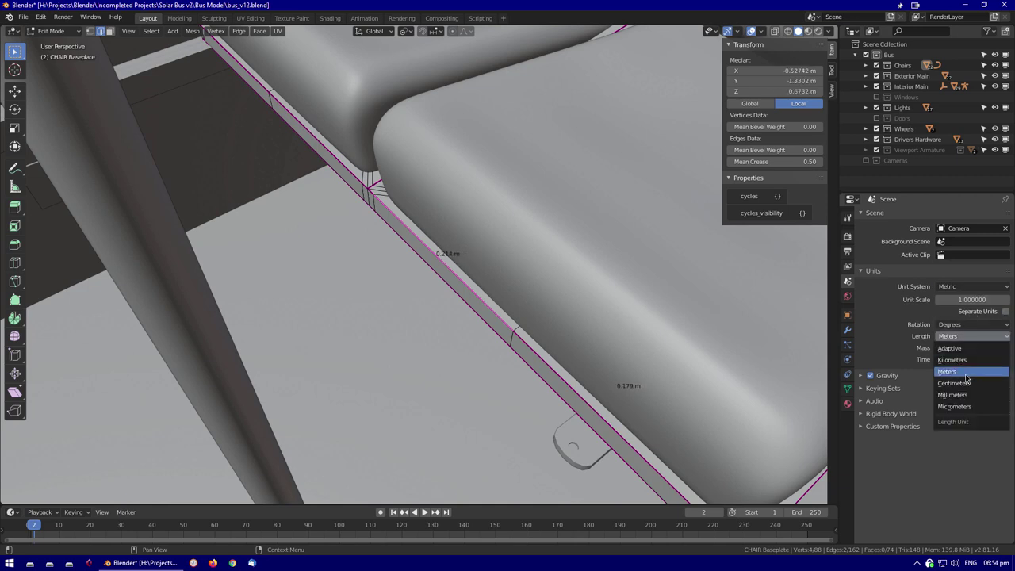
{"action": "left_click", "coordinate": [959, 383]}
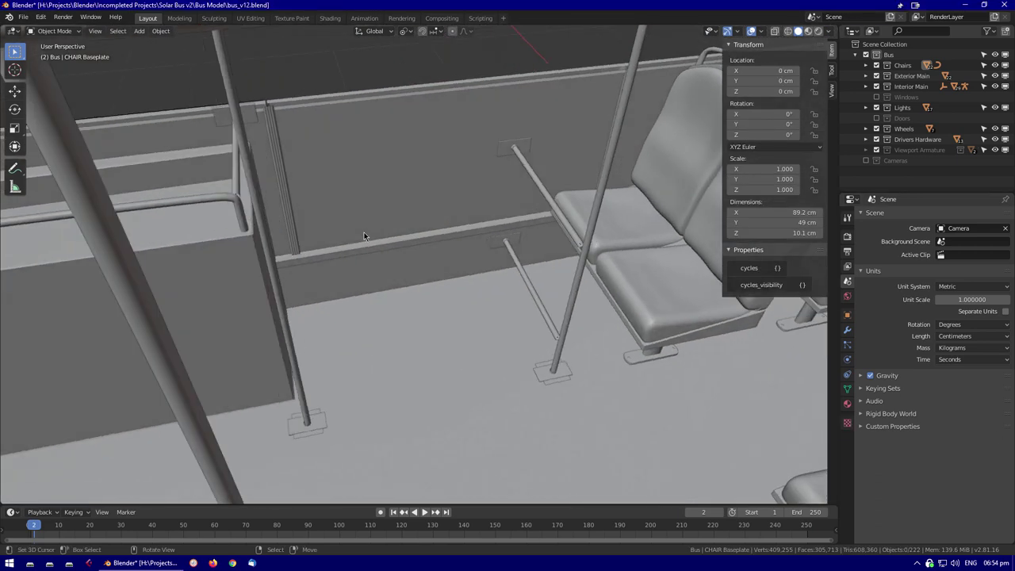
Add a 200 cm plane on the interior wall between the box and the seats, rotate it 90° about Y and scale it
{"action": "right_click", "coordinate": [325, 228], "text": "shift"}
{"action": "key", "text": "shift+a"}
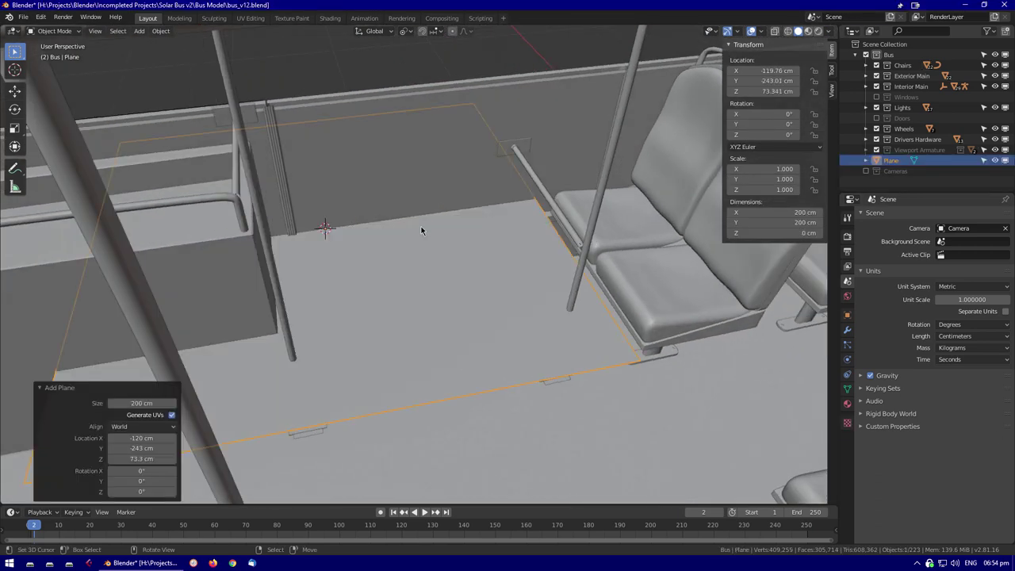
{"action": "key", "text": "r"}
{"action": "key", "text": "y"}
{"action": "key", "text": "9"}
{"action": "key", "text": "0"}
{"action": "key", "text": "Return"}
{"action": "key", "text": "s"}
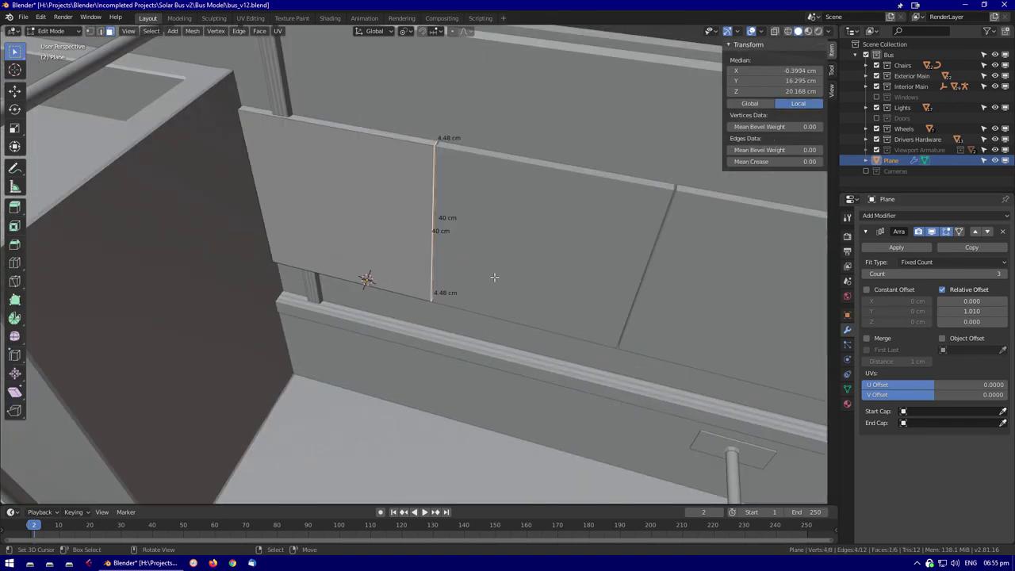
Move the wall panel's selected side face along Y to adjust the panel's width
{"action": "key", "text": "g"}
{"action": "key", "text": "y"}
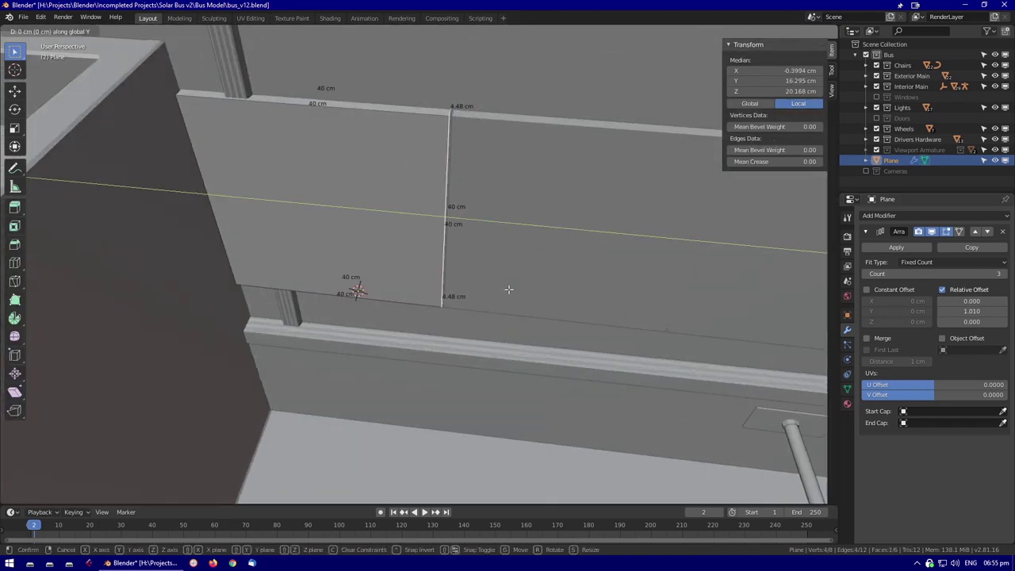
{"action": "left_click", "coordinate": [508, 289]}
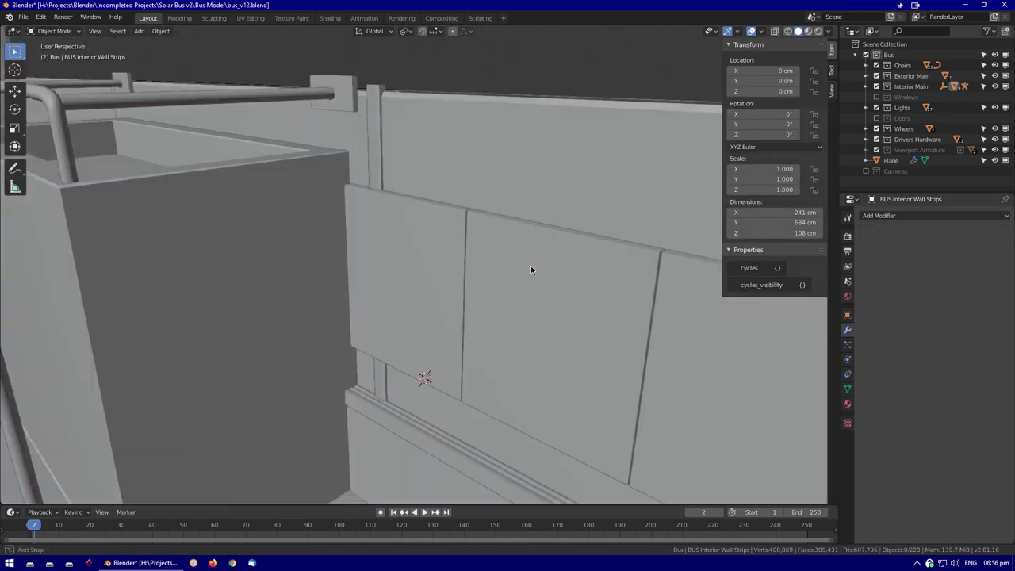
Apply the transforms of the arrayed wall panel object
{"action": "middle_click_drag", "start_coordinate": [531, 266], "coordinate": [523, 312]}
{"action": "left_click", "coordinate": [536, 259]}
{"action": "key", "text": "ctrl+a"}
{"action": "left_click", "coordinate": [581, 336]}
Select a vertical strip of the interior wall strips mesh and grow the selection over it
{"action": "left_click", "coordinate": [218, 158]}
{"action": "key", "text": "Tab"}
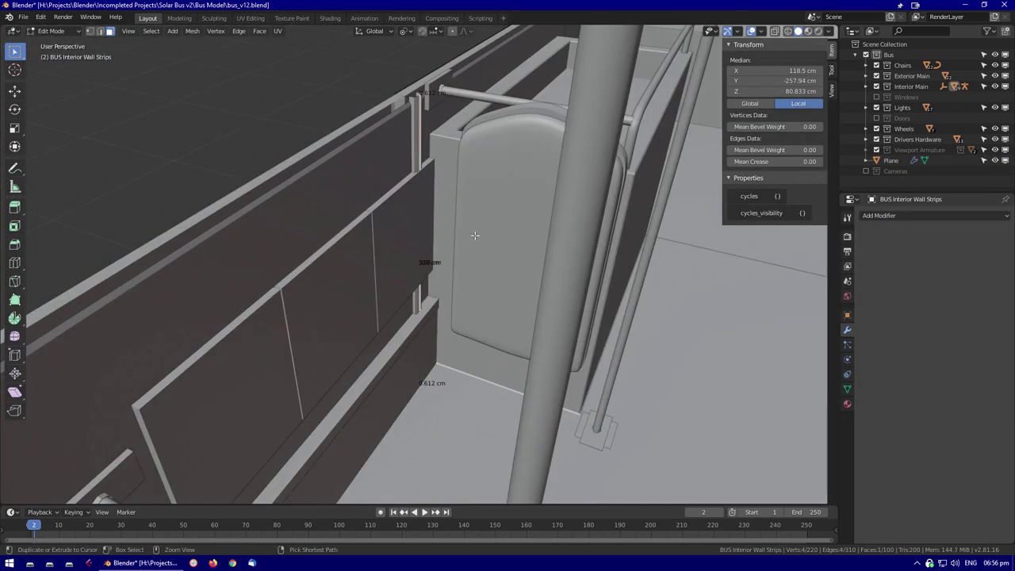
{"action": "key", "text": "ctrl+KP_Add"}
{"action": "middle_click_drag", "start_coordinate": [474, 236], "coordinate": [485, 295]}
{"action": "key", "text": "Tab"}
Circle-select the points of the pole and cross rails in front of the seat and move them about 7 cm along Y
{"action": "left_click", "coordinate": [385, 242]}
{"action": "middle_click_drag", "start_coordinate": [385, 243], "coordinate": [476, 262]}
{"action": "mouse_move", "coordinate": [341, 355]}
{"action": "middle_mouse_down"}
{"action": "mouse_move", "coordinate": [444, 325]}
{"action": "mouse_move", "coordinate": [511, 337]}
{"action": "mouse_move", "coordinate": [373, 215]}
{"action": "mouse_move", "coordinate": [430, 220]}
{"action": "mouse_move", "coordinate": [430, 103]}
{"action": "middle_mouse_up"}
{"action": "left_click", "coordinate": [511, 337]}
{"action": "key", "text": "Tab"}
{"action": "key", "text": "shift+z"}
{"action": "key", "text": "c"}
{"action": "left_click", "coordinate": [430, 103]}
{"action": "key", "text": "Escape"}
{"action": "key", "text": "shift+z"}
{"action": "key", "text": "g"}
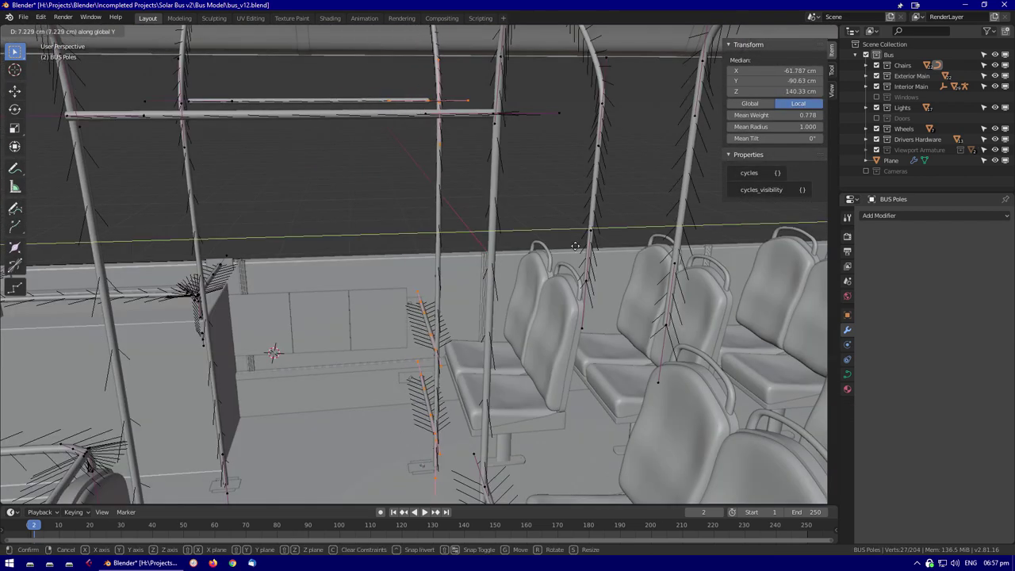
{"action": "left_click", "coordinate": [581, 246]}
{"action": "key", "text": "Tab"}
Align the floor holder plate with the shifted pole, moving it 0.909 cm along Y and raising it about 0.18 cm
{"action": "left_click", "coordinate": [420, 468]}
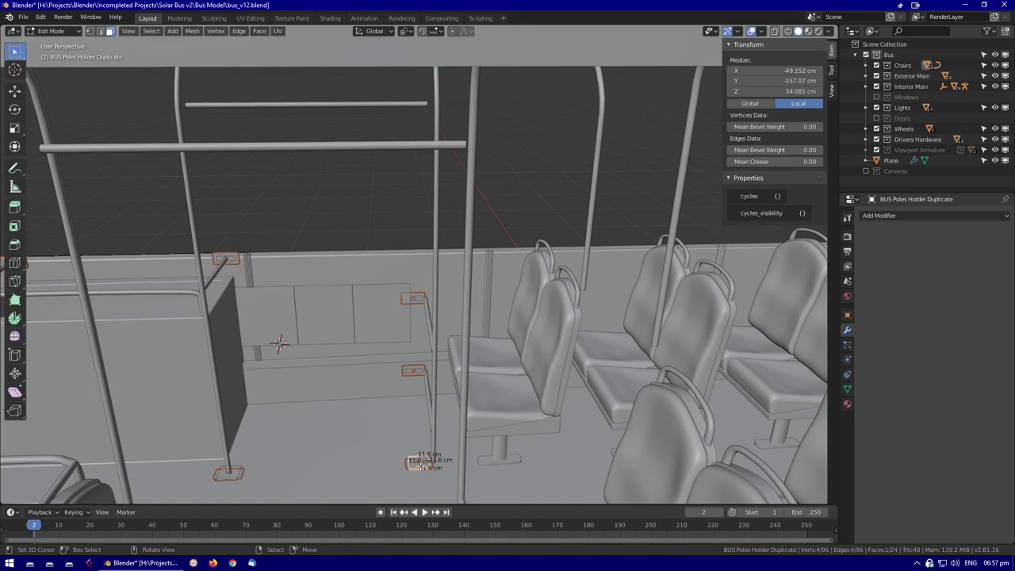
{"action": "key", "text": "KP_Decimal"}
{"action": "key", "text": "Tab"}
{"action": "left_click", "coordinate": [444, 309]}
{"action": "key", "text": "g"}
{"action": "key", "text": "y"}
{"action": "left_click", "coordinate": [584, 383]}
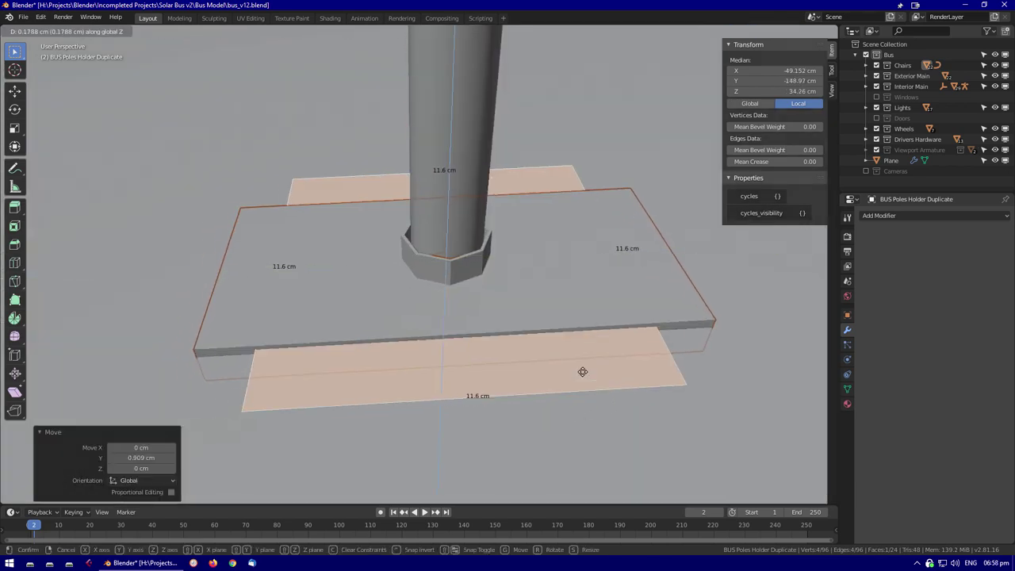
Move the lower cross rail's wall holder plate about 7.7 cm along Y to meet the rail
{"action": "scroll", "coordinate": [475, 385], "scroll_direction": "down", "scroll_amount": 8}
{"action": "key", "text": "KP_Decimal"}
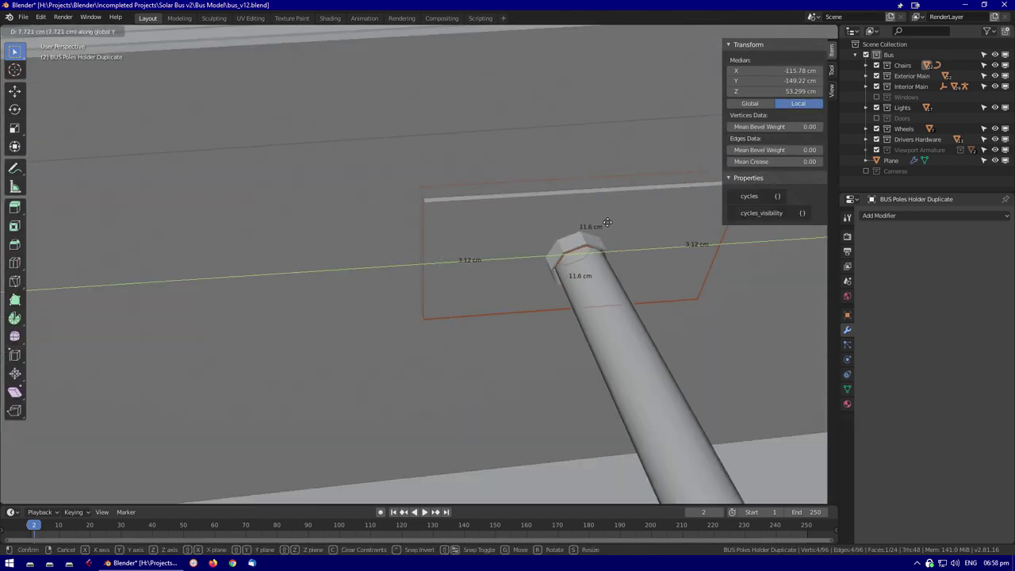
{"action": "left_click", "coordinate": [607, 223]}
{"action": "middle_click_drag", "start_coordinate": [608, 223], "coordinate": [555, 262]}
{"action": "key", "text": "Tab"}
{"action": "scroll", "coordinate": [437, 334], "scroll_direction": "down", "scroll_amount": 8}
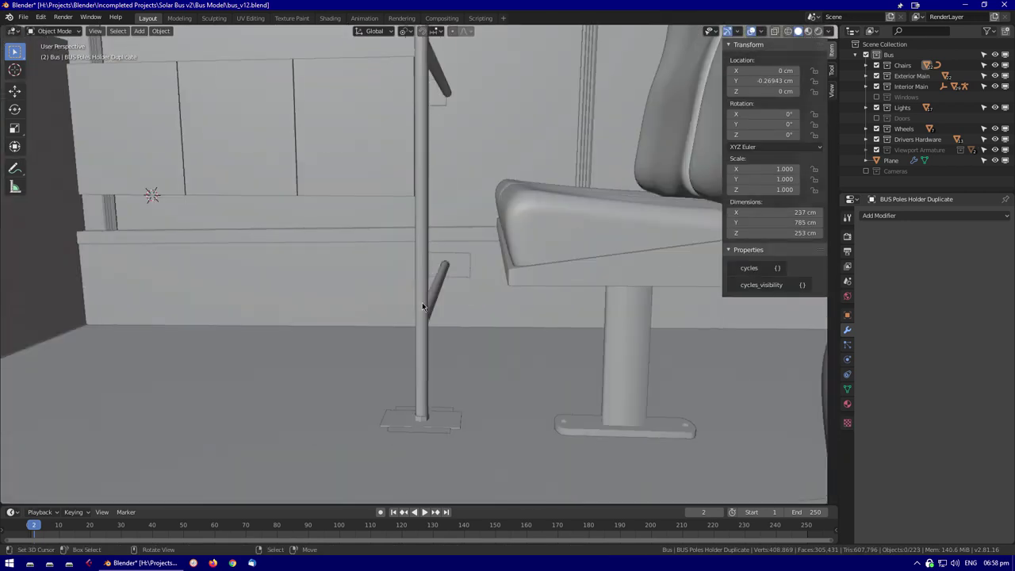
Check the fit of the moved holder plates and bring the wall panels into view
{"action": "key", "text": "Tab"}
{"action": "key", "text": "KP_Decimal"}
{"action": "middle_click_drag", "start_coordinate": [507, 261], "coordinate": [547, 262]}
{"action": "key", "text": "Tab"}
{"action": "left_click", "coordinate": [457, 335]}
{"action": "middle_click_drag", "start_coordinate": [457, 336], "coordinate": [229, 267]}
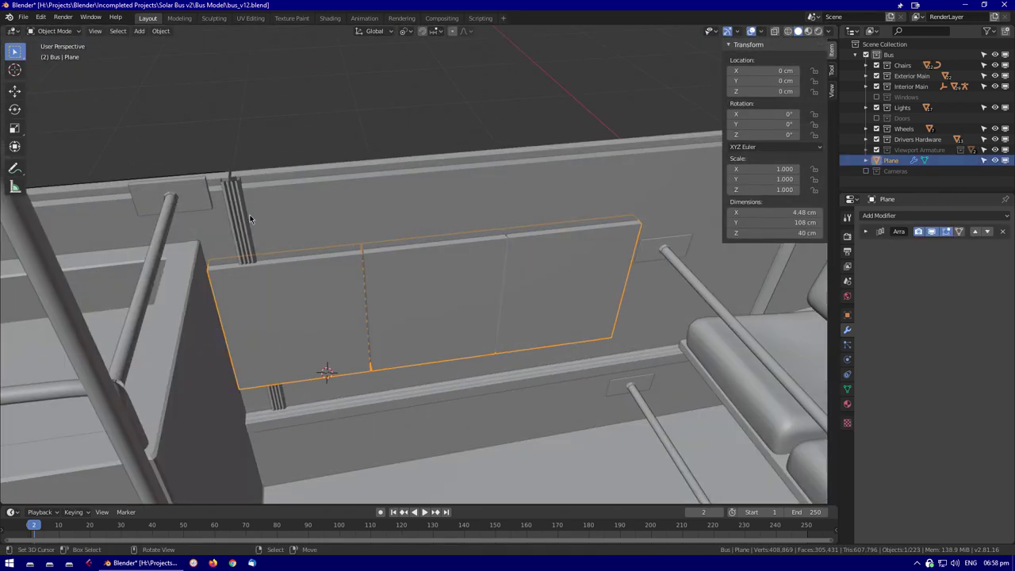
Add two centred vertical loop cuts to the first wall panel
{"action": "left_click", "coordinate": [230, 272]}
{"action": "key", "text": "Tab"}
{"action": "key", "text": "Tab"}
{"action": "left_click", "coordinate": [341, 321]}
{"action": "middle_click_drag", "start_coordinate": [340, 321], "coordinate": [491, 295]}
{"action": "key", "text": "Tab"}
{"action": "left_click", "coordinate": [372, 311]}
{"action": "scroll", "coordinate": [458, 314], "scroll_direction": "down", "scroll_amount": 3}
{"action": "key", "text": "ctrl+r"}
{"action": "scroll", "coordinate": [444, 325], "scroll_direction": "up", "scroll_amount": 1}
{"action": "left_click", "coordinate": [444, 325]}
{"action": "right_click", "coordinate": [444, 325]}
Scale the two loop cuts apart to leave side strips about 2.1 cm wide on the panel
{"action": "middle_click_drag", "start_coordinate": [507, 249], "coordinate": [537, 305]}
{"action": "key", "text": "s"}
{"action": "key", "text": "x"}
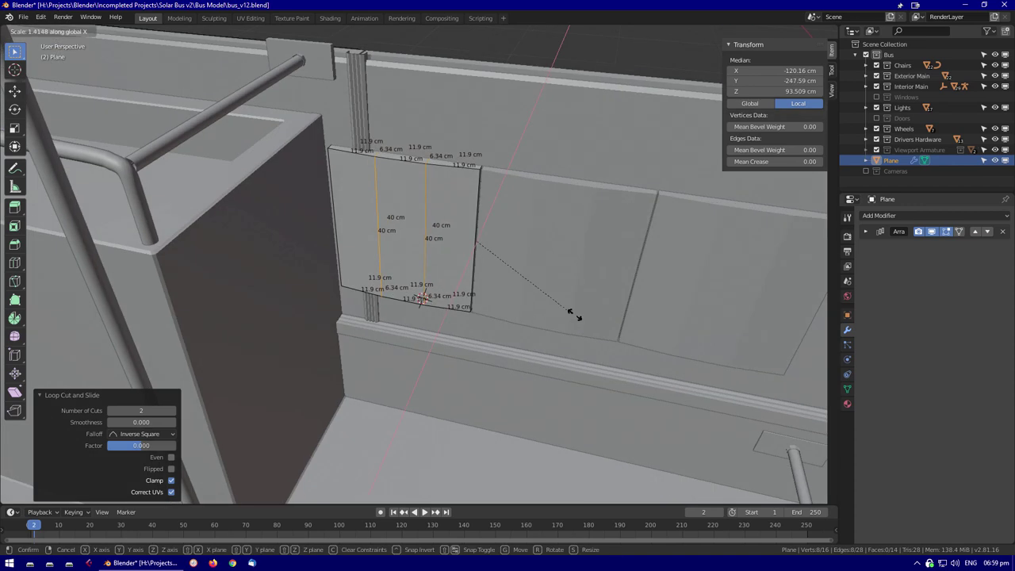
{"action": "left_click", "coordinate": [629, 198]}
Extrude the two lower corner faces of the wall panel into small blocks and clear the selection
{"action": "middle_click_drag", "start_coordinate": [465, 290], "coordinate": [552, 353]}
{"action": "scroll", "coordinate": [515, 333], "scroll_direction": "up", "scroll_amount": 3}
{"action": "key", "text": "e"}
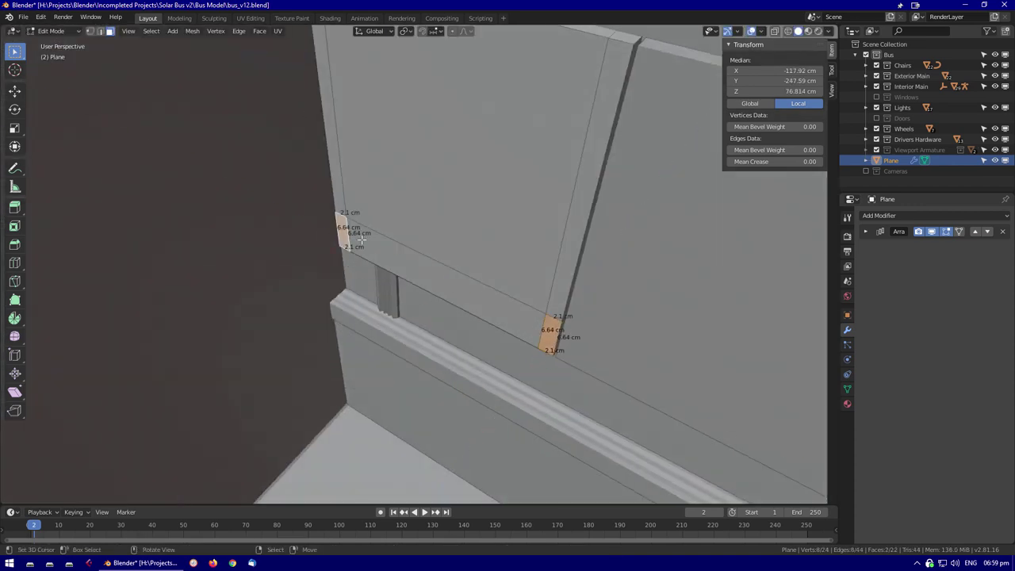
{"action": "left_click", "coordinate": [444, 277]}
{"action": "middle_click_drag", "start_coordinate": [444, 276], "coordinate": [412, 280]}
{"action": "left_click", "coordinate": [486, 300]}
{"action": "scroll", "coordinate": [485, 300], "scroll_direction": "up", "scroll_amount": 2}
{"action": "key", "text": "alt+a"}
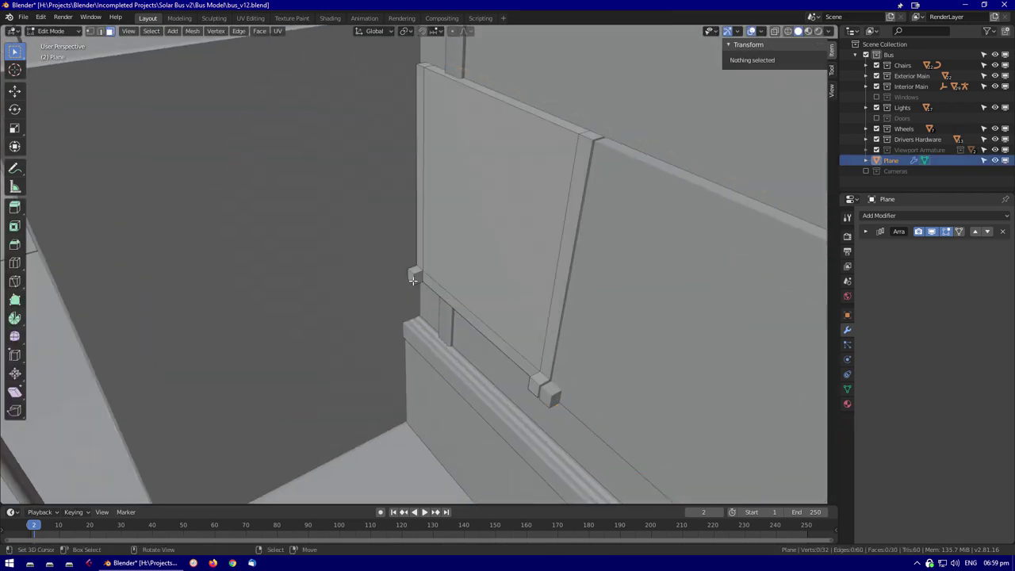
Finish editing the wall panels, then add a plane at the cursor and move it along X to the first panel
{"action": "left_click", "coordinate": [556, 449]}
{"action": "key", "text": "Tab"}
{"action": "middle_click_drag", "start_coordinate": [556, 449], "coordinate": [476, 254]}
{"action": "key", "text": "shift+a"}
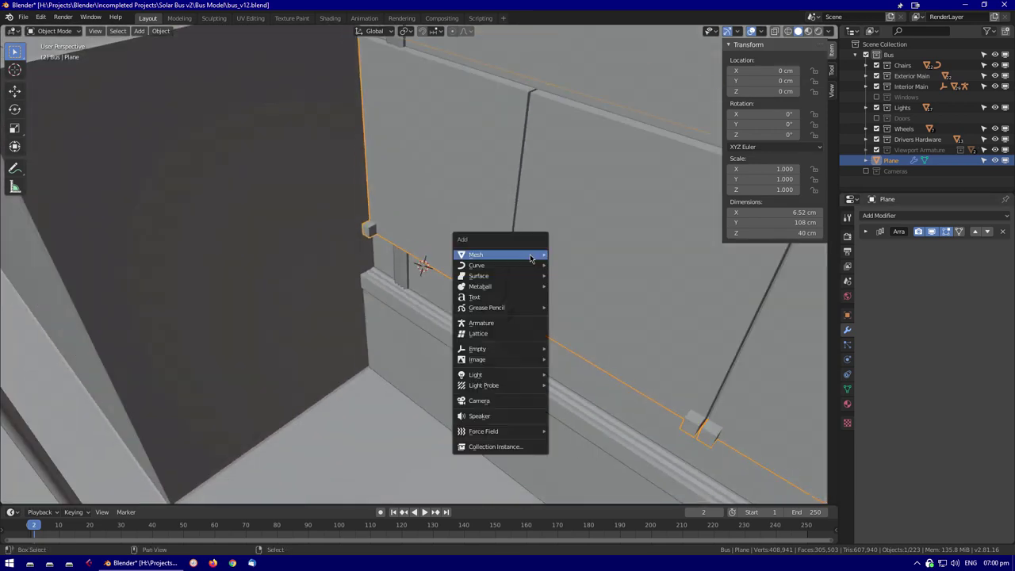
{"action": "left_click", "coordinate": [456, 242]}
{"action": "key", "text": "Tab"}
{"action": "key", "text": "g"}
{"action": "key", "text": "x"}
{"action": "left_click", "coordinate": [507, 333]}
{"action": "middle_click_drag", "start_coordinate": [507, 333], "coordinate": [548, 301]}
{"action": "key", "text": "g"}
{"action": "key", "text": "x"}
Rotate the new plane's mesh 90 degrees about the Y axis
{"action": "key", "text": "r"}
{"action": "key", "text": "y"}
{"action": "key", "text": "9"}
{"action": "key", "text": "0"}
{"action": "key", "text": "Return"}
{"action": "key", "text": "Tab"}
{"action": "key", "text": "KP_7"}
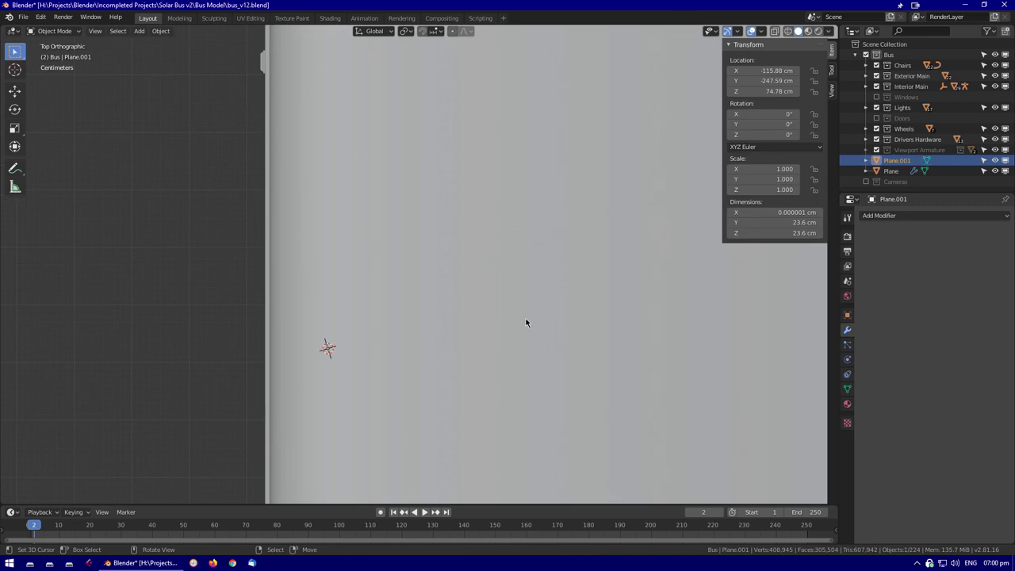
Hide the Chairs, Exterior Main, Lights, Wheels and Drivers Hardware collections
{"action": "left_click_drag", "start_coordinate": [876, 65], "coordinate": [875, 76]}
{"action": "left_click", "coordinate": [876, 107]}
{"action": "left_click_drag", "start_coordinate": [876, 129], "coordinate": [876, 138]}
Move the new plane and its edges in side view to match the outline of the first wall panel
{"action": "middle_click_drag", "start_coordinate": [416, 336], "coordinate": [371, 348]}
{"action": "left_click", "coordinate": [371, 347]}
{"action": "key", "text": "Tab"}
{"action": "key", "text": "KP_7"}
{"action": "key", "text": "alt+a"}
{"action": "left_click_drag", "start_coordinate": [383, 167], "coordinate": [456, 318]}
{"action": "key", "text": "KP_3"}
{"action": "scroll", "coordinate": [406, 235], "scroll_direction": "up", "scroll_amount": 3}
{"action": "key", "text": "g"}
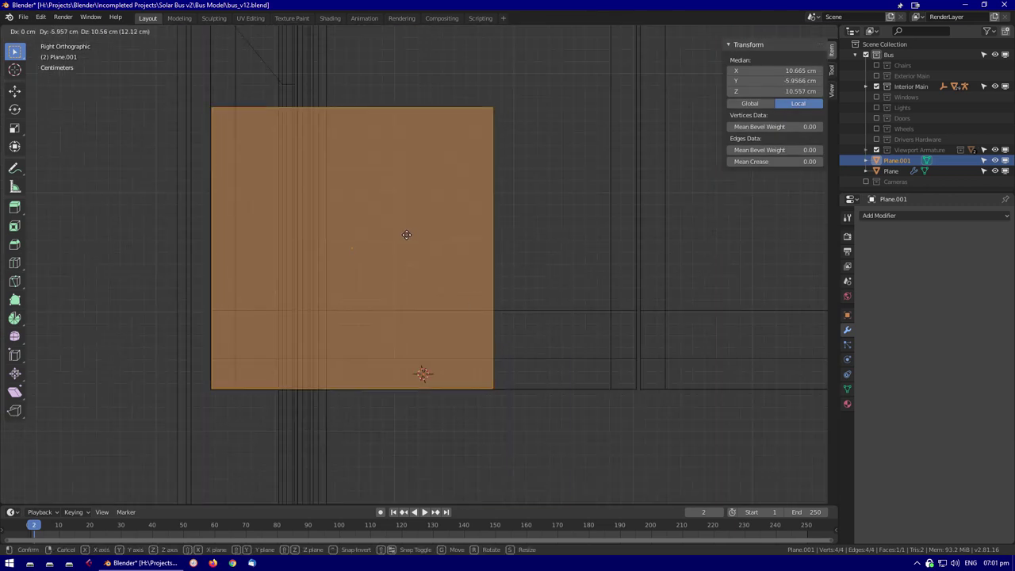
{"action": "key", "text": "alt+a"}
{"action": "scroll", "coordinate": [490, 256], "scroll_direction": "down", "scroll_amount": 4}
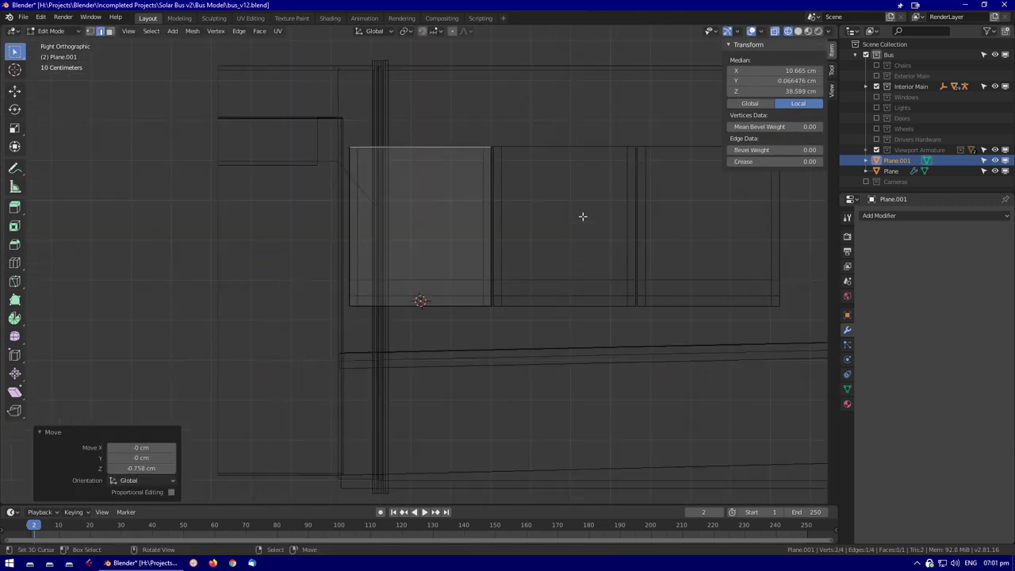
Give the fitted plane a Solidify modifier with a thickness of 1.9 cm
{"action": "middle_click_drag", "start_coordinate": [582, 215], "coordinate": [455, 290]}
{"action": "left_click", "coordinate": [500, 277]}
{"action": "key", "text": "Tab"}
{"action": "key", "text": "shift+z"}
{"action": "scroll", "coordinate": [537, 310], "scroll_direction": "up", "scroll_amount": 3}
{"action": "scroll", "coordinate": [559, 353], "scroll_direction": "up", "scroll_amount": 2}
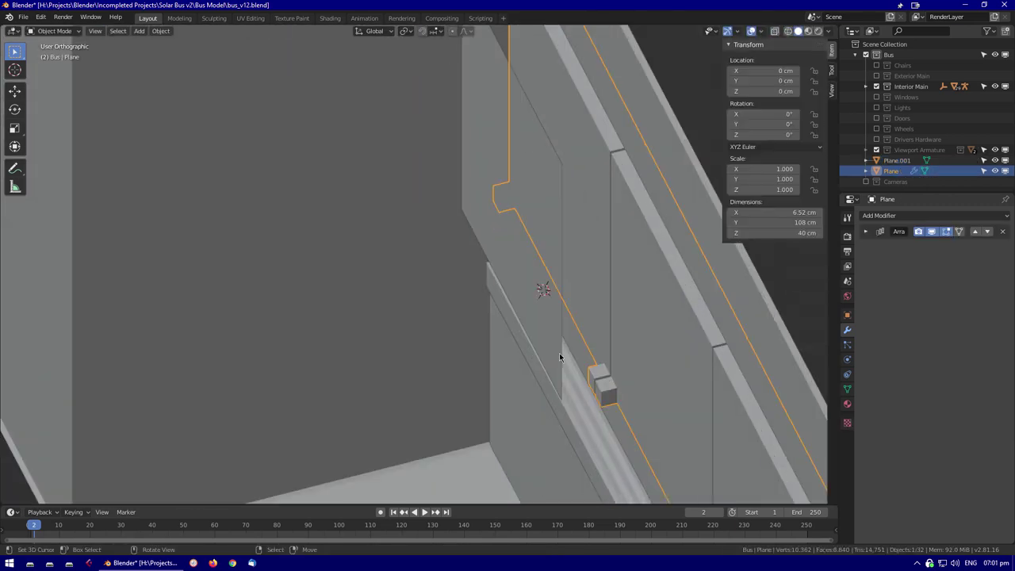
{"action": "left_click", "coordinate": [935, 215]}
{"action": "left_click", "coordinate": [798, 378]}
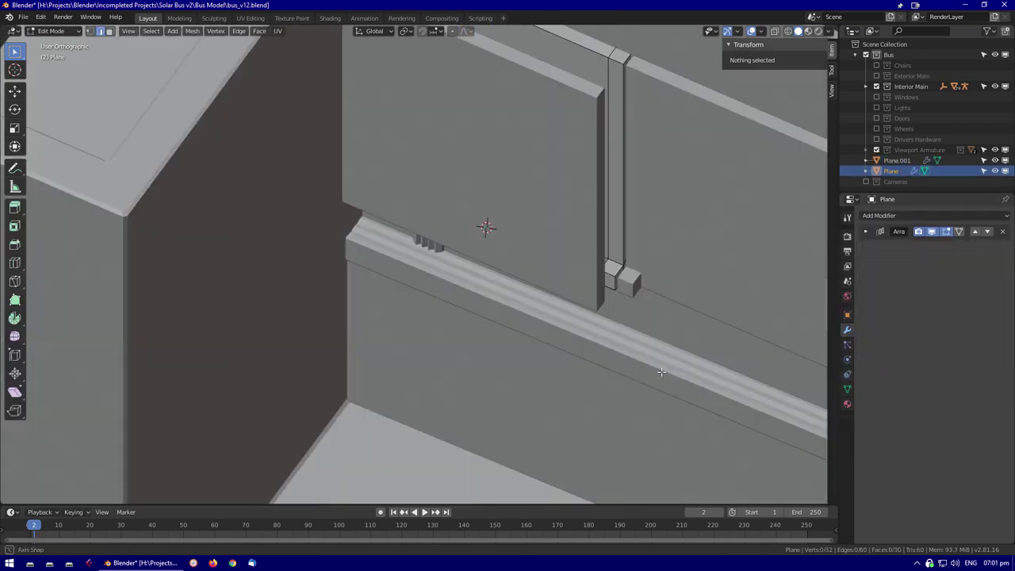
Add a low horizontal loop cut and two vertical loop cuts to the thick panel, and remove its two lower corner faces
{"action": "scroll", "coordinate": [487, 227], "scroll_direction": "up", "scroll_amount": 2}
{"action": "key", "text": "ctrl+r"}
{"action": "key", "text": "Tab"}
{"action": "left_click", "coordinate": [573, 200]}
{"action": "key", "text": "Tab"}
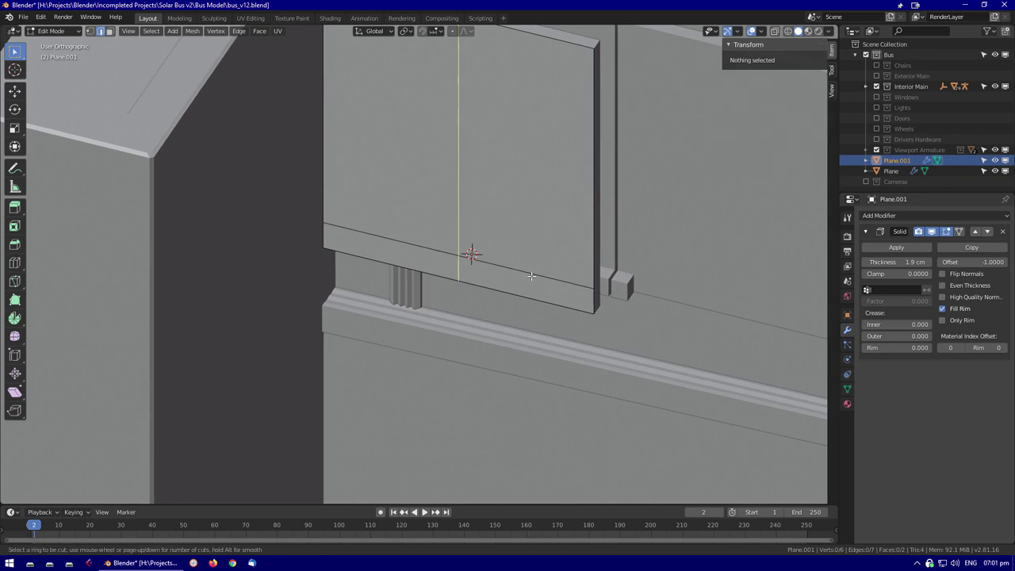
{"action": "scroll", "coordinate": [530, 275], "scroll_direction": "up", "scroll_amount": 1}
{"action": "left_click", "coordinate": [531, 275]}
{"action": "key", "text": "Tab"}
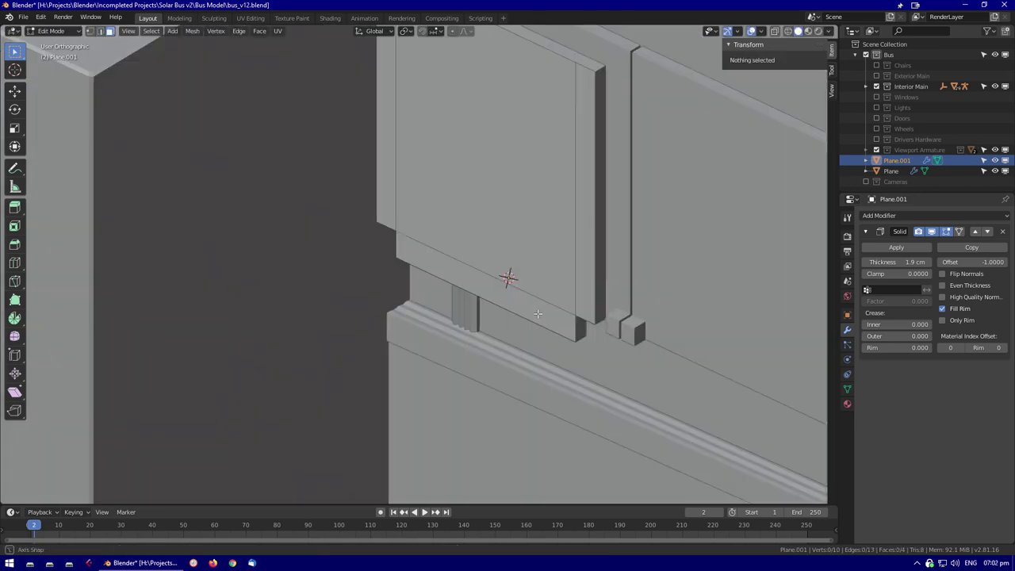
Extend the wall panels' lower corner blocks outward along X so the array object is 10.7 cm deep
{"action": "left_click", "coordinate": [603, 333]}
{"action": "key", "text": "Tab"}
{"action": "key", "text": "g"}
{"action": "key", "text": "y"}
{"action": "key", "text": "x"}
{"action": "left_click", "coordinate": [622, 343]}
{"action": "middle_click_drag", "start_coordinate": [623, 343], "coordinate": [539, 283]}
{"action": "key", "text": "g"}
{"action": "key", "text": "x"}
{"action": "left_click", "coordinate": [641, 417]}
{"action": "key", "text": "Tab"}
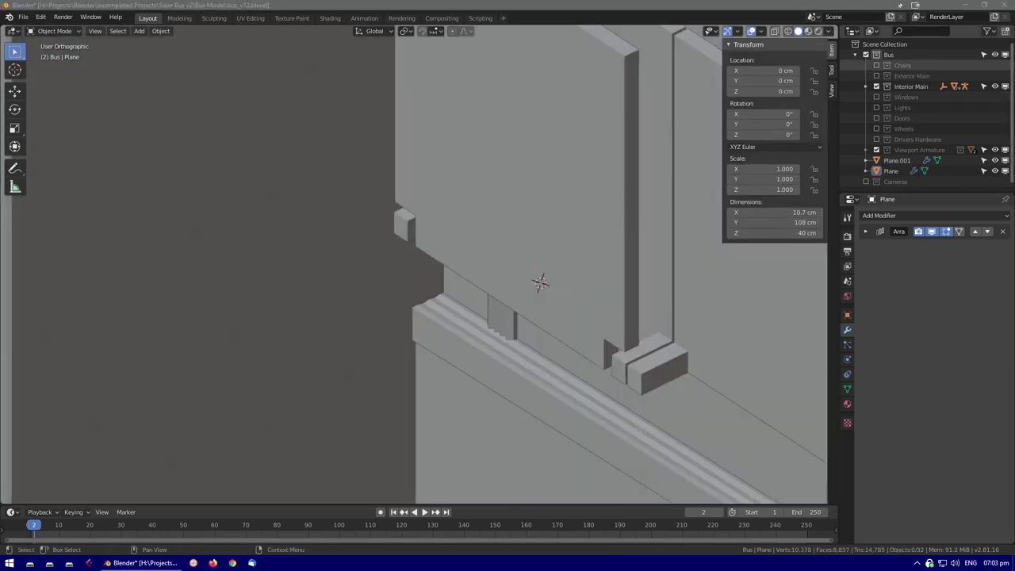
Thin the corner blocks by scaling their inner faces apart along Y by about 1.09
{"action": "middle_click_drag", "start_coordinate": [539, 283], "coordinate": [629, 296]}
{"action": "left_click", "coordinate": [619, 192]}
{"action": "key", "text": "Tab"}
{"action": "key", "text": "alt+z"}
{"action": "key", "text": "alt+z"}
{"action": "scroll", "coordinate": [630, 296], "scroll_direction": "up", "scroll_amount": 3}
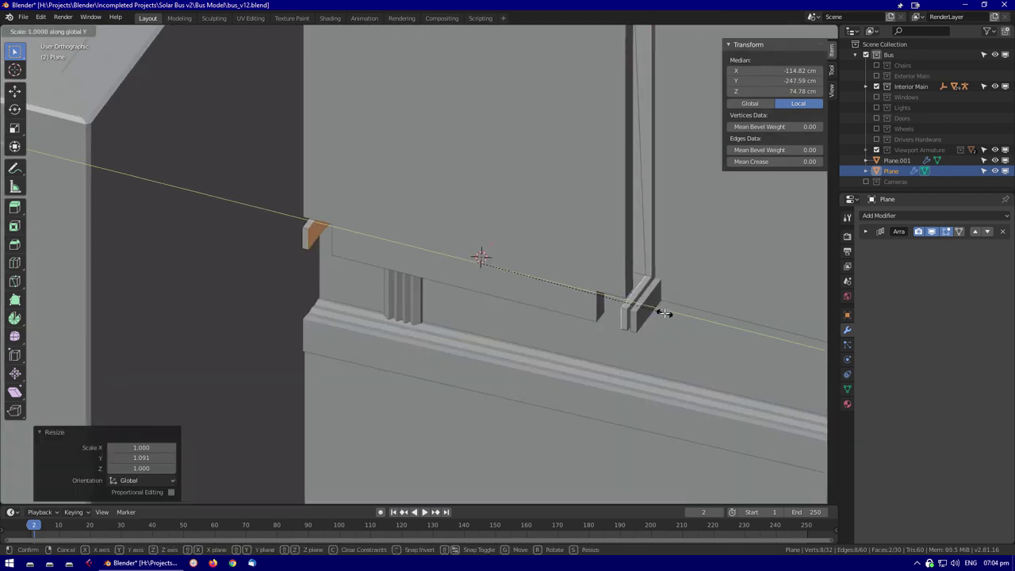
{"action": "key", "text": "Tab"}
Lower the upper end of the vertical interior wall strip behind the first panel along Z
{"action": "scroll", "coordinate": [548, 221], "scroll_direction": "down", "scroll_amount": 4}
{"action": "scroll", "coordinate": [547, 221], "scroll_direction": "up", "scroll_amount": 1}
{"action": "scroll", "coordinate": [547, 221], "scroll_direction": "up", "scroll_amount": 3}
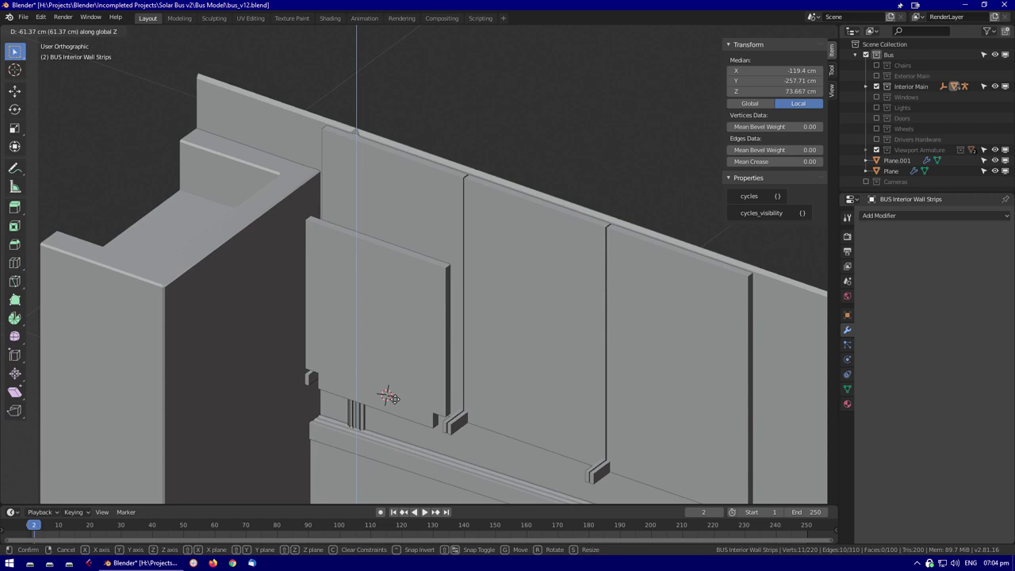
{"action": "left_click", "coordinate": [410, 332]}
{"action": "scroll", "coordinate": [277, 317], "scroll_direction": "up", "scroll_amount": 2}
{"action": "key", "text": "Tab"}
{"action": "scroll", "coordinate": [370, 167], "scroll_direction": "down", "scroll_amount": 5}
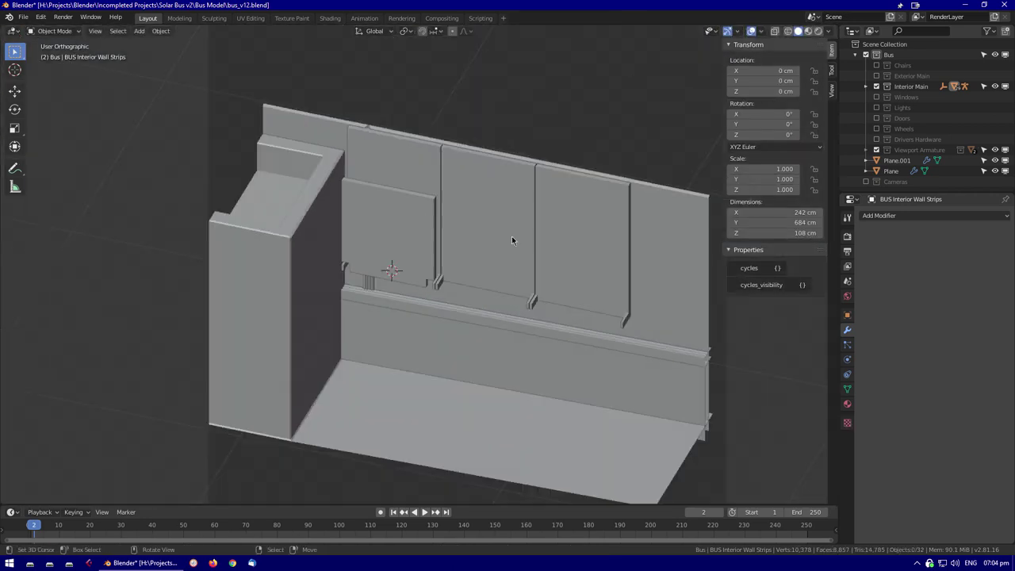
Scale the thick panel's two vertical cuts apart so the lower corner notches fit closely around the blocks
{"action": "scroll", "coordinate": [468, 269], "scroll_direction": "up", "scroll_amount": 3}
{"action": "left_click", "coordinate": [937, 160]}
{"action": "middle_click_drag", "start_coordinate": [494, 253], "coordinate": [336, 383]}
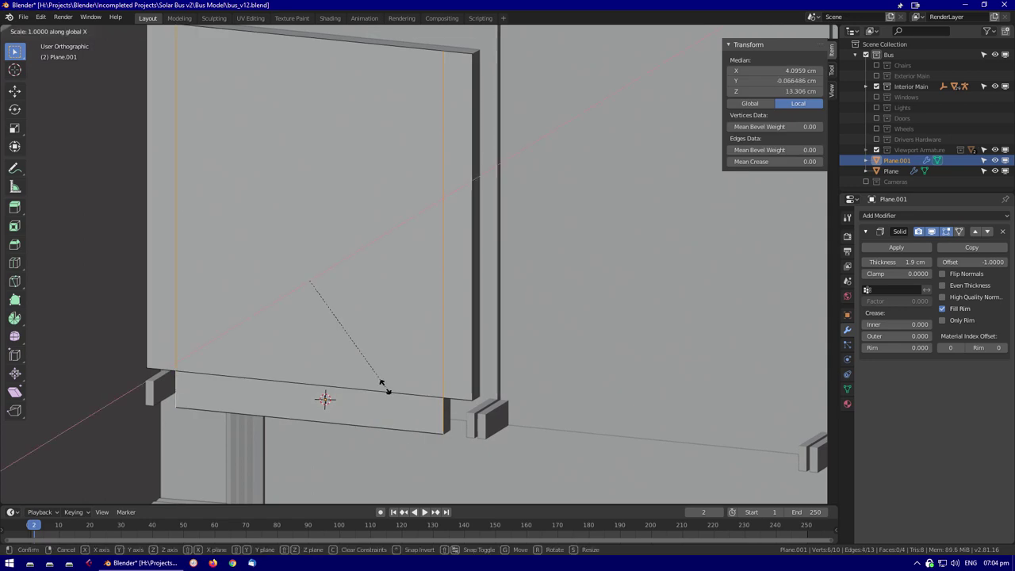
{"action": "left_click", "coordinate": [530, 495]}
{"action": "key", "text": "Tab"}
{"action": "middle_click_drag", "start_coordinate": [530, 495], "coordinate": [508, 331]}
{"action": "scroll", "coordinate": [509, 331], "scroll_direction": "down", "scroll_amount": 3}
{"action": "scroll", "coordinate": [380, 262], "scroll_direction": "up", "scroll_amount": 2}
{"action": "scroll", "coordinate": [404, 264], "scroll_direction": "down", "scroll_amount": 2}
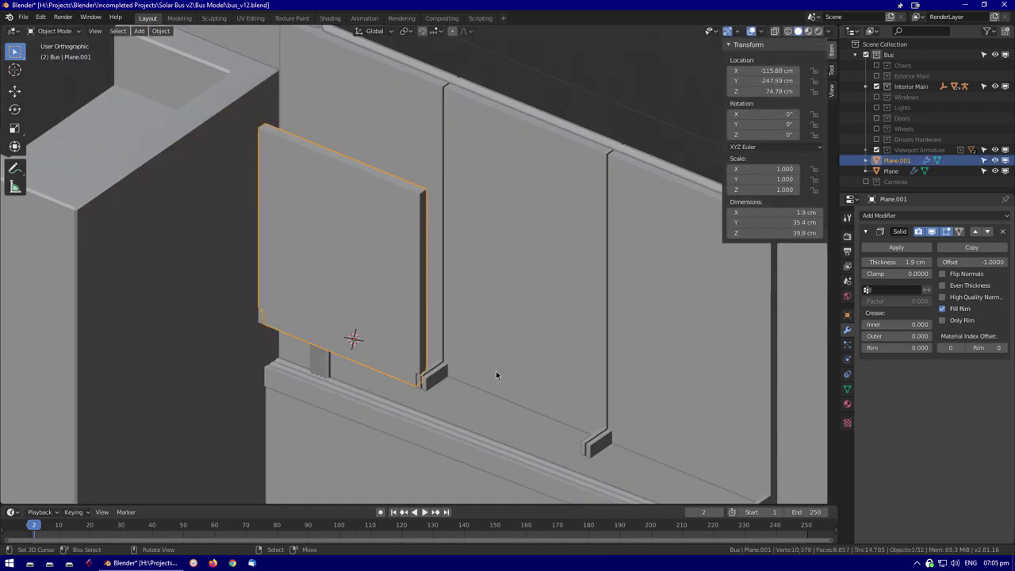
Hide the thick panel and add another plane at the cursor, rotated 90 degrees about Y and scaled to 0.111
{"action": "left_click", "coordinate": [388, 237]}
{"action": "key", "text": "shift+a"}
{"action": "left_click", "coordinate": [420, 233]}
{"action": "key", "text": "Tab"}
{"action": "type", "text": "ry90"}
{"action": "key", "text": "Return"}
{"action": "key", "text": "s"}
{"action": "key", "text": "Return"}
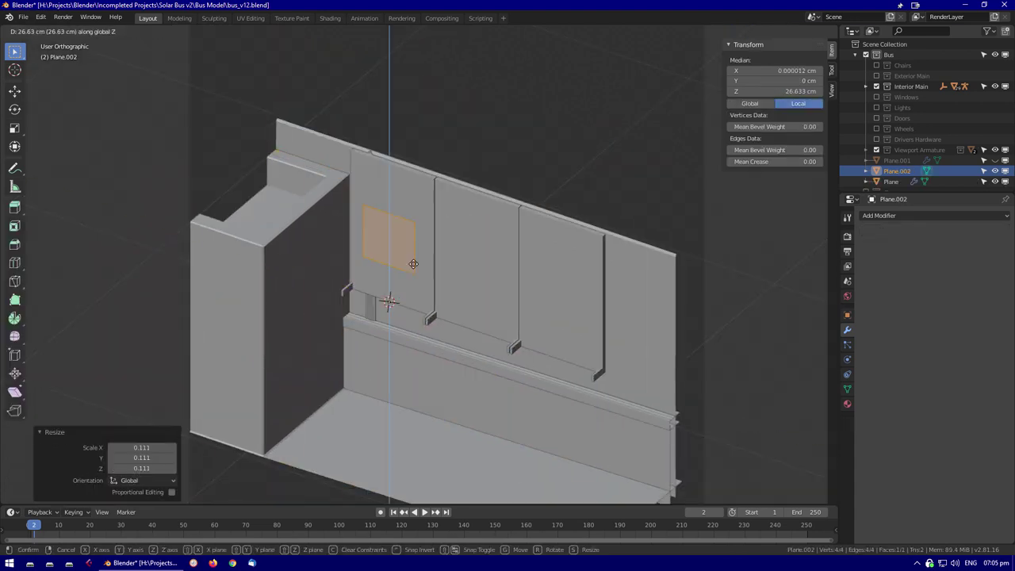
Fit the second plane between the first panel's corner blocks and move it along X to their outer ends
{"action": "middle_click_drag", "start_coordinate": [451, 255], "coordinate": [476, 270]}
{"action": "scroll", "coordinate": [476, 270], "scroll_direction": "up", "scroll_amount": 2}
{"action": "key", "text": "KP_7"}
{"action": "key", "text": "shift+z"}
{"action": "scroll", "coordinate": [478, 278], "scroll_direction": "up", "scroll_amount": 2}
{"action": "key", "text": "g"}
{"action": "key", "text": "y"}
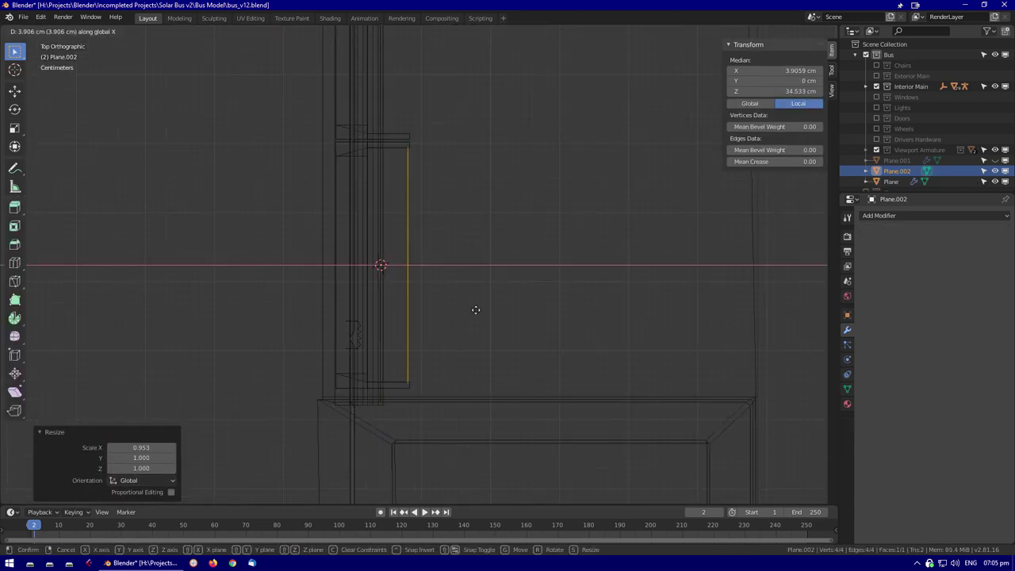
{"action": "key", "text": "shift+z"}
Extrude the second plane into a box towards the wall and adjust the height of its upper face along Z
{"action": "mouse_move", "coordinate": [451, 316]}
{"action": "middle_mouse_down"}
{"action": "mouse_move", "coordinate": [403, 288]}
{"action": "mouse_move", "coordinate": [437, 301]}
{"action": "middle_mouse_up"}
{"action": "left_click", "coordinate": [433, 210]}
{"action": "key", "text": "g"}
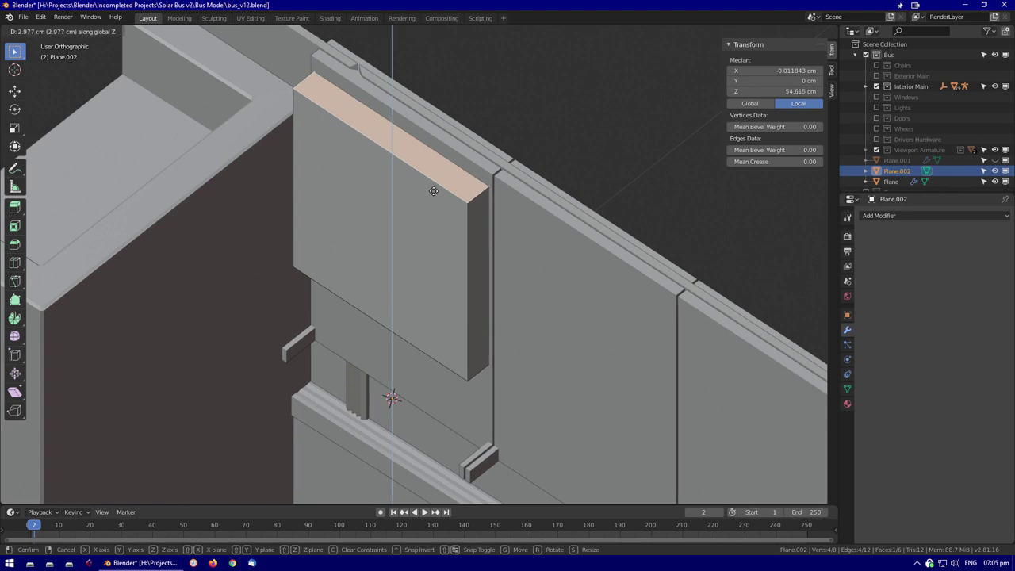
{"action": "middle_click_drag", "start_coordinate": [426, 214], "coordinate": [436, 262]}
{"action": "key", "text": "g"}
{"action": "key", "text": "z"}
Add a level 2 Subdivision Surface modifier to the box and a supporting loop cut to sharpen its shape
{"action": "middle_click_drag", "start_coordinate": [546, 115], "coordinate": [421, 301]}
{"action": "key", "text": "ctrl+2"}
{"action": "scroll", "coordinate": [517, 208], "scroll_direction": "up", "scroll_amount": 2}
{"action": "key", "text": "ctrl+r"}
{"action": "left_click", "coordinate": [516, 208]}
{"action": "left_click", "coordinate": [658, 259]}
{"action": "key", "text": "Tab"}
Shade the subdivided cushion box smooth
{"action": "middle_click_drag", "start_coordinate": [658, 259], "coordinate": [560, 273]}
{"action": "scroll", "coordinate": [560, 273], "scroll_direction": "up", "scroll_amount": 3}
{"action": "right_click", "coordinate": [453, 173]}
{"action": "left_click", "coordinate": [453, 173]}
{"action": "scroll", "coordinate": [656, 305], "scroll_direction": "down", "scroll_amount": 2}
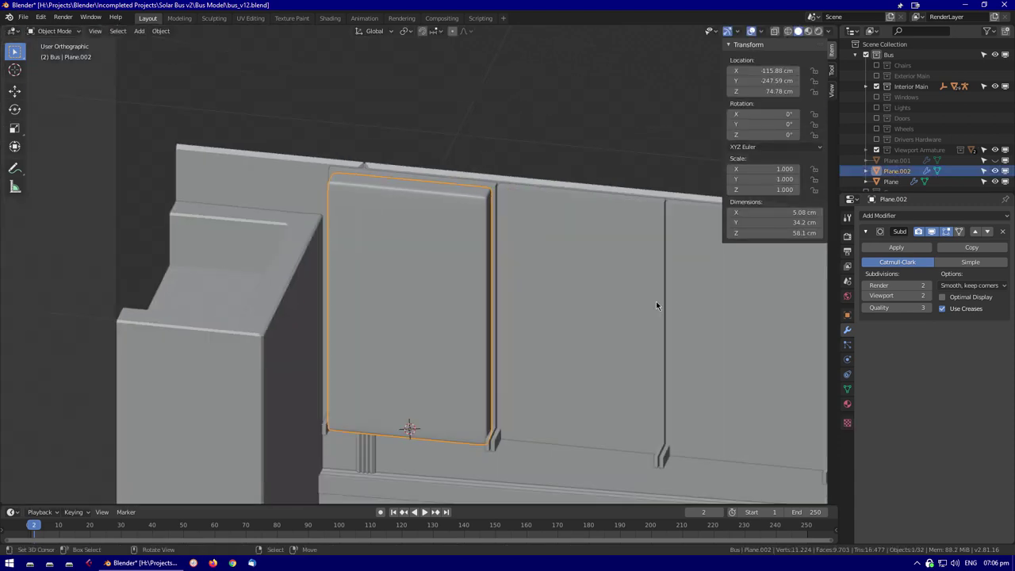
Duplicate the cushion and rotate the copy 180 degrees about the Z axis
{"action": "middle_click_drag", "start_coordinate": [602, 333], "coordinate": [425, 333]}
{"action": "left_click", "coordinate": [427, 267]}
{"action": "left_click", "coordinate": [399, 294]}
{"action": "key", "text": "Tab"}
{"action": "key", "text": "alt+z"}
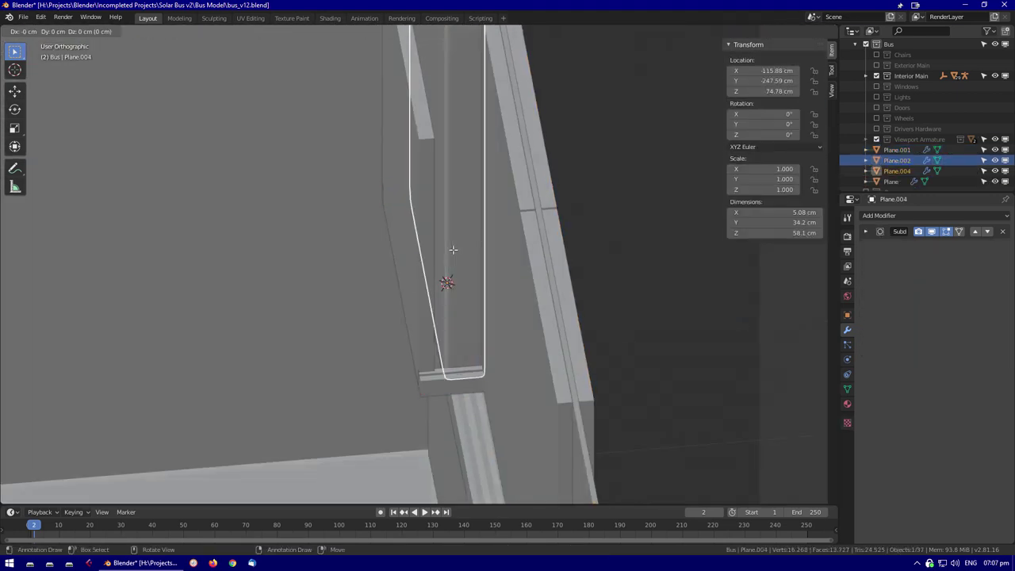
{"action": "type", "text": "rz180"}
{"action": "key", "text": "Return"}
{"action": "middle_click_drag", "start_coordinate": [448, 282], "coordinate": [426, 220]}
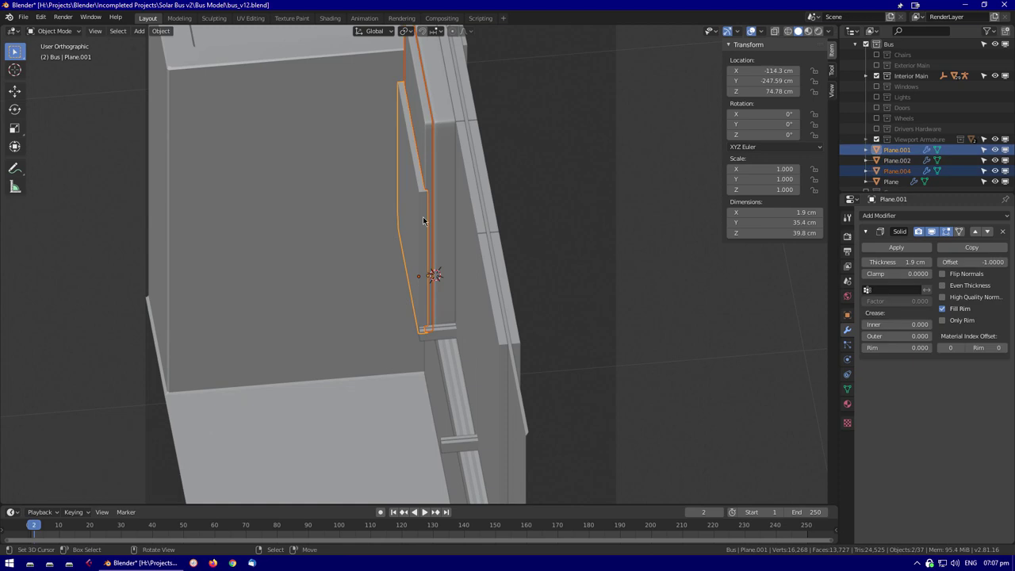
Isolate the cushion copy and the thick panel in local view and open the copy's mesh for editing
{"action": "key", "text": "KP_Divide"}
{"action": "key", "text": "Tab"}
{"action": "key", "text": "alt+a"}
{"action": "middle_click_drag", "start_coordinate": [421, 265], "coordinate": [396, 272]}
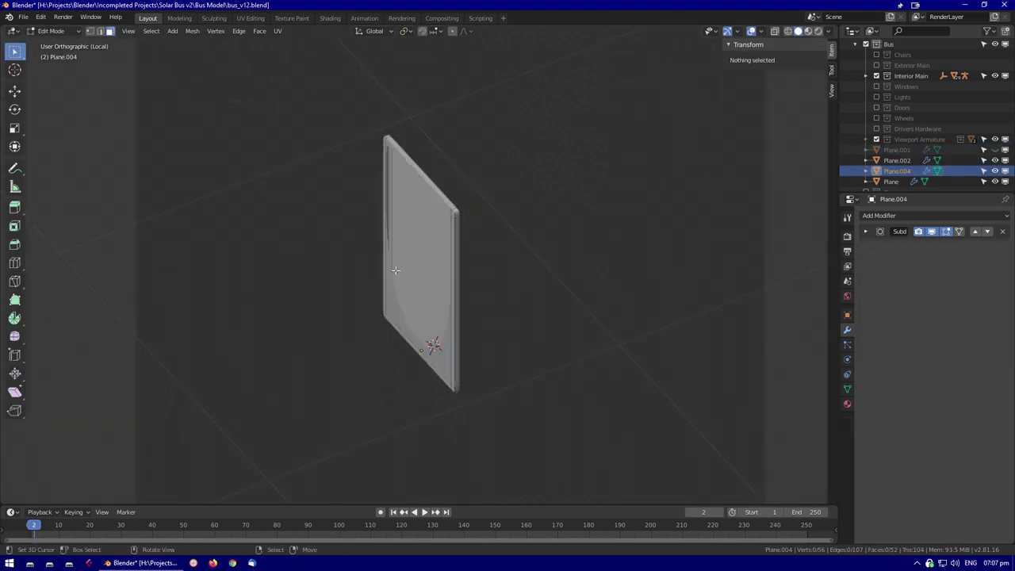
Remove surplus edge loops from the cushion copy
{"action": "scroll", "coordinate": [444, 357], "scroll_direction": "up", "scroll_amount": 3}
{"action": "left_click", "coordinate": [490, 439]}
{"action": "left_click", "coordinate": [486, 446]}
{"action": "middle_click_drag", "start_coordinate": [486, 445], "coordinate": [394, 315]}
{"action": "key", "text": "x"}
{"action": "key", "text": "Escape"}
{"action": "key", "text": "Tab"}
{"action": "key", "text": "Tab"}
Select the face loop at the cushion copy's lower end and reposition it against the thick panel in front view
{"action": "left_click", "coordinate": [338, 417], "text": "alt"}
{"action": "key", "text": "alt+z"}
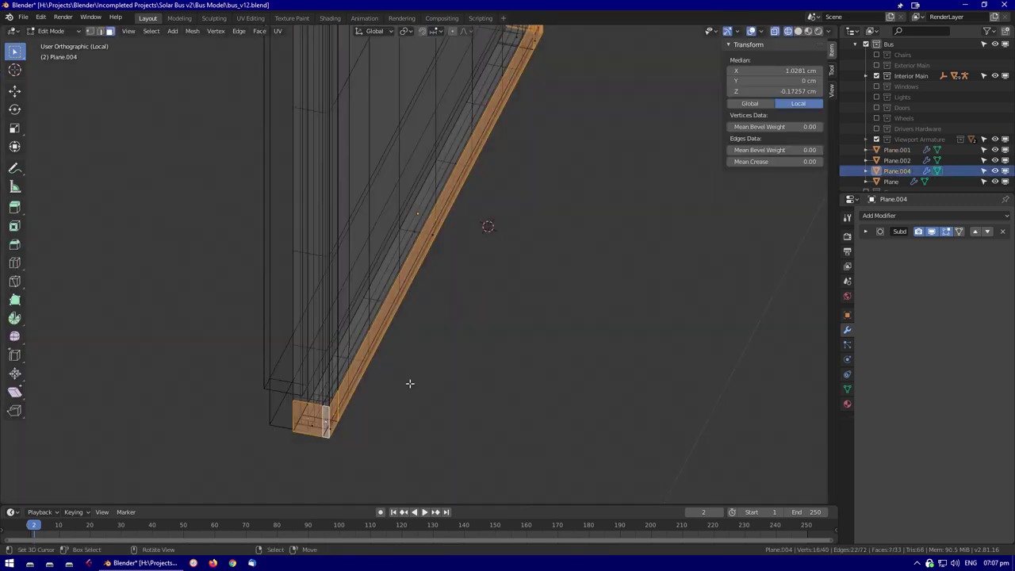
{"action": "key", "text": "KP_1"}
{"action": "key", "text": "alt+z"}
{"action": "key", "text": "g"}
{"action": "left_click", "coordinate": [577, 410]}
{"action": "key", "text": "alt+z"}
{"action": "key", "text": "alt+z"}
Select the loop at the cushion copy's upper end and adjust it to fit within the thick panel
{"action": "middle_click_drag", "start_coordinate": [610, 388], "coordinate": [632, 277]}
{"action": "key", "text": "alt+z"}
{"action": "left_click", "coordinate": [421, 67], "text": "alt"}
{"action": "key", "text": "c"}
{"action": "left_click", "coordinate": [560, 263]}
{"action": "key", "text": "alt+z"}
{"action": "middle_click_drag", "start_coordinate": [559, 263], "coordinate": [480, 298]}
Select the small faces at opposite corners of the cushion copy and move them along X against the thick panel
{"action": "key", "text": "alt+a"}
{"action": "scroll", "coordinate": [474, 259], "scroll_direction": "up", "scroll_amount": 2}
{"action": "key", "text": "alt+z"}
{"action": "left_click", "coordinate": [405, 225]}
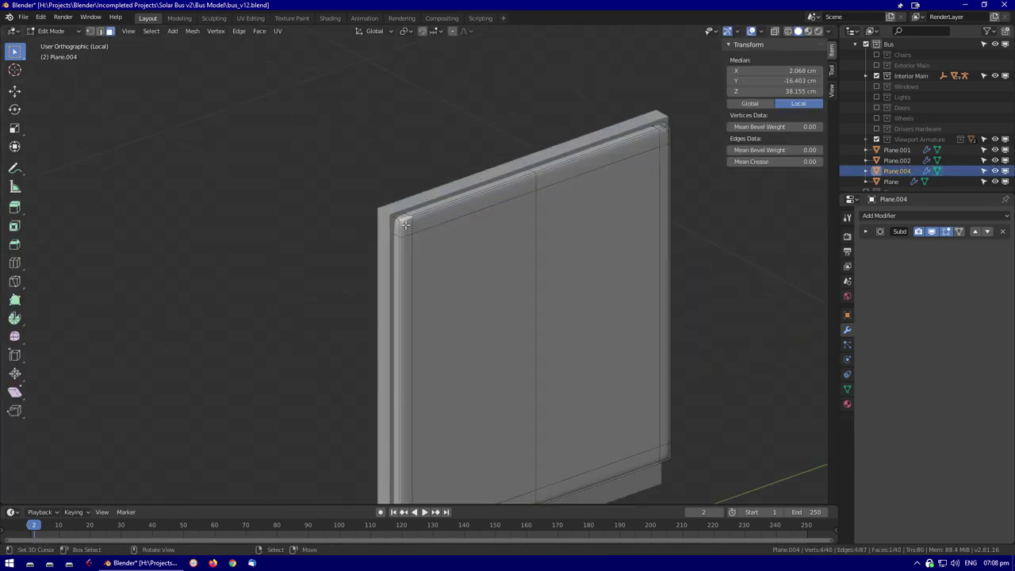
{"action": "left_click", "coordinate": [667, 451], "text": "shift"}
{"action": "middle_click_drag", "start_coordinate": [666, 451], "coordinate": [427, 333]}
{"action": "key", "text": "g"}
{"action": "key", "text": "x"}
{"action": "left_click", "coordinate": [483, 409]}
Isolate the cushion copy with the thick panel and extrude the cushion's lower-end faces by -0.399 cm in local Z
{"action": "key", "text": "Tab"}
{"action": "scroll", "coordinate": [531, 362], "scroll_direction": "up", "scroll_amount": 3}
{"action": "left_click", "coordinate": [426, 333], "text": "shift"}
{"action": "key", "text": "KP_Divide"}
{"action": "key", "text": "Tab"}
{"action": "scroll", "coordinate": [503, 380], "scroll_direction": "up", "scroll_amount": 3}
{"action": "left_click", "coordinate": [591, 398]}
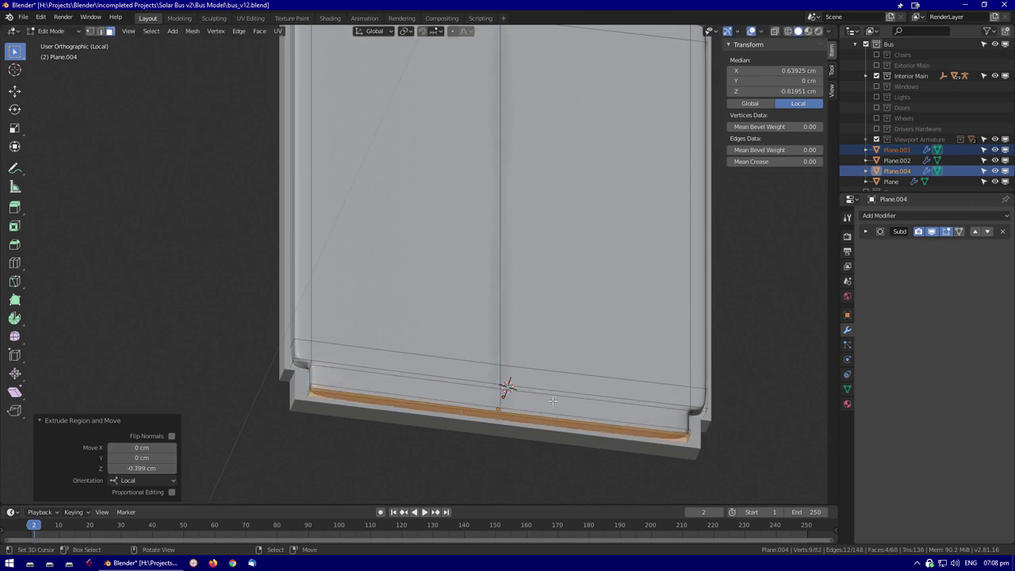
{"action": "middle_click_drag", "start_coordinate": [552, 400], "coordinate": [351, 358]}
{"action": "key", "text": "Tab"}
{"action": "scroll", "coordinate": [645, 389], "scroll_direction": "down", "scroll_amount": 5}
{"action": "middle_click_drag", "start_coordinate": [646, 389], "coordinate": [585, 374], "text": "alt"}
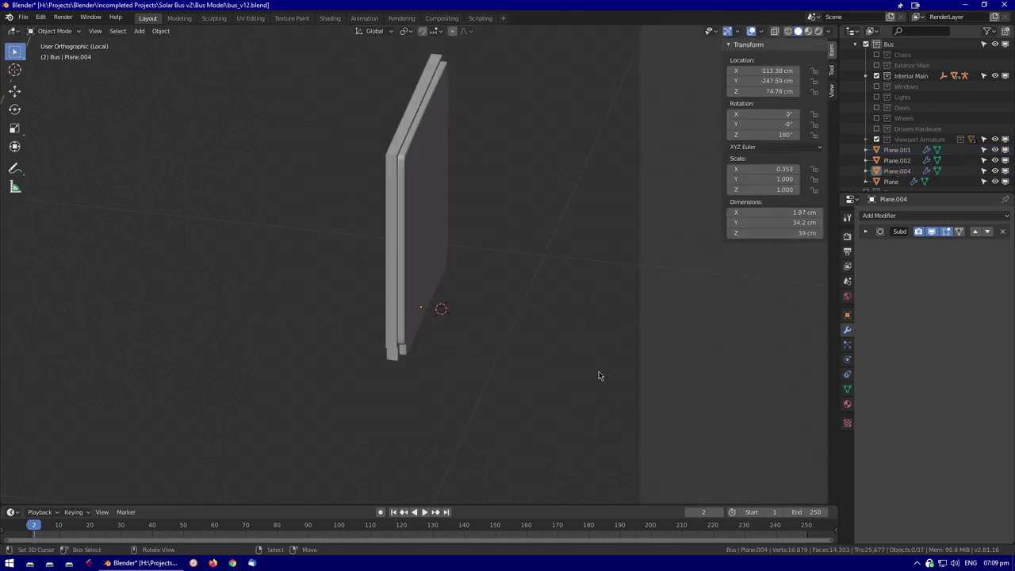
Apply the scale of all four side seat parts in the full scene and open the frame's Array modifier settings
{"action": "key", "text": "KP_Divide"}
{"action": "left_click", "coordinate": [483, 55], "text": "shift"}
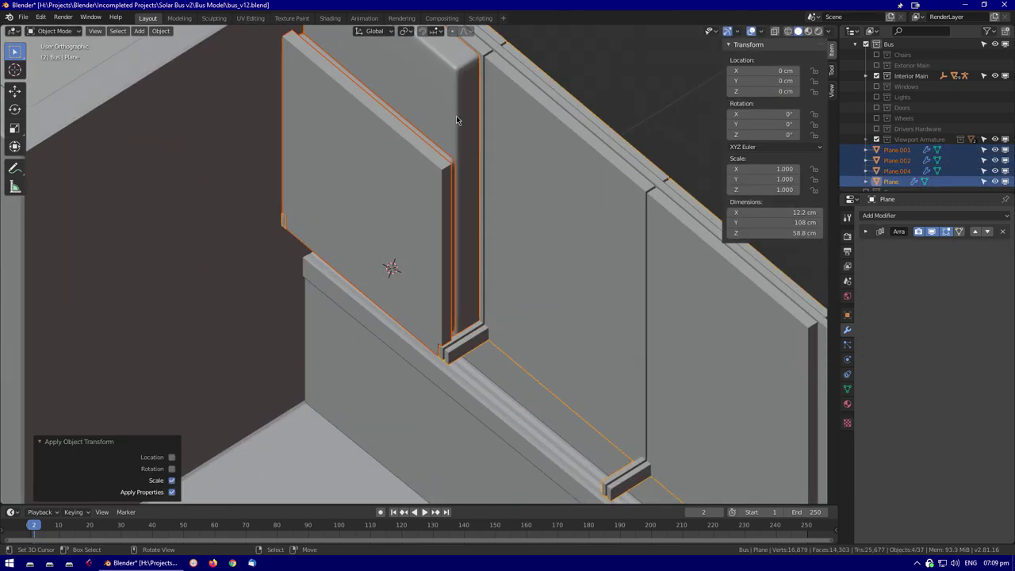
{"action": "left_click", "coordinate": [891, 181]}
{"action": "left_click", "coordinate": [865, 231]}
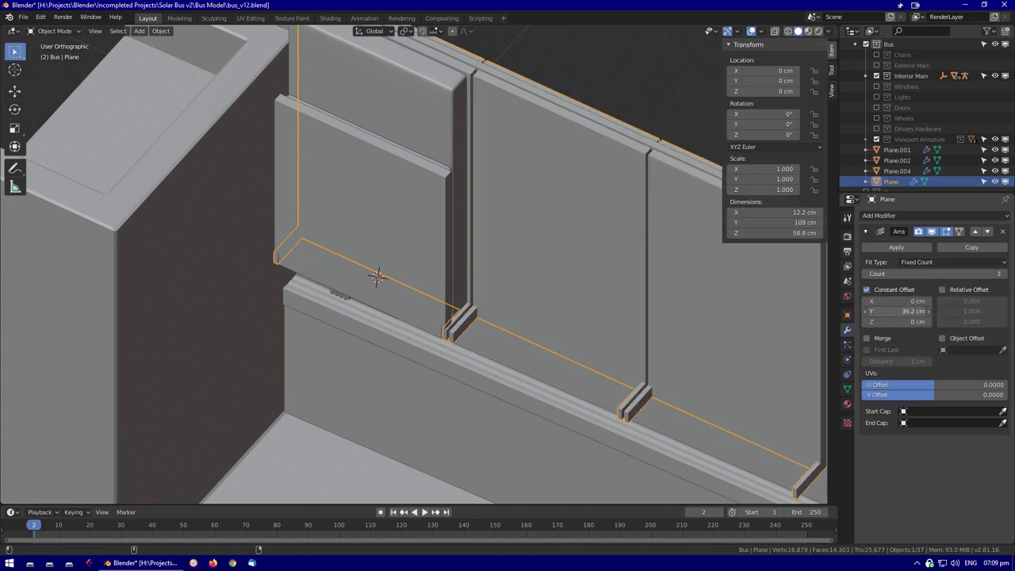
{"action": "scroll", "coordinate": [623, 325], "scroll_direction": "down", "scroll_amount": 3}
{"action": "scroll", "coordinate": [474, 116], "scroll_direction": "up", "scroll_amount": 3}
Repeat the backrest and seat cushions with Array modifiers of 3 copies at a constant Y offset of 36.2 cm
{"action": "left_click", "coordinate": [475, 116]}
{"action": "middle_click_drag", "start_coordinate": [555, 317], "coordinate": [453, 191]}
{"action": "left_click", "coordinate": [449, 197]}
{"action": "left_click", "coordinate": [895, 215]}
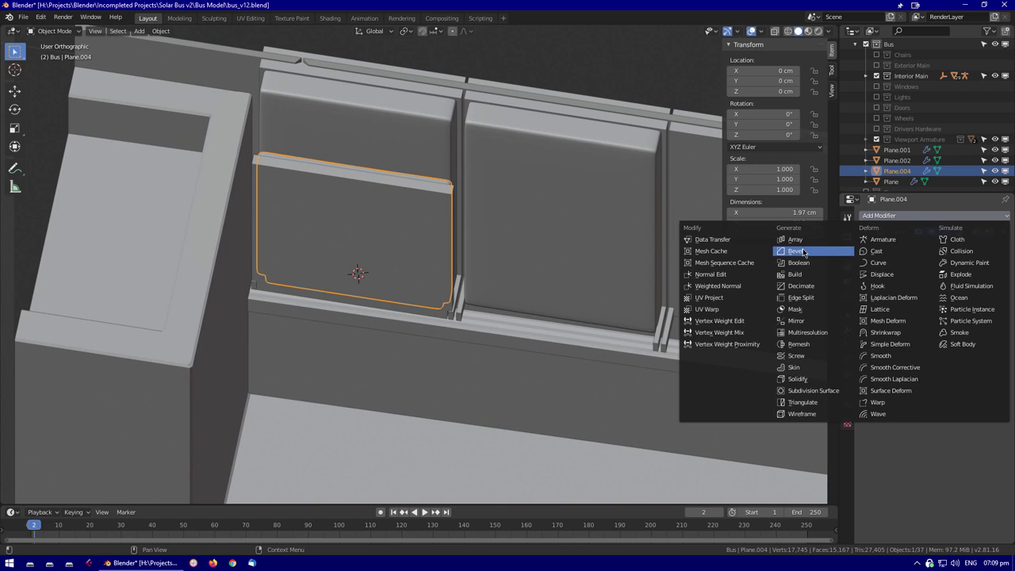
{"action": "left_click", "coordinate": [795, 239]}
{"action": "middle_click_drag", "start_coordinate": [571, 341], "coordinate": [476, 261]}
{"action": "left_click", "coordinate": [373, 238]}
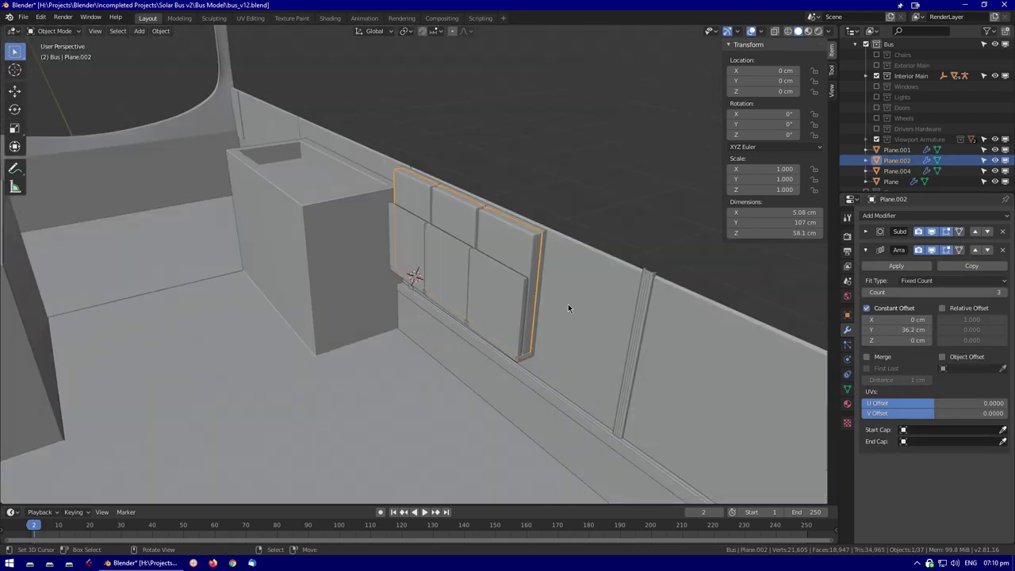
Rename the four seat parts as BUS Sidechair Frame, BUS Sidechair Backrest, BUS Sidechair Bumrest and BUS Sidechair Seat
{"action": "middle_click_drag", "start_coordinate": [568, 308], "coordinate": [880, 164]}
{"action": "left_click", "coordinate": [881, 181]}
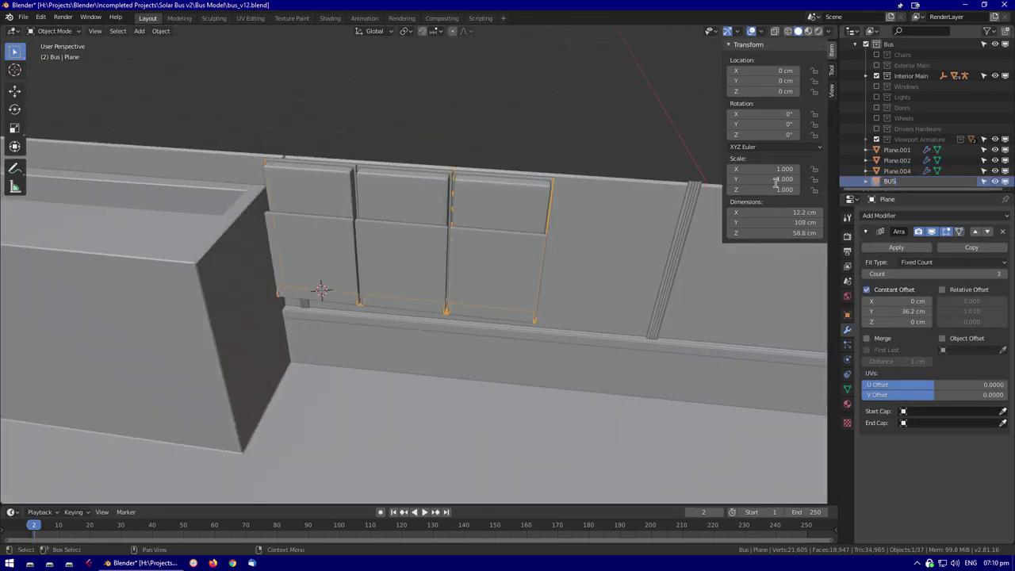
{"action": "type", "text": "me"}
{"action": "key", "text": "Return"}
{"action": "middle_click_drag", "start_coordinate": [776, 183], "coordinate": [509, 239]}
{"action": "left_click", "coordinate": [898, 170]}
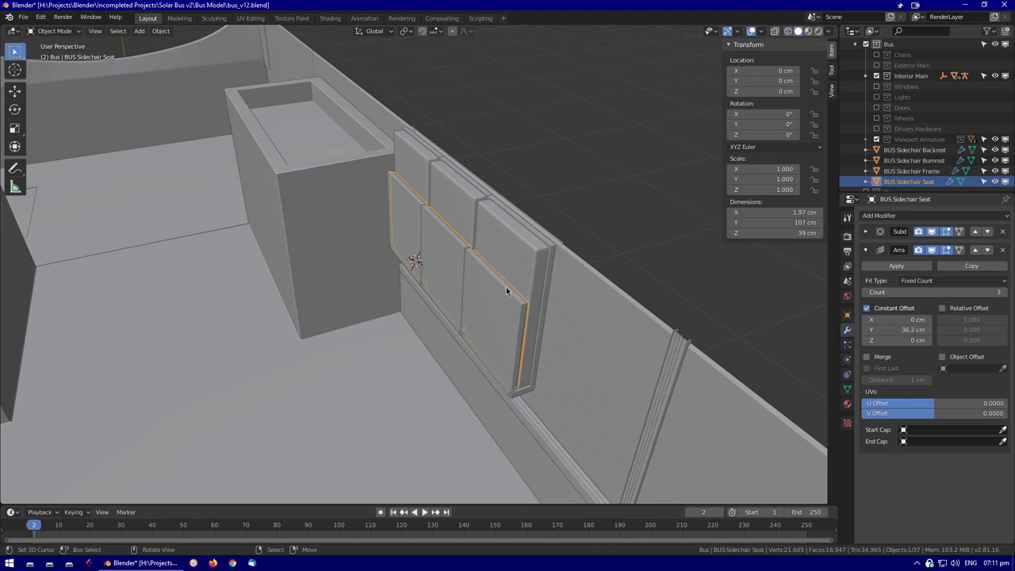
Add X-axis Mirror modifiers to the side chairs' seat cushions and backrests so they repeat on the opposite wall
{"action": "scroll", "coordinate": [571, 214], "scroll_direction": "up", "scroll_amount": 2}
{"action": "left_click", "coordinate": [865, 250]}
{"action": "left_click", "coordinate": [934, 215]}
{"action": "left_click", "coordinate": [793, 311]}
{"action": "middle_click_drag", "start_coordinate": [547, 310], "coordinate": [534, 248]}
{"action": "left_click", "coordinate": [534, 249]}
{"action": "scroll", "coordinate": [692, 303], "scroll_direction": "down", "scroll_amount": 3}
{"action": "middle_click_drag", "start_coordinate": [692, 303], "coordinate": [657, 333]}
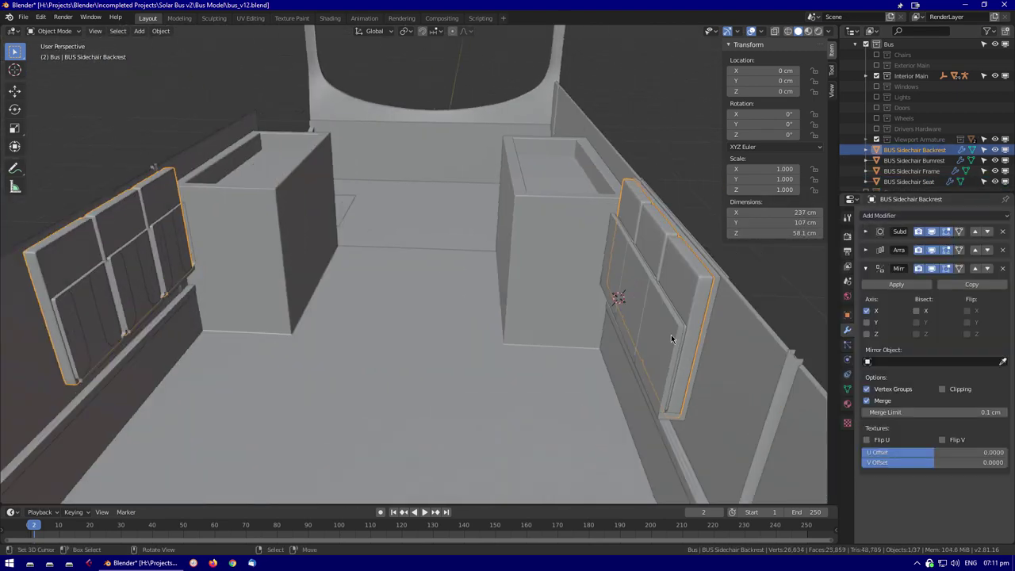
Add an X-axis Mirror modifier to the BUS Sidechair Bumrest panels
{"action": "left_click", "coordinate": [660, 333]}
{"action": "left_click", "coordinate": [894, 215]}
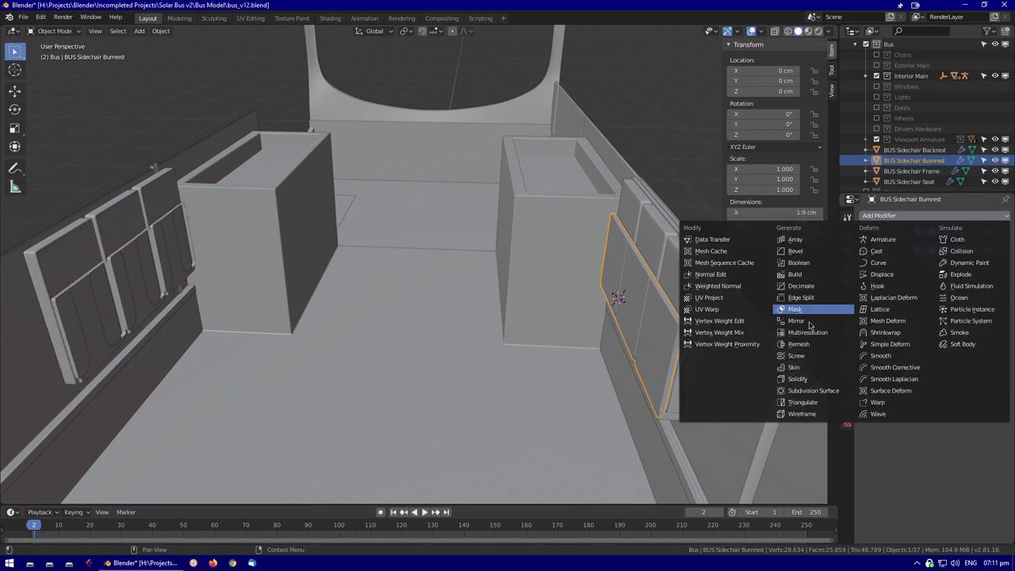
{"action": "left_click", "coordinate": [761, 235]}
{"action": "left_click", "coordinate": [706, 291]}
{"action": "middle_click_drag", "start_coordinate": [705, 292], "coordinate": [706, 292]}
{"action": "scroll", "coordinate": [706, 292], "scroll_direction": "up", "scroll_amount": 1}
{"action": "left_click", "coordinate": [865, 231]}
{"action": "left_click", "coordinate": [894, 215]}
{"action": "left_click", "coordinate": [765, 336]}
{"action": "middle_click_drag", "start_coordinate": [602, 333], "coordinate": [618, 309]}
{"action": "scroll", "coordinate": [638, 306], "scroll_direction": "up", "scroll_amount": 2}
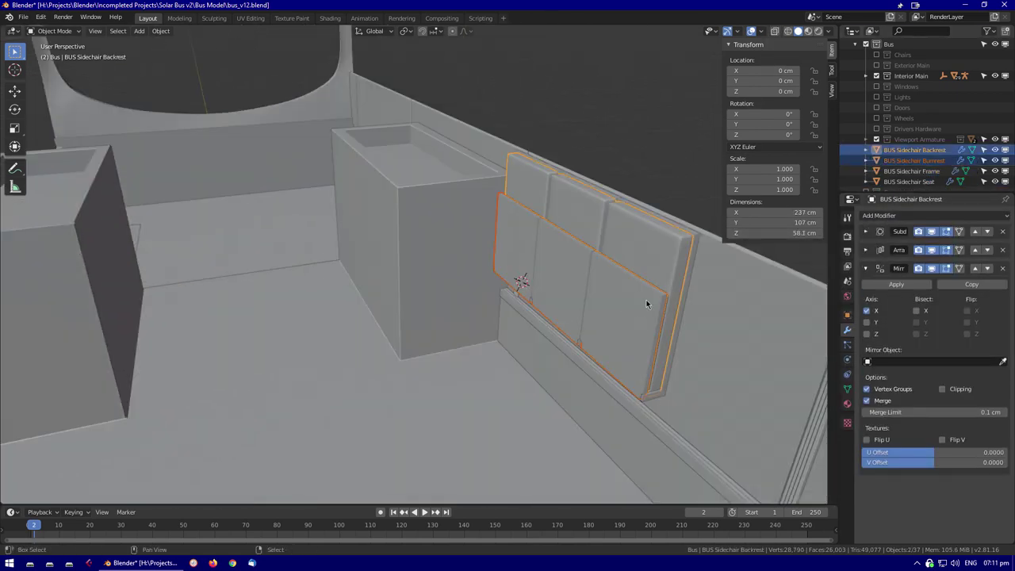
Parent the selected side chair parts together and place the side chairs in the Chairs collection with that collection shown
{"action": "key", "text": "shift+z"}
{"action": "left_click", "coordinate": [696, 245], "text": "shift"}
{"action": "key", "text": "ctrl+p"}
{"action": "left_click", "coordinate": [696, 244]}
{"action": "left_click", "coordinate": [697, 245]}
{"action": "mouse_move", "coordinate": [696, 244]}
{"action": "middle_mouse_down"}
{"action": "mouse_move", "coordinate": [485, 374]}
{"action": "mouse_move", "coordinate": [379, 331]}
{"action": "mouse_move", "coordinate": [555, 163]}
{"action": "mouse_move", "coordinate": [394, 231]}
{"action": "mouse_move", "coordinate": [443, 240]}
{"action": "middle_mouse_up"}
{"action": "key", "text": "shift+z"}
{"action": "left_click", "coordinate": [562, 157]}
{"action": "key", "text": "g"}
{"action": "key", "text": "x"}
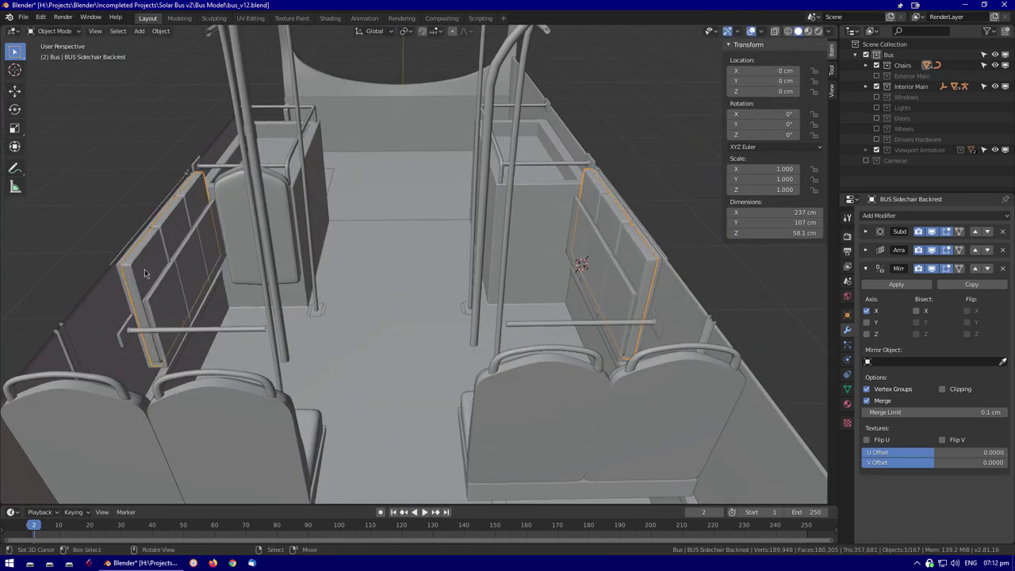
Apply the object transforms of the side chair parts and select the bumrest panels
{"action": "left_click", "coordinate": [686, 246]}
{"action": "middle_click_drag", "start_coordinate": [627, 316], "coordinate": [551, 302]}
{"action": "key", "text": "ctrl+a"}
{"action": "key", "text": "ctrl+a"}
{"action": "middle_click_drag", "start_coordinate": [693, 283], "coordinate": [749, 353]}
{"action": "left_click", "coordinate": [750, 354]}
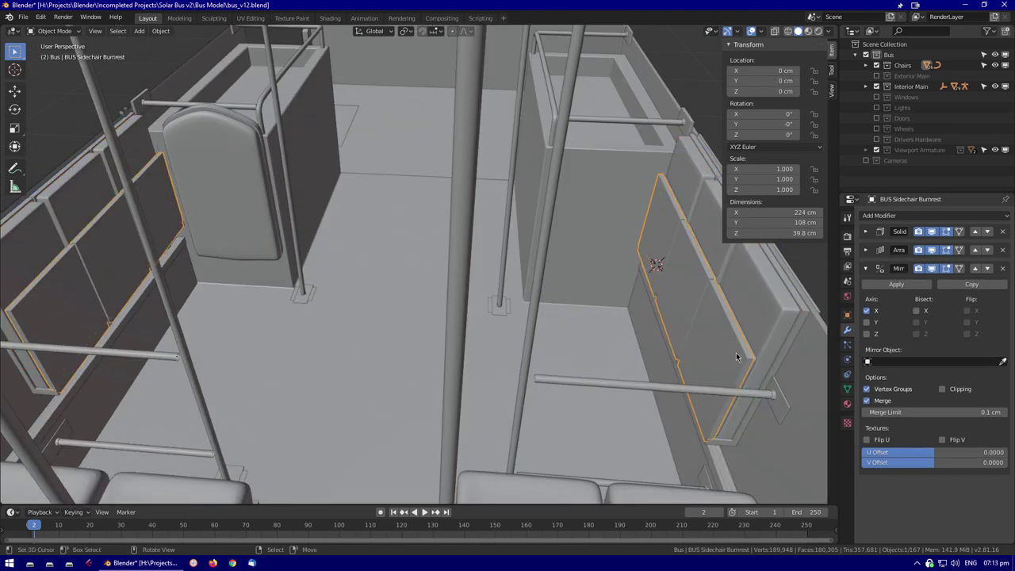
Show all the bus model's collections again, clear the selection and view the whole passenger interior
{"action": "left_click", "coordinate": [736, 352]}
{"action": "scroll", "coordinate": [423, 325], "scroll_direction": "down", "scroll_amount": 10}
{"action": "key", "text": "a"}
{"action": "key", "text": "c"}
{"action": "key", "text": "Escape"}
{"action": "key", "text": "alt+a"}
{"action": "middle_click_drag", "start_coordinate": [535, 314], "coordinate": [451, 229]}
{"action": "scroll", "coordinate": [478, 321], "scroll_direction": "up", "scroll_amount": 6}
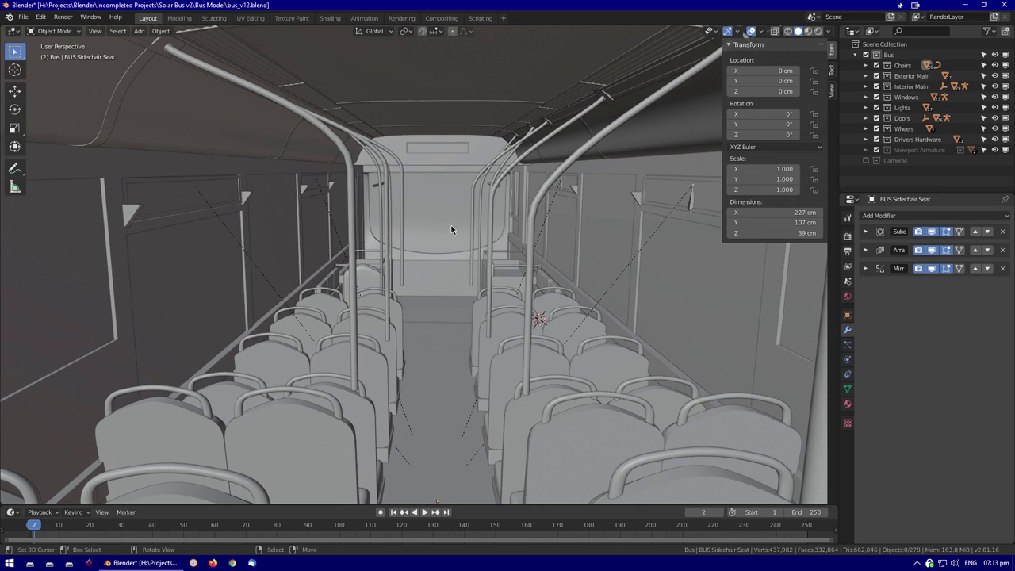
Add a Bevel modifier to the BUS Sidechair Bumrest panels
{"action": "key", "text": "shift+f"}
{"action": "key", "text": "w"}
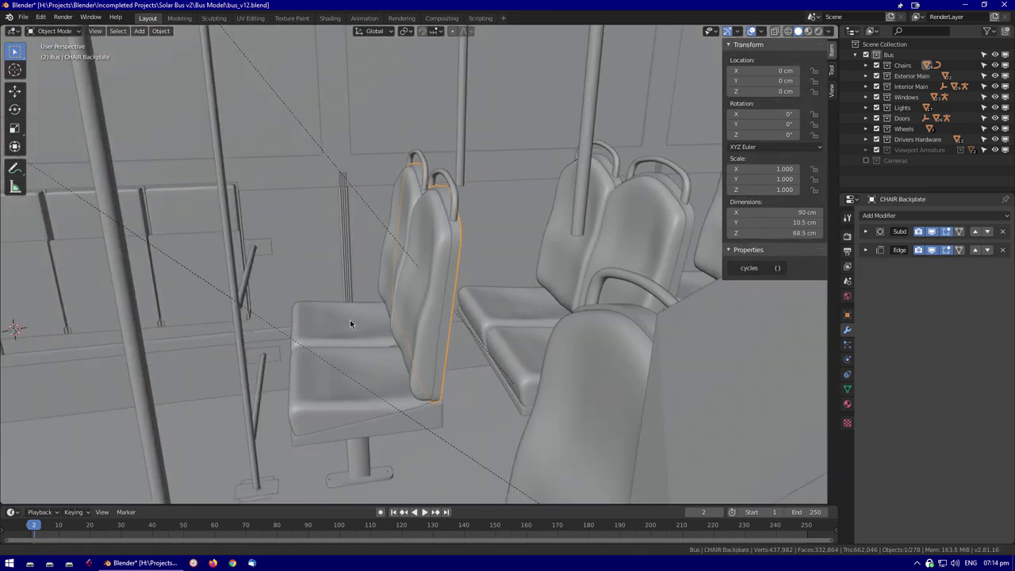
{"action": "left_click", "coordinate": [350, 319]}
{"action": "left_click", "coordinate": [356, 301]}
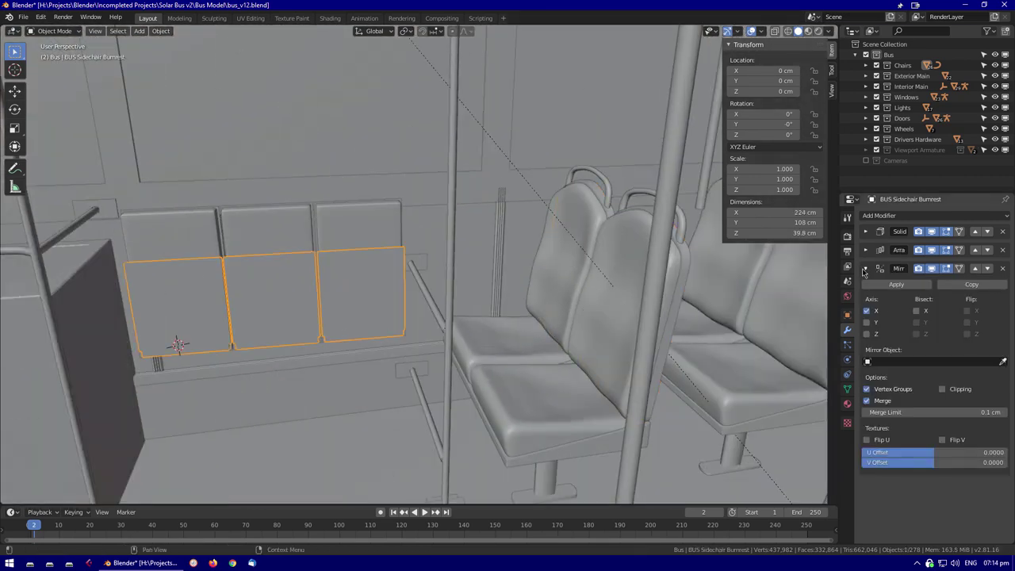
{"action": "left_click", "coordinate": [865, 268]}
{"action": "key", "text": "KP_Decimal"}
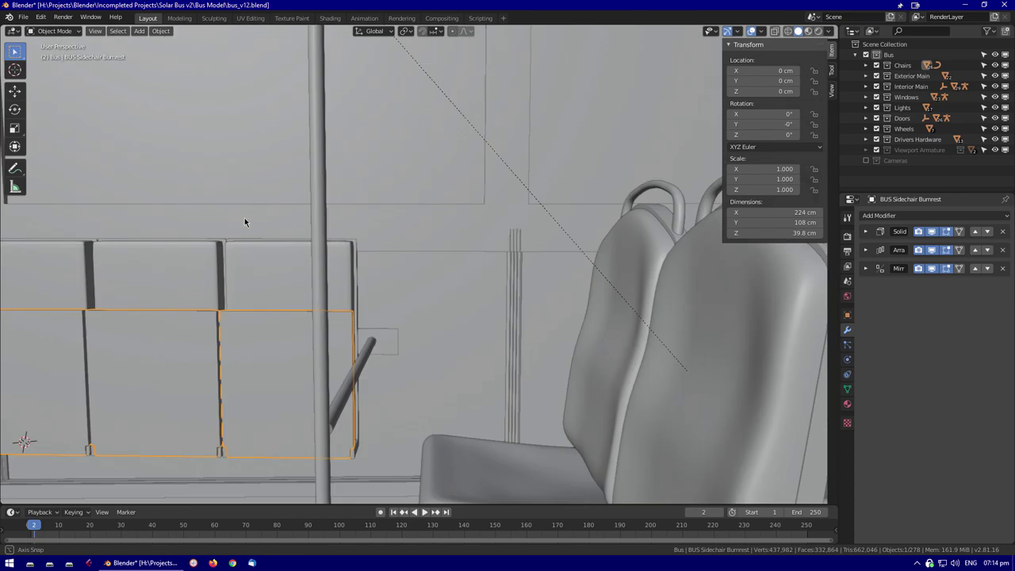
{"action": "left_click", "coordinate": [896, 215]}
{"action": "left_click", "coordinate": [794, 250]}
Copy the Bevel modifier's viewport-visibility driver from BUS Interior Floor to the BUS Sidechair Bumrest's Bevel modifier
{"action": "middle_click_drag", "start_coordinate": [761, 278], "coordinate": [571, 304]}
{"action": "scroll", "coordinate": [571, 303], "scroll_direction": "down", "scroll_amount": 3}
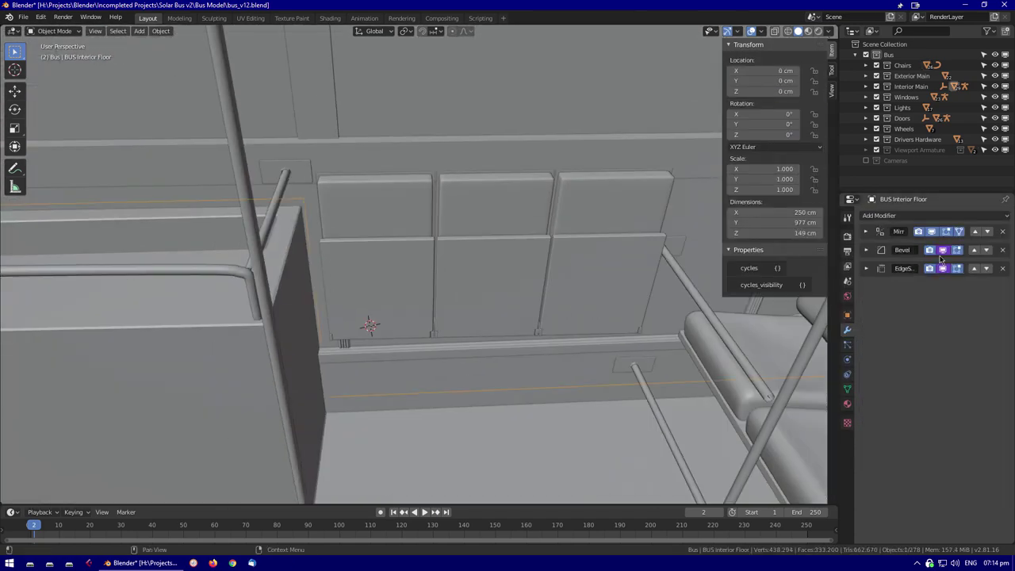
{"action": "left_click", "coordinate": [865, 287]}
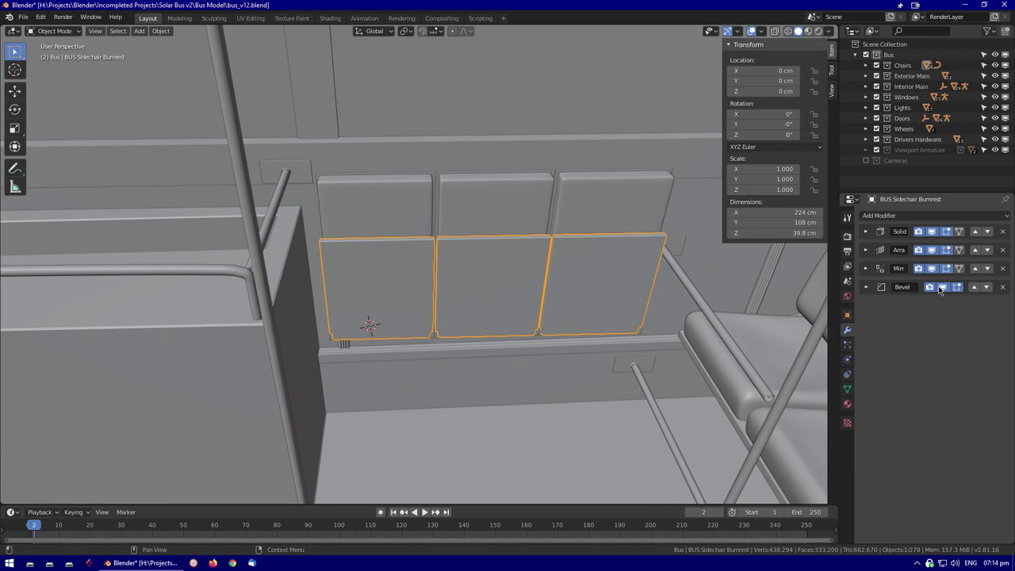
Pick the BUS Passenger Light Frame as the source for the Mirror modifier's viewport-visibility driver
{"action": "left_click", "coordinate": [568, 171]}
{"action": "scroll", "coordinate": [525, 384], "scroll_direction": "down", "scroll_amount": 10}
{"action": "middle_click_drag", "start_coordinate": [497, 306], "coordinate": [355, 127]}
{"action": "key", "text": "shift+z"}
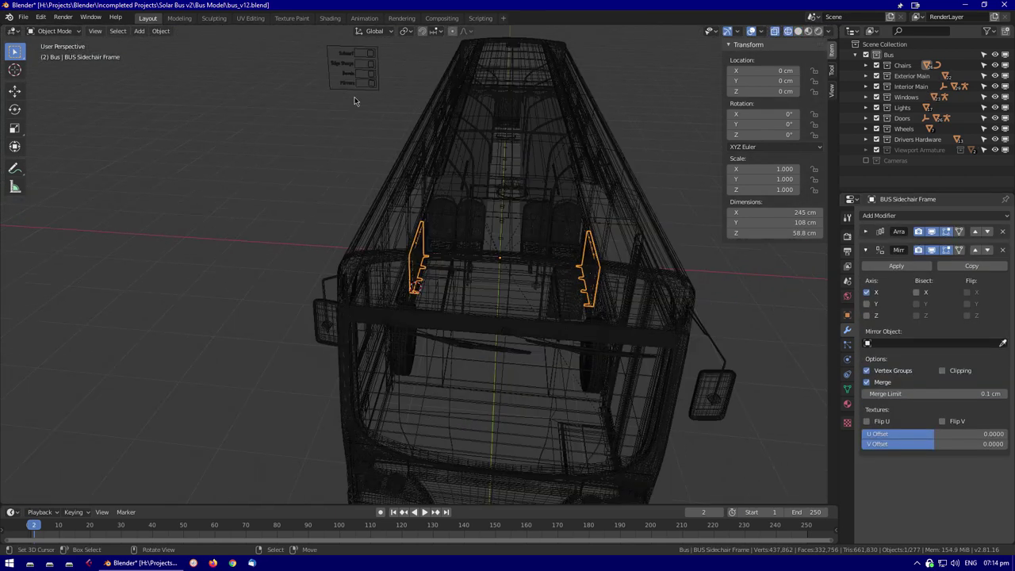
{"action": "scroll", "coordinate": [354, 126], "scroll_direction": "up", "scroll_amount": 1}
{"action": "left_click_drag", "start_coordinate": [379, 114], "coordinate": [312, 86]}
{"action": "right_click", "coordinate": [500, 219]}
{"action": "middle_click_drag", "start_coordinate": [500, 219], "coordinate": [432, 170]}
{"action": "left_click", "coordinate": [432, 170]}
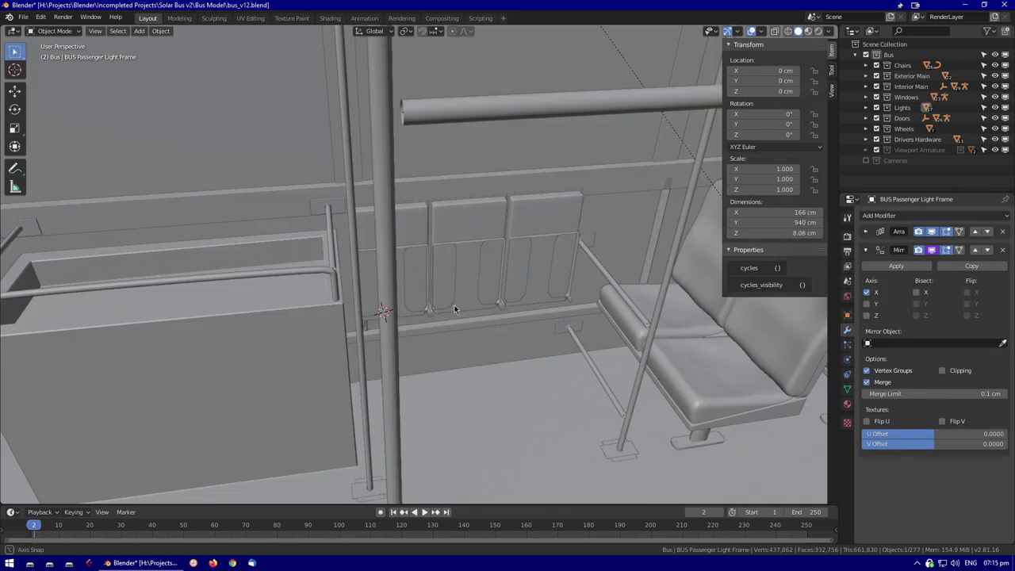
Assign the viewport-visibility driver to the BUS Sidechair Backrest's Mirror modifier and hide the backrest
{"action": "middle_click_drag", "start_coordinate": [453, 306], "coordinate": [507, 321]}
{"action": "left_click", "coordinate": [466, 253]}
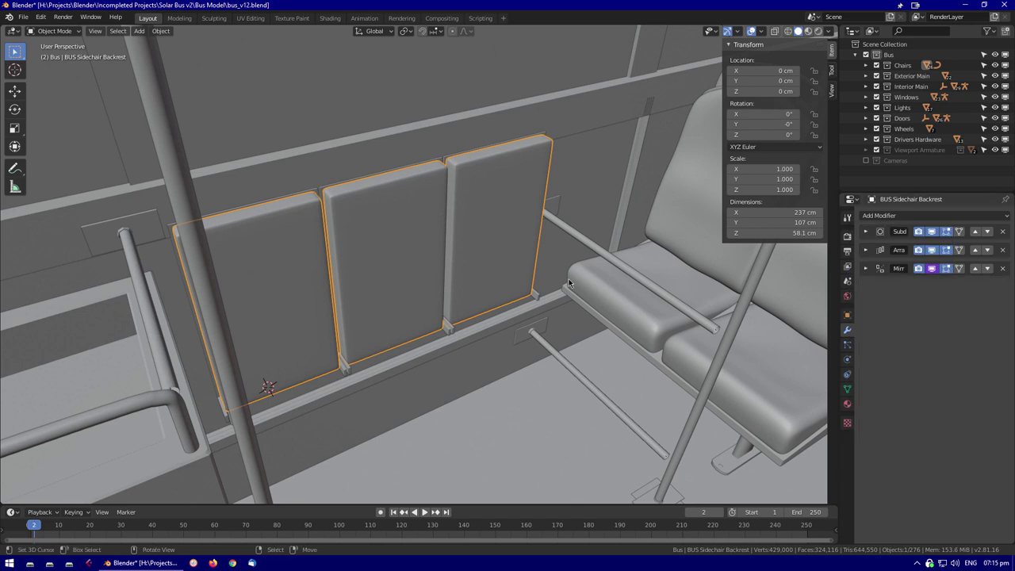
{"action": "key", "text": "h"}
Unhide all side chair parts, clear the selection and save the project as bus_v13.blend
{"action": "left_click", "coordinate": [553, 259]}
{"action": "middle_click_drag", "start_coordinate": [585, 265], "coordinate": [526, 225]}
{"action": "key", "text": "alt+h"}
{"action": "key", "text": "alt+a"}
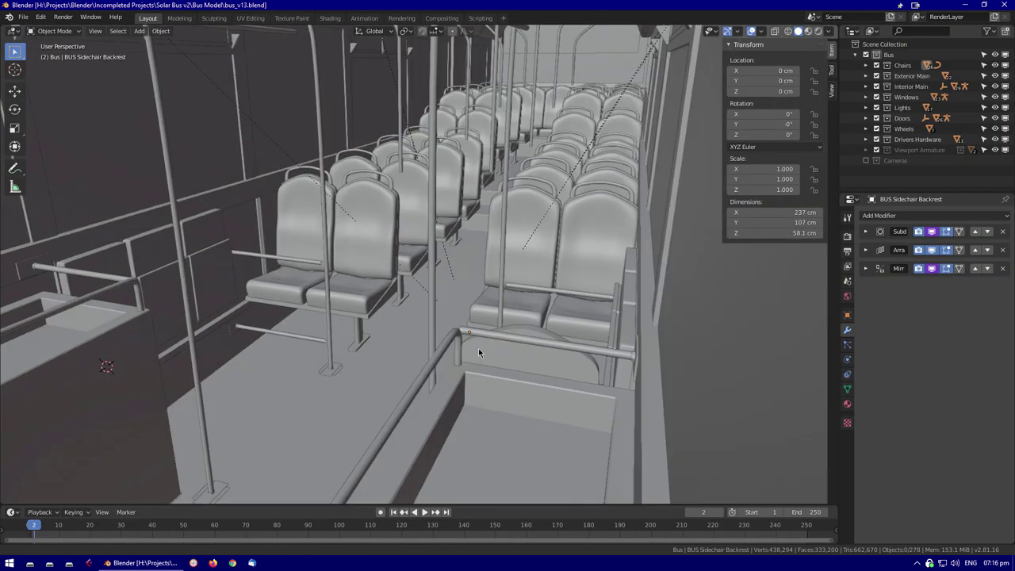
{"action": "left_click", "coordinate": [478, 350]}
{"action": "key", "text": "KP_Decimal"}
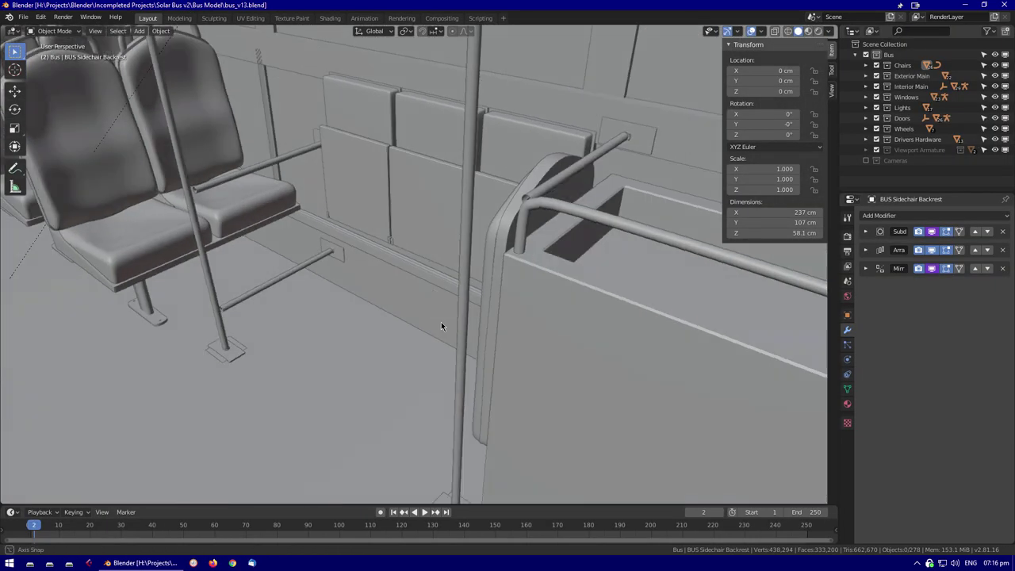
{"action": "middle_click_drag", "start_coordinate": [575, 215], "coordinate": [544, 421]}
{"action": "key", "text": "g"}
{"action": "key", "text": "z"}
{"action": "key", "text": "Escape"}
{"action": "key", "text": "ctrl+z"}
{"action": "middle_click_drag", "start_coordinate": [483, 146], "coordinate": [513, 207]}
Isolate the BUS Poles curve and snap the 3D cursor to the upper side rail's end point beside the vertical pole
{"action": "left_click", "coordinate": [309, 269]}
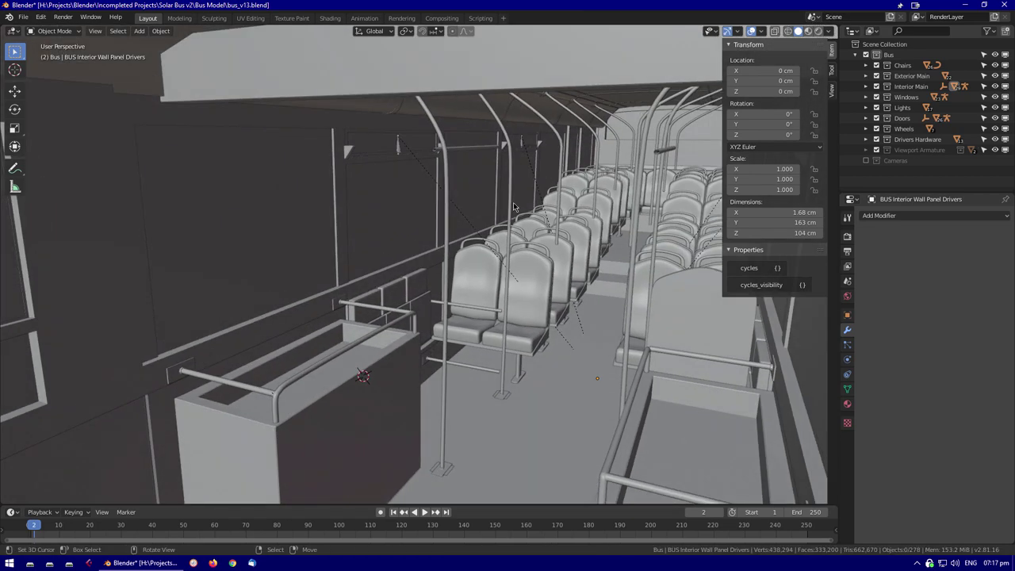
{"action": "key", "text": "Tab"}
{"action": "key", "text": "KP_Decimal"}
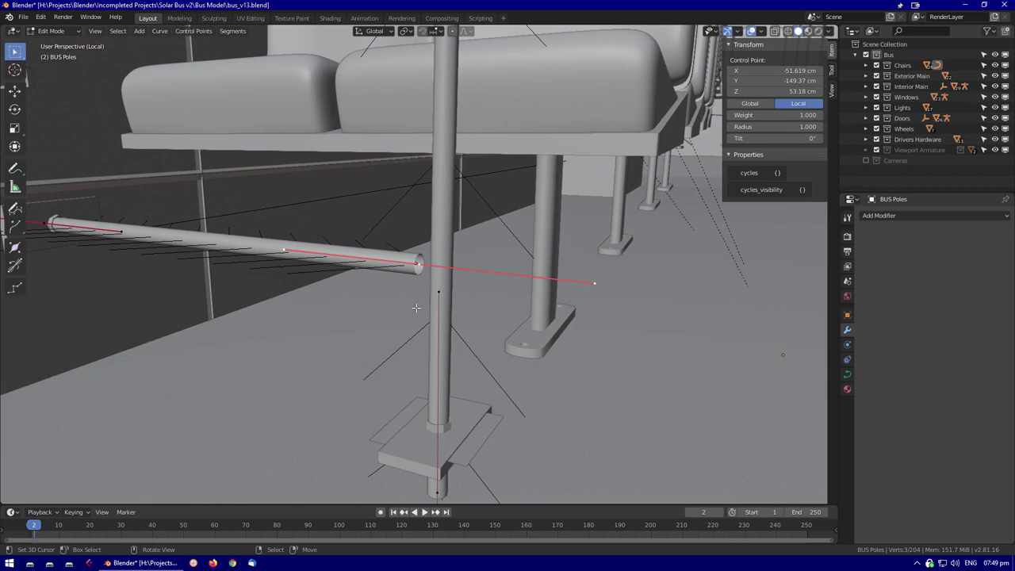
{"action": "key", "text": "KP_Divide"}
{"action": "key", "text": "KP_1"}
{"action": "left_click", "coordinate": [369, 389]}
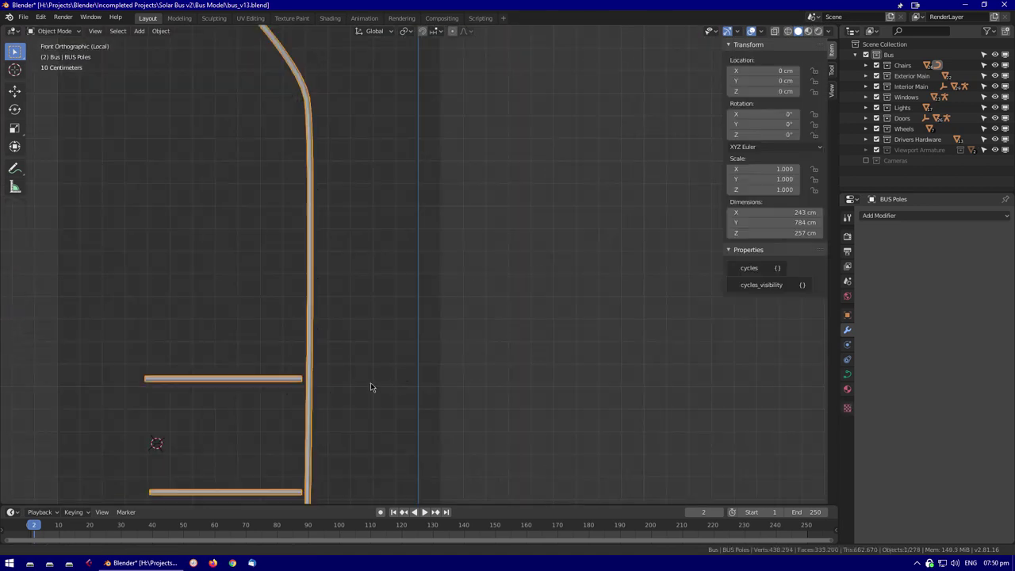
{"action": "key", "text": "KP_Decimal"}
{"action": "key", "text": "shift+s"}
{"action": "key", "text": "Tab"}
Add an 8-vertex mesh circle at the rail's end and scale its mesh by 0.106
{"action": "scroll", "coordinate": [458, 279], "scroll_direction": "up", "scroll_amount": 1}
{"action": "key", "text": "shift+a"}
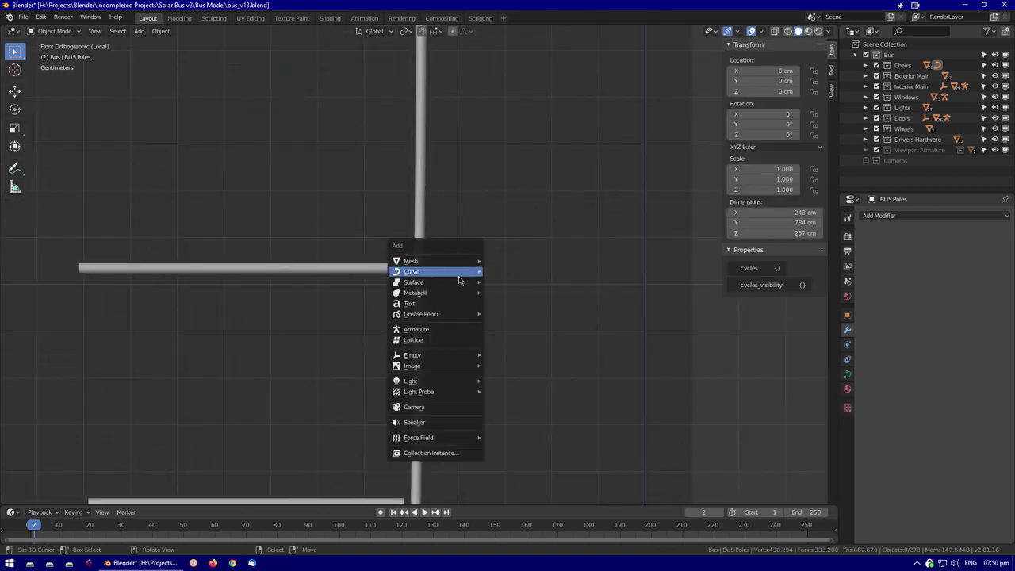
{"action": "left_click", "coordinate": [520, 288]}
{"action": "middle_click_drag", "start_coordinate": [520, 287], "coordinate": [449, 334]}
{"action": "key", "text": "Tab"}
{"action": "key", "text": "s"}
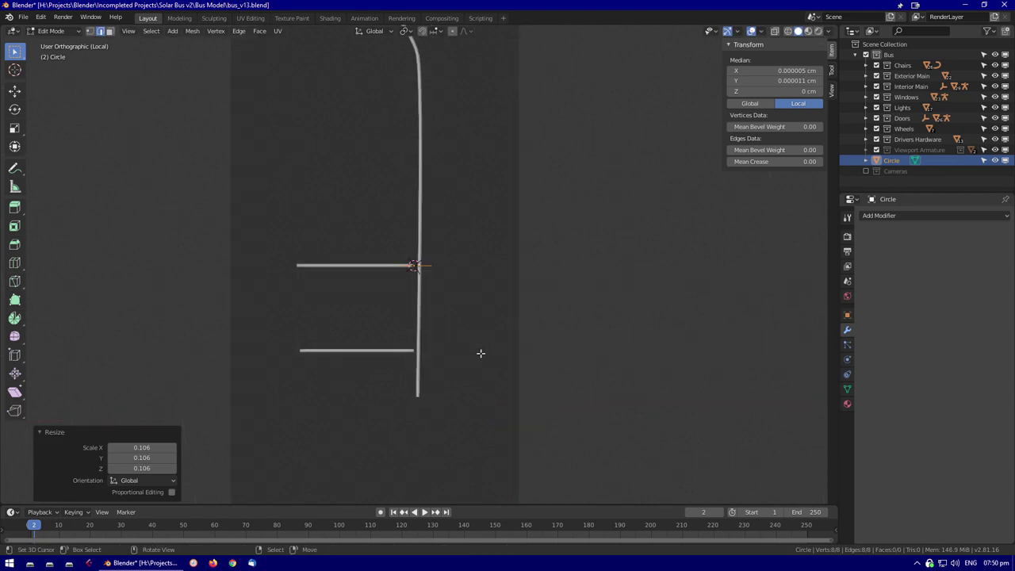
{"action": "key", "text": "Tab"}
Scale the circle object by 0.193 and move it onto the vertical pole, just above the rail's height
{"action": "key", "text": "KP_1"}
{"action": "scroll", "coordinate": [480, 353], "scroll_direction": "up", "scroll_amount": 3}
{"action": "key", "text": "g"}
{"action": "scroll", "coordinate": [465, 228], "scroll_direction": "up", "scroll_amount": 3}
{"action": "key", "text": "g"}
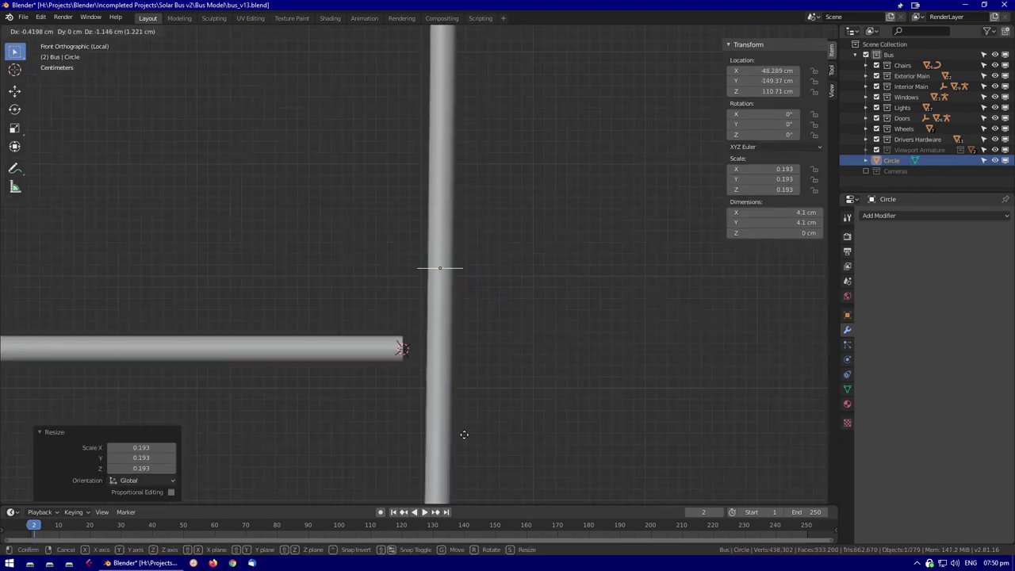
{"action": "left_click", "coordinate": [464, 434]}
{"action": "scroll", "coordinate": [440, 216], "scroll_direction": "down", "scroll_amount": 1}
Extrude the circle down into a sleeve around the pole, with edge loops at rail height and an opening facing the rail
{"action": "key", "text": "Tab"}
{"action": "left_click", "coordinate": [462, 359]}
{"action": "middle_click_drag", "start_coordinate": [462, 358], "coordinate": [420, 367]}
{"action": "key", "text": "ctrl+r"}
{"action": "scroll", "coordinate": [441, 333], "scroll_direction": "up", "scroll_amount": 3}
{"action": "left_click", "coordinate": [442, 333]}
{"action": "left_click", "coordinate": [420, 366]}
{"action": "right_click", "coordinate": [436, 384]}
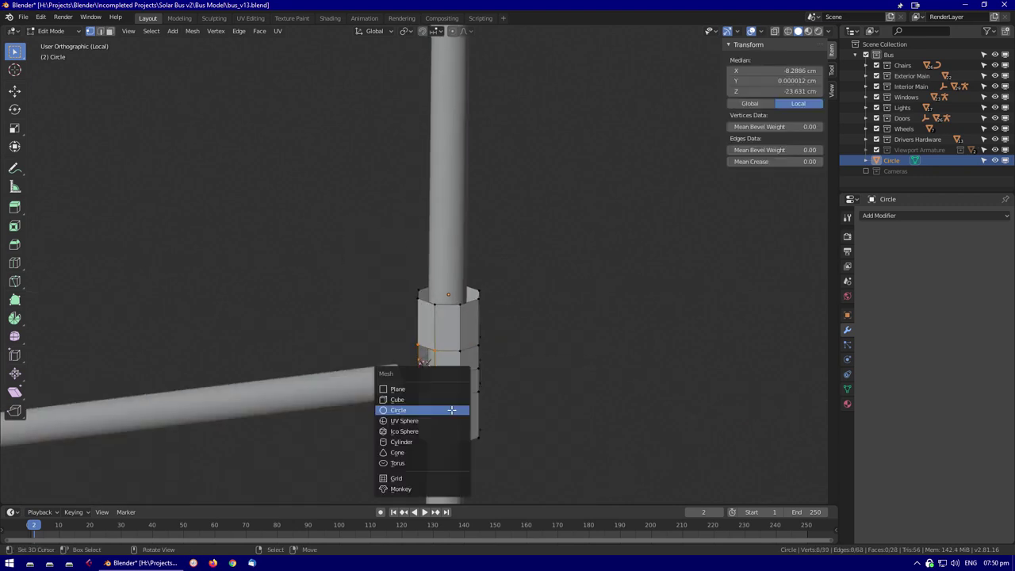
Add a second mesh circle at the rail's end and scale it by 0.320
{"action": "left_click", "coordinate": [418, 407]}
{"action": "scroll", "coordinate": [419, 408], "scroll_direction": "down", "scroll_amount": 3}
{"action": "scroll", "coordinate": [475, 397], "scroll_direction": "up", "scroll_amount": 4}
{"action": "key", "text": "s"}
{"action": "key", "text": "KP_1"}
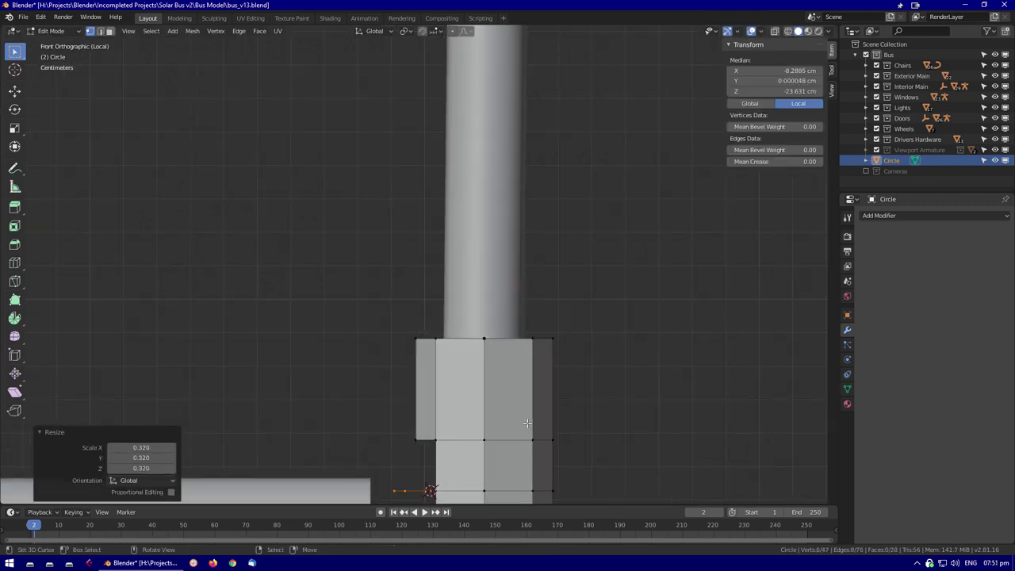
Rotate the second circle 90° about Y, move it to the rail's end and scale it by 1.090
{"action": "scroll", "coordinate": [539, 380], "scroll_direction": "down", "scroll_amount": 2}
{"action": "scroll", "coordinate": [553, 332], "scroll_direction": "up", "scroll_amount": 3}
{"action": "key", "text": "r"}
{"action": "key", "text": "y"}
{"action": "key", "text": "9"}
{"action": "key", "text": "0"}
{"action": "key", "text": "Return"}
{"action": "left_click", "coordinate": [566, 313]}
{"action": "middle_click_drag", "start_coordinate": [566, 313], "coordinate": [627, 283]}
{"action": "key", "text": "ctrl+KP_3"}
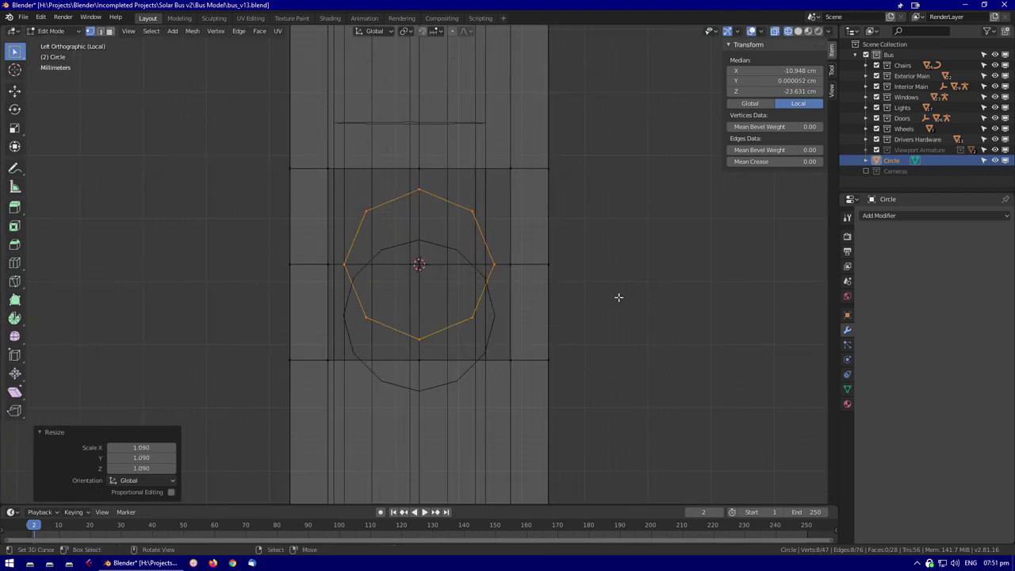
Move the sleeve object along Z to centre the small circle on the rail, and scale that circle by 1.139
{"action": "key", "text": "Tab"}
{"action": "scroll", "coordinate": [595, 295], "scroll_direction": "down", "scroll_amount": 3}
{"action": "key", "text": "g"}
{"action": "key", "text": "z"}
{"action": "key", "text": "Tab"}
{"action": "scroll", "coordinate": [550, 312], "scroll_direction": "up", "scroll_amount": 3}
{"action": "key", "text": "s"}
{"action": "left_click", "coordinate": [524, 335]}
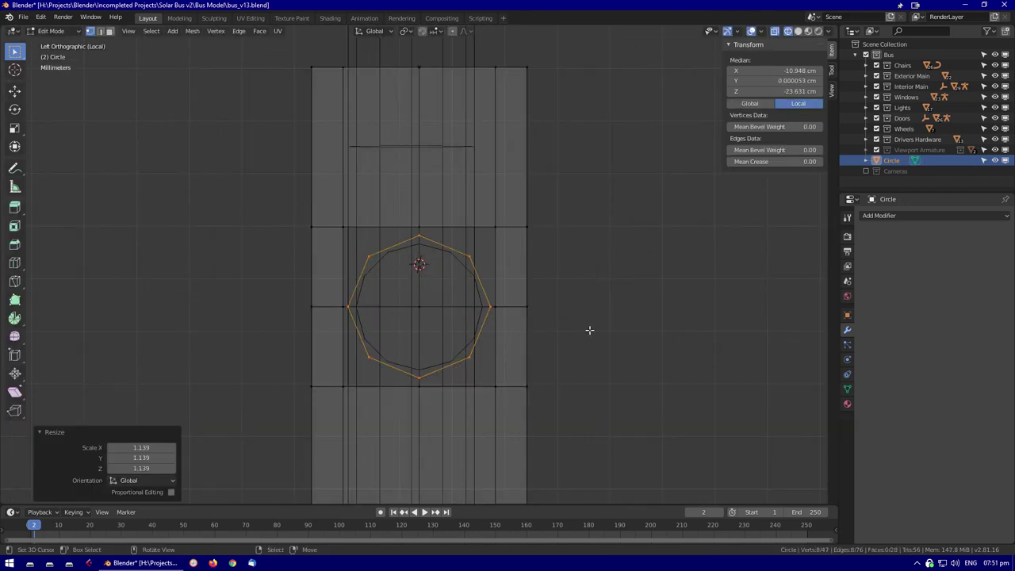
Round the edge loop of the sleeve's opening with To Sphere at factor 1.000
{"action": "scroll", "coordinate": [591, 329], "scroll_direction": "up", "scroll_amount": 3}
{"action": "left_click", "coordinate": [541, 239], "text": "alt"}
{"action": "middle_click_drag", "start_coordinate": [373, 351], "coordinate": [419, 261]}
{"action": "scroll", "coordinate": [419, 261], "scroll_direction": "down", "scroll_amount": 5}
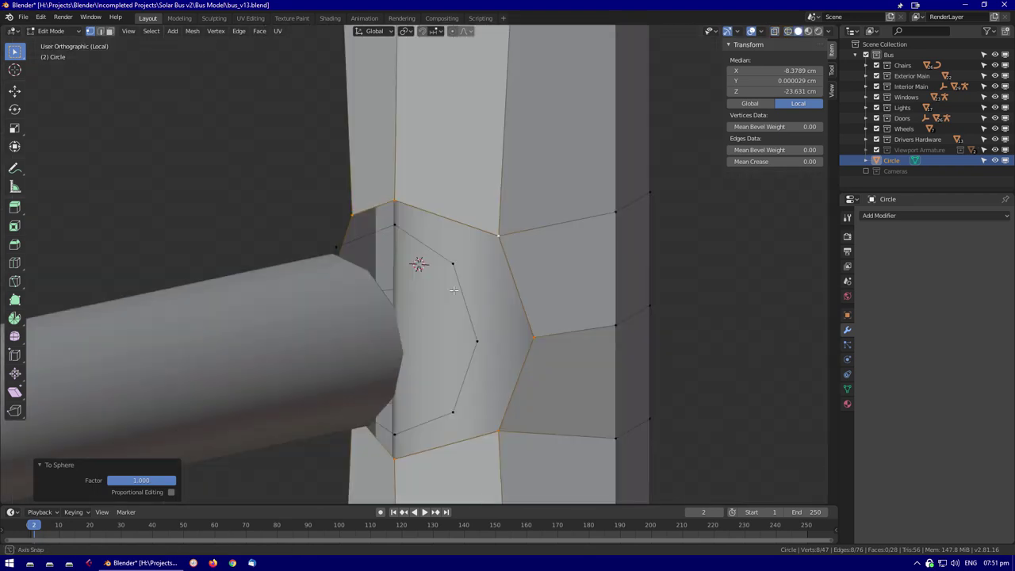
{"action": "key", "text": "alt+a"}
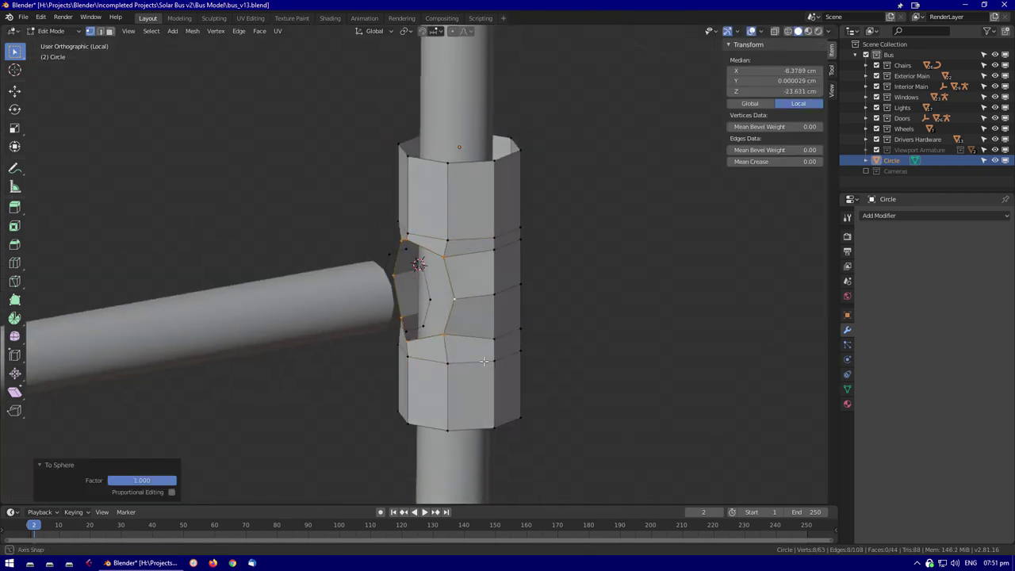
Connect the sleeve's rounded opening to the circle at the rail's end with a short neck
{"action": "middle_click_drag", "start_coordinate": [484, 361], "coordinate": [470, 387]}
{"action": "key", "text": "ctrl+z"}
{"action": "key", "text": "ctrl+z"}
{"action": "middle_click_drag", "start_coordinate": [404, 254], "coordinate": [366, 347]}
{"action": "middle_click_drag", "start_coordinate": [457, 358], "coordinate": [508, 333]}
{"action": "key", "text": "ctrl+z"}
{"action": "scroll", "coordinate": [484, 341], "scroll_direction": "down", "scroll_amount": 3}
{"action": "key", "text": "e"}
{"action": "left_click", "coordinate": [408, 320]}
{"action": "middle_click_drag", "start_coordinate": [408, 319], "coordinate": [454, 230]}
{"action": "left_click", "coordinate": [490, 248]}
{"action": "key", "text": "alt+z"}
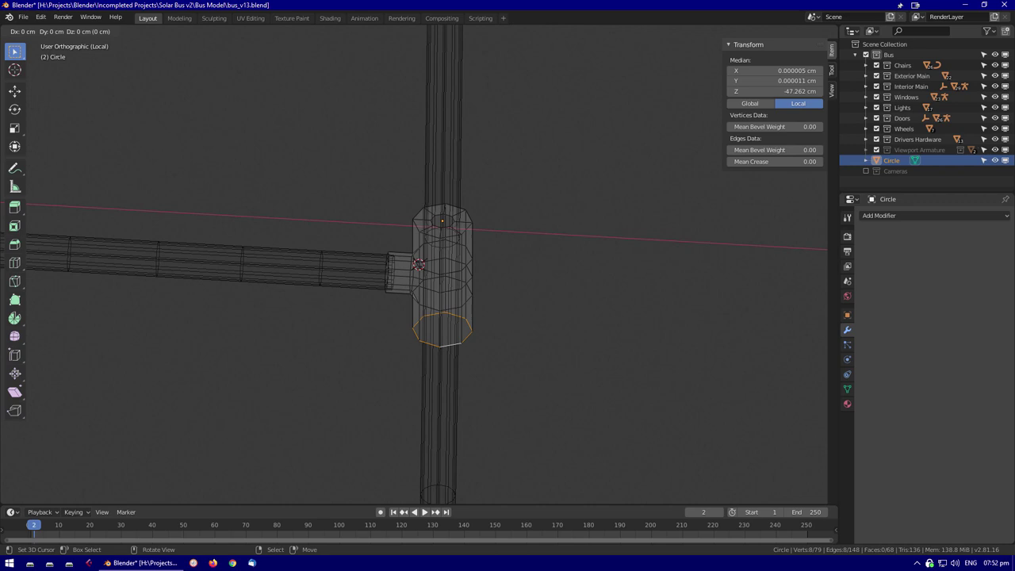
Adjust the sleeve's lower edge loop along the pole in front view and finish editing the connector mesh
{"action": "key", "text": "alt+z"}
{"action": "scroll", "coordinate": [448, 356], "scroll_direction": "down", "scroll_amount": 3}
{"action": "key", "text": "KP_1"}
{"action": "scroll", "coordinate": [485, 296], "scroll_direction": "up", "scroll_amount": 4}
{"action": "key", "text": "a"}
{"action": "key", "text": "alt+z"}
{"action": "key", "text": "Tab"}
{"action": "key", "text": "alt+z"}
Add a Subdivision Surface modifier with viewport level 2 and an Edge Split modifier to the connector
{"action": "left_click", "coordinate": [935, 215]}
{"action": "left_click", "coordinate": [748, 389]}
{"action": "middle_click_drag", "start_coordinate": [540, 258], "coordinate": [534, 217]}
{"action": "key", "text": "Tab"}
{"action": "scroll", "coordinate": [372, 232], "scroll_direction": "up", "scroll_amount": 3}
{"action": "left_click", "coordinate": [262, 468]}
{"action": "key", "text": "Tab"}
{"action": "middle_click_drag", "start_coordinate": [480, 335], "coordinate": [484, 317]}
{"action": "left_click", "coordinate": [935, 215]}
{"action": "left_click", "coordinate": [805, 298]}
{"action": "scroll", "coordinate": [476, 232], "scroll_direction": "down", "scroll_amount": 2}
{"action": "scroll", "coordinate": [476, 232], "scroll_direction": "down", "scroll_amount": 4}
Apply the connector's location, leave local view and clear its location so its origin sits at the world origin
{"action": "key", "text": "ctrl+a"}
{"action": "left_click", "coordinate": [477, 238]}
{"action": "middle_click_drag", "start_coordinate": [476, 238], "coordinate": [438, 213]}
{"action": "key", "text": "KP_Divide"}
{"action": "middle_click_drag", "start_coordinate": [470, 289], "coordinate": [476, 317]}
{"action": "key", "text": "shift+a"}
{"action": "mouse_move", "coordinate": [483, 318]}
{"action": "key", "text": "Escape"}
{"action": "key", "text": "alt+g"}
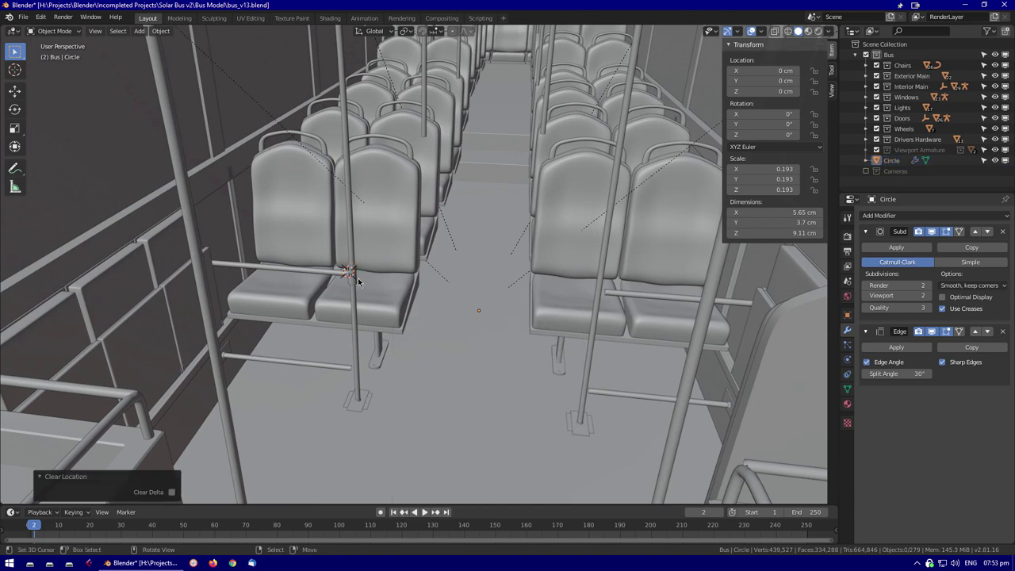
Add a plane at the world origin and scale its mesh down to about 16.4 cm across
{"action": "scroll", "coordinate": [360, 283], "scroll_direction": "up", "scroll_amount": 5}
{"action": "key", "text": "shift+a"}
{"action": "left_click", "coordinate": [428, 289]}
{"action": "key", "text": "shift+z"}
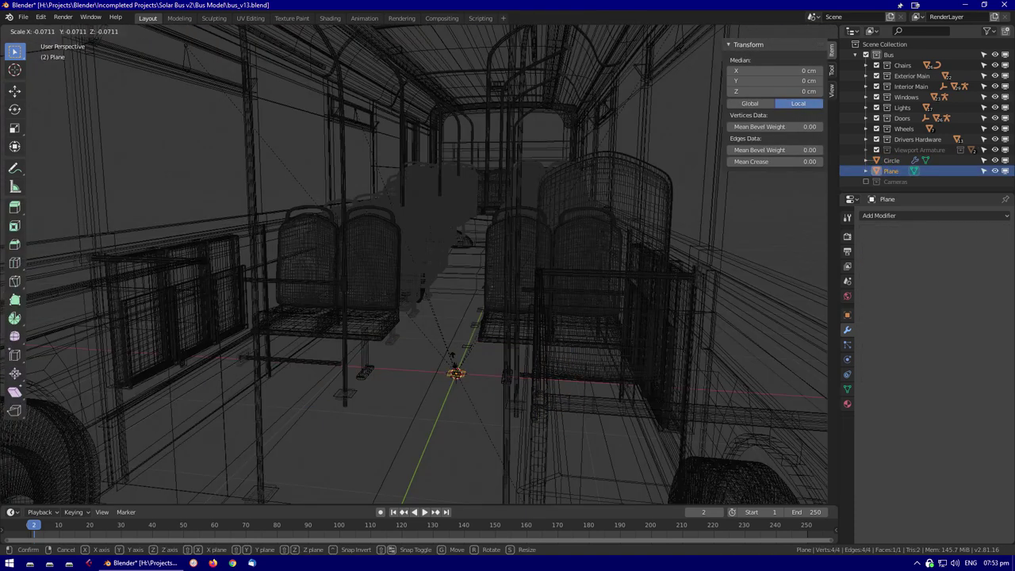
Parent the T connector to the small plane and show the plane's object properties
{"action": "middle_click_drag", "start_coordinate": [367, 292], "coordinate": [324, 296]}
{"action": "left_click", "coordinate": [324, 296]}
{"action": "left_click", "coordinate": [324, 296]}
{"action": "key", "text": "shift+z"}
{"action": "key", "text": "shift+z"}
{"action": "left_click", "coordinate": [466, 394], "text": "shift"}
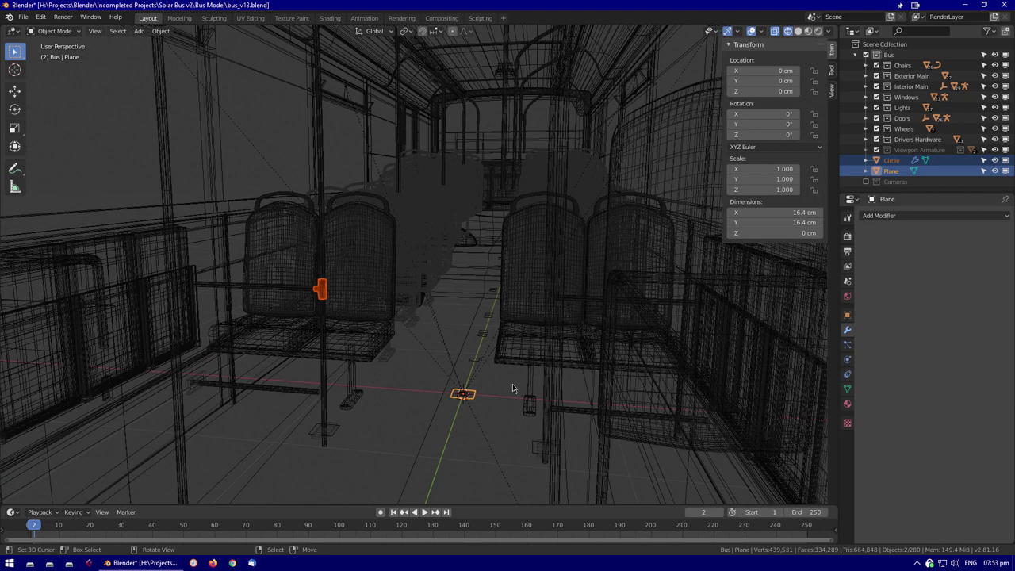
{"action": "left_click", "coordinate": [847, 314]}
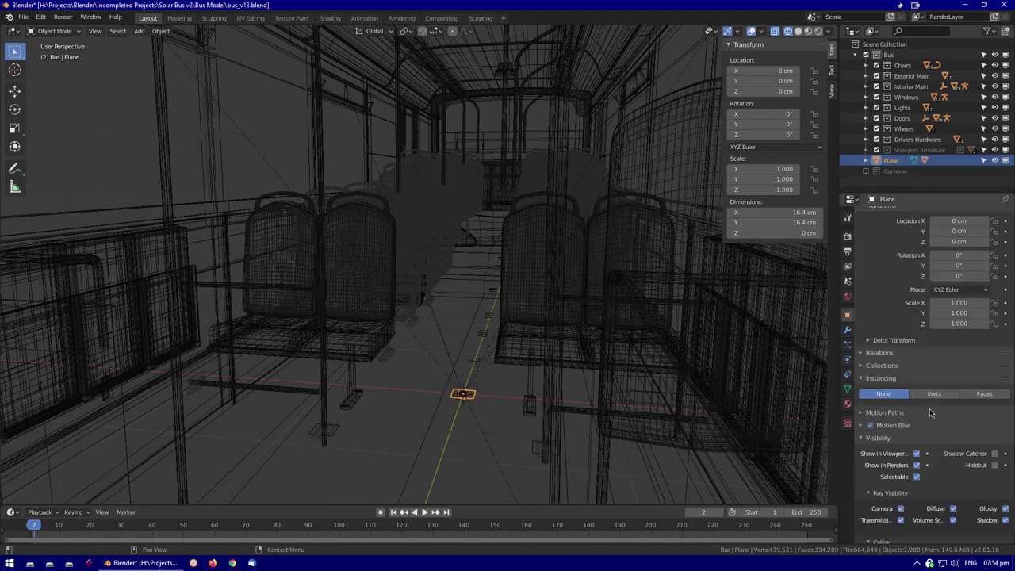
Set the plane's instancing to Faces and move its face so an instanced connector sits on the lower rail's end
{"action": "key", "text": "y"}
{"action": "left_click", "coordinate": [493, 414]}
{"action": "key", "text": "shift+z"}
{"action": "key", "text": "g"}
{"action": "key", "text": "y"}
{"action": "key", "text": "ctrl+z"}
{"action": "key", "text": "ctrl+z"}
{"action": "key", "text": "KP_Decimal"}
{"action": "key", "text": "g"}
{"action": "key", "text": "z"}
{"action": "key", "text": "g"}
{"action": "key", "text": "x"}
Duplicate the plane's face, rotate the copy 180° and move it -250 cm along Y towards the opposite pole
{"action": "middle_click_drag", "start_coordinate": [513, 319], "coordinate": [618, 317]}
{"action": "key", "text": "shift+d"}
{"action": "type", "text": "x180"}
{"action": "key", "text": "Return"}
{"action": "key", "text": "shift+z"}
{"action": "middle_click_drag", "start_coordinate": [704, 302], "coordinate": [565, 369]}
{"action": "middle_click_drag", "start_coordinate": [637, 267], "coordinate": [476, 279]}
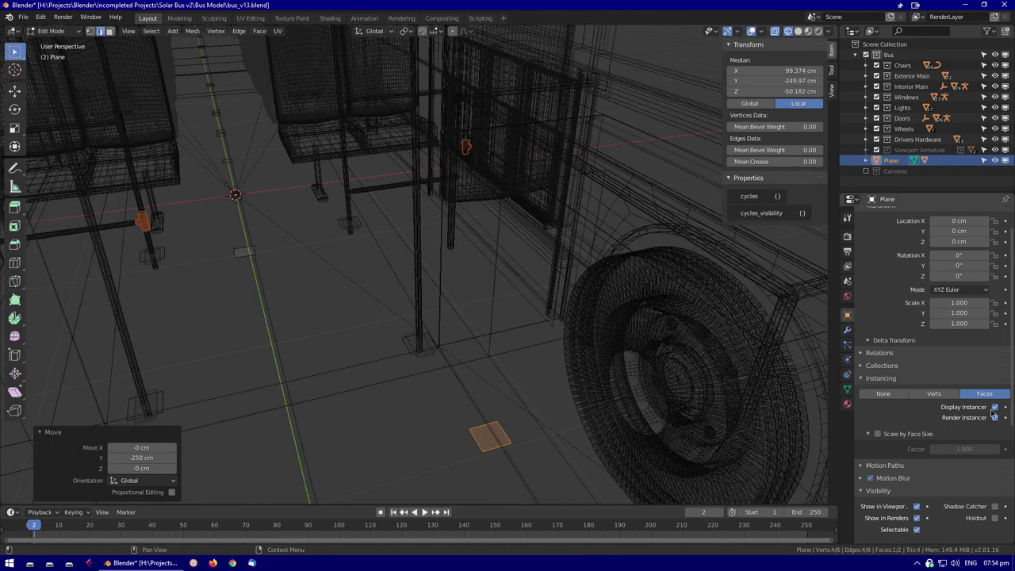
Move the duplicated face along X and then -46 cm along Y to bring its connector near the opposite lower rail
{"action": "key", "text": "shift+z"}
{"action": "scroll", "coordinate": [406, 284], "scroll_direction": "up", "scroll_amount": 2}
{"action": "key", "text": "g"}
{"action": "key", "text": "x"}
{"action": "left_click", "coordinate": [663, 123]}
{"action": "key", "text": "KP_1"}
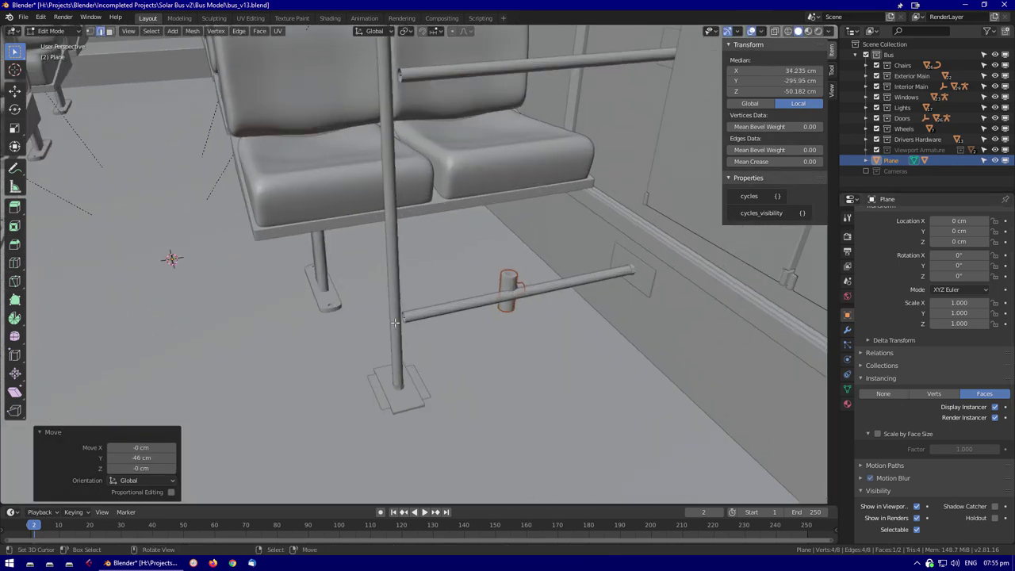
Align the duplicated connector with the opposite vertical pole and lower rail in front view
{"action": "key", "text": "shift+z"}
{"action": "scroll", "coordinate": [357, 328], "scroll_direction": "up", "scroll_amount": 3}
{"action": "key", "text": "g"}
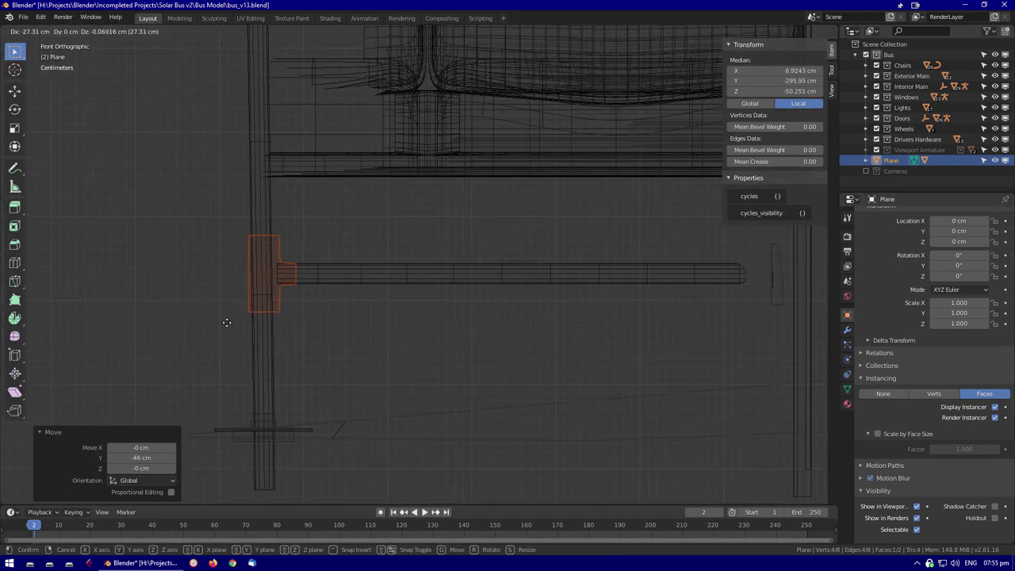
{"action": "left_click", "coordinate": [226, 323]}
{"action": "scroll", "coordinate": [227, 323], "scroll_direction": "up", "scroll_amount": 4}
{"action": "left_click", "coordinate": [451, 283]}
{"action": "key", "text": "shift+z"}
{"action": "scroll", "coordinate": [554, 286], "scroll_direction": "down", "scroll_amount": 2}
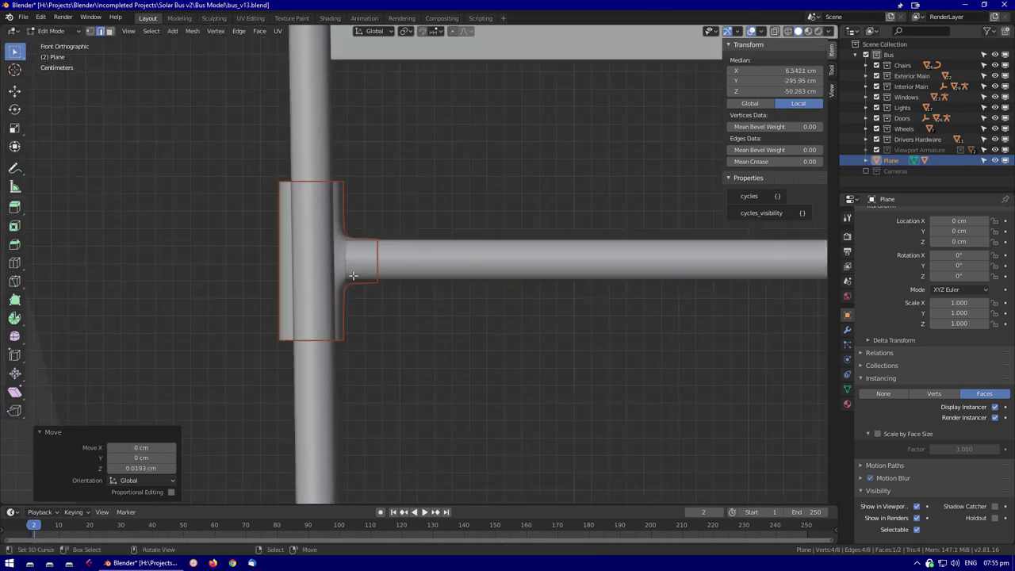
Align the duplicated connector with the pole along Y in side view and raise it 0.0342 cm along Z
{"action": "key", "text": "KP_3"}
{"action": "key", "text": "shift+z"}
{"action": "left_click", "coordinate": [604, 296]}
{"action": "key", "text": "shift+z"}
{"action": "middle_click_drag", "start_coordinate": [603, 297], "coordinate": [476, 198]}
{"action": "scroll", "coordinate": [460, 266], "scroll_direction": "up", "scroll_amount": 3}
{"action": "key", "text": "g"}
{"action": "key", "text": "y"}
{"action": "key", "text": "z"}
{"action": "left_click", "coordinate": [471, 238]}
{"action": "scroll", "coordinate": [482, 163], "scroll_direction": "down", "scroll_amount": 3}
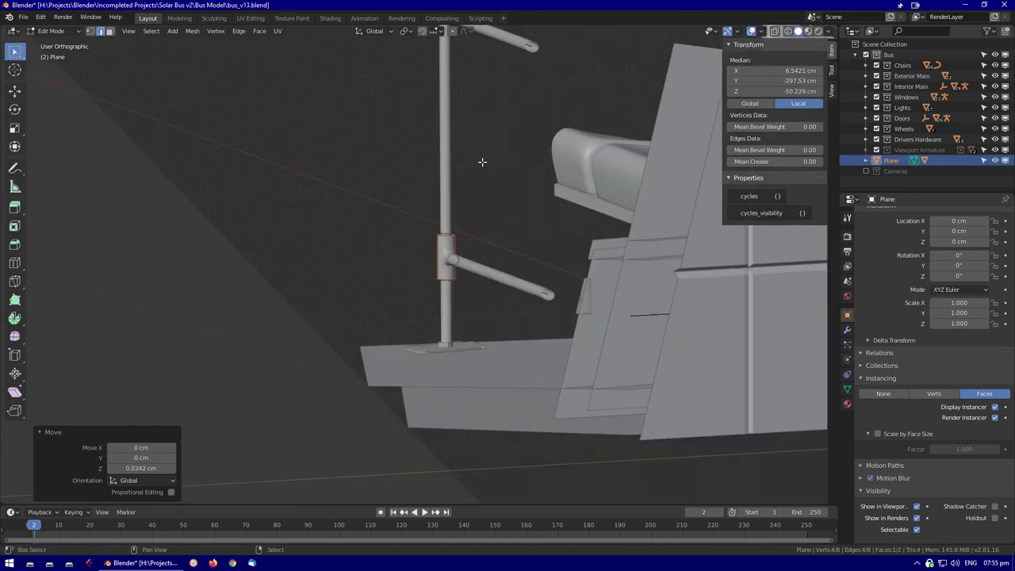
Duplicate the face 50.3 cm up for the upper rail's connector, align it with the pole along Y and finish editing
{"action": "middle_click_drag", "start_coordinate": [482, 163], "coordinate": [496, 76]}
{"action": "middle_click_drag", "start_coordinate": [485, 193], "coordinate": [463, 249]}
{"action": "scroll", "coordinate": [463, 249], "scroll_direction": "up", "scroll_amount": 5}
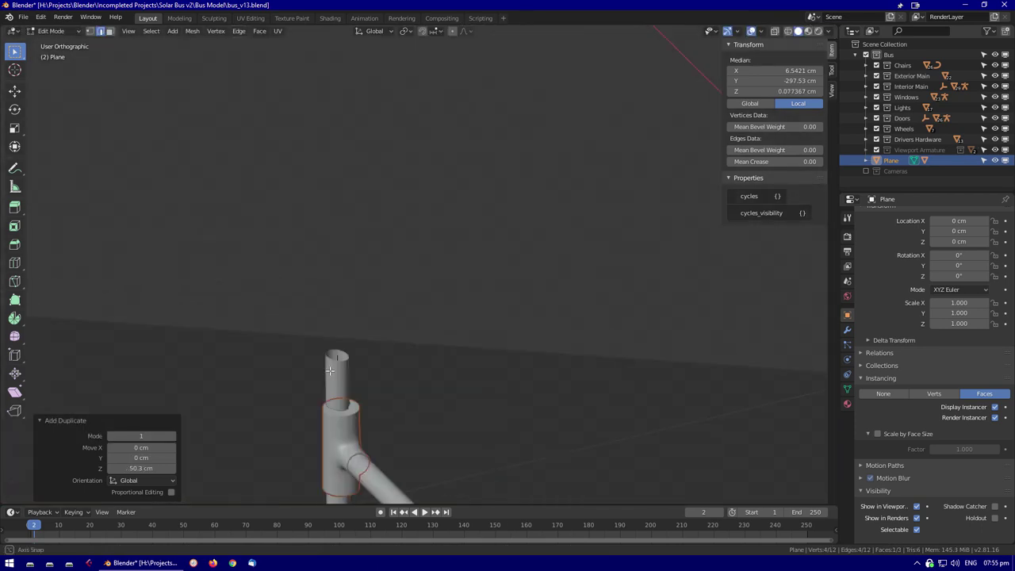
{"action": "key", "text": "g"}
{"action": "key", "text": "y"}
{"action": "left_click", "coordinate": [425, 161]}
{"action": "middle_click_drag", "start_coordinate": [425, 161], "coordinate": [562, 329]}
{"action": "key", "text": "Tab"}
{"action": "scroll", "coordinate": [462, 378], "scroll_direction": "down", "scroll_amount": 5}
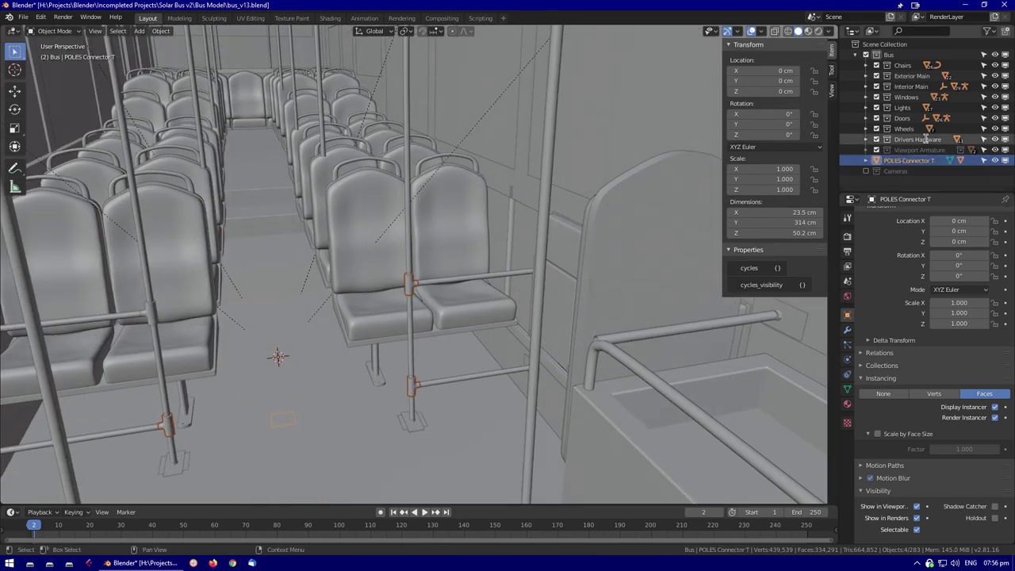
Rename the plane as POLES Connector T Duplicates and its child connector as BUS Connector T Section
{"action": "key", "text": "shift+z"}
{"action": "key", "text": "KP_Decimal"}
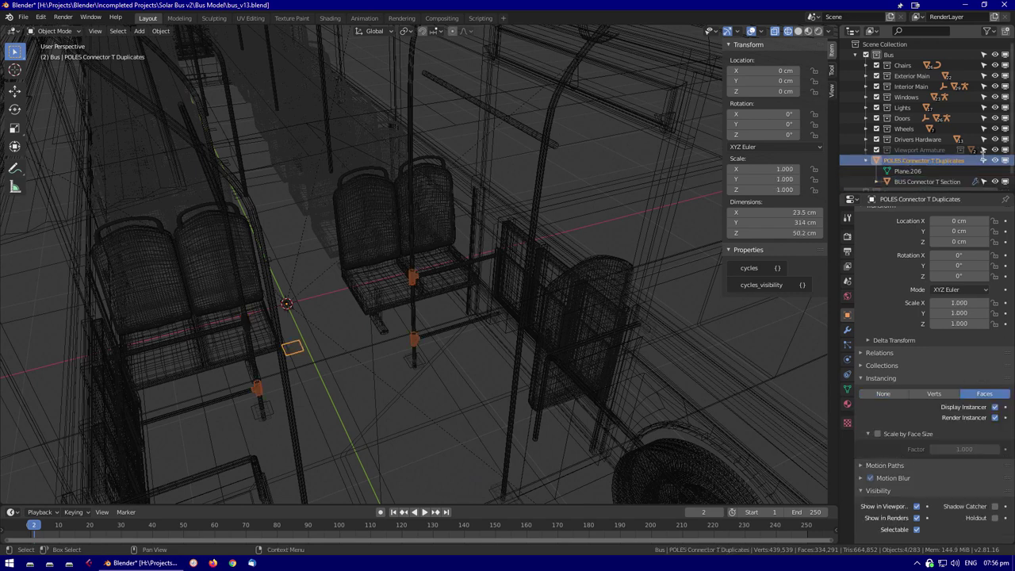
{"action": "scroll", "coordinate": [543, 168], "scroll_direction": "up", "scroll_amount": 5}
{"action": "key", "text": "shift+z"}
Examine the handrails, poles and placed T-connectors around the front boxes and along the aisle
{"action": "left_click", "coordinate": [633, 208]}
{"action": "middle_click_drag", "start_coordinate": [634, 208], "coordinate": [500, 213]}
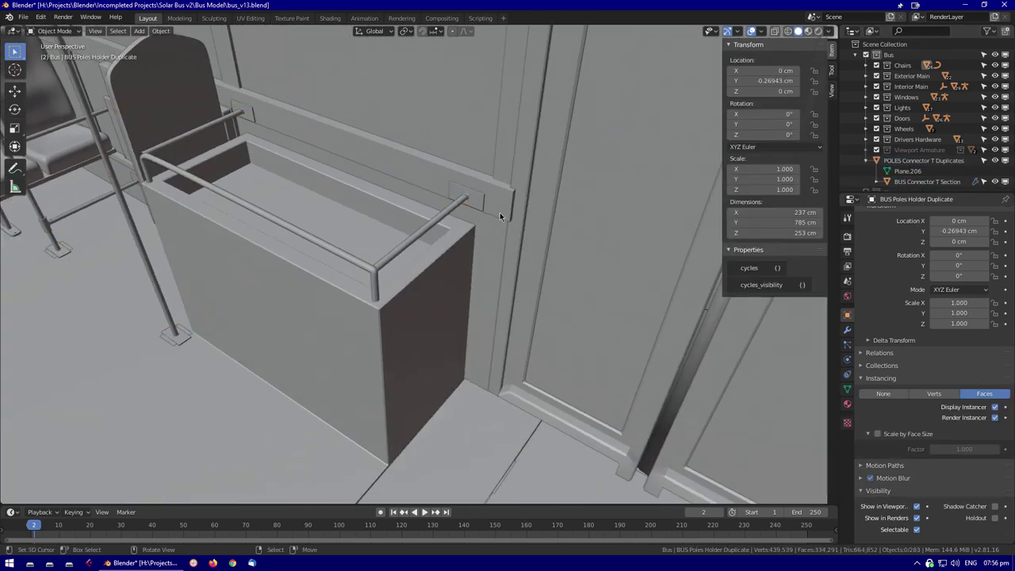
{"action": "left_click", "coordinate": [336, 242]}
{"action": "key", "text": "KP_Decimal"}
{"action": "middle_click_drag", "start_coordinate": [482, 339], "coordinate": [486, 191]}
{"action": "left_click", "coordinate": [408, 205]}
{"action": "key", "text": "Tab"}
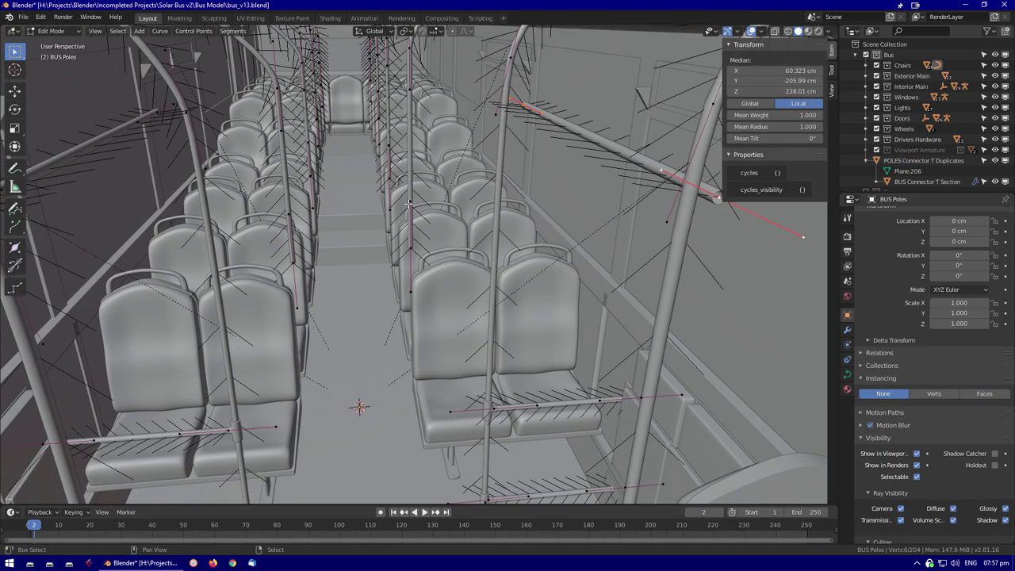
{"action": "middle_click_drag", "start_coordinate": [408, 205], "coordinate": [138, 254]}
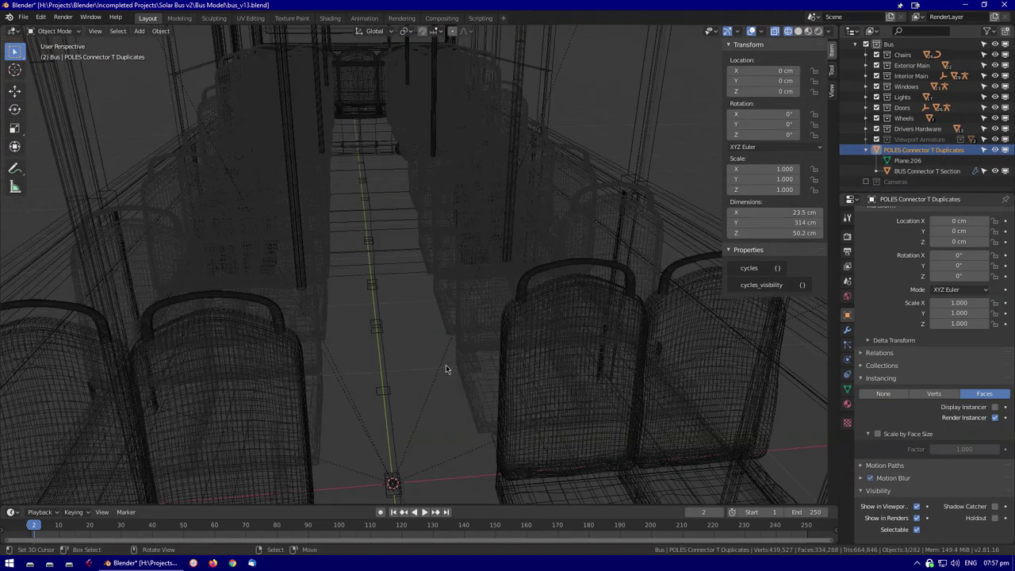
{"action": "scroll", "coordinate": [917, 170], "scroll_direction": "up", "scroll_amount": 1}
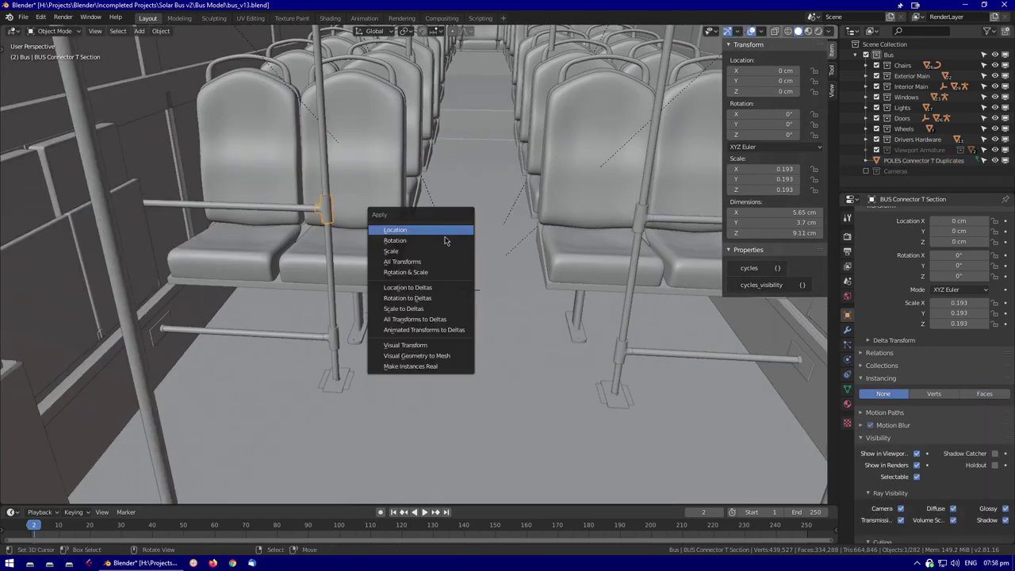
{"action": "middle_click_drag", "start_coordinate": [359, 296], "coordinate": [460, 301]}
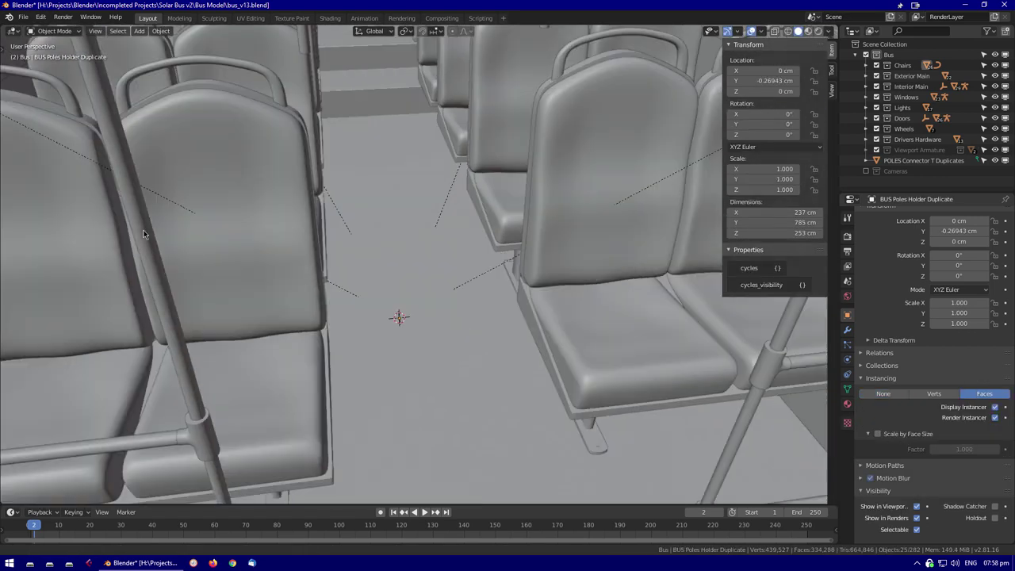
Add a Subdivision Surface modifier with one render level and one viewport level to the interior wall strips
{"action": "middle_click_drag", "start_coordinate": [399, 317], "coordinate": [650, 170]}
{"action": "middle_click_drag", "start_coordinate": [658, 179], "coordinate": [492, 254]}
{"action": "left_click", "coordinate": [576, 152]}
{"action": "key", "text": "Tab"}
{"action": "key", "text": "Tab"}
{"action": "left_click", "coordinate": [847, 329]}
{"action": "left_click", "coordinate": [935, 215]}
{"action": "middle_click_drag", "start_coordinate": [603, 317], "coordinate": [515, 317]}
{"action": "left_click", "coordinate": [555, 357]}
{"action": "key", "text": "shift+z"}
{"action": "left_click_drag", "start_coordinate": [919, 230], "coordinate": [920, 268]}
{"action": "right_click", "coordinate": [912, 214]}
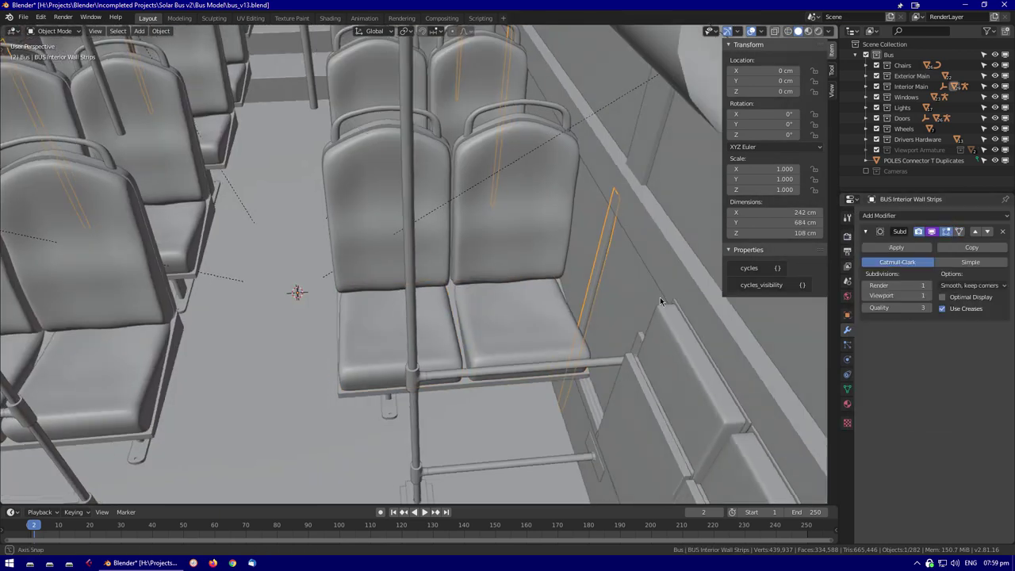
Isolate the interior wall strips and crease their upper end edges to 1
{"action": "key", "text": "KP_Divide"}
{"action": "key", "text": "Tab"}
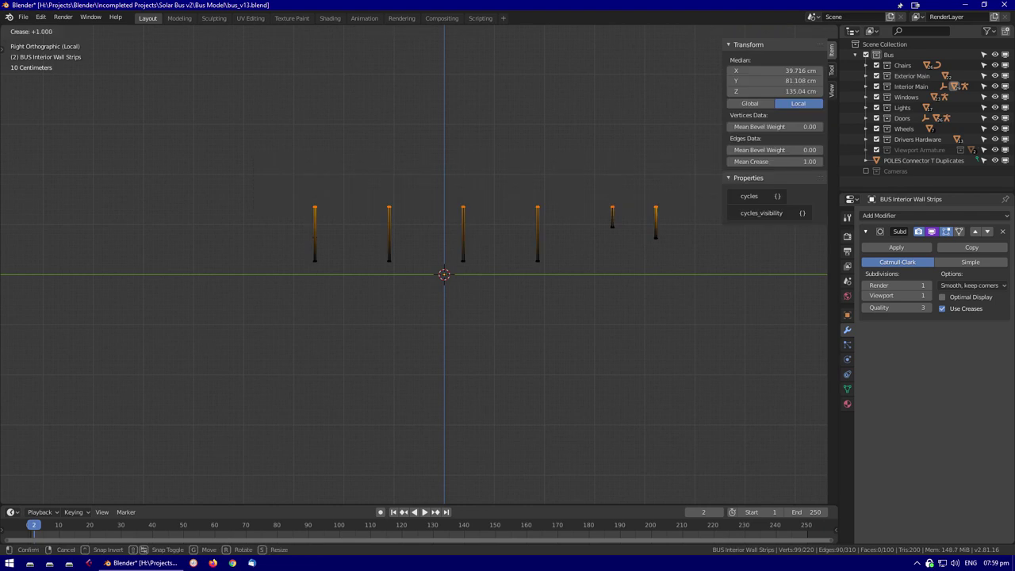
{"action": "key", "text": "alt+a"}
Crease the lower end edges of the wall strips in side view, finish editing and leave the isolated view
{"action": "key", "text": "KP_3"}
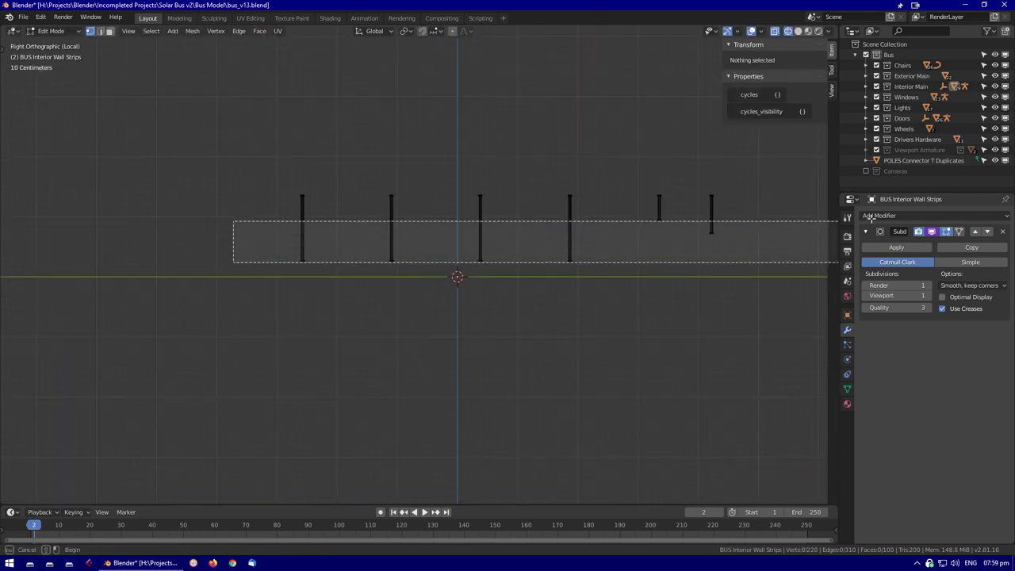
{"action": "left_click_drag", "start_coordinate": [870, 244], "coordinate": [870, 243]}
{"action": "scroll", "coordinate": [419, 267], "scroll_direction": "down", "scroll_amount": 2}
{"action": "key", "text": "shift+e"}
{"action": "middle_click_drag", "start_coordinate": [410, 278], "coordinate": [489, 278], "text": "shift"}
{"action": "key", "text": "a"}
{"action": "key", "text": "Tab"}
{"action": "scroll", "coordinate": [582, 218], "scroll_direction": "down", "scroll_amount": 3}
{"action": "left_click_drag", "start_coordinate": [265, 253], "coordinate": [736, 290]}
{"action": "left_click_drag", "start_coordinate": [589, 222], "coordinate": [736, 277]}
{"action": "left_click_drag", "start_coordinate": [646, 232], "coordinate": [687, 250]}
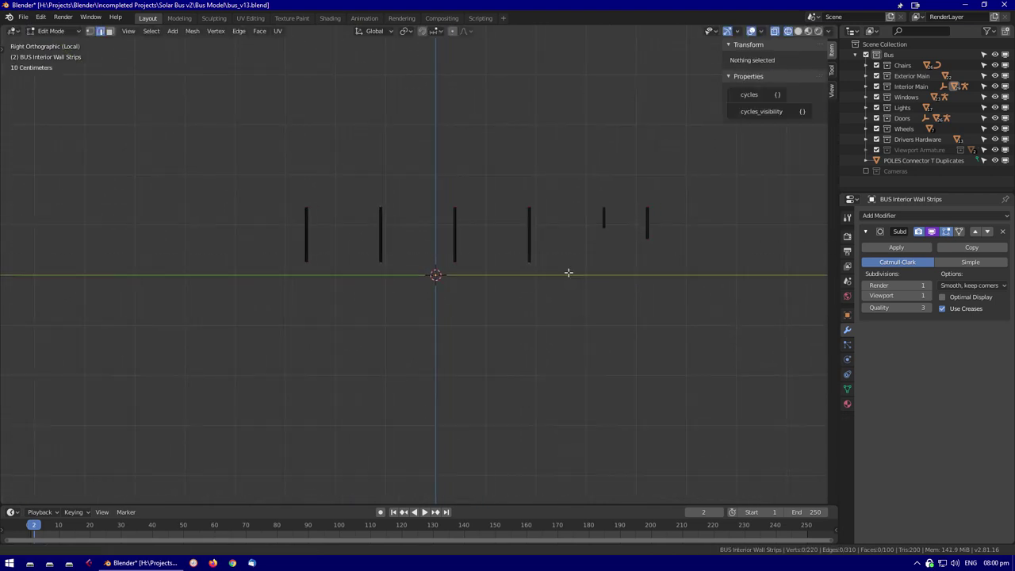
{"action": "key", "text": "Tab"}
{"action": "key", "text": "KP_Divide"}
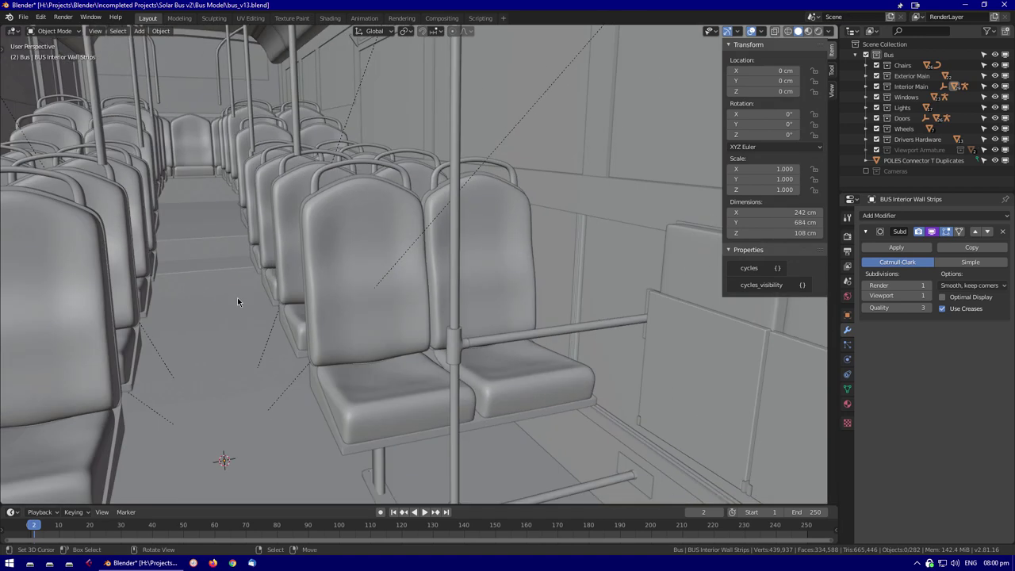
Open the BUS Poles curve for editing
{"action": "middle_click_drag", "start_coordinate": [237, 301], "coordinate": [637, 225]}
{"action": "left_click", "coordinate": [637, 225]}
{"action": "key", "text": "Tab"}
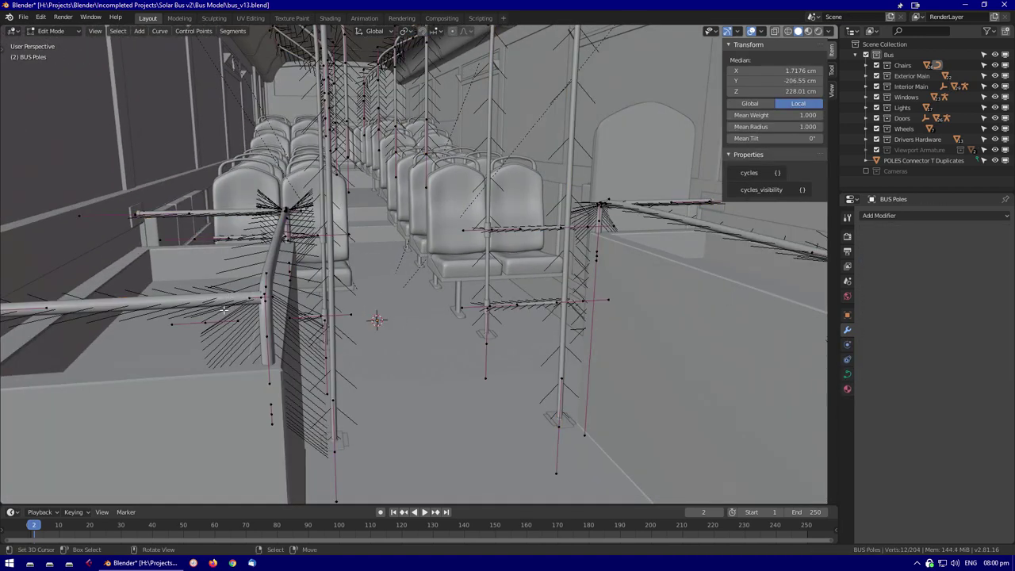
Select the handrail points around both front boxes in top view
{"action": "key", "text": "KP_7"}
{"action": "key", "text": "alt+z"}
{"action": "left_click_drag", "start_coordinate": [287, 287], "coordinate": [505, 430]}
{"action": "middle_click_drag", "start_coordinate": [578, 389], "coordinate": [523, 366]}
{"action": "key", "text": "alt+z"}
{"action": "key", "text": "KP_7"}
{"action": "key", "text": "alt+z"}
{"action": "key", "text": "alt+a"}
{"action": "left_click_drag", "start_coordinate": [541, 251], "coordinate": [650, 378]}
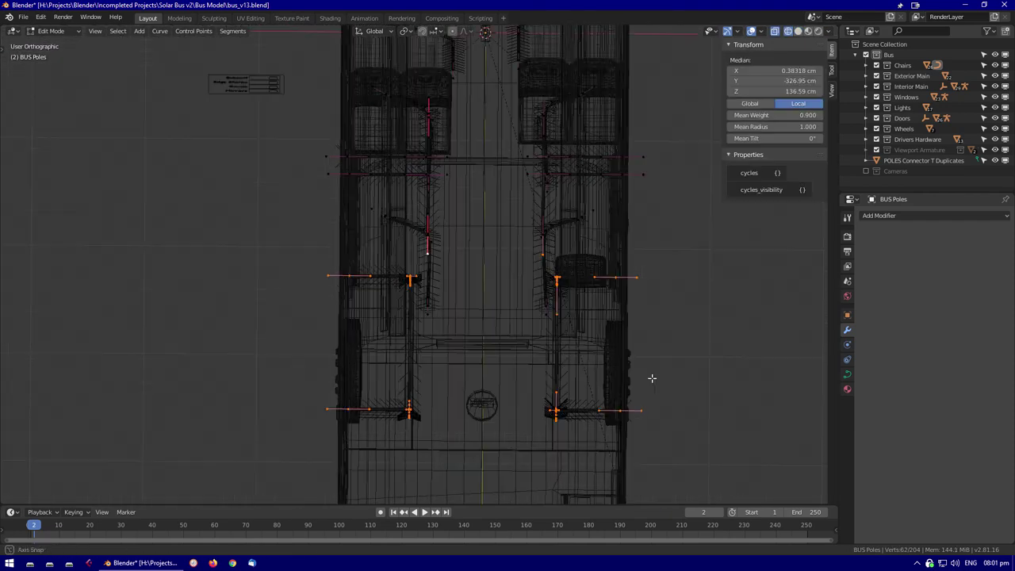
Try to raise the handrails around both front boxes by 8.6 cm along Z
{"action": "middle_click_drag", "start_coordinate": [650, 378], "coordinate": [605, 353]}
{"action": "key", "text": "alt+z"}
{"action": "key", "text": "g"}
{"action": "key", "text": "z"}
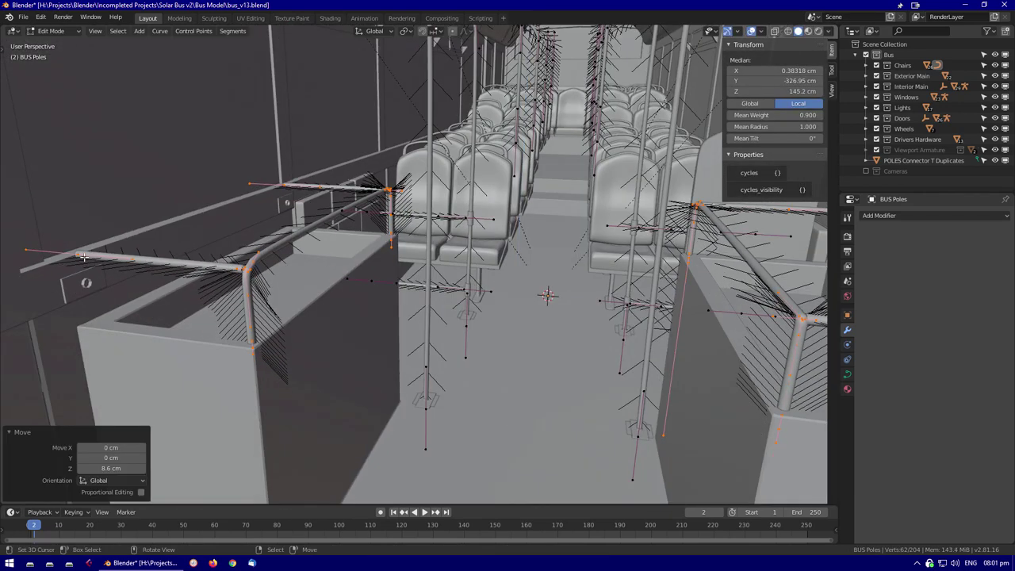
{"action": "key", "text": "Tab"}
{"action": "key", "text": "Tab"}
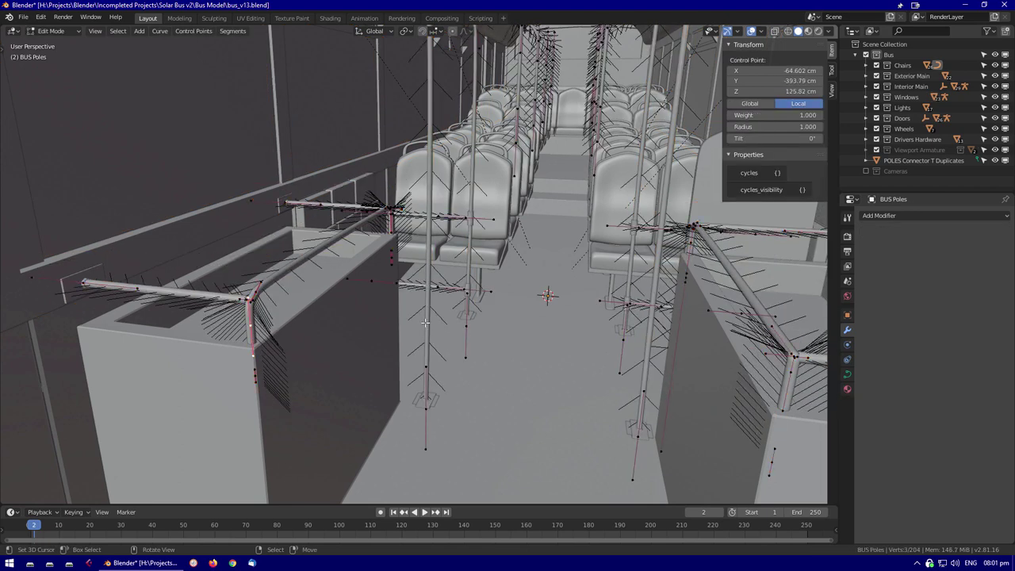
Move the long handrail's corner points along Z so the rail runs above its cross rails, and finish editing
{"action": "scroll", "coordinate": [787, 407], "scroll_direction": "up", "scroll_amount": 2}
{"action": "key", "text": "g"}
{"action": "key", "text": "z"}
{"action": "left_click", "coordinate": [337, 309]}
{"action": "key", "text": "Tab"}
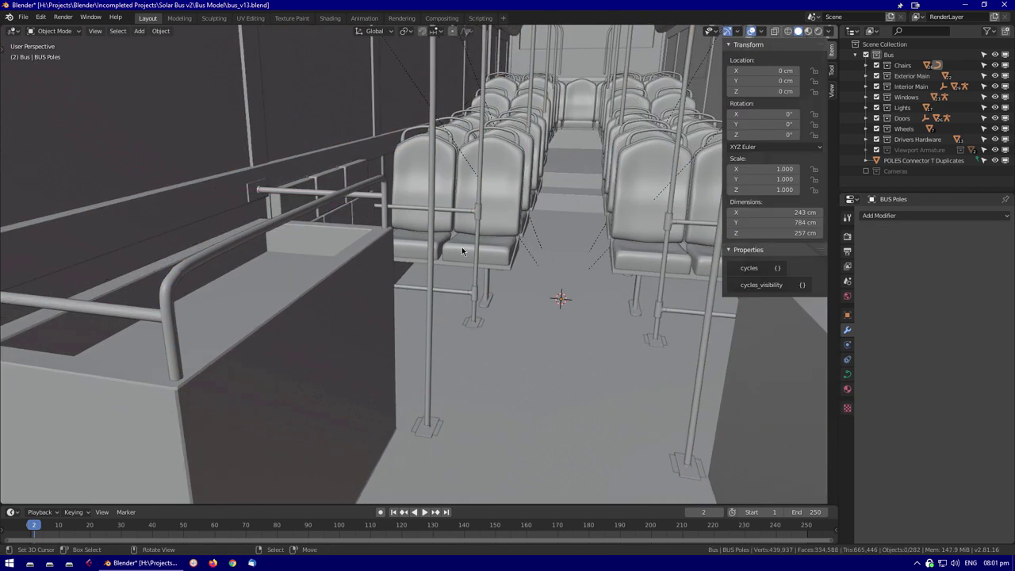
Edit the POLES Connector T Duplicates plane and duplicate one of its faces -198 cm along Y
{"action": "key", "text": "shift+z"}
{"action": "left_click", "coordinate": [495, 284]}
{"action": "left_click", "coordinate": [894, 162]}
{"action": "left_click", "coordinate": [847, 315]}
{"action": "key", "text": "Tab"}
{"action": "middle_click_drag", "start_coordinate": [569, 422], "coordinate": [421, 398]}
{"action": "key", "text": "a"}
{"action": "middle_click_drag", "start_coordinate": [379, 337], "coordinate": [507, 188]}
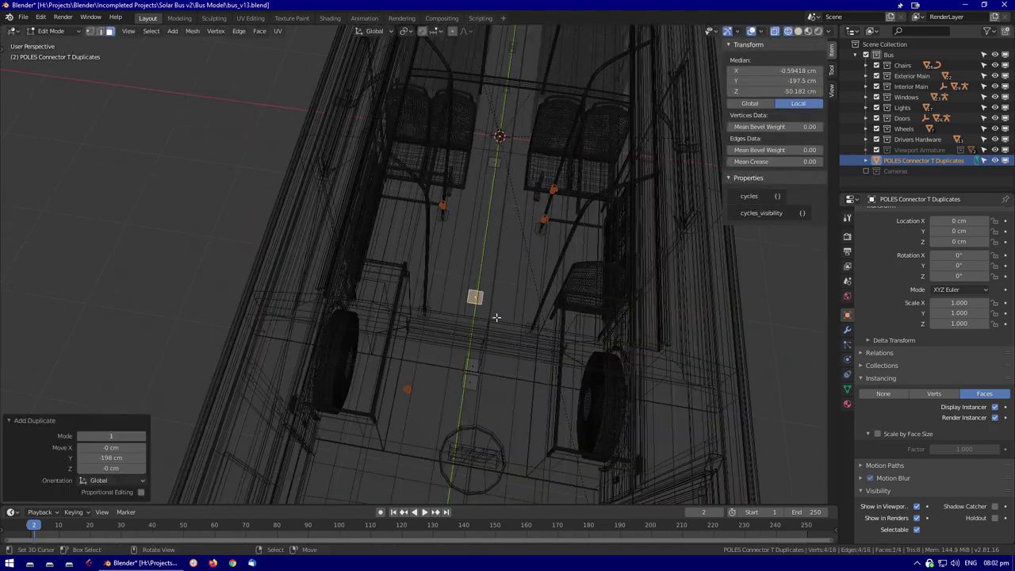
Raise the duplicated connector 108 cm, then lower it onto the front cross rail, finishing with a -7.9 cm move along Z
{"action": "type", "text": "gz108"}
{"action": "key", "text": "Return"}
{"action": "mouse_move", "coordinate": [524, 304]}
{"action": "middle_mouse_down"}
{"action": "mouse_move", "coordinate": [500, 369]}
{"action": "mouse_move", "coordinate": [460, 254]}
{"action": "mouse_move", "coordinate": [583, 283]}
{"action": "mouse_move", "coordinate": [547, 361]}
{"action": "mouse_move", "coordinate": [505, 314]}
{"action": "middle_mouse_up"}
{"action": "key", "text": "shift+z"}
{"action": "type", "text": "gz-61.6"}
{"action": "key", "text": "Return"}
{"action": "key", "text": "g"}
{"action": "type", "text": "gz-7.9"}
{"action": "key", "text": "Return"}
Align the duplicated connector with the front box's corner post along Y
{"action": "key", "text": "g"}
{"action": "key", "text": "y"}
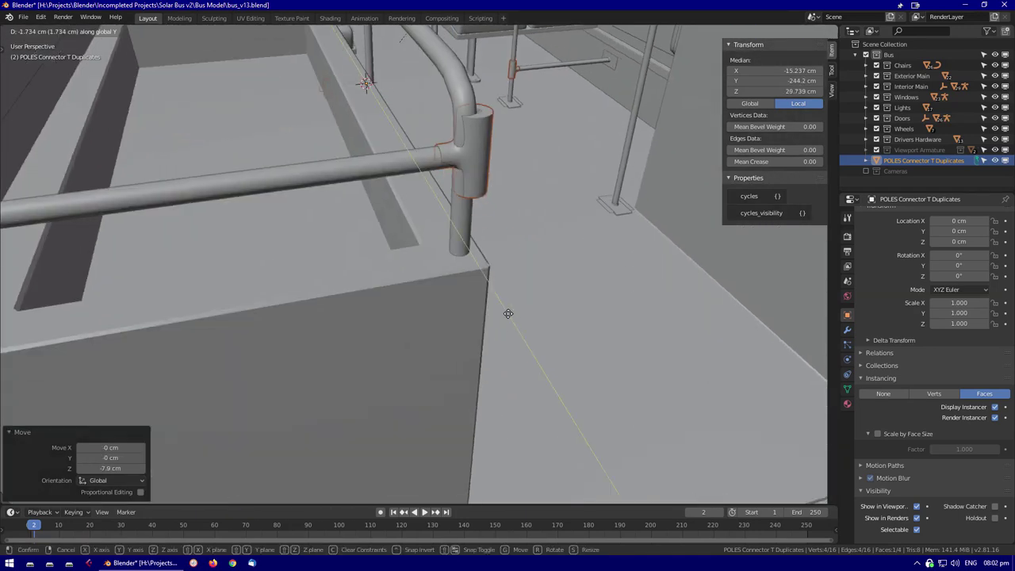
{"action": "left_click", "coordinate": [513, 279]}
{"action": "middle_click_drag", "start_coordinate": [514, 279], "coordinate": [556, 368]}
{"action": "left_click", "coordinate": [556, 367]}
{"action": "key", "text": "Tab"}
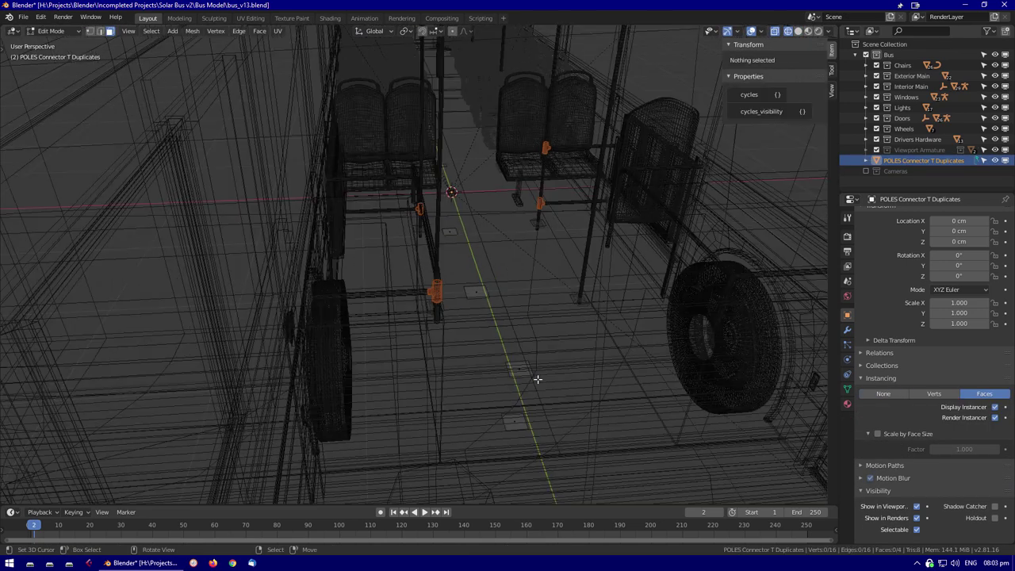
Select the new connector's face and shift it along X to centre it on the corner post
{"action": "right_click", "coordinate": [529, 366]}
{"action": "middle_click_drag", "start_coordinate": [530, 366], "coordinate": [519, 341]}
{"action": "scroll", "coordinate": [519, 341], "scroll_direction": "up", "scroll_amount": 4}
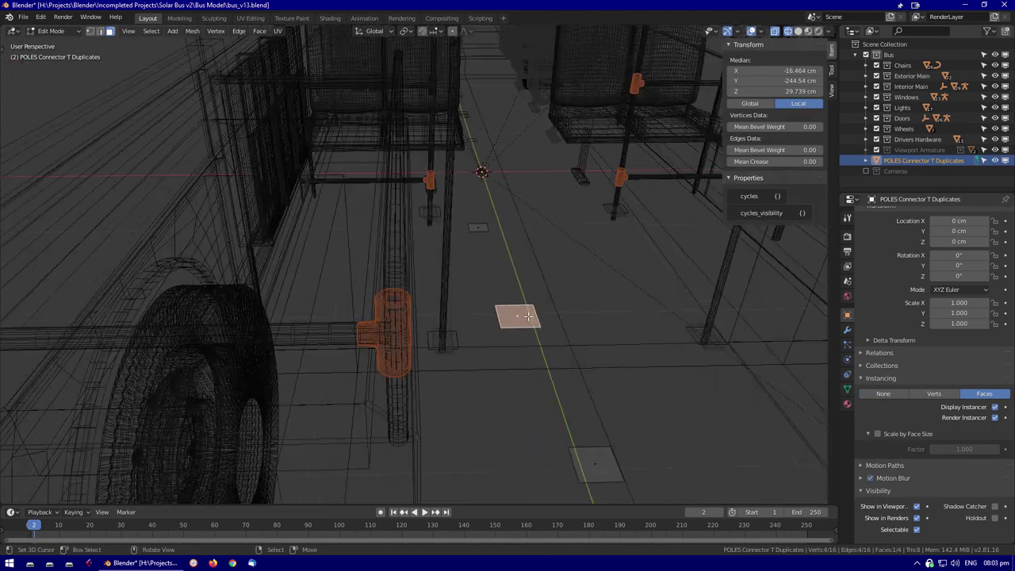
{"action": "key", "text": "shift+z"}
{"action": "key", "text": "g"}
{"action": "key", "text": "x"}
{"action": "left_click", "coordinate": [509, 227]}
{"action": "middle_click_drag", "start_coordinate": [509, 227], "coordinate": [445, 272]}
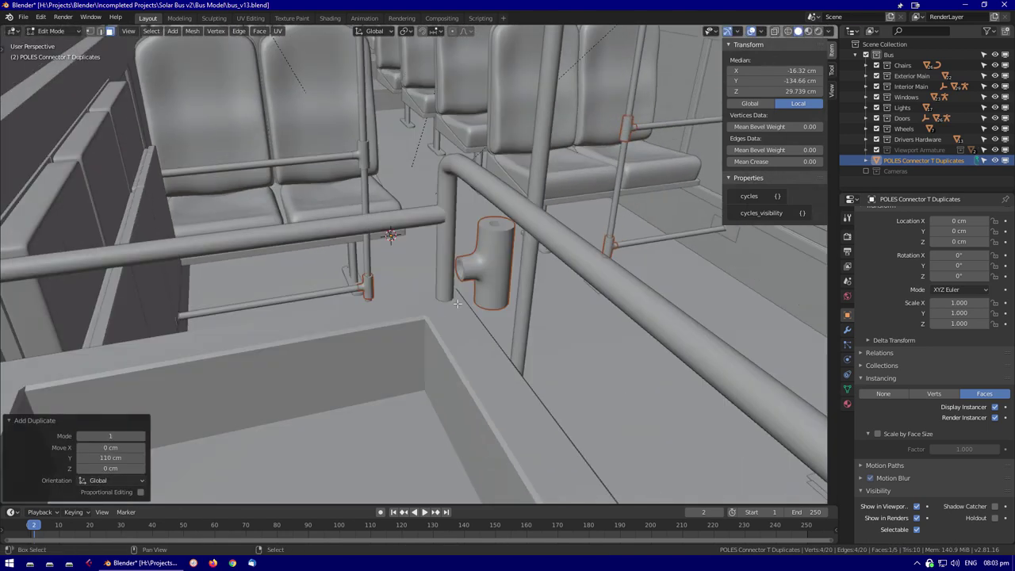
Duplicate the connector face 110 cm along Y for the handrail's rear corner post and finish editing
{"action": "key", "text": "shift+d"}
{"action": "key", "text": "y"}
{"action": "left_click", "coordinate": [528, 337]}
{"action": "key", "text": "Tab"}
{"action": "middle_click_drag", "start_coordinate": [528, 337], "coordinate": [686, 354]}
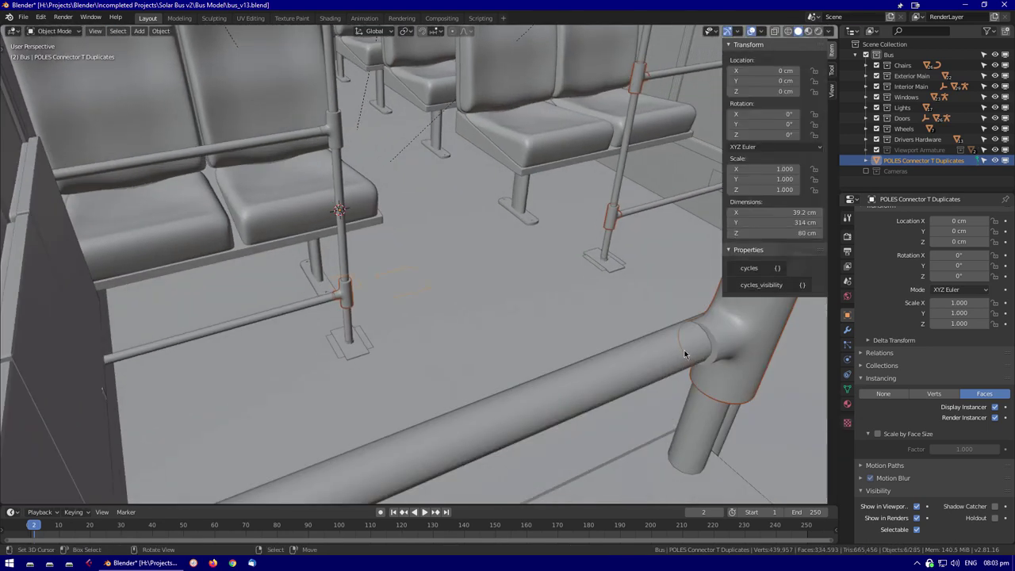
Select the long handrail's corner points beside the connector in the BUS Poles curve
{"action": "left_click", "coordinate": [615, 345]}
{"action": "middle_click_drag", "start_coordinate": [616, 345], "coordinate": [528, 181]}
{"action": "key", "text": "Tab"}
{"action": "left_click", "coordinate": [474, 318]}
{"action": "key", "text": "Tab"}
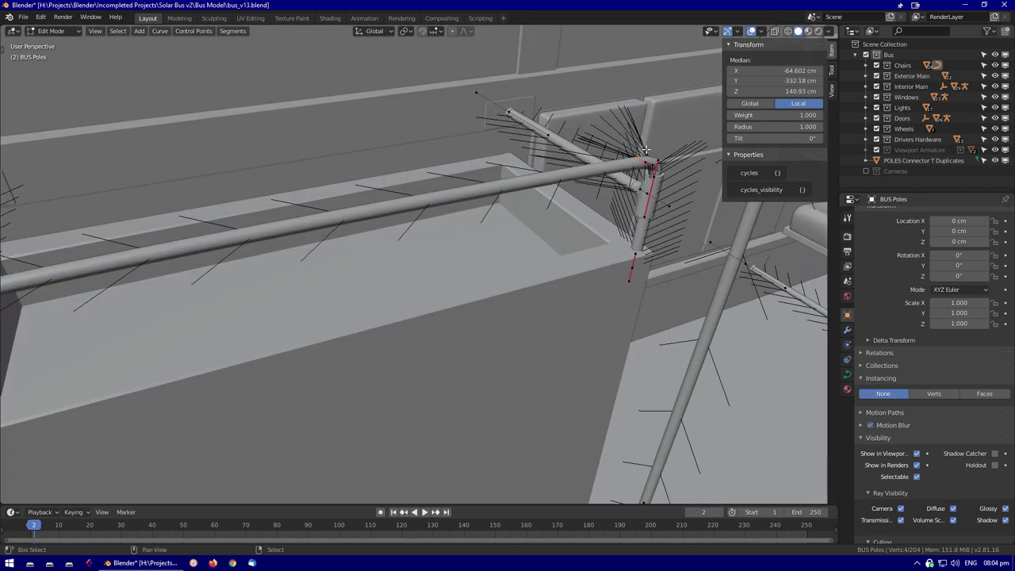
{"action": "key", "text": "Escape"}
{"action": "key", "text": "Tab"}
Try to lower the long handrail's corner points along Z below the tops of the connectors
{"action": "middle_click_drag", "start_coordinate": [649, 176], "coordinate": [326, 409]}
{"action": "key", "text": "Tab"}
{"action": "key", "text": "Tab"}
{"action": "key", "text": "Tab"}
{"action": "middle_click_drag", "start_coordinate": [267, 357], "coordinate": [228, 359]}
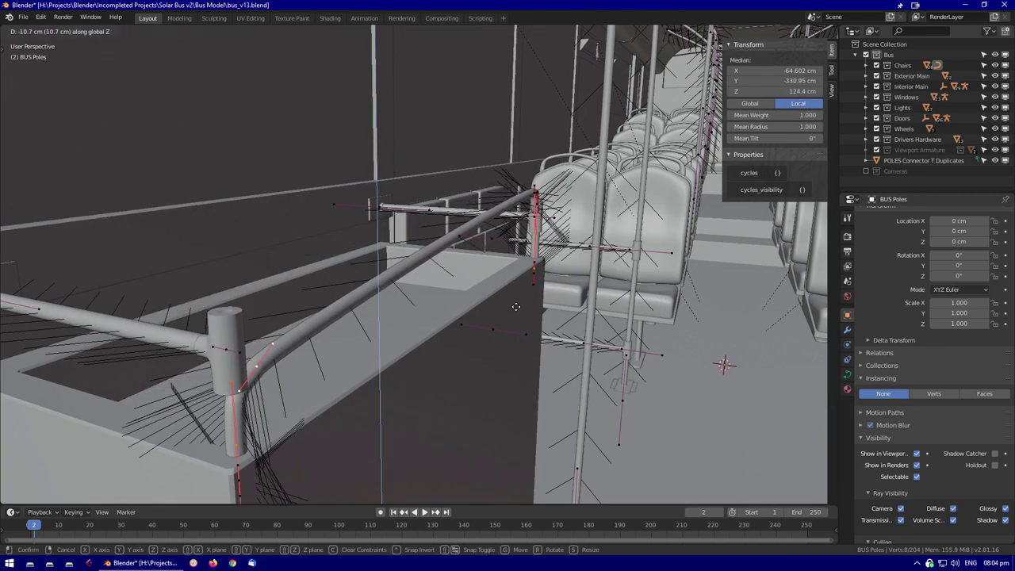
{"action": "key", "text": "KP_Divide"}
{"action": "middle_click_drag", "start_coordinate": [510, 253], "coordinate": [564, 294]}
{"action": "key", "text": "KP_Divide"}
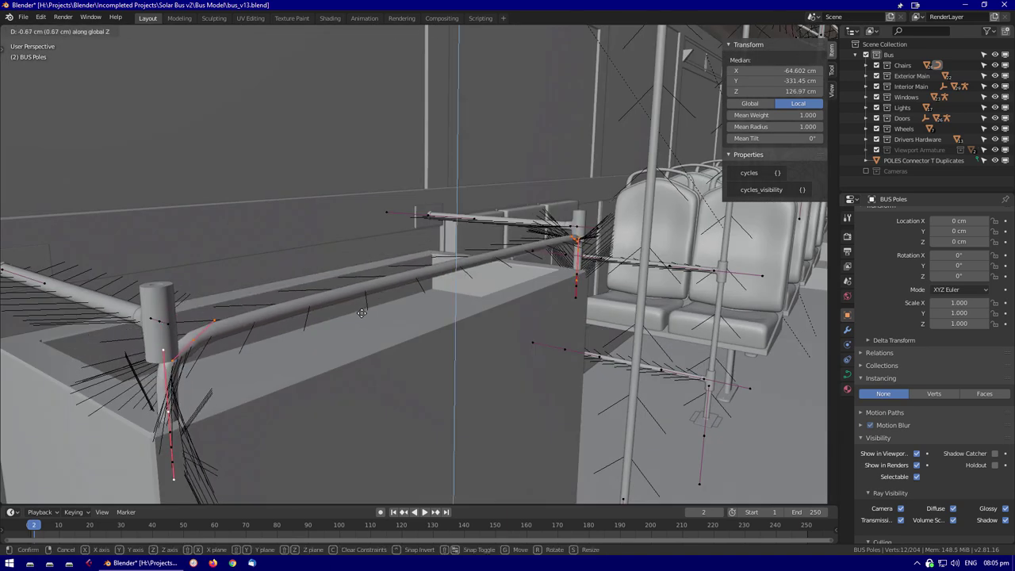
{"action": "middle_click_drag", "start_coordinate": [362, 308], "coordinate": [335, 344]}
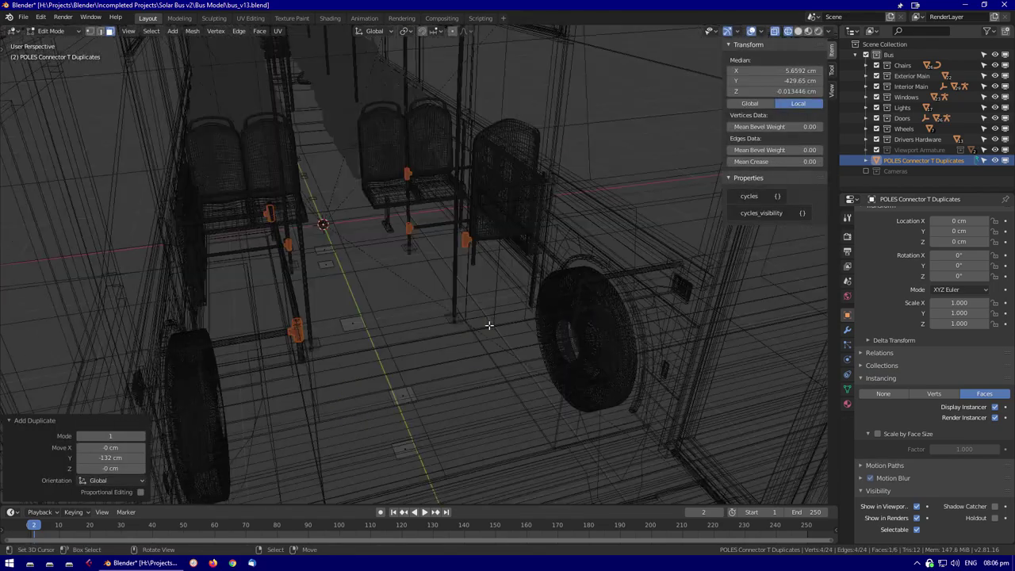
Duplicate a connector face -132 cm along Y for the opposite box's handrail and finish editing
{"action": "key", "text": "shift+z"}
{"action": "key", "text": "shift+d"}
{"action": "left_click", "coordinate": [526, 274]}
{"action": "key", "text": "Tab"}
Raise the opposite long handrail's corner points above its cross rails to match the finished side
{"action": "middle_click_drag", "start_coordinate": [525, 274], "coordinate": [368, 265]}
{"action": "middle_click_drag", "start_coordinate": [670, 272], "coordinate": [283, 148]}
{"action": "key", "text": "Escape"}
{"action": "middle_click_drag", "start_coordinate": [301, 83], "coordinate": [420, 36]}
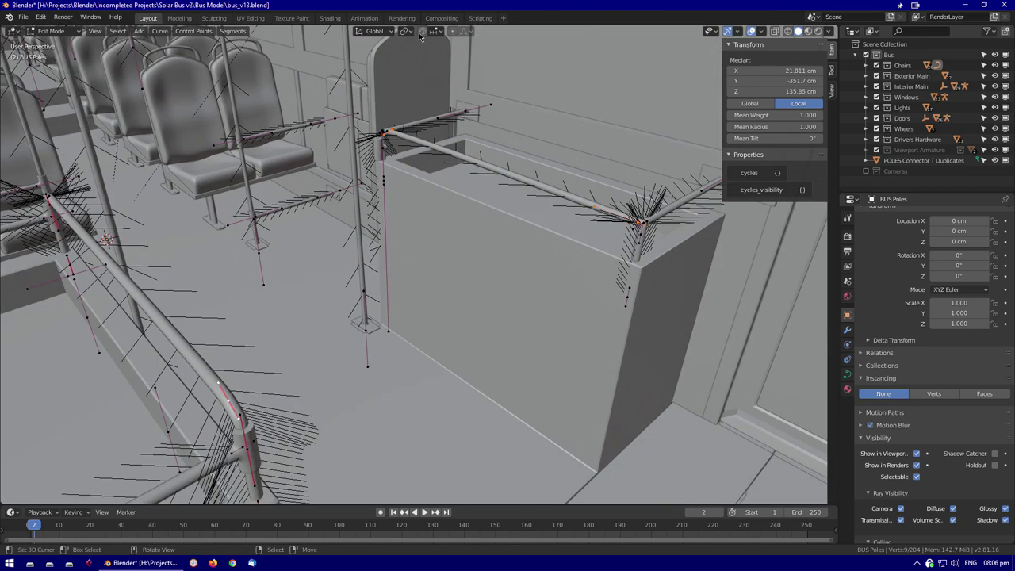
{"action": "middle_click_drag", "start_coordinate": [501, 211], "coordinate": [217, 215]}
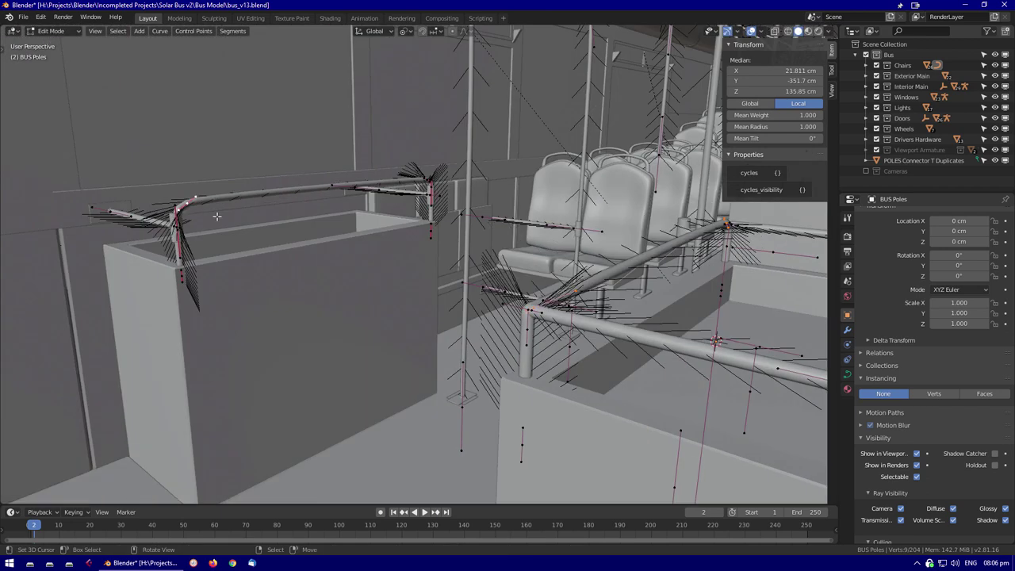
{"action": "middle_click_drag", "start_coordinate": [344, 264], "coordinate": [408, 274]}
{"action": "scroll", "coordinate": [408, 275], "scroll_direction": "down", "scroll_amount": 5}
Edit the connector duplicates plane and move the newest connector 11.3 cm along X toward the opposite handrail's post
{"action": "key", "text": "shift+z"}
{"action": "left_click", "coordinate": [471, 444]}
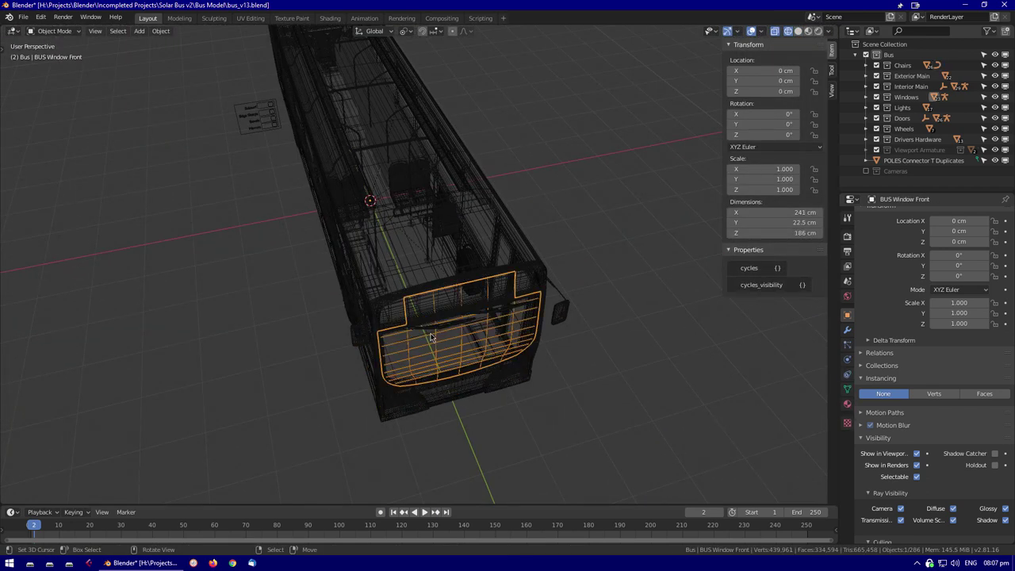
{"action": "key", "text": "Tab"}
{"action": "scroll", "coordinate": [458, 224], "scroll_direction": "up", "scroll_amount": 5}
{"action": "key", "text": "shift+z"}
{"action": "scroll", "coordinate": [423, 211], "scroll_direction": "up", "scroll_amount": 5}
{"action": "type", "text": "gx11.3"}
{"action": "key", "text": "Return"}
{"action": "scroll", "coordinate": [256, 79], "scroll_direction": "up", "scroll_amount": 5}
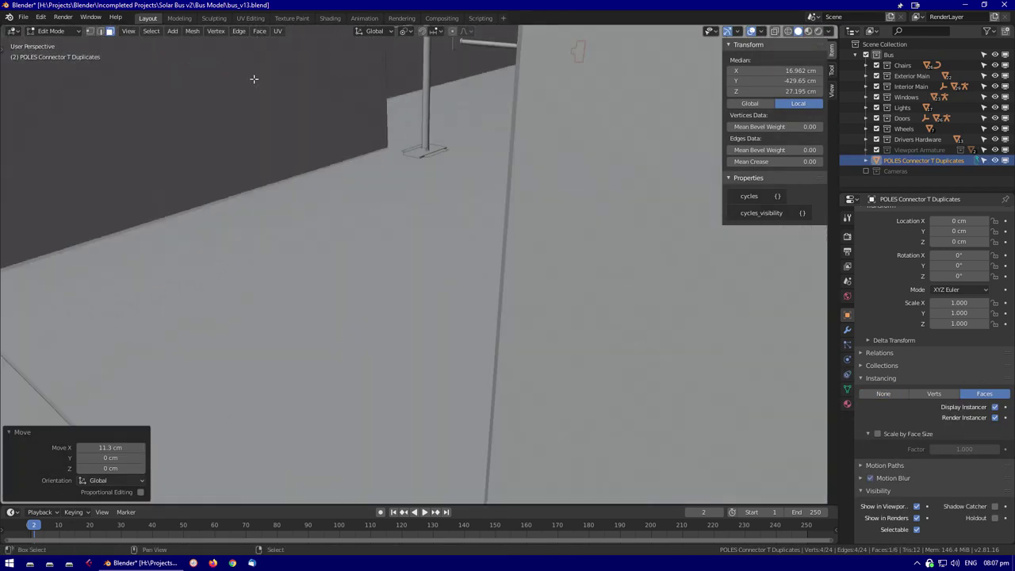
Move the connector 10.6 cm along Y, then fine-tune it along Z and Y to fit the opposite corner post and cross rail
{"action": "scroll", "coordinate": [401, 387], "scroll_direction": "down", "scroll_amount": 5}
{"action": "middle_click_drag", "start_coordinate": [401, 387], "coordinate": [440, 325]}
{"action": "key", "text": "g"}
{"action": "key", "text": "y"}
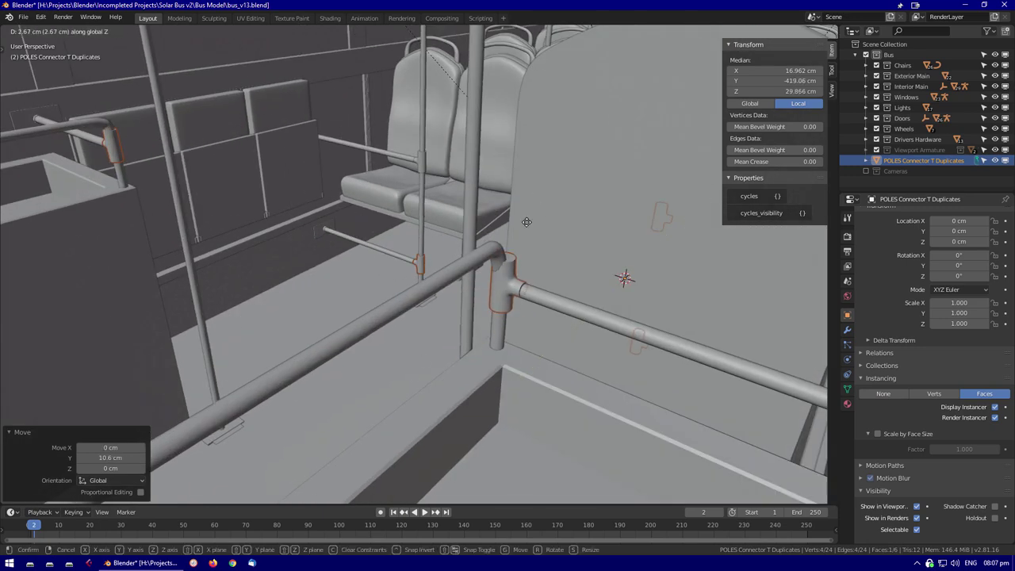
{"action": "left_click", "coordinate": [526, 222]}
{"action": "key", "text": "KP_Decimal"}
{"action": "key", "text": "g"}
{"action": "key", "text": "y"}
{"action": "left_click", "coordinate": [365, 320]}
Finish seating the connector on the handrail's corner post and reopen the connector duplicates plane for editing
{"action": "middle_click_drag", "start_coordinate": [365, 320], "coordinate": [325, 251]}
{"action": "key", "text": "Tab"}
{"action": "left_click", "coordinate": [325, 250]}
{"action": "key", "text": "Tab"}
{"action": "key", "text": "Escape"}
{"action": "left_click", "coordinate": [923, 160]}
{"action": "key", "text": "Tab"}
{"action": "key", "text": "KP_Decimal"}
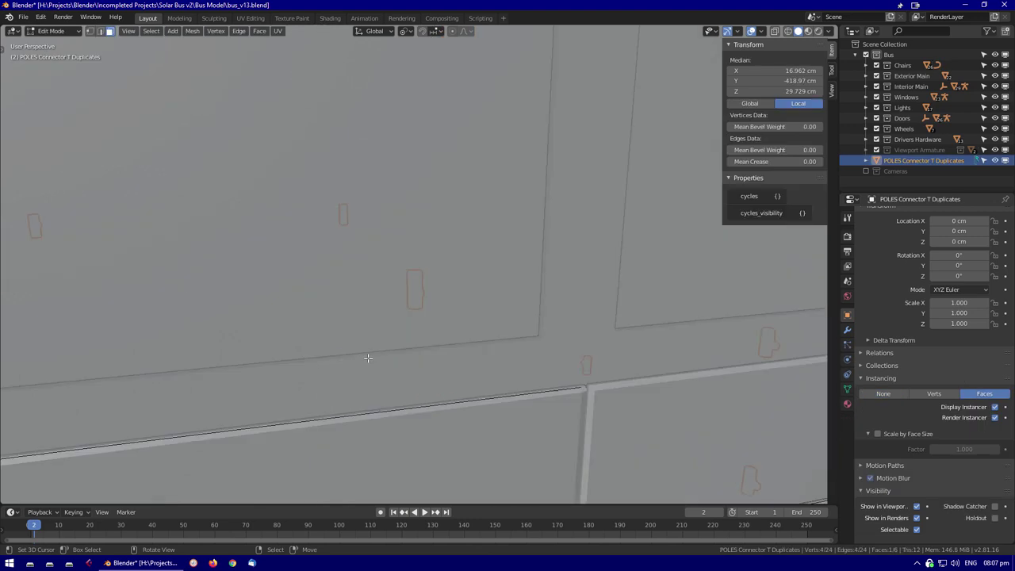
Duplicate the connector face along Y to about -542.93 cm, at the box handrail's front corner post
{"action": "key", "text": "shift+d"}
{"action": "key", "text": "y"}
{"action": "left_click", "coordinate": [75, 382]}
{"action": "key", "text": "g"}
{"action": "key", "text": "y"}
{"action": "left_click", "coordinate": [811, 386]}
{"action": "middle_click_drag", "start_coordinate": [811, 386], "coordinate": [530, 350]}
Lower the duplicated front connector 0.17 cm along Z to fit the cross rail
{"action": "key", "text": "alt+a"}
{"action": "key", "text": "z"}
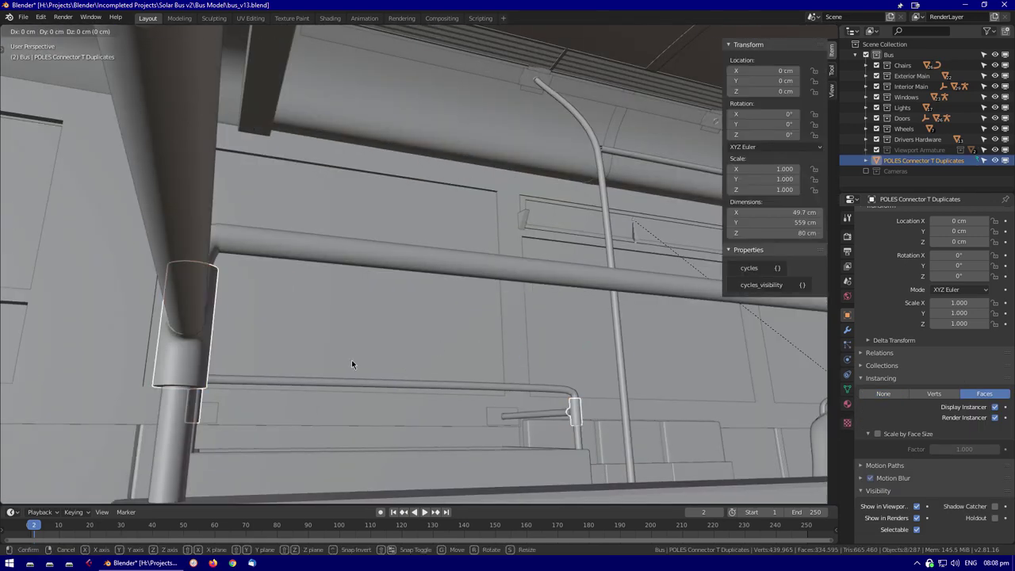
{"action": "key", "text": "shift+z"}
{"action": "scroll", "coordinate": [205, 365], "scroll_direction": "down", "scroll_amount": 10}
{"action": "left_click", "coordinate": [343, 327]}
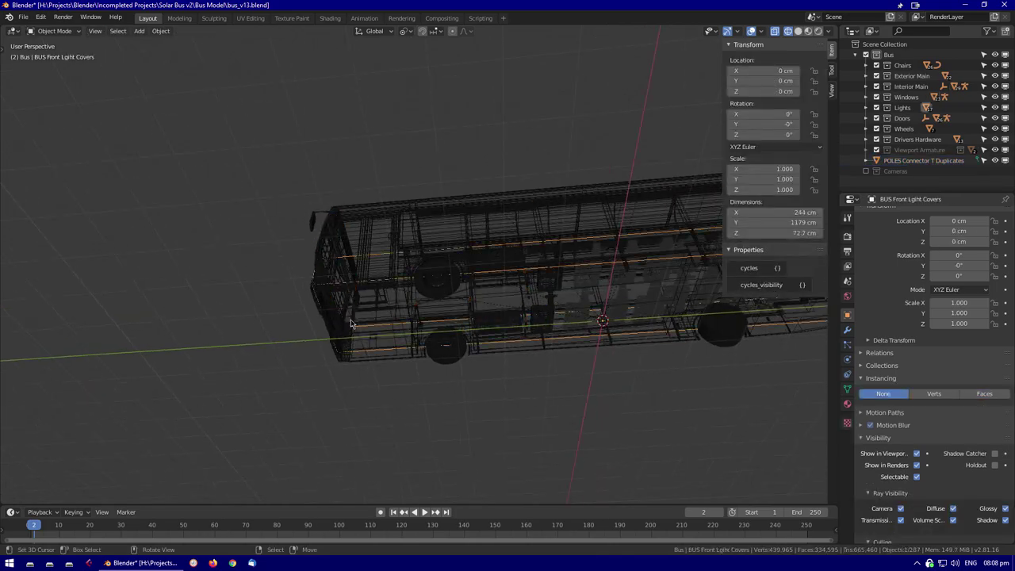
{"action": "key", "text": "ctrl+z"}
{"action": "scroll", "coordinate": [351, 323], "scroll_direction": "up", "scroll_amount": 15}
{"action": "key", "text": "shift+z"}
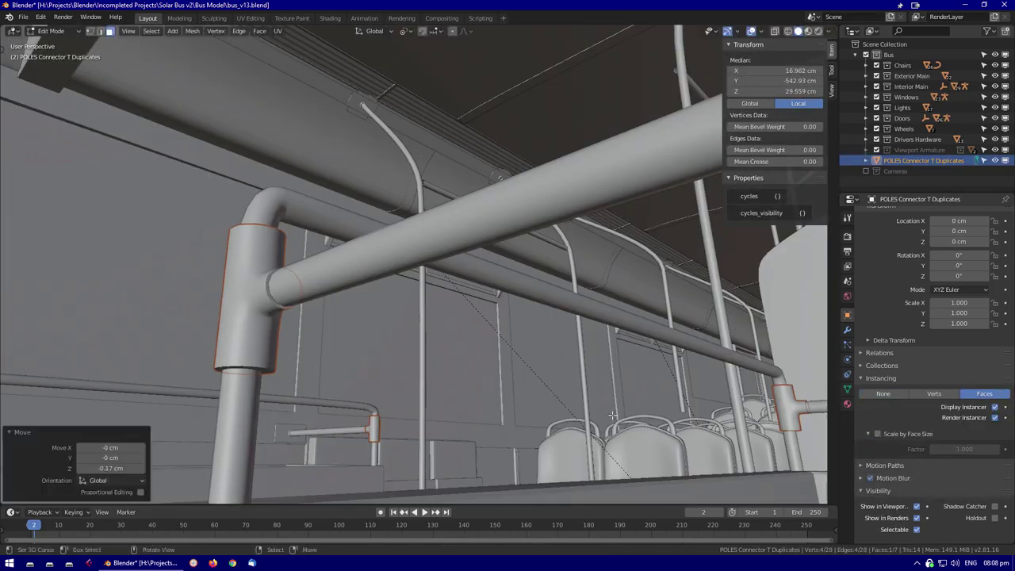
Examine the front box handrails and their connectors in wireframe and solid views
{"action": "scroll", "coordinate": [612, 416], "scroll_direction": "down", "scroll_amount": 10}
{"action": "key", "text": "shift+z"}
{"action": "scroll", "coordinate": [467, 346], "scroll_direction": "up", "scroll_amount": 12}
{"action": "key", "text": "ctrl+z"}
{"action": "key", "text": "shift+z"}
{"action": "scroll", "coordinate": [534, 381], "scroll_direction": "up", "scroll_amount": 5}
{"action": "scroll", "coordinate": [634, 285], "scroll_direction": "down", "scroll_amount": 3}
{"action": "right_click", "coordinate": [675, 347]}
{"action": "key", "text": "shift+z"}
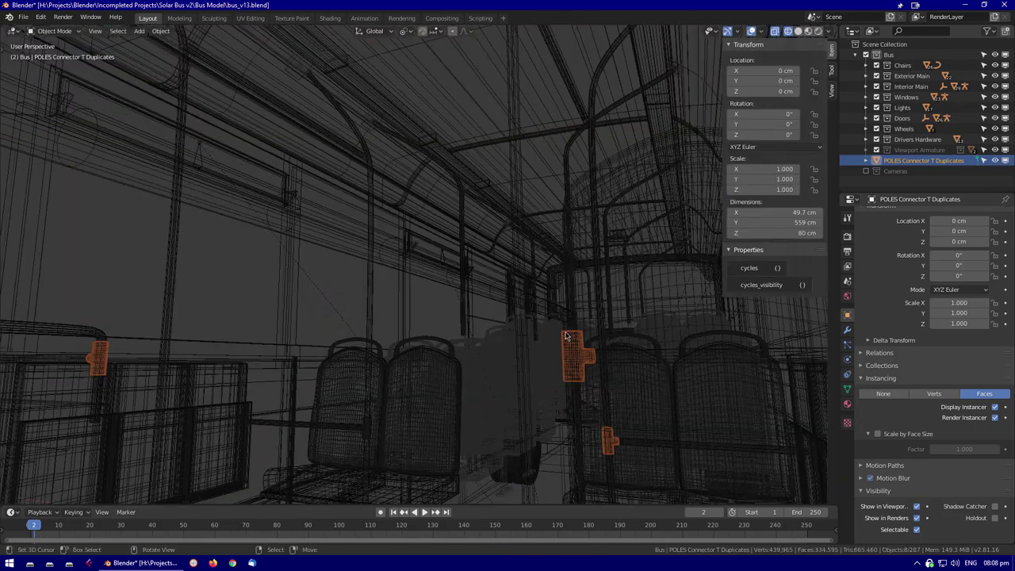
{"action": "scroll", "coordinate": [555, 357], "scroll_direction": "down", "scroll_amount": 8}
{"action": "key", "text": "Tab"}
{"action": "left_click", "coordinate": [394, 411]}
{"action": "scroll", "coordinate": [407, 338], "scroll_direction": "up", "scroll_amount": 2}
{"action": "key", "text": "shift+z"}
{"action": "scroll", "coordinate": [365, 337], "scroll_direction": "up", "scroll_amount": 5}
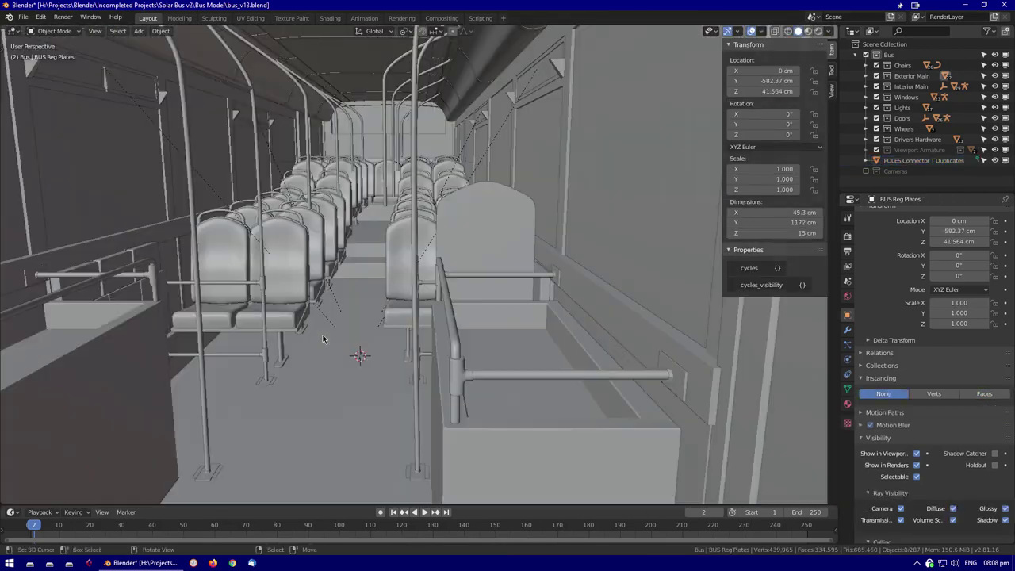
Select the front connector's face in the duplicates plane and nudge it along X to 16.688 cm to line up with its post
{"action": "left_click", "coordinate": [356, 357]}
{"action": "key", "text": "Tab"}
{"action": "scroll", "coordinate": [367, 344], "scroll_direction": "up", "scroll_amount": 5}
{"action": "key", "text": "shift+z"}
{"action": "scroll", "coordinate": [460, 312], "scroll_direction": "down", "scroll_amount": 10}
{"action": "scroll", "coordinate": [460, 311], "scroll_direction": "up", "scroll_amount": 10}
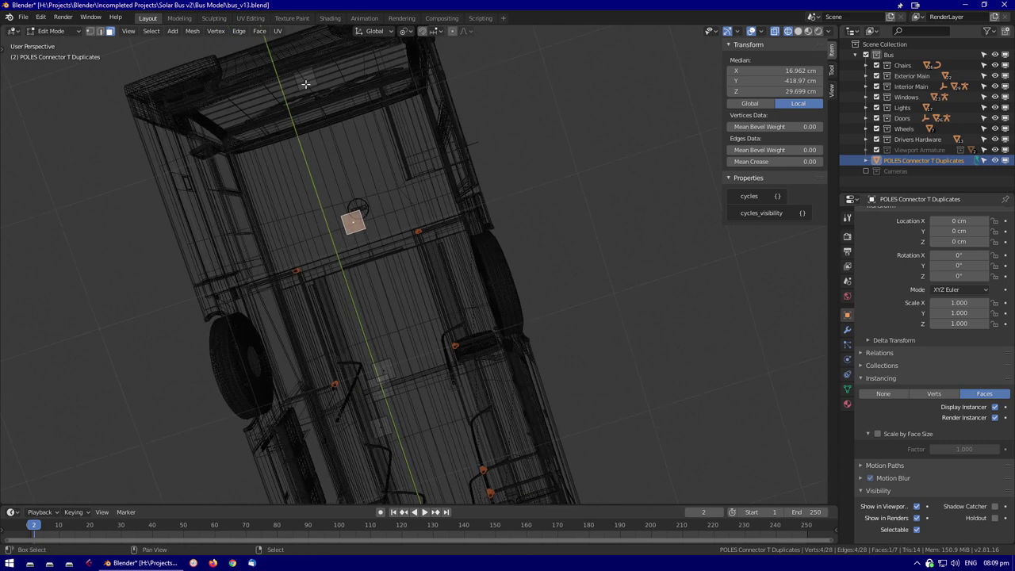
{"action": "key", "text": "shift+z"}
{"action": "key", "text": "g"}
{"action": "key", "text": "x"}
{"action": "key", "text": "Tab"}
{"action": "scroll", "coordinate": [475, 341], "scroll_direction": "down", "scroll_amount": 5}
{"action": "middle_click_drag", "start_coordinate": [425, 351], "coordinate": [496, 365]}
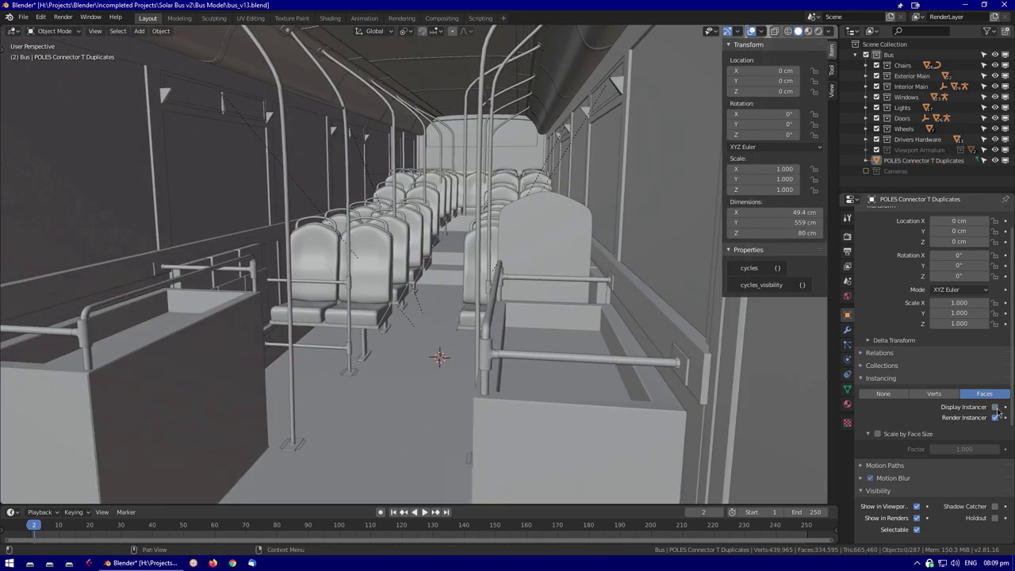
Turn off Display Instancer and Render Instancer for the connector duplicates plane
{"action": "left_click", "coordinate": [846, 329]}
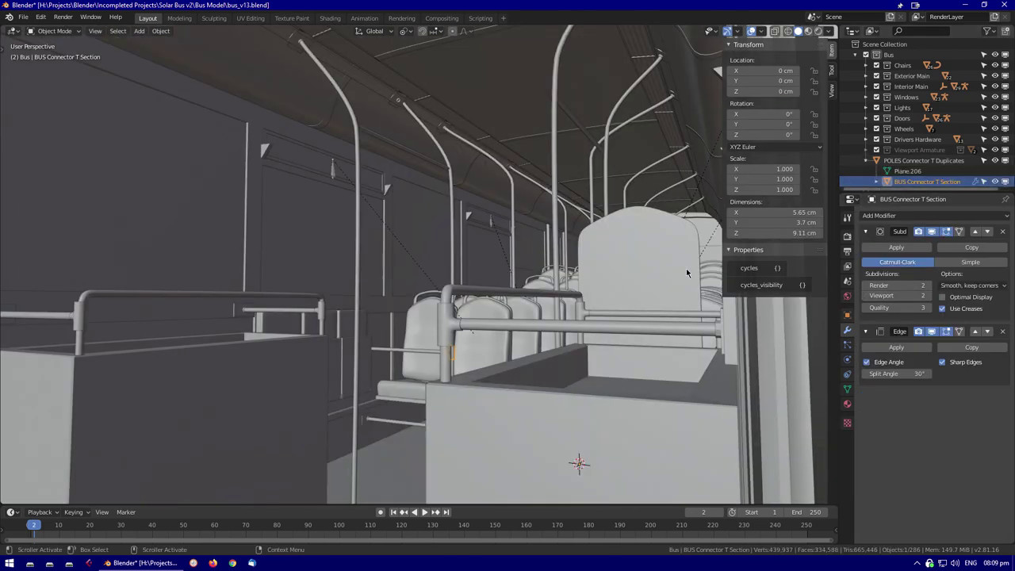
{"action": "left_click", "coordinate": [847, 315]}
{"action": "left_click", "coordinate": [847, 359]}
{"action": "left_click", "coordinate": [846, 314]}
{"action": "left_click", "coordinate": [924, 160]}
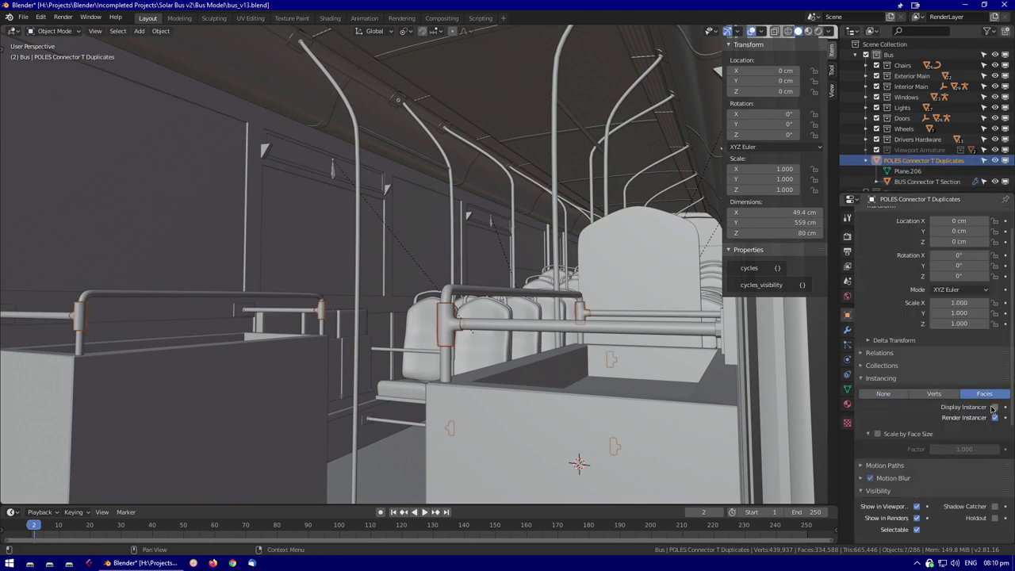
{"action": "key", "text": "Tab"}
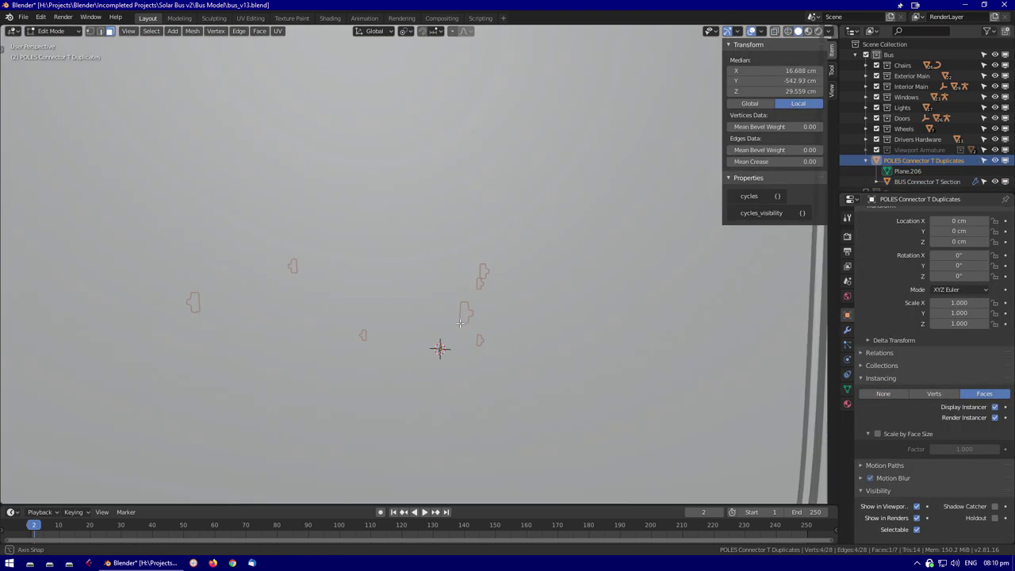
{"action": "key", "text": "Tab"}
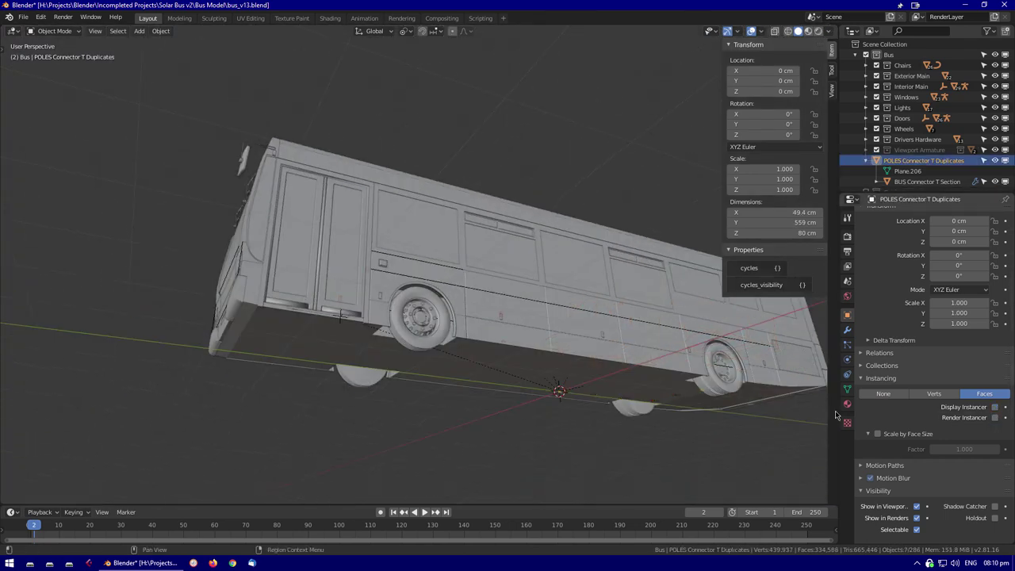
Look over the chairs, floor and pole connectors in the interior and save the file as bus_v14.blend
{"action": "left_click", "coordinate": [823, 395]}
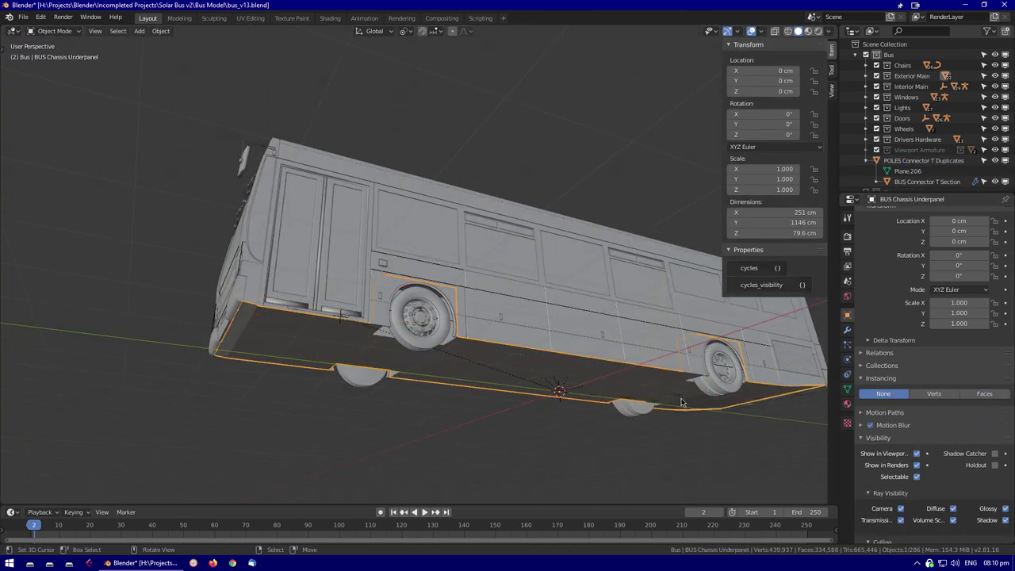
{"action": "key", "text": "alt+z"}
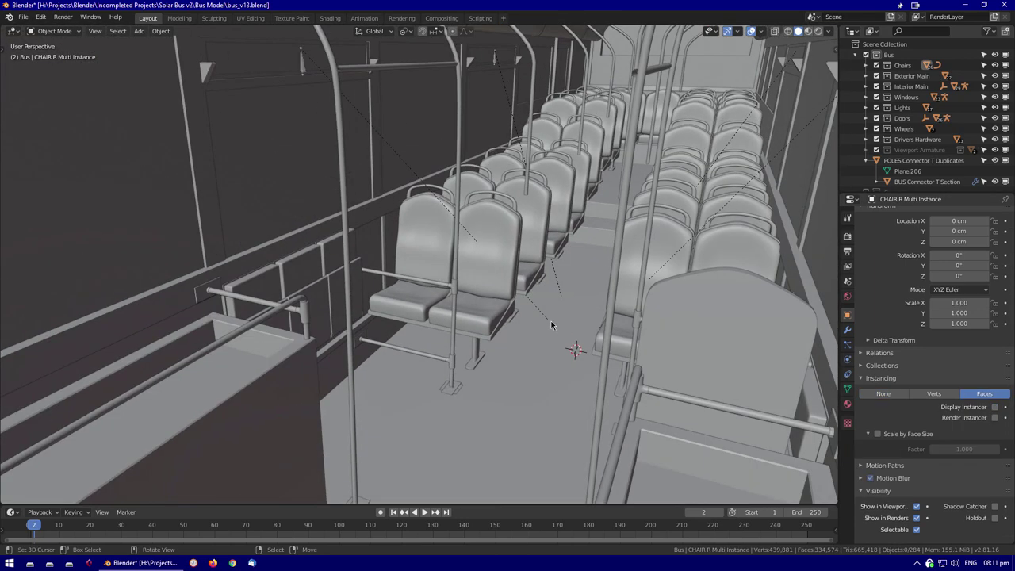
{"action": "left_click", "coordinate": [477, 298]}
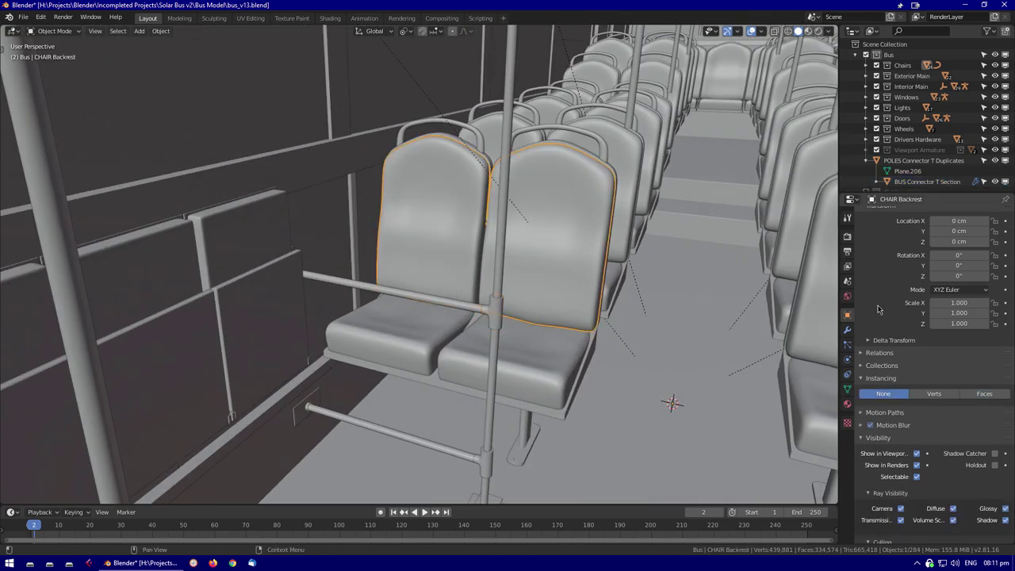
{"action": "left_click", "coordinate": [846, 329]}
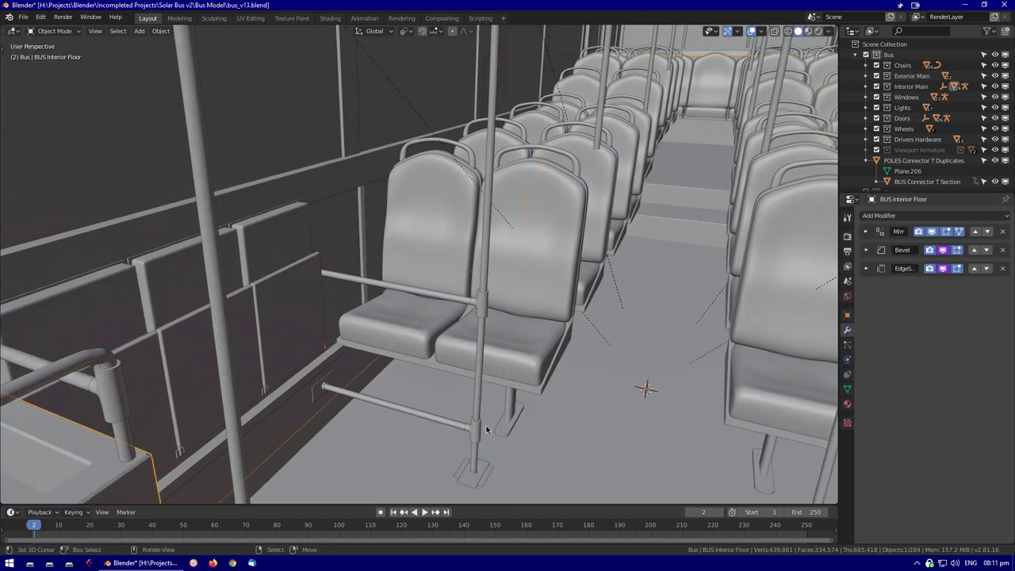
{"action": "left_click", "coordinate": [482, 301]}
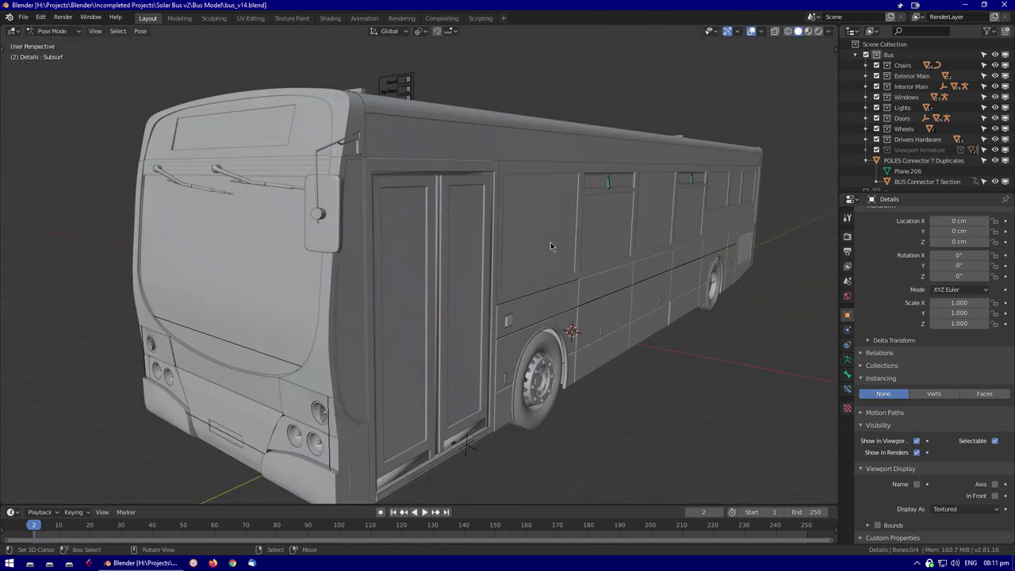
{"action": "key", "text": "ctrl+shift+s"}
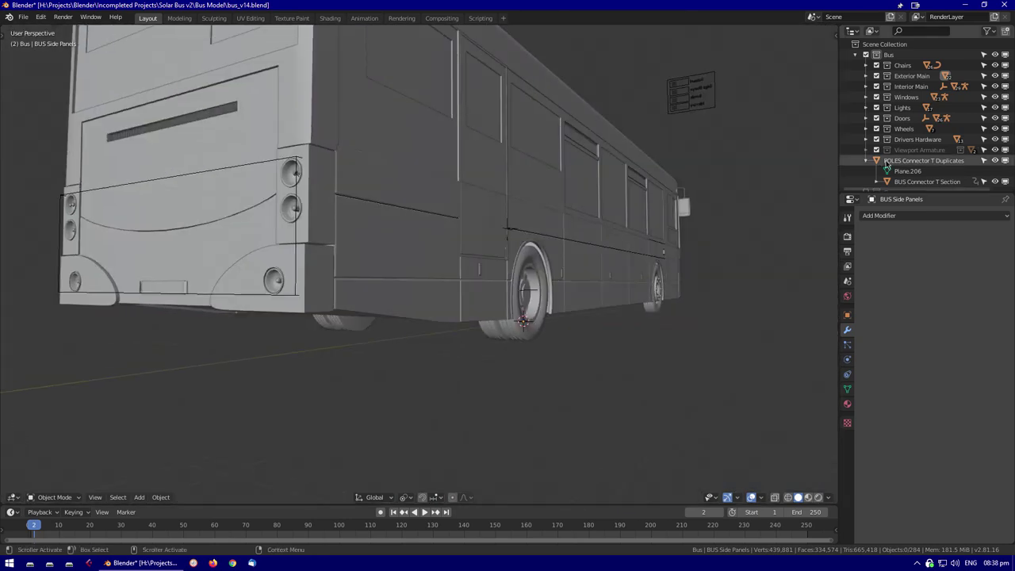
Move the connector duplicates plane into the Chairs collection and enable the Cameras collection
{"action": "scroll", "coordinate": [751, 198], "scroll_direction": "down", "scroll_amount": 3}
{"action": "key", "text": "x"}
{"action": "left_click", "coordinate": [753, 212]}
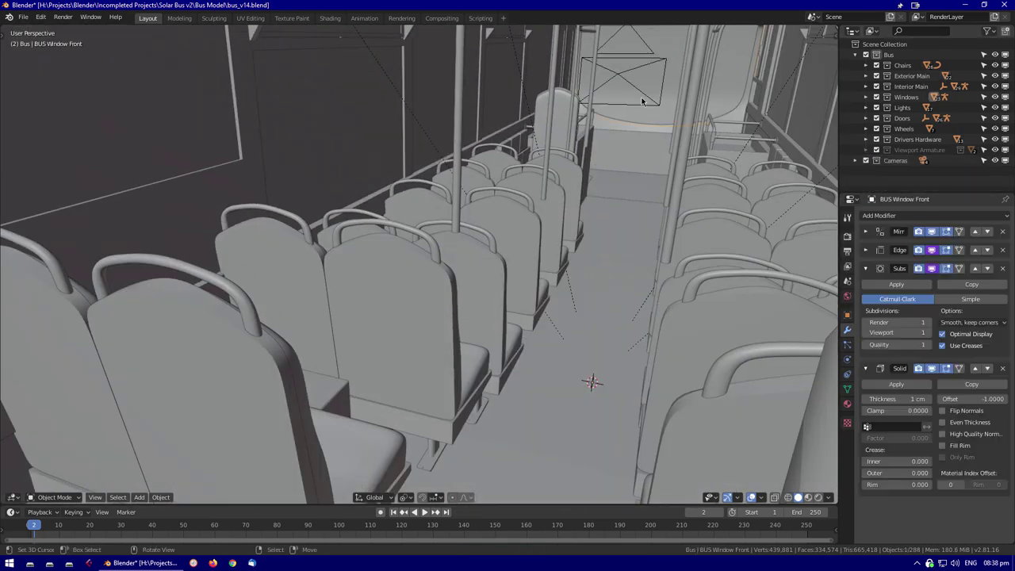
View the interior through the camera and fly it forward to reframe the chairs and front handrails
{"action": "key", "text": "KP_0"}
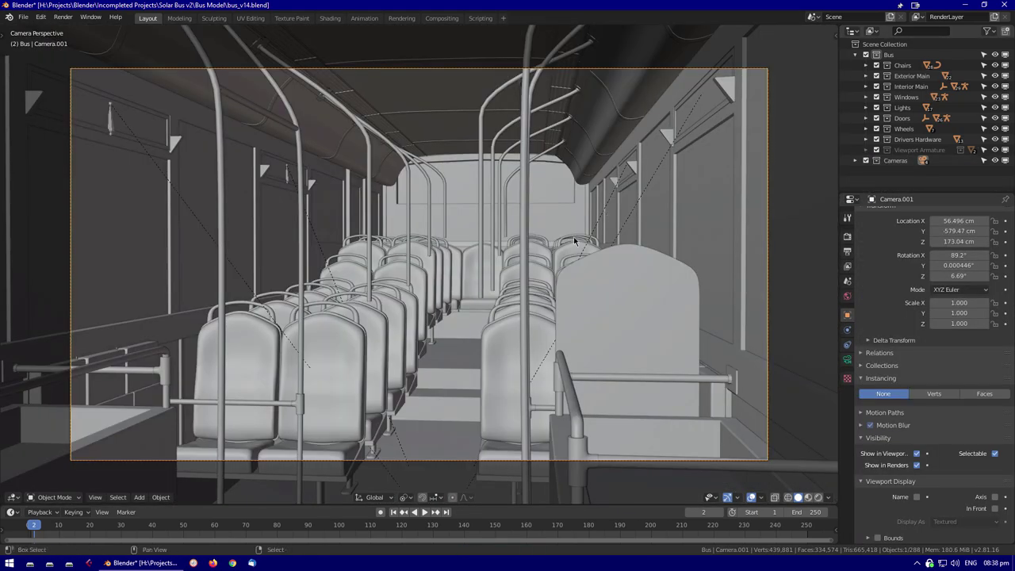
{"action": "key", "text": "shift+grave"}
{"action": "key", "text": "w"}
{"action": "left_click", "coordinate": [465, 275]}
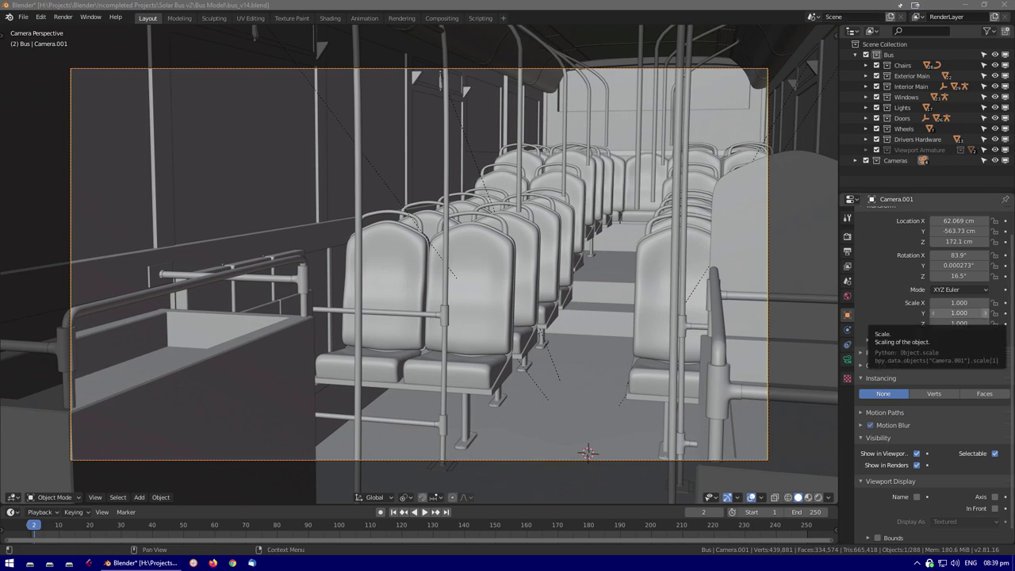
Exclude Exterior Main, Interior Main, Windows, Lights, Doors, Wheels, Drivers Hardware and Cameras so the Chairs collection stands alone
{"action": "left_click", "coordinate": [519, 205]}
{"action": "middle_click_drag", "start_coordinate": [520, 204], "coordinate": [508, 241]}
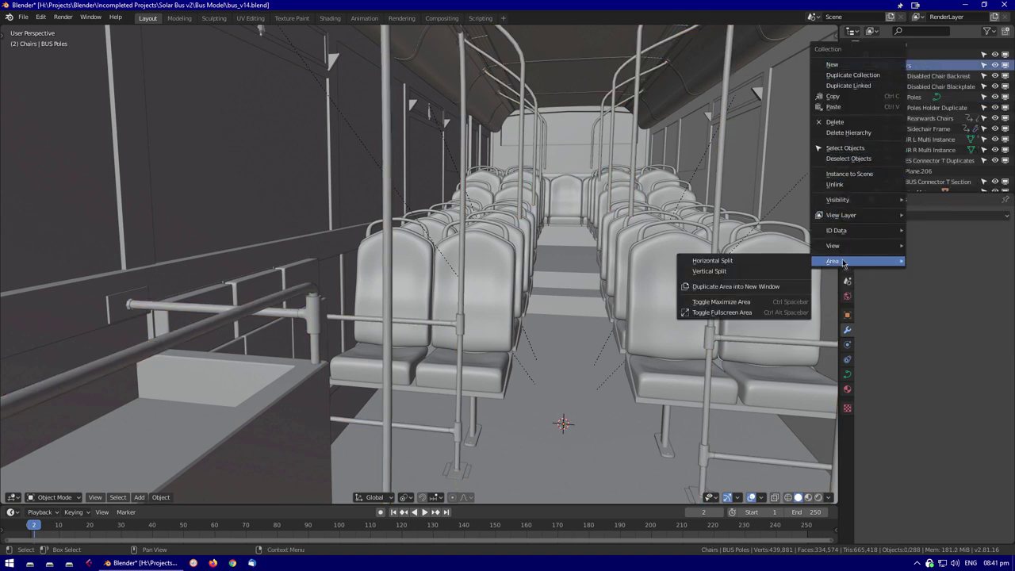
{"action": "left_click", "coordinate": [712, 260]}
{"action": "left_click", "coordinate": [788, 260]}
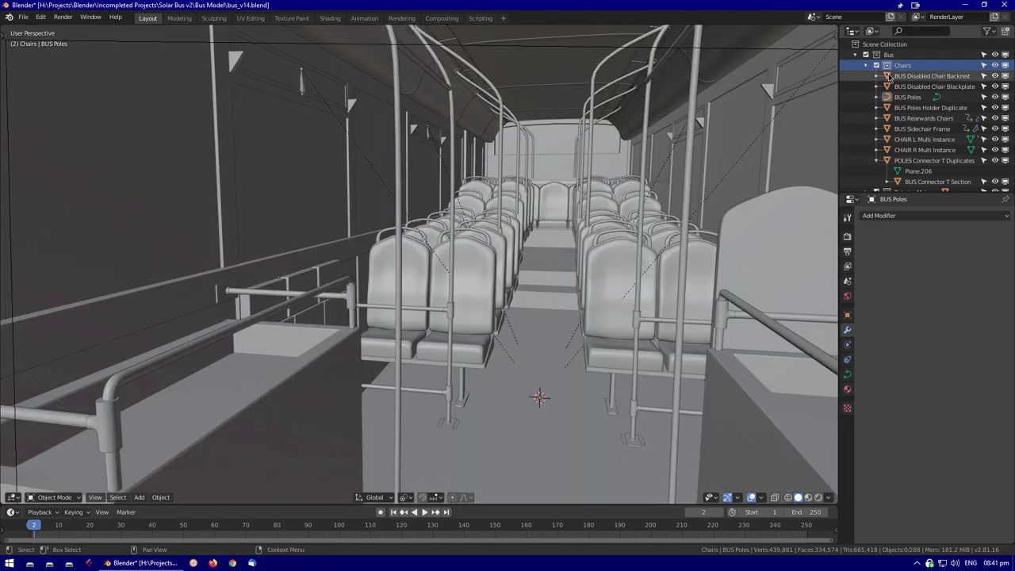
{"action": "left_click_drag", "start_coordinate": [876, 75], "coordinate": [875, 149]}
{"action": "scroll", "coordinate": [556, 249], "scroll_direction": "down", "scroll_amount": 4}
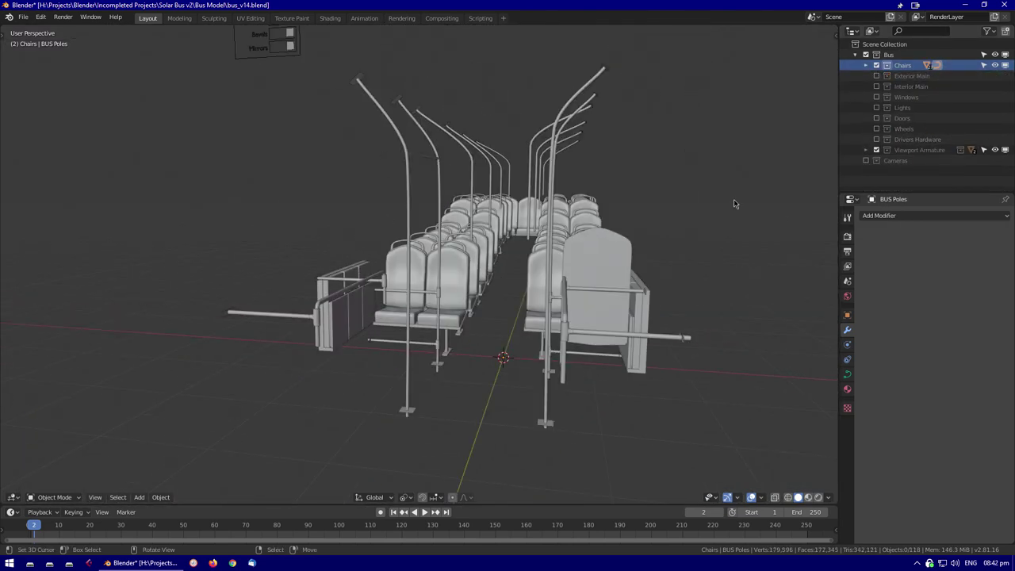
Include the Interior Main collection again and open the interior floor mesh for editing around the aisle steps
{"action": "middle_click_drag", "start_coordinate": [699, 188], "coordinate": [669, 221]}
{"action": "left_click", "coordinate": [876, 85]}
{"action": "middle_click_drag", "start_coordinate": [476, 262], "coordinate": [559, 360]}
{"action": "scroll", "coordinate": [258, 394], "scroll_direction": "up", "scroll_amount": 5}
{"action": "key", "text": "Tab"}
{"action": "middle_click_drag", "start_coordinate": [700, 292], "coordinate": [422, 264]}
Try to move the aisle step's top face vertically on the interior floor
{"action": "key", "text": "alt+z"}
{"action": "scroll", "coordinate": [381, 188], "scroll_direction": "down", "scroll_amount": 3}
{"action": "key", "text": "g"}
{"action": "key", "text": "z"}
{"action": "key", "text": "ctrl+z"}
{"action": "key", "text": "ctrl+z"}
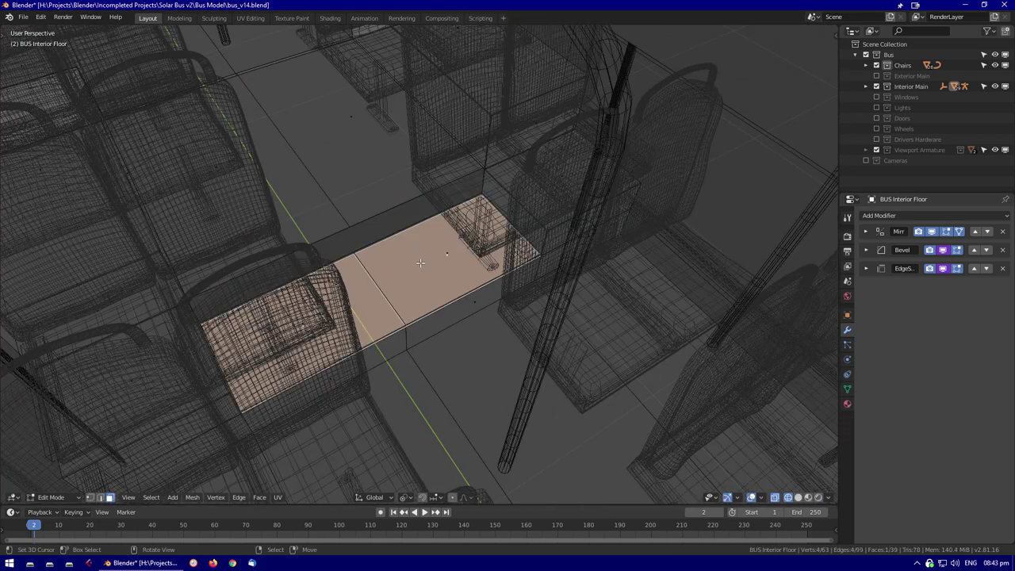
{"action": "key", "text": "alt+z"}
{"action": "scroll", "coordinate": [396, 290], "scroll_direction": "up", "scroll_amount": 5}
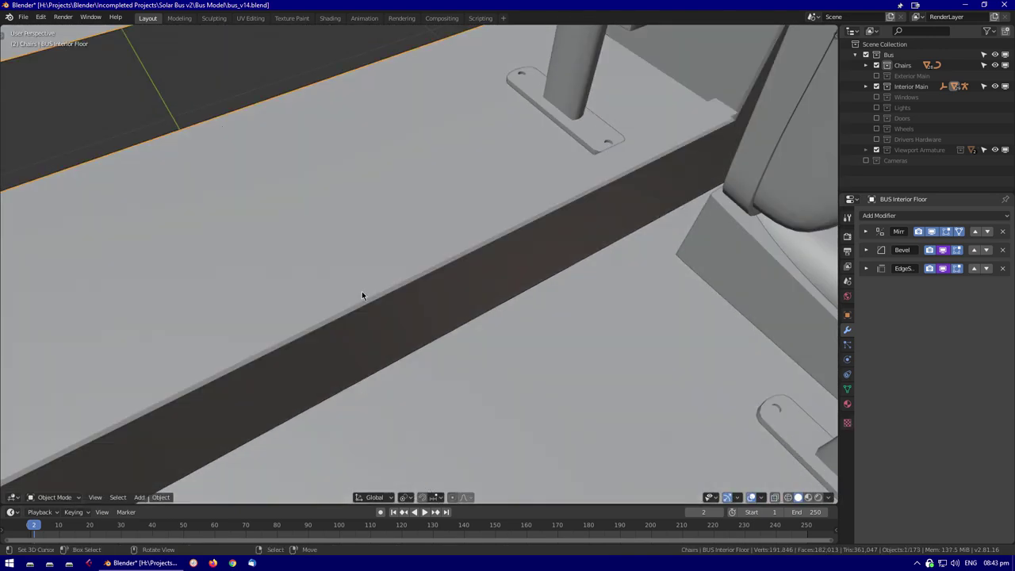
Duplicate the faces at the aisle step's edge and separate them from the interior floor into a new object
{"action": "left_click", "coordinate": [402, 272]}
{"action": "key", "text": "Tab"}
{"action": "middle_click_drag", "start_coordinate": [492, 243], "coordinate": [373, 178]}
{"action": "left_click", "coordinate": [351, 201]}
{"action": "key", "text": "p"}
{"action": "left_click", "coordinate": [360, 206]}
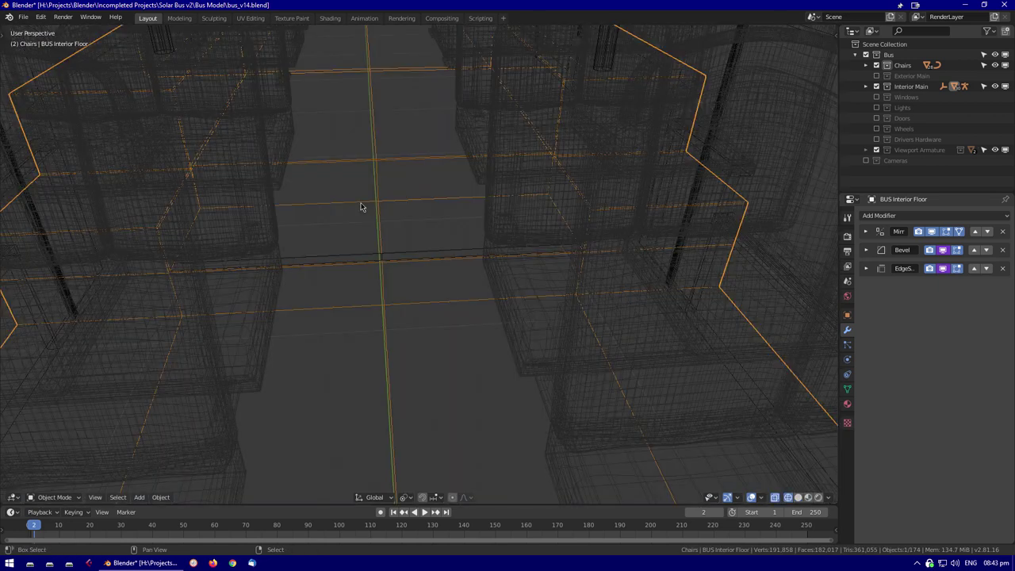
Isolate the separated strip and extrude its edge along Y to shape a ridged bar over the aisle step's lip
{"action": "key", "text": "KP_Divide"}
{"action": "key", "text": "2"}
{"action": "left_click", "coordinate": [426, 280]}
{"action": "middle_click_drag", "start_coordinate": [425, 280], "coordinate": [517, 288]}
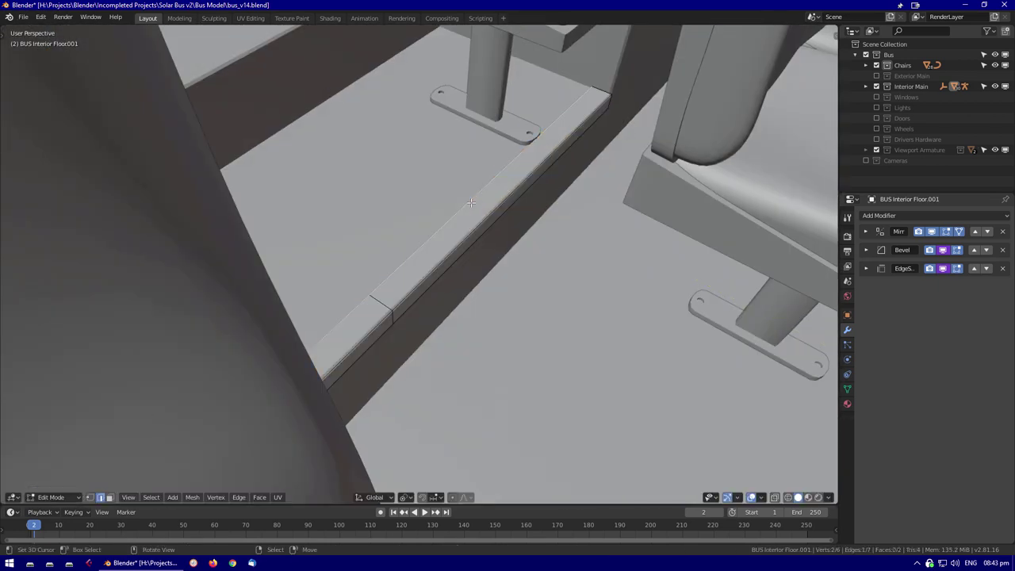
{"action": "key", "text": "e"}
{"action": "key", "text": "y"}
{"action": "left_click", "coordinate": [604, 88]}
{"action": "scroll", "coordinate": [373, 328], "scroll_direction": "up", "scroll_amount": 3}
{"action": "key", "text": "Escape"}
{"action": "key", "text": "Tab"}
{"action": "middle_click_drag", "start_coordinate": [430, 313], "coordinate": [485, 281]}
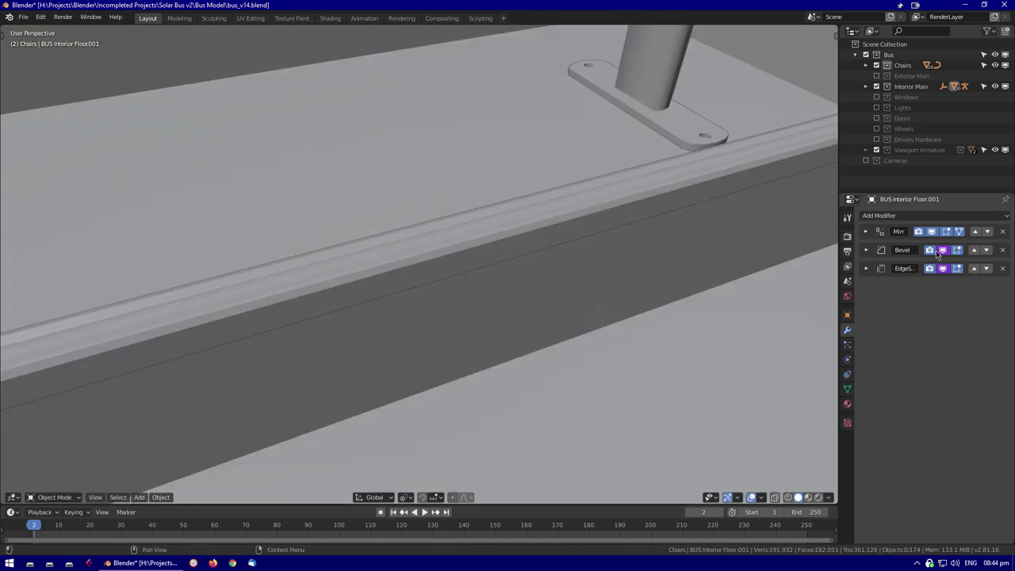
Remove the bar's Bevel modifier and duplicate its whole mesh along Y and Z onto the neighbouring aisle step
{"action": "left_click", "coordinate": [1001, 250]}
{"action": "middle_click_drag", "start_coordinate": [587, 254], "coordinate": [401, 172]}
{"action": "key", "text": "Tab"}
{"action": "key", "text": "a"}
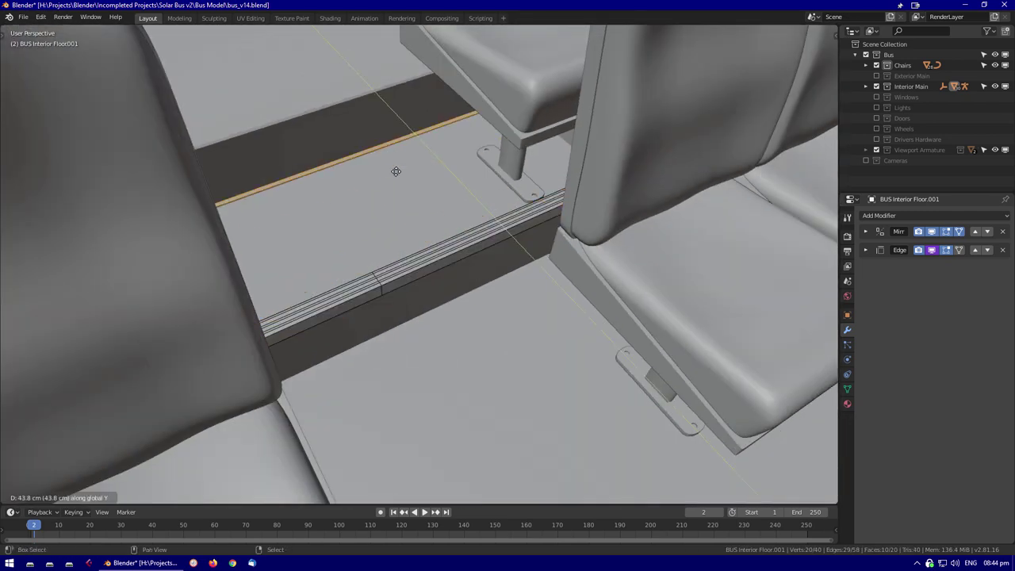
{"action": "key", "text": "shift+d"}
{"action": "key", "text": "z"}
{"action": "left_click", "coordinate": [401, 119]}
{"action": "middle_click_drag", "start_coordinate": [400, 120], "coordinate": [584, 170]}
{"action": "key", "text": "Tab"}
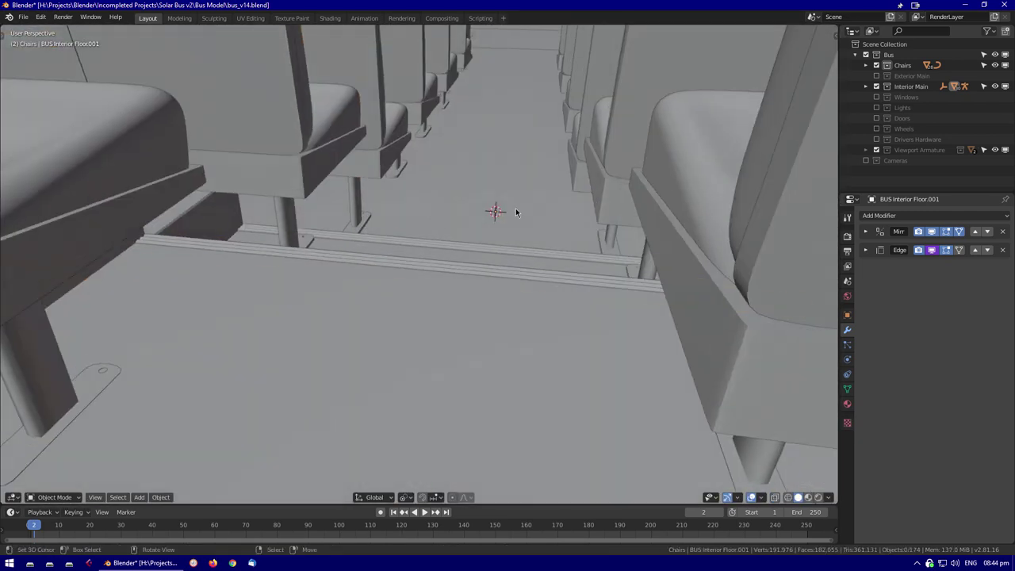
Rename the ridged bar object as BUS Step Hazard bars
{"action": "left_click", "coordinate": [668, 158]}
{"action": "type", "text": "BUS Step Hazard bars"}
{"action": "key", "text": "Return"}
{"action": "middle_click_drag", "start_coordinate": [668, 157], "coordinate": [519, 251]}
{"action": "middle_click_drag", "start_coordinate": [405, 314], "coordinate": [556, 332]}
{"action": "left_click", "coordinate": [556, 333]}
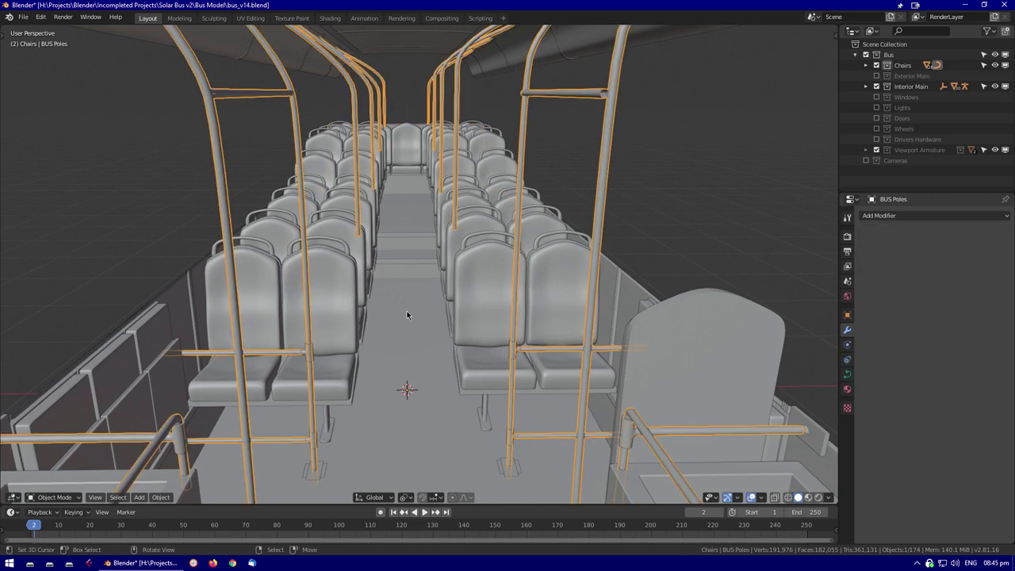
Examine the T connector's object properties and its instances on the poles in wireframe and solid views
{"action": "key", "text": "KP_Decimal"}
{"action": "key", "text": "shift+z"}
{"action": "scroll", "coordinate": [557, 329], "scroll_direction": "down", "scroll_amount": 5}
{"action": "left_click", "coordinate": [847, 315]}
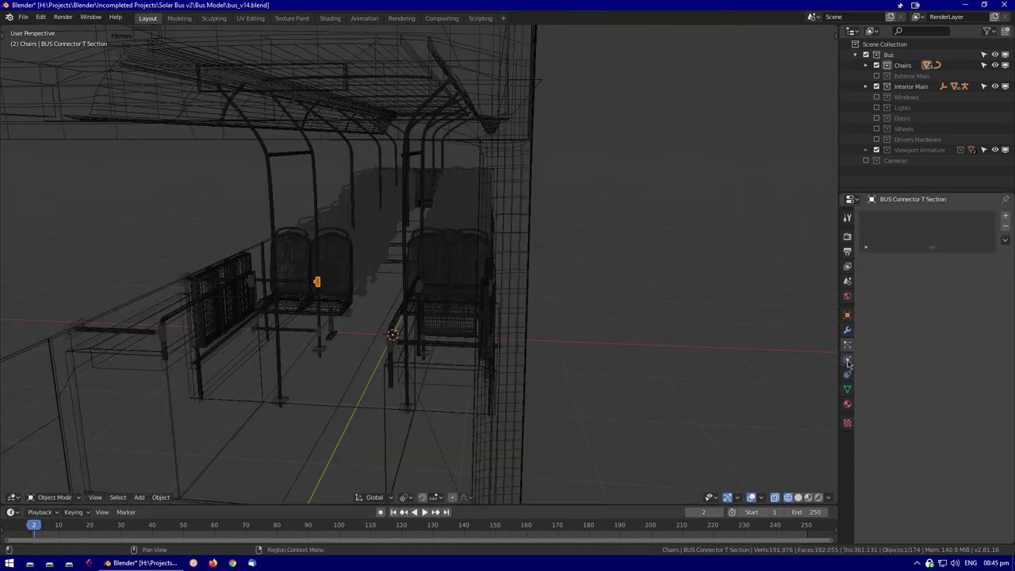
{"action": "scroll", "coordinate": [941, 400], "scroll_direction": "down", "scroll_amount": 4}
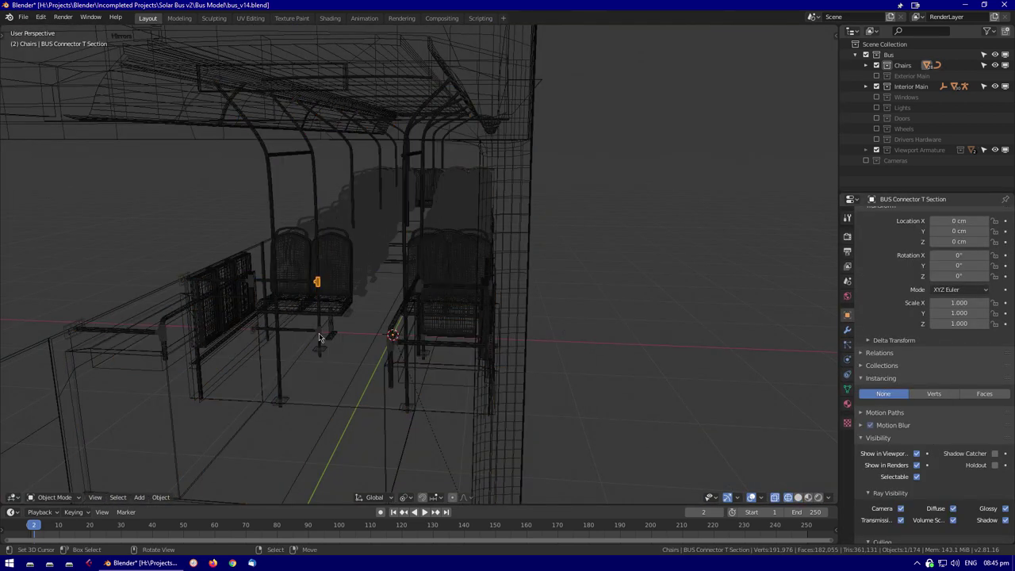
{"action": "key", "text": "shift+z"}
{"action": "scroll", "coordinate": [324, 339], "scroll_direction": "up", "scroll_amount": 3}
{"action": "scroll", "coordinate": [898, 143], "scroll_direction": "down", "scroll_amount": 5}
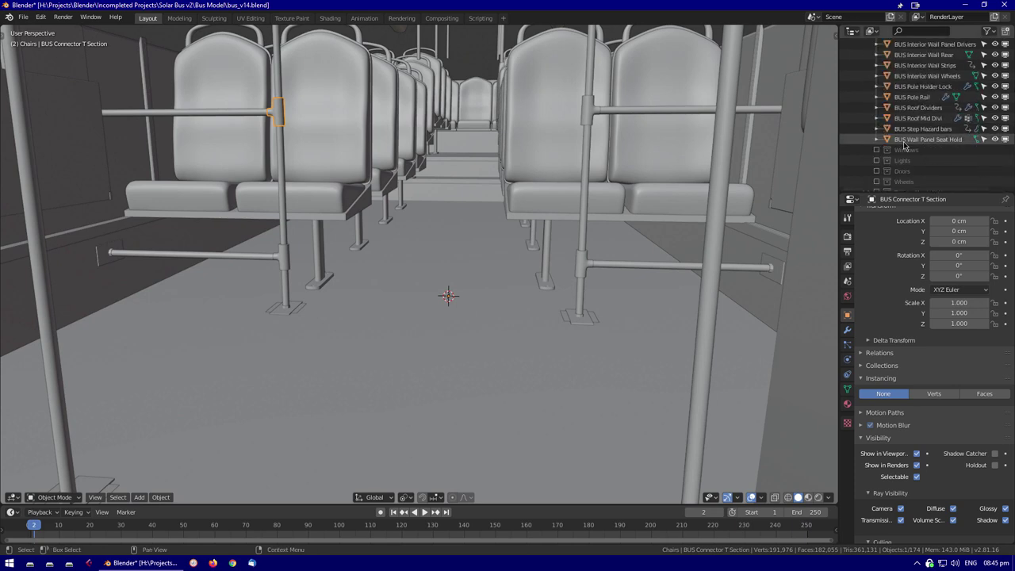
Select POLES Connector T Duplicates in the Chairs collection and isolate it in wireframe for mesh editing
{"action": "scroll", "coordinate": [912, 137], "scroll_direction": "up", "scroll_amount": 1}
{"action": "scroll", "coordinate": [940, 111], "scroll_direction": "down", "scroll_amount": 4}
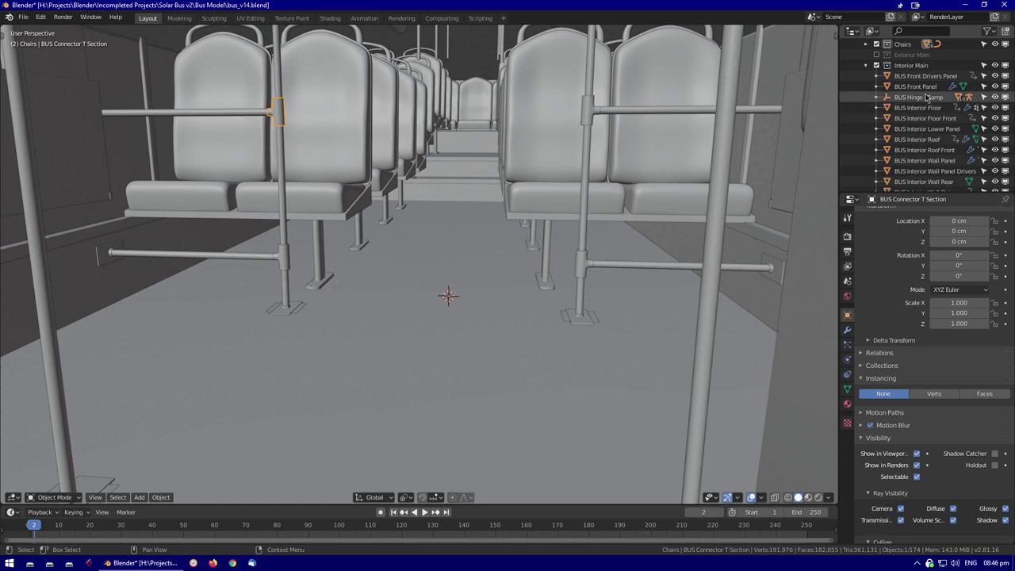
{"action": "key", "text": "period"}
{"action": "left_click", "coordinate": [934, 118]}
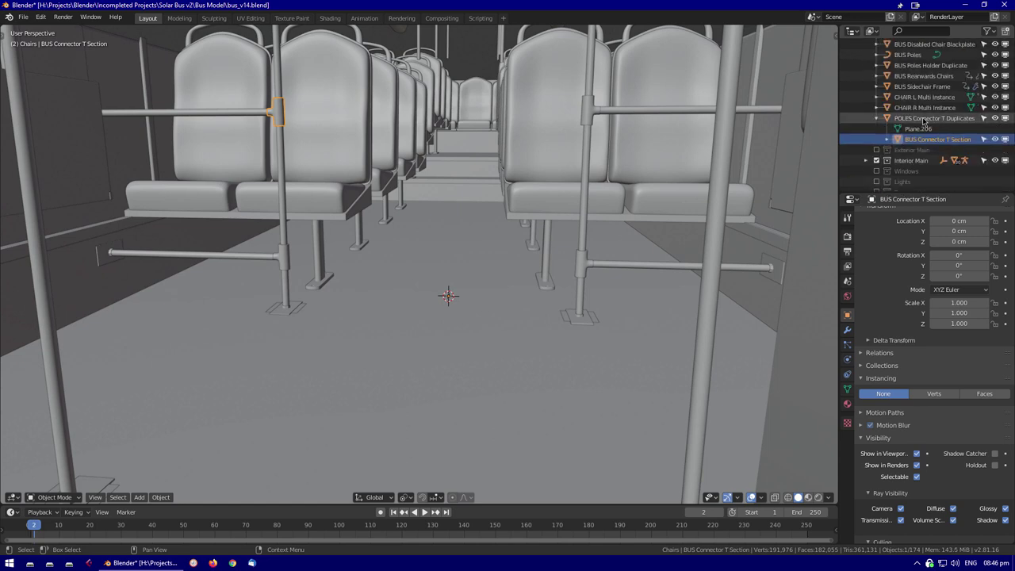
{"action": "key", "text": "KP_Decimal"}
{"action": "key", "text": "Tab"}
{"action": "key", "text": "shift+z"}
{"action": "scroll", "coordinate": [477, 323], "scroll_direction": "down", "scroll_amount": 5}
{"action": "scroll", "coordinate": [476, 322], "scroll_direction": "up", "scroll_amount": 5}
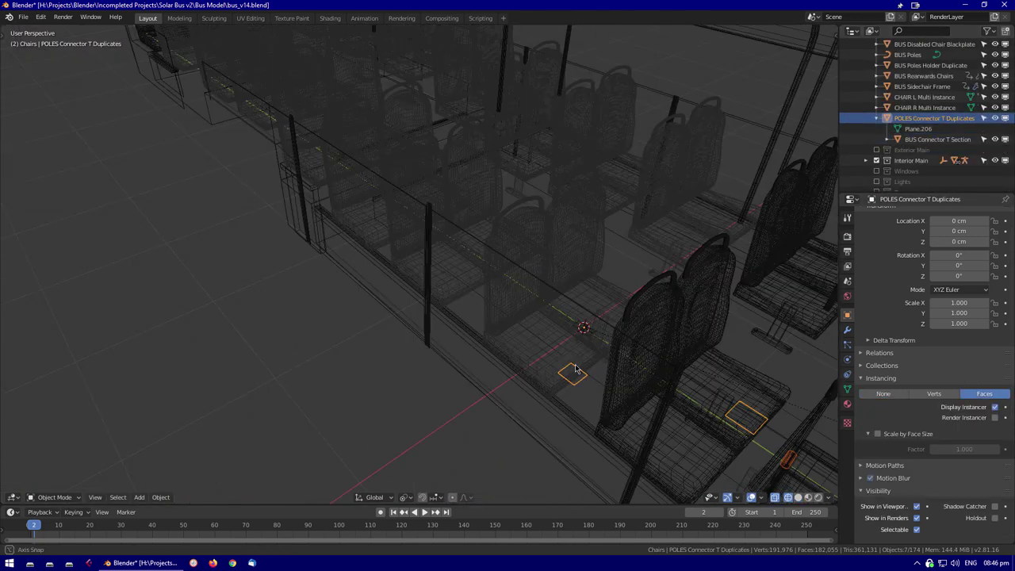
{"action": "middle_click_drag", "start_coordinate": [476, 323], "coordinate": [555, 293]}
{"action": "scroll", "coordinate": [628, 258], "scroll_direction": "down", "scroll_amount": 4}
{"action": "key", "text": "KP_Divide"}
{"action": "middle_click_drag", "start_coordinate": [626, 257], "coordinate": [616, 246]}
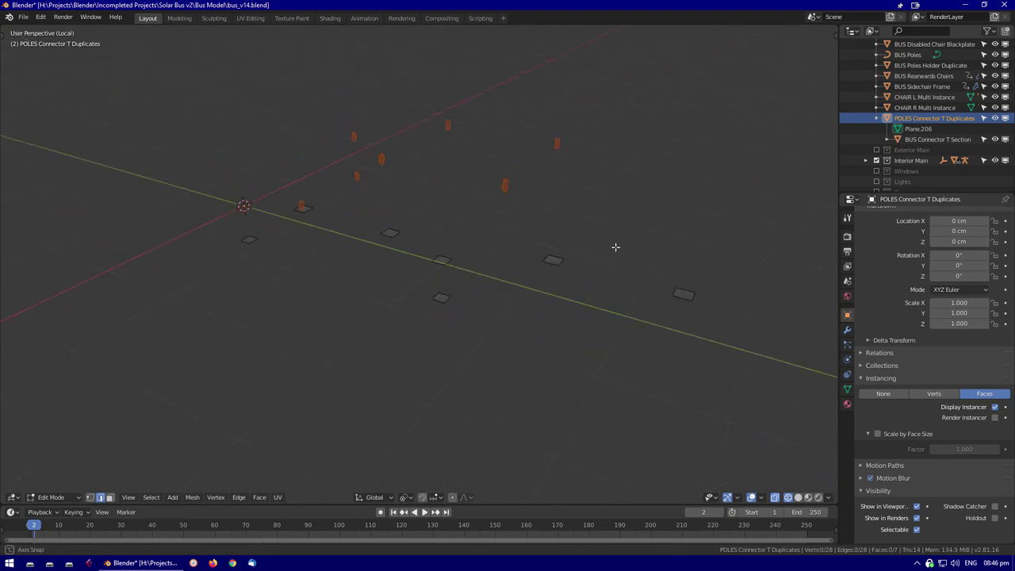
Try to reposition an instancing face of the isolated T connector duplicates from the top view
{"action": "key", "text": "Tab"}
{"action": "middle_click_drag", "start_coordinate": [466, 169], "coordinate": [504, 295]}
{"action": "key", "text": "a"}
{"action": "key", "text": "i"}
{"action": "key", "text": "Tab"}
{"action": "scroll", "coordinate": [490, 255], "scroll_direction": "up", "scroll_amount": 1}
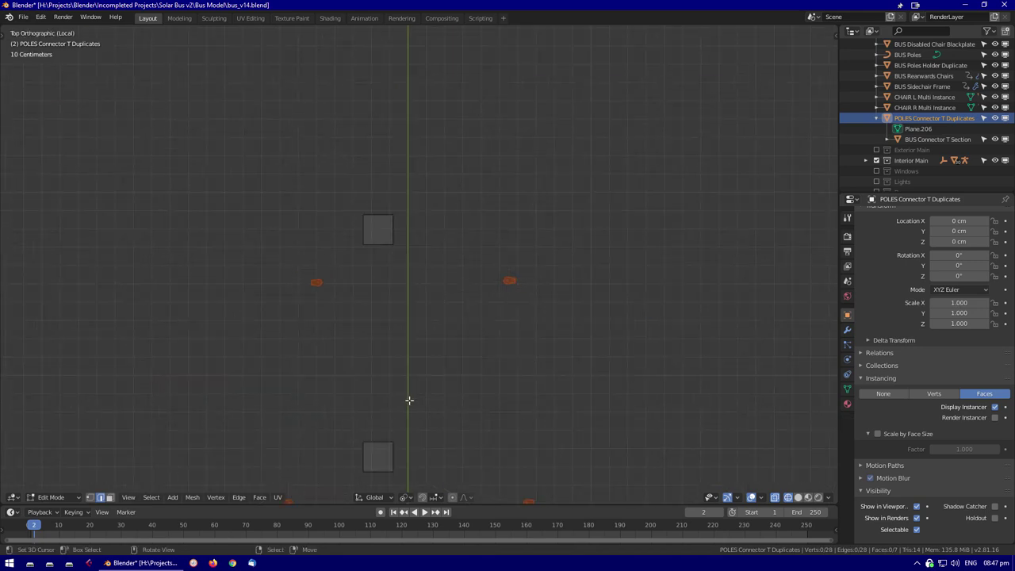
{"action": "left_click", "coordinate": [374, 167]}
{"action": "key", "text": "g"}
{"action": "scroll", "coordinate": [389, 204], "scroll_direction": "down", "scroll_amount": 1}
{"action": "key", "text": "a"}
{"action": "scroll", "coordinate": [436, 349], "scroll_direction": "down", "scroll_amount": 3}
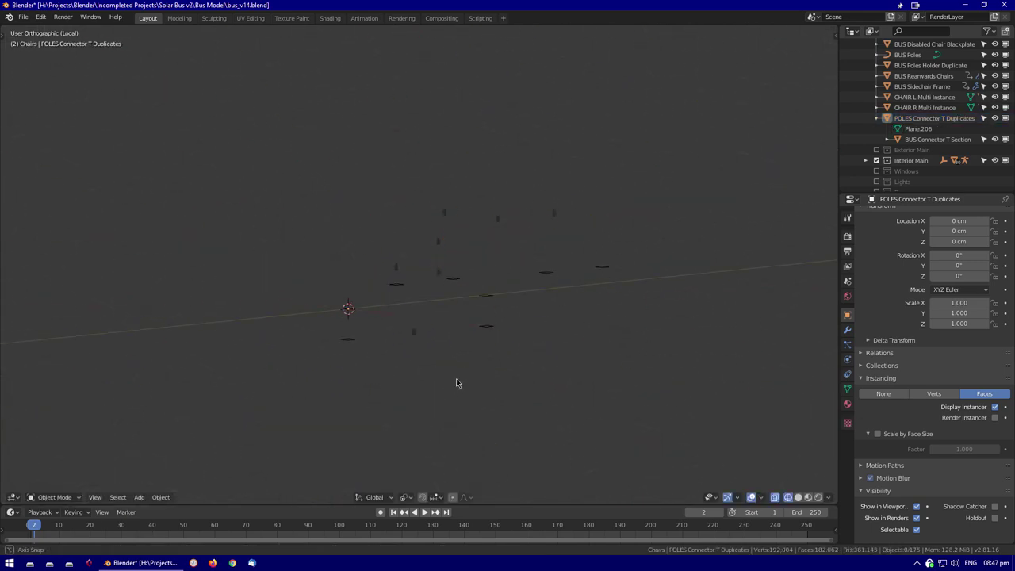
Try to shift the connector instancing faces along Z with the whole bus displayed around them
{"action": "key", "text": "KP_Divide"}
{"action": "key", "text": "shift+z"}
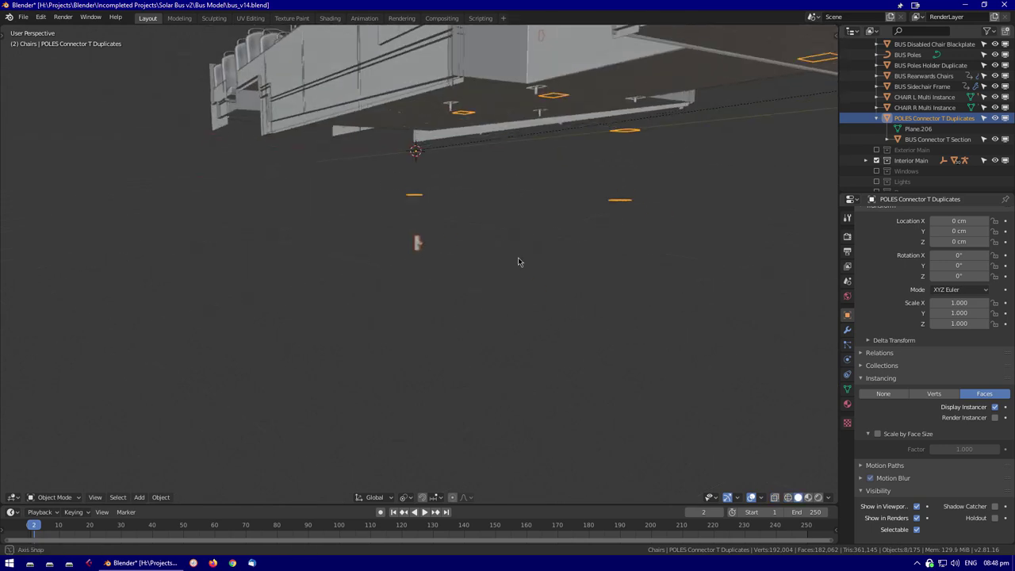
{"action": "key", "text": "Tab"}
{"action": "key", "text": "alt+z"}
{"action": "key", "text": "g"}
{"action": "key", "text": "z"}
{"action": "middle_click_drag", "start_coordinate": [368, 286], "coordinate": [434, 340]}
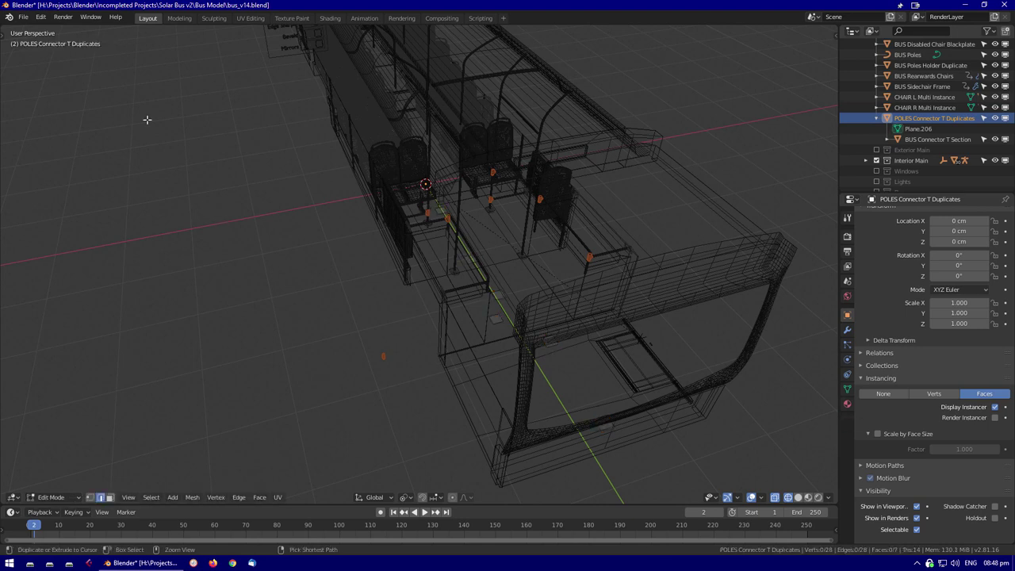
Step back through the undo history of the POLES Connector T Duplicates edits
{"action": "key", "text": "Tab"}
{"action": "key", "text": "KP_Divide"}
{"action": "left_click", "coordinate": [40, 16]}
{"action": "left_click", "coordinate": [97, 63]}
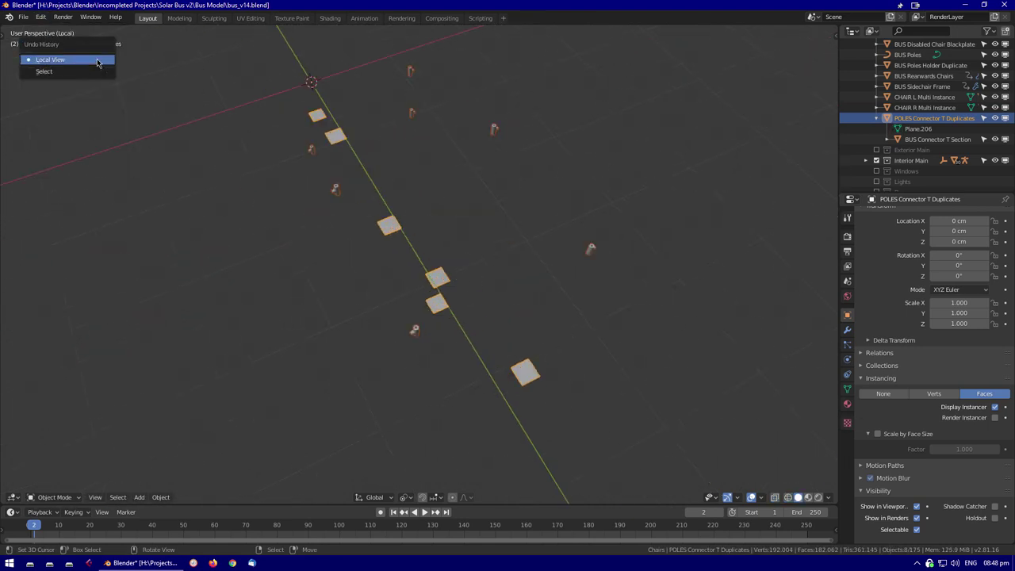
{"action": "left_click", "coordinate": [93, 61]}
{"action": "middle_click_drag", "start_coordinate": [488, 281], "coordinate": [420, 280]}
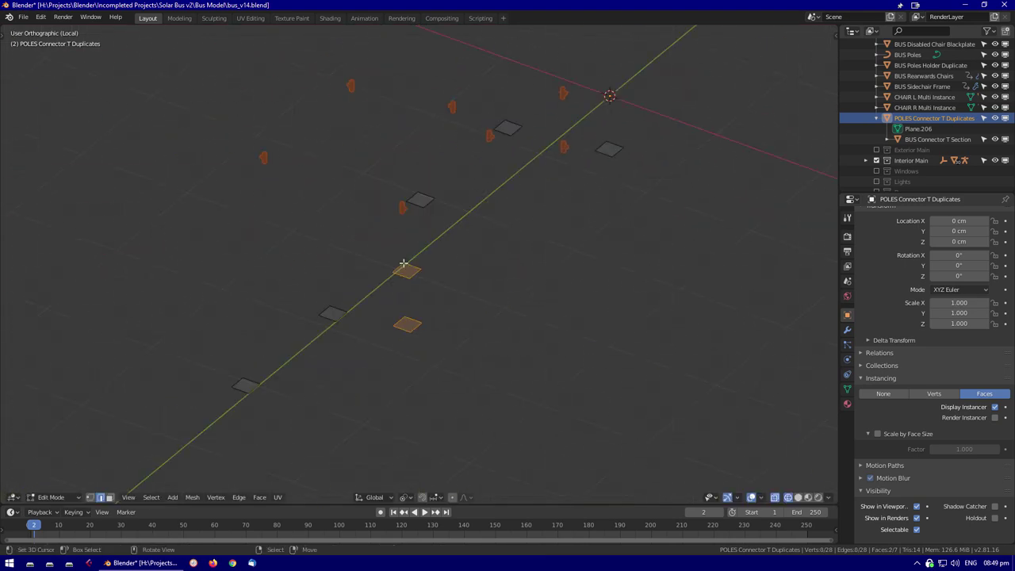
Duplicate a connector's instancing face among the full bus geometry and raise it along Z to the height of the upper horizontal rail
{"action": "key", "text": "KP_Divide"}
{"action": "scroll", "coordinate": [460, 403], "scroll_direction": "down", "scroll_amount": 2}
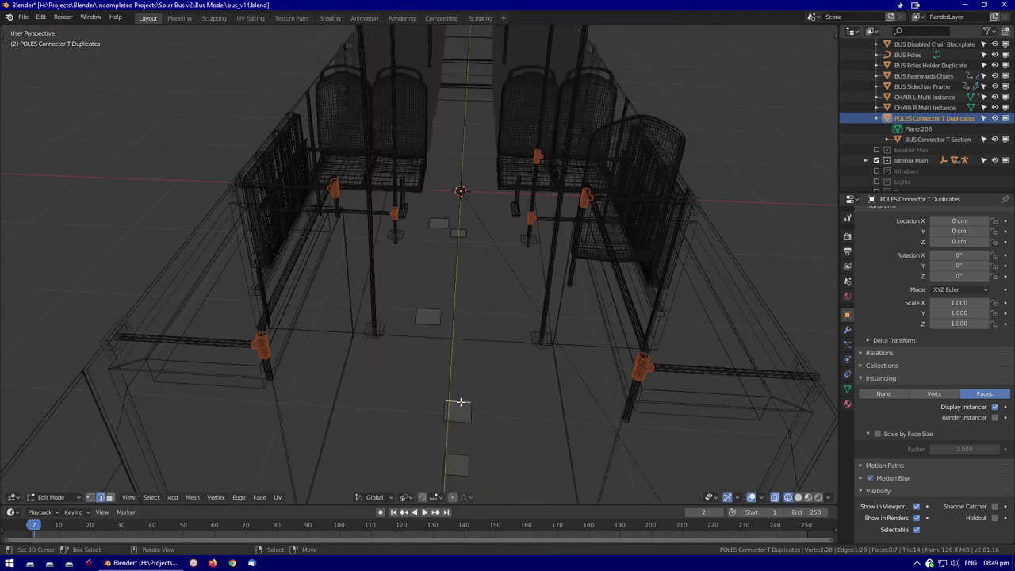
{"action": "mouse_move", "coordinate": [463, 321]}
{"action": "middle_mouse_down"}
{"action": "mouse_move", "coordinate": [505, 286]}
{"action": "mouse_move", "coordinate": [341, 202]}
{"action": "mouse_move", "coordinate": [342, 190]}
{"action": "middle_mouse_up"}
{"action": "key", "text": "shift+z"}
{"action": "key", "text": "g"}
{"action": "key", "text": "z"}
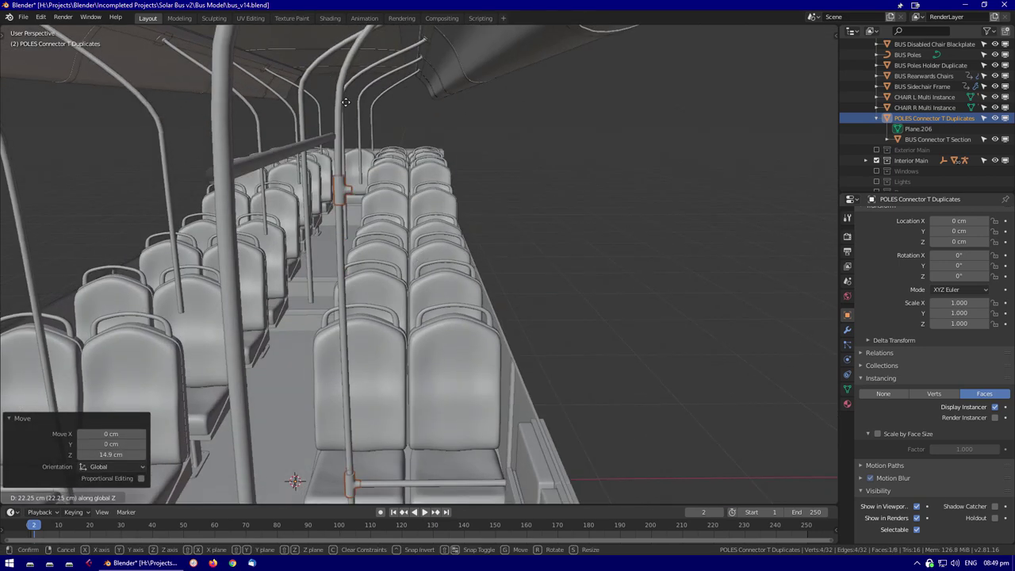
{"action": "key", "text": "Escape"}
Rotate the new connector's instancing face about the Z axis to turn its socket towards the rail
{"action": "key", "text": "shift+z"}
{"action": "scroll", "coordinate": [487, 306], "scroll_direction": "down", "scroll_amount": 3}
{"action": "middle_click_drag", "start_coordinate": [487, 306], "coordinate": [407, 440]}
{"action": "key", "text": "r"}
{"action": "key", "text": "z"}
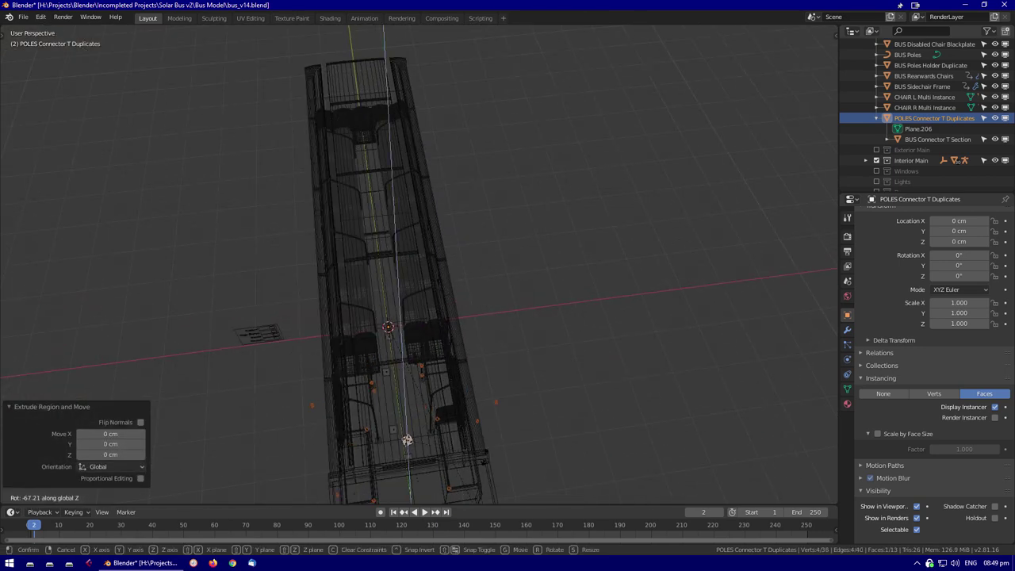
{"action": "key", "text": "Return"}
Merge all vertices of the instancing mesh by a distance of 0.01 cm
{"action": "scroll", "coordinate": [554, 413], "scroll_direction": "up", "scroll_amount": 5}
{"action": "scroll", "coordinate": [493, 324], "scroll_direction": "down", "scroll_amount": 4}
{"action": "scroll", "coordinate": [431, 328], "scroll_direction": "up", "scroll_amount": 4}
{"action": "middle_click_drag", "start_coordinate": [431, 328], "coordinate": [343, 209]}
{"action": "key", "text": "KP_7"}
{"action": "scroll", "coordinate": [410, 263], "scroll_direction": "down", "scroll_amount": 3}
{"action": "key", "text": "a"}
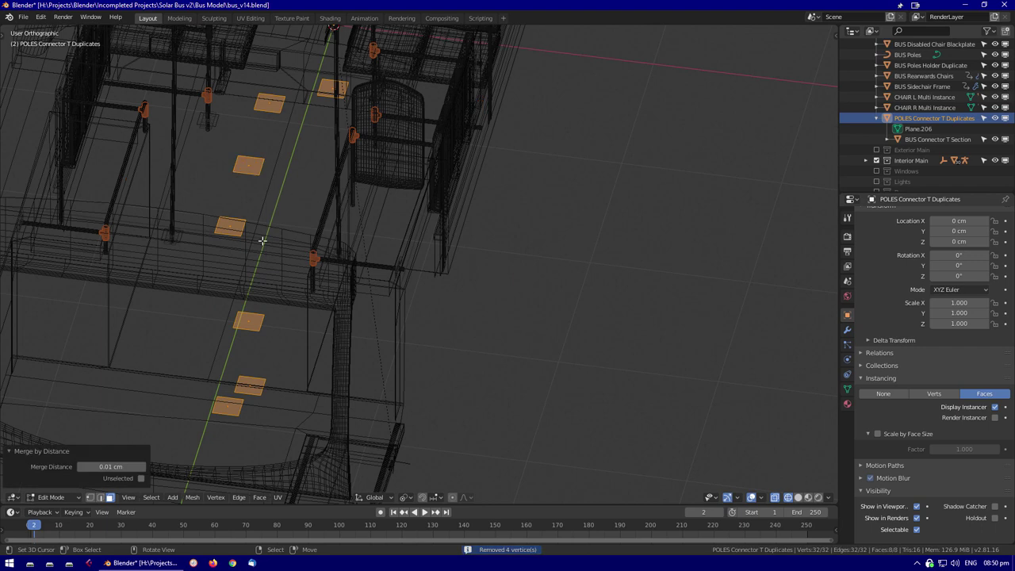
Select the new connector's instancing face and move it in the top view so the connector sits near the upper rail's pole
{"action": "scroll", "coordinate": [343, 210], "scroll_direction": "down", "scroll_amount": 4}
{"action": "key", "text": "KP_7"}
{"action": "mouse_move", "coordinate": [195, 166]}
{"action": "middle_mouse_down"}
{"action": "mouse_move", "coordinate": [243, 301]}
{"action": "mouse_move", "coordinate": [275, 320]}
{"action": "mouse_move", "coordinate": [257, 265]}
{"action": "middle_mouse_up"}
{"action": "left_click", "coordinate": [275, 320]}
{"action": "key", "text": "shift+z"}
{"action": "scroll", "coordinate": [256, 265], "scroll_direction": "down", "scroll_amount": 3}
{"action": "key", "text": "shift+z"}
{"action": "key", "text": "KP_7"}
{"action": "scroll", "coordinate": [446, 231], "scroll_direction": "up", "scroll_amount": 4}
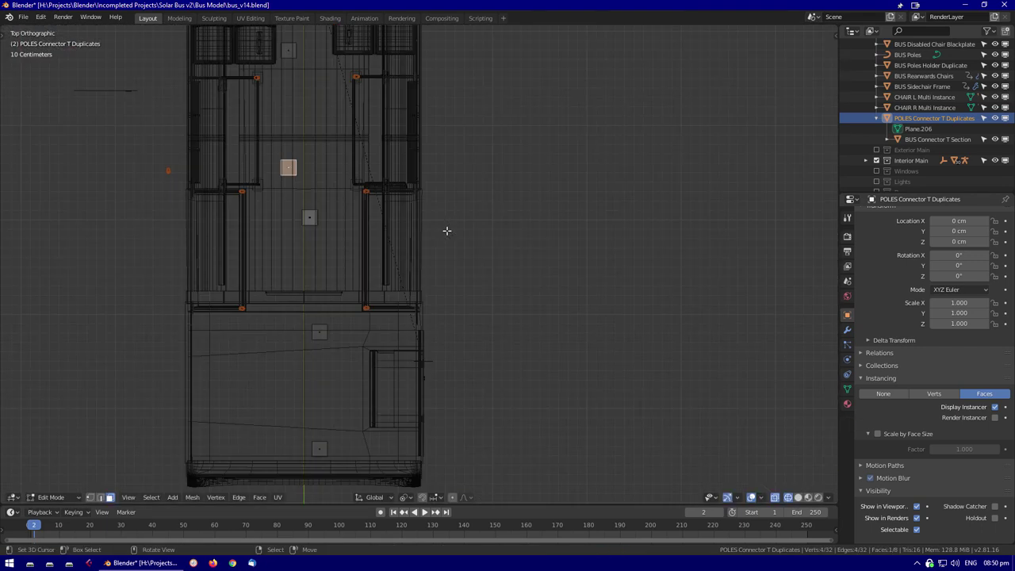
{"action": "middle_click_drag", "start_coordinate": [496, 266], "coordinate": [525, 380], "text": "shift"}
{"action": "scroll", "coordinate": [421, 291], "scroll_direction": "down", "scroll_amount": 2}
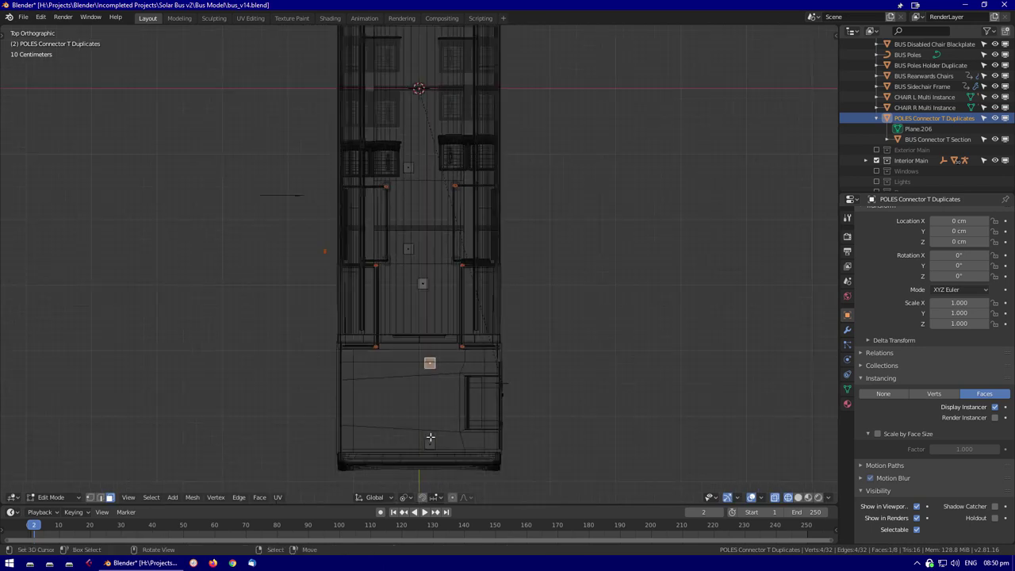
{"action": "scroll", "coordinate": [382, 252], "scroll_direction": "down", "scroll_amount": 1}
{"action": "key", "text": "a"}
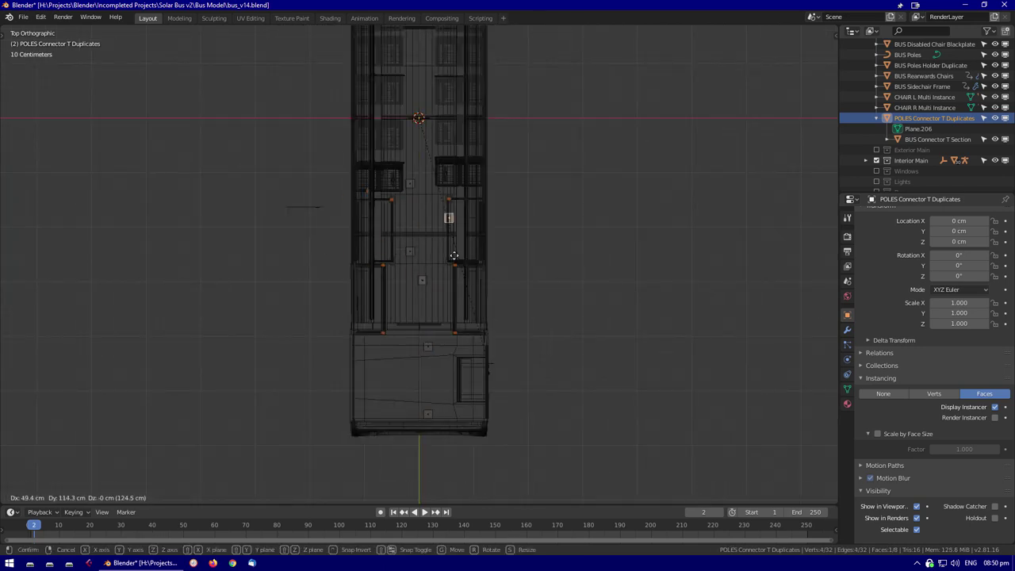
{"action": "left_click", "coordinate": [533, 329]}
Tilt the connector 2.27° about Y and shift it along X and Y to wrap around the curved pole at the rail end
{"action": "key", "text": "KP_Decimal"}
{"action": "mouse_move", "coordinate": [631, 226]}
{"action": "middle_mouse_down"}
{"action": "mouse_move", "coordinate": [515, 275]}
{"action": "mouse_move", "coordinate": [547, 285]}
{"action": "mouse_move", "coordinate": [522, 298]}
{"action": "mouse_move", "coordinate": [526, 275]}
{"action": "mouse_move", "coordinate": [502, 261]}
{"action": "mouse_move", "coordinate": [550, 270]}
{"action": "mouse_move", "coordinate": [545, 299]}
{"action": "middle_mouse_up"}
{"action": "key", "text": "shift+z"}
{"action": "key", "text": "g"}
{"action": "key", "text": "y"}
{"action": "left_click", "coordinate": [502, 261]}
{"action": "key", "text": "g"}
{"action": "key", "text": "x"}
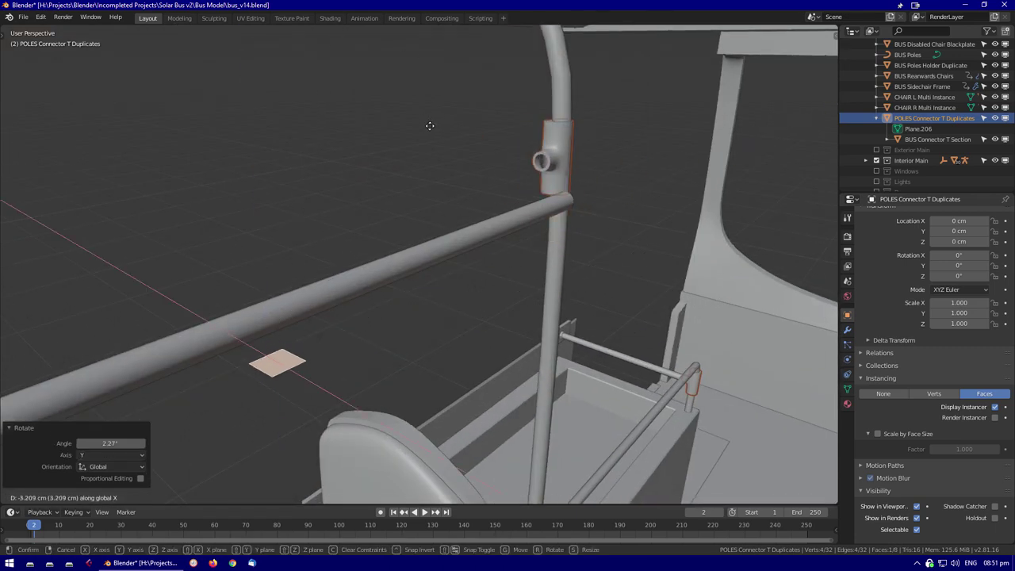
{"action": "middle_click_drag", "start_coordinate": [680, 195], "coordinate": [539, 238]}
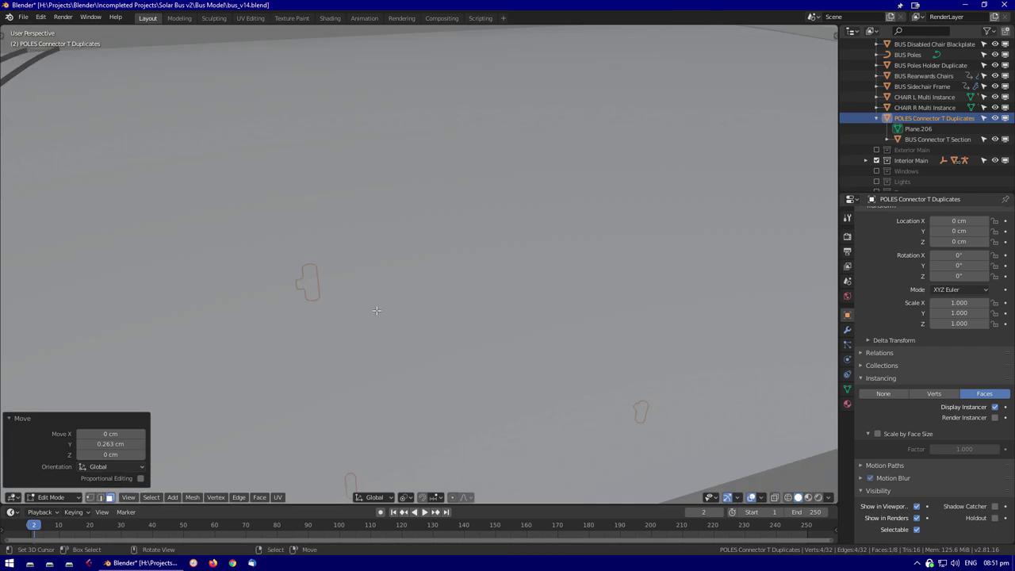
{"action": "key", "text": "g"}
{"action": "key", "text": "y"}
{"action": "left_click", "coordinate": [537, 235]}
Duplicate the upper connector's face for the rail's other end, rotate it 180° about Z and move it along Y
{"action": "left_click", "coordinate": [314, 285]}
{"action": "middle_click_drag", "start_coordinate": [314, 285], "coordinate": [358, 287]}
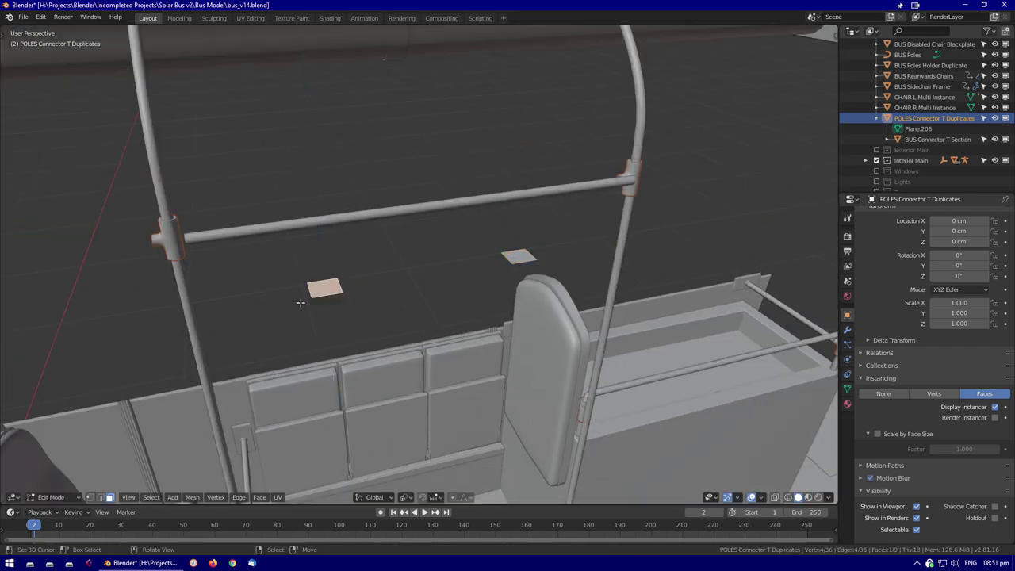
{"action": "key", "text": "r"}
{"action": "key", "text": "z"}
{"action": "key", "text": "1"}
{"action": "key", "text": "8"}
{"action": "key", "text": "0"}
{"action": "key", "text": "Return"}
{"action": "key", "text": "KP_7"}
{"action": "key", "text": "g"}
{"action": "key", "text": "y"}
{"action": "left_click", "coordinate": [358, 241]}
Tilt the second upper connector 7.94° about X and shift it along Y onto its pole
{"action": "middle_click_drag", "start_coordinate": [358, 242], "coordinate": [321, 301]}
{"action": "key", "text": "shift+z"}
{"action": "key", "text": "r"}
{"action": "key", "text": "x"}
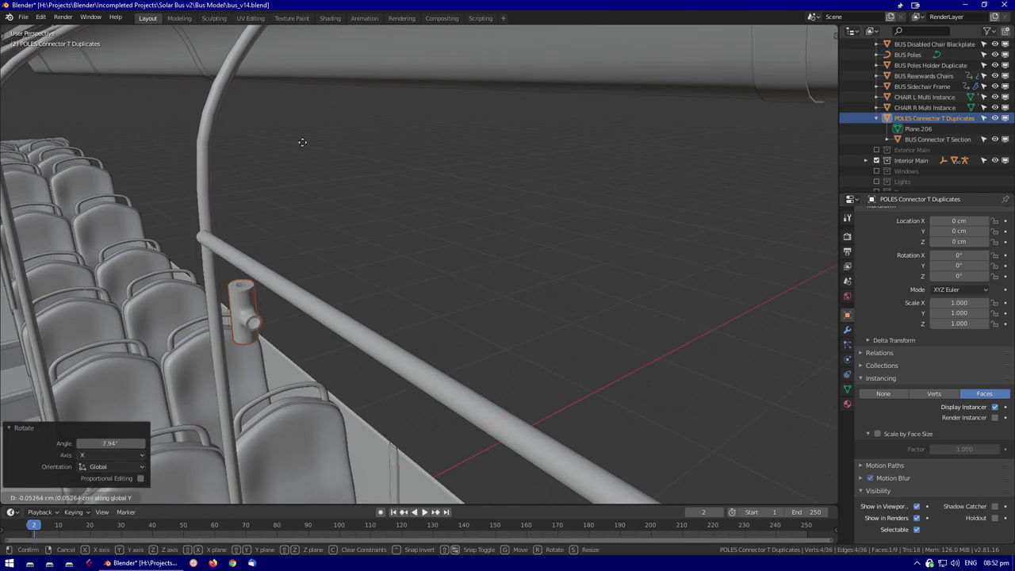
{"action": "middle_click_drag", "start_coordinate": [278, 119], "coordinate": [539, 252]}
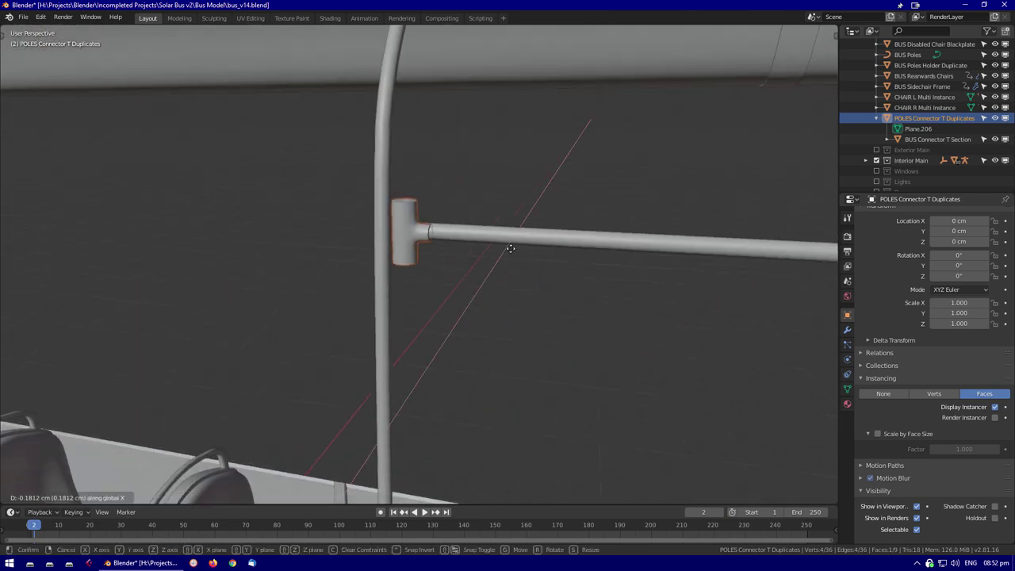
{"action": "key", "text": "KP_3"}
{"action": "key", "text": "shift+z"}
{"action": "key", "text": "y"}
{"action": "left_click", "coordinate": [444, 224]}
Move the second upper connector along X and adjust its tilt to follow the pole
{"action": "key", "text": "shift+z"}
{"action": "mouse_move", "coordinate": [445, 224]}
{"action": "middle_mouse_down"}
{"action": "mouse_move", "coordinate": [408, 203]}
{"action": "mouse_move", "coordinate": [491, 238]}
{"action": "middle_mouse_up"}
{"action": "key", "text": "g"}
{"action": "key", "text": "x"}
{"action": "left_click", "coordinate": [587, 248]}
{"action": "middle_click_drag", "start_coordinate": [586, 248], "coordinate": [419, 263]}
{"action": "key", "text": "r"}
{"action": "key", "text": "x"}
{"action": "key", "text": "y"}
{"action": "left_click", "coordinate": [419, 263]}
Move the end point of the upper horizontal rail in BUS Poles along X to line up with the T connector's socket
{"action": "left_click", "coordinate": [492, 228]}
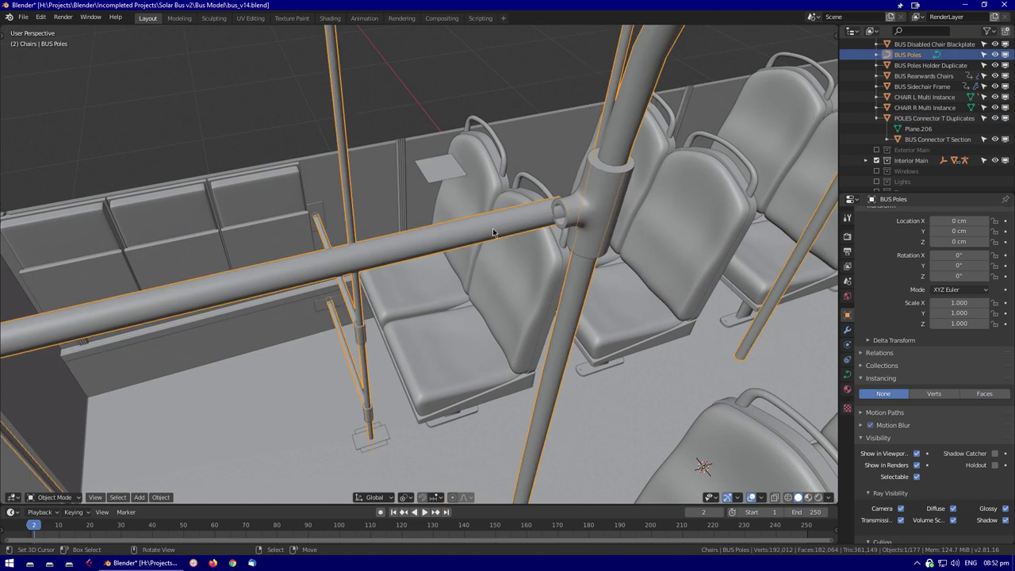
{"action": "key", "text": "Tab"}
{"action": "key", "text": "l"}
{"action": "middle_click_drag", "start_coordinate": [537, 235], "coordinate": [555, 220]}
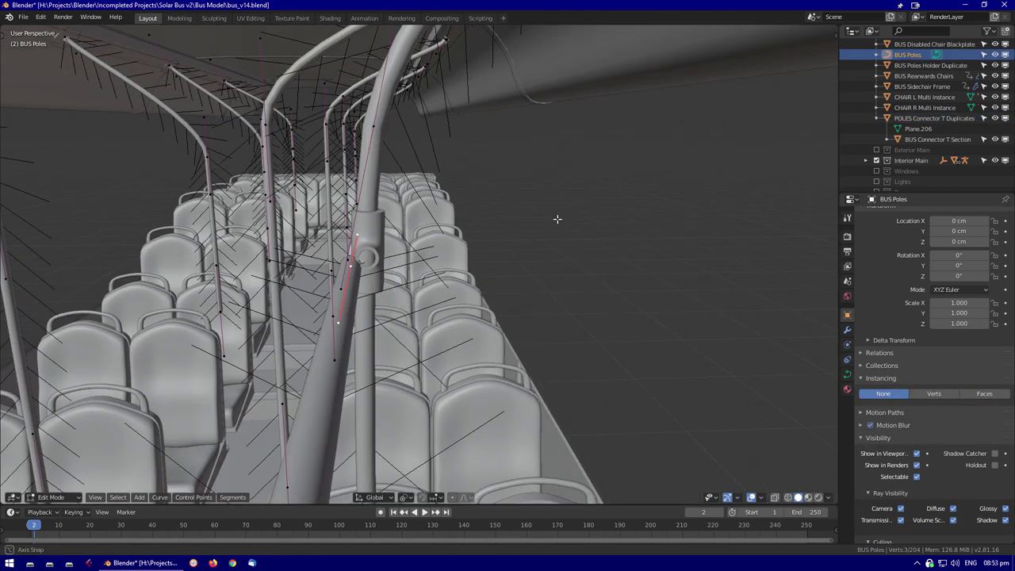
{"action": "scroll", "coordinate": [555, 219], "scroll_direction": "up", "scroll_amount": 5}
{"action": "key", "text": "Tab"}
{"action": "left_click", "coordinate": [400, 354]}
{"action": "key", "text": "g"}
{"action": "key", "text": "x"}
{"action": "left_click", "coordinate": [342, 313]}
{"action": "key", "text": "Tab"}
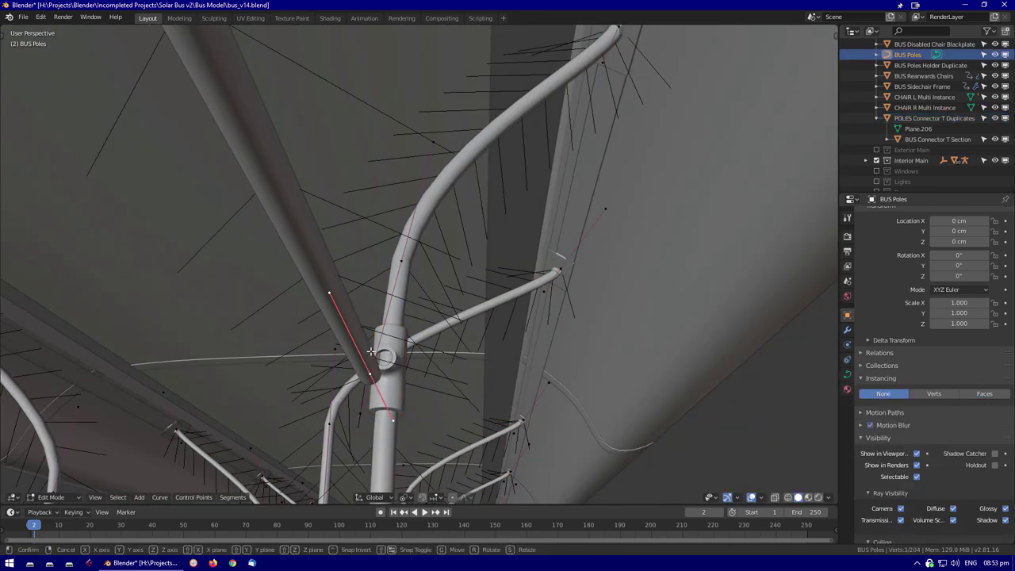
{"action": "key", "text": "g"}
{"action": "key", "text": "x"}
{"action": "left_click", "coordinate": [349, 317]}
Nudge the other upper T connector -0.258 cm along X and slightly along Y to fit its pole and rail
{"action": "middle_click_drag", "start_coordinate": [349, 317], "coordinate": [47, 317]}
{"action": "key", "text": "Tab"}
{"action": "left_click", "coordinate": [41, 317]}
{"action": "key", "text": "g"}
{"action": "key", "text": "x"}
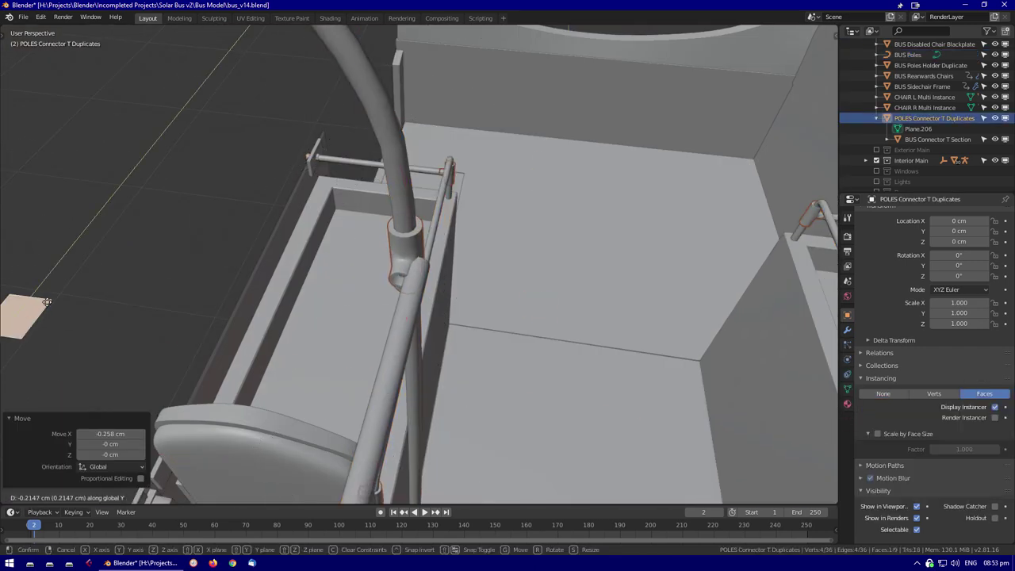
{"action": "left_click", "coordinate": [48, 303]}
Adjust the upper horizontal rail's end in BUS Poles along Z to meet the connector socket
{"action": "left_click", "coordinate": [414, 276]}
{"action": "key", "text": "Tab"}
{"action": "key", "text": "g"}
{"action": "key", "text": "z"}
{"action": "middle_click_drag", "start_coordinate": [415, 292], "coordinate": [485, 246]}
Select the front end vertices of BUS Pole Rail and shift them along Y near the front roof panel
{"action": "key", "text": "Tab"}
{"action": "left_click", "coordinate": [435, 205]}
{"action": "key", "text": "Tab"}
{"action": "middle_click_drag", "start_coordinate": [435, 204], "coordinate": [383, 169]}
{"action": "key", "text": "shift+z"}
{"action": "key", "text": "c"}
{"action": "left_click", "coordinate": [719, 103]}
{"action": "key", "text": "Escape"}
{"action": "key", "text": "g"}
{"action": "key", "text": "y"}
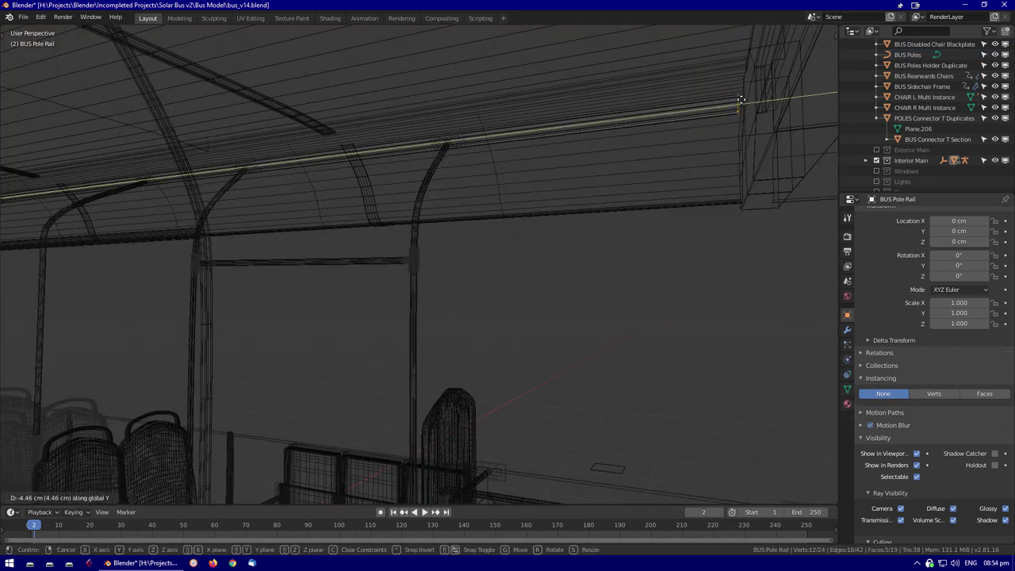
{"action": "left_click", "coordinate": [736, 102]}
Select both upper connectors' instancing faces and duplicate them -112 cm along X towards the opposite side of the aisle
{"action": "key", "text": "shift+z"}
{"action": "left_click", "coordinate": [714, 124]}
{"action": "middle_click_drag", "start_coordinate": [715, 123], "coordinate": [579, 132]}
{"action": "scroll", "coordinate": [631, 347], "scroll_direction": "down", "scroll_amount": 6}
{"action": "key", "text": "shift+z"}
{"action": "middle_click_drag", "start_coordinate": [631, 348], "coordinate": [488, 268]}
{"action": "left_click", "coordinate": [489, 268], "text": "shift"}
{"action": "left_click", "coordinate": [444, 275]}
{"action": "key", "text": "shift+z"}
{"action": "scroll", "coordinate": [510, 253], "scroll_direction": "up", "scroll_amount": 3}
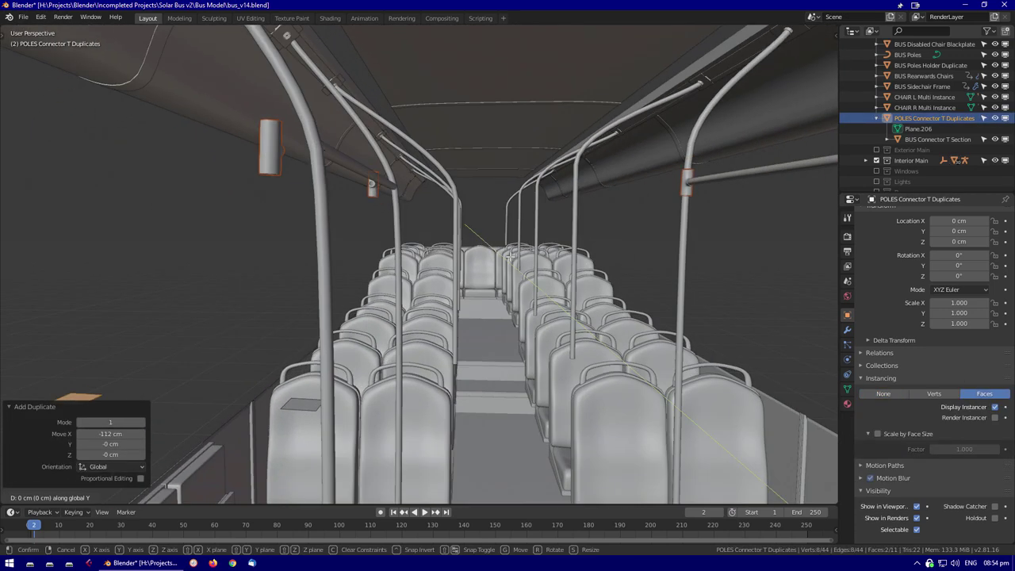
Position the duplicated upper T connectors along Y so that they sit on the poles across the aisle
{"action": "left_click", "coordinate": [611, 264]}
{"action": "middle_click_drag", "start_coordinate": [611, 264], "coordinate": [482, 256]}
{"action": "key", "text": "grave"}
{"action": "key", "text": "shift+z"}
{"action": "key", "text": "shift+z"}
{"action": "middle_click_drag", "start_coordinate": [483, 257], "coordinate": [315, 314]}
{"action": "key", "text": "g"}
{"action": "left_click", "coordinate": [514, 273]}
{"action": "scroll", "coordinate": [514, 274], "scroll_direction": "down", "scroll_amount": 3}
{"action": "scroll", "coordinate": [315, 315], "scroll_direction": "up", "scroll_amount": 3}
{"action": "key", "text": "g"}
{"action": "key", "text": "y"}
{"action": "left_click", "coordinate": [248, 271]}
Select the end point of the opposite upper rail in BUS Poles and adjust it along Z towards its connector
{"action": "middle_click_drag", "start_coordinate": [248, 270], "coordinate": [488, 314]}
{"action": "scroll", "coordinate": [489, 314], "scroll_direction": "up", "scroll_amount": 3}
{"action": "scroll", "coordinate": [489, 314], "scroll_direction": "down", "scroll_amount": 3}
{"action": "scroll", "coordinate": [580, 281], "scroll_direction": "down", "scroll_amount": 3}
{"action": "middle_click_drag", "start_coordinate": [580, 280], "coordinate": [292, 155]}
{"action": "key", "text": "Tab"}
{"action": "left_click", "coordinate": [345, 232]}
{"action": "key", "text": "Tab"}
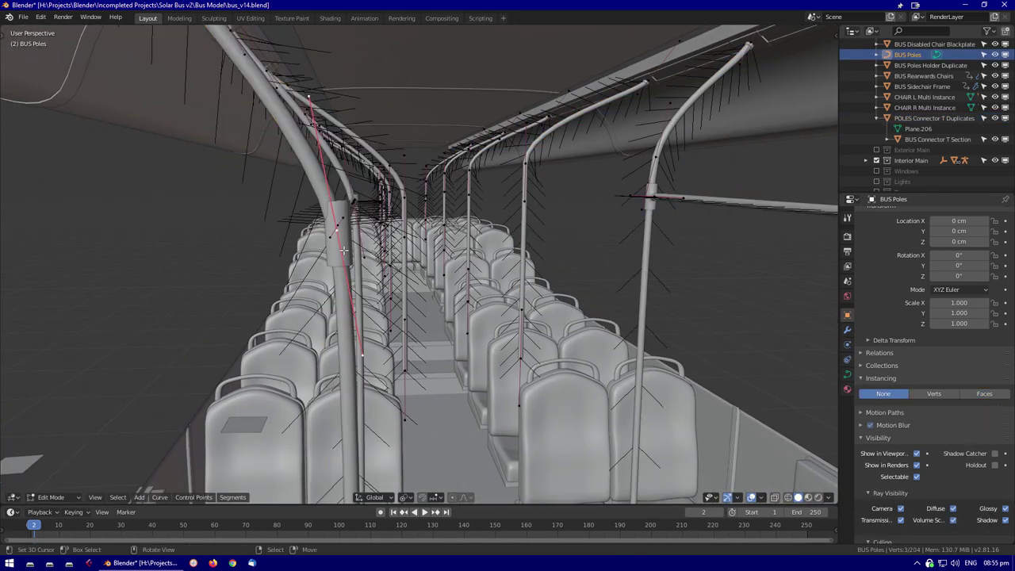
{"action": "key", "text": "Tab"}
{"action": "key", "text": "Tab"}
{"action": "scroll", "coordinate": [446, 252], "scroll_direction": "up", "scroll_amount": 2}
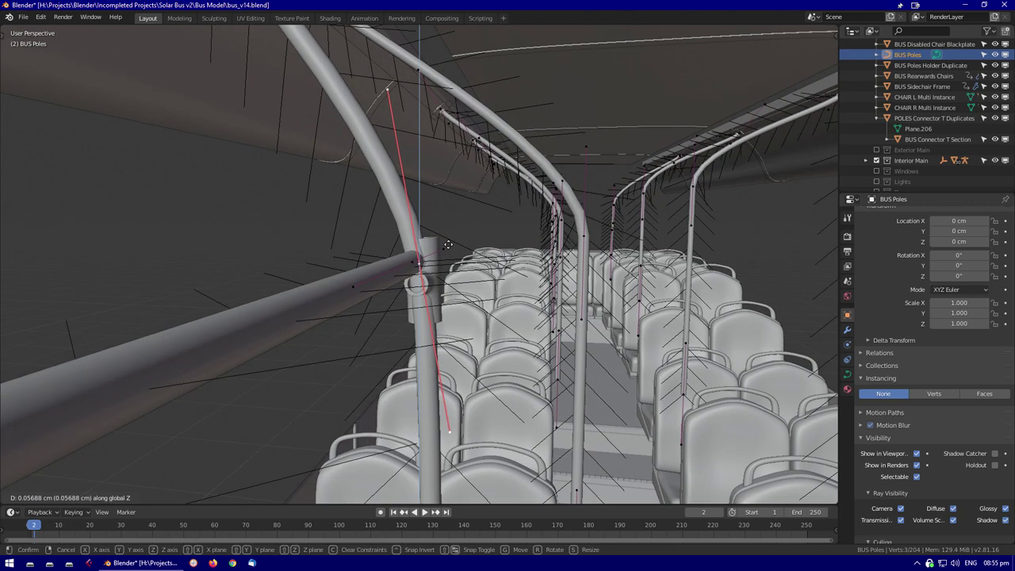
Select one upper connector's instancing face in POLES Connector T Duplicates and move it along Y onto its pole
{"action": "key", "text": "Tab"}
{"action": "scroll", "coordinate": [446, 252], "scroll_direction": "up", "scroll_amount": 3}
{"action": "left_click", "coordinate": [497, 344]}
{"action": "key", "text": "Tab"}
{"action": "key", "text": "KP_Decimal"}
{"action": "scroll", "coordinate": [547, 294], "scroll_direction": "down", "scroll_amount": 2}
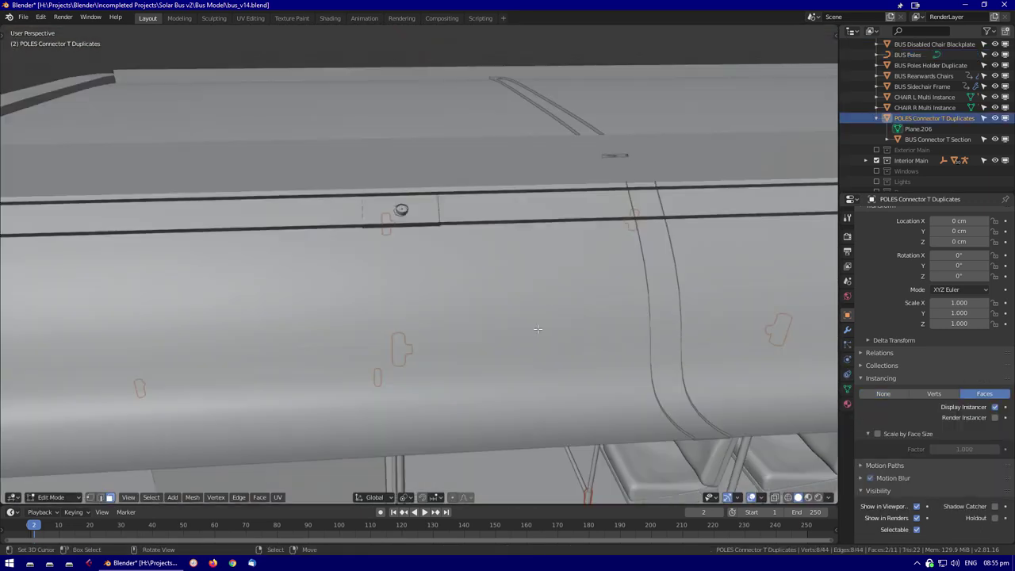
{"action": "scroll", "coordinate": [547, 295], "scroll_direction": "down", "scroll_amount": 4}
{"action": "left_click", "coordinate": [470, 291]}
{"action": "key", "text": "KP_Decimal"}
{"action": "scroll", "coordinate": [594, 264], "scroll_direction": "up", "scroll_amount": 3}
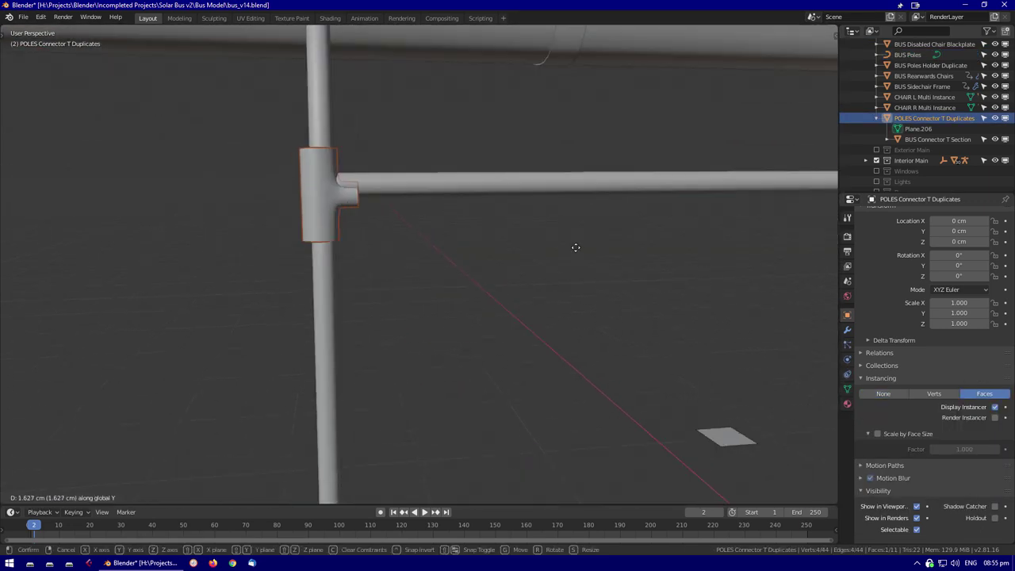
{"action": "left_click", "coordinate": [473, 187]}
Move the opposite upper rail's end point 1.87 cm along Y and nudge it along Z into the connector socket
{"action": "key", "text": "Tab"}
{"action": "middle_click_drag", "start_coordinate": [410, 249], "coordinate": [489, 289]}
{"action": "key", "text": "g"}
{"action": "key", "text": "x"}
{"action": "right_click", "coordinate": [472, 274]}
{"action": "key", "text": "g"}
{"action": "key", "text": "z"}
{"action": "scroll", "coordinate": [489, 289], "scroll_direction": "up", "scroll_amount": 3}
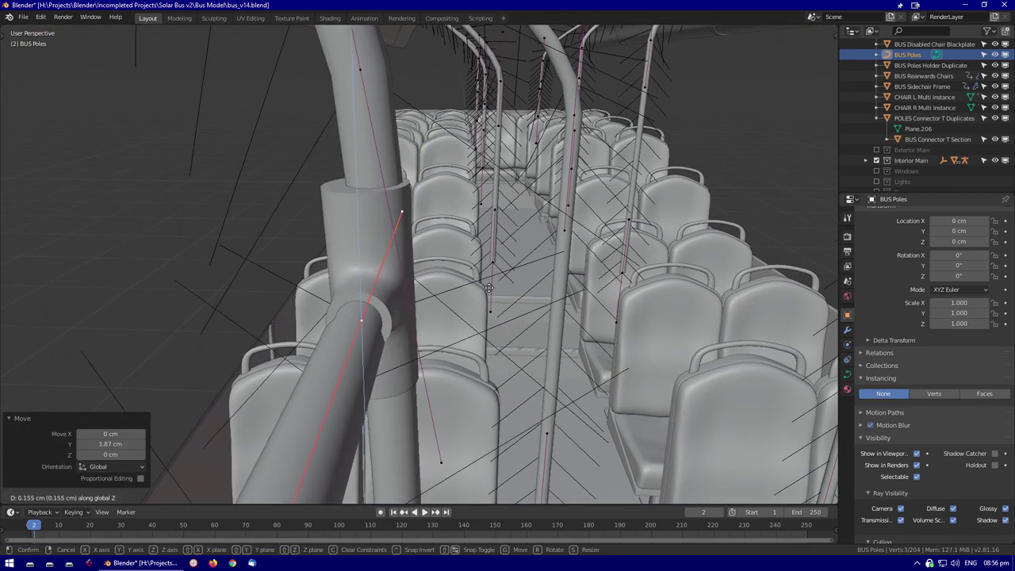
{"action": "left_click", "coordinate": [493, 218]}
{"action": "middle_click_drag", "start_coordinate": [493, 218], "coordinate": [409, 133]}
{"action": "right_click", "coordinate": [480, 272]}
Move the misaligned roof holder's face in BUS Poles Holder Duplicate along X and Y to meet its pole end
{"action": "left_click", "coordinate": [426, 81]}
{"action": "key", "text": "Tab"}
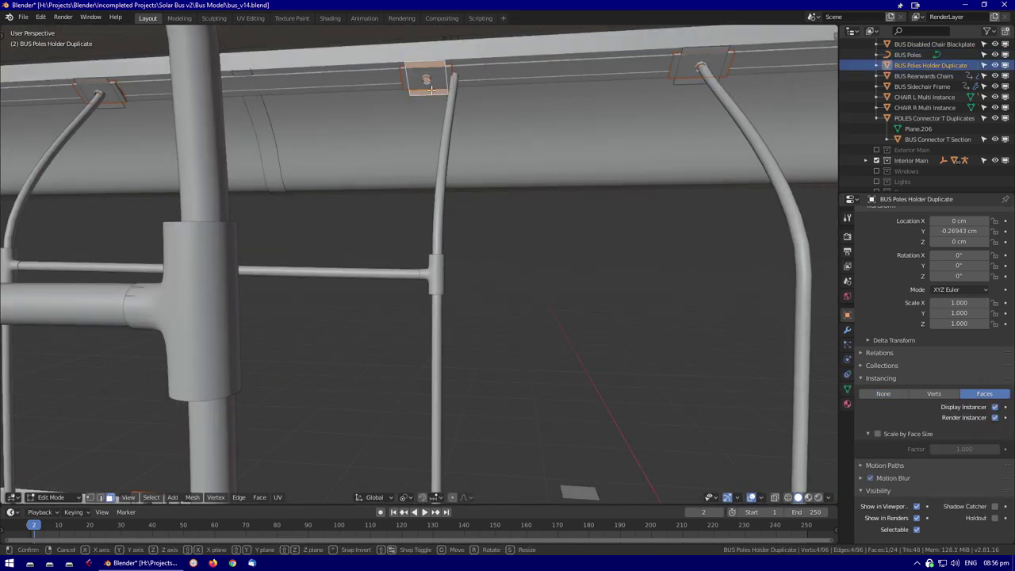
{"action": "left_click", "coordinate": [514, 93]}
{"action": "key", "text": "KP_Decimal"}
{"action": "key", "text": "g"}
{"action": "key", "text": "x"}
{"action": "left_click", "coordinate": [566, 231]}
{"action": "middle_click_drag", "start_coordinate": [566, 232], "coordinate": [351, 283]}
{"action": "key", "text": "g"}
{"action": "key", "text": "y"}
{"action": "left_click", "coordinate": [414, 189]}
{"action": "key", "text": "Tab"}
Edit the BUS Details CP control panel and lower its bottom edge along Z to make room for another slider
{"action": "left_click", "coordinate": [456, 309]}
{"action": "scroll", "coordinate": [346, 290], "scroll_direction": "up", "scroll_amount": 3}
{"action": "scroll", "coordinate": [936, 119], "scroll_direction": "down", "scroll_amount": 3}
{"action": "left_click", "coordinate": [950, 171]}
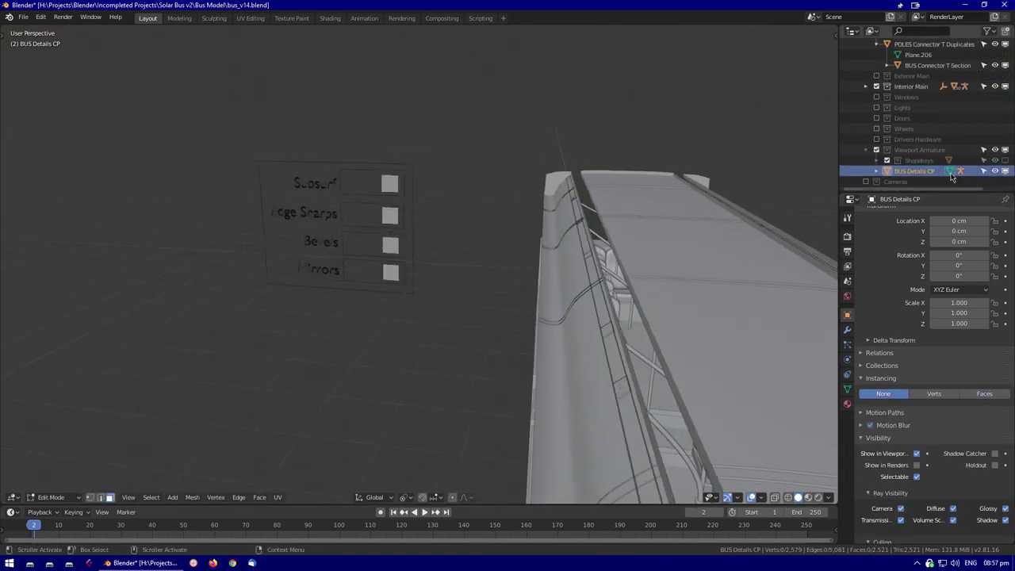
{"action": "middle_click_drag", "start_coordinate": [386, 291], "coordinate": [314, 306]}
{"action": "key", "text": "Tab"}
{"action": "left_click", "coordinate": [262, 226]}
{"action": "key", "text": "g"}
{"action": "key", "text": "z"}
{"action": "left_click", "coordinate": [278, 261]}
{"action": "middle_click_drag", "start_coordinate": [278, 262], "coordinate": [430, 328]}
{"action": "key", "text": "Tab"}
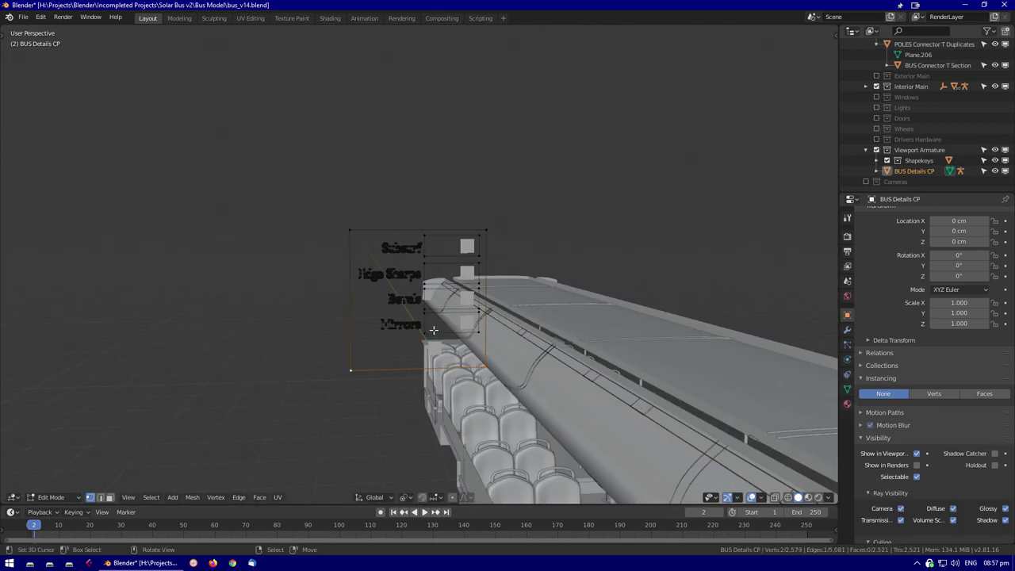
Duplicate a slider outline with its control handle into the free row below Mirrors on the control panel
{"action": "key", "text": "ctrl+KP_Add"}
{"action": "scroll", "coordinate": [475, 396], "scroll_direction": "up", "scroll_amount": 4}
{"action": "left_click", "coordinate": [511, 472]}
{"action": "key", "text": "Tab"}
{"action": "middle_click_drag", "start_coordinate": [511, 471], "coordinate": [363, 238]}
Snap the 3D cursor to the control panel's selected side edge and add a text object rotated 90° about X
{"action": "key", "text": "alt+a"}
{"action": "key", "text": "shift+s"}
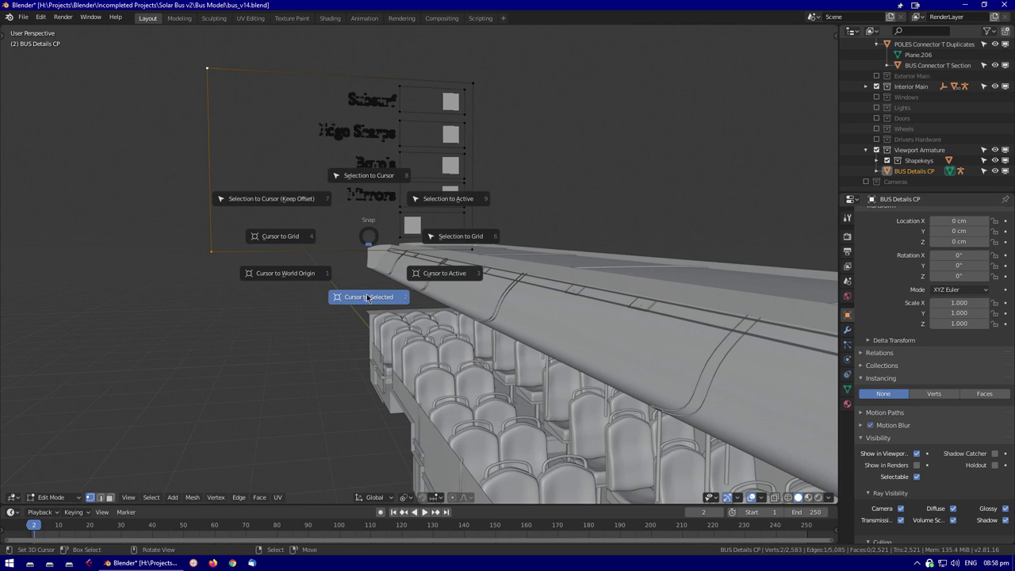
{"action": "left_click", "coordinate": [369, 294]}
{"action": "key", "text": "shift+a"}
{"action": "left_click", "coordinate": [306, 337]}
{"action": "key", "text": "r"}
{"action": "key", "text": "x"}
{"action": "key", "text": "9"}
{"action": "key", "text": "0"}
{"action": "key", "text": "Return"}
Scale the text to 0.107 and move it into the row beside the new slider
{"action": "key", "text": "g"}
{"action": "key", "text": "z"}
{"action": "key", "text": "Return"}
{"action": "key", "text": "s"}
{"action": "left_click", "coordinate": [474, 254]}
{"action": "scroll", "coordinate": [474, 253], "scroll_direction": "up", "scroll_amount": 3}
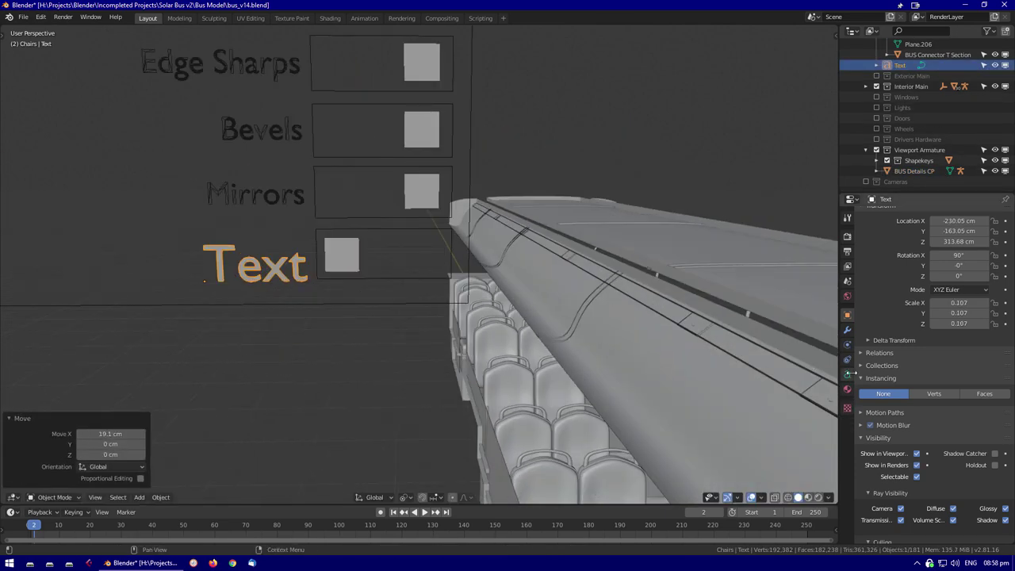
Align the text horizontally to the right and fit its position and size to the new slider's row
{"action": "left_click", "coordinate": [847, 374]}
{"action": "key", "text": "g"}
{"action": "key", "text": "x"}
{"action": "left_click", "coordinate": [406, 311]}
{"action": "scroll", "coordinate": [406, 311], "scroll_direction": "down", "scroll_amount": 2}
Change the new label's text to "Duplivert VP Instances"
{"action": "key", "text": "Tab"}
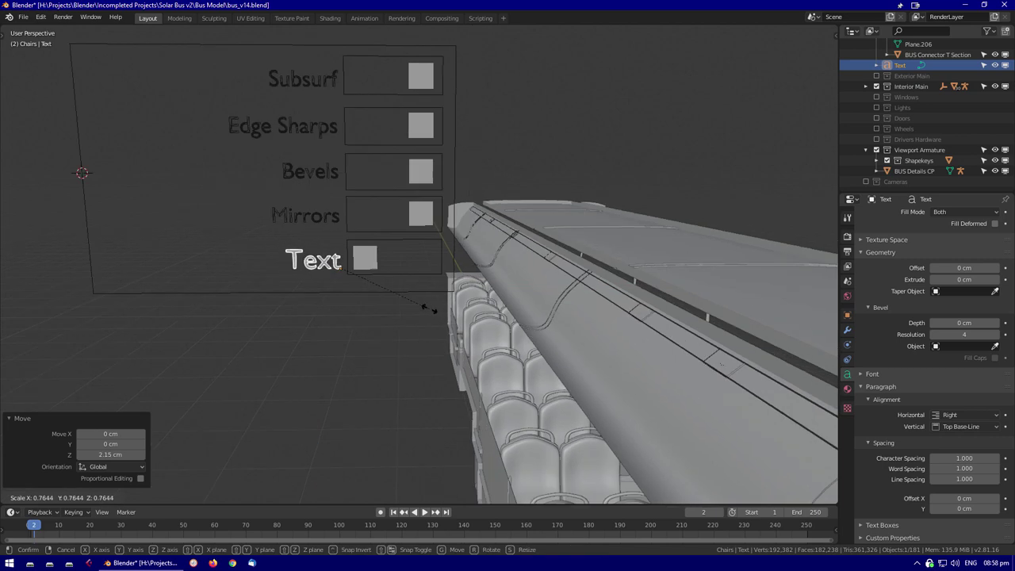
{"action": "key", "text": "BackSpace"}
{"action": "key", "text": "BackSpace"}
{"action": "key", "text": "BackSpace"}
{"action": "key", "text": "BackSpace"}
{"action": "type", "text": "Duplivert ViP Instances"}
{"action": "key", "text": "Tab"}
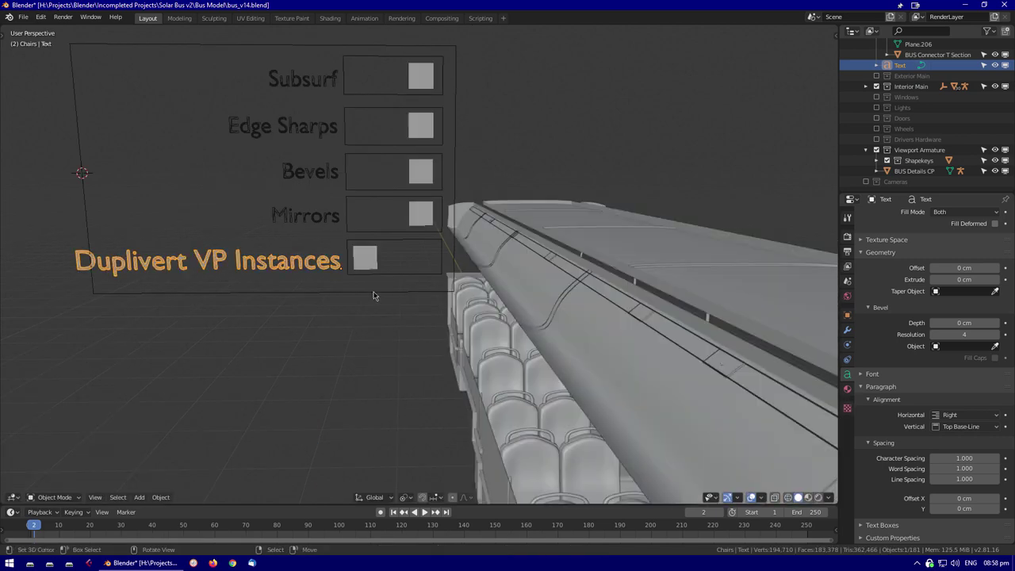
Widen the control panel outline by shifting its outer side edge -11.6 cm along X around the new label
{"action": "left_click", "coordinate": [396, 244], "text": "shift"}
{"action": "key", "text": "ctrl+j"}
{"action": "scroll", "coordinate": [396, 244], "scroll_direction": "down", "scroll_amount": 2}
{"action": "left_click", "coordinate": [182, 270]}
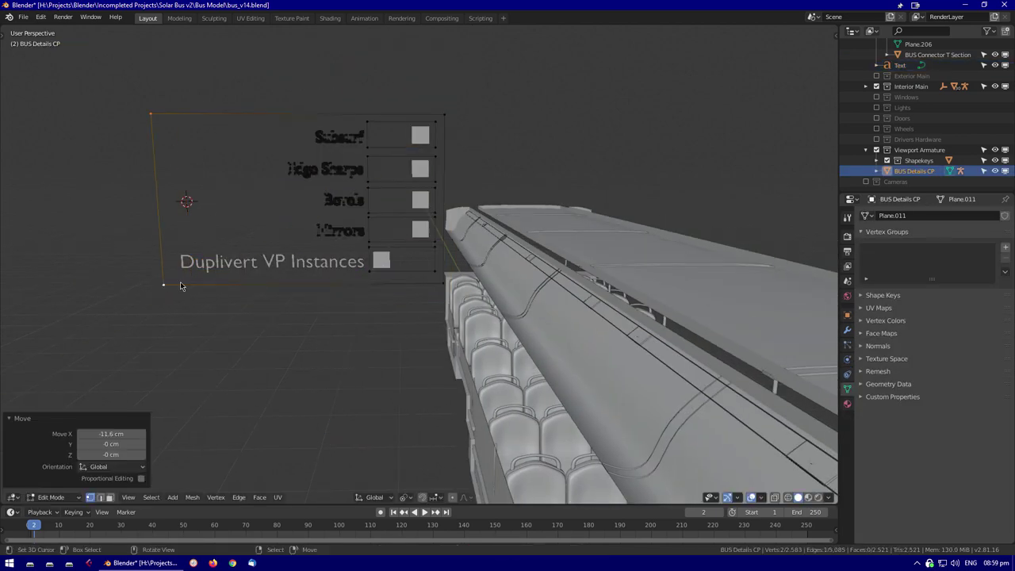
Convert the Duplivert VP Instances text to a mesh and join it into BUS Details CP
{"action": "key", "text": "F3"}
{"action": "type", "text": "text"}
{"action": "key", "text": "Return"}
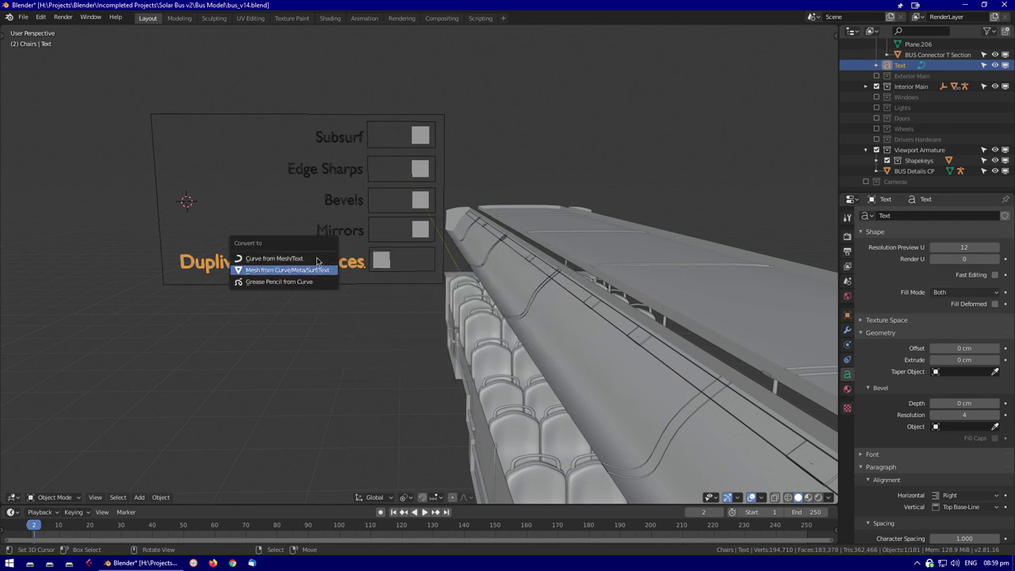
{"action": "left_click", "coordinate": [317, 267]}
{"action": "left_click", "coordinate": [335, 293], "text": "shift"}
{"action": "key", "text": "ctrl+j"}
Display the model in wireframe and select the BUS Details CP control panel
{"action": "middle_click_drag", "start_coordinate": [335, 293], "coordinate": [555, 396]}
{"action": "left_click", "coordinate": [482, 457]}
{"action": "left_click", "coordinate": [847, 359]}
{"action": "left_click", "coordinate": [848, 361]}
{"action": "middle_click_drag", "start_coordinate": [713, 333], "coordinate": [651, 301]}
{"action": "left_click", "coordinate": [913, 170]}
{"action": "middle_click_drag", "start_coordinate": [555, 262], "coordinate": [603, 238]}
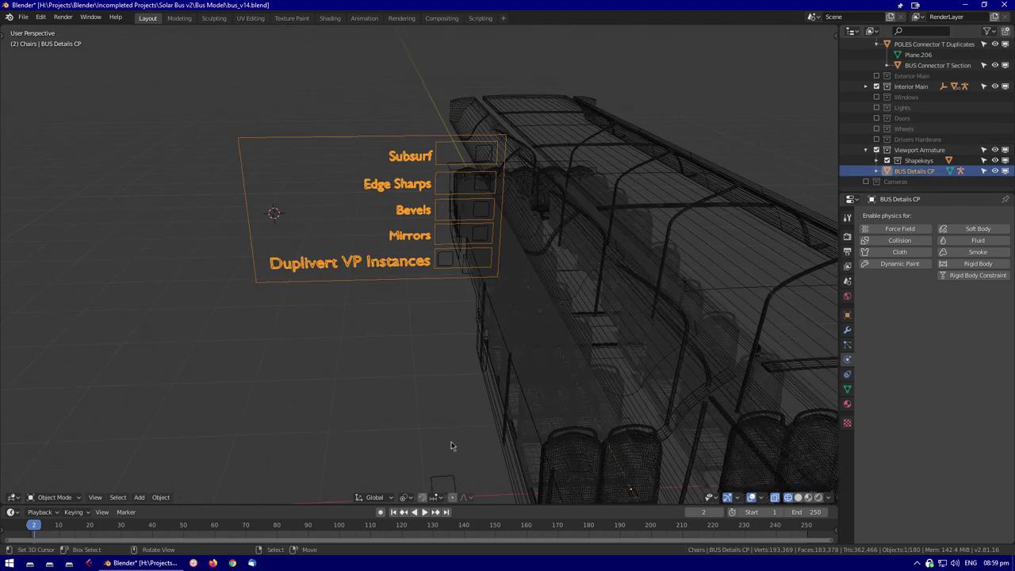
Add a driver to the Display Instancer option of POLES Connector T Duplicates
{"action": "left_click", "coordinate": [934, 44]}
{"action": "left_click", "coordinate": [846, 330]}
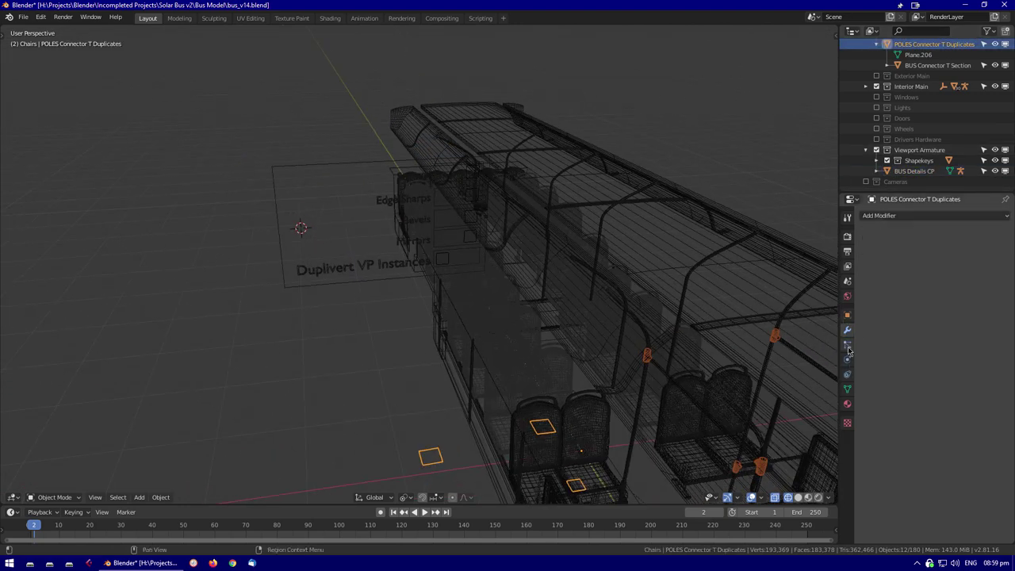
{"action": "left_click", "coordinate": [846, 315]}
{"action": "left_click", "coordinate": [866, 149]}
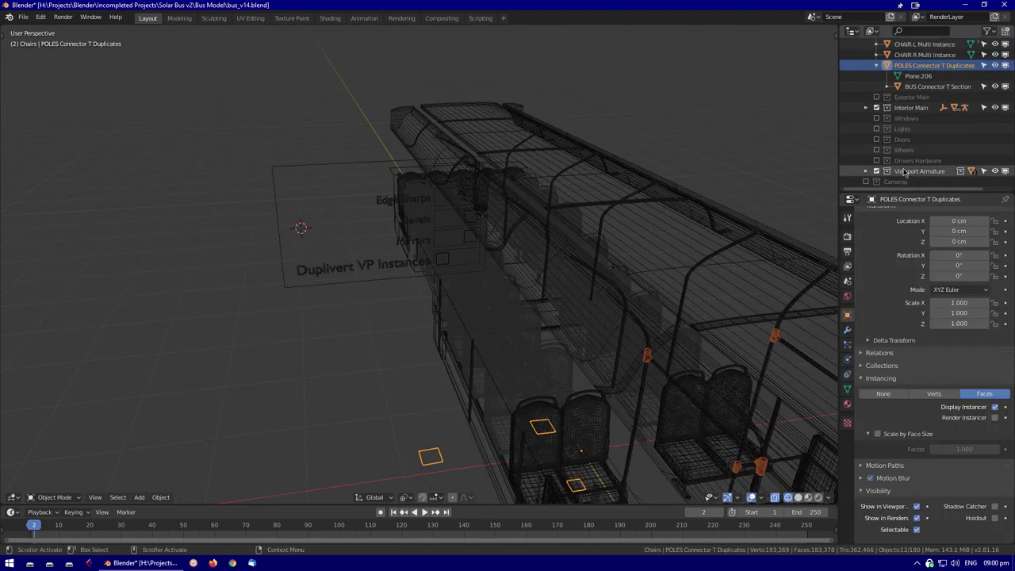
{"action": "left_click", "coordinate": [971, 171]}
{"action": "scroll", "coordinate": [939, 177], "scroll_direction": "down", "scroll_amount": 1}
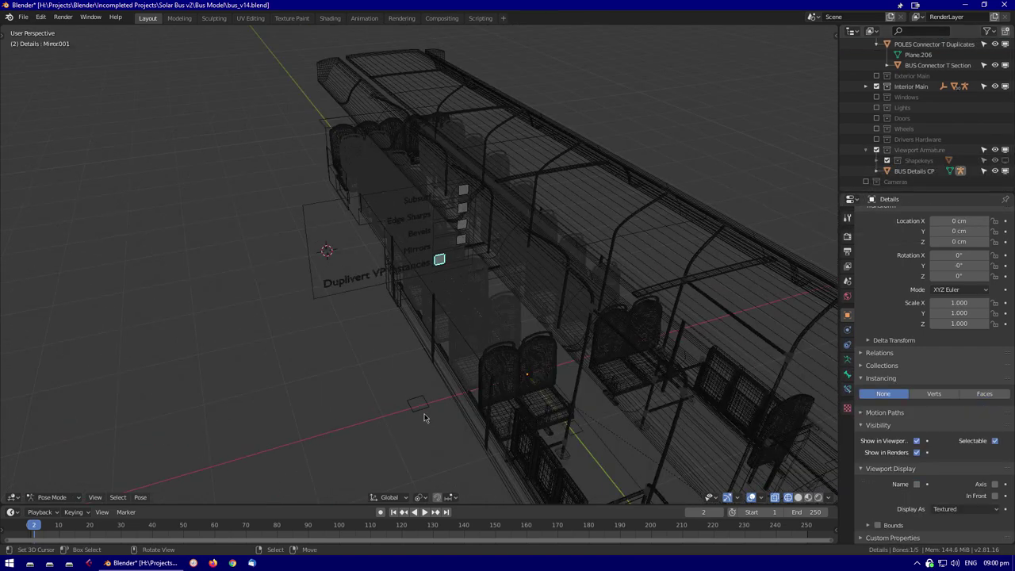
{"action": "key", "text": "ctrl+d"}
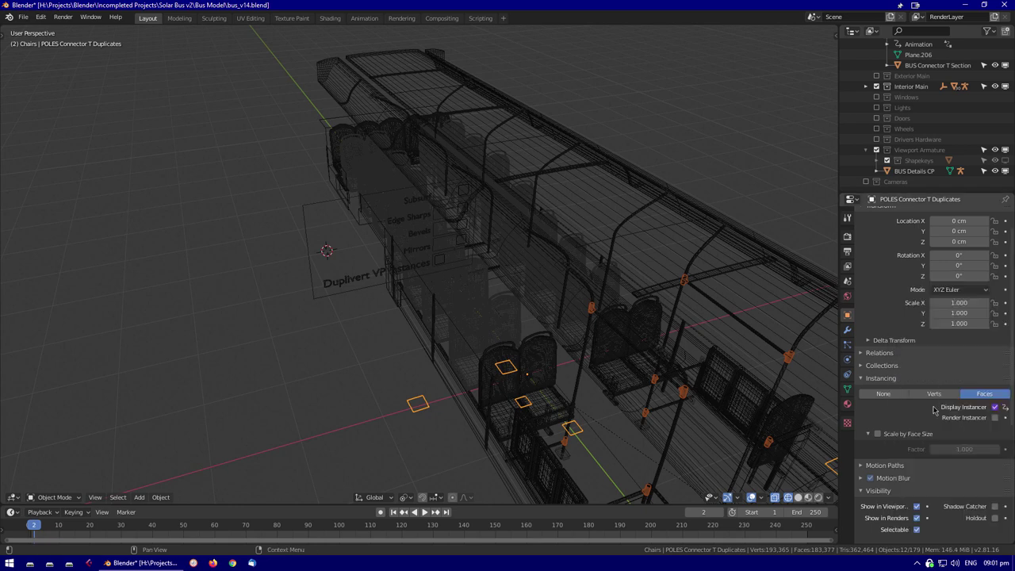
Select the Duplivert VP Instances slider bone and view its curves in a full-screen graph editor
{"action": "left_click", "coordinate": [439, 258]}
{"action": "middle_click_drag", "start_coordinate": [438, 258], "coordinate": [449, 268]}
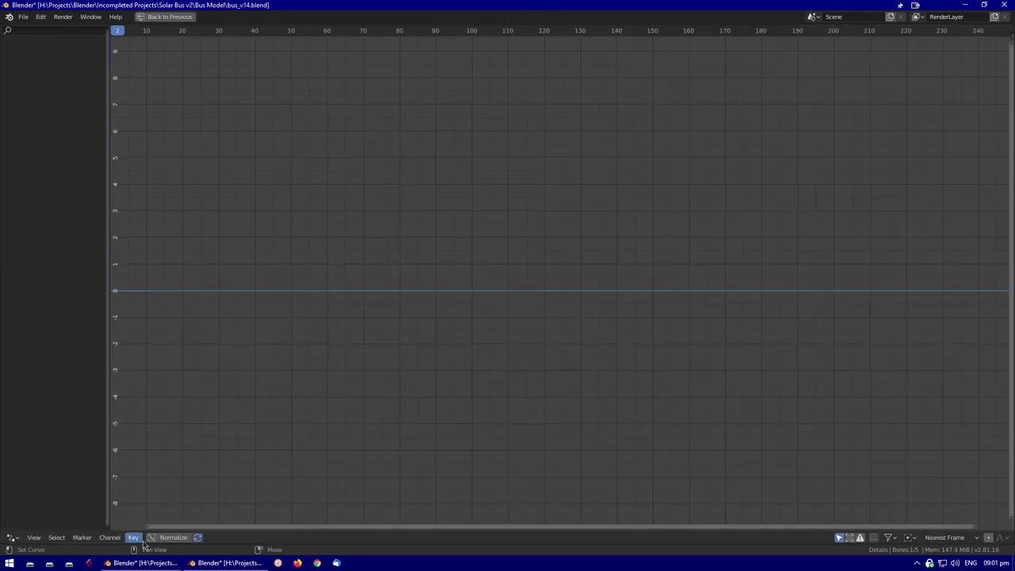
{"action": "key", "text": "alt+F4"}
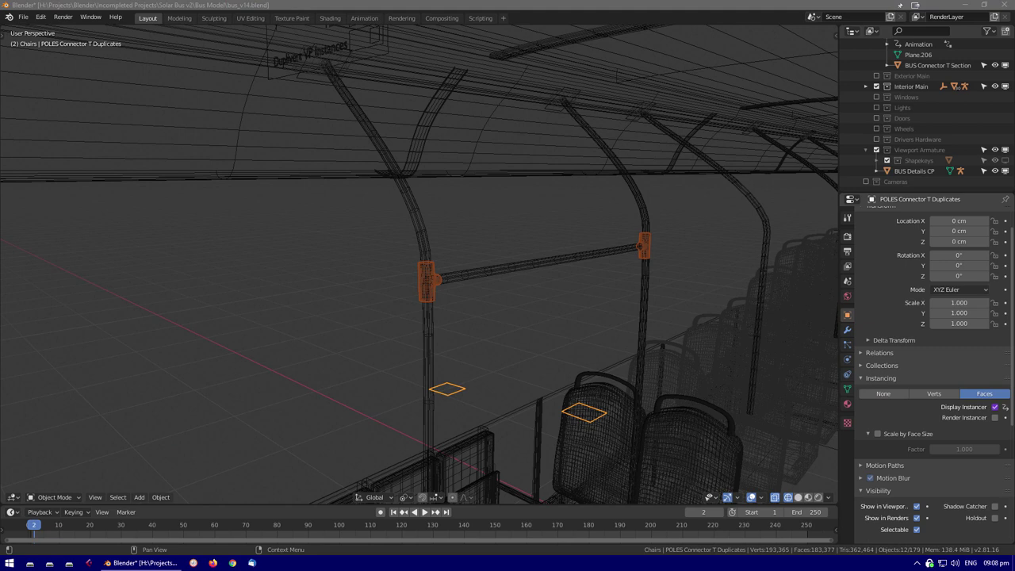
Copy the connectors' Display Instancer driver and paste it onto the same option of BUS Poles Holder Duplicate
{"action": "middle_click_drag", "start_coordinate": [420, 317], "coordinate": [555, 237]}
{"action": "right_click", "coordinate": [963, 406]}
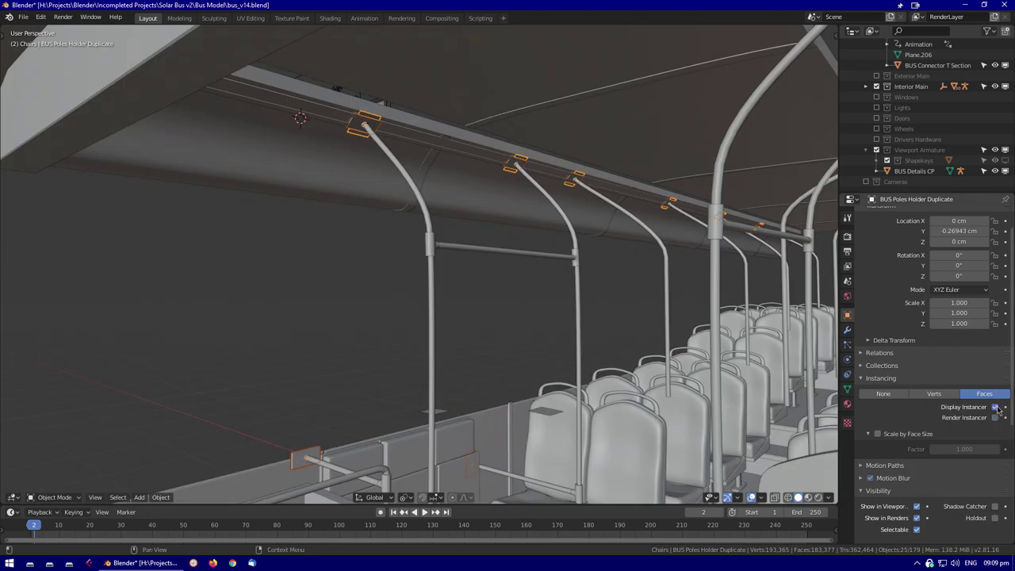
{"action": "right_click", "coordinate": [998, 409]}
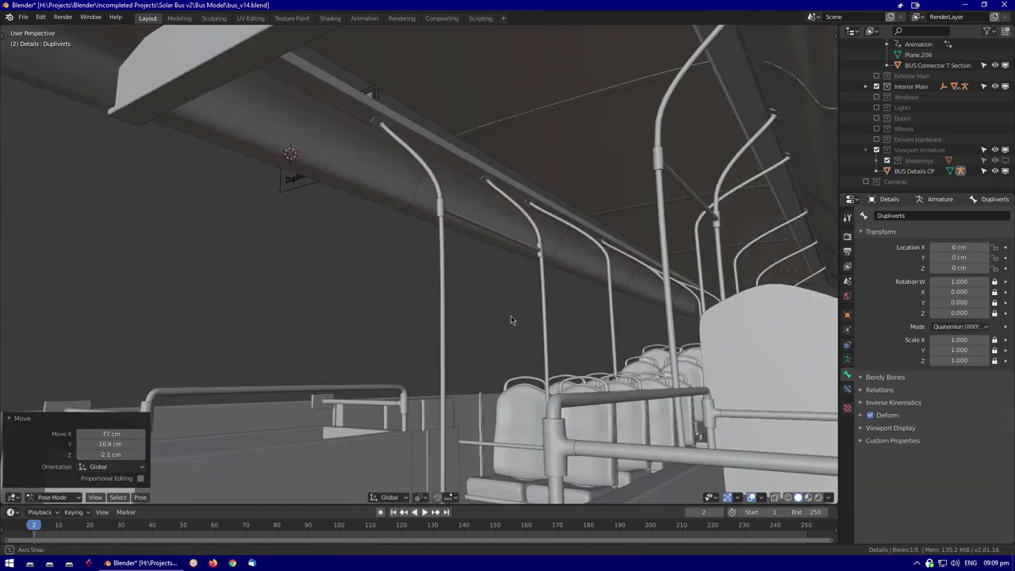
Test the Dupliverts slider by moving its bone, and make a trial render of the scene
{"action": "middle_click_drag", "start_coordinate": [511, 315], "coordinate": [476, 262]}
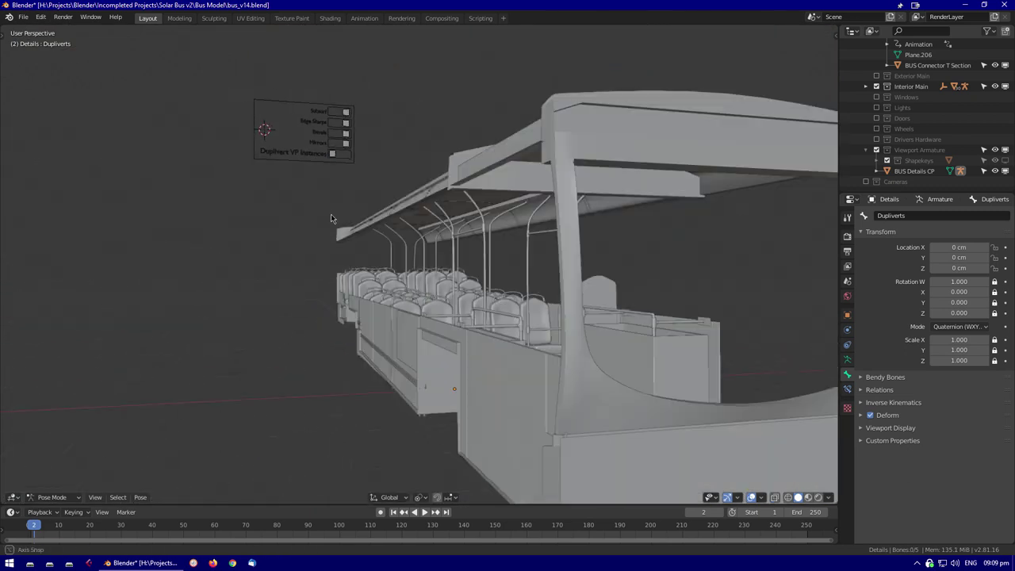
{"action": "middle_click_drag", "start_coordinate": [332, 219], "coordinate": [360, 236]}
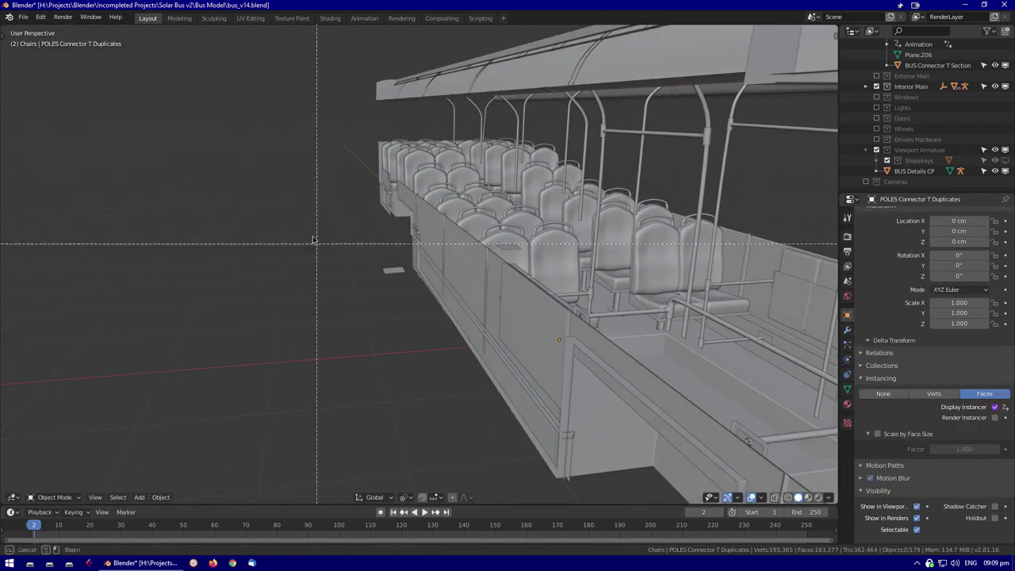
{"action": "key", "text": "KP_0"}
{"action": "key", "text": "F12"}
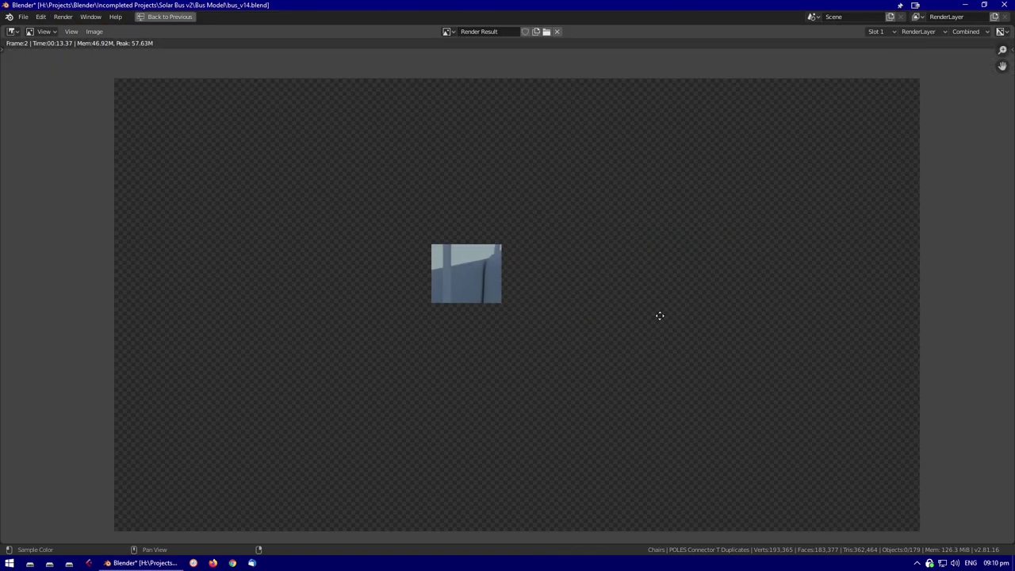
{"action": "key", "text": "Escape"}
{"action": "middle_click_drag", "start_coordinate": [585, 301], "coordinate": [520, 320]}
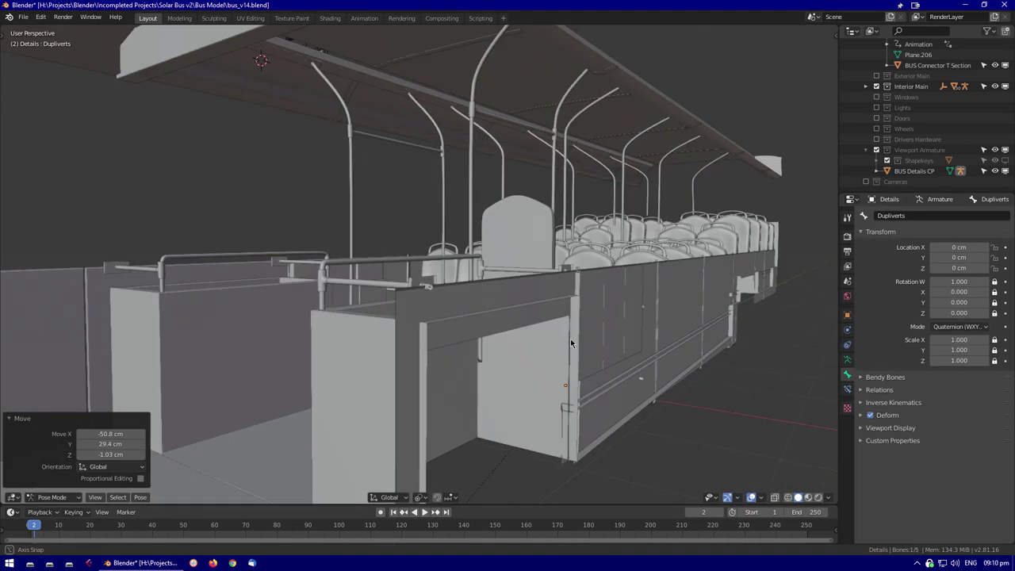
{"action": "middle_click_drag", "start_coordinate": [570, 339], "coordinate": [956, 314]}
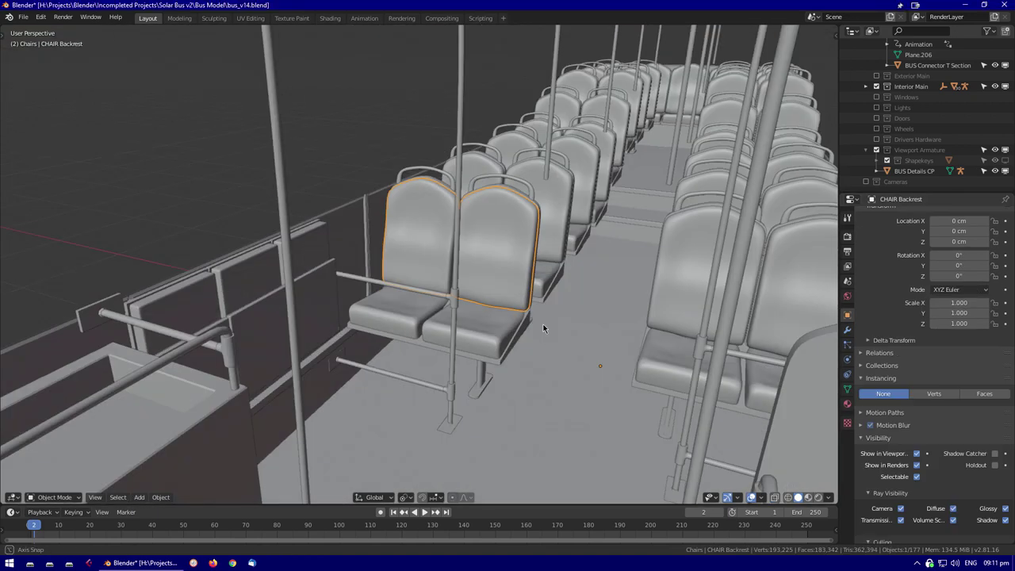
Paste the Display Instancer driver onto CHAIR L Multi Instance and CHAIR R Multi Instance in the Chairs collection
{"action": "scroll", "coordinate": [867, 117], "scroll_direction": "up", "scroll_amount": 6}
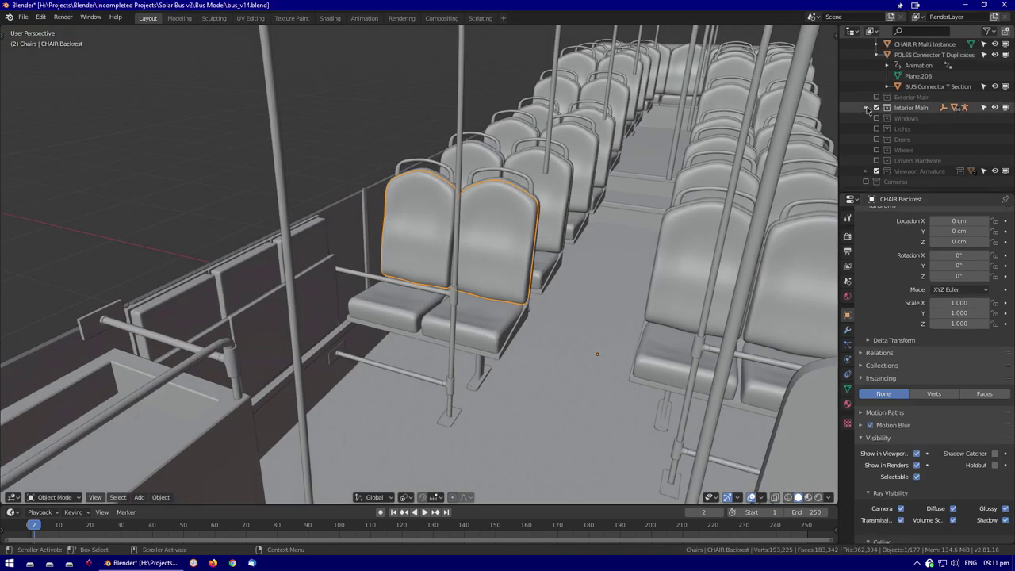
{"action": "left_click", "coordinate": [899, 78]}
{"action": "middle_click_drag", "start_coordinate": [828, 100], "coordinate": [790, 104]}
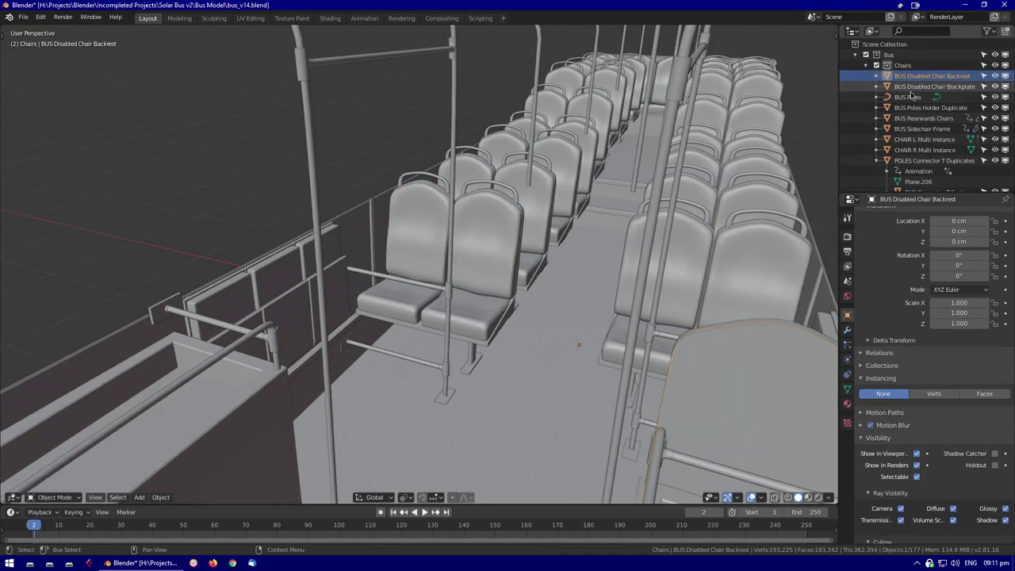
{"action": "left_click", "coordinate": [880, 160]}
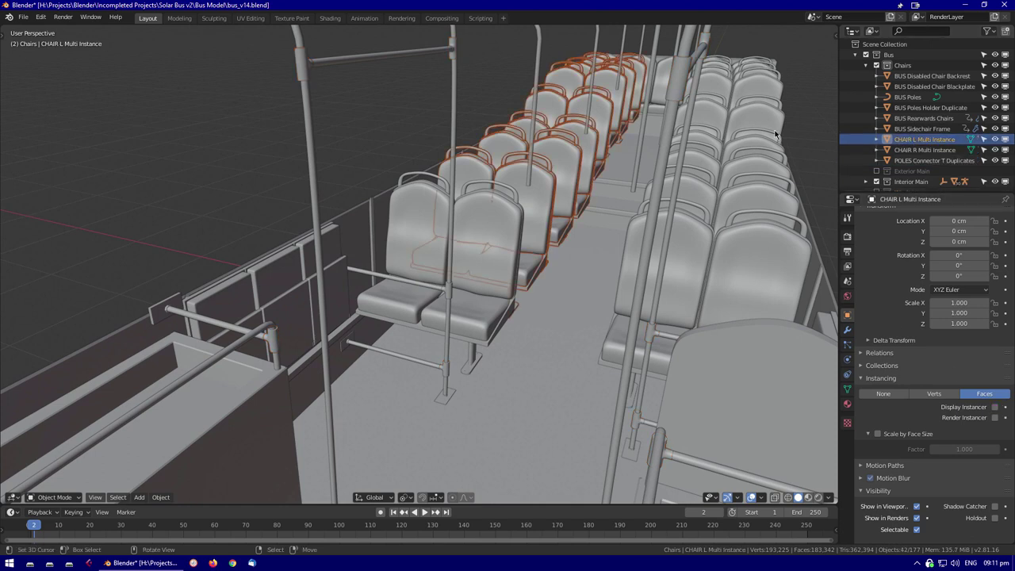
{"action": "scroll", "coordinate": [959, 169], "scroll_direction": "down", "scroll_amount": 2}
{"action": "right_click", "coordinate": [994, 410]}
{"action": "left_click", "coordinate": [976, 399]}
{"action": "right_click", "coordinate": [990, 376]}
{"action": "middle_click_drag", "start_coordinate": [603, 286], "coordinate": [523, 270]}
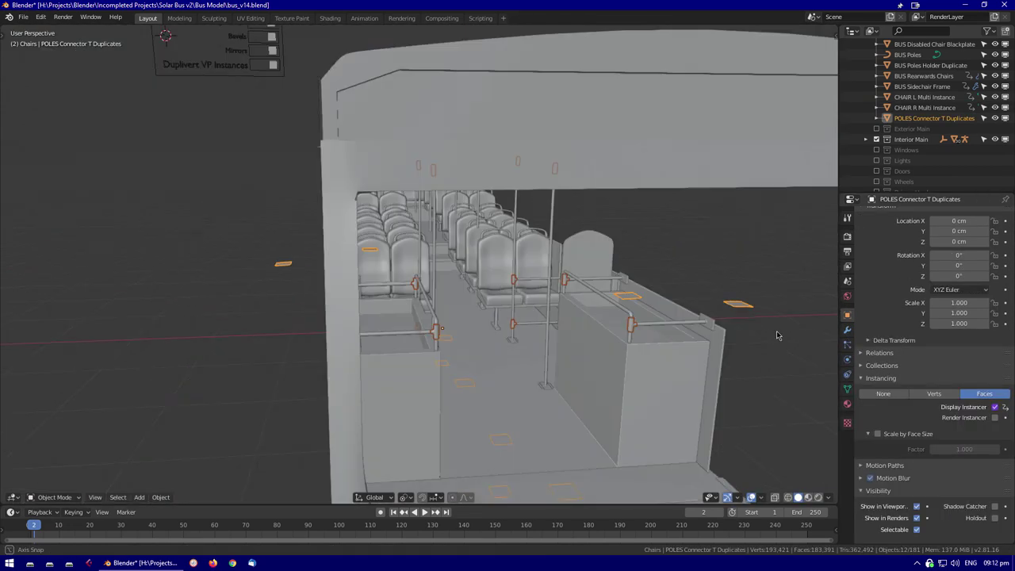
Scale all instancing faces of POLES Connector T Duplicates by 0.361 in place
{"action": "middle_click_drag", "start_coordinate": [776, 335], "coordinate": [587, 317]}
{"action": "left_click", "coordinate": [762, 497]}
{"action": "left_click", "coordinate": [761, 497]}
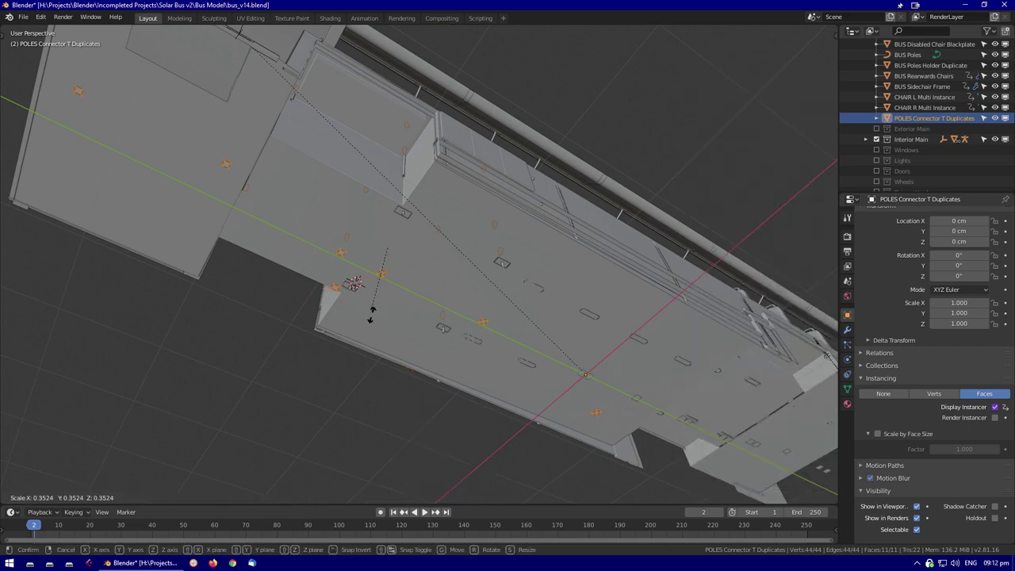
{"action": "middle_click_drag", "start_coordinate": [426, 310], "coordinate": [445, 405]}
{"action": "key", "text": "s"}
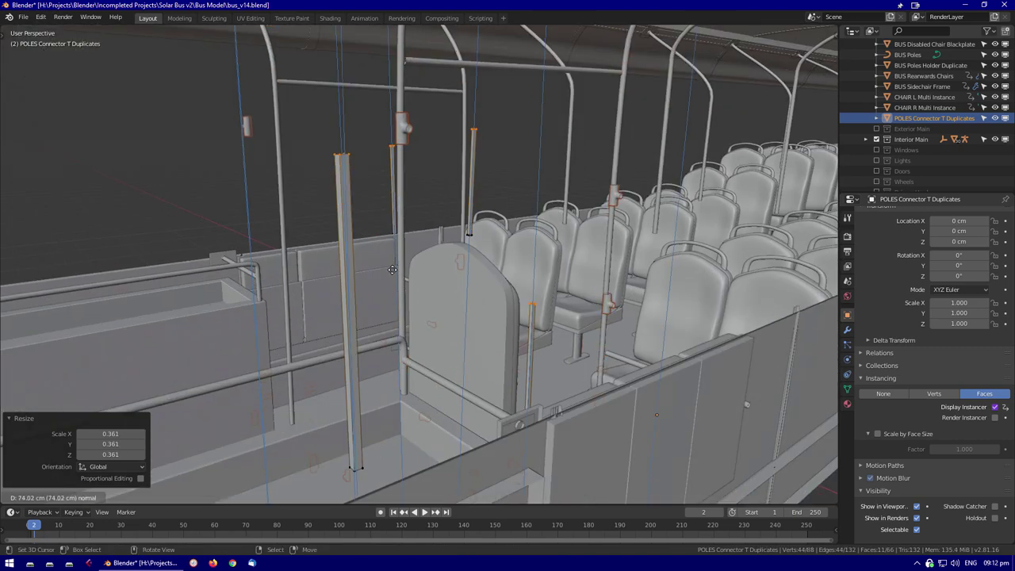
Try to extrude the T connectors' instancing faces along their normals
{"action": "left_click", "coordinate": [384, 317]}
{"action": "key", "text": "alt+a"}
{"action": "middle_click_drag", "start_coordinate": [384, 317], "coordinate": [591, 367]}
{"action": "scroll", "coordinate": [591, 368], "scroll_direction": "up", "scroll_amount": 5}
{"action": "left_click", "coordinate": [333, 401]}
{"action": "scroll", "coordinate": [333, 402], "scroll_direction": "down", "scroll_amount": 10}
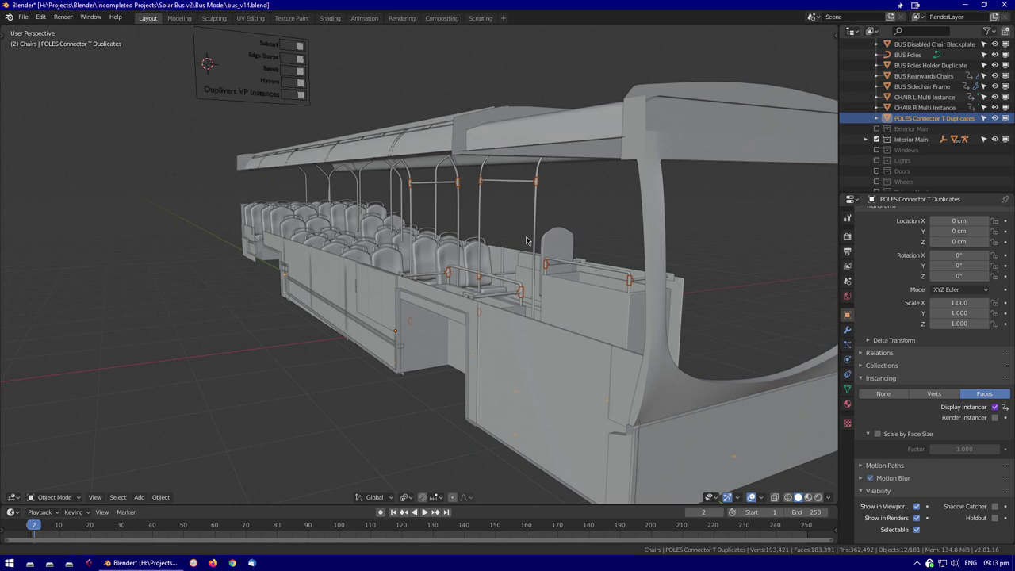
Add a cube at the lower end of the free pole and move it onto the outer corner of the nearby chair's handle
{"action": "scroll", "coordinate": [463, 305], "scroll_direction": "up", "scroll_amount": 2}
{"action": "middle_click_drag", "start_coordinate": [463, 305], "coordinate": [609, 357]}
{"action": "left_click", "coordinate": [609, 357]}
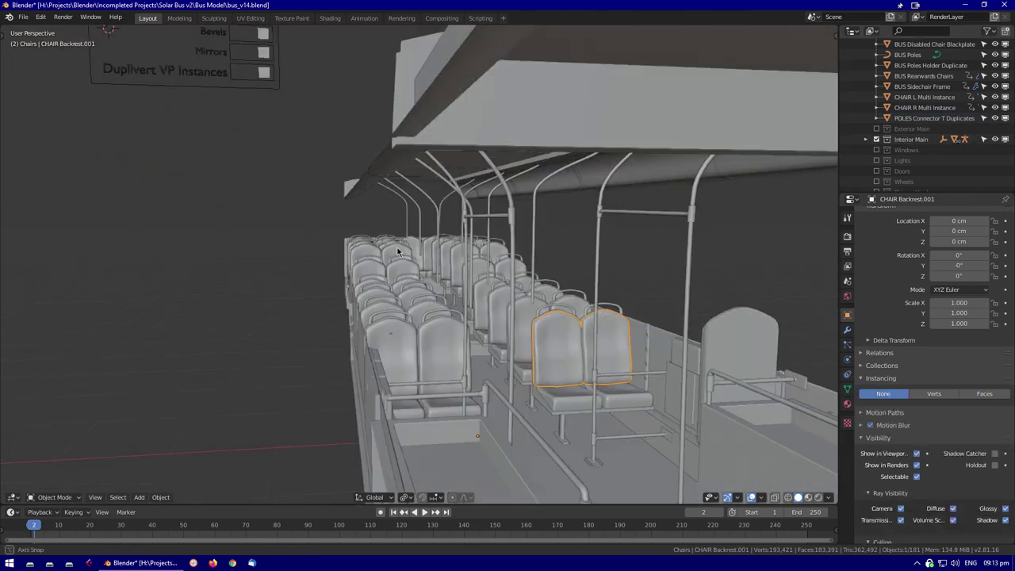
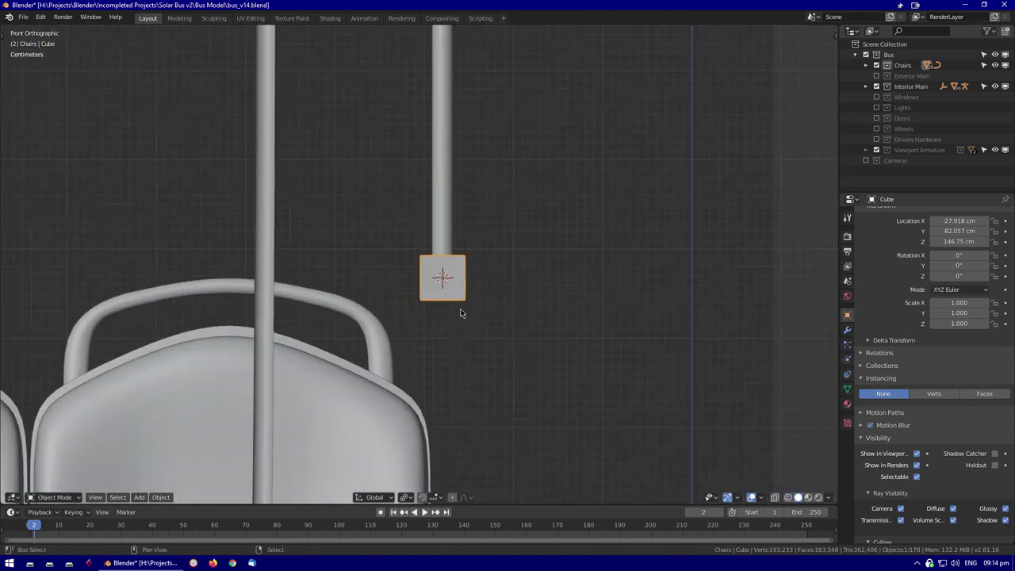
{"action": "scroll", "coordinate": [446, 290], "scroll_direction": "down", "scroll_amount": 4}
{"action": "key", "text": "g"}
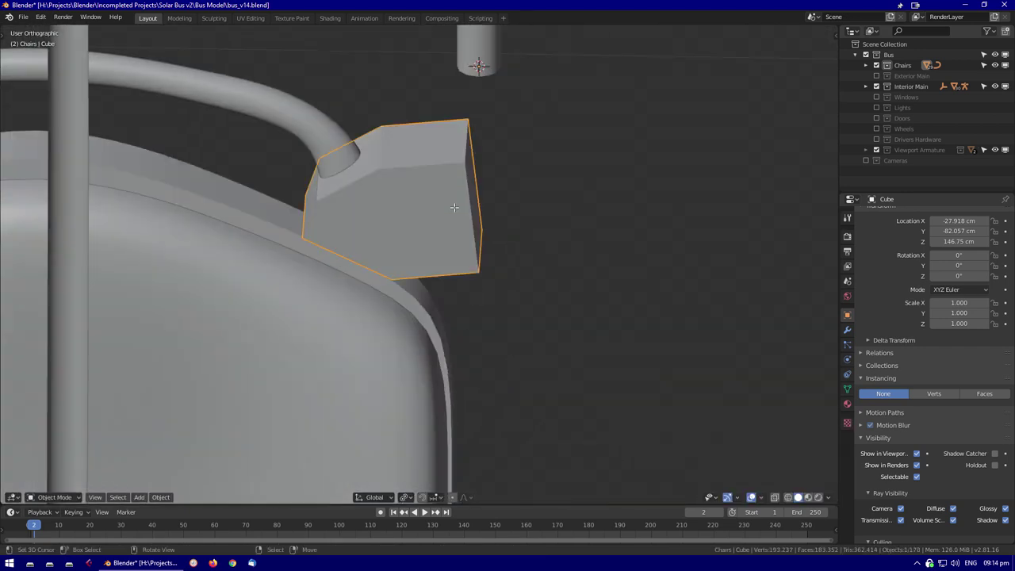
Add a Subdivision Surface modifier to the reshaped cube mount and shade it smooth
{"action": "left_click", "coordinate": [846, 329]}
{"action": "left_click", "coordinate": [878, 215]}
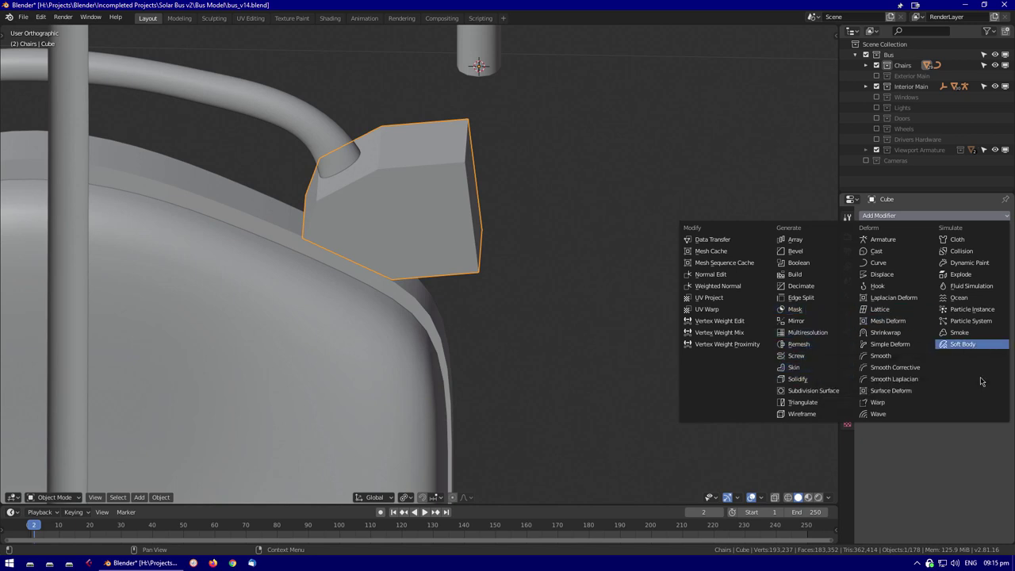
{"action": "right_click", "coordinate": [420, 312]}
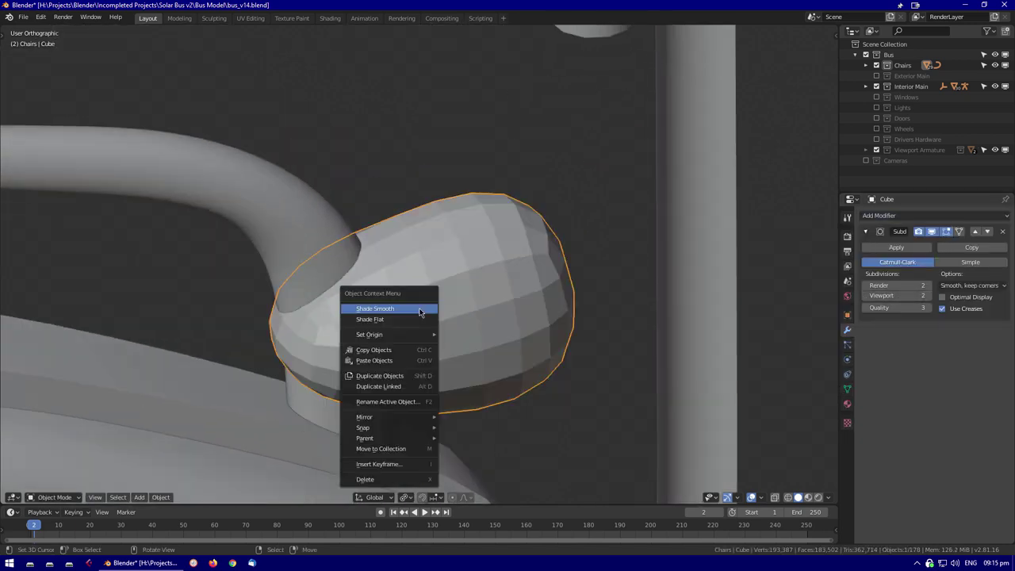
{"action": "left_click", "coordinate": [420, 309]}
Crease the mount block's outer edges and add an Edge Split modifier to it
{"action": "key", "text": "Tab"}
{"action": "left_click", "coordinate": [421, 284]}
{"action": "key", "text": "shift+e"}
{"action": "left_click", "coordinate": [623, 245]}
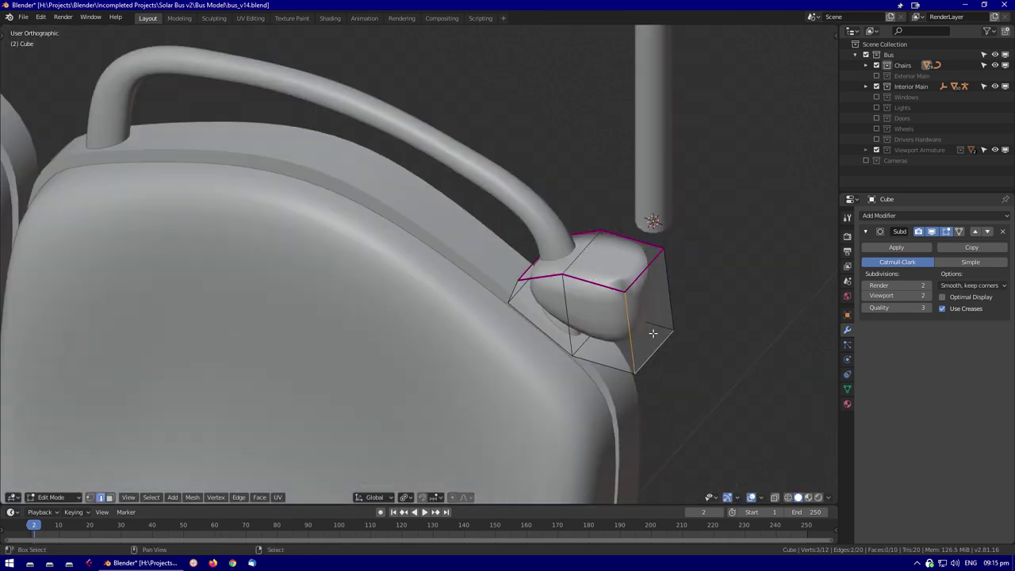
{"action": "key", "text": "shift+z"}
{"action": "key", "text": "shift+z"}
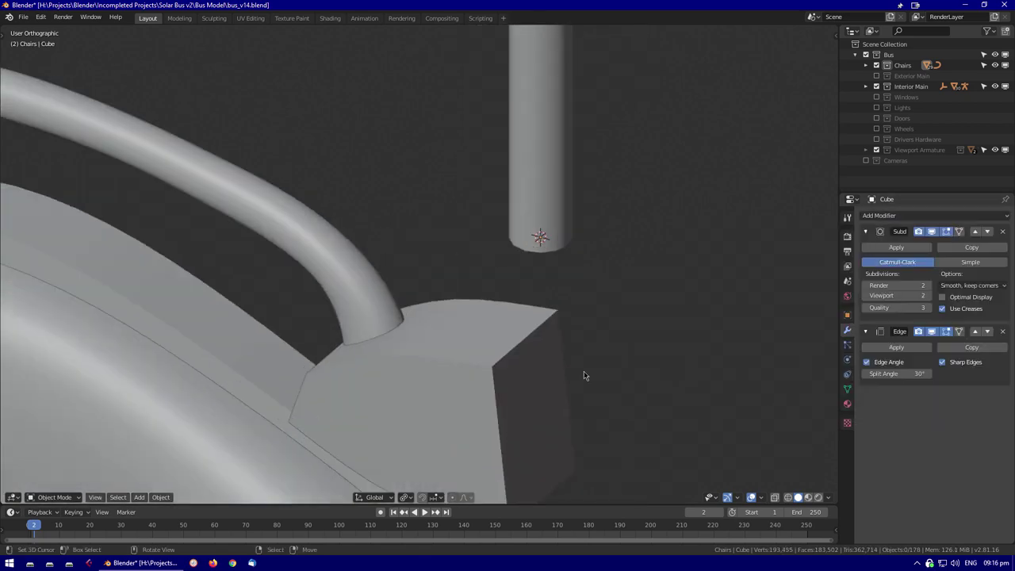
Place an eight-vertex circle on the mount block's top face for the pole hole, shifting it along Y
{"action": "key", "text": "Tab"}
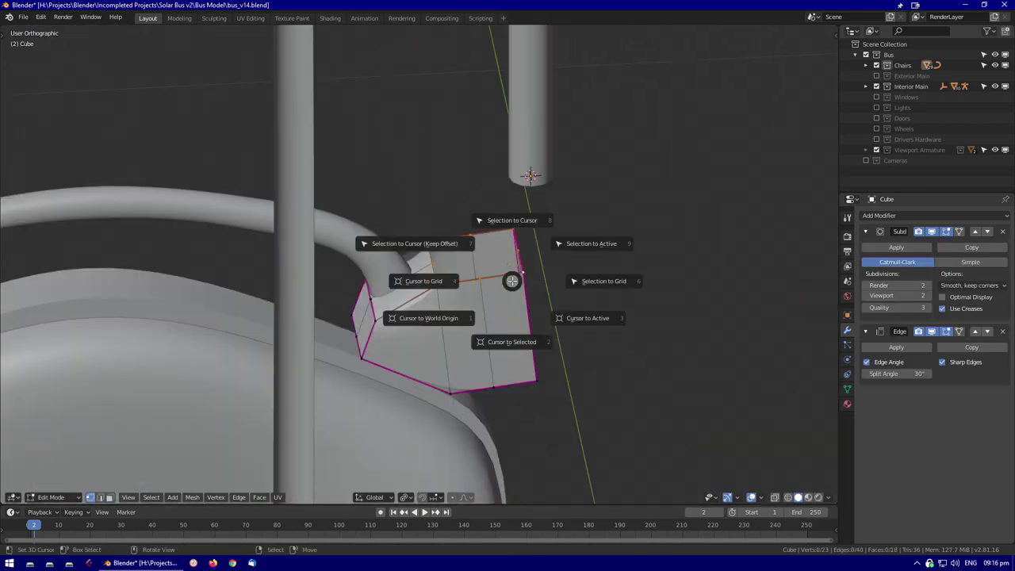
{"action": "right_click", "coordinate": [476, 333]}
{"action": "key", "text": "g"}
{"action": "key", "text": "y"}
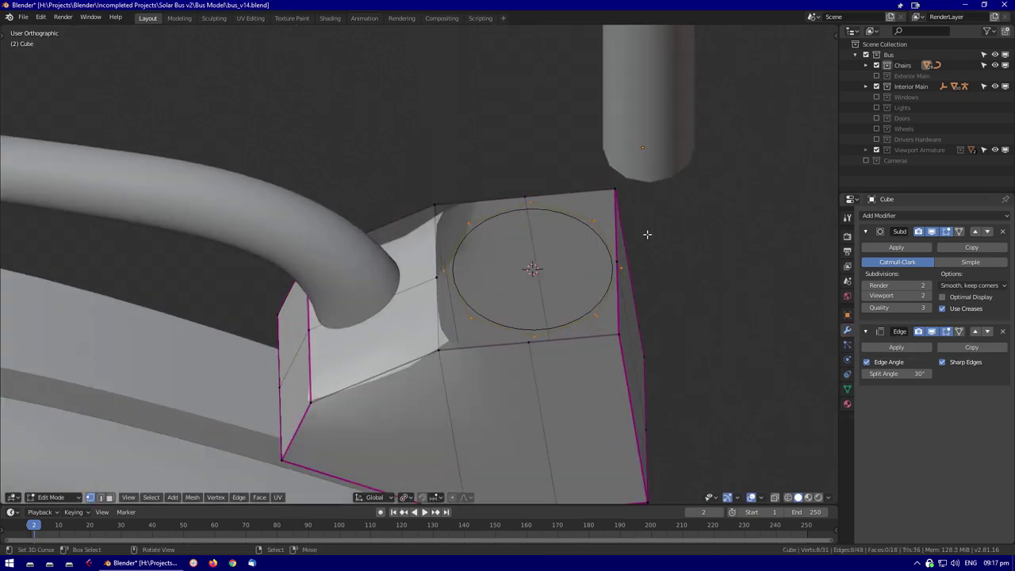
{"action": "key", "text": "g"}
{"action": "key", "text": "y"}
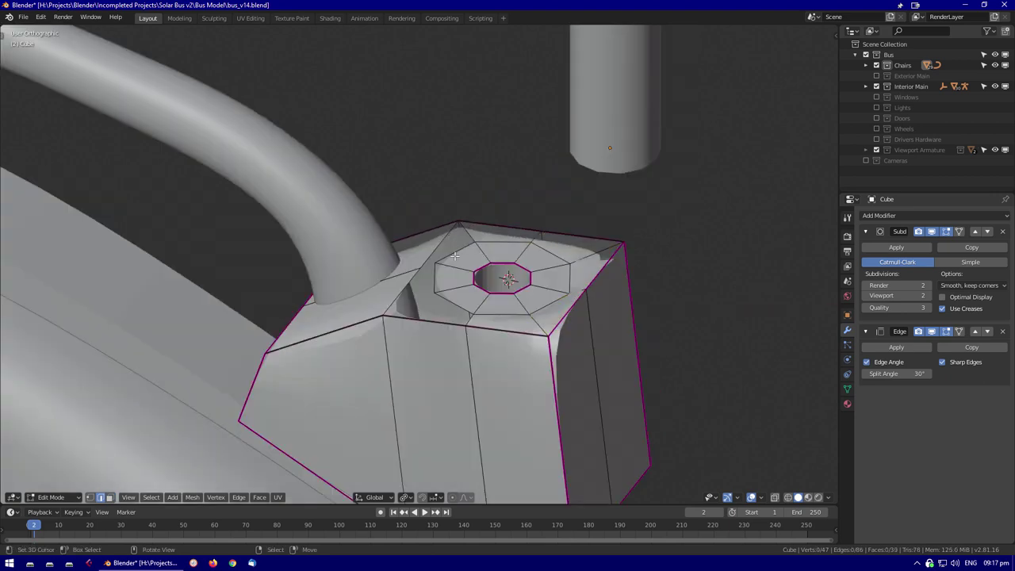
Fill the gaps between the ring around the pole hole and the edges of the mount block's top face
{"action": "middle_click_drag", "start_coordinate": [458, 298], "coordinate": [437, 232]}
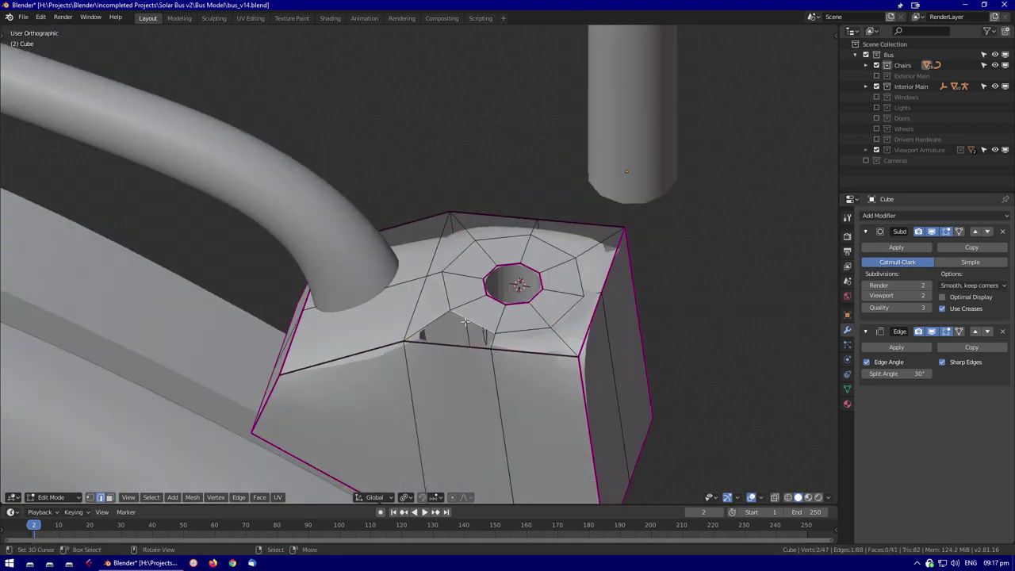
{"action": "key", "text": "Tab"}
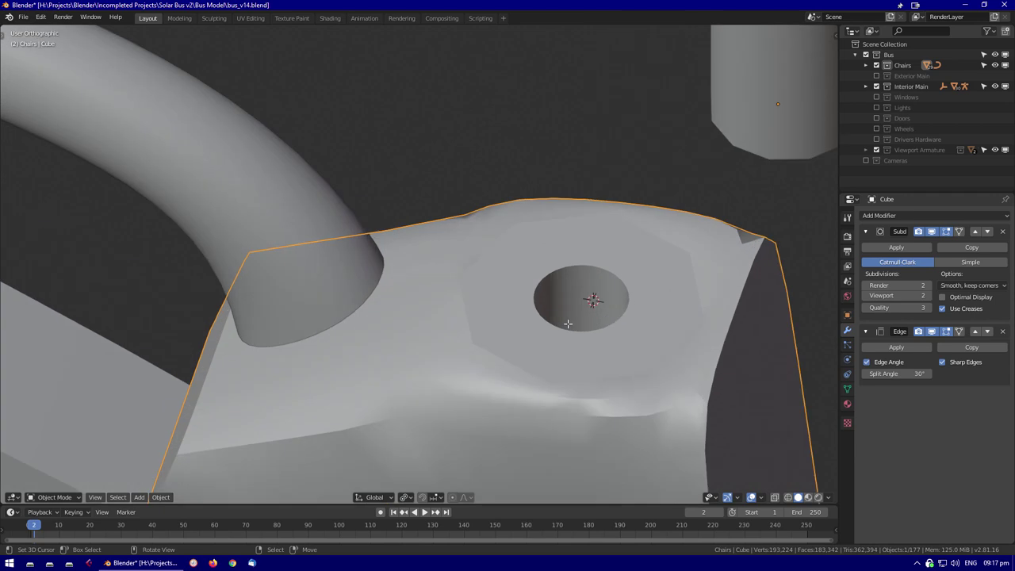
{"action": "key", "text": "Tab"}
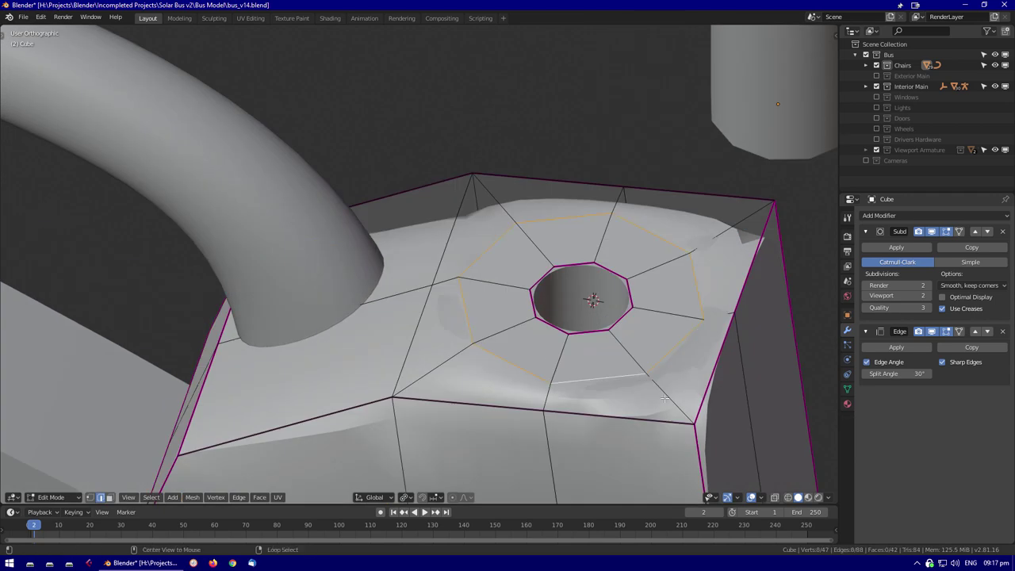
{"action": "middle_click_drag", "start_coordinate": [640, 93], "coordinate": [432, 352]}
{"action": "key", "text": "Tab"}
{"action": "middle_click_drag", "start_coordinate": [571, 341], "coordinate": [433, 279]}
{"action": "key", "text": "Tab"}
{"action": "key", "text": "Tab"}
{"action": "key", "text": "Tab"}
Rotate the outer ring around the pole hole about Y to follow the slope of the mount block's top
{"action": "key", "text": "r"}
{"action": "key", "text": "y"}
{"action": "left_click", "coordinate": [593, 215]}
{"action": "key", "text": "Tab"}
{"action": "middle_click_drag", "start_coordinate": [593, 216], "coordinate": [555, 238]}
{"action": "key", "text": "Tab"}
{"action": "key", "text": "Tab"}
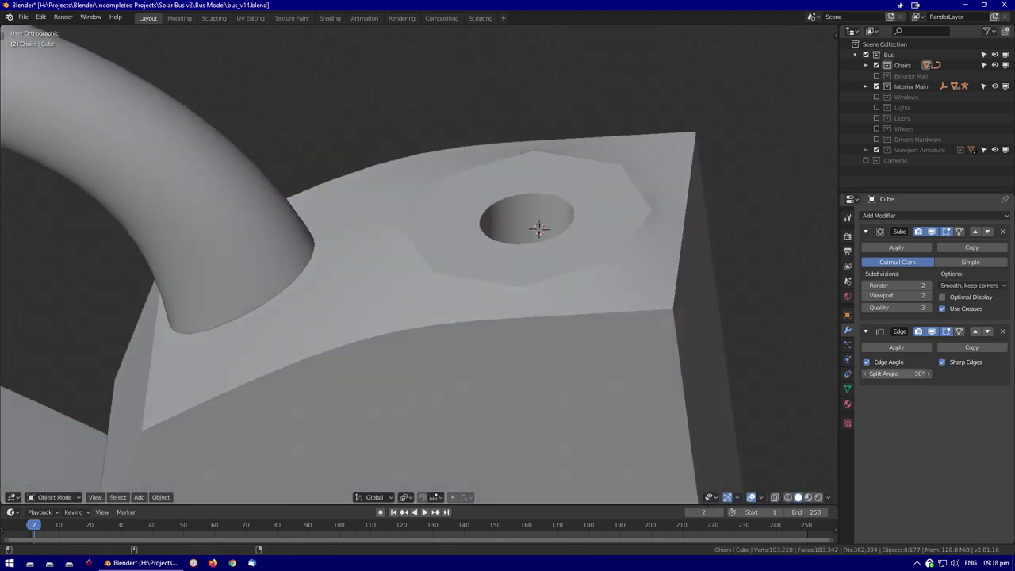
Set the Edge Split angle to 145° and merge the mount block's overlapping vertices
{"action": "left_click_drag", "start_coordinate": [912, 373], "coordinate": [930, 372]}
{"action": "key", "text": "Tab"}
{"action": "key", "text": "a"}
{"action": "key", "text": "m"}
{"action": "left_click", "coordinate": [603, 286]}
{"action": "key", "text": "alt+a"}
{"action": "key", "text": "alt+h"}
{"action": "mouse_move", "coordinate": [562, 319]}
{"action": "middle_mouse_down"}
{"action": "mouse_move", "coordinate": [536, 362]}
{"action": "mouse_move", "coordinate": [550, 324]}
{"action": "mouse_move", "coordinate": [566, 333]}
{"action": "mouse_move", "coordinate": [493, 248]}
{"action": "mouse_move", "coordinate": [421, 317]}
{"action": "mouse_move", "coordinate": [500, 280]}
{"action": "mouse_move", "coordinate": [485, 360]}
{"action": "mouse_move", "coordinate": [382, 426]}
{"action": "middle_mouse_up"}
{"action": "key", "text": "Tab"}
{"action": "scroll", "coordinate": [492, 248], "scroll_direction": "down", "scroll_amount": 5}
{"action": "key", "text": "Tab"}
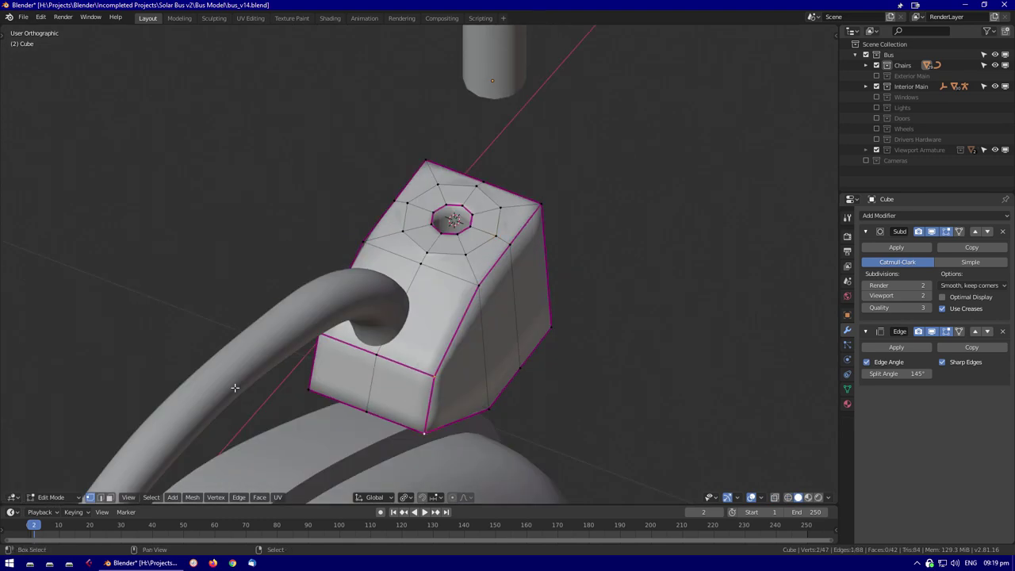
Narrow the end face of the mount block on the chair handle's side
{"action": "middle_click_drag", "start_coordinate": [221, 455], "coordinate": [448, 499]}
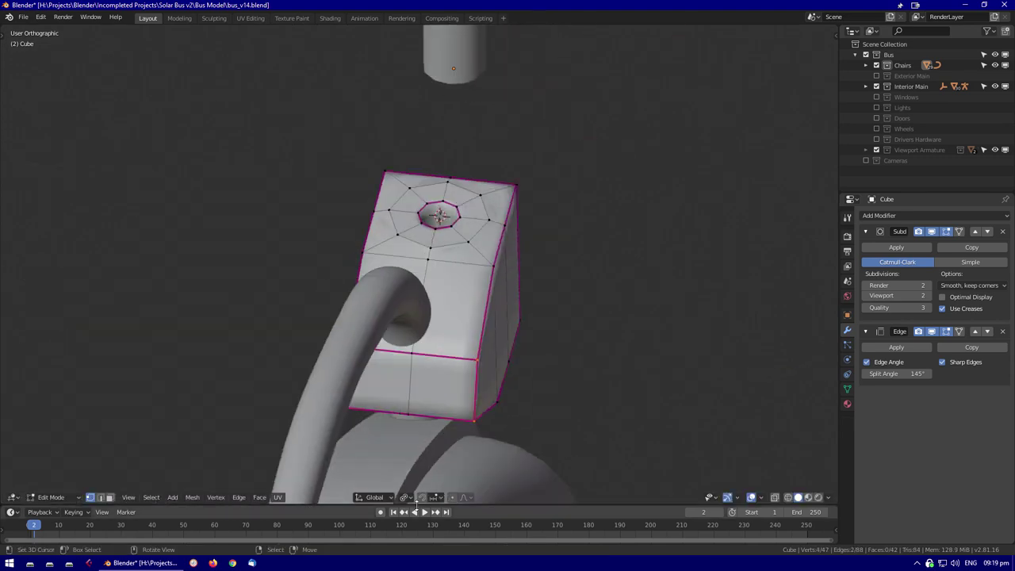
{"action": "left_click", "coordinate": [530, 447]}
{"action": "key", "text": "Tab"}
{"action": "middle_click_drag", "start_coordinate": [528, 414], "coordinate": [524, 159]}
Lower the end of the free pole in BUS Poles along Z to the height of the mount block's top
{"action": "left_click", "coordinate": [522, 151]}
{"action": "scroll", "coordinate": [521, 306], "scroll_direction": "down", "scroll_amount": 5}
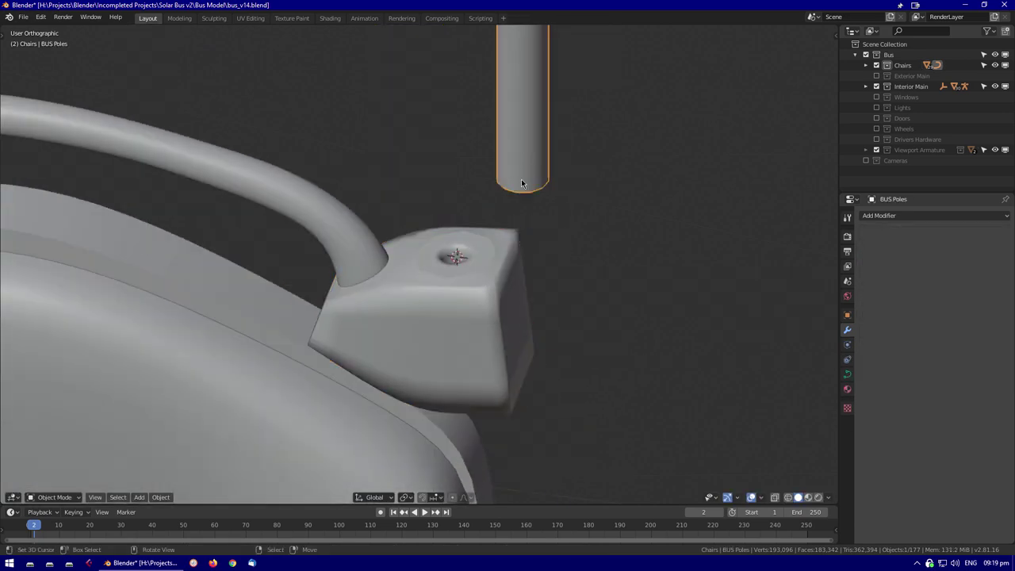
{"action": "scroll", "coordinate": [555, 209], "scroll_direction": "up", "scroll_amount": 5}
{"action": "key", "text": "Tab"}
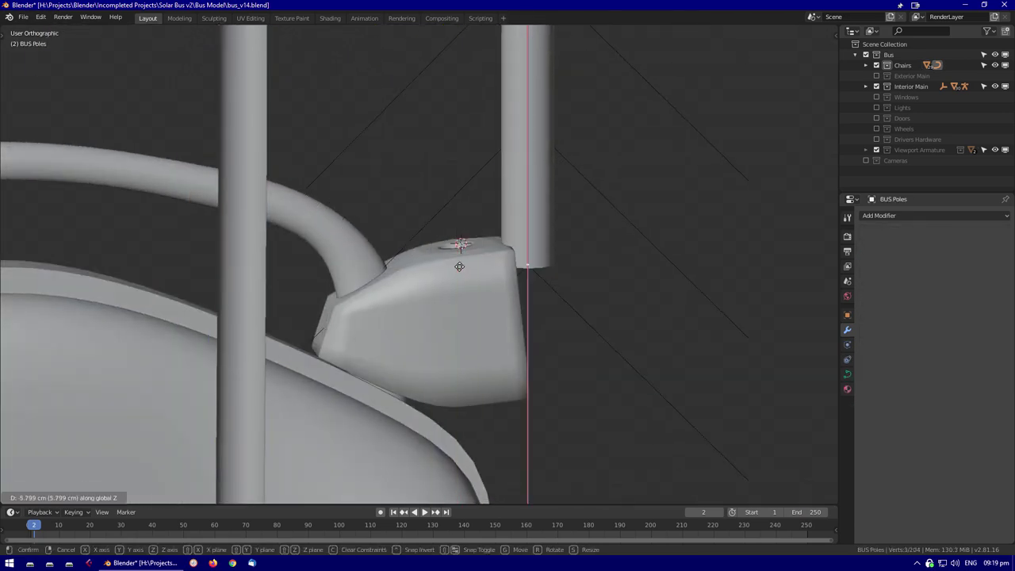
{"action": "left_click", "coordinate": [460, 260]}
{"action": "scroll", "coordinate": [460, 260], "scroll_direction": "down", "scroll_amount": 3}
{"action": "key", "text": "Tab"}
Remove the outer edge loop around the mount block's pole hole and set the Edge Split angle to 64°
{"action": "scroll", "coordinate": [576, 319], "scroll_direction": "up", "scroll_amount": 5}
{"action": "left_click", "coordinate": [576, 320]}
{"action": "key", "text": "Tab"}
{"action": "key", "text": "x"}
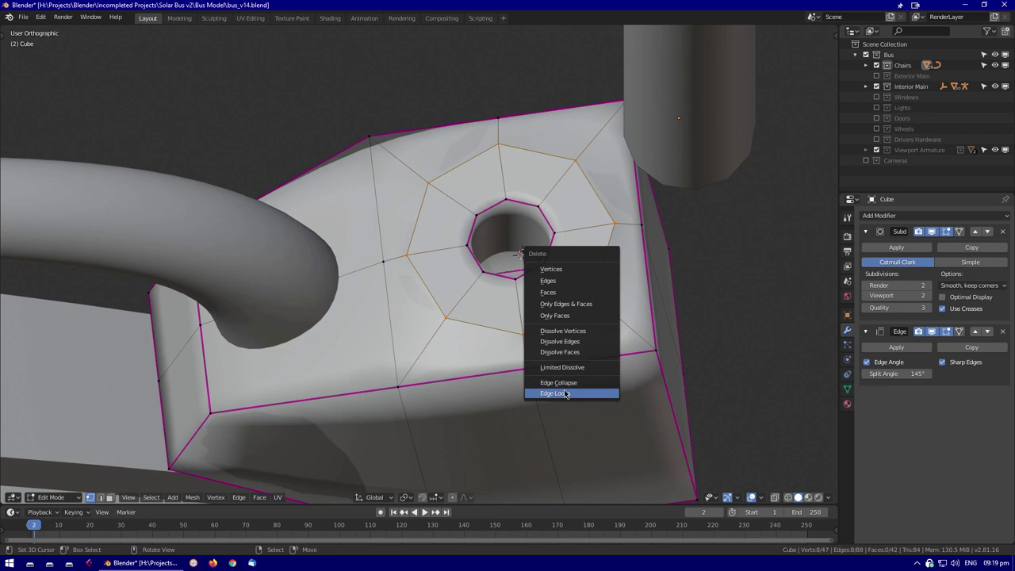
{"action": "left_click", "coordinate": [559, 383]}
{"action": "key", "text": "Tab"}
{"action": "key", "text": "ctrl+z"}
{"action": "key", "text": "ctrl+z"}
{"action": "middle_click_drag", "start_coordinate": [666, 238], "coordinate": [719, 227]}
{"action": "key", "text": "Tab"}
Try aligning the mount block's hole with the pole by moving the block along Z and Y
{"action": "middle_click_drag", "start_coordinate": [780, 238], "coordinate": [632, 292]}
{"action": "key", "text": "KP_1"}
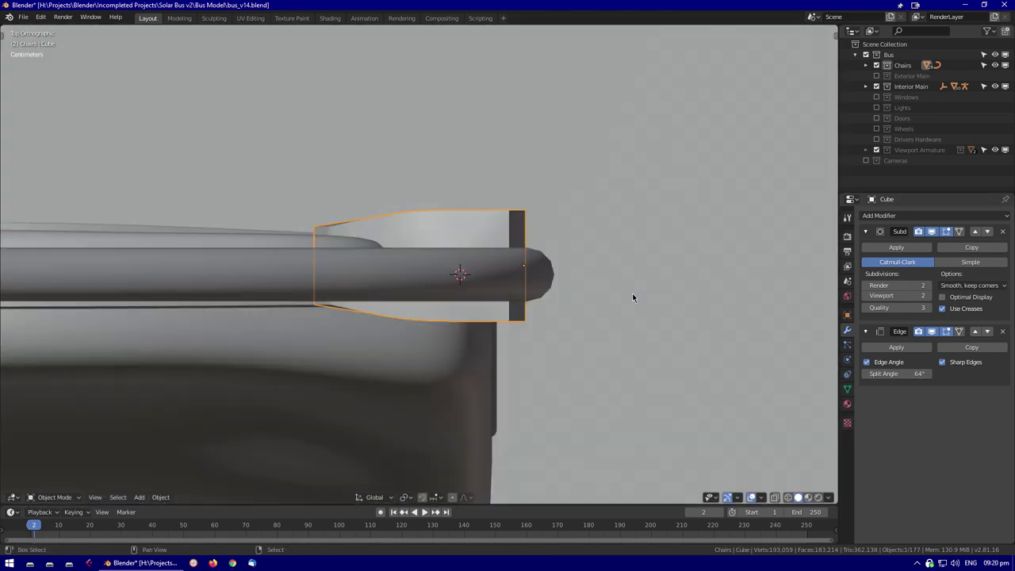
{"action": "key", "text": "KP_7"}
{"action": "key", "text": "shift+z"}
{"action": "key", "text": "g"}
{"action": "key", "text": "z"}
{"action": "left_click", "coordinate": [552, 336]}
{"action": "key", "text": "shift+z"}
{"action": "mouse_move", "coordinate": [552, 336]}
{"action": "middle_mouse_down"}
{"action": "mouse_move", "coordinate": [605, 211]}
{"action": "mouse_move", "coordinate": [641, 364]}
{"action": "mouse_move", "coordinate": [717, 358]}
{"action": "middle_mouse_up"}
{"action": "key", "text": "g"}
{"action": "key", "text": "y"}
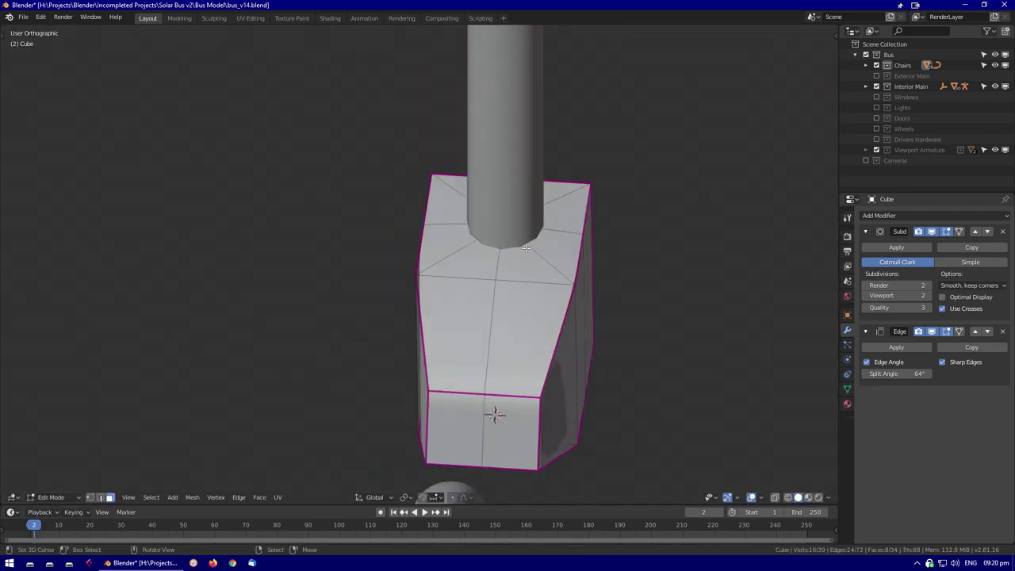
Try scaling the rim of the mount block's hole by 1.706 and shifting the pole along X to fit it
{"action": "key", "text": "shift+z"}
{"action": "middle_click_drag", "start_coordinate": [525, 248], "coordinate": [533, 301]}
{"action": "key", "text": "shift+z"}
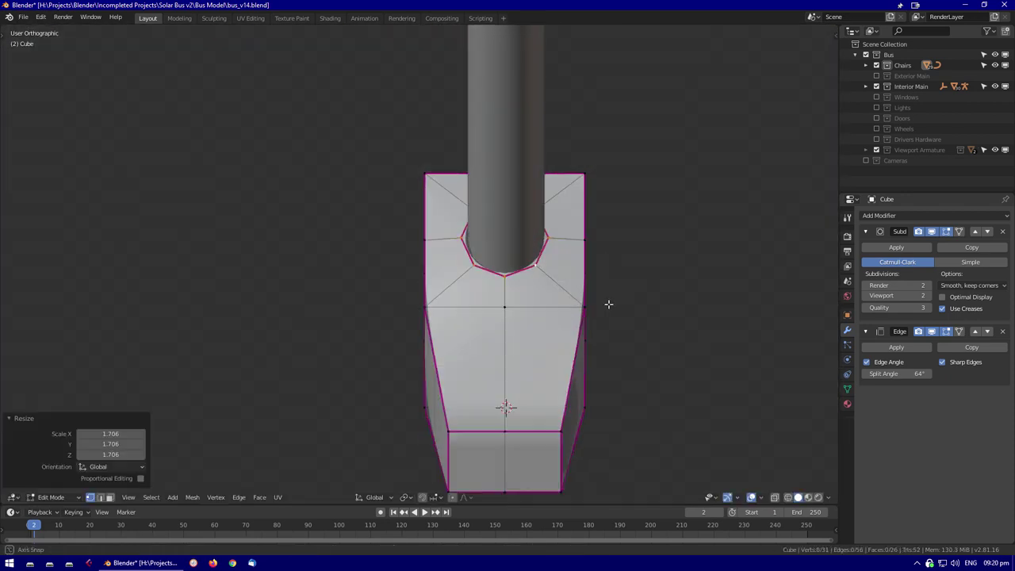
{"action": "scroll", "coordinate": [607, 301], "scroll_direction": "up", "scroll_amount": 5}
{"action": "key", "text": "Tab"}
{"action": "left_click", "coordinate": [407, 298]}
{"action": "key", "text": "g"}
{"action": "key", "text": "x"}
{"action": "key", "text": "Escape"}
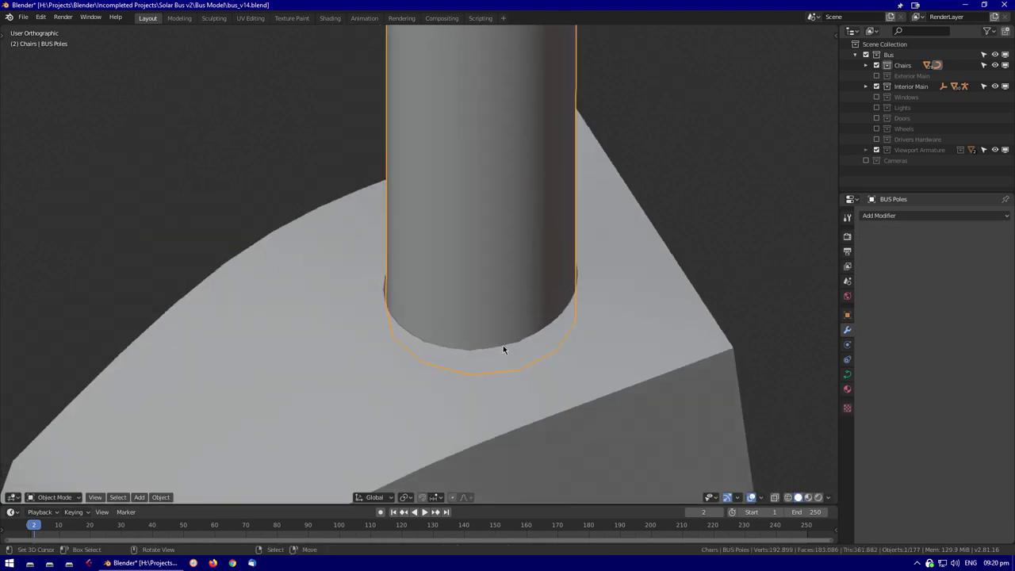
Undo the last edits to the hole rim and clear the mount block's location to return it to the chair handle
{"action": "key", "text": "ctrl+z"}
{"action": "key", "text": "ctrl+z"}
{"action": "key", "text": "ctrl+z"}
{"action": "key", "text": "shift+z"}
{"action": "key", "text": "g"}
{"action": "key", "text": "z"}
{"action": "key", "text": "Escape"}
{"action": "key", "text": "Tab"}
{"action": "scroll", "coordinate": [470, 215], "scroll_direction": "down", "scroll_amount": 3}
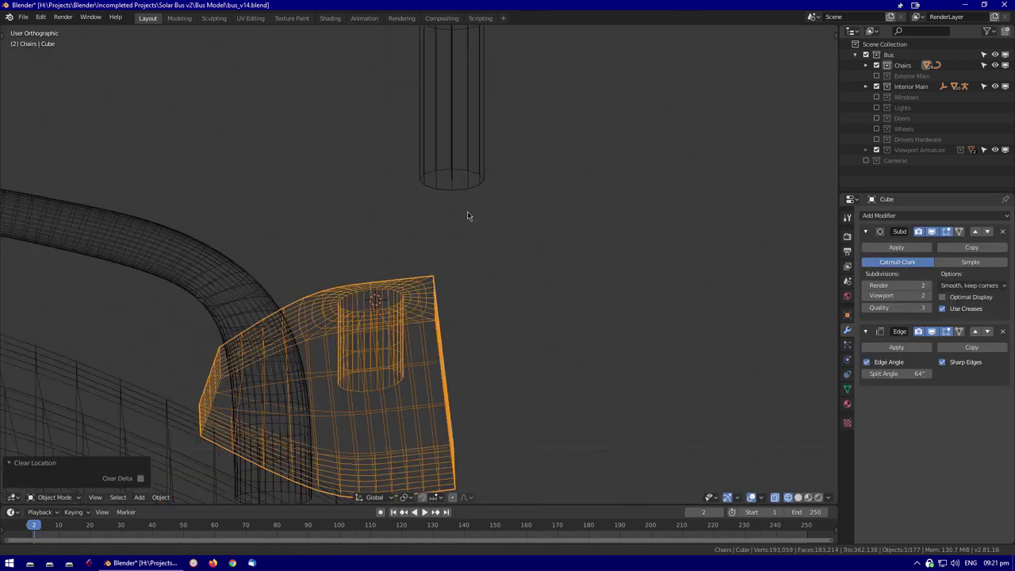
Move the pole's lower control point over the hole in the mount block
{"action": "scroll", "coordinate": [491, 158], "scroll_direction": "up", "scroll_amount": 2}
{"action": "left_click", "coordinate": [491, 158]}
{"action": "key", "text": "Tab"}
{"action": "key", "text": "shift+z"}
{"action": "middle_click_drag", "start_coordinate": [436, 302], "coordinate": [582, 335]}
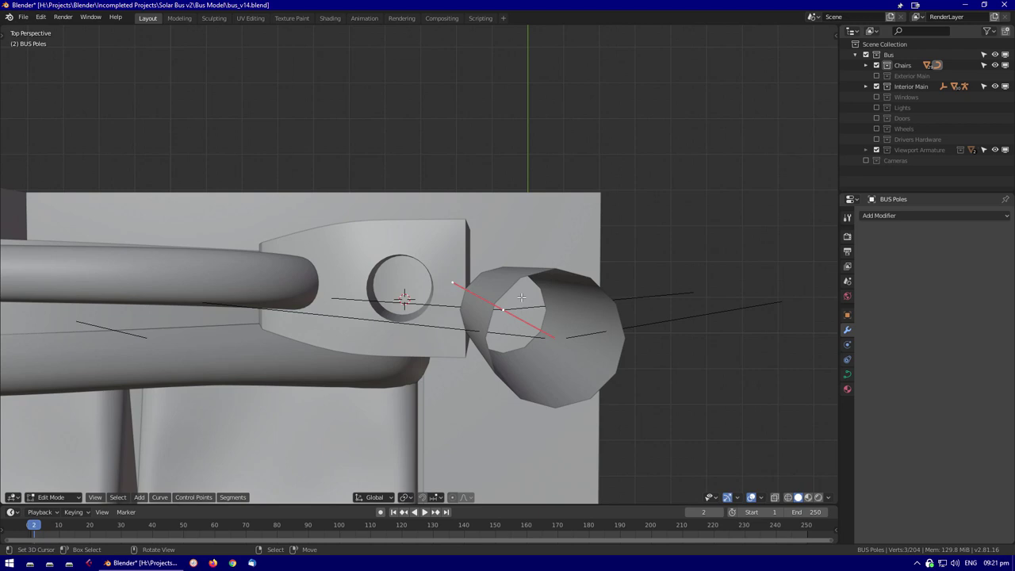
{"action": "key", "text": "shift+z"}
{"action": "key", "text": "KP_7"}
{"action": "key", "text": "g"}
{"action": "key", "text": "Escape"}
{"action": "key", "text": "g"}
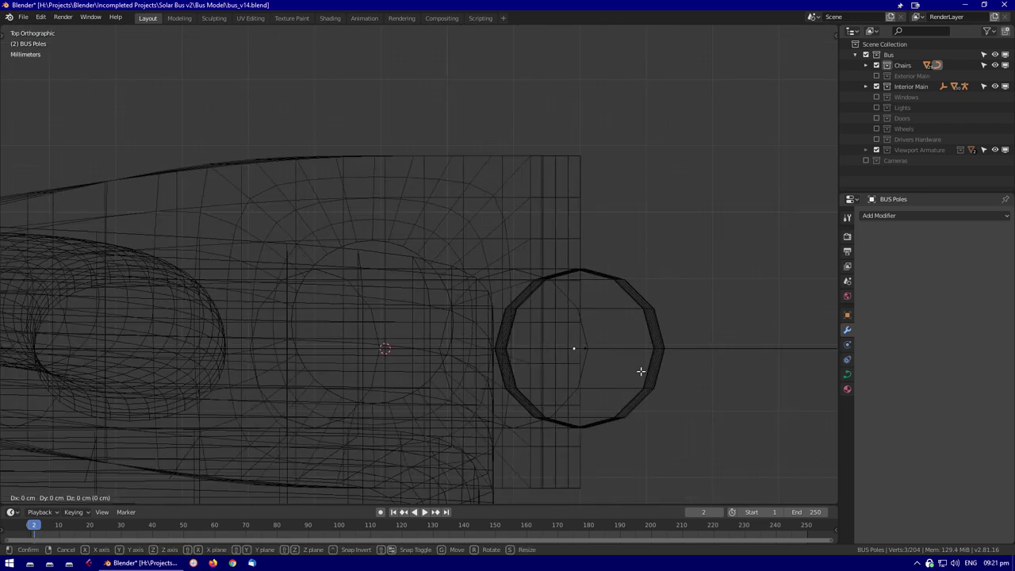
{"action": "left_click", "coordinate": [439, 347]}
{"action": "mouse_move", "coordinate": [446, 320]}
{"action": "middle_mouse_down"}
{"action": "mouse_move", "coordinate": [473, 301]}
{"action": "mouse_move", "coordinate": [487, 392]}
{"action": "mouse_move", "coordinate": [523, 296]}
{"action": "mouse_move", "coordinate": [453, 265]}
{"action": "mouse_move", "coordinate": [507, 333]}
{"action": "middle_mouse_up"}
{"action": "key", "text": "shift+z"}
Remove the creases from the mount block's lower edges
{"action": "key", "text": "Tab"}
{"action": "left_click", "coordinate": [453, 265]}
{"action": "key", "text": "Tab"}
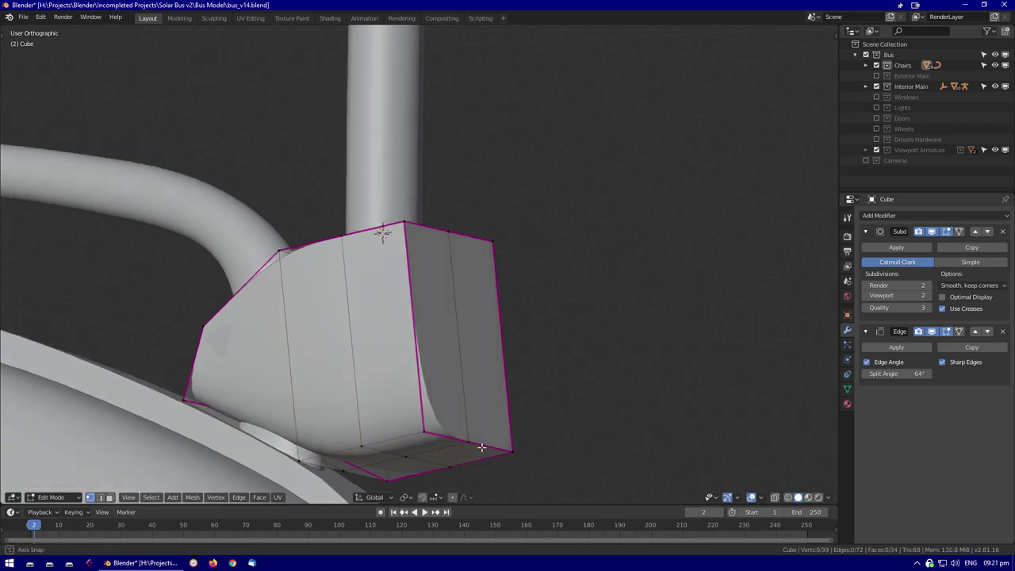
{"action": "scroll", "coordinate": [507, 333], "scroll_direction": "up", "scroll_amount": 2}
{"action": "key", "text": "shift+e"}
{"action": "left_click", "coordinate": [555, 374]}
{"action": "key", "text": "alt+a"}
{"action": "middle_click_drag", "start_coordinate": [555, 374], "coordinate": [569, 428]}
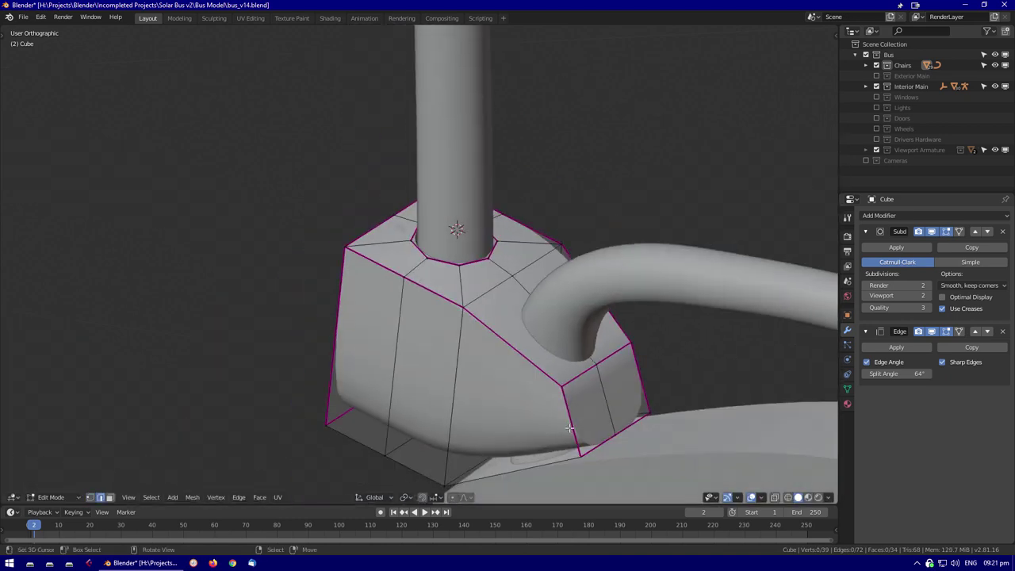
Soften the mount block's remaining creased side edges and set the Edge Split angle to 35°
{"action": "middle_click_drag", "start_coordinate": [670, 373], "coordinate": [623, 364]}
{"action": "scroll", "coordinate": [469, 324], "scroll_direction": "up", "scroll_amount": 2}
{"action": "left_click", "coordinate": [540, 342]}
{"action": "key", "text": "Tab"}
{"action": "scroll", "coordinate": [623, 365], "scroll_direction": "up", "scroll_amount": 2}
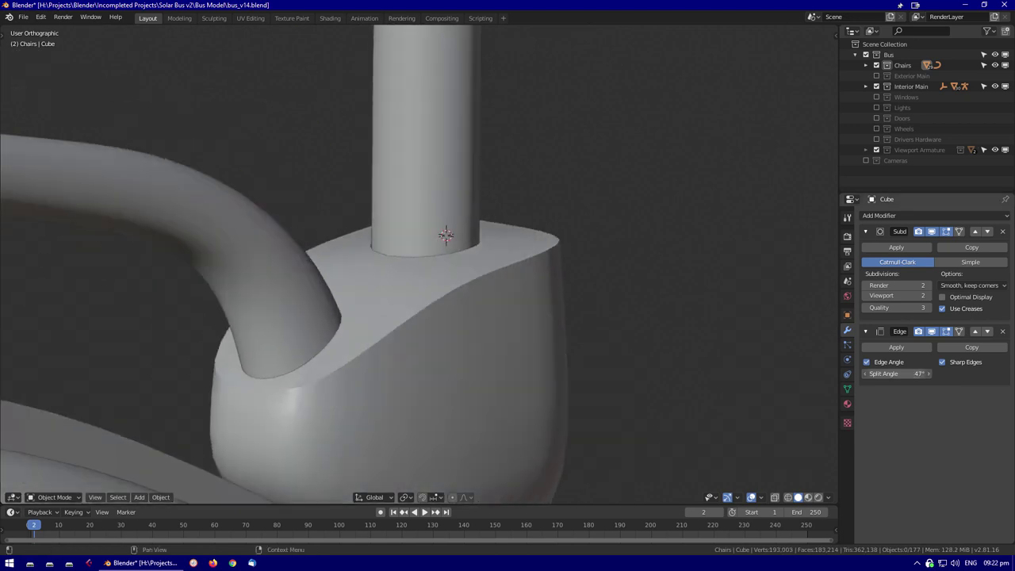
Rename the Cube object as BUS Pole n Chair Mount
{"action": "scroll", "coordinate": [364, 267], "scroll_direction": "down", "scroll_amount": 3}
{"action": "left_click", "coordinate": [369, 273]}
{"action": "scroll", "coordinate": [368, 273], "scroll_direction": "up", "scroll_amount": 2}
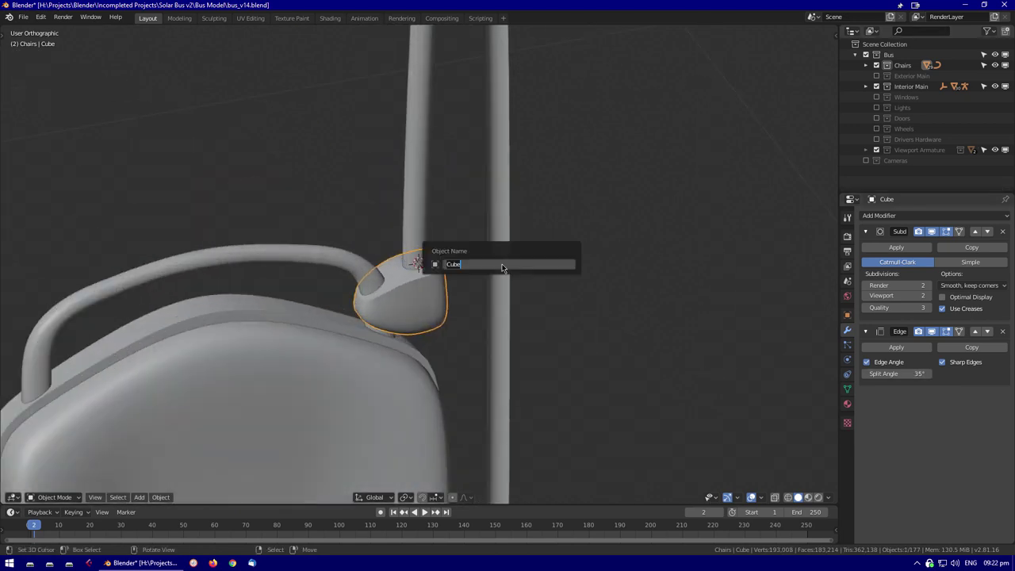
{"action": "type", "text": "ount"}
{"action": "key", "text": "Return"}
{"action": "scroll", "coordinate": [585, 243], "scroll_direction": "down", "scroll_amount": 3}
{"action": "middle_click_drag", "start_coordinate": [584, 243], "coordinate": [505, 278]}
{"action": "scroll", "coordinate": [505, 278], "scroll_direction": "up", "scroll_amount": 3}
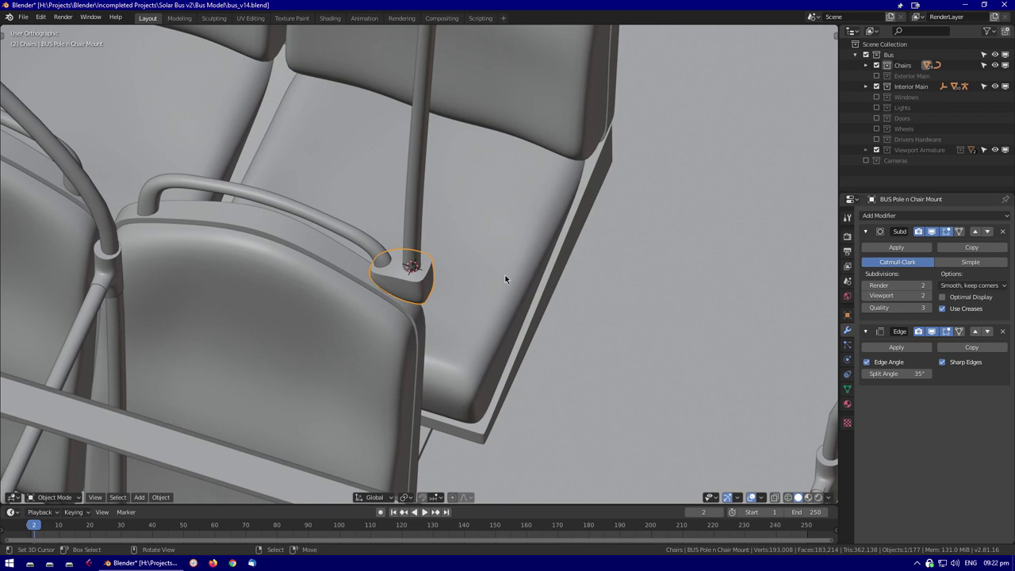
Set the chair mount's origin to its geometry and clear its location so it sits at the world origin
{"action": "key", "text": "F3"}
{"action": "key", "text": "Escape"}
{"action": "key", "text": "ctrl+shift+alt+c"}
{"action": "left_click", "coordinate": [501, 258]}
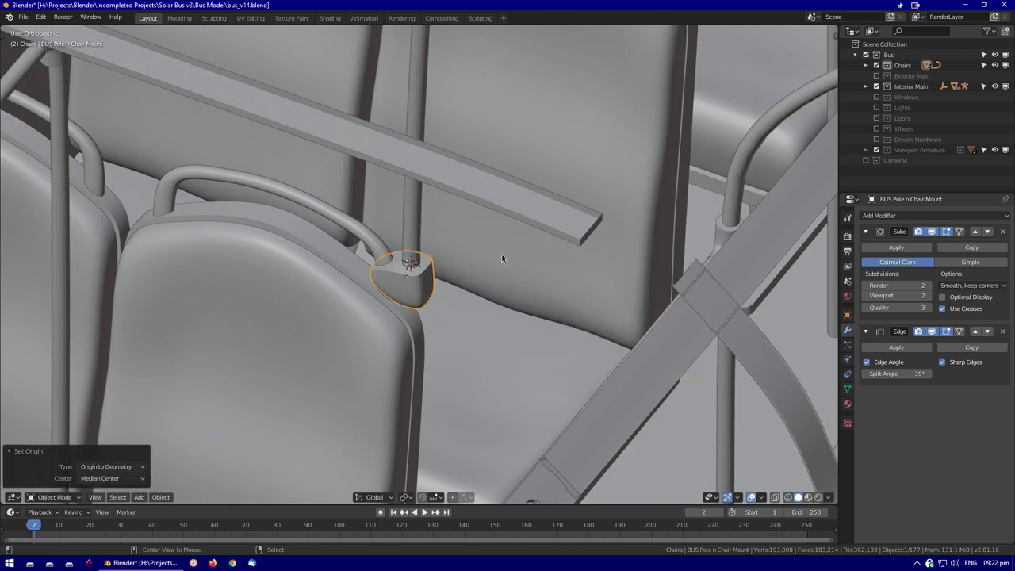
{"action": "scroll", "coordinate": [502, 258], "scroll_direction": "down", "scroll_amount": 5}
{"action": "scroll", "coordinate": [526, 215], "scroll_direction": "up", "scroll_amount": 8}
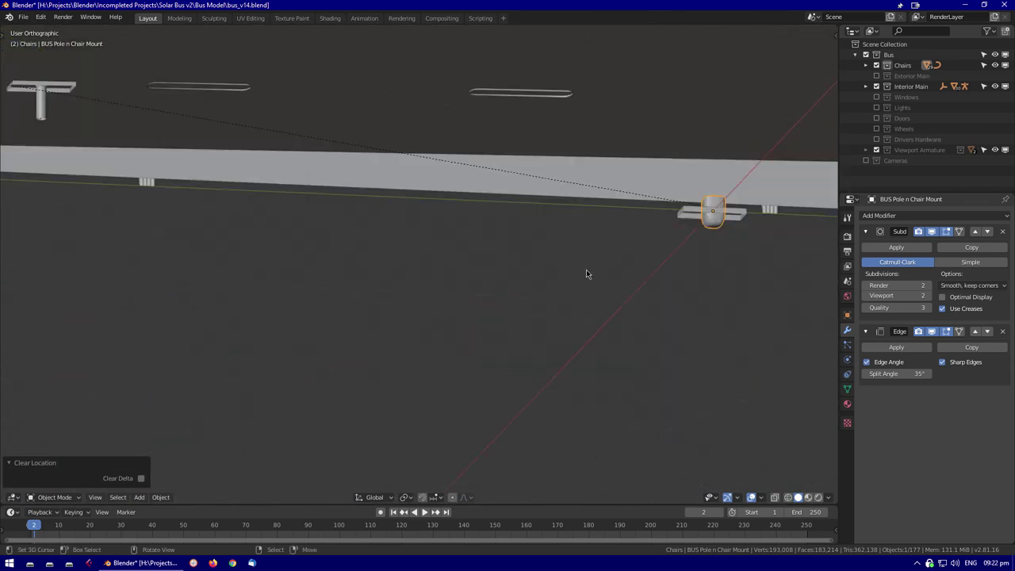
Add a plane at the chair mount and scale its mesh by -0.072 in Edit Mode to match the mount's size
{"action": "left_click", "coordinate": [586, 269]}
{"action": "middle_click_drag", "start_coordinate": [586, 268], "coordinate": [498, 291]}
{"action": "left_click", "coordinate": [498, 285]}
{"action": "key", "text": "shift+a"}
{"action": "left_click", "coordinate": [506, 280]}
{"action": "key", "text": "alt+z"}
{"action": "key", "text": "Tab"}
{"action": "type", "text": "s-0.072"}
{"action": "scroll", "coordinate": [510, 282], "scroll_direction": "up", "scroll_amount": 5}
{"action": "scroll", "coordinate": [510, 283], "scroll_direction": "up", "scroll_amount": 5}
{"action": "middle_click_drag", "start_coordinate": [509, 282], "coordinate": [555, 293]}
{"action": "key", "text": "Tab"}
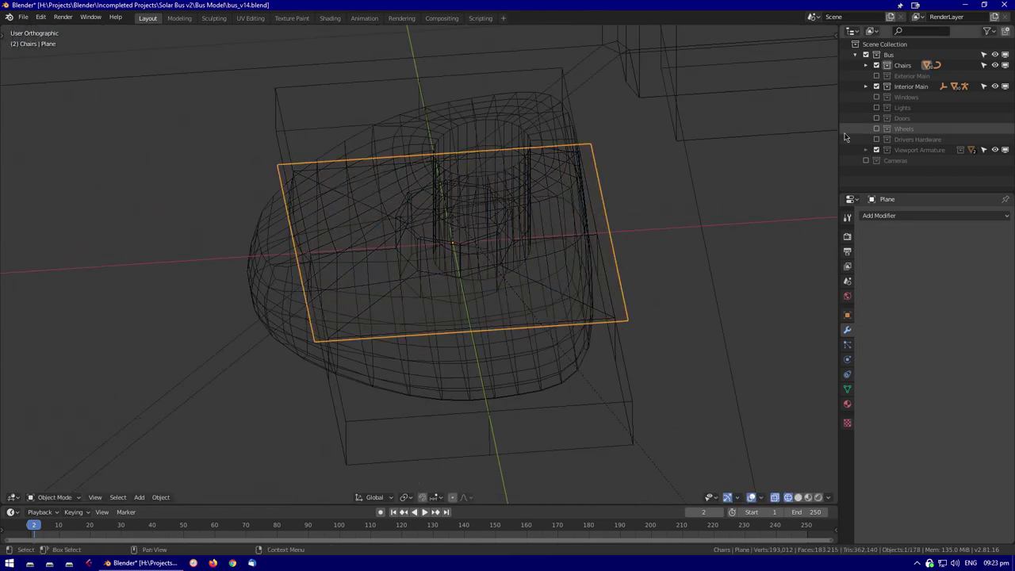
Rename the plane in the Chairs collection as BUS Pole Chair Duplicates and make it instance the chair mount on its faces
{"action": "left_click", "coordinate": [591, 299]}
{"action": "left_click", "coordinate": [590, 299], "text": "alt"}
{"action": "left_click", "coordinate": [591, 295]}
{"action": "left_click", "coordinate": [866, 65]}
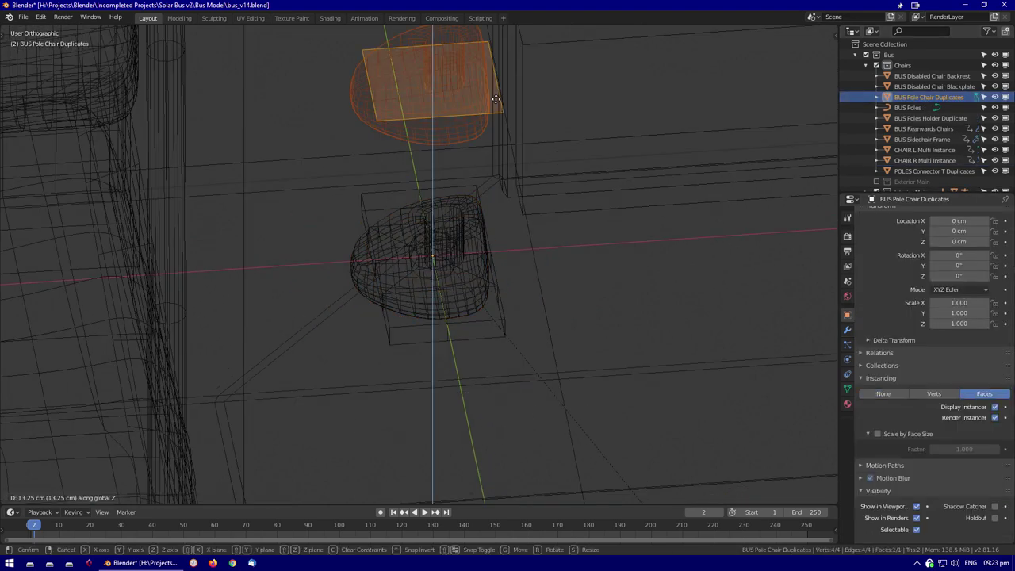
Raise the chair mount's instancer face 57.2 cm along Z and exclude the instancer from renders
{"action": "scroll", "coordinate": [559, 314], "scroll_direction": "down", "scroll_amount": 2}
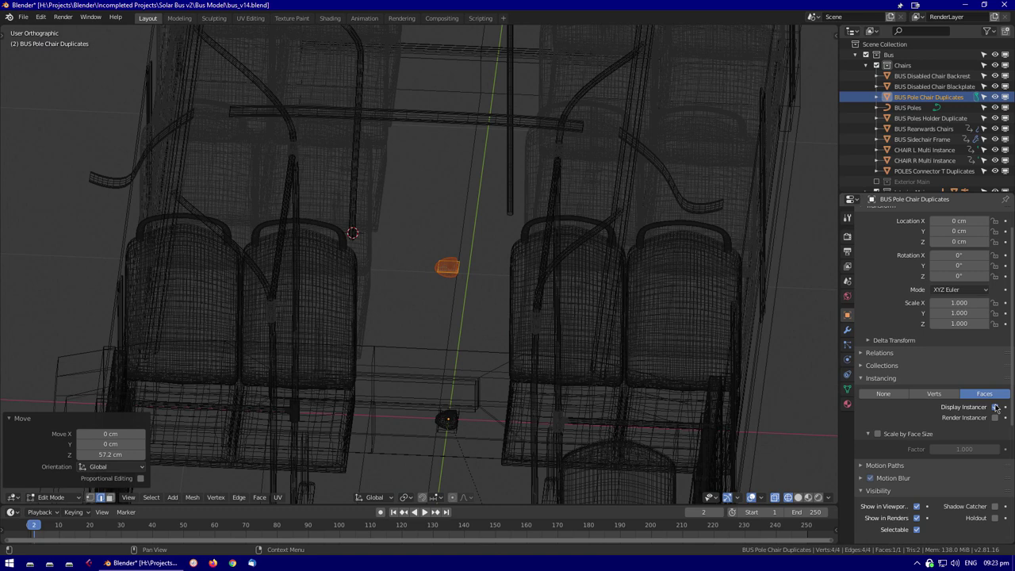
{"action": "key", "text": "shift+z"}
{"action": "scroll", "coordinate": [502, 190], "scroll_direction": "up", "scroll_amount": 5}
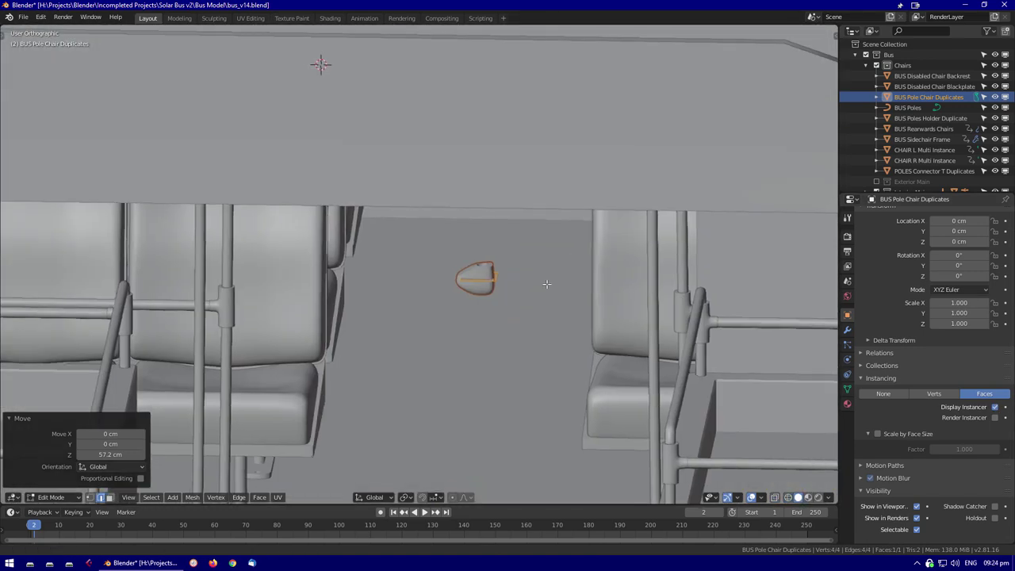
Move the instanced chair mount across from the aisle toward the aisle-side corner of the chair back
{"action": "key", "text": "alt+z"}
{"action": "key", "text": "g"}
{"action": "left_click", "coordinate": [518, 275]}
{"action": "key", "text": "alt+z"}
{"action": "middle_click_drag", "start_coordinate": [518, 275], "coordinate": [709, 113]}
{"action": "key", "text": "KP_7"}
{"action": "key", "text": "KP_1"}
Adjust the chair mount's height along Z and refine its position against the chair back's top corner
{"action": "key", "text": "g"}
{"action": "key", "text": "z"}
{"action": "left_click", "coordinate": [507, 356]}
{"action": "key", "text": "KP_Decimal"}
{"action": "key", "text": "g"}
{"action": "left_click", "coordinate": [569, 371]}
{"action": "middle_click_drag", "start_coordinate": [569, 372], "coordinate": [470, 341]}
Fit the second chair mount over the end of the chair's handle, moving it -0.998 cm along Y and adjusting its height
{"action": "key", "text": "Tab"}
{"action": "key", "text": "KP_5"}
{"action": "scroll", "coordinate": [500, 350], "scroll_direction": "down", "scroll_amount": 2}
{"action": "left_click", "coordinate": [499, 351]}
{"action": "key", "text": "Tab"}
{"action": "key", "text": "KP_Decimal"}
{"action": "middle_click_drag", "start_coordinate": [494, 120], "coordinate": [392, 117]}
{"action": "key", "text": "g"}
{"action": "key", "text": "y"}
{"action": "left_click", "coordinate": [454, 271]}
{"action": "scroll", "coordinate": [455, 271], "scroll_direction": "down", "scroll_amount": 3}
{"action": "key", "text": "g"}
{"action": "key", "text": "z"}
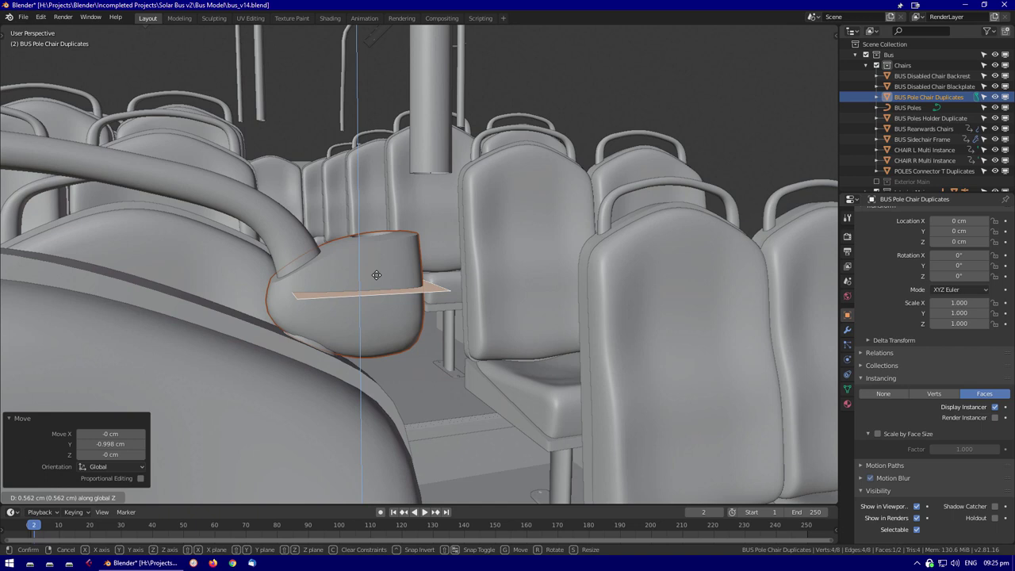
{"action": "left_click", "coordinate": [417, 149]}
Move the lower end of the BUS Poles rail -3.21 cm in X and -5.44 cm in Z, and align it in Y with the mount's hole
{"action": "key", "text": "alt+z"}
{"action": "key", "text": "KP_7"}
{"action": "key", "text": "KP_1"}
{"action": "scroll", "coordinate": [460, 261], "scroll_direction": "up", "scroll_amount": 4}
{"action": "key", "text": "g"}
{"action": "key", "text": "x"}
{"action": "left_click", "coordinate": [401, 364]}
{"action": "key", "text": "alt+z"}
{"action": "middle_click_drag", "start_coordinate": [401, 365], "coordinate": [491, 309]}
{"action": "key", "text": "g"}
{"action": "key", "text": "y"}
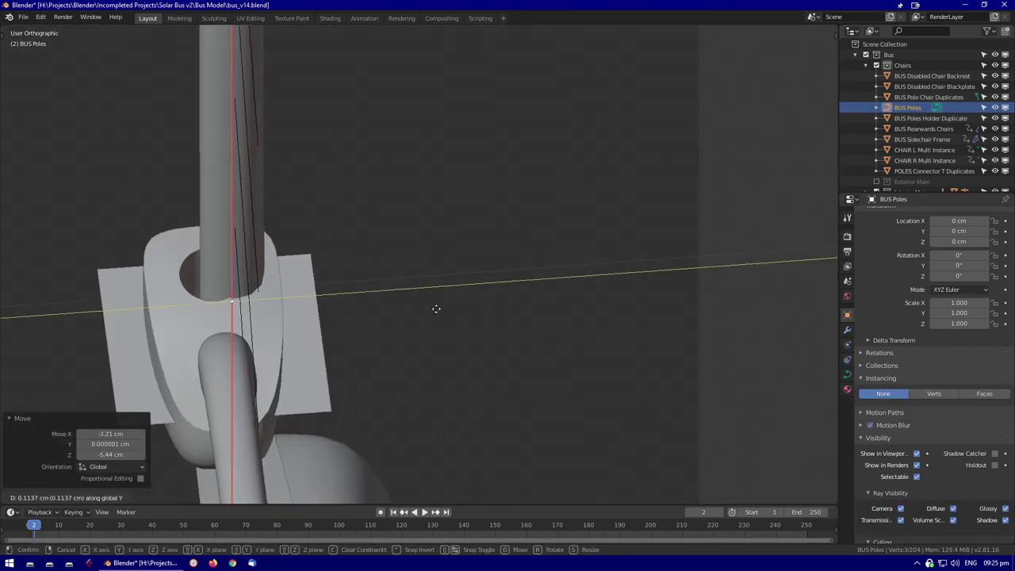
{"action": "key", "text": "Tab"}
{"action": "scroll", "coordinate": [553, 195], "scroll_direction": "down", "scroll_amount": 8}
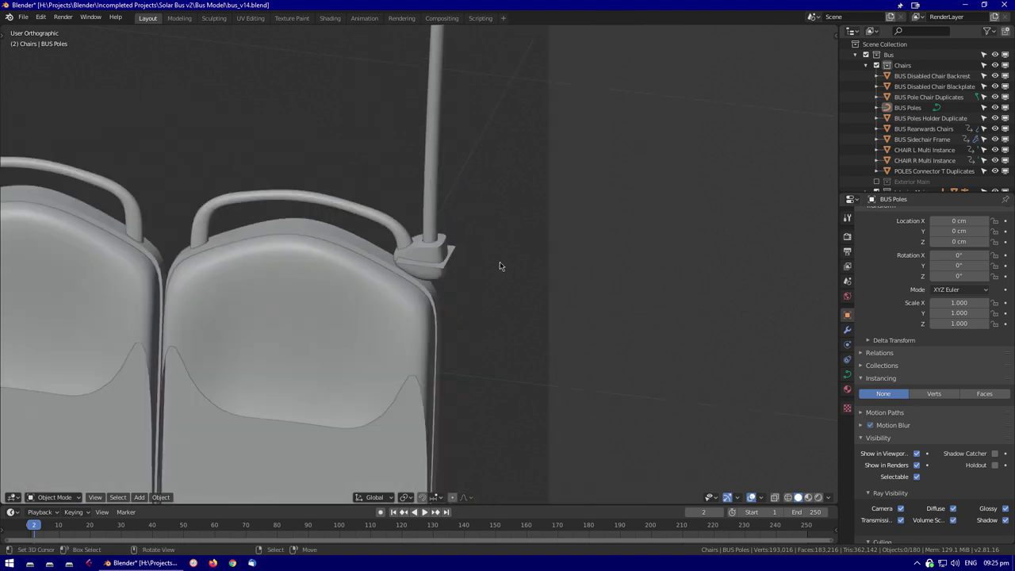
Position a third mount instance on its chair, moving its face 2.16 cm along Y and adjusting its height along Z
{"action": "key", "text": "KP_7"}
{"action": "left_click", "coordinate": [460, 342]}
{"action": "key", "text": "Tab"}
{"action": "key", "text": "alt+z"}
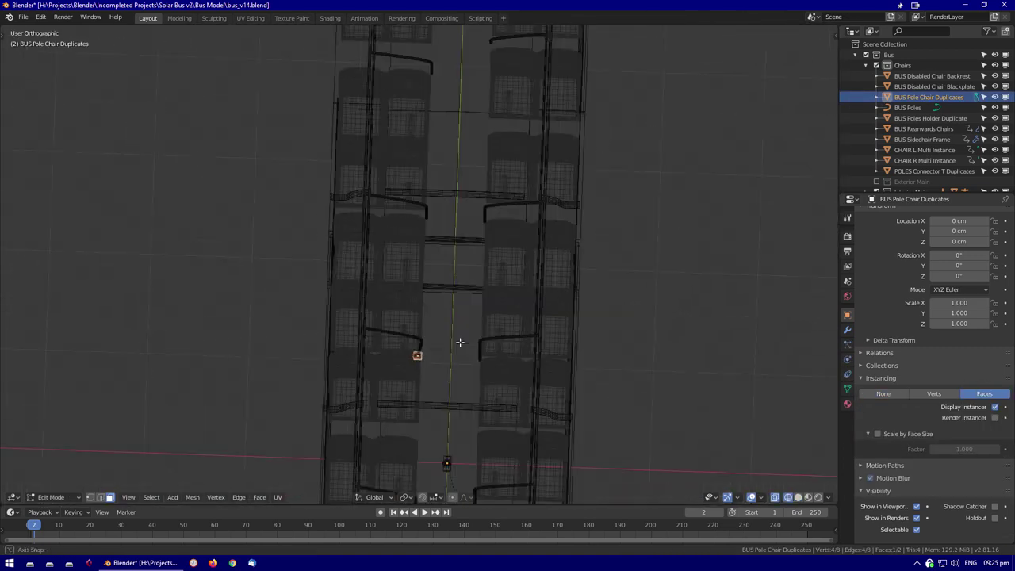
{"action": "scroll", "coordinate": [463, 210], "scroll_direction": "up", "scroll_amount": 5}
{"action": "left_click_drag", "start_coordinate": [50, 209], "coordinate": [528, 344]}
{"action": "key", "text": "alt+z"}
{"action": "key", "text": "KP_1"}
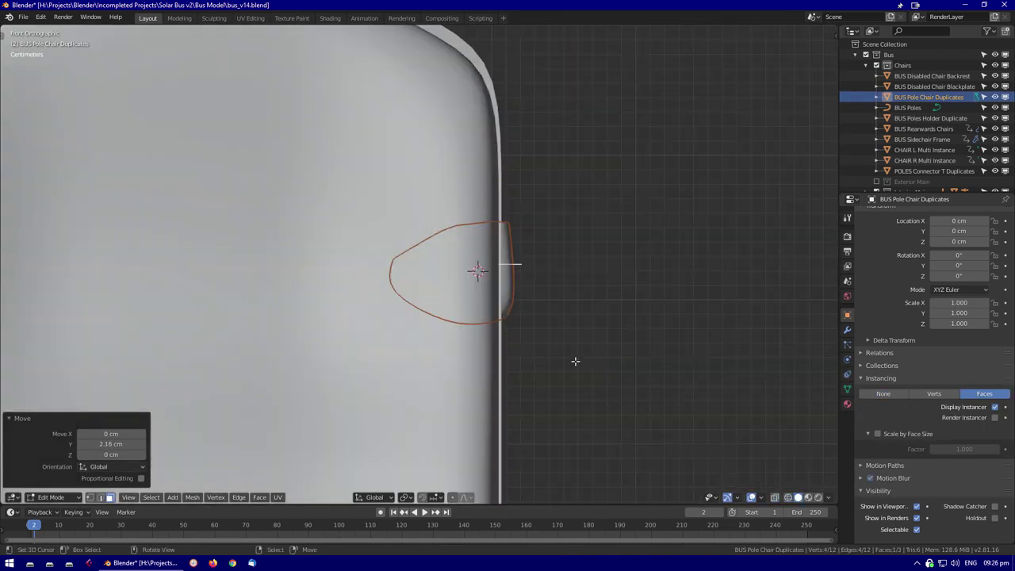
{"action": "key", "text": "g"}
{"action": "key", "text": "z"}
Move the matching pole's lower end in BUS Poles into the third mount's hole, aligning it in X, Z and Y
{"action": "key", "text": "Tab"}
{"action": "left_click", "coordinate": [529, 234]}
{"action": "key", "text": "Tab"}
{"action": "key", "text": "alt+z"}
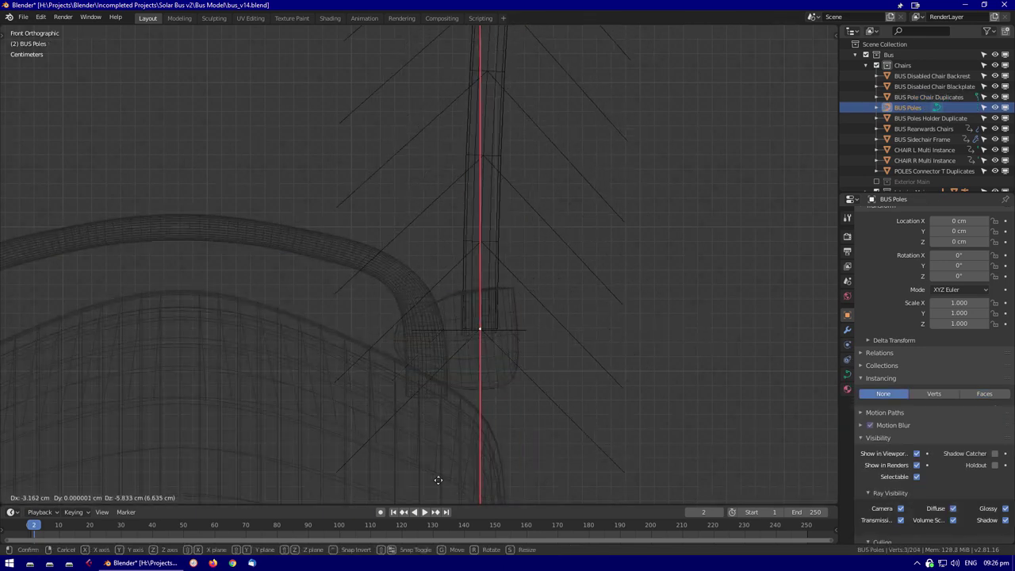
{"action": "left_click", "coordinate": [622, 364]}
{"action": "middle_click_drag", "start_coordinate": [622, 364], "coordinate": [582, 324]}
{"action": "key", "text": "alt+z"}
{"action": "scroll", "coordinate": [595, 341], "scroll_direction": "up", "scroll_amount": 5}
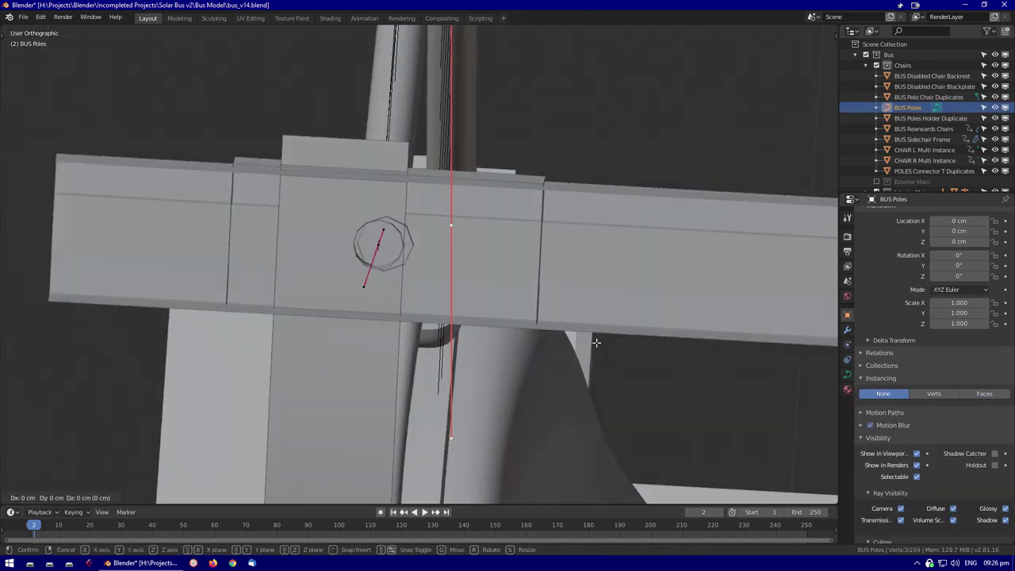
{"action": "key", "text": "g"}
{"action": "key", "text": "y"}
{"action": "left_click", "coordinate": [528, 234]}
{"action": "key", "text": "Tab"}
Duplicate the chair mount's instancer face 146 cm along Y toward the next pole in the same row
{"action": "scroll", "coordinate": [519, 262], "scroll_direction": "down", "scroll_amount": 5}
{"action": "middle_click_drag", "start_coordinate": [511, 283], "coordinate": [438, 193]}
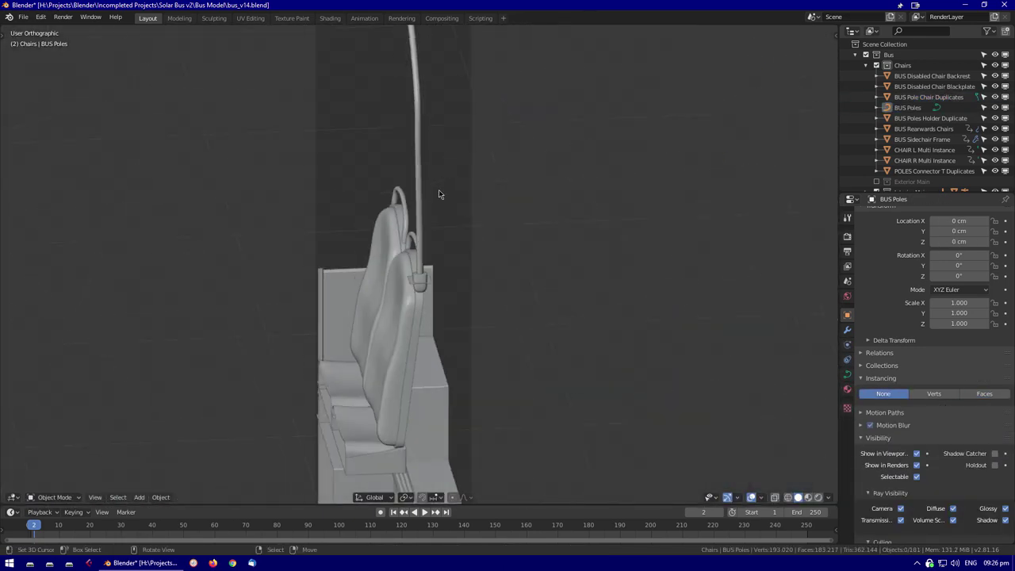
{"action": "middle_click_drag", "start_coordinate": [562, 250], "coordinate": [433, 276]}
{"action": "scroll", "coordinate": [433, 275], "scroll_direction": "up", "scroll_amount": 3}
{"action": "left_click", "coordinate": [433, 276]}
{"action": "key", "text": "Escape"}
{"action": "key", "text": "ctrl+z"}
{"action": "scroll", "coordinate": [539, 217], "scroll_direction": "down", "scroll_amount": 4}
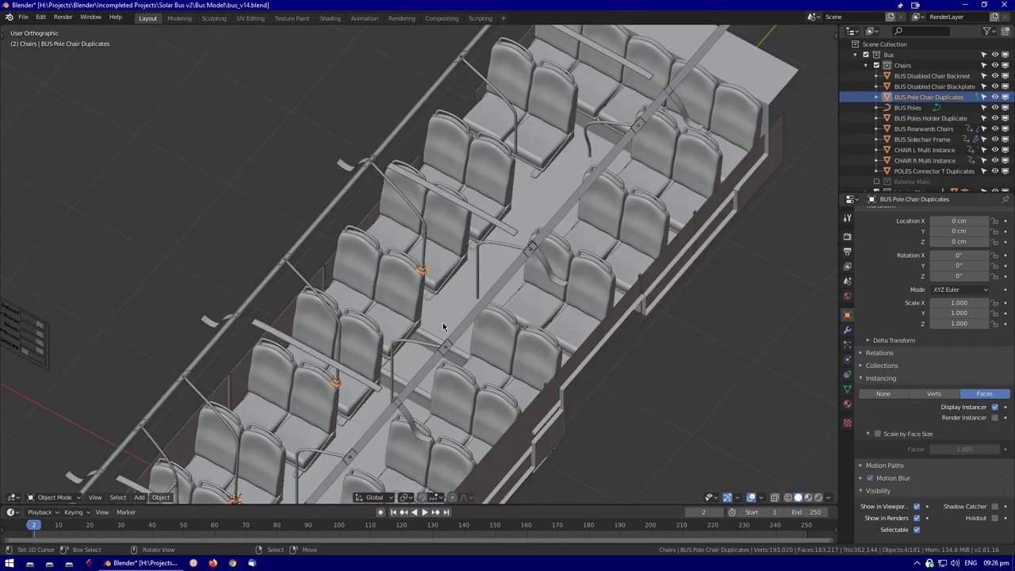
{"action": "key", "text": "Tab"}
{"action": "scroll", "coordinate": [426, 272], "scroll_direction": "up", "scroll_amount": 4}
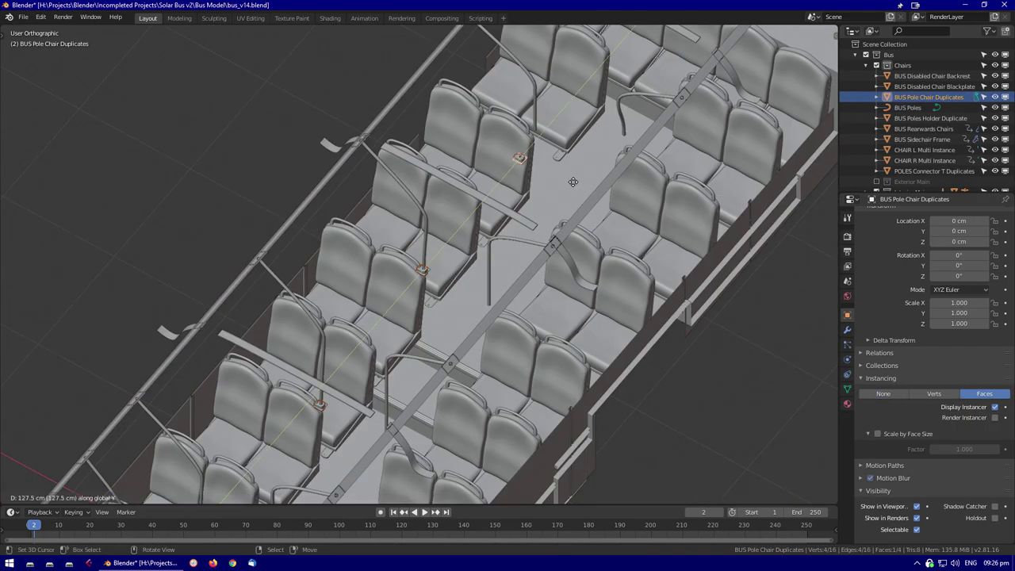
{"action": "left_click", "coordinate": [573, 181]}
Align the fourth mount instance with the top corner of its chair back
{"action": "key", "text": "KP_Decimal"}
{"action": "key", "text": "KP_1"}
{"action": "key", "text": "KP_7"}
{"action": "scroll", "coordinate": [489, 282], "scroll_direction": "down", "scroll_amount": 3}
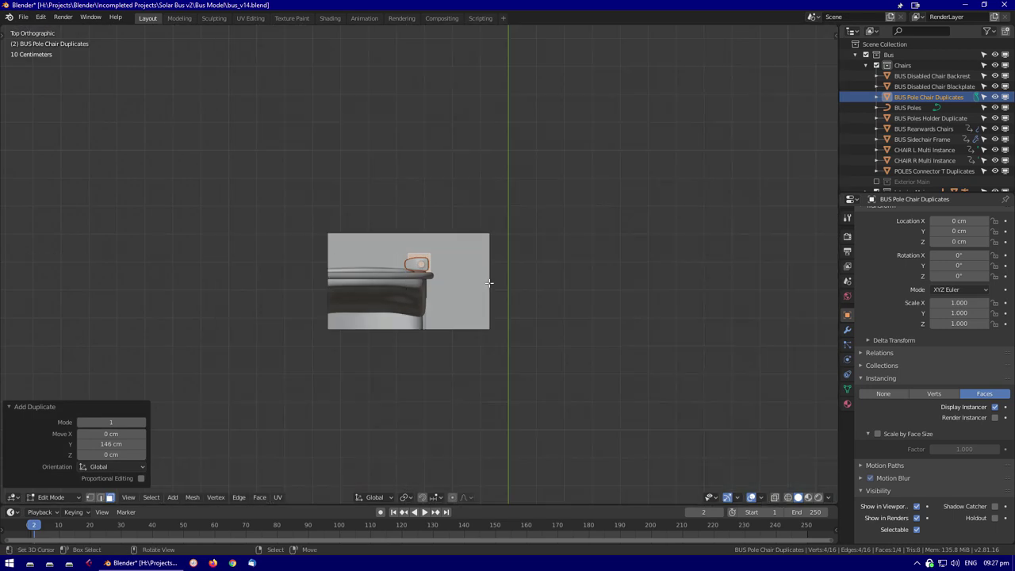
{"action": "key", "text": "KP_3"}
{"action": "scroll", "coordinate": [519, 249], "scroll_direction": "up", "scroll_amount": 5}
{"action": "key", "text": "g"}
{"action": "middle_click_drag", "start_coordinate": [403, 248], "coordinate": [498, 109]}
Fit the lower end of the pole above the fourth chair mount into that mount's hole
{"action": "key", "text": "Tab"}
{"action": "left_click", "coordinate": [497, 109]}
{"action": "key", "text": "Tab"}
{"action": "key", "text": "KP_1"}
{"action": "key", "text": "shift+z"}
{"action": "key", "text": "shift+z"}
{"action": "middle_click_drag", "start_coordinate": [542, 369], "coordinate": [558, 300]}
{"action": "key", "text": "Tab"}
Duplicate a chair mount's instancer face toward the opposite seat row and rotate the copy 180° about Z
{"action": "scroll", "coordinate": [553, 262], "scroll_direction": "down", "scroll_amount": 5}
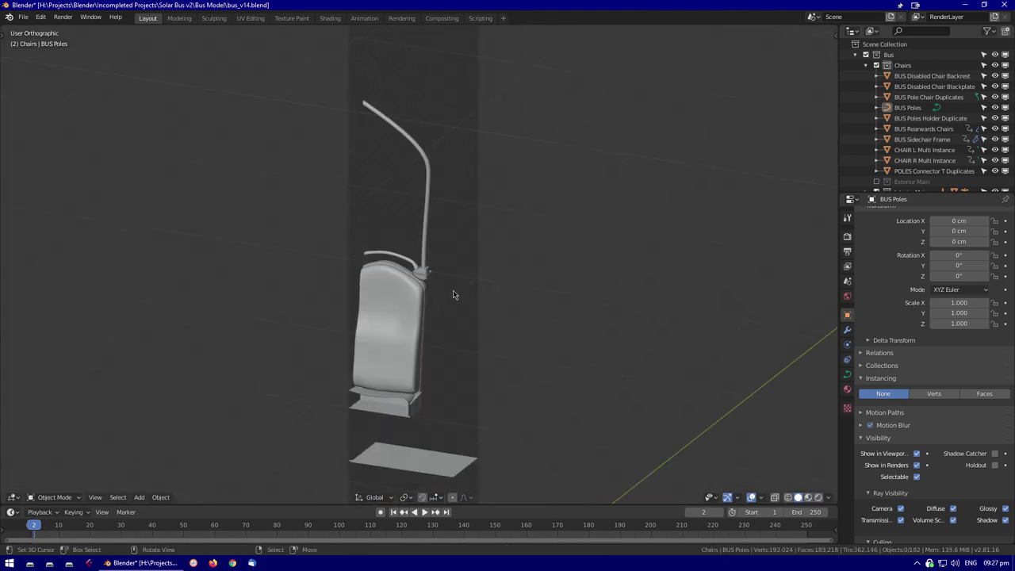
{"action": "middle_click_drag", "start_coordinate": [423, 408], "coordinate": [421, 273]}
{"action": "scroll", "coordinate": [459, 303], "scroll_direction": "up", "scroll_amount": 3}
{"action": "left_click", "coordinate": [421, 274]}
{"action": "key", "text": "g"}
{"action": "key", "text": "x"}
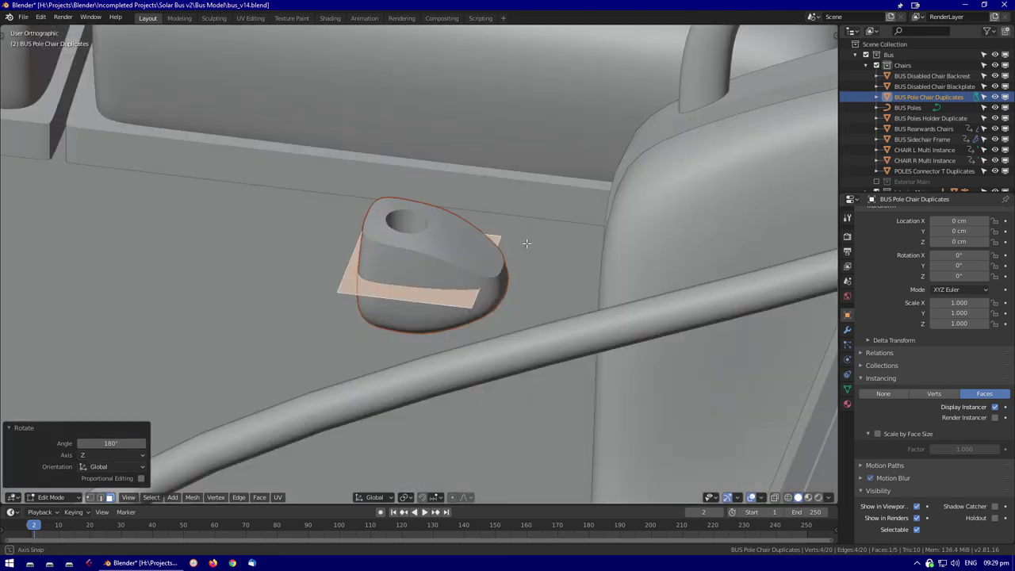
Move the rotated mount along X onto the opposite row's chair corner and shift it -0.0484 cm along Y
{"action": "middle_click_drag", "start_coordinate": [363, 337], "coordinate": [516, 333]}
{"action": "scroll", "coordinate": [364, 333], "scroll_direction": "down", "scroll_amount": 4}
{"action": "scroll", "coordinate": [412, 325], "scroll_direction": "up", "scroll_amount": 2}
{"action": "key", "text": "g"}
{"action": "key", "text": "x"}
{"action": "left_click", "coordinate": [572, 306]}
{"action": "key", "text": "g"}
{"action": "key", "text": "y"}
{"action": "left_click", "coordinate": [573, 306]}
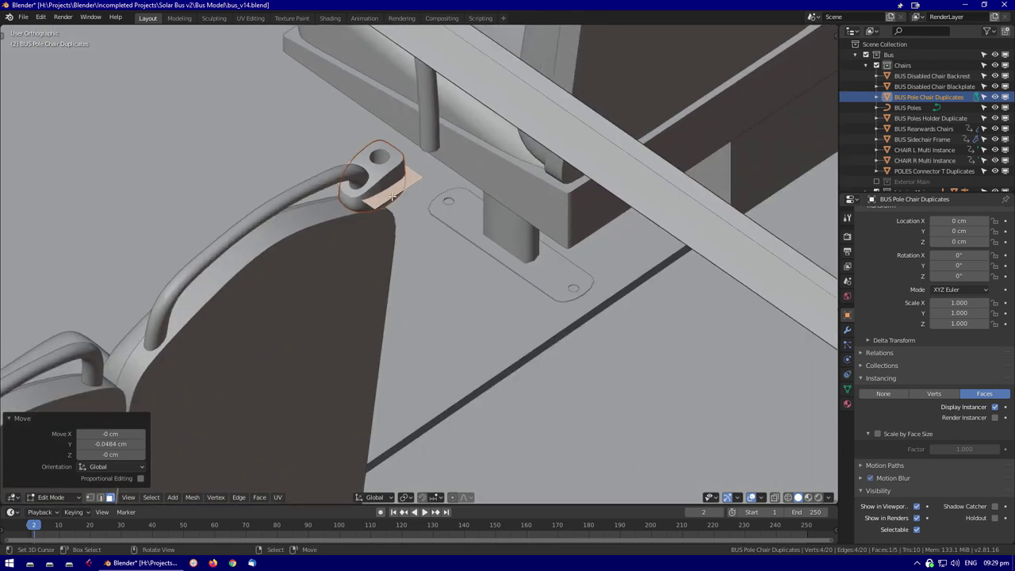
Duplicate the opposite-row mount face about -165 cm along Y to the chair beside the next pole
{"action": "key", "text": "KP_7"}
{"action": "left_click_drag", "start_coordinate": [367, 255], "coordinate": [470, 364]}
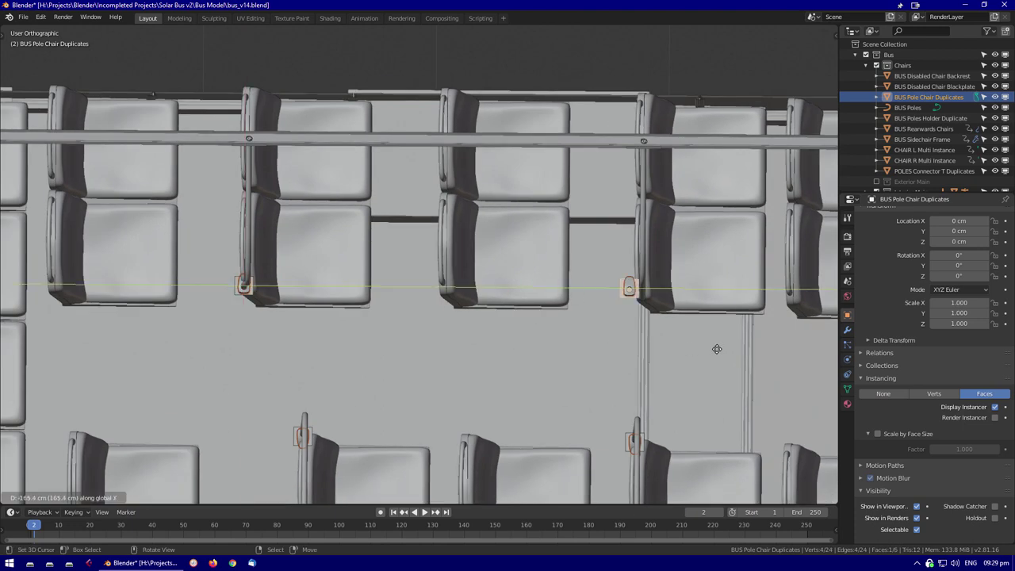
{"action": "left_click", "coordinate": [715, 348]}
Move the lower end of the pole at the new opposite-row mount 2.17 cm along Y to centre it in the hole
{"action": "key", "text": "KP_Decimal"}
{"action": "middle_click_drag", "start_coordinate": [396, 332], "coordinate": [370, 334]}
{"action": "key", "text": "Tab"}
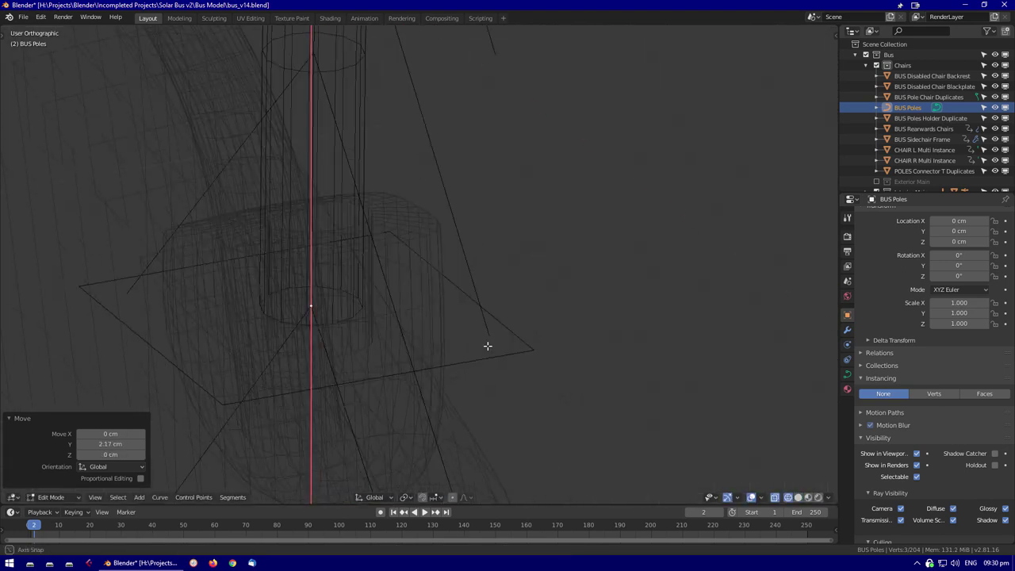
{"action": "key", "text": "shift+d"}
{"action": "key", "text": "y"}
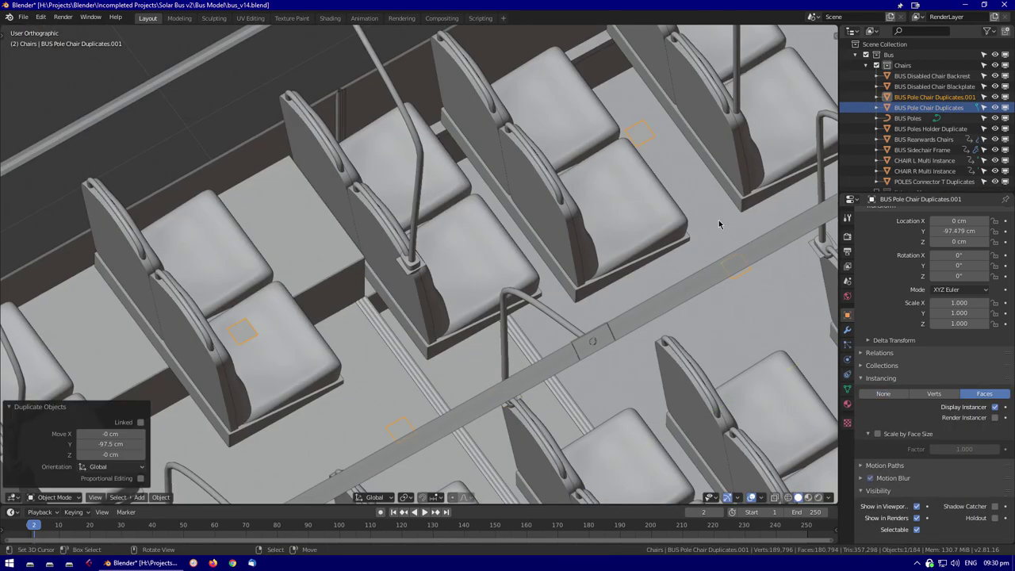
{"action": "left_click", "coordinate": [754, 213]}
{"action": "key", "text": "g"}
{"action": "key", "text": "Delete"}
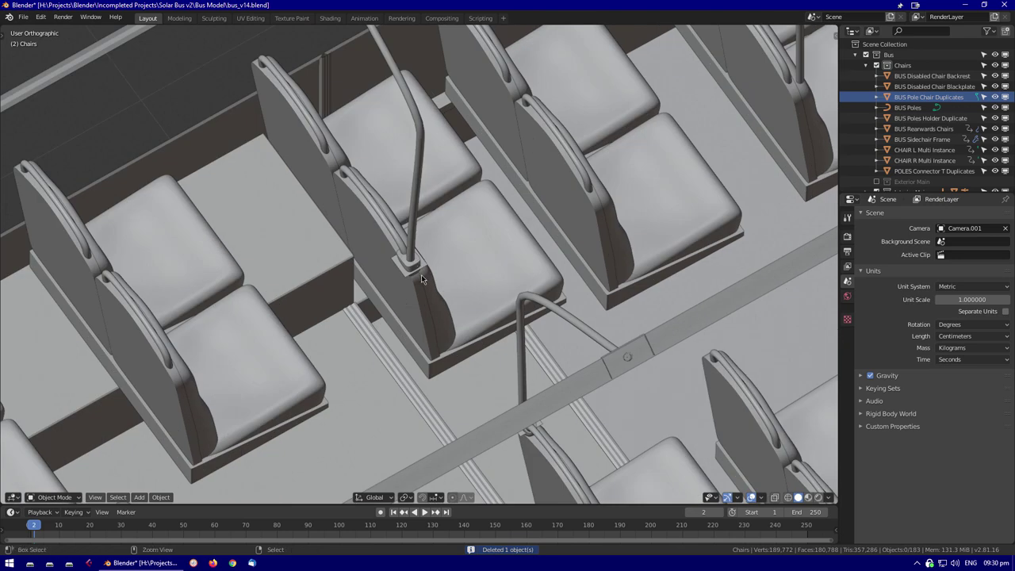
Place another duplicated mount on the lower opposite-row chair, moving it -20.1 cm along Z, and align it from above
{"action": "left_click", "coordinate": [420, 276]}
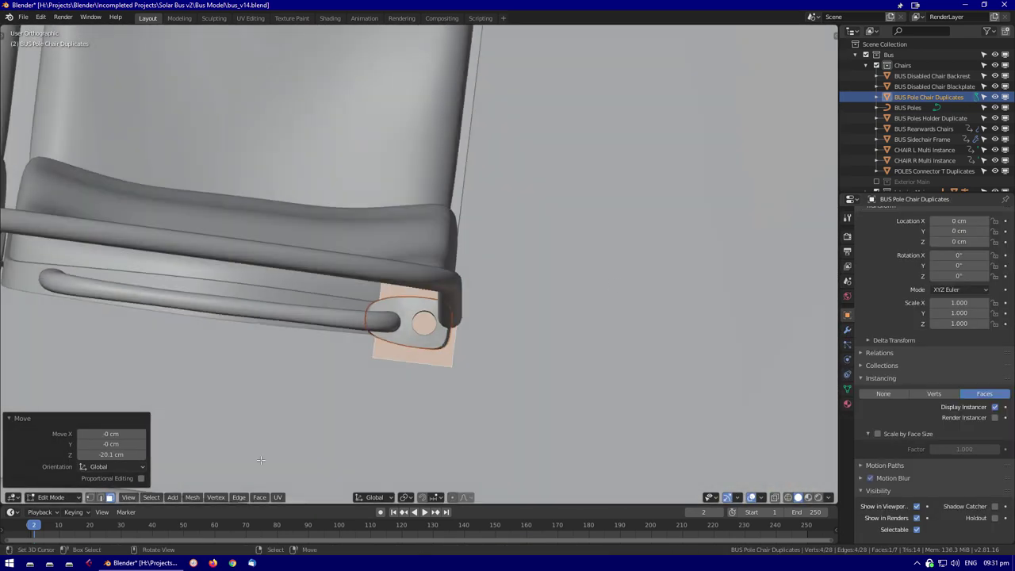
{"action": "key", "text": "KP_7"}
{"action": "key", "text": "shift+z"}
{"action": "middle_click_drag", "start_coordinate": [451, 259], "coordinate": [414, 285]}
{"action": "key", "text": "KP_7"}
{"action": "key", "text": "b"}
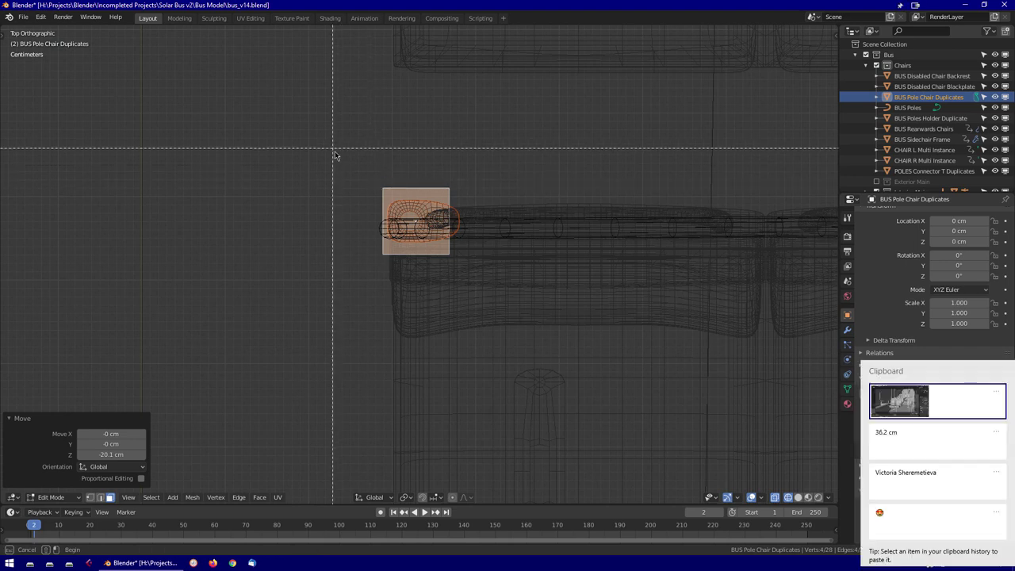
Select the pole's lower end points beside the chair and adjust them to sit in the chair mount
{"action": "left_click_drag", "start_coordinate": [335, 154], "coordinate": [500, 310]}
{"action": "scroll", "coordinate": [472, 267], "scroll_direction": "up", "scroll_amount": 1}
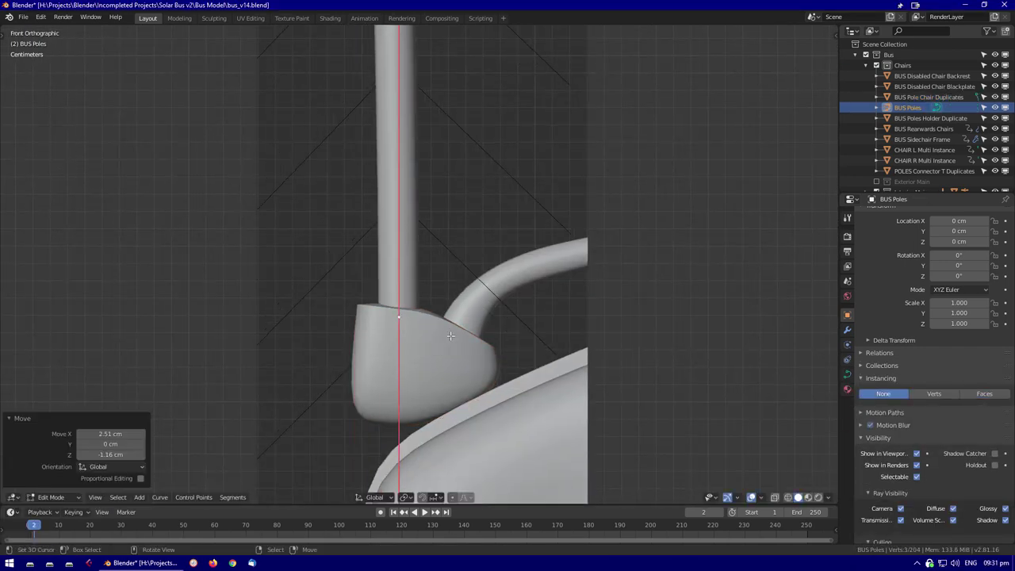
{"action": "middle_click_drag", "start_coordinate": [450, 336], "coordinate": [396, 296]}
{"action": "scroll", "coordinate": [478, 381], "scroll_direction": "down", "scroll_amount": 3}
{"action": "key", "text": "Tab"}
{"action": "key", "text": "alt+b"}
{"action": "key", "text": "alt+a"}
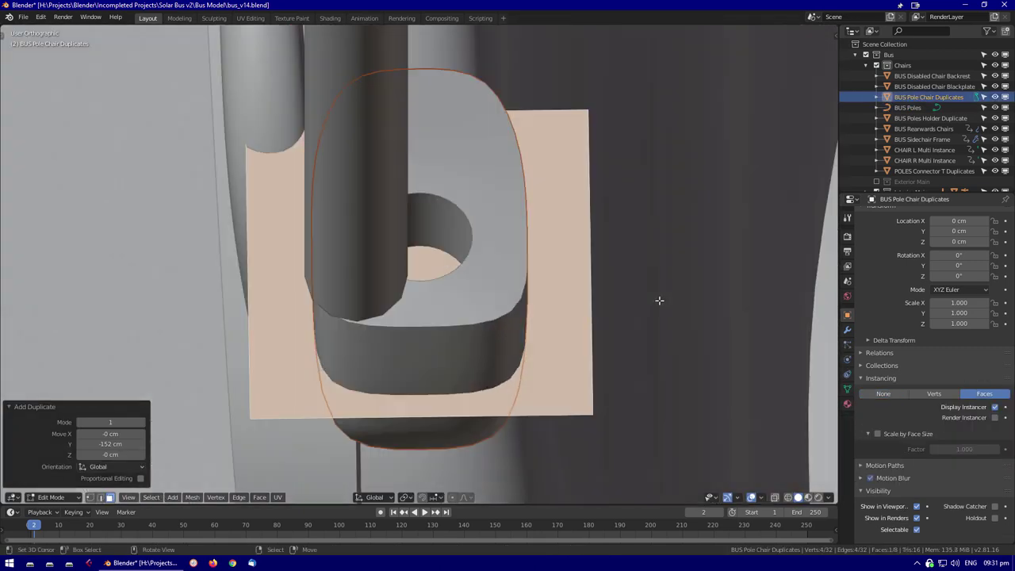
Move the duplicated chair mount instance vertically so it holds the pole on the next seat
{"action": "middle_click_drag", "start_coordinate": [659, 299], "coordinate": [500, 333]}
{"action": "scroll", "coordinate": [500, 332], "scroll_direction": "down", "scroll_amount": 2}
{"action": "key", "text": "g"}
{"action": "key", "text": "z"}
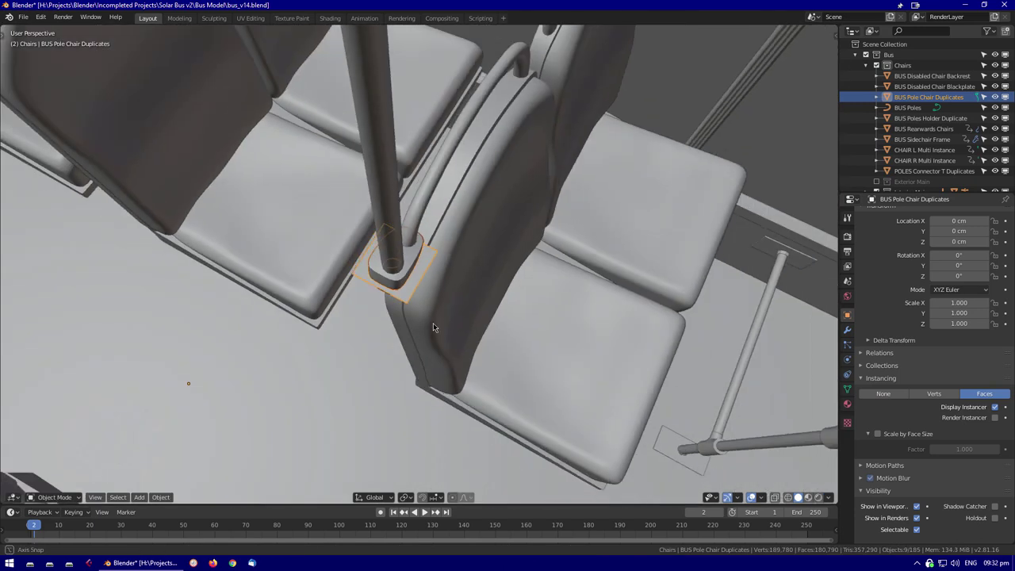
{"action": "middle_click_drag", "start_coordinate": [433, 323], "coordinate": [428, 301]}
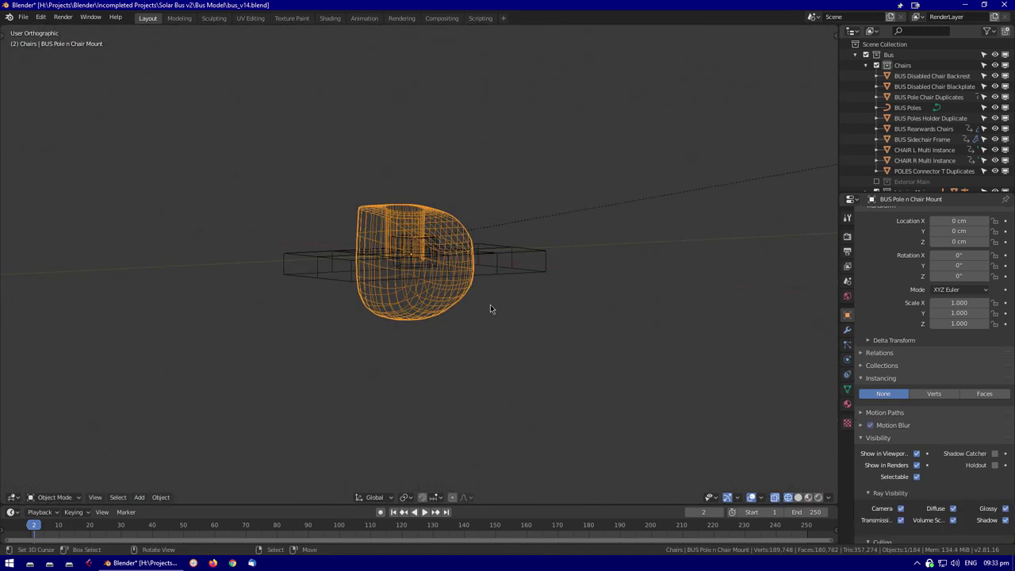
Check the modifiers on the chair seat and the pole and chair mount, and view the bus interior
{"action": "left_click", "coordinate": [847, 329]}
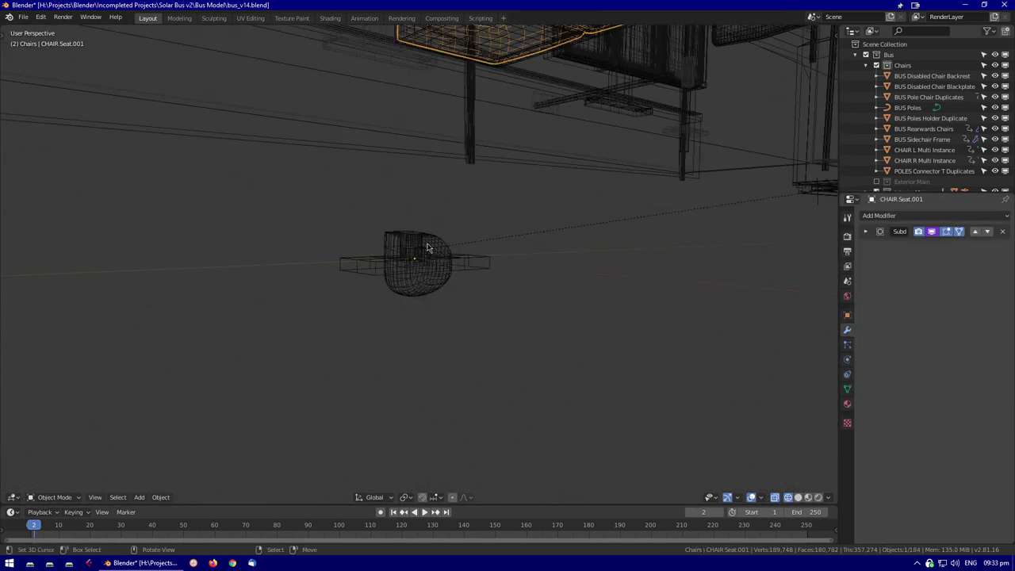
{"action": "left_click", "coordinate": [632, 119]}
{"action": "left_click", "coordinate": [907, 224]}
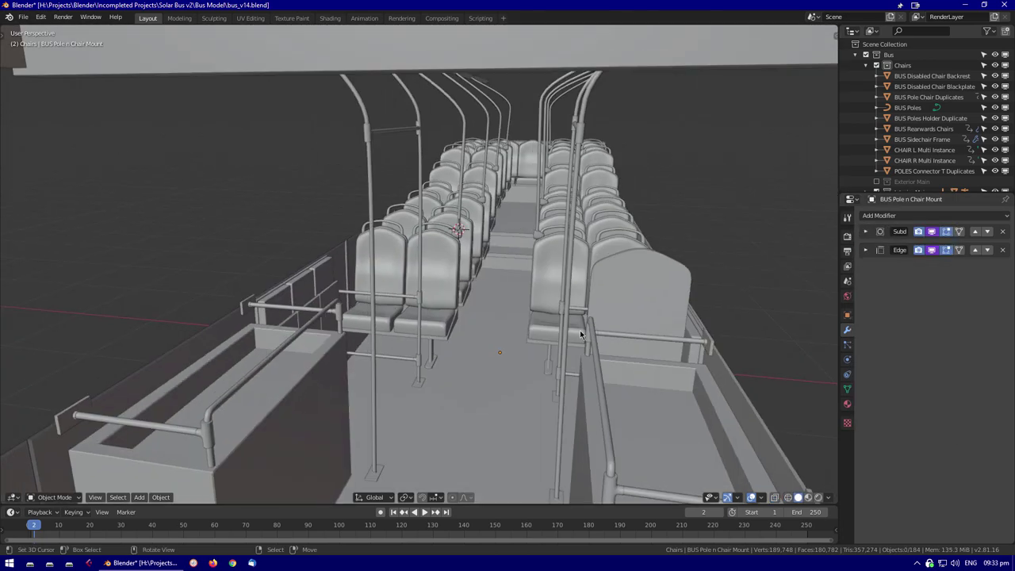
{"action": "middle_click_drag", "start_coordinate": [579, 330], "coordinate": [545, 211]}
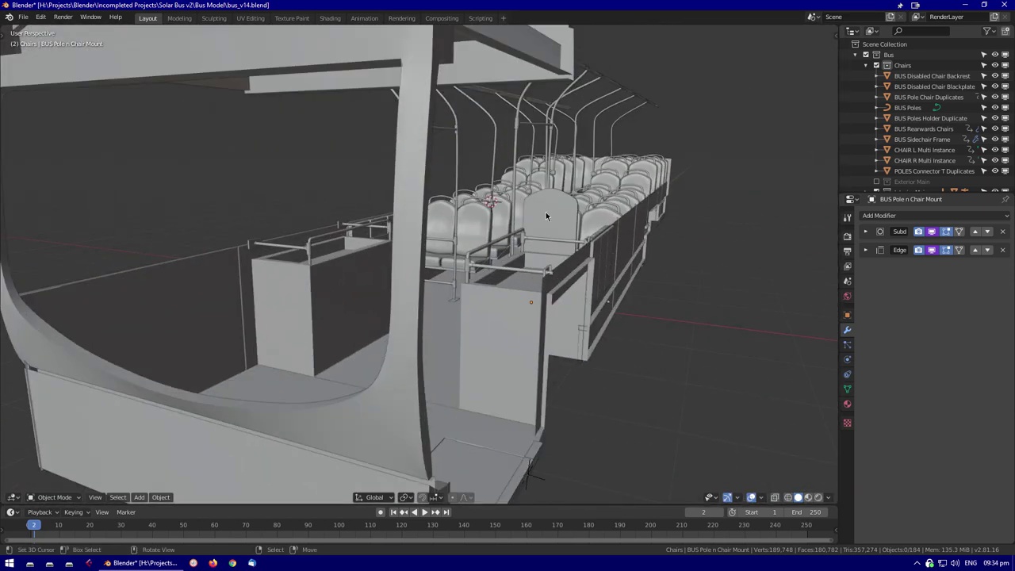
Isolate the BUS Poles object in local view and look at it from the front
{"action": "left_click", "coordinate": [545, 212]}
{"action": "key", "text": "Tab"}
{"action": "key", "text": "KP_Divide"}
{"action": "scroll", "coordinate": [444, 260], "scroll_direction": "up", "scroll_amount": 2}
{"action": "left_click_drag", "start_coordinate": [491, 298], "coordinate": [491, 298]}
{"action": "key", "text": "KP_1"}
Add a mesh plane, rotate it 90° about X, and fit it as a narrow upright rectangle over the pole
{"action": "key", "text": "shift+a"}
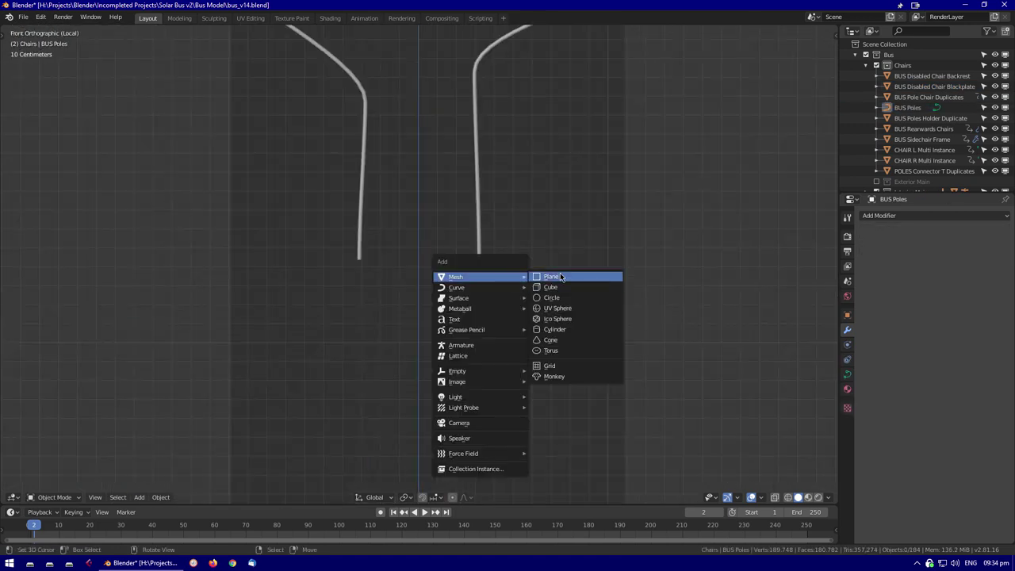
{"action": "left_click", "coordinate": [580, 275]}
{"action": "key", "text": "r"}
{"action": "key", "text": "x"}
{"action": "key", "text": "9"}
{"action": "key", "text": "0"}
{"action": "left_click", "coordinate": [472, 198]}
{"action": "scroll", "coordinate": [505, 394], "scroll_direction": "up", "scroll_amount": 5}
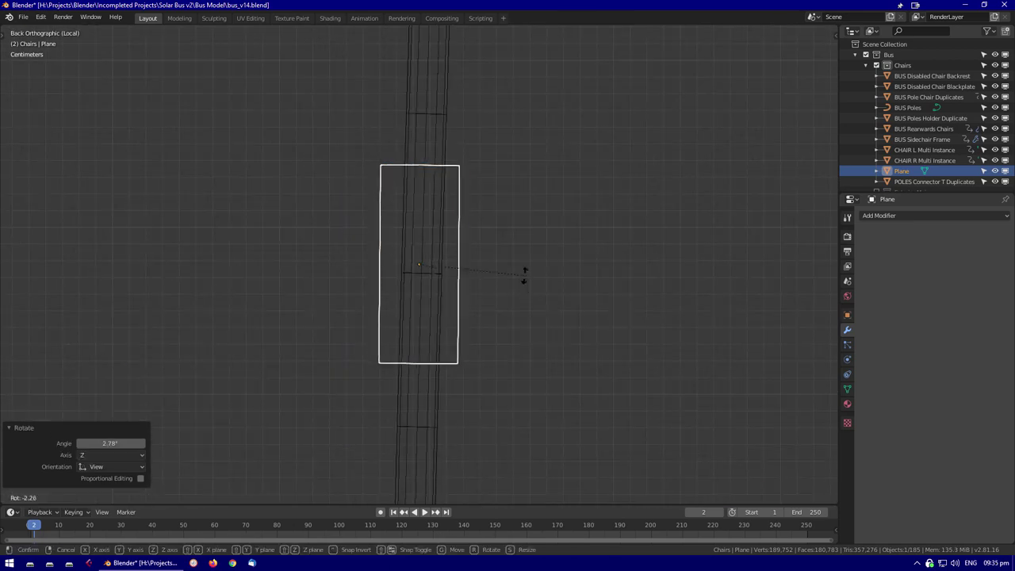
{"action": "middle_click_drag", "start_coordinate": [516, 317], "coordinate": [527, 356]}
Divide the upright rectangle over the pole with loop cuts in Edit Mode
{"action": "key", "text": "Tab"}
{"action": "key", "text": "ctrl+r"}
{"action": "scroll", "coordinate": [397, 240], "scroll_direction": "up", "scroll_amount": 1}
{"action": "left_click", "coordinate": [397, 240]}
{"action": "right_click", "coordinate": [397, 240]}
{"action": "key", "text": "ctrl+r"}
{"action": "right_click", "coordinate": [433, 238]}
{"action": "key", "text": "Tab"}
Extrude the selected edge loop along Y around the pole and scale the extruded geometry along Y
{"action": "left_click", "coordinate": [332, 105], "text": "alt"}
{"action": "key", "text": "e"}
{"action": "key", "text": "y"}
{"action": "left_click", "coordinate": [492, 294]}
{"action": "mouse_move", "coordinate": [492, 295]}
{"action": "middle_mouse_down"}
{"action": "mouse_move", "coordinate": [420, 261]}
{"action": "mouse_move", "coordinate": [271, 239]}
{"action": "mouse_move", "coordinate": [491, 211]}
{"action": "middle_mouse_up"}
{"action": "key", "text": "s"}
{"action": "key", "text": "y"}
{"action": "left_click", "coordinate": [548, 233]}
Return to Object Mode with solid display and shade the casing smooth
{"action": "key", "text": "Tab"}
{"action": "key", "text": "shift+z"}
{"action": "mouse_move", "coordinate": [548, 233]}
{"action": "middle_mouse_down"}
{"action": "mouse_move", "coordinate": [535, 264]}
{"action": "mouse_move", "coordinate": [557, 283]}
{"action": "mouse_move", "coordinate": [346, 294]}
{"action": "mouse_move", "coordinate": [337, 248]}
{"action": "middle_mouse_up"}
{"action": "key", "text": "Tab"}
{"action": "key", "text": "Tab"}
{"action": "right_click", "coordinate": [337, 249]}
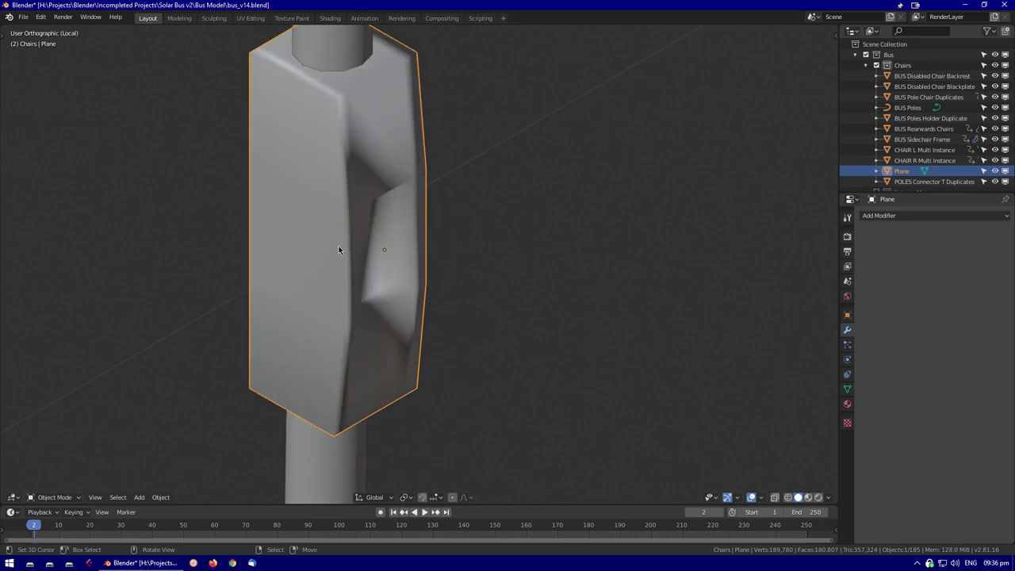
{"action": "left_click", "coordinate": [337, 248]}
Fill the open side of the casing with faces between its edges
{"action": "key", "text": "Tab"}
{"action": "mouse_move", "coordinate": [653, 302]}
{"action": "middle_mouse_down"}
{"action": "mouse_move", "coordinate": [541, 299]}
{"action": "mouse_move", "coordinate": [406, 151]}
{"action": "mouse_move", "coordinate": [413, 295]}
{"action": "middle_mouse_up"}
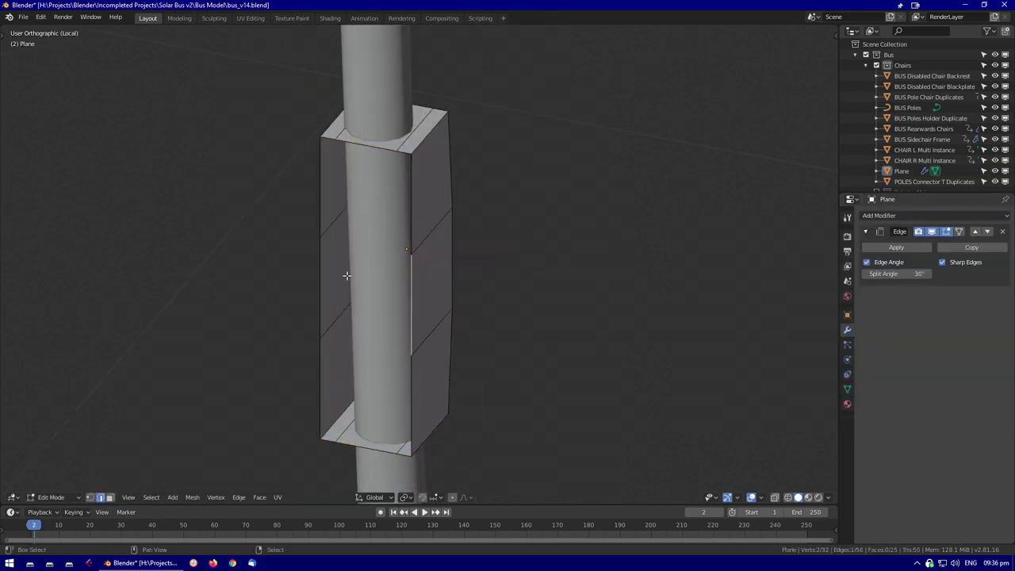
{"action": "left_click", "coordinate": [406, 204], "text": "shift"}
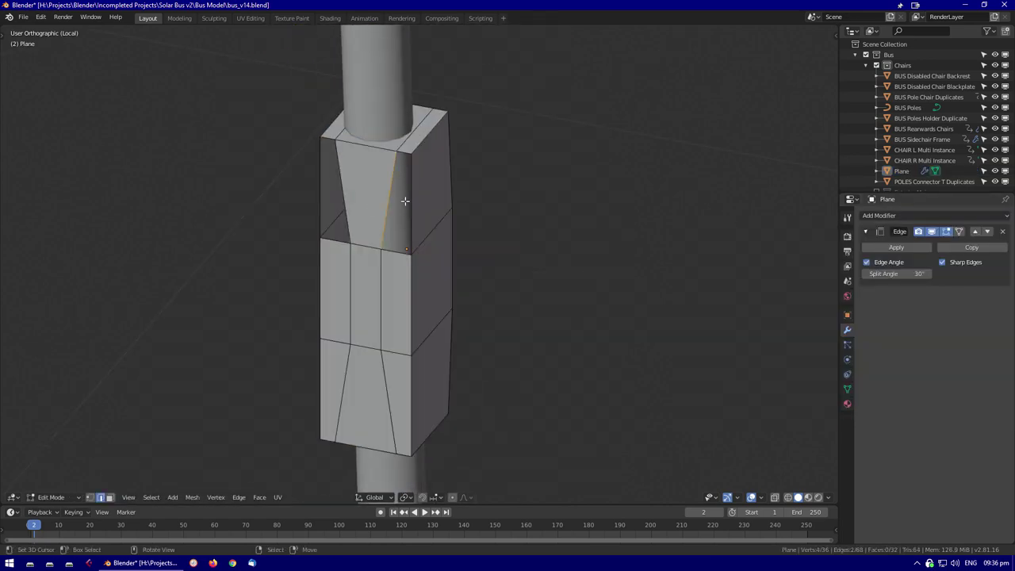
Try a Bevel modifier on the casing, placing it before the Edge Split modifier
{"action": "key", "text": "Tab"}
{"action": "left_click", "coordinate": [934, 215]}
{"action": "left_click", "coordinate": [801, 247]}
{"action": "scroll", "coordinate": [581, 276], "scroll_direction": "up", "scroll_amount": 5}
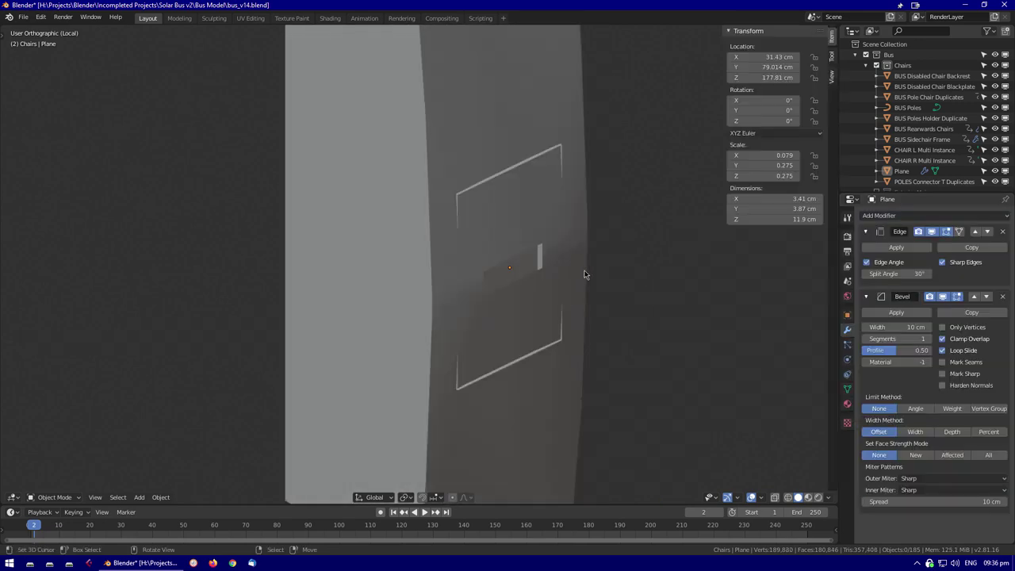
{"action": "middle_click_drag", "start_coordinate": [558, 286], "coordinate": [901, 352]}
{"action": "mouse_move", "coordinate": [895, 326]}
{"action": "left_mouse_down"}
{"action": "mouse_move", "coordinate": [931, 327]}
{"action": "mouse_move", "coordinate": [903, 327]}
{"action": "left_mouse_up"}
{"action": "left_click", "coordinate": [985, 231]}
Try bevel widths of 0.01 and 0.05 cm on the casing and remove the Bevel modifier
{"action": "middle_click_drag", "start_coordinate": [475, 317], "coordinate": [555, 301]}
{"action": "left_click_drag", "start_coordinate": [896, 262], "coordinate": [872, 261]}
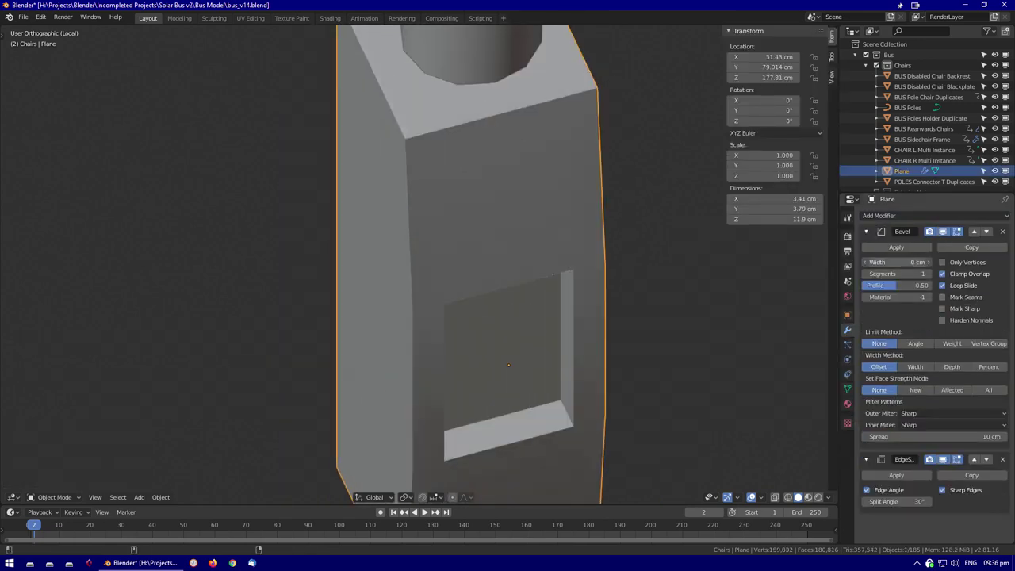
{"action": "middle_click_drag", "start_coordinate": [541, 321], "coordinate": [551, 316]}
{"action": "left_click", "coordinate": [896, 262]}
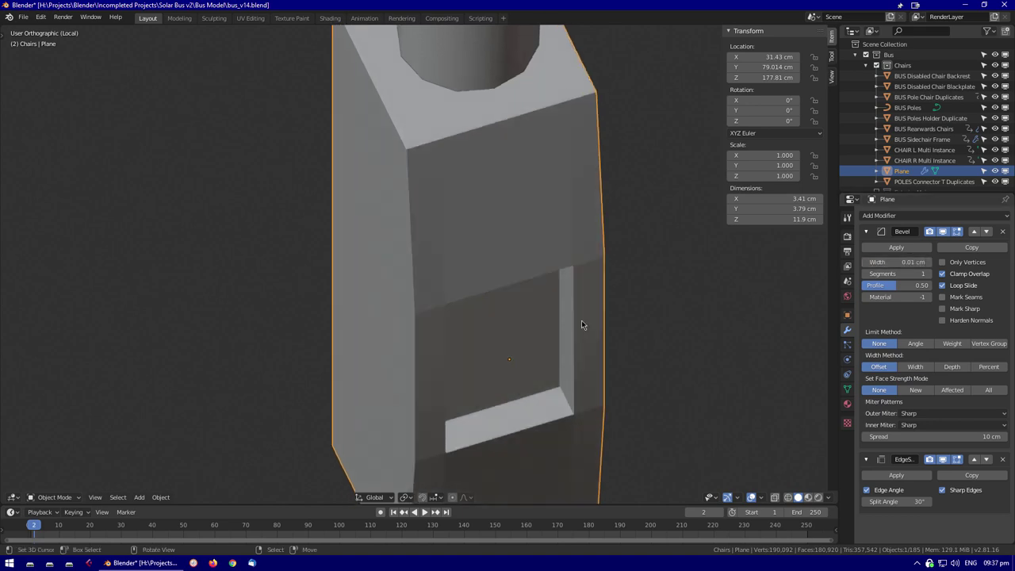
{"action": "scroll", "coordinate": [481, 266], "scroll_direction": "down", "scroll_amount": 7}
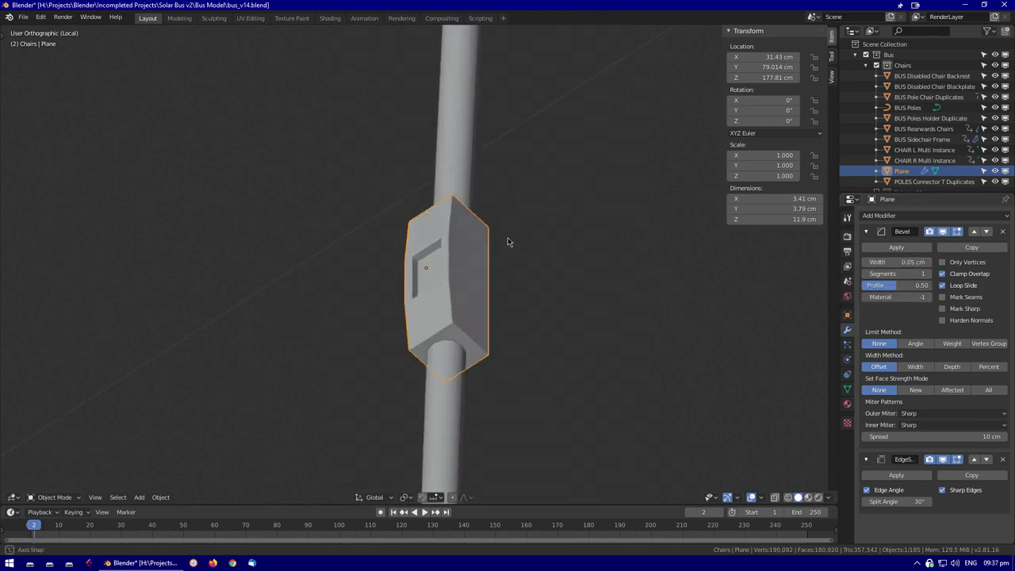
{"action": "left_click", "coordinate": [1002, 230]}
Select the casing's outer edge loops in Edit Mode and bevel them narrowly
{"action": "key", "text": "Tab"}
{"action": "middle_click_drag", "start_coordinate": [715, 338], "coordinate": [440, 156]}
{"action": "scroll", "coordinate": [440, 156], "scroll_direction": "up", "scroll_amount": 3}
{"action": "key", "text": "Escape"}
{"action": "middle_click_drag", "start_coordinate": [622, 146], "coordinate": [378, 337]}
{"action": "left_click", "coordinate": [500, 207], "text": "alt+shift"}
{"action": "left_click", "coordinate": [378, 337], "text": "alt+shift"}
{"action": "key", "text": "Escape"}
{"action": "key", "text": "ctrl+KP_1"}
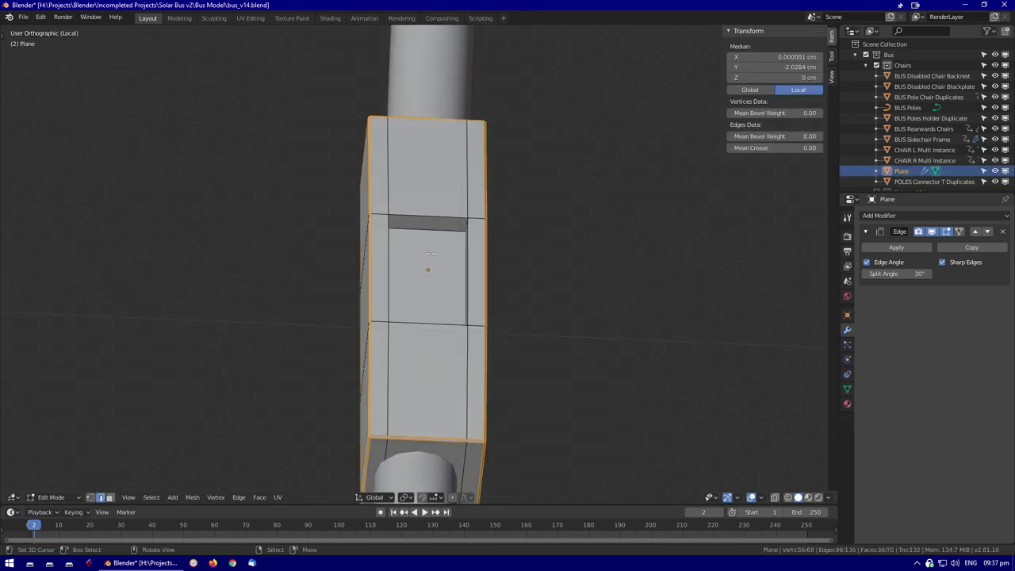
Box-select the casing's recessed middle section through the mesh, return to Object Mode, and name the object BUS Stopping Casing
{"action": "key", "text": "alt+z"}
{"action": "left_click_drag", "start_coordinate": [351, 210], "coordinate": [647, 392]}
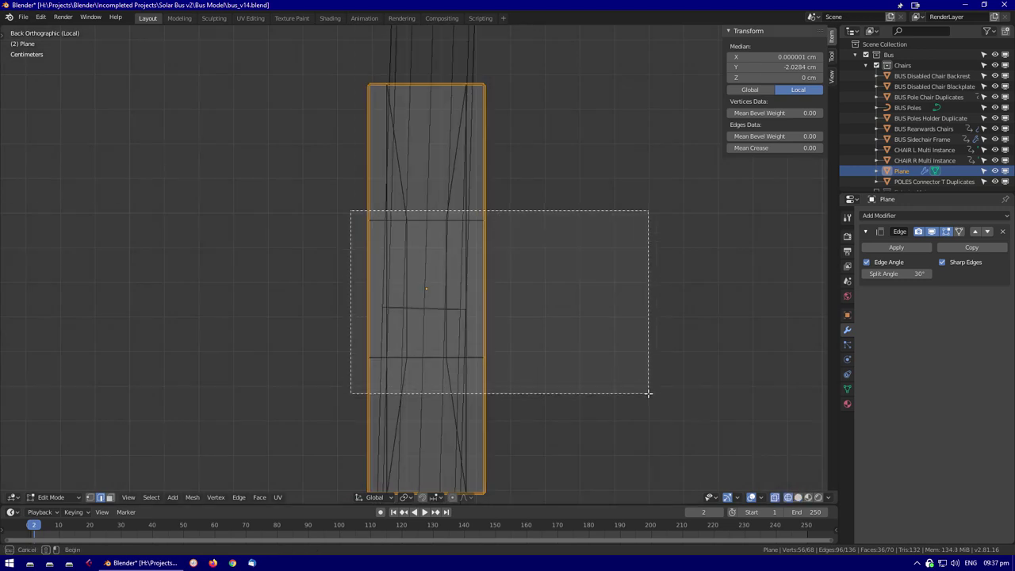
{"action": "key", "text": "Tab"}
{"action": "key", "text": "alt+z"}
{"action": "middle_click_drag", "start_coordinate": [592, 385], "coordinate": [436, 291]}
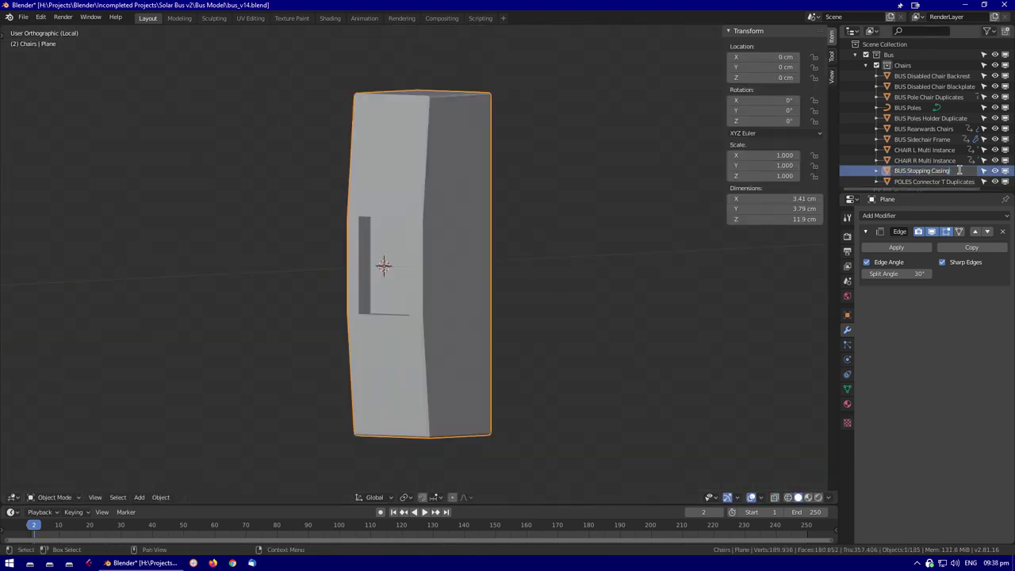
Scale a new button block to about 1.96 × 0.63 × 3.19 cm and move it along Y into the casing's recess
{"action": "left_click", "coordinate": [488, 272]}
{"action": "key", "text": "Tab"}
{"action": "key", "text": "s"}
{"action": "left_click", "coordinate": [487, 309]}
{"action": "key", "text": "s"}
{"action": "key", "text": "z"}
{"action": "left_click", "coordinate": [497, 342]}
{"action": "middle_click_drag", "start_coordinate": [498, 342], "coordinate": [440, 364]}
{"action": "key", "text": "g"}
{"action": "key", "text": "y"}
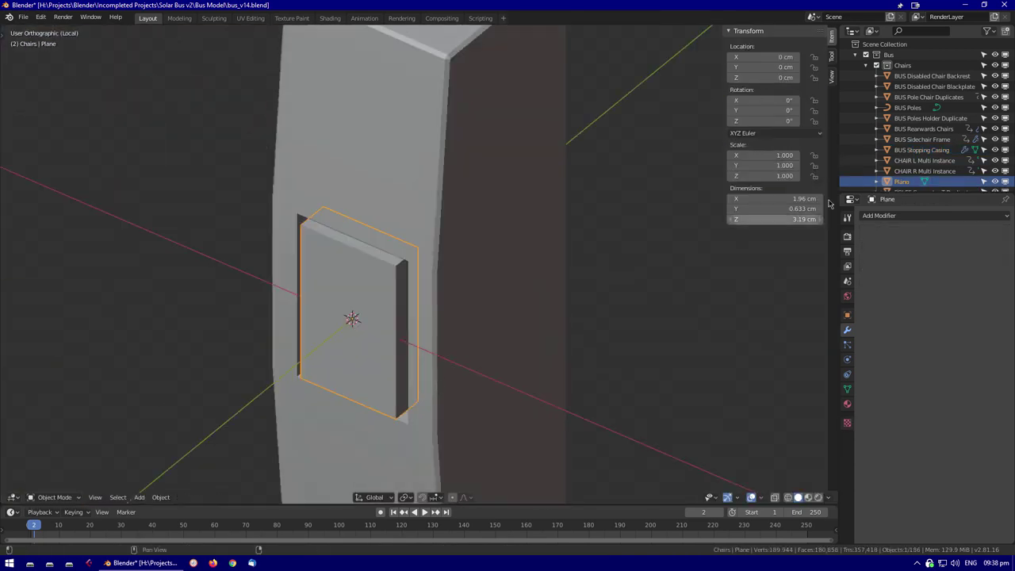
Add a Bevel modifier to the button block and set its width to 0.05 cm
{"action": "left_click", "coordinate": [936, 215]}
{"action": "left_click", "coordinate": [872, 271]}
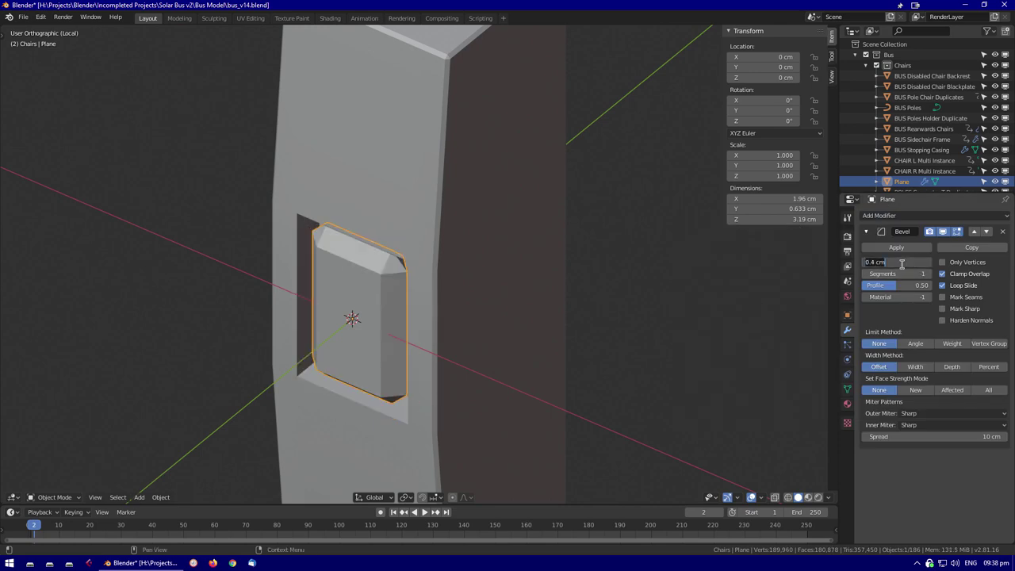
{"action": "key", "text": "Return"}
Add a loop cut to the button mesh and form a small raised bar across its lower front
{"action": "key", "text": "Tab"}
{"action": "middle_click_drag", "start_coordinate": [475, 317], "coordinate": [793, 198]}
{"action": "key", "text": "ctrl+r"}
{"action": "left_click", "coordinate": [428, 360]}
{"action": "left_click", "coordinate": [384, 339]}
{"action": "key", "text": "Tab"}
Rename the button object as BUS Stopping Button and apply its rotation
{"action": "left_click", "coordinate": [960, 181]}
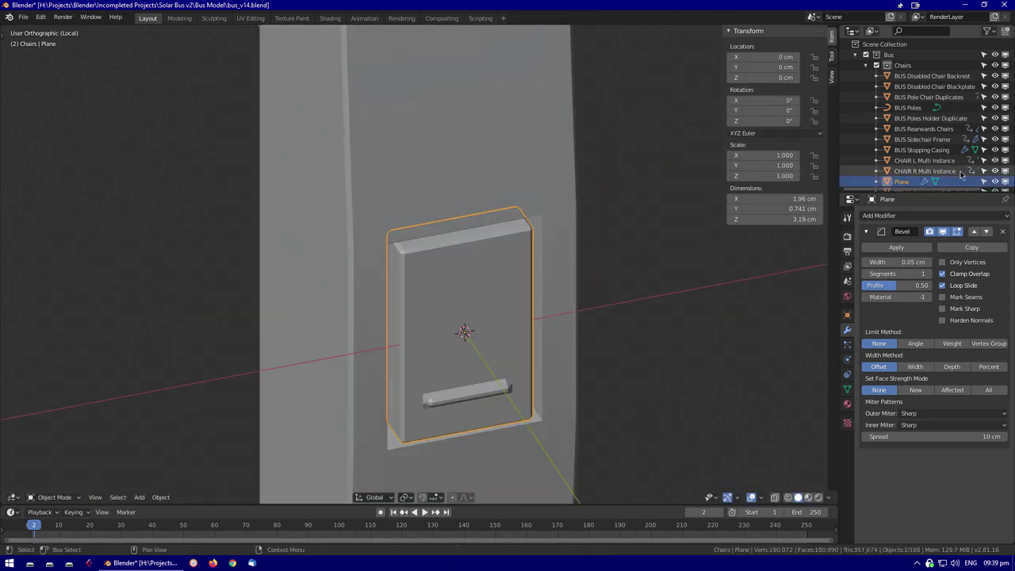
{"action": "type", "text": "BUS Stopping Button"}
{"action": "key", "text": "Return"}
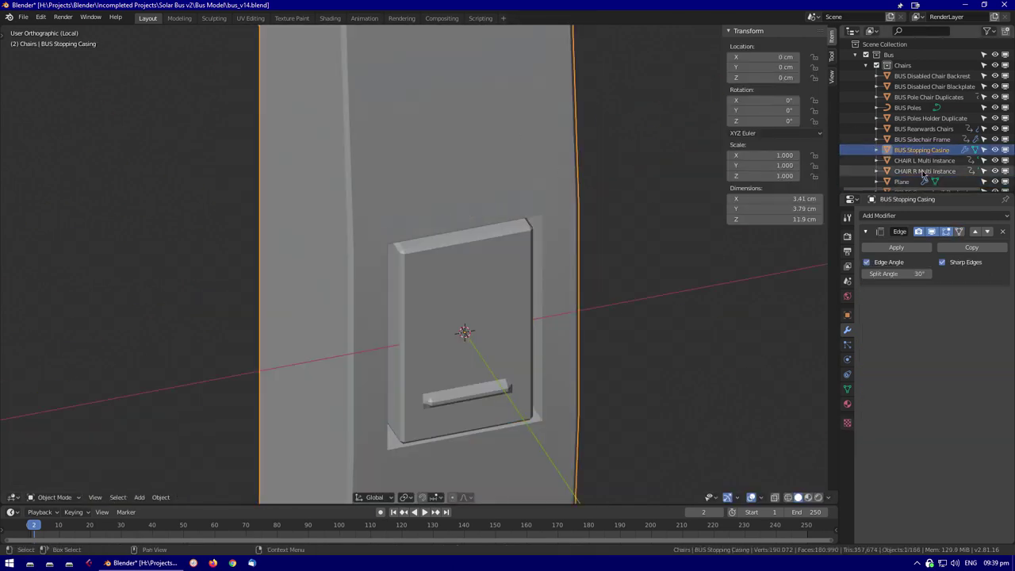
{"action": "key", "text": "F2"}
{"action": "key", "text": "Return"}
{"action": "key", "text": "ctrl+a"}
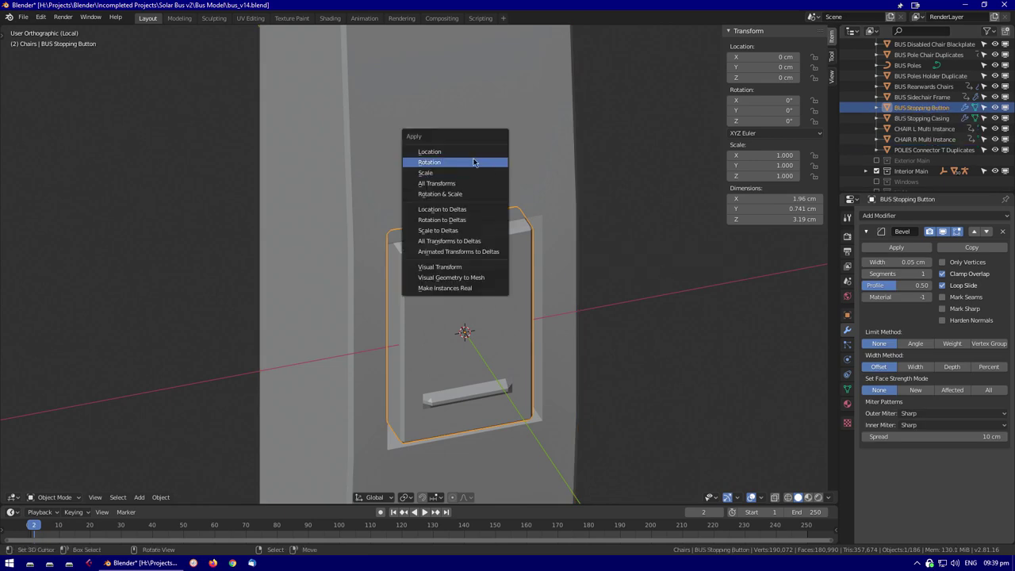
{"action": "left_click", "coordinate": [444, 161]}
Add a plane at the 3D cursor and name it BUS Stopping Button Dupli
{"action": "scroll", "coordinate": [473, 235], "scroll_direction": "down", "scroll_amount": 3}
{"action": "left_click", "coordinate": [474, 235], "text": "shift"}
{"action": "key", "text": "shift+a"}
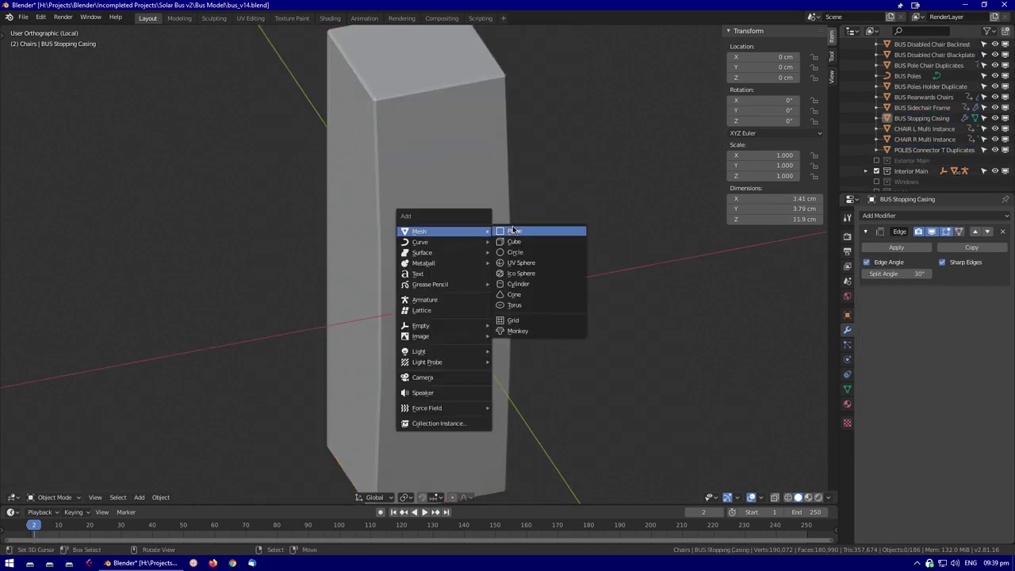
{"action": "left_click", "coordinate": [519, 232]}
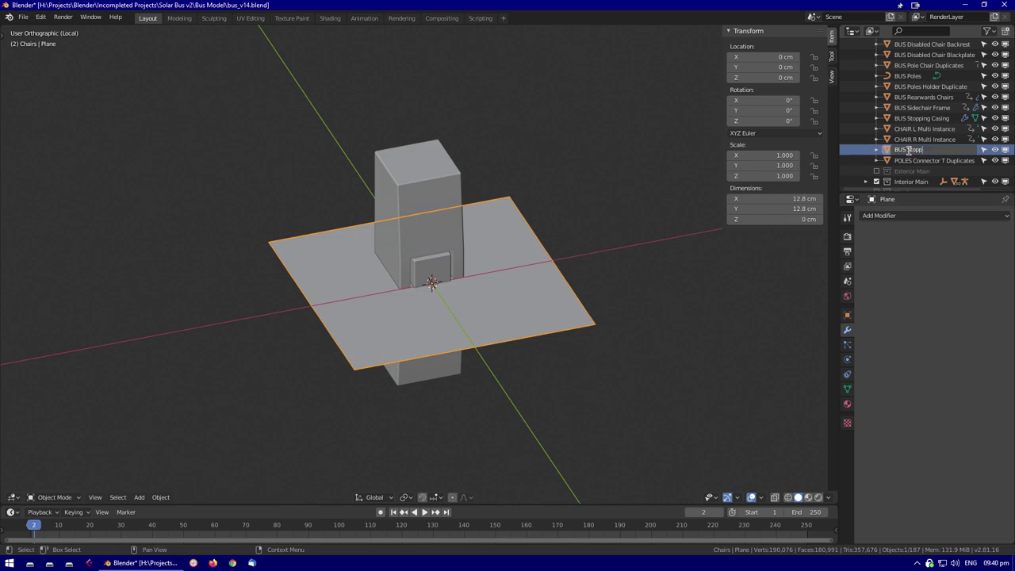
{"action": "type", "text": "li"}
{"action": "key", "text": "Return"}
Parent the casing and button to BUS Stopping Button Dupli and set its instancing to Faces
{"action": "key", "text": "ctrl+q"}
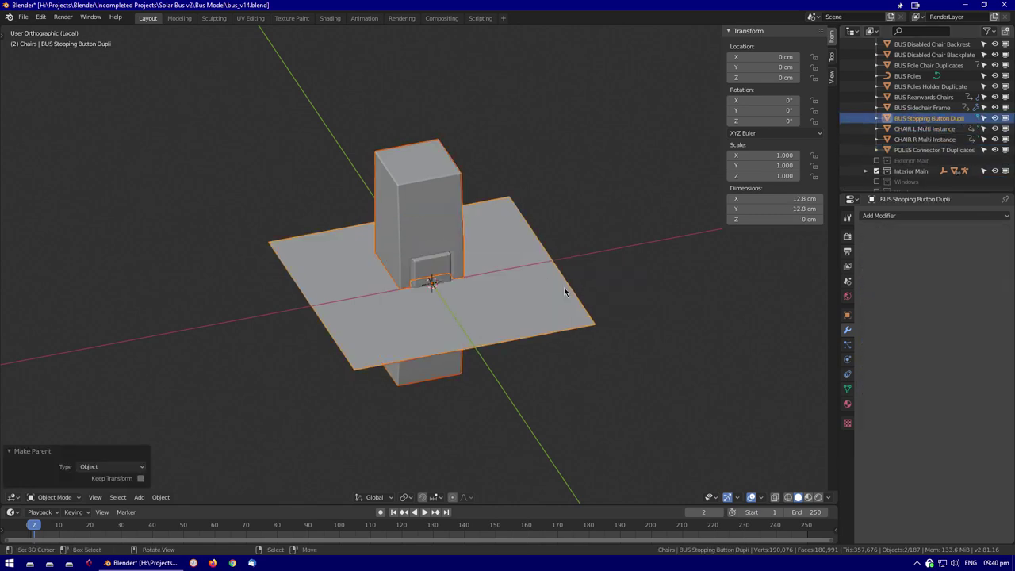
{"action": "left_click", "coordinate": [846, 315]}
{"action": "left_click", "coordinate": [984, 393]}
Move the instancing face 12.4 cm up along Z in Edit Mode, clear of the original casing
{"action": "key", "text": "Tab"}
{"action": "key", "text": "g"}
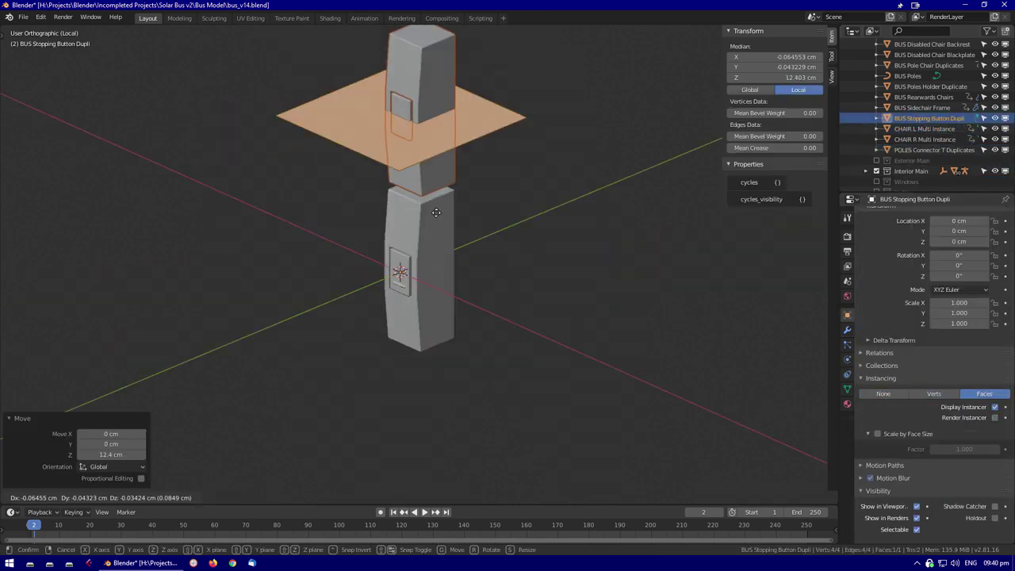
{"action": "left_click", "coordinate": [436, 212]}
{"action": "middle_click_drag", "start_coordinate": [436, 213], "coordinate": [485, 277]}
{"action": "scroll", "coordinate": [478, 268], "scroll_direction": "down", "scroll_amount": 10}
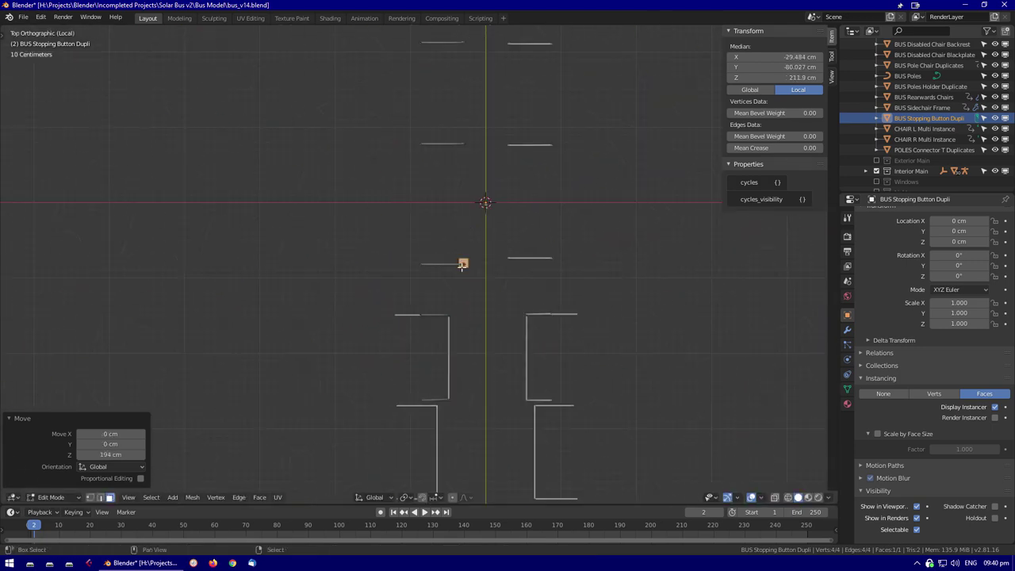
Align the stop button instance with its pole by moving it along X and rotating it -0.498° about local Y
{"action": "key", "text": "KP_Decimal"}
{"action": "scroll", "coordinate": [245, 297], "scroll_direction": "up", "scroll_amount": 3}
{"action": "middle_click_drag", "start_coordinate": [245, 297], "coordinate": [446, 290]}
{"action": "scroll", "coordinate": [446, 290], "scroll_direction": "up", "scroll_amount": 3}
{"action": "key", "text": "g"}
{"action": "key", "text": "x"}
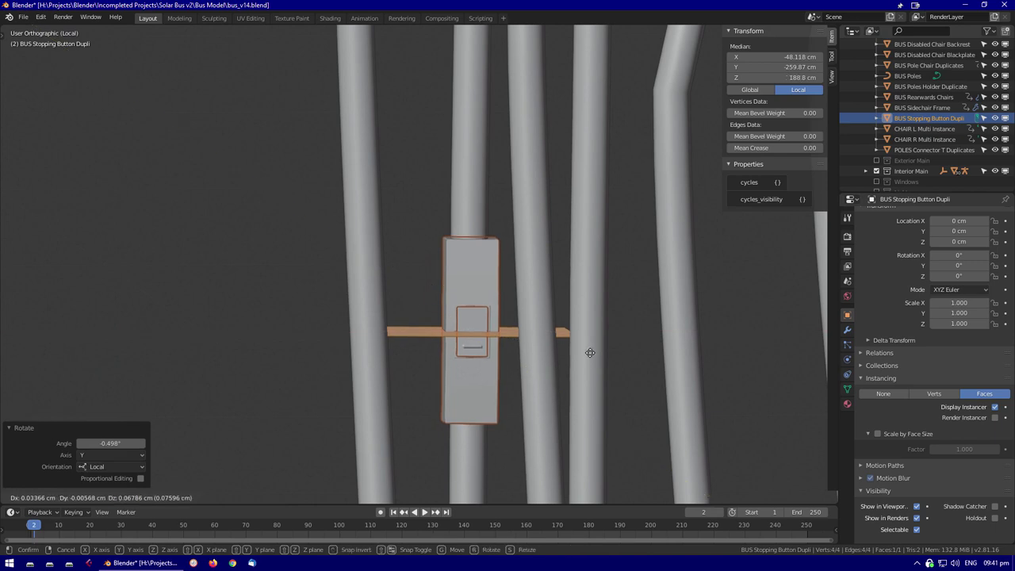
{"action": "middle_click_drag", "start_coordinate": [539, 351], "coordinate": [558, 373]}
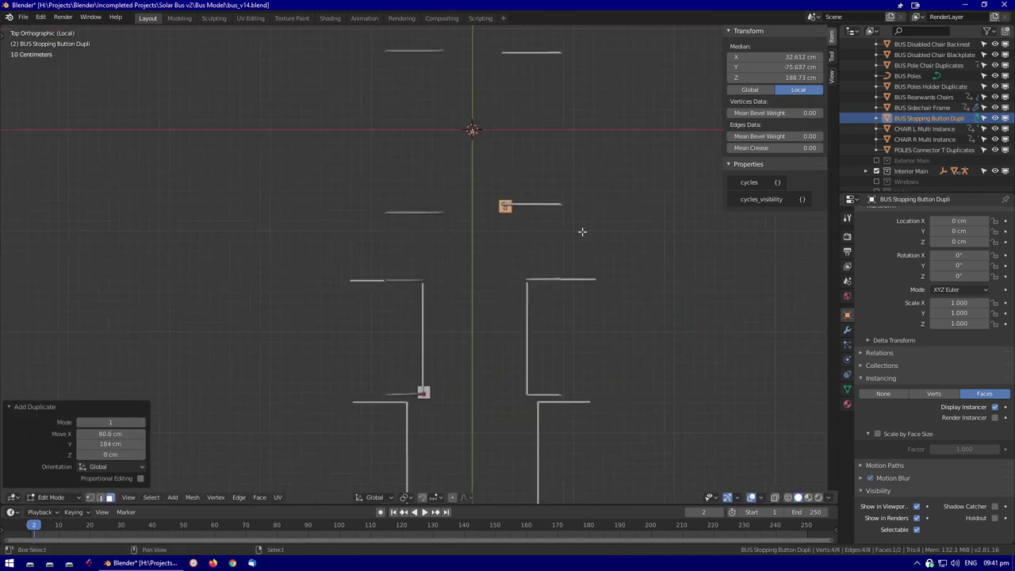
Position the duplicated stop button face on the pole across the aisle and rotate it 0.977° to follow the pole
{"action": "key", "text": "g"}
{"action": "left_click", "coordinate": [467, 351]}
{"action": "middle_click_drag", "start_coordinate": [467, 351], "coordinate": [553, 350]}
{"action": "key", "text": "alt+z"}
{"action": "key", "text": "alt+z"}
{"action": "scroll", "coordinate": [542, 356], "scroll_direction": "up", "scroll_amount": 3}
{"action": "key", "text": "alt+z"}
{"action": "key", "text": "ctrl+KP_1"}
{"action": "key", "text": "g"}
{"action": "left_click", "coordinate": [547, 365]}
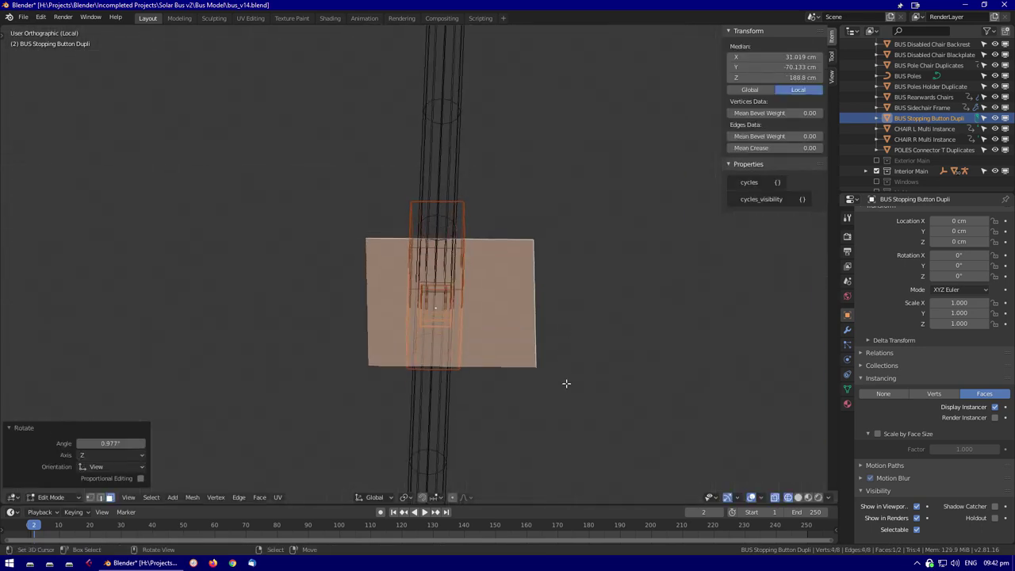
Move the stop button face along Y so that its casing lines up with the pole
{"action": "middle_click_drag", "start_coordinate": [544, 268], "coordinate": [553, 315]}
{"action": "key", "text": "alt+z"}
{"action": "key", "text": "g"}
{"action": "key", "text": "x"}
{"action": "key", "text": "Escape"}
{"action": "key", "text": "g"}
{"action": "key", "text": "y"}
{"action": "left_click", "coordinate": [467, 428]}
{"action": "key", "text": "Escape"}
{"action": "scroll", "coordinate": [552, 314], "scroll_direction": "down", "scroll_amount": 4}
{"action": "middle_click_drag", "start_coordinate": [535, 358], "coordinate": [424, 330]}
Duplicate the stop button face -63.7 cm along X and adjust the copy along X onto the neighbouring pole
{"action": "key", "text": "shift+d"}
{"action": "type", "text": "x-63.7"}
{"action": "key", "text": "Return"}
{"action": "key", "text": "g"}
{"action": "key", "text": "x"}
{"action": "left_click", "coordinate": [668, 478]}
Rotate the duplicated face about X to follow its pole, move it 0.7 cm along Y and leave Edit Mode
{"action": "scroll", "coordinate": [468, 317], "scroll_direction": "up", "scroll_amount": 5}
{"action": "middle_click_drag", "start_coordinate": [668, 478], "coordinate": [521, 212]}
{"action": "key", "text": "r"}
{"action": "key", "text": "x"}
{"action": "left_click", "coordinate": [488, 279]}
{"action": "type", "text": "gy0.7"}
{"action": "key", "text": "Return"}
{"action": "key", "text": "r"}
{"action": "key", "text": "x"}
{"action": "left_click", "coordinate": [404, 279]}
{"action": "key", "text": "Tab"}
{"action": "key", "text": "KP_Divide"}
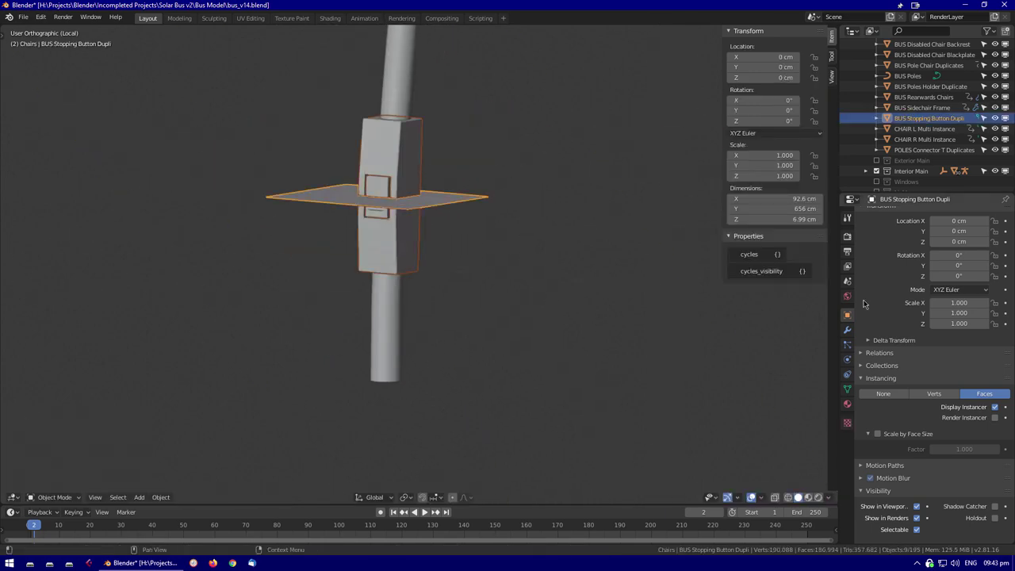
Select the stop button casing, show its modifiers and frame it in the view
{"action": "left_click", "coordinate": [847, 329]}
{"action": "left_click", "coordinate": [373, 317]}
{"action": "key", "text": "KP_Divide"}
{"action": "key", "text": "KP_Divide"}
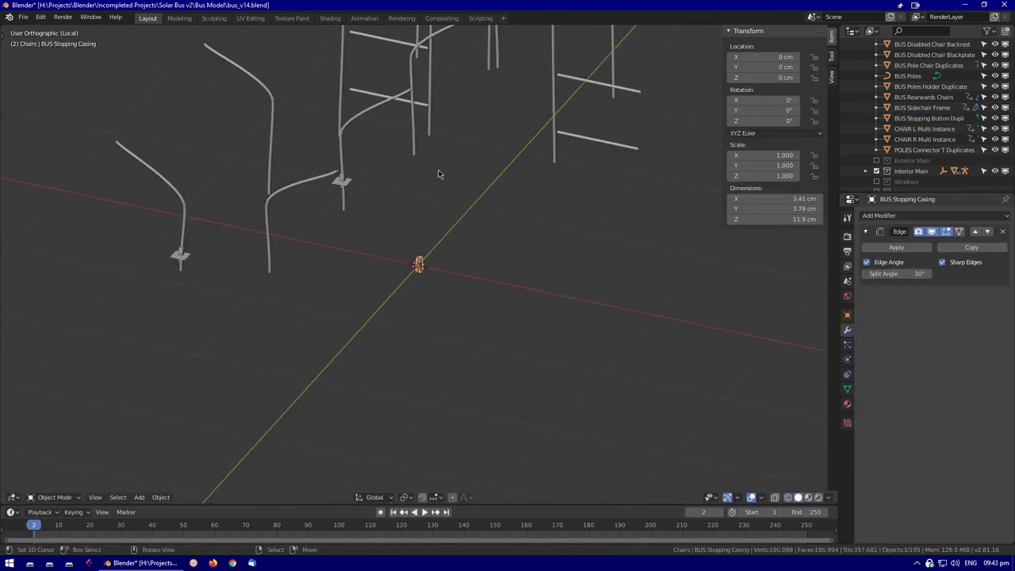
{"action": "key", "text": "KP_Divide"}
{"action": "key", "text": "KP_Decimal"}
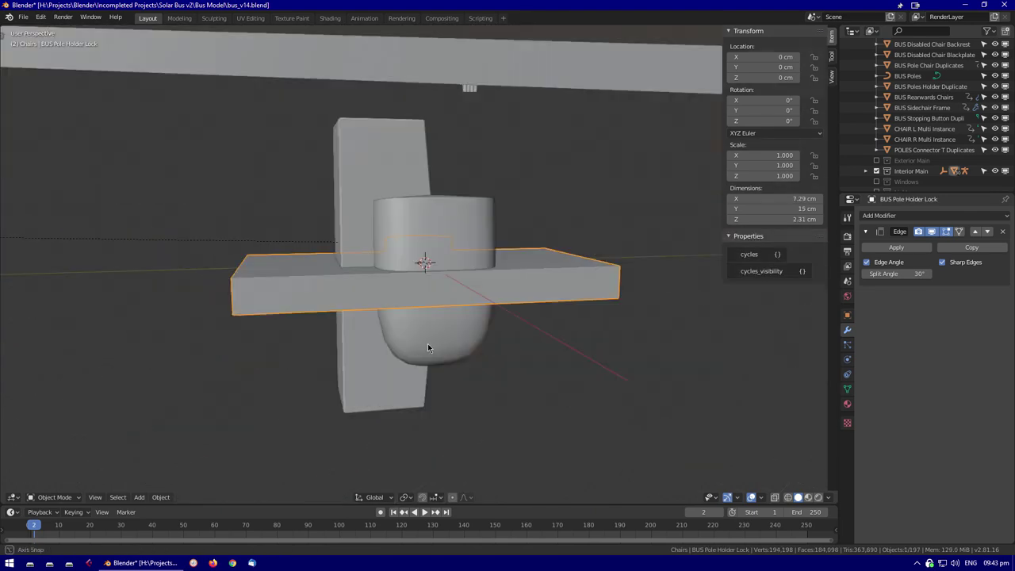
Examine the overlapping original parts at the world origin in X-ray and solid display
{"action": "key", "text": "alt+z"}
{"action": "left_click", "coordinate": [432, 248]}
{"action": "middle_click_drag", "start_coordinate": [420, 267], "coordinate": [460, 274]}
{"action": "left_click", "coordinate": [432, 248]}
{"action": "left_click", "coordinate": [432, 248]}
{"action": "scroll", "coordinate": [474, 286], "scroll_direction": "down", "scroll_amount": 5}
{"action": "left_click", "coordinate": [336, 283]}
{"action": "middle_click_drag", "start_coordinate": [336, 283], "coordinate": [279, 237]}
{"action": "left_click", "coordinate": [279, 238]}
{"action": "key", "text": "alt+z"}
{"action": "key", "text": "KP_Decimal"}
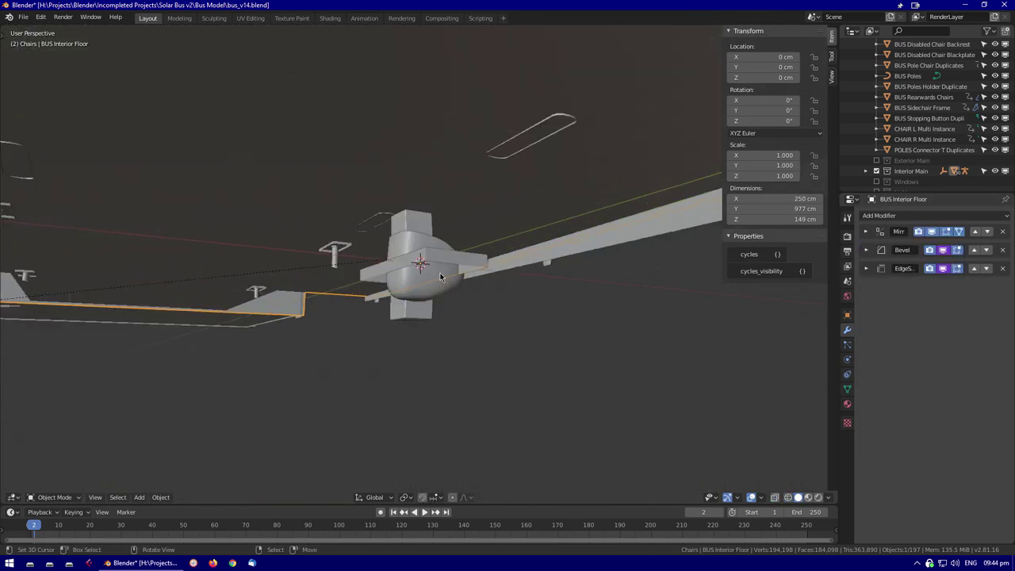
{"action": "key", "text": "alt+z"}
{"action": "left_click", "coordinate": [420, 279]}
{"action": "scroll", "coordinate": [419, 278], "scroll_direction": "up", "scroll_amount": 3}
{"action": "scroll", "coordinate": [444, 301], "scroll_direction": "down", "scroll_amount": 5}
{"action": "mouse_move", "coordinate": [444, 301]}
{"action": "middle_mouse_down"}
{"action": "mouse_move", "coordinate": [452, 321]}
{"action": "mouse_move", "coordinate": [444, 293]}
{"action": "mouse_move", "coordinate": [425, 290]}
{"action": "middle_mouse_up"}
{"action": "scroll", "coordinate": [452, 321], "scroll_direction": "down", "scroll_amount": 3}
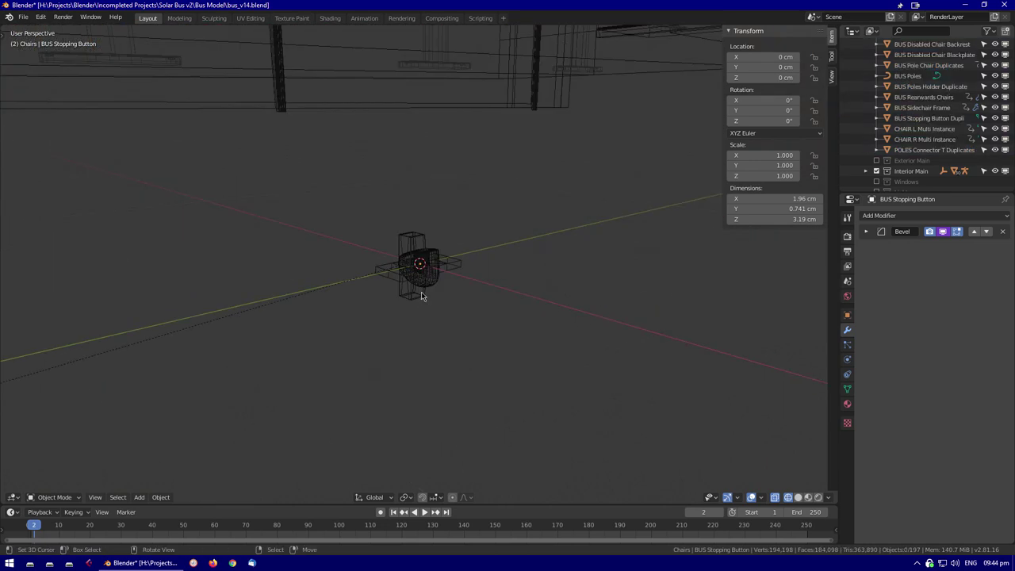
Show the complete bus with its exterior, windows and other collections enabled
{"action": "key", "text": "alt+z"}
{"action": "key", "text": "ctrl+z"}
{"action": "left_click", "coordinate": [847, 315]}
{"action": "middle_click_drag", "start_coordinate": [481, 317], "coordinate": [464, 283]}
{"action": "key", "text": "grave"}
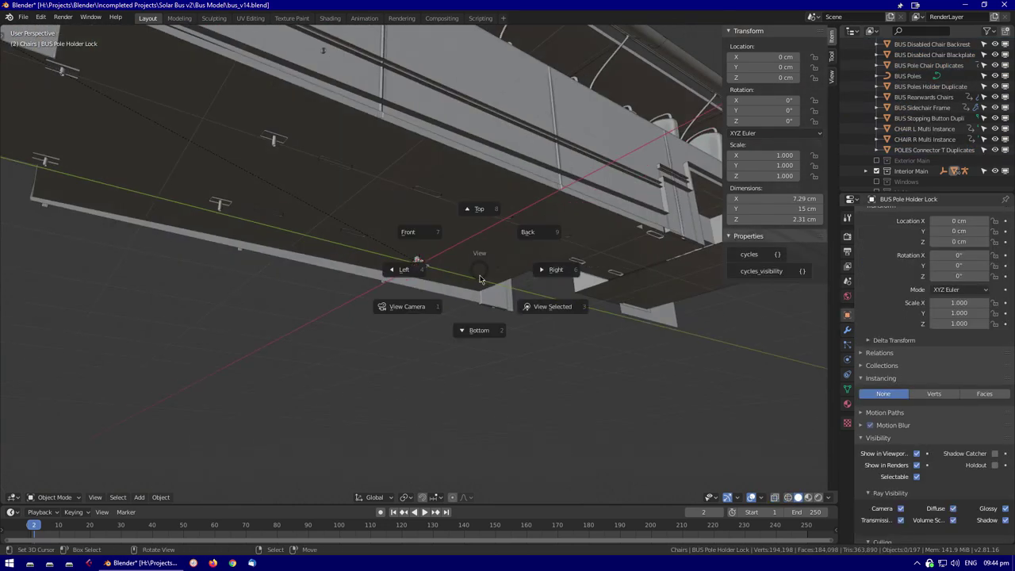
{"action": "key", "text": "Escape"}
{"action": "scroll", "coordinate": [878, 128], "scroll_direction": "down", "scroll_amount": 1}
{"action": "key", "text": "ctrl+z"}
{"action": "scroll", "coordinate": [639, 438], "scroll_direction": "down", "scroll_amount": 5}
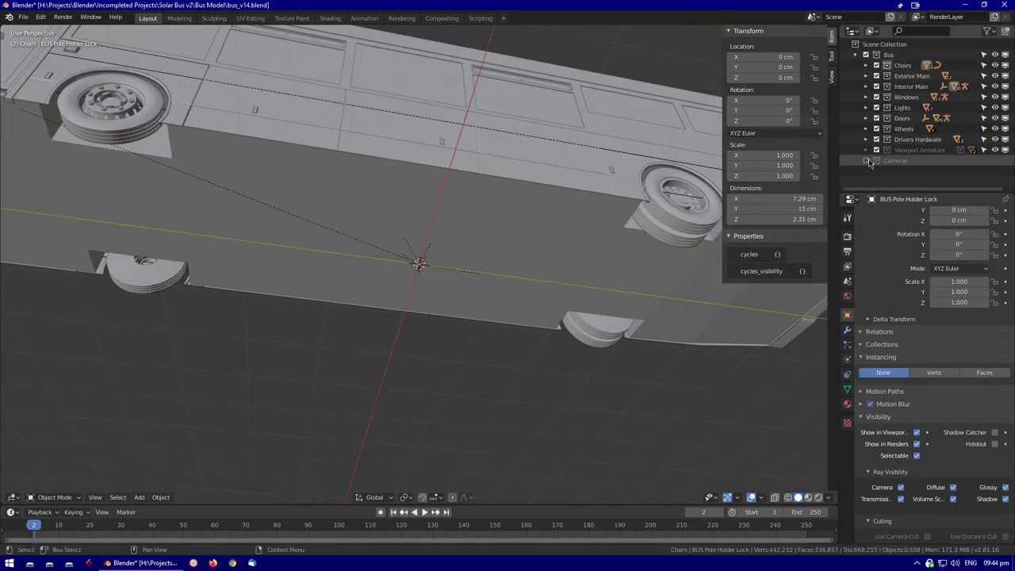
Mark a render region around the original parts under the bus in camera view and render it
{"action": "mouse_move", "coordinate": [639, 438]}
{"action": "middle_mouse_down"}
{"action": "mouse_move", "coordinate": [595, 331]}
{"action": "mouse_move", "coordinate": [580, 339]}
{"action": "middle_mouse_up"}
{"action": "key", "text": "KP_0"}
{"action": "key", "text": "ctrl+b"}
{"action": "left_click_drag", "start_coordinate": [571, 344], "coordinate": [308, 113]}
{"action": "key", "text": "F12"}
{"action": "scroll", "coordinate": [430, 286], "scroll_direction": "up", "scroll_amount": 4}
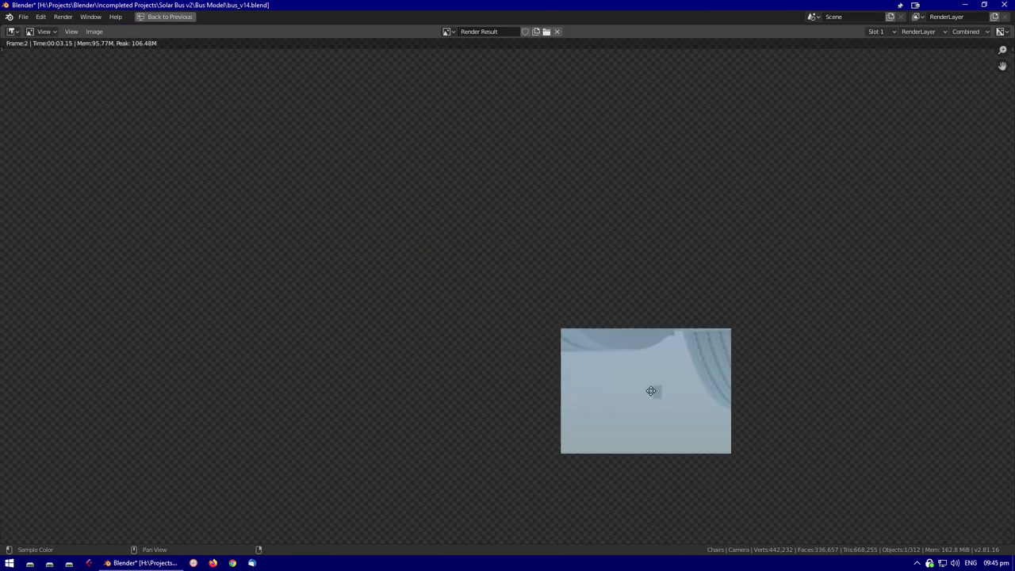
{"action": "key", "text": "Escape"}
Try hiding the original stop button casing in the viewport and restore its visibility
{"action": "scroll", "coordinate": [583, 359], "scroll_direction": "up", "scroll_amount": 3}
{"action": "key", "text": "KP_Decimal"}
{"action": "middle_click_drag", "start_coordinate": [660, 165], "coordinate": [485, 269]}
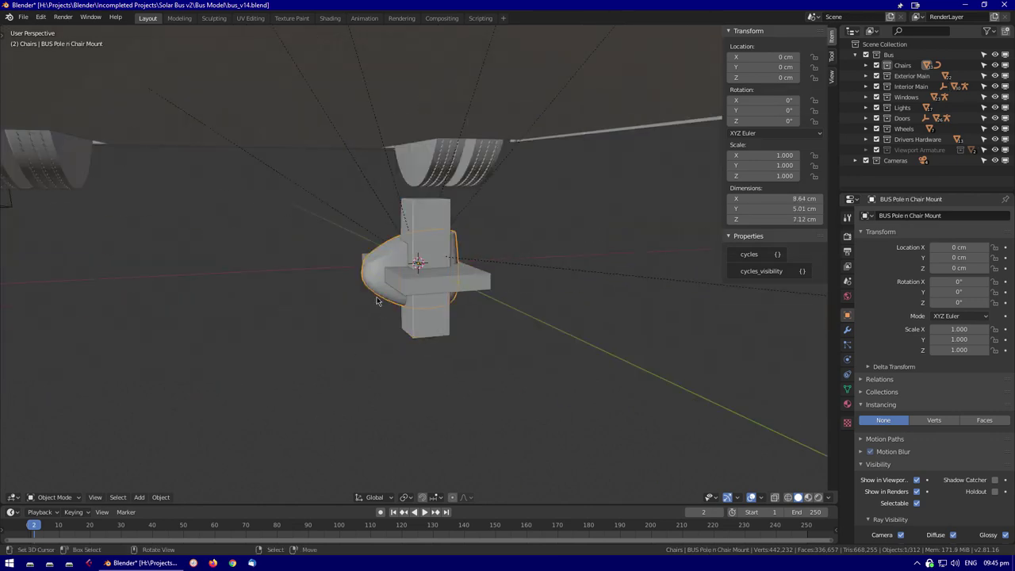
{"action": "left_click", "coordinate": [917, 480]}
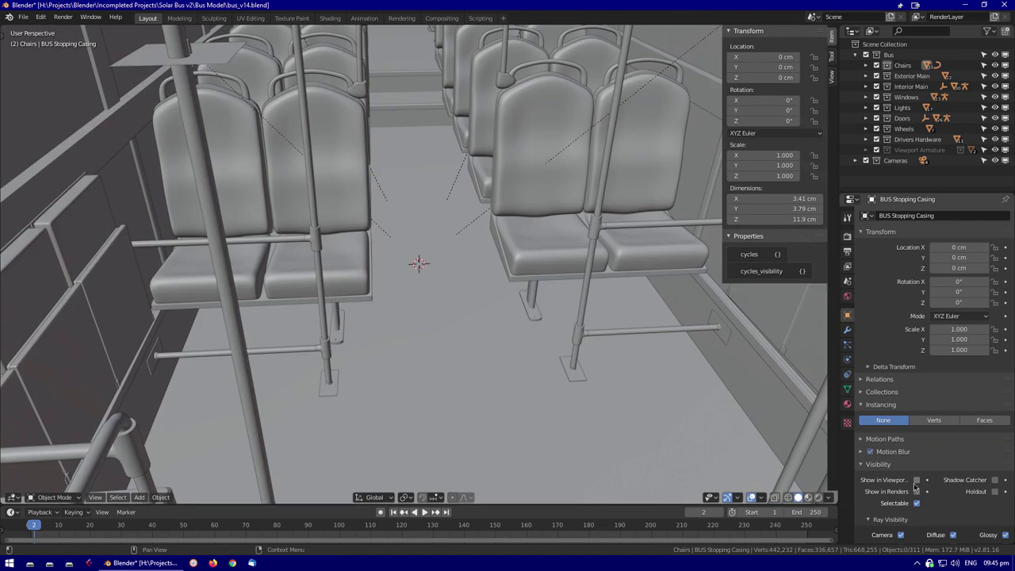
{"action": "left_click", "coordinate": [916, 481]}
Inspect the original casing, mount and holder lock at the origin in wireframe and solid shading
{"action": "mouse_move", "coordinate": [443, 416]}
{"action": "middle_mouse_down"}
{"action": "mouse_move", "coordinate": [482, 290]}
{"action": "mouse_move", "coordinate": [404, 288]}
{"action": "mouse_move", "coordinate": [449, 279]}
{"action": "mouse_move", "coordinate": [421, 274]}
{"action": "mouse_move", "coordinate": [527, 296]}
{"action": "mouse_move", "coordinate": [506, 308]}
{"action": "mouse_move", "coordinate": [468, 283]}
{"action": "mouse_move", "coordinate": [500, 276]}
{"action": "mouse_move", "coordinate": [514, 206]}
{"action": "middle_mouse_up"}
{"action": "scroll", "coordinate": [404, 289], "scroll_direction": "up", "scroll_amount": 5}
{"action": "scroll", "coordinate": [420, 273], "scroll_direction": "down", "scroll_amount": 5}
{"action": "left_click", "coordinate": [418, 266]}
{"action": "key", "text": "shift+z"}
{"action": "left_click", "coordinate": [419, 278]}
{"action": "scroll", "coordinate": [528, 295], "scroll_direction": "up", "scroll_amount": 3}
{"action": "scroll", "coordinate": [468, 283], "scroll_direction": "up", "scroll_amount": 2}
{"action": "key", "text": "shift+z"}
{"action": "scroll", "coordinate": [404, 277], "scroll_direction": "up", "scroll_amount": 3}
Expand the Chairs collection and look into the contents of POLES Connector T Duplicates
{"action": "left_click", "coordinate": [866, 65]}
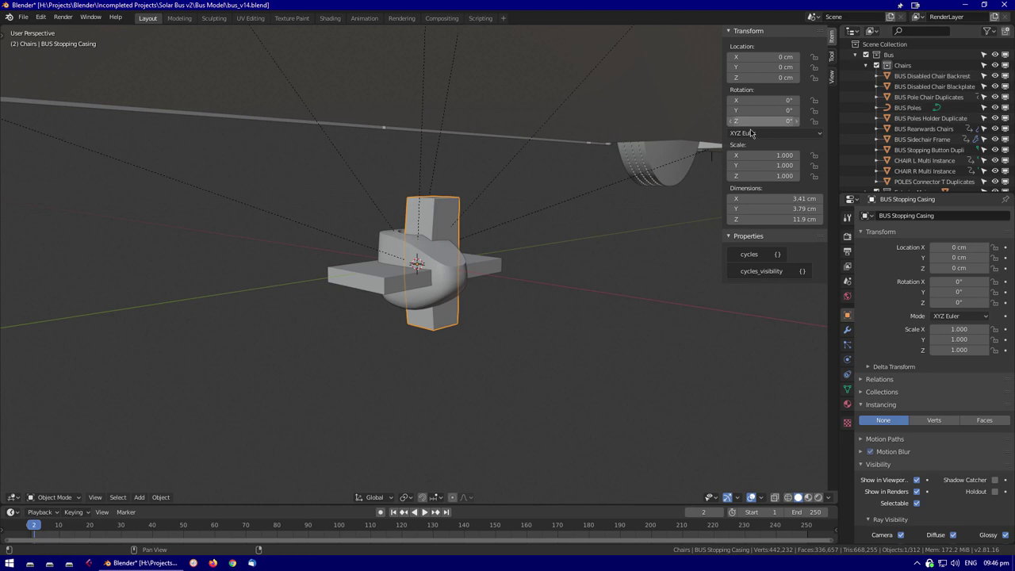
{"action": "scroll", "coordinate": [912, 158], "scroll_direction": "down", "scroll_amount": 1}
{"action": "left_click", "coordinate": [912, 171]}
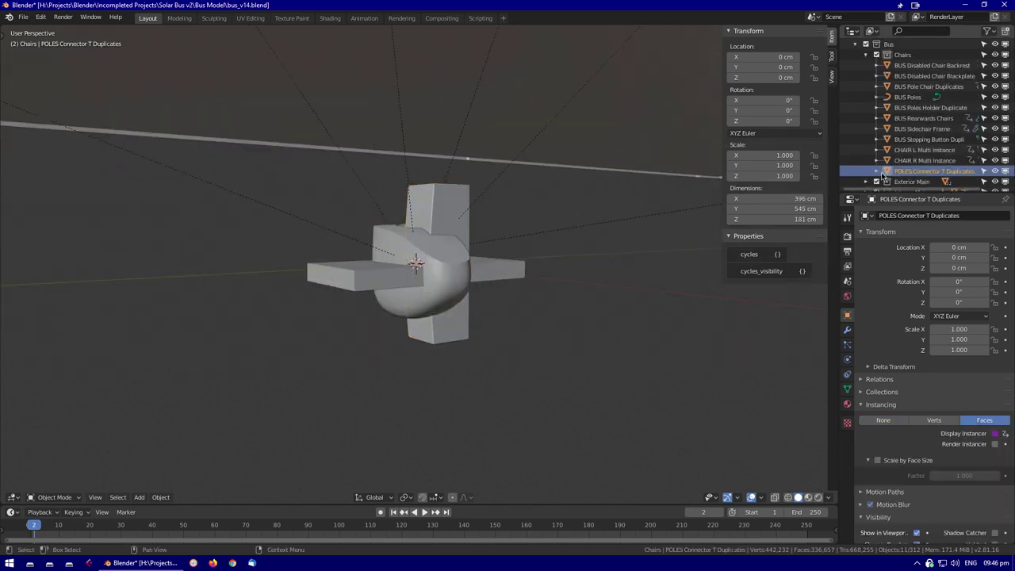
{"action": "left_click", "coordinate": [876, 171]}
{"action": "scroll", "coordinate": [983, 150], "scroll_direction": "down", "scroll_amount": 3}
{"action": "scroll", "coordinate": [994, 142], "scroll_direction": "up", "scroll_amount": 2}
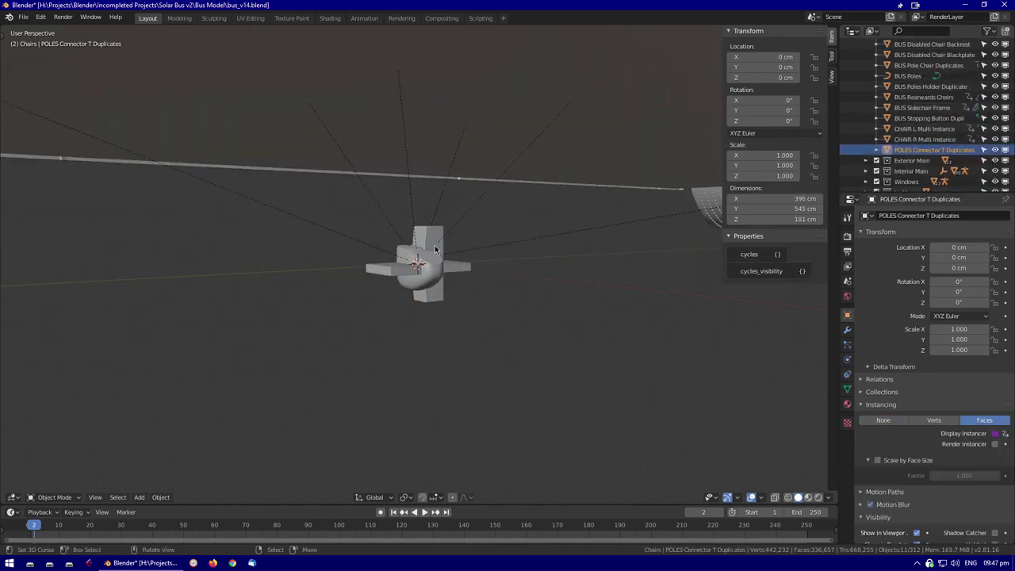
Examine the pole holder lock and the parts around it from several angles beneath the bus
{"action": "left_click", "coordinate": [519, 305]}
{"action": "key", "text": "Tab"}
{"action": "key", "text": "ctrl+z"}
{"action": "key", "text": "ctrl+z"}
{"action": "mouse_move", "coordinate": [518, 304]}
{"action": "middle_mouse_down"}
{"action": "mouse_move", "coordinate": [482, 262]}
{"action": "mouse_move", "coordinate": [523, 293]}
{"action": "middle_mouse_up"}
{"action": "scroll", "coordinate": [535, 301], "scroll_direction": "down", "scroll_amount": 5}
{"action": "scroll", "coordinate": [535, 301], "scroll_direction": "up", "scroll_amount": 5}
{"action": "middle_click_drag", "start_coordinate": [476, 317], "coordinate": [606, 208]}
{"action": "key", "text": "ctrl+z"}
{"action": "scroll", "coordinate": [620, 254], "scroll_direction": "up", "scroll_amount": 2}
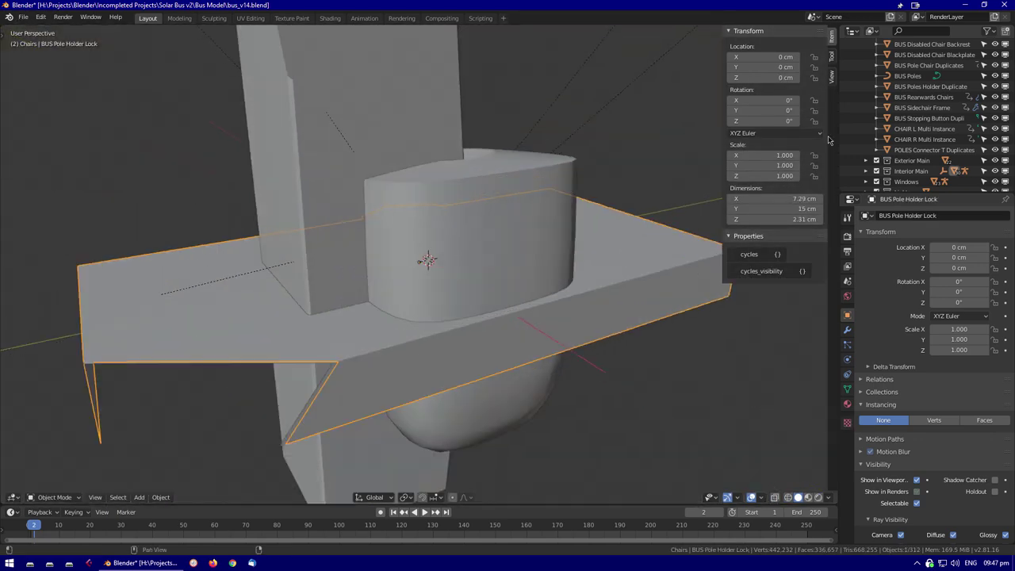
{"action": "scroll", "coordinate": [620, 254], "scroll_direction": "down", "scroll_amount": 3}
{"action": "scroll", "coordinate": [555, 255], "scroll_direction": "down", "scroll_amount": 5}
{"action": "middle_click_drag", "start_coordinate": [555, 256], "coordinate": [507, 222]}
{"action": "scroll", "coordinate": [486, 257], "scroll_direction": "up", "scroll_amount": 6}
{"action": "left_click", "coordinate": [507, 222]}
Lower the two nearest stop button faces along their poles in Edit Mode, using the interior camera view
{"action": "key", "text": "KP_0"}
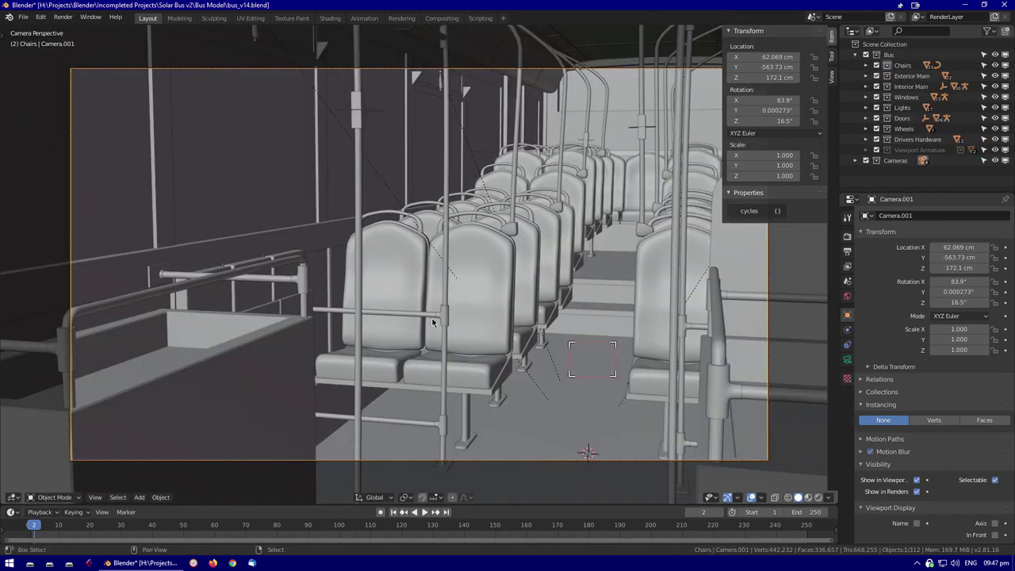
{"action": "left_click", "coordinate": [359, 113]}
{"action": "key", "text": "Tab"}
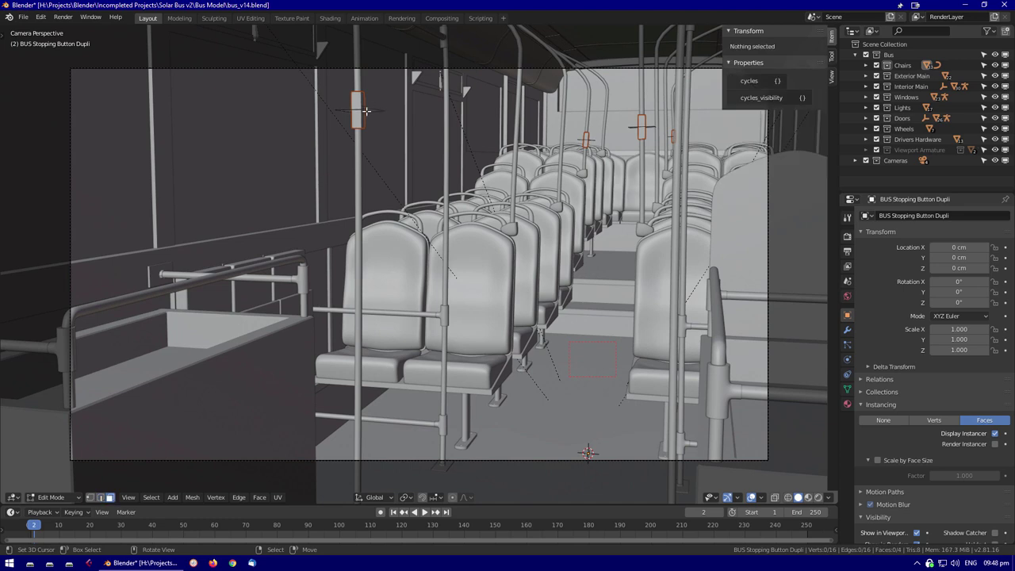
{"action": "key", "text": "a"}
{"action": "key", "text": "g"}
{"action": "left_click", "coordinate": [361, 155]}
{"action": "key", "text": "alt+a"}
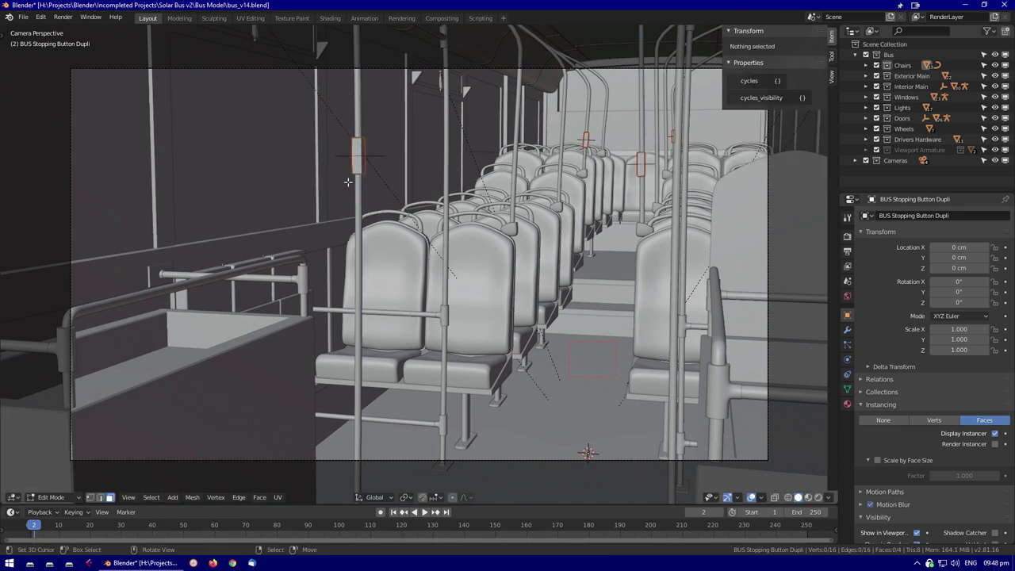
Check the remaining stop button faces on the rear poles up close
{"action": "key", "text": "alt+z"}
{"action": "left_click", "coordinate": [600, 184]}
{"action": "key", "text": "KP_Decimal"}
{"action": "key", "text": "alt+z"}
{"action": "key", "text": "ctrl+z"}
{"action": "middle_click_drag", "start_coordinate": [631, 308], "coordinate": [386, 317]}
{"action": "key", "text": "g"}
{"action": "key", "text": "Escape"}
{"action": "key", "text": "Tab"}
{"action": "left_click", "coordinate": [527, 184]}
{"action": "key", "text": "g"}
{"action": "key", "text": "Escape"}
{"action": "scroll", "coordinate": [436, 360], "scroll_direction": "up", "scroll_amount": 5}
Render the marked region from the exterior camera to check the parts beneath the bus
{"action": "key", "text": "KP_0"}
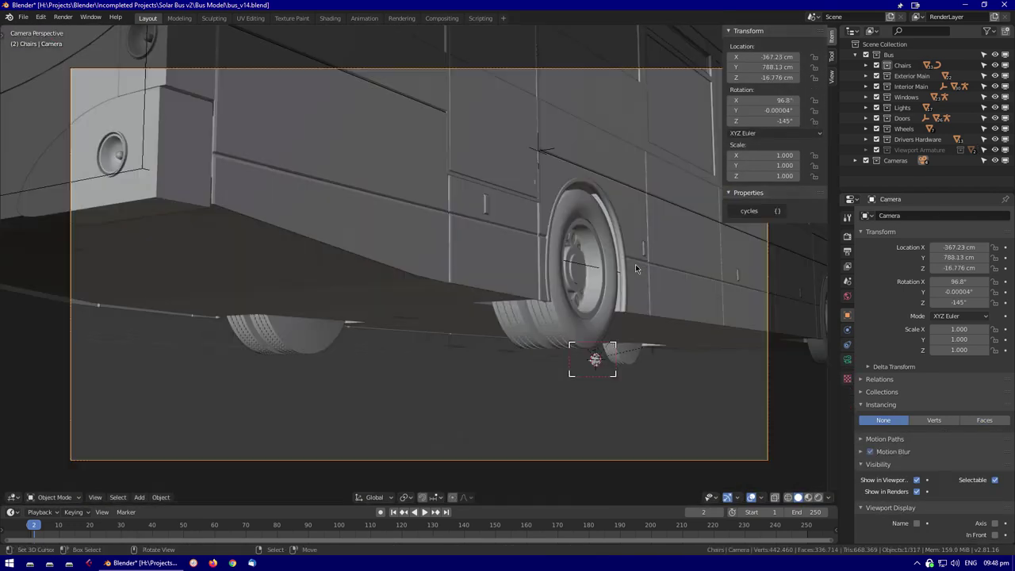
{"action": "key", "text": "F12"}
{"action": "key", "text": "Escape"}
{"action": "scroll", "coordinate": [920, 452], "scroll_direction": "down", "scroll_amount": 2}
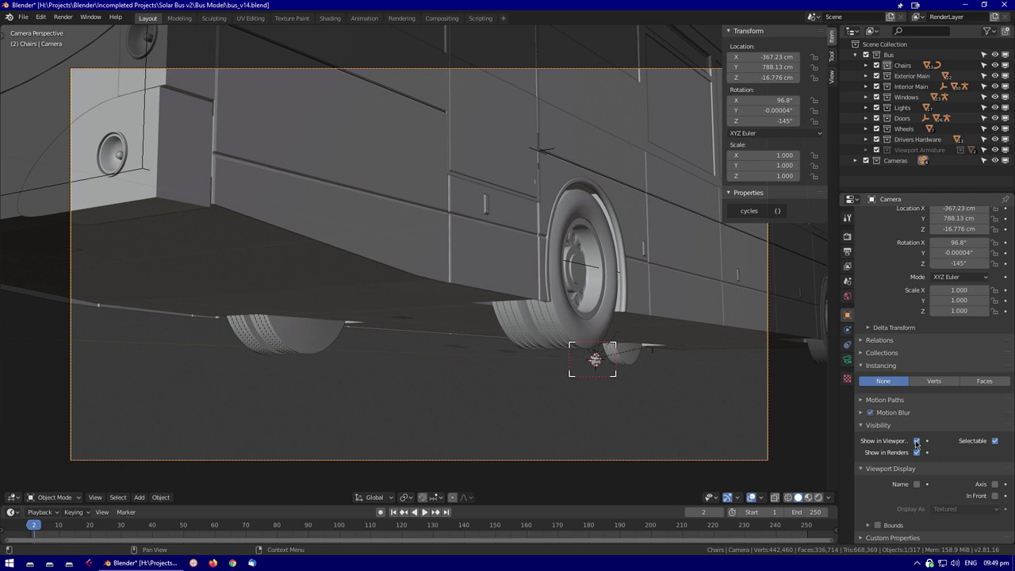
Try displaying the bus side panels as Bounds in the viewport and set them back to Textured
{"action": "left_click", "coordinate": [544, 351]}
{"action": "key", "text": "KP_Decimal"}
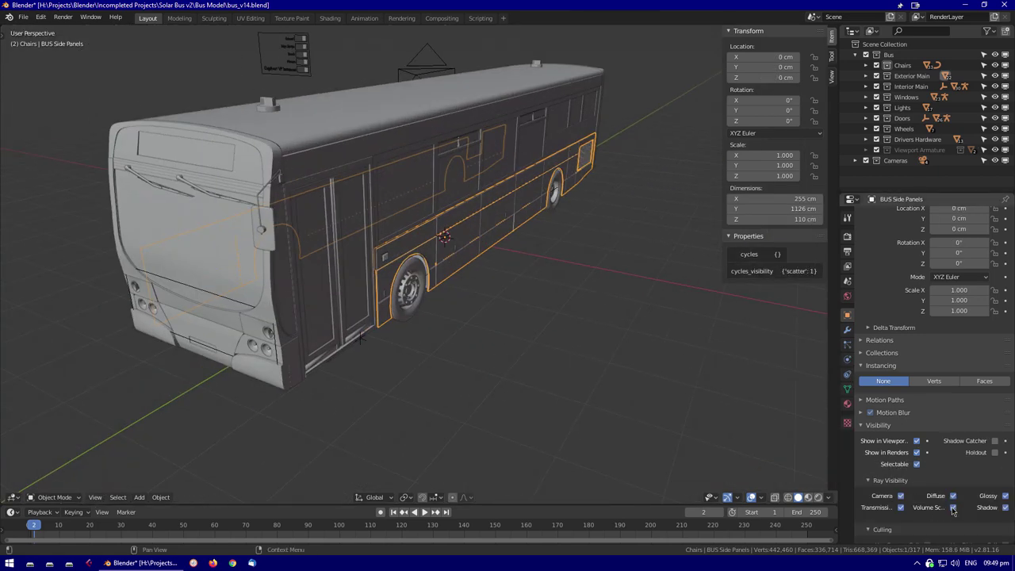
{"action": "scroll", "coordinate": [948, 495], "scroll_direction": "down", "scroll_amount": 5}
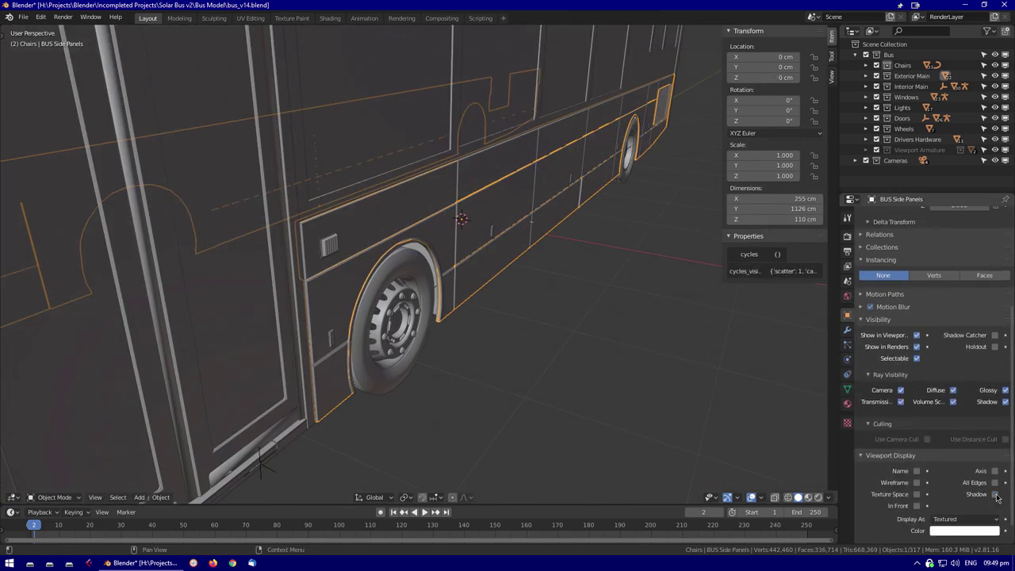
{"action": "scroll", "coordinate": [996, 484], "scroll_direction": "down", "scroll_amount": 1}
{"action": "left_click", "coordinate": [964, 498]}
{"action": "left_click", "coordinate": [958, 495]}
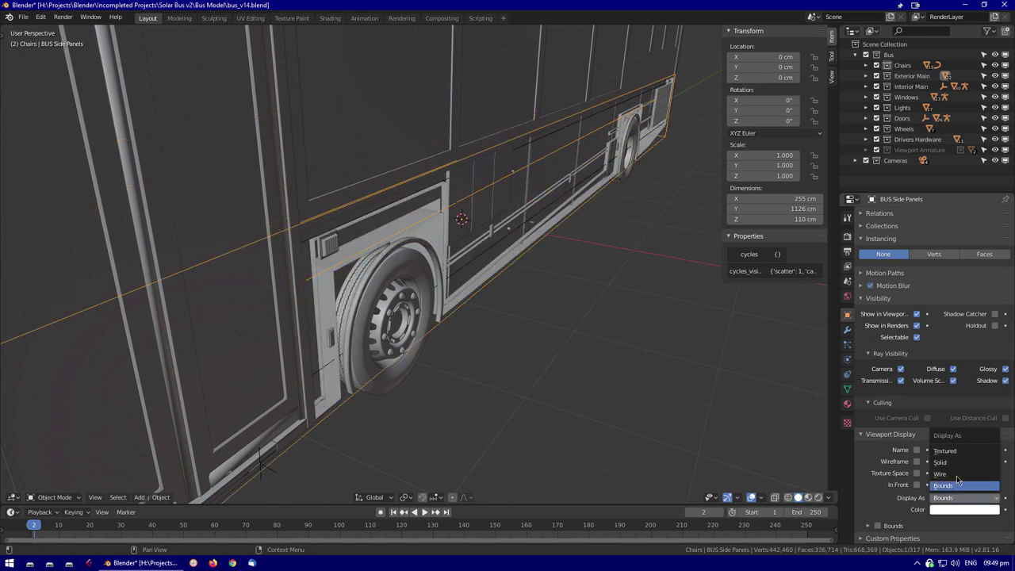
{"action": "left_click", "coordinate": [945, 450]}
Examine the bus's tyres, doors and side panels from several angles
{"action": "scroll", "coordinate": [605, 333], "scroll_direction": "up", "scroll_amount": 10}
{"action": "middle_click_drag", "start_coordinate": [677, 48], "coordinate": [598, 139]}
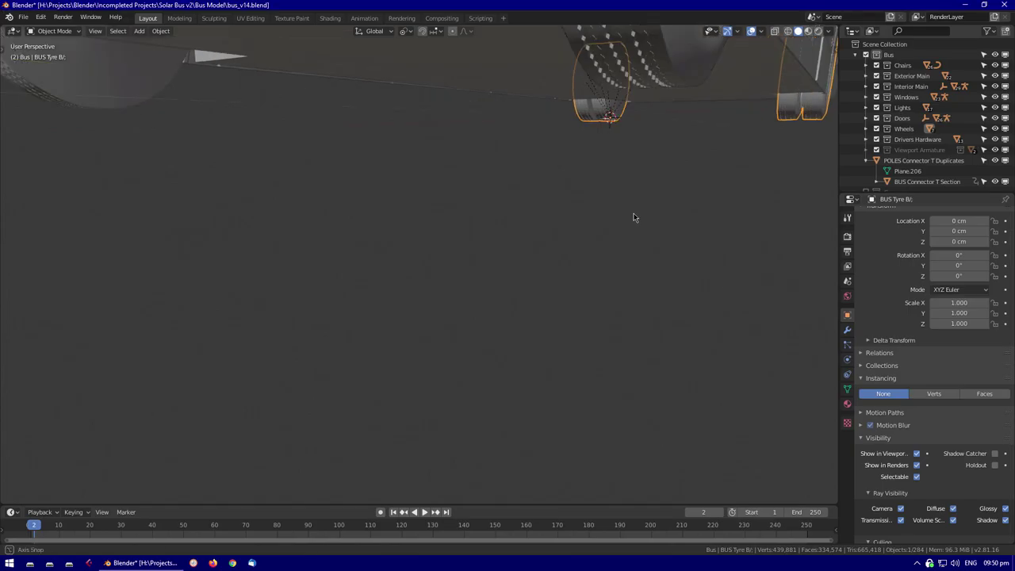
{"action": "scroll", "coordinate": [632, 217], "scroll_direction": "down", "scroll_amount": 5}
{"action": "middle_click_drag", "start_coordinate": [421, 260], "coordinate": [581, 392]}
{"action": "scroll", "coordinate": [581, 393], "scroll_direction": "down", "scroll_amount": 3}
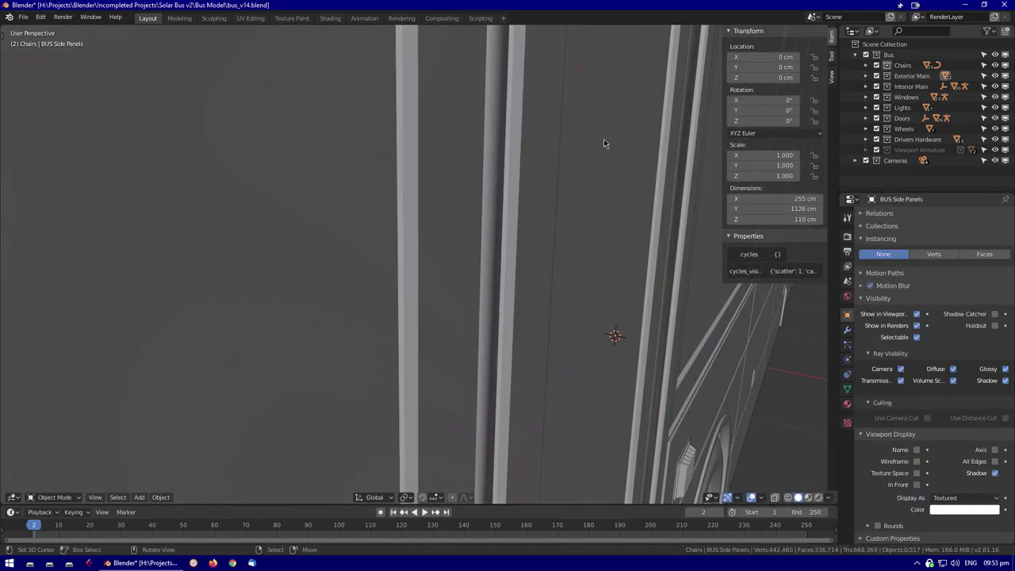
{"action": "scroll", "coordinate": [603, 139], "scroll_direction": "down", "scroll_amount": 4}
{"action": "middle_click_drag", "start_coordinate": [603, 139], "coordinate": [464, 208]}
{"action": "scroll", "coordinate": [464, 208], "scroll_direction": "down", "scroll_amount": 6}
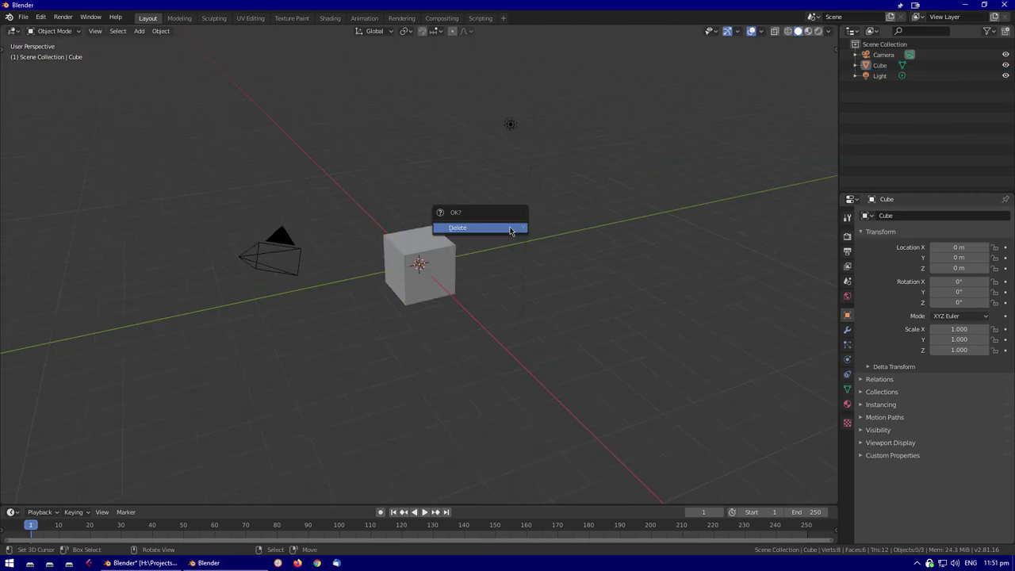
Delete the default objects in the new scene and append the chair and Sintel rig objects
{"action": "left_click", "coordinate": [453, 226]}
{"action": "left_click", "coordinate": [23, 16]}
{"action": "left_click", "coordinate": [35, 123]}
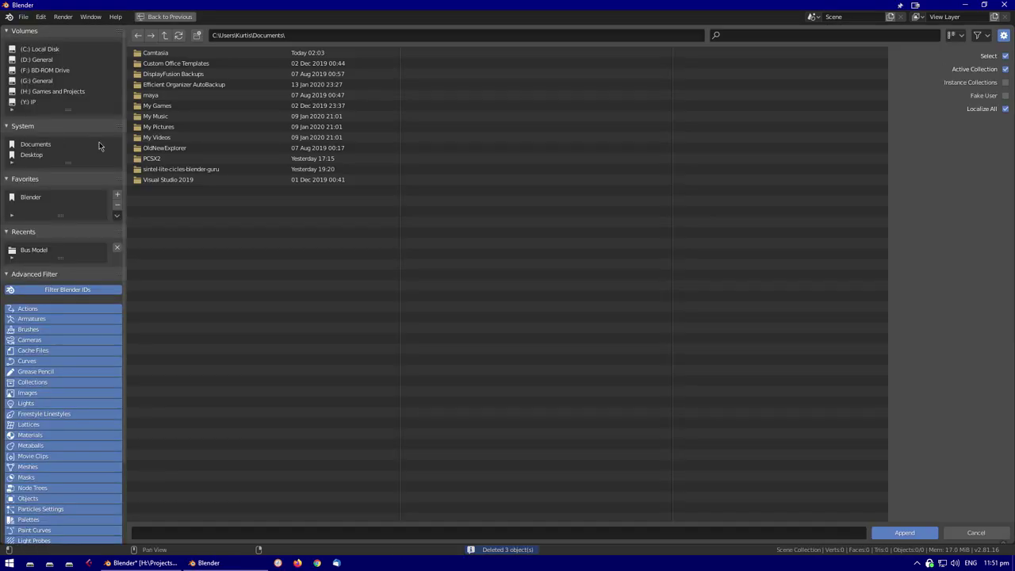
{"action": "double_click", "coordinate": [152, 137]}
{"action": "key", "text": "a"}
{"action": "key", "text": "Return"}
{"action": "left_click", "coordinate": [467, 285]}
Add a plane at the world origin beneath the seated character's chair
{"action": "scroll", "coordinate": [467, 285], "scroll_direction": "up", "scroll_amount": 5}
{"action": "key", "text": "KP_3"}
{"action": "scroll", "coordinate": [499, 181], "scroll_direction": "up", "scroll_amount": 3}
{"action": "key", "text": "shift+a"}
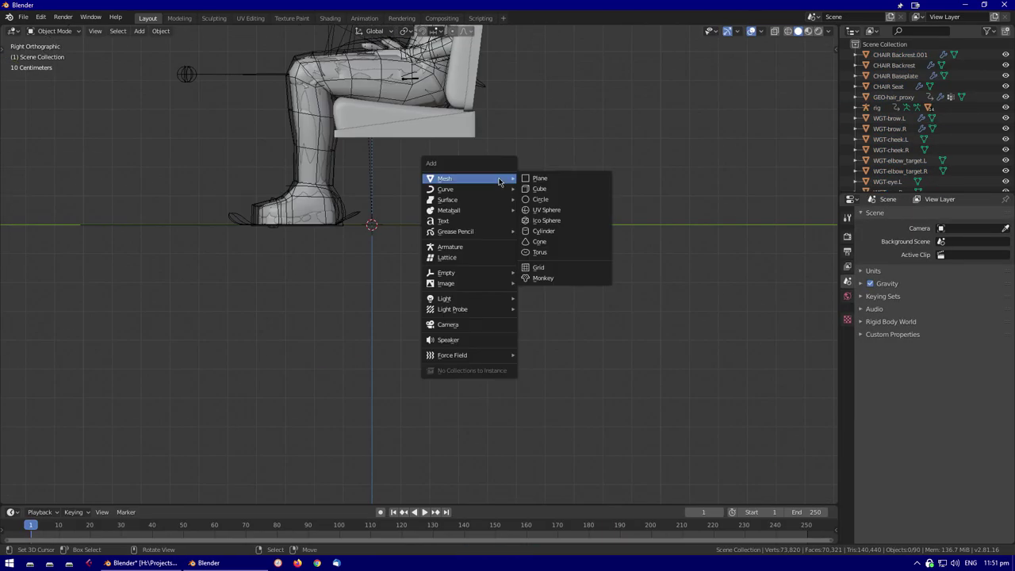
{"action": "left_click", "coordinate": [539, 178]}
{"action": "middle_click_drag", "start_coordinate": [571, 256], "coordinate": [443, 241]}
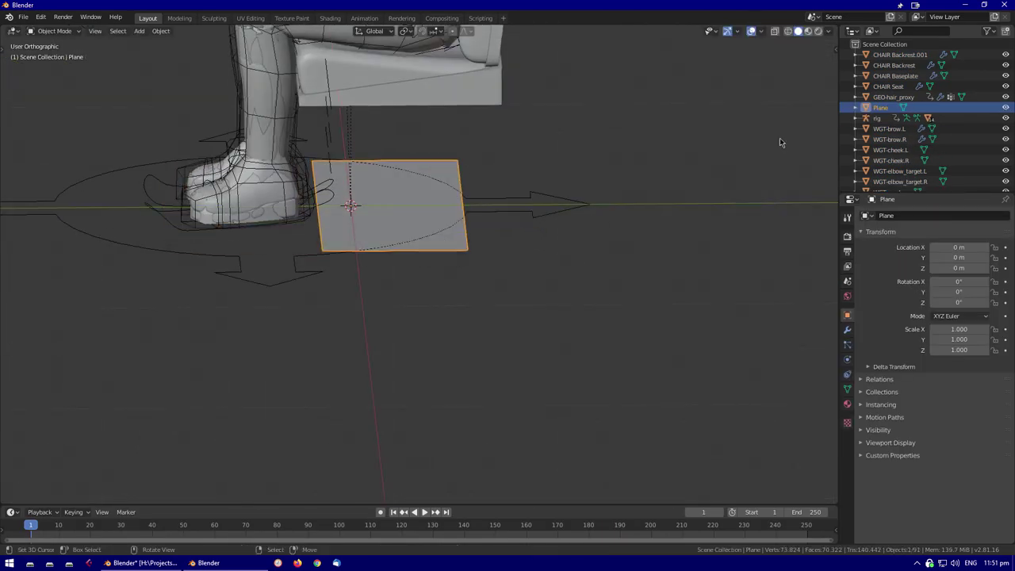
Move the four chair objects into a Chair collection and the remaining objects into a Sintel collection
{"action": "scroll", "coordinate": [913, 141], "scroll_direction": "up", "scroll_amount": 8}
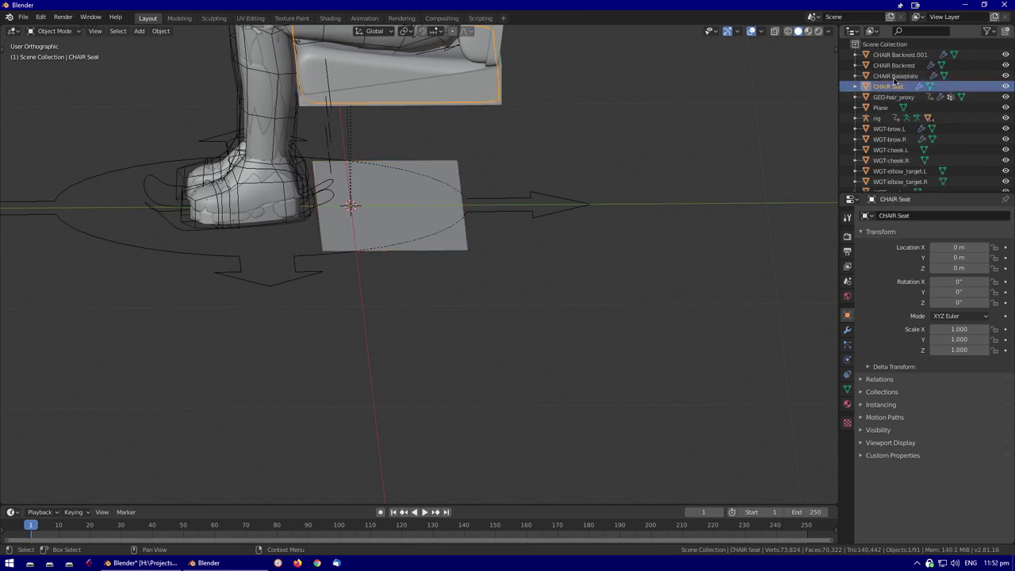
{"action": "key", "text": "Return"}
{"action": "left_click", "coordinate": [616, 102]}
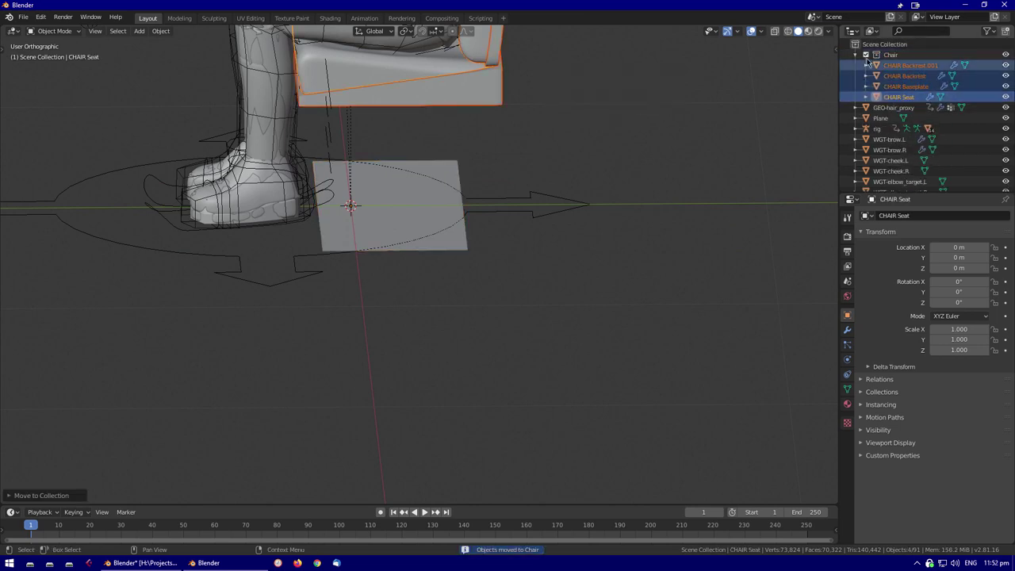
{"action": "left_click_drag", "start_coordinate": [897, 131], "coordinate": [749, 175]}
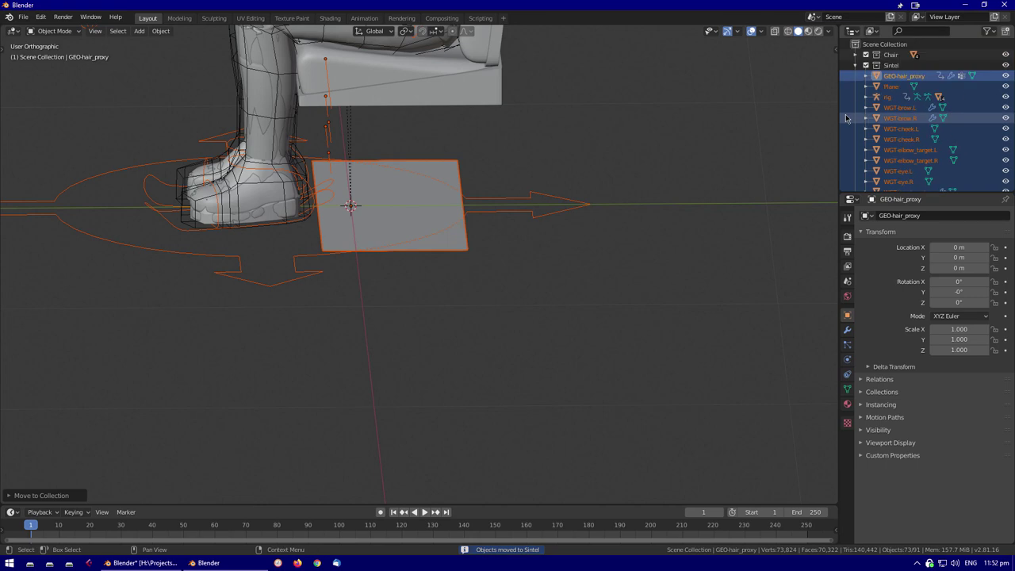
Exclude the Sintel collection from the view layer and add a plane at the world origin beneath the chair
{"action": "scroll", "coordinate": [870, 111], "scroll_direction": "up", "scroll_amount": 5}
{"action": "scroll", "coordinate": [605, 294], "scroll_direction": "up", "scroll_amount": 6, "text": "shift"}
{"action": "left_click_drag", "start_coordinate": [879, 80], "coordinate": [768, 138]}
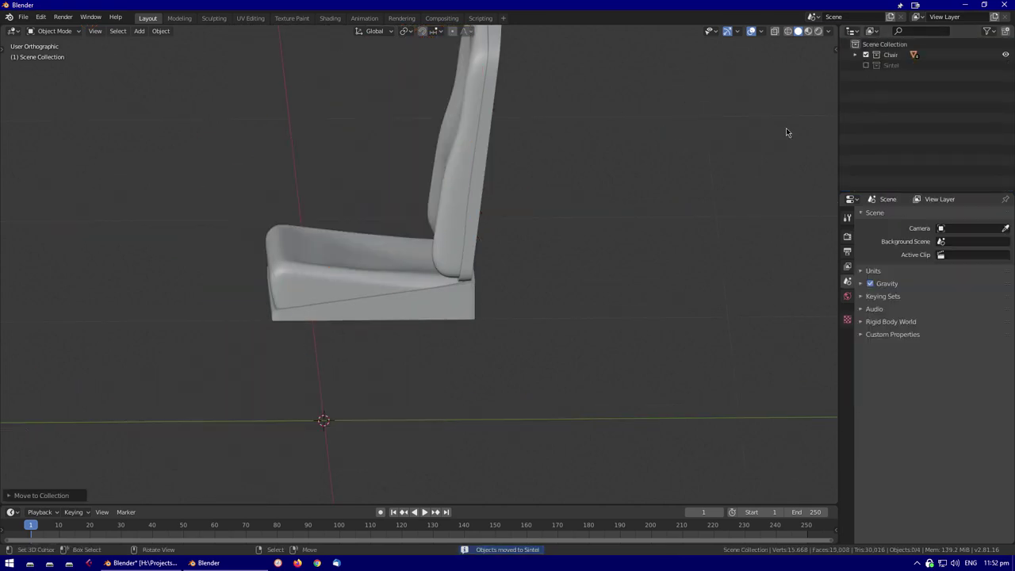
{"action": "scroll", "coordinate": [453, 313], "scroll_direction": "down", "scroll_amount": 4}
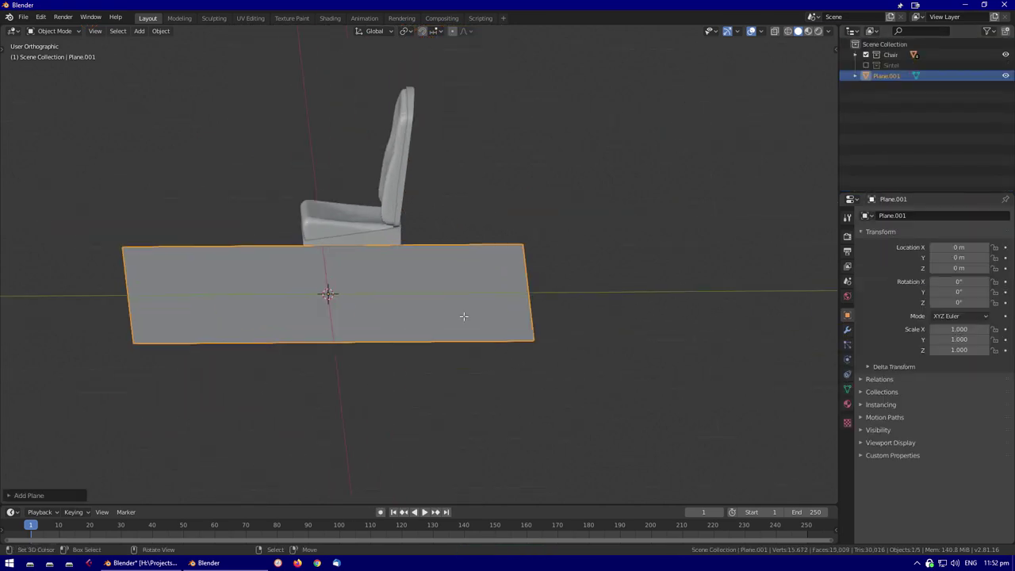
Fit the plane to the seat's footprint and extrude it into a box between the floor and the seat
{"action": "key", "text": "KP_3"}
{"action": "key", "text": "shift+z"}
{"action": "key", "text": "Tab"}
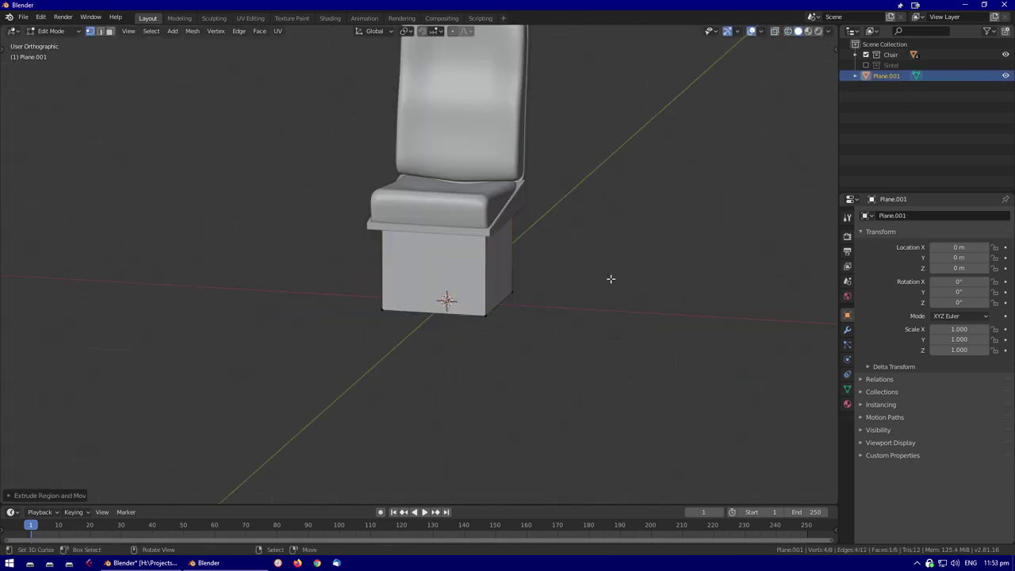
{"action": "scroll", "coordinate": [610, 279], "scroll_direction": "up", "scroll_amount": 3}
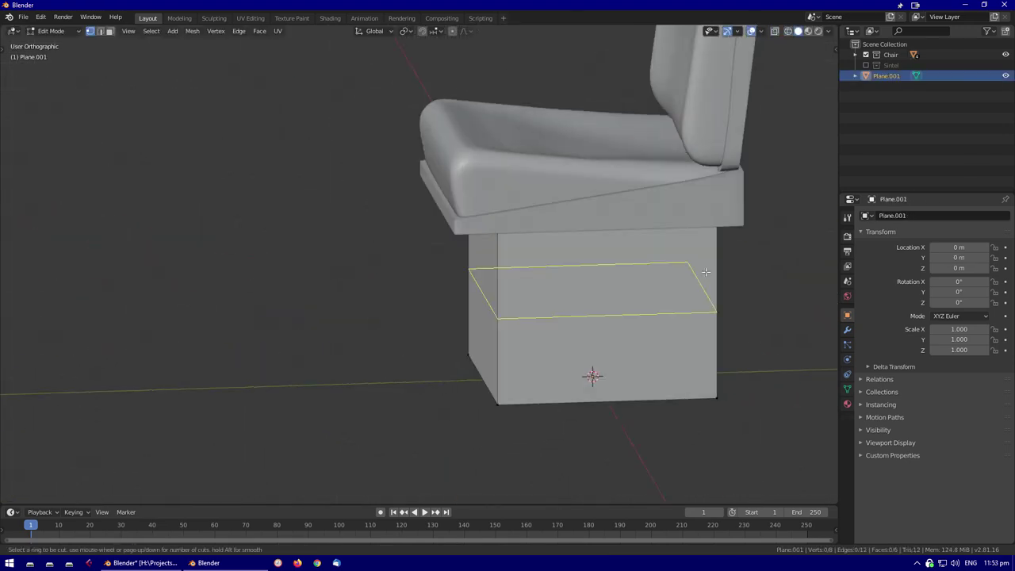
Add evenly spaced loop cuts around the box and scale alternate rings inward to form a bellows-shaped base
{"action": "key", "text": "alt+z"}
{"action": "middle_click_drag", "start_coordinate": [659, 263], "coordinate": [719, 351]}
{"action": "key", "text": "s"}
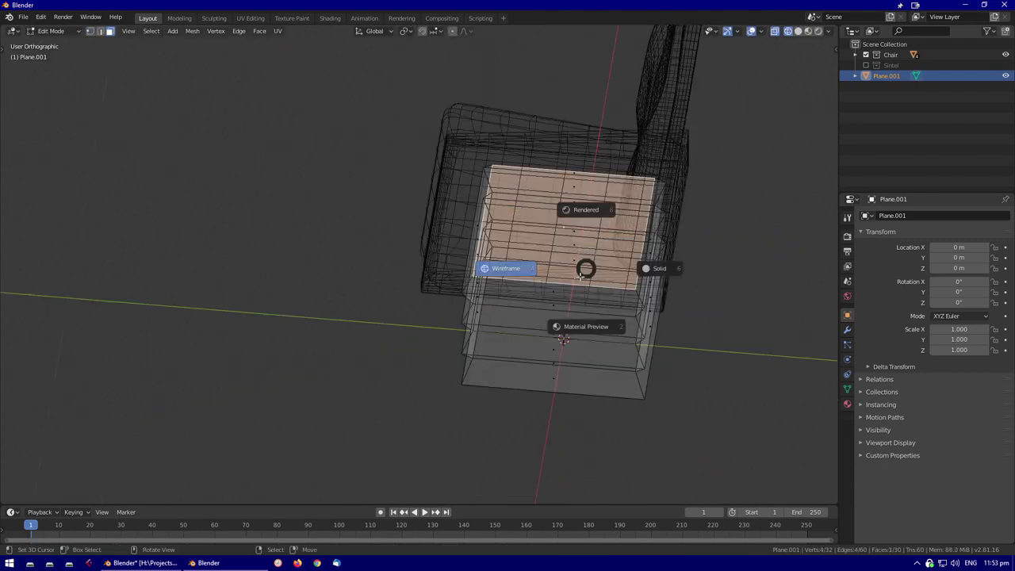
{"action": "key", "text": "alt+z"}
{"action": "key", "text": "alt+z"}
{"action": "key", "text": "alt+z"}
{"action": "key", "text": "z"}
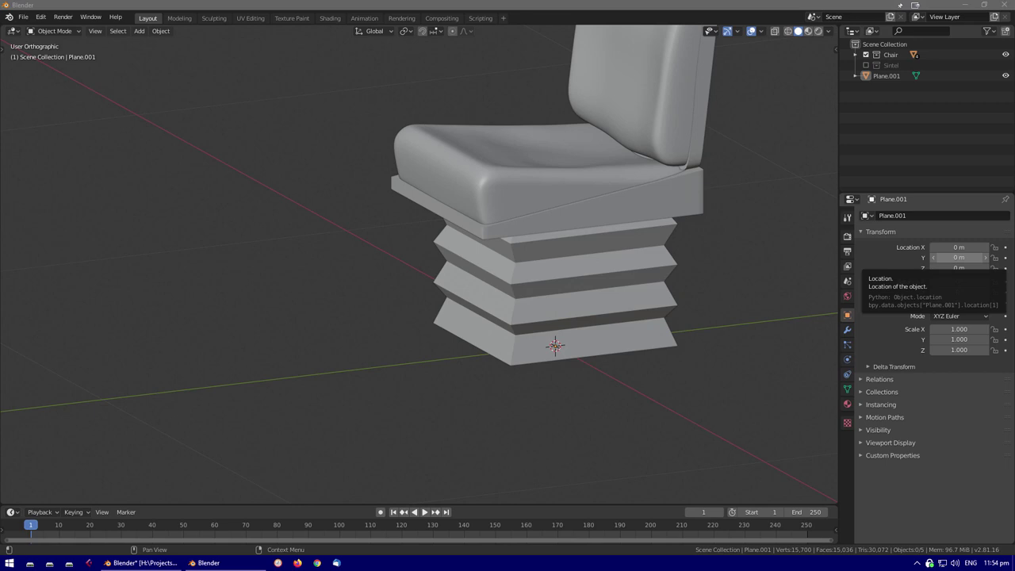
Rename the bellows-shaped object under the seat as CHAIR Base
{"action": "double_click", "coordinate": [846, 74]}
{"action": "middle_click_drag", "start_coordinate": [570, 175], "coordinate": [525, 356]}
{"action": "scroll", "coordinate": [631, 232], "scroll_direction": "down", "scroll_amount": 2}
{"action": "key", "text": "alt+a"}
Add a plane at the world origin and shift its geometry in front of the chair
{"action": "key", "text": "shift+a"}
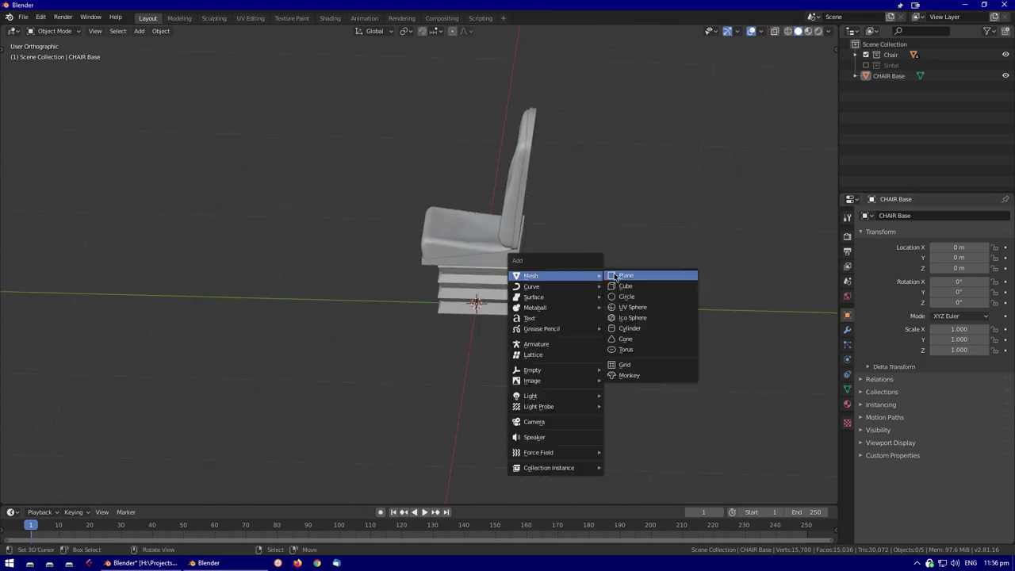
{"action": "left_click", "coordinate": [627, 275]}
{"action": "key", "text": "Tab"}
{"action": "middle_click_drag", "start_coordinate": [697, 270], "coordinate": [404, 369]}
{"action": "key", "text": "alt+a"}
{"action": "key", "text": "2"}
{"action": "key", "text": "a"}
{"action": "key", "text": "s"}
{"action": "key", "text": "Escape"}
{"action": "key", "text": "Tab"}
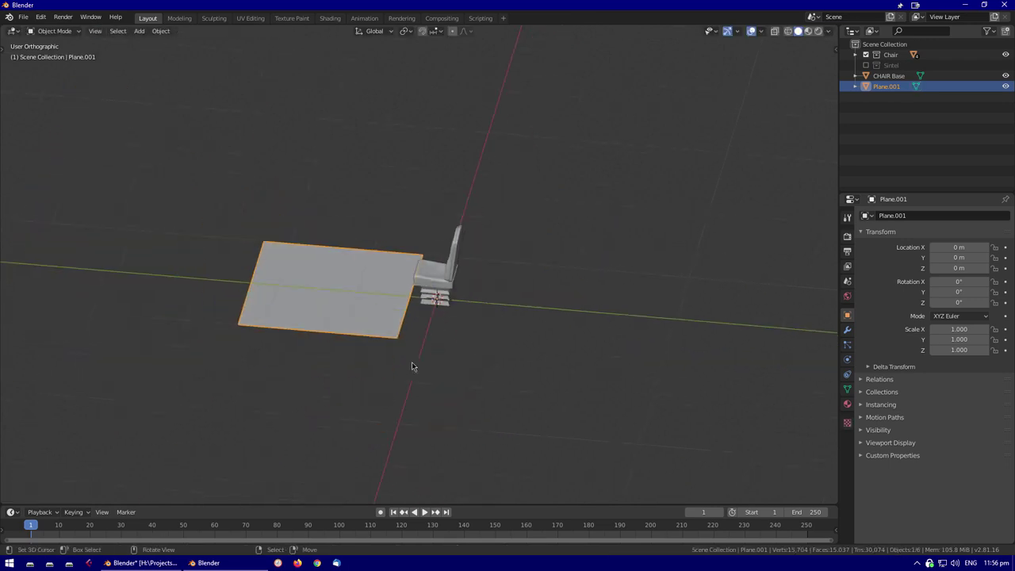
Set the new plane's origin to its geometry and move it along Y to about -1.52 m
{"action": "key", "text": "F3"}
{"action": "type", "text": "geometry"}
{"action": "key", "text": "Return"}
{"action": "key", "text": "g"}
{"action": "key", "text": "y"}
{"action": "left_click", "coordinate": [471, 299]}
Scale the plane to about 0.367 × 0.267 × 0.347 and place it before the seat, tilted about -29° on X
{"action": "key", "text": "r"}
{"action": "key", "text": "x"}
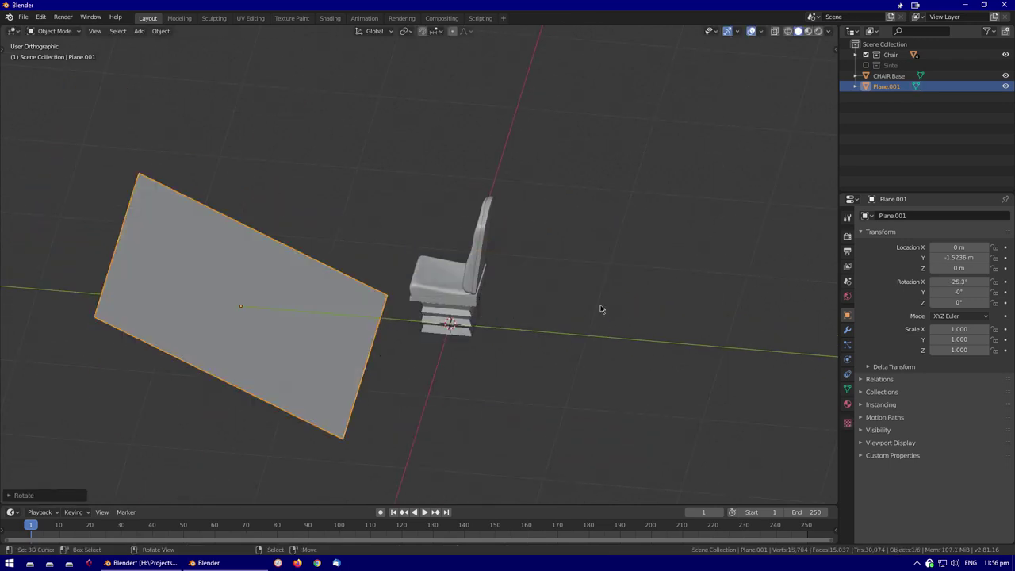
{"action": "left_click", "coordinate": [600, 310]}
{"action": "middle_click_drag", "start_coordinate": [600, 310], "coordinate": [521, 323]}
{"action": "key", "text": "s"}
{"action": "left_click", "coordinate": [539, 333]}
{"action": "key", "text": "KP_3"}
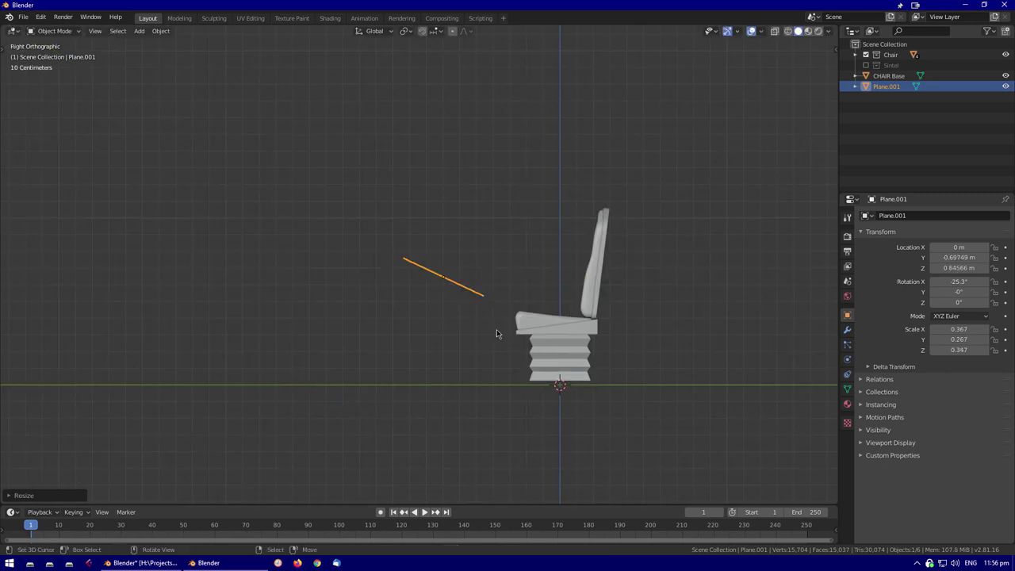
{"action": "key", "text": "r"}
{"action": "left_click", "coordinate": [650, 294]}
Extend the dashboard plane with a side arm running back beside the seat, and set its X rotation to -30°
{"action": "key", "text": "Tab"}
{"action": "middle_click_drag", "start_coordinate": [650, 294], "coordinate": [546, 231]}
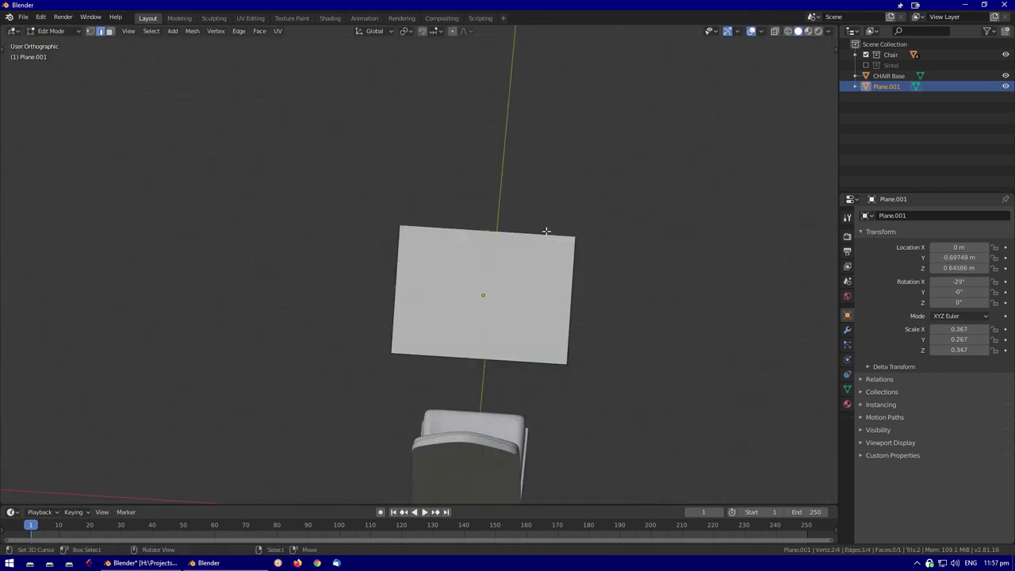
{"action": "left_click", "coordinate": [531, 283]}
{"action": "middle_click_drag", "start_coordinate": [531, 283], "coordinate": [559, 354]}
{"action": "key", "text": "ctrl+r"}
{"action": "left_click", "coordinate": [559, 354]}
{"action": "left_click", "coordinate": [557, 396]}
{"action": "middle_click_drag", "start_coordinate": [573, 446], "coordinate": [313, 405]}
{"action": "key", "text": "Tab"}
{"action": "key", "text": "n"}
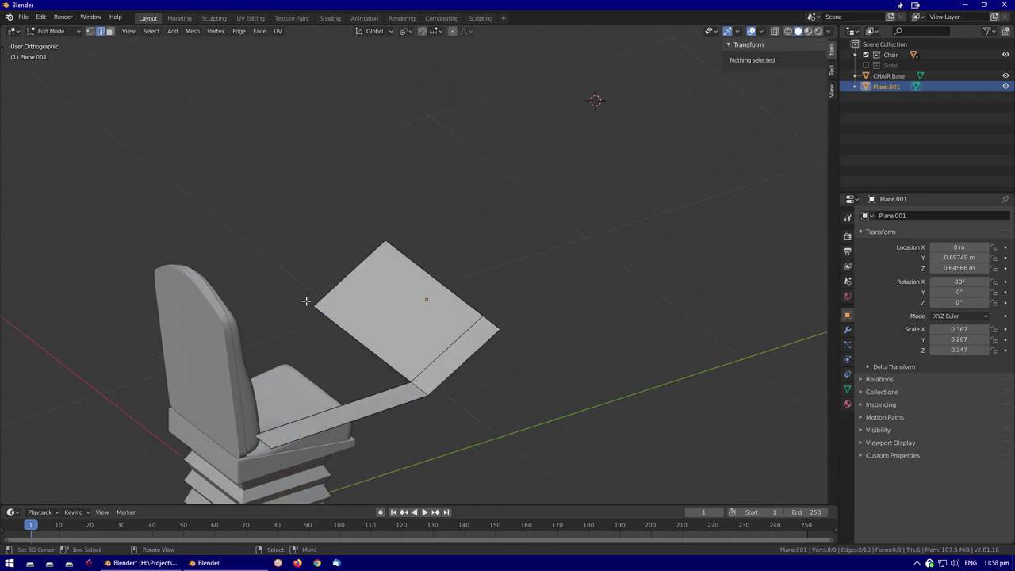
Extrude the inner edges of the dashboard and side arm about 0.073 m downward along global Z
{"action": "mouse_move", "coordinate": [468, 382]}
{"action": "middle_mouse_down"}
{"action": "mouse_move", "coordinate": [512, 365]}
{"action": "mouse_move", "coordinate": [424, 415]}
{"action": "mouse_move", "coordinate": [409, 336]}
{"action": "mouse_move", "coordinate": [471, 276]}
{"action": "mouse_move", "coordinate": [418, 304]}
{"action": "middle_mouse_up"}
{"action": "key", "text": "Tab"}
{"action": "key", "text": "Tab"}
{"action": "key", "text": "shift+z"}
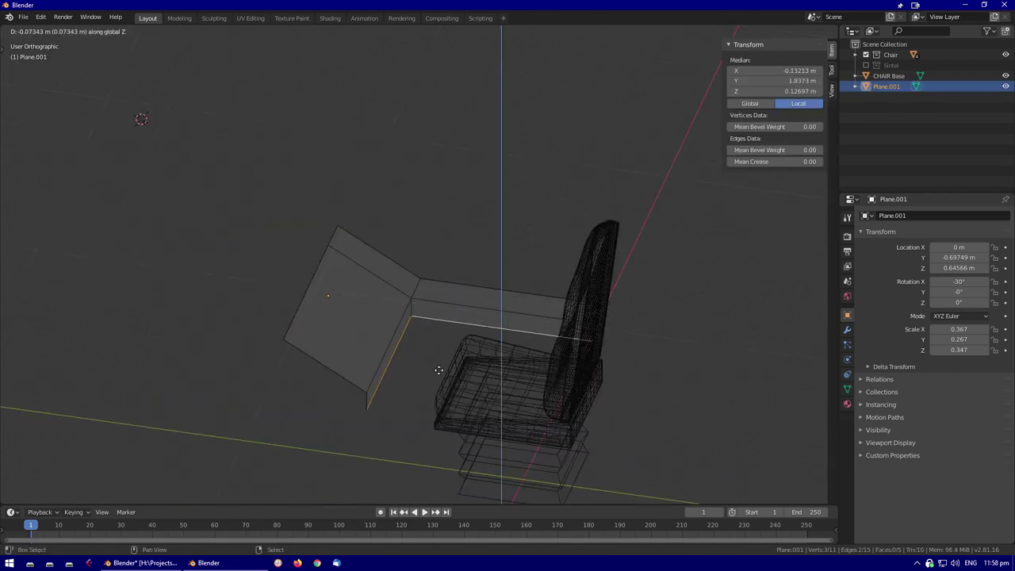
{"action": "key", "text": "Tab"}
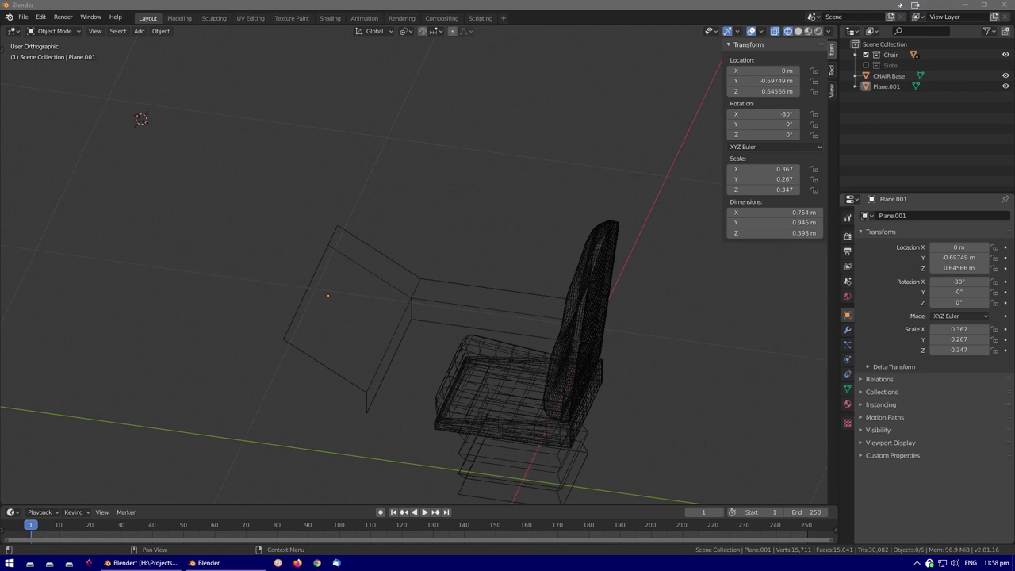
Inset the dashboard's sloped face and sink it to form a recess with a narrow rim
{"action": "middle_click_drag", "start_coordinate": [488, 119], "coordinate": [512, 238]}
{"action": "middle_click_drag", "start_coordinate": [317, 297], "coordinate": [448, 313]}
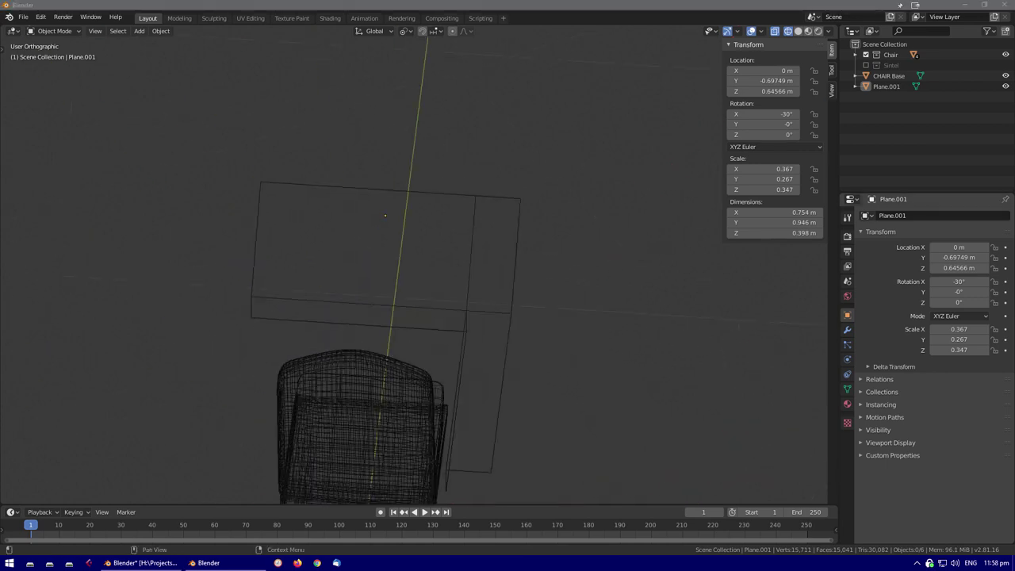
{"action": "middle_click_drag", "start_coordinate": [555, 232], "coordinate": [484, 276]}
{"action": "scroll", "coordinate": [561, 259], "scroll_direction": "up", "scroll_amount": 1}
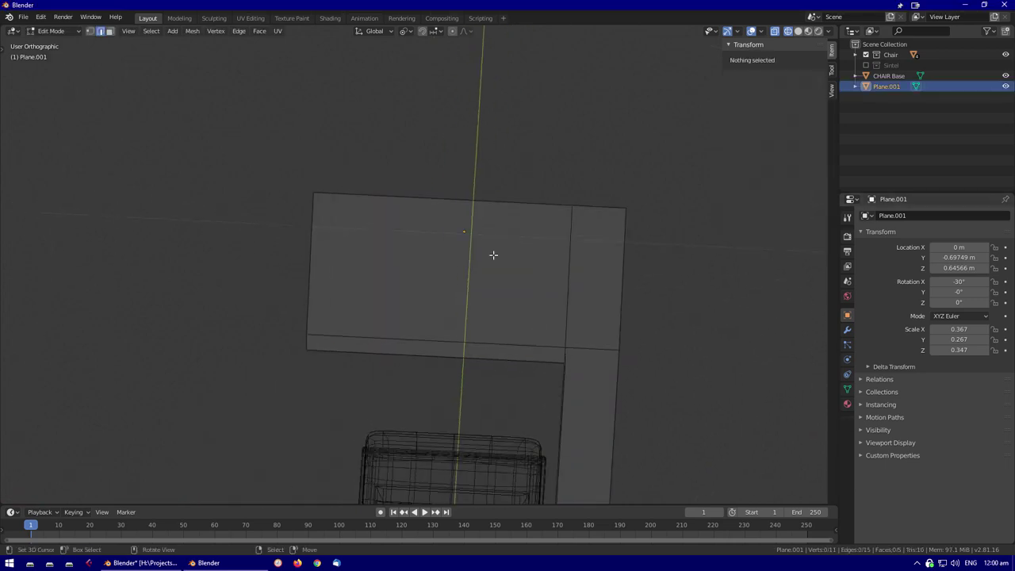
{"action": "key", "text": "ctrl+z"}
{"action": "mouse_move", "coordinate": [691, 348]}
{"action": "middle_mouse_down"}
{"action": "mouse_move", "coordinate": [503, 243]}
{"action": "mouse_move", "coordinate": [430, 290]}
{"action": "mouse_move", "coordinate": [535, 238]}
{"action": "mouse_move", "coordinate": [516, 269]}
{"action": "mouse_move", "coordinate": [622, 311]}
{"action": "middle_mouse_up"}
{"action": "key", "text": "Tab"}
{"action": "key", "text": "shift+z"}
Add a Subdivision Surface modifier to the dashboard and check the smoothed shape
{"action": "left_click", "coordinate": [516, 270]}
{"action": "key", "text": "ctrl+1"}
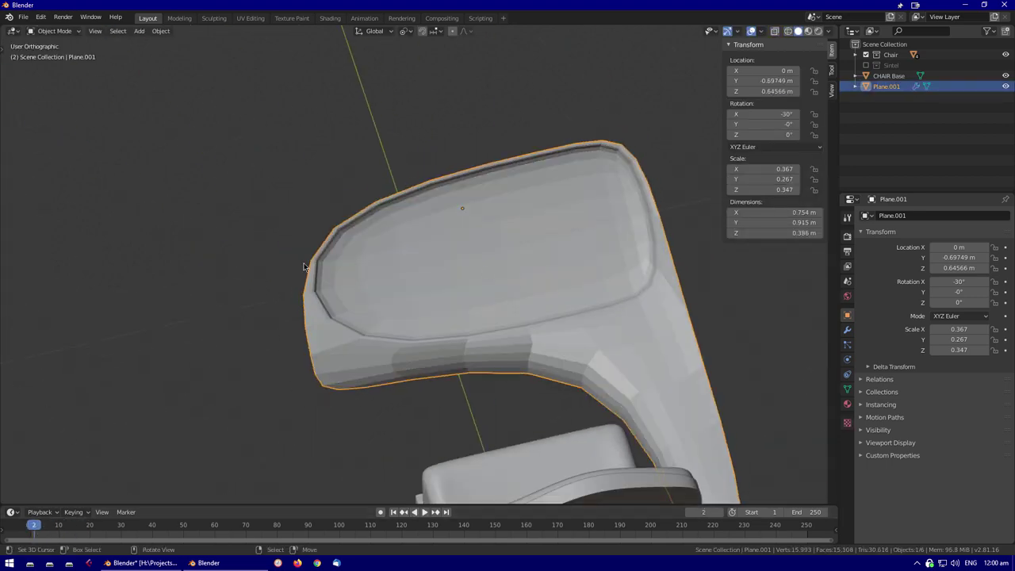
{"action": "key", "text": "space"}
{"action": "middle_click_drag", "start_coordinate": [380, 317], "coordinate": [444, 315]}
{"action": "middle_click_drag", "start_coordinate": [532, 323], "coordinate": [595, 305]}
Select the dashboard's outer boundary edges and set their crease to 1
{"action": "key", "text": "Tab"}
{"action": "key", "text": "shift+z"}
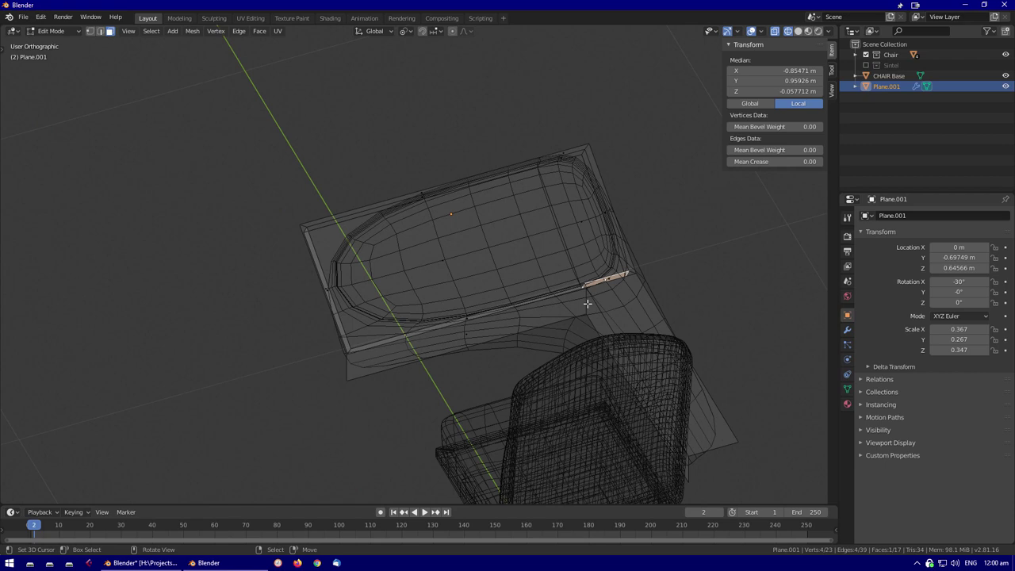
{"action": "left_click", "coordinate": [355, 313], "text": "alt"}
{"action": "key", "text": "shift+z"}
{"action": "scroll", "coordinate": [354, 313], "scroll_direction": "up", "scroll_amount": 5}
{"action": "middle_click_drag", "start_coordinate": [354, 313], "coordinate": [408, 249]}
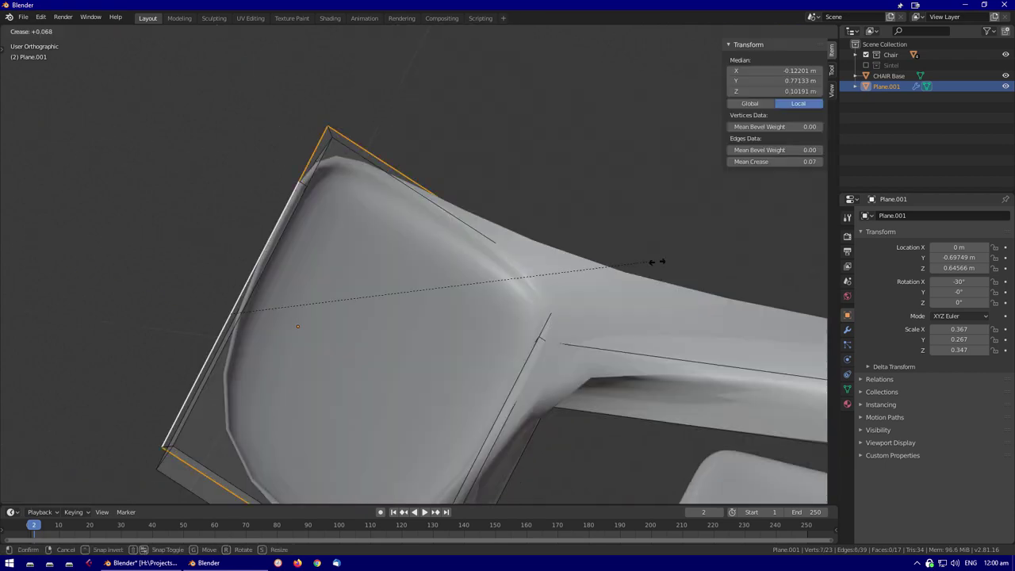
{"action": "key", "text": "shift+e"}
{"action": "type", "text": "1"}
{"action": "key", "text": "Return"}
Fully crease the side arm's end edge and the edge loop around the recess rim
{"action": "scroll", "coordinate": [621, 261], "scroll_direction": "down", "scroll_amount": 3}
{"action": "middle_click_drag", "start_coordinate": [621, 261], "coordinate": [555, 357]}
{"action": "left_click", "coordinate": [460, 436]}
{"action": "key", "text": "shift+e"}
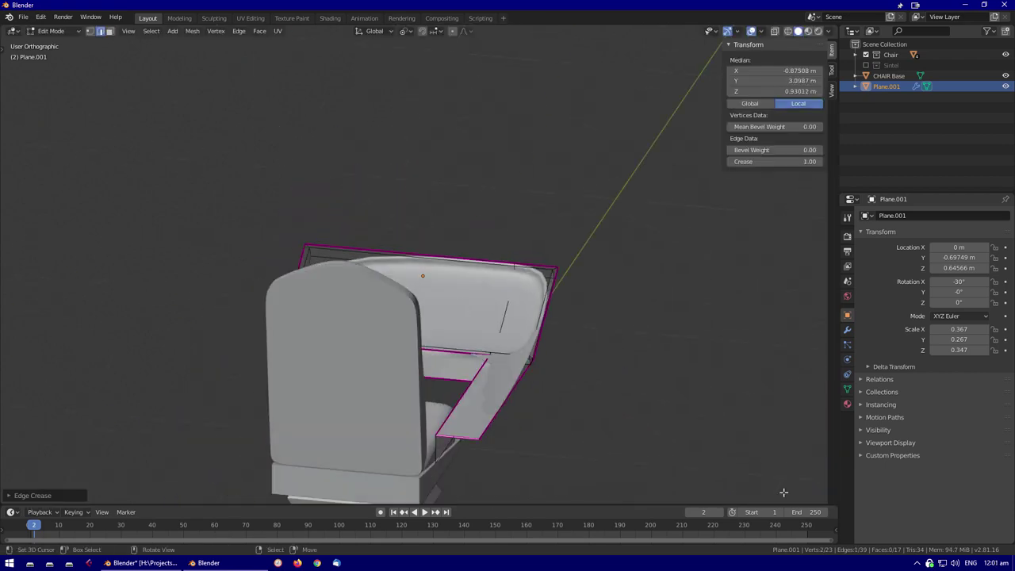
{"action": "left_click", "coordinate": [681, 474]}
{"action": "scroll", "coordinate": [680, 474], "scroll_direction": "up", "scroll_amount": 4}
{"action": "middle_click_drag", "start_coordinate": [680, 474], "coordinate": [417, 268]}
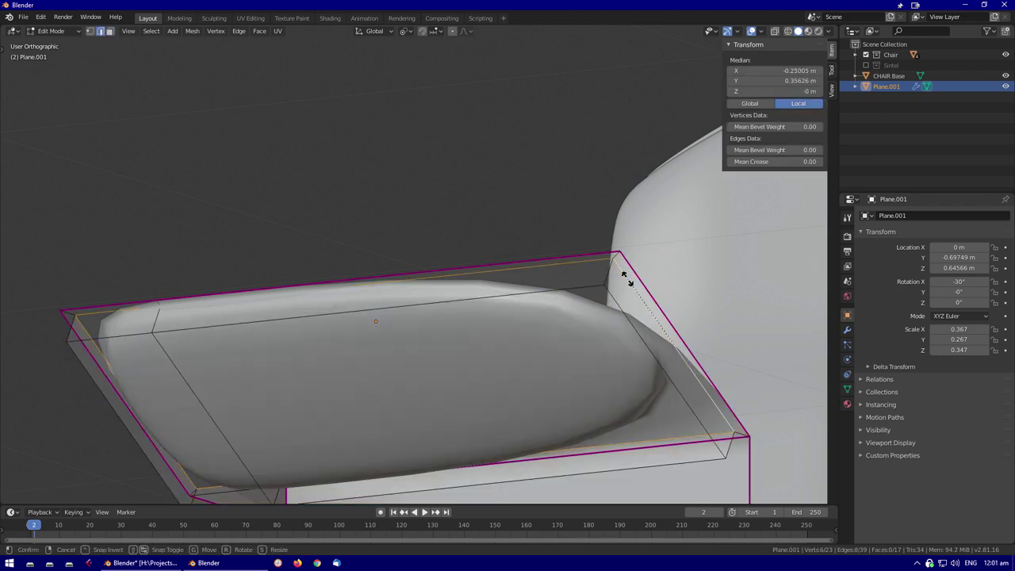
{"action": "left_click", "coordinate": [769, 235]}
Crease the remaining edges around the floor of the dashboard's recess
{"action": "middle_click_drag", "start_coordinate": [769, 236], "coordinate": [571, 397]}
{"action": "key", "text": "alt+z"}
{"action": "key", "text": "alt+z"}
{"action": "key", "text": "3"}
{"action": "left_click", "coordinate": [464, 309], "text": "alt"}
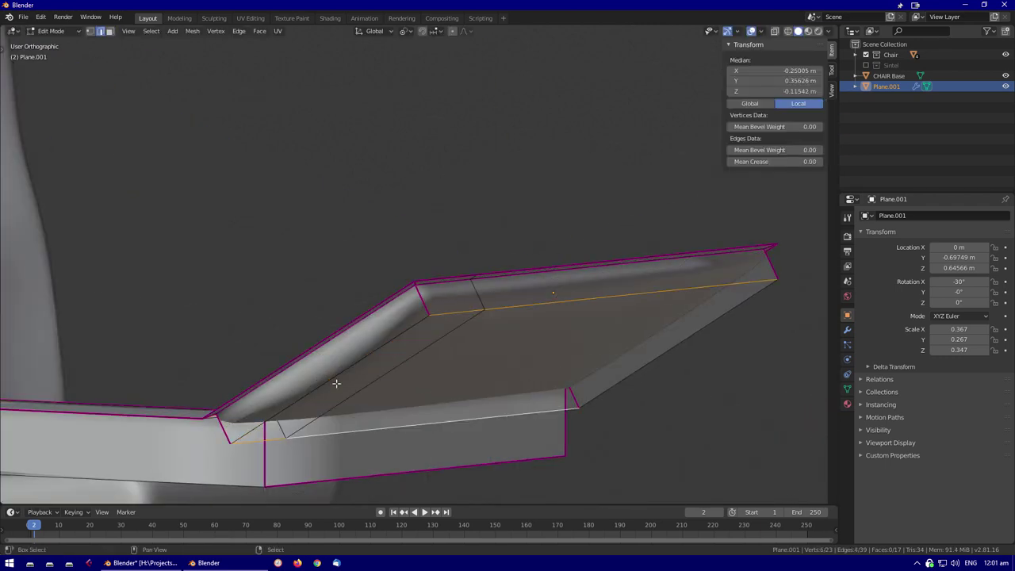
{"action": "key", "text": "alt+a"}
{"action": "middle_click_drag", "start_coordinate": [355, 392], "coordinate": [618, 255]}
Add an Edge Split modifier to the dashboard and check its hard edges
{"action": "key", "text": "Tab"}
{"action": "middle_click_drag", "start_coordinate": [369, 383], "coordinate": [476, 348]}
{"action": "left_click", "coordinate": [847, 329]}
{"action": "left_click", "coordinate": [935, 215]}
{"action": "left_click", "coordinate": [749, 299]}
{"action": "middle_click_drag", "start_coordinate": [603, 333], "coordinate": [730, 486]}
{"action": "key", "text": "Tab"}
{"action": "key", "text": "Tab"}
{"action": "key", "text": "Tab"}
{"action": "left_click", "coordinate": [84, 302]}
{"action": "key", "text": "Tab"}
{"action": "middle_click_drag", "start_coordinate": [83, 302], "coordinate": [436, 379]}
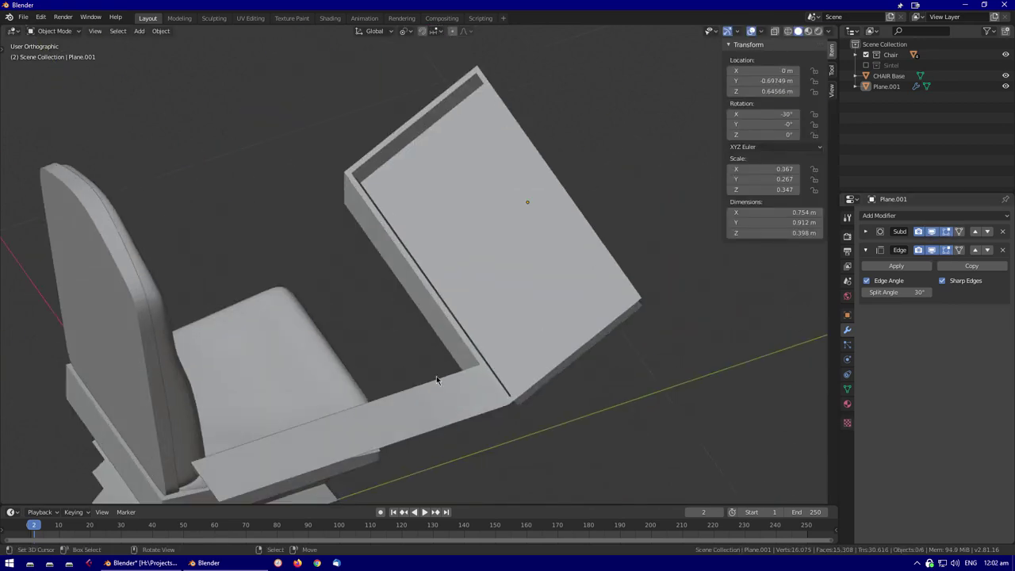
Try a new Subdivision Surface modifier on the dashboard, and clear all of its modifiers
{"action": "left_click", "coordinate": [491, 277]}
{"action": "middle_click_drag", "start_coordinate": [492, 277], "coordinate": [547, 333]}
{"action": "left_click", "coordinate": [884, 214]}
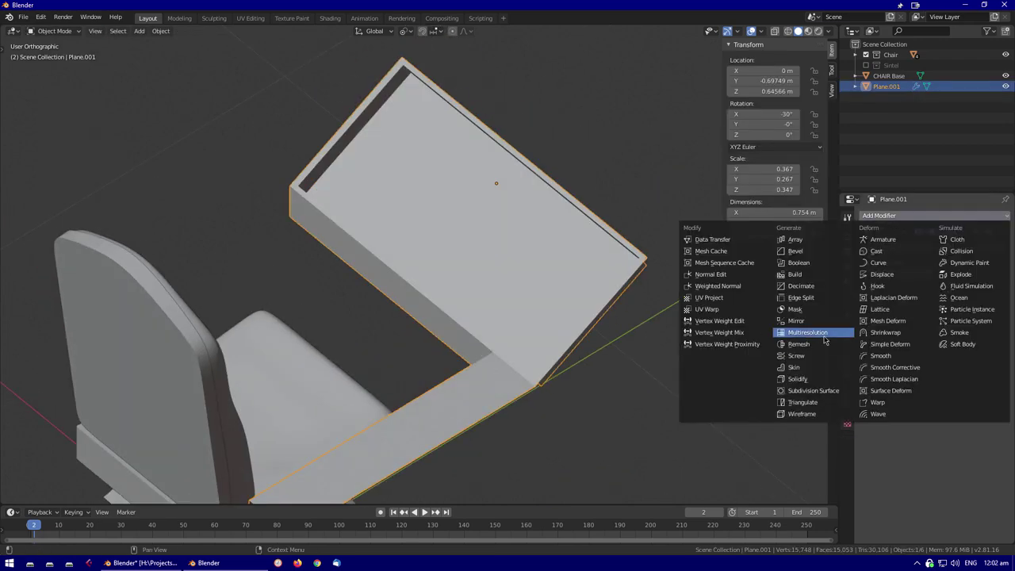
{"action": "left_click", "coordinate": [829, 392]}
{"action": "key", "text": "ctrl+z"}
{"action": "key", "text": "ctrl+z"}
{"action": "middle_click_drag", "start_coordinate": [459, 302], "coordinate": [556, 332]}
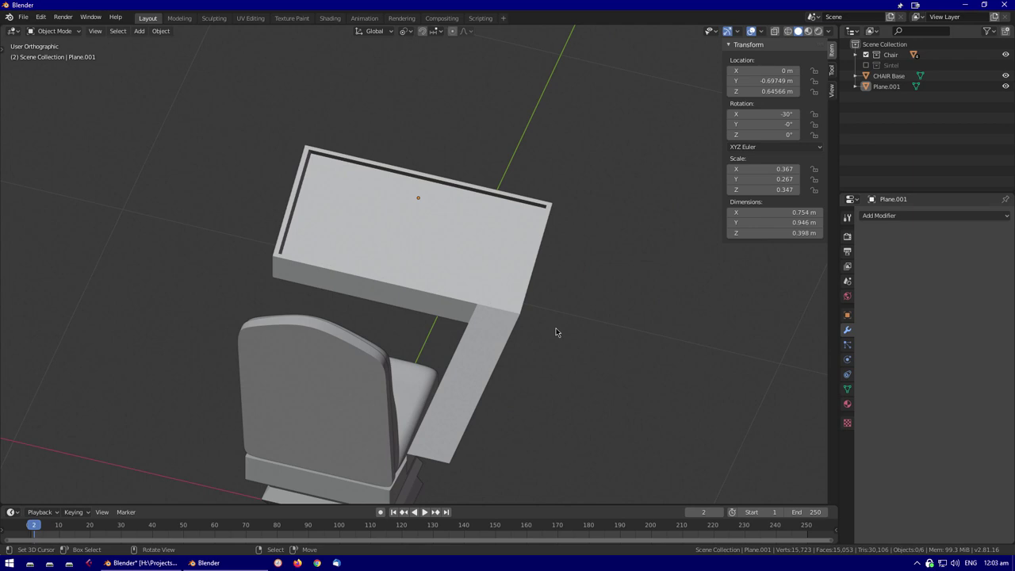
Add a plane at the dashboard's origin and rotate it -30° about X to match the slope
{"action": "middle_click_drag", "start_coordinate": [276, 367], "coordinate": [456, 326]}
{"action": "middle_click_drag", "start_coordinate": [495, 296], "coordinate": [372, 259]}
{"action": "left_click", "coordinate": [337, 290]}
{"action": "key", "text": "shift+a"}
{"action": "mouse_move", "coordinate": [333, 287]}
{"action": "left_click", "coordinate": [397, 288]}
{"action": "type", "text": "x-30"}
{"action": "key", "text": "Return"}
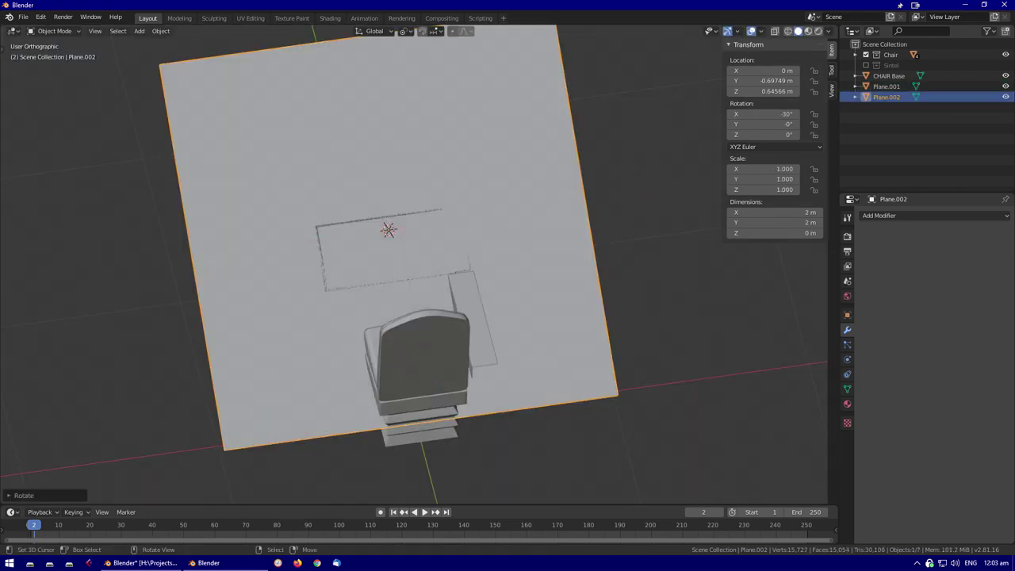
Scale the new plane to 0.173 and fit it over one half of the dashboard's recess
{"action": "key", "text": "s"}
{"action": "left_click", "coordinate": [433, 272]}
{"action": "key", "text": "KP_7"}
{"action": "key", "text": "shift+z"}
{"action": "scroll", "coordinate": [550, 392], "scroll_direction": "up", "scroll_amount": 3}
{"action": "key", "text": "Tab"}
{"action": "key", "text": "s"}
{"action": "key", "text": "x"}
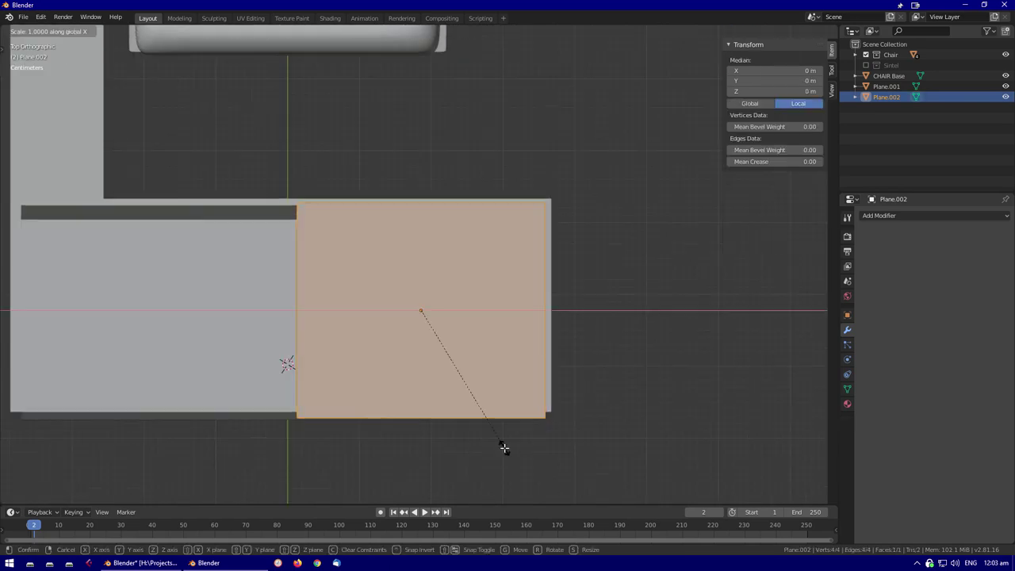
Sink the plane onto the recess floor and set its origin to its geometry
{"action": "middle_click_drag", "start_coordinate": [506, 408], "coordinate": [429, 301]}
{"action": "key", "text": "ctrl+alt+shift+c"}
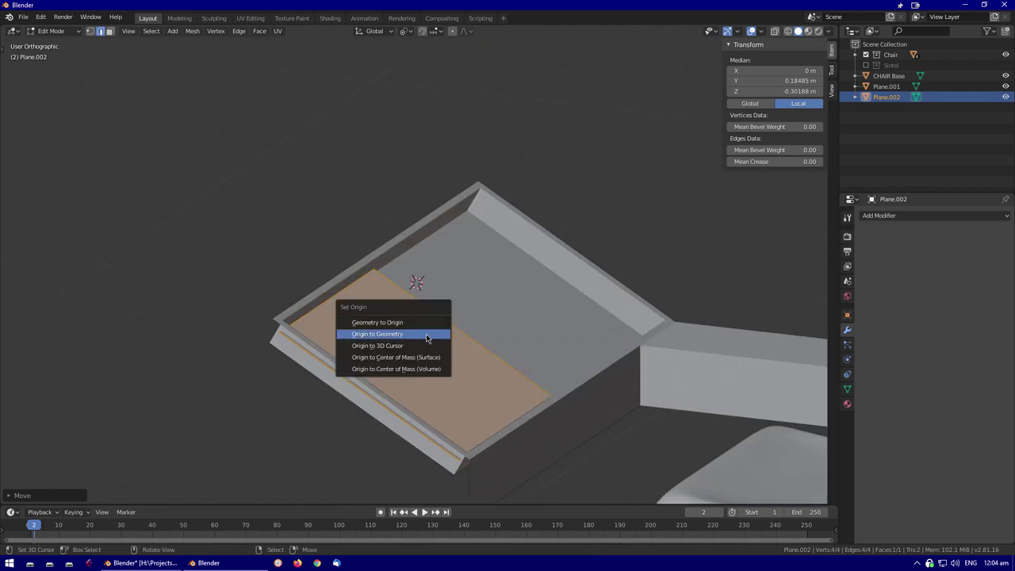
{"action": "left_click", "coordinate": [423, 339]}
{"action": "key", "text": "F3"}
Shrink the plane to a small panel of about 0.151 × 0.103 m in the recess's far corner
{"action": "key", "text": "s"}
{"action": "key", "text": "y"}
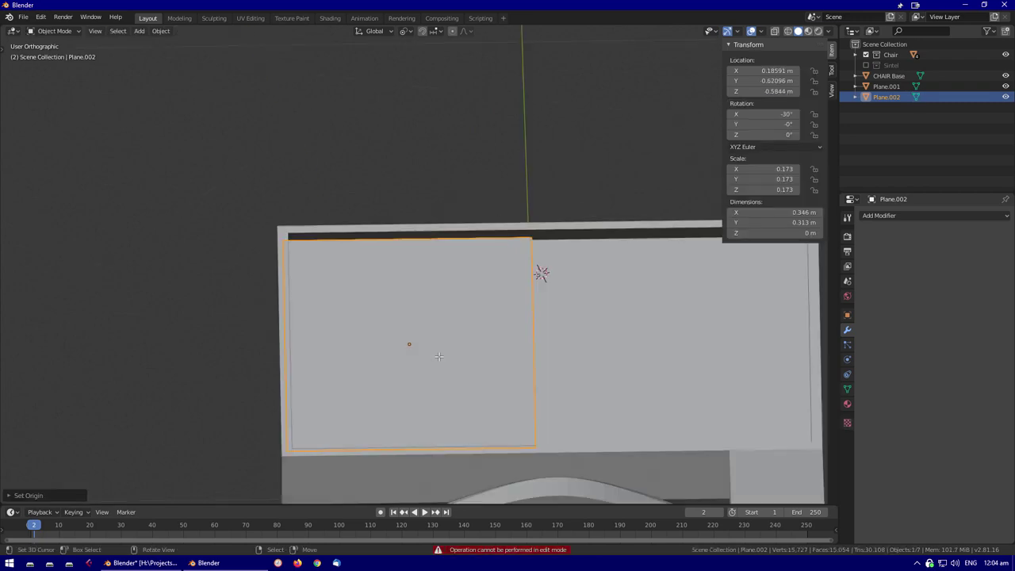
{"action": "key", "text": "x"}
{"action": "left_click", "coordinate": [503, 368]}
{"action": "middle_click_drag", "start_coordinate": [502, 368], "coordinate": [294, 372]}
{"action": "key", "text": "alt+a"}
{"action": "middle_click_drag", "start_coordinate": [386, 264], "coordinate": [379, 202]}
Divide the small panel into a grid with loop cuts and extrude three alternate inner faces down into slots
{"action": "key", "text": "ctrl+r"}
{"action": "scroll", "coordinate": [379, 202], "scroll_direction": "up", "scroll_amount": 1}
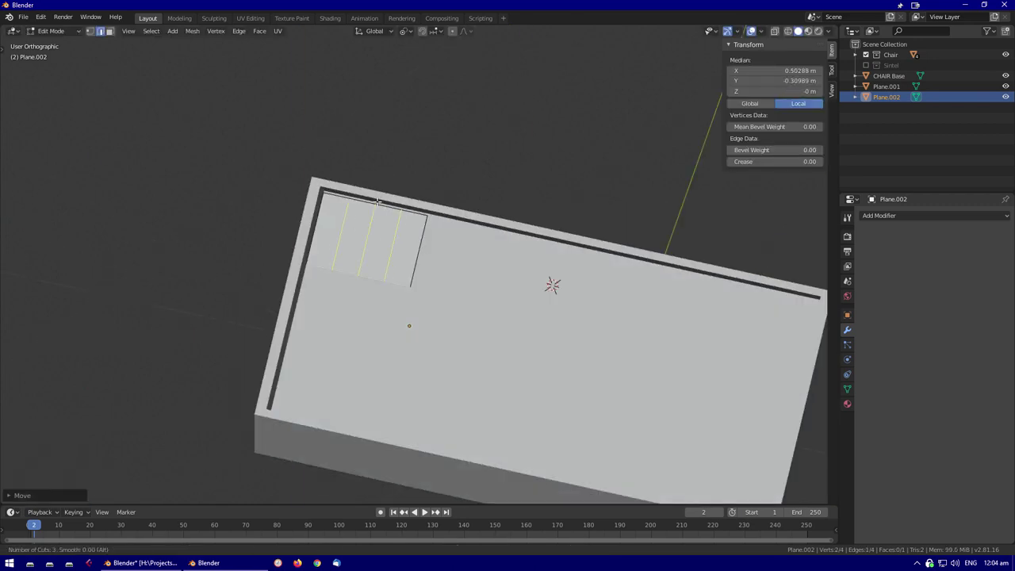
{"action": "left_click", "coordinate": [366, 240], "text": "shift"}
{"action": "middle_click_drag", "start_coordinate": [366, 240], "coordinate": [330, 253]}
{"action": "key", "text": "e"}
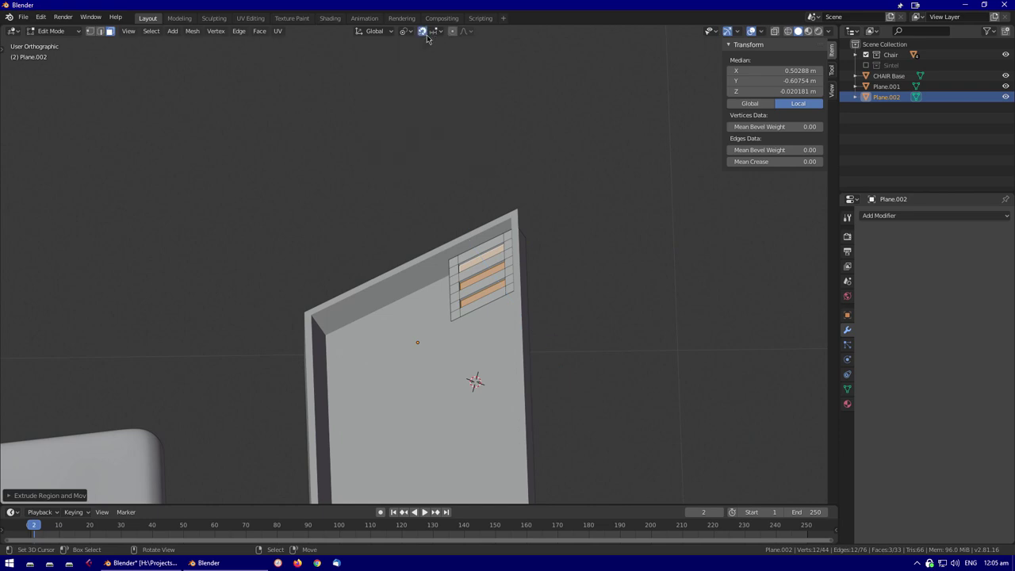
Turn off snapping, then inset the three slot floors and extrude the inner faces back up as raised blocks
{"action": "left_click", "coordinate": [452, 43]}
{"action": "middle_click_drag", "start_coordinate": [476, 238], "coordinate": [507, 270]}
{"action": "scroll", "coordinate": [508, 269], "scroll_direction": "up", "scroll_amount": 3}
{"action": "key", "text": "s"}
{"action": "key", "text": "x"}
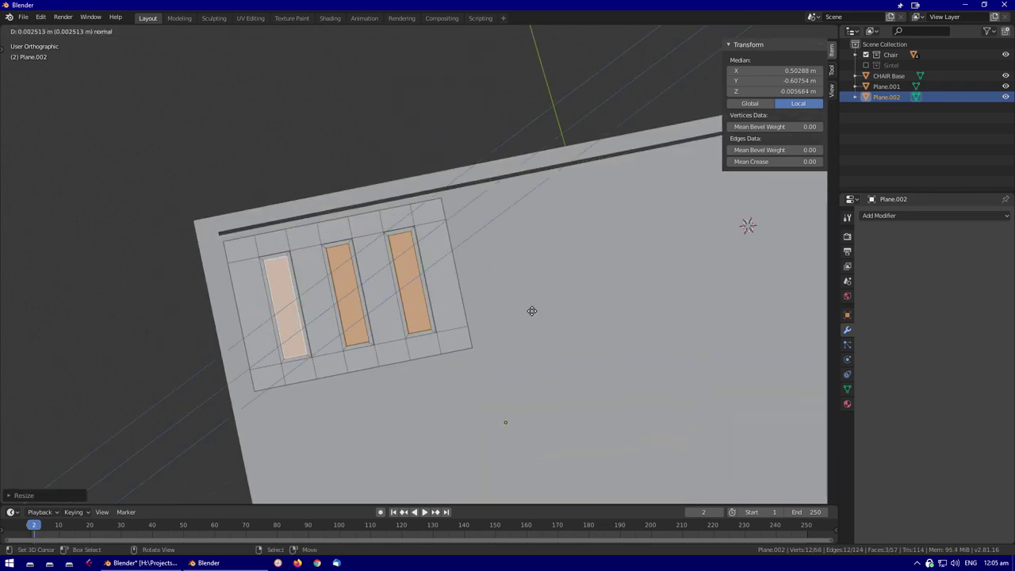
{"action": "left_click", "coordinate": [522, 315]}
{"action": "middle_click_drag", "start_coordinate": [522, 315], "coordinate": [377, 251]}
Scale and shape the raised blocks into three rocker switches inside the slots
{"action": "key", "text": "s"}
{"action": "left_click", "coordinate": [441, 302]}
{"action": "middle_click_drag", "start_coordinate": [442, 301], "coordinate": [507, 309]}
{"action": "key", "text": "alt+a"}
{"action": "key", "text": "Tab"}
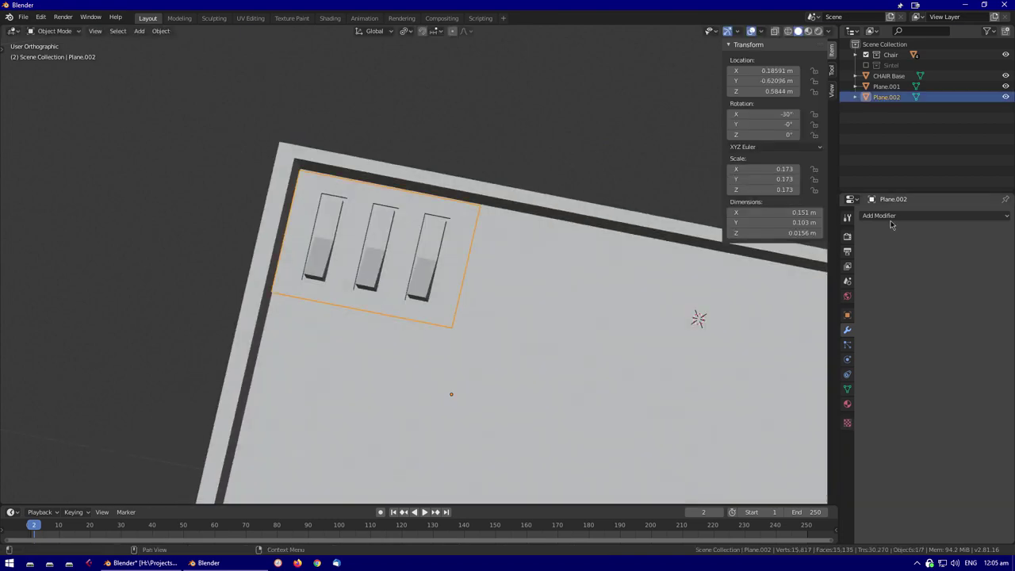
Add a Bevel modifier of 0.003 m width and an Array modifier making three copies at relative Y offset 1.000 to the switch panel
{"action": "left_click", "coordinate": [935, 215]}
{"action": "left_click", "coordinate": [793, 246]}
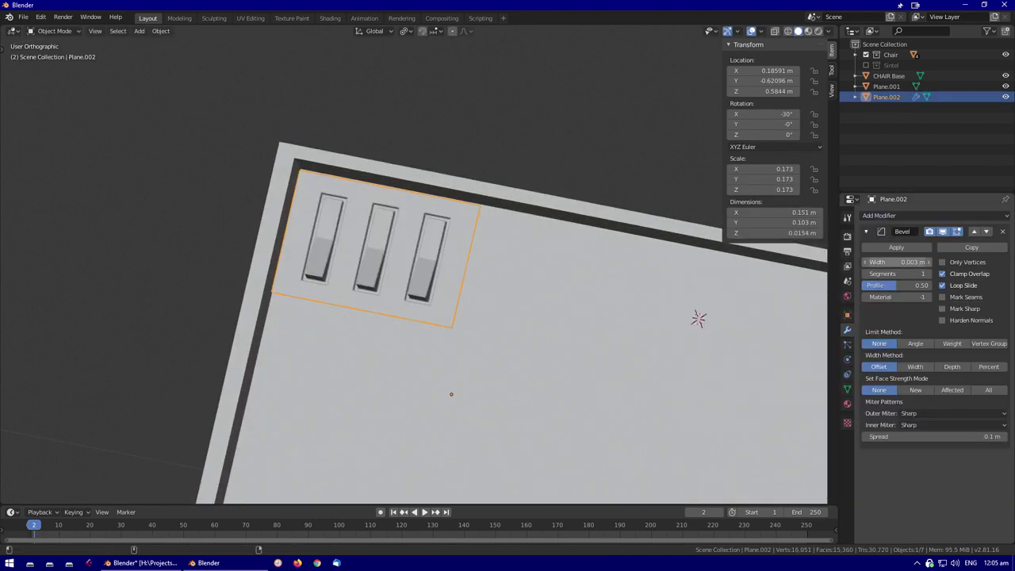
{"action": "left_click", "coordinate": [935, 215]}
{"action": "left_click", "coordinate": [793, 234]}
{"action": "middle_click_drag", "start_coordinate": [476, 317], "coordinate": [507, 294]}
{"action": "scroll", "coordinate": [508, 294], "scroll_direction": "up", "scroll_amount": 3}
{"action": "left_click", "coordinate": [866, 231]}
{"action": "key", "text": "Return"}
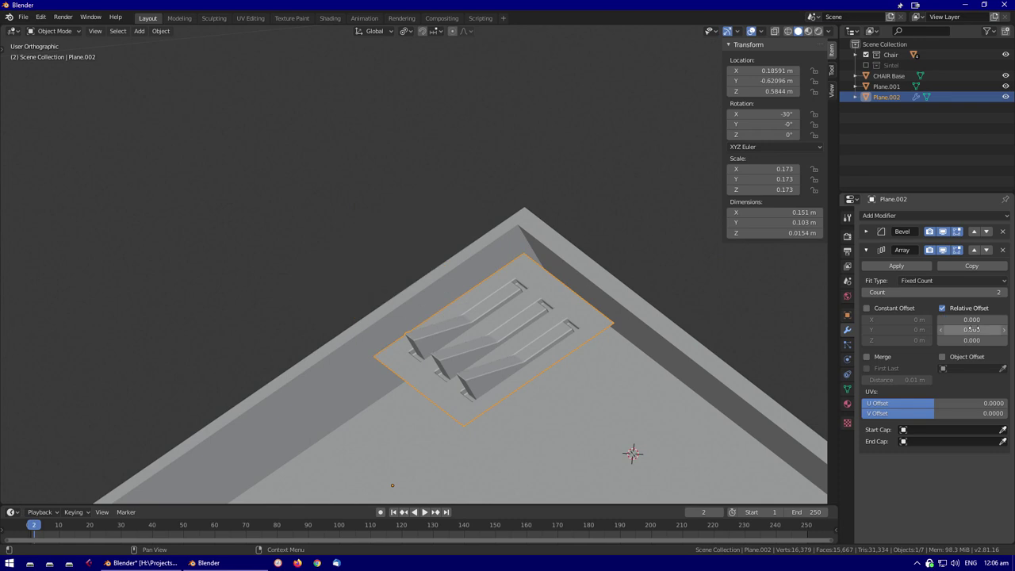
{"action": "left_click_drag", "start_coordinate": [964, 293], "coordinate": [972, 293]}
Narrow the three-row switch panel to about 0.128 m wide
{"action": "mouse_move", "coordinate": [492, 333]}
{"action": "middle_mouse_down"}
{"action": "mouse_move", "coordinate": [424, 363]}
{"action": "mouse_move", "coordinate": [483, 381]}
{"action": "mouse_move", "coordinate": [507, 339]}
{"action": "middle_mouse_up"}
{"action": "key", "text": "Tab"}
{"action": "left_click", "coordinate": [354, 409]}
{"action": "middle_click_drag", "start_coordinate": [354, 408], "coordinate": [534, 295]}
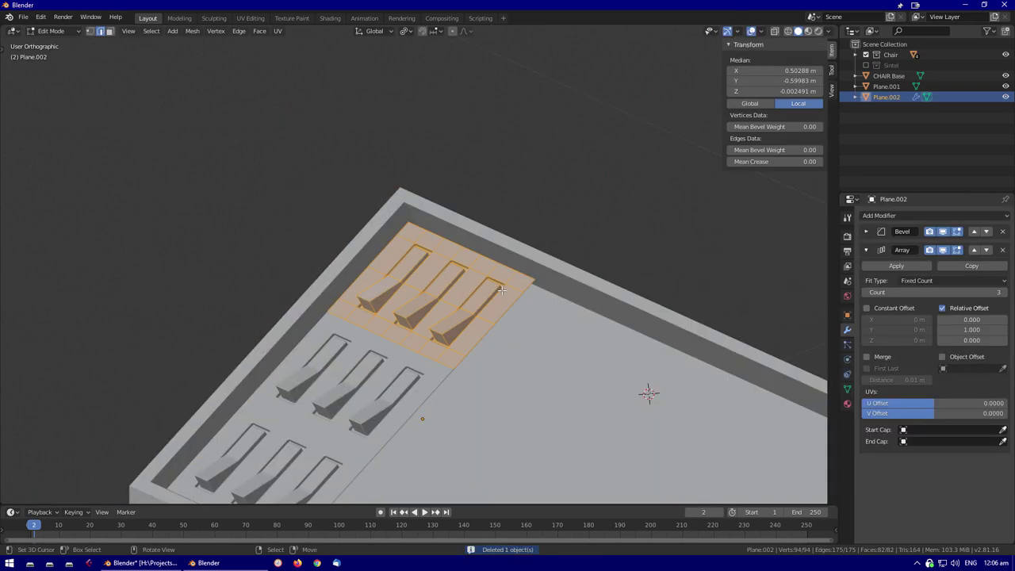
{"action": "middle_click_drag", "start_coordinate": [507, 317], "coordinate": [513, 273]}
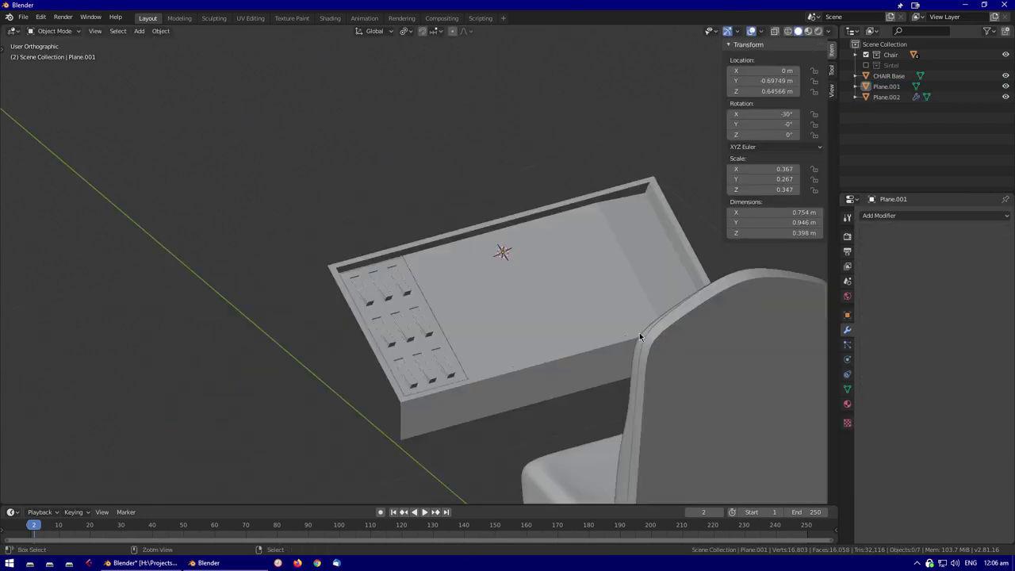
{"action": "key", "text": "Tab"}
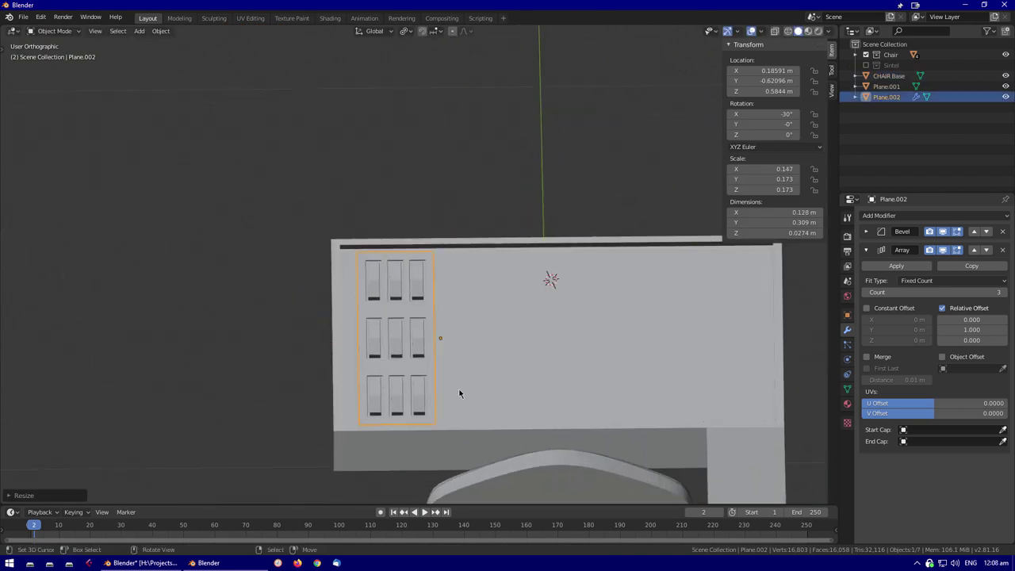
Duplicate the switch panel towards the opposite end of the dashboard and delete one column of switches from the copy
{"action": "left_click", "coordinate": [616, 409]}
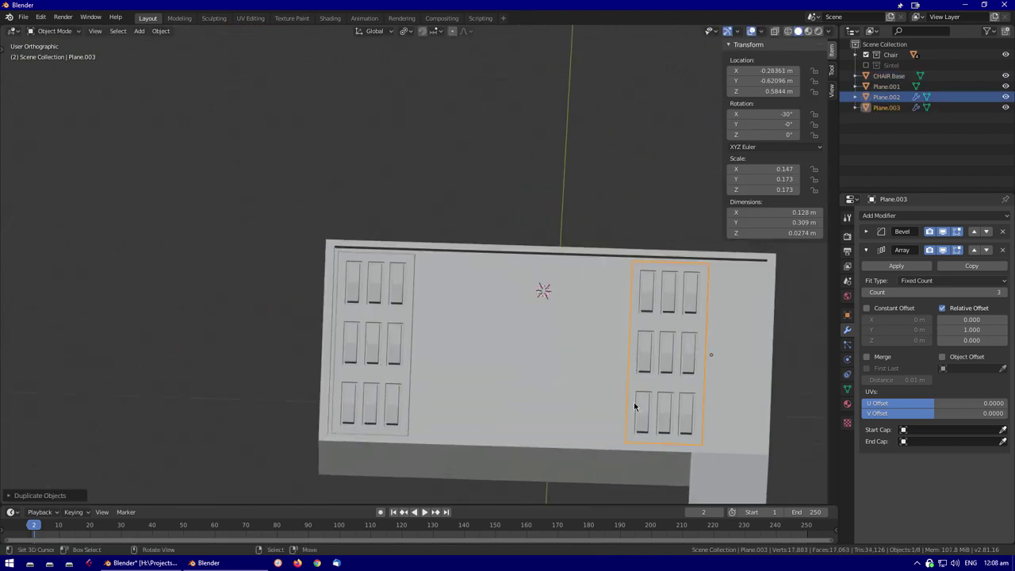
{"action": "left_click", "coordinate": [527, 377]}
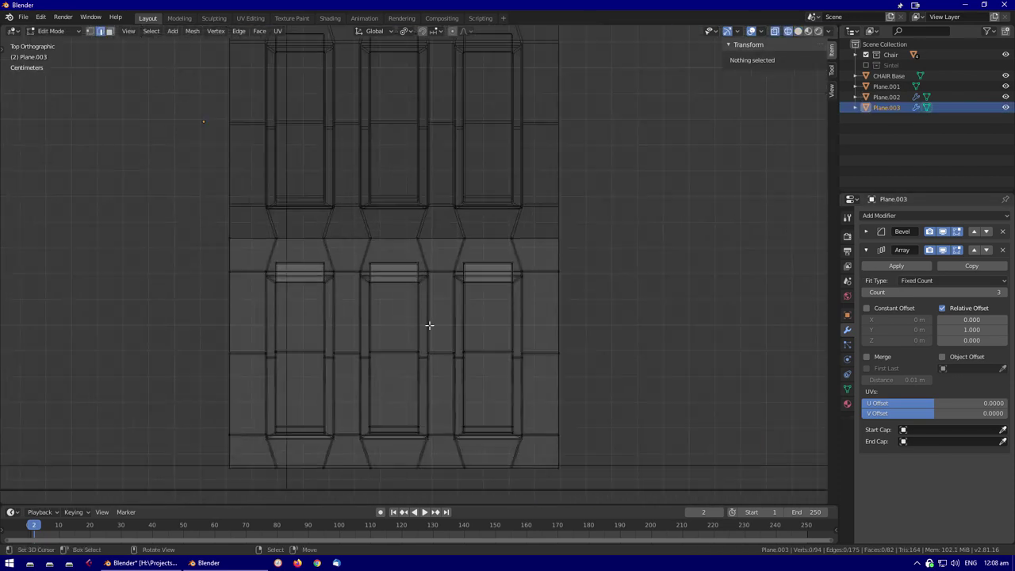
{"action": "left_click_drag", "start_coordinate": [475, 262], "coordinate": [469, 344]}
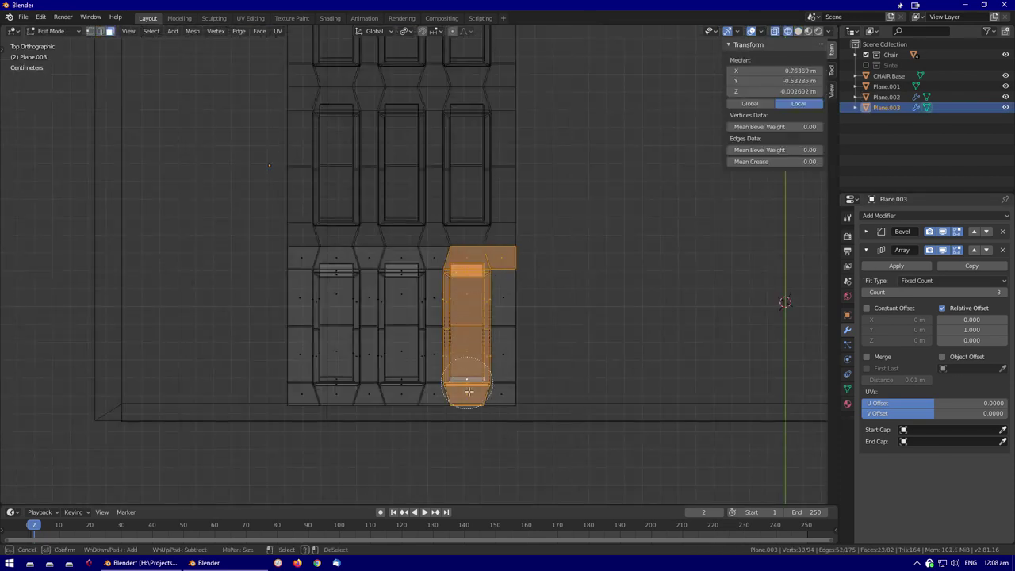
{"action": "middle_click_drag", "start_coordinate": [469, 391], "coordinate": [614, 301]}
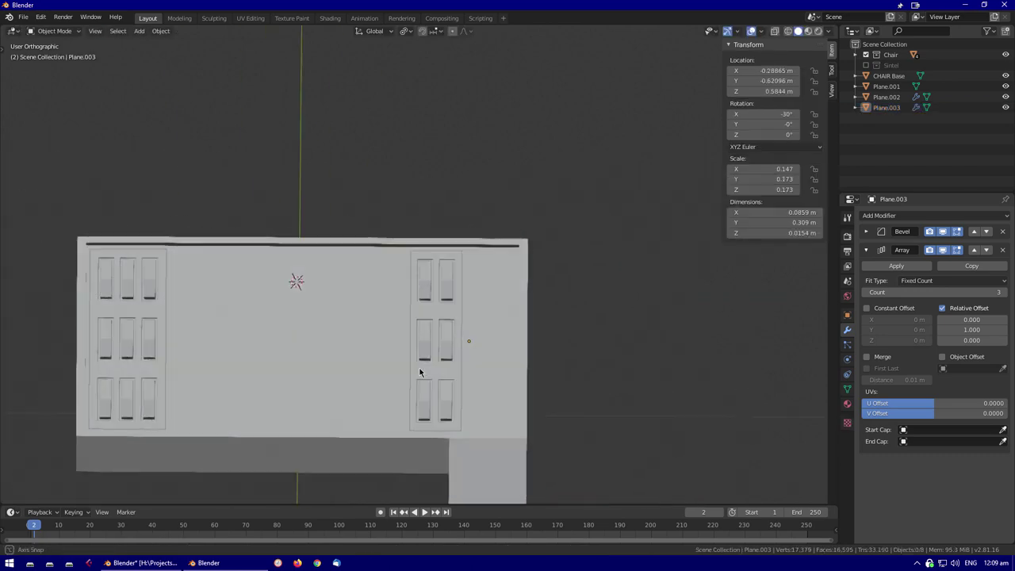
Link the Interior Main collection from bus_v14.blend into the scene
{"action": "scroll", "coordinate": [420, 373], "scroll_direction": "up", "scroll_amount": 2}
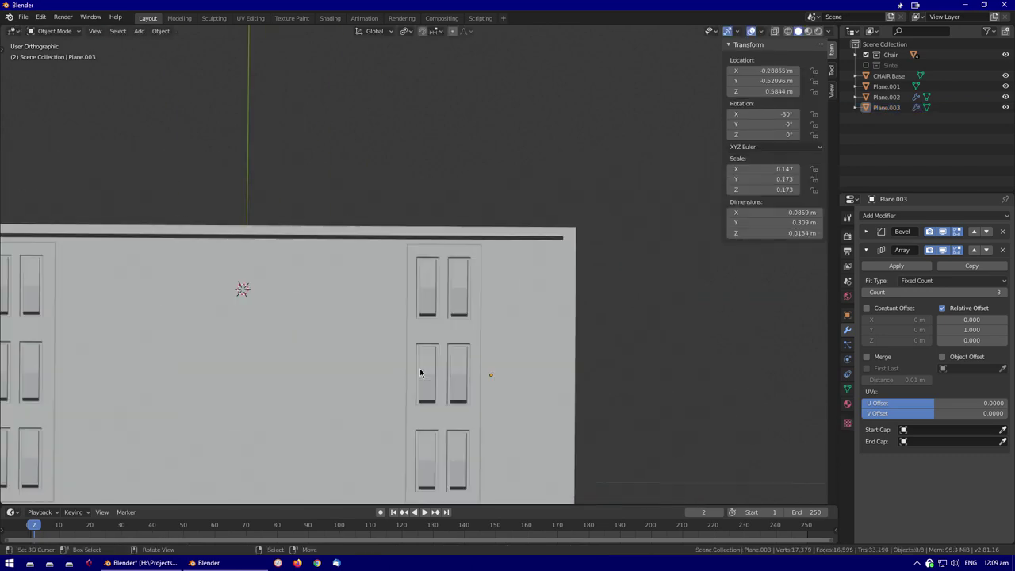
{"action": "middle_click_drag", "start_coordinate": [421, 372], "coordinate": [174, 186]}
{"action": "scroll", "coordinate": [527, 296], "scroll_direction": "down", "scroll_amount": 3}
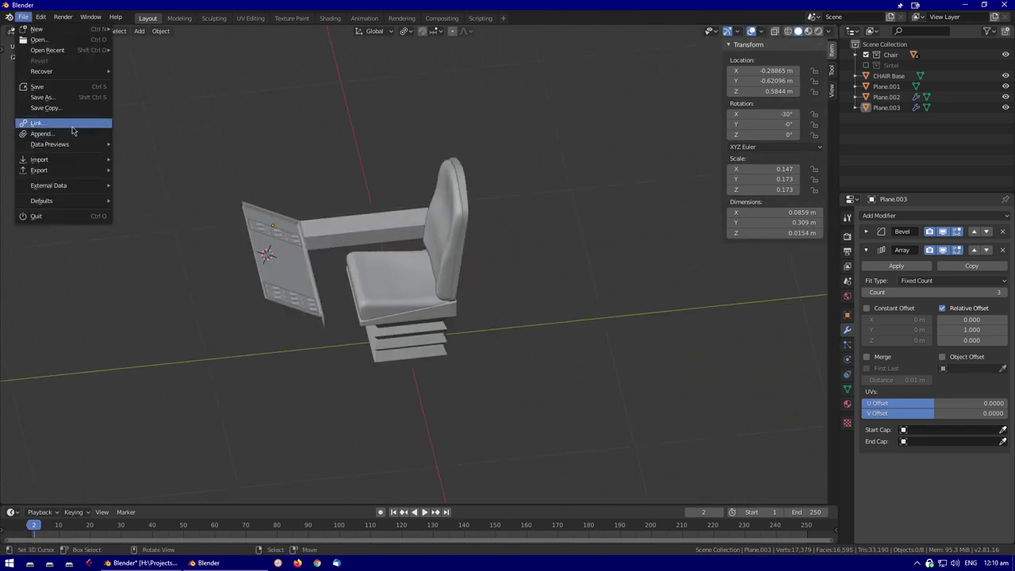
{"action": "left_click", "coordinate": [72, 125]}
{"action": "left_click", "coordinate": [165, 36]}
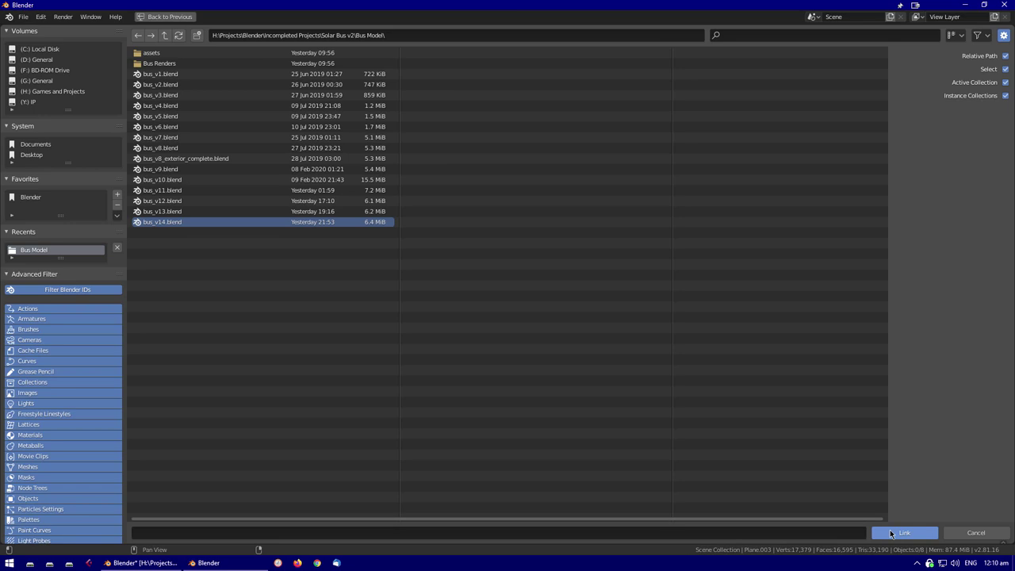
{"action": "double_click", "coordinate": [160, 116]}
{"action": "scroll", "coordinate": [426, 245], "scroll_direction": "up", "scroll_amount": 5}
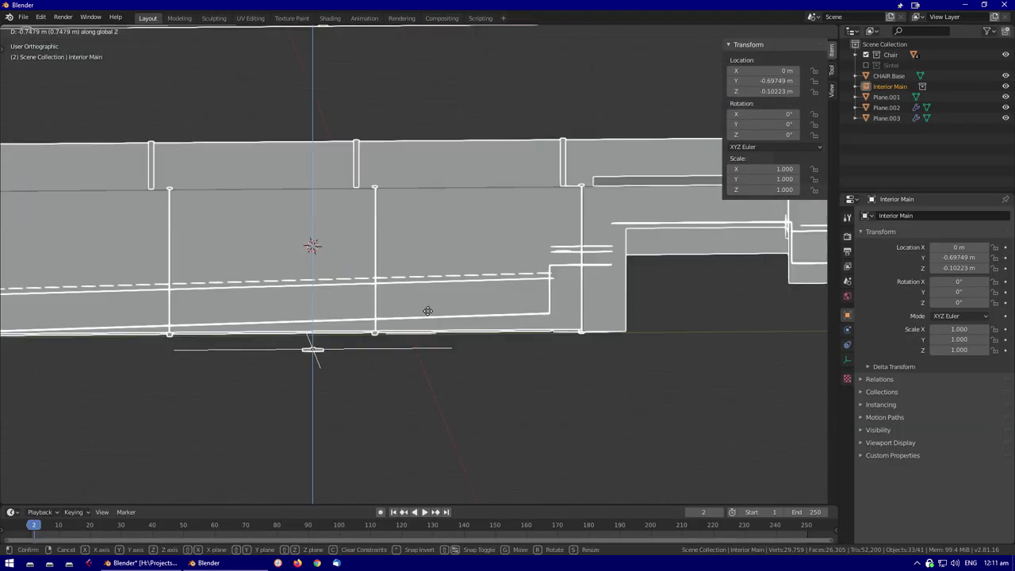
Shift the linked bus interior along Y for comparison with the driver's area, and delete it
{"action": "middle_click_drag", "start_coordinate": [426, 310], "coordinate": [368, 323]}
{"action": "key", "text": "g"}
{"action": "key", "text": "y"}
{"action": "left_click", "coordinate": [379, 322]}
{"action": "middle_click_drag", "start_coordinate": [516, 280], "coordinate": [533, 303]}
{"action": "key", "text": "x"}
{"action": "left_click", "coordinate": [533, 304]}
Add a plane at the dashboard's centre, tilt it -30° about X and shrink it to about 0.369 m square
{"action": "scroll", "coordinate": [476, 278], "scroll_direction": "up", "scroll_amount": 5}
{"action": "middle_click_drag", "start_coordinate": [476, 278], "coordinate": [290, 227]}
{"action": "left_click", "coordinate": [374, 232]}
{"action": "key", "text": "shift+a"}
{"action": "left_click", "coordinate": [494, 229]}
{"action": "scroll", "coordinate": [503, 256], "scroll_direction": "down", "scroll_amount": 5}
{"action": "key", "text": "r"}
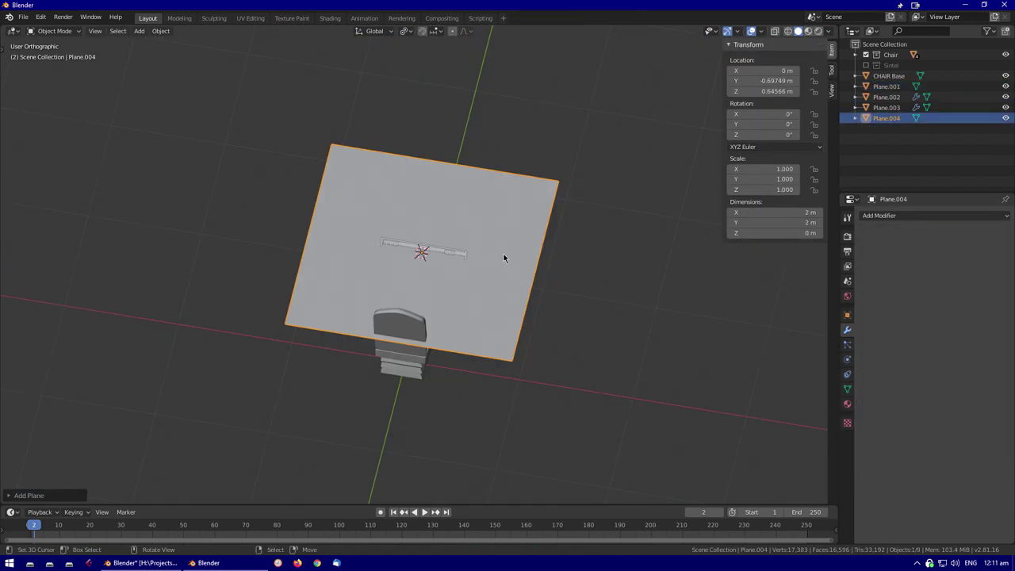
{"action": "left_click", "coordinate": [503, 258]}
{"action": "key", "text": "shift+z"}
{"action": "key", "text": "s"}
{"action": "left_click", "coordinate": [476, 168]}
Resize the plane to about 0.176 × 0.31 m and place it beside the three-column switch panel
{"action": "scroll", "coordinate": [501, 243], "scroll_direction": "up", "scroll_amount": 4}
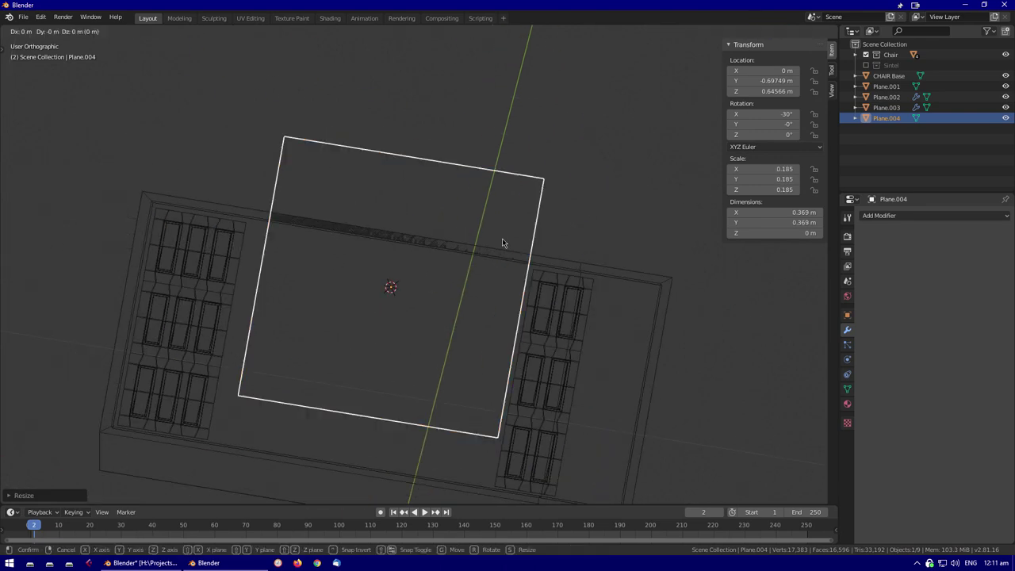
{"action": "left_click", "coordinate": [474, 300]}
{"action": "key", "text": "shift+z"}
{"action": "scroll", "coordinate": [471, 307], "scroll_direction": "down", "scroll_amount": 4}
{"action": "scroll", "coordinate": [515, 358], "scroll_direction": "up", "scroll_amount": 5}
{"action": "key", "text": "s"}
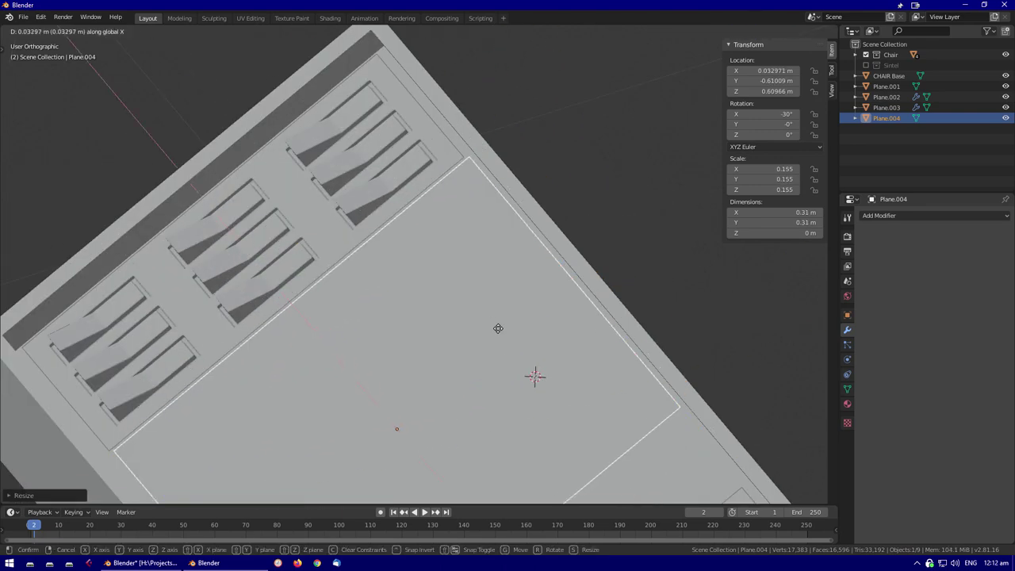
{"action": "left_click", "coordinate": [500, 327]}
{"action": "key", "text": "shift+KP_7"}
{"action": "key", "text": "Tab"}
{"action": "left_click", "coordinate": [526, 322]}
Divide the plane with loop cuts near its borders and across its middle, leaving one large central area
{"action": "scroll", "coordinate": [417, 317], "scroll_direction": "down", "scroll_amount": 4}
{"action": "key", "text": "ctrl+r"}
{"action": "scroll", "coordinate": [487, 283], "scroll_direction": "up", "scroll_amount": 4}
{"action": "key", "text": "s"}
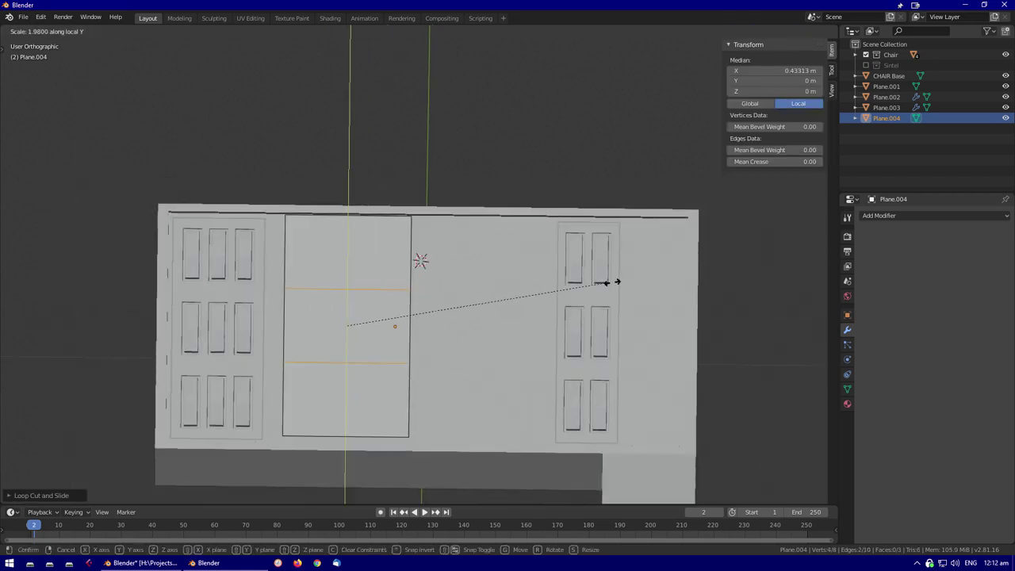
{"action": "middle_click_drag", "start_coordinate": [566, 288], "coordinate": [506, 301]}
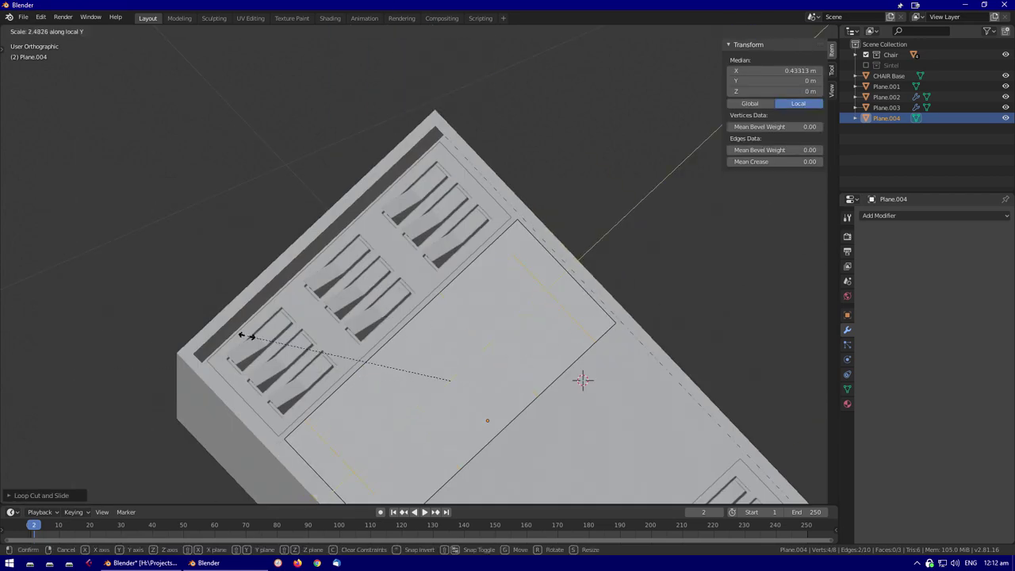
{"action": "key", "text": "Escape"}
{"action": "middle_click_drag", "start_coordinate": [239, 337], "coordinate": [378, 232]}
{"action": "key", "text": "ctrl+r"}
{"action": "scroll", "coordinate": [377, 232], "scroll_direction": "up", "scroll_amount": 1}
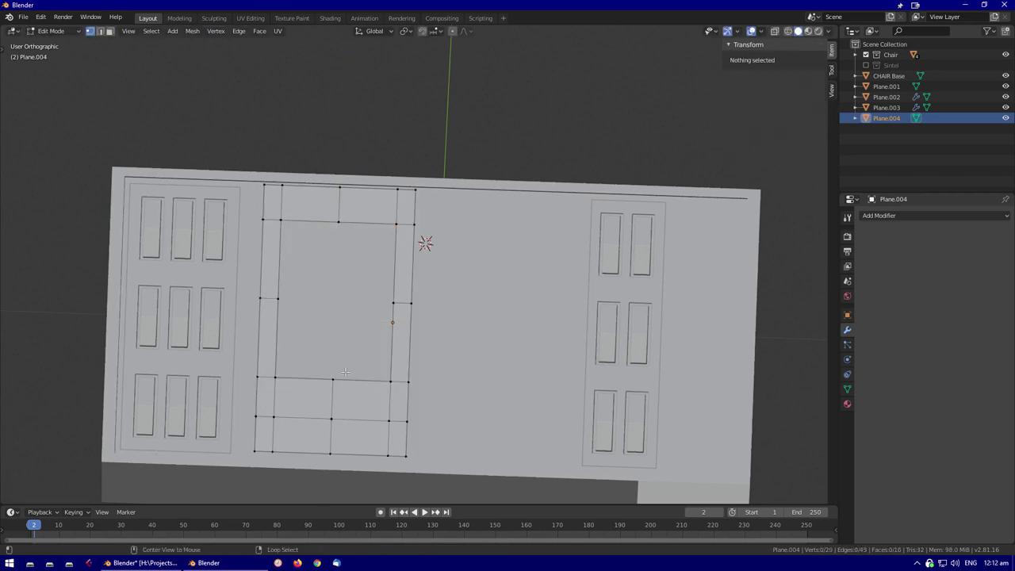
Form an eight-sided recess in the plane's central area and adjust the panel's height along its local Z
{"action": "middle_click_drag", "start_coordinate": [409, 383], "coordinate": [428, 317]}
{"action": "key", "text": "e"}
{"action": "left_click", "coordinate": [416, 309]}
{"action": "key", "text": "s"}
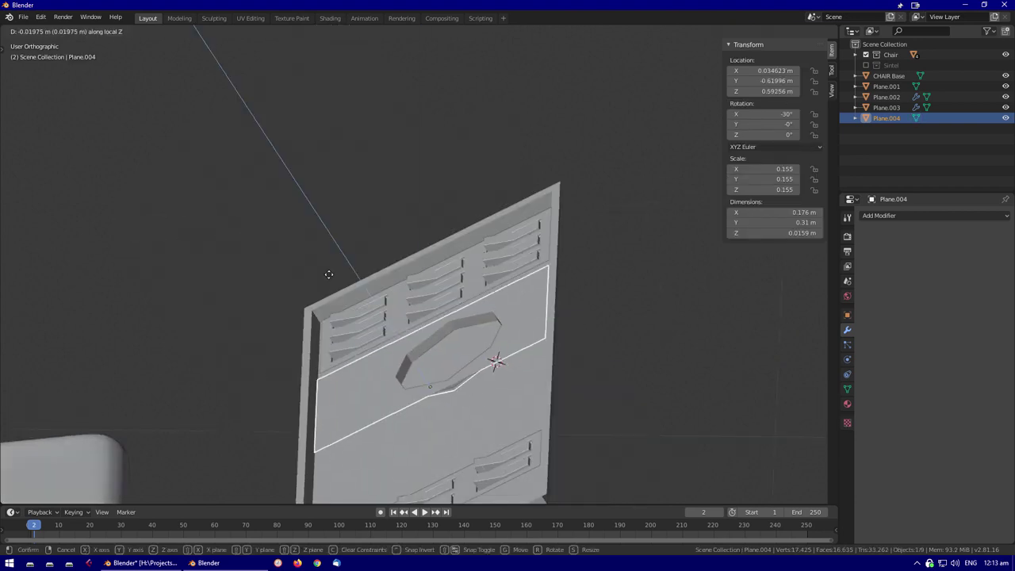
{"action": "left_click", "coordinate": [329, 274]}
{"action": "middle_click_drag", "start_coordinate": [329, 275], "coordinate": [407, 333]}
Smooth the panel with a level-2 Subdivision Surface modifier and crease the edges of its round recess
{"action": "left_click", "coordinate": [911, 215]}
{"action": "key", "text": "ctrl+2"}
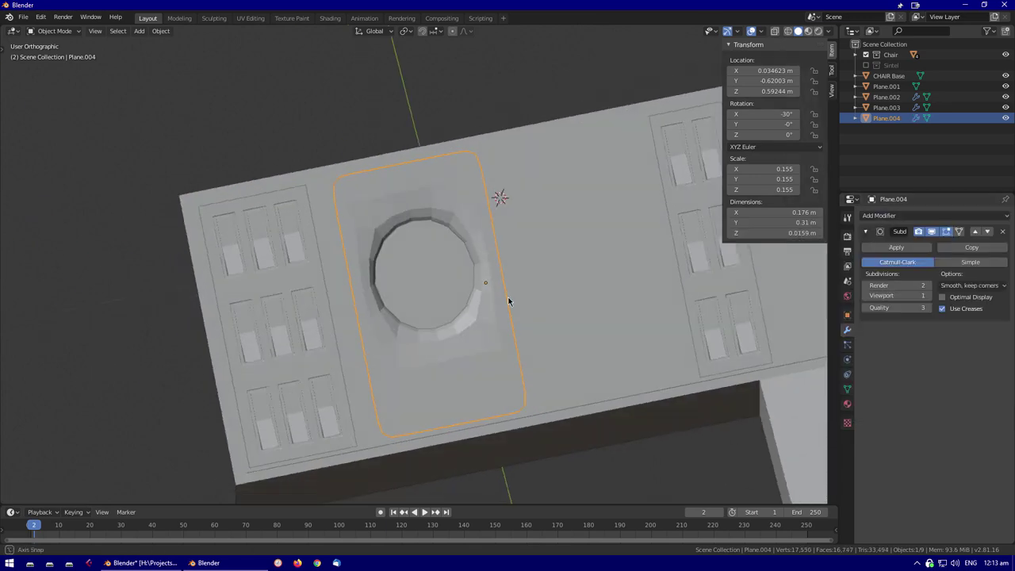
{"action": "scroll", "coordinate": [354, 337], "scroll_direction": "up", "scroll_amount": 3}
{"action": "key", "text": "Tab"}
{"action": "key", "text": "shift+e"}
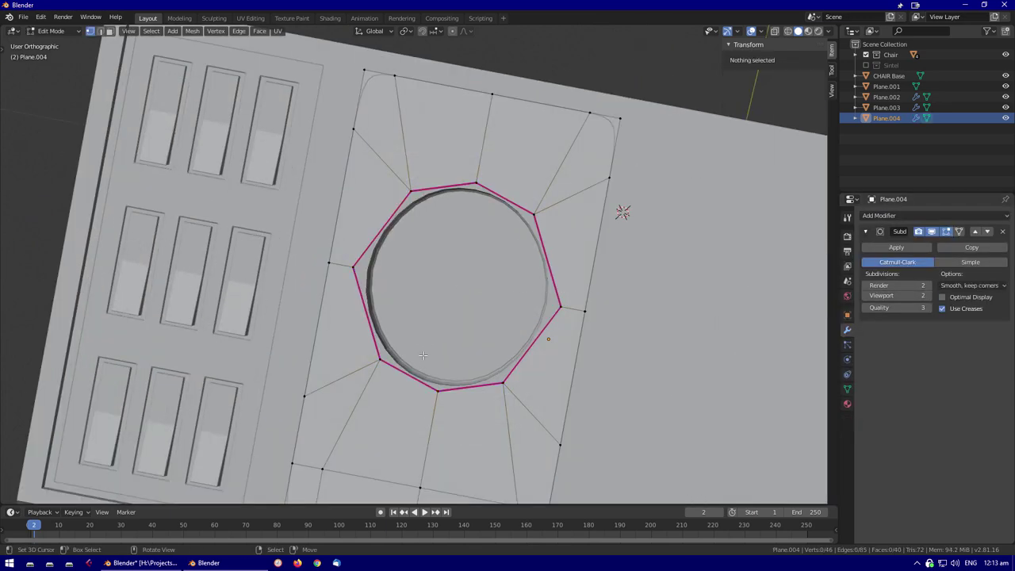
{"action": "key", "text": "shift+z"}
{"action": "key", "text": "3"}
{"action": "left_click", "coordinate": [483, 250]}
{"action": "key", "text": "Tab"}
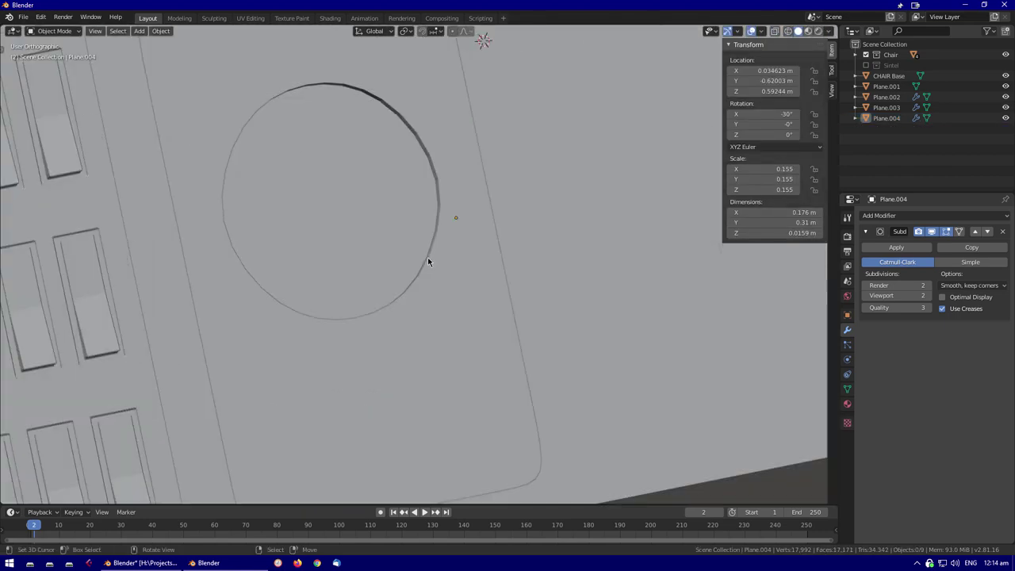
Move the round-recess panel up against the three-column switch panel and duplicate it in place
{"action": "left_click", "coordinate": [401, 296]}
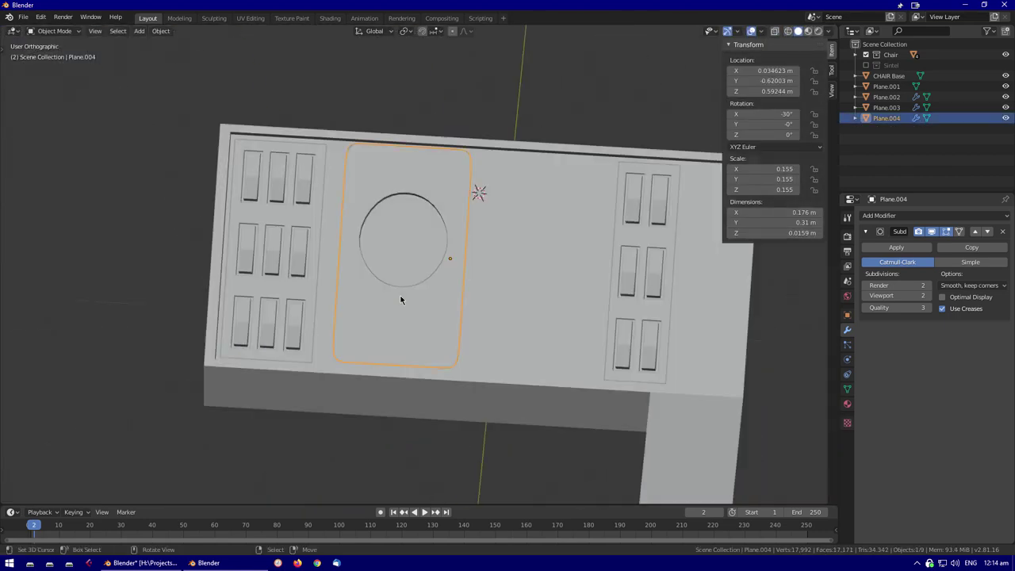
{"action": "scroll", "coordinate": [401, 296], "scroll_direction": "up", "scroll_amount": 3}
{"action": "key", "text": "g"}
{"action": "key", "text": "x"}
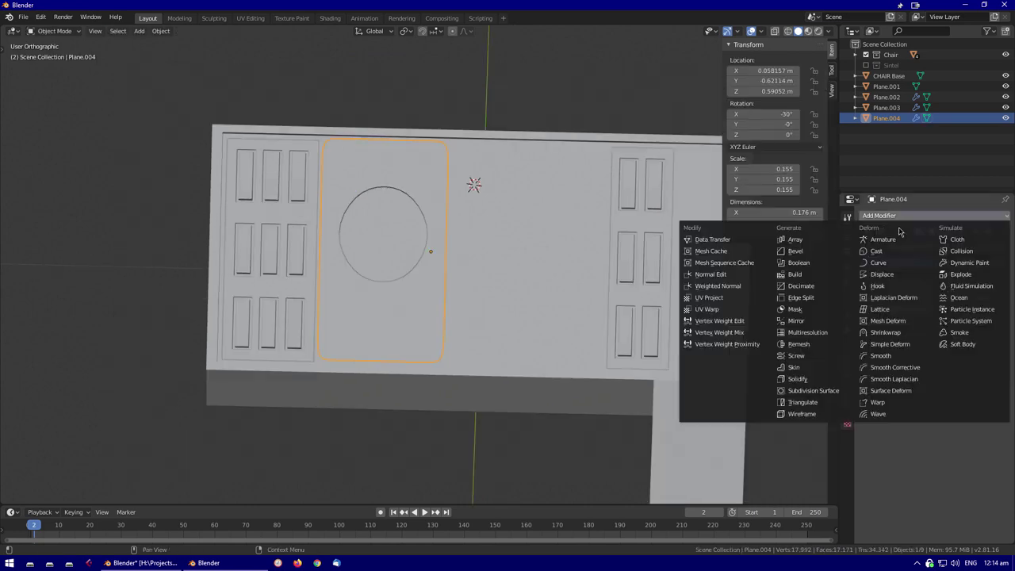
{"action": "key", "text": "shift+d"}
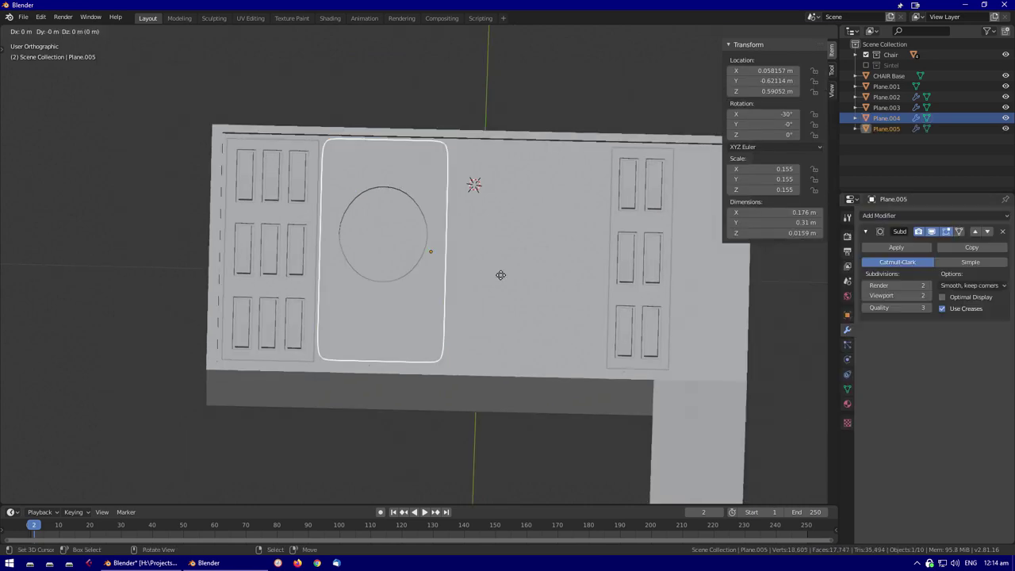
{"action": "key", "text": "alt+a"}
Crease the round-recess panel's outer boundary to 1.000 and give the panel side walls along Z
{"action": "middle_click_drag", "start_coordinate": [648, 290], "coordinate": [374, 283]}
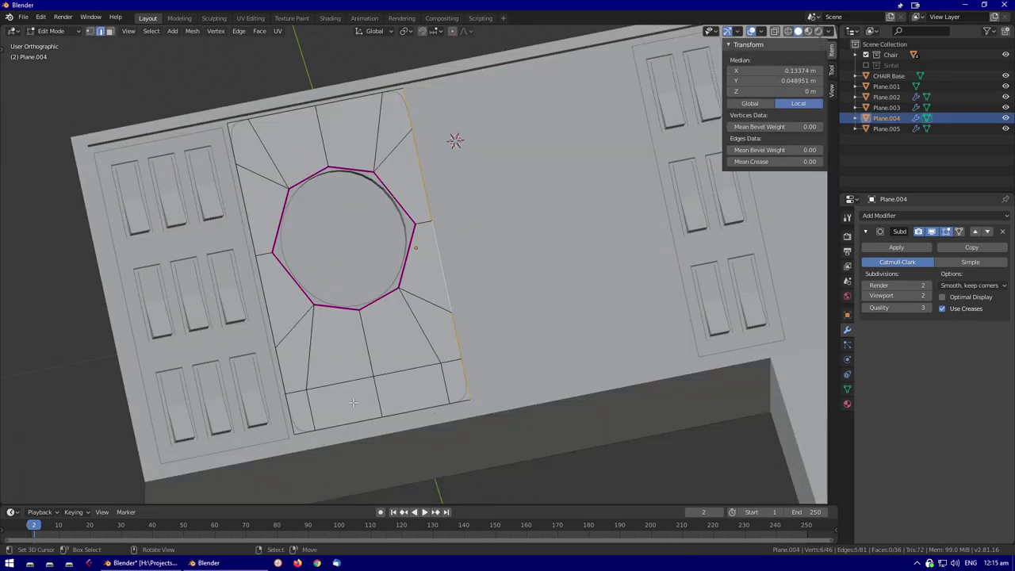
{"action": "left_click", "coordinate": [353, 402], "text": "alt"}
{"action": "middle_click_drag", "start_coordinate": [353, 403], "coordinate": [325, 103]}
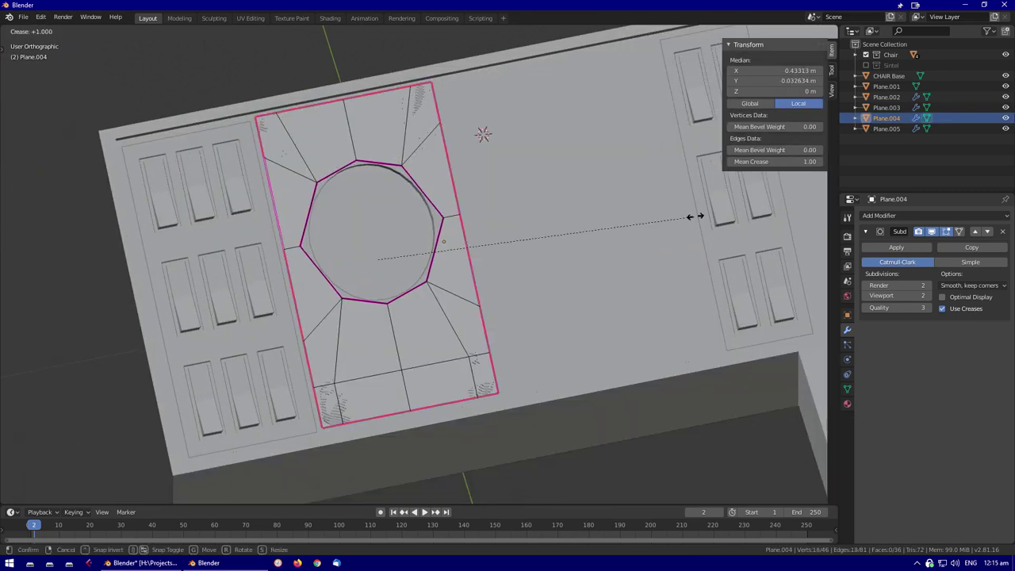
{"action": "left_click", "coordinate": [695, 215]}
{"action": "middle_click_drag", "start_coordinate": [694, 216], "coordinate": [451, 171]}
{"action": "key", "text": "g"}
{"action": "key", "text": "z"}
{"action": "left_click", "coordinate": [371, 343]}
{"action": "middle_click_drag", "start_coordinate": [371, 343], "coordinate": [347, 319]}
{"action": "key", "text": "Tab"}
Isolate the round-recess panel, shade it smooth and add an Edge Split modifier with a 30° split angle
{"action": "key", "text": "g"}
{"action": "left_click", "coordinate": [505, 193]}
{"action": "middle_click_drag", "start_coordinate": [504, 193], "coordinate": [294, 291]}
{"action": "key", "text": "KP_Divide"}
{"action": "key", "text": "Tab"}
{"action": "middle_click_drag", "start_coordinate": [386, 159], "coordinate": [486, 423]}
{"action": "key", "text": "Tab"}
{"action": "right_click", "coordinate": [386, 293]}
{"action": "left_click", "coordinate": [385, 292]}
{"action": "middle_click_drag", "start_coordinate": [386, 292], "coordinate": [475, 333]}
{"action": "left_click", "coordinate": [878, 215]}
{"action": "left_click", "coordinate": [792, 309]}
{"action": "left_click", "coordinate": [865, 231]}
{"action": "key", "text": "KP_Divide"}
Delete the flat duplicate panel lying beneath the thickened round-recess panel
{"action": "left_click", "coordinate": [477, 327]}
{"action": "middle_click_drag", "start_coordinate": [476, 327], "coordinate": [426, 314]}
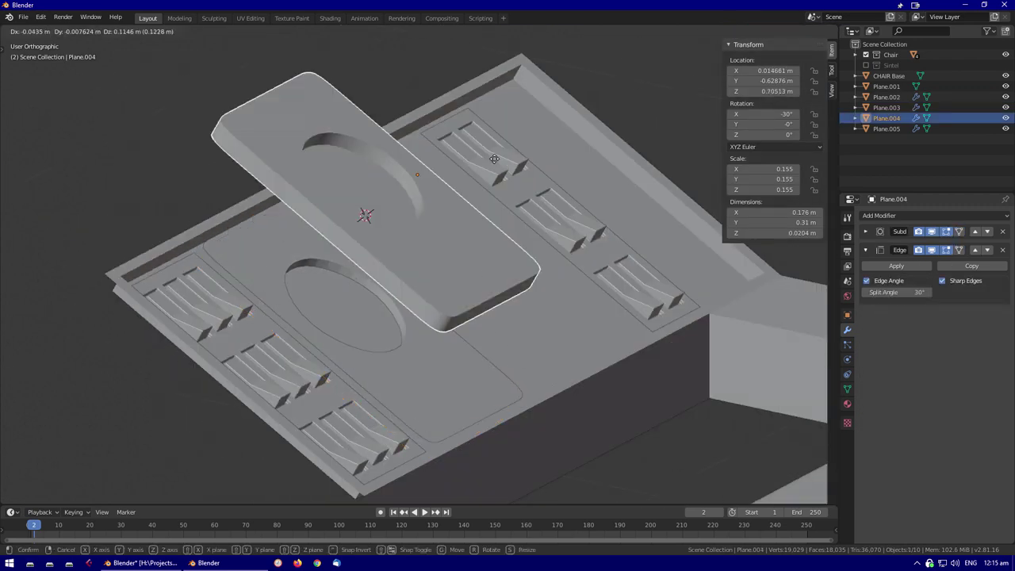
{"action": "key", "text": "shift+z"}
{"action": "key", "text": "shift+z"}
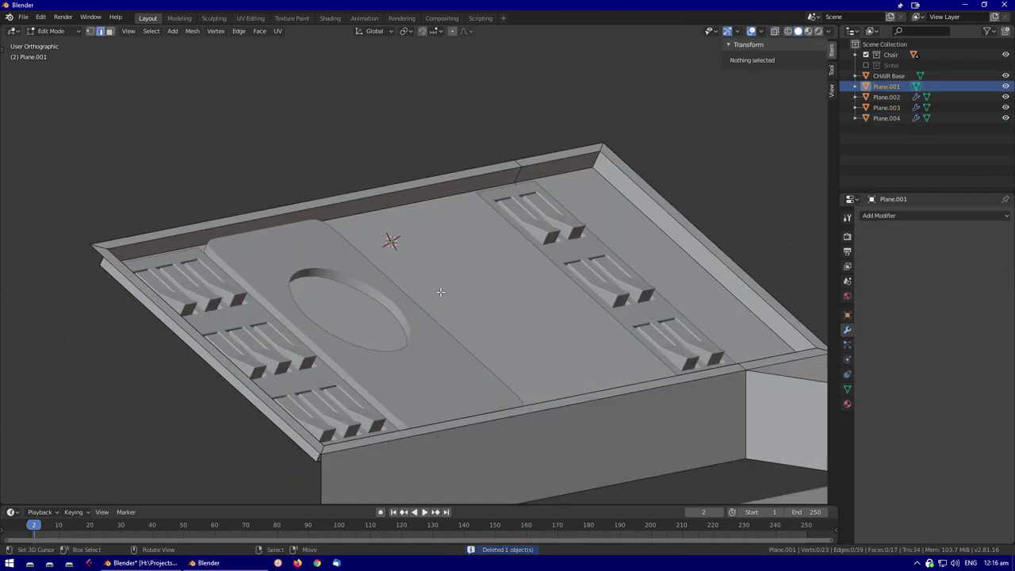
{"action": "key", "text": "l"}
{"action": "key", "text": "Tab"}
{"action": "middle_click_drag", "start_coordinate": [440, 292], "coordinate": [486, 291]}
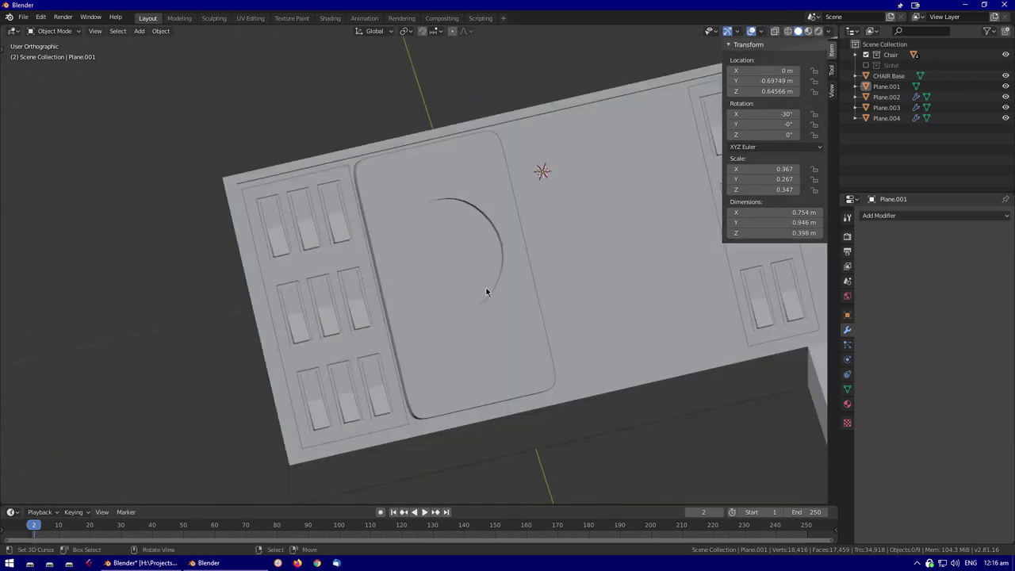
Place the 3D cursor at the centre of the round recess's floor
{"action": "scroll", "coordinate": [486, 292], "scroll_direction": "up", "scroll_amount": 2}
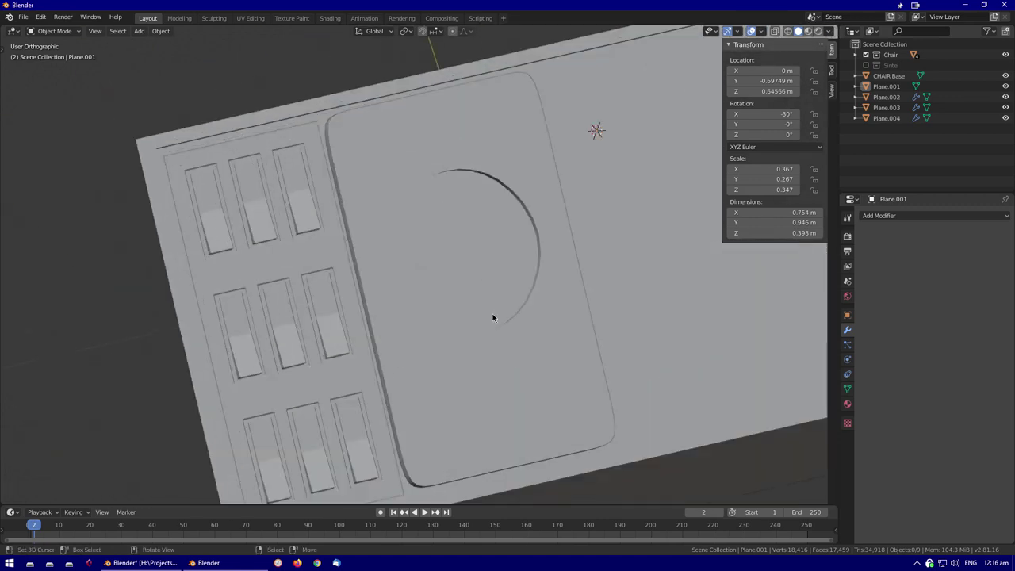
{"action": "scroll", "coordinate": [492, 317], "scroll_direction": "down", "scroll_amount": 2}
{"action": "middle_click_drag", "start_coordinate": [493, 317], "coordinate": [520, 281]}
{"action": "left_click", "coordinate": [317, 283]}
{"action": "scroll", "coordinate": [475, 264], "scroll_direction": "up", "scroll_amount": 3}
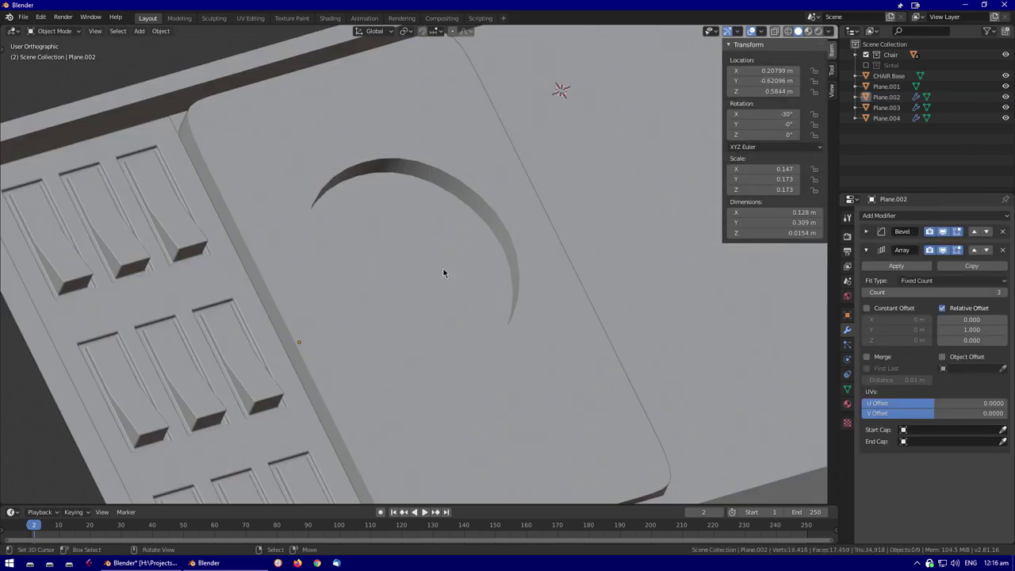
{"action": "left_click", "coordinate": [475, 264]}
{"action": "key", "text": "Tab"}
{"action": "key", "text": "Tab"}
Add a 12-vertex mesh circle at the centre of the round recess
{"action": "key", "text": "shift+a"}
{"action": "mouse_move", "coordinate": [425, 308]}
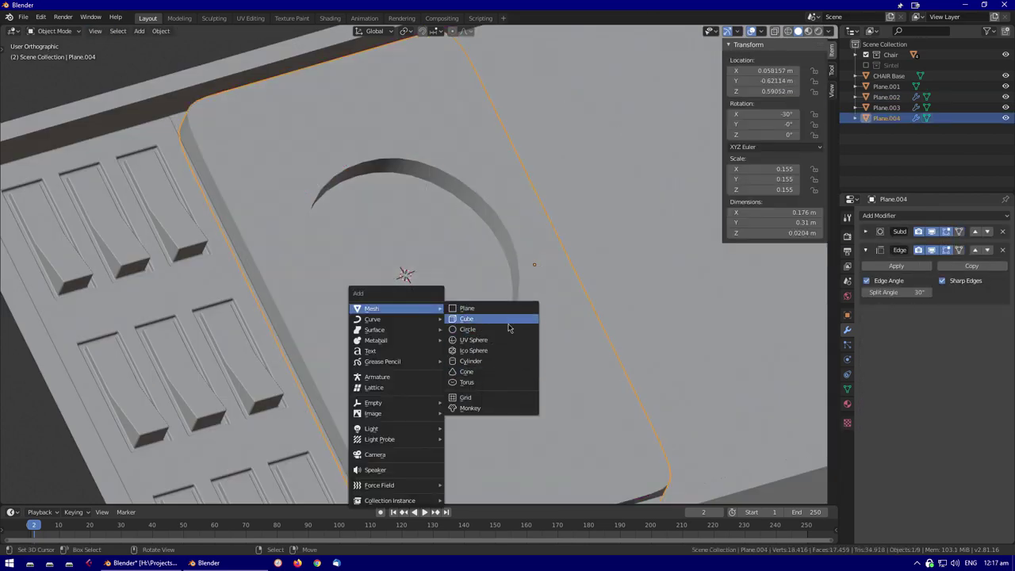
{"action": "left_click", "coordinate": [467, 329]}
{"action": "type", "text": "12"}
{"action": "key", "text": "Return"}
{"action": "scroll", "coordinate": [404, 342], "scroll_direction": "down", "scroll_amount": 2}
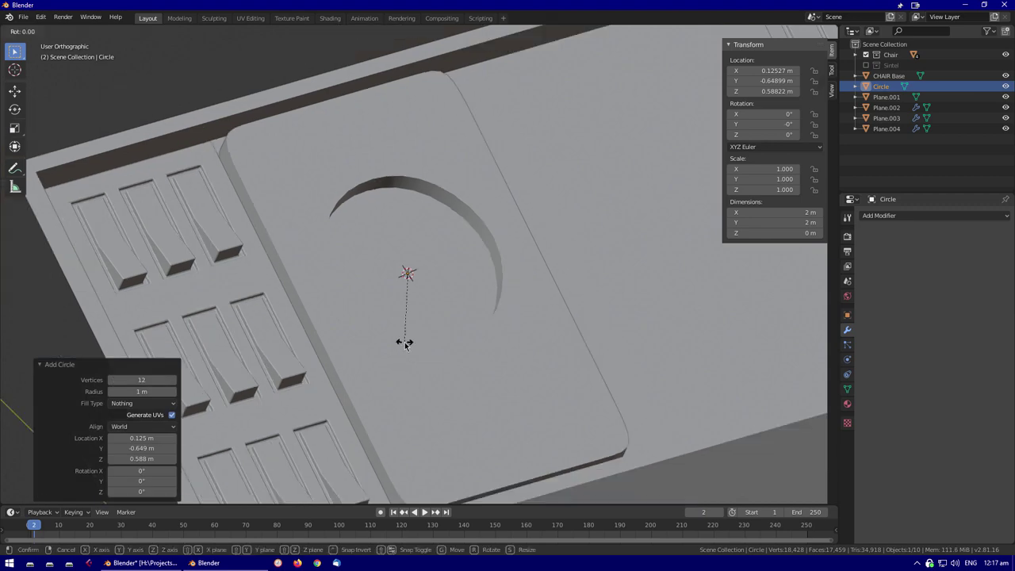
Give the mesh circle at the round recess's centre 8 vertices and rotate it -30° about X
{"action": "key", "text": "Tab"}
{"action": "key", "text": "shift+z"}
{"action": "scroll", "coordinate": [404, 342], "scroll_direction": "down", "scroll_amount": 5}
{"action": "scroll", "coordinate": [500, 348], "scroll_direction": "up", "scroll_amount": 8}
{"action": "key", "text": "ctrl+z"}
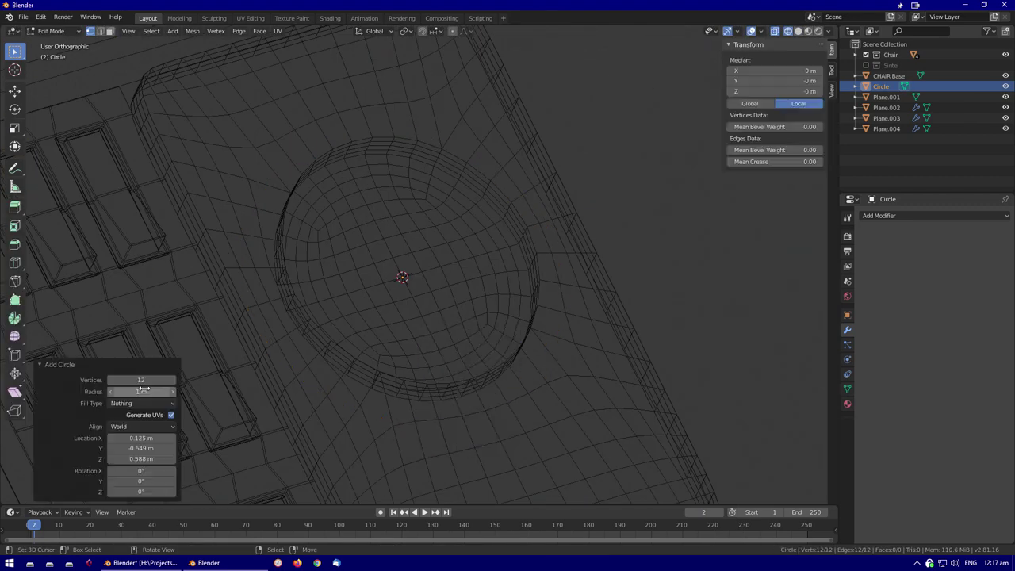
{"action": "type", "text": "30"}
{"action": "key", "text": "Return"}
{"action": "scroll", "coordinate": [396, 277], "scroll_direction": "down", "scroll_amount": 5}
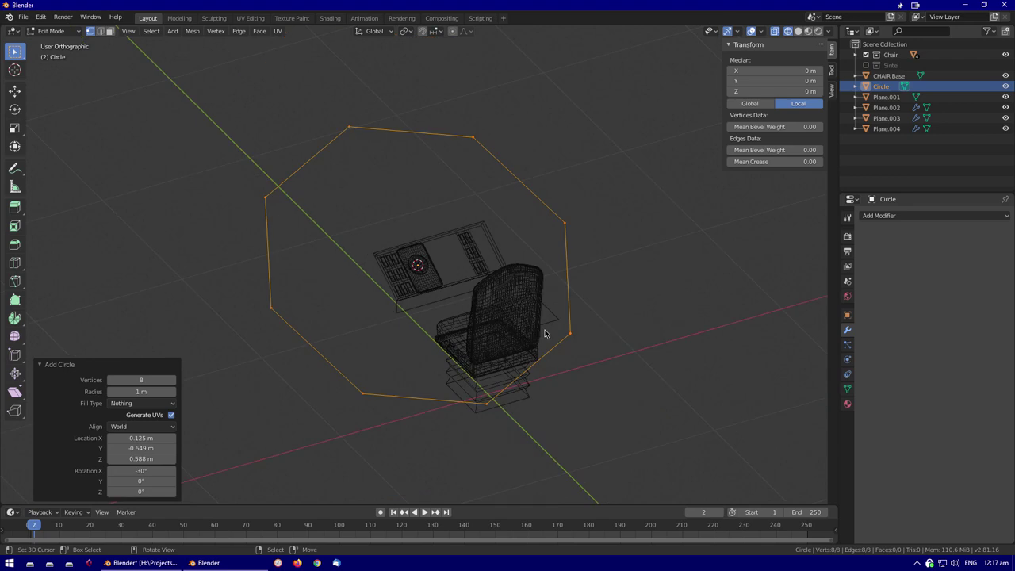
Scale the circle down to about 0.008 m across at the centre of the round recess
{"action": "key", "text": "s"}
{"action": "scroll", "coordinate": [397, 278], "scroll_direction": "up", "scroll_amount": 8}
{"action": "key", "text": "Tab"}
{"action": "key", "text": "Tab"}
{"action": "scroll", "coordinate": [341, 356], "scroll_direction": "up", "scroll_amount": 2}
Extrude the circle along its local Z axis into a pin about 0.01 m high and close its top by merging at the centre
{"action": "key", "text": "g"}
{"action": "key", "text": "z"}
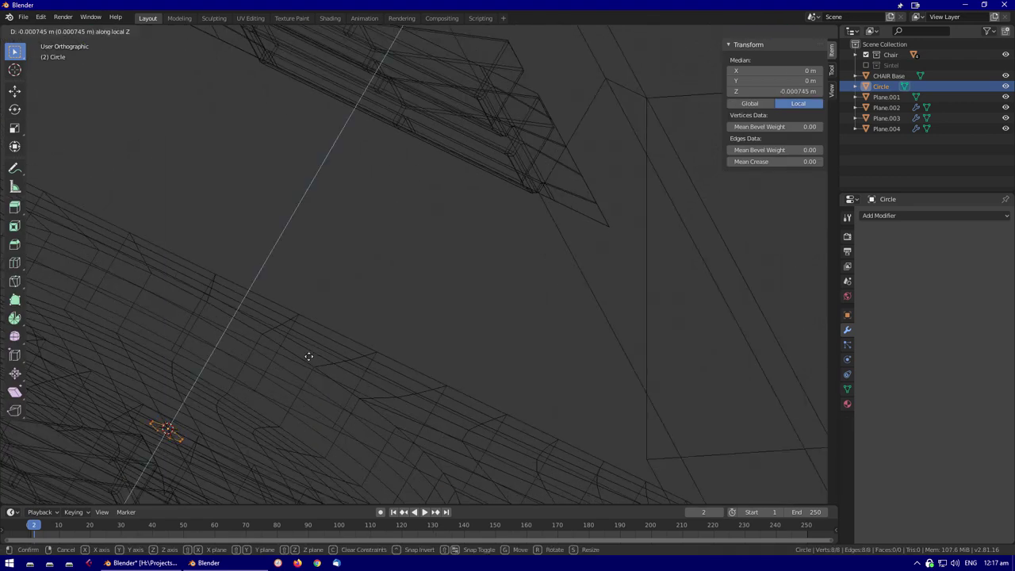
{"action": "left_click", "coordinate": [325, 320]}
{"action": "key", "text": "shift+z"}
{"action": "key", "text": "KP_Decimal"}
{"action": "key", "text": "g"}
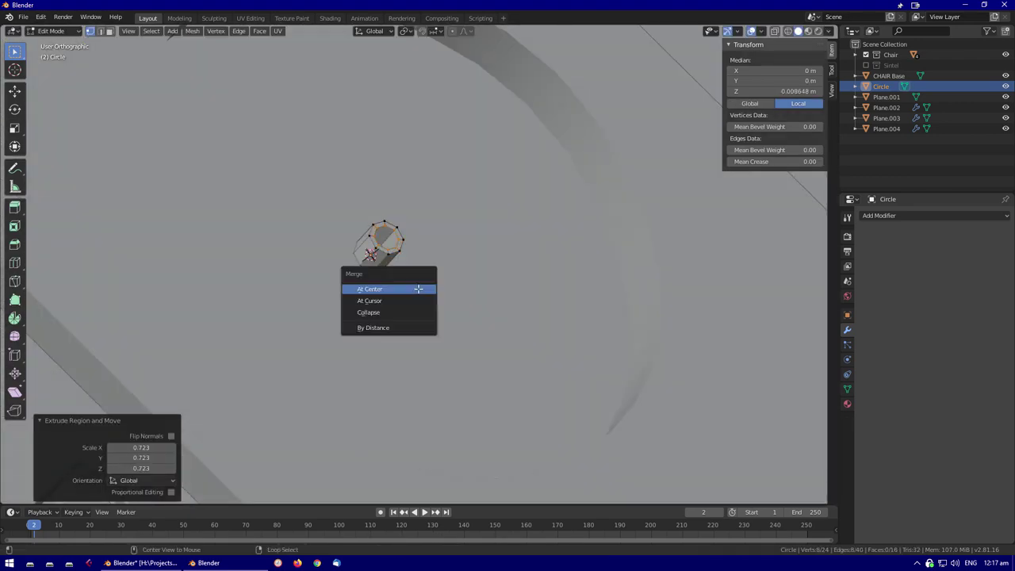
Shade the centre pin smooth and add an Edge Split modifier with a 30° split angle
{"action": "key", "text": "Tab"}
{"action": "right_click", "coordinate": [319, 261]}
{"action": "left_click", "coordinate": [325, 238]}
{"action": "left_click", "coordinate": [936, 214]}
{"action": "left_click", "coordinate": [800, 390]}
{"action": "left_click", "coordinate": [574, 308]}
{"action": "middle_click_drag", "start_coordinate": [574, 308], "coordinate": [704, 50]}
{"action": "scroll", "coordinate": [452, 265], "scroll_direction": "down", "scroll_amount": 2}
{"action": "scroll", "coordinate": [704, 50], "scroll_direction": "down", "scroll_amount": 5}
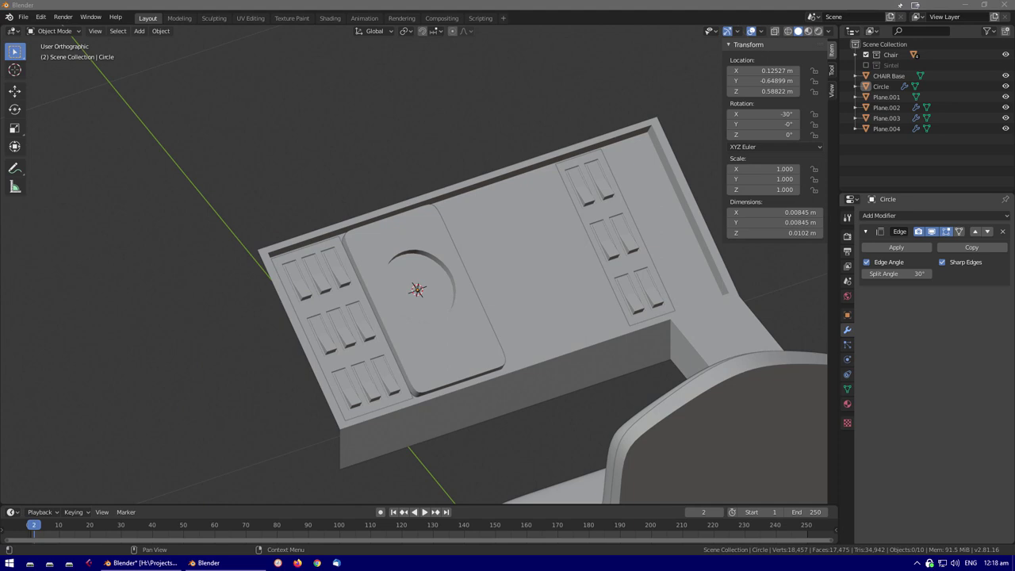
{"action": "middle_click_drag", "start_coordinate": [704, 50], "coordinate": [417, 286]}
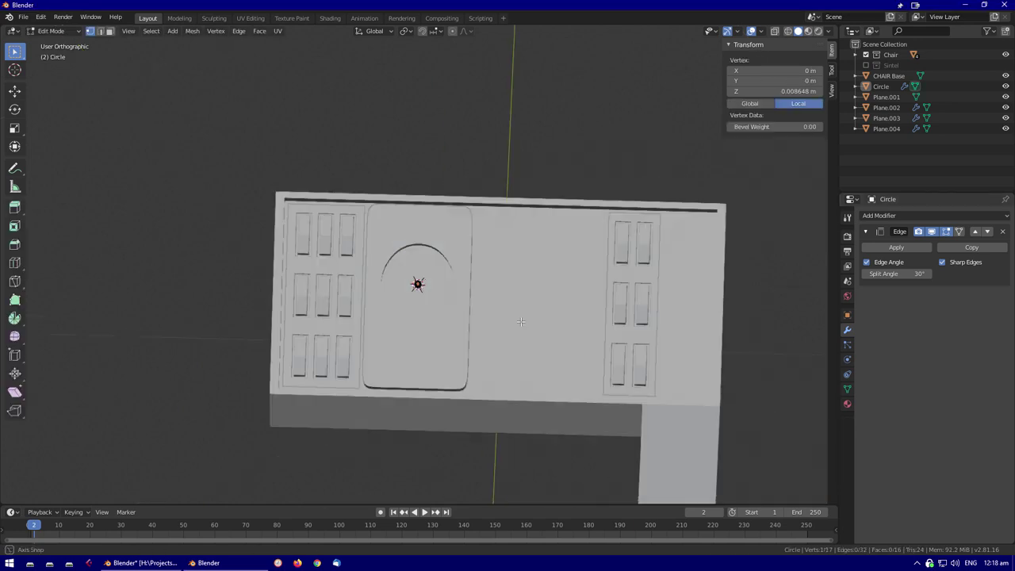
Add a cube at the centre of the round recess and rotate it -30° about X
{"action": "scroll", "coordinate": [446, 306], "scroll_direction": "up", "scroll_amount": 4}
{"action": "key", "text": "shift+a"}
{"action": "left_click", "coordinate": [506, 317]}
{"action": "scroll", "coordinate": [548, 274], "scroll_direction": "down", "scroll_amount": 5}
{"action": "key", "text": "r"}
{"action": "key", "text": "x"}
{"action": "key", "text": "minus"}
{"action": "key", "text": "3"}
{"action": "key", "text": "0"}
{"action": "key", "text": "Return"}
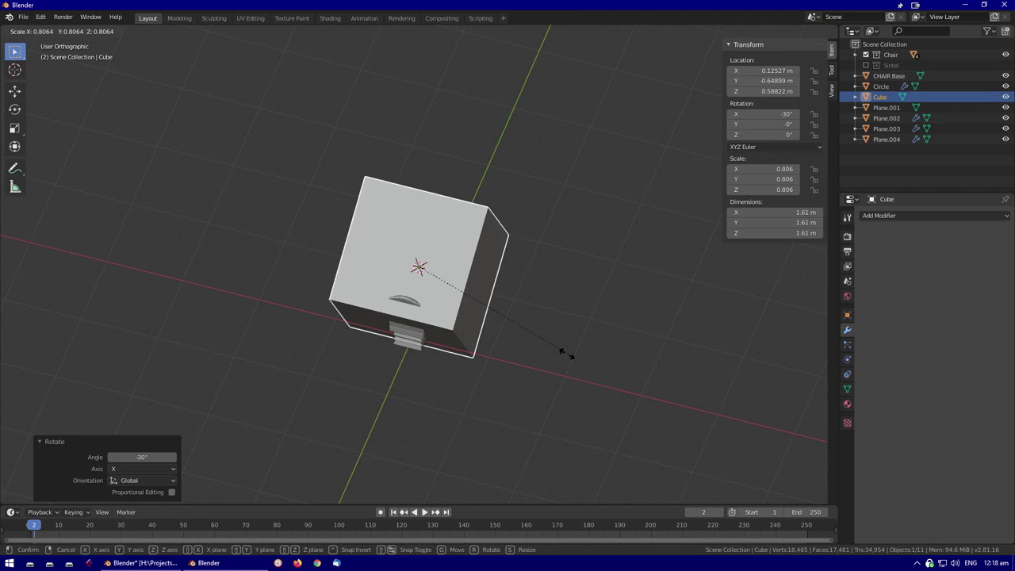
Scale the cube down uniformly to about 0.085 m so it roughly fits the round recess
{"action": "scroll", "coordinate": [623, 416], "scroll_direction": "up", "scroll_amount": 3}
{"action": "key", "text": "s"}
{"action": "left_click", "coordinate": [489, 334]}
{"action": "key", "text": "KP_7"}
{"action": "key", "text": "shift+z"}
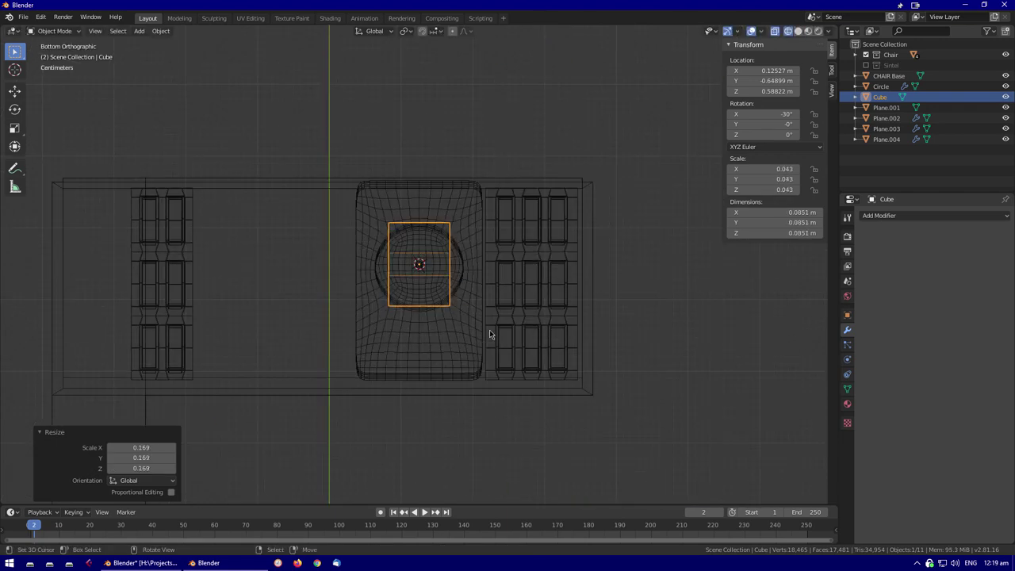
{"action": "key", "text": "shift+z"}
{"action": "middle_click_drag", "start_coordinate": [489, 334], "coordinate": [788, 430]}
Narrow the cube along X to about 0.01 m and shift its mesh so one end sits at the centre pin
{"action": "key", "text": "s"}
{"action": "key", "text": "x"}
{"action": "middle_click_drag", "start_coordinate": [512, 270], "coordinate": [555, 333]}
{"action": "key", "text": "s"}
{"action": "key", "text": "y"}
{"action": "left_click", "coordinate": [505, 354]}
{"action": "key", "text": "Tab"}
{"action": "scroll", "coordinate": [476, 317], "scroll_direction": "up", "scroll_amount": 4}
{"action": "scroll", "coordinate": [444, 301], "scroll_direction": "down", "scroll_amount": 4}
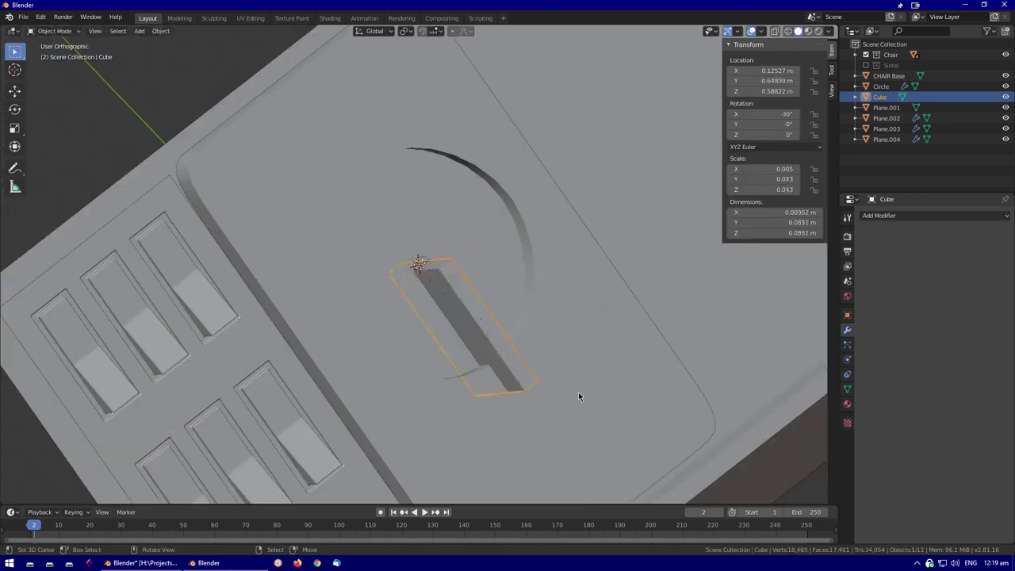
Shrink the bar into a slim gauge needle that fits inside the round recess and apply its scale
{"action": "key", "text": "Tab"}
{"action": "key", "text": "s"}
{"action": "left_click", "coordinate": [555, 376]}
{"action": "key", "text": "ctrl+a"}
{"action": "left_click", "coordinate": [373, 348]}
{"action": "left_click", "coordinate": [665, 289]}
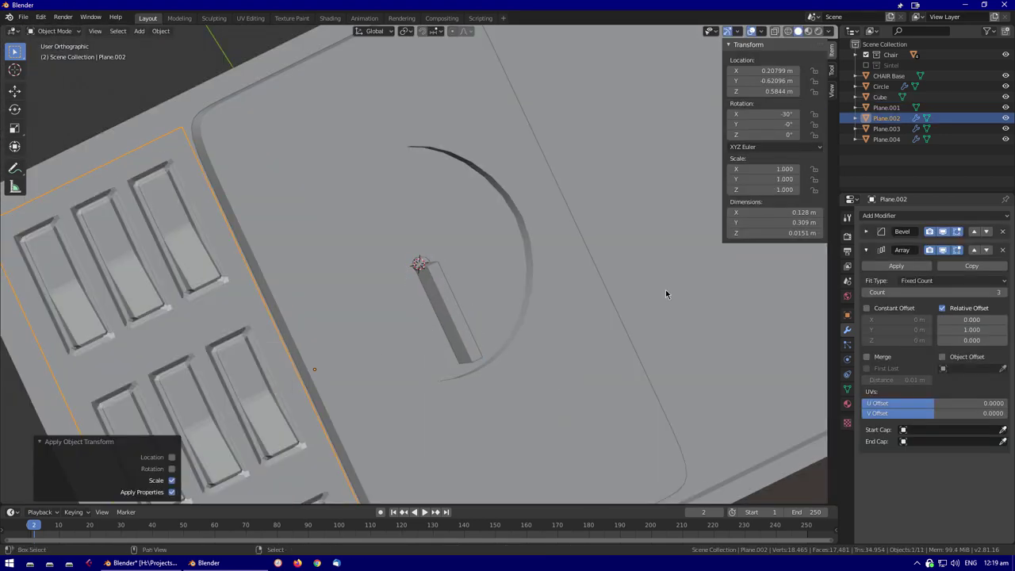
Adjust the needle's mesh so it starts at the centre pin and tapers toward its outer end
{"action": "middle_click_drag", "start_coordinate": [476, 317], "coordinate": [572, 281]}
{"action": "left_click", "coordinate": [424, 274]}
{"action": "key", "text": "Tab"}
{"action": "scroll", "coordinate": [503, 288], "scroll_direction": "up", "scroll_amount": 4}
{"action": "left_click", "coordinate": [528, 317]}
{"action": "middle_click_drag", "start_coordinate": [528, 317], "coordinate": [545, 425]}
{"action": "key", "text": "alt+a"}
{"action": "middle_click_drag", "start_coordinate": [529, 372], "coordinate": [407, 328]}
{"action": "key", "text": "a"}
{"action": "key", "text": "shift+z"}
{"action": "left_click", "coordinate": [414, 264]}
{"action": "key", "text": "shift+z"}
{"action": "key", "text": "Tab"}
Rotate the needle together with the centre pin about the local Z axis to a slanted gauge position
{"action": "mouse_move", "coordinate": [418, 296]}
{"action": "middle_mouse_down"}
{"action": "mouse_move", "coordinate": [511, 317]}
{"action": "mouse_move", "coordinate": [243, 285]}
{"action": "middle_mouse_up"}
{"action": "key", "text": "r"}
{"action": "key", "text": "z"}
{"action": "key", "text": "z"}
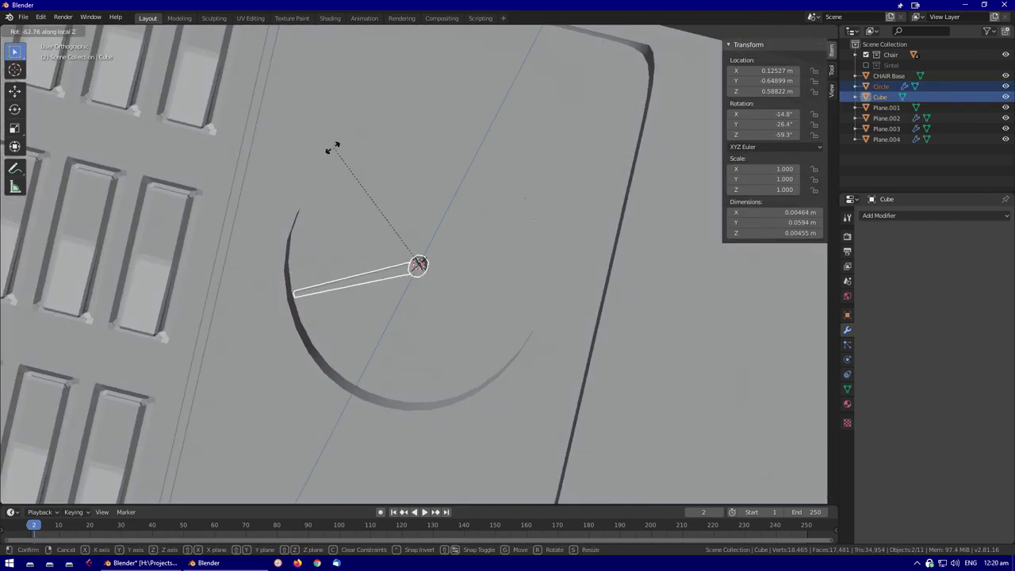
{"action": "left_click", "coordinate": [341, 143]}
{"action": "scroll", "coordinate": [442, 282], "scroll_direction": "down", "scroll_amount": 4}
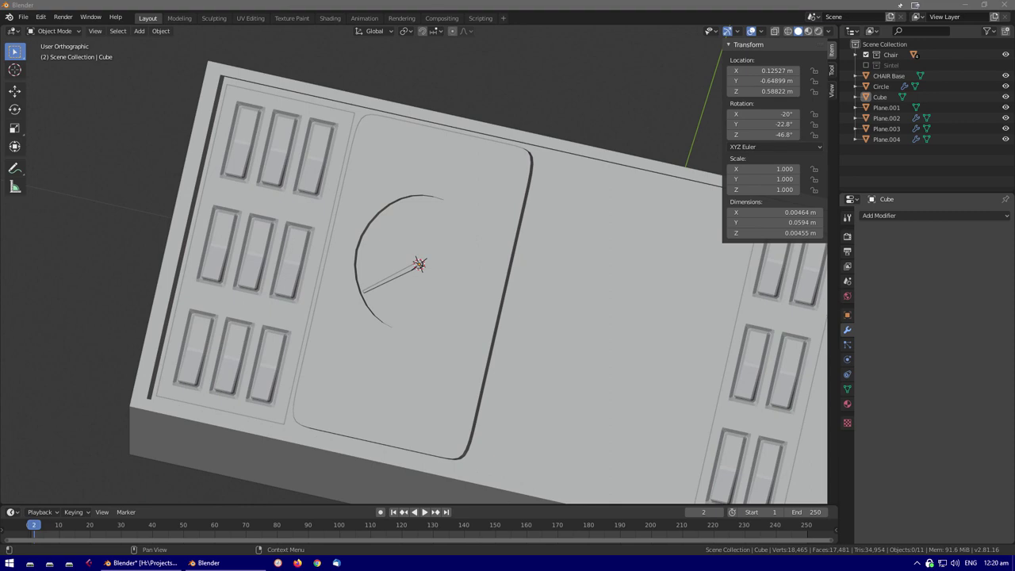
Move the round-recess panel's lower edge loop toward the recess and add two crosswise loop cuts beyond it, spread apart along local Y
{"action": "middle_click_drag", "start_coordinate": [380, 341], "coordinate": [435, 346]}
{"action": "left_click", "coordinate": [450, 366]}
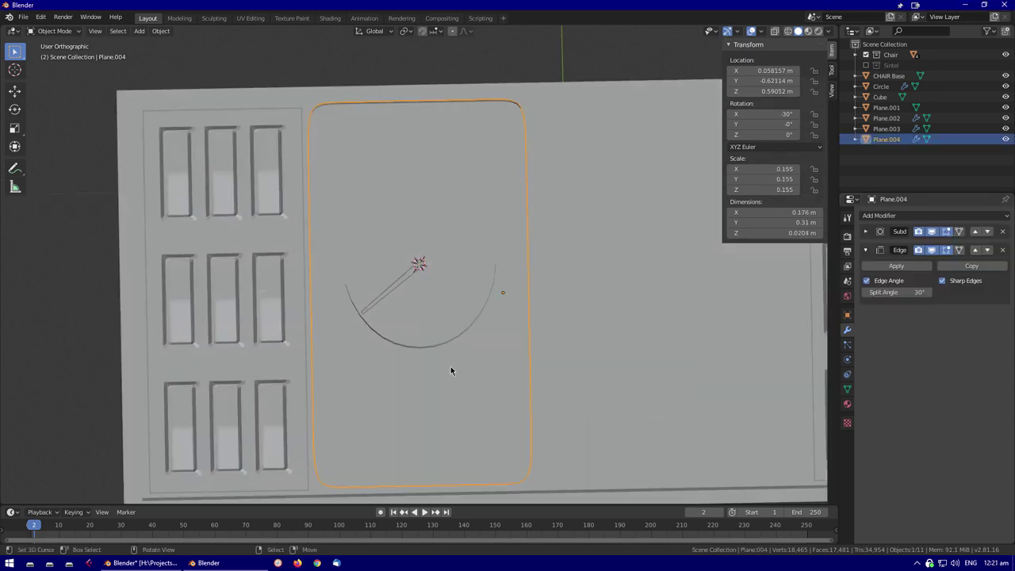
{"action": "key", "text": "Tab"}
{"action": "middle_click_drag", "start_coordinate": [477, 421], "coordinate": [485, 386], "text": "shift"}
{"action": "left_click", "coordinate": [474, 401], "text": "alt"}
{"action": "key", "text": "g"}
{"action": "key", "text": "z"}
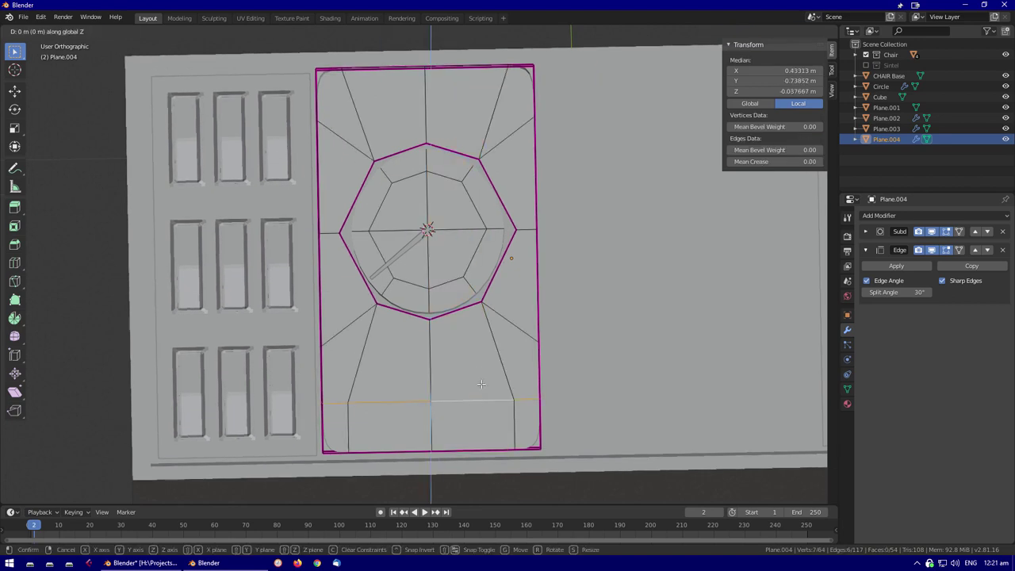
{"action": "key", "text": "Escape"}
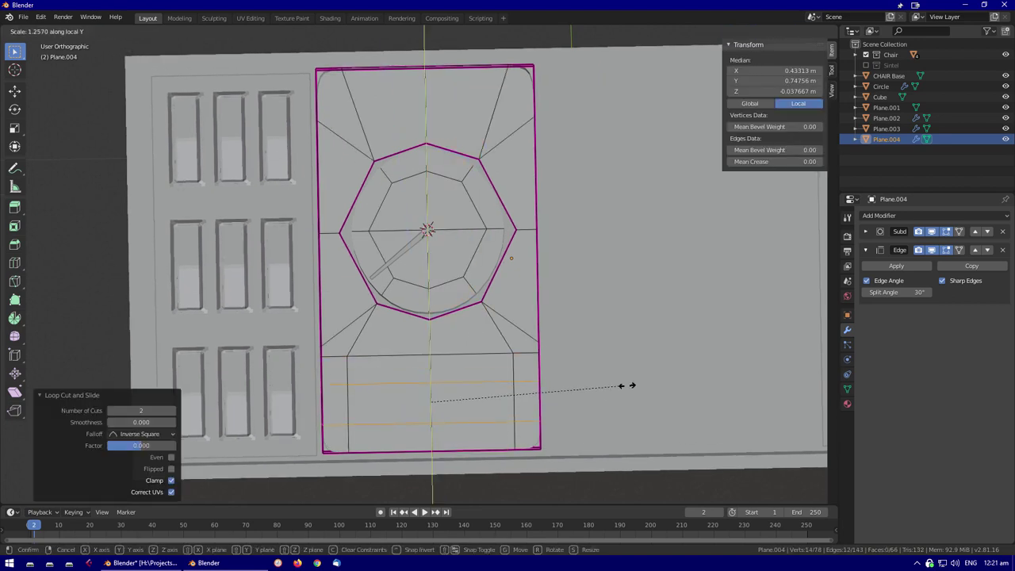
{"action": "left_click", "coordinate": [626, 385]}
{"action": "middle_click_drag", "start_coordinate": [627, 385], "coordinate": [656, 351], "text": "shift"}
{"action": "key", "text": "ctrl+r"}
{"action": "left_click", "coordinate": [476, 238]}
{"action": "key", "text": "ctrl+r"}
{"action": "left_click", "coordinate": [474, 358]}
{"action": "left_click", "coordinate": [473, 358]}
{"action": "key", "text": "ctrl+z"}
{"action": "key", "text": "ctrl+z"}
Extrude the two central faces between the new cuts about 0.02 m into the panel to form a pocket
{"action": "key", "text": "3"}
{"action": "middle_click_drag", "start_coordinate": [479, 378], "coordinate": [430, 364]}
{"action": "left_click", "coordinate": [444, 368]}
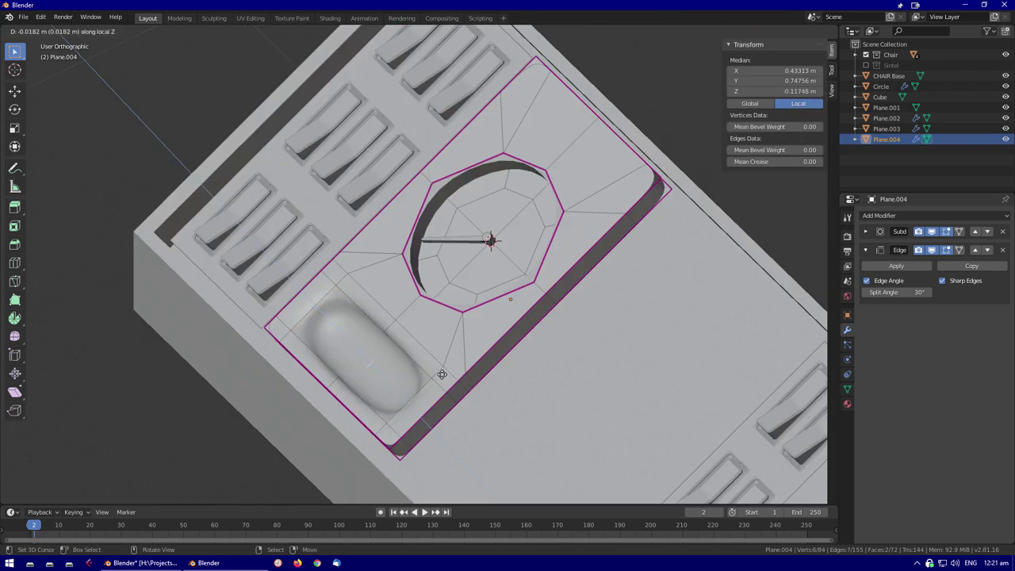
{"action": "left_click", "coordinate": [442, 374]}
Isolate the panel with Edge Split shown in edit mode and crease the pocket's floor and rim edges to square its corners
{"action": "key", "text": "Tab"}
{"action": "key", "text": "Tab"}
{"action": "key", "text": "KP_Divide"}
{"action": "left_click", "coordinate": [959, 251]}
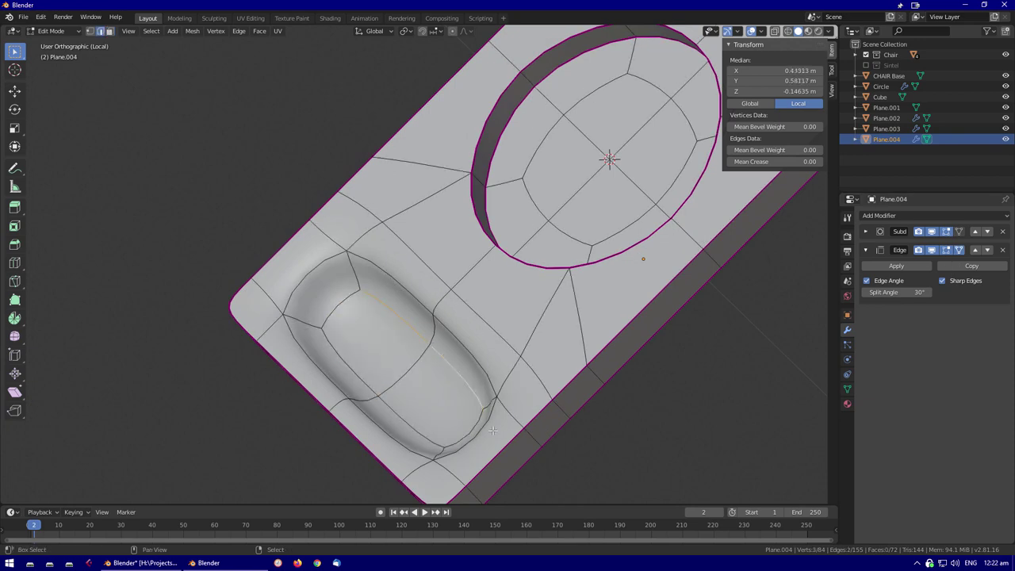
{"action": "left_click", "coordinate": [367, 301]}
{"action": "middle_click_drag", "start_coordinate": [367, 301], "coordinate": [301, 295]}
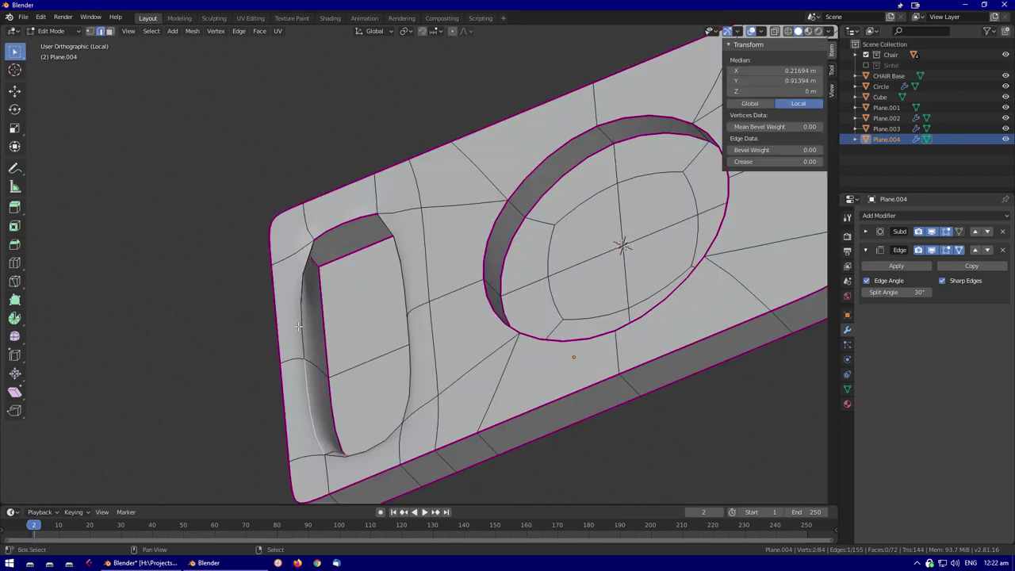
{"action": "middle_click_drag", "start_coordinate": [390, 451], "coordinate": [436, 318]}
{"action": "key", "text": "Tab"}
{"action": "key", "text": "KP_Divide"}
Inspect the round-recess panel's mesh density in wireframe and its Subdivision Surface settings
{"action": "scroll", "coordinate": [436, 320], "scroll_direction": "down", "scroll_amount": 3}
{"action": "left_click", "coordinate": [424, 276]}
{"action": "key", "text": "shift+z"}
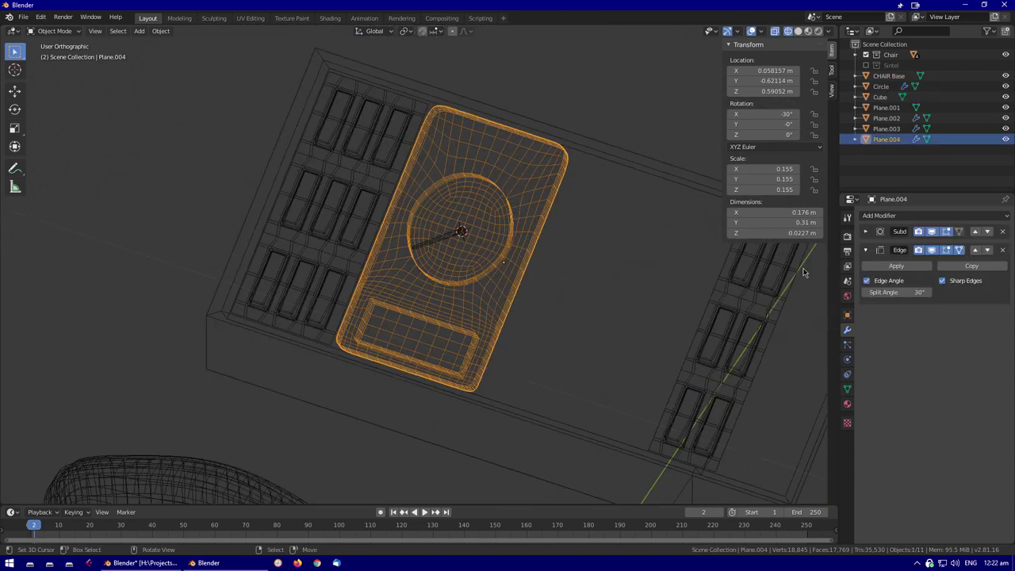
{"action": "scroll", "coordinate": [444, 262], "scroll_direction": "up", "scroll_amount": 2}
{"action": "left_click", "coordinate": [865, 230]}
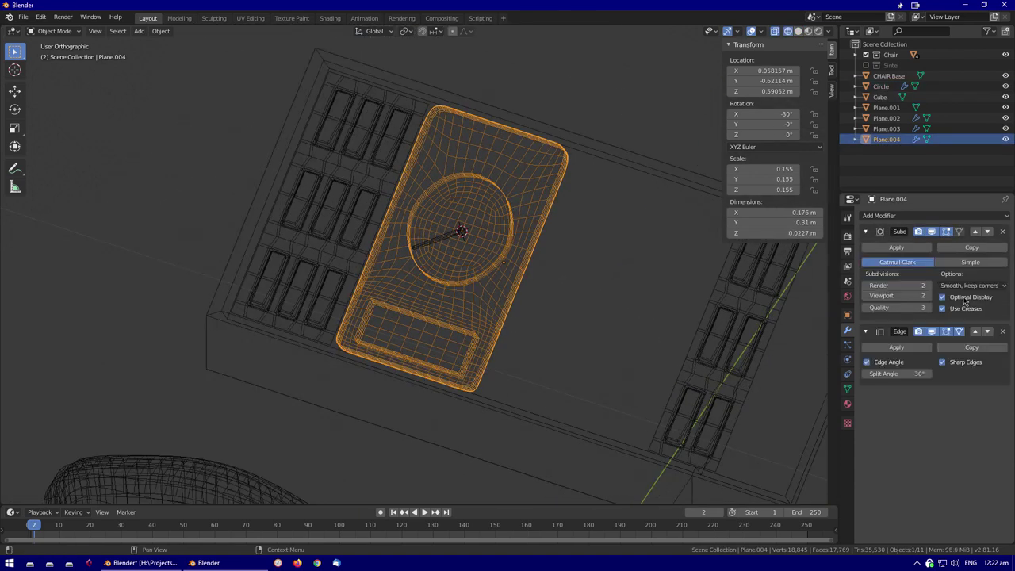
{"action": "mouse_move", "coordinate": [508, 318]}
{"action": "middle_mouse_down"}
{"action": "mouse_move", "coordinate": [541, 318]}
{"action": "mouse_move", "coordinate": [487, 281]}
{"action": "mouse_move", "coordinate": [431, 268]}
{"action": "mouse_move", "coordinate": [507, 326]}
{"action": "middle_mouse_up"}
{"action": "key", "text": "shift+z"}
Add a plane at the 3D cursor, rotate it -30° about X and scale it to about 0.133 m square
{"action": "scroll", "coordinate": [541, 318], "scroll_direction": "up", "scroll_amount": 3}
{"action": "key", "text": "ctrl+a"}
{"action": "left_click", "coordinate": [488, 281]}
{"action": "scroll", "coordinate": [507, 326], "scroll_direction": "up", "scroll_amount": 2}
{"action": "key", "text": "Tab"}
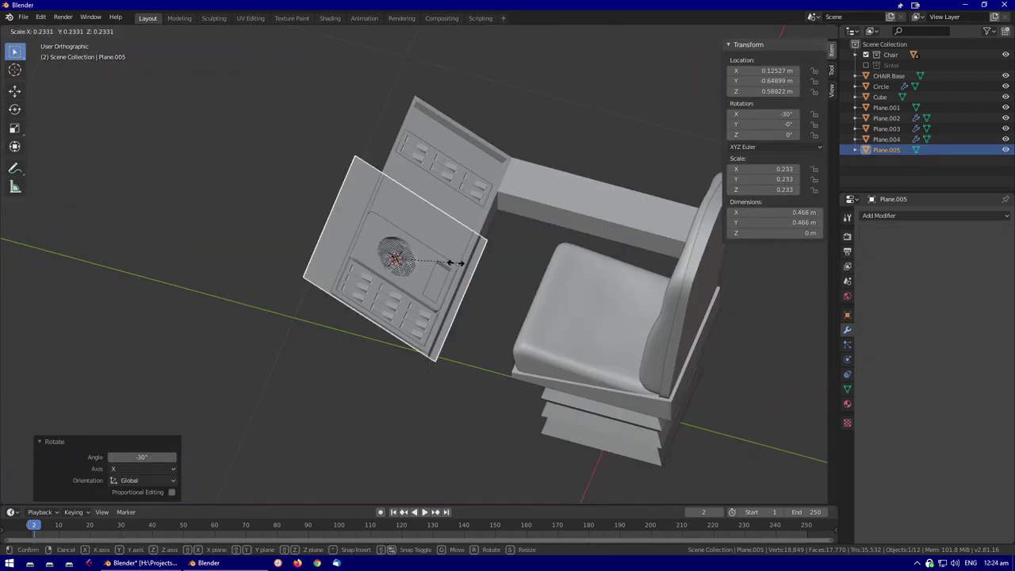
{"action": "left_click", "coordinate": [450, 268]}
{"action": "scroll", "coordinate": [450, 267], "scroll_direction": "up", "scroll_amount": 6}
{"action": "key", "text": "s"}
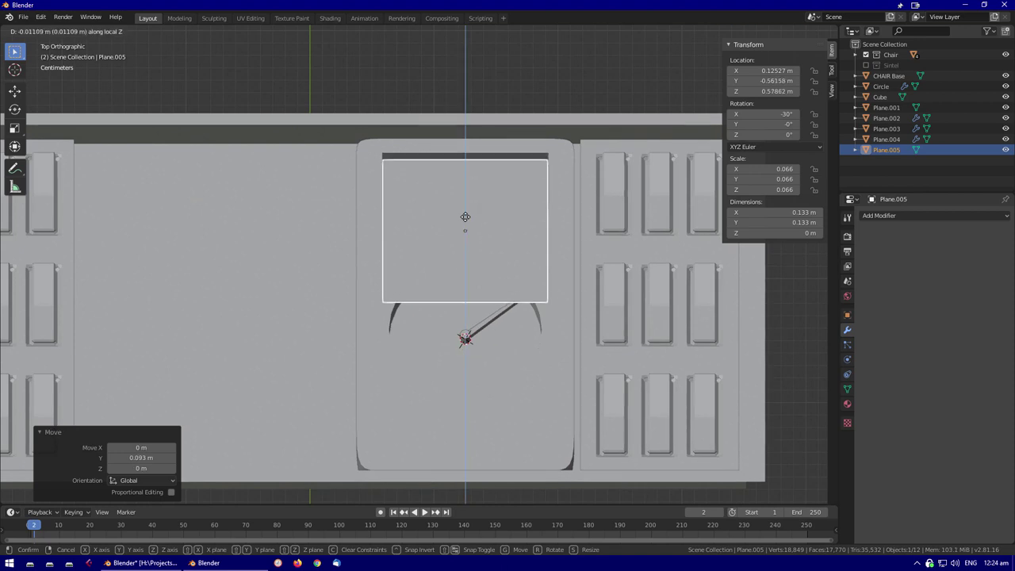
Move the plane along its local Y axis over the rectangular pocket and bring its inner edge in to the pocket
{"action": "right_click", "coordinate": [466, 216]}
{"action": "middle_click_drag", "start_coordinate": [465, 216], "coordinate": [328, 199]}
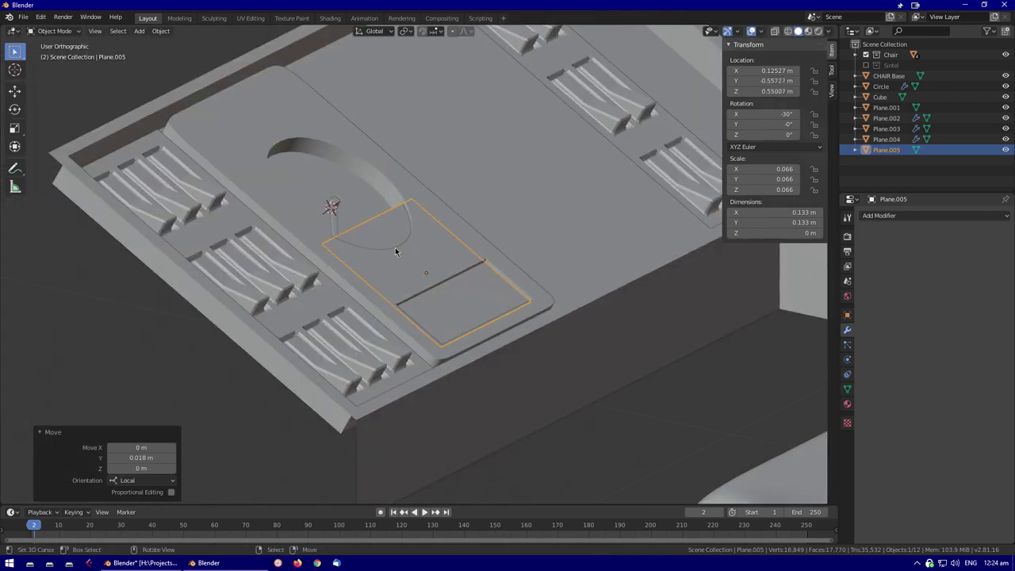
{"action": "key", "text": "Tab"}
{"action": "left_click", "coordinate": [449, 285]}
{"action": "scroll", "coordinate": [476, 355], "scroll_direction": "up", "scroll_amount": 5}
{"action": "left_click", "coordinate": [475, 352]}
Fit the plane's edges to the outline of the rectangular pocket, checking them in wireframe
{"action": "key", "text": "shift+z"}
{"action": "scroll", "coordinate": [607, 294], "scroll_direction": "down", "scroll_amount": 4}
{"action": "key", "text": "shift+z"}
{"action": "scroll", "coordinate": [555, 317], "scroll_direction": "up", "scroll_amount": 3}
{"action": "key", "text": "Tab"}
{"action": "key", "text": "shift+z"}
{"action": "scroll", "coordinate": [500, 314], "scroll_direction": "down", "scroll_amount": 3}
{"action": "left_click", "coordinate": [501, 314]}
{"action": "mouse_move", "coordinate": [500, 314]}
{"action": "middle_mouse_down"}
{"action": "mouse_move", "coordinate": [512, 265]}
{"action": "mouse_move", "coordinate": [473, 301]}
{"action": "mouse_move", "coordinate": [446, 256]}
{"action": "middle_mouse_up"}
{"action": "scroll", "coordinate": [473, 301], "scroll_direction": "down", "scroll_amount": 3}
{"action": "scroll", "coordinate": [474, 301], "scroll_direction": "up", "scroll_amount": 3}
{"action": "left_click", "coordinate": [466, 287]}
{"action": "left_click", "coordinate": [466, 287]}
Add a centred loop cut that splits the pocket plane into two halves
{"action": "key", "text": "shift+z"}
{"action": "key", "text": "Tab"}
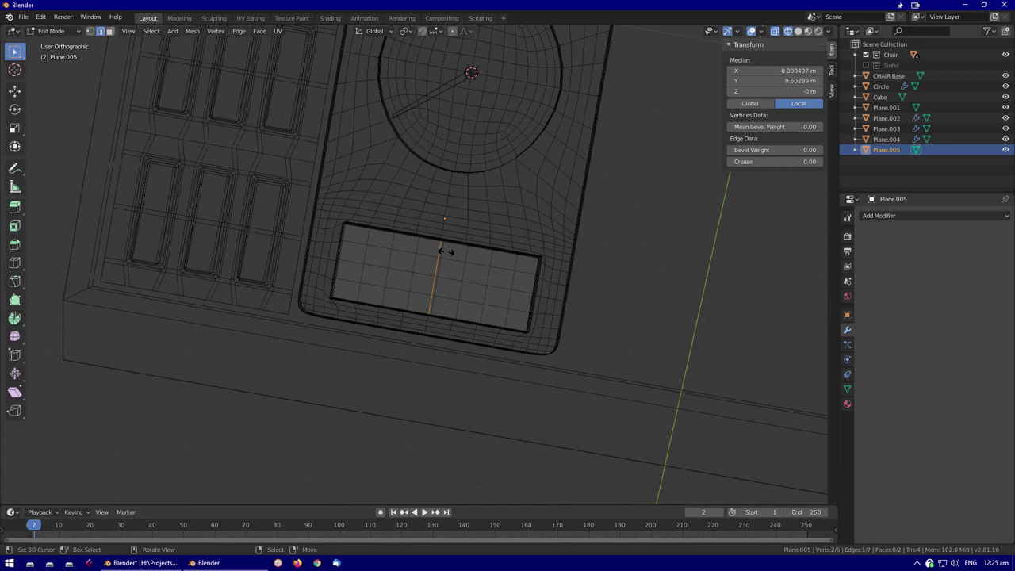
{"action": "left_click", "coordinate": [440, 270]}
{"action": "right_click", "coordinate": [440, 270]}
{"action": "key", "text": "shift+z"}
Add loop cuts close to the pocket plane's outer edges to form a narrow border
{"action": "scroll", "coordinate": [476, 285], "scroll_direction": "up", "scroll_amount": 3}
{"action": "key", "text": "ctrl+r"}
{"action": "left_click", "coordinate": [581, 257]}
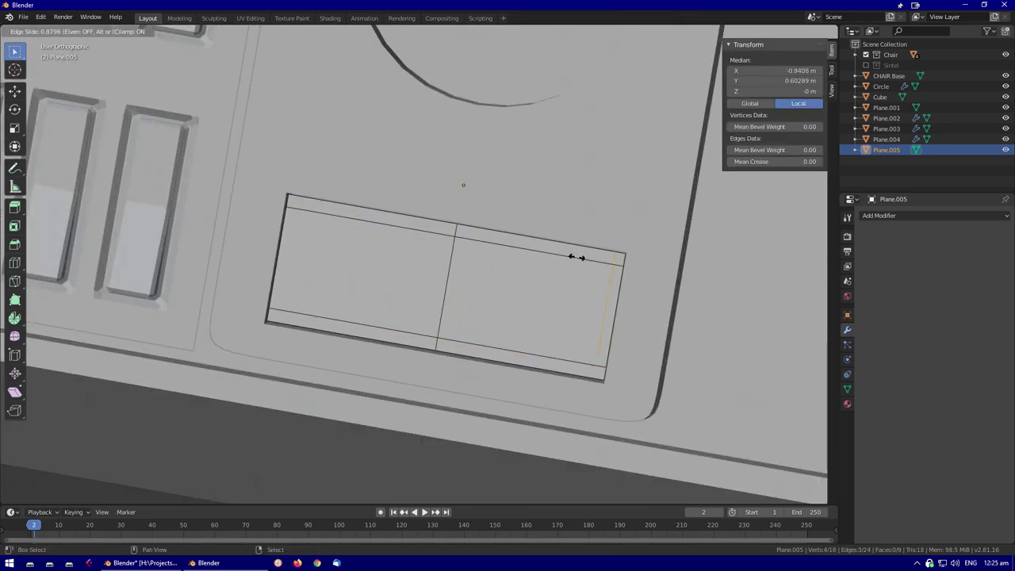
{"action": "left_click", "coordinate": [320, 187]}
{"action": "middle_click_drag", "start_coordinate": [319, 187], "coordinate": [461, 275]}
{"action": "key", "text": "ctrl+z"}
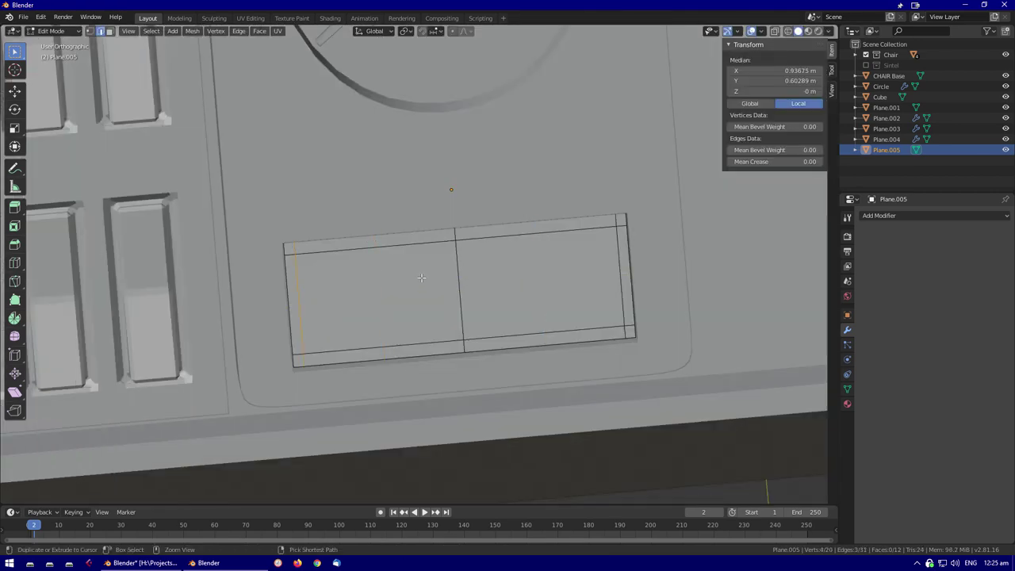
Delete one half of the pocket plane and add a Mirror modifier across the X axis
{"action": "key", "text": "alt+z"}
{"action": "left_click_drag", "start_coordinate": [476, 262], "coordinate": [600, 306]}
{"action": "key", "text": "x"}
{"action": "left_click", "coordinate": [936, 215]}
{"action": "left_click", "coordinate": [793, 306]}
Divide the remaining half with centred cuts and a cut beside the mirror line, and remove its inner faces
{"action": "key", "text": "alt+z"}
{"action": "key", "text": "g"}
{"action": "key", "text": "g"}
{"action": "right_click", "coordinate": [388, 252]}
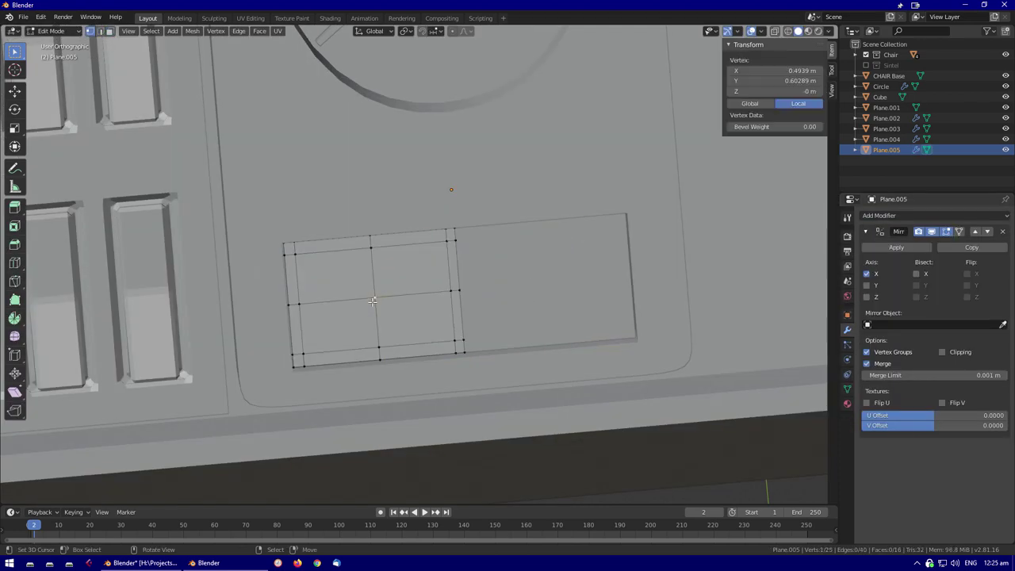
{"action": "key", "text": "Tab"}
{"action": "scroll", "coordinate": [382, 299], "scroll_direction": "down", "scroll_amount": 6}
{"action": "scroll", "coordinate": [426, 295], "scroll_direction": "up", "scroll_amount": 10}
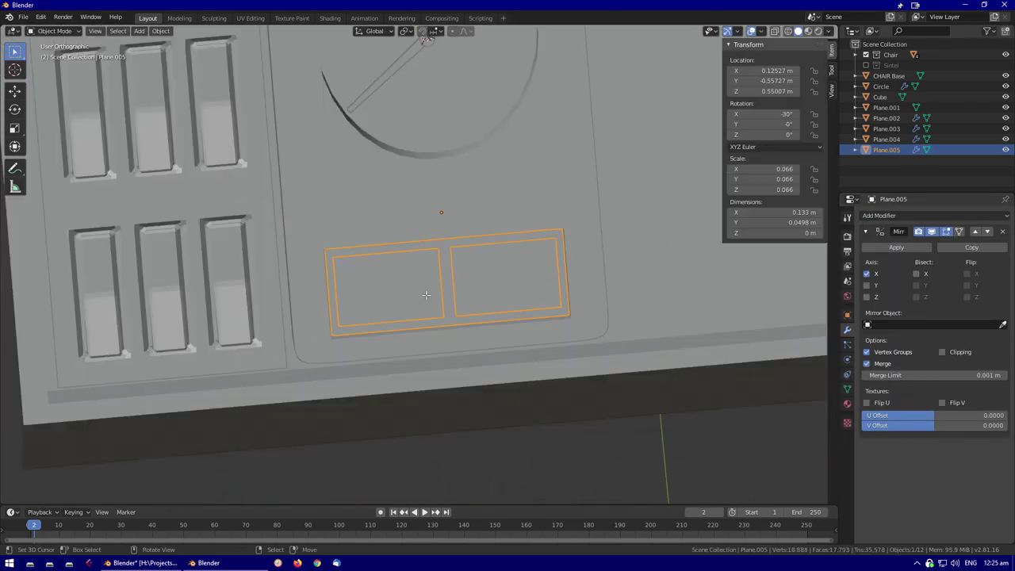
Add an 8-vertex circle rotated -30° about X inside the half's opening, scale it to fit and bridge it to the border with faces
{"action": "key", "text": "ctrl+Tab"}
{"action": "left_click", "coordinate": [514, 310]}
{"action": "key", "text": "shift+a"}
{"action": "left_click", "coordinate": [397, 335]}
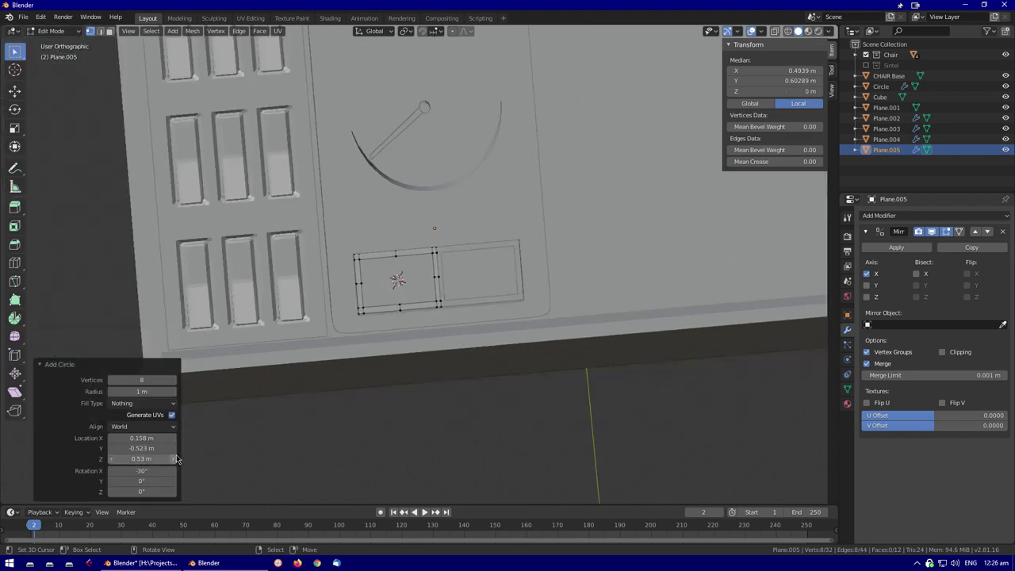
{"action": "scroll", "coordinate": [419, 272], "scroll_direction": "down", "scroll_amount": 3}
{"action": "scroll", "coordinate": [419, 272], "scroll_direction": "up", "scroll_amount": 6}
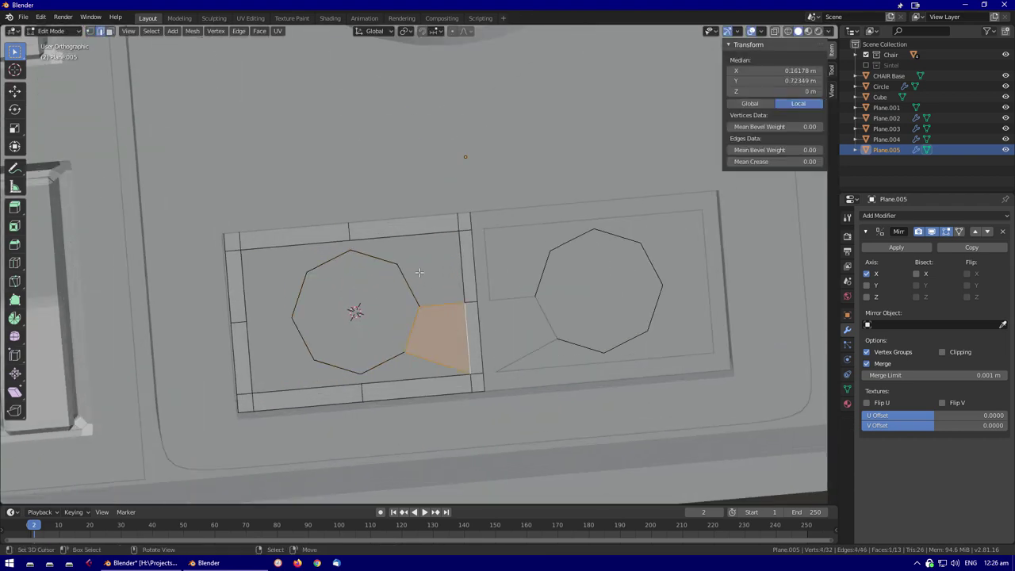
Extrude the circle's edge loop down into the plane and close the recess by merging an extruded loop at its centre
{"action": "middle_click_drag", "start_coordinate": [330, 364], "coordinate": [344, 244]}
{"action": "key", "text": "e"}
{"action": "left_click", "coordinate": [343, 244]}
{"action": "key", "text": "m"}
{"action": "left_click", "coordinate": [343, 245]}
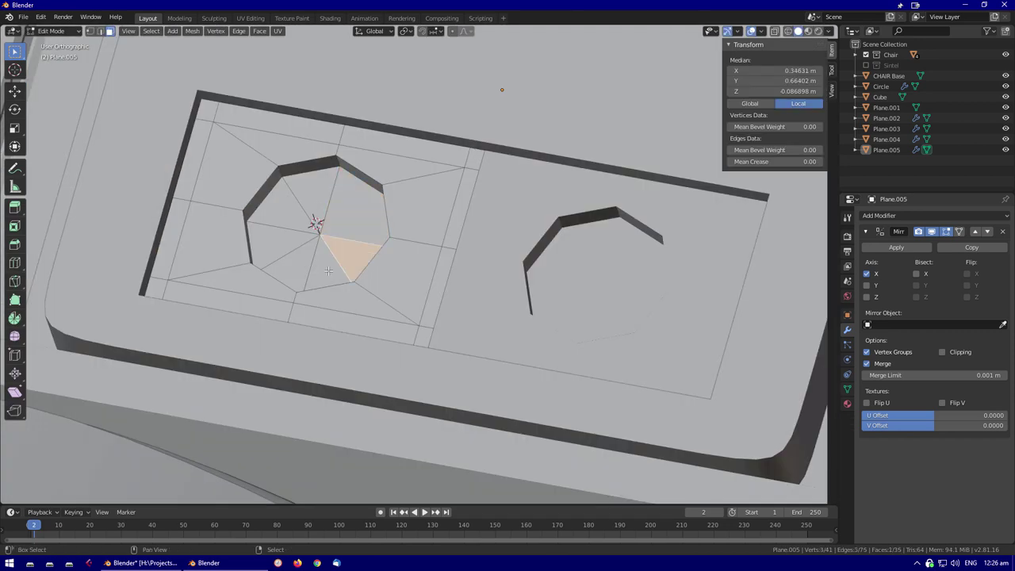
{"action": "scroll", "coordinate": [507, 261], "scroll_direction": "down", "scroll_amount": 4}
Add an Edge Split modifier to the mirrored pocket plane
{"action": "key", "text": "Tab"}
{"action": "scroll", "coordinate": [681, 229], "scroll_direction": "up", "scroll_amount": 4}
{"action": "middle_click_drag", "start_coordinate": [681, 230], "coordinate": [714, 238]}
{"action": "left_click", "coordinate": [936, 215]}
{"action": "left_click", "coordinate": [793, 292]}
{"action": "middle_click_drag", "start_coordinate": [491, 301], "coordinate": [626, 341]}
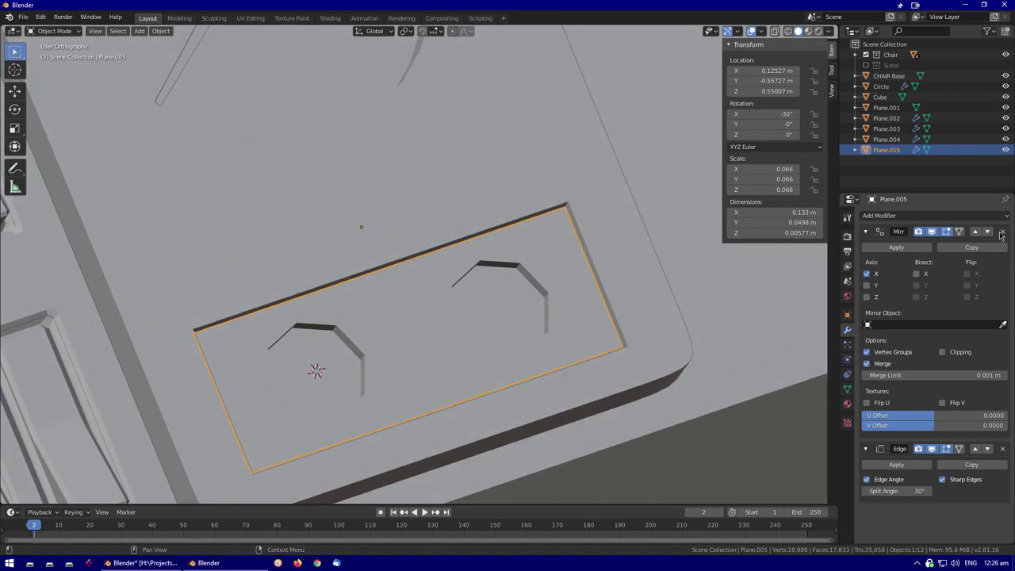
Duplicate the large gauge's hub and needle and snap the copies to the 3D cursor in the small gauge
{"action": "scroll", "coordinate": [391, 386], "scroll_direction": "down", "scroll_amount": 3}
{"action": "middle_click_drag", "start_coordinate": [392, 389], "coordinate": [484, 351]}
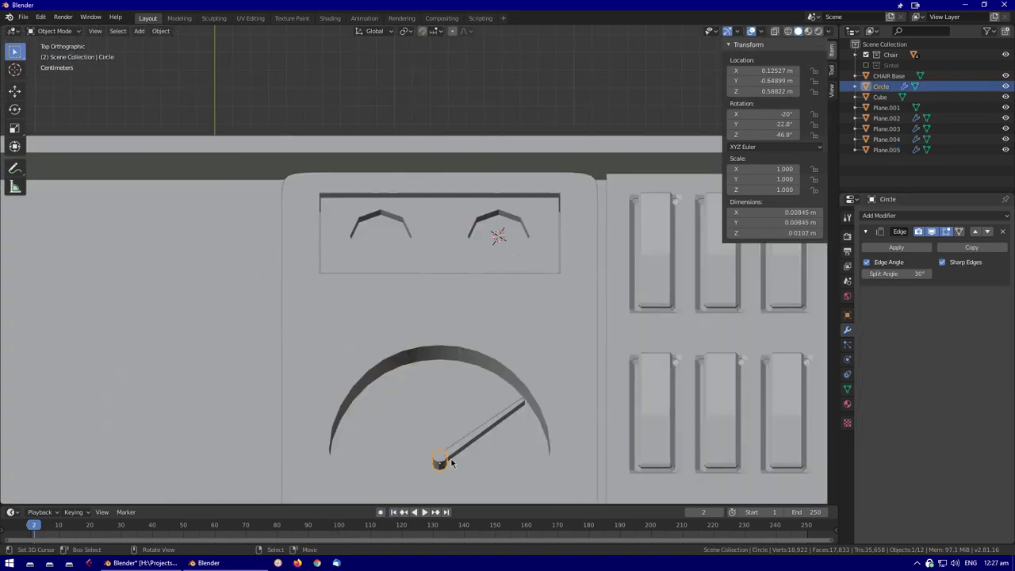
{"action": "left_click", "coordinate": [478, 208]}
{"action": "left_click", "coordinate": [441, 213], "text": "shift"}
{"action": "key", "text": "shift+s"}
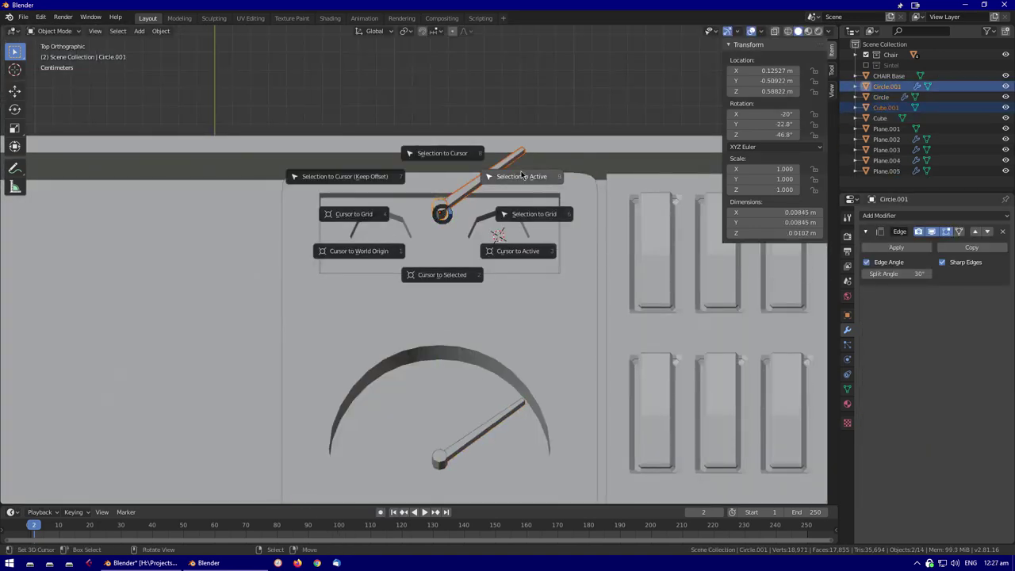
{"action": "left_click", "coordinate": [442, 153]}
Scale the copied hub and needle to about 0.185 and move them along their local Z axis into the small gauge's recess
{"action": "middle_click_drag", "start_coordinate": [442, 153], "coordinate": [542, 365]}
{"action": "key", "text": "s"}
{"action": "left_click", "coordinate": [512, 359]}
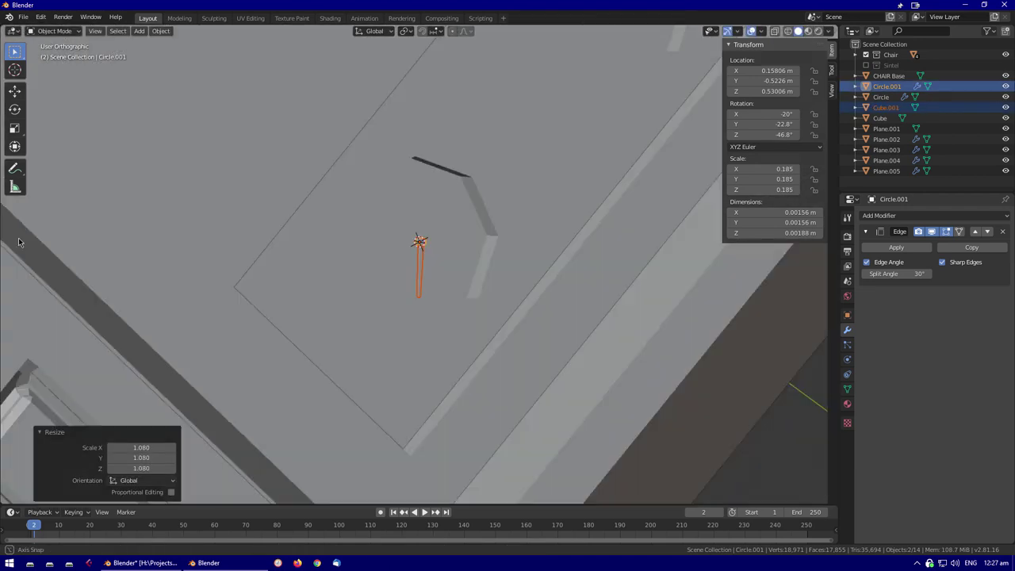
{"action": "scroll", "coordinate": [386, 218], "scroll_direction": "down", "scroll_amount": 3}
{"action": "key", "text": "g"}
{"action": "key", "text": "z"}
{"action": "key", "text": "z"}
{"action": "scroll", "coordinate": [441, 266], "scroll_direction": "up", "scroll_amount": 4}
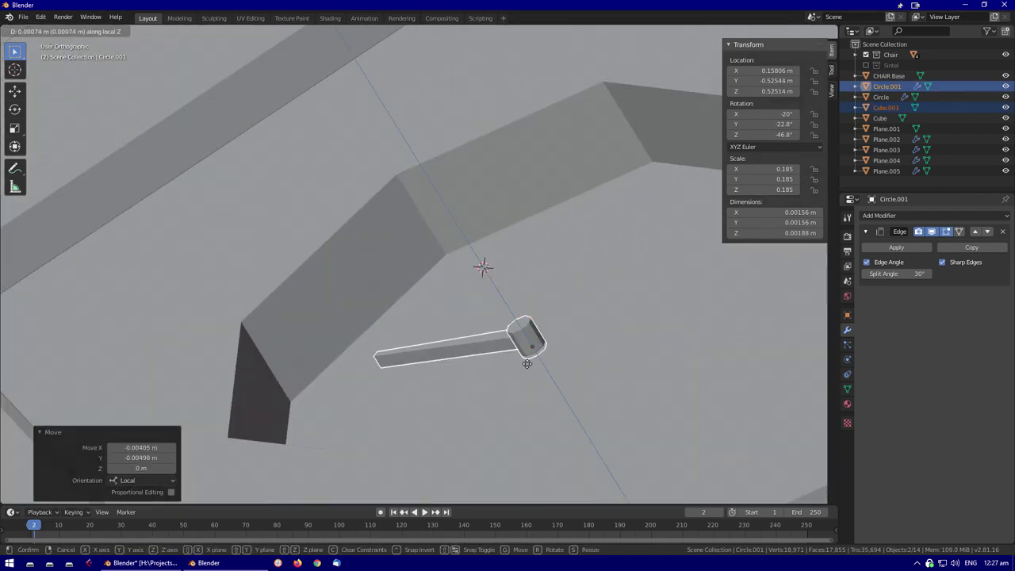
{"action": "middle_click_drag", "start_coordinate": [482, 265], "coordinate": [492, 306]}
{"action": "left_click", "coordinate": [492, 306]}
Duplicate the small hub and needle towards the second small gauge and snap the 3D cursor to that gauge's centre
{"action": "scroll", "coordinate": [492, 306], "scroll_direction": "down", "scroll_amount": 3}
{"action": "scroll", "coordinate": [418, 287], "scroll_direction": "up", "scroll_amount": 2}
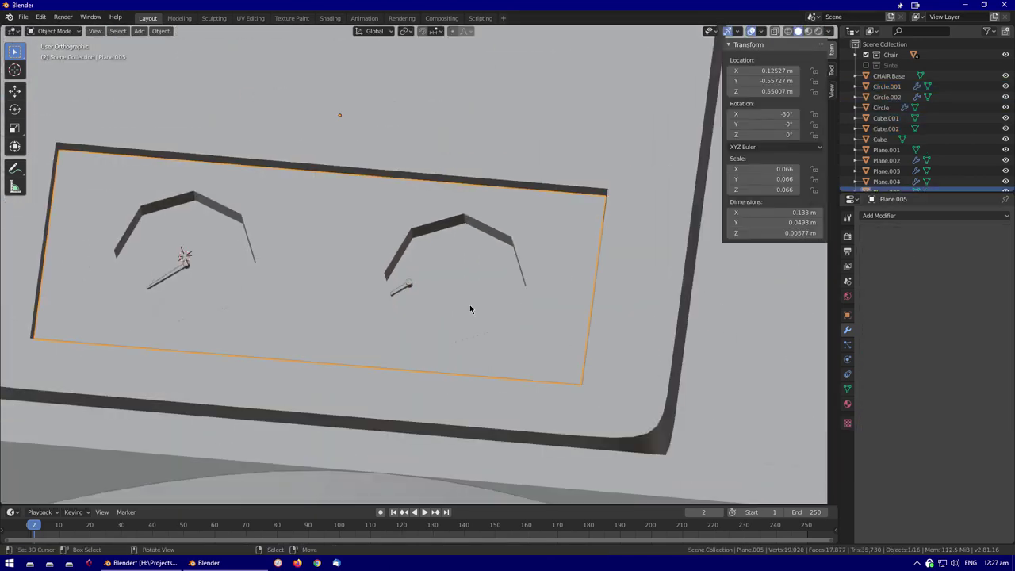
{"action": "key", "text": "Tab"}
{"action": "right_click", "coordinate": [285, 274]}
{"action": "key", "text": "Tab"}
{"action": "left_click", "coordinate": [402, 292]}
{"action": "key", "text": "Tab"}
{"action": "key", "text": "Tab"}
{"action": "key", "text": "Tab"}
{"action": "key", "text": "Tab"}
Snap the duplicated hub and needle to the 3D cursor in the second small gauge
{"action": "left_click", "coordinate": [407, 288]}
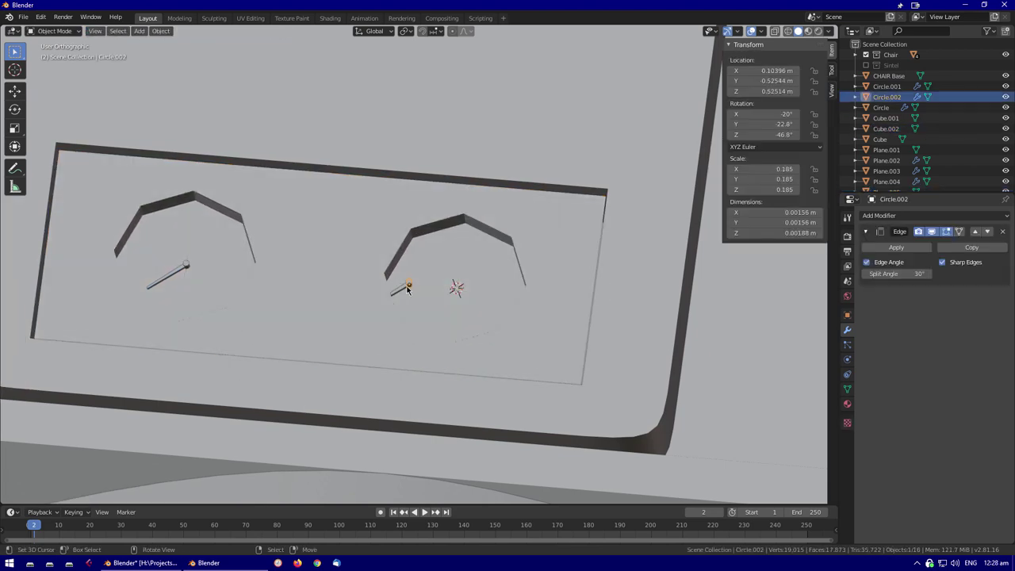
{"action": "key", "text": "Tab"}
{"action": "key", "text": "Tab"}
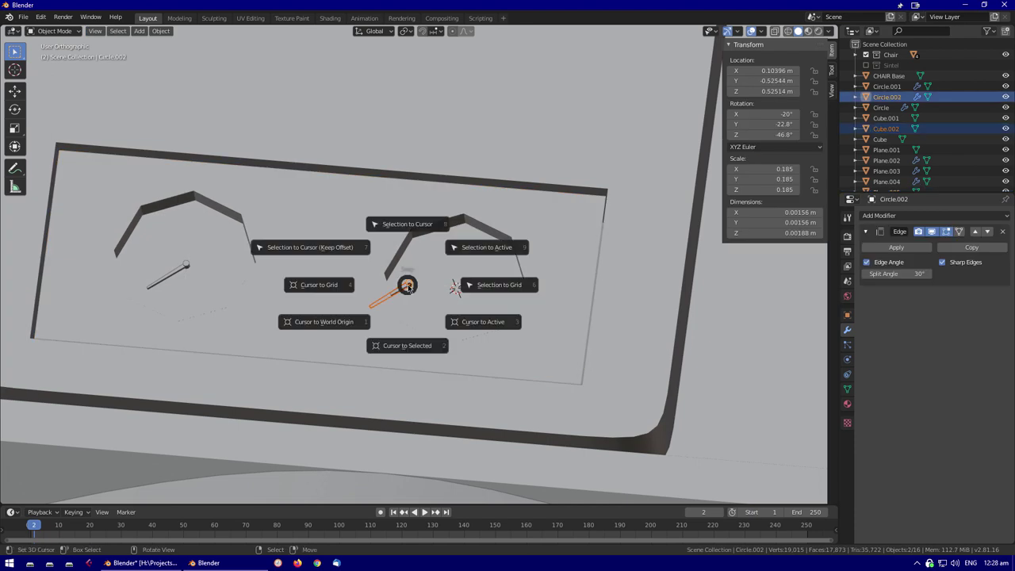
{"action": "left_click", "coordinate": [408, 283]}
{"action": "middle_click_drag", "start_coordinate": [407, 283], "coordinate": [450, 332]}
{"action": "scroll", "coordinate": [449, 332], "scroll_direction": "down", "scroll_amount": 3}
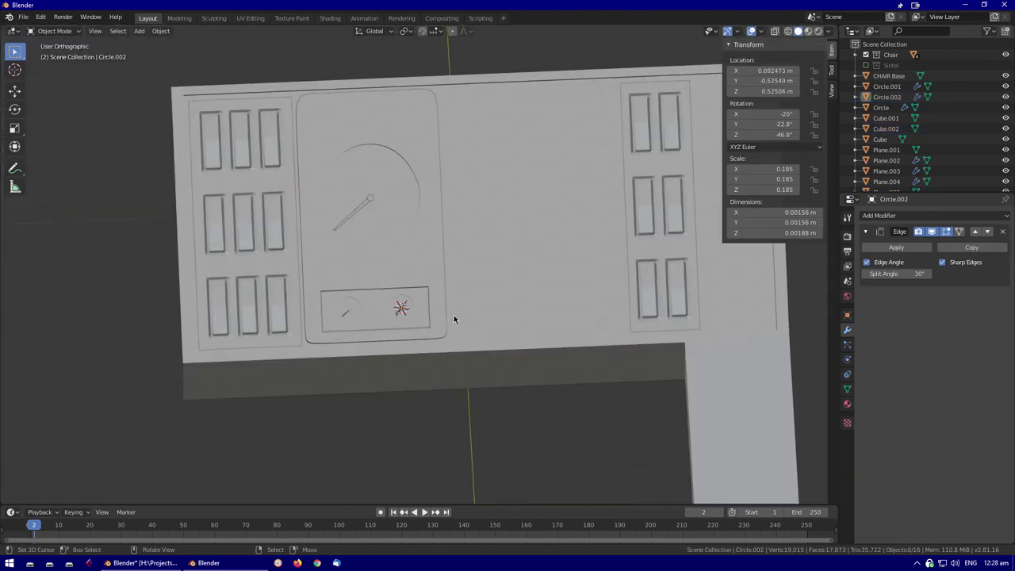
Add a new plane, rotate it -30° about the X axis and scale it down to about 0.184
{"action": "key", "text": "shift+a"}
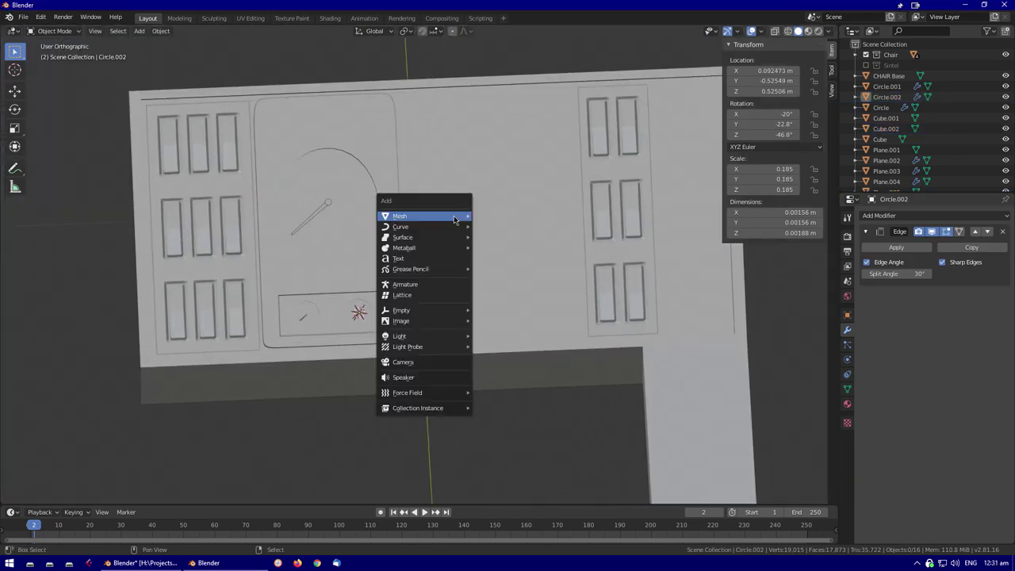
{"action": "left_click", "coordinate": [493, 219]}
{"action": "scroll", "coordinate": [493, 221], "scroll_direction": "down", "scroll_amount": 3}
{"action": "type", "text": "rx-30"}
{"action": "key", "text": "Return"}
{"action": "scroll", "coordinate": [434, 255], "scroll_direction": "up", "scroll_amount": 4}
{"action": "key", "text": "s"}
{"action": "left_click", "coordinate": [434, 255]}
Narrow the plane along X and move it into the gap between the gauge panel and the two-column switch panel
{"action": "key", "text": "s"}
{"action": "key", "text": "x"}
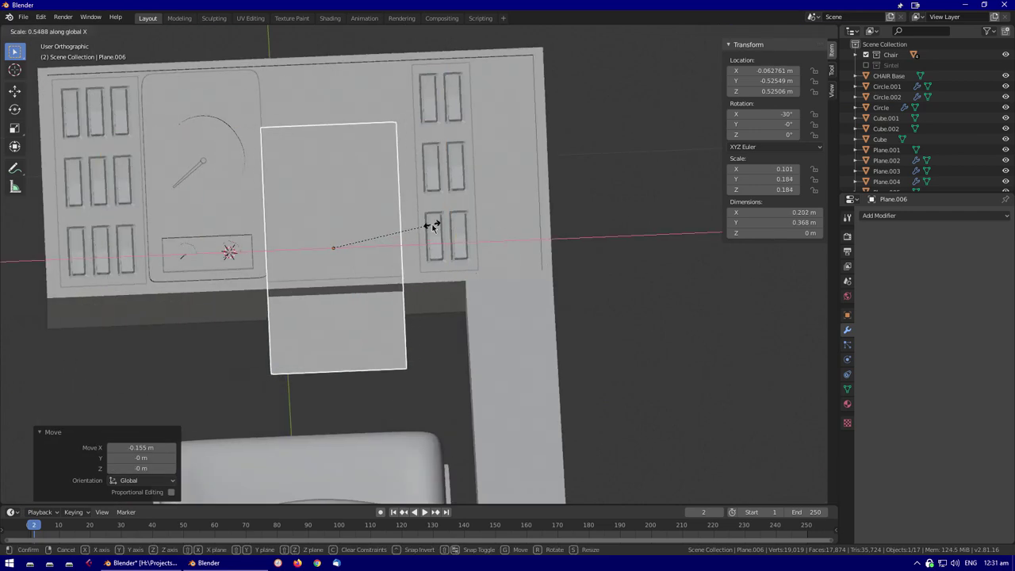
{"action": "left_click", "coordinate": [433, 256]}
{"action": "key", "text": "g"}
{"action": "key", "text": "x"}
{"action": "left_click", "coordinate": [428, 198]}
Move the plane's end edge along its local Y axis to fit the dashboard's depth
{"action": "key", "text": "Tab"}
{"action": "left_click", "coordinate": [251, 346]}
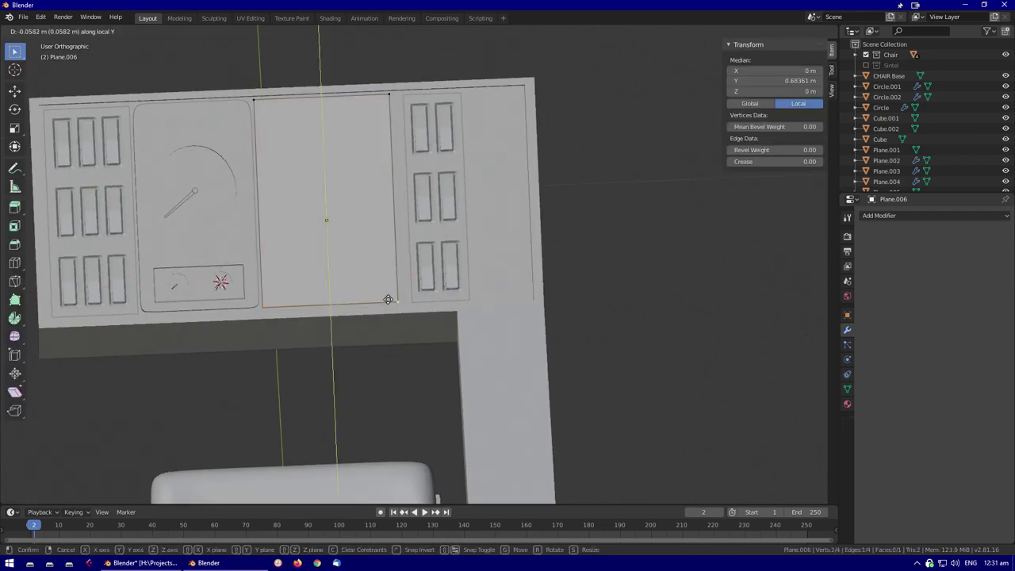
{"action": "left_click", "coordinate": [388, 303]}
{"action": "key", "text": "Tab"}
Move the two-column switch panel slightly along its local Z axis
{"action": "middle_click_drag", "start_coordinate": [389, 304], "coordinate": [314, 190]}
{"action": "left_click", "coordinate": [313, 191]}
{"action": "key", "text": "g"}
{"action": "key", "text": "z"}
{"action": "key", "text": "z"}
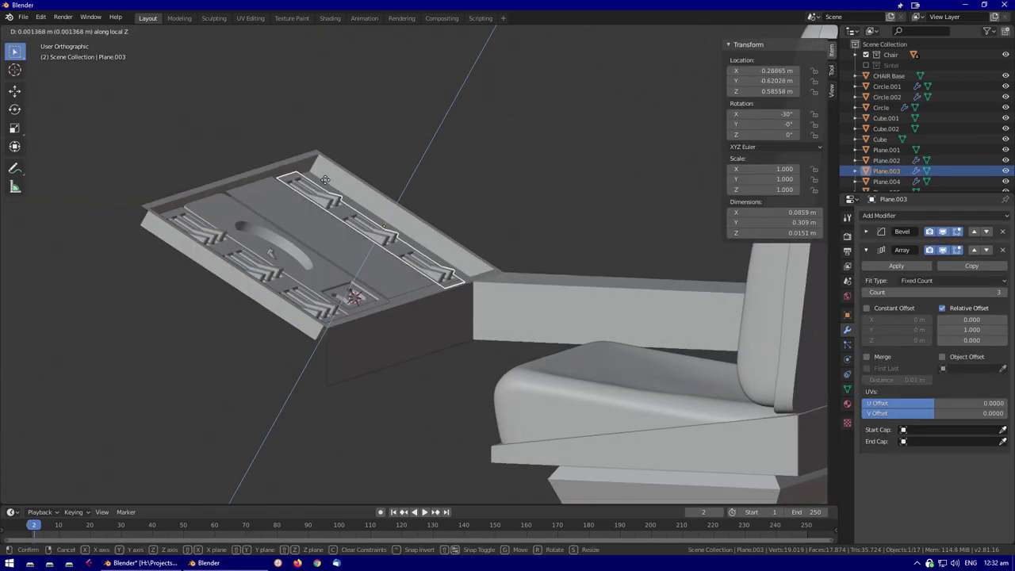
{"action": "left_click", "coordinate": [314, 191]}
Add two lengthwise loop cuts spread towards the new plane's sides, and shift the side strip beside the switch panel along local X
{"action": "scroll", "coordinate": [365, 253], "scroll_direction": "up", "scroll_amount": 4}
{"action": "key", "text": "Tab"}
{"action": "key", "text": "ctrl+r"}
{"action": "key", "text": "s"}
{"action": "key", "text": "x"}
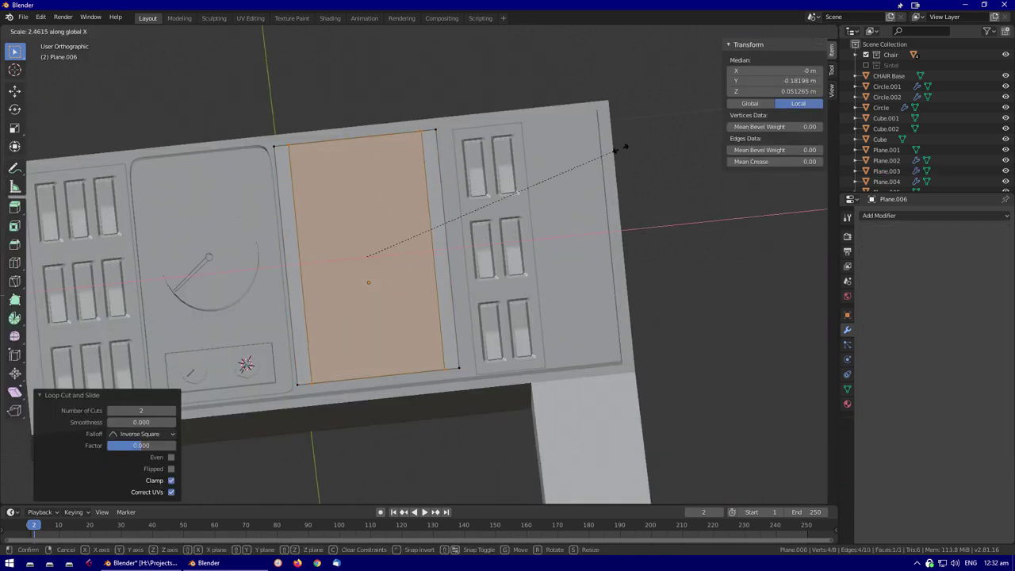
{"action": "left_click", "coordinate": [570, 143]}
{"action": "middle_click_drag", "start_coordinate": [569, 143], "coordinate": [390, 378]}
{"action": "key", "text": "g"}
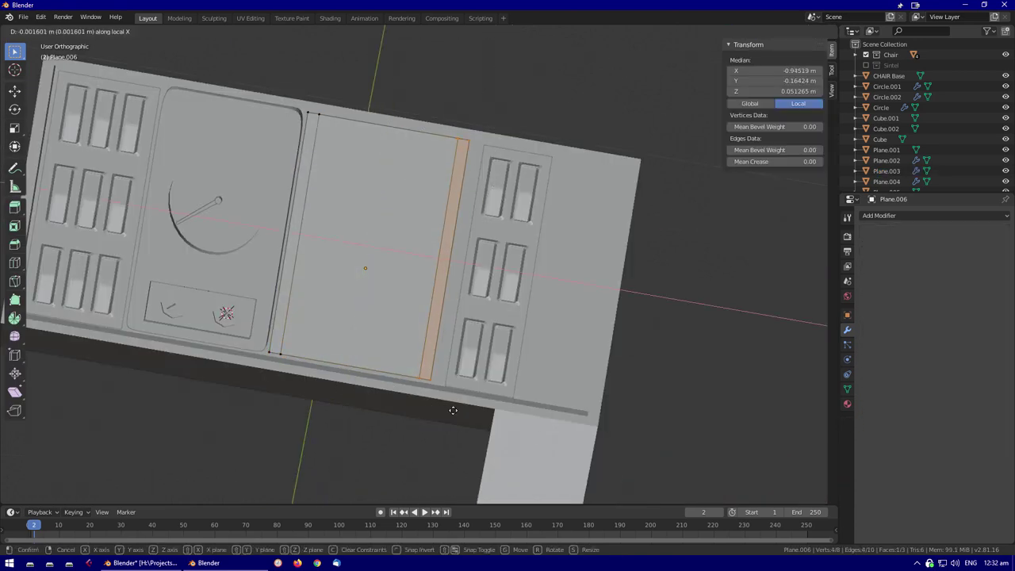
{"action": "left_click", "coordinate": [431, 409]}
Add two crosswise loop cuts to the plane and scale their spacing along the local Y axis
{"action": "middle_click_drag", "start_coordinate": [431, 409], "coordinate": [416, 180]}
{"action": "key", "text": "ctrl+r"}
{"action": "left_click", "coordinate": [357, 270]}
{"action": "right_click", "coordinate": [357, 270]}
{"action": "left_click", "coordinate": [349, 262]}
{"action": "key", "text": "s"}
{"action": "key", "text": "y"}
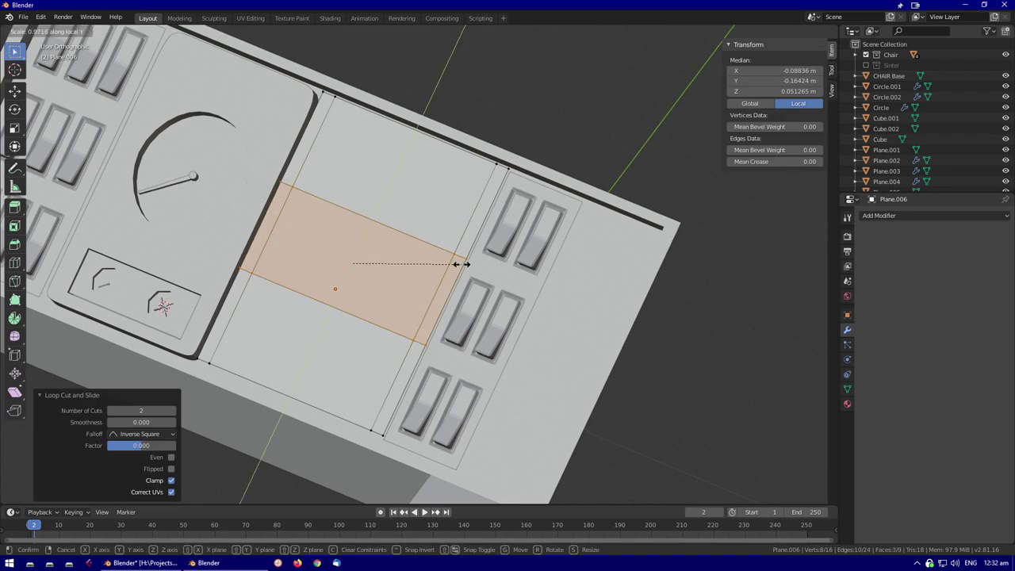
{"action": "left_click", "coordinate": [442, 198]}
Sink a narrow rectangular recess and a large one into the plane between its loop cuts
{"action": "scroll", "coordinate": [441, 199], "scroll_direction": "down", "scroll_amount": 2}
{"action": "key", "text": "alt+a"}
{"action": "left_click", "coordinate": [431, 274]}
{"action": "key", "text": "s"}
{"action": "left_click", "coordinate": [430, 274]}
{"action": "middle_click_drag", "start_coordinate": [431, 274], "coordinate": [356, 269]}
{"action": "left_click", "coordinate": [413, 170], "text": "shift"}
{"action": "left_click", "coordinate": [410, 211]}
Extrude the panel's outer boundary downwards along Z to give it side walls
{"action": "middle_click_drag", "start_coordinate": [410, 211], "coordinate": [308, 287]}
{"action": "key", "text": "alt+a"}
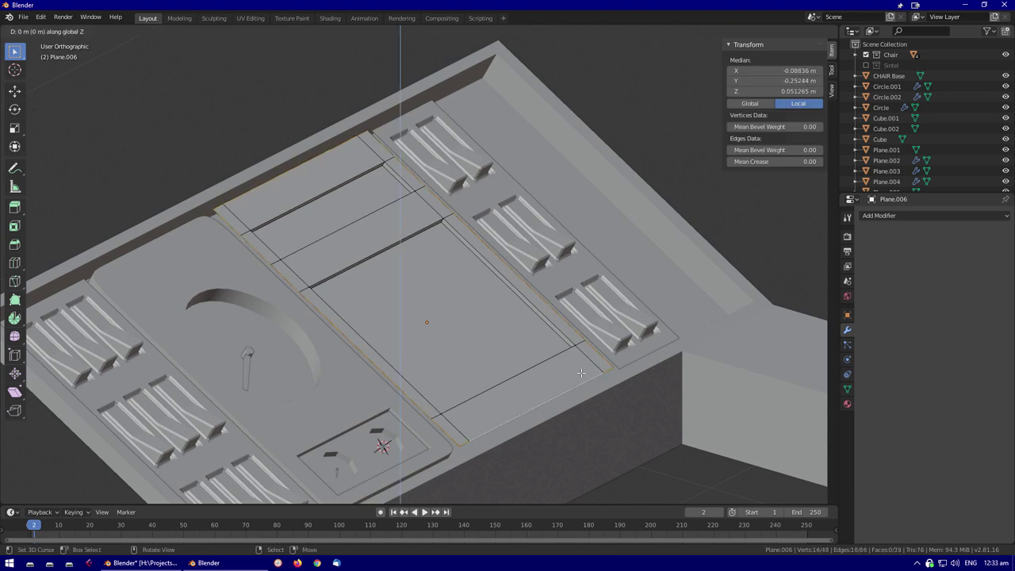
{"action": "left_click", "coordinate": [581, 371]}
{"action": "key", "text": "Tab"}
Examine the gauge panel's mesh around its rectangular pocket from different sides
{"action": "middle_click_drag", "start_coordinate": [405, 371], "coordinate": [467, 276]}
{"action": "left_click", "coordinate": [467, 276]}
{"action": "key", "text": "Tab"}
{"action": "middle_click_drag", "start_coordinate": [643, 292], "coordinate": [574, 303]}
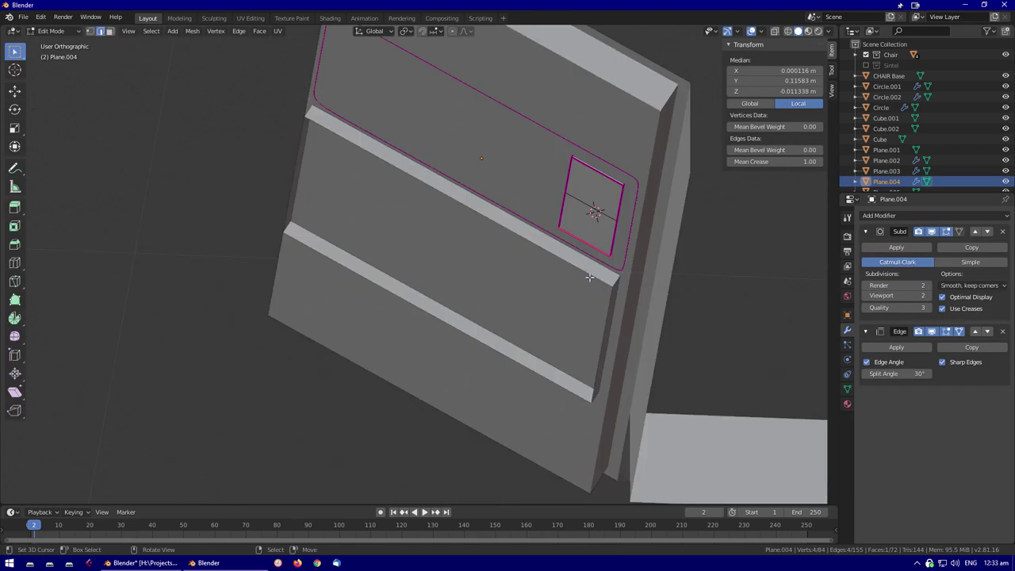
{"action": "key", "text": "Tab"}
{"action": "left_click", "coordinate": [543, 346]}
{"action": "key", "text": "KP_Decimal"}
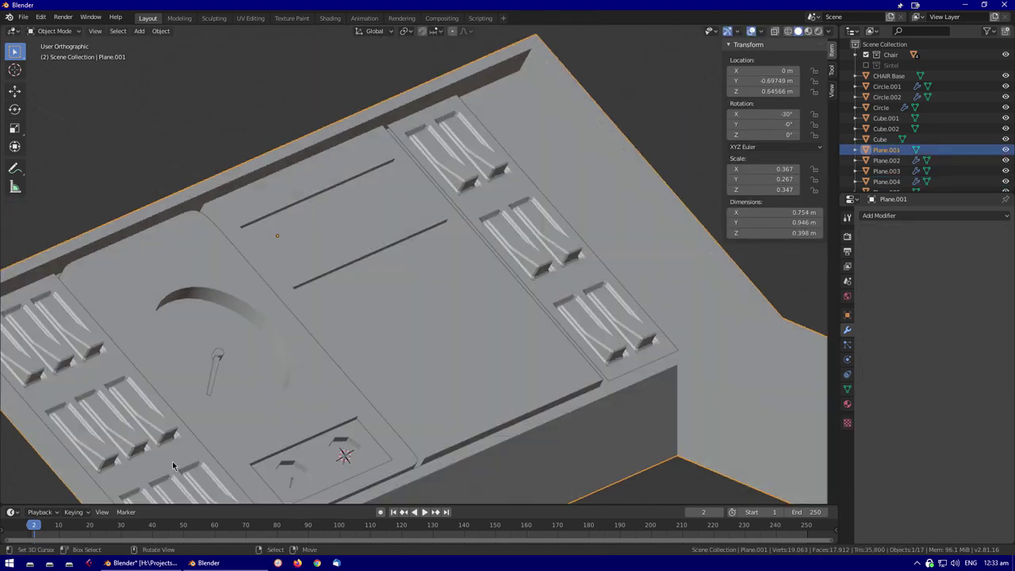
Open the bevel width of the three-column switch panel for editing and select the two-column switch panel
{"action": "middle_click_drag", "start_coordinate": [544, 346], "coordinate": [765, 256]}
{"action": "scroll", "coordinate": [969, 464], "scroll_direction": "up", "scroll_amount": 2}
{"action": "left_click", "coordinate": [907, 280]}
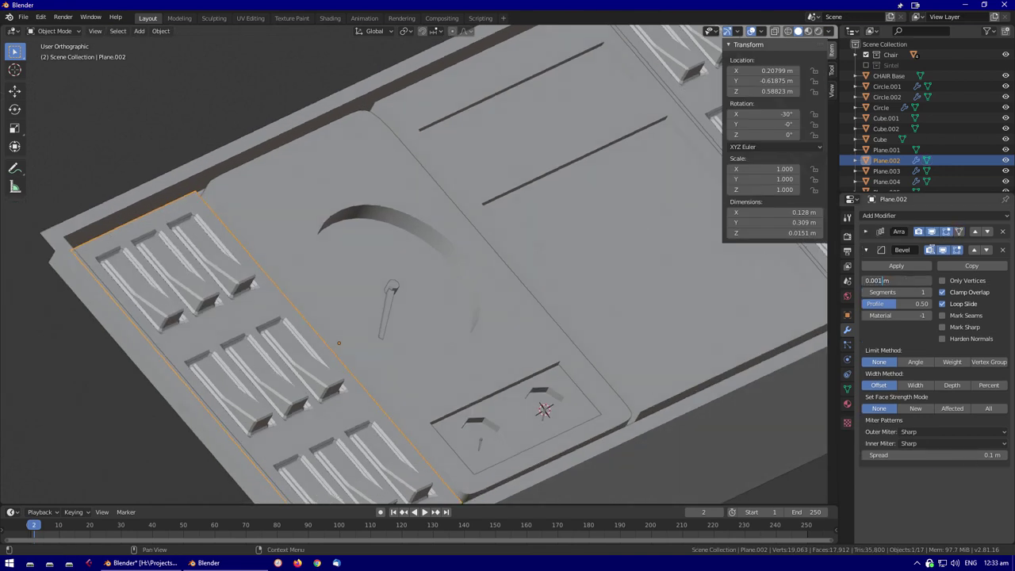
{"action": "left_click", "coordinate": [886, 170]}
{"action": "scroll", "coordinate": [555, 261], "scroll_direction": "down", "scroll_amount": 3}
{"action": "middle_click_drag", "start_coordinate": [555, 262], "coordinate": [310, 319]}
{"action": "scroll", "coordinate": [344, 330], "scroll_direction": "up", "scroll_amount": 3}
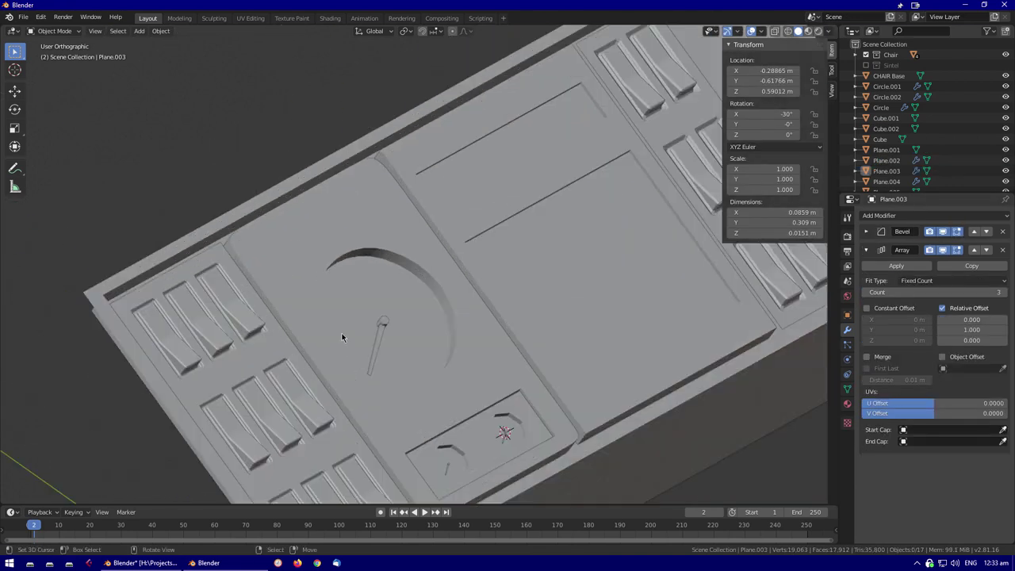
Select the wall faces of the large gauge recess and snap the 3D cursor to them
{"action": "scroll", "coordinate": [430, 293], "scroll_direction": "down", "scroll_amount": 3}
{"action": "middle_click_drag", "start_coordinate": [607, 356], "coordinate": [624, 4]}
{"action": "scroll", "coordinate": [458, 311], "scroll_direction": "up", "scroll_amount": 4}
{"action": "left_click", "coordinate": [458, 311]}
{"action": "key", "text": "Tab"}
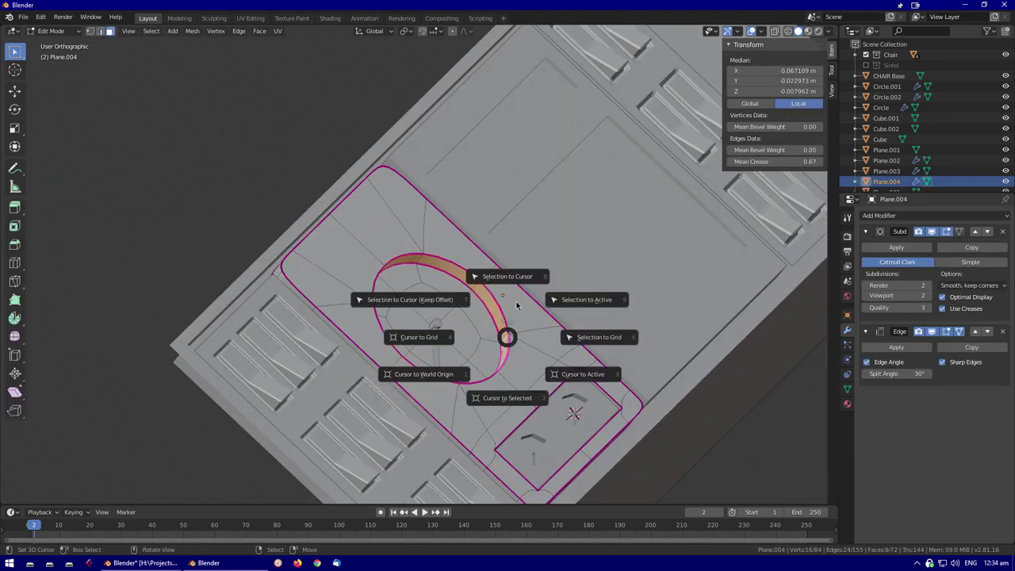
{"action": "key", "text": "Tab"}
Add a circle with 12 vertices at the 3D cursor in the large gauge
{"action": "scroll", "coordinate": [514, 385], "scroll_direction": "down", "scroll_amount": 3}
{"action": "key", "text": "shift+a"}
{"action": "mouse_move", "coordinate": [510, 336]}
{"action": "left_click", "coordinate": [594, 356]}
{"action": "scroll", "coordinate": [412, 301], "scroll_direction": "down", "scroll_amount": 2}
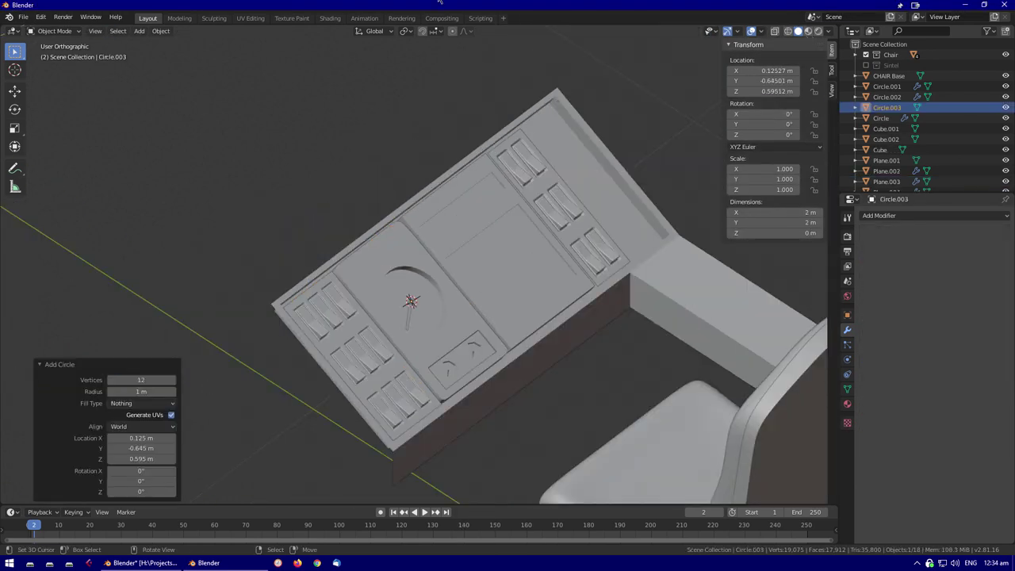
{"action": "key", "text": "Return"}
Scale the new circle down to the size of the large gauge recess and rotate it -30° about the X axis
{"action": "scroll", "coordinate": [412, 302], "scroll_direction": "down", "scroll_amount": 3}
{"action": "key", "text": "Tab"}
{"action": "key", "text": "s"}
{"action": "left_click", "coordinate": [464, 345]}
{"action": "scroll", "coordinate": [464, 345], "scroll_direction": "up", "scroll_amount": 4}
{"action": "key", "text": "r"}
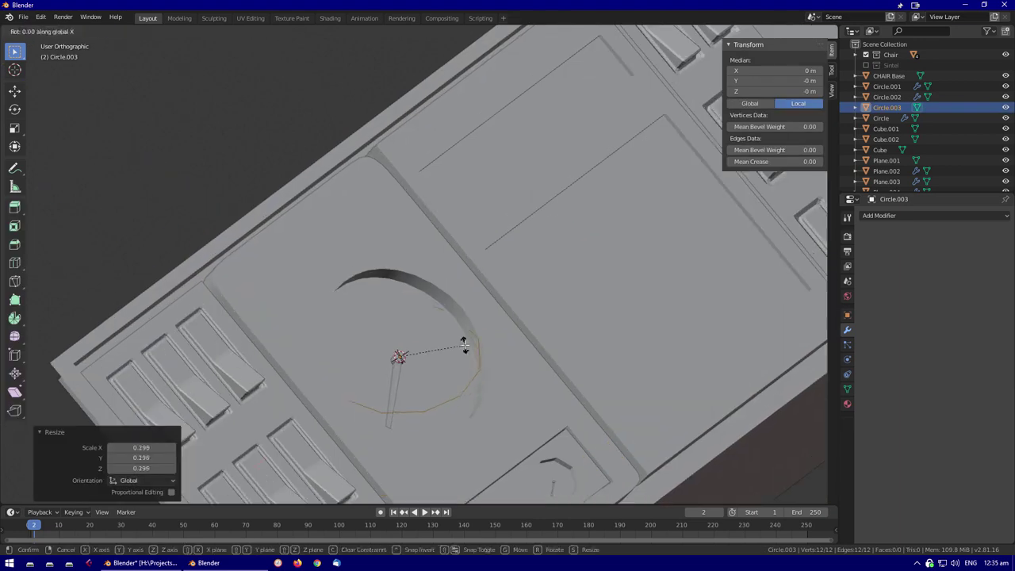
{"action": "left_click", "coordinate": [480, 376]}
Enlarge the circle to about 1.28 times and move it along its local Z axis just above the gauge panel
{"action": "key", "text": "Tab"}
{"action": "scroll", "coordinate": [444, 389], "scroll_direction": "down", "scroll_amount": 3}
{"action": "key", "text": "s"}
{"action": "left_click", "coordinate": [511, 317]}
{"action": "middle_click_drag", "start_coordinate": [511, 317], "coordinate": [646, 299]}
{"action": "key", "text": "g"}
{"action": "key", "text": "z"}
{"action": "key", "text": "z"}
Merge the circle's vertices by distance at 0.0001 m and rotate the vertex ring around the gauge recess
{"action": "key", "text": "Tab"}
{"action": "key", "text": "shift+z"}
{"action": "middle_click_drag", "start_coordinate": [578, 230], "coordinate": [438, 272]}
{"action": "scroll", "coordinate": [536, 281], "scroll_direction": "up", "scroll_amount": 3}
{"action": "key", "text": "r"}
{"action": "key", "text": "Return"}
{"action": "key", "text": "alt+m"}
{"action": "key", "text": "Return"}
{"action": "middle_click_drag", "start_coordinate": [508, 236], "coordinate": [589, 228]}
{"action": "key", "text": "a"}
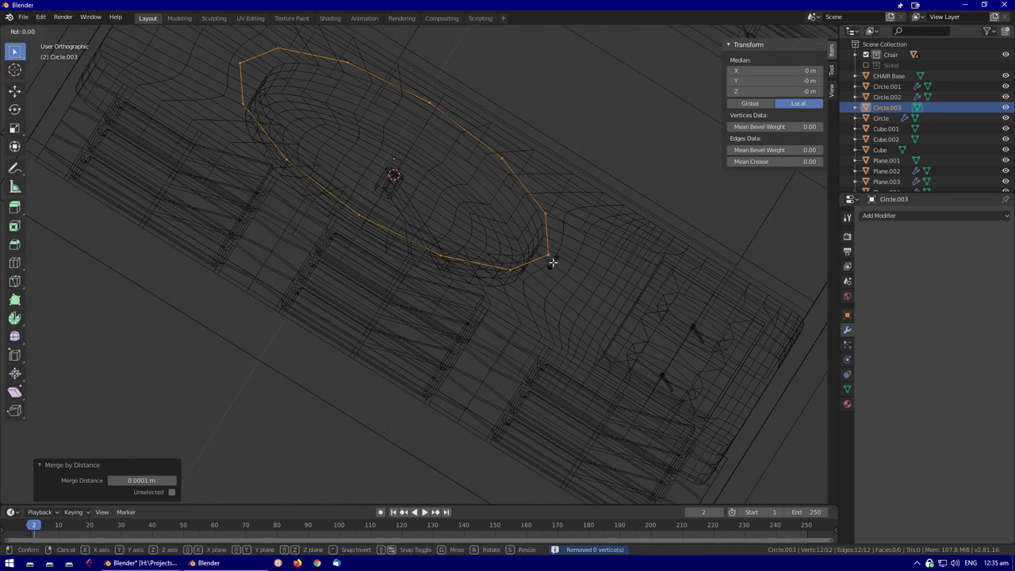
{"action": "mouse_move", "coordinate": [553, 261]}
{"action": "middle_mouse_down"}
{"action": "mouse_move", "coordinate": [519, 212]}
{"action": "mouse_move", "coordinate": [563, 206]}
{"action": "middle_mouse_up"}
Extrude the circle away from the panel to form the cover's side wall and scale its upper edge inward
{"action": "key", "text": "e"}
{"action": "left_click", "coordinate": [543, 219]}
{"action": "key", "text": "shift+z"}
{"action": "scroll", "coordinate": [547, 230], "scroll_direction": "up", "scroll_amount": 4}
{"action": "key", "text": "s"}
{"action": "left_click", "coordinate": [544, 243]}
{"action": "scroll", "coordinate": [563, 207], "scroll_direction": "down", "scroll_amount": 3}
Extrude the cover's upper edge inward in smaller concentric rings and close the middle with faces
{"action": "key", "text": "e"}
{"action": "right_click", "coordinate": [523, 143]}
{"action": "key", "text": "s"}
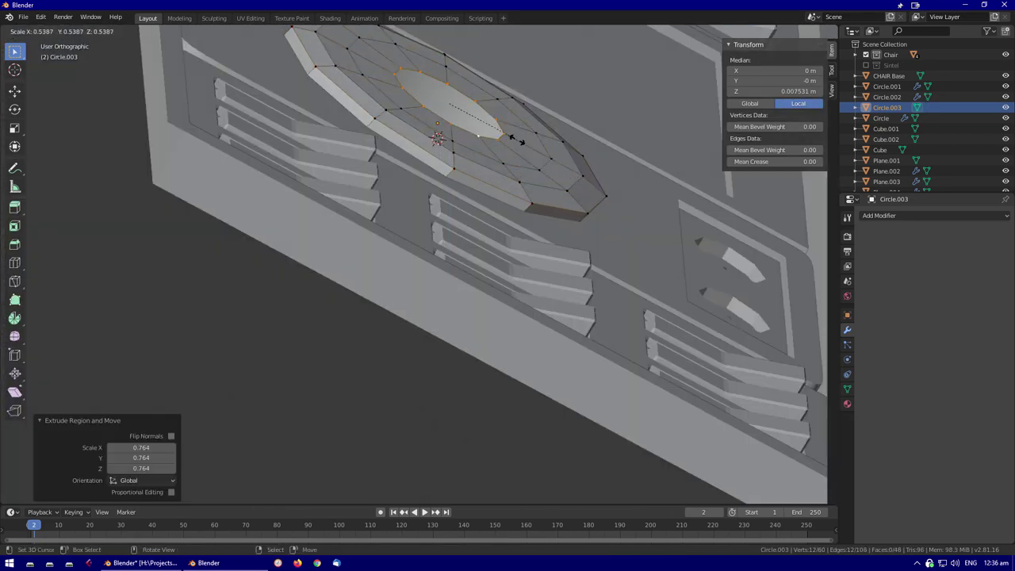
{"action": "left_click", "coordinate": [498, 80]}
{"action": "key", "text": "KP_7"}
{"action": "key", "text": "Tab"}
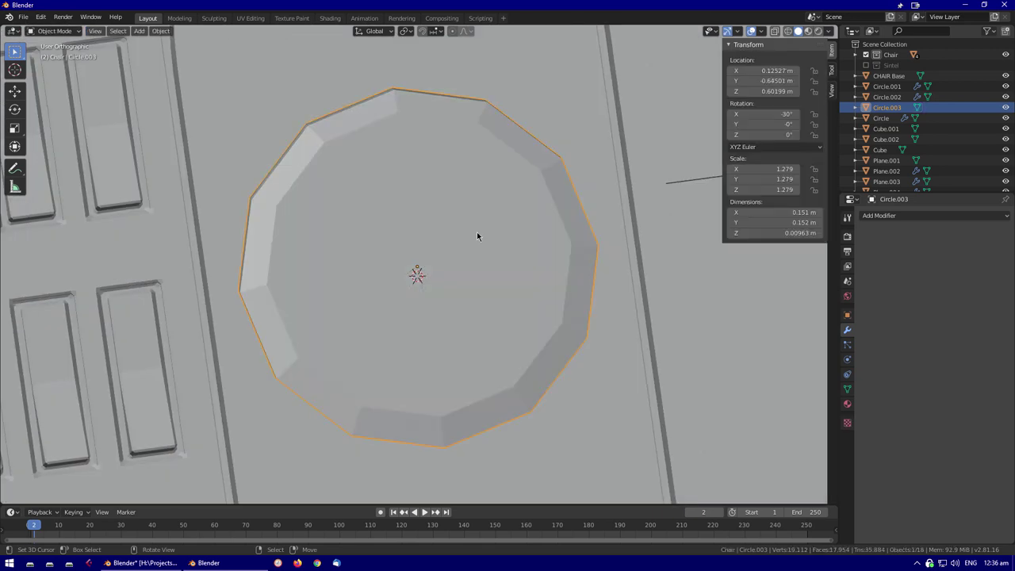
Add a level 2 Subdivision Surface modifier to the large gauge cover and duplicate the cover
{"action": "key", "text": "ctrl+1"}
{"action": "middle_click_drag", "start_coordinate": [476, 231], "coordinate": [654, 309]}
{"action": "scroll", "coordinate": [654, 309], "scroll_direction": "down", "scroll_amount": 2}
{"action": "key", "text": "shift+d"}
{"action": "left_click", "coordinate": [444, 397]}
Snap the 3D cursor to a small gauge in the lower insert and place the duplicated cover there
{"action": "middle_click_drag", "start_coordinate": [443, 397], "coordinate": [546, 393]}
{"action": "left_click", "coordinate": [546, 393]}
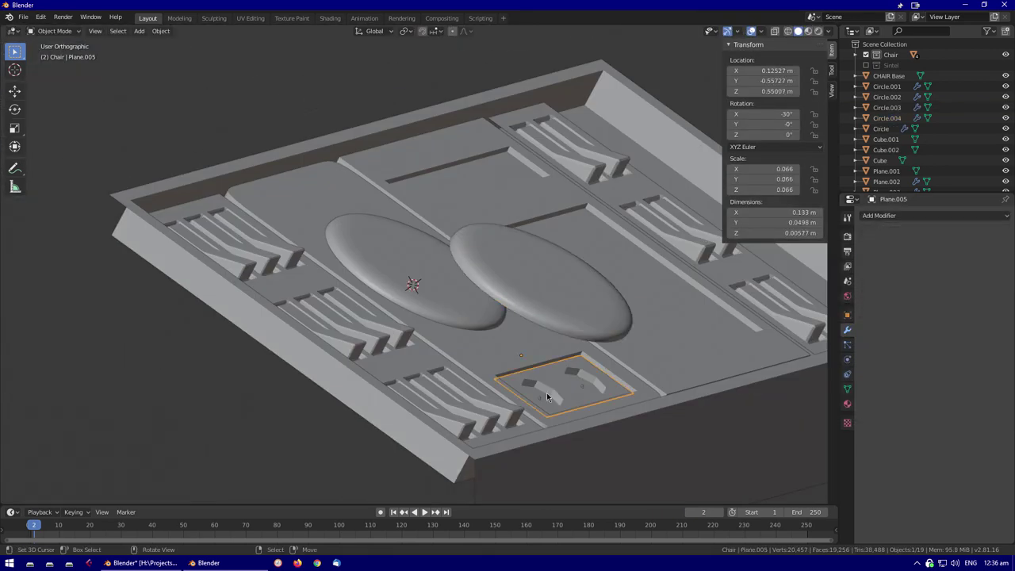
{"action": "key", "text": "Tab"}
{"action": "key", "text": "Tab"}
{"action": "left_click", "coordinate": [591, 302]}
{"action": "key", "text": "z"}
{"action": "left_click", "coordinate": [471, 302]}
{"action": "key", "text": "Tab"}
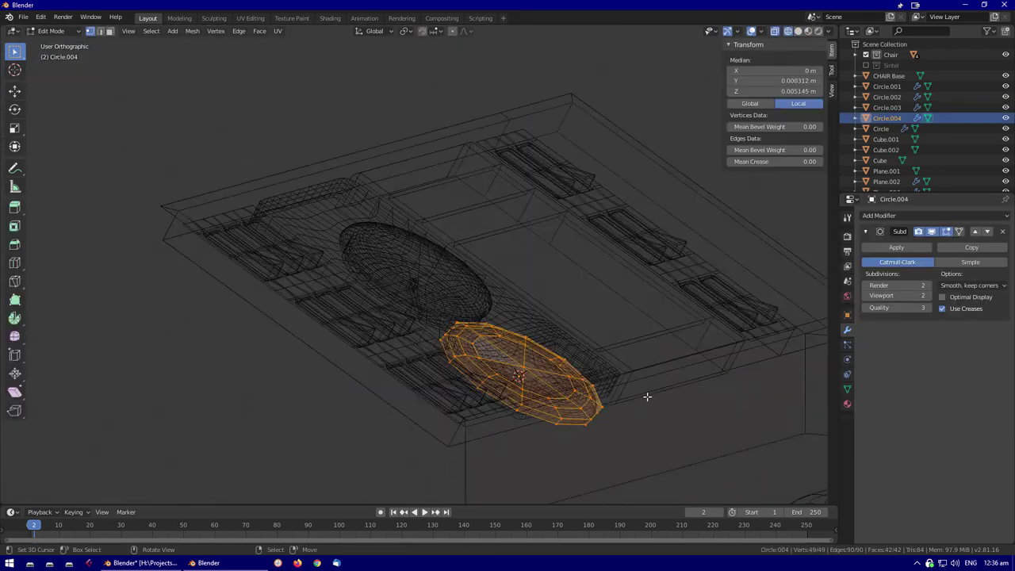
Scale the duplicated cover's mesh to fit the small gauge and copy it within the mesh to the neighbouring small gauge
{"action": "key", "text": "KP_7"}
{"action": "key", "text": "KP_Decimal"}
{"action": "key", "text": "s"}
{"action": "left_click", "coordinate": [582, 364]}
{"action": "key", "text": "shift+z"}
{"action": "mouse_move", "coordinate": [582, 364]}
{"action": "middle_mouse_down"}
{"action": "mouse_move", "coordinate": [489, 379]}
{"action": "mouse_move", "coordinate": [513, 357]}
{"action": "mouse_move", "coordinate": [523, 317]}
{"action": "mouse_move", "coordinate": [754, 223]}
{"action": "middle_mouse_up"}
{"action": "key", "text": "shift+z"}
{"action": "key", "text": "shift+z"}
{"action": "key", "text": "Tab"}
Select all objects and apply their scale
{"action": "scroll", "coordinate": [489, 379], "scroll_direction": "down", "scroll_amount": 3}
{"action": "scroll", "coordinate": [534, 284], "scroll_direction": "down", "scroll_amount": 4}
{"action": "left_click", "coordinate": [534, 285]}
{"action": "key", "text": "a"}
{"action": "right_click", "coordinate": [442, 280]}
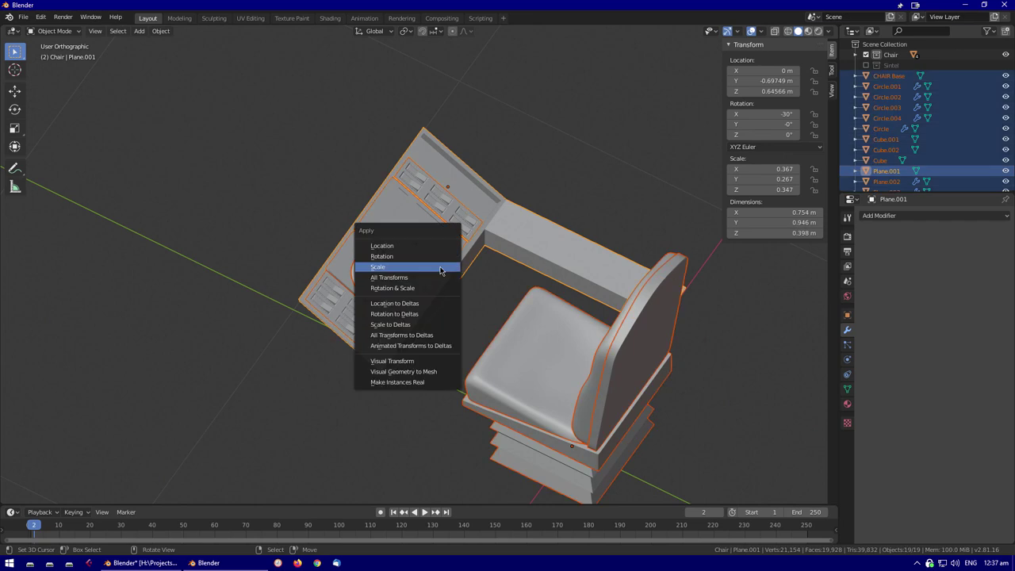
{"action": "key", "text": "Escape"}
{"action": "key", "text": "alt+a"}
Apply the Array modifier on the three-column switch panel
{"action": "middle_click_drag", "start_coordinate": [442, 280], "coordinate": [396, 317]}
{"action": "scroll", "coordinate": [397, 317], "scroll_direction": "up", "scroll_amount": 2}
{"action": "left_click", "coordinate": [340, 342]}
{"action": "left_click", "coordinate": [896, 266]}
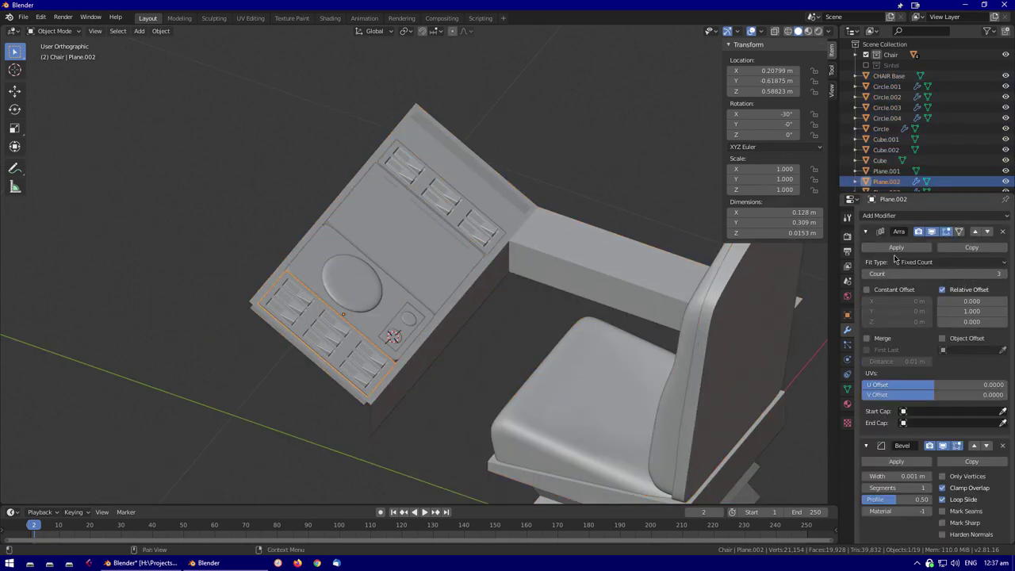
Apply the location and rotation of all objects
{"action": "key", "text": "a"}
{"action": "key", "text": "ctrl+a"}
{"action": "left_click", "coordinate": [491, 287]}
{"action": "key", "text": "ctrl+a"}
{"action": "left_click", "coordinate": [514, 297]}
{"action": "key", "text": "alt+a"}
Save the file as drivers_cabin_1.blend in a drivers_cabin folder inside the Bus Model assets folder
{"action": "scroll", "coordinate": [505, 340], "scroll_direction": "down", "scroll_amount": 4}
{"action": "middle_click_drag", "start_coordinate": [506, 340], "coordinate": [534, 311]}
{"action": "scroll", "coordinate": [534, 311], "scroll_direction": "up", "scroll_amount": 5}
{"action": "scroll", "coordinate": [480, 259], "scroll_direction": "up", "scroll_amount": 3}
{"action": "middle_click_drag", "start_coordinate": [480, 259], "coordinate": [538, 306]}
{"action": "key", "text": "ctrl+s"}
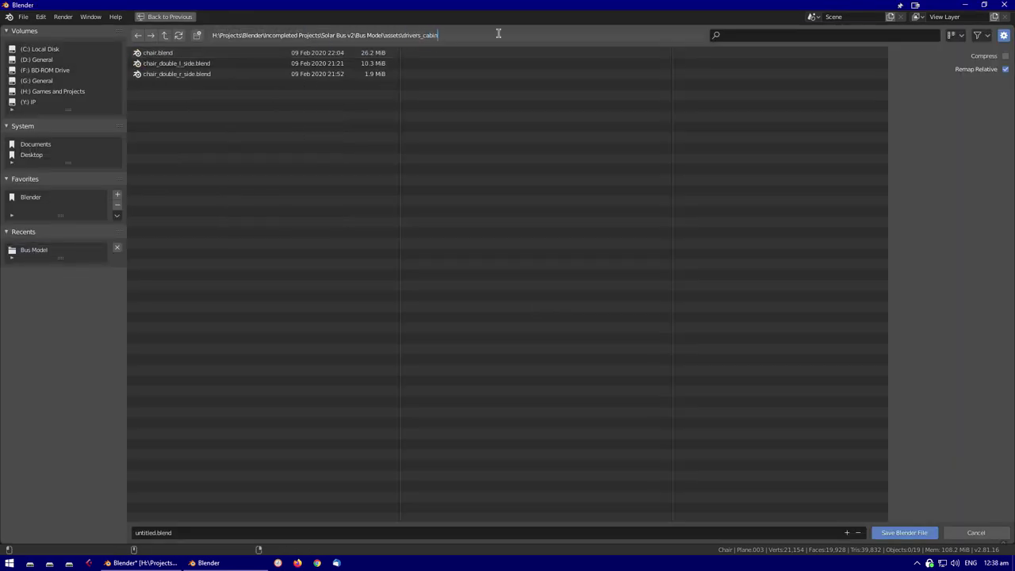
{"action": "type", "text": "drivers_cabin_1"}
{"action": "key", "text": "Return"}
Rename the two-column switch panel Switches - G2 and the three-column one Switches - G1, hiding Switches - G1
{"action": "middle_click_drag", "start_coordinate": [554, 333], "coordinate": [347, 111]}
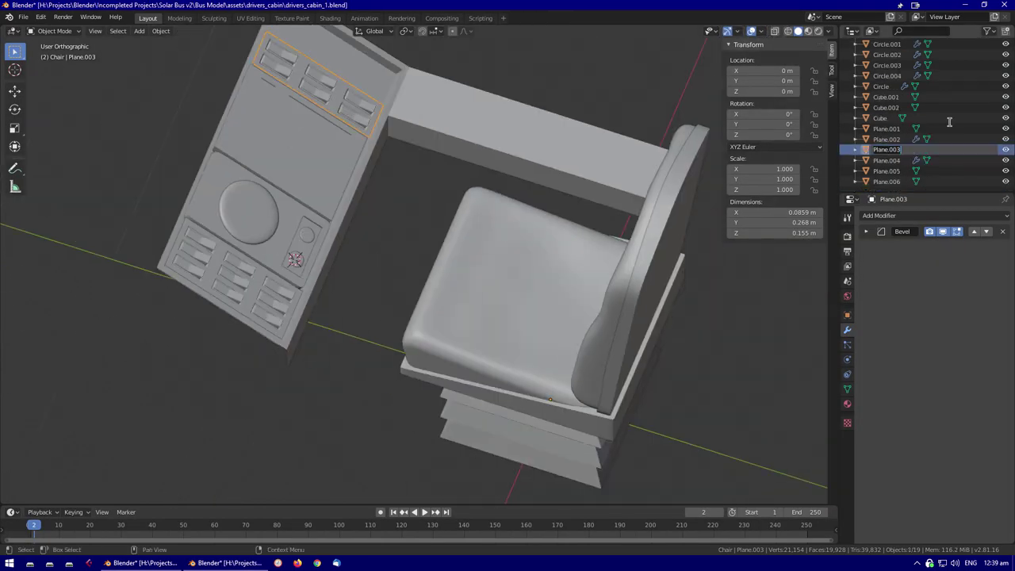
{"action": "type", "text": "G2"}
{"action": "left_click", "coordinate": [912, 139]}
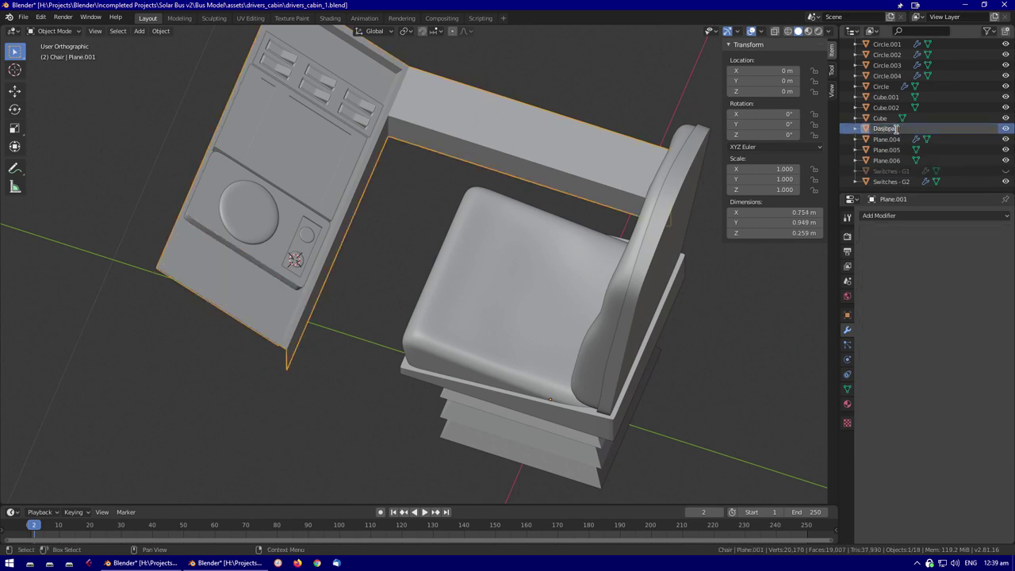
Rename the dashboard body Dashboard Main and the joined gauge covers Dials Covers, hiding both
{"action": "double_click", "coordinate": [896, 129]}
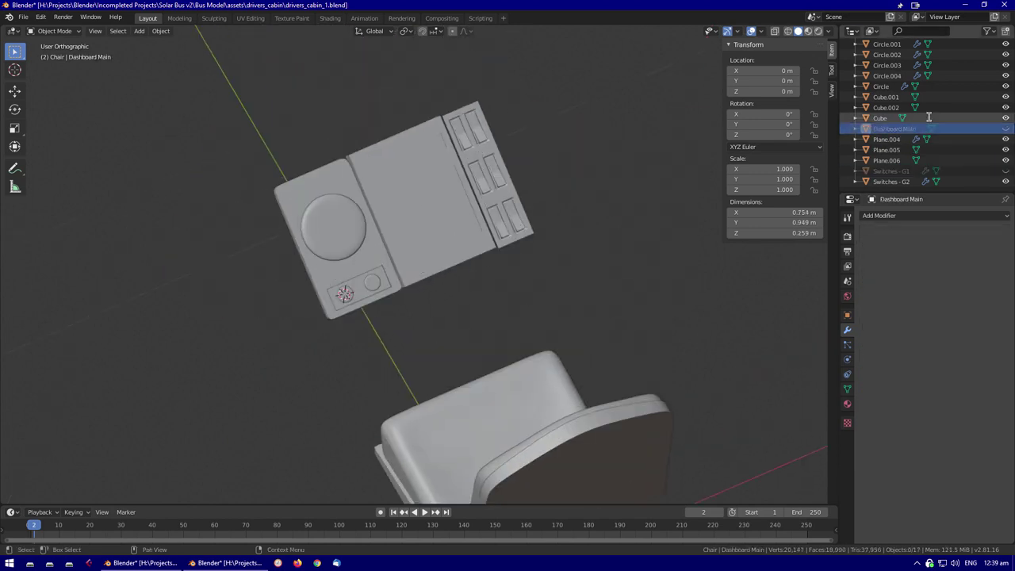
{"action": "left_click", "coordinate": [359, 300]}
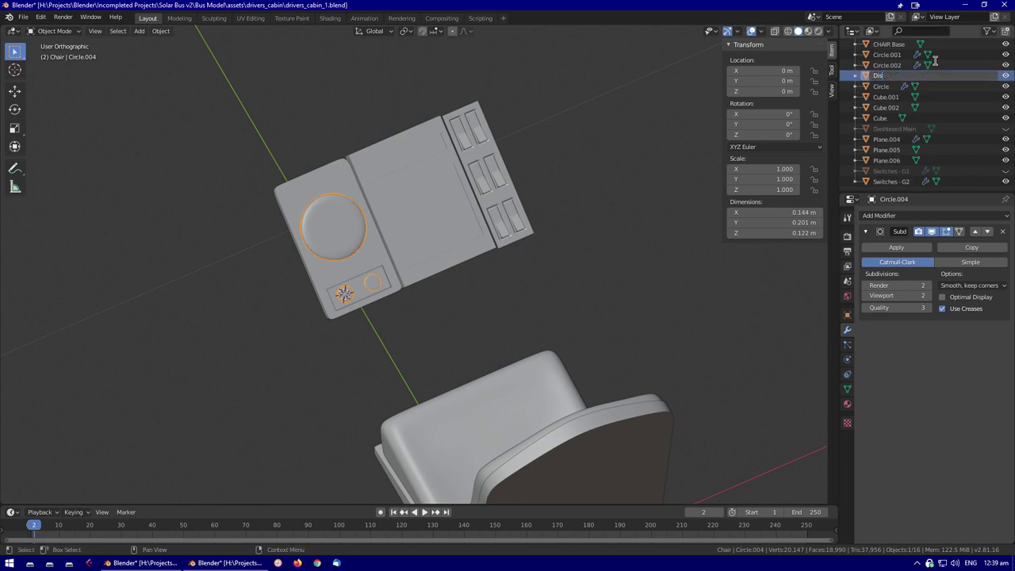
Rename the round needle hubs of the three gauges Needle Holder 1, Needle Holder 2 and Needle Holder 3
{"action": "left_click", "coordinate": [332, 229]}
{"action": "key", "text": "KP_Decimal"}
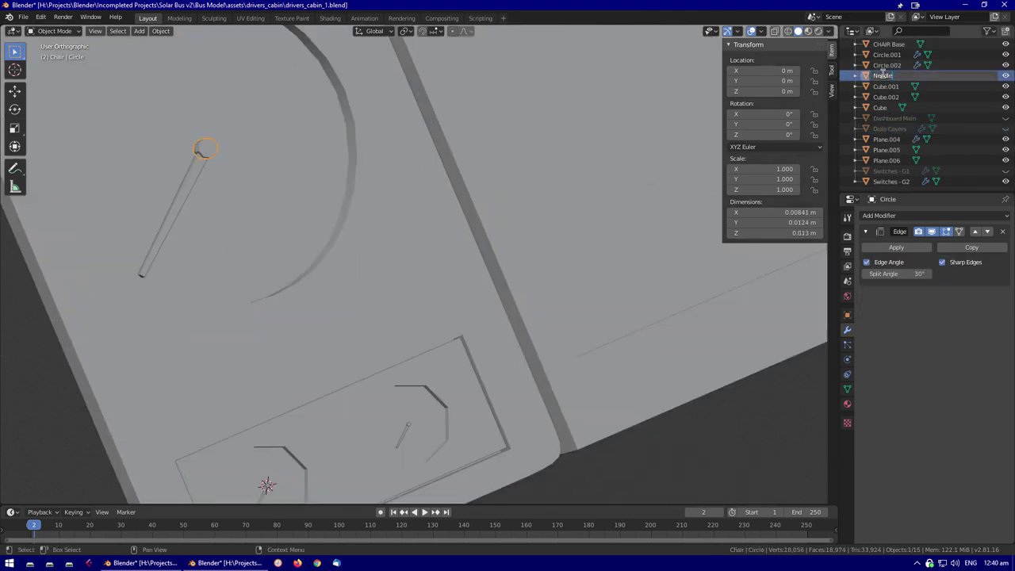
{"action": "key", "text": "Return"}
{"action": "key", "text": "h"}
{"action": "middle_click_drag", "start_coordinate": [317, 317], "coordinate": [268, 337]}
{"action": "left_click", "coordinate": [407, 408]}
{"action": "key", "text": "h"}
Rename the three gauge needles Needle 1, Needle 2 and Needle 3 and hide them
{"action": "left_click", "coordinate": [212, 225]}
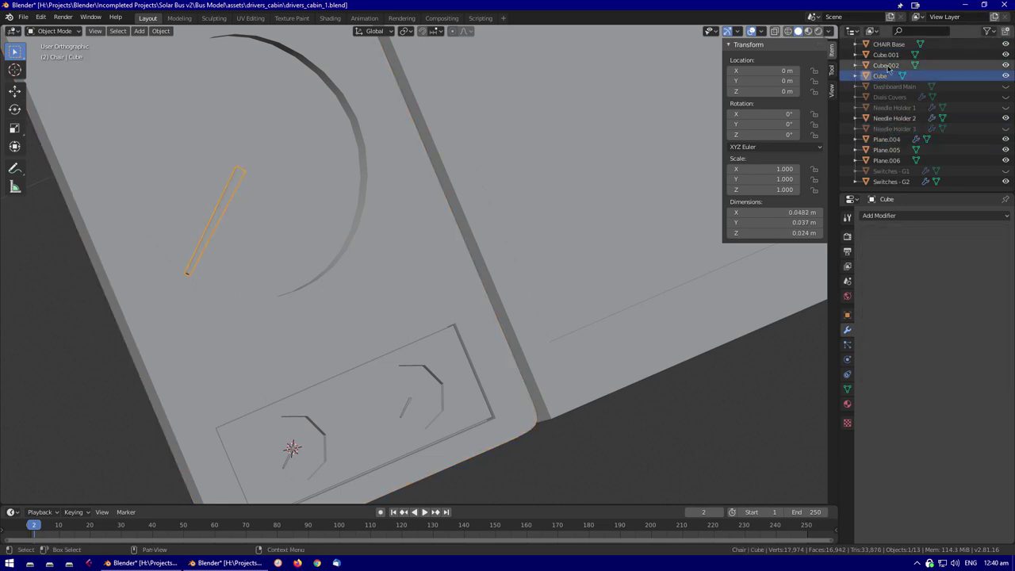
{"action": "type", "text": "1"}
{"action": "key", "text": "Return"}
{"action": "left_click", "coordinate": [287, 466]}
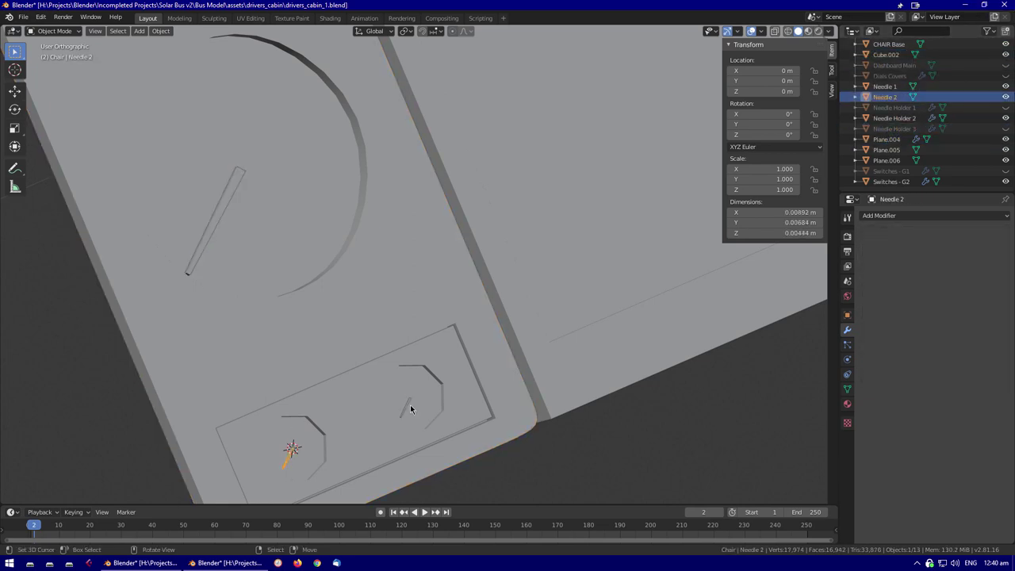
Rename the gauge panel Dials Main Display and the small gauge insert Dials Secondary Display, hiding both
{"action": "left_click", "coordinate": [238, 271]}
{"action": "scroll", "coordinate": [613, 236], "scroll_direction": "down", "scroll_amount": 3}
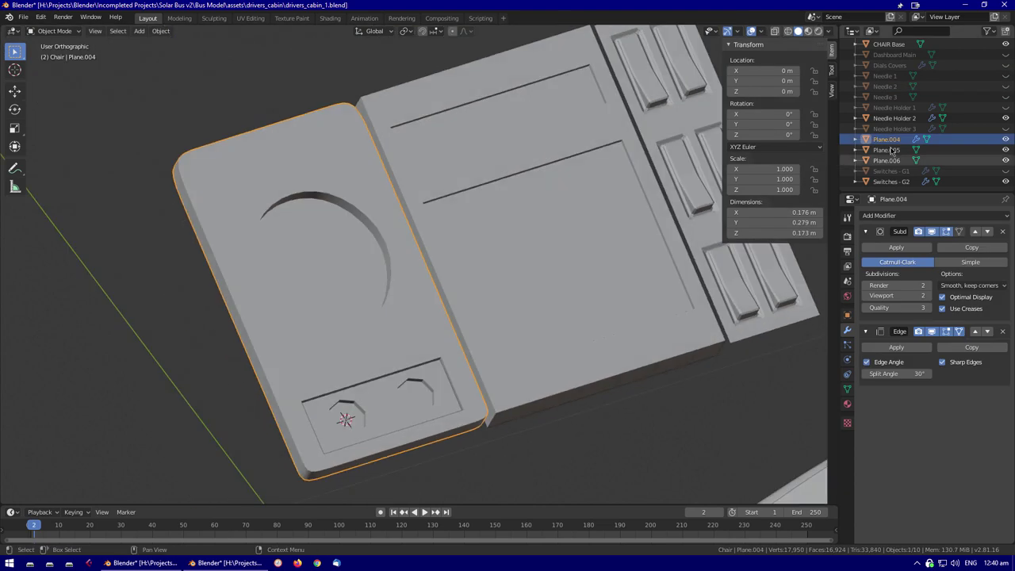
{"action": "left_click", "coordinate": [569, 337]}
{"action": "scroll", "coordinate": [569, 337], "scroll_direction": "down", "scroll_amount": 3}
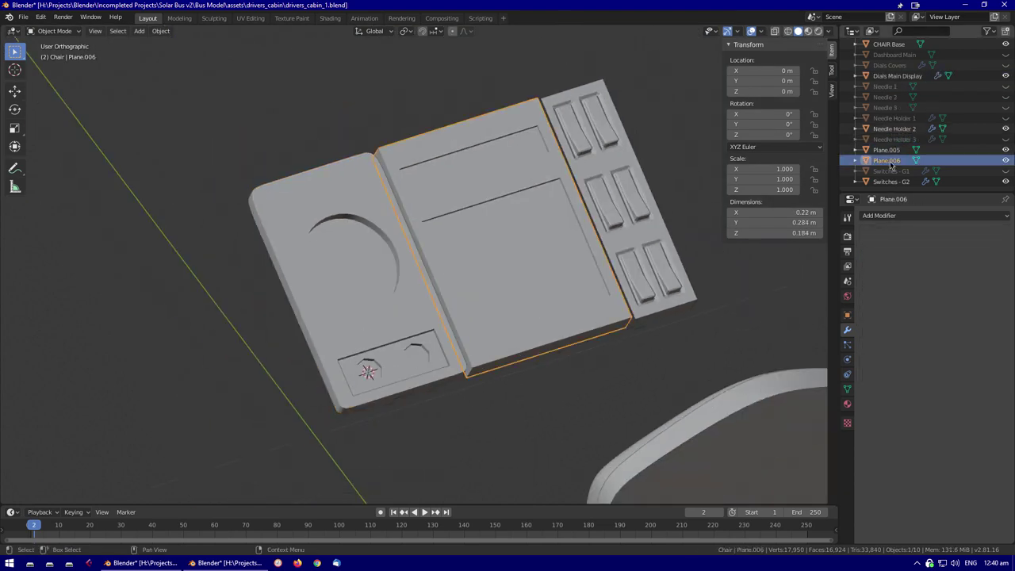
{"action": "left_click", "coordinate": [896, 151]}
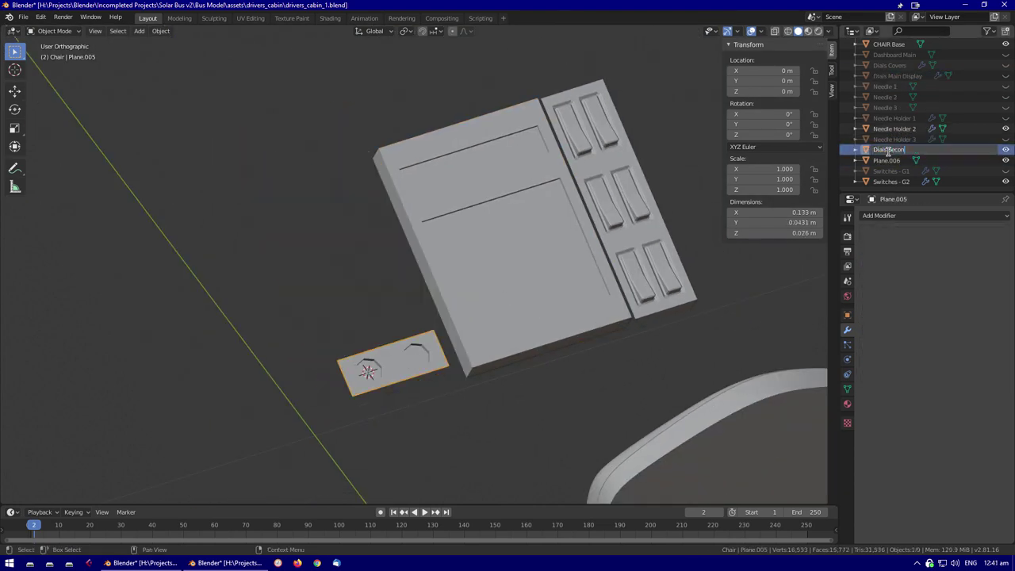
{"action": "key", "text": "h"}
Rename the recessed centre panel Lights Display and hide it
{"action": "left_click", "coordinate": [886, 160]}
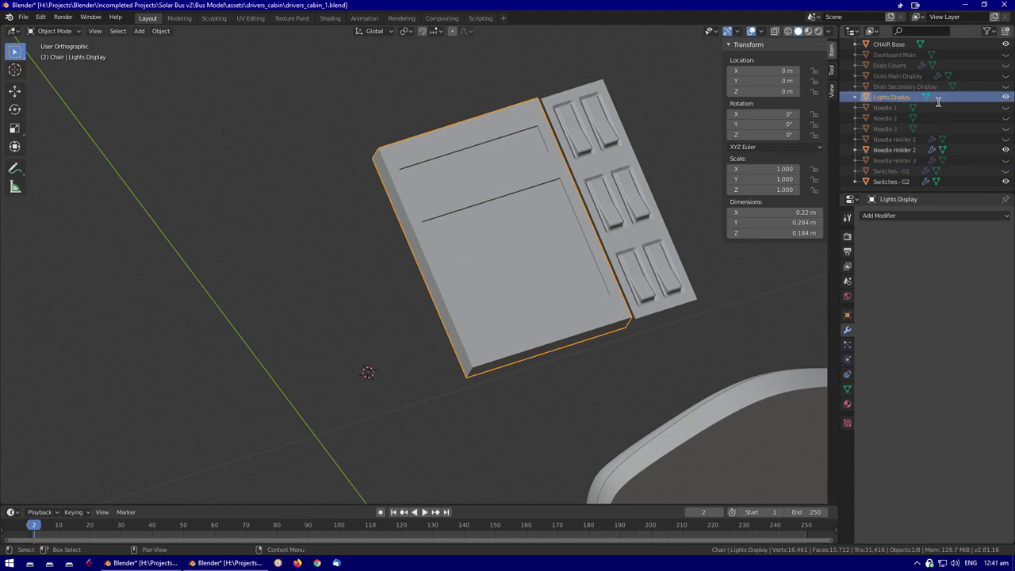
{"action": "key", "text": "Return"}
{"action": "key", "text": "h"}
Hide Switches - G2 and reveal all hidden objects again
{"action": "left_click", "coordinate": [891, 181]}
{"action": "key", "text": "h"}
{"action": "left_click", "coordinate": [543, 234]}
{"action": "scroll", "coordinate": [410, 279], "scroll_direction": "down", "scroll_amount": 5}
{"action": "key", "text": "alt+h"}
Move the CHAIR Base object into the Chair collection and return to solid shading
{"action": "scroll", "coordinate": [410, 279], "scroll_direction": "up", "scroll_amount": 2}
{"action": "scroll", "coordinate": [410, 279], "scroll_direction": "down", "scroll_amount": 4}
{"action": "scroll", "coordinate": [912, 119], "scroll_direction": "up", "scroll_amount": 5}
{"action": "left_click", "coordinate": [891, 76]}
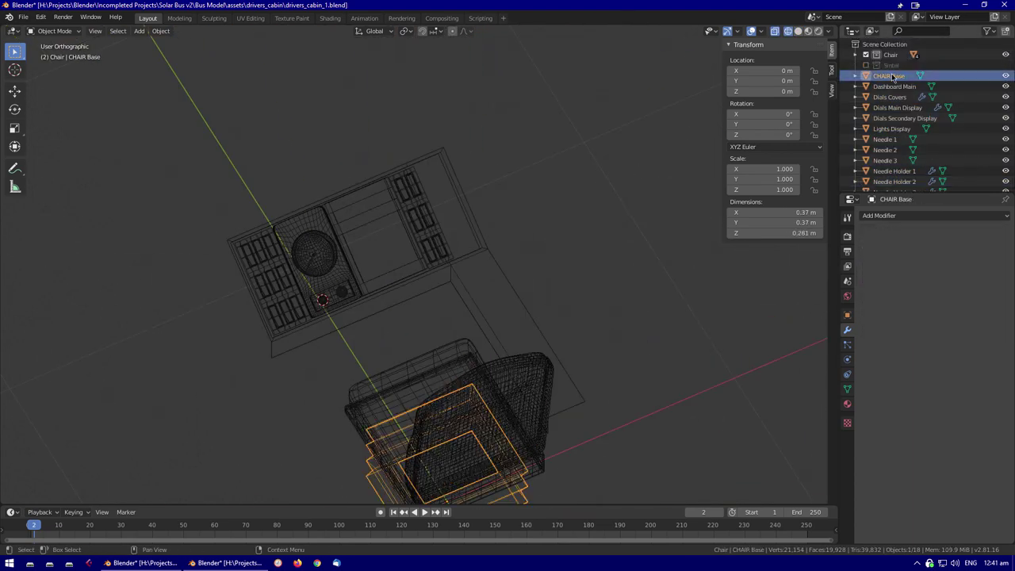
{"action": "middle_click_drag", "start_coordinate": [539, 300], "coordinate": [531, 320]}
{"action": "key", "text": "shift+z"}
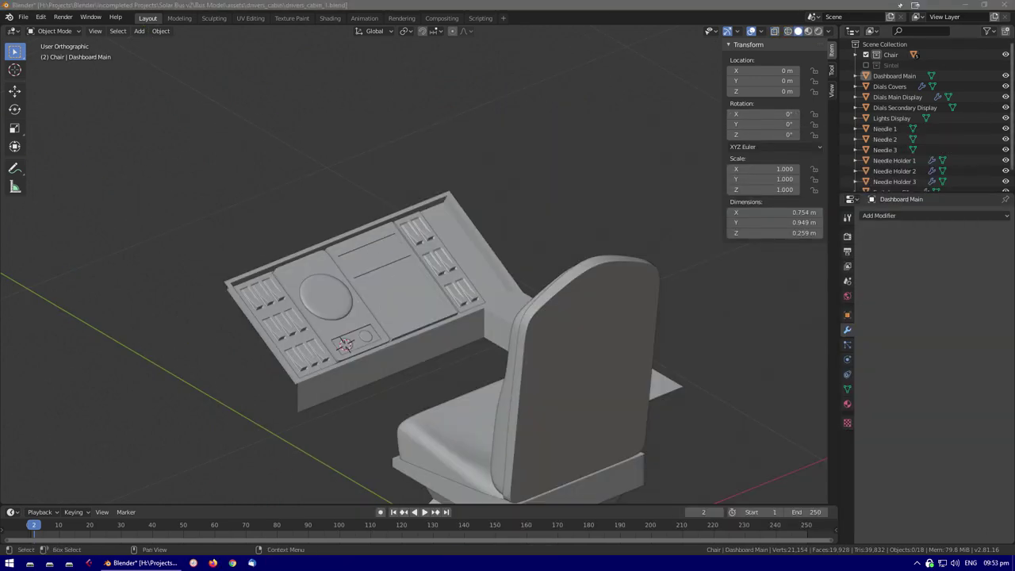
Select the large recessed face of the centre panel and snap the 3D cursor to it
{"action": "middle_click_drag", "start_coordinate": [602, 318], "coordinate": [438, 333]}
{"action": "left_click", "coordinate": [417, 284]}
{"action": "key", "text": "Tab"}
{"action": "left_click", "coordinate": [525, 360]}
{"action": "key", "text": "shift+s"}
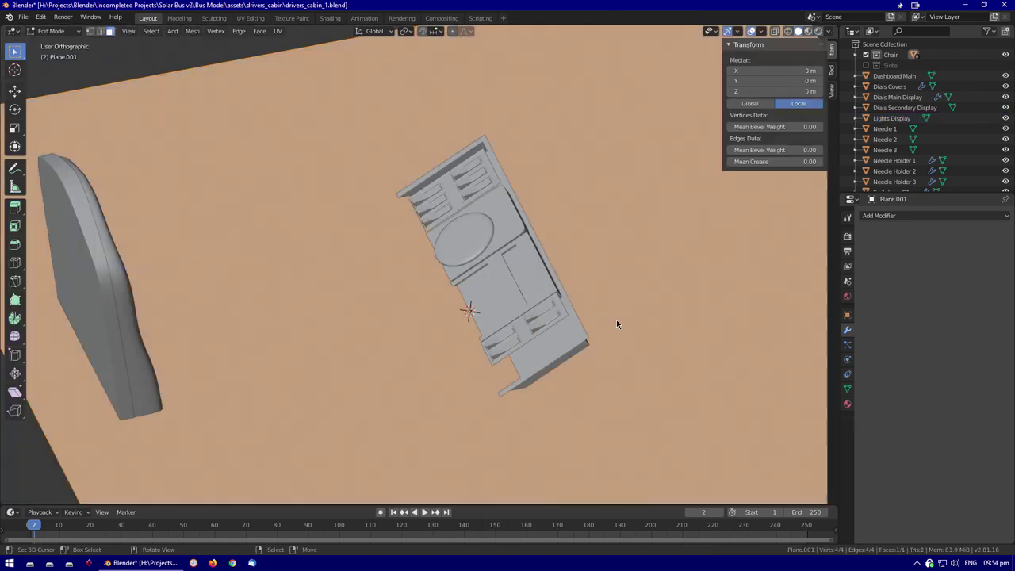
Try a plane at the 3D cursor rotated -30° about the X axis, and delete it
{"action": "middle_click_drag", "start_coordinate": [616, 320], "coordinate": [511, 360]}
{"action": "key", "text": "Tab"}
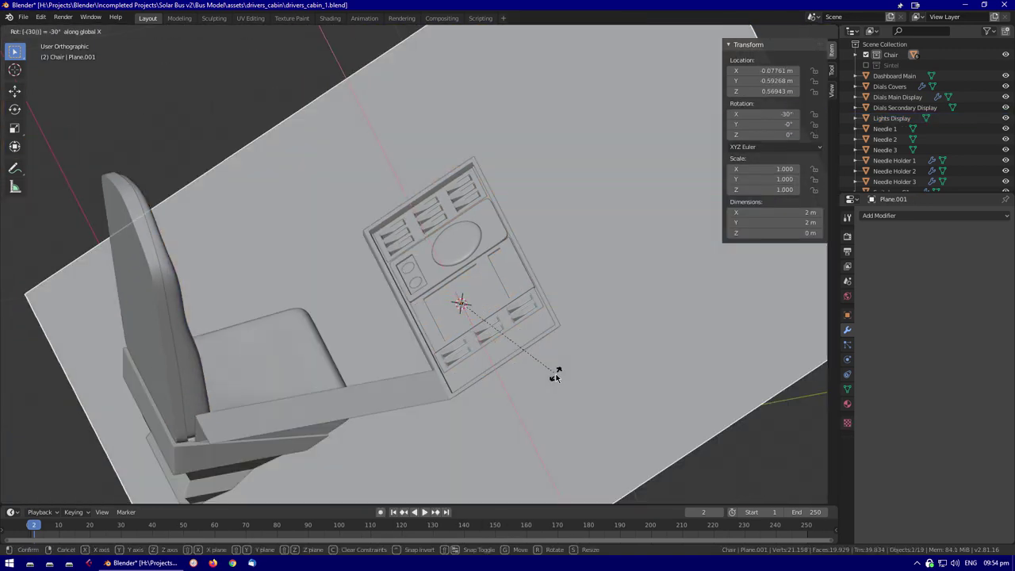
{"action": "key", "text": "shift+z"}
{"action": "scroll", "coordinate": [495, 289], "scroll_direction": "up", "scroll_amount": 4}
{"action": "scroll", "coordinate": [491, 329], "scroll_direction": "down", "scroll_amount": 4}
{"action": "key", "text": "shift+z"}
{"action": "key", "text": "Delete"}
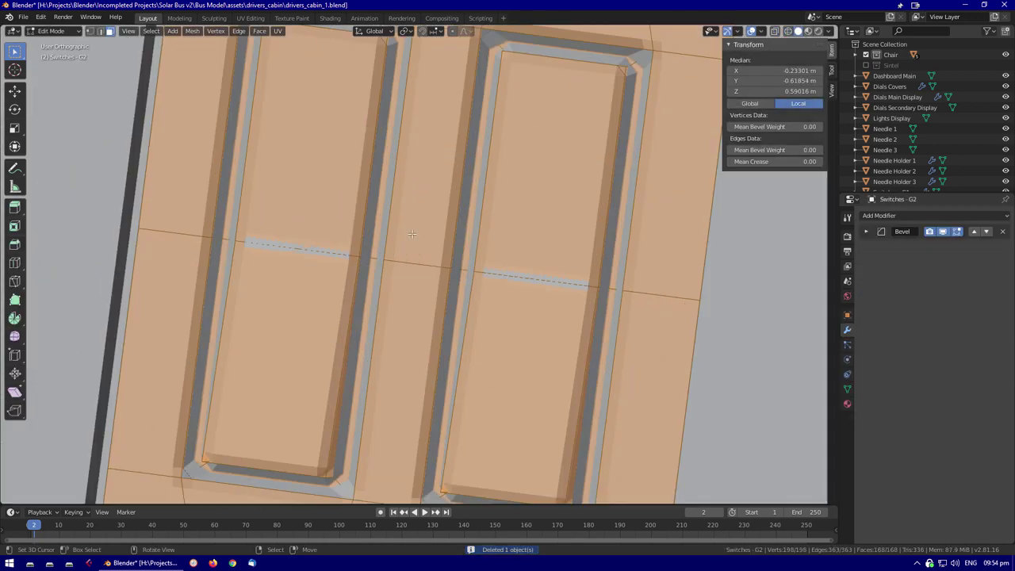
Select the narrow groove faces surrounding the switches of the three-column panel in top view
{"action": "scroll", "coordinate": [424, 236], "scroll_direction": "down", "scroll_amount": 2}
{"action": "mouse_move", "coordinate": [423, 235]}
{"action": "middle_mouse_down"}
{"action": "mouse_move", "coordinate": [397, 254]}
{"action": "mouse_move", "coordinate": [423, 235]}
{"action": "middle_mouse_up"}
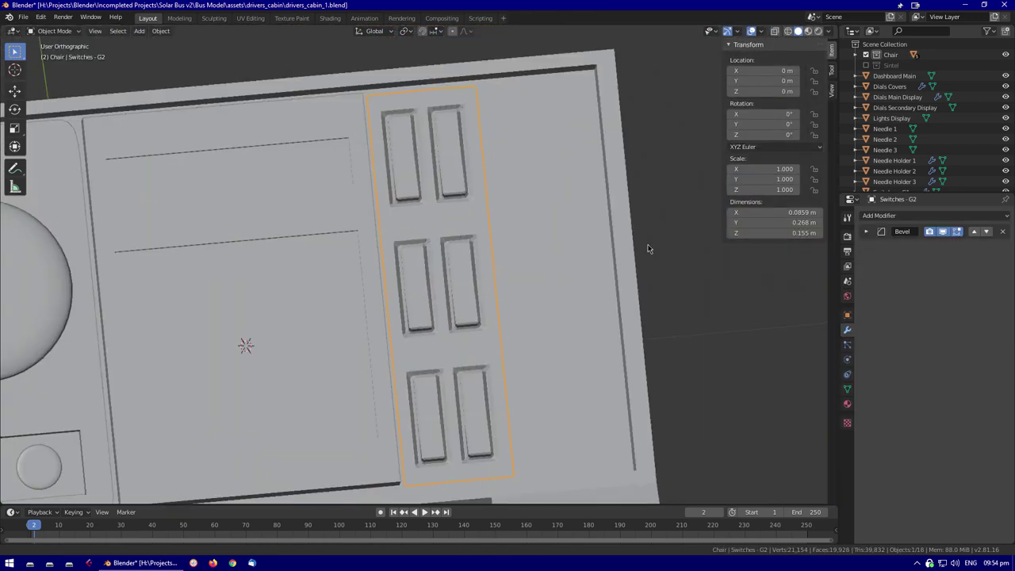
{"action": "scroll", "coordinate": [310, 206], "scroll_direction": "up", "scroll_amount": 3}
{"action": "scroll", "coordinate": [529, 305], "scroll_direction": "down", "scroll_amount": 2}
{"action": "middle_click_drag", "start_coordinate": [481, 383], "coordinate": [499, 327]}
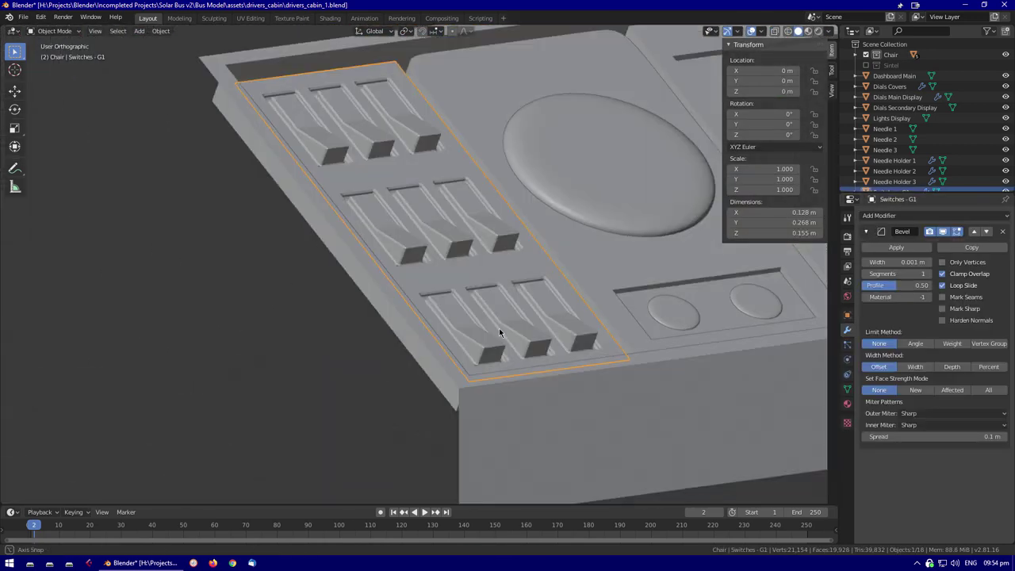
{"action": "scroll", "coordinate": [455, 324], "scroll_direction": "up", "scroll_amount": 3}
{"action": "key", "text": "Tab"}
{"action": "key", "text": "KP_7"}
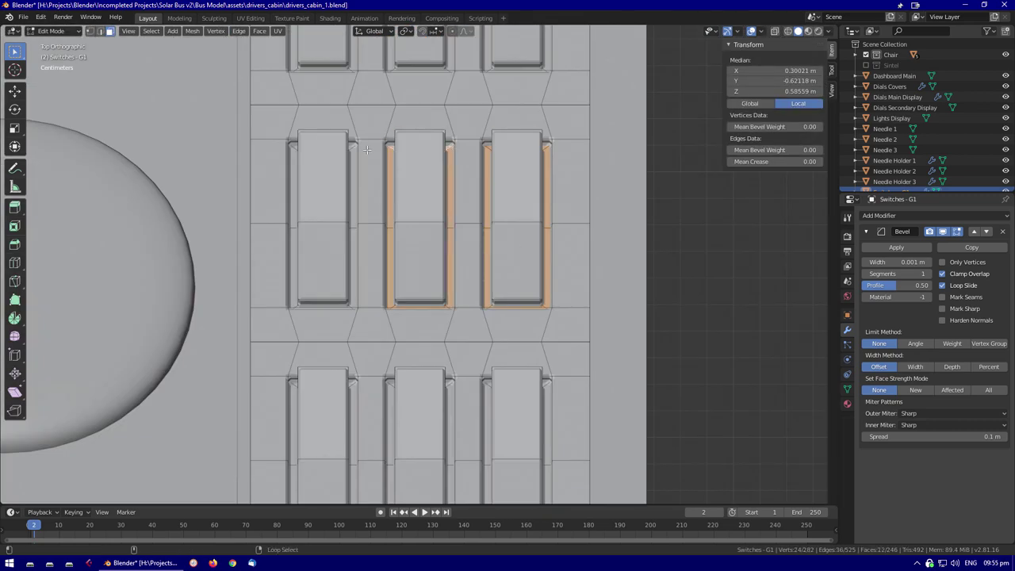
{"action": "left_click", "coordinate": [488, 386], "text": "alt+shift"}
{"action": "scroll", "coordinate": [492, 437], "scroll_direction": "up", "scroll_amount": 5, "text": "shift"}
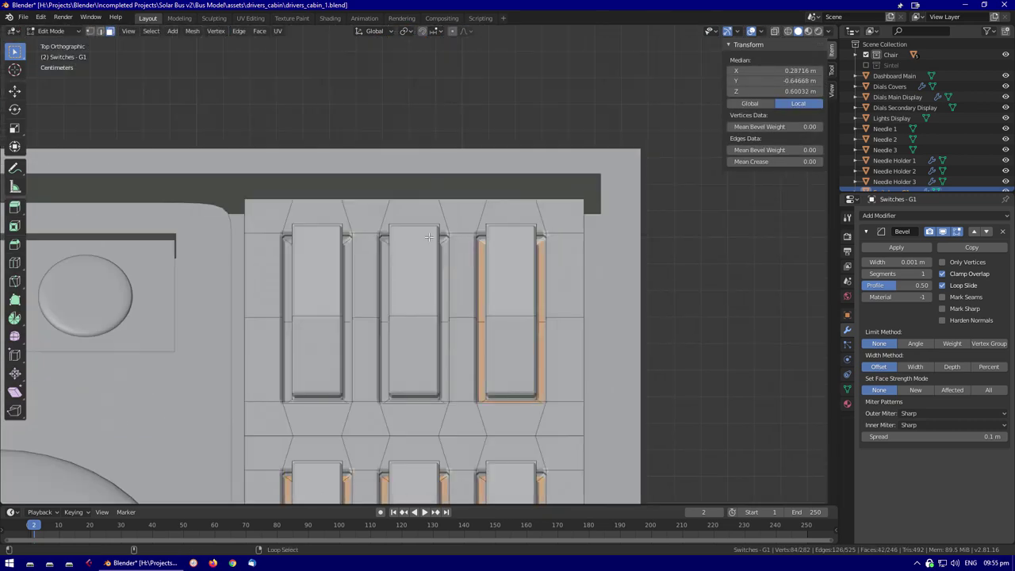
{"action": "right_click", "coordinate": [379, 269]}
Move the selected groove faces and compare the switches by undoing and redoing the move
{"action": "middle_click_drag", "start_coordinate": [379, 269], "coordinate": [560, 270]}
{"action": "key", "text": "g"}
{"action": "left_click", "coordinate": [600, 238]}
{"action": "middle_click_drag", "start_coordinate": [600, 237], "coordinate": [526, 356]}
{"action": "key", "text": "ctrl+z"}
{"action": "key", "text": "ctrl+shift+z"}
{"action": "key", "text": "Tab"}
Set a render region around the lowest row of three switches and preview it with rendered shading
{"action": "left_click_drag", "start_coordinate": [285, 181], "coordinate": [575, 396]}
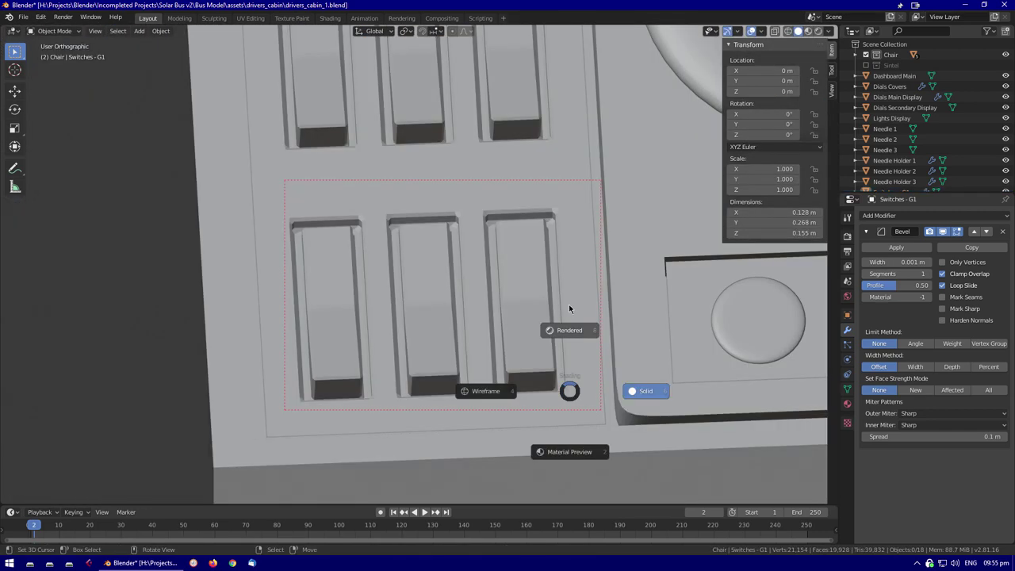
{"action": "left_click", "coordinate": [569, 306]}
{"action": "key", "text": "Tab"}
{"action": "scroll", "coordinate": [474, 254], "scroll_direction": "up", "scroll_amount": 3}
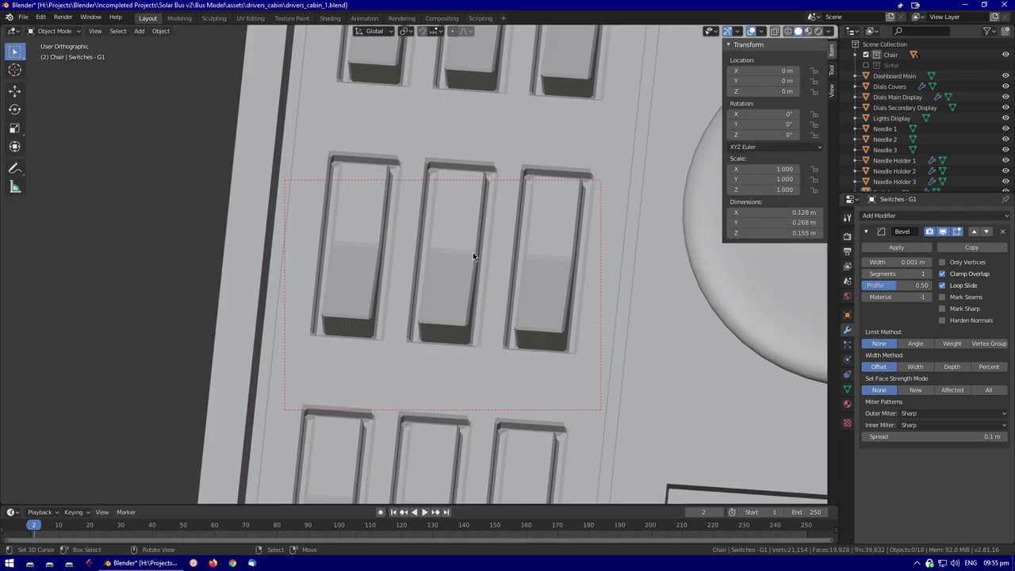
Select the top outline edges of the middle row's three switches on the three-column panel and create a vertex group named Bevel
{"action": "scroll", "coordinate": [474, 253], "scroll_direction": "down", "scroll_amount": 3}
{"action": "middle_click_drag", "start_coordinate": [473, 254], "coordinate": [530, 265]}
{"action": "scroll", "coordinate": [530, 264], "scroll_direction": "up", "scroll_amount": 5}
{"action": "key", "text": "2"}
{"action": "left_click", "coordinate": [616, 226]}
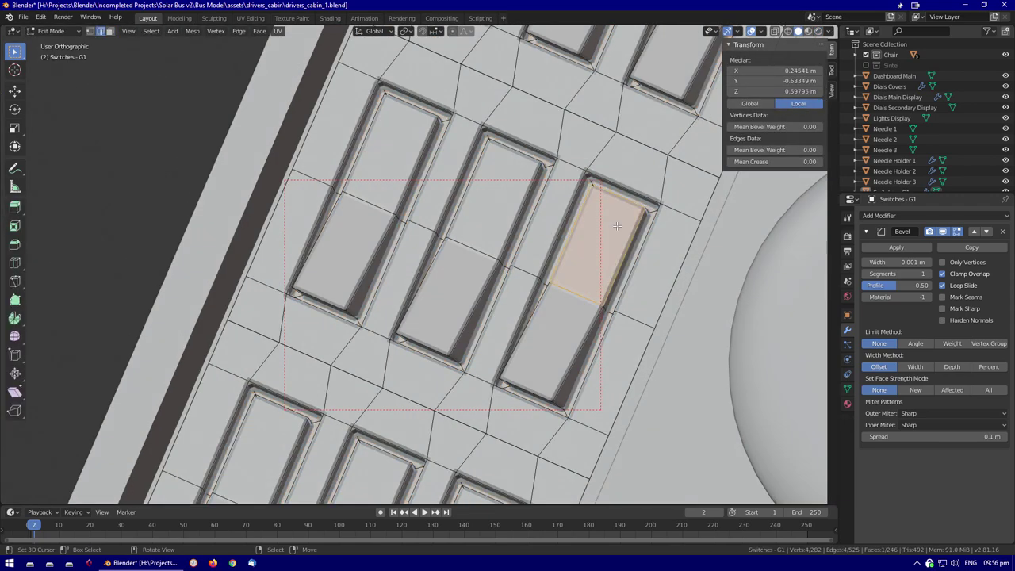
{"action": "left_click", "coordinate": [848, 344]}
{"action": "left_click", "coordinate": [846, 358]}
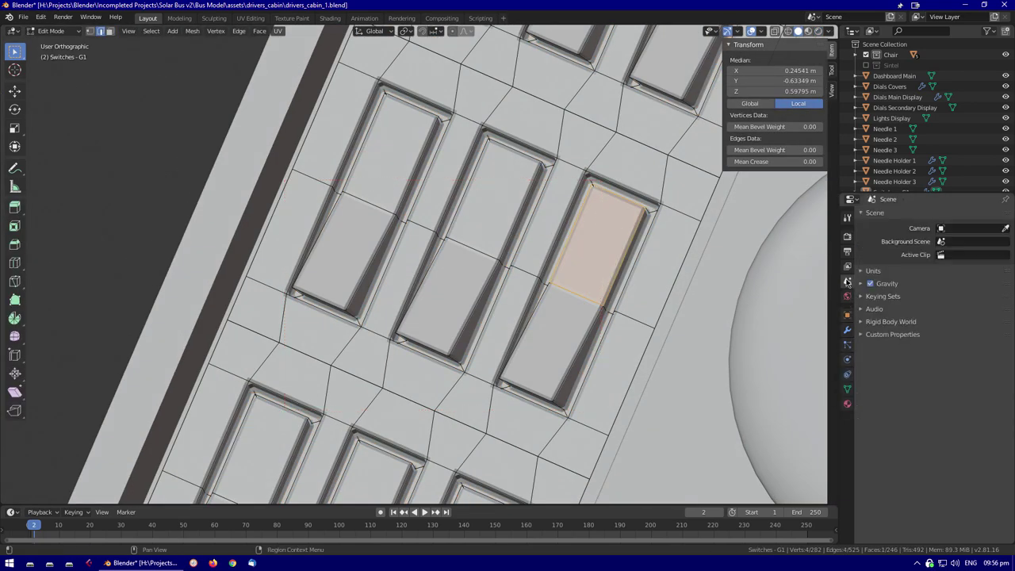
{"action": "left_click", "coordinate": [846, 388]}
{"action": "left_click", "coordinate": [502, 368]}
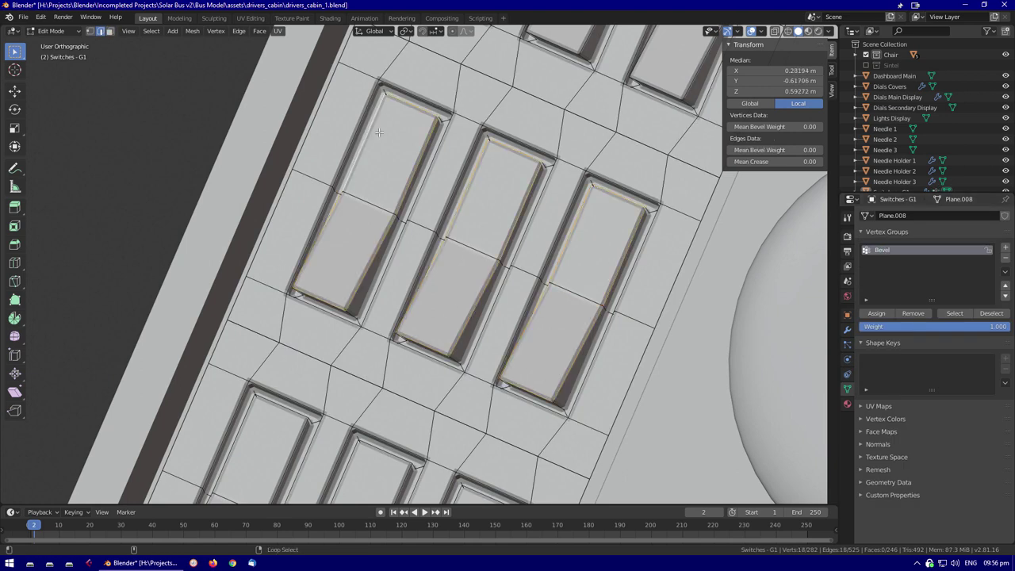
Limit the three-column panel's Bevel modifier to the Bevel vertex group
{"action": "left_click", "coordinate": [847, 329]}
{"action": "left_click", "coordinate": [989, 343]}
{"action": "key", "text": "Tab"}
{"action": "middle_click_drag", "start_coordinate": [570, 301], "coordinate": [307, 131]}
Select the top outline edges of the remaining switches on the three-column panel for the Bevel vertex group
{"action": "key", "text": "Tab"}
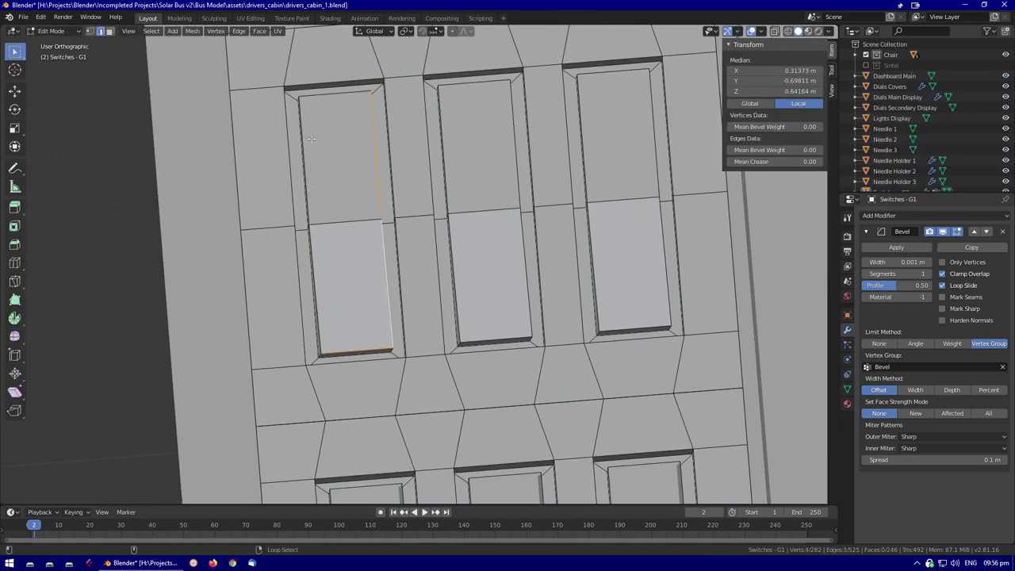
{"action": "scroll", "coordinate": [650, 281], "scroll_direction": "down", "scroll_amount": 3}
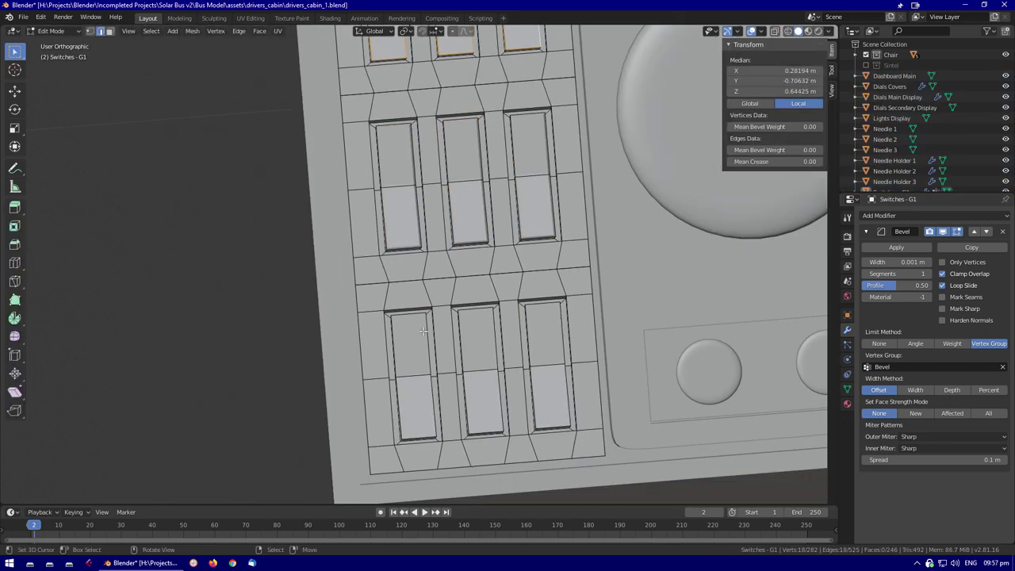
{"action": "middle_click_drag", "start_coordinate": [650, 282], "coordinate": [406, 276]}
{"action": "scroll", "coordinate": [405, 276], "scroll_direction": "up", "scroll_amount": 4}
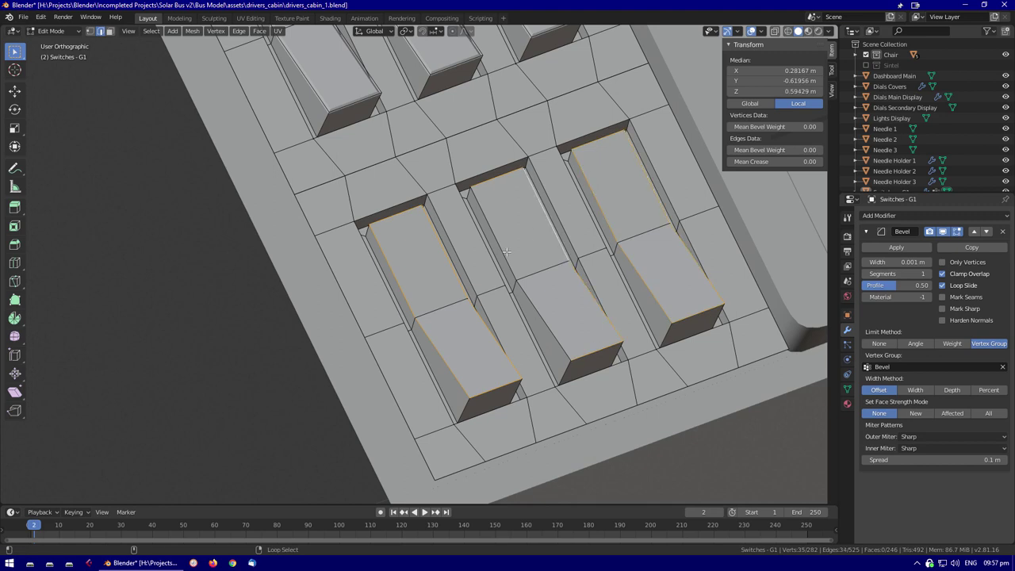
{"action": "left_click", "coordinate": [847, 388]}
Select the recess rim edges around all the switches of the three-column panel for the Bevel vertex group
{"action": "middle_click_drag", "start_coordinate": [476, 261], "coordinate": [428, 238]}
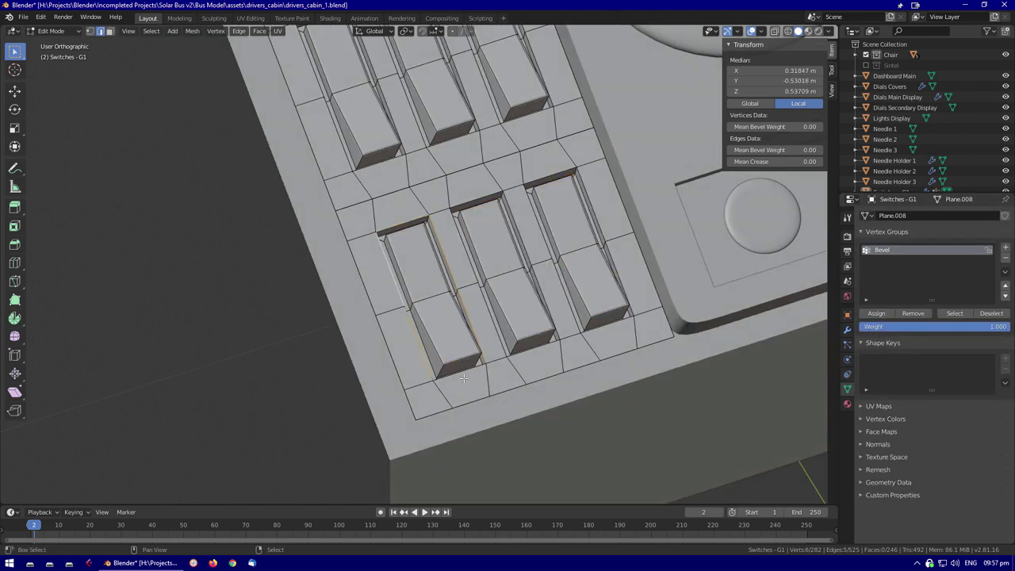
{"action": "middle_click_drag", "start_coordinate": [611, 334], "coordinate": [542, 199]}
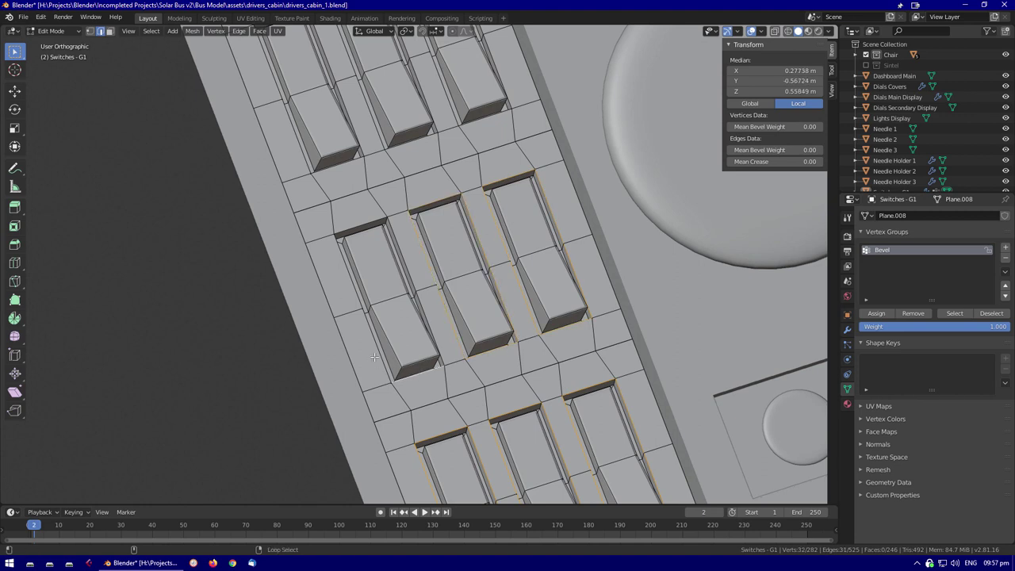
{"action": "middle_click_drag", "start_coordinate": [413, 193], "coordinate": [351, 184]}
{"action": "left_click", "coordinate": [350, 184], "text": "alt+shift"}
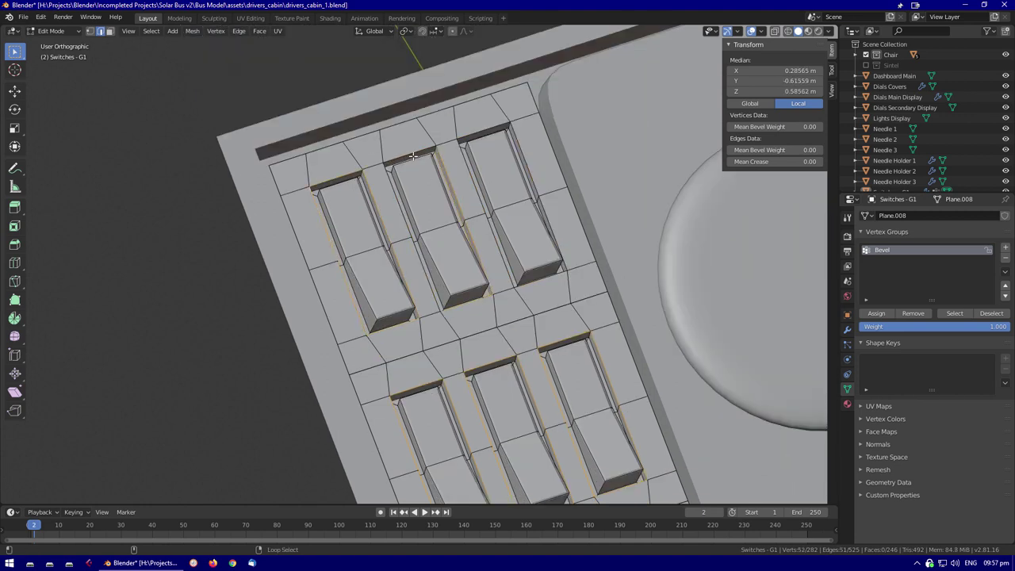
{"action": "middle_click_drag", "start_coordinate": [496, 127], "coordinate": [617, 283]}
Select the narrow groove faces around the six switches of the two-column panel and move them -0.00479 m along Z
{"action": "left_click", "coordinate": [616, 283], "text": "alt"}
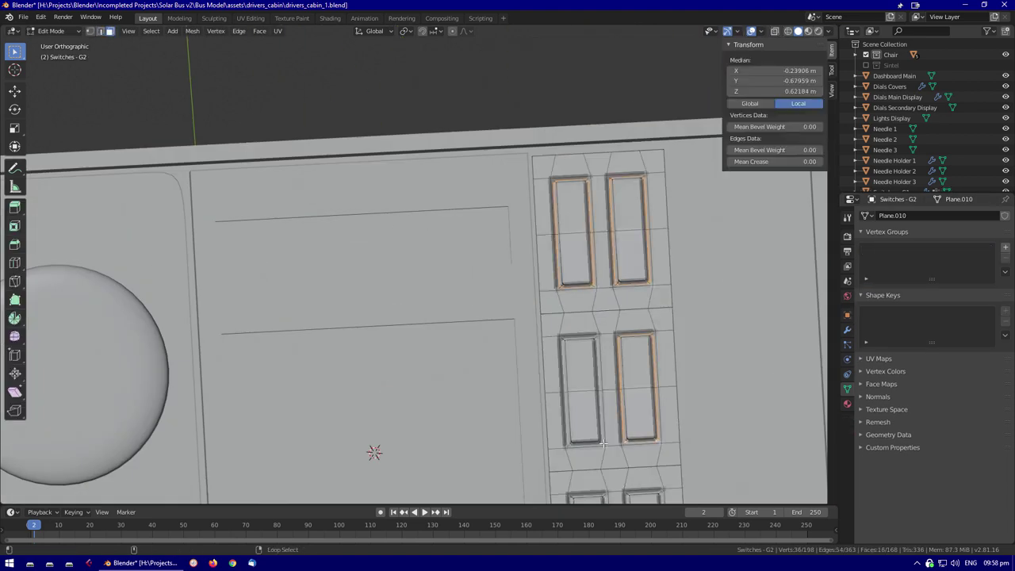
{"action": "middle_click_drag", "start_coordinate": [605, 442], "coordinate": [598, 319], "text": "shift"}
{"action": "left_click", "coordinate": [598, 319], "text": "alt+shift"}
{"action": "key", "text": "4"}
{"action": "key", "text": "KP_7"}
{"action": "key", "text": "shift+z"}
{"action": "key", "text": "shift+z"}
{"action": "key", "text": "KP_3"}
{"action": "key", "text": "shift+KP_4"}
{"action": "key", "text": "shift+KP_4"}
{"action": "key", "text": "Tab"}
{"action": "key", "text": "KP_Decimal"}
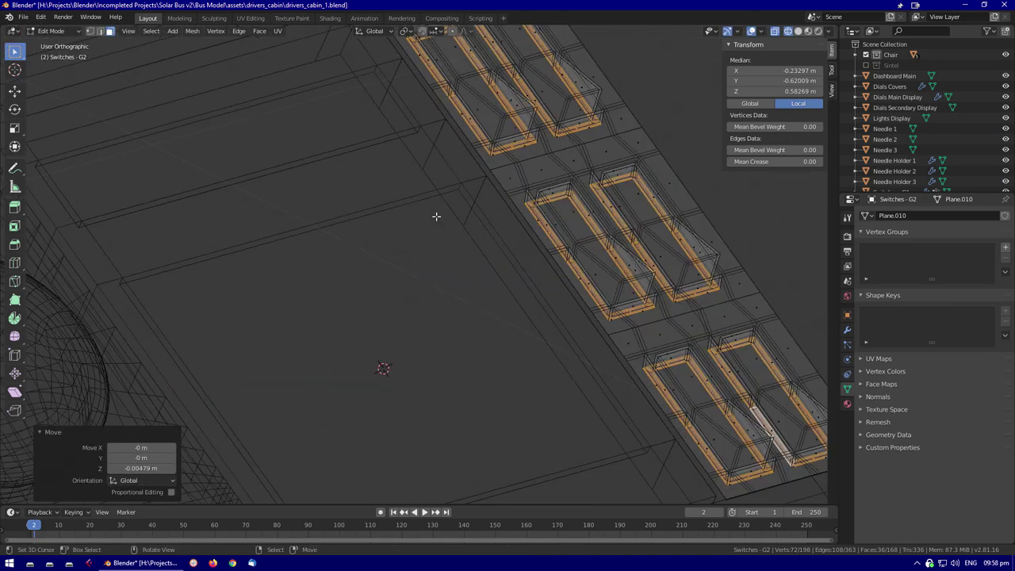
Create a vertex group named bevel on the two-column switch panel
{"action": "middle_click_drag", "start_coordinate": [436, 215], "coordinate": [525, 290]}
{"action": "key", "text": "shift+z"}
{"action": "left_click", "coordinate": [1004, 246]}
{"action": "key", "text": "Tab"}
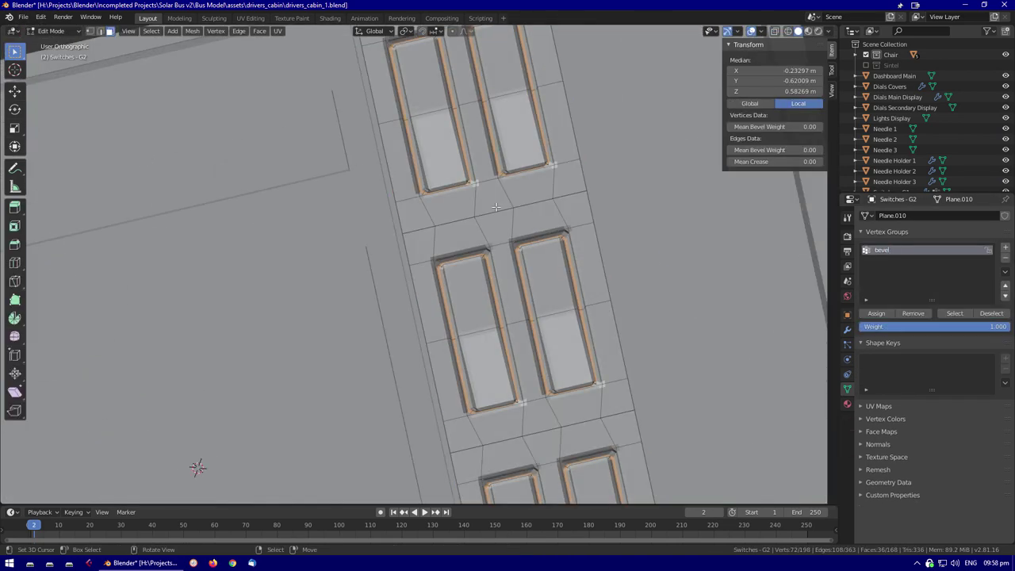
Select the top outline edges and recess rims of the two-column panel's switches for the bevel group
{"action": "middle_click_drag", "start_coordinate": [412, 237], "coordinate": [460, 246]}
{"action": "left_click", "coordinate": [461, 243], "text": "alt"}
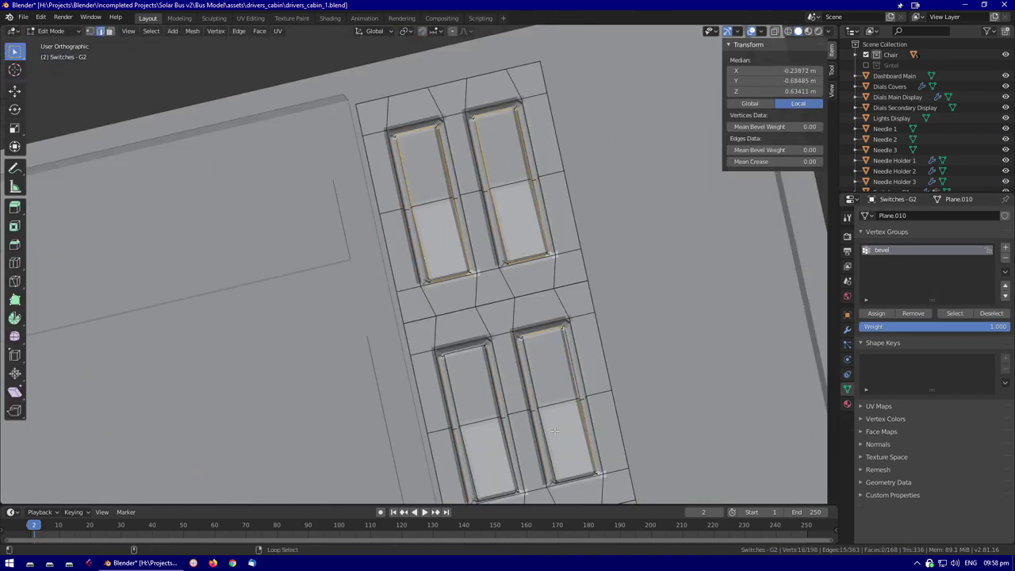
{"action": "middle_click_drag", "start_coordinate": [571, 467], "coordinate": [481, 446]}
{"action": "left_click", "coordinate": [515, 444], "text": "alt"}
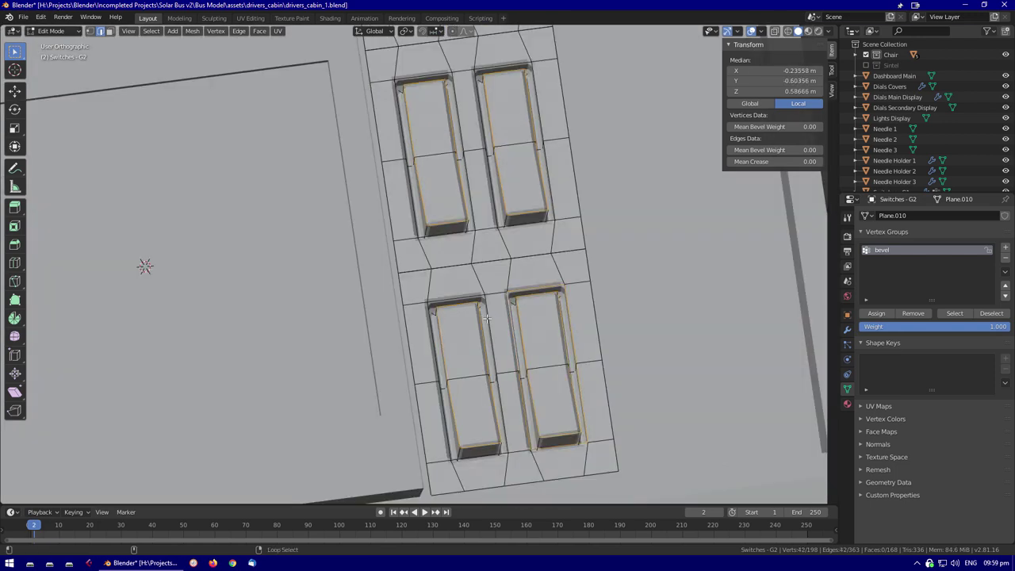
{"action": "middle_click_drag", "start_coordinate": [486, 216], "coordinate": [509, 343], "text": "shift"}
{"action": "left_click", "coordinate": [509, 343], "text": "alt+shift"}
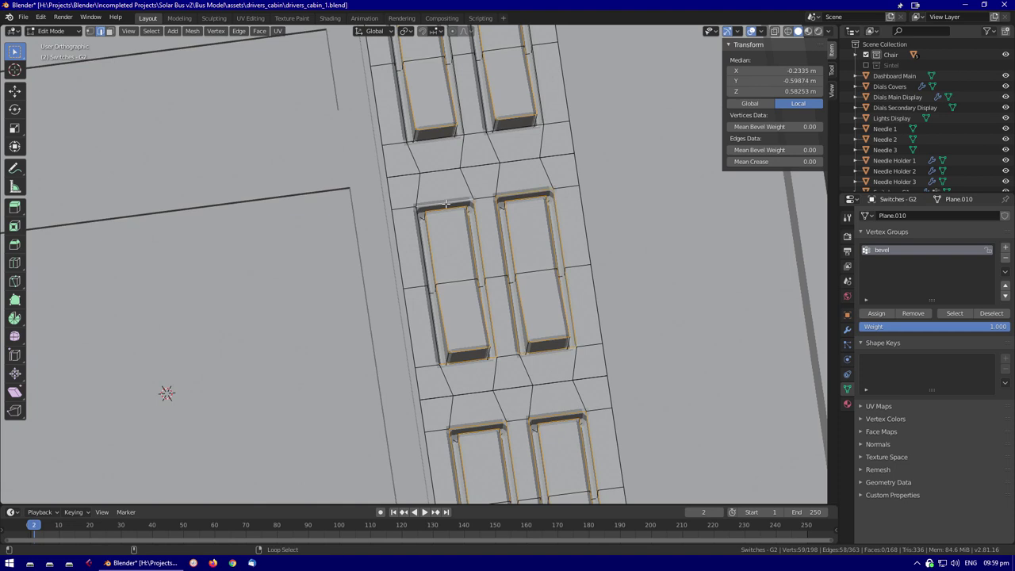
Limit the two-column panel's Bevel modifier to the bevel vertex group
{"action": "middle_click_drag", "start_coordinate": [446, 203], "coordinate": [475, 237]}
{"action": "left_click", "coordinate": [846, 329]}
{"action": "left_click", "coordinate": [988, 343]}
{"action": "key", "text": "Tab"}
{"action": "scroll", "coordinate": [540, 319], "scroll_direction": "up", "scroll_amount": 2}
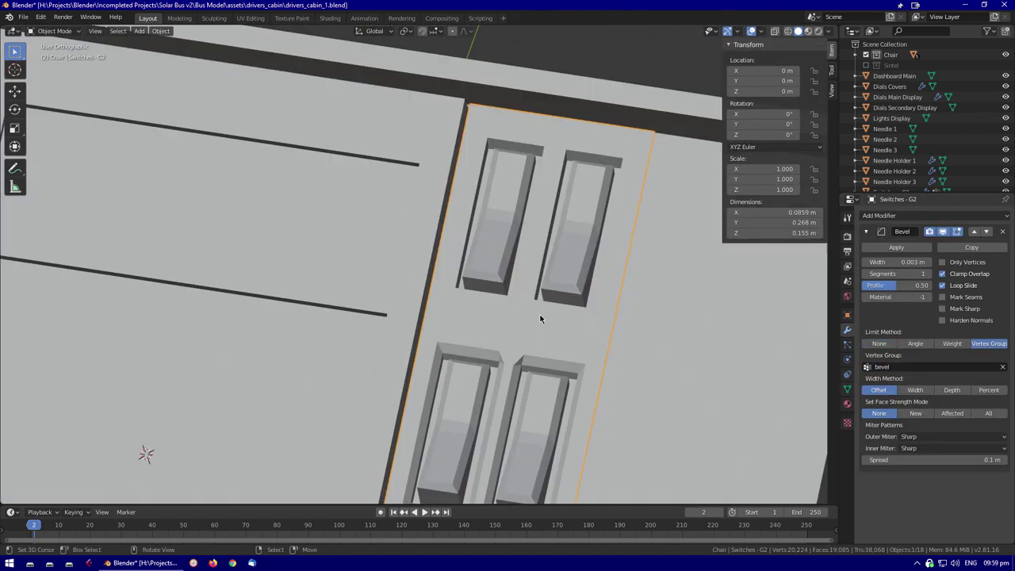
Add the recess rim edges of the two-column panel's uppermost two switches to the bevel vertex group
{"action": "key", "text": "Tab"}
{"action": "scroll", "coordinate": [637, 229], "scroll_direction": "up", "scroll_amount": 2}
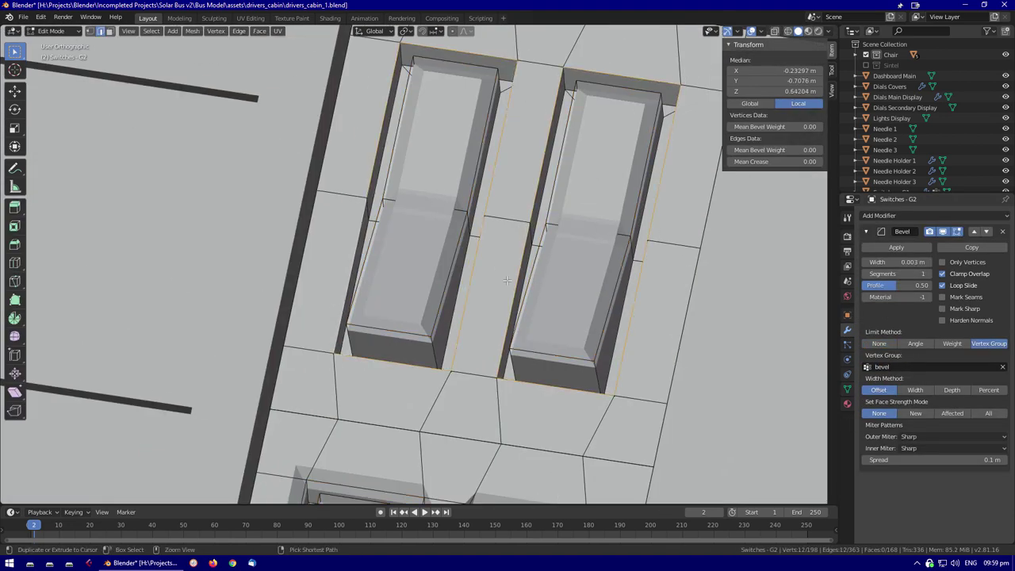
{"action": "left_click", "coordinate": [848, 359]}
{"action": "key", "text": "Tab"}
{"action": "left_click", "coordinate": [847, 329]}
{"action": "mouse_move", "coordinate": [754, 348]}
{"action": "middle_mouse_down"}
{"action": "mouse_move", "coordinate": [790, 356]}
{"action": "mouse_move", "coordinate": [679, 360]}
{"action": "mouse_move", "coordinate": [753, 363]}
{"action": "middle_mouse_up"}
{"action": "scroll", "coordinate": [790, 356], "scroll_direction": "down", "scroll_amount": 4}
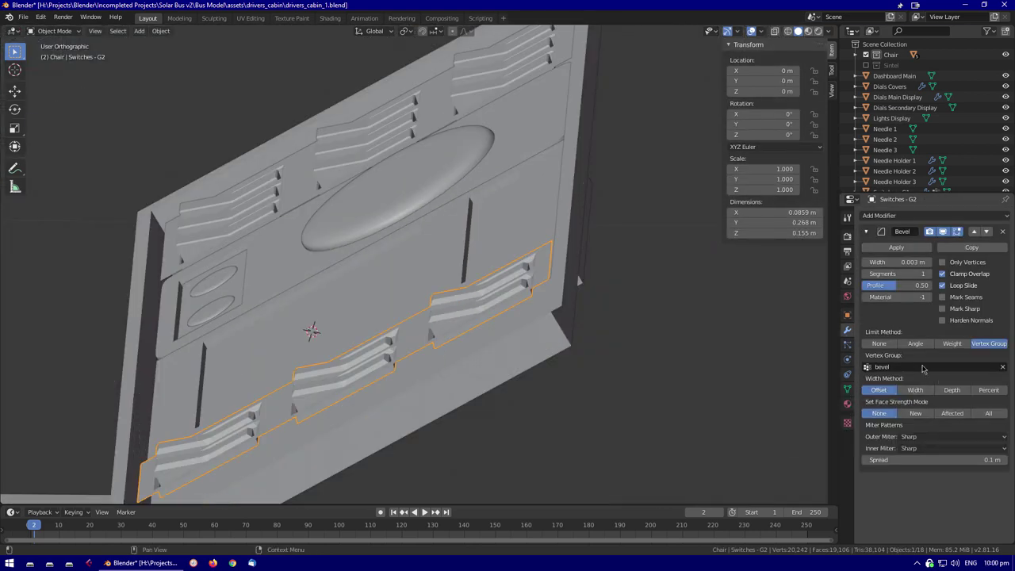
Rotate the three-column switch panel's mesh flat about the X axis
{"action": "mouse_move", "coordinate": [611, 256]}
{"action": "middle_mouse_down"}
{"action": "mouse_move", "coordinate": [229, 338]}
{"action": "mouse_move", "coordinate": [539, 349]}
{"action": "mouse_move", "coordinate": [536, 339]}
{"action": "mouse_move", "coordinate": [305, 379]}
{"action": "middle_mouse_up"}
{"action": "key", "text": "shift+z"}
{"action": "key", "text": "Tab"}
{"action": "key", "text": "r"}
{"action": "key", "text": "x"}
{"action": "key", "text": "3"}
{"action": "key", "text": "6"}
{"action": "key", "text": "0"}
{"action": "key", "text": "Return"}
Merge the three-column panel's vertices by distance and select its outer boundary edges
{"action": "key", "text": "alt+a"}
{"action": "key", "text": "shift+z"}
{"action": "scroll", "coordinate": [476, 348], "scroll_direction": "up", "scroll_amount": 3}
{"action": "key", "text": "a"}
{"action": "key", "text": "m"}
{"action": "left_click", "coordinate": [421, 389]}
{"action": "left_click", "coordinate": [459, 416], "text": "alt"}
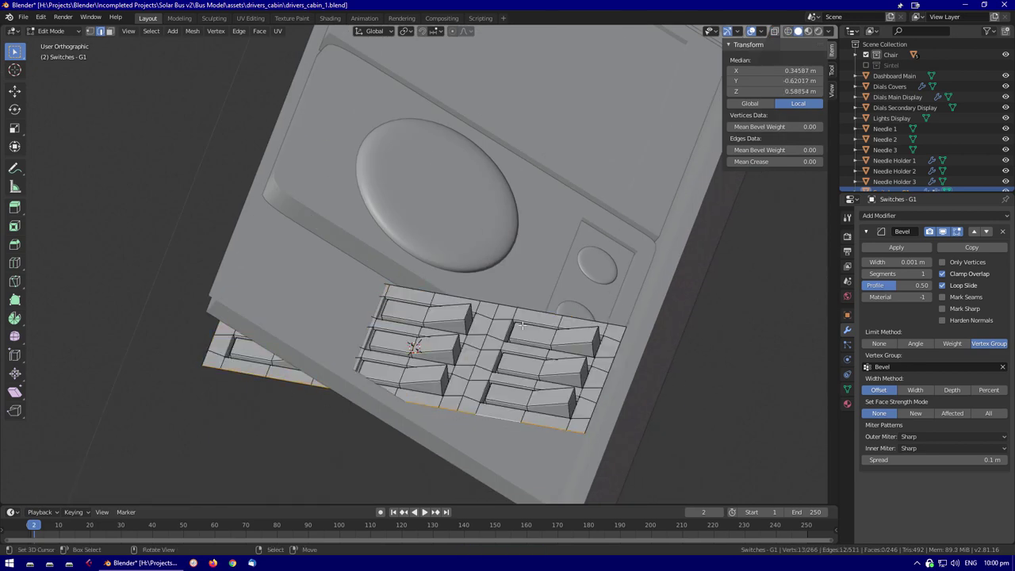
Rotate the two-column switch panel's mesh flat about the X axis
{"action": "middle_click_drag", "start_coordinate": [566, 336], "coordinate": [349, 206]}
{"action": "key", "text": "Tab"}
{"action": "key", "text": "shift+z"}
{"action": "left_click", "coordinate": [290, 263]}
{"action": "key", "text": "Tab"}
{"action": "key", "text": "r"}
{"action": "key", "text": "x"}
{"action": "key", "text": "9"}
{"action": "key", "text": "0"}
{"action": "key", "text": "Return"}
Merge the two-column panel's vertices by a distance of 0.0001 m and select its outer boundary edges
{"action": "left_click", "coordinate": [302, 271], "text": "alt"}
{"action": "key", "text": "a"}
{"action": "key", "text": "m"}
{"action": "left_click", "coordinate": [311, 285]}
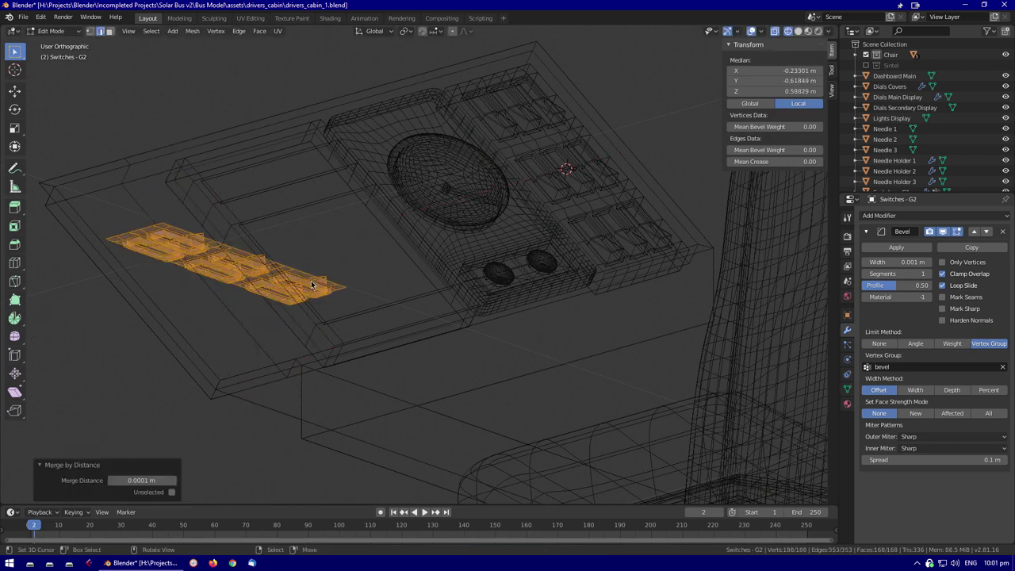
{"action": "left_click", "coordinate": [312, 285]}
{"action": "left_click", "coordinate": [151, 219], "text": "alt"}
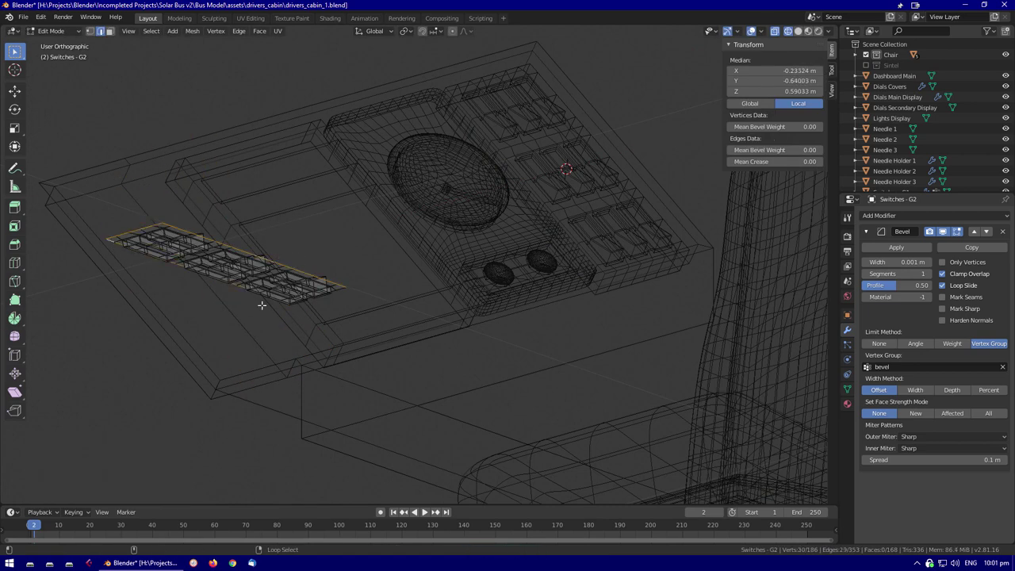
Extrude the two-column panel's boundary edges down into side walls and rotate the panel back about the X axis
{"action": "key", "text": "f"}
{"action": "key", "text": "a"}
{"action": "key", "text": "r"}
{"action": "key", "text": "x"}
{"action": "key", "text": "9"}
{"action": "key", "text": "0"}
{"action": "key", "text": "Return"}
{"action": "key", "text": "Tab"}
{"action": "key", "text": "shift+z"}
{"action": "key", "text": "KP_Decimal"}
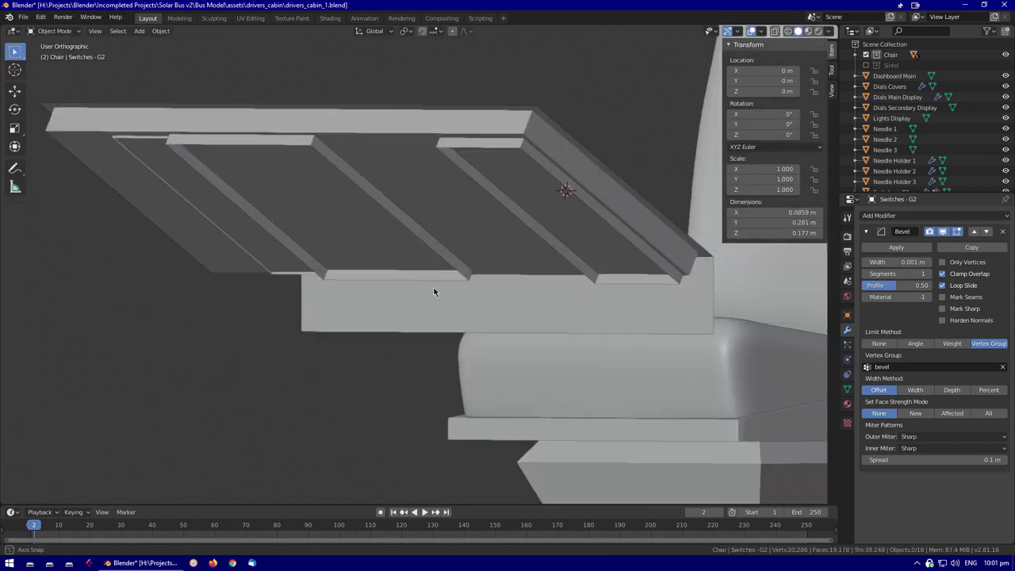
Add a 2 m plane at the 3D cursor and rotate it -30° about the X axis
{"action": "middle_click_drag", "start_coordinate": [433, 292], "coordinate": [414, 234]}
{"action": "left_click", "coordinate": [602, 282]}
{"action": "scroll", "coordinate": [415, 234], "scroll_direction": "down", "scroll_amount": 3}
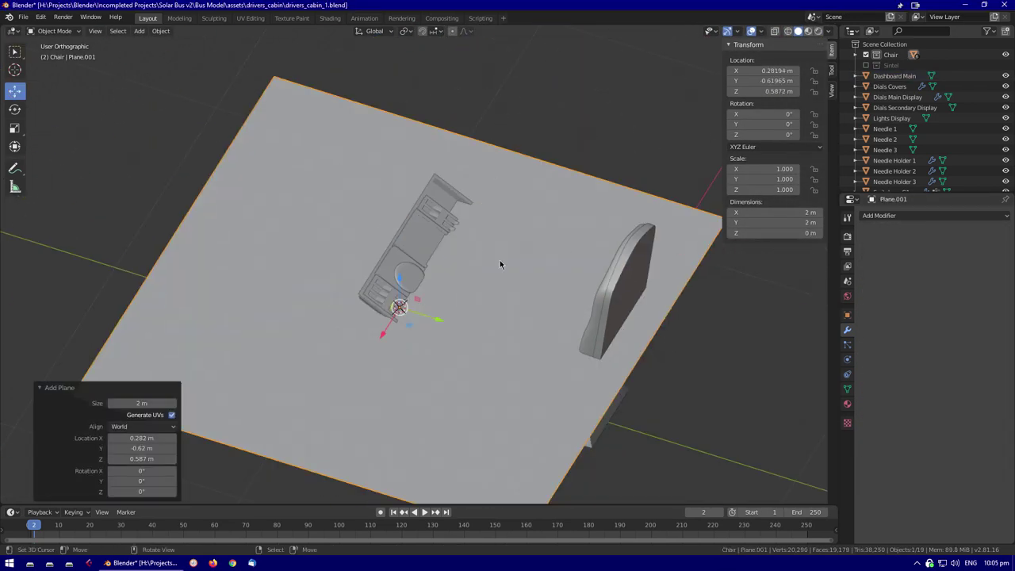
{"action": "key", "text": "r"}
{"action": "key", "text": "x"}
{"action": "key", "text": "minus"}
{"action": "key", "text": "3"}
{"action": "key", "text": "0"}
{"action": "key", "text": "Return"}
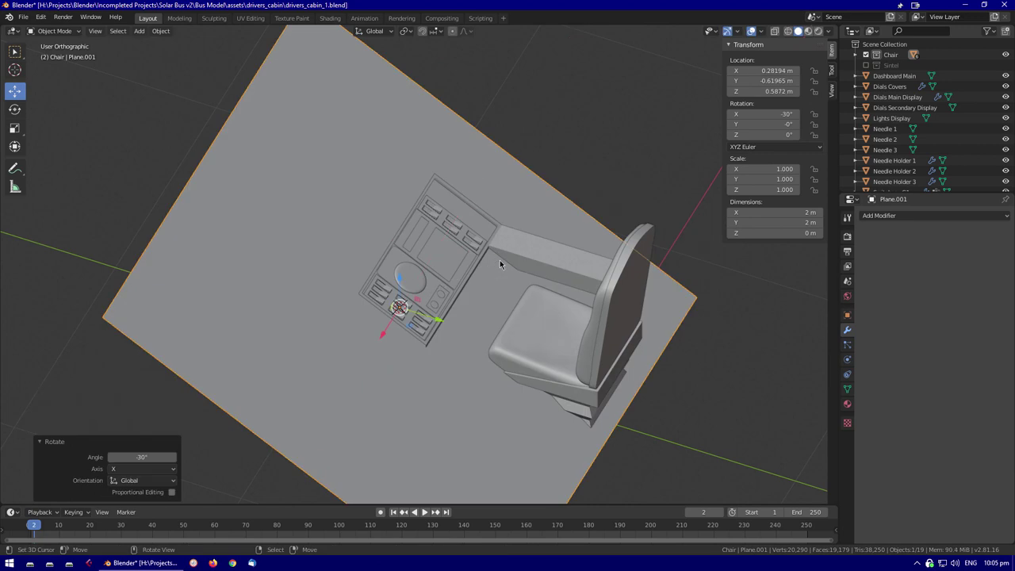
Create a custom transform orientation for the driver's panel from the tilted plane
{"action": "middle_click_drag", "start_coordinate": [499, 260], "coordinate": [476, 253]}
{"action": "scroll", "coordinate": [475, 253], "scroll_direction": "up", "scroll_amount": 1}
{"action": "left_click", "coordinate": [427, 32]}
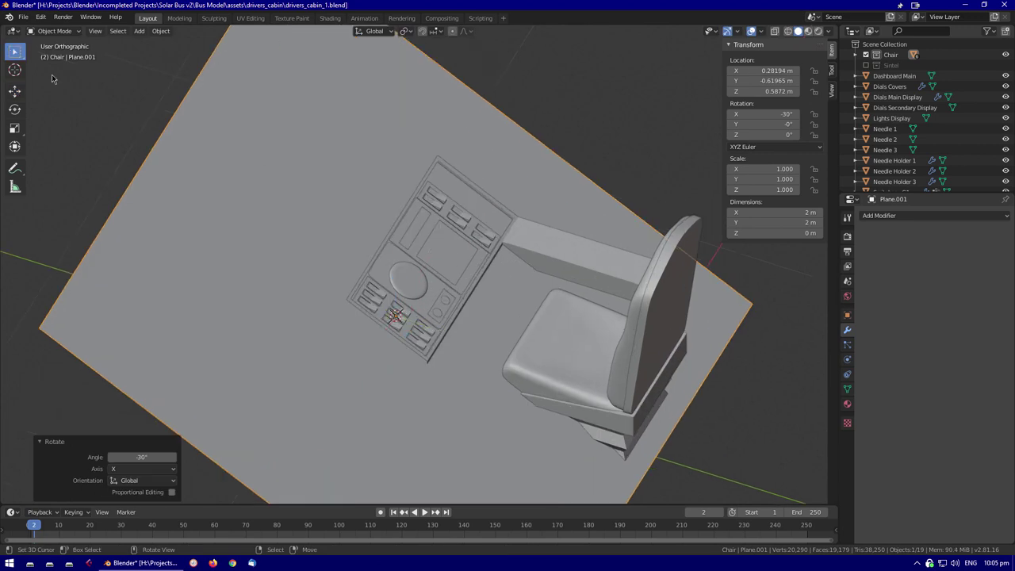
{"action": "left_click", "coordinate": [358, 35]}
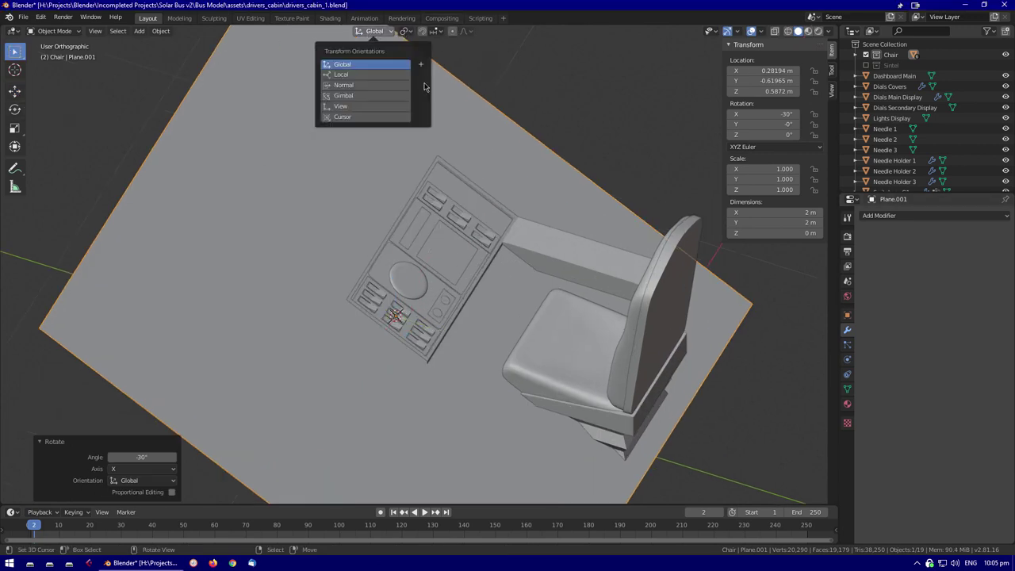
{"action": "left_click", "coordinate": [420, 63]}
Try moving the three-column switch panel along the Z axis
{"action": "key", "text": "g"}
{"action": "key", "text": "z"}
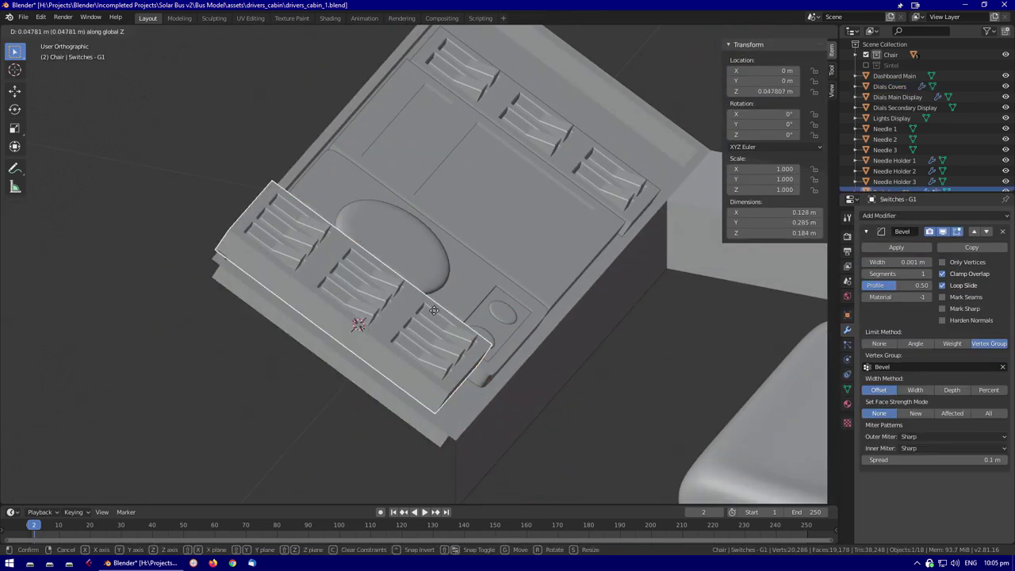
{"action": "key", "text": "g"}
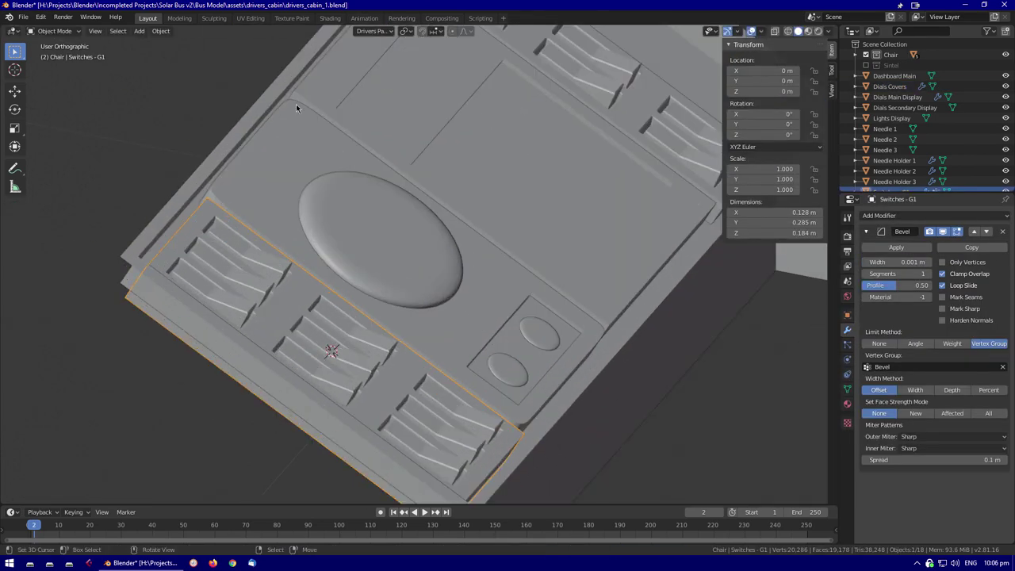
{"action": "middle_click_drag", "start_coordinate": [297, 109], "coordinate": [777, 94]}
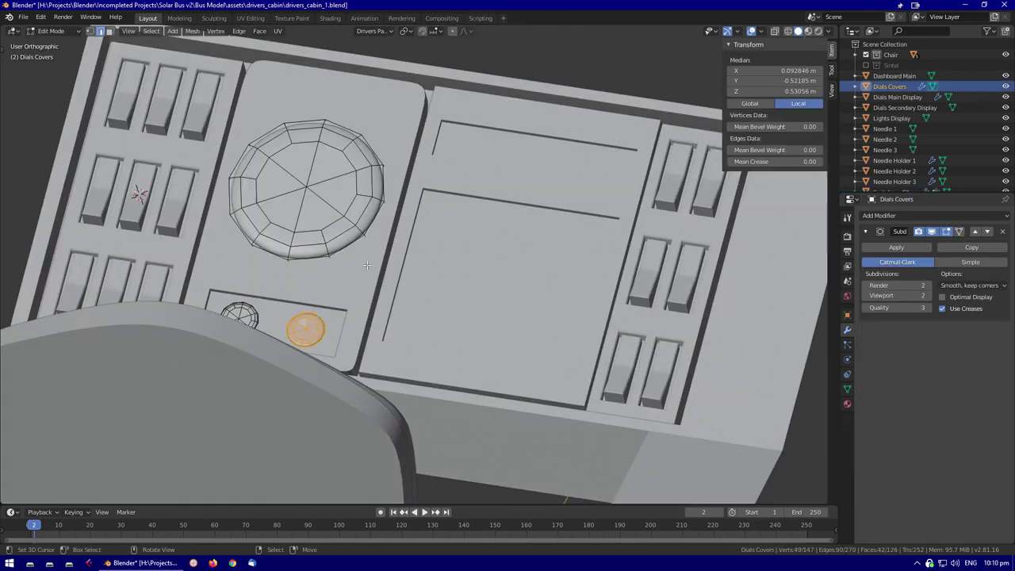
Select the side wall faces and lower boundary edges of the two-column switch panel
{"action": "middle_click_drag", "start_coordinate": [374, 266], "coordinate": [482, 342]}
{"action": "left_click", "coordinate": [523, 292]}
{"action": "key", "text": "Tab"}
{"action": "middle_click_drag", "start_coordinate": [523, 292], "coordinate": [558, 339]}
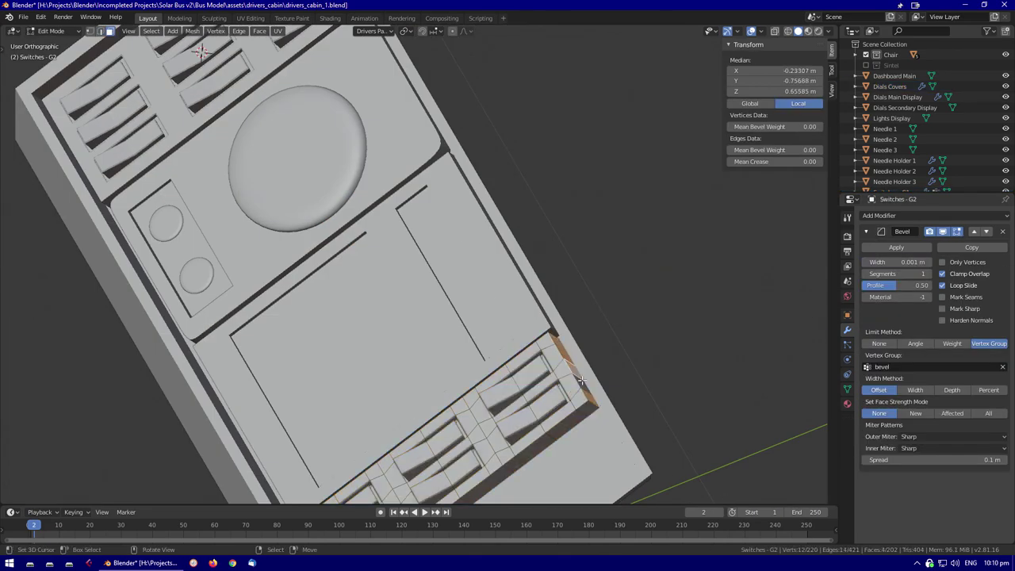
{"action": "scroll", "coordinate": [637, 370], "scroll_direction": "up", "scroll_amount": 3}
{"action": "middle_click_drag", "start_coordinate": [637, 370], "coordinate": [656, 230]}
{"action": "key", "text": "shift+z"}
{"action": "left_click", "coordinate": [412, 333], "text": "alt"}
{"action": "key", "text": "shift+z"}
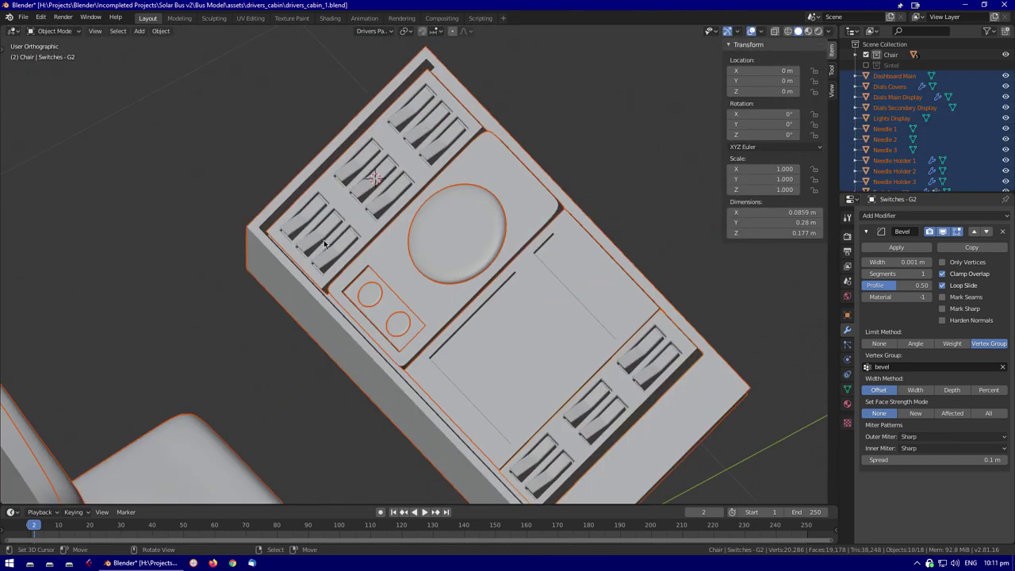
Circle-select the side wall geometry of the three-column switch panel in wireframe
{"action": "left_click", "coordinate": [385, 256]}
{"action": "key", "text": "Tab"}
{"action": "middle_click_drag", "start_coordinate": [384, 256], "coordinate": [388, 376]}
{"action": "key", "text": "shift+z"}
{"action": "key", "text": "alt+a"}
{"action": "key", "text": "c"}
{"action": "left_click_drag", "start_coordinate": [387, 375], "coordinate": [325, 313]}
{"action": "key", "text": "Escape"}
{"action": "key", "text": "shift+z"}
Select the lower boundary edge loop of the three-column panel's side walls and finish editing the mesh
{"action": "mouse_move", "coordinate": [325, 314]}
{"action": "middle_mouse_down"}
{"action": "mouse_move", "coordinate": [341, 301]}
{"action": "mouse_move", "coordinate": [315, 190]}
{"action": "mouse_move", "coordinate": [305, 389]}
{"action": "mouse_move", "coordinate": [372, 382]}
{"action": "mouse_move", "coordinate": [328, 403]}
{"action": "mouse_move", "coordinate": [574, 304]}
{"action": "mouse_move", "coordinate": [714, 357]}
{"action": "middle_mouse_up"}
{"action": "key", "text": "alt+a"}
{"action": "key", "text": "shift+z"}
{"action": "left_click", "coordinate": [372, 382], "text": "alt"}
{"action": "key", "text": "shift+z"}
{"action": "key", "text": "Tab"}
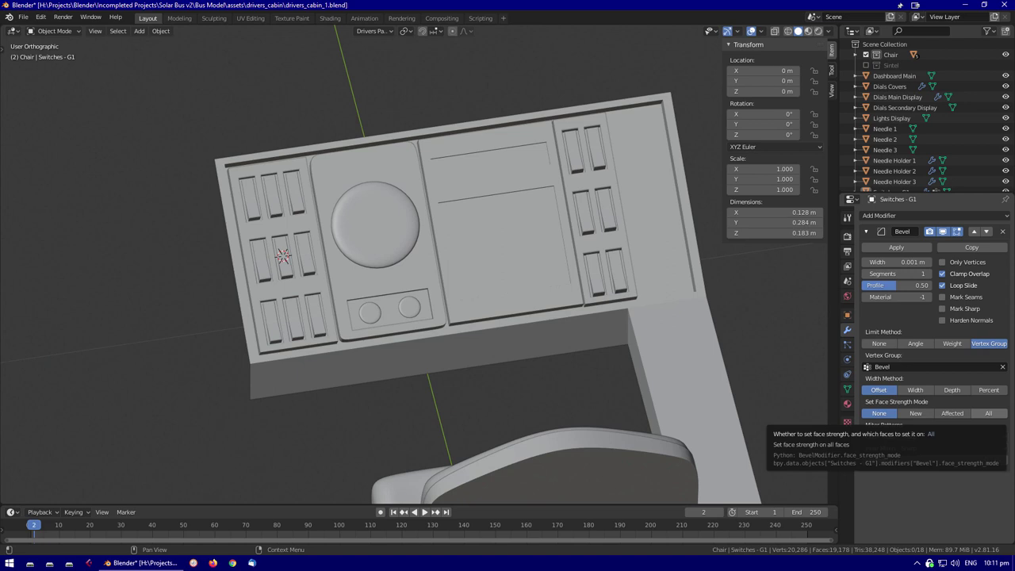
Remove the extra edge loops from the Lights Display mesh in the blank strip beside the two-column switch panel
{"action": "middle_click_drag", "start_coordinate": [697, 333], "coordinate": [671, 280]}
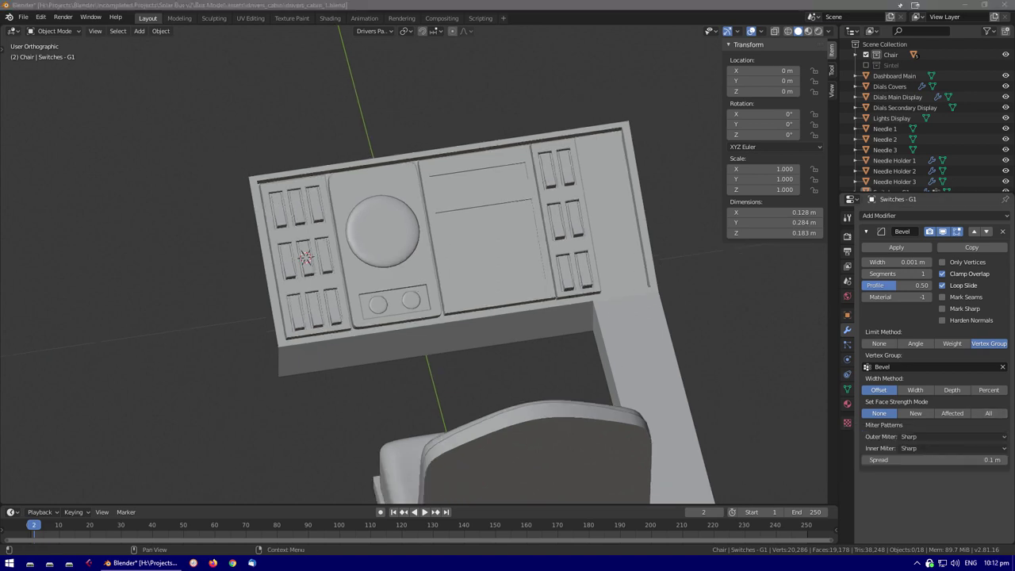
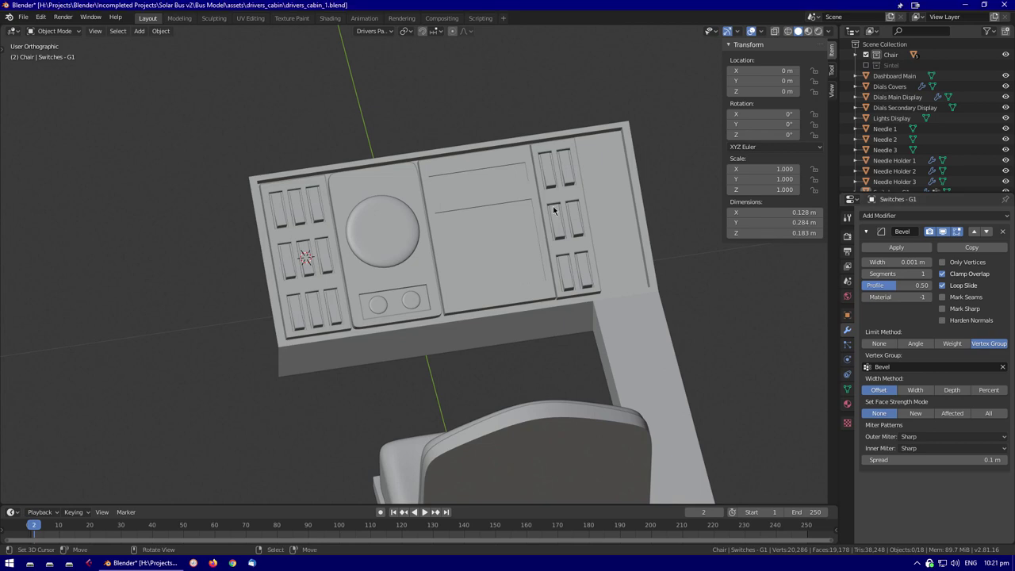
{"action": "left_click", "coordinate": [547, 207]}
{"action": "key", "text": "Tab"}
{"action": "left_click", "coordinate": [528, 181]}
{"action": "key", "text": "2"}
{"action": "left_click", "coordinate": [655, 235]}
{"action": "left_click", "coordinate": [534, 199], "text": "alt"}
{"action": "key", "text": "KP_Decimal"}
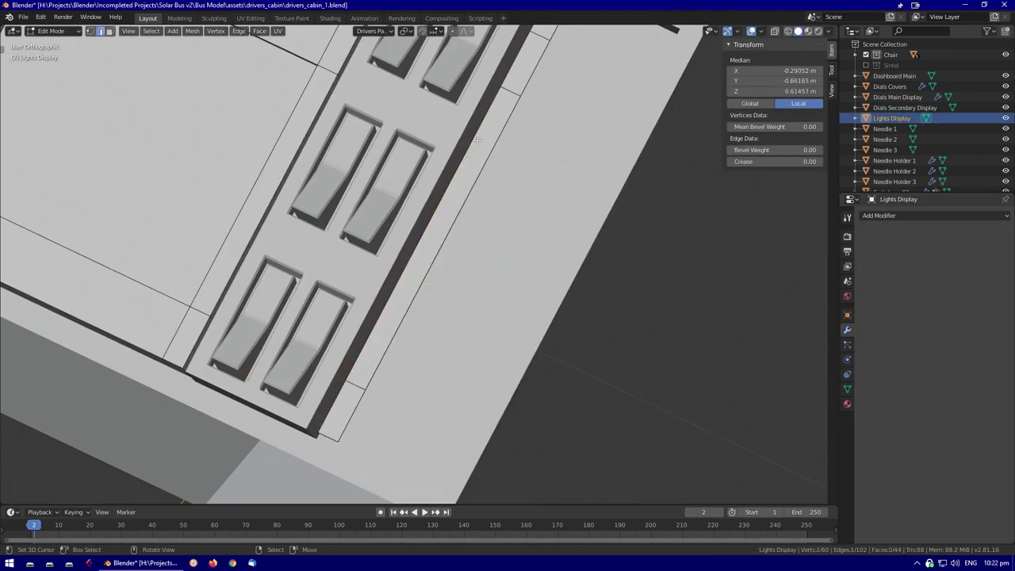
{"action": "middle_click_drag", "start_coordinate": [478, 141], "coordinate": [444, 237]}
{"action": "key", "text": "x"}
{"action": "key", "text": "g"}
{"action": "left_click", "coordinate": [387, 322]}
{"action": "middle_click_drag", "start_coordinate": [387, 322], "coordinate": [445, 294]}
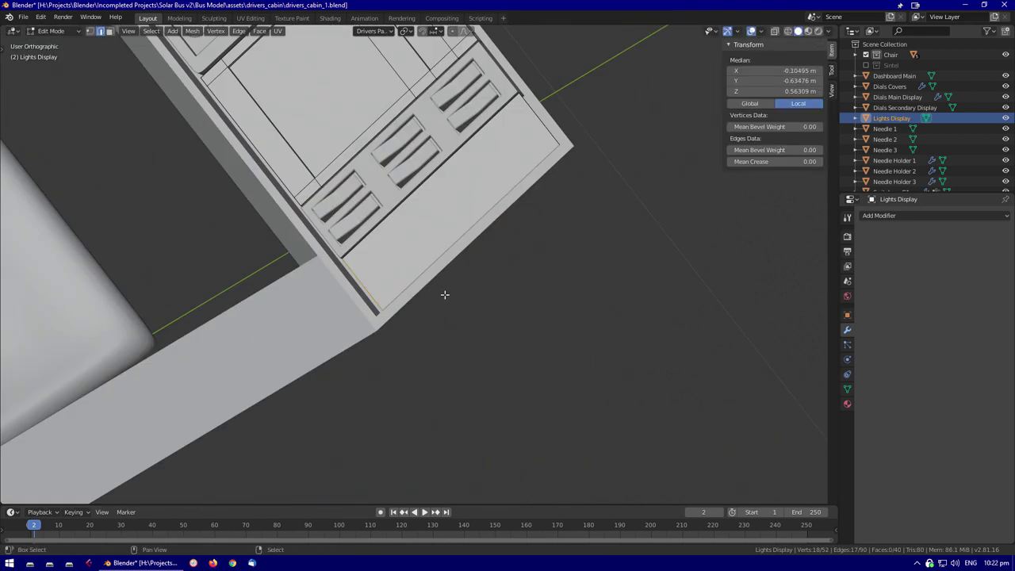
Separate the blank side face of the Lights Display into its own object and open that object for mesh editing
{"action": "key", "text": "alt+z"}
{"action": "key", "text": "3"}
{"action": "left_click", "coordinate": [436, 208]}
{"action": "key", "text": "p"}
{"action": "key", "text": "Tab"}
{"action": "left_click", "coordinate": [419, 207]}
{"action": "key", "text": "Tab"}
{"action": "key", "text": "alt+z"}
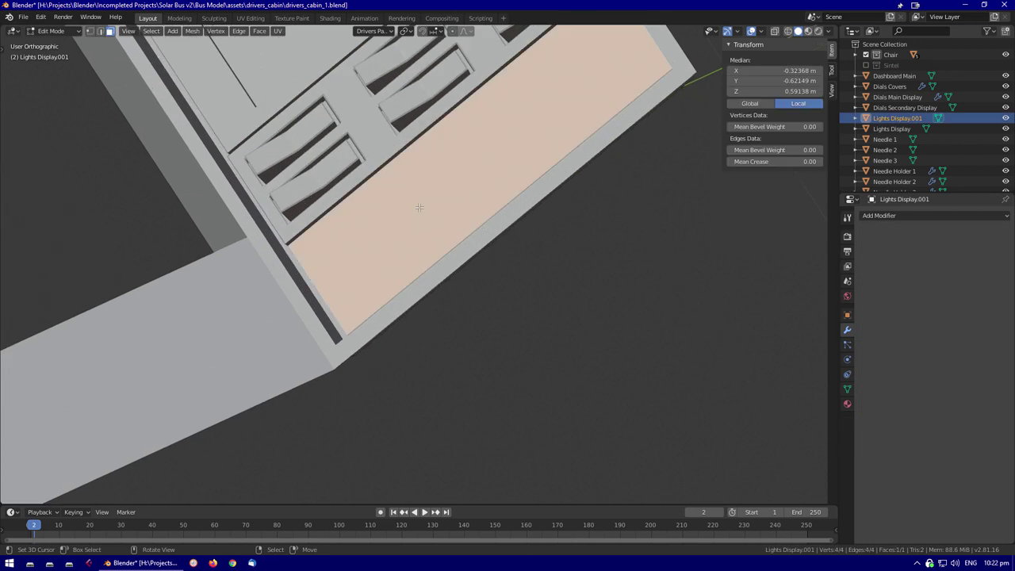
Extrude the separated side plate's geometry beside the two-column switches and finish editing the mesh
{"action": "middle_click_drag", "start_coordinate": [420, 206], "coordinate": [459, 305]}
{"action": "key", "text": "alt+a"}
{"action": "key", "text": "alt+z"}
{"action": "left_click", "coordinate": [600, 231]}
{"action": "key", "text": "e"}
{"action": "left_click", "coordinate": [612, 233]}
{"action": "middle_click_drag", "start_coordinate": [611, 233], "coordinate": [612, 238]}
{"action": "key", "text": "Tab"}
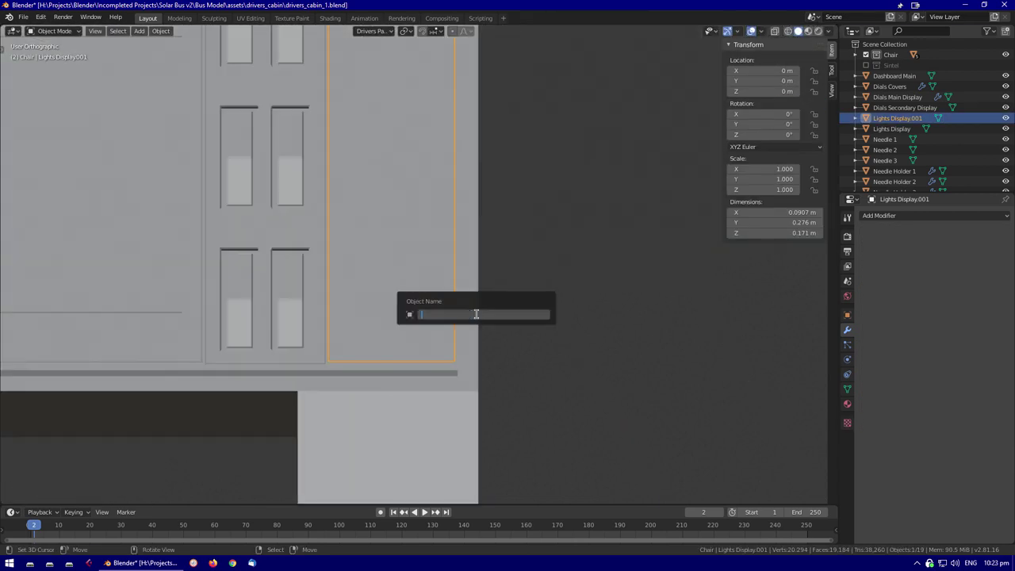
Rename the separated side plate object as Panel Sideplate
{"action": "left_click", "coordinate": [475, 314]}
{"action": "type", "text": "Panel Sideplate"}
{"action": "key", "text": "Return"}
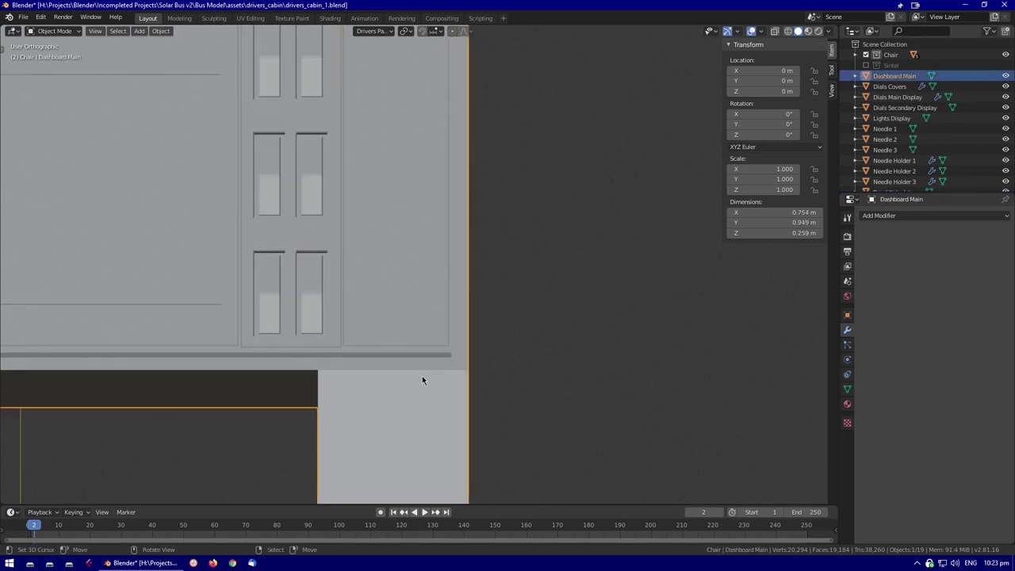
{"action": "scroll", "coordinate": [422, 376], "scroll_direction": "down", "scroll_amount": 5}
{"action": "scroll", "coordinate": [402, 287], "scroll_direction": "down", "scroll_amount": 6}
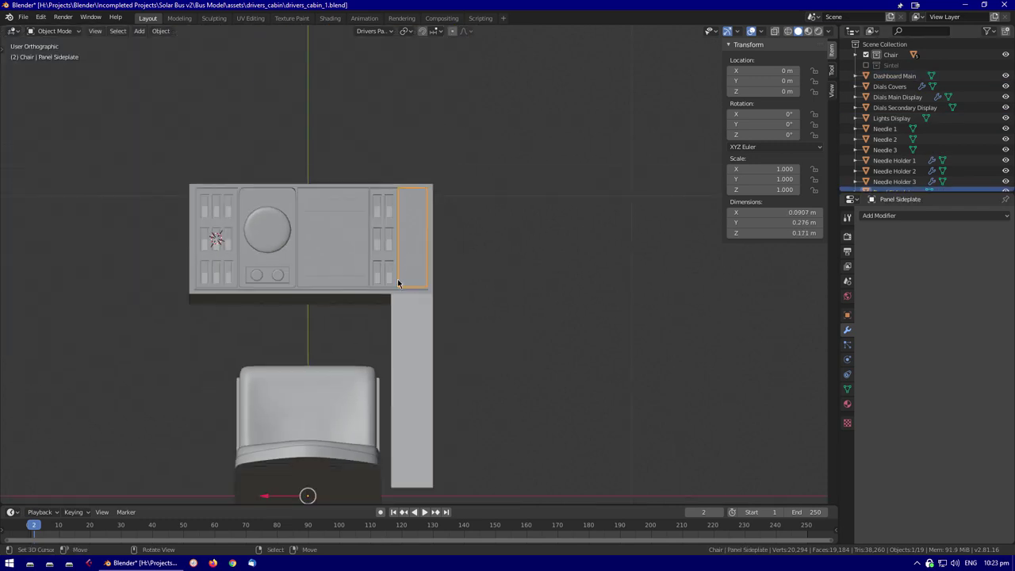
{"action": "scroll", "coordinate": [428, 325], "scroll_direction": "up", "scroll_amount": 8}
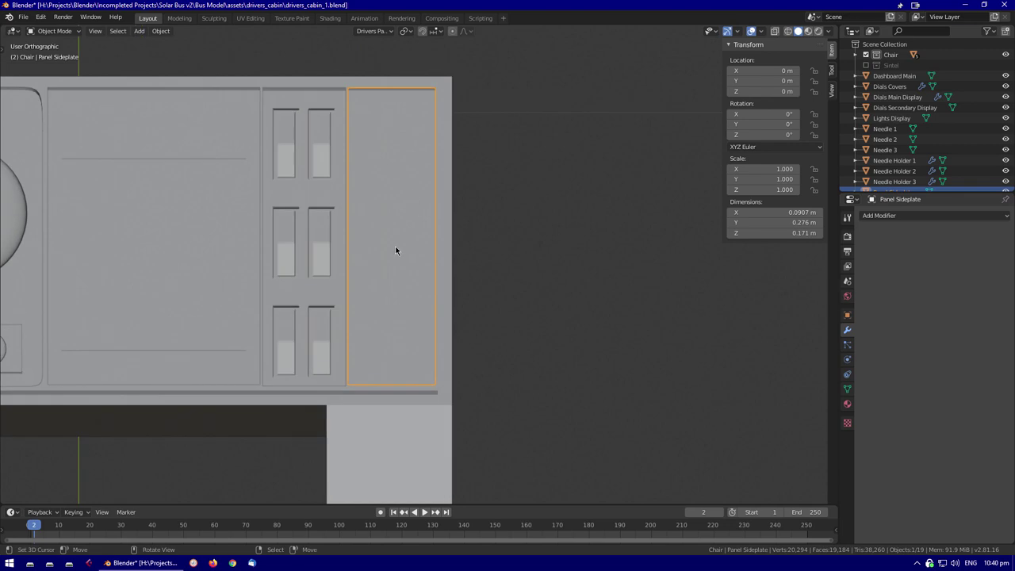
{"action": "key", "text": "grave"}
{"action": "middle_click_drag", "start_coordinate": [419, 262], "coordinate": [480, 278]}
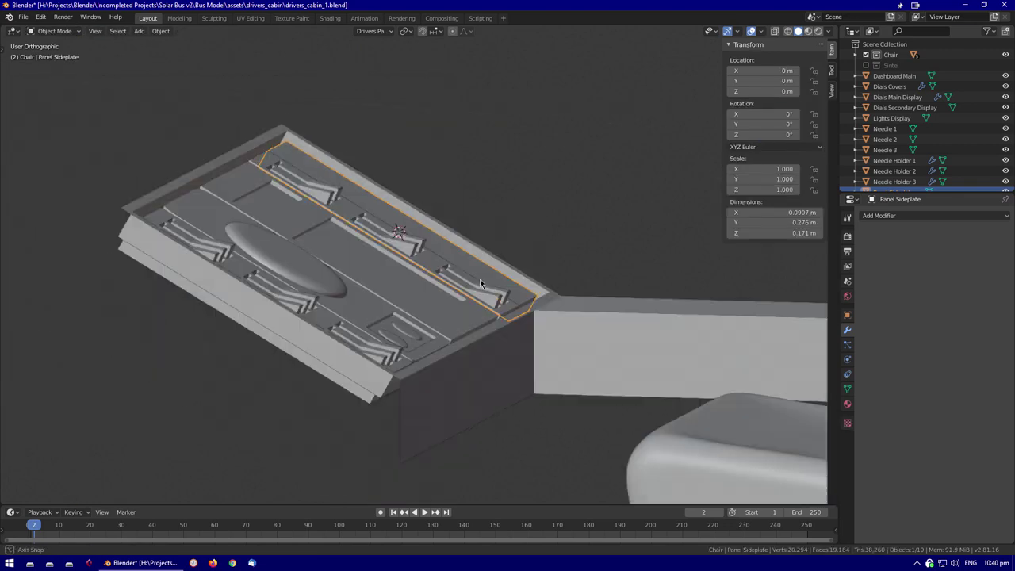
{"action": "key", "text": "shift+a"}
{"action": "mouse_move", "coordinate": [444, 295]}
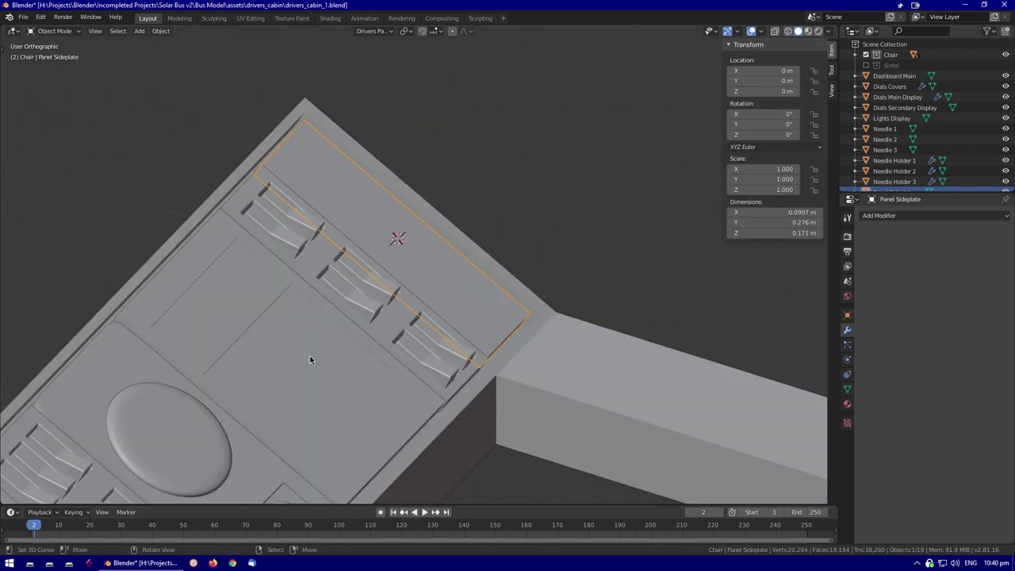
{"action": "scroll", "coordinate": [408, 246], "scroll_direction": "down", "scroll_amount": 8}
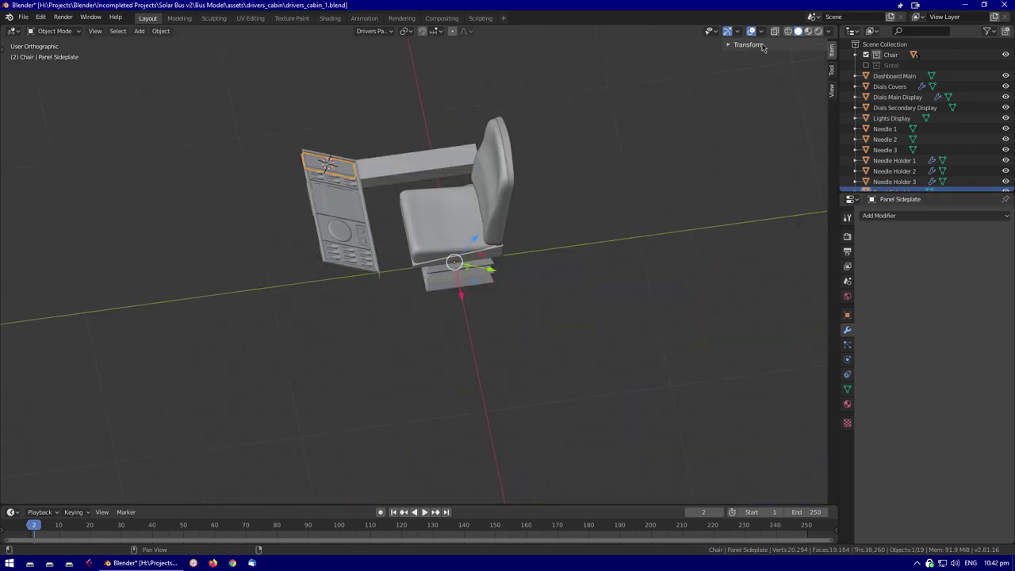
Move all objects into a new collection named Drivers Section
{"action": "left_click", "coordinate": [762, 47]}
{"action": "middle_click_drag", "start_coordinate": [578, 158], "coordinate": [559, 169]}
{"action": "key", "text": "a"}
{"action": "key", "text": "m"}
{"action": "left_click", "coordinate": [560, 204]}
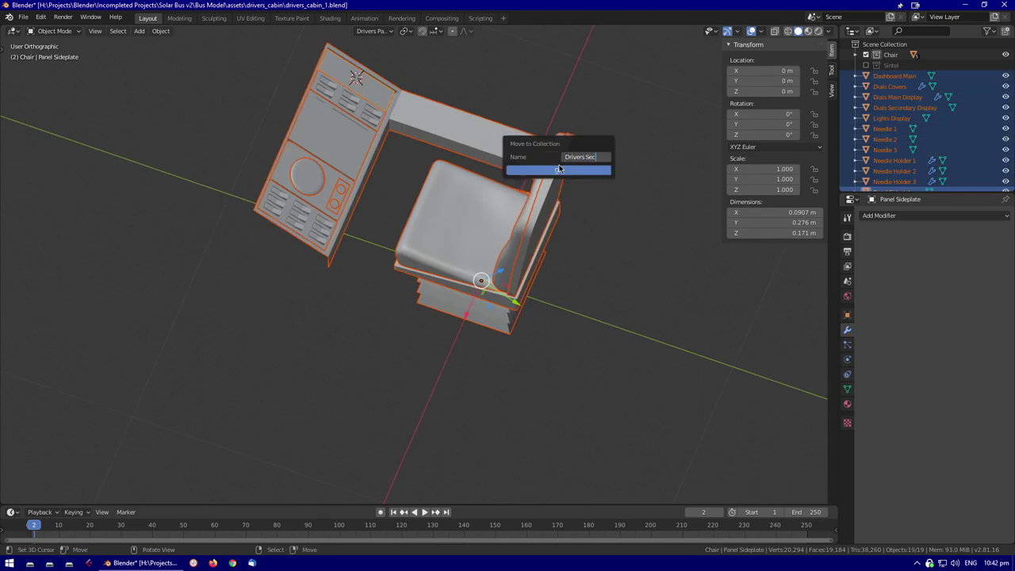
{"action": "type", "text": "Drivers Section"}
{"action": "left_click", "coordinate": [559, 169]}
Nest the Chair collection inside Drivers Section and move the CHAIR objects into it
{"action": "left_click_drag", "start_coordinate": [890, 54], "coordinate": [904, 75]}
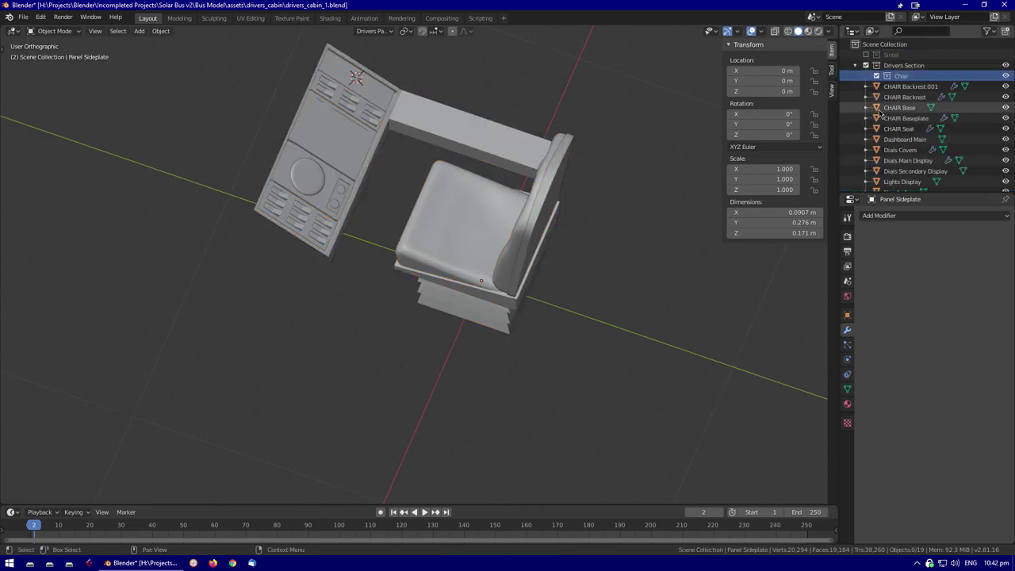
{"action": "scroll", "coordinate": [902, 76], "scroll_direction": "down", "scroll_amount": 1}
{"action": "left_click", "coordinate": [910, 75]}
{"action": "left_click", "coordinate": [899, 117], "text": "shift"}
{"action": "left_click", "coordinate": [899, 97], "text": "ctrl"}
{"action": "key", "text": "m"}
{"action": "left_click", "coordinate": [510, 315]}
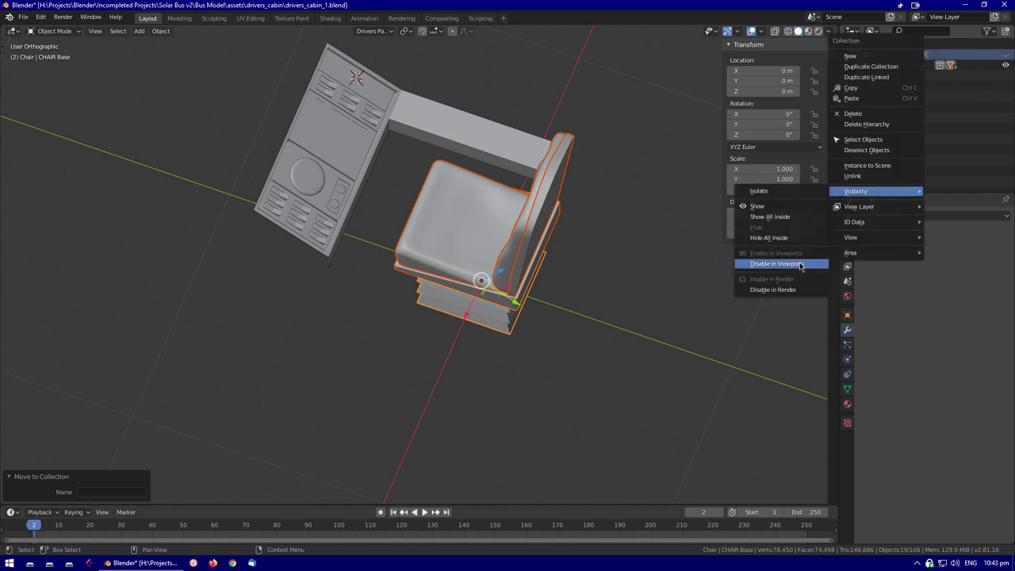
Show the Sintel collection in the viewport using its visibility options
{"action": "left_click", "coordinate": [800, 266]}
{"action": "left_click", "coordinate": [949, 234]}
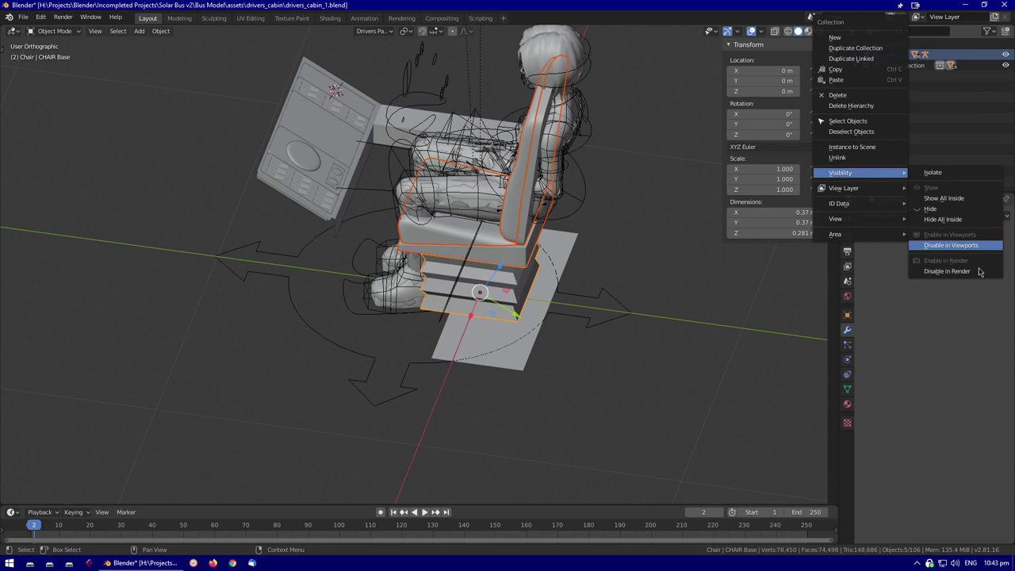
{"action": "left_click", "coordinate": [971, 246]}
Move the Sintel rig's root bone along Y in Pose Mode to about -0.351 m
{"action": "key", "text": "ctrl+Tab"}
{"action": "middle_click_drag", "start_coordinate": [483, 363], "coordinate": [468, 325]}
{"action": "key", "text": "KP_3"}
{"action": "key", "text": "g"}
{"action": "key", "text": "y"}
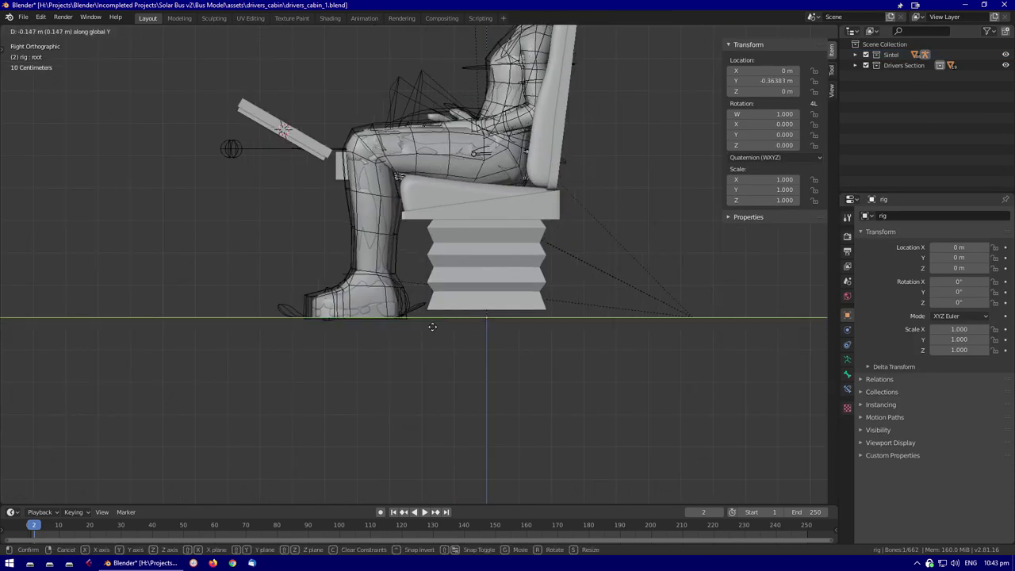
{"action": "left_click", "coordinate": [464, 177]}
{"action": "middle_click_drag", "start_coordinate": [464, 177], "coordinate": [357, 213]}
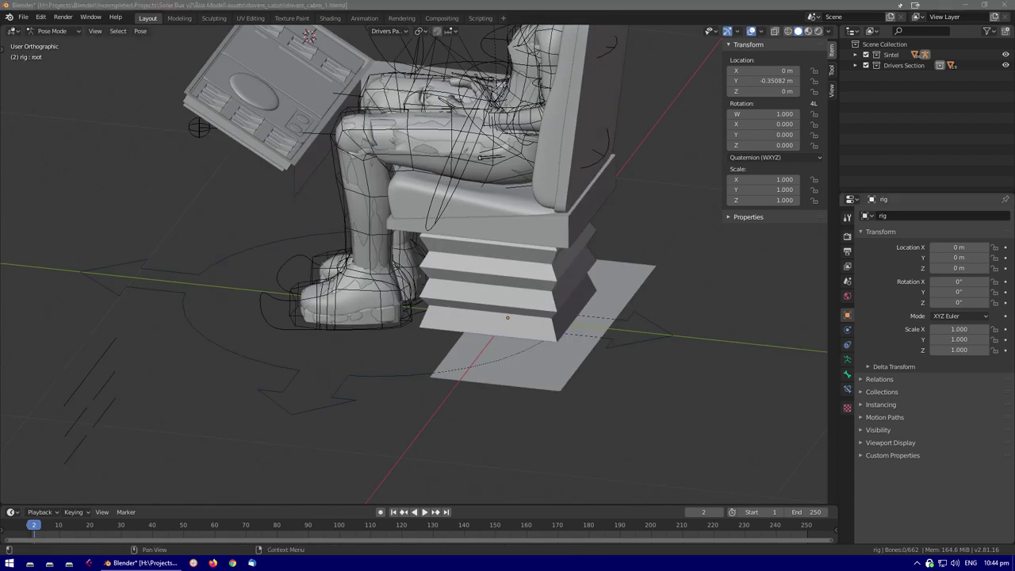
Hide the Sintel rig and select the main dial display and three-column switch panel in Object Mode
{"action": "scroll", "coordinate": [438, 253], "scroll_direction": "down", "scroll_amount": 4}
{"action": "key", "text": "KP_3"}
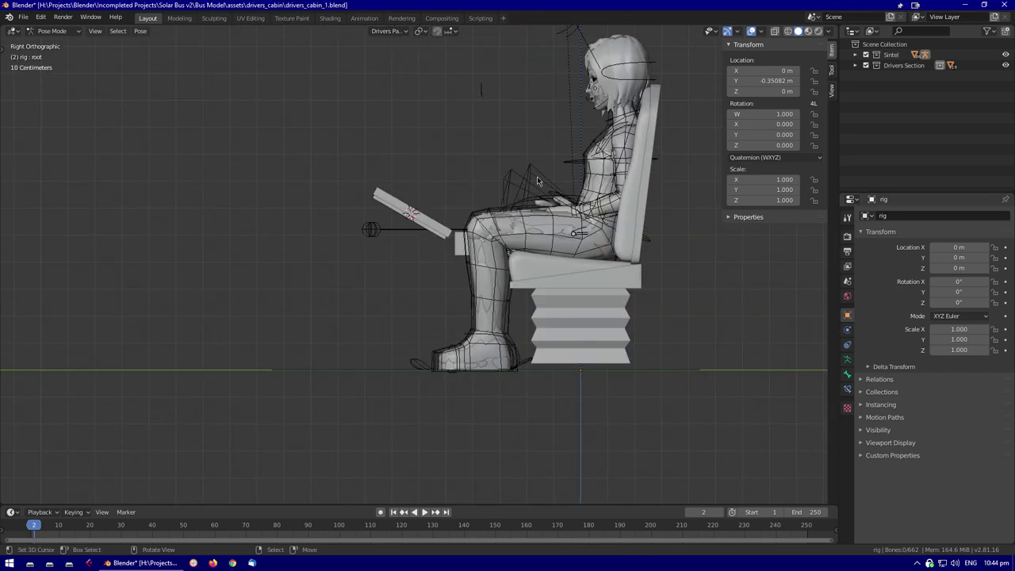
{"action": "left_click", "coordinate": [1005, 92]}
{"action": "left_click", "coordinate": [491, 238]}
{"action": "mouse_move", "coordinate": [491, 238]}
{"action": "middle_mouse_down"}
{"action": "mouse_move", "coordinate": [550, 290]}
{"action": "mouse_move", "coordinate": [356, 272]}
{"action": "mouse_move", "coordinate": [434, 200]}
{"action": "middle_mouse_up"}
{"action": "left_click", "coordinate": [356, 272]}
{"action": "scroll", "coordinate": [291, 263], "scroll_direction": "up", "scroll_amount": 3}
{"action": "key", "text": "shift+z"}
{"action": "left_click", "coordinate": [306, 281]}
{"action": "key", "text": "shift+z"}
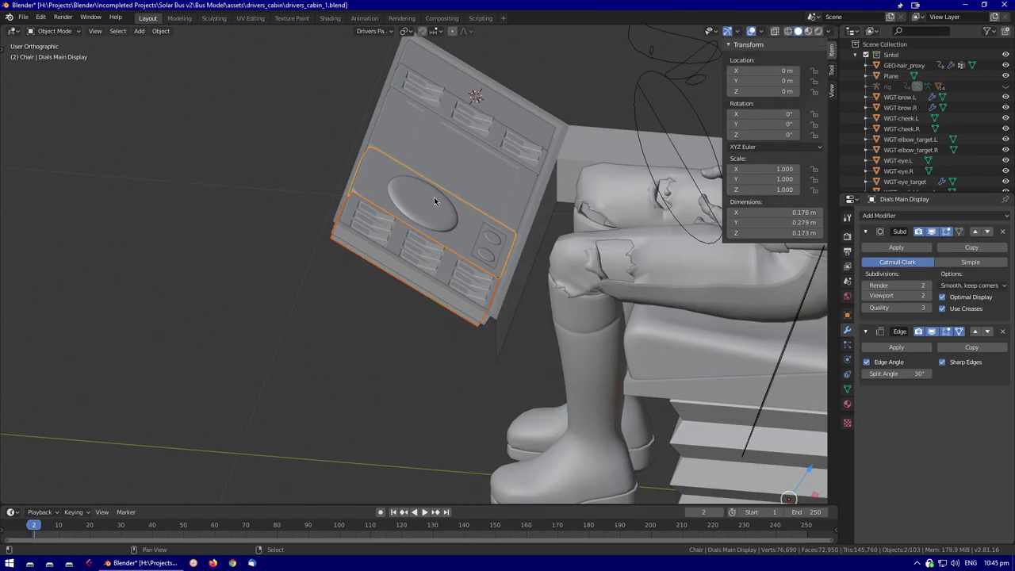
Hide the dial covers and pick the gauge needles and their holders
{"action": "scroll", "coordinate": [465, 227], "scroll_direction": "up", "scroll_amount": 3}
{"action": "key", "text": "shift+z"}
{"action": "scroll", "coordinate": [482, 237], "scroll_direction": "up", "scroll_amount": 3}
{"action": "left_click", "coordinate": [454, 179]}
{"action": "key", "text": "shift+z"}
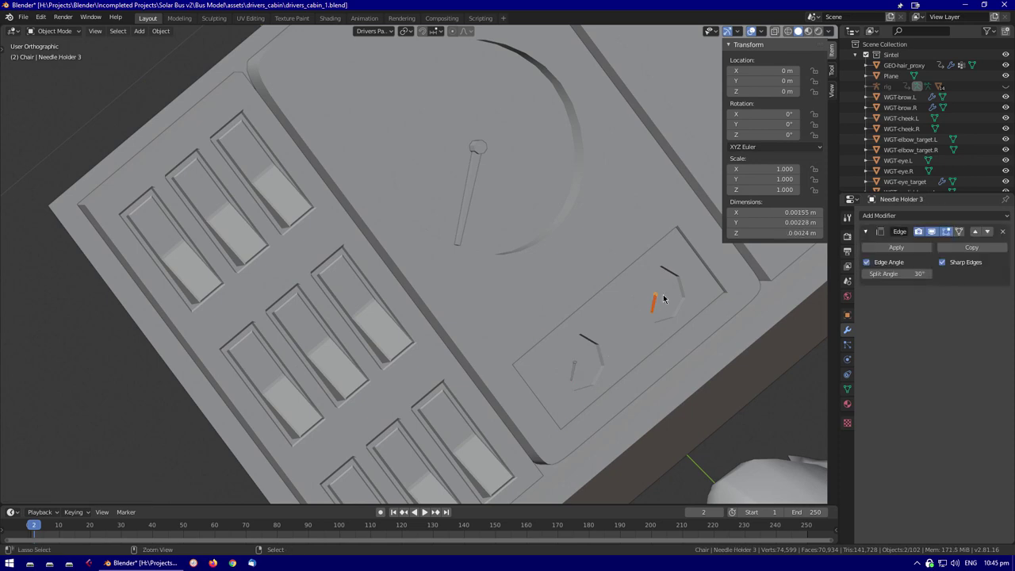
{"action": "left_click", "coordinate": [479, 152]}
Select the dashboard's panels and displays, move them along Y by about -0.08 m and apply the location
{"action": "scroll", "coordinate": [479, 152], "scroll_direction": "down", "scroll_amount": 3}
{"action": "middle_click_drag", "start_coordinate": [570, 176], "coordinate": [585, 229]}
{"action": "left_click", "coordinate": [407, 173]}
{"action": "left_click", "coordinate": [584, 229]}
{"action": "left_click", "coordinate": [312, 168], "text": "shift"}
{"action": "key", "text": "shift+z"}
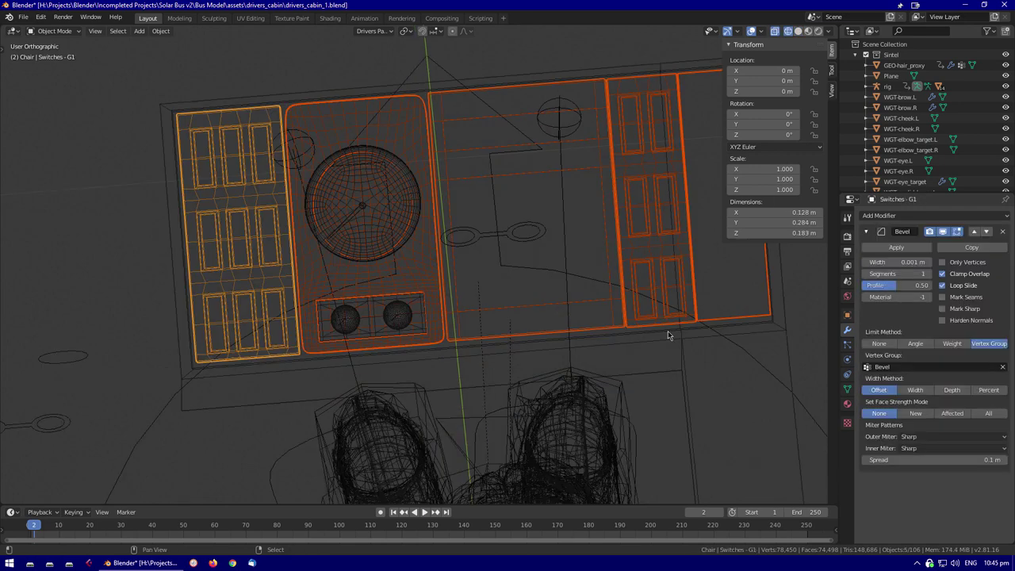
{"action": "left_click", "coordinate": [668, 335]}
{"action": "middle_click_drag", "start_coordinate": [634, 325], "coordinate": [571, 341]}
{"action": "key", "text": "g"}
{"action": "key", "text": "y"}
{"action": "left_click", "coordinate": [650, 357]}
{"action": "key", "text": "ctrl+a"}
{"action": "left_click", "coordinate": [655, 361]}
Check the main dial display and Dashboard Main against the seated character
{"action": "left_click", "coordinate": [375, 269]}
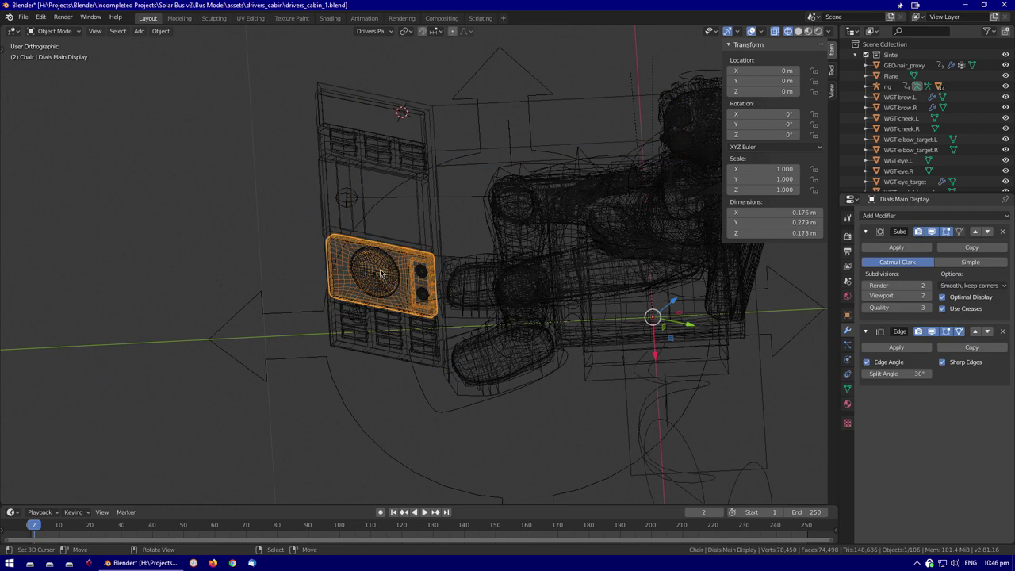
{"action": "middle_click_drag", "start_coordinate": [375, 269], "coordinate": [561, 339]}
{"action": "key", "text": "shift+z"}
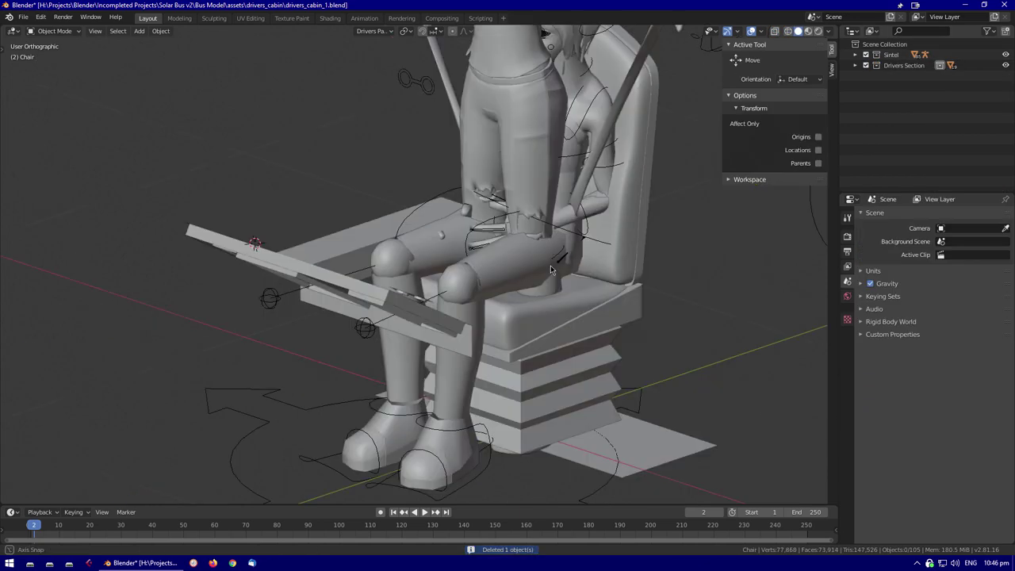
{"action": "middle_click_drag", "start_coordinate": [584, 221], "coordinate": [661, 241]}
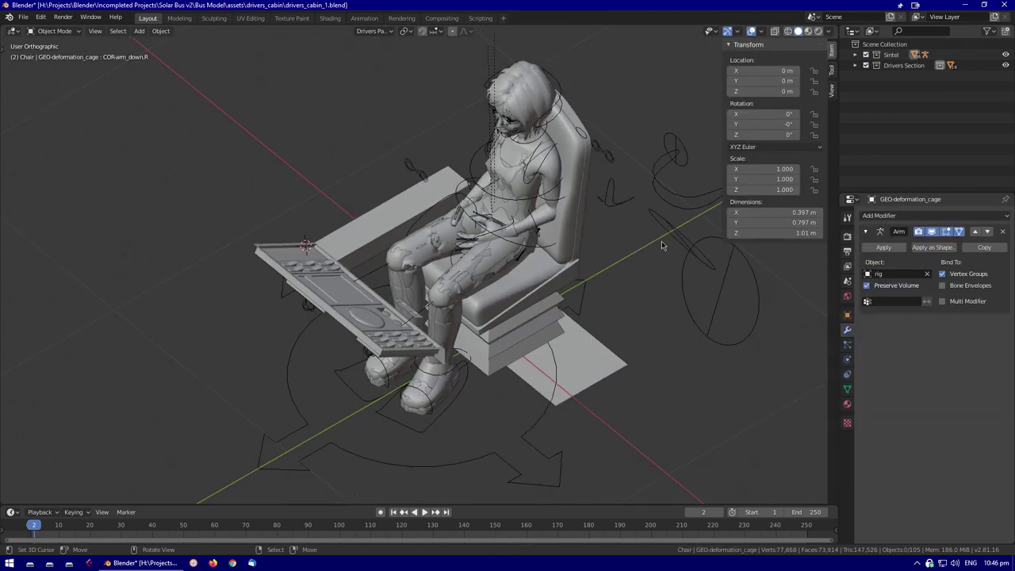
{"action": "scroll", "coordinate": [300, 329], "scroll_direction": "up", "scroll_amount": 5}
{"action": "left_click", "coordinate": [301, 330]}
{"action": "left_click", "coordinate": [346, 351]}
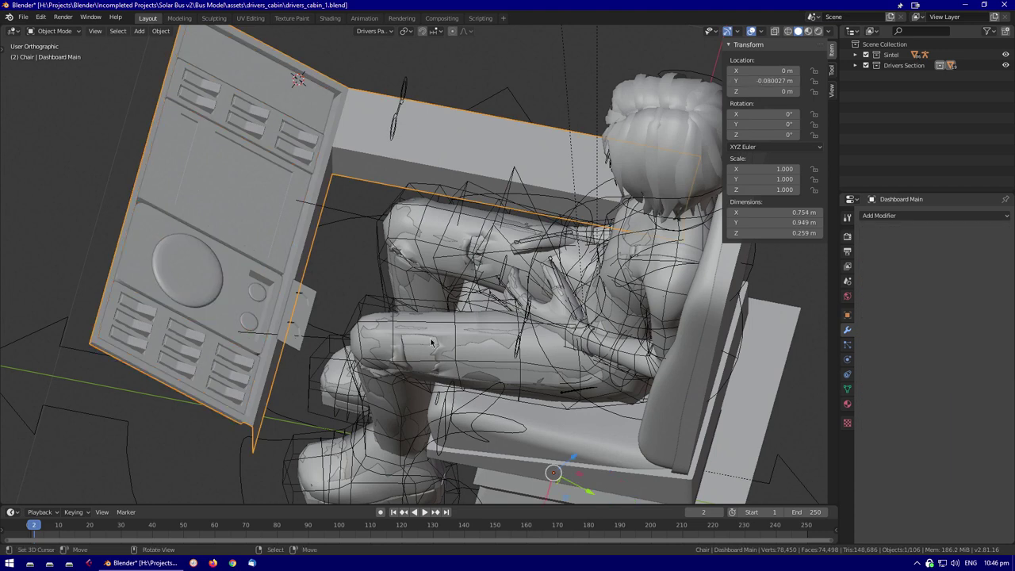
Hide the dial covers temporarily and examine the needles and holders of the two small dials in wireframe
{"action": "scroll", "coordinate": [394, 261], "scroll_direction": "up", "scroll_amount": 4}
{"action": "key", "text": "shift+z"}
{"action": "scroll", "coordinate": [396, 344], "scroll_direction": "up", "scroll_amount": 3}
{"action": "left_click", "coordinate": [397, 344]}
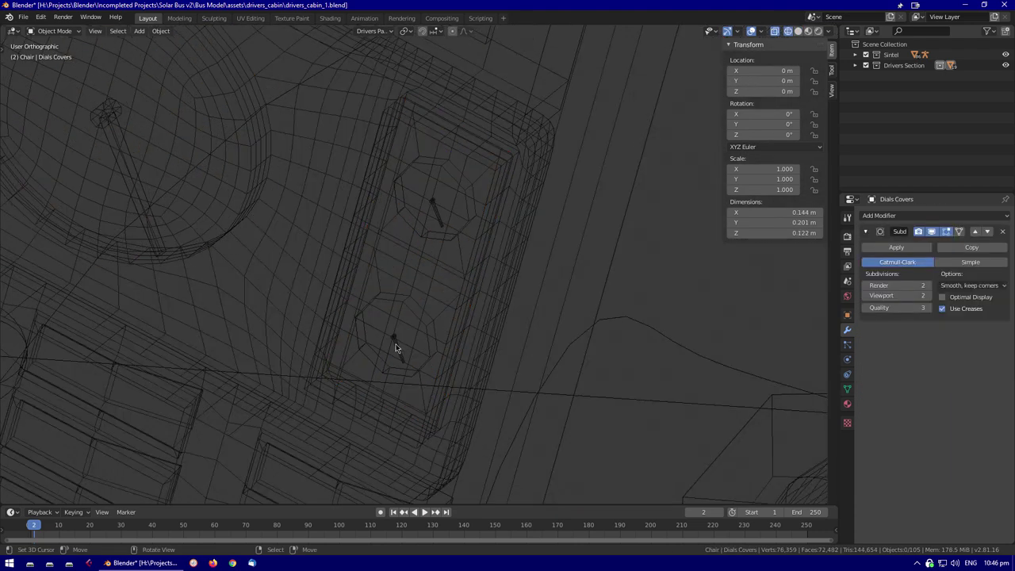
{"action": "left_click", "coordinate": [391, 343]}
{"action": "key", "text": "shift+z"}
{"action": "key", "text": "shift+z"}
{"action": "scroll", "coordinate": [395, 334], "scroll_direction": "up", "scroll_amount": 5}
{"action": "middle_click_drag", "start_coordinate": [394, 334], "coordinate": [406, 411], "text": "shift"}
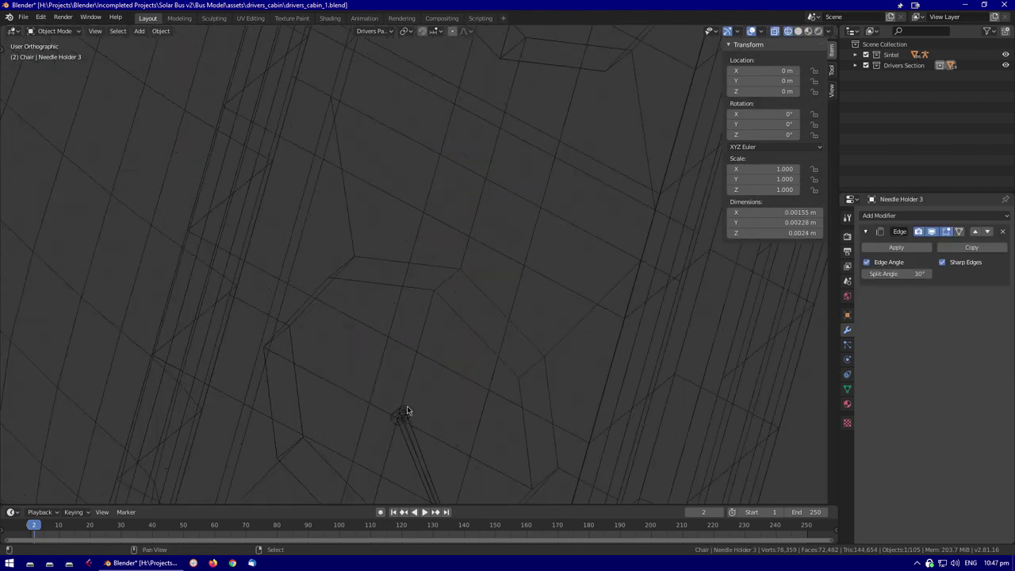
{"action": "scroll", "coordinate": [435, 280], "scroll_direction": "down", "scroll_amount": 3}
{"action": "left_click", "coordinate": [482, 283]}
{"action": "scroll", "coordinate": [482, 283], "scroll_direction": "down", "scroll_amount": 4}
{"action": "middle_click_drag", "start_coordinate": [482, 283], "coordinate": [406, 292]}
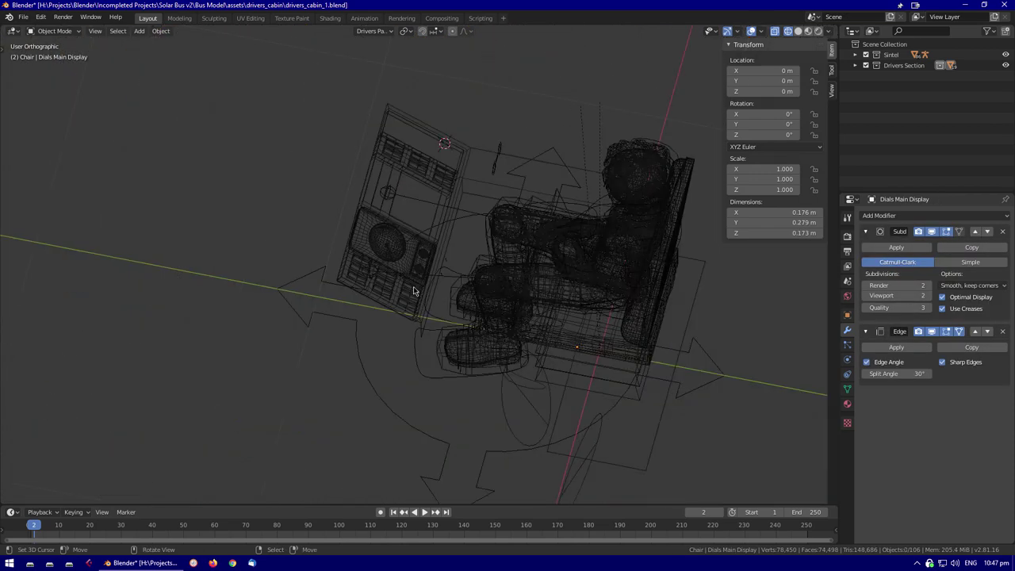
Shift the small dials' stray needles and holders back into place with a Y location of -0.080027 m
{"action": "key", "text": "shift+z"}
{"action": "scroll", "coordinate": [406, 292], "scroll_direction": "up", "scroll_amount": 4}
{"action": "scroll", "coordinate": [405, 292], "scroll_direction": "down", "scroll_amount": 4}
{"action": "scroll", "coordinate": [502, 340], "scroll_direction": "up", "scroll_amount": 5}
{"action": "left_click", "coordinate": [503, 340]}
{"action": "scroll", "coordinate": [503, 340], "scroll_direction": "up", "scroll_amount": 2}
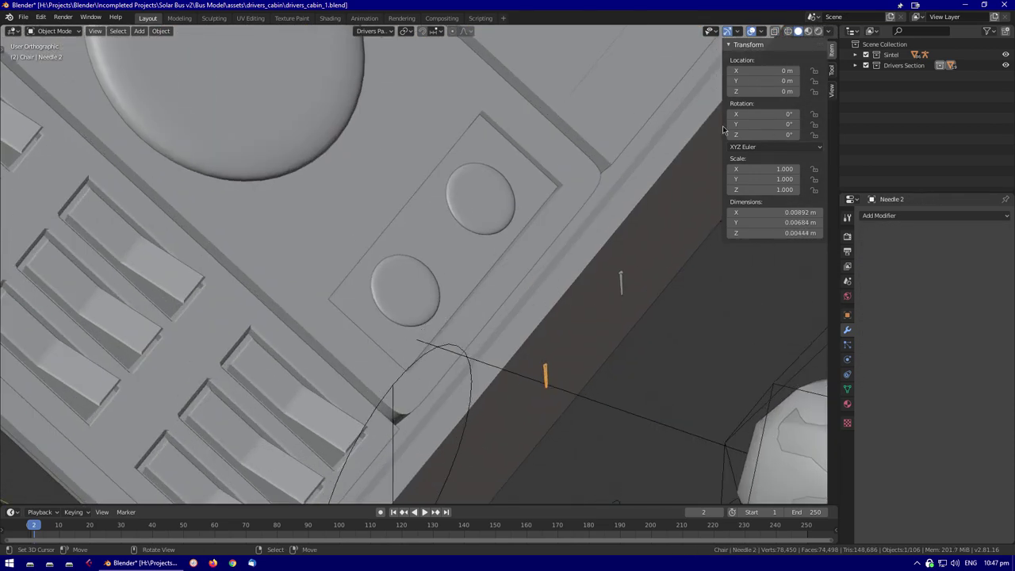
{"action": "left_click", "coordinate": [620, 274]}
{"action": "key", "text": "shift+z"}
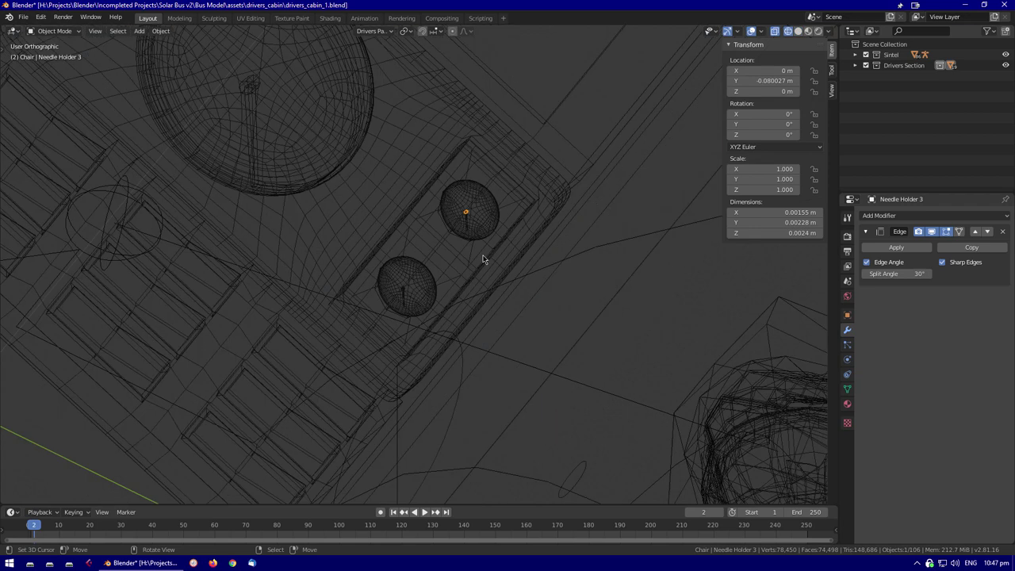
Select the dial covers and set their Subdivision modifier to quality 2 with Optimal Display enabled
{"action": "scroll", "coordinate": [620, 274], "scroll_direction": "down", "scroll_amount": 4}
{"action": "scroll", "coordinate": [361, 173], "scroll_direction": "up", "scroll_amount": 4}
{"action": "left_click", "coordinate": [361, 173]}
{"action": "middle_click_drag", "start_coordinate": [361, 172], "coordinate": [223, 195]}
{"action": "left_click", "coordinate": [356, 223]}
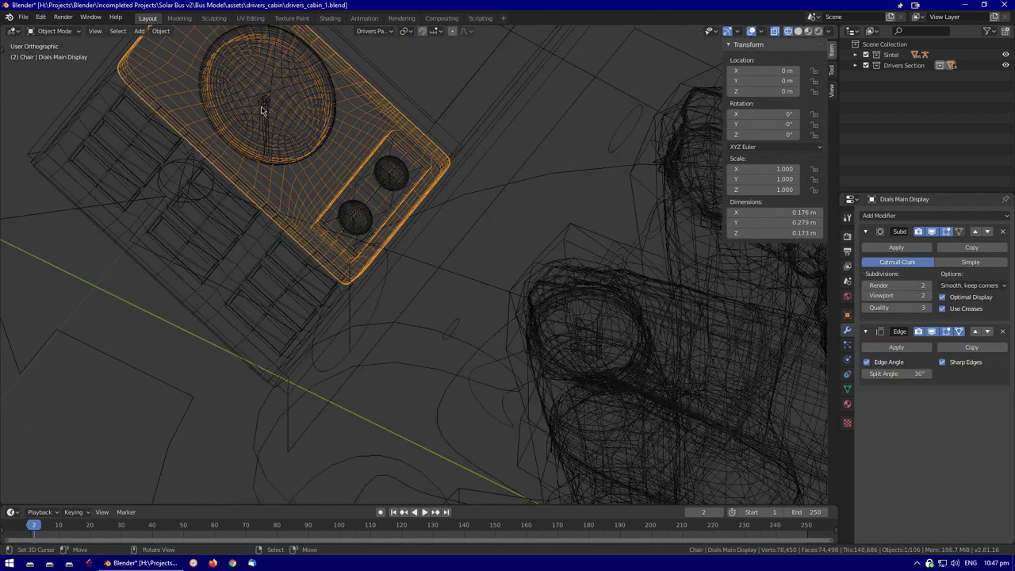
{"action": "left_click", "coordinate": [356, 224]}
{"action": "left_click", "coordinate": [367, 188]}
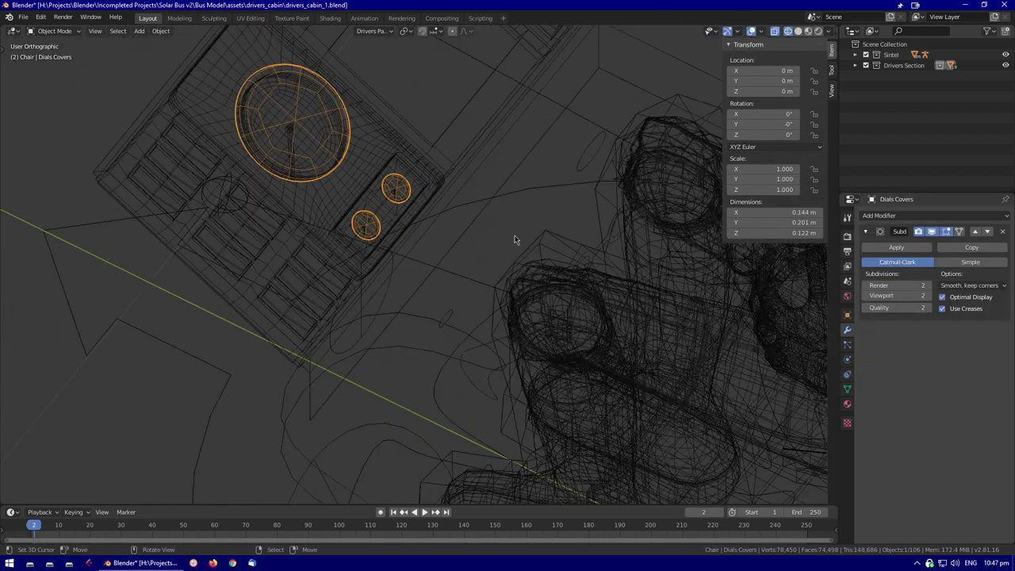
Collapse the main dial display's modifiers and exclude the Sintel collection from the view layer
{"action": "left_click", "coordinate": [364, 238]}
{"action": "key", "text": "shift+z"}
{"action": "middle_click_drag", "start_coordinate": [365, 238], "coordinate": [545, 248]}
{"action": "key", "text": "t"}
{"action": "left_click", "coordinate": [865, 231], "text": "ctrl"}
{"action": "middle_click_drag", "start_coordinate": [588, 283], "coordinate": [619, 375]}
{"action": "left_click", "coordinate": [866, 53]}
Move all Drivers Section objects together in the right side view and deselect them
{"action": "key", "text": "KP_3"}
{"action": "key", "text": "a"}
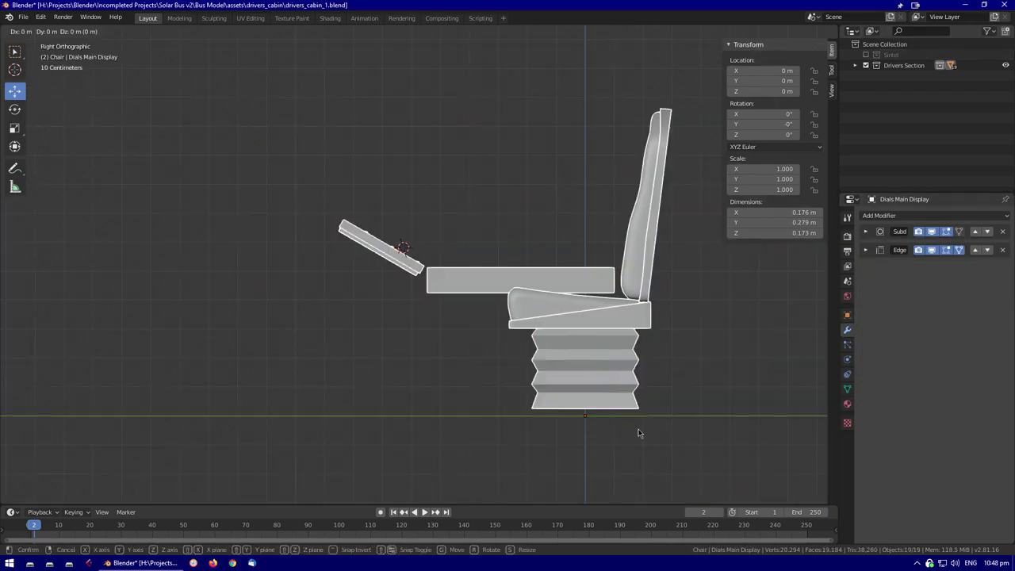
{"action": "key", "text": "alt+a"}
{"action": "middle_click_drag", "start_coordinate": [580, 252], "coordinate": [576, 306]}
{"action": "scroll", "coordinate": [576, 306], "scroll_direction": "up", "scroll_amount": 5}
{"action": "left_click", "coordinate": [576, 306]}
{"action": "scroll", "coordinate": [570, 265], "scroll_direction": "down", "scroll_amount": 5}
{"action": "middle_click_drag", "start_coordinate": [571, 265], "coordinate": [626, 270]}
Exclude the Drivers Section collection, add a plane at the origin in top view and scale its mesh to 0.190
{"action": "left_click", "coordinate": [866, 65]}
{"action": "key", "text": "KP_7"}
{"action": "key", "text": "shift+a"}
{"action": "left_click", "coordinate": [591, 315]}
{"action": "key", "text": "KP_Decimal"}
{"action": "key", "text": "s"}
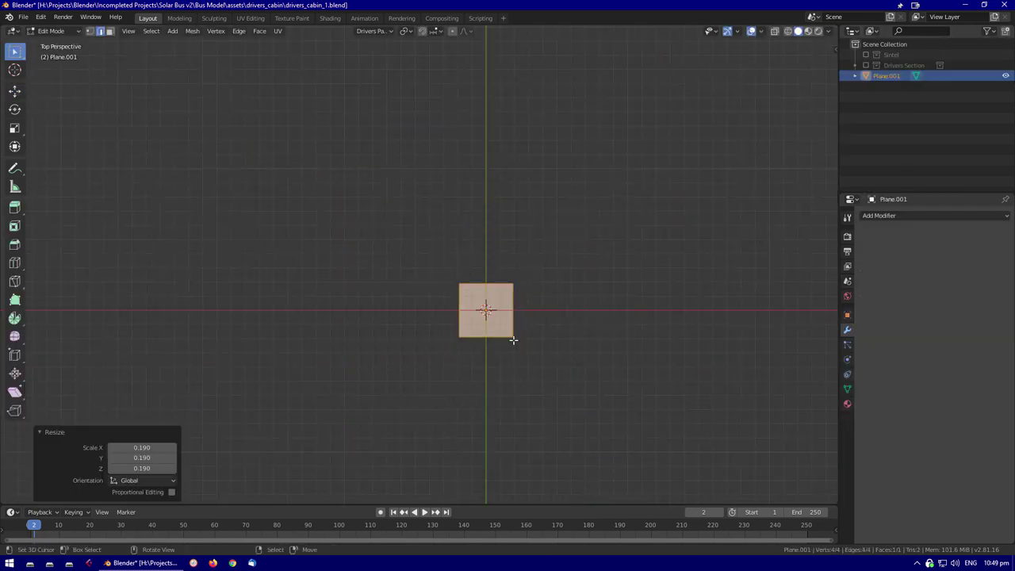
Extrude the plane 0.262 m upward and form a smaller inner top face raised 0.0111 m
{"action": "middle_click_drag", "start_coordinate": [587, 325], "coordinate": [555, 394]}
{"action": "key", "text": "e"}
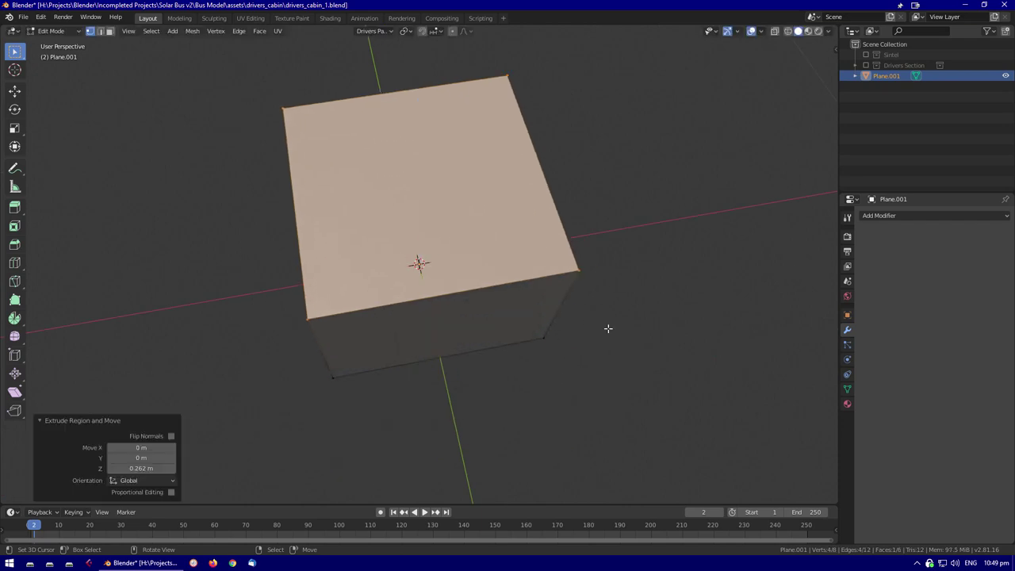
{"action": "middle_click_drag", "start_coordinate": [602, 274], "coordinate": [635, 266]}
{"action": "key", "text": "s"}
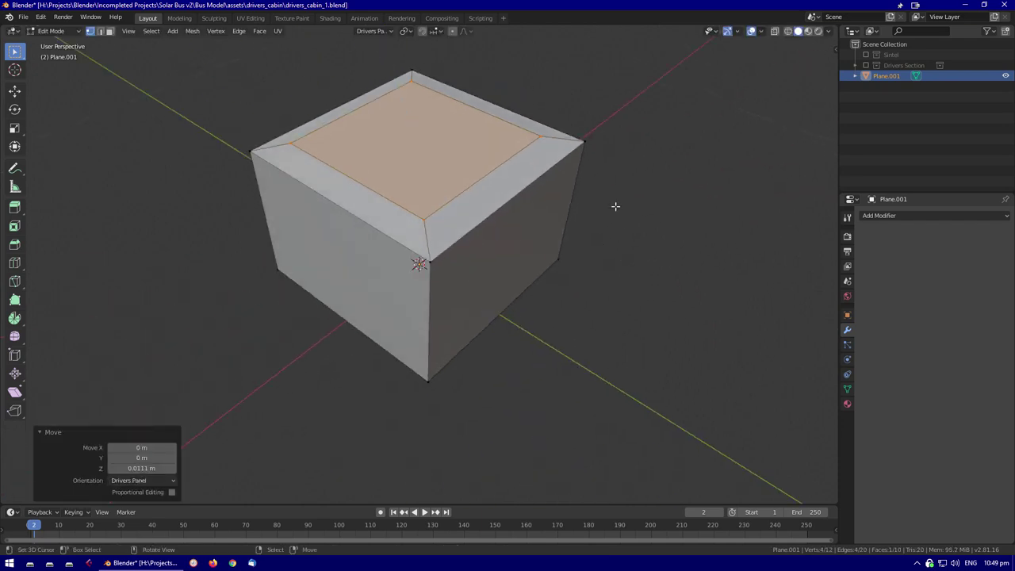
Add a Subdivision Surface modifier to the block and return to Object Mode
{"action": "left_click", "coordinate": [524, 236]}
{"action": "left_click", "coordinate": [935, 214]}
{"action": "left_click", "coordinate": [780, 421]}
{"action": "key", "text": "Tab"}
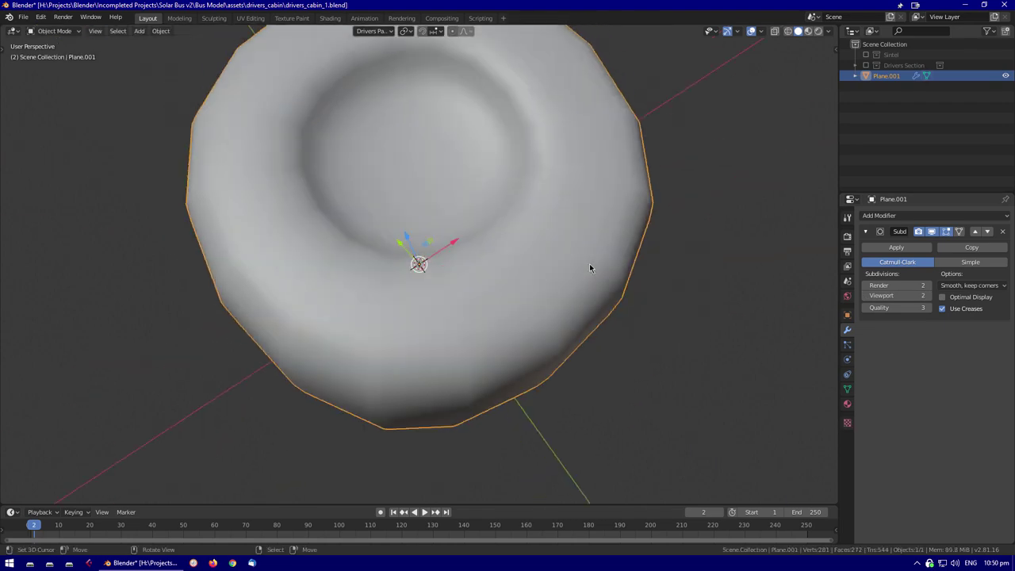
Delete the subdivided block and add a circle with 12 vertices at the origin
{"action": "scroll", "coordinate": [589, 268], "scroll_direction": "down", "scroll_amount": 3}
{"action": "key", "text": "x"}
{"action": "left_click", "coordinate": [432, 254]}
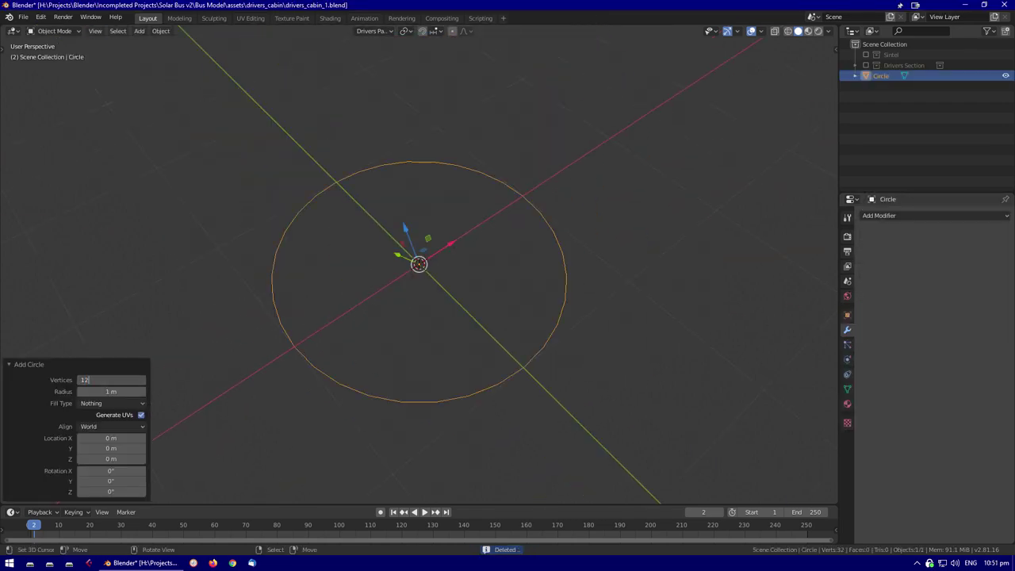
{"action": "key", "text": "Return"}
Rotate the circle's mesh upright about the Y axis and extrude it 0.912 m along local X
{"action": "key", "text": "Tab"}
{"action": "key", "text": "r"}
{"action": "key", "text": "x"}
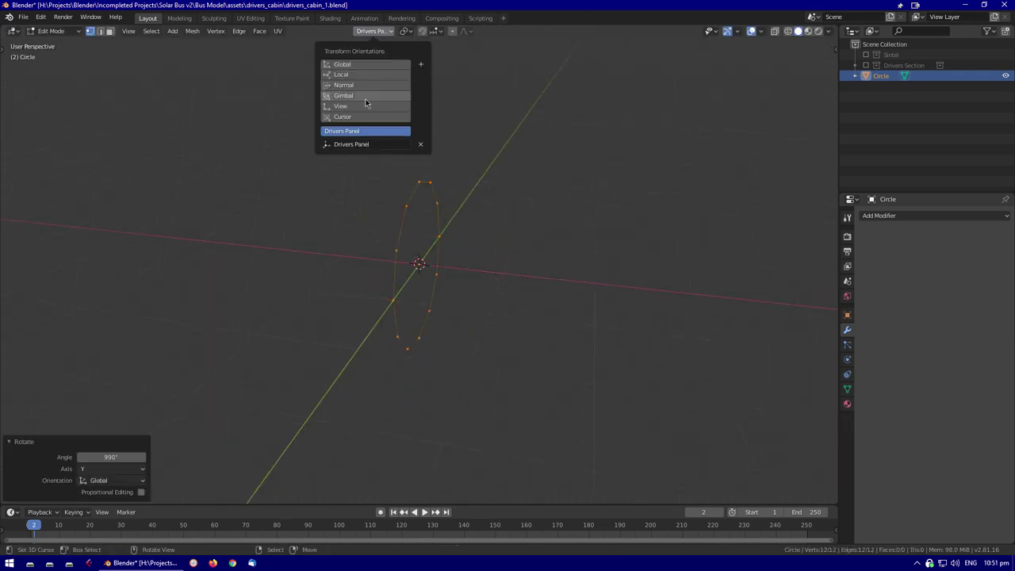
{"action": "key", "text": "e"}
{"action": "key", "text": "x"}
{"action": "left_click", "coordinate": [427, 287]}
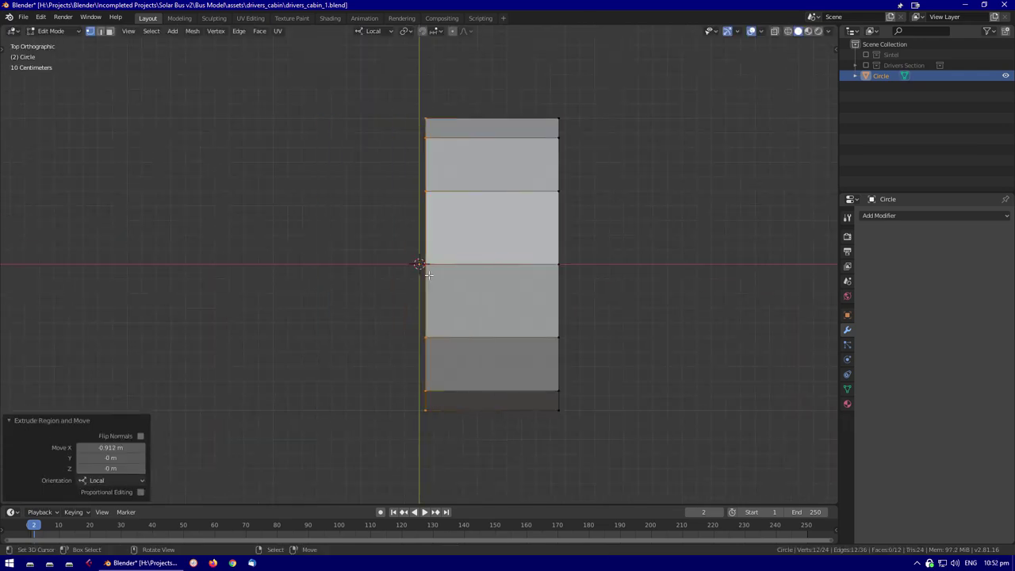
Add a Mirror modifier on the X axis with Clipping enabled to the extruded ring
{"action": "left_click", "coordinate": [936, 215]}
{"action": "left_click", "coordinate": [800, 321]}
{"action": "key", "text": "shift+z"}
{"action": "key", "text": "Tab"}
{"action": "mouse_move", "coordinate": [565, 296]}
{"action": "middle_mouse_down"}
{"action": "mouse_move", "coordinate": [605, 268]}
{"action": "mouse_move", "coordinate": [496, 362]}
{"action": "middle_mouse_up"}
{"action": "key", "text": "shift+z"}
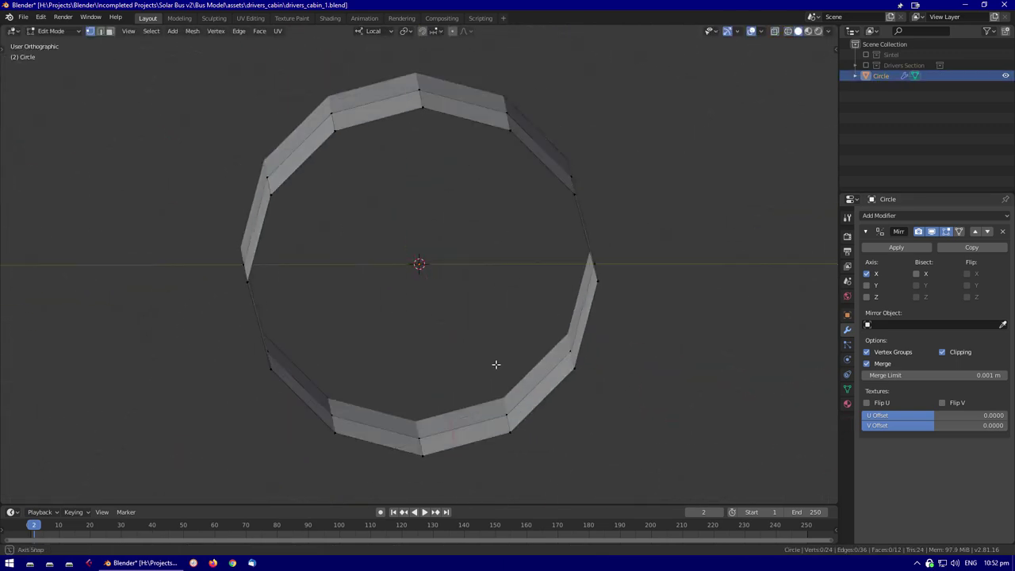
Open the underside of the ring by deleting its lowest faces
{"action": "key", "text": "Tab"}
{"action": "left_click", "coordinate": [373, 442]}
{"action": "right_click", "coordinate": [365, 404]}
{"action": "key", "text": "Escape"}
{"action": "mouse_move", "coordinate": [444, 396]}
{"action": "middle_mouse_down"}
{"action": "mouse_move", "coordinate": [450, 363]}
{"action": "mouse_move", "coordinate": [491, 317]}
{"action": "middle_mouse_up"}
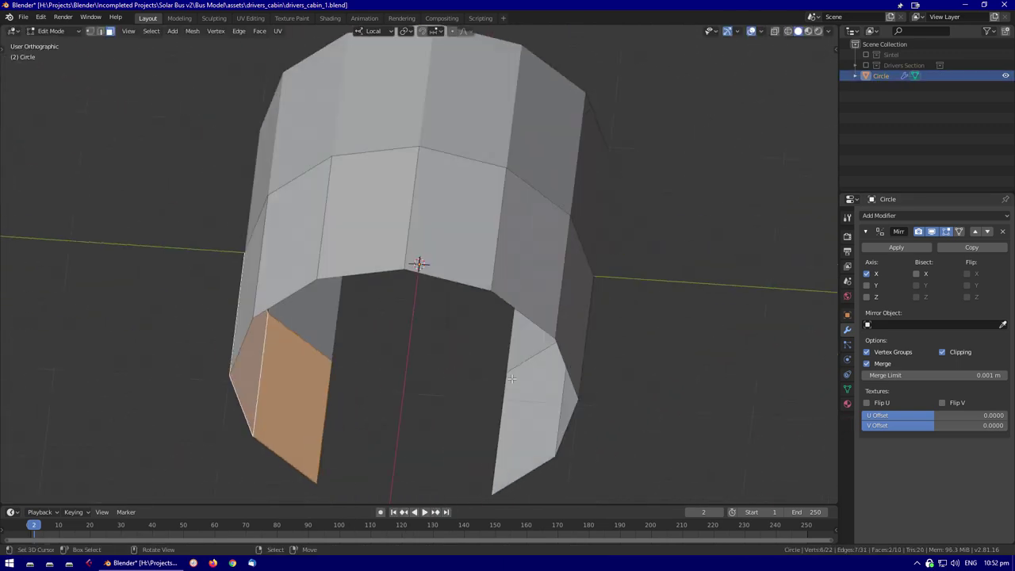
Reduce the shell to one quarter and enable the Mirror modifier's Y axis alongside X
{"action": "key", "text": "KP_7"}
{"action": "key", "text": "Tab"}
{"action": "key", "text": "shift+z"}
{"action": "left_click", "coordinate": [867, 285]}
{"action": "key", "text": "shift+z"}
{"action": "mouse_move", "coordinate": [555, 293]}
{"action": "middle_mouse_down"}
{"action": "mouse_move", "coordinate": [587, 272]}
{"action": "mouse_move", "coordinate": [397, 318]}
{"action": "mouse_move", "coordinate": [281, 300]}
{"action": "middle_mouse_up"}
Extrude the shell's selected edge 1.3 m along Y and add a lengthwise-splitting loop cut through the arched faces
{"action": "key", "text": "Tab"}
{"action": "key", "text": "2"}
{"action": "left_click", "coordinate": [451, 45]}
{"action": "type", "text": "ey1.3"}
{"action": "key", "text": "Return"}
{"action": "middle_click_drag", "start_coordinate": [465, 95], "coordinate": [546, 184]}
{"action": "key", "text": "ctrl+r"}
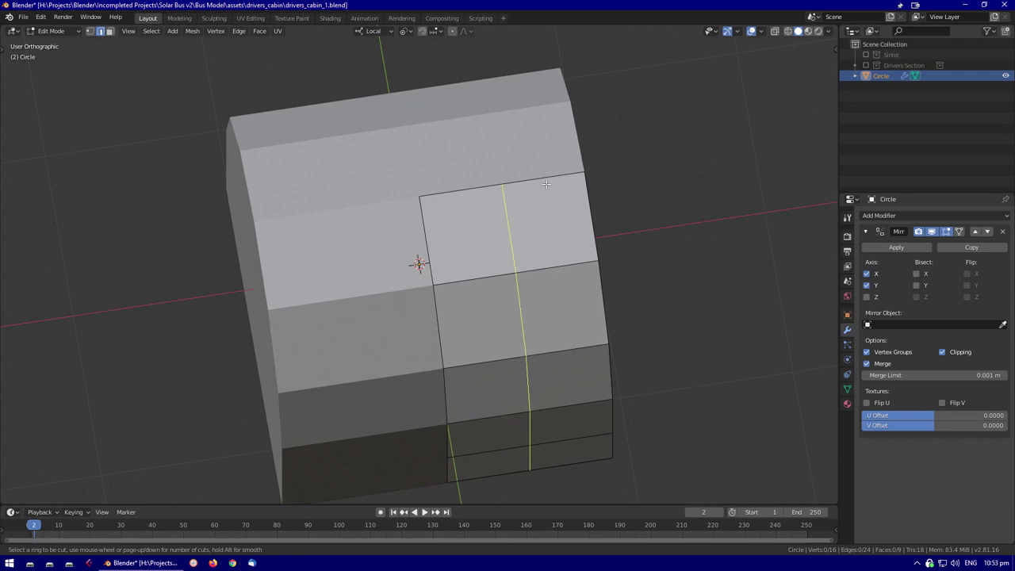
Try to lower the two upper faces beside the mirror centre 0.453 m along local Z
{"action": "left_click", "coordinate": [277, 225]}
{"action": "key", "text": "3"}
{"action": "key", "text": "g"}
{"action": "key", "text": "z"}
{"action": "left_click", "coordinate": [573, 276]}
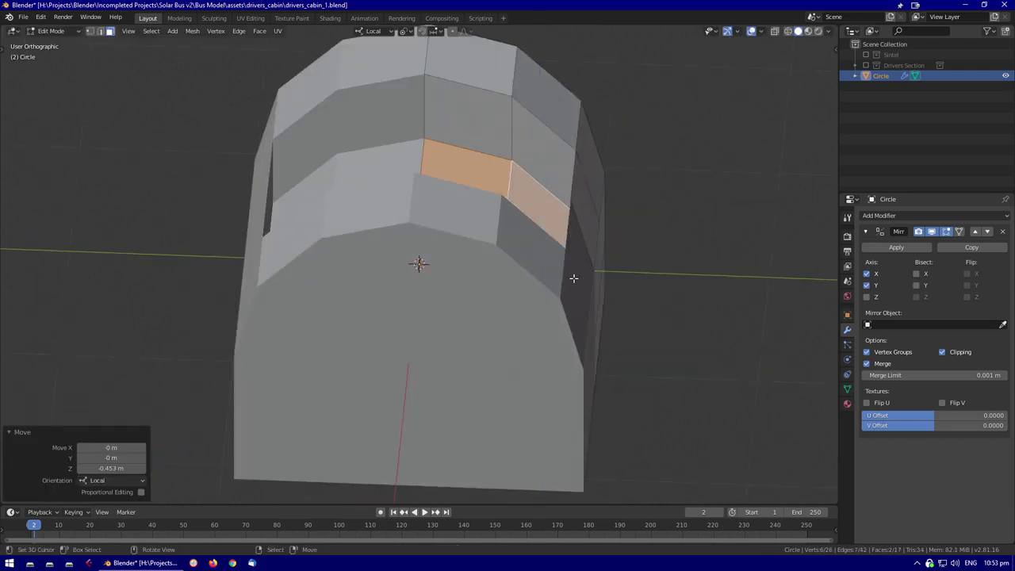
{"action": "key", "text": "ctrl+z"}
{"action": "middle_click_drag", "start_coordinate": [568, 276], "coordinate": [579, 279]}
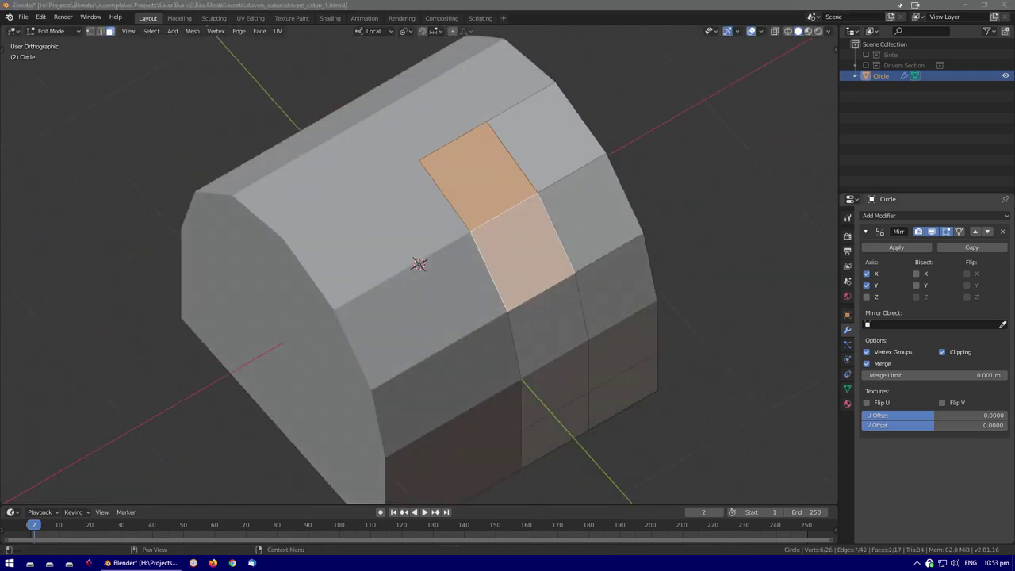
Select the strip of arched faces beside the mirror centre and extrude it inward as a recessed middle band
{"action": "left_click", "coordinate": [571, 320], "text": "alt+shift"}
{"action": "key", "text": "ctrl+z"}
{"action": "left_click", "coordinate": [508, 238], "text": "alt+shift"}
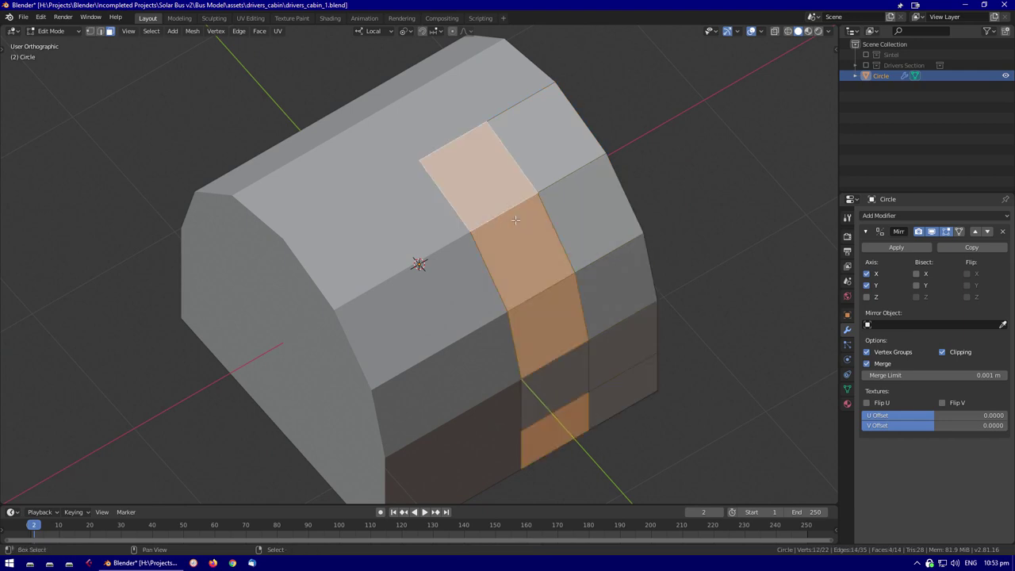
{"action": "middle_click_drag", "start_coordinate": [571, 396], "coordinate": [701, 399]}
{"action": "key", "text": "e"}
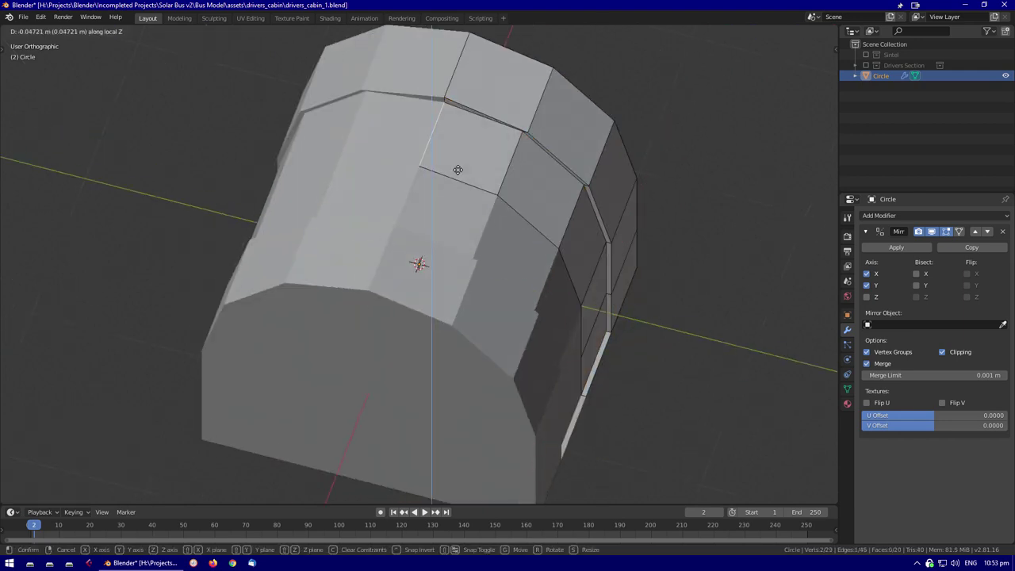
{"action": "key", "text": "3"}
{"action": "middle_click_drag", "start_coordinate": [526, 152], "coordinate": [595, 335]}
{"action": "scroll", "coordinate": [754, 263], "scroll_direction": "up", "scroll_amount": 5}
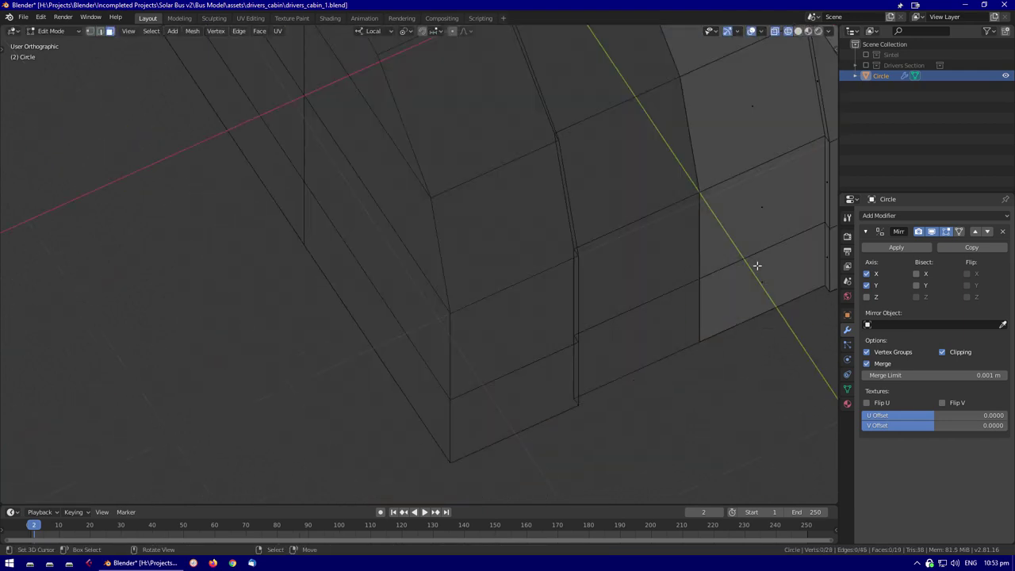
{"action": "scroll", "coordinate": [747, 219], "scroll_direction": "down", "scroll_amount": 5}
{"action": "middle_click_drag", "start_coordinate": [632, 294], "coordinate": [686, 278]}
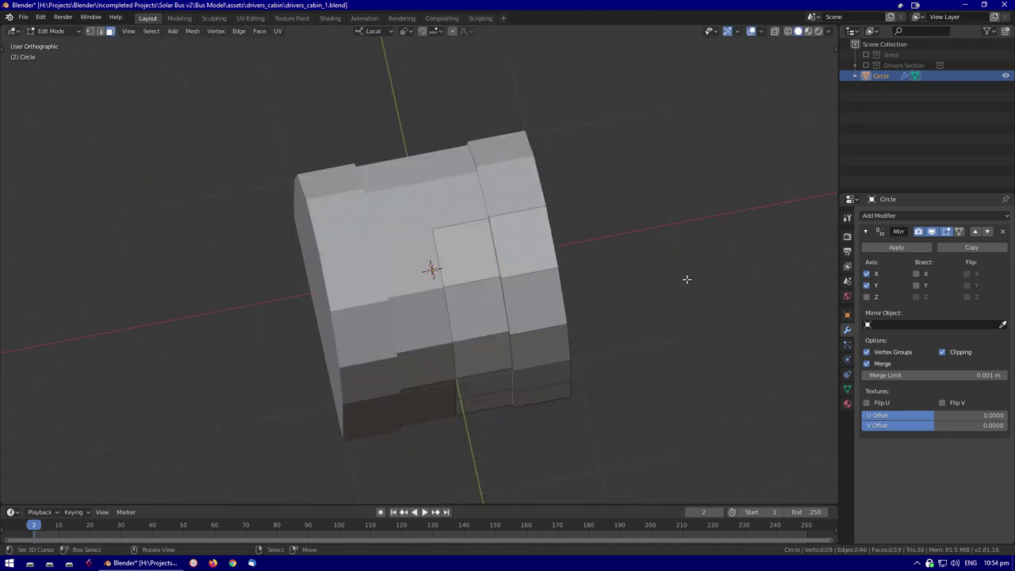
Add a Subdivision Surface modifier with 2 viewport levels after the Mirror modifier and shade the body smooth
{"action": "key", "text": "KP_7"}
{"action": "key", "text": "Escape"}
{"action": "scroll", "coordinate": [467, 353], "scroll_direction": "up", "scroll_amount": 3}
{"action": "key", "text": "Tab"}
{"action": "key", "text": "Tab"}
{"action": "key", "text": "Tab"}
{"action": "middle_click_drag", "start_coordinate": [539, 363], "coordinate": [521, 312]}
{"action": "left_click", "coordinate": [888, 215]}
{"action": "left_click", "coordinate": [811, 390]}
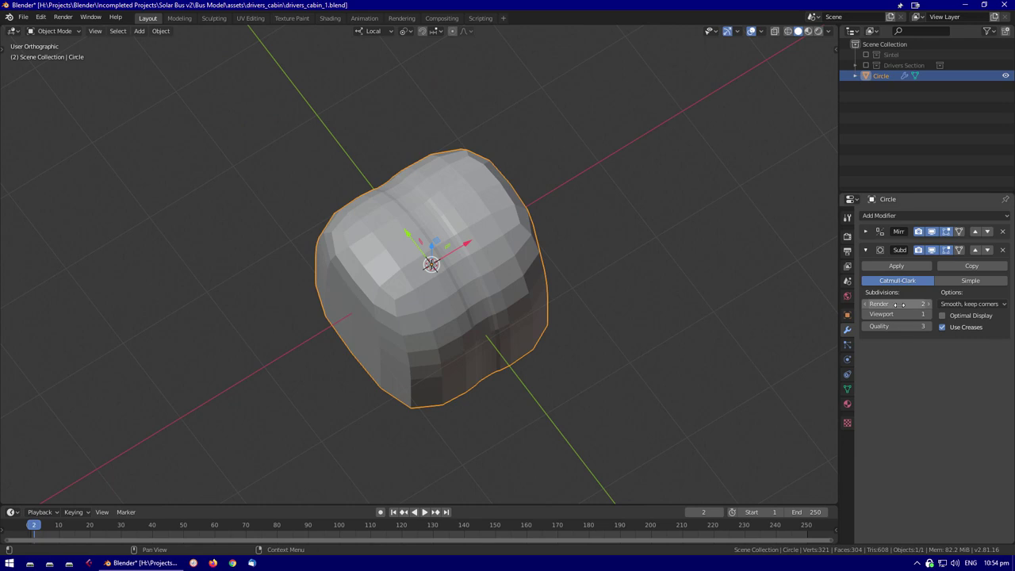
Measure across the lower end of the smoothed body and leave the measurement
{"action": "key", "text": "t"}
{"action": "scroll", "coordinate": [653, 270], "scroll_direction": "up", "scroll_amount": 2}
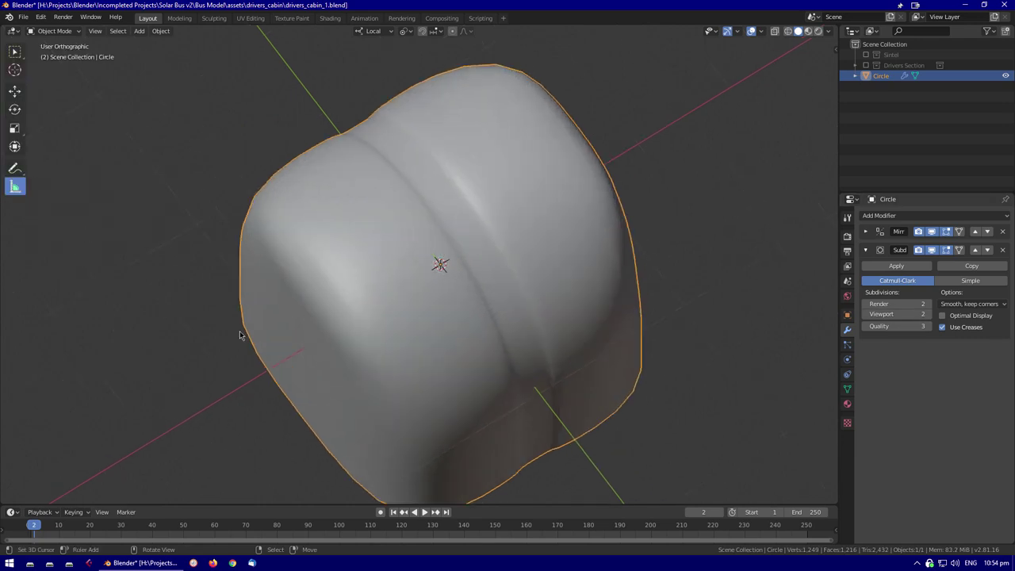
{"action": "scroll", "coordinate": [240, 334], "scroll_direction": "down", "scroll_amount": 2}
{"action": "left_click_drag", "start_coordinate": [261, 337], "coordinate": [373, 389]}
{"action": "key", "text": "Escape"}
{"action": "middle_click_drag", "start_coordinate": [373, 389], "coordinate": [412, 373]}
{"action": "scroll", "coordinate": [412, 372], "scroll_direction": "up", "scroll_amount": 2}
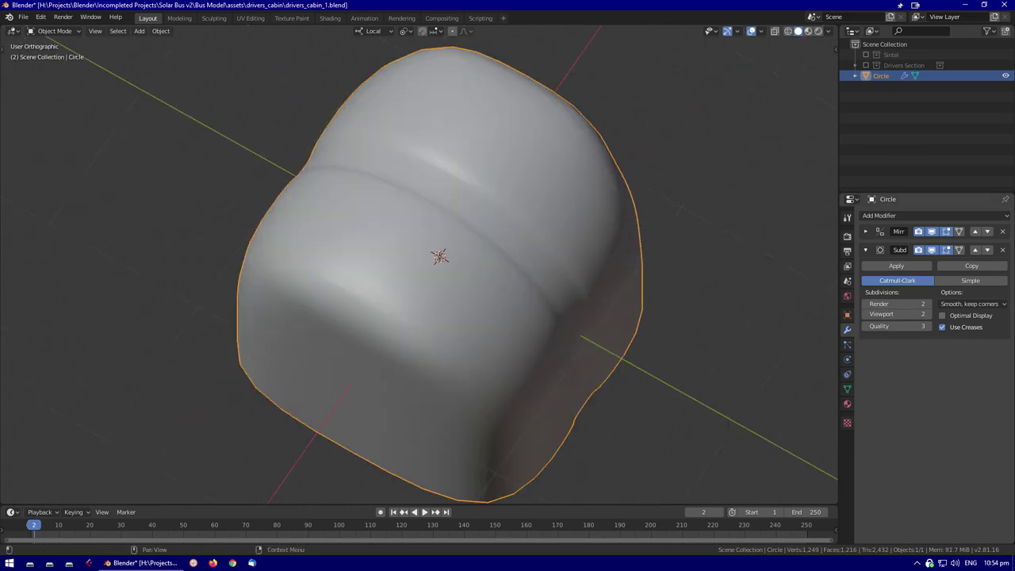
Crease the body's end rims and recess borders, and add an Edge Split modifier
{"action": "key", "text": "Tab"}
{"action": "scroll", "coordinate": [613, 259], "scroll_direction": "up", "scroll_amount": 3}
{"action": "scroll", "coordinate": [632, 259], "scroll_direction": "down", "scroll_amount": 3}
{"action": "middle_click_drag", "start_coordinate": [632, 259], "coordinate": [634, 230]}
{"action": "key", "text": "Tab"}
{"action": "left_click", "coordinate": [866, 250]}
{"action": "left_click", "coordinate": [878, 215]}
{"action": "left_click", "coordinate": [789, 229]}
{"action": "middle_click_drag", "start_coordinate": [789, 230], "coordinate": [523, 272]}
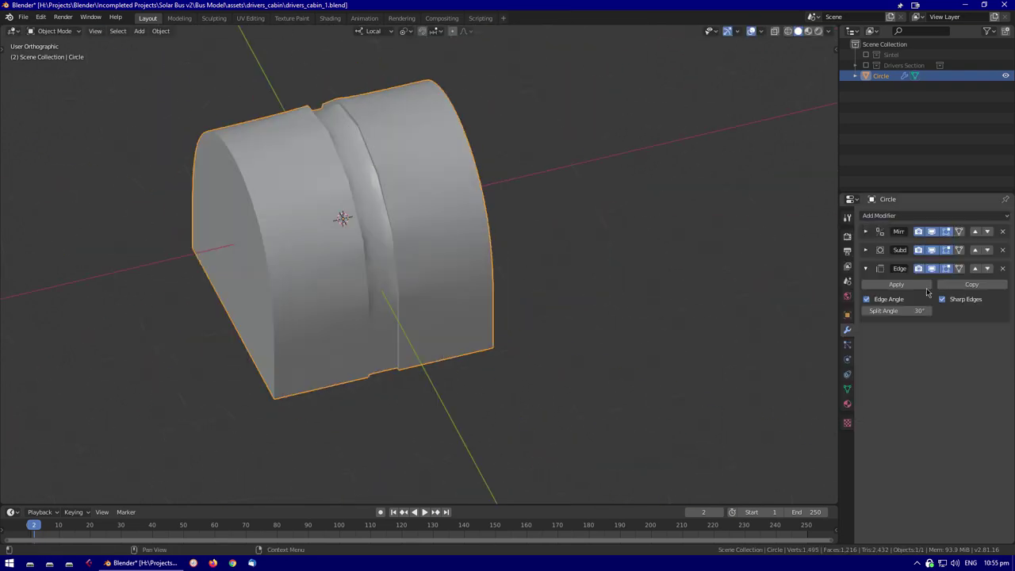
Try to adjust the narrow wall faces along the recessed band
{"action": "key", "text": "Tab"}
{"action": "scroll", "coordinate": [634, 317], "scroll_direction": "up", "scroll_amount": 5}
{"action": "mouse_move", "coordinate": [634, 317]}
{"action": "middle_mouse_down"}
{"action": "mouse_move", "coordinate": [779, 290]}
{"action": "mouse_move", "coordinate": [632, 316]}
{"action": "middle_mouse_up"}
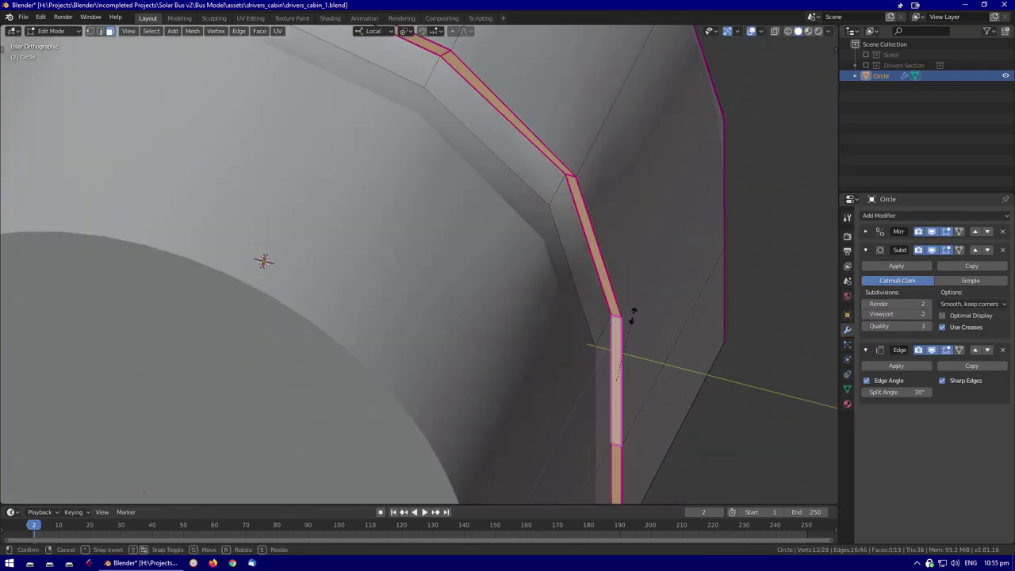
{"action": "scroll", "coordinate": [676, 215], "scroll_direction": "down", "scroll_amount": 5}
{"action": "middle_click_drag", "start_coordinate": [675, 216], "coordinate": [515, 324]}
{"action": "key", "text": "ctrl+z"}
Extrude the recess geometry to form a deeper stepped notch and change the crease of its edges
{"action": "scroll", "coordinate": [419, 284], "scroll_direction": "down", "scroll_amount": 5}
{"action": "middle_click_drag", "start_coordinate": [418, 285], "coordinate": [396, 254]}
{"action": "key", "text": "e"}
{"action": "left_click", "coordinate": [525, 297]}
{"action": "middle_click_drag", "start_coordinate": [525, 297], "coordinate": [444, 238]}
{"action": "scroll", "coordinate": [444, 237], "scroll_direction": "up", "scroll_amount": 5}
{"action": "left_click", "coordinate": [539, 220]}
{"action": "key", "text": "shift+e"}
{"action": "left_click", "coordinate": [664, 210]}
Examine the stepped notch from several angles in Object Mode and Edit Mode
{"action": "scroll", "coordinate": [664, 210], "scroll_direction": "down", "scroll_amount": 4}
{"action": "middle_click_drag", "start_coordinate": [664, 210], "coordinate": [488, 179]}
{"action": "key", "text": "Tab"}
{"action": "key", "text": "Tab"}
{"action": "scroll", "coordinate": [476, 301], "scroll_direction": "up", "scroll_amount": 4}
{"action": "key", "text": "Tab"}
{"action": "scroll", "coordinate": [476, 301], "scroll_direction": "down", "scroll_amount": 3}
{"action": "key", "text": "Tab"}
{"action": "scroll", "coordinate": [389, 255], "scroll_direction": "up", "scroll_amount": 5}
{"action": "scroll", "coordinate": [372, 266], "scroll_direction": "down", "scroll_amount": 3}
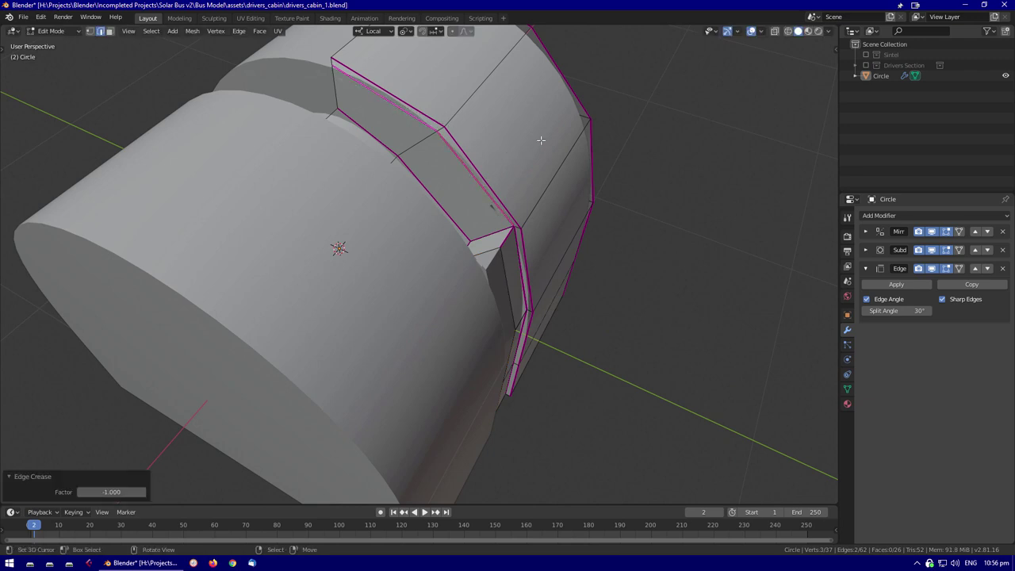
Select the edges around the notch's stepped corner and adjust their crease
{"action": "left_click", "coordinate": [495, 485]}
{"action": "scroll", "coordinate": [494, 485], "scroll_direction": "up", "scroll_amount": 2}
{"action": "middle_click_drag", "start_coordinate": [495, 485], "coordinate": [498, 192]}
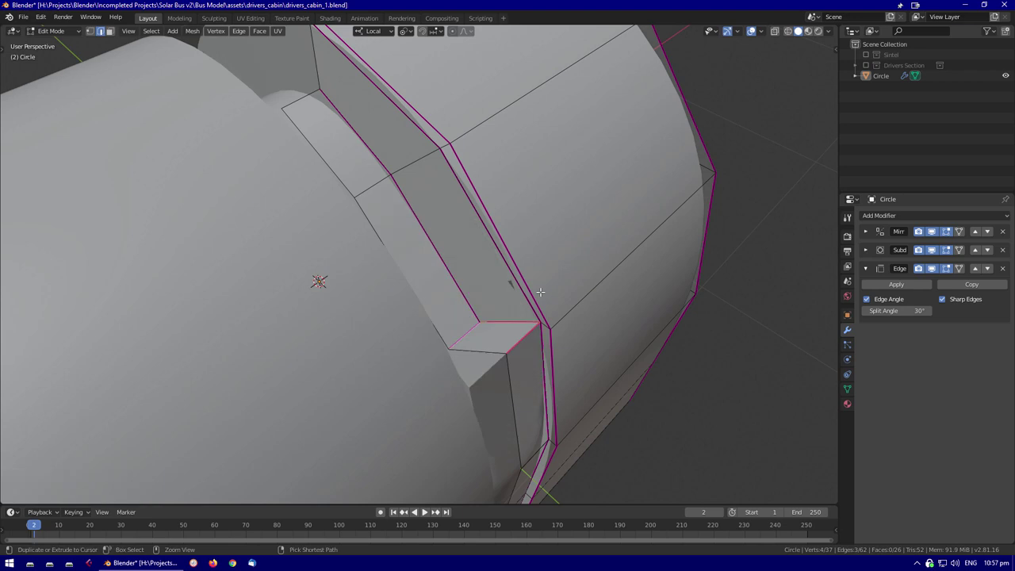
{"action": "left_click", "coordinate": [540, 292], "text": "shift"}
{"action": "middle_click_drag", "start_coordinate": [540, 292], "coordinate": [352, 171]}
{"action": "scroll", "coordinate": [401, 184], "scroll_direction": "down", "scroll_amount": 5}
{"action": "scroll", "coordinate": [351, 233], "scroll_direction": "up", "scroll_amount": 6}
{"action": "middle_click_drag", "start_coordinate": [351, 233], "coordinate": [682, 365]}
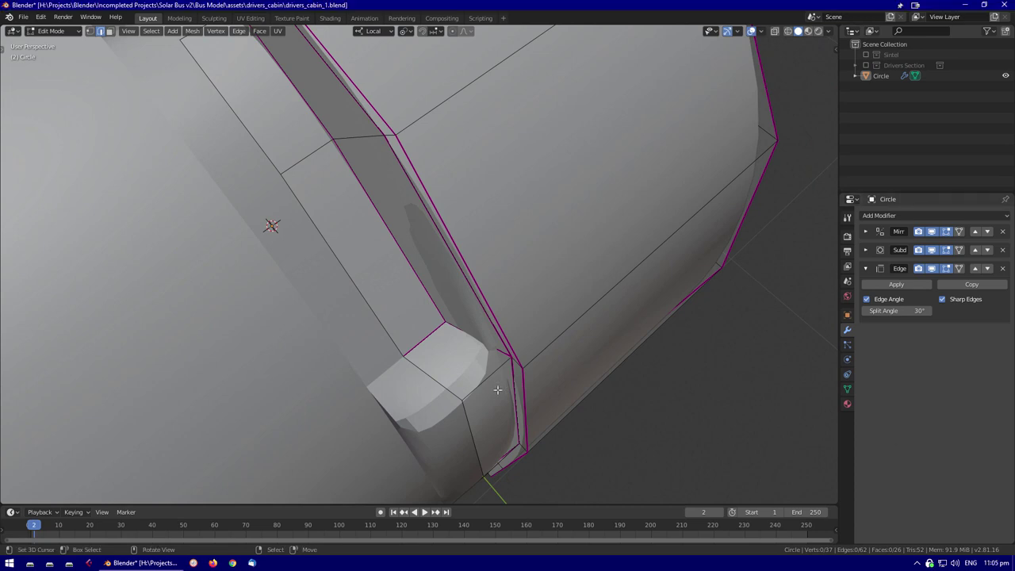
Remove the surplus faces beside the notch corner and crease the adjoining corner edges to 1.000
{"action": "middle_click_drag", "start_coordinate": [398, 316], "coordinate": [592, 443]}
{"action": "key", "text": "l"}
{"action": "key", "text": "ctrl+z"}
{"action": "left_click", "coordinate": [422, 290], "text": "shift"}
{"action": "left_click", "coordinate": [422, 290], "text": "shift"}
{"action": "left_click", "coordinate": [741, 429]}
{"action": "scroll", "coordinate": [487, 363], "scroll_direction": "down", "scroll_amount": 3}
{"action": "middle_click_drag", "start_coordinate": [487, 362], "coordinate": [611, 274]}
{"action": "left_click", "coordinate": [452, 263], "text": "shift"}
{"action": "key", "text": "shift+e"}
{"action": "left_click", "coordinate": [508, 175]}
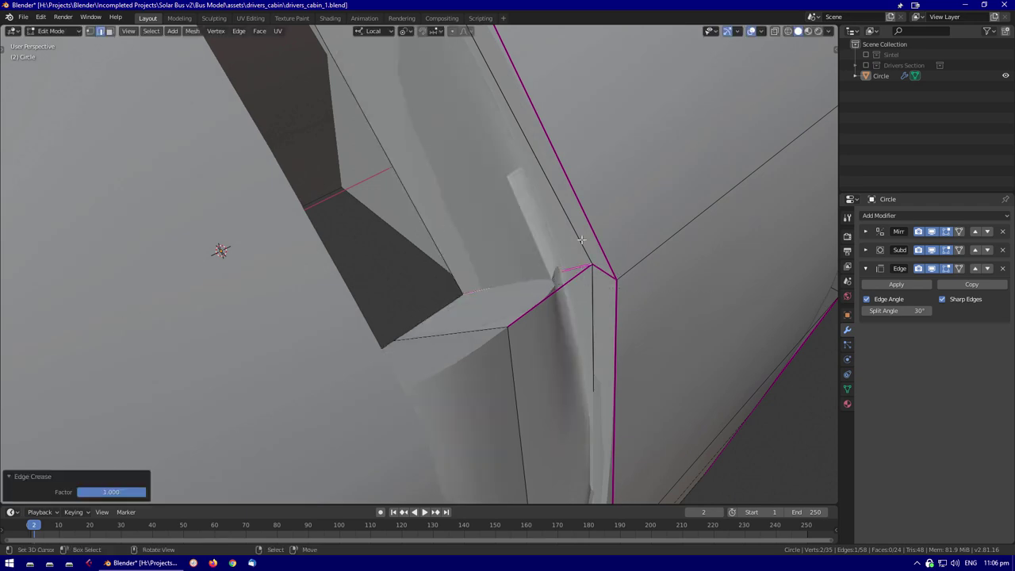
Set the crease of the short edge crossing the recess lip to 1.000
{"action": "middle_click_drag", "start_coordinate": [584, 242], "coordinate": [531, 400]}
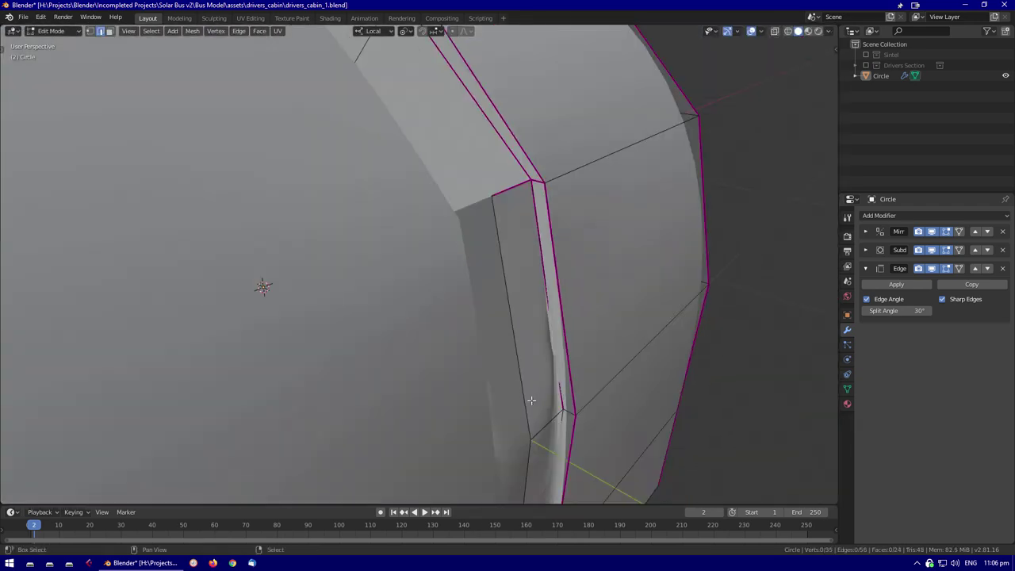
{"action": "key", "text": "1"}
{"action": "key", "text": "Return"}
{"action": "middle_click_drag", "start_coordinate": [594, 191], "coordinate": [630, 295]}
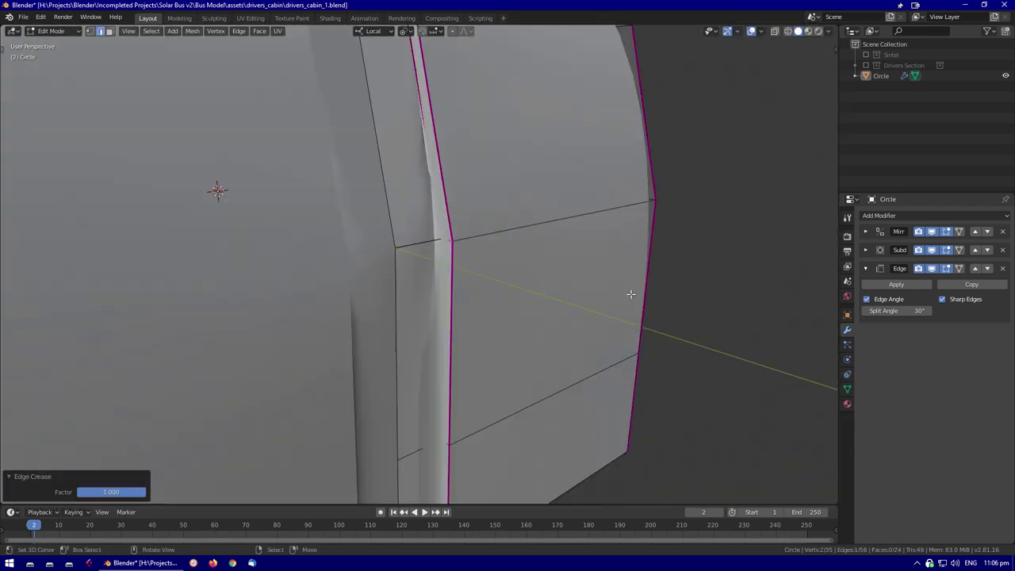
Select the inner edge running down the recess lip and adjust its crease
{"action": "middle_click_drag", "start_coordinate": [481, 292], "coordinate": [555, 261]}
{"action": "left_click", "coordinate": [430, 329], "text": "alt"}
{"action": "left_click", "coordinate": [428, 259]}
{"action": "key", "text": "shift+e"}
{"action": "left_click", "coordinate": [608, 216]}
{"action": "middle_click_drag", "start_coordinate": [608, 217], "coordinate": [394, 220]}
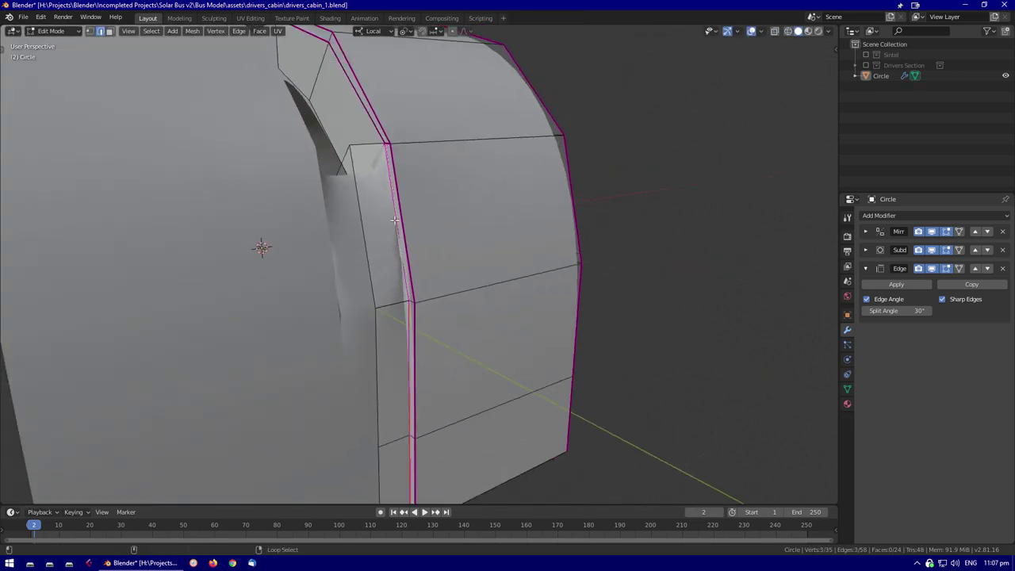
Inspect the notch corner's edges and subdivided mesh in wireframe and solid shading
{"action": "left_click", "coordinate": [426, 98]}
{"action": "middle_click_drag", "start_coordinate": [426, 98], "coordinate": [449, 350]}
{"action": "key", "text": "shift+z"}
{"action": "key", "text": "shift+z"}
{"action": "key", "text": "shift+z"}
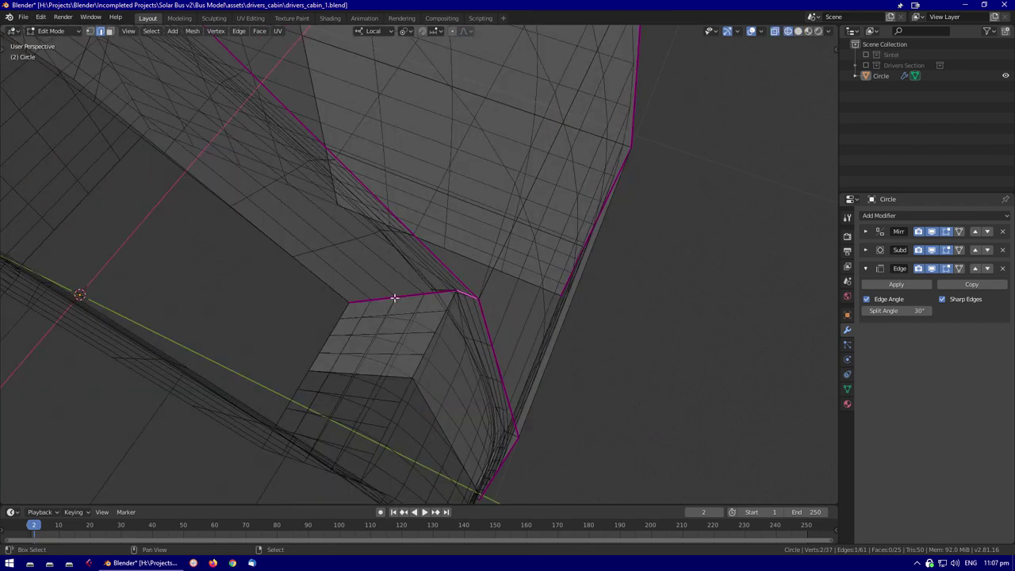
{"action": "key", "text": "Tab"}
{"action": "key", "text": "Tab"}
{"action": "key", "text": "shift+z"}
Delete geometry around the notch corner and undo the last change
{"action": "mouse_move", "coordinate": [480, 280]}
{"action": "middle_mouse_down"}
{"action": "mouse_move", "coordinate": [338, 228]}
{"action": "mouse_move", "coordinate": [455, 238]}
{"action": "mouse_move", "coordinate": [483, 221]}
{"action": "middle_mouse_up"}
{"action": "key", "text": "x"}
{"action": "left_click", "coordinate": [338, 227]}
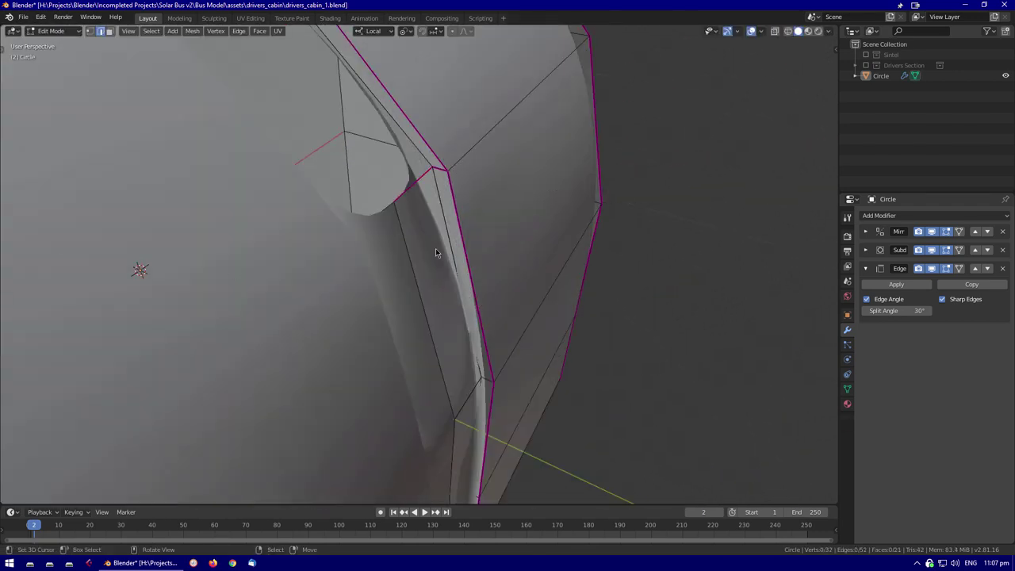
{"action": "scroll", "coordinate": [234, 275], "scroll_direction": "up", "scroll_amount": 3}
{"action": "key", "text": "ctrl+z"}
Set the crease of the edges running down the lower recess lip to 1.000
{"action": "scroll", "coordinate": [301, 269], "scroll_direction": "down", "scroll_amount": 5}
{"action": "scroll", "coordinate": [328, 263], "scroll_direction": "up", "scroll_amount": 4}
{"action": "middle_click_drag", "start_coordinate": [328, 263], "coordinate": [674, 280]}
{"action": "key", "text": "shift+z"}
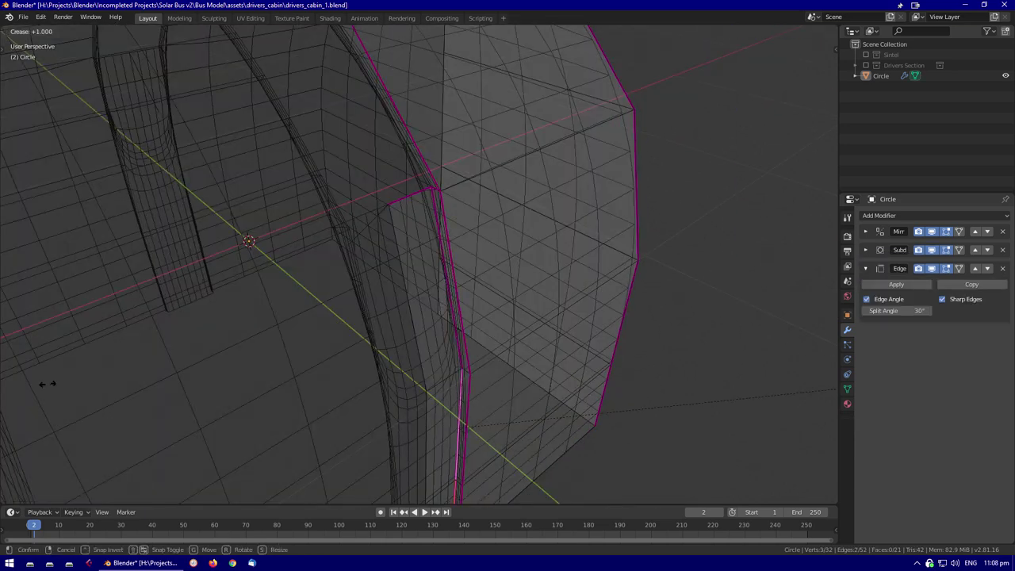
{"action": "left_click", "coordinate": [550, 386]}
{"action": "key", "text": "shift+z"}
{"action": "scroll", "coordinate": [480, 369], "scroll_direction": "down", "scroll_amount": 4}
{"action": "scroll", "coordinate": [412, 310], "scroll_direction": "up", "scroll_amount": 5}
{"action": "middle_click_drag", "start_coordinate": [599, 385], "coordinate": [468, 381]}
{"action": "scroll", "coordinate": [557, 120], "scroll_direction": "down", "scroll_amount": 5}
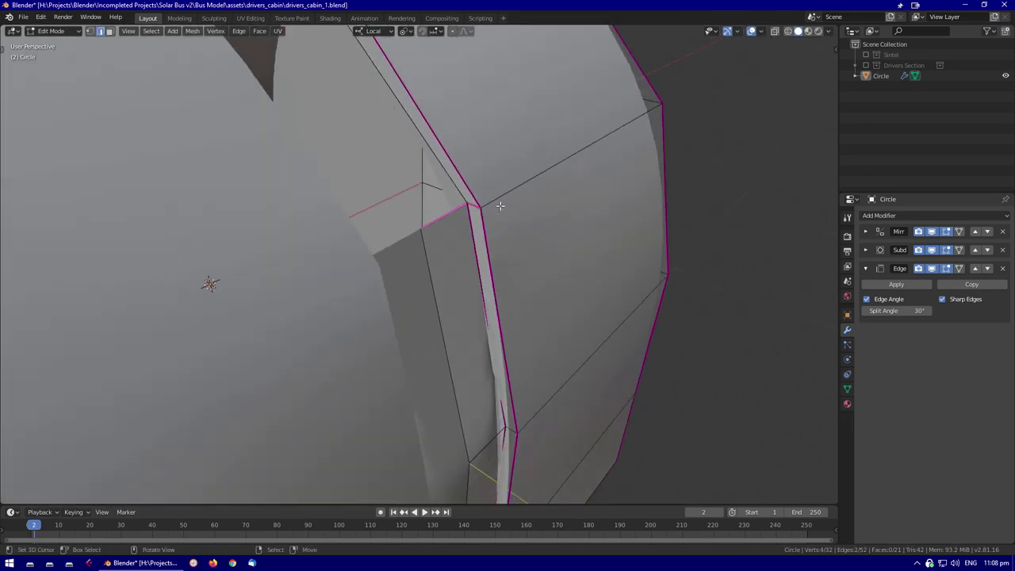
Delete the faces forming the recessed wall behind the lip around the notch corner
{"action": "middle_click_drag", "start_coordinate": [476, 294], "coordinate": [468, 310]}
{"action": "key", "text": "3"}
{"action": "scroll", "coordinate": [462, 314], "scroll_direction": "up", "scroll_amount": 5}
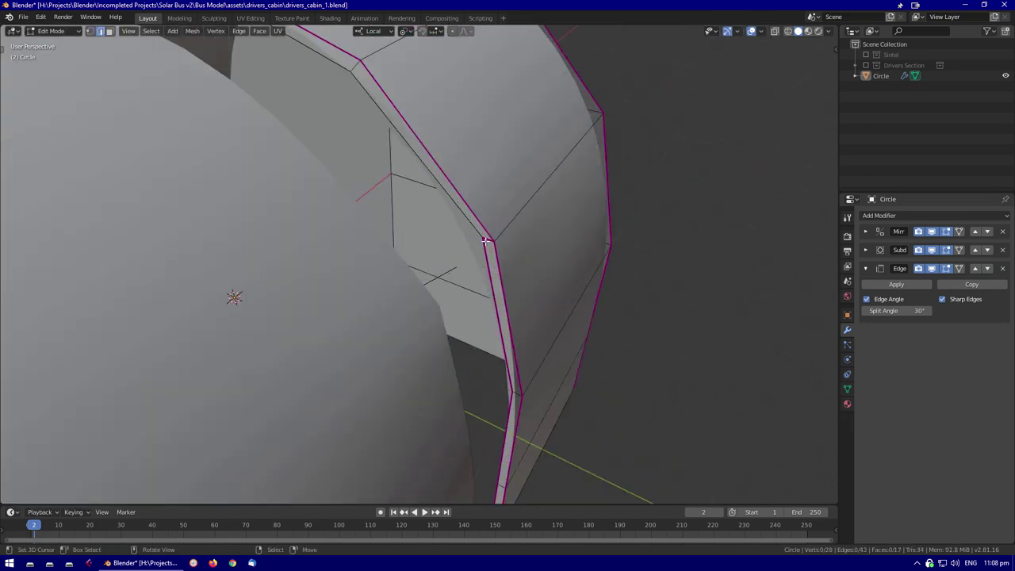
{"action": "scroll", "coordinate": [400, 115], "scroll_direction": "down", "scroll_amount": 5}
{"action": "scroll", "coordinate": [399, 115], "scroll_direction": "up", "scroll_amount": 5}
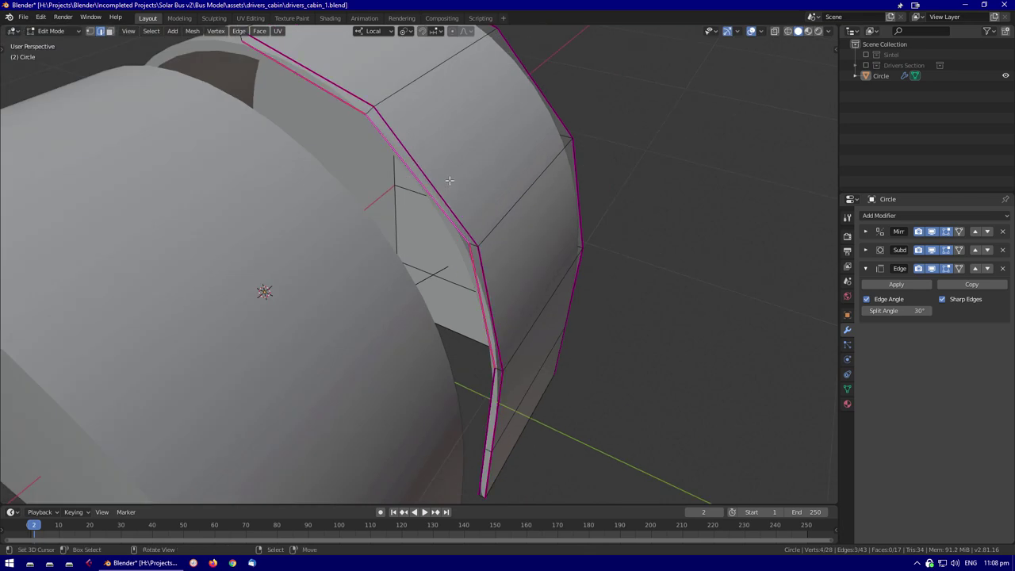
Widen the recess lip by moving its inner edge loop 0.0743 m along local Y, and adjust the loop's crease
{"action": "scroll", "coordinate": [476, 381], "scroll_direction": "down", "scroll_amount": 5}
{"action": "scroll", "coordinate": [477, 381], "scroll_direction": "up", "scroll_amount": 5}
{"action": "middle_click_drag", "start_coordinate": [476, 381], "coordinate": [465, 353]}
{"action": "key", "text": "g"}
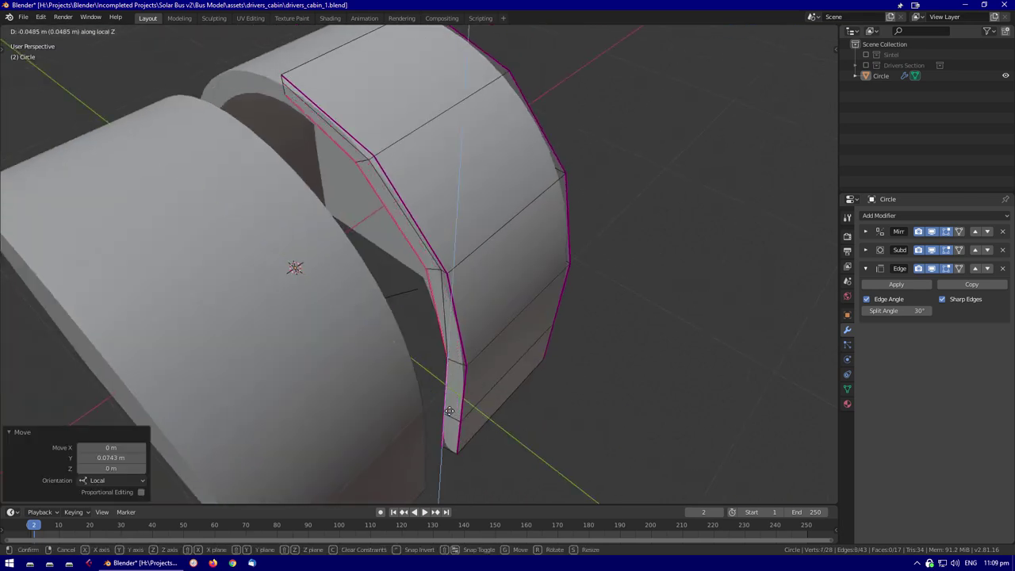
{"action": "right_click", "coordinate": [448, 389]}
{"action": "middle_click_drag", "start_coordinate": [448, 388], "coordinate": [475, 396]}
{"action": "key", "text": "shift+e"}
{"action": "key", "text": "Tab"}
{"action": "scroll", "coordinate": [461, 353], "scroll_direction": "up", "scroll_amount": 3}
{"action": "scroll", "coordinate": [523, 288], "scroll_direction": "down", "scroll_amount": 1}
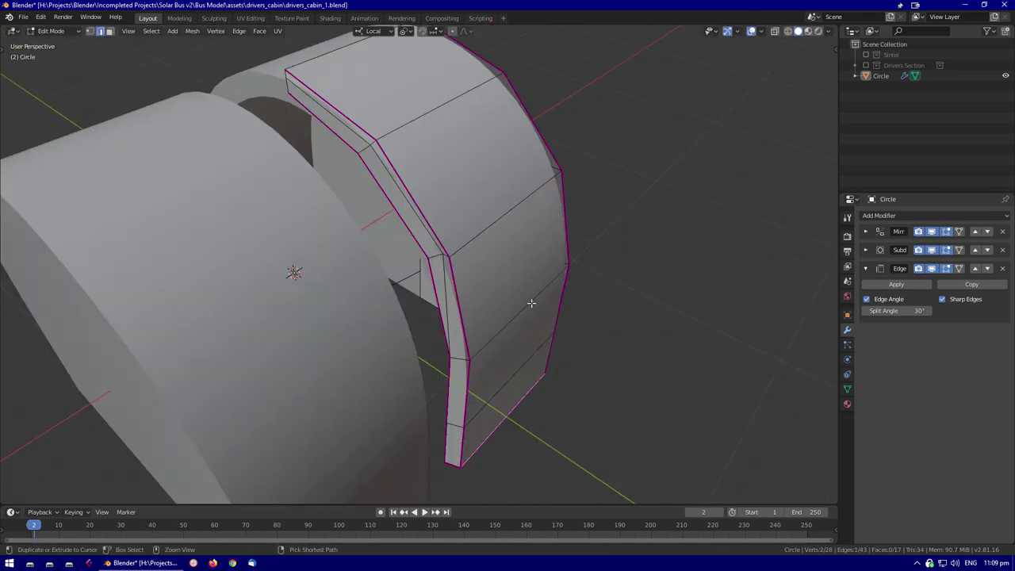
Merge the overlapping vertices of the whole mesh and clear the selection
{"action": "scroll", "coordinate": [525, 291], "scroll_direction": "up", "scroll_amount": 4}
{"action": "scroll", "coordinate": [476, 289], "scroll_direction": "down", "scroll_amount": 5}
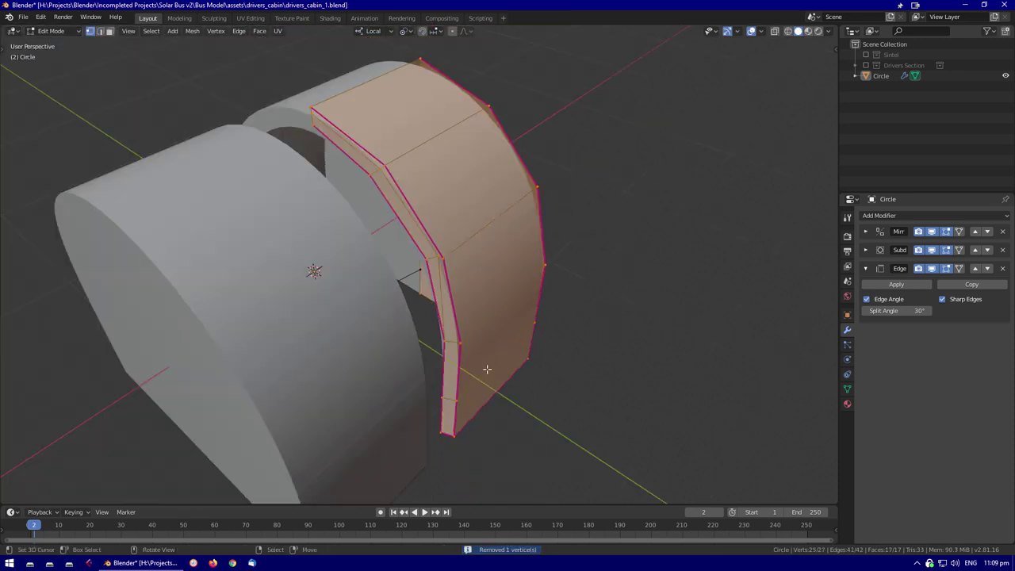
{"action": "scroll", "coordinate": [442, 286], "scroll_direction": "up", "scroll_amount": 4}
{"action": "key", "text": "alt+a"}
Delete lip faces and extrude the lower side edges of the outer shell 0.0878 m along local Y
{"action": "left_click", "coordinate": [442, 446]}
{"action": "scroll", "coordinate": [442, 446], "scroll_direction": "down", "scroll_amount": 3}
{"action": "middle_click_drag", "start_coordinate": [441, 446], "coordinate": [413, 413]}
{"action": "middle_click_drag", "start_coordinate": [484, 3], "coordinate": [438, 370]}
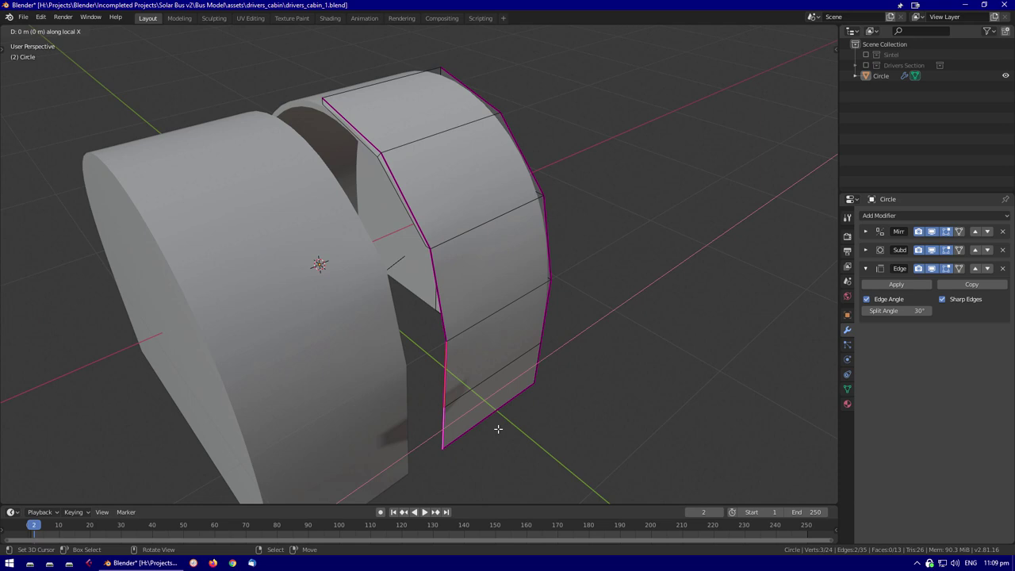
{"action": "middle_click_drag", "start_coordinate": [394, 322], "coordinate": [438, 314]}
{"action": "key", "text": "ctrl+z"}
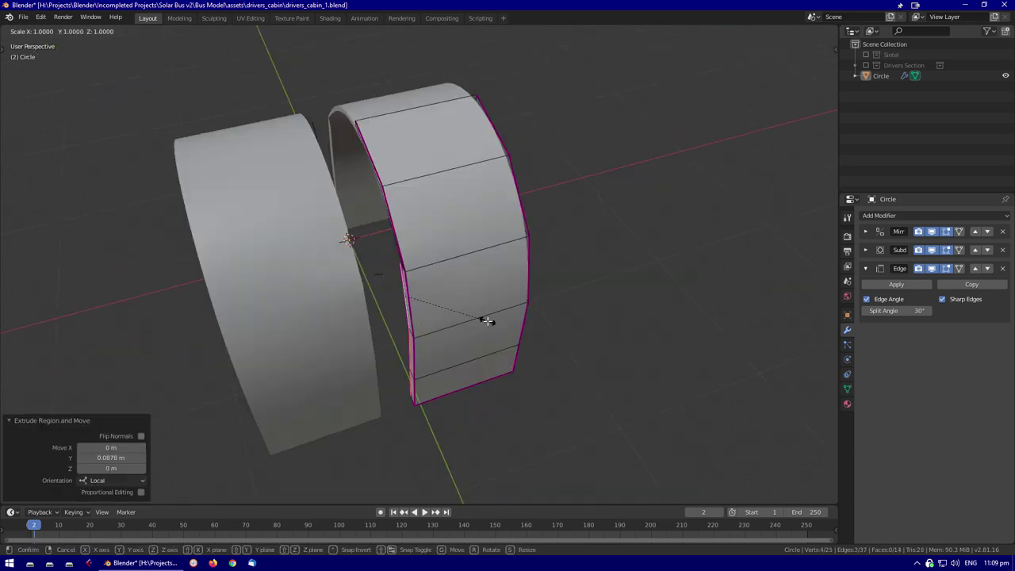
Undo the last lip extrusion and select the strip of faces along the lower recess wall
{"action": "scroll", "coordinate": [487, 320], "scroll_direction": "up", "scroll_amount": 5}
{"action": "key", "text": "ctrl+z"}
{"action": "key", "text": "ctrl+z"}
{"action": "scroll", "coordinate": [457, 192], "scroll_direction": "down", "scroll_amount": 5}
{"action": "middle_click_drag", "start_coordinate": [294, 260], "coordinate": [373, 301]}
{"action": "key", "text": "3"}
{"action": "left_click", "coordinate": [369, 317], "text": "alt"}
{"action": "scroll", "coordinate": [373, 301], "scroll_direction": "down", "scroll_amount": 3}
{"action": "scroll", "coordinate": [448, 244], "scroll_direction": "up", "scroll_amount": 6}
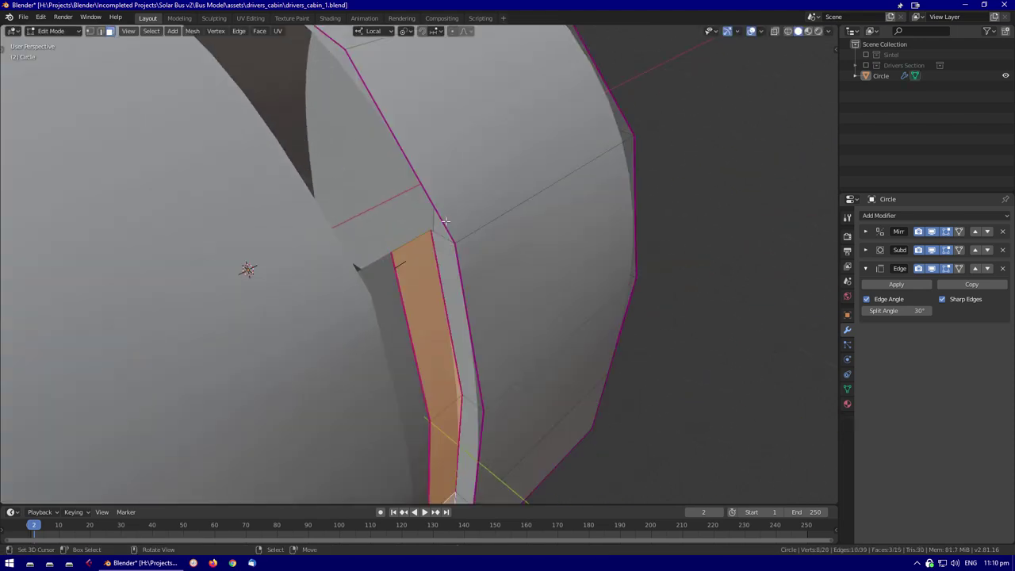
Work on the lip's inner edges along the upper arch, check the notch corner in X-ray, and undo the last change
{"action": "scroll", "coordinate": [448, 244], "scroll_direction": "down", "scroll_amount": 2}
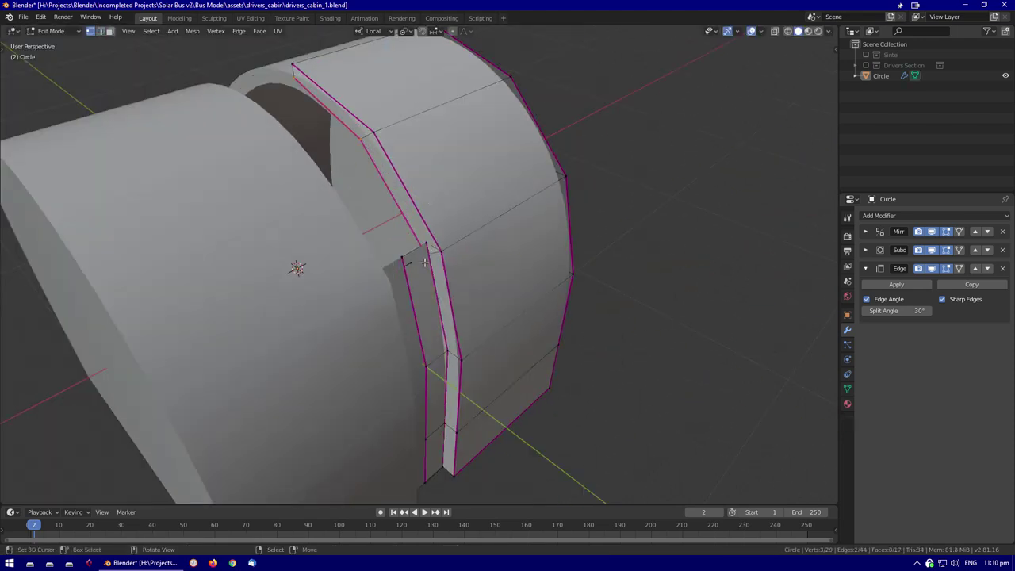
{"action": "key", "text": "alt+z"}
{"action": "scroll", "coordinate": [425, 261], "scroll_direction": "up", "scroll_amount": 4}
{"action": "middle_click_drag", "start_coordinate": [394, 290], "coordinate": [547, 289]}
{"action": "key", "text": "ctrl+z"}
{"action": "scroll", "coordinate": [460, 336], "scroll_direction": "down", "scroll_amount": 3}
{"action": "key", "text": "alt+z"}
{"action": "key", "text": "2"}
{"action": "middle_click_drag", "start_coordinate": [460, 335], "coordinate": [420, 344]}
{"action": "scroll", "coordinate": [419, 344], "scroll_direction": "up", "scroll_amount": 2}
Join the lip vertices at the notch corner to the edge of the upper arch
{"action": "key", "text": "1"}
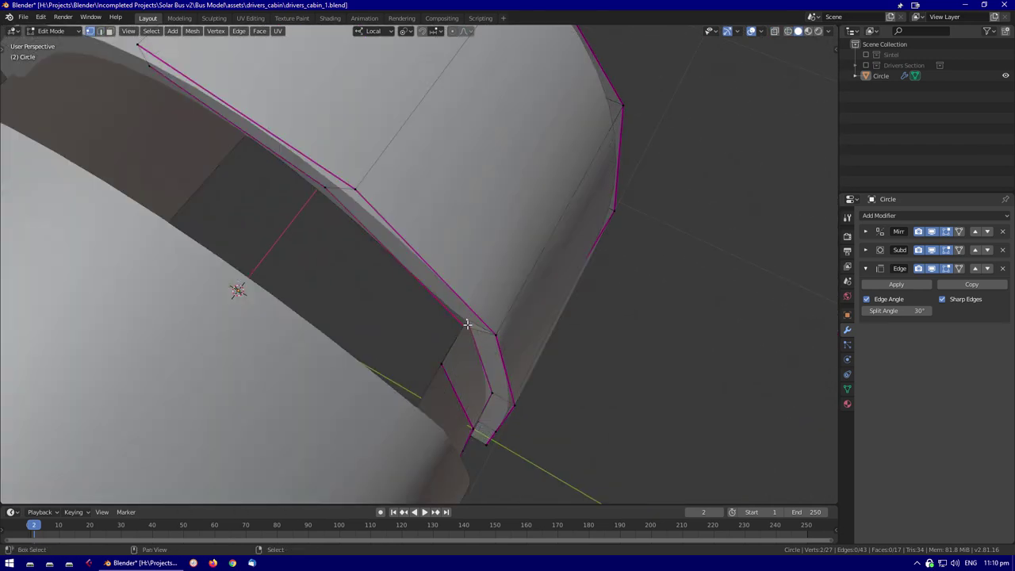
{"action": "left_click", "coordinate": [487, 322]}
{"action": "middle_click_drag", "start_coordinate": [487, 322], "coordinate": [516, 241]}
{"action": "key", "text": "2"}
{"action": "scroll", "coordinate": [478, 301], "scroll_direction": "down", "scroll_amount": 5}
{"action": "scroll", "coordinate": [478, 302], "scroll_direction": "up", "scroll_amount": 5}
{"action": "middle_click_drag", "start_coordinate": [529, 199], "coordinate": [465, 185]}
{"action": "scroll", "coordinate": [521, 252], "scroll_direction": "down", "scroll_amount": 5}
{"action": "scroll", "coordinate": [521, 252], "scroll_direction": "up", "scroll_amount": 5}
Select the loop beside the notch corner and slide it along its neighbouring edges
{"action": "key", "text": "3"}
{"action": "key", "text": "w"}
{"action": "left_click", "coordinate": [619, 401]}
{"action": "key", "text": "w"}
{"action": "left_click", "coordinate": [626, 270]}
{"action": "key", "text": "shift+z"}
{"action": "key", "text": "shift+z"}
{"action": "scroll", "coordinate": [555, 276], "scroll_direction": "down", "scroll_amount": 3}
{"action": "left_click", "coordinate": [528, 240], "text": "alt"}
{"action": "scroll", "coordinate": [527, 238], "scroll_direction": "up", "scroll_amount": 3}
{"action": "key", "text": "g"}
{"action": "key", "text": "g"}
{"action": "left_click", "coordinate": [529, 230]}
{"action": "mouse_move", "coordinate": [529, 230]}
{"action": "middle_mouse_down"}
{"action": "mouse_move", "coordinate": [582, 154]}
{"action": "mouse_move", "coordinate": [578, 233]}
{"action": "mouse_move", "coordinate": [518, 222]}
{"action": "mouse_move", "coordinate": [489, 280]}
{"action": "mouse_move", "coordinate": [474, 238]}
{"action": "mouse_move", "coordinate": [460, 265]}
{"action": "mouse_move", "coordinate": [556, 287]}
{"action": "middle_mouse_up"}
Leave mesh editing and add a new circle mesh at the 3D cursor in wireframe side view
{"action": "key", "text": "Tab"}
{"action": "key", "text": "alt+a"}
{"action": "key", "text": "shift+z"}
{"action": "key", "text": "KP_3"}
{"action": "key", "text": "shift+a"}
{"action": "mouse_move", "coordinate": [588, 258]}
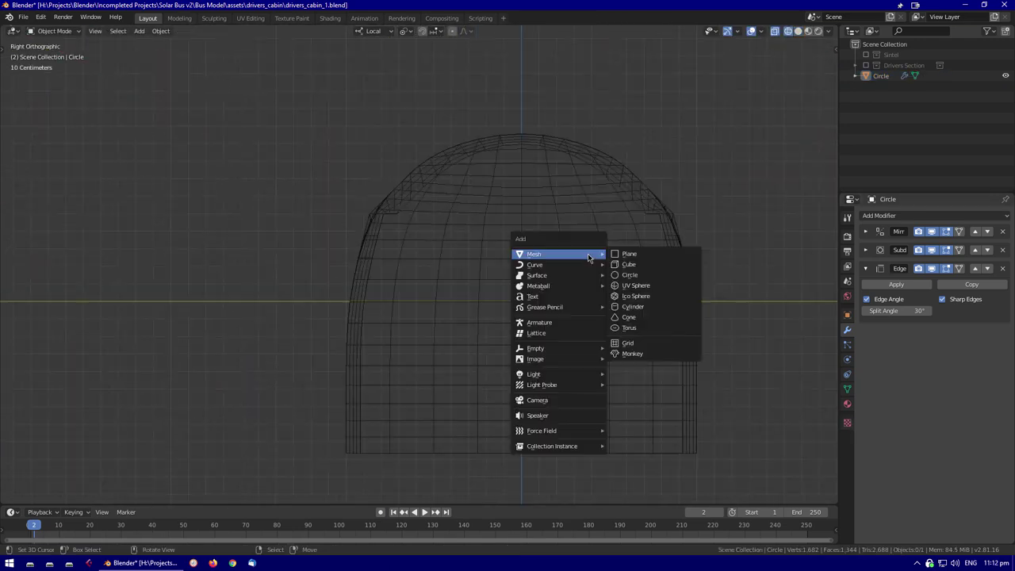
{"action": "left_click", "coordinate": [659, 276]}
Rotate the new circle 90° about Y, and turn it 15° in the side view so its top segment is flat
{"action": "key", "text": "Tab"}
{"action": "middle_click_drag", "start_coordinate": [430, 297], "coordinate": [585, 331]}
{"action": "key", "text": "KP_3"}
{"action": "key", "text": "r"}
{"action": "key", "text": "y"}
{"action": "key", "text": "9"}
{"action": "key", "text": "0"}
{"action": "key", "text": "Return"}
{"action": "scroll", "coordinate": [423, 301], "scroll_direction": "up", "scroll_amount": 2}
{"action": "key", "text": "r"}
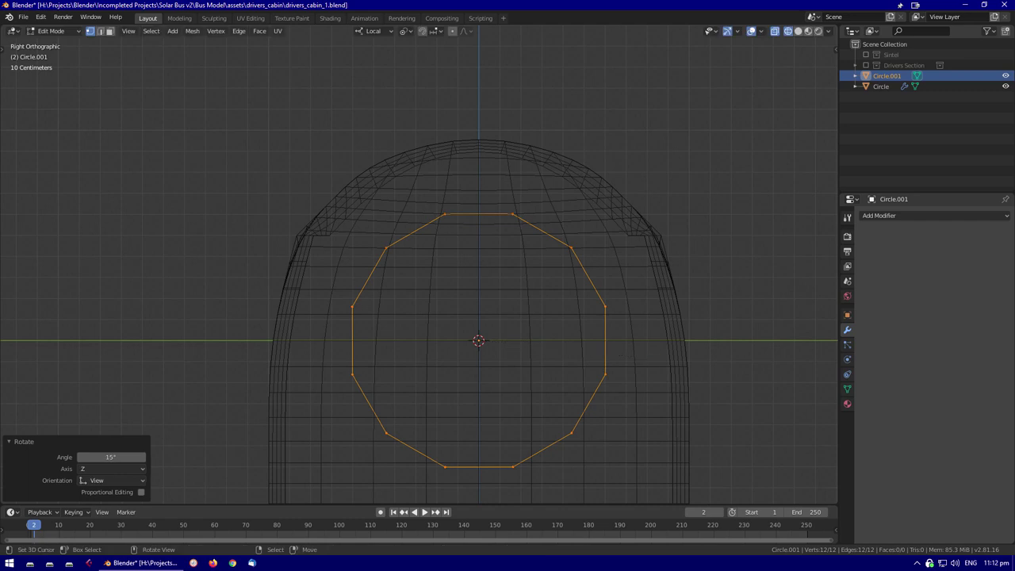
Raise the circle 0.342 m along local Z into the recessed middle band
{"action": "key", "text": "KP_1"}
{"action": "scroll", "coordinate": [439, 272], "scroll_direction": "up", "scroll_amount": 3}
{"action": "middle_click_drag", "start_coordinate": [439, 272], "coordinate": [566, 299]}
{"action": "key", "text": "g"}
{"action": "key", "text": "z"}
{"action": "key", "text": "z"}
{"action": "left_click", "coordinate": [671, 288]}
{"action": "key", "text": "shift+z"}
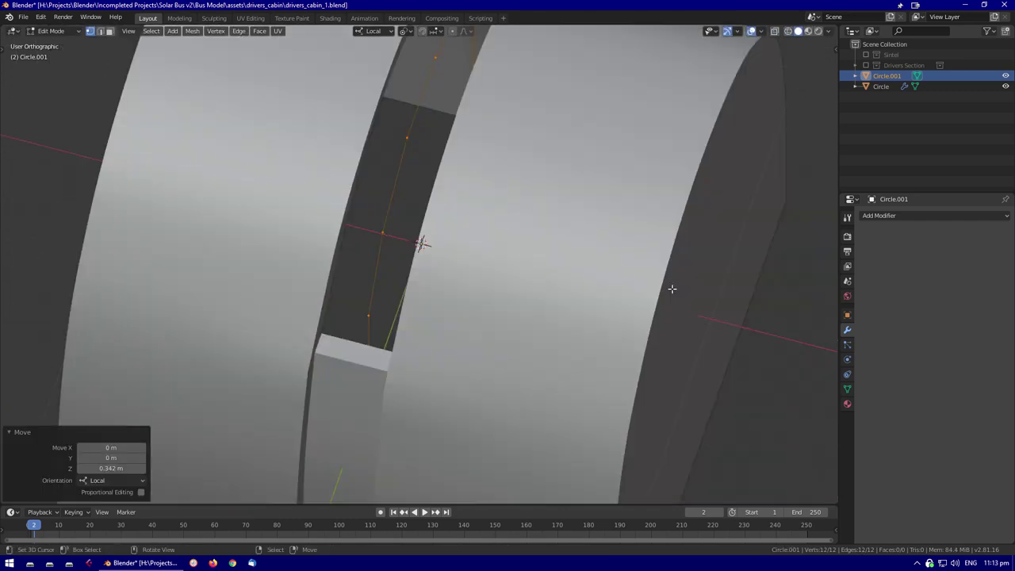
Move the circle along local X to the side of the recess and add a Mirror modifier
{"action": "middle_click_drag", "start_coordinate": [672, 289], "coordinate": [547, 275]}
{"action": "key", "text": "g"}
{"action": "key", "text": "x"}
{"action": "key", "text": "x"}
{"action": "left_click", "coordinate": [932, 216]}
{"action": "left_click", "coordinate": [798, 325]}
Extrude the circle along X to the mirror plane, with Clipping enabled on the Mirror modifier
{"action": "key", "text": "e"}
{"action": "key", "text": "x"}
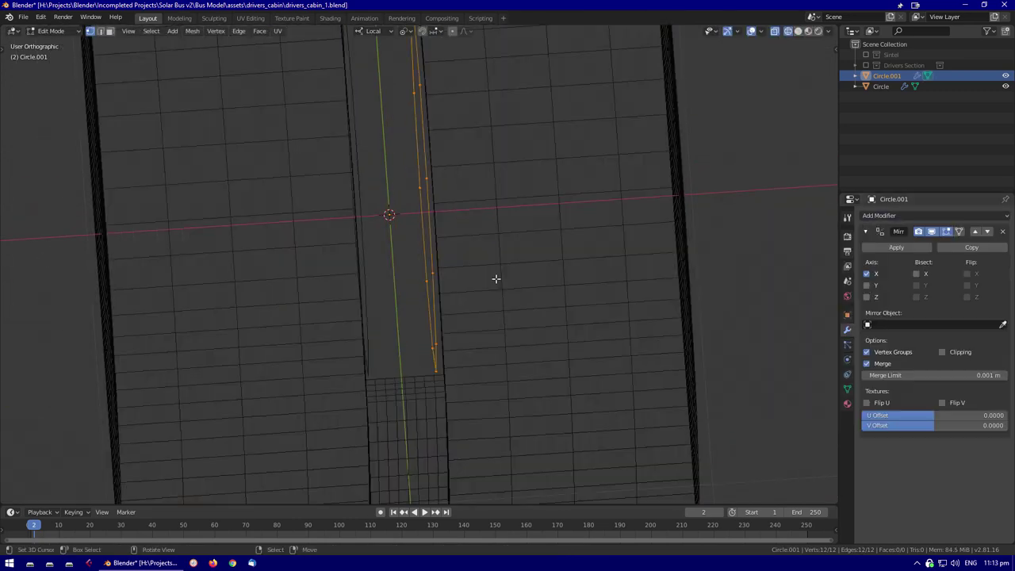
{"action": "left_click", "coordinate": [857, 377]}
{"action": "key", "text": "Escape"}
Build an upright post from the ring's top segment and add centred loop cuts to the ring and post
{"action": "scroll", "coordinate": [417, 274], "scroll_direction": "down", "scroll_amount": 5}
{"action": "middle_click_drag", "start_coordinate": [416, 275], "coordinate": [400, 235]}
{"action": "key", "text": "Tab"}
{"action": "left_click", "coordinate": [542, 272]}
{"action": "key", "text": "ctrl+r"}
{"action": "middle_click_drag", "start_coordinate": [470, 260], "coordinate": [434, 195]}
{"action": "key", "text": "ctrl+r"}
{"action": "left_click", "coordinate": [444, 253]}
{"action": "right_click", "coordinate": [444, 254]}
{"action": "key", "text": "ctrl+r"}
{"action": "left_click", "coordinate": [449, 238]}
{"action": "right_click", "coordinate": [450, 238]}
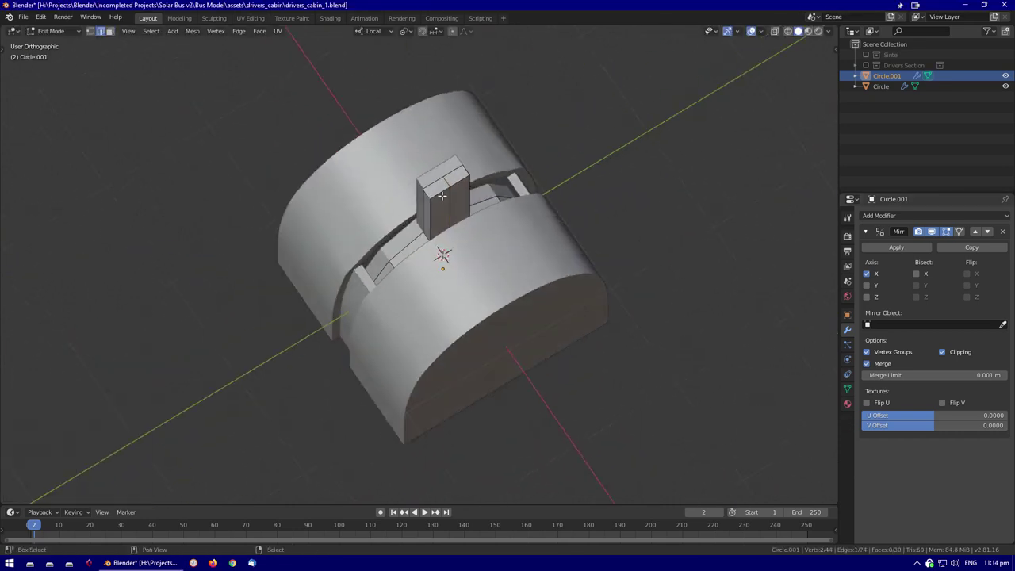
{"action": "middle_click_drag", "start_coordinate": [494, 278], "coordinate": [439, 147]}
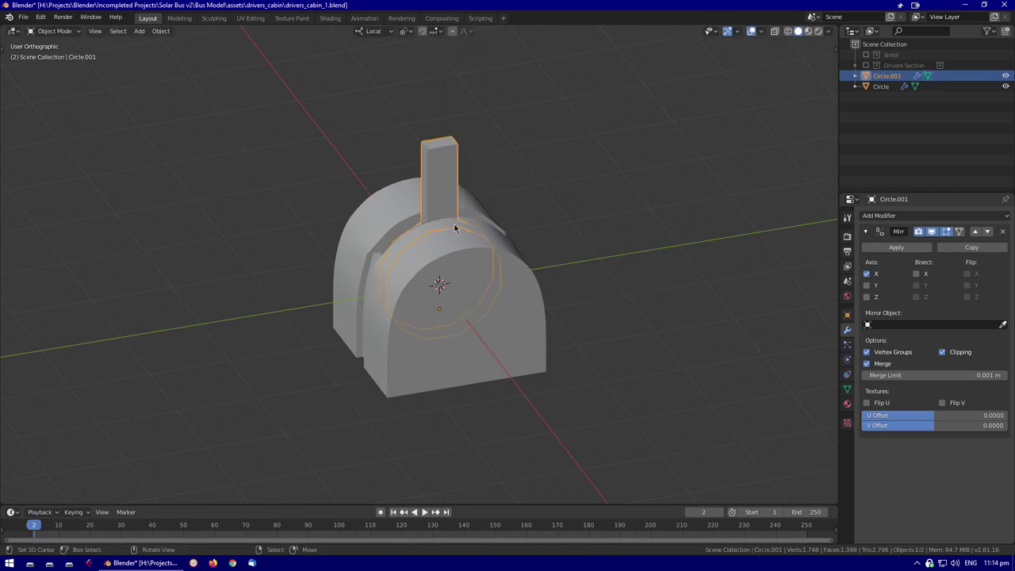
Leave mesh editing, add a UV sphere, and change its segment count
{"action": "left_click", "coordinate": [485, 146]}
{"action": "key", "text": "Tab"}
{"action": "key", "text": "shift+a"}
{"action": "mouse_move", "coordinate": [405, 206]}
{"action": "left_click", "coordinate": [483, 238]}
{"action": "left_click", "coordinate": [106, 379]}
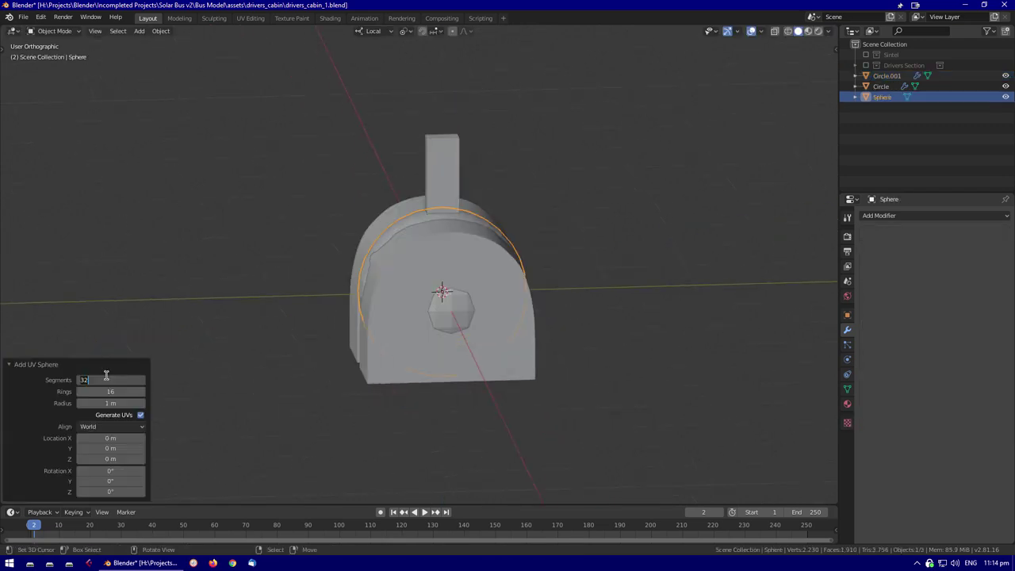
{"action": "key", "text": "Return"}
Move the sphere's mesh up along Z to sit on top of the upright post
{"action": "key", "text": "Tab"}
{"action": "key", "text": "g"}
{"action": "key", "text": "z"}
{"action": "left_click", "coordinate": [459, 184]}
{"action": "key", "text": "shift+z"}
{"action": "scroll", "coordinate": [492, 256], "scroll_direction": "up", "scroll_amount": 3}
{"action": "key", "text": "g"}
{"action": "key", "text": "z"}
{"action": "left_click", "coordinate": [474, 152]}
Extrude the cap faces under the sphere and scale them by about 2.3 into a flared rim
{"action": "key", "text": "shift+z"}
{"action": "left_click", "coordinate": [462, 105]}
{"action": "middle_click_drag", "start_coordinate": [462, 105], "coordinate": [435, 106]}
{"action": "left_click", "coordinate": [508, 175]}
{"action": "middle_click_drag", "start_coordinate": [507, 175], "coordinate": [564, 151]}
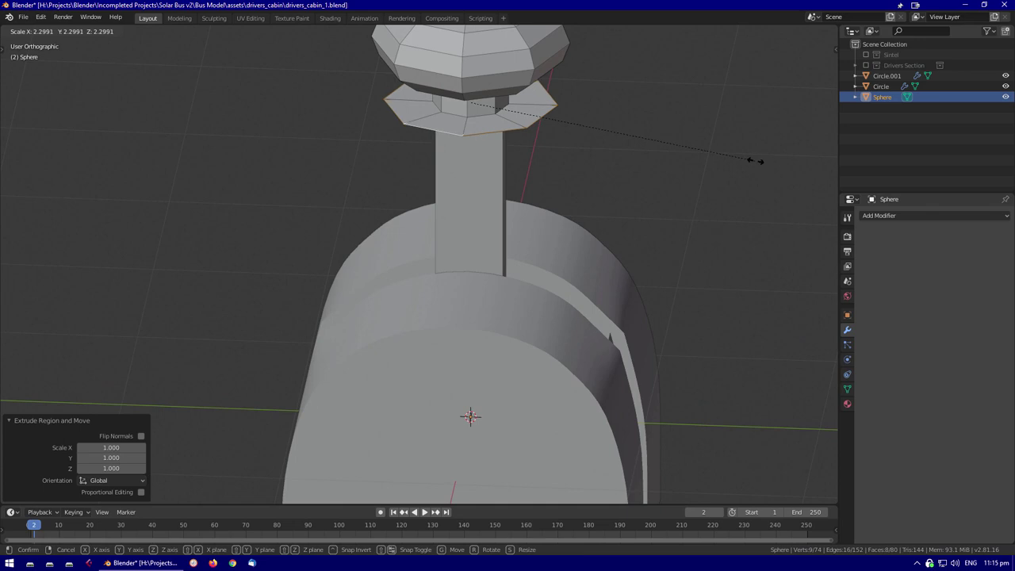
{"action": "left_click", "coordinate": [748, 161]}
Flatten the flared rim by scaling it to 0 along Z
{"action": "middle_click_drag", "start_coordinate": [748, 161], "coordinate": [434, 149]}
{"action": "key", "text": "s"}
{"action": "key", "text": "z"}
{"action": "key", "text": "0"}
{"action": "key", "text": "Return"}
Give the flared rim under the sphere some thickness, deselect the mesh and leave mesh editing
{"action": "scroll", "coordinate": [480, 108], "scroll_direction": "down", "scroll_amount": 4}
{"action": "key", "text": "alt+a"}
{"action": "scroll", "coordinate": [449, 92], "scroll_direction": "up", "scroll_amount": 4}
{"action": "left_click", "coordinate": [433, 149]}
{"action": "middle_click_drag", "start_coordinate": [408, 97], "coordinate": [454, 223]}
{"action": "left_click", "coordinate": [455, 223], "text": "shift"}
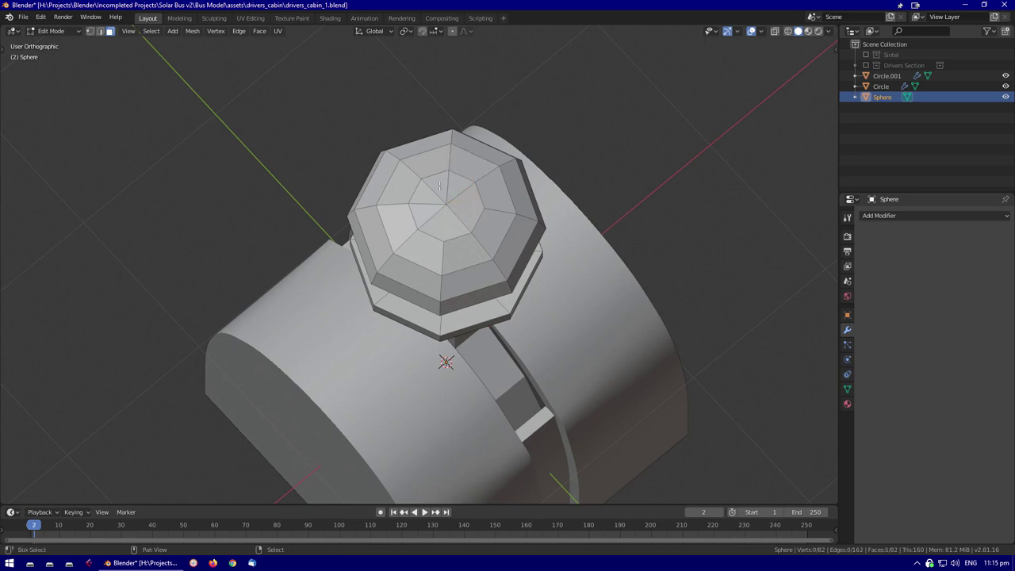
{"action": "key", "text": "Tab"}
Snap the 3D cursor to the centre of the ring by selecting its edge loop in wireframe shading
{"action": "middle_click_drag", "start_coordinate": [489, 332], "coordinate": [419, 227]}
{"action": "left_click", "coordinate": [539, 356]}
{"action": "key", "text": "KP_3"}
{"action": "key", "text": "shift+z"}
{"action": "key", "text": "r"}
{"action": "middle_click_drag", "start_coordinate": [464, 399], "coordinate": [477, 376]}
{"action": "key", "text": "l"}
{"action": "key", "text": "shift+s"}
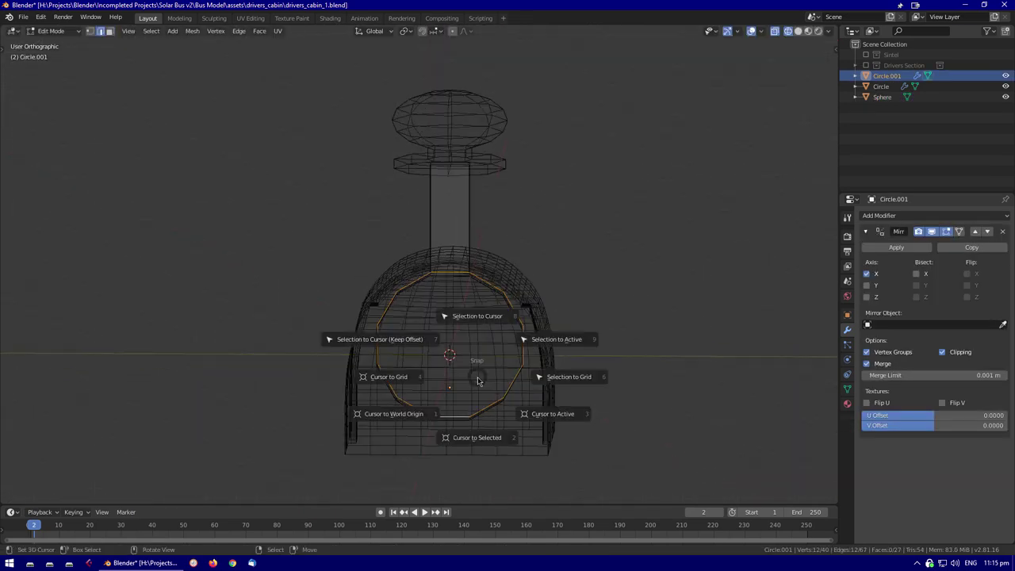
{"action": "key", "text": "KP_4"}
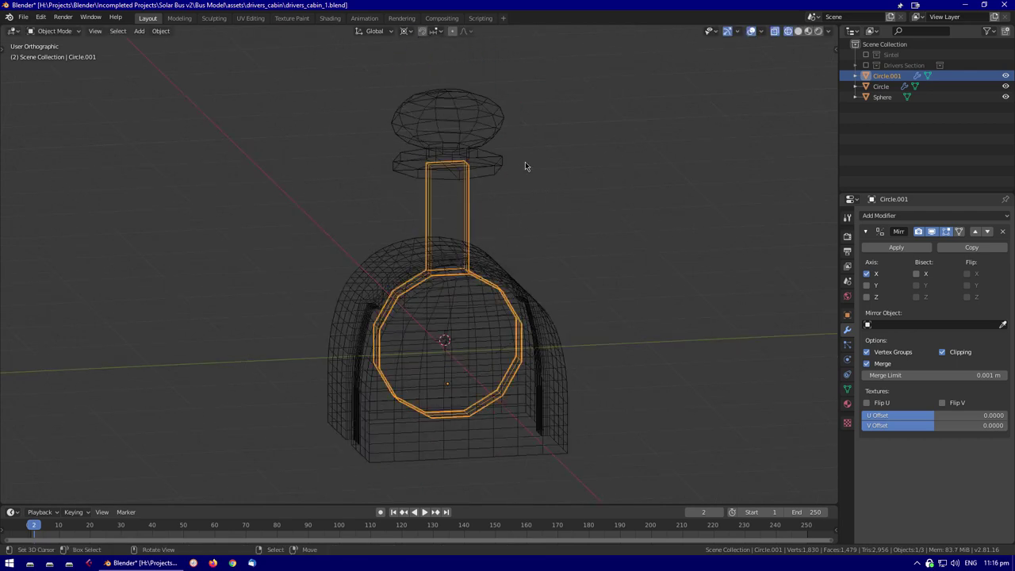
{"action": "key", "text": "Escape"}
Delete the lower faces of the ring inside the arched base, keeping only its upper arc and post
{"action": "key", "text": "Tab"}
{"action": "key", "text": "KP_3"}
{"action": "scroll", "coordinate": [357, 351], "scroll_direction": "up", "scroll_amount": 3}
{"action": "key", "text": "c"}
{"action": "left_click_drag", "start_coordinate": [358, 351], "coordinate": [412, 401]}
{"action": "key", "text": "KP_4"}
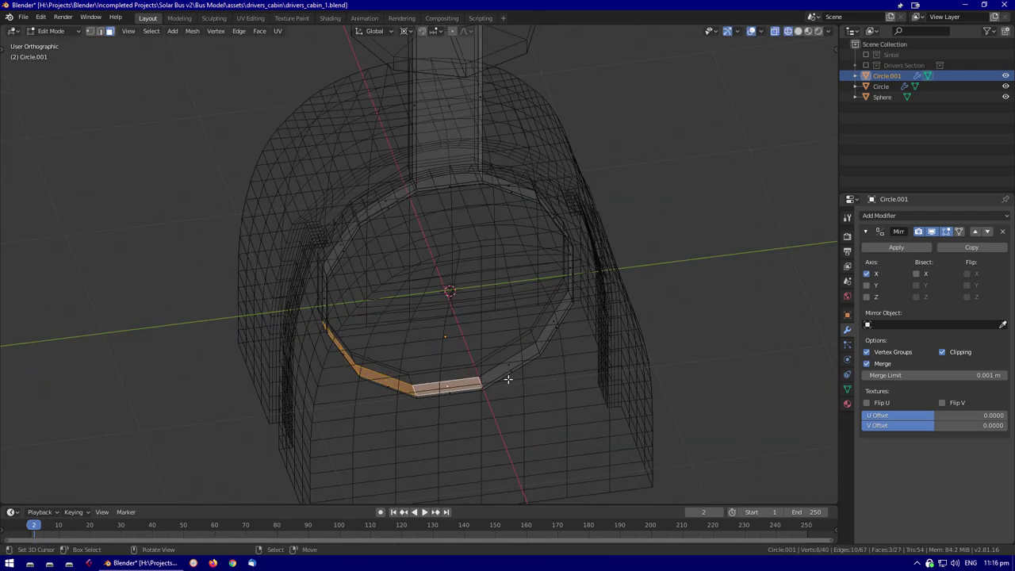
{"action": "left_click", "coordinate": [482, 372]}
{"action": "key", "text": "KP_1"}
{"action": "key", "text": "Tab"}
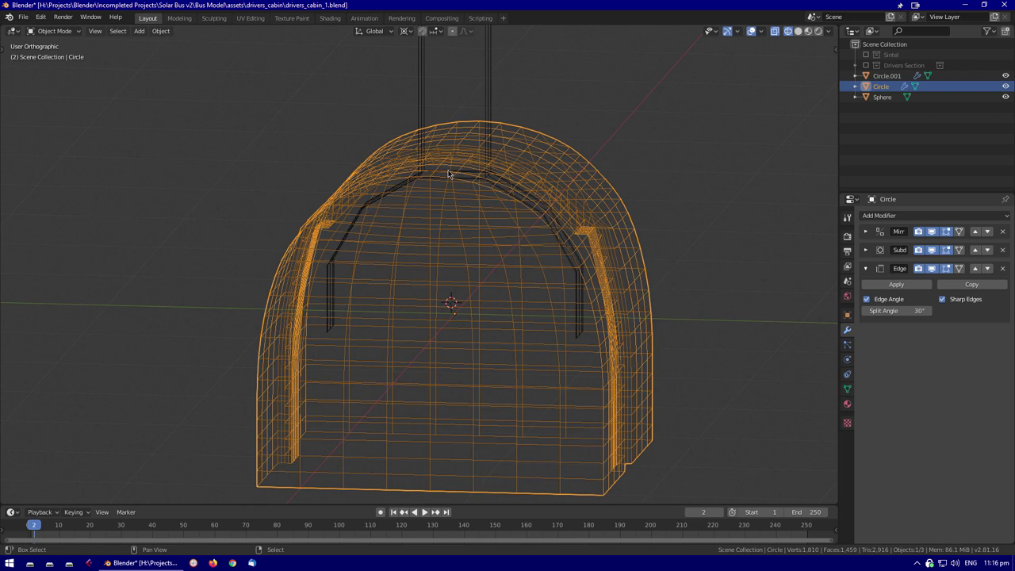
Try rotating the ring's post and sphere head together about the X axis around the 3D cursor
{"action": "scroll", "coordinate": [518, 223], "scroll_direction": "down", "scroll_amount": 3}
{"action": "key", "text": "shift+z"}
{"action": "middle_click_drag", "start_coordinate": [552, 290], "coordinate": [502, 306]}
{"action": "scroll", "coordinate": [431, 274], "scroll_direction": "up", "scroll_amount": 3}
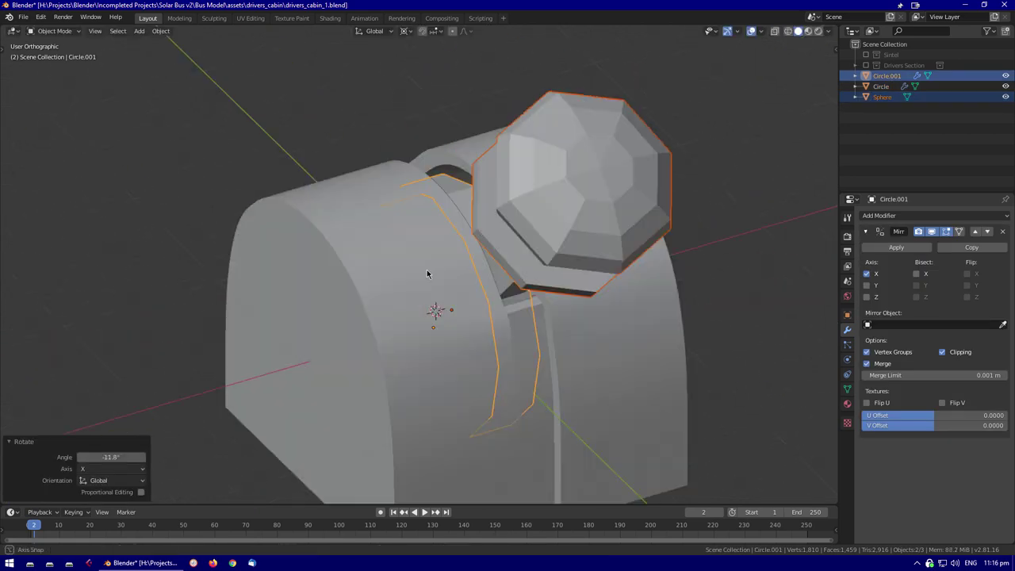
{"action": "middle_click_drag", "start_coordinate": [431, 275], "coordinate": [487, 328]}
{"action": "key", "text": "r"}
{"action": "key", "text": "x"}
{"action": "key", "text": "Escape"}
{"action": "middle_click_drag", "start_coordinate": [492, 284], "coordinate": [489, 289]}
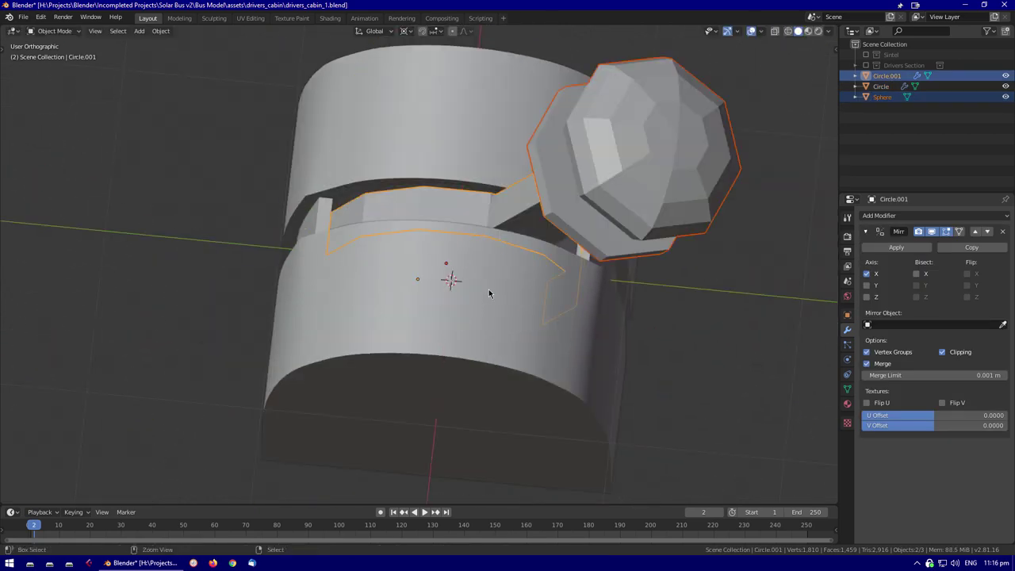
Open the arched base's mesh for editing and select the faces lining the end of its slot
{"action": "key", "text": "KP_1"}
{"action": "key", "text": "shift+z"}
{"action": "scroll", "coordinate": [367, 309], "scroll_direction": "up", "scroll_amount": 3}
{"action": "left_click", "coordinate": [367, 309]}
{"action": "key", "text": "Tab"}
{"action": "mouse_move", "coordinate": [367, 310]}
{"action": "middle_mouse_down"}
{"action": "mouse_move", "coordinate": [420, 249]}
{"action": "mouse_move", "coordinate": [356, 235]}
{"action": "mouse_move", "coordinate": [516, 240]}
{"action": "mouse_move", "coordinate": [483, 245]}
{"action": "mouse_move", "coordinate": [487, 237]}
{"action": "middle_mouse_up"}
{"action": "key", "text": "shift+z"}
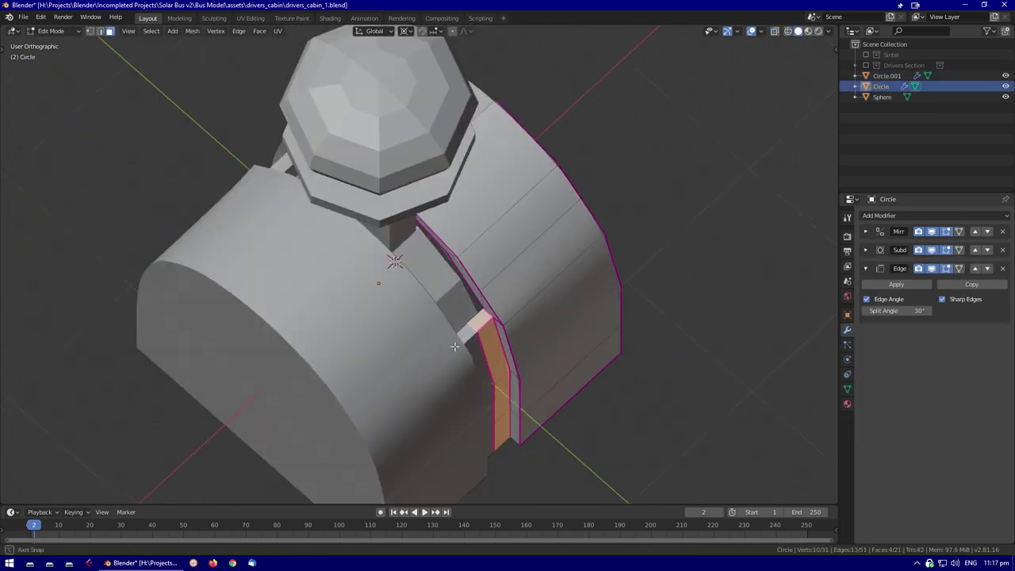
{"action": "key", "text": "Tab"}
Scale the sphere head down along the Y axis into an oval shape
{"action": "left_click", "coordinate": [373, 124]}
{"action": "scroll", "coordinate": [488, 234], "scroll_direction": "down", "scroll_amount": 4}
{"action": "key", "text": "KP_7"}
{"action": "key", "text": "s"}
{"action": "key", "text": "y"}
{"action": "left_click", "coordinate": [507, 317]}
{"action": "middle_click_drag", "start_coordinate": [507, 317], "coordinate": [476, 301]}
Add a centred loop cut running through the post and ring mesh
{"action": "left_click", "coordinate": [428, 238]}
{"action": "key", "text": "Tab"}
{"action": "scroll", "coordinate": [428, 237], "scroll_direction": "up", "scroll_amount": 4}
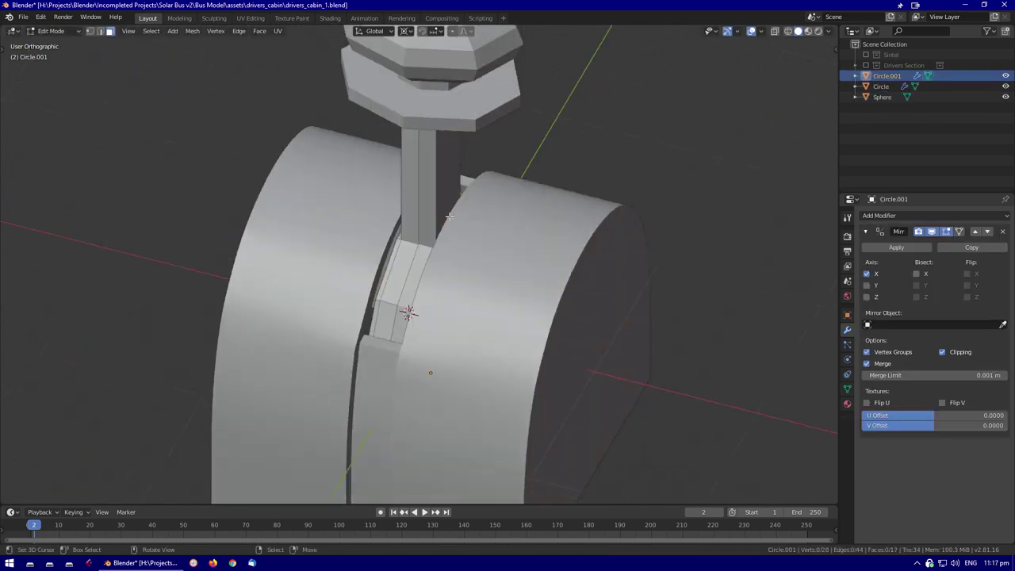
{"action": "key", "text": "ctrl+r"}
{"action": "left_click", "coordinate": [419, 182]}
{"action": "right_click", "coordinate": [419, 181]}
Scale the selected post faces along the X axis and apply the object's Mirror modifier
{"action": "middle_click_drag", "start_coordinate": [403, 205], "coordinate": [491, 208]}
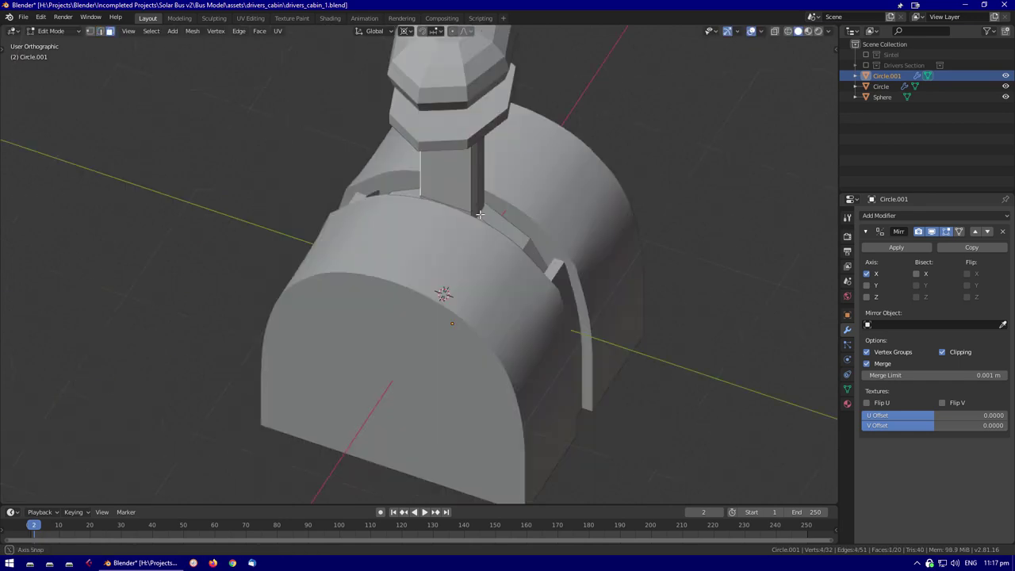
{"action": "key", "text": "s"}
{"action": "key", "text": "x"}
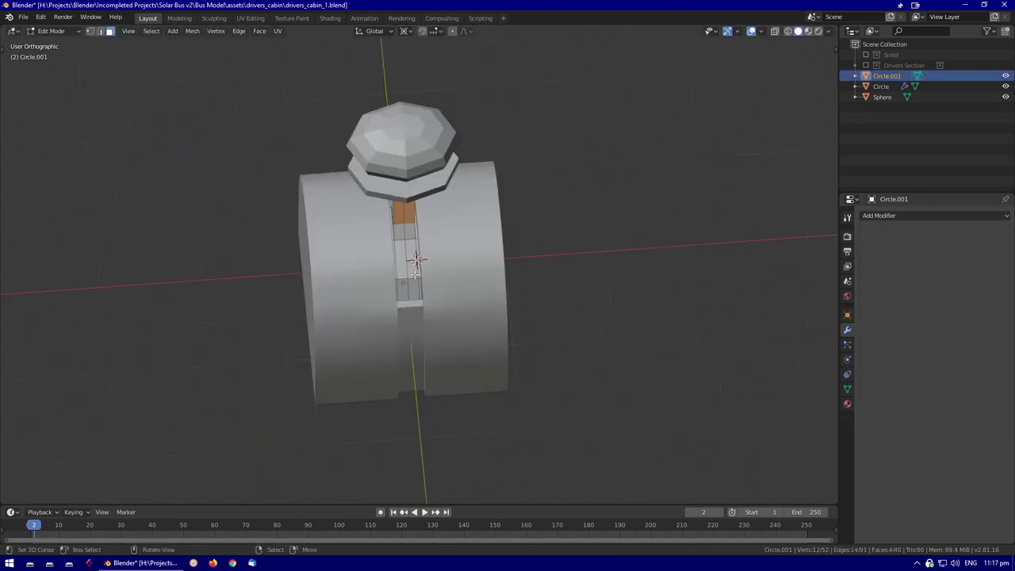
Add a Subdivision Surface modifier to the post and ring with 2 viewport levels
{"action": "middle_click_drag", "start_coordinate": [438, 359], "coordinate": [508, 349]}
{"action": "left_click", "coordinate": [935, 215]}
{"action": "left_click", "coordinate": [741, 378]}
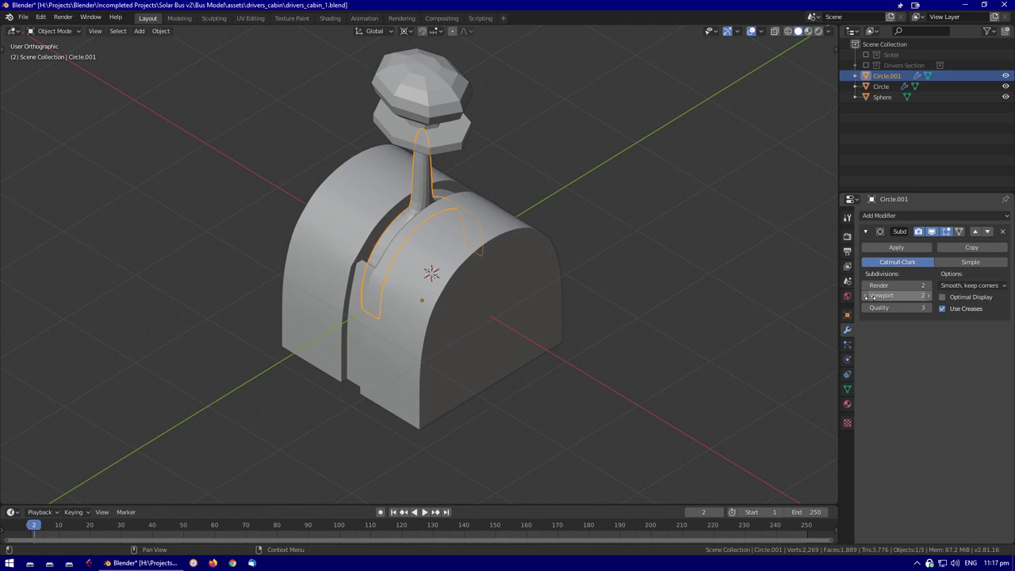
Smooth the sphere head with a one-level Subdivision Surface modifier and change the transform pivot point
{"action": "left_click", "coordinate": [881, 96]}
{"action": "key", "text": "Tab"}
{"action": "middle_click_drag", "start_coordinate": [491, 238], "coordinate": [549, 176]}
{"action": "right_click", "coordinate": [501, 162]}
{"action": "left_click", "coordinate": [406, 31]}
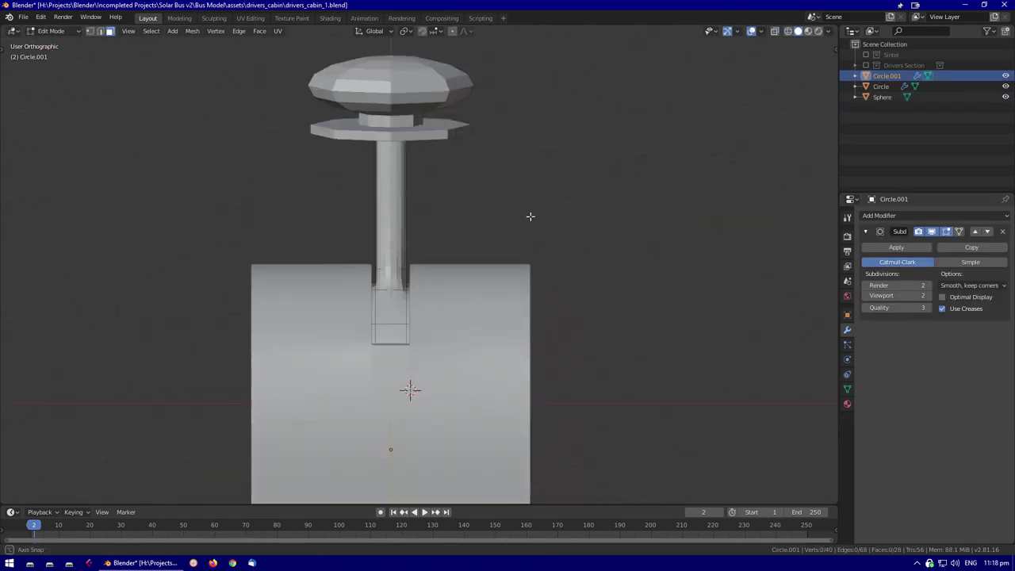
{"action": "right_click", "coordinate": [349, 253]}
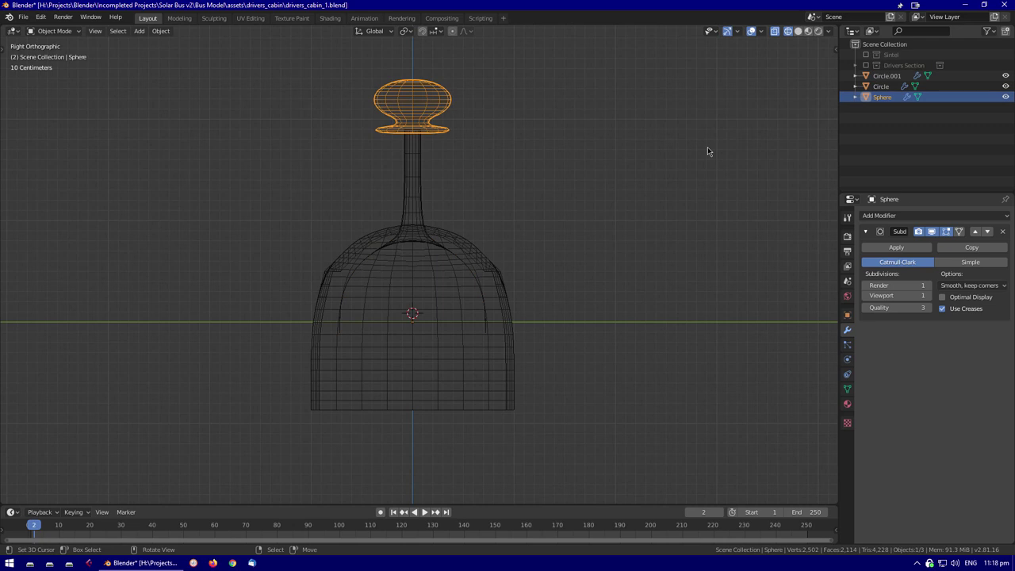
Rename the sphere object as Airbreak Head and the post object as Airbreak Lever
{"action": "key", "text": "F2"}
{"action": "type", "text": "Airbreak Head"}
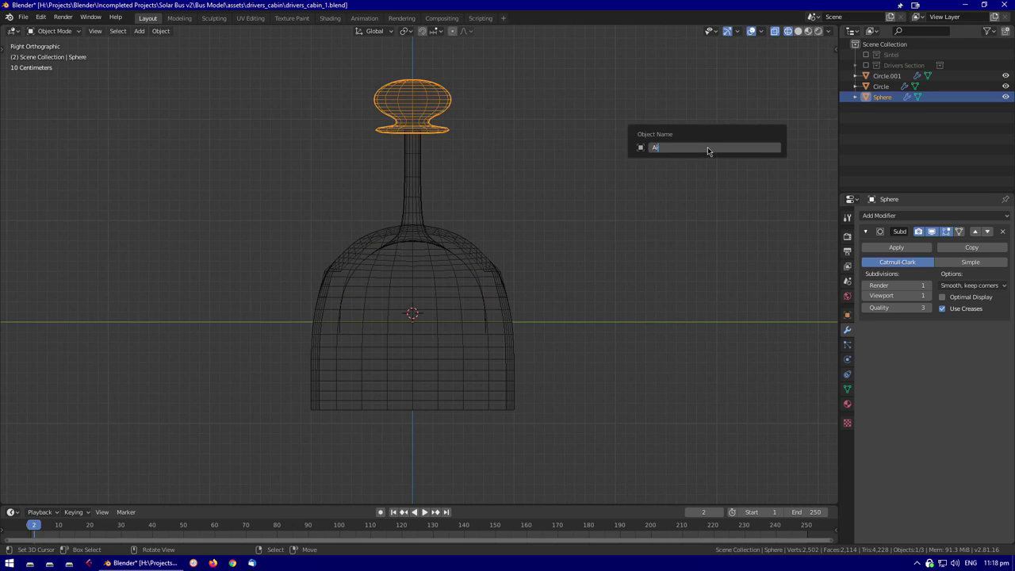
{"action": "key", "text": "Return"}
{"action": "key", "text": "F2"}
{"action": "type", "text": "Airbreak Lever"}
{"action": "key", "text": "Return"}
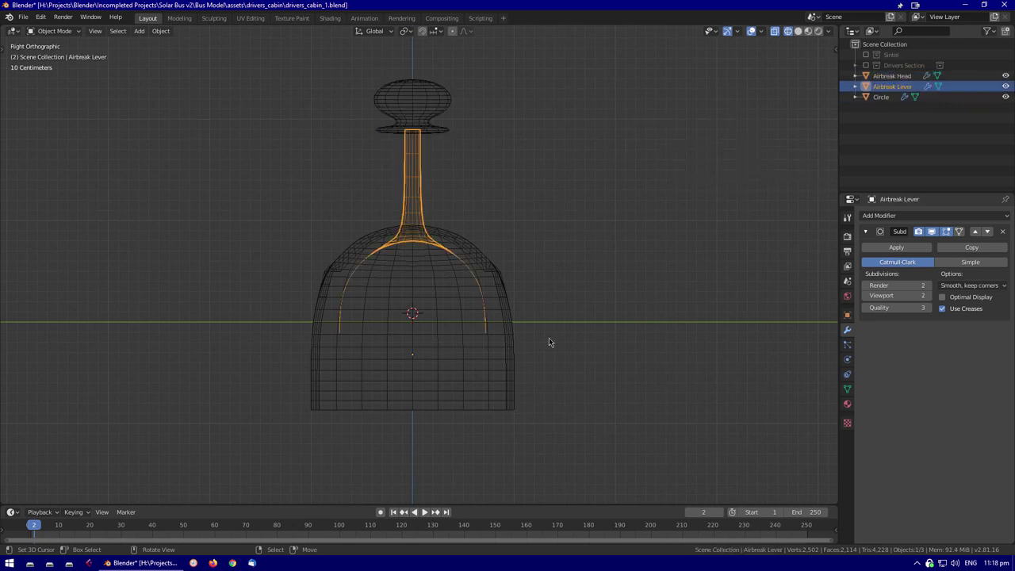
Rename the arched base object as Airbreak Base
{"action": "left_click", "coordinate": [512, 349]}
{"action": "key", "text": "F2"}
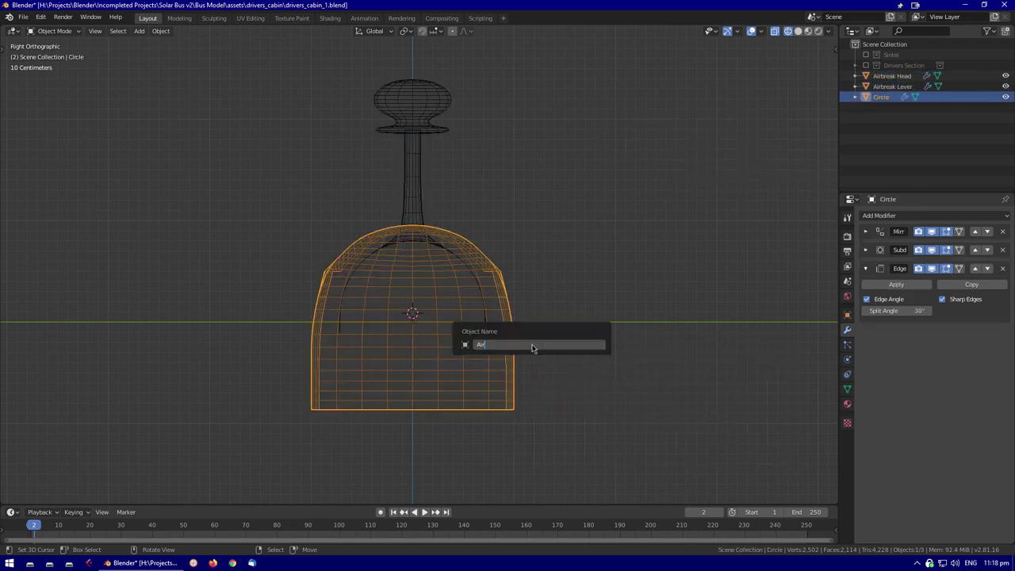
{"action": "type", "text": "Airbreak Base"}
{"action": "key", "text": "Return"}
Select all three airbreak parts and show the Drivers Section collection
{"action": "left_click", "coordinate": [407, 119]}
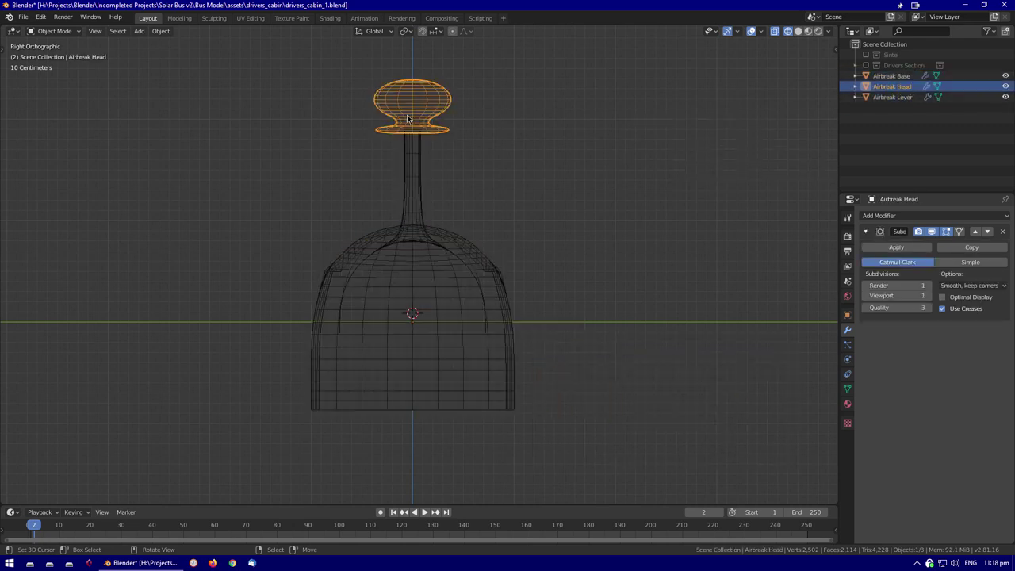
{"action": "key", "text": "a"}
{"action": "scroll", "coordinate": [441, 312], "scroll_direction": "down", "scroll_amount": 3}
{"action": "middle_click_drag", "start_coordinate": [442, 312], "coordinate": [551, 306]}
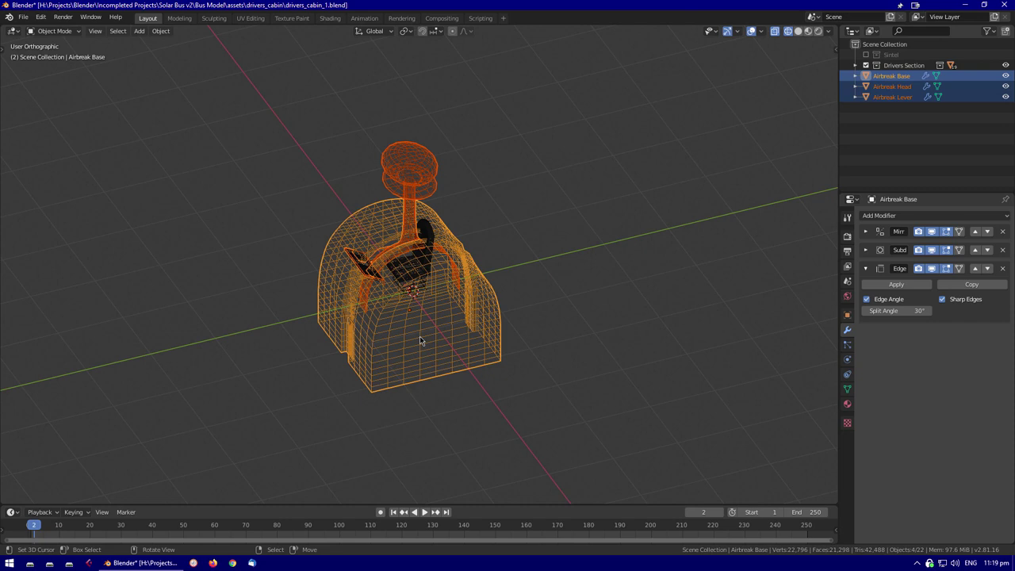
Scale the airbreak parts down and move them -0.326 m in X and -0.679 m in Y towards the dashboard
{"action": "key", "text": "s"}
{"action": "scroll", "coordinate": [429, 337], "scroll_direction": "up", "scroll_amount": 5}
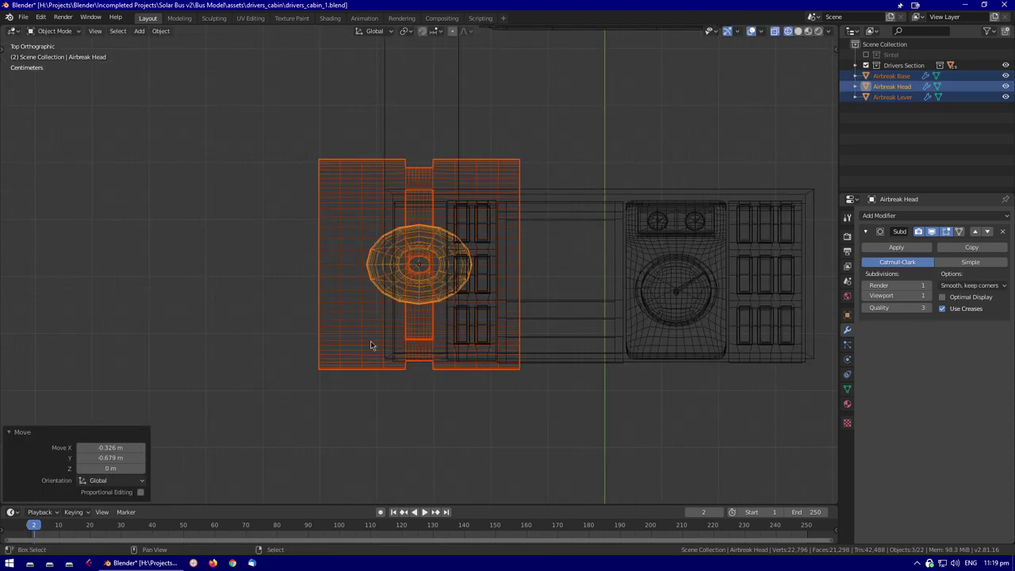
{"action": "middle_click_drag", "start_coordinate": [215, 296], "coordinate": [487, 345]}
{"action": "left_click", "coordinate": [487, 345], "text": "shift"}
Rotate the three airbreak parts by -30° about the X axis
{"action": "type", "text": "g"}
{"action": "type", "text": "30"}
{"action": "key", "text": "Return"}
{"action": "key", "text": "KP_3"}
{"action": "key", "text": "shift+z"}
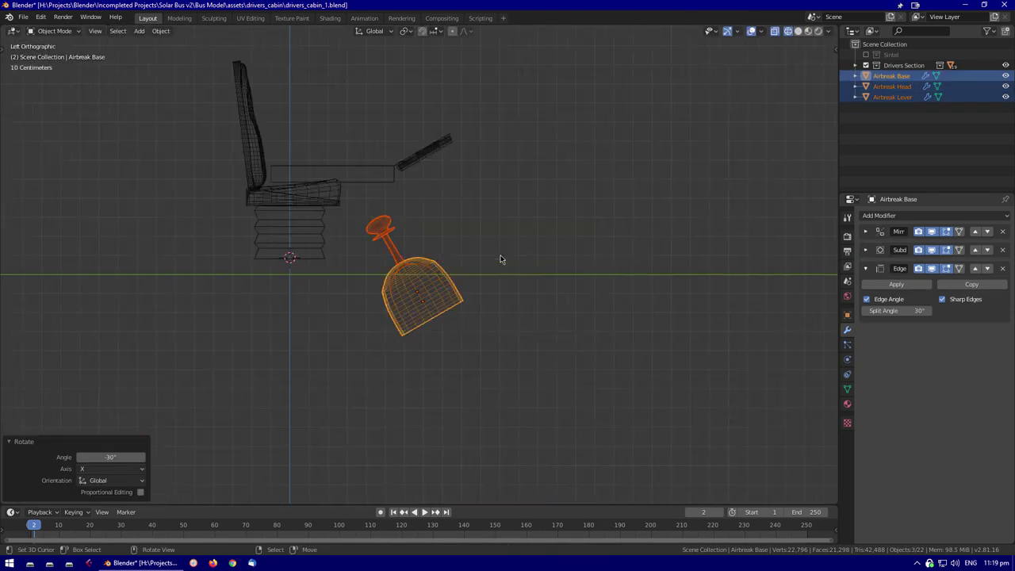
Move the airbreak parts up to the dashboard and scale them by about 0.546
{"action": "scroll", "coordinate": [416, 371], "scroll_direction": "up", "scroll_amount": 3}
{"action": "key", "text": "shift+z"}
{"action": "key", "text": "g"}
{"action": "key", "text": "Return"}
{"action": "key", "text": "KP_1"}
{"action": "middle_click_drag", "start_coordinate": [318, 317], "coordinate": [383, 316]}
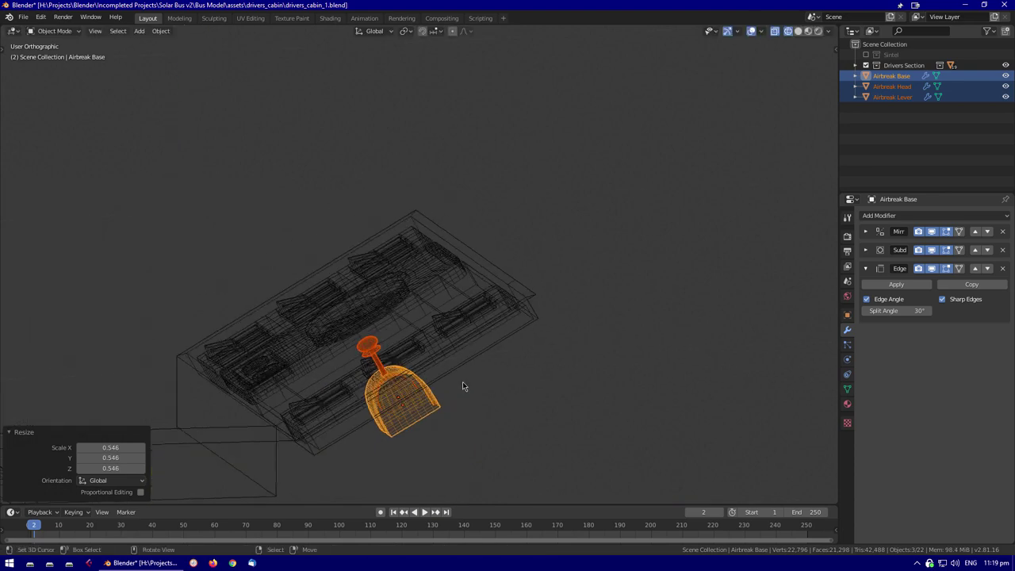
Seat the airbreak parts in the dashboard's corner by moving them 0.0265 m in local X and about 0.071 m in local Y
{"action": "key", "text": "shift+z"}
{"action": "key", "text": "g"}
{"action": "key", "text": "z"}
{"action": "key", "text": "z"}
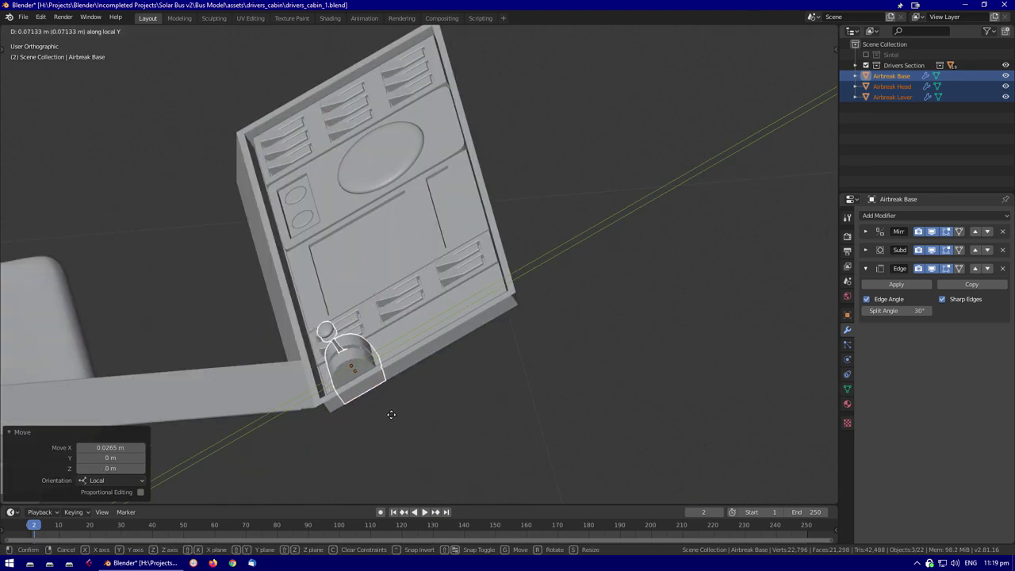
{"action": "left_click", "coordinate": [392, 415]}
Deselect the airbreak parts, check their placement on the dashboard and save the file
{"action": "key", "text": "alt+a"}
{"action": "middle_click_drag", "start_coordinate": [392, 415], "coordinate": [443, 333]}
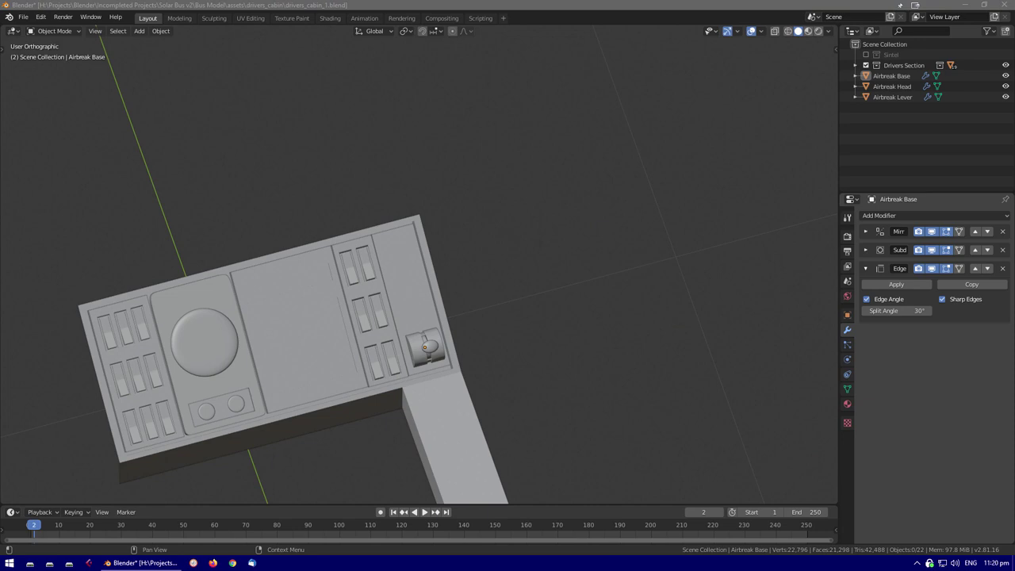
{"action": "middle_click_drag", "start_coordinate": [422, 352], "coordinate": [489, 294]}
{"action": "key", "text": "ctrl+s"}
Isolate the airbreak base for mesh editing, select a vertex on its end face's centre line, and return to the full scene
{"action": "scroll", "coordinate": [488, 289], "scroll_direction": "up", "scroll_amount": 5}
{"action": "left_click", "coordinate": [362, 294]}
{"action": "middle_click_drag", "start_coordinate": [362, 294], "coordinate": [620, 395]}
{"action": "key", "text": "Tab"}
{"action": "key", "text": "KP_Divide"}
{"action": "key", "text": "KP_3"}
{"action": "middle_click_drag", "start_coordinate": [494, 363], "coordinate": [873, 256]}
{"action": "key", "text": "1"}
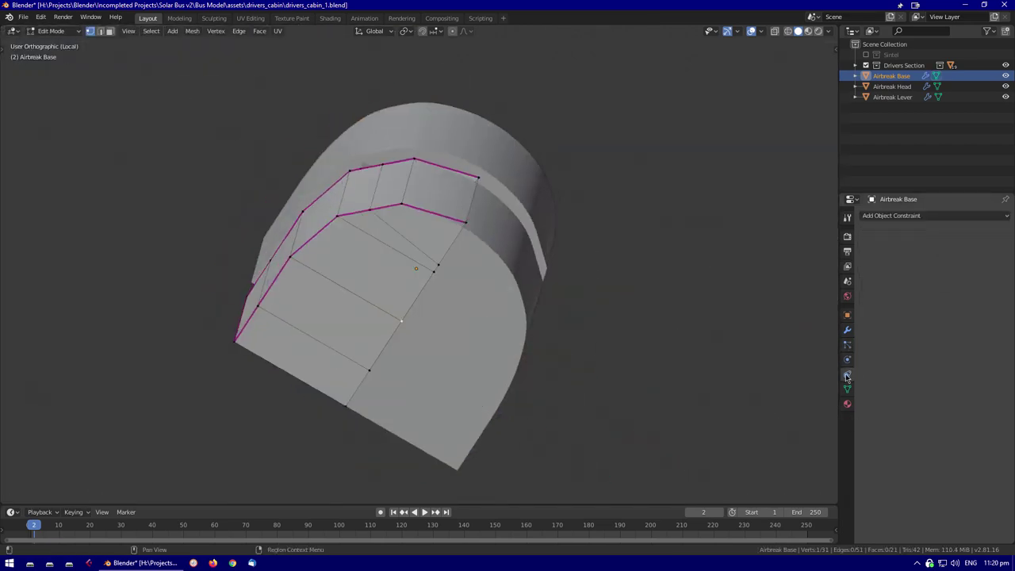
{"action": "middle_click_drag", "start_coordinate": [476, 341], "coordinate": [310, 330]}
{"action": "key", "text": "Tab"}
{"action": "key", "text": "KP_Divide"}
Try applying the location and rotation of all three airbreak parts together
{"action": "key", "text": "shift+z"}
{"action": "left_click", "coordinate": [524, 242], "text": "shift"}
{"action": "key", "text": "n"}
{"action": "key", "text": "ctrl+a"}
{"action": "left_click", "coordinate": [557, 227]}
{"action": "key", "text": "ctrl+a"}
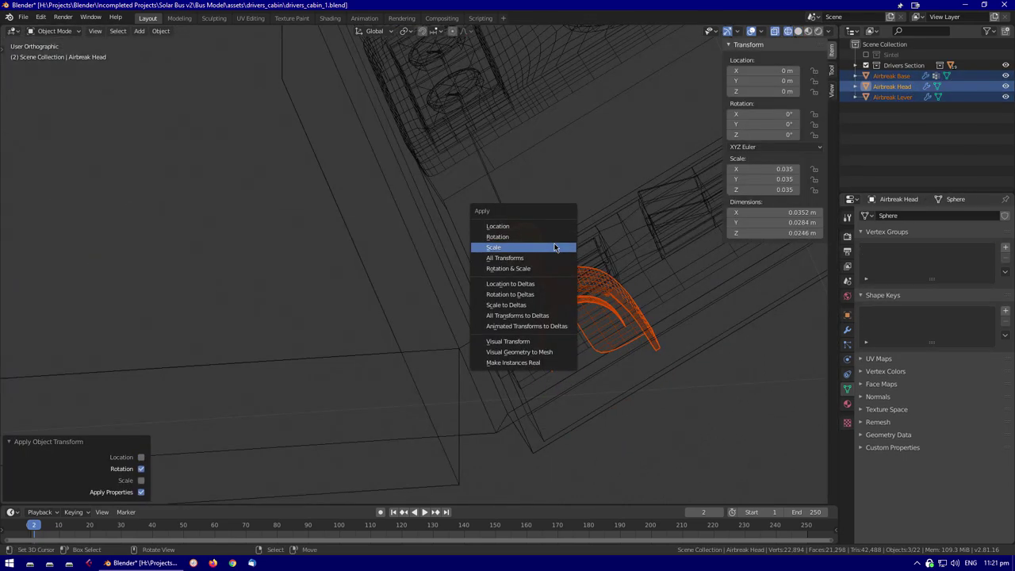
{"action": "key", "text": "Escape"}
Apply the Mirror modifier of the airbreak base
{"action": "key", "text": "KP_Decimal"}
{"action": "left_click", "coordinate": [559, 280]}
{"action": "key", "text": "KP_Decimal"}
{"action": "left_click", "coordinate": [847, 329]}
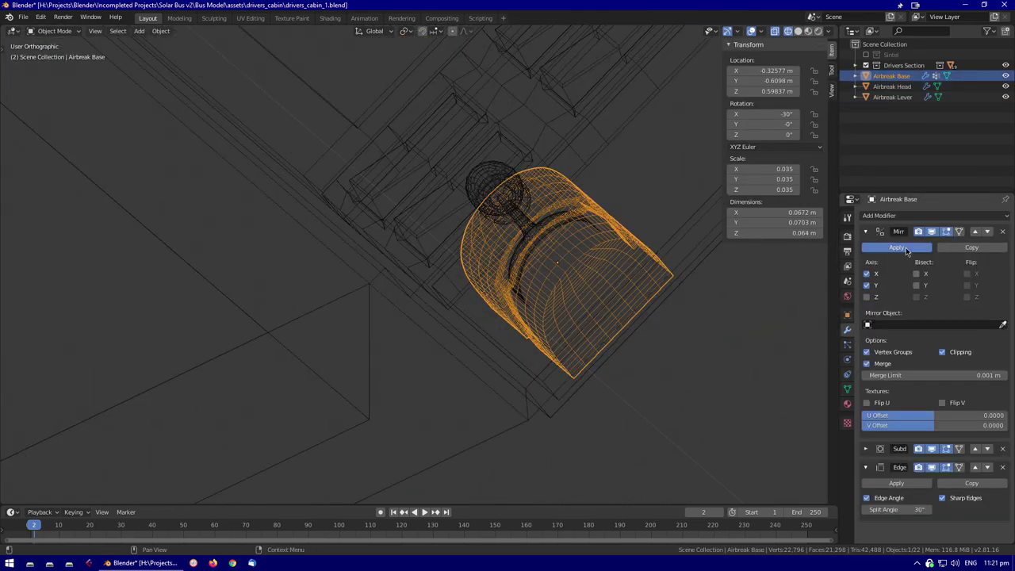
{"action": "left_click", "coordinate": [898, 247]}
Apply the location, rotation and scale of the airbreak base, lever and head
{"action": "key", "text": "ctrl+a"}
{"action": "left_click", "coordinate": [623, 228]}
{"action": "left_click", "coordinate": [550, 234]}
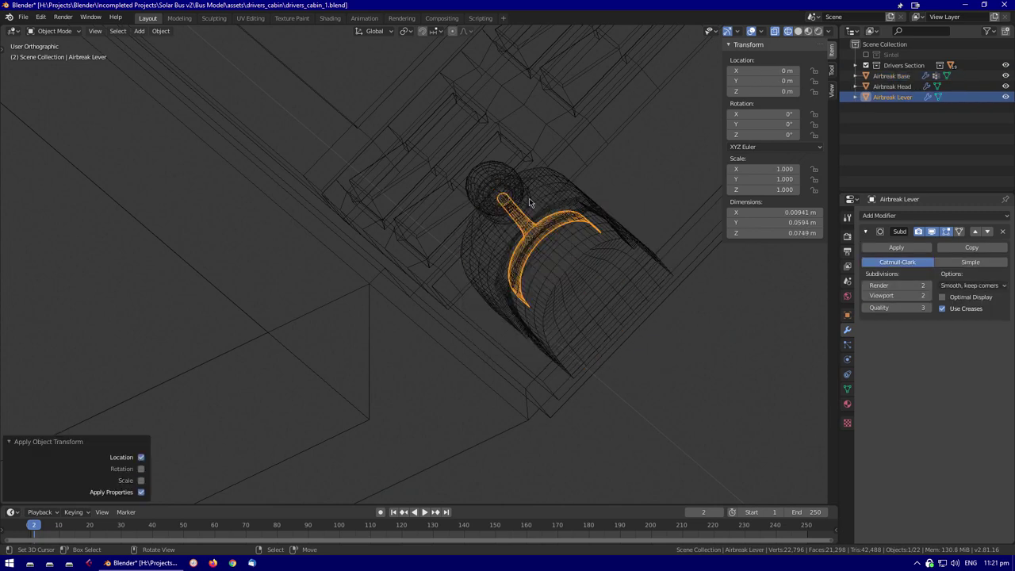
{"action": "left_click", "coordinate": [490, 185]}
Move all three airbreak parts along the dashboard surface by about -0.0166 m in Y and 0.0096 m in Z
{"action": "key", "text": "shift+z"}
{"action": "mouse_move", "coordinate": [571, 265]}
{"action": "middle_mouse_down"}
{"action": "mouse_move", "coordinate": [452, 268]}
{"action": "mouse_move", "coordinate": [362, 208]}
{"action": "middle_mouse_up"}
{"action": "left_click", "coordinate": [363, 208]}
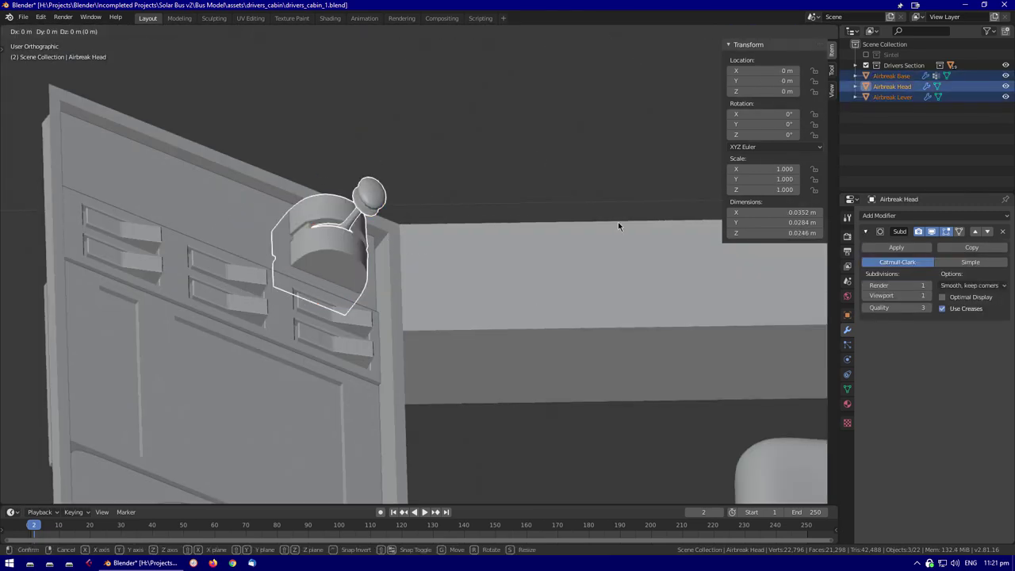
{"action": "left_click", "coordinate": [545, 288]}
{"action": "scroll", "coordinate": [545, 288], "scroll_direction": "down", "scroll_amount": 5}
{"action": "middle_click_drag", "start_coordinate": [545, 288], "coordinate": [533, 277]}
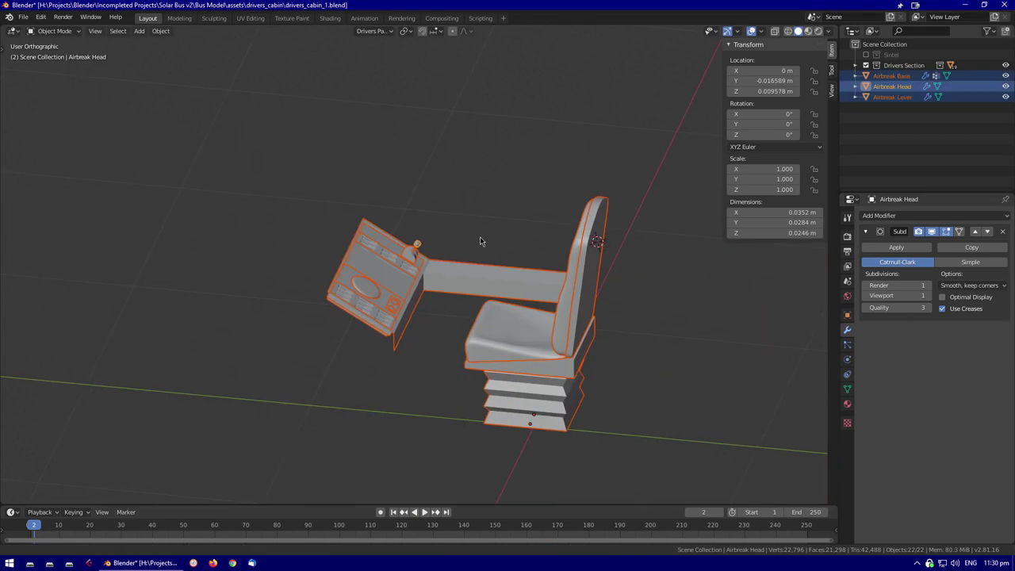
Add a plane to the driver's section scene and open its mesh for editing
{"action": "middle_click_drag", "start_coordinate": [475, 238], "coordinate": [466, 188]}
{"action": "scroll", "coordinate": [466, 189], "scroll_direction": "up", "scroll_amount": 2}
{"action": "key", "text": "shift+a"}
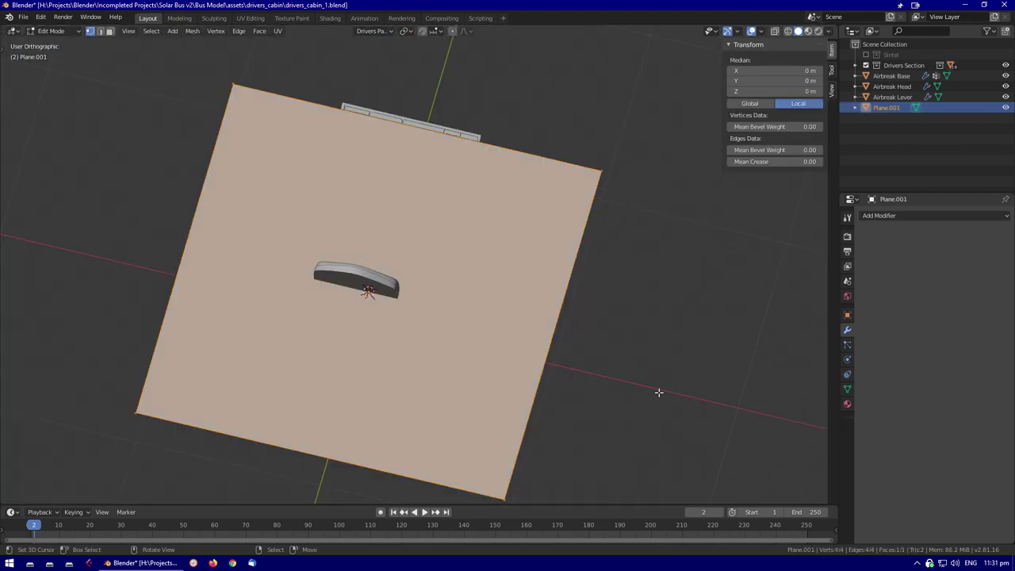
Scale down the new plane and move it above the side console along the Drivers Panel Z axis
{"action": "key", "text": "Tab"}
{"action": "key", "text": "KP_7"}
{"action": "key", "text": "Tab"}
{"action": "key", "text": "ctrl+a"}
{"action": "left_click", "coordinate": [482, 295]}
{"action": "middle_click_drag", "start_coordinate": [482, 294], "coordinate": [557, 297]}
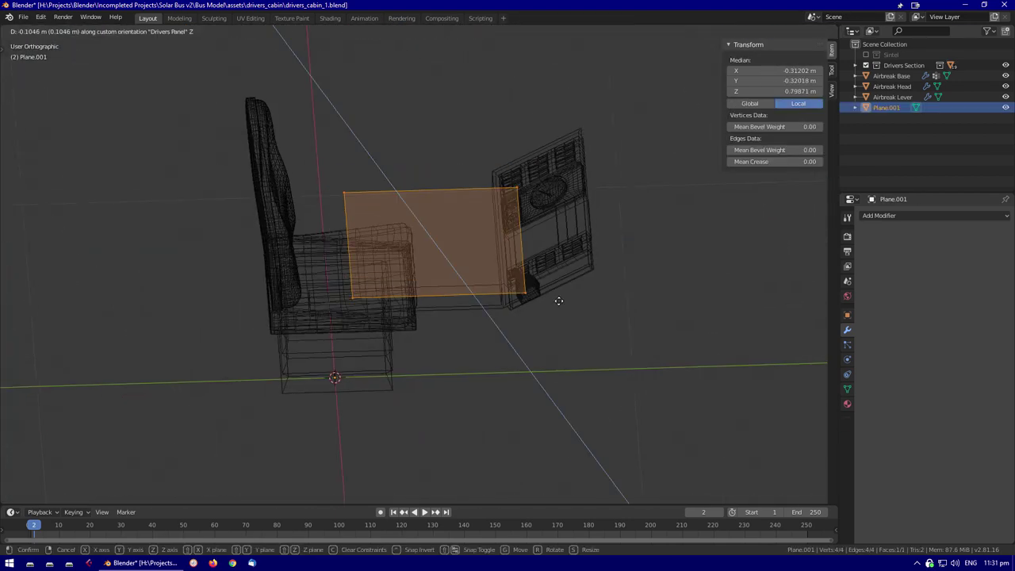
Narrow the plane along local X with a scale of 0.174 to fit the side console's width
{"action": "key", "text": "KP_7"}
{"action": "key", "text": "Tab"}
{"action": "scroll", "coordinate": [502, 283], "scroll_direction": "up", "scroll_amount": 2}
{"action": "left_click", "coordinate": [346, 74]}
{"action": "scroll", "coordinate": [406, 303], "scroll_direction": "up", "scroll_amount": 2}
{"action": "key", "text": "s"}
{"action": "key", "text": "x"}
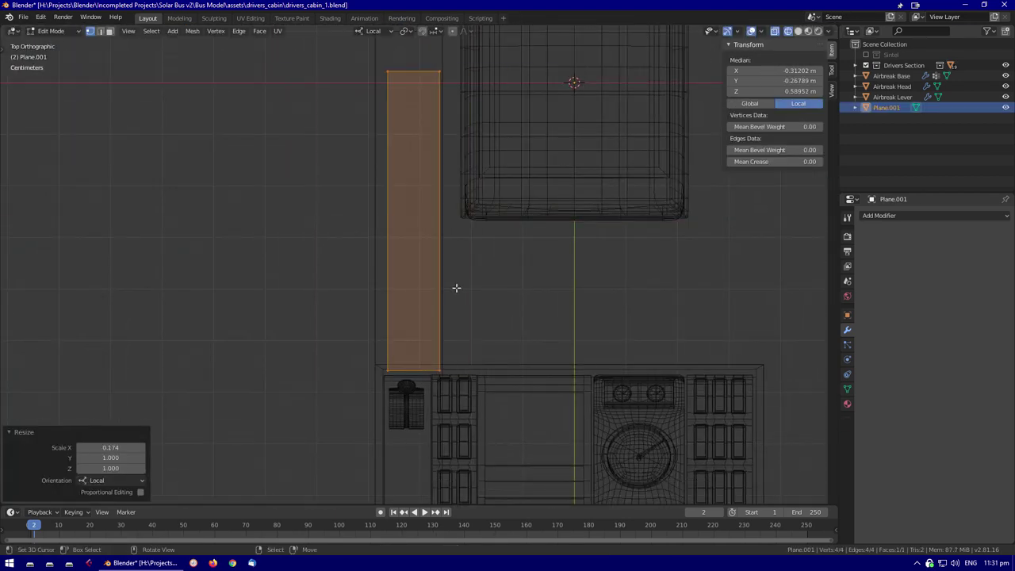
Shorten the plane along Y, pull in its inner edge, and reposition it lengthwise on the side console
{"action": "left_click", "coordinate": [413, 72]}
{"action": "key", "text": "g"}
{"action": "key", "text": "y"}
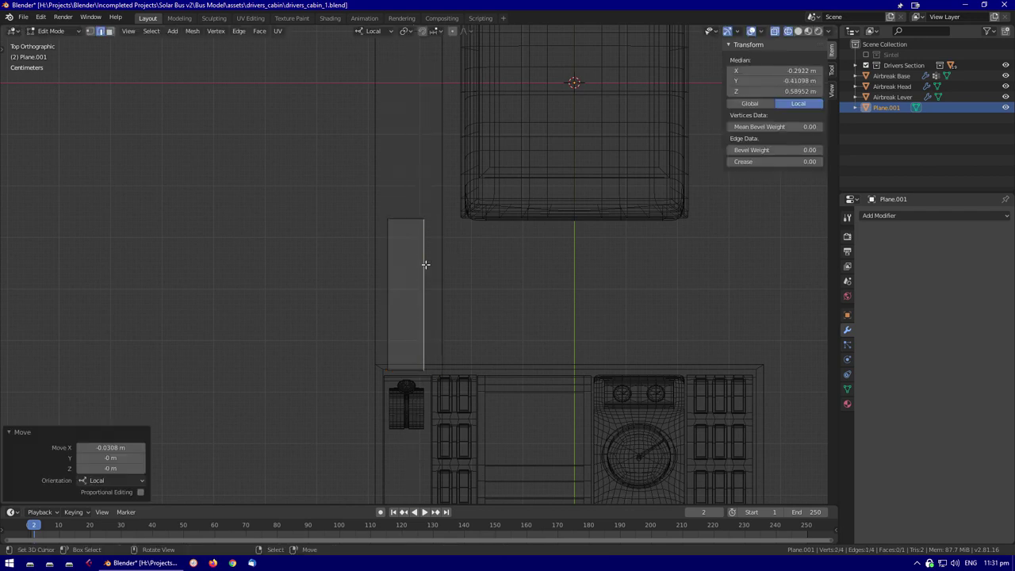
{"action": "key", "text": "a"}
{"action": "key", "text": "g"}
{"action": "key", "text": "y"}
{"action": "left_click", "coordinate": [413, 184]}
{"action": "key", "text": "shift+z"}
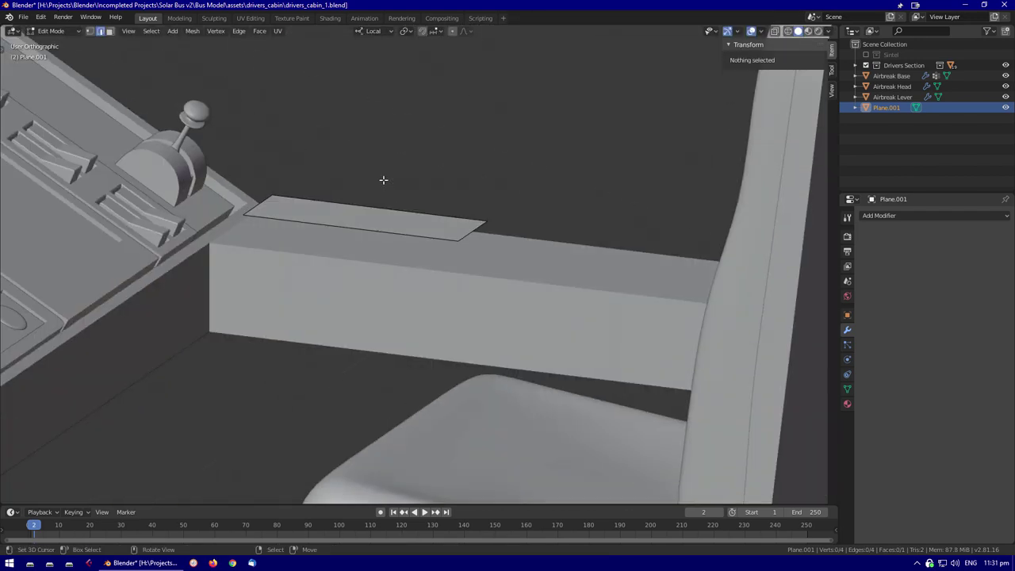
Set the viewport subdivision level of Dashboard Main to 3
{"action": "left_click", "coordinate": [673, 267]}
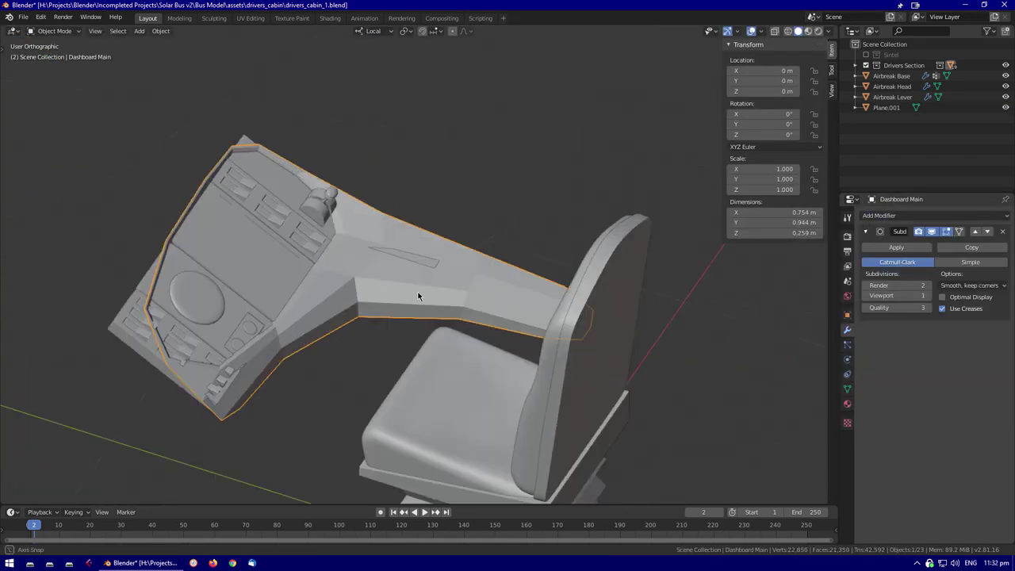
{"action": "middle_click_drag", "start_coordinate": [418, 297], "coordinate": [428, 255]}
{"action": "key", "text": "ctrl+3"}
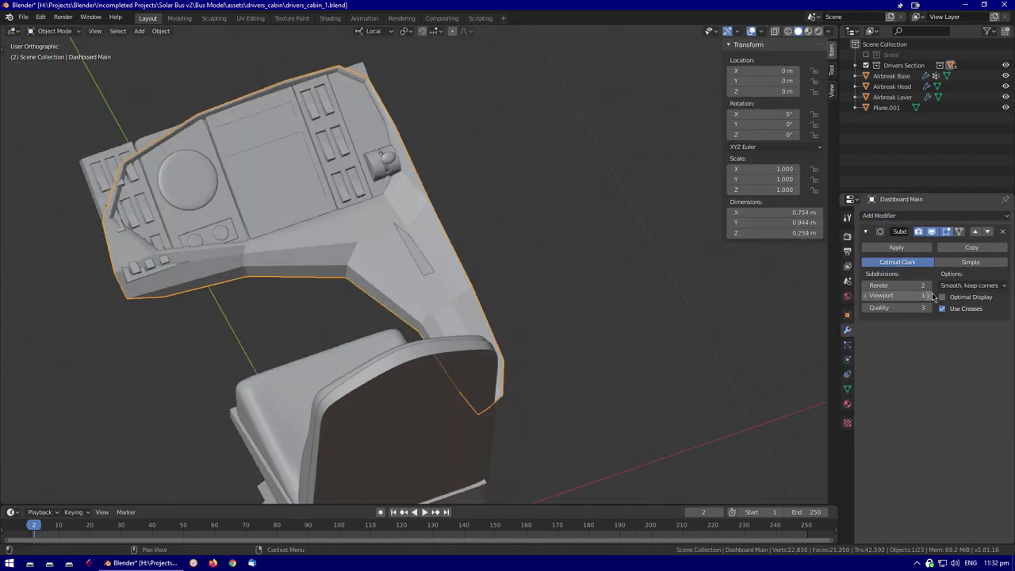
Add supporting loop cuts near the corners of Dashboard Main and slide them towards its outer edges
{"action": "key", "text": "Tab"}
{"action": "right_click", "coordinate": [377, 225]}
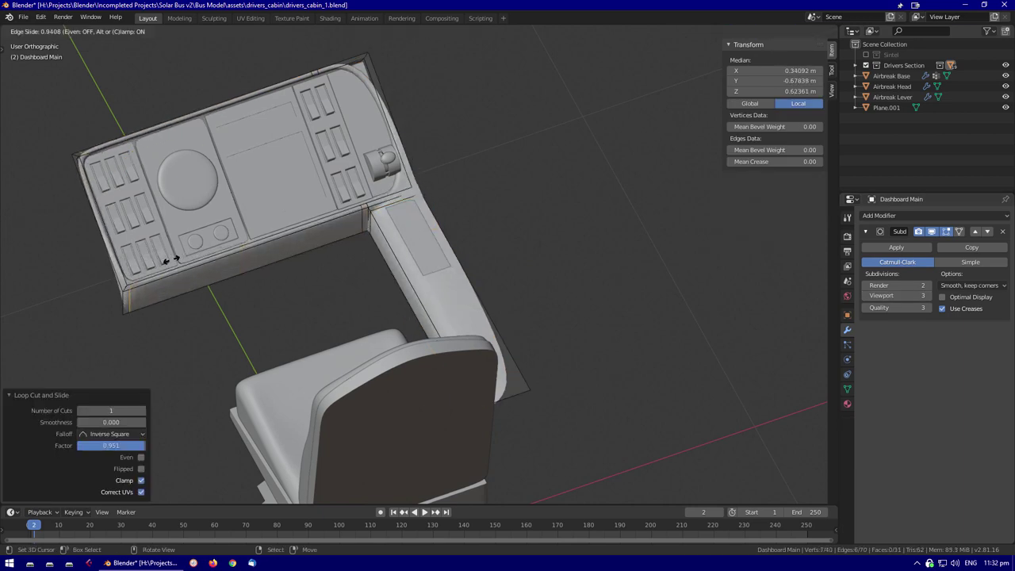
{"action": "left_click", "coordinate": [102, 211], "text": "alt"}
{"action": "key", "text": "ctrl+e"}
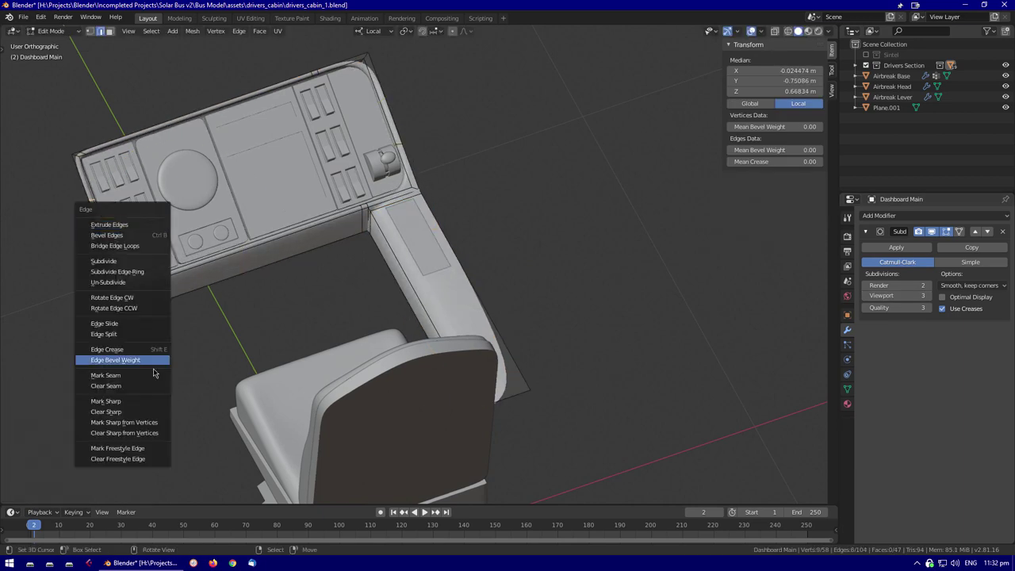
{"action": "left_click", "coordinate": [133, 327]}
{"action": "key", "text": "ctrl+e"}
{"action": "left_click", "coordinate": [187, 279]}
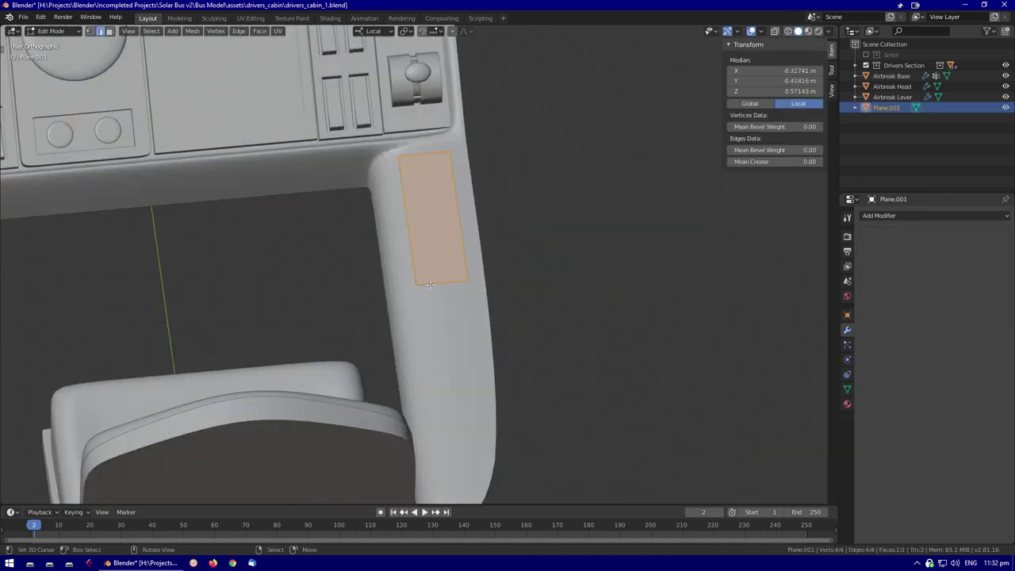
Split the side console plane into three sections and delete all but the section nearest the dashboard
{"action": "key", "text": "alt+a"}
{"action": "middle_click_drag", "start_coordinate": [354, 365], "coordinate": [465, 412], "text": "shift"}
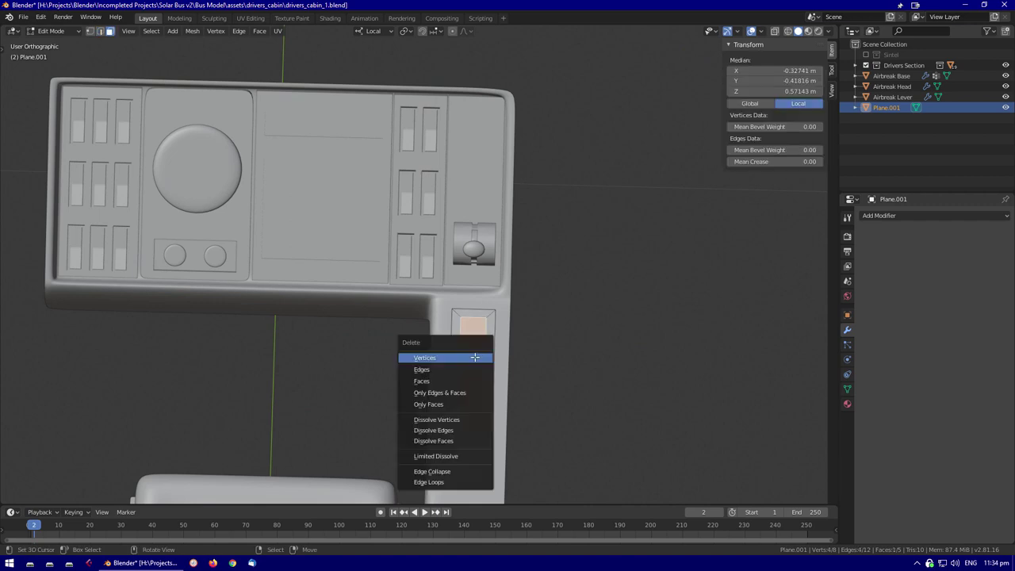
{"action": "key", "text": "alt+a"}
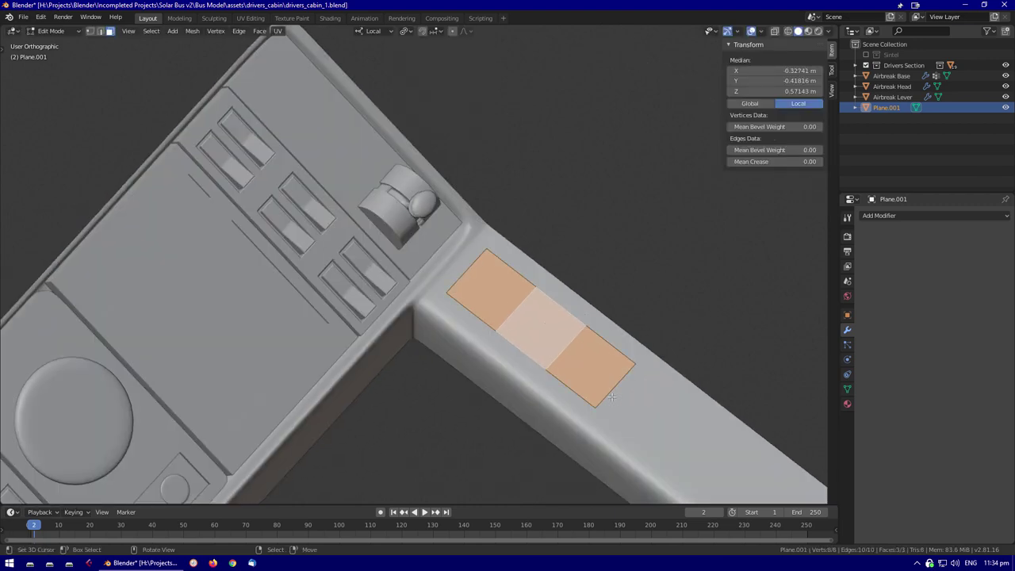
{"action": "scroll", "coordinate": [624, 410], "scroll_direction": "up", "scroll_amount": 3}
{"action": "key", "text": "Delete"}
{"action": "key", "text": "a"}
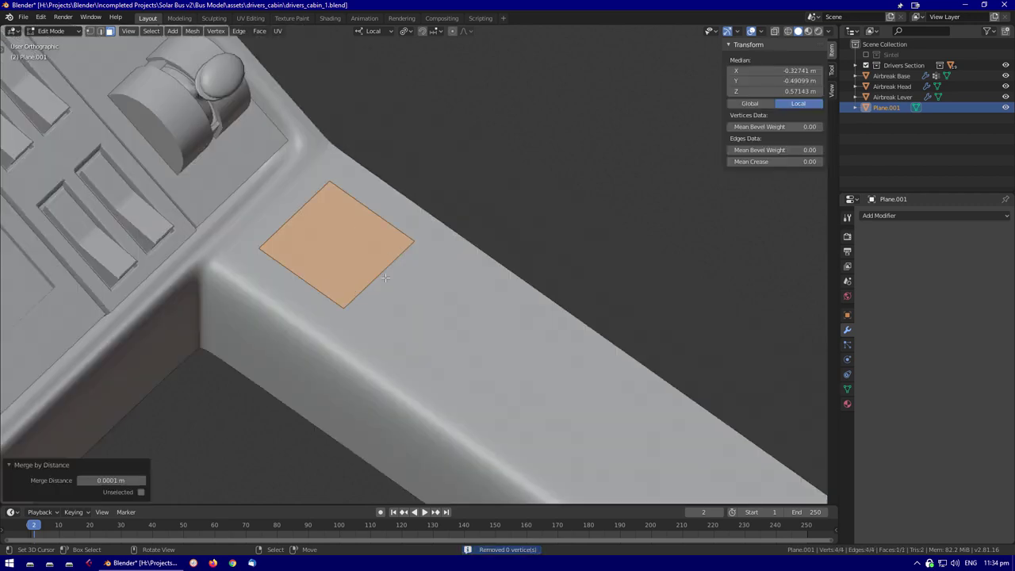
Inset the remaining face of the plane and sink the inner face along Z to form a square recess
{"action": "key", "text": "i"}
{"action": "middle_click_drag", "start_coordinate": [388, 249], "coordinate": [327, 284]}
{"action": "left_click", "coordinate": [352, 304]}
{"action": "key", "text": "g"}
{"action": "key", "text": "z"}
{"action": "left_click", "coordinate": [341, 290]}
Scale down the square recess and move it 0.0157 m along local X on the side console
{"action": "middle_click_drag", "start_coordinate": [341, 289], "coordinate": [473, 391]}
{"action": "key", "text": "s"}
{"action": "left_click", "coordinate": [342, 301]}
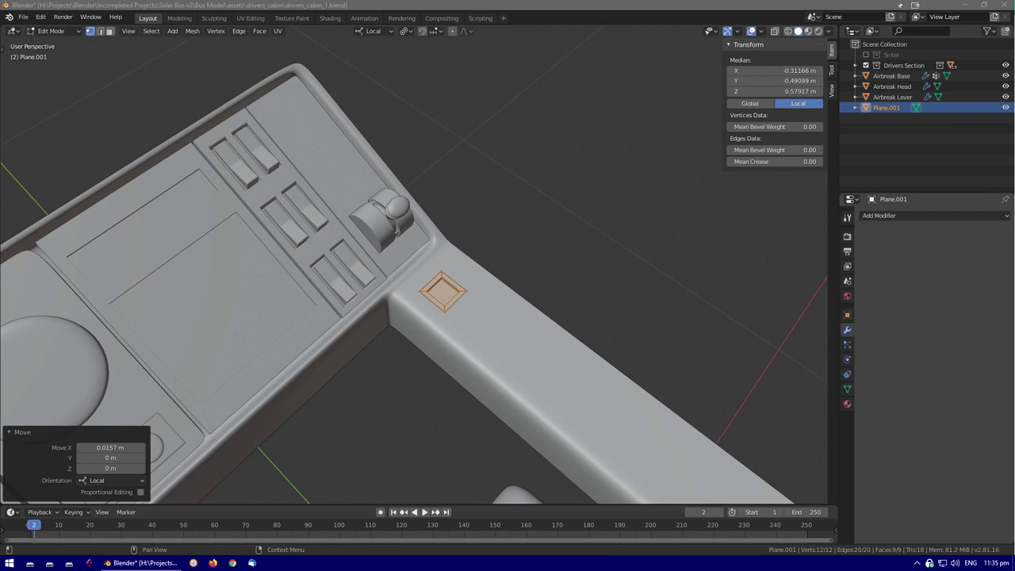
{"action": "scroll", "coordinate": [555, 347], "scroll_direction": "up", "scroll_amount": 1}
{"action": "key", "text": "alt+a"}
{"action": "scroll", "coordinate": [556, 348], "scroll_direction": "up", "scroll_amount": 4}
{"action": "middle_click_drag", "start_coordinate": [556, 347], "coordinate": [551, 334], "text": "shift"}
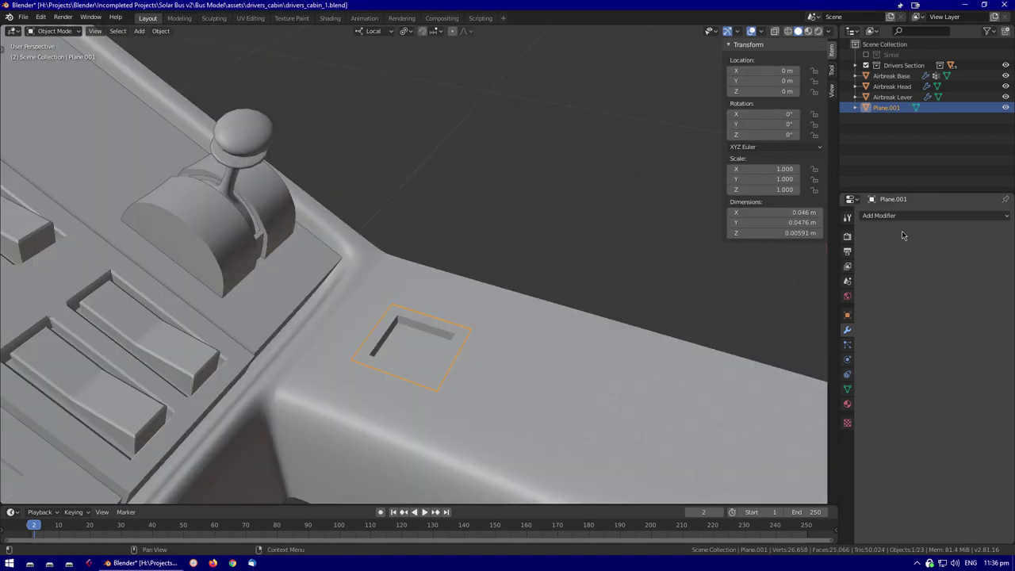
Array the square recess into six copies with a constant Y offset of 0.051 m and merging enabled
{"action": "left_click", "coordinate": [894, 300]}
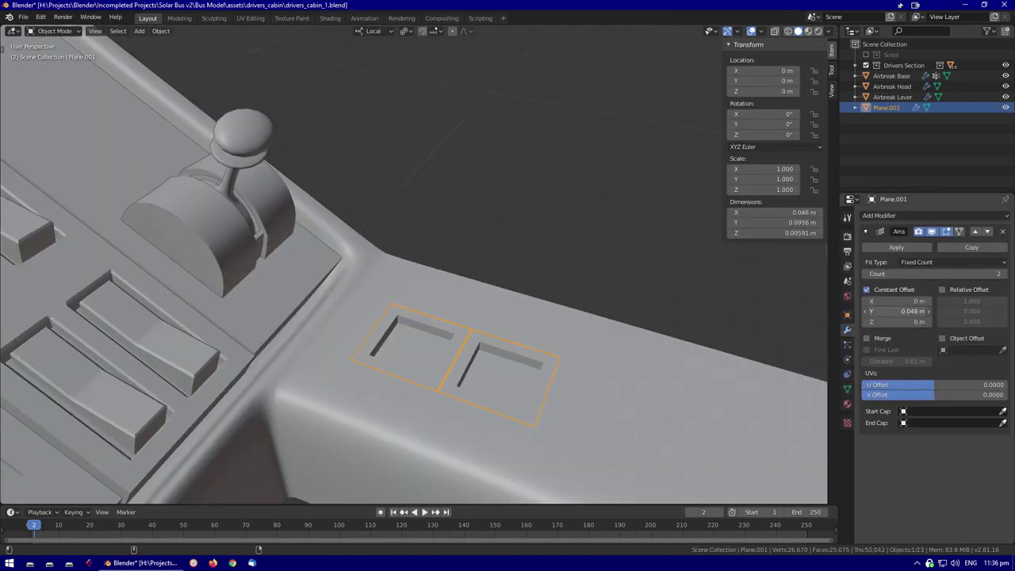
{"action": "left_click", "coordinate": [1004, 277]}
{"action": "middle_click_drag", "start_coordinate": [570, 397], "coordinate": [601, 318]}
{"action": "key", "text": "Tab"}
{"action": "left_click", "coordinate": [507, 341]}
{"action": "key", "text": "Tab"}
{"action": "key", "text": "alt+a"}
{"action": "left_click", "coordinate": [555, 373]}
Undo the last edits made to the arrayed recess object
{"action": "key", "text": "ctrl+a"}
{"action": "key", "text": "Tab"}
{"action": "key", "text": "Tab"}
{"action": "key", "text": "Tab"}
{"action": "key", "text": "Tab"}
{"action": "key", "text": "alt+a"}
{"action": "key", "text": "Tab"}
{"action": "key", "text": "Tab"}
{"action": "key", "text": "ctrl+z"}
{"action": "key", "text": "ctrl+z"}
{"action": "key", "text": "ctrl+z"}
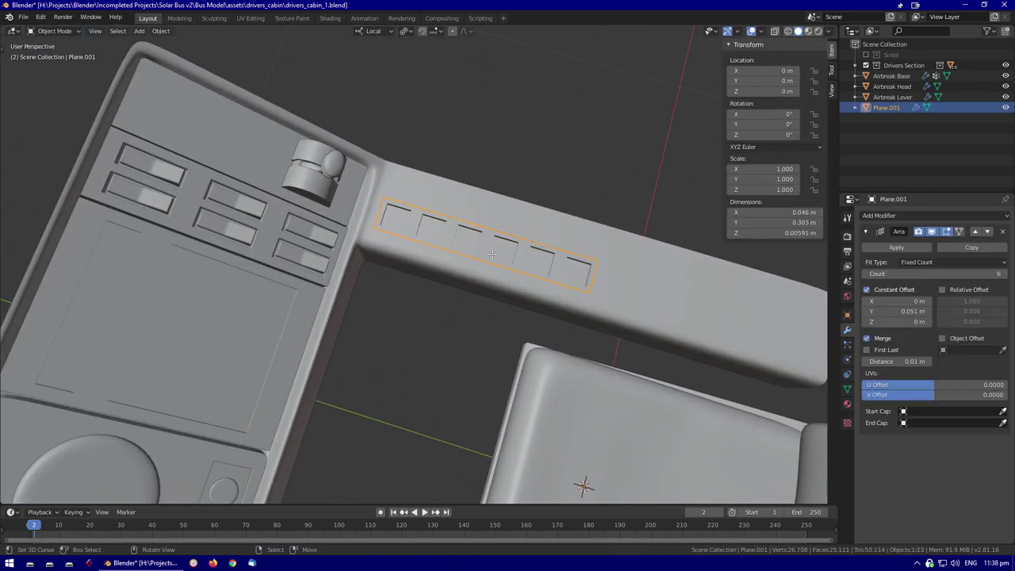
Scale the whole recess mesh to 0.780 of its size
{"action": "key", "text": "Tab"}
{"action": "scroll", "coordinate": [467, 219], "scroll_direction": "up", "scroll_amount": 3}
{"action": "key", "text": "ctrl+KP_Add"}
{"action": "key", "text": "s"}
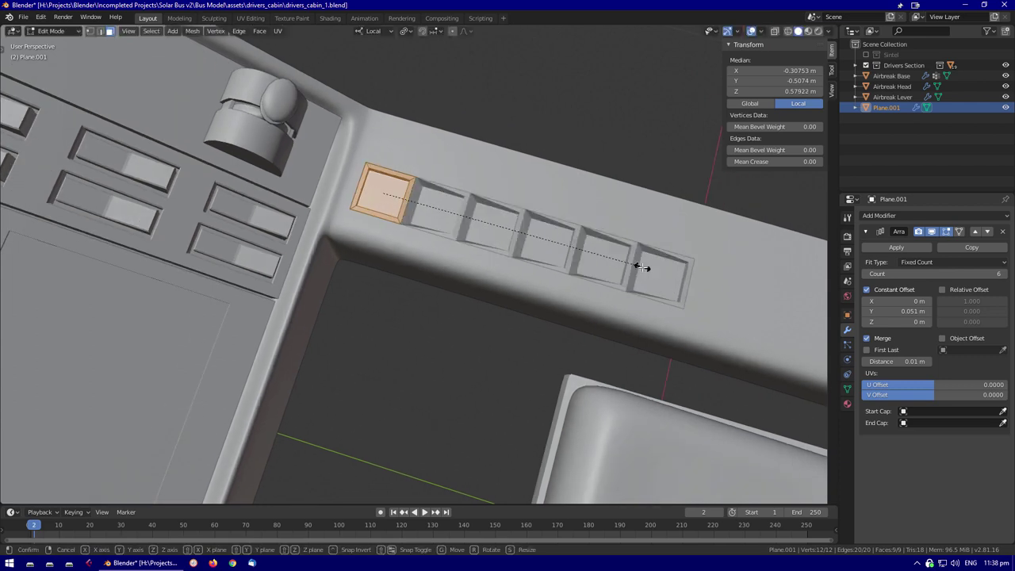
{"action": "left_click", "coordinate": [650, 267]}
Switch the array to a relative offset of 1.000 along Y and set its merge distance to 0.0001 m
{"action": "left_click", "coordinate": [866, 289]}
{"action": "left_click", "coordinate": [941, 289]}
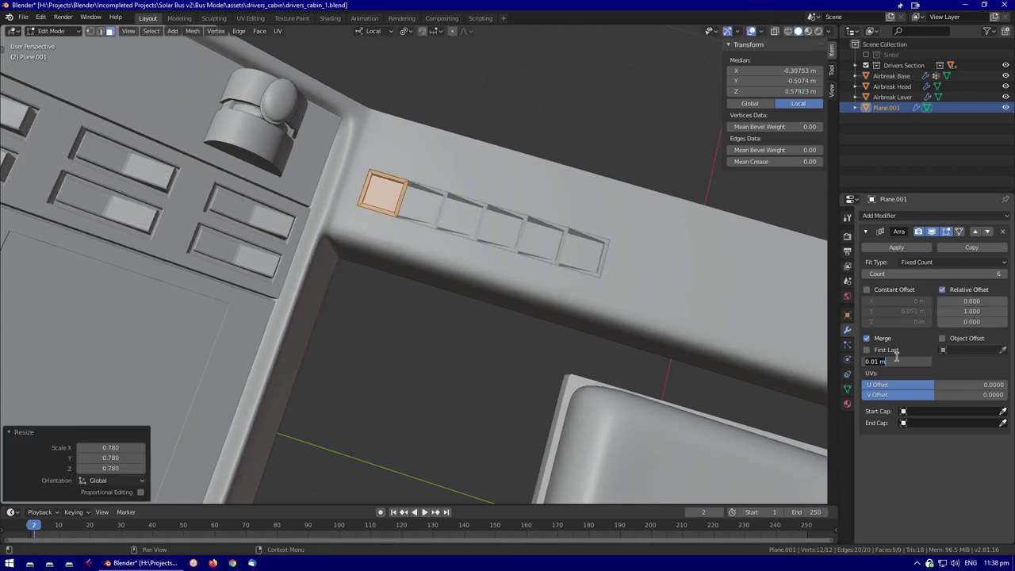
{"action": "key", "text": "alt+a"}
{"action": "middle_click_drag", "start_coordinate": [555, 357], "coordinate": [584, 367]}
{"action": "key", "text": "Tab"}
Rename the arrayed recess object as Gear Selector
{"action": "scroll", "coordinate": [584, 367], "scroll_direction": "down", "scroll_amount": 3}
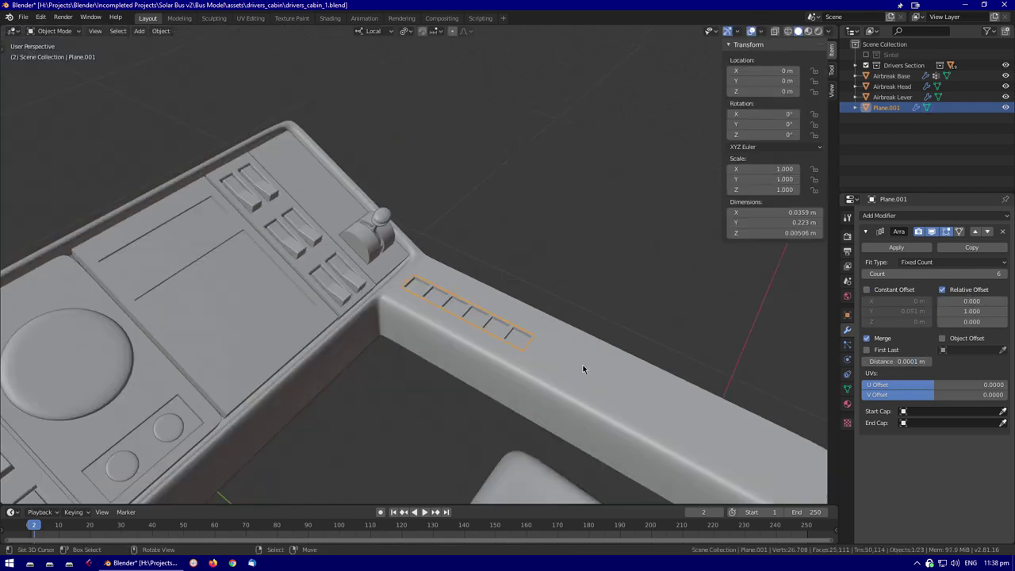
{"action": "scroll", "coordinate": [532, 384], "scroll_direction": "up", "scroll_amount": 3}
{"action": "scroll", "coordinate": [523, 383], "scroll_direction": "down", "scroll_amount": 2}
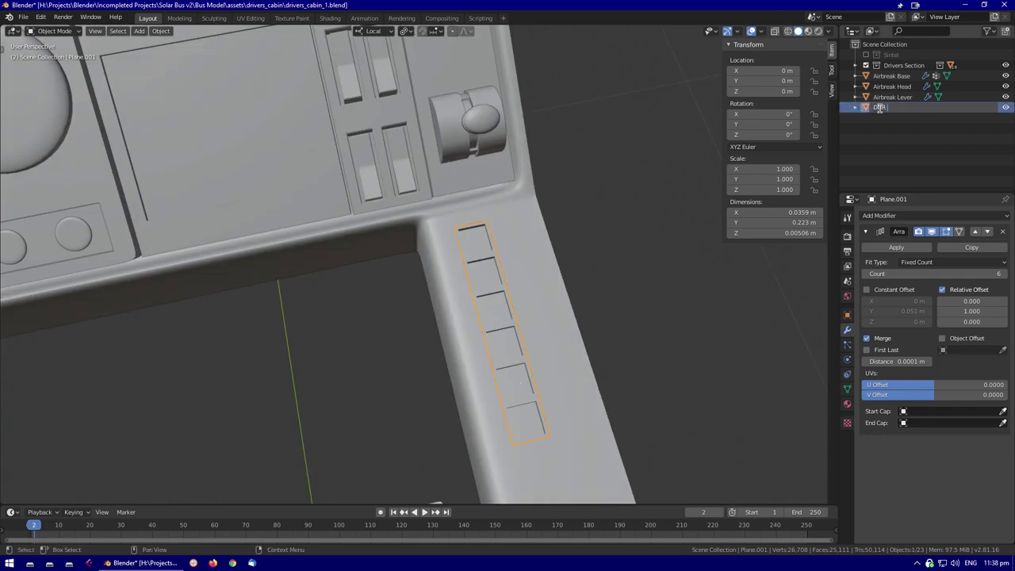
{"action": "scroll", "coordinate": [460, 158], "scroll_direction": "down", "scroll_amount": 2}
Parent the Airbreak Head to the Airbreak Lever, and the lever to the Airbreak Base
{"action": "left_click", "coordinate": [453, 157]}
{"action": "left_click", "coordinate": [446, 169], "text": "shift"}
{"action": "middle_click_drag", "start_coordinate": [445, 169], "coordinate": [343, 226]}
{"action": "scroll", "coordinate": [343, 226], "scroll_direction": "up", "scroll_amount": 3}
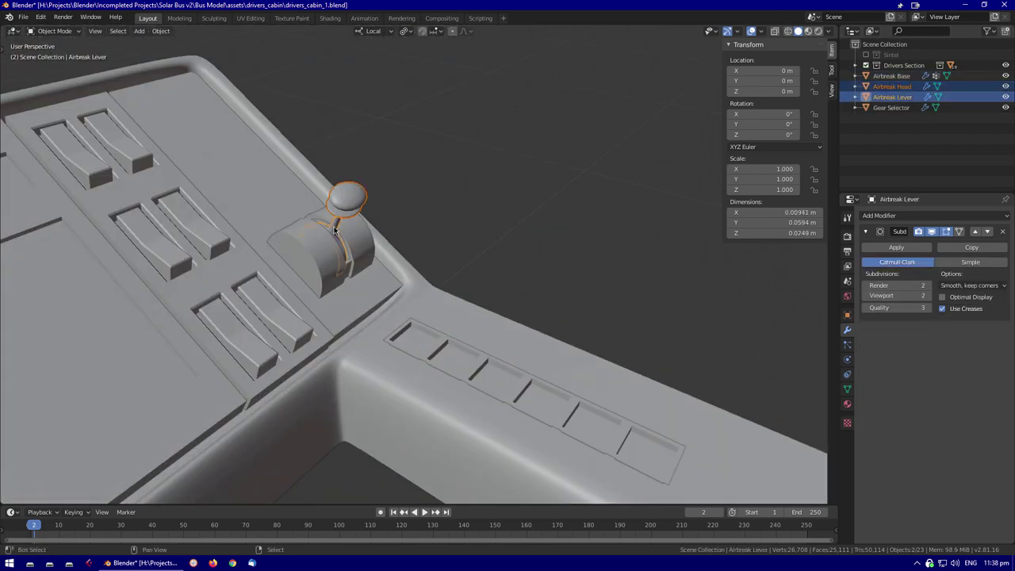
{"action": "key", "text": "ctrl+p"}
{"action": "left_click", "coordinate": [343, 226]}
{"action": "left_click", "coordinate": [325, 252], "text": "shift"}
{"action": "key", "text": "ctrl+p"}
{"action": "left_click", "coordinate": [325, 251]}
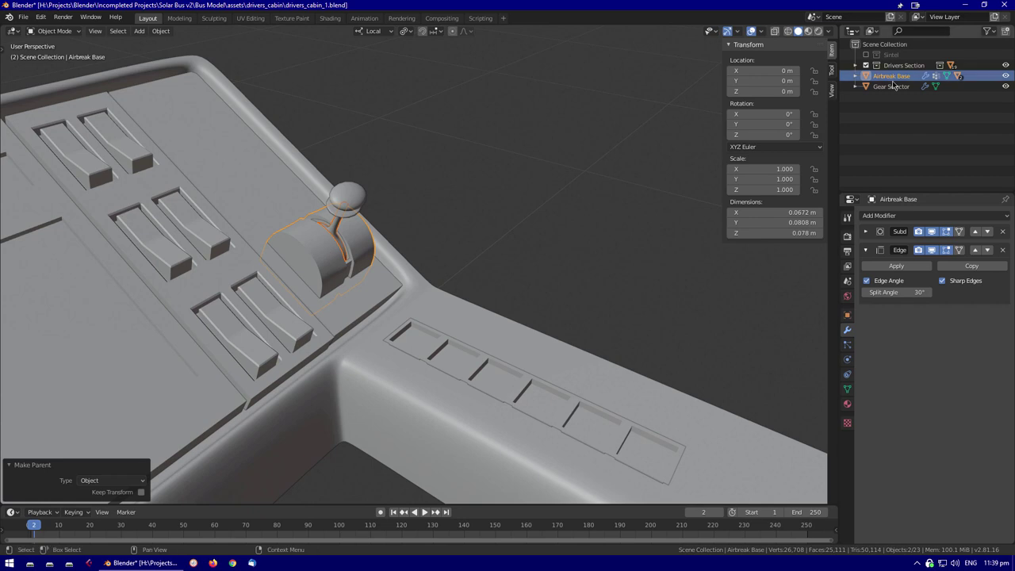
Move the three Airbreak objects into the Drivers Section collection
{"action": "left_click", "coordinate": [319, 276]}
{"action": "key", "text": "m"}
{"action": "left_click", "coordinate": [434, 205]}
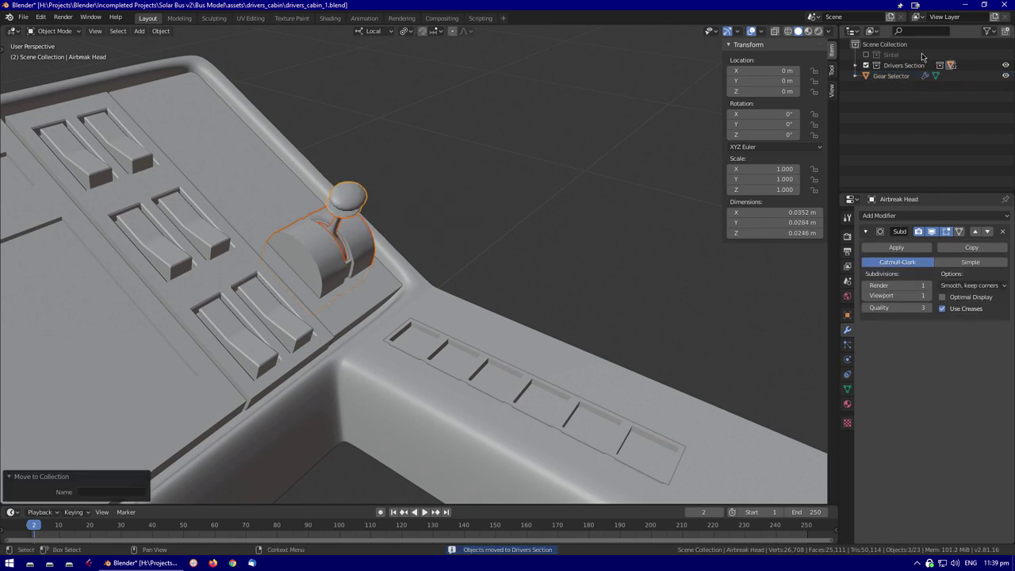
{"action": "scroll", "coordinate": [476, 238], "scroll_direction": "down", "scroll_amount": 3}
Rename the gear selector object as Gear Selector Base and apply its Array modifier
{"action": "left_click", "coordinate": [891, 75]}
{"action": "middle_click_drag", "start_coordinate": [597, 287], "coordinate": [673, 273]}
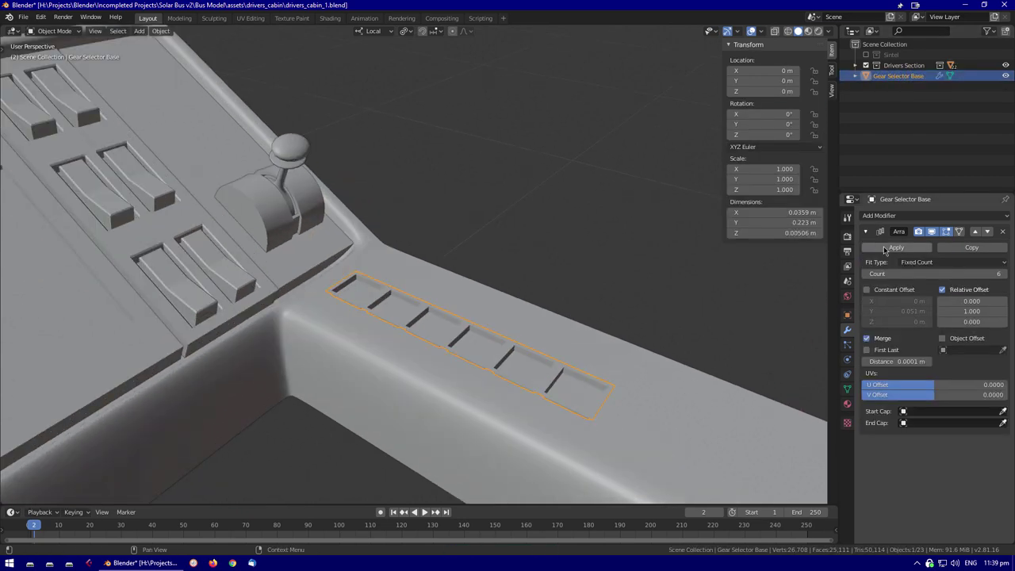
{"action": "left_click", "coordinate": [883, 246]}
Extrude the outer border edges of the Gear Selector Base -0.0108 m along Z to form side walls
{"action": "middle_click_drag", "start_coordinate": [555, 317], "coordinate": [555, 238]}
{"action": "key", "text": "shift+z"}
{"action": "key", "text": "Tab"}
{"action": "key", "text": "shift+z"}
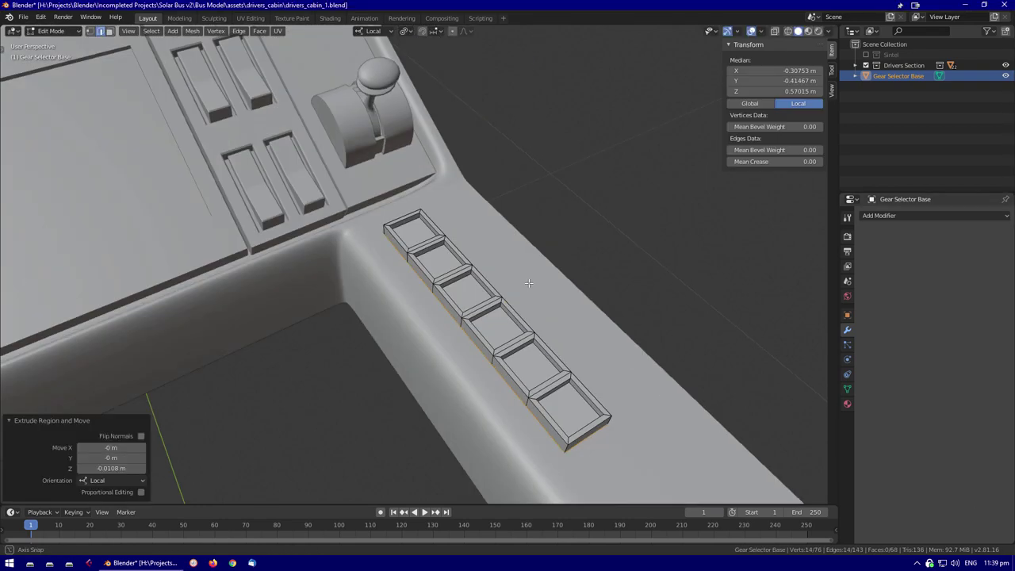
{"action": "middle_click_drag", "start_coordinate": [475, 238], "coordinate": [525, 251]}
Set the 3D cursor in the Gear Selector Base's recess nearest the seat and add a plane snapped to it
{"action": "key", "text": "Tab"}
{"action": "scroll", "coordinate": [521, 357], "scroll_direction": "up", "scroll_amount": 3}
{"action": "mouse_move", "coordinate": [516, 315]}
{"action": "middle_mouse_down"}
{"action": "mouse_move", "coordinate": [522, 357]}
{"action": "mouse_move", "coordinate": [507, 344]}
{"action": "mouse_move", "coordinate": [530, 362]}
{"action": "mouse_move", "coordinate": [452, 230]}
{"action": "middle_mouse_up"}
{"action": "key", "text": "Tab"}
{"action": "key", "text": "Tab"}
{"action": "scroll", "coordinate": [578, 292], "scroll_direction": "down", "scroll_amount": 5}
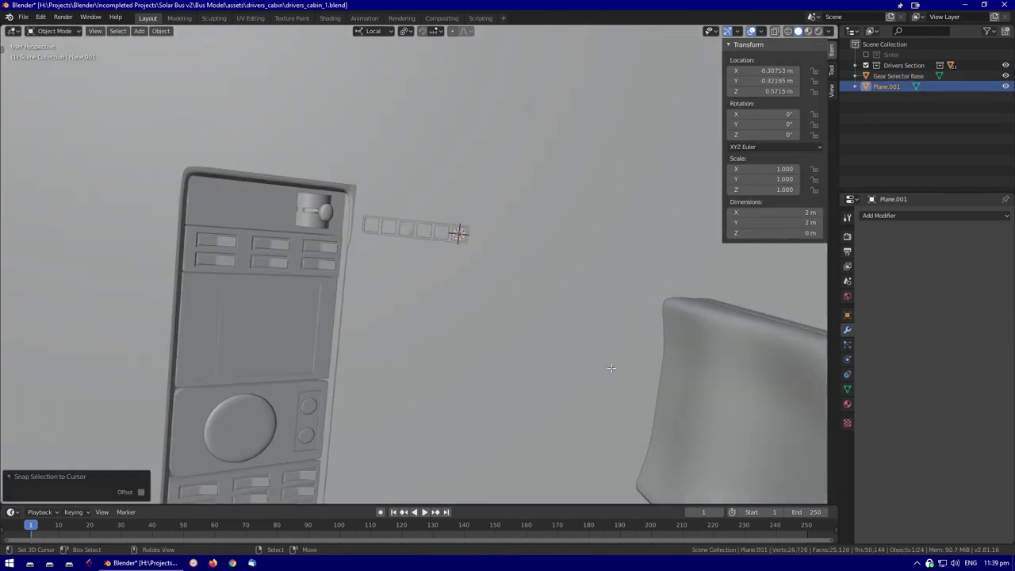
Scale the new plane down to about 0.102 m square at the recess
{"action": "left_click", "coordinate": [885, 86]}
{"action": "key", "text": "Tab"}
{"action": "key", "text": "KP_Decimal"}
{"action": "middle_click_drag", "start_coordinate": [475, 317], "coordinate": [547, 357]}
{"action": "key", "text": "ctrl+KP_3"}
{"action": "key", "text": "shift+z"}
{"action": "key", "text": "Tab"}
{"action": "scroll", "coordinate": [547, 357], "scroll_direction": "down", "scroll_amount": 4}
Look through the Drivers Section hierarchy and filter the scene objects by "plane"
{"action": "left_click", "coordinate": [855, 65]}
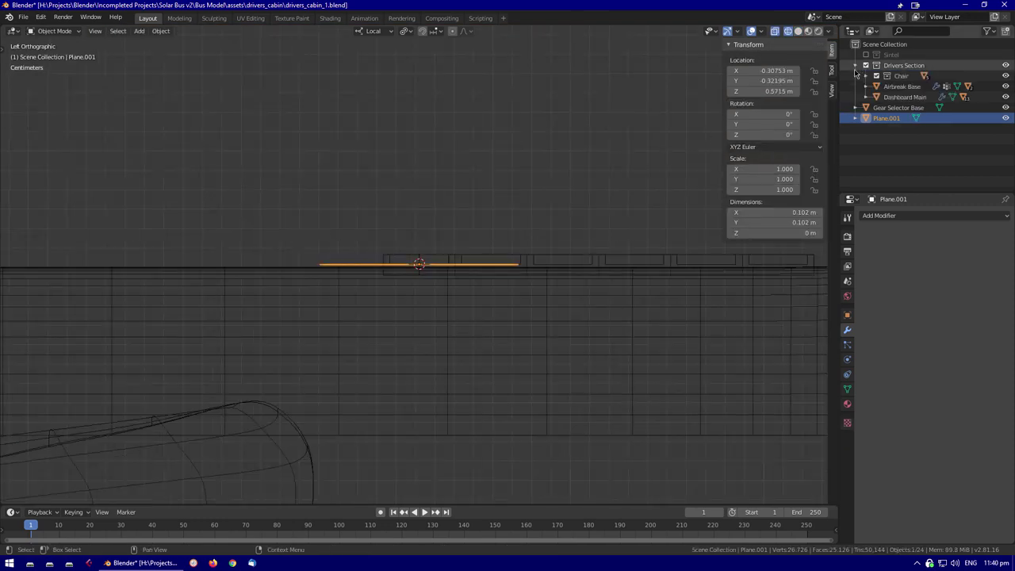
{"action": "left_click", "coordinate": [921, 31]}
{"action": "type", "text": "plane"}
{"action": "scroll", "coordinate": [926, 169], "scroll_direction": "down", "scroll_amount": 2}
{"action": "scroll", "coordinate": [926, 126], "scroll_direction": "up", "scroll_amount": 5}
{"action": "left_click", "coordinate": [920, 76]}
{"action": "scroll", "coordinate": [563, 301], "scroll_direction": "down", "scroll_amount": 5}
{"action": "scroll", "coordinate": [564, 300], "scroll_direction": "down", "scroll_amount": 2}
{"action": "double_click", "coordinate": [935, 76]}
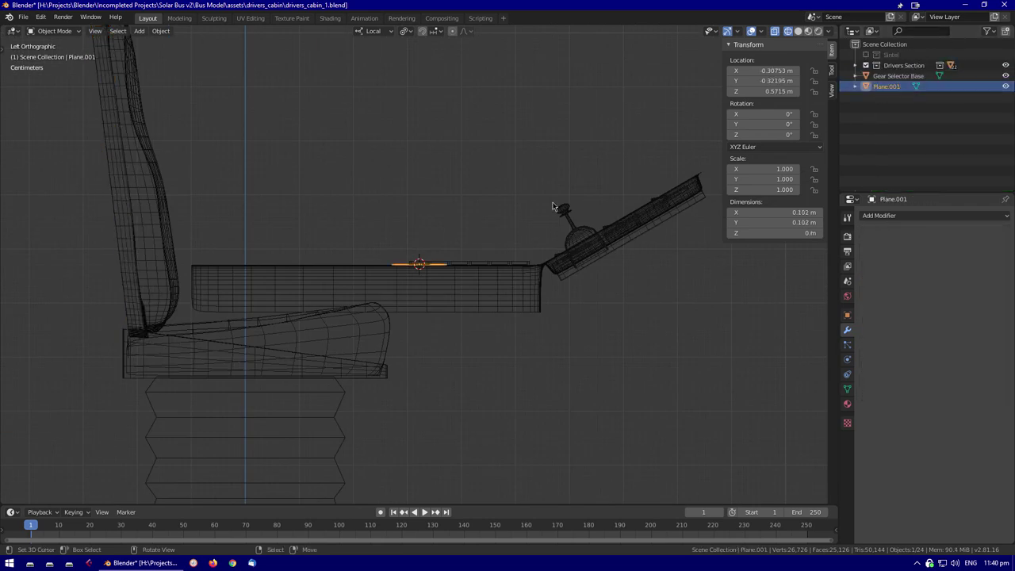
Fit the plane to the recess at about 0.0285 m square, extrude it about 0.0041 m high, and inset its top
{"action": "key", "text": "KP_Decimal"}
{"action": "mouse_move", "coordinate": [453, 284]}
{"action": "middle_mouse_down"}
{"action": "mouse_move", "coordinate": [539, 373]}
{"action": "mouse_move", "coordinate": [715, 403]}
{"action": "mouse_move", "coordinate": [657, 312]}
{"action": "mouse_move", "coordinate": [656, 352]}
{"action": "middle_mouse_up"}
{"action": "key", "text": "i"}
{"action": "left_click", "coordinate": [737, 403]}
{"action": "key", "text": "e"}
{"action": "left_click", "coordinate": [747, 408]}
{"action": "key", "text": "alt+z"}
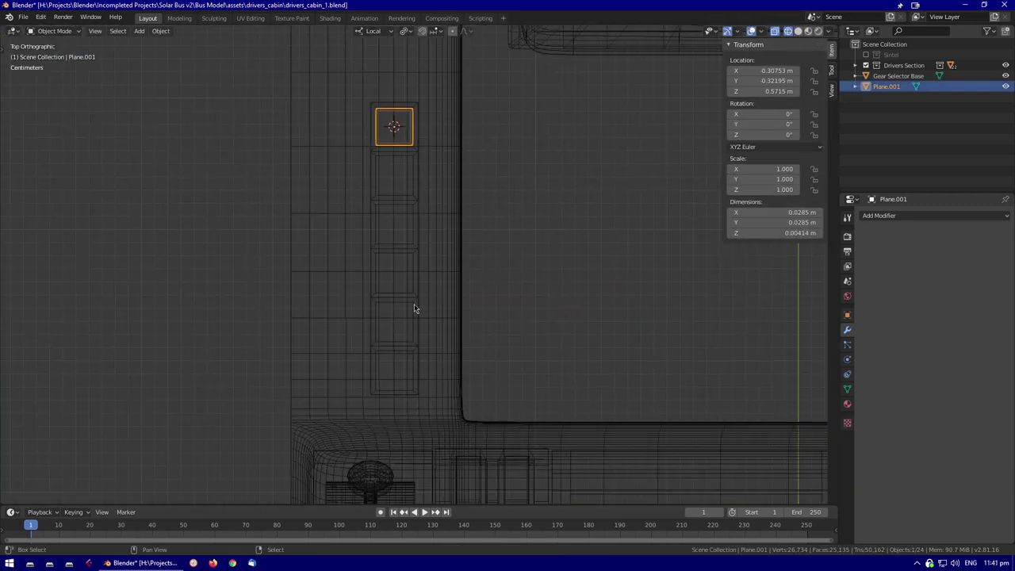
Rename the button block as Gear Selector Buttons and add two loop cuts across it
{"action": "left_click", "coordinate": [394, 127]}
{"action": "key", "text": "shift+z"}
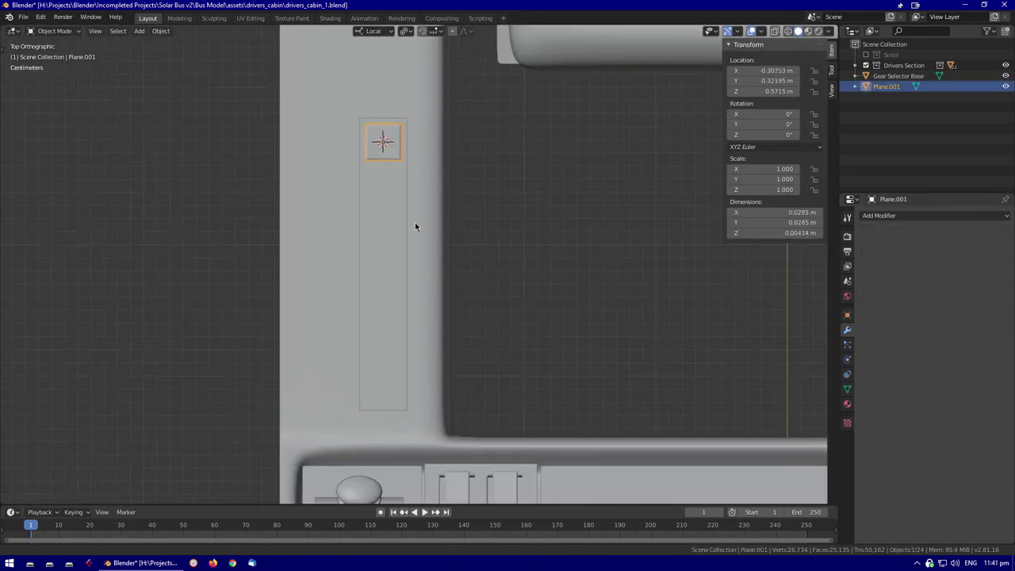
{"action": "key", "text": "KP_Decimal"}
{"action": "middle_click_drag", "start_coordinate": [447, 208], "coordinate": [571, 184]}
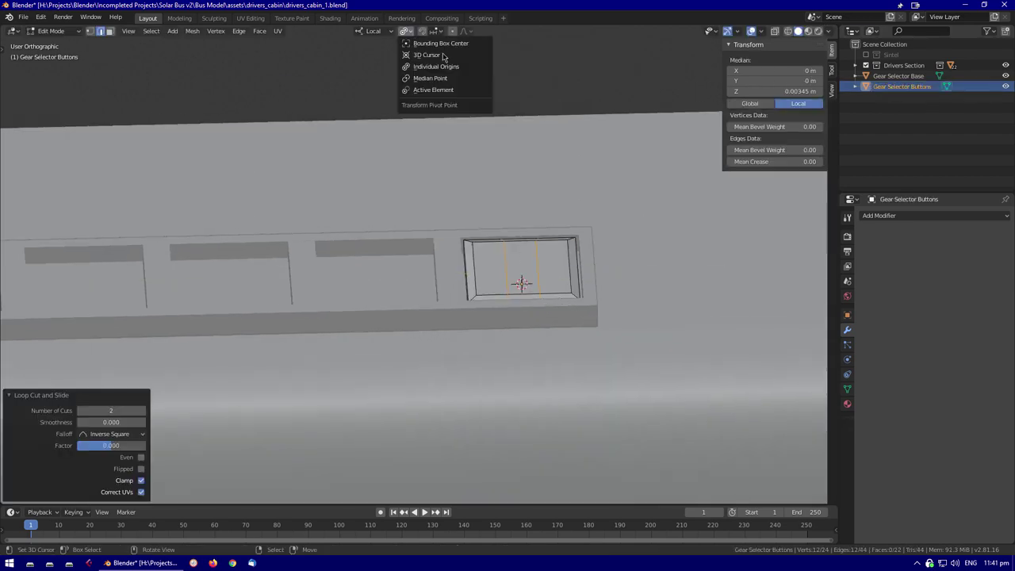
Set the transform pivot to the 3D cursor and form a thin raised ridge near one edge of the button top
{"action": "left_click", "coordinate": [444, 56]}
{"action": "key", "text": "i"}
{"action": "left_click", "coordinate": [653, 363]}
{"action": "middle_click_drag", "start_coordinate": [652, 362], "coordinate": [634, 338]}
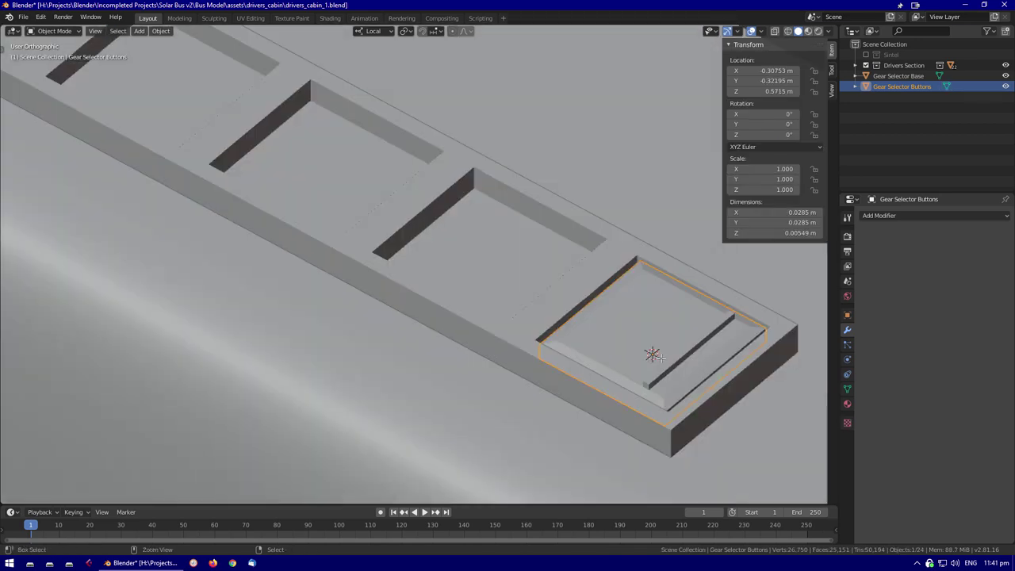
{"action": "scroll", "coordinate": [634, 338], "scroll_direction": "down", "scroll_amount": 2}
Add two loop cuts perpendicular to the ridge and scale them along local X to space them across the button
{"action": "key", "text": "ctrl+r"}
{"action": "left_click", "coordinate": [650, 352]}
{"action": "right_click", "coordinate": [650, 353]}
{"action": "key", "text": "s"}
{"action": "key", "text": "y"}
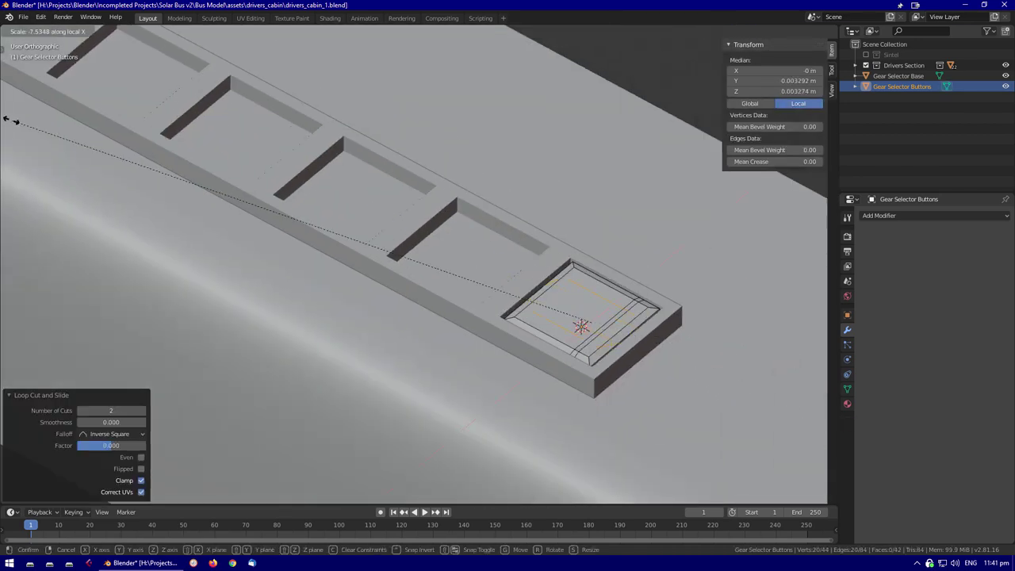
{"action": "left_click", "coordinate": [43, 131]}
{"action": "key", "text": "alt+z"}
{"action": "key", "text": "KP_7"}
{"action": "scroll", "coordinate": [443, 367], "scroll_direction": "up", "scroll_amount": 2}
{"action": "left_click", "coordinate": [366, 359], "text": "alt+shift"}
{"action": "left_click", "coordinate": [366, 359], "text": "alt+shift"}
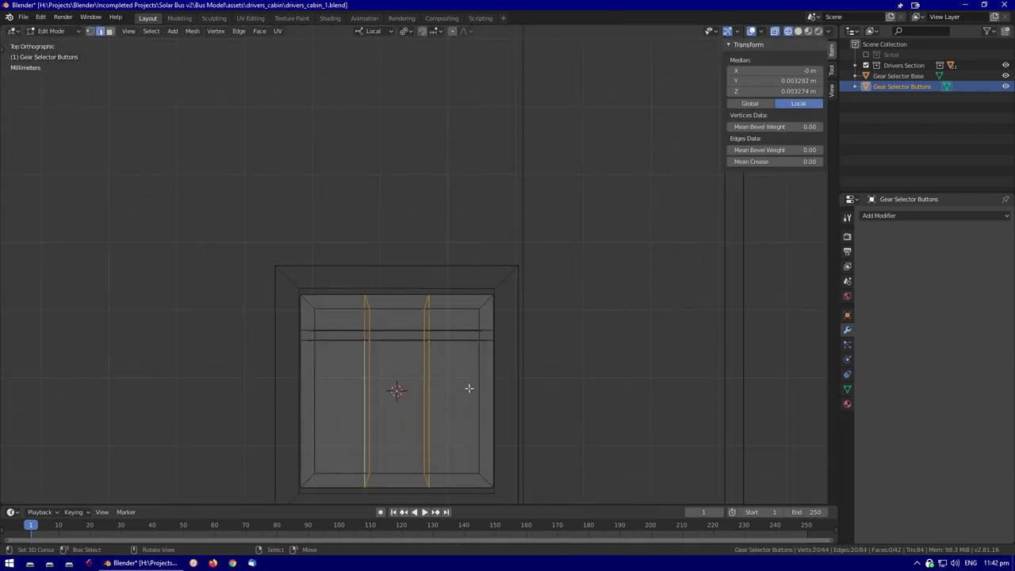
Add an Array modifier to the Gear Selector Buttons object
{"action": "middle_click_drag", "start_coordinate": [223, 433], "coordinate": [507, 324]}
{"action": "key", "text": "Tab"}
{"action": "key", "text": "KP_7"}
{"action": "scroll", "coordinate": [432, 283], "scroll_direction": "down", "scroll_amount": 3}
{"action": "scroll", "coordinate": [430, 283], "scroll_direction": "down", "scroll_amount": 1}
{"action": "key", "text": "ctrl+shift+a"}
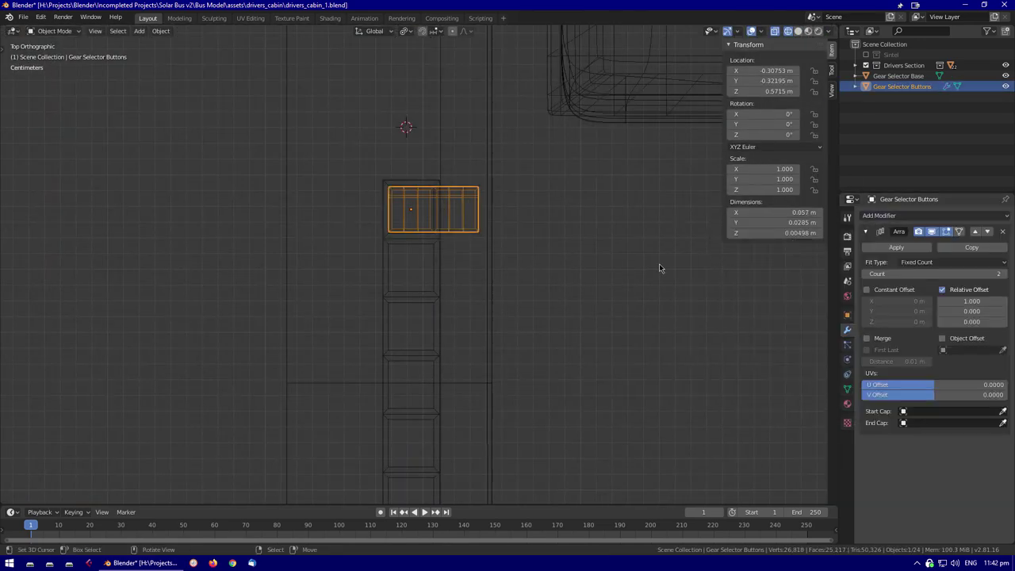
Set the button array to 6 copies, spaced with a constant Y offset of -0.0371 m instead of the relative offset
{"action": "type", "text": "6"}
{"action": "key", "text": "Return"}
{"action": "scroll", "coordinate": [525, 254], "scroll_direction": "up", "scroll_amount": 6}
{"action": "left_click_drag", "start_coordinate": [904, 311], "coordinate": [920, 311]}
{"action": "type", "text": "-0.0375"}
{"action": "key", "text": "Return"}
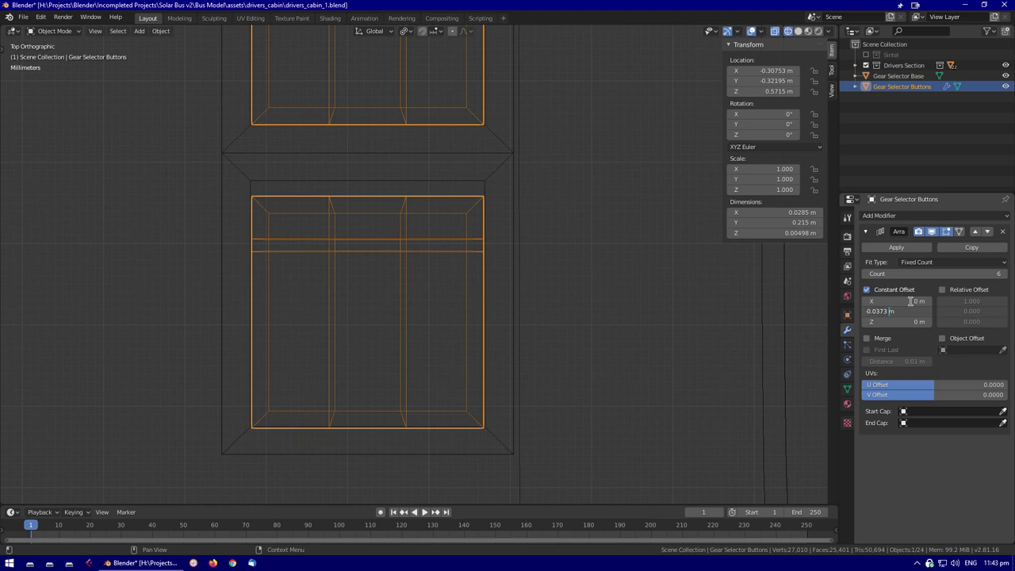
{"action": "key", "text": "alt+a"}
{"action": "scroll", "coordinate": [427, 292], "scroll_direction": "down", "scroll_amount": 4}
{"action": "key", "text": "shift+z"}
{"action": "middle_click_drag", "start_coordinate": [441, 249], "coordinate": [397, 341]}
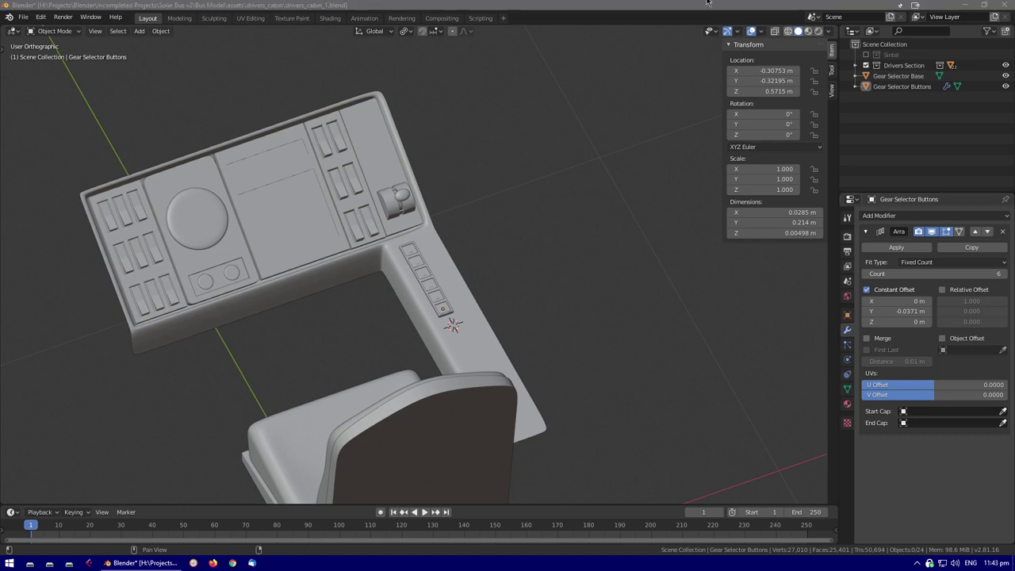
{"action": "middle_click_drag", "start_coordinate": [396, 341], "coordinate": [428, 317]}
{"action": "middle_click_drag", "start_coordinate": [632, 5], "coordinate": [634, 158]}
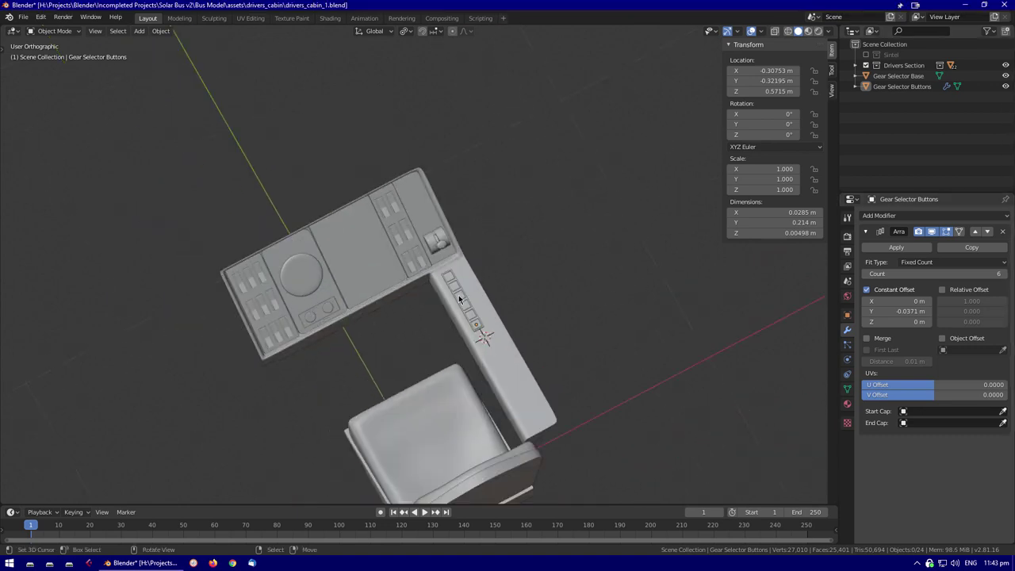
Parent Gear Selector Buttons to Gear Selector Base as an object, and exclude the Drivers Section collection from the scene
{"action": "scroll", "coordinate": [662, 302], "scroll_direction": "up", "scroll_amount": 5}
{"action": "key", "text": "ctrl+a"}
{"action": "left_click", "coordinate": [661, 302]}
{"action": "left_click", "coordinate": [554, 359], "text": "shift"}
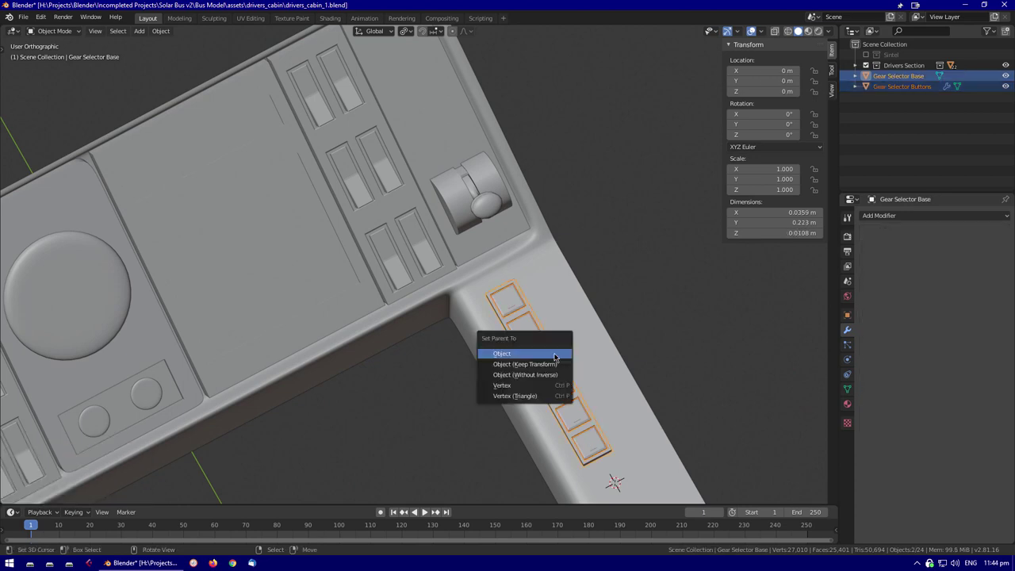
{"action": "left_click", "coordinate": [555, 359]}
{"action": "scroll", "coordinate": [555, 355], "scroll_direction": "down", "scroll_amount": 5}
{"action": "mouse_move", "coordinate": [555, 355]}
{"action": "middle_mouse_down"}
{"action": "mouse_move", "coordinate": [607, 263]}
{"action": "mouse_move", "coordinate": [546, 329]}
{"action": "mouse_move", "coordinate": [567, 360]}
{"action": "mouse_move", "coordinate": [539, 363]}
{"action": "middle_mouse_up"}
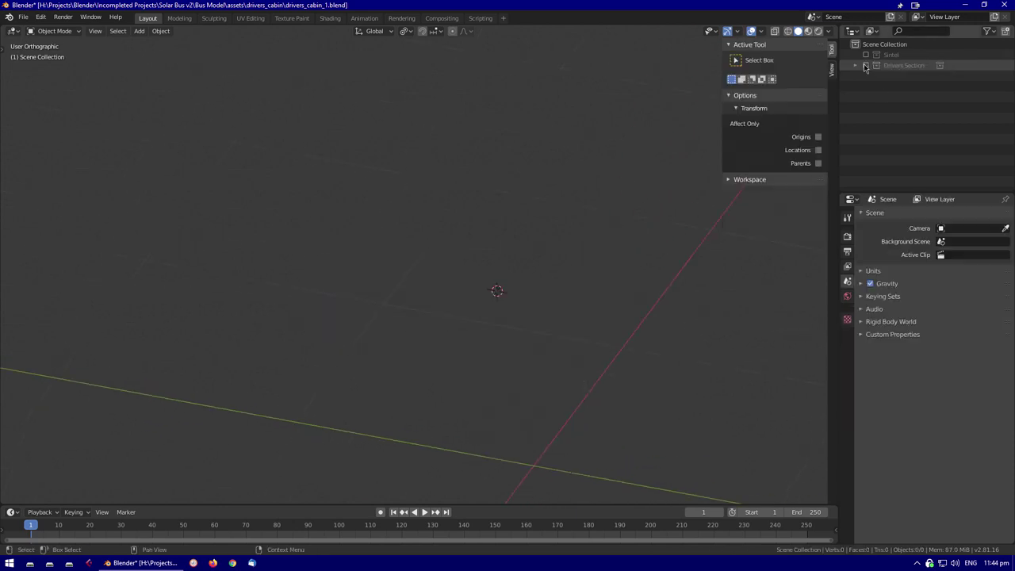
Add the reference image mewant-preto-couro-genu-no-cobertura-de-volante.jpg from the Favorite Pics folder, aligned to the top view
{"action": "key", "text": "n"}
{"action": "middle_click_drag", "start_coordinate": [507, 317], "coordinate": [528, 241]}
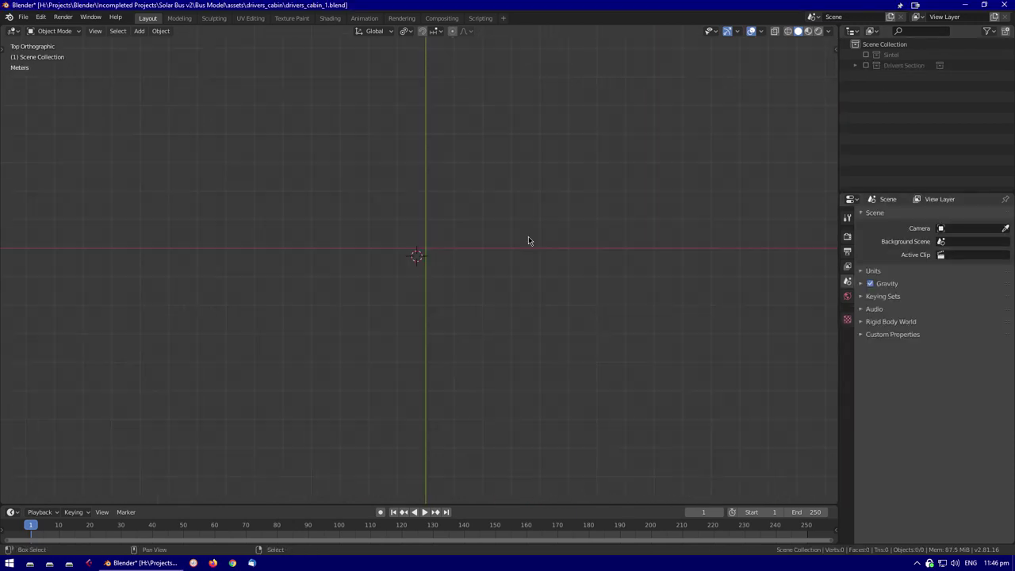
{"action": "key", "text": "shift+a"}
{"action": "left_click", "coordinate": [555, 406]}
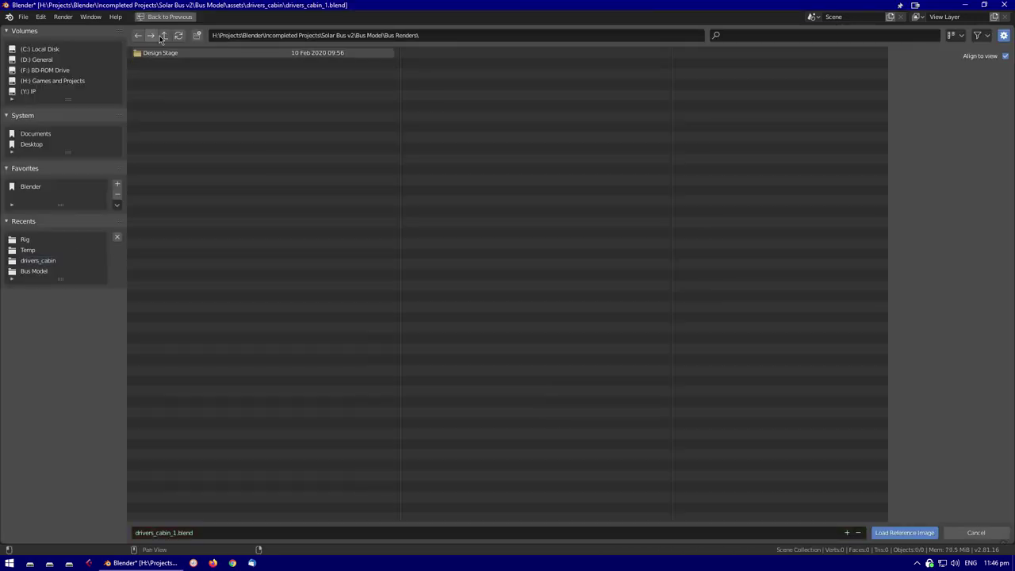
{"action": "left_click", "coordinate": [166, 63]}
{"action": "left_click", "coordinate": [183, 68]}
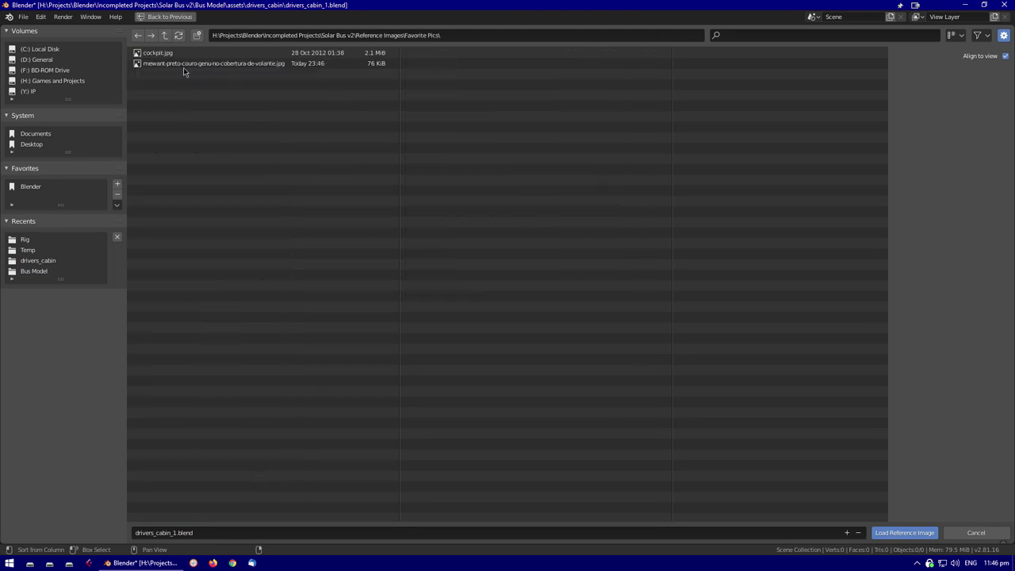
{"action": "left_click", "coordinate": [903, 532]}
{"action": "scroll", "coordinate": [531, 276], "scroll_direction": "up", "scroll_amount": 3}
Rename the reference image empty as Steering Wheel Image! and set its size to 0.3 m
{"action": "left_click", "coordinate": [848, 331]}
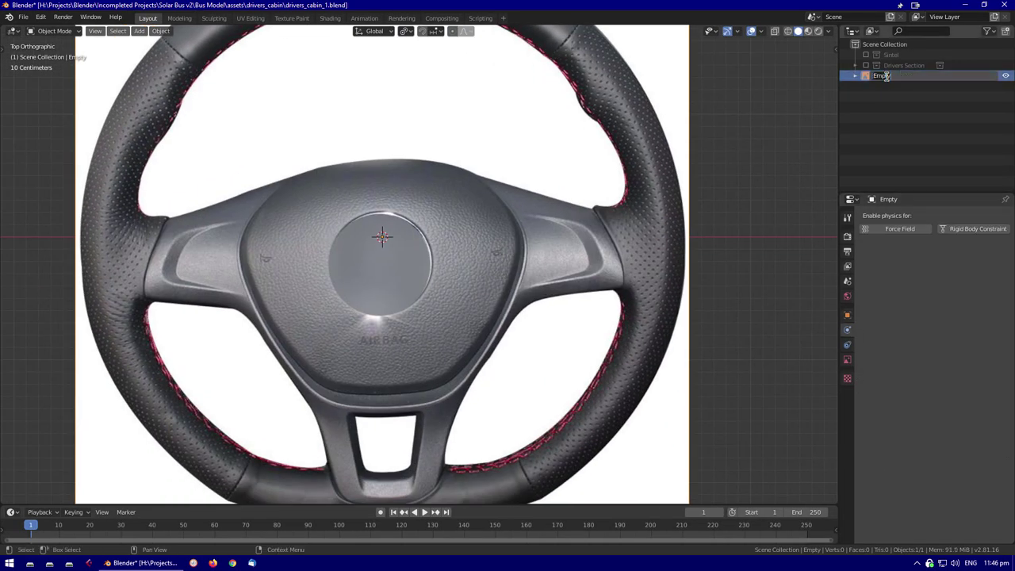
{"action": "left_click", "coordinate": [847, 361]}
{"action": "left_click_drag", "start_coordinate": [839, 361], "coordinate": [788, 359]}
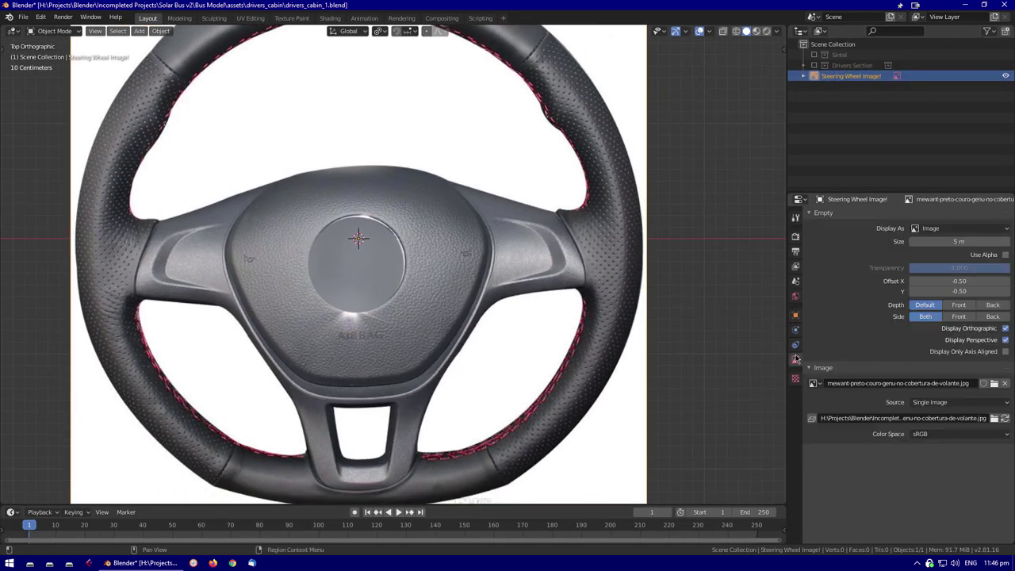
{"action": "left_click_drag", "start_coordinate": [787, 233], "coordinate": [808, 233]}
{"action": "double_click", "coordinate": [964, 241]}
{"action": "type", "text": "0.3"}
{"action": "key", "text": "Return"}
{"action": "scroll", "coordinate": [571, 430], "scroll_direction": "up", "scroll_amount": 10}
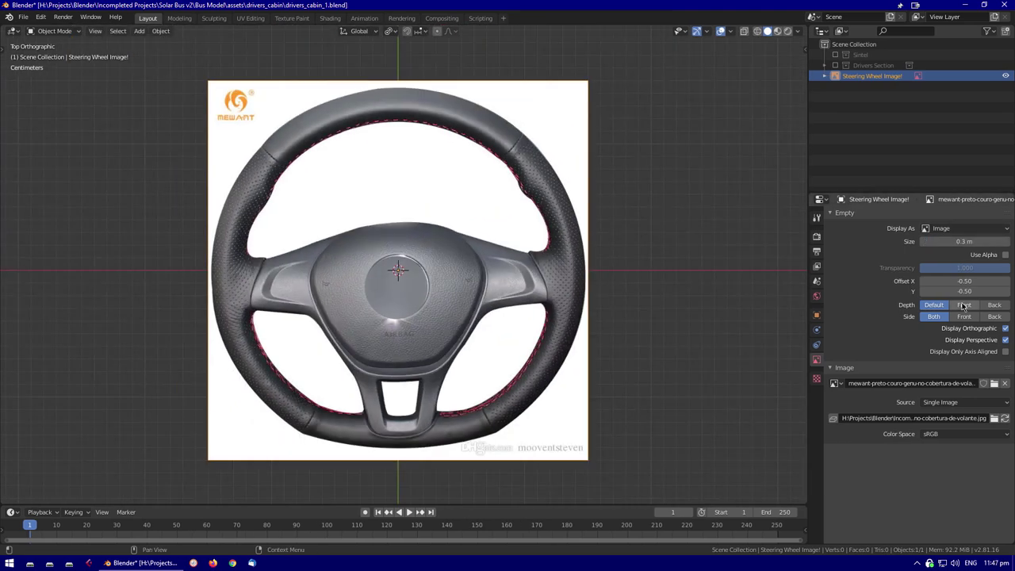
Give the reference image alpha with about 0.509 transparency, make it unselectable, and set its Y offset to about -0.47
{"action": "left_click", "coordinate": [975, 254]}
{"action": "left_click_drag", "start_coordinate": [965, 267], "coordinate": [923, 267]}
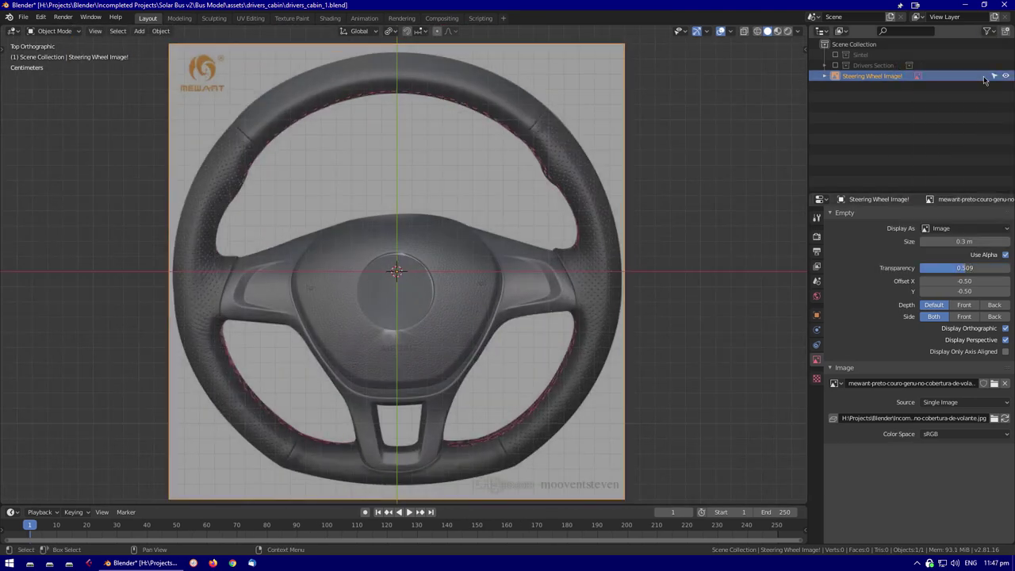
{"action": "scroll", "coordinate": [473, 337], "scroll_direction": "up", "scroll_amount": 3}
{"action": "left_click_drag", "start_coordinate": [964, 291], "coordinate": [983, 291]}
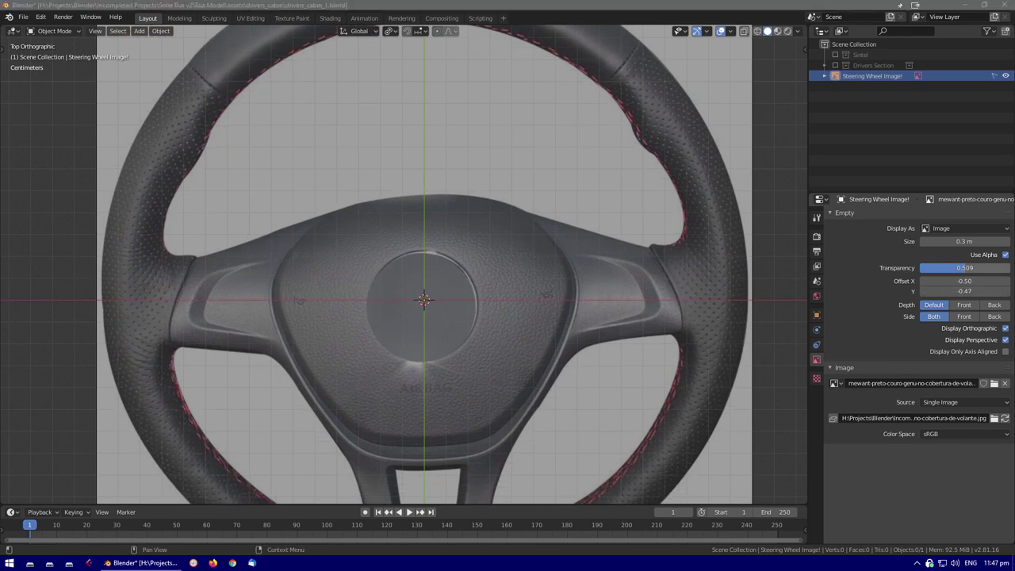
Add a 32-vertex circle mesh and scale its vertices to about 0.149 to match the steering wheel's outer rim
{"action": "key", "text": "shift+a"}
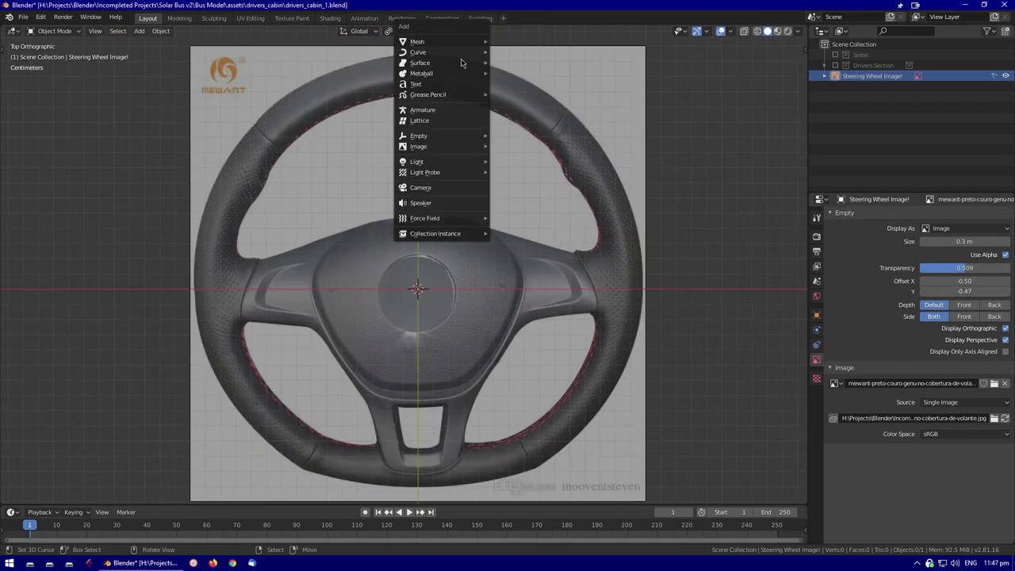
{"action": "left_click", "coordinate": [515, 65]}
{"action": "scroll", "coordinate": [504, 283], "scroll_direction": "down", "scroll_amount": 6}
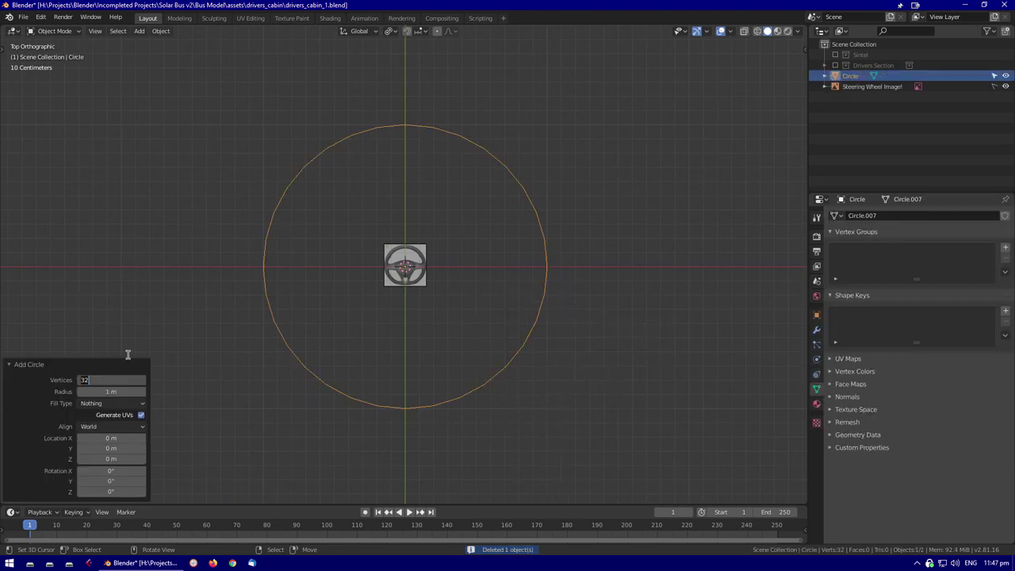
{"action": "key", "text": "Tab"}
{"action": "key", "text": "s"}
{"action": "left_click", "coordinate": [433, 279]}
{"action": "scroll", "coordinate": [464, 303], "scroll_direction": "up", "scroll_amount": 10}
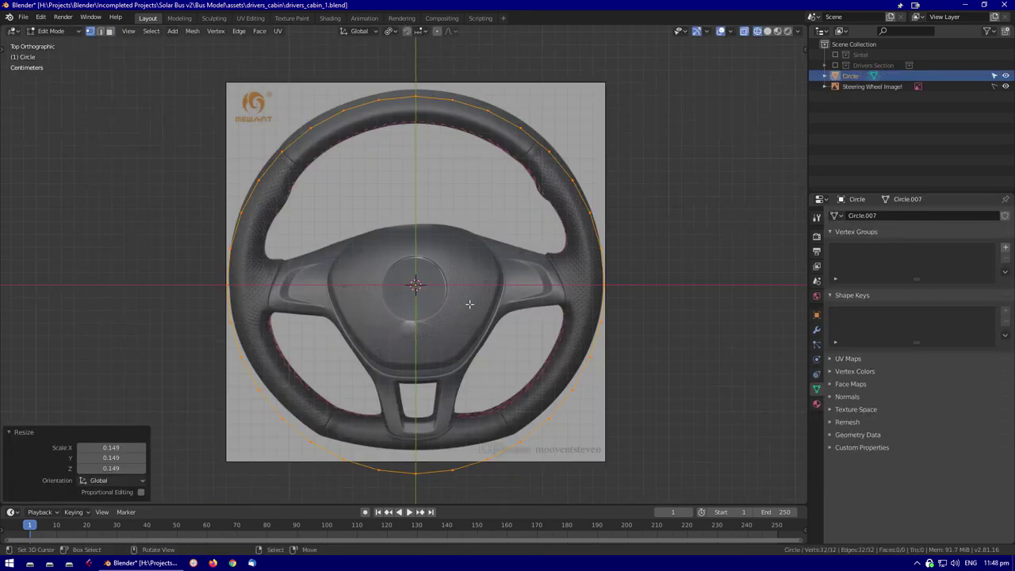
Fine-tune the reference image's Y offset so the wheel lines up with the circle
{"action": "scroll", "coordinate": [478, 310], "scroll_direction": "up", "scroll_amount": 1}
{"action": "left_click", "coordinate": [872, 86]}
{"action": "left_click_drag", "start_coordinate": [963, 291], "coordinate": [968, 291]}
{"action": "scroll", "coordinate": [522, 409], "scroll_direction": "down", "scroll_amount": 2}
Extrude the circle inward into a flat rim band and move the inner side vertex along global X
{"action": "left_click", "coordinate": [523, 409]}
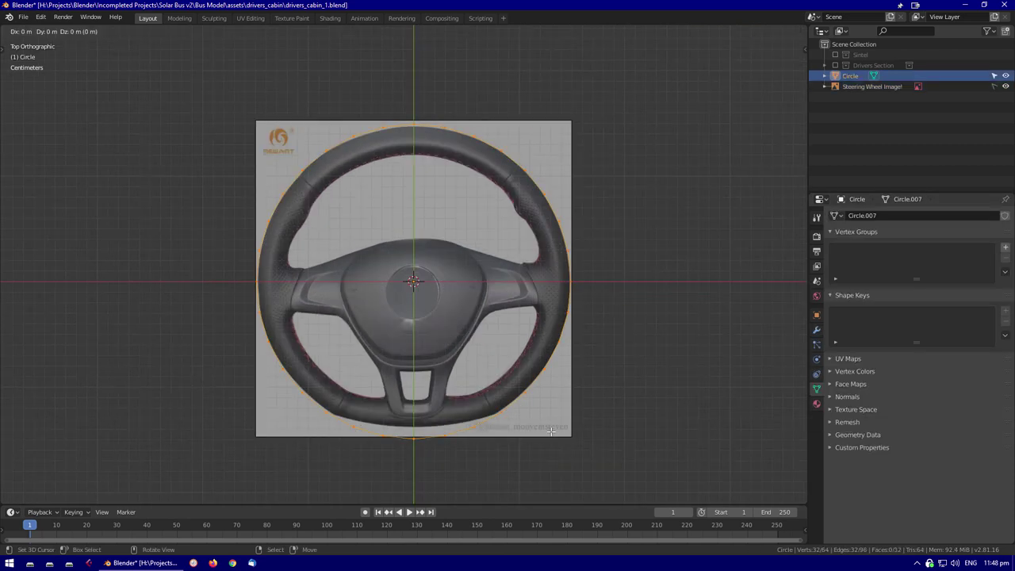
{"action": "key", "text": "e"}
{"action": "key", "text": "s"}
{"action": "left_click", "coordinate": [464, 295]}
{"action": "left_click", "coordinate": [531, 281]}
{"action": "scroll", "coordinate": [476, 294], "scroll_direction": "up", "scroll_amount": 3}
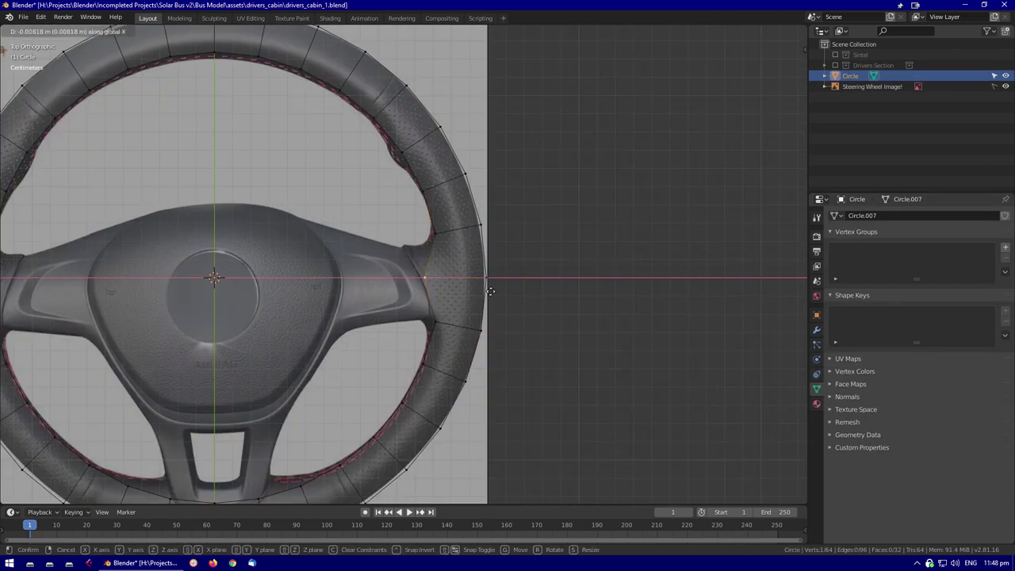
Delete the vertices of the rim's left half
{"action": "middle_click_drag", "start_coordinate": [374, 285], "coordinate": [459, 301], "text": "shift"}
{"action": "scroll", "coordinate": [414, 284], "scroll_direction": "down", "scroll_amount": 3}
{"action": "left_click_drag", "start_coordinate": [283, 442], "coordinate": [238, 119]}
{"action": "key", "text": "x"}
{"action": "left_click", "coordinate": [227, 100]}
{"action": "key", "text": "Tab"}
Add a Mirror modifier on the X axis to the circle and enable clipping
{"action": "left_click", "coordinate": [817, 329]}
{"action": "left_click", "coordinate": [919, 215]}
{"action": "left_click", "coordinate": [785, 348]}
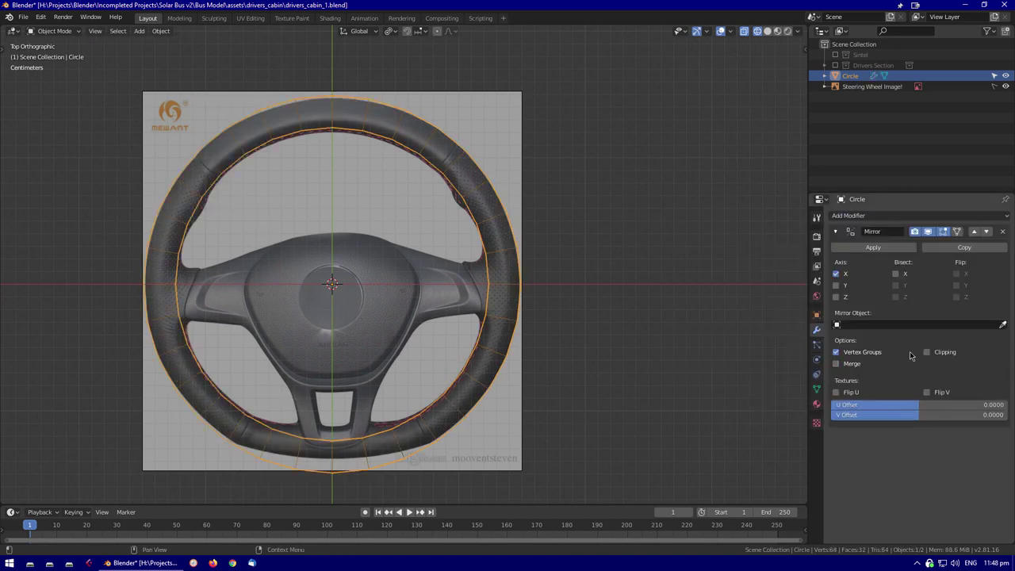
{"action": "left_click", "coordinate": [926, 351]}
{"action": "scroll", "coordinate": [608, 318], "scroll_direction": "up", "scroll_amount": 2}
{"action": "key", "text": "Tab"}
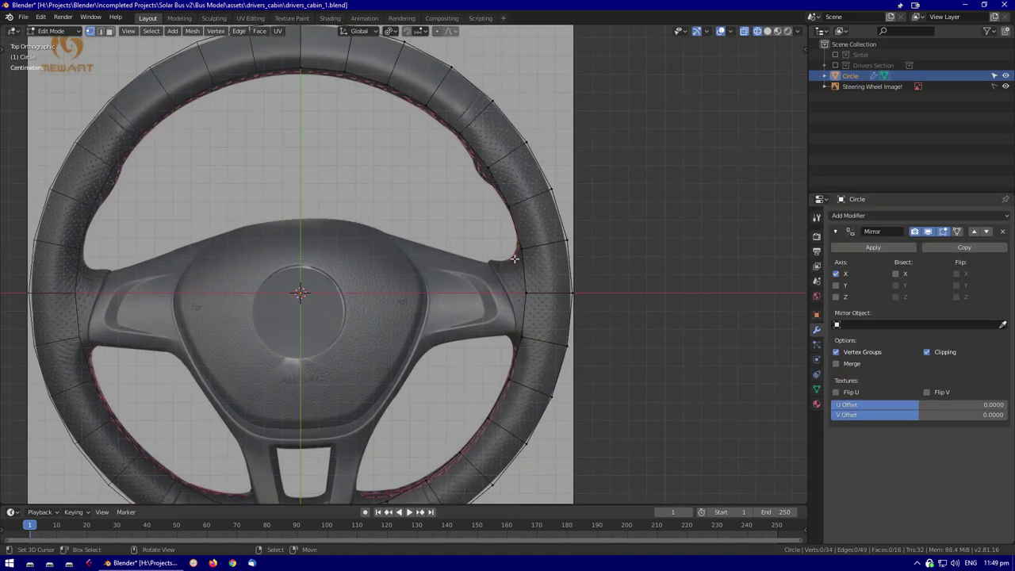
Extrude the side spoke from the inner rim to the hub edge and outline the lower spoke's side down to the rim
{"action": "key", "text": "g"}
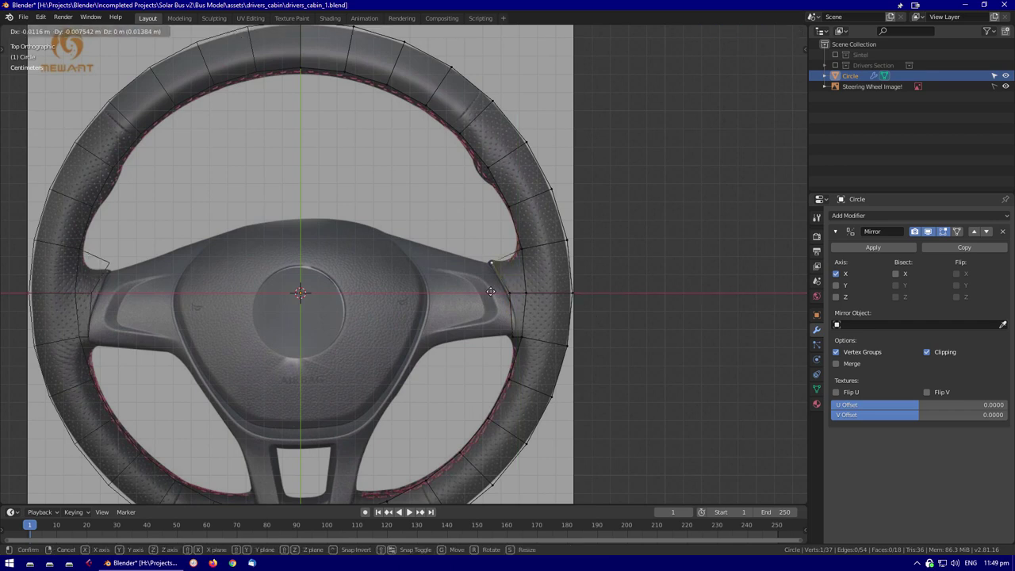
{"action": "left_click", "coordinate": [491, 291]}
{"action": "scroll", "coordinate": [491, 291], "scroll_direction": "up", "scroll_amount": 2}
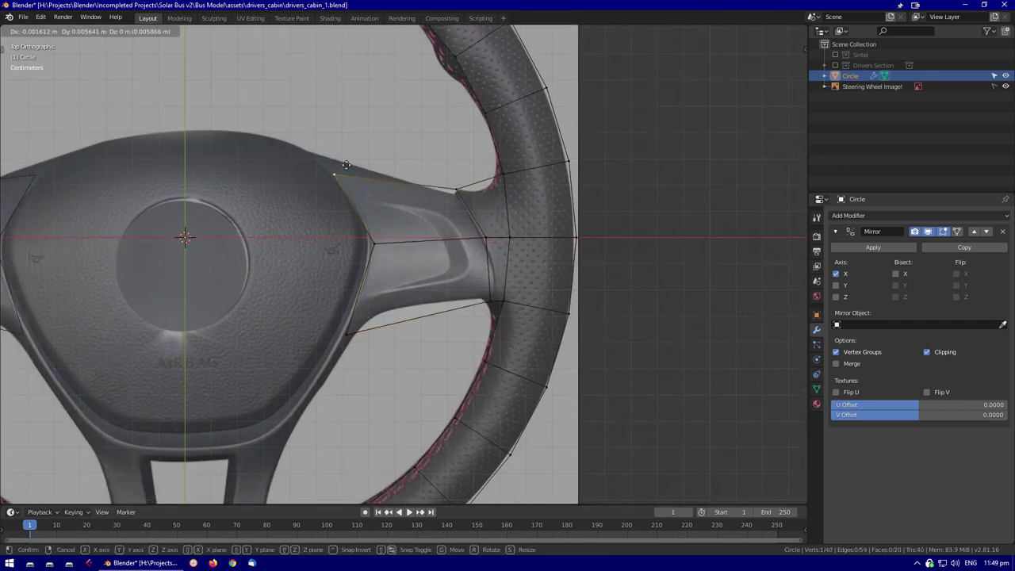
{"action": "middle_click_drag", "start_coordinate": [353, 194], "coordinate": [587, 156], "text": "shift"}
{"action": "scroll", "coordinate": [587, 156], "scroll_direction": "down", "scroll_amount": 1}
{"action": "middle_click_drag", "start_coordinate": [447, 475], "coordinate": [307, 418], "text": "shift"}
{"action": "left_click", "coordinate": [280, 425]}
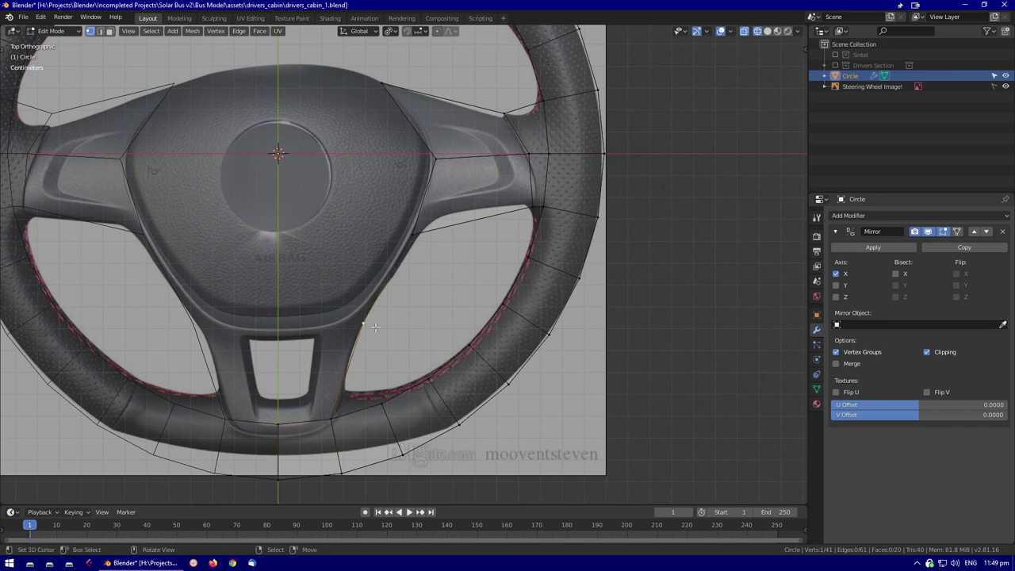
Try to extrude the lower spoke's faces toward the centre line, and delete the new geometry
{"action": "key", "text": "e"}
{"action": "left_click", "coordinate": [293, 334]}
{"action": "key", "text": "g"}
{"action": "key", "text": "z"}
{"action": "left_click", "coordinate": [330, 341]}
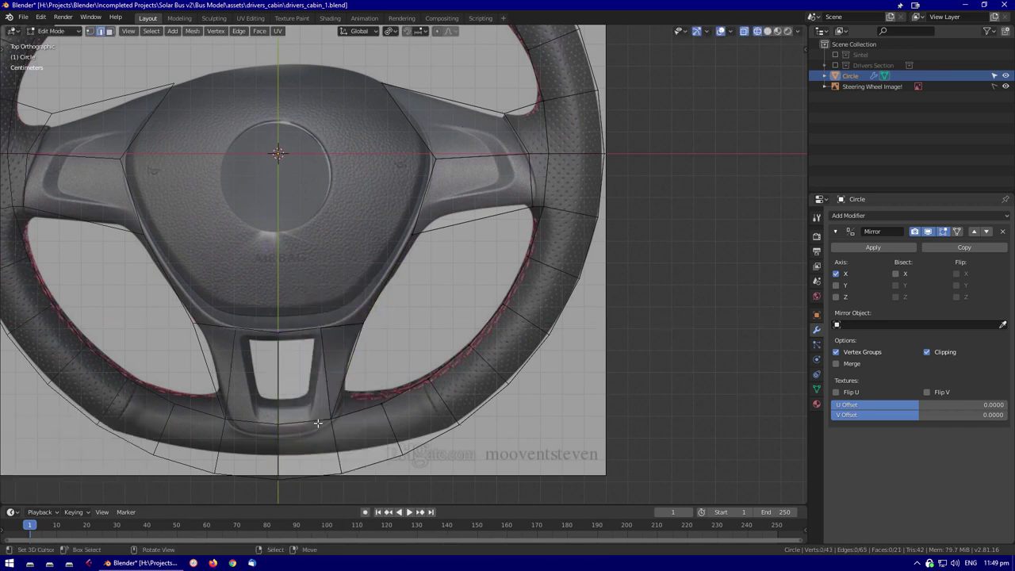
{"action": "right_click", "coordinate": [340, 338]}
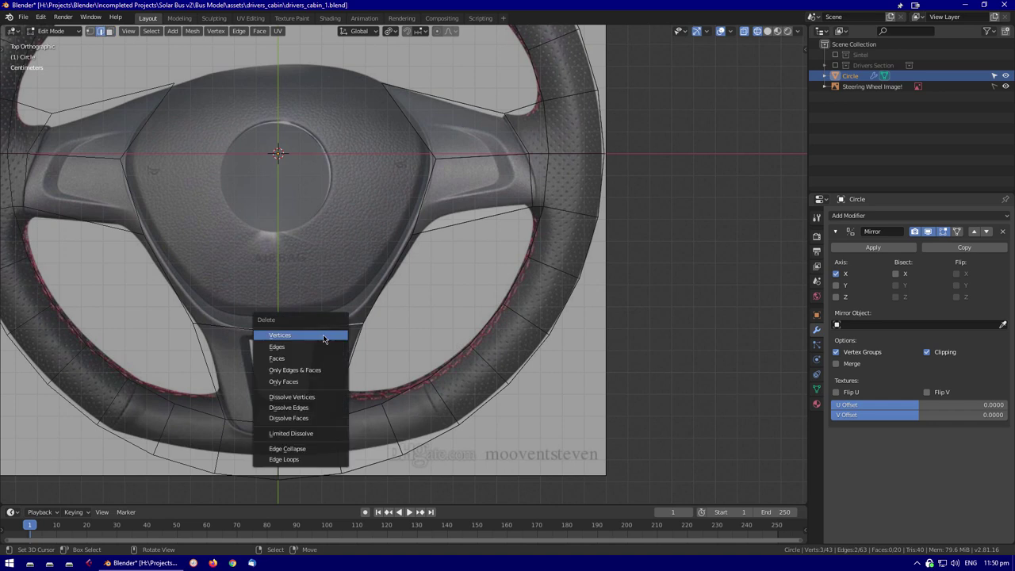
Add an extra edge row across the middle of the side spoke and shift its vertices to follow the reference outline
{"action": "scroll", "coordinate": [333, 98], "scroll_direction": "up", "scroll_amount": 2}
{"action": "key", "text": "e"}
{"action": "left_click", "coordinate": [538, 256]}
{"action": "key", "text": "g"}
{"action": "key", "text": "y"}
{"action": "left_click", "coordinate": [540, 258]}
{"action": "middle_click_drag", "start_coordinate": [540, 259], "coordinate": [899, 98]}
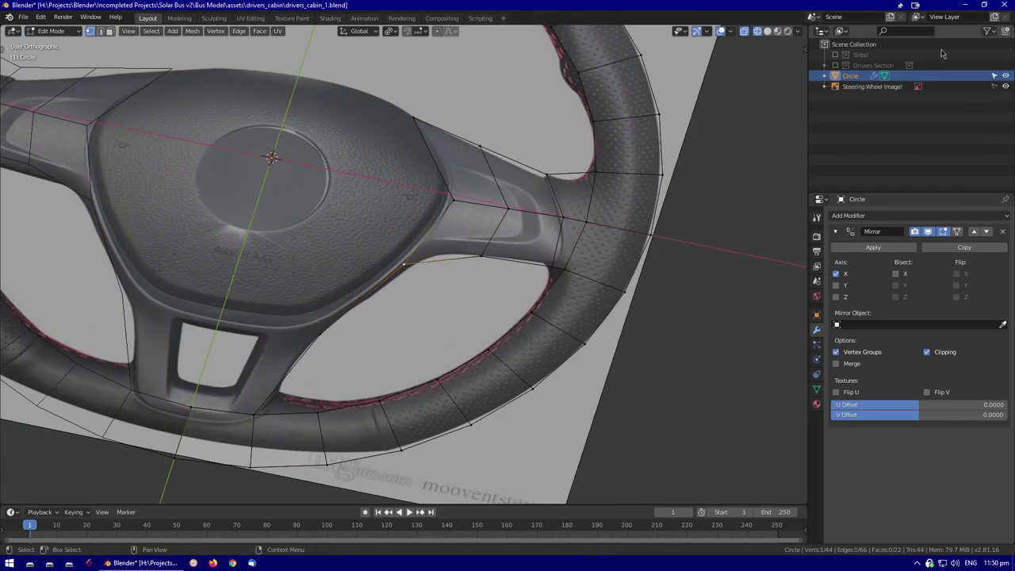
Create a collection named Background Images and move Steering Wheel Image! into it
{"action": "left_click", "coordinate": [987, 31]}
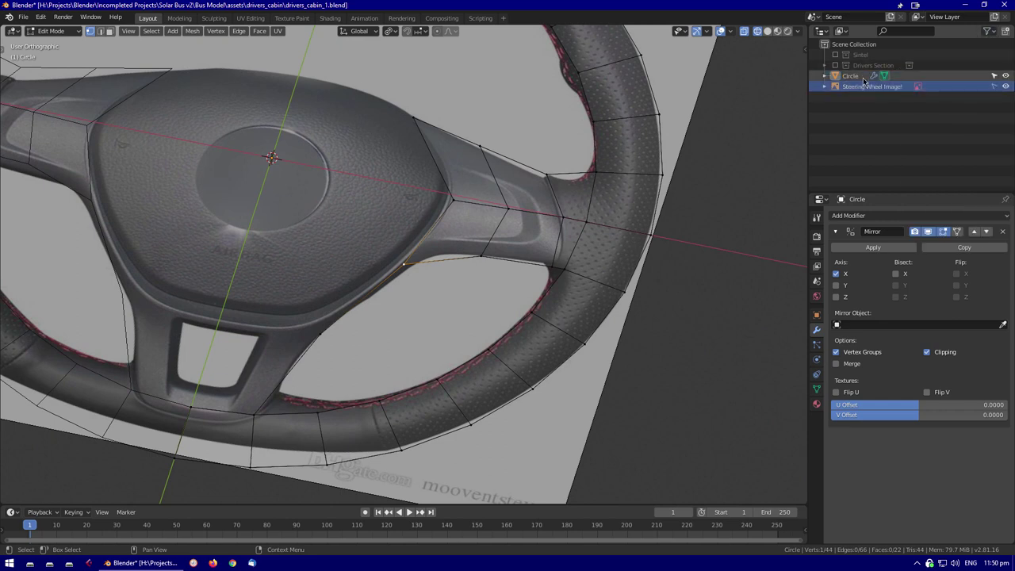
{"action": "key", "text": "Tab"}
{"action": "right_click", "coordinate": [884, 115]}
{"action": "left_click", "coordinate": [912, 147]}
{"action": "type", "text": "Background Images"}
{"action": "key", "text": "Return"}
{"action": "left_click_drag", "start_coordinate": [872, 97], "coordinate": [872, 76]}
Fill in the lower spoke between the inner rim and the hub, hiding the Background Images collection while checking the mesh
{"action": "left_click", "coordinate": [835, 75]}
{"action": "scroll", "coordinate": [510, 150], "scroll_direction": "down", "scroll_amount": 3}
{"action": "left_click", "coordinate": [415, 233]}
{"action": "key", "text": "Tab"}
{"action": "left_click", "coordinate": [834, 76]}
{"action": "scroll", "coordinate": [643, 113], "scroll_direction": "up", "scroll_amount": 3}
{"action": "middle_click_drag", "start_coordinate": [642, 113], "coordinate": [496, 305]}
{"action": "scroll", "coordinate": [496, 305], "scroll_direction": "up", "scroll_amount": 3}
{"action": "left_click", "coordinate": [376, 269]}
{"action": "middle_click_drag", "start_coordinate": [376, 269], "coordinate": [555, 285]}
{"action": "key", "text": "a"}
{"action": "key", "text": "Tab"}
Lower Steering Wheel Image! beneath the mesh to a Z location of about -0.027 m
{"action": "scroll", "coordinate": [505, 267], "scroll_direction": "up", "scroll_amount": 4}
{"action": "left_click", "coordinate": [878, 76]}
{"action": "left_click", "coordinate": [817, 389]}
{"action": "left_click", "coordinate": [817, 374]}
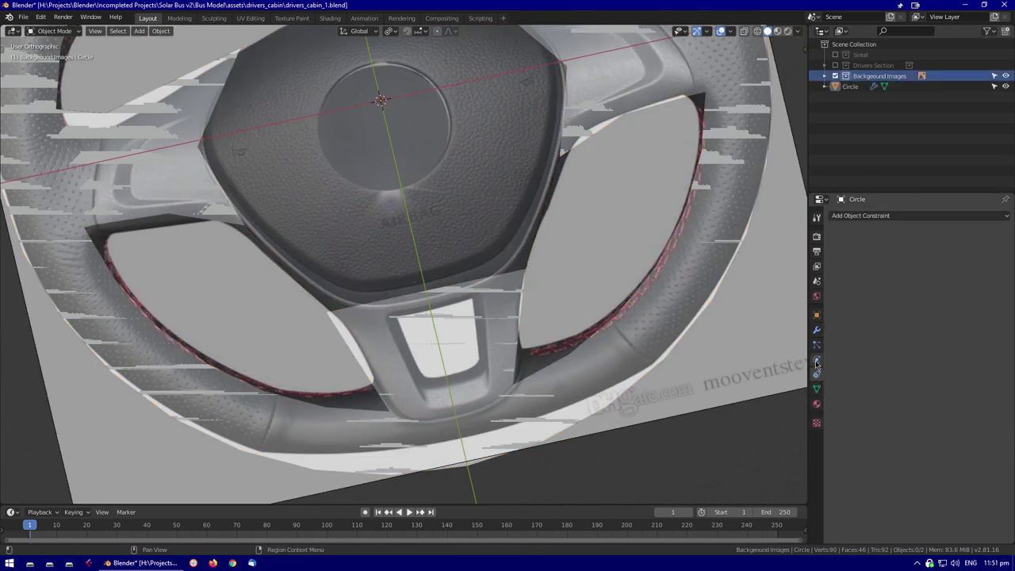
{"action": "left_click", "coordinate": [818, 330]}
{"action": "left_click", "coordinate": [880, 86]}
{"action": "key", "text": "KP_7"}
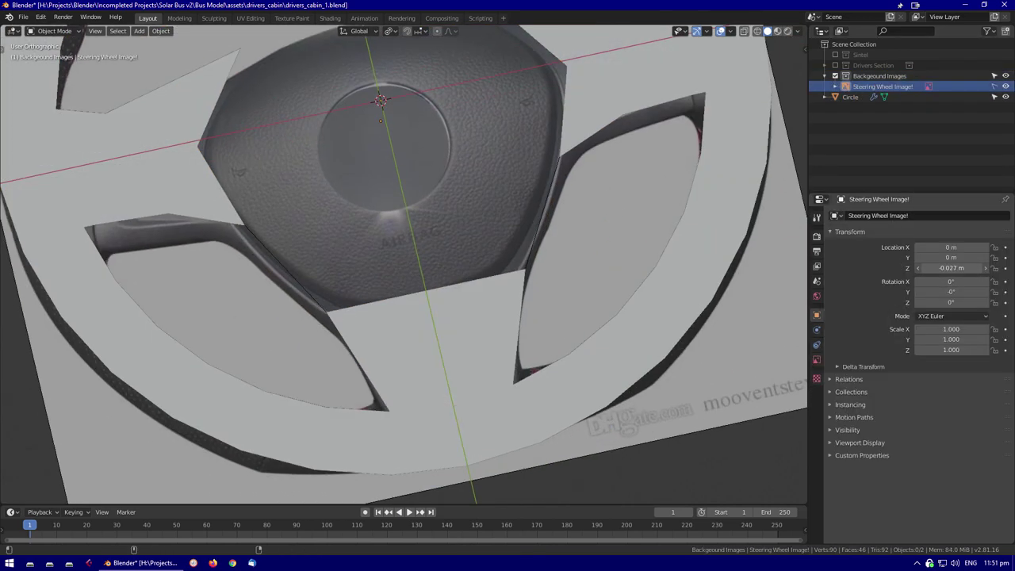
Fill the steering wheel hub with faces running from the side spoke's edges to the centre line
{"action": "scroll", "coordinate": [691, 193], "scroll_direction": "down", "scroll_amount": 3}
{"action": "scroll", "coordinate": [634, 174], "scroll_direction": "up", "scroll_amount": 2}
{"action": "left_click", "coordinate": [582, 156]}
{"action": "key", "text": "Tab"}
{"action": "scroll", "coordinate": [582, 156], "scroll_direction": "up", "scroll_amount": 3, "text": "shift"}
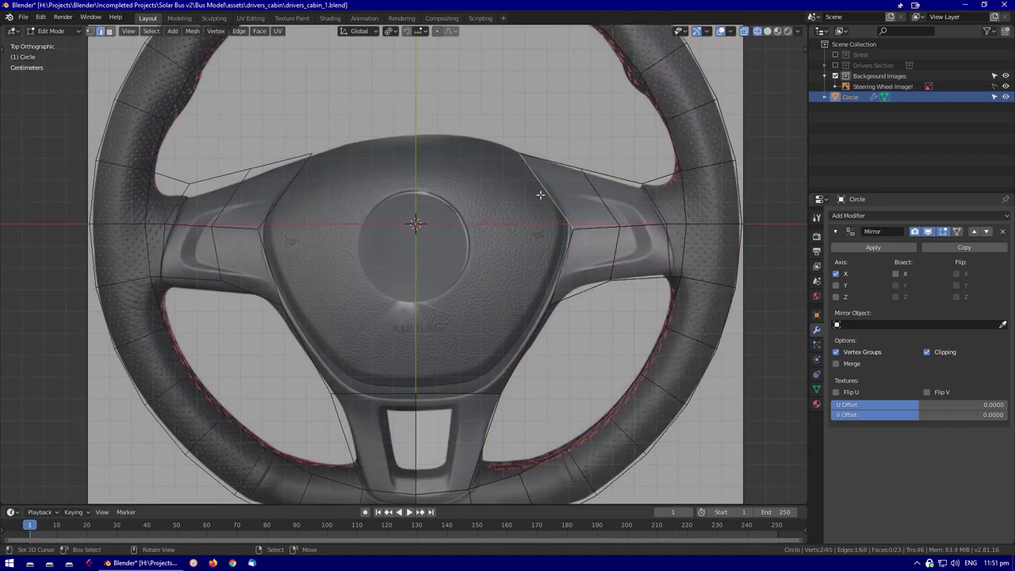
{"action": "right_click", "coordinate": [547, 274], "text": "ctrl"}
{"action": "key", "text": "f"}
{"action": "key", "text": "f"}
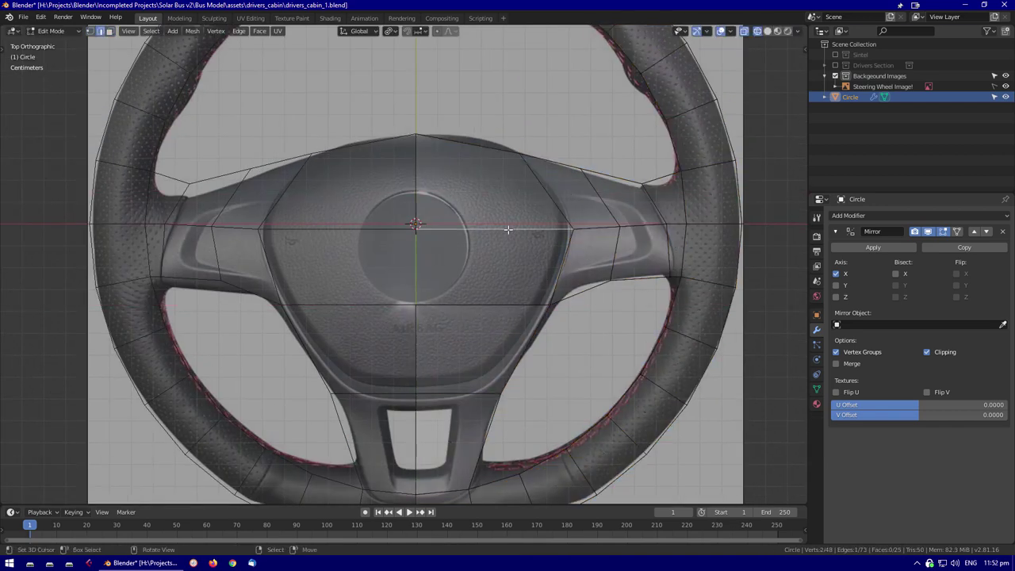
{"action": "scroll", "coordinate": [507, 303], "scroll_direction": "down", "scroll_amount": 3}
{"action": "middle_click_drag", "start_coordinate": [507, 304], "coordinate": [555, 285]}
{"action": "key", "text": "KP_7"}
{"action": "scroll", "coordinate": [656, 225], "scroll_direction": "up", "scroll_amount": 3}
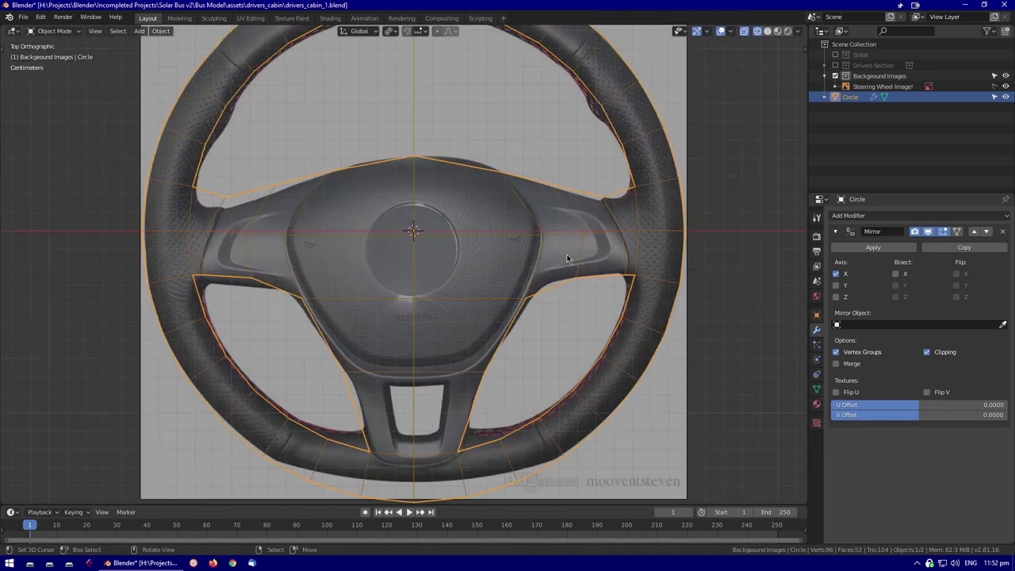
Add supporting loop cuts across the side spoke near its junctions with the rim and hub
{"action": "key", "text": "ctrl+r"}
{"action": "left_click", "coordinate": [656, 225]}
{"action": "left_click", "coordinate": [679, 233], "text": "ctrl"}
{"action": "middle_click_drag", "start_coordinate": [679, 233], "coordinate": [652, 281]}
Enable Z-axis mirroring on the Mirror modifier and raise the whole wheel mesh about 0.0237 m along global Z
{"action": "key", "text": "Tab"}
{"action": "scroll", "coordinate": [651, 310], "scroll_direction": "down", "scroll_amount": 5}
{"action": "left_click", "coordinate": [853, 287]}
{"action": "key", "text": "a"}
{"action": "left_click", "coordinate": [835, 297]}
{"action": "key", "text": "g"}
{"action": "key", "text": "z"}
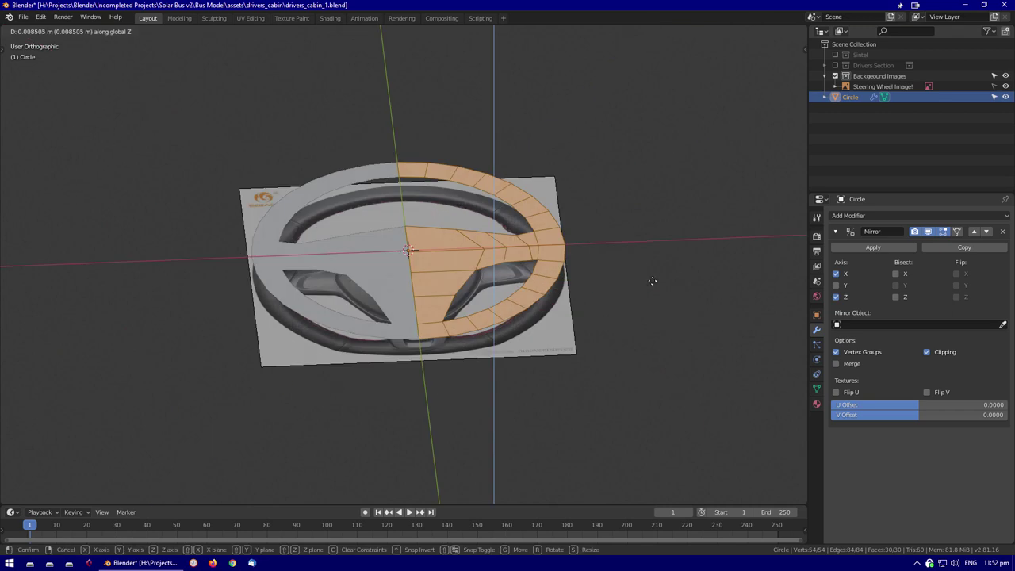
{"action": "left_click", "coordinate": [872, 354]}
Lower the whole wheel mesh along global Z to bring its mirrored halves closer together, and leave mesh editing
{"action": "left_click", "coordinate": [925, 351]}
{"action": "scroll", "coordinate": [555, 238], "scroll_direction": "up", "scroll_amount": 3}
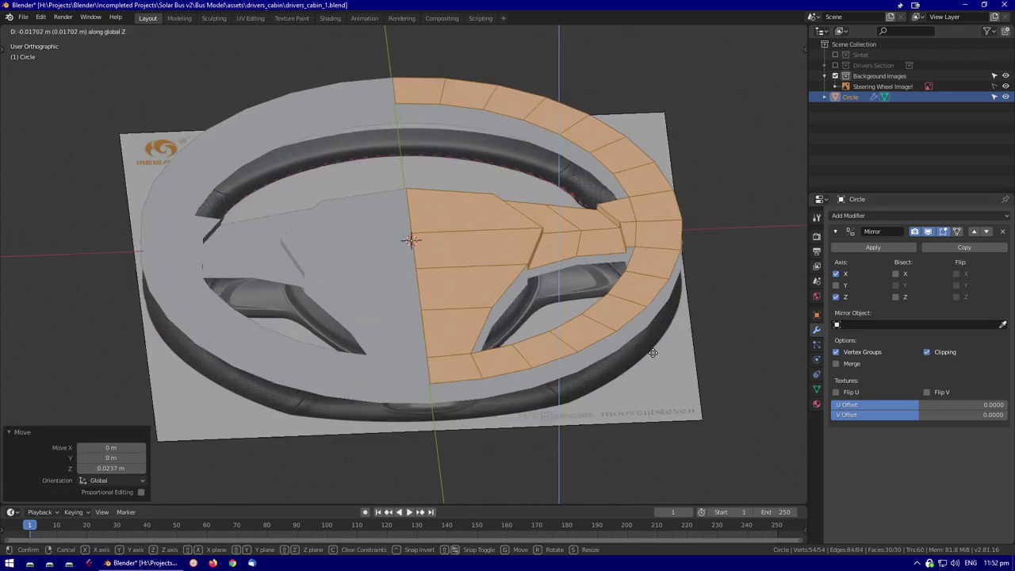
{"action": "left_click", "coordinate": [559, 224]}
{"action": "key", "text": "Tab"}
{"action": "middle_click_drag", "start_coordinate": [559, 225], "coordinate": [490, 366]}
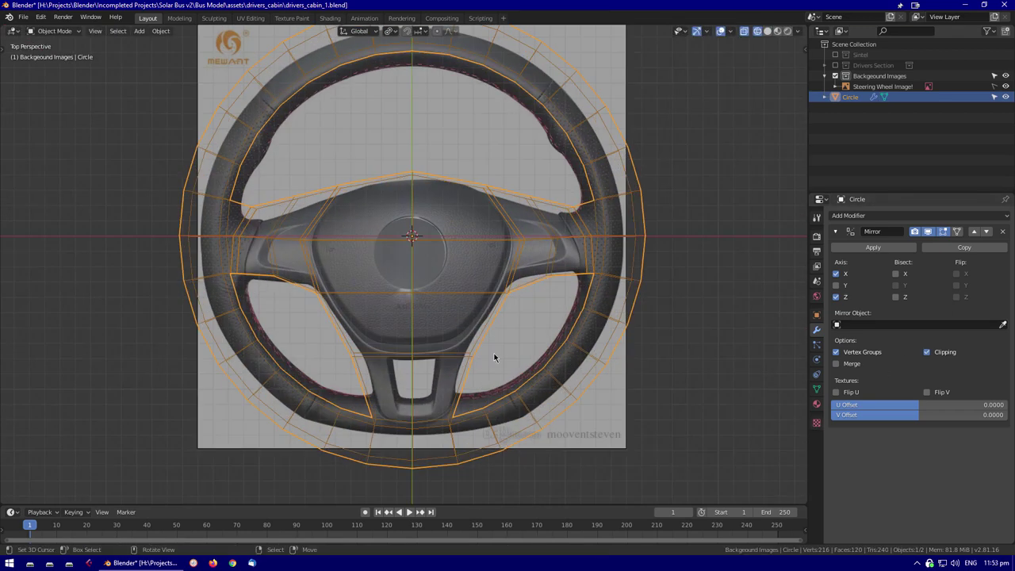
Rework the lower spoke's mesh around its central opening by adding a cut and deleting the surplus geometry
{"action": "scroll", "coordinate": [480, 331], "scroll_direction": "up", "scroll_amount": 3}
{"action": "key", "text": "Tab"}
{"action": "scroll", "coordinate": [480, 330], "scroll_direction": "down", "scroll_amount": 2}
{"action": "key", "text": "ctrl+r"}
{"action": "left_click", "coordinate": [472, 294]}
{"action": "scroll", "coordinate": [471, 294], "scroll_direction": "down", "scroll_amount": 1}
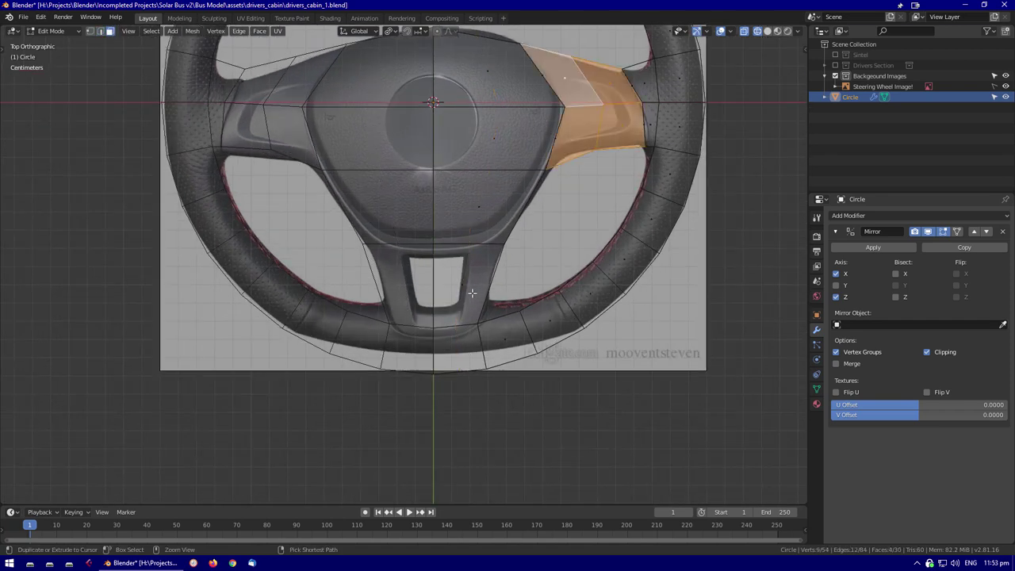
{"action": "left_click", "coordinate": [506, 371]}
{"action": "key", "text": "x"}
{"action": "left_click", "coordinate": [446, 279]}
{"action": "key", "text": "x"}
{"action": "left_click", "coordinate": [458, 285]}
Move the lower spoke opening's upper corner vertex along global Y to align it with the opening in the reference
{"action": "scroll", "coordinate": [458, 286], "scroll_direction": "up", "scroll_amount": 2}
{"action": "left_click", "coordinate": [546, 259]}
{"action": "key", "text": "g"}
{"action": "key", "text": "y"}
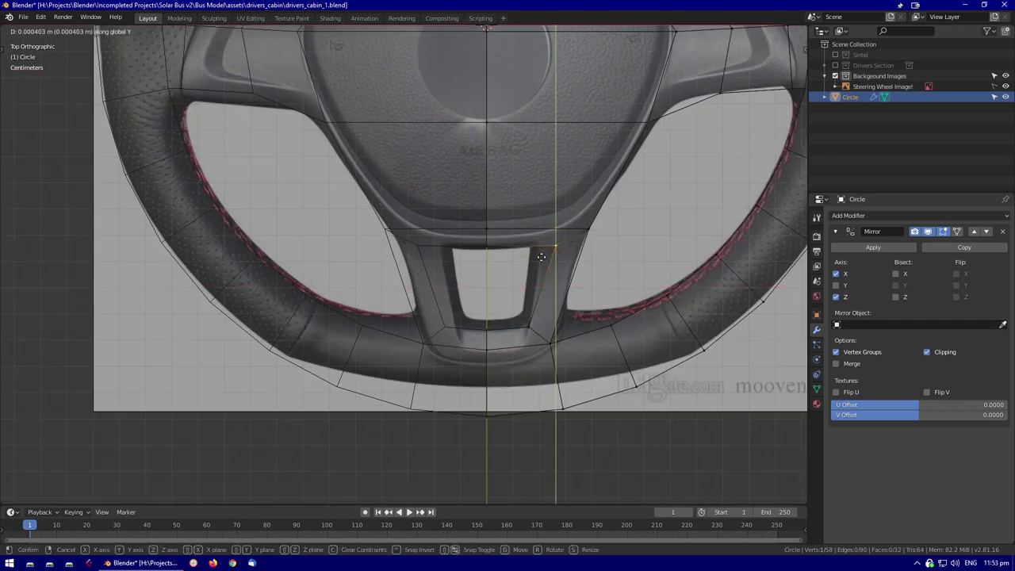
{"action": "left_click", "coordinate": [539, 249]}
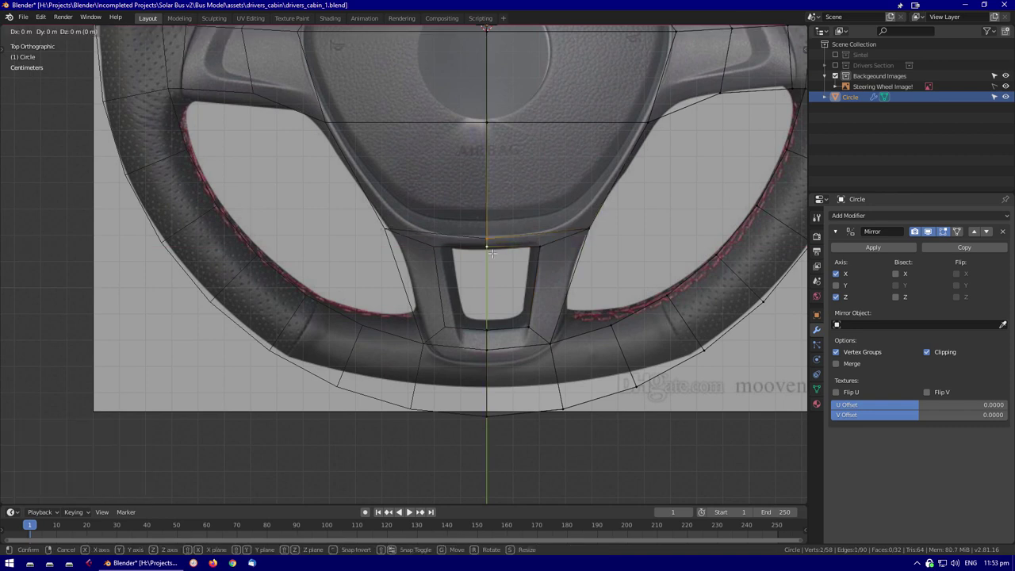
{"action": "key", "text": "e"}
{"action": "right_click", "coordinate": [492, 252]}
Slide the selected lower spoke edge, fill the gap with a face, and extrude the selection to give the wheel side walls
{"action": "scroll", "coordinate": [492, 252], "scroll_direction": "down", "scroll_amount": 2}
{"action": "middle_click_drag", "start_coordinate": [491, 252], "coordinate": [770, 317]}
{"action": "key", "text": "g"}
{"action": "key", "text": "g"}
{"action": "left_click", "coordinate": [597, 296]}
{"action": "key", "text": "f"}
{"action": "key", "text": "alt+z"}
{"action": "key", "text": "alt+z"}
{"action": "key", "text": "e"}
{"action": "left_click", "coordinate": [600, 267]}
Leave mesh editing, return to solid shading and hide the Background Images collection
{"action": "key", "text": "Tab"}
{"action": "key", "text": "alt+z"}
{"action": "left_click", "coordinate": [835, 75]}
{"action": "middle_click_drag", "start_coordinate": [522, 232], "coordinate": [518, 308]}
Undo the last mesh edit and add a Subdivision modifier at level 2 to the steering wheel
{"action": "key", "text": "Tab"}
{"action": "key", "text": "ctrl+z"}
{"action": "key", "text": "g"}
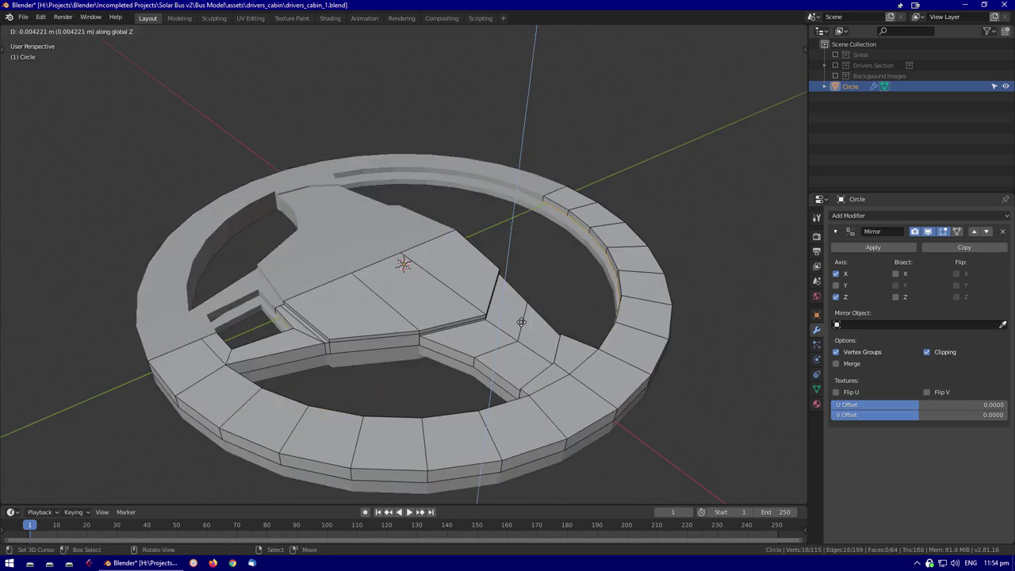
{"action": "key", "text": "Escape"}
{"action": "key", "text": "Tab"}
{"action": "key", "text": "ctrl+2"}
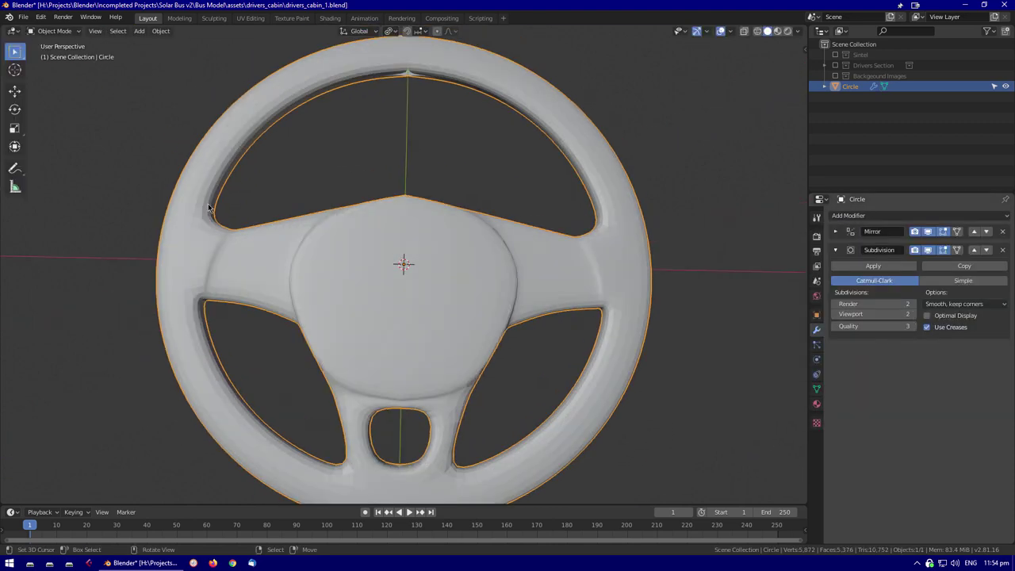
{"action": "key", "text": "ctrl+z"}
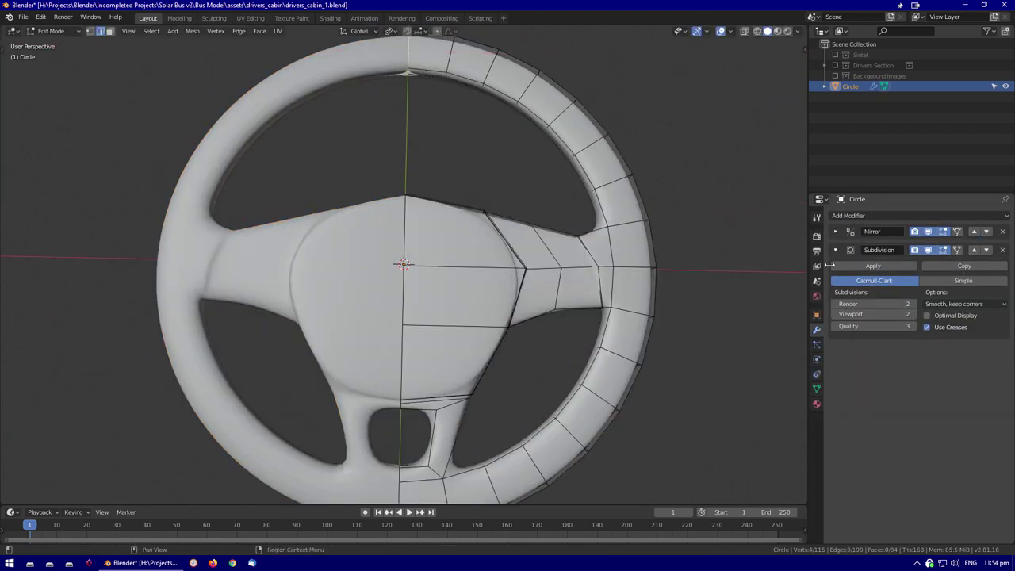
Select the corner vertex at the upper rim's centre seam and enable Merge on the Mirror modifier
{"action": "left_click", "coordinate": [835, 231]}
{"action": "left_click", "coordinate": [557, 189]}
{"action": "scroll", "coordinate": [557, 189], "scroll_direction": "up", "scroll_amount": 5}
{"action": "middle_click_drag", "start_coordinate": [558, 188], "coordinate": [603, 313]}
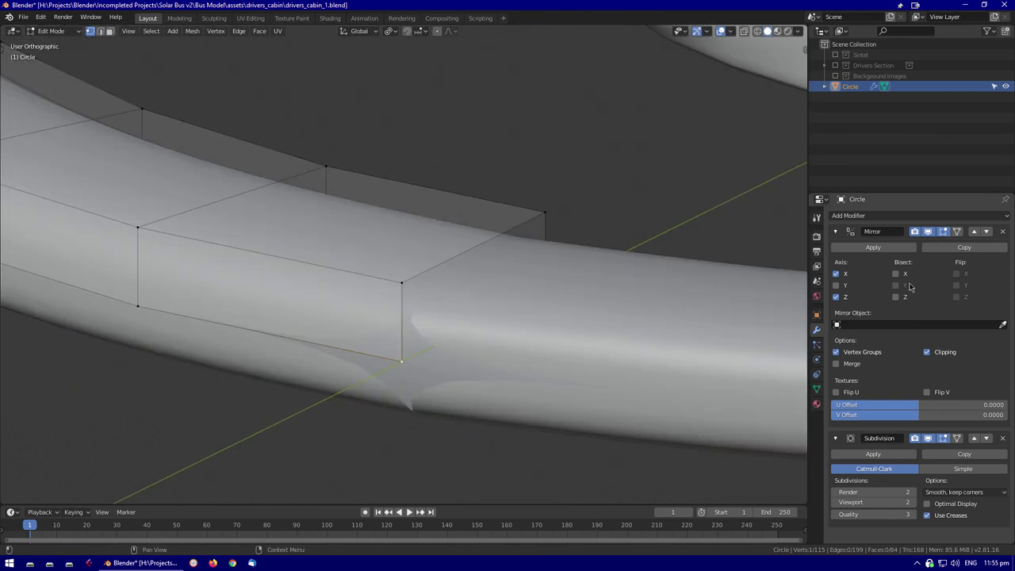
{"action": "left_click", "coordinate": [835, 364]}
Set an edge crease of 1 on the edges where the side spoke meets the rim
{"action": "scroll", "coordinate": [508, 238], "scroll_direction": "down", "scroll_amount": 5}
{"action": "middle_click_drag", "start_coordinate": [508, 237], "coordinate": [458, 309]}
{"action": "scroll", "coordinate": [459, 309], "scroll_direction": "up", "scroll_amount": 5}
{"action": "key", "text": "3"}
{"action": "scroll", "coordinate": [458, 309], "scroll_direction": "down", "scroll_amount": 5}
{"action": "middle_click_drag", "start_coordinate": [521, 335], "coordinate": [396, 261], "text": "alt"}
{"action": "scroll", "coordinate": [311, 293], "scroll_direction": "up", "scroll_amount": 5}
{"action": "scroll", "coordinate": [396, 262], "scroll_direction": "up", "scroll_amount": 4}
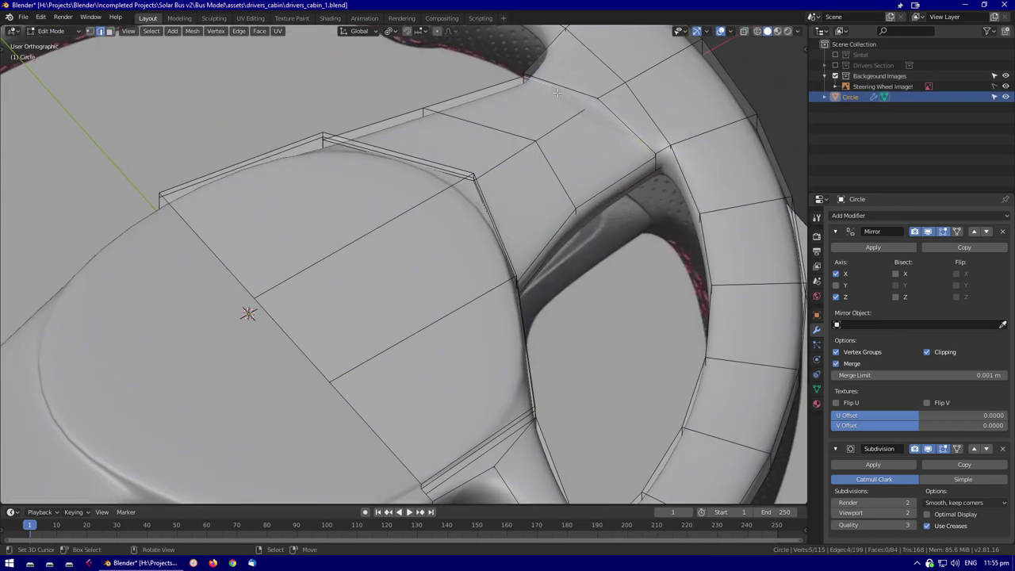
{"action": "key", "text": "2"}
{"action": "key", "text": "shift+e"}
{"action": "type", "text": "1"}
{"action": "key", "text": "Return"}
Set an edge crease of 1 on the next edge loop around the hub and leave mesh editing
{"action": "scroll", "coordinate": [454, 247], "scroll_direction": "down", "scroll_amount": 4}
{"action": "middle_click_drag", "start_coordinate": [454, 247], "coordinate": [515, 230]}
{"action": "left_click", "coordinate": [379, 253], "text": "alt"}
{"action": "key", "text": "shift+e"}
{"action": "type", "text": "1"}
{"action": "key", "text": "Return"}
{"action": "left_click", "coordinate": [466, 255], "text": "alt"}
{"action": "scroll", "coordinate": [466, 254], "scroll_direction": "down", "scroll_amount": 6}
{"action": "key", "text": "Tab"}
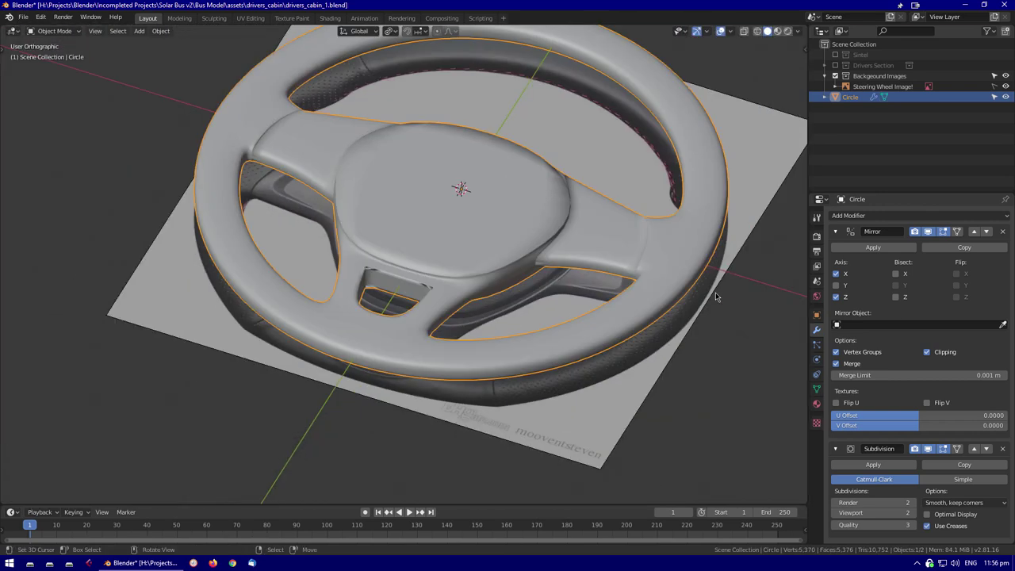
Collapse the modifier settings and add an Edge Split modifier to the steering wheel
{"action": "left_click", "coordinate": [836, 231], "text": "ctrl"}
{"action": "left_click", "coordinate": [849, 215]}
{"action": "left_click", "coordinate": [880, 292]}
Crease the edges around the lower spoke's opening and try to add a loop cut beside it
{"action": "key", "text": "Tab"}
{"action": "scroll", "coordinate": [441, 303], "scroll_direction": "up", "scroll_amount": 5}
{"action": "middle_click_drag", "start_coordinate": [442, 303], "coordinate": [537, 151]}
{"action": "middle_click_drag", "start_coordinate": [12, 248], "coordinate": [389, 288]}
{"action": "scroll", "coordinate": [389, 288], "scroll_direction": "down", "scroll_amount": 3}
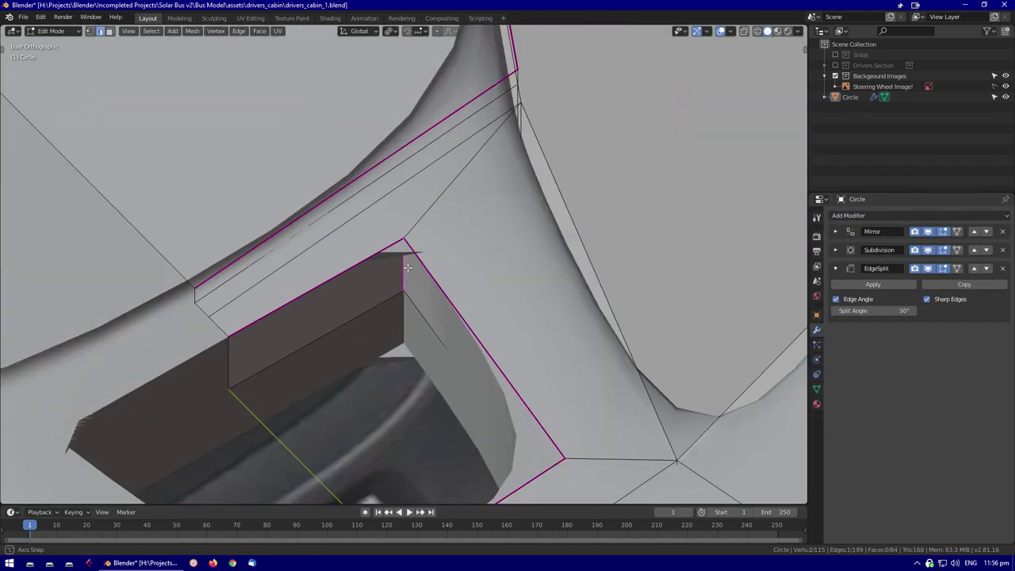
{"action": "key", "text": "ctrl+r"}
{"action": "left_click", "coordinate": [803, 262]}
{"action": "middle_click_drag", "start_coordinate": [507, 301], "coordinate": [476, 262]}
{"action": "scroll", "coordinate": [535, 297], "scroll_direction": "down", "scroll_amount": 5}
Enable Optimal Display on the Subdivision modifier and compare the wheel in wireframe and solid shading
{"action": "key", "text": "shift+z"}
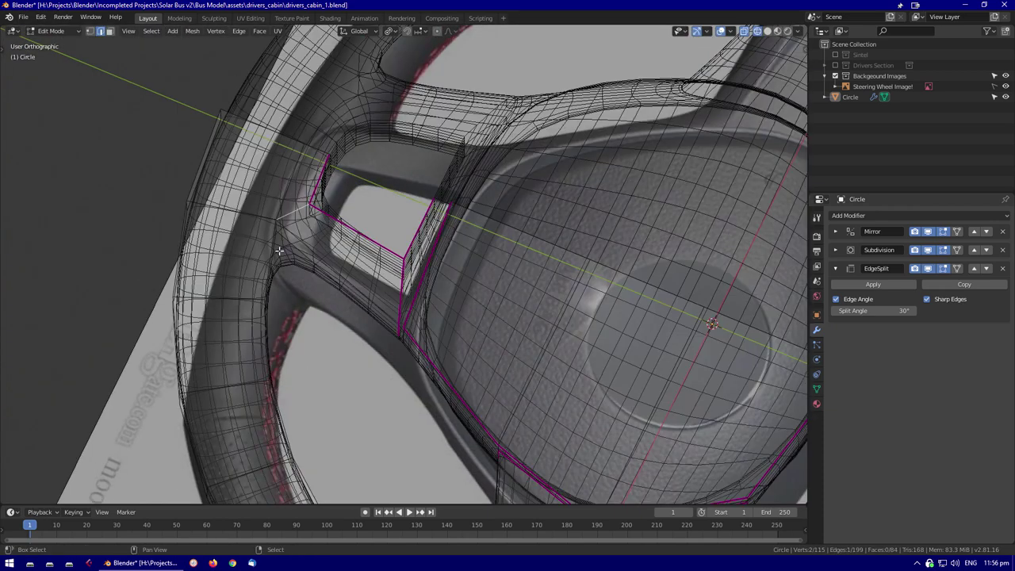
{"action": "left_click", "coordinate": [835, 250]}
{"action": "mouse_move", "coordinate": [476, 317]}
{"action": "middle_mouse_down"}
{"action": "mouse_move", "coordinate": [338, 327]}
{"action": "mouse_move", "coordinate": [420, 301]}
{"action": "mouse_move", "coordinate": [416, 330]}
{"action": "mouse_move", "coordinate": [578, 200]}
{"action": "mouse_move", "coordinate": [468, 290]}
{"action": "mouse_move", "coordinate": [468, 277]}
{"action": "middle_mouse_up"}
{"action": "key", "text": "shift+z"}
{"action": "left_click", "coordinate": [420, 301]}
{"action": "key", "text": "shift+z"}
{"action": "key", "text": "shift+z"}
{"action": "key", "text": "Tab"}
{"action": "scroll", "coordinate": [578, 200], "scroll_direction": "down", "scroll_amount": 5}
{"action": "key", "text": "Tab"}
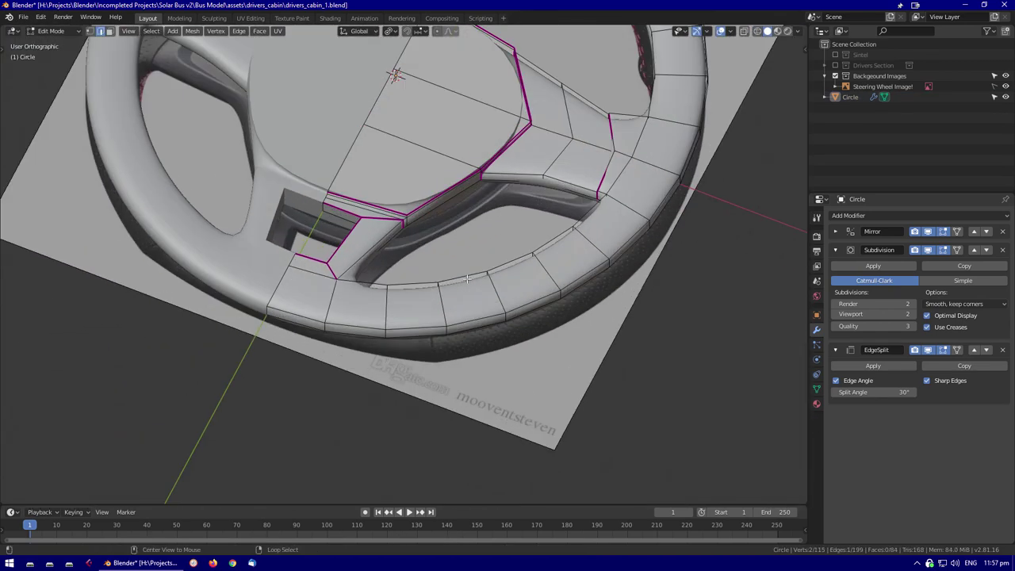
Inspect the hub's side walls and spoke junctions from several angles
{"action": "middle_click_drag", "start_coordinate": [137, 234], "coordinate": [517, 258]}
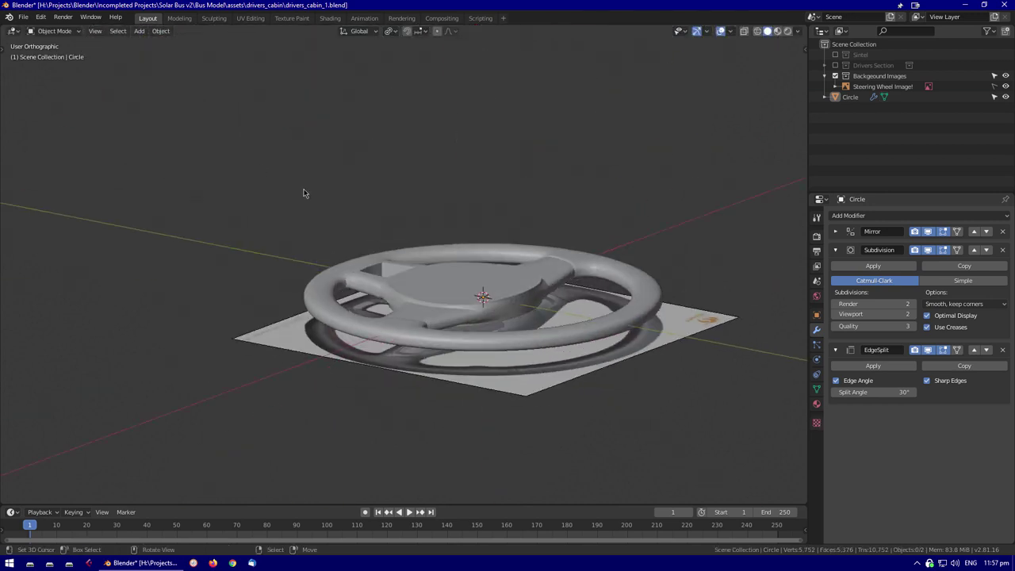
{"action": "scroll", "coordinate": [518, 258], "scroll_direction": "up", "scroll_amount": 6}
{"action": "middle_click_drag", "start_coordinate": [558, 291], "coordinate": [223, 271]}
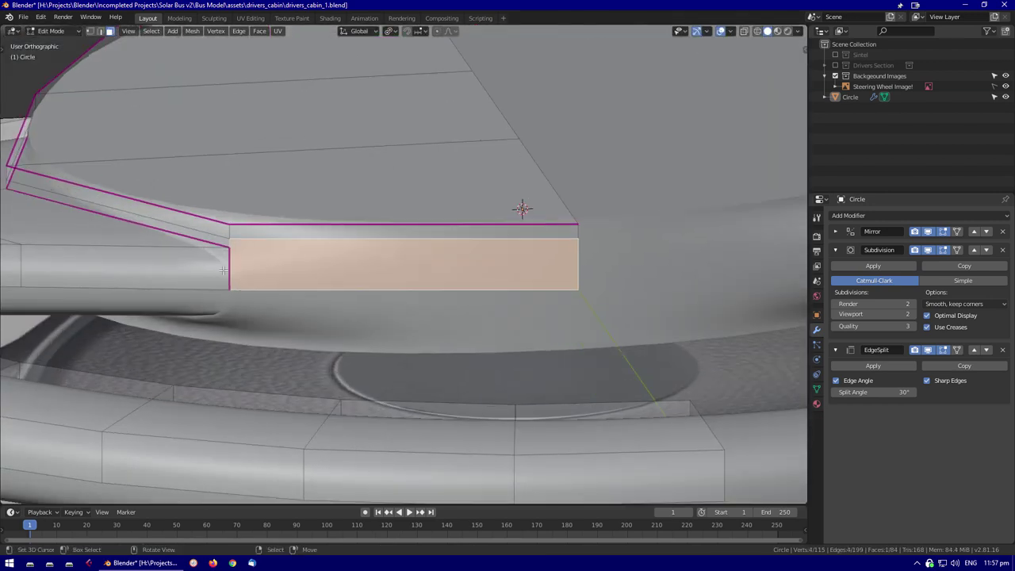
{"action": "scroll", "coordinate": [237, 291], "scroll_direction": "up", "scroll_amount": 2}
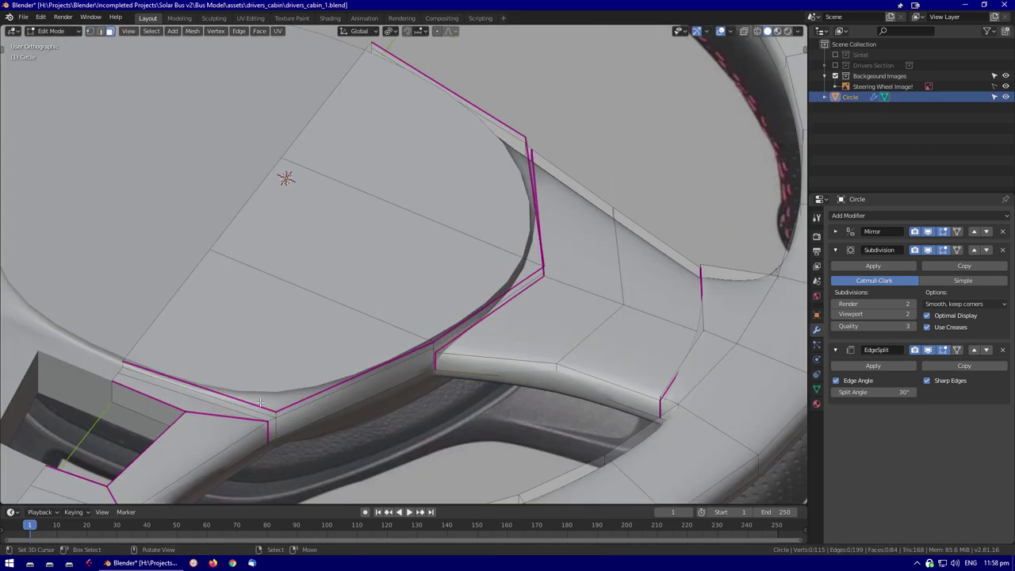
{"action": "middle_click_drag", "start_coordinate": [555, 269], "coordinate": [347, 174]}
{"action": "left_click", "coordinate": [347, 174]}
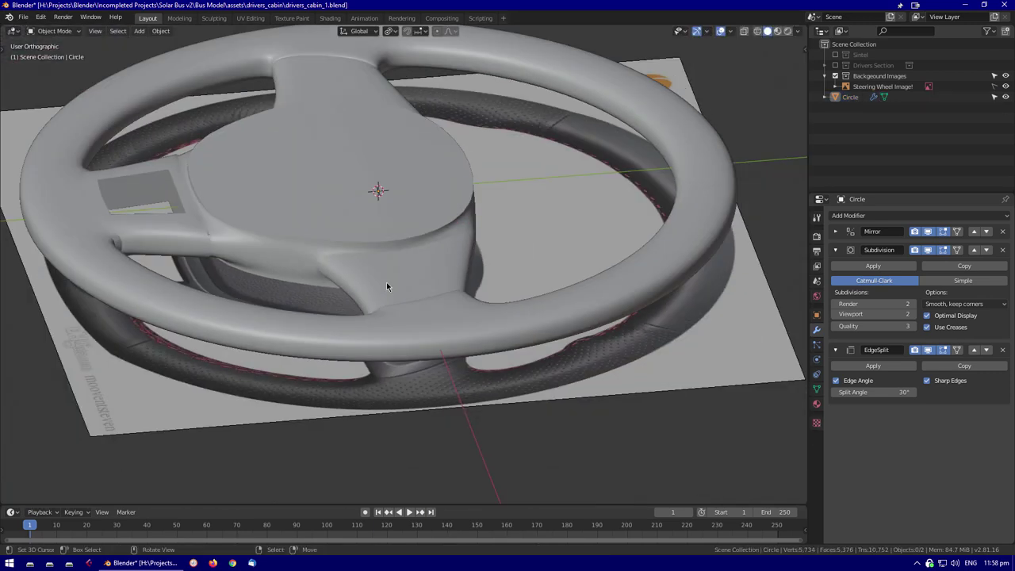
{"action": "middle_click_drag", "start_coordinate": [386, 281], "coordinate": [523, 259]}
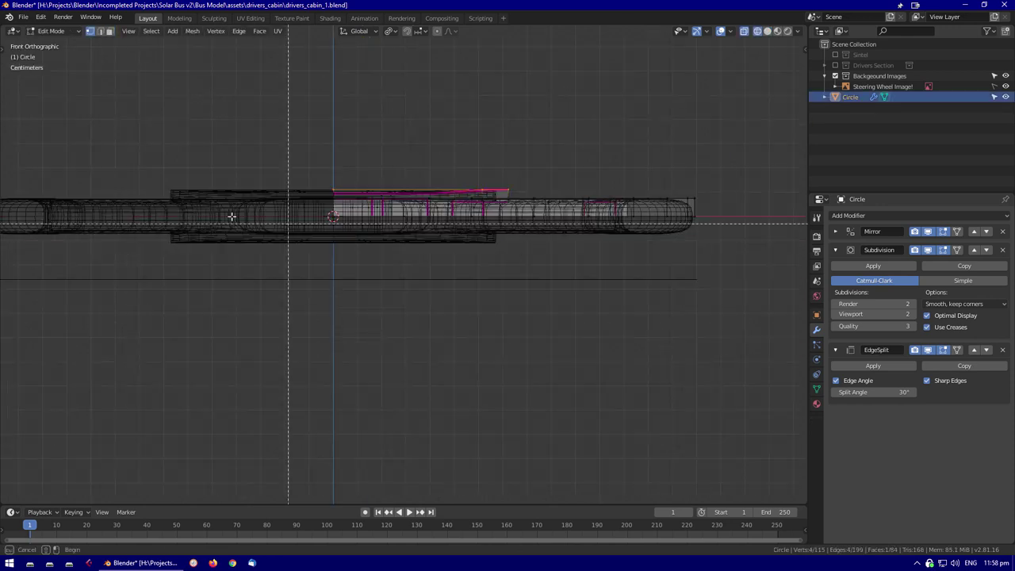
Select the hub's upper vertices in the front view and reshape the hub's raised face into a gentle dome
{"action": "left_click_drag", "start_coordinate": [276, 122], "coordinate": [690, 204]}
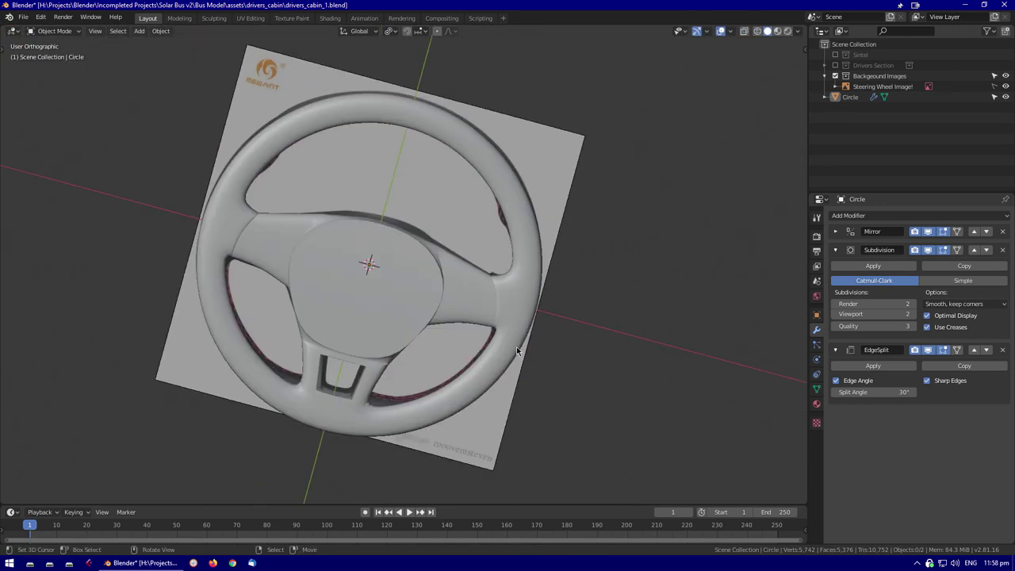
{"action": "left_click", "coordinate": [508, 344]}
{"action": "key", "text": "Tab"}
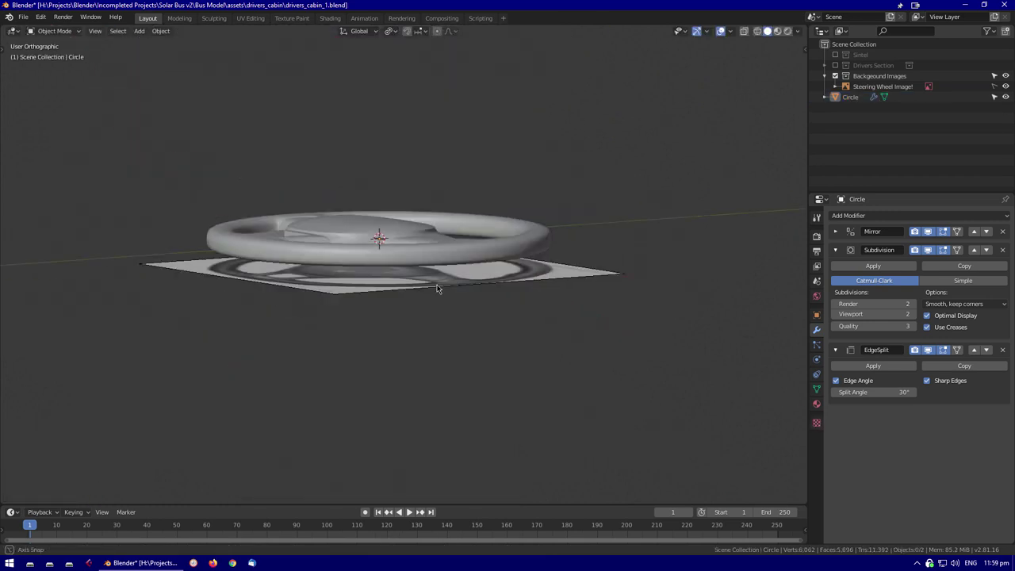
{"action": "scroll", "coordinate": [414, 270], "scroll_direction": "up", "scroll_amount": 5}
{"action": "middle_click_drag", "start_coordinate": [420, 256], "coordinate": [467, 247]}
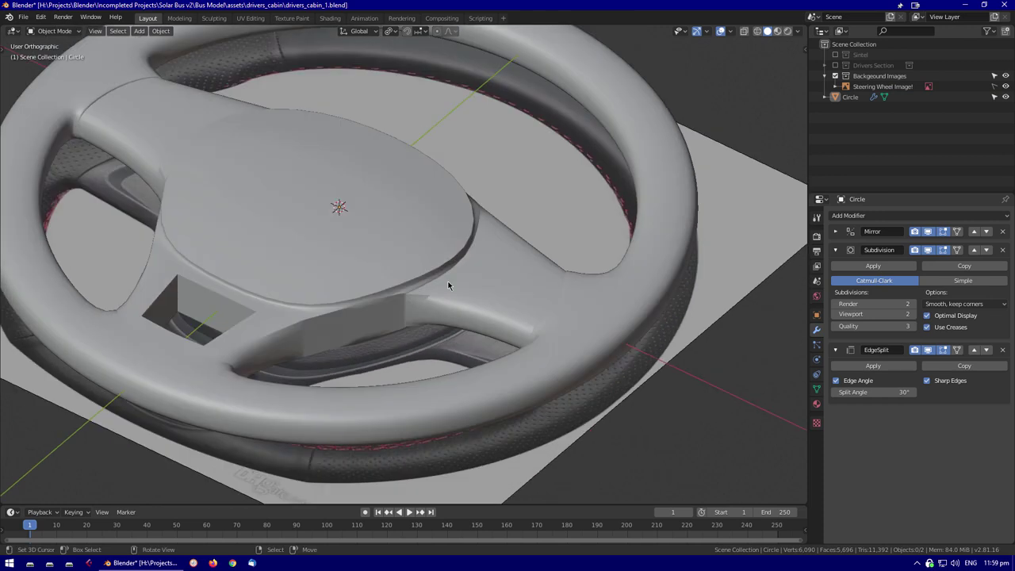
Edit the wheel mesh in the top view with the Subdivision modifier's viewport display turned off
{"action": "key", "text": "Tab"}
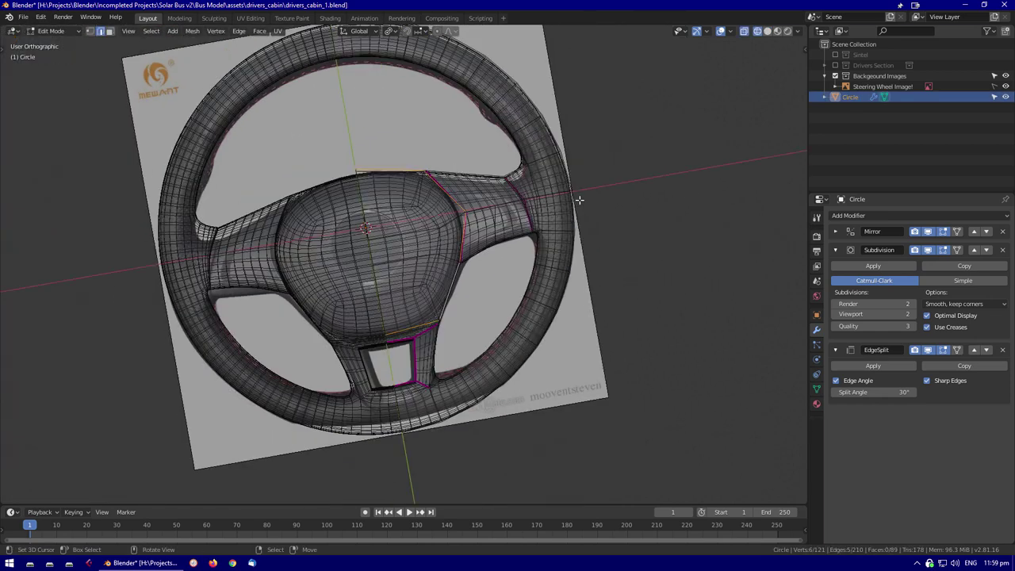
{"action": "key", "text": "KP_7"}
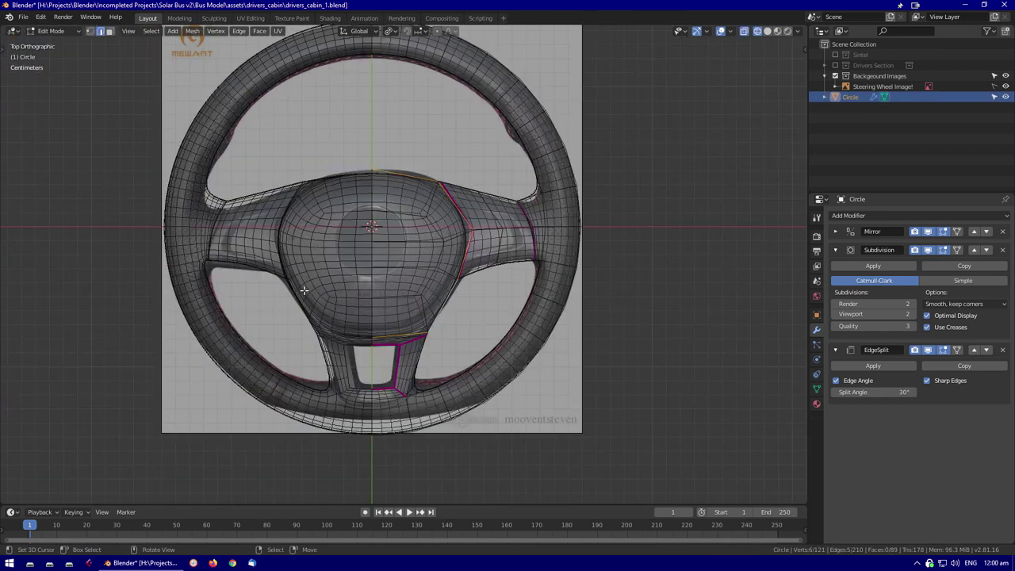
{"action": "left_click", "coordinate": [928, 250]}
{"action": "scroll", "coordinate": [500, 238], "scroll_direction": "up", "scroll_amount": 2}
{"action": "scroll", "coordinate": [495, 230], "scroll_direction": "down", "scroll_amount": 2}
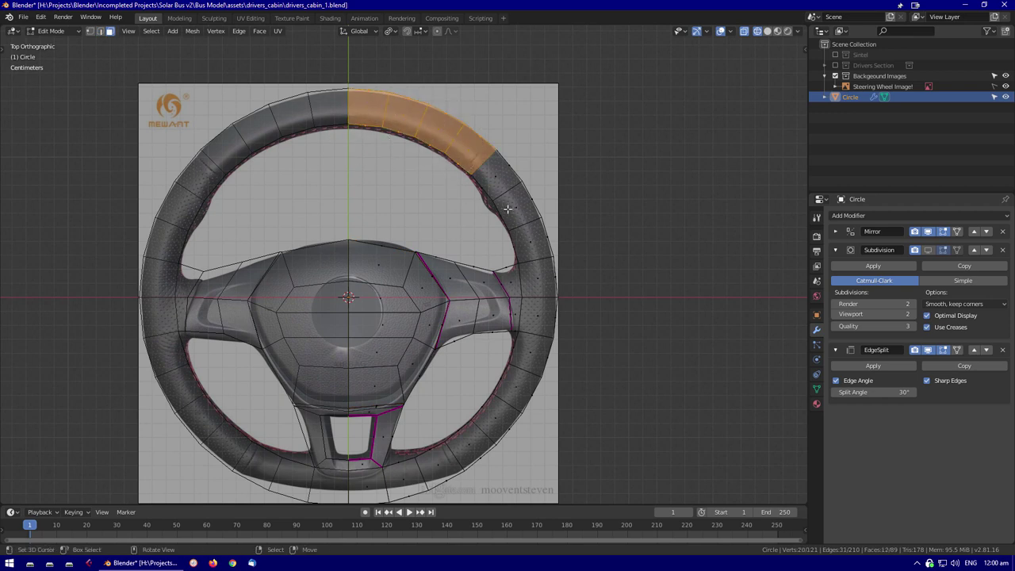
Separate the rim's upper section and its lower section into their own objects
{"action": "key", "text": "p"}
{"action": "left_click", "coordinate": [507, 209]}
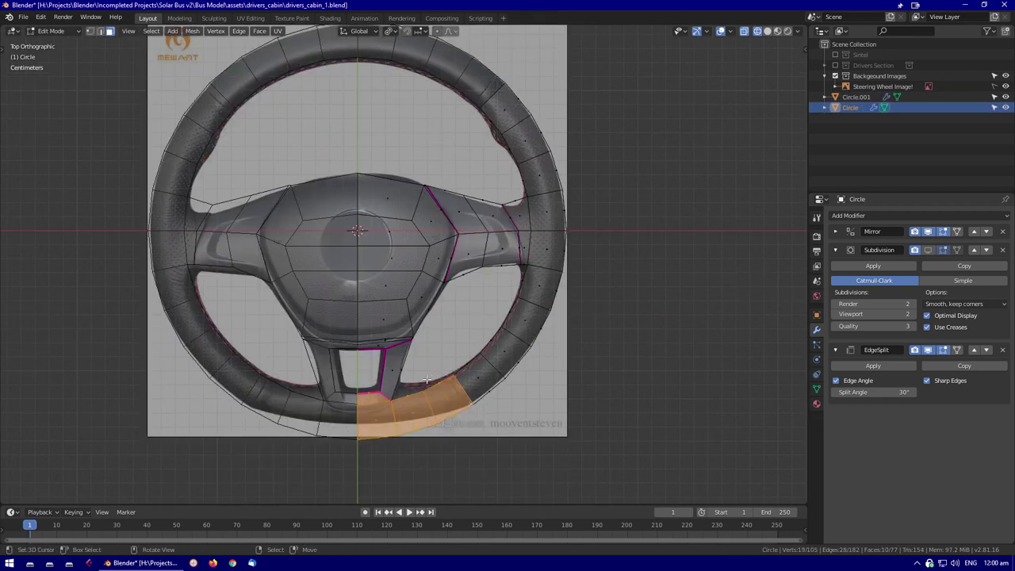
{"action": "key", "text": "p"}
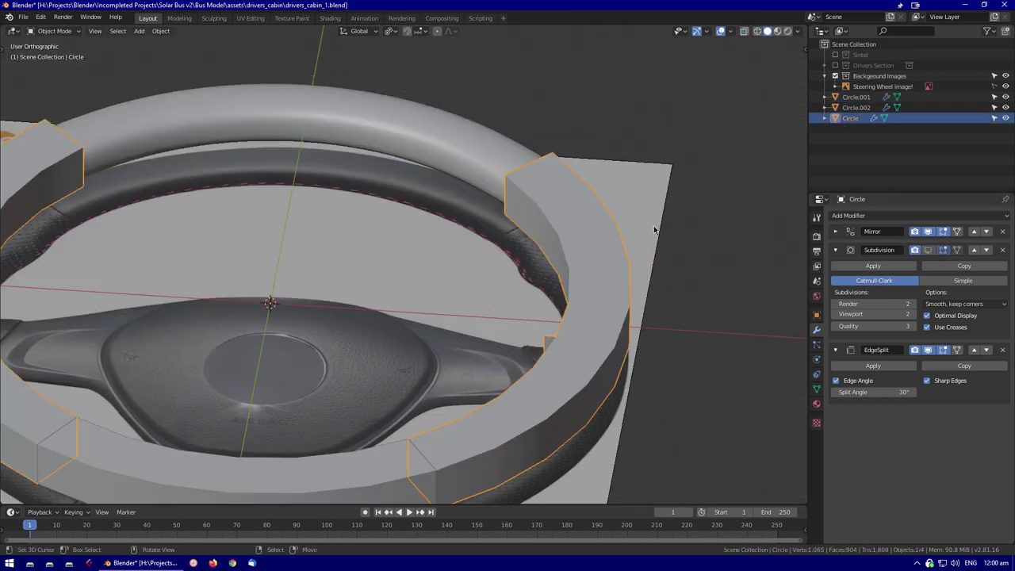
{"action": "middle_click_drag", "start_coordinate": [658, 227], "coordinate": [369, 306]}
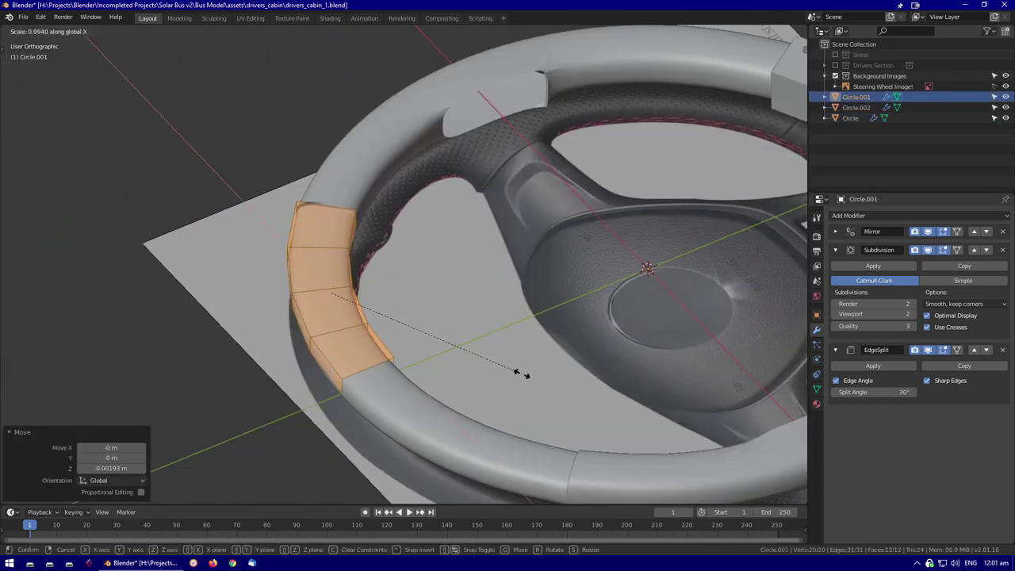
Scale the upper rim section and move its centre-line edges about 0.0052 m along global Y to follow the reference
{"action": "key", "text": "KP_7"}
{"action": "scroll", "coordinate": [589, 283], "scroll_direction": "up", "scroll_amount": 2}
{"action": "key", "text": "s"}
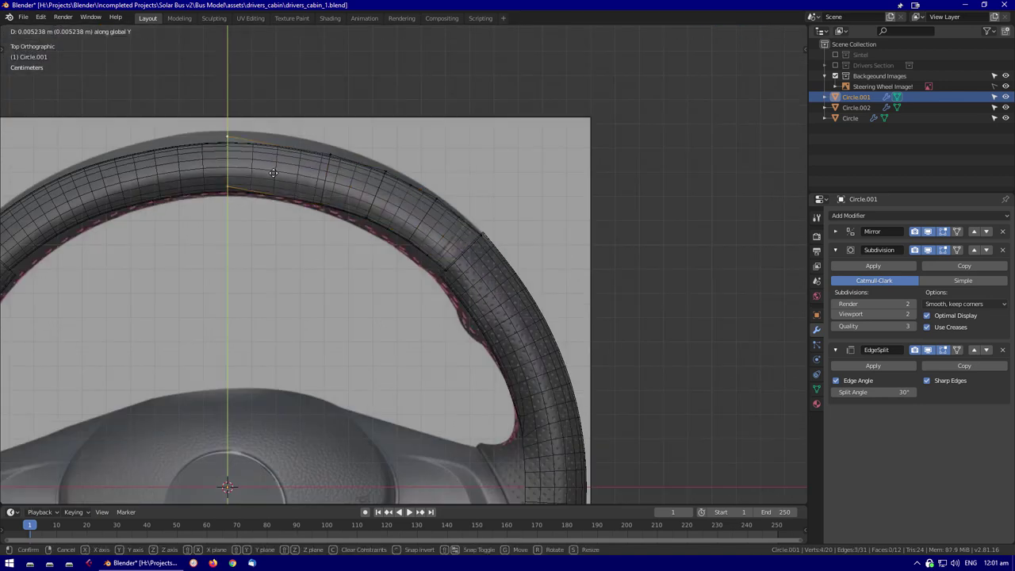
{"action": "left_click", "coordinate": [273, 173]}
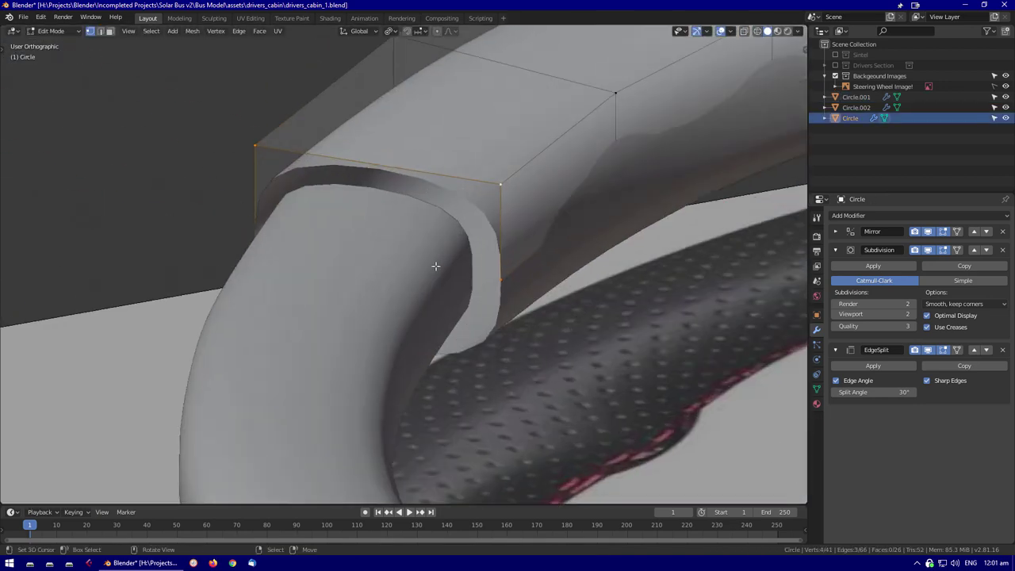
Inspect the joins between the rim sections and select the end face of the upper section
{"action": "key", "text": "Tab"}
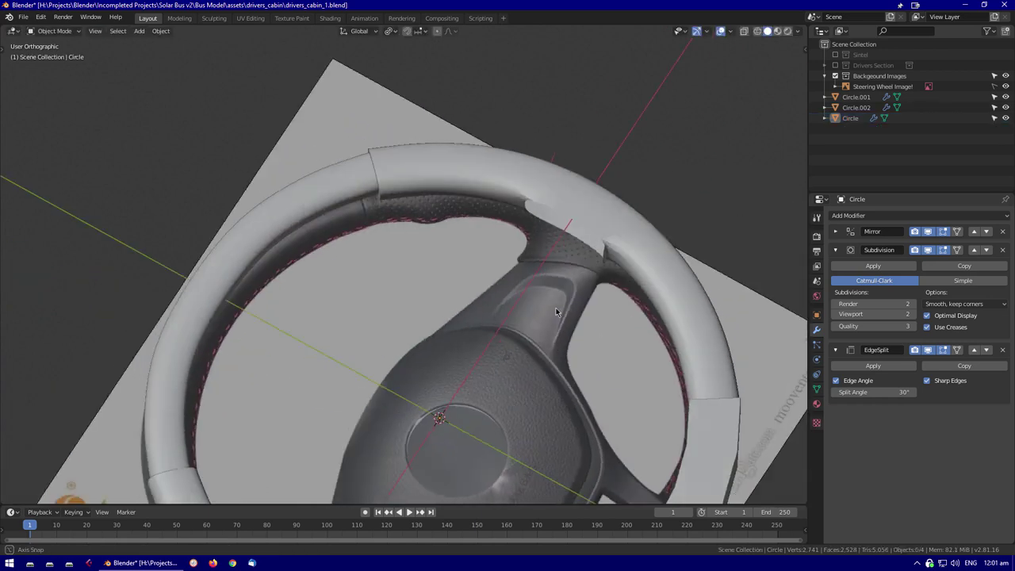
{"action": "middle_click_drag", "start_coordinate": [555, 307], "coordinate": [561, 262]}
{"action": "scroll", "coordinate": [561, 263], "scroll_direction": "up", "scroll_amount": 3}
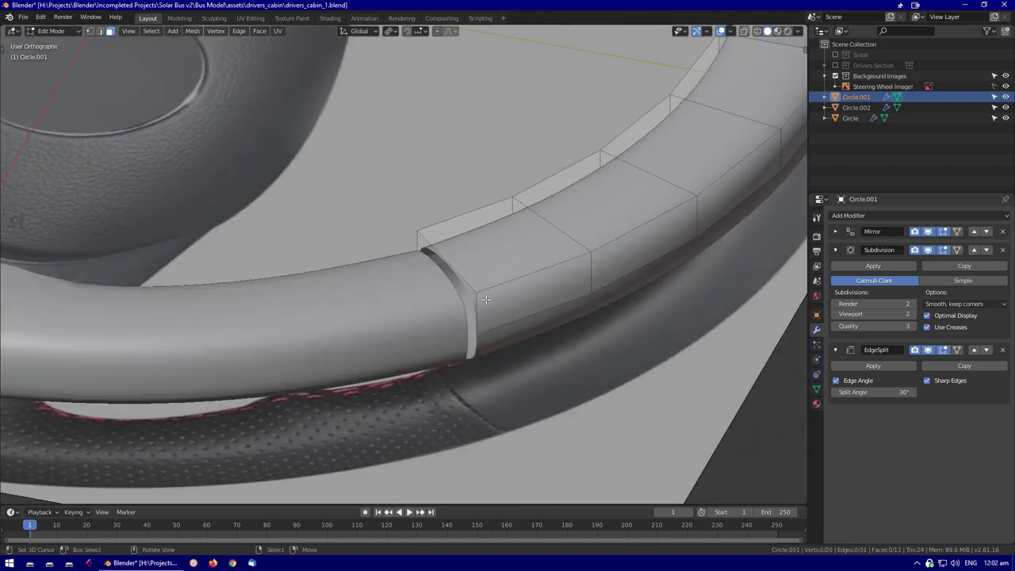
{"action": "key", "text": "3"}
{"action": "left_click", "coordinate": [456, 308]}
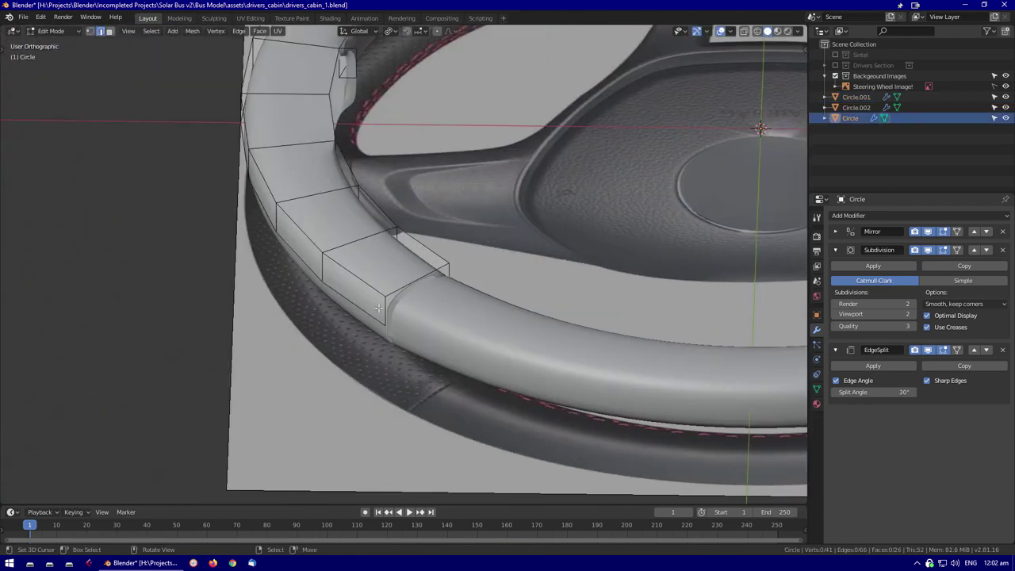
Move the lower rim section's end edges about 0.003 m towards the side section to form a recessed join
{"action": "scroll", "coordinate": [379, 307], "scroll_direction": "up", "scroll_amount": 5}
{"action": "left_click", "coordinate": [507, 275], "text": "alt"}
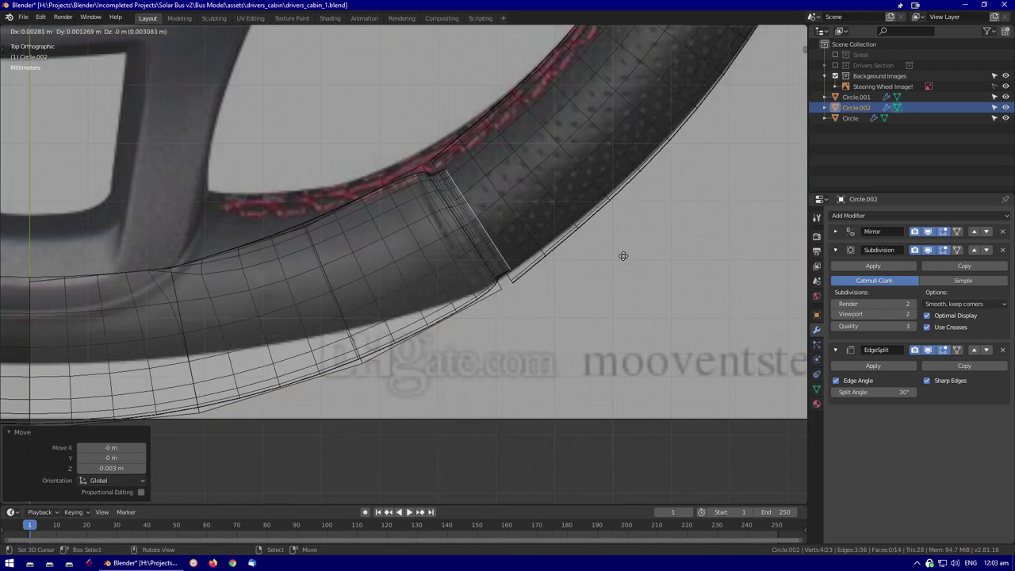
{"action": "left_click", "coordinate": [538, 274]}
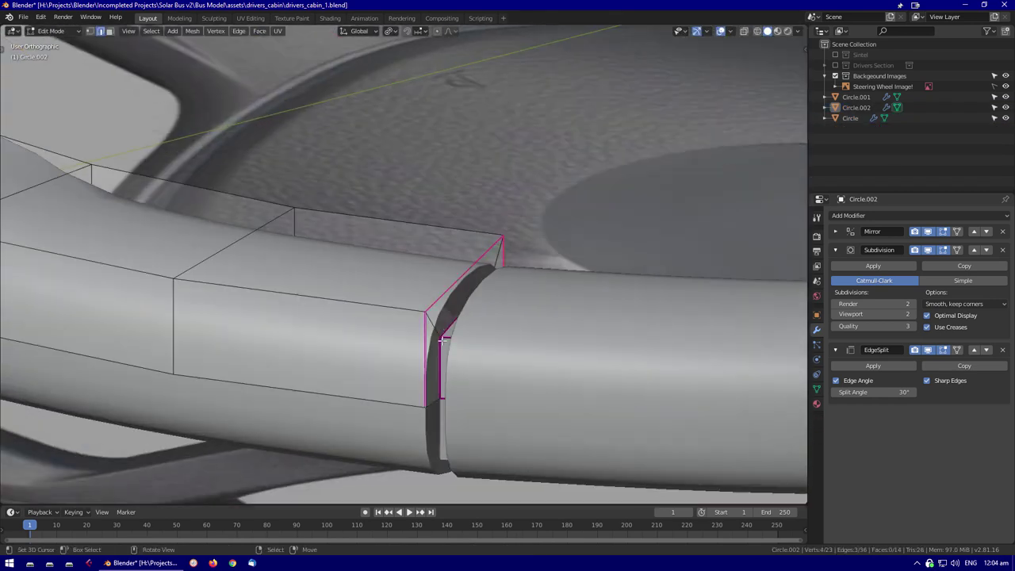
Finish editing the lower rim section and check the whole wheel against the reference from above
{"action": "key", "text": "Tab"}
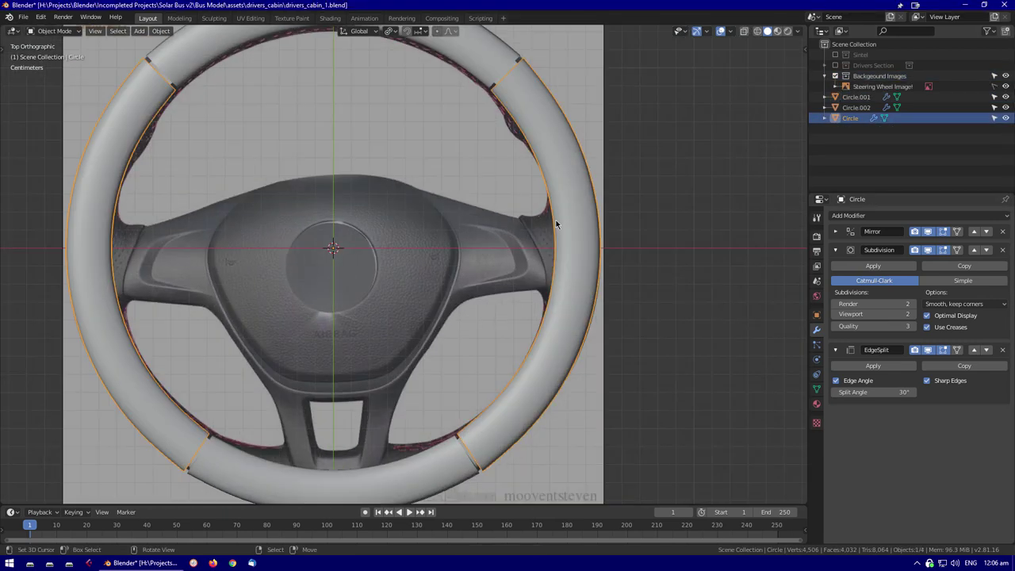
{"action": "scroll", "coordinate": [311, 269], "scroll_direction": "down", "scroll_amount": 1}
{"action": "left_click", "coordinate": [311, 269]}
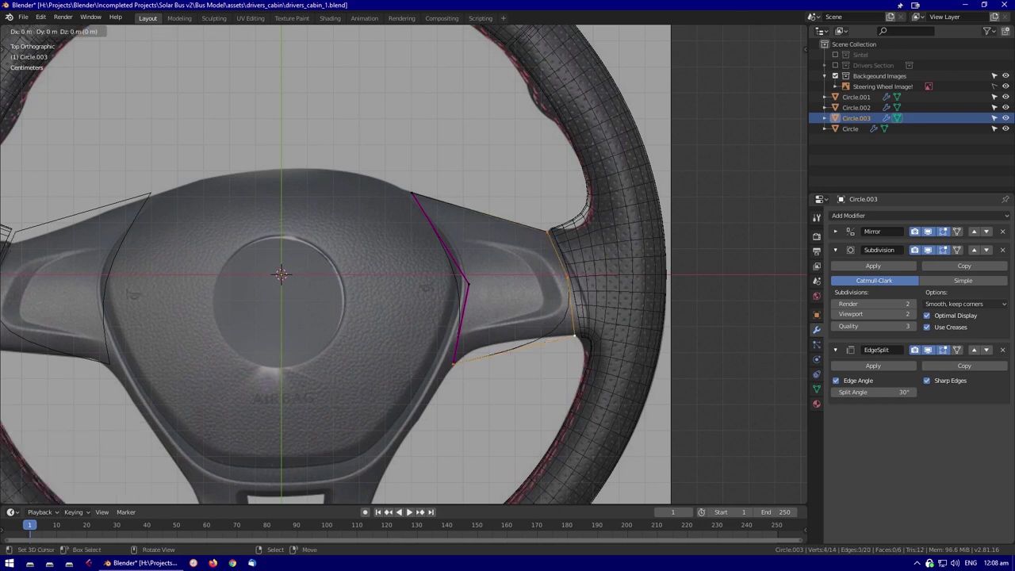
Isolate the new side spoke mesh and merge its overlapping vertices by distance
{"action": "middle_click_drag", "start_coordinate": [494, 307], "coordinate": [539, 352]}
{"action": "key", "text": "3"}
{"action": "key", "text": "KP_Divide"}
{"action": "middle_click_drag", "start_coordinate": [556, 421], "coordinate": [540, 409]}
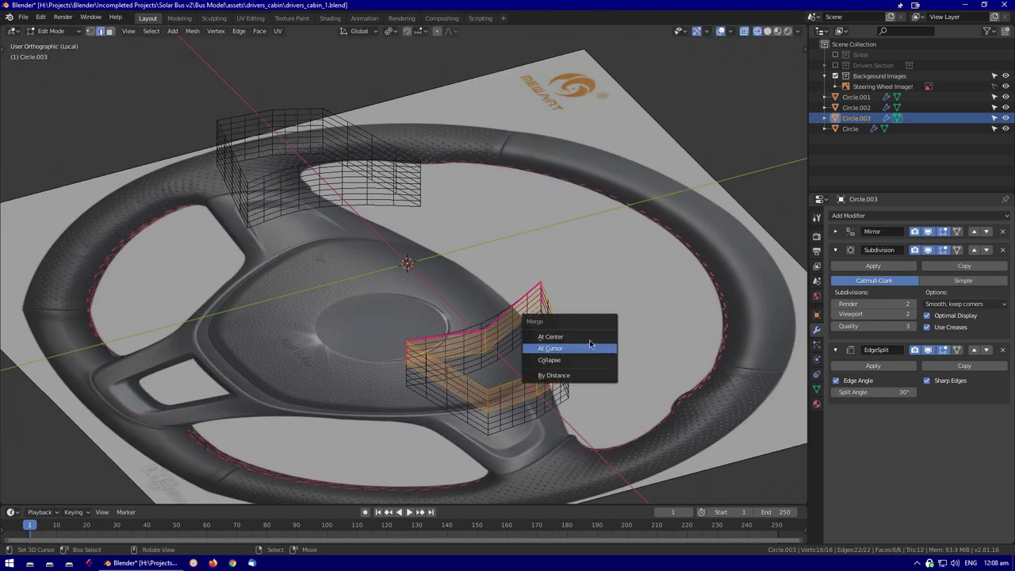
{"action": "left_click", "coordinate": [564, 375]}
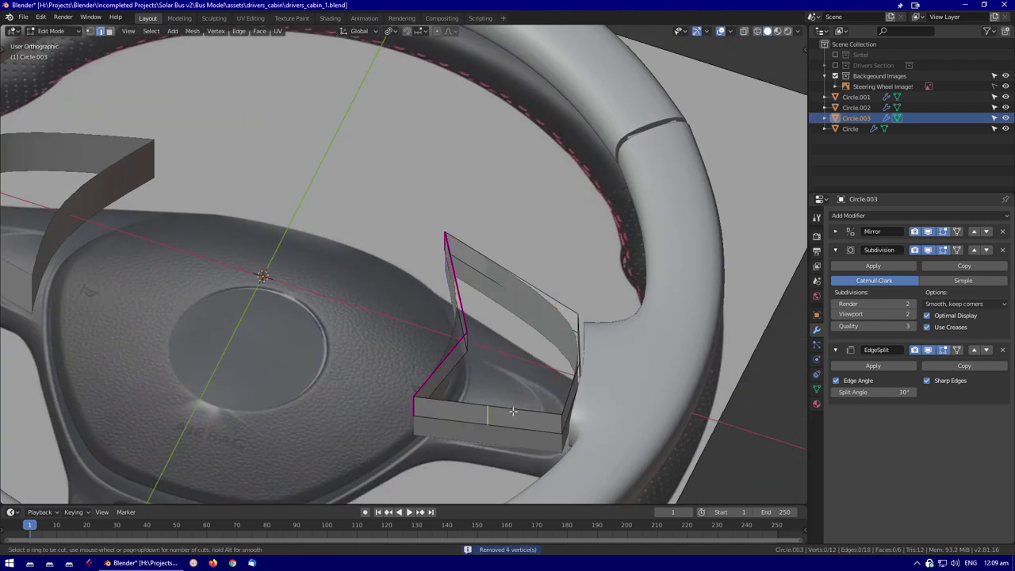
Cut one edge loop in the spoke's lower side and move it about 0.005 m to follow the reference curve
{"action": "key", "text": "KP_7"}
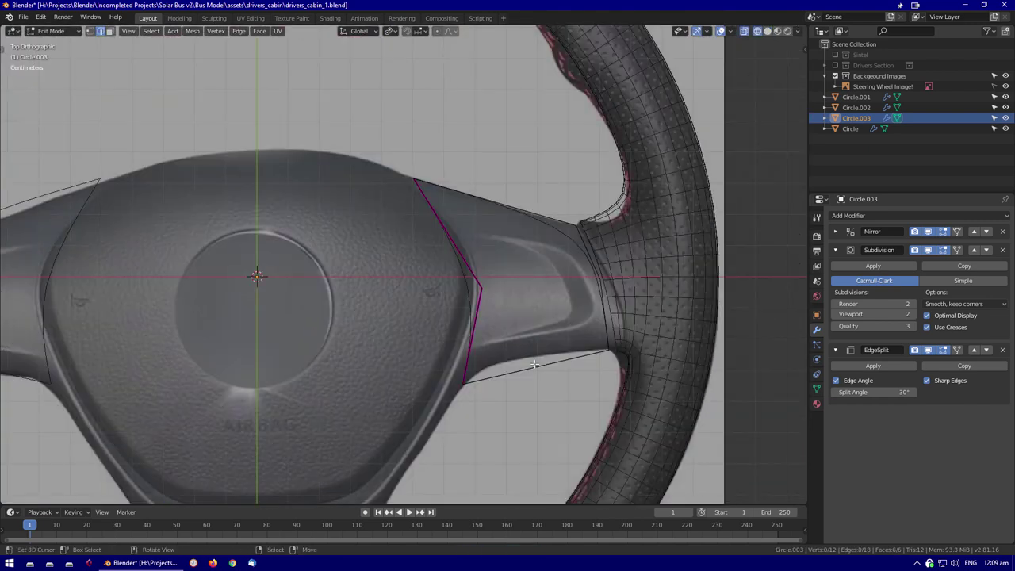
{"action": "key", "text": "ctrl+r"}
{"action": "left_click", "coordinate": [534, 364]}
{"action": "right_click", "coordinate": [534, 364]}
{"action": "middle_click_drag", "start_coordinate": [534, 364], "coordinate": [667, 394]}
{"action": "key", "text": "KP_7"}
{"action": "key", "text": "g"}
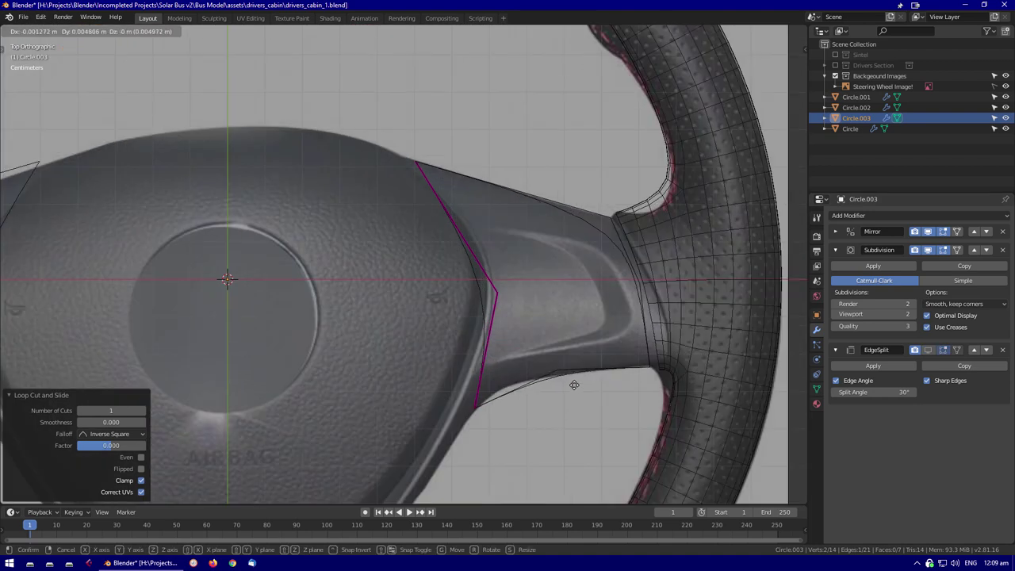
Show the Subdivision result on the edit cage and adjust the spoke's lower inner corner to the reference
{"action": "left_click", "coordinate": [957, 251]}
{"action": "left_click", "coordinate": [957, 251]}
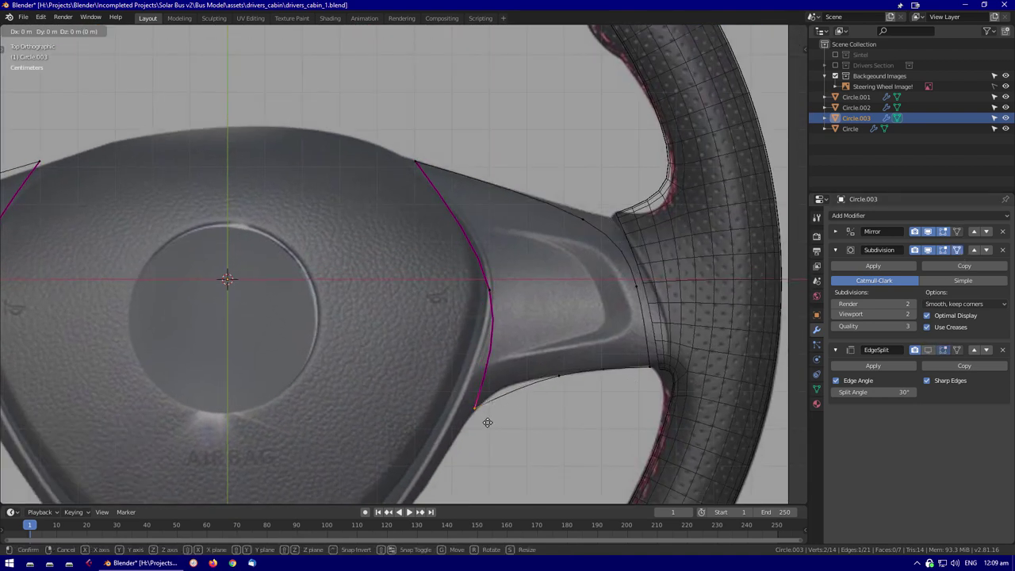
{"action": "left_click", "coordinate": [463, 420]}
{"action": "scroll", "coordinate": [463, 420], "scroll_direction": "up", "scroll_amount": 2}
{"action": "middle_click_drag", "start_coordinate": [555, 301], "coordinate": [467, 357]}
{"action": "key", "text": "Tab"}
{"action": "key", "text": "KP_7"}
{"action": "key", "text": "Tab"}
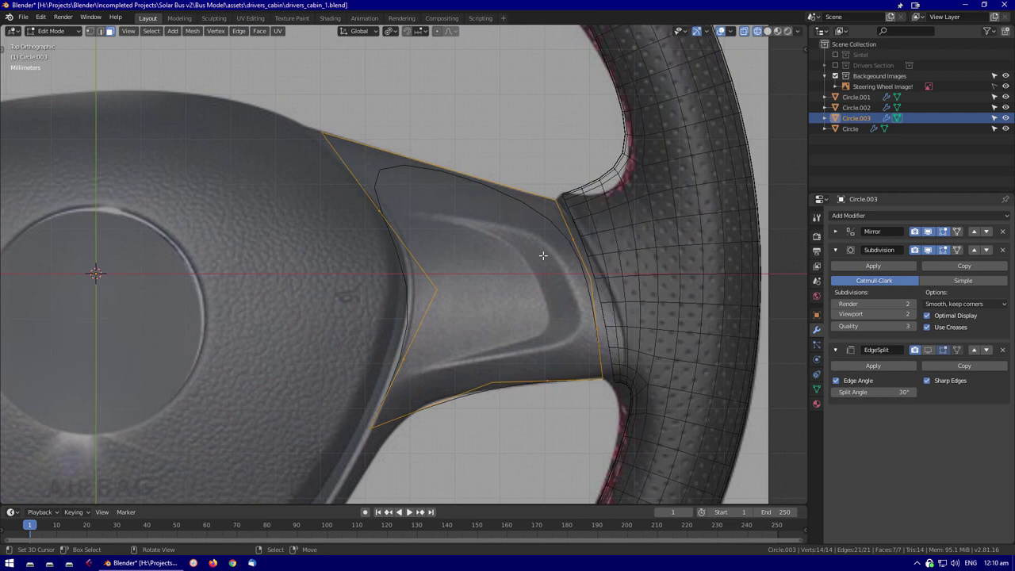
Inspect the side spoke's top surface and its outline in solid shading from several angles
{"action": "key", "text": "shift+z"}
{"action": "mouse_move", "coordinate": [484, 334]}
{"action": "middle_mouse_down"}
{"action": "mouse_move", "coordinate": [528, 358]}
{"action": "mouse_move", "coordinate": [593, 246]}
{"action": "middle_mouse_up"}
{"action": "middle_click_drag", "start_coordinate": [424, 274], "coordinate": [345, 334]}
{"action": "key", "text": "Tab"}
{"action": "key", "text": "Tab"}
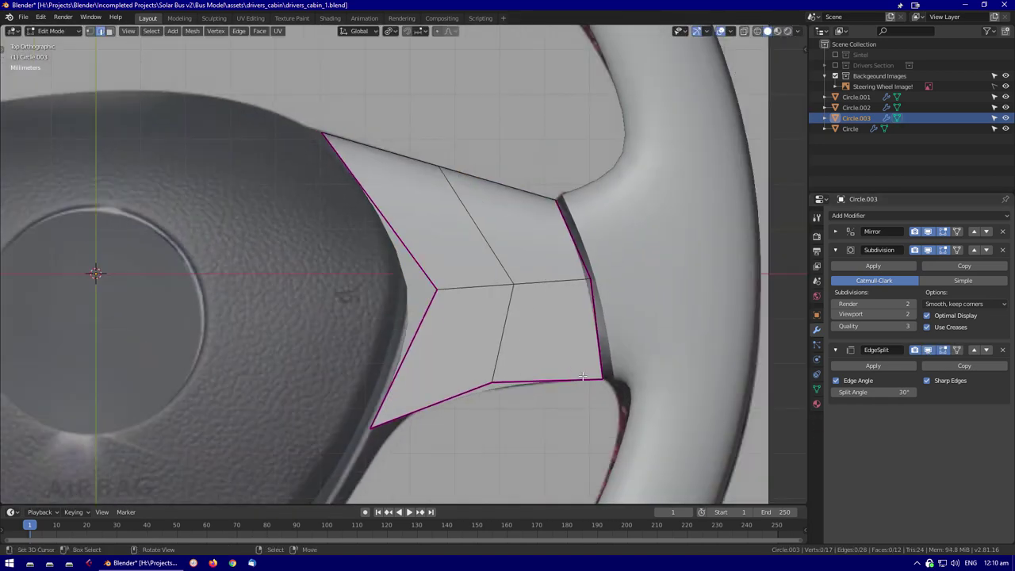
{"action": "key", "text": "Tab"}
{"action": "middle_click_drag", "start_coordinate": [563, 349], "coordinate": [485, 429]}
{"action": "key", "text": "Tab"}
{"action": "middle_click_drag", "start_coordinate": [532, 369], "coordinate": [603, 408]}
{"action": "key", "text": "Tab"}
{"action": "key", "text": "Tab"}
Scale the side spoke's end faces next to the rim and finish editing the spoke
{"action": "key", "text": "s"}
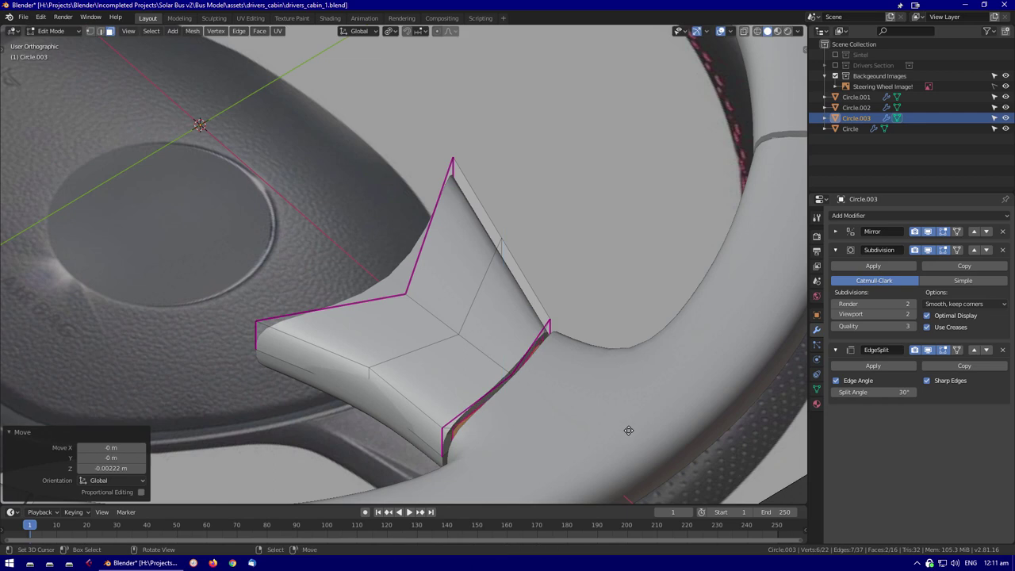
{"action": "left_click", "coordinate": [628, 430]}
{"action": "scroll", "coordinate": [628, 430], "scroll_direction": "down", "scroll_amount": 3}
{"action": "key", "text": "Tab"}
{"action": "scroll", "coordinate": [525, 443], "scroll_direction": "down", "scroll_amount": 5}
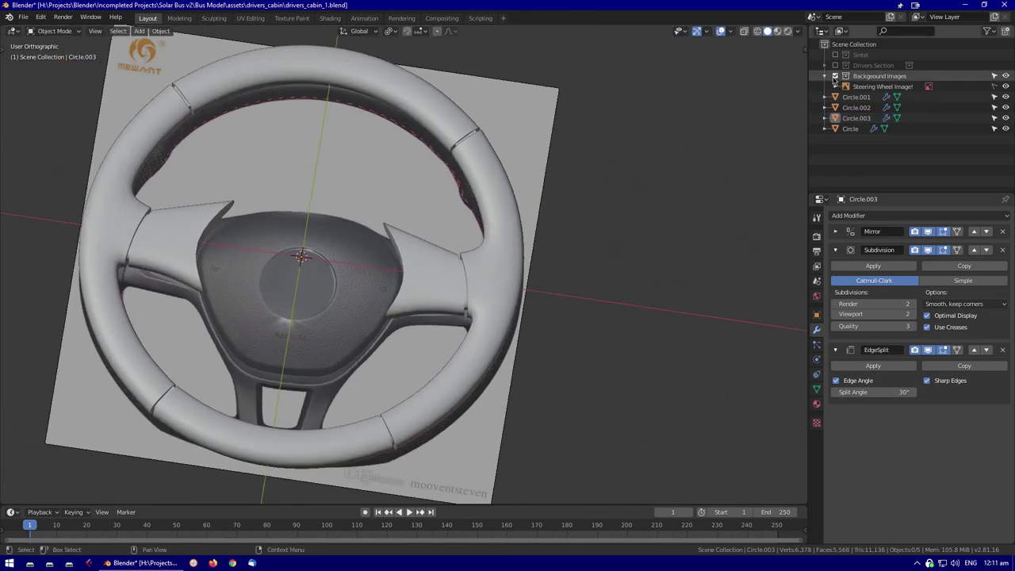
Hide the background images to inspect both side spokes in wireframe, and show the images again
{"action": "left_click", "coordinate": [834, 76]}
{"action": "middle_click_drag", "start_coordinate": [603, 285], "coordinate": [431, 355]}
{"action": "key", "text": "Tab"}
{"action": "key", "text": "KP_7"}
{"action": "scroll", "coordinate": [378, 332], "scroll_direction": "up", "scroll_amount": 5}
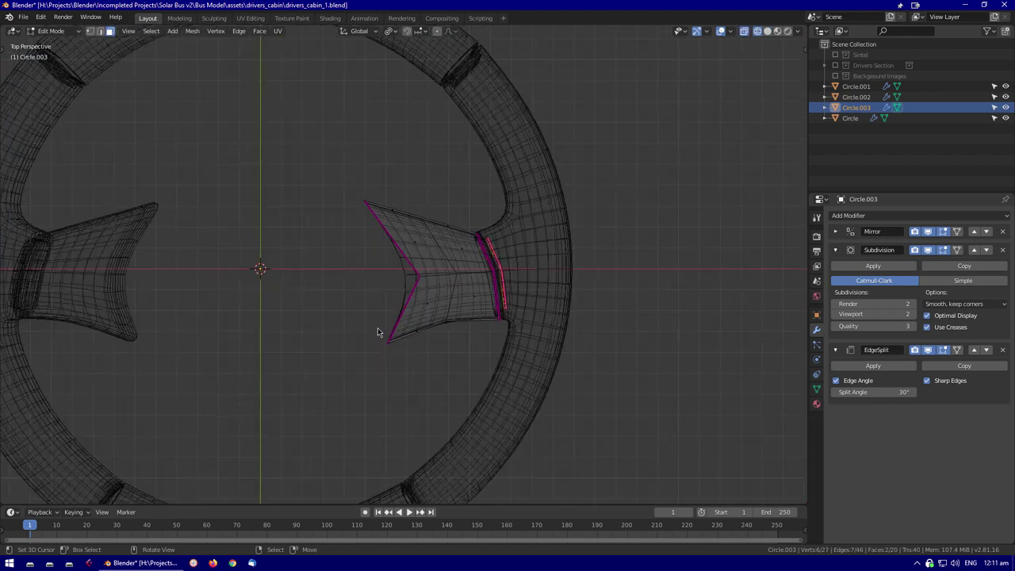
{"action": "scroll", "coordinate": [377, 332], "scroll_direction": "down", "scroll_amount": 5}
{"action": "key", "text": "shift+z"}
{"action": "left_click", "coordinate": [834, 76]}
{"action": "middle_click_drag", "start_coordinate": [444, 278], "coordinate": [496, 229], "text": "shift"}
{"action": "scroll", "coordinate": [496, 229], "scroll_direction": "up", "scroll_amount": 5}
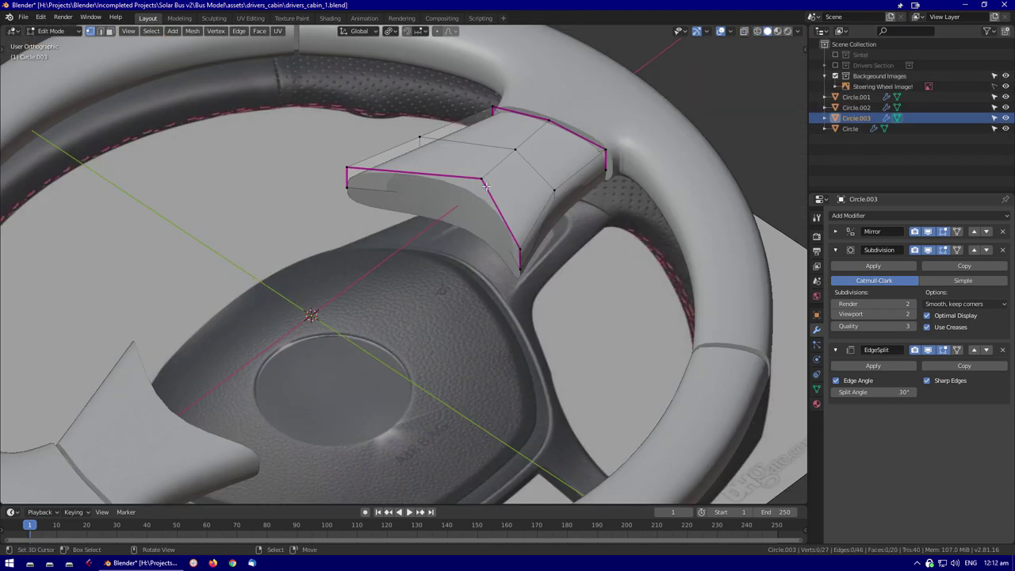
Duplicate an edge of the side spoke and offset the copy -0.0451 m in X and -0.0727 m in Y
{"action": "left_click", "coordinate": [528, 160]}
{"action": "scroll", "coordinate": [528, 160], "scroll_direction": "down", "scroll_amount": 8}
{"action": "middle_click_drag", "start_coordinate": [568, 215], "coordinate": [470, 271]}
{"action": "key", "text": "KP_7"}
{"action": "scroll", "coordinate": [442, 302], "scroll_direction": "up", "scroll_amount": 4}
{"action": "key", "text": "shift+d"}
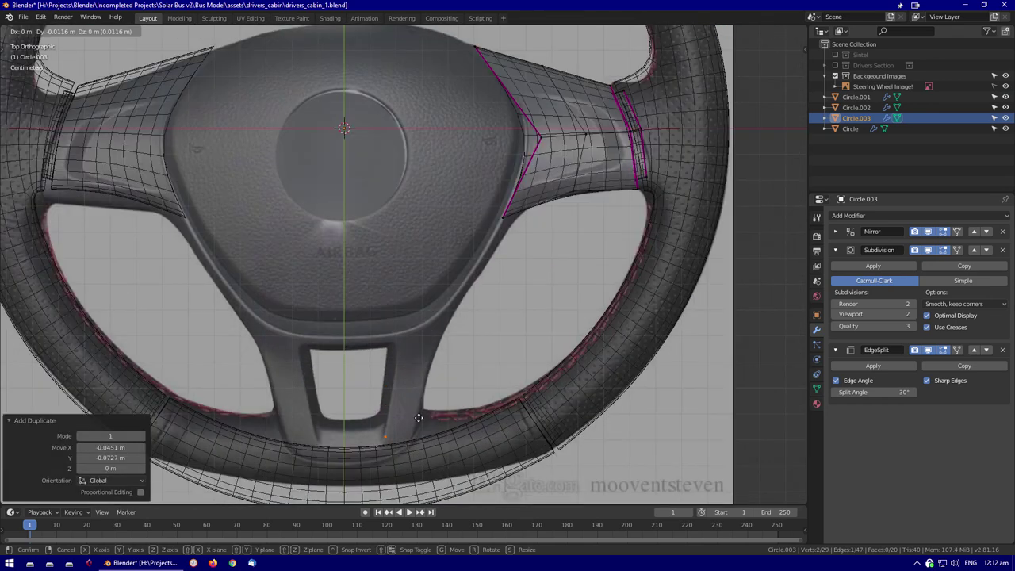
Extrude the duplicated edge and position the result over the reference's lower spoke
{"action": "key", "text": "e"}
{"action": "left_click", "coordinate": [508, 336]}
{"action": "key", "text": "g"}
{"action": "left_click", "coordinate": [487, 336]}
{"action": "scroll", "coordinate": [488, 336], "scroll_direction": "up", "scroll_amount": 3}
{"action": "middle_click_drag", "start_coordinate": [488, 336], "coordinate": [522, 238]}
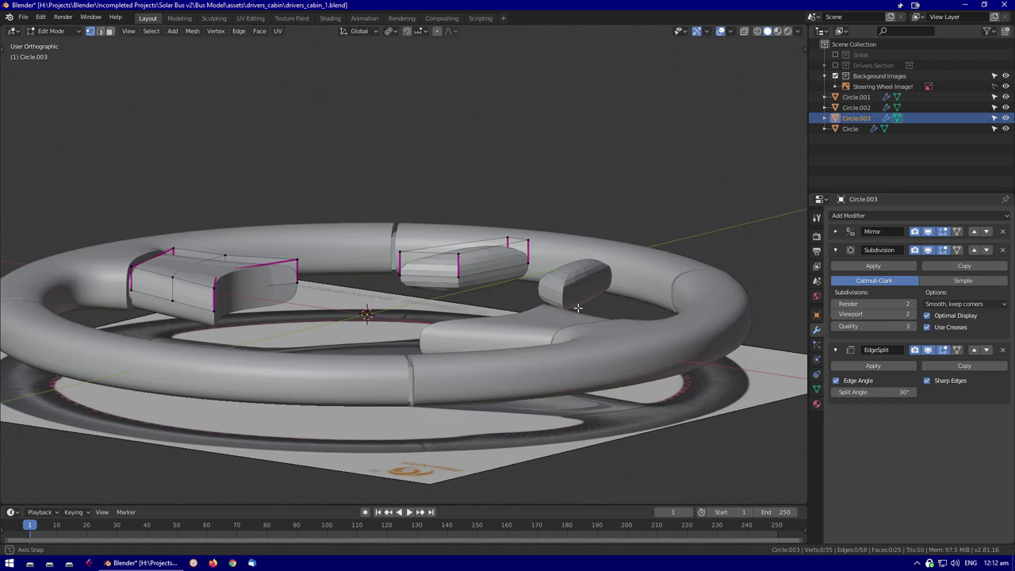
Examine the height and shape of the new lower spoke relative to the rim and the reference
{"action": "scroll", "coordinate": [522, 239], "scroll_direction": "up", "scroll_amount": 4}
{"action": "scroll", "coordinate": [604, 246], "scroll_direction": "down", "scroll_amount": 4}
{"action": "middle_click_drag", "start_coordinate": [604, 246], "coordinate": [365, 363]}
{"action": "scroll", "coordinate": [365, 363], "scroll_direction": "up", "scroll_amount": 4}
{"action": "key", "text": "Tab"}
{"action": "key", "text": "KP_7"}
{"action": "scroll", "coordinate": [476, 413], "scroll_direction": "up", "scroll_amount": 3}
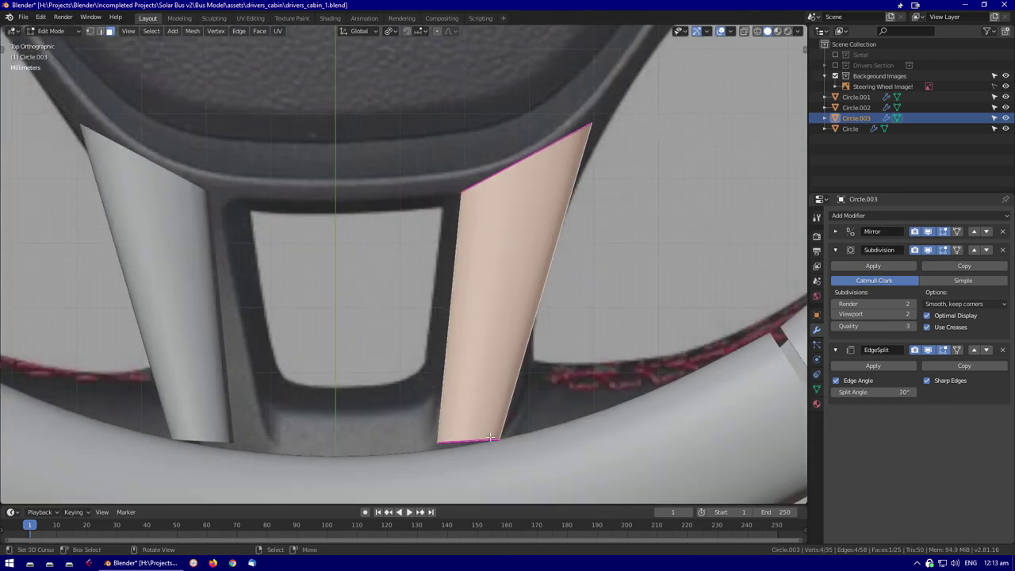
Try to cut an edge loop across the lower spoke
{"action": "key", "text": "alt+z"}
{"action": "left_click", "coordinate": [444, 485]}
{"action": "scroll", "coordinate": [444, 485], "scroll_direction": "down", "scroll_amount": 3}
{"action": "scroll", "coordinate": [579, 408], "scroll_direction": "up", "scroll_amount": 4}
{"action": "key", "text": "ctrl+r"}
{"action": "mouse_move", "coordinate": [444, 485]}
{"action": "middle_mouse_down"}
{"action": "mouse_move", "coordinate": [579, 407]}
{"action": "mouse_move", "coordinate": [493, 362]}
{"action": "mouse_move", "coordinate": [493, 324]}
{"action": "mouse_move", "coordinate": [513, 345]}
{"action": "mouse_move", "coordinate": [478, 357]}
{"action": "mouse_move", "coordinate": [478, 369]}
{"action": "mouse_move", "coordinate": [665, 330]}
{"action": "middle_mouse_up"}
{"action": "scroll", "coordinate": [553, 390], "scroll_direction": "down", "scroll_amount": 4}
{"action": "scroll", "coordinate": [493, 361], "scroll_direction": "up", "scroll_amount": 4}
Examine the strips linking the spokes and the centre line in wireframe over the reference
{"action": "key", "text": "shift+z"}
{"action": "scroll", "coordinate": [478, 345], "scroll_direction": "up", "scroll_amount": 3}
{"action": "scroll", "coordinate": [478, 345], "scroll_direction": "down", "scroll_amount": 4}
{"action": "scroll", "coordinate": [478, 357], "scroll_direction": "up", "scroll_amount": 4}
{"action": "middle_click_drag", "start_coordinate": [69, 114], "coordinate": [353, 158]}
{"action": "key", "text": "alt+z"}
{"action": "scroll", "coordinate": [353, 159], "scroll_direction": "down", "scroll_amount": 2}
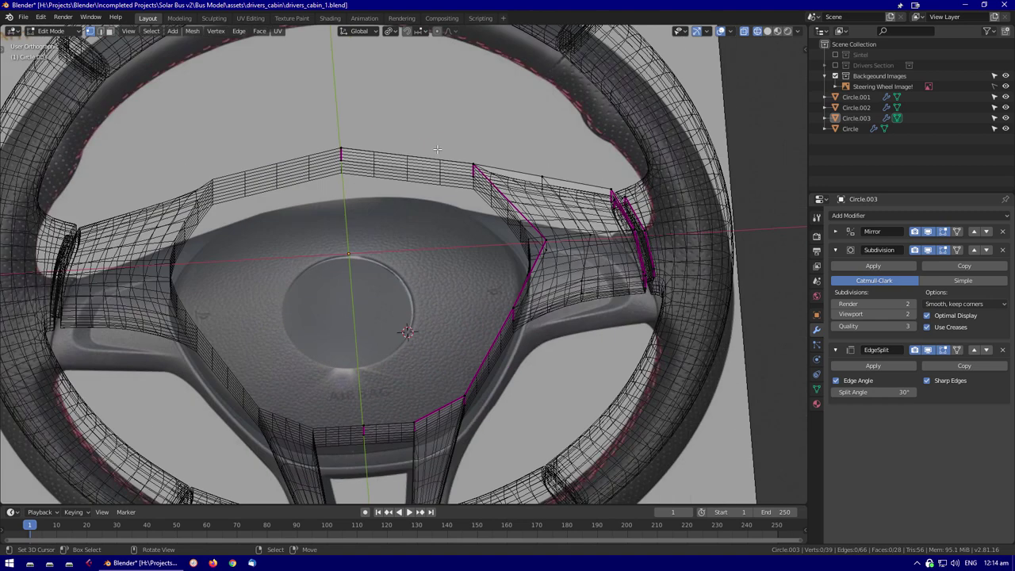
Extrude another segment of the hub's upper edge strip and try moving the centre-line edges along Y
{"action": "scroll", "coordinate": [352, 159], "scroll_direction": "up", "scroll_amount": 2}
{"action": "key", "text": "e"}
{"action": "left_click", "coordinate": [392, 224]}
{"action": "scroll", "coordinate": [392, 224], "scroll_direction": "down", "scroll_amount": 2}
{"action": "scroll", "coordinate": [393, 223], "scroll_direction": "down", "scroll_amount": 2, "text": "shift"}
{"action": "key", "text": "g"}
{"action": "key", "text": "y"}
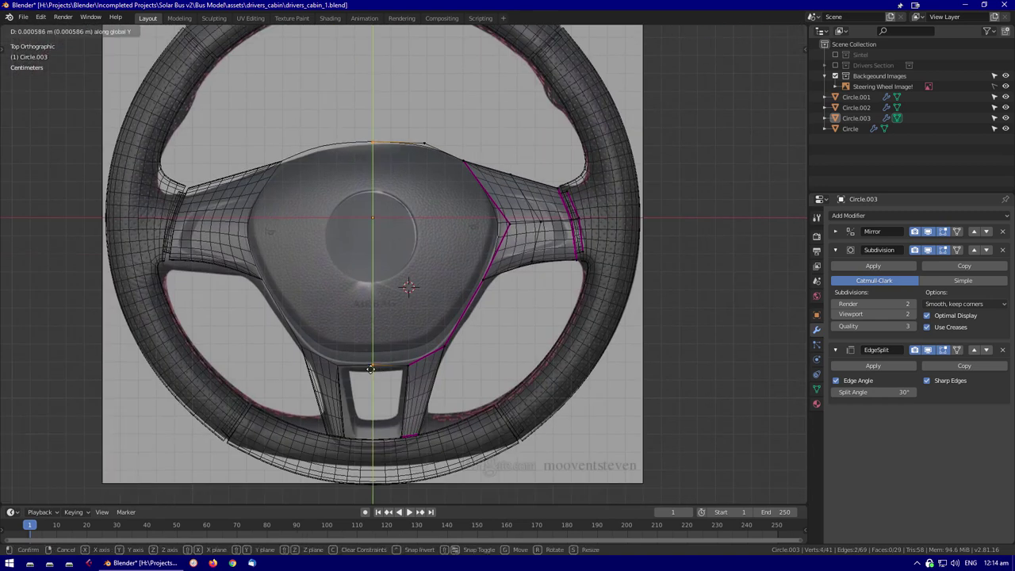
{"action": "key", "text": "Escape"}
Try to extrude the side spoke's inner edges across the hub along global X, and undo the extrusion
{"action": "key", "text": "alt+z"}
{"action": "middle_click_drag", "start_coordinate": [373, 151], "coordinate": [537, 171]}
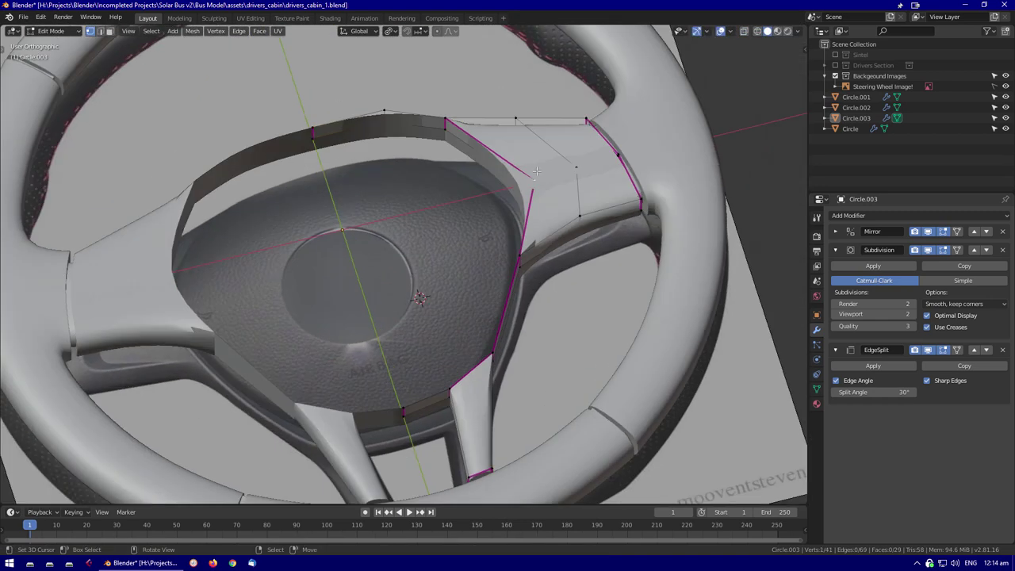
{"action": "middle_click_drag", "start_coordinate": [539, 262], "coordinate": [563, 271]}
{"action": "scroll", "coordinate": [564, 272], "scroll_direction": "up", "scroll_amount": 3}
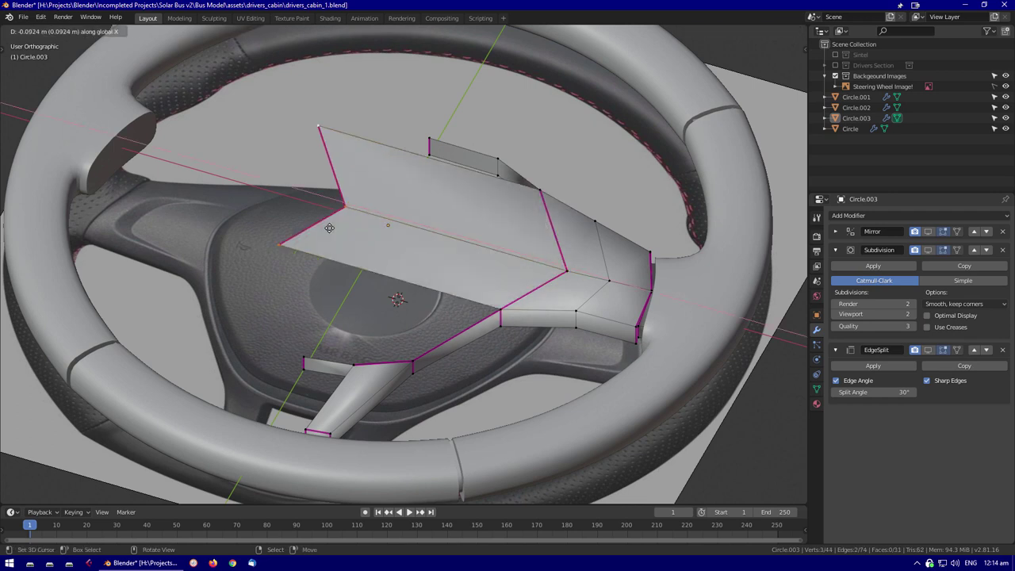
{"action": "left_click", "coordinate": [834, 231]}
{"action": "scroll", "coordinate": [408, 238], "scroll_direction": "down", "scroll_amount": 3}
{"action": "key", "text": "ctrl+z"}
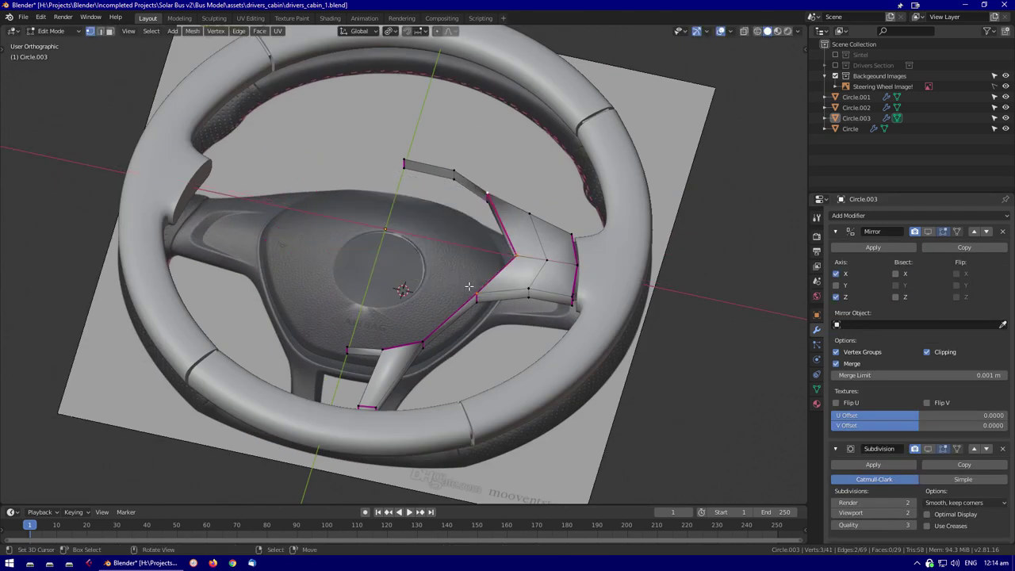
Extrude the side spoke's inner edges -0.084 m along global X across the hub
{"action": "key", "text": "KP_7"}
{"action": "key", "text": "alt+z"}
{"action": "key", "text": "g"}
{"action": "key", "text": "x"}
{"action": "left_click", "coordinate": [298, 304]}
{"action": "scroll", "coordinate": [297, 305], "scroll_direction": "up", "scroll_amount": 2}
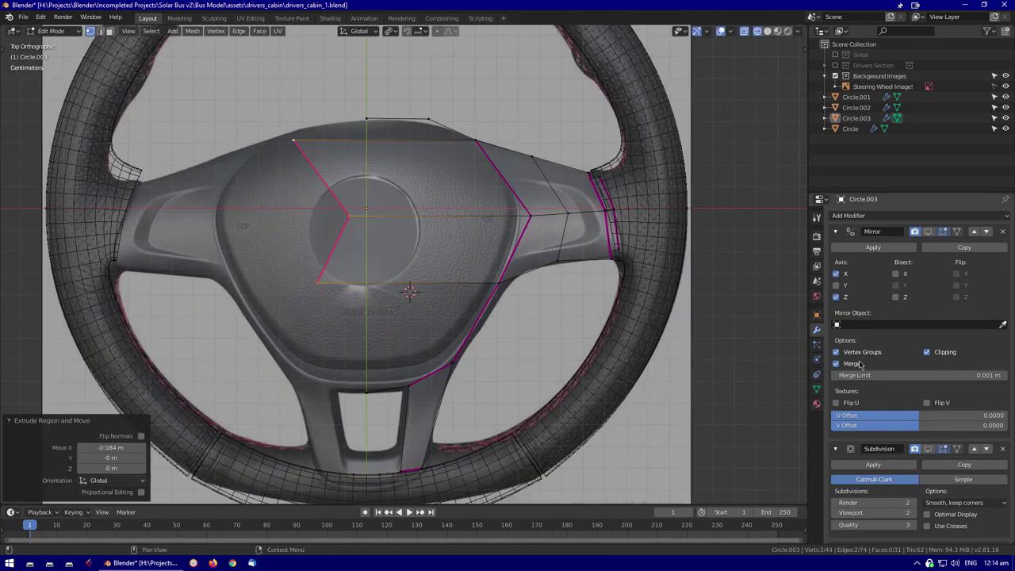
Show the transform sidebar and set the hub piece's Mirror modifier to the X axis only
{"action": "scroll", "coordinate": [600, 243], "scroll_direction": "down", "scroll_amount": 3}
{"action": "mouse_move", "coordinate": [600, 198]}
{"action": "middle_mouse_down"}
{"action": "mouse_move", "coordinate": [600, 243]}
{"action": "mouse_move", "coordinate": [603, 182]}
{"action": "middle_mouse_up"}
{"action": "scroll", "coordinate": [602, 182], "scroll_direction": "up", "scroll_amount": 3}
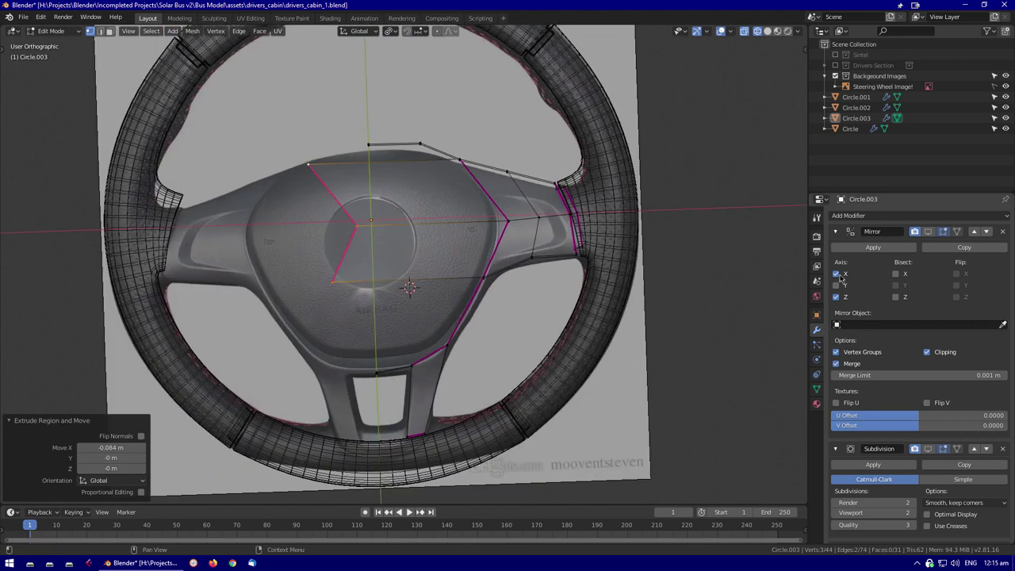
{"action": "scroll", "coordinate": [564, 302], "scroll_direction": "up", "scroll_amount": 1}
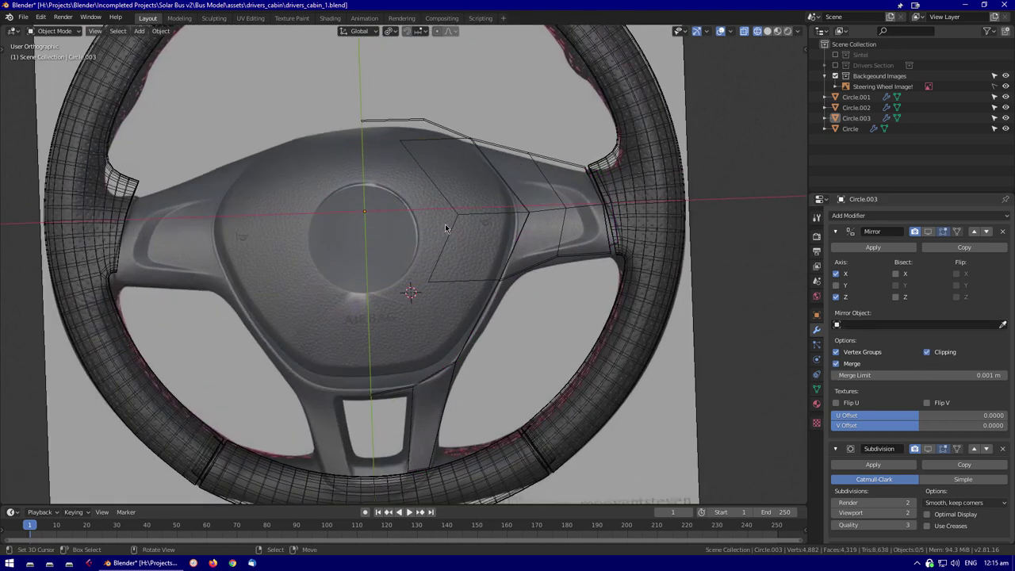
{"action": "key", "text": "n"}
{"action": "middle_click_drag", "start_coordinate": [564, 302], "coordinate": [558, 313], "text": "shift"}
{"action": "middle_click_drag", "start_coordinate": [520, 205], "coordinate": [635, 349]}
{"action": "key", "text": "Tab"}
{"action": "left_click", "coordinate": [836, 285]}
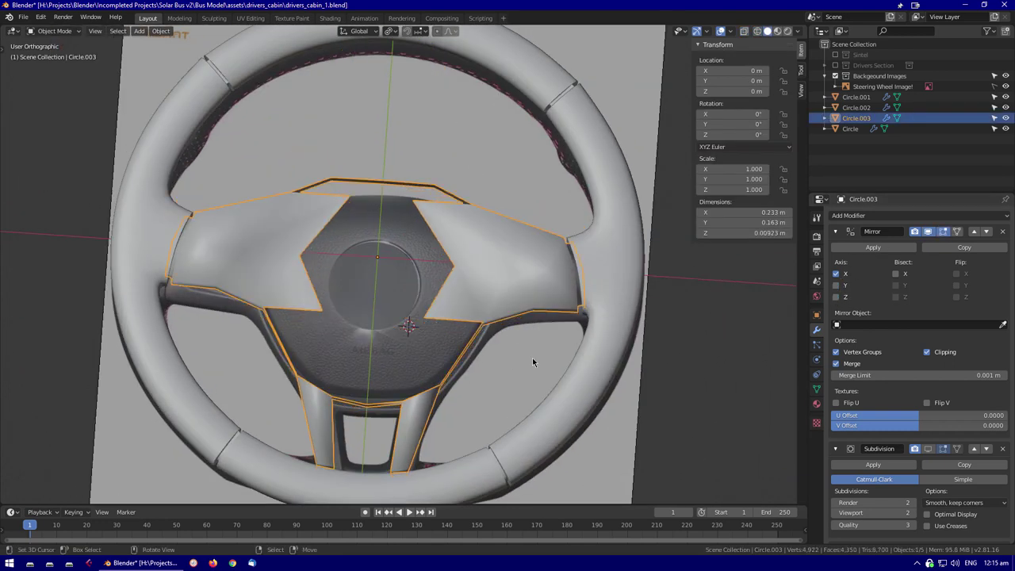
Position the middle edge loop across the hub's top surface, between the centre line and the side spoke
{"action": "middle_click_drag", "start_coordinate": [533, 362], "coordinate": [476, 333]}
{"action": "key", "text": "Tab"}
{"action": "key", "text": "KP_7"}
{"action": "scroll", "coordinate": [412, 337], "scroll_direction": "up", "scroll_amount": 2}
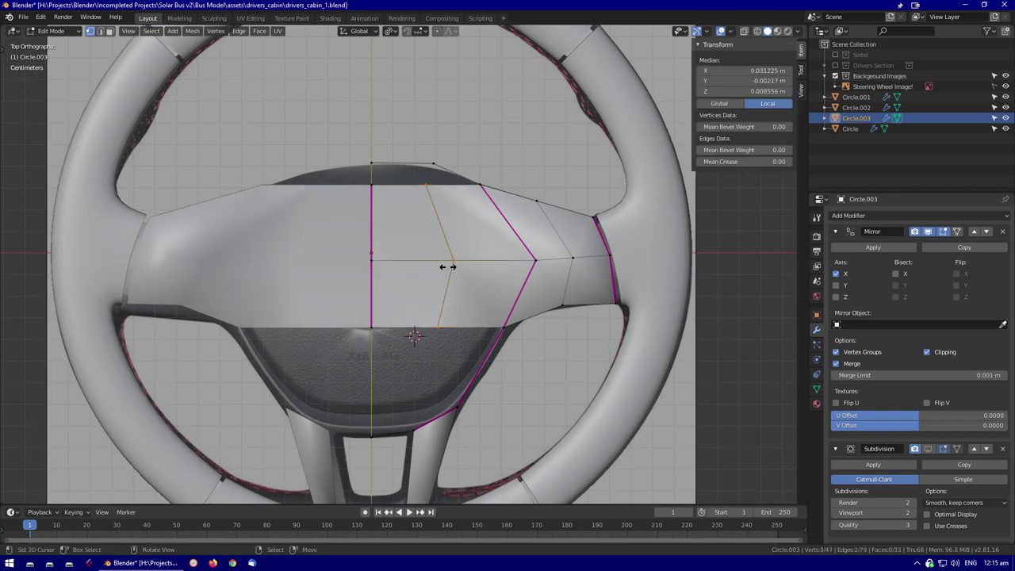
{"action": "left_click", "coordinate": [448, 270]}
{"action": "middle_click_drag", "start_coordinate": [448, 270], "coordinate": [451, 181]}
{"action": "left_click", "coordinate": [493, 371]}
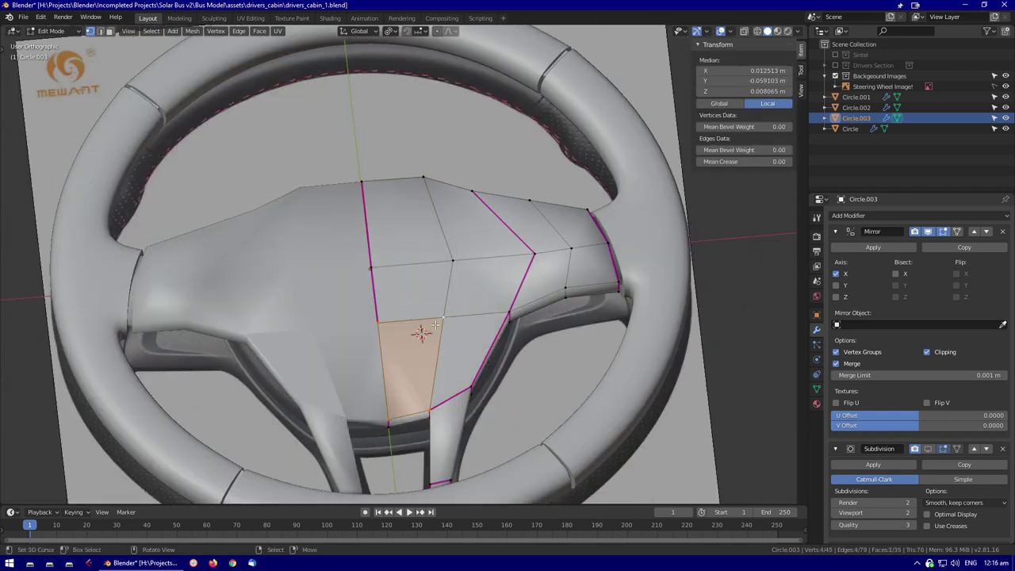
Collapse the modifier settings and examine the filled hub surface and its lower edges
{"action": "scroll", "coordinate": [435, 325], "scroll_direction": "down", "scroll_amount": 5}
{"action": "middle_click_drag", "start_coordinate": [435, 325], "coordinate": [476, 238]}
{"action": "key", "text": "Tab"}
{"action": "left_click", "coordinate": [835, 231], "text": "ctrl"}
{"action": "key", "text": "Tab"}
{"action": "scroll", "coordinate": [444, 286], "scroll_direction": "up", "scroll_amount": 6}
{"action": "left_click", "coordinate": [451, 287]}
{"action": "middle_click_drag", "start_coordinate": [451, 288], "coordinate": [555, 238]}
{"action": "key", "text": "2"}
{"action": "left_click", "coordinate": [402, 155]}
{"action": "key", "text": "alt+a"}
Isolate the hub piece and remove the crease from the lower spoke's edges
{"action": "key", "text": "KP_Divide"}
{"action": "scroll", "coordinate": [428, 301], "scroll_direction": "up", "scroll_amount": 2}
{"action": "scroll", "coordinate": [429, 301], "scroll_direction": "up", "scroll_amount": 3}
{"action": "left_click", "coordinate": [516, 231]}
{"action": "key", "text": "shift+e"}
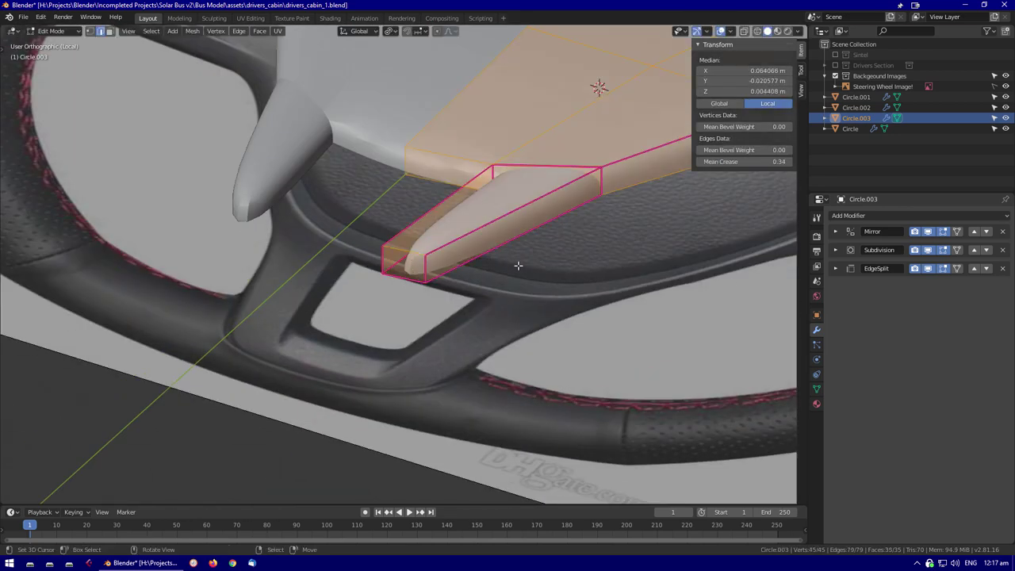
{"action": "scroll", "coordinate": [421, 278], "scroll_direction": "down", "scroll_amount": 5}
{"action": "left_click", "coordinate": [444, 277]}
Expand the Subdivision settings and inspect the smoothed lower spokes, alone and together with the rim
{"action": "key", "text": "Tab"}
{"action": "scroll", "coordinate": [477, 279], "scroll_direction": "up", "scroll_amount": 3}
{"action": "middle_click_drag", "start_coordinate": [444, 277], "coordinate": [965, 277]}
{"action": "left_click", "coordinate": [973, 251]}
{"action": "key", "text": "Tab"}
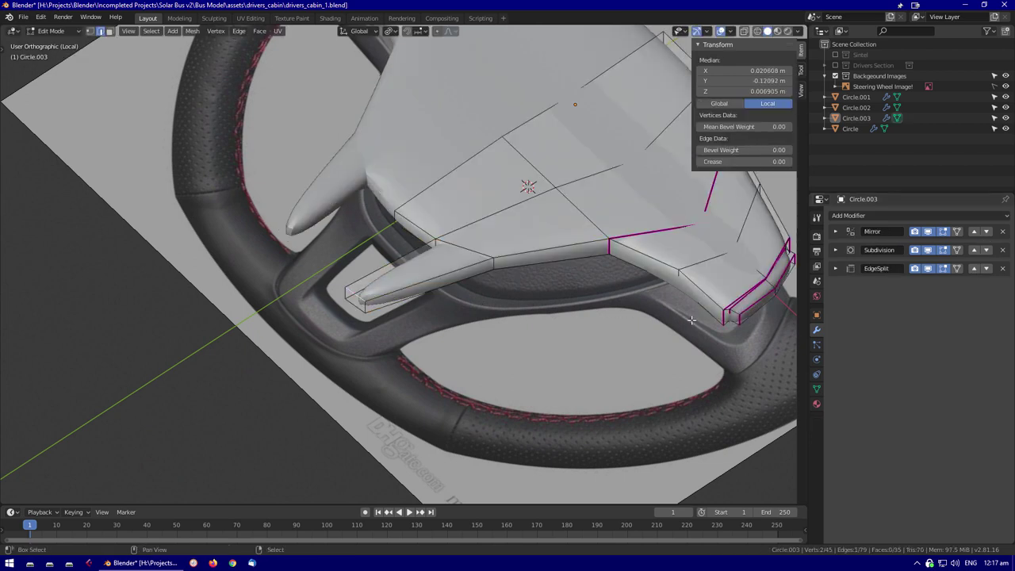
{"action": "middle_click_drag", "start_coordinate": [693, 321], "coordinate": [641, 350], "text": "shift"}
{"action": "left_click", "coordinate": [835, 250]}
{"action": "scroll", "coordinate": [645, 363], "scroll_direction": "up", "scroll_amount": 2}
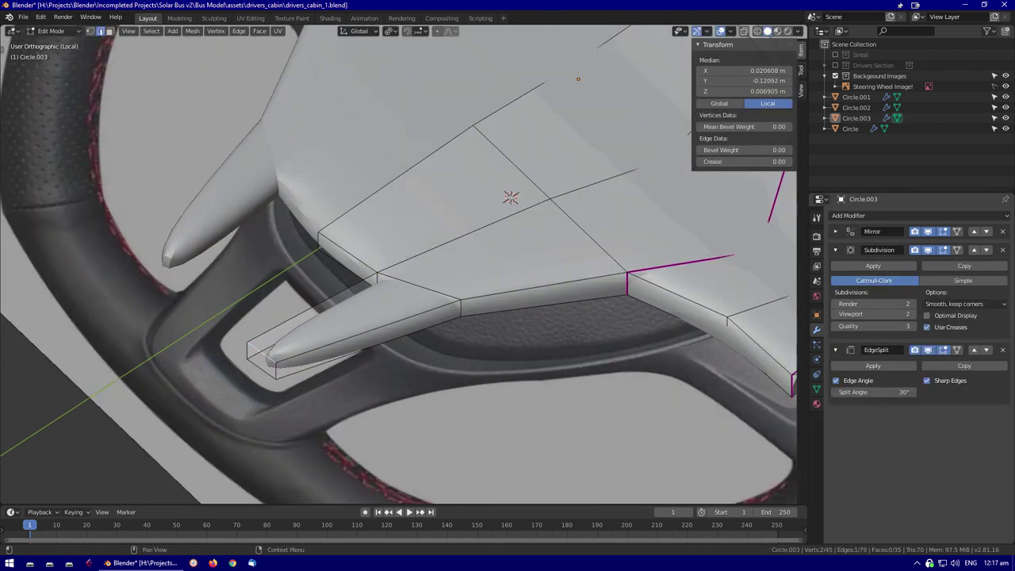
{"action": "middle_click_drag", "start_coordinate": [602, 317], "coordinate": [613, 343]}
{"action": "left_click", "coordinate": [614, 343]}
{"action": "key", "text": "Tab"}
{"action": "middle_click_drag", "start_coordinate": [427, 269], "coordinate": [416, 274]}
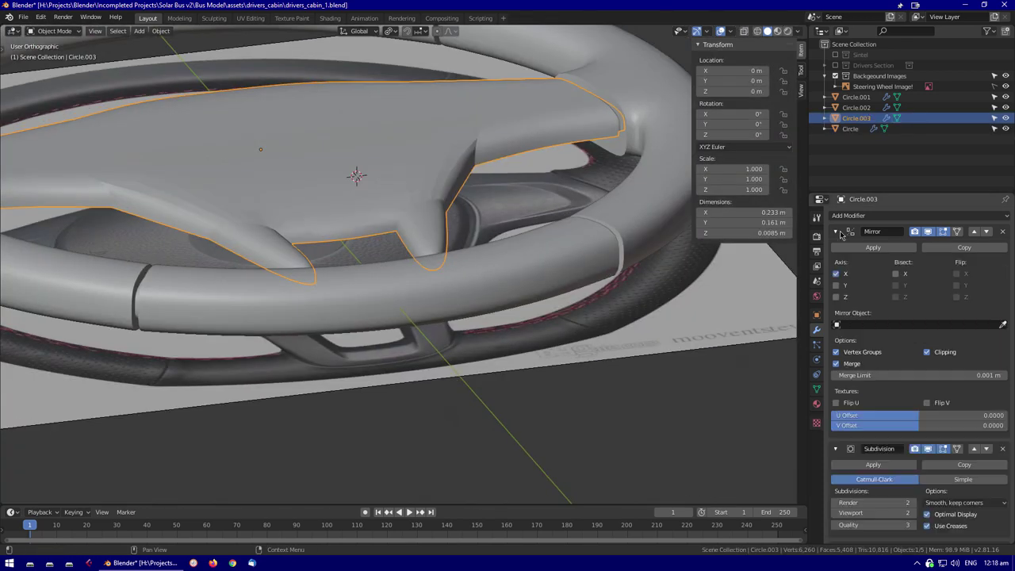
Isolate the hub piece again and crease the end edges of the lower spoke
{"action": "key", "text": "KP_Divide"}
{"action": "middle_click_drag", "start_coordinate": [523, 226], "coordinate": [474, 279]}
{"action": "key", "text": "Tab"}
{"action": "key", "text": "Tab"}
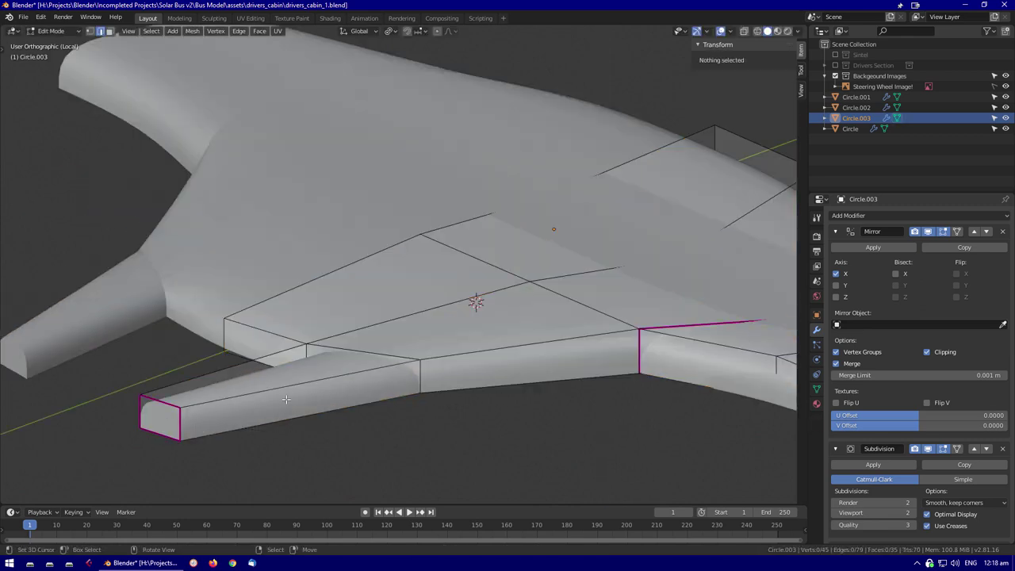
Select the edge where the lower spoke meets the hub and inspect the junction from both sides
{"action": "middle_click_drag", "start_coordinate": [285, 399], "coordinate": [535, 352]}
{"action": "left_click", "coordinate": [535, 352]}
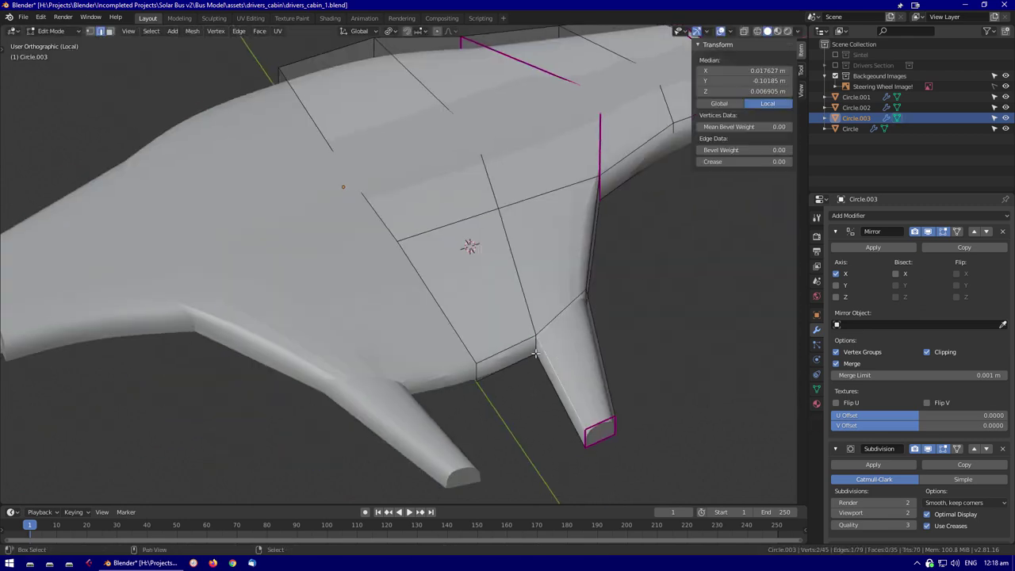
{"action": "left_click", "coordinate": [676, 356]}
{"action": "middle_click_drag", "start_coordinate": [676, 355], "coordinate": [381, 356]}
{"action": "left_click", "coordinate": [241, 341]}
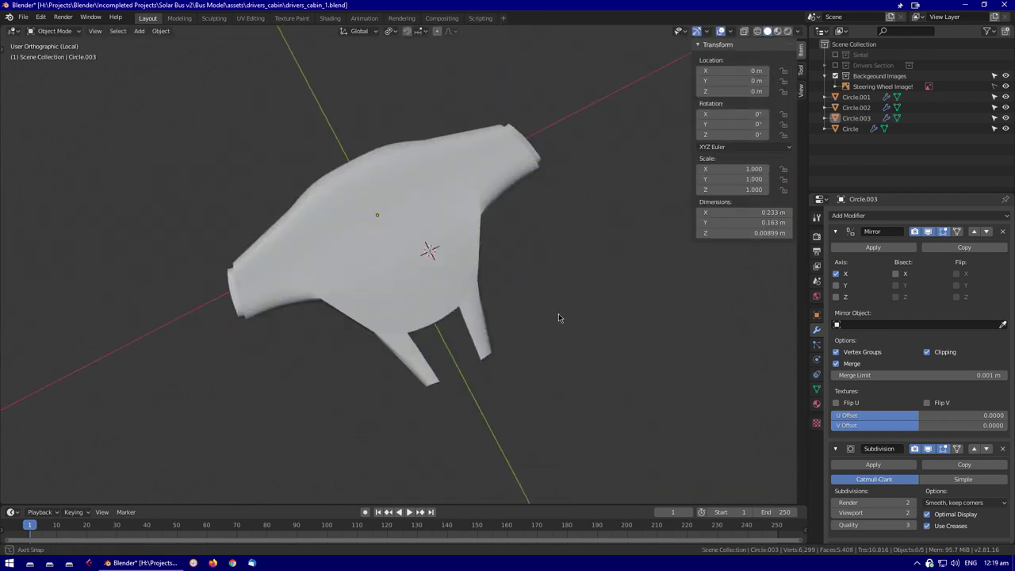
Examine the isolated hub's edges and smoothed underside, and return to the complete steering wheel
{"action": "key", "text": "Tab"}
{"action": "middle_click_drag", "start_coordinate": [558, 317], "coordinate": [357, 356]}
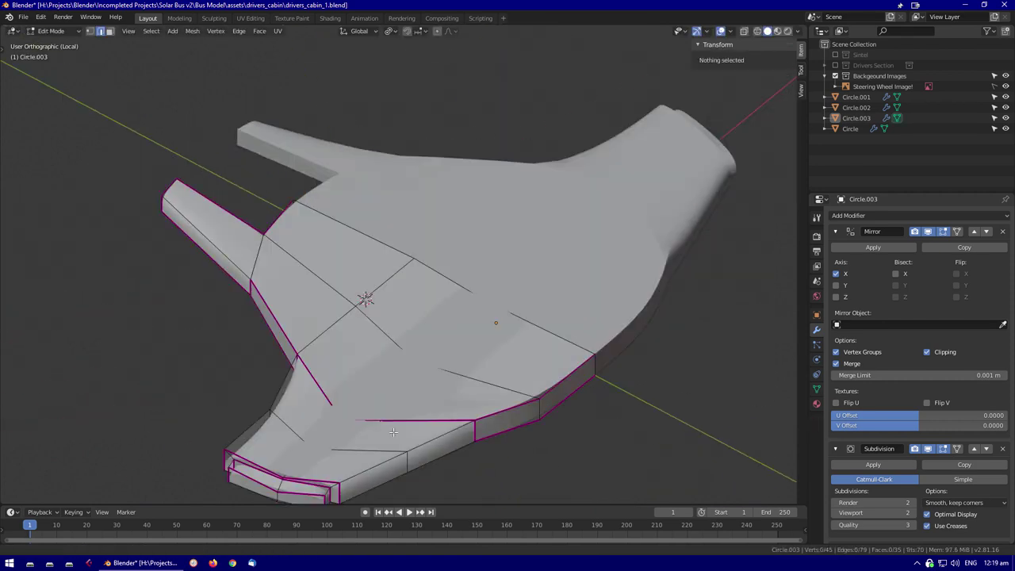
{"action": "scroll", "coordinate": [357, 357], "scroll_direction": "up", "scroll_amount": 4}
{"action": "key", "text": "Tab"}
{"action": "middle_click_drag", "start_coordinate": [242, 369], "coordinate": [421, 174], "text": "alt"}
{"action": "key", "text": "KP_Divide"}
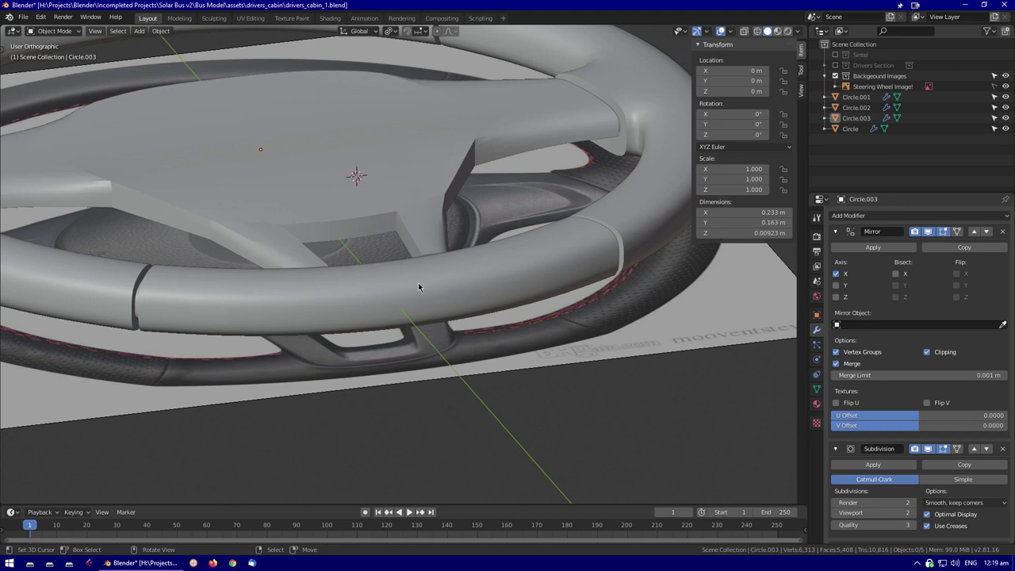
Add a 16-vertex mesh circle in the top view and reset its location to the world origin
{"action": "key", "text": "KP_7"}
{"action": "key", "text": "shift+a"}
{"action": "mouse_move", "coordinate": [420, 246]}
{"action": "left_click", "coordinate": [495, 265]}
{"action": "scroll", "coordinate": [496, 266], "scroll_direction": "down", "scroll_amount": 5}
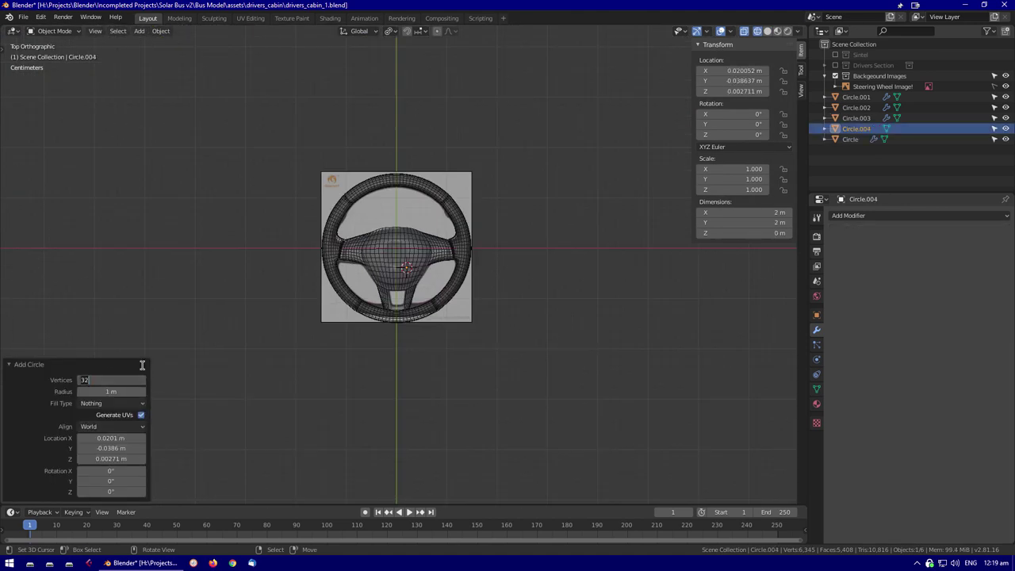
{"action": "scroll", "coordinate": [408, 340], "scroll_direction": "up", "scroll_amount": 5}
{"action": "key", "text": "alt+g"}
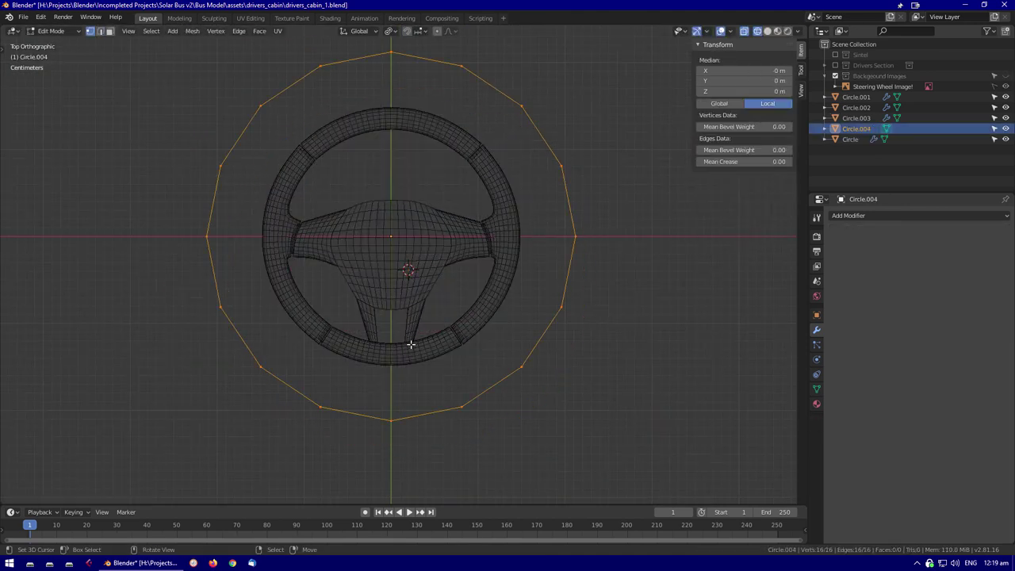
Add an X-axis Mirror modifier to the circle and scale the circle down toward the hub's size
{"action": "left_click", "coordinate": [867, 215]}
{"action": "left_click", "coordinate": [792, 311]}
{"action": "key", "text": "Tab"}
{"action": "key", "text": "s"}
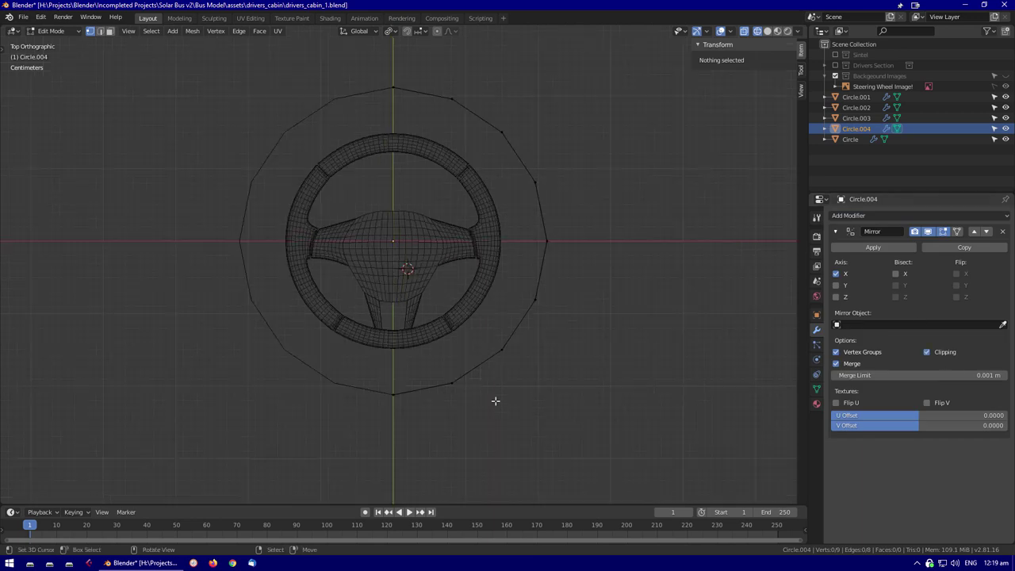
{"action": "left_click", "coordinate": [494, 401]}
Move the circle along Z so it sits on the front face of the hub
{"action": "middle_click_drag", "start_coordinate": [494, 401], "coordinate": [501, 257]}
{"action": "key", "text": "g"}
{"action": "key", "text": "z"}
{"action": "left_click", "coordinate": [500, 245]}
{"action": "key", "text": "shift+z"}
{"action": "key", "text": "Tab"}
{"action": "key", "text": "KP_7"}
{"action": "scroll", "coordinate": [473, 108], "scroll_direction": "up", "scroll_amount": 4}
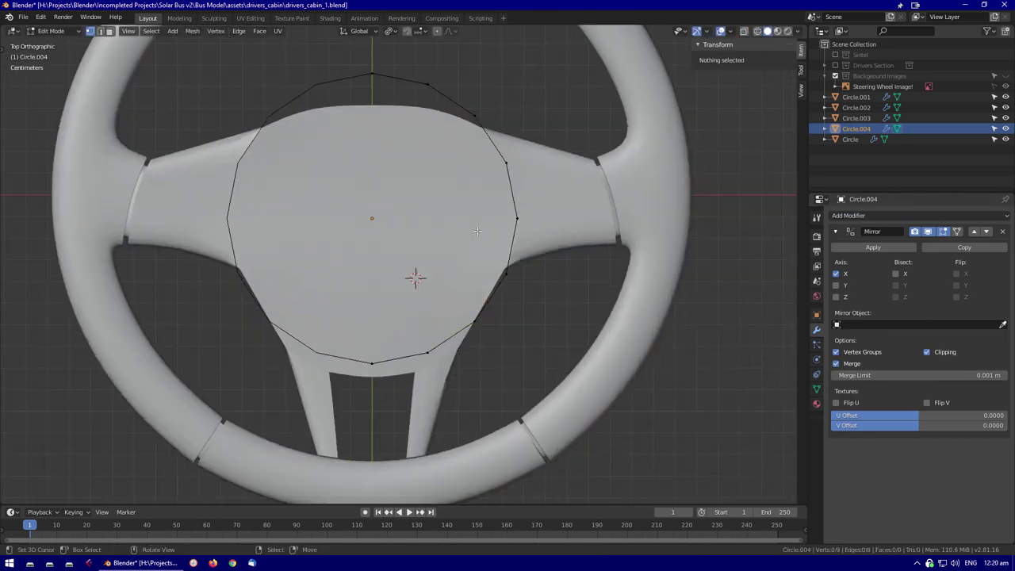
Reposition the mirrored circle's vertices to follow the outline of the hub
{"action": "key", "text": "KP_7"}
{"action": "key", "text": "shift+z"}
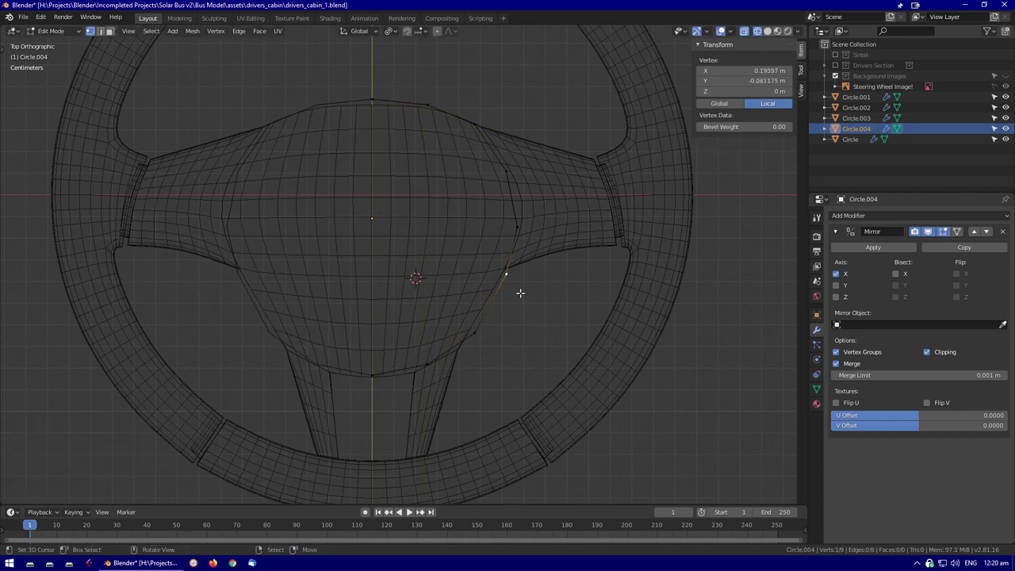
{"action": "left_click", "coordinate": [481, 300]}
{"action": "left_click", "coordinate": [521, 292]}
{"action": "middle_click_drag", "start_coordinate": [521, 292], "coordinate": [507, 272]}
Build a raised, faceted cover with an inset center from the outline on the hub
{"action": "left_click", "coordinate": [445, 246]}
{"action": "middle_click_drag", "start_coordinate": [445, 245], "coordinate": [485, 272]}
{"action": "scroll", "coordinate": [484, 272], "scroll_direction": "up", "scroll_amount": 4}
{"action": "left_click", "coordinate": [375, 215]}
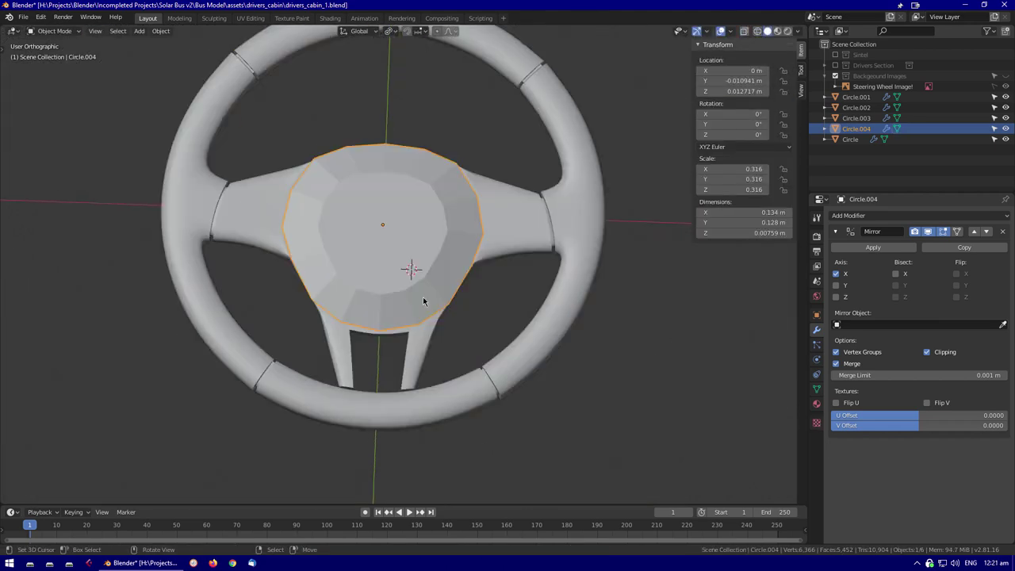
Add a Subdivision modifier to the hub cover and crease its outer edge loop
{"action": "middle_click_drag", "start_coordinate": [423, 296], "coordinate": [444, 325]}
{"action": "left_click", "coordinate": [848, 214]}
{"action": "left_click", "coordinate": [792, 391]}
{"action": "scroll", "coordinate": [510, 305], "scroll_direction": "up", "scroll_amount": 4}
{"action": "key", "text": "Tab"}
{"action": "middle_click_drag", "start_coordinate": [511, 262], "coordinate": [653, 357]}
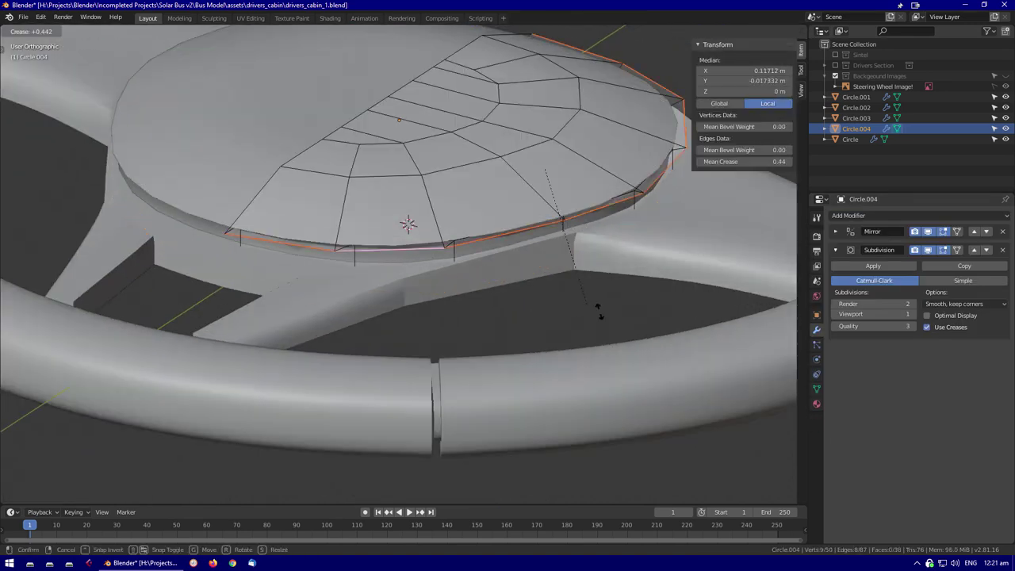
Shade the hub cover smooth and add an Edge Split modifier with a 30° split angle
{"action": "key", "text": "Tab"}
{"action": "right_click", "coordinate": [535, 266]}
{"action": "left_click", "coordinate": [554, 277]}
{"action": "left_click", "coordinate": [848, 215]}
{"action": "left_click", "coordinate": [792, 297]}
{"action": "mouse_move", "coordinate": [539, 182]}
{"action": "middle_mouse_down"}
{"action": "mouse_move", "coordinate": [551, 225]}
{"action": "mouse_move", "coordinate": [521, 321]}
{"action": "mouse_move", "coordinate": [555, 302]}
{"action": "middle_mouse_up"}
{"action": "key", "text": "shift+z"}
{"action": "key", "text": "shift+z"}
{"action": "left_click", "coordinate": [521, 321]}
{"action": "scroll", "coordinate": [520, 321], "scroll_direction": "up", "scroll_amount": 4}
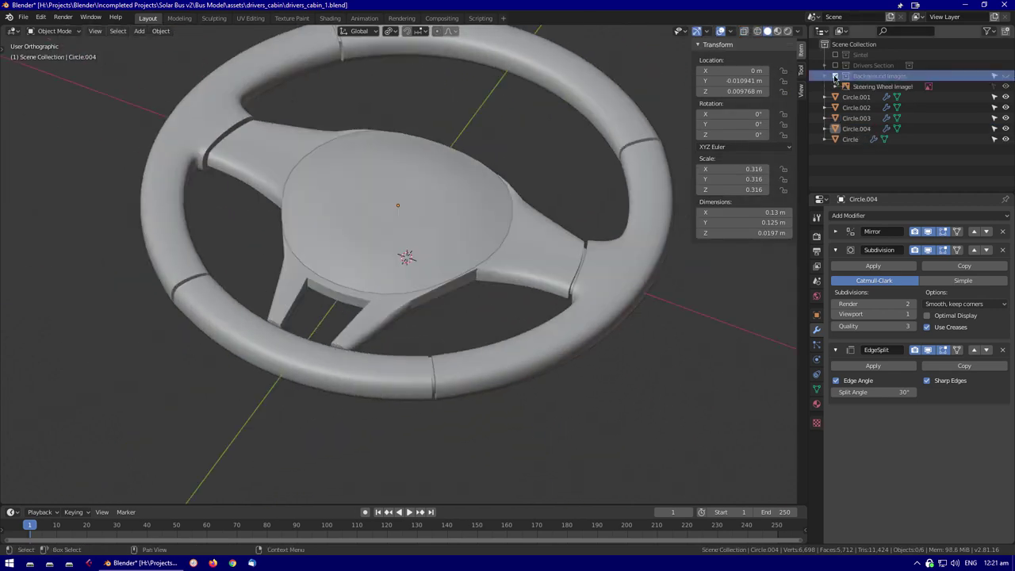
Delete the Background Images collection with its reference image, and slide a new edge loop close to the hub cover's outer rim
{"action": "right_click", "coordinate": [858, 79]}
{"action": "left_click", "coordinate": [831, 143]}
{"action": "scroll", "coordinate": [481, 235], "scroll_direction": "up", "scroll_amount": 3}
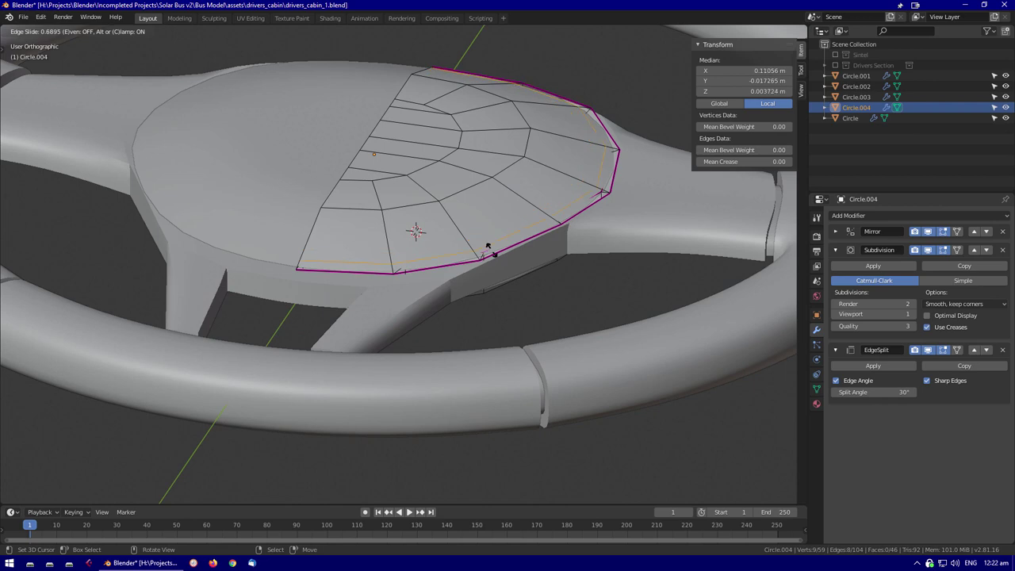
{"action": "middle_click_drag", "start_coordinate": [518, 220], "coordinate": [515, 226]}
Select all steering wheel parts and apply their location, rotation and scale
{"action": "key", "text": "a"}
{"action": "key", "text": "KP_Decimal"}
{"action": "scroll", "coordinate": [455, 272], "scroll_direction": "down", "scroll_amount": 3}
{"action": "key", "text": "ctrl+a"}
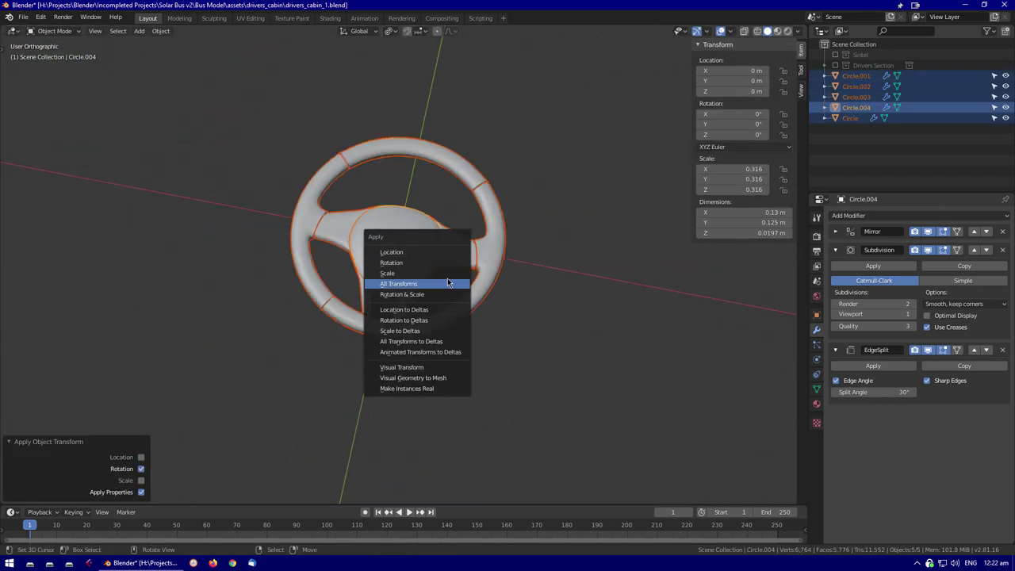
{"action": "left_click", "coordinate": [455, 272]}
Rename the side rim sections to Handwheel Outer Rim and the central cover to Handwheel Horn
{"action": "left_click", "coordinate": [852, 118]}
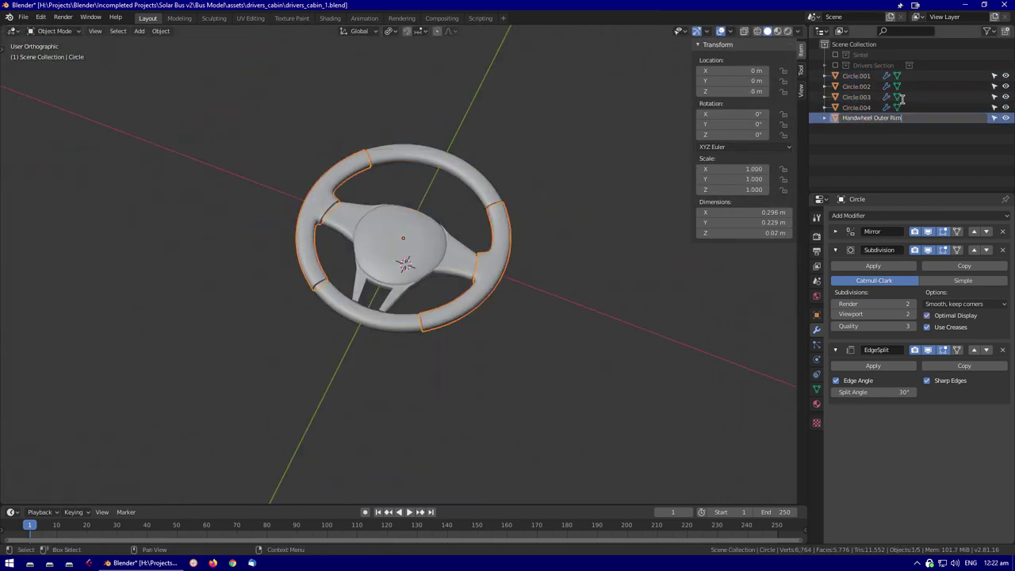
{"action": "left_click", "coordinate": [632, 214]}
{"action": "scroll", "coordinate": [570, 262], "scroll_direction": "up", "scroll_amount": 5}
{"action": "middle_click_drag", "start_coordinate": [555, 269], "coordinate": [489, 317]}
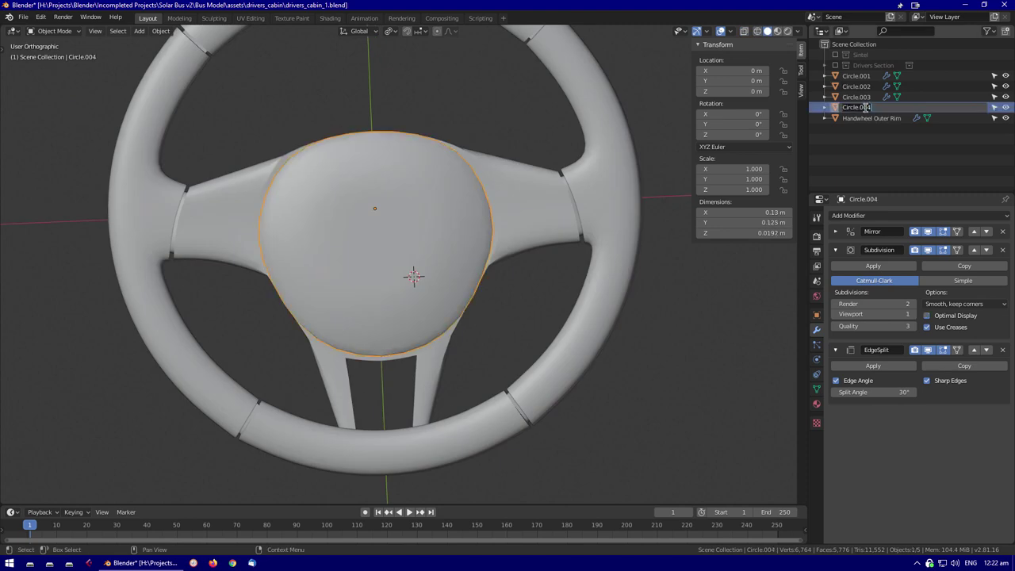
Rename the spoked hub to Handwheel Inner Rim and the lower rim section to Handwheel Lower Rim
{"action": "double_click", "coordinate": [873, 97]}
{"action": "type", "text": "Handwheel Inner Rim"}
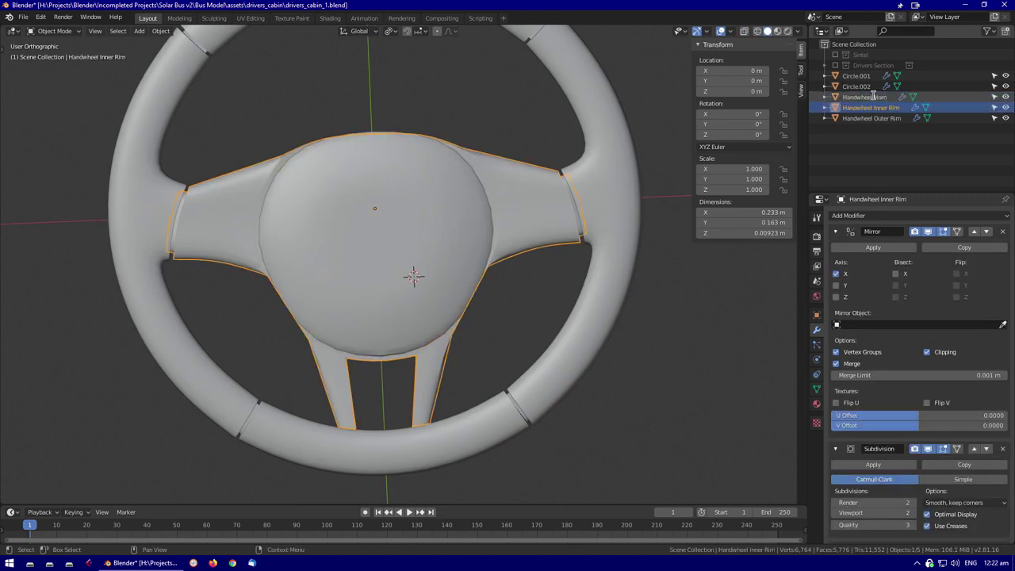
{"action": "key", "text": "Return"}
{"action": "left_click", "coordinate": [856, 86]}
{"action": "scroll", "coordinate": [428, 245], "scroll_direction": "down", "scroll_amount": 2}
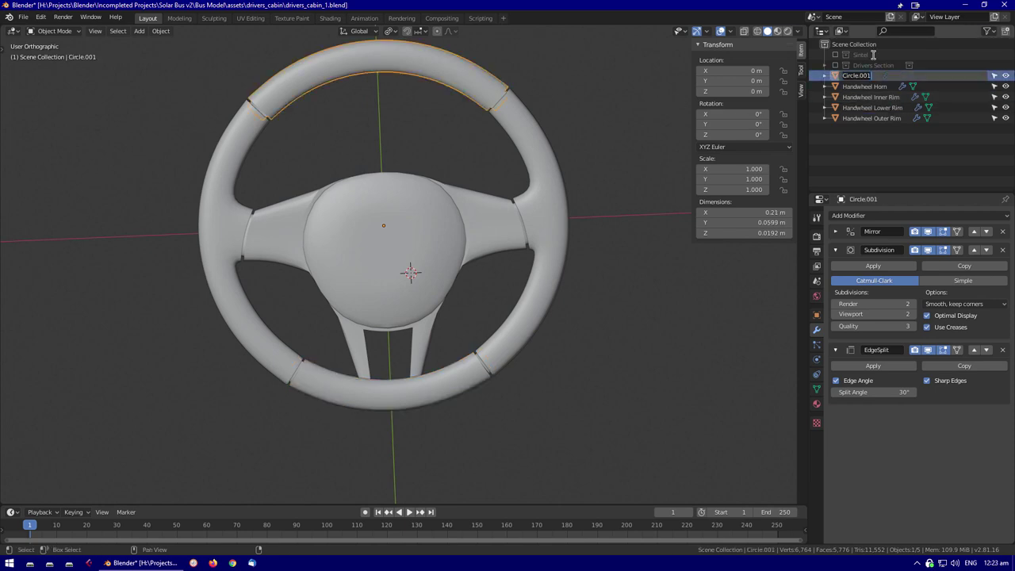
Move all the handwheel parts into the Drivers Section collection
{"action": "left_click", "coordinate": [888, 117], "text": "shift"}
{"action": "left_click", "coordinate": [560, 251]}
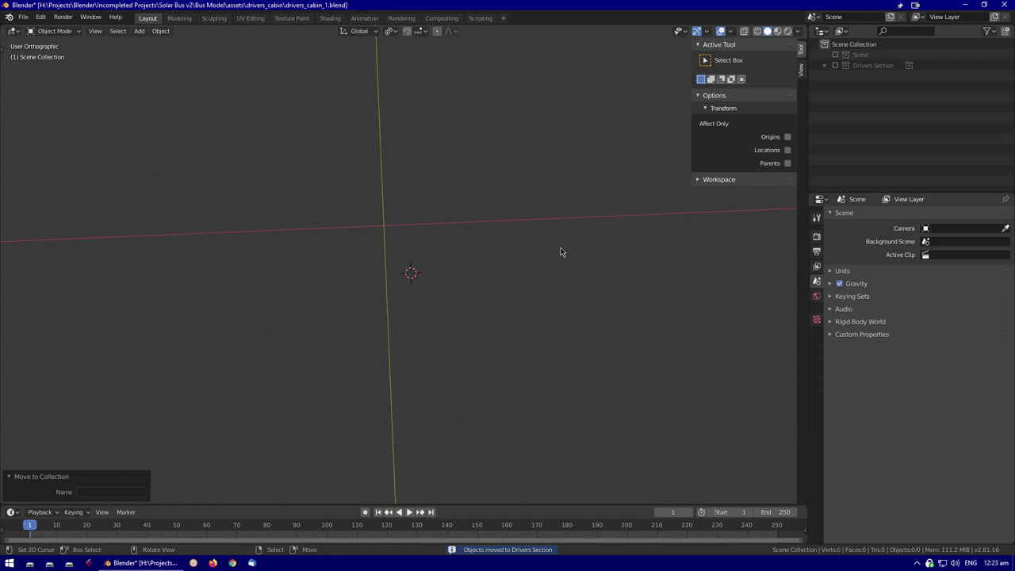
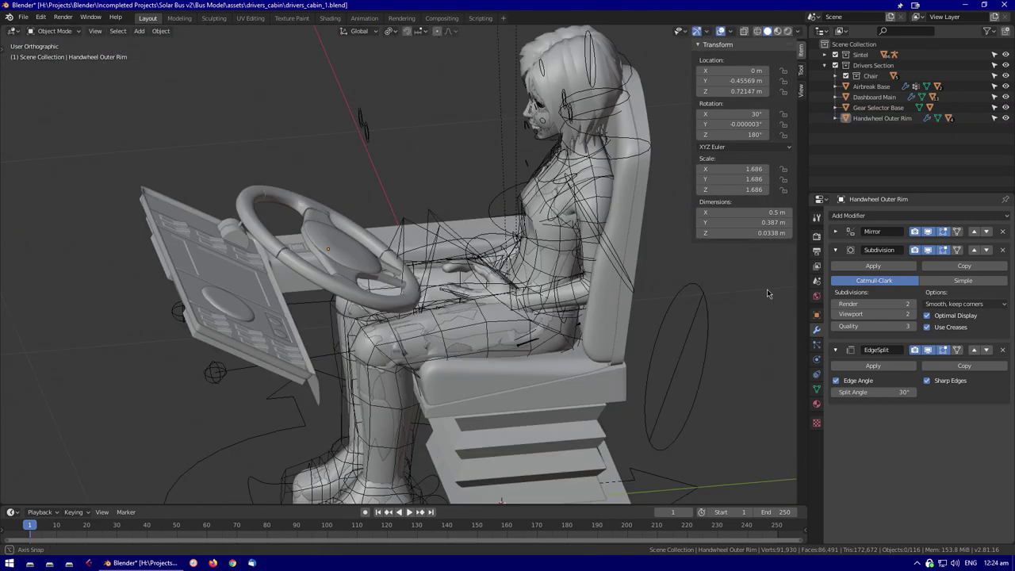
Select all the chair parts and the driver figure's Sintel collection in a right-side wireframe view
{"action": "key", "text": "shift+z"}
{"action": "key", "text": "KP_3"}
{"action": "left_click", "coordinate": [511, 287]}
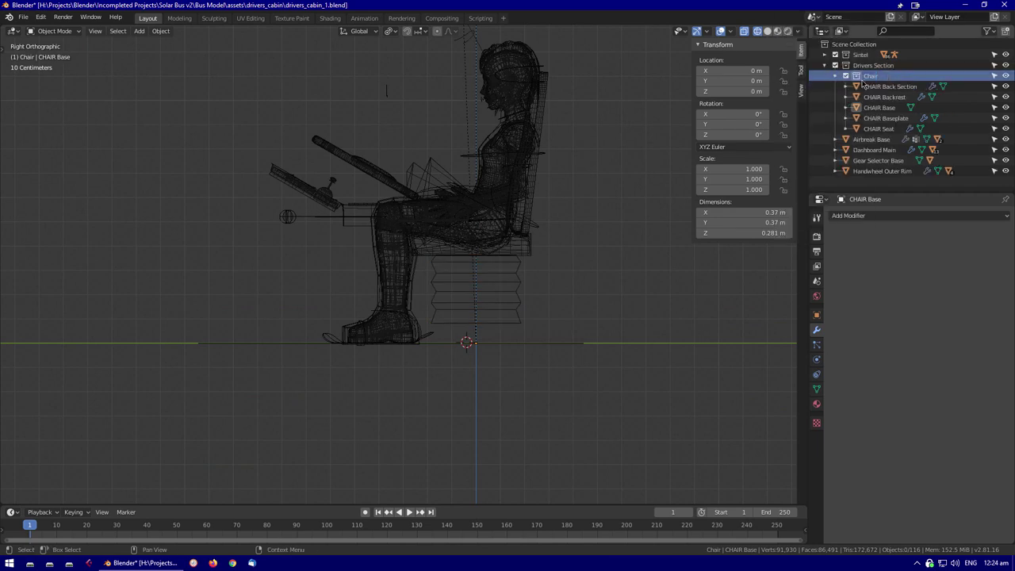
{"action": "left_click_drag", "start_coordinate": [862, 83], "coordinate": [866, 133]}
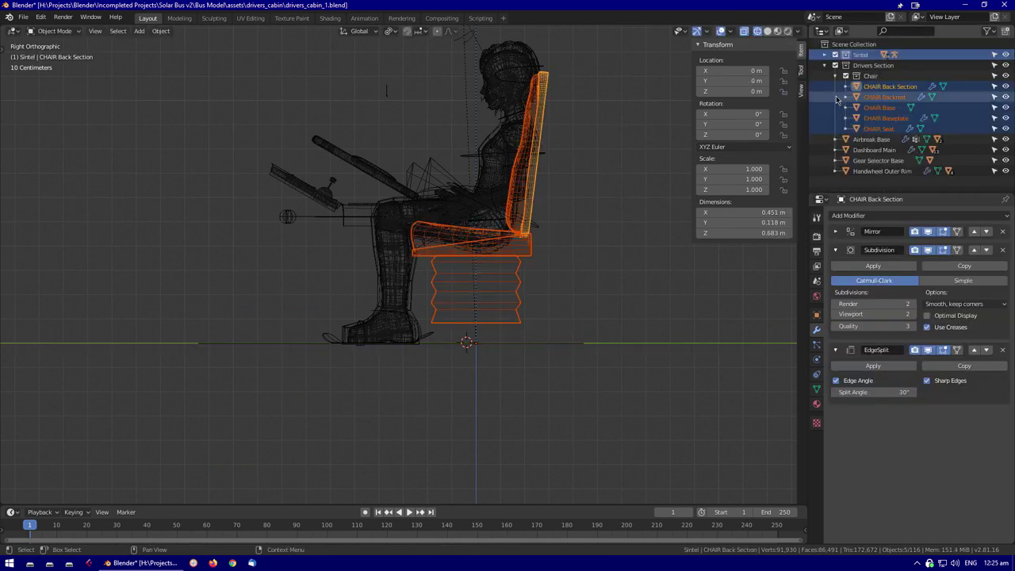
{"action": "key", "text": "Escape"}
{"action": "right_click", "coordinate": [860, 54]}
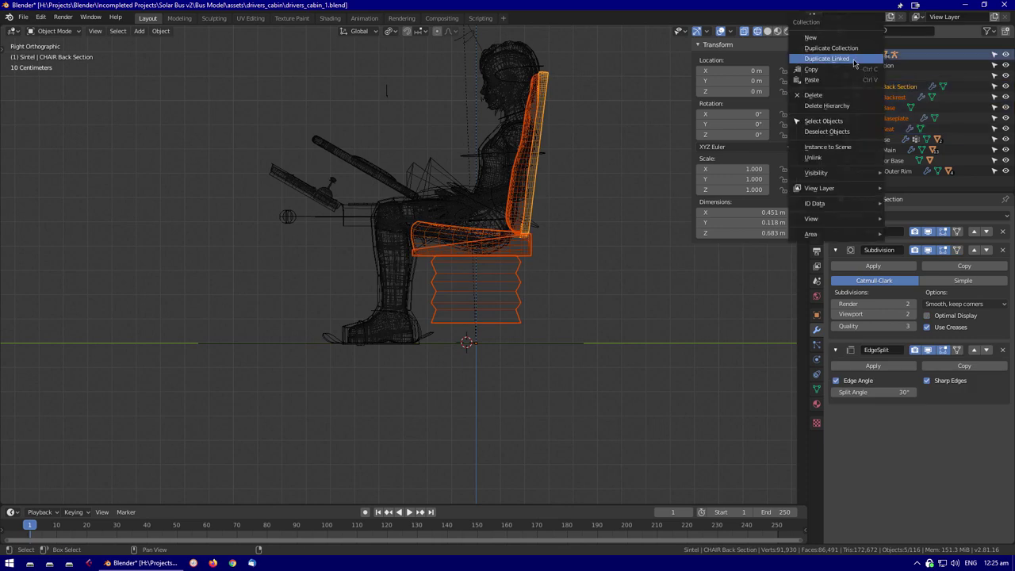
{"action": "left_click", "coordinate": [832, 61]}
Pose the driver figure by moving a rig control along its local X axis
{"action": "scroll", "coordinate": [428, 263], "scroll_direction": "up", "scroll_amount": 1}
{"action": "key", "text": "shift+z"}
{"action": "mouse_move", "coordinate": [428, 263]}
{"action": "middle_mouse_down"}
{"action": "mouse_move", "coordinate": [428, 197]}
{"action": "mouse_move", "coordinate": [399, 408]}
{"action": "mouse_move", "coordinate": [253, 410]}
{"action": "mouse_move", "coordinate": [237, 428]}
{"action": "mouse_move", "coordinate": [238, 320]}
{"action": "mouse_move", "coordinate": [367, 178]}
{"action": "mouse_move", "coordinate": [373, 206]}
{"action": "mouse_move", "coordinate": [386, 166]}
{"action": "mouse_move", "coordinate": [413, 174]}
{"action": "mouse_move", "coordinate": [405, 185]}
{"action": "mouse_move", "coordinate": [451, 164]}
{"action": "mouse_move", "coordinate": [357, 199]}
{"action": "mouse_move", "coordinate": [206, 229]}
{"action": "middle_mouse_up"}
{"action": "left_click", "coordinate": [397, 408]}
{"action": "key", "text": "ctrl+Tab"}
{"action": "left_click", "coordinate": [237, 428]}
{"action": "left_click", "coordinate": [373, 158]}
{"action": "key", "text": "g"}
{"action": "key", "text": "x"}
{"action": "key", "text": "x"}
{"action": "left_click", "coordinate": [429, 151]}
{"action": "key", "text": "alt+a"}
{"action": "key", "text": "Escape"}
Add a 12-vertex mesh circle at the 3D cursor and exclude the Sintel collection from the view
{"action": "key", "text": "shift+a"}
{"action": "mouse_move", "coordinate": [206, 231]}
{"action": "left_click", "coordinate": [317, 267]}
{"action": "scroll", "coordinate": [459, 381], "scroll_direction": "down", "scroll_amount": 4}
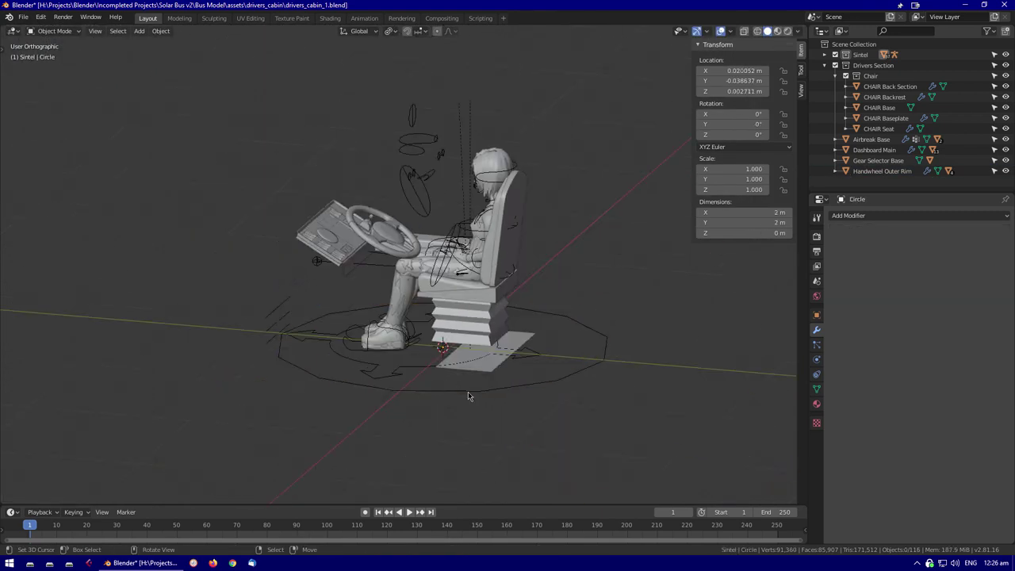
{"action": "left_click", "coordinate": [835, 55]}
{"action": "key", "text": "Tab"}
{"action": "middle_click_drag", "start_coordinate": [507, 333], "coordinate": [543, 360]}
{"action": "scroll", "coordinate": [543, 360], "scroll_direction": "up", "scroll_amount": 3}
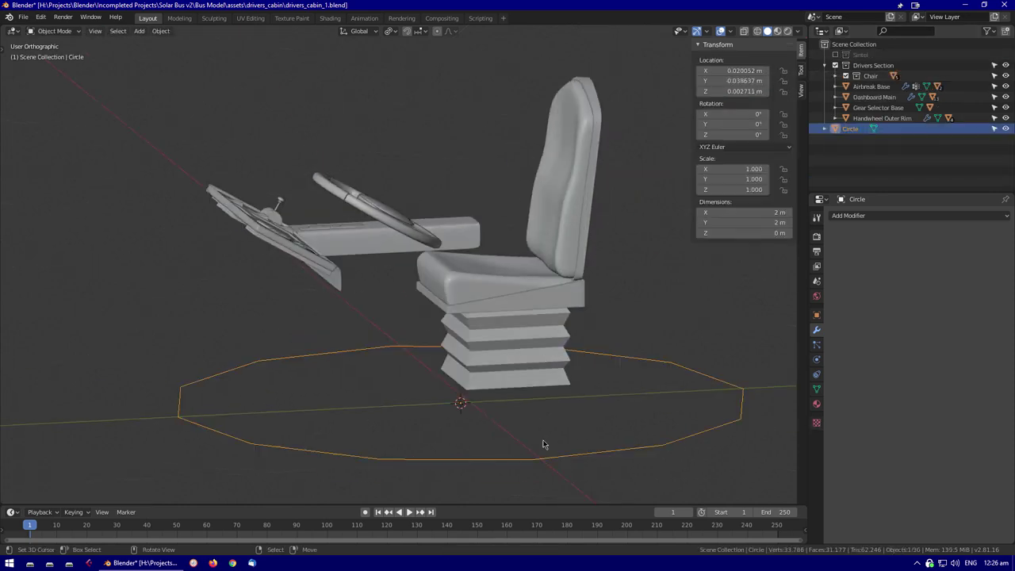
Undo the last change to the circle and switch the viewport to wireframe shading
{"action": "key", "text": "Escape"}
{"action": "key", "text": "Tab"}
{"action": "scroll", "coordinate": [569, 444], "scroll_direction": "down", "scroll_amount": 2}
{"action": "key", "text": "ctrl+z"}
{"action": "middle_click_drag", "start_coordinate": [534, 417], "coordinate": [509, 406]}
{"action": "key", "text": "shift+z"}
{"action": "middle_click_drag", "start_coordinate": [450, 381], "coordinate": [515, 333]}
Place the circle at the steering wheel and tilt it to match the wheel's angle
{"action": "key", "text": "KP_3"}
{"action": "key", "text": "Tab"}
{"action": "key", "text": "KP_Decimal"}
{"action": "left_click", "coordinate": [478, 258]}
{"action": "middle_click_drag", "start_coordinate": [479, 258], "coordinate": [379, 322]}
{"action": "left_click", "coordinate": [562, 288]}
{"action": "middle_click_drag", "start_coordinate": [562, 288], "coordinate": [472, 283]}
{"action": "left_click", "coordinate": [402, 297]}
Shift the circle along Y and scale its vertices up around the steering wheel hub
{"action": "key", "text": "KP_7"}
{"action": "key", "text": "g"}
{"action": "key", "text": "y"}
{"action": "left_click", "coordinate": [516, 301]}
{"action": "key", "text": "Tab"}
{"action": "key", "text": "s"}
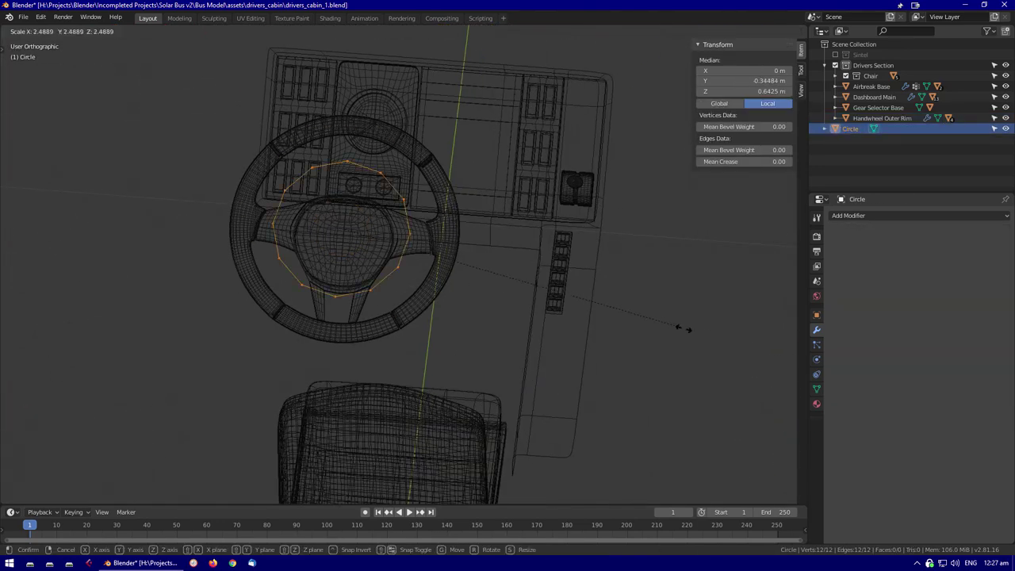
{"action": "left_click", "coordinate": [566, 294]}
Center the circle on the steering wheel and scale it down to fit behind the hub
{"action": "key", "text": "Tab"}
{"action": "key", "text": "KP_7"}
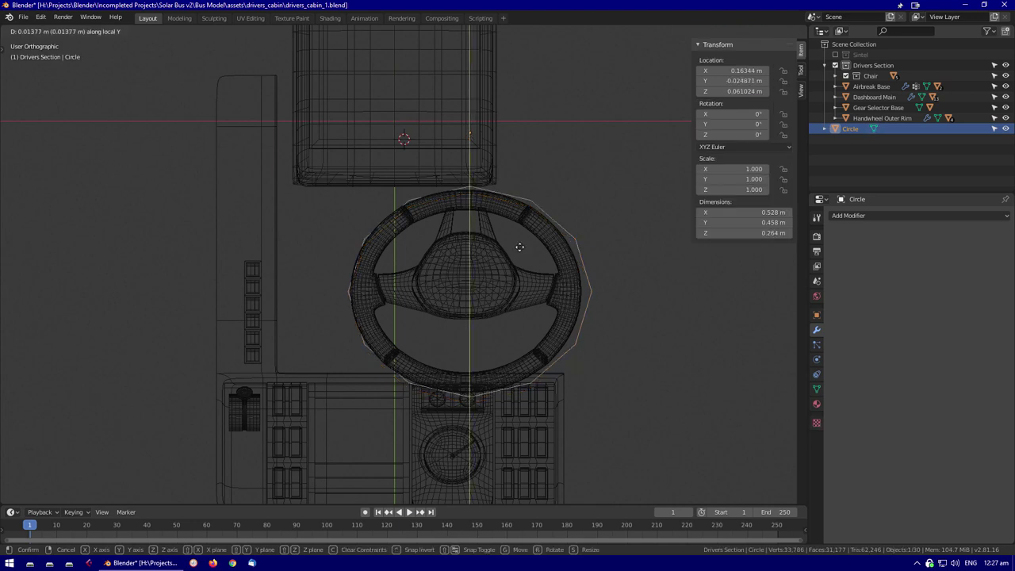
{"action": "left_click", "coordinate": [627, 244]}
{"action": "middle_click_drag", "start_coordinate": [628, 244], "coordinate": [527, 278]}
{"action": "key", "text": "Tab"}
{"action": "key", "text": "s"}
{"action": "scroll", "coordinate": [440, 228], "scroll_direction": "up", "scroll_amount": 3}
{"action": "middle_click_drag", "start_coordinate": [441, 227], "coordinate": [428, 261]}
{"action": "key", "text": "shift+z"}
{"action": "key", "text": "e"}
{"action": "key", "text": "x"}
{"action": "key", "text": "x"}
{"action": "key", "text": "ctrl+z"}
{"action": "middle_click_drag", "start_coordinate": [397, 294], "coordinate": [348, 331]}
{"action": "key", "text": "Escape"}
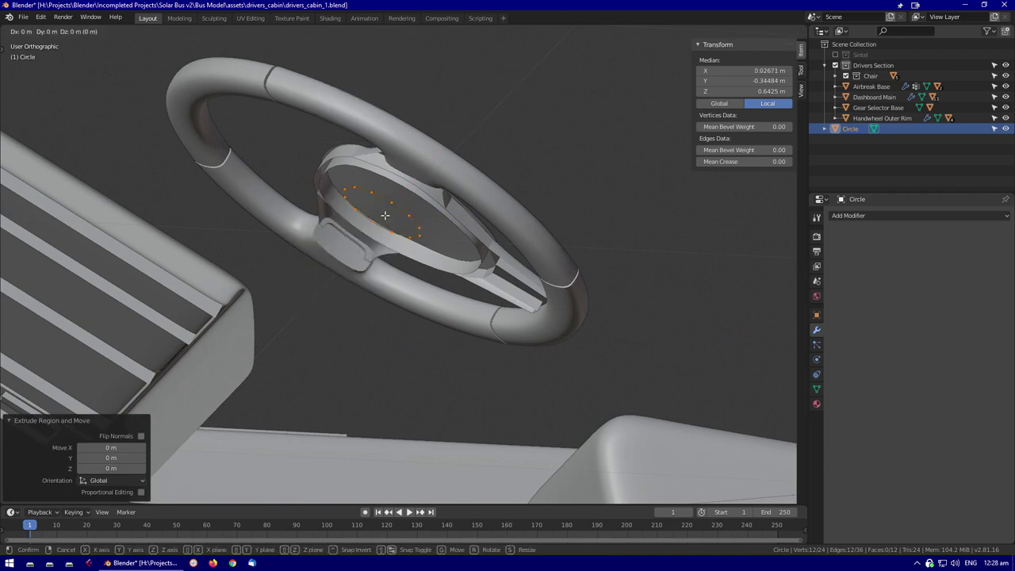
Extrude the circle along the wheel's tilted Z axis into a steering column with a narrow neck and wider lower body
{"action": "middle_click_drag", "start_coordinate": [348, 297], "coordinate": [446, 284]}
{"action": "key", "text": "e"}
{"action": "key", "text": "z"}
{"action": "left_click", "coordinate": [446, 284]}
{"action": "key", "text": "Escape"}
Align the steering wheel and its column along X in front of the seat
{"action": "middle_click_drag", "start_coordinate": [553, 314], "coordinate": [478, 162]}
{"action": "key", "text": "Tab"}
{"action": "key", "text": "KP_7"}
{"action": "key", "text": "Tab"}
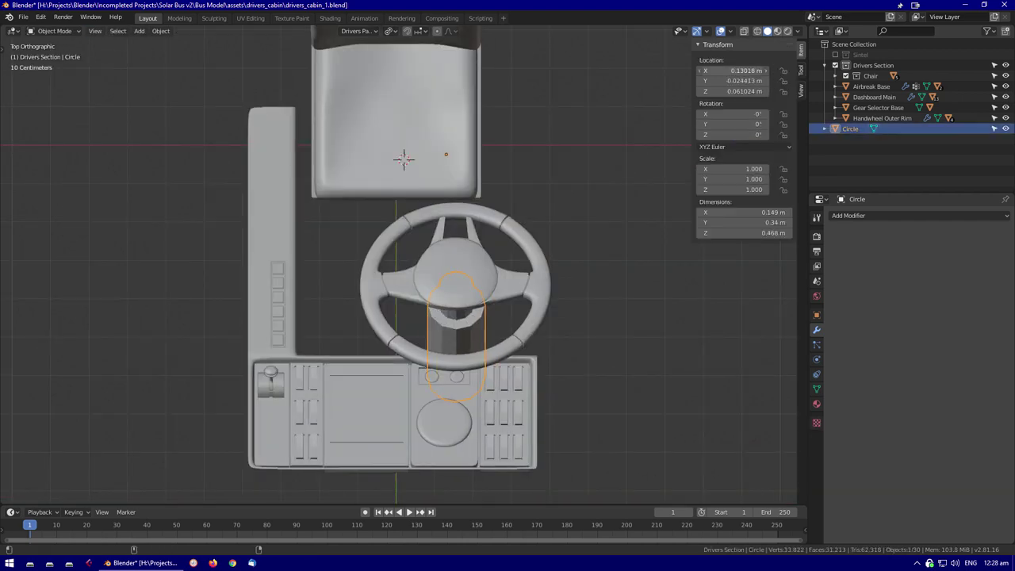
{"action": "left_click", "coordinate": [499, 231]}
{"action": "key", "text": "Escape"}
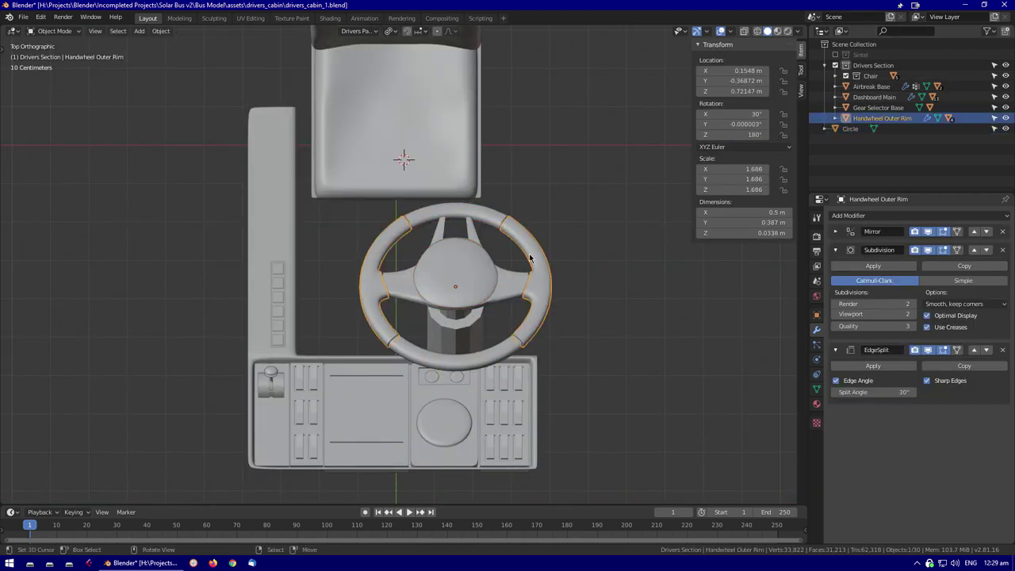
{"action": "left_click", "coordinate": [478, 270]}
{"action": "middle_click_drag", "start_coordinate": [478, 270], "coordinate": [394, 320]}
{"action": "left_click", "coordinate": [439, 230]}
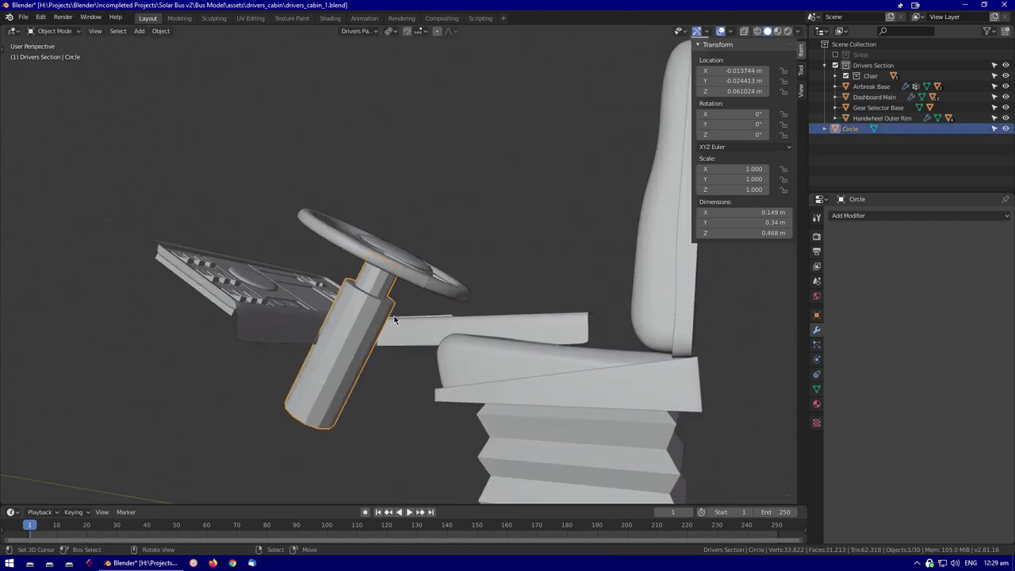
Flatten the steering column's bottom end by scaling it to 0 along Z
{"action": "key", "text": "s"}
{"action": "key", "text": "z"}
{"action": "key", "text": "0"}
{"action": "key", "text": "Return"}
Extrude the column's bottom end straight down along global Z into a vertical lower section
{"action": "middle_click_drag", "start_coordinate": [339, 421], "coordinate": [280, 404]}
{"action": "key", "text": "e"}
{"action": "key", "text": "z"}
{"action": "key", "text": "z"}
{"action": "left_click", "coordinate": [324, 399]}
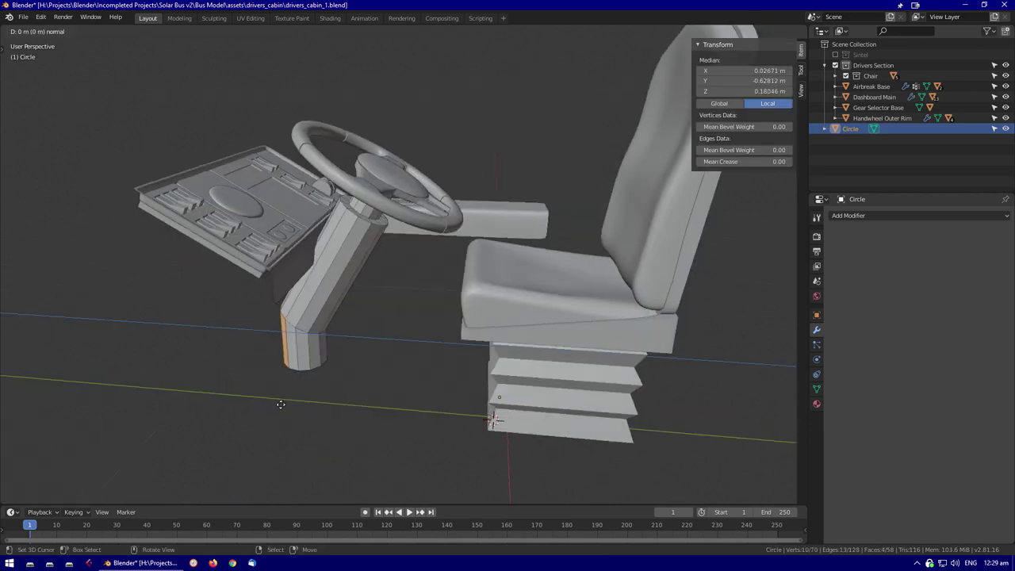
Extrude the front faces of the column's lower section forward and show the Sintel collection to check the leg clearance
{"action": "key", "text": "Return"}
{"action": "key", "text": "Tab"}
{"action": "middle_click_drag", "start_coordinate": [204, 386], "coordinate": [618, 348]}
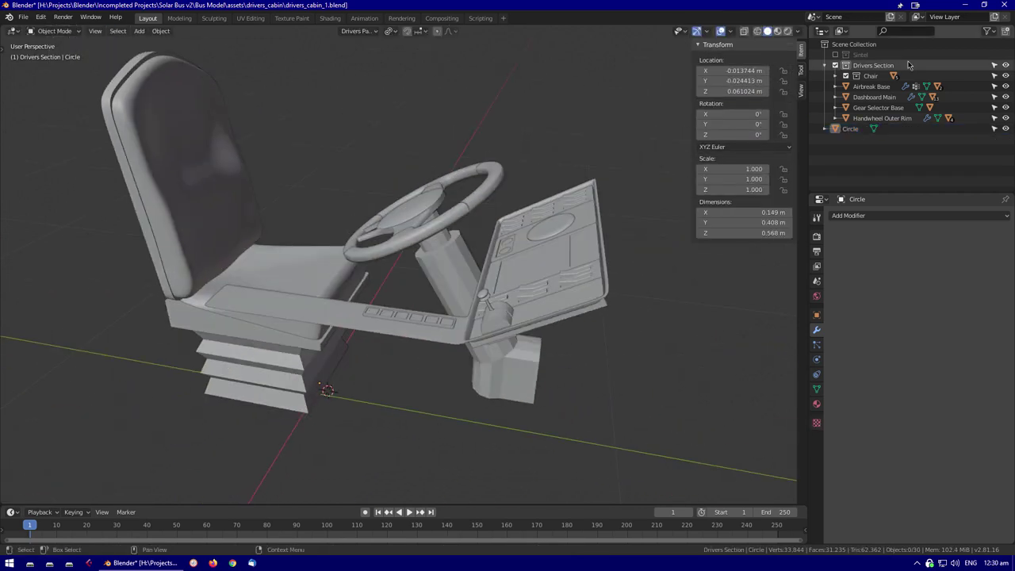
{"action": "left_click", "coordinate": [1005, 54]}
{"action": "middle_click_drag", "start_coordinate": [555, 222], "coordinate": [382, 203]}
{"action": "middle_click_drag", "start_coordinate": [501, 356], "coordinate": [412, 358]}
{"action": "scroll", "coordinate": [323, 360], "scroll_direction": "up", "scroll_amount": 3}
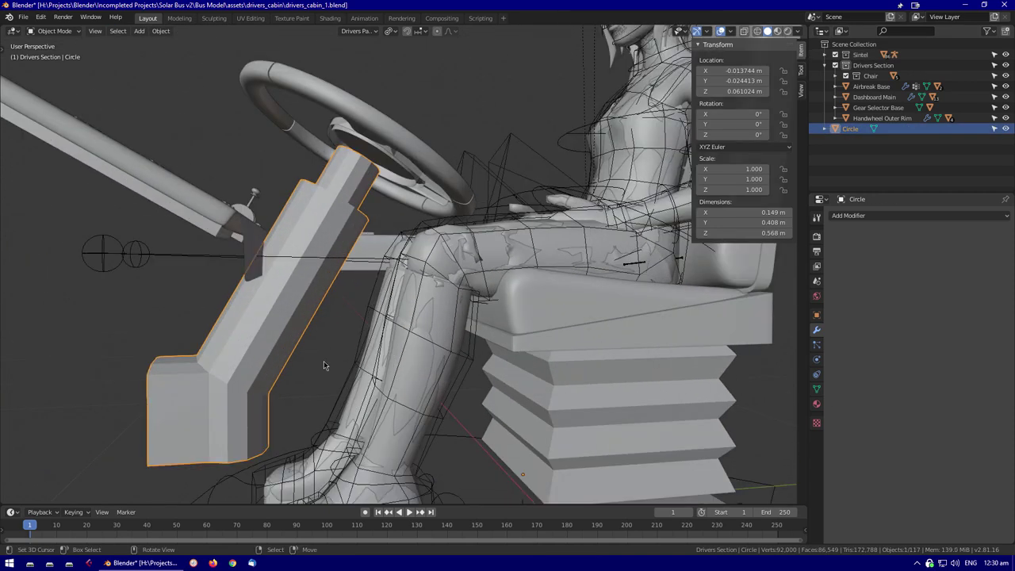
Add a Subdivision Surface modifier to the steering column and crease the edges around its upper rim
{"action": "left_click", "coordinate": [872, 215]}
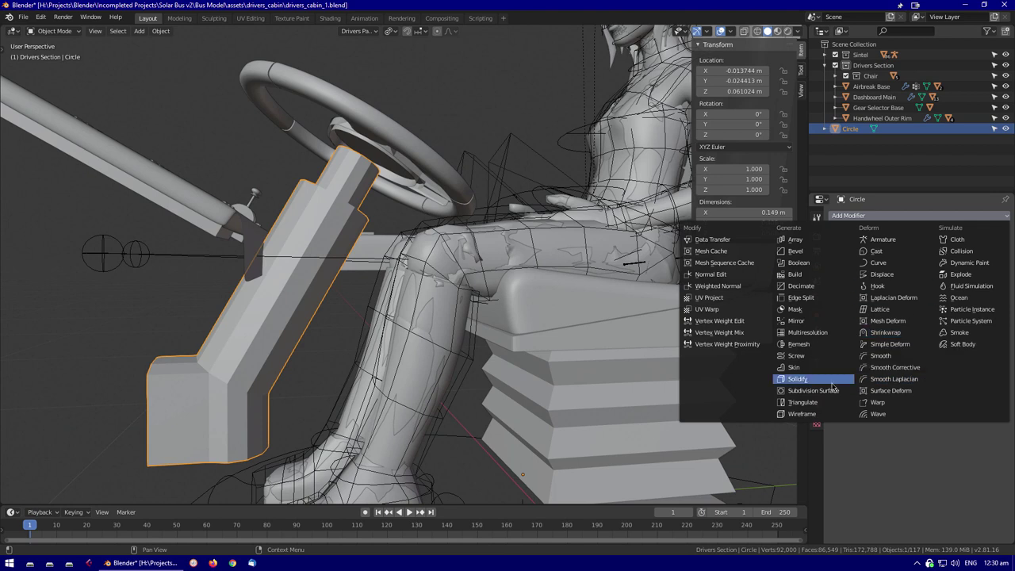
{"action": "left_click", "coordinate": [816, 390]}
{"action": "middle_click_drag", "start_coordinate": [412, 238], "coordinate": [331, 198]}
{"action": "key", "text": "Tab"}
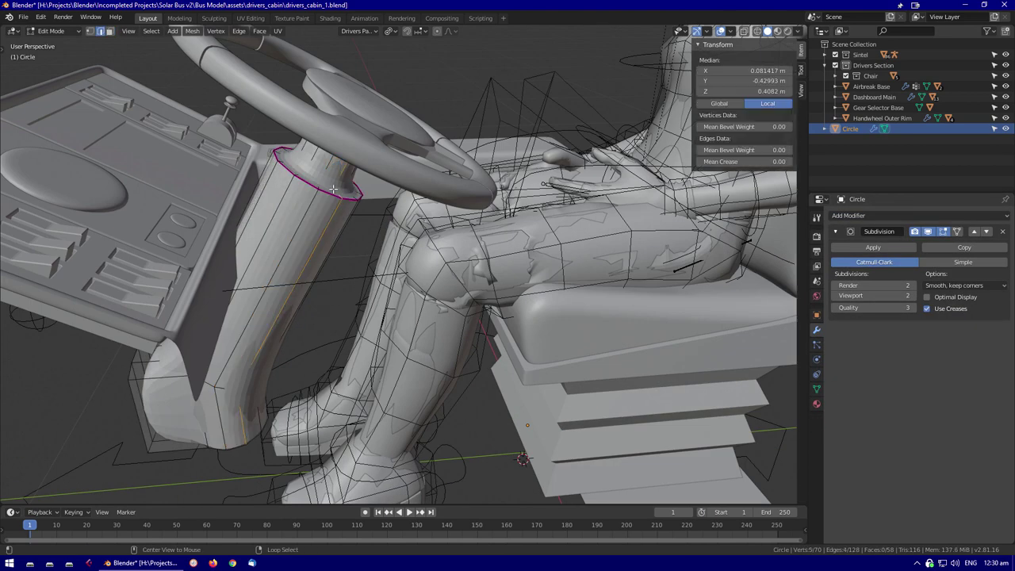
{"action": "middle_click_drag", "start_coordinate": [712, 328], "coordinate": [404, 224]}
{"action": "key", "text": "alt+a"}
{"action": "key", "text": "Tab"}
{"action": "key", "text": "alt+a"}
{"action": "middle_click_drag", "start_coordinate": [497, 268], "coordinate": [412, 302]}
Hide the Sintel collection and rename the column object as Steering Well
{"action": "left_click", "coordinate": [835, 54]}
{"action": "middle_click_drag", "start_coordinate": [650, 238], "coordinate": [613, 236]}
{"action": "scroll", "coordinate": [526, 286], "scroll_direction": "up", "scroll_amount": 2}
{"action": "key", "text": "shift"}
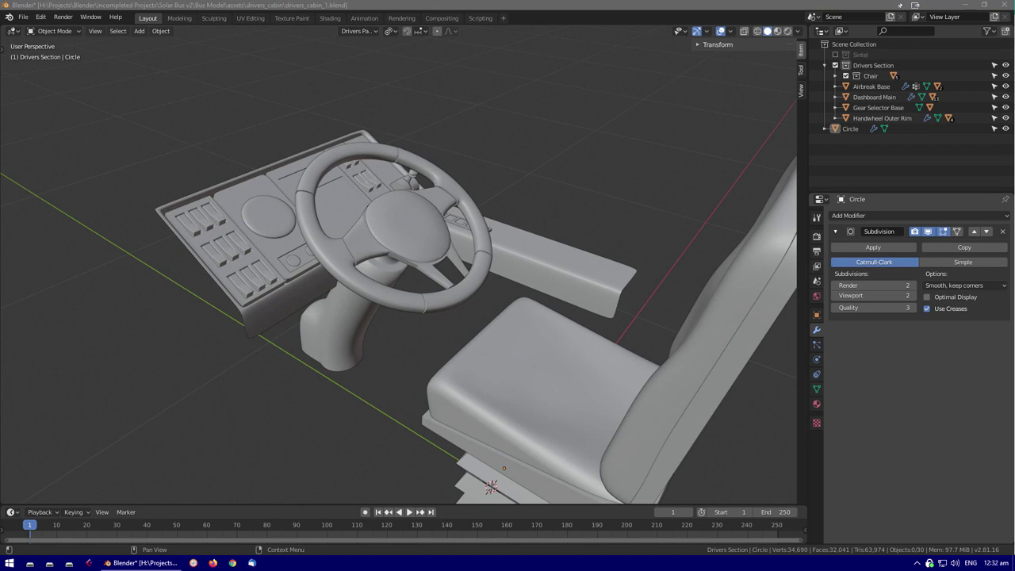
{"action": "middle_click_drag", "start_coordinate": [376, 354], "coordinate": [642, 303]}
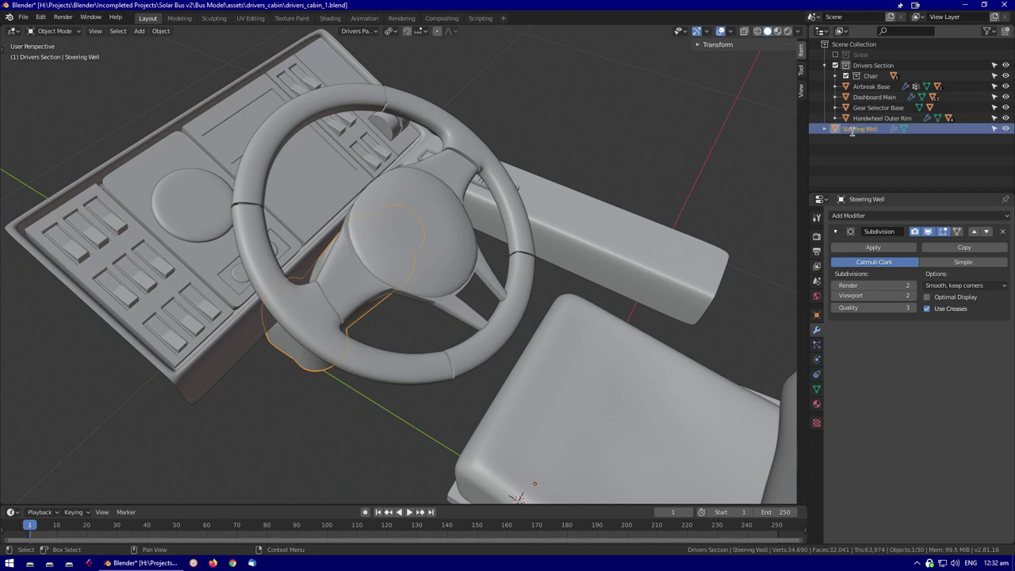
{"action": "key", "text": "Return"}
Apply the Steering Well's transforms and add an Edge Split modifier to it
{"action": "key", "text": "KP_Decimal"}
{"action": "key", "text": "Tab"}
{"action": "mouse_move", "coordinate": [385, 251]}
{"action": "middle_mouse_down"}
{"action": "mouse_move", "coordinate": [486, 258]}
{"action": "mouse_move", "coordinate": [382, 232]}
{"action": "middle_mouse_up"}
{"action": "key", "text": "Tab"}
{"action": "key", "text": "alt+a"}
{"action": "key", "text": "ctrl+a"}
{"action": "left_click", "coordinate": [496, 150]}
{"action": "left_click", "coordinate": [835, 231]}
{"action": "middle_click_drag", "start_coordinate": [475, 278], "coordinate": [515, 269]}
Add a cube, scale it down and move it along the Y axis of the Drivers Panel orientation towards the wheel
{"action": "key", "text": "shift+a"}
{"action": "mouse_move", "coordinate": [465, 252]}
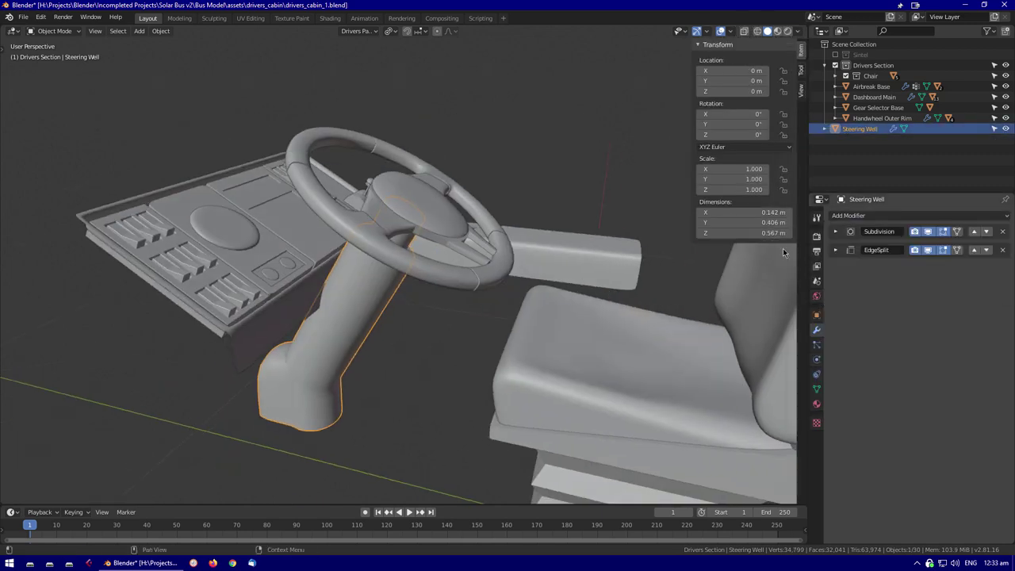
{"action": "left_click", "coordinate": [555, 252]}
{"action": "scroll", "coordinate": [654, 379], "scroll_direction": "down", "scroll_amount": 3}
{"action": "key", "text": "Tab"}
{"action": "key", "text": "s"}
{"action": "left_click", "coordinate": [448, 328]}
{"action": "key", "text": "KP_Decimal"}
{"action": "key", "text": "KP_5"}
{"action": "scroll", "coordinate": [573, 310], "scroll_direction": "down", "scroll_amount": 3}
{"action": "key", "text": "g"}
{"action": "key", "text": "y"}
{"action": "key", "text": "y"}
Raise the cube along the panel's Z axis, tilt it to match the steering wheel and move it 0.333 m along X
{"action": "middle_click_drag", "start_coordinate": [470, 419], "coordinate": [372, 262]}
{"action": "key", "text": "g"}
{"action": "key", "text": "z"}
{"action": "key", "text": "z"}
{"action": "key", "text": "KP_Decimal"}
{"action": "key", "text": "KP_3"}
{"action": "key", "text": "r"}
{"action": "middle_click_drag", "start_coordinate": [499, 249], "coordinate": [444, 199]}
{"action": "key", "text": "shift+z"}
{"action": "left_click", "coordinate": [399, 147]}
{"action": "type", "text": "gx0.333"}
{"action": "key", "text": "Return"}
Place the cube's mesh as a sideways bar about 0.27 m long, running from the column's neck behind the wheel
{"action": "middle_click_drag", "start_coordinate": [399, 148], "coordinate": [444, 262]}
{"action": "key", "text": "g"}
{"action": "key", "text": "y"}
{"action": "key", "text": "y"}
{"action": "key", "text": "Escape"}
{"action": "key", "text": "g"}
{"action": "key", "text": "y"}
{"action": "key", "text": "y"}
{"action": "key", "text": "g"}
{"action": "key", "text": "x"}
{"action": "left_click", "coordinate": [412, 270]}
{"action": "key", "text": "g"}
{"action": "key", "text": "z"}
{"action": "key", "text": "z"}
{"action": "key", "text": "Escape"}
{"action": "key", "text": "Tab"}
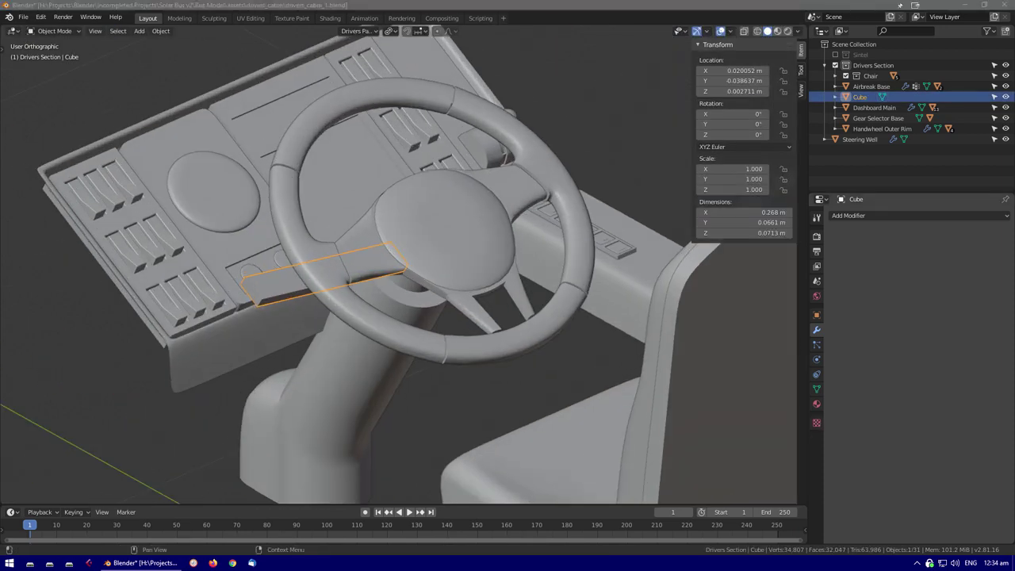
Add a loop cut near the bar's column end and scale the loop to about 0.87
{"action": "scroll", "coordinate": [480, 389], "scroll_direction": "up", "scroll_amount": 4}
{"action": "middle_click_drag", "start_coordinate": [480, 390], "coordinate": [412, 230]}
{"action": "key", "text": "Tab"}
{"action": "key", "text": "g"}
{"action": "key", "text": "g"}
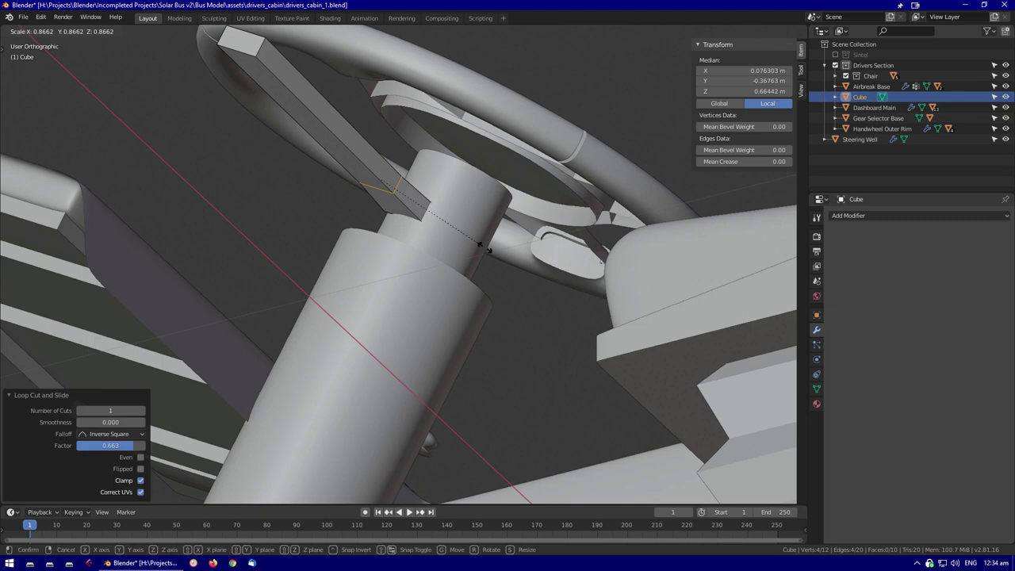
{"action": "left_click", "coordinate": [406, 213]}
Thin the bar's outer section into a stick by scaling its end to about 0.87 and shifting that end along global Y
{"action": "middle_click_drag", "start_coordinate": [406, 212], "coordinate": [243, 120]}
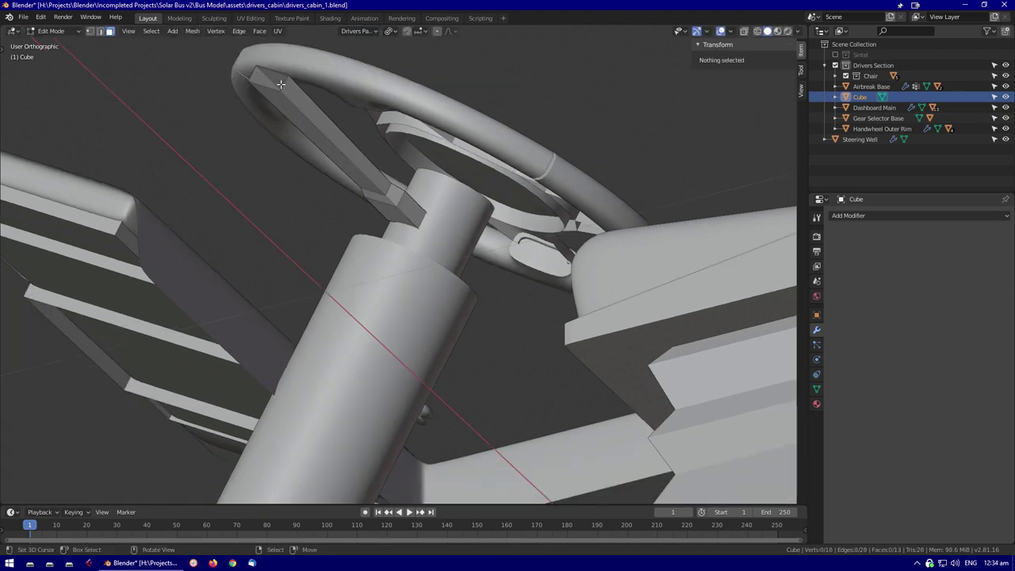
{"action": "left_click", "coordinate": [378, 188], "text": "alt"}
{"action": "middle_click_drag", "start_coordinate": [378, 188], "coordinate": [467, 238]}
{"action": "key", "text": "s"}
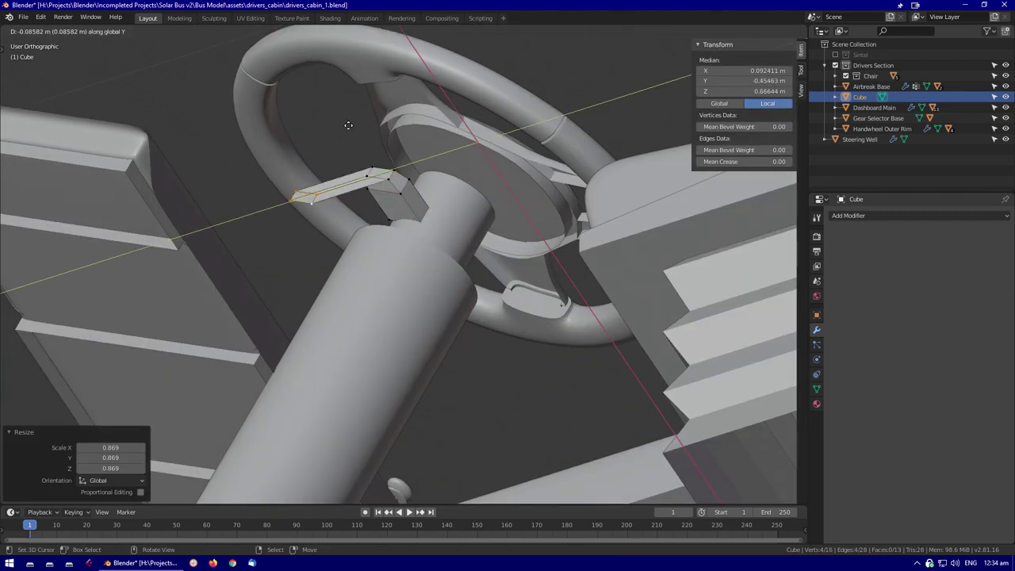
{"action": "left_click", "coordinate": [342, 102]}
{"action": "key", "text": "Tab"}
{"action": "scroll", "coordinate": [342, 101], "scroll_direction": "down", "scroll_amount": 5}
{"action": "mouse_move", "coordinate": [343, 101]}
{"action": "middle_mouse_down"}
{"action": "mouse_move", "coordinate": [396, 237]}
{"action": "mouse_move", "coordinate": [445, 301]}
{"action": "middle_mouse_up"}
Extrude the stick's shaft outward past the wheel rim, moving its end about 0.28 m along X
{"action": "key", "text": "KP_1"}
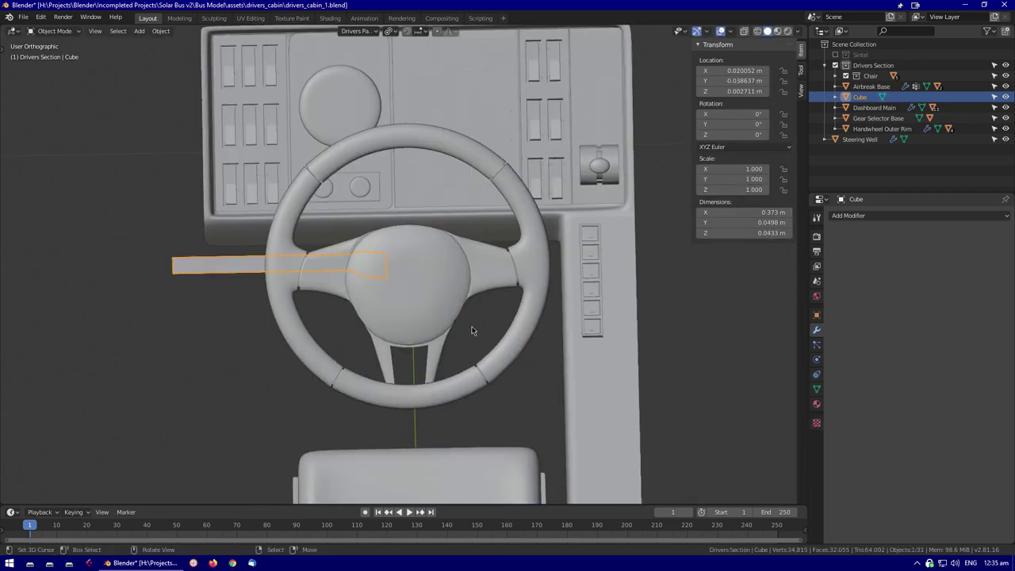
{"action": "key", "text": "shift+z"}
{"action": "key", "text": "Tab"}
{"action": "scroll", "coordinate": [383, 299], "scroll_direction": "up", "scroll_amount": 4}
{"action": "key", "text": "e"}
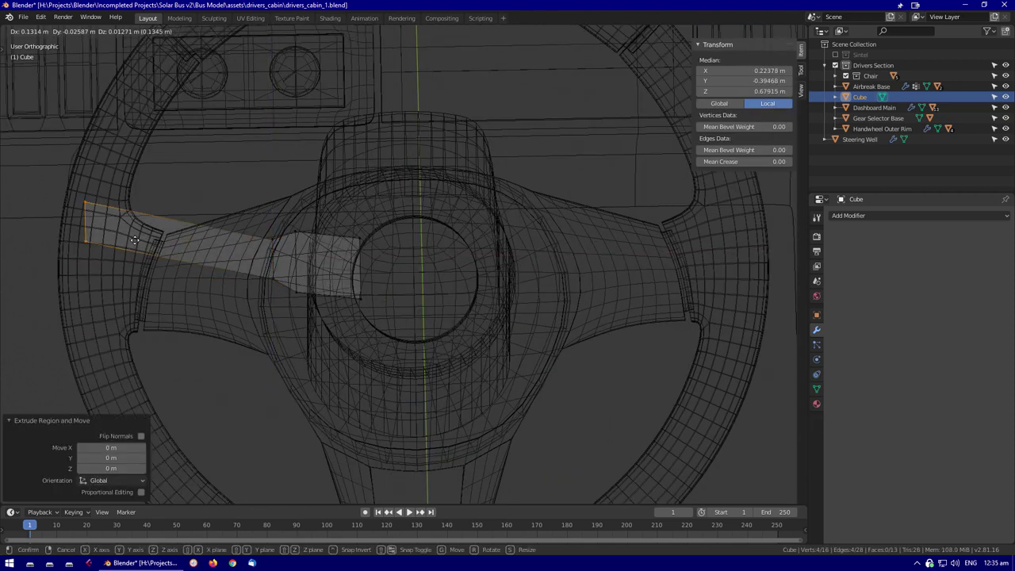
{"action": "scroll", "coordinate": [550, 283], "scroll_direction": "down", "scroll_amount": 2}
{"action": "scroll", "coordinate": [242, 238], "scroll_direction": "up", "scroll_amount": 3}
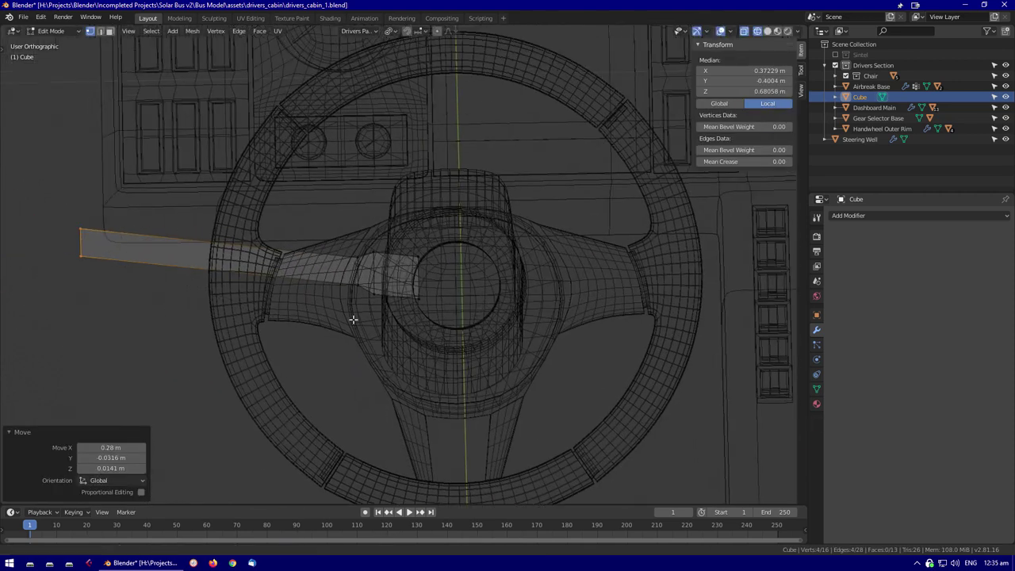
Add a loop cut to the stick near the joint between its thick base and thin shaft
{"action": "key", "text": "ctrl+r"}
{"action": "left_click", "coordinate": [368, 287]}
{"action": "key", "text": "Tab"}
{"action": "key", "text": "shift+z"}
{"action": "mouse_move", "coordinate": [377, 289]}
{"action": "middle_mouse_down"}
{"action": "mouse_move", "coordinate": [557, 222]}
{"action": "mouse_move", "coordinate": [537, 290]}
{"action": "mouse_move", "coordinate": [517, 302]}
{"action": "mouse_move", "coordinate": [537, 301]}
{"action": "mouse_move", "coordinate": [538, 269]}
{"action": "mouse_move", "coordinate": [436, 290]}
{"action": "mouse_move", "coordinate": [533, 295]}
{"action": "mouse_move", "coordinate": [347, 233]}
{"action": "mouse_move", "coordinate": [642, 333]}
{"action": "mouse_move", "coordinate": [628, 386]}
{"action": "middle_mouse_up"}
Reposition the stick's whole mesh slightly behind the steering wheel so its base meets the column
{"action": "key", "text": "Tab"}
{"action": "key", "text": "g"}
{"action": "left_click", "coordinate": [552, 243]}
{"action": "key", "text": "Tab"}
{"action": "key", "text": "shift+z"}
{"action": "scroll", "coordinate": [346, 233], "scroll_direction": "up", "scroll_amount": 3}
{"action": "left_click", "coordinate": [605, 354]}
{"action": "key", "text": "Tab"}
{"action": "key", "text": "shift+z"}
Mirror the stick to the column's other side with a Mirror modifier and add a Bevel modifier with 0.001 m width
{"action": "left_click", "coordinate": [872, 215]}
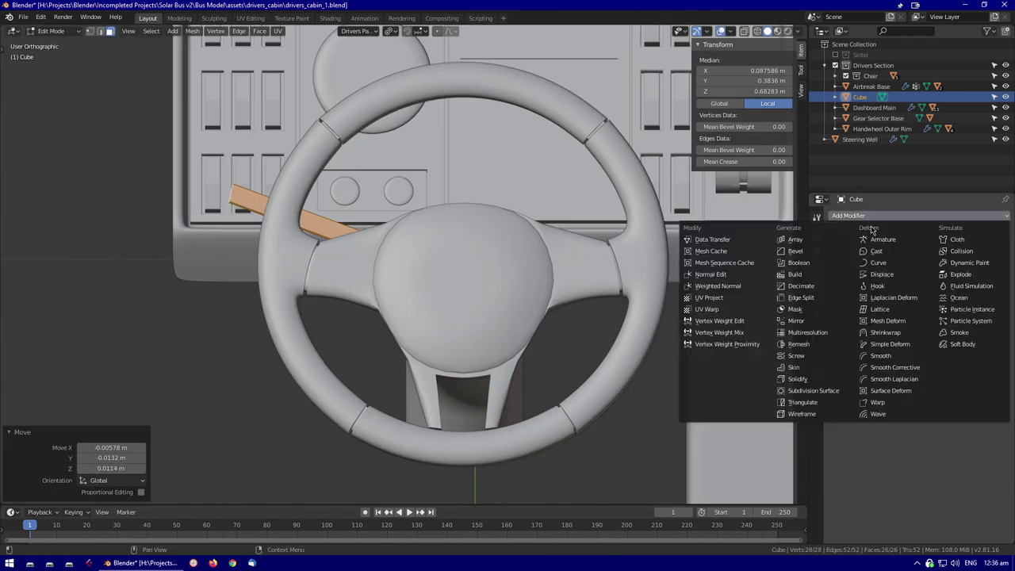
{"action": "left_click", "coordinate": [809, 346]}
{"action": "mouse_move", "coordinate": [808, 346]}
{"action": "middle_mouse_down"}
{"action": "mouse_move", "coordinate": [475, 281]}
{"action": "mouse_move", "coordinate": [347, 280]}
{"action": "middle_mouse_up"}
{"action": "left_click", "coordinate": [347, 280]}
{"action": "left_click", "coordinate": [843, 218]}
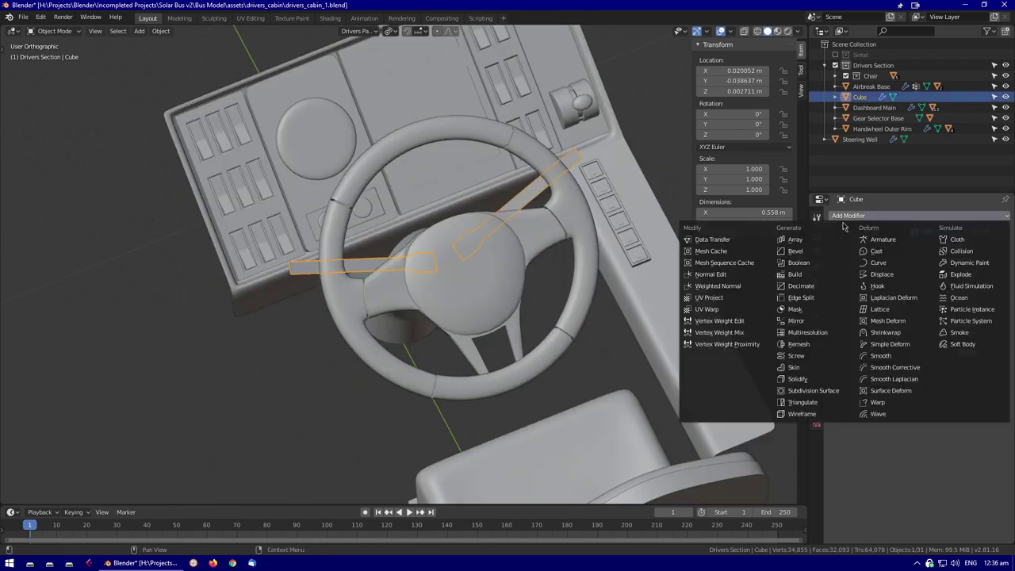
{"action": "left_click", "coordinate": [805, 253]}
{"action": "scroll", "coordinate": [476, 278], "scroll_direction": "up", "scroll_amount": 5}
{"action": "middle_click_drag", "start_coordinate": [476, 278], "coordinate": [463, 312]}
{"action": "scroll", "coordinate": [546, 338], "scroll_direction": "down", "scroll_amount": 5}
Move the sticks about 0.024 m down along the Drivers Panel Z axis, away from the wheel
{"action": "key", "text": "Tab"}
{"action": "middle_click_drag", "start_coordinate": [526, 335], "coordinate": [474, 314]}
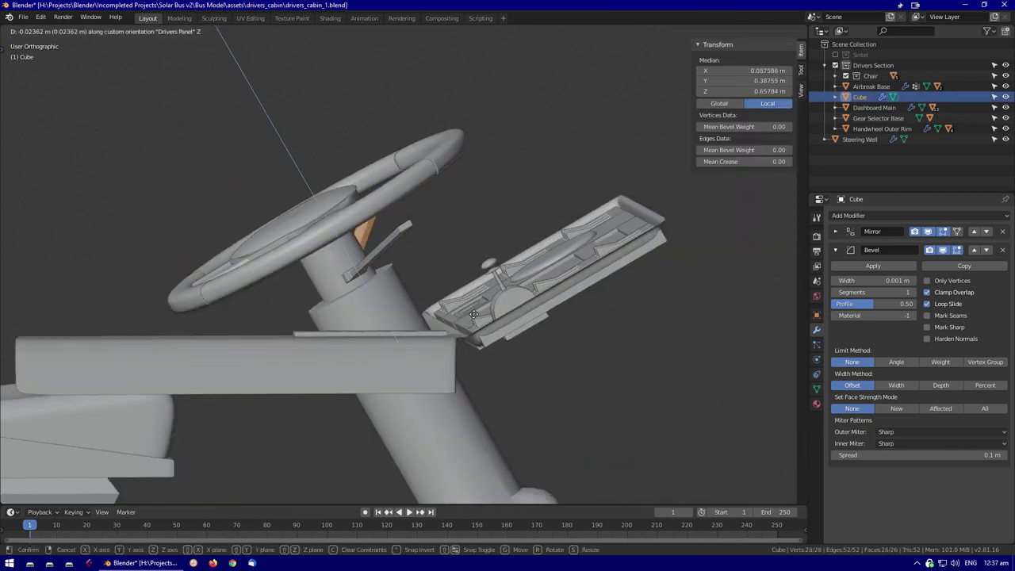
{"action": "left_click", "coordinate": [473, 314]}
{"action": "key", "text": "Tab"}
{"action": "key", "text": "ctrl+a"}
{"action": "left_click", "coordinate": [482, 263]}
{"action": "middle_click_drag", "start_coordinate": [482, 262], "coordinate": [757, 240]}
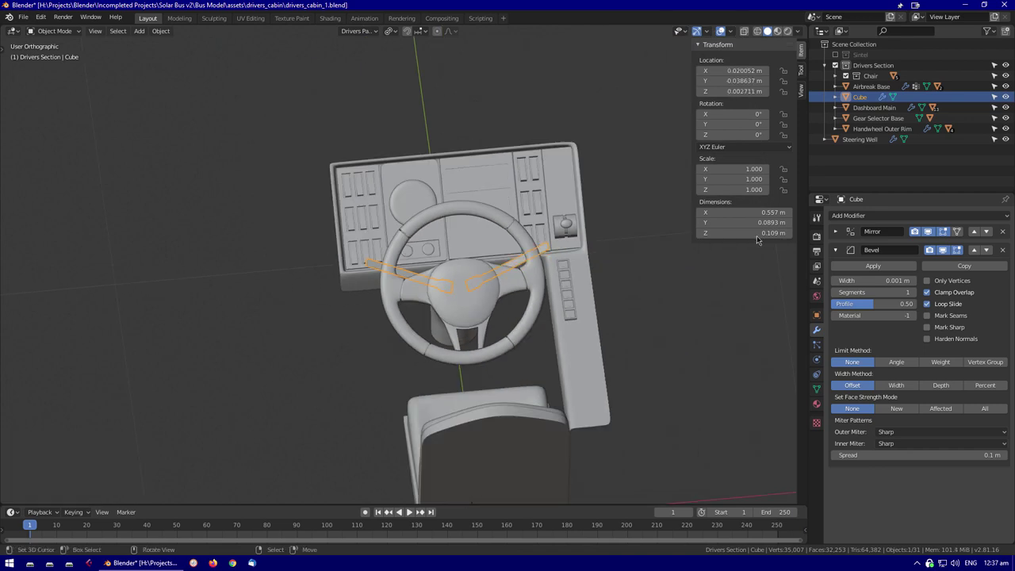
Apply the sticks' Mirror modifier and spread the two sticks slightly apart to centre them on the column
{"action": "left_click", "coordinate": [1002, 231]}
{"action": "middle_click_drag", "start_coordinate": [423, 317], "coordinate": [555, 341]}
{"action": "key", "text": "KP_7"}
{"action": "key", "text": "shift+z"}
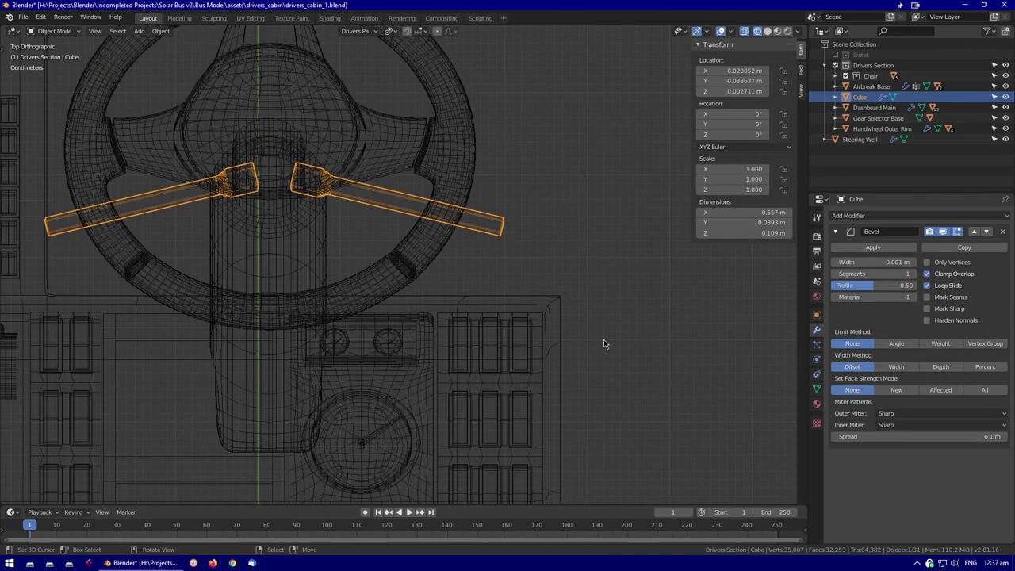
{"action": "scroll", "coordinate": [565, 310], "scroll_direction": "up", "scroll_amount": 5}
{"action": "scroll", "coordinate": [527, 273], "scroll_direction": "down", "scroll_amount": 5}
{"action": "key", "text": "ctrl+z"}
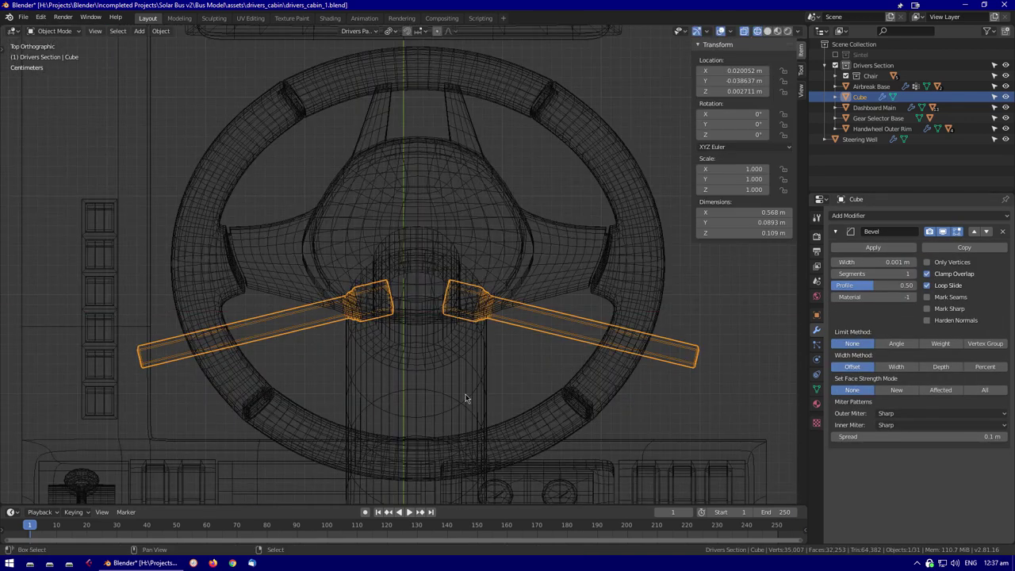
Isolate the sticks with the Steering Well to inspect them, rename them as Indicator Sticks and restore the full scene
{"action": "left_click", "coordinate": [447, 349], "text": "shift"}
{"action": "key", "text": "KP_Divide"}
{"action": "key", "text": "shift+z"}
{"action": "mouse_move", "coordinate": [448, 349]}
{"action": "middle_mouse_down"}
{"action": "mouse_move", "coordinate": [464, 245]}
{"action": "mouse_move", "coordinate": [444, 301]}
{"action": "mouse_move", "coordinate": [491, 309]}
{"action": "middle_mouse_up"}
{"action": "left_click", "coordinate": [860, 96]}
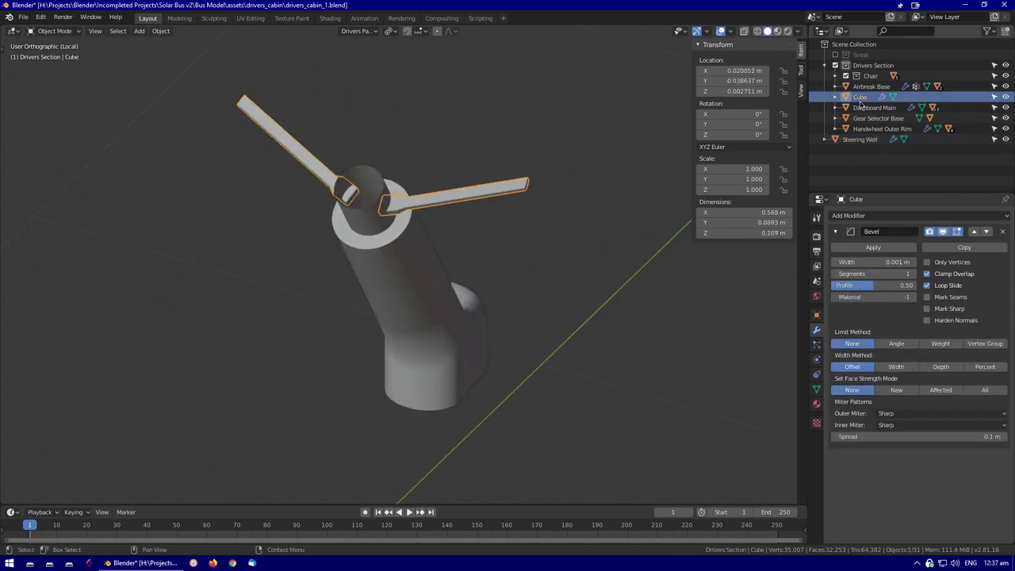
{"action": "left_click", "coordinate": [493, 224]}
{"action": "key", "text": "KP_Divide"}
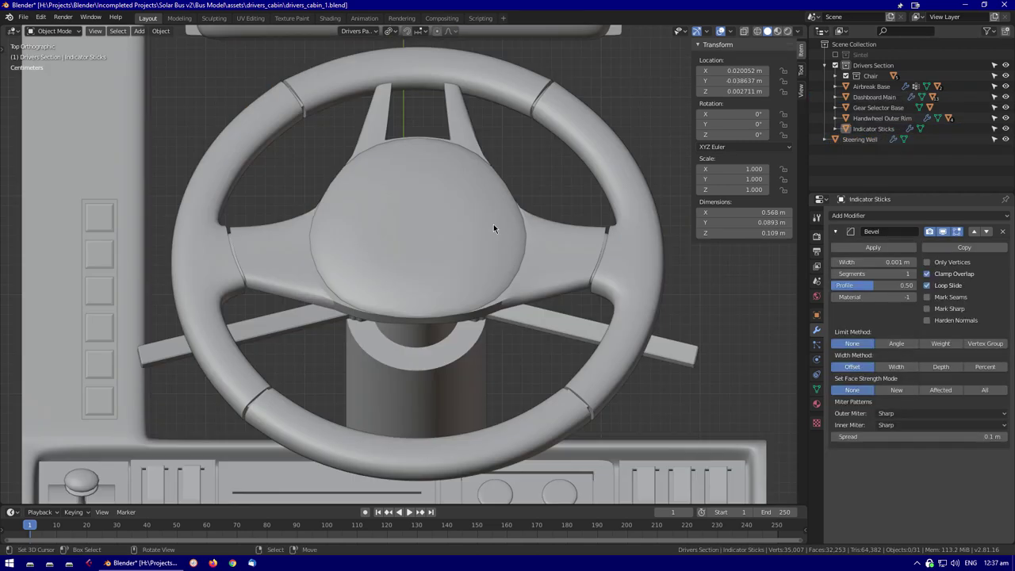
Move the Steering Well into the Drivers Section collection and save the file
{"action": "middle_click_drag", "start_coordinate": [493, 223], "coordinate": [358, 270]}
{"action": "scroll", "coordinate": [358, 271], "scroll_direction": "down", "scroll_amount": 3}
{"action": "key", "text": "ctrl+s"}
{"action": "left_click", "coordinate": [859, 139]}
{"action": "key", "text": "m"}
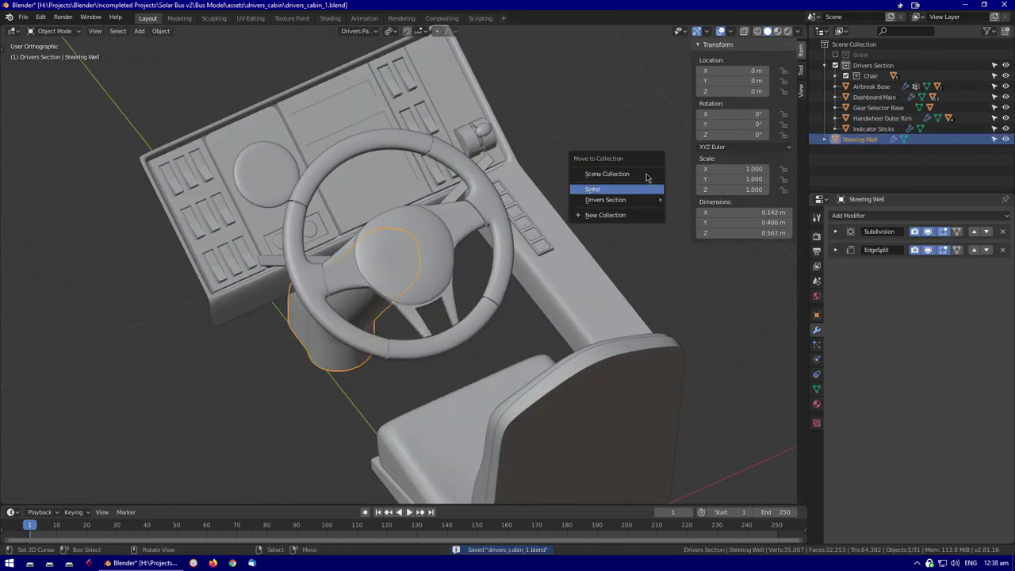
{"action": "left_click", "coordinate": [700, 199]}
{"action": "middle_click_drag", "start_coordinate": [507, 286], "coordinate": [528, 275]}
{"action": "scroll", "coordinate": [528, 274], "scroll_direction": "up", "scroll_amount": 2}
{"action": "key", "text": "ctrl+s"}
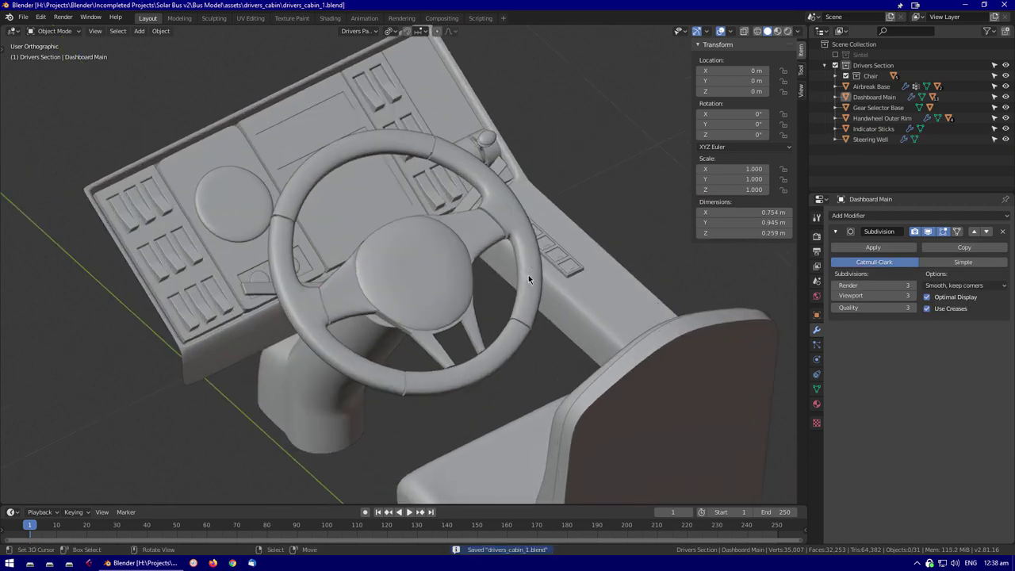
Set the Dials Covers to display as Wire in the viewport and show the Sintel collection
{"action": "left_click", "coordinate": [816, 314]}
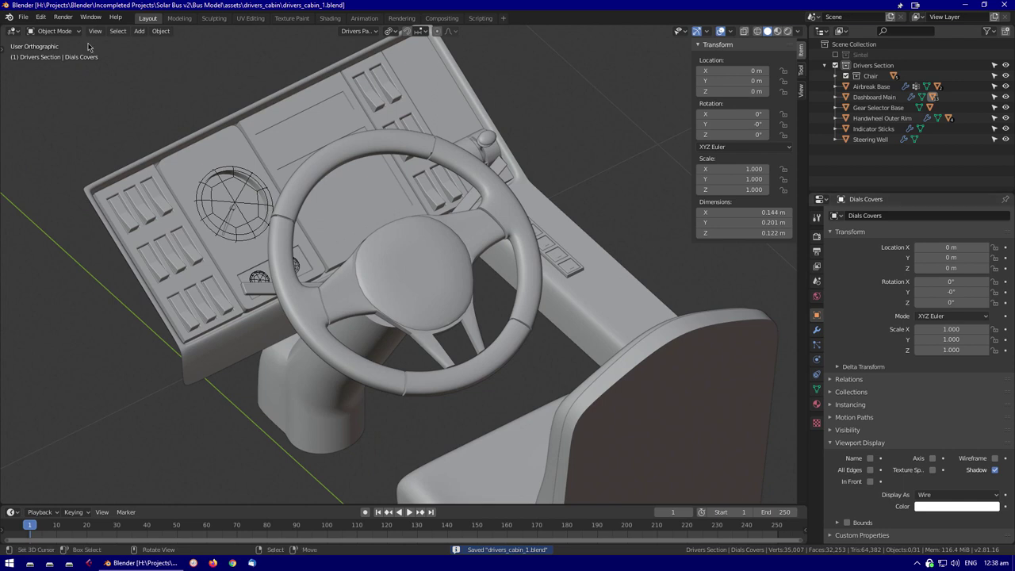
{"action": "left_click", "coordinate": [610, 11]}
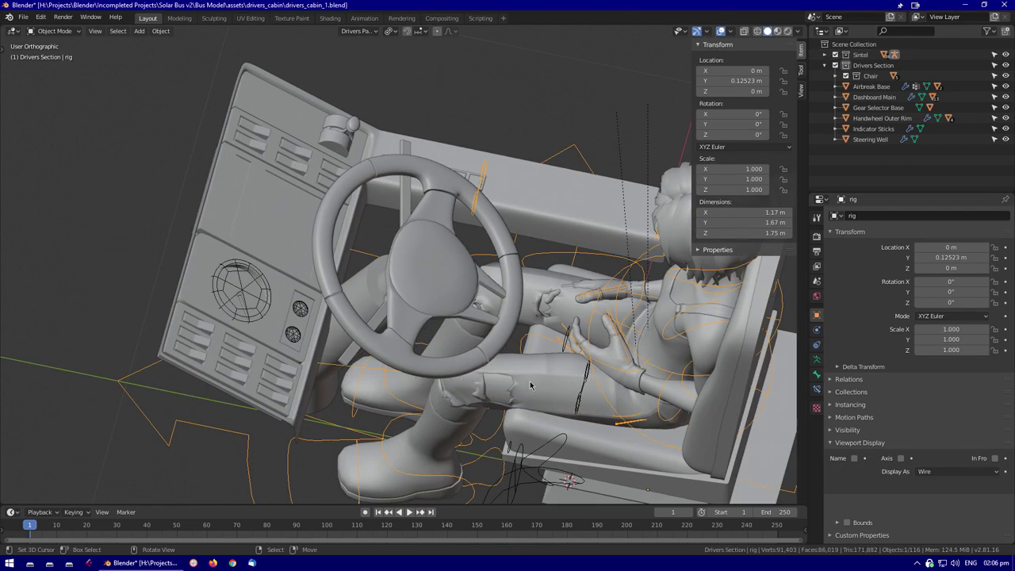
Delete the flat plane lying across the driver's seat
{"action": "key", "text": "Tab"}
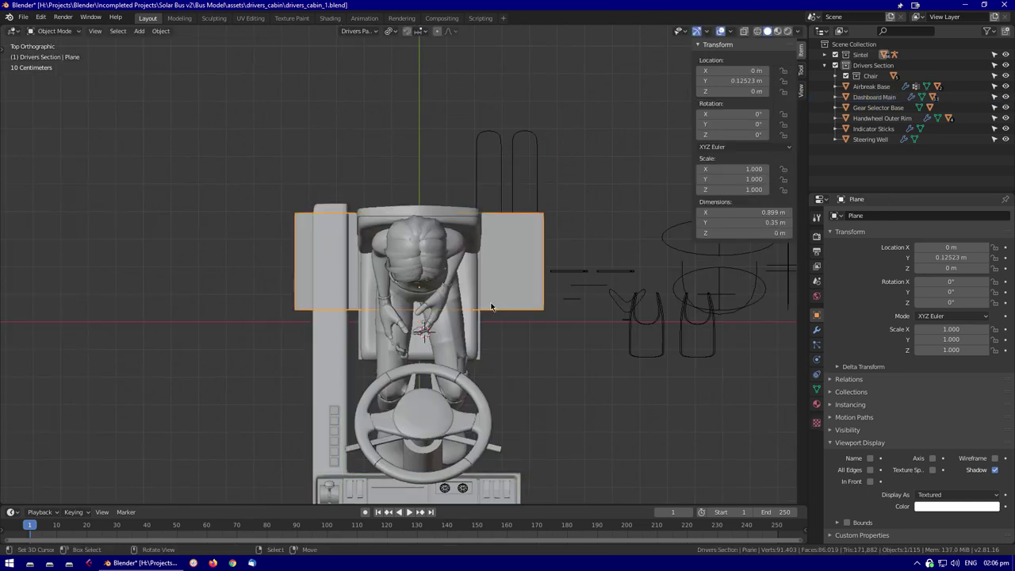
{"action": "key", "text": "Delete"}
{"action": "middle_click_drag", "start_coordinate": [478, 327], "coordinate": [540, 259]}
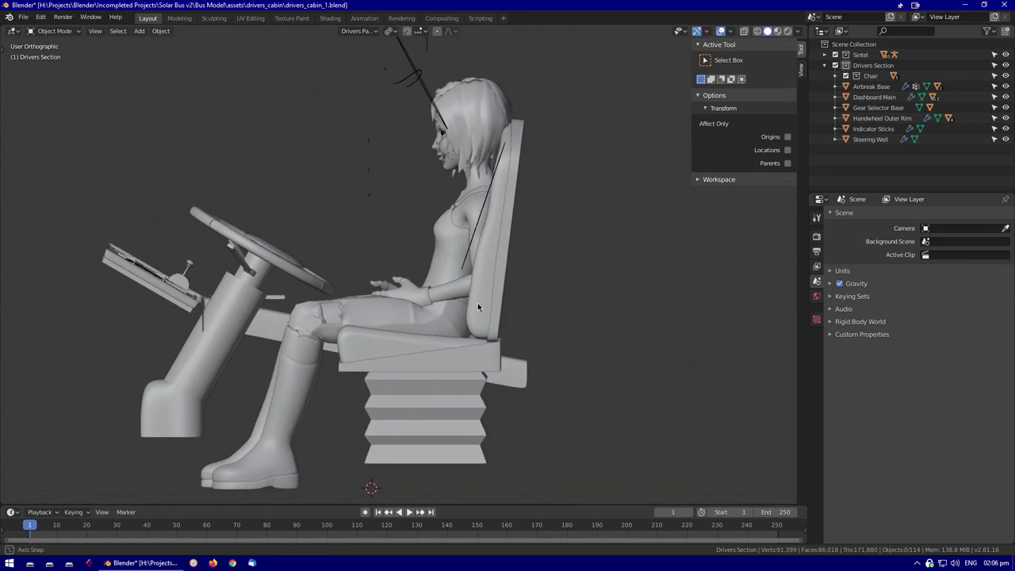
Examine the Steering Well's mesh in side-view wireframe, comparing its bottom end with the driver's feet and the floor
{"action": "left_click", "coordinate": [182, 415]}
{"action": "key", "text": "Tab"}
{"action": "key", "text": "1"}
{"action": "key", "text": "alt+a"}
{"action": "key", "text": "shift+z"}
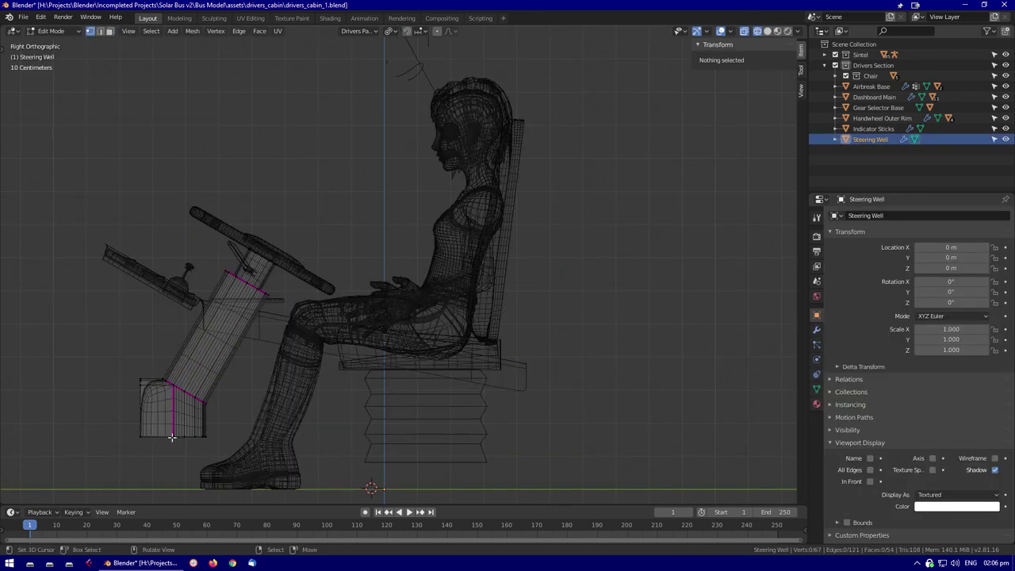
{"action": "scroll", "coordinate": [420, 425], "scroll_direction": "down", "scroll_amount": 3}
{"action": "key", "text": "Tab"}
{"action": "key", "text": "shift+z"}
{"action": "mouse_move", "coordinate": [419, 426]}
{"action": "middle_mouse_down"}
{"action": "mouse_move", "coordinate": [573, 275]}
{"action": "mouse_move", "coordinate": [419, 383]}
{"action": "middle_mouse_up"}
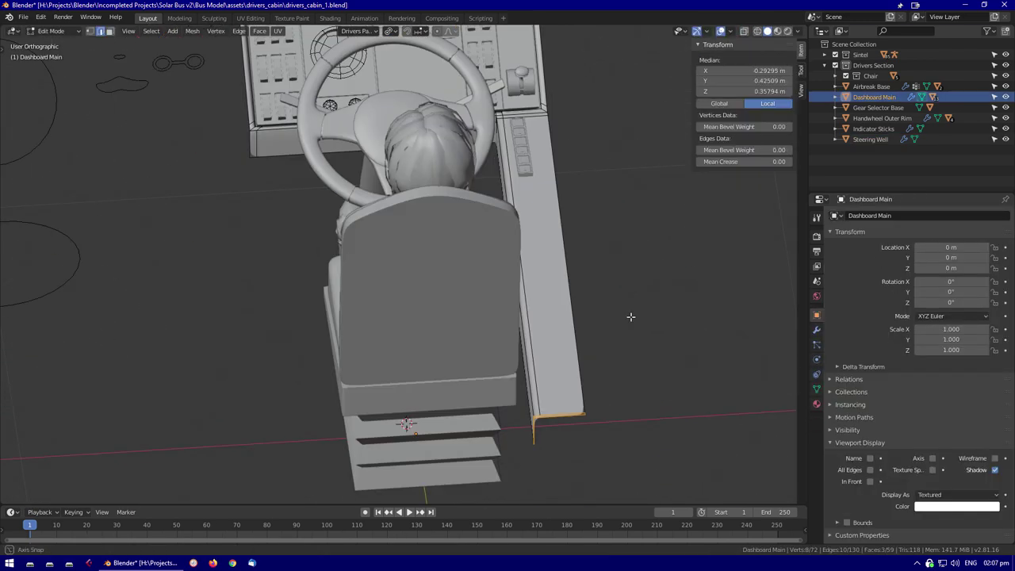
Shift the edge at the rear end of the dashboard's side panel slightly along the Drivers Panel Z axis
{"action": "scroll", "coordinate": [516, 407], "scroll_direction": "up", "scroll_amount": 3}
{"action": "key", "text": "g"}
{"action": "key", "text": "z"}
{"action": "key", "text": "z"}
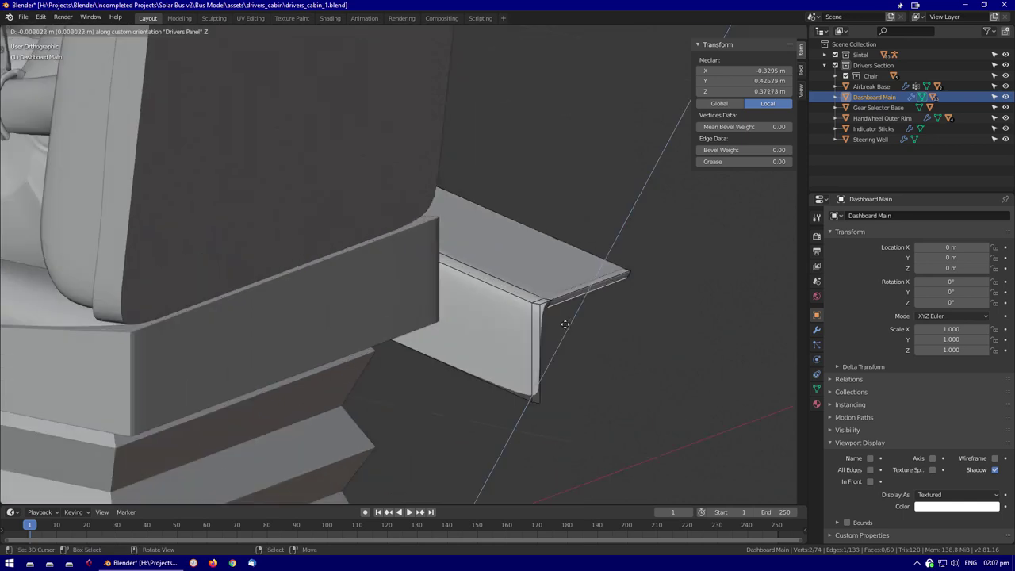
{"action": "left_click", "coordinate": [526, 256]}
Add a loop cut to the Dashboard Main mesh and flatten it with a Z scale of 0
{"action": "scroll", "coordinate": [526, 255], "scroll_direction": "down", "scroll_amount": 5}
{"action": "middle_click_drag", "start_coordinate": [537, 408], "coordinate": [555, 238]}
{"action": "scroll", "coordinate": [555, 238], "scroll_direction": "up", "scroll_amount": 2}
{"action": "left_click", "coordinate": [743, 172]}
{"action": "middle_click_drag", "start_coordinate": [661, 175], "coordinate": [713, 221]}
{"action": "scroll", "coordinate": [603, 206], "scroll_direction": "up", "scroll_amount": 2}
{"action": "key", "text": "ctrl+r"}
{"action": "left_click", "coordinate": [726, 226]}
{"action": "key", "text": "s"}
{"action": "key", "text": "z"}
{"action": "key", "text": "0"}
{"action": "key", "text": "Return"}
{"action": "scroll", "coordinate": [587, 240], "scroll_direction": "down", "scroll_amount": 4}
{"action": "middle_click_drag", "start_coordinate": [587, 240], "coordinate": [238, 317]}
{"action": "key", "text": "g"}
{"action": "key", "text": "z"}
{"action": "key", "text": "z"}
{"action": "key", "text": "Escape"}
Add a loop cut along the side panel and fill the open corner at its rear end with a face
{"action": "scroll", "coordinate": [535, 230], "scroll_direction": "up", "scroll_amount": 3}
{"action": "scroll", "coordinate": [148, 309], "scroll_direction": "up", "scroll_amount": 2}
{"action": "left_click", "coordinate": [148, 310]}
{"action": "left_click", "coordinate": [152, 333], "text": "alt"}
{"action": "scroll", "coordinate": [334, 313], "scroll_direction": "down", "scroll_amount": 5}
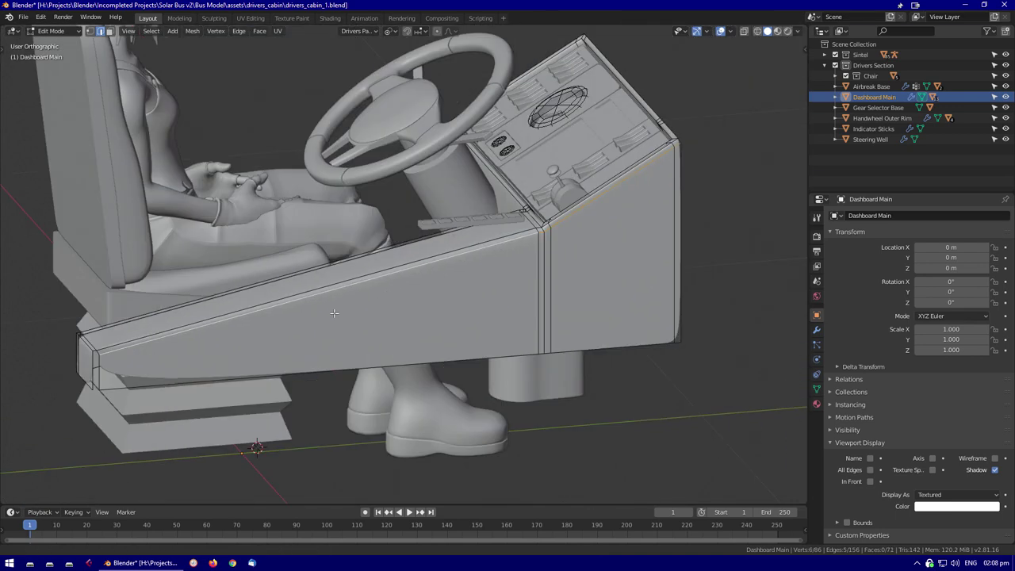
{"action": "middle_click_drag", "start_coordinate": [95, 364], "coordinate": [198, 356]}
{"action": "scroll", "coordinate": [198, 357], "scroll_direction": "up", "scroll_amount": 3}
{"action": "key", "text": "ctrl+r"}
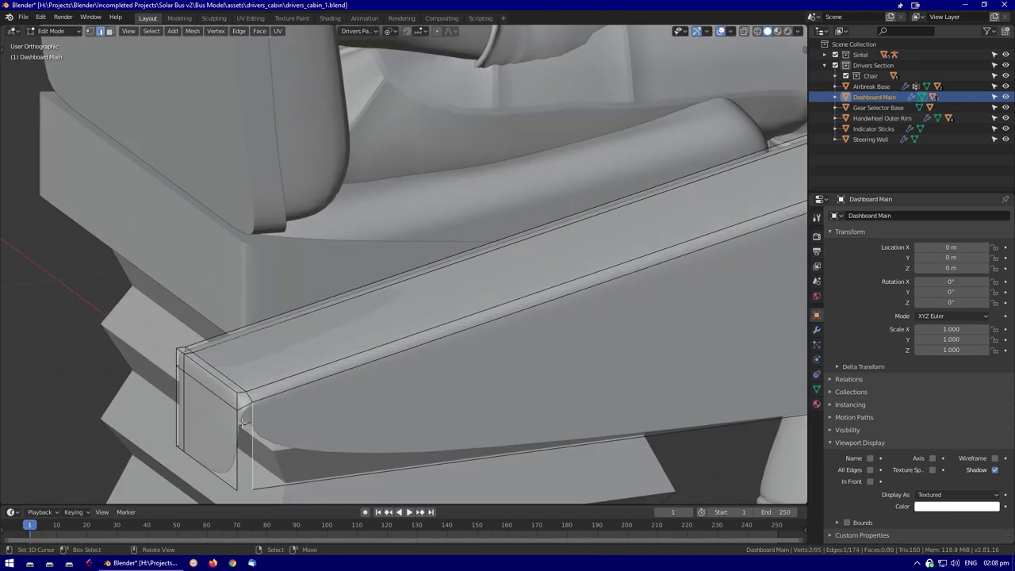
{"action": "left_click", "coordinate": [252, 460]}
{"action": "left_click", "coordinate": [238, 460]}
{"action": "scroll", "coordinate": [479, 302], "scroll_direction": "down", "scroll_amount": 3}
{"action": "middle_click_drag", "start_coordinate": [479, 302], "coordinate": [615, 298]}
Extrude the main dashboard's far edge downward along the Drivers Panel Z axis to start a skirt
{"action": "key", "text": "shift+z"}
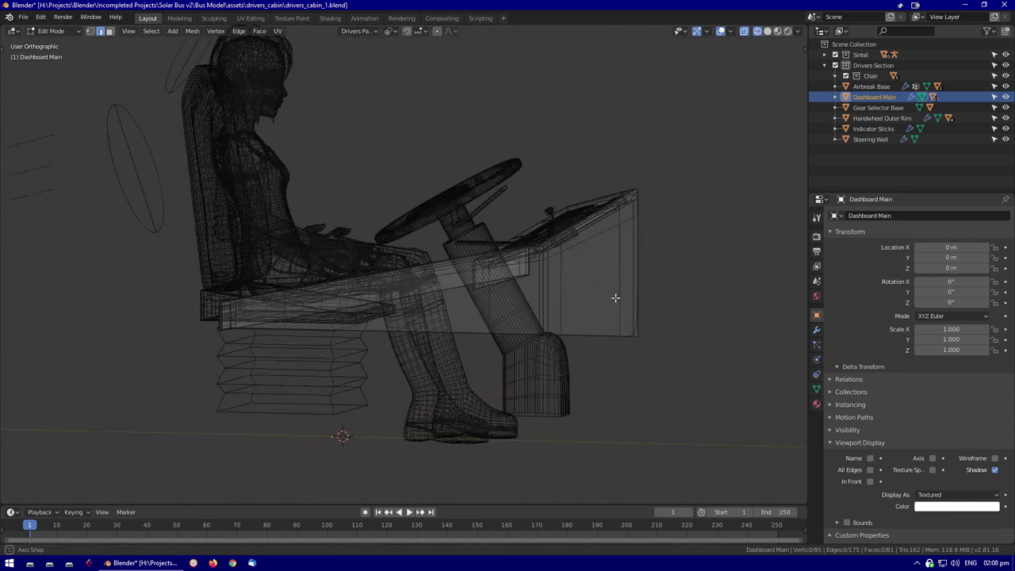
{"action": "scroll", "coordinate": [555, 325], "scroll_direction": "up", "scroll_amount": 4}
{"action": "middle_click_drag", "start_coordinate": [555, 325], "coordinate": [535, 334]}
{"action": "scroll", "coordinate": [547, 329], "scroll_direction": "down", "scroll_amount": 4}
{"action": "scroll", "coordinate": [534, 334], "scroll_direction": "up", "scroll_amount": 3}
{"action": "left_click", "coordinate": [816, 329]}
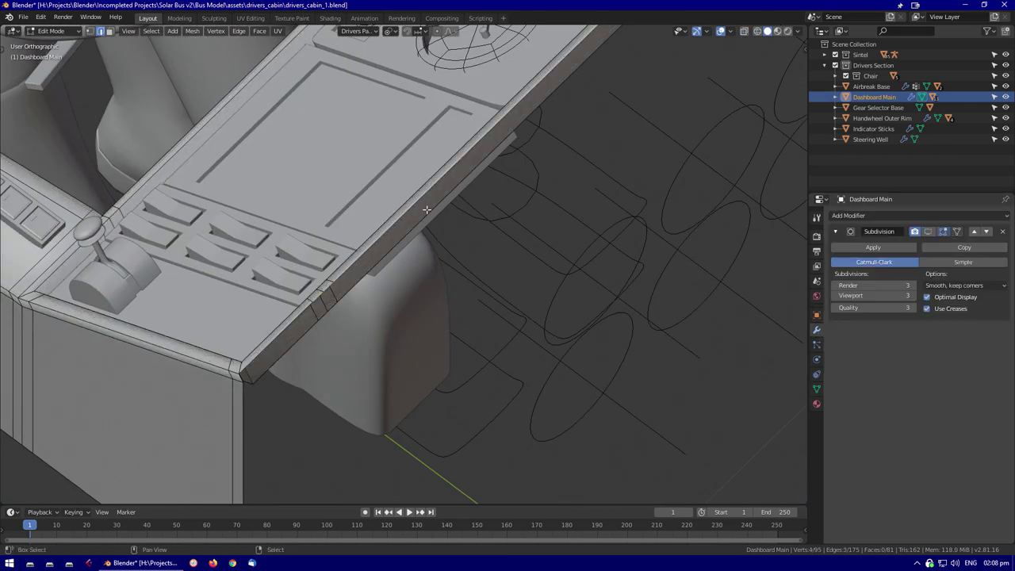
{"action": "scroll", "coordinate": [427, 209], "scroll_direction": "down", "scroll_amount": 2}
{"action": "scroll", "coordinate": [468, 210], "scroll_direction": "down", "scroll_amount": 2}
{"action": "scroll", "coordinate": [469, 211], "scroll_direction": "up", "scroll_amount": 4}
{"action": "key", "text": "g"}
{"action": "key", "text": "z"}
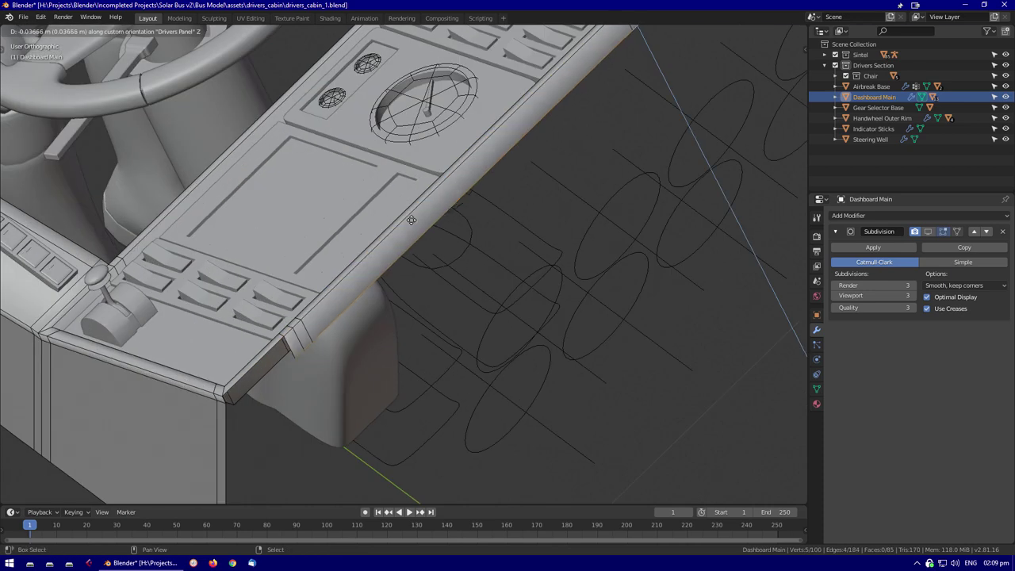
{"action": "scroll", "coordinate": [497, 226], "scroll_direction": "down", "scroll_amount": 4}
Move the skirt's edge loop along the Y axis and close the faces at the dashboard's outer corner
{"action": "middle_click_drag", "start_coordinate": [497, 227], "coordinate": [320, 248]}
{"action": "left_click", "coordinate": [320, 248], "text": "alt"}
{"action": "key", "text": "g"}
{"action": "key", "text": "y"}
{"action": "middle_click_drag", "start_coordinate": [237, 446], "coordinate": [308, 243]}
{"action": "left_click", "coordinate": [485, 225]}
{"action": "scroll", "coordinate": [309, 244], "scroll_direction": "up", "scroll_amount": 3}
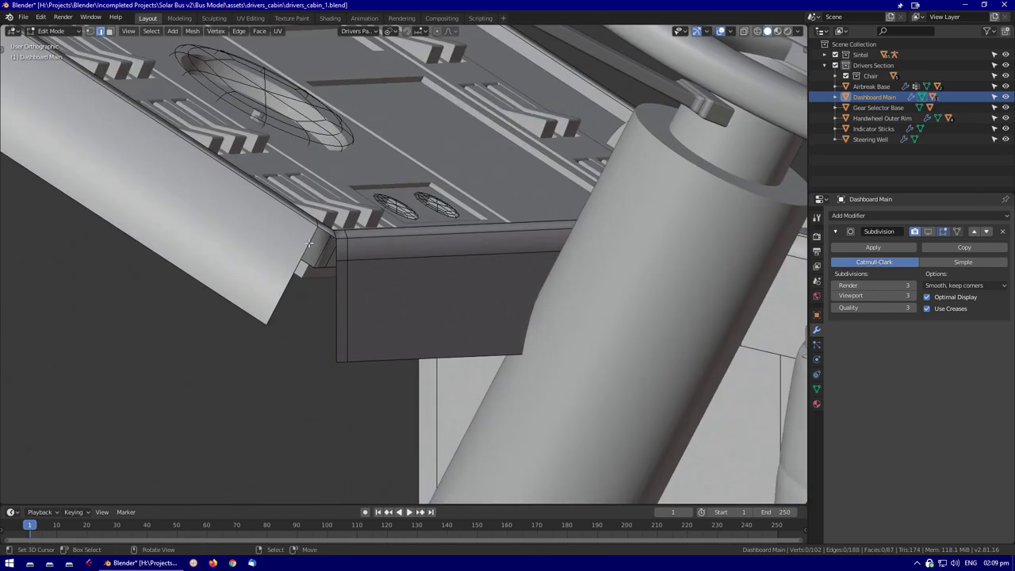
{"action": "middle_click_drag", "start_coordinate": [316, 286], "coordinate": [423, 318]}
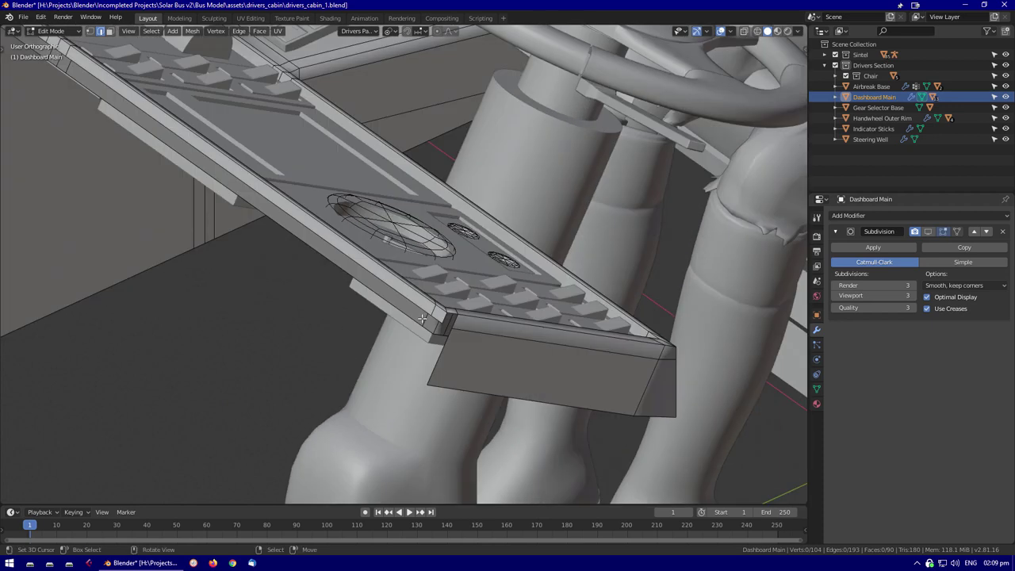
Adjust the edge loop along the dashboard's far side on the Drivers Panel Z axis
{"action": "middle_click_drag", "start_coordinate": [377, 280], "coordinate": [236, 197]}
{"action": "left_click", "coordinate": [236, 198], "text": "alt"}
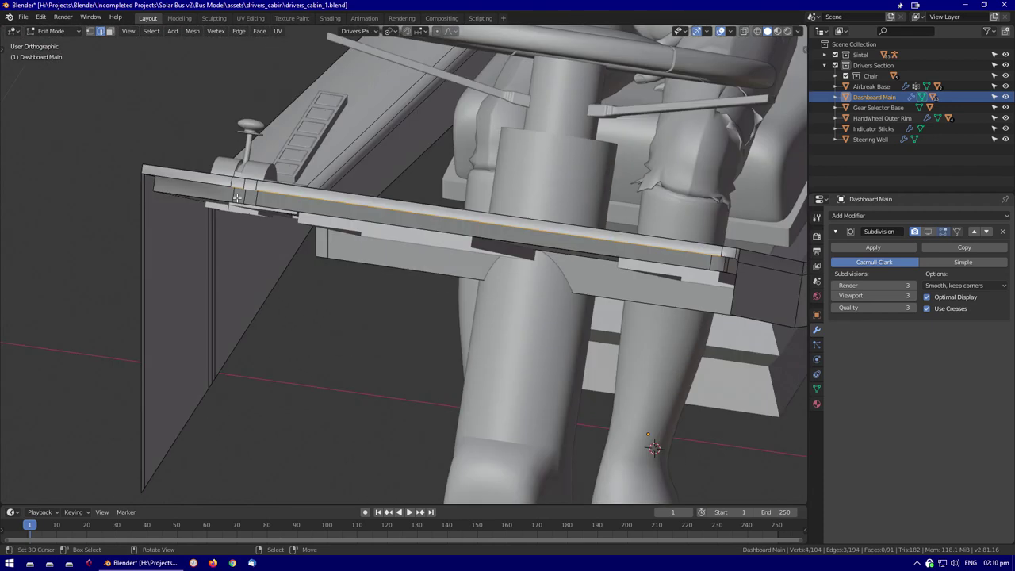
{"action": "middle_click_drag", "start_coordinate": [425, 302], "coordinate": [398, 310]}
{"action": "key", "text": "g"}
{"action": "key", "text": "z"}
{"action": "scroll", "coordinate": [503, 289], "scroll_direction": "up", "scroll_amount": 5}
{"action": "middle_click_drag", "start_coordinate": [502, 290], "coordinate": [348, 404]}
{"action": "left_click", "coordinate": [422, 204]}
Raise the skirt's lower corner vertex along the Drivers Panel Z axis, working in left-side wireframe
{"action": "middle_click_drag", "start_coordinate": [423, 204], "coordinate": [476, 238]}
{"action": "key", "text": "ctrl+KP_3"}
{"action": "key", "text": "alt+z"}
{"action": "scroll", "coordinate": [482, 252], "scroll_direction": "up", "scroll_amount": 2}
{"action": "key", "text": "g"}
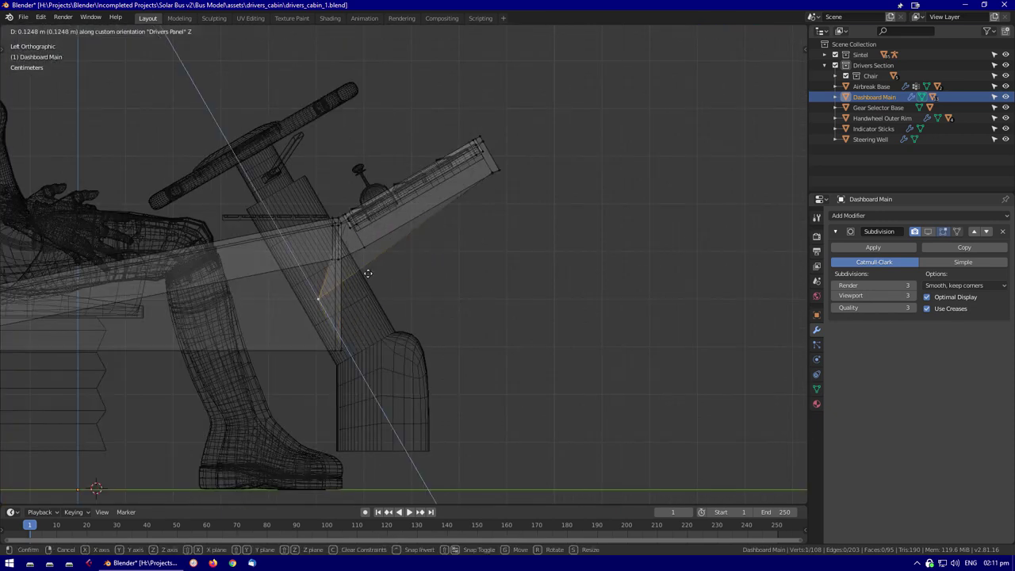
{"action": "left_click", "coordinate": [469, 179]}
Fill the missing side face where the dashboard's skirt meets the side panel, and return to Object Mode
{"action": "middle_click_drag", "start_coordinate": [468, 180], "coordinate": [383, 225]}
{"action": "scroll", "coordinate": [383, 225], "scroll_direction": "down", "scroll_amount": 3}
{"action": "key", "text": "Tab"}
{"action": "scroll", "coordinate": [383, 225], "scroll_direction": "up", "scroll_amount": 6}
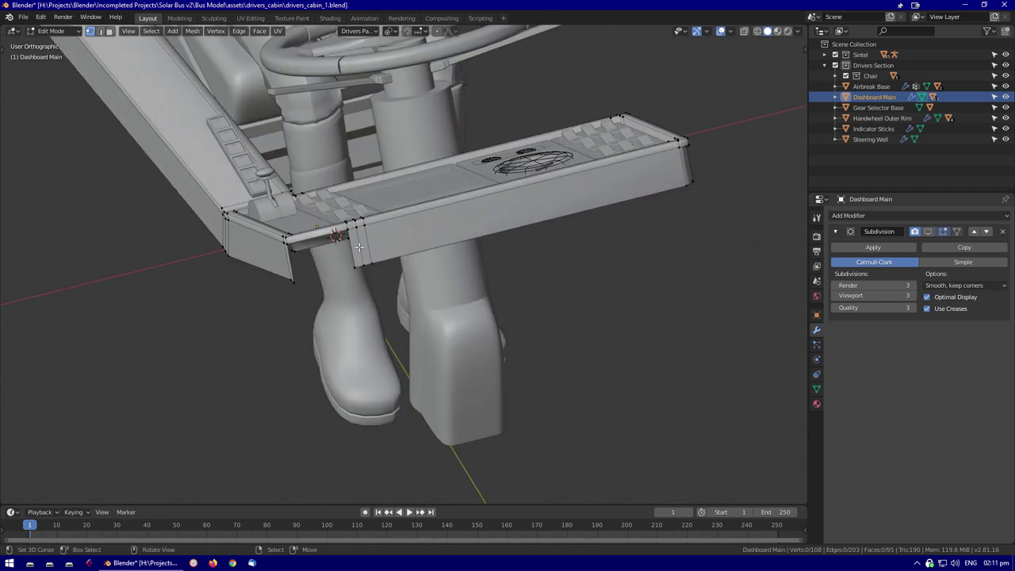
{"action": "middle_click_drag", "start_coordinate": [256, 256], "coordinate": [203, 260]}
{"action": "scroll", "coordinate": [202, 260], "scroll_direction": "down", "scroll_amount": 3}
{"action": "key", "text": "n"}
{"action": "key", "text": "Tab"}
{"action": "middle_click_drag", "start_coordinate": [182, 313], "coordinate": [356, 306]}
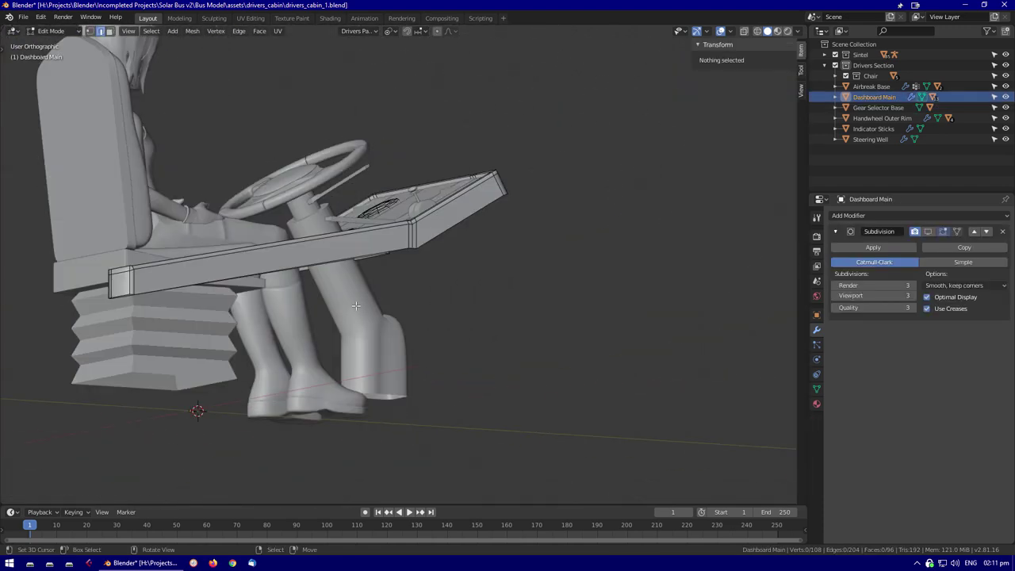
{"action": "key", "text": "alt+a"}
{"action": "key", "text": "Tab"}
{"action": "middle_click_drag", "start_coordinate": [301, 280], "coordinate": [374, 299]}
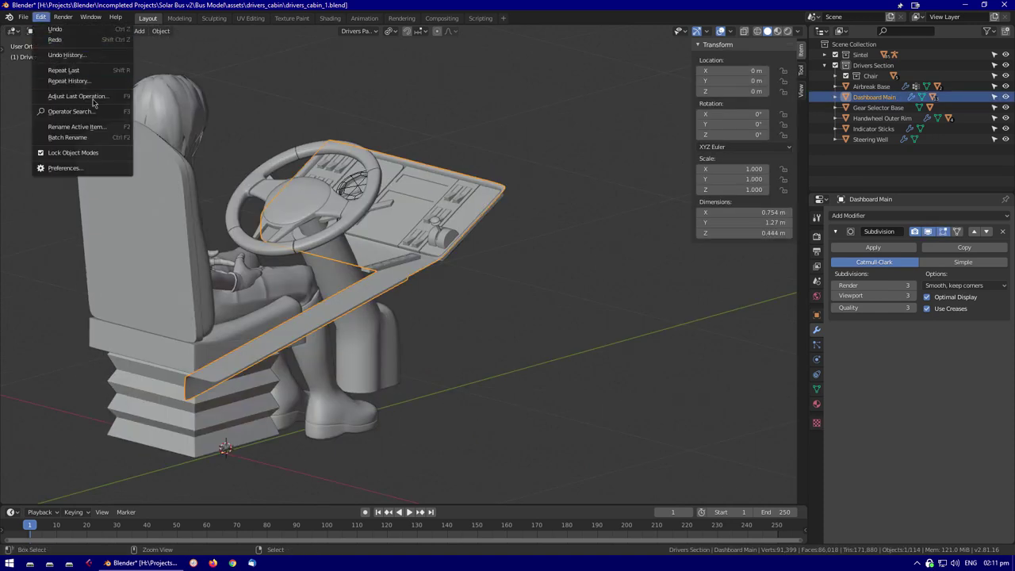
Delete Dashboard Main and try to append content from drivers_cabin_1.blend
{"action": "middle_click_drag", "start_coordinate": [481, 255], "coordinate": [356, 222]}
{"action": "key", "text": "Delete"}
{"action": "left_click", "coordinate": [23, 16]}
{"action": "left_click", "coordinate": [70, 140]}
{"action": "double_click", "coordinate": [172, 53]}
{"action": "left_click", "coordinate": [68, 135]}
{"action": "double_click", "coordinate": [165, 51]}
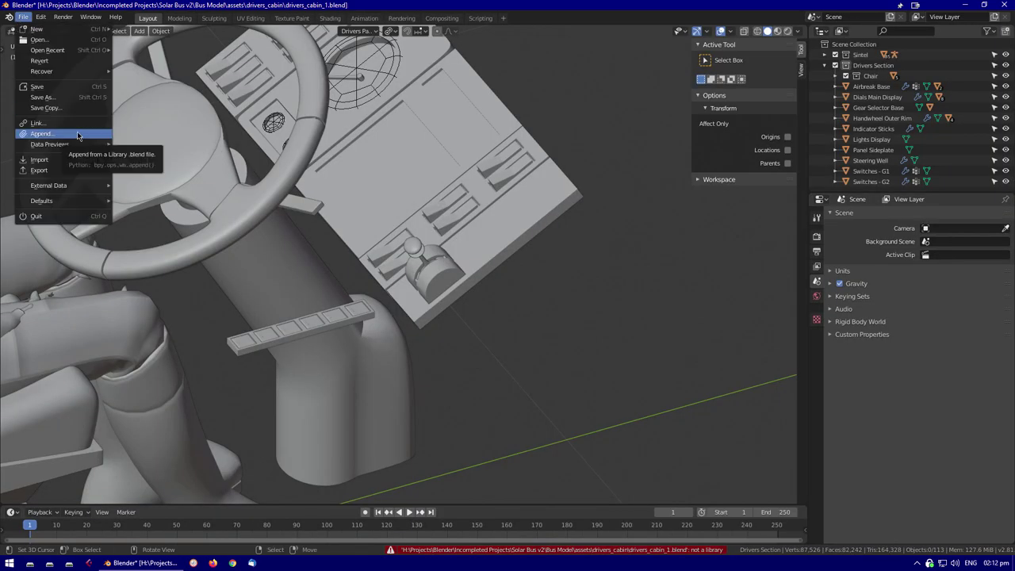
{"action": "left_click", "coordinate": [41, 134]}
{"action": "left_click", "coordinate": [165, 35]}
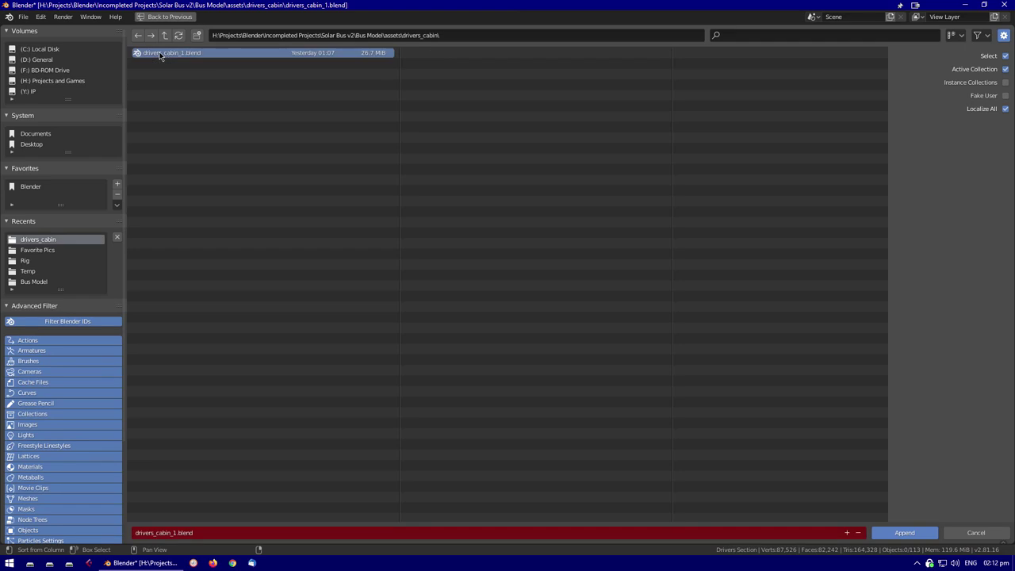
{"action": "left_click", "coordinate": [975, 533]}
Reload drivers_cabin_1.blend, discarding the unsaved changes
{"action": "left_click", "coordinate": [23, 17]}
{"action": "left_click", "coordinate": [159, 57]}
{"action": "left_click", "coordinate": [531, 297]}
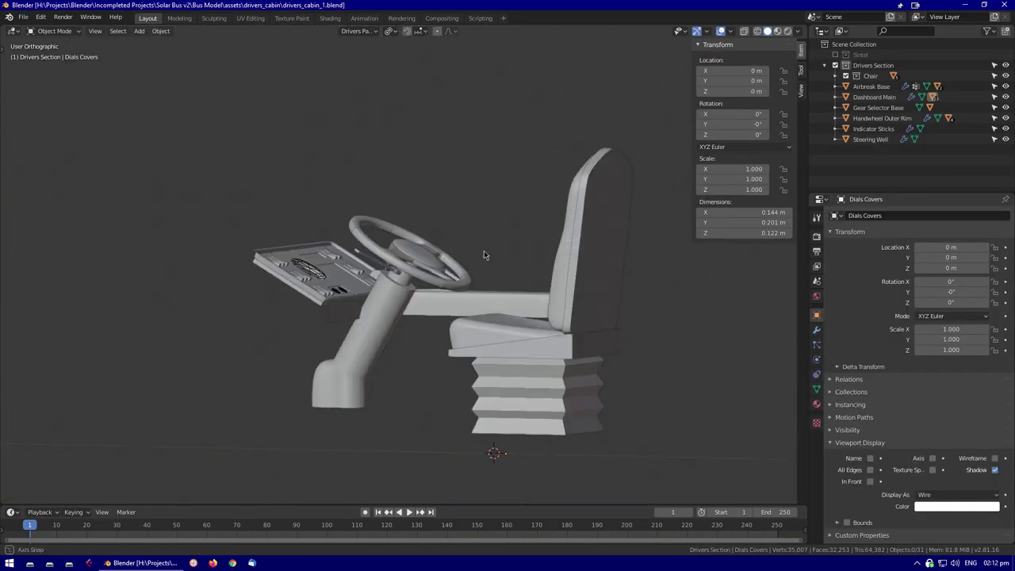
Select the vertices at the rear end of Dashboard Main's side panel in top view and move them along the Y axis
{"action": "middle_click_drag", "start_coordinate": [482, 287], "coordinate": [462, 140]}
{"action": "left_click", "coordinate": [572, 250]}
{"action": "scroll", "coordinate": [572, 250], "scroll_direction": "up", "scroll_amount": 3}
{"action": "key", "text": "Tab"}
{"action": "scroll", "coordinate": [480, 314], "scroll_direction": "down", "scroll_amount": 4}
{"action": "key", "text": "alt+z"}
{"action": "key", "text": "1"}
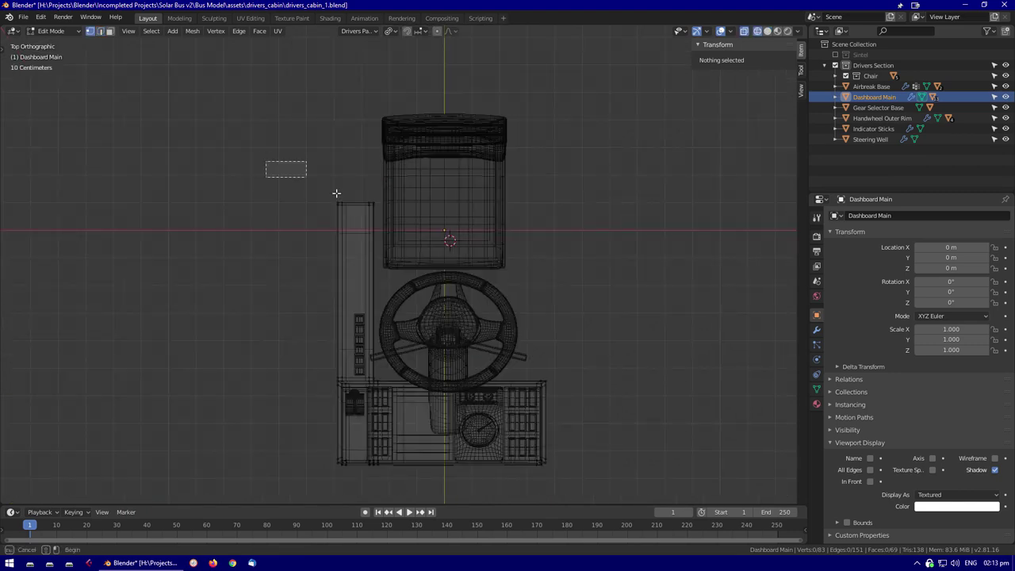
{"action": "left_click_drag", "start_coordinate": [267, 161], "coordinate": [333, 333]}
{"action": "key", "text": "g"}
{"action": "key", "text": "y"}
{"action": "left_click", "coordinate": [472, 139]}
{"action": "key", "text": "Tab"}
{"action": "mouse_move", "coordinate": [472, 139]}
{"action": "middle_mouse_down"}
{"action": "mouse_move", "coordinate": [487, 359]}
{"action": "mouse_move", "coordinate": [476, 381]}
{"action": "middle_mouse_up"}
{"action": "key", "text": "alt+z"}
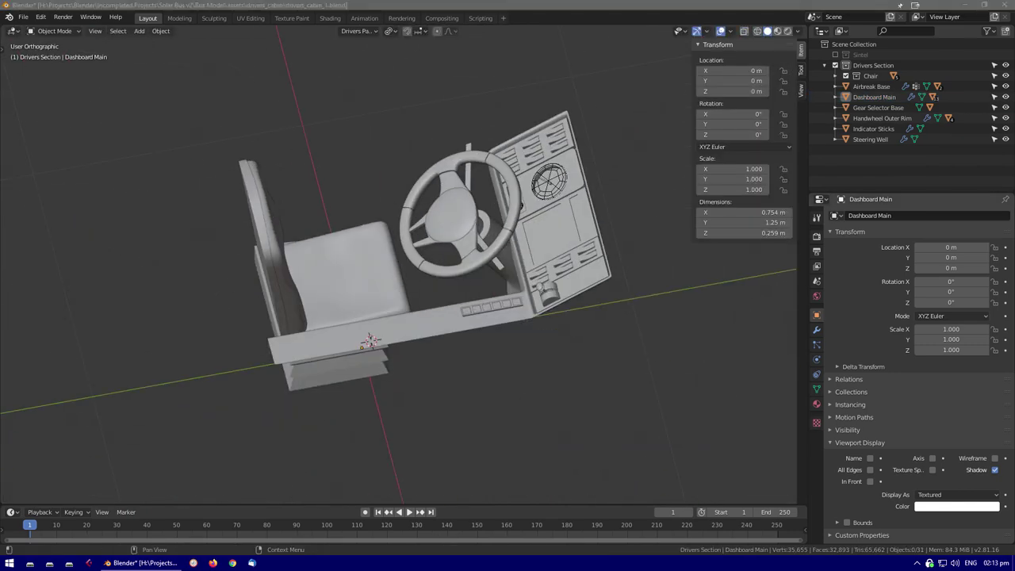
Add loop cuts across the side panel behind the button row and sink a rectangular recess between them
{"action": "middle_click_drag", "start_coordinate": [476, 381], "coordinate": [403, 424]}
{"action": "scroll", "coordinate": [687, 290], "scroll_direction": "up", "scroll_amount": 3}
{"action": "key", "text": "Tab"}
{"action": "key", "text": "ctrl+r"}
{"action": "left_click", "coordinate": [420, 211]}
{"action": "left_click", "coordinate": [378, 192]}
{"action": "scroll", "coordinate": [462, 175], "scroll_direction": "up", "scroll_amount": 4}
{"action": "key", "text": "Tab"}
{"action": "middle_click_drag", "start_coordinate": [501, 160], "coordinate": [555, 238]}
{"action": "scroll", "coordinate": [555, 238], "scroll_direction": "down", "scroll_amount": 3}
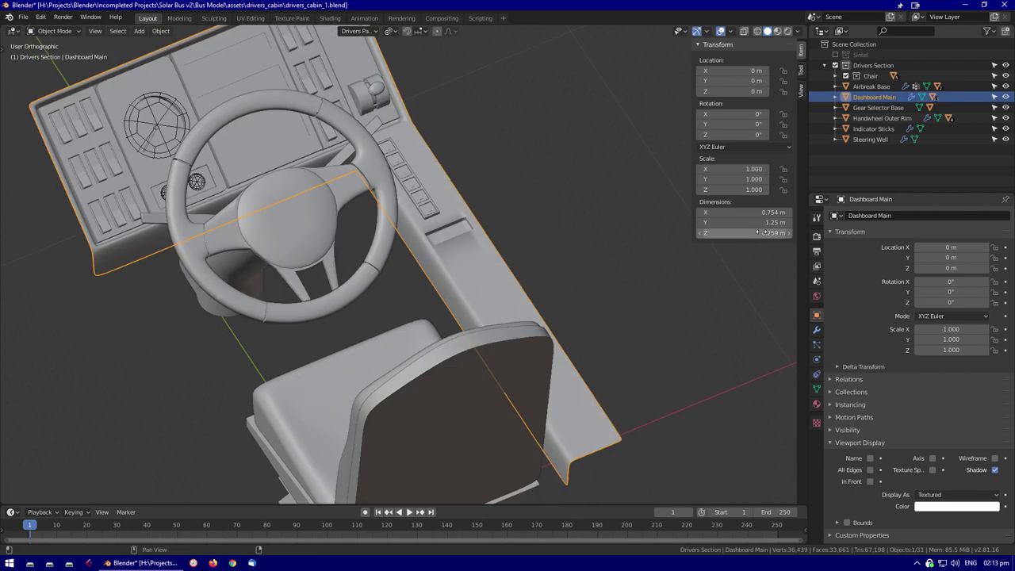
Add an Edge Split modifier to Dashboard Main with a 30° split angle
{"action": "left_click", "coordinate": [817, 329]}
{"action": "left_click", "coordinate": [920, 215]}
{"action": "left_click", "coordinate": [800, 307]}
{"action": "scroll", "coordinate": [566, 302], "scroll_direction": "up", "scroll_amount": 4}
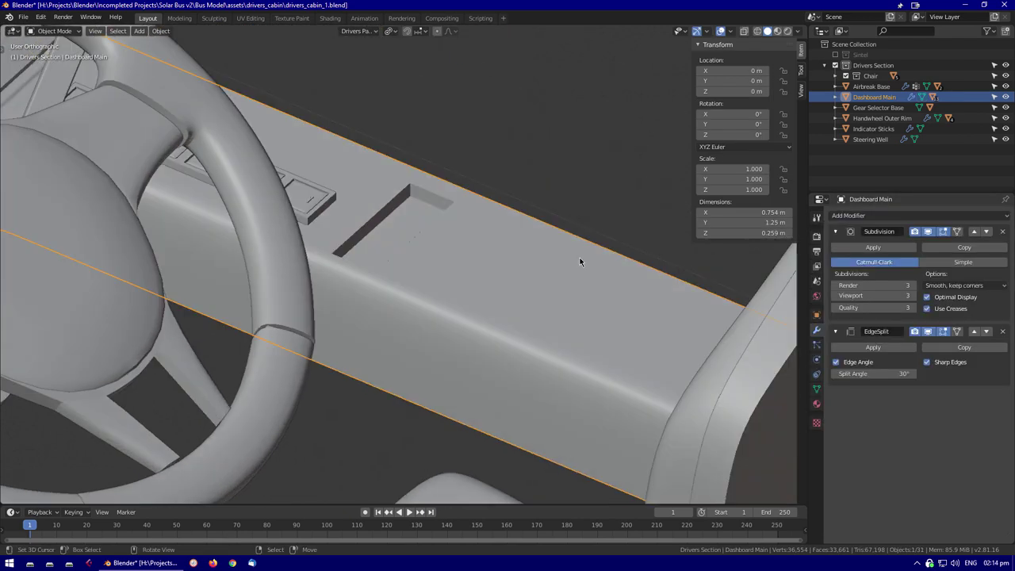
Set the crease of the side panel recess's edge loop to 1.00
{"action": "middle_click_drag", "start_coordinate": [566, 302], "coordinate": [490, 288]}
{"action": "scroll", "coordinate": [489, 288], "scroll_direction": "up", "scroll_amount": 4}
{"action": "key", "text": "Tab"}
{"action": "left_click", "coordinate": [517, 231], "text": "alt"}
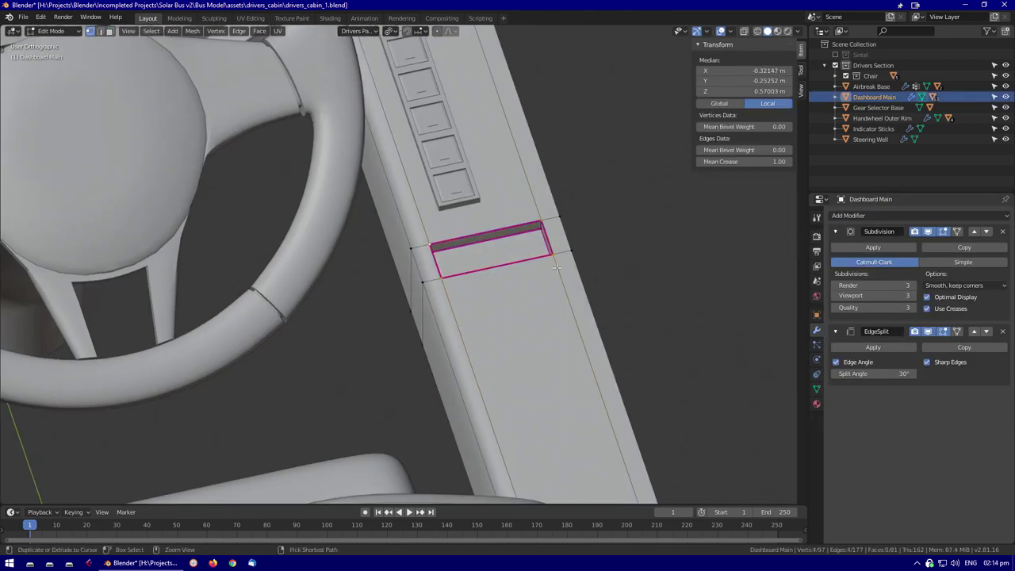
{"action": "key", "text": "Return"}
{"action": "key", "text": "Tab"}
Lower the recessed middle section of the side panel so the panel dips there
{"action": "scroll", "coordinate": [466, 296], "scroll_direction": "down", "scroll_amount": 5}
{"action": "middle_click_drag", "start_coordinate": [466, 296], "coordinate": [611, 310]}
{"action": "left_click", "coordinate": [557, 308]}
{"action": "key", "text": "Tab"}
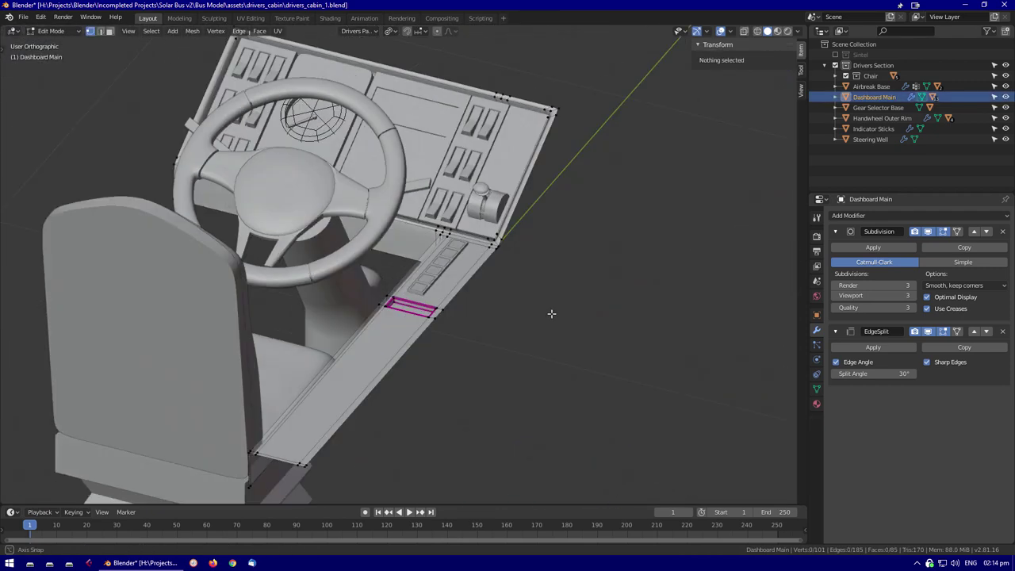
{"action": "scroll", "coordinate": [611, 310], "scroll_direction": "up", "scroll_amount": 3}
{"action": "scroll", "coordinate": [371, 275], "scroll_direction": "down", "scroll_amount": 2}
{"action": "key", "text": "Tab"}
{"action": "key", "text": "shift+z"}
{"action": "middle_click_drag", "start_coordinate": [372, 275], "coordinate": [396, 261]}
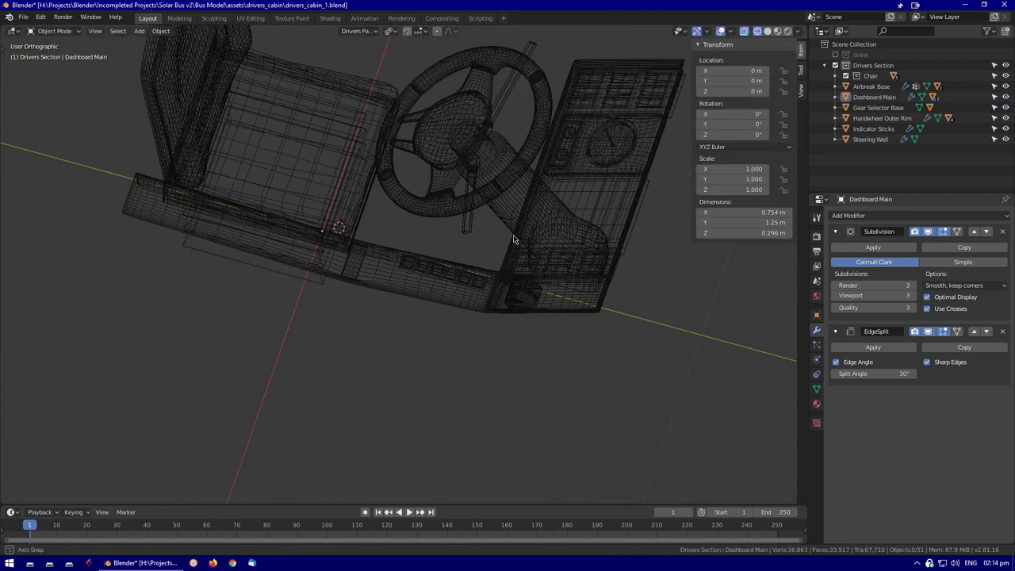
Move the row of buttons on the side panel along the Y axis
{"action": "scroll", "coordinate": [416, 251], "scroll_direction": "up", "scroll_amount": 3}
{"action": "left_click", "coordinate": [416, 251]}
{"action": "key", "text": "g"}
{"action": "key", "text": "y"}
{"action": "left_click", "coordinate": [312, 244]}
{"action": "key", "text": "shift+z"}
{"action": "mouse_move", "coordinate": [312, 243]}
{"action": "middle_mouse_down"}
{"action": "mouse_move", "coordinate": [377, 321]}
{"action": "mouse_move", "coordinate": [376, 335]}
{"action": "mouse_move", "coordinate": [370, 190]}
{"action": "mouse_move", "coordinate": [426, 431]}
{"action": "mouse_move", "coordinate": [414, 335]}
{"action": "mouse_move", "coordinate": [385, 349]}
{"action": "mouse_move", "coordinate": [372, 325]}
{"action": "mouse_move", "coordinate": [426, 335]}
{"action": "middle_mouse_up"}
Raise the recessed middle section of Dashboard Main's side panel along the Z axis so the panel's top runs straight
{"action": "left_click", "coordinate": [377, 335]}
{"action": "key", "text": "Tab"}
{"action": "scroll", "coordinate": [425, 335], "scroll_direction": "up", "scroll_amount": 3}
{"action": "key", "text": "shift+z"}
{"action": "left_click", "coordinate": [430, 339], "text": "alt"}
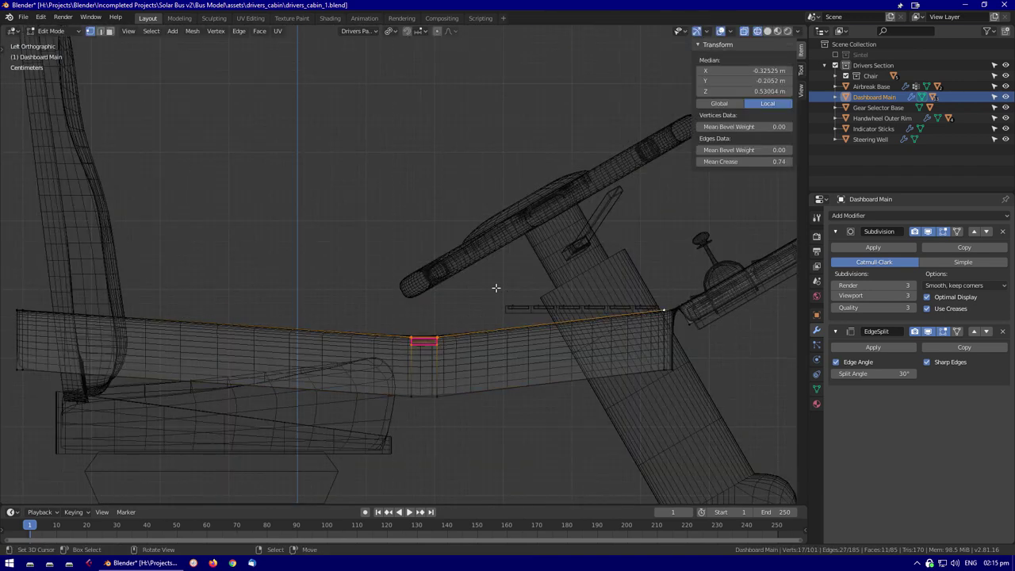
{"action": "key", "text": "shift+z"}
{"action": "middle_click_drag", "start_coordinate": [749, 377], "coordinate": [456, 326]}
{"action": "left_click", "coordinate": [457, 327], "text": "alt"}
{"action": "scroll", "coordinate": [465, 320], "scroll_direction": "up", "scroll_amount": 1}
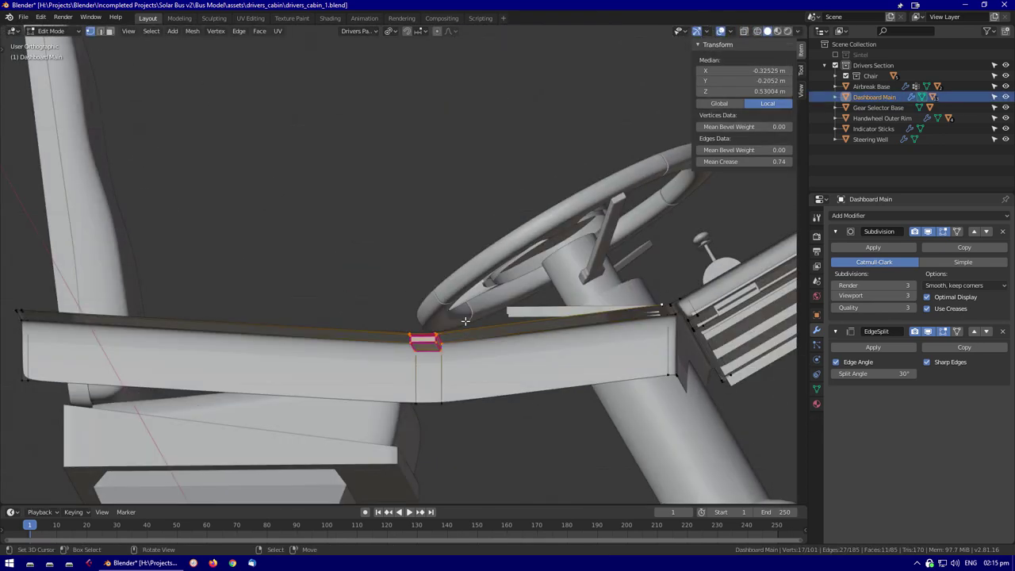
{"action": "key", "text": "shift+z"}
{"action": "key", "text": "ctrl+KP_3"}
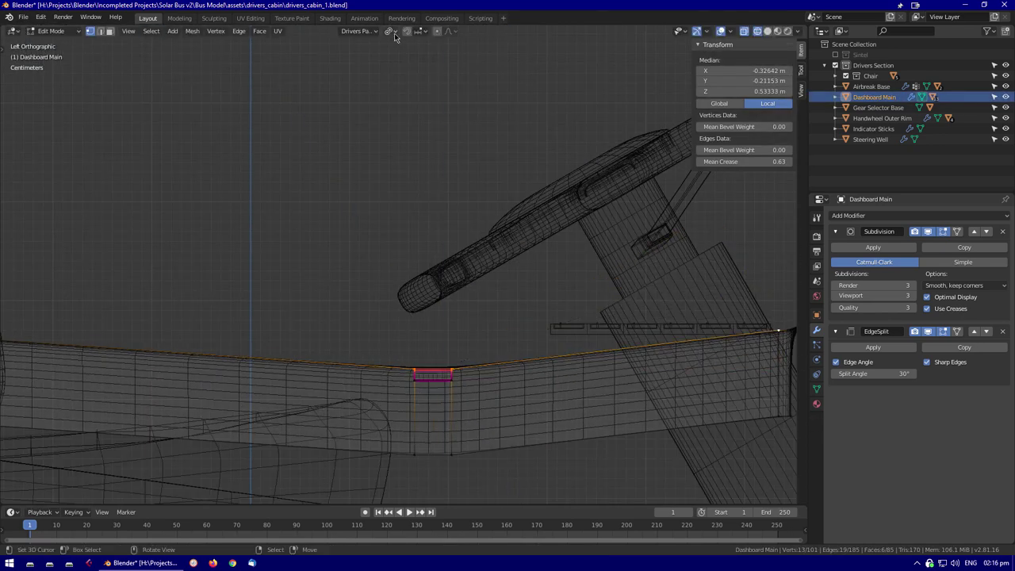
{"action": "scroll", "coordinate": [480, 401], "scroll_direction": "down", "scroll_amount": 2}
{"action": "key", "text": "Tab"}
{"action": "key", "text": "shift+z"}
{"action": "scroll", "coordinate": [444, 377], "scroll_direction": "up", "scroll_amount": 4}
{"action": "mouse_move", "coordinate": [256, 283]}
{"action": "middle_mouse_down"}
{"action": "mouse_move", "coordinate": [444, 378]}
{"action": "mouse_move", "coordinate": [475, 339]}
{"action": "middle_mouse_up"}
{"action": "key", "text": "Tab"}
{"action": "scroll", "coordinate": [475, 339], "scroll_direction": "up", "scroll_amount": 2}
{"action": "key", "text": "g"}
{"action": "key", "text": "z"}
{"action": "left_click", "coordinate": [459, 432]}
{"action": "scroll", "coordinate": [459, 432], "scroll_direction": "down", "scroll_amount": 3}
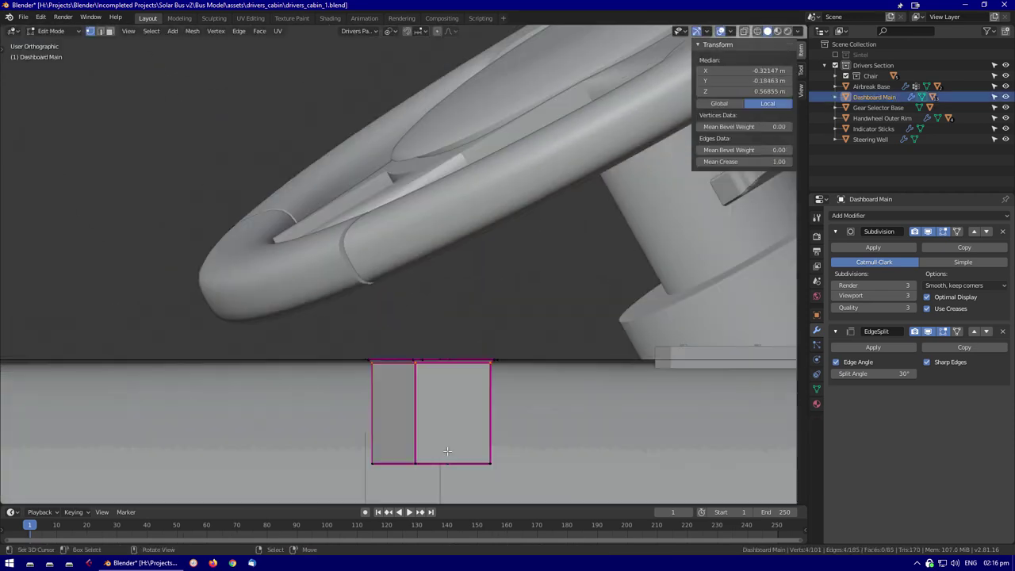
Examine the side panel, its recess and the button row from several angles, including a wireframe view from above
{"action": "middle_click_drag", "start_coordinate": [459, 432], "coordinate": [428, 439]}
{"action": "scroll", "coordinate": [428, 438], "scroll_direction": "up", "scroll_amount": 3}
{"action": "scroll", "coordinate": [438, 392], "scroll_direction": "down", "scroll_amount": 3}
{"action": "middle_click_drag", "start_coordinate": [438, 392], "coordinate": [584, 277]}
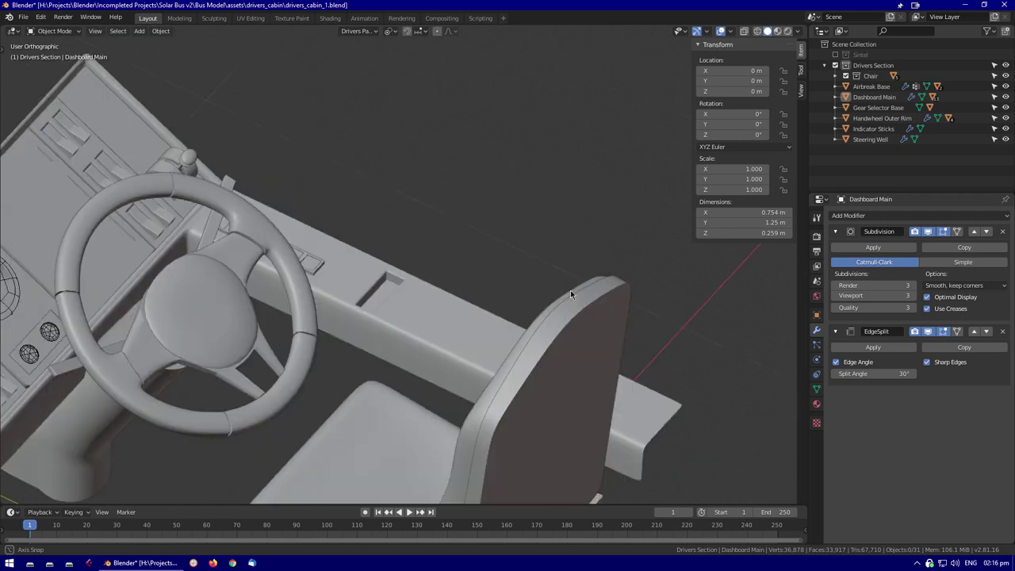
{"action": "key", "text": "KP_7"}
{"action": "scroll", "coordinate": [391, 262], "scroll_direction": "up", "scroll_amount": 2}
{"action": "key", "text": "shift+z"}
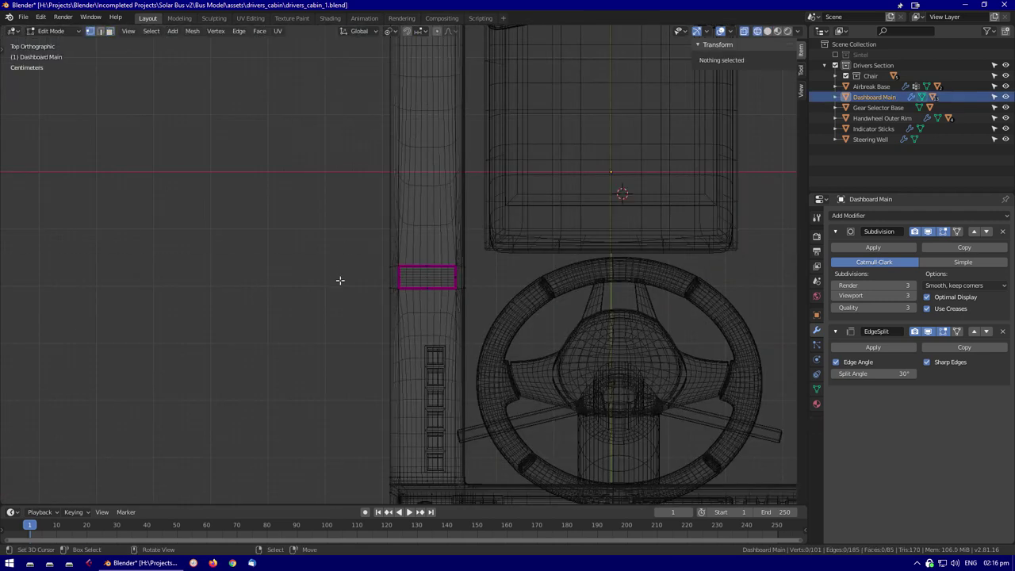
{"action": "key", "text": "Tab"}
{"action": "middle_click_drag", "start_coordinate": [341, 277], "coordinate": [332, 326]}
{"action": "scroll", "coordinate": [518, 352], "scroll_direction": "down", "scroll_amount": 3}
{"action": "scroll", "coordinate": [332, 326], "scroll_direction": "up", "scroll_amount": 2}
{"action": "middle_click_drag", "start_coordinate": [511, 218], "coordinate": [467, 239]}
{"action": "scroll", "coordinate": [493, 307], "scroll_direction": "up", "scroll_amount": 6}
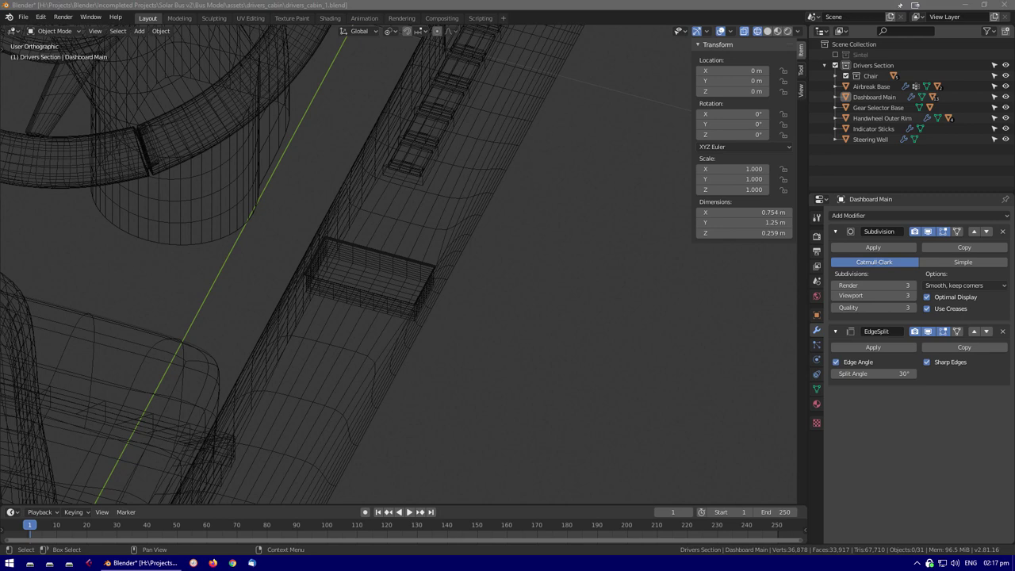
Collapse Dashboard Main's Subdivision and Edge Split modifiers and turn off their viewport display to expose the base mesh
{"action": "scroll", "coordinate": [577, 226], "scroll_direction": "down", "scroll_amount": 5}
{"action": "left_click", "coordinate": [834, 330]}
{"action": "left_click", "coordinate": [834, 231]}
{"action": "key", "text": "shift+z"}
{"action": "key", "text": "Tab"}
{"action": "mouse_move", "coordinate": [555, 270]}
{"action": "middle_mouse_down"}
{"action": "mouse_move", "coordinate": [599, 266]}
{"action": "mouse_move", "coordinate": [146, 376]}
{"action": "middle_mouse_up"}
{"action": "key", "text": "alt+a"}
{"action": "scroll", "coordinate": [146, 376], "scroll_direction": "up", "scroll_amount": 3}
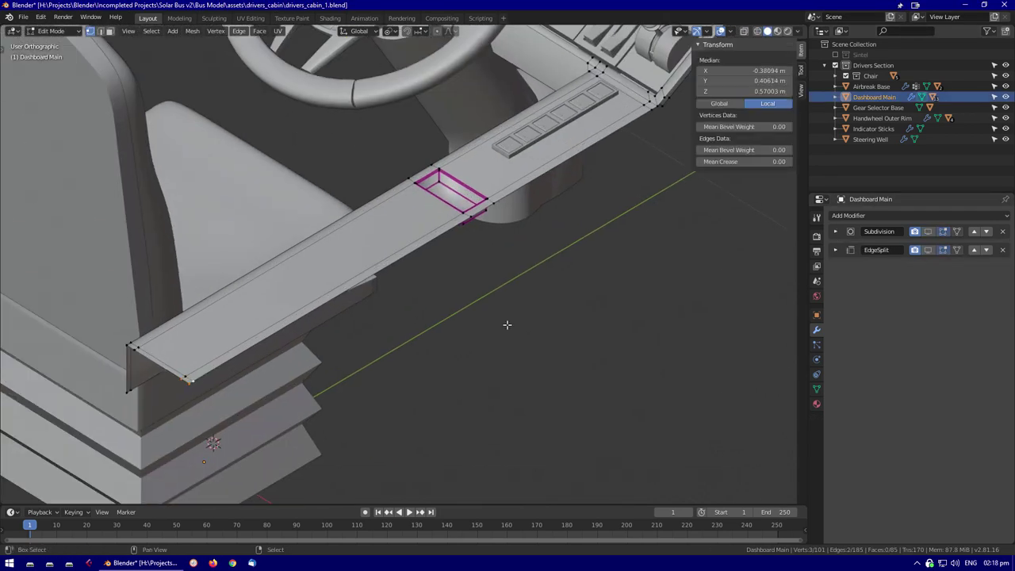
Isolate Dashboard Main in local view and merge the vertices at the corner joining the front and side panels
{"action": "middle_click_drag", "start_coordinate": [290, 366], "coordinate": [211, 432], "text": "shift"}
{"action": "left_click", "coordinate": [574, 171], "text": "shift"}
{"action": "mouse_move", "coordinate": [615, 187]}
{"action": "middle_mouse_down"}
{"action": "mouse_move", "coordinate": [587, 238]}
{"action": "mouse_move", "coordinate": [623, 272]}
{"action": "mouse_move", "coordinate": [381, 351]}
{"action": "mouse_move", "coordinate": [395, 304]}
{"action": "middle_mouse_up"}
{"action": "key", "text": "shift+z"}
{"action": "key", "text": "KP_Divide"}
{"action": "key", "text": "shift+z"}
{"action": "scroll", "coordinate": [380, 351], "scroll_direction": "down", "scroll_amount": 3}
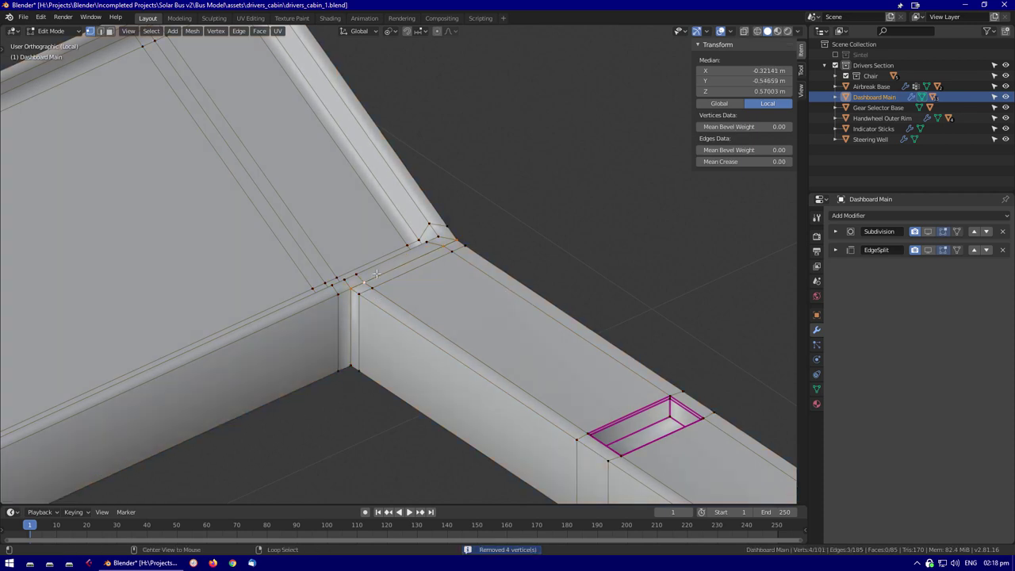
Separate the front panel of Dashboard Main and its side panel into two objects
{"action": "key", "text": "p"}
{"action": "left_click", "coordinate": [454, 244]}
{"action": "middle_click_drag", "start_coordinate": [454, 244], "coordinate": [458, 313]}
{"action": "key", "text": "Tab"}
Remove the surplus edge loops running across the separated front panel near the side panel's corner
{"action": "left_click", "coordinate": [485, 283]}
{"action": "key", "text": "Tab"}
{"action": "scroll", "coordinate": [302, 239], "scroll_direction": "up", "scroll_amount": 3}
{"action": "key", "text": "alt+a"}
{"action": "middle_click_drag", "start_coordinate": [302, 239], "coordinate": [437, 318]}
{"action": "left_click", "coordinate": [333, 254]}
{"action": "left_click", "coordinate": [405, 284]}
{"action": "middle_click_drag", "start_coordinate": [405, 284], "coordinate": [420, 325]}
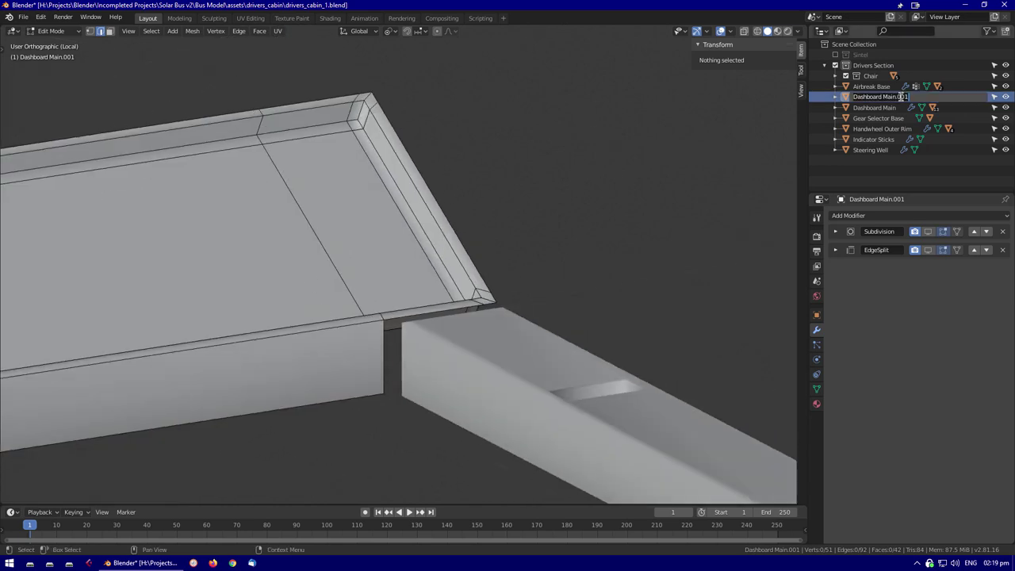
Rename the two separated panels Dashboard Main Front and Dashboard Main Side
{"action": "type", "text": "de"}
{"action": "key", "text": "Return"}
{"action": "left_click", "coordinate": [465, 280]}
{"action": "middle_click_drag", "start_coordinate": [465, 280], "coordinate": [446, 350]}
Move the open front end of Dashboard Main Side along the Y axis and extend its end edges down along Z
{"action": "left_click", "coordinate": [471, 404]}
{"action": "key", "text": "alt+z"}
{"action": "middle_click_drag", "start_coordinate": [462, 387], "coordinate": [380, 319]}
{"action": "key", "text": "alt+z"}
{"action": "left_click", "coordinate": [559, 370]}
{"action": "middle_click_drag", "start_coordinate": [559, 369], "coordinate": [444, 341]}
{"action": "scroll", "coordinate": [443, 340], "scroll_direction": "up", "scroll_amount": 2}
{"action": "key", "text": "g"}
{"action": "key", "text": "y"}
{"action": "left_click", "coordinate": [412, 412]}
{"action": "middle_click_drag", "start_coordinate": [413, 412], "coordinate": [521, 289]}
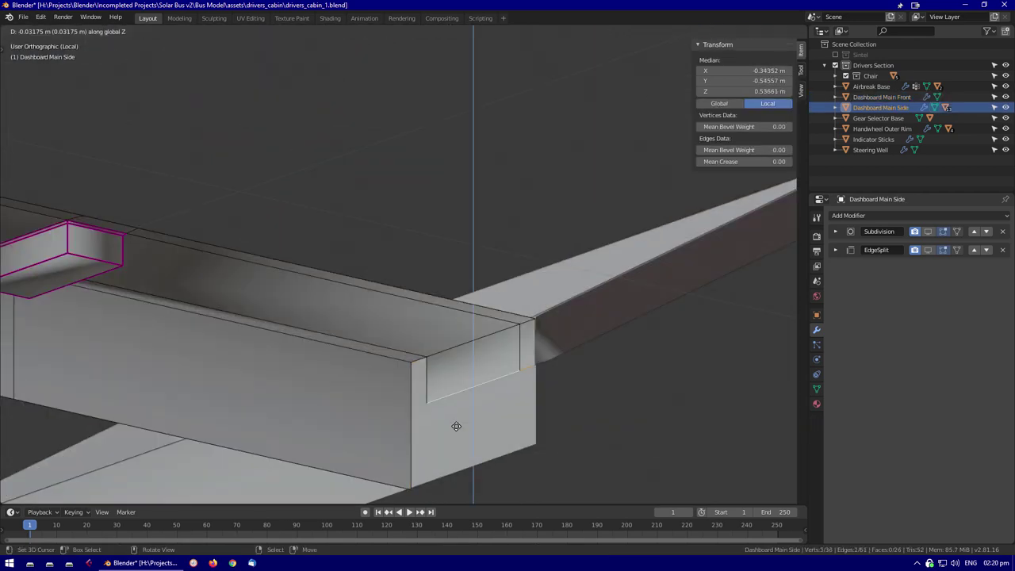
{"action": "left_click", "coordinate": [482, 489]}
{"action": "scroll", "coordinate": [482, 489], "scroll_direction": "down", "scroll_amount": 4}
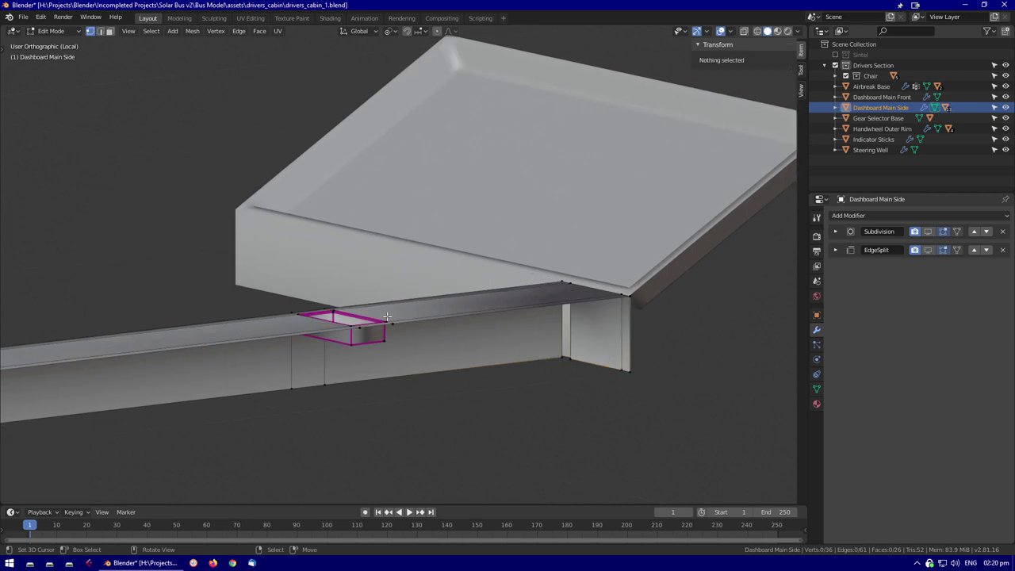
Close the open front end of Dashboard Main Side with faces and turn its modifiers' viewport display back on
{"action": "left_click", "coordinate": [297, 372]}
{"action": "middle_click_drag", "start_coordinate": [296, 372], "coordinate": [419, 396]}
{"action": "scroll", "coordinate": [383, 325], "scroll_direction": "up", "scroll_amount": 3}
{"action": "left_click", "coordinate": [383, 325], "text": "shift"}
{"action": "scroll", "coordinate": [544, 437], "scroll_direction": "up", "scroll_amount": 2}
{"action": "middle_click_drag", "start_coordinate": [544, 437], "coordinate": [567, 323]}
{"action": "right_click", "coordinate": [693, 329]}
{"action": "middle_click_drag", "start_coordinate": [693, 329], "coordinate": [341, 356]}
{"action": "key", "text": "Tab"}
{"action": "scroll", "coordinate": [281, 326], "scroll_direction": "down", "scroll_amount": 4}
{"action": "key", "text": "Tab"}
{"action": "middle_click_drag", "start_coordinate": [492, 301], "coordinate": [347, 319]}
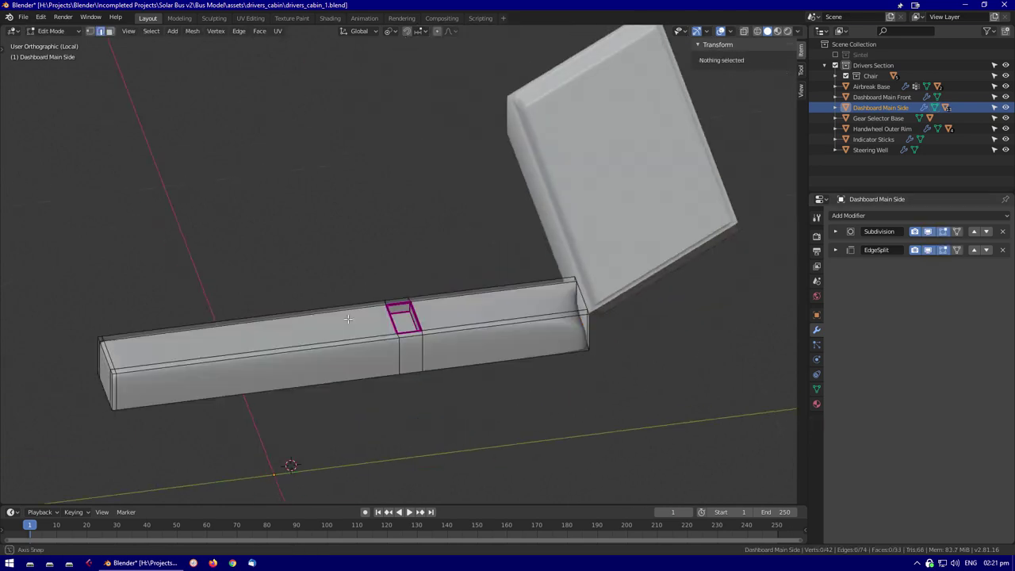
Hide Dashboard Main Front and add a supporting edge loop close to the front end of Dashboard Main Side
{"action": "scroll", "coordinate": [723, 329], "scroll_direction": "up", "scroll_amount": 4}
{"action": "middle_click_drag", "start_coordinate": [723, 328], "coordinate": [518, 233]}
{"action": "left_click", "coordinate": [492, 257]}
{"action": "scroll", "coordinate": [492, 257], "scroll_direction": "down", "scroll_amount": 4}
{"action": "right_click", "coordinate": [491, 229]}
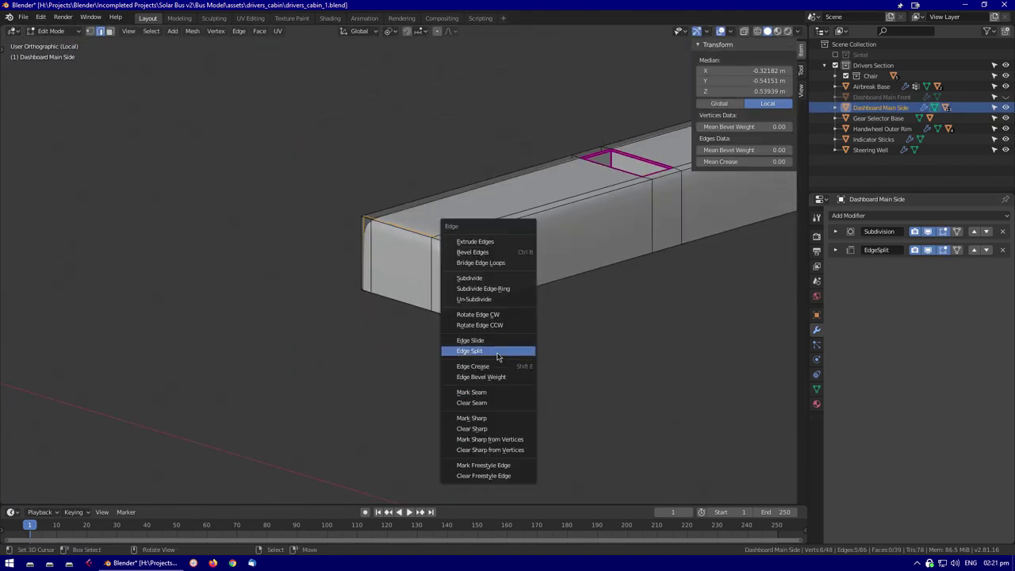
{"action": "key", "text": "Escape"}
Bring the rest of the cabin back into view and inspect how Dashboard Main Side meets the front panel
{"action": "key", "text": "Tab"}
{"action": "scroll", "coordinate": [532, 310], "scroll_direction": "down", "scroll_amount": 3}
{"action": "key", "text": "KP_Divide"}
{"action": "key", "text": "Tab"}
{"action": "middle_click_drag", "start_coordinate": [413, 294], "coordinate": [403, 378]}
{"action": "key", "text": "Tab"}
{"action": "key", "text": "alt+a"}
{"action": "left_click", "coordinate": [484, 294]}
{"action": "scroll", "coordinate": [483, 294], "scroll_direction": "down", "scroll_amount": 4}
{"action": "scroll", "coordinate": [503, 310], "scroll_direction": "down", "scroll_amount": 3}
{"action": "scroll", "coordinate": [402, 377], "scroll_direction": "up", "scroll_amount": 3}
{"action": "key", "text": "alt+a"}
{"action": "middle_click_drag", "start_coordinate": [464, 346], "coordinate": [406, 271]}
Delete the edge loop at the front end of Dashboard Main Side, where it meets the front panel
{"action": "scroll", "coordinate": [170, 234], "scroll_direction": "up", "scroll_amount": 4}
{"action": "middle_click_drag", "start_coordinate": [631, 35], "coordinate": [376, 356]}
{"action": "left_click", "coordinate": [377, 356]}
{"action": "key", "text": "Tab"}
{"action": "right_click", "coordinate": [386, 426]}
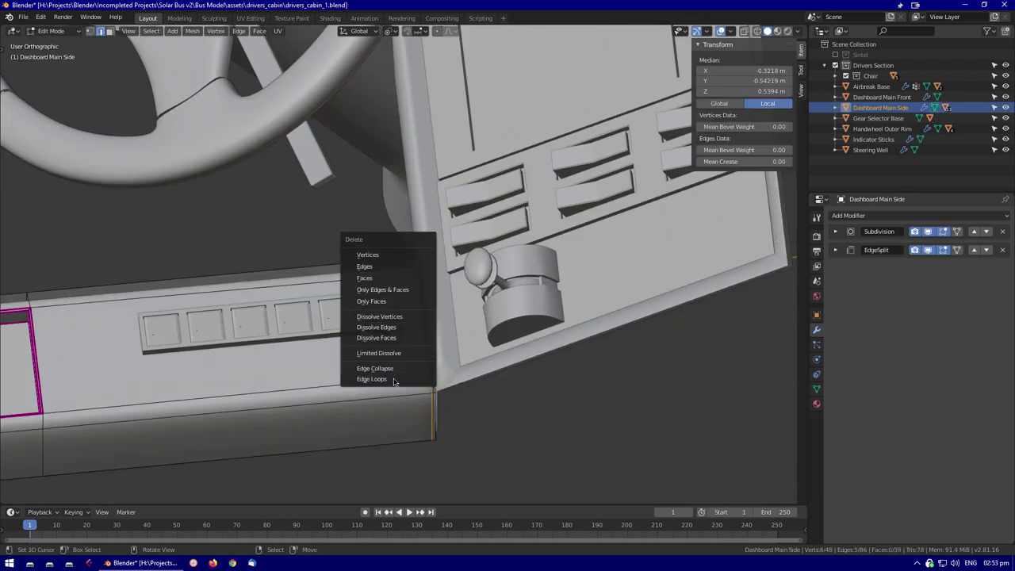
{"action": "left_click", "coordinate": [385, 426]}
{"action": "mouse_move", "coordinate": [385, 425]}
{"action": "middle_mouse_down"}
{"action": "mouse_move", "coordinate": [474, 366]}
{"action": "mouse_move", "coordinate": [465, 290]}
{"action": "mouse_move", "coordinate": [469, 301]}
{"action": "mouse_move", "coordinate": [322, 237]}
{"action": "middle_mouse_up"}
{"action": "key", "text": "shift+z"}
{"action": "key", "text": "shift+z"}
{"action": "key", "text": "Tab"}
{"action": "scroll", "coordinate": [171, 298], "scroll_direction": "down", "scroll_amount": 5}
Extrude the open back edges of Dashboard Main Front along the local X axis
{"action": "left_click", "coordinate": [428, 218]}
{"action": "scroll", "coordinate": [611, 269], "scroll_direction": "up", "scroll_amount": 5}
{"action": "mouse_move", "coordinate": [611, 269]}
{"action": "middle_mouse_down"}
{"action": "mouse_move", "coordinate": [476, 317]}
{"action": "mouse_move", "coordinate": [432, 358]}
{"action": "mouse_move", "coordinate": [487, 379]}
{"action": "mouse_move", "coordinate": [204, 393]}
{"action": "mouse_move", "coordinate": [618, 417]}
{"action": "middle_mouse_up"}
{"action": "key", "text": "Tab"}
{"action": "left_click", "coordinate": [432, 358]}
{"action": "key", "text": "shift+z"}
{"action": "key", "text": "shift+z"}
{"action": "left_click", "coordinate": [634, 418], "text": "shift"}
{"action": "middle_click_drag", "start_coordinate": [603, 325], "coordinate": [481, 321]}
{"action": "key", "text": "e"}
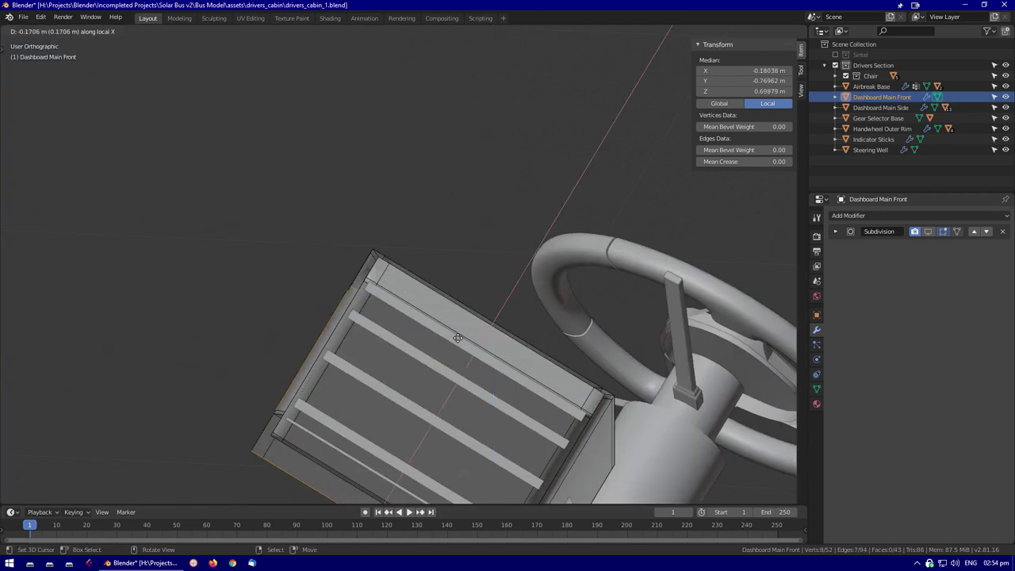
{"action": "left_click", "coordinate": [453, 256]}
Extend the back rim of Dashboard Main Front with a further edge extrusion
{"action": "middle_click_drag", "start_coordinate": [453, 256], "coordinate": [479, 436]}
{"action": "scroll", "coordinate": [457, 430], "scroll_direction": "up", "scroll_amount": 3}
{"action": "scroll", "coordinate": [457, 430], "scroll_direction": "down", "scroll_amount": 3}
{"action": "left_click", "coordinate": [464, 464], "text": "shift"}
{"action": "middle_click_drag", "start_coordinate": [463, 464], "coordinate": [441, 368]}
{"action": "key", "text": "e"}
Add a supporting edge loop to Dashboard Main Front and close its open back with a face
{"action": "key", "text": "ctrl+r"}
{"action": "left_click", "coordinate": [372, 376]}
{"action": "middle_click_drag", "start_coordinate": [562, 429], "coordinate": [346, 414]}
{"action": "left_click", "coordinate": [403, 395]}
{"action": "middle_click_drag", "start_coordinate": [434, 457], "coordinate": [463, 332]}
{"action": "left_click", "coordinate": [460, 356], "text": "alt"}
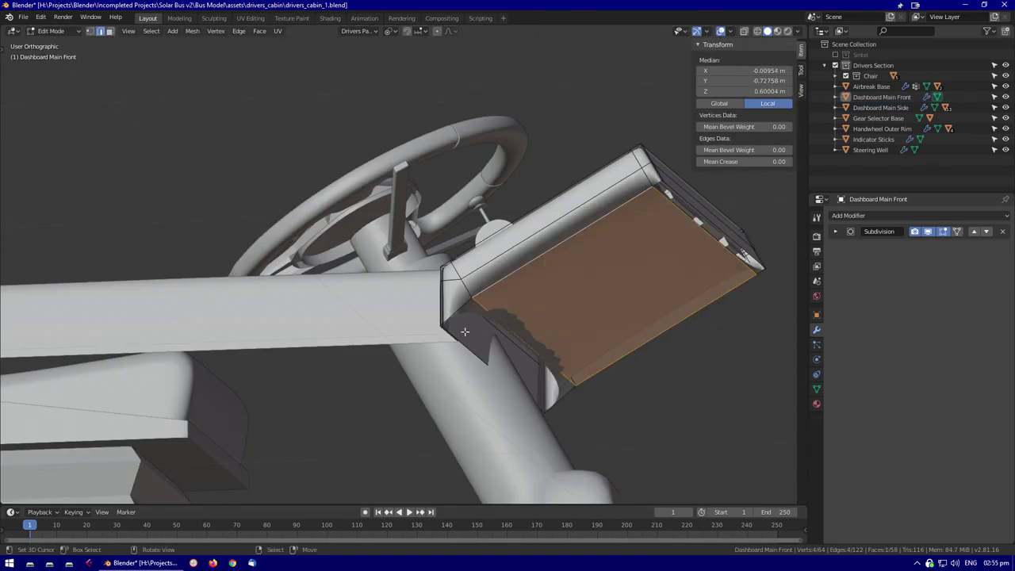
Add an edge loop to Dashboard Main Front and fill the open area beside its back face
{"action": "key", "text": "shift+KP_7"}
{"action": "key", "text": "ctrl+r"}
{"action": "left_click", "coordinate": [678, 246]}
{"action": "middle_click_drag", "start_coordinate": [677, 246], "coordinate": [168, 331]}
{"action": "left_click", "coordinate": [499, 211]}
{"action": "key", "text": "f"}
{"action": "key", "text": "alt+a"}
{"action": "left_click", "coordinate": [353, 339]}
{"action": "scroll", "coordinate": [353, 340], "scroll_direction": "down", "scroll_amount": 3}
{"action": "key", "text": "Tab"}
Place the 3D cursor at the centre of the rectangular recess in Dashboard Main Side
{"action": "mouse_move", "coordinate": [353, 339]}
{"action": "middle_mouse_down"}
{"action": "mouse_move", "coordinate": [146, 338]}
{"action": "mouse_move", "coordinate": [484, 354]}
{"action": "mouse_move", "coordinate": [468, 262]}
{"action": "mouse_move", "coordinate": [487, 283]}
{"action": "mouse_move", "coordinate": [391, 301]}
{"action": "mouse_move", "coordinate": [454, 166]}
{"action": "mouse_move", "coordinate": [616, 336]}
{"action": "mouse_move", "coordinate": [639, 334]}
{"action": "mouse_move", "coordinate": [516, 256]}
{"action": "middle_mouse_up"}
{"action": "key", "text": "KP_7"}
{"action": "scroll", "coordinate": [460, 282], "scroll_direction": "up", "scroll_amount": 2}
{"action": "left_click", "coordinate": [459, 282]}
{"action": "key", "text": "Tab"}
{"action": "key", "text": "shift+z"}
{"action": "key", "text": "Tab"}
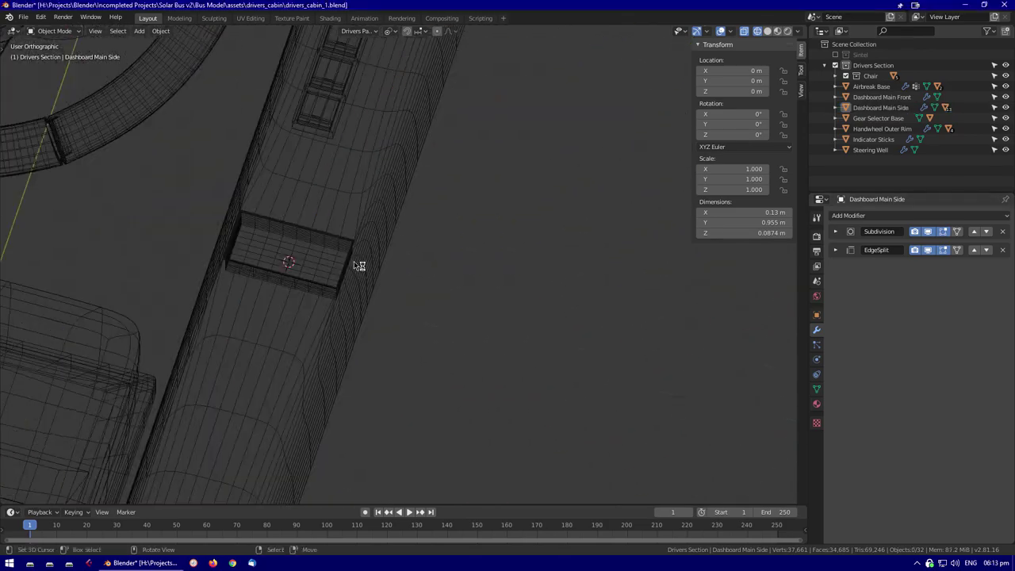
Add an eight-vertex circle at the 3D cursor, scale it to fit the recess and adjust its height along Z
{"action": "key", "text": "shift+a"}
{"action": "left_click", "coordinate": [357, 265]}
{"action": "key", "text": "Tab"}
{"action": "key", "text": "KP_Decimal"}
{"action": "key", "text": "s"}
{"action": "left_click", "coordinate": [446, 328]}
{"action": "key", "text": "KP_Decimal"}
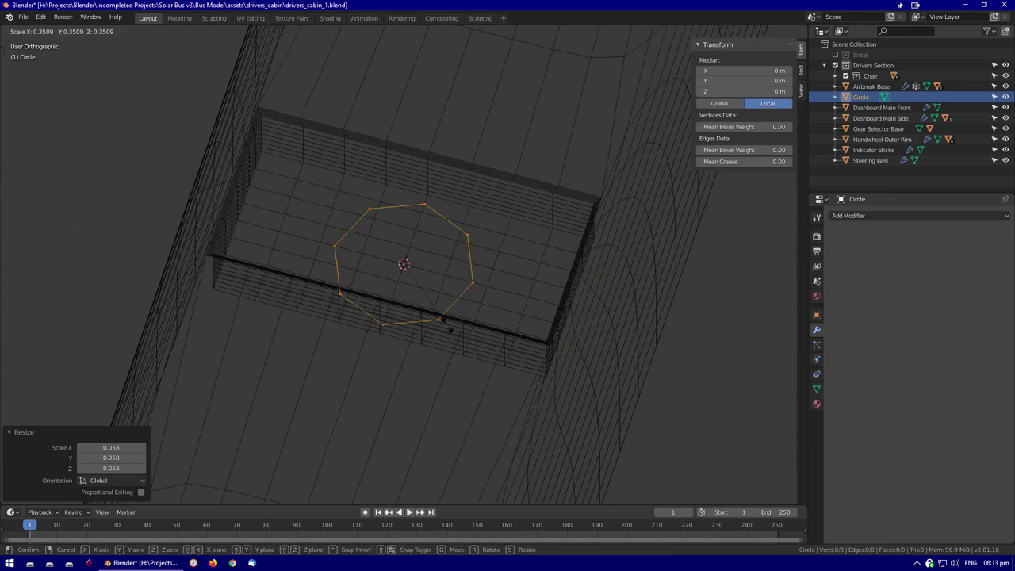
{"action": "key", "text": "g"}
{"action": "key", "text": "z"}
{"action": "key", "text": "shift+z"}
{"action": "key", "text": "KP_7"}
Add an X-axis Mirror modifier with clipping to the circle and offset the circle along X into one half of the recess
{"action": "left_click", "coordinate": [911, 215]}
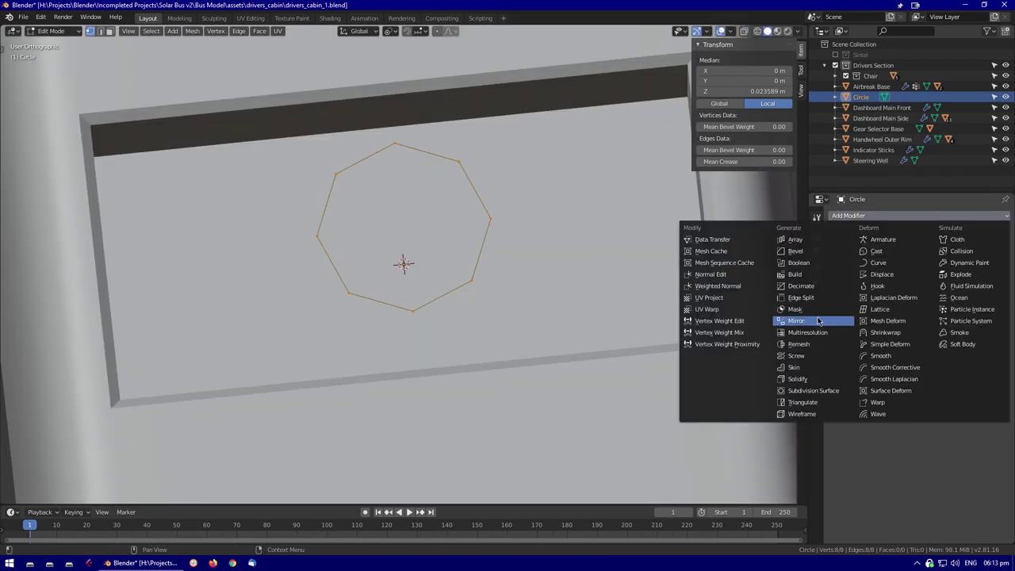
{"action": "left_click", "coordinate": [804, 256]}
{"action": "key", "text": "g"}
{"action": "key", "text": "x"}
{"action": "left_click", "coordinate": [608, 303]}
{"action": "key", "text": "g"}
{"action": "key", "text": "z"}
{"action": "left_click", "coordinate": [608, 303]}
Extrude the circle's edges to the mirror centre and the recess borders, forming a flat plate around the round opening
{"action": "middle_click_drag", "start_coordinate": [608, 304], "coordinate": [312, 117]}
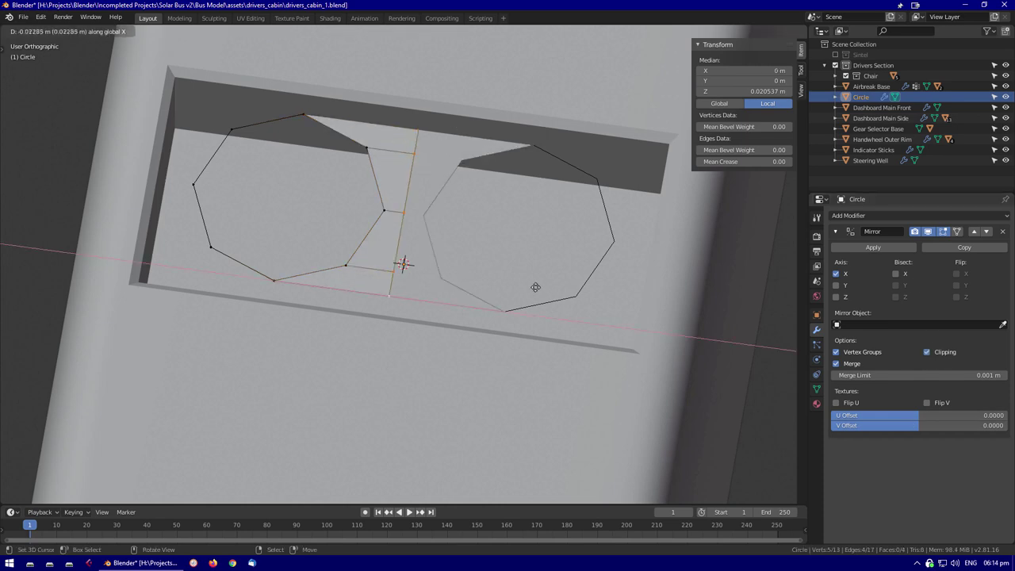
{"action": "middle_click_drag", "start_coordinate": [476, 317], "coordinate": [104, 149]}
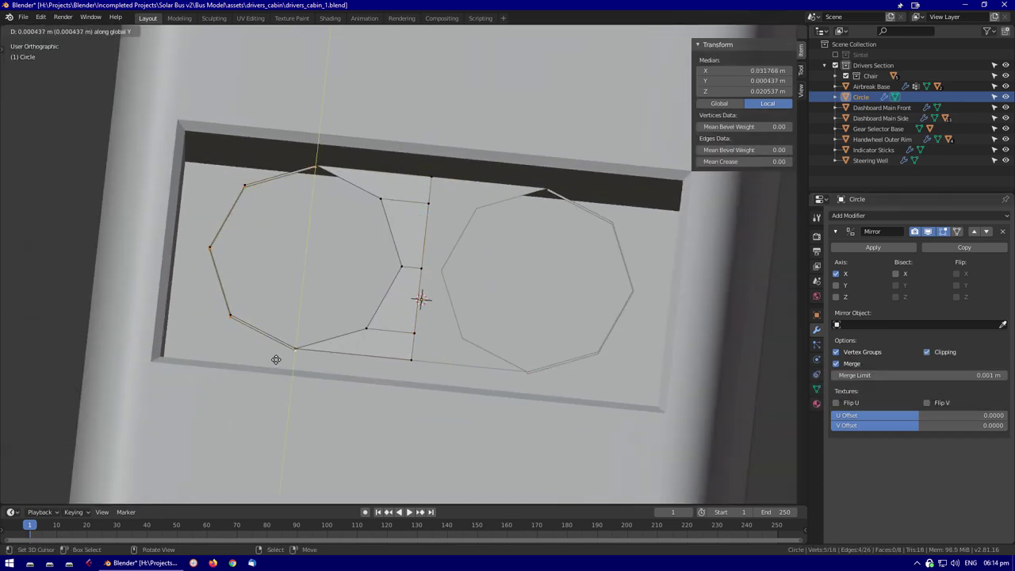
{"action": "left_click", "coordinate": [251, 169]}
{"action": "middle_click_drag", "start_coordinate": [250, 170], "coordinate": [435, 181]}
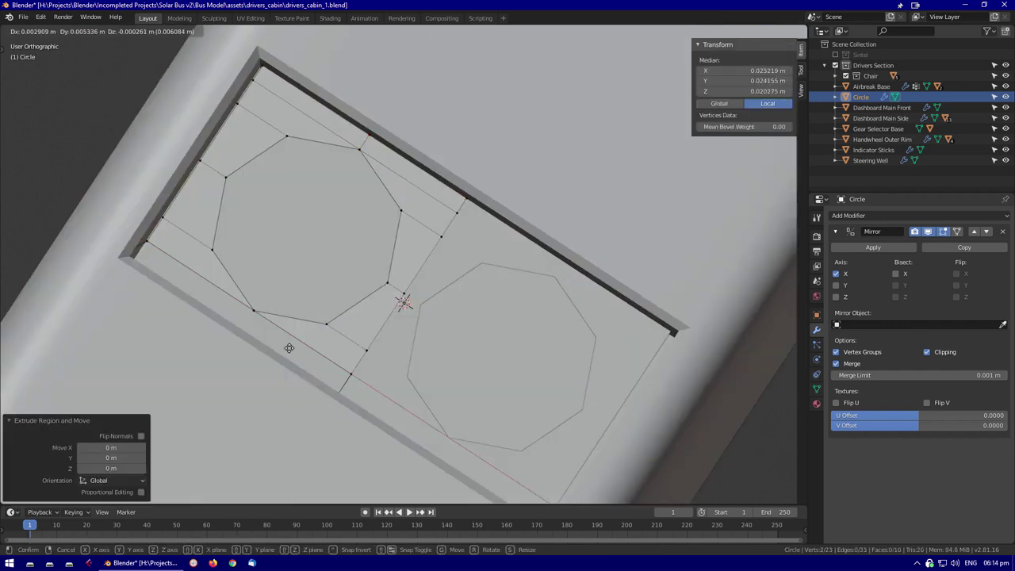
{"action": "left_click", "coordinate": [355, 262]}
Extrude the round opening's rim downward into a pocket and close its floor with faces meeting at the centre
{"action": "key", "text": "alt+a"}
{"action": "middle_click_drag", "start_coordinate": [355, 269], "coordinate": [366, 259]}
{"action": "key", "text": "z"}
{"action": "left_click", "coordinate": [440, 233]}
{"action": "middle_click_drag", "start_coordinate": [440, 233], "coordinate": [356, 61]}
{"action": "key", "text": "e"}
{"action": "key", "text": "s"}
{"action": "right_click", "coordinate": [355, 61]}
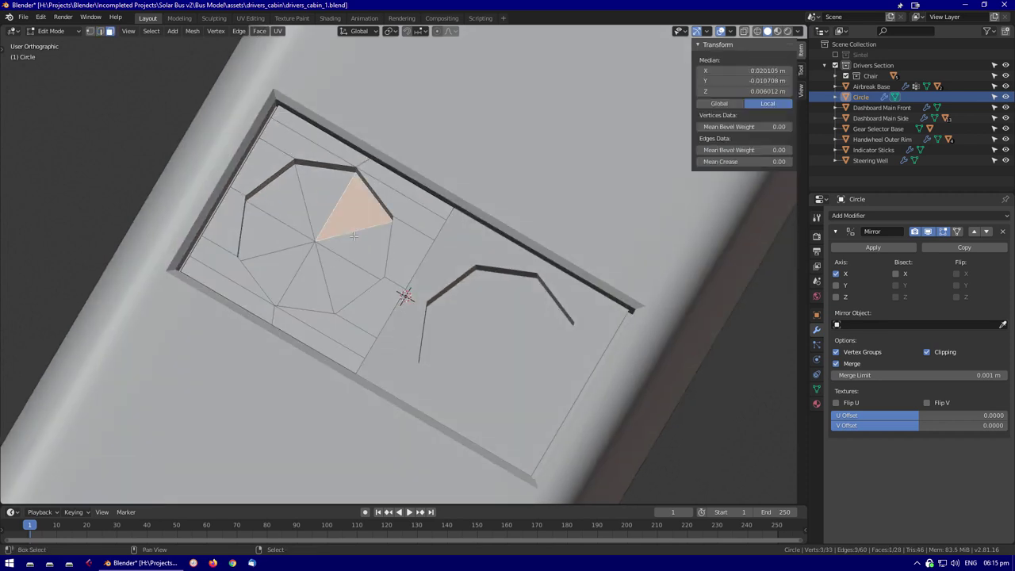
{"action": "left_click", "coordinate": [277, 208]}
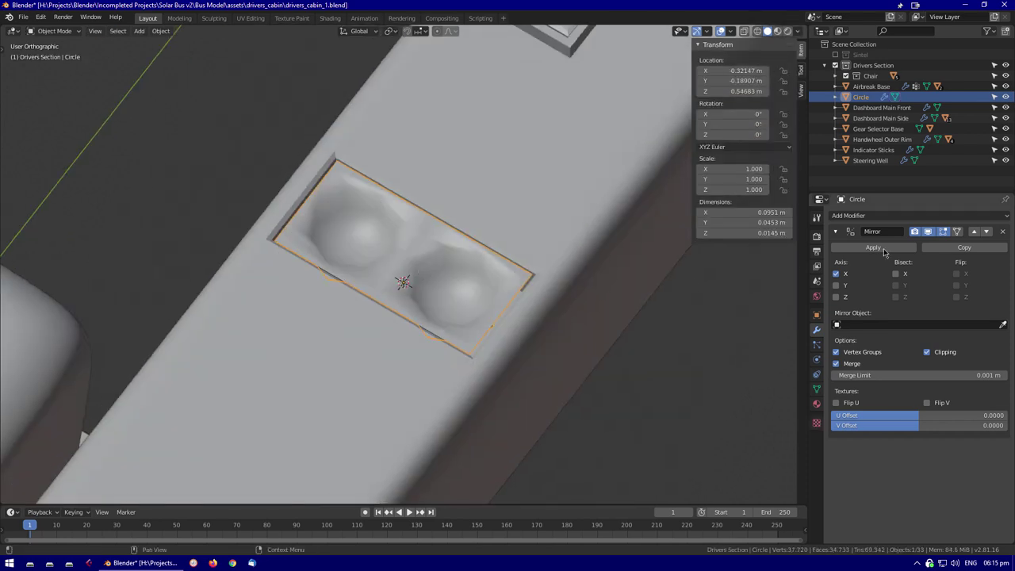
Add Bevel and Edge Split modifiers to the plate and apply its Mirror modifier
{"action": "left_click", "coordinate": [848, 215]}
{"action": "left_click", "coordinate": [795, 250]}
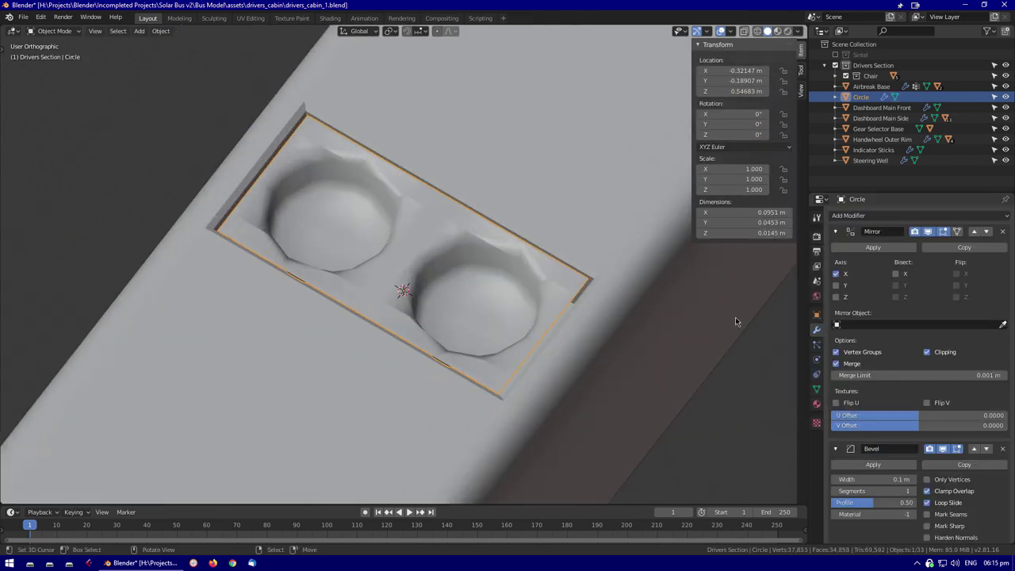
{"action": "left_click", "coordinate": [876, 215]}
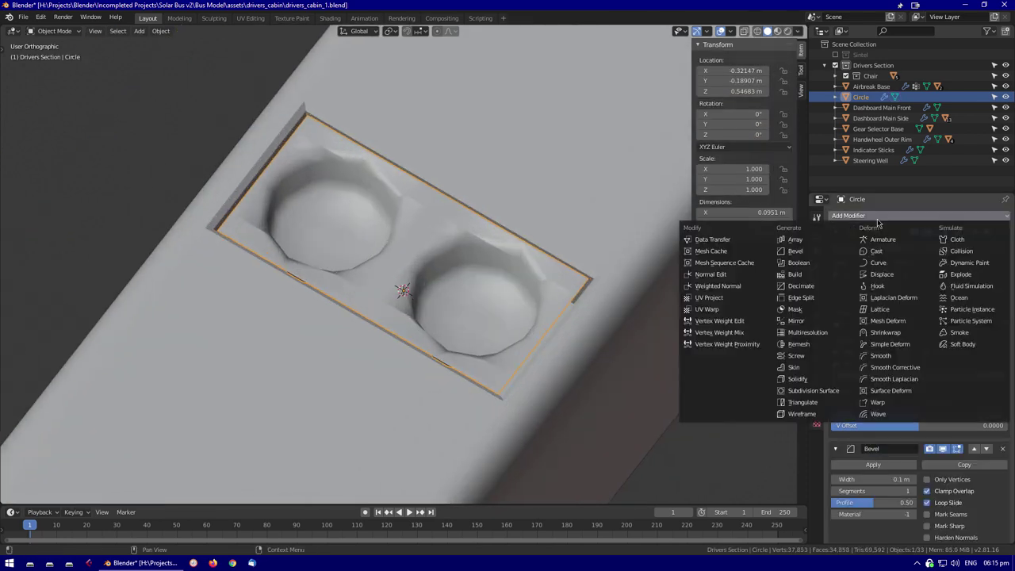
{"action": "left_click", "coordinate": [801, 297]}
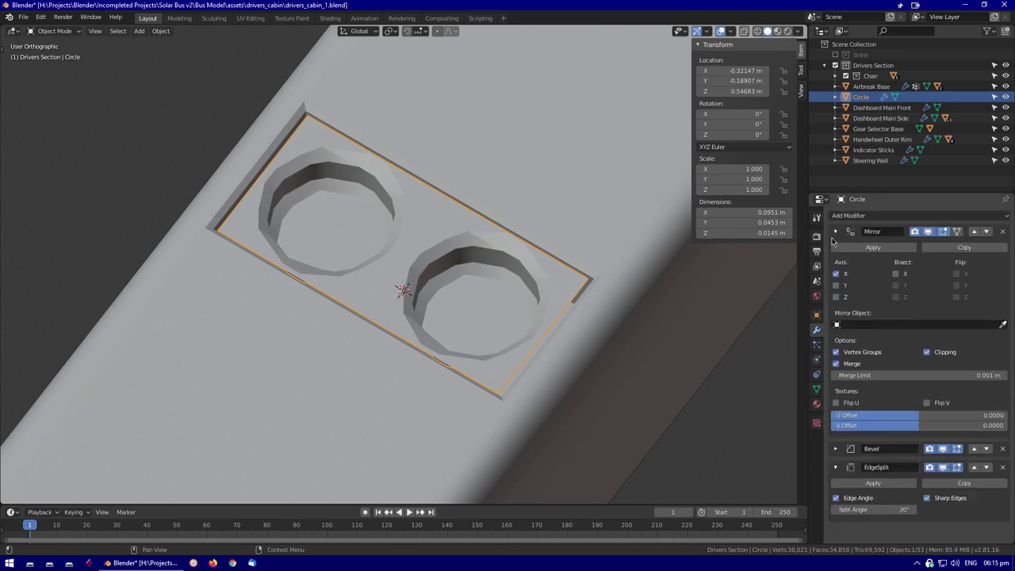
{"action": "left_click", "coordinate": [834, 269], "text": "ctrl"}
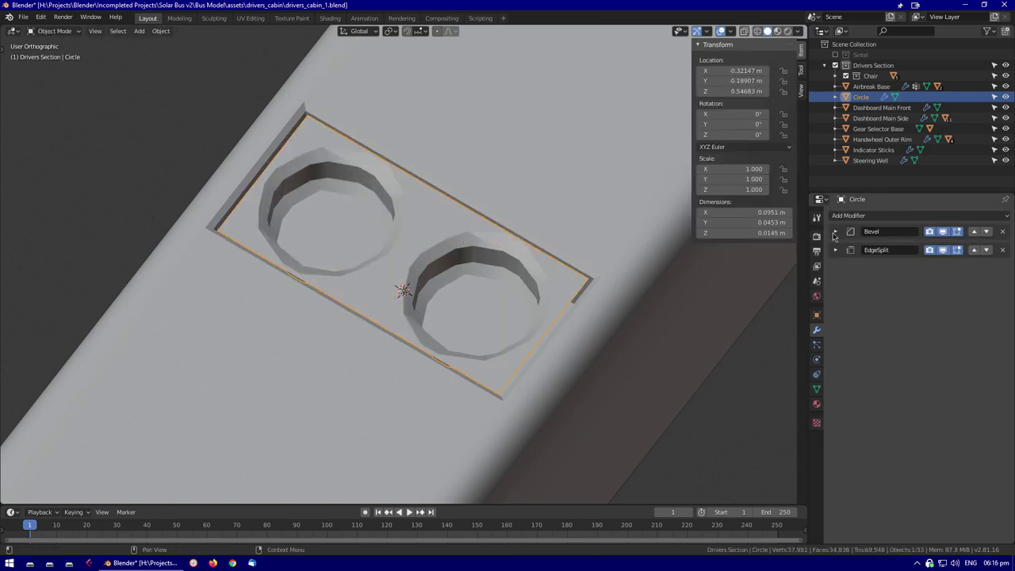
Remove the plate's Bevel modifier and set the Edge Split angle to 60°
{"action": "left_click", "coordinate": [834, 231]}
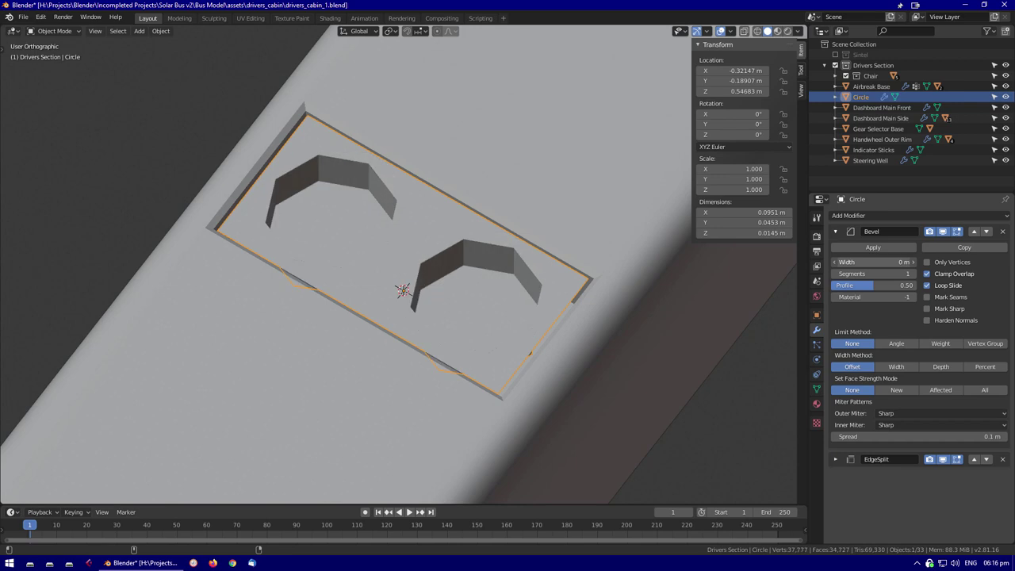
{"action": "left_click", "coordinate": [1002, 231]}
{"action": "right_click", "coordinate": [412, 263]}
{"action": "left_click", "coordinate": [412, 263]}
{"action": "left_click", "coordinate": [834, 231]}
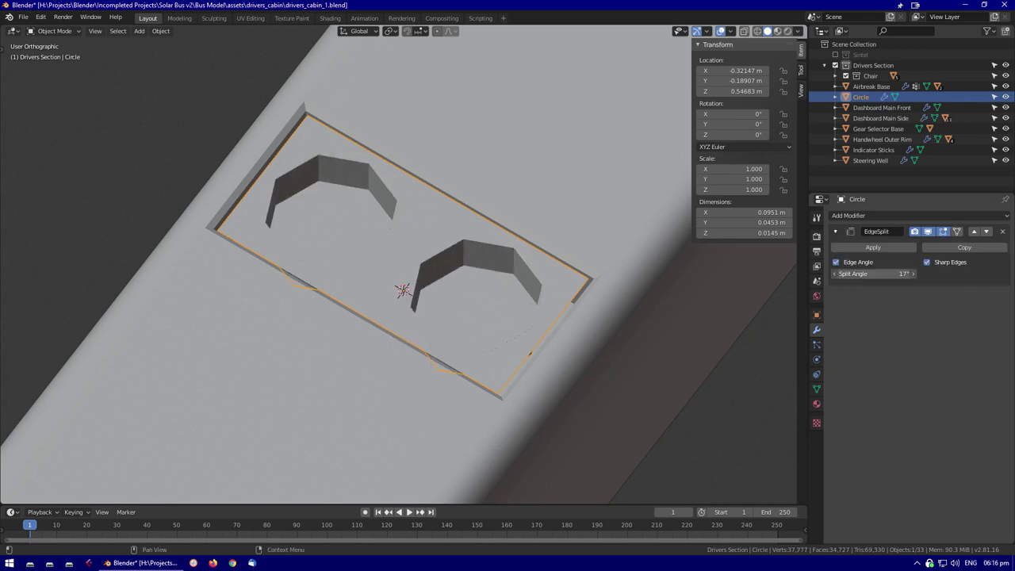
Extrude the plate's outer border edges downward to give it side walls
{"action": "key", "text": "KP_7"}
{"action": "key", "text": "Tab"}
{"action": "middle_click_drag", "start_coordinate": [501, 302], "coordinate": [327, 165]}
{"action": "key", "text": "alt+z"}
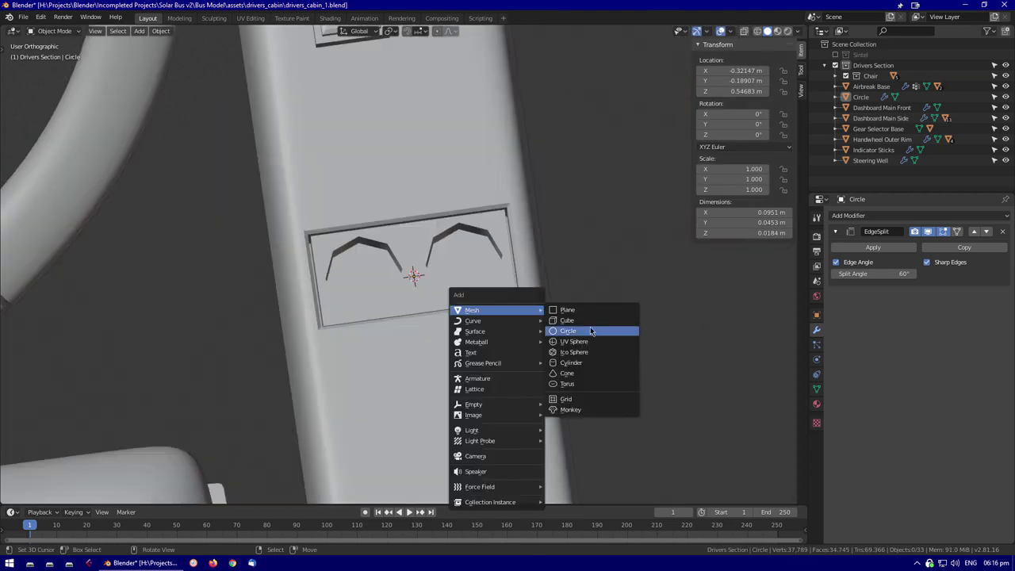
Add a second circle, scale it down to button size and snap it to the 3D cursor in the recess
{"action": "left_click", "coordinate": [574, 328]}
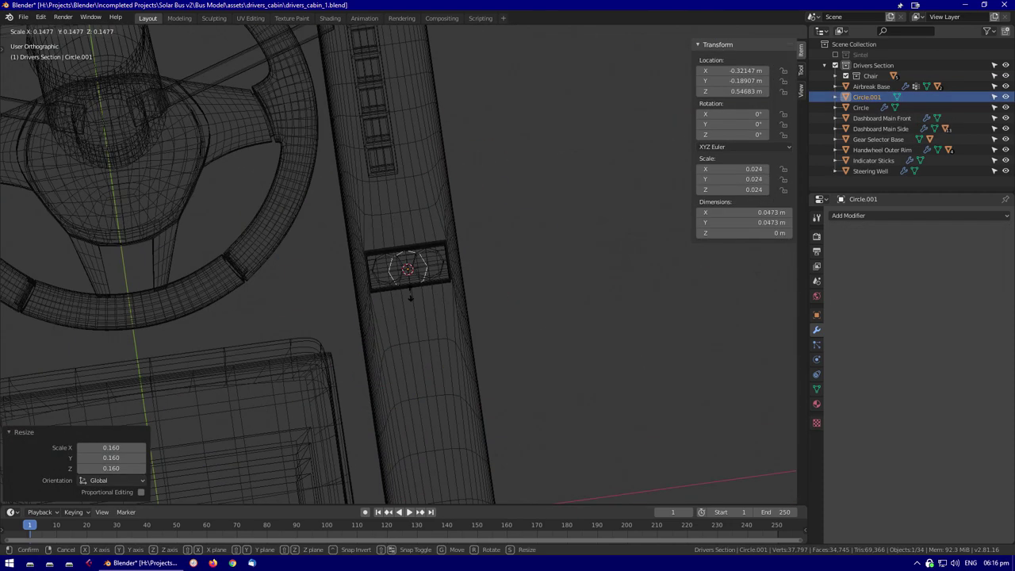
{"action": "scroll", "coordinate": [476, 322], "scroll_direction": "up", "scroll_amount": 5}
{"action": "middle_click_drag", "start_coordinate": [475, 322], "coordinate": [341, 340]}
{"action": "key", "text": "shift+z"}
{"action": "key", "text": "alt+g"}
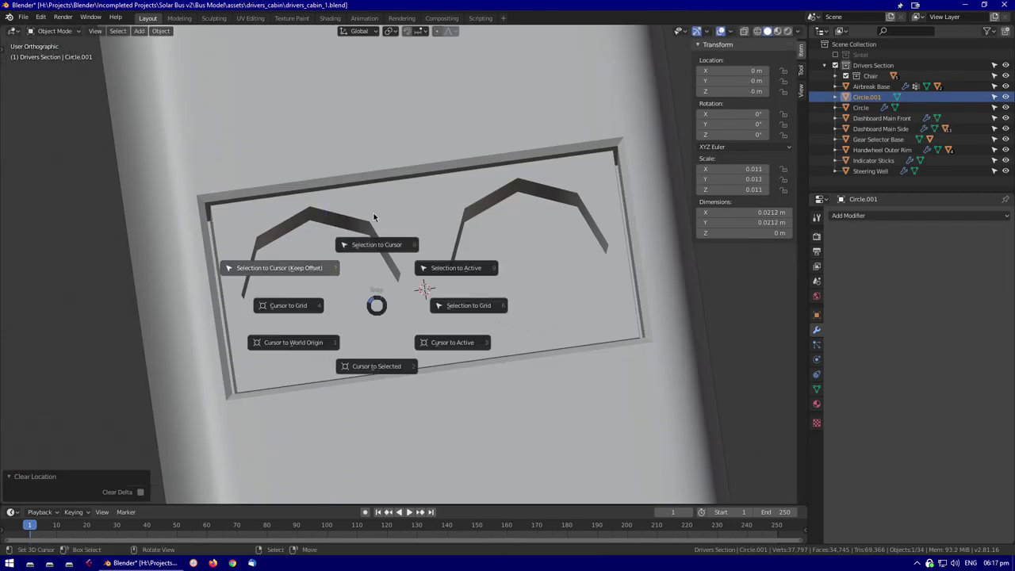
{"action": "left_click", "coordinate": [369, 228]}
Move the new circle's vertices 0.0244 m along X into one of the pockets and raise them along Z
{"action": "key", "text": "Tab"}
{"action": "key", "text": "shift+z"}
{"action": "left_click", "coordinate": [428, 317]}
{"action": "key", "text": "g"}
{"action": "key", "text": "z"}
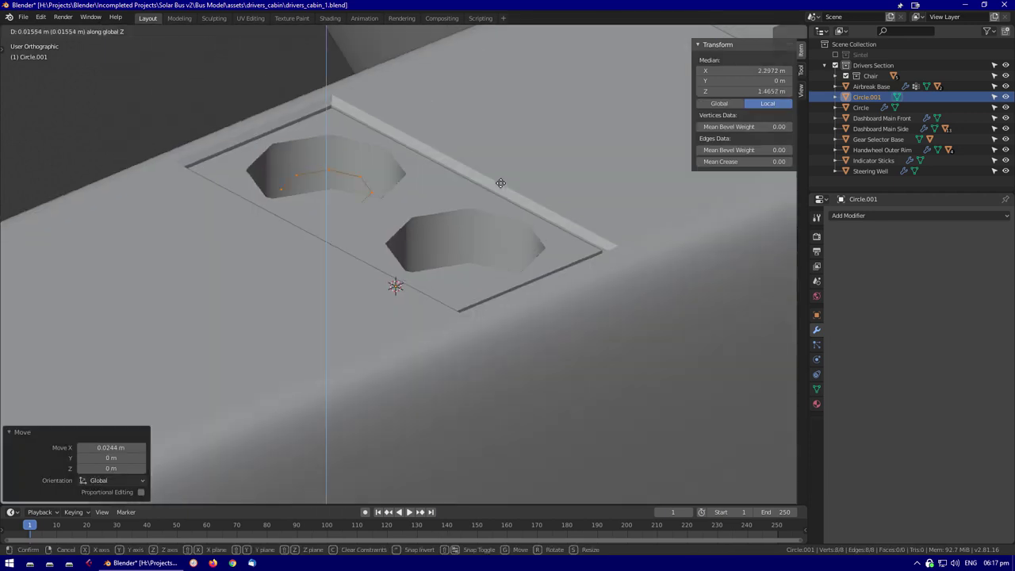
{"action": "key", "text": "Escape"}
Extrude the circle into a solid button and close its top by merging the inner vertices at the centre
{"action": "middle_click_drag", "start_coordinate": [413, 198], "coordinate": [410, 272]}
{"action": "key", "text": "e"}
{"action": "left_click", "coordinate": [410, 272]}
{"action": "key", "text": "m"}
{"action": "left_click", "coordinate": [343, 261]}
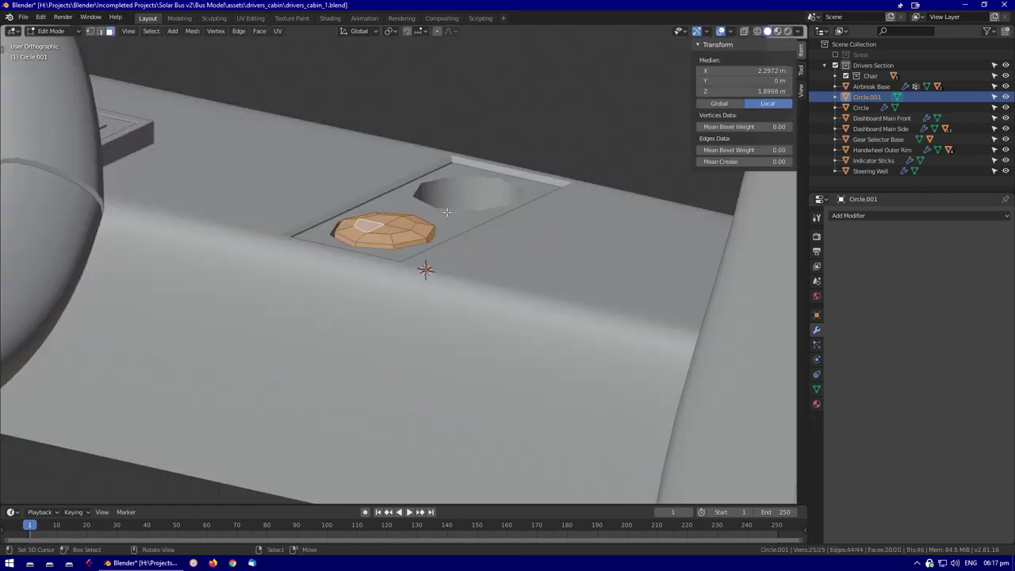
{"action": "key", "text": "Tab"}
{"action": "scroll", "coordinate": [477, 244], "scroll_direction": "up", "scroll_amount": 4}
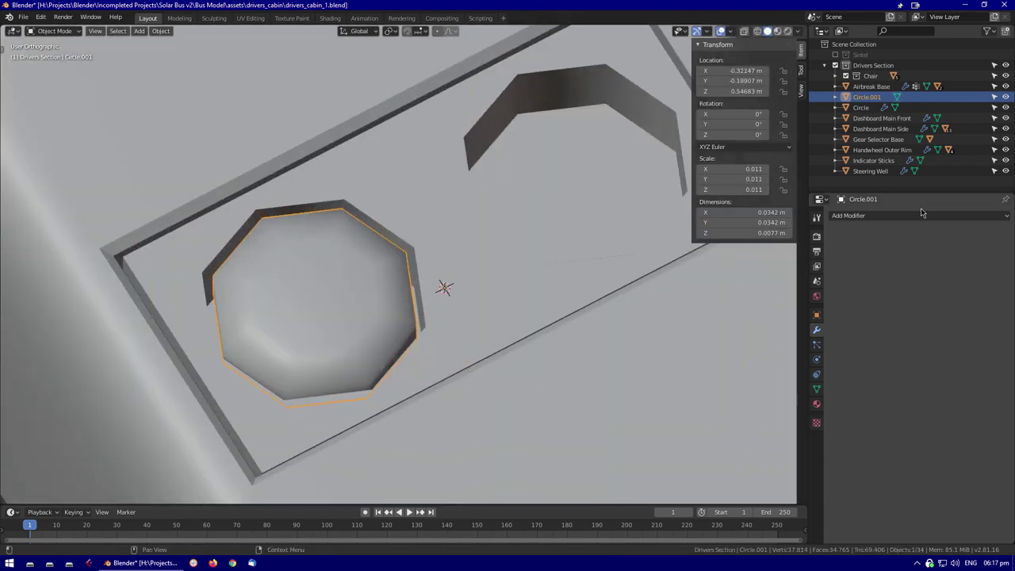
Add a Subdivision Surface modifier and an X-axis Mirror modifier to the button to fill both pockets
{"action": "left_click", "coordinate": [921, 212]}
{"action": "left_click", "coordinate": [797, 390]}
{"action": "middle_click_drag", "start_coordinate": [740, 281], "coordinate": [626, 285]}
{"action": "left_click", "coordinate": [626, 285]}
{"action": "left_click", "coordinate": [642, 361]}
{"action": "middle_click_drag", "start_coordinate": [786, 286], "coordinate": [656, 288]}
Rename the plate Door Buttons Base and the buttons Door Buttons Button, and parent the buttons to the base
{"action": "left_click", "coordinate": [568, 222]}
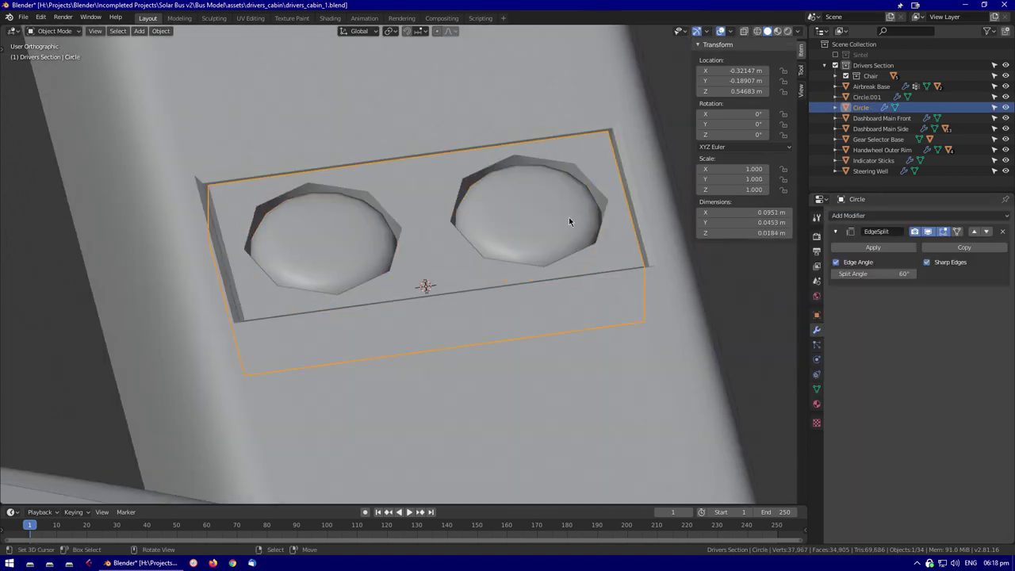
{"action": "left_click", "coordinate": [870, 97]}
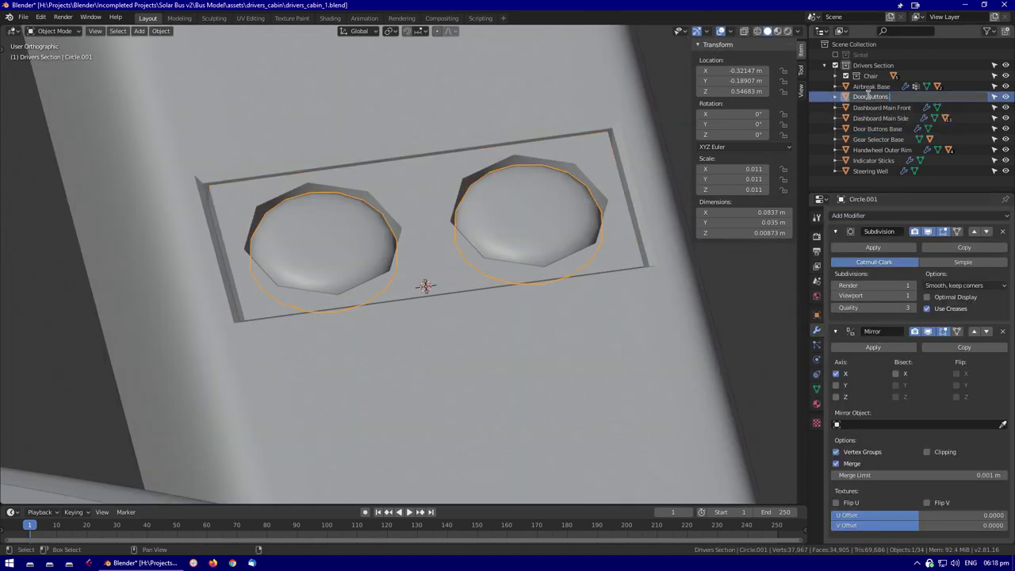
{"action": "key", "text": "ctrl+a"}
{"action": "left_click", "coordinate": [613, 235]}
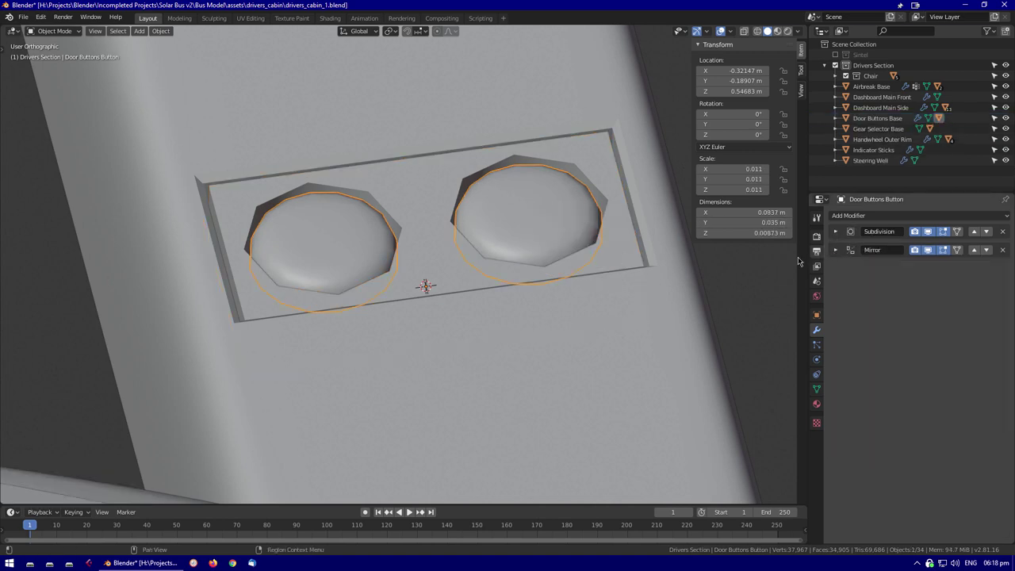
Apply the Mirror modifier and all transforms of Door Buttons Button
{"action": "key", "text": "ctrl+z"}
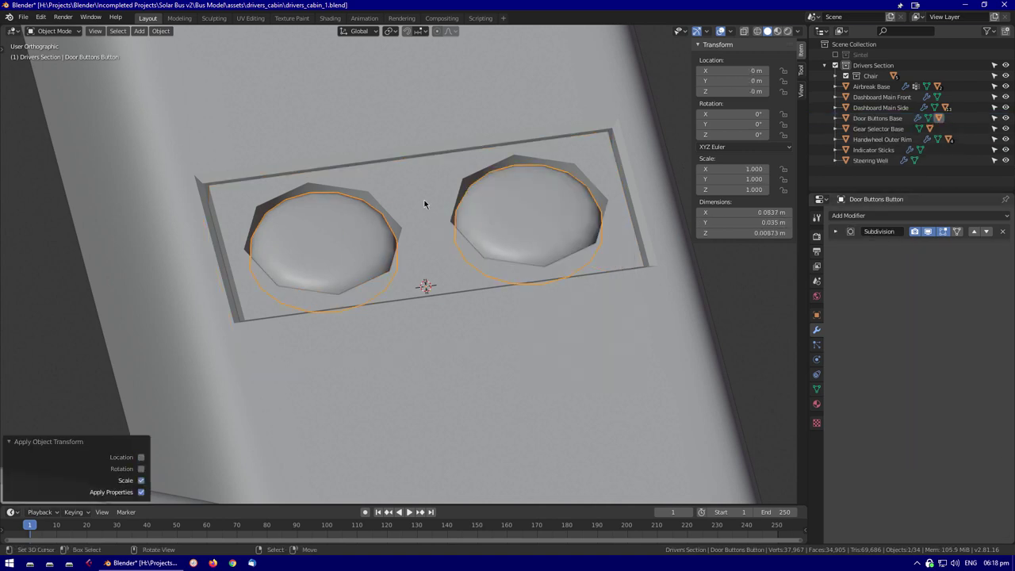
{"action": "left_click", "coordinate": [425, 208]}
{"action": "scroll", "coordinate": [426, 207], "scroll_direction": "down", "scroll_amount": 2}
{"action": "middle_click_drag", "start_coordinate": [495, 242], "coordinate": [496, 254]}
Try to apply all transforms to every cabin object at once, and undo it
{"action": "key", "text": "a"}
{"action": "key", "text": "ctrl+a"}
{"action": "left_click", "coordinate": [486, 241]}
{"action": "scroll", "coordinate": [486, 242], "scroll_direction": "down", "scroll_amount": 8}
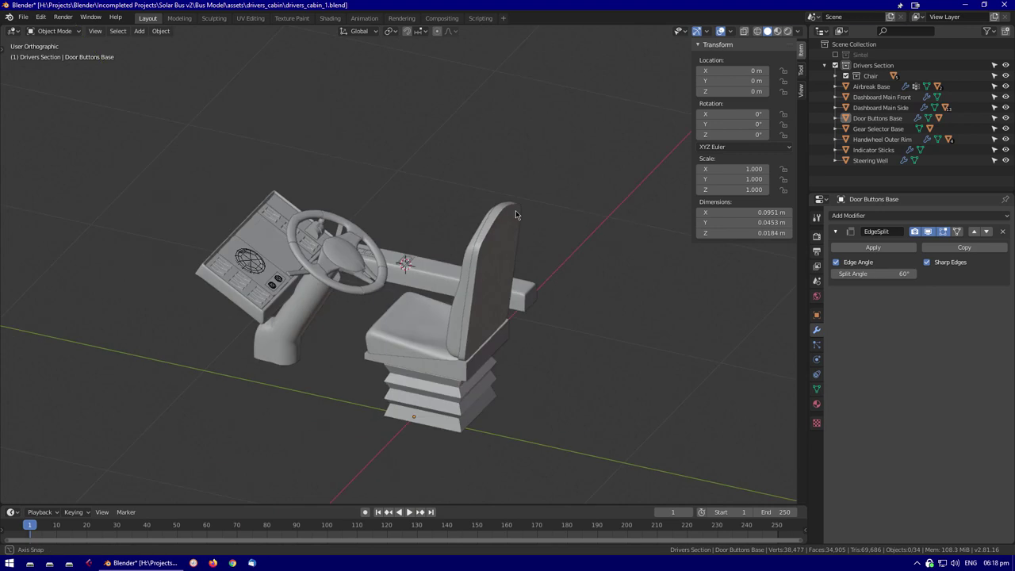
{"action": "left_click", "coordinate": [488, 357]}
{"action": "middle_click_drag", "start_coordinate": [488, 358], "coordinate": [516, 292]}
{"action": "scroll", "coordinate": [519, 286], "scroll_direction": "up", "scroll_amount": 8}
{"action": "key", "text": "ctrl+z"}
{"action": "key", "text": "ctrl+z"}
{"action": "scroll", "coordinate": [517, 291], "scroll_direction": "up", "scroll_amount": 4}
{"action": "key", "text": "ctrl+z"}
{"action": "middle_click_drag", "start_coordinate": [373, 270], "coordinate": [389, 290]}
{"action": "key", "text": "ctrl+z"}
Apply the Mirror modifiers of the handwheel's rim parts, hiding each part once it is done
{"action": "key", "text": "ctrl+shift+z"}
{"action": "key", "text": "ctrl+shift+z"}
{"action": "key", "text": "ctrl+shift+z"}
{"action": "key", "text": "ctrl+shift+z"}
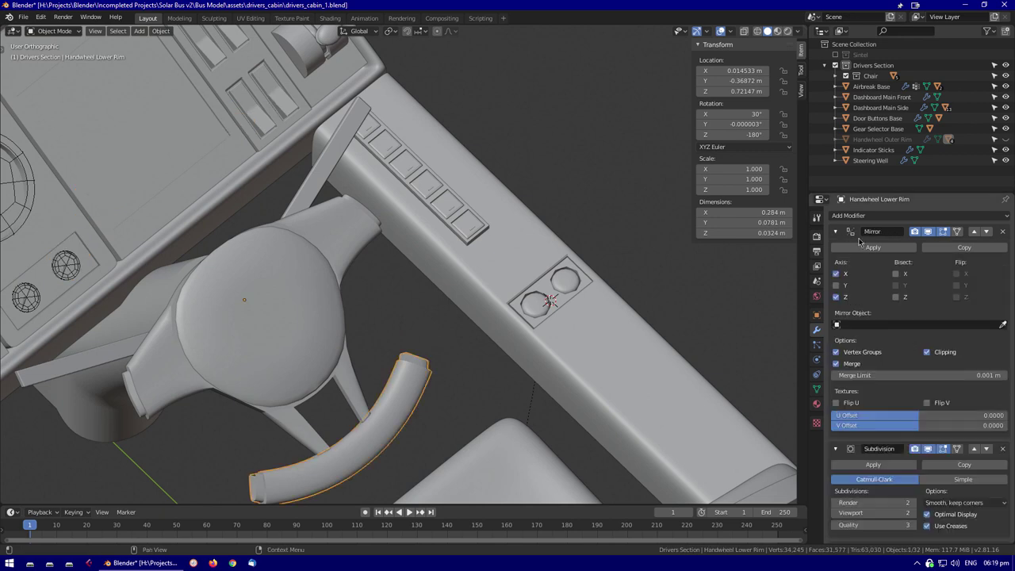
{"action": "key", "text": "ctrl+shift+z"}
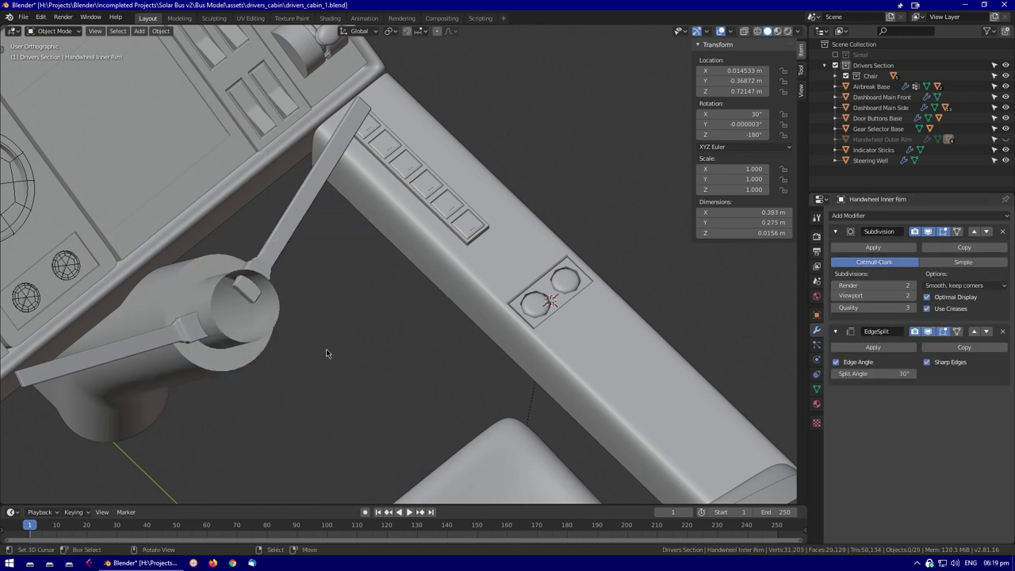
{"action": "key", "text": "ctrl+shift+z"}
Unhide all the handwheel parts, select every cabin object and apply all transforms
{"action": "key", "text": "alt+h"}
{"action": "key", "text": "a"}
{"action": "key", "text": "KP_Decimal"}
{"action": "key", "text": "ctrl+a"}
{"action": "left_click", "coordinate": [226, 297]}
{"action": "key", "text": "alt+a"}
{"action": "key", "text": "KP_7"}
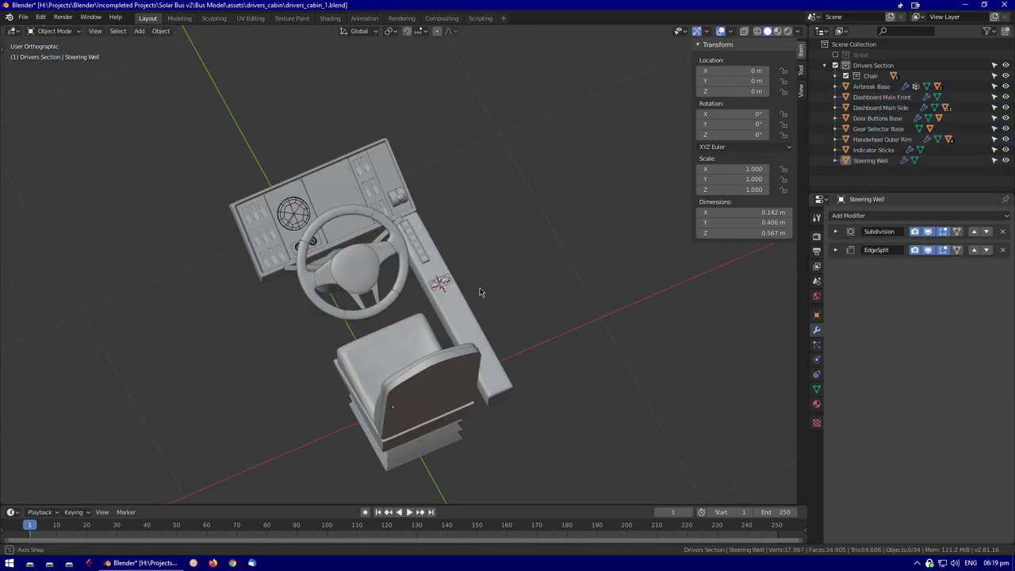
Show the Sintel collection and examine the cabin's proportions against the character
{"action": "scroll", "coordinate": [601, 378], "scroll_direction": "up", "scroll_amount": 8}
{"action": "middle_click_drag", "start_coordinate": [600, 378], "coordinate": [484, 222]}
{"action": "scroll", "coordinate": [379, 290], "scroll_direction": "down", "scroll_amount": 8}
{"action": "left_click", "coordinate": [834, 54]}
{"action": "scroll", "coordinate": [393, 159], "scroll_direction": "up", "scroll_amount": 6}
Add a Subdivision Surface modifier to Door Buttons Base and move it above Edge Split
{"action": "left_click", "coordinate": [428, 256]}
{"action": "scroll", "coordinate": [429, 256], "scroll_direction": "up", "scroll_amount": 3}
{"action": "left_click", "coordinate": [919, 214]}
{"action": "left_click", "coordinate": [833, 389]}
{"action": "scroll", "coordinate": [443, 262], "scroll_direction": "down", "scroll_amount": 3}
{"action": "left_click", "coordinate": [974, 250]}
Isolate Door Buttons Base and crease the rim edges of both round openings
{"action": "key", "text": "KP_Divide"}
{"action": "key", "text": "Tab"}
{"action": "left_click", "coordinate": [469, 244], "text": "alt"}
{"action": "key", "text": "shift+e"}
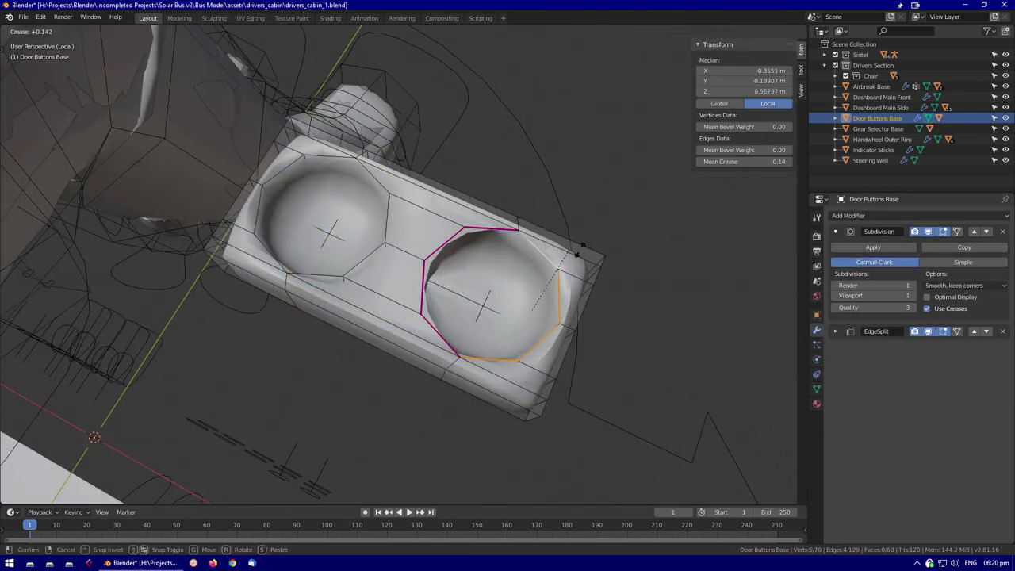
{"action": "left_click", "coordinate": [551, 305], "text": "alt"}
{"action": "key", "text": "shift+z"}
{"action": "middle_click_drag", "start_coordinate": [543, 265], "coordinate": [309, 269]}
{"action": "left_click", "coordinate": [311, 271], "text": "alt"}
{"action": "key", "text": "shift+z"}
{"action": "key", "text": "shift+e"}
{"action": "left_click", "coordinate": [526, 260]}
Crease the outer edges at the ends of Door Buttons Base and return to the full cabin
{"action": "mouse_move", "coordinate": [525, 261]}
{"action": "middle_mouse_down"}
{"action": "mouse_move", "coordinate": [500, 342]}
{"action": "mouse_move", "coordinate": [523, 246]}
{"action": "mouse_move", "coordinate": [615, 350]}
{"action": "mouse_move", "coordinate": [537, 310]}
{"action": "middle_mouse_up"}
{"action": "left_click", "coordinate": [525, 238], "text": "alt"}
{"action": "key", "text": "alt+a"}
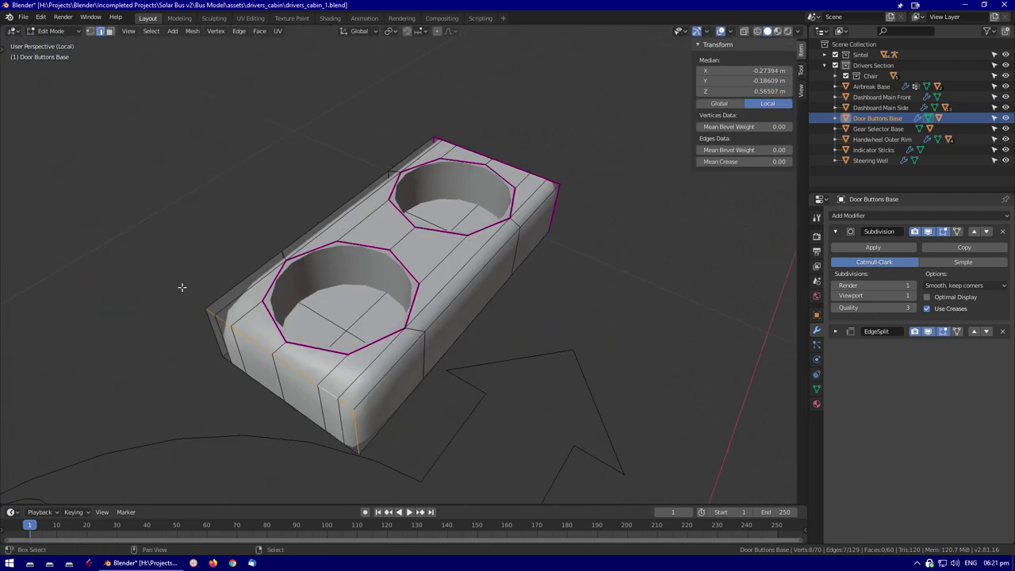
{"action": "key", "text": "Tab"}
{"action": "key", "text": "KP_Divide"}
{"action": "scroll", "coordinate": [482, 347], "scroll_direction": "down", "scroll_amount": 8}
{"action": "middle_click_drag", "start_coordinate": [600, 256], "coordinate": [570, 277]}
Delete the Sintel collection, collapse the Drivers Section collection and save the file
{"action": "left_click", "coordinate": [835, 55]}
{"action": "middle_click_drag", "start_coordinate": [539, 198], "coordinate": [392, 252]}
{"action": "scroll", "coordinate": [393, 252], "scroll_direction": "up", "scroll_amount": 3}
{"action": "right_click", "coordinate": [829, 55]}
{"action": "right_click", "coordinate": [828, 54]}
{"action": "left_click", "coordinate": [835, 114]}
{"action": "left_click", "coordinate": [24, 16]}
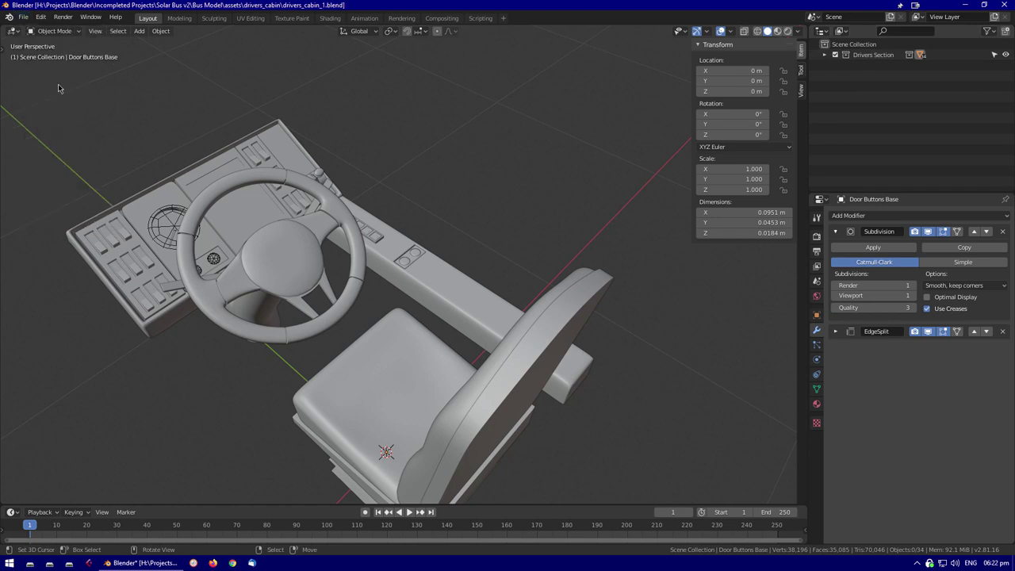
{"action": "left_click", "coordinate": [48, 86]}
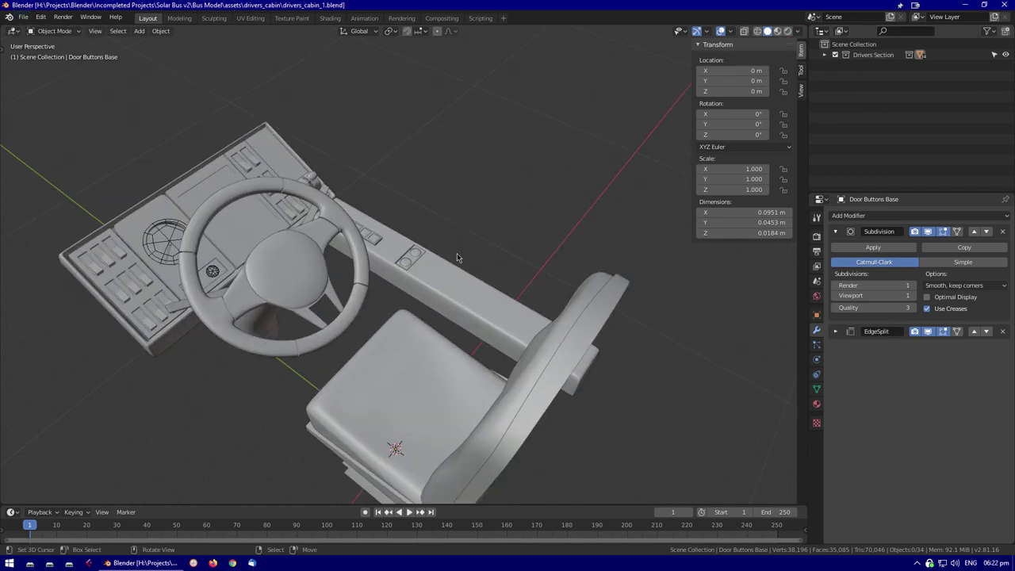
{"action": "left_click", "coordinate": [408, 259]}
{"action": "scroll", "coordinate": [409, 259], "scroll_direction": "up", "scroll_amount": 5}
{"action": "scroll", "coordinate": [412, 269], "scroll_direction": "down", "scroll_amount": 4}
{"action": "middle_click_drag", "start_coordinate": [412, 270], "coordinate": [368, 260]}
{"action": "scroll", "coordinate": [428, 274], "scroll_direction": "up", "scroll_amount": 2}
{"action": "scroll", "coordinate": [428, 273], "scroll_direction": "down", "scroll_amount": 2}
{"action": "scroll", "coordinate": [368, 260], "scroll_direction": "up", "scroll_amount": 2}
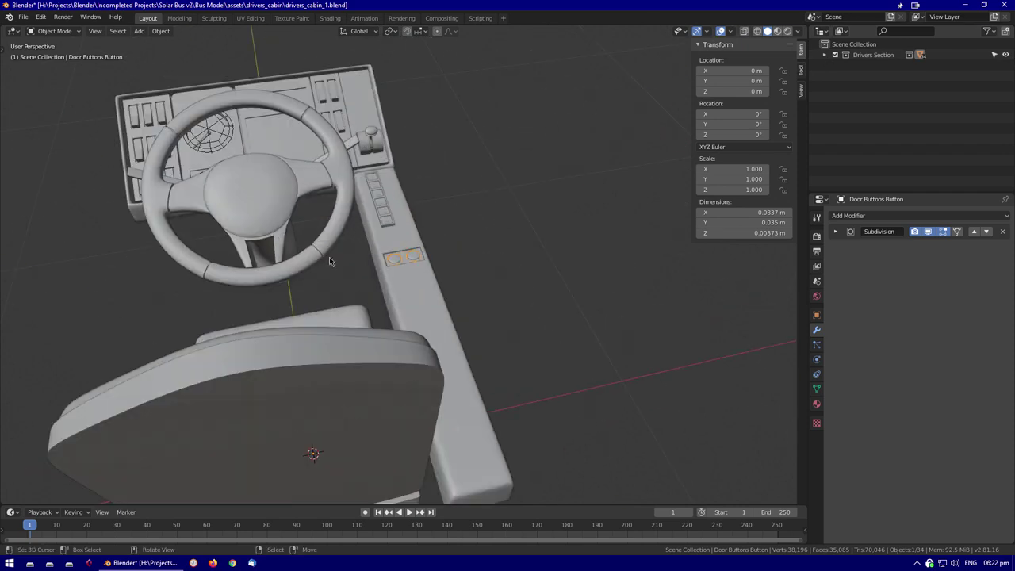
Isolate the Steering Well, add an armature at its top opening and name the armature Drivers Subrig
{"action": "left_click", "coordinate": [301, 206]}
{"action": "middle_click_drag", "start_coordinate": [301, 206], "coordinate": [475, 285]}
{"action": "left_click", "coordinate": [345, 188]}
{"action": "key", "text": "slash"}
{"action": "middle_click_drag", "start_coordinate": [544, 307], "coordinate": [530, 331]}
{"action": "key", "text": "shift+a"}
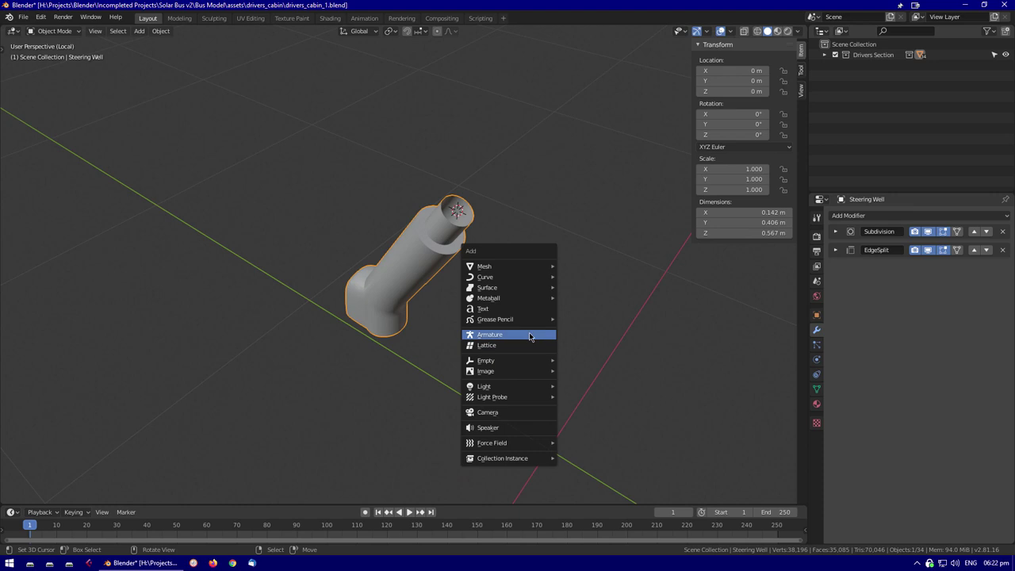
{"action": "left_click", "coordinate": [530, 331]}
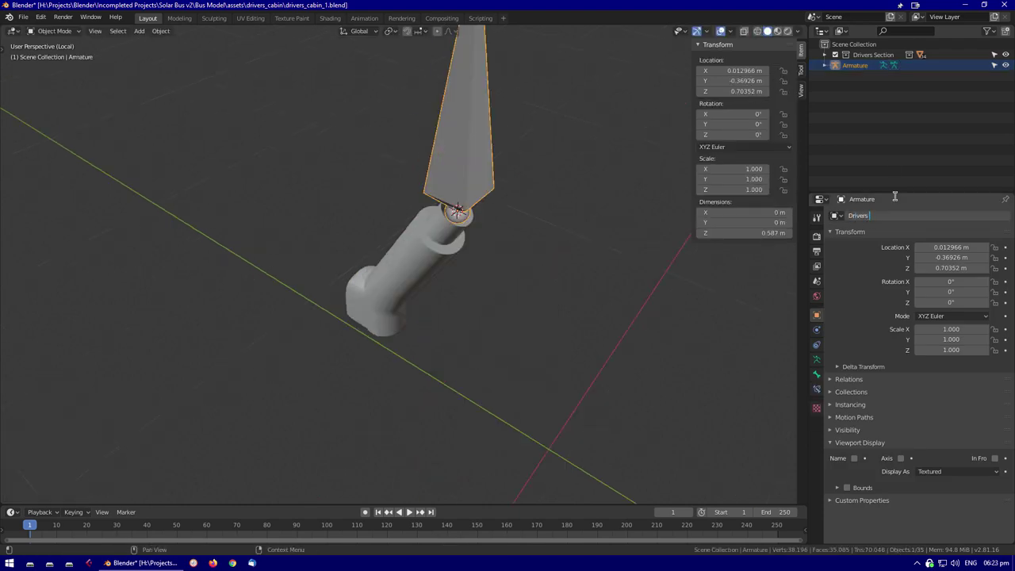
Return to the full cabin in wireframe display and extrude a second bone about 0.418 m along Y toward the seat
{"action": "key", "text": "slash"}
{"action": "key", "text": "shift+z"}
{"action": "key", "text": "Tab"}
{"action": "key", "text": "e"}
{"action": "middle_click_drag", "start_coordinate": [528, 234], "coordinate": [555, 221]}
{"action": "left_click", "coordinate": [570, 213]}
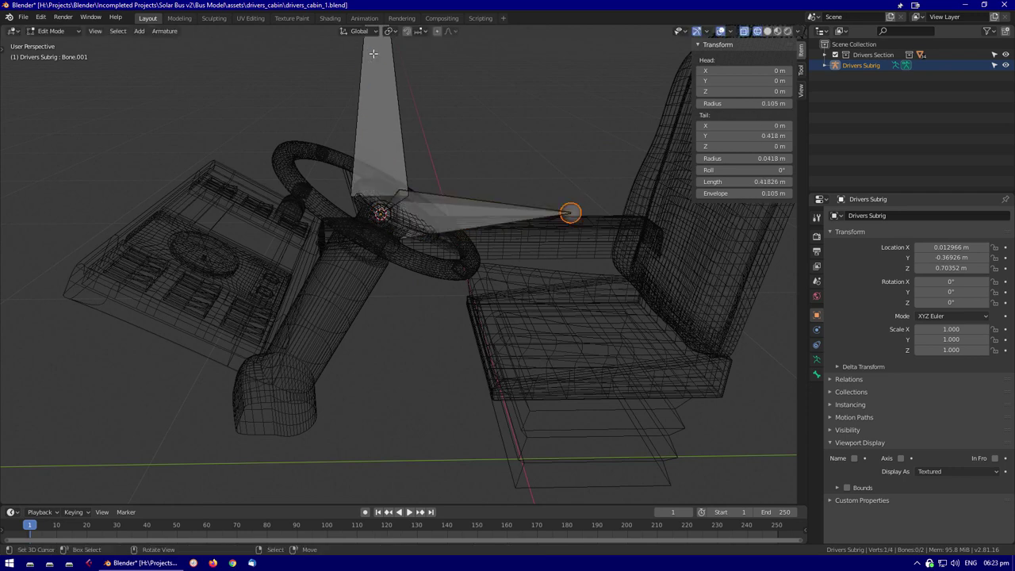
Scale the armature's bones down until the horizontal one is about 0.202 m long
{"action": "middle_click_drag", "start_coordinate": [374, 53], "coordinate": [388, 211]}
{"action": "key", "text": "shift+z"}
{"action": "key", "text": "shift+z"}
{"action": "left_click", "coordinate": [555, 298]}
{"action": "scroll", "coordinate": [586, 243], "scroll_direction": "up", "scroll_amount": 3}
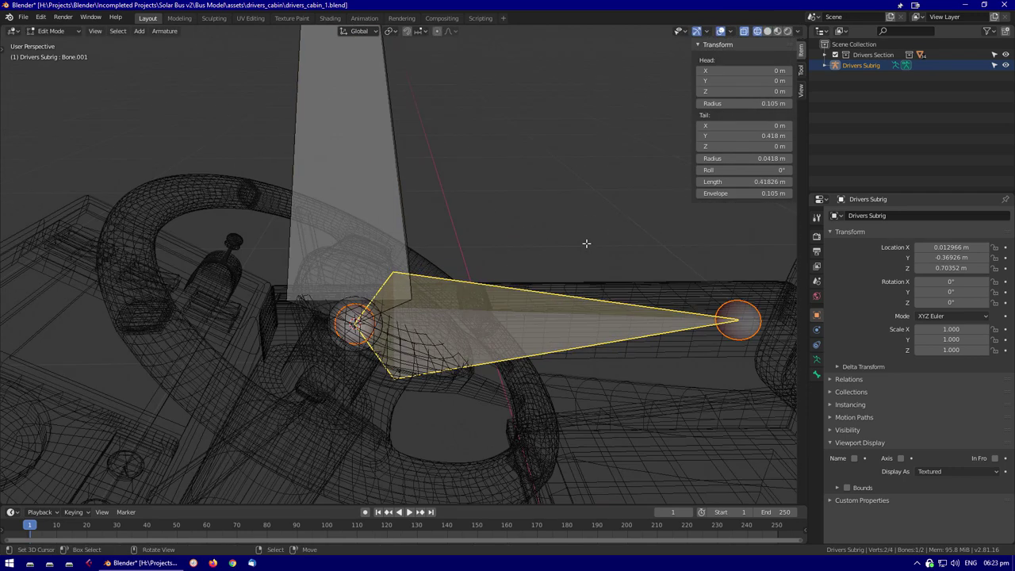
{"action": "scroll", "coordinate": [388, 137], "scroll_direction": "down", "scroll_amount": 5}
{"action": "key", "text": "s"}
{"action": "left_click", "coordinate": [515, 280]}
{"action": "scroll", "coordinate": [374, 272], "scroll_direction": "up", "scroll_amount": 2}
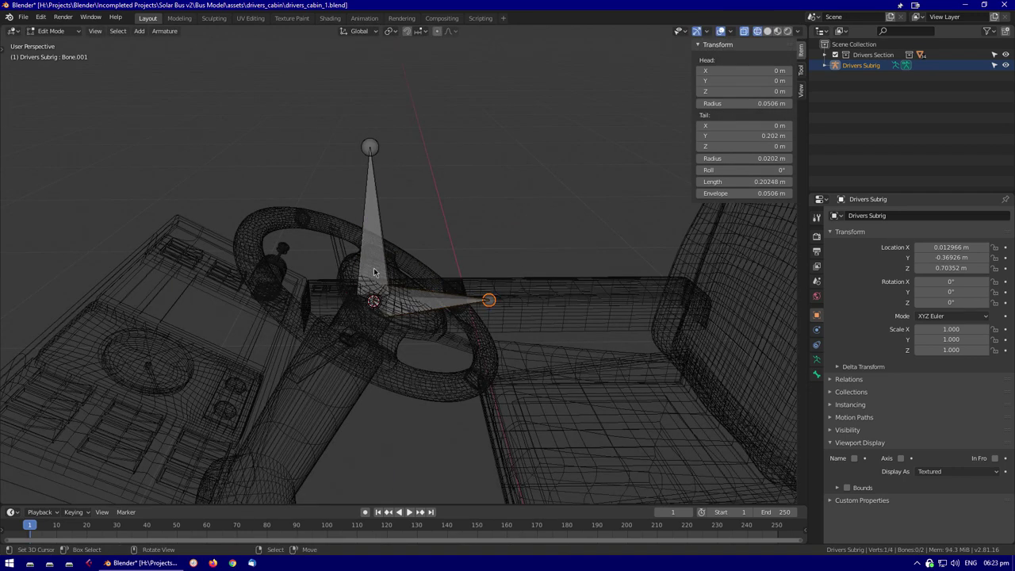
Try to rotate the horizontal bone at the steering wheel hub
{"action": "scroll", "coordinate": [396, 220], "scroll_direction": "up", "scroll_amount": 3}
{"action": "left_click", "coordinate": [444, 322]}
{"action": "scroll", "coordinate": [419, 224], "scroll_direction": "up", "scroll_amount": 3}
{"action": "scroll", "coordinate": [525, 314], "scroll_direction": "down", "scroll_amount": 5}
{"action": "scroll", "coordinate": [523, 323], "scroll_direction": "up", "scroll_amount": 5}
{"action": "left_click", "coordinate": [498, 374]}
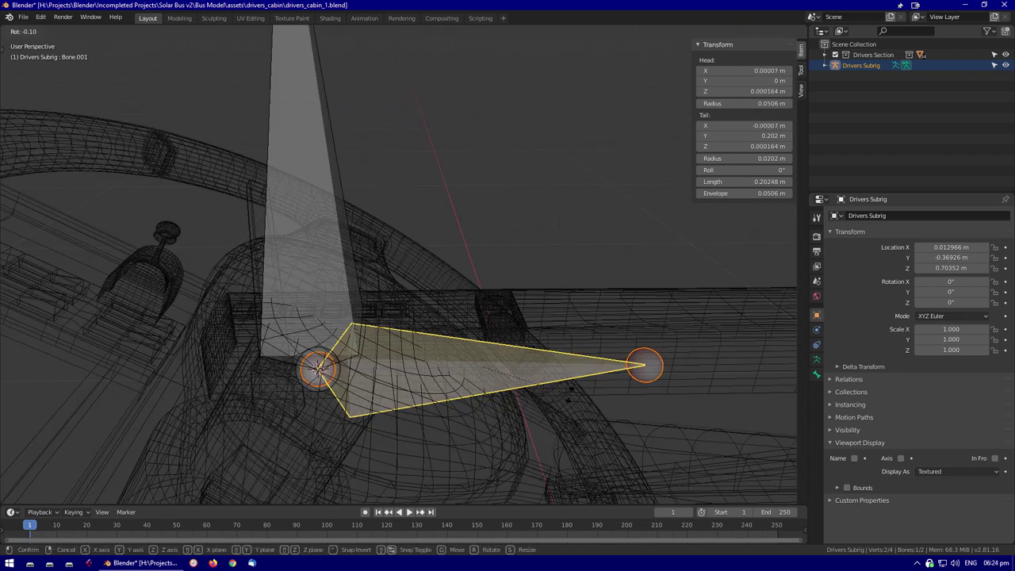
{"action": "key", "text": "r"}
{"action": "right_click", "coordinate": [437, 385]}
Replace the horizontal bone with a copy of the upright bone, shortened to about 0.139 m
{"action": "middle_click_drag", "start_coordinate": [437, 386], "coordinate": [372, 159]}
{"action": "left_click", "coordinate": [461, 375]}
{"action": "key", "text": "a"}
{"action": "key", "text": "shift+d"}
{"action": "right_click", "coordinate": [372, 151]}
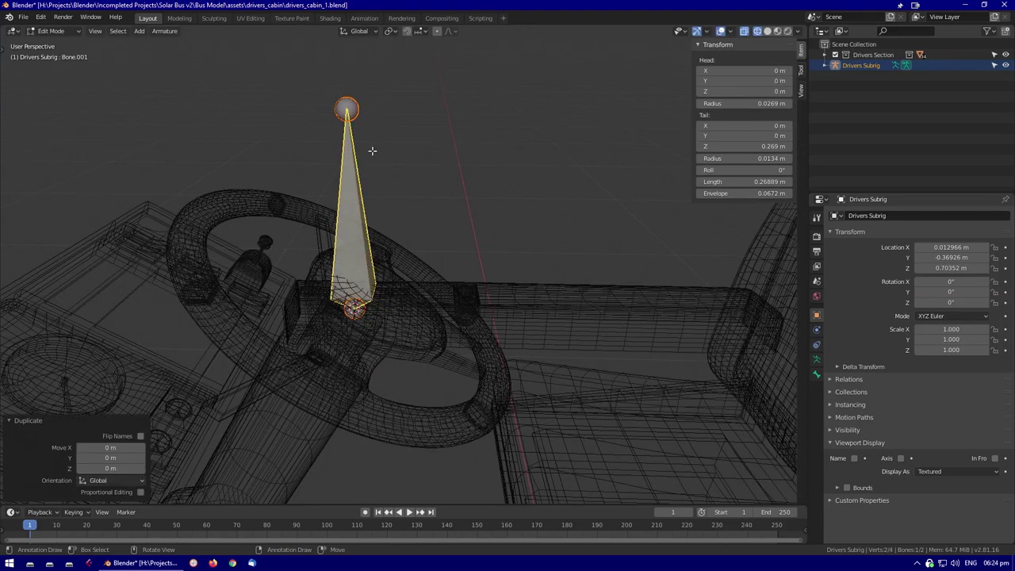
Reopen Drivers Subrig for editing and rotate the short bone 30° about the global X axis
{"action": "key", "text": "Tab"}
{"action": "left_click", "coordinate": [587, 338]}
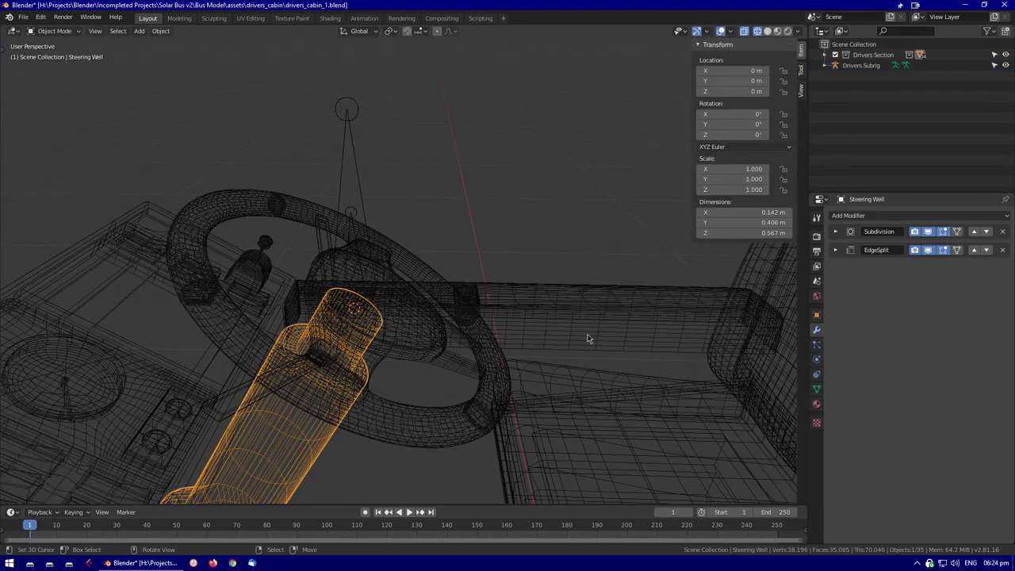
{"action": "key", "text": "Return"}
{"action": "left_click", "coordinate": [476, 341]}
{"action": "left_click", "coordinate": [354, 273]}
{"action": "key", "text": "Tab"}
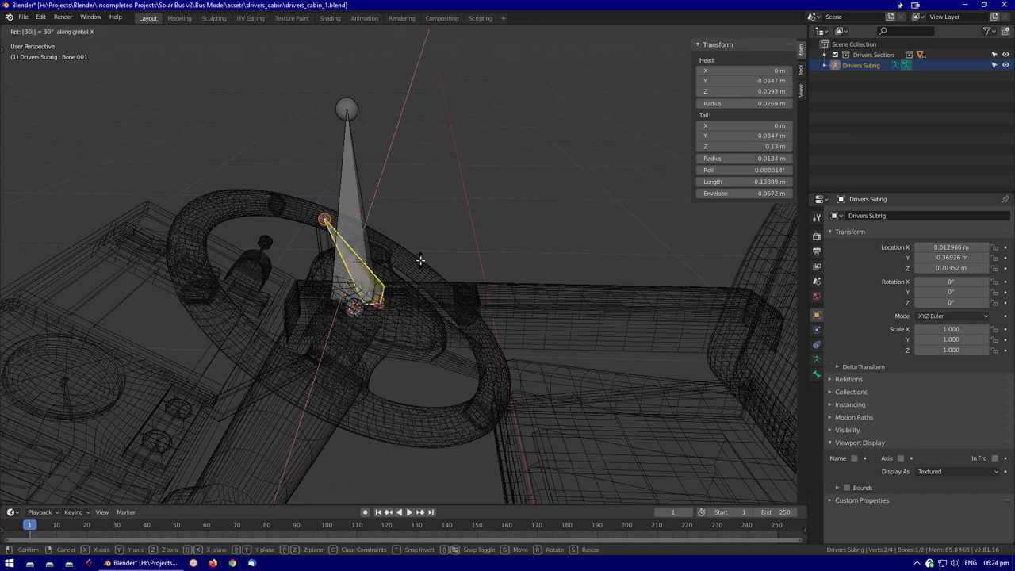
{"action": "key", "text": "minus"}
{"action": "key", "text": "Return"}
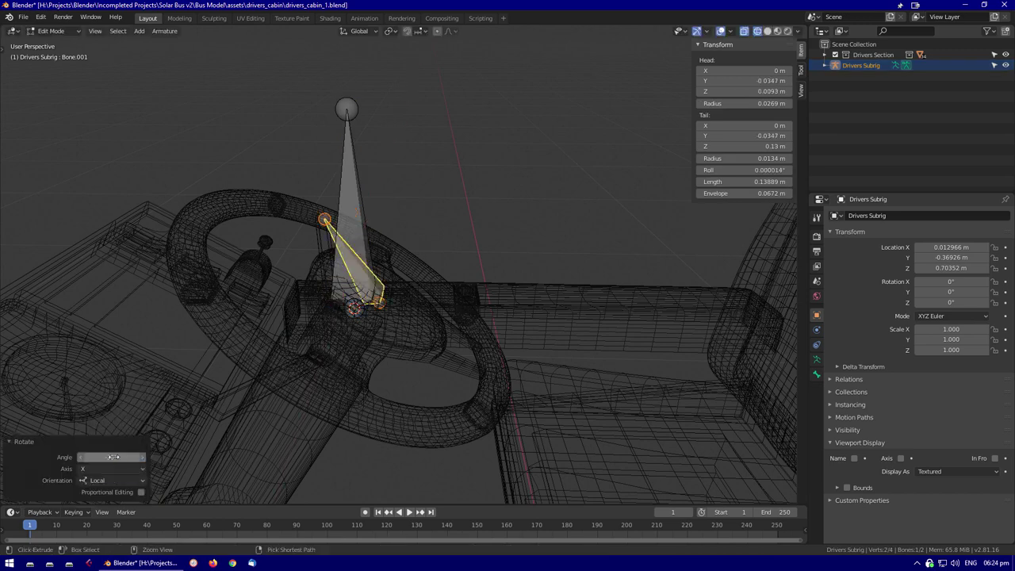
Rotate the short bone 60° in the view and move it along Y so its base fits the steering wheel hub
{"action": "middle_click_drag", "start_coordinate": [466, 315], "coordinate": [454, 202]}
{"action": "type", "text": "r60"}
{"action": "key", "text": "Return"}
{"action": "key", "text": "g"}
{"action": "key", "text": "y"}
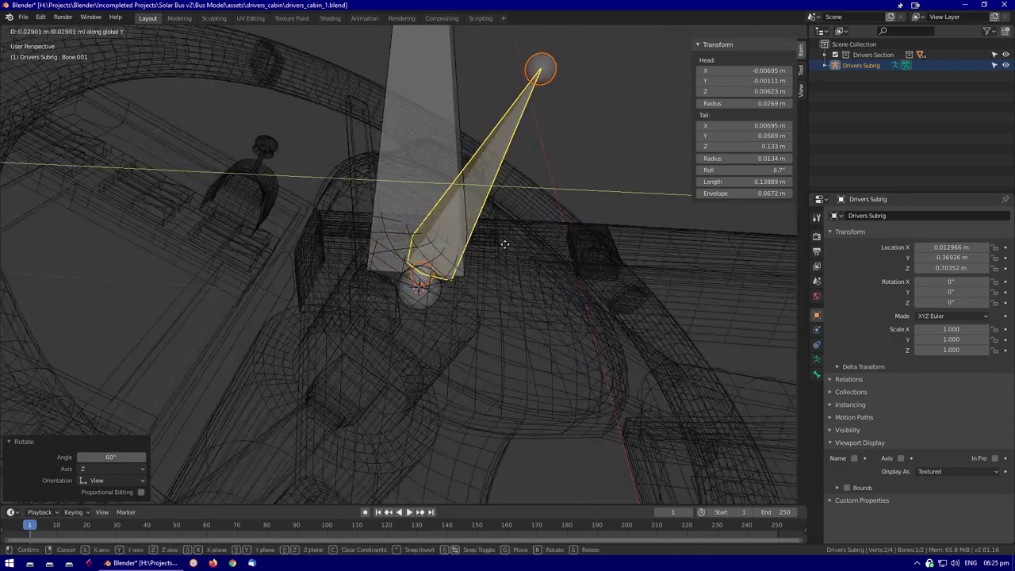
{"action": "left_click", "coordinate": [503, 240]}
{"action": "key", "text": "shift+z"}
{"action": "key", "text": "shift+z"}
{"action": "key", "text": "KP_3"}
{"action": "key", "text": "ctrl+Tab"}
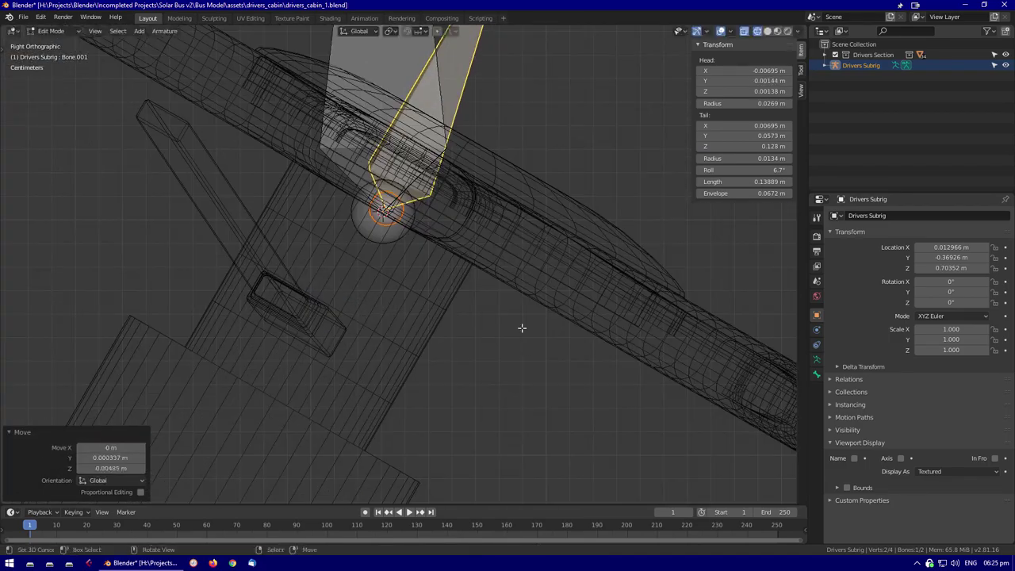
Test rotating the short bone about its local Z axis with the cabin in solid display
{"action": "middle_click_drag", "start_coordinate": [521, 328], "coordinate": [317, 306]}
{"action": "key", "text": "shift+z"}
{"action": "key", "text": "r"}
{"action": "key", "text": "z"}
{"action": "key", "text": "z"}
{"action": "key", "text": "ctrl+Tab"}
Inspect the modifiers of the Handwheel Inner Rim
{"action": "scroll", "coordinate": [257, 261], "scroll_direction": "down", "scroll_amount": 3}
{"action": "left_click", "coordinate": [349, 373]}
{"action": "left_click", "coordinate": [817, 329]}
{"action": "scroll", "coordinate": [426, 287], "scroll_direction": "down", "scroll_amount": 2}
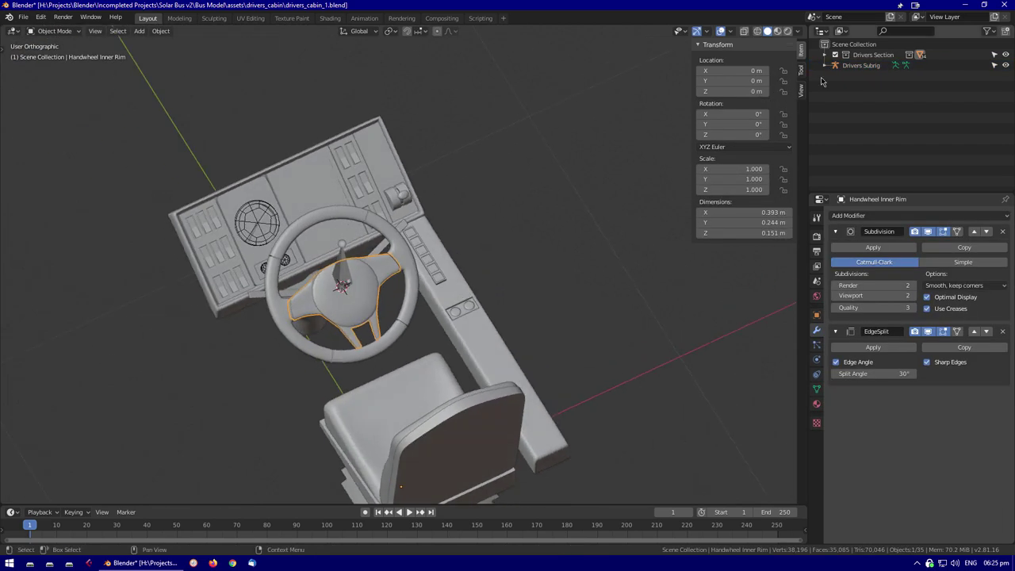
Rename Steering Well as Steering Column, and parent it and Dashboard Main Side to Dashboard Main Front
{"action": "scroll", "coordinate": [792, 187], "scroll_direction": "up", "scroll_amount": 3}
{"action": "left_click", "coordinate": [300, 317]}
{"action": "middle_click_drag", "start_coordinate": [300, 317], "coordinate": [253, 355]}
{"action": "left_click", "coordinate": [443, 276]}
{"action": "left_click", "coordinate": [253, 355], "text": "shift"}
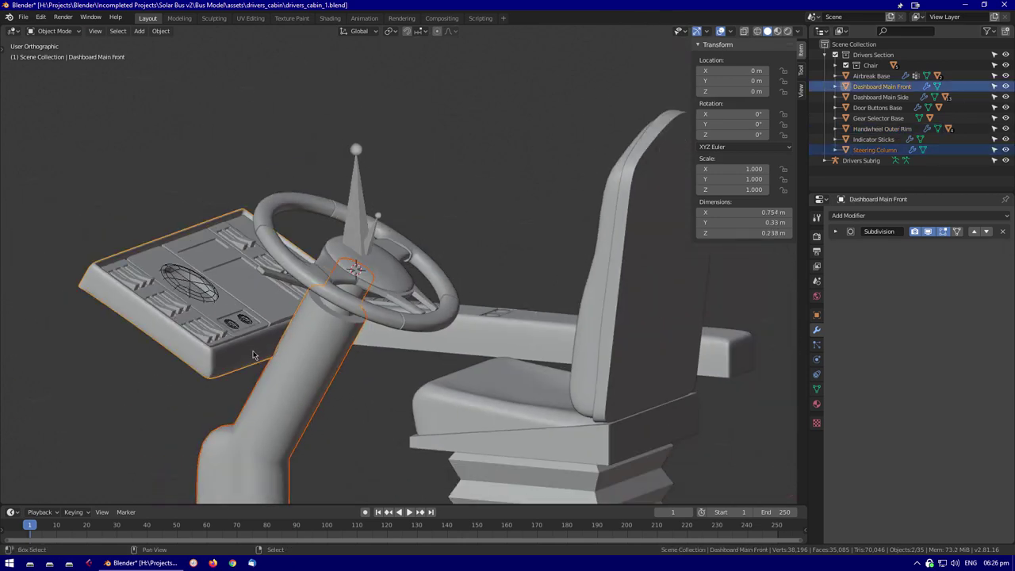
{"action": "left_click", "coordinate": [524, 331]}
{"action": "middle_click_drag", "start_coordinate": [524, 331], "coordinate": [566, 303]}
{"action": "key", "text": "alt+a"}
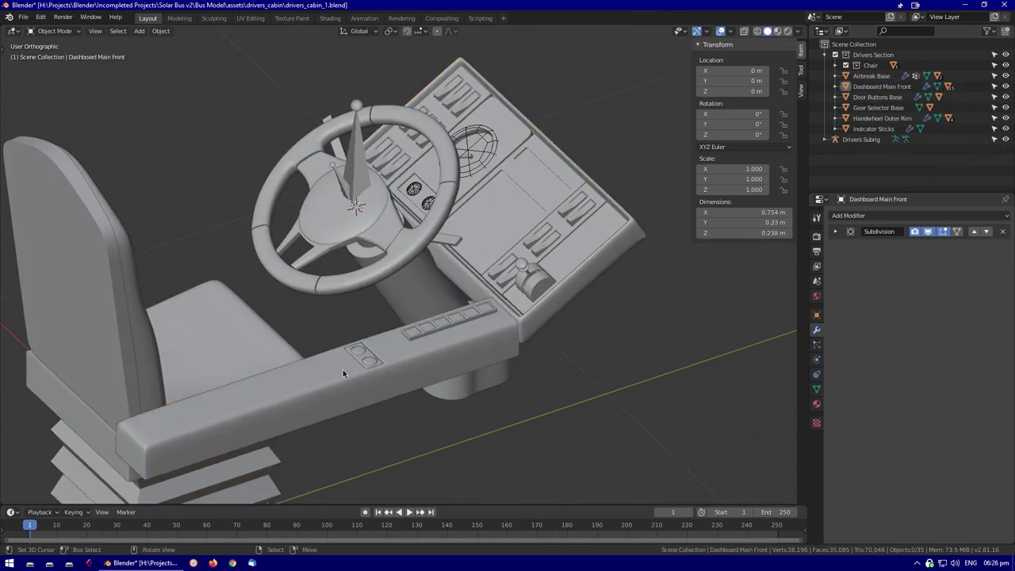
Parent Door Buttons Base, Gear Selector Base, Airbreak Base and Indicator Sticks into the dashboard's object hierarchy
{"action": "scroll", "coordinate": [302, 392], "scroll_direction": "up", "scroll_amount": 5}
{"action": "left_click", "coordinate": [299, 392]}
{"action": "left_click", "coordinate": [315, 389]}
{"action": "middle_click_drag", "start_coordinate": [315, 389], "coordinate": [488, 242]}
{"action": "left_click", "coordinate": [410, 378], "text": "shift"}
{"action": "left_click", "coordinate": [411, 379]}
{"action": "left_click", "coordinate": [489, 243]}
{"action": "middle_click_drag", "start_coordinate": [413, 188], "coordinate": [598, 233]}
{"action": "left_click", "coordinate": [383, 357]}
{"action": "left_click", "coordinate": [651, 230]}
{"action": "key", "text": "alt+a"}
Try a free rotation of the short wheel bone in pose mode
{"action": "middle_click_drag", "start_coordinate": [461, 170], "coordinate": [336, 193]}
{"action": "key", "text": "ctrl+Tab"}
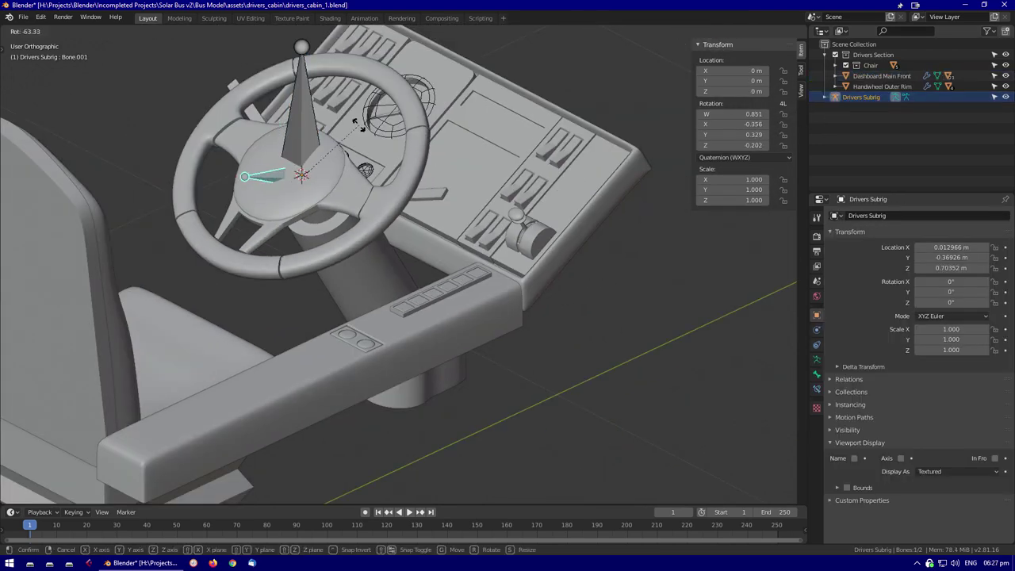
{"action": "key", "text": "Escape"}
{"action": "scroll", "coordinate": [416, 244], "scroll_direction": "down", "scroll_amount": 3}
{"action": "middle_click_drag", "start_coordinate": [416, 243], "coordinate": [550, 287]}
{"action": "key", "text": "ctrl+Tab"}
Duplicate a bone as a separate control about 0.163 m long, placed at X -1.25 m beside the cabin
{"action": "scroll", "coordinate": [423, 255], "scroll_direction": "down", "scroll_amount": 5}
{"action": "middle_click_drag", "start_coordinate": [609, 174], "coordinate": [652, 198]}
{"action": "key", "text": "Tab"}
{"action": "key", "text": "shift+d"}
{"action": "left_click", "coordinate": [652, 197]}
{"action": "key", "text": "ctrl+KP_1"}
{"action": "key", "text": "KP_1"}
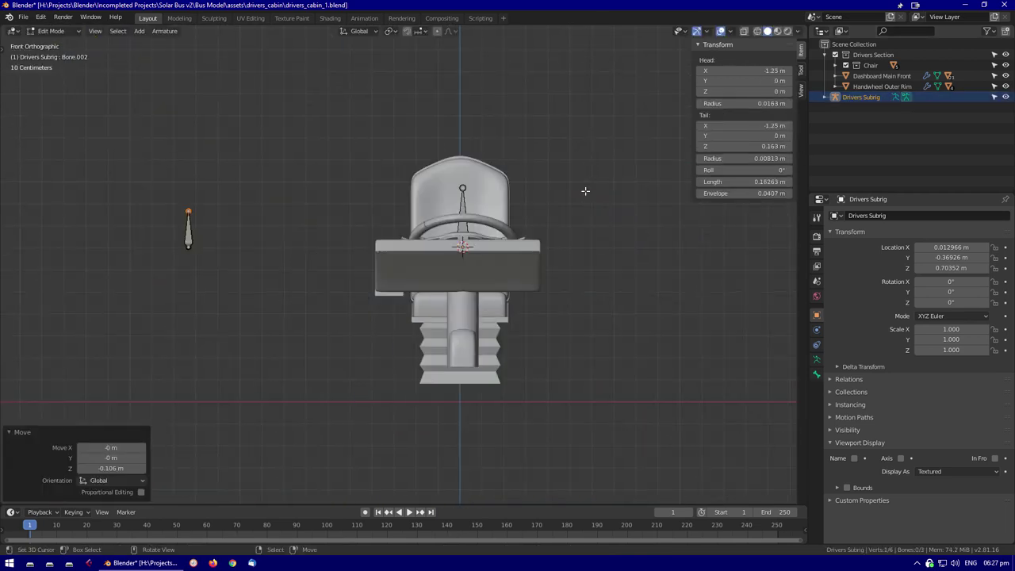
{"action": "middle_click_drag", "start_coordinate": [270, 218], "coordinate": [317, 281], "text": "shift"}
{"action": "key", "text": "Tab"}
{"action": "middle_click_drag", "start_coordinate": [235, 295], "coordinate": [336, 322]}
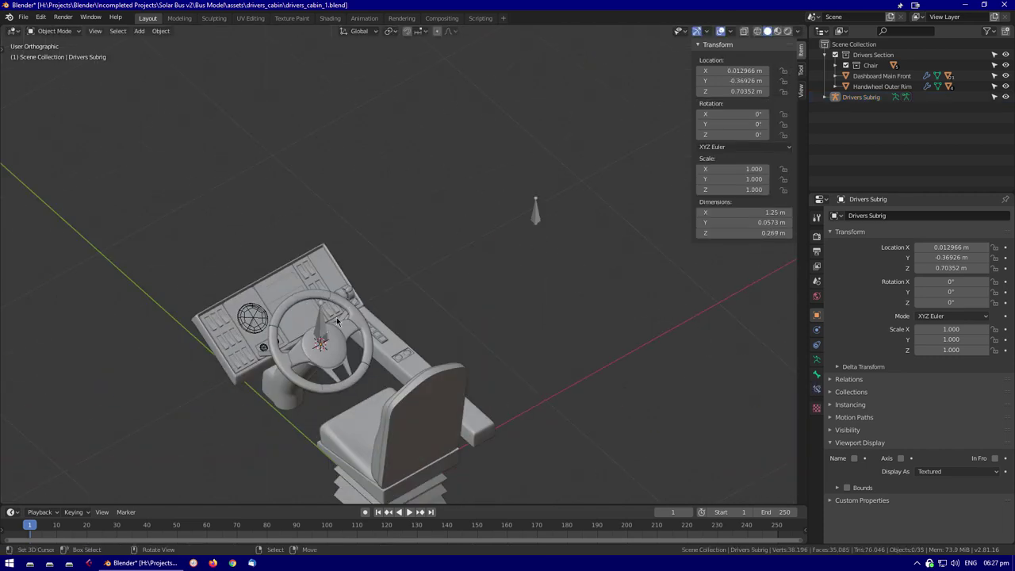
Rename the separate bone beside the cabin as Steering Wheel Primary Control in pose mode
{"action": "key", "text": "ctrl+Tab"}
{"action": "middle_click_drag", "start_coordinate": [514, 242], "coordinate": [570, 261]}
{"action": "left_click", "coordinate": [816, 373]}
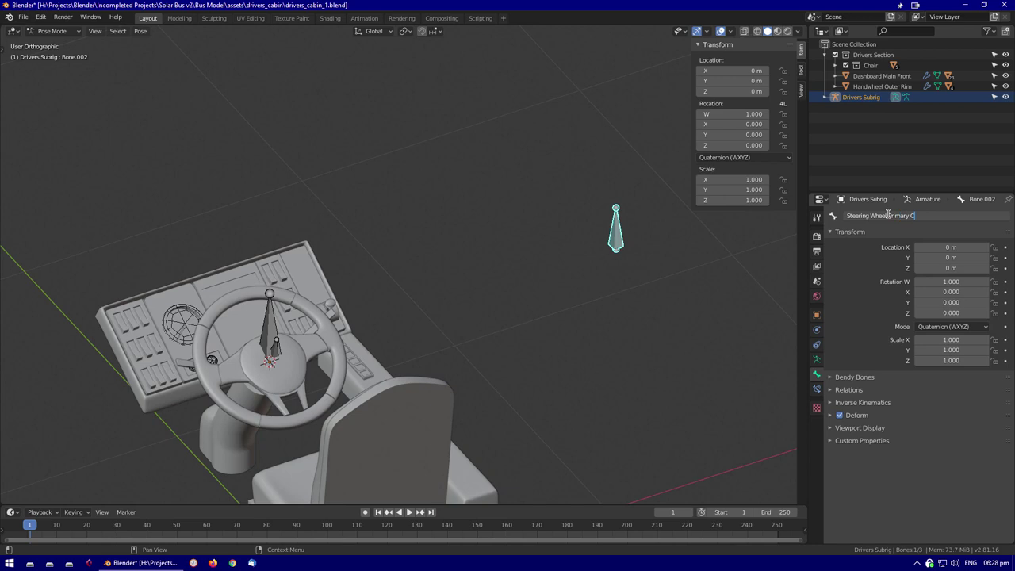
Test moving Steering Wheel Primary Control along X and undo the move
{"action": "middle_click_drag", "start_coordinate": [457, 300], "coordinate": [618, 290]}
{"action": "key", "text": "g"}
{"action": "key", "text": "x"}
{"action": "left_click", "coordinate": [700, 296]}
{"action": "middle_click_drag", "start_coordinate": [700, 296], "coordinate": [348, 372]}
{"action": "key", "text": "ctrl+z"}
{"action": "key", "text": "ctrl+Tab"}
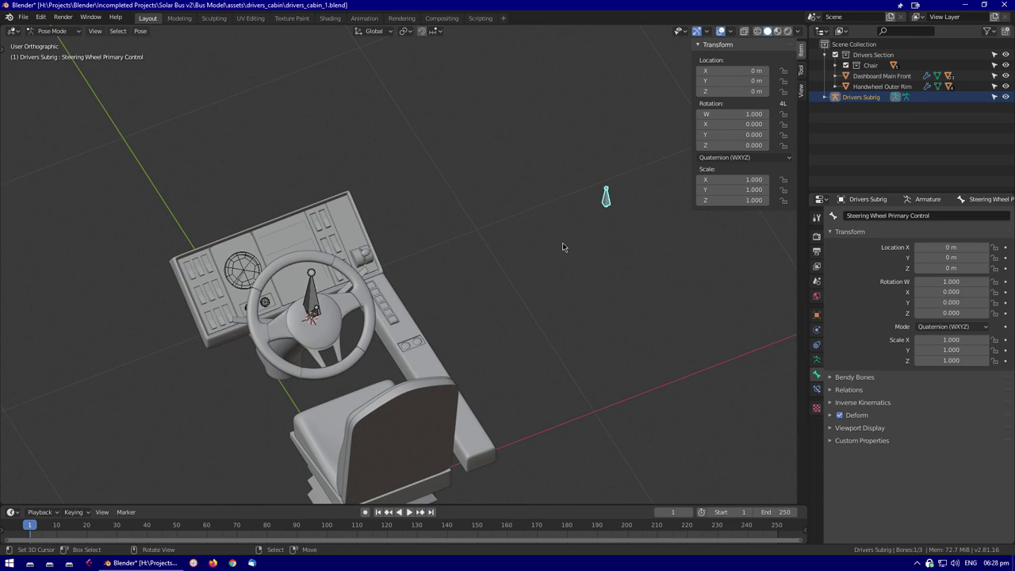
Rename the short bone at the steering wheel hub as Wheel Turn
{"action": "middle_click_drag", "start_coordinate": [562, 247], "coordinate": [356, 254]}
{"action": "left_click", "coordinate": [817, 361]}
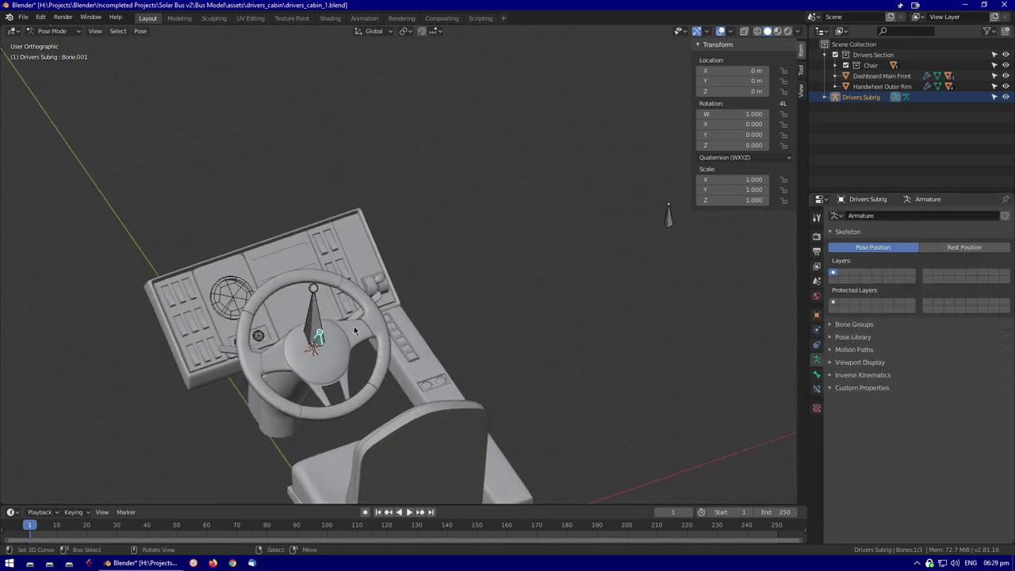
{"action": "left_click", "coordinate": [817, 373]}
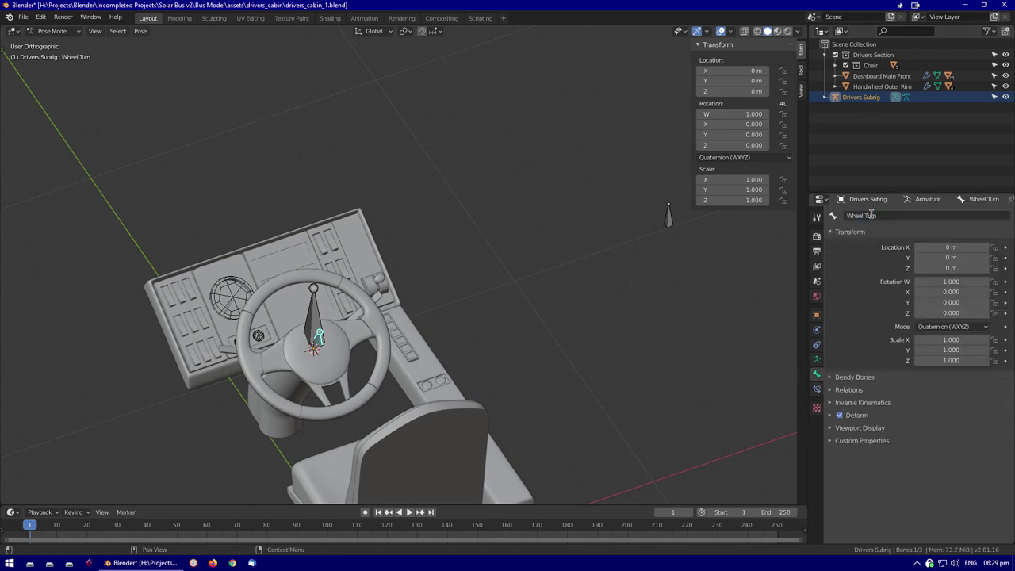
Add a Transformation bone constraint to the Wheel Turn bone
{"action": "key", "text": "ctrl+shift+Tab"}
{"action": "key", "text": "ctrl+shift+Tab"}
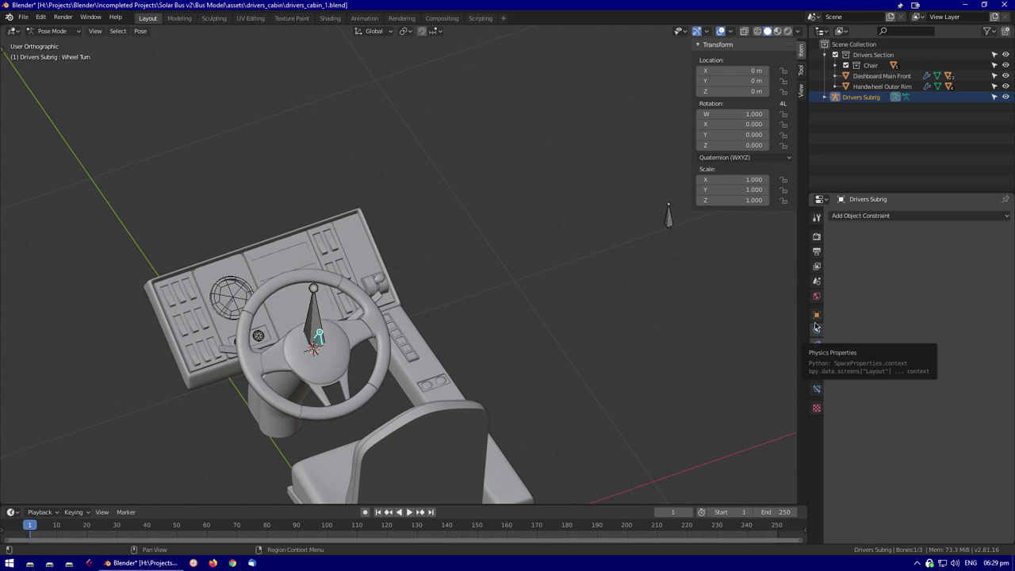
{"action": "left_click", "coordinate": [815, 221]}
{"action": "left_click", "coordinate": [816, 359]}
{"action": "left_click", "coordinate": [816, 373]}
{"action": "left_click", "coordinate": [817, 388]}
{"action": "left_click", "coordinate": [858, 215]}
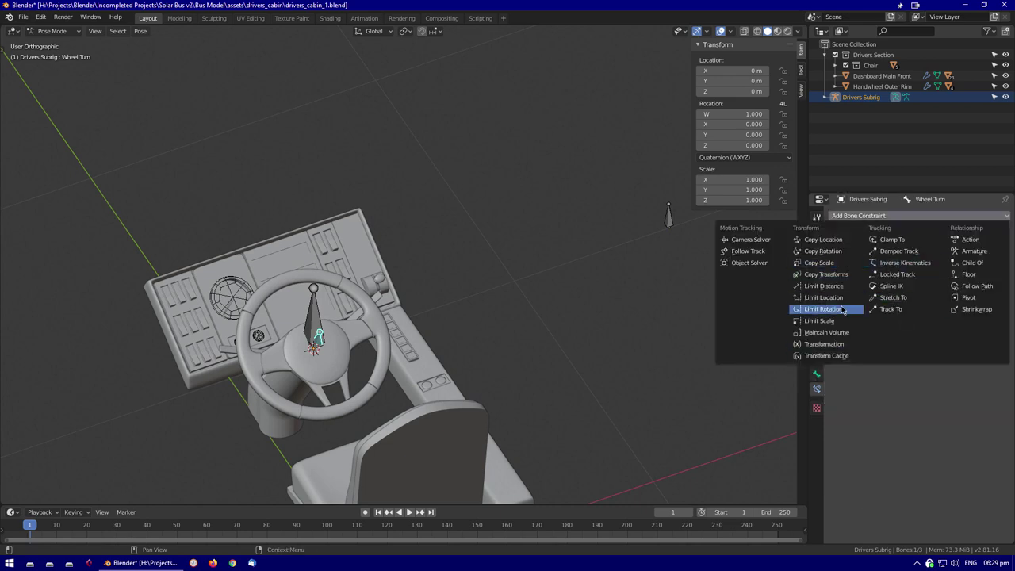
{"action": "left_click", "coordinate": [824, 343]}
Target the constraint at Drivers Subrig's Steering Wheel Primary Control bone and enable Extrapolate
{"action": "left_click", "coordinate": [921, 252]}
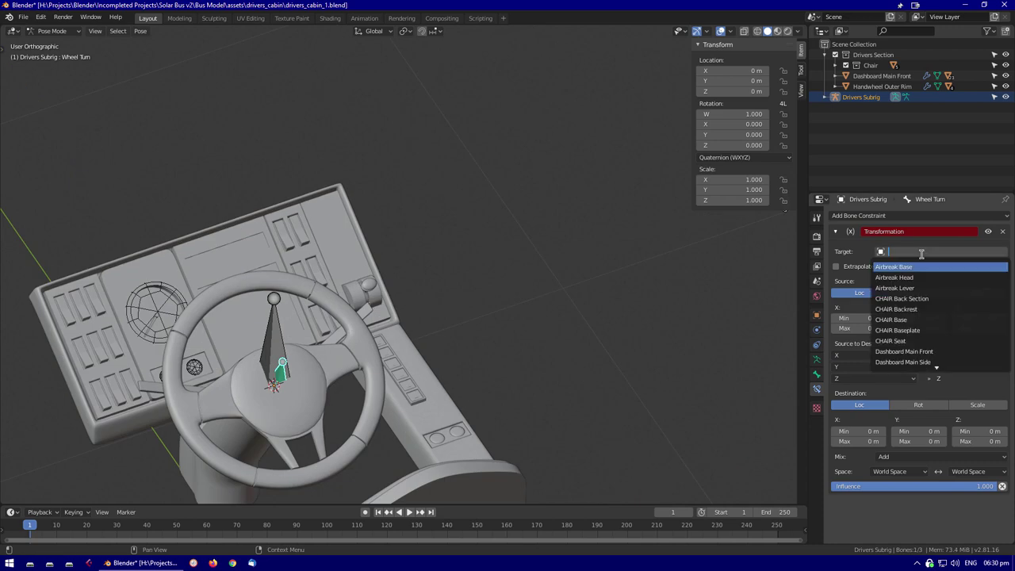
{"action": "left_click", "coordinate": [904, 342]}
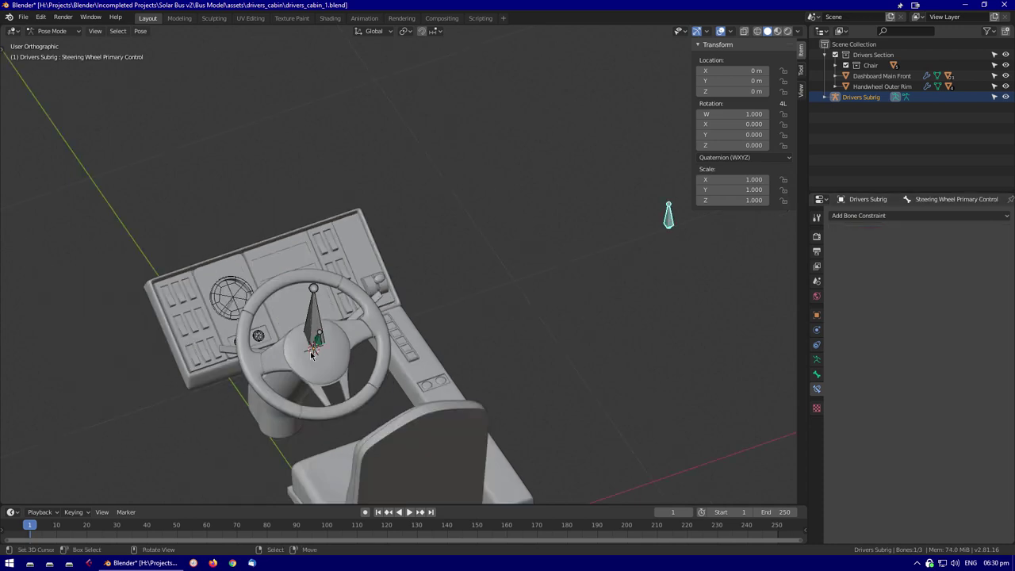
{"action": "left_click", "coordinate": [903, 266]}
{"action": "left_click", "coordinate": [912, 293]}
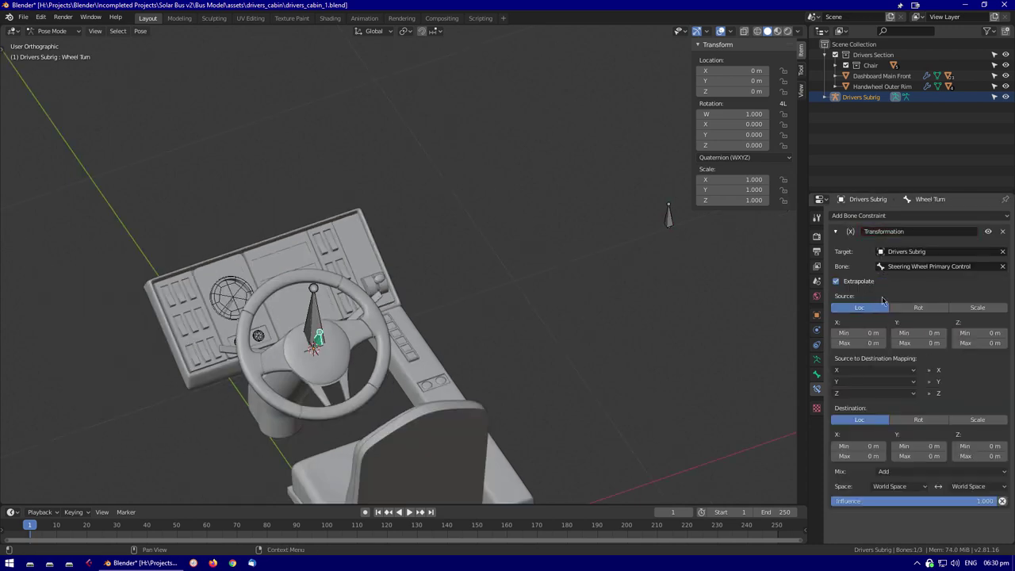
{"action": "scroll", "coordinate": [610, 253], "scroll_direction": "down", "scroll_amount": 2}
{"action": "left_click", "coordinate": [600, 211]}
{"action": "key", "text": "ctrl+z"}
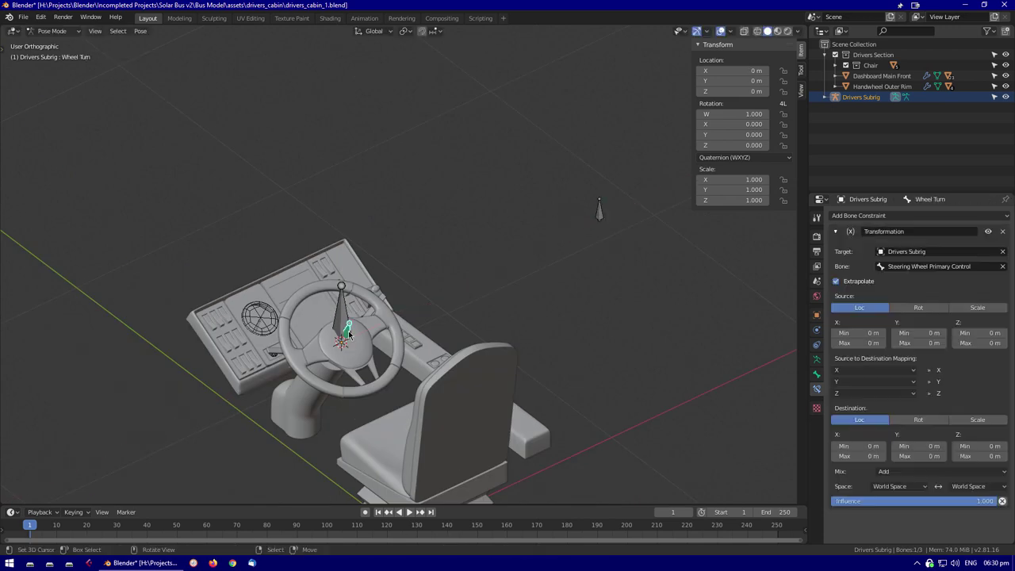
{"action": "scroll", "coordinate": [547, 269], "scroll_direction": "up", "scroll_amount": 4}
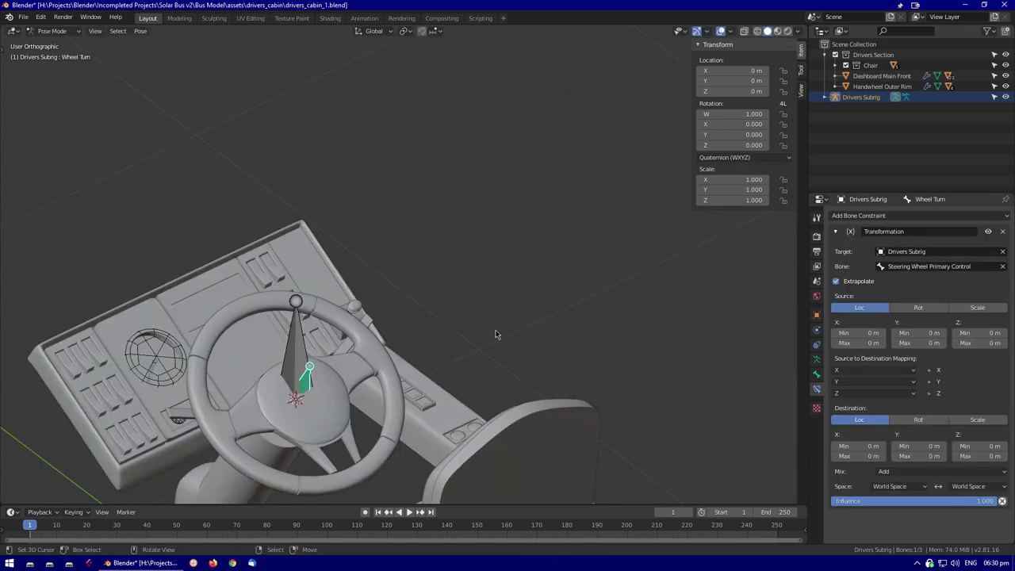
{"action": "scroll", "coordinate": [496, 333], "scroll_direction": "down", "scroll_amount": 3}
{"action": "middle_click_drag", "start_coordinate": [495, 334], "coordinate": [665, 326]}
Set the constraint's destination to rotation and change the Wheel Turn bone's rotation mode to YXZ Euler
{"action": "left_click", "coordinate": [917, 419]}
{"action": "key", "text": "r"}
{"action": "key", "text": "y"}
{"action": "key", "text": "y"}
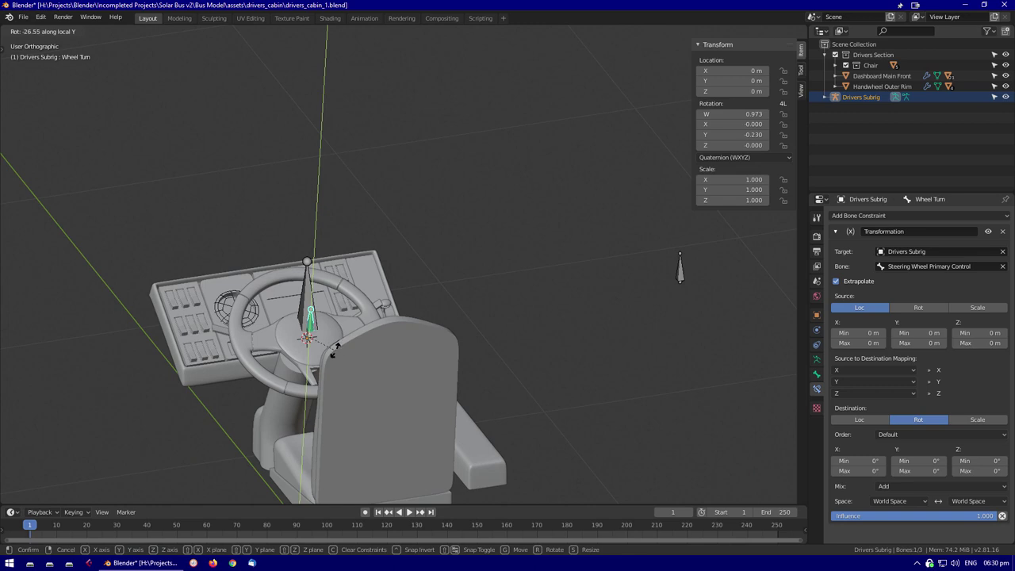
{"action": "right_click", "coordinate": [352, 320]}
{"action": "left_click", "coordinate": [744, 157]}
{"action": "left_click", "coordinate": [744, 205]}
Test-rotate Wheel Turn about its local Y axis, and give the constraint Local Space on both sides and a 180° destination X maximum
{"action": "middle_click_drag", "start_coordinate": [744, 207], "coordinate": [357, 321]}
{"action": "key", "text": "r"}
{"action": "key", "text": "y"}
{"action": "key", "text": "y"}
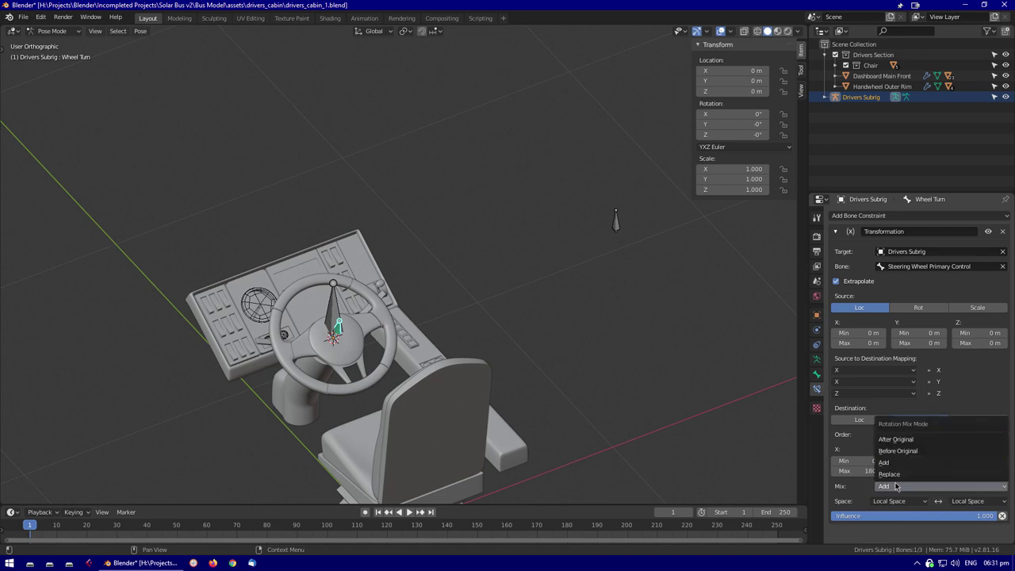
Set the constraint's source X maximum to 0.03 m and test it by moving Steering Wheel Primary Control along X
{"action": "middle_click_drag", "start_coordinate": [559, 404], "coordinate": [872, 343]}
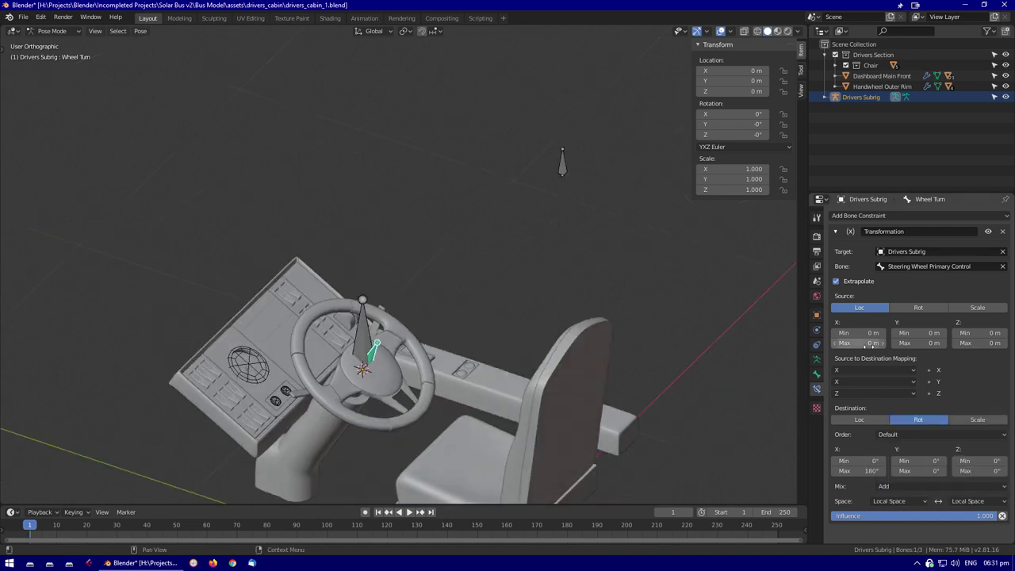
{"action": "key", "text": "Return"}
{"action": "middle_click_drag", "start_coordinate": [507, 261], "coordinate": [351, 169]}
{"action": "left_click", "coordinate": [348, 155]}
{"action": "key", "text": "g"}
{"action": "key", "text": "x"}
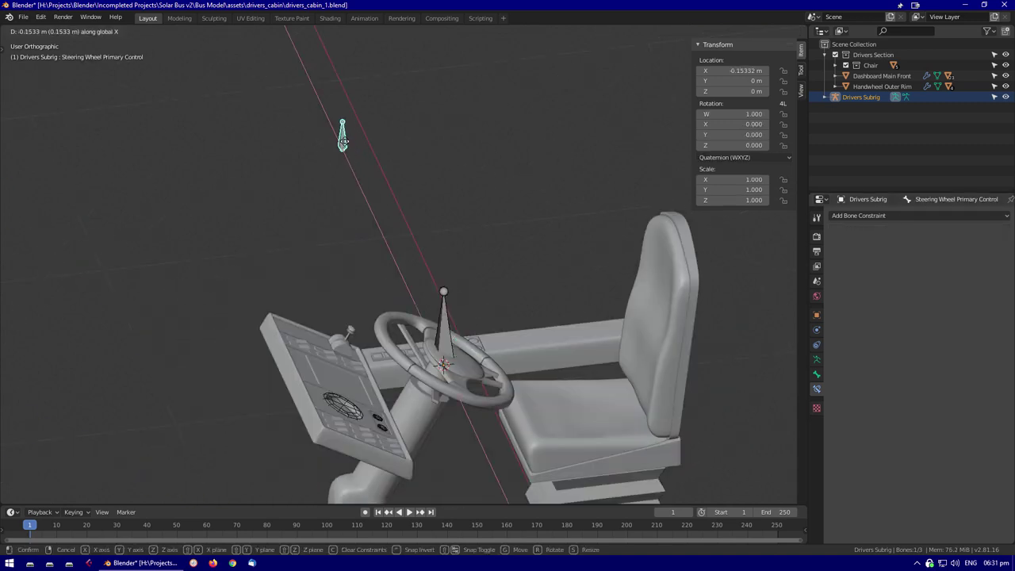
{"action": "left_click", "coordinate": [470, 345]}
{"action": "middle_click_drag", "start_coordinate": [470, 345], "coordinate": [498, 321]}
{"action": "middle_click_drag", "start_coordinate": [402, 354], "coordinate": [251, 299]}
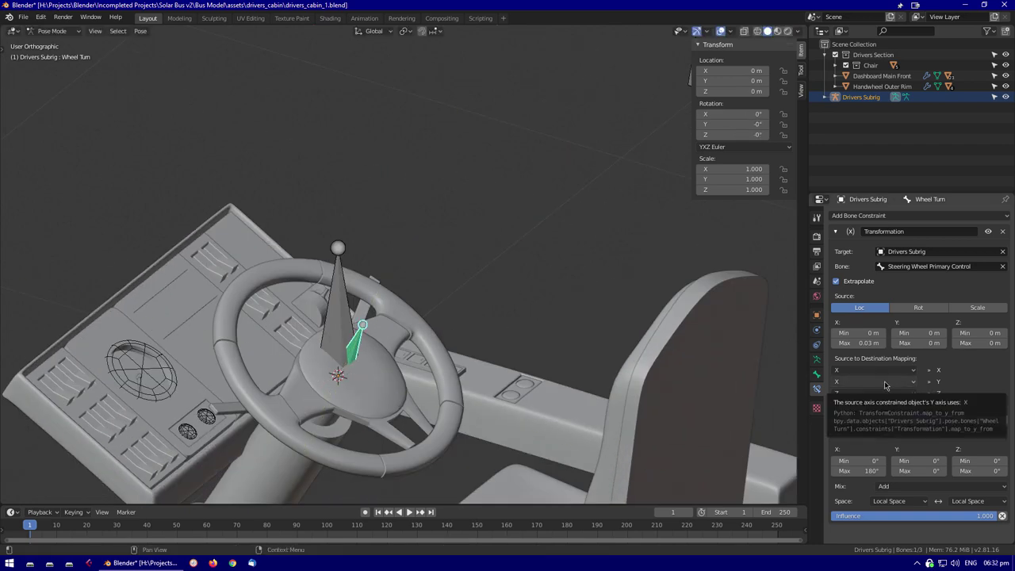
Set the Transformation constraint's destination Y rotation range to -50° to 50° and its source X minimum to -.03cm
{"action": "scroll", "coordinate": [531, 342], "scroll_direction": "down", "scroll_amount": 2}
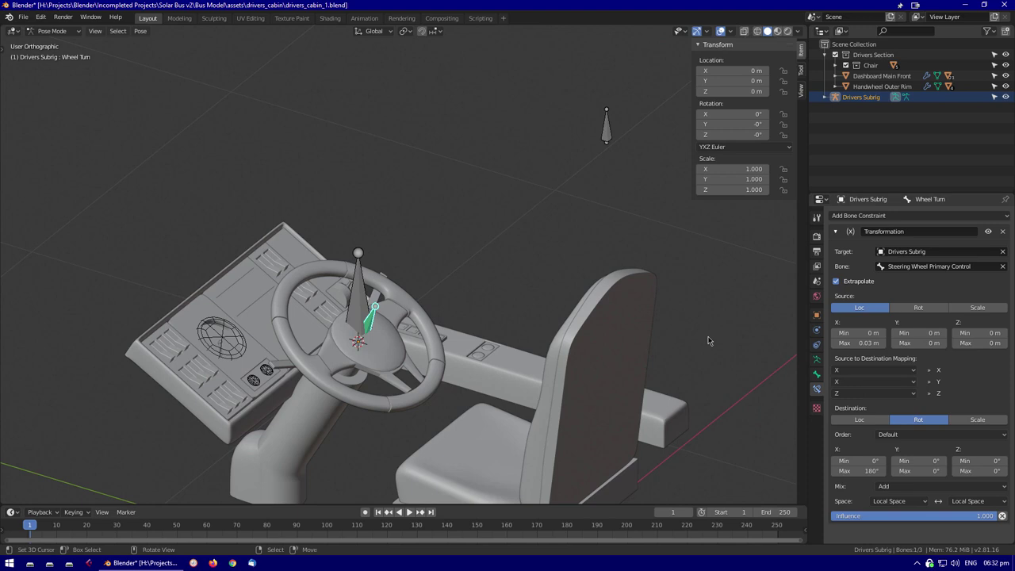
{"action": "left_click", "coordinate": [860, 470]}
{"action": "type", "text": "180d"}
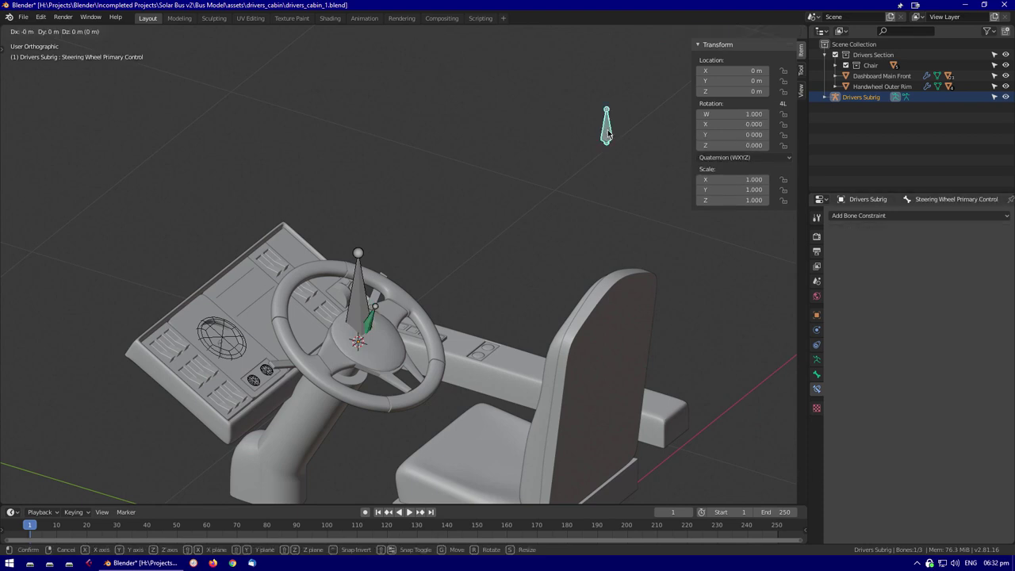
{"action": "middle_click_drag", "start_coordinate": [680, 135], "coordinate": [759, 402]}
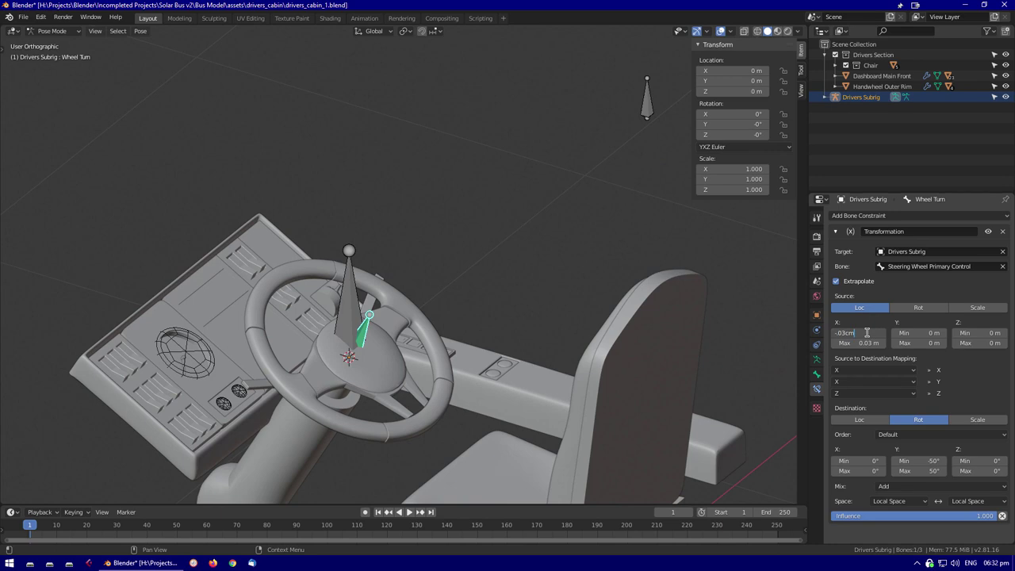
{"action": "key", "text": "Return"}
Test-move Steering Wheel Primary Control along X and give it a Limit Location constraint with Minimum X and Minimum Y enabled
{"action": "left_click", "coordinate": [649, 95]}
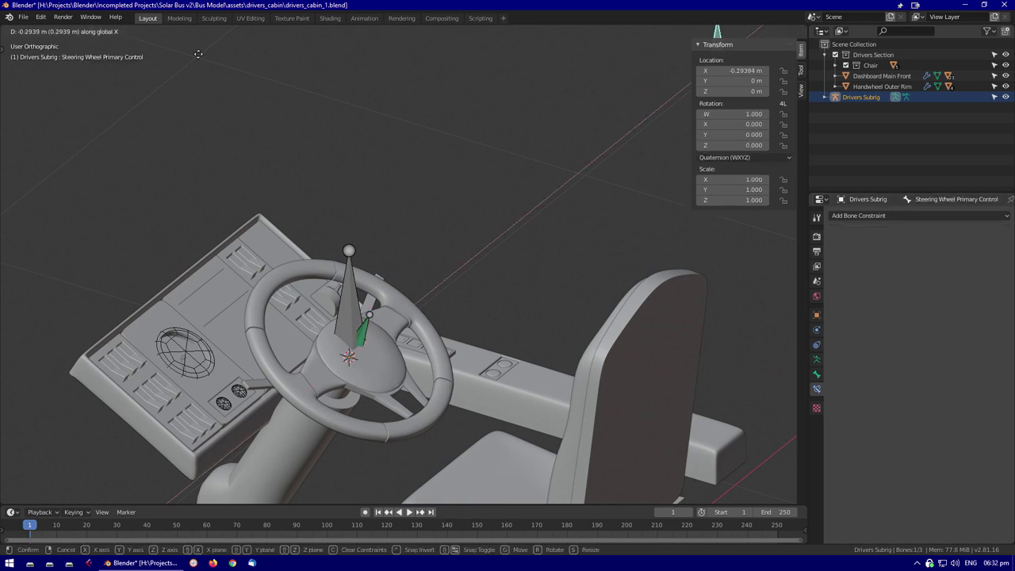
{"action": "middle_click_drag", "start_coordinate": [500, 289], "coordinate": [754, 254]}
{"action": "left_click", "coordinate": [859, 215]}
{"action": "left_click", "coordinate": [846, 300]}
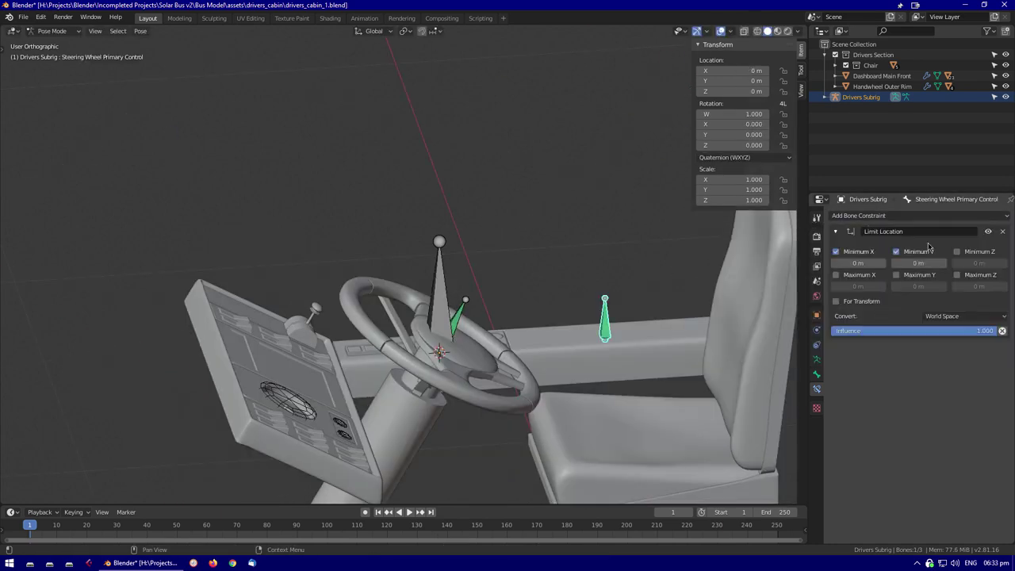
{"action": "middle_click_drag", "start_coordinate": [645, 278], "coordinate": [755, 321]}
{"action": "scroll", "coordinate": [756, 321], "scroll_direction": "down", "scroll_amount": 2}
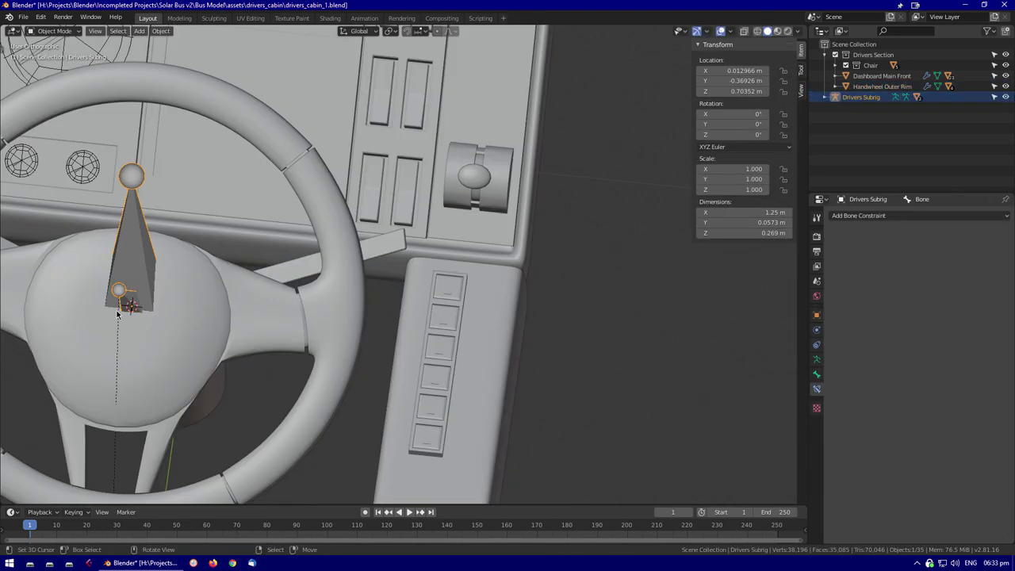
Parent the Wheel Turn bone to the large central bone and open the armature's data settings
{"action": "key", "text": "ctrl+p"}
{"action": "left_click", "coordinate": [143, 263]}
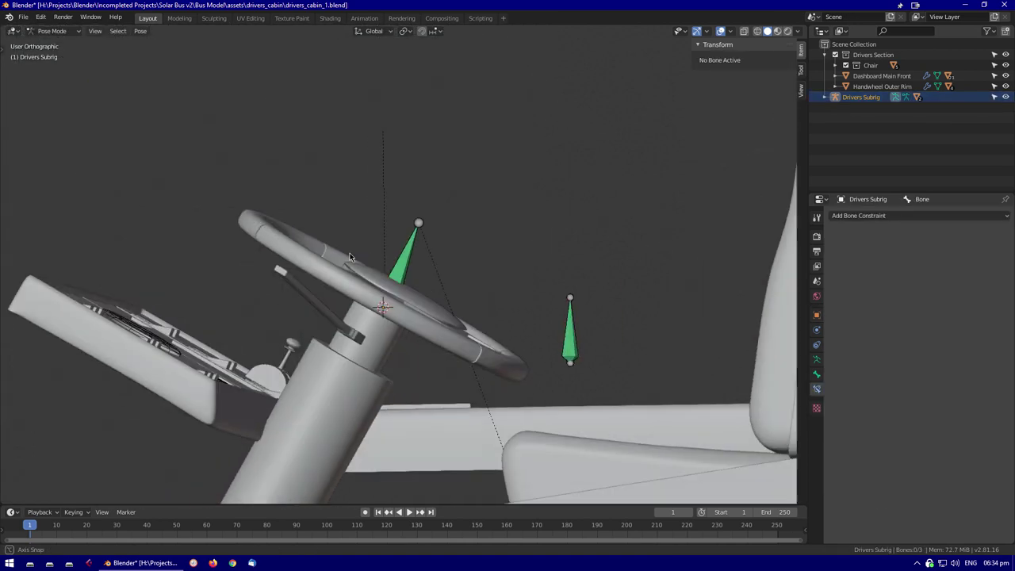
{"action": "left_click", "coordinate": [817, 359]}
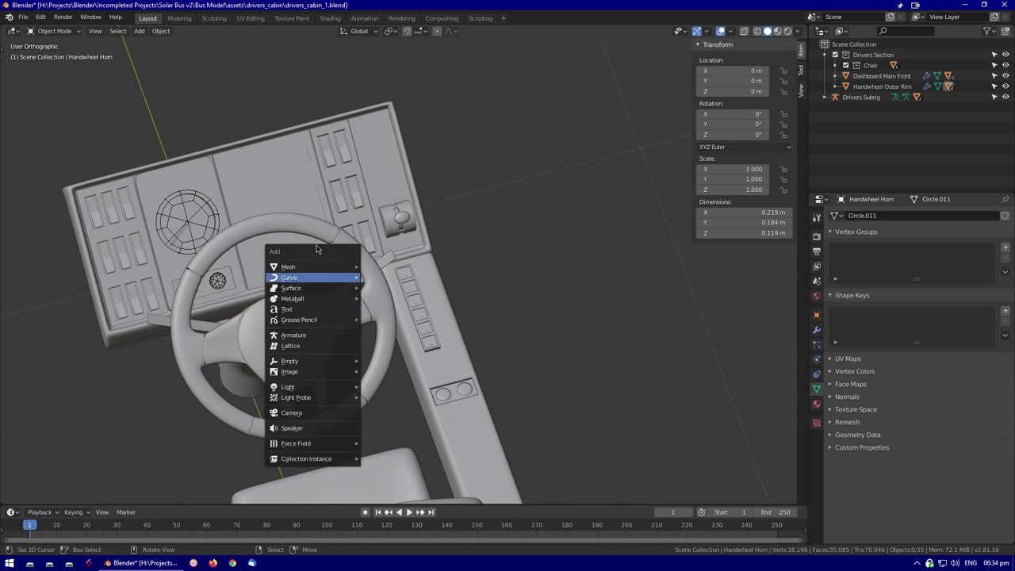
Add a mesh circle, scale it to match the steering wheel, and snap the 3D cursor to it
{"action": "left_click", "coordinate": [306, 274]}
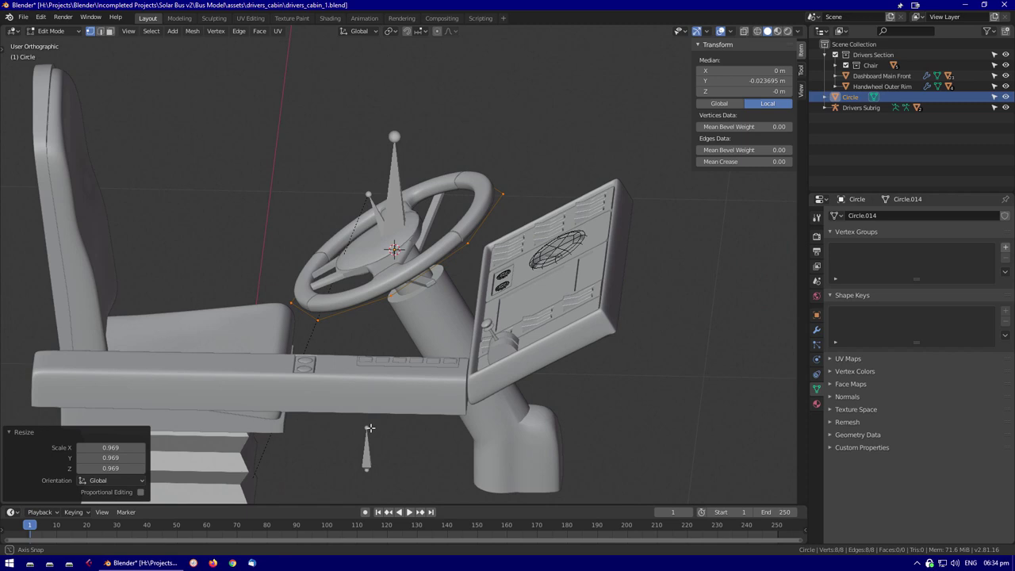
{"action": "key", "text": "shift+s"}
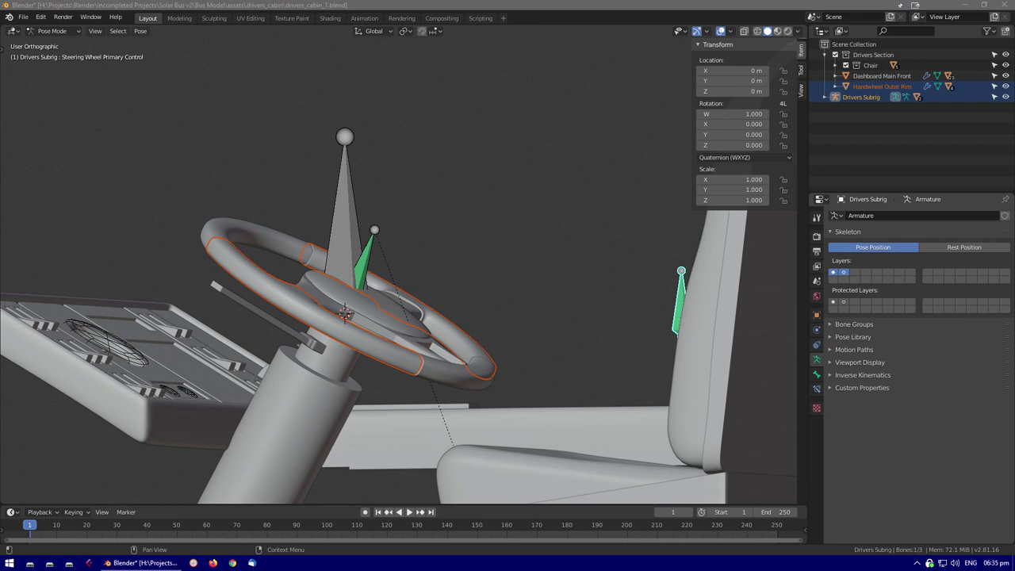
Reparent Handwheel Outer Rim to the Wheel Turn bone, test it by sliding Steering Wheel Primary Control along X, and reset the control's location
{"action": "left_click_drag", "start_coordinate": [733, 70], "coordinate": [721, 70]}
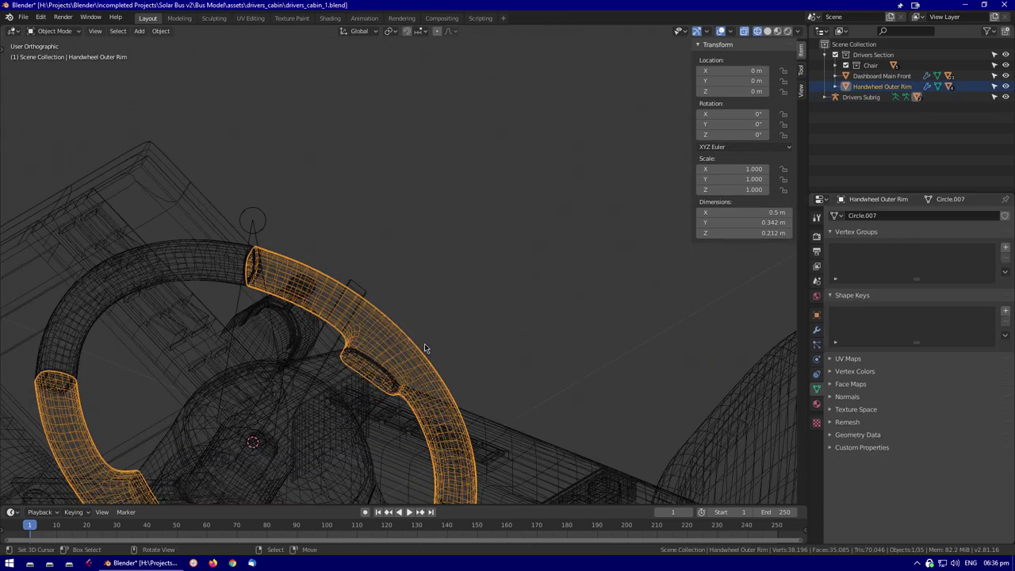
{"action": "key", "text": "ctrl+p"}
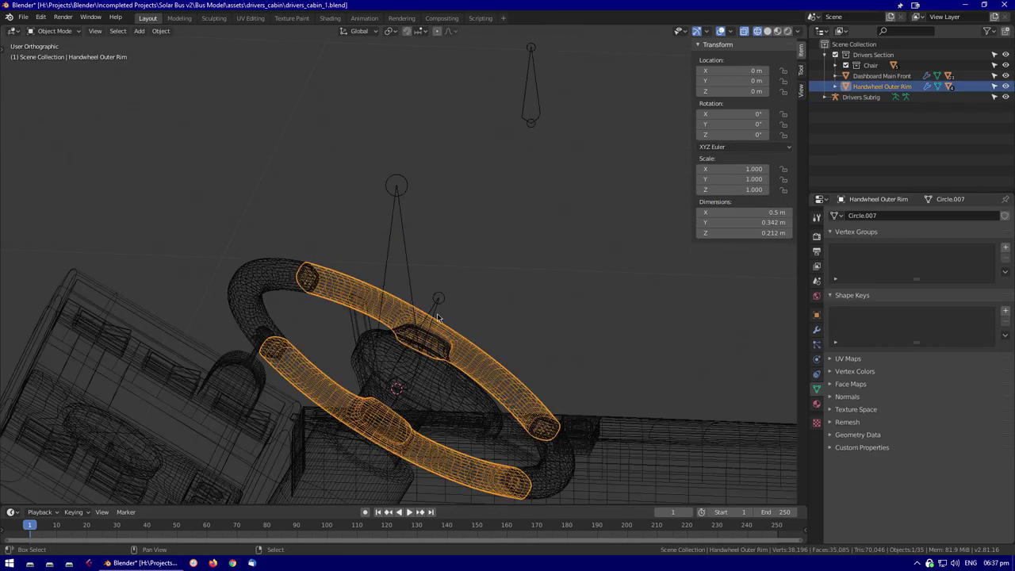
{"action": "left_click", "coordinate": [437, 318], "text": "shift"}
{"action": "key", "text": "ctrl+Tab"}
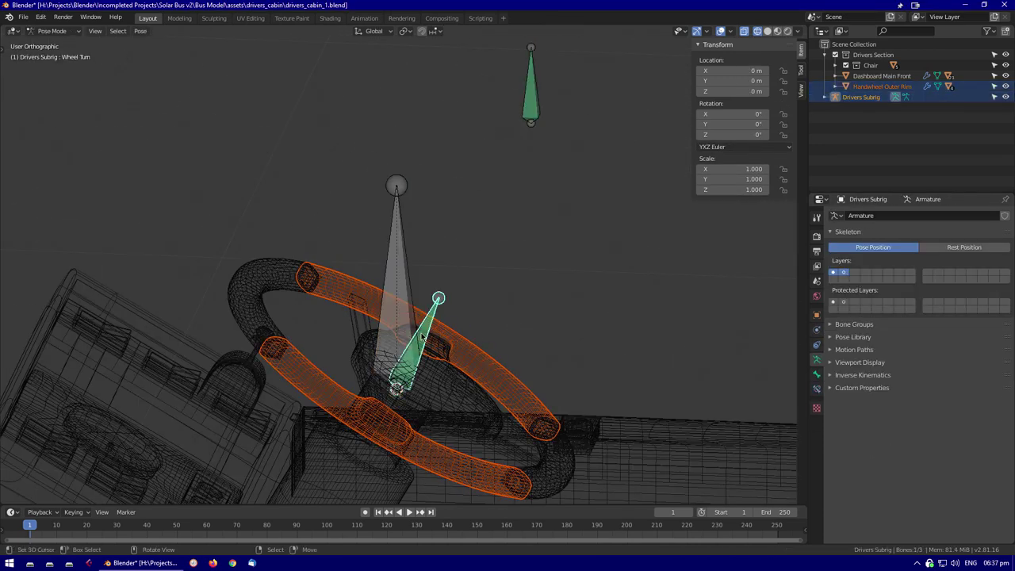
{"action": "left_click", "coordinate": [421, 337]}
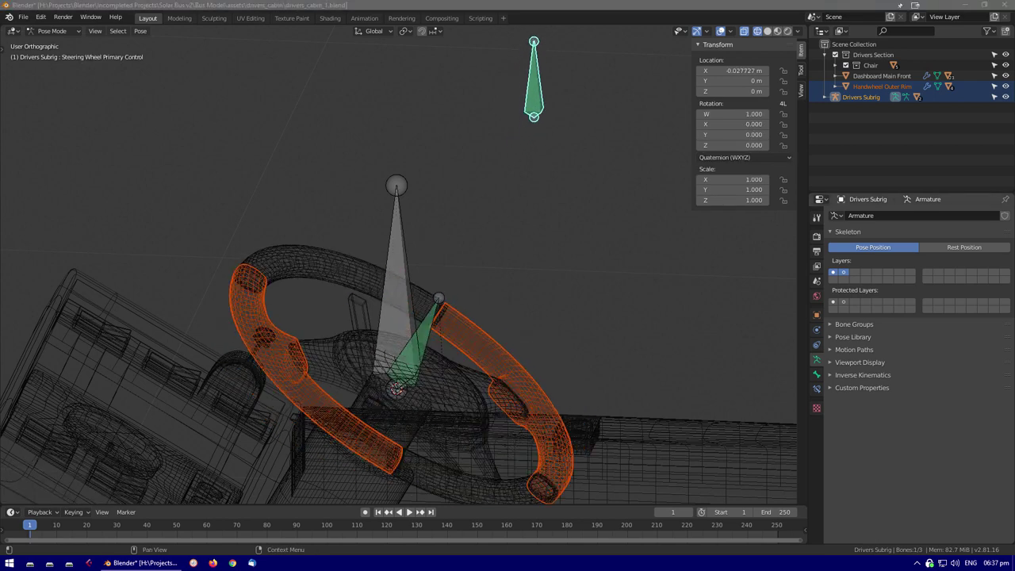
{"action": "key", "text": "alt+g"}
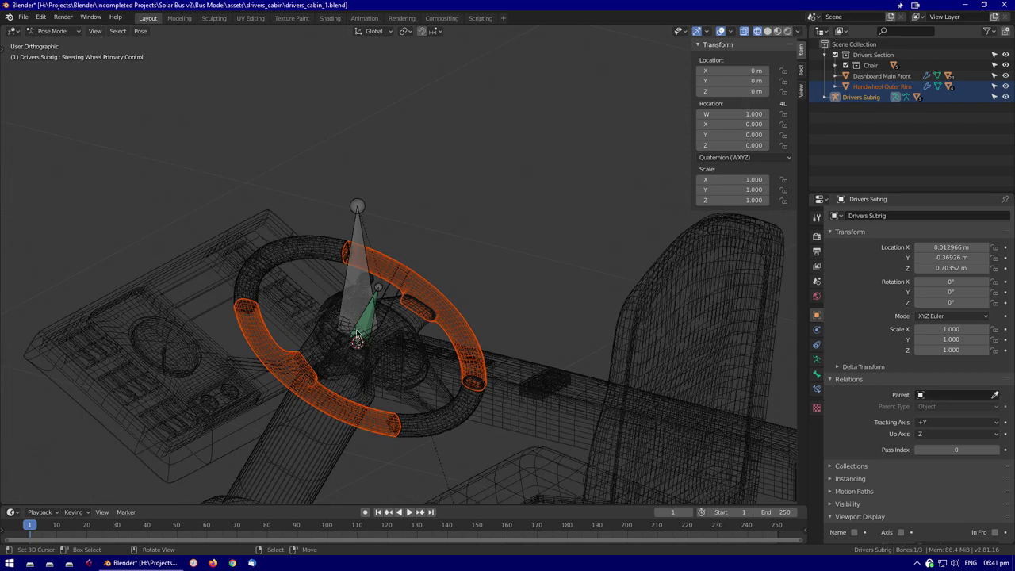
Recalculate the Wheel Turn bone's roll using the Active Bone option in Edit Mode
{"action": "key", "text": "Tab"}
{"action": "scroll", "coordinate": [410, 324], "scroll_direction": "up", "scroll_amount": 3}
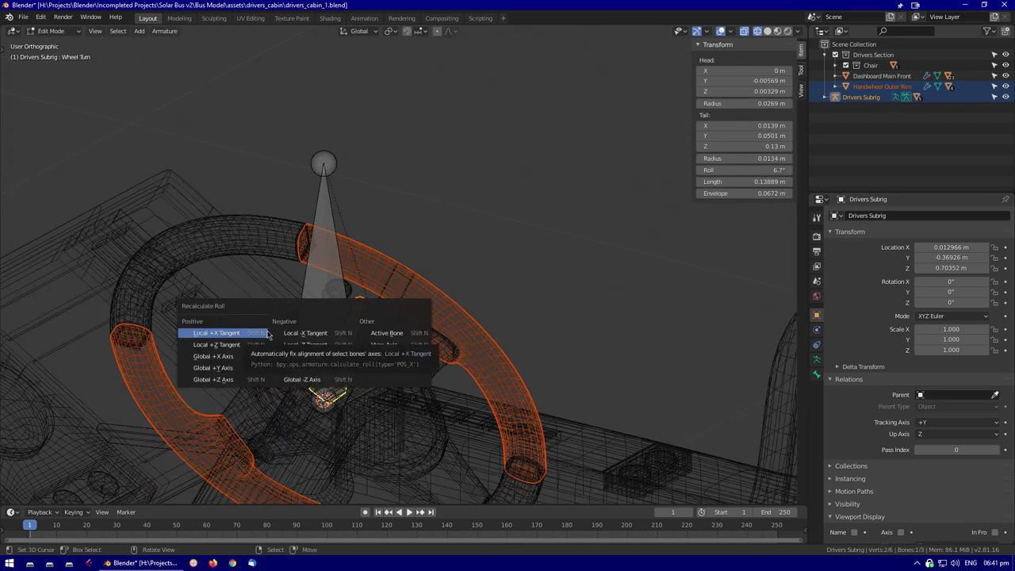
{"action": "left_click", "coordinate": [386, 333]}
{"action": "middle_click_drag", "start_coordinate": [386, 332], "coordinate": [384, 353]}
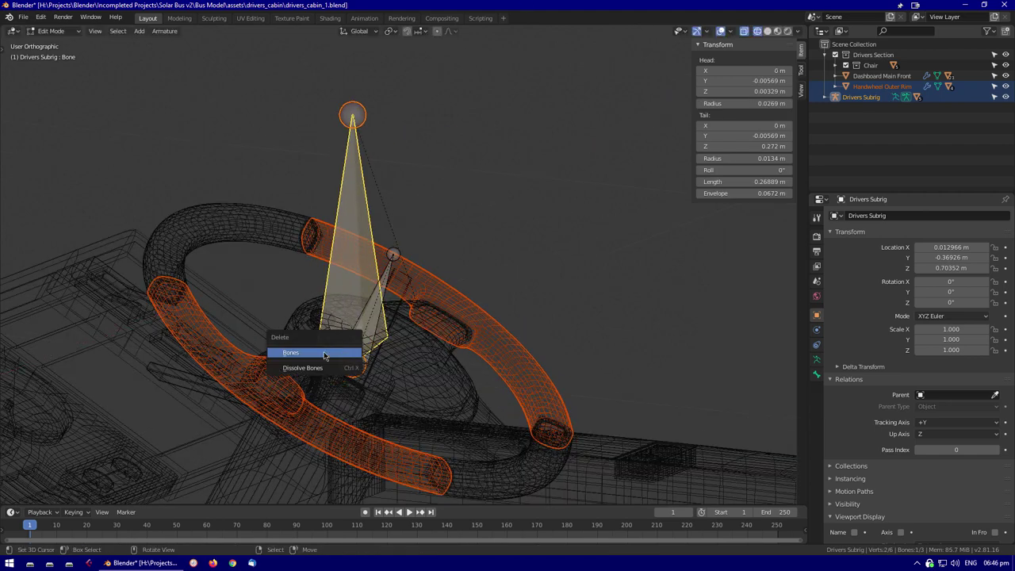
Delete the large central bone from Drivers Subrig and recalculate the Wheel Turn bone's roll
{"action": "left_click", "coordinate": [324, 355]}
{"action": "middle_click_drag", "start_coordinate": [323, 355], "coordinate": [712, 115]}
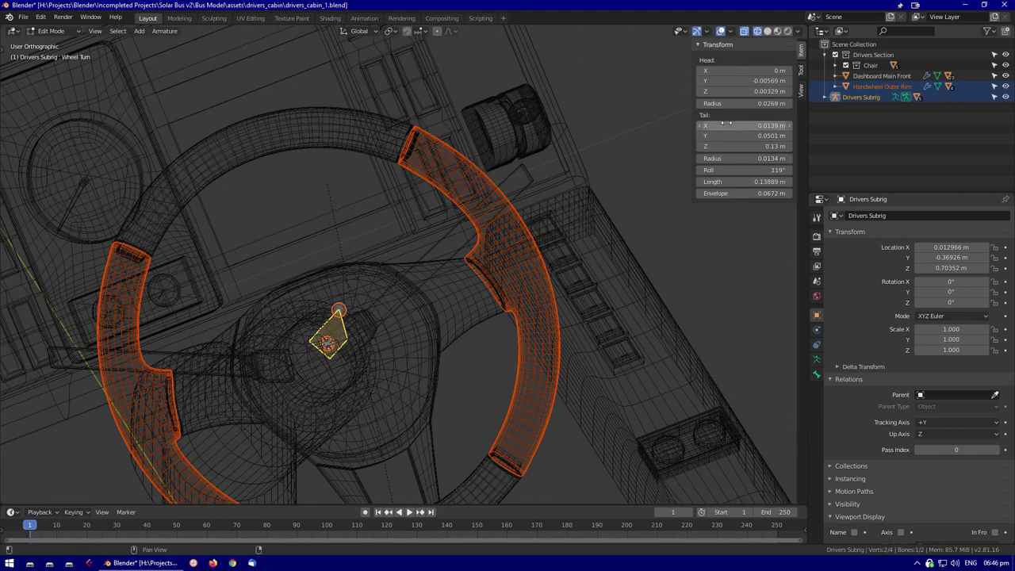
{"action": "key", "text": "Return"}
{"action": "middle_click_drag", "start_coordinate": [714, 206], "coordinate": [489, 248]}
{"action": "key", "text": "shift+n"}
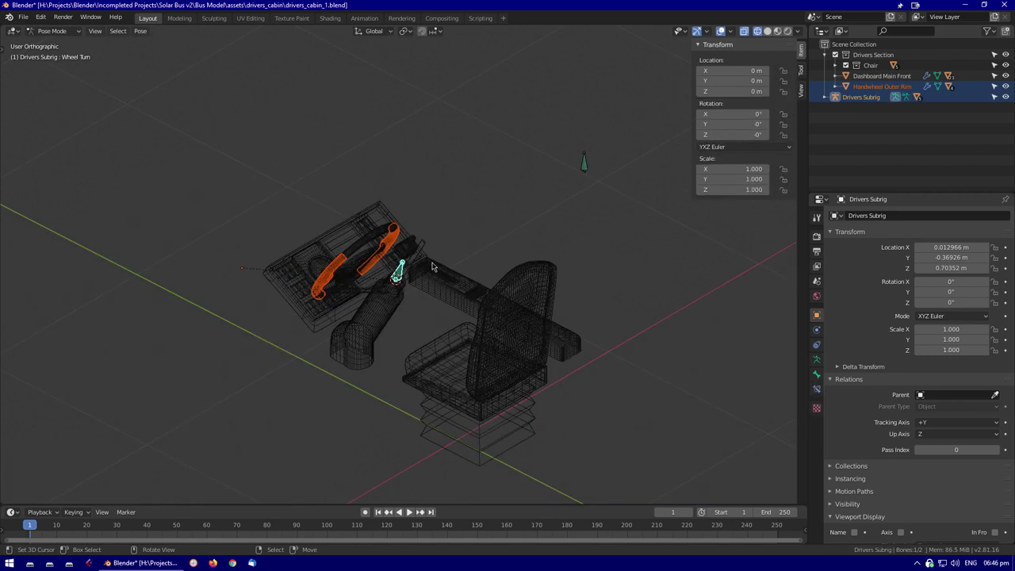
Clear Handwheel Outer Rim's parent and parent it to the Wheel Turn bone again
{"action": "scroll", "coordinate": [380, 212], "scroll_direction": "up", "scroll_amount": 3}
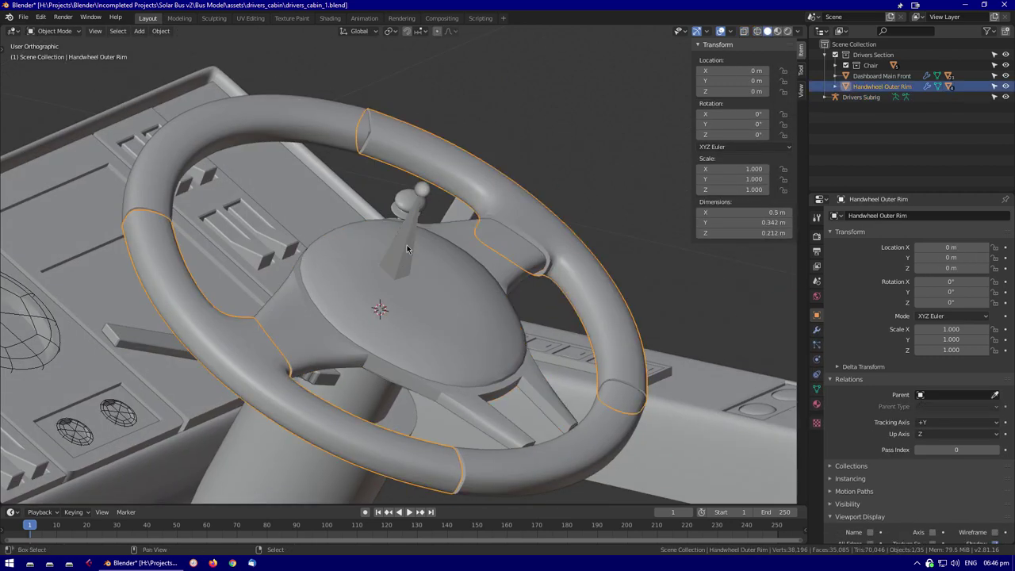
{"action": "key", "text": "ctrl+Tab"}
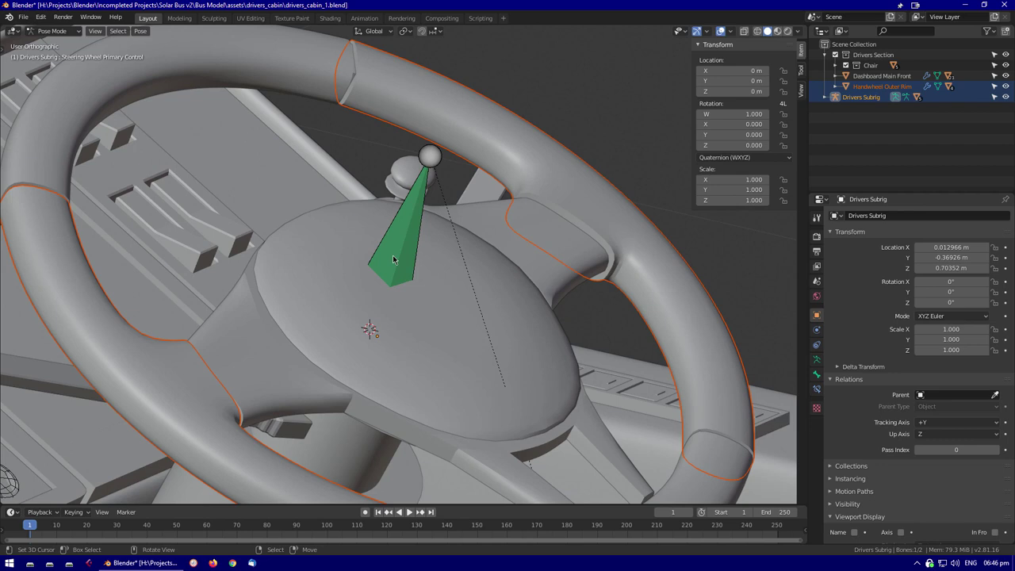
{"action": "scroll", "coordinate": [464, 242], "scroll_direction": "up", "scroll_amount": 2}
Try to shift the Wheel Turn bone's tail along its local X axis in a wireframe front view
{"action": "mouse_move", "coordinate": [705, 264]}
{"action": "middle_mouse_down"}
{"action": "mouse_move", "coordinate": [452, 335]}
{"action": "mouse_move", "coordinate": [448, 211]}
{"action": "mouse_move", "coordinate": [476, 238]}
{"action": "middle_mouse_up"}
{"action": "key", "text": "shift+z"}
{"action": "scroll", "coordinate": [452, 334], "scroll_direction": "up", "scroll_amount": 3}
{"action": "key", "text": "KP_3"}
{"action": "scroll", "coordinate": [623, 366], "scroll_direction": "down", "scroll_amount": 3}
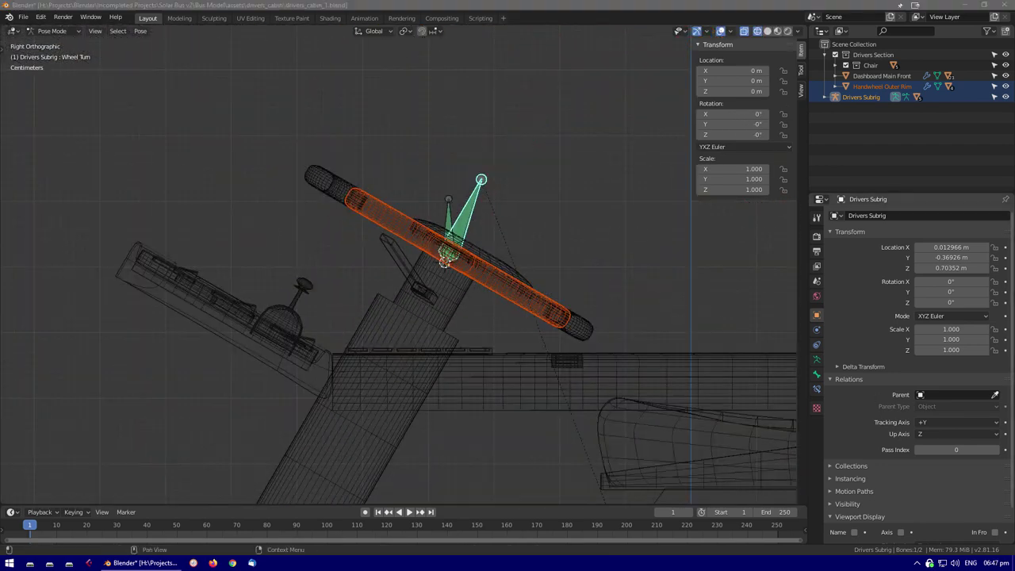
{"action": "key", "text": "Tab"}
{"action": "key", "text": "KP_1"}
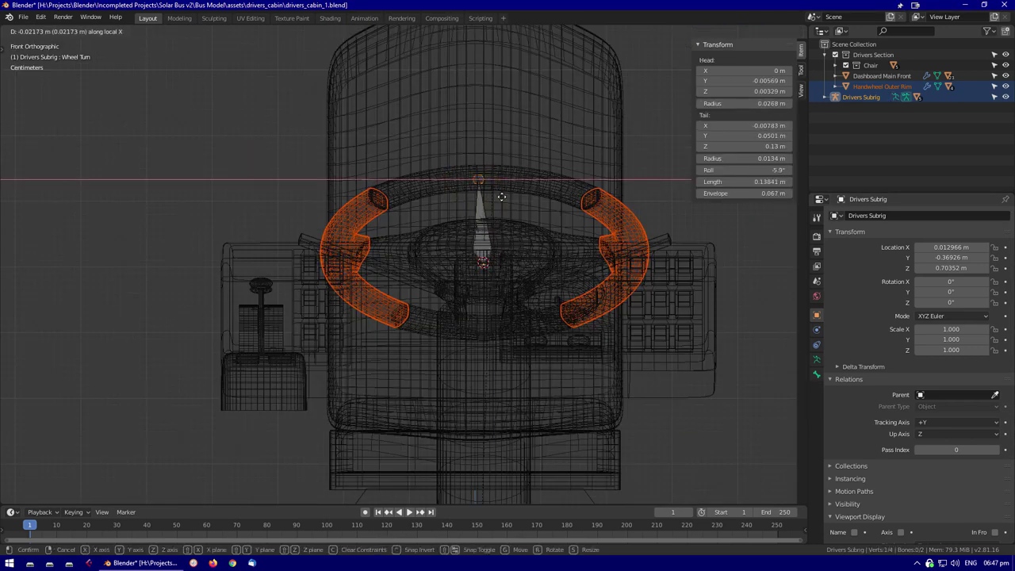
{"action": "middle_click_drag", "start_coordinate": [501, 196], "coordinate": [535, 269]}
{"action": "right_click", "coordinate": [283, 264]}
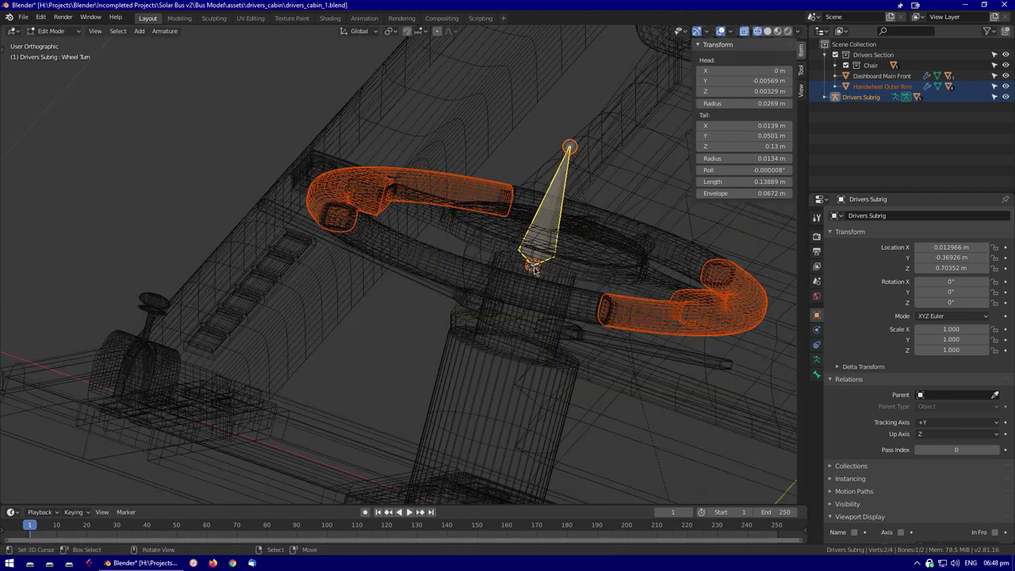
Isolate the armature in local view and try to move the Wheel Turn bone's tail along global X
{"action": "key", "text": "Tab"}
{"action": "scroll", "coordinate": [547, 275], "scroll_direction": "up", "scroll_amount": 2}
{"action": "key", "text": "KP_Divide"}
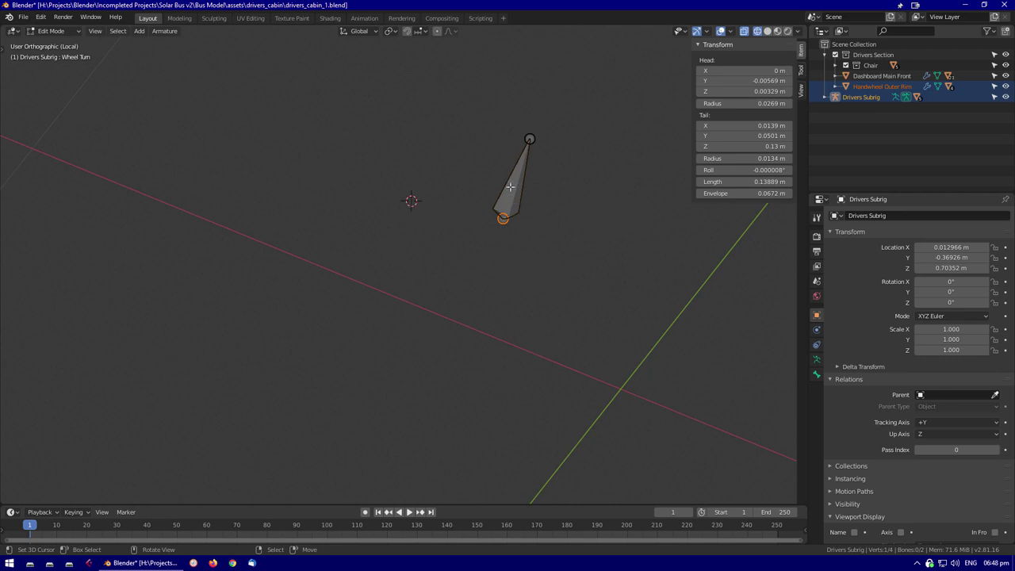
{"action": "middle_click_drag", "start_coordinate": [497, 227], "coordinate": [419, 85]}
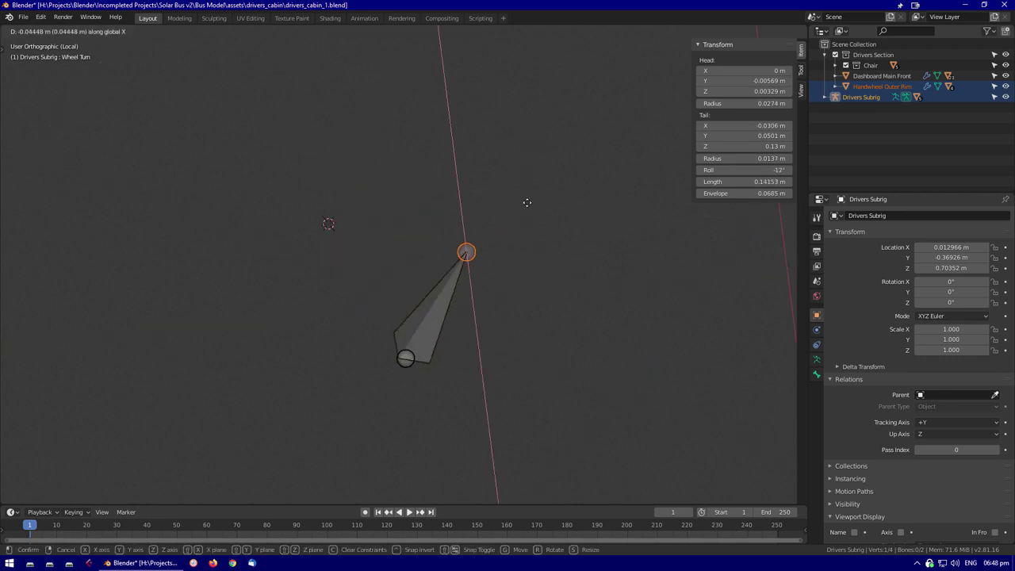
{"action": "middle_click_drag", "start_coordinate": [531, 349], "coordinate": [495, 254]}
{"action": "key", "text": "g"}
{"action": "key", "text": "x"}
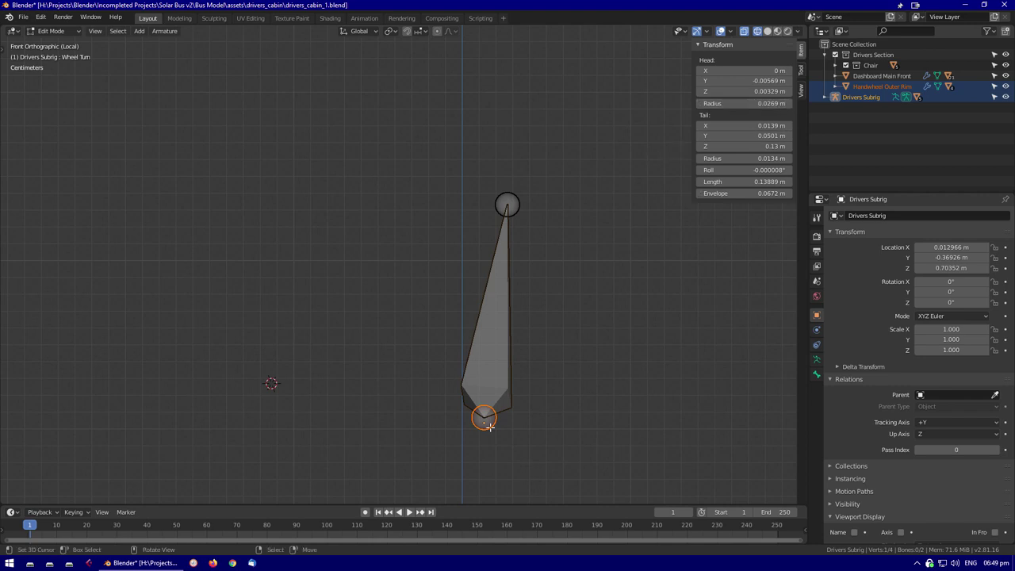
Switch the transform orientation to Local, set the Wheel Turn bone's tail X to 0 m, and leave the isolated view
{"action": "middle_click_drag", "start_coordinate": [471, 348], "coordinate": [467, 337]}
{"action": "left_click", "coordinate": [359, 30]}
{"action": "left_click", "coordinate": [352, 75]}
{"action": "left_click", "coordinate": [424, 264]}
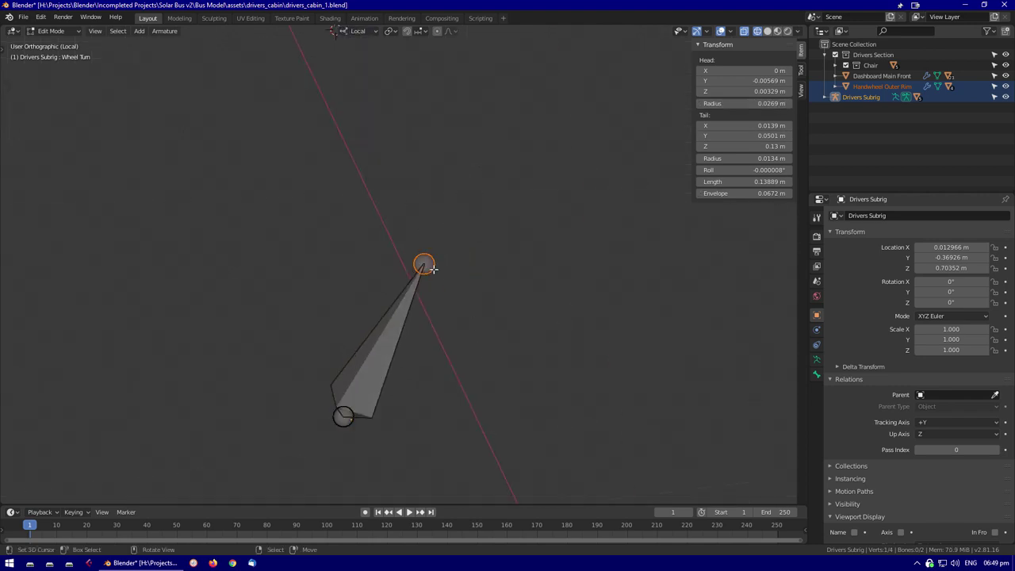
{"action": "key", "text": "x"}
{"action": "left_click", "coordinate": [539, 324]}
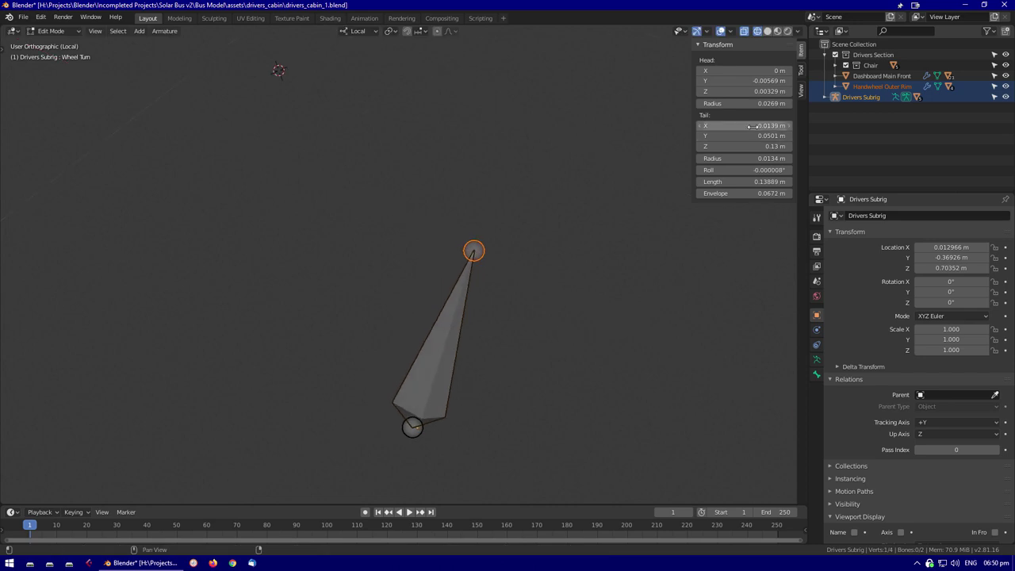
{"action": "key", "text": "KP_Divide"}
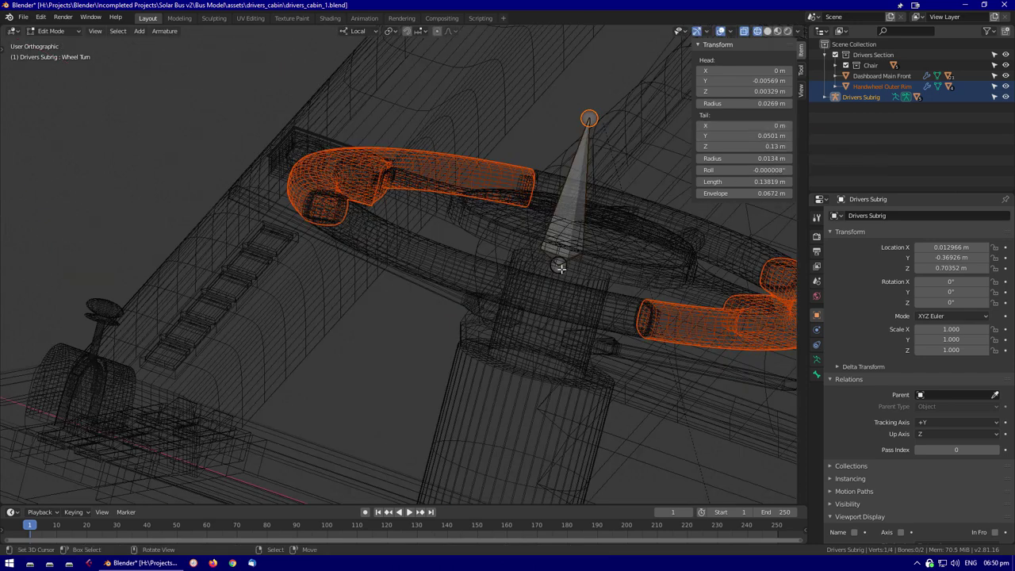
Clear the parent of Handwheel Outer Rim in Object Mode
{"action": "key", "text": "ctrl+Tab"}
{"action": "key", "text": "ctrl+Tab"}
{"action": "left_click", "coordinate": [467, 255]}
{"action": "left_click", "coordinate": [467, 250]}
{"action": "key", "text": "alt+p"}
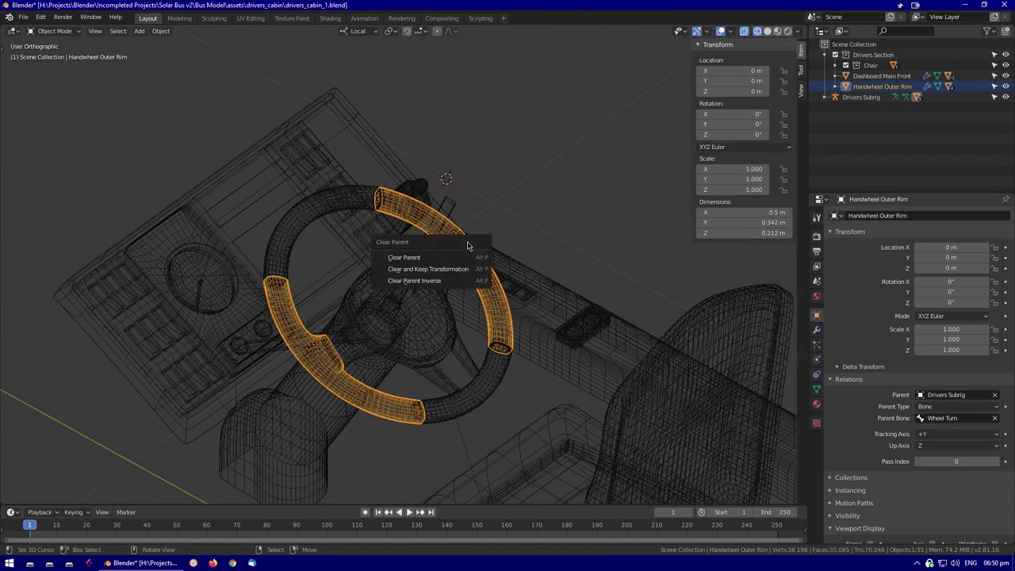
{"action": "left_click", "coordinate": [424, 258]}
Parent the rim to the straightened Wheel Turn bone, test Steering Wheel Primary Control along X, and reset the control's location
{"action": "key", "text": "shift+z"}
{"action": "left_click", "coordinate": [398, 287], "text": "shift"}
{"action": "key", "text": "ctrl+Tab"}
{"action": "scroll", "coordinate": [398, 287], "scroll_direction": "down", "scroll_amount": 3}
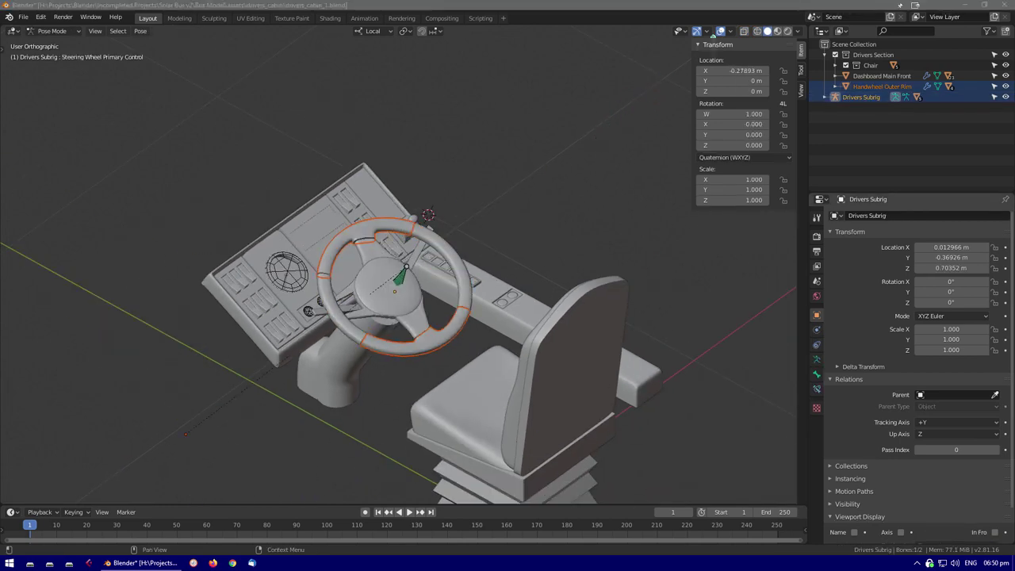
{"action": "key", "text": "alt+g"}
{"action": "middle_click_drag", "start_coordinate": [444, 278], "coordinate": [486, 267]}
{"action": "scroll", "coordinate": [485, 267], "scroll_direction": "up", "scroll_amount": 3}
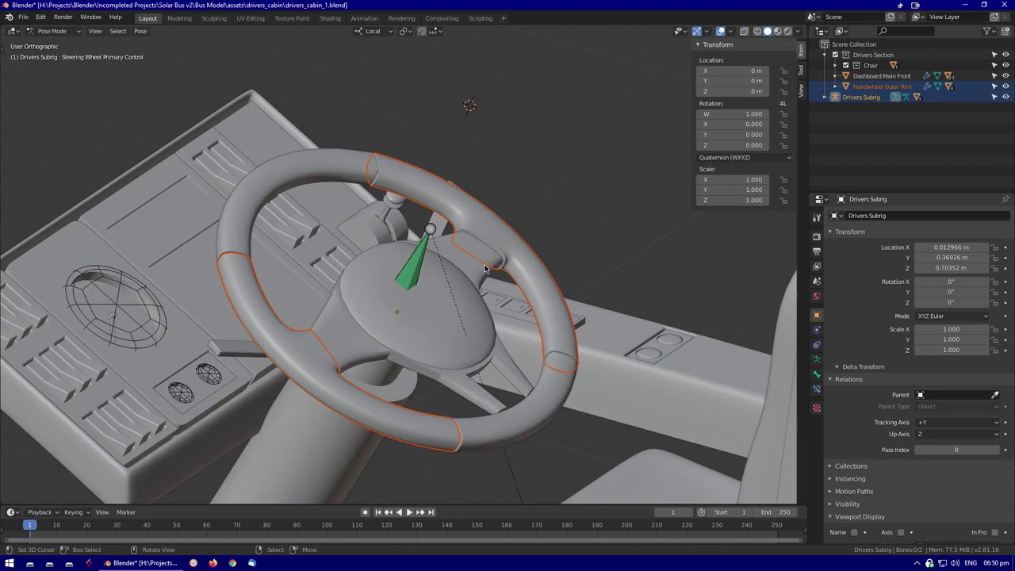
Clear the parent of Handwheel Outer Rim in Object Mode and try moving the rim along global Y
{"action": "key", "text": "shift+z"}
{"action": "key", "text": "ctrl+Tab"}
{"action": "left_click", "coordinate": [486, 237]}
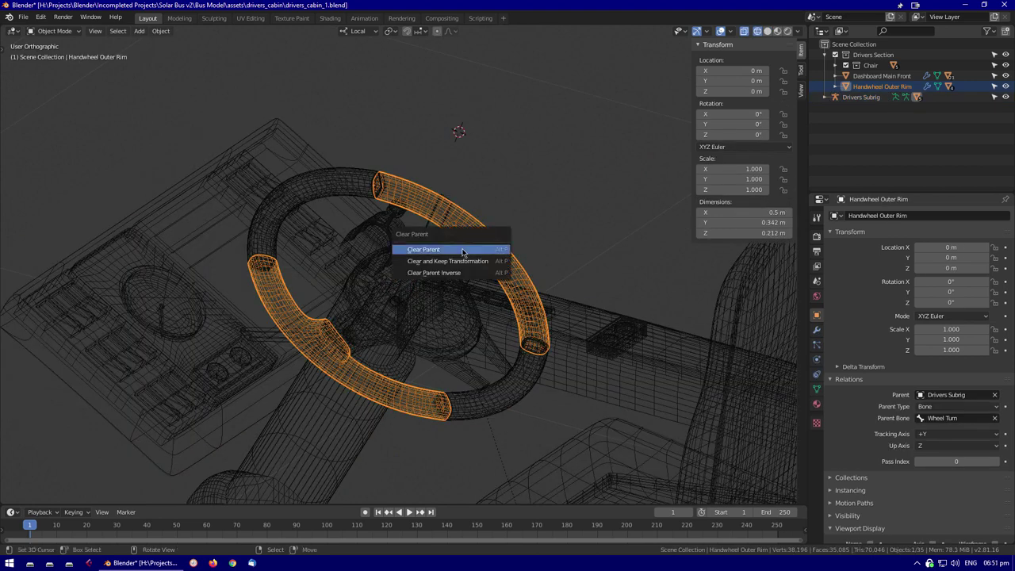
{"action": "left_click", "coordinate": [471, 247]}
{"action": "key", "text": "g"}
{"action": "key", "text": "y"}
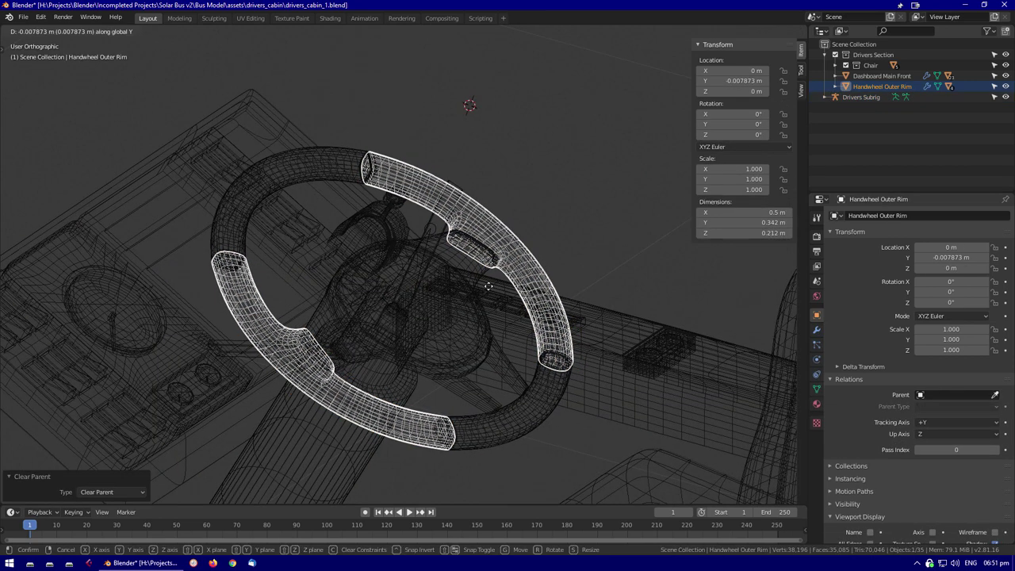
{"action": "key", "text": "Escape"}
{"action": "key", "text": "shift+z"}
Check the armature in Pose Mode, return to Object Mode and add an 8-vertex circle with a 1 m radius
{"action": "left_click", "coordinate": [403, 275], "text": "shift"}
{"action": "key", "text": "ctrl+Tab"}
{"action": "left_click", "coordinate": [413, 262]}
{"action": "middle_click_drag", "start_coordinate": [412, 317], "coordinate": [458, 300]}
{"action": "left_click", "coordinate": [520, 187]}
{"action": "left_click", "coordinate": [520, 187]}
{"action": "key", "text": "ctrl+Tab"}
{"action": "left_click", "coordinate": [458, 300]}
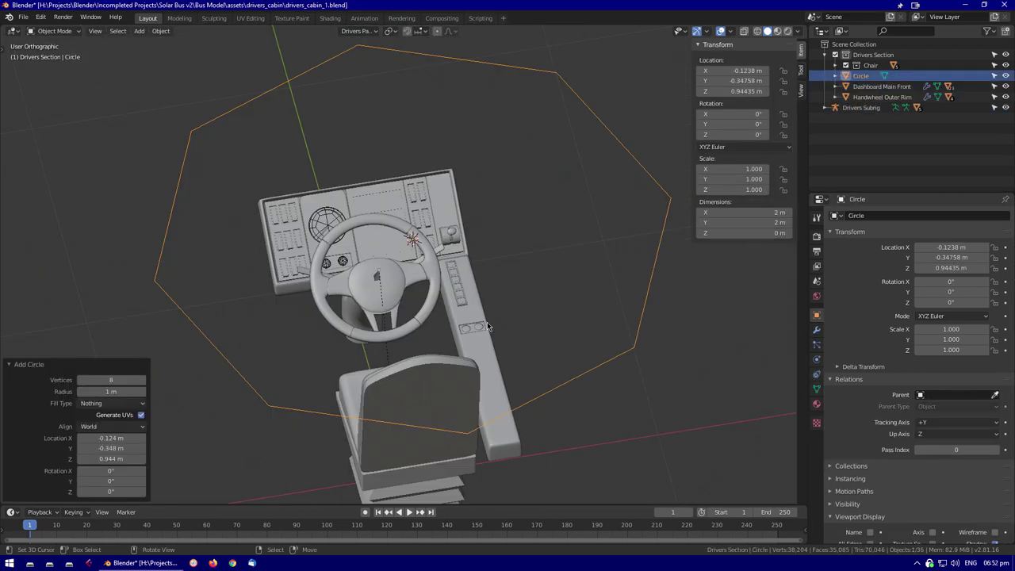
Centre the circle on the steering wheel at about 0.556 m across and rotate it -30° about X in the Drivers Panel orientation
{"action": "scroll", "coordinate": [428, 301], "scroll_direction": "up", "scroll_amount": 4}
{"action": "left_click", "coordinate": [455, 293]}
{"action": "key", "text": "ctrl+Tab"}
{"action": "key", "text": "Escape"}
{"action": "scroll", "coordinate": [557, 330], "scroll_direction": "down", "scroll_amount": 4}
{"action": "left_click", "coordinate": [557, 330]}
{"action": "scroll", "coordinate": [547, 341], "scroll_direction": "up", "scroll_amount": 4}
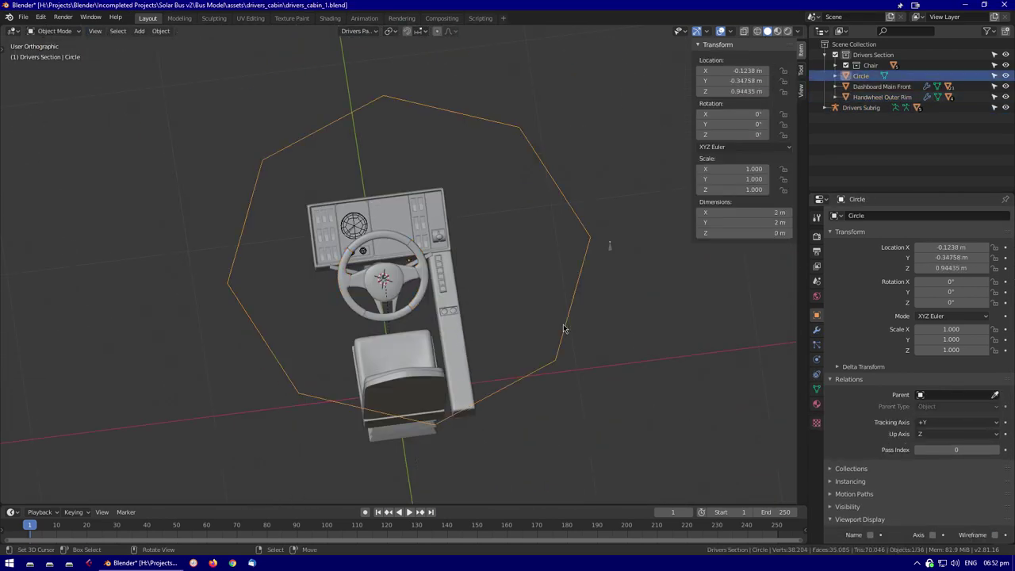
{"action": "middle_click_drag", "start_coordinate": [541, 349], "coordinate": [713, 270]}
{"action": "type", "text": "rx-30"}
{"action": "key", "text": "Return"}
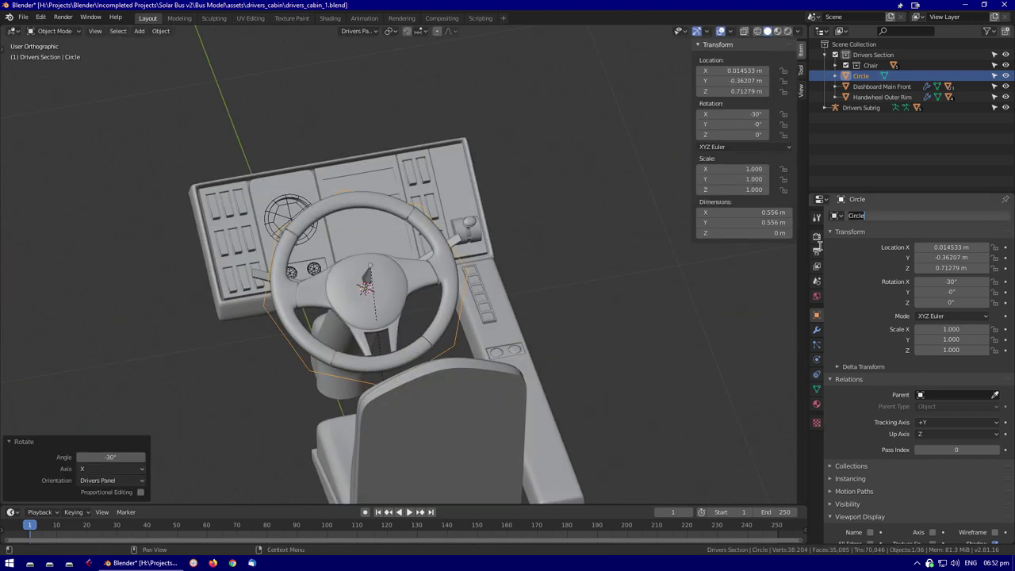
Add a modifier to the circle and display the model in wireframe
{"action": "left_click", "coordinate": [817, 329]}
{"action": "left_click", "coordinate": [919, 215]}
{"action": "left_click", "coordinate": [773, 376]}
{"action": "key", "text": "shift+z"}
Shift the steering wheel piece along Y in wireframe view and apply the transforms
{"action": "left_click", "coordinate": [474, 295]}
{"action": "key", "text": "g"}
{"action": "key", "text": "y"}
{"action": "key", "text": "shift+z"}
{"action": "middle_click_drag", "start_coordinate": [474, 295], "coordinate": [396, 288]}
{"action": "key", "text": "a"}
{"action": "key", "text": "ctrl+a"}
{"action": "left_click", "coordinate": [396, 287]}
Select Drivers Subrig and try to align the Wheel Turn bone with the 3D cursor in Edit Mode
{"action": "left_click", "coordinate": [861, 107]}
{"action": "middle_click_drag", "start_coordinate": [476, 301], "coordinate": [412, 262]}
{"action": "key", "text": "Tab"}
{"action": "left_click", "coordinate": [349, 289]}
{"action": "middle_click_drag", "start_coordinate": [369, 303], "coordinate": [507, 373]}
{"action": "key", "text": "Tab"}
{"action": "left_click", "coordinate": [535, 393]}
{"action": "key", "text": "Tab"}
{"action": "left_click", "coordinate": [531, 478]}
{"action": "middle_click_drag", "start_coordinate": [531, 478], "coordinate": [471, 237]}
{"action": "key", "text": "shift+s"}
{"action": "key", "text": "Escape"}
{"action": "key", "text": "Tab"}
Clear the parent of Handwheel Outer Rim
{"action": "left_click", "coordinate": [471, 238]}
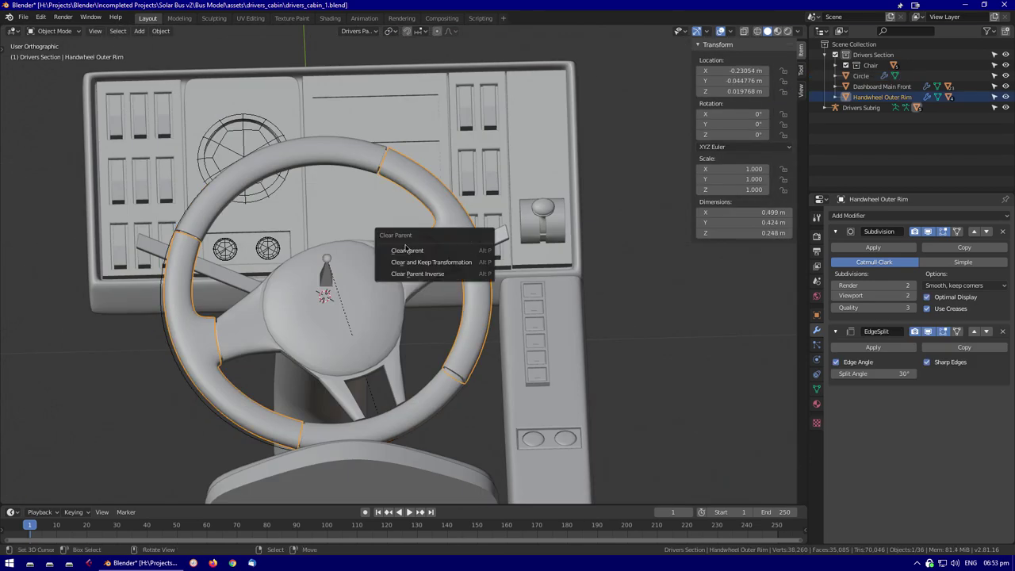
{"action": "left_click", "coordinate": [406, 250]}
{"action": "scroll", "coordinate": [406, 250], "scroll_direction": "down", "scroll_amount": 5}
{"action": "scroll", "coordinate": [406, 250], "scroll_direction": "up", "scroll_amount": 4}
{"action": "mouse_move", "coordinate": [406, 250]}
{"action": "middle_mouse_down"}
{"action": "mouse_move", "coordinate": [481, 310]}
{"action": "mouse_move", "coordinate": [432, 349]}
{"action": "mouse_move", "coordinate": [430, 297]}
{"action": "middle_mouse_up"}
{"action": "key", "text": "shift+z"}
Examine the Wheel Turn bone against the steering column in Edit Mode and Pose Mode
{"action": "left_click", "coordinate": [442, 374]}
{"action": "scroll", "coordinate": [442, 374], "scroll_direction": "up", "scroll_amount": 3}
{"action": "key", "text": "shift+z"}
{"action": "left_click", "coordinate": [373, 361]}
{"action": "key", "text": "Tab"}
{"action": "middle_click_drag", "start_coordinate": [373, 360], "coordinate": [454, 246]}
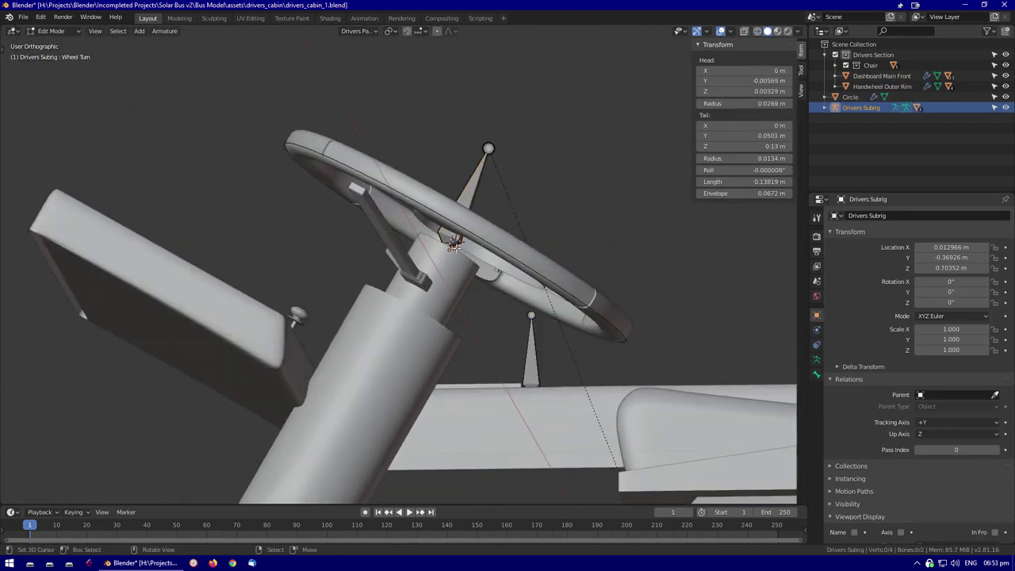
{"action": "key", "text": "ctrl+Tab"}
{"action": "left_click", "coordinate": [481, 172]}
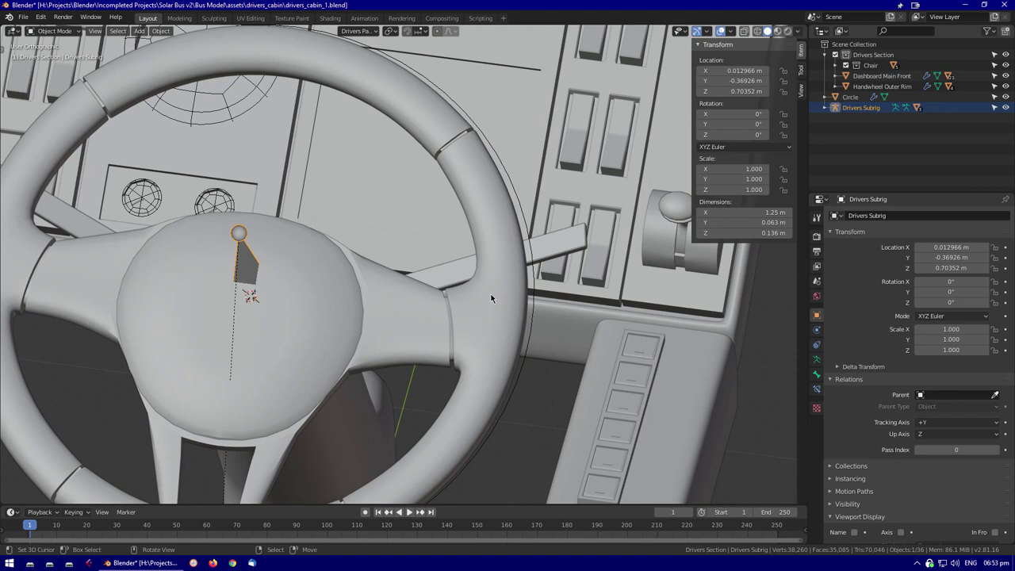
Clear the rim's parent, parent it to the bone again, and test Steering Wheel Primary Control along X in the right view
{"action": "left_click", "coordinate": [492, 295]}
{"action": "key", "text": "alt+p"}
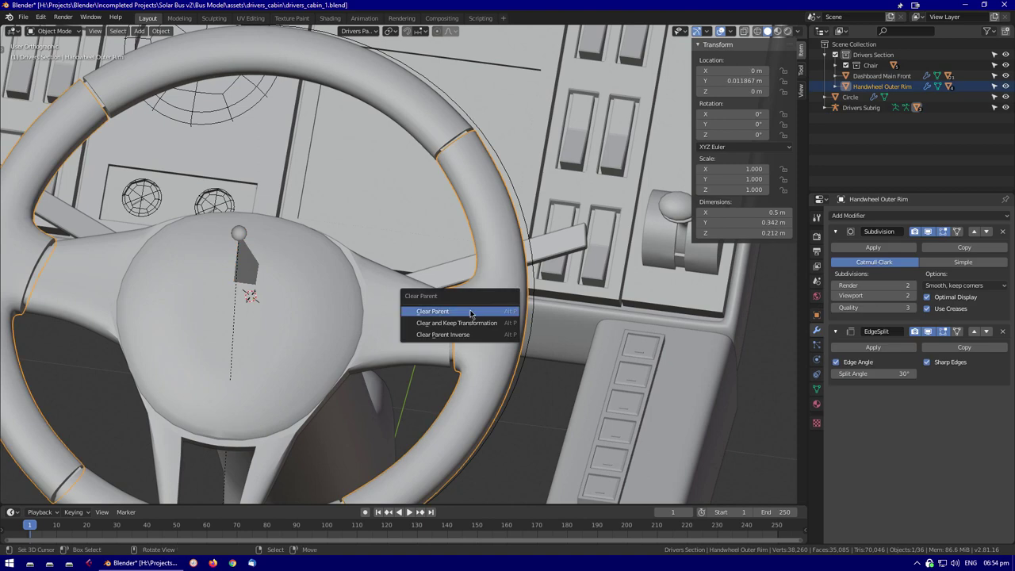
{"action": "left_click", "coordinate": [470, 314]}
{"action": "key", "text": "ctrl+Tab"}
{"action": "middle_click_drag", "start_coordinate": [470, 314], "coordinate": [444, 293]}
{"action": "middle_click_drag", "start_coordinate": [396, 317], "coordinate": [413, 330]}
{"action": "scroll", "coordinate": [413, 330], "scroll_direction": "down", "scroll_amount": 3}
{"action": "key", "text": "KP_3"}
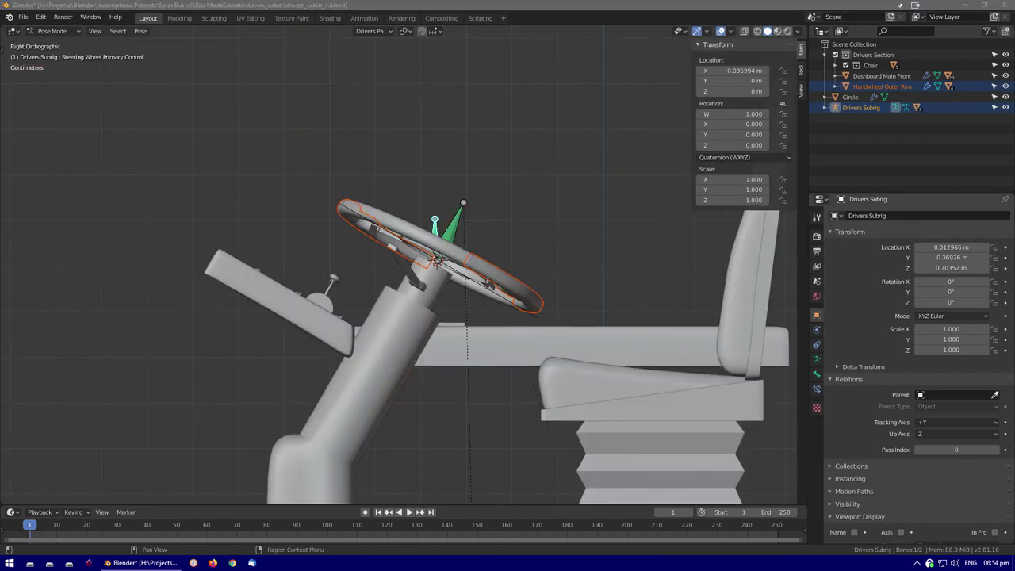
Inspect the Wheel Turn bone's placement inside the steering wheel in wireframe, in Edit Mode and Pose Mode
{"action": "key", "text": "Tab"}
{"action": "middle_click_drag", "start_coordinate": [508, 238], "coordinate": [568, 184]}
{"action": "scroll", "coordinate": [568, 184], "scroll_direction": "up", "scroll_amount": 3}
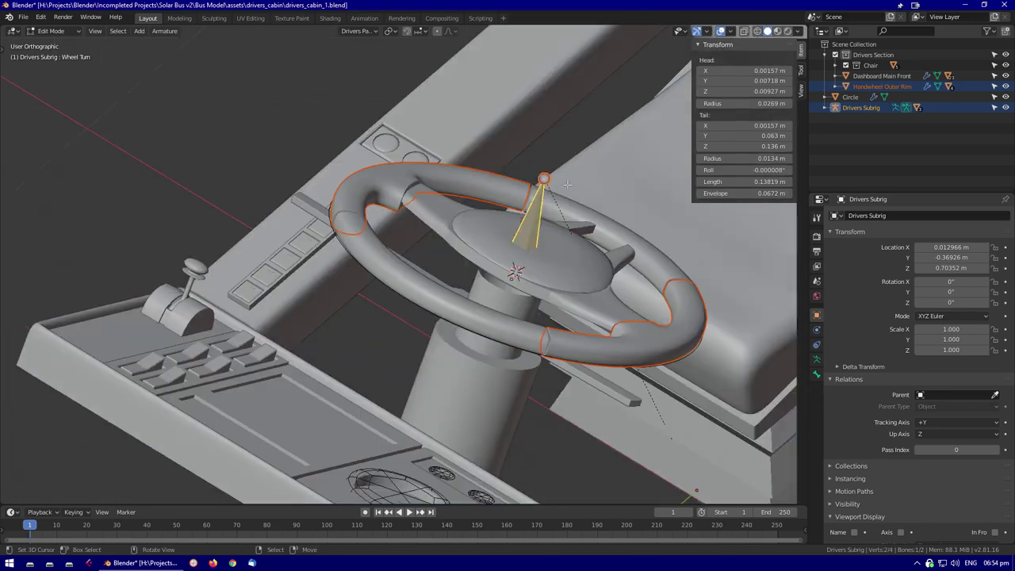
{"action": "left_click", "coordinate": [537, 234]}
{"action": "key", "text": "shift+z"}
{"action": "middle_click_drag", "start_coordinate": [537, 235], "coordinate": [433, 317]}
{"action": "key", "text": "ctrl+Tab"}
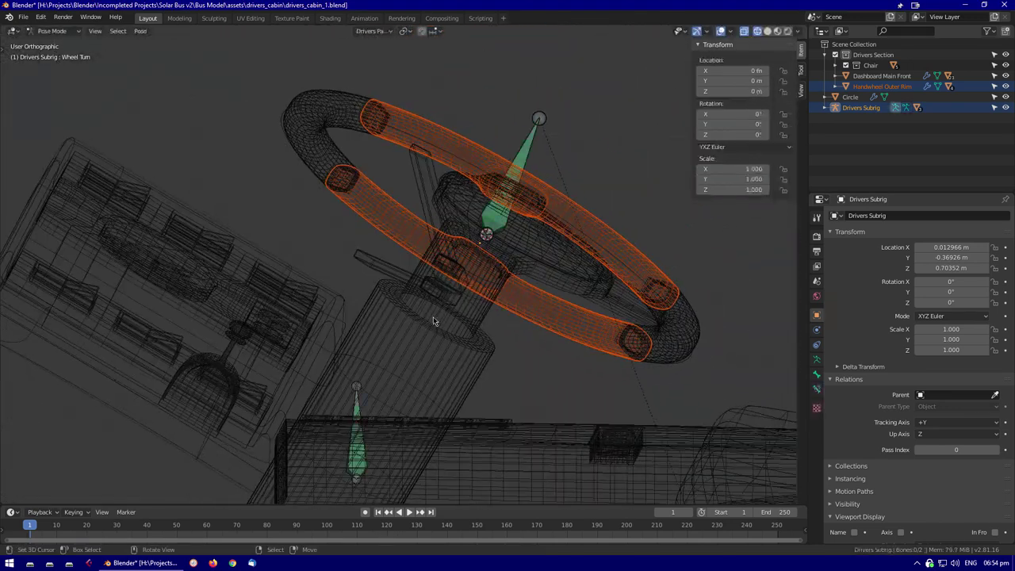
{"action": "left_click", "coordinate": [433, 317]}
Isolate the armature in local view to check its bones, and return to the full solid scene
{"action": "key", "text": "KP_Divide"}
{"action": "key", "text": "Tab"}
{"action": "middle_click_drag", "start_coordinate": [556, 345], "coordinate": [559, 357]}
{"action": "key", "text": "ctrl+Tab"}
{"action": "key", "text": "Escape"}
{"action": "key", "text": "Tab"}
{"action": "key", "text": "KP_Divide"}
{"action": "key", "text": "shift+z"}
Move the Wheel Turn bone in Edit Mode so its head sits at 0 m on X, Y and Z
{"action": "left_click", "coordinate": [504, 256]}
{"action": "key", "text": "Tab"}
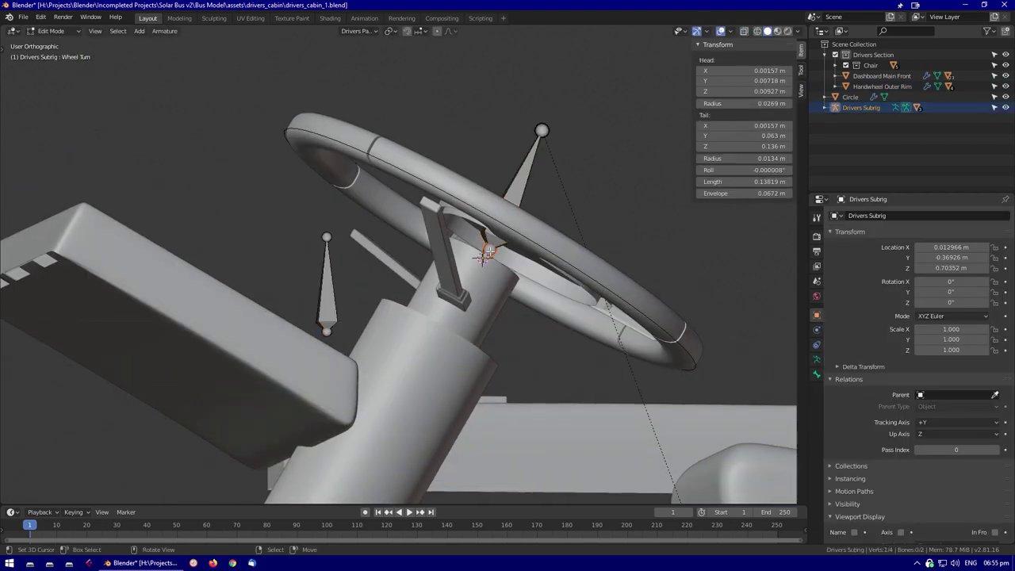
{"action": "left_click", "coordinate": [498, 175]}
{"action": "mouse_move", "coordinate": [499, 174]}
{"action": "middle_mouse_down"}
{"action": "mouse_move", "coordinate": [603, 302]}
{"action": "mouse_move", "coordinate": [670, 339]}
{"action": "mouse_move", "coordinate": [735, 337]}
{"action": "mouse_move", "coordinate": [566, 291]}
{"action": "mouse_move", "coordinate": [635, 262]}
{"action": "middle_mouse_up"}
{"action": "key", "text": "ctrl+Tab"}
{"action": "key", "text": "Tab"}
Try placing the Wheel Turn bone's tail at 0 m on all axes, and undo the change
{"action": "key", "text": "shift+z"}
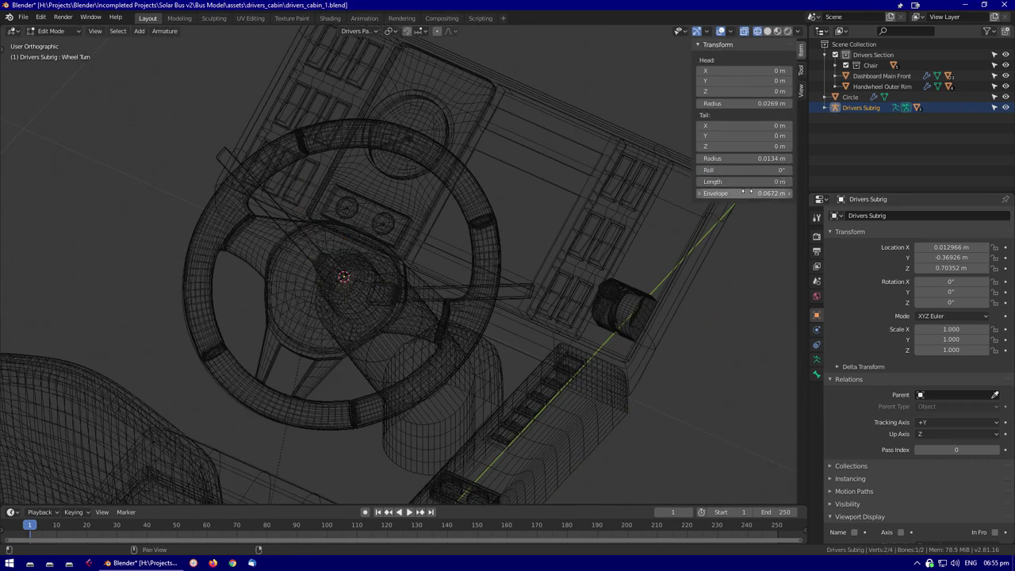
{"action": "key", "text": "Home"}
{"action": "key", "text": "KP_Decimal"}
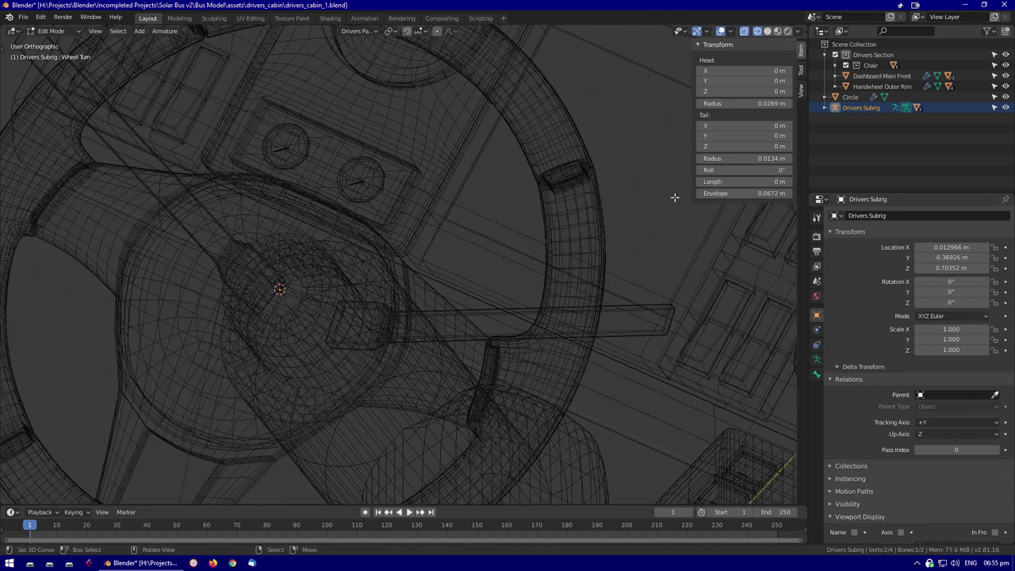
{"action": "middle_click_drag", "start_coordinate": [674, 196], "coordinate": [470, 308]}
{"action": "key", "text": "ctrl+z"}
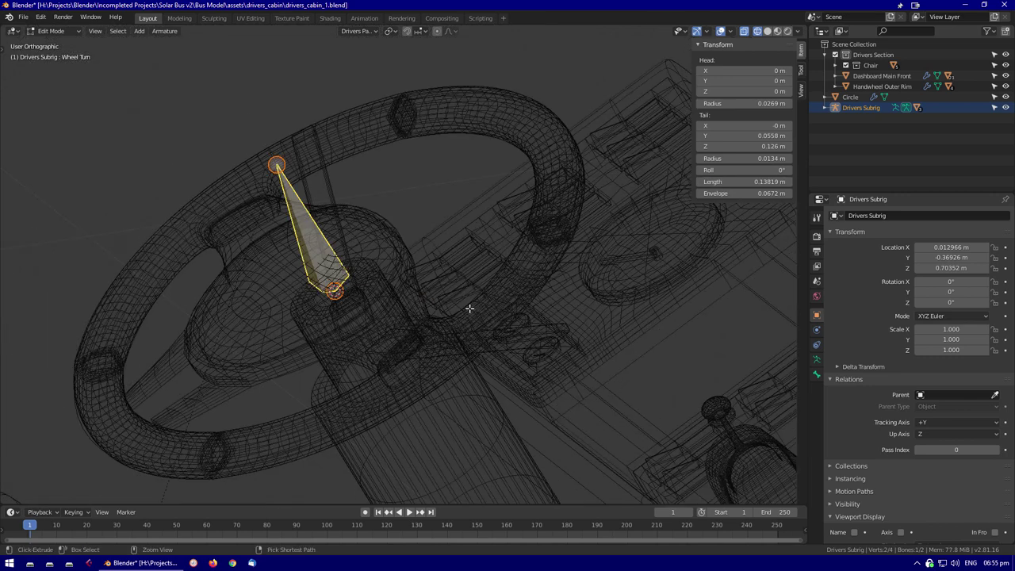
Check the repositioned Wheel Turn bone's alignment with the wheel hub from the front and side
{"action": "left_click", "coordinate": [802, 88]}
{"action": "key", "text": "ctrl+Tab"}
{"action": "key", "text": "KP_1"}
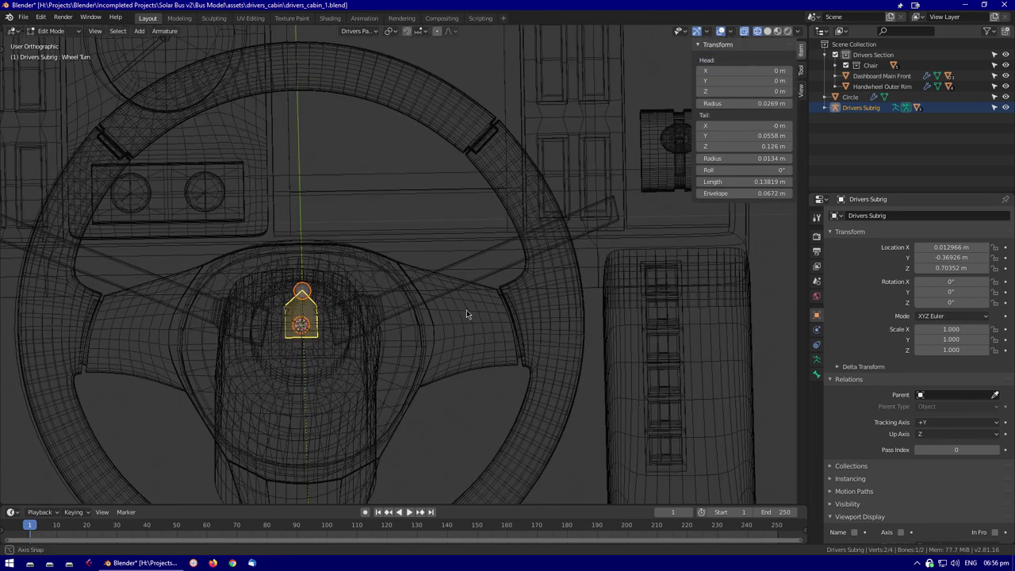
{"action": "key", "text": "ctrl+Tab"}
{"action": "key", "text": "KP_3"}
{"action": "middle_click_drag", "start_coordinate": [428, 317], "coordinate": [518, 403]}
Clear the parent of Handwheel Outer Rim in Object Mode and display the model in solid shading
{"action": "key", "text": "ctrl+Tab"}
{"action": "left_click", "coordinate": [318, 223]}
{"action": "left_click", "coordinate": [323, 216]}
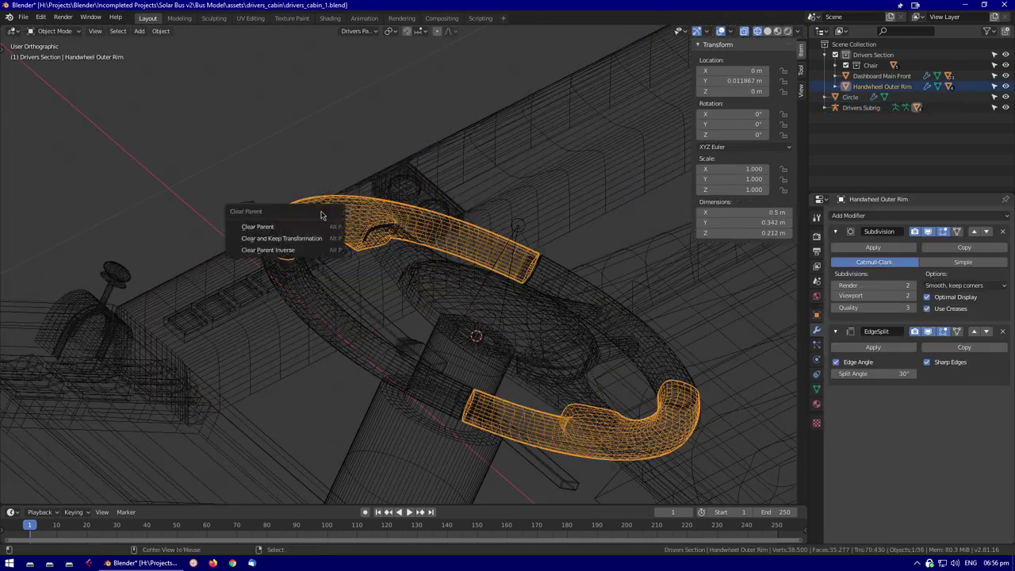
{"action": "key", "text": "alt+p"}
{"action": "middle_click_drag", "start_coordinate": [322, 215], "coordinate": [467, 270]}
{"action": "middle_click_drag", "start_coordinate": [460, 286], "coordinate": [470, 265]}
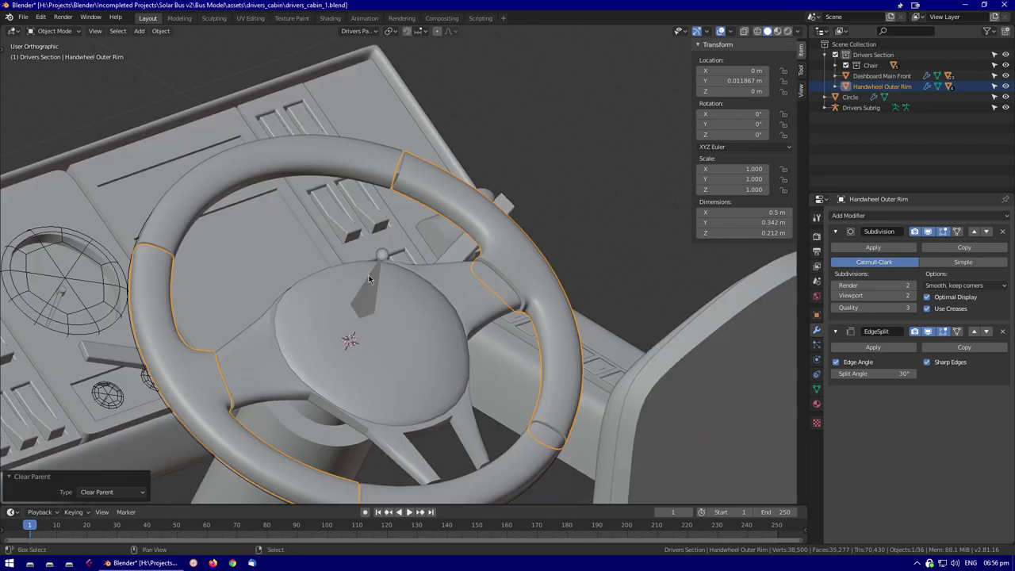
Parent the rim to the Wheel Turn bone and test Steering Wheel Primary Control along X from the right view
{"action": "left_click", "coordinate": [379, 279]}
{"action": "key", "text": "ctrl+Tab"}
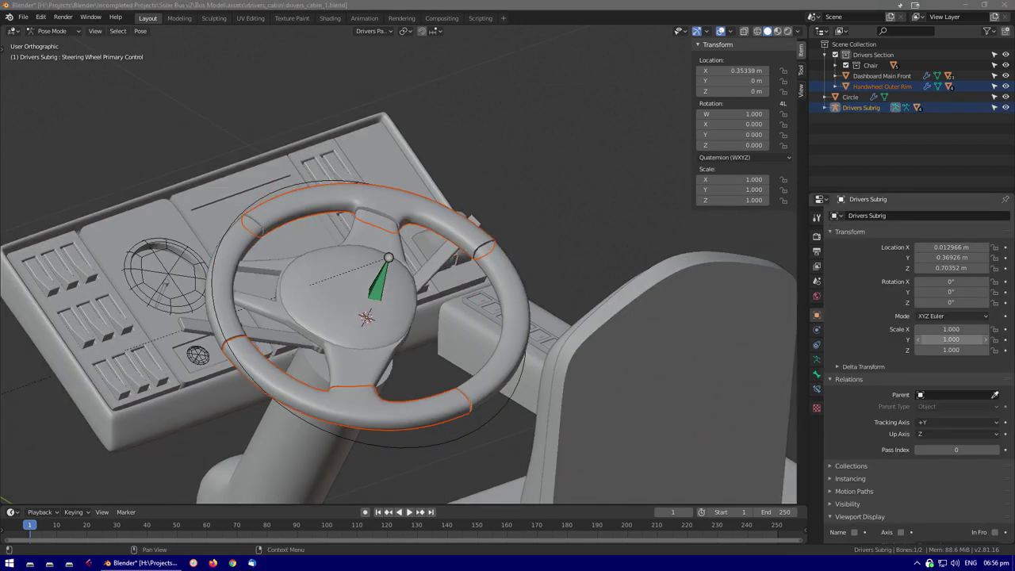
{"action": "key", "text": "KP_3"}
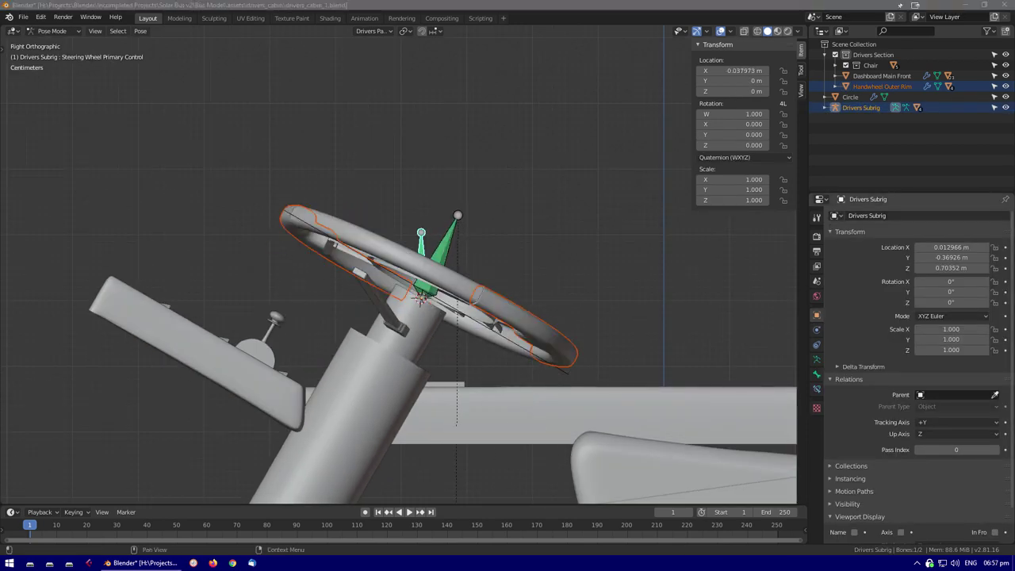
Set Steering Wheel Primary Control's rotation mode to YXZ Euler with its location reset
{"action": "left_click", "coordinate": [745, 157]}
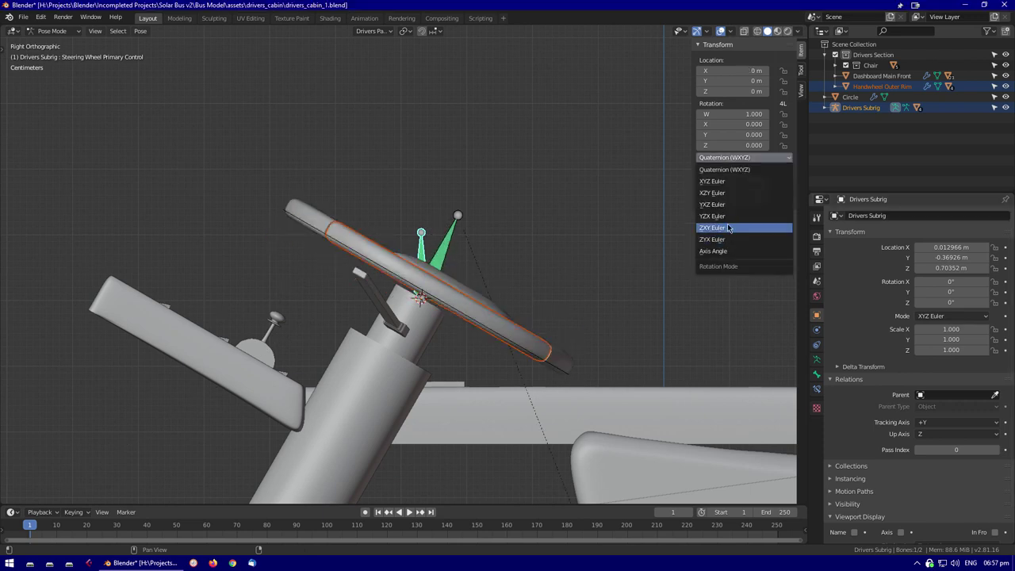
{"action": "left_click", "coordinate": [745, 207]}
{"action": "left_click", "coordinate": [423, 247]}
Isolate the armature and circle in local view and parent the circle to the Wheel Turn bone
{"action": "middle_click_drag", "start_coordinate": [422, 247], "coordinate": [645, 340]}
{"action": "left_click", "coordinate": [631, 313]}
{"action": "scroll", "coordinate": [563, 314], "scroll_direction": "up", "scroll_amount": 3}
{"action": "key", "text": "ctrl+Tab"}
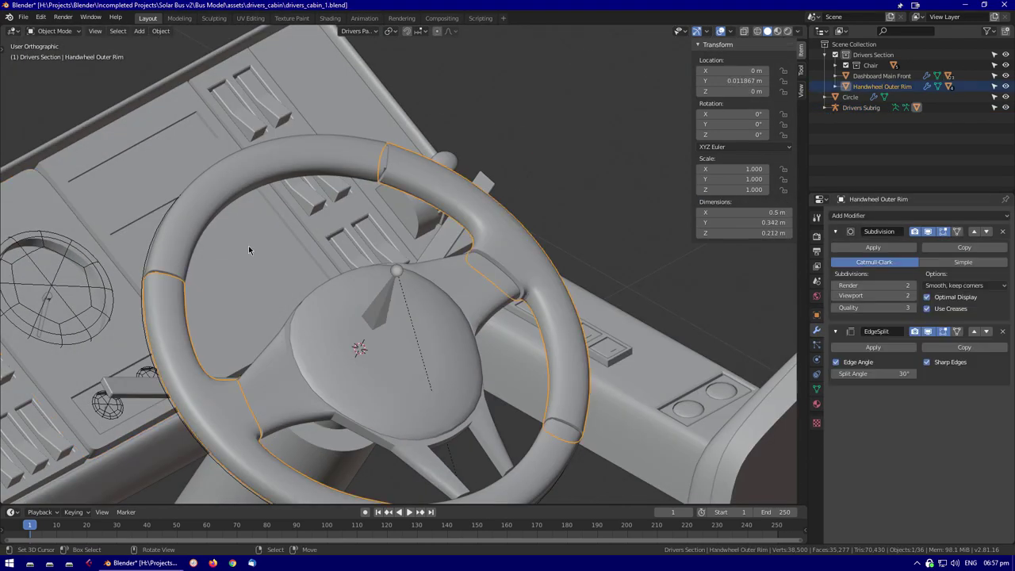
{"action": "key", "text": "KP_Divide"}
{"action": "key", "text": "ctrl+Tab"}
{"action": "key", "text": "ctrl+p"}
{"action": "left_click", "coordinate": [349, 303]}
Test the circle's rotation by moving Steering Wheel Primary Control along X
{"action": "scroll", "coordinate": [374, 317], "scroll_direction": "up", "scroll_amount": 2}
{"action": "key", "text": "g"}
{"action": "key", "text": "x"}
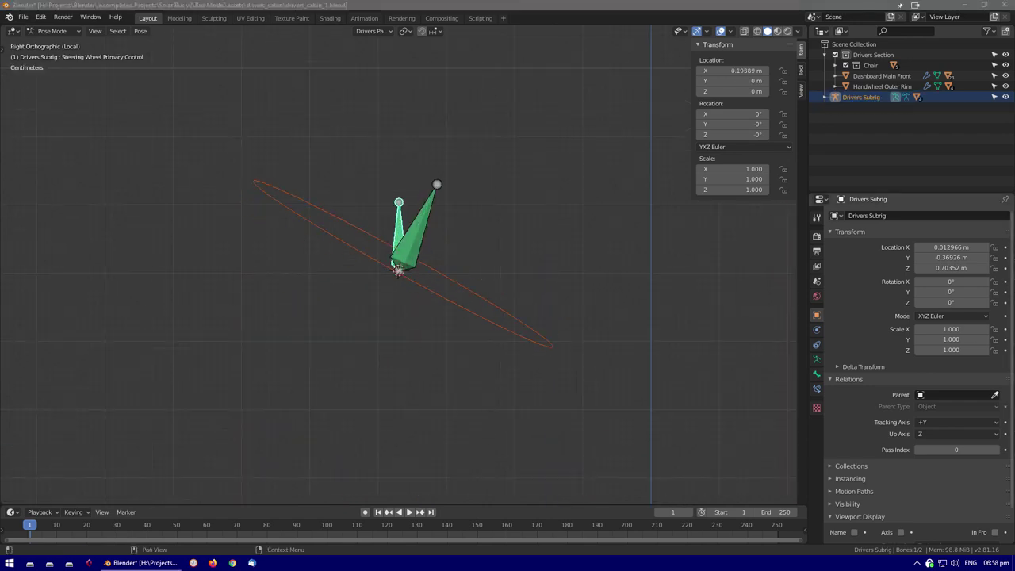
Recalculate the Wheel Turn bone's roll in Edit Mode using the Active Bone option
{"action": "middle_click_drag", "start_coordinate": [428, 333], "coordinate": [448, 352]}
{"action": "key", "text": "Tab"}
{"action": "key", "text": "shift+n"}
{"action": "left_click", "coordinate": [451, 357]}
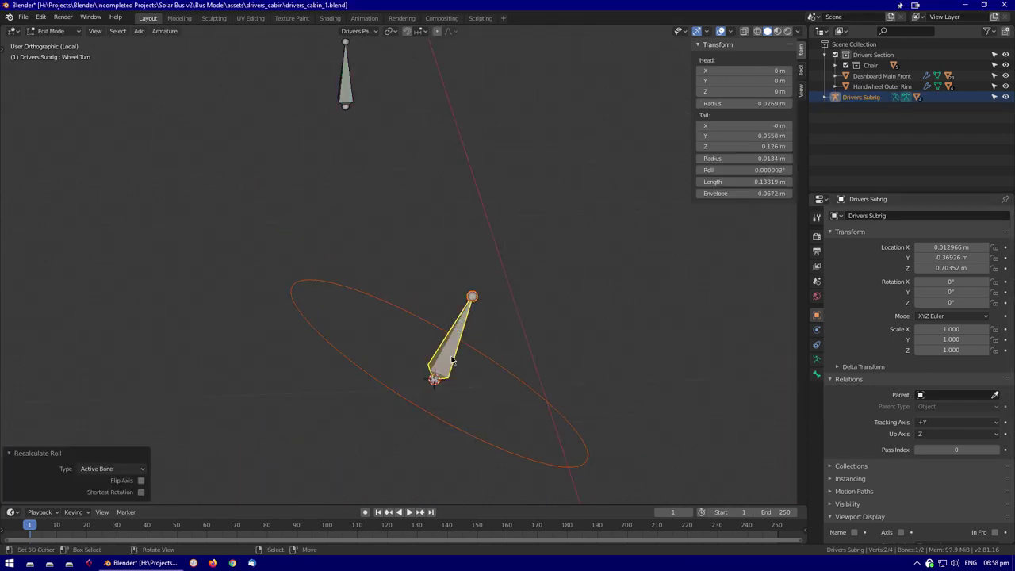
Recalculate the Wheel Turn bone's roll using Global -Y Axis and return the Drivers Subrig armature to Pose Mode
{"action": "left_click", "coordinate": [108, 470]}
{"action": "left_click", "coordinate": [182, 444]}
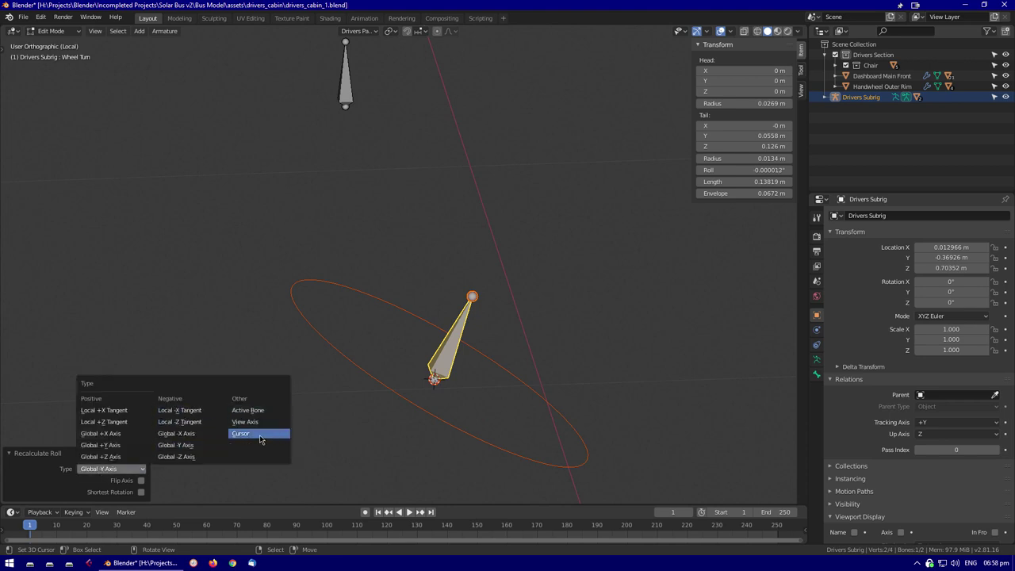
{"action": "key", "text": "Tab"}
{"action": "middle_click_drag", "start_coordinate": [487, 435], "coordinate": [508, 262]}
{"action": "scroll", "coordinate": [566, 315], "scroll_direction": "down", "scroll_amount": 2}
{"action": "key", "text": "KP_3"}
{"action": "key", "text": "ctrl+Tab"}
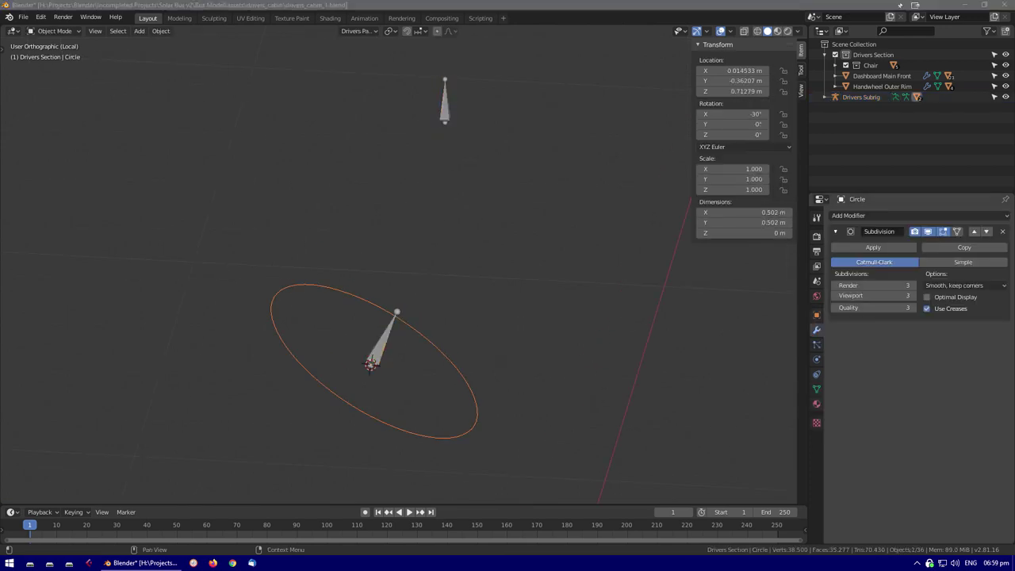
{"action": "key", "text": "ctrl+Tab"}
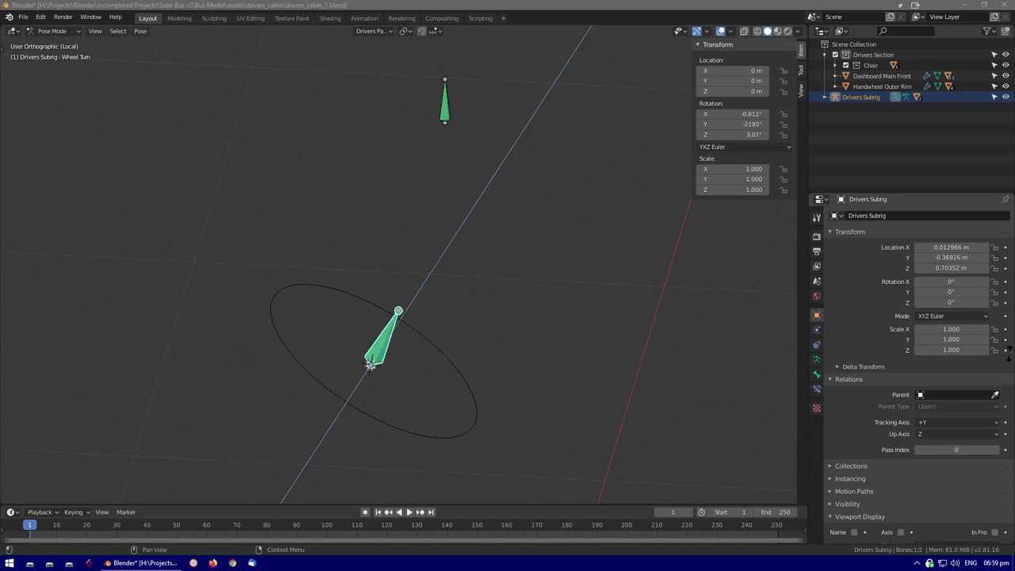
Leave the local view of the wheel circle and bones to bring back the whole driver's cabin
{"action": "left_click", "coordinate": [421, 436]}
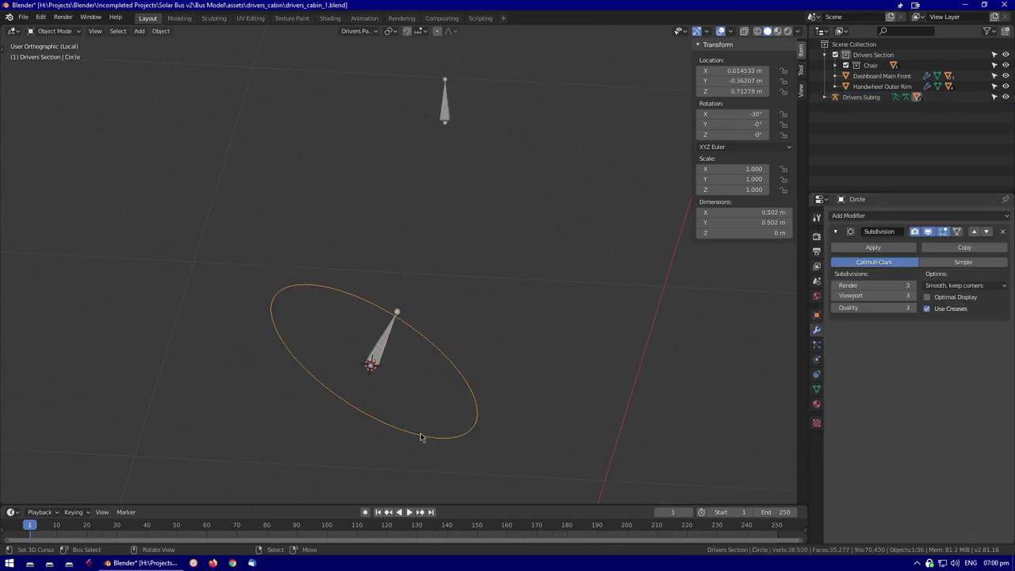
{"action": "key", "text": "KP_Divide"}
{"action": "left_click", "coordinate": [816, 345]}
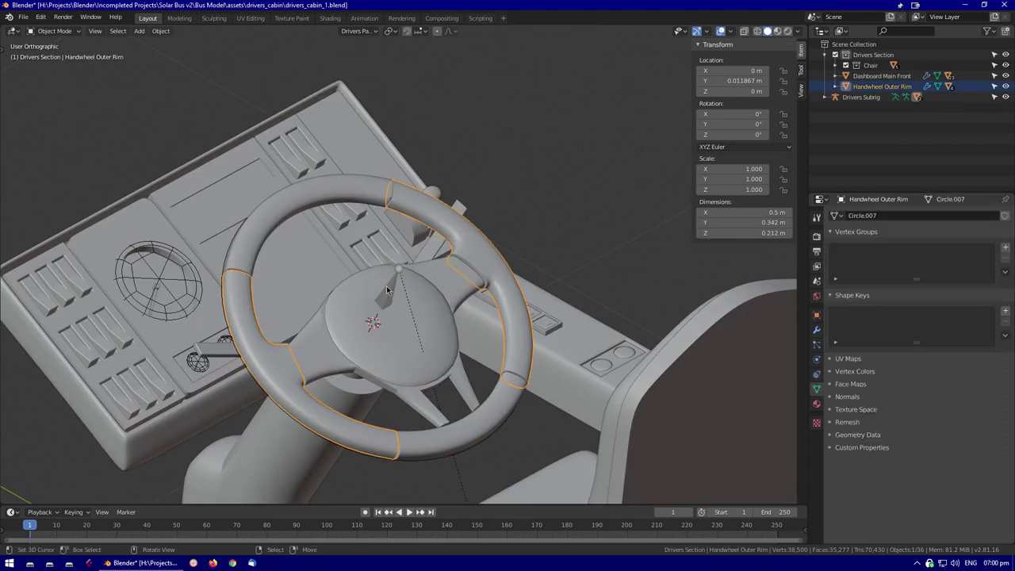
{"action": "key", "text": "ctrl+z"}
Set the transform orientation to Local and the Wheel Turn constraint's destination Z rotation minimum to -50°
{"action": "left_click", "coordinate": [817, 391]}
{"action": "middle_click_drag", "start_coordinate": [674, 278], "coordinate": [515, 150]}
{"action": "left_click", "coordinate": [361, 31]}
{"action": "left_click", "coordinate": [358, 77]}
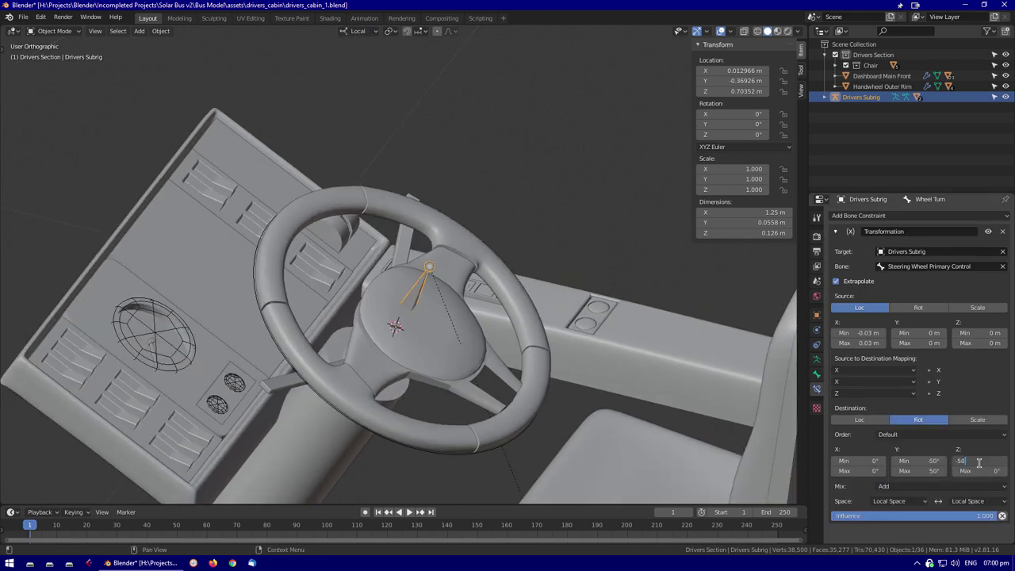
{"action": "key", "text": "Return"}
Test the Transformation constraint by moving the Steering Wheel Primary Control bone along X in Pose Mode
{"action": "key", "text": "ctrl+Tab"}
{"action": "middle_click_drag", "start_coordinate": [603, 261], "coordinate": [487, 153]}
{"action": "scroll", "coordinate": [487, 154], "scroll_direction": "down", "scroll_amount": 2}
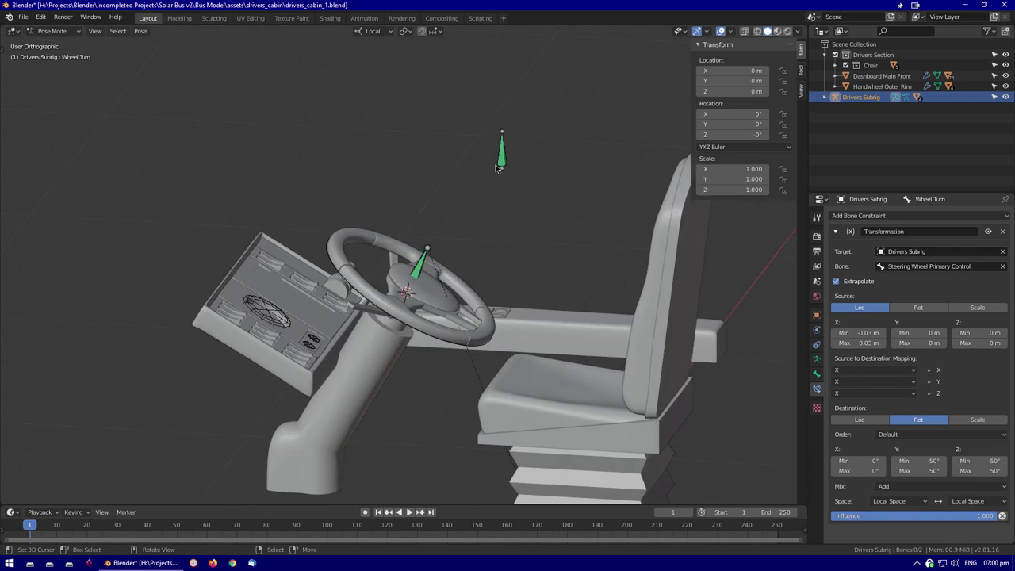
{"action": "left_click", "coordinate": [502, 152]}
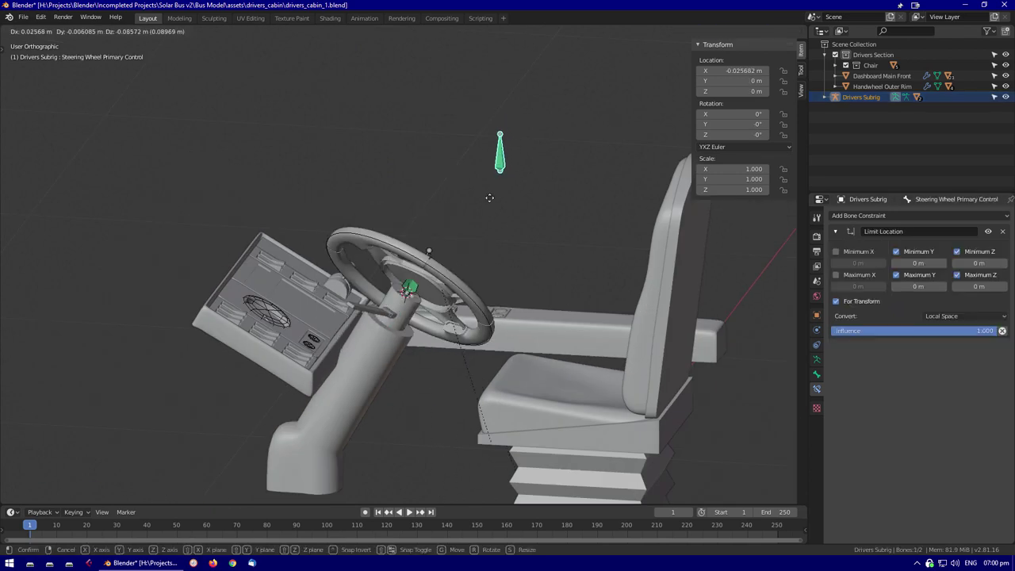
Test the Wheel Turn bone's rotation about its local Z axis and examine the wheel up close
{"action": "left_click", "coordinate": [426, 252]}
{"action": "key", "text": "r"}
{"action": "key", "text": "z"}
{"action": "key", "text": "z"}
{"action": "right_click", "coordinate": [442, 253]}
{"action": "middle_click_drag", "start_coordinate": [442, 252], "coordinate": [578, 228]}
{"action": "scroll", "coordinate": [579, 229], "scroll_direction": "up", "scroll_amount": 4}
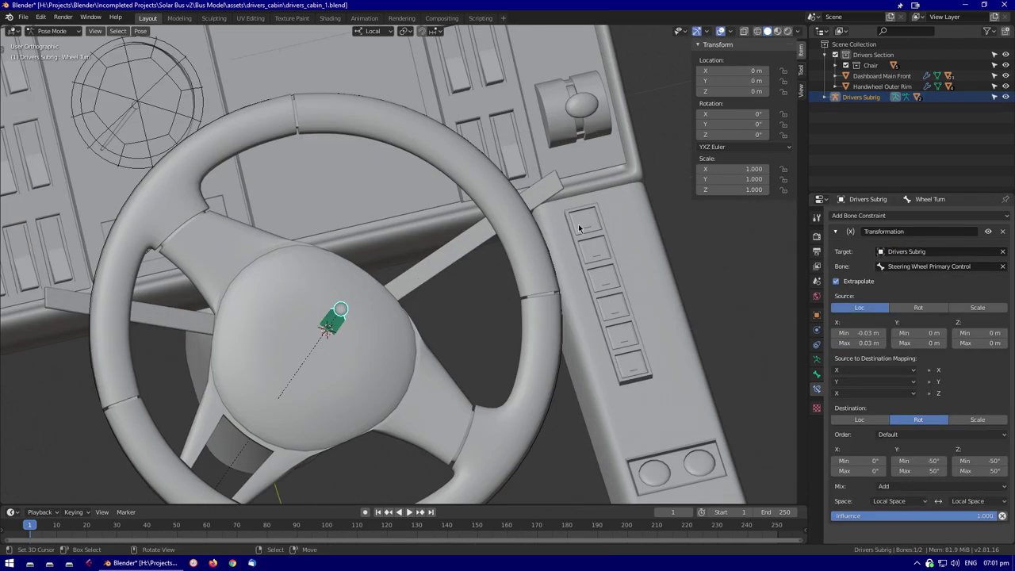
Inspect the Wheel Turn bone's viewport display settings and its head, tail and roll in Edit Mode
{"action": "left_click", "coordinate": [819, 374]}
{"action": "left_click", "coordinate": [832, 448]}
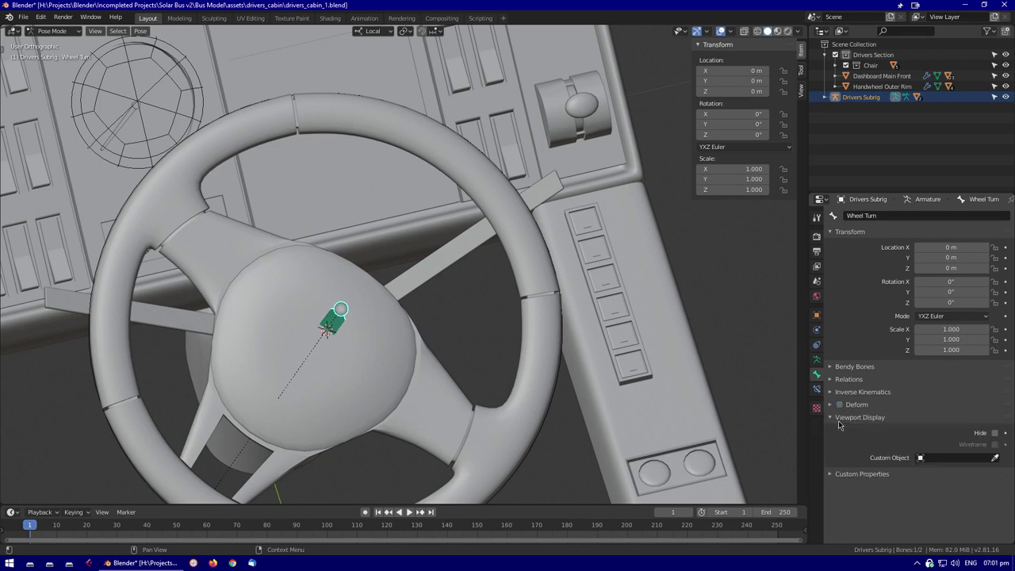
{"action": "middle_click_drag", "start_coordinate": [555, 238], "coordinate": [673, 199]}
{"action": "key", "text": "Tab"}
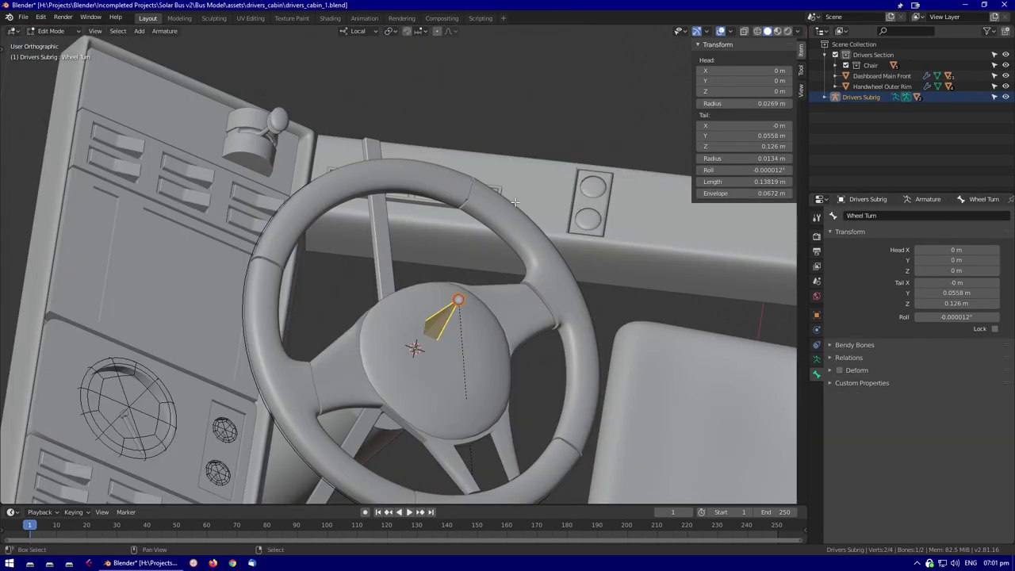
{"action": "key", "text": "ctrl+Tab"}
{"action": "middle_click_drag", "start_coordinate": [515, 202], "coordinate": [753, 341]}
{"action": "scroll", "coordinate": [754, 341], "scroll_direction": "down", "scroll_amount": 3}
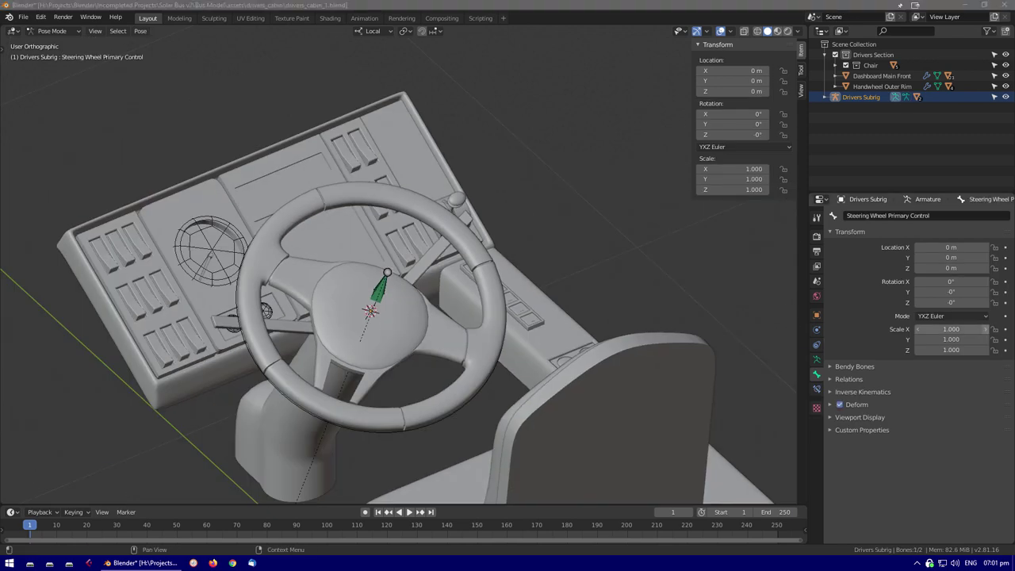
Try other target and owner spaces on the Wheel Turn bone's Transformation constraint and return the owner to Local Space
{"action": "left_click", "coordinate": [817, 389]}
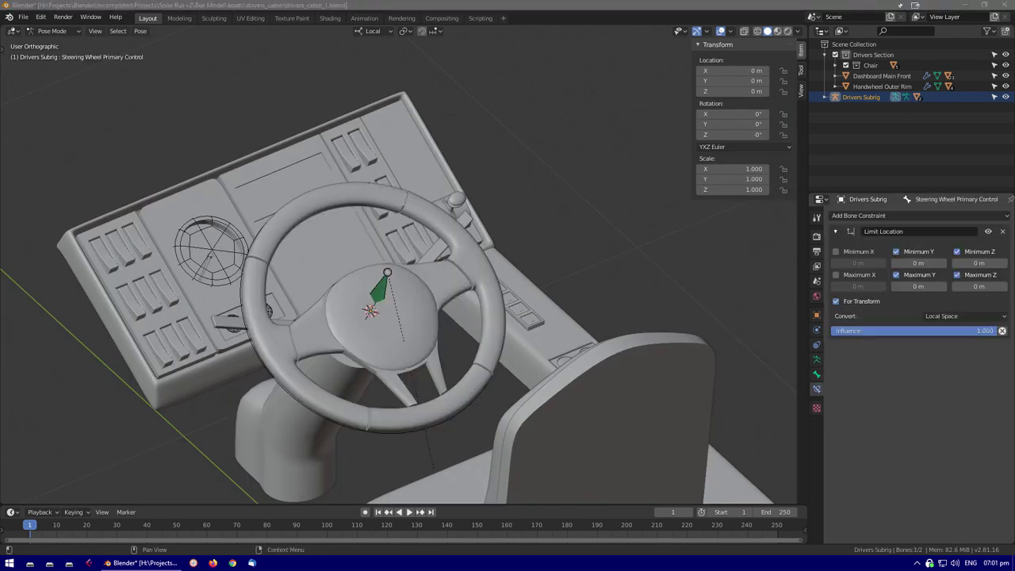
{"action": "left_click", "coordinate": [899, 501]}
{"action": "left_click", "coordinate": [895, 477]}
{"action": "left_click", "coordinate": [973, 501]}
{"action": "left_click", "coordinate": [954, 488]}
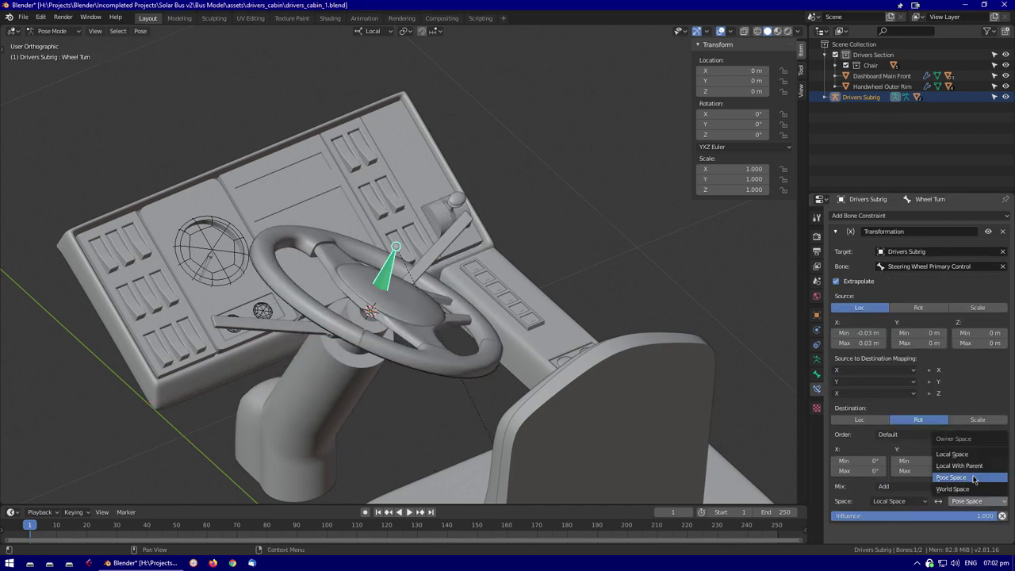
{"action": "left_click", "coordinate": [952, 453]}
Test the Wheel Turn bone's rotation about Y and inspect the armature's skeleton settings in Edit Mode
{"action": "key", "text": "r"}
{"action": "key", "text": "y"}
{"action": "key", "text": "Escape"}
{"action": "middle_click_drag", "start_coordinate": [444, 365], "coordinate": [711, 145]}
{"action": "scroll", "coordinate": [490, 260], "scroll_direction": "up", "scroll_amount": 5}
{"action": "key", "text": "ctrl+Tab"}
{"action": "key", "text": "Tab"}
{"action": "middle_click_drag", "start_coordinate": [596, 298], "coordinate": [634, 317]}
{"action": "left_click", "coordinate": [816, 360]}
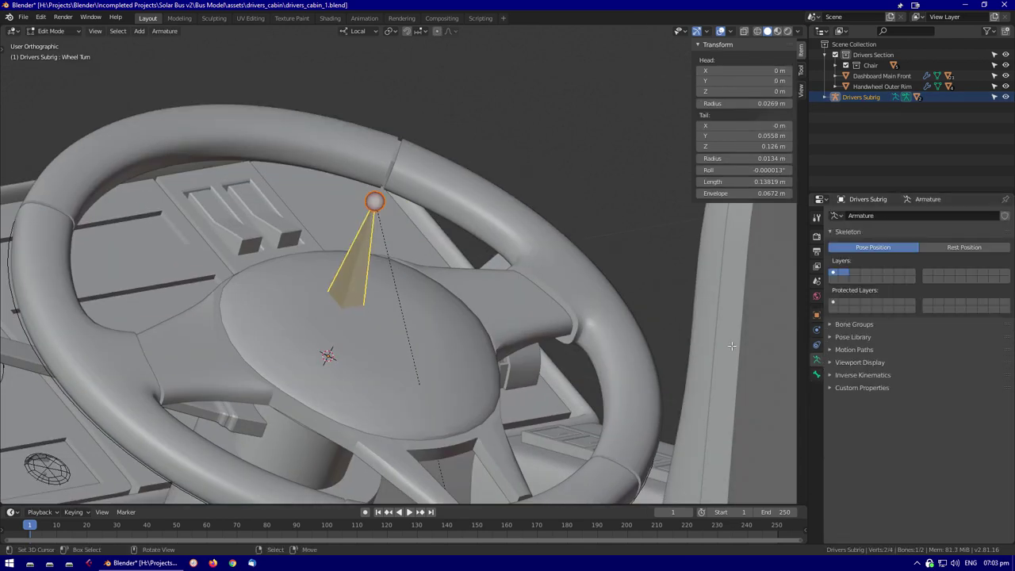
Set the destination rotation order of the Wheel Turn bone's Transformation constraint to ZYX Euler
{"action": "key", "text": "ctrl+Tab"}
{"action": "left_click", "coordinate": [817, 388]}
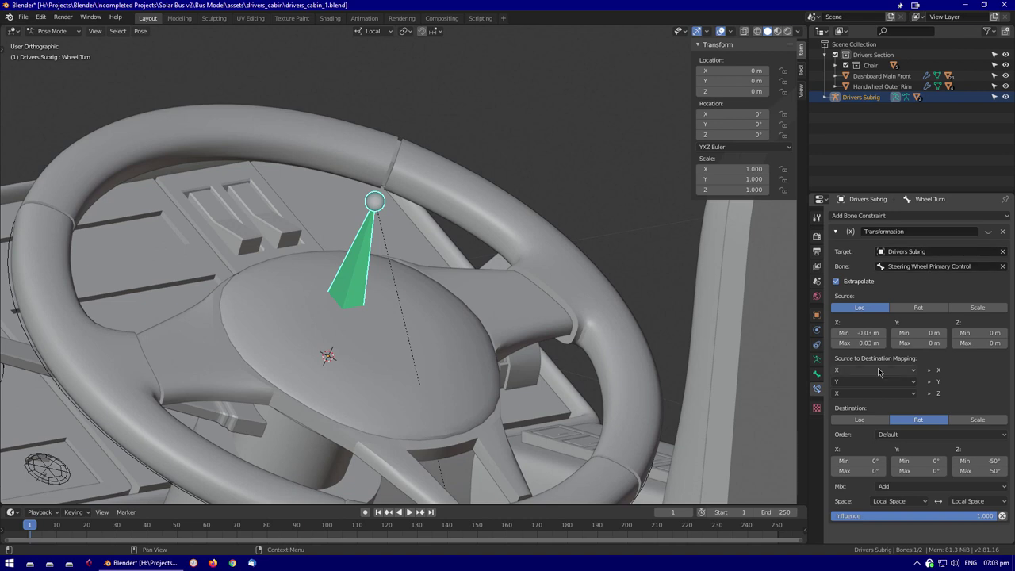
{"action": "left_click", "coordinate": [969, 434]}
{"action": "left_click", "coordinate": [943, 516]}
{"action": "middle_click_drag", "start_coordinate": [555, 357], "coordinate": [464, 308]}
Build a replacement steering bone at the wheel's centre, adjusting its tip along Z and tilting it 30°
{"action": "key", "text": "ctrl+Tab"}
{"action": "key", "text": "Tab"}
{"action": "key", "text": "shift+z"}
{"action": "key", "text": "KP_1"}
{"action": "left_click", "coordinate": [408, 101]}
{"action": "key", "text": "g"}
{"action": "key", "text": "z"}
{"action": "left_click", "coordinate": [460, 269]}
{"action": "key", "text": "KP_Decimal"}
{"action": "type", "text": "r30"}
{"action": "middle_click_drag", "start_coordinate": [476, 222], "coordinate": [487, 207]}
{"action": "key", "text": "Tab"}
{"action": "key", "text": "shift+z"}
Clear the Handwheel Outer Rim's parent, parent it to the replacement bone and test the bone's rotation about Y
{"action": "left_click", "coordinate": [467, 231]}
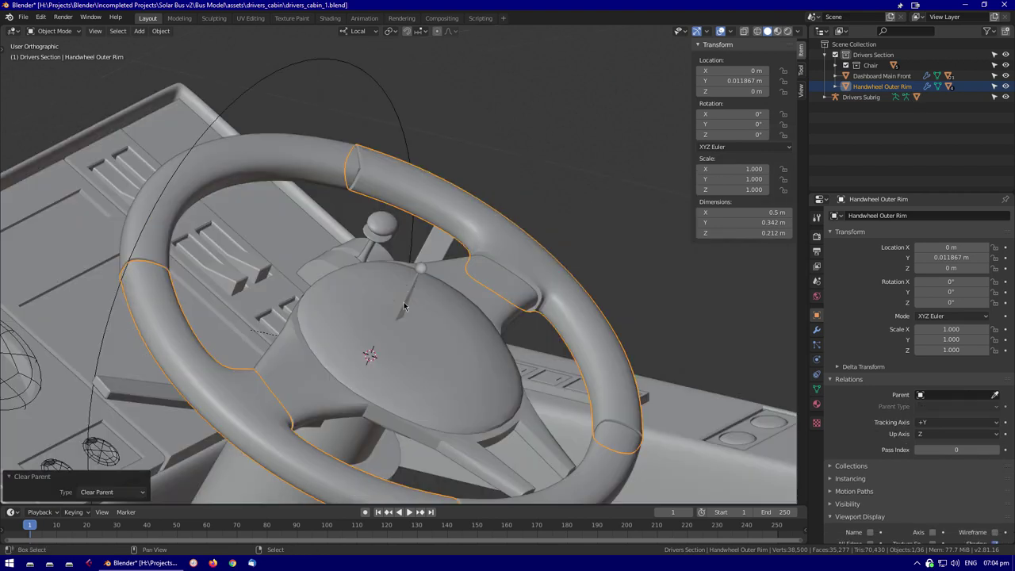
{"action": "key", "text": "ctrl+Tab"}
{"action": "right_click", "coordinate": [408, 295]}
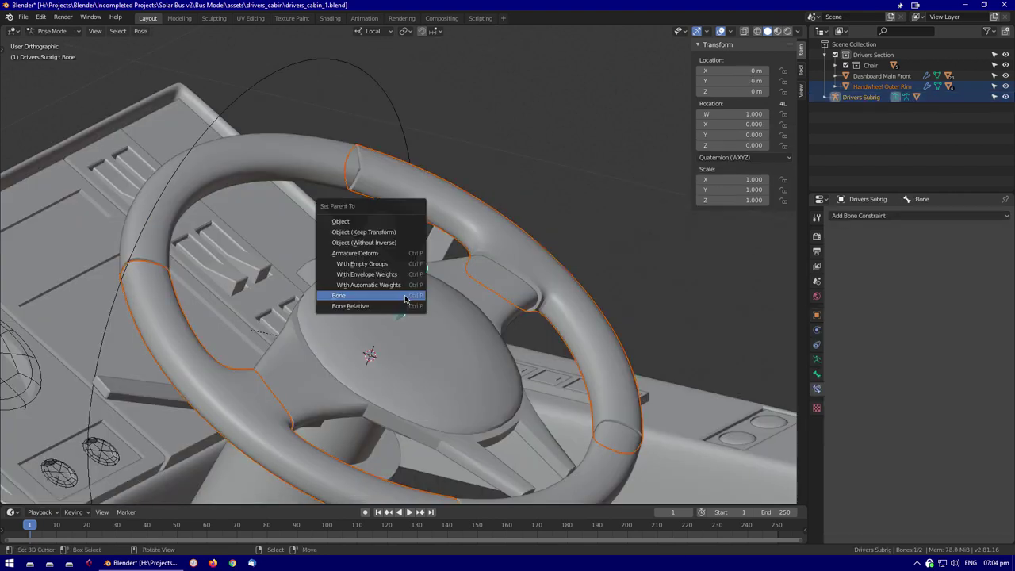
{"action": "left_click", "coordinate": [408, 295]}
{"action": "middle_click_drag", "start_coordinate": [408, 295], "coordinate": [425, 333]}
{"action": "key", "text": "r"}
{"action": "key", "text": "y"}
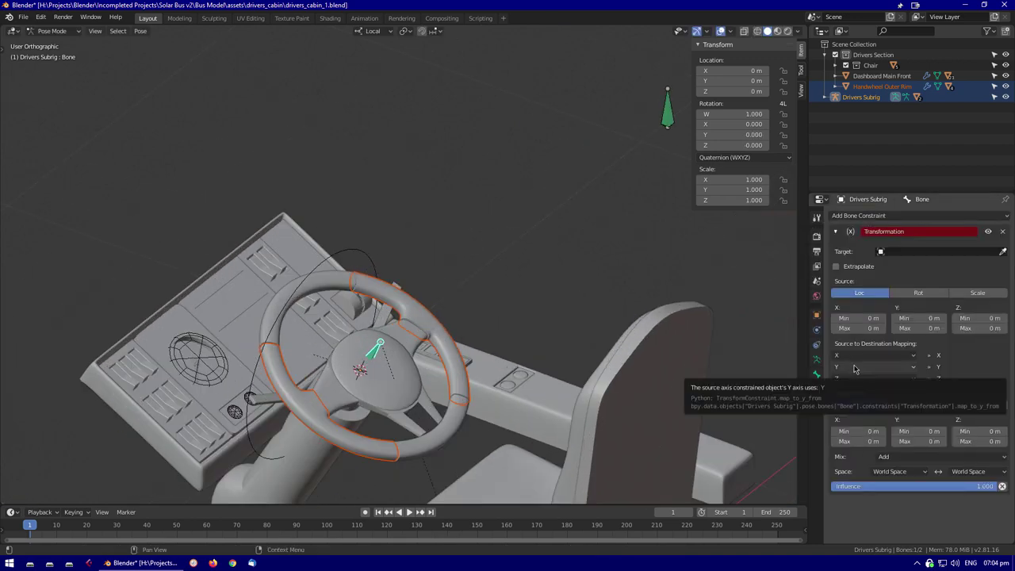
Target the replacement bone's Transformation constraint at Drivers Subrig's Steering Wheel Primary Control, with Extrapolate on and source X maximum -0.03 m
{"action": "left_click", "coordinate": [857, 367]}
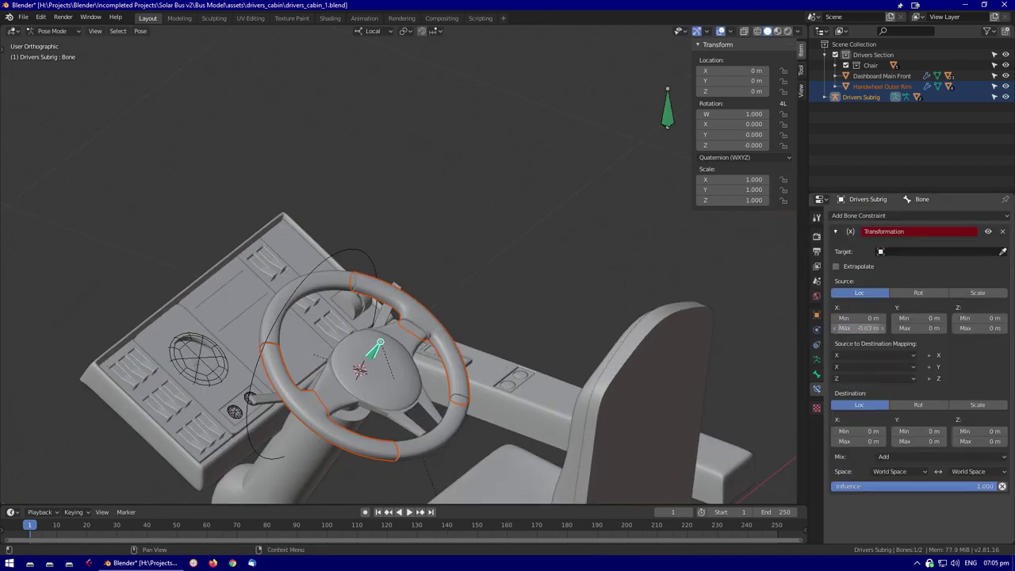
{"action": "left_click", "coordinate": [888, 252]}
{"action": "left_click", "coordinate": [888, 361]}
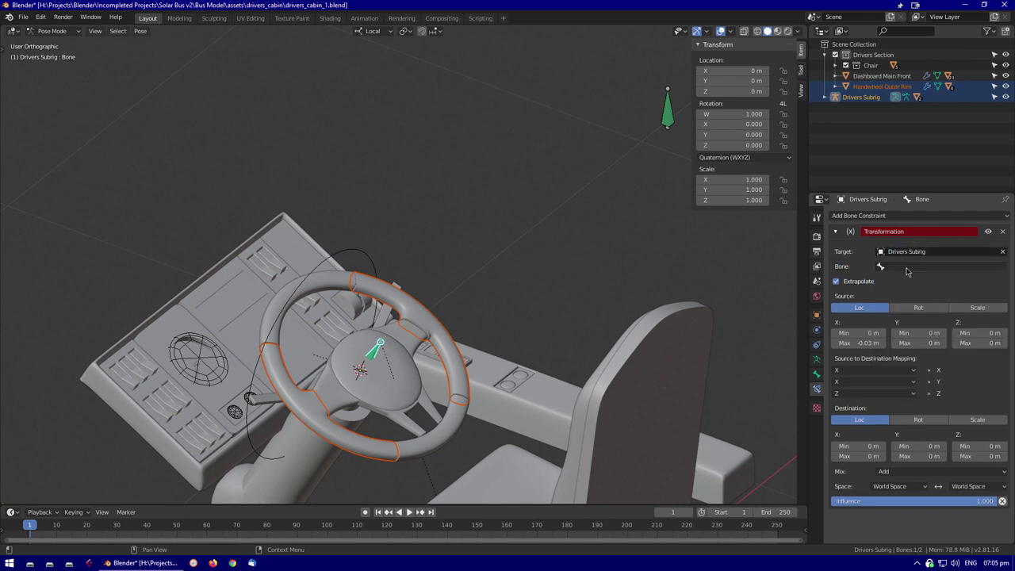
{"action": "left_click", "coordinate": [936, 266]}
{"action": "left_click", "coordinate": [932, 426]}
Map the constraint to rotation in ZYX Euler order, Z from -50° to 50°, in Local Space
{"action": "left_click", "coordinate": [927, 422]}
{"action": "left_click", "coordinate": [918, 434]}
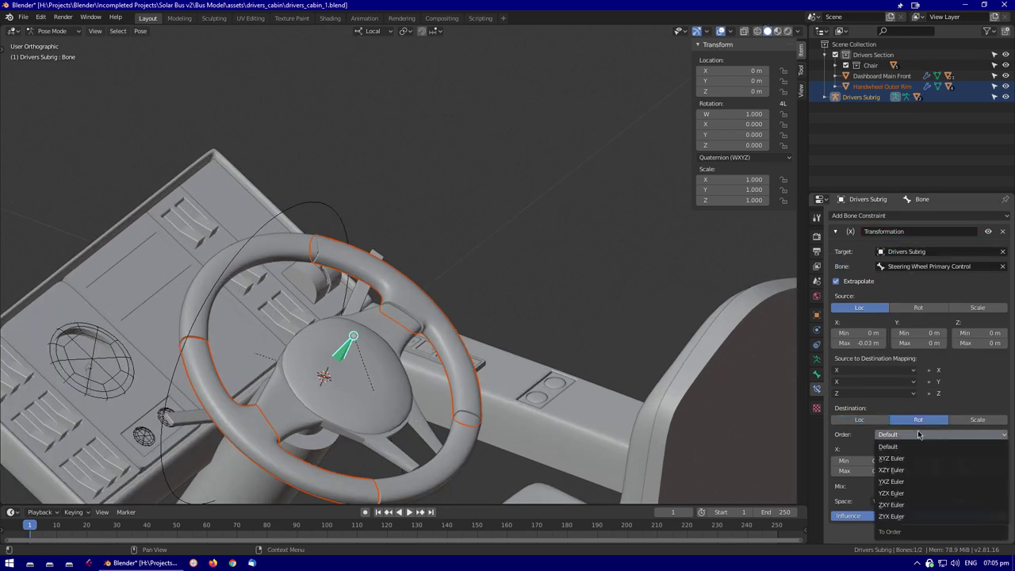
{"action": "left_click", "coordinate": [923, 517]}
{"action": "key", "text": "Return"}
{"action": "scroll", "coordinate": [555, 140], "scroll_direction": "down", "scroll_amount": 5}
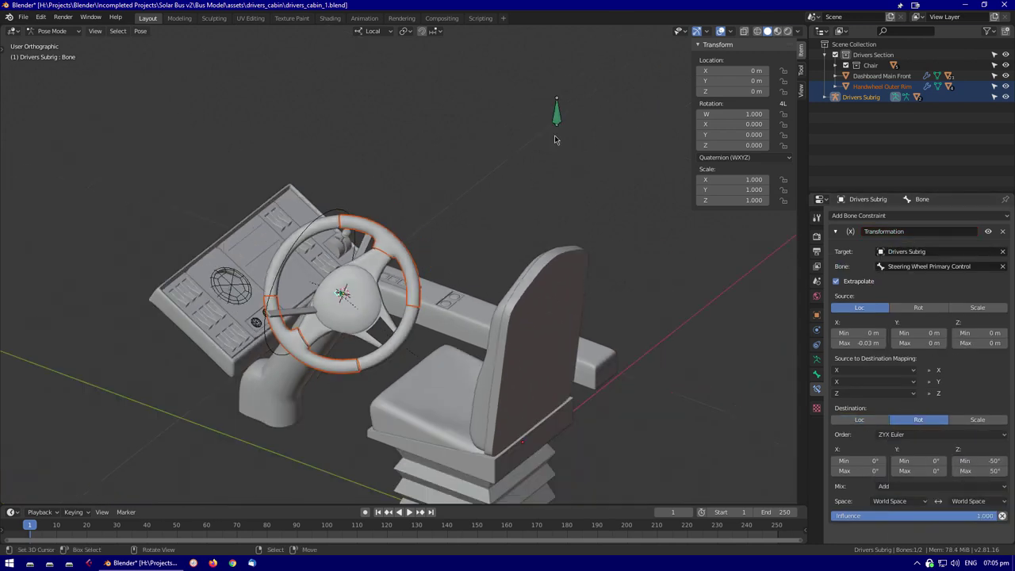
{"action": "left_click", "coordinate": [955, 453]}
{"action": "scroll", "coordinate": [397, 317], "scroll_direction": "up", "scroll_amount": 4}
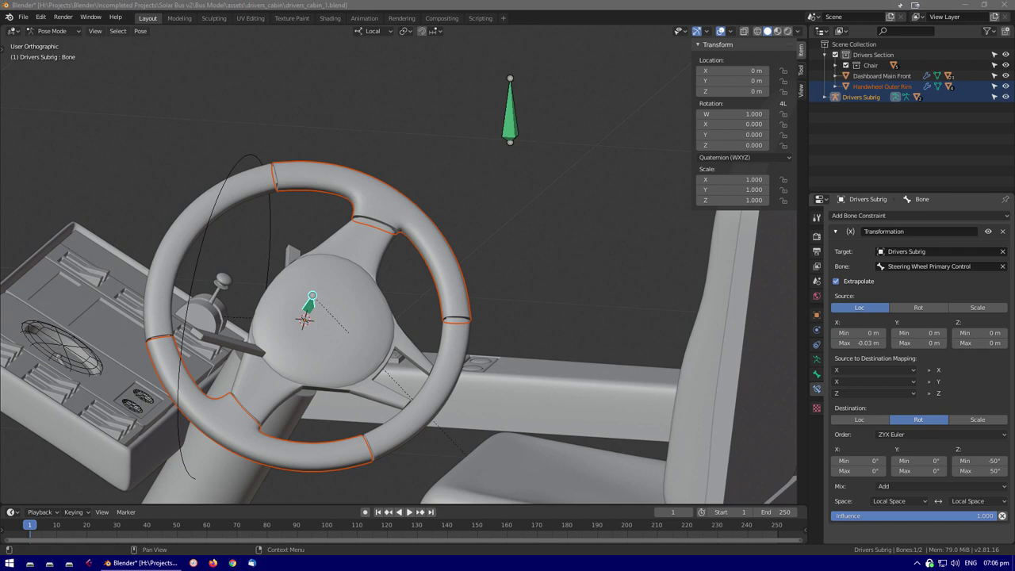
Test the steering bone's rotation about Z and set the constraint's source X minimum to -0.03 m and mix to After Original
{"action": "middle_click_drag", "start_coordinate": [397, 285], "coordinate": [431, 282]}
{"action": "key", "text": "r"}
{"action": "key", "text": "z"}
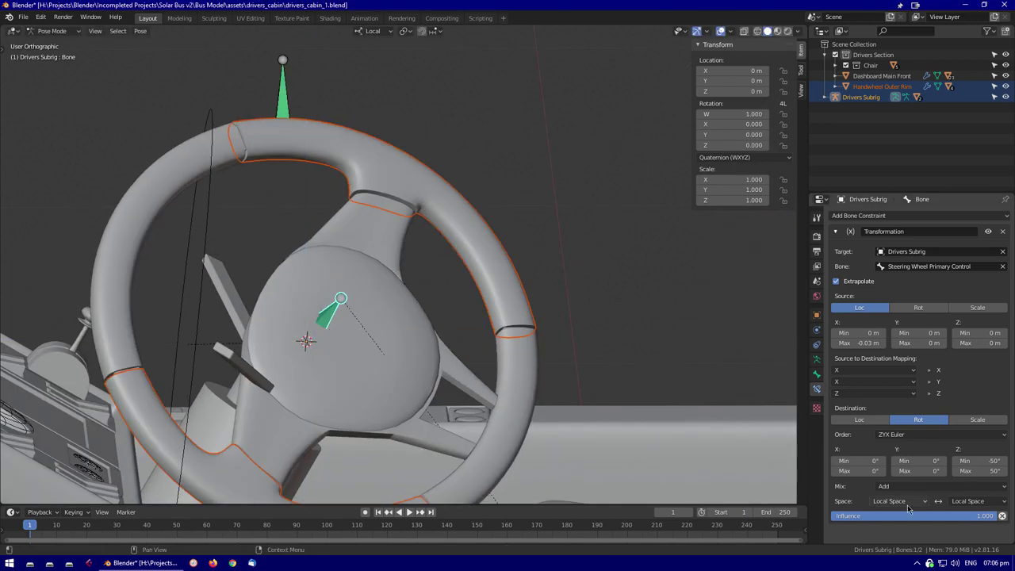
{"action": "middle_click_drag", "start_coordinate": [476, 333], "coordinate": [402, 333]}
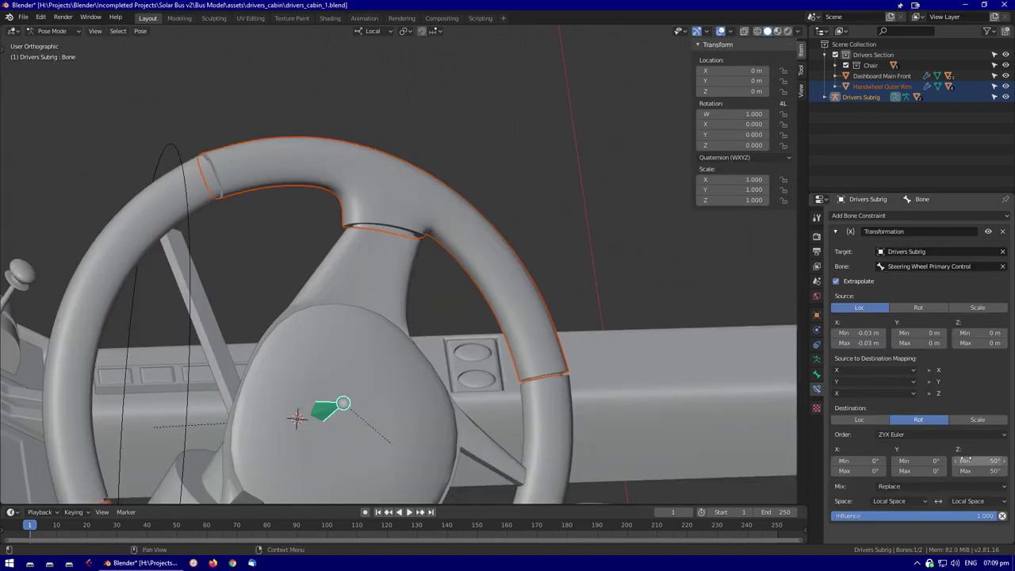
{"action": "left_click", "coordinate": [895, 501]}
{"action": "left_click", "coordinate": [935, 441]}
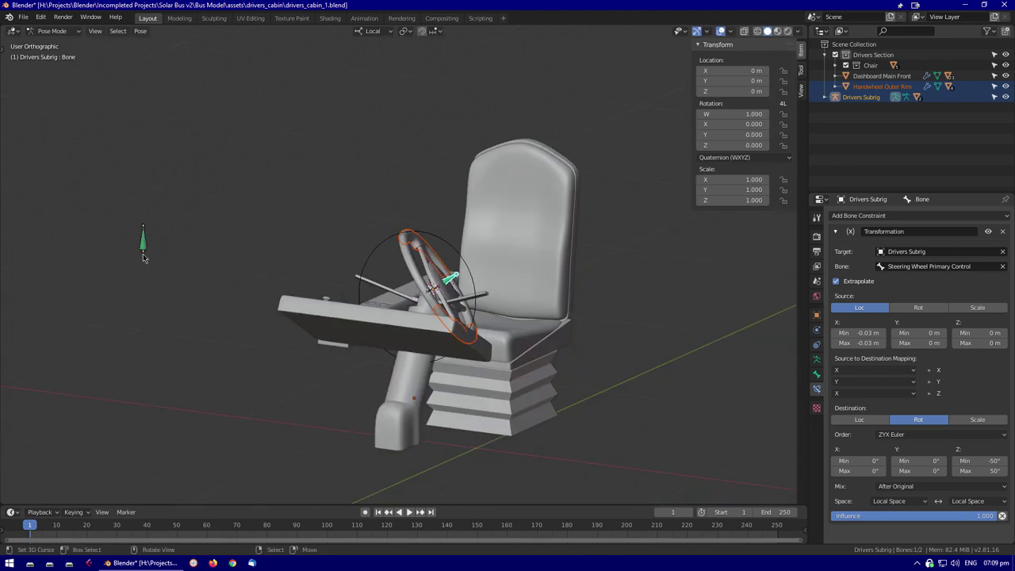
Adjust the Steering Wheel Primary Control bone's rotation slightly in Edit Mode and try moving it along Y
{"action": "key", "text": "Tab"}
{"action": "key", "text": "g"}
{"action": "key", "text": "y"}
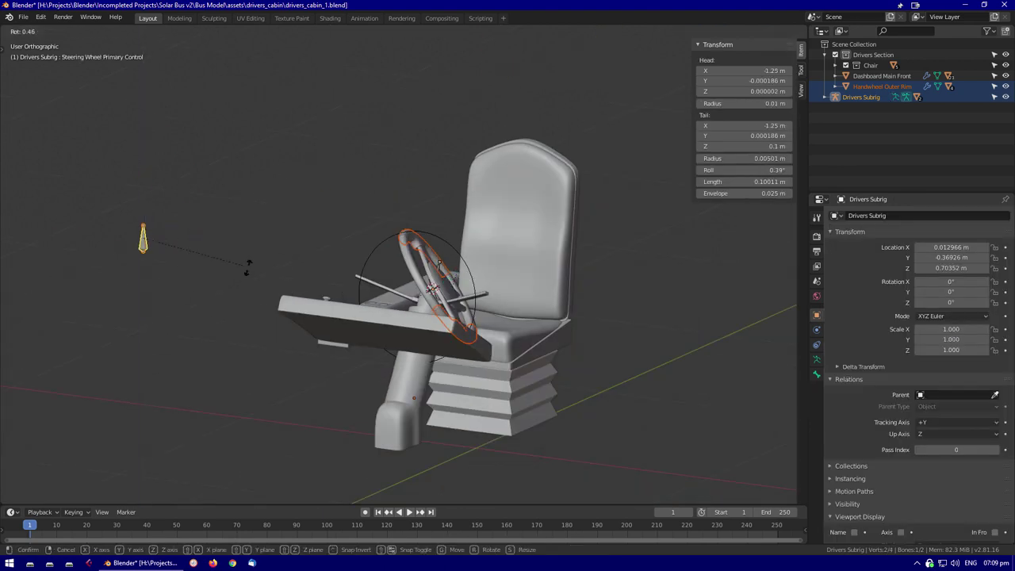
{"action": "left_click", "coordinate": [268, 310]}
{"action": "middle_click_drag", "start_coordinate": [268, 310], "coordinate": [135, 292]}
{"action": "key", "text": "g"}
{"action": "key", "text": "y"}
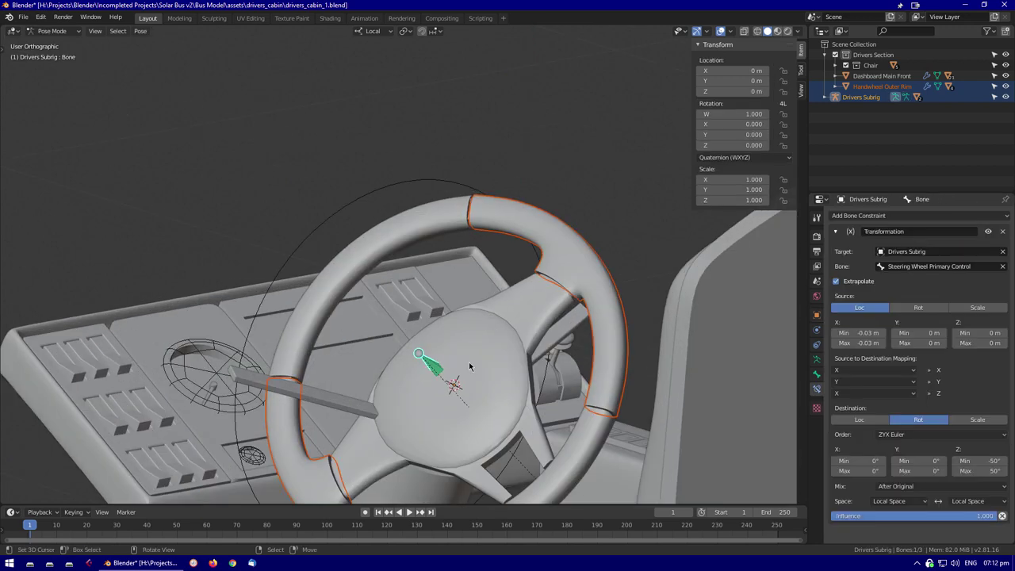
Delete the replacement steering bone and clear the Handwheel Outer Rim's parent
{"action": "key", "text": "x"}
{"action": "left_click", "coordinate": [407, 330]}
{"action": "middle_click_drag", "start_coordinate": [407, 330], "coordinate": [302, 116]}
{"action": "key", "text": "x"}
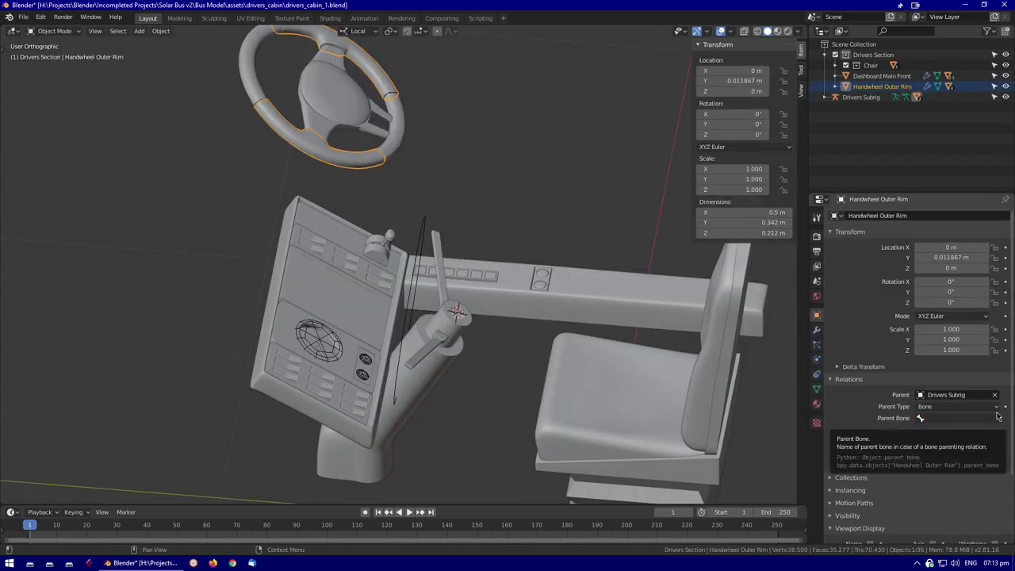
{"action": "left_click", "coordinate": [921, 406]}
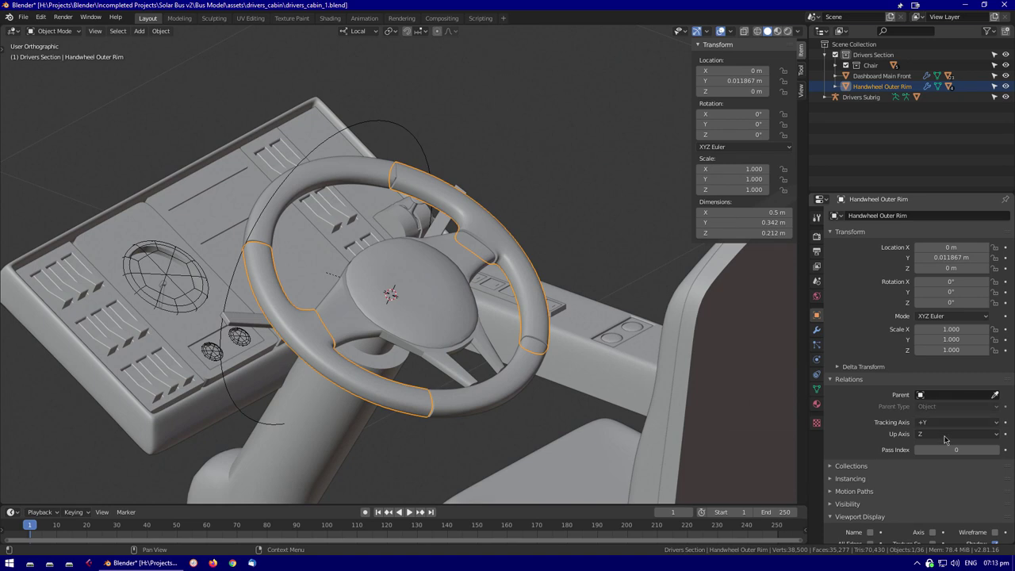
{"action": "scroll", "coordinate": [405, 358], "scroll_direction": "down", "scroll_amount": 3}
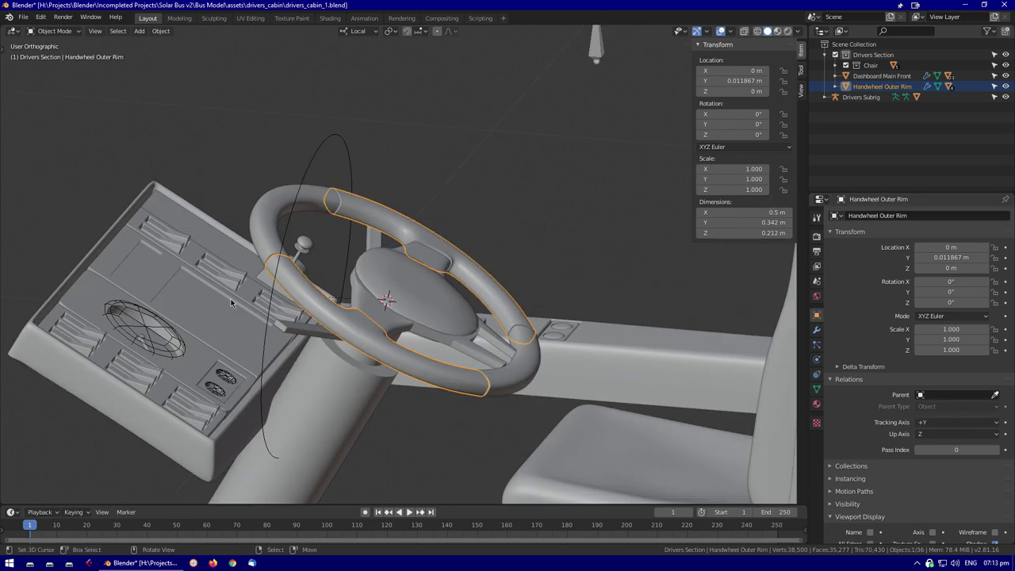
Add a fresh bone to Drivers Subrig at the steering wheel's centre, working in wireframe side view
{"action": "left_click", "coordinate": [406, 358]}
{"action": "key", "text": "shift+z"}
{"action": "middle_click_drag", "start_coordinate": [406, 358], "coordinate": [411, 130]}
{"action": "left_click", "coordinate": [388, 91]}
{"action": "key", "text": "KP_3"}
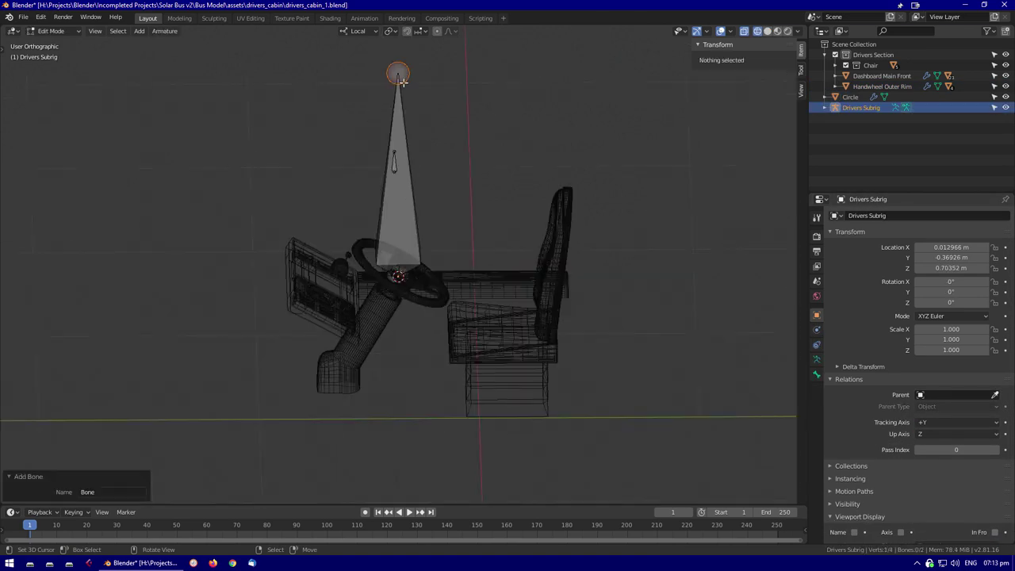
Rotate the new bone 30° in side view to follow the steering column and snap it to the 3D cursor
{"action": "key", "text": "Tab"}
{"action": "left_click", "coordinate": [394, 246]}
{"action": "scroll", "coordinate": [444, 262], "scroll_direction": "up", "scroll_amount": 2}
{"action": "type", "text": "r30"}
{"action": "key", "text": "Return"}
{"action": "middle_click_drag", "start_coordinate": [498, 261], "coordinate": [555, 261]}
{"action": "key", "text": "KP_3"}
{"action": "key", "text": "shift+s"}
{"action": "left_click", "coordinate": [518, 268]}
Test the new bone's rotation about local Y in Pose Mode and set its rotation mode to XYZ Euler
{"action": "key", "text": "ctrl+Tab"}
{"action": "left_click", "coordinate": [816, 388]}
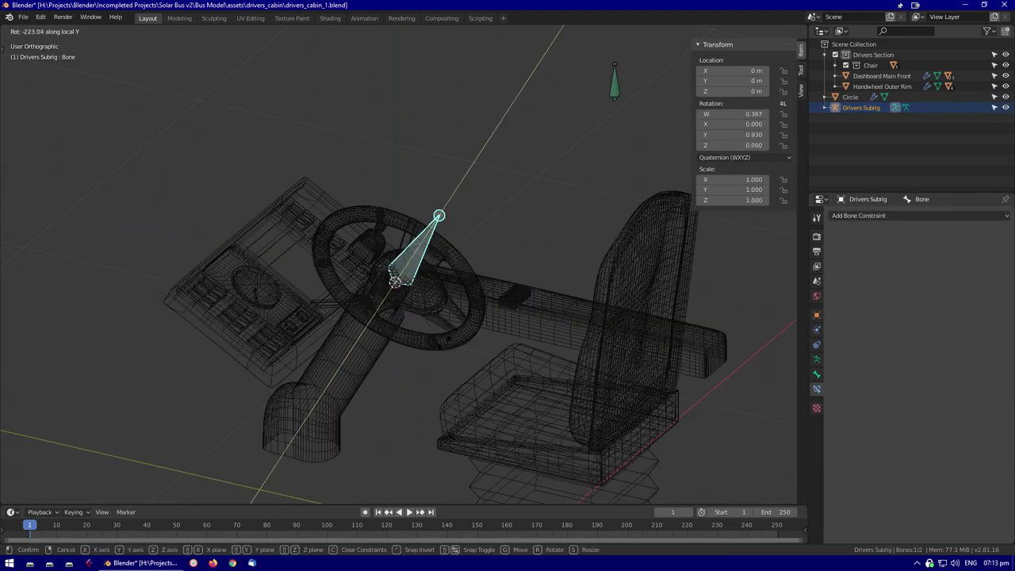
{"action": "right_click", "coordinate": [567, 266]}
{"action": "left_click", "coordinate": [729, 157]}
{"action": "left_click", "coordinate": [712, 182]}
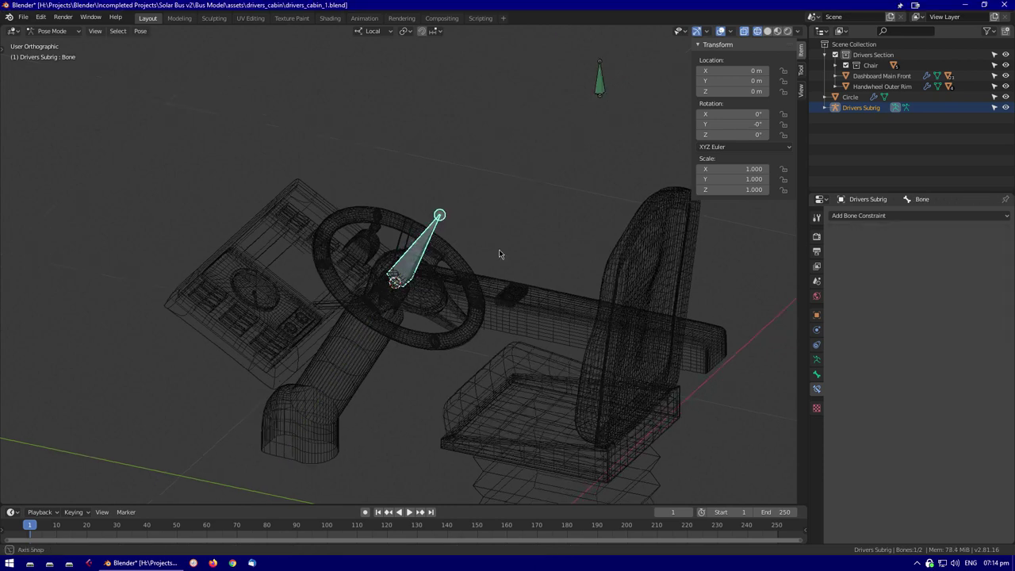
Test the steering bone's rotation about the global and local Y axes in Pose Mode and review the armature's settings
{"action": "scroll", "coordinate": [479, 261], "scroll_direction": "up", "scroll_amount": 3}
{"action": "key", "text": "r"}
{"action": "key", "text": "y"}
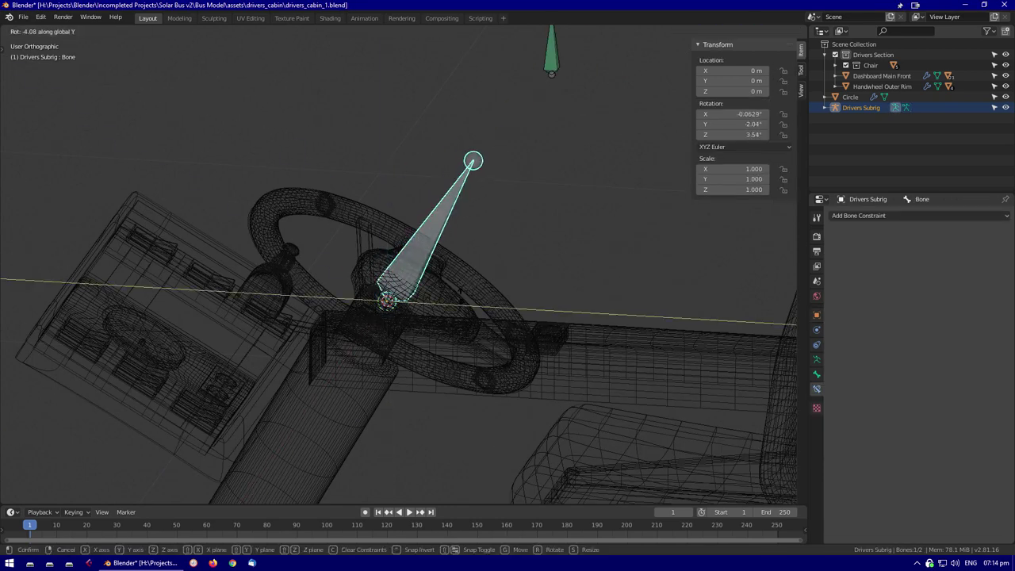
{"action": "right_click", "coordinate": [528, 256]}
{"action": "middle_click_drag", "start_coordinate": [528, 256], "coordinate": [571, 198]}
{"action": "left_click", "coordinate": [816, 374]}
{"action": "left_click", "coordinate": [817, 361]}
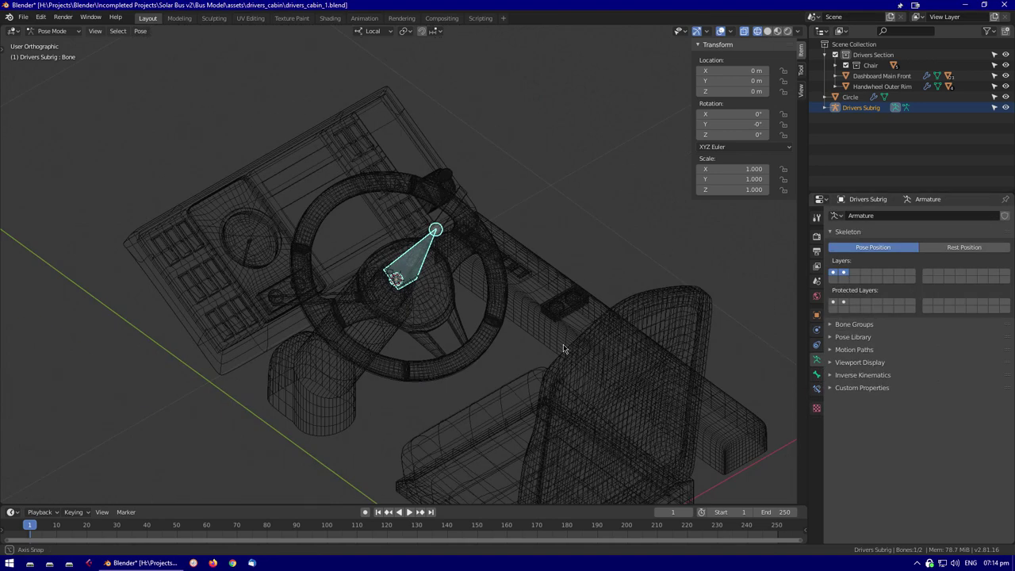
{"action": "key", "text": "r"}
{"action": "key", "text": "y"}
{"action": "right_click", "coordinate": [386, 327]}
{"action": "middle_click_drag", "start_coordinate": [386, 326], "coordinate": [491, 309]}
{"action": "left_click", "coordinate": [858, 375]}
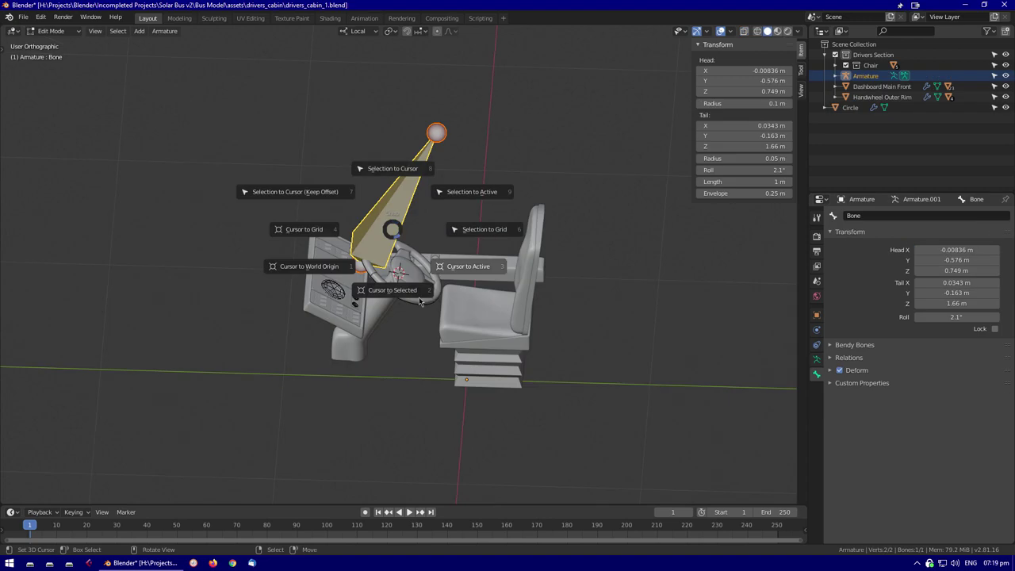
Snap the armature's bone to the 3D cursor with its offset kept and try rotating it about Z in Pose Mode
{"action": "left_click", "coordinate": [288, 193]}
{"action": "scroll", "coordinate": [530, 245], "scroll_direction": "up", "scroll_amount": 4}
{"action": "scroll", "coordinate": [458, 193], "scroll_direction": "down", "scroll_amount": 3}
{"action": "key", "text": "ctrl+Tab"}
{"action": "key", "text": "r"}
{"action": "key", "text": "z"}
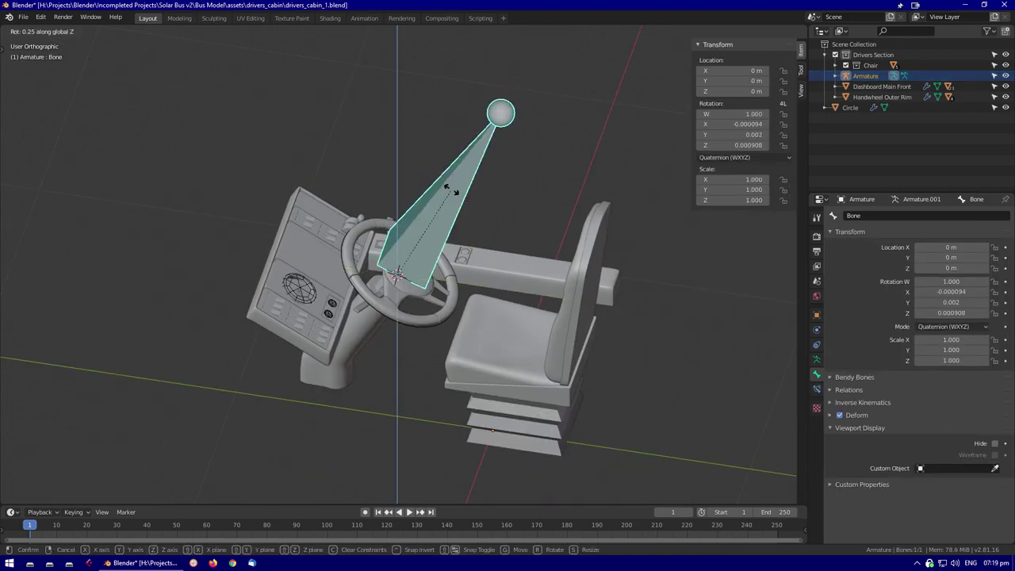
{"action": "key", "text": "Escape"}
{"action": "middle_click_drag", "start_coordinate": [401, 262], "coordinate": [523, 238]}
{"action": "scroll", "coordinate": [485, 241], "scroll_direction": "up", "scroll_amount": 2}
{"action": "key", "text": "r"}
{"action": "key", "text": "Escape"}
Delete the oversized armature above the steering wheel
{"action": "key", "text": "Tab"}
{"action": "key", "text": "x"}
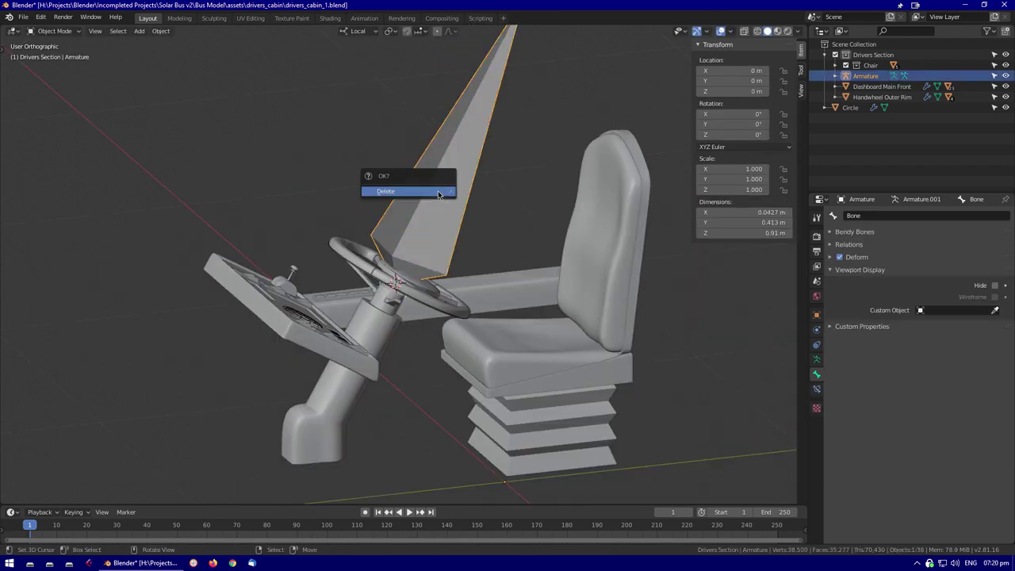
{"action": "left_click", "coordinate": [444, 191]}
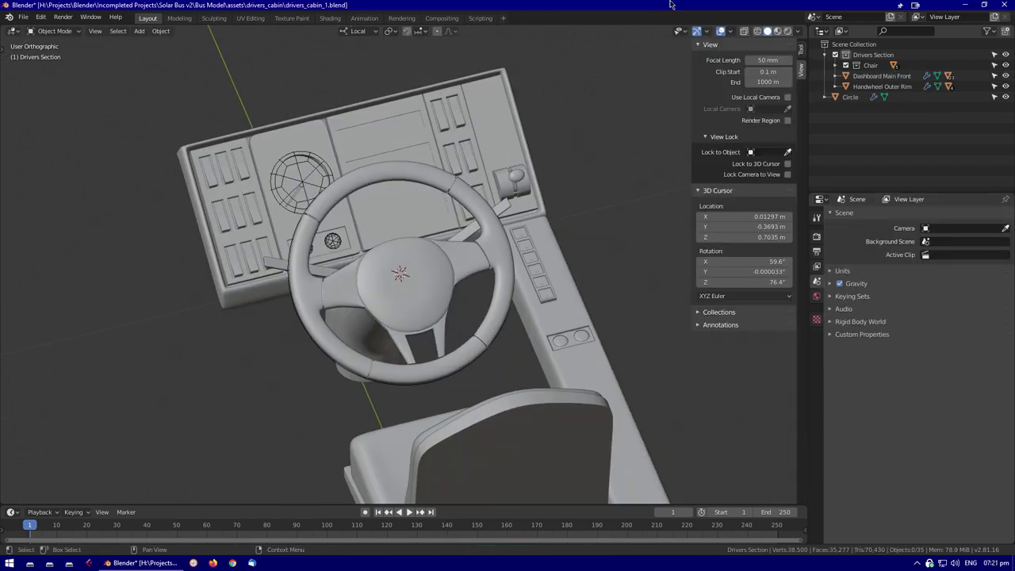
Set the transform orientation to Global and the Cursor tool's orientation to None
{"action": "left_click", "coordinate": [358, 31]}
{"action": "left_click", "coordinate": [342, 64]}
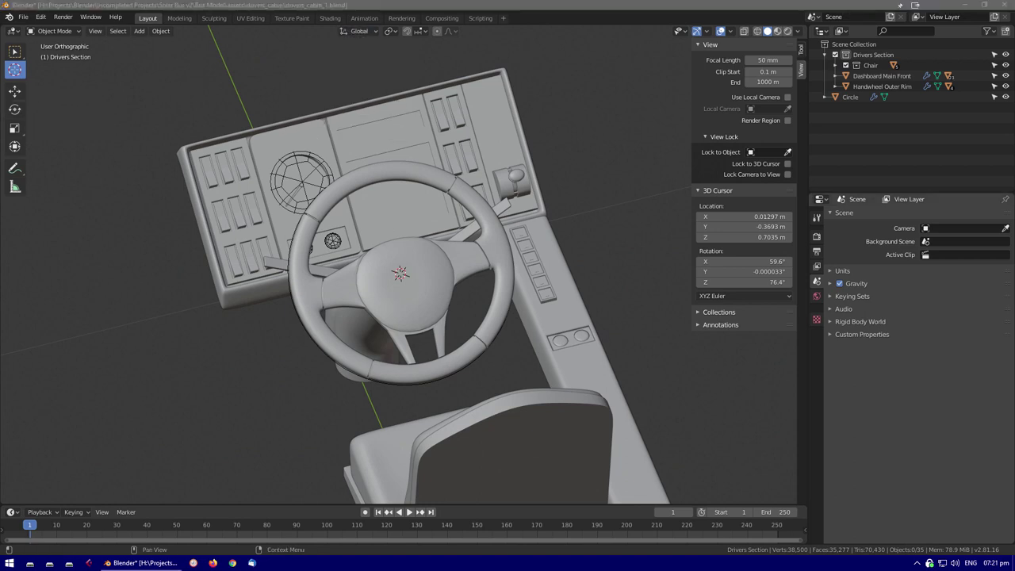
{"action": "left_click", "coordinate": [817, 297]}
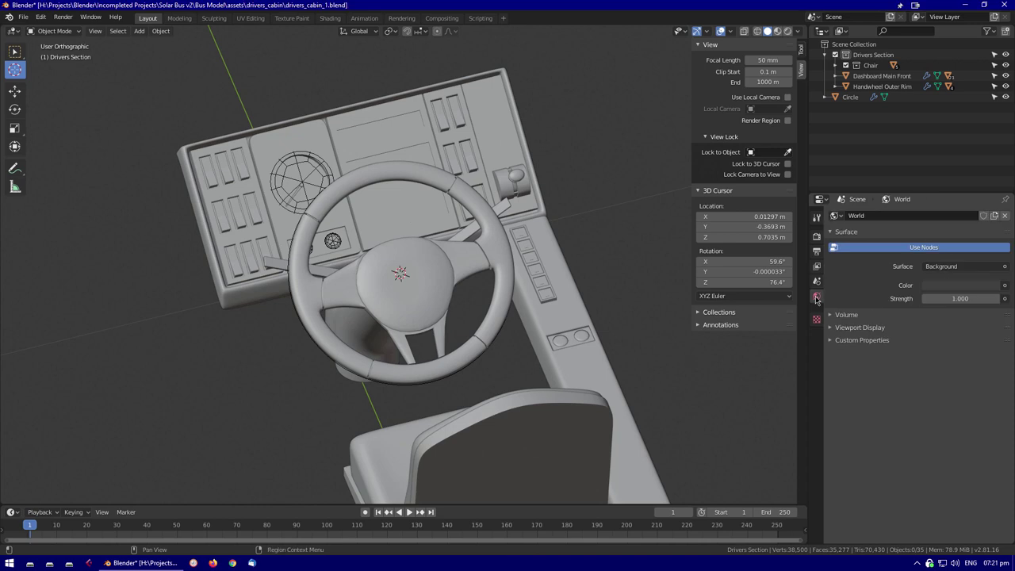
{"action": "scroll", "coordinate": [816, 299], "scroll_direction": "up", "scroll_amount": 5, "text": "ctrl"}
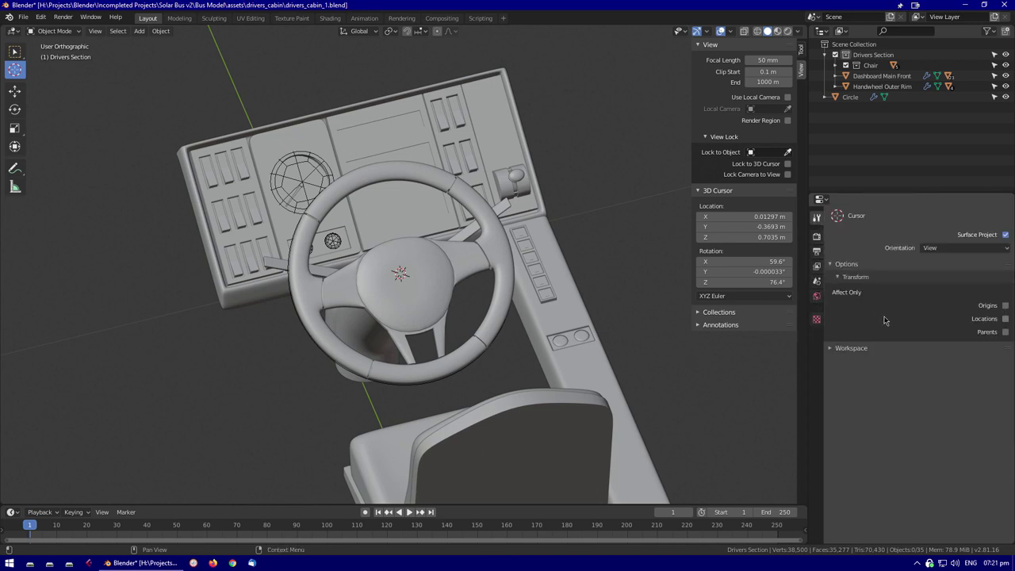
{"action": "scroll", "coordinate": [581, 267], "scroll_direction": "up", "scroll_amount": 2}
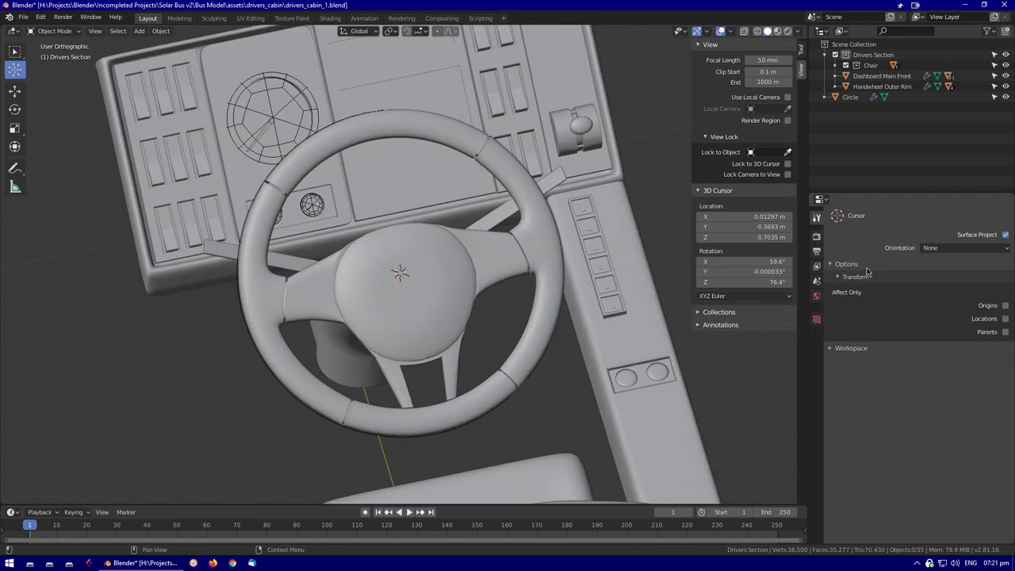
Switch back to the Select Box tool and reset the 3D cursor's rotation to 0° on all axes
{"action": "left_click", "coordinate": [855, 349]}
{"action": "key", "text": "w"}
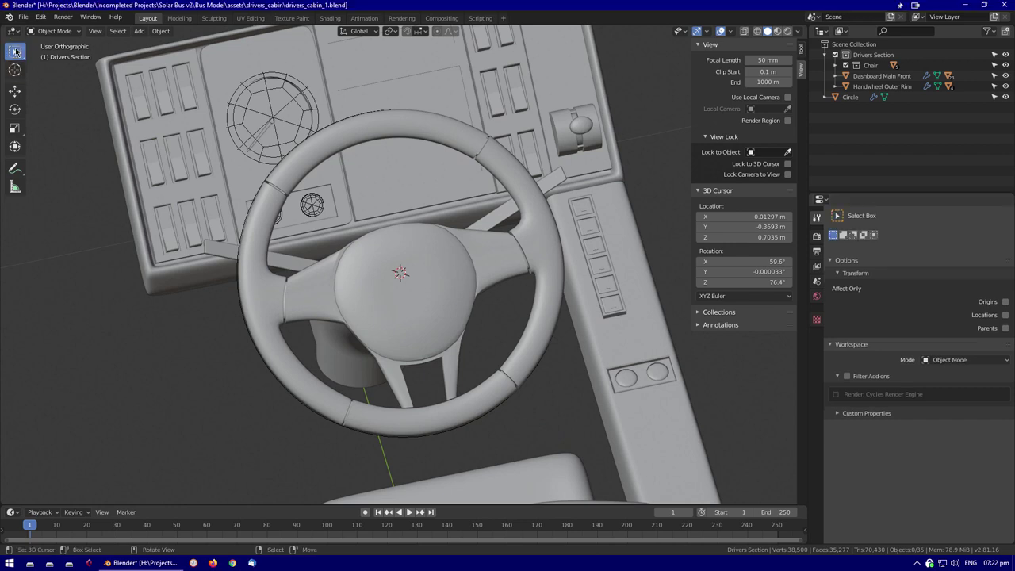
{"action": "scroll", "coordinate": [419, 311], "scroll_direction": "up", "scroll_amount": 5}
{"action": "scroll", "coordinate": [478, 289], "scroll_direction": "down", "scroll_amount": 3}
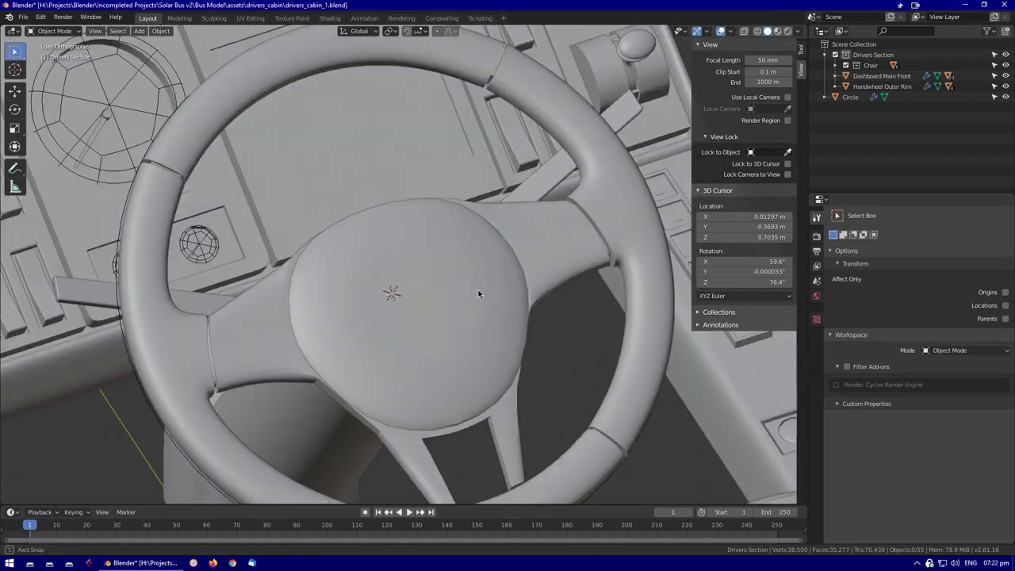
{"action": "scroll", "coordinate": [460, 251], "scroll_direction": "up", "scroll_amount": 1}
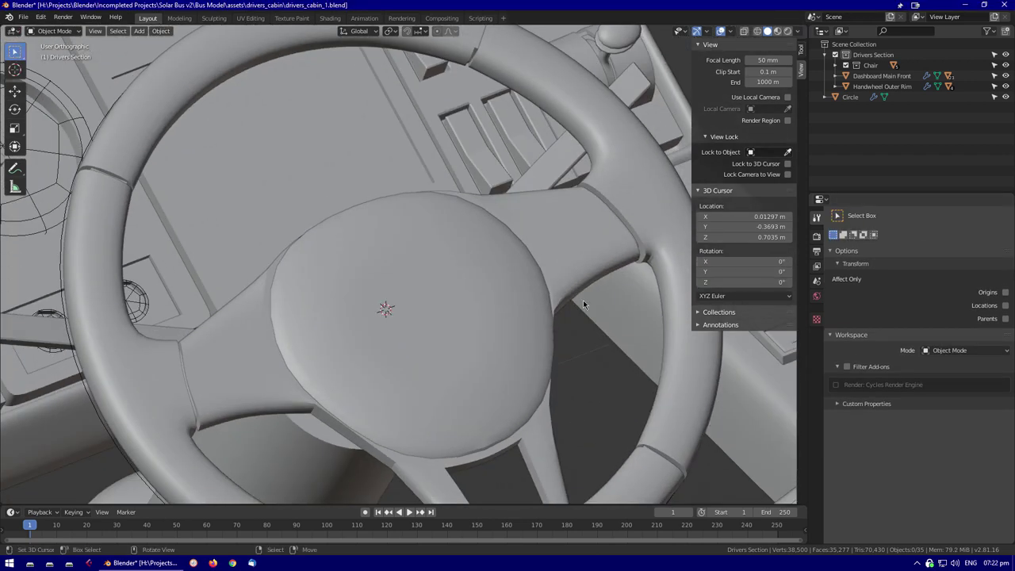
Add a single-bone armature at the 3D cursor in the steering wheel's centre and scale it down
{"action": "scroll", "coordinate": [583, 300], "scroll_direction": "down", "scroll_amount": 5}
{"action": "key", "text": "shift+a"}
{"action": "left_click", "coordinate": [468, 293]}
{"action": "scroll", "coordinate": [397, 164], "scroll_direction": "down", "scroll_amount": 4}
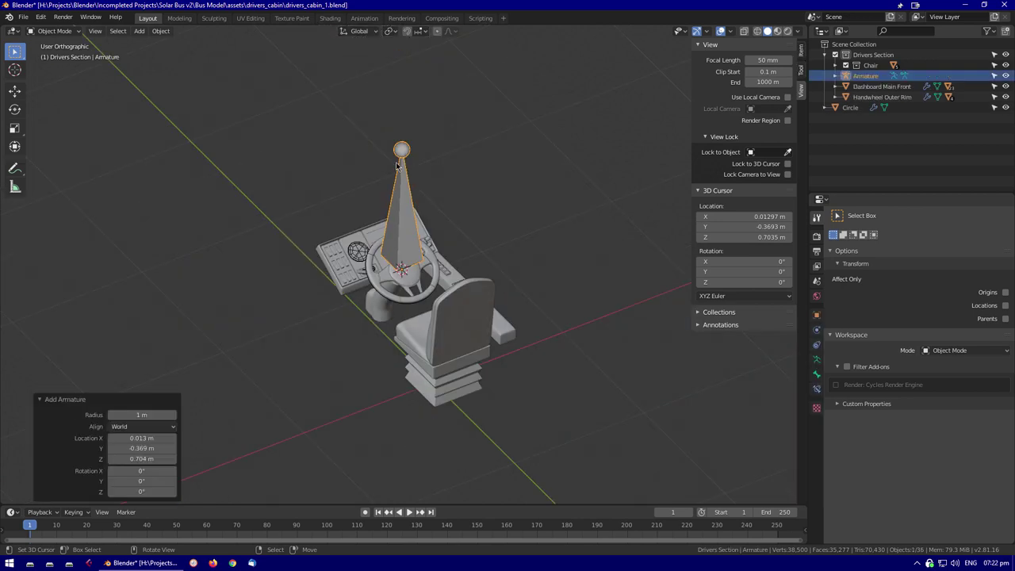
{"action": "key", "text": "s"}
{"action": "left_click", "coordinate": [409, 230]}
Tilt the new bone along the steering column in Edit Mode and snap it to the 3D cursor
{"action": "key", "text": "Tab"}
{"action": "scroll", "coordinate": [482, 262], "scroll_direction": "up", "scroll_amount": 5}
{"action": "key", "text": "shift+s"}
{"action": "left_click", "coordinate": [404, 183]}
{"action": "key", "text": "Tab"}
Parent the Handwheel Outer Rim to the armature's bone using the Bone parent type
{"action": "scroll", "coordinate": [404, 244], "scroll_direction": "up", "scroll_amount": 4}
{"action": "left_click", "coordinate": [547, 325]}
{"action": "left_click", "coordinate": [435, 238], "text": "shift"}
{"action": "key", "text": "ctrl+Tab"}
{"action": "key", "text": "ctrl+p"}
{"action": "left_click", "coordinate": [434, 244]}
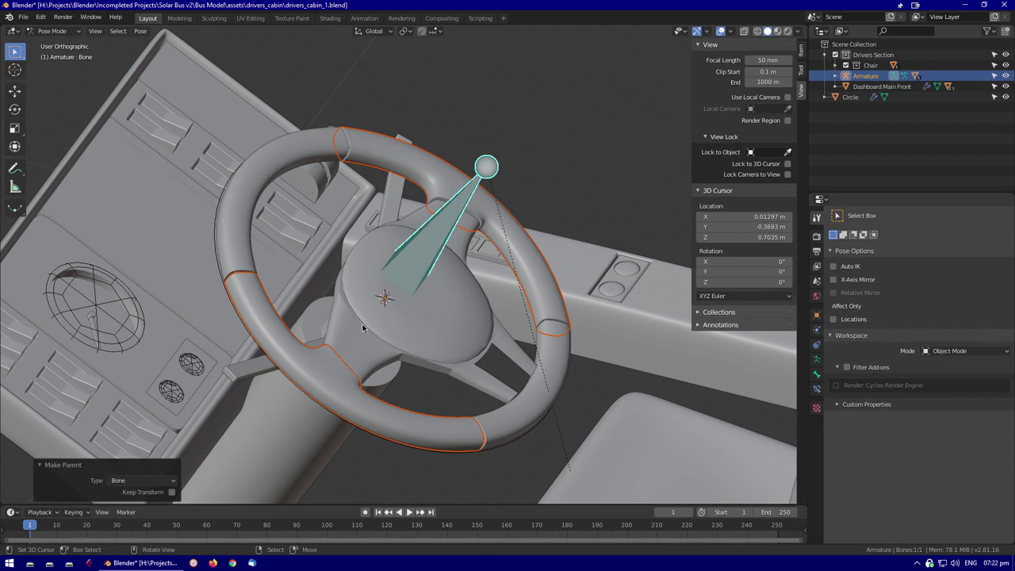
Test the steering wheel's turning by rotating its bone about local Y, and inspect it in wireframe
{"action": "middle_click_drag", "start_coordinate": [434, 243], "coordinate": [373, 183]}
{"action": "key", "text": "r"}
{"action": "key", "text": "y"}
{"action": "key", "text": "y"}
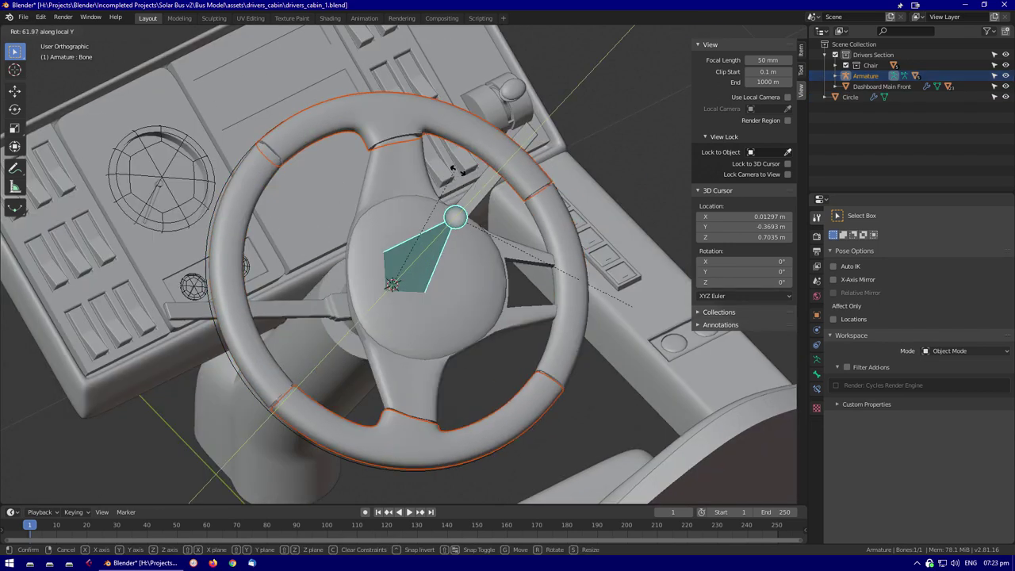
{"action": "left_click", "coordinate": [424, 479]}
{"action": "key", "text": "shift+z"}
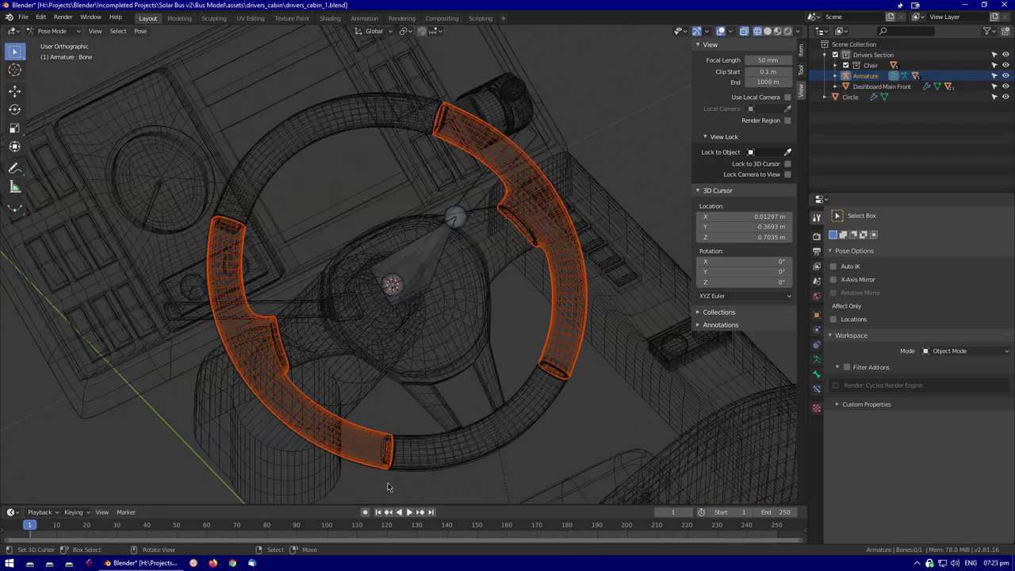
Select all cabin objects in Object Mode, apply their transforms, and return to solid shading
{"action": "key", "text": "ctrl+Tab"}
{"action": "scroll", "coordinate": [477, 193], "scroll_direction": "down", "scroll_amount": 6}
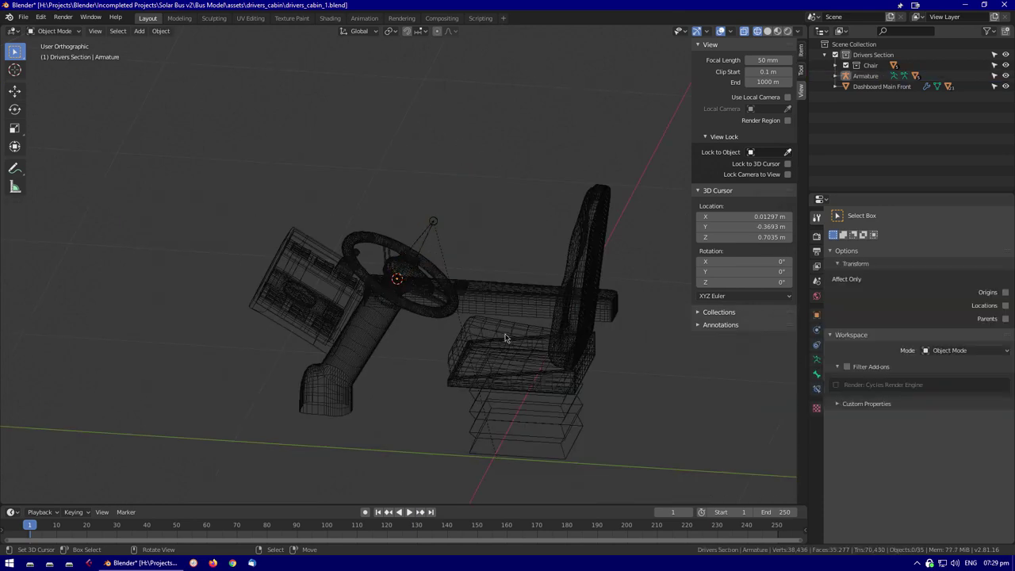
{"action": "left_click", "coordinate": [470, 333]}
{"action": "key", "text": "a"}
{"action": "scroll", "coordinate": [470, 333], "scroll_direction": "up", "scroll_amount": 2}
{"action": "key", "text": "ctrl+a"}
{"action": "left_click", "coordinate": [470, 335]}
{"action": "key", "text": "shift+z"}
{"action": "middle_click_drag", "start_coordinate": [460, 331], "coordinate": [475, 317]}
Add a second, small control bone to the armature out to the side of the steering wheel
{"action": "left_click", "coordinate": [865, 75]}
{"action": "key", "text": "Tab"}
{"action": "scroll", "coordinate": [536, 270], "scroll_direction": "down", "scroll_amount": 3}
{"action": "key", "text": "KP_7"}
{"action": "right_click", "coordinate": [283, 297], "text": "shift"}
{"action": "middle_click_drag", "start_coordinate": [283, 297], "coordinate": [310, 274]}
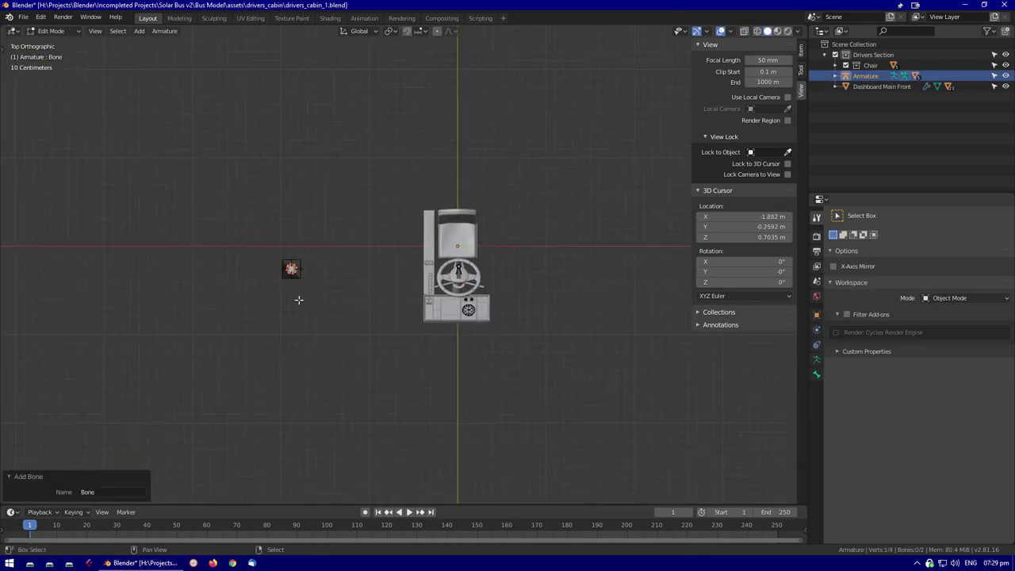
{"action": "key", "text": "KP_1"}
Rename the armature Driver Armature and name its bones Wheel and Wheel Control
{"action": "key", "text": "Tab"}
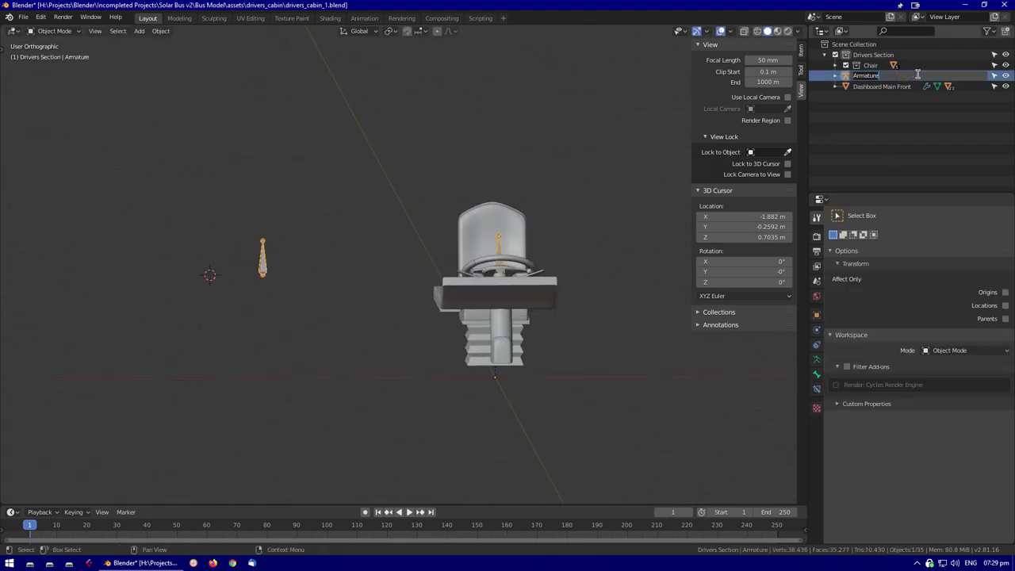
{"action": "key", "text": "Return"}
{"action": "key", "text": "Tab"}
{"action": "left_click", "coordinate": [817, 374]}
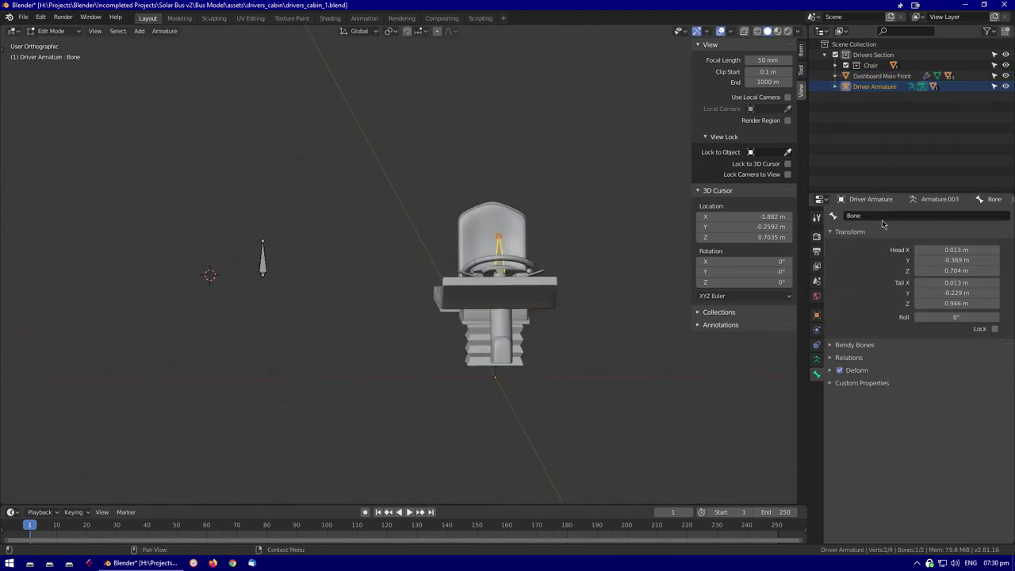
{"action": "key", "text": "Tab"}
{"action": "key", "text": "ctrl+Tab"}
Add a Limit Location constraint to Wheel Control, locking Y and Z at 0 m, with For Transform enabled in Local Space
{"action": "middle_click_drag", "start_coordinate": [286, 270], "coordinate": [242, 263]}
{"action": "left_click", "coordinate": [816, 374]}
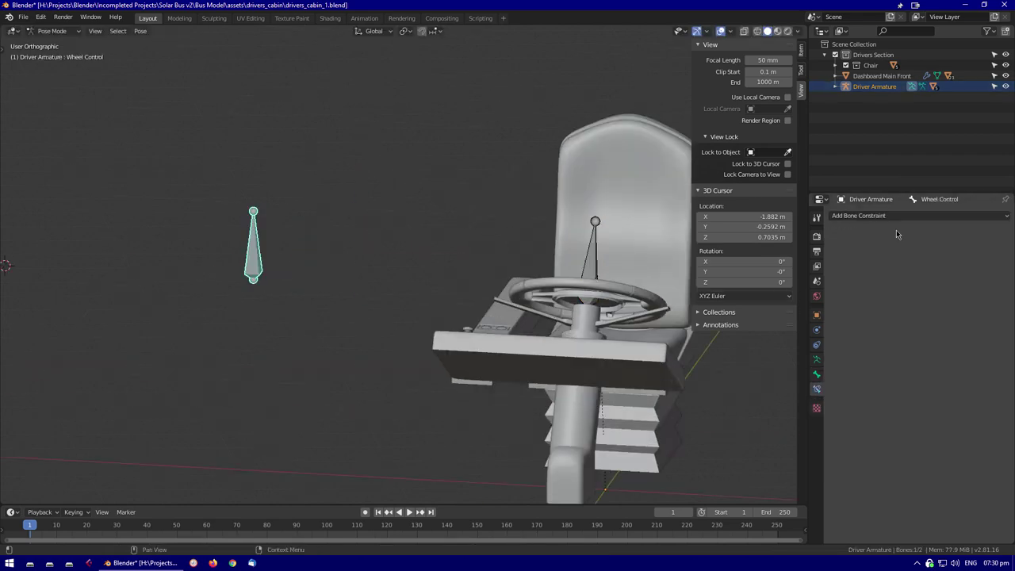
{"action": "left_click", "coordinate": [860, 216]}
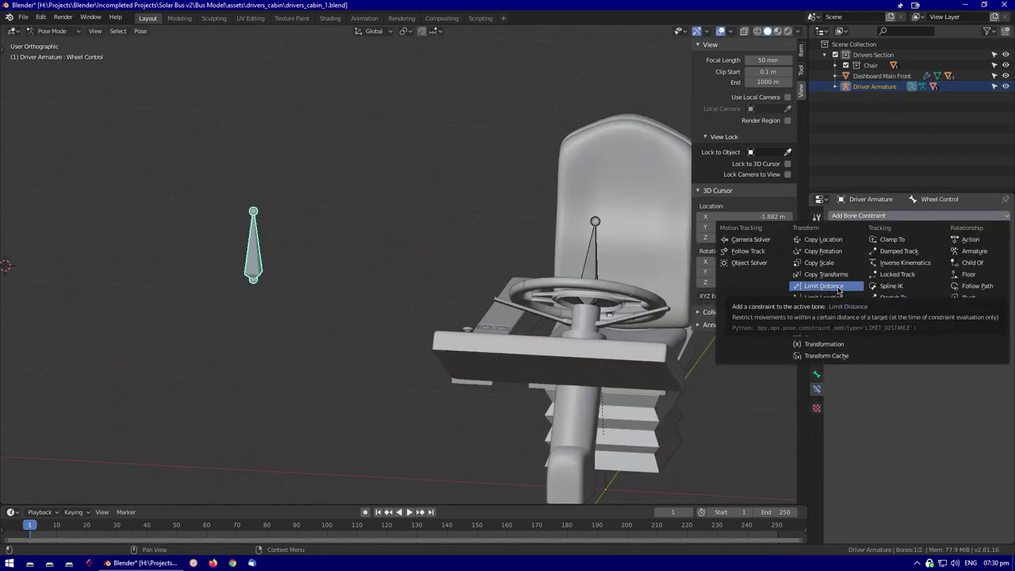
{"action": "left_click", "coordinate": [838, 299]}
{"action": "left_click", "coordinate": [940, 340]}
{"action": "middle_click_drag", "start_coordinate": [476, 277], "coordinate": [380, 254]}
Add a Transformation constraint to the Wheel bone and test the bone's rotation
{"action": "left_click", "coordinate": [414, 297]}
{"action": "left_click", "coordinate": [861, 216]}
{"action": "left_click", "coordinate": [825, 343]}
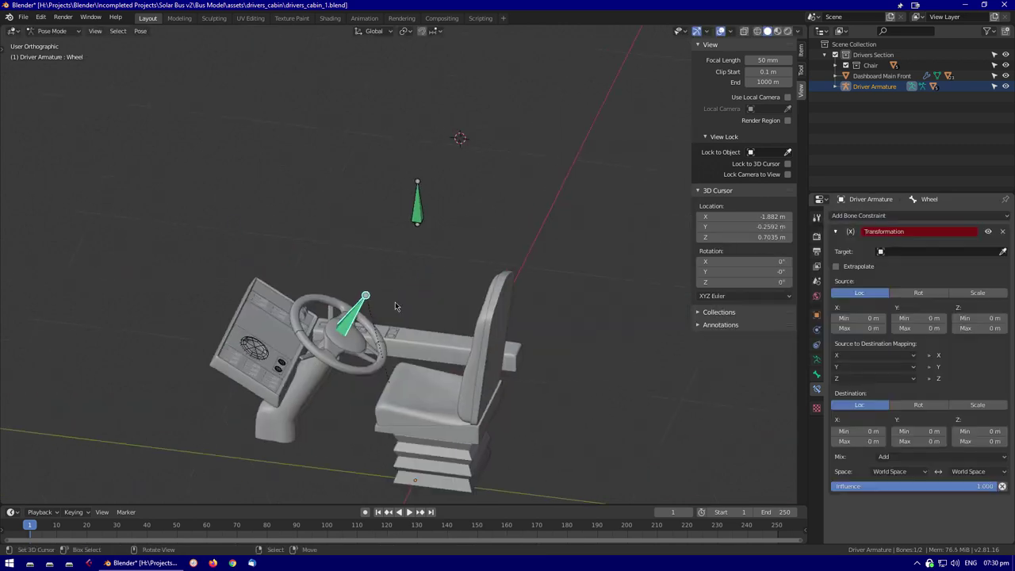
{"action": "middle_click_drag", "start_coordinate": [444, 285], "coordinate": [357, 268]}
{"action": "scroll", "coordinate": [356, 268], "scroll_direction": "up", "scroll_amount": 3}
{"action": "key", "text": "r"}
{"action": "right_click", "coordinate": [321, 445]}
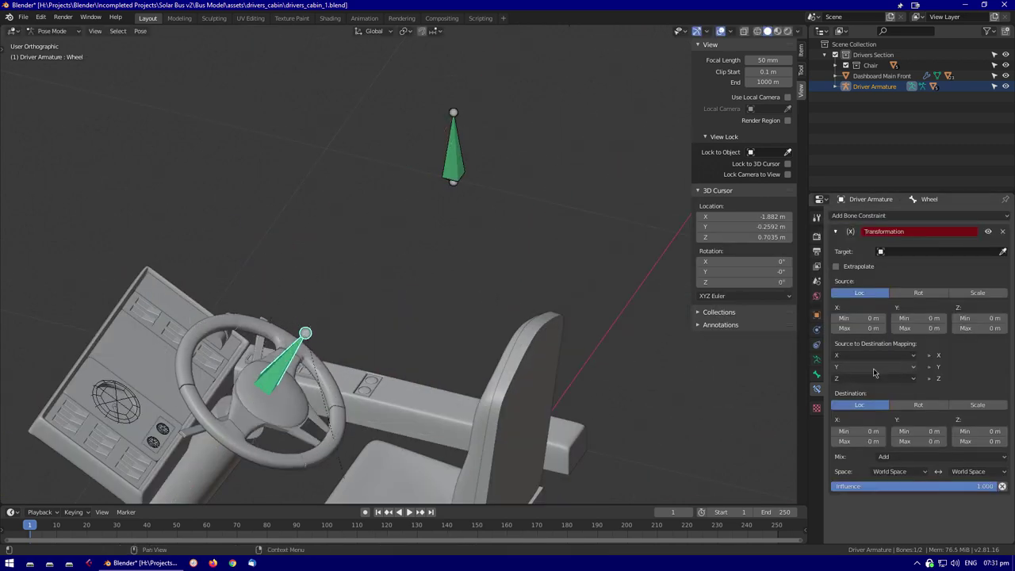
Map source X to destination Y rotation from -50° to 50° in Local Space for the Wheel bone's Transformation constraint
{"action": "left_click", "coordinate": [850, 380]}
{"action": "left_click", "coordinate": [918, 404]}
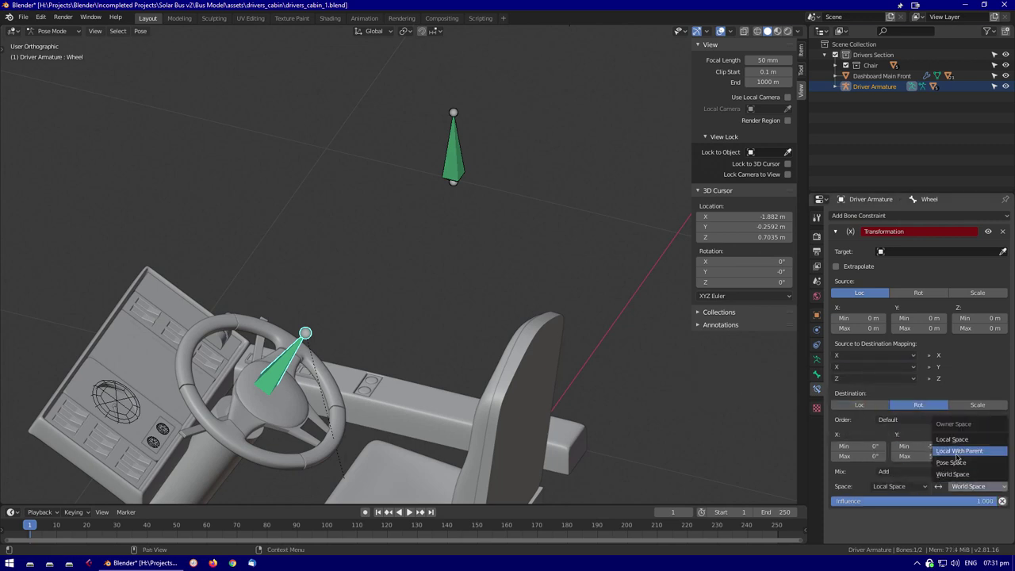
{"action": "left_click", "coordinate": [455, 171]}
{"action": "key", "text": "g"}
{"action": "key", "text": "y"}
{"action": "left_click", "coordinate": [330, 349]}
Target the constraint at Driver Armature's Wheel Control bone, enable Extrapolate, and set the source X maximum to 0.03 m
{"action": "left_click", "coordinate": [912, 251]}
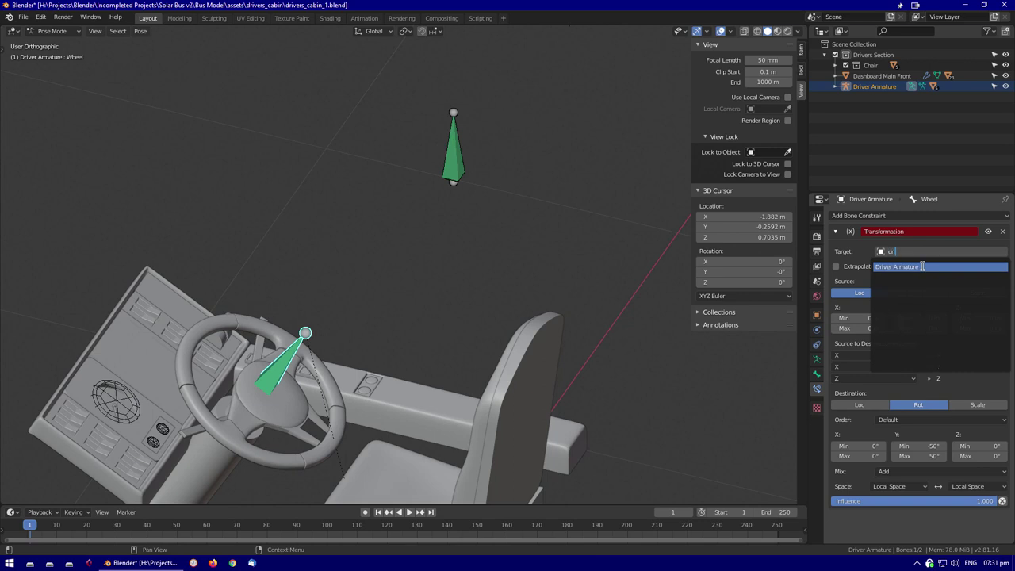
{"action": "type", "text": "dr"}
{"action": "left_click", "coordinate": [904, 267]}
{"action": "left_click", "coordinate": [836, 280]}
{"action": "left_click", "coordinate": [939, 266]}
{"action": "left_click", "coordinate": [912, 403]}
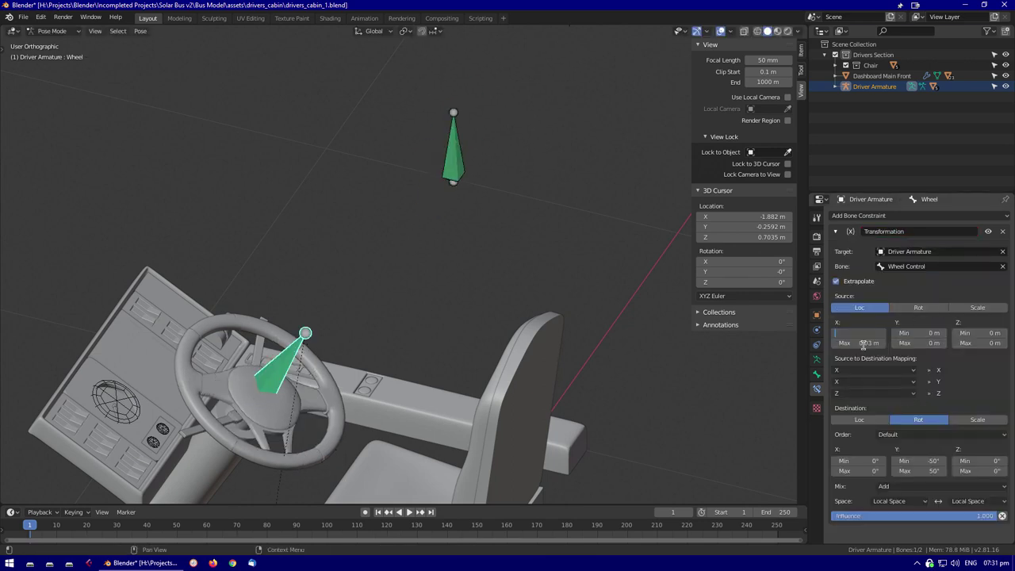
Test-move the Wheel Control bone and set the constraint's source X range to -0.1 m and 0.1 m
{"action": "left_click_drag", "start_coordinate": [452, 149], "coordinate": [471, 199]}
{"action": "middle_click_drag", "start_coordinate": [471, 199], "coordinate": [288, 242]}
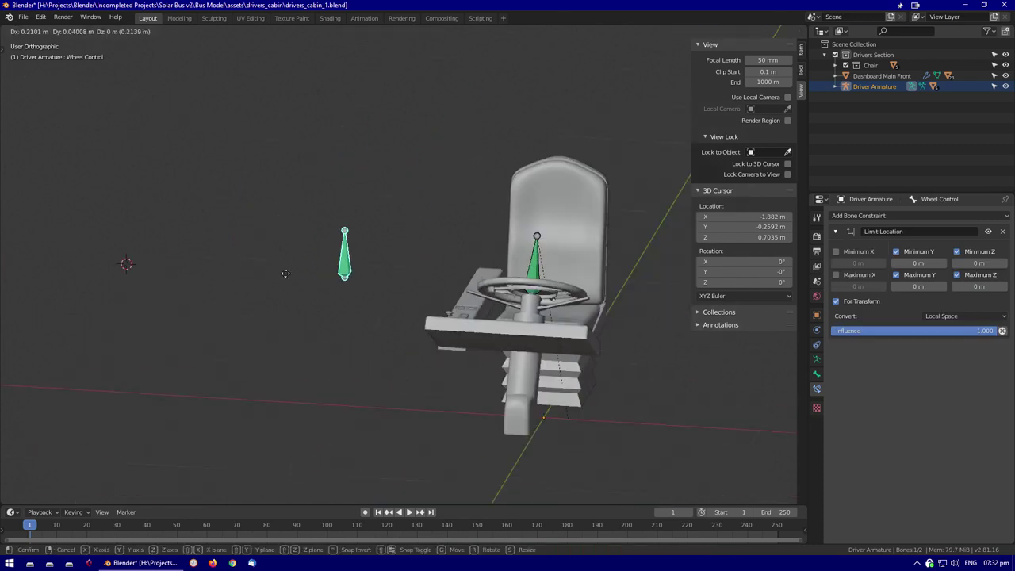
{"action": "left_click", "coordinate": [535, 261]}
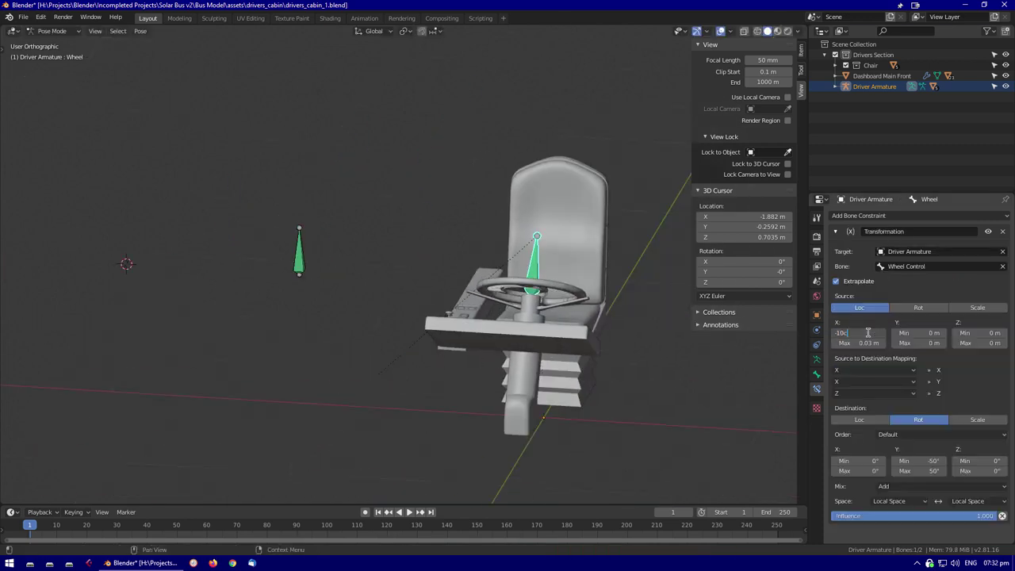
{"action": "left_click_drag", "start_coordinate": [304, 279], "coordinate": [436, 287]}
{"action": "left_click_drag", "start_coordinate": [337, 279], "coordinate": [339, 279]}
Move the Wheel bone to a separate bone layer, leaving Wheel Control on the active layer
{"action": "middle_click_drag", "start_coordinate": [339, 279], "coordinate": [373, 326]}
{"action": "key", "text": "m"}
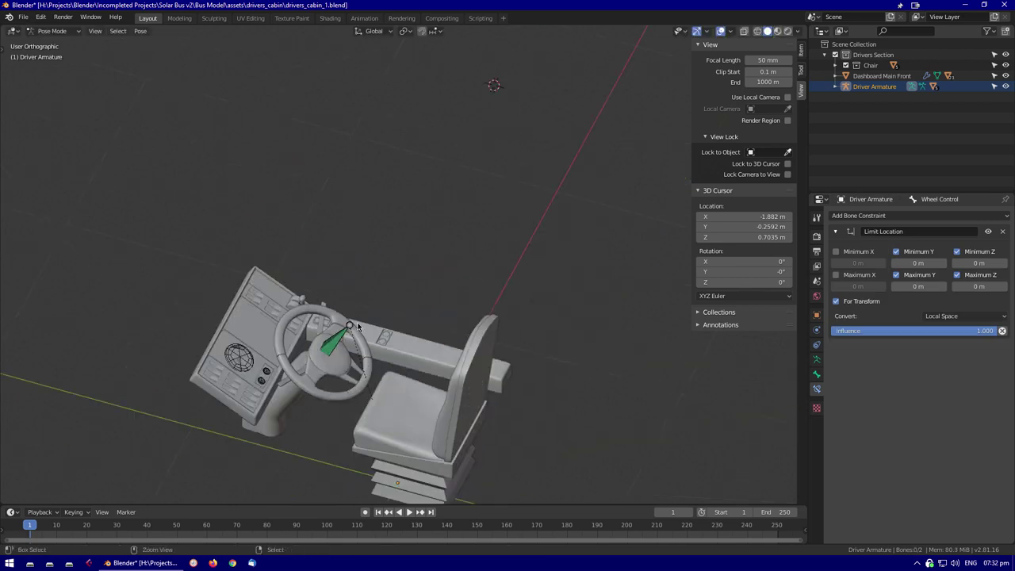
{"action": "left_click", "coordinate": [340, 343]}
{"action": "key", "text": "m"}
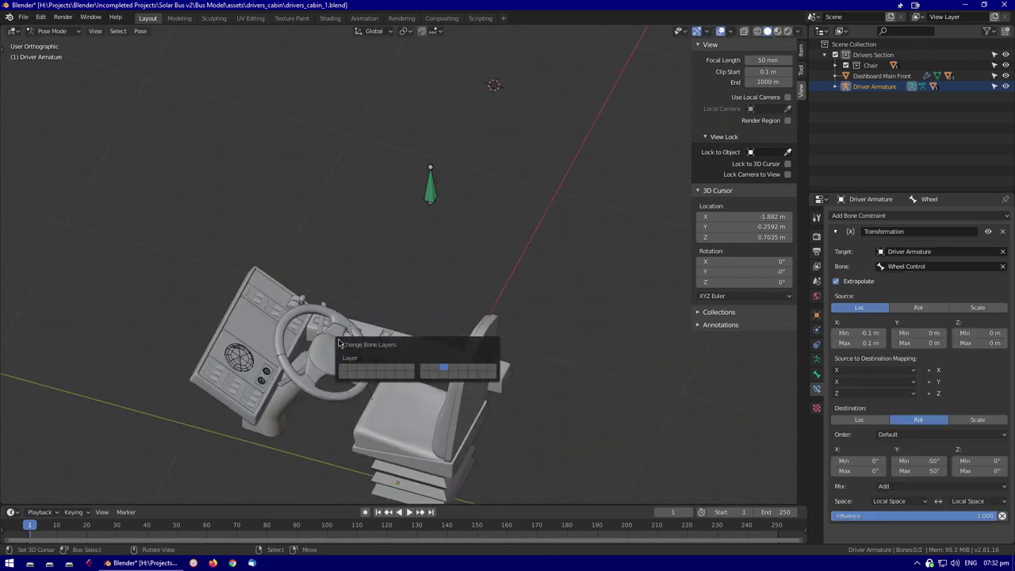
{"action": "key", "text": "g"}
{"action": "key", "text": "z"}
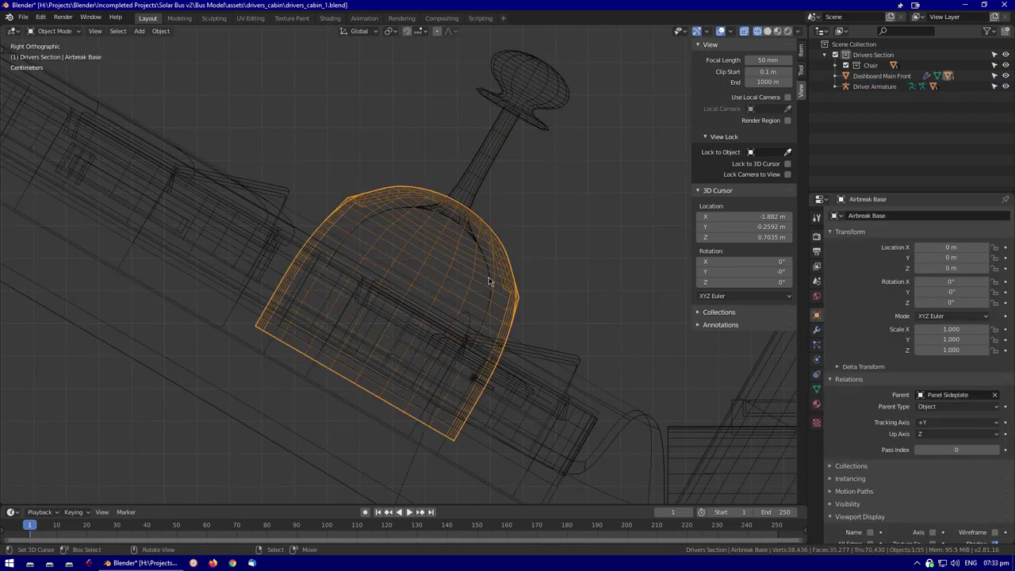
Place the 3D cursor at the Airbreak Lever's pivot using its side edges and add a Driver Armature bone there
{"action": "key", "text": "Tab"}
{"action": "left_click", "coordinate": [414, 291]}
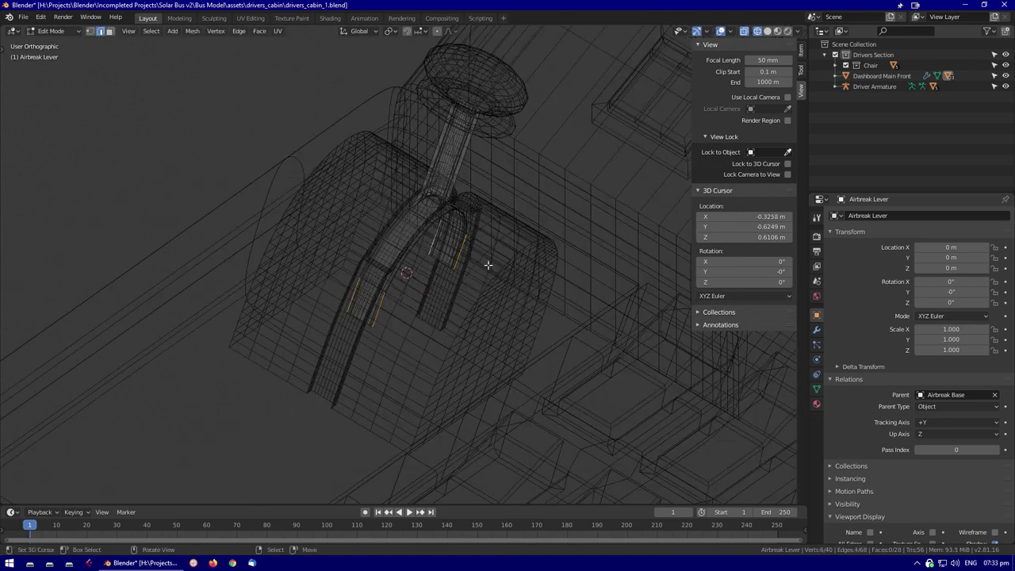
{"action": "key", "text": "shift+a"}
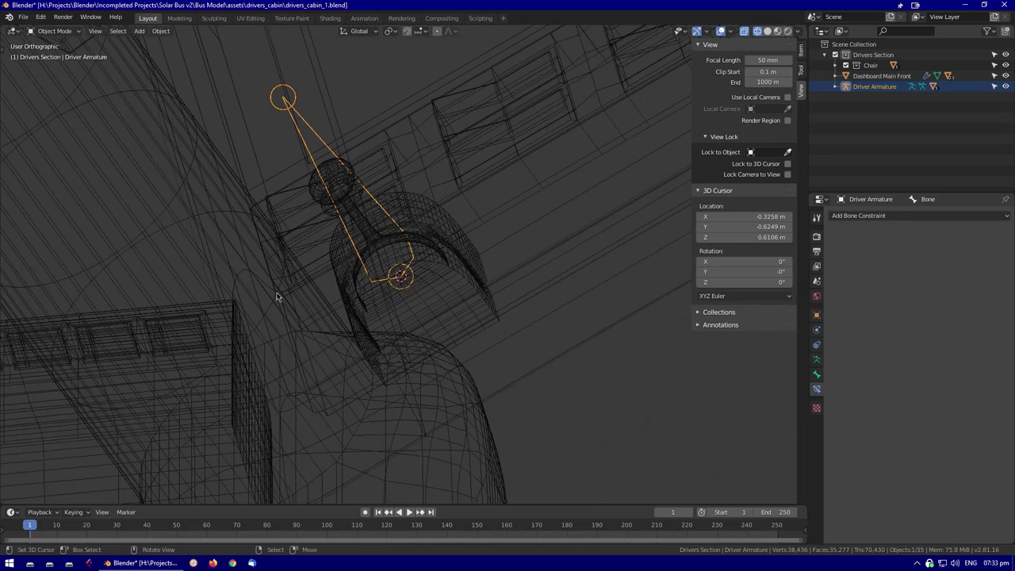
Name the lever bone Airbreak and the lower control bone Airbreak Control
{"action": "left_click", "coordinate": [891, 215]}
{"action": "type", "text": "Airbreak"}
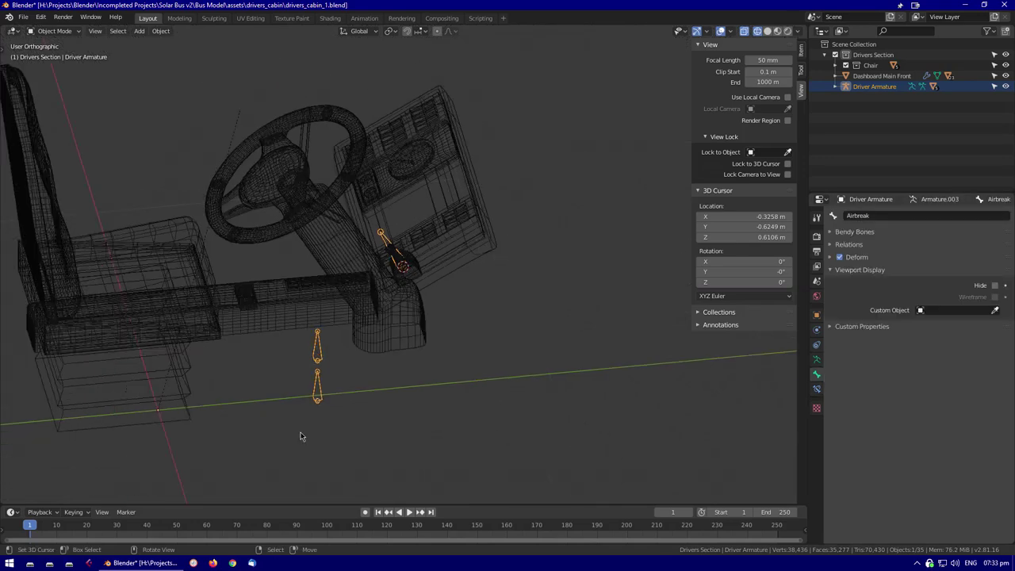
{"action": "left_click", "coordinate": [317, 396]}
{"action": "left_click", "coordinate": [894, 212]}
{"action": "type", "text": "Airb"}
{"action": "type", "text": "reak Control"}
{"action": "key", "text": "Return"}
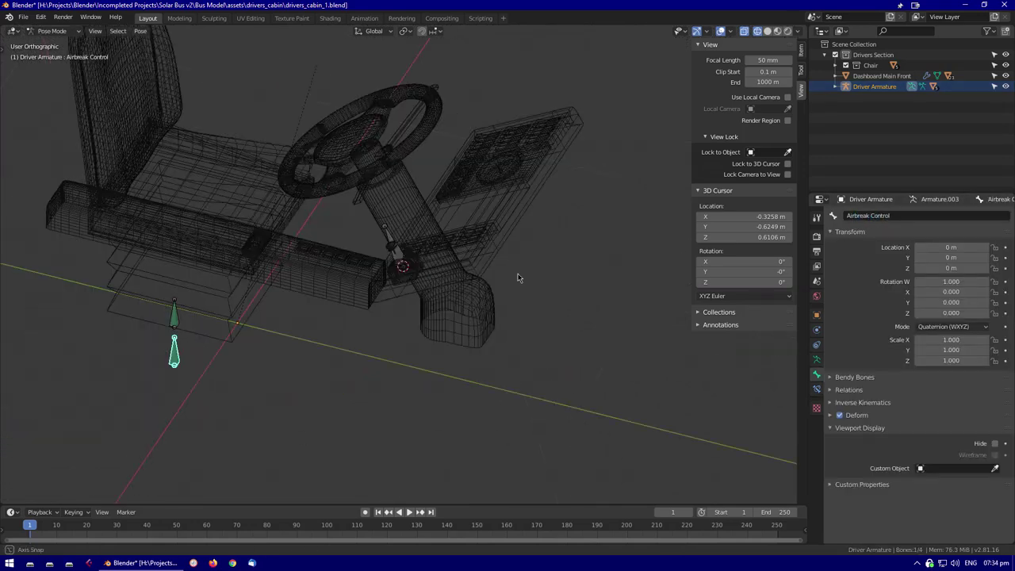
Add a local-space Limit Location constraint to Airbreak Control, limiting every axis to 0 m except a maximum X of 0.2 m
{"action": "left_click", "coordinate": [816, 358]}
{"action": "left_click", "coordinate": [816, 374]}
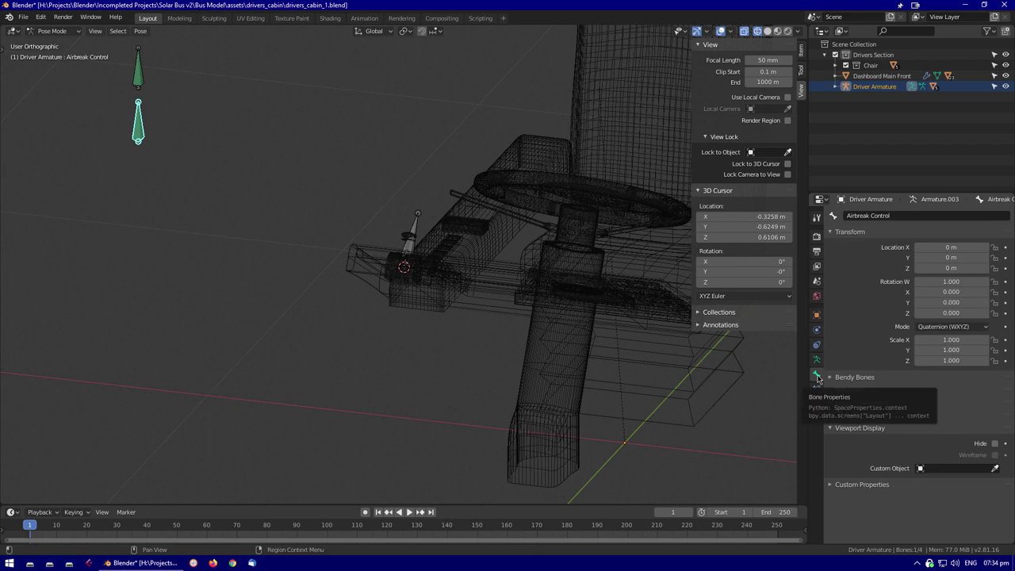
{"action": "left_click", "coordinate": [816, 388]}
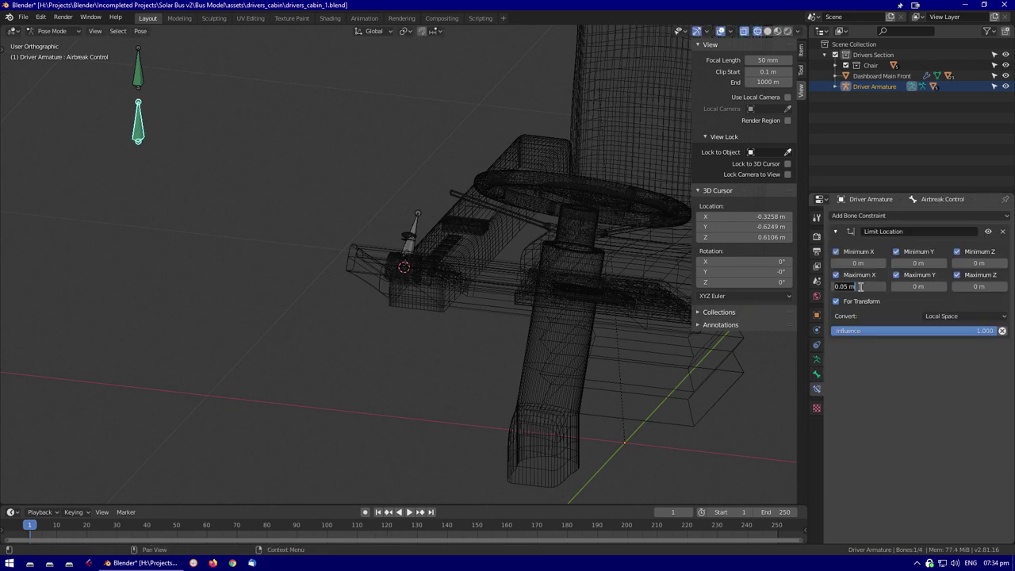
{"action": "key", "text": "g"}
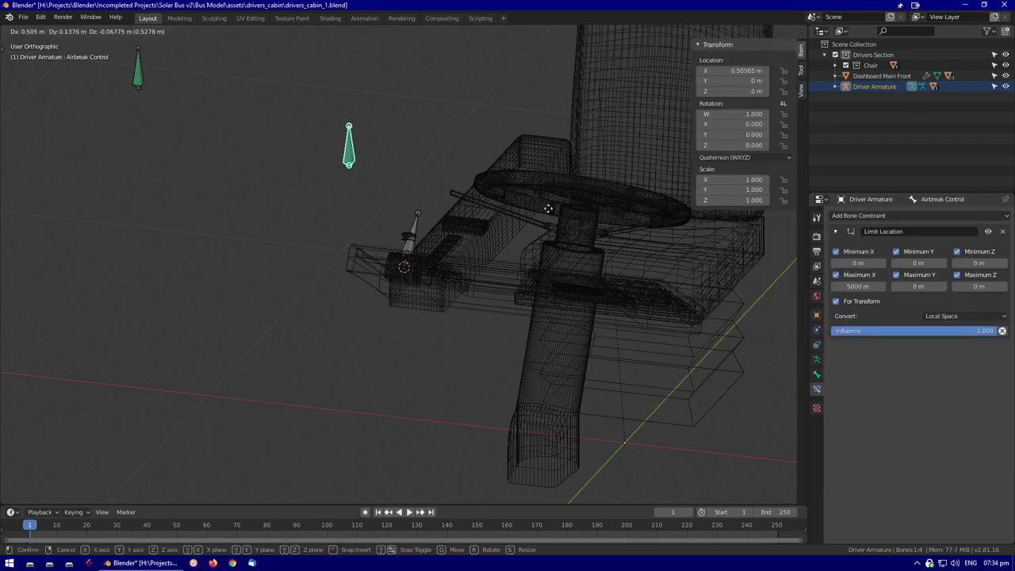
{"action": "key", "text": "Return"}
{"action": "middle_click_drag", "start_coordinate": [555, 238], "coordinate": [198, 168]}
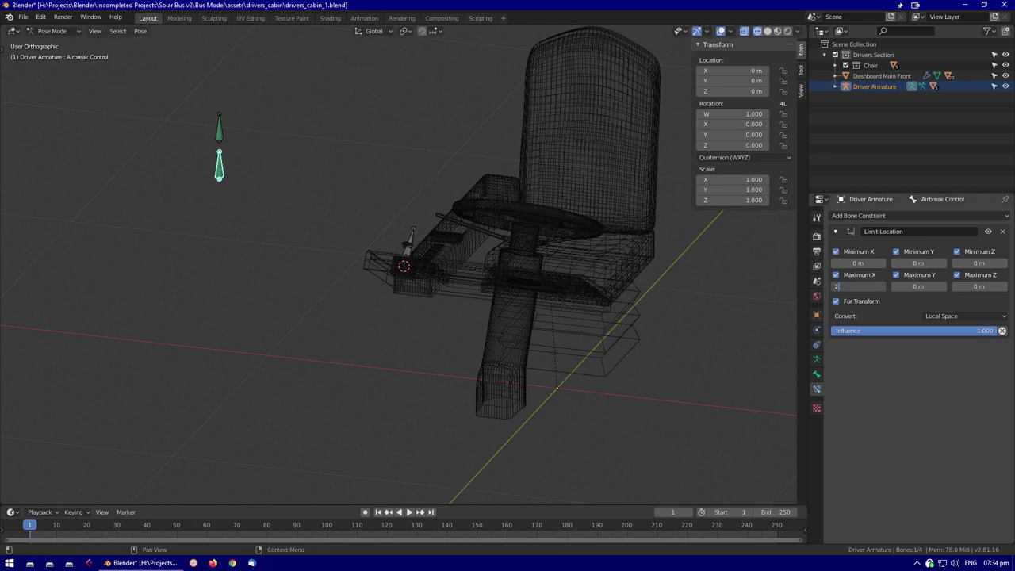
Add a Transformation constraint to the Airbreak bone, targeting Driver Armature's Airbreak Control bone
{"action": "left_click", "coordinate": [1002, 231]}
{"action": "key", "text": "KP_Decimal"}
{"action": "left_click", "coordinate": [859, 215]}
{"action": "left_click", "coordinate": [888, 261]}
{"action": "left_click", "coordinate": [1002, 251]}
{"action": "scroll", "coordinate": [396, 238], "scroll_direction": "down", "scroll_amount": 2}
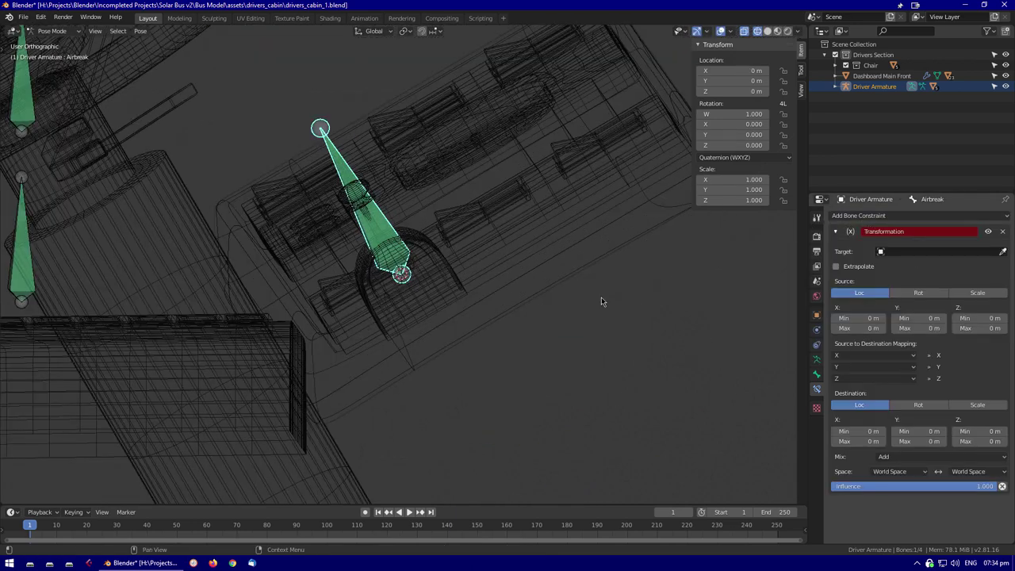
{"action": "middle_click_drag", "start_coordinate": [141, 250], "coordinate": [587, 307]}
{"action": "left_click", "coordinate": [459, 412]}
{"action": "middle_click_drag", "start_coordinate": [458, 412], "coordinate": [603, 349]}
{"action": "left_click", "coordinate": [942, 266]}
{"action": "left_click", "coordinate": [920, 317]}
{"action": "left_click", "coordinate": [650, 444]}
{"action": "left_click", "coordinate": [404, 249]}
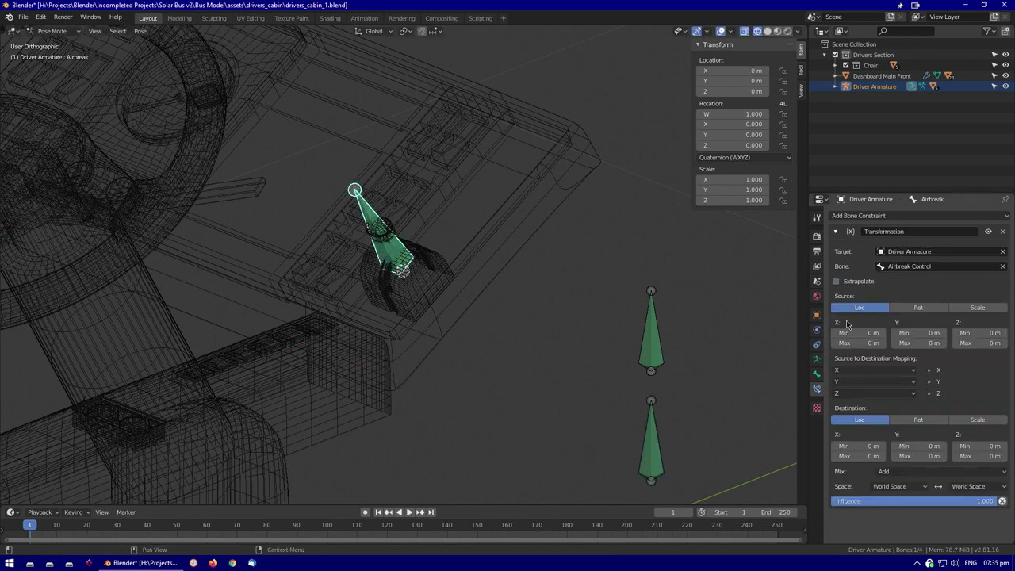
Set both spaces of the Airbreak constraint to Local Space and its source X maximum to 0.2 m
{"action": "middle_click_drag", "start_coordinate": [793, 332], "coordinate": [770, 411]}
{"action": "left_click", "coordinate": [899, 486]}
{"action": "left_click", "coordinate": [888, 438]}
{"action": "left_click", "coordinate": [977, 486]}
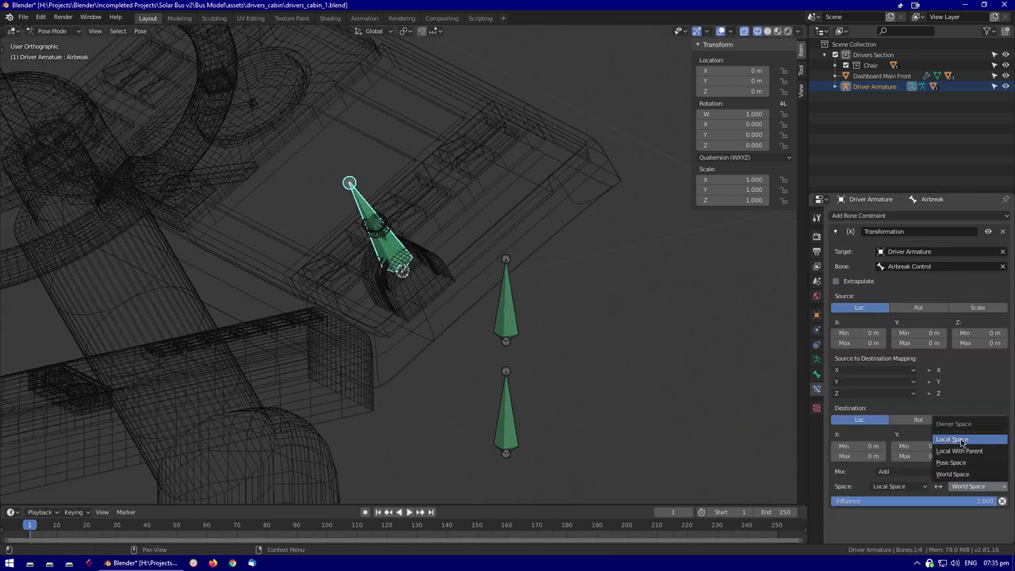
{"action": "scroll", "coordinate": [380, 238], "scroll_direction": "up", "scroll_amount": 3}
Parent the Airbreak Lever mesh to the Airbreak bone with the Bone option and test-rotate the bone
{"action": "key", "text": "r"}
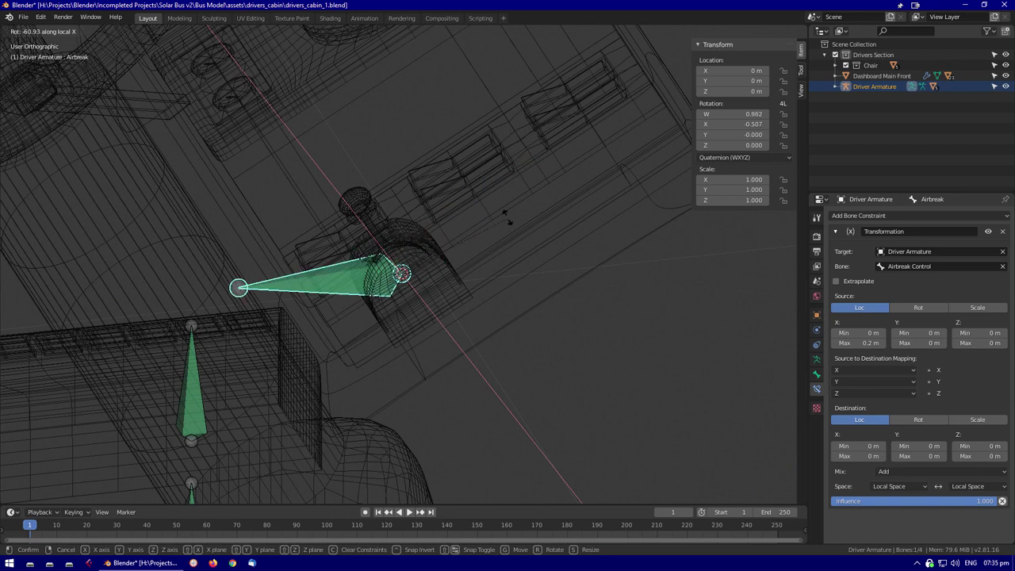
{"action": "key", "text": "Escape"}
{"action": "scroll", "coordinate": [363, 227], "scroll_direction": "up", "scroll_amount": 3}
{"action": "key", "text": "ctrl+Tab"}
{"action": "left_click", "coordinate": [417, 230]}
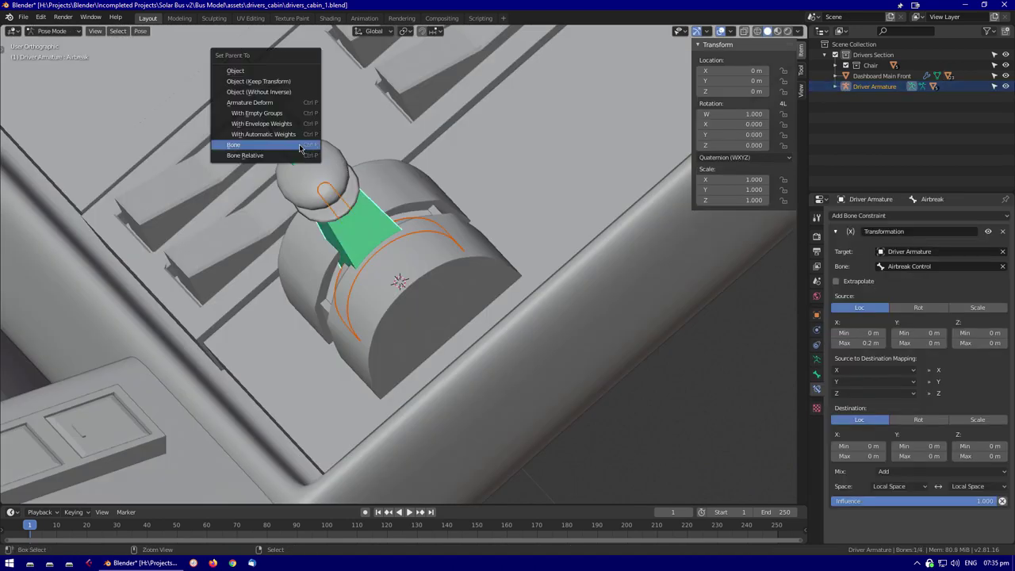
{"action": "key", "text": "r"}
{"action": "key", "text": "Escape"}
{"action": "scroll", "coordinate": [504, 214], "scroll_direction": "down", "scroll_amount": 3}
{"action": "key", "text": "r"}
{"action": "key", "text": "Escape"}
Display Driver Armature's bones as Stick
{"action": "left_click", "coordinate": [817, 373]}
{"action": "left_click", "coordinate": [833, 428]}
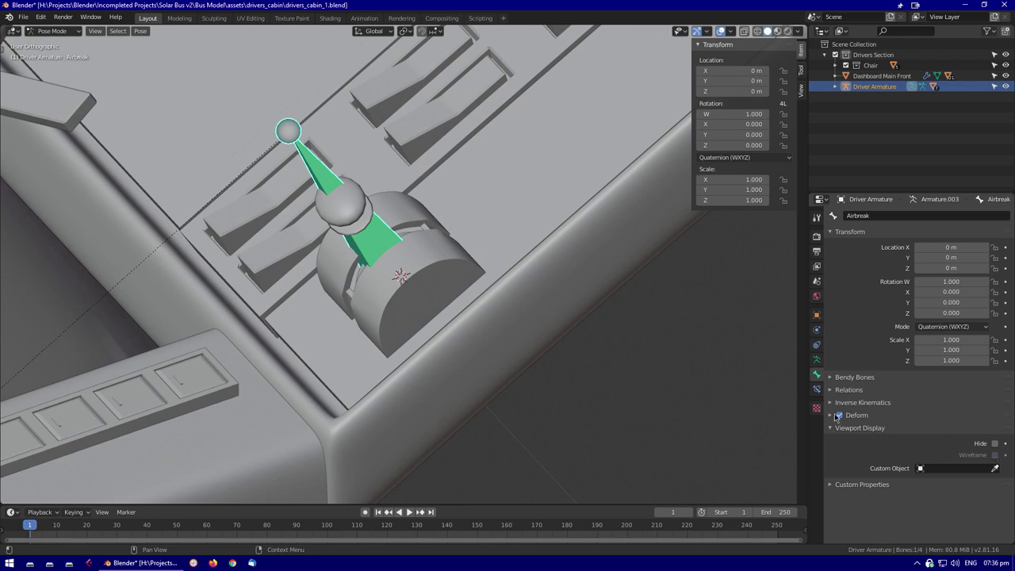
{"action": "left_click", "coordinate": [817, 358]}
{"action": "middle_click_drag", "start_coordinate": [475, 254], "coordinate": [492, 206]}
Rotate the Airbreak bone about the global X axis and set its rotation mode to XYZ Euler
{"action": "key", "text": "r"}
{"action": "key", "text": "x"}
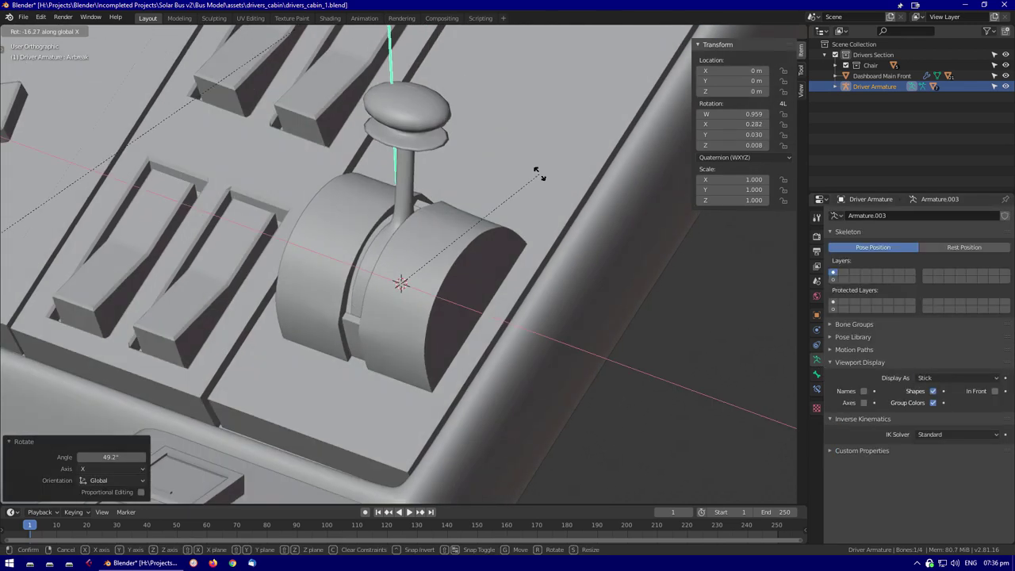
{"action": "left_click", "coordinate": [580, 222]}
{"action": "left_click", "coordinate": [745, 157]}
{"action": "left_click", "coordinate": [737, 194]}
{"action": "middle_click_drag", "start_coordinate": [698, 238], "coordinate": [730, 110]}
{"action": "middle_click_drag", "start_coordinate": [476, 214], "coordinate": [507, 219]}
{"action": "scroll", "coordinate": [508, 219], "scroll_direction": "down", "scroll_amount": 3}
Switch the Airbreak Transformation constraint's destination to Rot and enter its X maximum
{"action": "left_click", "coordinate": [816, 373]}
{"action": "left_click", "coordinate": [816, 389]}
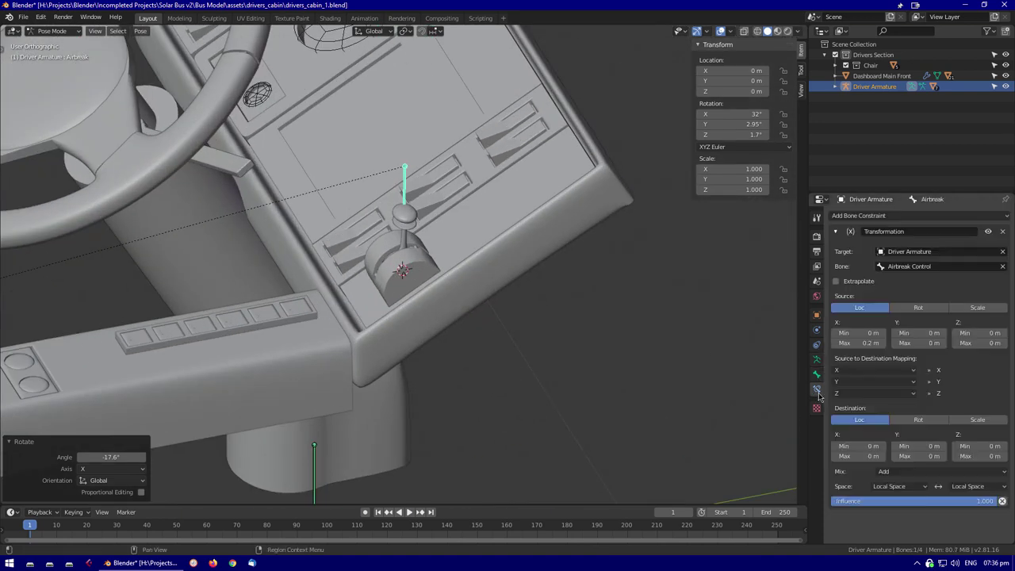
{"action": "left_click", "coordinate": [917, 419]}
{"action": "left_click", "coordinate": [859, 461]}
{"action": "middle_click_drag", "start_coordinate": [396, 277], "coordinate": [333, 262]}
Test-move the Airbreak Control bone to check how the lever rotates
{"action": "left_click", "coordinate": [341, 386]}
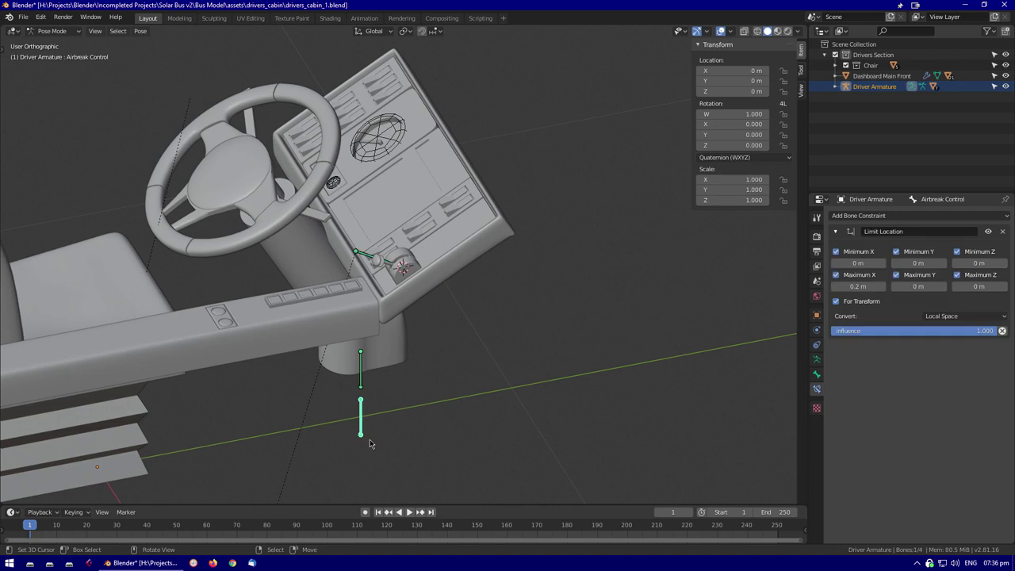
{"action": "scroll", "coordinate": [301, 410], "scroll_direction": "down", "scroll_amount": 3}
{"action": "middle_click_drag", "start_coordinate": [301, 409], "coordinate": [238, 317]}
{"action": "key", "text": "g"}
{"action": "right_click", "coordinate": [212, 289]}
Set Driver Armature's bone display to Octahedral
{"action": "left_click", "coordinate": [816, 359]}
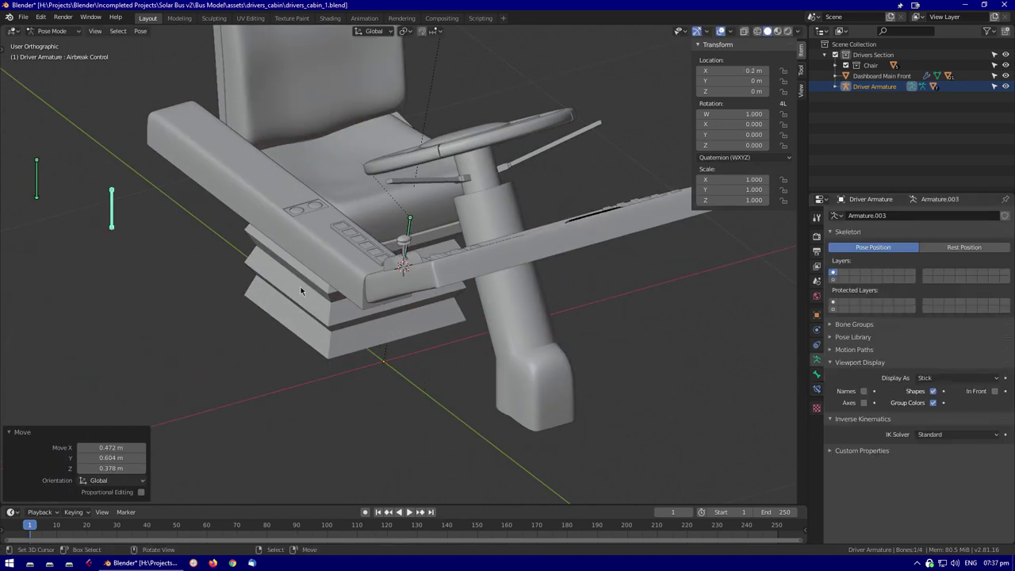
{"action": "middle_click_drag", "start_coordinate": [475, 317], "coordinate": [523, 309]}
{"action": "left_click", "coordinate": [959, 377]}
{"action": "left_click", "coordinate": [951, 381]}
{"action": "middle_click_drag", "start_coordinate": [555, 341], "coordinate": [349, 315]}
{"action": "scroll", "coordinate": [351, 288], "scroll_direction": "up", "scroll_amount": 5}
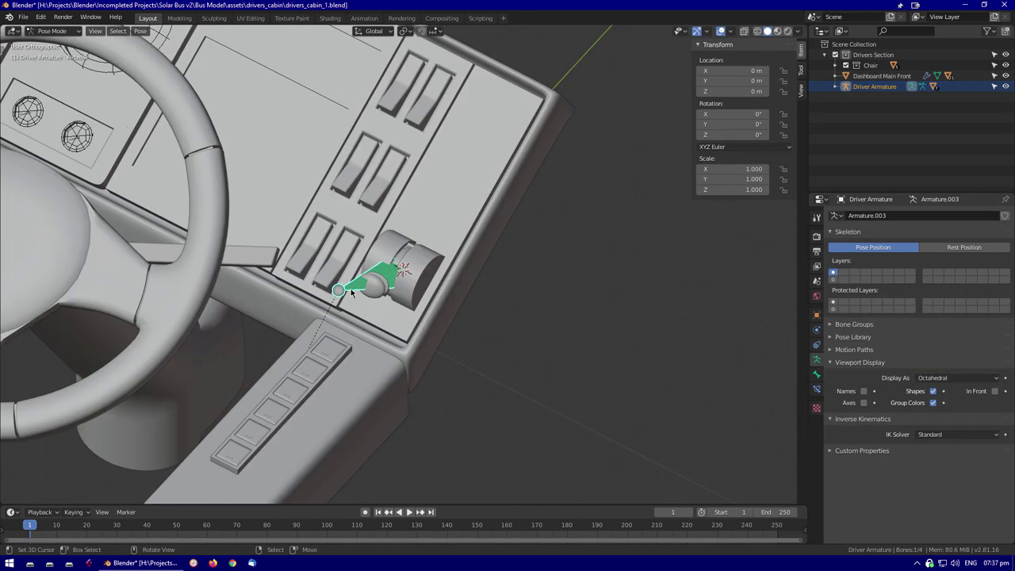
Inspect the Airbreak lever and Airbreak Base in Object Mode
{"action": "key", "text": "ctrl+Tab"}
{"action": "scroll", "coordinate": [380, 277], "scroll_direction": "down", "scroll_amount": 4}
{"action": "middle_click_drag", "start_coordinate": [380, 277], "coordinate": [386, 275]}
{"action": "scroll", "coordinate": [388, 276], "scroll_direction": "up", "scroll_amount": 2}
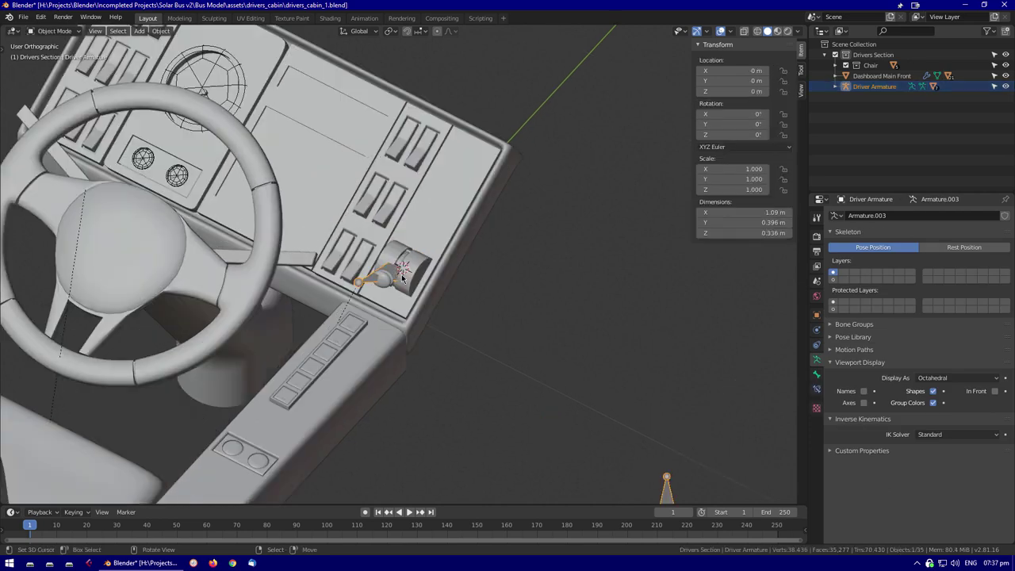
{"action": "scroll", "coordinate": [399, 309], "scroll_direction": "down", "scroll_amount": 4}
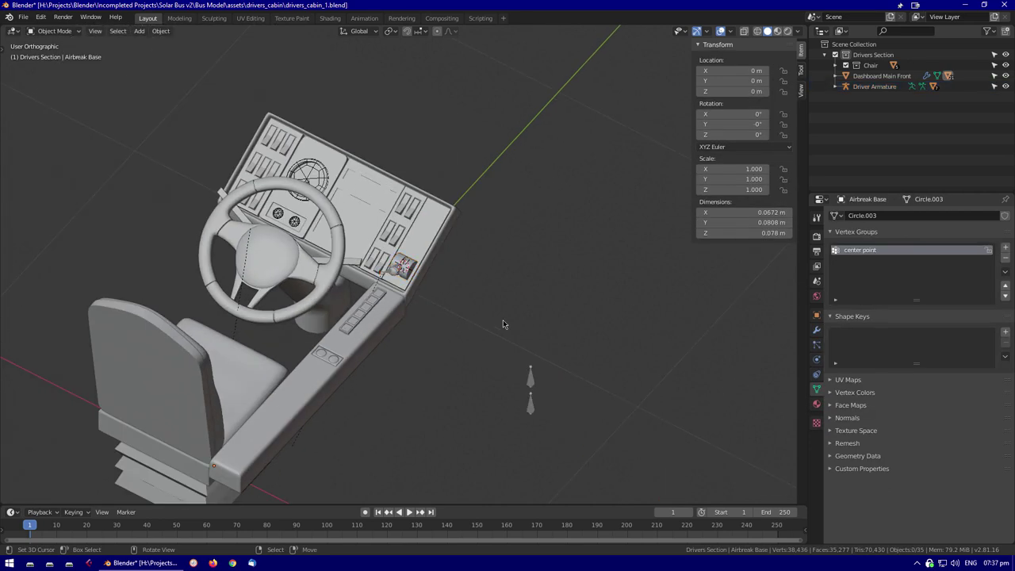
{"action": "scroll", "coordinate": [503, 319], "scroll_direction": "up", "scroll_amount": 4}
{"action": "middle_click_drag", "start_coordinate": [503, 320], "coordinate": [539, 333]}
Return to Pose Mode, show both used bone layers, and test-move the Wheel Control bone
{"action": "key", "text": "ctrl+Tab"}
{"action": "left_click", "coordinate": [816, 375]}
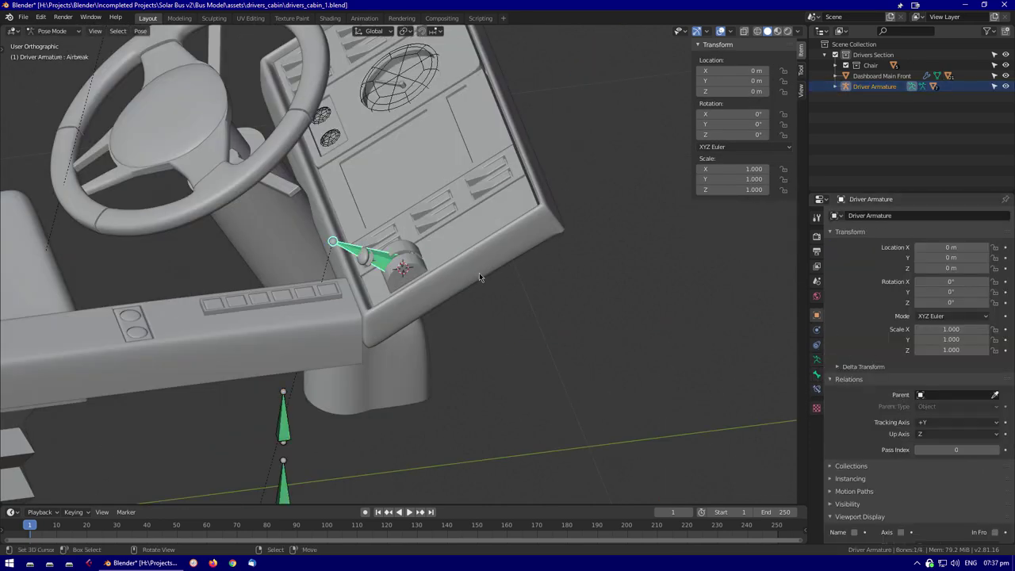
{"action": "middle_click_drag", "start_coordinate": [476, 276], "coordinate": [492, 278]}
{"action": "left_click", "coordinate": [817, 388]}
{"action": "left_click", "coordinate": [817, 359]}
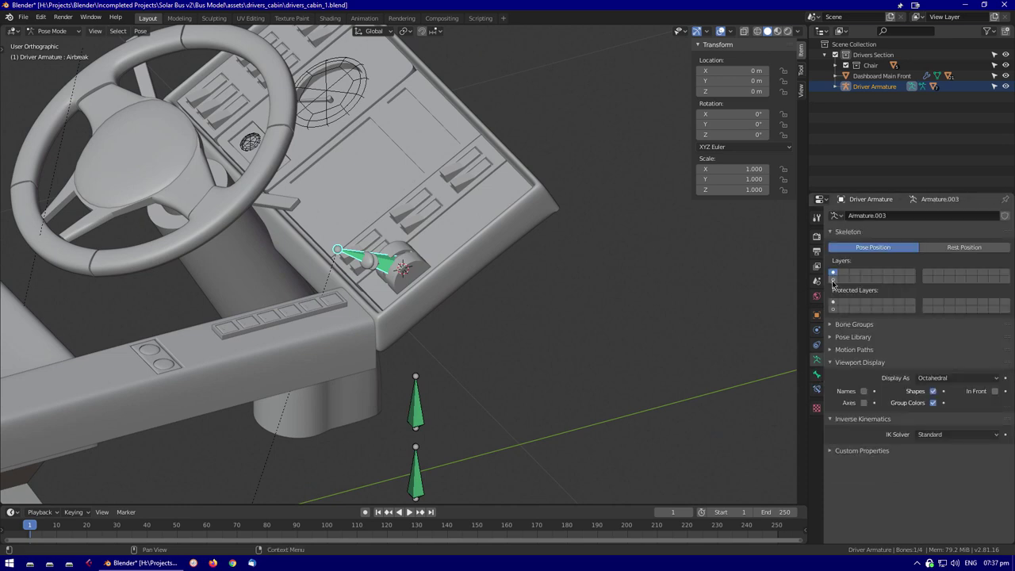
{"action": "middle_click_drag", "start_coordinate": [512, 354], "coordinate": [476, 341]}
{"action": "key", "text": "g"}
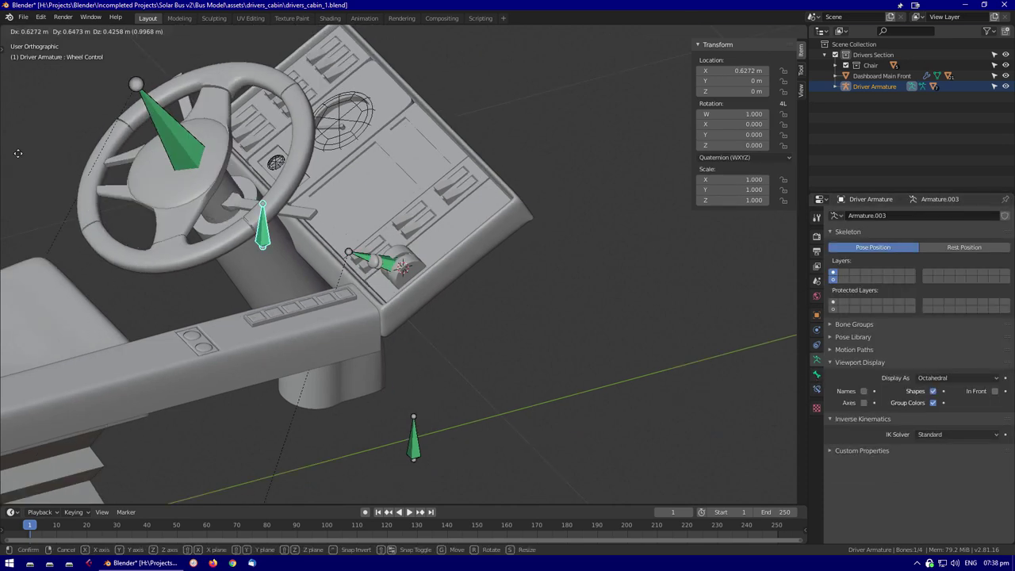
Check the Wheel bone's layer assignment, test-move a bone, and undo the last change
{"action": "left_click", "coordinate": [816, 315]}
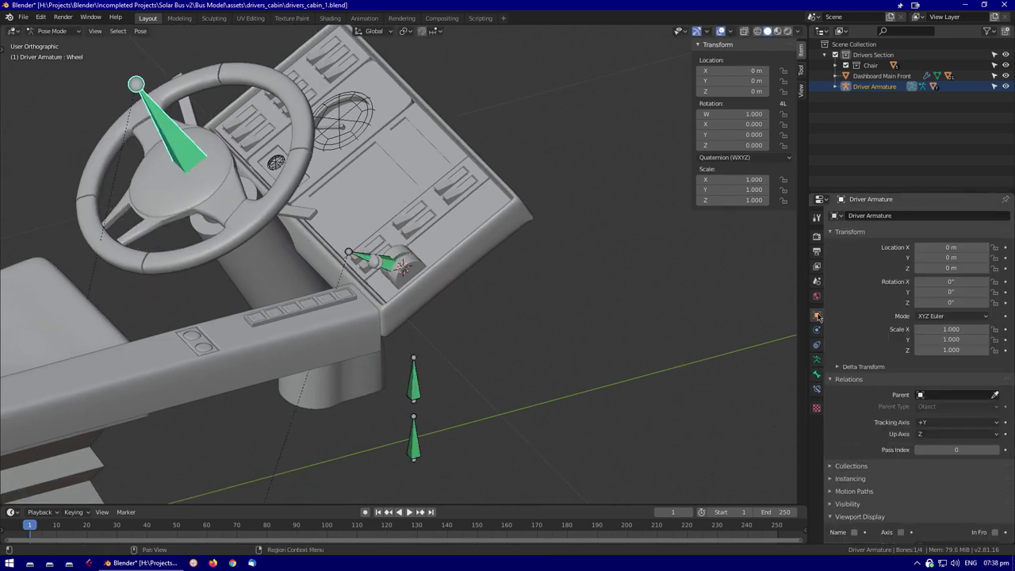
{"action": "left_click", "coordinate": [816, 374]}
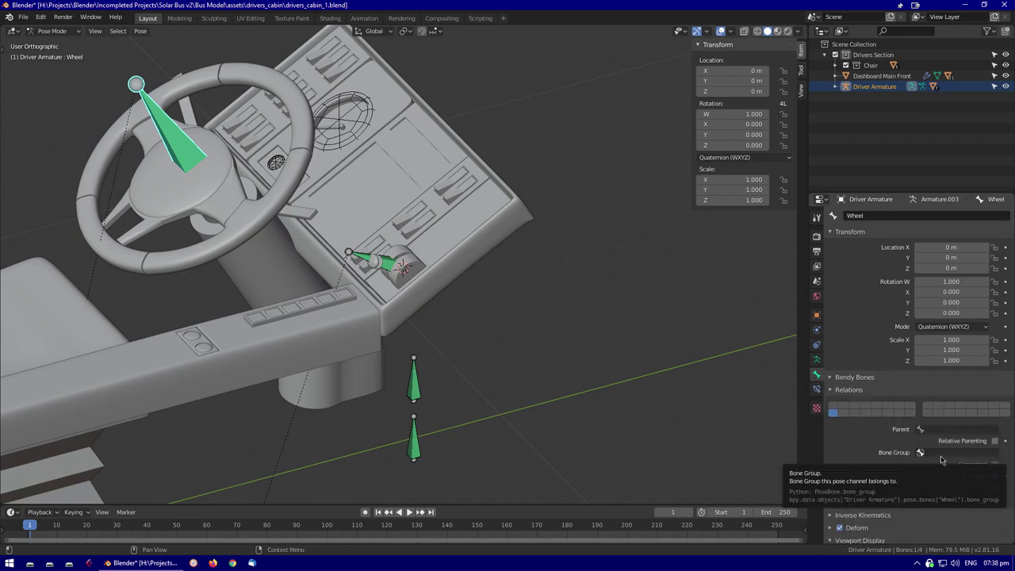
{"action": "mouse_move", "coordinate": [475, 317]}
{"action": "middle_mouse_down"}
{"action": "mouse_move", "coordinate": [412, 286]}
{"action": "mouse_move", "coordinate": [547, 317]}
{"action": "mouse_move", "coordinate": [539, 333]}
{"action": "mouse_move", "coordinate": [492, 313]}
{"action": "middle_mouse_up"}
{"action": "left_click", "coordinate": [547, 317]}
{"action": "key", "text": "g"}
{"action": "key", "text": "Escape"}
{"action": "key", "text": "ctrl+z"}
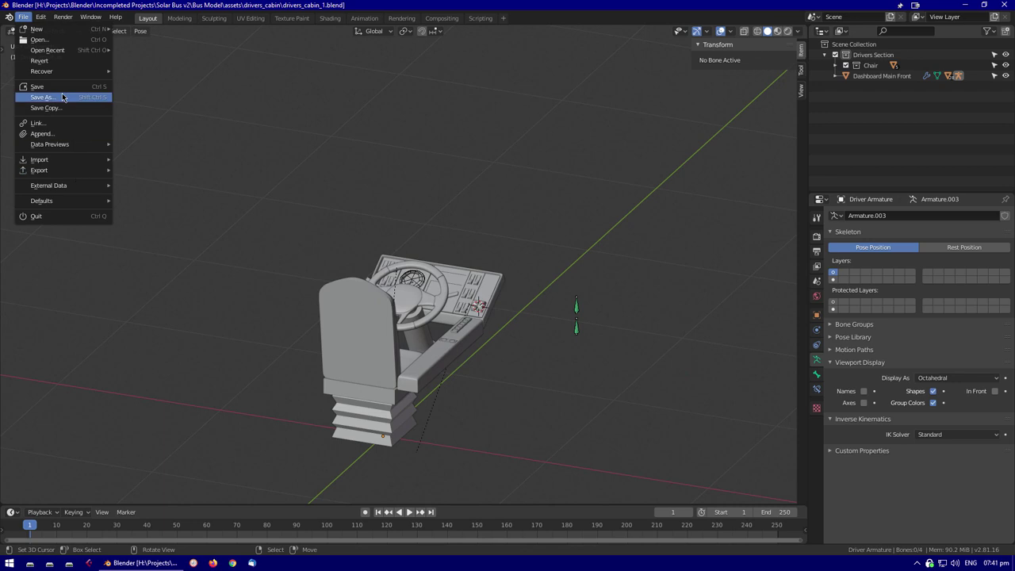
Start a second Blender instance and open bus_v14.blend in it
{"action": "middle_click_drag", "start_coordinate": [413, 357], "coordinate": [498, 357]}
{"action": "left_click", "coordinate": [10, 563]}
{"action": "left_click", "coordinate": [47, 353]}
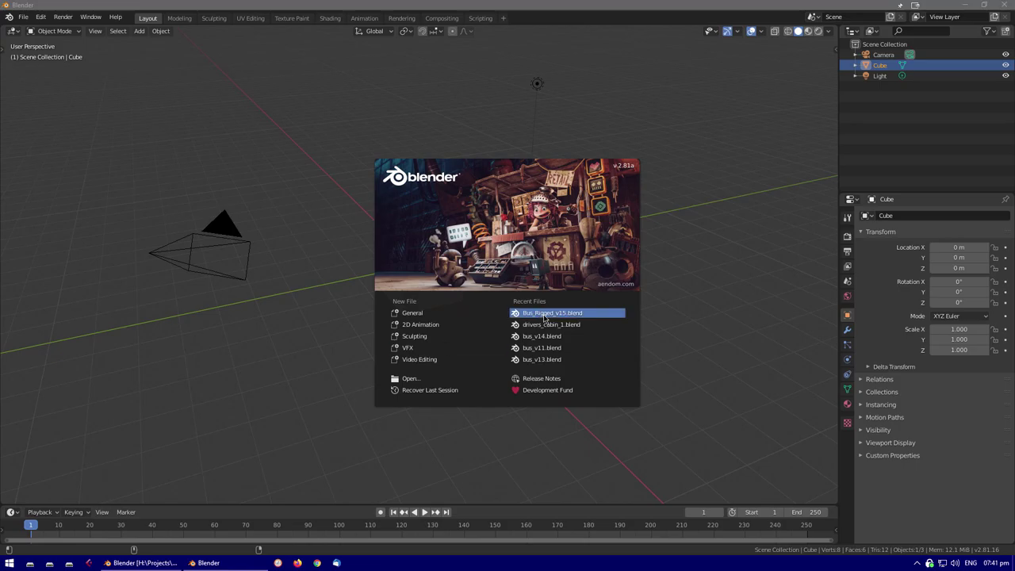
{"action": "left_click", "coordinate": [555, 315]}
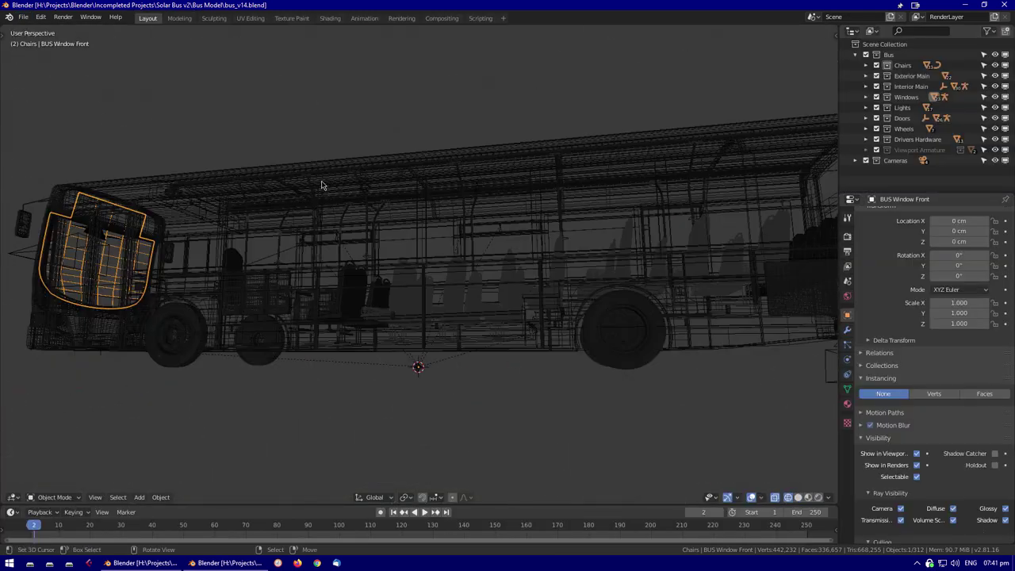
Exclude the Exterior Main, Windows, Lights, Doors, Wheels and Drivers Hardware collections to expose the bus interior
{"action": "left_click", "coordinate": [876, 75]}
{"action": "middle_click_drag", "start_coordinate": [792, 185], "coordinate": [306, 268]}
{"action": "left_click", "coordinate": [876, 96]}
{"action": "left_click", "coordinate": [876, 107]}
{"action": "left_click", "coordinate": [876, 118]}
{"action": "left_click", "coordinate": [876, 128]}
{"action": "left_click", "coordinate": [876, 139]}
{"action": "middle_click_drag", "start_coordinate": [476, 286], "coordinate": [256, 286]}
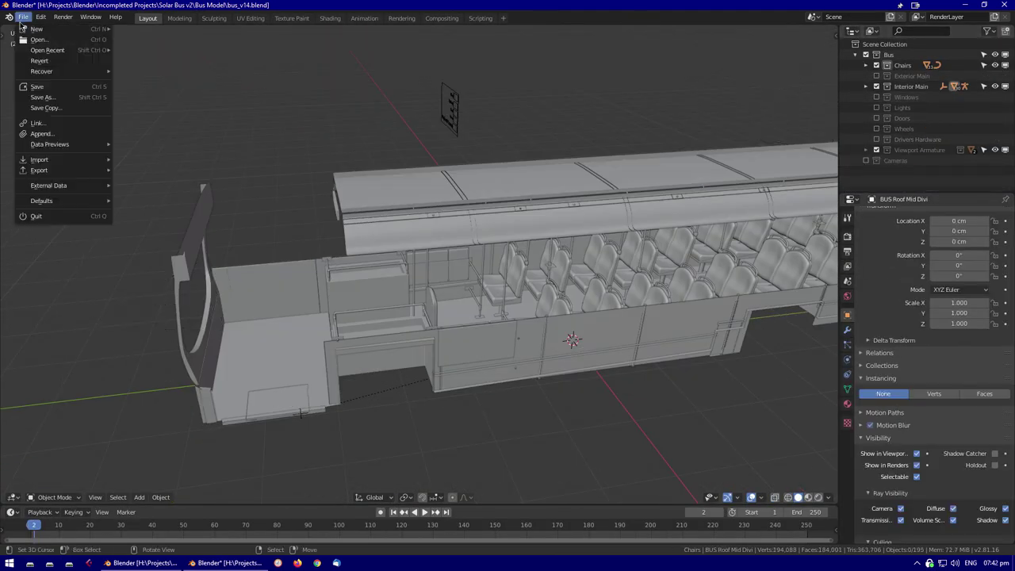
Append the driver's cabin collection from drivers_cabin_1.blend
{"action": "left_click", "coordinate": [17, 17]}
{"action": "left_click", "coordinate": [44, 158]}
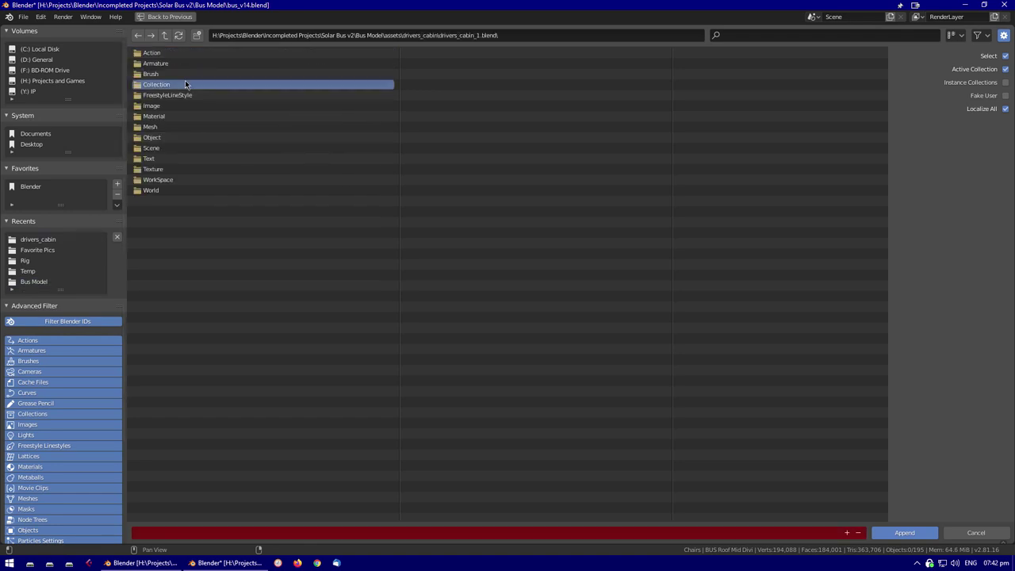
{"action": "left_click", "coordinate": [904, 532]}
Move the appended driver's cabin -455 cm along Y and fine-tune its Y position freehand
{"action": "key", "text": "KP_7"}
{"action": "type", "text": "gy-455"}
{"action": "key", "text": "Return"}
{"action": "key", "text": "g"}
{"action": "key", "text": "x"}
{"action": "key", "text": "y"}
{"action": "left_click", "coordinate": [587, 369]}
{"action": "middle_click_drag", "start_coordinate": [587, 370], "coordinate": [493, 299]}
{"action": "key", "text": "shift+z"}
Move the driver's cabin along X to line it up with the driver's area of the bus
{"action": "key", "text": "KP_7"}
{"action": "key", "text": "g"}
{"action": "key", "text": "x"}
{"action": "left_click", "coordinate": [287, 346]}
{"action": "middle_click_drag", "start_coordinate": [288, 346], "coordinate": [566, 282]}
{"action": "key", "text": "shift+z"}
{"action": "scroll", "coordinate": [566, 282], "scroll_direction": "up", "scroll_amount": 5}
{"action": "mouse_move", "coordinate": [582, 378]}
{"action": "middle_mouse_down"}
{"action": "mouse_move", "coordinate": [584, 369]}
{"action": "mouse_move", "coordinate": [544, 346]}
{"action": "mouse_move", "coordinate": [653, 356]}
{"action": "mouse_move", "coordinate": [505, 376]}
{"action": "mouse_move", "coordinate": [497, 325]}
{"action": "mouse_move", "coordinate": [513, 361]}
{"action": "mouse_move", "coordinate": [570, 336]}
{"action": "mouse_move", "coordinate": [918, 129]}
{"action": "middle_mouse_up"}
{"action": "scroll", "coordinate": [585, 370], "scroll_direction": "down", "scroll_amount": 5}
{"action": "key", "text": "alt+a"}
{"action": "scroll", "coordinate": [513, 361], "scroll_direction": "up", "scroll_amount": 3}
Re-enable the Windows collection and try a transparent viewport display color on BUS Window Front
{"action": "left_click", "coordinate": [876, 97]}
{"action": "left_click", "coordinate": [515, 199]}
{"action": "scroll", "coordinate": [515, 238], "scroll_direction": "down", "scroll_amount": 5}
{"action": "scroll", "coordinate": [475, 261], "scroll_direction": "up", "scroll_amount": 2}
{"action": "scroll", "coordinate": [886, 476], "scroll_direction": "down", "scroll_amount": 5}
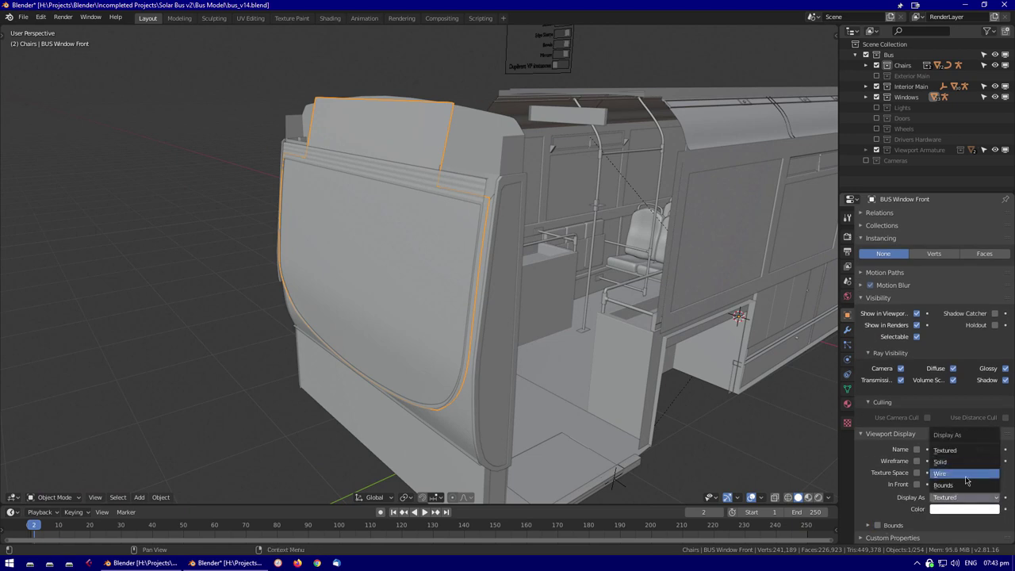
{"action": "left_click", "coordinate": [955, 510]}
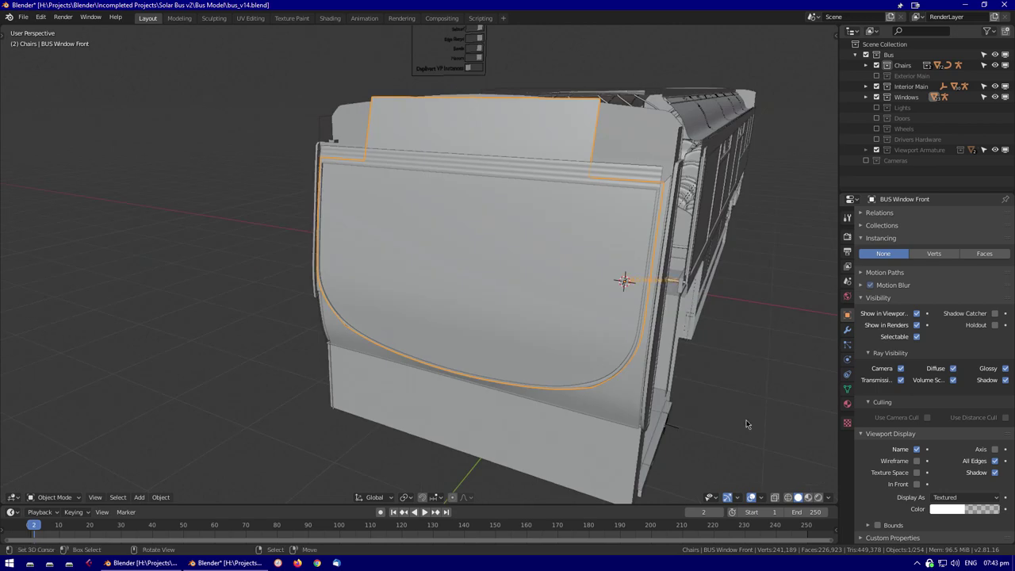
Display BUS Window Front and BUS Windows Main as Bounds in the viewport
{"action": "left_click", "coordinate": [723, 266]}
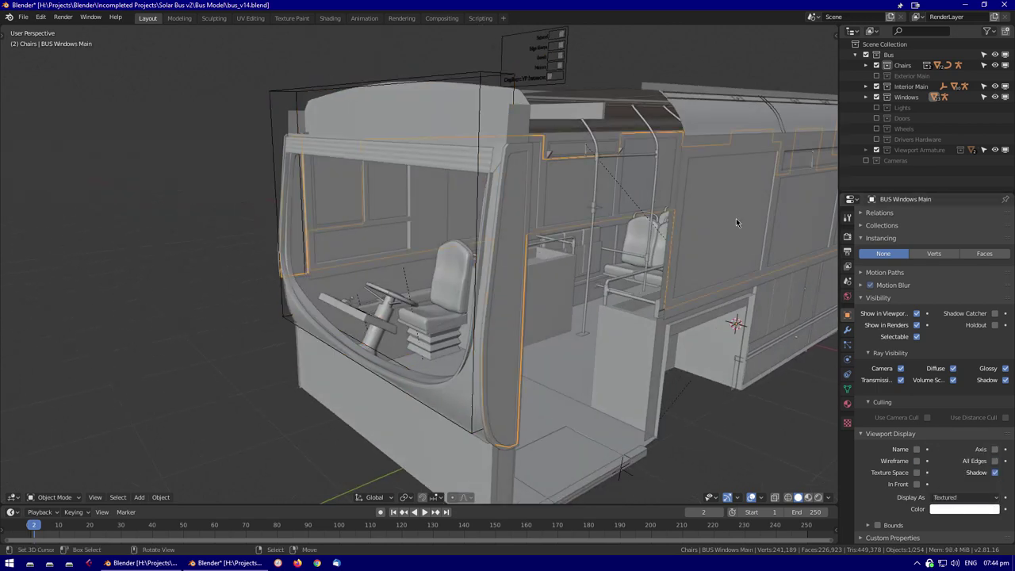
{"action": "left_click", "coordinate": [951, 486]}
{"action": "mouse_move", "coordinate": [476, 317]}
{"action": "middle_mouse_down"}
{"action": "mouse_move", "coordinate": [114, 294]}
{"action": "mouse_move", "coordinate": [471, 331]}
{"action": "middle_mouse_up"}
{"action": "scroll", "coordinate": [470, 331], "scroll_direction": "up", "scroll_amount": 5}
Re-enable the Exterior Main, Lights, Doors, Wheels and Drivers Hardware collections
{"action": "left_click", "coordinate": [876, 76]}
{"action": "scroll", "coordinate": [635, 274], "scroll_direction": "up", "scroll_amount": 8}
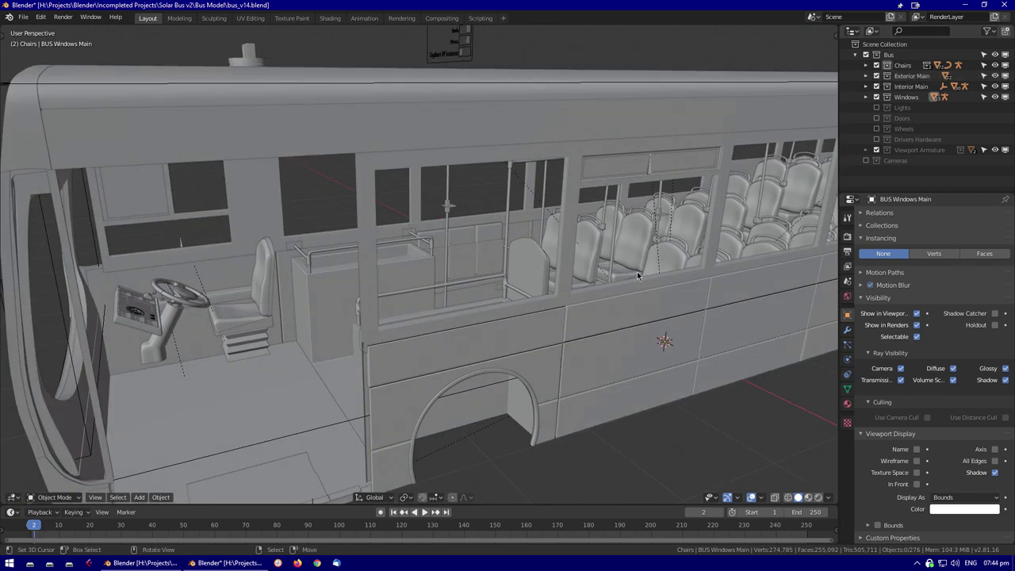
{"action": "scroll", "coordinate": [547, 289], "scroll_direction": "down", "scroll_amount": 8}
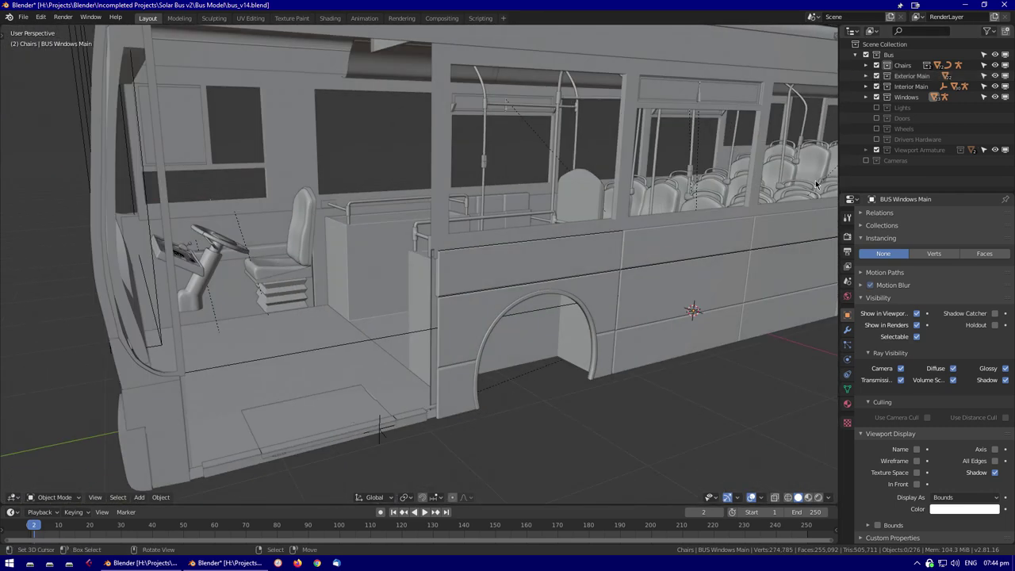
{"action": "left_click_drag", "start_coordinate": [876, 107], "coordinate": [876, 139]}
{"action": "scroll", "coordinate": [435, 241], "scroll_direction": "down", "scroll_amount": 3}
Display the front door pane BUS Door Glass 2 as Bounds in the viewport
{"action": "left_click", "coordinate": [436, 241]}
{"action": "left_click", "coordinate": [432, 262]}
{"action": "middle_click_drag", "start_coordinate": [432, 262], "coordinate": [568, 377]}
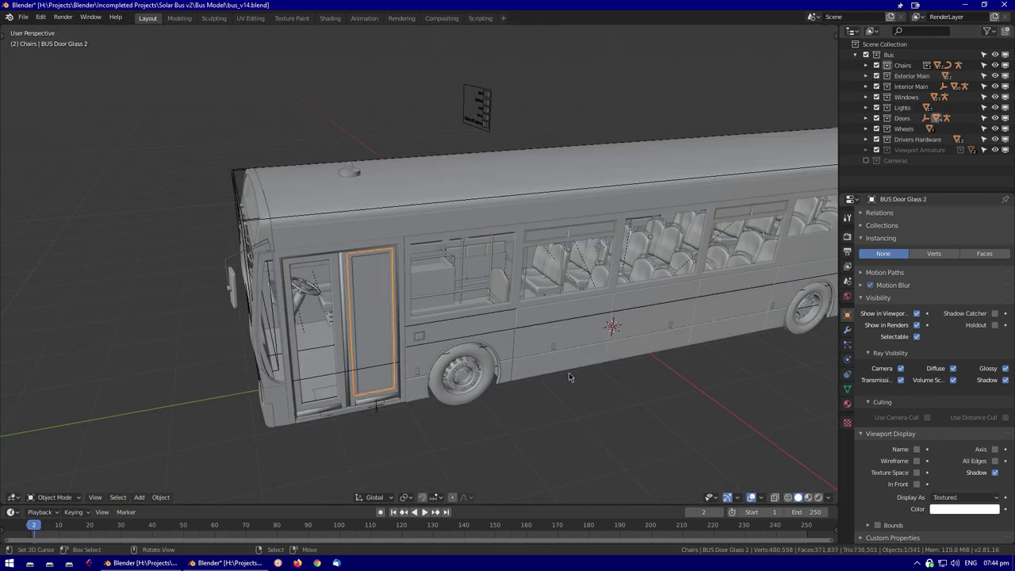
{"action": "left_click", "coordinate": [943, 484]}
{"action": "scroll", "coordinate": [580, 310], "scroll_direction": "up", "scroll_amount": 4}
{"action": "scroll", "coordinate": [580, 310], "scroll_direction": "down", "scroll_amount": 4}
{"action": "scroll", "coordinate": [580, 310], "scroll_direction": "up", "scroll_amount": 3}
{"action": "middle_click_drag", "start_coordinate": [580, 310], "coordinate": [524, 328]}
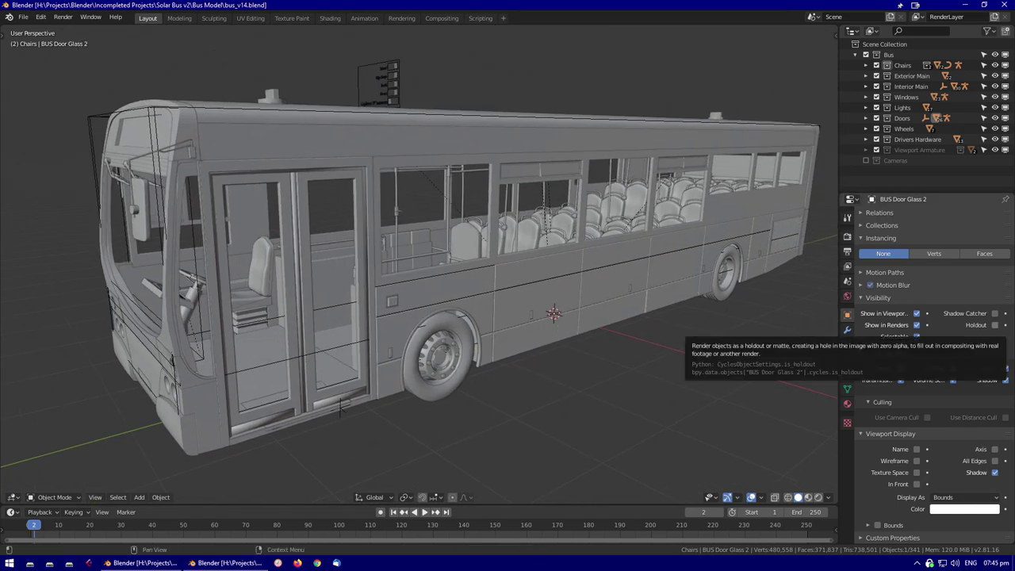
Try applying the location transform to the selected driver's cabin objects in wireframe view
{"action": "key", "text": "shift+z"}
{"action": "scroll", "coordinate": [341, 408], "scroll_direction": "up", "scroll_amount": 4}
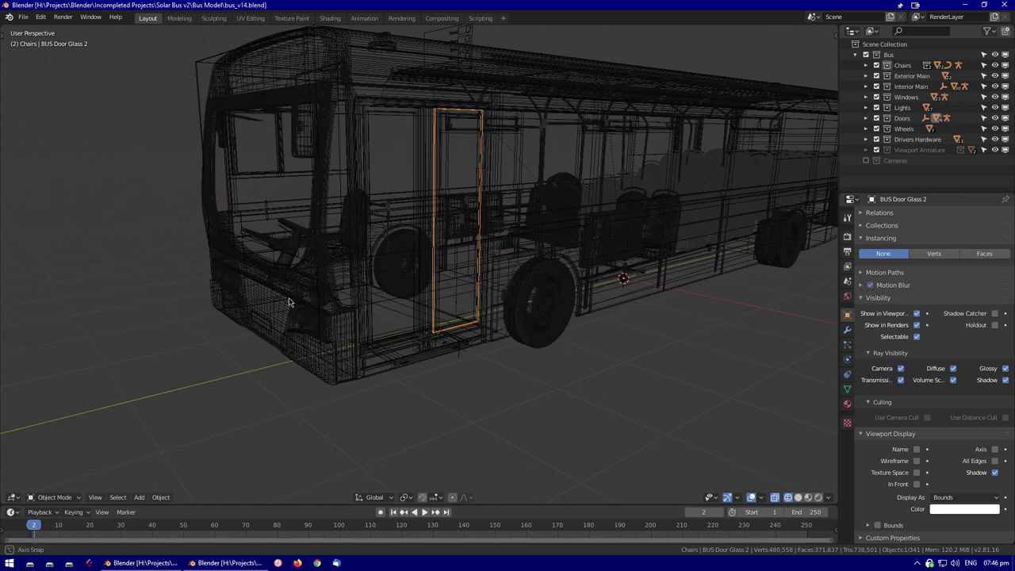
{"action": "left_click", "coordinate": [215, 272]}
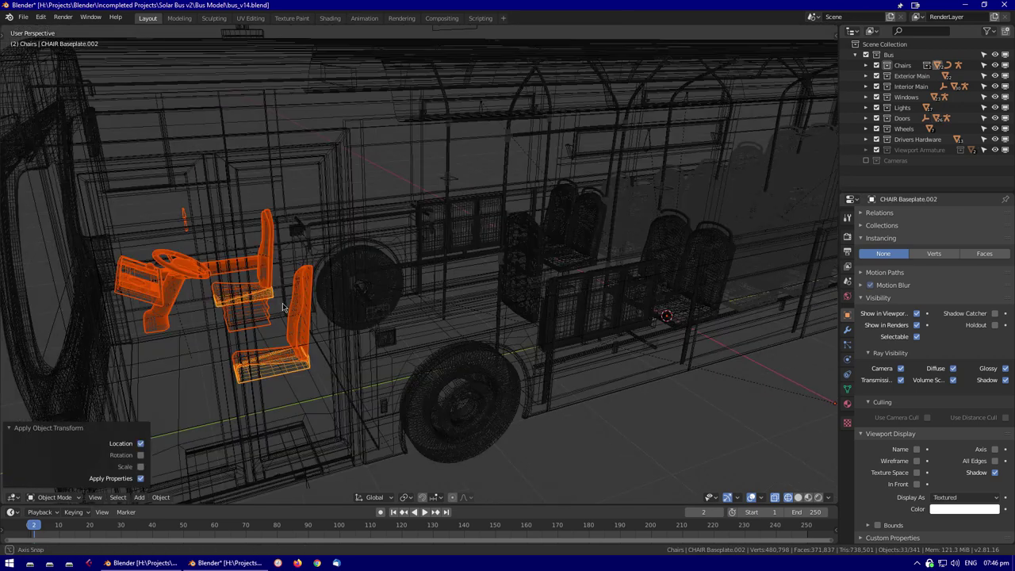
{"action": "middle_click_drag", "start_coordinate": [317, 301], "coordinate": [364, 300]}
{"action": "scroll", "coordinate": [363, 300], "scroll_direction": "up", "scroll_amount": 5}
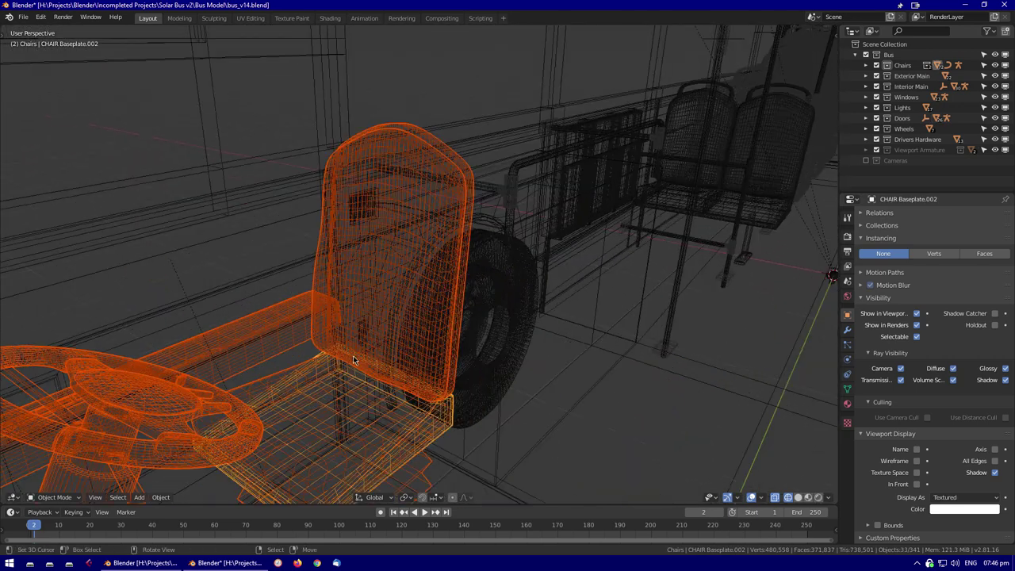
Hide the driver's seat backrest in the bus file to inspect the modifiers of the seat parts behind it
{"action": "left_click", "coordinate": [317, 408]}
{"action": "left_click", "coordinate": [846, 329]}
{"action": "left_click", "coordinate": [412, 303]}
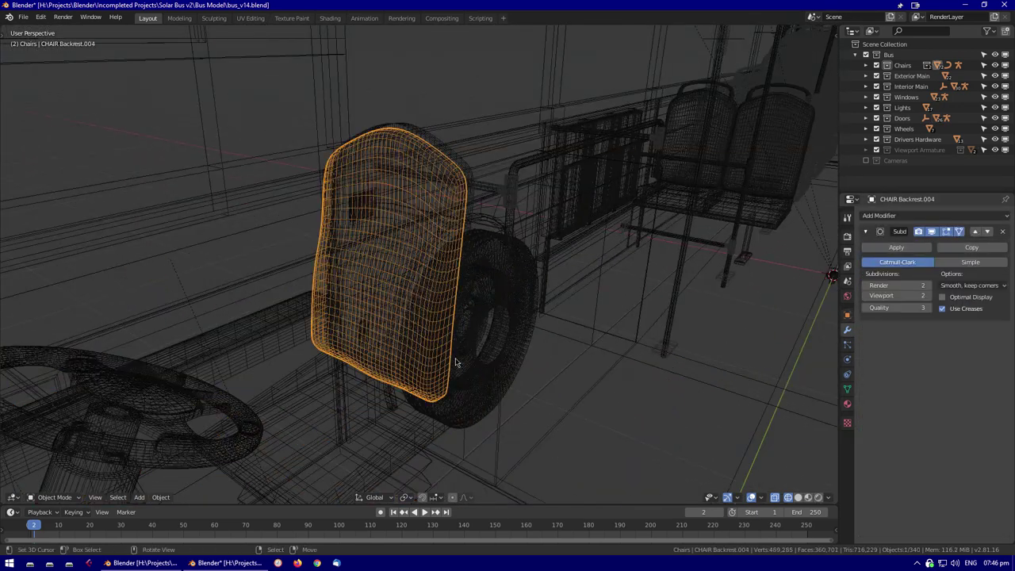
{"action": "key", "text": "h"}
{"action": "left_click", "coordinate": [370, 449]}
{"action": "left_click", "coordinate": [894, 248]}
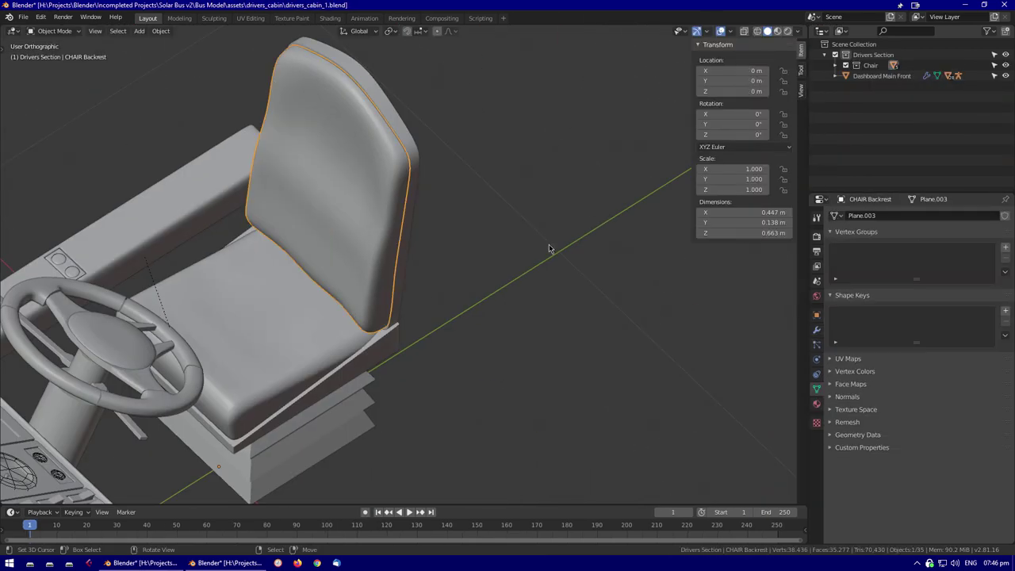
Switch to drivers_cabin_1.blend and hide CHAIR Backrest to examine the seat's modifiers
{"action": "left_click", "coordinate": [816, 329]}
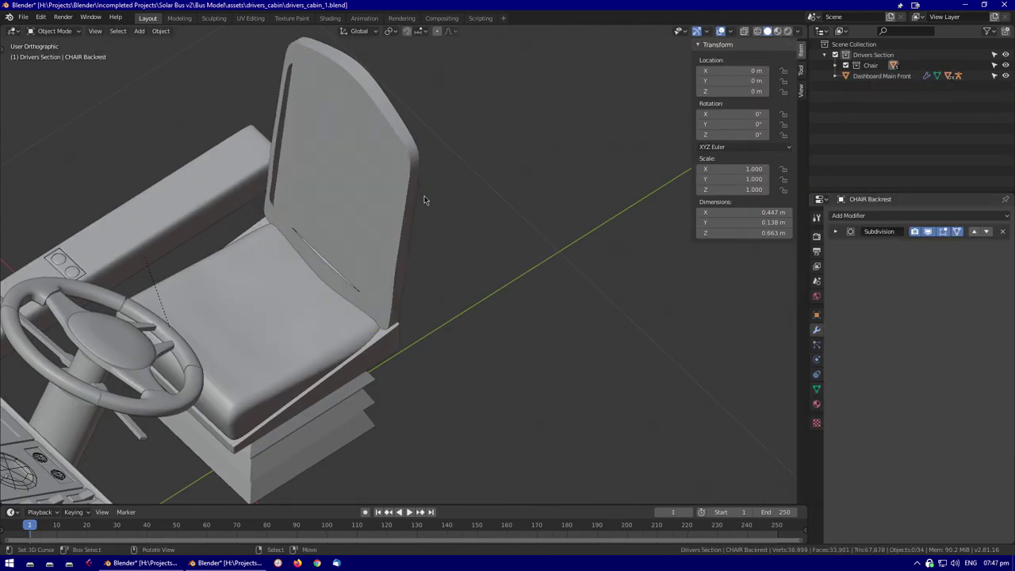
{"action": "key", "text": "h"}
{"action": "left_click", "coordinate": [261, 332]}
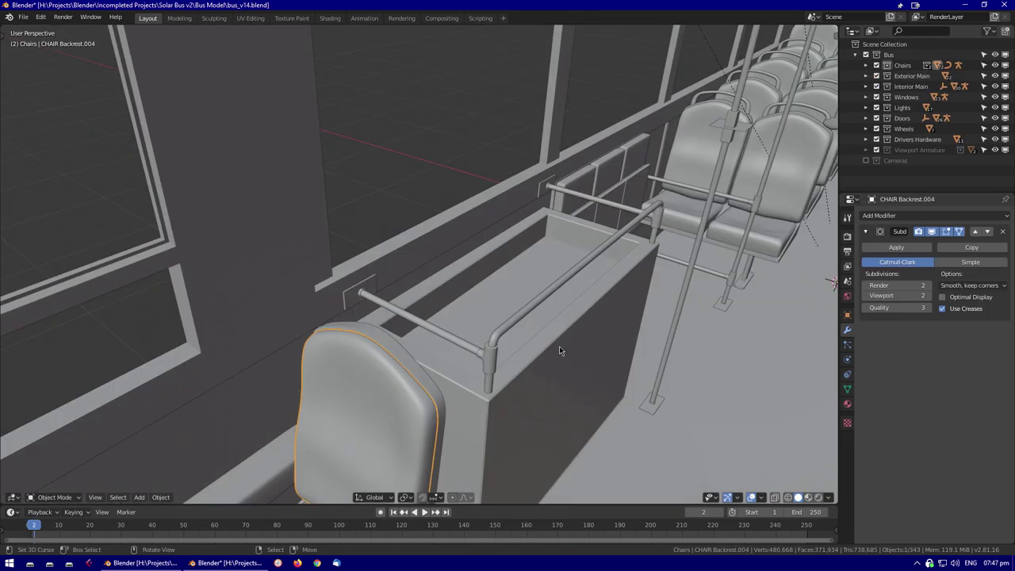
In bus_v14.blend, paste the copied driver onto the viewport visibility of the driver's seat Subdivision modifiers, starting with the backrest
{"action": "right_click", "coordinate": [931, 236]}
{"action": "left_click", "coordinate": [931, 235]}
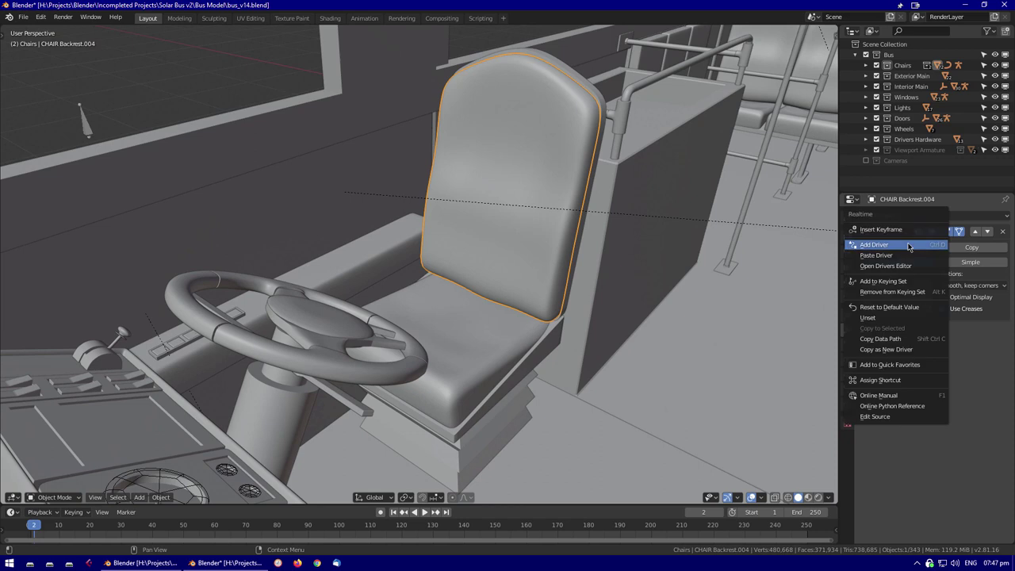
{"action": "left_click", "coordinate": [542, 392]}
{"action": "right_click", "coordinate": [931, 235]}
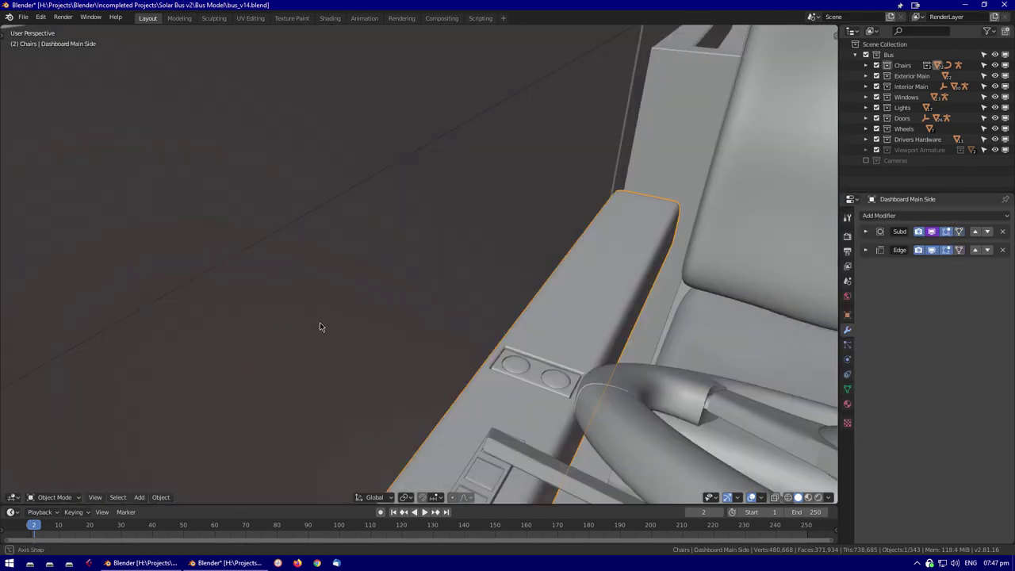
Paste the viewport visibility driver onto the Subdivision modifiers of Dashboard Main Side and Door Buttons Button
{"action": "right_click", "coordinate": [939, 234]}
{"action": "left_click", "coordinate": [940, 234]}
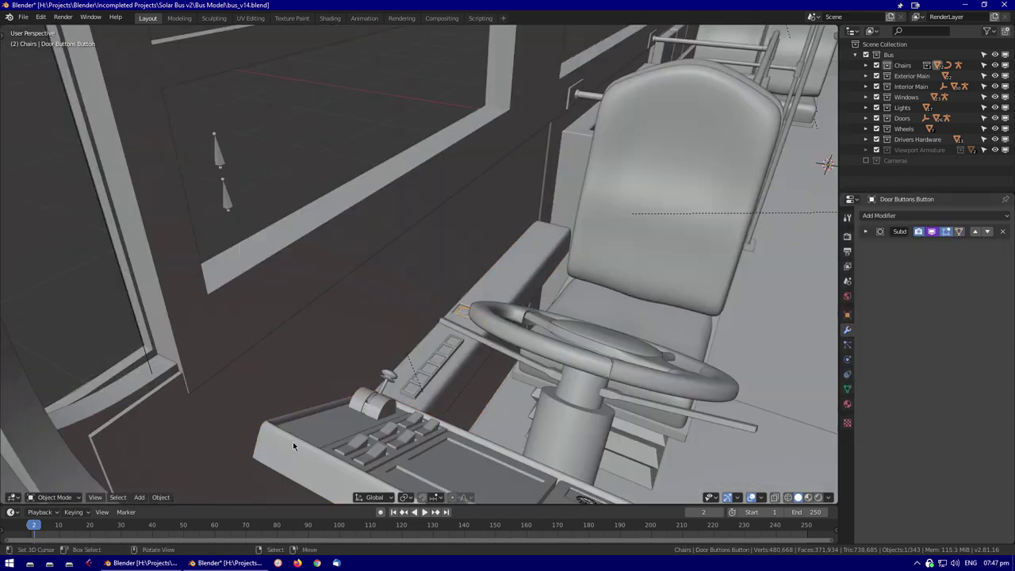
{"action": "right_click", "coordinate": [931, 235]}
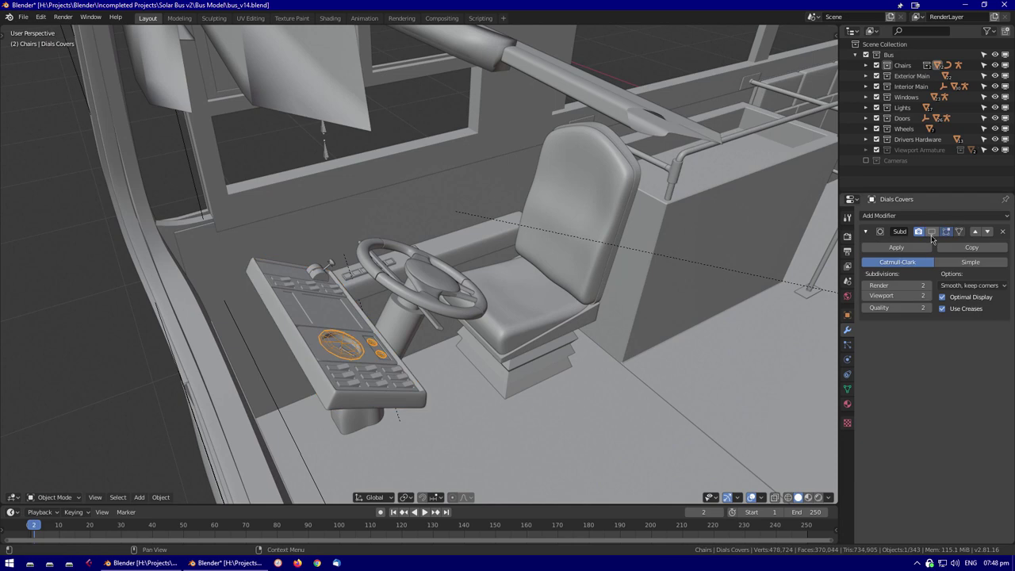
{"action": "left_click", "coordinate": [931, 234]}
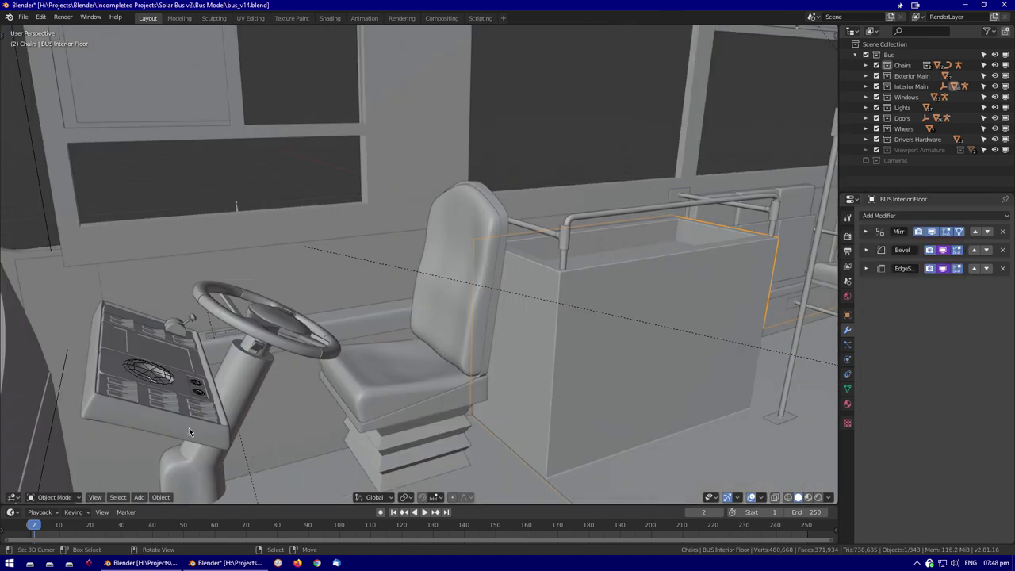
Paste the viewport visibility driver onto the Subdivision modifiers of Airbreak Base and Airbreak Head on the dashboard
{"action": "left_click", "coordinate": [193, 384]}
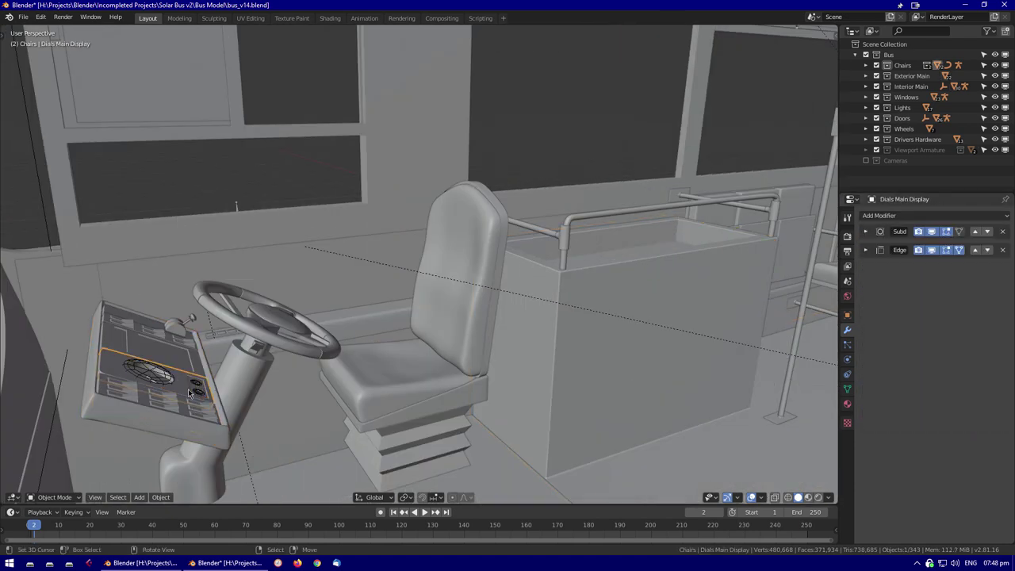
{"action": "left_click", "coordinate": [174, 354]}
{"action": "left_click", "coordinate": [175, 328]}
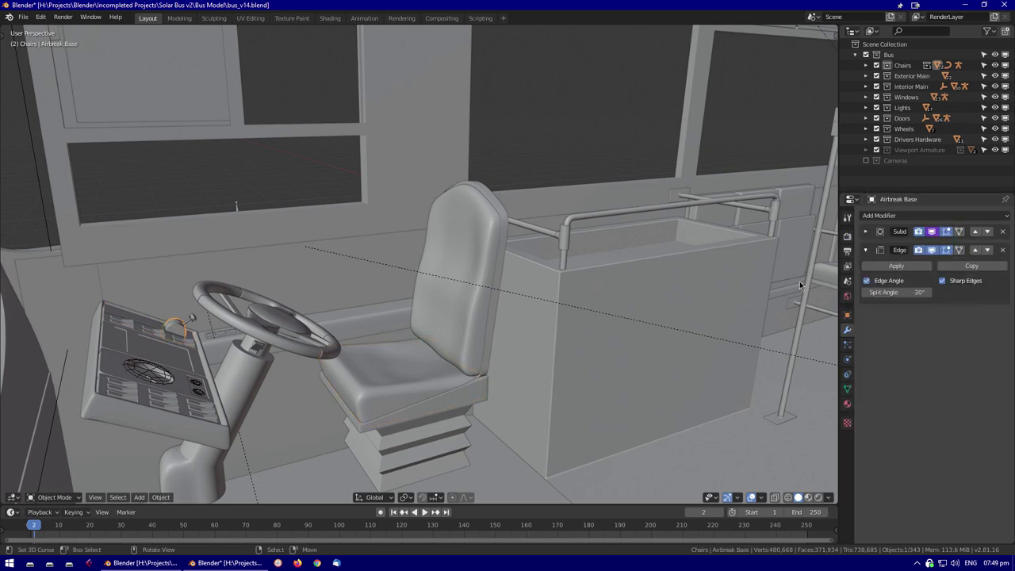
{"action": "key", "text": "KP_Decimal"}
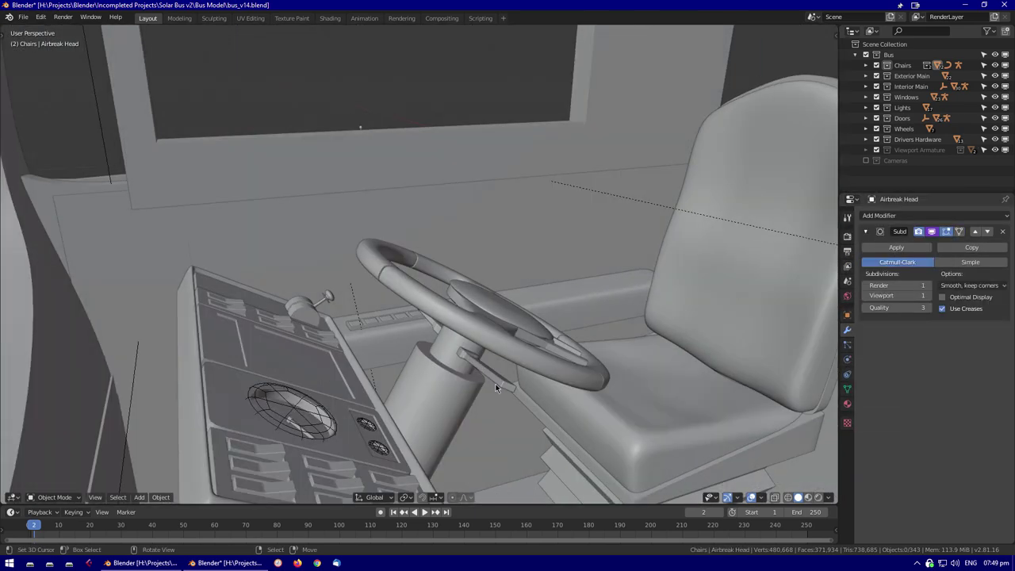
Inspect the modifiers of the steering wheel parts, including Handwheel Outer Rim, and undo the last changes around them
{"action": "left_click", "coordinate": [496, 384]}
{"action": "middle_click_drag", "start_coordinate": [495, 384], "coordinate": [357, 324]}
{"action": "middle_click_drag", "start_coordinate": [714, 318], "coordinate": [652, 338]}
{"action": "right_click", "coordinate": [929, 243]}
{"action": "key", "text": "Escape"}
{"action": "middle_click_drag", "start_coordinate": [497, 361], "coordinate": [355, 370]}
{"action": "left_click", "coordinate": [355, 370]}
{"action": "scroll", "coordinate": [354, 317], "scroll_direction": "up", "scroll_amount": 3}
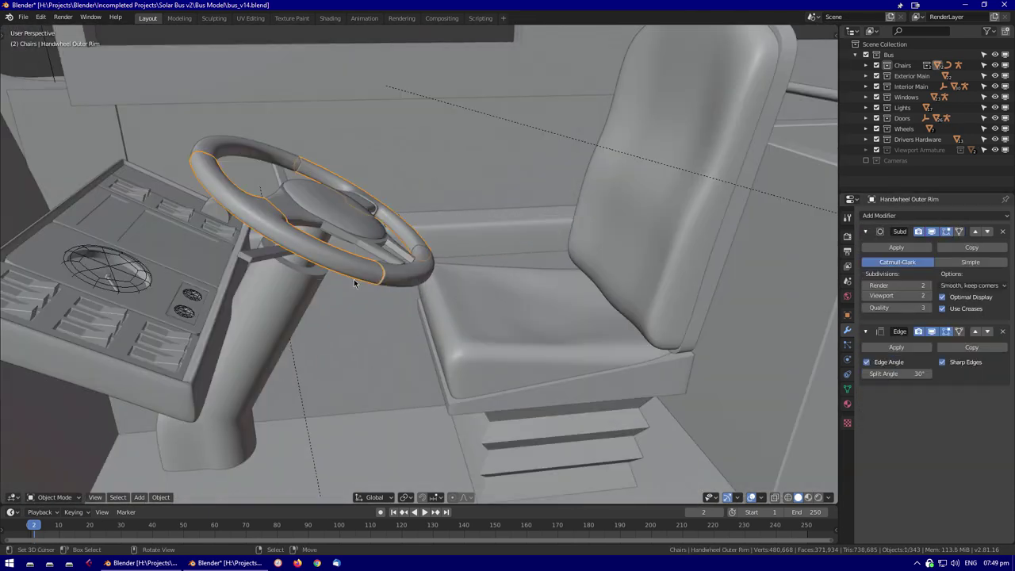
{"action": "key", "text": "ctrl+z"}
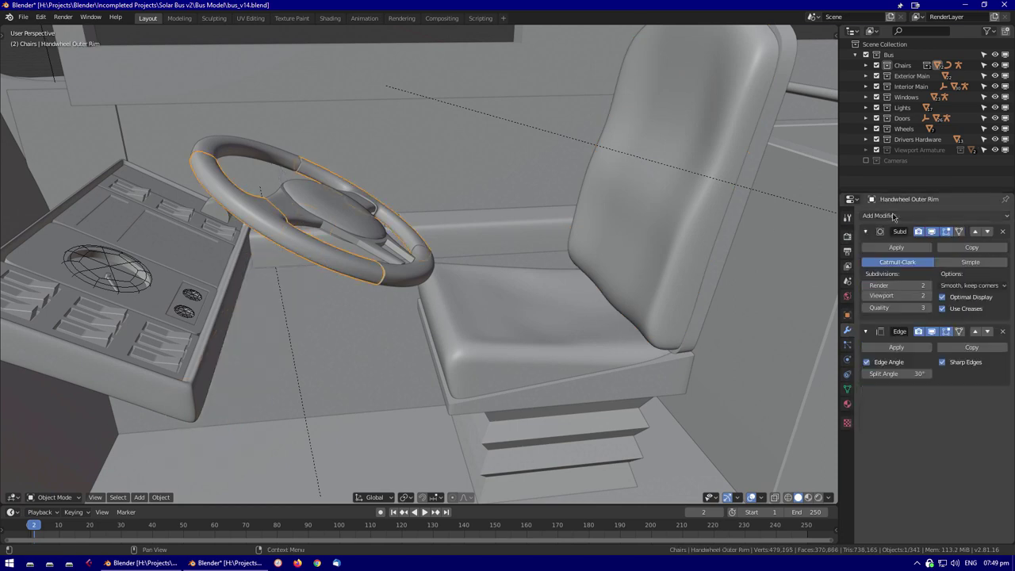
{"action": "key", "text": "ctrl+z"}
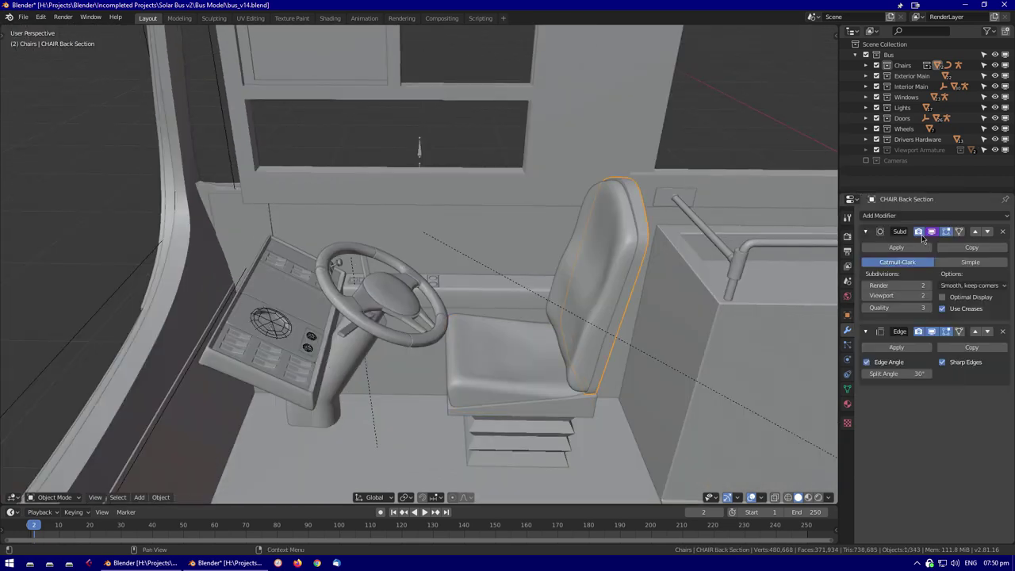
Paste the viewport visibility driver onto the remaining seat modifiers and Handwheel Horn's Subdivision and Edge Split modifiers
{"action": "middle_click_drag", "start_coordinate": [557, 403], "coordinate": [524, 366]}
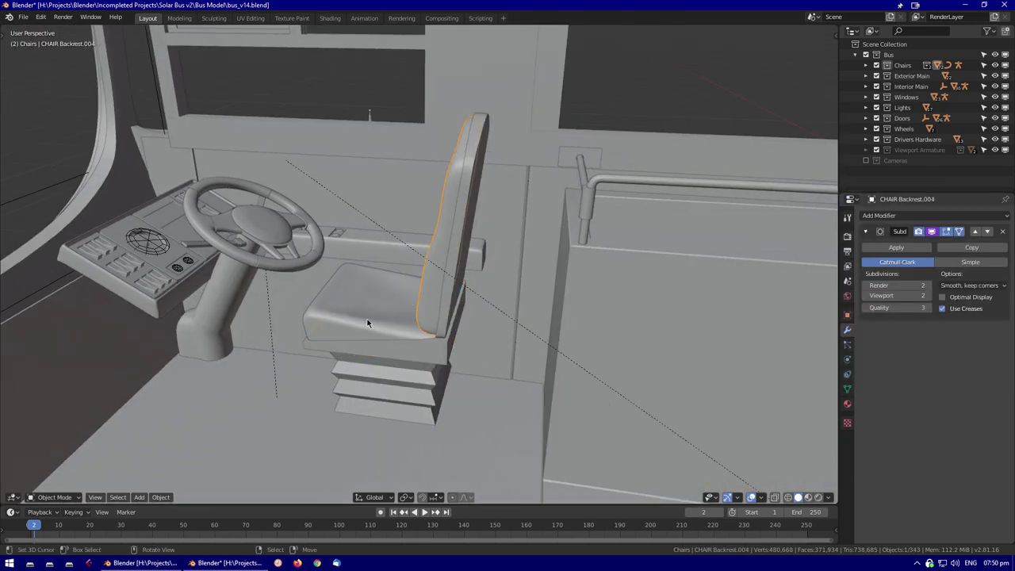
{"action": "left_click", "coordinate": [460, 222]}
{"action": "left_click", "coordinate": [396, 353]}
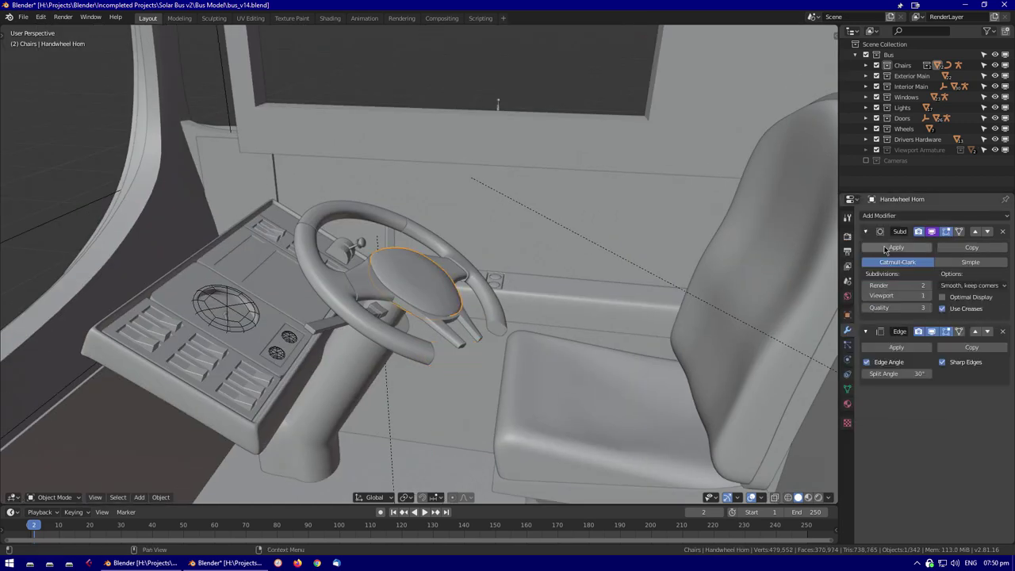
{"action": "left_click", "coordinate": [866, 231]}
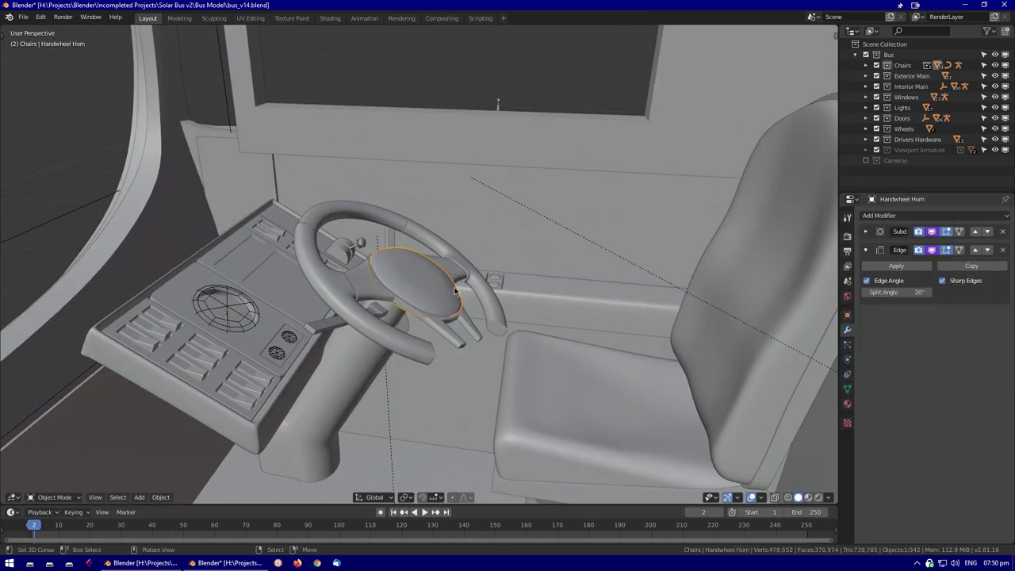
{"action": "left_click", "coordinate": [900, 266]}
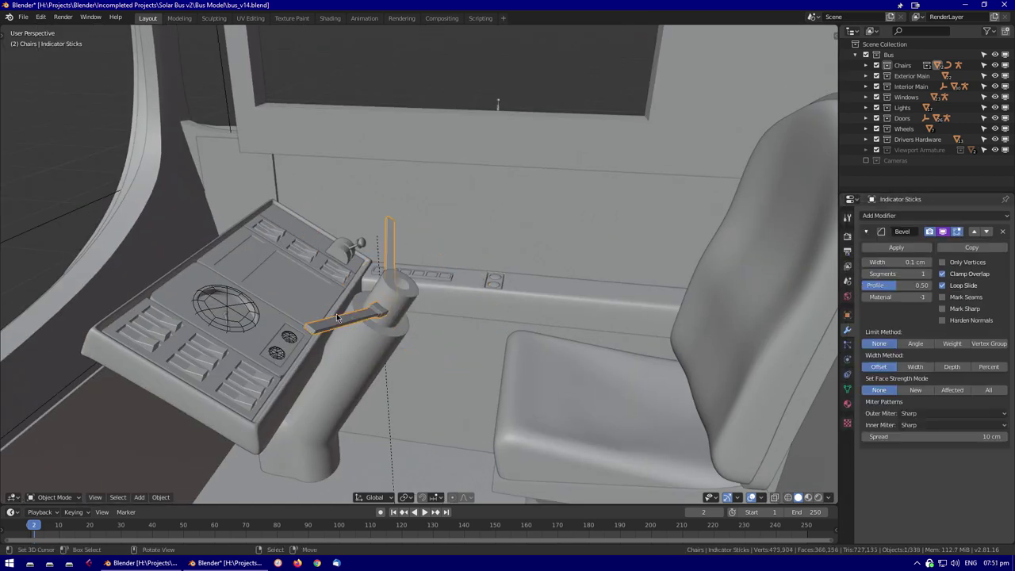
Paste the viewport visibility driver onto the Bevel modifiers of Indicator Sticks and Switches - G2 and the Door Buttons Base Subdivision
{"action": "left_click", "coordinate": [865, 232]}
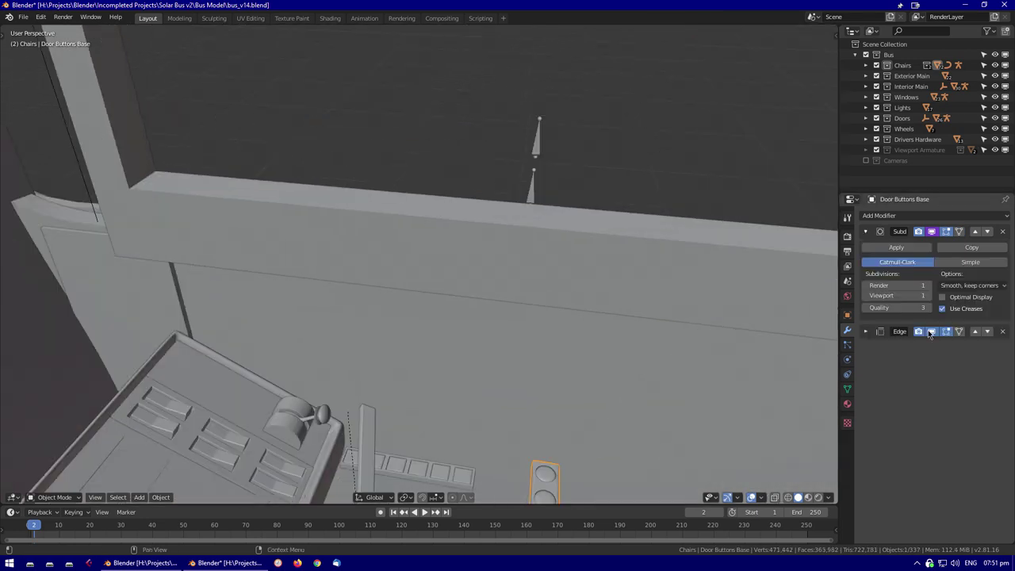
{"action": "left_click", "coordinate": [407, 362]}
{"action": "left_click", "coordinate": [865, 232]}
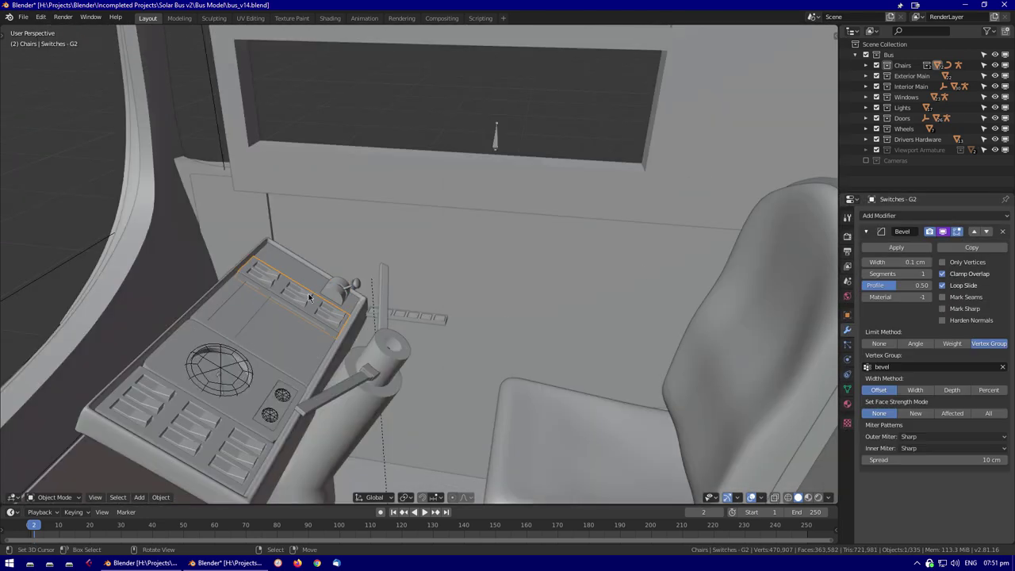
{"action": "left_click", "coordinate": [865, 231]}
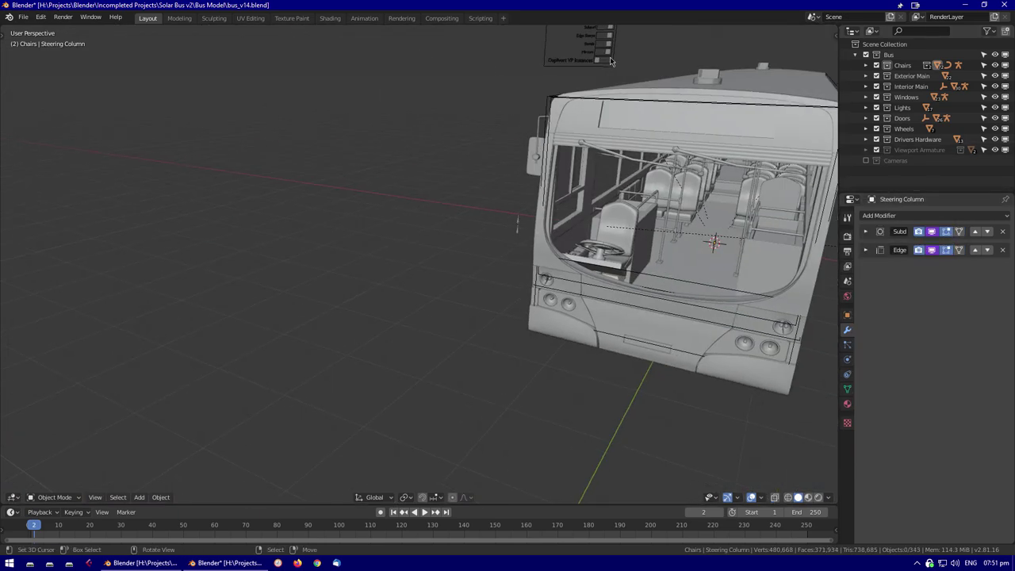
Test the Details and Airbreak Control bones by moving them, and check Handwheel Outer Rim with the driver armature's Wheel bone
{"action": "key", "text": "g"}
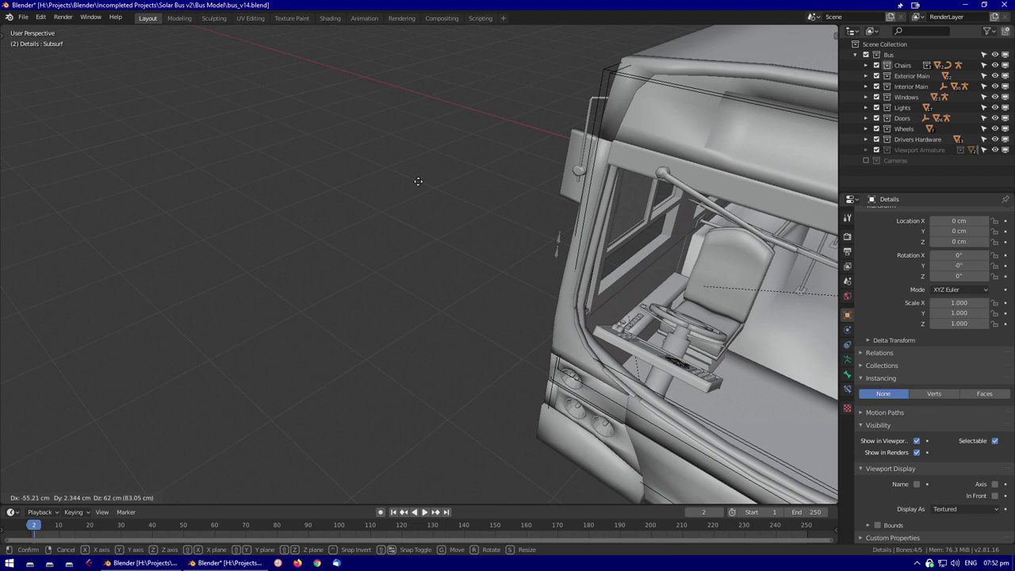
{"action": "left_click", "coordinate": [557, 243]}
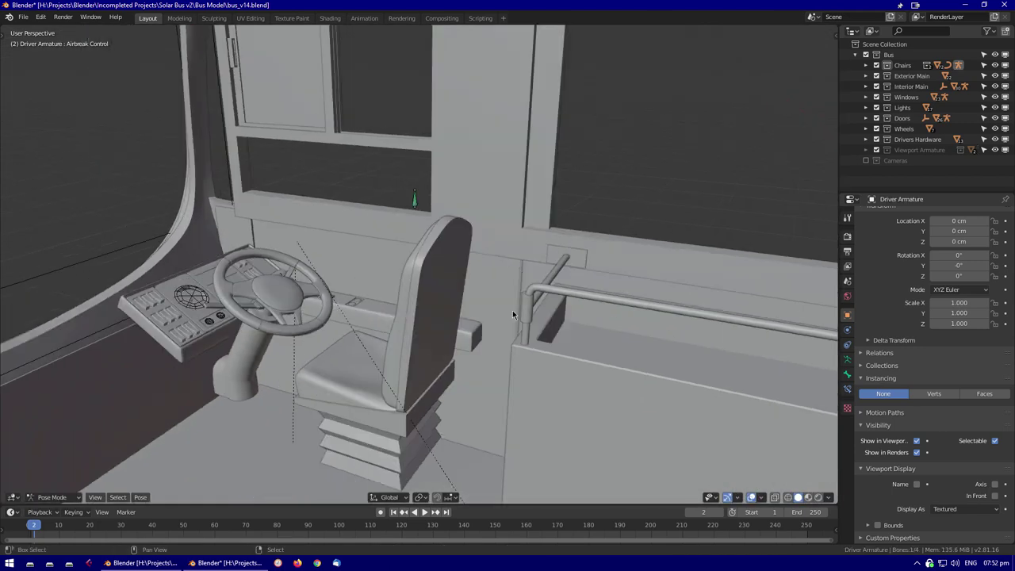
{"action": "key", "text": "g"}
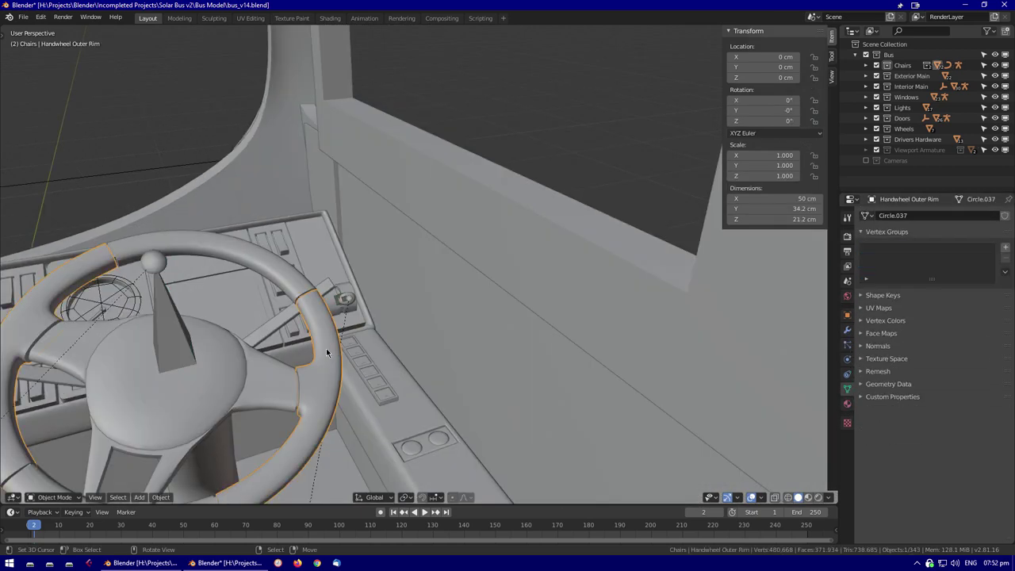
{"action": "left_click", "coordinate": [326, 348], "text": "alt"}
{"action": "left_click", "coordinate": [321, 347]}
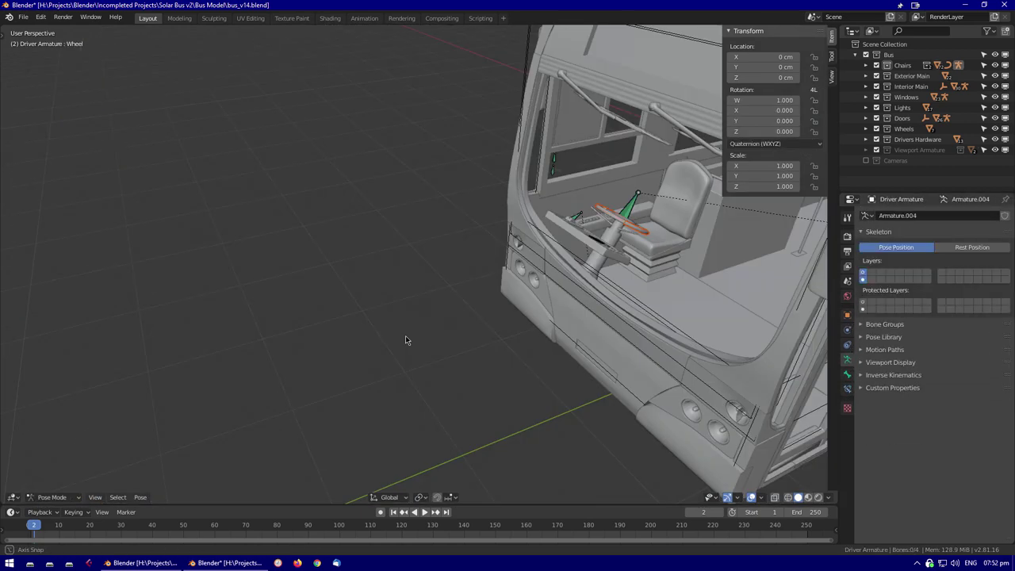
Set BUS Driver Wind Pane's instancing to None and display the pane as Bounds in the viewport
{"action": "middle_click_drag", "start_coordinate": [405, 340], "coordinate": [405, 313]}
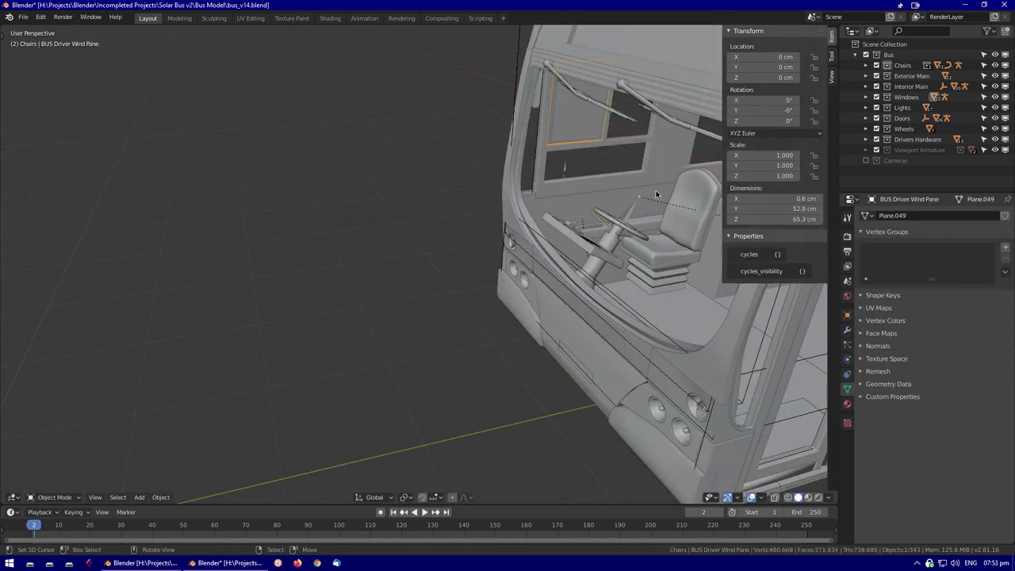
{"action": "left_click", "coordinate": [847, 314]}
{"action": "left_click", "coordinate": [880, 378]}
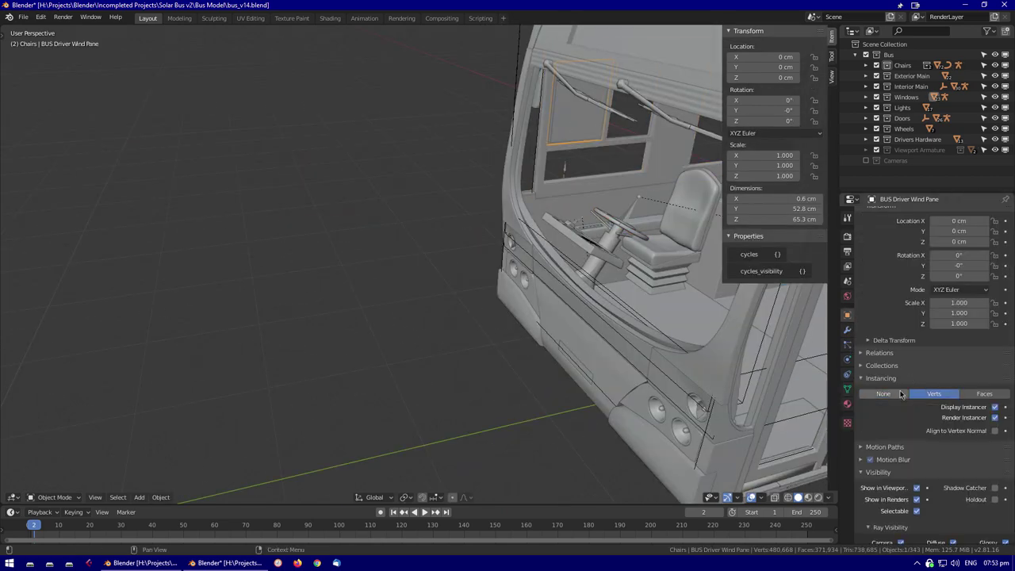
{"action": "scroll", "coordinate": [936, 477], "scroll_direction": "down", "scroll_amount": 5}
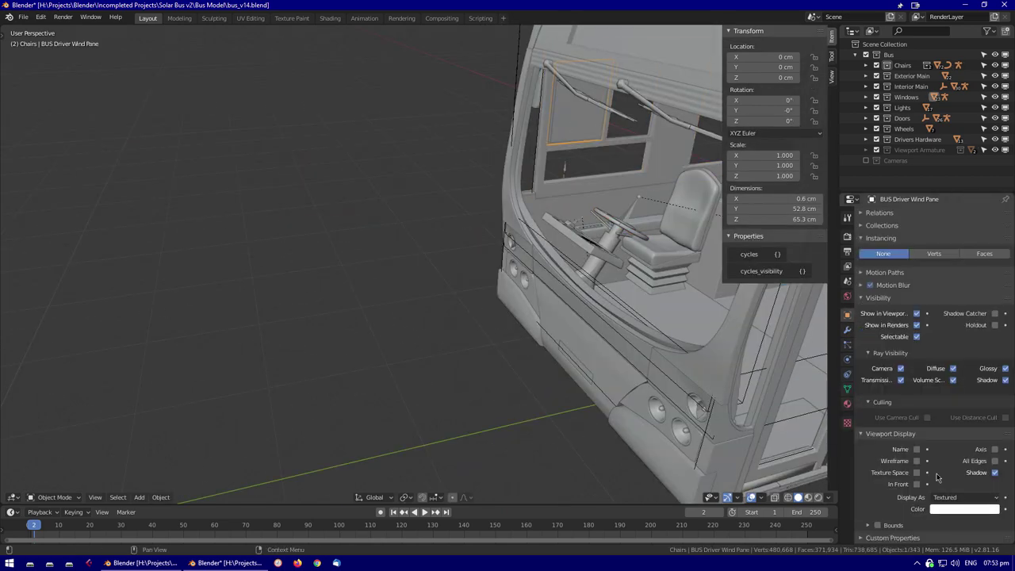
{"action": "middle_click_drag", "start_coordinate": [570, 377], "coordinate": [619, 356]}
{"action": "scroll", "coordinate": [383, 213], "scroll_direction": "up", "scroll_amount": 8}
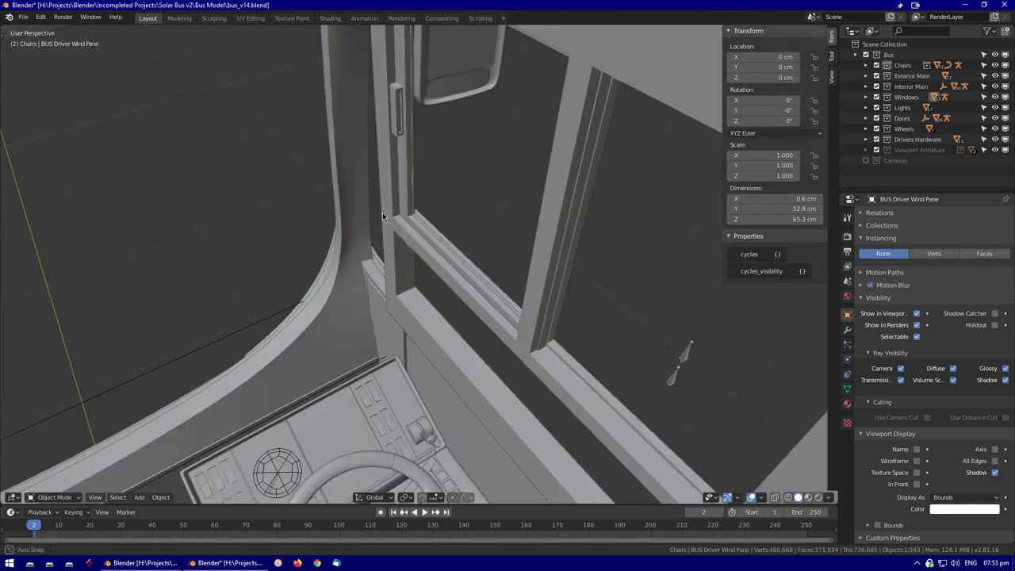
Check the Transformation constraint on the Driver Armature's Wheel bone, undo the last change and save the bus file
{"action": "middle_click_drag", "start_coordinate": [382, 212], "coordinate": [532, 291]}
{"action": "left_click", "coordinate": [534, 293]}
{"action": "left_click", "coordinate": [866, 232]}
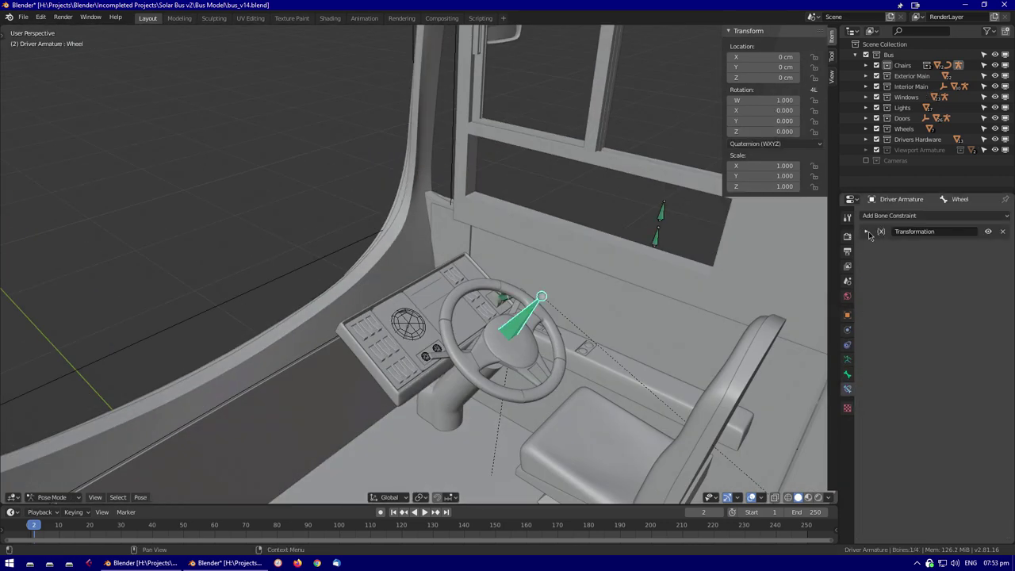
{"action": "left_click", "coordinate": [867, 231]}
{"action": "key", "text": "ctrl+z"}
{"action": "key", "text": "n"}
{"action": "key", "text": "Home"}
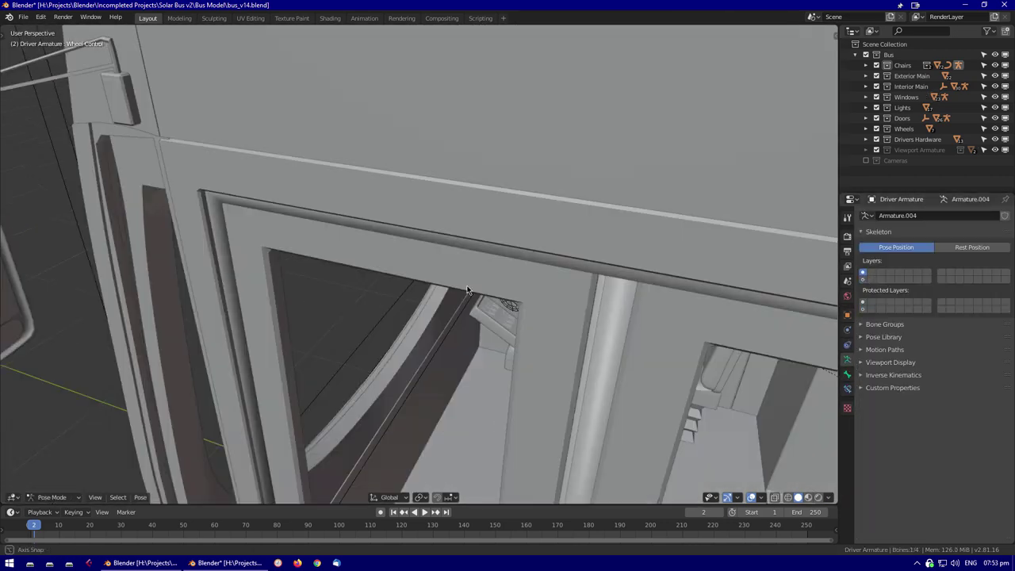
{"action": "key", "text": "ctrl+s"}
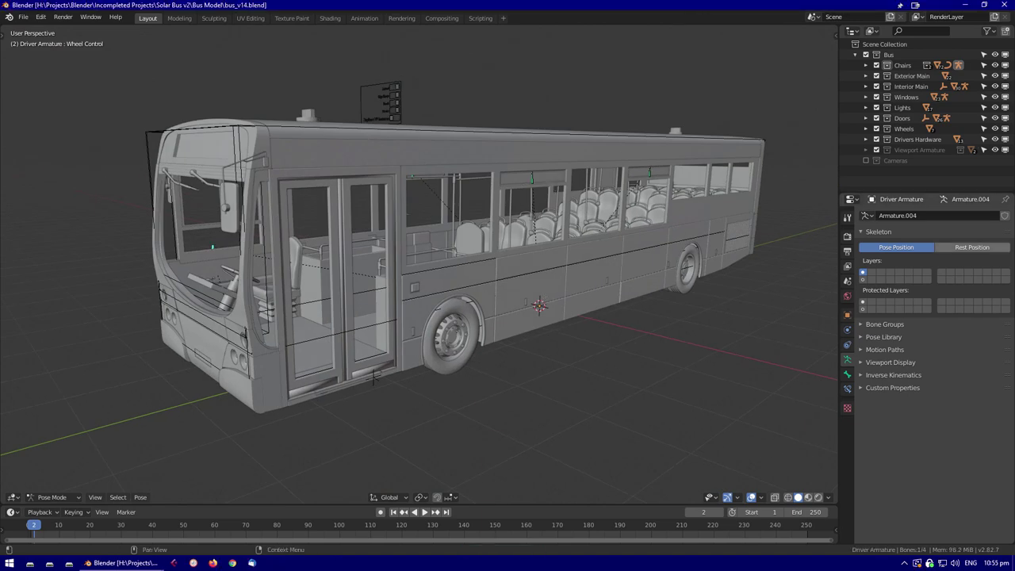
Display the passenger window panes, including BUS Pass Win 1 Glass and BUS Pass Win 3 Glass, as Bounds in the viewport
{"action": "middle_click_drag", "start_coordinate": [583, 216], "coordinate": [473, 93]}
{"action": "scroll", "coordinate": [473, 93], "scroll_direction": "up", "scroll_amount": 5}
{"action": "scroll", "coordinate": [473, 93], "scroll_direction": "down", "scroll_amount": 3}
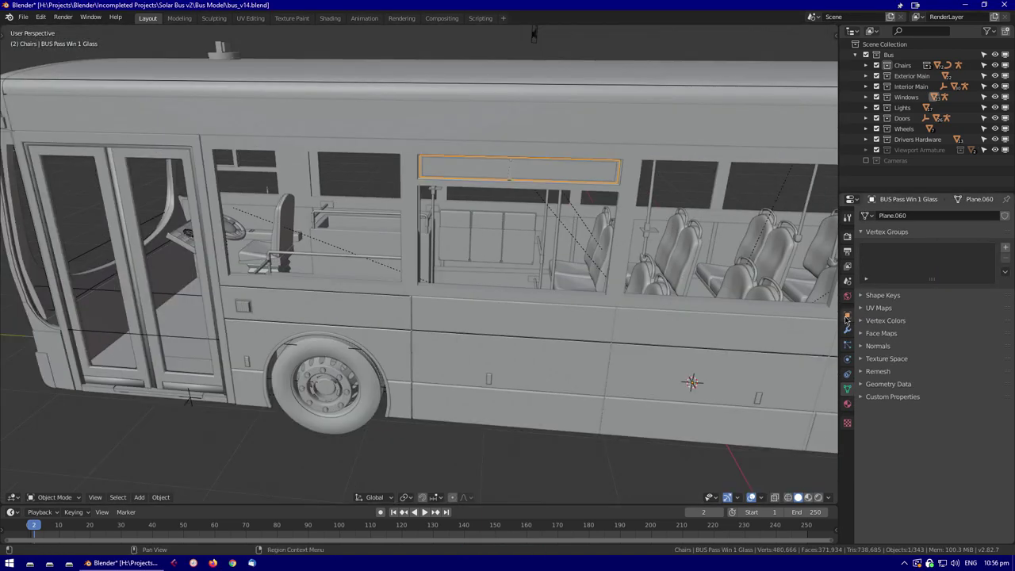
{"action": "left_click", "coordinate": [847, 315]}
{"action": "scroll", "coordinate": [803, 332], "scroll_direction": "down", "scroll_amount": 2}
{"action": "middle_click_drag", "start_coordinate": [507, 333], "coordinate": [412, 302]}
{"action": "left_click", "coordinate": [59, 416]}
{"action": "middle_click_drag", "start_coordinate": [507, 301], "coordinate": [541, 257]}
{"action": "scroll", "coordinate": [541, 257], "scroll_direction": "down", "scroll_amount": 4}
{"action": "scroll", "coordinate": [554, 346], "scroll_direction": "up", "scroll_amount": 5}
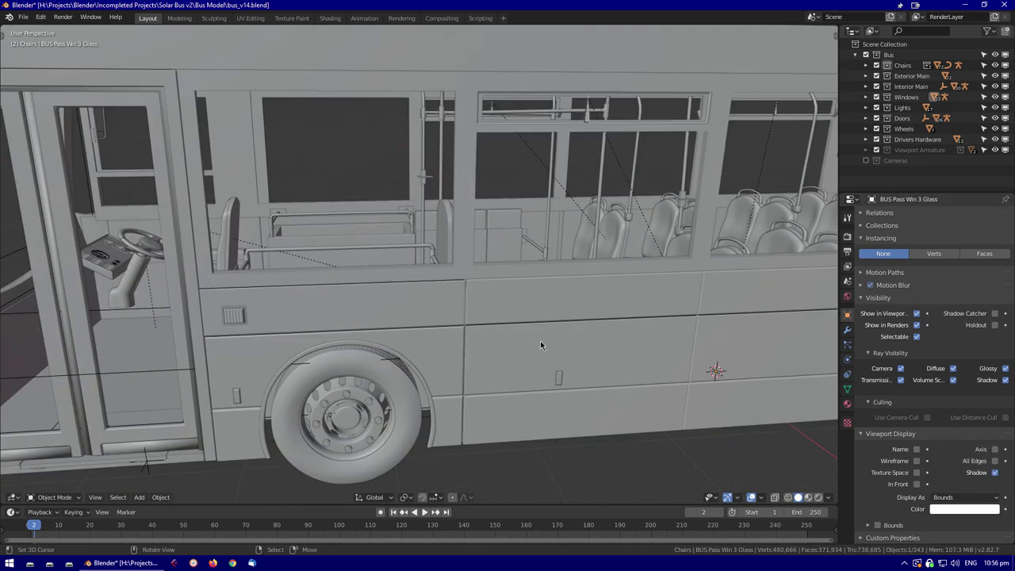
Test the viewport control rig by toggling its modifier sliders and examine the passenger seats inside the bus
{"action": "scroll", "coordinate": [539, 345], "scroll_direction": "down", "scroll_amount": 5}
{"action": "middle_click_drag", "start_coordinate": [540, 345], "coordinate": [475, 301]}
{"action": "left_click", "coordinate": [365, 118]}
{"action": "key", "text": "ctrl+Tab"}
{"action": "scroll", "coordinate": [501, 259], "scroll_direction": "up", "scroll_amount": 6}
{"action": "middle_click_drag", "start_coordinate": [500, 260], "coordinate": [555, 311]}
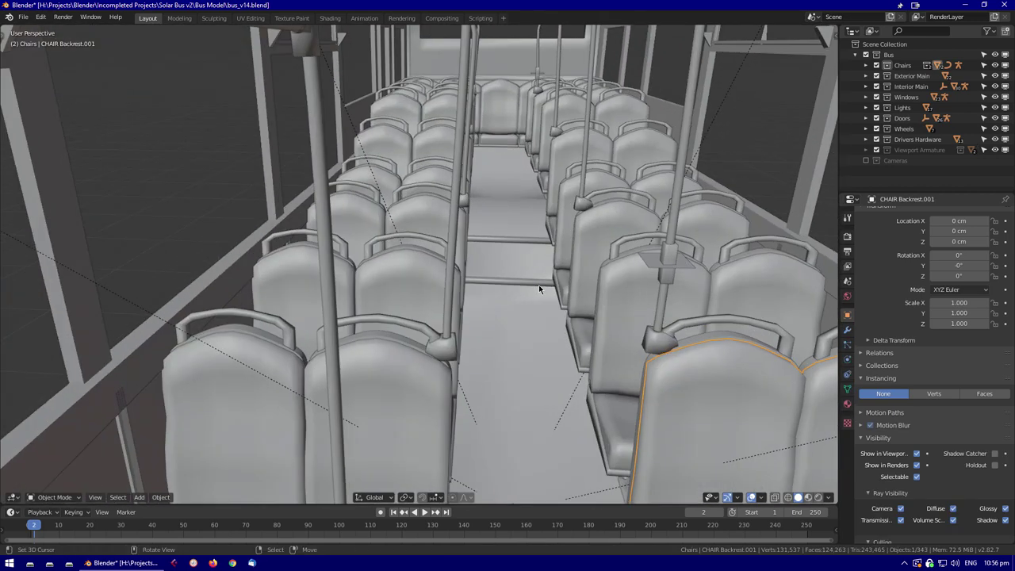
{"action": "middle_click_drag", "start_coordinate": [538, 285], "coordinate": [515, 287]}
{"action": "left_click", "coordinate": [865, 231]}
{"action": "scroll", "coordinate": [581, 286], "scroll_direction": "up", "scroll_amount": 2}
Test the Pass Window 1 bone and the Details armature's Mirror bone by transforming them, and undo the changes
{"action": "left_click", "coordinate": [591, 272]}
{"action": "middle_click_drag", "start_coordinate": [591, 271], "coordinate": [705, 227]}
{"action": "left_click", "coordinate": [718, 239]}
{"action": "key", "text": "r"}
{"action": "key", "text": "KP_Decimal"}
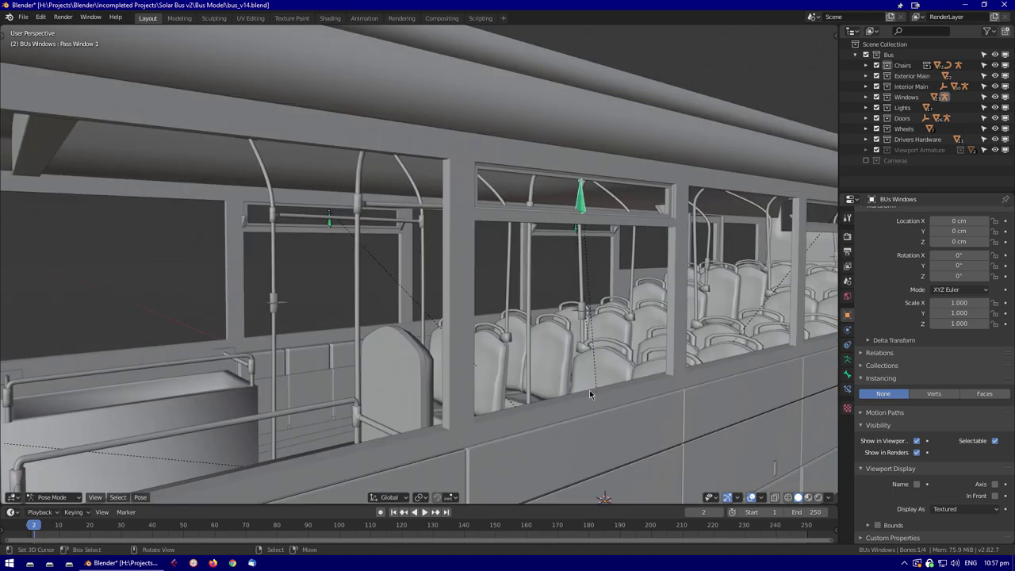
{"action": "middle_click_drag", "start_coordinate": [589, 390], "coordinate": [287, 174]}
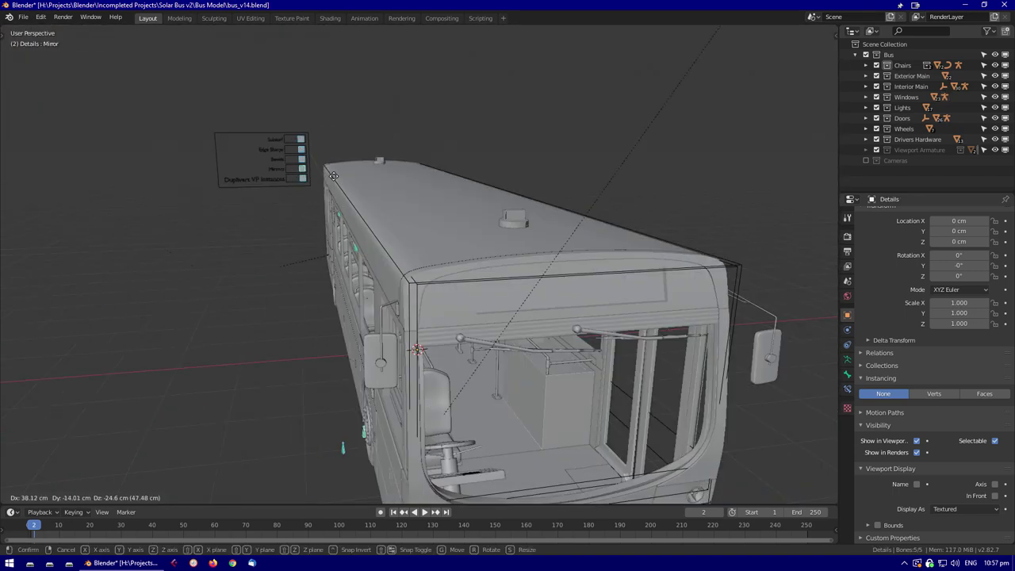
{"action": "key", "text": "Escape"}
{"action": "key", "text": "ctrl+z"}
{"action": "middle_click_drag", "start_coordinate": [528, 189], "coordinate": [483, 283]}
{"action": "scroll", "coordinate": [483, 284], "scroll_direction": "up", "scroll_amount": 4}
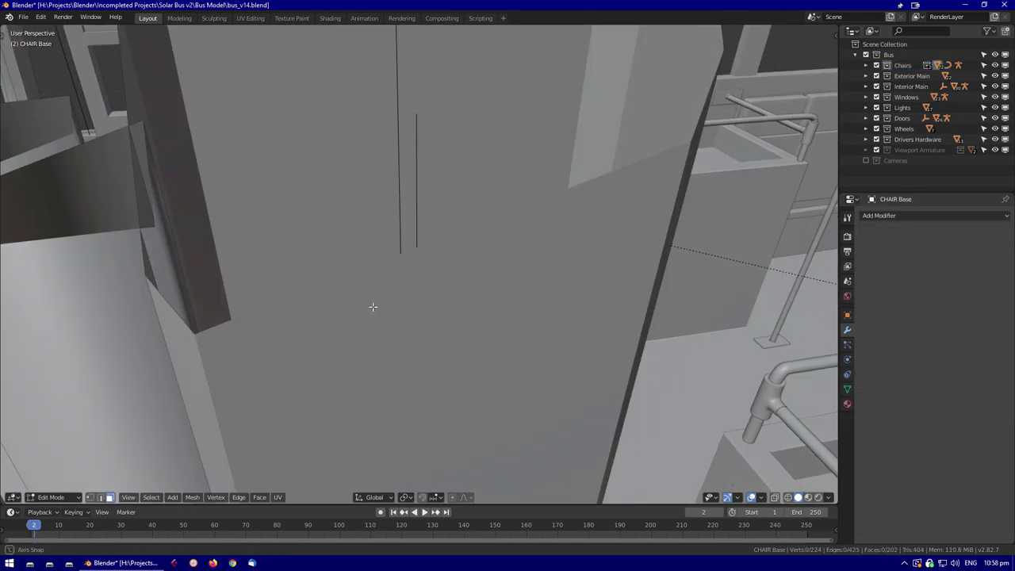
Check the driver seat's base mesh and clip the top wireframe view to the driver's cabin at the bus front
{"action": "left_click", "coordinate": [467, 363]}
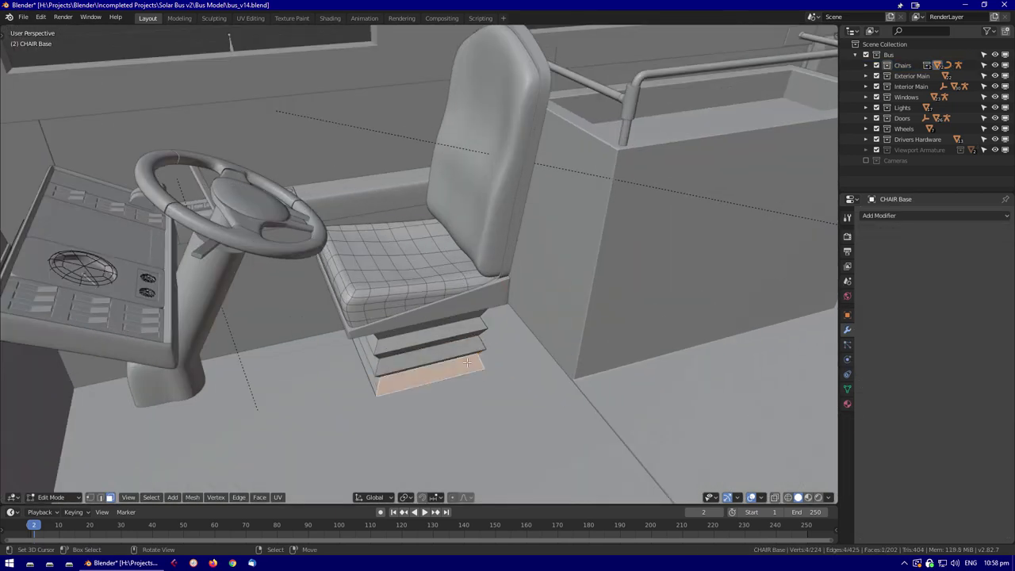
{"action": "scroll", "coordinate": [493, 243], "scroll_direction": "up", "scroll_amount": 3}
{"action": "scroll", "coordinate": [493, 243], "scroll_direction": "down", "scroll_amount": 4}
{"action": "middle_click_drag", "start_coordinate": [475, 249], "coordinate": [434, 262]}
{"action": "scroll", "coordinate": [436, 238], "scroll_direction": "down", "scroll_amount": 8}
{"action": "key", "text": "KP_7"}
{"action": "key", "text": "shift+z"}
{"action": "key", "text": "b"}
{"action": "scroll", "coordinate": [441, 178], "scroll_direction": "down", "scroll_amount": 3}
{"action": "left_click_drag", "start_coordinate": [438, 273], "coordinate": [583, 394]}
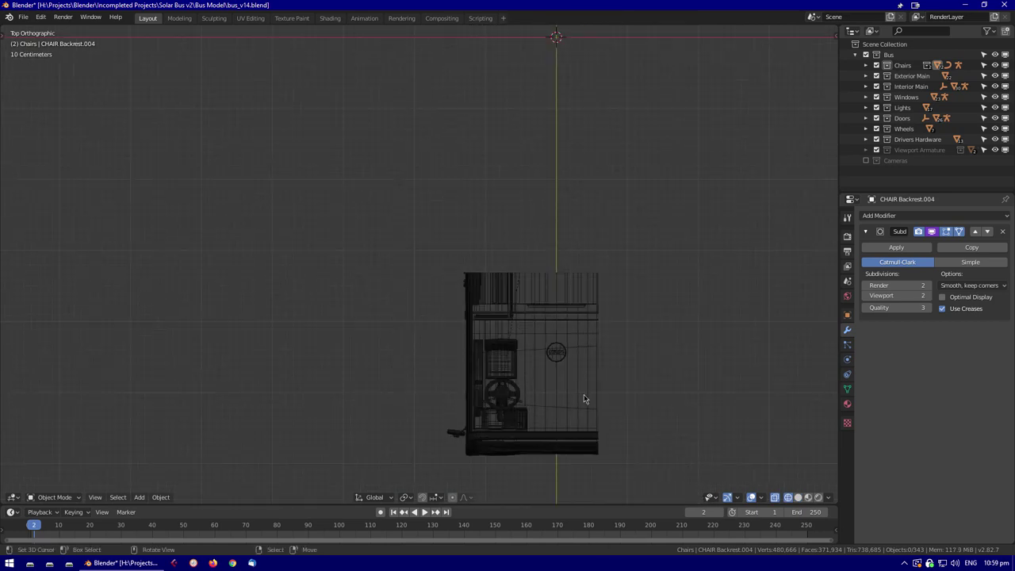
Add a plane over the driver's cabin floor and move it 114 cm along X
{"action": "key", "text": "KP_3"}
{"action": "key", "text": "shift+z"}
{"action": "middle_click_drag", "start_coordinate": [346, 216], "coordinate": [475, 376]}
{"action": "left_click", "coordinate": [475, 376]}
{"action": "scroll", "coordinate": [528, 291], "scroll_direction": "up", "scroll_amount": 5}
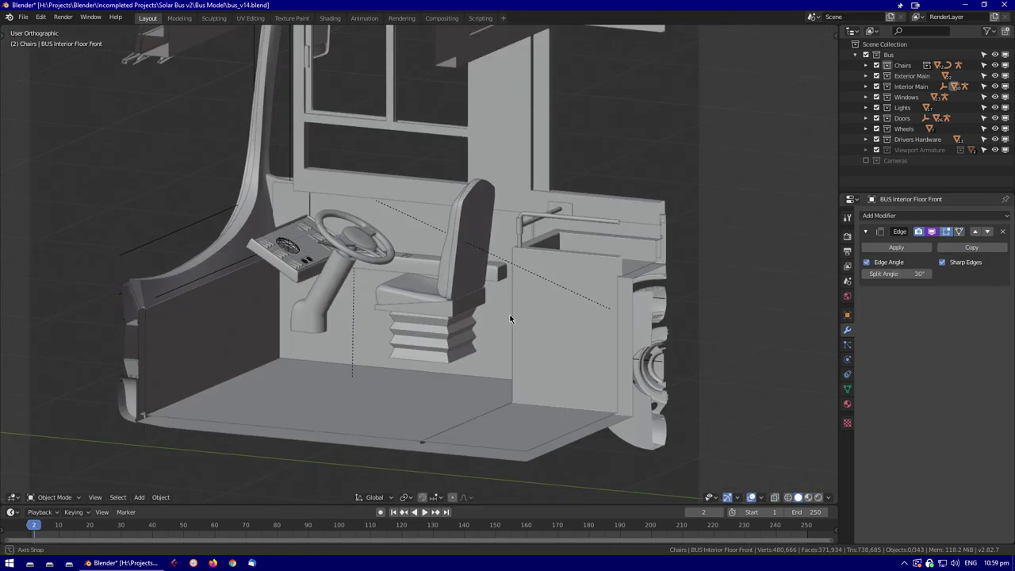
{"action": "scroll", "coordinate": [537, 333], "scroll_direction": "down", "scroll_amount": 2}
{"action": "key", "text": "KP_1"}
{"action": "key", "text": "KP_7"}
{"action": "key", "text": "shift+z"}
{"action": "key", "text": "KP_3"}
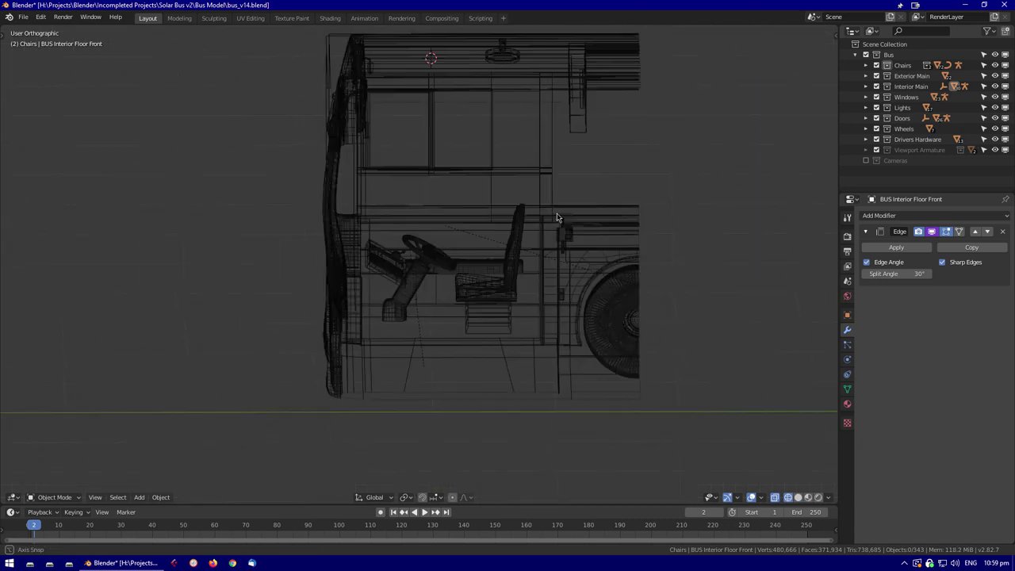
{"action": "key", "text": "shift+a"}
{"action": "left_click", "coordinate": [523, 309]}
{"action": "middle_click_drag", "start_coordinate": [523, 308], "coordinate": [618, 286]}
{"action": "key", "text": "shift+z"}
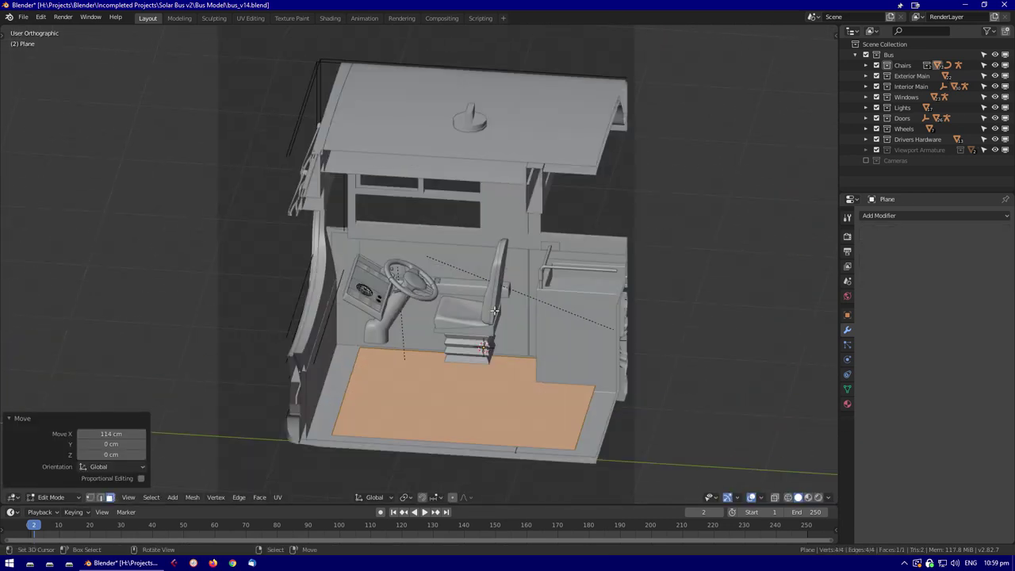
Reposition the plane along the X axis within the cabin floor area, working from the top wireframe view
{"action": "key", "text": "KP_3"}
{"action": "key", "text": "shift+z"}
{"action": "key", "text": "Tab"}
{"action": "left_click", "coordinate": [535, 309]}
{"action": "scroll", "coordinate": [528, 353], "scroll_direction": "up", "scroll_amount": 4}
{"action": "middle_click_drag", "start_coordinate": [521, 343], "coordinate": [556, 305], "text": "ctrl"}
{"action": "key", "text": "a"}
{"action": "key", "text": "KP_7"}
{"action": "key", "text": "g"}
{"action": "key", "text": "x"}
{"action": "left_click", "coordinate": [394, 281]}
{"action": "left_click", "coordinate": [501, 256]}
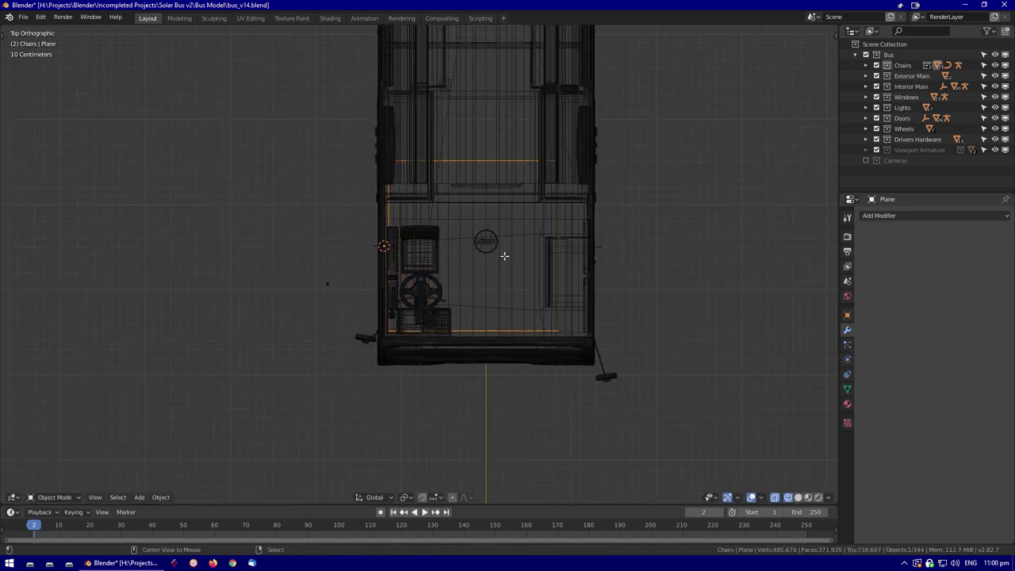
{"action": "scroll", "coordinate": [501, 256], "scroll_direction": "down", "scroll_amount": 2}
{"action": "key", "text": "g"}
{"action": "key", "text": "x"}
{"action": "left_click", "coordinate": [550, 260]}
Clip the view around the cabin and exclude the Exterior Main, Windows, Lights, Doors, Wheels and Drivers Hardware collections
{"action": "left_click_drag", "start_coordinate": [319, 105], "coordinate": [617, 381]}
{"action": "key", "text": "shift+z"}
{"action": "middle_click_drag", "start_coordinate": [630, 309], "coordinate": [598, 333]}
{"action": "left_click", "coordinate": [876, 76]}
{"action": "left_click", "coordinate": [876, 96]}
{"action": "left_click", "coordinate": [876, 107]}
{"action": "left_click", "coordinate": [876, 117]}
{"action": "left_click", "coordinate": [876, 128]}
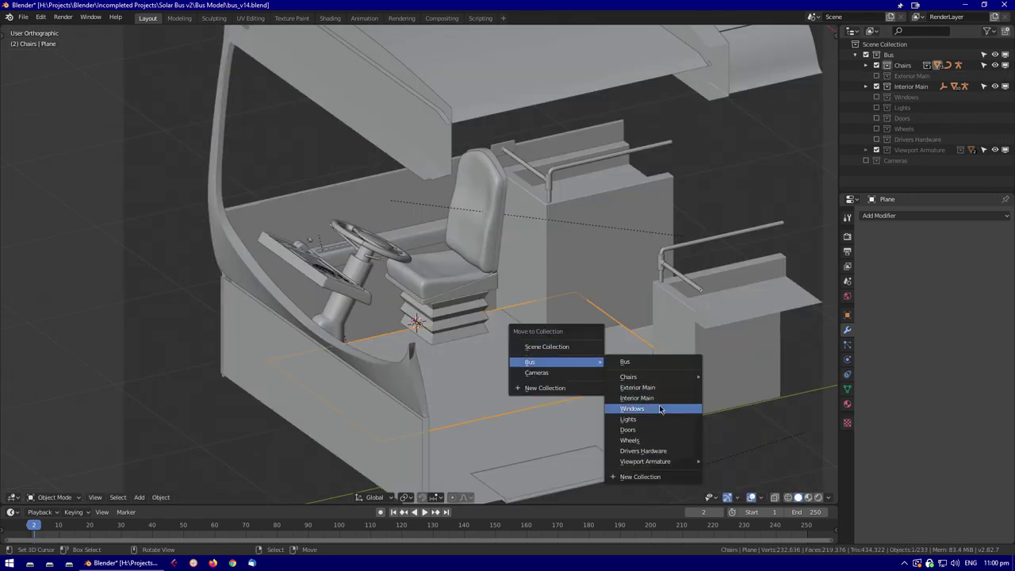
Move the plane into the Drivers Hardware collection and enable that collection again
{"action": "left_click", "coordinate": [656, 476]}
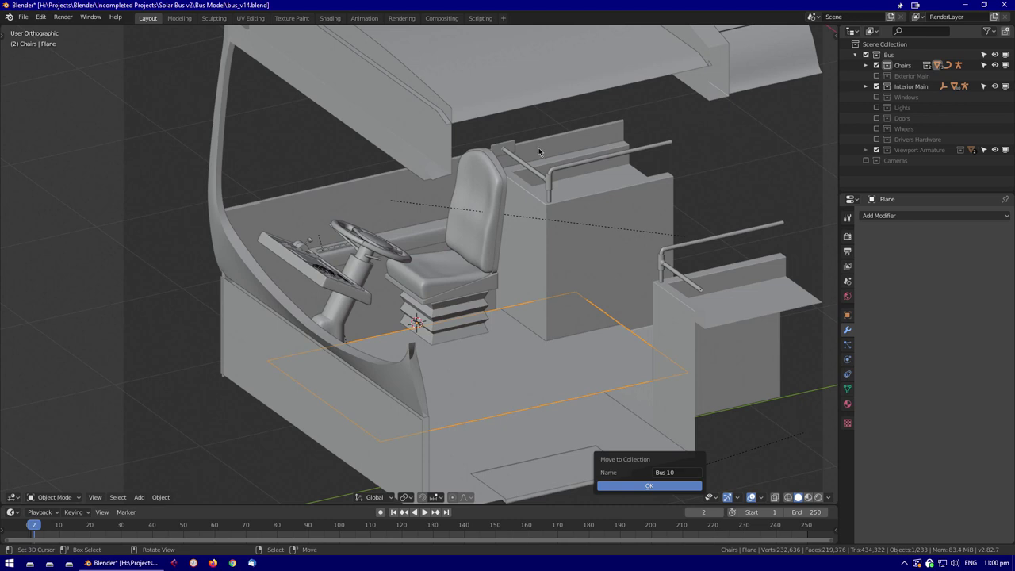
{"action": "scroll", "coordinate": [509, 318], "scroll_direction": "down", "scroll_amount": 3}
{"action": "key", "text": "m"}
{"action": "left_click", "coordinate": [555, 408]}
{"action": "middle_click_drag", "start_coordinate": [509, 318], "coordinate": [875, 141]}
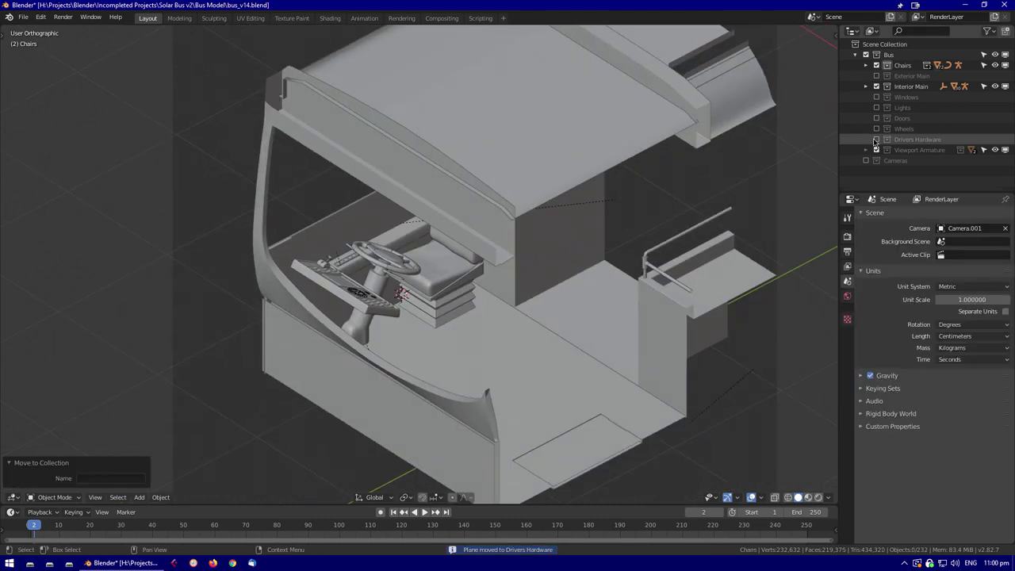
{"action": "left_click", "coordinate": [876, 139]}
Select all of the plane's geometry and adjust its height along Z relative to the cabin floor
{"action": "key", "text": "KP_Decimal"}
{"action": "middle_click_drag", "start_coordinate": [469, 360], "coordinate": [666, 345]}
{"action": "key", "text": "Tab"}
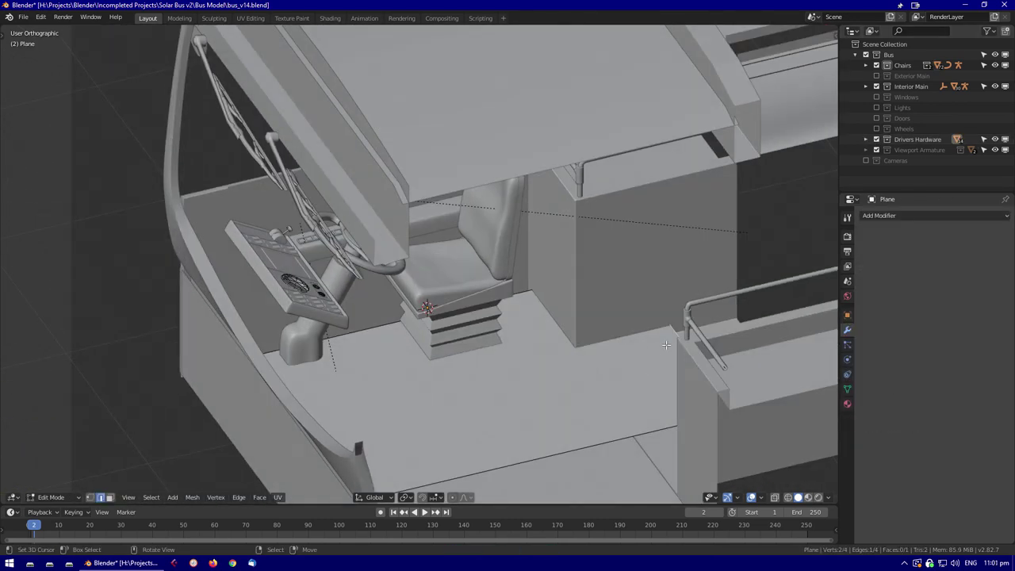
{"action": "key", "text": "Escape"}
{"action": "key", "text": "a"}
{"action": "key", "text": "KP_3"}
{"action": "key", "text": "g"}
{"action": "key", "text": "z"}
{"action": "left_click", "coordinate": [537, 308]}
Extrude the plane's front strip 140 cm along X and its inner vertex 140 cm along Y toward the rear
{"action": "middle_click_drag", "start_coordinate": [537, 309], "coordinate": [317, 321]}
{"action": "key", "text": "e"}
{"action": "key", "text": "x"}
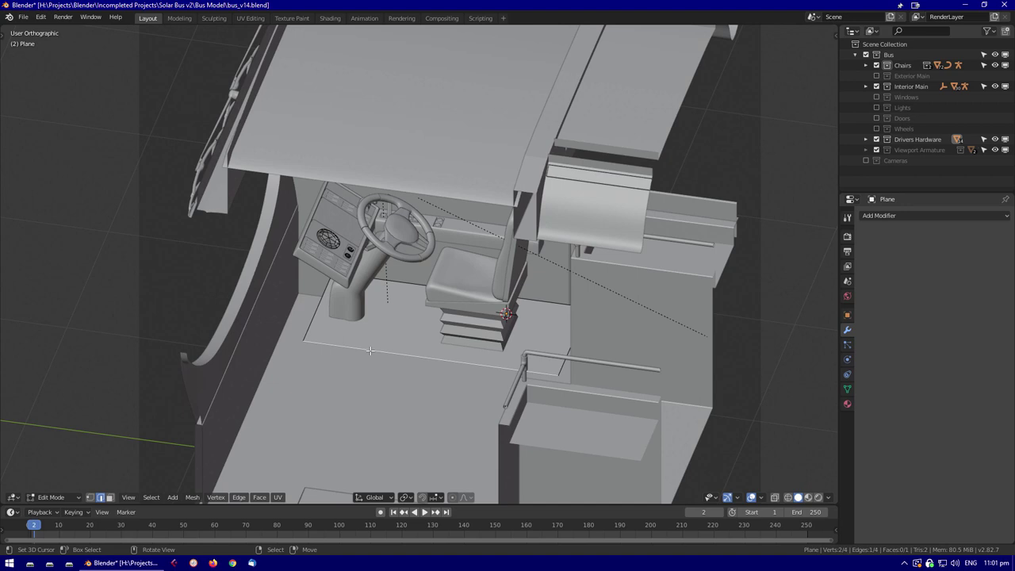
{"action": "key", "text": "x"}
{"action": "scroll", "coordinate": [333, 411], "scroll_direction": "down", "scroll_amount": 3}
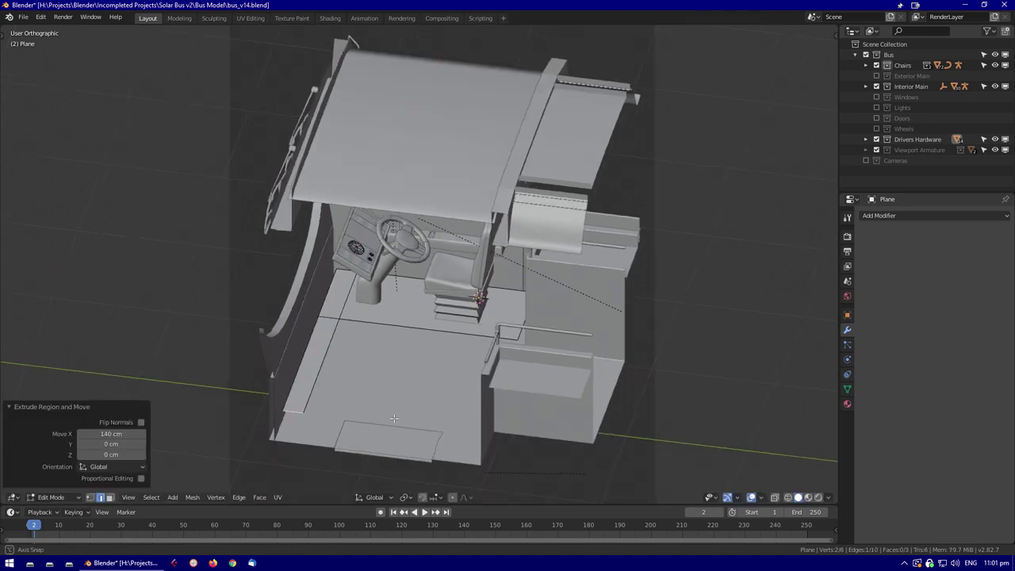
{"action": "scroll", "coordinate": [316, 435], "scroll_direction": "up", "scroll_amount": 3}
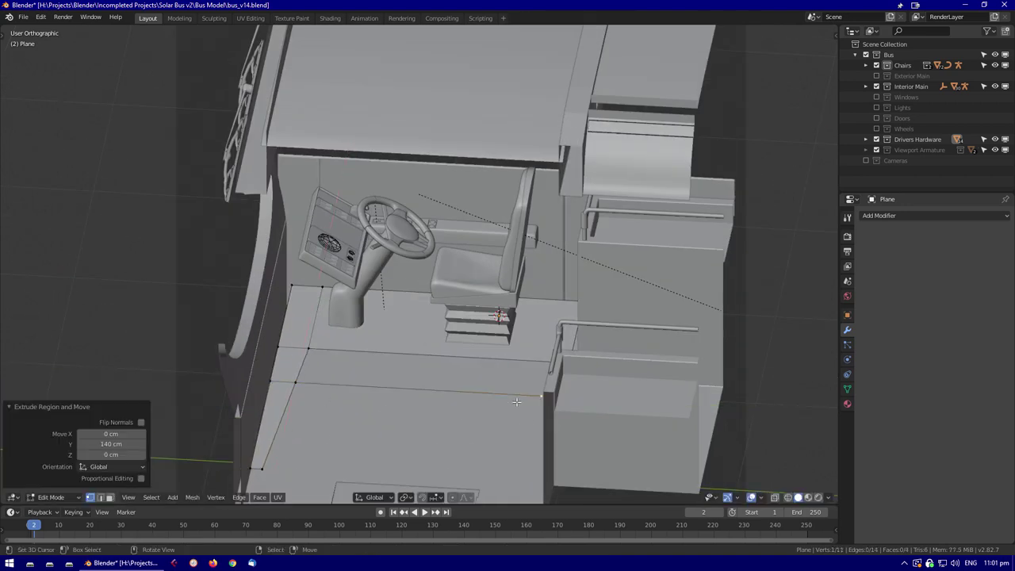
Set the pivot to Active Element and move the two rear vertices of the floor plane's inner edge inward along X
{"action": "left_click", "coordinate": [551, 423]}
{"action": "middle_click_drag", "start_coordinate": [551, 423], "coordinate": [619, 325]}
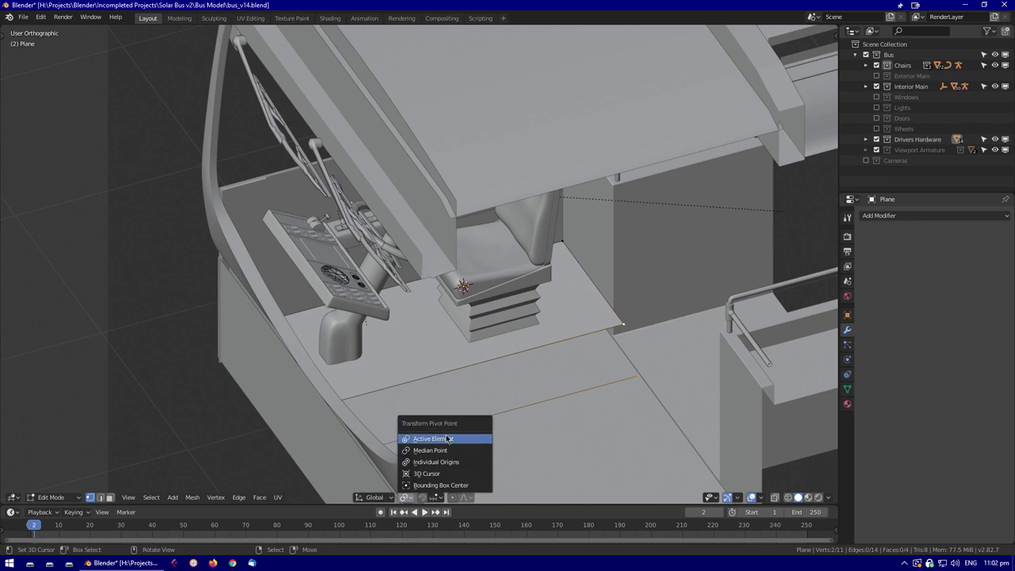
{"action": "scroll", "coordinate": [660, 293], "scroll_direction": "up", "scroll_amount": 3}
{"action": "scroll", "coordinate": [516, 287], "scroll_direction": "down", "scroll_amount": 3}
{"action": "key", "text": "g"}
{"action": "key", "text": "y"}
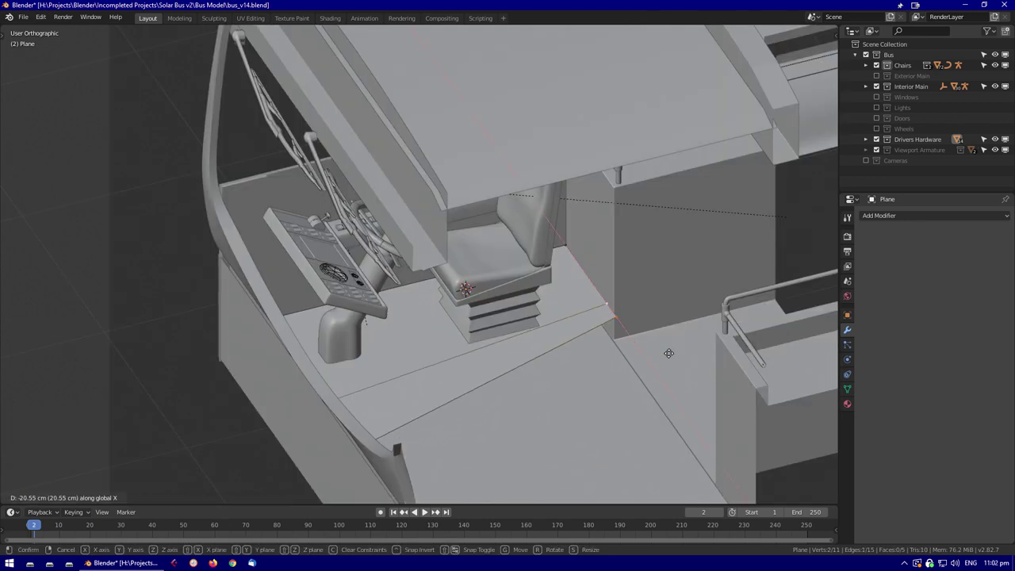
{"action": "left_click", "coordinate": [670, 363]}
Give the driver's floor platform raised side walls and edge slide the edge loop close to its rear end
{"action": "scroll", "coordinate": [671, 362], "scroll_direction": "down", "scroll_amount": 3}
{"action": "middle_click_drag", "start_coordinate": [671, 362], "coordinate": [333, 317]}
{"action": "scroll", "coordinate": [302, 382], "scroll_direction": "up", "scroll_amount": 2}
{"action": "key", "text": "Tab"}
{"action": "middle_click_drag", "start_coordinate": [475, 333], "coordinate": [377, 415]}
{"action": "key", "text": "Tab"}
{"action": "left_click", "coordinate": [372, 349], "text": "alt"}
{"action": "middle_click_drag", "start_coordinate": [373, 349], "coordinate": [665, 423]}
{"action": "key", "text": "g"}
{"action": "key", "text": "g"}
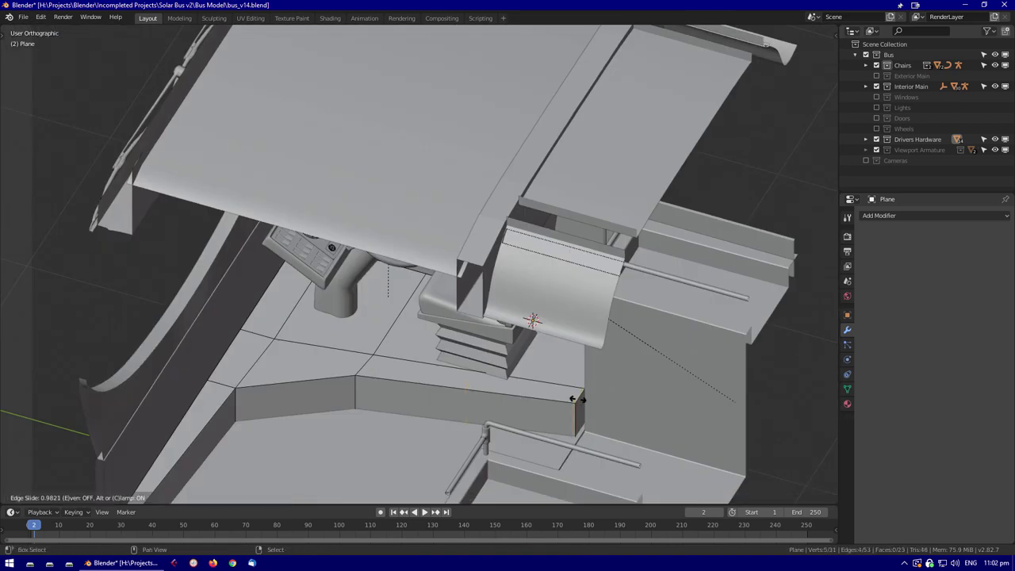
{"action": "scroll", "coordinate": [580, 405], "scroll_direction": "down", "scroll_amount": 3}
Open the Solar Bus v2 reference images in FastStone Image Viewer
{"action": "left_click", "coordinate": [10, 563]}
{"action": "mouse_move", "coordinate": [153, 443]}
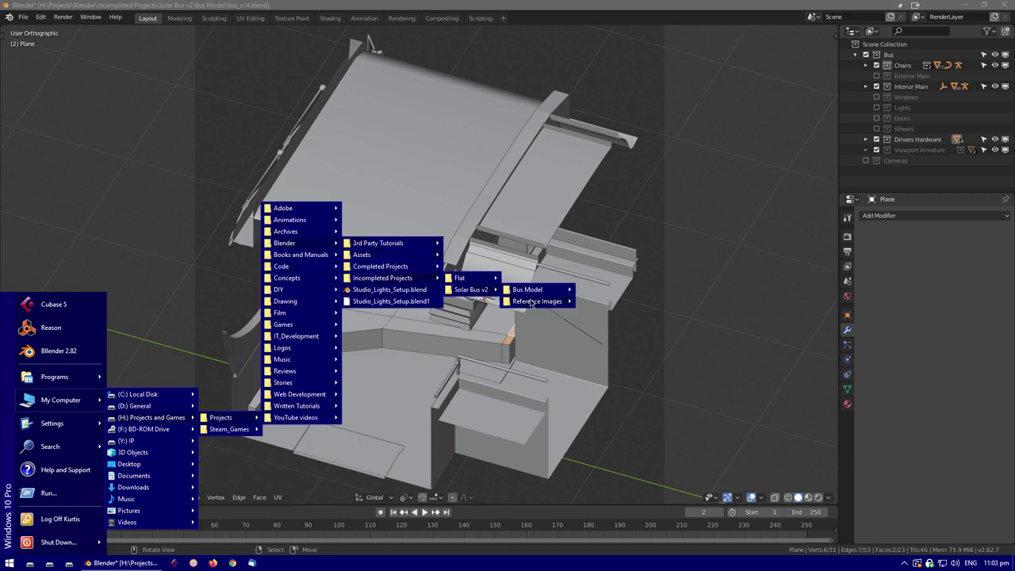
{"action": "left_click", "coordinate": [508, 290]}
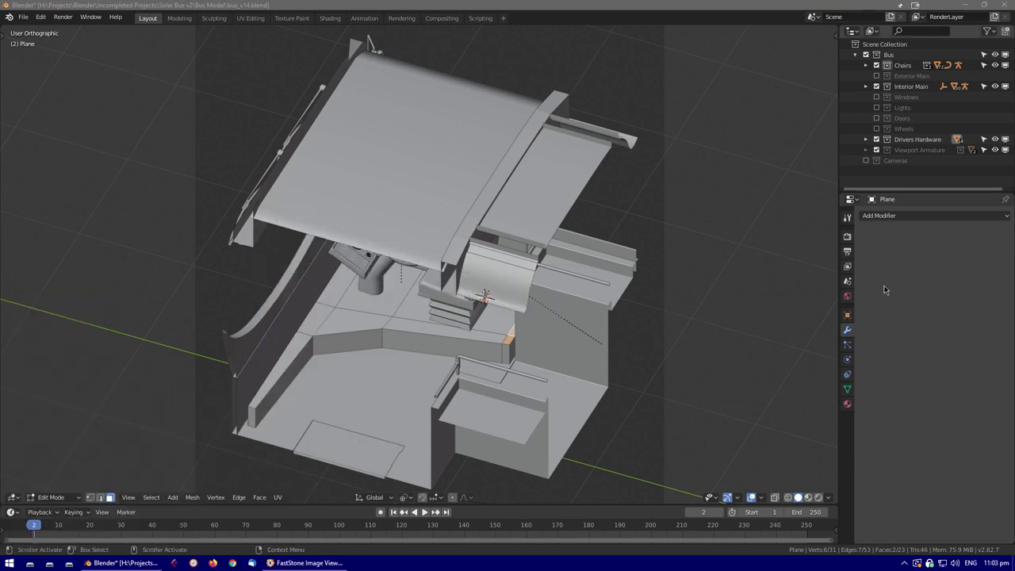
Extrude the small face at the platform's rear inner corner upward into a pillar reaching the cabin ceiling
{"action": "middle_click_drag", "start_coordinate": [640, 202], "coordinate": [523, 206]}
{"action": "key", "text": "e"}
{"action": "left_click", "coordinate": [518, 165]}
{"action": "key", "text": "KP_Decimal"}
{"action": "middle_click_drag", "start_coordinate": [449, 268], "coordinate": [410, 204]}
{"action": "left_click", "coordinate": [459, 194]}
{"action": "key", "text": "alt+z"}
{"action": "key", "text": "alt+z"}
{"action": "key", "text": "Tab"}
Move the selected pillar faces 4.52 cm along X and deselect everything after checking the fit from the front
{"action": "scroll", "coordinate": [409, 212], "scroll_direction": "down", "scroll_amount": 3}
{"action": "key", "text": "KP_1"}
{"action": "key", "text": "shift+z"}
{"action": "key", "text": "shift+z"}
{"action": "mouse_move", "coordinate": [540, 471]}
{"action": "middle_mouse_down"}
{"action": "mouse_move", "coordinate": [424, 389]}
{"action": "mouse_move", "coordinate": [574, 363]}
{"action": "mouse_move", "coordinate": [454, 372]}
{"action": "mouse_move", "coordinate": [486, 398]}
{"action": "middle_mouse_up"}
{"action": "key", "text": "Tab"}
{"action": "left_click", "coordinate": [487, 399]}
{"action": "key", "text": "KP_7"}
{"action": "key", "text": "g"}
{"action": "key", "text": "x"}
{"action": "left_click", "coordinate": [516, 301]}
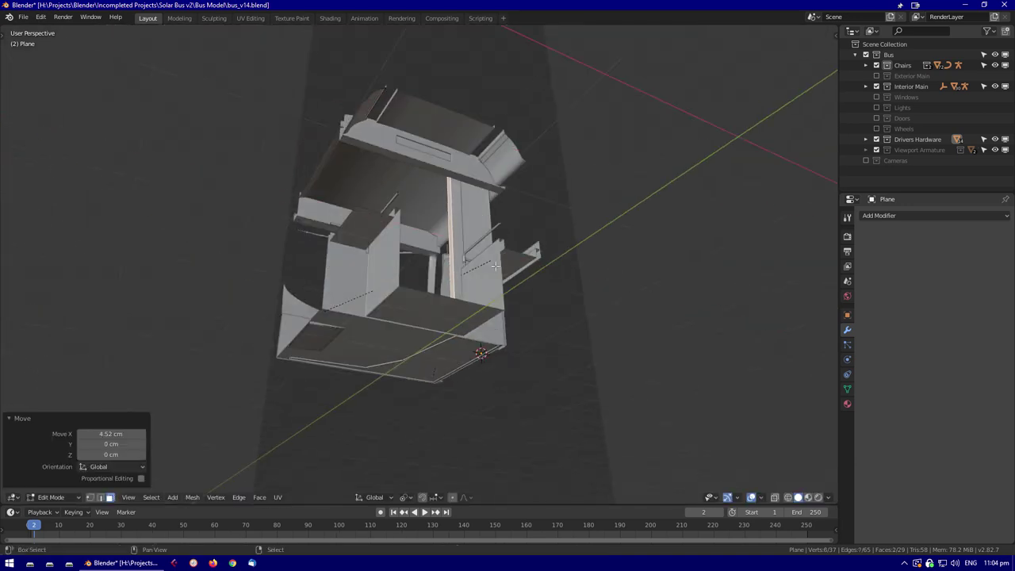
{"action": "key", "text": "KP_Decimal"}
{"action": "key", "text": "KP_1"}
{"action": "scroll", "coordinate": [589, 302], "scroll_direction": "down", "scroll_amount": 4}
{"action": "middle_click_drag", "start_coordinate": [514, 299], "coordinate": [408, 386]}
{"action": "key", "text": "alt+a"}
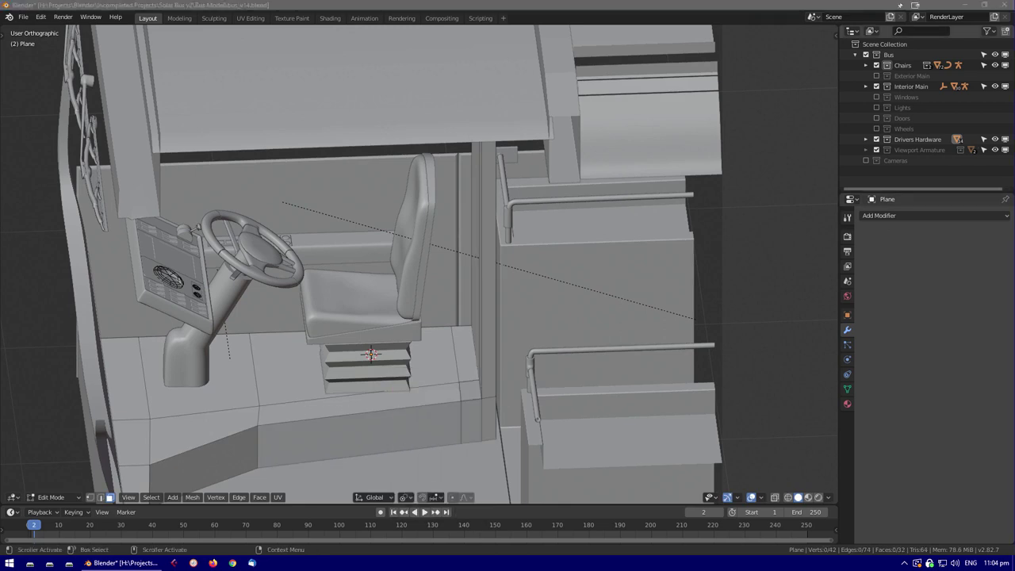
Extrude the three top faces along the platform's front end upward into a partition wall
{"action": "middle_click_drag", "start_coordinate": [547, 270], "coordinate": [406, 353]}
{"action": "scroll", "coordinate": [397, 301], "scroll_direction": "up", "scroll_amount": 4}
{"action": "left_click", "coordinate": [376, 302]}
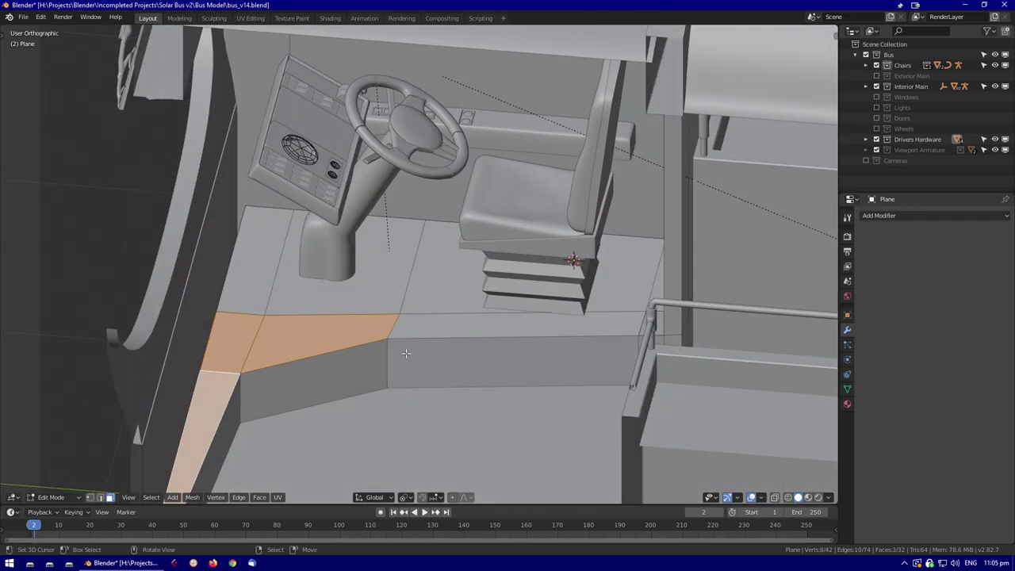
{"action": "middle_click_drag", "start_coordinate": [643, 316], "coordinate": [555, 269]}
{"action": "key", "text": "e"}
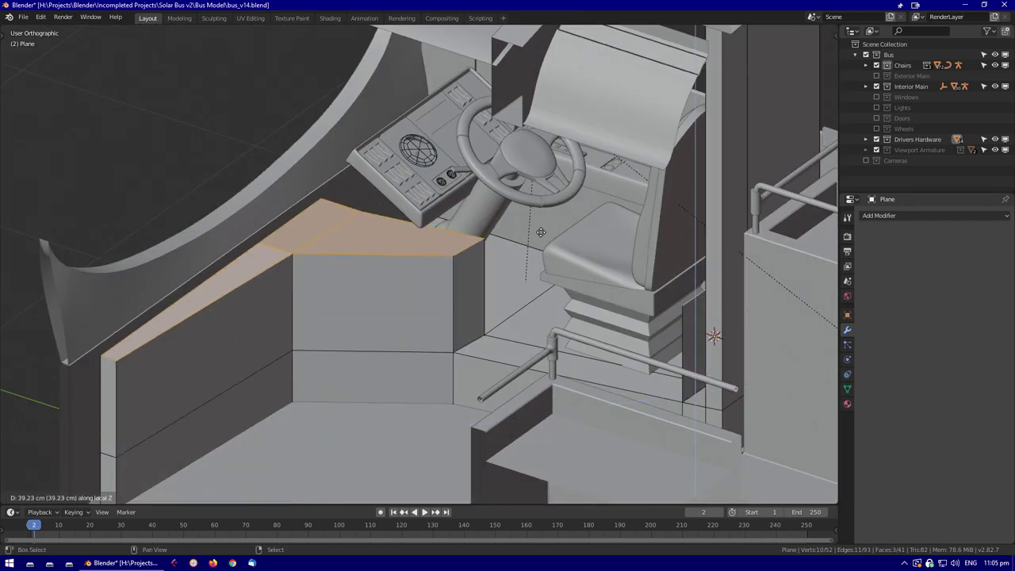
{"action": "left_click", "coordinate": [541, 197]}
{"action": "middle_click_drag", "start_coordinate": [542, 197], "coordinate": [432, 287]}
Move the selected part of the driver's partition along X
{"action": "middle_click_drag", "start_coordinate": [443, 249], "coordinate": [637, 249]}
{"action": "left_click", "coordinate": [512, 136]}
{"action": "key", "text": "g"}
{"action": "key", "text": "x"}
{"action": "left_click", "coordinate": [349, 245]}
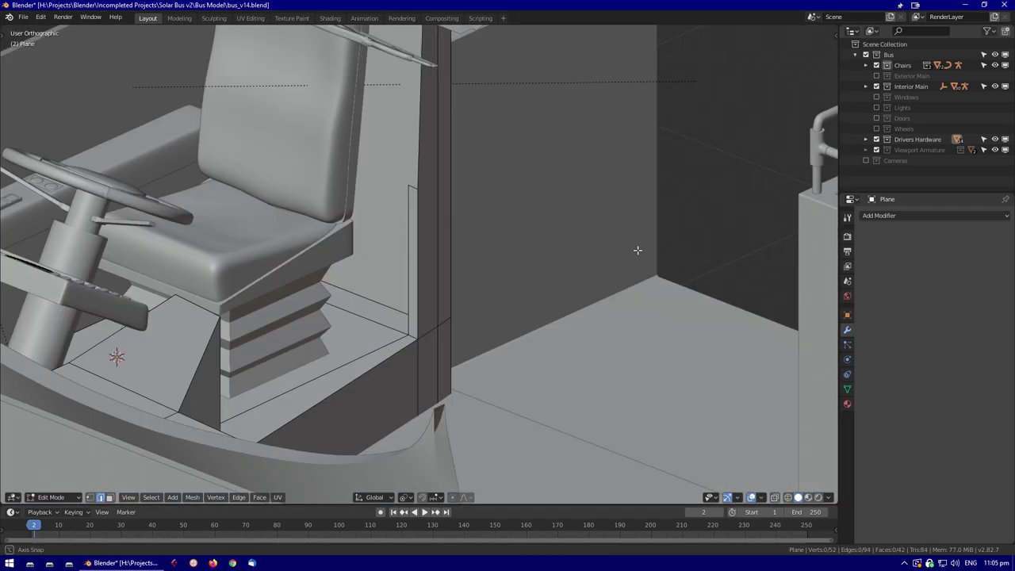
Add a loop cut with factor 0.655 around the pillar, level with the top of the low post
{"action": "scroll", "coordinate": [637, 250], "scroll_direction": "down", "scroll_amount": 5}
{"action": "middle_click_drag", "start_coordinate": [415, 174], "coordinate": [516, 261]}
{"action": "key", "text": "ctrl+r"}
{"action": "left_click", "coordinate": [521, 306]}
{"action": "left_click", "coordinate": [585, 352]}
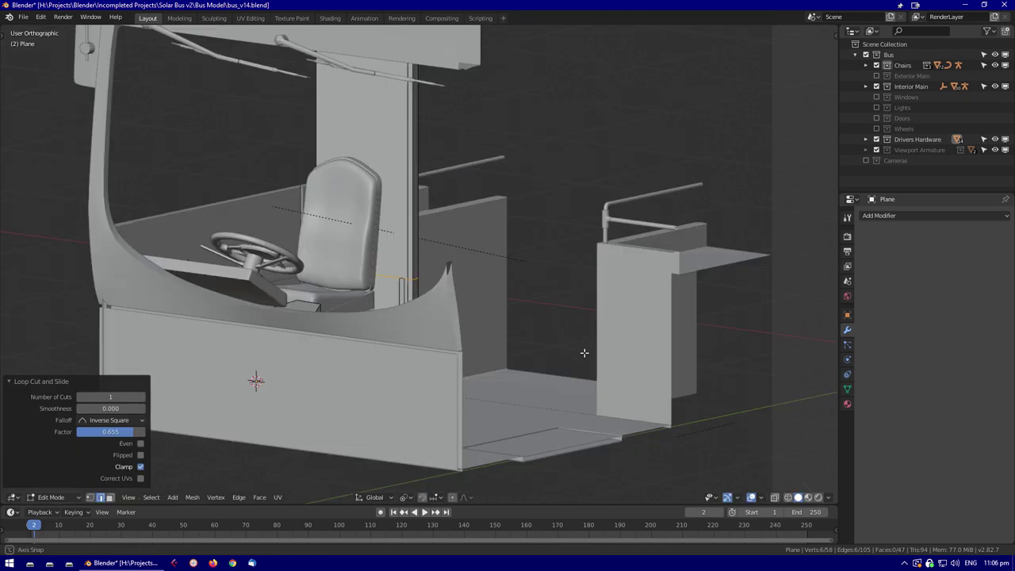
Delete the unneeded geometry where the low post meets the pillar and check the junction in see-through display
{"action": "scroll", "coordinate": [584, 352], "scroll_direction": "up", "scroll_amount": 3}
{"action": "key", "text": "x"}
{"action": "left_click", "coordinate": [549, 270]}
{"action": "scroll", "coordinate": [493, 235], "scroll_direction": "up", "scroll_amount": 2}
{"action": "key", "text": "alt+z"}
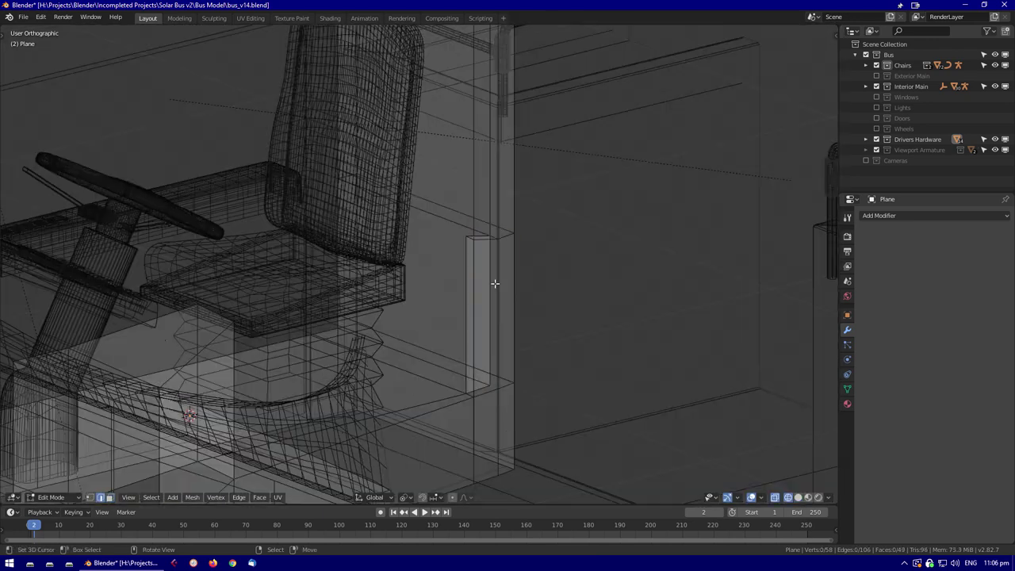
{"action": "key", "text": "alt+z"}
{"action": "middle_click_drag", "start_coordinate": [497, 321], "coordinate": [476, 285]}
{"action": "key", "text": "Escape"}
{"action": "scroll", "coordinate": [476, 285], "scroll_direction": "down", "scroll_amount": 5}
{"action": "key", "text": "Tab"}
Move the free end face of the front partition about 22 cm along X
{"action": "key", "text": "Tab"}
{"action": "key", "text": "Tab"}
{"action": "left_click", "coordinate": [402, 293]}
{"action": "key", "text": "Tab"}
{"action": "key", "text": "alt+z"}
{"action": "left_click", "coordinate": [468, 246]}
{"action": "key", "text": "alt+z"}
{"action": "key", "text": "g"}
{"action": "key", "text": "x"}
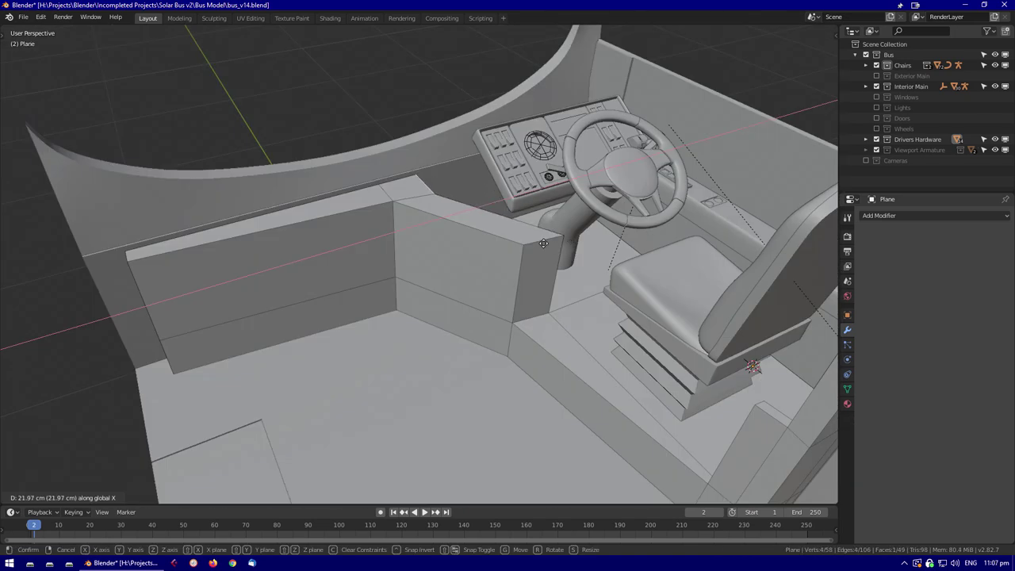
{"action": "left_click", "coordinate": [545, 243]}
Raise the partition's top faces together with the low post's top face about 19 cm along Z
{"action": "middle_click_drag", "start_coordinate": [545, 243], "coordinate": [683, 251]}
{"action": "left_click", "coordinate": [270, 232], "text": "shift"}
{"action": "middle_click_drag", "start_coordinate": [270, 232], "coordinate": [341, 333]}
{"action": "key", "text": "g"}
{"action": "key", "text": "z"}
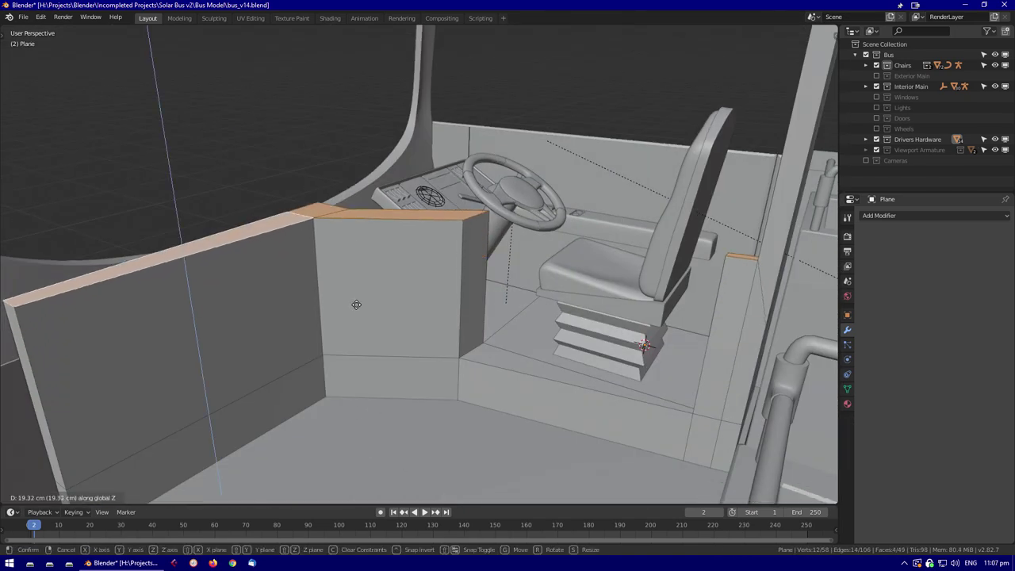
{"action": "key", "text": "alt+z"}
{"action": "middle_click_drag", "start_coordinate": [682, 325], "coordinate": [496, 317]}
{"action": "key", "text": "alt+z"}
{"action": "key", "text": "alt+a"}
Isolate the platform mesh, undo the last edits around the gap in its front floor and return to the full scene
{"action": "middle_click_drag", "start_coordinate": [392, 307], "coordinate": [559, 486]}
{"action": "key", "text": "KP_Divide"}
{"action": "right_click", "coordinate": [444, 335]}
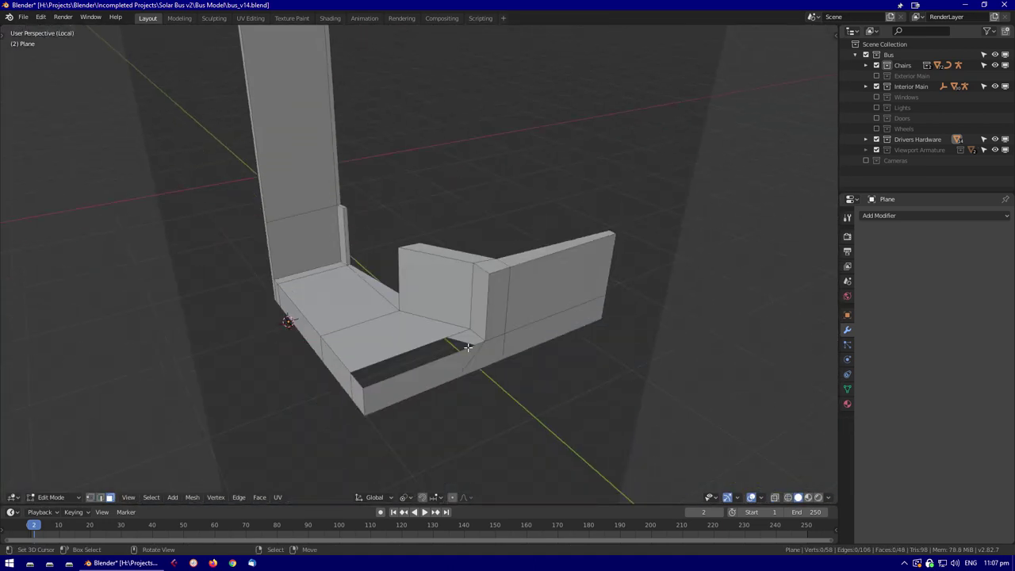
{"action": "key", "text": "Escape"}
{"action": "key", "text": "ctrl+z"}
{"action": "middle_click_drag", "start_coordinate": [491, 301], "coordinate": [521, 273]}
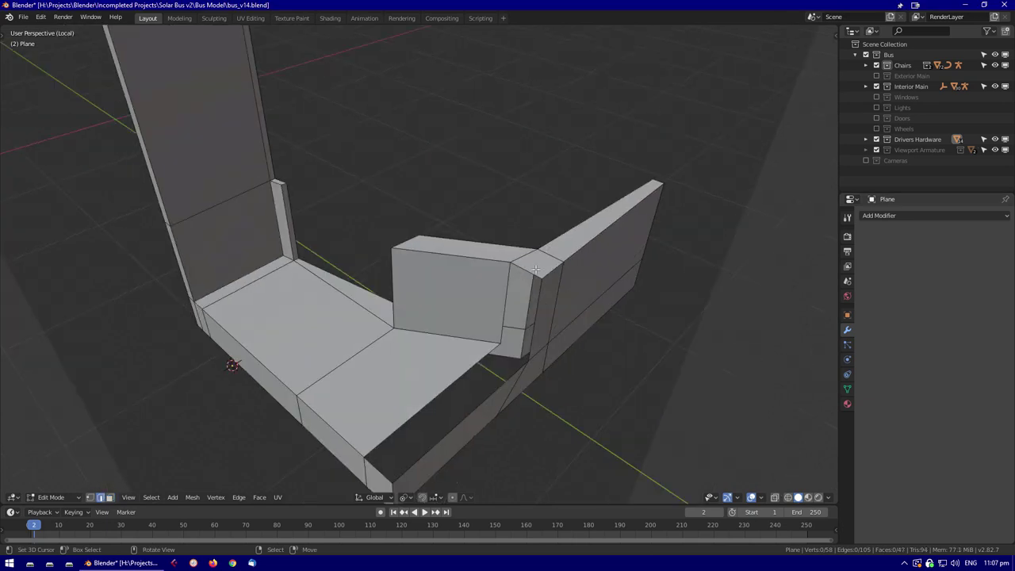
{"action": "key", "text": "ctrl+z"}
{"action": "middle_click_drag", "start_coordinate": [544, 427], "coordinate": [515, 392]}
{"action": "key", "text": "ctrl+z"}
{"action": "scroll", "coordinate": [594, 408], "scroll_direction": "up", "scroll_amount": 5}
{"action": "key", "text": "KP_Divide"}
{"action": "middle_click_drag", "start_coordinate": [603, 381], "coordinate": [507, 341]}
Add a Subdivision Surface modifier to the platform with 3 render and 3 viewport subdivisions
{"action": "key", "text": "Tab"}
{"action": "key", "text": "alt+a"}
{"action": "key", "text": "ctrl+z"}
{"action": "scroll", "coordinate": [463, 360], "scroll_direction": "down", "scroll_amount": 6}
{"action": "left_click", "coordinate": [912, 215]}
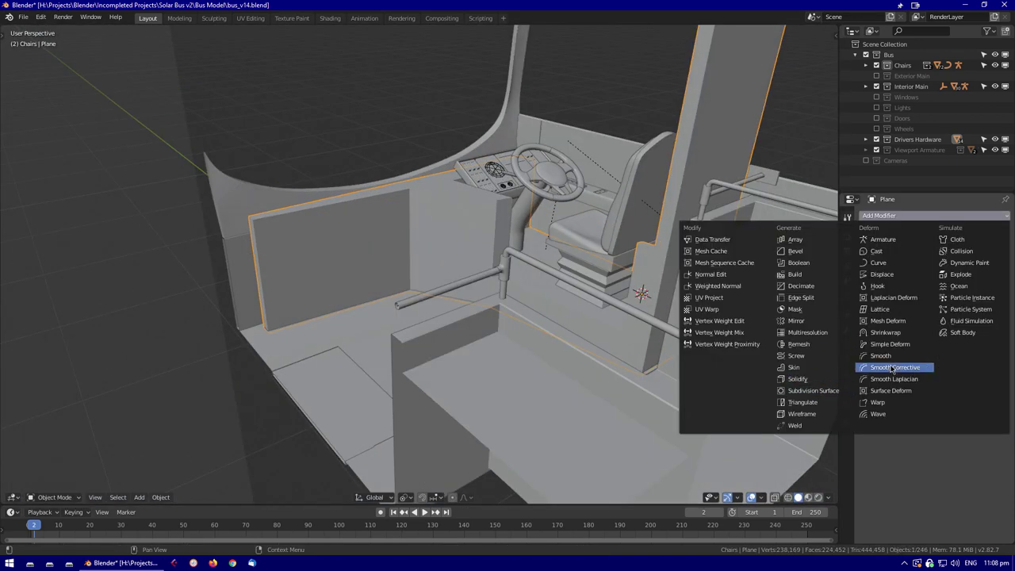
{"action": "left_click", "coordinate": [804, 392]}
{"action": "scroll", "coordinate": [713, 357], "scroll_direction": "up", "scroll_amount": 3}
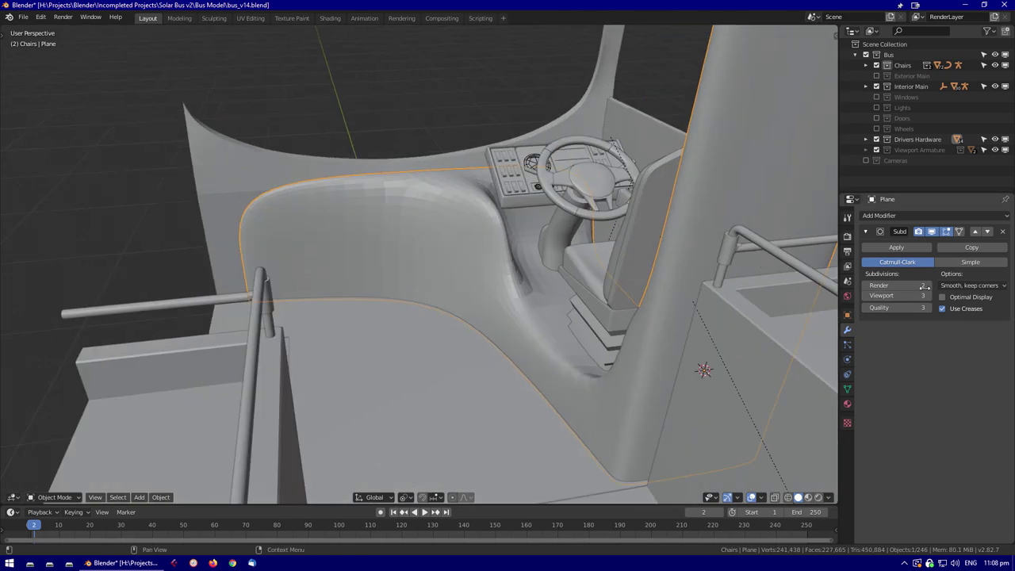
Add an Edge Split modifier with a 30° split angle and crease the edges around the partition's free end to 1.000
{"action": "left_click", "coordinate": [452, 240]}
{"action": "middle_click_drag", "start_coordinate": [452, 244], "coordinate": [547, 186]}
{"action": "key", "text": "Tab"}
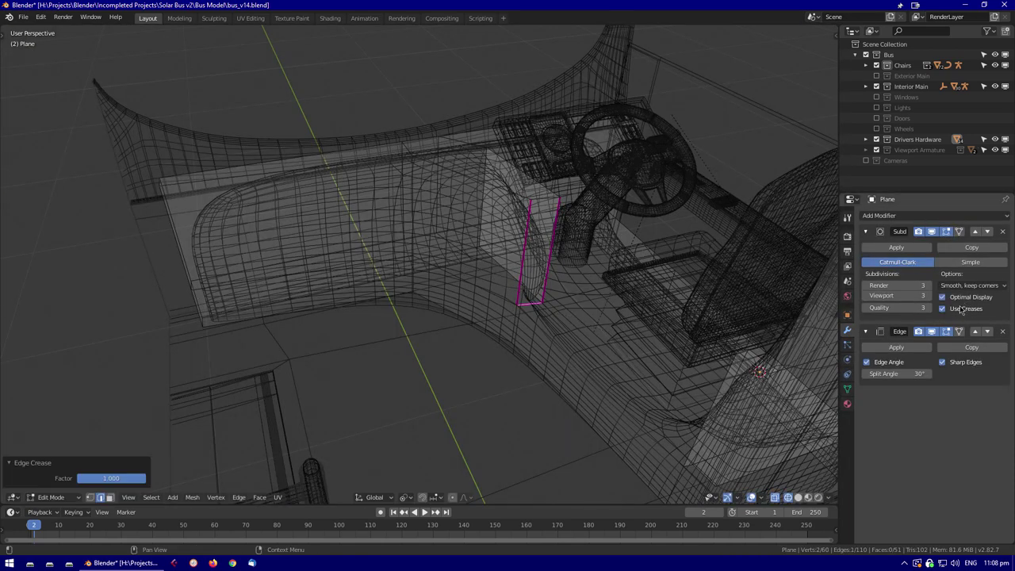
{"action": "key", "text": "shift+z"}
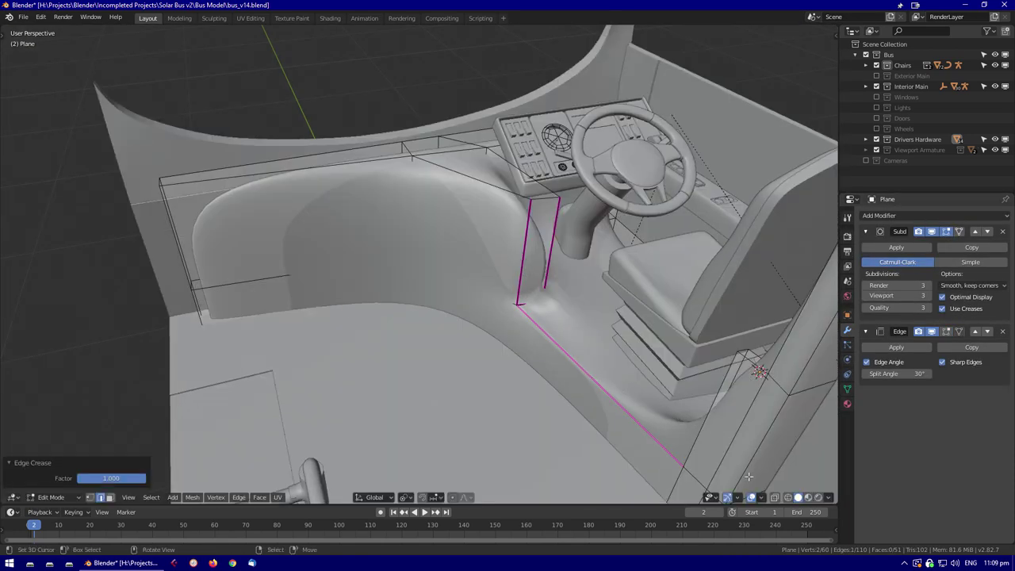
{"action": "middle_click_drag", "start_coordinate": [337, 430], "coordinate": [315, 303]}
{"action": "key", "text": "shift+z"}
{"action": "key", "text": "shift+z"}
Crease the partition's inner top and front end edges and the edges of the low post
{"action": "key", "text": "Tab"}
{"action": "key", "text": "Tab"}
{"action": "middle_click_drag", "start_coordinate": [402, 391], "coordinate": [335, 243]}
{"action": "left_click", "coordinate": [335, 243], "text": "alt"}
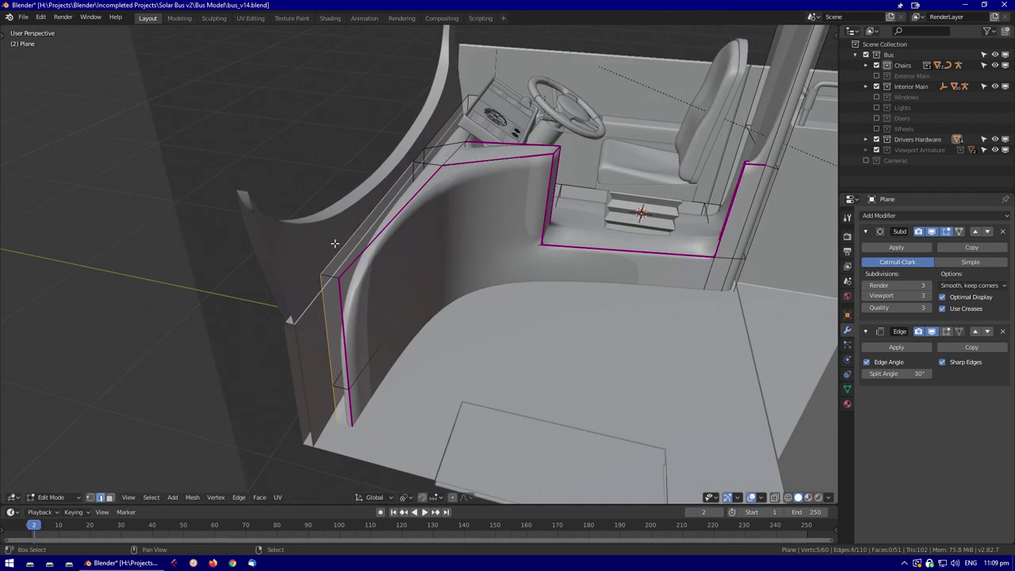
{"action": "middle_click_drag", "start_coordinate": [364, 303], "coordinate": [558, 286]}
{"action": "key", "text": "alt+a"}
Isolate the platform and crease the floor edge at the pillar's base to 1.000
{"action": "left_click", "coordinate": [558, 286]}
{"action": "key", "text": "alt+z"}
{"action": "key", "text": "KP_Divide"}
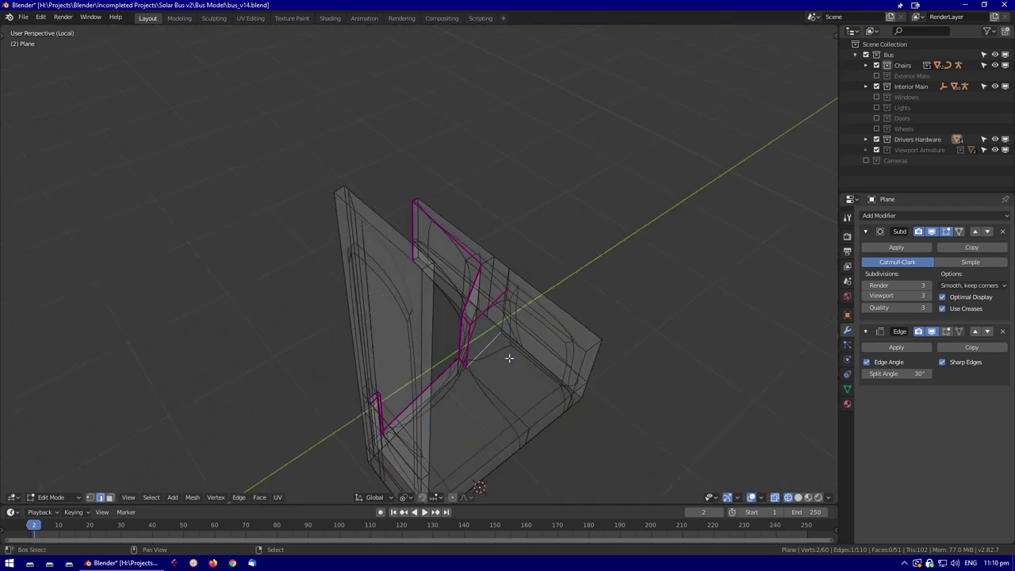
{"action": "left_click", "coordinate": [33, 477]}
{"action": "middle_click_drag", "start_coordinate": [34, 477], "coordinate": [357, 364]}
{"action": "scroll", "coordinate": [421, 372], "scroll_direction": "up", "scroll_amount": 3}
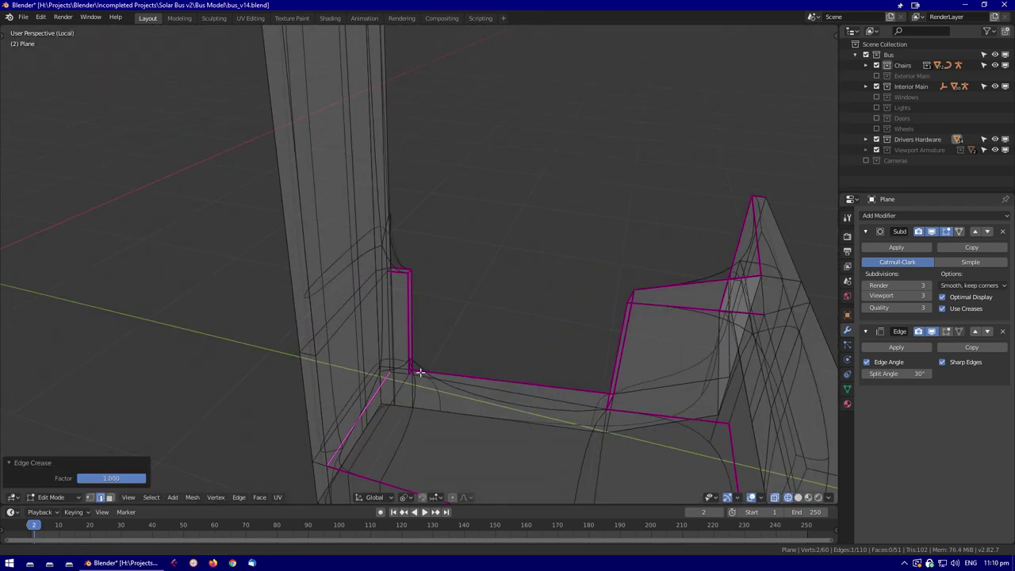
Crease the pillar's long vertical edges on the platform's outer side to 1
{"action": "key", "text": "alt+z"}
{"action": "middle_click_drag", "start_coordinate": [272, 395], "coordinate": [424, 230]}
{"action": "key", "text": "z"}
{"action": "left_click", "coordinate": [559, 312]}
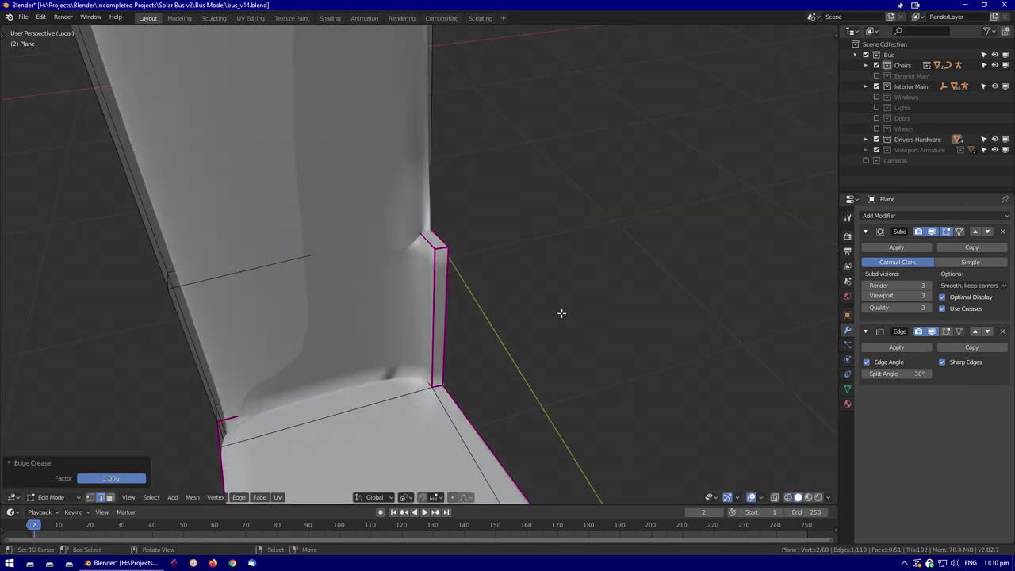
{"action": "key", "text": "alt+z"}
{"action": "key", "text": "alt+z"}
{"action": "scroll", "coordinate": [438, 290], "scroll_direction": "down", "scroll_amount": 5}
{"action": "middle_click_drag", "start_coordinate": [437, 291], "coordinate": [381, 159]}
{"action": "left_click", "coordinate": [354, 76], "text": "shift"}
{"action": "key", "text": "shift+e"}
{"action": "type", "text": "1"}
{"action": "key", "text": "Return"}
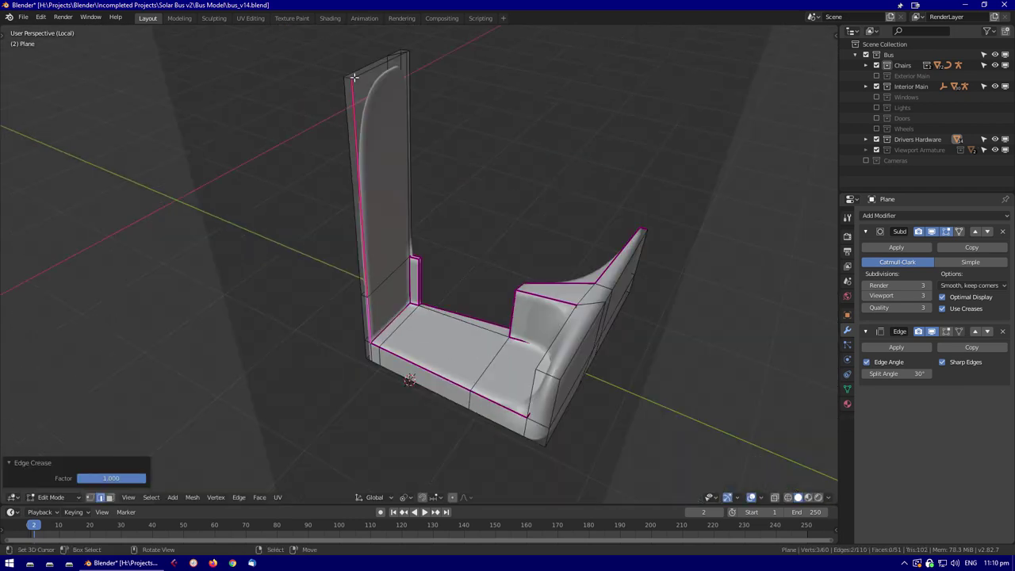
Crease the edges around the pillar's top and base
{"action": "scroll", "coordinate": [575, 264], "scroll_direction": "up", "scroll_amount": 2}
{"action": "middle_click_drag", "start_coordinate": [575, 264], "coordinate": [577, 326]}
{"action": "middle_click_drag", "start_coordinate": [396, 317], "coordinate": [426, 344]}
{"action": "scroll", "coordinate": [388, 317], "scroll_direction": "up", "scroll_amount": 3}
{"action": "key", "text": "Tab"}
{"action": "middle_click_drag", "start_coordinate": [388, 317], "coordinate": [486, 145]}
{"action": "scroll", "coordinate": [485, 145], "scroll_direction": "down", "scroll_amount": 5}
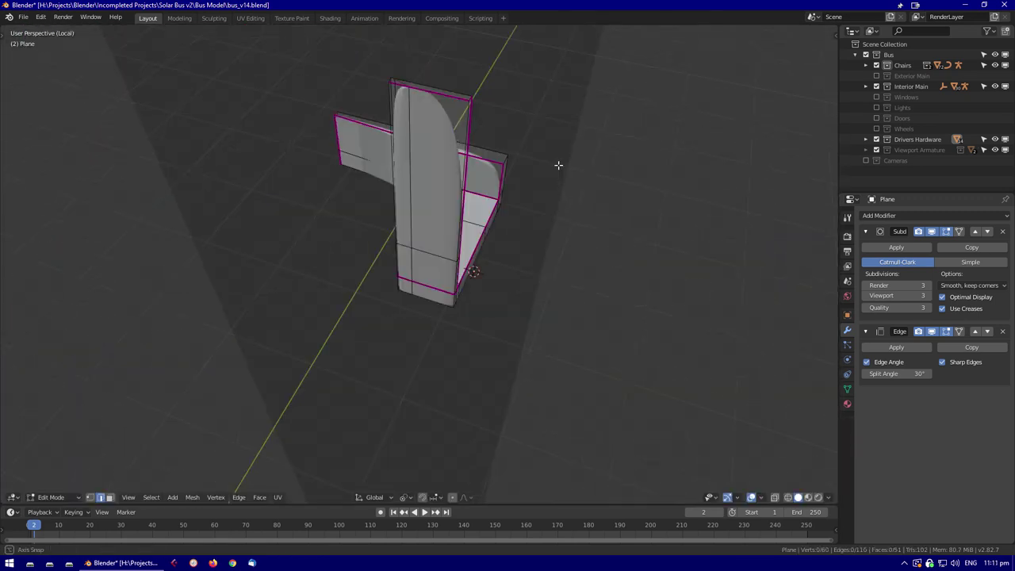
Crease the remaining long top edge of the pillar by 1.000 and check the smoothed shape
{"action": "middle_click_drag", "start_coordinate": [558, 165], "coordinate": [515, 295]}
{"action": "scroll", "coordinate": [515, 295], "scroll_direction": "up", "scroll_amount": 2}
{"action": "key", "text": "shift+e"}
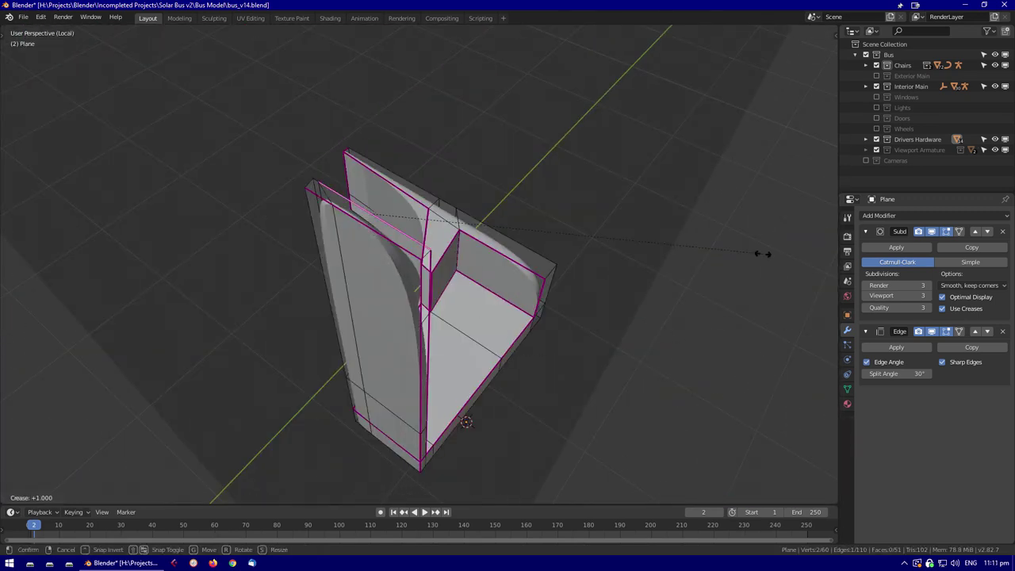
{"action": "middle_click_drag", "start_coordinate": [359, 254], "coordinate": [541, 319]}
{"action": "key", "text": "KP_Divide"}
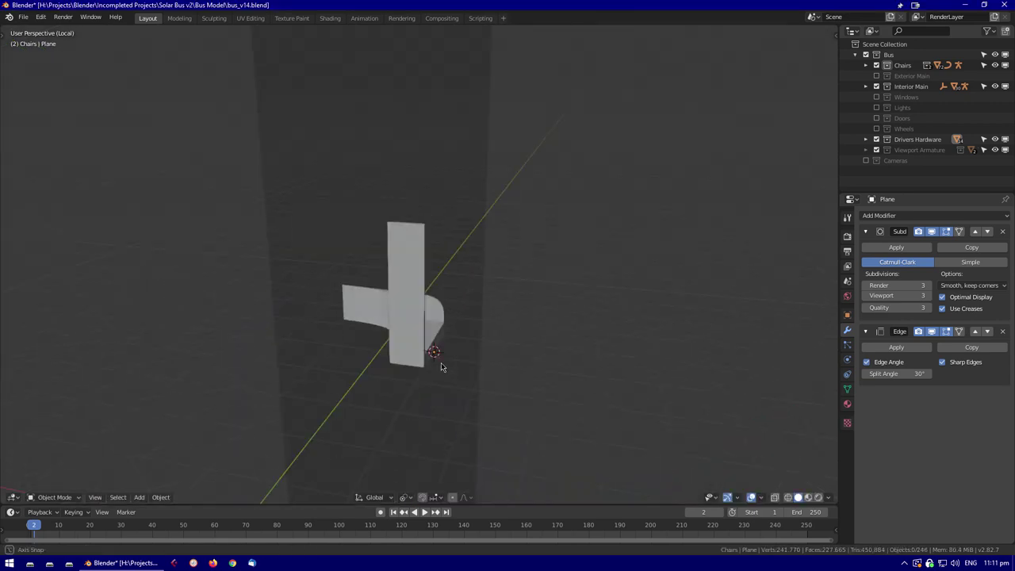
{"action": "scroll", "coordinate": [399, 200], "scroll_direction": "up", "scroll_amount": 3}
Extrude the top face of the platform's front wall upward behind the dashboard
{"action": "key", "text": "Tab"}
{"action": "middle_click_drag", "start_coordinate": [399, 199], "coordinate": [341, 202]}
{"action": "scroll", "coordinate": [340, 202], "scroll_direction": "up", "scroll_amount": 2}
{"action": "left_click", "coordinate": [337, 180]}
{"action": "key", "text": "e"}
{"action": "left_click", "coordinate": [309, 69]}
{"action": "middle_click_drag", "start_coordinate": [309, 70], "coordinate": [317, 183]}
{"action": "scroll", "coordinate": [262, 158], "scroll_direction": "up", "scroll_amount": 2}
Isolate the platform together with the dashboard panel and inspect the smoothed surfaces where they meet
{"action": "left_click", "coordinate": [245, 186]}
{"action": "key", "text": "KP_Divide"}
{"action": "middle_click_drag", "start_coordinate": [410, 187], "coordinate": [420, 143]}
{"action": "middle_click_drag", "start_coordinate": [403, 199], "coordinate": [575, 220]}
{"action": "key", "text": "KP_Divide"}
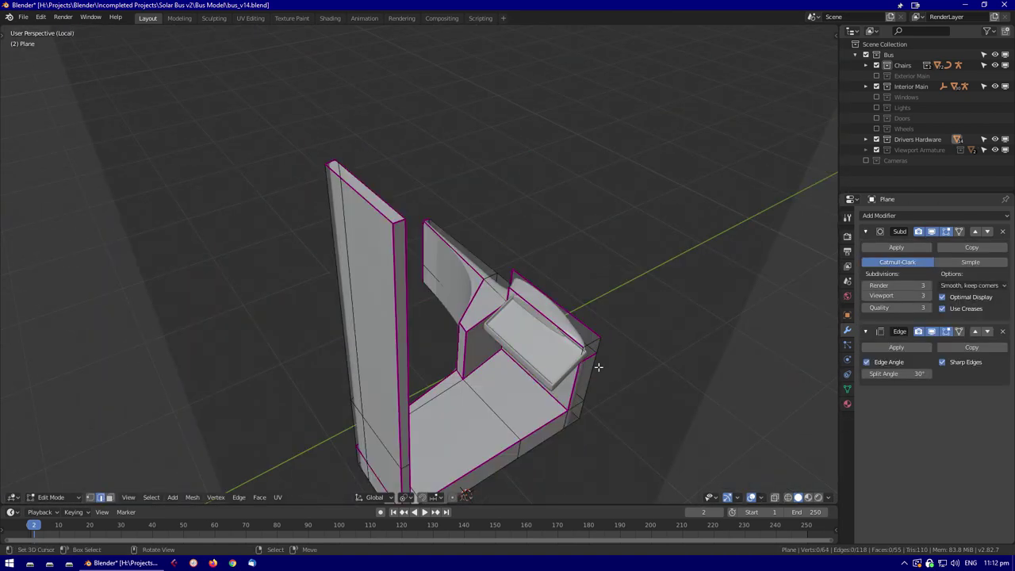
{"action": "scroll", "coordinate": [437, 162], "scroll_direction": "up", "scroll_amount": 5}
{"action": "middle_click_drag", "start_coordinate": [437, 161], "coordinate": [390, 322]}
{"action": "key", "text": "Tab"}
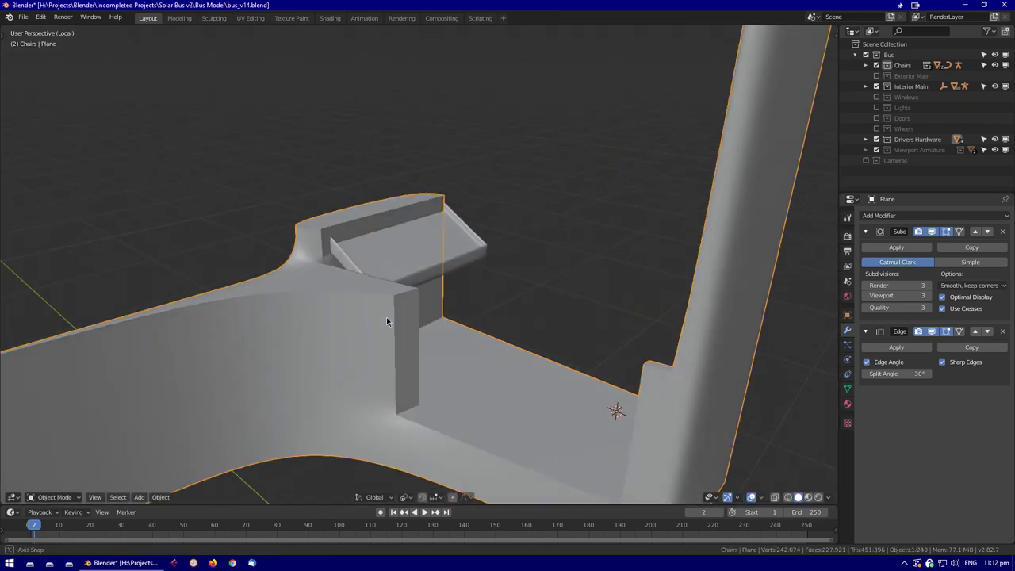
Inset the raised wall's face toward the dashboard by 1.402 cm and crease the edges around it
{"action": "middle_click_drag", "start_coordinate": [419, 240], "coordinate": [180, 365]}
{"action": "left_click", "coordinate": [180, 366], "text": "shift"}
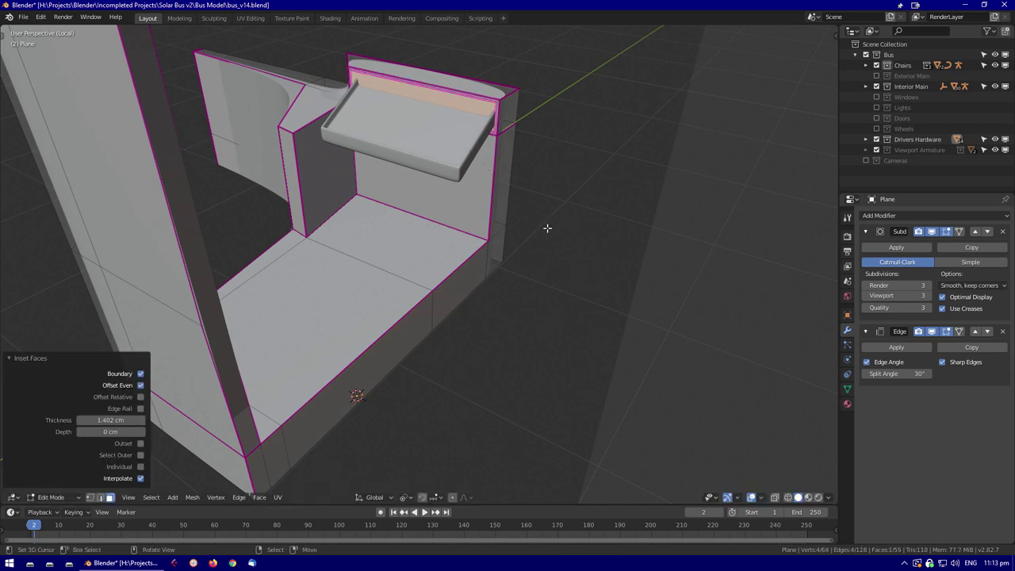
{"action": "key", "text": "ctrl+KP_Add"}
{"action": "key", "text": "KP_Decimal"}
{"action": "key", "text": "shift+e"}
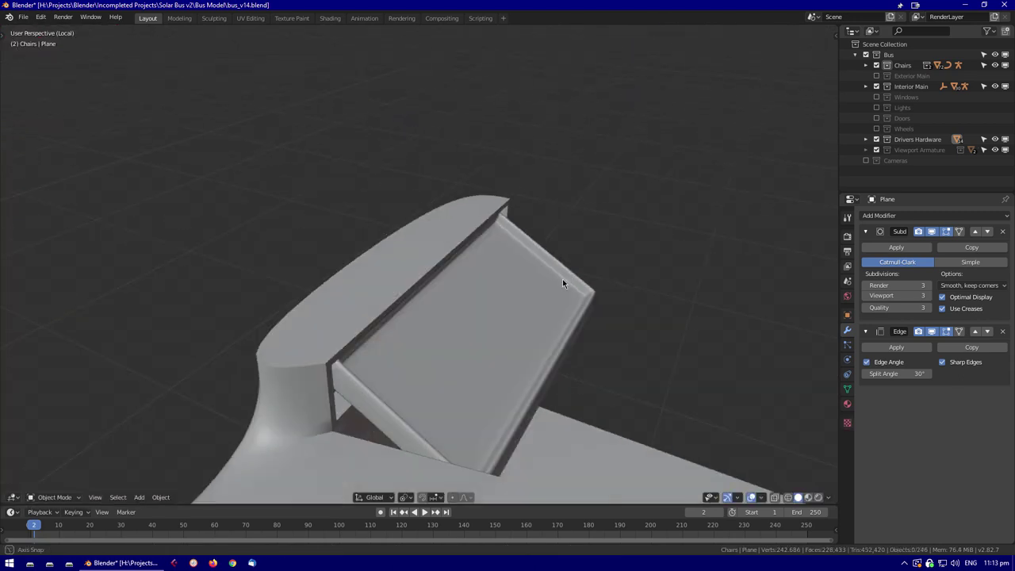
Move the selected vertical edges on the outer side of the raised wall along X
{"action": "key", "text": "Tab"}
{"action": "middle_click_drag", "start_coordinate": [530, 281], "coordinate": [501, 352]}
{"action": "middle_click_drag", "start_coordinate": [390, 312], "coordinate": [476, 341]}
{"action": "key", "text": "g"}
{"action": "key", "text": "x"}
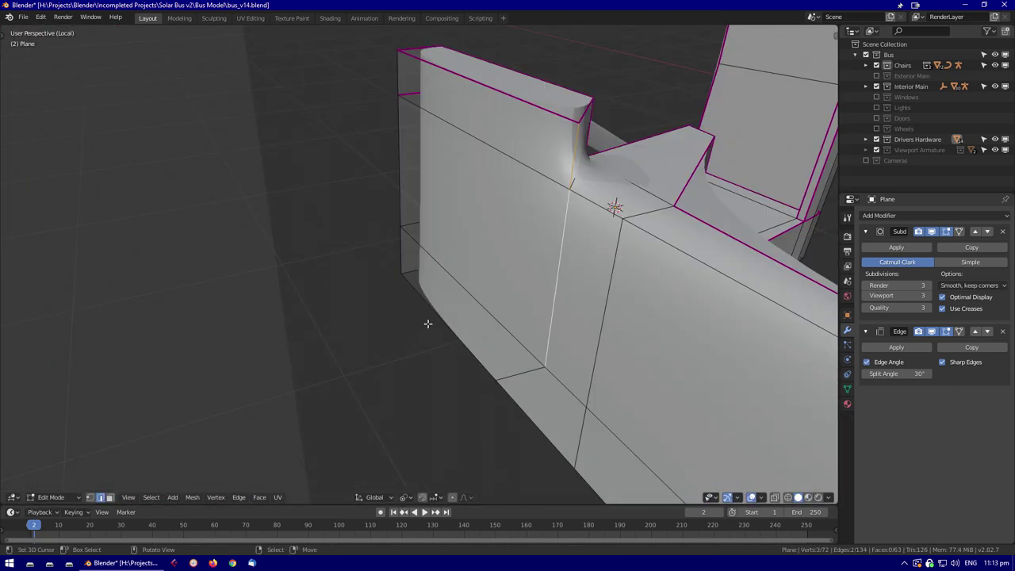
{"action": "left_click", "coordinate": [536, 357]}
{"action": "middle_click_drag", "start_coordinate": [536, 357], "coordinate": [474, 321]}
Check the raised wall against the dashboard in the full scene and from above, and isolate both parts again
{"action": "key", "text": "Tab"}
{"action": "key", "text": "KP_Divide"}
{"action": "key", "text": "Tab"}
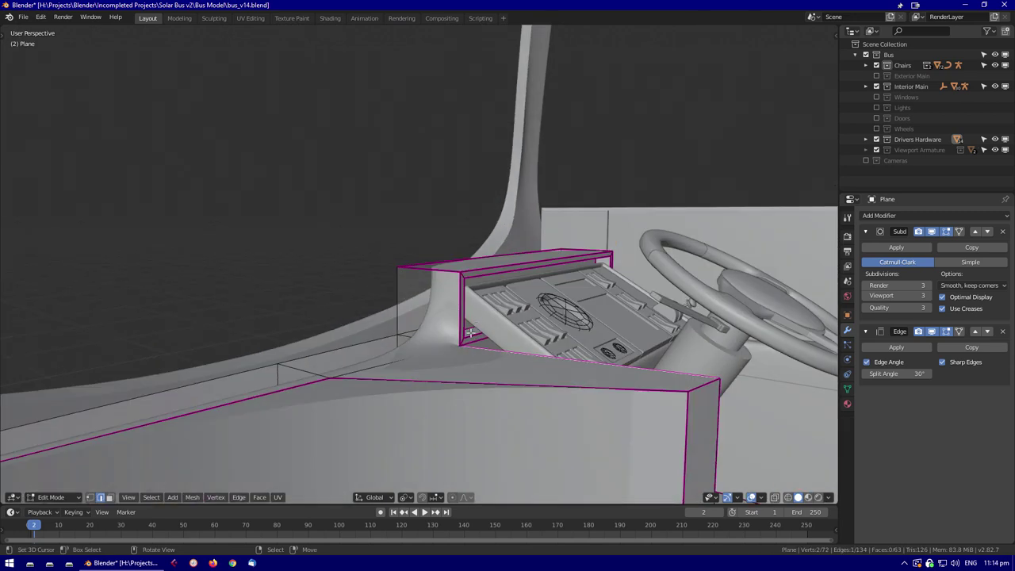
{"action": "left_click", "coordinate": [508, 267]}
{"action": "mouse_move", "coordinate": [509, 267]}
{"action": "middle_mouse_down"}
{"action": "mouse_move", "coordinate": [347, 259]}
{"action": "mouse_move", "coordinate": [426, 355]}
{"action": "mouse_move", "coordinate": [459, 317]}
{"action": "middle_mouse_up"}
{"action": "key", "text": "KP_7"}
{"action": "key", "text": "shift+z"}
{"action": "key", "text": "shift+z"}
{"action": "key", "text": "Tab"}
{"action": "key", "text": "KP_Divide"}
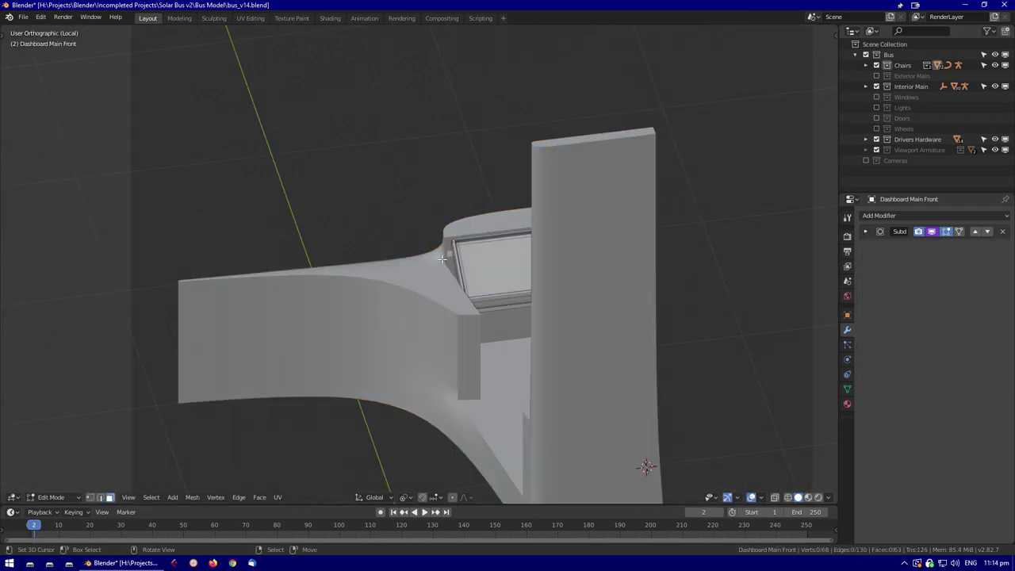
Move the selected face of the raised wall along X to fit it to the dashboard panel
{"action": "key", "text": "KP_7"}
{"action": "key", "text": "Tab"}
{"action": "key", "text": "shift+z"}
{"action": "key", "text": "shift+z"}
{"action": "key", "text": "g"}
{"action": "key", "text": "x"}
{"action": "middle_click_drag", "start_coordinate": [462, 393], "coordinate": [379, 309]}
{"action": "left_click", "coordinate": [238, 339]}
Raise the inner lower edge of the raised wall's recess by about 3.29 cm along Z to fit the dashboard panel
{"action": "key", "text": "shift+z"}
{"action": "key", "text": "shift+z"}
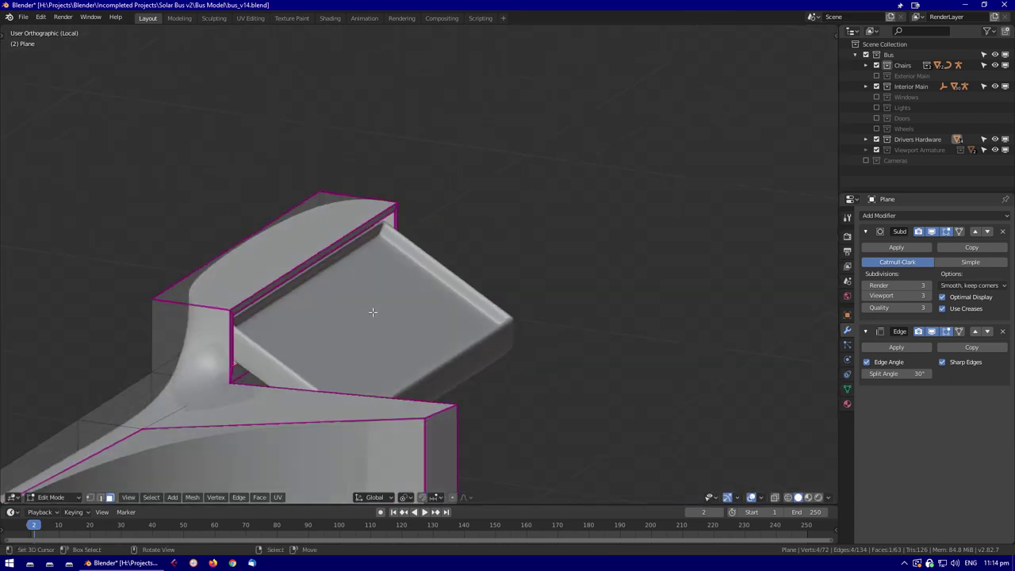
{"action": "middle_click_drag", "start_coordinate": [183, 277], "coordinate": [233, 333]}
{"action": "left_click", "coordinate": [232, 333]}
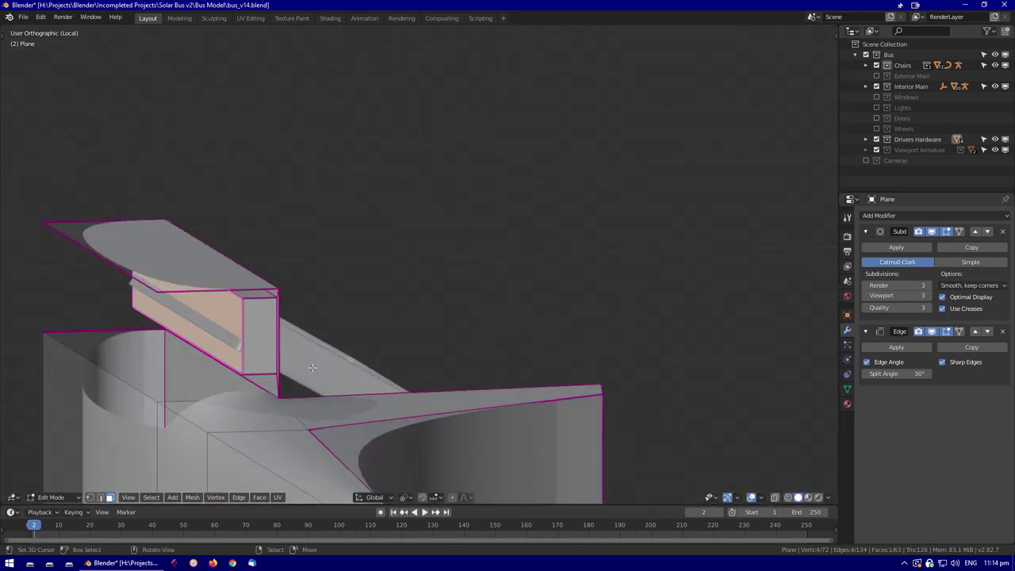
{"action": "key", "text": "shift+z"}
{"action": "key", "text": "KP_3"}
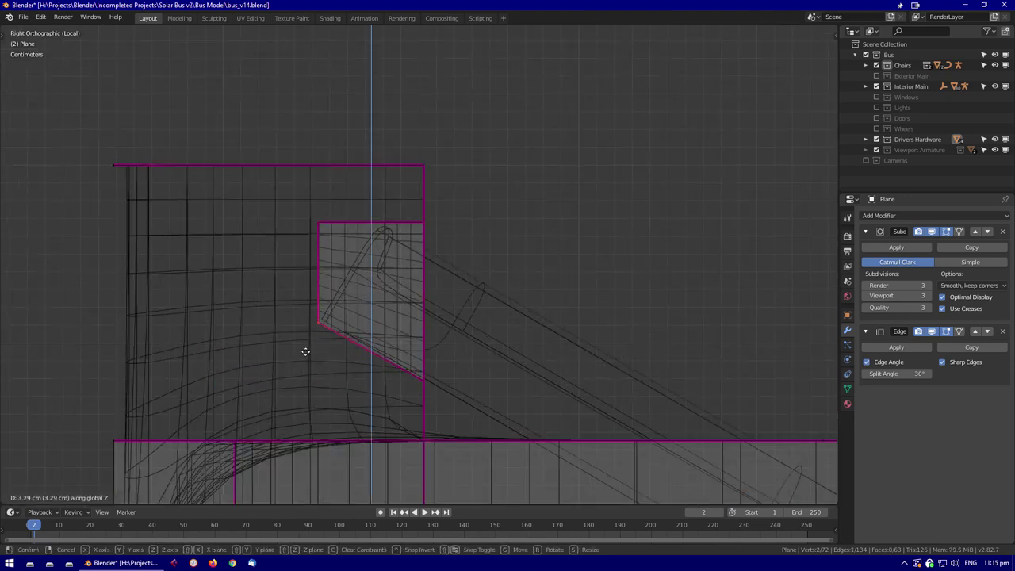
{"action": "left_click", "coordinate": [305, 350]}
{"action": "key", "text": "shift+z"}
{"action": "middle_click_drag", "start_coordinate": [306, 350], "coordinate": [362, 335]}
Reposition the selected narrow face at the foot of the pillar from above and review the shaded platform
{"action": "scroll", "coordinate": [384, 374], "scroll_direction": "down", "scroll_amount": 5}
{"action": "key", "text": "Tab"}
{"action": "key", "text": "KP_Divide"}
{"action": "key", "text": "Tab"}
{"action": "middle_click_drag", "start_coordinate": [578, 363], "coordinate": [396, 179]}
{"action": "left_click", "coordinate": [422, 148]}
{"action": "key", "text": "KP_Divide"}
{"action": "key", "text": "shift+z"}
{"action": "key", "text": "KP_7"}
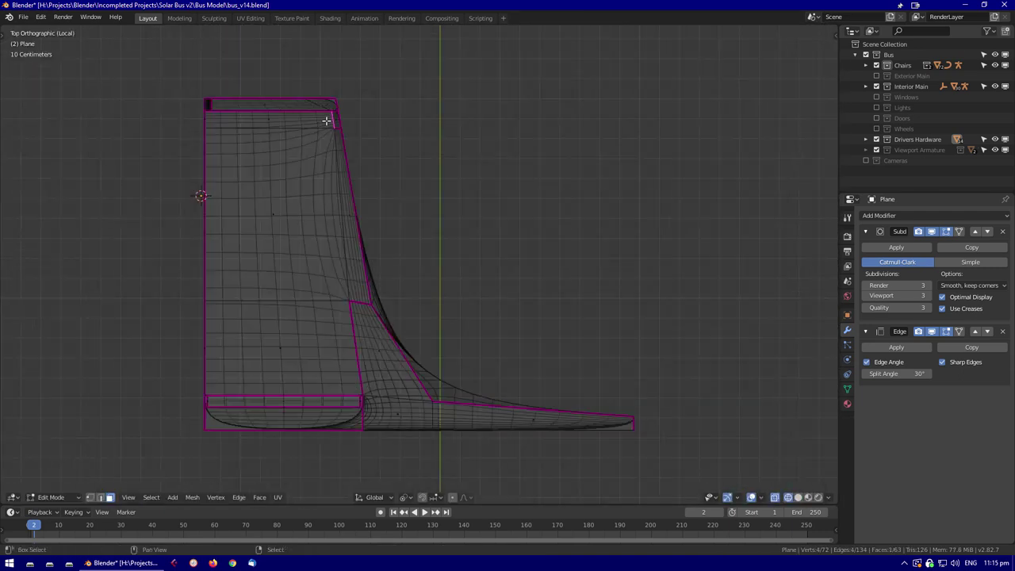
{"action": "left_click", "coordinate": [434, 303]}
{"action": "key", "text": "shift+z"}
{"action": "middle_click_drag", "start_coordinate": [435, 303], "coordinate": [361, 366]}
{"action": "key", "text": "Tab"}
{"action": "scroll", "coordinate": [503, 326], "scroll_direction": "down", "scroll_amount": 8}
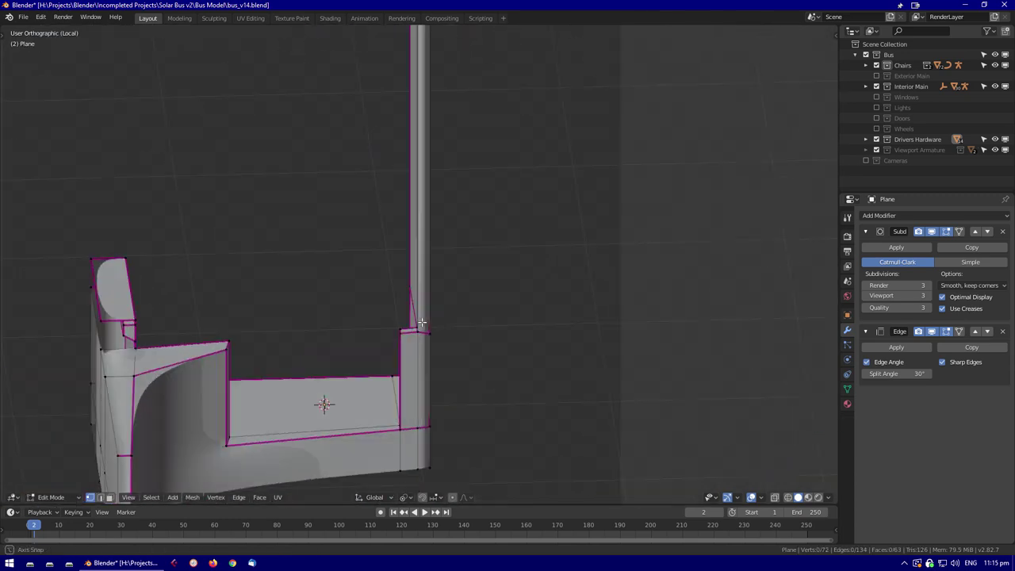
Check the partition and pillar against the driver's seat and cabin from the side and at an angle
{"action": "middle_click_drag", "start_coordinate": [481, 330], "coordinate": [534, 409]}
{"action": "key", "text": "KP_Divide"}
{"action": "key", "text": "Tab"}
{"action": "key", "text": "KP_Divide"}
{"action": "key", "text": "KP_Divide"}
{"action": "key", "text": "KP_3"}
{"action": "key", "text": "alt+z"}
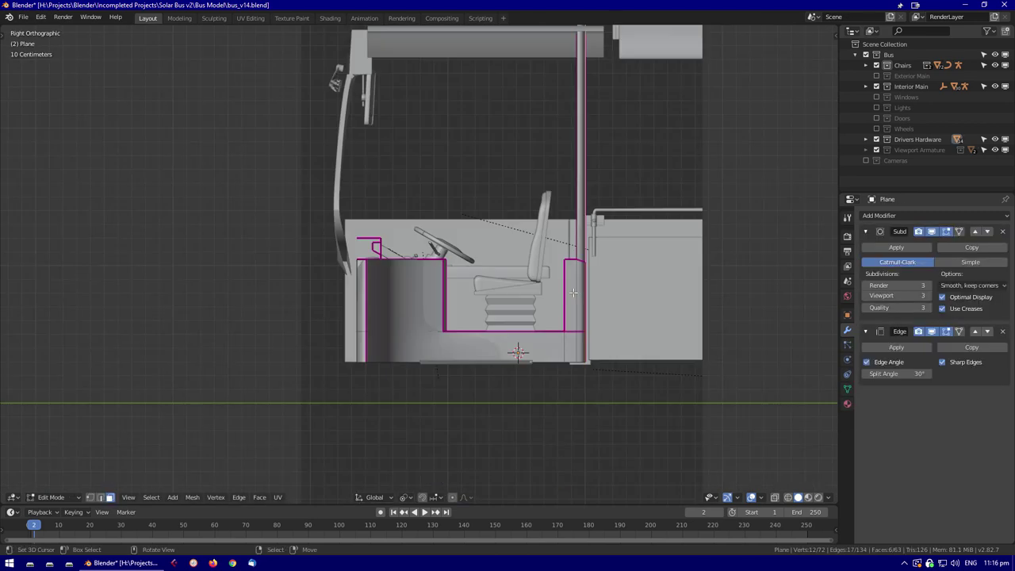
{"action": "scroll", "coordinate": [442, 274], "scroll_direction": "up", "scroll_amount": 3}
{"action": "key", "text": "Escape"}
{"action": "key", "text": "Tab"}
{"action": "key", "text": "alt+z"}
{"action": "middle_click_drag", "start_coordinate": [588, 274], "coordinate": [429, 328]}
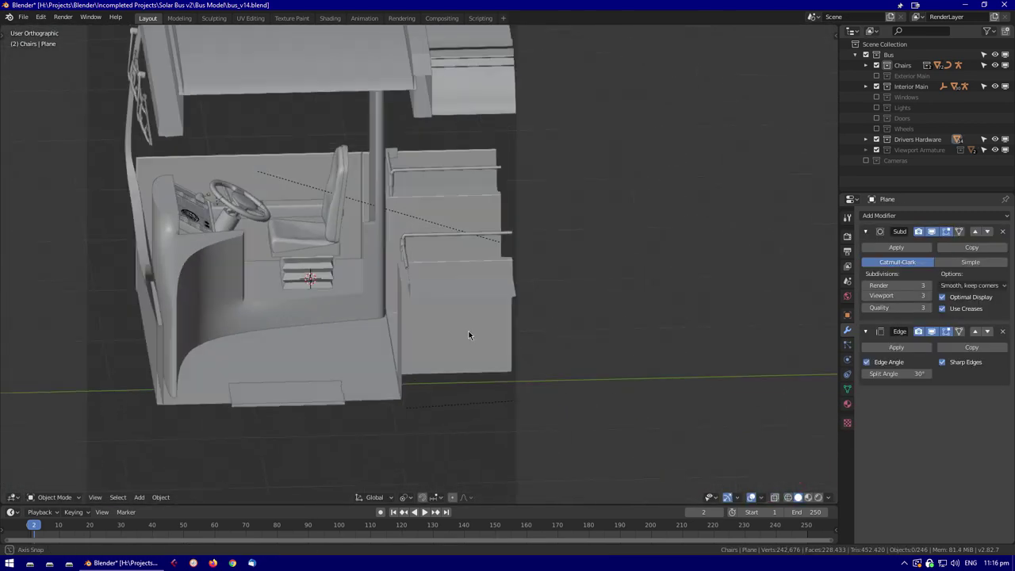
{"action": "scroll", "coordinate": [469, 334], "scroll_direction": "up", "scroll_amount": 3}
Select the front vertices of the low partition and pillar and move them forward along Y toward the driver's seat
{"action": "key", "text": "Tab"}
{"action": "key", "text": "KP_3"}
{"action": "key", "text": "alt+z"}
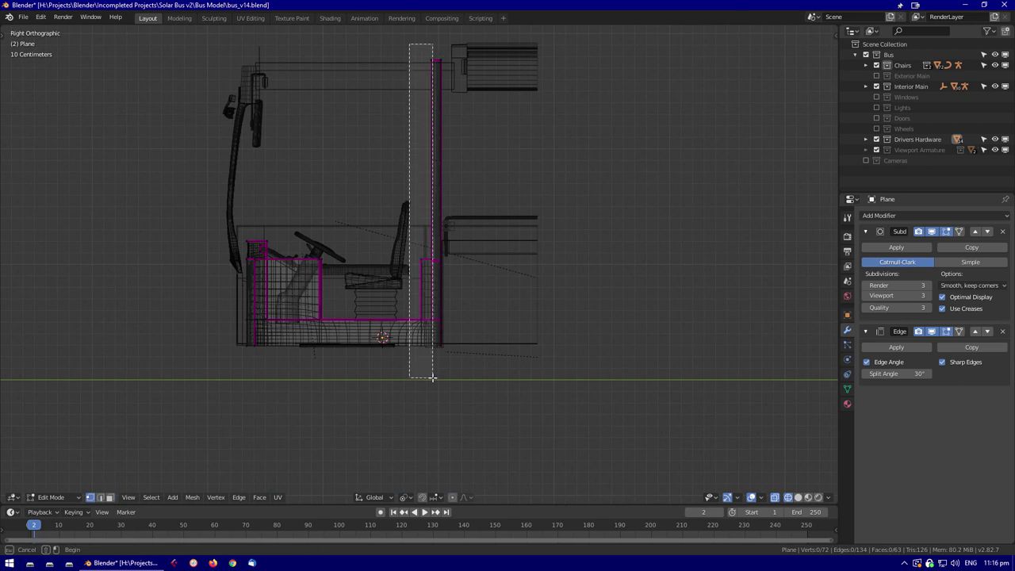
{"action": "key", "text": "alt+z"}
{"action": "middle_click_drag", "start_coordinate": [441, 333], "coordinate": [481, 369]}
{"action": "key", "text": "Tab"}
Compare the deepened partition and pillar with the seat and the bus interior floor
{"action": "scroll", "coordinate": [360, 354], "scroll_direction": "up", "scroll_amount": 3}
{"action": "middle_click_drag", "start_coordinate": [361, 354], "coordinate": [587, 349]}
{"action": "left_click", "coordinate": [564, 323]}
{"action": "scroll", "coordinate": [564, 323], "scroll_direction": "down", "scroll_amount": 4}
{"action": "middle_click_drag", "start_coordinate": [524, 397], "coordinate": [552, 425]}
{"action": "left_click", "coordinate": [553, 425]}
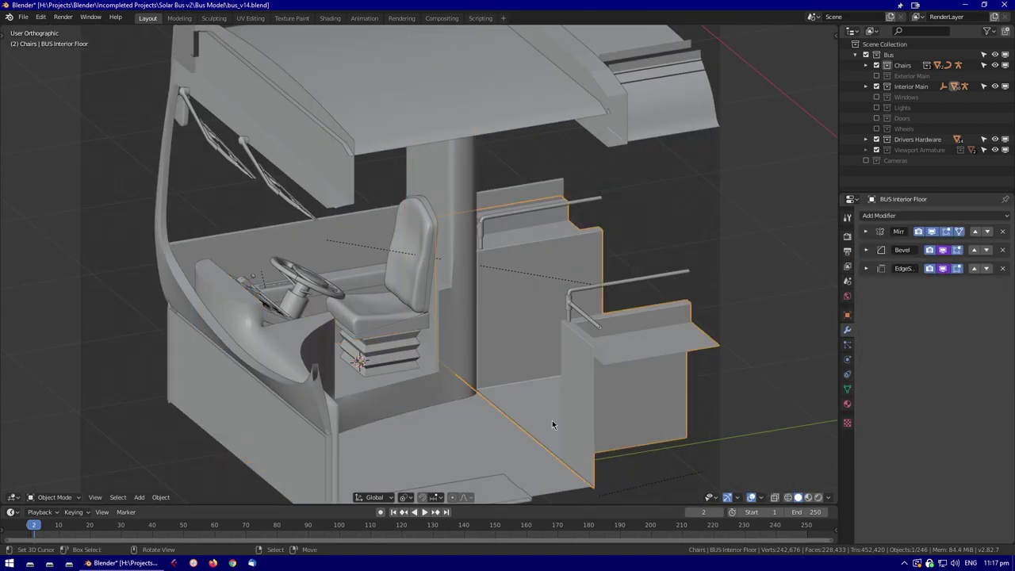
{"action": "key", "text": "Escape"}
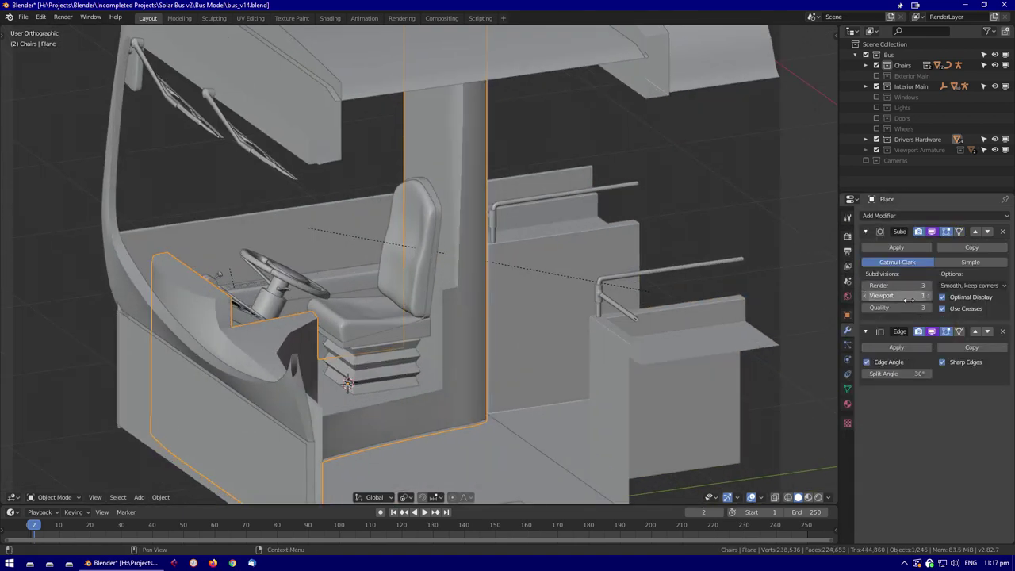
Isolate the driver's platform and examine its pillar, partition and dashboard surround from several angles
{"action": "key", "text": "KP_Divide"}
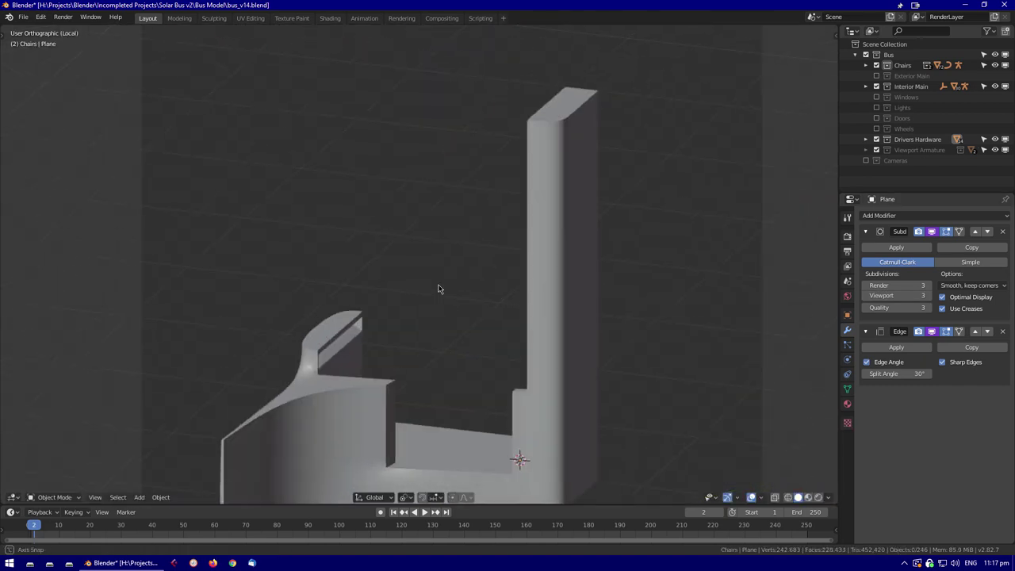
{"action": "middle_click_drag", "start_coordinate": [439, 288], "coordinate": [516, 266]}
{"action": "middle_click_drag", "start_coordinate": [573, 306], "coordinate": [402, 411]}
{"action": "key", "text": "Tab"}
{"action": "middle_click_drag", "start_coordinate": [525, 424], "coordinate": [576, 398]}
{"action": "scroll", "coordinate": [550, 417], "scroll_direction": "up", "scroll_amount": 3}
{"action": "key", "text": "Tab"}
{"action": "middle_click_drag", "start_coordinate": [410, 322], "coordinate": [437, 369]}
{"action": "key", "text": "Tab"}
Select the frontmost vertices of the dashboard surround in the full scene and move them along Y near the windscreen
{"action": "key", "text": "KP_Divide"}
{"action": "key", "text": "Tab"}
{"action": "key", "text": "KP_3"}
{"action": "key", "text": "shift+z"}
{"action": "key", "text": "b"}
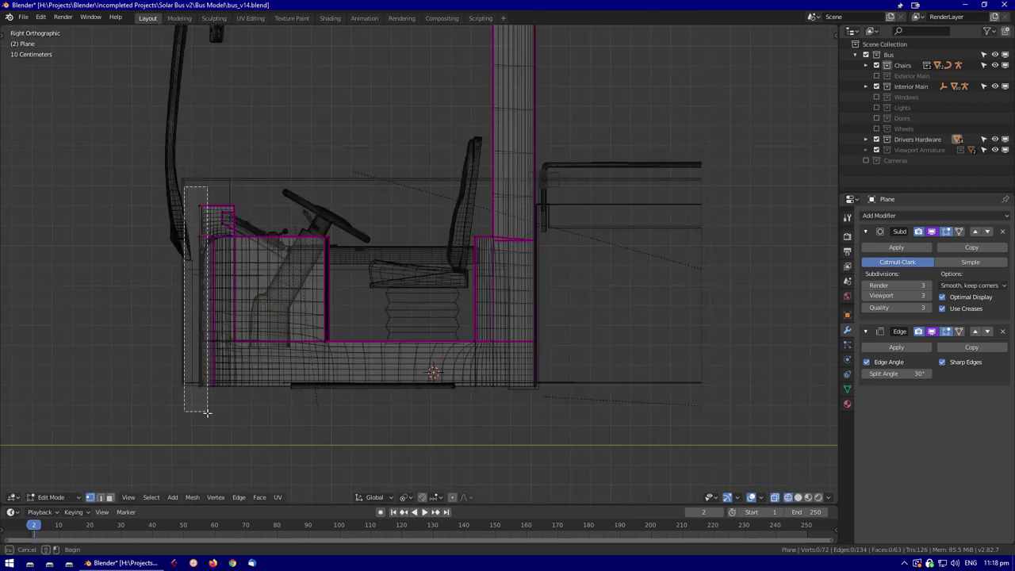
{"action": "left_click", "coordinate": [154, 410]}
{"action": "scroll", "coordinate": [346, 381], "scroll_direction": "up", "scroll_amount": 3}
{"action": "mouse_move", "coordinate": [347, 381]}
{"action": "middle_mouse_down"}
{"action": "mouse_move", "coordinate": [389, 352]}
{"action": "mouse_move", "coordinate": [454, 338]}
{"action": "mouse_move", "coordinate": [397, 445]}
{"action": "middle_mouse_up"}
{"action": "key", "text": "shift+z"}
{"action": "key", "text": "shift+z"}
{"action": "key", "text": "shift+z"}
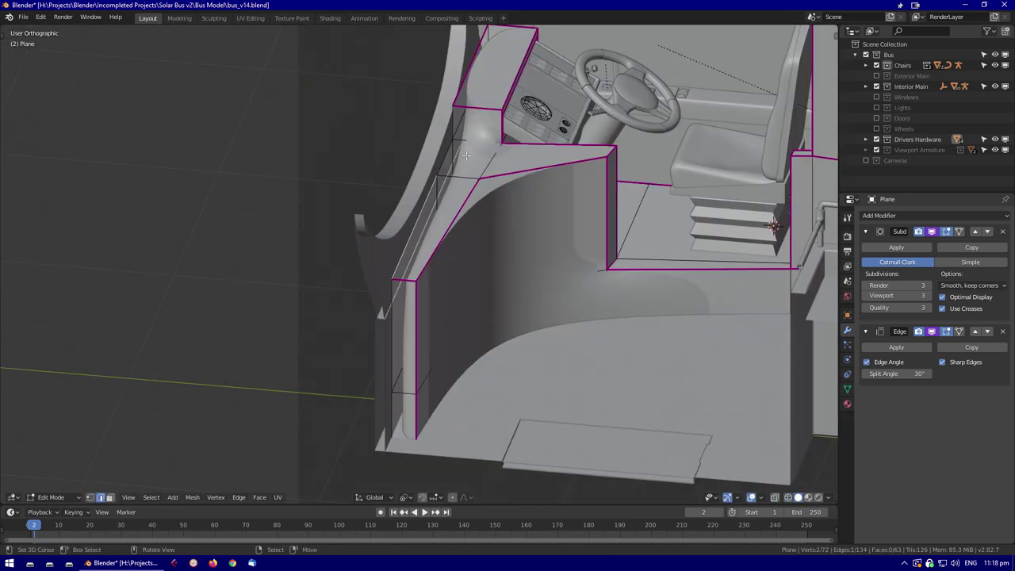
Check the dashboard surround's front in the full cabin and in isolation
{"action": "key", "text": "Tab"}
{"action": "middle_click_drag", "start_coordinate": [565, 244], "coordinate": [654, 348]}
{"action": "key", "text": "Tab"}
{"action": "key", "text": "Tab"}
{"action": "left_click", "coordinate": [446, 208]}
{"action": "key", "text": "KP_Divide"}
{"action": "key", "text": "Tab"}
{"action": "key", "text": "Tab"}
{"action": "key", "text": "KP_Divide"}
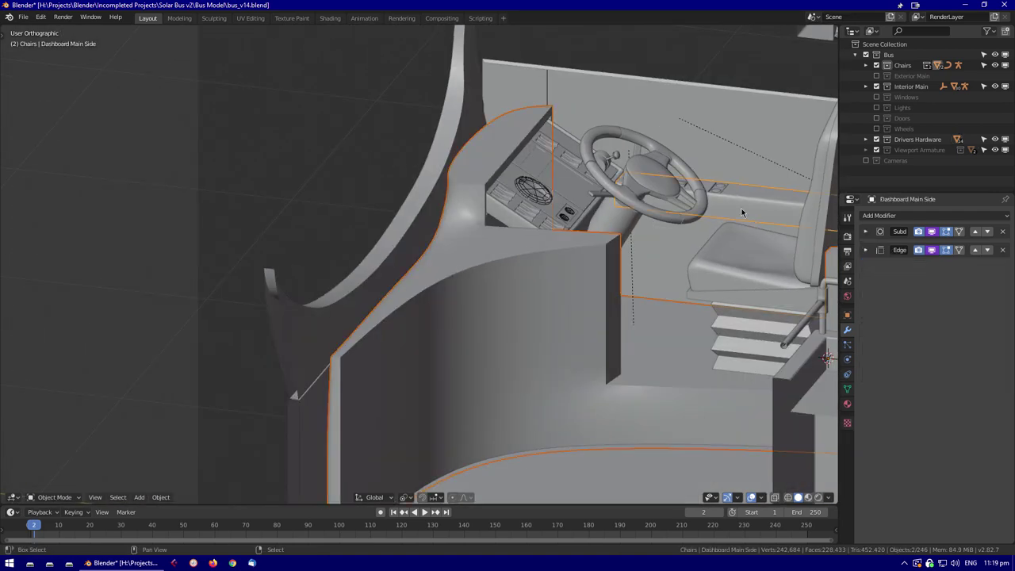
Isolate the platform with the side dashboard and add a centred edge loop through the pillar, floor and front wall
{"action": "middle_click_drag", "start_coordinate": [738, 216], "coordinate": [575, 272]}
{"action": "left_click", "coordinate": [576, 272]}
{"action": "key", "text": "KP_Divide"}
{"action": "key", "text": "Tab"}
{"action": "scroll", "coordinate": [576, 272], "scroll_direction": "up", "scroll_amount": 3}
{"action": "key", "text": "ctrl+r"}
{"action": "middle_click_drag", "start_coordinate": [571, 334], "coordinate": [333, 341]}
{"action": "left_click", "coordinate": [333, 341]}
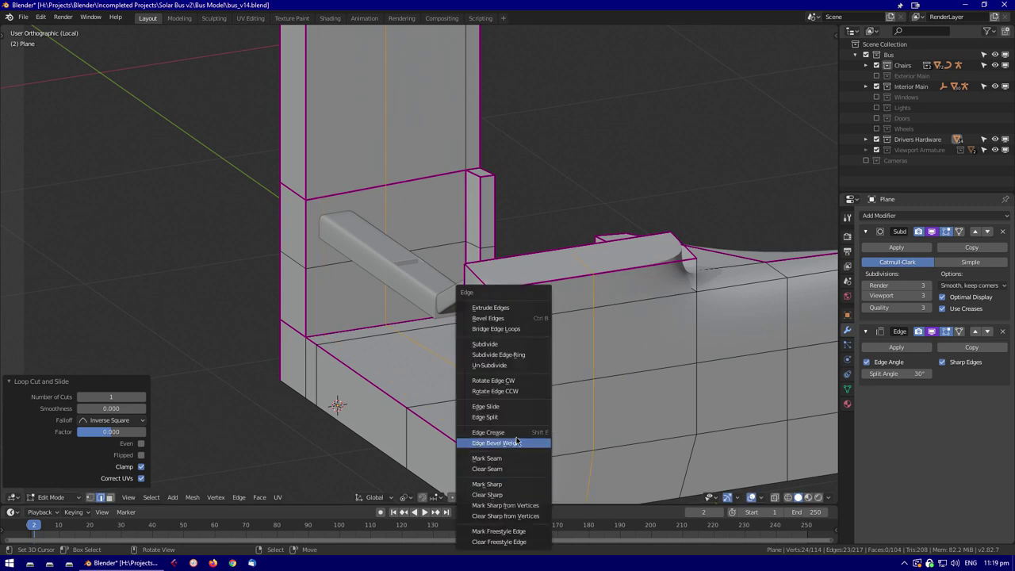
Add further edge loops to the platform mesh and check its subdivided shape from the outer side
{"action": "left_click", "coordinate": [94, 165]}
{"action": "middle_click_drag", "start_coordinate": [94, 165], "coordinate": [358, 373]}
{"action": "left_click", "coordinate": [195, 301]}
{"action": "key", "text": "Tab"}
{"action": "middle_click_drag", "start_coordinate": [195, 302], "coordinate": [245, 326]}
{"action": "middle_click_drag", "start_coordinate": [109, 182], "coordinate": [302, 297]}
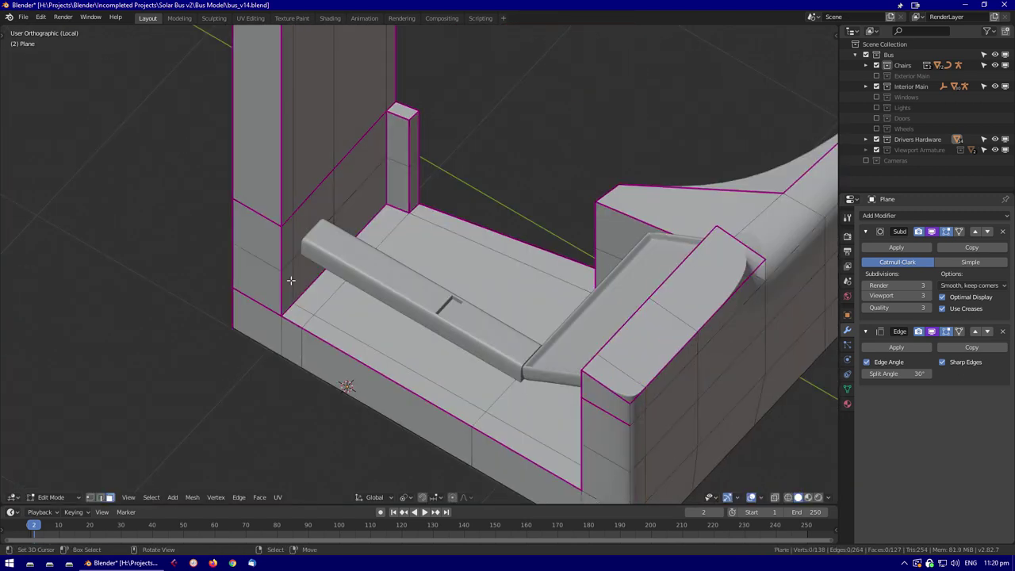
{"action": "middle_click_drag", "start_coordinate": [512, 438], "coordinate": [388, 397]}
Extrude the platform's outer floor edges upward to form a side wall beneath the side dashboard
{"action": "scroll", "coordinate": [388, 396], "scroll_direction": "down", "scroll_amount": 3}
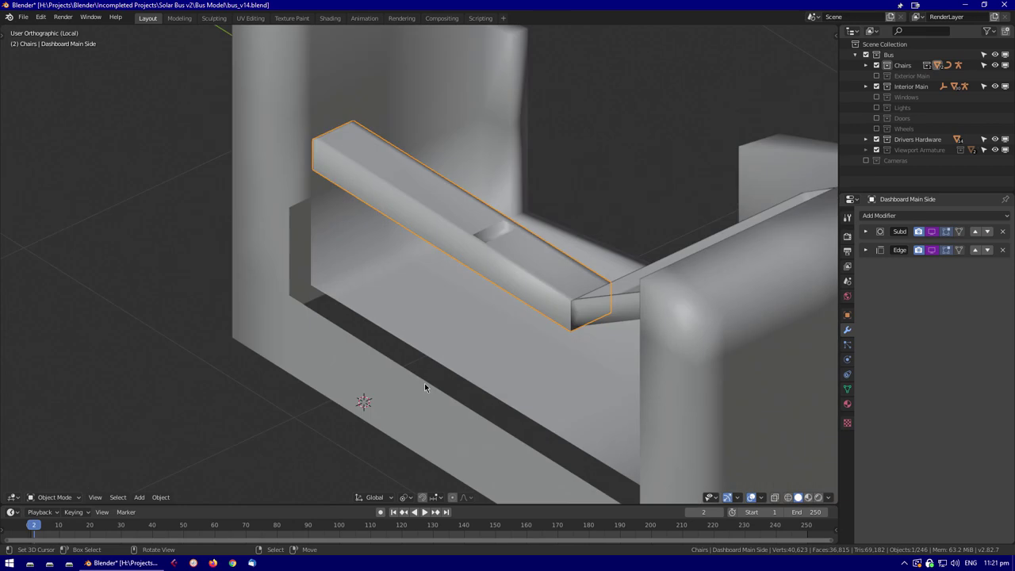
{"action": "middle_click_drag", "start_coordinate": [425, 382], "coordinate": [389, 312]}
{"action": "scroll", "coordinate": [642, 323], "scroll_direction": "up", "scroll_amount": 2}
{"action": "middle_click_drag", "start_coordinate": [307, 304], "coordinate": [373, 333]}
{"action": "key", "text": "e"}
{"action": "left_click", "coordinate": [297, 236]}
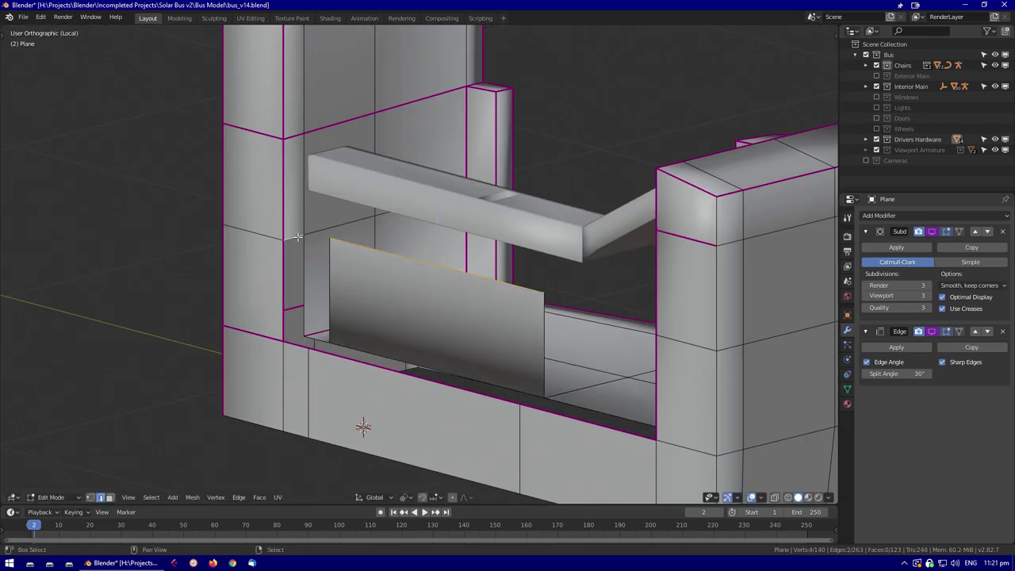
Extrude the side wall's top edge along X and fill the remaining gaps with faces
{"action": "middle_click_drag", "start_coordinate": [344, 279], "coordinate": [539, 274]}
{"action": "left_click", "coordinate": [555, 273]}
{"action": "key", "text": "e"}
{"action": "key", "text": "x"}
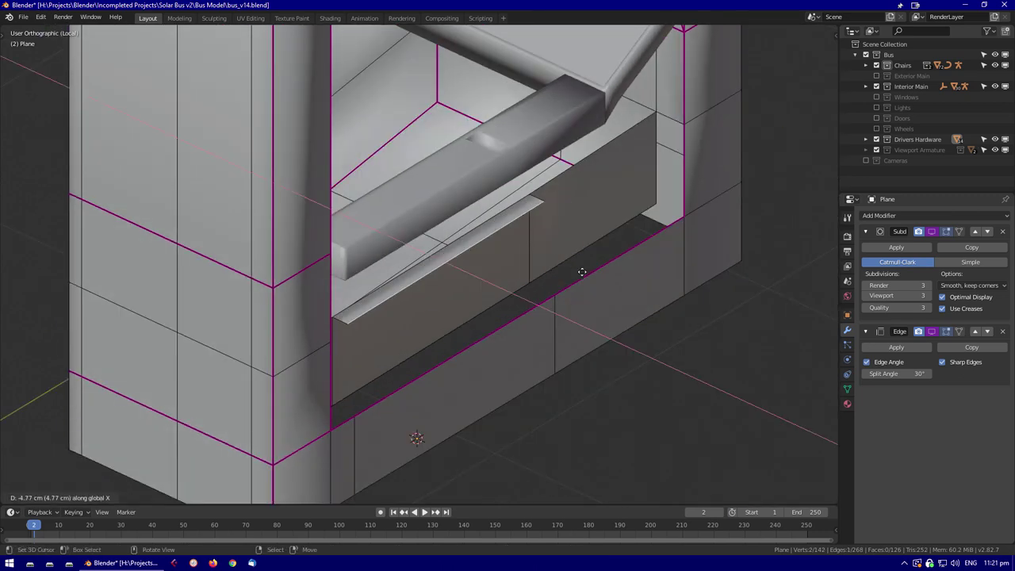
{"action": "left_click", "coordinate": [512, 319]}
{"action": "middle_click_drag", "start_coordinate": [512, 320], "coordinate": [310, 247]}
{"action": "key", "text": "f"}
{"action": "key", "text": "alt+a"}
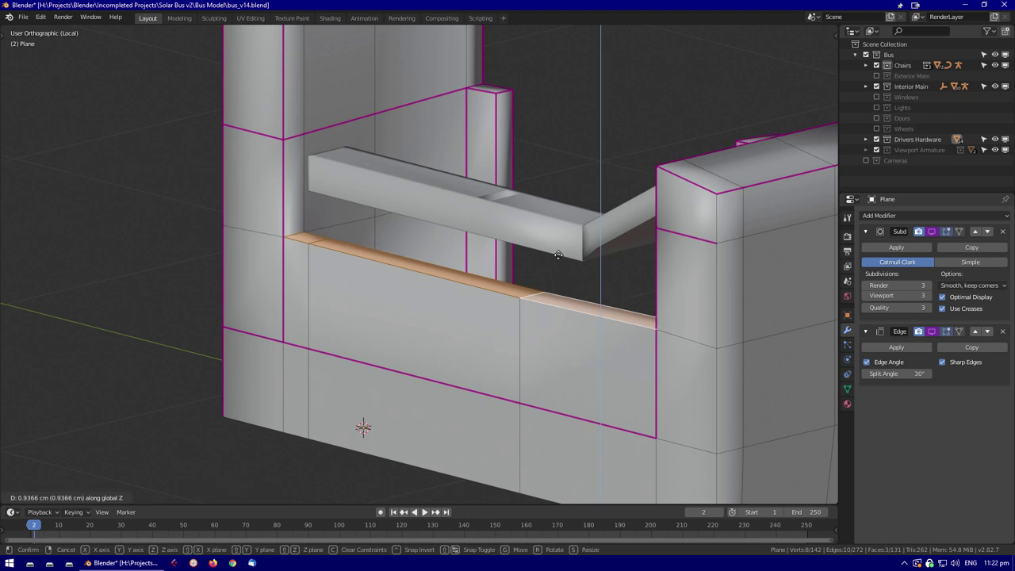
Adjust the top of the side wall along Z to fit beneath the side dashboard
{"action": "middle_click_drag", "start_coordinate": [617, 334], "coordinate": [650, 238]}
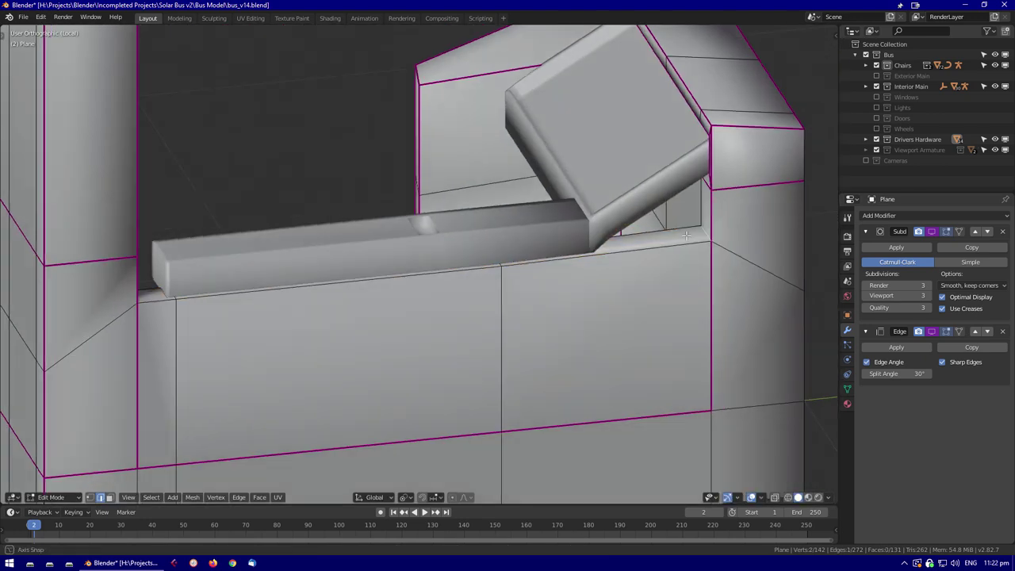
{"action": "scroll", "coordinate": [650, 238], "scroll_direction": "up", "scroll_amount": 3}
{"action": "left_click", "coordinate": [658, 222]}
{"action": "key", "text": "g"}
{"action": "key", "text": "z"}
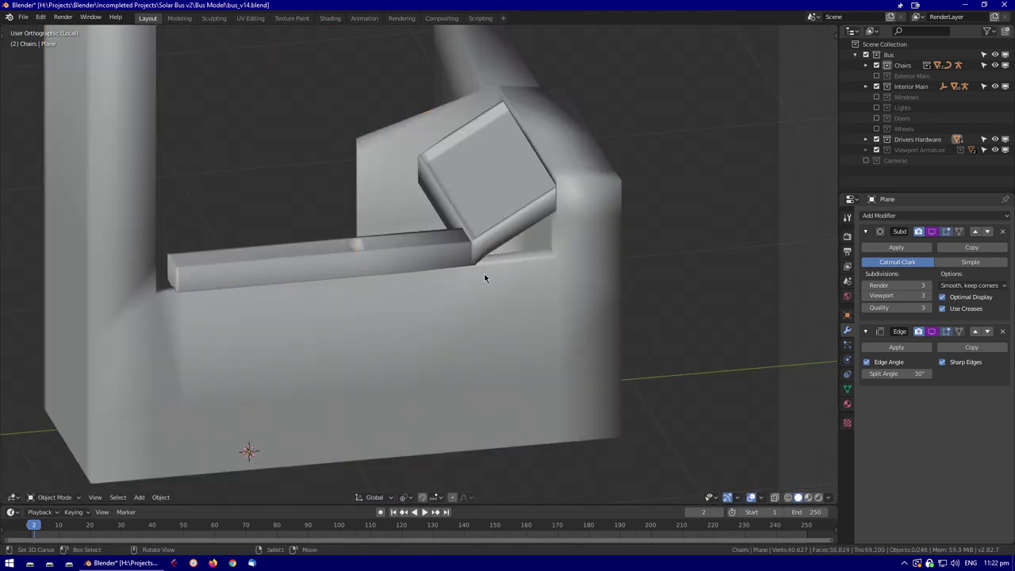
Examine the platform's new side wall in the cabin and in isolation, including the corner at the pillar
{"action": "middle_click_drag", "start_coordinate": [482, 277], "coordinate": [621, 330]}
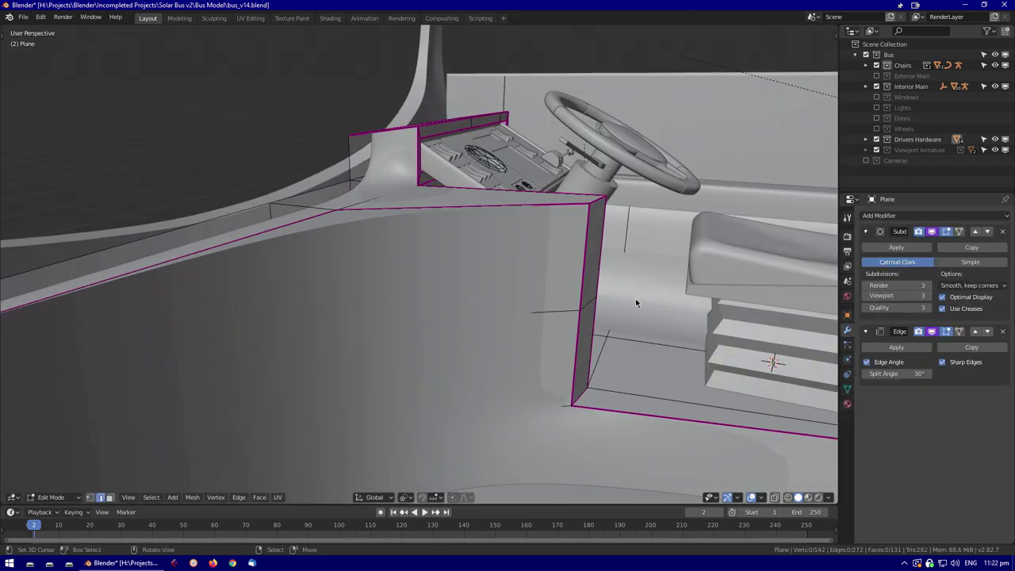
{"action": "middle_click_drag", "start_coordinate": [635, 301], "coordinate": [492, 194]}
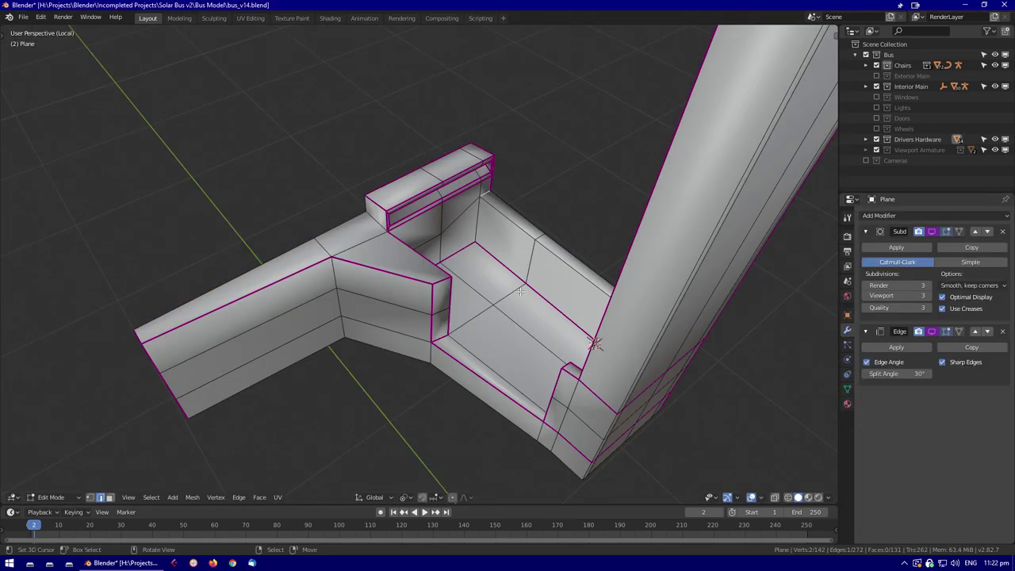
{"action": "scroll", "coordinate": [577, 333], "scroll_direction": "up", "scroll_amount": 8}
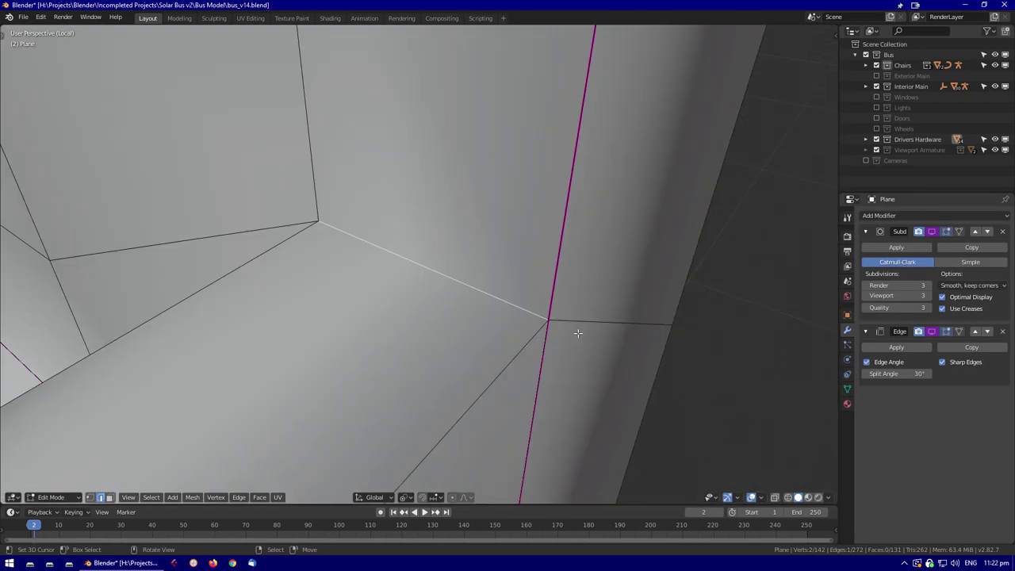
{"action": "scroll", "coordinate": [577, 333], "scroll_direction": "down", "scroll_amount": 8}
{"action": "middle_click_drag", "start_coordinate": [577, 333], "coordinate": [325, 303]}
{"action": "middle_click_drag", "start_coordinate": [623, 387], "coordinate": [311, 342]}
{"action": "key", "text": "Tab"}
{"action": "scroll", "coordinate": [134, 366], "scroll_direction": "down", "scroll_amount": 4}
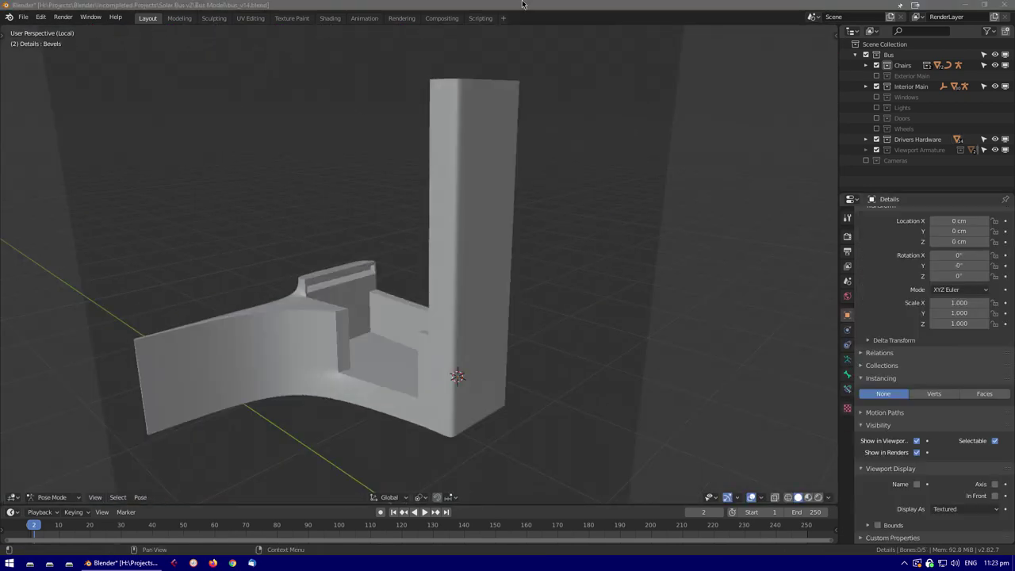
Return to the full scene and add a centred edge loop along the thin front wall and dashboard top
{"action": "key", "text": "KP_Divide"}
{"action": "middle_click_drag", "start_coordinate": [476, 285], "coordinate": [605, 217]}
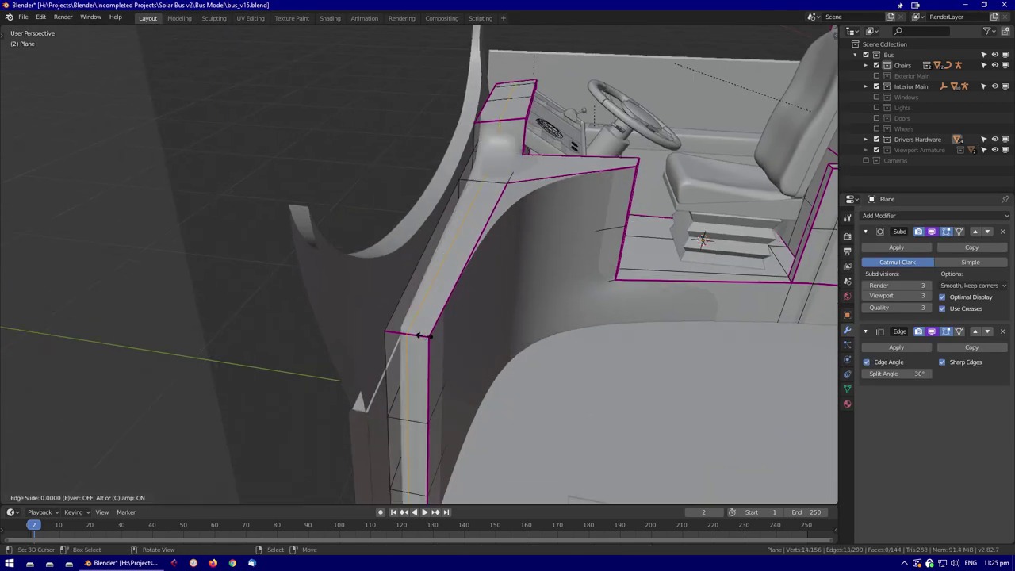
{"action": "key", "text": "Escape"}
{"action": "key", "text": "Tab"}
{"action": "middle_click_drag", "start_coordinate": [420, 335], "coordinate": [518, 321]}
{"action": "key", "text": "Tab"}
{"action": "middle_click_drag", "start_coordinate": [542, 398], "coordinate": [363, 321]}
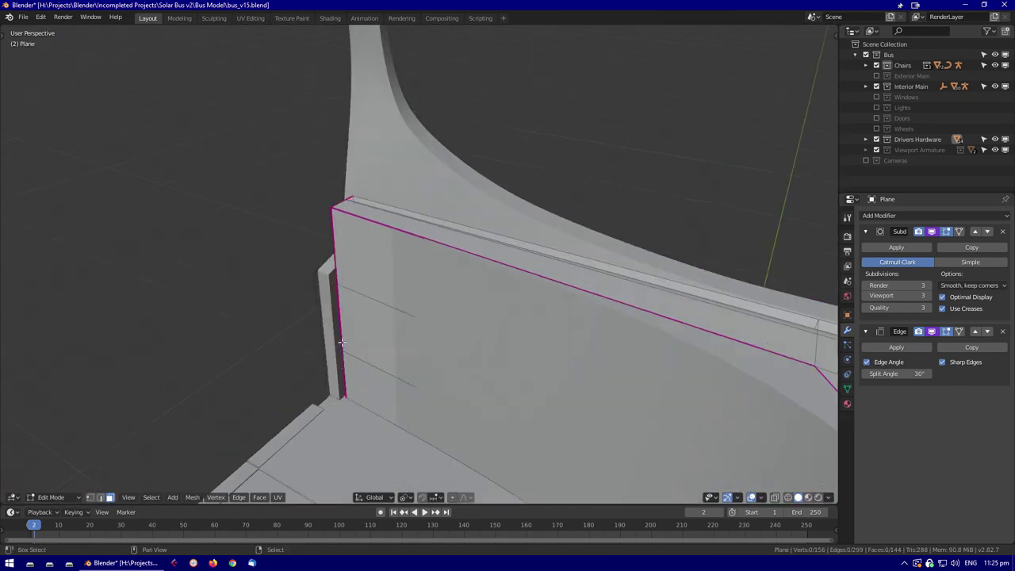
{"action": "middle_click_drag", "start_coordinate": [603, 297], "coordinate": [571, 317]}
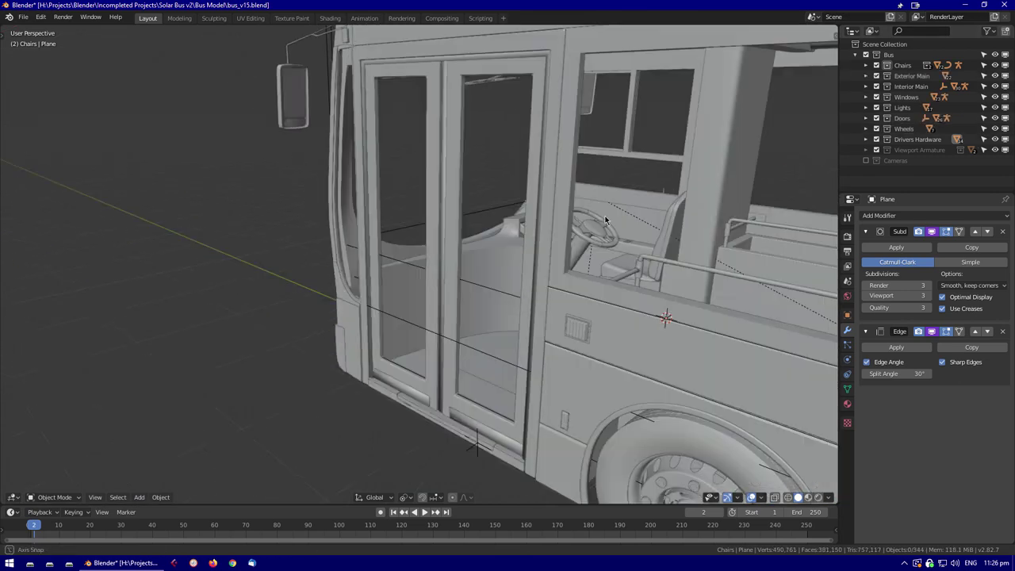
Add a text object at the rig control panel's unlabelled slider and rotate it 90° about X
{"action": "middle_click_drag", "start_coordinate": [605, 216], "coordinate": [633, 325]}
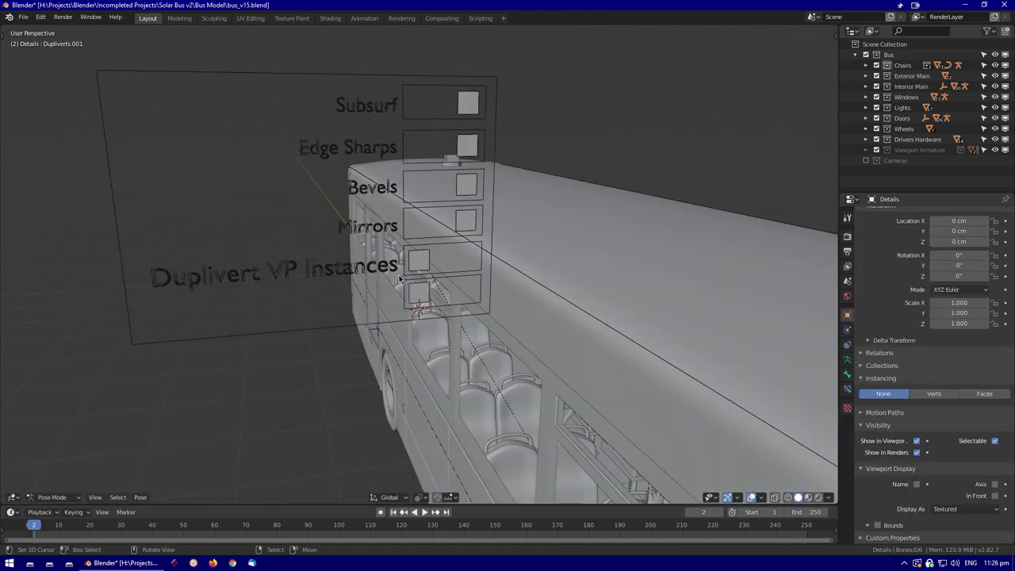
{"action": "key", "text": "shift+a"}
{"action": "mouse_move", "coordinate": [405, 400]}
{"action": "left_click", "coordinate": [225, 376]}
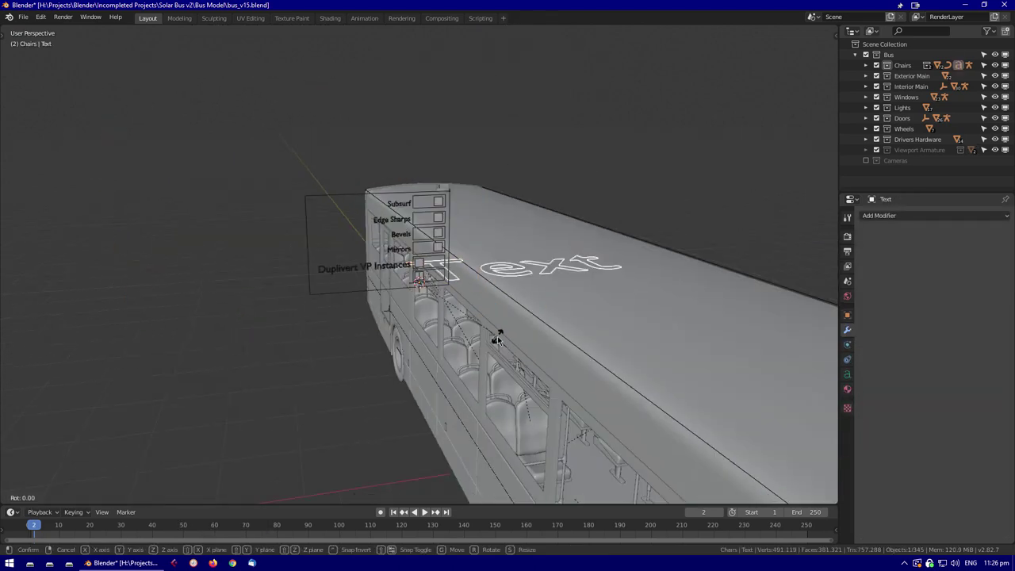
{"action": "key", "text": "r"}
{"action": "key", "text": "x"}
{"action": "key", "text": "9"}
{"action": "key", "text": "0"}
{"action": "key", "text": "Return"}
Align the text horizontally to Right, scale it down to label size and move it beside the unlabelled slider
{"action": "left_click", "coordinate": [846, 374]}
{"action": "key", "text": "KP_1"}
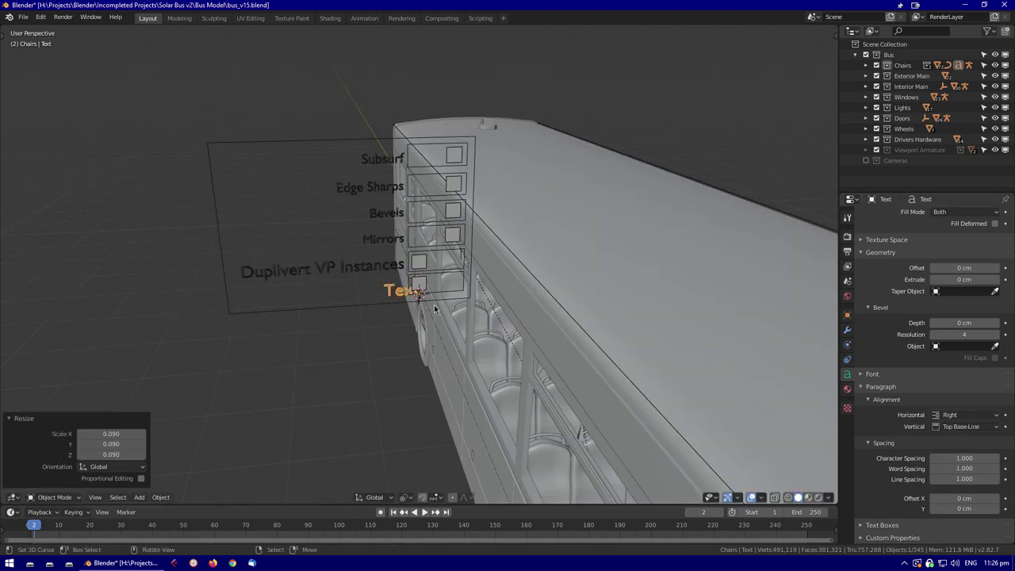
{"action": "scroll", "coordinate": [374, 290], "scroll_direction": "up", "scroll_amount": 3}
{"action": "key", "text": "g"}
{"action": "left_click", "coordinate": [448, 313]}
{"action": "scroll", "coordinate": [448, 312], "scroll_direction": "down", "scroll_amount": 1}
{"action": "key", "text": "s"}
{"action": "left_click", "coordinate": [530, 372]}
Replace the new text object's placeholder content with "Windows Wireframe"
{"action": "key", "text": "Tab"}
{"action": "key", "text": "BackSpace"}
{"action": "key", "text": "BackSpace"}
{"action": "key", "text": "BackSpace"}
{"action": "key", "text": "BackSpace"}
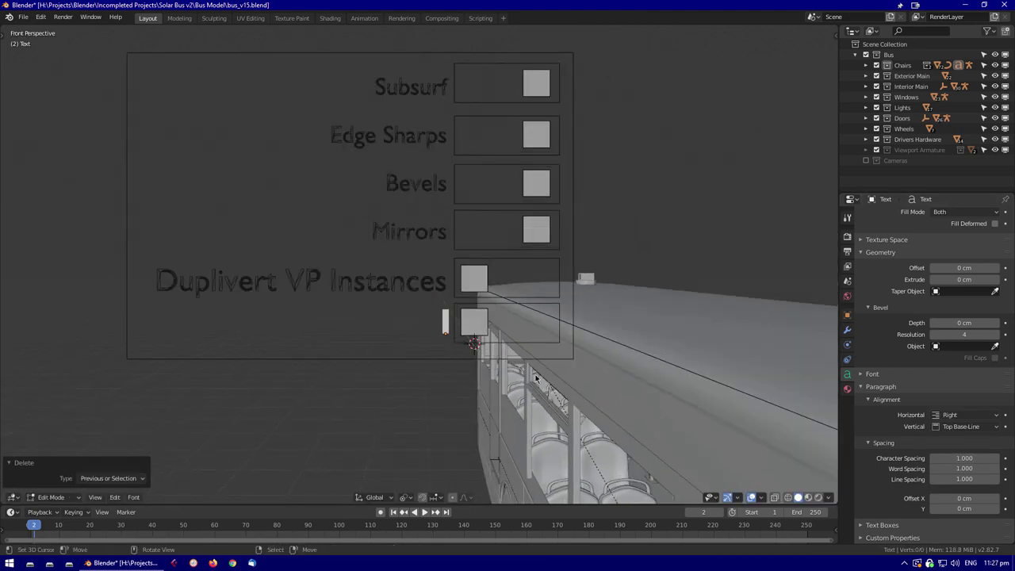
Convert the Windows Wireframe label to a mesh and join it with the rig's control panel frame
{"action": "key", "text": "F3"}
{"action": "type", "text": "conv"}
{"action": "key", "text": "Return"}
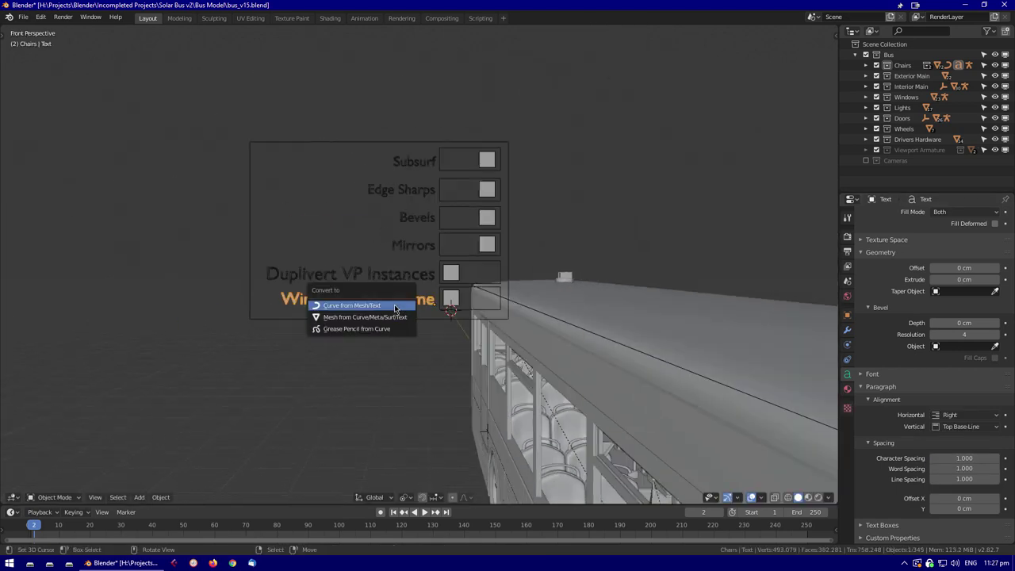
{"action": "left_click", "coordinate": [357, 317]}
{"action": "left_click", "coordinate": [441, 355], "text": "shift"}
{"action": "key", "text": "ctrl+j"}
Add a driver to the Show in Viewports property of BUS E Door Wind and open it for editing
{"action": "middle_click_drag", "start_coordinate": [441, 367], "coordinate": [876, 71]}
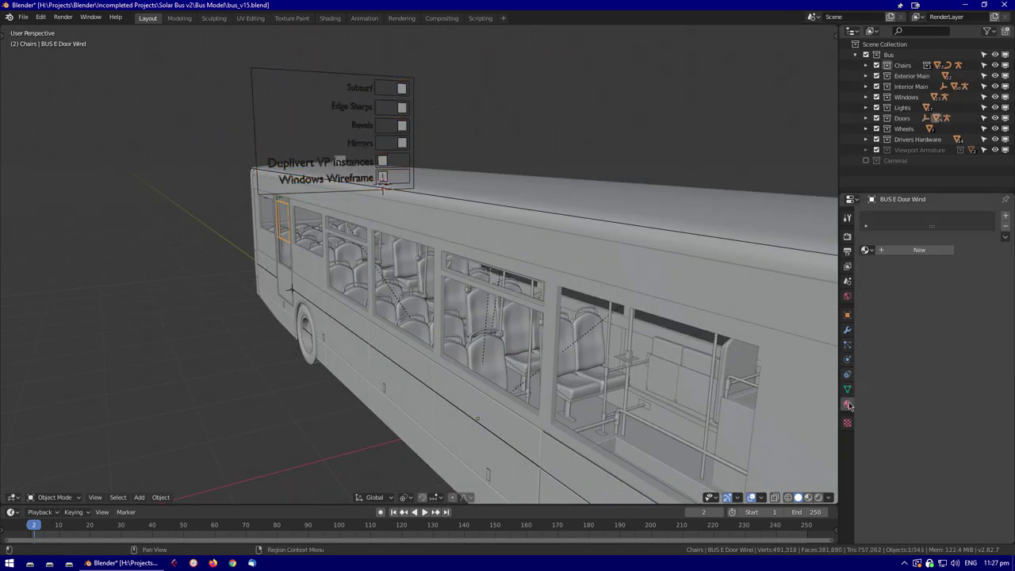
{"action": "left_click", "coordinate": [847, 315]}
{"action": "scroll", "coordinate": [928, 333], "scroll_direction": "down", "scroll_amount": 2}
{"action": "middle_click_drag", "start_coordinate": [690, 373], "coordinate": [761, 428]}
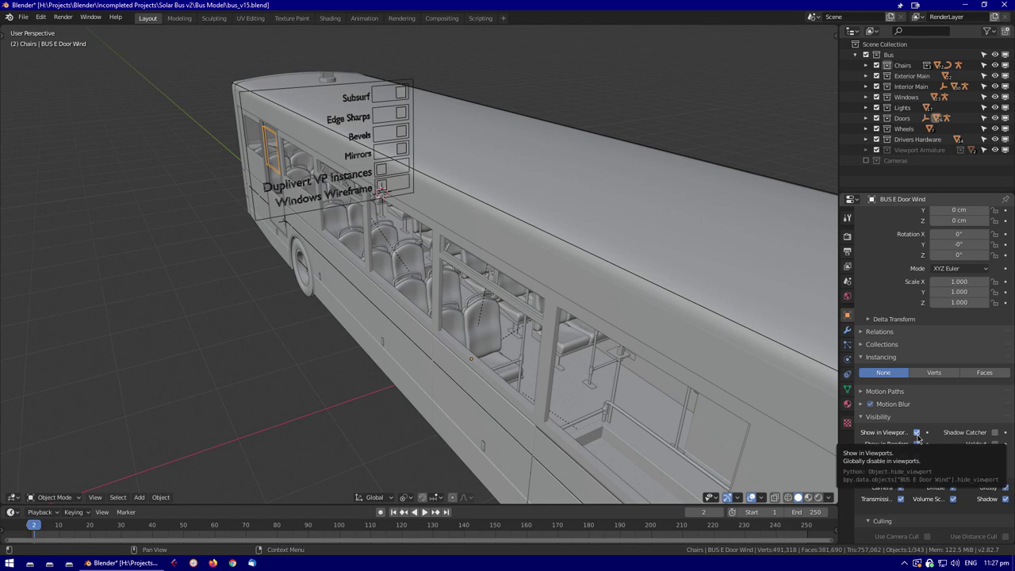
{"action": "middle_click_drag", "start_coordinate": [647, 400], "coordinate": [626, 373]}
{"action": "scroll", "coordinate": [919, 392], "scroll_direction": "down", "scroll_amount": 2}
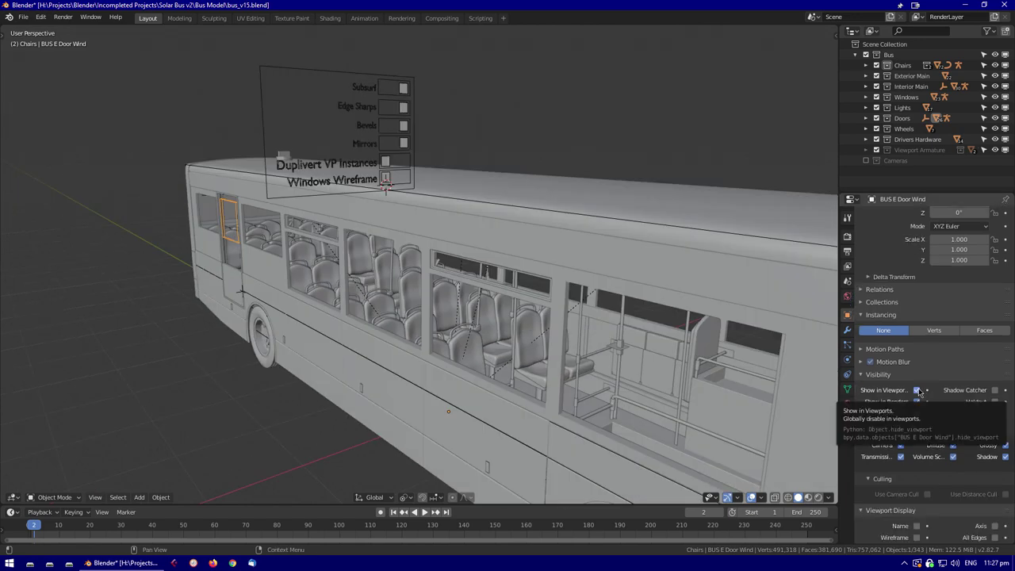
{"action": "right_click", "coordinate": [917, 389]}
{"action": "left_click", "coordinate": [888, 384]}
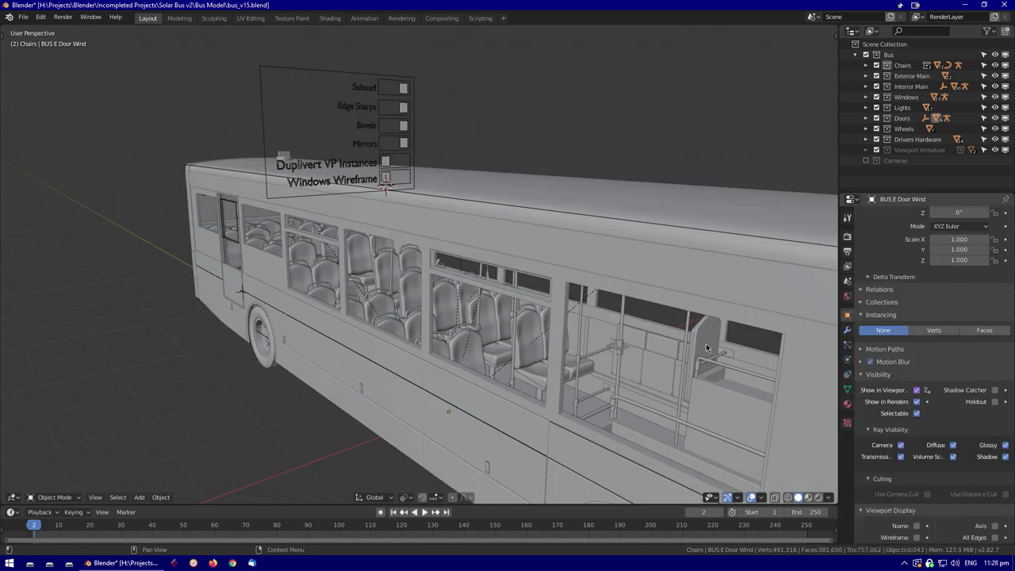
{"action": "right_click", "coordinate": [917, 390]}
{"action": "left_click", "coordinate": [896, 384]}
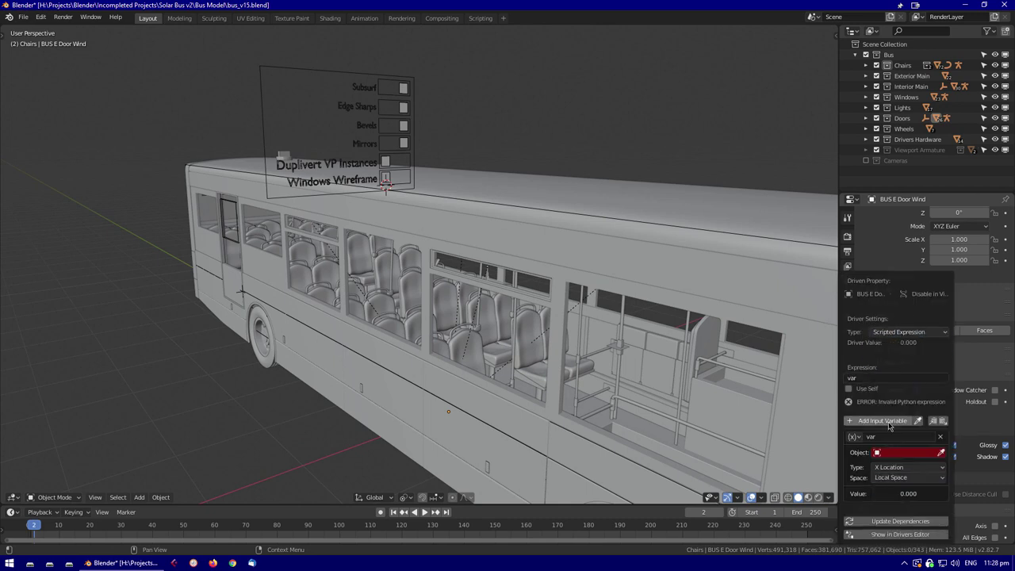
Rename the Windows Wireframe slider's bone to "Windows Display" and check the names of the other slider bones
{"action": "right_click", "coordinate": [901, 382]}
{"action": "key", "text": "Escape"}
{"action": "key", "text": "ctrl+z"}
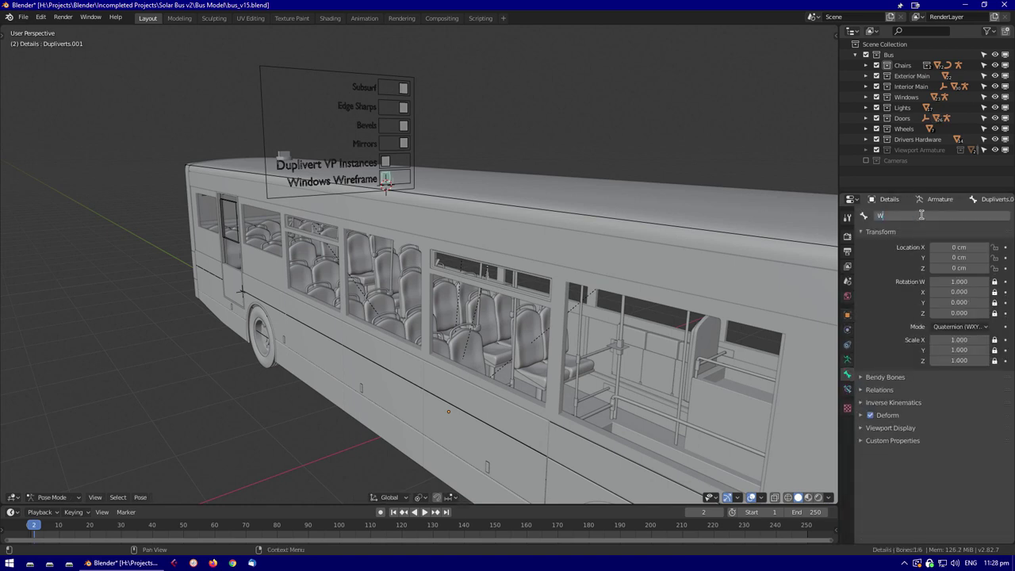
{"action": "middle_click_drag", "start_coordinate": [485, 251], "coordinate": [386, 182]}
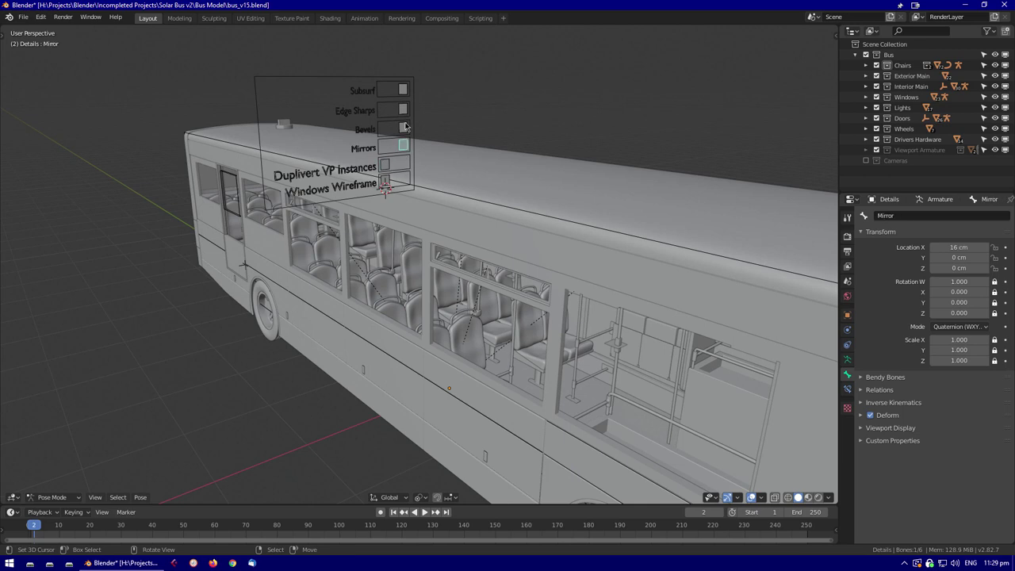
{"action": "left_click", "coordinate": [403, 90]}
{"action": "scroll", "coordinate": [402, 191], "scroll_direction": "down", "scroll_amount": 3}
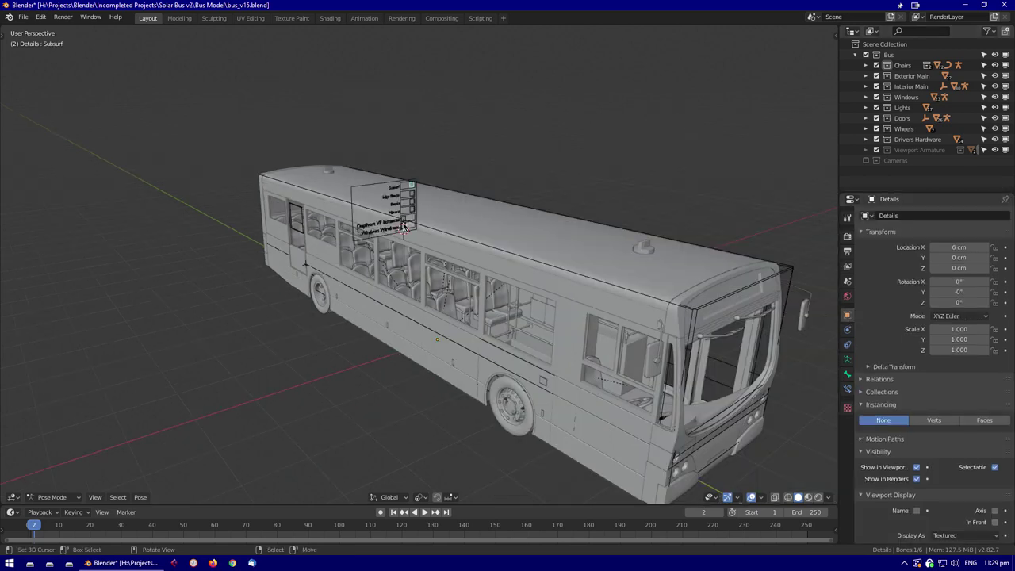
{"action": "left_click", "coordinate": [404, 227]}
{"action": "scroll", "coordinate": [466, 339], "scroll_direction": "up", "scroll_amount": 5}
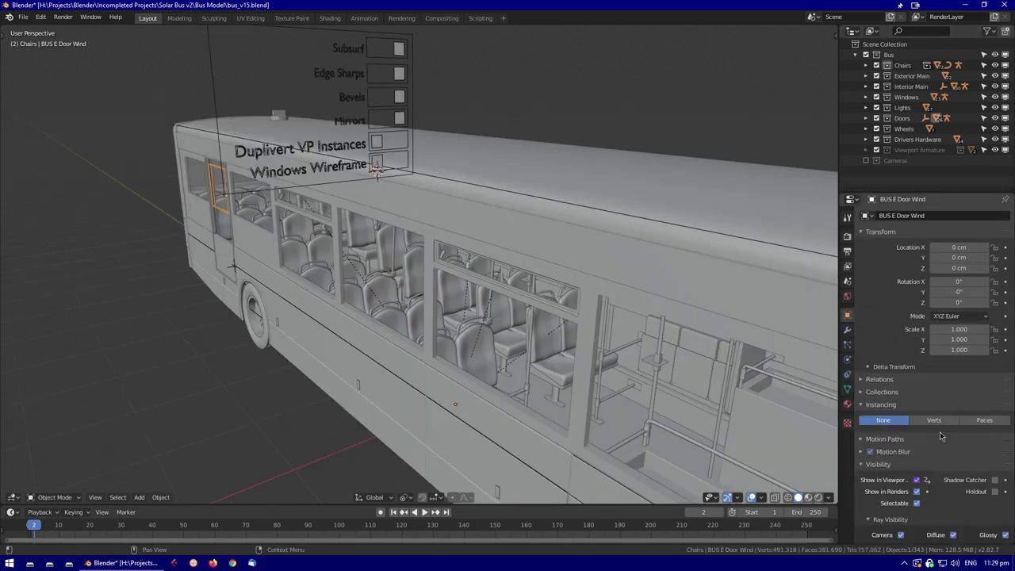
Drive the window's visibility from the Details armature's Windows Display bone, X Location in Local Space, and show the driver in the Drivers Editor
{"action": "right_click", "coordinate": [872, 381]}
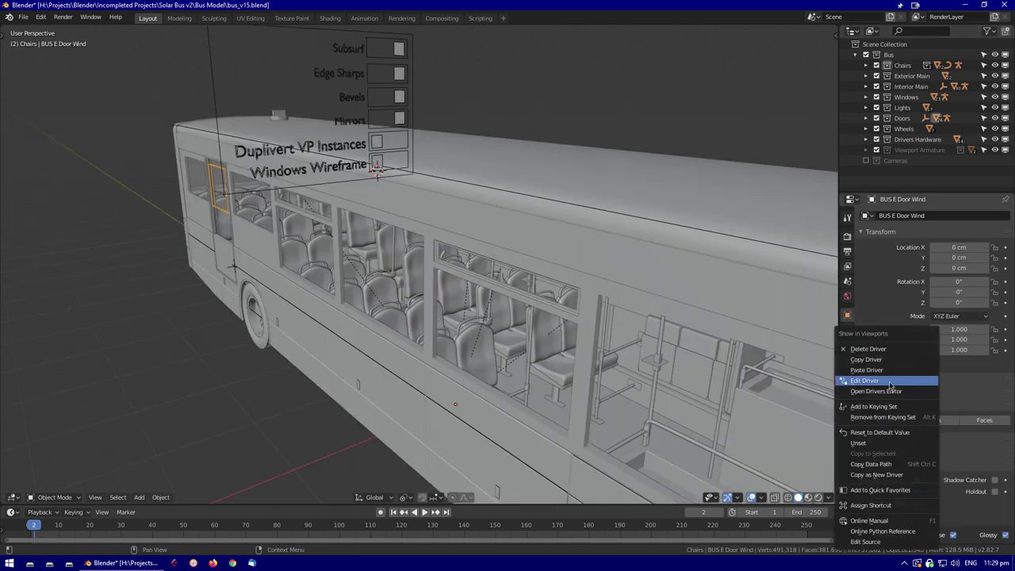
{"action": "left_click", "coordinate": [872, 381]}
{"action": "left_click", "coordinate": [886, 452]}
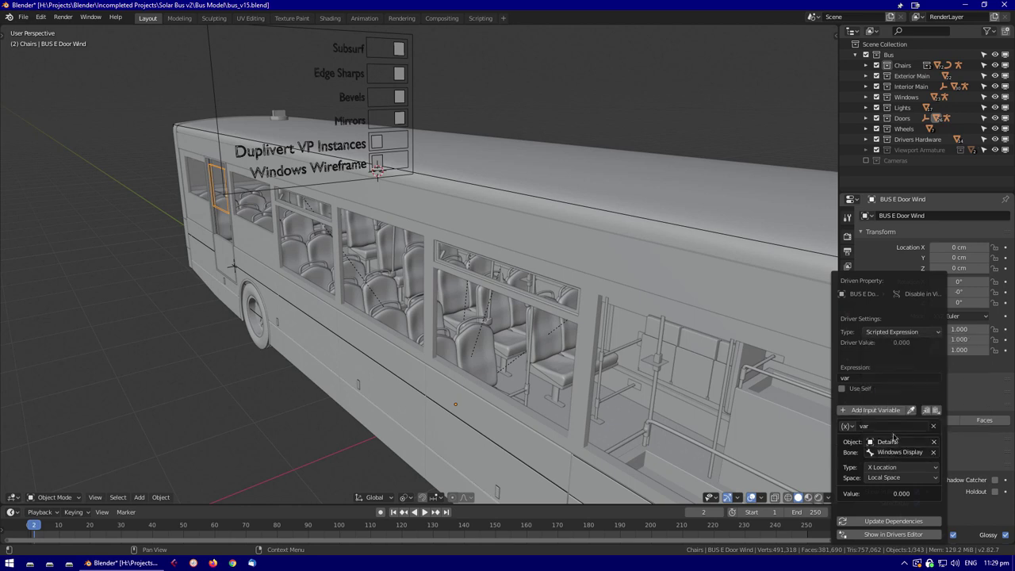
{"action": "left_click", "coordinate": [902, 537]}
{"action": "key", "text": "super+Right"}
Move the Windows Wireframe slider to its end stop and display its transform values to read its travel
{"action": "left_click", "coordinate": [290, 250]}
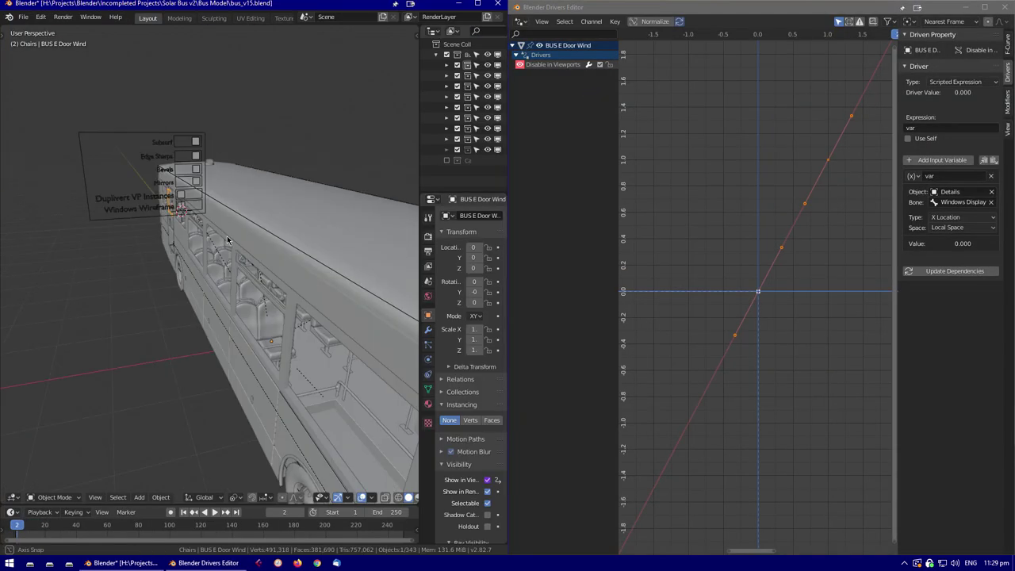
{"action": "scroll", "coordinate": [289, 249], "scroll_direction": "up", "scroll_amount": 3}
{"action": "left_click_drag", "start_coordinate": [290, 269], "coordinate": [301, 269]}
{"action": "key", "text": "n"}
{"action": "scroll", "coordinate": [261, 262], "scroll_direction": "down", "scroll_amount": 3}
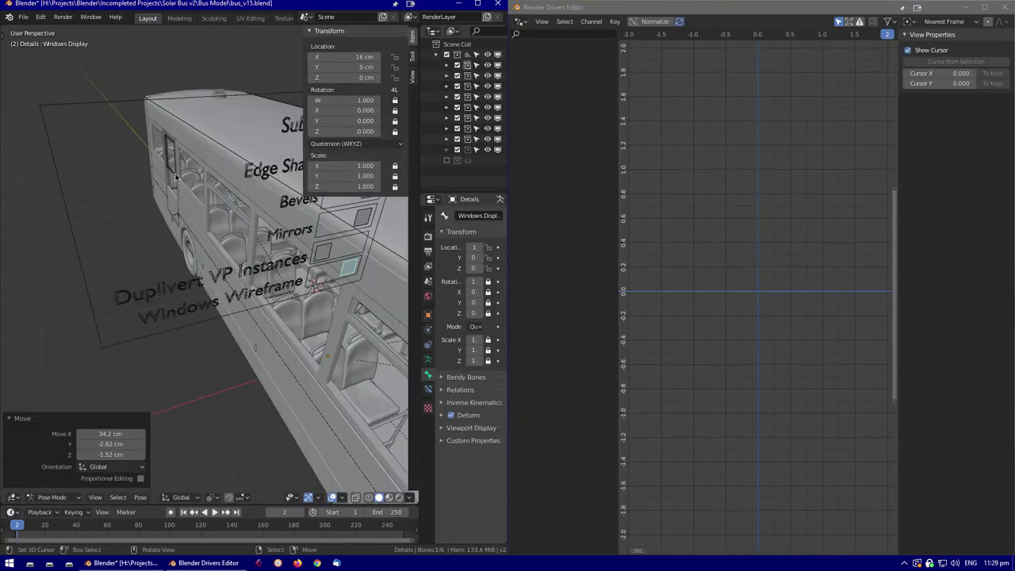
Set the door window driver curve's upper keyframe to frame 0.160 and value 1
{"action": "left_click", "coordinate": [769, 278]}
{"action": "left_click", "coordinate": [1008, 43]}
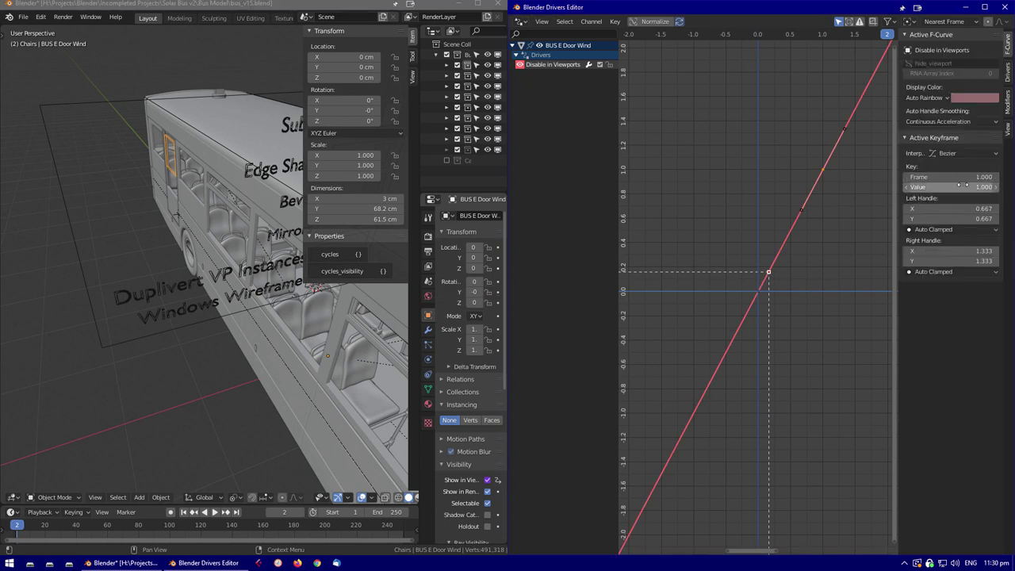
{"action": "scroll", "coordinate": [734, 297], "scroll_direction": "down", "scroll_amount": 6}
{"action": "scroll", "coordinate": [803, 215], "scroll_direction": "up", "scroll_amount": 1}
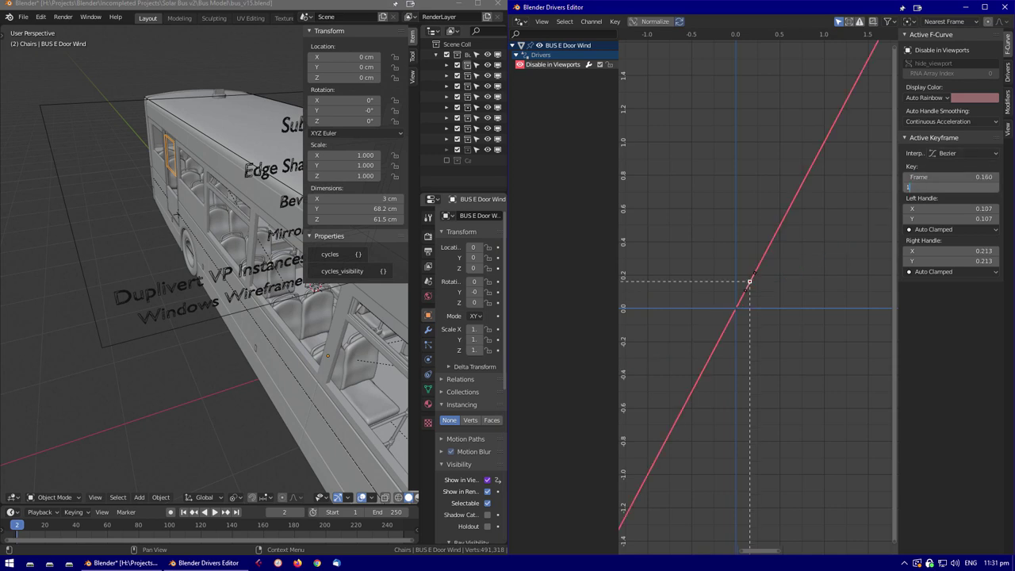
{"action": "key", "text": "Return"}
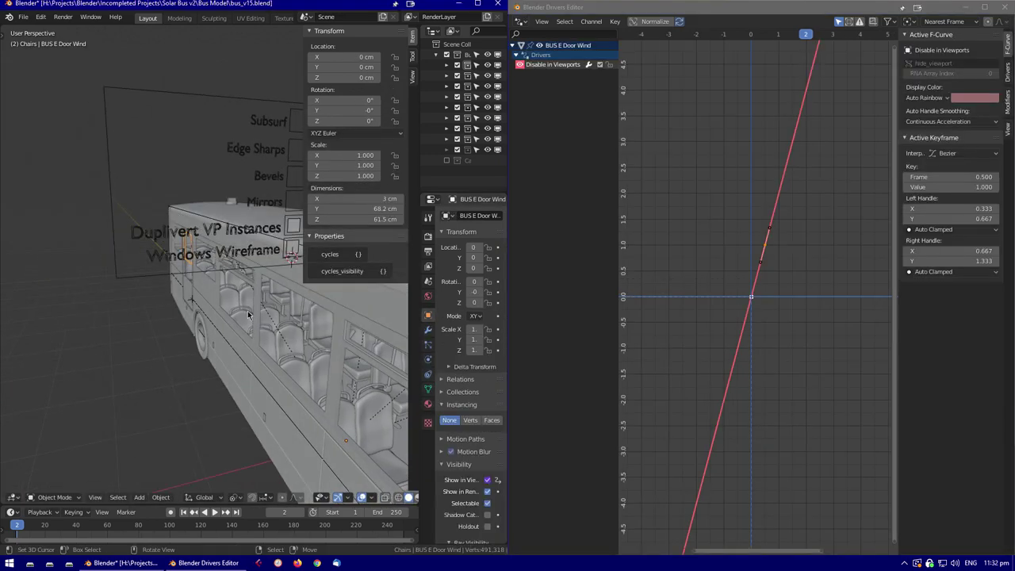
Try Linear interpolation on the driver curve's keyframe and test it with the Windows Wireframe slider
{"action": "key", "text": "t"}
{"action": "left_click", "coordinate": [801, 200]}
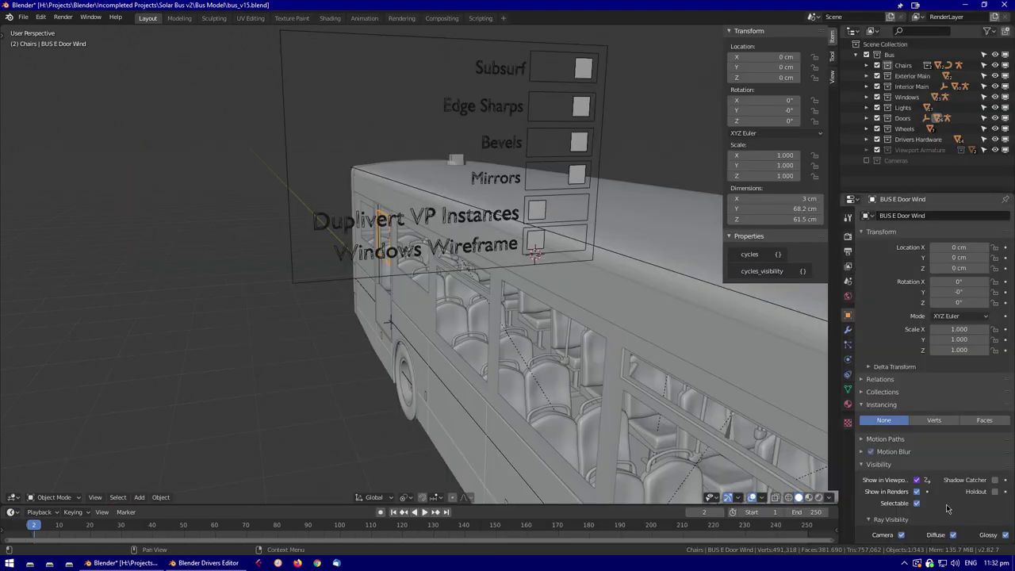
{"action": "scroll", "coordinate": [927, 478], "scroll_direction": "down", "scroll_amount": 5}
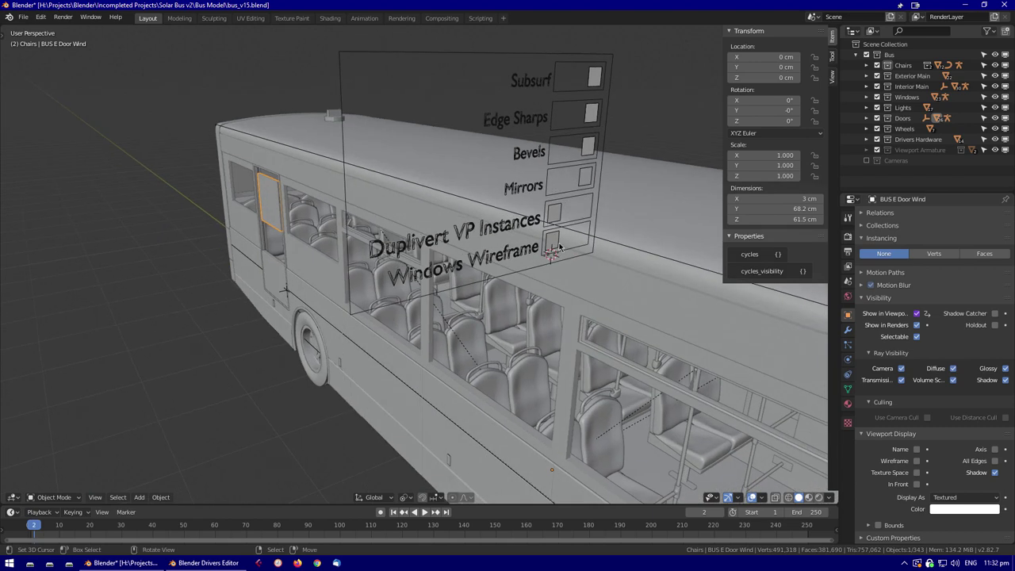
{"action": "left_click", "coordinate": [584, 228]}
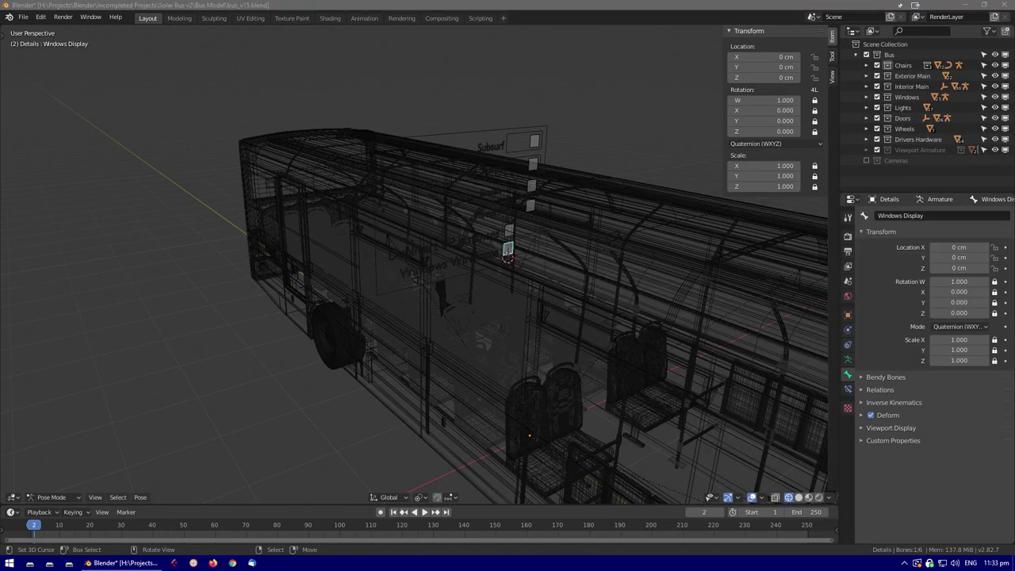
{"action": "key", "text": "ctrl+z"}
{"action": "key", "text": "ctrl+z"}
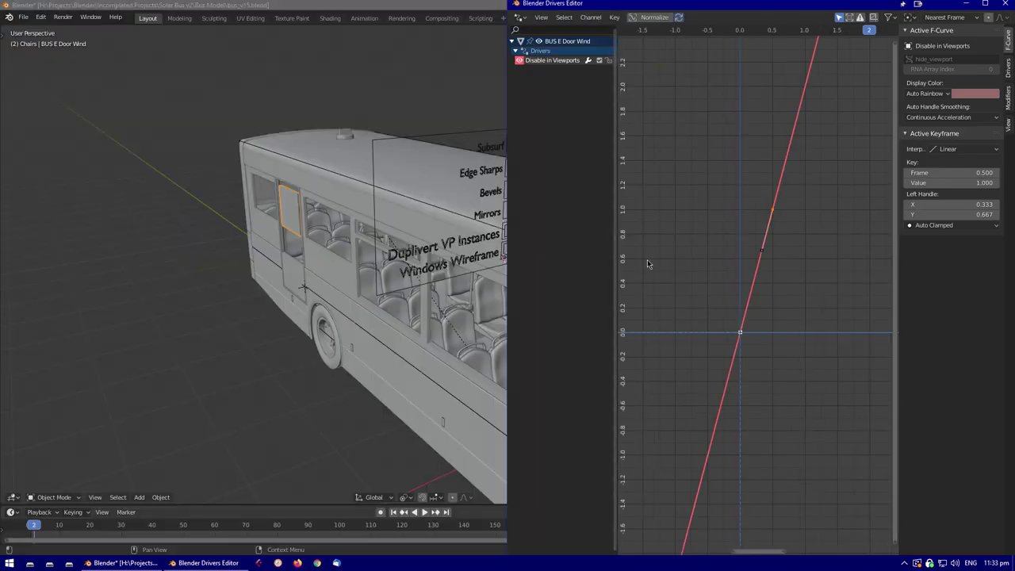
Set the driver keyframe's interpolation to Bezier
{"action": "scroll", "coordinate": [419, 208], "scroll_direction": "up", "scroll_amount": 3}
{"action": "left_click", "coordinate": [922, 199]}
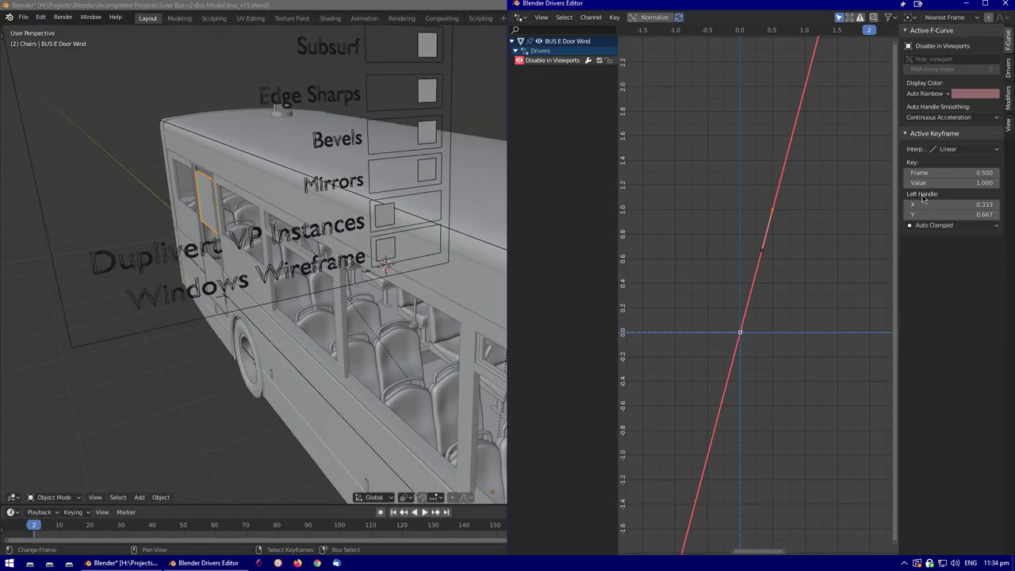
{"action": "left_click", "coordinate": [963, 149]}
{"action": "left_click", "coordinate": [816, 178]}
Test the Windows Wireframe slider and move the Subsurf, Edge Sharps, Bevels and Mirrors sliders to their off positions
{"action": "left_click", "coordinate": [384, 247]}
{"action": "key", "text": "g"}
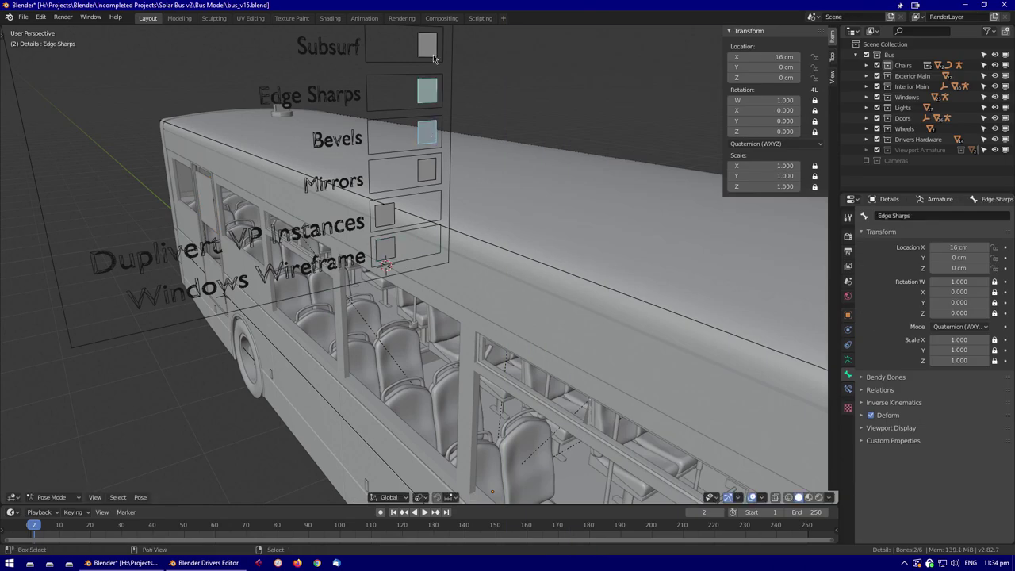
{"action": "key", "text": "ctrl+z"}
{"action": "key", "text": "ctrl+z"}
{"action": "key", "text": "ctrl+z"}
{"action": "key", "text": "ctrl+z"}
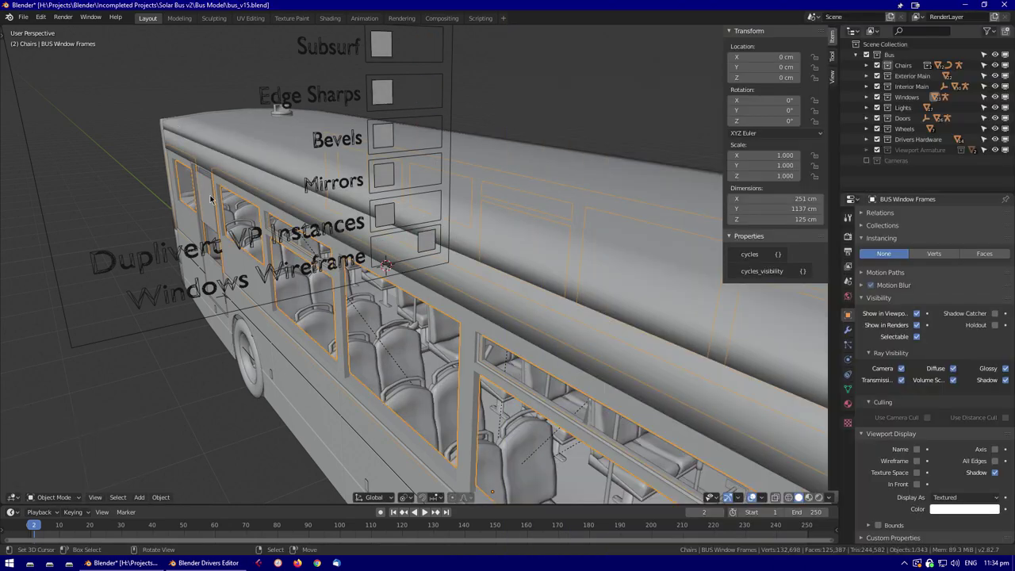
Set the driver curve's upper keyframe to frame 0.100 and test the door window's visibility with the Windows Wireframe slider
{"action": "left_click", "coordinate": [208, 563]}
{"action": "type", "text": "0.16"}
{"action": "key", "text": "Return"}
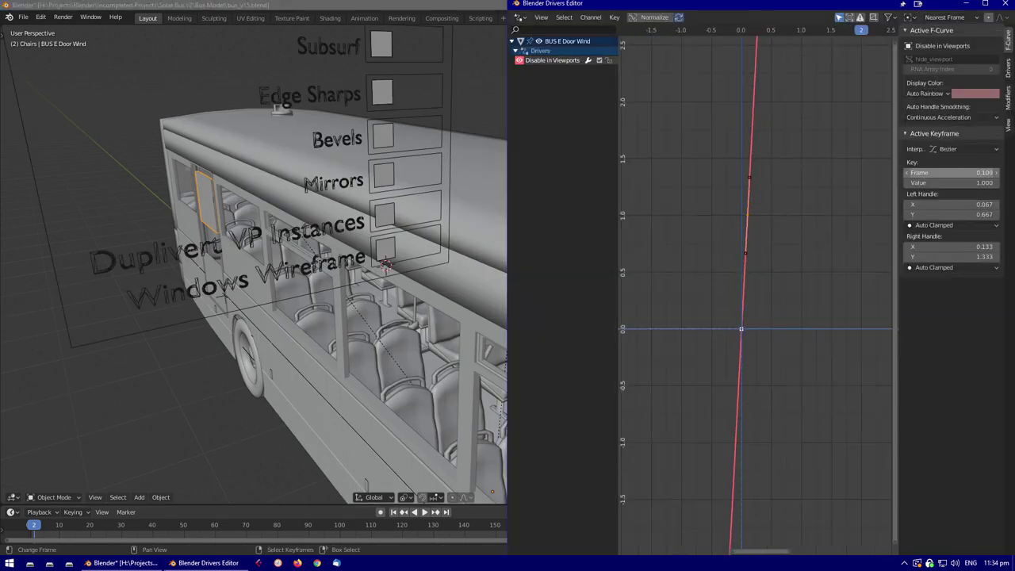
{"action": "left_click", "coordinate": [387, 263]}
{"action": "key", "text": "ctrl+z"}
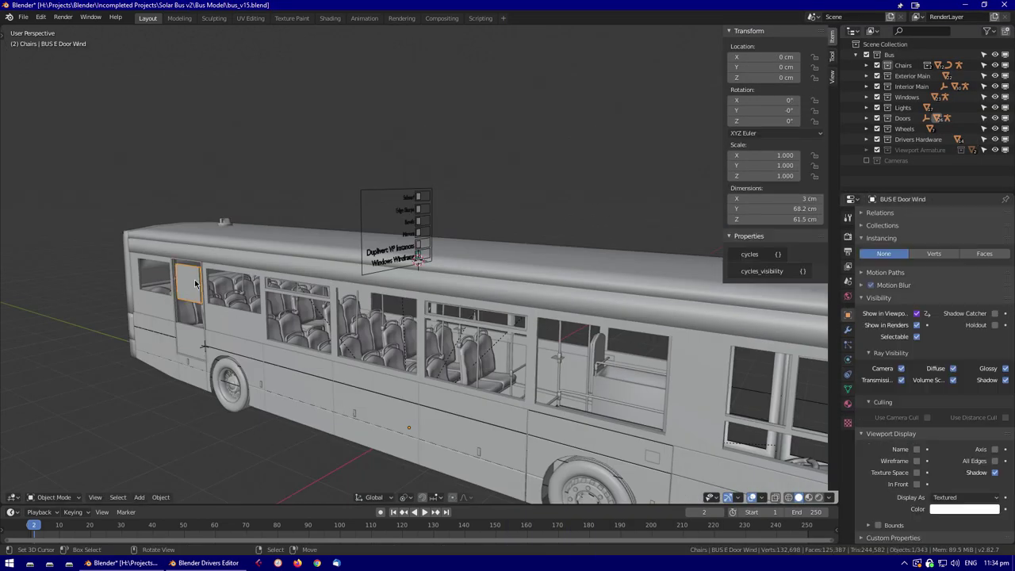
Copy the visibility driver from BUS E Door Wind and paste it onto the front door's glass panes
{"action": "right_click", "coordinate": [880, 284]}
{"action": "left_click", "coordinate": [894, 299]}
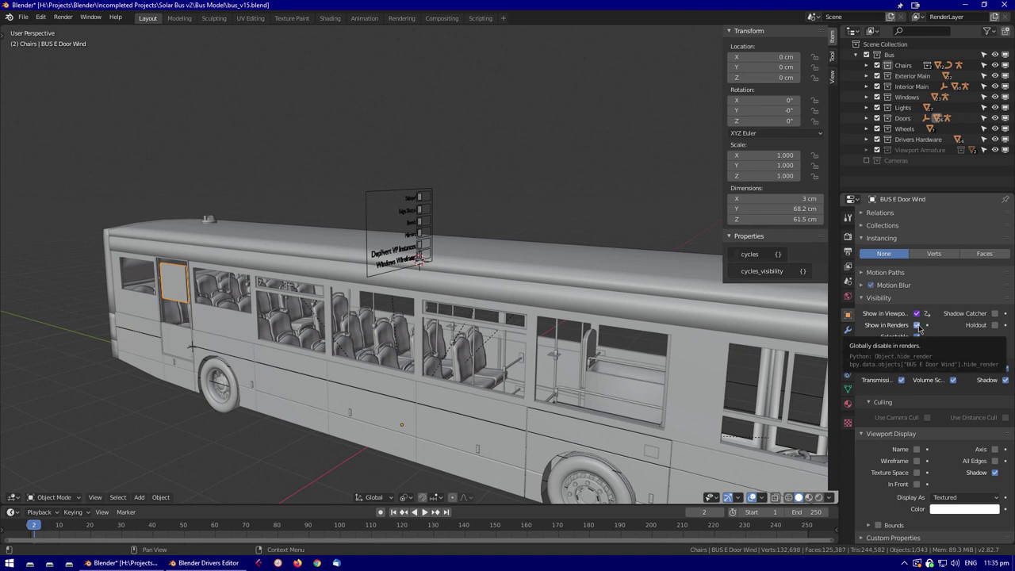
{"action": "middle_click_drag", "start_coordinate": [329, 356], "coordinate": [441, 478]}
{"action": "left_click", "coordinate": [442, 478]}
{"action": "left_click", "coordinate": [443, 409]}
{"action": "key", "text": "KP_Decimal"}
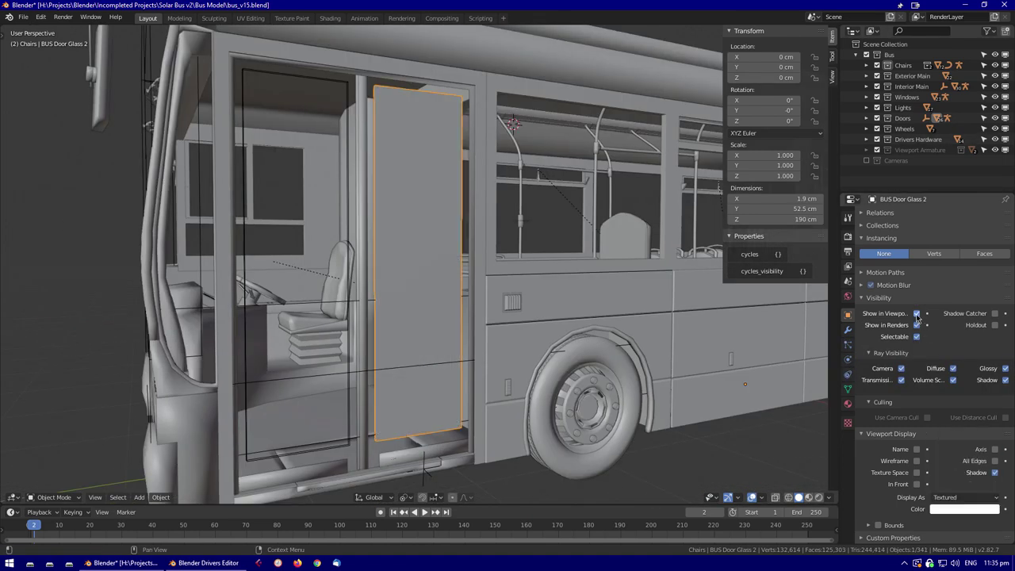
{"action": "key", "text": "ctrl+z"}
{"action": "scroll", "coordinate": [536, 340], "scroll_direction": "down", "scroll_amount": 3}
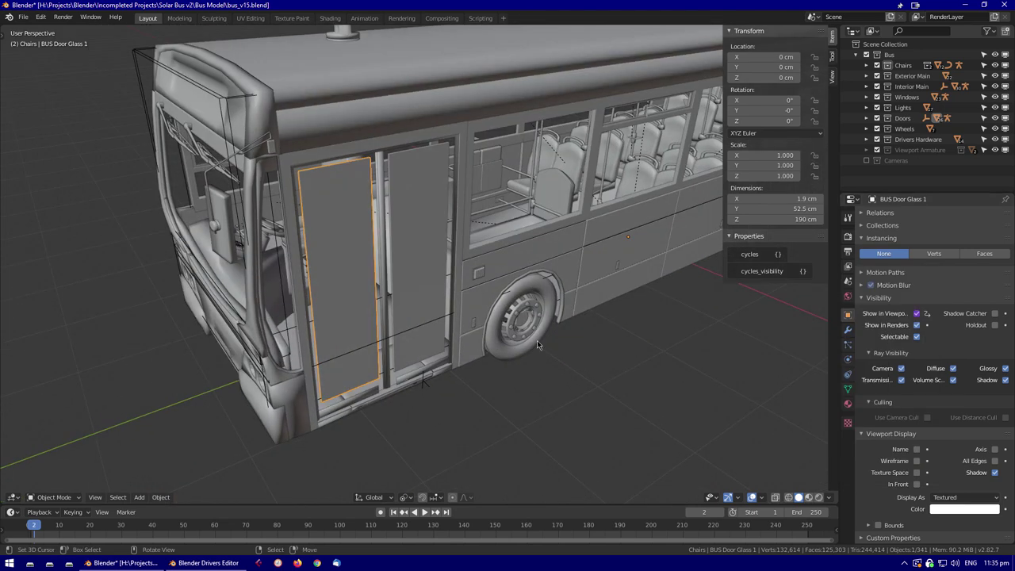
Bring the hidden window glass back into view and select the windscreen, BUS Window Front
{"action": "middle_click_drag", "start_coordinate": [537, 340], "coordinate": [510, 310]}
{"action": "scroll", "coordinate": [510, 311], "scroll_direction": "up", "scroll_amount": 3}
{"action": "left_click", "coordinate": [569, 317]}
{"action": "left_click", "coordinate": [569, 314]}
{"action": "scroll", "coordinate": [569, 313], "scroll_direction": "down", "scroll_amount": 6}
{"action": "middle_click_drag", "start_coordinate": [570, 313], "coordinate": [531, 321]}
{"action": "left_click", "coordinate": [959, 452]}
{"action": "middle_click_drag", "start_coordinate": [476, 357], "coordinate": [200, 369]}
{"action": "scroll", "coordinate": [439, 375], "scroll_direction": "up", "scroll_amount": 6}
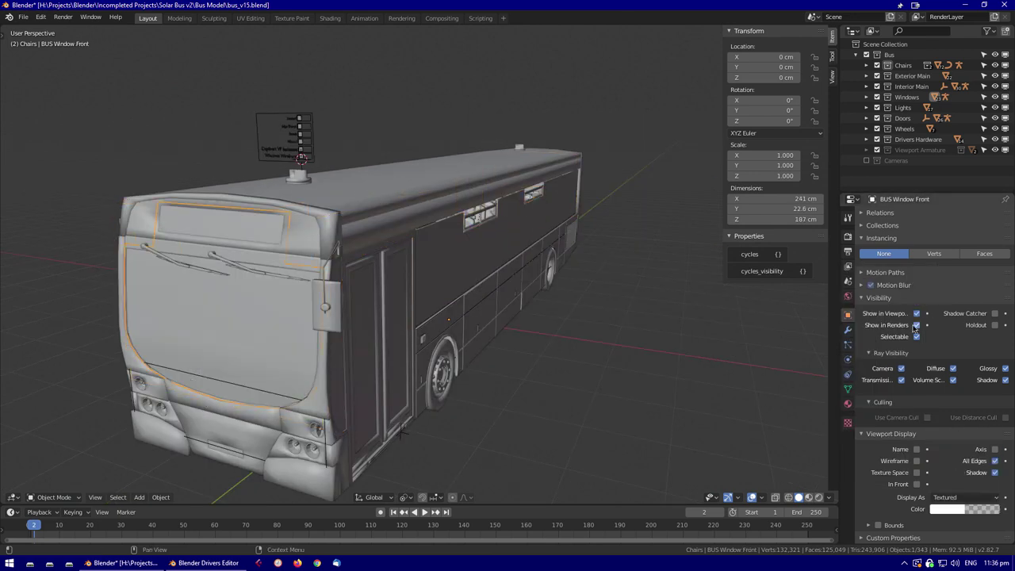
Paste the visibility driver onto the windscreen and BUS Pass Win 1 Glass
{"action": "left_click", "coordinate": [439, 375]}
{"action": "mouse_move", "coordinate": [439, 375]}
{"action": "middle_mouse_down"}
{"action": "mouse_move", "coordinate": [460, 387]}
{"action": "mouse_move", "coordinate": [428, 372]}
{"action": "middle_mouse_up"}
{"action": "left_click", "coordinate": [460, 387]}
{"action": "scroll", "coordinate": [461, 388], "scroll_direction": "down", "scroll_amount": 4}
{"action": "right_click", "coordinate": [954, 499]}
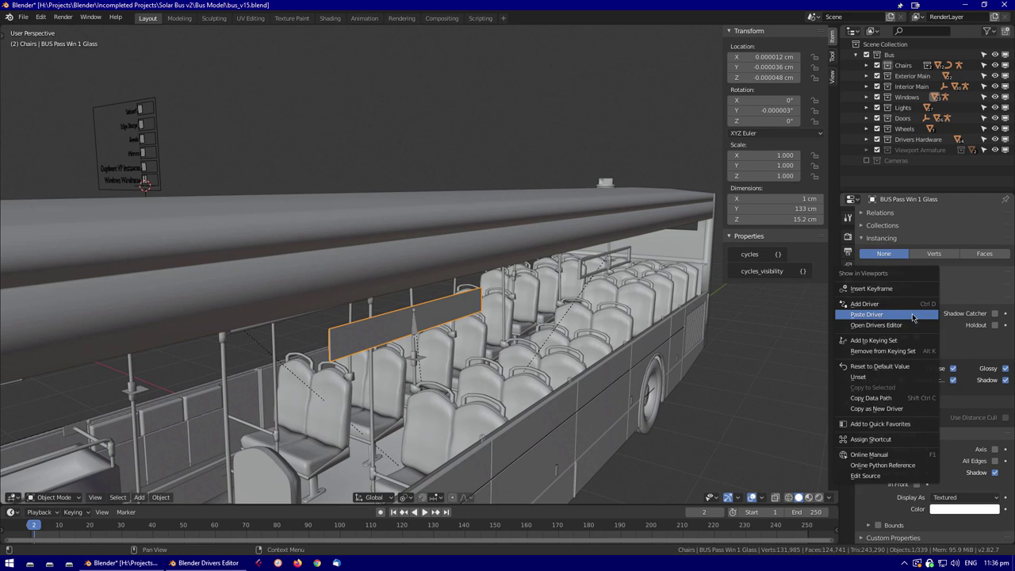
Hide the obstructing BUS Side Panels, paste the visibility driver onto BUS Pass Win 2 Glass and display that pane as Bounds
{"action": "left_click", "coordinate": [539, 282]}
{"action": "scroll", "coordinate": [539, 281], "scroll_direction": "up", "scroll_amount": 3}
{"action": "middle_click_drag", "start_coordinate": [539, 281], "coordinate": [606, 359]}
{"action": "scroll", "coordinate": [594, 311], "scroll_direction": "down", "scroll_amount": 4}
{"action": "middle_click_drag", "start_coordinate": [547, 286], "coordinate": [540, 346]}
{"action": "left_click", "coordinate": [540, 345]}
{"action": "scroll", "coordinate": [540, 345], "scroll_direction": "up", "scroll_amount": 5}
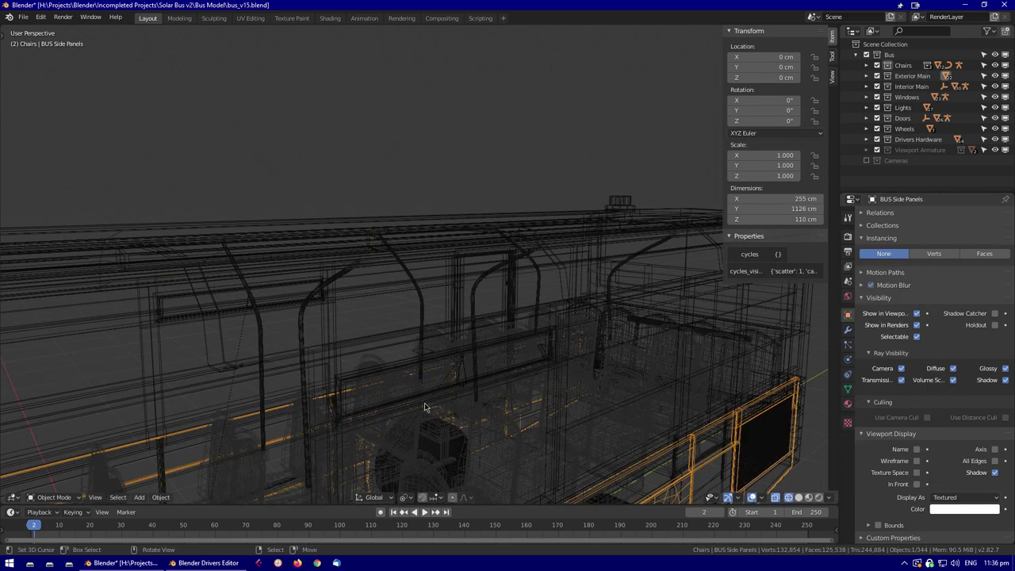
{"action": "key", "text": "h"}
{"action": "left_click", "coordinate": [331, 403]}
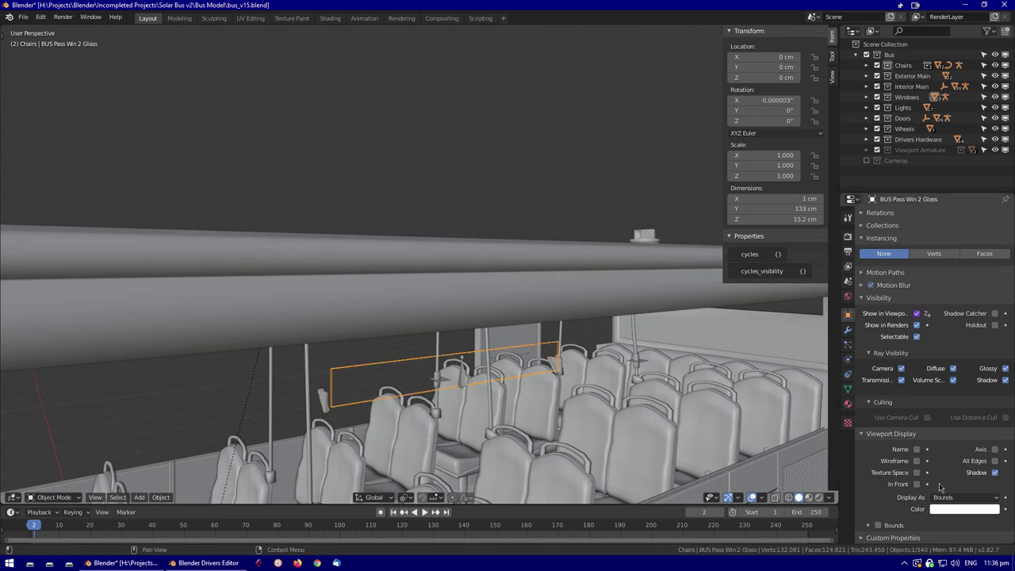
Bring the hidden bus parts back into view and paste the visibility driver onto BUS Pass Win 3 Glass
{"action": "scroll", "coordinate": [475, 317], "scroll_direction": "down", "scroll_amount": 4}
{"action": "scroll", "coordinate": [455, 338], "scroll_direction": "up", "scroll_amount": 4}
{"action": "key", "text": "alt+h"}
{"action": "left_click", "coordinate": [466, 239]}
{"action": "key", "text": "Tab"}
{"action": "scroll", "coordinate": [427, 308], "scroll_direction": "up", "scroll_amount": 3}
{"action": "key", "text": "Tab"}
{"action": "scroll", "coordinate": [427, 309], "scroll_direction": "down", "scroll_amount": 3}
{"action": "left_click", "coordinate": [372, 246]}
{"action": "scroll", "coordinate": [555, 341], "scroll_direction": "down", "scroll_amount": 4}
{"action": "scroll", "coordinate": [444, 299], "scroll_direction": "up", "scroll_amount": 4}
{"action": "left_click", "coordinate": [963, 474]}
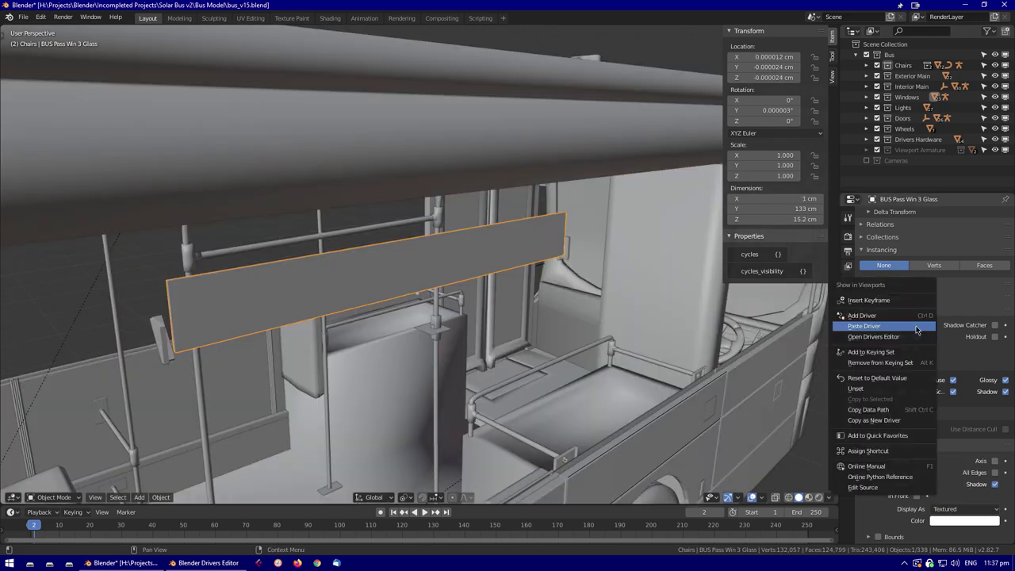
Select the driver's window glass, BUS Driver Wind Pane, and display it as Bounds
{"action": "scroll", "coordinate": [472, 375], "scroll_direction": "down", "scroll_amount": 4}
{"action": "scroll", "coordinate": [457, 339], "scroll_direction": "up", "scroll_amount": 4}
{"action": "scroll", "coordinate": [458, 338], "scroll_direction": "up", "scroll_amount": 3}
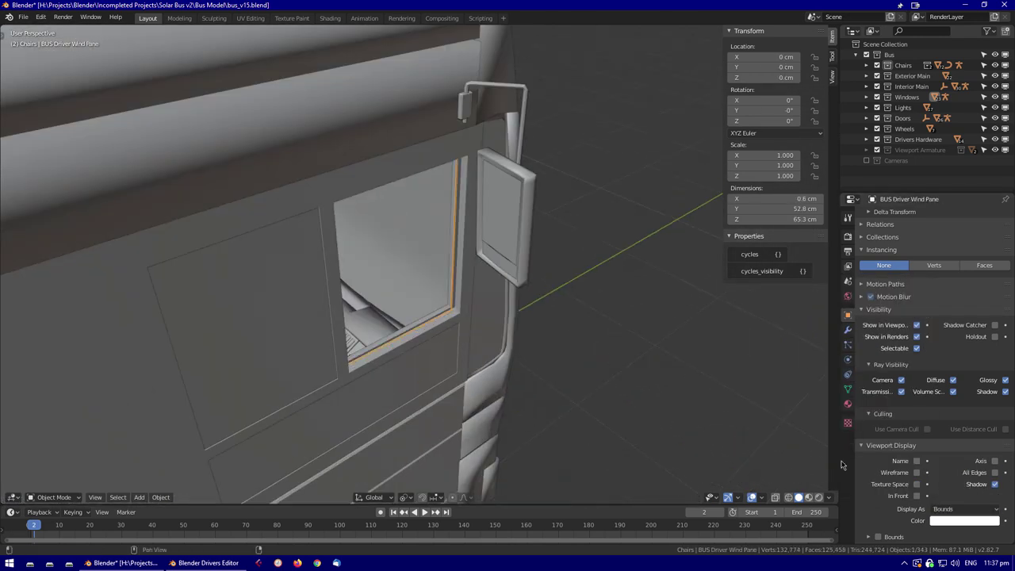
{"action": "scroll", "coordinate": [611, 356], "scroll_direction": "down", "scroll_amount": 6}
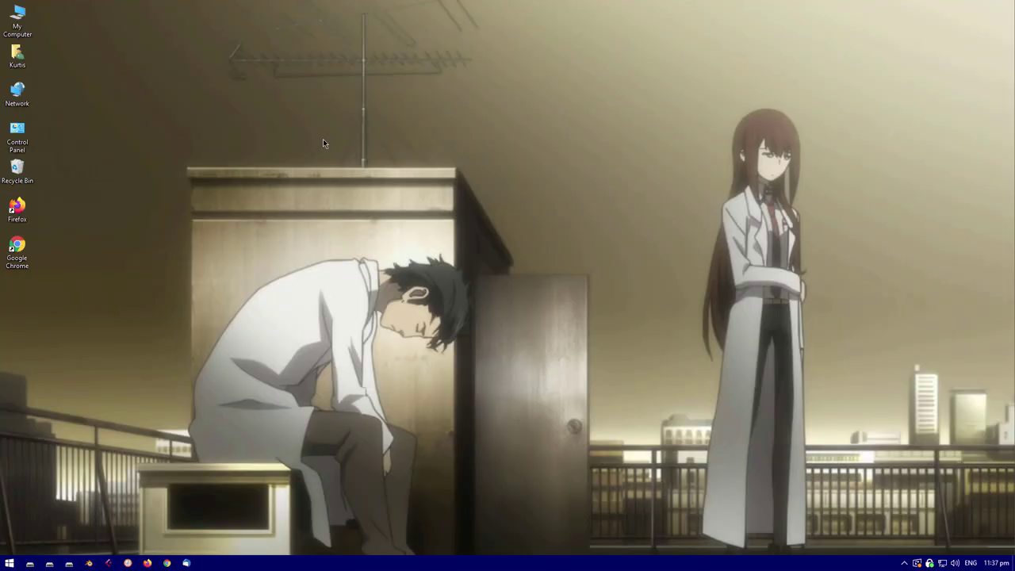
Relaunch Blender from the desktop, recover the last session and open bus_v15.blend
{"action": "key", "text": "super"}
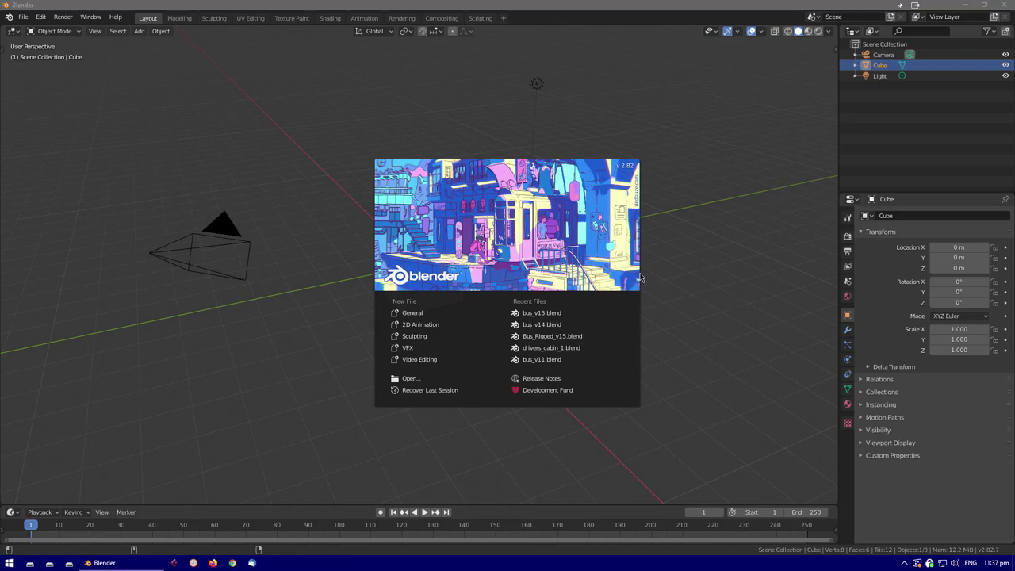
{"action": "left_click", "coordinate": [430, 389]}
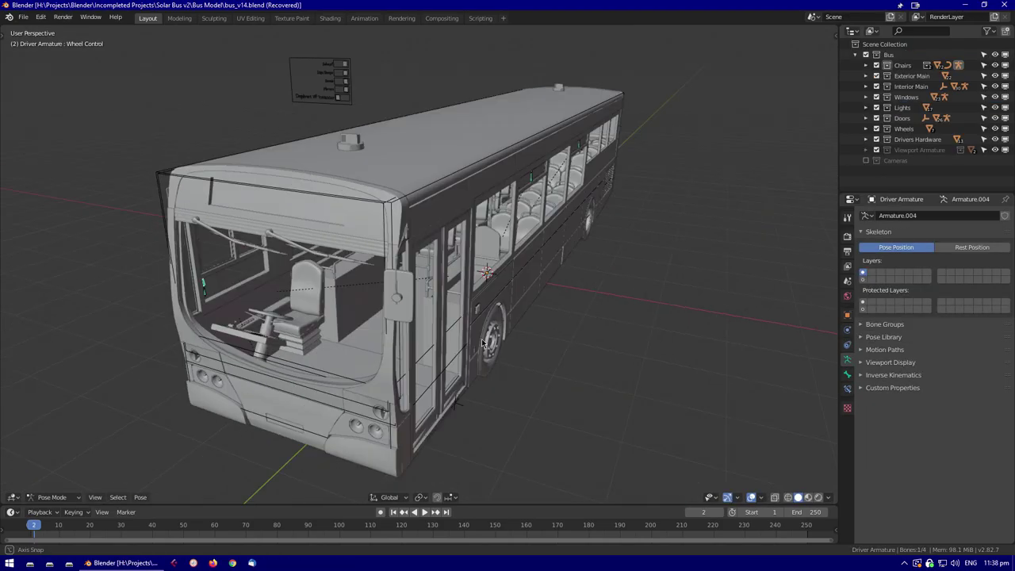
{"action": "scroll", "coordinate": [412, 261], "scroll_direction": "up", "scroll_amount": 3}
{"action": "left_click", "coordinate": [24, 17]}
{"action": "left_click", "coordinate": [146, 59]}
Cut an edge loop through the narrow end strip of the curved front panel (Plane) below the windscreen
{"action": "middle_click_drag", "start_coordinate": [349, 333], "coordinate": [348, 387]}
{"action": "scroll", "coordinate": [348, 387], "scroll_direction": "up", "scroll_amount": 3}
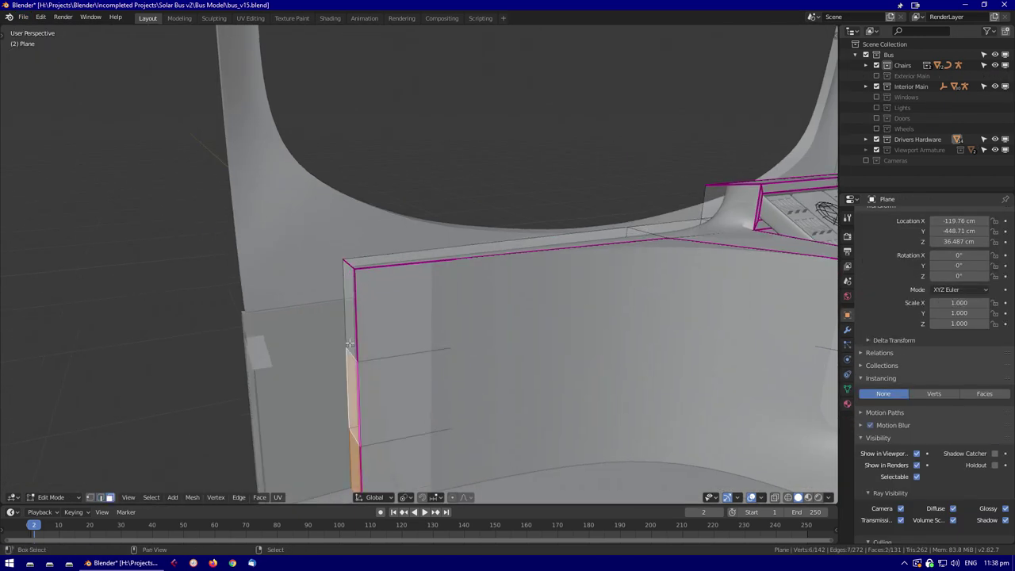
{"action": "scroll", "coordinate": [356, 404], "scroll_direction": "down", "scroll_amount": 5}
{"action": "key", "text": "ctrl+r"}
{"action": "left_click", "coordinate": [349, 317]}
{"action": "left_click", "coordinate": [353, 325]}
{"action": "mouse_move", "coordinate": [353, 325]}
{"action": "middle_mouse_down"}
{"action": "mouse_move", "coordinate": [396, 332]}
{"action": "mouse_move", "coordinate": [461, 320]}
{"action": "mouse_move", "coordinate": [510, 344]}
{"action": "mouse_move", "coordinate": [396, 367]}
{"action": "mouse_move", "coordinate": [344, 320]}
{"action": "middle_mouse_up"}
Cut a second edge loop in the curved front panel and leave mesh editing
{"action": "scroll", "coordinate": [344, 319], "scroll_direction": "down", "scroll_amount": 2}
{"action": "key", "text": "ctrl+r"}
{"action": "left_click", "coordinate": [417, 270]}
{"action": "left_click", "coordinate": [309, 289]}
{"action": "left_click", "coordinate": [357, 278]}
{"action": "middle_click_drag", "start_coordinate": [357, 278], "coordinate": [328, 336]}
{"action": "scroll", "coordinate": [328, 336], "scroll_direction": "down", "scroll_amount": 5}
{"action": "key", "text": "Tab"}
{"action": "middle_click_drag", "start_coordinate": [452, 407], "coordinate": [516, 357]}
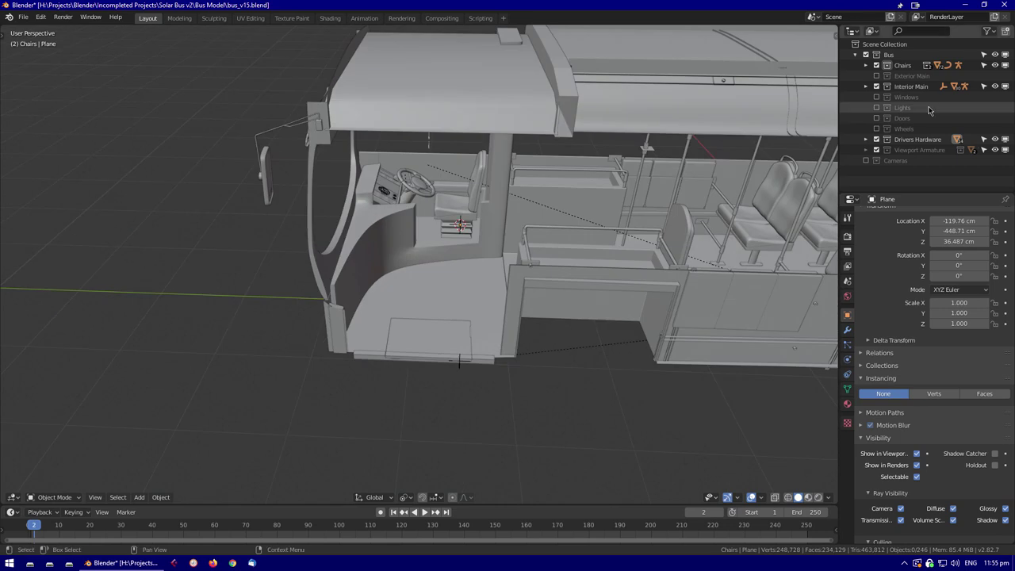
Isolate the Windows collection alongside the viewport rig, select BUS Windows Main and bring its visibility and viewport display settings into view
{"action": "left_click", "coordinate": [876, 139], "text": "ctrl"}
{"action": "left_click", "coordinate": [876, 97], "text": "ctrl"}
{"action": "left_click", "coordinate": [481, 288]}
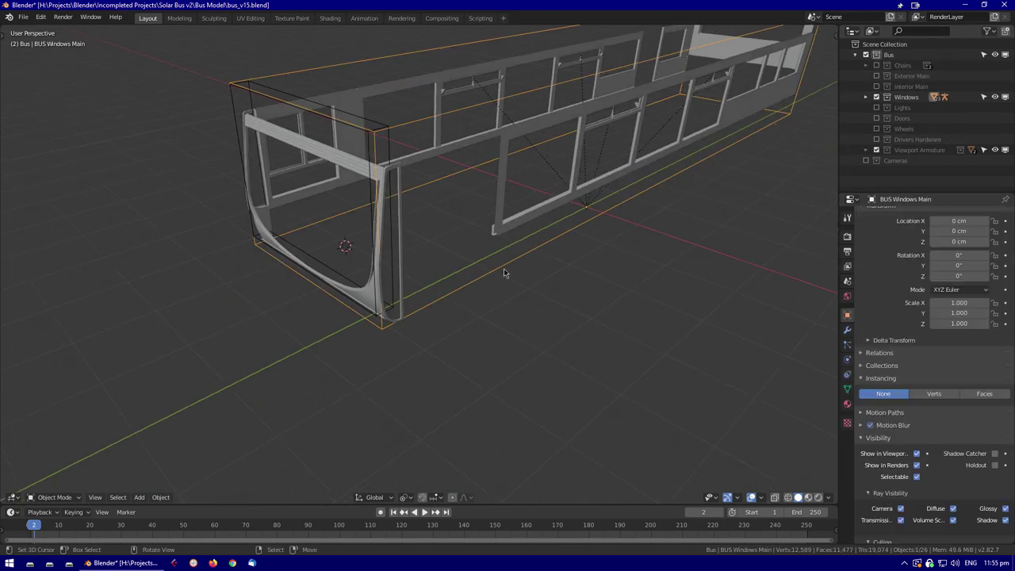
{"action": "scroll", "coordinate": [911, 366], "scroll_direction": "up", "scroll_amount": 2}
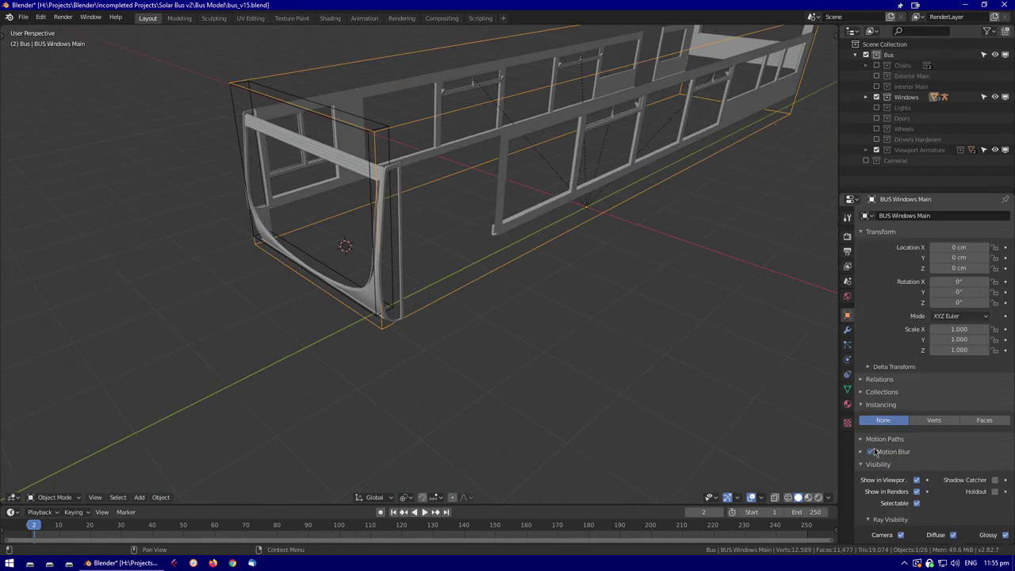
{"action": "left_click", "coordinate": [880, 231]}
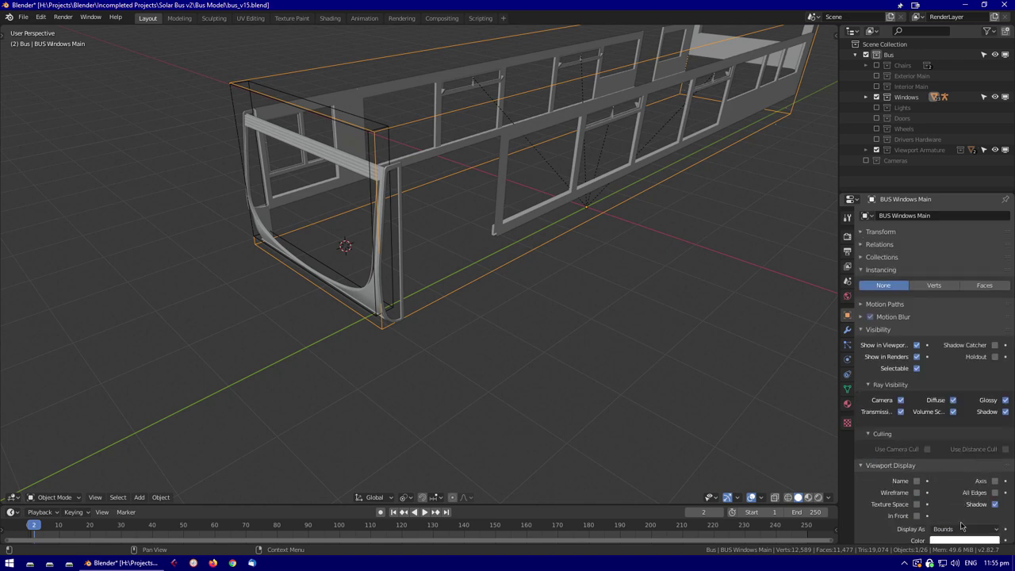
{"action": "left_click", "coordinate": [880, 269]}
Lower the bottom edge of the BUS Details CP panel outline and duplicate the Duplivert slider frame below it
{"action": "key", "text": "KP_1"}
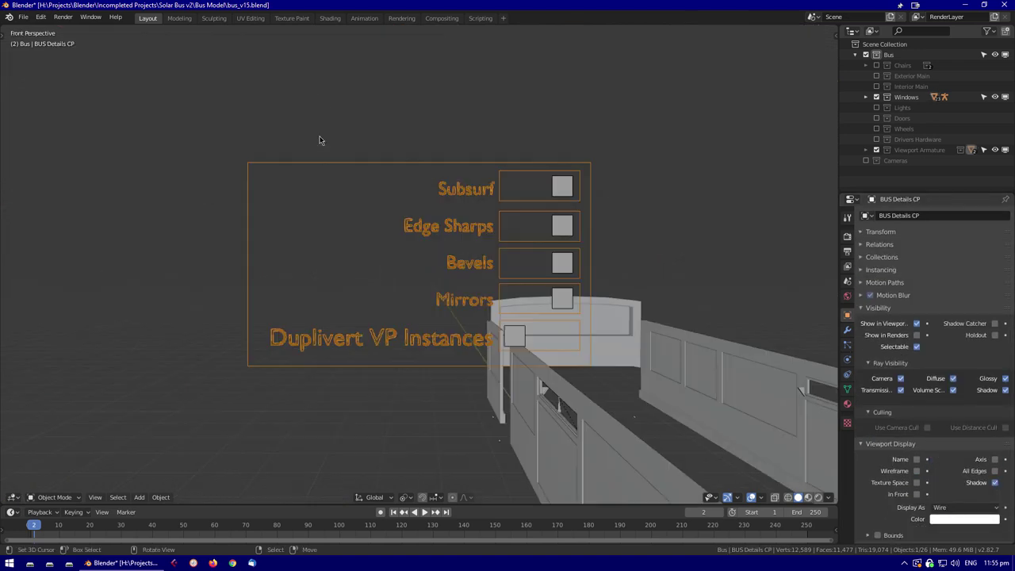
{"action": "key", "text": "Tab"}
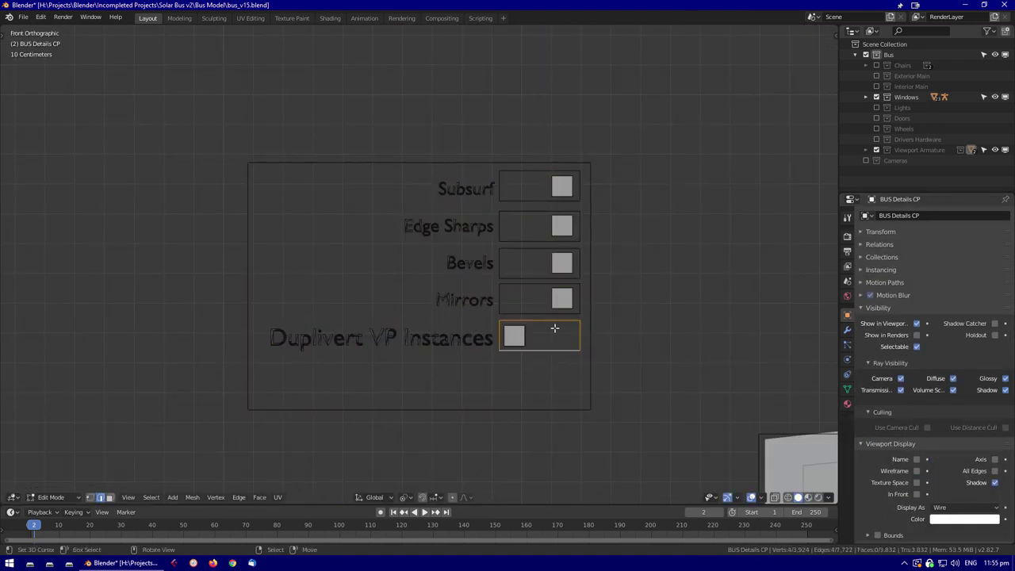
{"action": "key", "text": "Escape"}
{"action": "key", "text": "Tab"}
Duplicate the Dupliverts bone in the Details armature about 11.7 cm down into the new slider frame
{"action": "left_click", "coordinate": [521, 339]}
{"action": "key", "text": "Tab"}
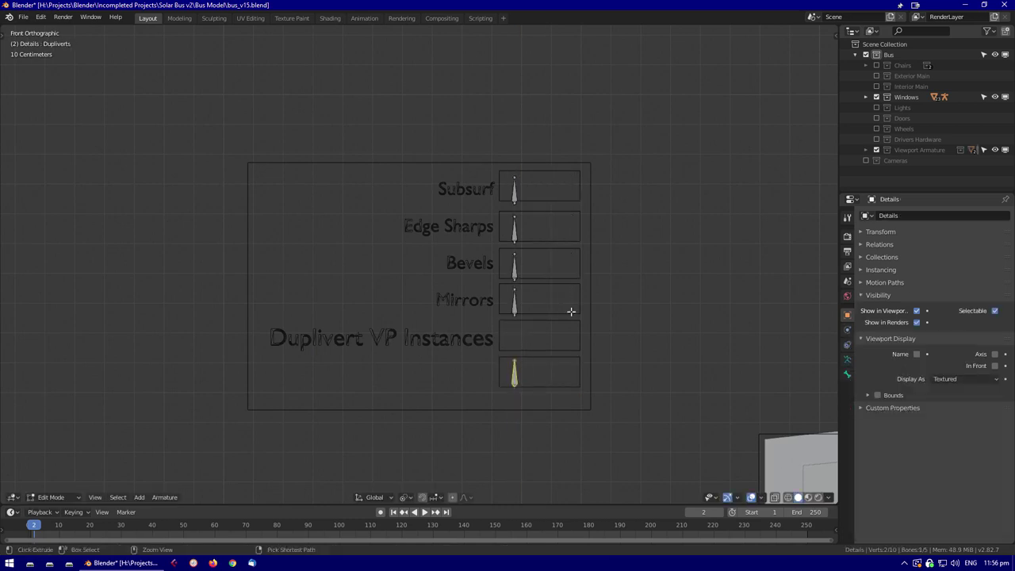
{"action": "scroll", "coordinate": [607, 231], "scroll_direction": "up", "scroll_amount": 8}
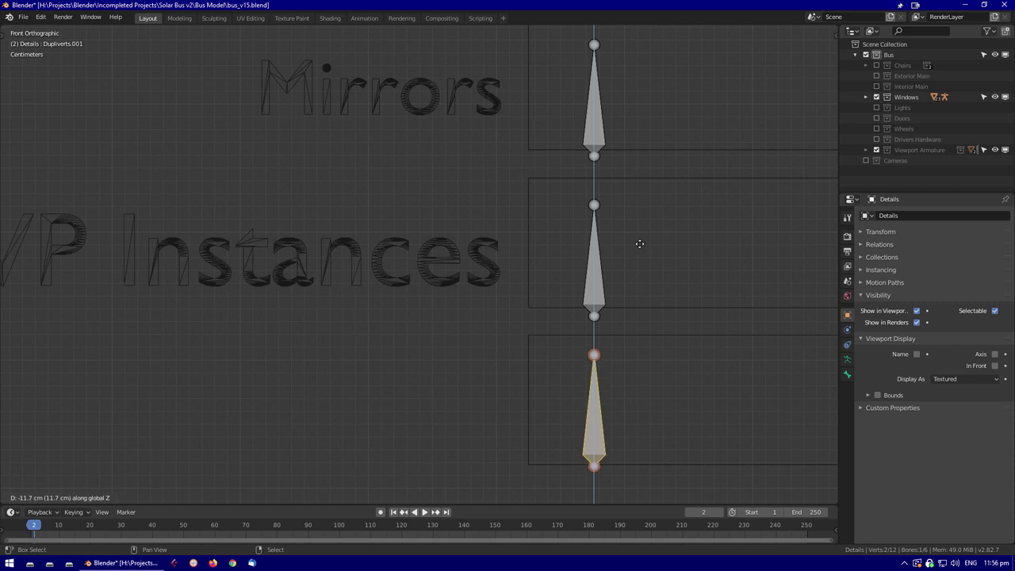
{"action": "key", "text": "Escape"}
{"action": "key", "text": "Tab"}
{"action": "scroll", "coordinate": [573, 315], "scroll_direction": "down", "scroll_amount": 5}
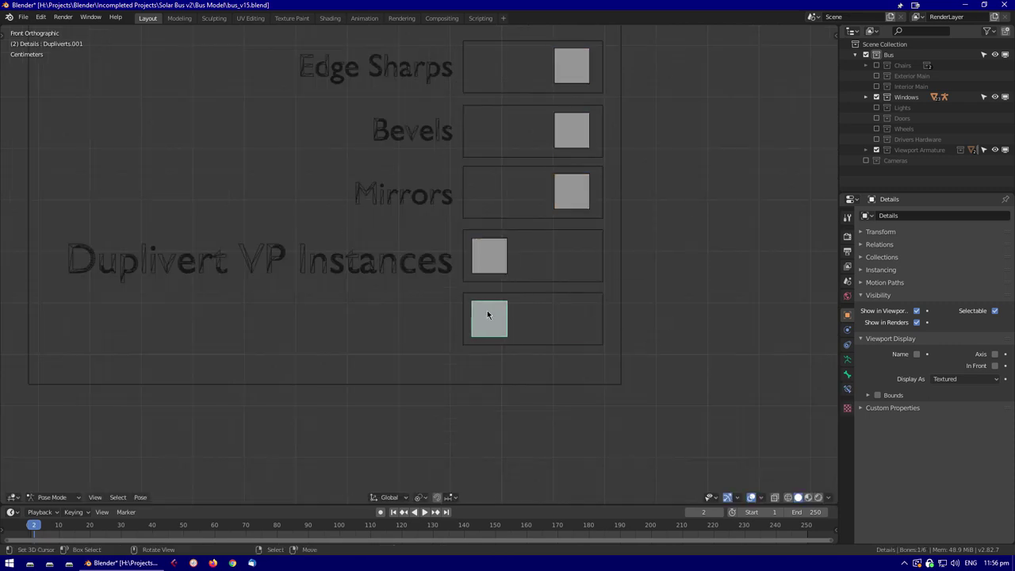
Rename the duplicated slider bone Windows Display and show its transform values
{"action": "scroll", "coordinate": [486, 314], "scroll_direction": "down", "scroll_amount": 3, "text": "shift"}
{"action": "scroll", "coordinate": [541, 325], "scroll_direction": "up", "scroll_amount": 2}
{"action": "left_click", "coordinate": [847, 374]}
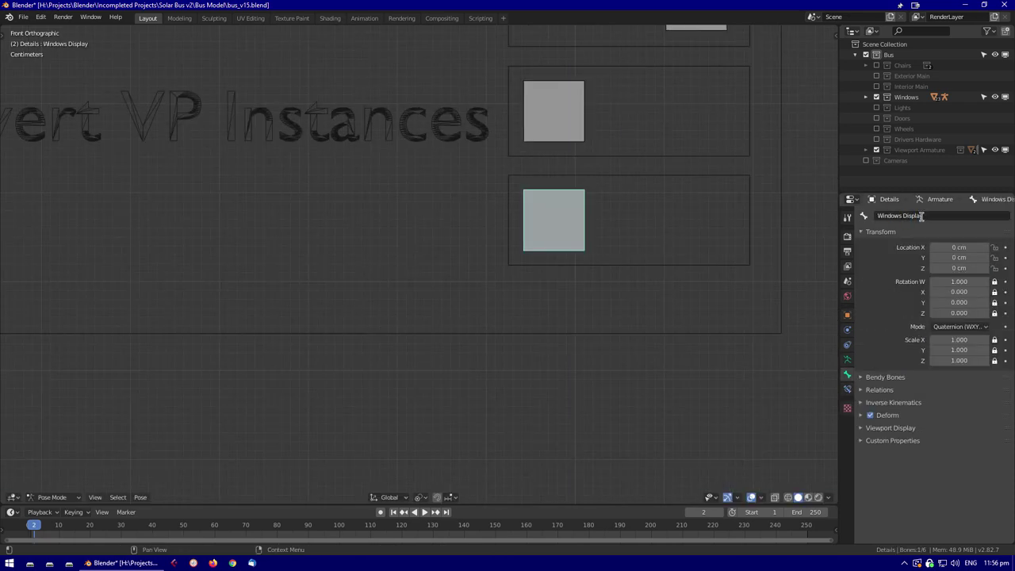
{"action": "scroll", "coordinate": [501, 251], "scroll_direction": "down", "scroll_amount": 3}
{"action": "scroll", "coordinate": [580, 268], "scroll_direction": "up", "scroll_amount": 2}
{"action": "key", "text": "n"}
{"action": "key", "text": "s"}
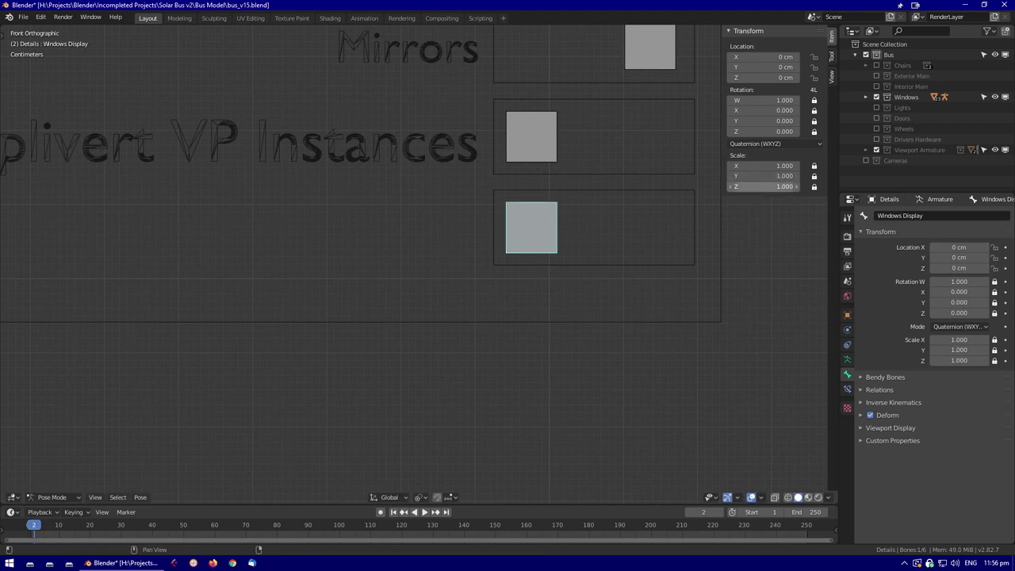
Select the three stray bus lights, including BUS Light Fog and BUS Light Red, and move them to the Lights collection
{"action": "scroll", "coordinate": [509, 240], "scroll_direction": "down", "scroll_amount": 2}
{"action": "middle_click_drag", "start_coordinate": [510, 240], "coordinate": [474, 354]}
{"action": "scroll", "coordinate": [475, 353], "scroll_direction": "down", "scroll_amount": 3}
{"action": "left_click", "coordinate": [502, 348]}
{"action": "scroll", "coordinate": [502, 348], "scroll_direction": "down", "scroll_amount": 2}
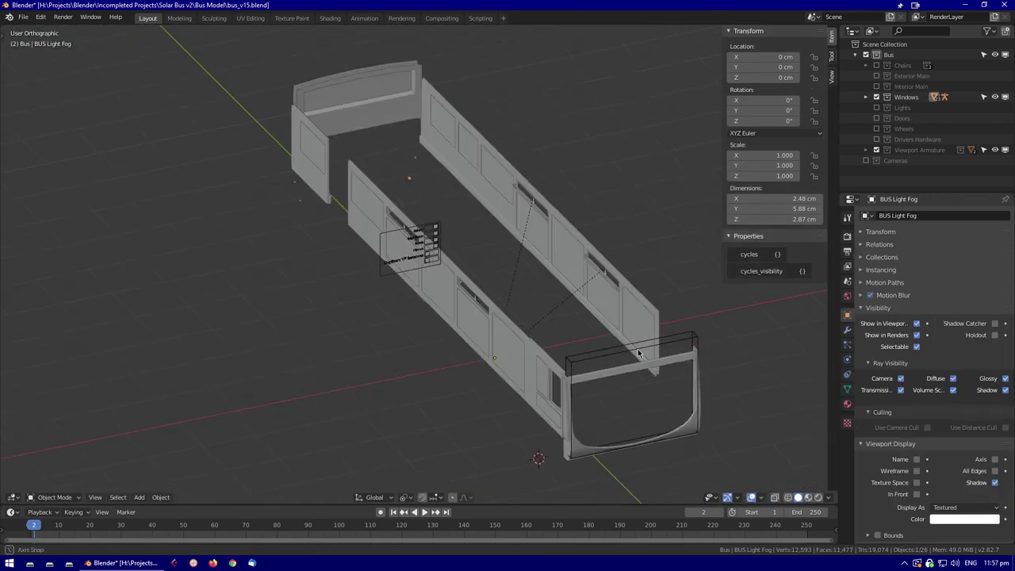
{"action": "scroll", "coordinate": [415, 281], "scroll_direction": "up", "scroll_amount": 1}
{"action": "key", "text": "shift+z"}
{"action": "scroll", "coordinate": [415, 281], "scroll_direction": "up", "scroll_amount": 2}
{"action": "scroll", "coordinate": [475, 349], "scroll_direction": "down", "scroll_amount": 2}
{"action": "key", "text": "m"}
{"action": "mouse_move", "coordinate": [475, 373]}
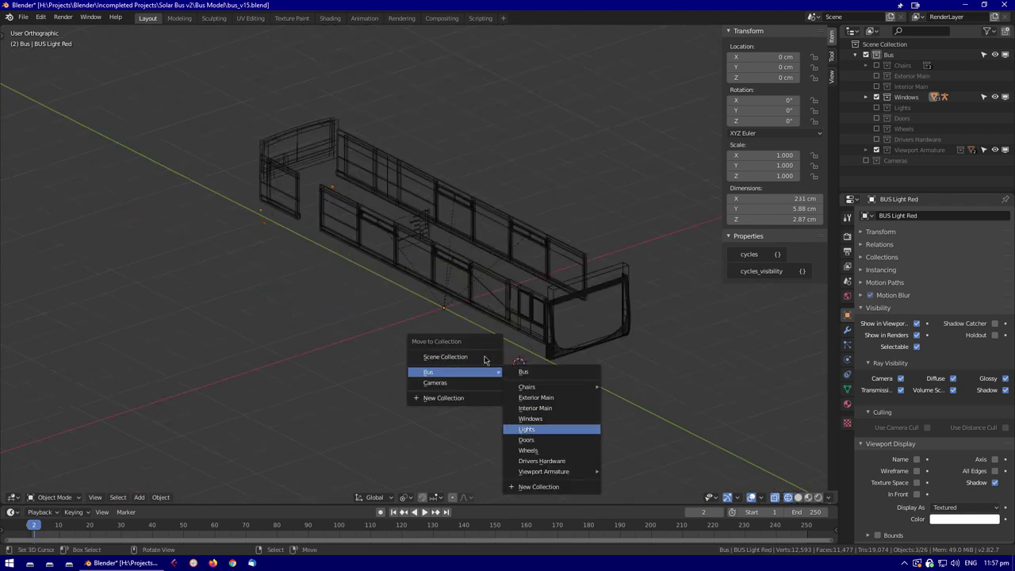
{"action": "left_click", "coordinate": [545, 421]}
Place the 3D cursor on the new slider frame and add a text object there, rotated 90° about X and scaled to 0.177
{"action": "middle_click_drag", "start_coordinate": [545, 421], "coordinate": [459, 343]}
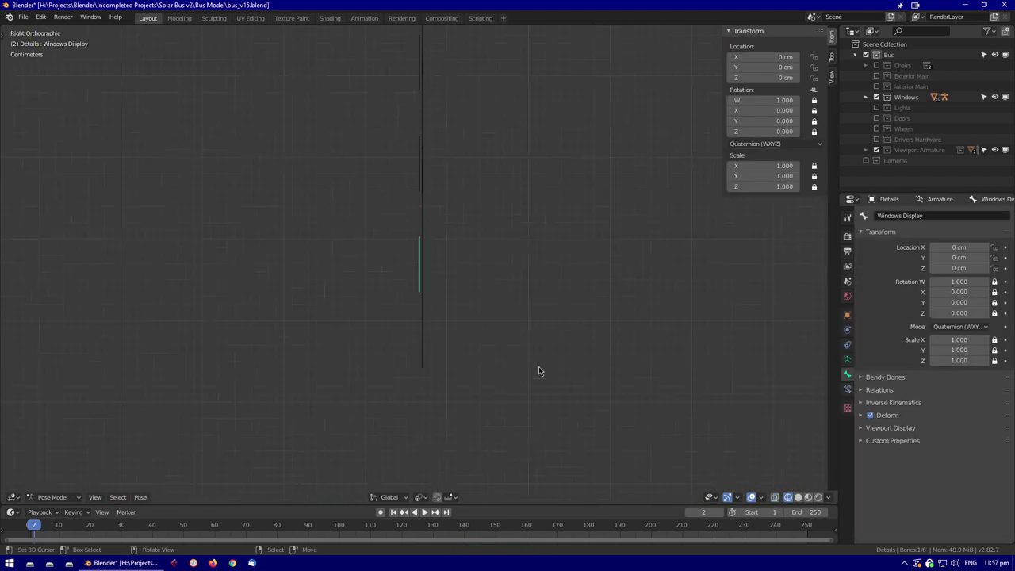
{"action": "key", "text": "KP_1"}
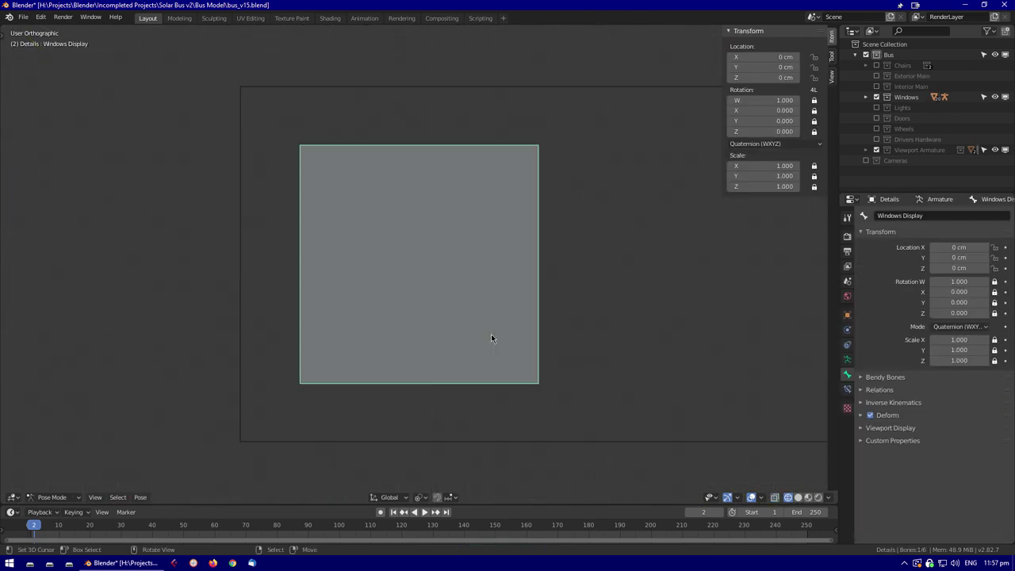
{"action": "scroll", "coordinate": [491, 334], "scroll_direction": "down", "scroll_amount": 5}
{"action": "right_click", "coordinate": [510, 314]}
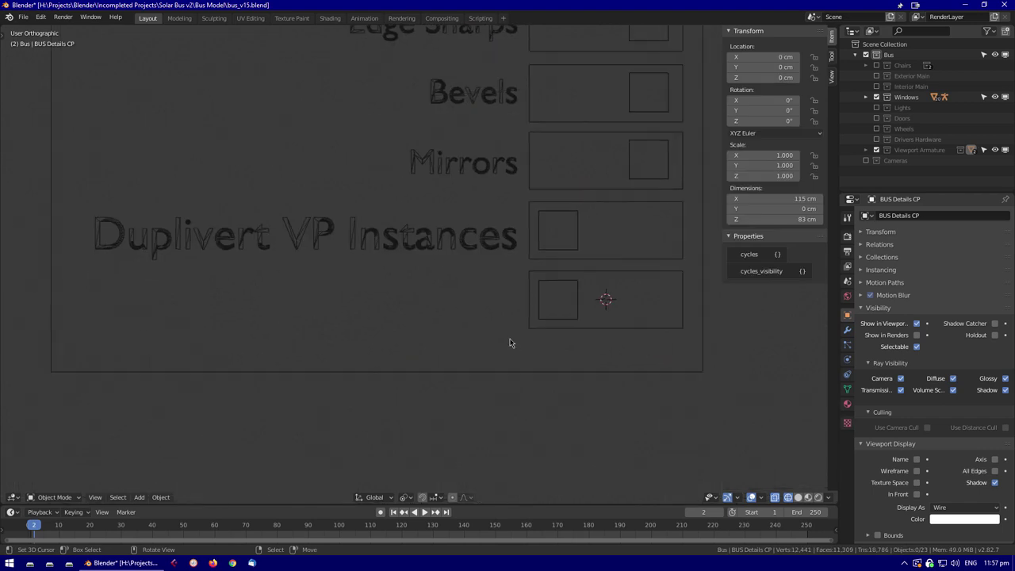
{"action": "key", "text": "KP_1"}
{"action": "key", "text": "shift+a"}
{"action": "left_click", "coordinate": [453, 382]}
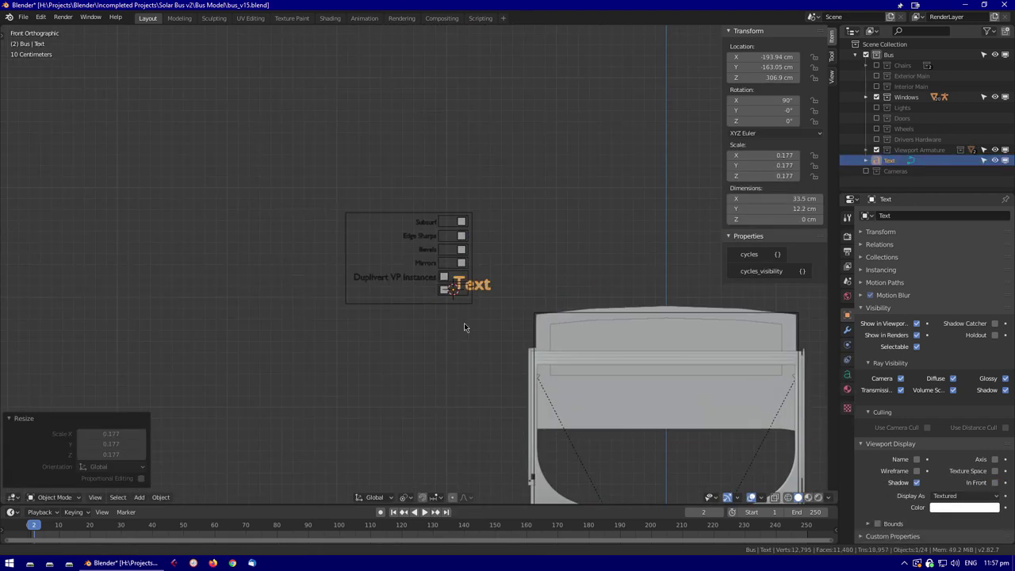
Move the text object so its origin sits beside the new slider frame, at X -209.5 cm and Z 302.67 cm
{"action": "scroll", "coordinate": [461, 414], "scroll_direction": "up", "scroll_amount": 5}
{"action": "key", "text": "g"}
{"action": "left_click", "coordinate": [872, 242]}
{"action": "key", "text": "KP_Subtract"}
{"action": "key", "text": "KP_Subtract"}
{"action": "key", "text": "KP_Subtract"}
Change the text to Windows Display, align it right and scale it to about 0.076 to match the other slider labels
{"action": "left_click", "coordinate": [846, 373]}
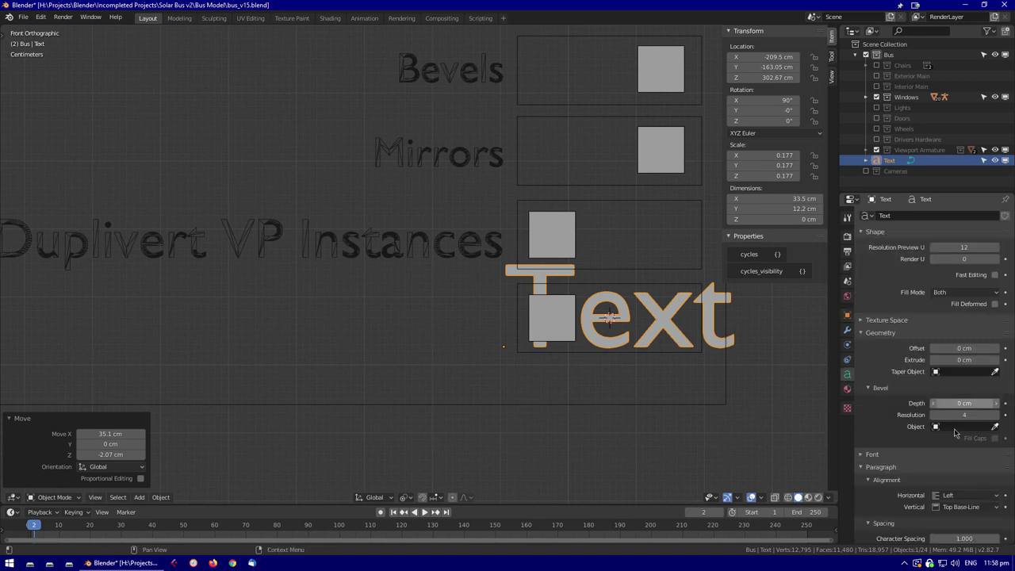
{"action": "left_click", "coordinate": [964, 415]}
{"action": "left_click", "coordinate": [956, 453]}
{"action": "key", "text": "s"}
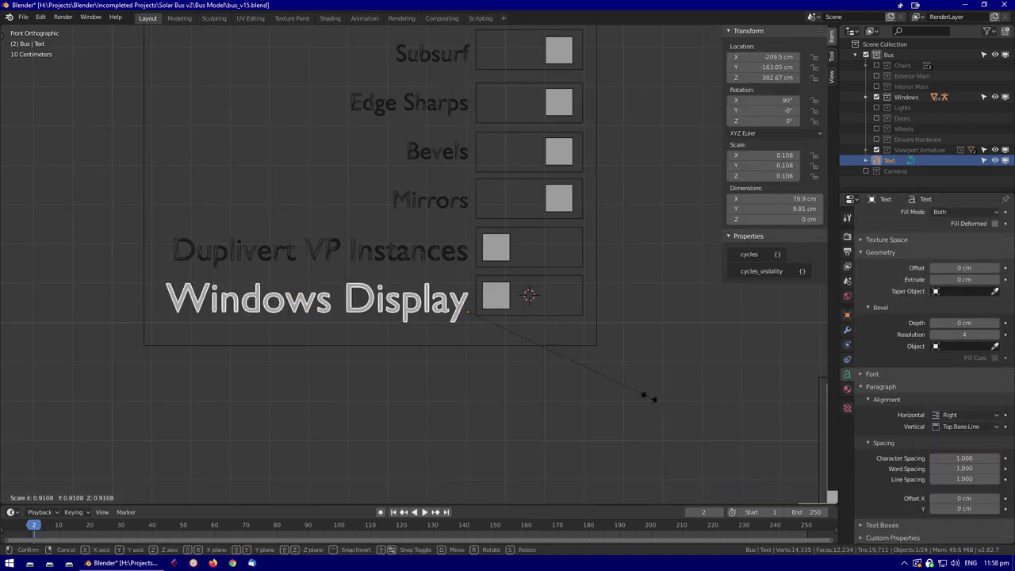
{"action": "left_click", "coordinate": [590, 363]}
{"action": "scroll", "coordinate": [613, 366], "scroll_direction": "up", "scroll_amount": 2}
{"action": "scroll", "coordinate": [613, 366], "scroll_direction": "down", "scroll_amount": 4}
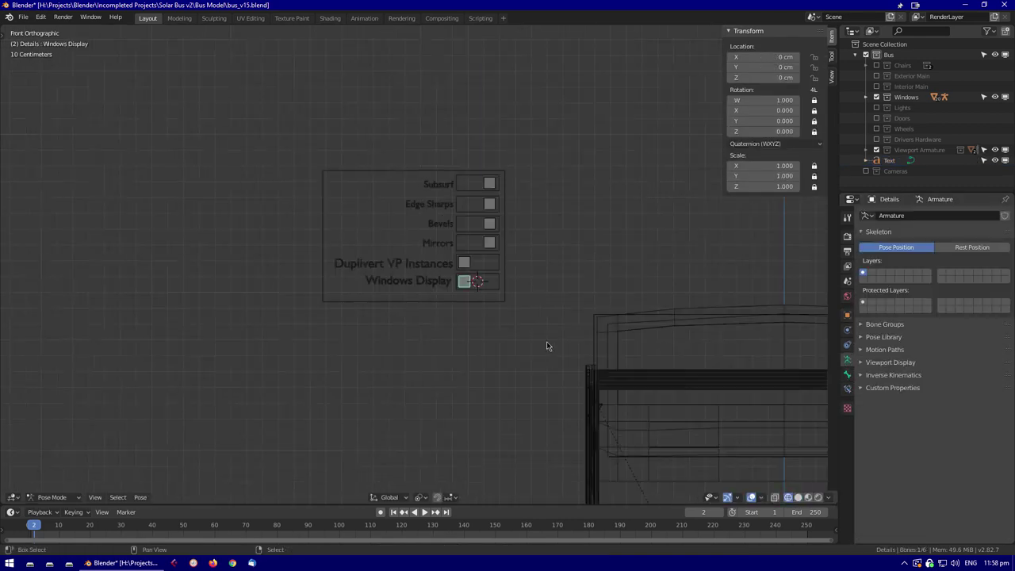
Select BUS Windows Main and check its Show in Viewports setting
{"action": "middle_click_drag", "start_coordinate": [547, 344], "coordinate": [578, 381]}
{"action": "scroll", "coordinate": [578, 381], "scroll_direction": "down", "scroll_amount": 1}
{"action": "left_click", "coordinate": [577, 381]}
{"action": "left_click", "coordinate": [847, 315]}
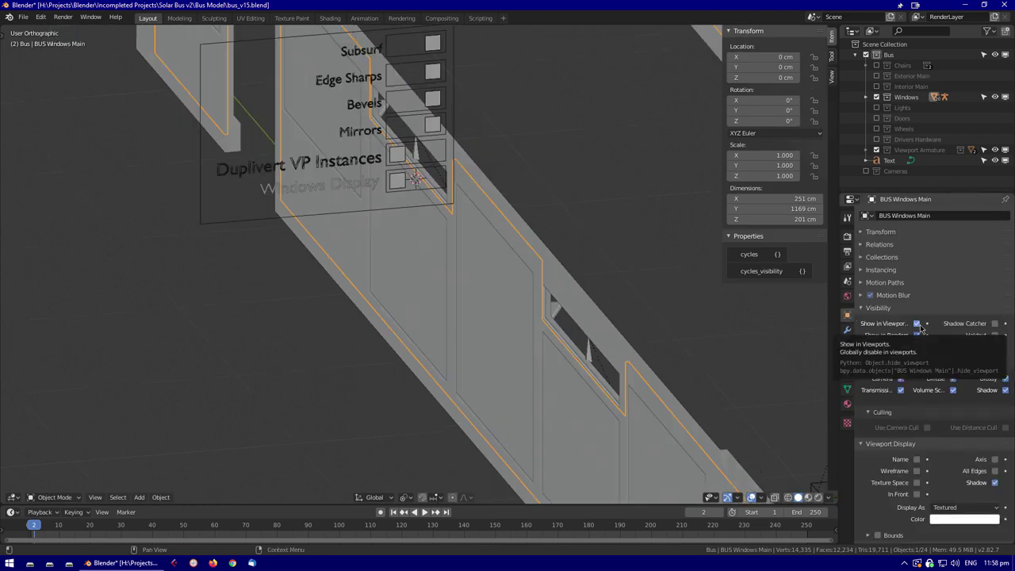
Raise the control panel's upper edge and duplicate the Windows Display label about 78.8 cm up into the heading area
{"action": "key", "text": "KP_1"}
{"action": "left_click", "coordinate": [415, 238]}
{"action": "scroll", "coordinate": [414, 238], "scroll_direction": "up", "scroll_amount": 2}
{"action": "left_click", "coordinate": [350, 138]}
{"action": "key", "text": "shift+d"}
{"action": "left_click", "coordinate": [350, 103]}
Centre-align the duplicated label and move it along X to the middle of the control panel
{"action": "left_click", "coordinate": [846, 374]}
{"action": "left_click", "coordinate": [963, 494]}
{"action": "left_click", "coordinate": [955, 444]}
{"action": "key", "text": "g"}
{"action": "key", "text": "x"}
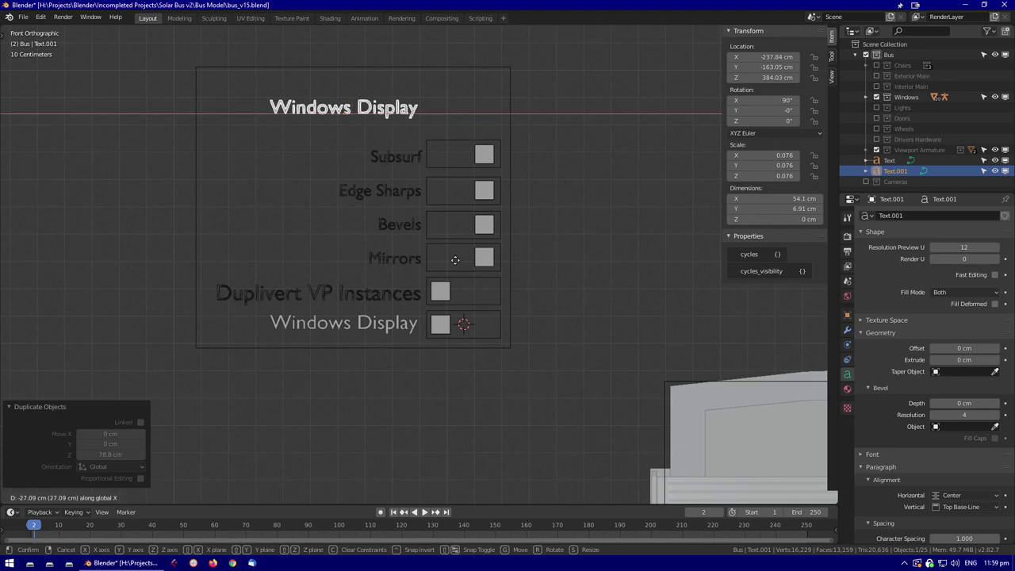
{"action": "left_click", "coordinate": [551, 286]}
Replace the duplicated label's text with the heading 3D Viewport Display
{"action": "key", "text": "Tab"}
{"action": "key", "text": "ctrl+a"}
{"action": "key", "text": "BackSpace"}
{"action": "type", "text": "ay"}
{"action": "key", "text": "Tab"}
{"action": "scroll", "coordinate": [554, 287], "scroll_direction": "down", "scroll_amount": 5}
{"action": "mouse_move", "coordinate": [568, 296]}
{"action": "middle_mouse_down"}
{"action": "mouse_move", "coordinate": [571, 328]}
{"action": "mouse_move", "coordinate": [572, 285]}
{"action": "middle_mouse_up"}
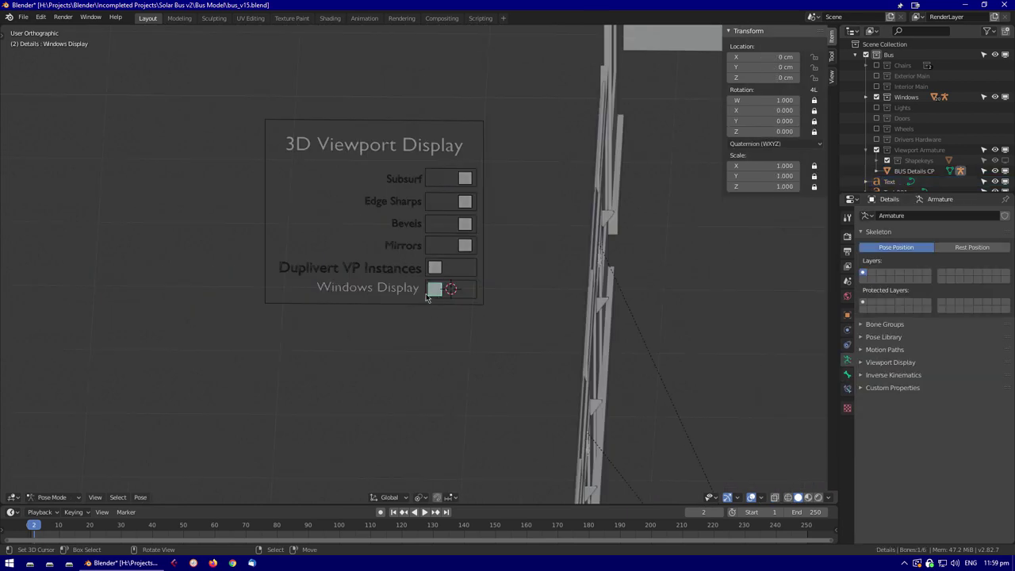
Drive BUS Windows Main's viewport visibility with the Windows Display bone's X Location and open the driver in the Drivers Editor beside the main window
{"action": "left_click", "coordinate": [847, 315]}
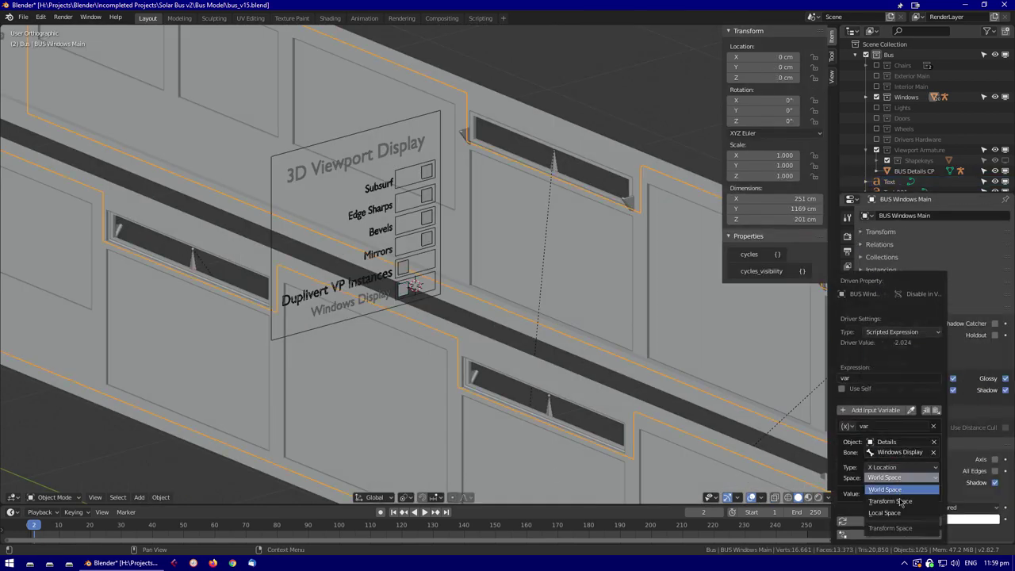
{"action": "left_click", "coordinate": [892, 533]}
{"action": "key", "text": "super+Right"}
{"action": "left_click", "coordinate": [254, 286]}
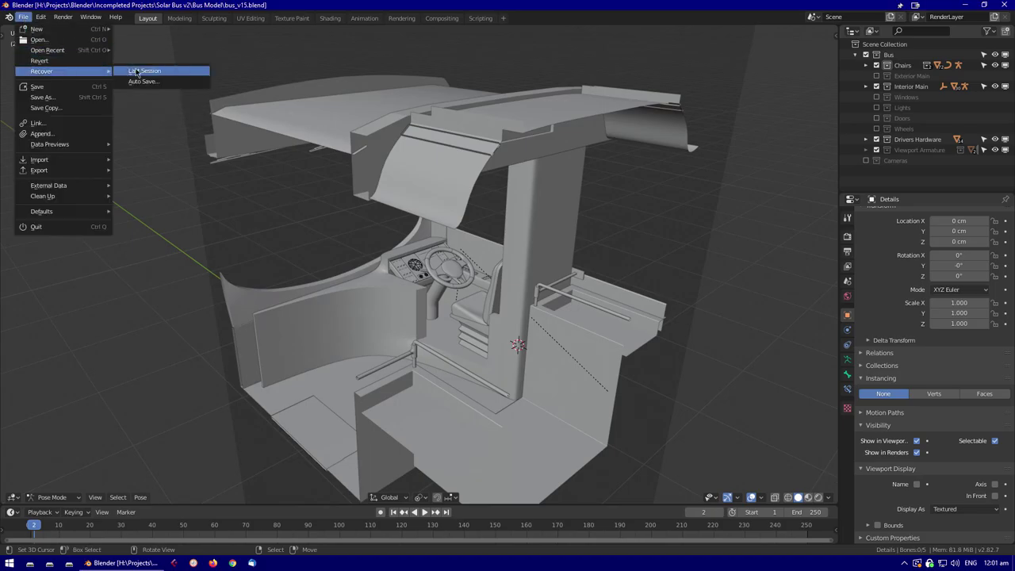
Recover the last session and open bus_v15.blend from the Bus Model folder
{"action": "left_click", "coordinate": [136, 72]}
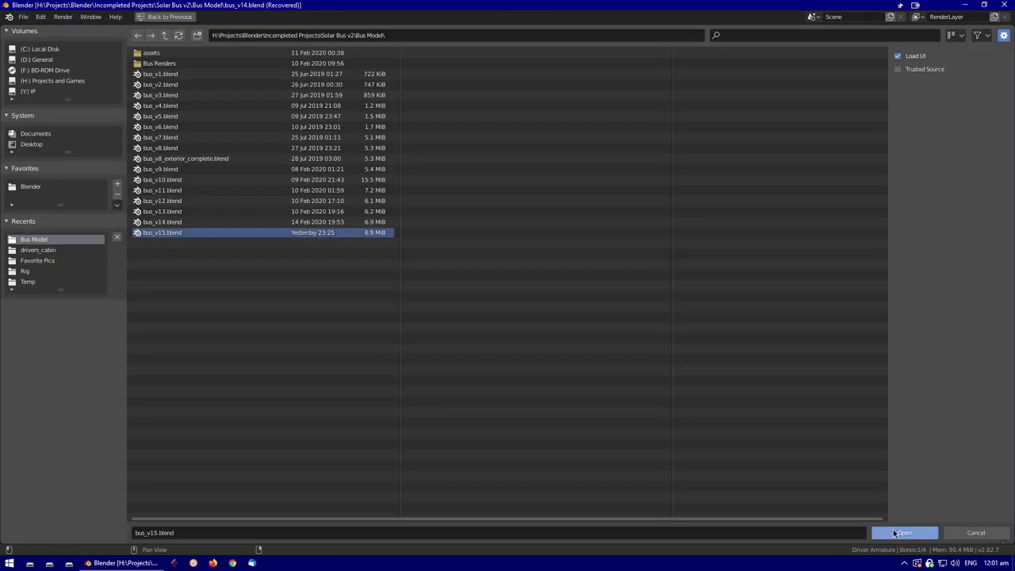
{"action": "left_click", "coordinate": [894, 533]}
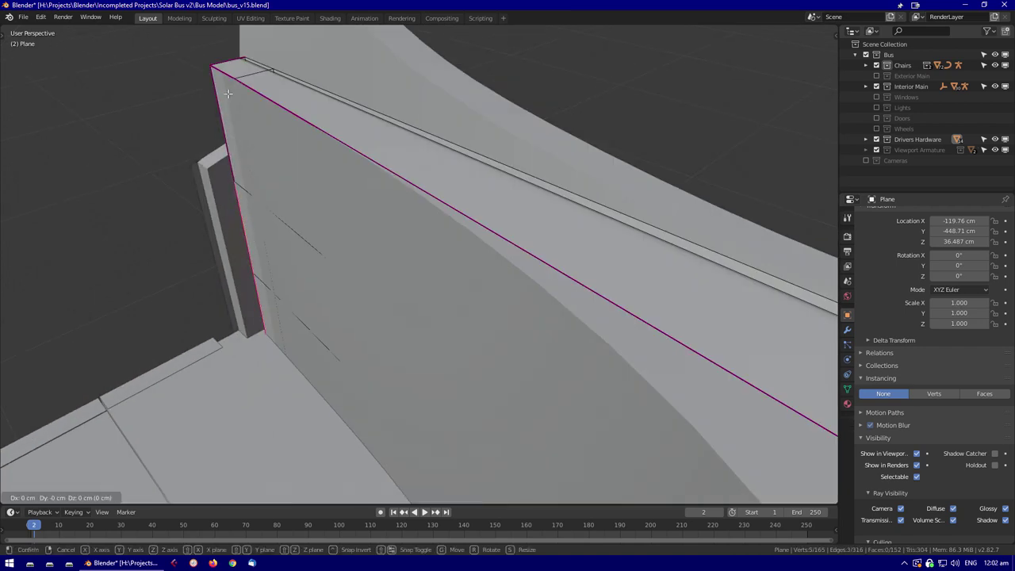
Position the selected edges at the upper corner of the curved front panel and save the file as bus_v16.blend
{"action": "left_click", "coordinate": [233, 101]}
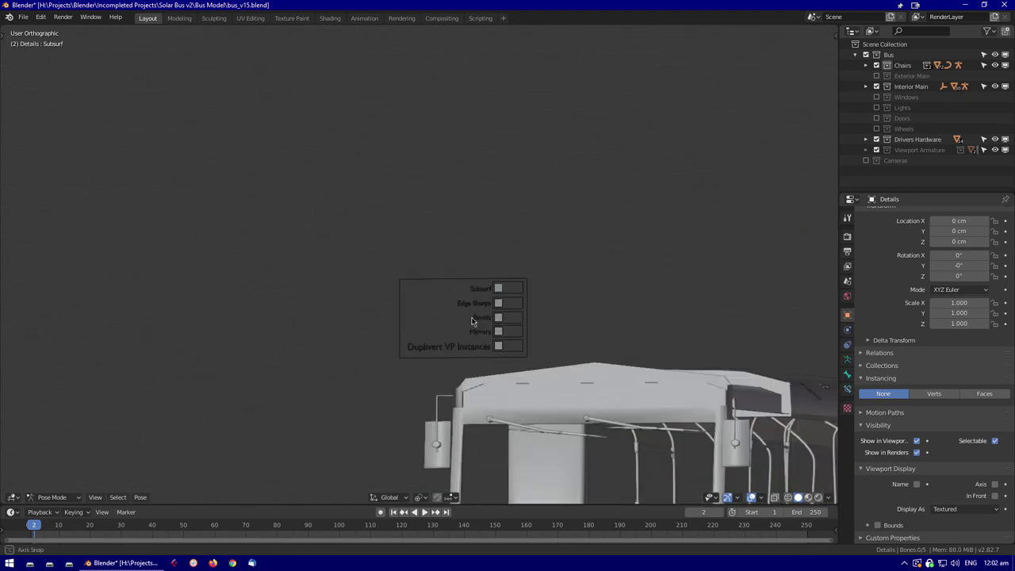
{"action": "key", "text": "ctrl+shift+s"}
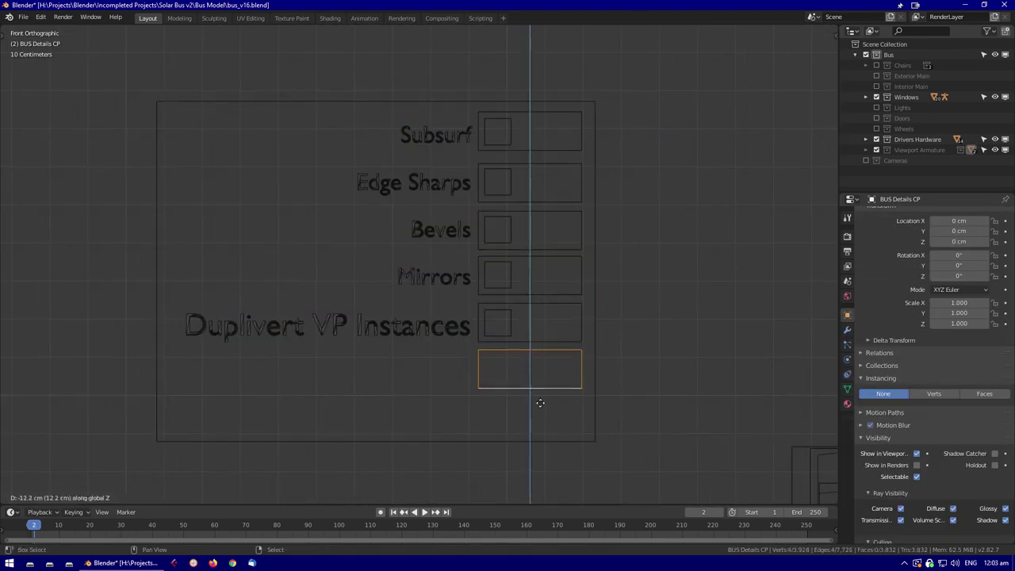
Place the duplicated slider slot beneath the Duplivert VP Instances slot and duplicate the Dupliverts bone 13.5 cm down into it
{"action": "left_click", "coordinate": [460, 12]}
{"action": "scroll", "coordinate": [502, 314], "scroll_direction": "down", "scroll_amount": 1}
{"action": "key", "text": "z"}
{"action": "left_click", "coordinate": [487, 349]}
{"action": "scroll", "coordinate": [464, 355], "scroll_direction": "up", "scroll_amount": 8}
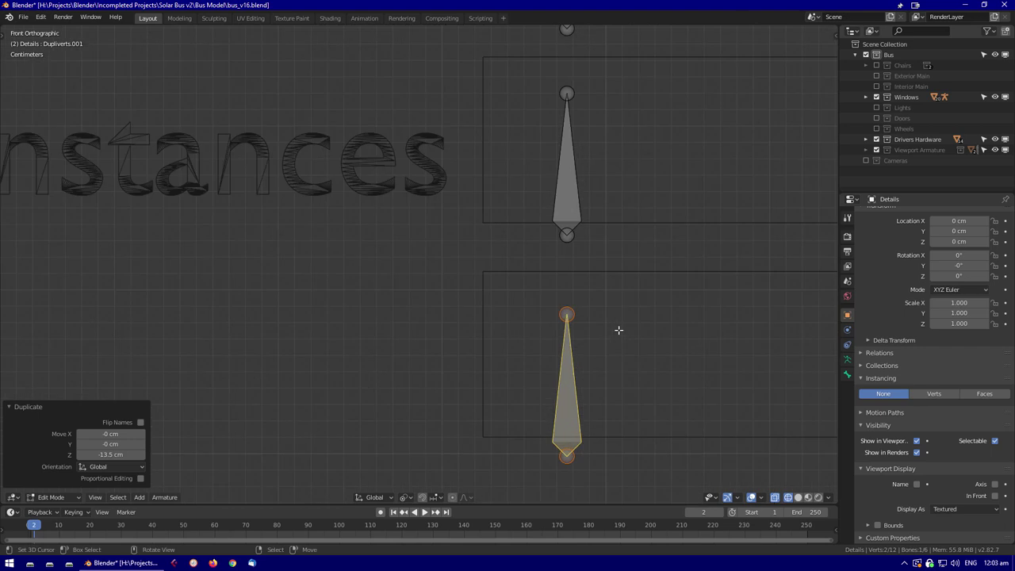
Switch the Details armature to Pose Mode and save the file
{"action": "key", "text": "Escape"}
{"action": "scroll", "coordinate": [586, 264], "scroll_direction": "down", "scroll_amount": 5}
{"action": "middle_click_drag", "start_coordinate": [586, 264], "coordinate": [610, 301]}
{"action": "key", "text": "ctrl+Tab"}
{"action": "key", "text": "ctrl+s"}
{"action": "scroll", "coordinate": [611, 301], "scroll_direction": "up", "scroll_amount": 3}
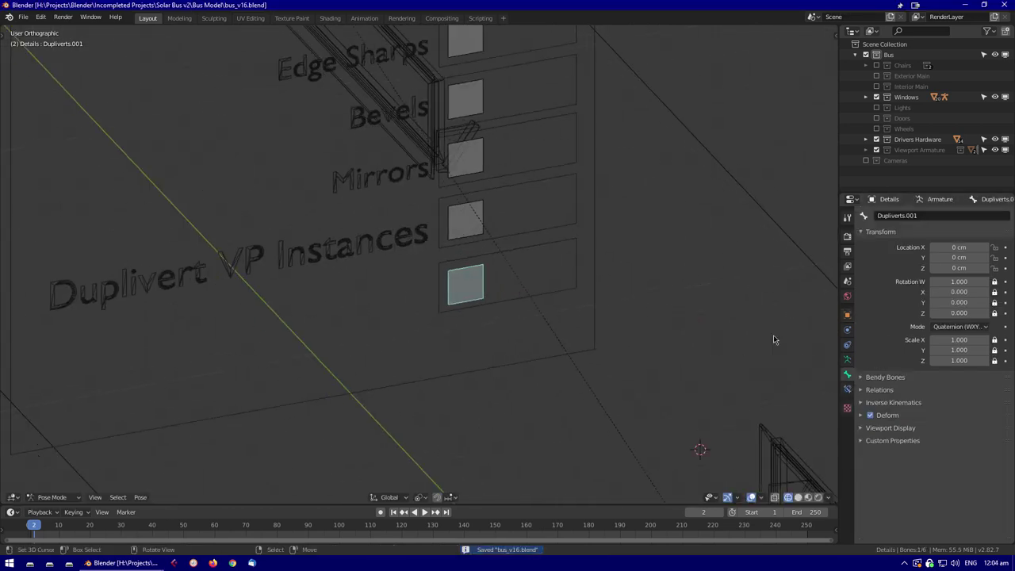
Set the 3D cursor in the new slot and add a right-aligned text object beside it, open for editing
{"action": "key", "text": "ctrl+Tab"}
{"action": "middle_click_drag", "start_coordinate": [603, 285], "coordinate": [529, 315]}
{"action": "right_click", "coordinate": [512, 290], "text": "shift"}
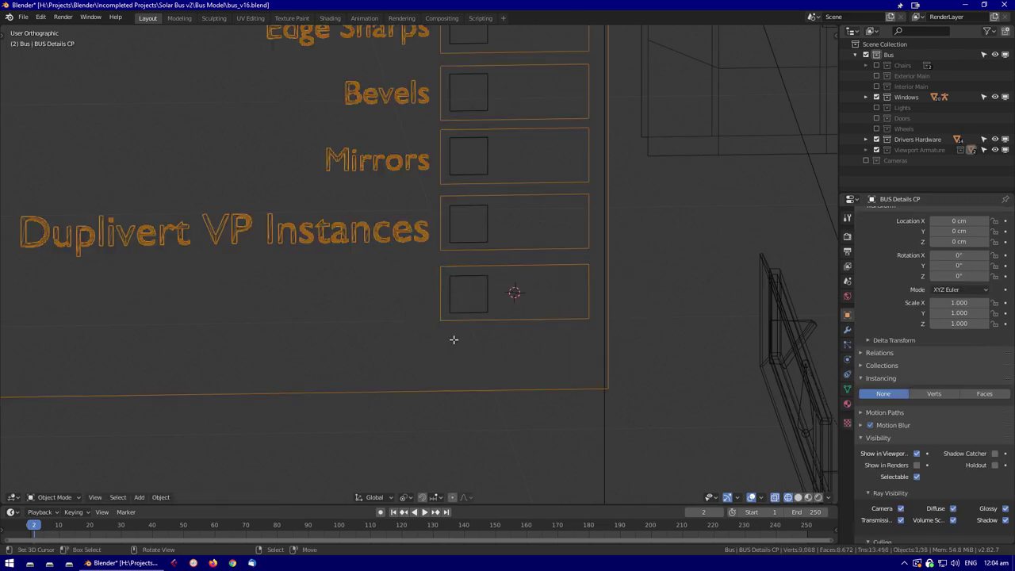
{"action": "key", "text": "alt+a"}
{"action": "key", "text": "shift+a"}
{"action": "left_click", "coordinate": [413, 392]}
{"action": "middle_click_drag", "start_coordinate": [497, 363], "coordinate": [483, 287]}
{"action": "left_click", "coordinate": [847, 374]}
{"action": "key", "text": "g"}
{"action": "key", "text": "z"}
{"action": "left_click", "coordinate": [607, 317]}
{"action": "scroll", "coordinate": [492, 289], "scroll_direction": "up", "scroll_amount": 3}
{"action": "key", "text": "Tab"}
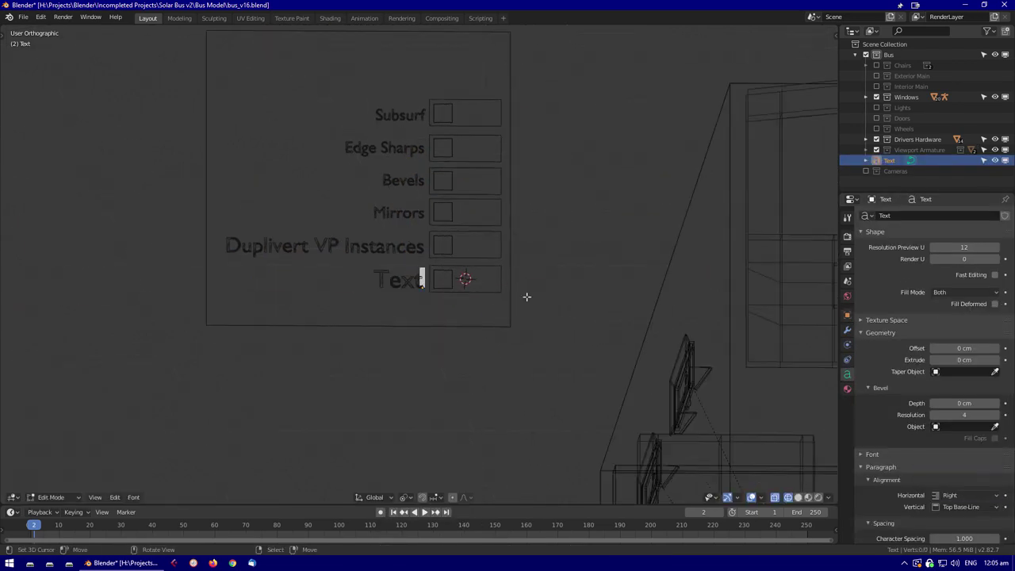
Label the new slider Windows Display and give a centred copy of the text above the sliders the heading 3D Viewport Control
{"action": "scroll", "coordinate": [558, 101], "scroll_direction": "up", "scroll_amount": 3, "text": "shift"}
{"action": "key", "text": "g"}
{"action": "key", "text": "z"}
{"action": "key", "text": "Return"}
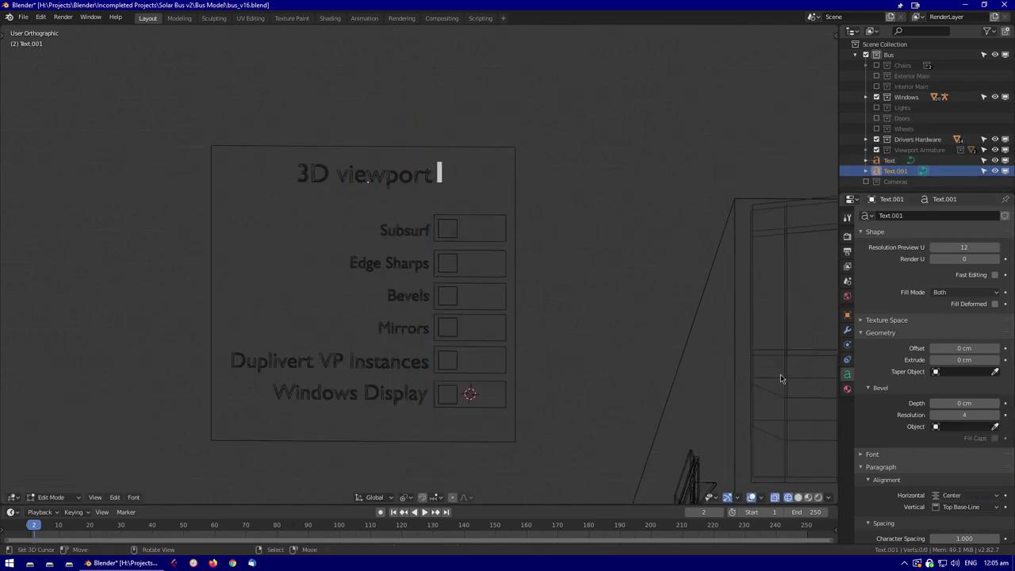
{"action": "type", "text": "control"}
{"action": "key", "text": "BackSpace"}
{"action": "key", "text": "BackSpace"}
{"action": "key", "text": "BackSpace"}
{"action": "key", "text": "BackSpace"}
{"action": "key", "text": "BackSpace"}
{"action": "key", "text": "BackSpace"}
{"action": "key", "text": "BackSpace"}
{"action": "key", "text": "BackSpace"}
{"action": "key", "text": "BackSpace"}
{"action": "key", "text": "BackSpace"}
{"action": "key", "text": "BackSpace"}
{"action": "key", "text": "BackSpace"}
Join the heading and the new label into the BUS Details CP panel and save the file
{"action": "middle_click_drag", "start_coordinate": [583, 168], "coordinate": [443, 238]}
{"action": "left_click", "coordinate": [381, 238]}
{"action": "left_click", "coordinate": [413, 210], "text": "alt"}
{"action": "left_click", "coordinate": [476, 214]}
{"action": "key", "text": "ctrl+j"}
{"action": "middle_click_drag", "start_coordinate": [500, 264], "coordinate": [364, 300]}
{"action": "key", "text": "Tab"}
{"action": "key", "text": "ctrl+s"}
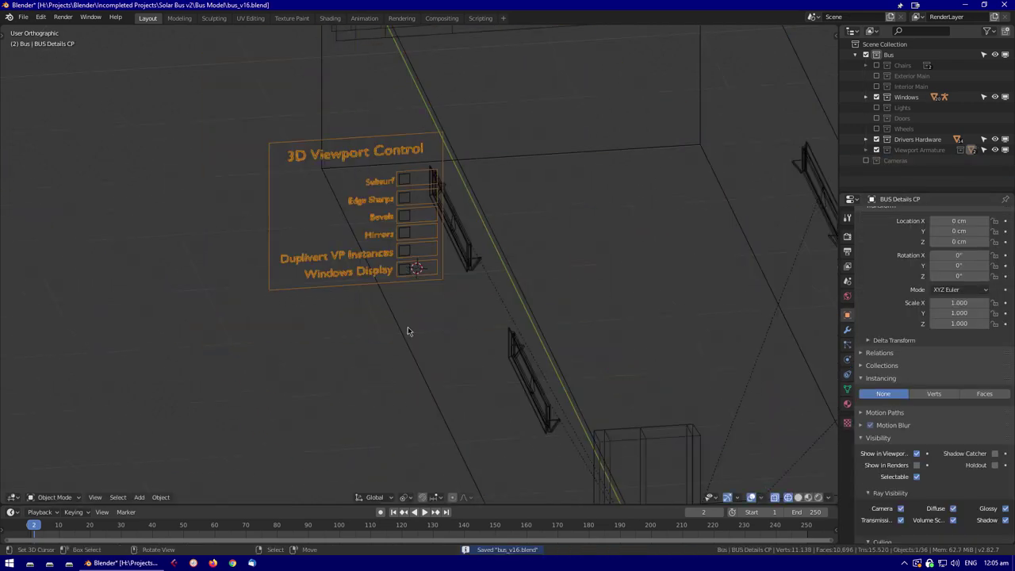
Rename the new slider's bone as Windows Display and show the viewport in solid shading
{"action": "key", "text": "Tab"}
{"action": "left_click", "coordinate": [469, 378]}
{"action": "middle_click_drag", "start_coordinate": [468, 378], "coordinate": [599, 424]}
{"action": "scroll", "coordinate": [599, 424], "scroll_direction": "up", "scroll_amount": 4}
{"action": "left_click", "coordinate": [609, 484]}
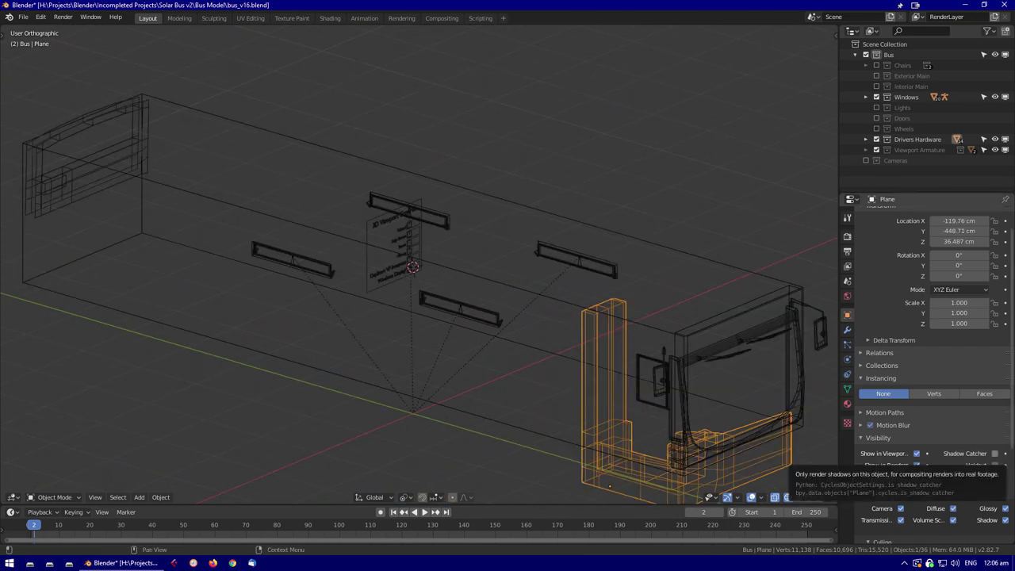
{"action": "scroll", "coordinate": [551, 299], "scroll_direction": "up", "scroll_amount": 5}
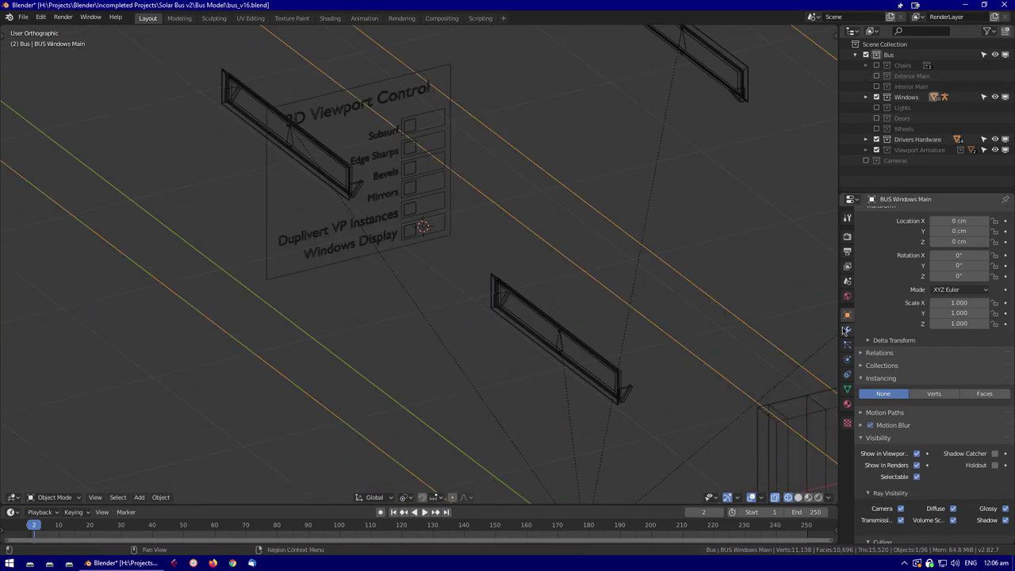
{"action": "left_click", "coordinate": [880, 206]}
{"action": "key", "text": "ctrl+z"}
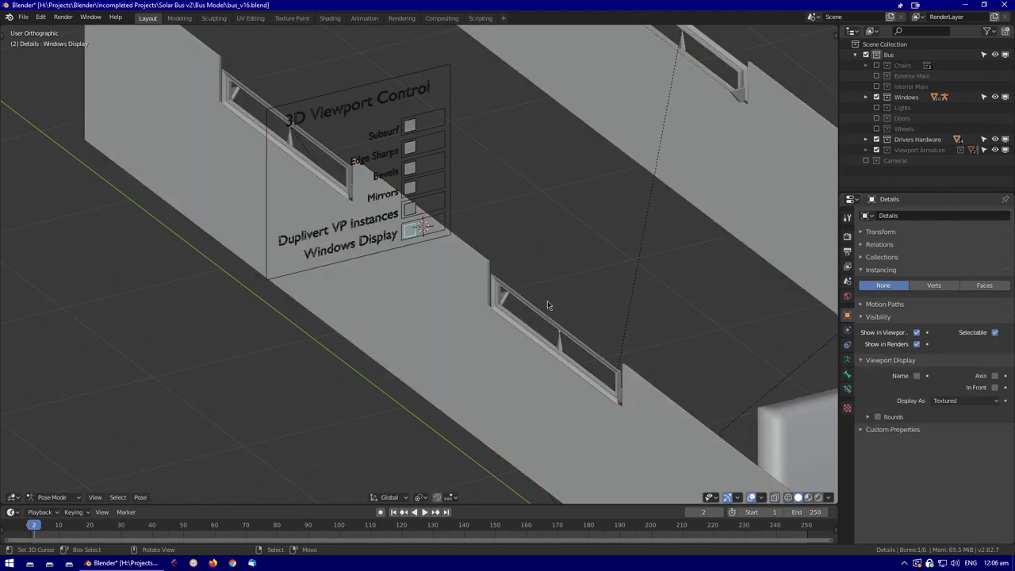
Drive BUS Windows Main's viewport visibility with the Windows Display bone's local-space X Location, using the expression var, and test the slider
{"action": "key", "text": "ctrl+z"}
{"action": "key", "text": "ctrl+d"}
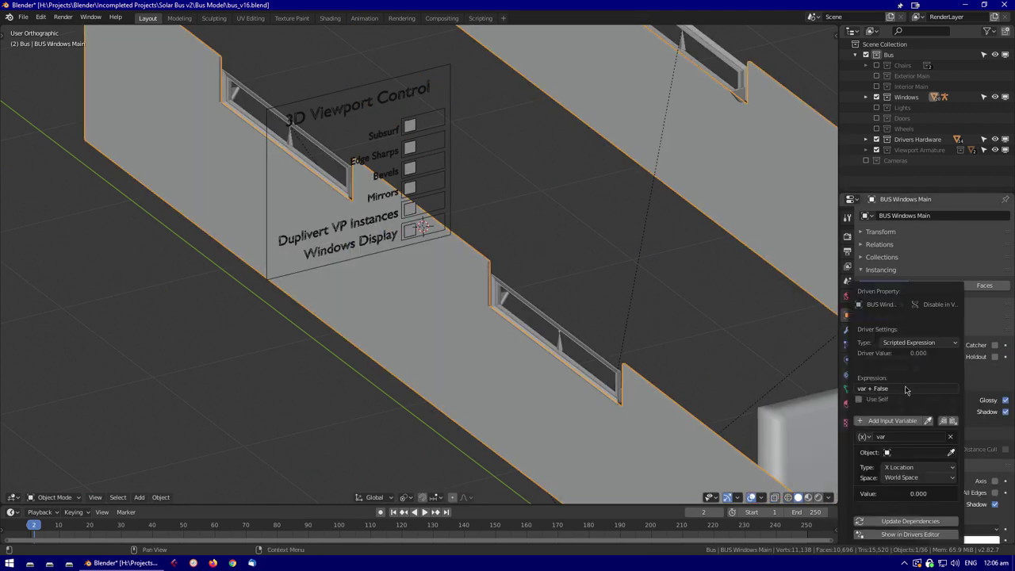
{"action": "left_click", "coordinate": [903, 395]}
{"action": "left_click", "coordinate": [909, 534]}
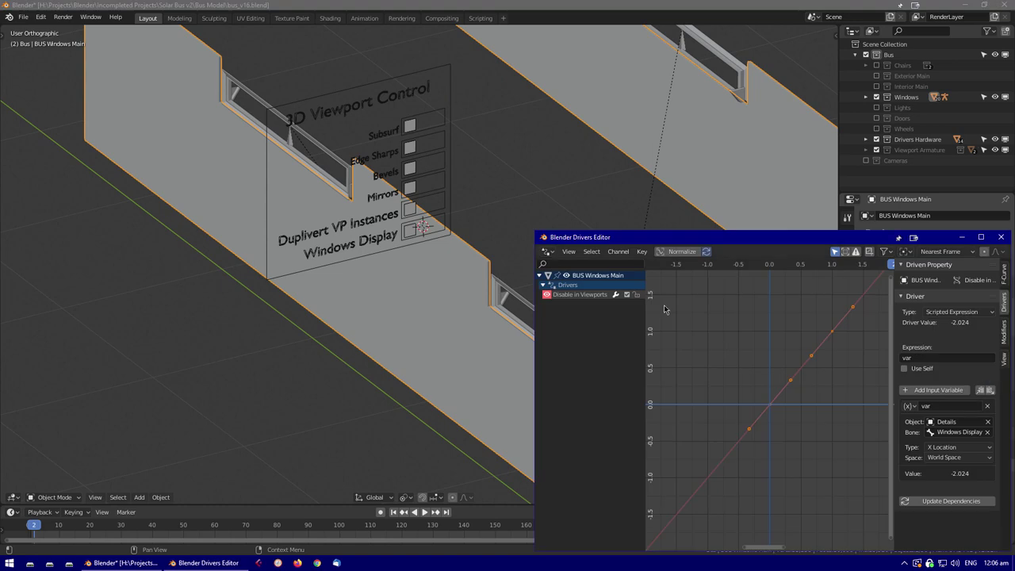
{"action": "key", "text": "super+Right"}
{"action": "key", "text": "Return"}
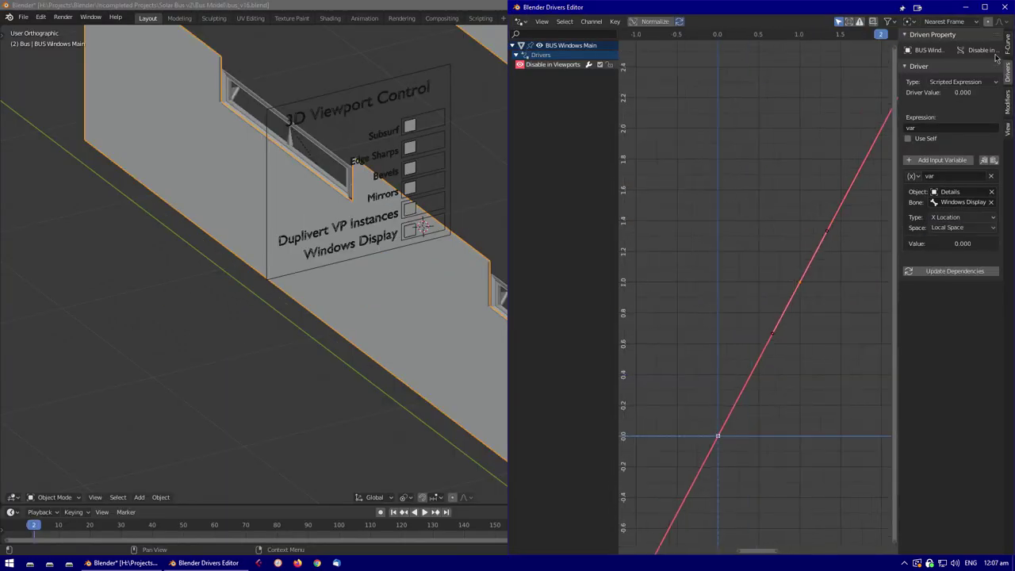
{"action": "key", "text": "super+Up"}
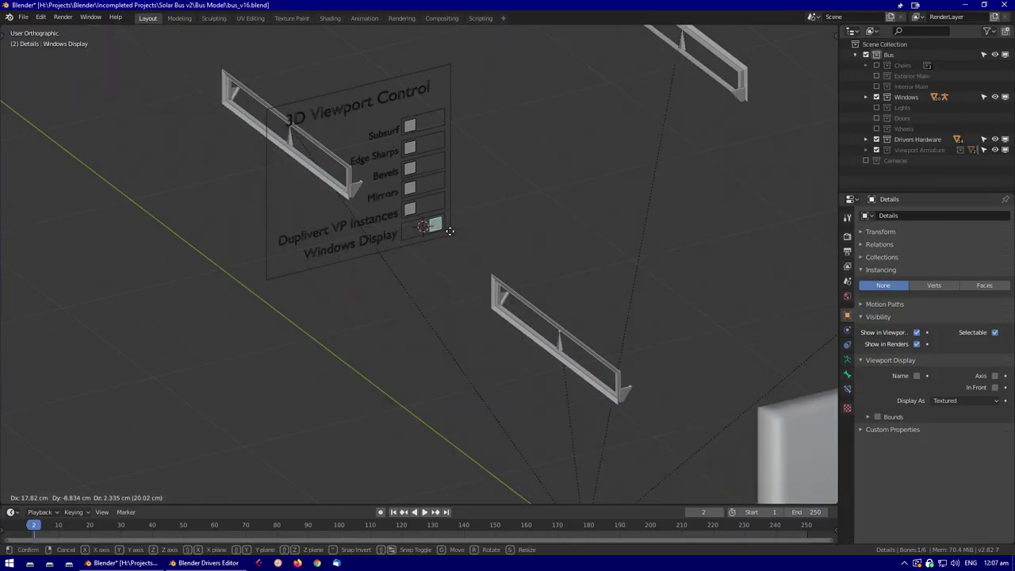
{"action": "scroll", "coordinate": [570, 339], "scroll_direction": "up", "scroll_amount": 3}
{"action": "left_click", "coordinate": [433, 247]}
Display BUS Pass Win 3 Glass as Textured and paste the windows' visibility driver onto its Show in Viewports setting
{"action": "scroll", "coordinate": [520, 269], "scroll_direction": "down", "scroll_amount": 1}
{"action": "left_click", "coordinate": [964, 529]}
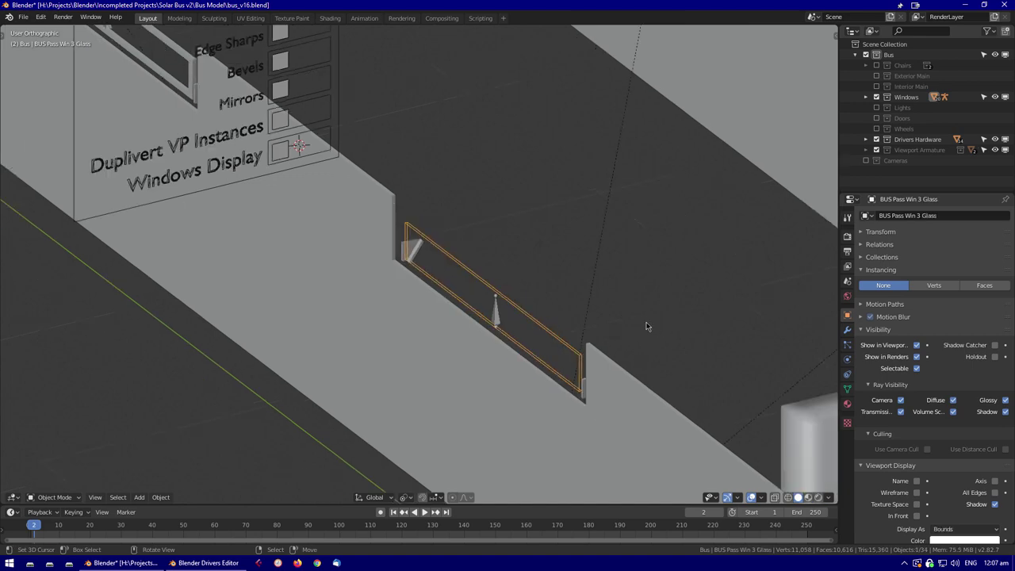
{"action": "right_click", "coordinate": [918, 347]}
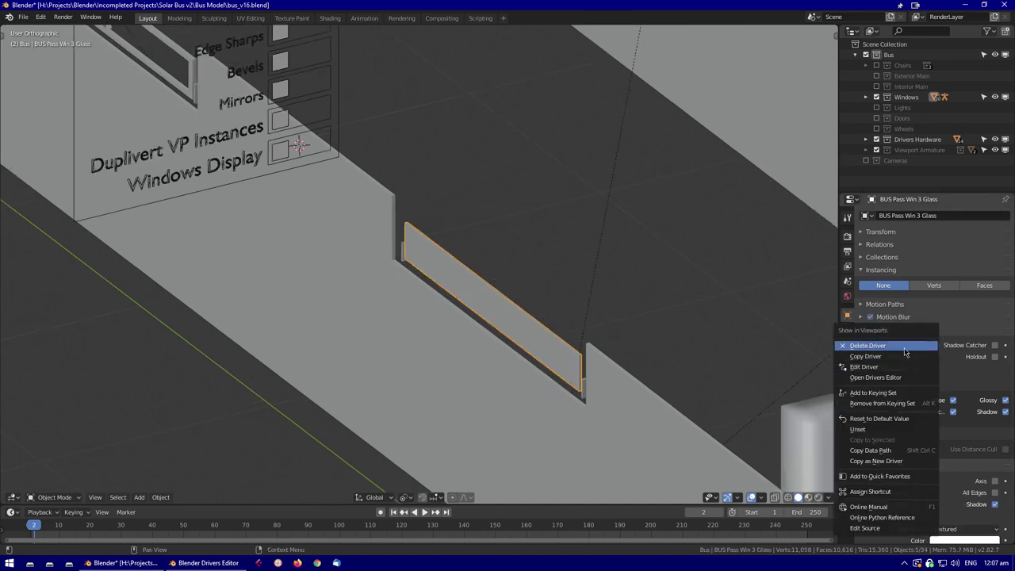
{"action": "left_click", "coordinate": [908, 364]}
{"action": "scroll", "coordinate": [482, 316], "scroll_direction": "down", "scroll_amount": 2}
{"action": "left_click", "coordinate": [888, 371]}
Paste the viewport visibility driver onto BUS Pass Win 4 Glass and BUS Pass Win 2 Glass, and save the file
{"action": "middle_click_drag", "start_coordinate": [602, 333], "coordinate": [342, 251]}
{"action": "left_click", "coordinate": [342, 252]}
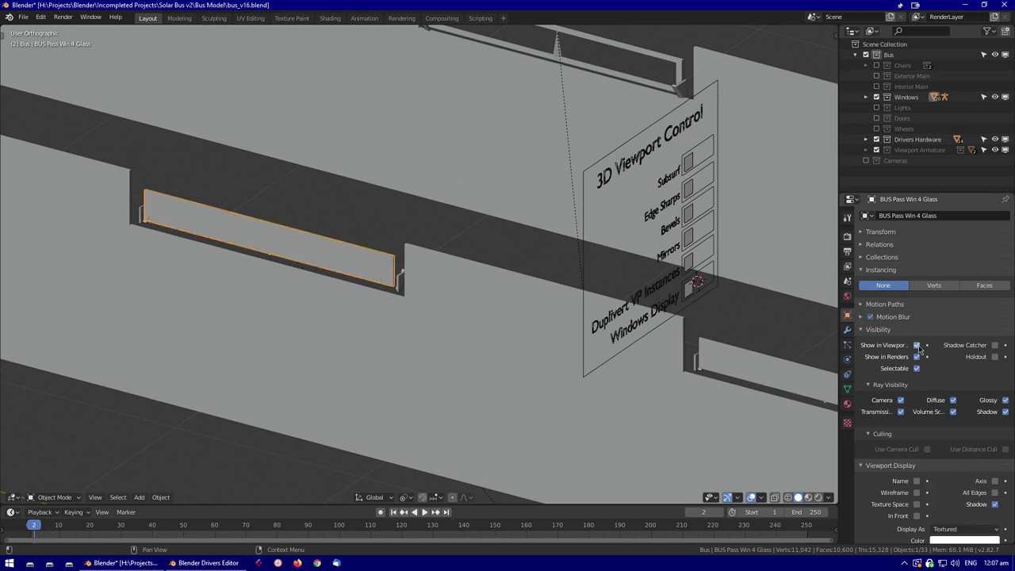
{"action": "scroll", "coordinate": [347, 357], "scroll_direction": "down", "scroll_amount": 4}
{"action": "middle_click_drag", "start_coordinate": [346, 357], "coordinate": [223, 208]}
{"action": "left_click", "coordinate": [223, 207]}
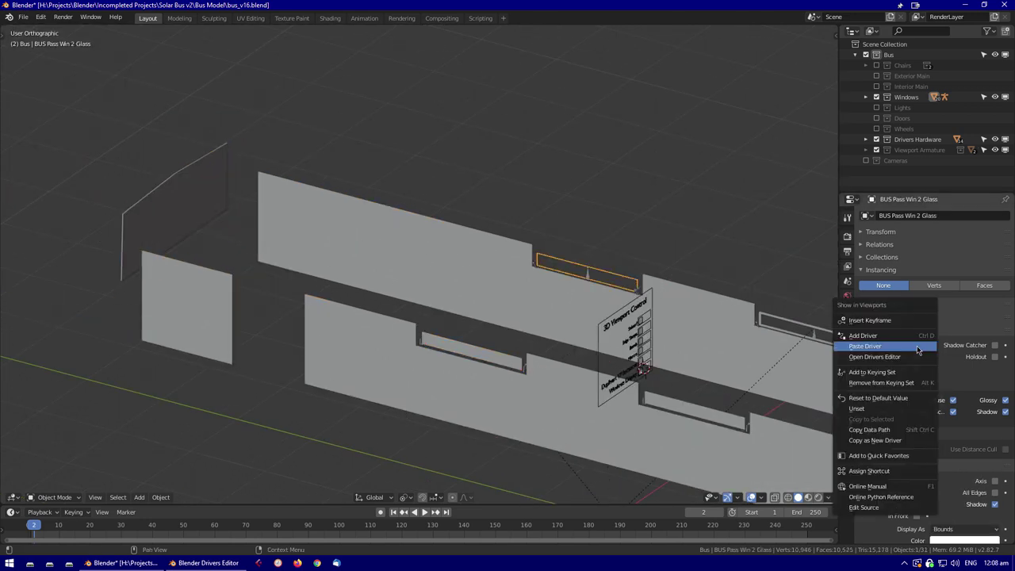
{"action": "left_click", "coordinate": [917, 346]}
{"action": "scroll", "coordinate": [777, 453], "scroll_direction": "up", "scroll_amount": 2}
{"action": "key", "text": "ctrl+s"}
Paste the viewport visibility driver onto BUS Pass Win 1 Glass
{"action": "left_click", "coordinate": [713, 377]}
{"action": "scroll", "coordinate": [713, 377], "scroll_direction": "up", "scroll_amount": 2}
{"action": "middle_click_drag", "start_coordinate": [712, 378], "coordinate": [545, 358], "text": "shift"}
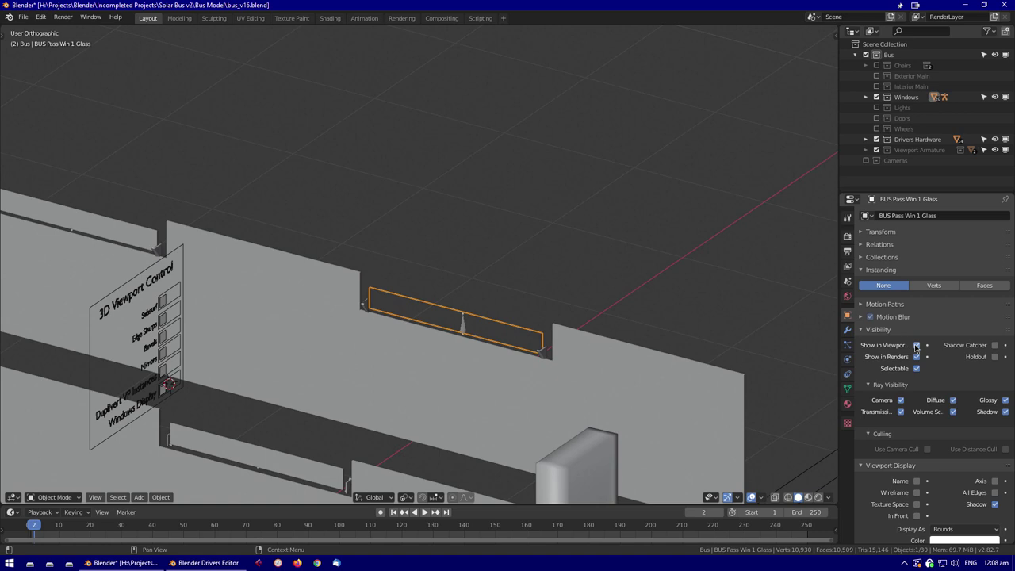
{"action": "scroll", "coordinate": [601, 391], "scroll_direction": "down", "scroll_amount": 3}
Paste the visibility driver onto BUS Driver Wind Pane, enable the hidden bus collections, and save the file
{"action": "mouse_move", "coordinate": [601, 391]}
{"action": "middle_mouse_down"}
{"action": "mouse_move", "coordinate": [570, 333]}
{"action": "mouse_move", "coordinate": [549, 341]}
{"action": "mouse_move", "coordinate": [553, 386]}
{"action": "middle_mouse_up"}
{"action": "scroll", "coordinate": [559, 315], "scroll_direction": "up", "scroll_amount": 4}
{"action": "left_click", "coordinate": [558, 315]}
{"action": "left_click", "coordinate": [546, 303]}
{"action": "key", "text": "shift+z"}
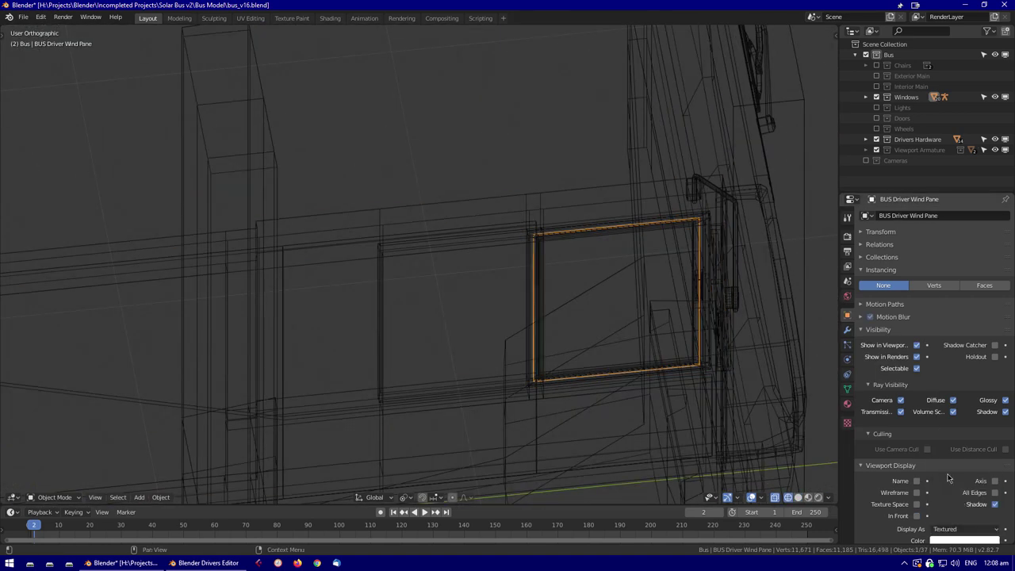
{"action": "key", "text": "shift+z"}
{"action": "middle_click_drag", "start_coordinate": [507, 333], "coordinate": [506, 332]}
{"action": "scroll", "coordinate": [505, 332], "scroll_direction": "down", "scroll_amount": 5}
{"action": "key", "text": "ctrl+s"}
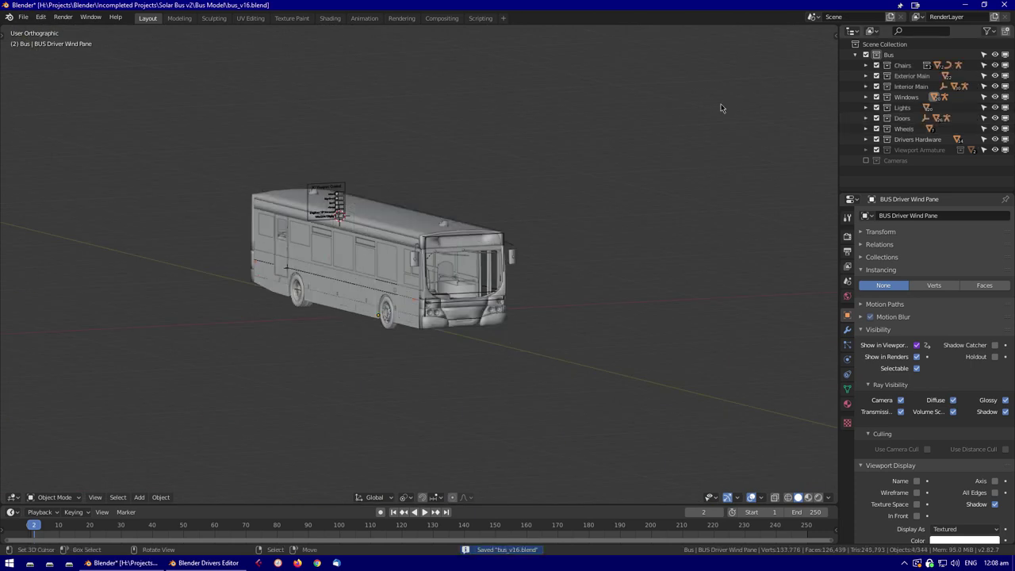
Paste the viewport visibility driver onto BUS Window Front
{"action": "scroll", "coordinate": [720, 104], "scroll_direction": "up", "scroll_amount": 5}
{"action": "middle_click_drag", "start_coordinate": [720, 104], "coordinate": [798, 418]}
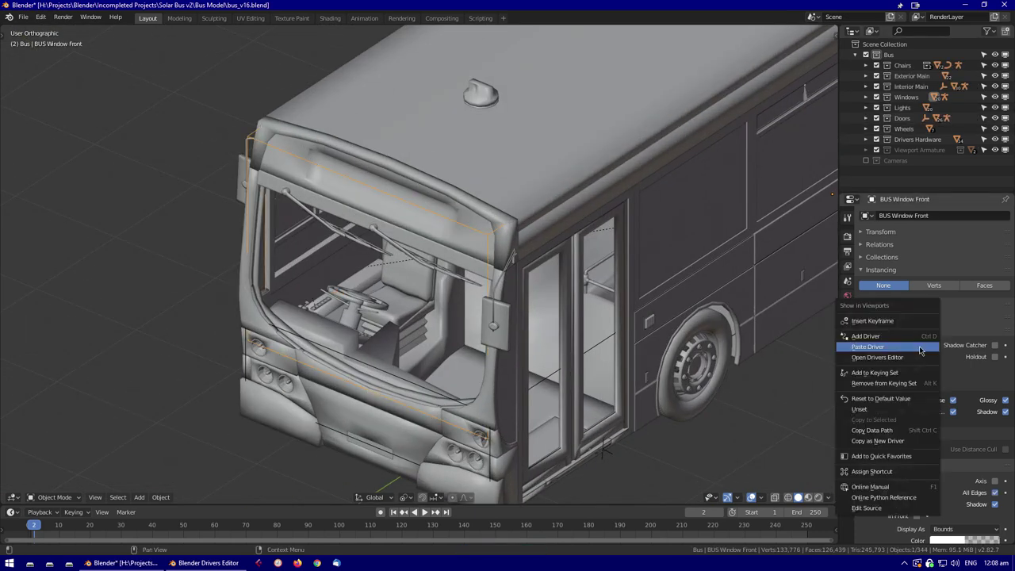
{"action": "scroll", "coordinate": [632, 337], "scroll_direction": "up", "scroll_amount": 6}
Add the viewport visibility driver to BUS Door Glass 2 and BUS Door Glass 1
{"action": "left_click", "coordinate": [601, 403]}
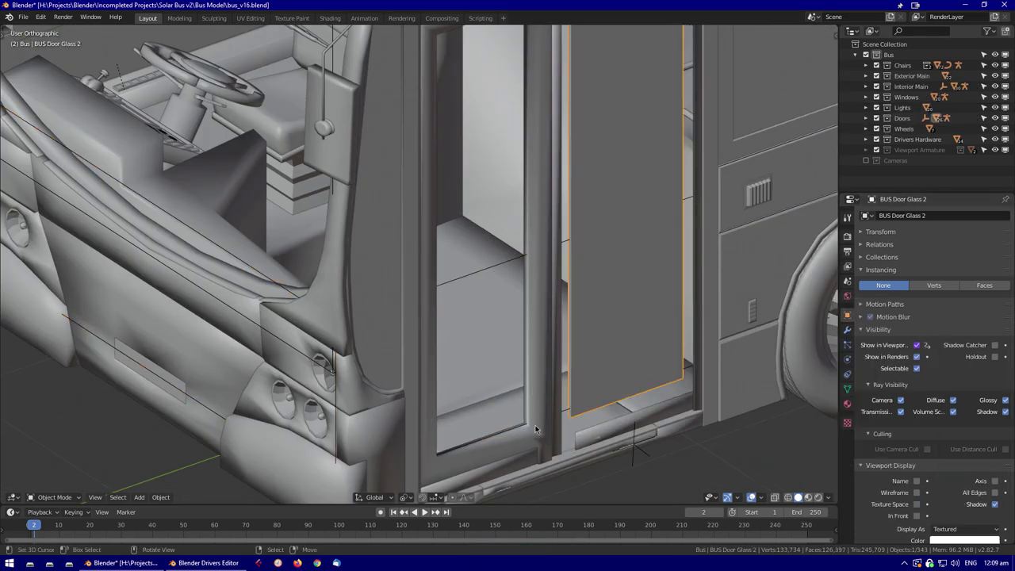
{"action": "left_click", "coordinate": [491, 262]}
{"action": "middle_click_drag", "start_coordinate": [491, 261], "coordinate": [592, 406]}
{"action": "left_click", "coordinate": [963, 482]}
{"action": "scroll", "coordinate": [420, 315], "scroll_direction": "down", "scroll_amount": 4}
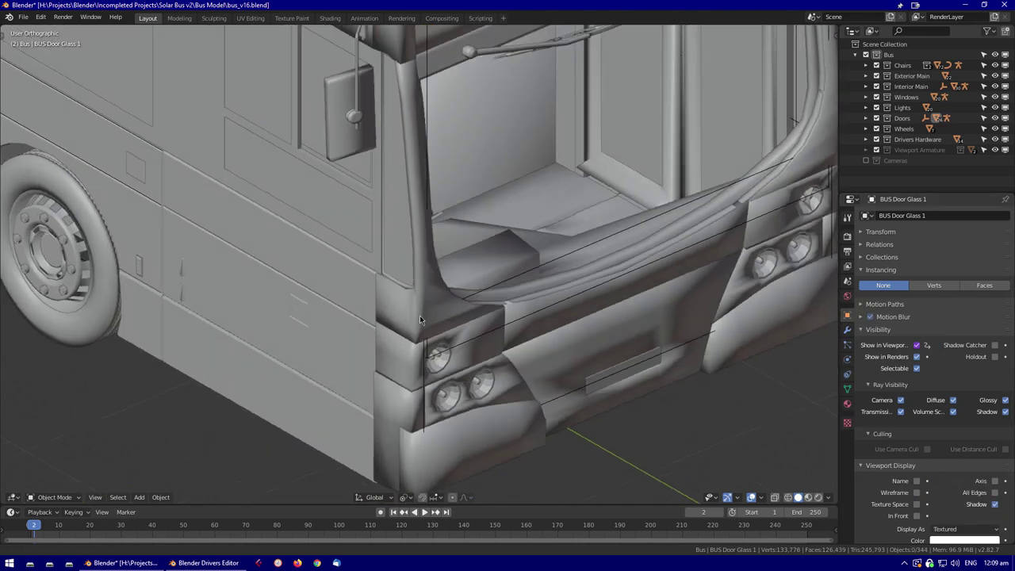
Add the viewport visibility driver to BUS E Door Wind, the emergency door's window
{"action": "middle_click_drag", "start_coordinate": [420, 315], "coordinate": [411, 289]}
{"action": "scroll", "coordinate": [610, 270], "scroll_direction": "up", "scroll_amount": 6}
{"action": "left_click", "coordinate": [610, 271]}
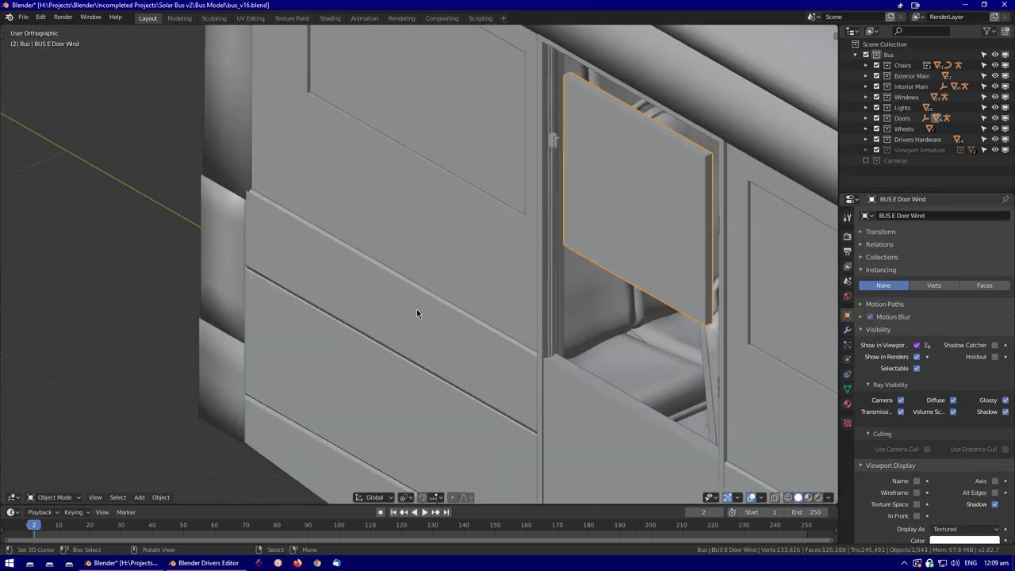
{"action": "scroll", "coordinate": [417, 313], "scroll_direction": "down", "scroll_amount": 4}
{"action": "scroll", "coordinate": [346, 214], "scroll_direction": "up", "scroll_amount": 5}
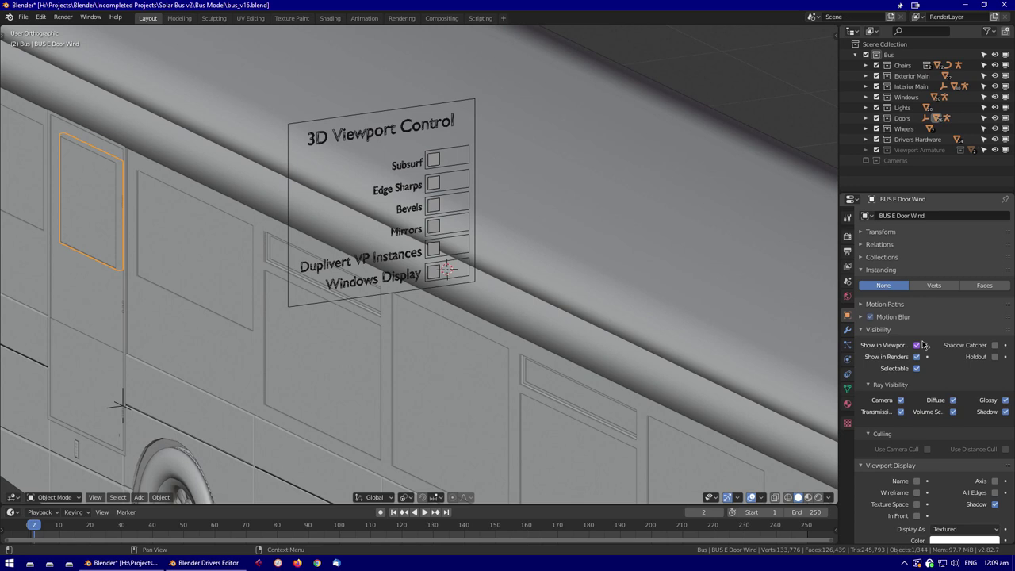
Test the Windows Display slider against the driver on BUS E Door Wind and undo the test changes
{"action": "right_click", "coordinate": [916, 344]}
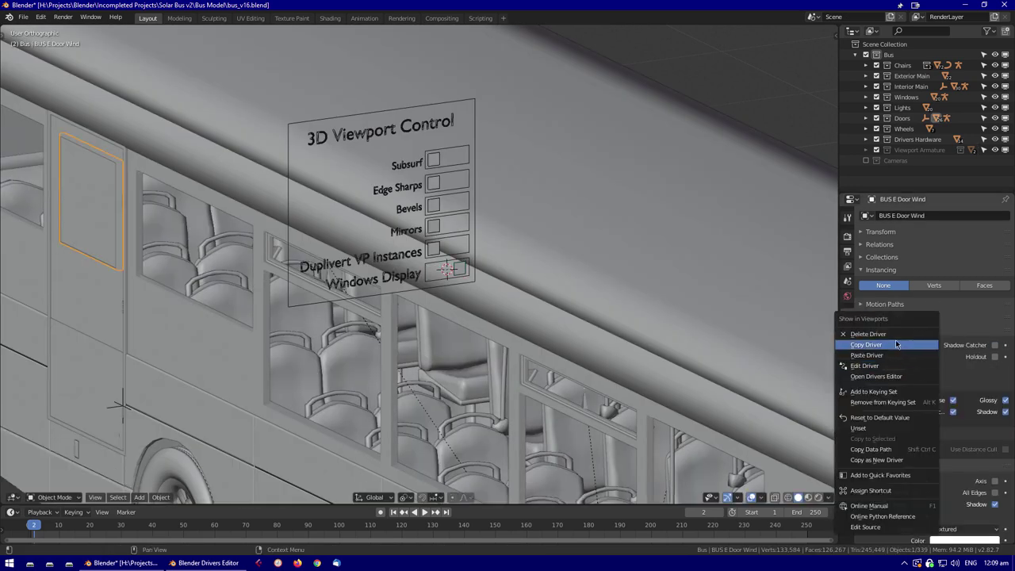
{"action": "left_click", "coordinate": [896, 343]}
{"action": "key", "text": "ctrl+z"}
{"action": "key", "text": "ctrl+z"}
{"action": "key", "text": "ctrl+z"}
{"action": "key", "text": "ctrl+z"}
{"action": "key", "text": "ctrl+z"}
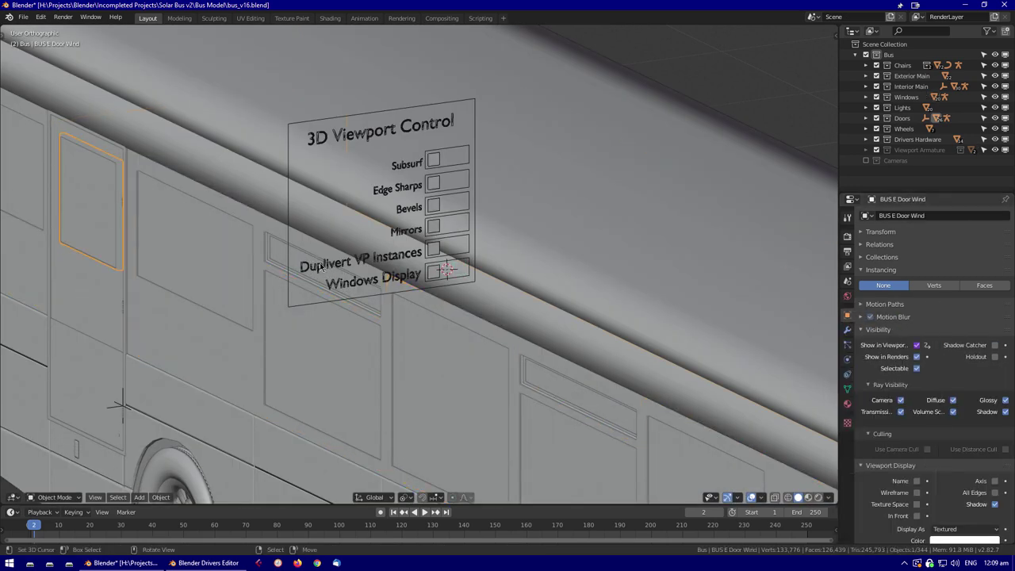
Repaste the visibility driver onto BUS E Door Wind, BUS Door Glass 2, BUS Door Glass 1 and BUS Driver Wind Pane, and save the file
{"action": "right_click", "coordinate": [916, 345]}
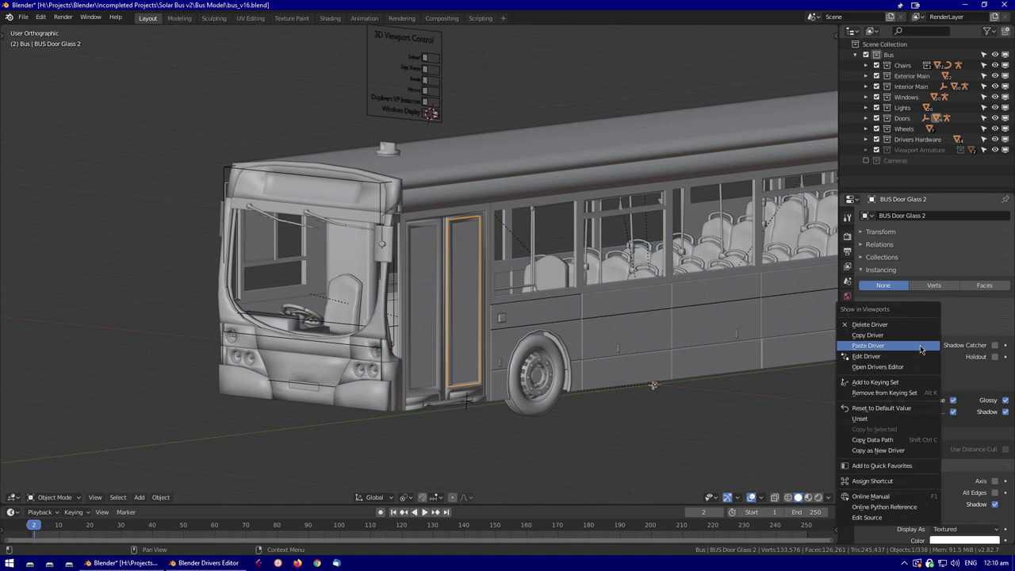
{"action": "key", "text": "Escape"}
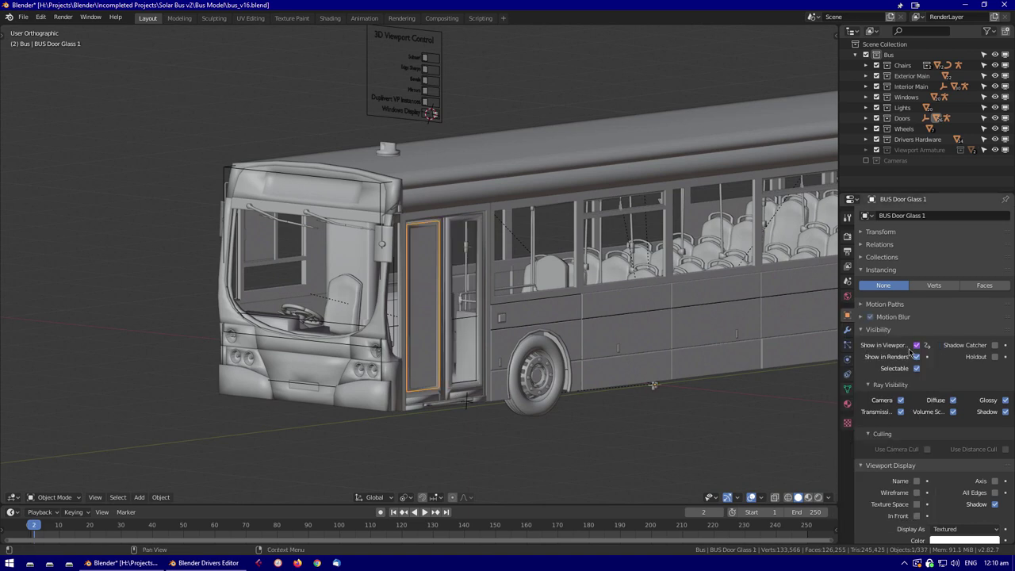
{"action": "right_click", "coordinate": [916, 345]}
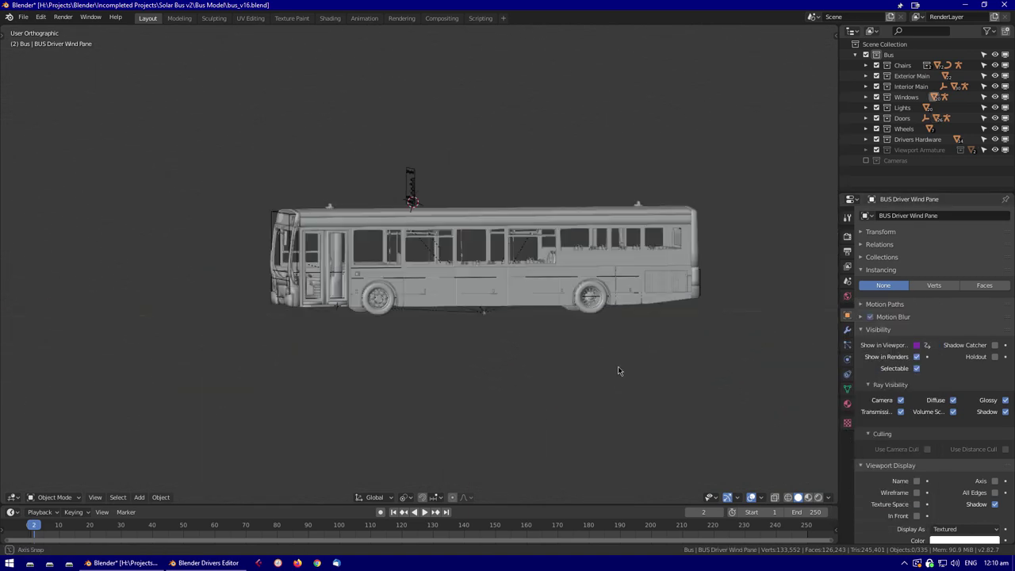
{"action": "middle_click_drag", "start_coordinate": [617, 365], "coordinate": [662, 384]}
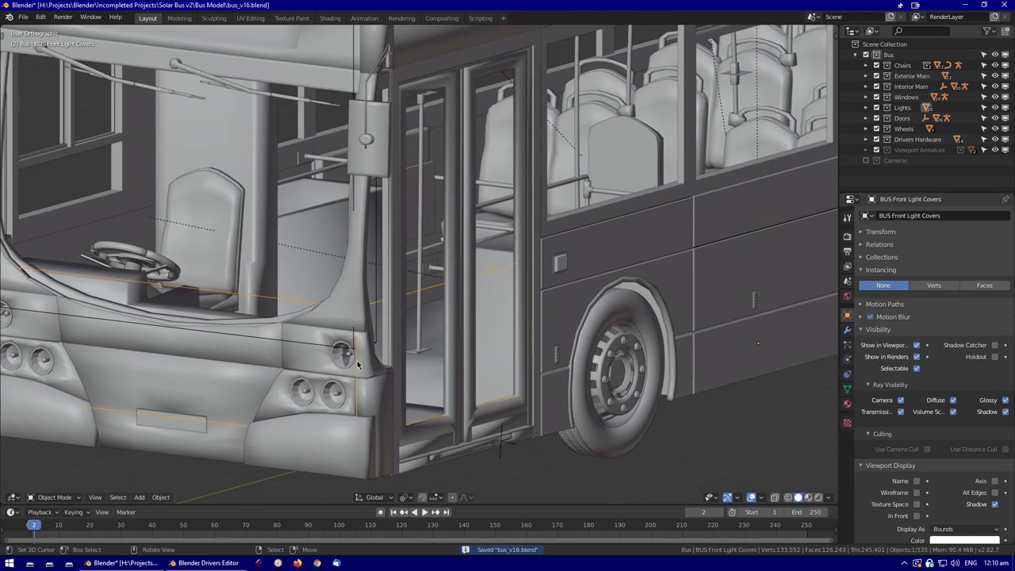
Examine the bus's front end and headlight parts up close, including BUS Light Split
{"action": "scroll", "coordinate": [566, 392], "scroll_direction": "down", "scroll_amount": 3}
{"action": "scroll", "coordinate": [567, 392], "scroll_direction": "up", "scroll_amount": 2}
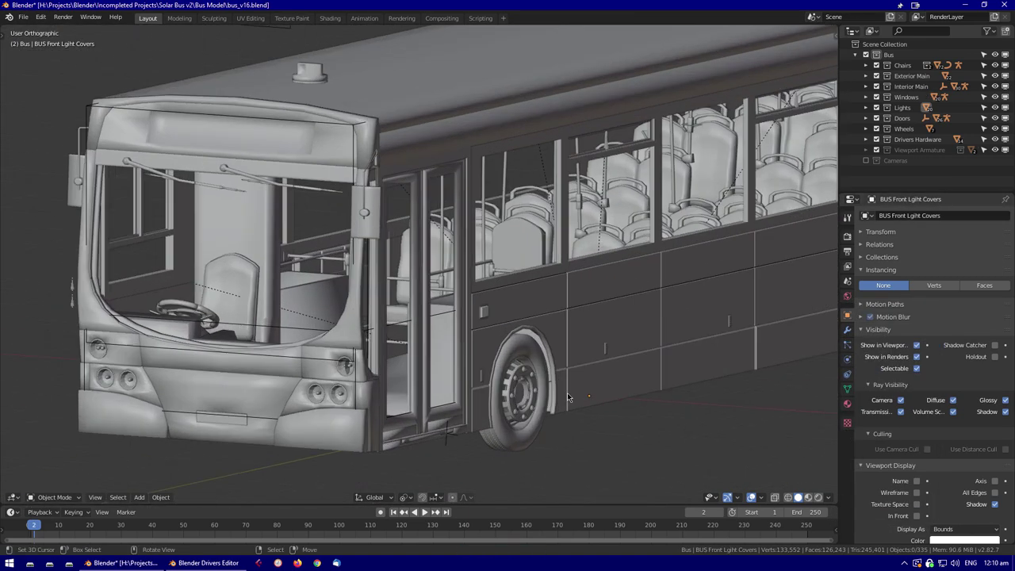
{"action": "middle_click_drag", "start_coordinate": [602, 380], "coordinate": [221, 176]}
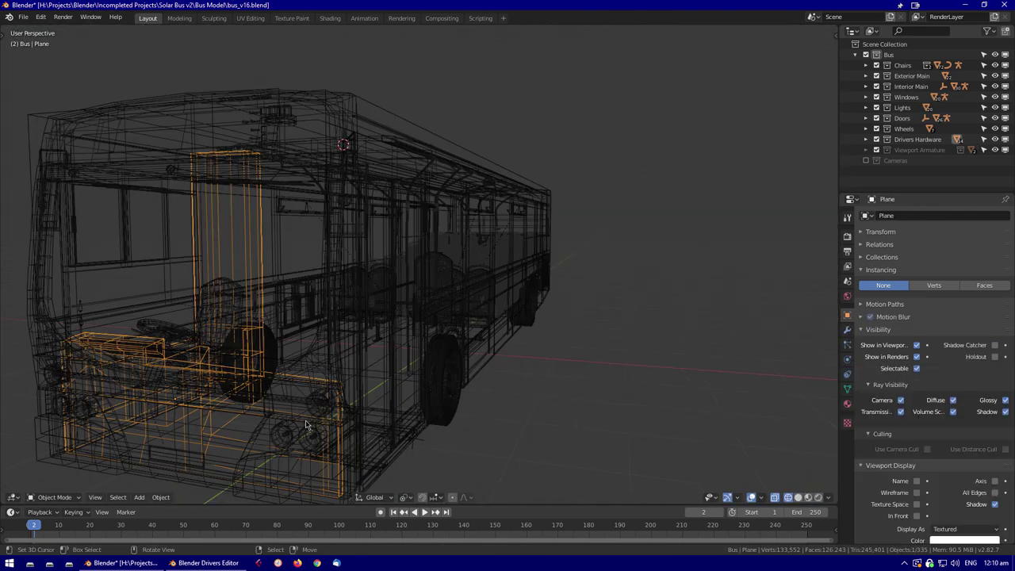
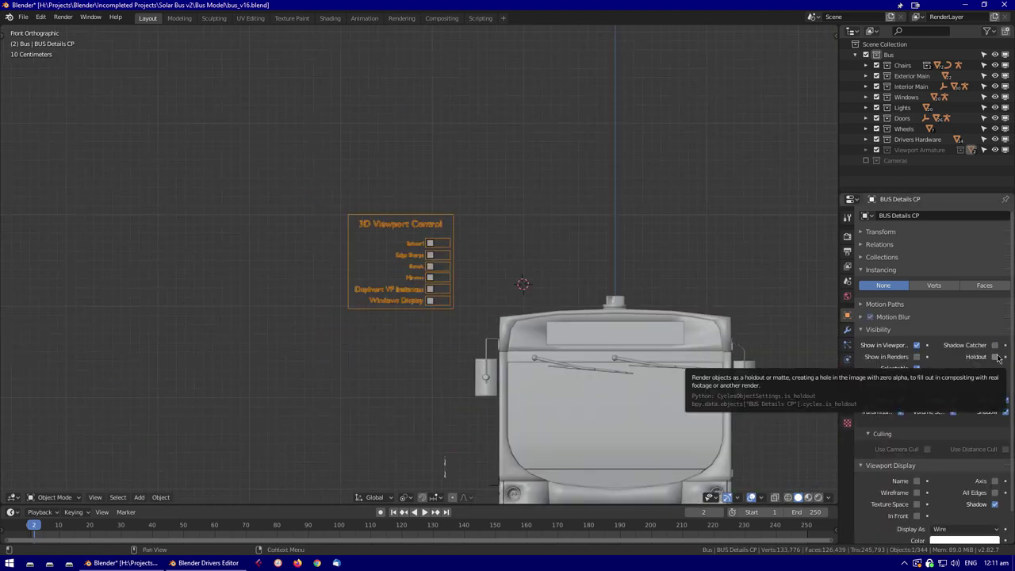
{"action": "middle_click_drag", "start_coordinate": [506, 419], "coordinate": [677, 398]}
{"action": "left_click", "coordinate": [677, 398]}
{"action": "left_click", "coordinate": [677, 399]}
{"action": "key", "text": "KP_Decimal"}
{"action": "scroll", "coordinate": [540, 410], "scroll_direction": "up", "scroll_amount": 4}
{"action": "middle_click_drag", "start_coordinate": [540, 410], "coordinate": [264, 347]}
{"action": "left_click", "coordinate": [379, 323]}
{"action": "key", "text": "KP_Decimal"}
{"action": "scroll", "coordinate": [438, 338], "scroll_direction": "down", "scroll_amount": 6}
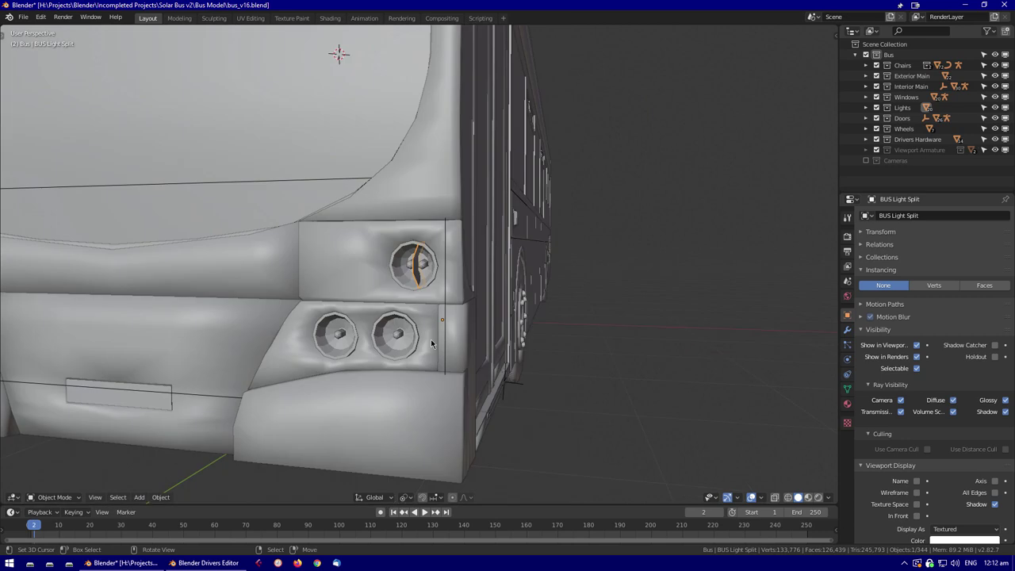
Move the Subsurf slider of the viewport control rig and isolate BUS Lights Rim in local view
{"action": "left_click", "coordinate": [847, 330]}
{"action": "scroll", "coordinate": [317, 261], "scroll_direction": "down", "scroll_amount": 3}
{"action": "left_click", "coordinate": [170, 103]}
{"action": "key", "text": "ctrl+Tab"}
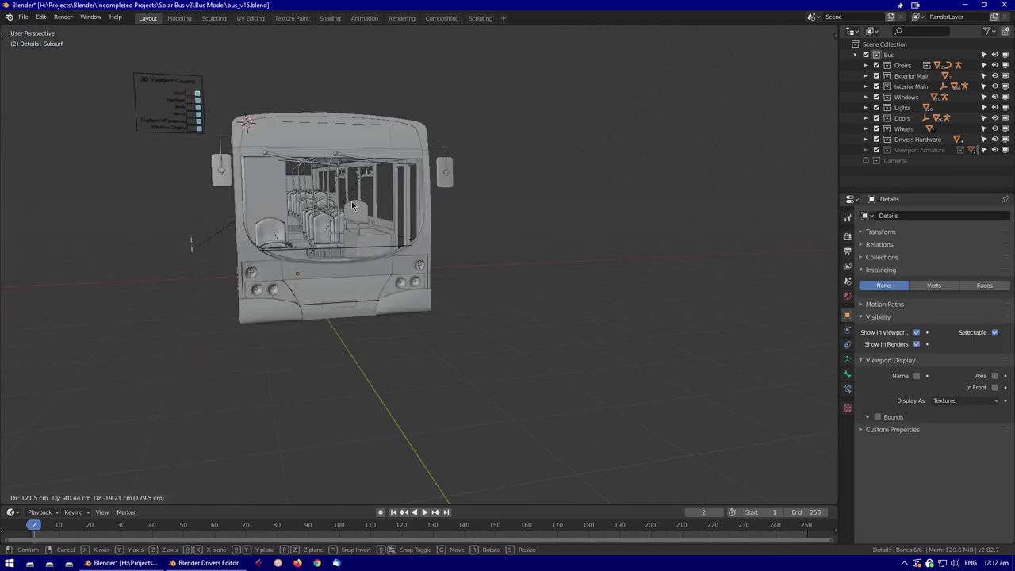
{"action": "scroll", "coordinate": [528, 296], "scroll_direction": "up", "scroll_amount": 6}
{"action": "middle_click_drag", "start_coordinate": [527, 296], "coordinate": [589, 358]}
{"action": "key", "text": "ctrl+Tab"}
{"action": "left_click", "coordinate": [588, 359]}
{"action": "key", "text": "KP_Divide"}
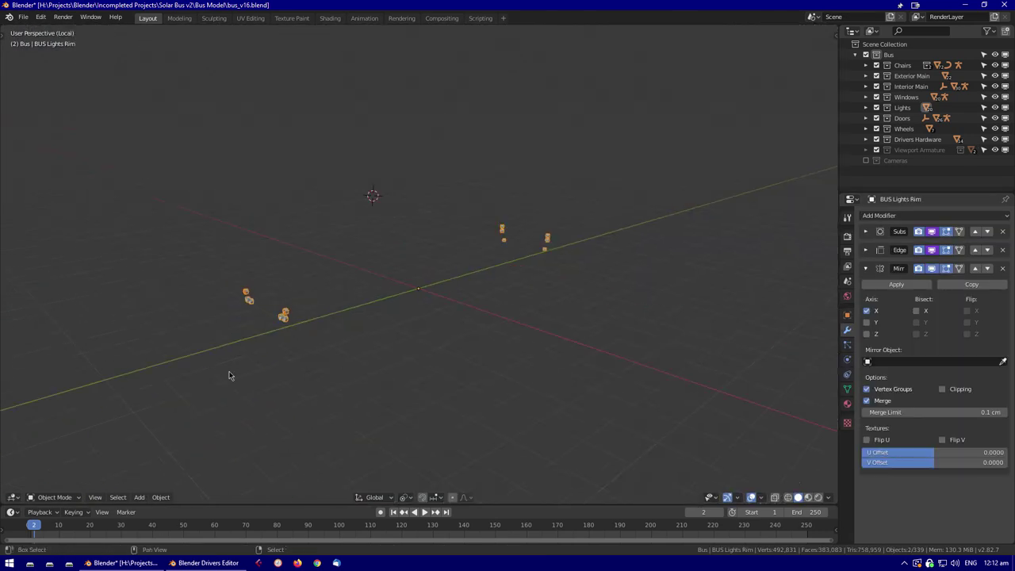
Check BUS Ex Light Indicator L on its own, and isolate BUS Lights Rim with the other headlight parts in local view
{"action": "key", "text": "KP_Divide"}
{"action": "left_click", "coordinate": [587, 353]}
{"action": "key", "text": "KP_Divide"}
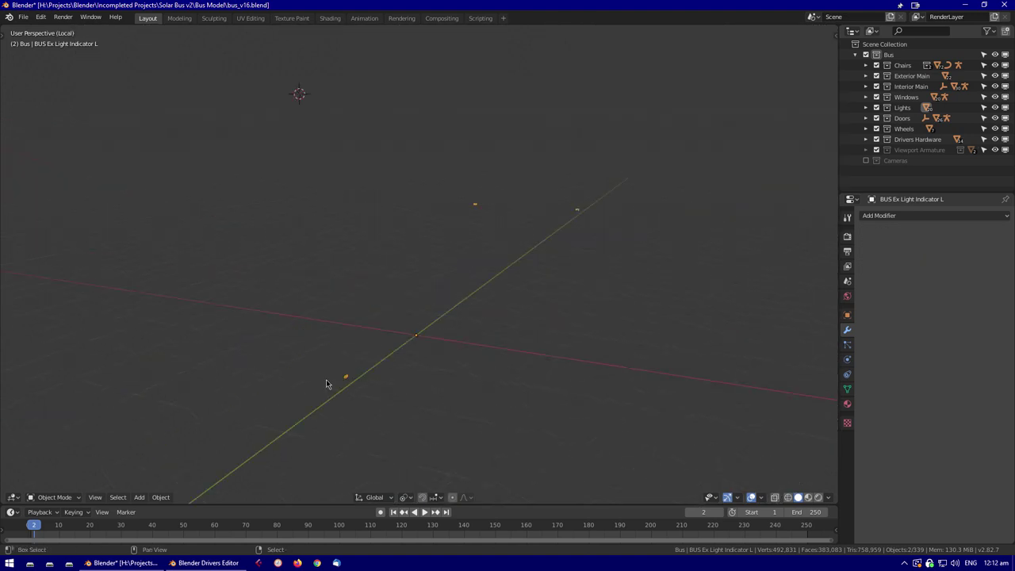
{"action": "key", "text": "KP_Divide"}
{"action": "left_click", "coordinate": [516, 338]}
{"action": "key", "text": "KP_Divide"}
{"action": "key", "text": "KP_Divide"}
{"action": "left_click", "coordinate": [487, 337]}
{"action": "key", "text": "KP_Divide"}
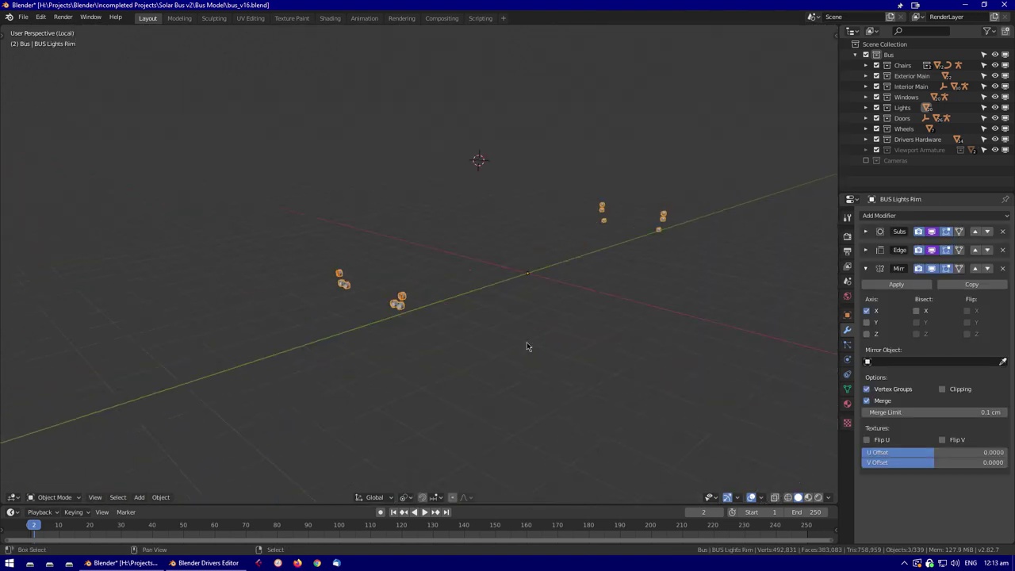
Delete the headlight's light split object and open the BUS Lights Rim mesh for editing
{"action": "key", "text": "Delete"}
{"action": "key", "text": "KP_Decimal"}
{"action": "middle_click_drag", "start_coordinate": [488, 337], "coordinate": [394, 346]}
{"action": "key", "text": "Tab"}
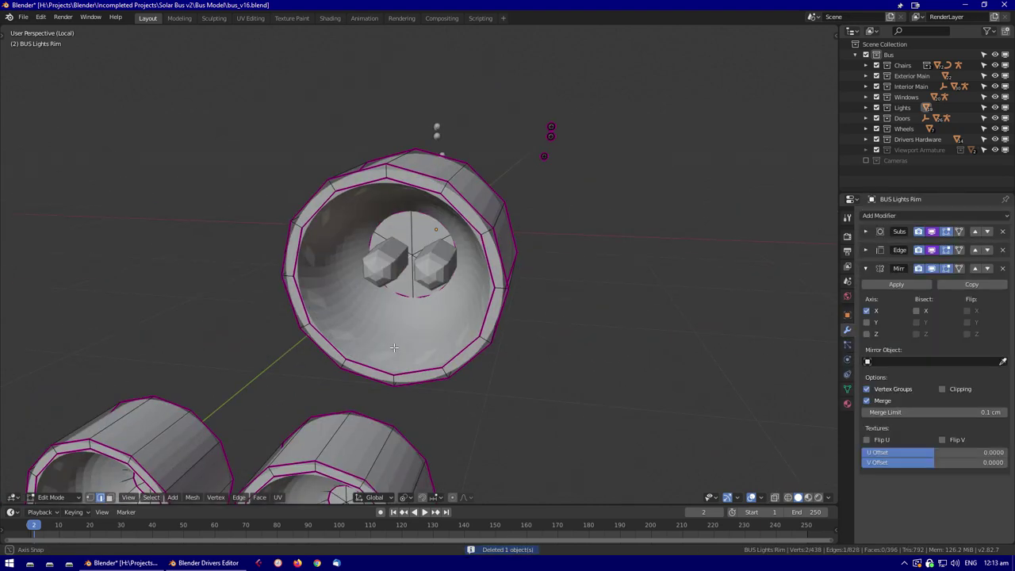
Try to form a divider from faces of BUS Lights Rim, flattened to 0 along Y with an edge crease of 1.000
{"action": "middle_click_drag", "start_coordinate": [524, 341], "coordinate": [501, 233]}
{"action": "middle_click_drag", "start_coordinate": [452, 306], "coordinate": [531, 297]}
{"action": "key", "text": "g"}
{"action": "key", "text": "y"}
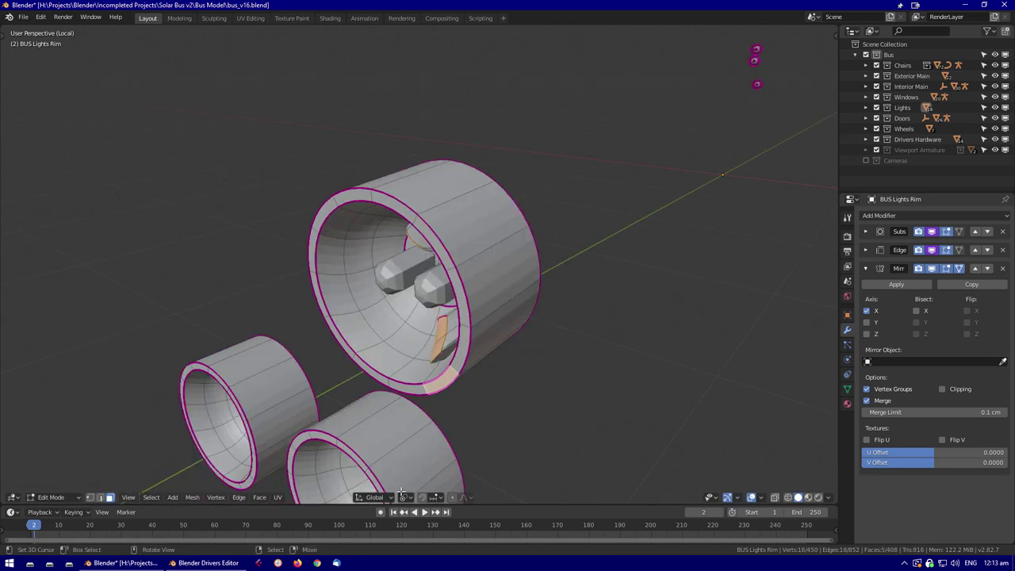
{"action": "key", "text": "y"}
{"action": "key", "text": "0"}
{"action": "key", "text": "Return"}
{"action": "middle_click_drag", "start_coordinate": [584, 384], "coordinate": [626, 351]}
{"action": "key", "text": "shift+e"}
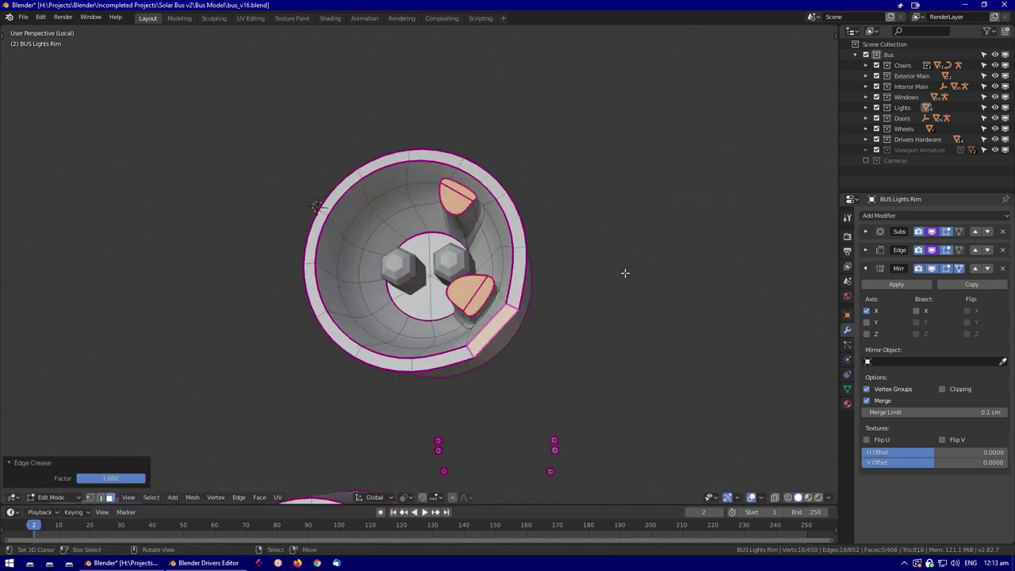
Try to join the new divider pieces to the inner wall of BUS Lights Rim
{"action": "middle_click_drag", "start_coordinate": [624, 273], "coordinate": [492, 305]}
{"action": "left_click", "coordinate": [492, 305]}
{"action": "scroll", "coordinate": [515, 321], "scroll_direction": "up", "scroll_amount": 2}
{"action": "right_click", "coordinate": [476, 348]}
{"action": "left_click", "coordinate": [508, 362]}
{"action": "middle_click_drag", "start_coordinate": [507, 363], "coordinate": [540, 315]}
{"action": "scroll", "coordinate": [540, 315], "scroll_direction": "down", "scroll_amount": 3}
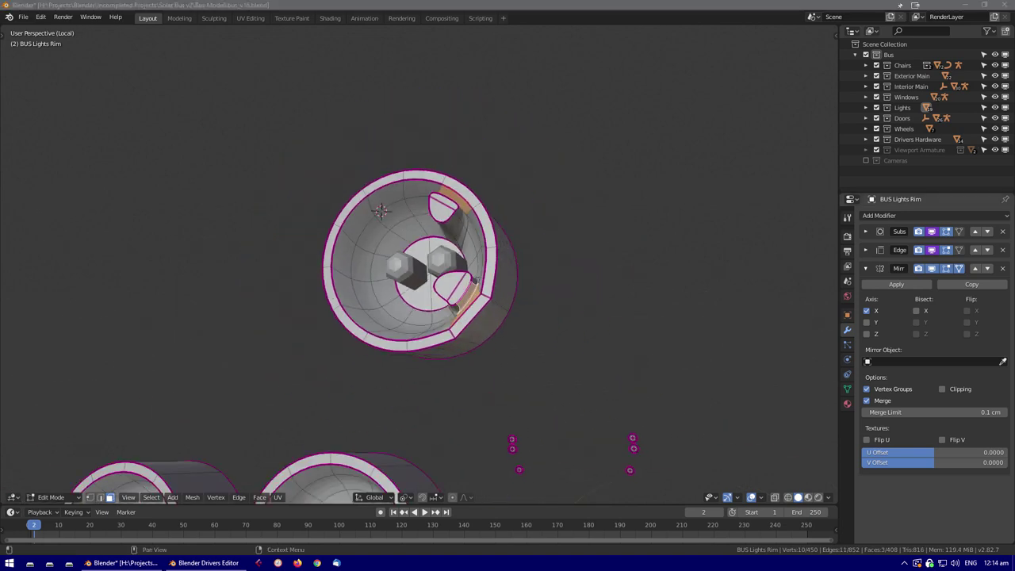
{"action": "key", "text": "ctrl+z"}
{"action": "key", "text": "ctrl+shift+z"}
{"action": "middle_click_drag", "start_coordinate": [603, 238], "coordinate": [487, 362]}
{"action": "scroll", "coordinate": [507, 277], "scroll_direction": "up", "scroll_amount": 4}
{"action": "scroll", "coordinate": [552, 392], "scroll_direction": "down", "scroll_amount": 3}
{"action": "right_click", "coordinate": [487, 362]}
{"action": "left_click", "coordinate": [515, 381]}
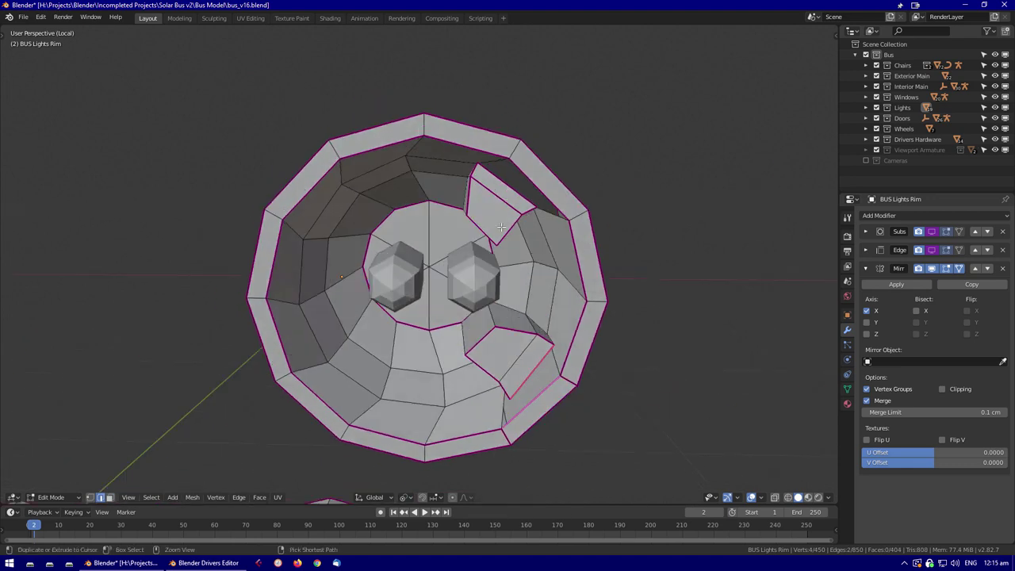
Delete BUS Lights Rim and append it again from bus_v15.blend
{"action": "key", "text": "Tab"}
{"action": "key", "text": "Tab"}
{"action": "key", "text": "Tab"}
{"action": "key", "text": "x"}
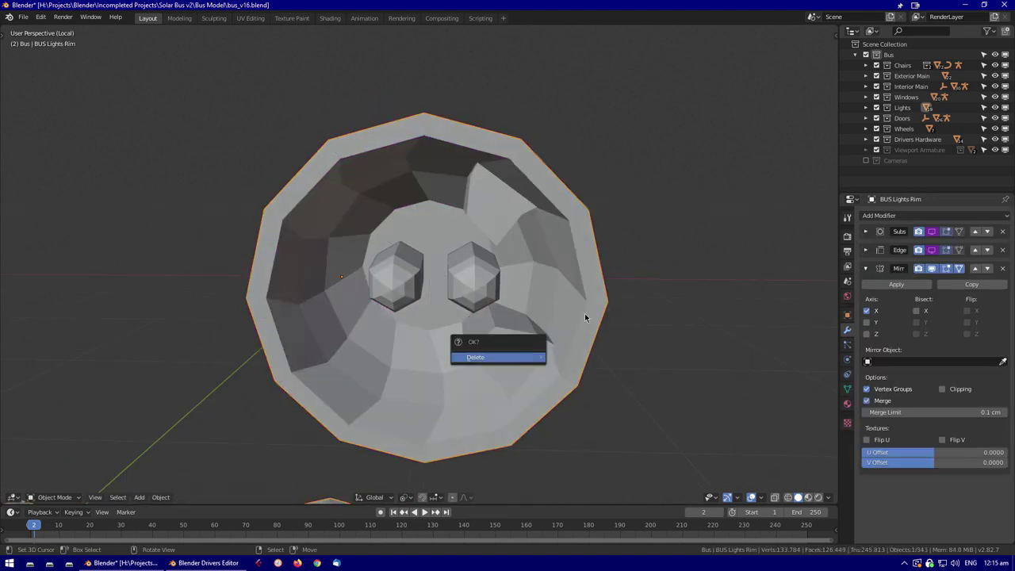
{"action": "left_click", "coordinate": [464, 356]}
{"action": "left_click", "coordinate": [23, 16]}
{"action": "left_click", "coordinate": [40, 133]}
{"action": "double_click", "coordinate": [190, 232]}
{"action": "double_click", "coordinate": [238, 106]}
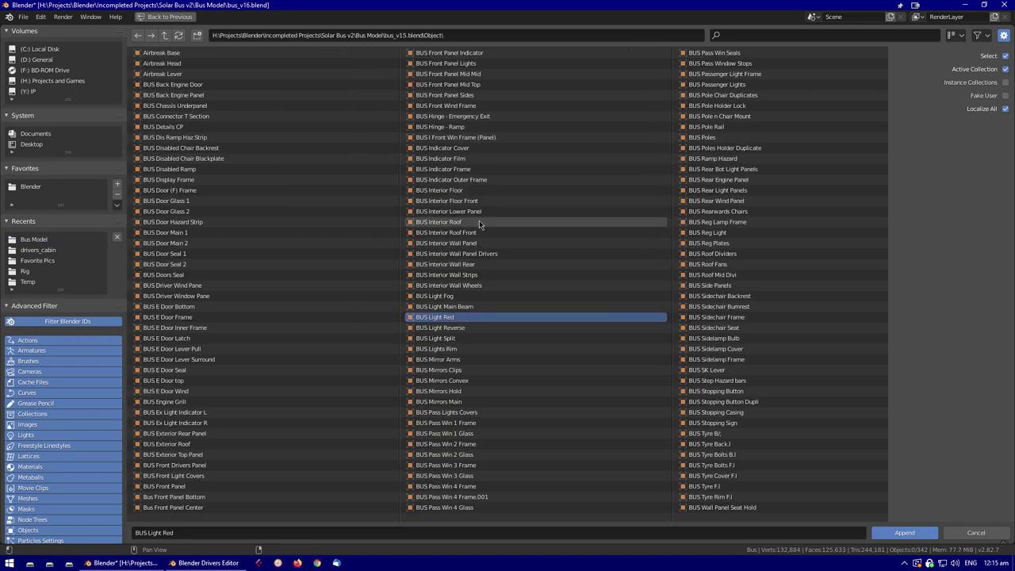
{"action": "double_click", "coordinate": [478, 221]}
{"action": "scroll", "coordinate": [609, 377], "scroll_direction": "down", "scroll_amount": 3}
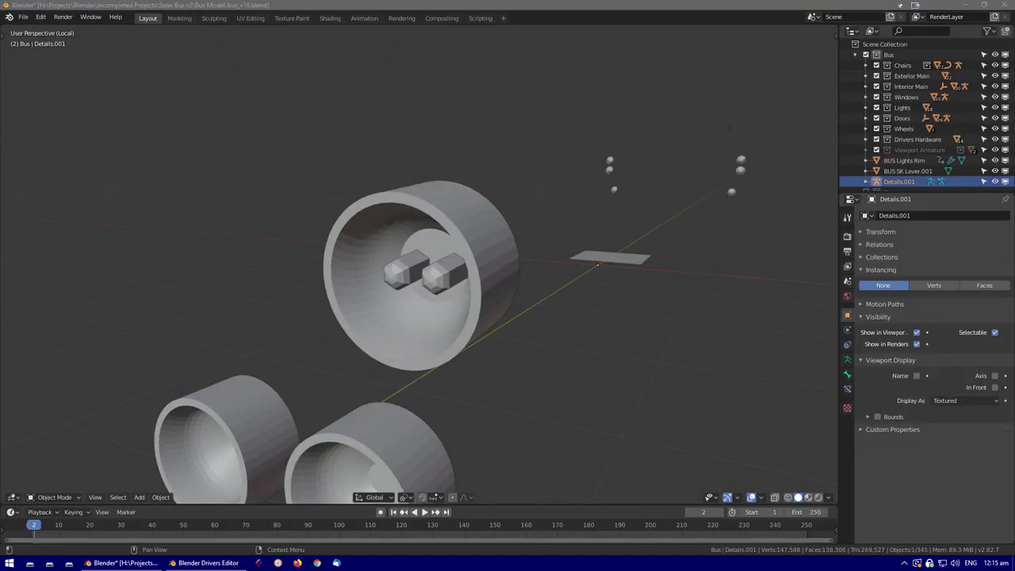
Undo the append and the divider edits, going back to the original BUS Lights Rim mesh
{"action": "key", "text": "ctrl+z"}
{"action": "middle_click_drag", "start_coordinate": [555, 357], "coordinate": [603, 369]}
{"action": "key", "text": "ctrl+shift+z"}
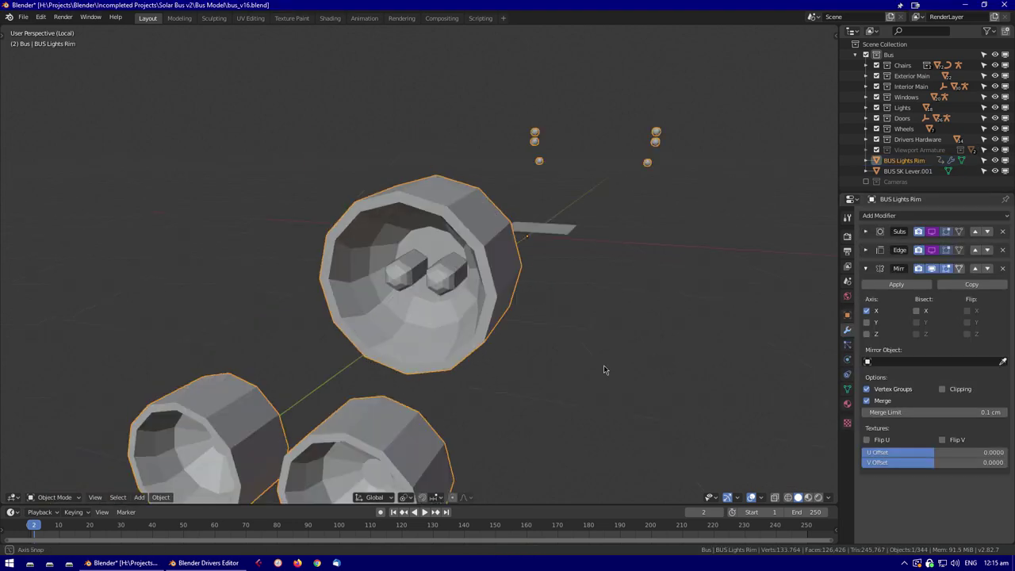
{"action": "scroll", "coordinate": [604, 370], "scroll_direction": "down", "scroll_amount": 3}
{"action": "scroll", "coordinate": [415, 213], "scroll_direction": "up", "scroll_amount": 6}
{"action": "key", "text": "Tab"}
{"action": "key", "text": "Tab"}
{"action": "middle_click_drag", "start_coordinate": [414, 212], "coordinate": [691, 367]}
{"action": "scroll", "coordinate": [690, 367], "scroll_direction": "down", "scroll_amount": 1}
{"action": "key", "text": "ctrl+z"}
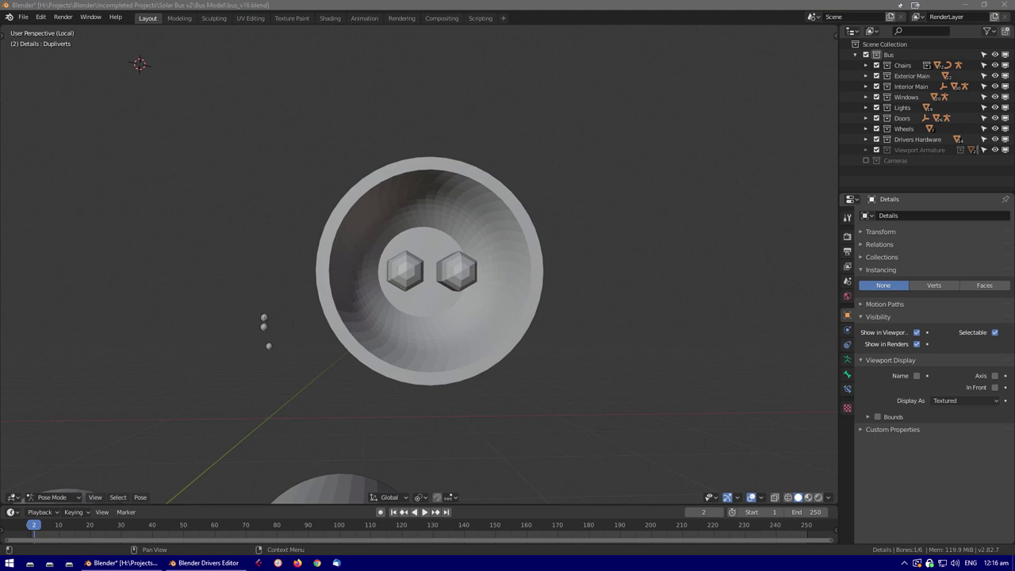
{"action": "middle_click_drag", "start_coordinate": [615, 262], "coordinate": [591, 304]}
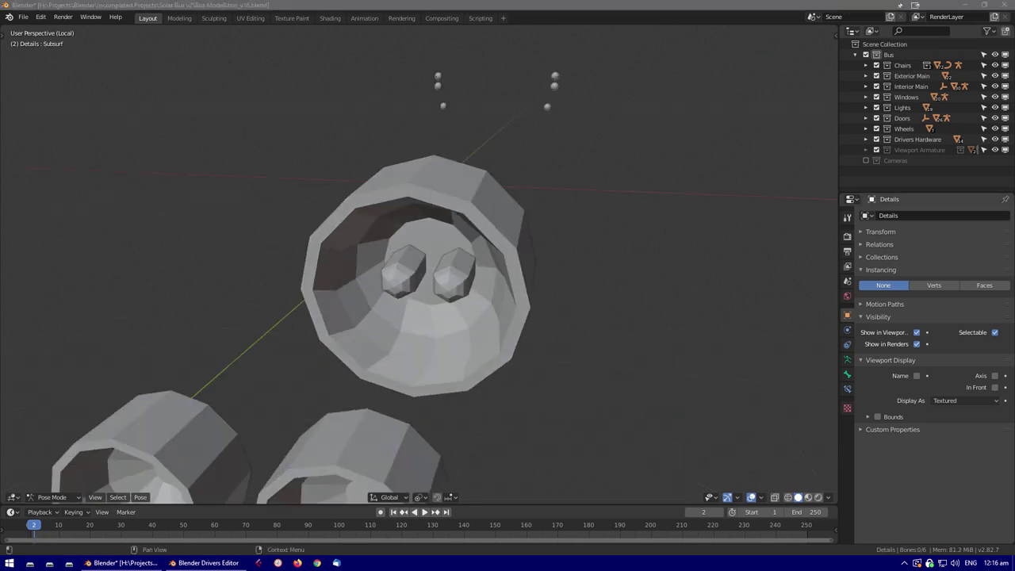
{"action": "middle_click_drag", "start_coordinate": [647, 218], "coordinate": [512, 312]}
{"action": "key", "text": "ctrl+z"}
{"action": "scroll", "coordinate": [512, 312], "scroll_direction": "up", "scroll_amount": 2}
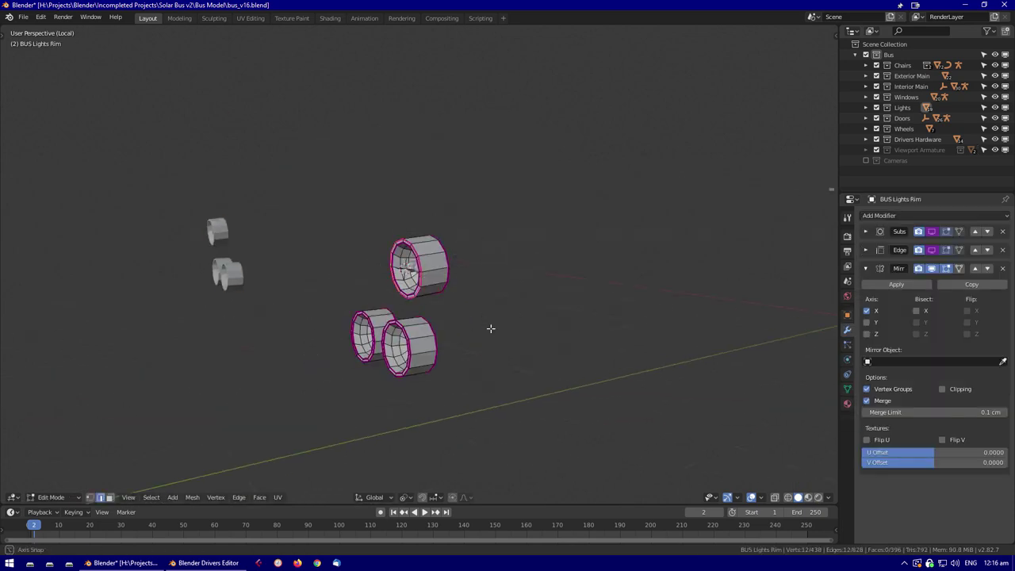
Add a 16-vertex mesh circle at the 3D cursor in the opening of the upper headlight rim
{"action": "key", "text": "shift+a"}
{"action": "left_click", "coordinate": [562, 313]}
{"action": "mouse_move", "coordinate": [563, 316]}
{"action": "left_click", "coordinate": [614, 337]}
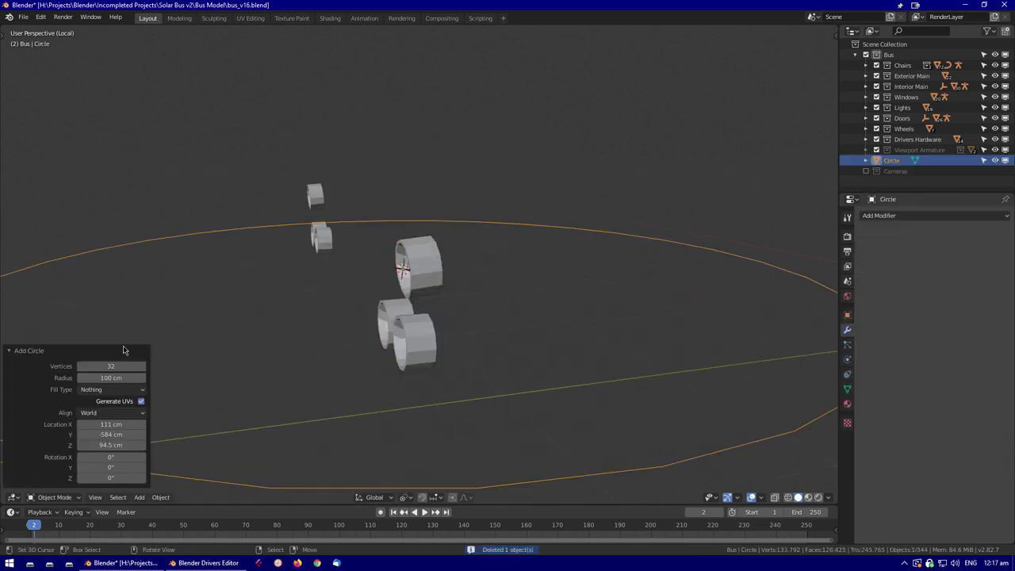
{"action": "key", "text": "KP_3"}
{"action": "key", "text": "Tab"}
{"action": "key", "text": "shift+z"}
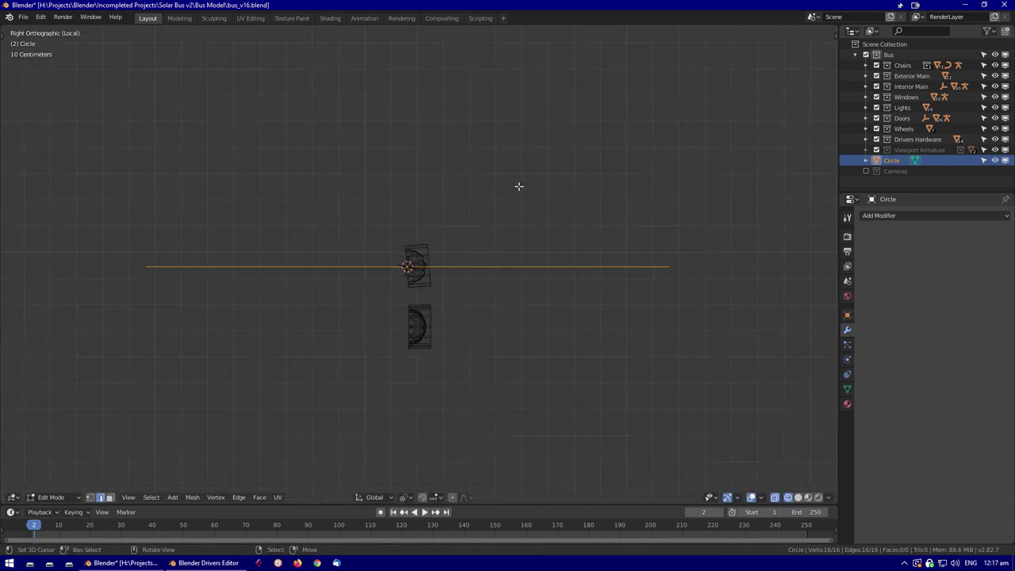
Rotate the circle to an X rotation of 94.9° so it lies along the tilted front of the headlight rim
{"action": "left_click", "coordinate": [485, 153]}
{"action": "scroll", "coordinate": [354, 190], "scroll_direction": "up", "scroll_amount": 5}
{"action": "middle_click_drag", "start_coordinate": [354, 189], "coordinate": [471, 154]}
{"action": "scroll", "coordinate": [470, 154], "scroll_direction": "down", "scroll_amount": 4}
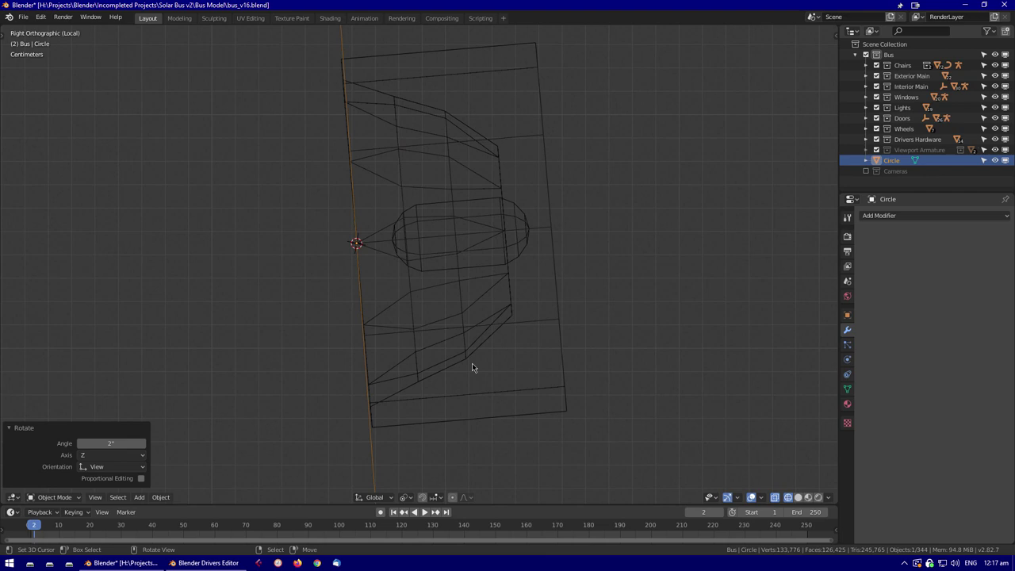
{"action": "left_click", "coordinate": [534, 319]}
{"action": "key", "text": "n"}
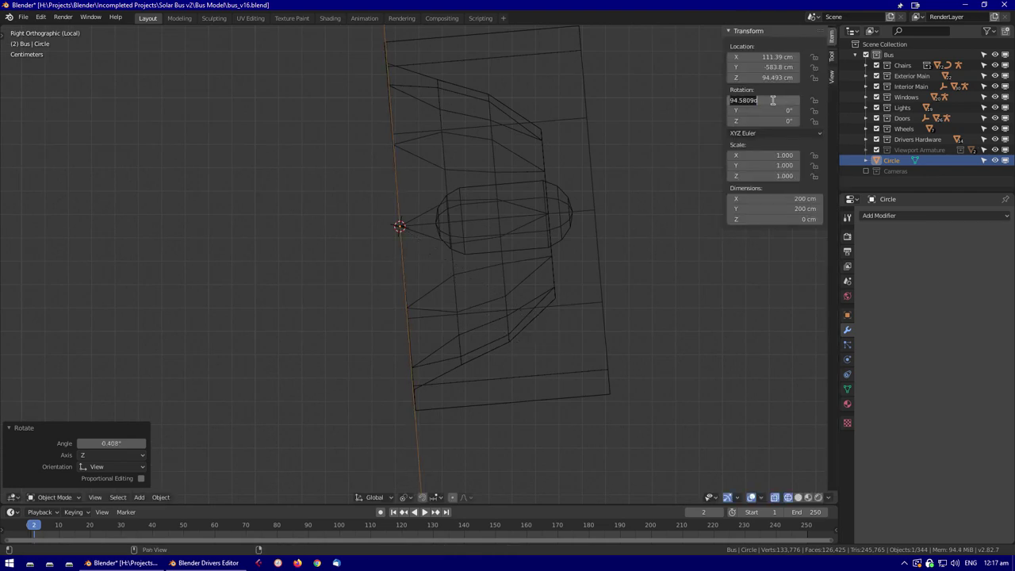
Scale the circle down to about 15 cm across so it fits the headlight rim
{"action": "scroll", "coordinate": [373, 240], "scroll_direction": "down", "scroll_amount": 5}
{"action": "middle_click_drag", "start_coordinate": [374, 240], "coordinate": [460, 368]}
{"action": "middle_click_drag", "start_coordinate": [421, 305], "coordinate": [387, 376]}
{"action": "key", "text": "s"}
{"action": "left_click", "coordinate": [597, 426]}
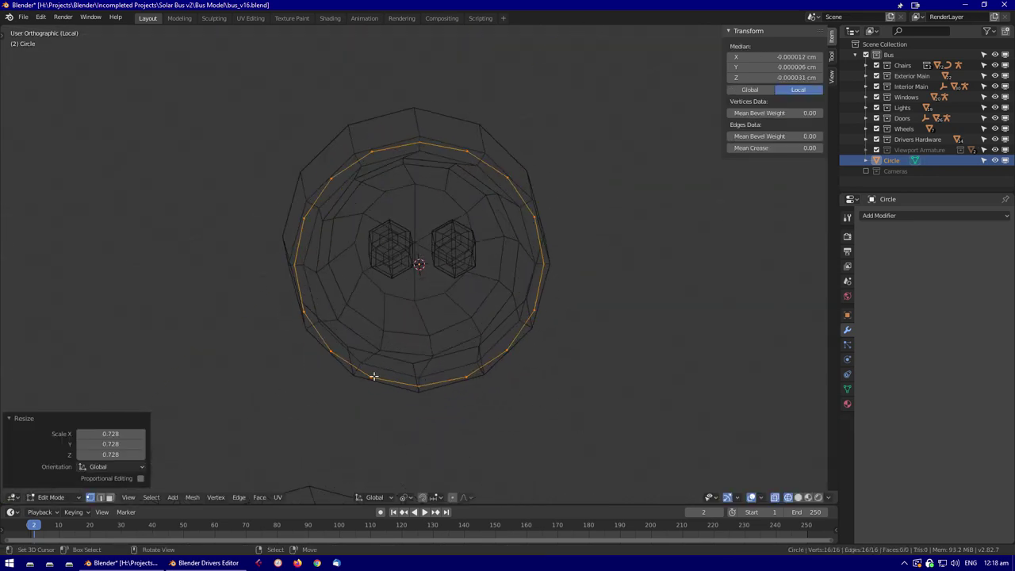
Subdivide the whole circle with one cut and round it with To Sphere at factor 1
{"action": "key", "text": "KP_7"}
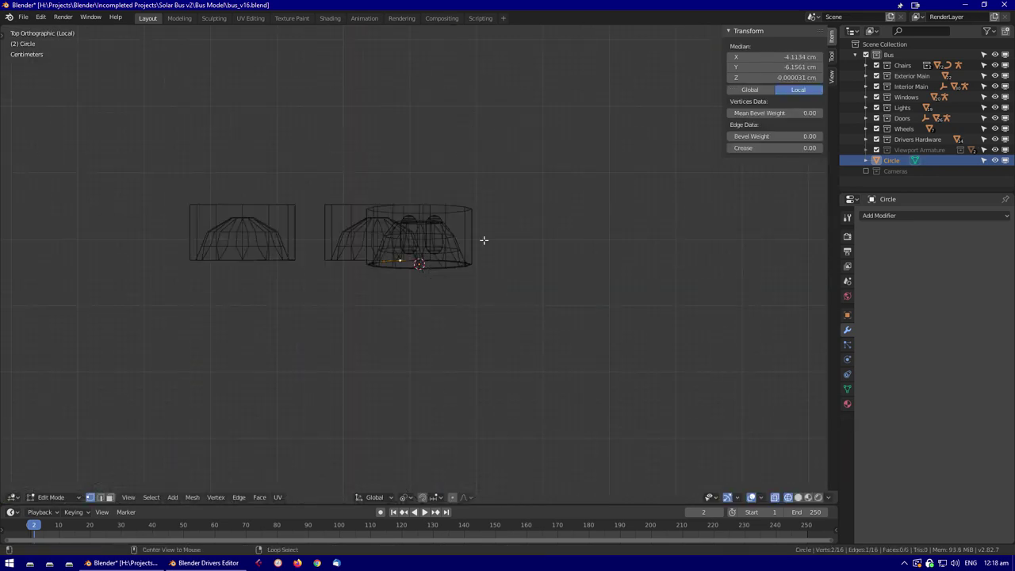
{"action": "key", "text": "shift+z"}
{"action": "left_click", "coordinate": [358, 453]}
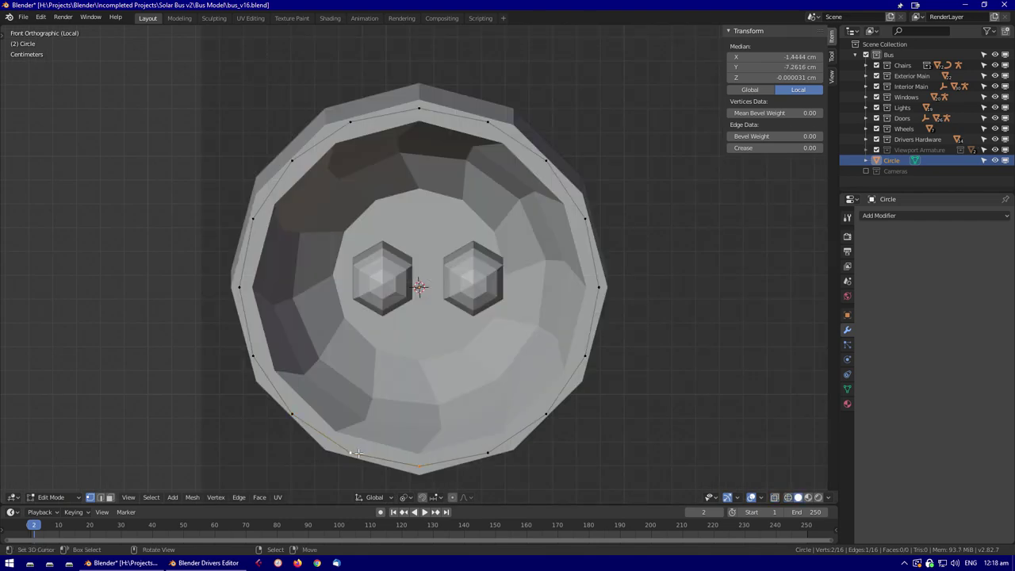
{"action": "key", "text": "a"}
{"action": "scroll", "coordinate": [550, 397], "scroll_direction": "down", "scroll_amount": 1}
{"action": "right_click", "coordinate": [550, 396]}
{"action": "left_click", "coordinate": [555, 276]}
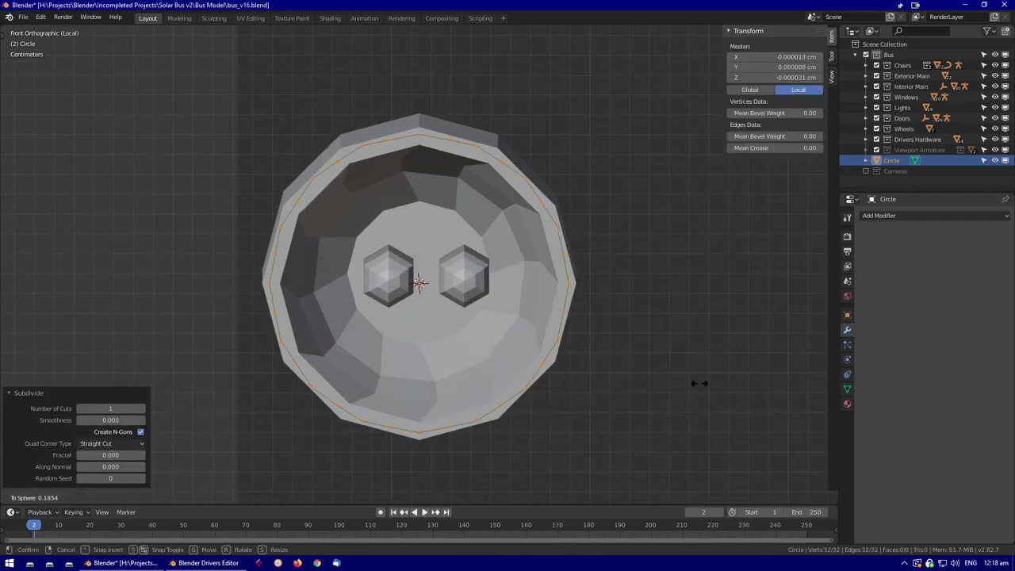
{"action": "key", "text": "1"}
{"action": "scroll", "coordinate": [419, 278], "scroll_direction": "down", "scroll_amount": 2}
{"action": "key", "text": "Return"}
{"action": "scroll", "coordinate": [605, 369], "scroll_direction": "up", "scroll_amount": 7}
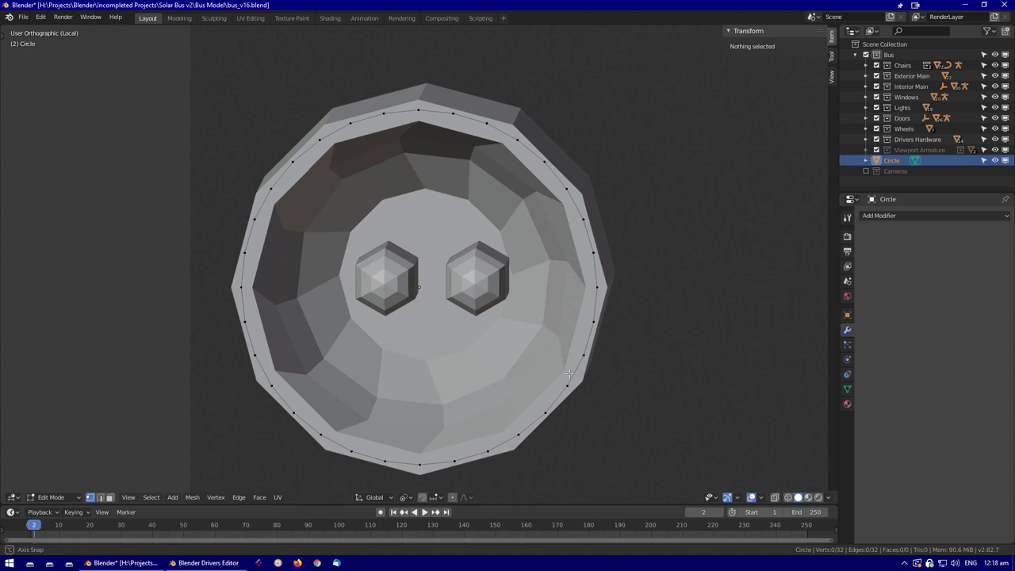
Extrude an edge at the circle's lower left inward as a strip and shift its end 3.16 cm along X
{"action": "left_click", "coordinate": [316, 437]}
{"action": "scroll", "coordinate": [316, 437], "scroll_direction": "down", "scroll_amount": 2}
{"action": "key", "text": "e"}
{"action": "left_click", "coordinate": [411, 95]}
{"action": "key", "text": "g"}
{"action": "key", "text": "x"}
{"action": "key", "text": "Return"}
{"action": "scroll", "coordinate": [401, 363], "scroll_direction": "up", "scroll_amount": 3}
{"action": "middle_click_drag", "start_coordinate": [401, 363], "coordinate": [444, 341]}
{"action": "scroll", "coordinate": [401, 363], "scroll_direction": "down", "scroll_amount": 2}
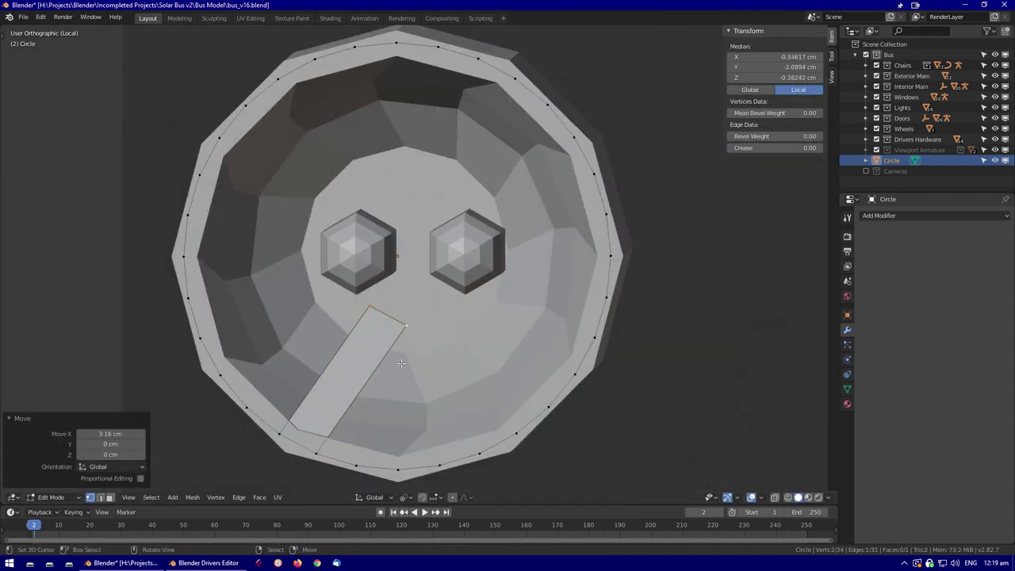
Complete the angled divider with a matching upper strip and a face filled between the two strip ends
{"action": "key", "text": "f"}
{"action": "key", "text": "alt+a"}
{"action": "key", "text": "KP_1"}
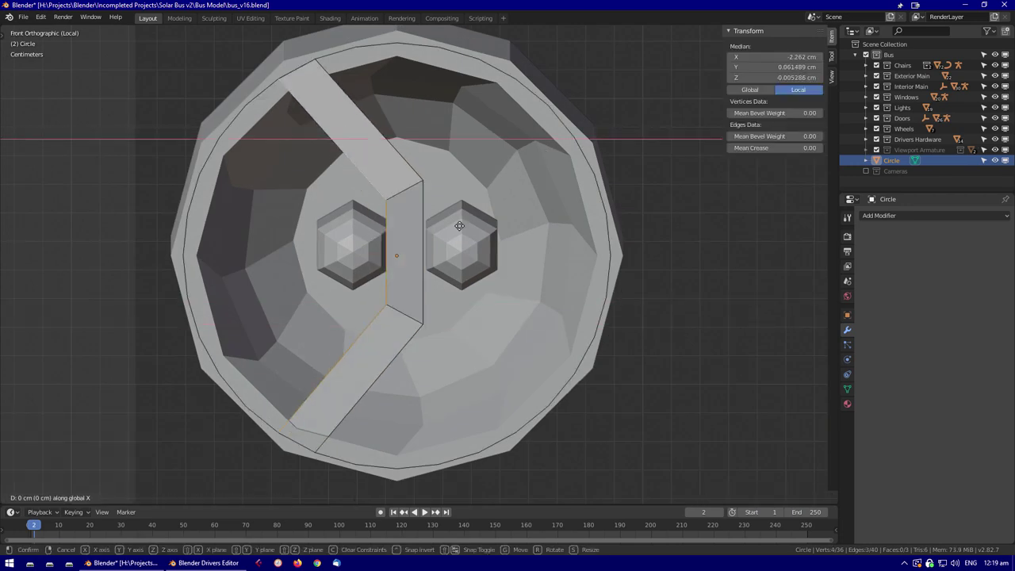
{"action": "key", "text": "Tab"}
{"action": "middle_click_drag", "start_coordinate": [296, 159], "coordinate": [528, 322]}
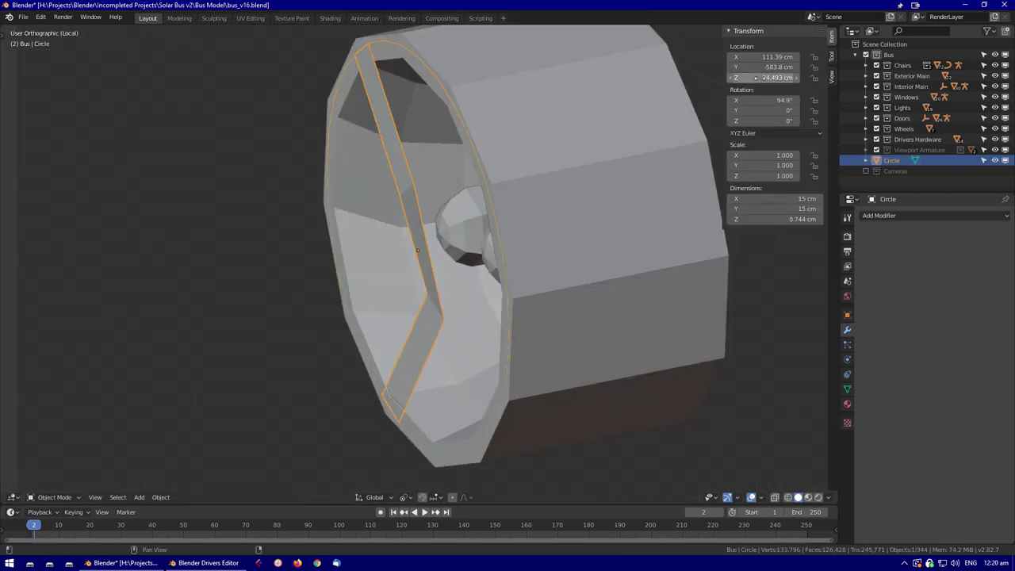
Set the circle object's X rotation to 90° and flatten its mesh to 0 along Z
{"action": "key", "text": "super+r"}
{"action": "key", "text": "Escape"}
{"action": "middle_click_drag", "start_coordinate": [253, 384], "coordinate": [451, 239]}
{"action": "key", "text": "shift+z"}
{"action": "key", "text": "s"}
{"action": "key", "text": "z"}
{"action": "key", "text": "0"}
{"action": "key", "text": "Return"}
Move the divider's left edges along X toward its right edges to narrow the strip
{"action": "key", "text": "KP_1"}
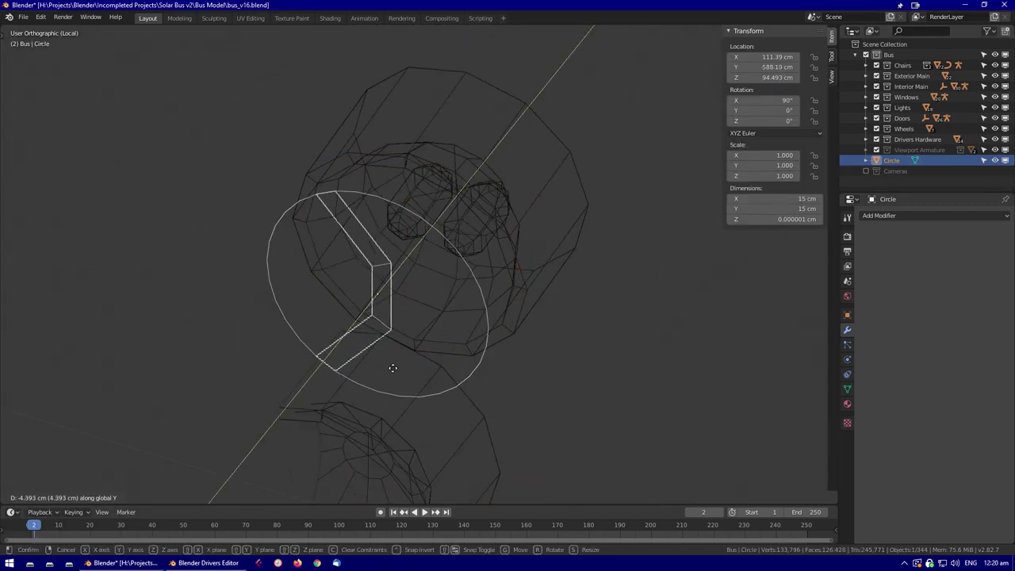
{"action": "key", "text": "Tab"}
{"action": "left_click", "coordinate": [388, 316]}
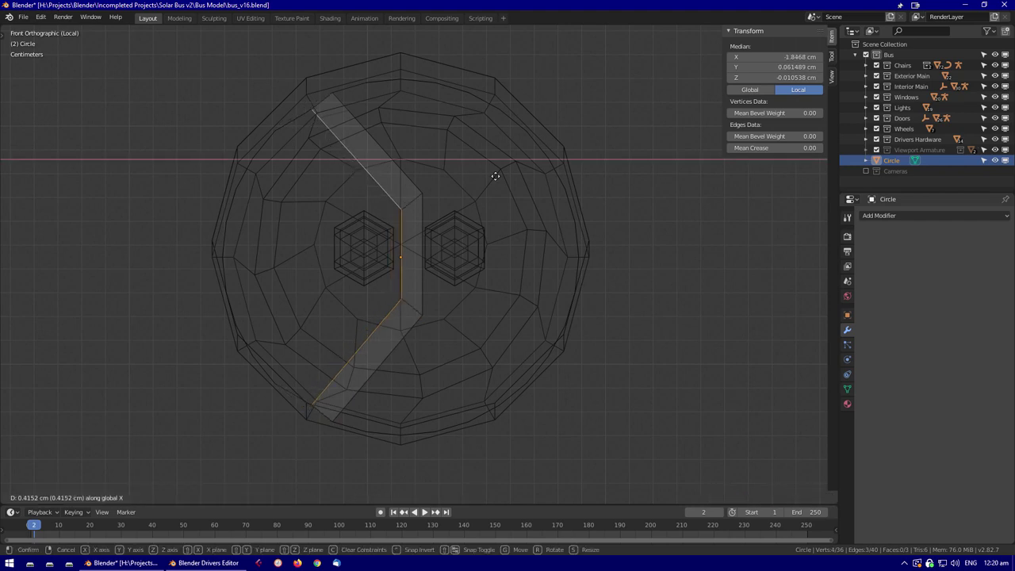
Move the bent strip's inner edges about 0.42 cm along X and try a To Sphere transform on the circle's ring
{"action": "left_click", "coordinate": [356, 335]}
{"action": "scroll", "coordinate": [356, 335], "scroll_direction": "up", "scroll_amount": 3}
{"action": "scroll", "coordinate": [328, 381], "scroll_direction": "down", "scroll_amount": 3}
{"action": "left_click", "coordinate": [348, 60]}
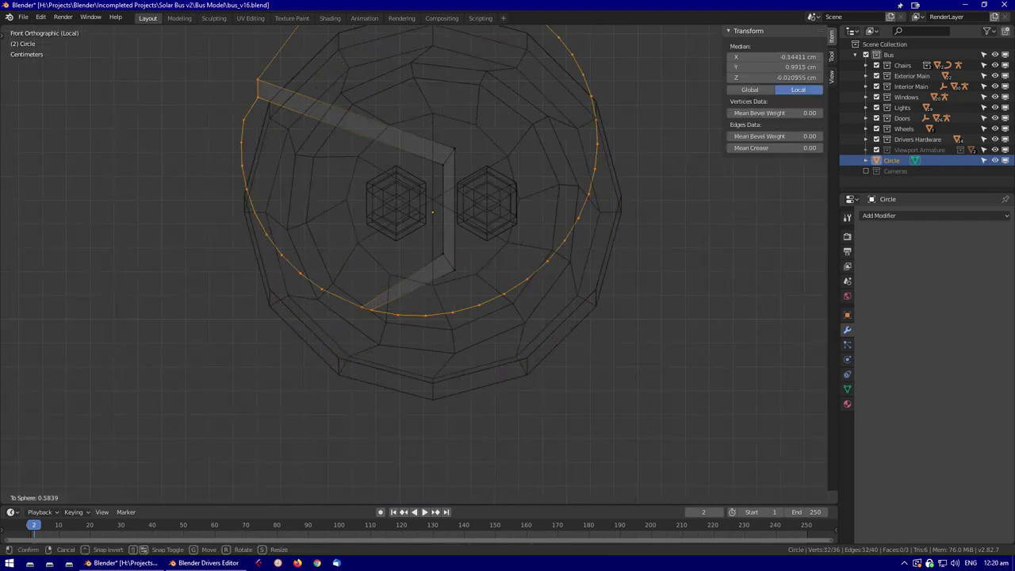
{"action": "scroll", "coordinate": [428, 237], "scroll_direction": "down", "scroll_amount": 3}
{"action": "key", "text": "Escape"}
Return the circle to Object Mode and set its X rotation to 94.5°
{"action": "scroll", "coordinate": [448, 247], "scroll_direction": "up", "scroll_amount": 5}
{"action": "key", "text": "alt+a"}
{"action": "middle_click_drag", "start_coordinate": [422, 323], "coordinate": [428, 270]}
{"action": "key", "text": "Tab"}
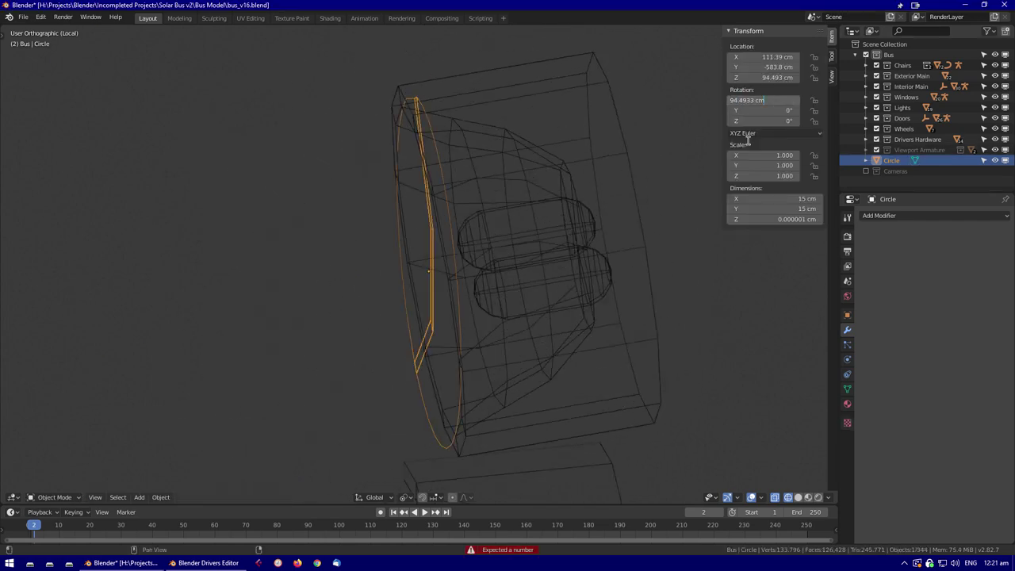
{"action": "type", "text": "5"}
{"action": "key", "text": "Return"}
Apply the location transform to the bent strip object in the indicator light housing
{"action": "middle_click_drag", "start_coordinate": [508, 333], "coordinate": [447, 394]}
{"action": "key", "text": "Tab"}
{"action": "middle_click_drag", "start_coordinate": [452, 204], "coordinate": [544, 230]}
{"action": "key", "text": "ctrl+a"}
{"action": "left_click", "coordinate": [469, 281]}
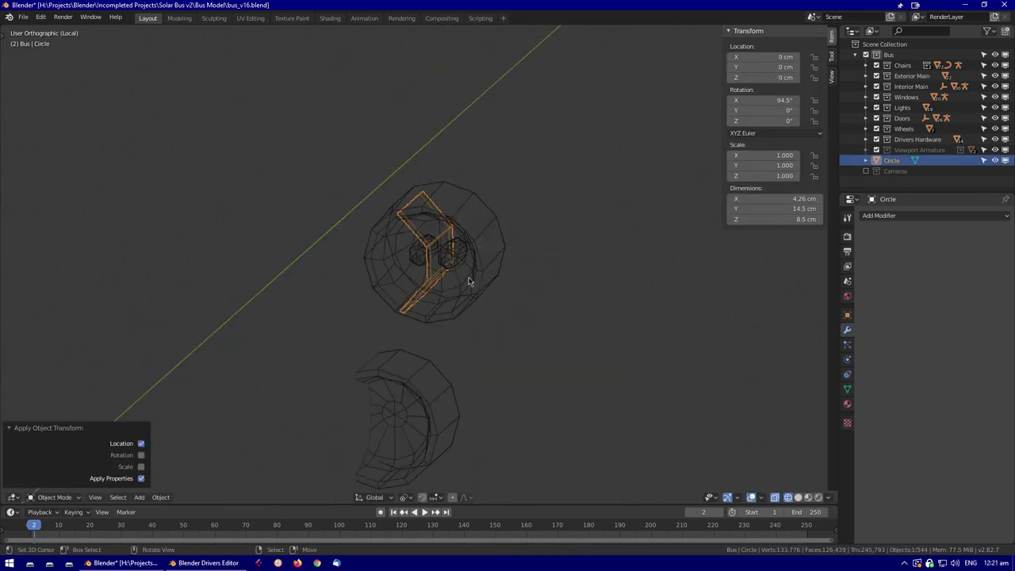
Adjust the strip's mesh in wireframe so it sits between the two bulbs inside the light housing
{"action": "key", "text": "shift+z"}
{"action": "key", "text": "Tab"}
{"action": "mouse_move", "coordinate": [468, 281]}
{"action": "middle_mouse_down"}
{"action": "mouse_move", "coordinate": [473, 344]}
{"action": "mouse_move", "coordinate": [556, 313]}
{"action": "mouse_move", "coordinate": [492, 230]}
{"action": "mouse_move", "coordinate": [456, 151]}
{"action": "mouse_move", "coordinate": [432, 206]}
{"action": "middle_mouse_up"}
{"action": "key", "text": "g"}
{"action": "left_click", "coordinate": [525, 305]}
{"action": "left_click", "coordinate": [426, 145]}
{"action": "scroll", "coordinate": [435, 271], "scroll_direction": "down", "scroll_amount": 3}
{"action": "middle_click_drag", "start_coordinate": [436, 272], "coordinate": [460, 245]}
Add a Subdivision Surface modifier to the strip with 2 viewport subdivisions
{"action": "key", "text": "Tab"}
{"action": "left_click", "coordinate": [936, 215]}
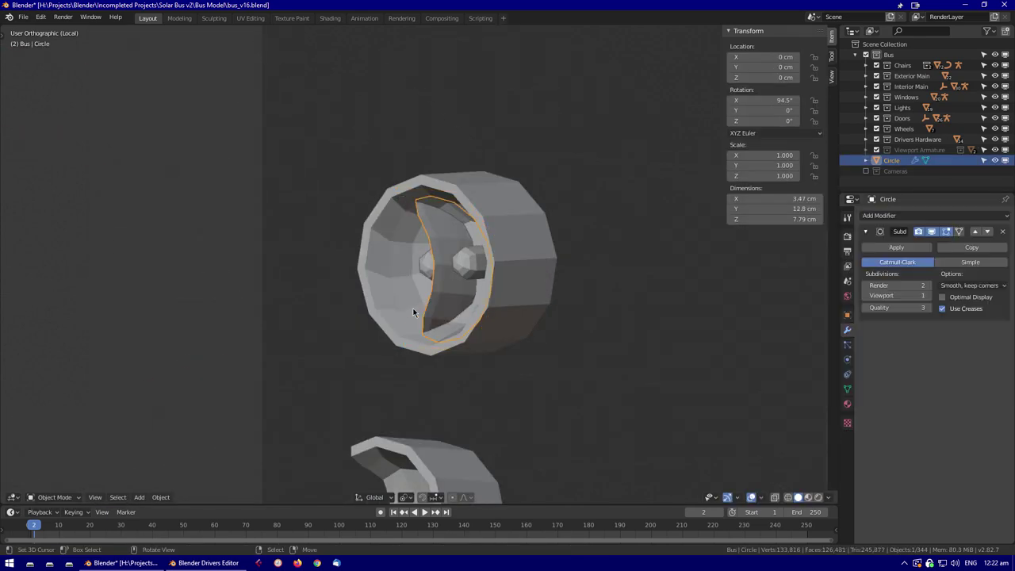
{"action": "left_click", "coordinate": [809, 386]}
{"action": "scroll", "coordinate": [502, 277], "scroll_direction": "up", "scroll_amount": 5}
{"action": "mouse_move", "coordinate": [503, 277]}
{"action": "middle_mouse_down"}
{"action": "mouse_move", "coordinate": [340, 419]}
{"action": "mouse_move", "coordinate": [425, 497]}
{"action": "middle_mouse_up"}
Crease the strip's end edges and the selected border edges to 1.00 in Edit Mode
{"action": "key", "text": "Tab"}
{"action": "key", "text": "shift+z"}
{"action": "left_click", "coordinate": [340, 419]}
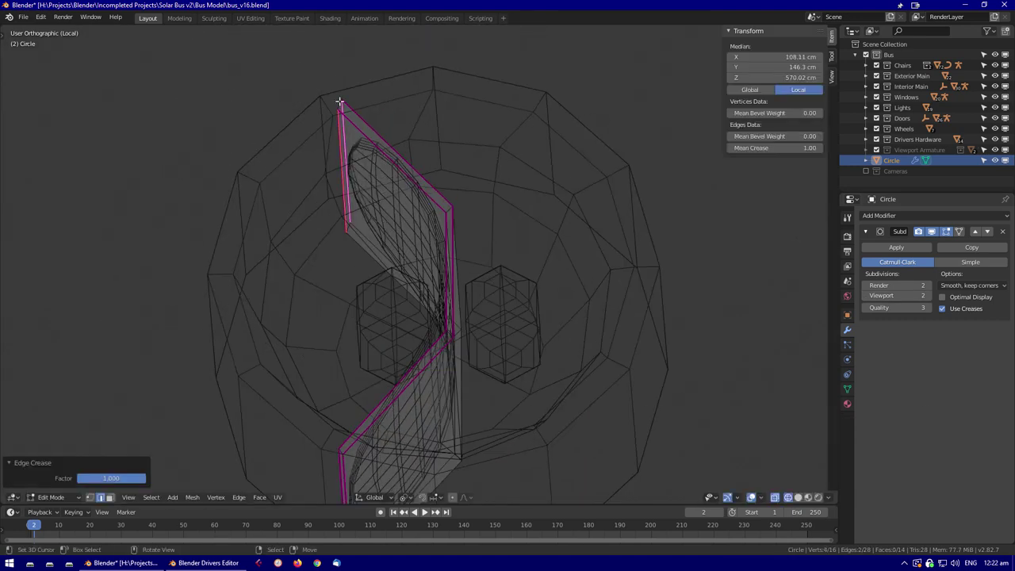
{"action": "middle_click_drag", "start_coordinate": [379, 114], "coordinate": [442, 414]}
{"action": "left_click", "coordinate": [432, 348], "text": "alt"}
{"action": "middle_click_drag", "start_coordinate": [432, 349], "coordinate": [421, 277]}
{"action": "key", "text": "shift+e"}
{"action": "left_click", "coordinate": [4, 85]}
Crease the strip's remaining selected edges to 1.00 and return to Object Mode
{"action": "middle_click_drag", "start_coordinate": [4, 85], "coordinate": [430, 415]}
{"action": "left_click", "coordinate": [430, 414], "text": "alt"}
{"action": "key", "text": "shift+e"}
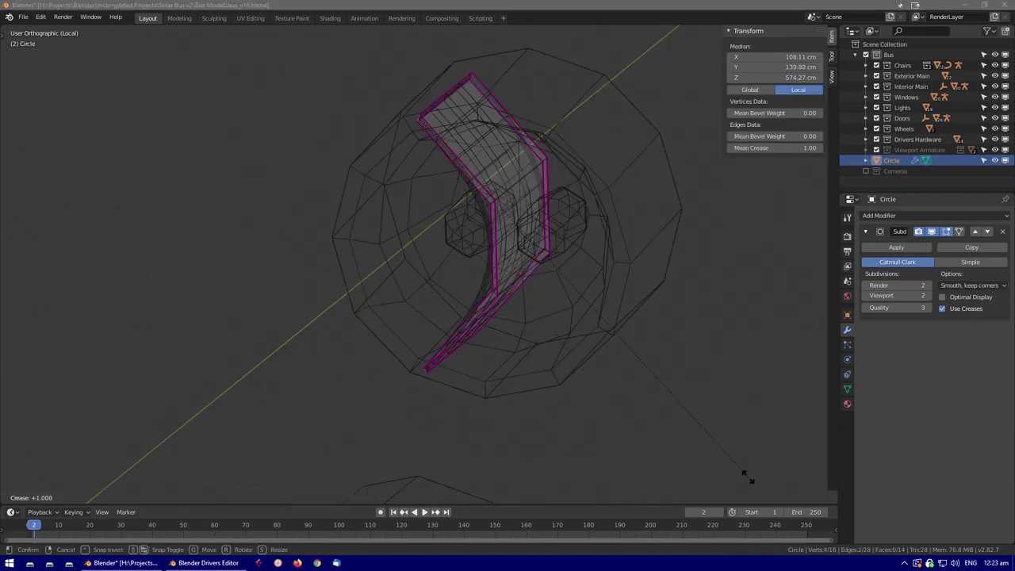
{"action": "left_click", "coordinate": [622, 312]}
{"action": "key", "text": "shift+z"}
{"action": "middle_click_drag", "start_coordinate": [622, 312], "coordinate": [463, 357]}
{"action": "key", "text": "alt+a"}
{"action": "key", "text": "Escape"}
{"action": "key", "text": "Tab"}
Leave the isolated view and add a Mirror modifier on the X axis to the light's strip
{"action": "scroll", "coordinate": [445, 335], "scroll_direction": "down", "scroll_amount": 5}
{"action": "key", "text": "KP_Divide"}
{"action": "middle_click_drag", "start_coordinate": [601, 297], "coordinate": [874, 264]}
{"action": "scroll", "coordinate": [634, 357], "scroll_direction": "down", "scroll_amount": 4}
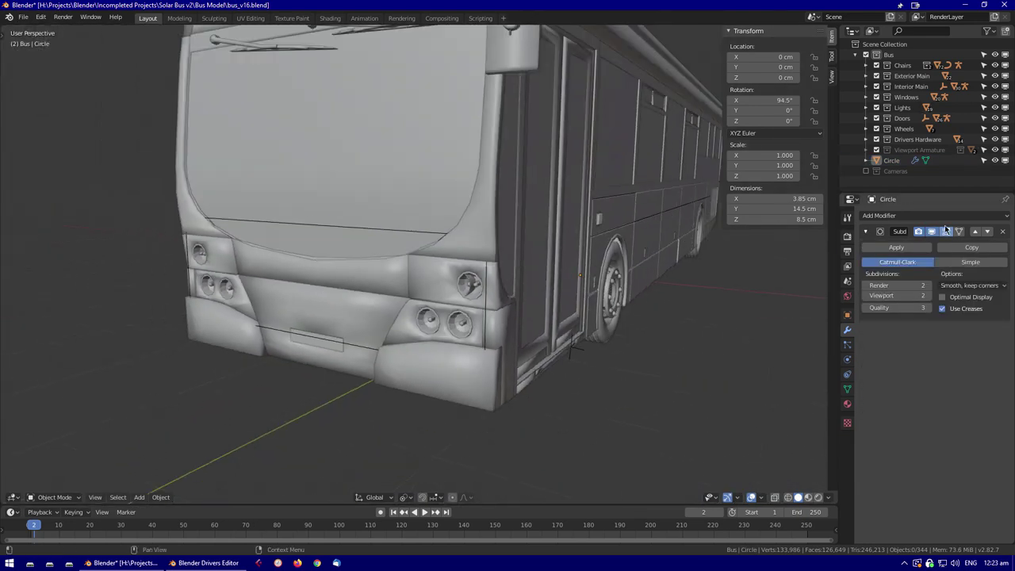
{"action": "left_click", "coordinate": [894, 215]}
{"action": "left_click", "coordinate": [793, 323]}
Rename the circle object as Indicator Seperator and move it into the Lights collection
{"action": "scroll", "coordinate": [599, 331], "scroll_direction": "up", "scroll_amount": 6}
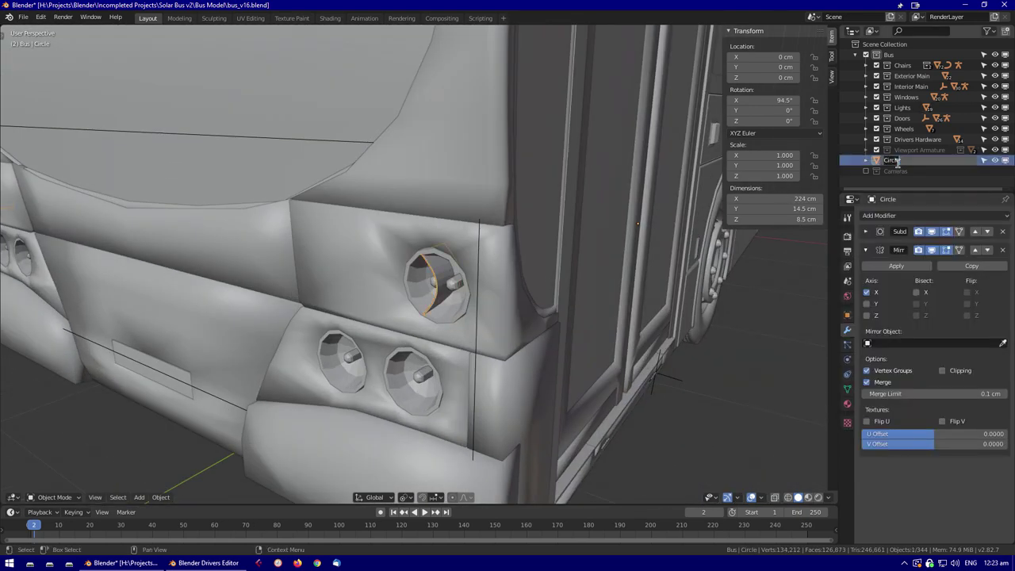
{"action": "key", "text": "n"}
{"action": "key", "text": "m"}
{"action": "left_click", "coordinate": [555, 391]}
Save the file and paste the driver onto the Subdivision modifier's viewport display toggle of the indicator separator
{"action": "scroll", "coordinate": [503, 361], "scroll_direction": "down", "scroll_amount": 4}
{"action": "scroll", "coordinate": [553, 258], "scroll_direction": "up", "scroll_amount": 1}
{"action": "key", "text": "ctrl+s"}
{"action": "right_click", "coordinate": [930, 231]}
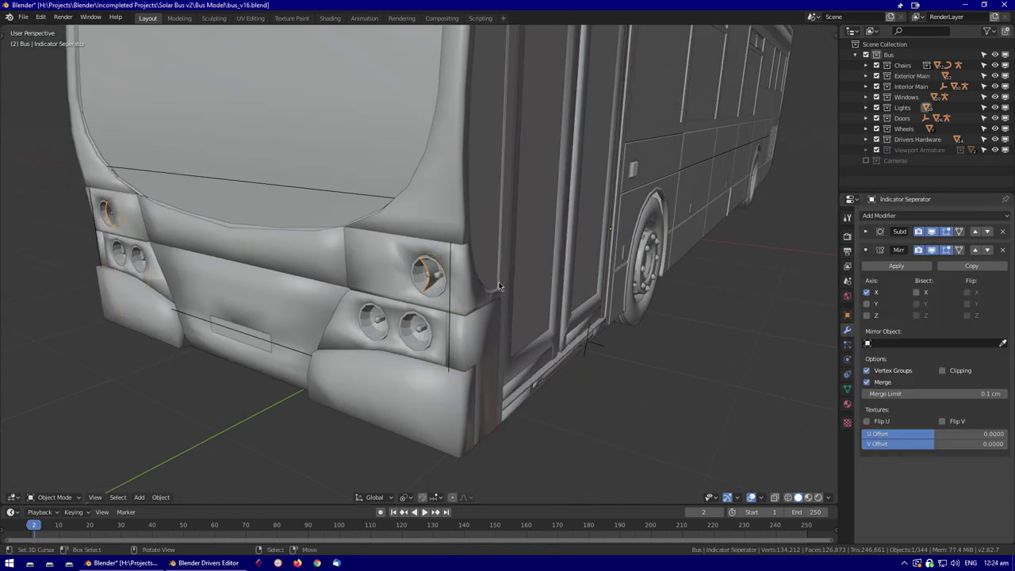
{"action": "left_click", "coordinate": [912, 265]}
Slide the Mirror control on the 3D Viewport Control board and open the driver options for the separator's Mirror modifier viewport display
{"action": "key", "text": "shift+z"}
{"action": "middle_click_drag", "start_coordinate": [477, 295], "coordinate": [388, 402]}
{"action": "left_click", "coordinate": [388, 403]}
{"action": "middle_click_drag", "start_coordinate": [540, 209], "coordinate": [349, 135]}
{"action": "left_click", "coordinate": [360, 163]}
{"action": "key", "text": "g"}
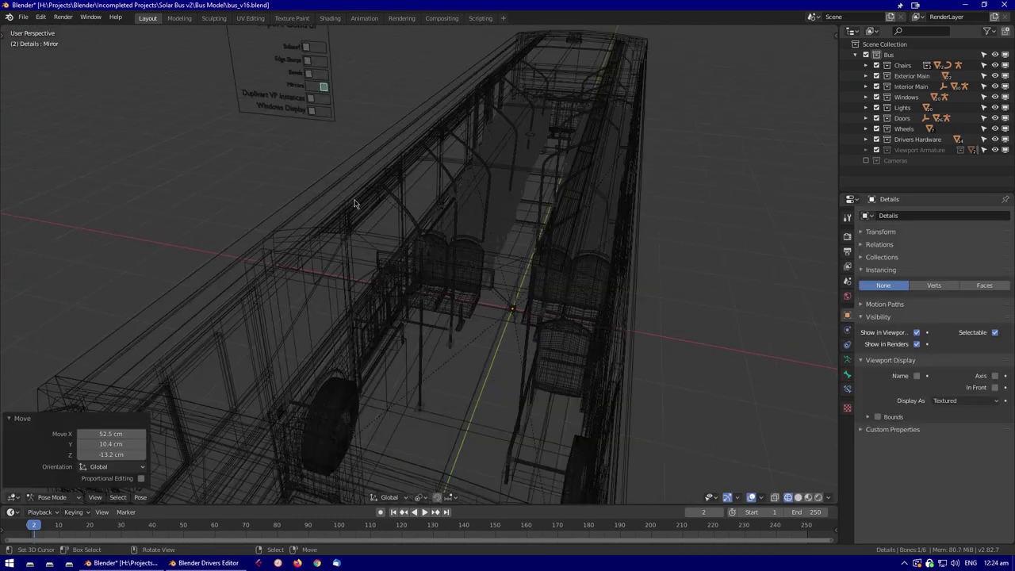
{"action": "left_click", "coordinate": [364, 102]}
{"action": "right_click", "coordinate": [918, 250]}
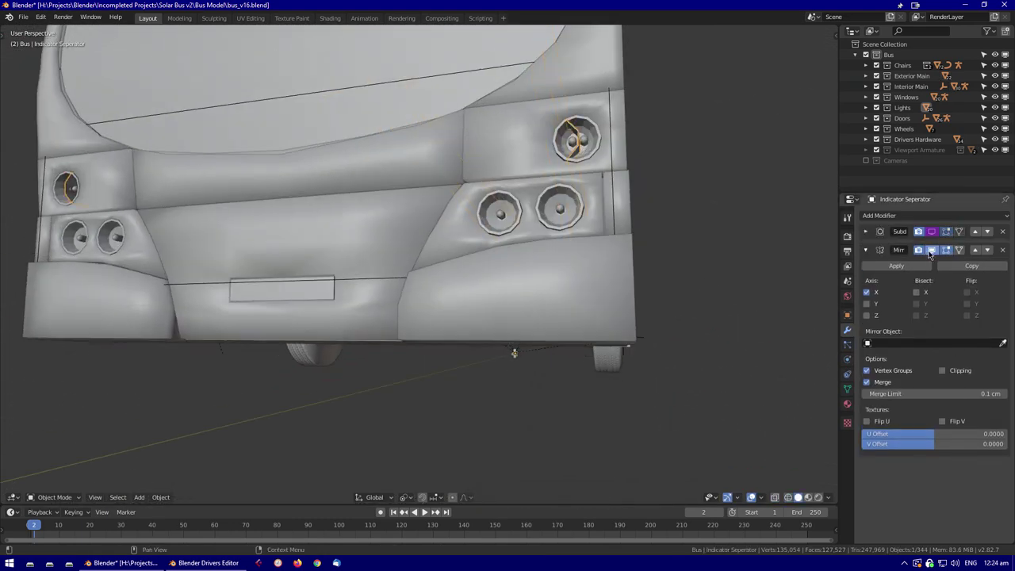
Test moving the driver armature's Airbreak Control bone and save the file
{"action": "middle_click_drag", "start_coordinate": [790, 272], "coordinate": [393, 265]}
{"action": "left_click", "coordinate": [305, 244]}
{"action": "key", "text": "KP_Decimal"}
{"action": "key", "text": "g"}
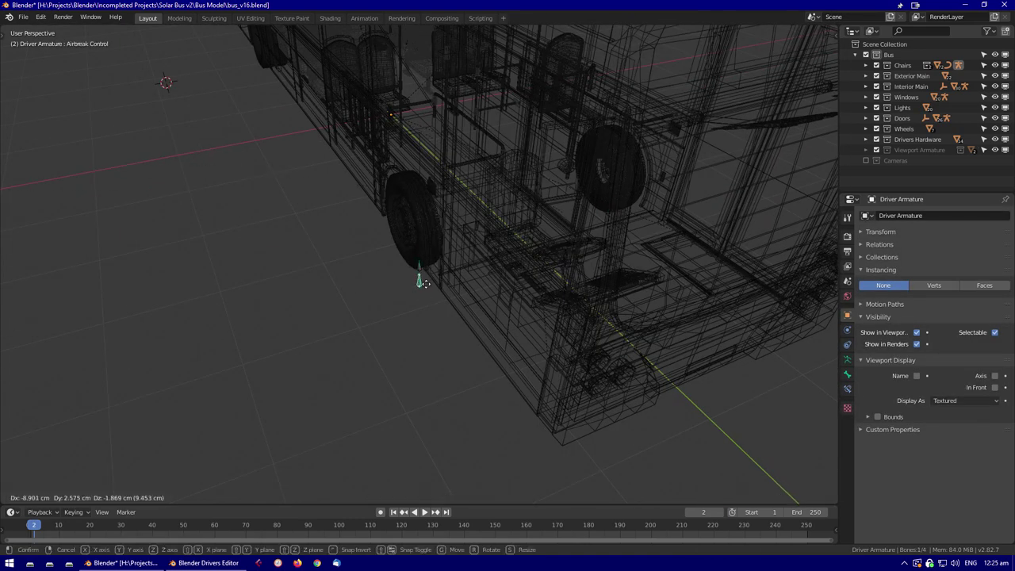
{"action": "scroll", "coordinate": [480, 317], "scroll_direction": "up", "scroll_amount": 3}
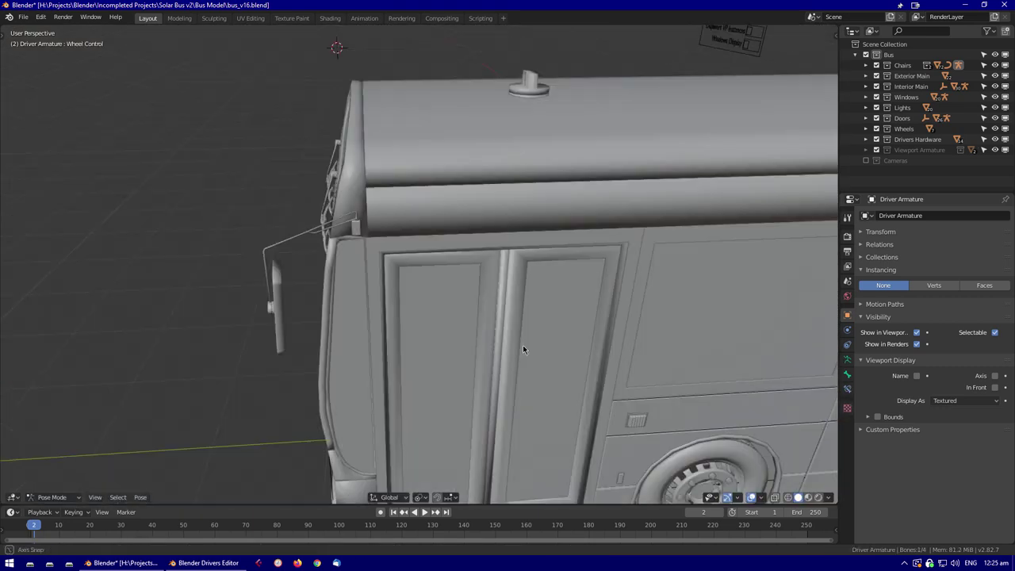
{"action": "middle_click_drag", "start_coordinate": [522, 344], "coordinate": [339, 229]}
{"action": "key", "text": "ctrl+s"}
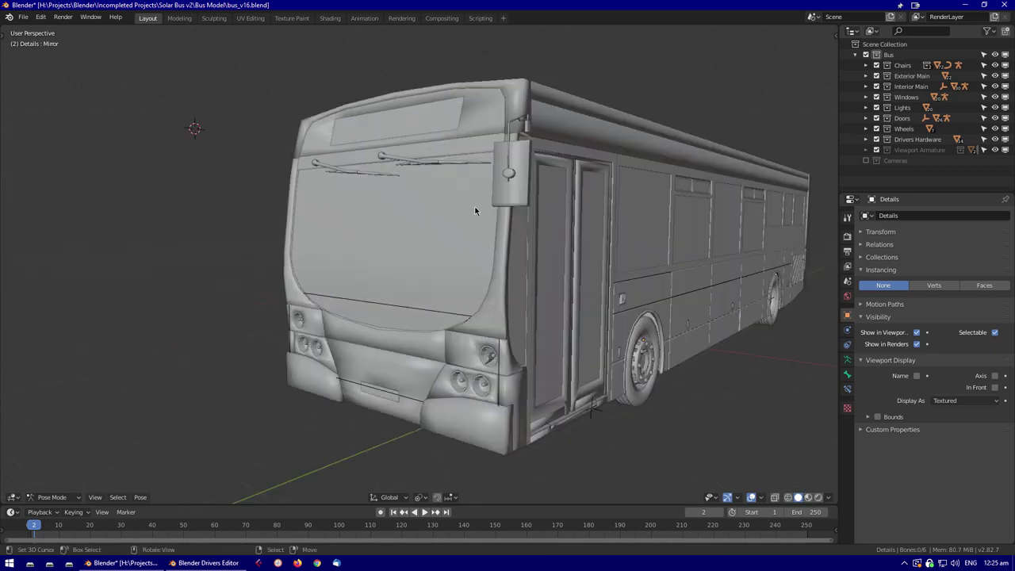
Switch the Windows Display control on the 3D Viewport Control board and select the front window
{"action": "middle_click_drag", "start_coordinate": [475, 208], "coordinate": [452, 198]}
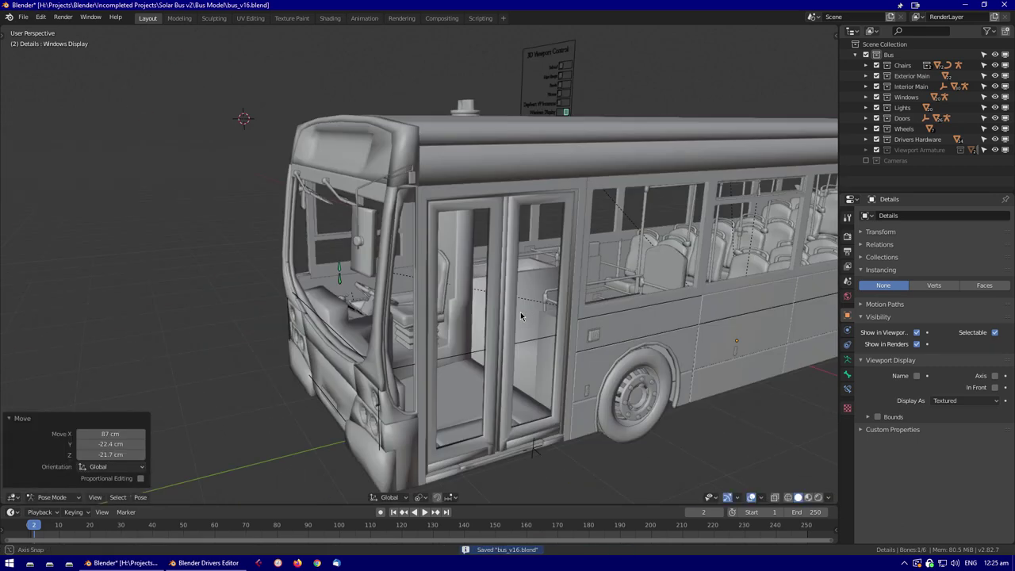
{"action": "middle_click_drag", "start_coordinate": [602, 309], "coordinate": [554, 332]}
{"action": "scroll", "coordinate": [581, 353], "scroll_direction": "up", "scroll_amount": 1}
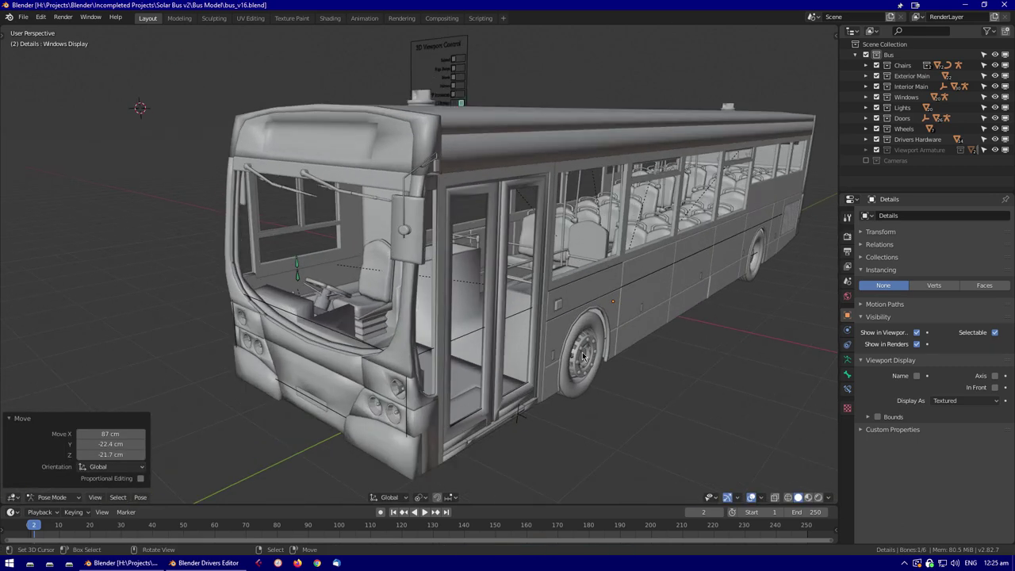
{"action": "right_click", "coordinate": [498, 160]}
{"action": "left_click", "coordinate": [323, 277]}
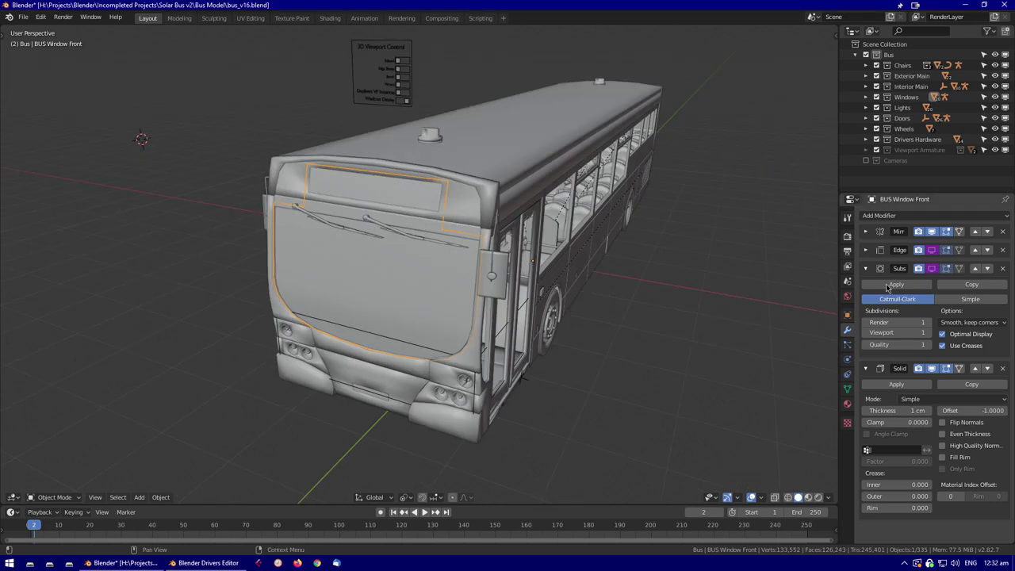
Collapse the front window's Subsurf and Solidify modifiers and copy the driver from its Show in Viewports property
{"action": "left_click", "coordinate": [864, 268]}
{"action": "left_click", "coordinate": [865, 286]}
{"action": "left_click", "coordinate": [847, 315]}
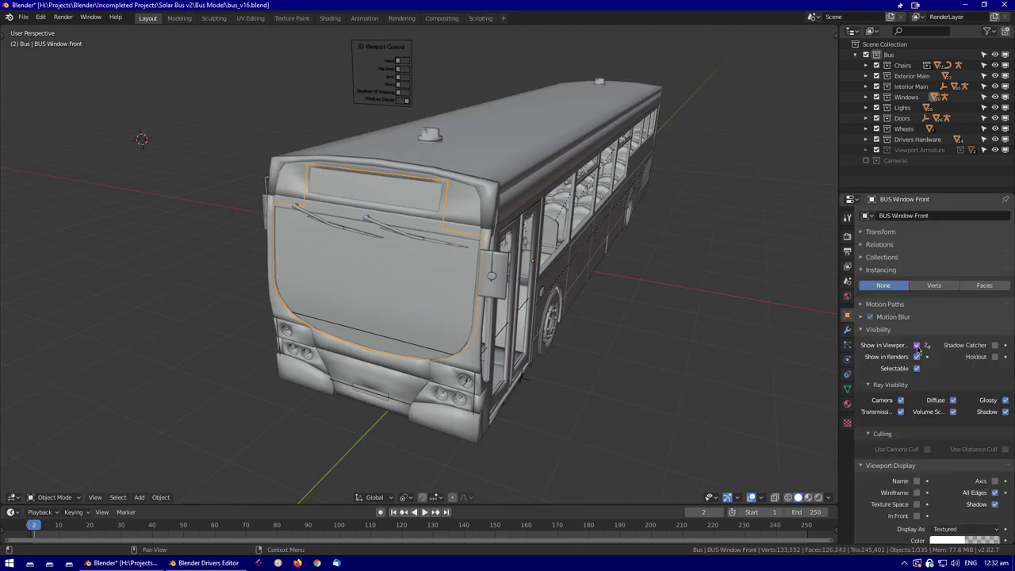
{"action": "middle_click_drag", "start_coordinate": [555, 317], "coordinate": [476, 333]}
{"action": "left_click", "coordinate": [412, 309]}
{"action": "right_click", "coordinate": [920, 350]}
{"action": "left_click", "coordinate": [866, 345]}
Paste the Show in Viewports driver onto BUS Windows Main and the front door's glass
{"action": "left_click", "coordinate": [634, 261]}
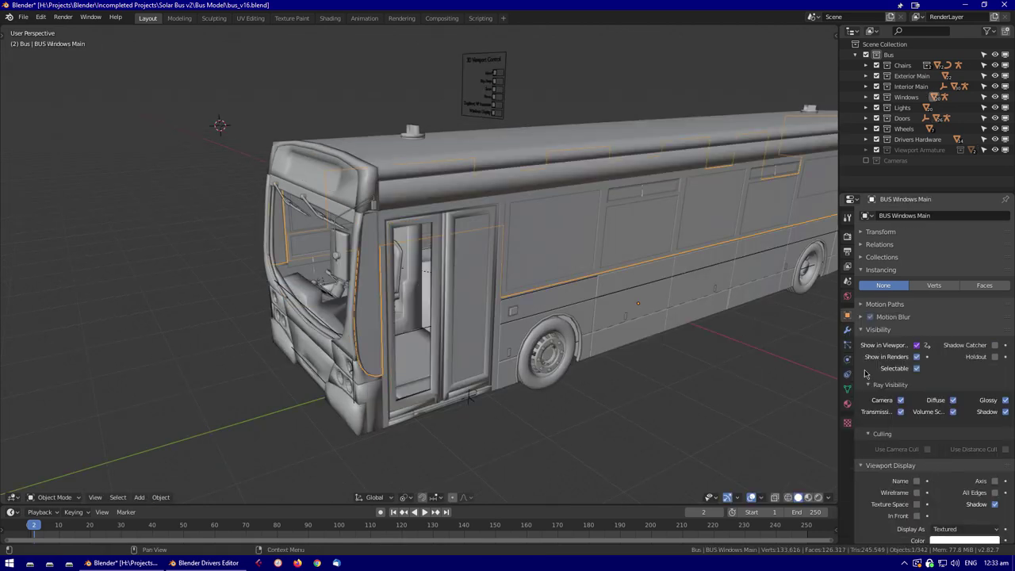
{"action": "right_click", "coordinate": [920, 344]}
{"action": "left_click", "coordinate": [866, 355]}
{"action": "left_click", "coordinate": [460, 293]}
{"action": "right_click", "coordinate": [920, 345]}
{"action": "left_click", "coordinate": [866, 355]}
Paste the Show in Viewports driver onto more window glass along the bus, including BUS Pass Win 4 Glass
{"action": "middle_click_drag", "start_coordinate": [475, 278], "coordinate": [555, 317]}
{"action": "scroll", "coordinate": [555, 277], "scroll_direction": "up", "scroll_amount": 2}
{"action": "left_click", "coordinate": [508, 238]}
{"action": "scroll", "coordinate": [507, 238], "scroll_direction": "down", "scroll_amount": 3}
{"action": "left_click", "coordinate": [515, 266]}
{"action": "right_click", "coordinate": [920, 345]}
{"action": "left_click", "coordinate": [866, 345]}
{"action": "scroll", "coordinate": [622, 349], "scroll_direction": "down", "scroll_amount": 2}
{"action": "left_click", "coordinate": [427, 248]}
{"action": "right_click", "coordinate": [919, 345]}
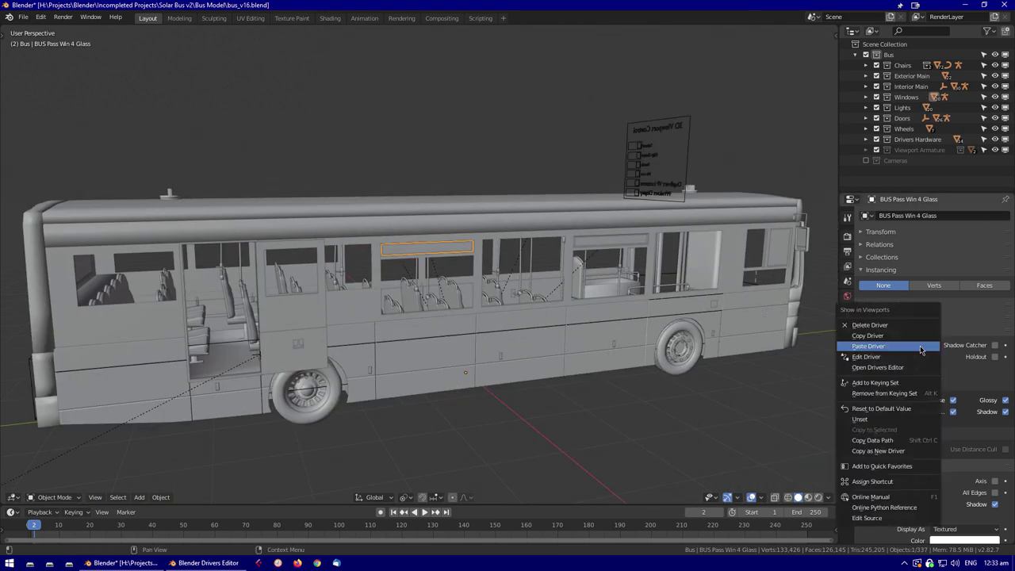
{"action": "left_click", "coordinate": [920, 345]}
Paste the same visibility driver onto the two remaining glass panes towards the front of the bus side
{"action": "left_click", "coordinate": [610, 240]}
{"action": "right_click", "coordinate": [919, 345]}
{"action": "left_click", "coordinate": [866, 346]}
{"action": "left_click", "coordinate": [687, 266]}
{"action": "right_click", "coordinate": [919, 345]}
Examine the emergency exit hinge, door frame and surrounding side panels in solid and wireframe shading
{"action": "middle_click_drag", "start_coordinate": [475, 357], "coordinate": [359, 394]}
{"action": "left_click", "coordinate": [549, 397]}
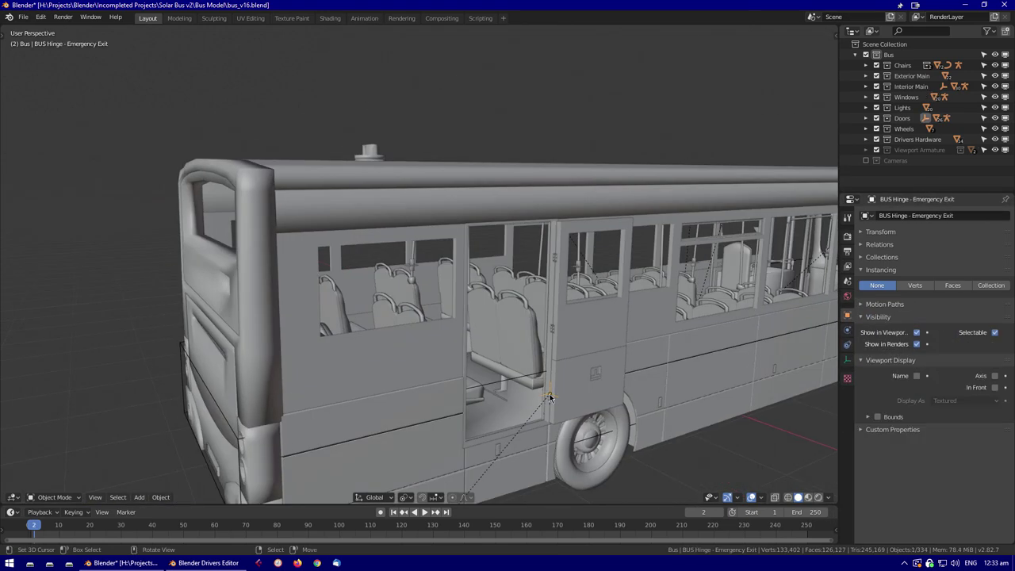
{"action": "key", "text": "shift+z"}
{"action": "scroll", "coordinate": [550, 396], "scroll_direction": "up", "scroll_amount": 3}
{"action": "mouse_move", "coordinate": [549, 397]}
{"action": "middle_mouse_down"}
{"action": "mouse_move", "coordinate": [482, 346]}
{"action": "mouse_move", "coordinate": [486, 331]}
{"action": "mouse_move", "coordinate": [581, 313]}
{"action": "mouse_move", "coordinate": [478, 315]}
{"action": "mouse_move", "coordinate": [578, 416]}
{"action": "mouse_move", "coordinate": [588, 299]}
{"action": "mouse_move", "coordinate": [444, 252]}
{"action": "mouse_move", "coordinate": [543, 237]}
{"action": "middle_mouse_up"}
{"action": "scroll", "coordinate": [581, 313], "scroll_direction": "down", "scroll_amount": 3}
{"action": "key", "text": "shift+z"}
{"action": "scroll", "coordinate": [478, 315], "scroll_direction": "up", "scroll_amount": 3}
{"action": "scroll", "coordinate": [578, 417], "scroll_direction": "down", "scroll_amount": 5}
{"action": "key", "text": "shift+z"}
{"action": "key", "text": "shift+z"}
{"action": "key", "text": "Tab"}
{"action": "key", "text": "Tab"}
{"action": "scroll", "coordinate": [444, 252], "scroll_direction": "up", "scroll_amount": 3}
{"action": "left_click", "coordinate": [543, 237]}
{"action": "scroll", "coordinate": [586, 265], "scroll_direction": "down", "scroll_amount": 4}
{"action": "key", "text": "shift+z"}
{"action": "middle_click_drag", "start_coordinate": [587, 265], "coordinate": [328, 328]}
{"action": "left_click", "coordinate": [328, 328]}
{"action": "key", "text": "shift+z"}
{"action": "scroll", "coordinate": [545, 241], "scroll_direction": "up", "scroll_amount": 4}
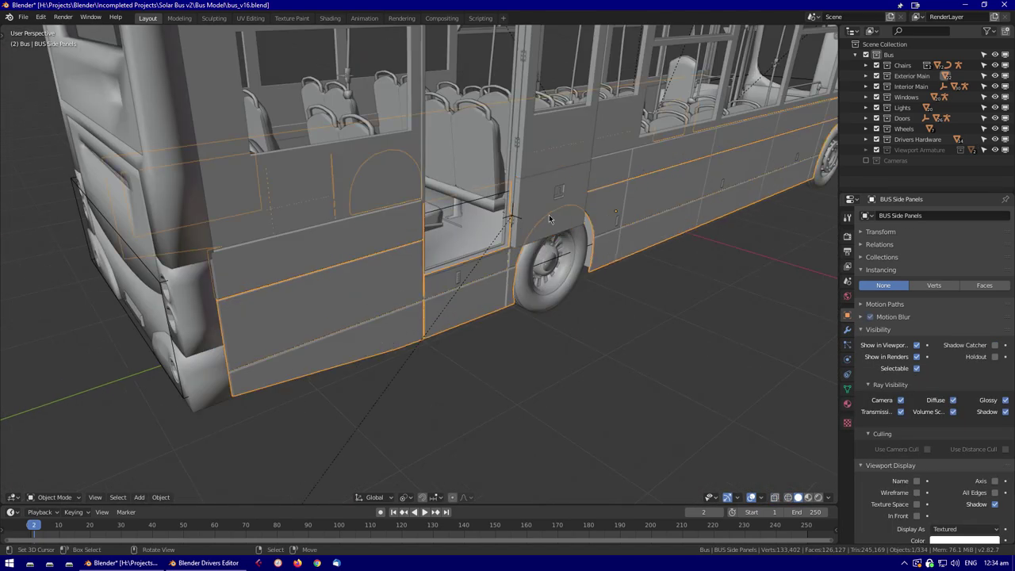
Select the BUS Hinge - Emergency Exit empty and show its Relations settings
{"action": "scroll", "coordinate": [546, 240], "scroll_direction": "up", "scroll_amount": 8}
{"action": "left_click", "coordinate": [394, 385]}
{"action": "left_click", "coordinate": [847, 360]}
{"action": "left_click", "coordinate": [847, 317]}
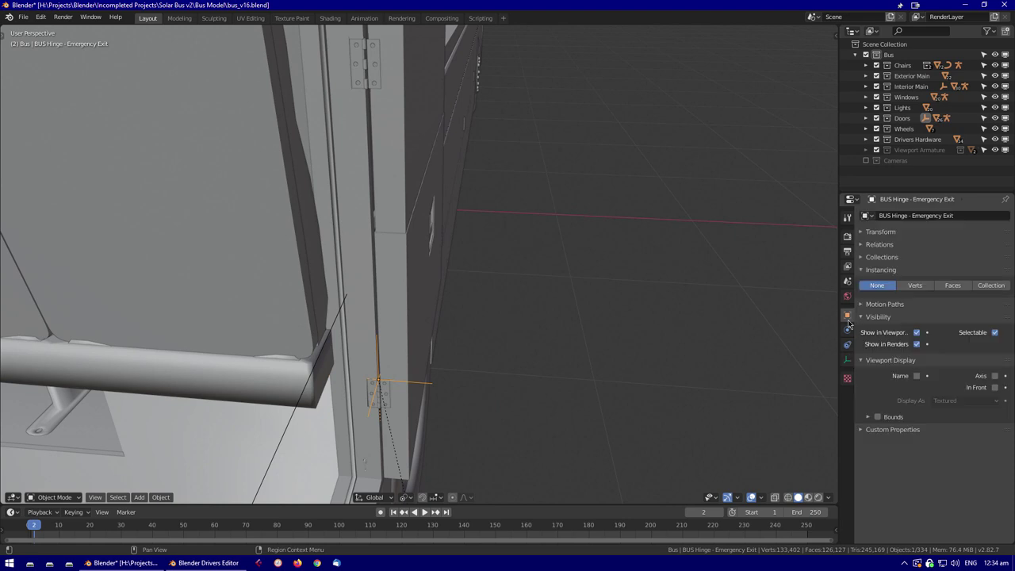
{"action": "scroll", "coordinate": [825, 317], "scroll_direction": "down", "scroll_amount": 4}
{"action": "left_click", "coordinate": [879, 244]}
Try rotating the emergency exit hinge empty about the Z axis
{"action": "middle_click_drag", "start_coordinate": [612, 308], "coordinate": [444, 285]}
{"action": "key", "text": "n"}
{"action": "key", "text": "r"}
{"action": "key", "text": "z"}
{"action": "key", "text": "Escape"}
{"action": "middle_click_drag", "start_coordinate": [333, 282], "coordinate": [586, 252]}
{"action": "key", "text": "r"}
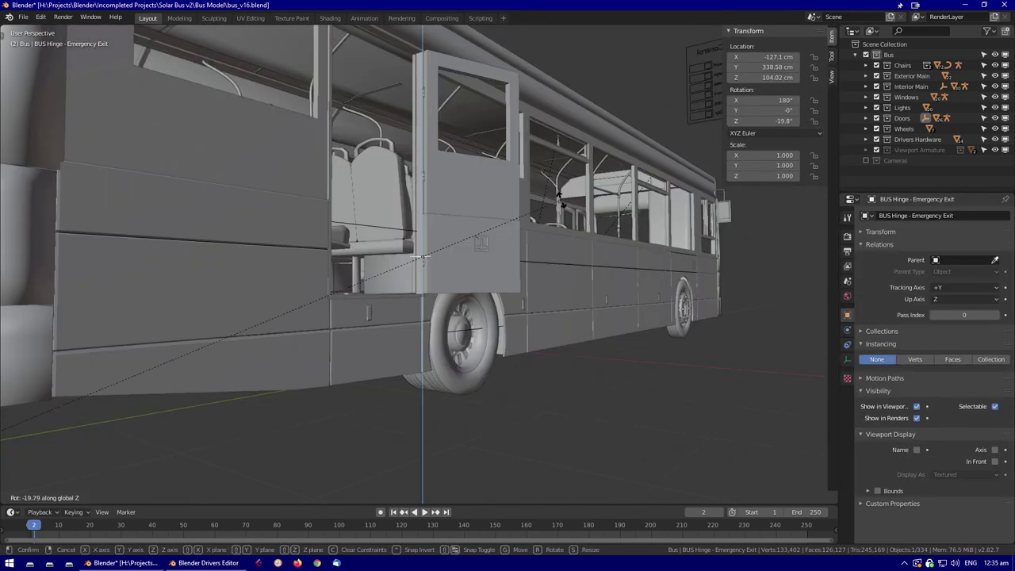
{"action": "key", "text": "Escape"}
Inspect the emergency exit's lower hinge in solid and wireframe shading and select its HINGE Armature.001 rig
{"action": "mouse_move", "coordinate": [394, 252]}
{"action": "middle_mouse_down"}
{"action": "mouse_move", "coordinate": [434, 295]}
{"action": "mouse_move", "coordinate": [571, 277]}
{"action": "mouse_move", "coordinate": [785, 330]}
{"action": "middle_mouse_up"}
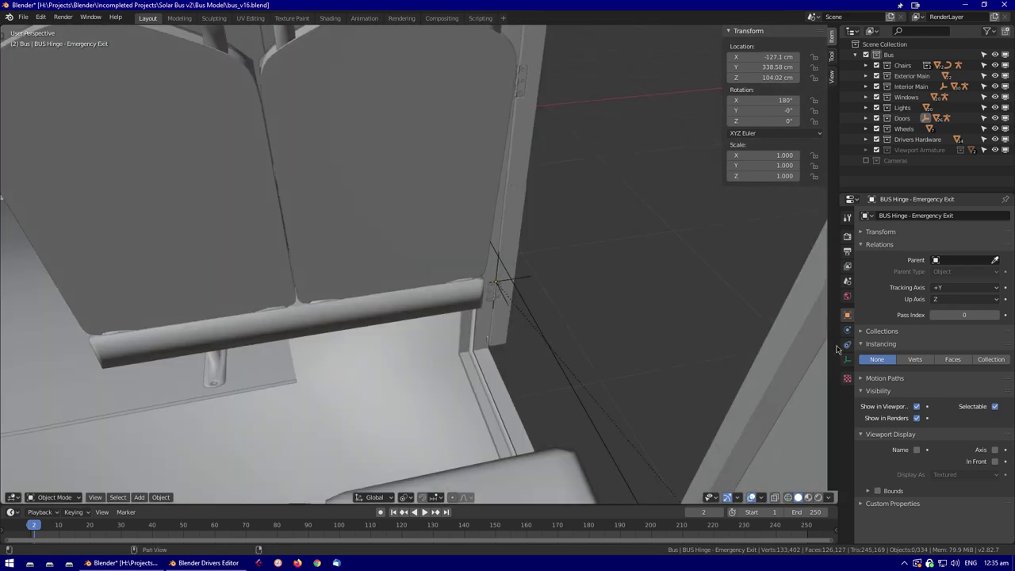
{"action": "key", "text": "shift+z"}
{"action": "left_click", "coordinate": [492, 330]}
{"action": "key", "text": "shift+z"}
{"action": "scroll", "coordinate": [503, 372], "scroll_direction": "up", "scroll_amount": 5}
{"action": "left_click", "coordinate": [470, 405]}
{"action": "scroll", "coordinate": [510, 365], "scroll_direction": "down", "scroll_amount": 3}
{"action": "middle_click_drag", "start_coordinate": [509, 365], "coordinate": [555, 408]}
{"action": "scroll", "coordinate": [384, 287], "scroll_direction": "up", "scroll_amount": 4}
{"action": "middle_click_drag", "start_coordinate": [374, 318], "coordinate": [387, 347]}
{"action": "left_click", "coordinate": [482, 392]}
{"action": "scroll", "coordinate": [387, 347], "scroll_direction": "down", "scroll_amount": 2}
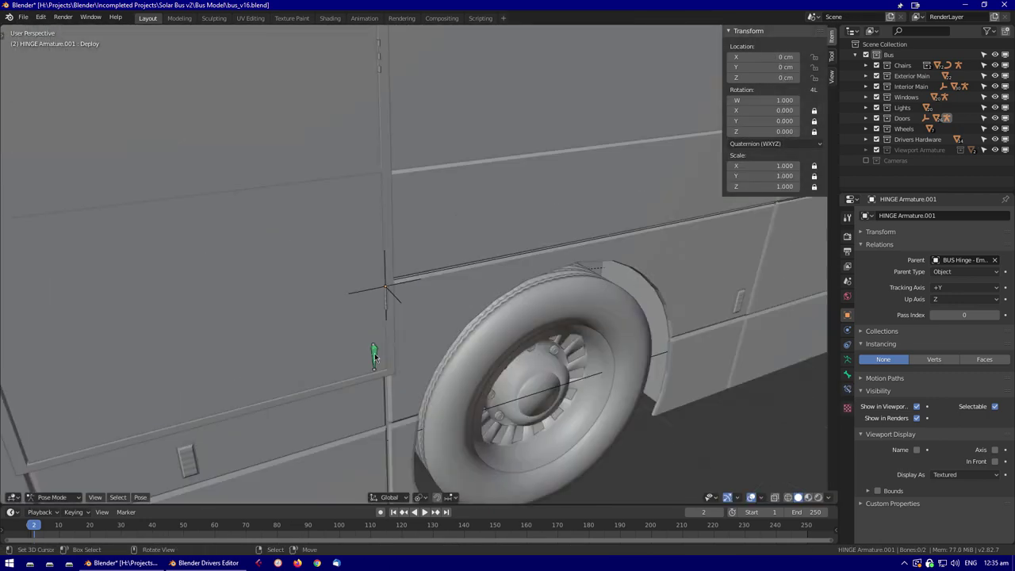
Try moving the Windows Display slider on the 3D Viewport Control board
{"action": "scroll", "coordinate": [386, 347], "scroll_direction": "down", "scroll_amount": 8}
{"action": "middle_click_drag", "start_coordinate": [510, 381], "coordinate": [444, 237]}
{"action": "key", "text": "ctrl+Tab"}
{"action": "left_click", "coordinate": [435, 220]}
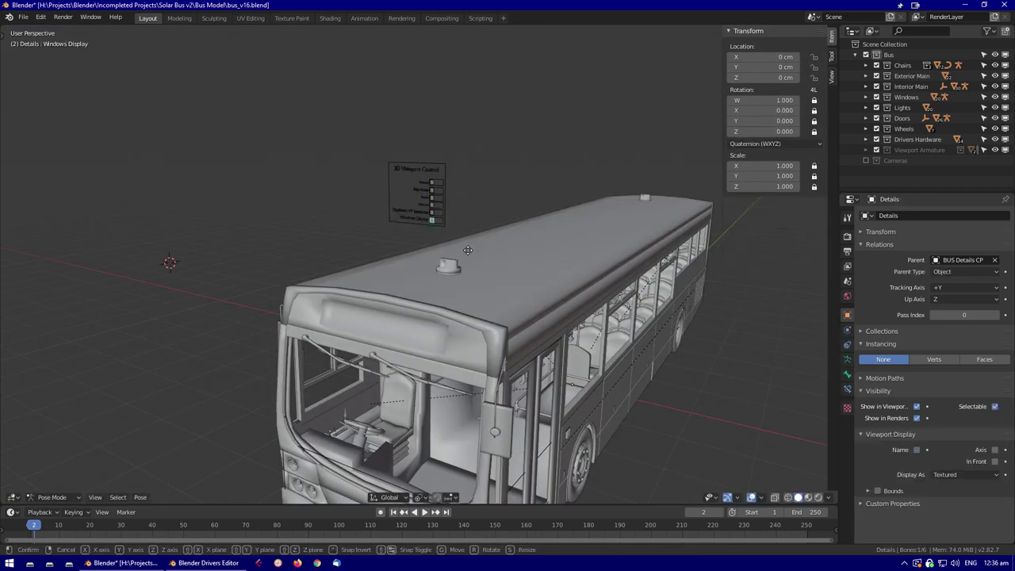
{"action": "scroll", "coordinate": [444, 249], "scroll_direction": "up", "scroll_amount": 6}
{"action": "scroll", "coordinate": [444, 249], "scroll_direction": "down", "scroll_amount": 3}
{"action": "key", "text": "g"}
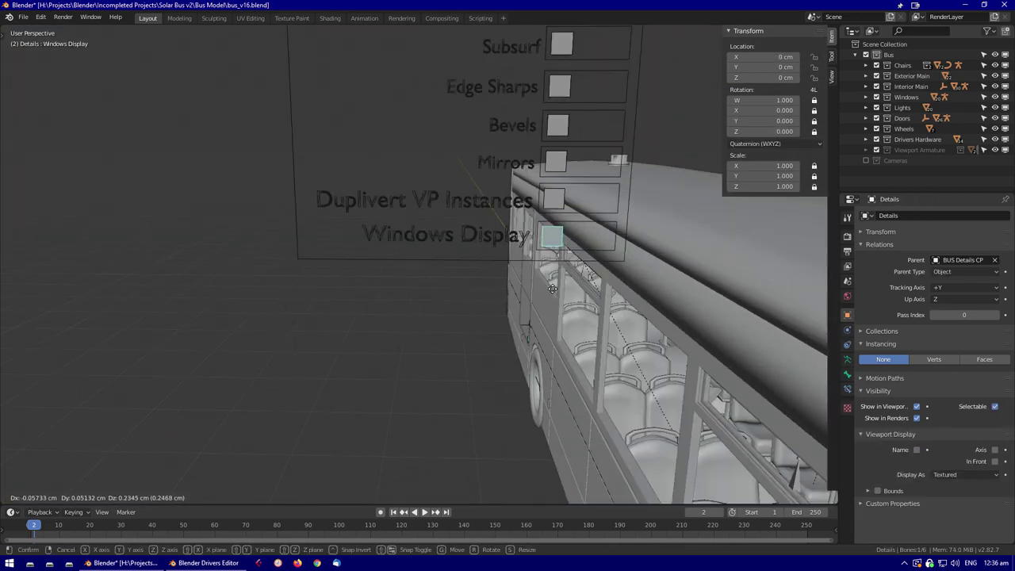
{"action": "scroll", "coordinate": [617, 382], "scroll_direction": "down", "scroll_amount": 4}
{"action": "middle_click_drag", "start_coordinate": [603, 317], "coordinate": [623, 321]}
{"action": "middle_click_drag", "start_coordinate": [616, 376], "coordinate": [623, 446]}
{"action": "left_click", "coordinate": [507, 404]}
Examine the bus's front, door side and interior, and select the BUS Display Frame above the windscreen
{"action": "middle_click_drag", "start_coordinate": [606, 392], "coordinate": [668, 386]}
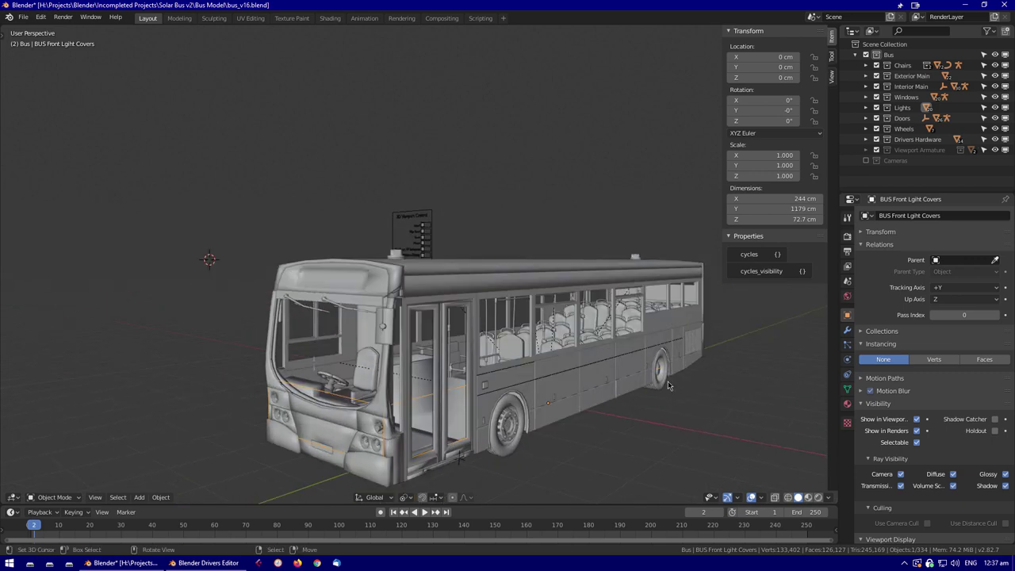
{"action": "scroll", "coordinate": [685, 387], "scroll_direction": "up", "scroll_amount": 5}
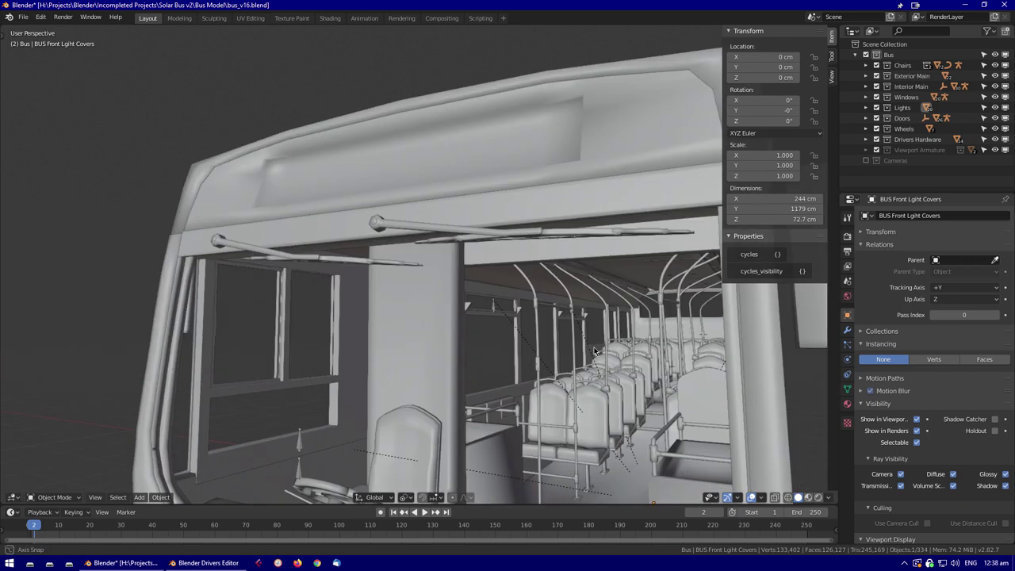
{"action": "middle_click_drag", "start_coordinate": [686, 387], "coordinate": [570, 342], "text": "shift"}
{"action": "scroll", "coordinate": [570, 342], "scroll_direction": "down", "scroll_amount": 3}
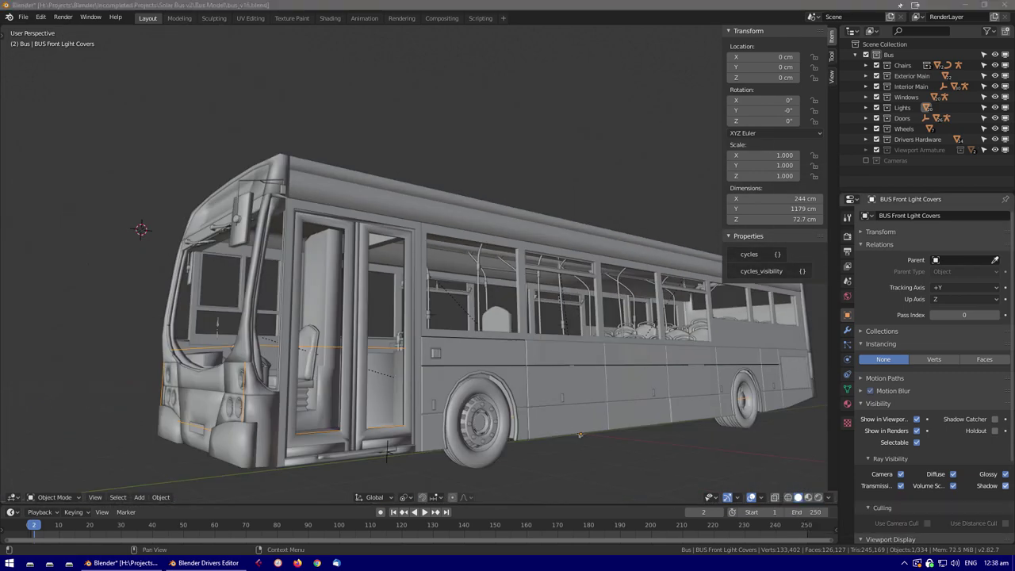
{"action": "middle_click_drag", "start_coordinate": [388, 452], "coordinate": [516, 380], "text": "shift"}
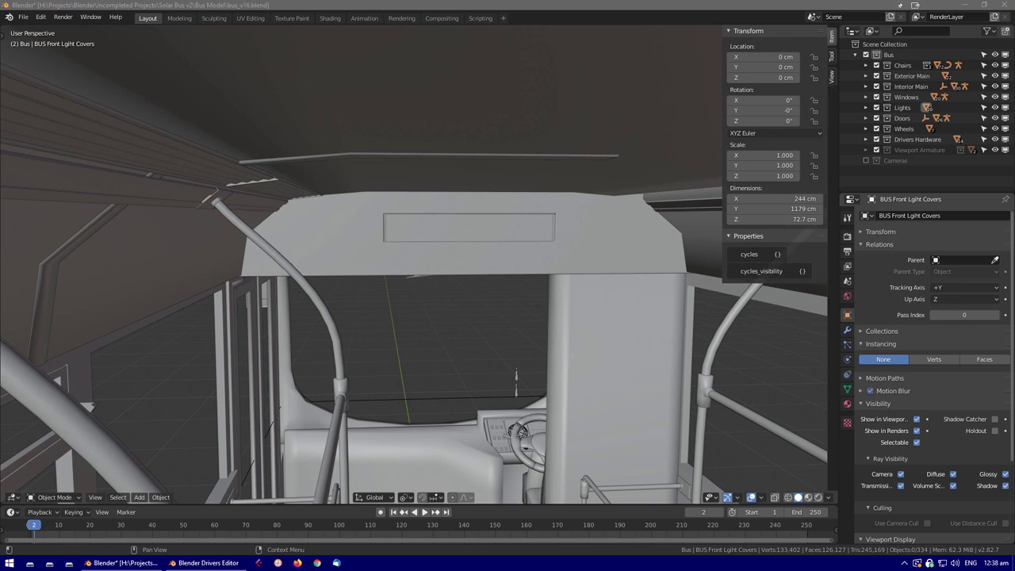
{"action": "middle_click_drag", "start_coordinate": [516, 380], "coordinate": [442, 384], "text": "shift"}
{"action": "left_click", "coordinate": [442, 384]}
{"action": "key", "text": "KP_Decimal"}
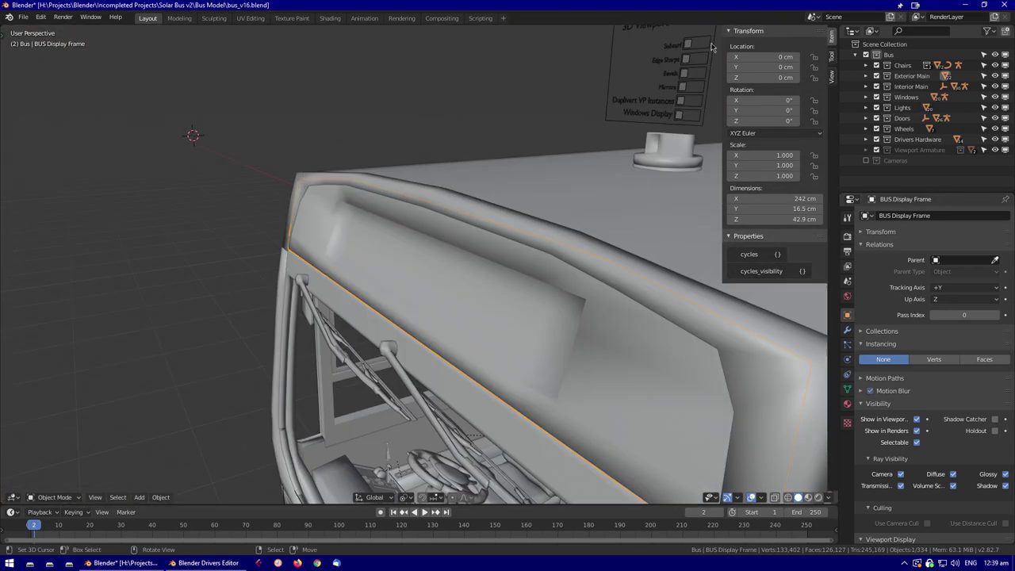
Move the Edge Sharps slider on the 3D Viewport Control board to X 16 cm
{"action": "left_click", "coordinate": [685, 72]}
{"action": "key", "text": "ctrl+Tab"}
{"action": "key", "text": "g"}
{"action": "left_click", "coordinate": [611, 191]}
{"action": "key", "text": "ctrl+Tab"}
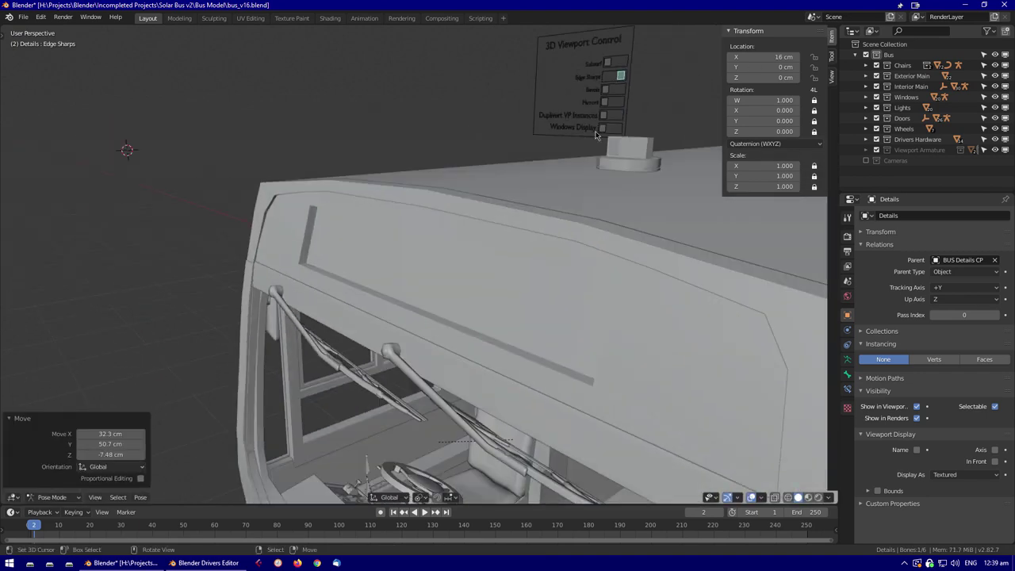
Inspect the BUS Display Frame's faces in Edit Mode and in isolated local view
{"action": "middle_click_drag", "start_coordinate": [627, 173], "coordinate": [411, 282]}
{"action": "scroll", "coordinate": [411, 282], "scroll_direction": "up", "scroll_amount": 3}
{"action": "left_click", "coordinate": [489, 269]}
{"action": "key", "text": "KP_Decimal"}
{"action": "key", "text": "Tab"}
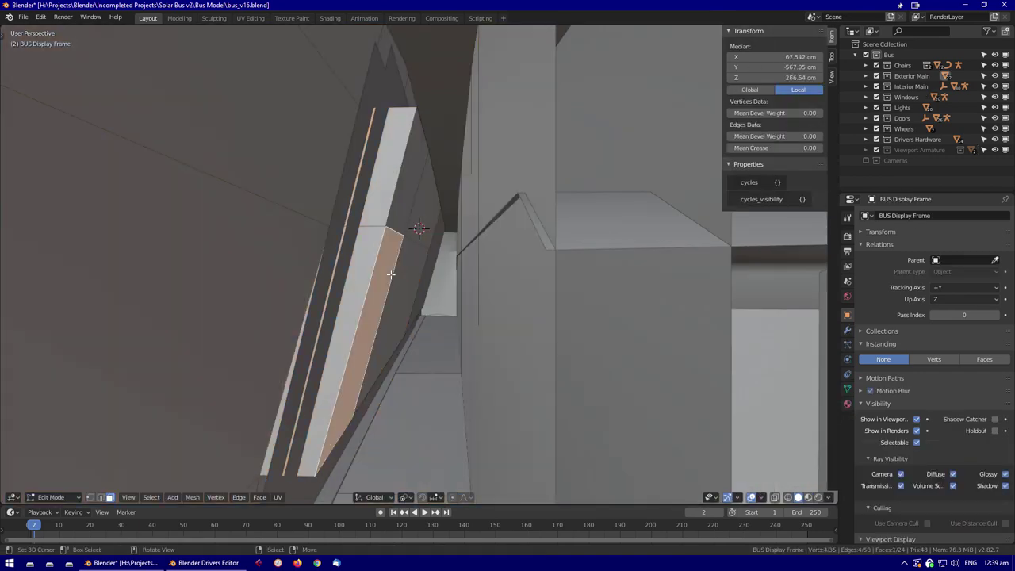
{"action": "key", "text": "KP_Divide"}
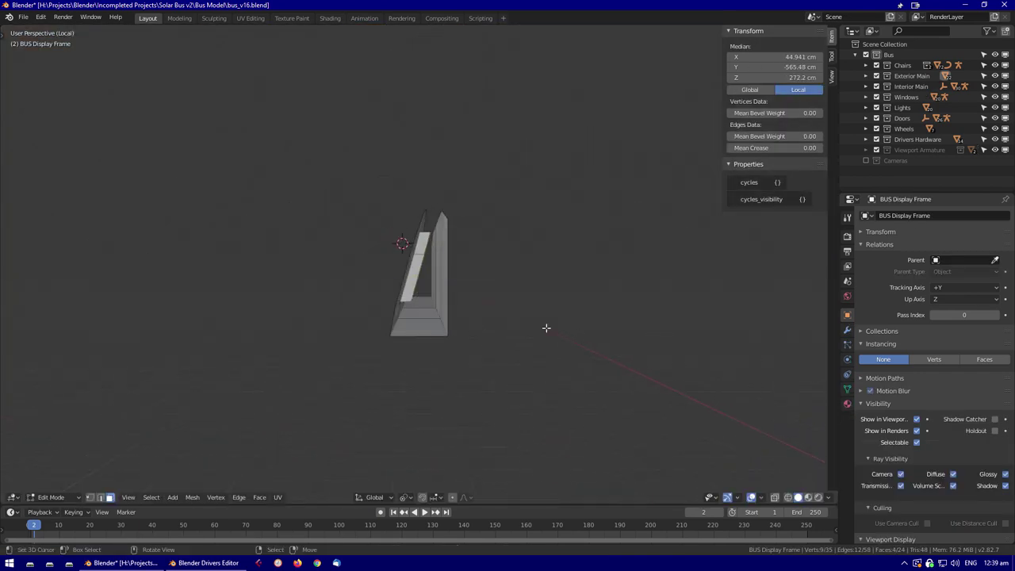
{"action": "middle_click_drag", "start_coordinate": [456, 317], "coordinate": [597, 406]}
{"action": "key", "text": "KP_Divide"}
{"action": "left_click", "coordinate": [479, 295]}
{"action": "scroll", "coordinate": [480, 295], "scroll_direction": "down", "scroll_amount": 5}
{"action": "scroll", "coordinate": [594, 397], "scroll_direction": "down", "scroll_amount": 5}
{"action": "left_click", "coordinate": [591, 353]}
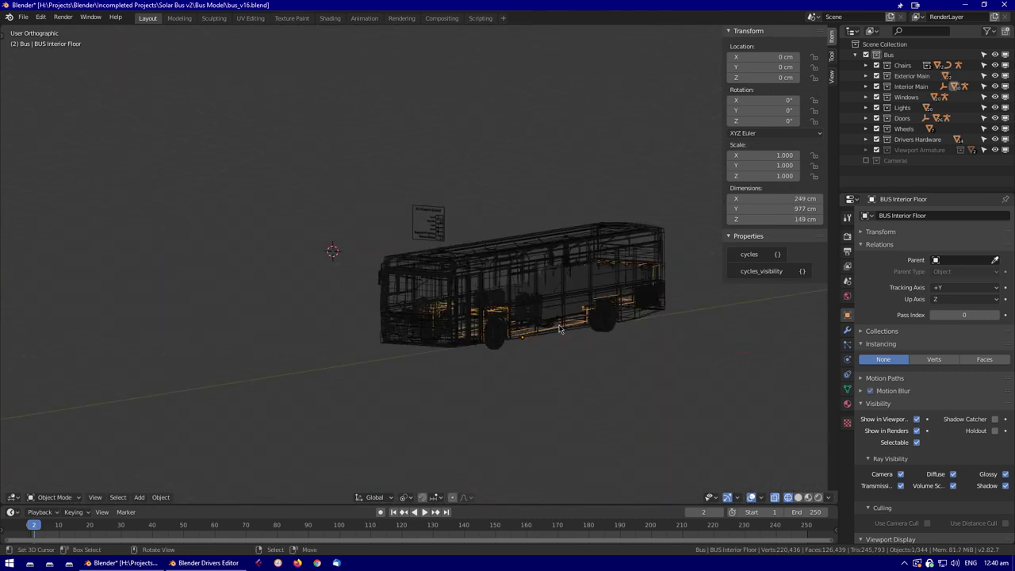
Examine the chair and pole instancer objects from around and beneath the bus, including their instancing and visibility settings
{"action": "scroll", "coordinate": [469, 326], "scroll_direction": "up", "scroll_amount": 3}
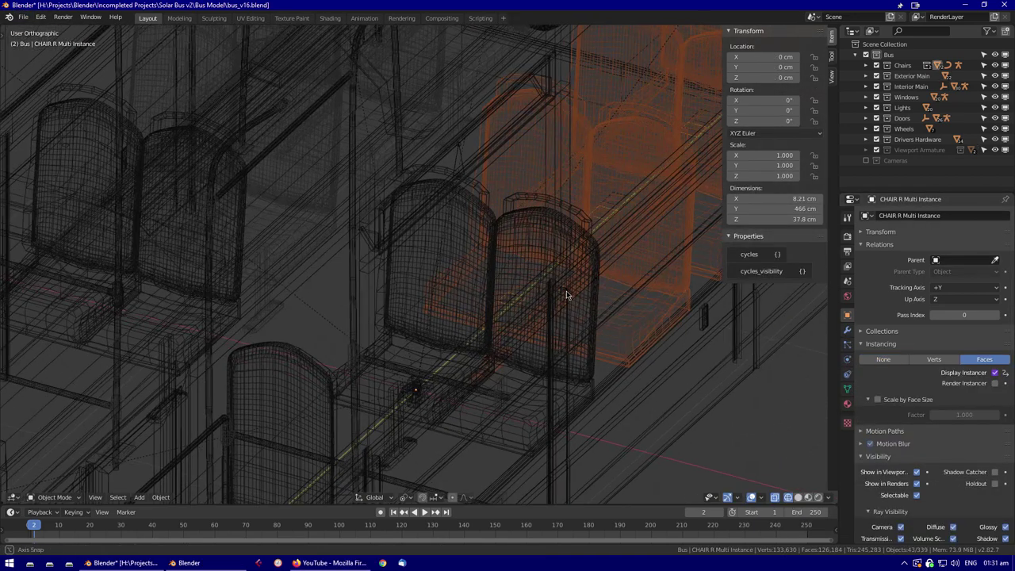
{"action": "middle_click_drag", "start_coordinate": [566, 295], "coordinate": [327, 319]}
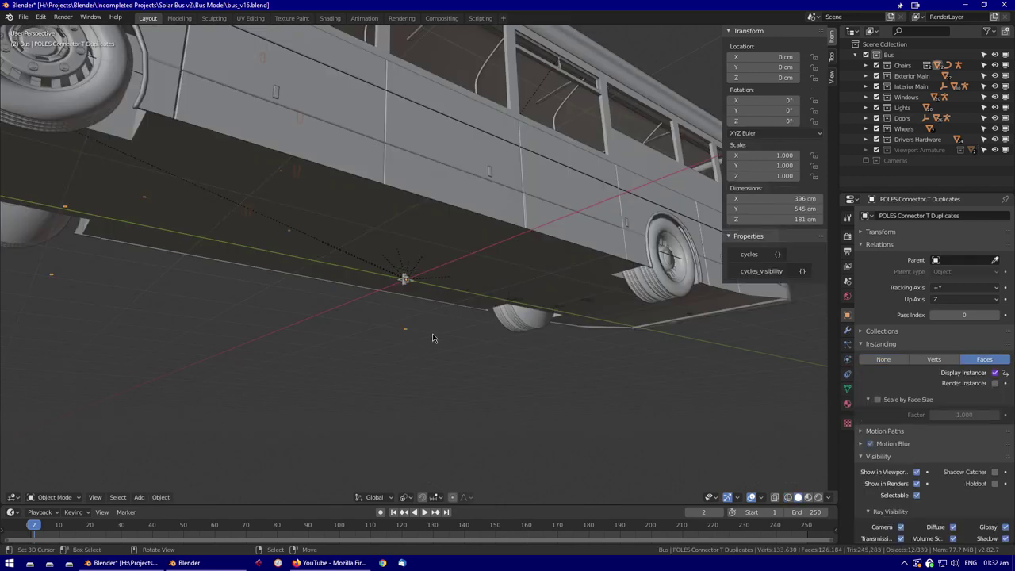
{"action": "right_click", "coordinate": [913, 485]}
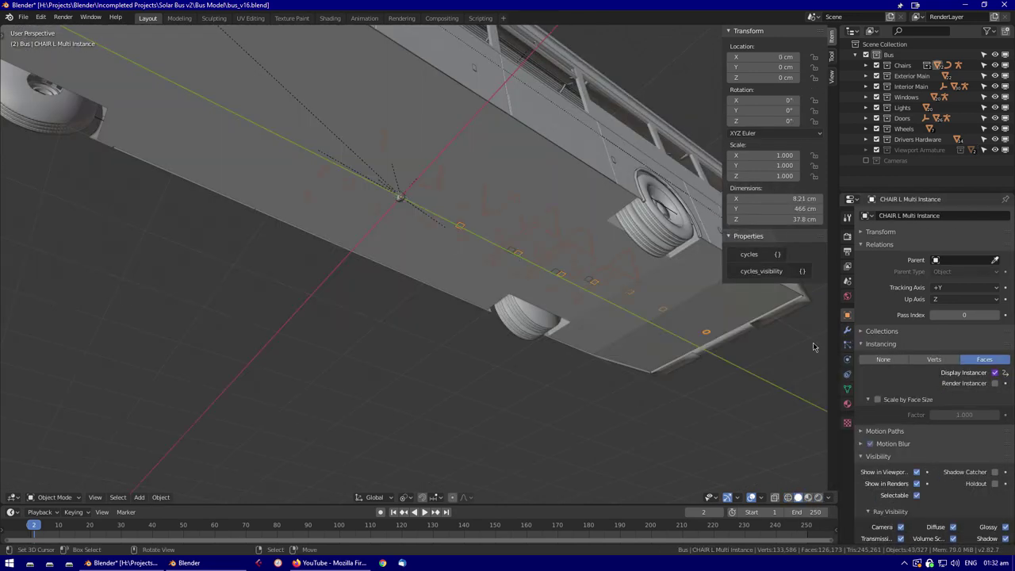
{"action": "right_click", "coordinate": [884, 387]}
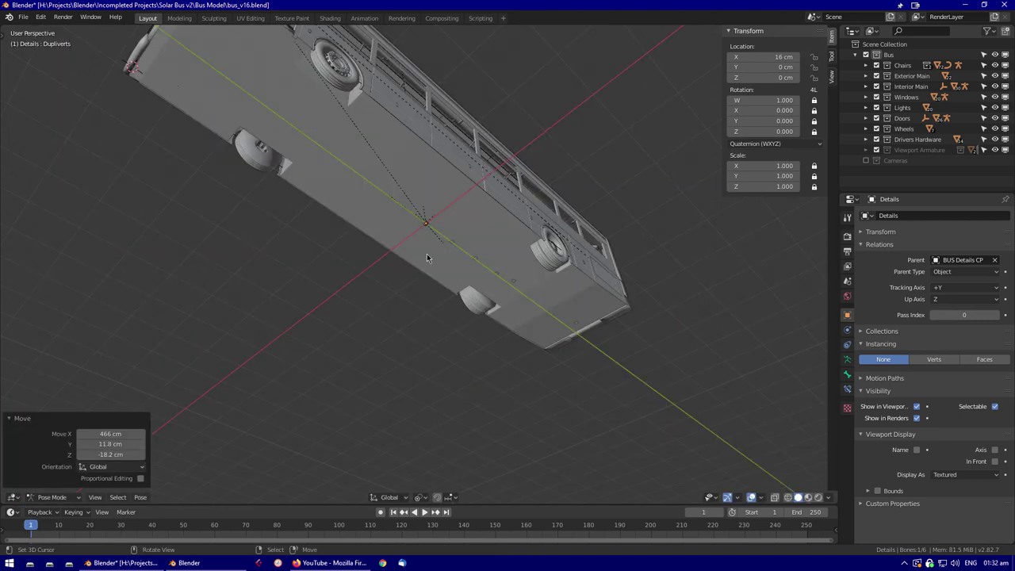
{"action": "left_click", "coordinate": [747, 417]}
{"action": "scroll", "coordinate": [637, 271], "scroll_direction": "up", "scroll_amount": 5}
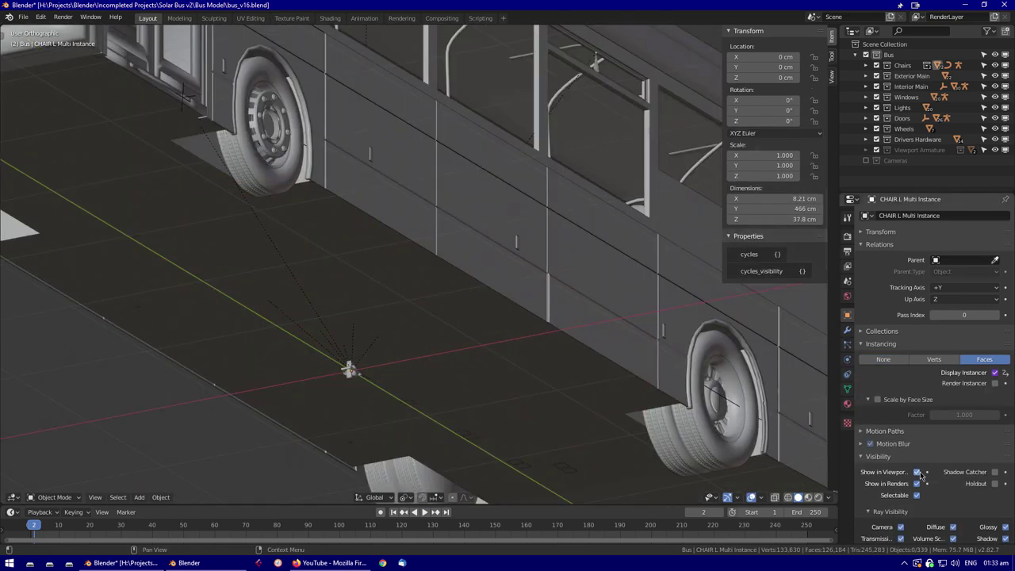
Drive CHAIR L Multi Instance's Show in Viewports setting from the Details rig's Dupliverts bone and adjust its driver curve keyframe
{"action": "left_click", "coordinate": [918, 472]}
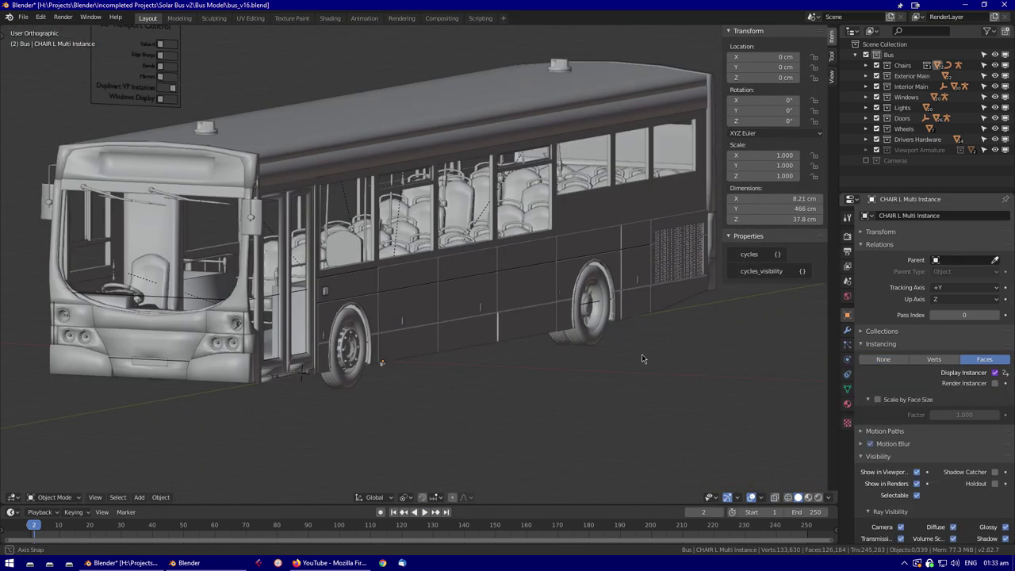
{"action": "right_click", "coordinate": [976, 371]}
{"action": "left_click", "coordinate": [937, 370]}
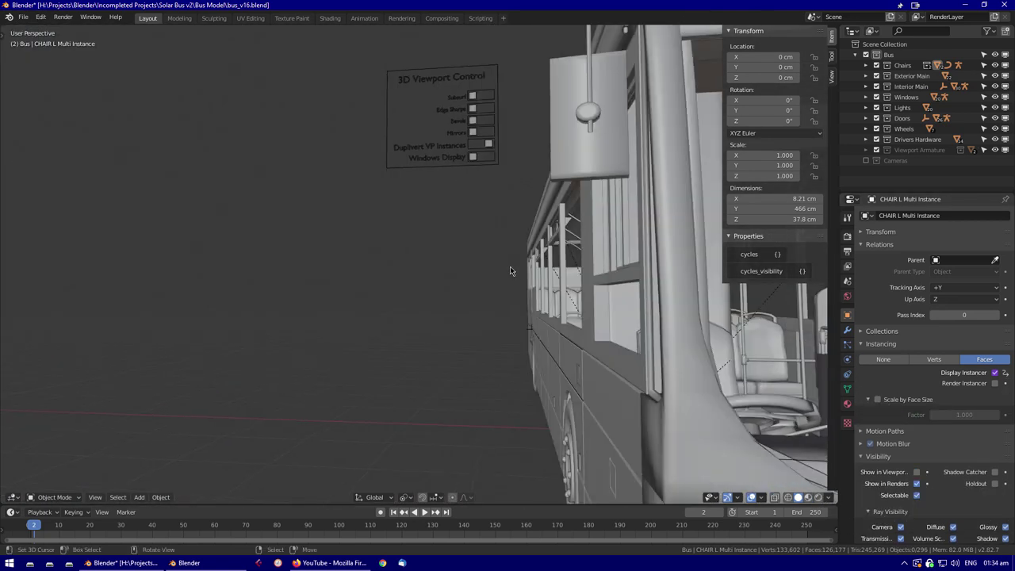
{"action": "right_click", "coordinate": [918, 472]}
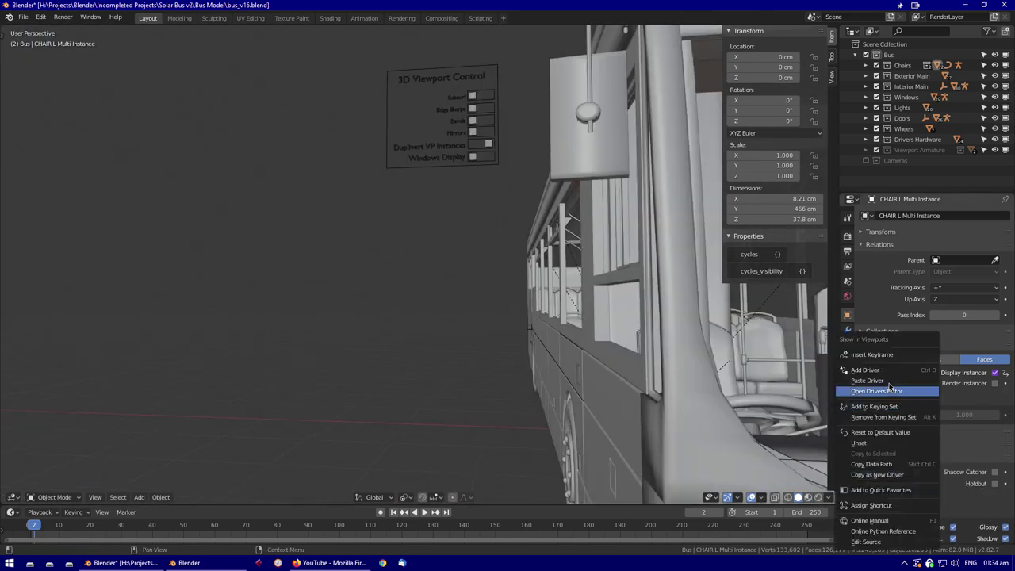
{"action": "key", "text": "Return"}
{"action": "left_click", "coordinate": [884, 451]}
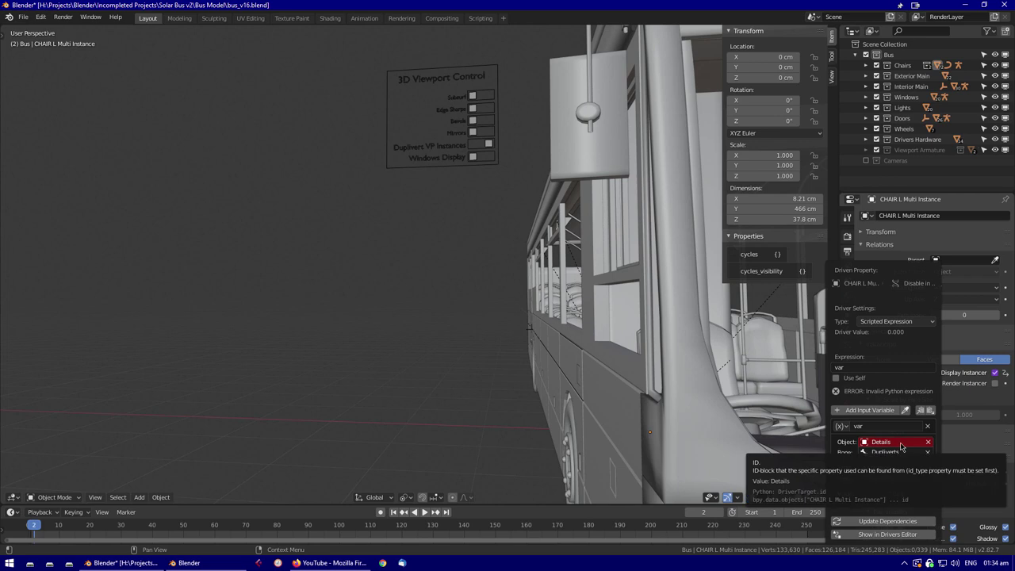
{"action": "key", "text": "g"}
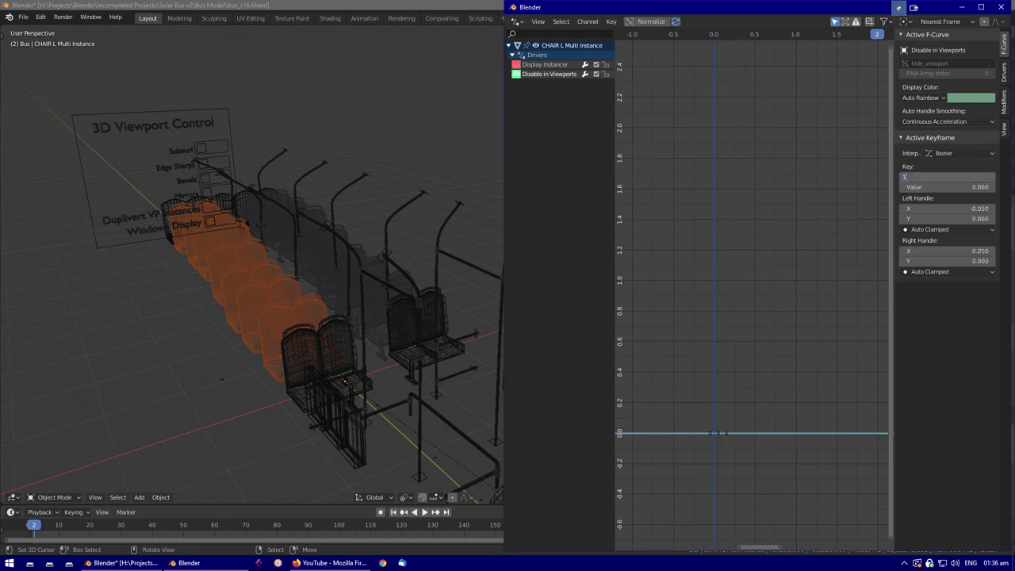
{"action": "key", "text": "Home"}
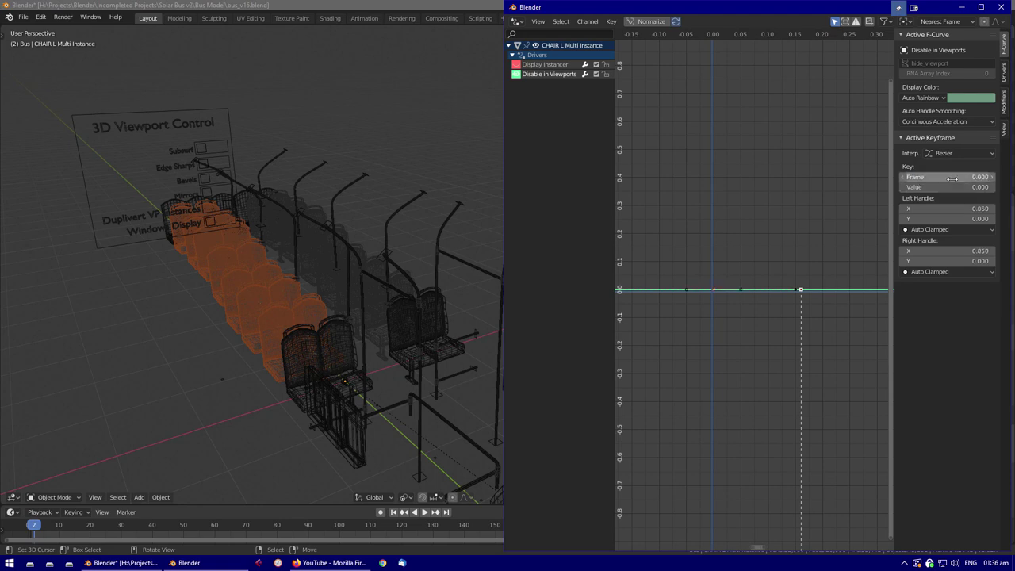
Check the left chair instances against the control board sliders and reselect CHAIR L Multi Instance
{"action": "left_click", "coordinate": [203, 164]}
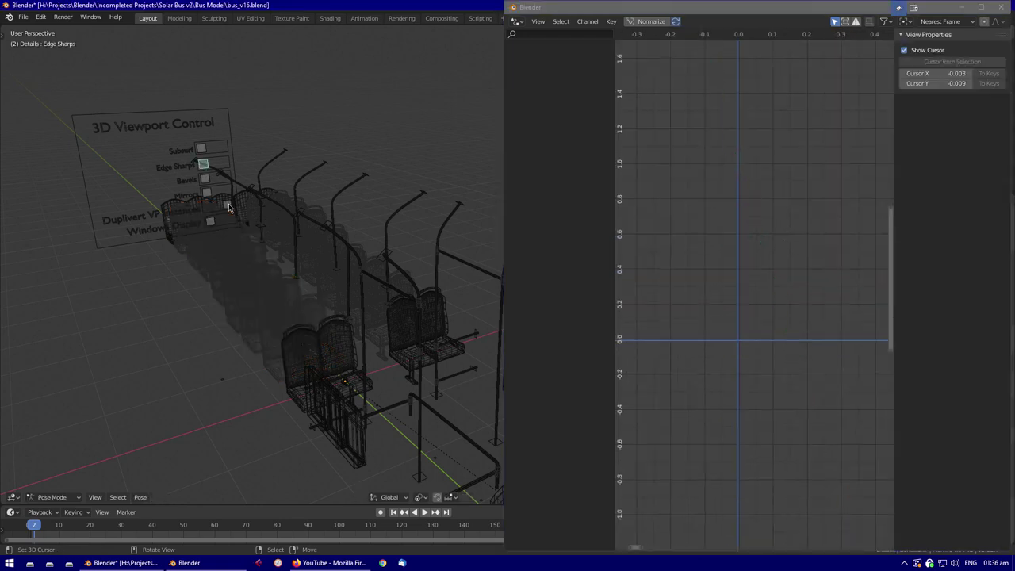
{"action": "left_click", "coordinate": [211, 290]}
{"action": "middle_click_drag", "start_coordinate": [211, 290], "coordinate": [333, 294]}
{"action": "left_click", "coordinate": [296, 389]}
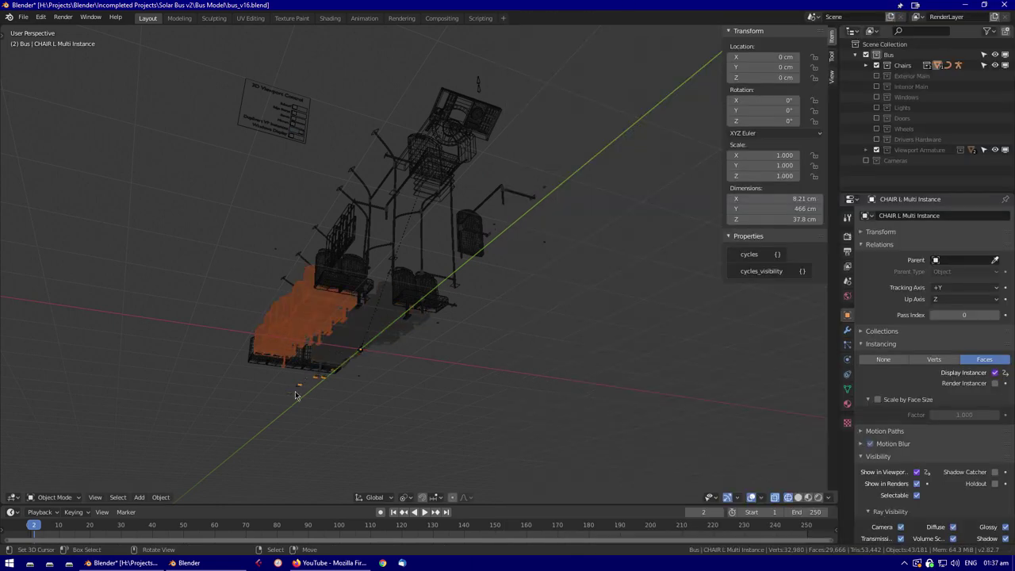
Select the BUS Connector T Section on the handrail poles and examine it up close in solid shading
{"action": "left_click", "coordinate": [399, 244]}
{"action": "middle_click_drag", "start_coordinate": [398, 243], "coordinate": [340, 370]}
{"action": "left_click", "coordinate": [340, 370]}
{"action": "right_click", "coordinate": [880, 348]}
{"action": "scroll", "coordinate": [376, 340], "scroll_direction": "up", "scroll_amount": 5}
{"action": "middle_click_drag", "start_coordinate": [376, 339], "coordinate": [467, 247]}
{"action": "left_click", "coordinate": [467, 247]}
{"action": "left_click", "coordinate": [462, 246]}
{"action": "key", "text": "KP_Decimal"}
{"action": "key", "text": "shift+z"}
{"action": "middle_click_drag", "start_coordinate": [482, 286], "coordinate": [466, 309]}
{"action": "right_click", "coordinate": [568, 323]}
{"action": "scroll", "coordinate": [407, 325], "scroll_direction": "down", "scroll_amount": 5}
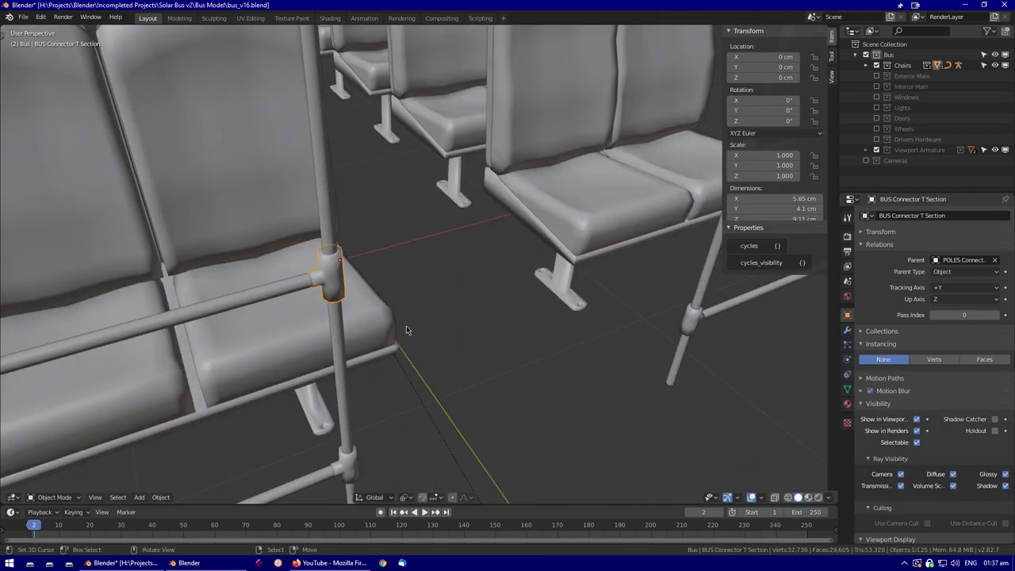
Try moving the Dupliverts slider on the control board with the chairs and poles in view
{"action": "scroll", "coordinate": [382, 381], "scroll_direction": "down", "scroll_amount": 8}
{"action": "middle_click_drag", "start_coordinate": [468, 344], "coordinate": [287, 84]}
{"action": "left_click_drag", "start_coordinate": [285, 83], "coordinate": [287, 84]}
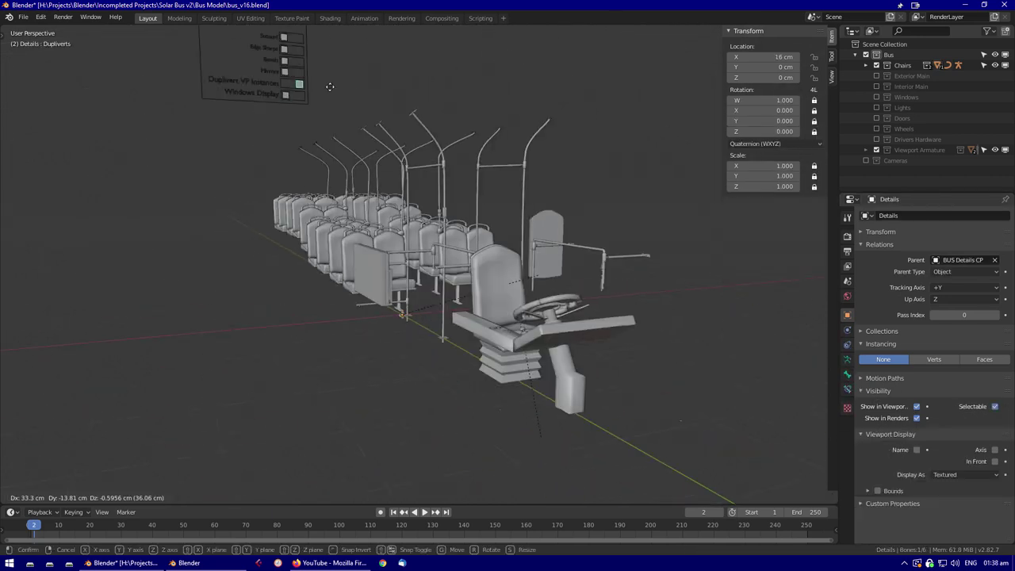
{"action": "right_click", "coordinate": [287, 84]}
Select the BUS Poles Holder Duplicate and BUS Stopping Button Dupli instancers and check their instancing and visibility settings
{"action": "scroll", "coordinate": [287, 84], "scroll_direction": "up", "scroll_amount": 8}
{"action": "left_click", "coordinate": [389, 132]}
{"action": "scroll", "coordinate": [388, 131], "scroll_direction": "up", "scroll_amount": 2}
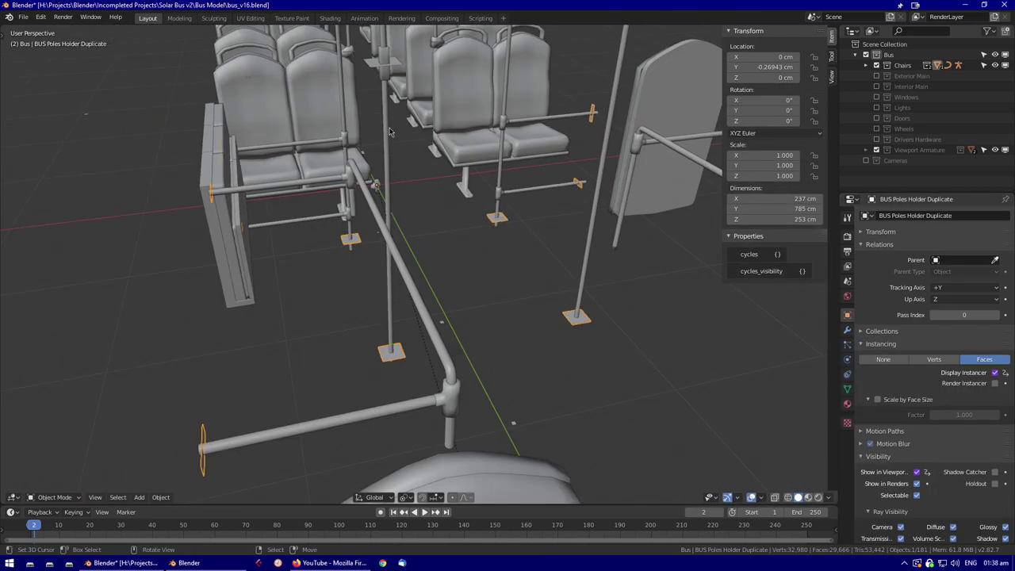
{"action": "left_click", "coordinate": [388, 131]}
{"action": "middle_click_drag", "start_coordinate": [388, 132], "coordinate": [563, 265]}
{"action": "right_click", "coordinate": [407, 253]}
{"action": "key", "text": "ctrl+z"}
{"action": "scroll", "coordinate": [407, 253], "scroll_direction": "down", "scroll_amount": 6}
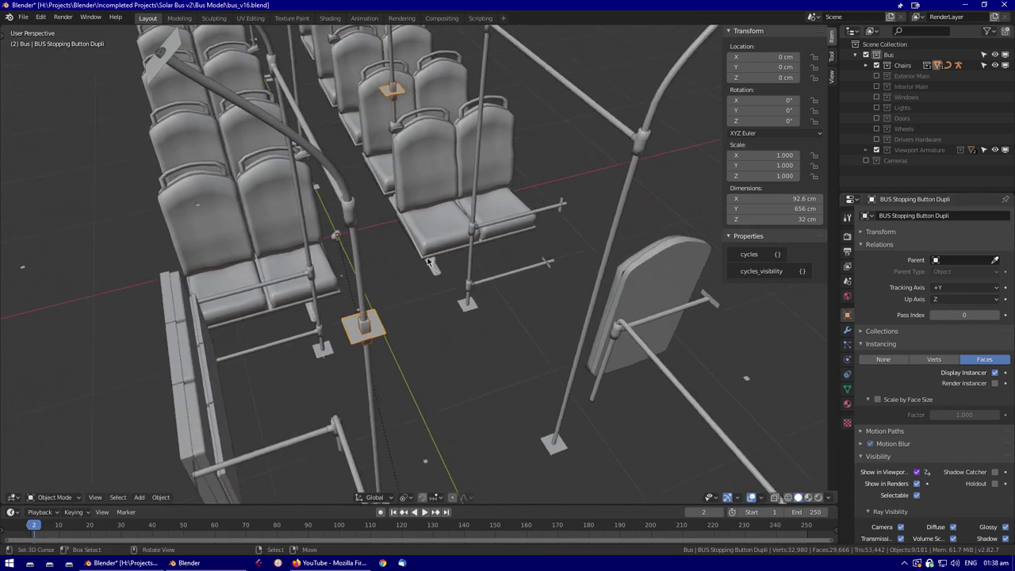
Test the chair and pole instances by moving the Dupliverts slider to about X 10.6 cm
{"action": "middle_click_drag", "start_coordinate": [407, 253], "coordinate": [469, 412]}
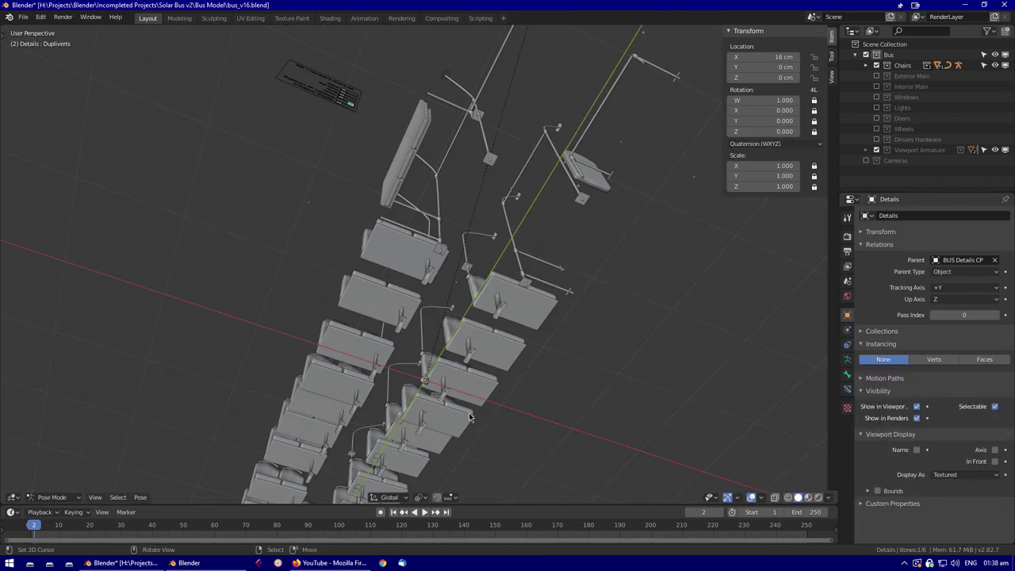
{"action": "left_click", "coordinate": [469, 412]}
{"action": "scroll", "coordinate": [352, 190], "scroll_direction": "down", "scroll_amount": 5}
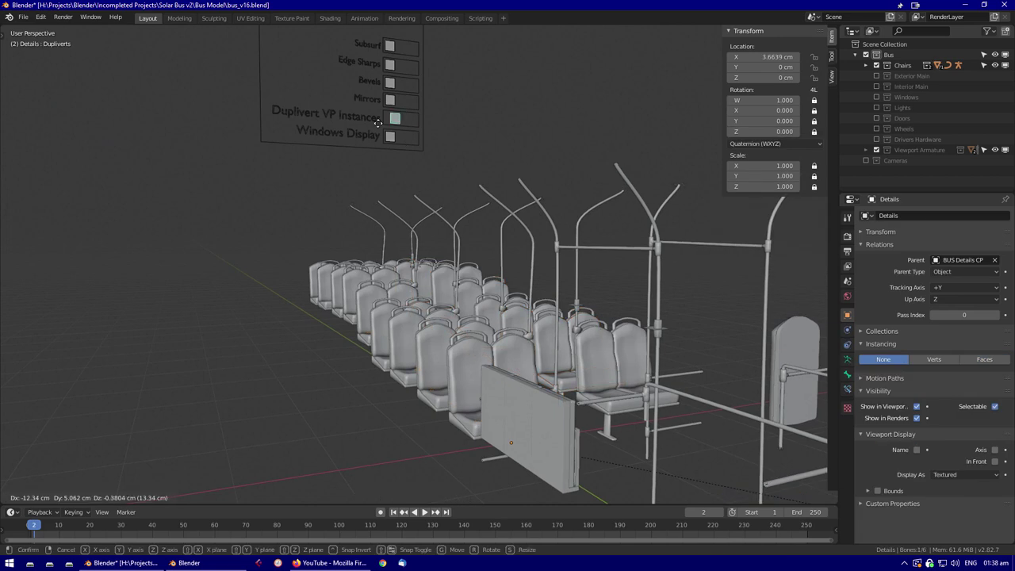
{"action": "right_click", "coordinate": [388, 135]}
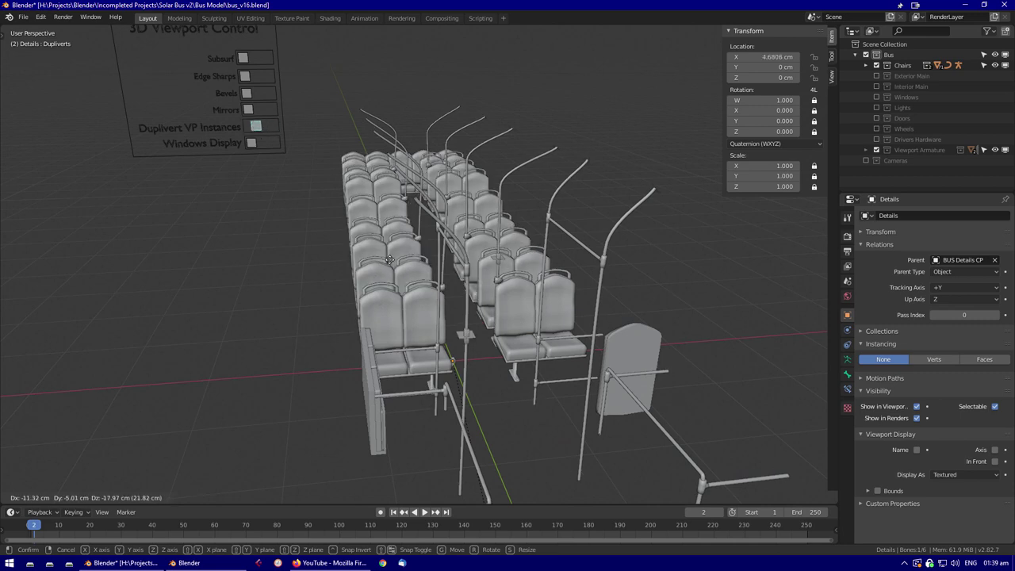
{"action": "middle_click_drag", "start_coordinate": [397, 258], "coordinate": [444, 286]}
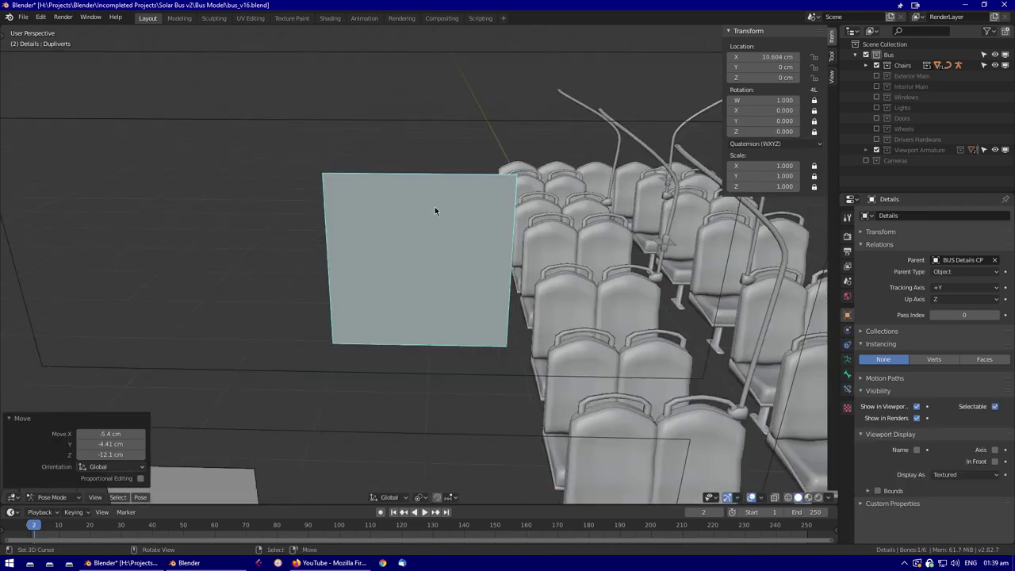
Move the Dupliverts slider to about X 8.97 cm and check the instanced chairs and poles
{"action": "scroll", "coordinate": [436, 222], "scroll_direction": "down", "scroll_amount": 4}
{"action": "key", "text": "g"}
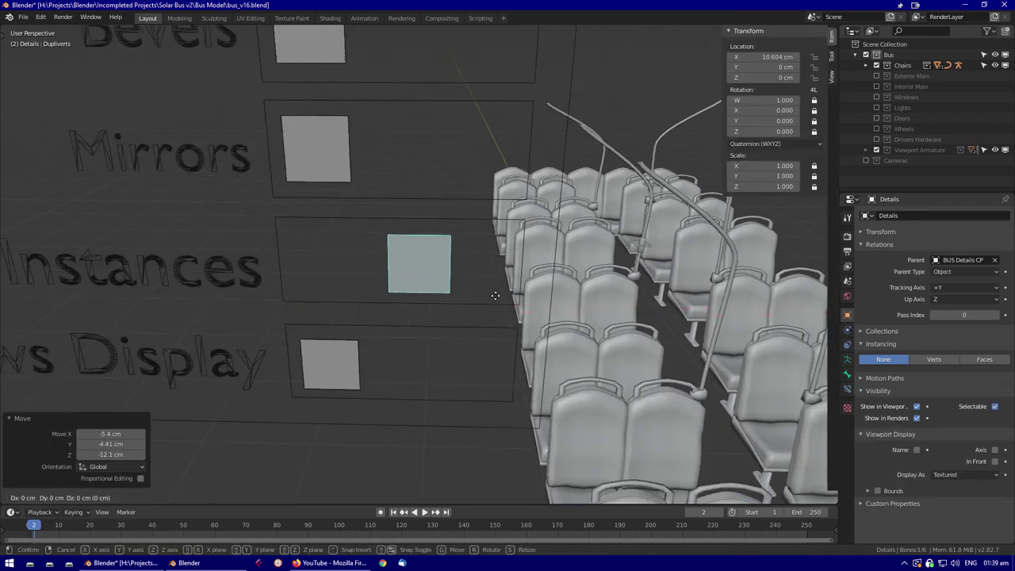
{"action": "left_click", "coordinate": [505, 349]}
{"action": "scroll", "coordinate": [501, 358], "scroll_direction": "down", "scroll_amount": 6}
{"action": "key", "text": "g"}
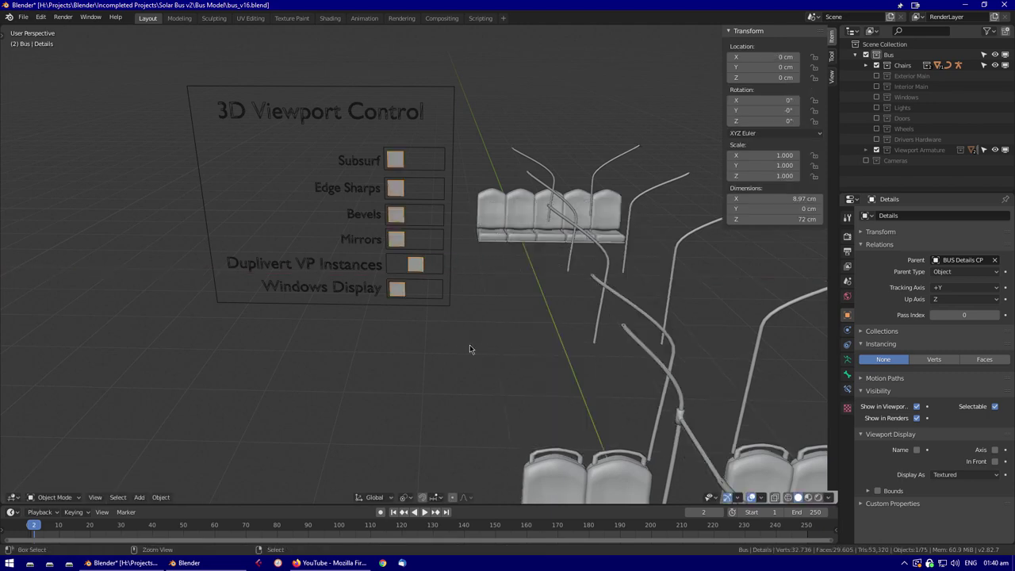
{"action": "left_click", "coordinate": [441, 345]}
{"action": "middle_click_drag", "start_coordinate": [441, 349], "coordinate": [491, 254]}
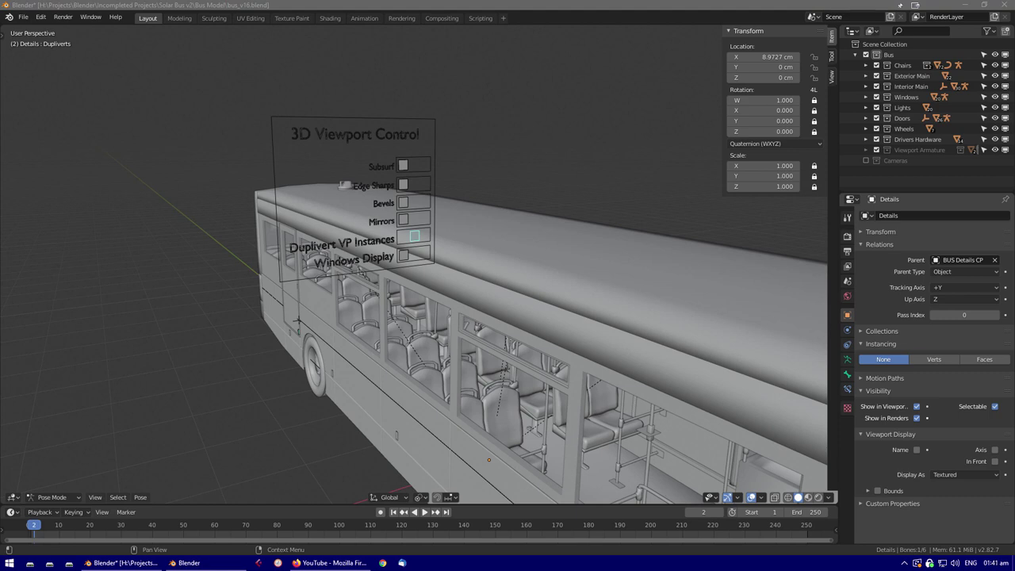
Review the CHAIR R Multi Instance object's instancing settings, then the modifiers on the front tyre rim
{"action": "left_click", "coordinate": [297, 321]}
{"action": "middle_click_drag", "start_coordinate": [297, 321], "coordinate": [426, 443]}
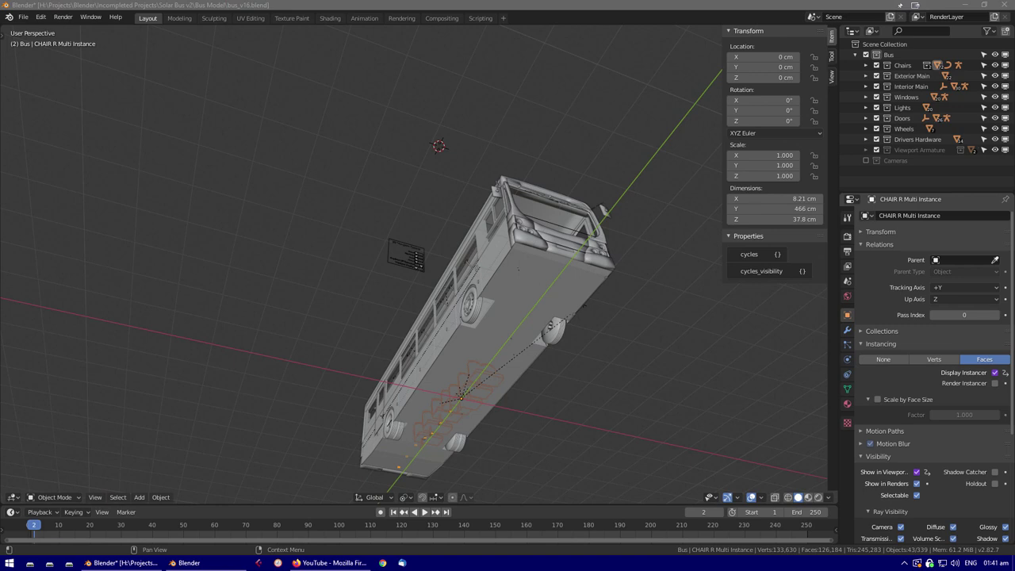
{"action": "middle_click_drag", "start_coordinate": [426, 443], "coordinate": [372, 396]}
{"action": "key", "text": "ctrl+z"}
{"action": "key", "text": "ctrl+z"}
{"action": "key", "text": "n"}
{"action": "left_click", "coordinate": [361, 408]}
{"action": "left_click", "coordinate": [846, 330]}
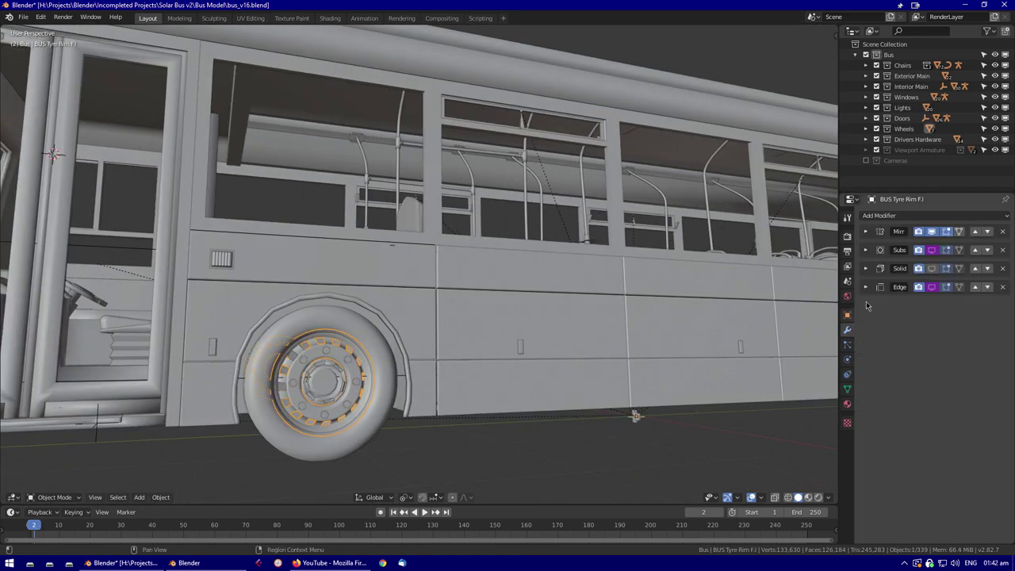
{"action": "middle_click_drag", "start_coordinate": [476, 317], "coordinate": [397, 262]}
{"action": "left_click", "coordinate": [135, 340]}
{"action": "left_click", "coordinate": [380, 313]}
{"action": "left_click", "coordinate": [933, 214]}
{"action": "left_click", "coordinate": [758, 389]}
{"action": "left_click", "coordinate": [927, 295]}
{"action": "scroll", "coordinate": [723, 349], "scroll_direction": "up", "scroll_amount": 3}
{"action": "key", "text": "ctrl+z"}
Add a Solidify modifier with its viewport display off to the BUS Side Panels and save the file
{"action": "middle_click_drag", "start_coordinate": [505, 351], "coordinate": [475, 301]}
{"action": "left_click", "coordinate": [933, 215]}
{"action": "left_click", "coordinate": [761, 378]}
{"action": "middle_click_drag", "start_coordinate": [603, 353], "coordinate": [409, 317]}
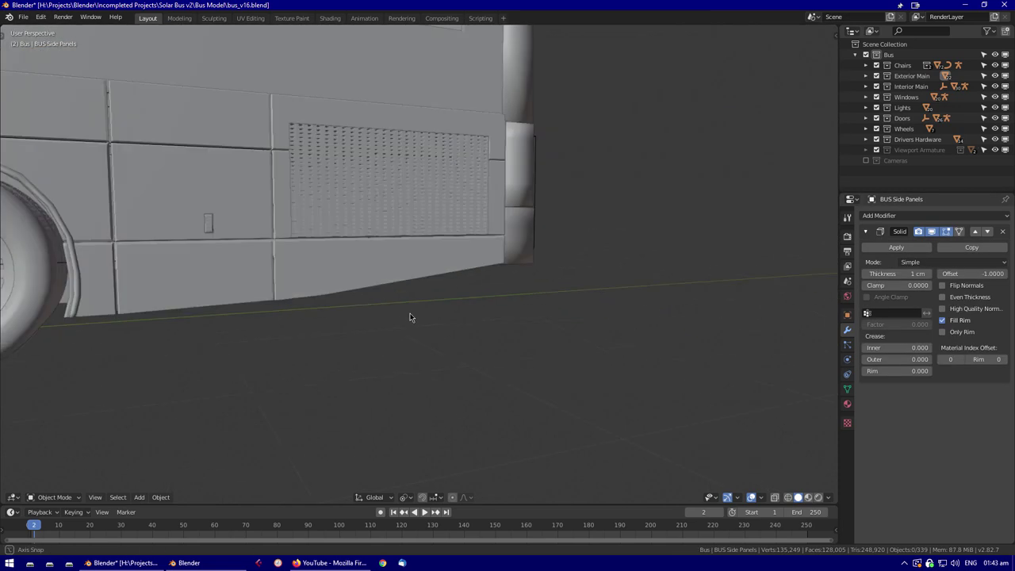
{"action": "middle_click_drag", "start_coordinate": [537, 325], "coordinate": [474, 345]}
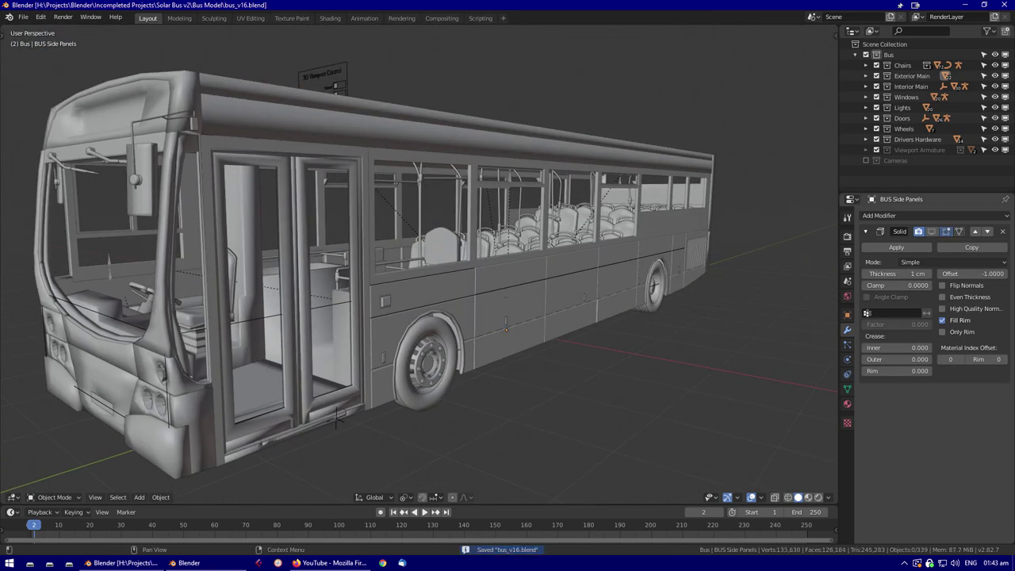
Isolate the Drivers Hardware and Chairs collections and select all objects of the Drivers Section around the steering wheel
{"action": "left_click", "coordinate": [876, 139], "text": "ctrl"}
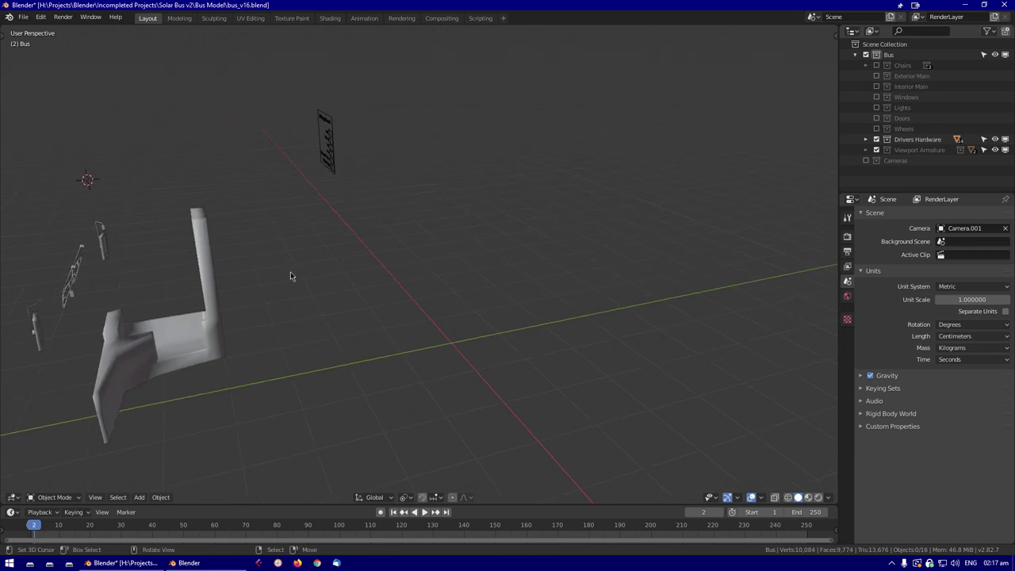
{"action": "left_click", "coordinate": [876, 65]}
{"action": "key", "text": "ctrl+z"}
{"action": "key", "text": "KP_Decimal"}
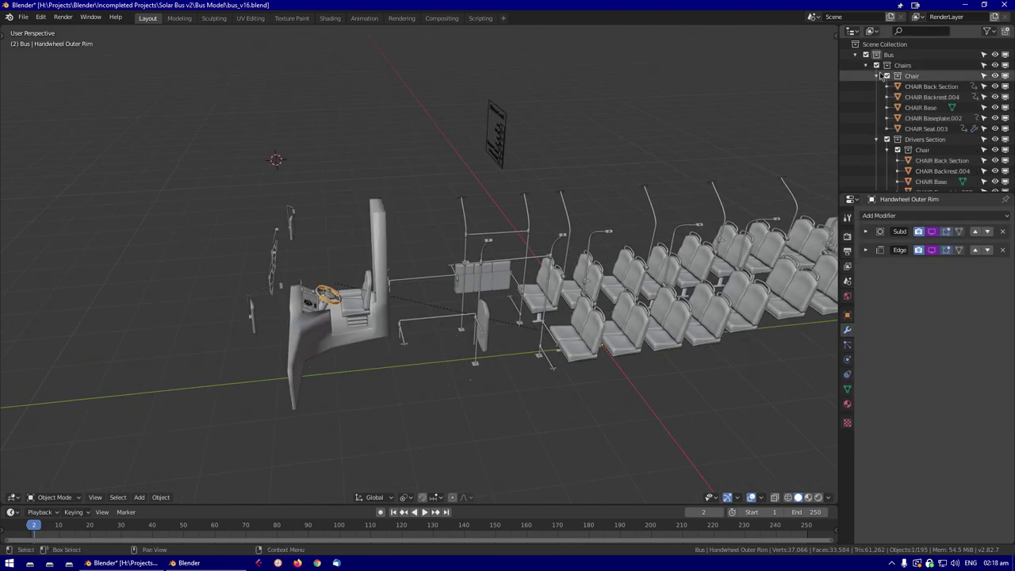
{"action": "left_click", "coordinate": [874, 168]}
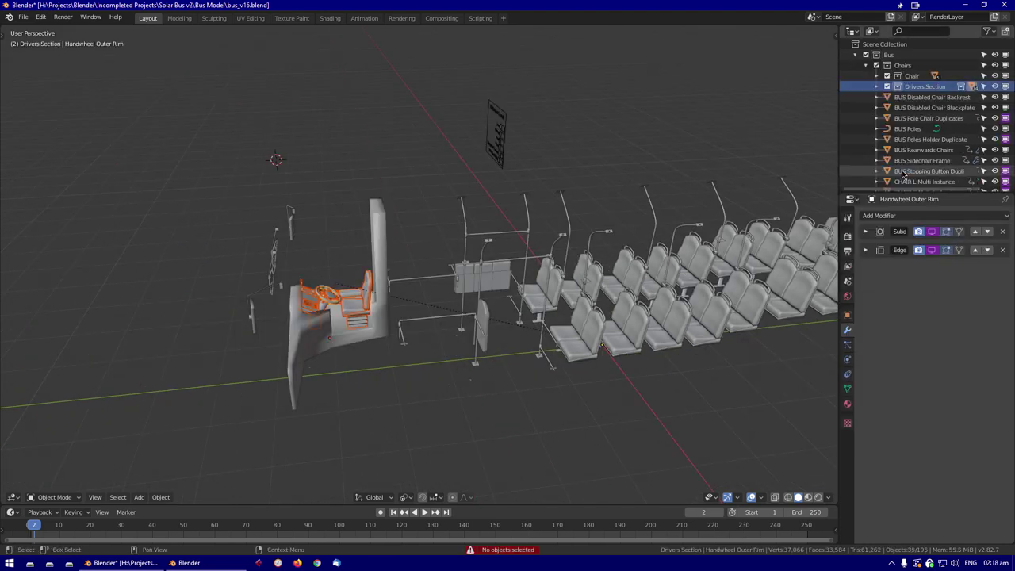
{"action": "scroll", "coordinate": [292, 407], "scroll_direction": "up", "scroll_amount": 4}
{"action": "middle_click_drag", "start_coordinate": [357, 381], "coordinate": [422, 327]}
{"action": "key", "text": "KP_Decimal"}
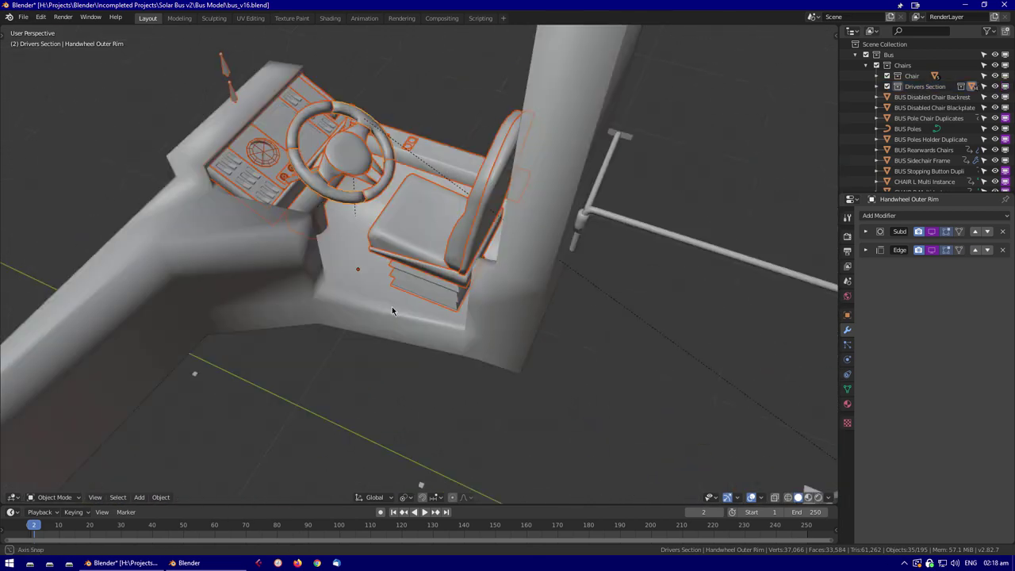
Select the Airbreak Lever on the driver's console and apply its location transform
{"action": "key", "text": "shift+z"}
{"action": "left_click", "coordinate": [335, 276]}
{"action": "key", "text": "KP_Decimal"}
{"action": "key", "text": "shift+z"}
{"action": "key", "text": "Home"}
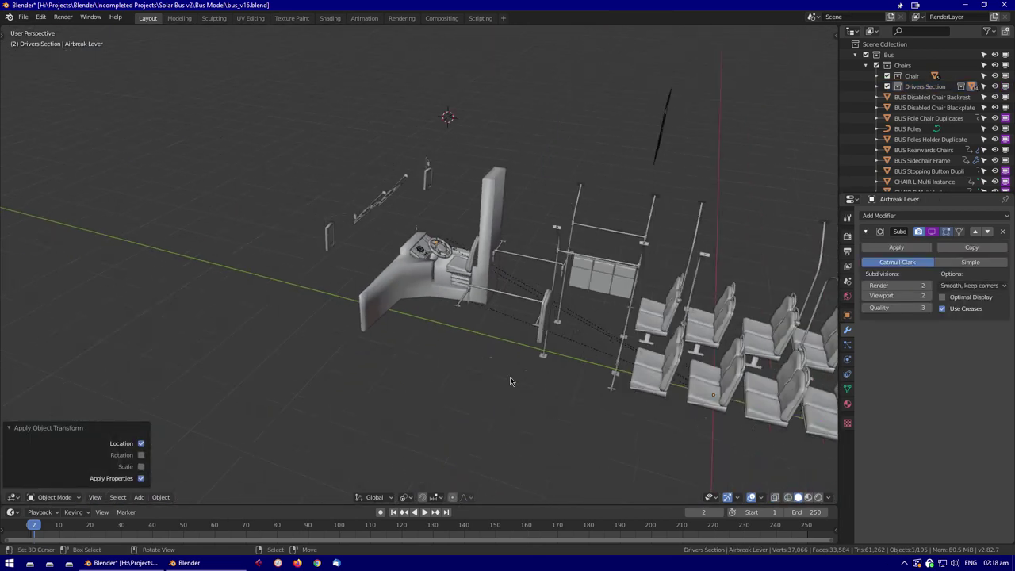
{"action": "key", "text": "a"}
{"action": "scroll", "coordinate": [486, 323], "scroll_direction": "up", "scroll_amount": 2}
Test the Driver Armature by moving its Airbreak Control bone in pose mode
{"action": "left_click", "coordinate": [412, 305]}
{"action": "middle_click_drag", "start_coordinate": [444, 349], "coordinate": [462, 363]}
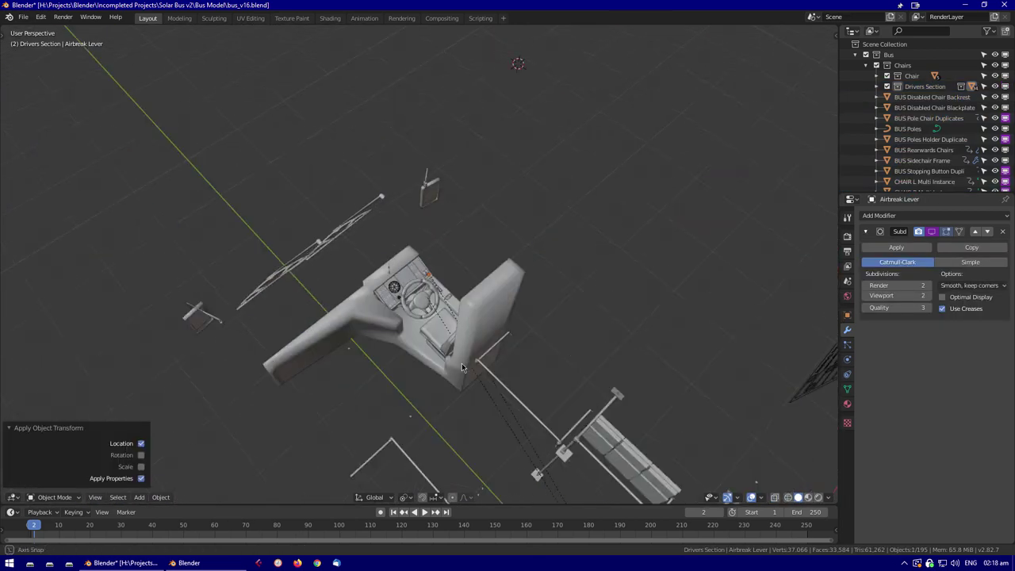
{"action": "scroll", "coordinate": [536, 374], "scroll_direction": "up", "scroll_amount": 4}
{"action": "left_click", "coordinate": [349, 361]}
{"action": "key", "text": "ctrl+Tab"}
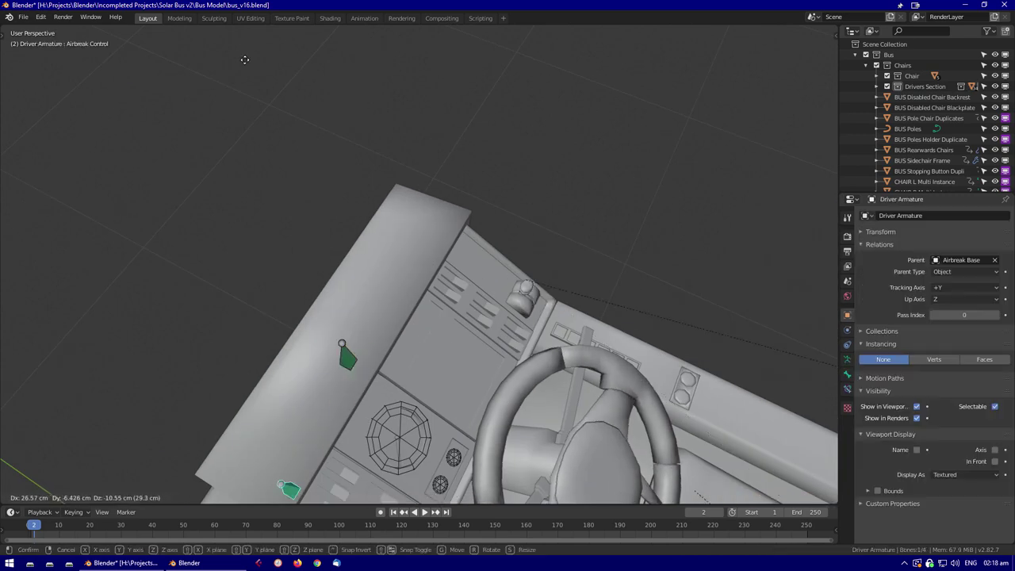
{"action": "left_click", "coordinate": [245, 60]}
Move the Drivers Section collection out of Chairs and into the Drivers Hardware collection
{"action": "key", "text": "Home"}
{"action": "left_click", "coordinate": [888, 120]}
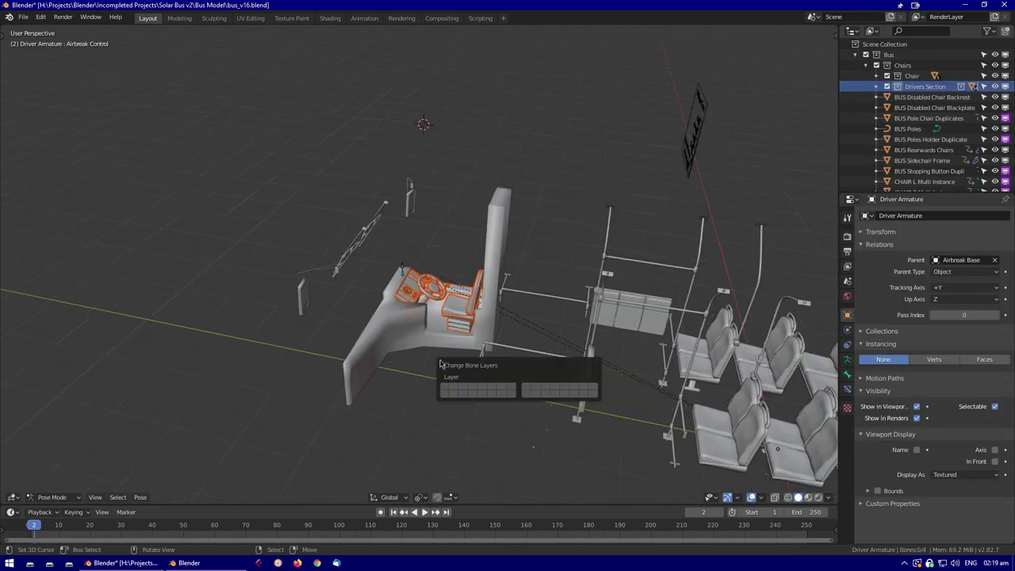
{"action": "key", "text": "KP_Decimal"}
{"action": "key", "text": "m"}
{"action": "key", "text": "m"}
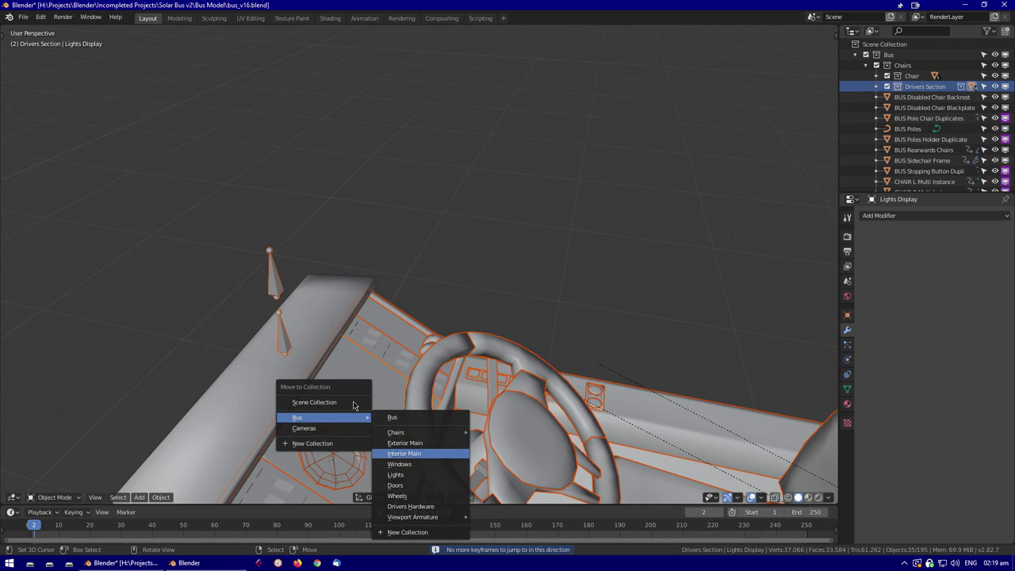
{"action": "key", "text": "Down"}
{"action": "key", "text": "Down"}
{"action": "key", "text": "Return"}
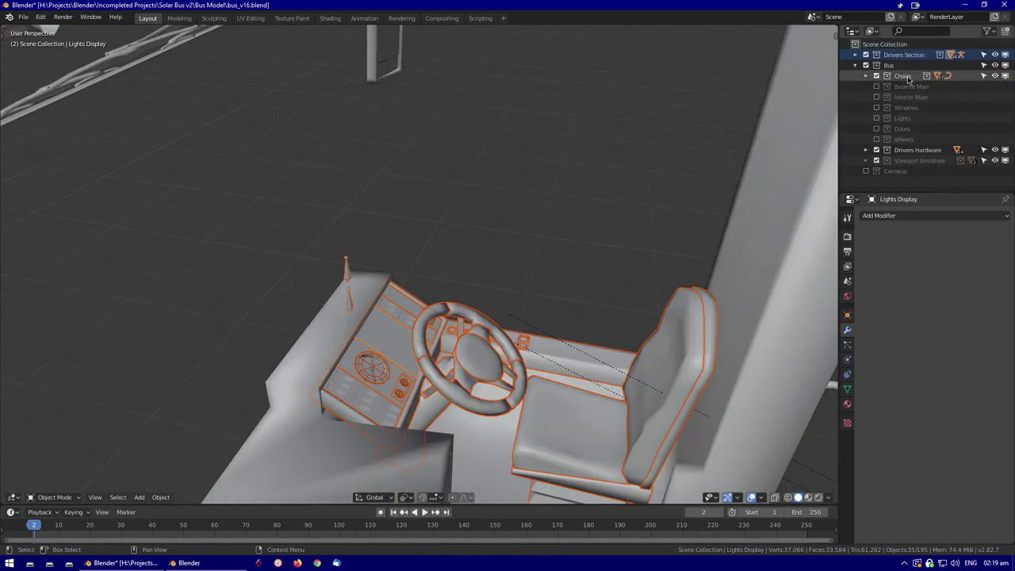
{"action": "left_click_drag", "start_coordinate": [916, 153], "coordinate": [904, 150]}
Edit the BUS Poles curve from above and move the selected pole points about -31.4 cm in X and -76.9 cm in Y
{"action": "middle_click_drag", "start_coordinate": [555, 301], "coordinate": [477, 398]}
{"action": "left_click", "coordinate": [593, 333]}
{"action": "key", "text": "Tab"}
{"action": "key", "text": "KP_7"}
{"action": "key", "text": "shift+z"}
{"action": "key", "text": "g"}
{"action": "left_click", "coordinate": [362, 368]}
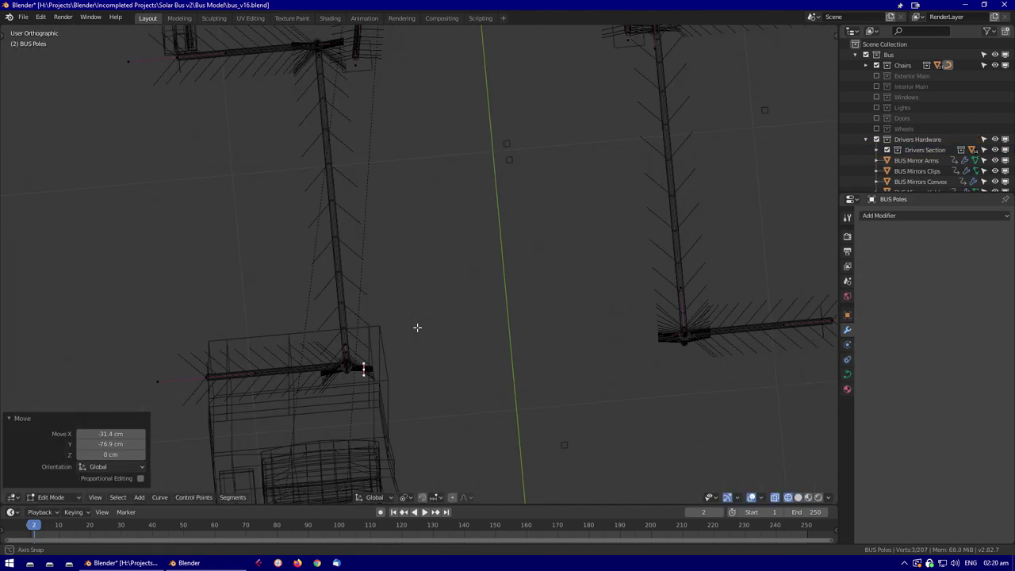
Rotate the new pole points 90° about the global Y axis and slide them about 26.4 cm along X
{"action": "key", "text": "r"}
{"action": "middle_click_drag", "start_coordinate": [349, 348], "coordinate": [375, 381]}
{"action": "key", "text": "shift+z"}
{"action": "key", "text": "r"}
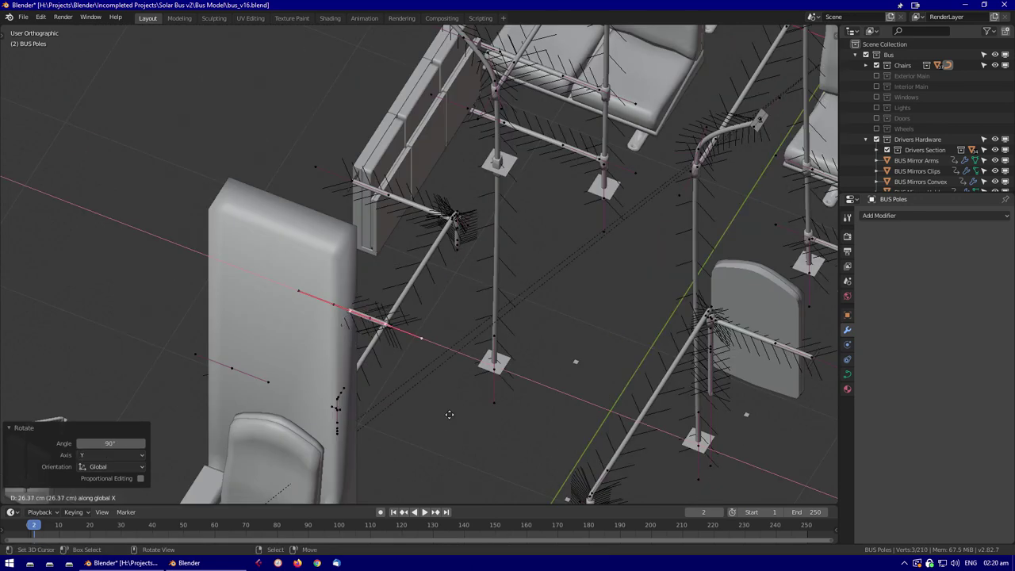
{"action": "left_click", "coordinate": [449, 414]}
{"action": "key", "text": "a"}
{"action": "key", "text": "r"}
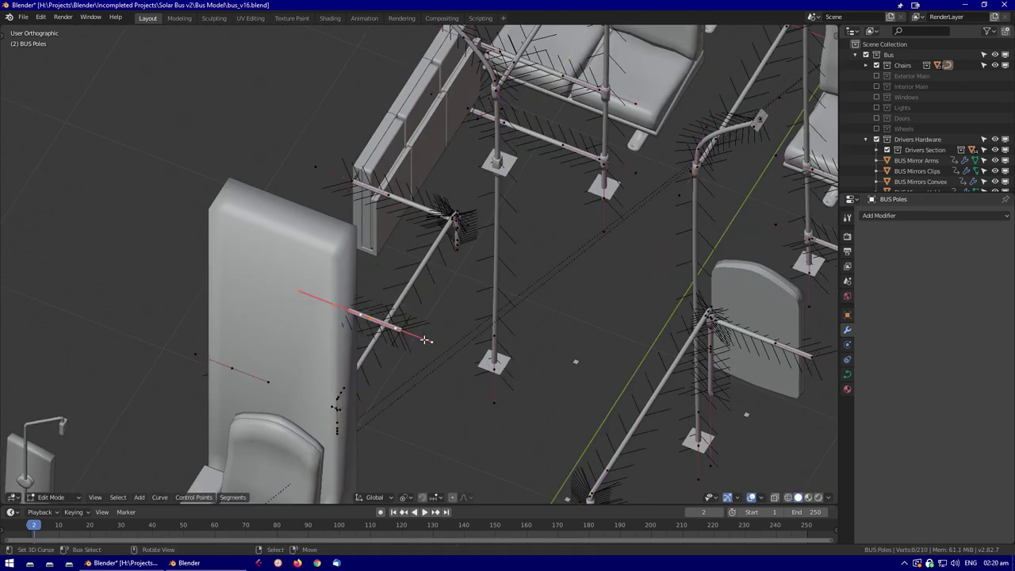
{"action": "left_click", "coordinate": [424, 339]}
Position the short pole piece against the partition behind the driver's seat and adjust it along X
{"action": "scroll", "coordinate": [424, 340], "scroll_direction": "up", "scroll_amount": 2}
{"action": "key", "text": "shift+z"}
{"action": "middle_click_drag", "start_coordinate": [265, 146], "coordinate": [517, 390]}
{"action": "key", "text": "g"}
{"action": "left_click", "coordinate": [517, 390]}
{"action": "scroll", "coordinate": [517, 390], "scroll_direction": "up", "scroll_amount": 2}
{"action": "key", "text": "shift+z"}
{"action": "middle_click_drag", "start_coordinate": [333, 397], "coordinate": [238, 365]}
{"action": "key", "text": "g"}
{"action": "key", "text": "x"}
{"action": "key", "text": "Return"}
Rotate the short pole's control point 180° and scale its handles to about 0.26 along local X at the partition edge
{"action": "middle_click_drag", "start_coordinate": [336, 354], "coordinate": [477, 285]}
{"action": "middle_click_drag", "start_coordinate": [559, 263], "coordinate": [572, 270]}
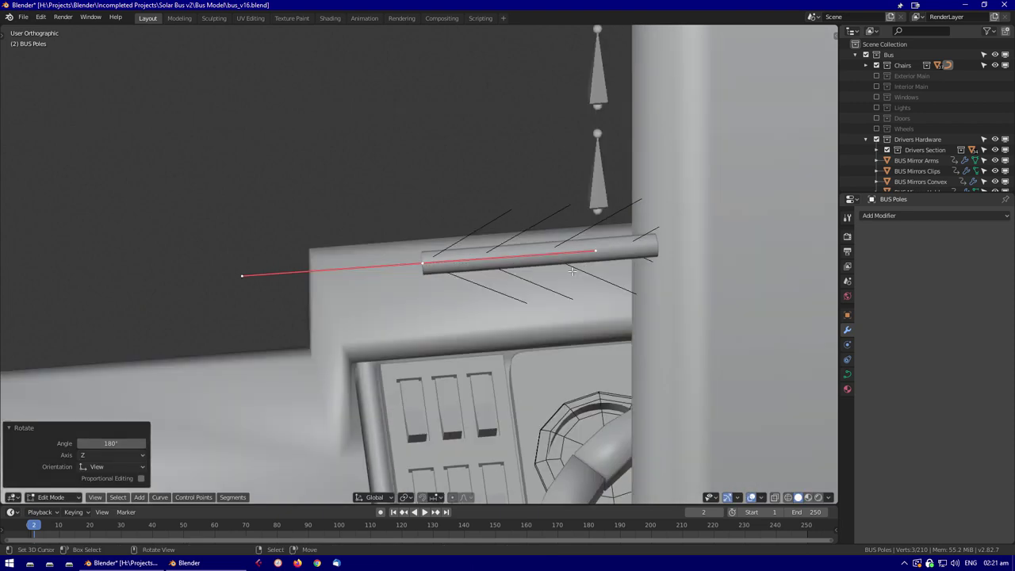
{"action": "left_click", "coordinate": [676, 260]}
{"action": "middle_click_drag", "start_coordinate": [677, 260], "coordinate": [622, 223]}
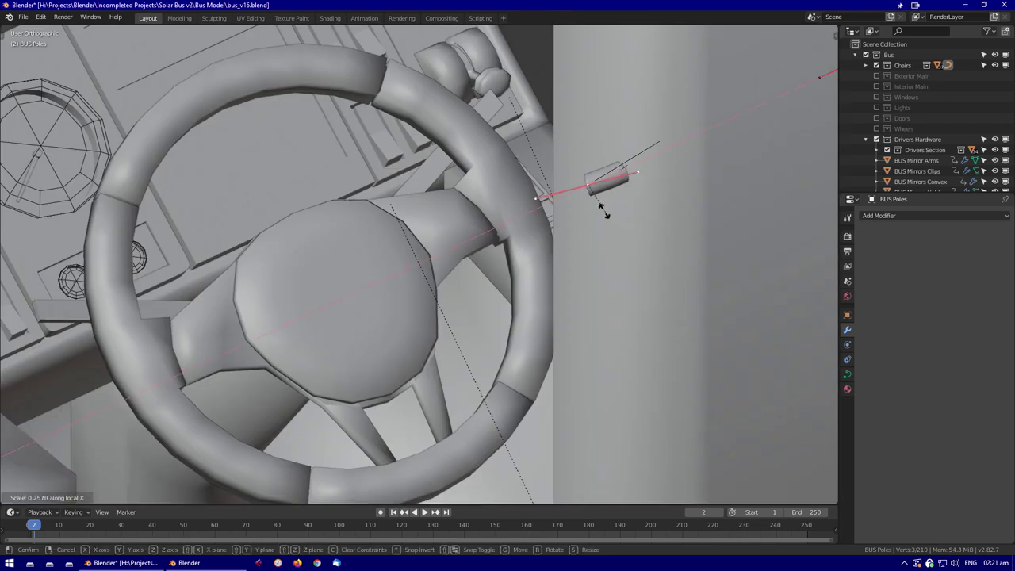
{"action": "key", "text": "KP_7"}
{"action": "scroll", "coordinate": [287, 319], "scroll_direction": "up", "scroll_amount": 2}
{"action": "left_click", "coordinate": [293, 277]}
{"action": "middle_click_drag", "start_coordinate": [293, 277], "coordinate": [123, 166]}
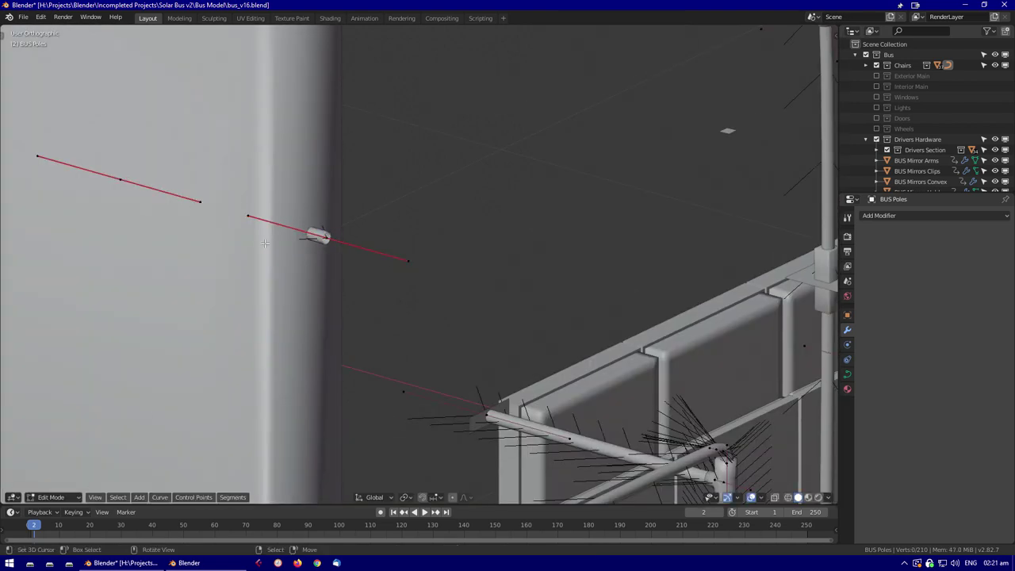
Extend the short pole with another control point and rotate it 90° to form the handrail's upper bend
{"action": "left_click", "coordinate": [322, 258]}
{"action": "middle_click_drag", "start_coordinate": [323, 258], "coordinate": [458, 255]}
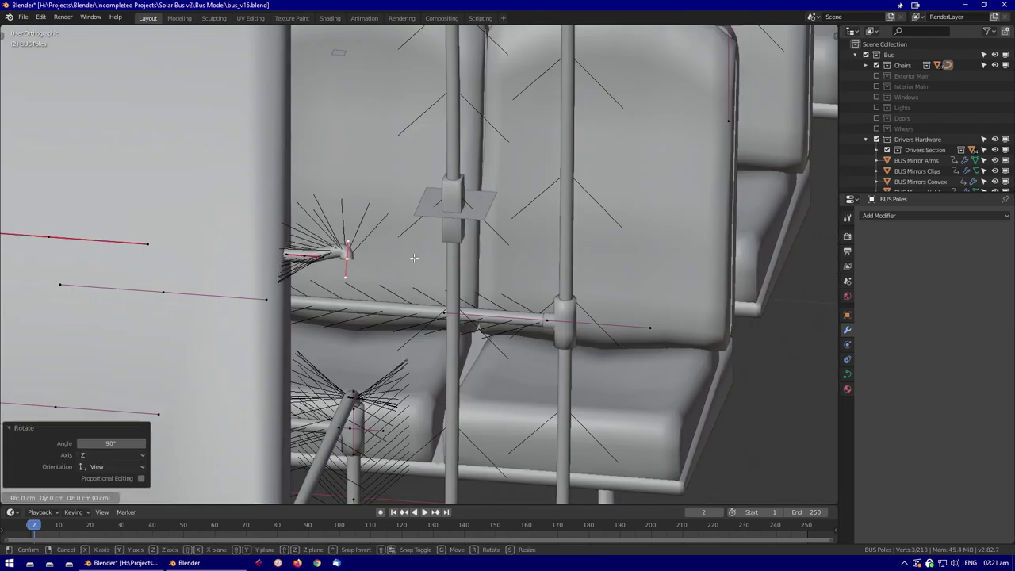
{"action": "key", "text": "KP_5"}
{"action": "key", "text": "KP_Decimal"}
{"action": "key", "text": "Escape"}
{"action": "scroll", "coordinate": [333, 341], "scroll_direction": "down", "scroll_amount": 5}
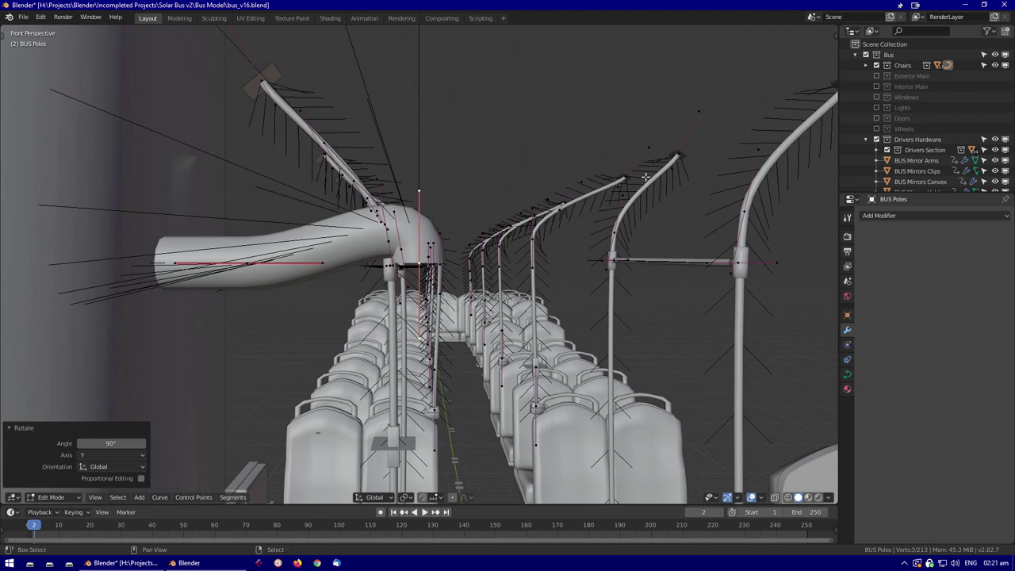
Extrude the handrail straight down about 101 cm in Z from the upper bend
{"action": "key", "text": "KP_1"}
{"action": "key", "text": "e"}
{"action": "left_click", "coordinate": [401, 326]}
Form the handrail's lower bend back to the partition with an end point rotated 90° and finish editing the curve
{"action": "scroll", "coordinate": [401, 326], "scroll_direction": "up", "scroll_amount": 4}
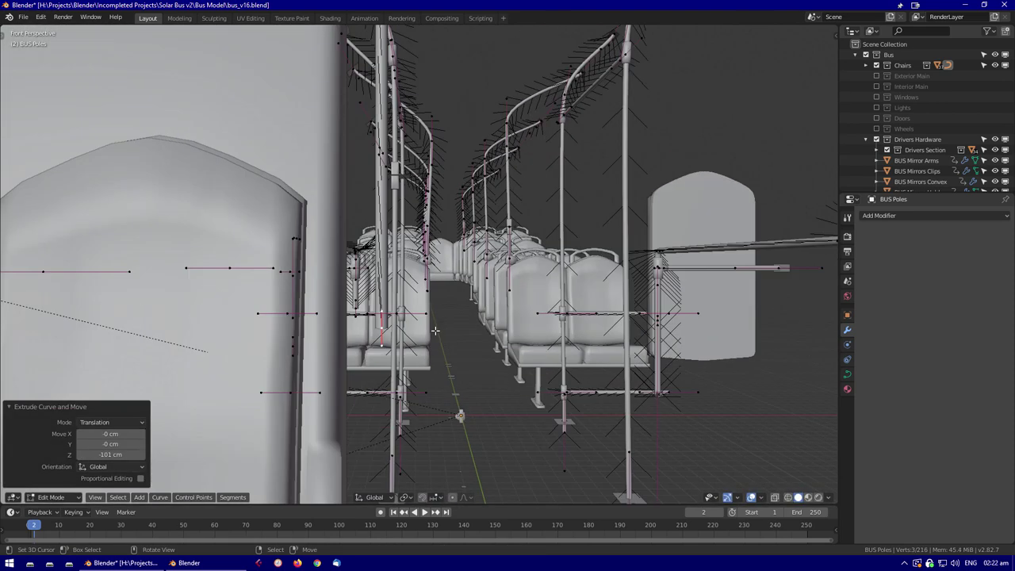
{"action": "scroll", "coordinate": [397, 323], "scroll_direction": "up", "scroll_amount": 5}
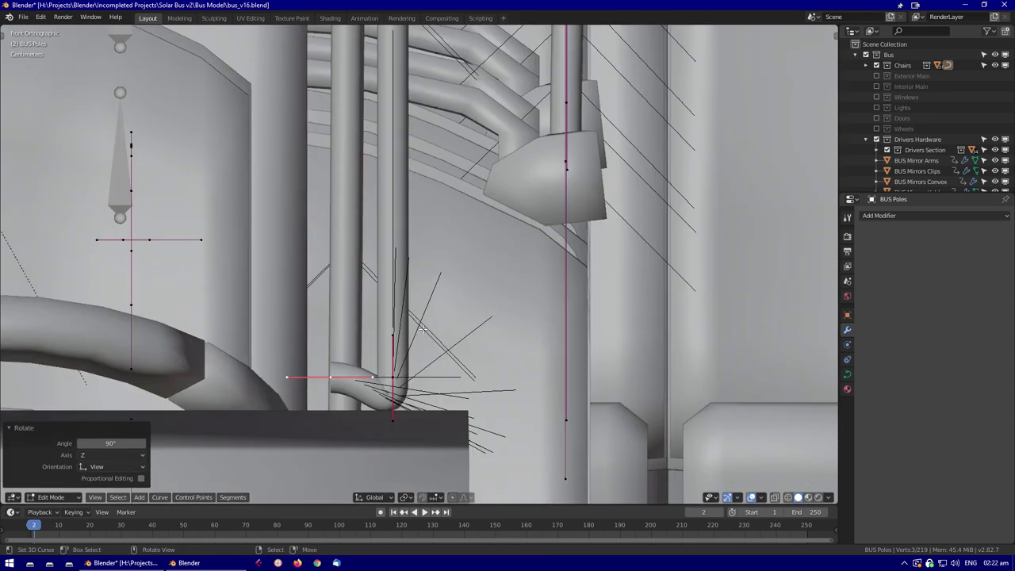
{"action": "key", "text": "KP_5"}
{"action": "left_click", "coordinate": [439, 336]}
{"action": "scroll", "coordinate": [438, 336], "scroll_direction": "down", "scroll_amount": 5}
{"action": "key", "text": "Tab"}
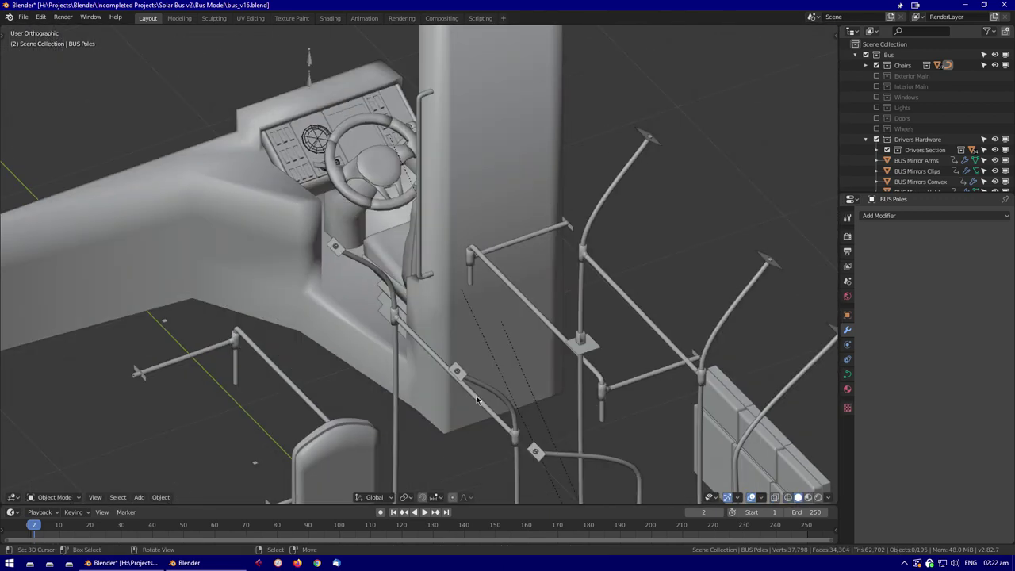
Select the BUS Poles Holder Duplicate object and inspect its holder plates around the poles
{"action": "middle_click_drag", "start_coordinate": [477, 401], "coordinate": [468, 238]}
{"action": "key", "text": "Tab"}
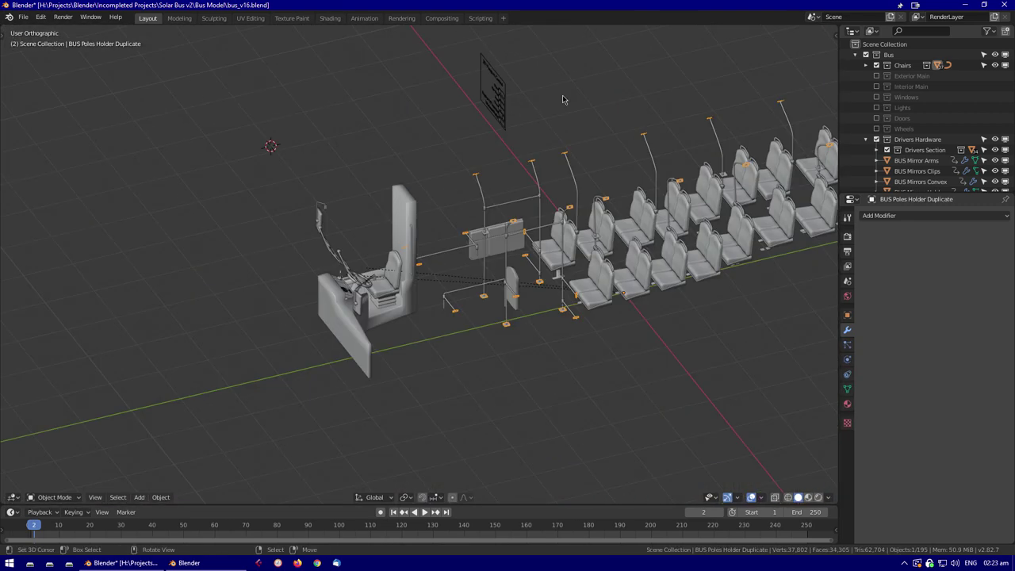
{"action": "left_click", "coordinate": [508, 127]}
{"action": "key", "text": "ctrl+Tab"}
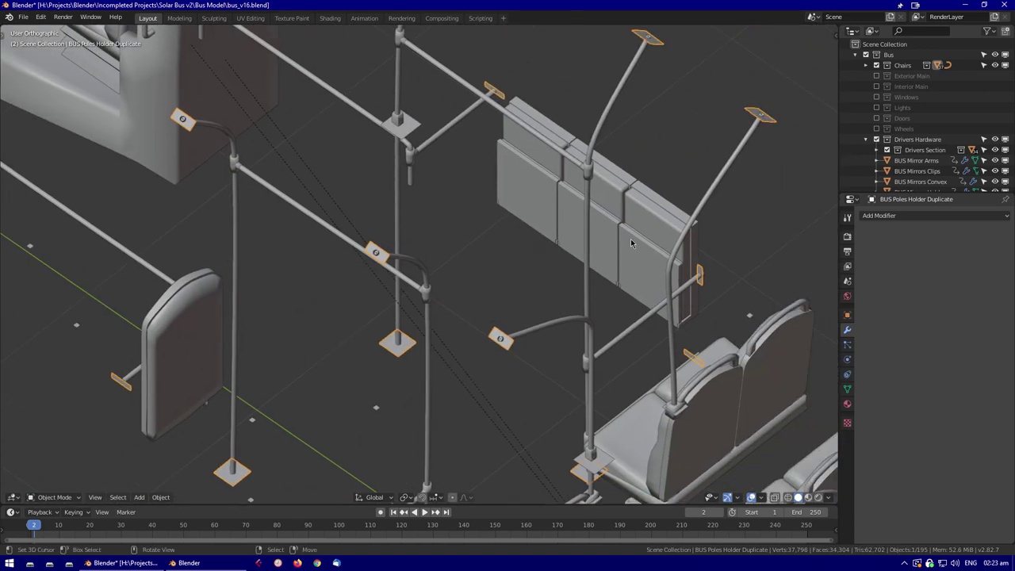
{"action": "left_click", "coordinate": [866, 65]}
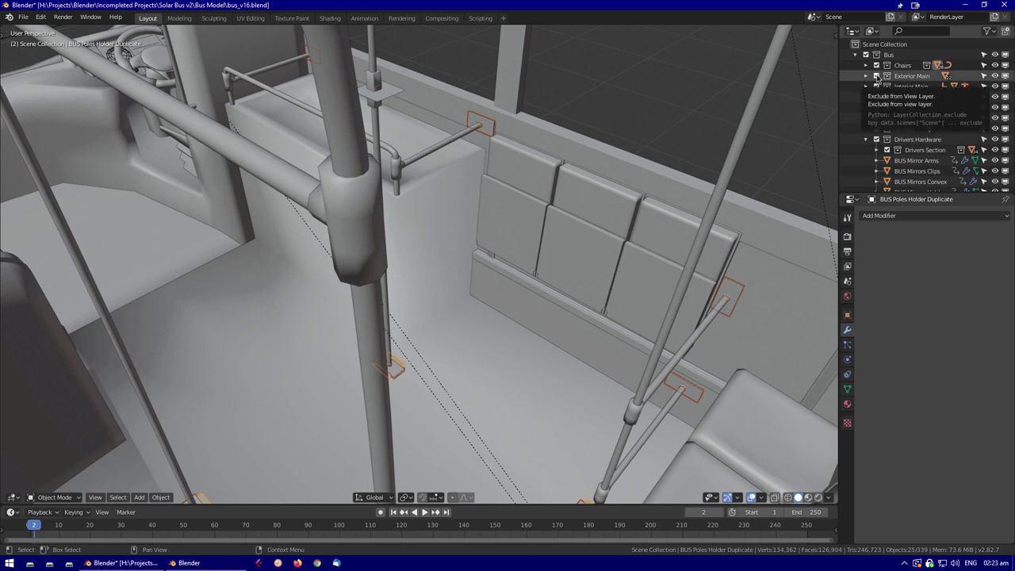
Compare the holder plates near the driver's partition with the Exterior Main through Doors collections hidden and shown again
{"action": "left_click_drag", "start_coordinate": [876, 76], "coordinate": [876, 117]}
{"action": "middle_click_drag", "start_coordinate": [546, 121], "coordinate": [519, 285]}
{"action": "key", "text": "a"}
{"action": "left_click", "coordinate": [517, 297]}
{"action": "scroll", "coordinate": [522, 296], "scroll_direction": "up", "scroll_amount": 4}
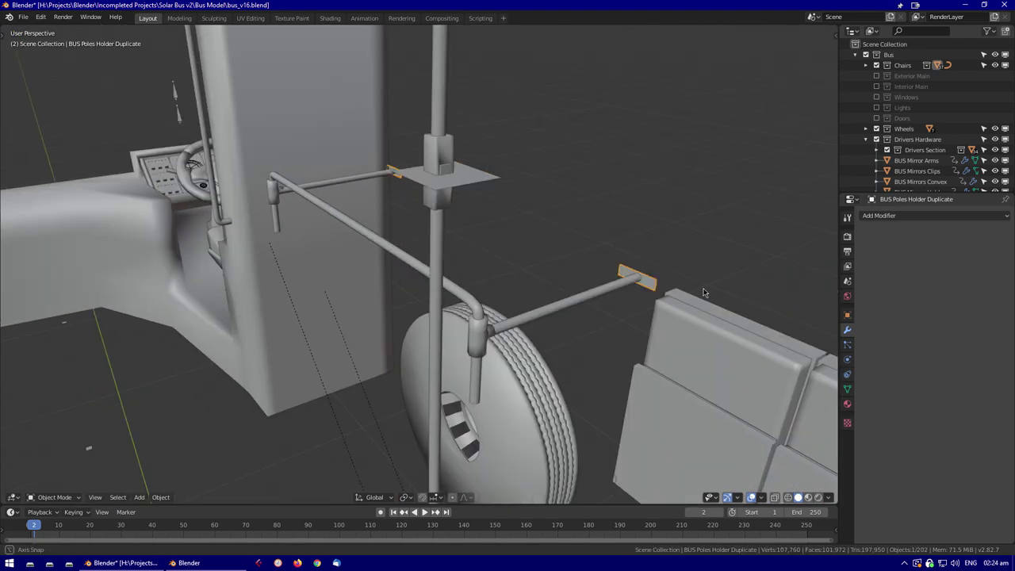
{"action": "middle_click_drag", "start_coordinate": [702, 290], "coordinate": [793, 198]}
{"action": "left_click_drag", "start_coordinate": [876, 118], "coordinate": [876, 76]}
{"action": "middle_click_drag", "start_coordinate": [719, 198], "coordinate": [793, 167]}
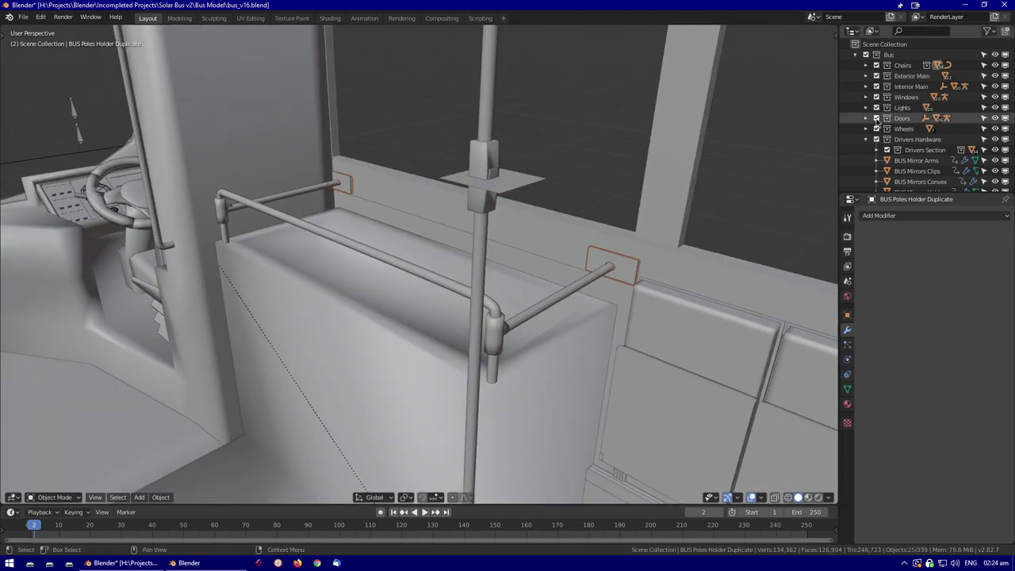
Expand the Interior Main collection and isolate the poles with their holder plates in local view
{"action": "left_click", "coordinate": [866, 86]}
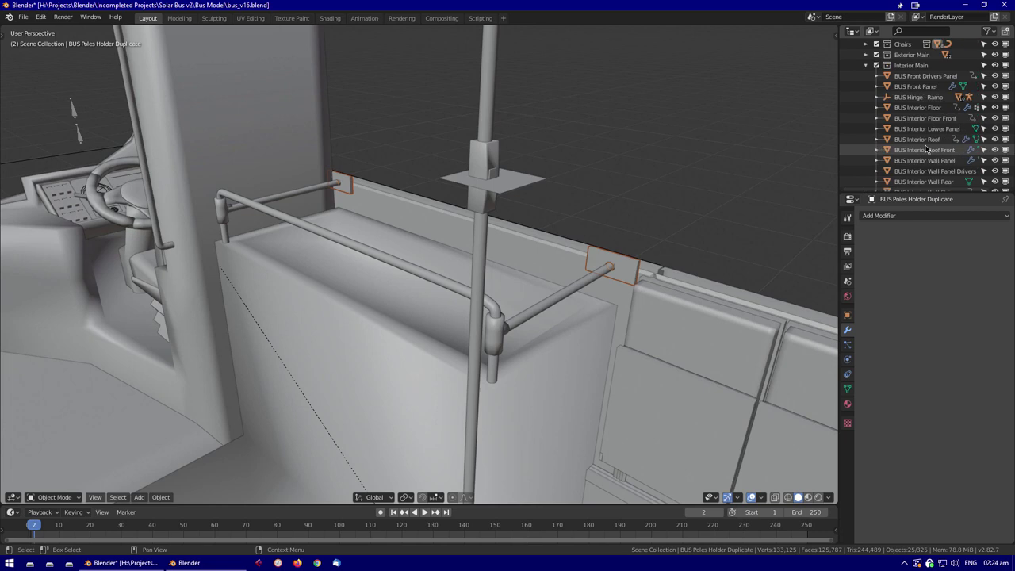
{"action": "scroll", "coordinate": [571, 226], "scroll_direction": "down", "scroll_amount": 10}
{"action": "middle_click_drag", "start_coordinate": [579, 226], "coordinate": [599, 222]}
{"action": "key", "text": "KP_Decimal"}
{"action": "key", "text": "KP_Divide"}
{"action": "key", "text": "KP_5"}
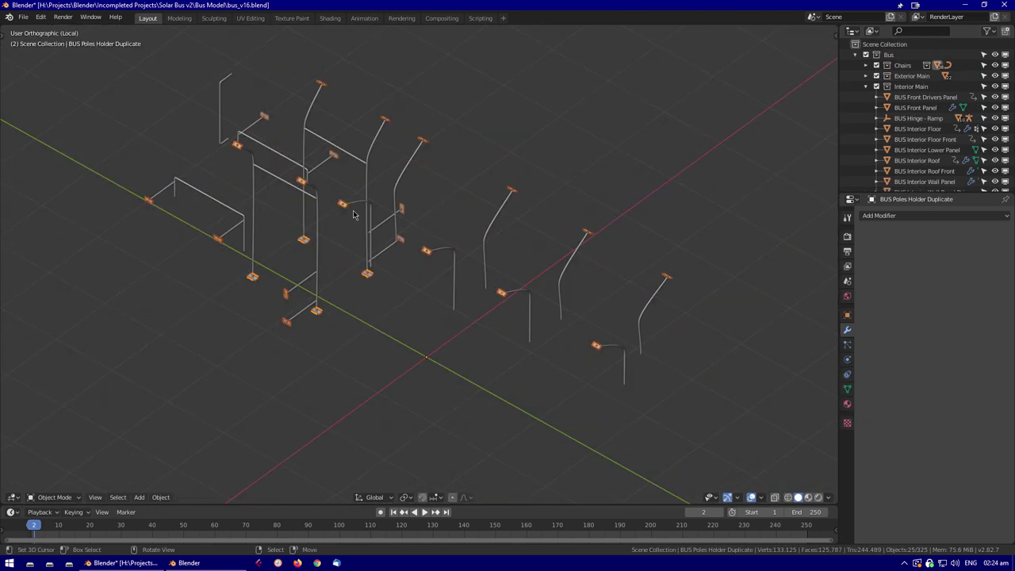
Move the selected pole holder face about -0.09 cm along Y next to the new handrail
{"action": "scroll", "coordinate": [288, 253], "scroll_direction": "up", "scroll_amount": 5}
{"action": "key", "text": "KP_7"}
{"action": "key", "text": "g"}
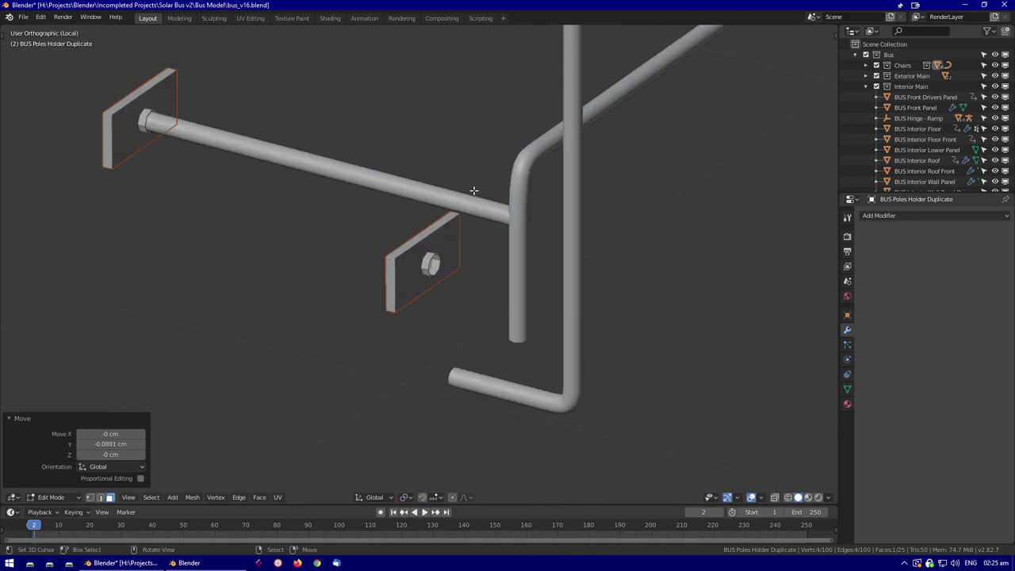
Leave local view and move the selected holder face -13.9 cm along Z to the handrail's lower end
{"action": "key", "text": "KP_Divide"}
{"action": "scroll", "coordinate": [473, 191], "scroll_direction": "down", "scroll_amount": 5}
{"action": "scroll", "coordinate": [468, 272], "scroll_direction": "up", "scroll_amount": 3}
{"action": "key", "text": "alt+z"}
{"action": "key", "text": "alt+z"}
{"action": "mouse_move", "coordinate": [468, 271]}
{"action": "middle_mouse_down"}
{"action": "mouse_move", "coordinate": [502, 238]}
{"action": "mouse_move", "coordinate": [407, 301]}
{"action": "mouse_move", "coordinate": [526, 306]}
{"action": "mouse_move", "coordinate": [557, 381]}
{"action": "mouse_move", "coordinate": [471, 410]}
{"action": "mouse_move", "coordinate": [437, 342]}
{"action": "mouse_move", "coordinate": [553, 389]}
{"action": "mouse_move", "coordinate": [406, 329]}
{"action": "middle_mouse_up"}
{"action": "type", "text": "gz-13.9"}
{"action": "key", "text": "Return"}
Duplicate the pole holder face 108 cm up along Z for the handrail's upper end and rotate the holder faces about global Z
{"action": "key", "text": "r"}
{"action": "key", "text": "Tab"}
{"action": "key", "text": "shift+z"}
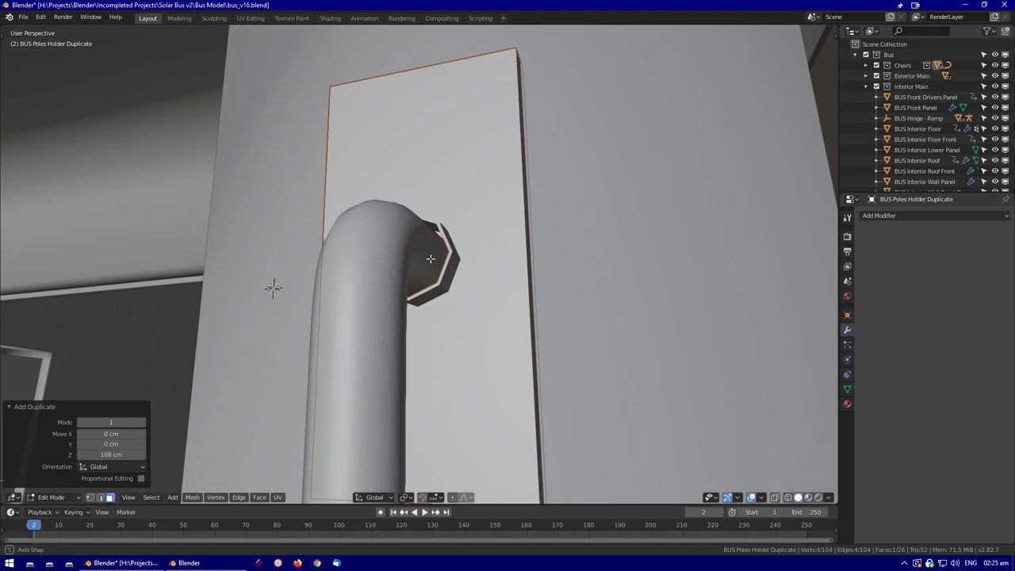
{"action": "key", "text": "shift+z"}
{"action": "key", "text": "Tab"}
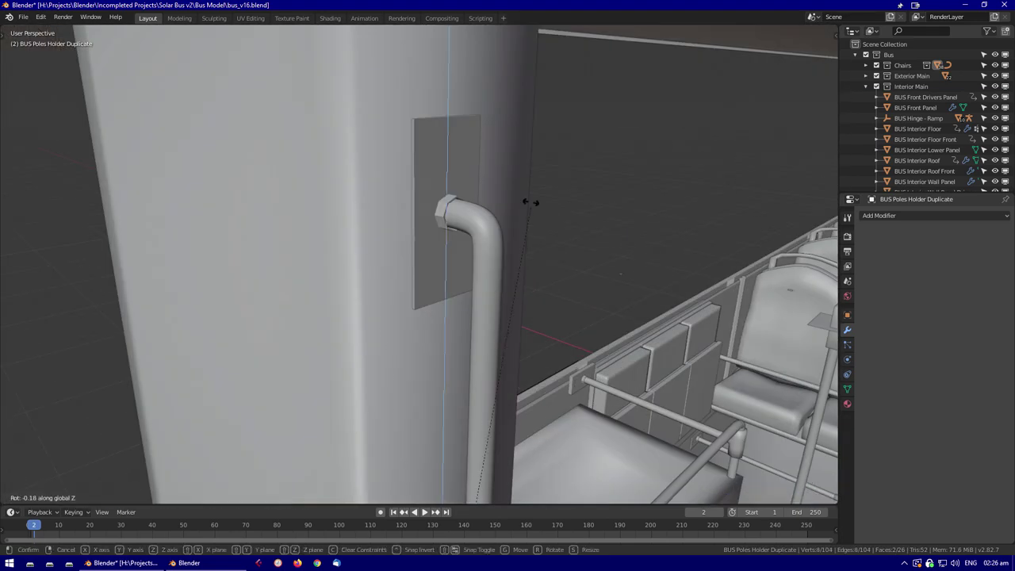
{"action": "scroll", "coordinate": [454, 240], "scroll_direction": "up", "scroll_amount": 3}
{"action": "key", "text": "r"}
{"action": "key", "text": "z"}
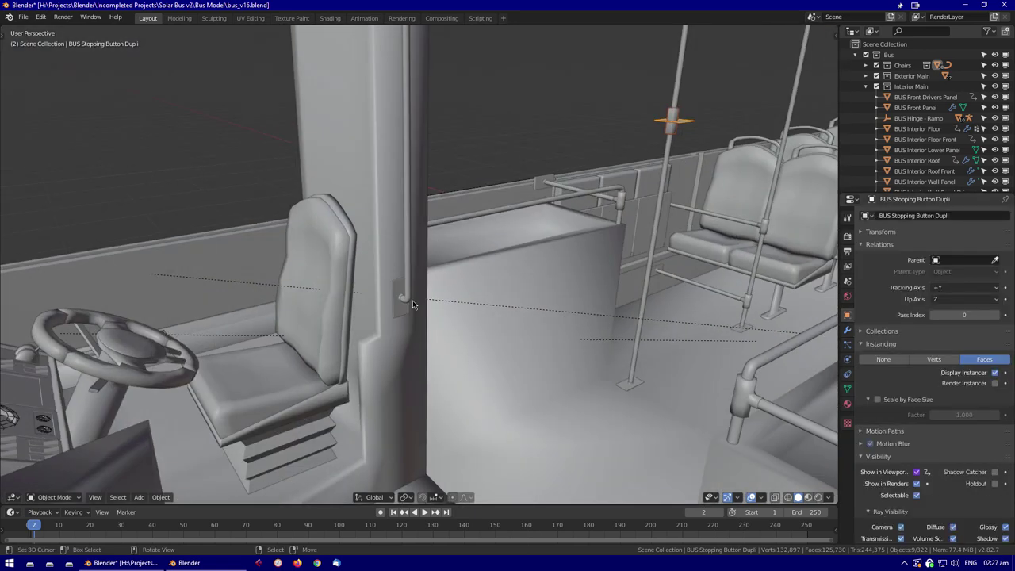
Turn on the viewport control board's detail switches and isolate the driver's partition in local view for mesh editing
{"action": "left_click", "coordinate": [619, 347]}
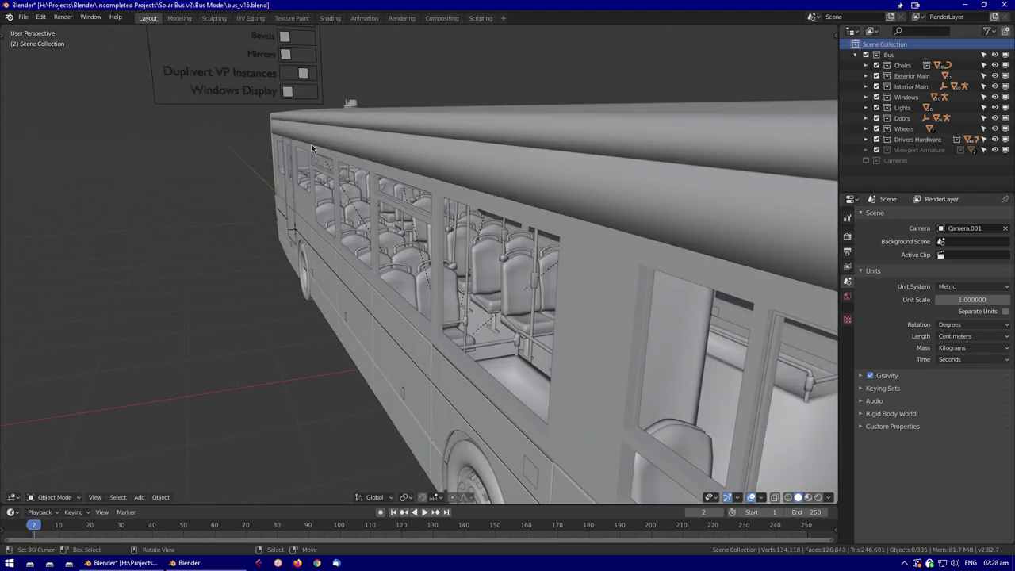
{"action": "left_click_drag", "start_coordinate": [306, 92], "coordinate": [306, 102]}
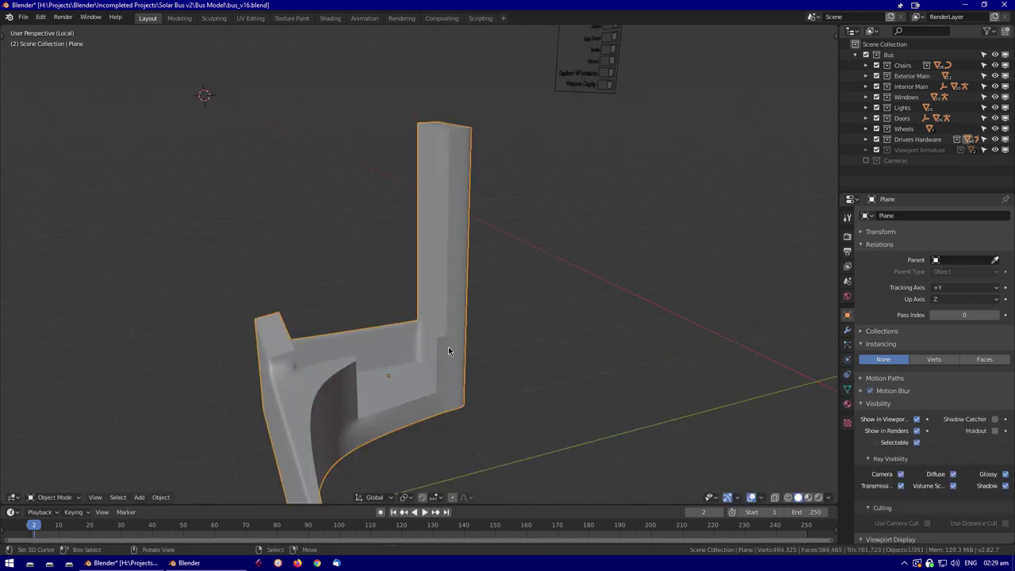
{"action": "left_click", "coordinate": [333, 270]}
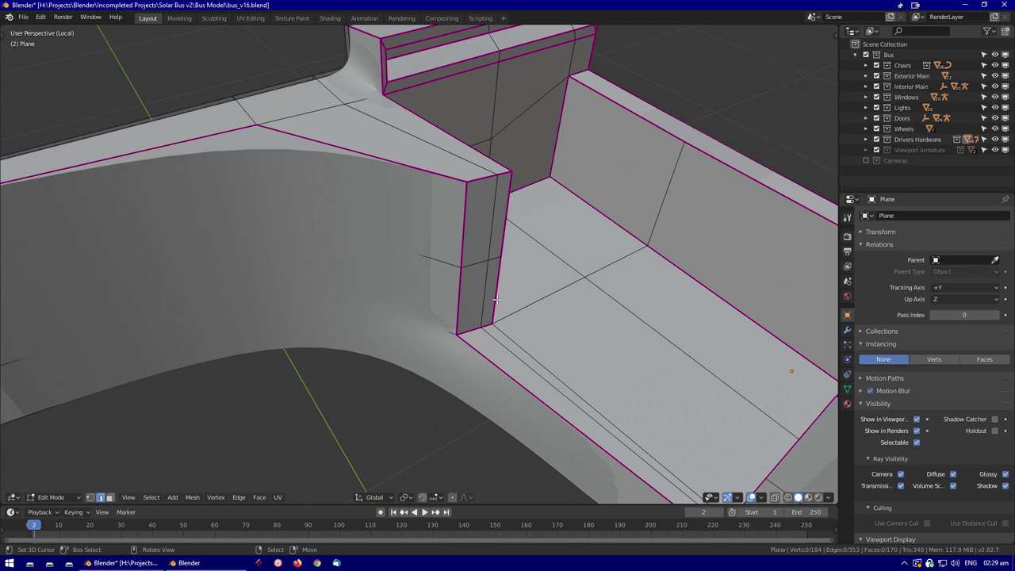
Crease the edges around the partition's doorway jamb with a factor of 1.000
{"action": "key", "text": "z"}
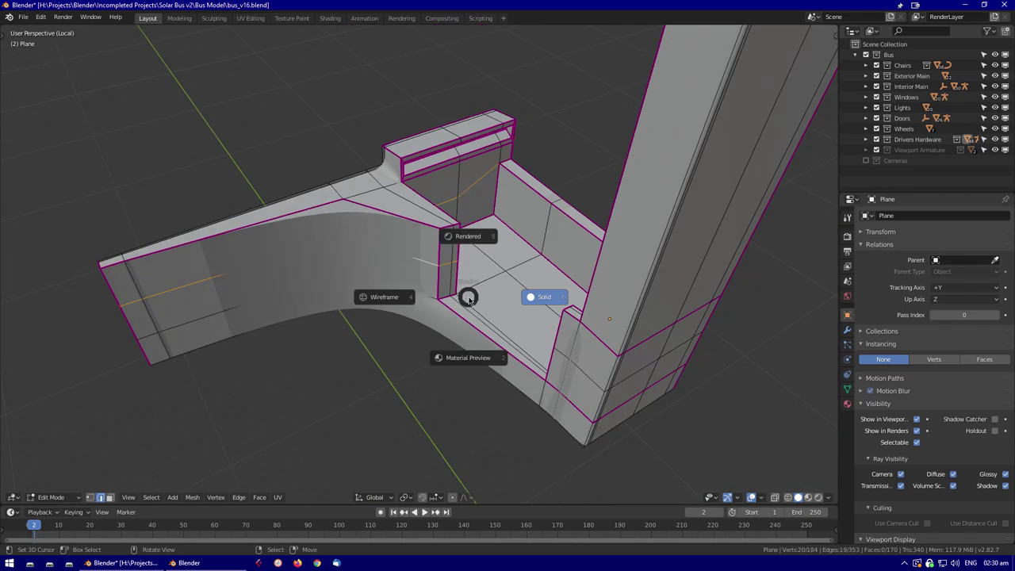
{"action": "scroll", "coordinate": [475, 299], "scroll_direction": "up", "scroll_amount": 4}
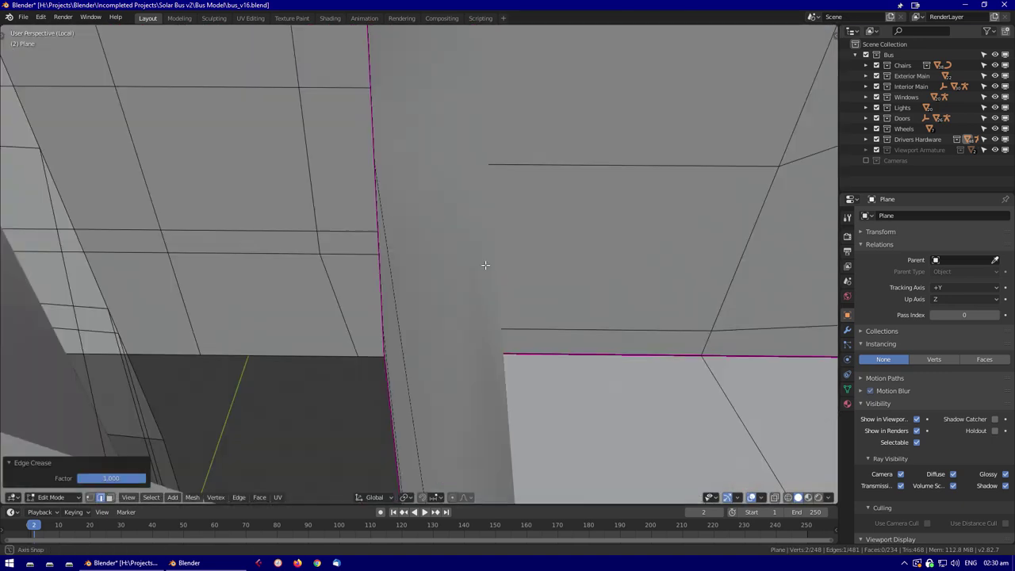
{"action": "middle_click_drag", "start_coordinate": [485, 265], "coordinate": [461, 333]}
{"action": "middle_click_drag", "start_coordinate": [428, 259], "coordinate": [615, 355]}
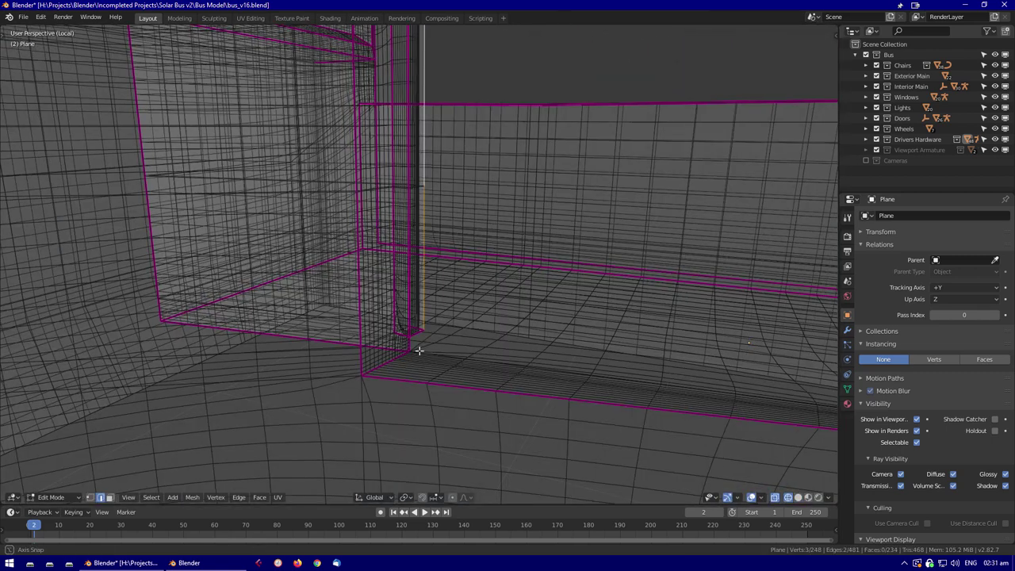
{"action": "key", "text": "shift+e"}
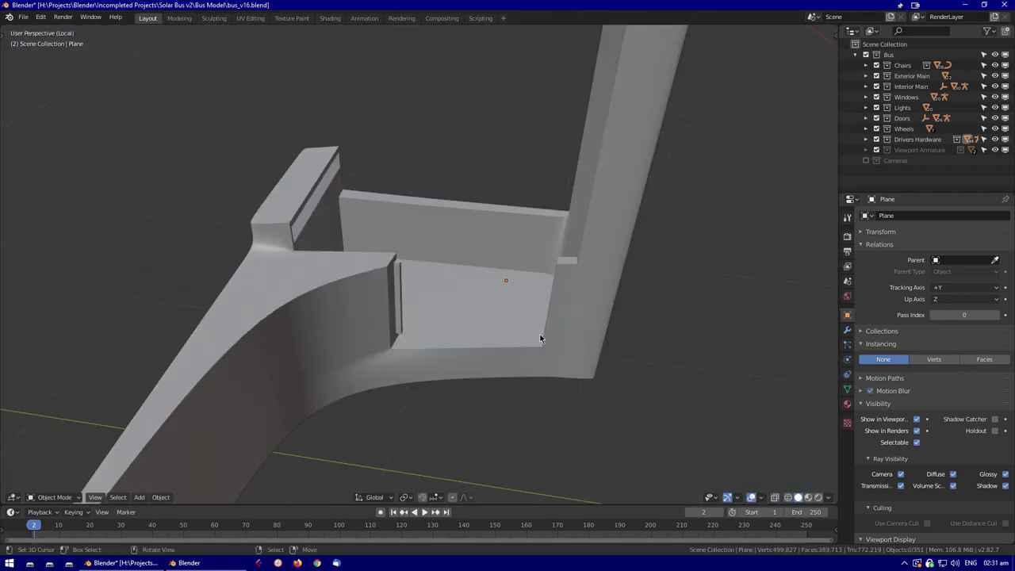
Append the HINGE object from hinge_1.blend in the Vehicle Parts assets
{"action": "left_click", "coordinate": [23, 16]}
{"action": "mouse_move", "coordinate": [55, 151]}
{"action": "left_click", "coordinate": [43, 134]}
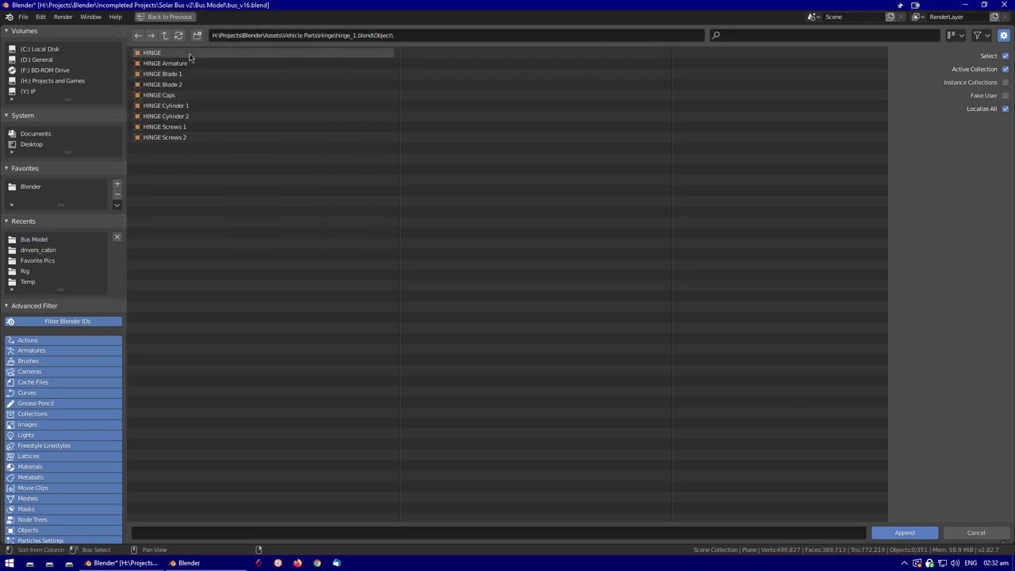
{"action": "double_click", "coordinate": [185, 52]}
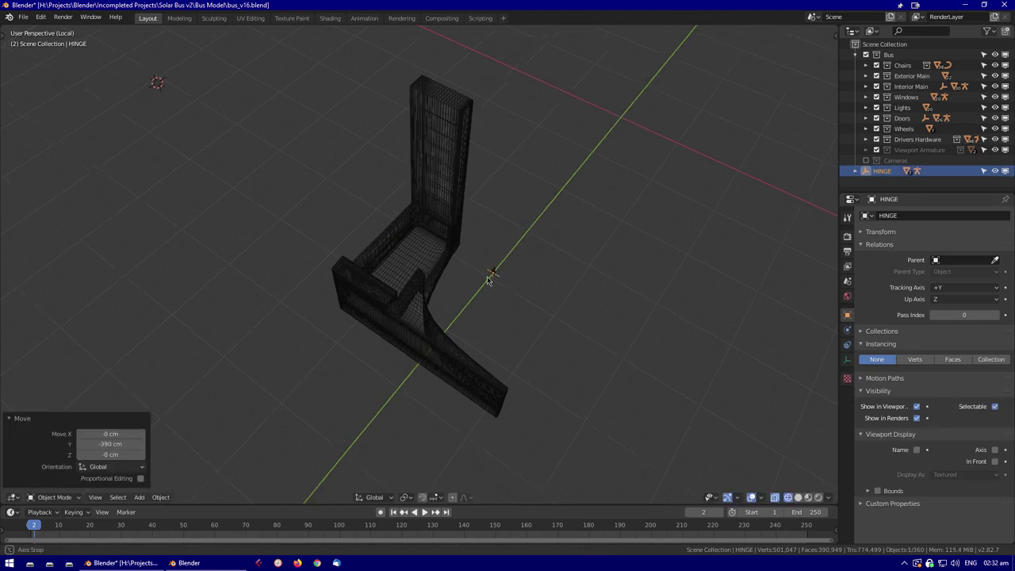
Move the hinge -50.6 cm along X and -38.6 cm along Y toward the driver's partition
{"action": "key", "text": "KP_Decimal"}
{"action": "middle_click_drag", "start_coordinate": [487, 279], "coordinate": [443, 354]}
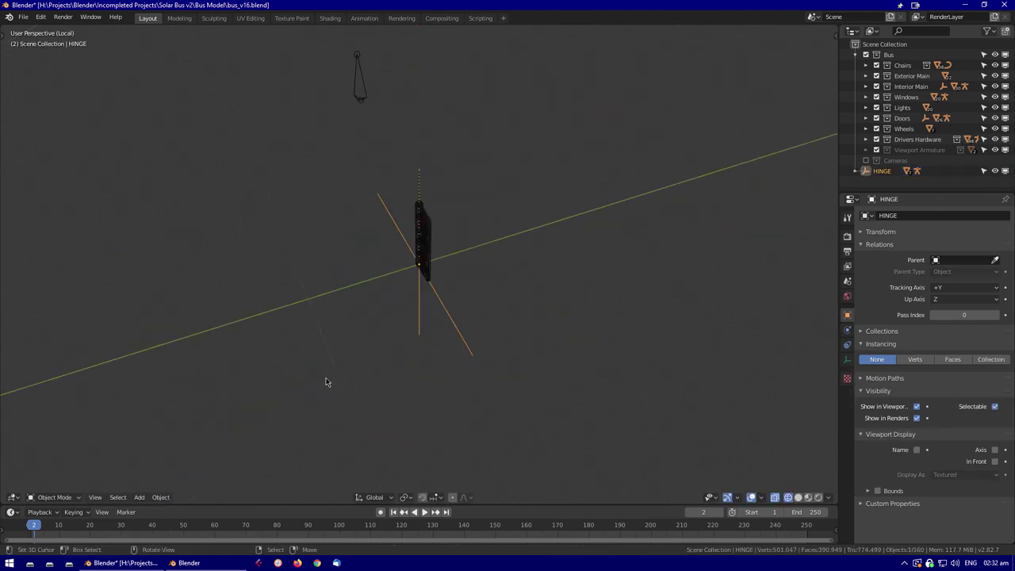
{"action": "scroll", "coordinate": [453, 325], "scroll_direction": "down", "scroll_amount": 3}
{"action": "key", "text": "g"}
{"action": "left_click", "coordinate": [283, 351]}
{"action": "key", "text": "KP_3"}
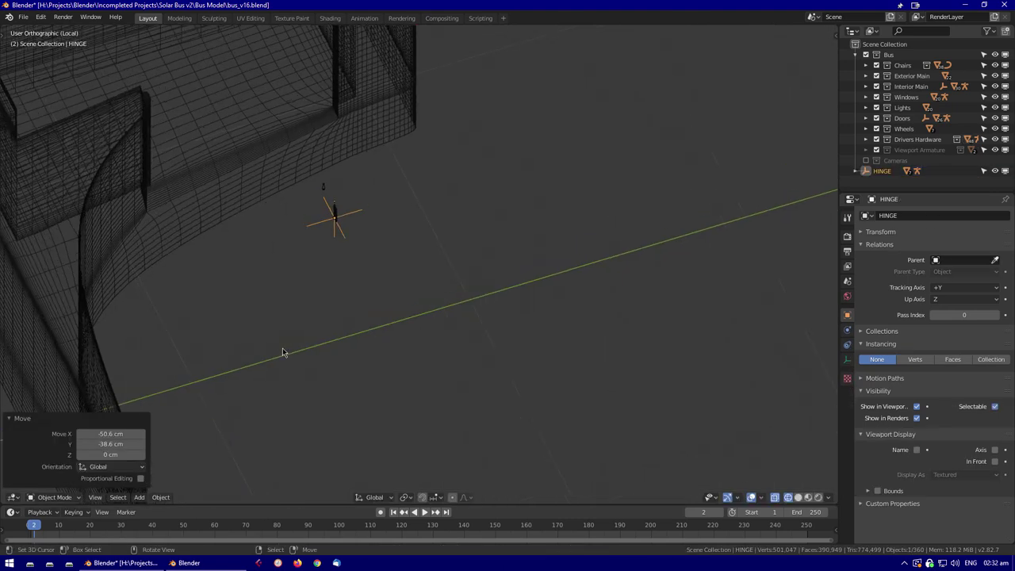
Adjust the hinge's height along Z to the doorway jamb and rotate it 180° about Z
{"action": "key", "text": "g"}
{"action": "key", "text": "z"}
{"action": "left_click", "coordinate": [478, 234]}
{"action": "middle_click_drag", "start_coordinate": [478, 235], "coordinate": [555, 252]}
{"action": "key", "text": "shift+z"}
{"action": "type", "text": "rz180"}
{"action": "key", "text": "Return"}
{"action": "left_click", "coordinate": [491, 348]}
{"action": "left_click", "coordinate": [476, 344]}
{"action": "key", "text": "shift+z"}
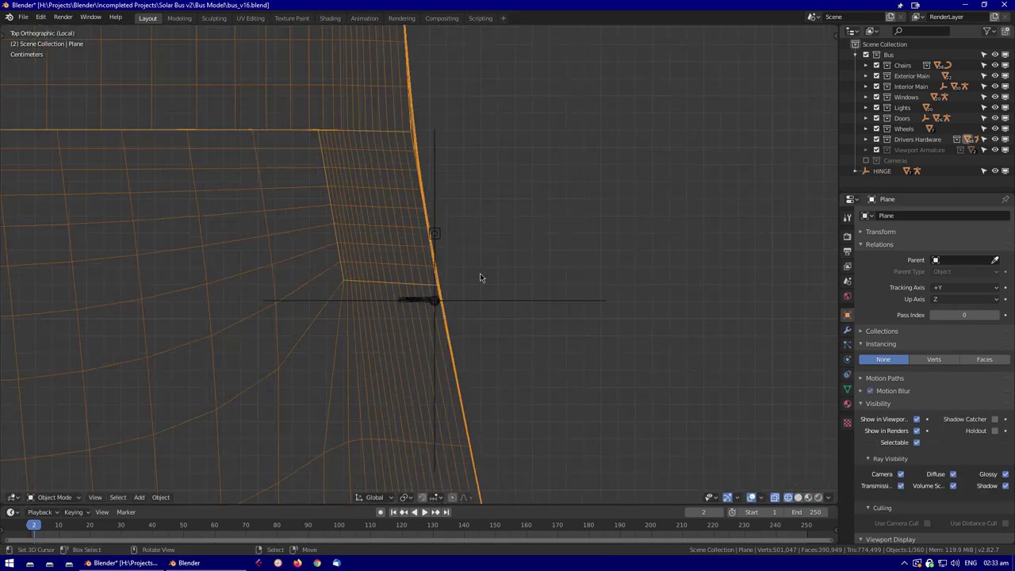
Split off a second 3D view in front orthographic and switch off Subsurf, Edge Sharps, Bevels and Mirrors on the control board
{"action": "key", "text": "KP_7"}
{"action": "left_click_drag", "start_coordinate": [836, 26], "coordinate": [702, 237]}
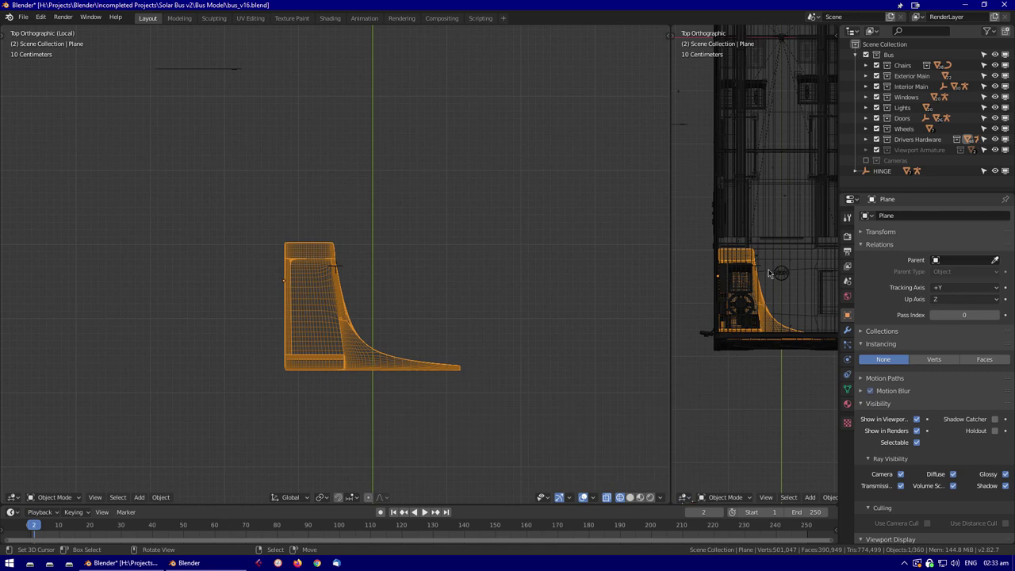
{"action": "key", "text": "KP_1"}
{"action": "key", "text": "ctrl+z"}
{"action": "key", "text": "ctrl+z"}
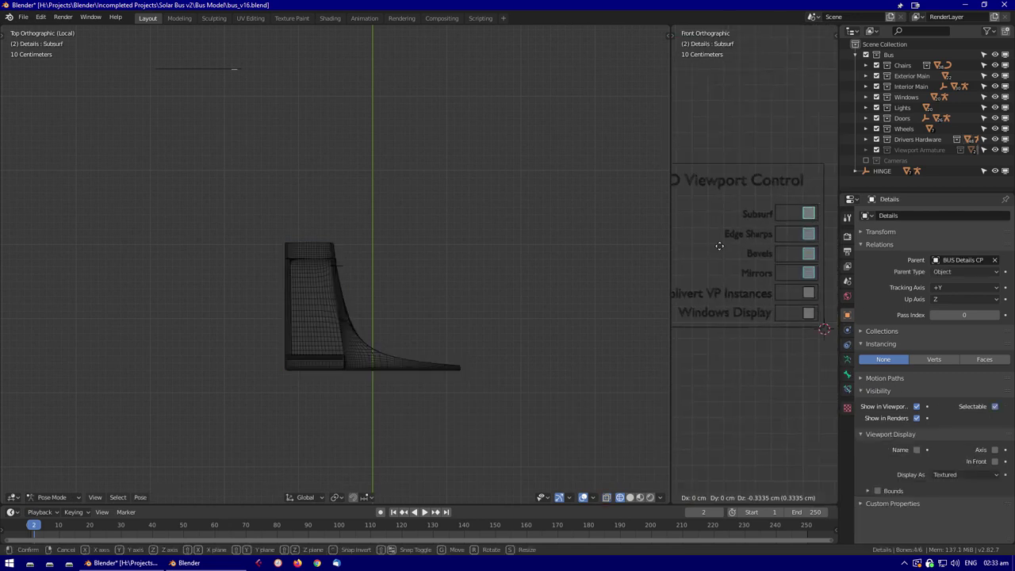
Rotate the hinge to about 183° around Z to follow the partition jamb and display its transform values
{"action": "scroll", "coordinate": [357, 271], "scroll_direction": "up", "scroll_amount": 10}
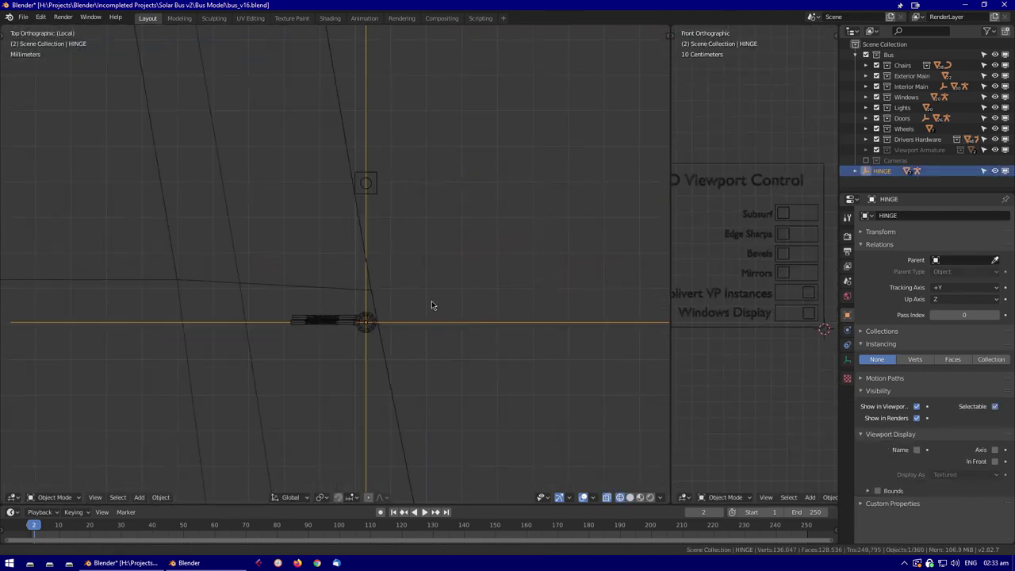
{"action": "left_click", "coordinate": [429, 302]}
{"action": "key", "text": "r"}
{"action": "left_click", "coordinate": [494, 353]}
{"action": "mouse_move", "coordinate": [494, 353]}
{"action": "middle_mouse_down"}
{"action": "mouse_move", "coordinate": [399, 236]}
{"action": "mouse_move", "coordinate": [423, 329]}
{"action": "mouse_move", "coordinate": [299, 352]}
{"action": "mouse_move", "coordinate": [573, 267]}
{"action": "middle_mouse_up"}
{"action": "key", "text": "ctrl+Tab"}
{"action": "key", "text": "n"}
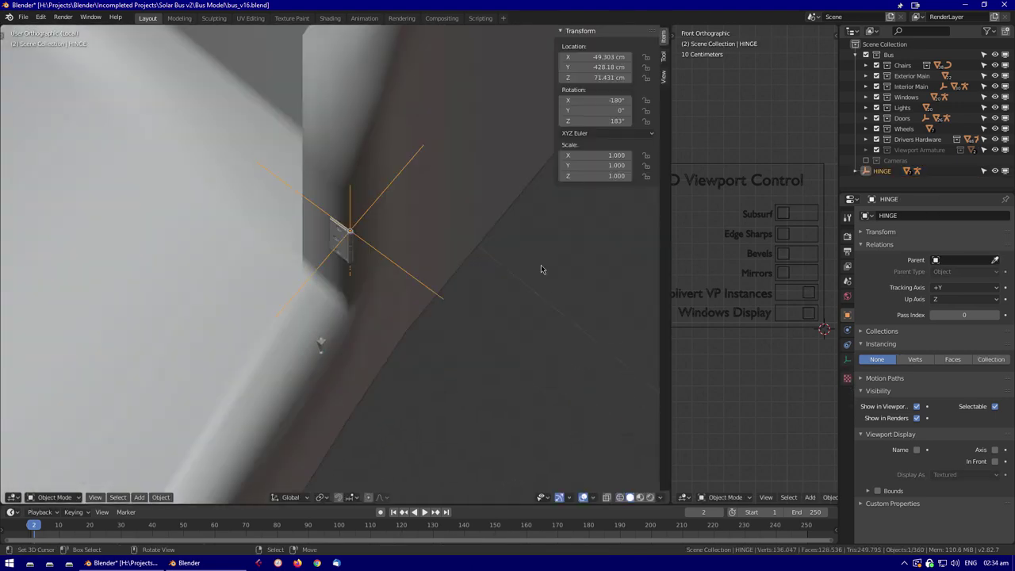
Fine-tune the hinge's alignment with the jamb in top view, rotating it -1.66° about Z
{"action": "key", "text": "ctrl+a"}
{"action": "left_click", "coordinate": [460, 256]}
{"action": "mouse_move", "coordinate": [460, 256]}
{"action": "middle_mouse_down"}
{"action": "mouse_move", "coordinate": [436, 301]}
{"action": "mouse_move", "coordinate": [416, 311]}
{"action": "mouse_move", "coordinate": [529, 318]}
{"action": "middle_mouse_up"}
{"action": "key", "text": "shift+z"}
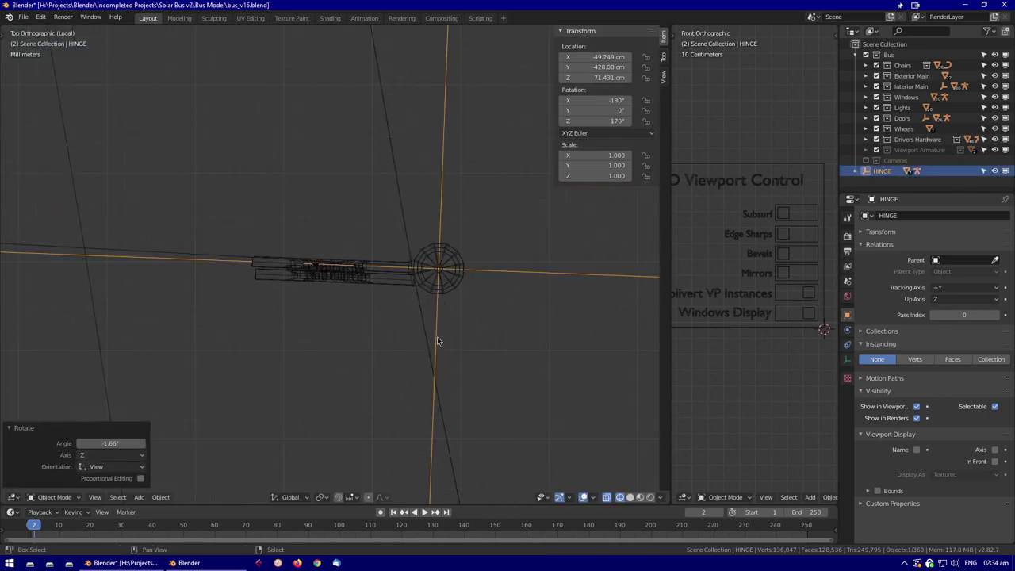
{"action": "scroll", "coordinate": [579, 333], "scroll_direction": "up", "scroll_amount": 3}
Pose the hinge blades by moving the hinge armature's Deploy control, undoing the unwanted trial changes
{"action": "key", "text": "Escape"}
{"action": "key", "text": "ctrl+z"}
{"action": "key", "text": "ctrl+a"}
{"action": "key", "text": "Escape"}
{"action": "key", "text": "ctrl+z"}
{"action": "key", "text": "ctrl+z"}
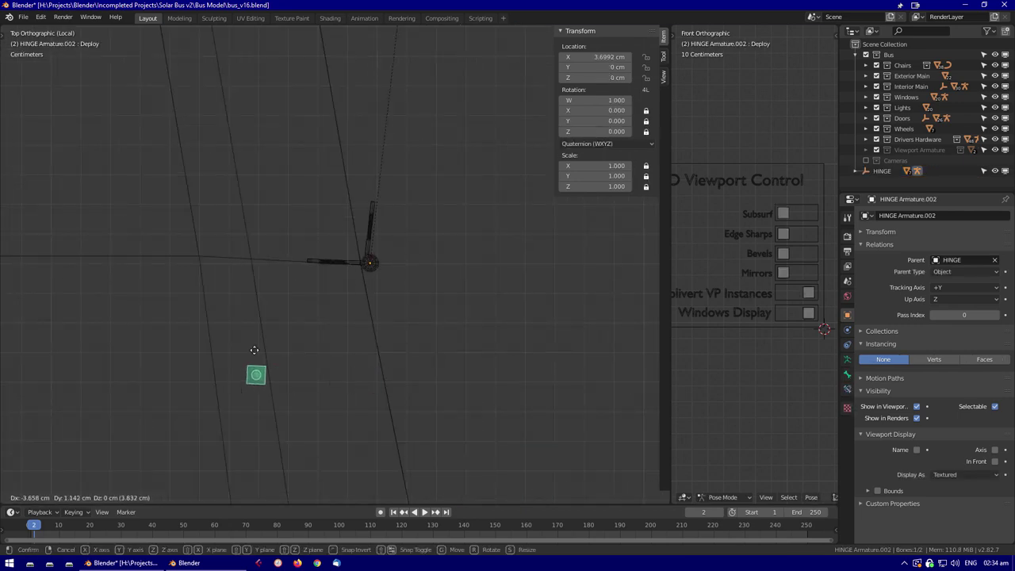
{"action": "key", "text": "ctrl+z"}
{"action": "key", "text": "ctrl+shift+z"}
{"action": "key", "text": "g"}
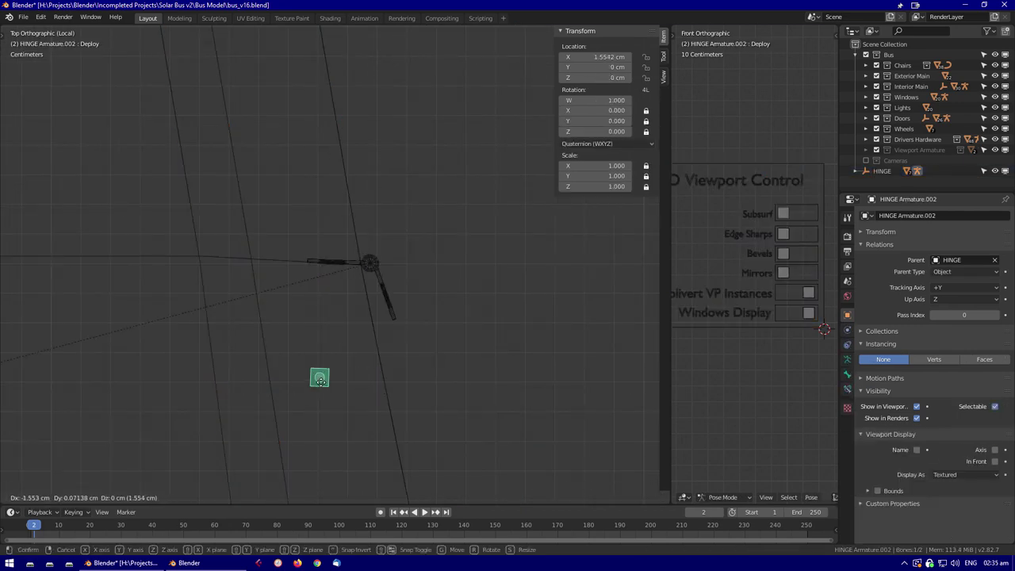
{"action": "left_click", "coordinate": [183, 409]}
Add edge loops across the partition jamb and slide them to line up with the hinge's ends
{"action": "middle_click_drag", "start_coordinate": [182, 409], "coordinate": [323, 398]}
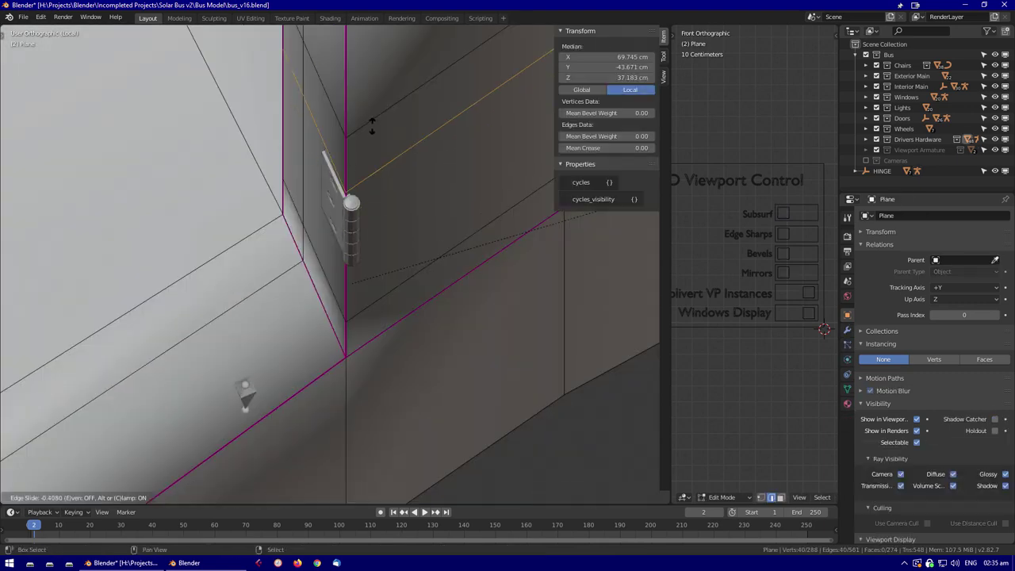
{"action": "left_click", "coordinate": [347, 287]}
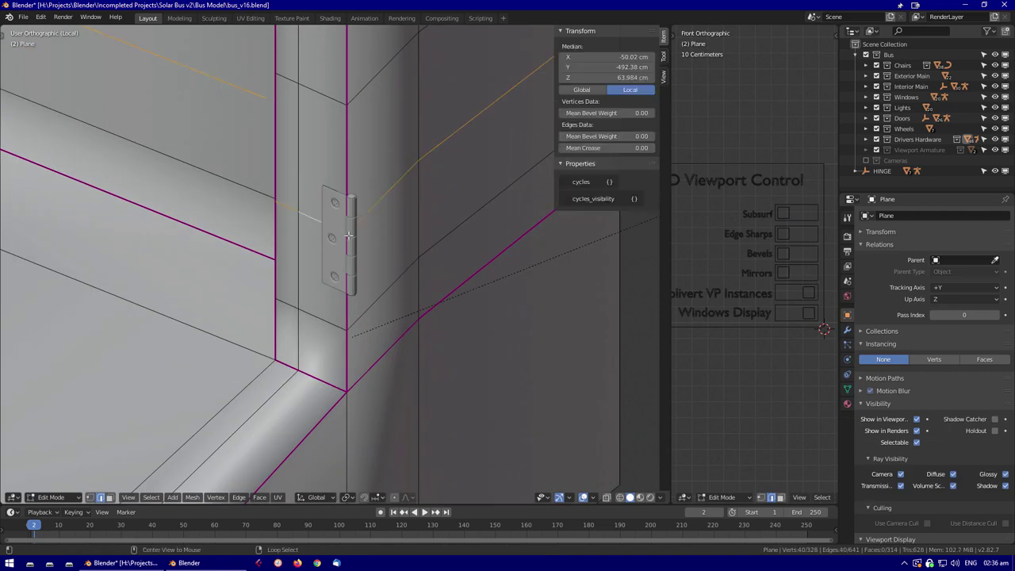
{"action": "key", "text": "ctrl+e"}
{"action": "left_click", "coordinate": [329, 423]}
{"action": "key", "text": "ctrl+e"}
{"action": "left_click", "coordinate": [364, 369]}
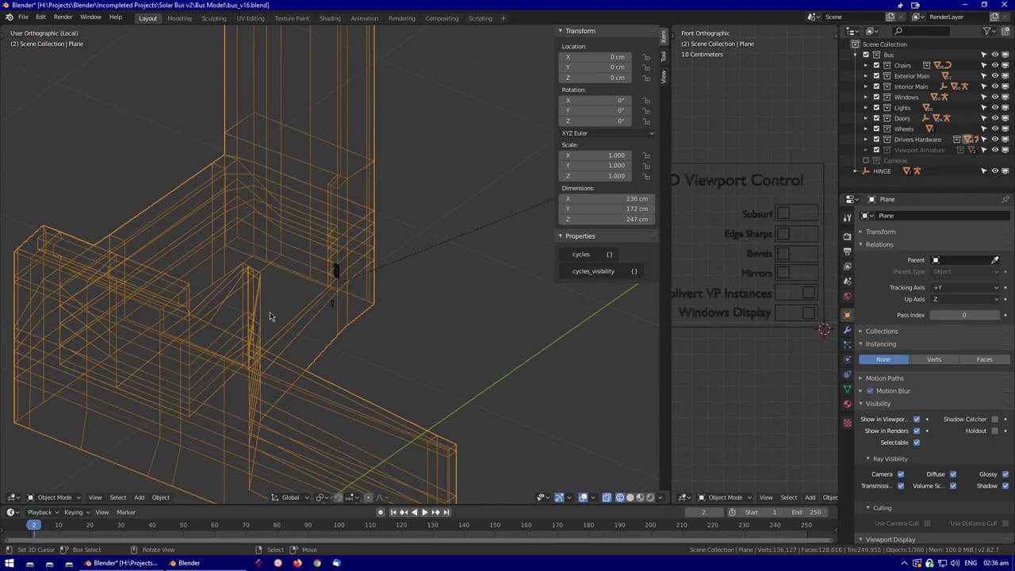
Select the HINGE hierarchy and duplicate it for a second hinge on the partition jamb
{"action": "right_click", "coordinate": [880, 175]}
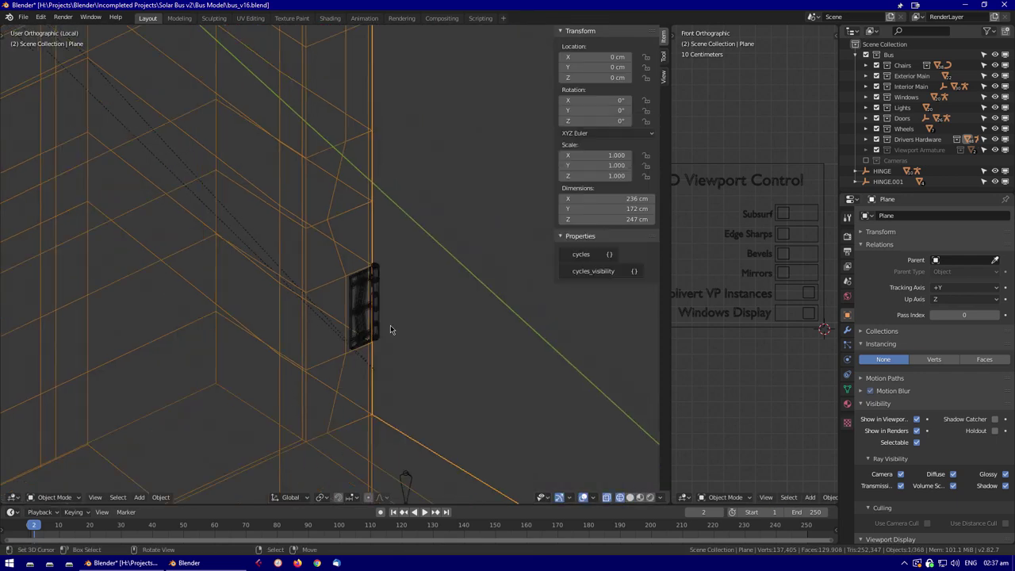
{"action": "scroll", "coordinate": [389, 329], "scroll_direction": "down", "scroll_amount": 3}
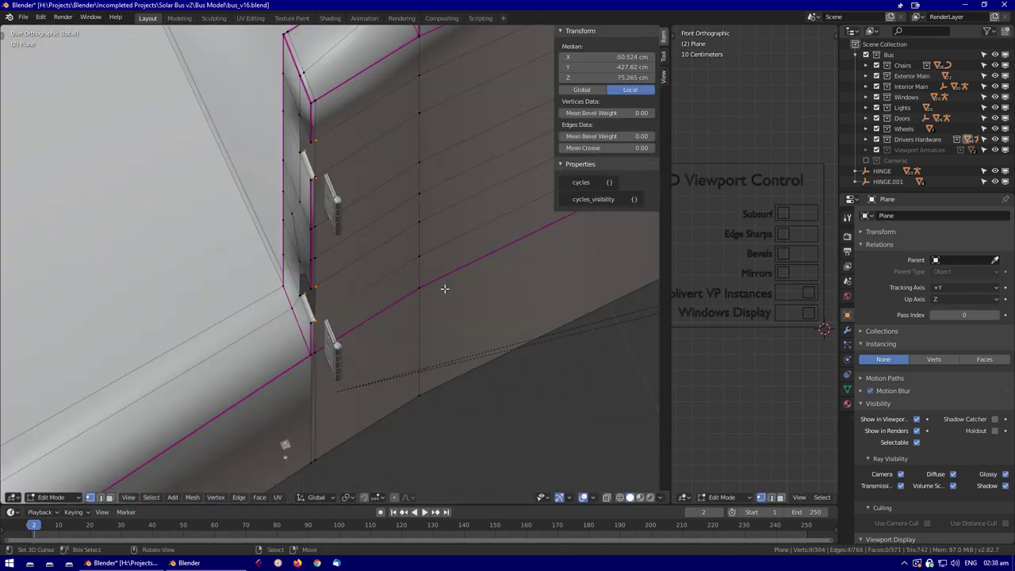
Try to align the hinge recess vertices by scaling along Y and X, merging by distance at 0.01 cm
{"action": "key", "text": "s"}
{"action": "key", "text": "y"}
{"action": "key", "text": "a"}
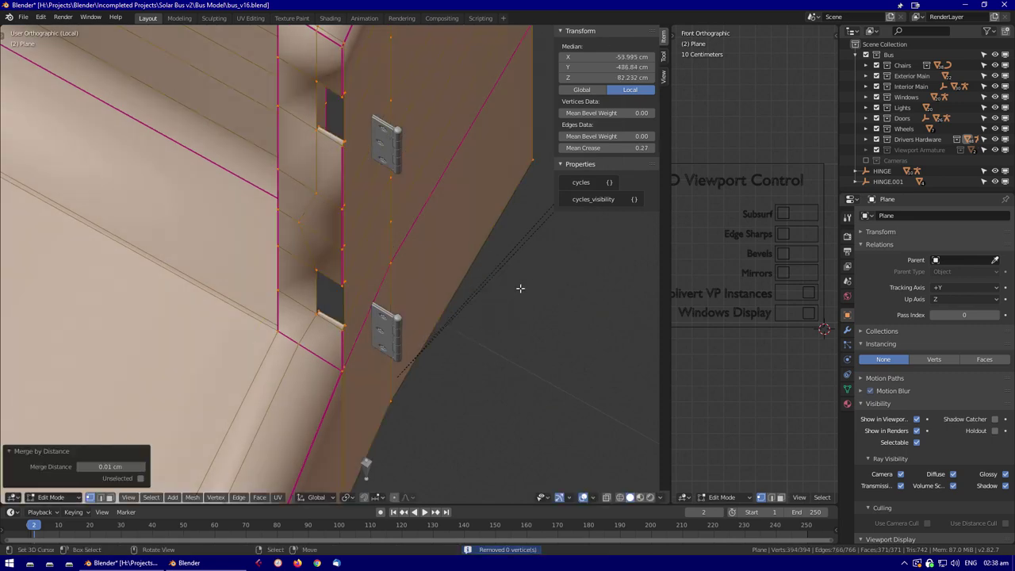
{"action": "key", "text": "s"}
{"action": "key", "text": "x"}
{"action": "key", "text": "0"}
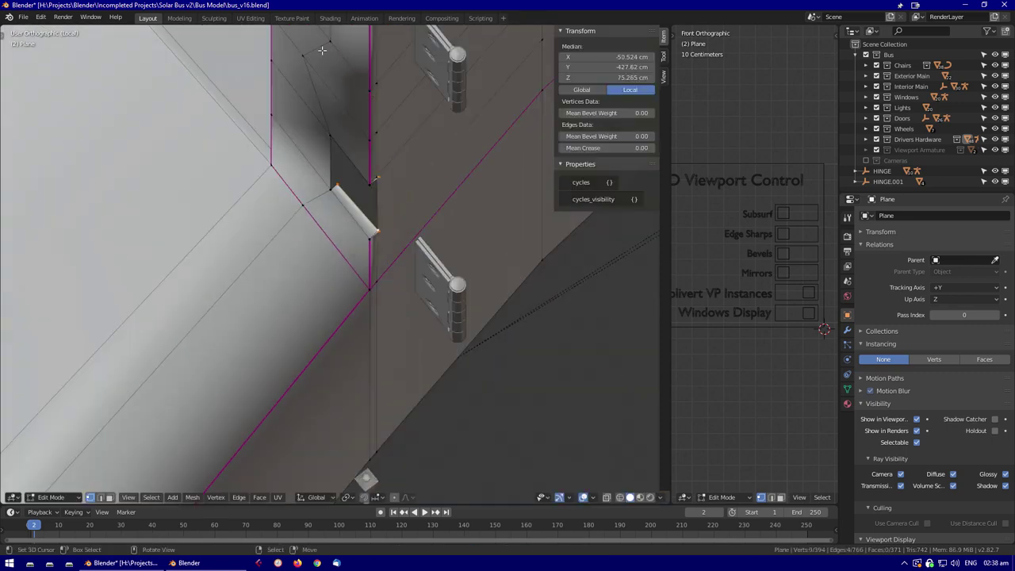
Merge the stray corner vertices around the hinge recesses in the partition jamb
{"action": "middle_click_drag", "start_coordinate": [489, 304], "coordinate": [297, 270], "text": "shift"}
{"action": "key", "text": "m"}
{"action": "left_click", "coordinate": [369, 324]}
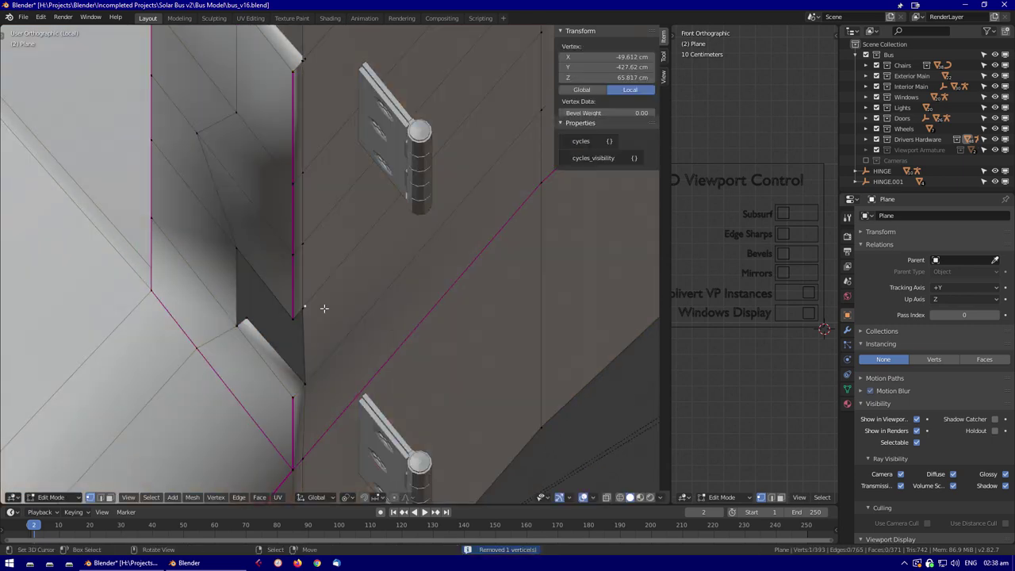
{"action": "scroll", "coordinate": [367, 301], "scroll_direction": "up", "scroll_amount": 3}
{"action": "right_click", "coordinate": [225, 304]}
{"action": "scroll", "coordinate": [360, 314], "scroll_direction": "down", "scroll_amount": 3}
{"action": "right_click", "coordinate": [227, 199]}
{"action": "middle_click_drag", "start_coordinate": [238, 206], "coordinate": [345, 311]}
{"action": "right_click", "coordinate": [302, 132]}
{"action": "left_click", "coordinate": [378, 254]}
Undo the last mesh change, leave mesh editing and check the recesses behind both hinges with X-ray toggled
{"action": "key", "text": "alt+z"}
{"action": "key", "text": "ctrl+z"}
{"action": "key", "text": "alt+z"}
{"action": "key", "text": "alt+z"}
{"action": "key", "text": "alt+z"}
{"action": "key", "text": "alt+z"}
{"action": "key", "text": "Tab"}
{"action": "key", "text": "alt+z"}
{"action": "scroll", "coordinate": [431, 292], "scroll_direction": "up", "scroll_amount": 2}
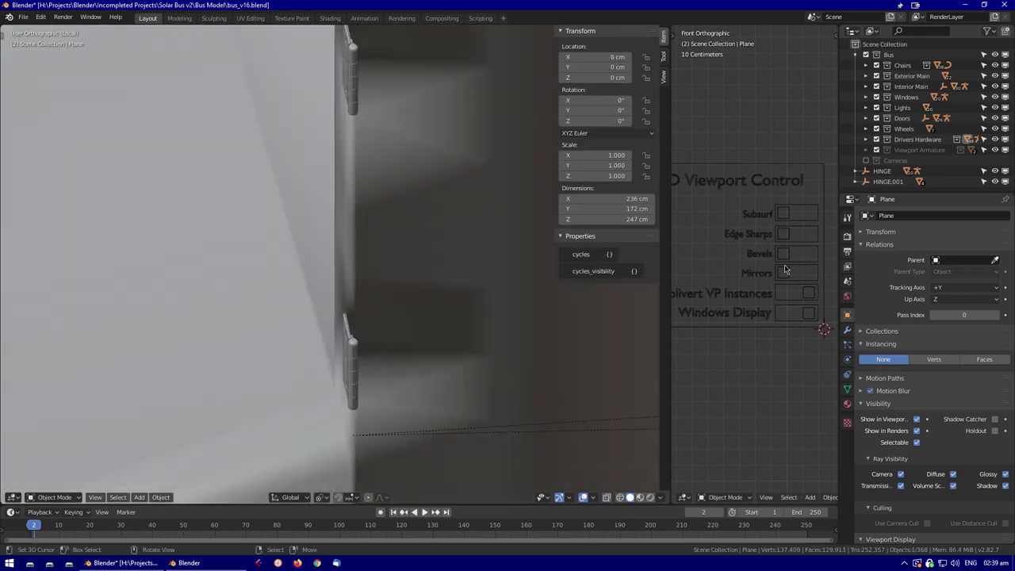
Switch on Subsurf, Edge Sharps, Bevels and Mirrors on the viewport control board
{"action": "left_click", "coordinate": [728, 243]}
{"action": "key", "text": "ctrl+Tab"}
{"action": "key", "text": "Escape"}
{"action": "key", "text": "ctrl+Tab"}
Examine the hinges and their recesses on the detailed partition in solid and wireframe shading
{"action": "left_click", "coordinate": [333, 238]}
{"action": "middle_click_drag", "start_coordinate": [333, 237], "coordinate": [254, 294]}
{"action": "left_click", "coordinate": [253, 295]}
{"action": "key", "text": "shift+z"}
{"action": "scroll", "coordinate": [342, 324], "scroll_direction": "up", "scroll_amount": 5}
{"action": "scroll", "coordinate": [342, 324], "scroll_direction": "down", "scroll_amount": 5}
{"action": "left_click", "coordinate": [379, 373]}
{"action": "scroll", "coordinate": [379, 373], "scroll_direction": "up", "scroll_amount": 5}
{"action": "middle_click_drag", "start_coordinate": [379, 373], "coordinate": [318, 301]}
Try moving the hinge armature's Deploy control to test how the blades fold
{"action": "left_click", "coordinate": [318, 302]}
{"action": "key", "text": "ctrl+Tab"}
{"action": "key", "text": "g"}
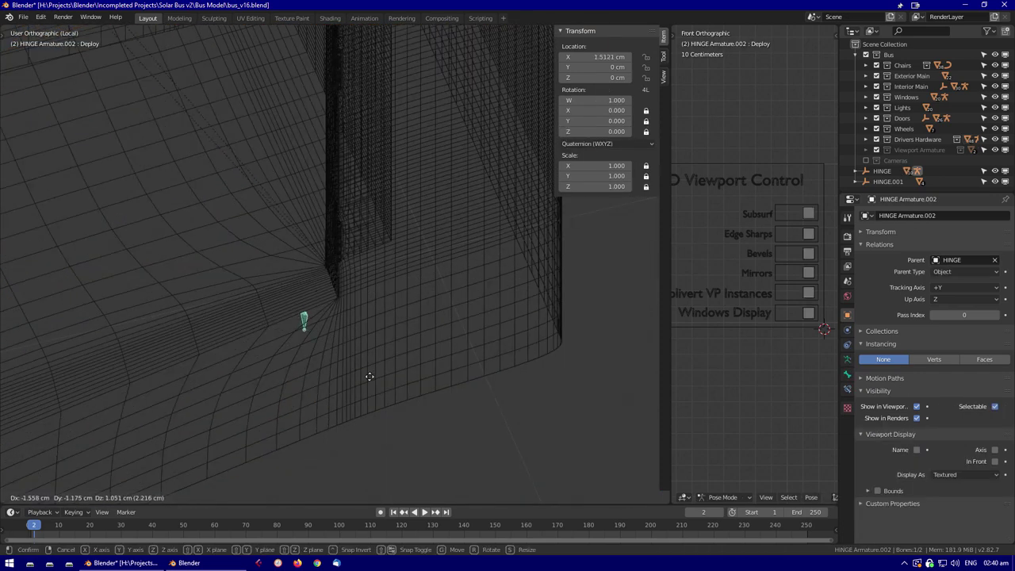
{"action": "key", "text": "Escape"}
{"action": "key", "text": "ctrl+Tab"}
Locate the duplicated HINGE.001 hierarchy and delete it together with its parts
{"action": "key", "text": "shift+z"}
{"action": "key", "text": "c"}
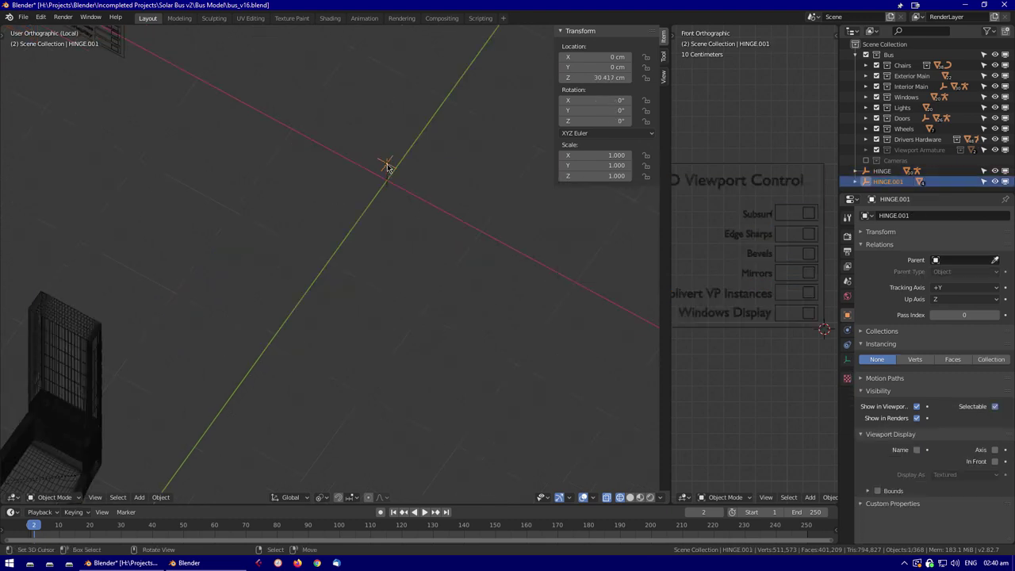
{"action": "key", "text": "Escape"}
{"action": "scroll", "coordinate": [322, 224], "scroll_direction": "up", "scroll_amount": 5}
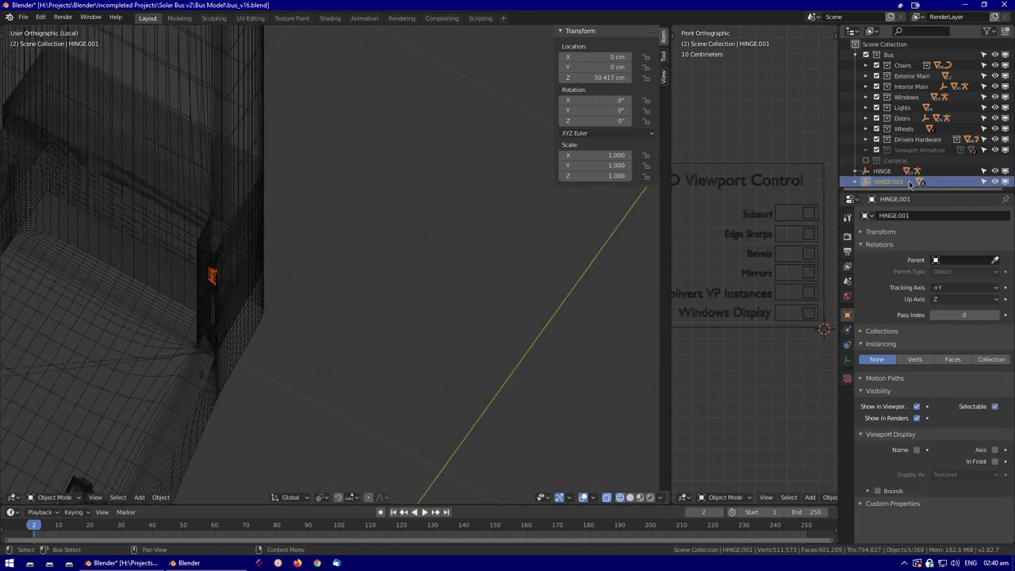
{"action": "key", "text": "Delete"}
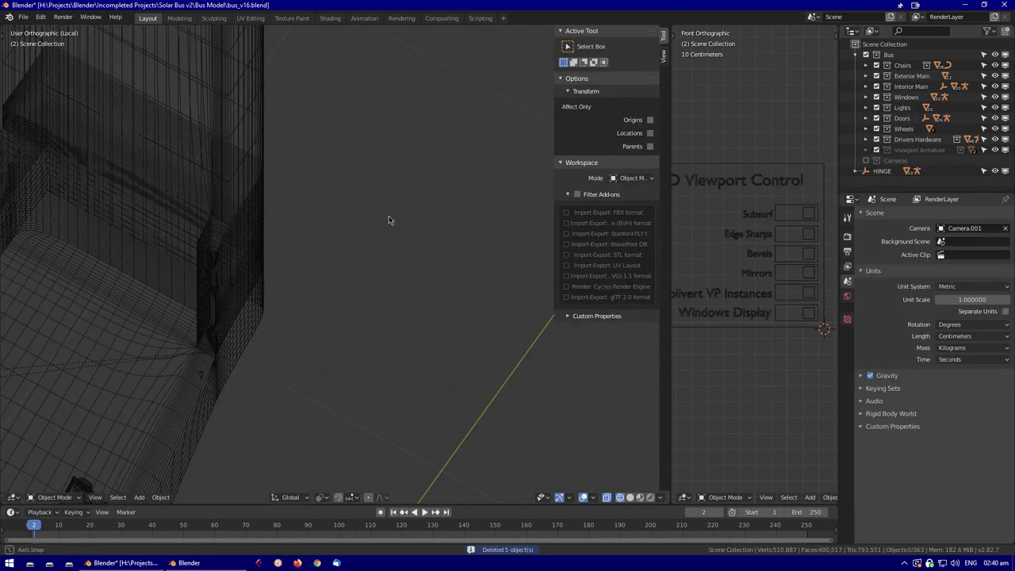
Open the partition mesh for editing and switch off Subsurf and Edge Sharps on the viewport control board
{"action": "key", "text": "ctrl+z"}
{"action": "key", "text": "ctrl+z"}
{"action": "key", "text": "ctrl+z"}
{"action": "key", "text": "ctrl+z"}
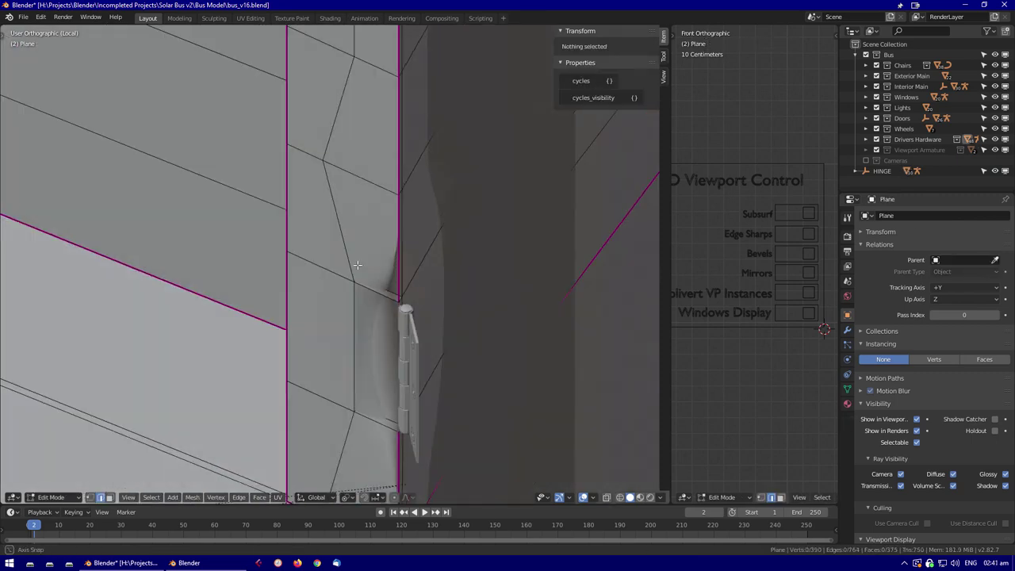
{"action": "key", "text": "ctrl+z"}
{"action": "key", "text": "ctrl+z"}
{"action": "key", "text": "ctrl+z"}
{"action": "key", "text": "ctrl+z"}
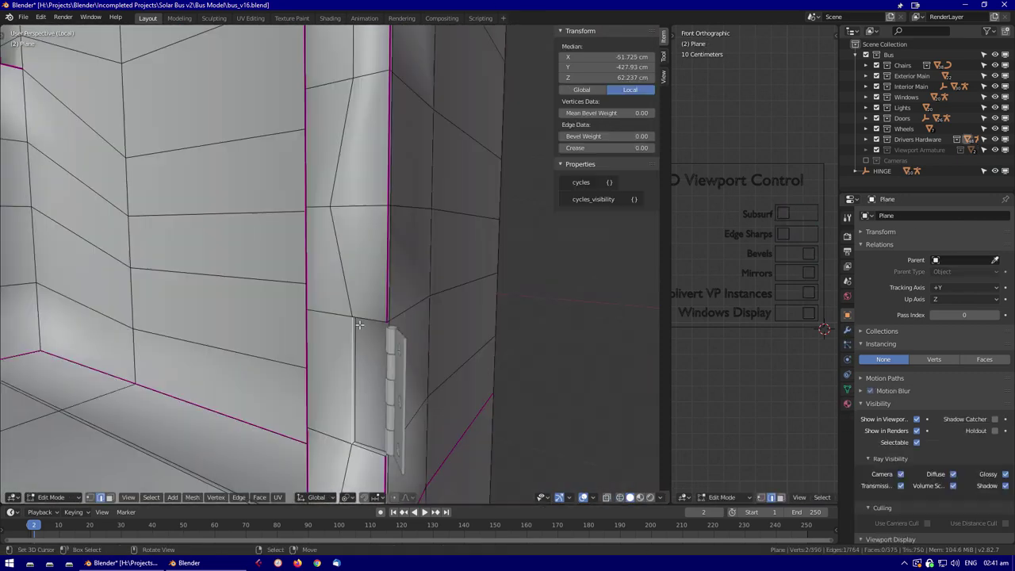
Set a crease of 1.00 on the edges around the partition's lower hinge recess
{"action": "key", "text": "ctrl+z"}
{"action": "key", "text": "ctrl+z"}
{"action": "key", "text": "ctrl+z"}
{"action": "key", "text": "ctrl+z"}
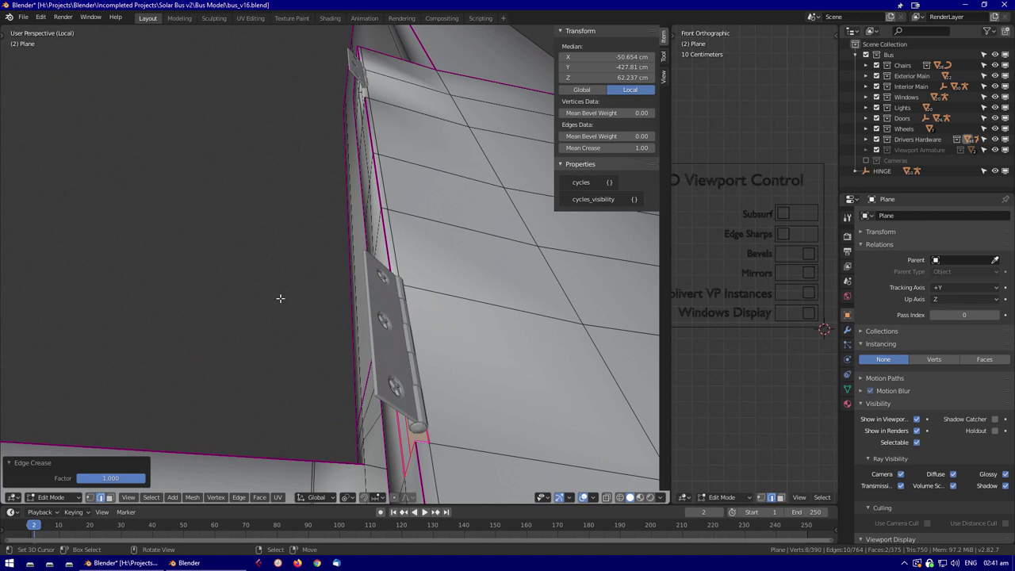
Mark the edges of the partition's upper hinge recess as sharp and switch Subsurf and Edge Sharps back on
{"action": "key", "text": "ctrl+z"}
{"action": "key", "text": "ctrl+z"}
{"action": "key", "text": "ctrl+z"}
{"action": "key", "text": "ctrl+z"}
{"action": "key", "text": "ctrl+z"}
{"action": "key", "text": "ctrl+z"}
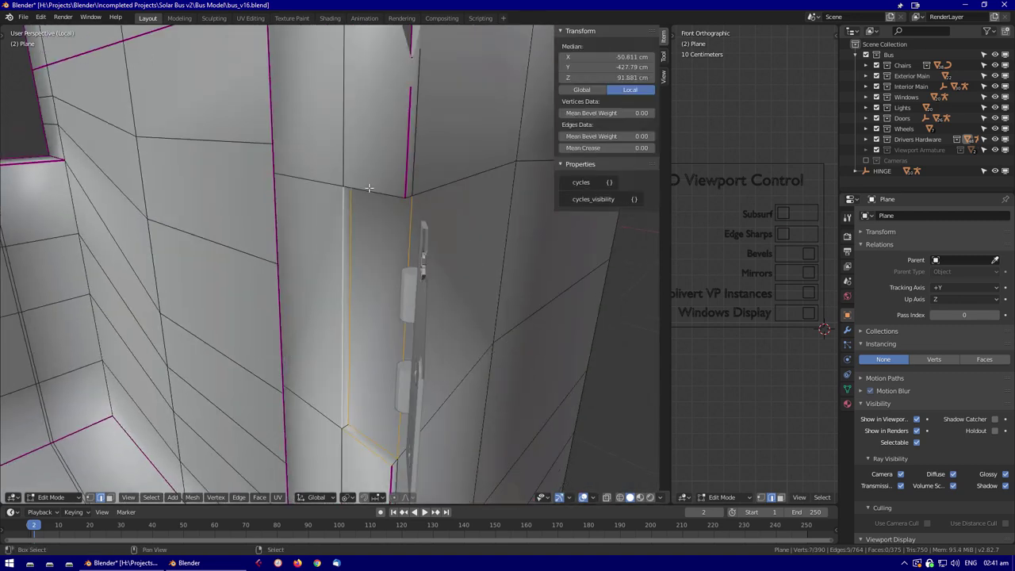
{"action": "key", "text": "ctrl+z"}
{"action": "key", "text": "ctrl+z"}
{"action": "key", "text": "ctrl+z"}
{"action": "key", "text": "ctrl+z"}
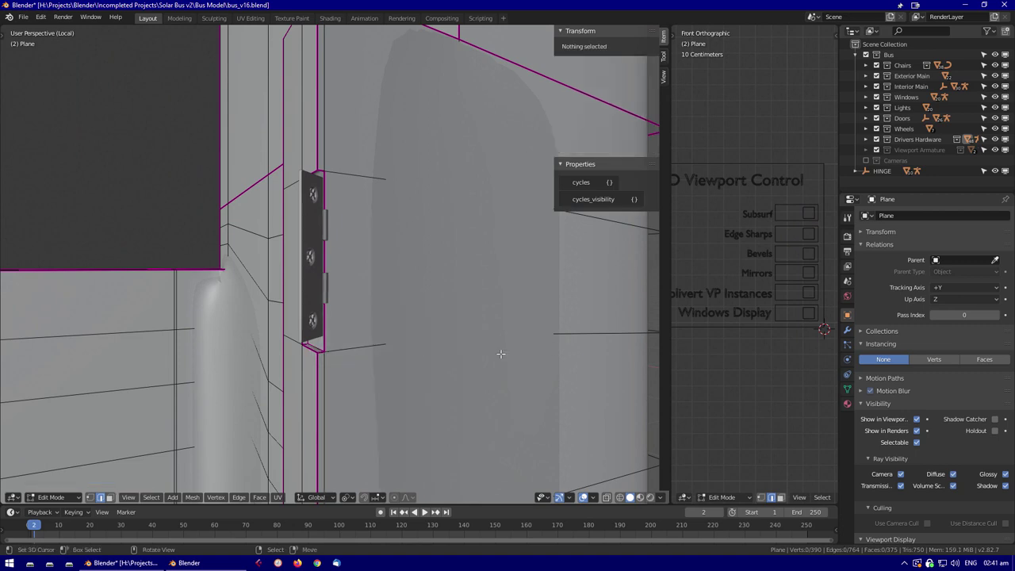
Delete the duplicated upper hinge's remaining parts, including HINGE Cylinder 2.003 and HINGE Screws 2.003, keeping only the lower hinge
{"action": "key", "text": "ctrl+z"}
{"action": "key", "text": "ctrl+z"}
{"action": "key", "text": "ctrl+z"}
{"action": "key", "text": "ctrl+z"}
{"action": "key", "text": "ctrl+z"}
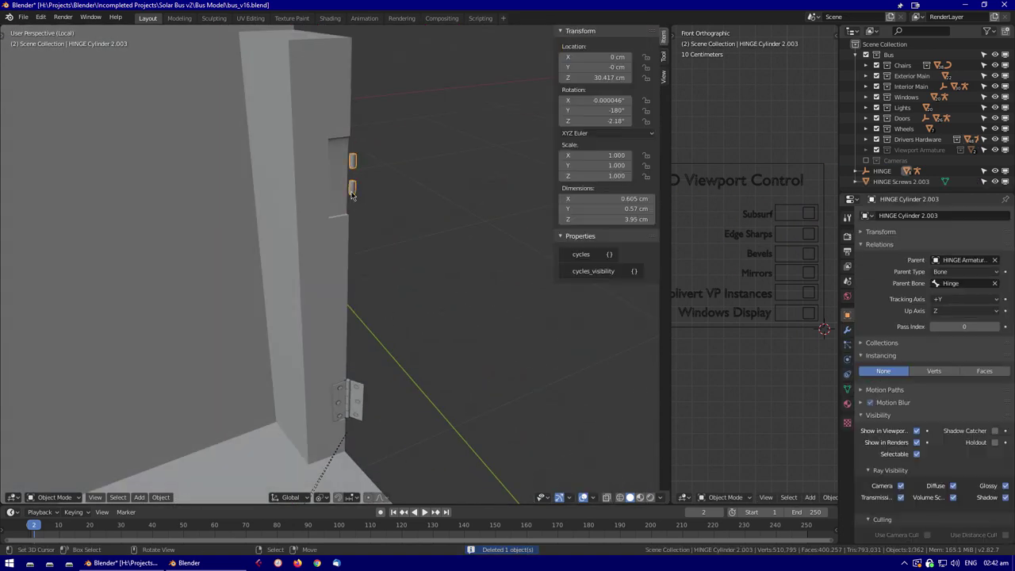
{"action": "key", "text": "ctrl+z"}
{"action": "key", "text": "ctrl+z"}
{"action": "key", "text": "ctrl+z"}
{"action": "key", "text": "ctrl+z"}
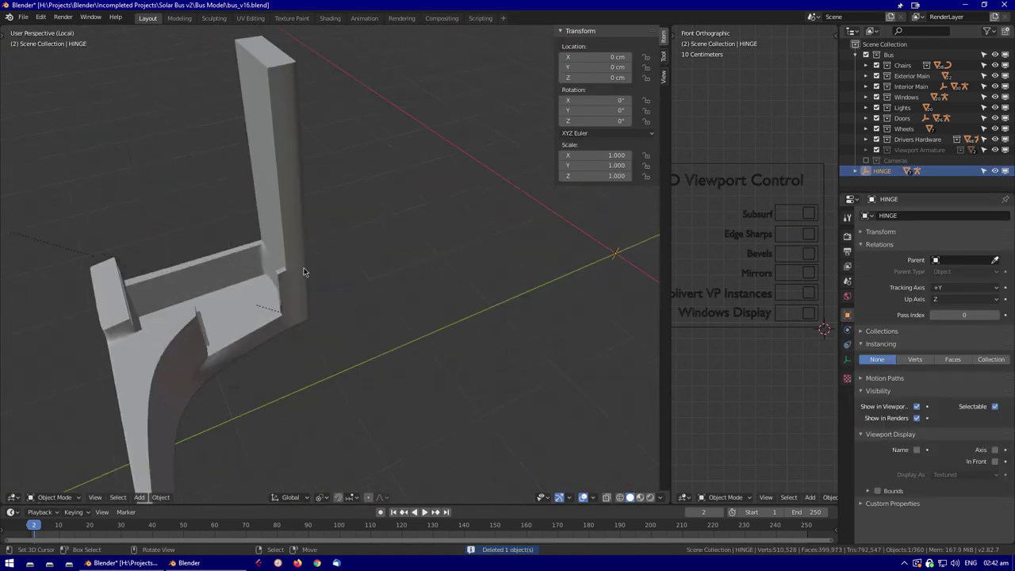
{"action": "key", "text": "ctrl+z"}
{"action": "key", "text": "ctrl+z"}
{"action": "key", "text": "ctrl+z"}
{"action": "key", "text": "ctrl+z"}
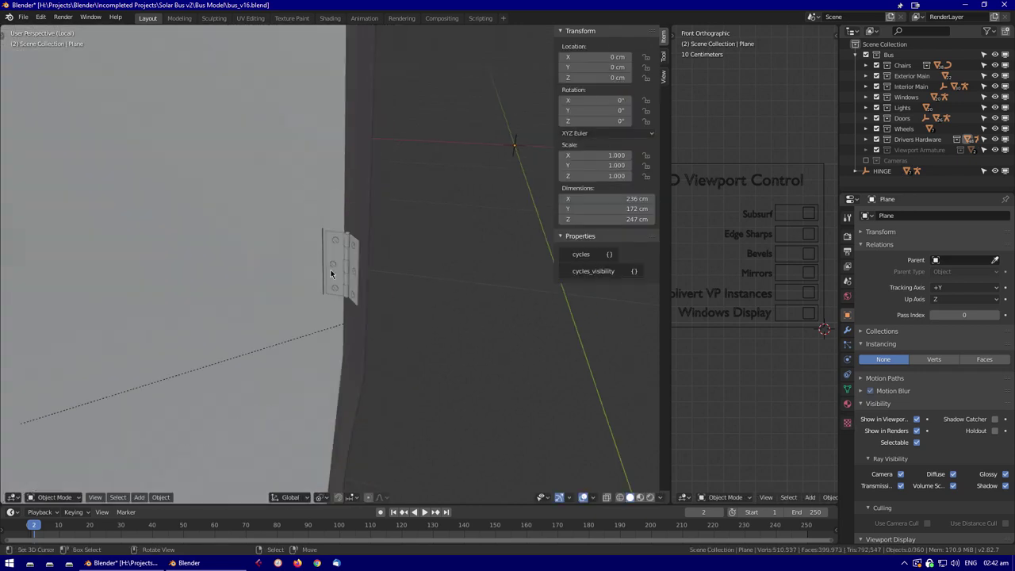
Repeat HINGE Blade 1.002 with an Array modifier of count 2 and a constant Z offset of -30.4 cm
{"action": "left_click", "coordinate": [852, 332]}
{"action": "key", "text": "ctrl+z"}
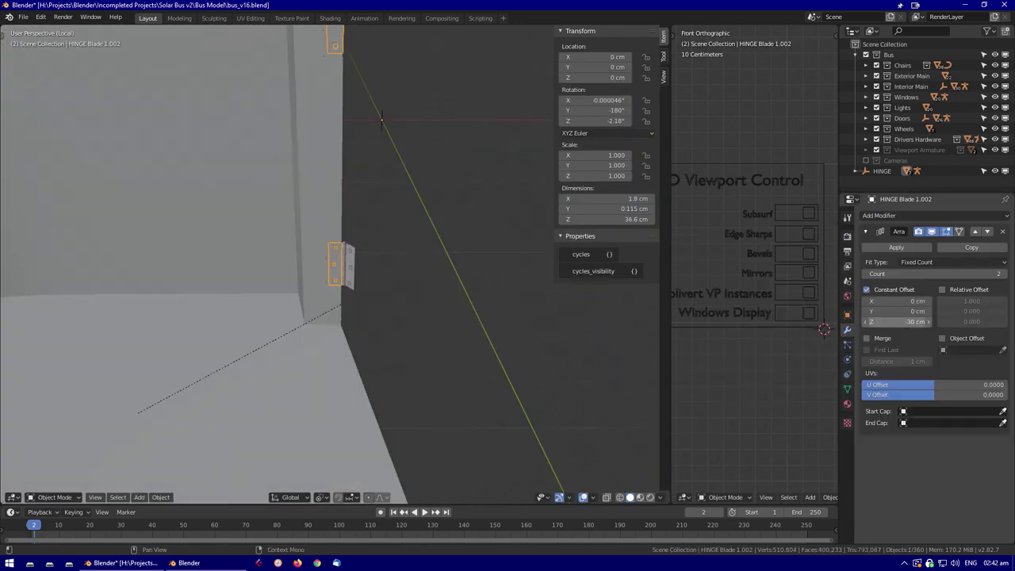
{"action": "key", "text": "ctrl+z"}
{"action": "key", "text": "ctrl+z"}
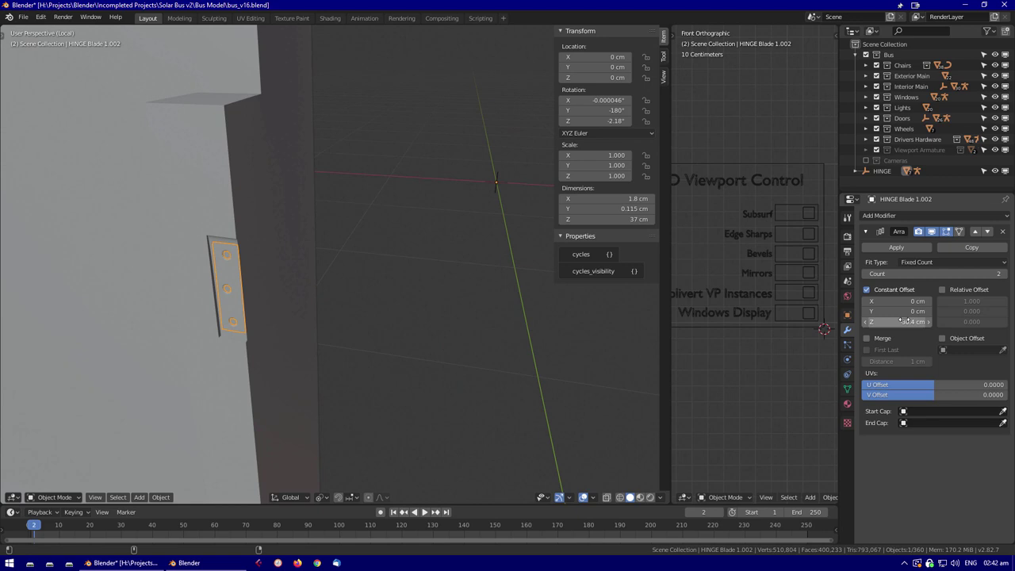
Add an Array modifier of count 2 to HINGE Screws 1.002 and turn off its relative offset
{"action": "key", "text": "ctrl+z"}
{"action": "key", "text": "ctrl+z"}
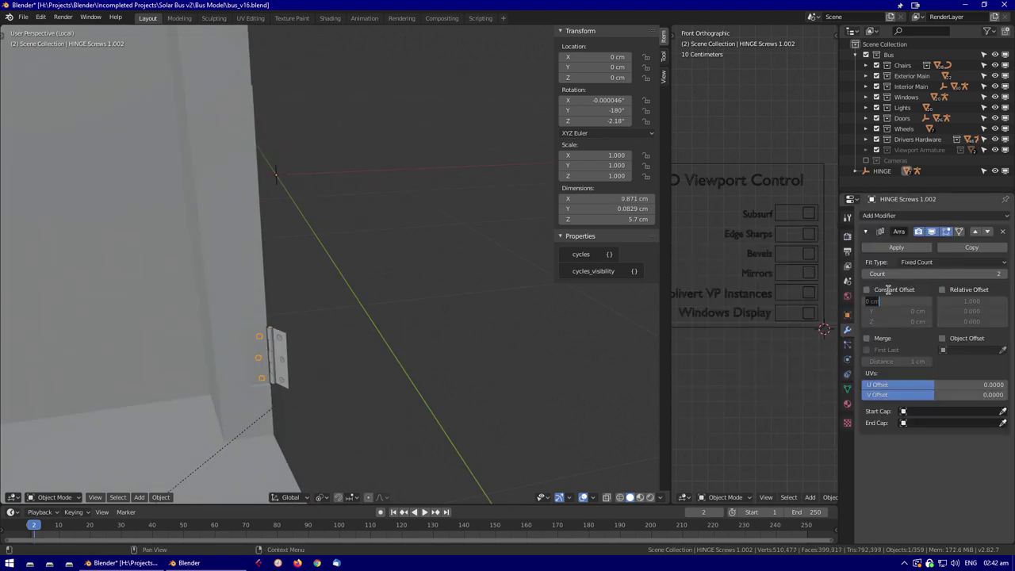
{"action": "key", "text": "ctrl+z"}
{"action": "key", "text": "ctrl+z"}
Add Array modifiers of count 2 to HINGE Cylinder 1.002 and HINGE Caps.002
{"action": "left_click", "coordinate": [880, 215]}
{"action": "key", "text": "ctrl+z"}
{"action": "left_click", "coordinate": [880, 216]}
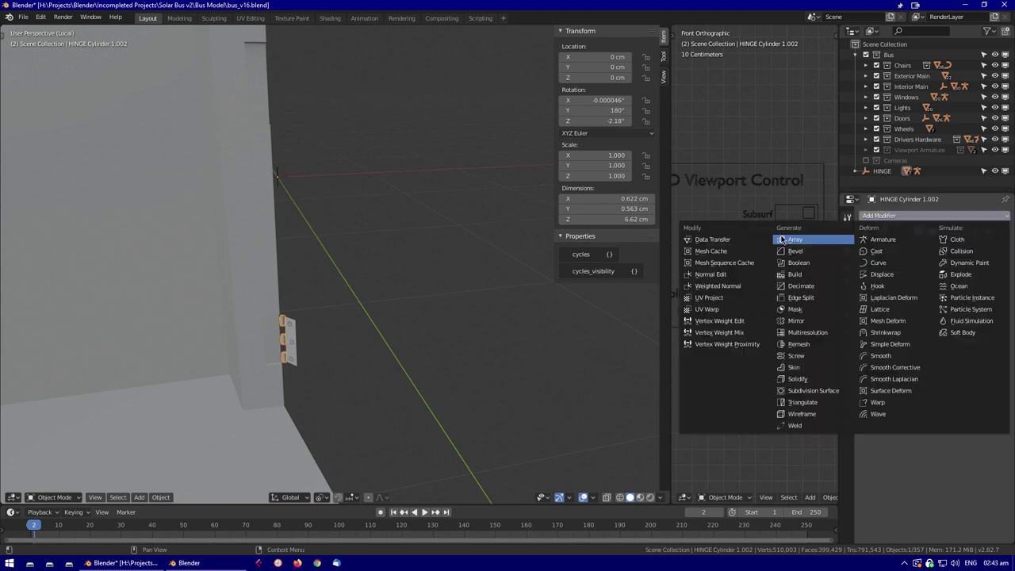
{"action": "left_click", "coordinate": [782, 240]}
{"action": "key", "text": "ctrl+z"}
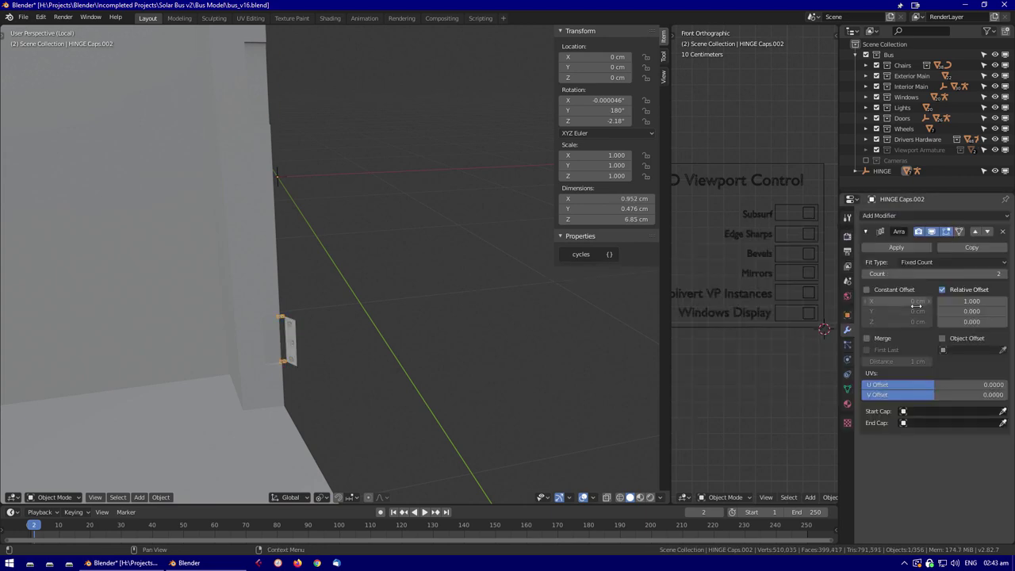
Add Array modifiers of count 2 to HINGE Blade 2.002 and HINGE Screws 2.002
{"action": "key", "text": "ctrl+z"}
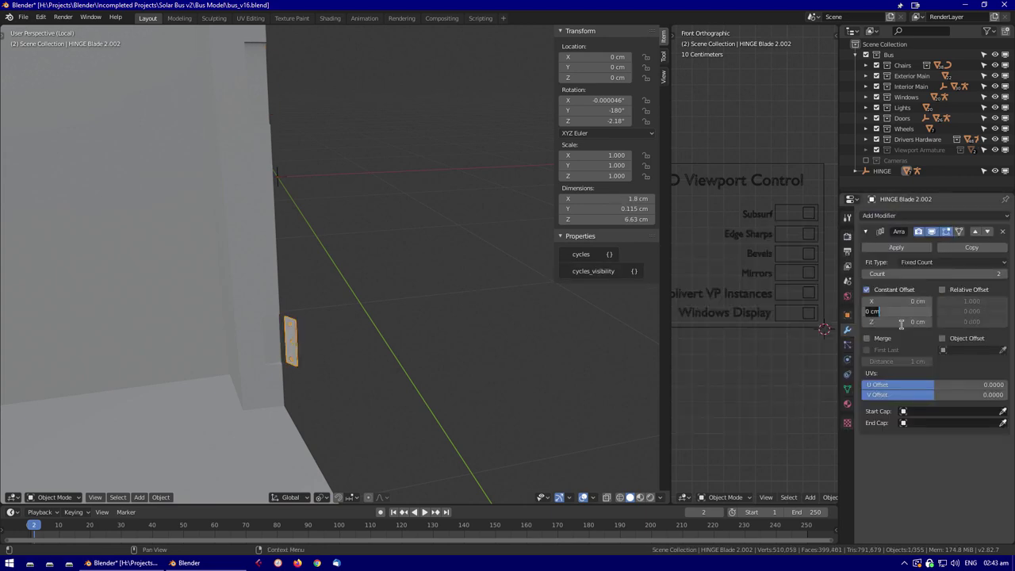
{"action": "key", "text": "ctrl+z"}
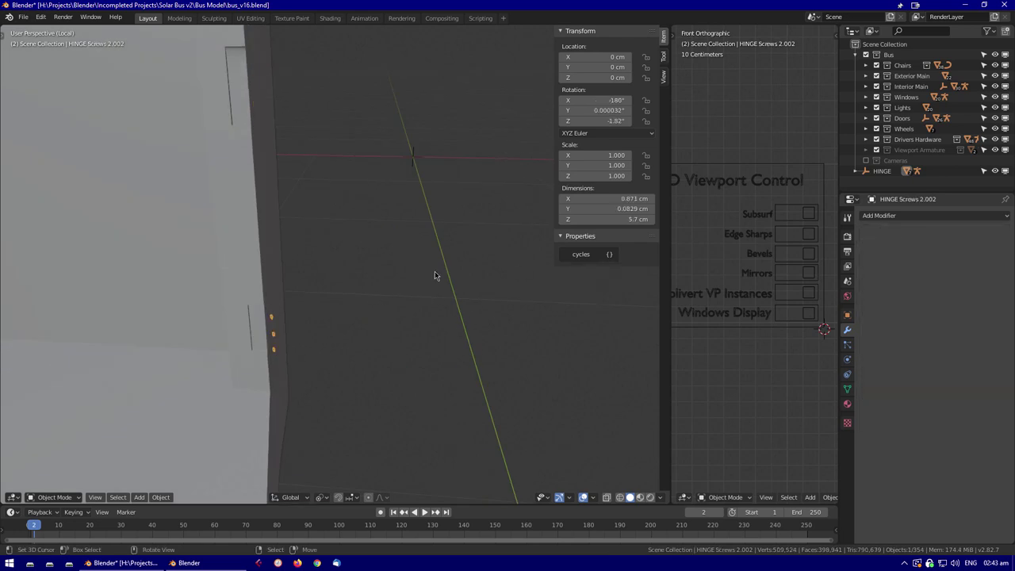
{"action": "middle_click_drag", "start_coordinate": [425, 175], "coordinate": [301, 344]}
{"action": "left_click", "coordinate": [299, 345]}
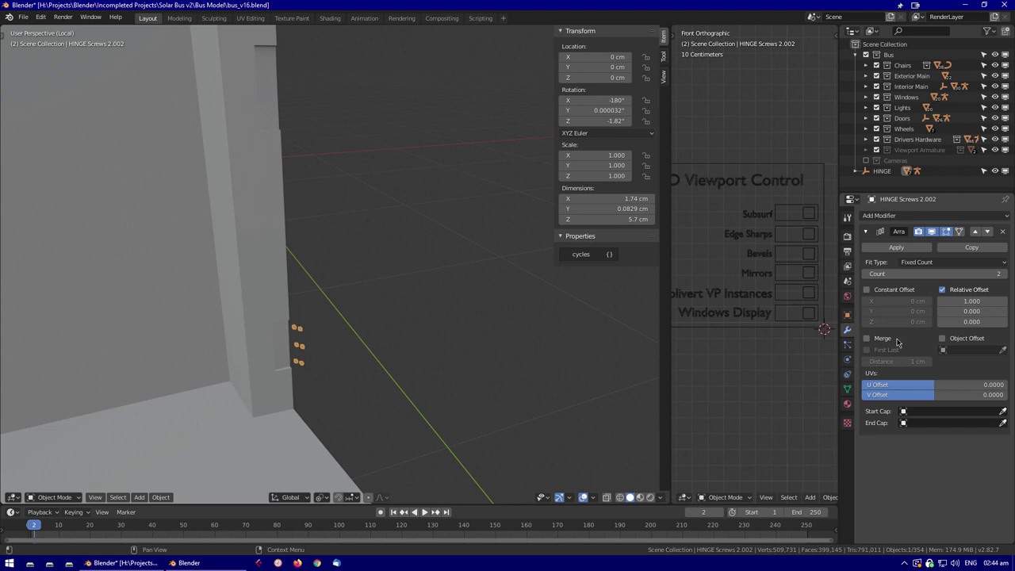
Move the hinge armature's Deploy control to test the arrayed hinges together, and return it to its rest position
{"action": "key", "text": "ctrl+z"}
{"action": "key", "text": "ctrl+z"}
{"action": "key", "text": "ctrl+z"}
{"action": "key", "text": "ctrl+z"}
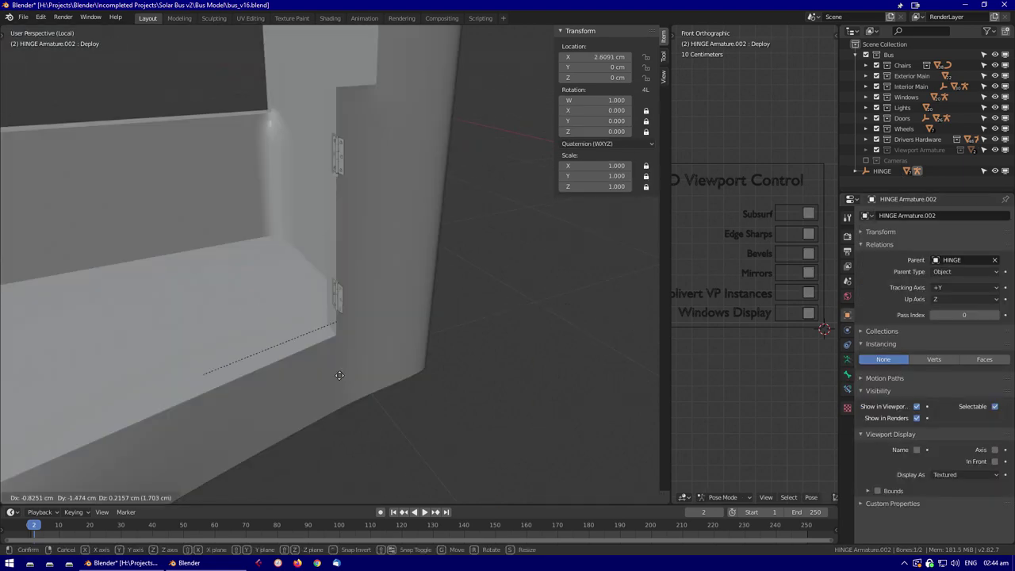
{"action": "key", "text": "ctrl+z"}
{"action": "key", "text": "ctrl+z"}
{"action": "key", "text": "ctrl+z"}
{"action": "key", "text": "ctrl+z"}
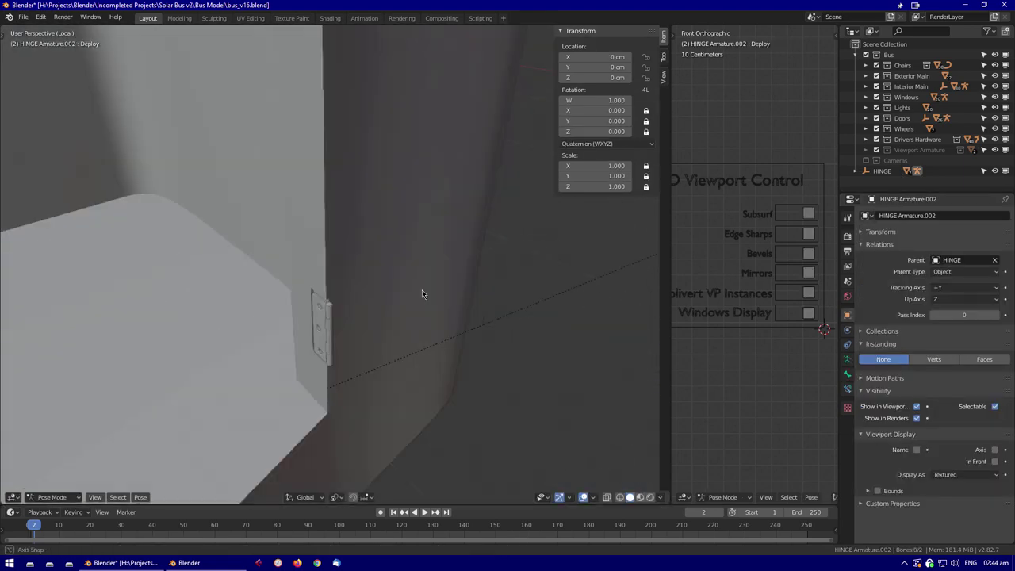
Add a new plane for the door and align its end edge with the partition doorway in top view
{"action": "scroll", "coordinate": [262, 259], "scroll_direction": "up", "scroll_amount": 3}
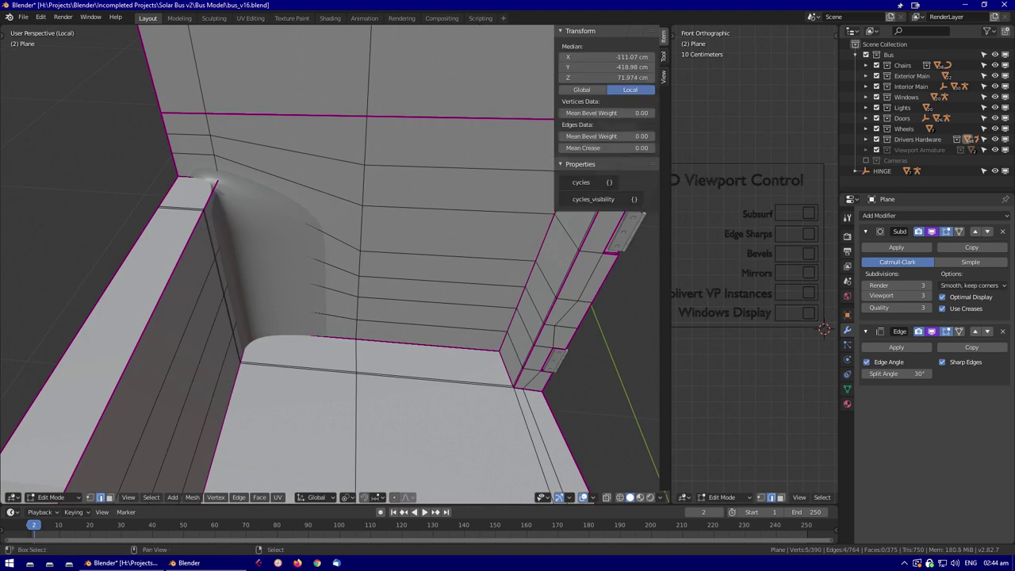
{"action": "key", "text": "ctrl+z"}
{"action": "key", "text": "ctrl+z"}
{"action": "key", "text": "ctrl+z"}
{"action": "key", "text": "ctrl+z"}
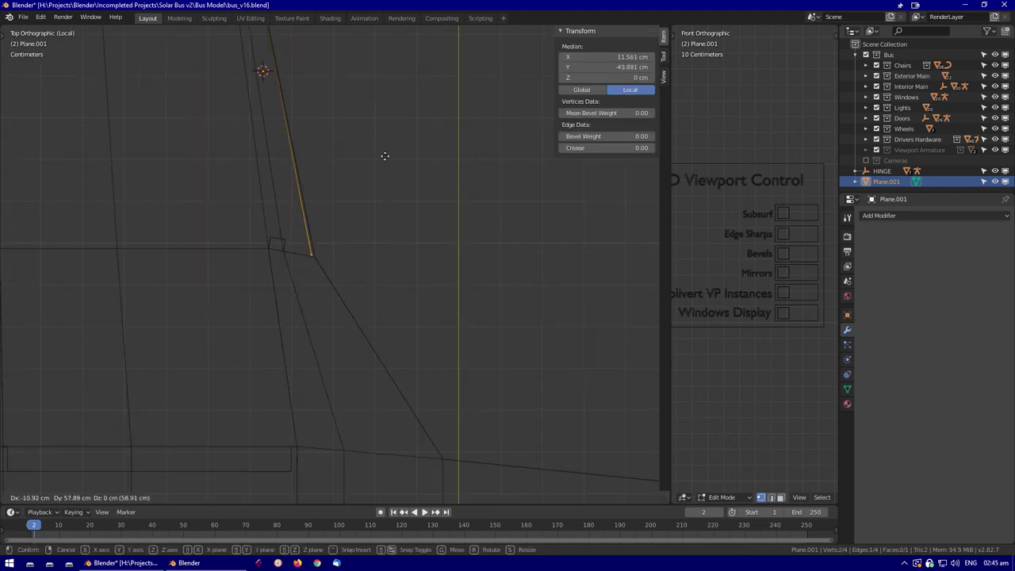
Raise the selected edge of the door plane 101 cm along Z and compare the panel with the partition
{"action": "type", "text": "gz101"}
{"action": "key", "text": "Return"}
{"action": "key", "text": "shift+z"}
{"action": "scroll", "coordinate": [396, 356], "scroll_direction": "up", "scroll_amount": 6}
{"action": "key", "text": "g"}
{"action": "key", "text": "z"}
{"action": "key", "text": "Escape"}
{"action": "key", "text": "shift+z"}
{"action": "scroll", "coordinate": [330, 247], "scroll_direction": "down", "scroll_amount": 3}
{"action": "key", "text": "Tab"}
{"action": "key", "text": "shift+z"}
{"action": "key", "text": "KP_7"}
{"action": "left_click_drag", "start_coordinate": [260, 103], "coordinate": [346, 316]}
{"action": "key", "text": "Tab"}
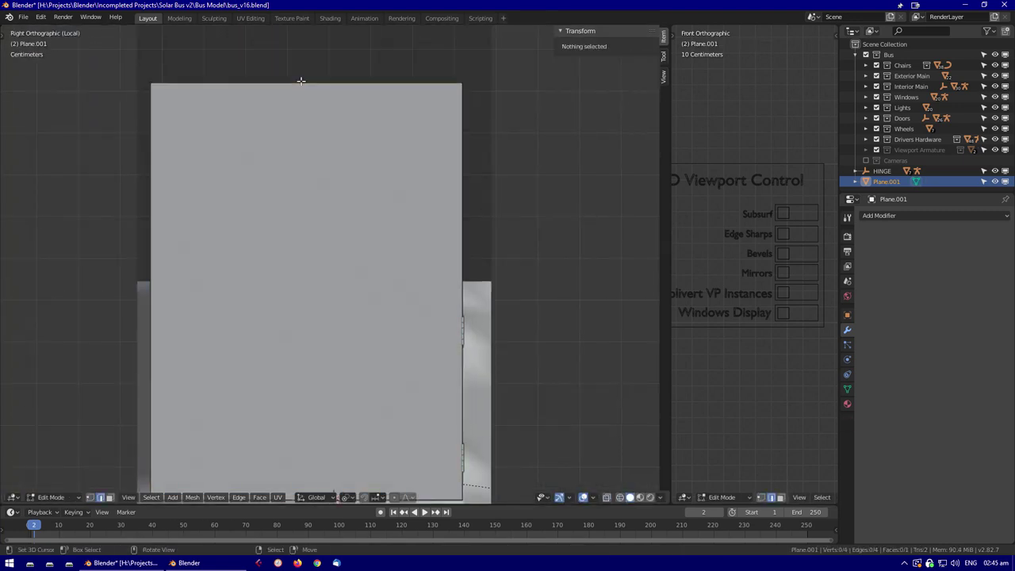
Lower the door panel's top edge along Z to the height of the partition beside the doorway
{"action": "key", "text": "g"}
{"action": "key", "text": "z"}
{"action": "left_click", "coordinate": [287, 288]}
{"action": "middle_click_drag", "start_coordinate": [288, 287], "coordinate": [460, 362]}
Extrude the whole door panel sideways in top view to give it the thickness of the partition
{"action": "key", "text": "shift+z"}
{"action": "key", "text": "shift+z"}
{"action": "key", "text": "KP_7"}
{"action": "key", "text": "a"}
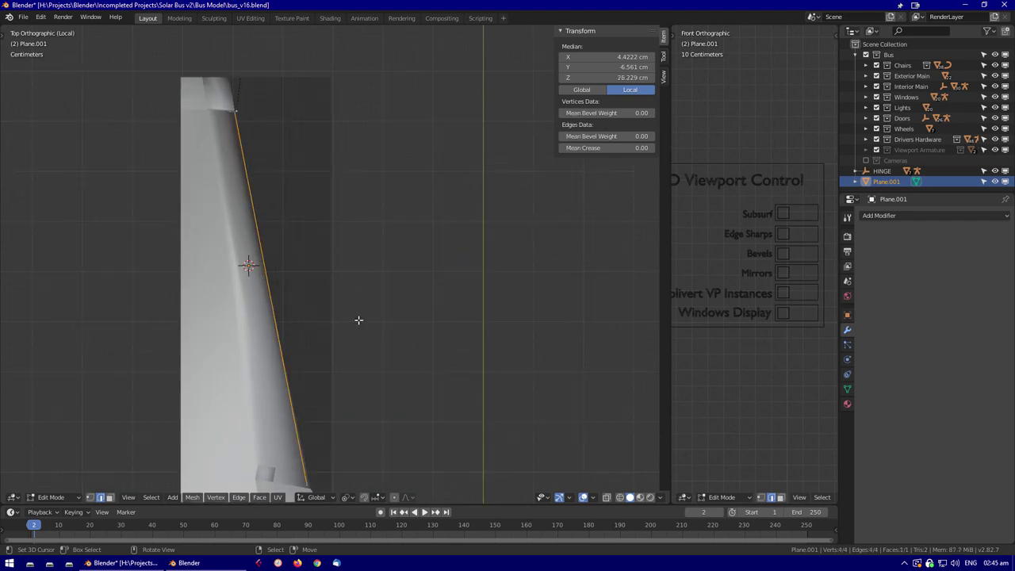
{"action": "left_click", "coordinate": [320, 325]}
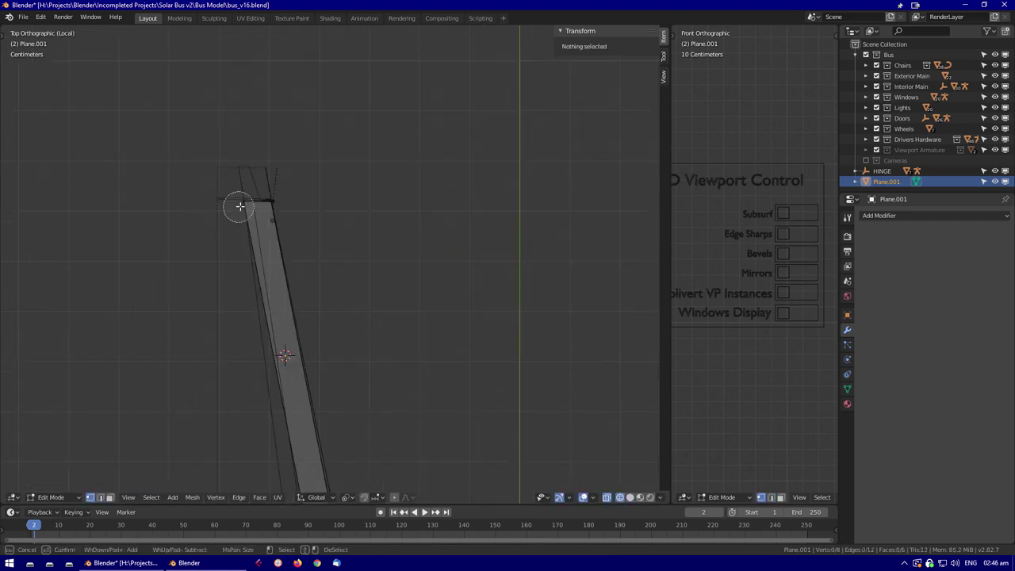
Move the door's end vertices in top view so its faces and ends line up with the doorway
{"action": "scroll", "coordinate": [324, 317], "scroll_direction": "up", "scroll_amount": 3}
{"action": "key", "text": "g"}
{"action": "key", "text": "y"}
{"action": "scroll", "coordinate": [289, 319], "scroll_direction": "down", "scroll_amount": 2}
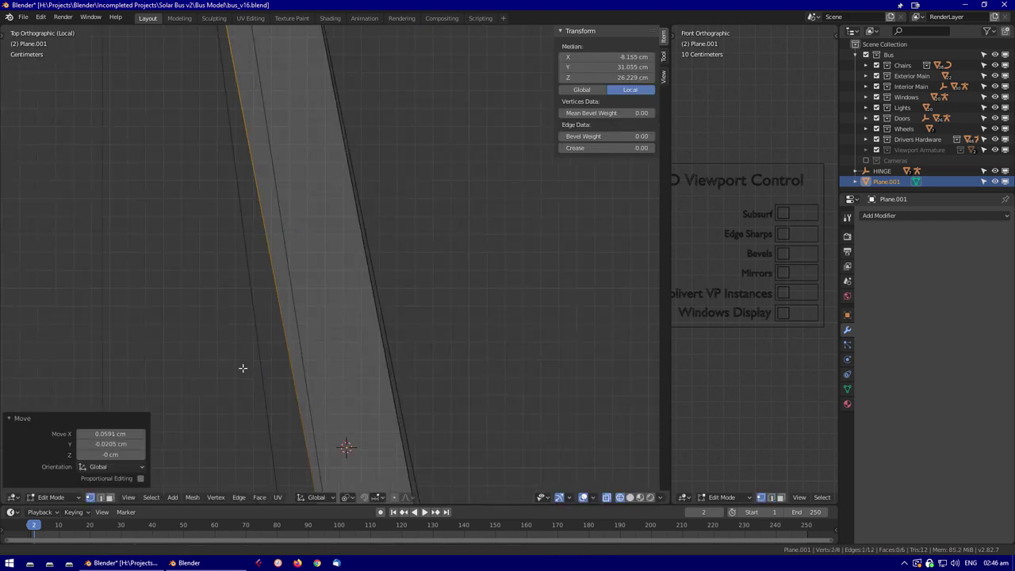
{"action": "left_click_drag", "start_coordinate": [243, 367], "coordinate": [304, 277]}
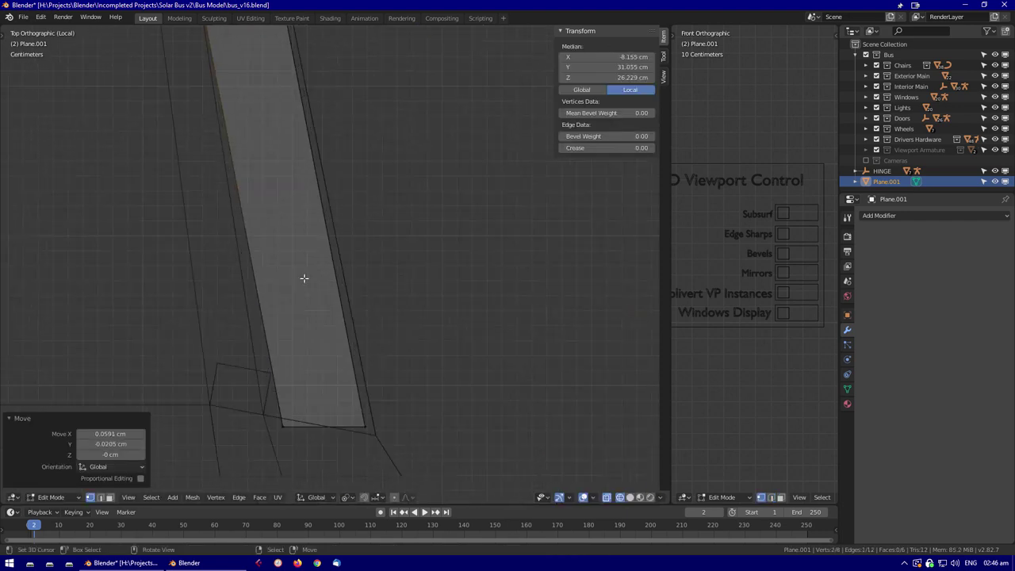
{"action": "left_click", "coordinate": [231, 220]}
{"action": "scroll", "coordinate": [292, 332], "scroll_direction": "down", "scroll_amount": 2}
{"action": "key", "text": "alt+a"}
{"action": "left_click", "coordinate": [283, 337]}
{"action": "middle_click_drag", "start_coordinate": [369, 390], "coordinate": [272, 265]}
{"action": "key", "text": "alt+a"}
Cut horizontal edge loops around the door and align them with the top and bottom of both hinges
{"action": "key", "text": "ctrl+r"}
{"action": "left_click", "coordinate": [452, 274]}
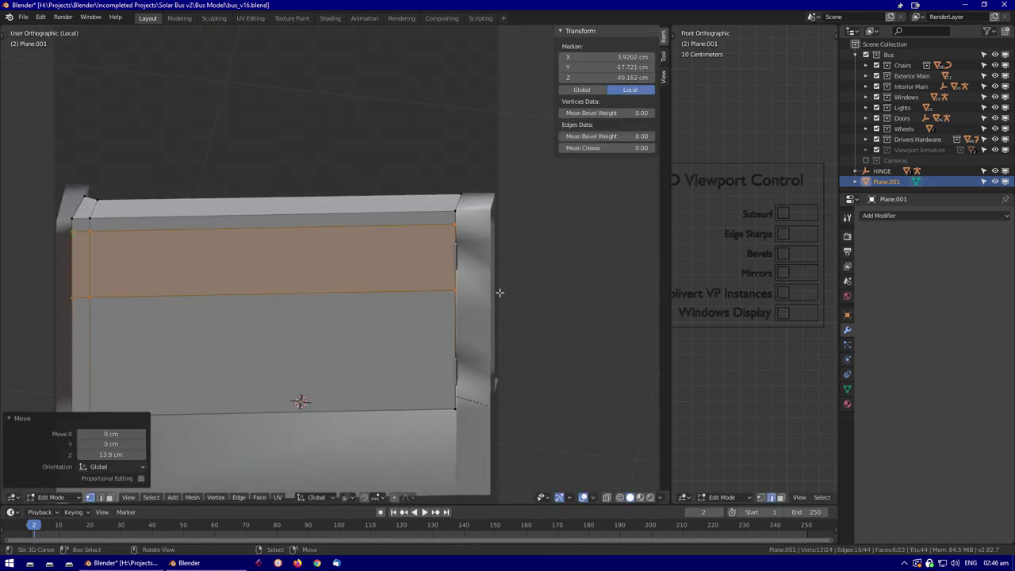
{"action": "left_click", "coordinate": [458, 373]}
{"action": "scroll", "coordinate": [333, 312], "scroll_direction": "up", "scroll_amount": 4}
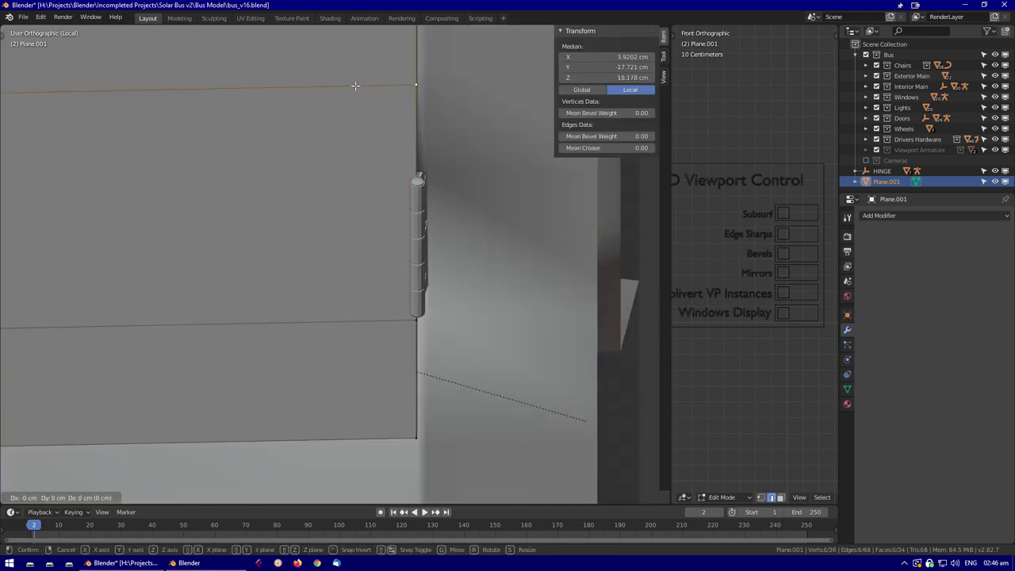
{"action": "key", "text": "Tab"}
{"action": "left_click", "coordinate": [386, 176]}
{"action": "left_click", "coordinate": [386, 176]}
Cut a vertical edge loop through the door's thickness and slide it to the edge of the hinge blade
{"action": "key", "text": "ctrl+KP_1"}
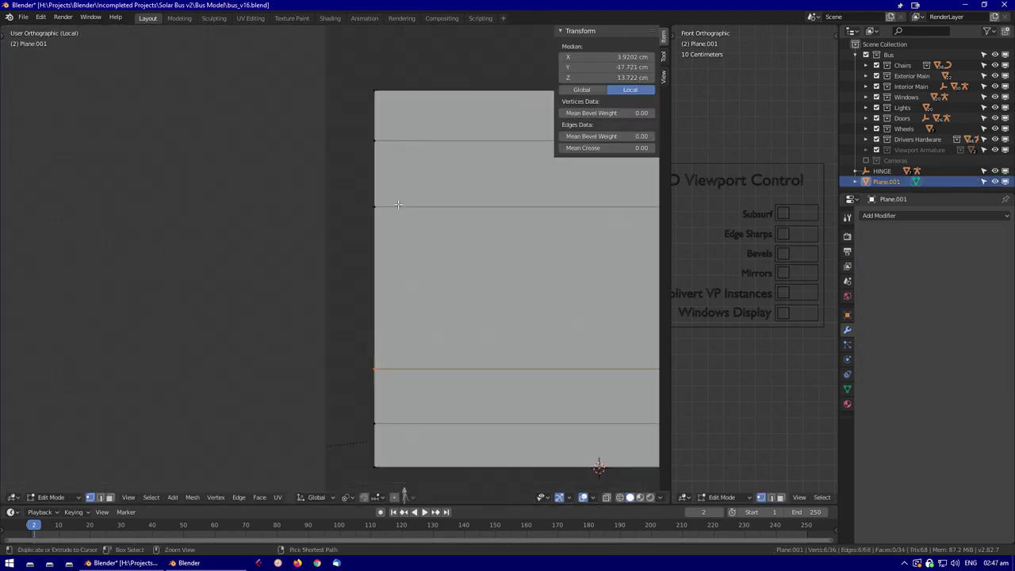
{"action": "key", "text": "Tab"}
{"action": "scroll", "coordinate": [294, 168], "scroll_direction": "down", "scroll_amount": 2}
{"action": "key", "text": "ctrl+r"}
{"action": "left_click", "coordinate": [305, 272]}
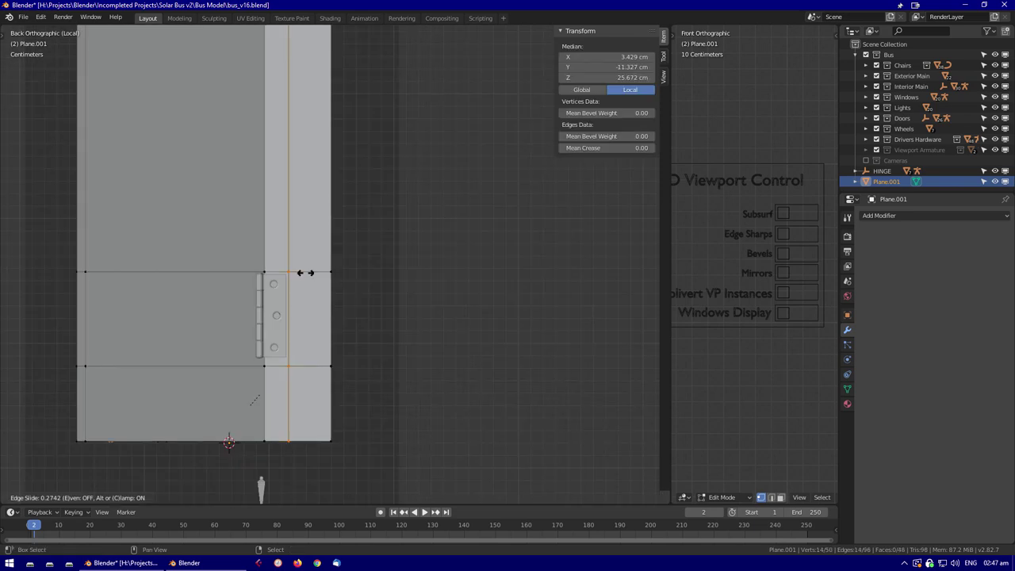
{"action": "left_click", "coordinate": [306, 305]}
Form recesses for both hinge blades in the door's end face and straighten their edges along Y
{"action": "middle_click_drag", "start_coordinate": [306, 305], "coordinate": [130, 172]}
{"action": "left_click", "coordinate": [176, 317], "text": "alt"}
{"action": "key", "text": "g"}
{"action": "left_click", "coordinate": [166, 271], "text": "shift"}
{"action": "key", "text": "2"}
{"action": "left_click", "coordinate": [240, 191]}
{"action": "left_click", "coordinate": [181, 144]}
{"action": "middle_click_drag", "start_coordinate": [181, 144], "coordinate": [194, 239], "text": "shift"}
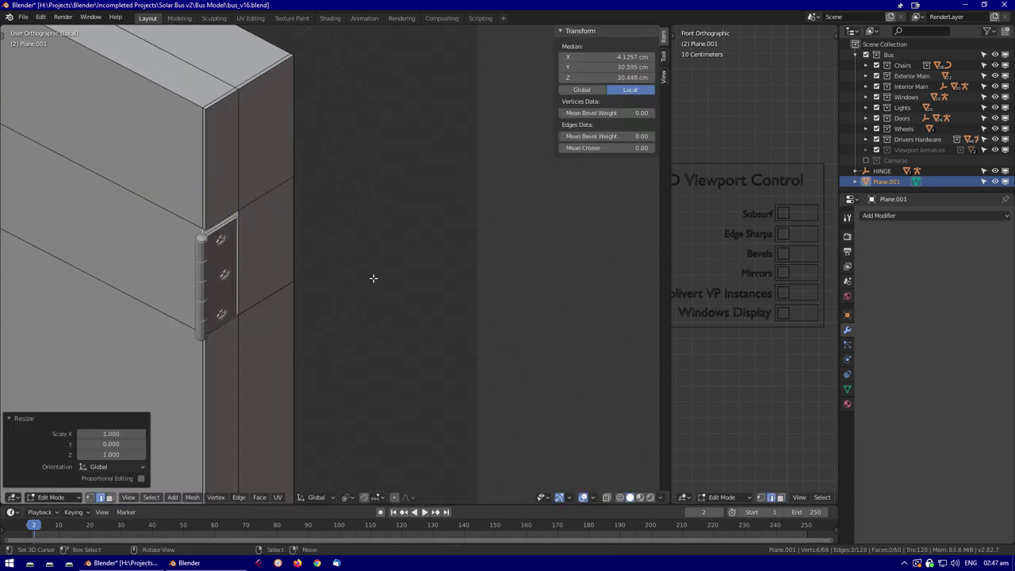
Apply the door object's transforms and return to editing its mesh at the hinge recesses
{"action": "scroll", "coordinate": [372, 278], "scroll_direction": "down", "scroll_amount": 5}
{"action": "key", "text": "Tab"}
{"action": "key", "text": "ctrl+a"}
{"action": "left_click", "coordinate": [228, 325]}
{"action": "key", "text": "Tab"}
{"action": "scroll", "coordinate": [264, 312], "scroll_direction": "up", "scroll_amount": 5}
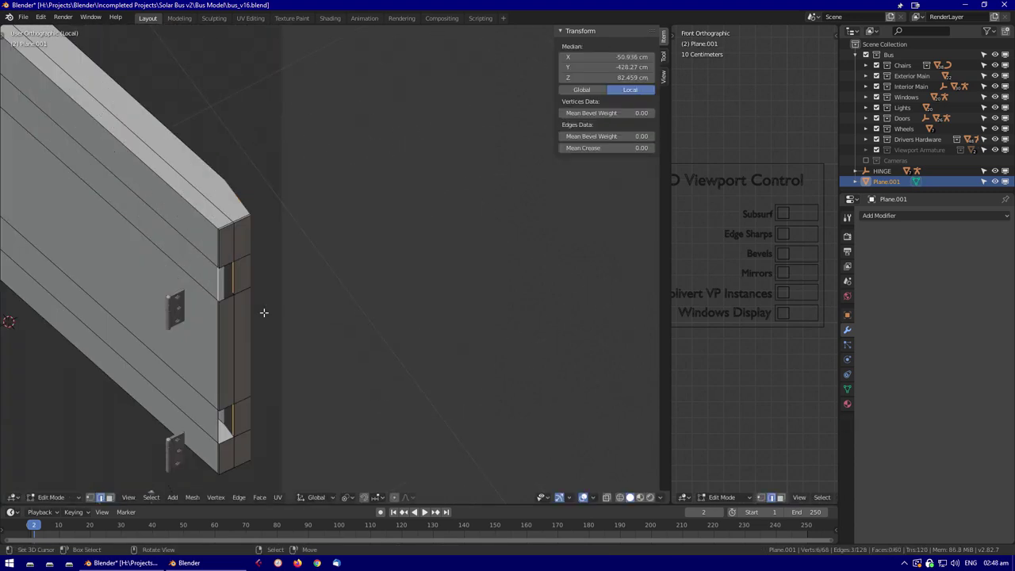
Fill the open sides of the door's hinge recesses with faces
{"action": "scroll", "coordinate": [264, 312], "scroll_direction": "up", "scroll_amount": 3}
{"action": "left_click", "coordinate": [380, 294]}
{"action": "scroll", "coordinate": [386, 297], "scroll_direction": "down", "scroll_amount": 4}
{"action": "middle_click_drag", "start_coordinate": [242, 190], "coordinate": [246, 230], "text": "shift"}
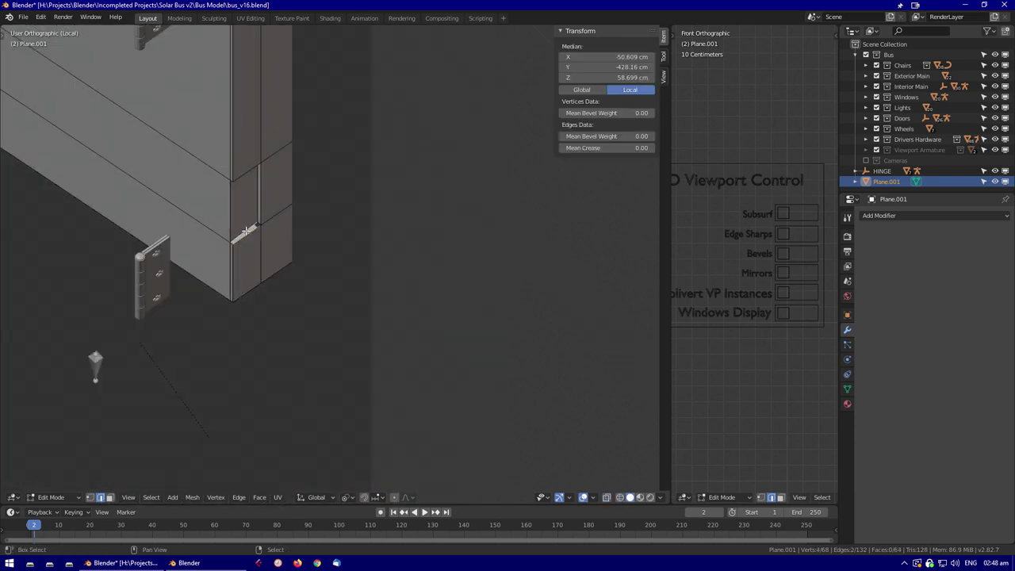
Examine the hinges inside the door in wireframe with the hinge armature's Deploy control selected in Pose Mode
{"action": "key", "text": "Tab"}
{"action": "key", "text": "shift+z"}
{"action": "scroll", "coordinate": [246, 230], "scroll_direction": "down", "scroll_amount": 3}
{"action": "left_click", "coordinate": [239, 336]}
{"action": "key", "text": "ctrl+Tab"}
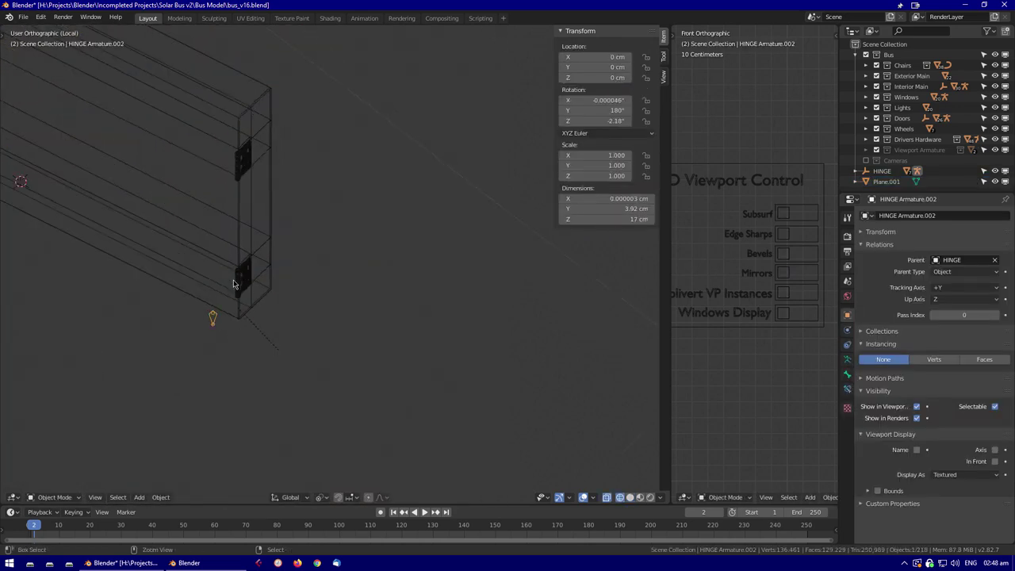
{"action": "left_click", "coordinate": [212, 323]}
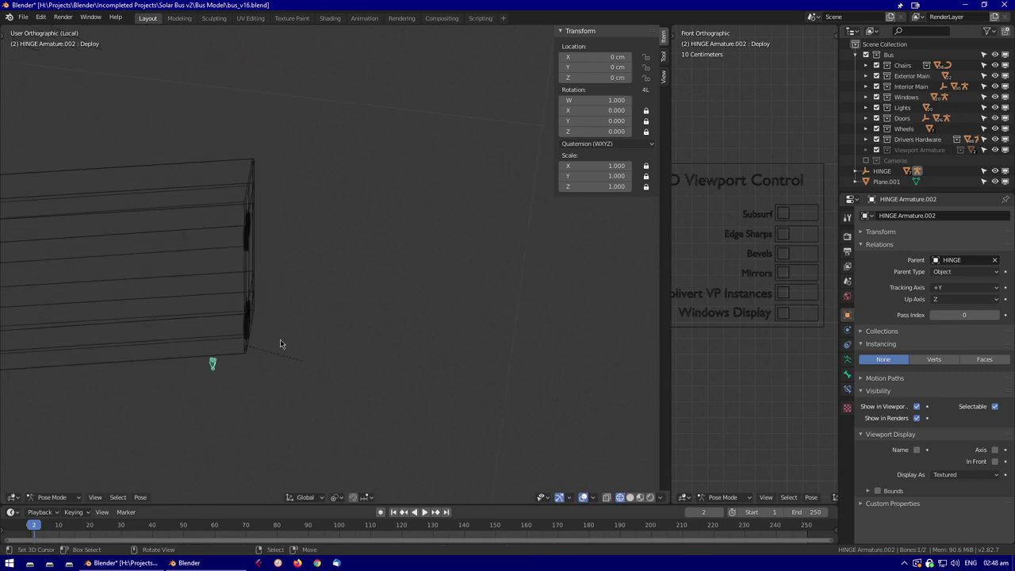
{"action": "key", "text": "ctrl+Tab"}
Rename the door panel object as Drivers Door and select the HINGE empty
{"action": "left_click", "coordinate": [198, 256]}
{"action": "middle_click_drag", "start_coordinate": [343, 238], "coordinate": [331, 278]}
{"action": "type", "text": "Drivers Door"}
{"action": "key", "text": "Return"}
{"action": "left_click", "coordinate": [890, 182]}
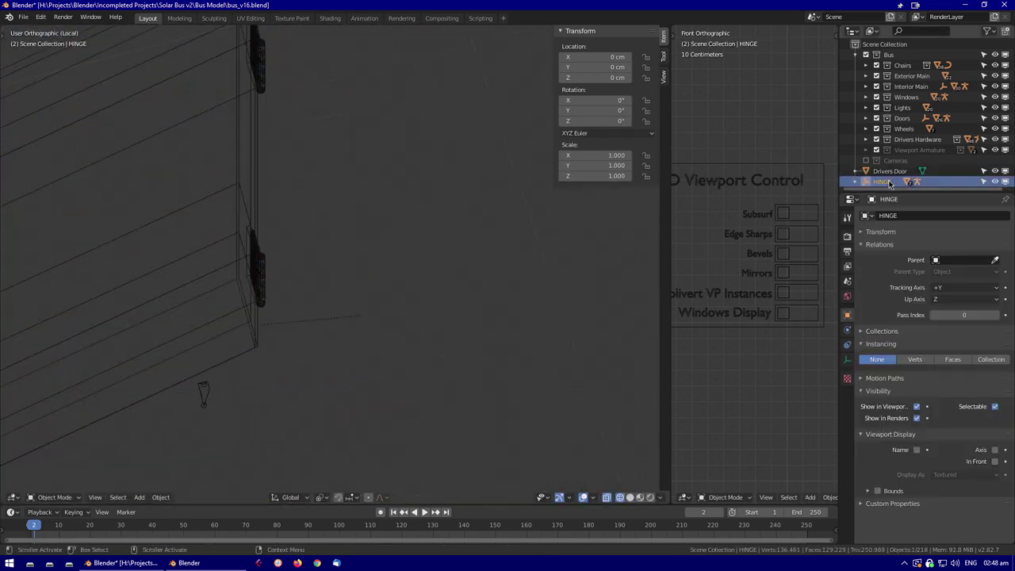
Name the hinge empty Drivers Hinge and parent the door to the hinge blade, checking the swing with the Deploy control
{"action": "left_click", "coordinate": [889, 170]}
{"action": "left_click", "coordinate": [888, 171]}
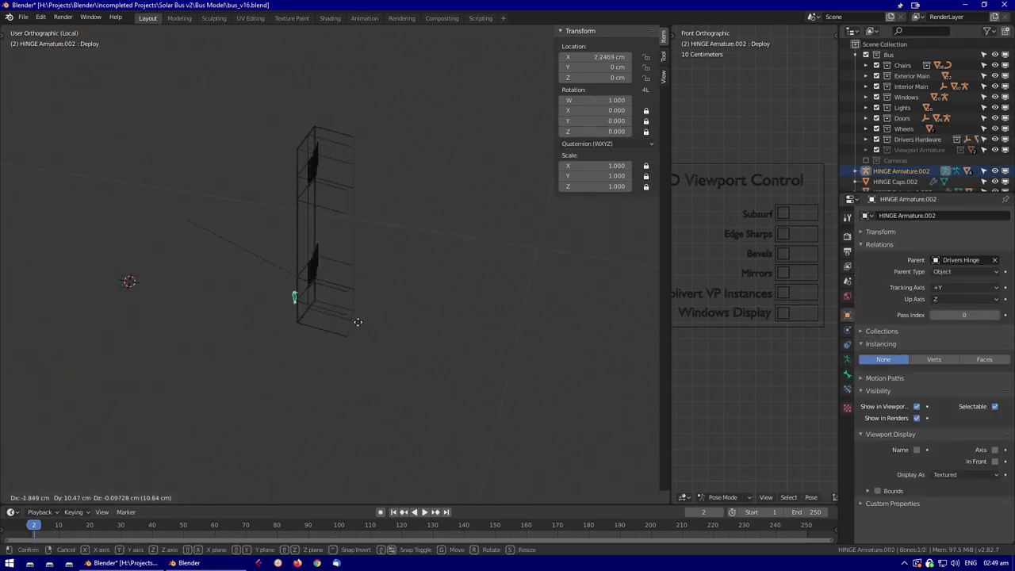
{"action": "key", "text": "KP_Divide"}
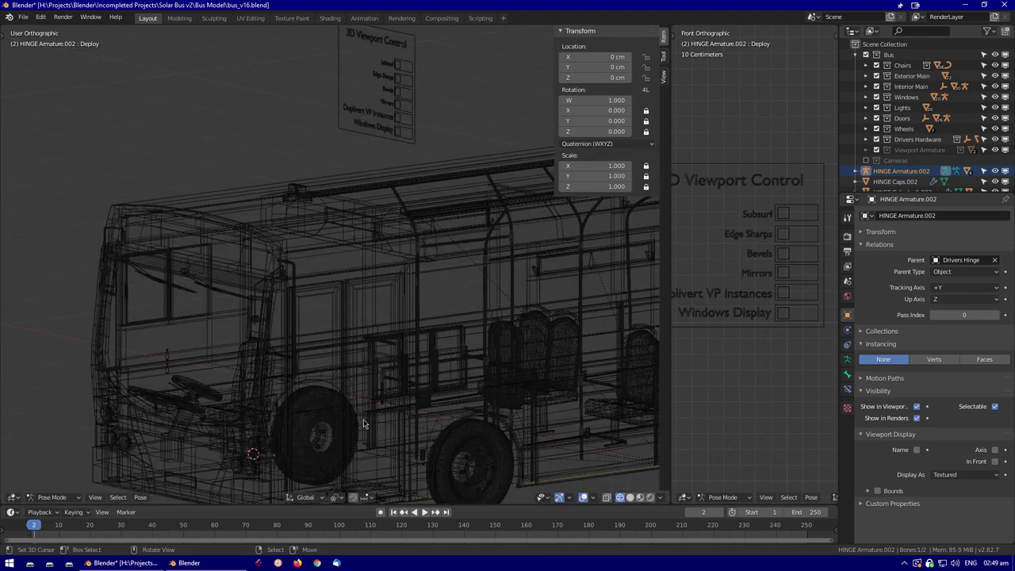
{"action": "scroll", "coordinate": [869, 95], "scroll_direction": "down", "scroll_amount": 1}
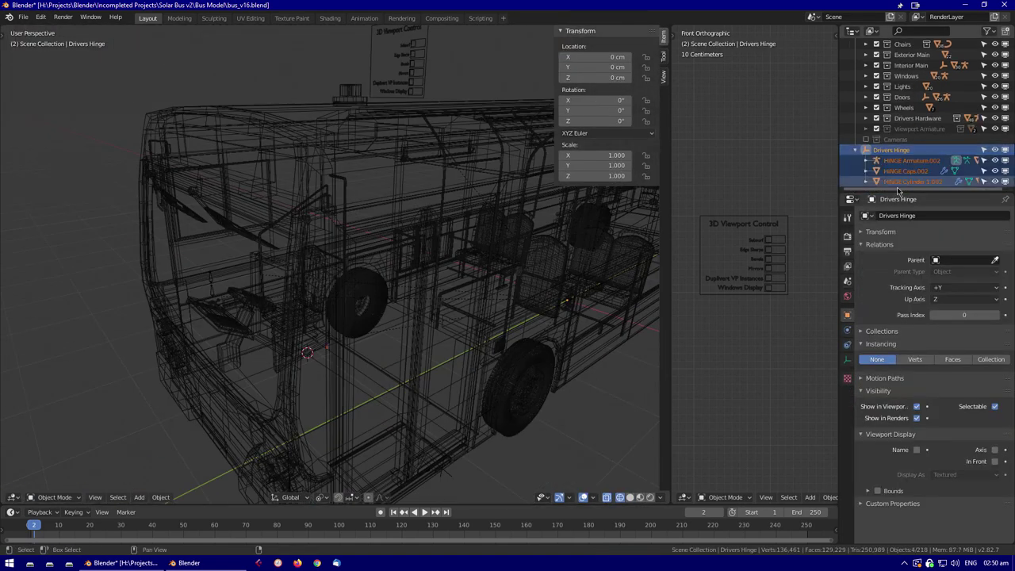
Move the Drivers Hinge hierarchy into the Drivers Hardware collection
{"action": "left_click_drag", "start_coordinate": [920, 80], "coordinate": [936, 92]}
{"action": "left_click_drag", "start_coordinate": [898, 171], "coordinate": [919, 140]}
{"action": "left_click", "coordinate": [910, 170]}
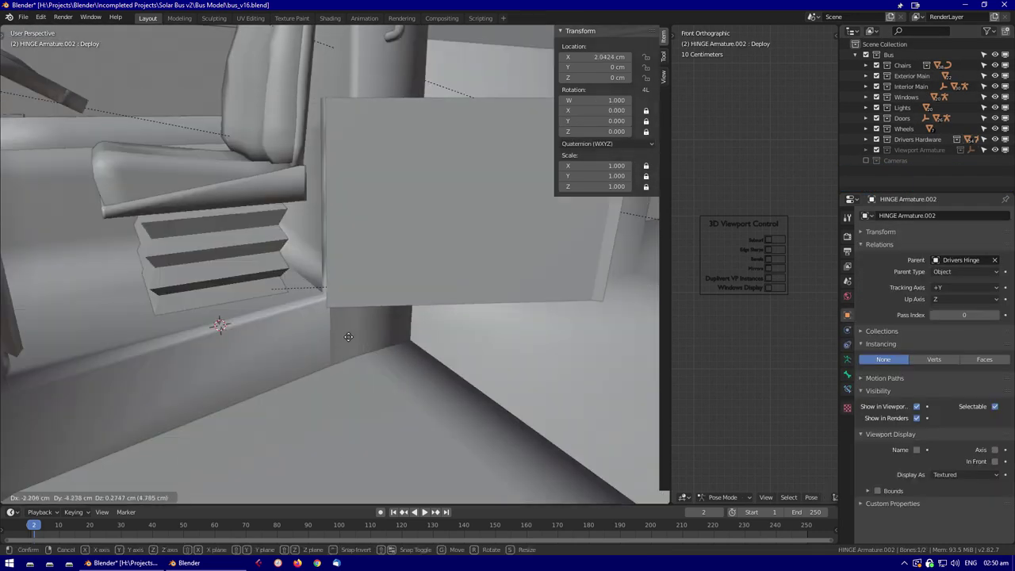
Set the Hinge bone's Transformation constraint to a maximum Y rotation of -170° and test the door's swing with the Deploy bone
{"action": "right_click", "coordinate": [348, 337]}
{"action": "left_click", "coordinate": [847, 374]}
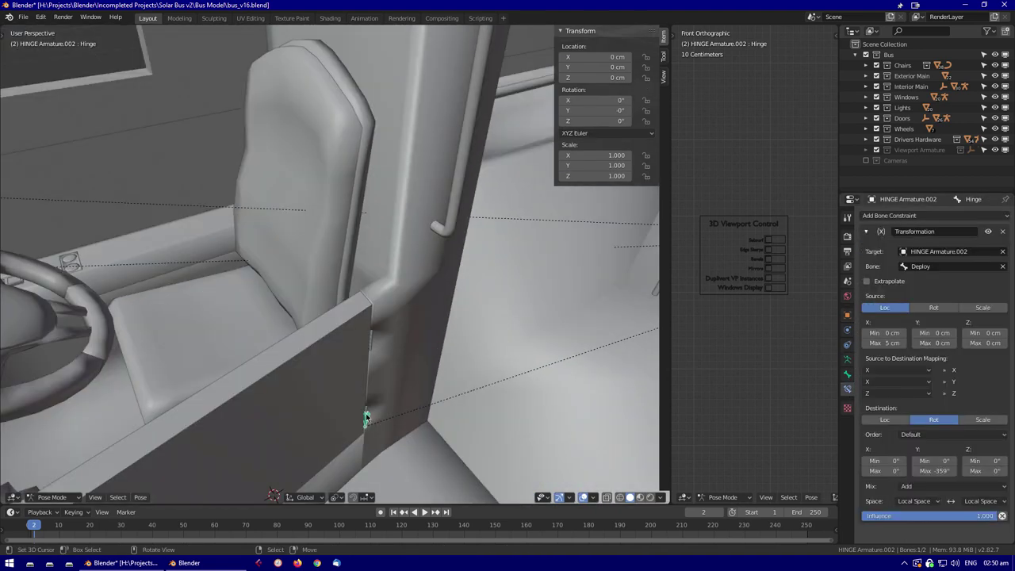
{"action": "key", "text": "r"}
{"action": "key", "text": "z"}
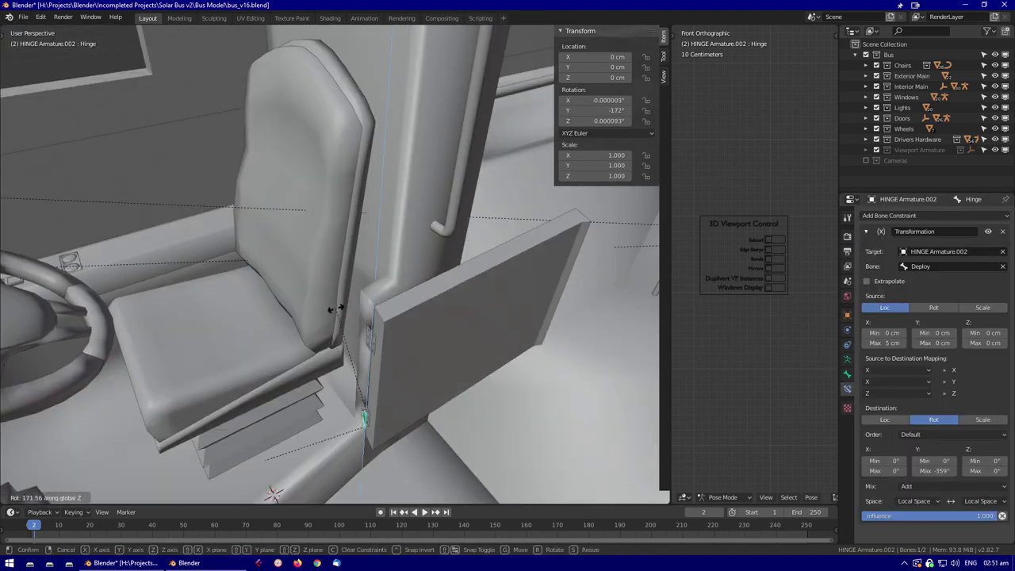
{"action": "key", "text": "Escape"}
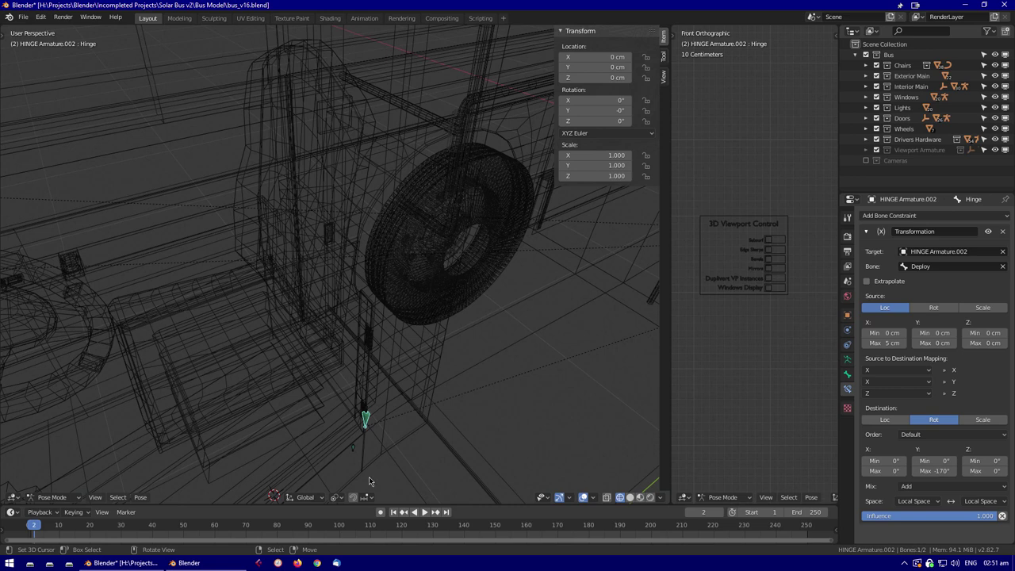
{"action": "left_click", "coordinate": [356, 446]}
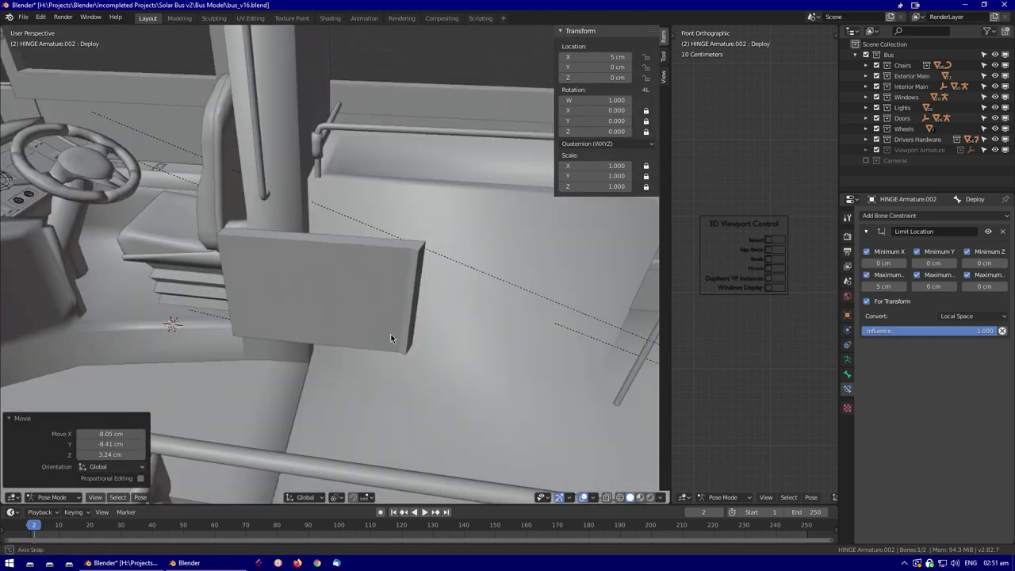
{"action": "middle_click_drag", "start_coordinate": [261, 317], "coordinate": [464, 283]}
Switch on modifier display through the viewport control rig and crease the doorway edges of the driver's partition to 1.00
{"action": "left_click", "coordinate": [768, 270]}
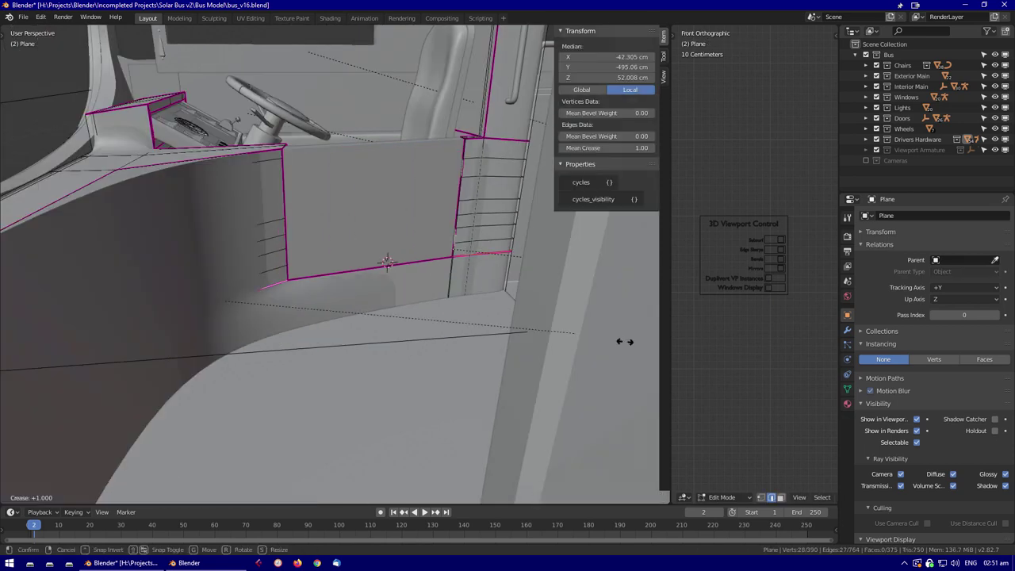
{"action": "middle_click_drag", "start_coordinate": [624, 340], "coordinate": [340, 340]}
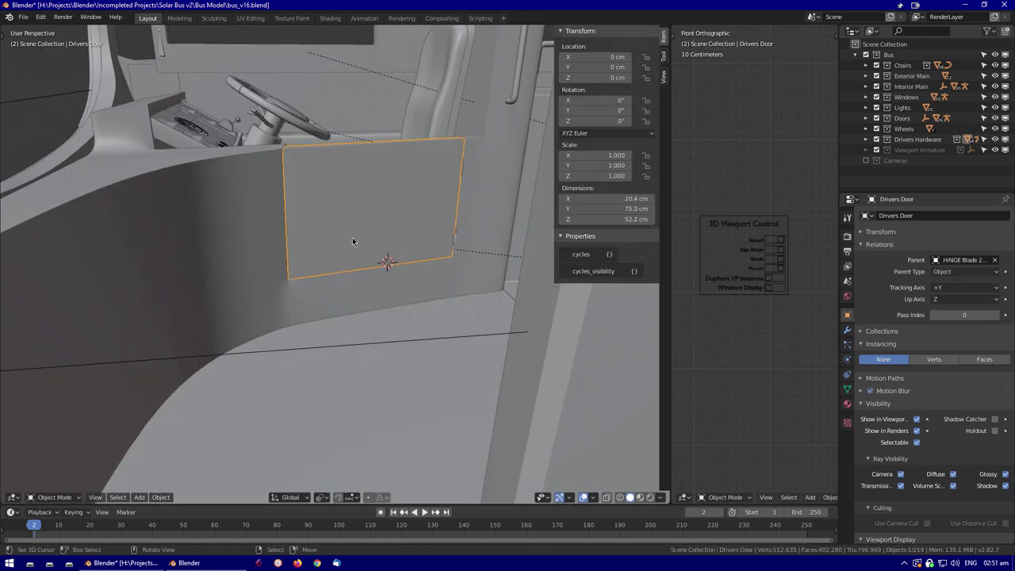
Add a Subdivision Surface modifier to Drivers Door with render and viewport levels of 2
{"action": "middle_click_drag", "start_coordinate": [351, 243], "coordinate": [661, 290]}
{"action": "left_click", "coordinate": [847, 329]}
{"action": "left_click", "coordinate": [934, 215]}
{"action": "left_click", "coordinate": [814, 389]}
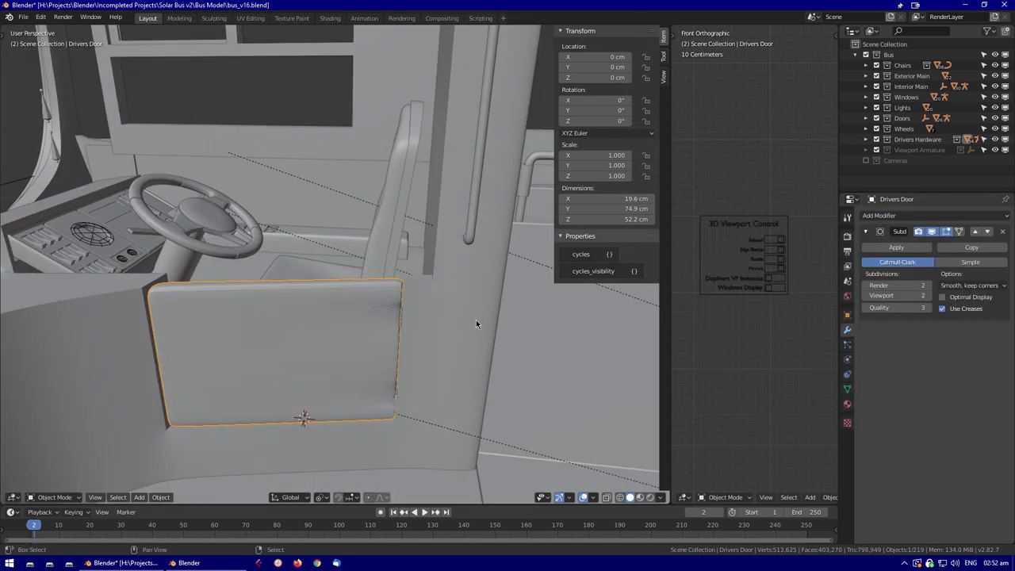
Shade Drivers Door smooth while it is isolated, undo the last change and save the file
{"action": "key", "text": "KP_Divide"}
{"action": "key", "text": "Tab"}
{"action": "key", "text": "Tab"}
{"action": "right_click", "coordinate": [328, 264]}
{"action": "left_click", "coordinate": [306, 264]}
{"action": "key", "text": "Tab"}
{"action": "key", "text": "Tab"}
{"action": "middle_click_drag", "start_coordinate": [364, 310], "coordinate": [321, 261]}
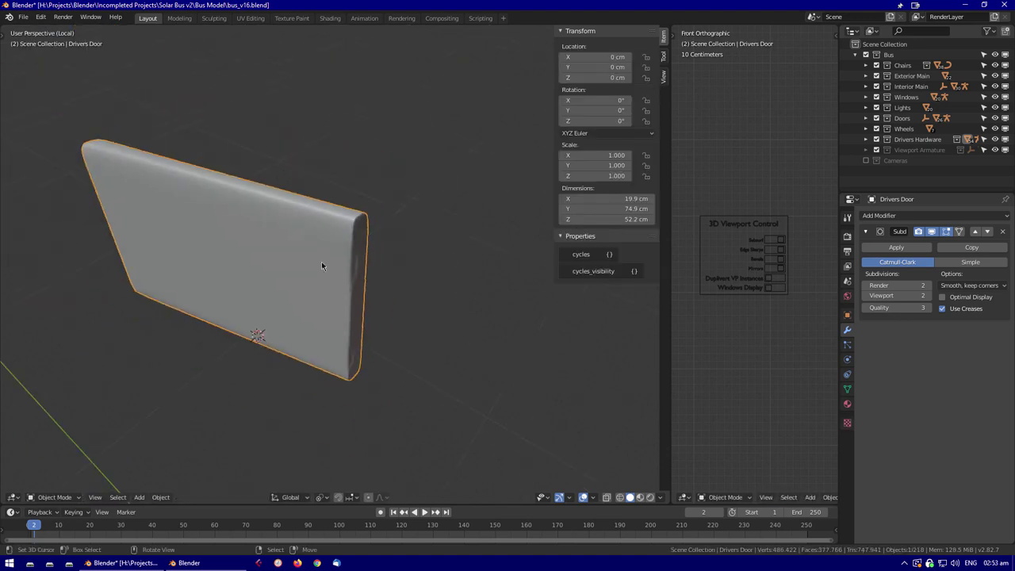
{"action": "key", "text": "ctrl+z"}
{"action": "key", "text": "KP_Divide"}
{"action": "middle_click_drag", "start_coordinate": [350, 333], "coordinate": [527, 405]}
{"action": "key", "text": "ctrl+s"}
Try insetting the partition face below the doorway and creasing the edges of the inset panel to 1
{"action": "left_click", "coordinate": [349, 256]}
{"action": "key", "text": "Tab"}
{"action": "key", "text": "KP_Divide"}
{"action": "scroll", "coordinate": [354, 287], "scroll_direction": "up", "scroll_amount": 3}
{"action": "key", "text": "3"}
{"action": "left_click", "coordinate": [354, 287]}
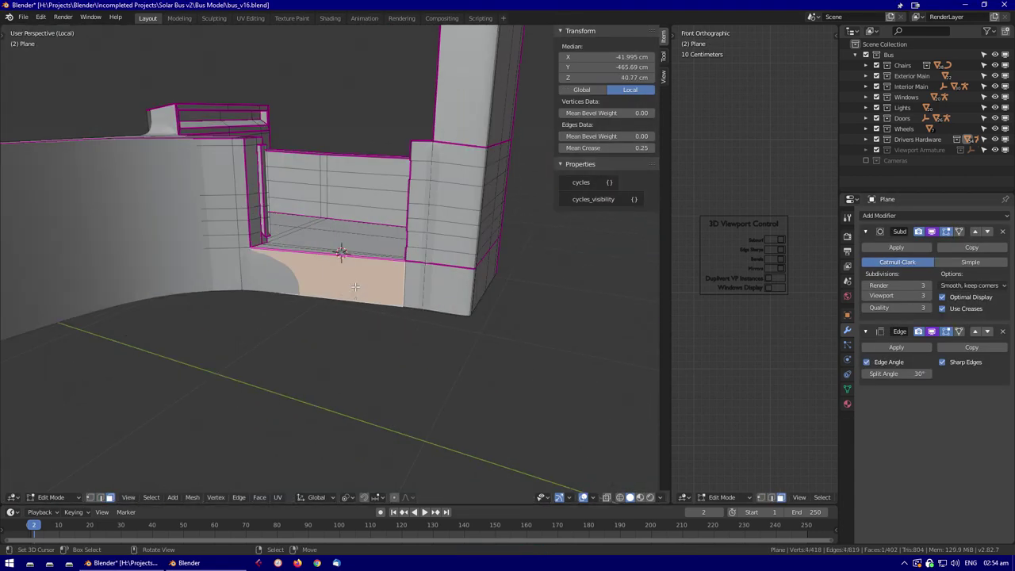
{"action": "left_click", "coordinate": [394, 389]}
{"action": "scroll", "coordinate": [373, 362], "scroll_direction": "up", "scroll_amount": 2}
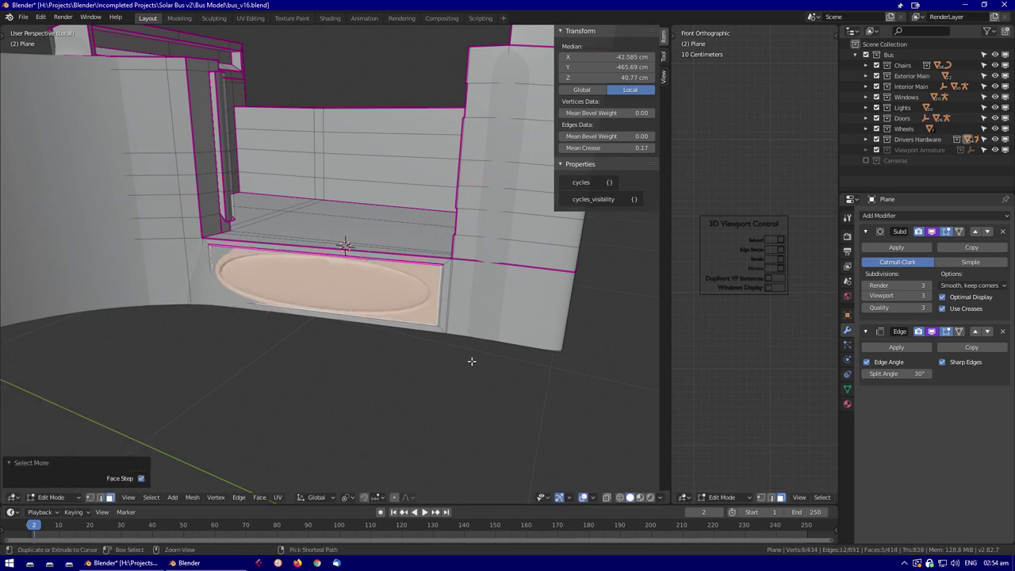
{"action": "key", "text": "shift+e"}
{"action": "type", "text": "1"}
{"action": "key", "text": "Return"}
Undo the inset panel below the doorway and return to the full bus view
{"action": "middle_click_drag", "start_coordinate": [471, 361], "coordinate": [292, 236]}
{"action": "key", "text": "Escape"}
{"action": "key", "text": "ctrl+z"}
{"action": "middle_click_drag", "start_coordinate": [375, 221], "coordinate": [453, 355]}
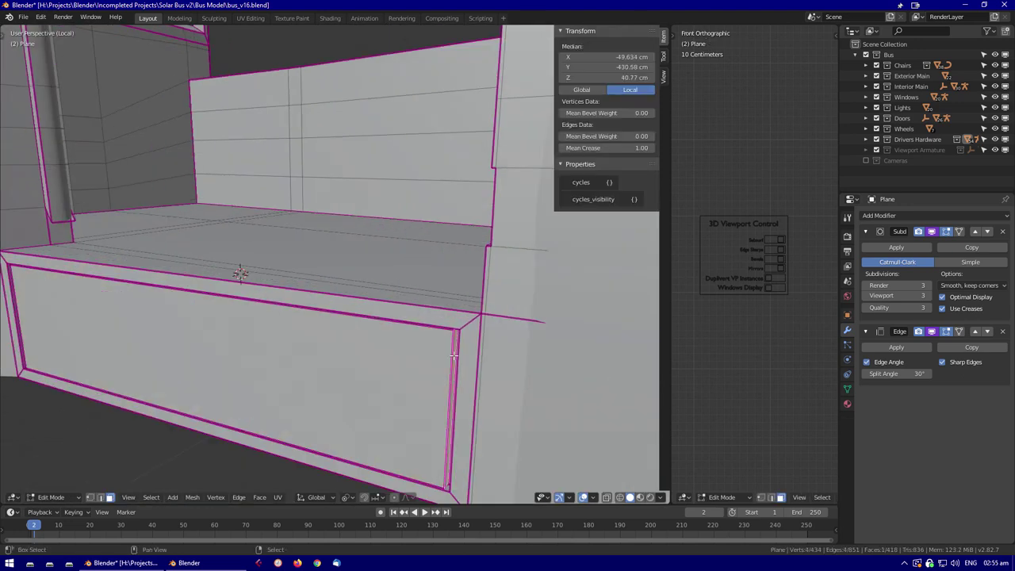
{"action": "scroll", "coordinate": [453, 355], "scroll_direction": "down", "scroll_amount": 4}
{"action": "key", "text": "KP_Divide"}
{"action": "key", "text": "x"}
{"action": "left_click", "coordinate": [294, 268]}
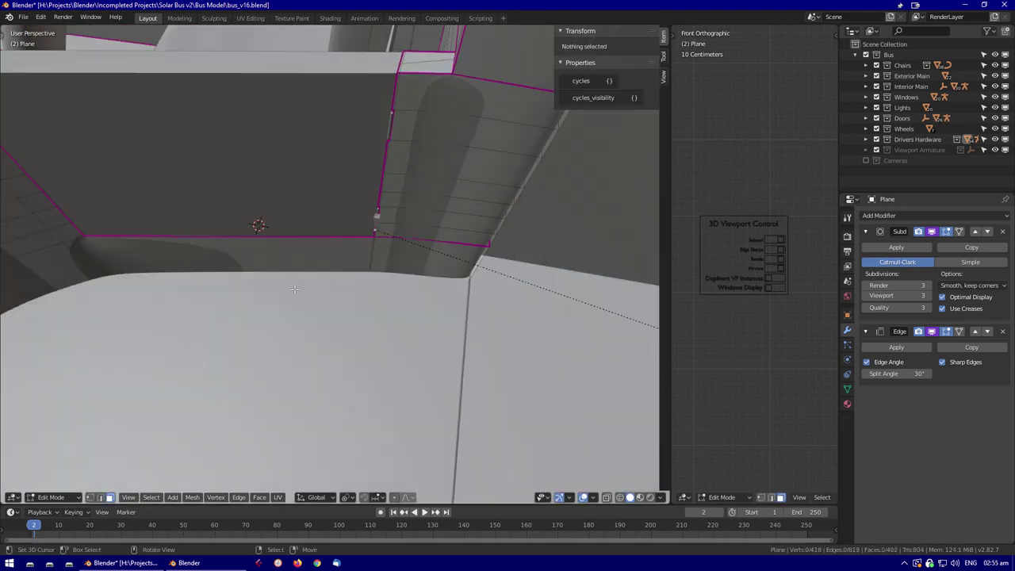
Add vertical and horizontal edge loops to the partition below the doorway and adjust the lower loop along Z
{"action": "right_click", "coordinate": [280, 256]}
{"action": "left_click", "coordinate": [273, 267]}
{"action": "middle_click_drag", "start_coordinate": [188, 249], "coordinate": [269, 276]}
{"action": "scroll", "coordinate": [270, 277], "scroll_direction": "up", "scroll_amount": 2}
{"action": "left_click", "coordinate": [270, 277]}
{"action": "key", "text": "ctrl+r"}
{"action": "left_click", "coordinate": [476, 301]}
{"action": "key", "text": "ctrl+e"}
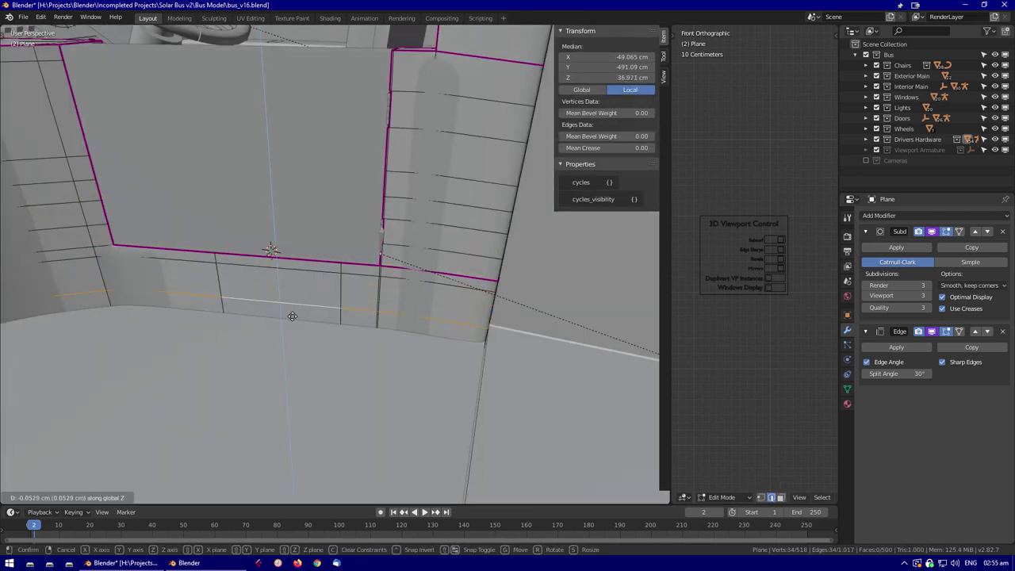
{"action": "left_click", "coordinate": [295, 271]}
Form a recess in the central face below the doorway by extruding and scaling it, adjusting its height along Z
{"action": "middle_click_drag", "start_coordinate": [296, 271], "coordinate": [333, 262]}
{"action": "left_click", "coordinate": [313, 281]}
{"action": "key", "text": "e"}
{"action": "key", "text": "s"}
{"action": "left_click", "coordinate": [367, 313]}
{"action": "key", "text": "s"}
{"action": "key", "text": "z"}
{"action": "left_click", "coordinate": [367, 314]}
{"action": "scroll", "coordinate": [448, 312], "scroll_direction": "up", "scroll_amount": 5}
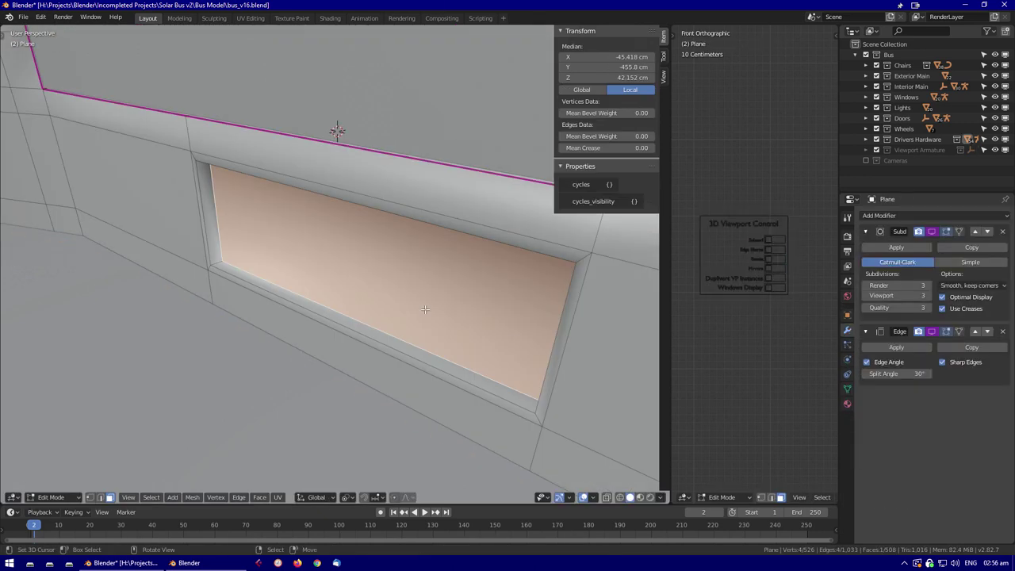
Move the recess face about -0.42 cm along Y, and inset and extrude it to form an inner panel
{"action": "middle_click_drag", "start_coordinate": [425, 309], "coordinate": [459, 325]}
{"action": "key", "text": "g"}
{"action": "key", "text": "y"}
{"action": "left_click", "coordinate": [492, 333]}
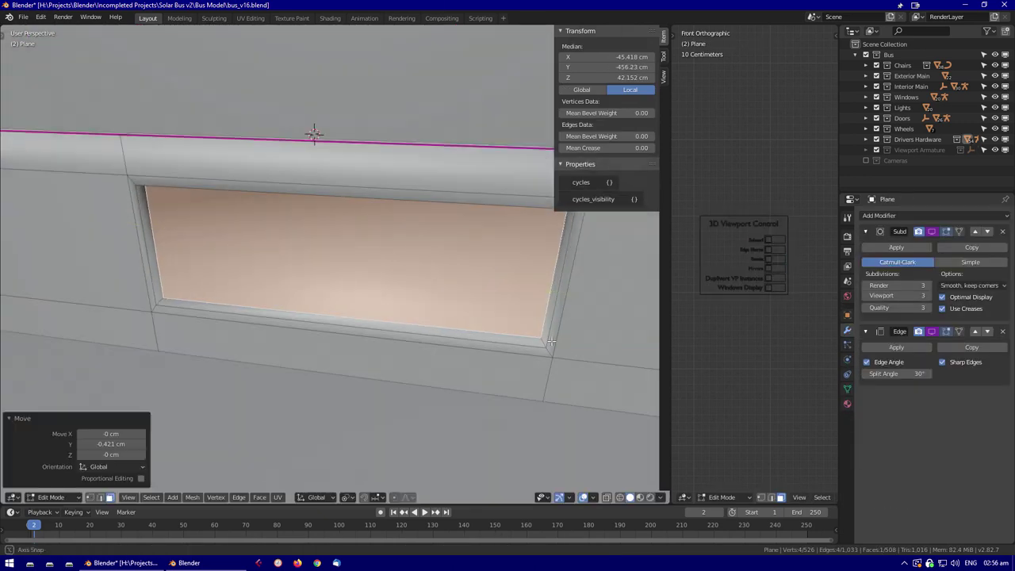
{"action": "key", "text": "i"}
{"action": "left_click", "coordinate": [521, 354]}
{"action": "key", "text": "e"}
{"action": "left_click", "coordinate": [523, 353]}
Restore modifier display through the viewport control rig and crease the recess panel's edge loops to 1.00
{"action": "middle_click_drag", "start_coordinate": [524, 353], "coordinate": [399, 242]}
{"action": "key", "text": "shift+z"}
{"action": "key", "text": "Tab"}
{"action": "left_click", "coordinate": [772, 243]}
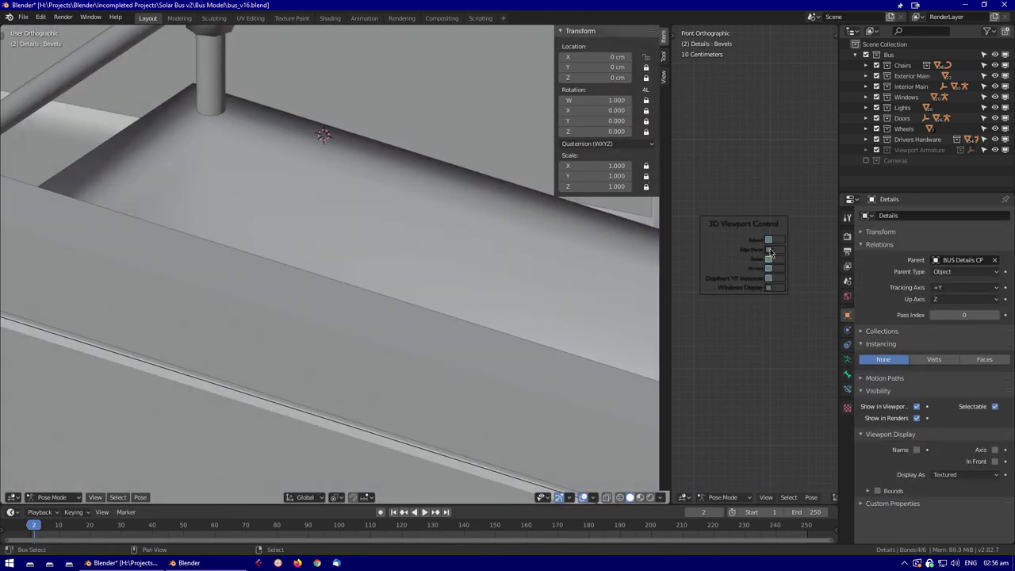
{"action": "left_click", "coordinate": [769, 253]}
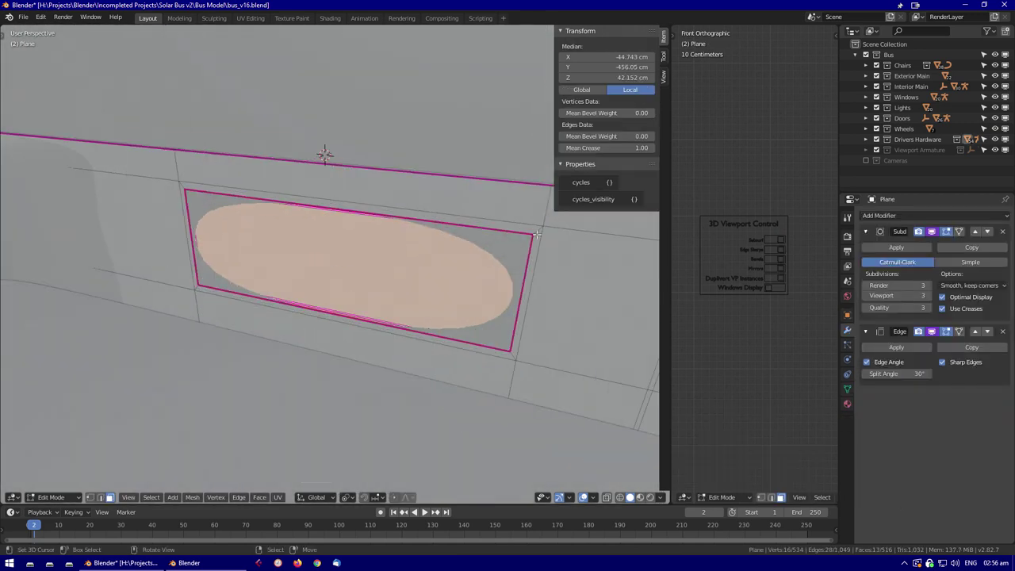
{"action": "key", "text": "2"}
{"action": "left_click", "coordinate": [246, 192]}
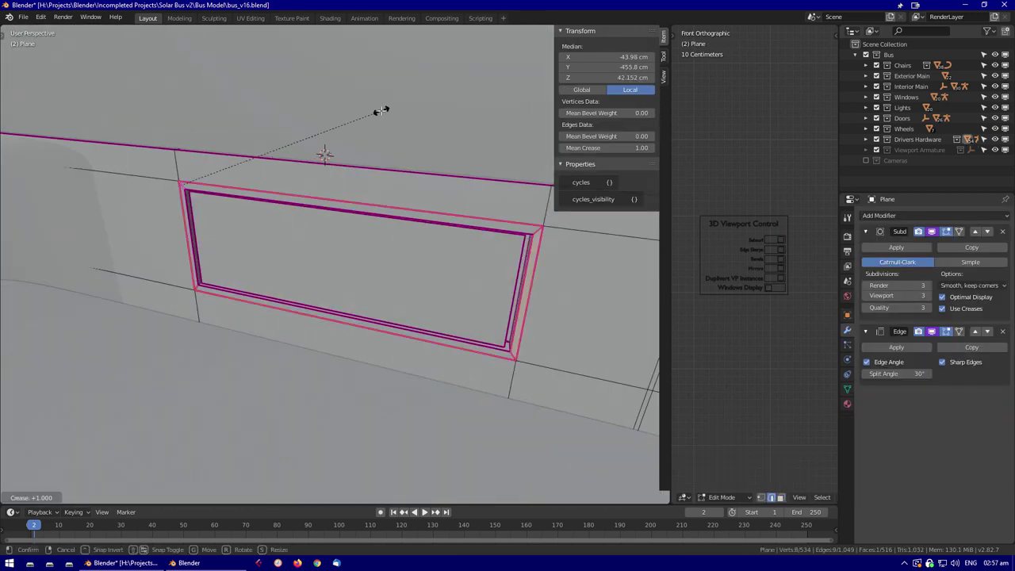
{"action": "key", "text": "Tab"}
Turn on viewport display for the Mirror modifier of BUS Front Light Covers
{"action": "scroll", "coordinate": [269, 290], "scroll_direction": "down", "scroll_amount": 5}
{"action": "middle_click_drag", "start_coordinate": [269, 290], "coordinate": [270, 159]}
{"action": "left_click", "coordinate": [199, 222]}
{"action": "left_click", "coordinate": [23, 17]}
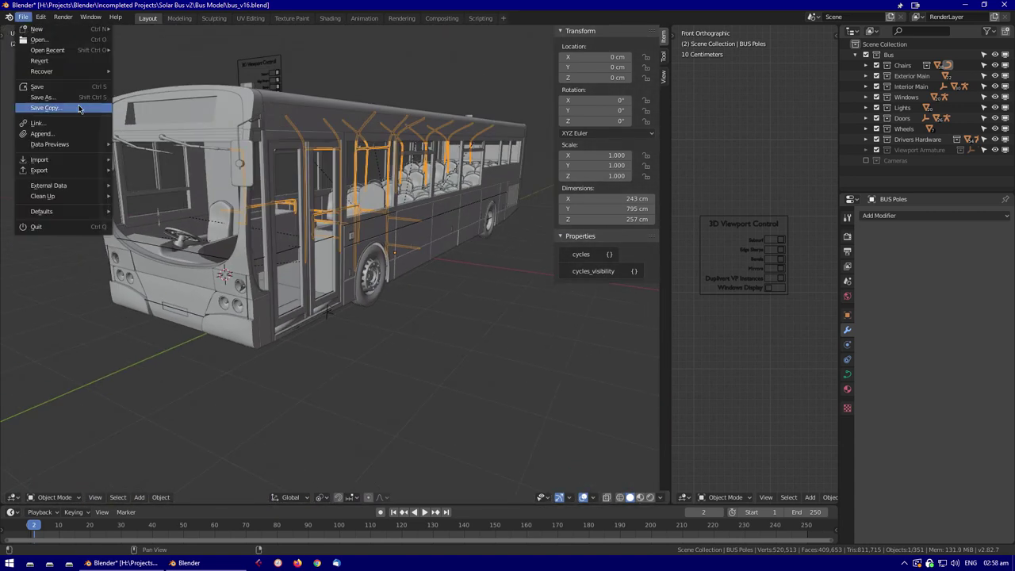
{"action": "middle_click_drag", "start_coordinate": [447, 284], "coordinate": [213, 280]}
{"action": "left_click", "coordinate": [768, 287]}
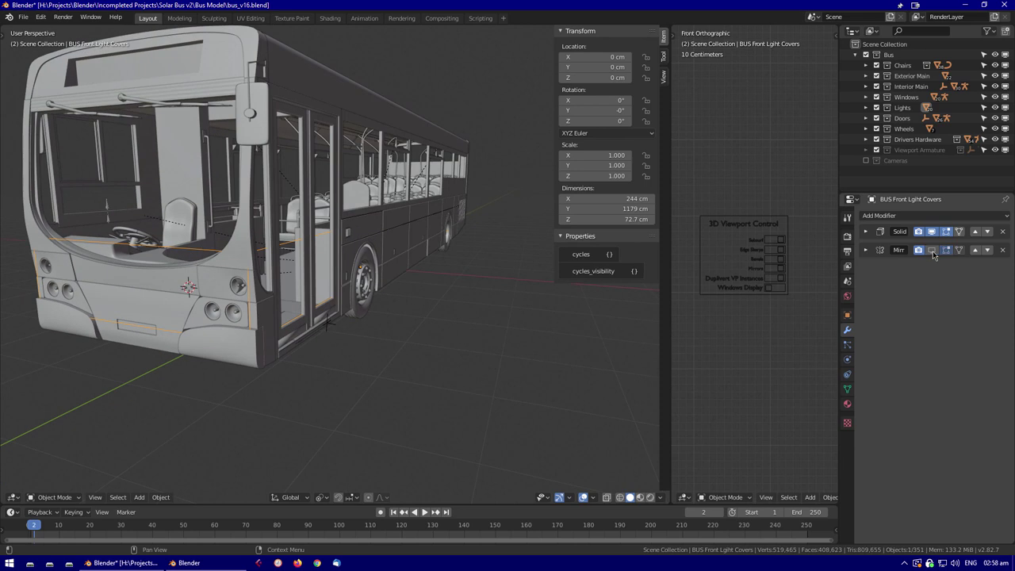
{"action": "left_click", "coordinate": [932, 251]}
Try applying the object transforms of the BUS Hinge - Ramp hierarchy and test the ramp with the Deploy bone
{"action": "scroll", "coordinate": [507, 325], "scroll_direction": "up", "scroll_amount": 8}
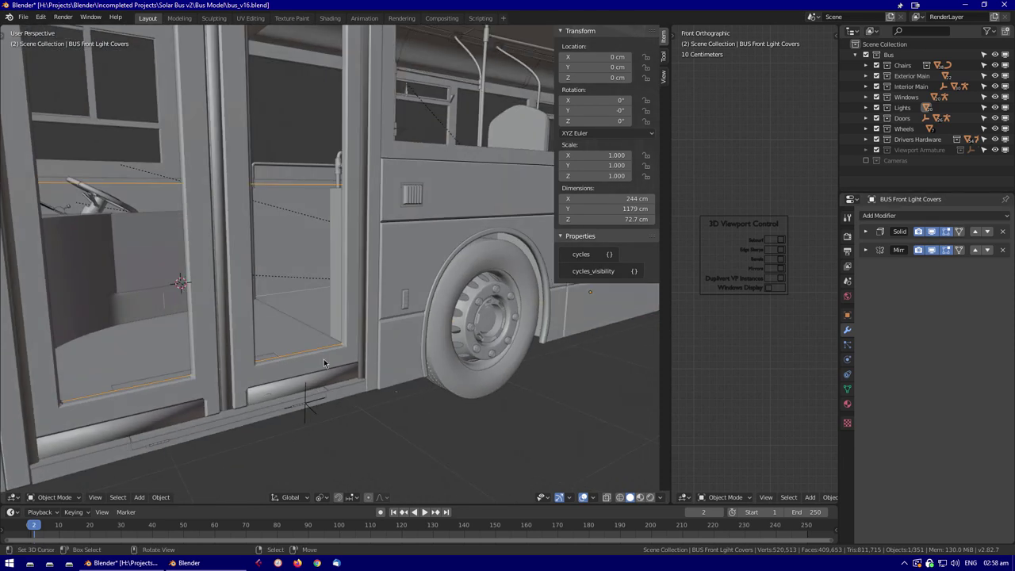
{"action": "left_click", "coordinate": [308, 399]}
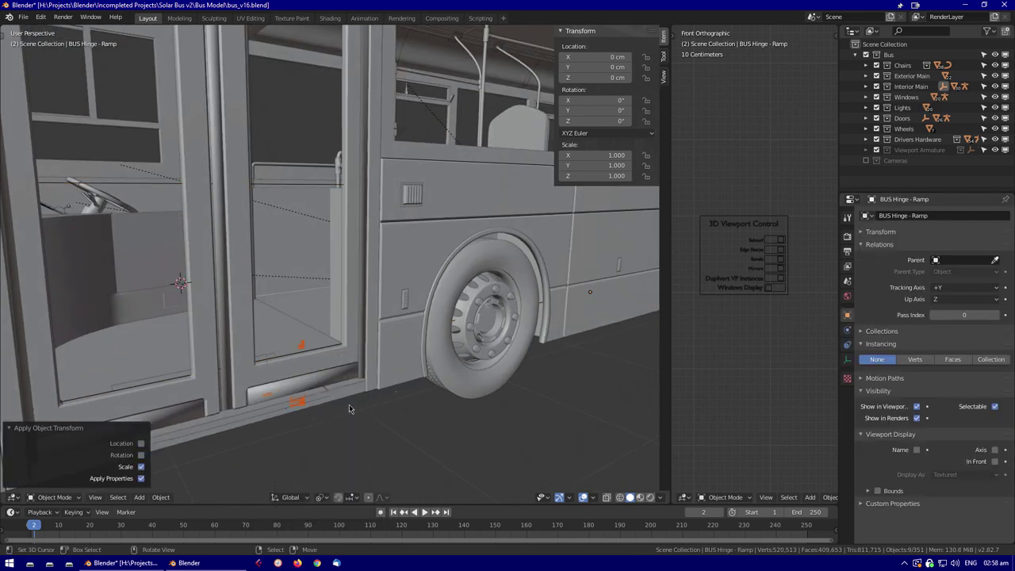
{"action": "scroll", "coordinate": [348, 404], "scroll_direction": "up", "scroll_amount": 3}
{"action": "middle_click_drag", "start_coordinate": [384, 336], "coordinate": [293, 387]}
{"action": "left_click", "coordinate": [270, 366]}
{"action": "key", "text": "g"}
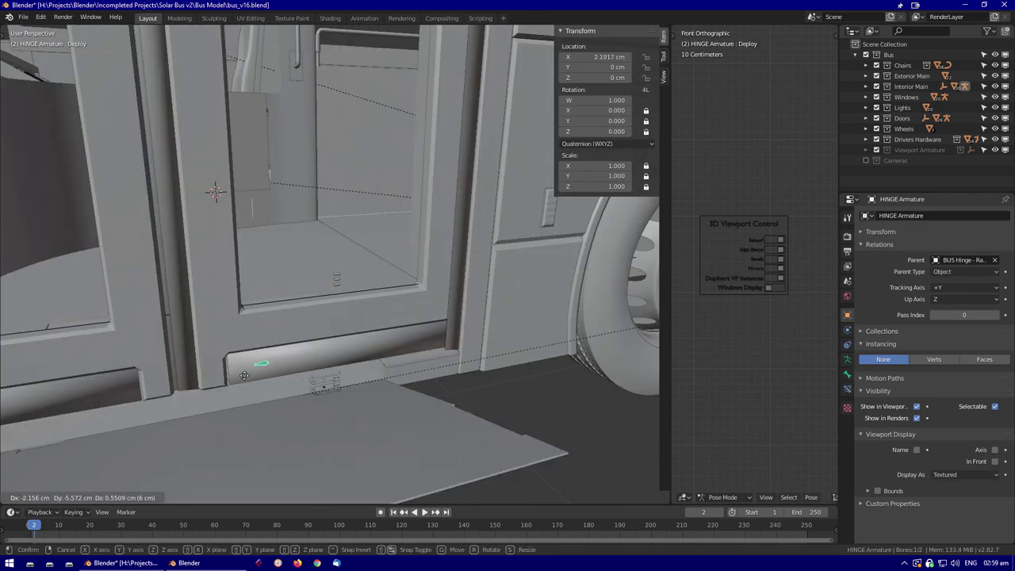
{"action": "key", "text": "Escape"}
{"action": "key", "text": "ctrl+Tab"}
Try setting the first array's relative offset on the ramp's HINGE Cylinder 2 to 2.090 in Y and 0 in Z
{"action": "scroll", "coordinate": [333, 365], "scroll_direction": "up", "scroll_amount": 3}
{"action": "middle_click_drag", "start_coordinate": [380, 357], "coordinate": [346, 369]}
{"action": "left_click", "coordinate": [450, 384]}
{"action": "left_click", "coordinate": [847, 329]}
{"action": "scroll", "coordinate": [935, 356], "scroll_direction": "down", "scroll_amount": 1}
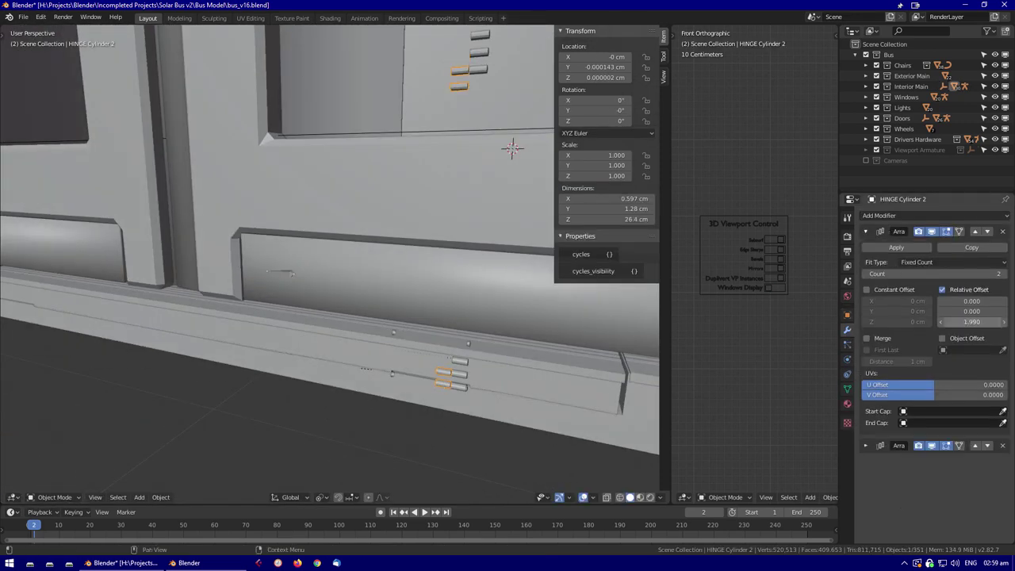
{"action": "scroll", "coordinate": [579, 347], "scroll_direction": "down", "scroll_amount": 2}
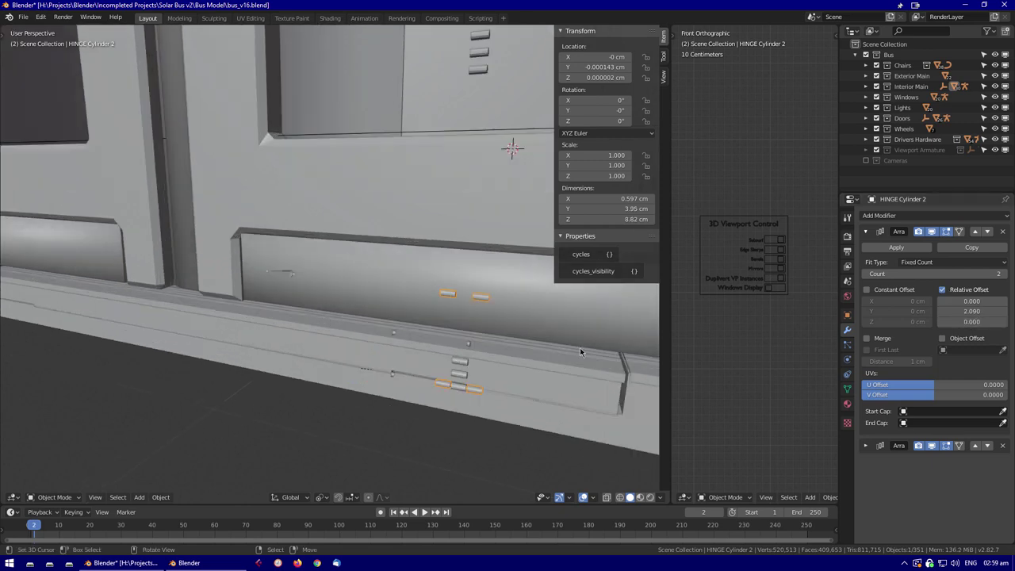
{"action": "left_click", "coordinate": [866, 445]}
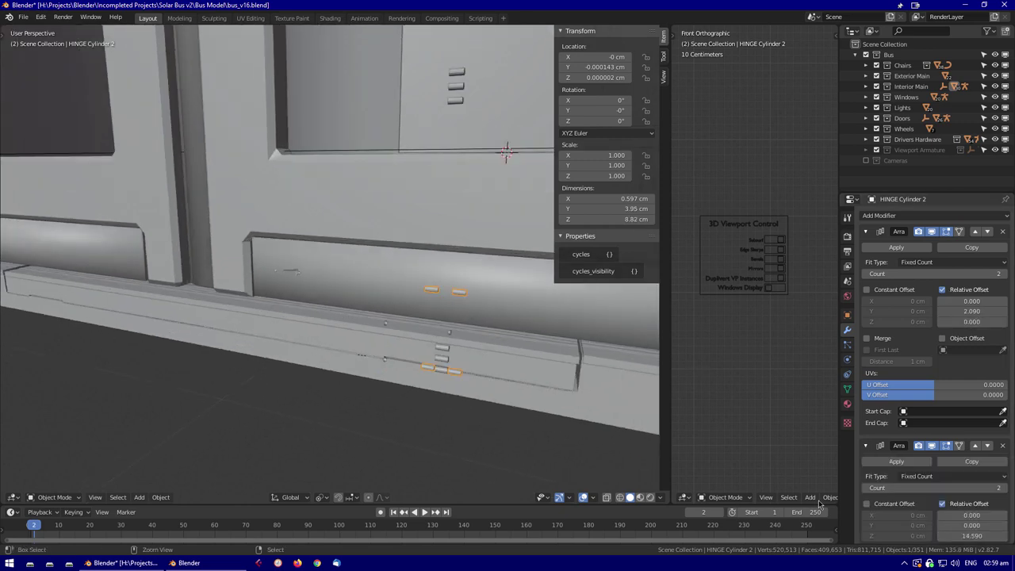
Try setting the second array's relative offset on the ramp's HINGE Cylinder 1 to 8.700 in Y and 0 in Z
{"action": "scroll", "coordinate": [608, 440], "scroll_direction": "up", "scroll_amount": 2}
{"action": "middle_click_drag", "start_coordinate": [608, 440], "coordinate": [539, 409], "text": "shift"}
{"action": "left_click", "coordinate": [539, 408]}
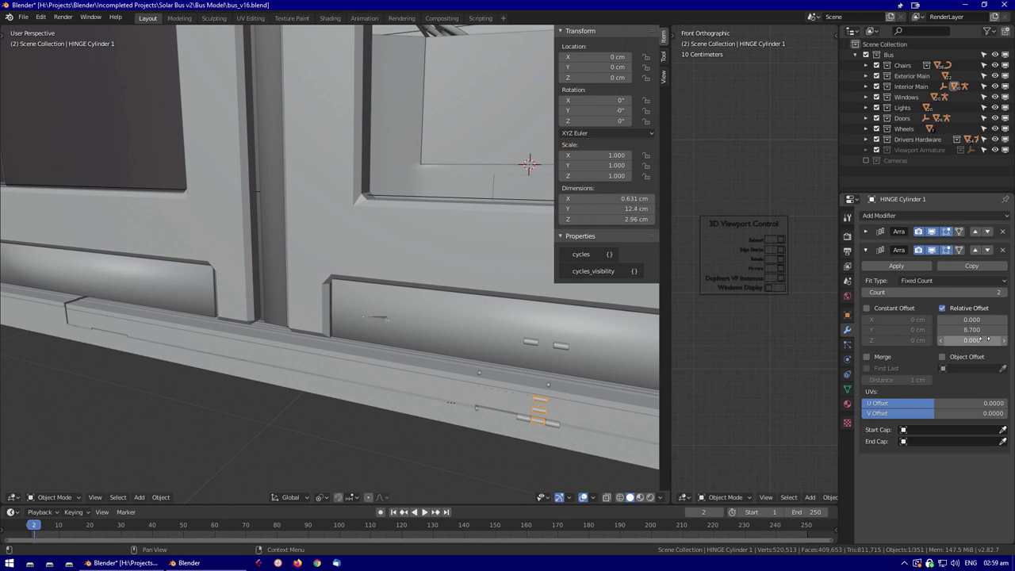
{"action": "scroll", "coordinate": [545, 389], "scroll_direction": "down", "scroll_amount": 2}
{"action": "left_click", "coordinate": [484, 343]}
{"action": "middle_click_drag", "start_coordinate": [483, 342], "coordinate": [431, 295]}
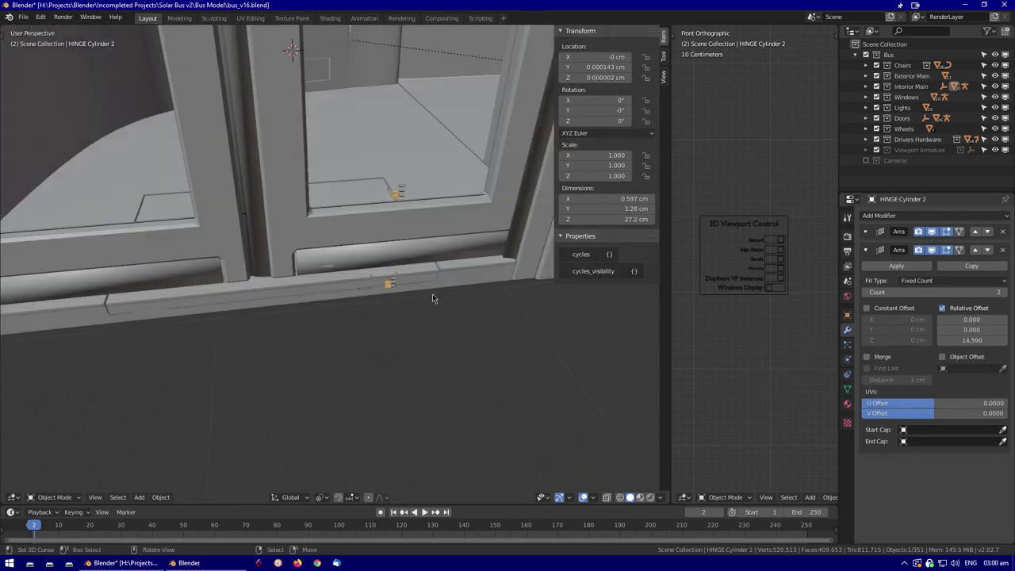
Isolate the BUS Hinge - Ramp hierarchy and apply only its scale
{"action": "left_click", "coordinate": [432, 298]}
{"action": "key", "text": "KP_Divide"}
{"action": "key", "text": "KP_Divide"}
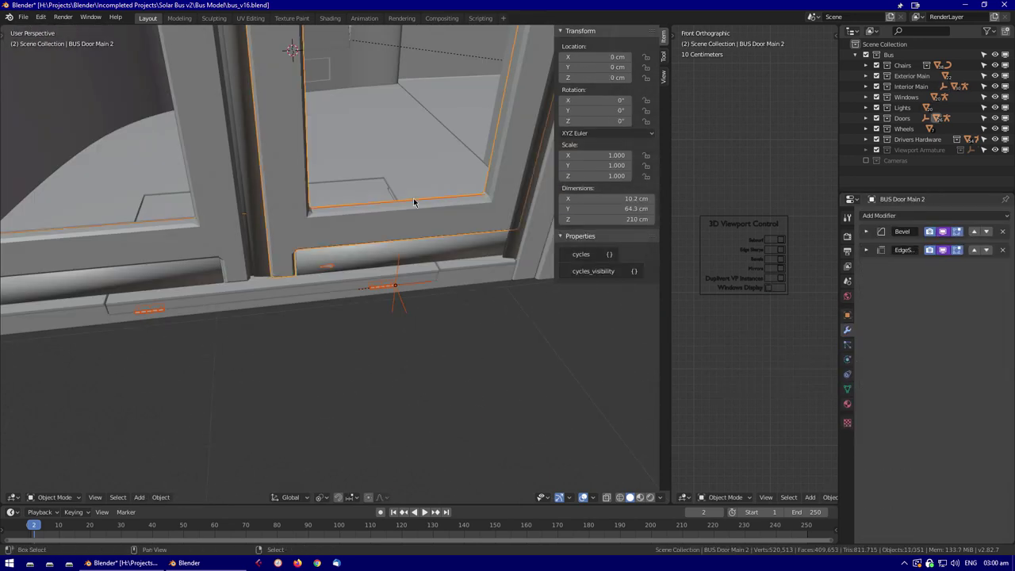
{"action": "key", "text": "KP_Divide"}
{"action": "key", "text": "ctrl+a"}
{"action": "left_click", "coordinate": [466, 269]}
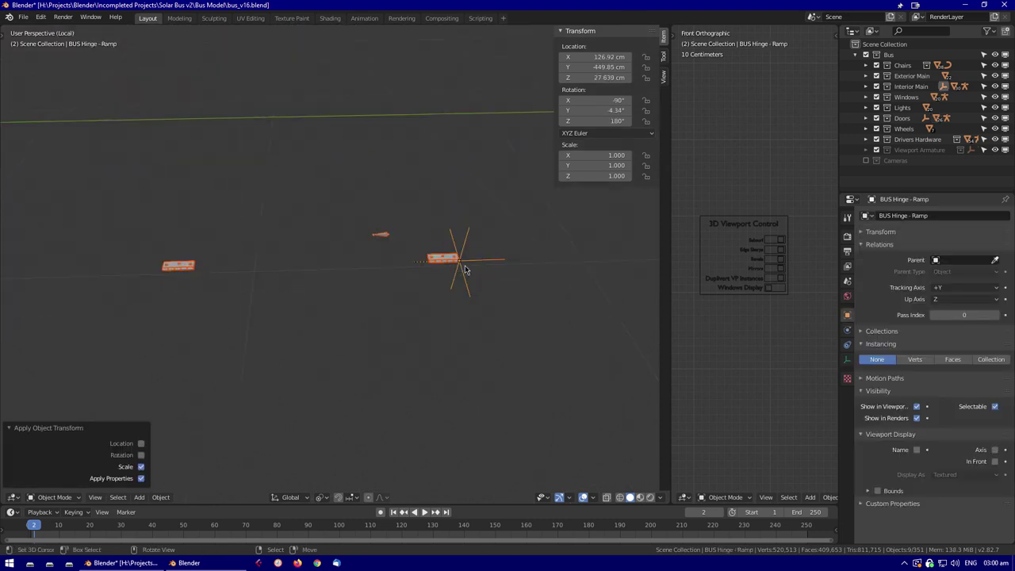
Set the second array's relative Y offset on the ramp's HINGE Cylinder 1 to -8.700
{"action": "middle_click_drag", "start_coordinate": [164, 440], "coordinate": [396, 394]}
{"action": "left_click", "coordinate": [396, 381]}
{"action": "left_click", "coordinate": [847, 329]}
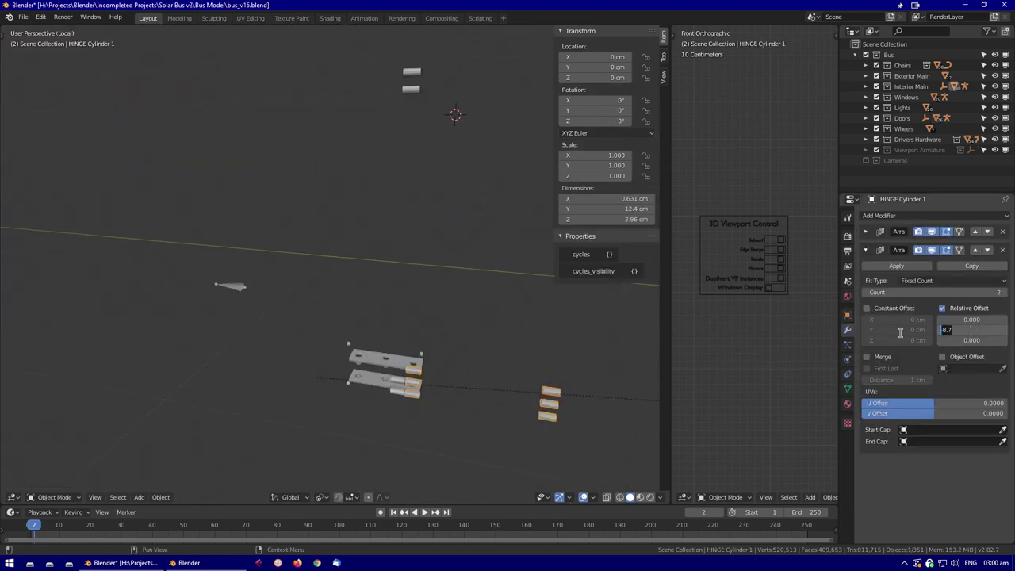
{"action": "key", "text": "Return"}
{"action": "middle_click_drag", "start_coordinate": [397, 381], "coordinate": [436, 340]}
{"action": "left_click", "coordinate": [428, 363]}
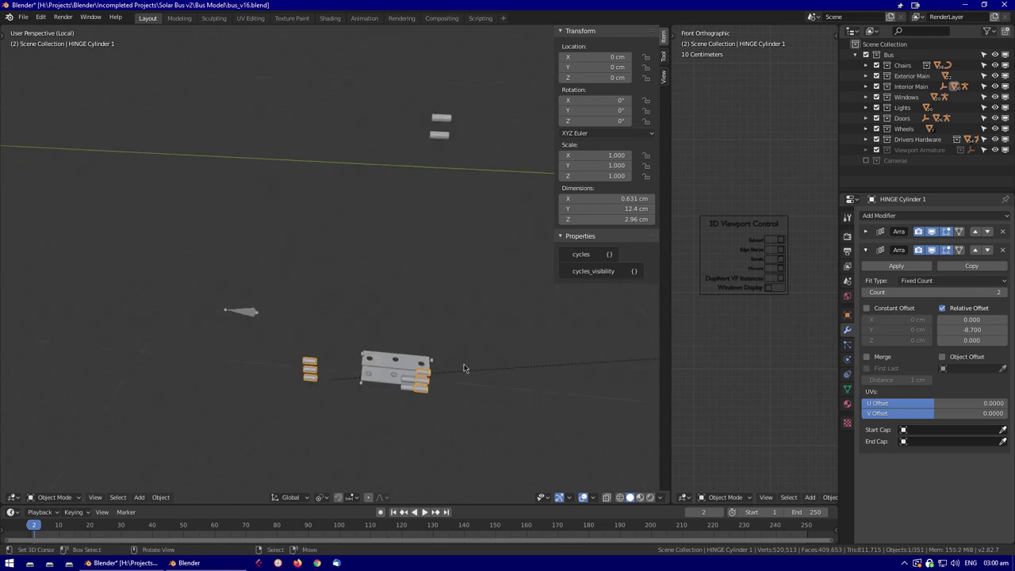
Set the array's relative Y offset on the ramp's HINGE Blade 1 to -8.690
{"action": "double_click", "coordinate": [982, 322]}
{"action": "middle_click_drag", "start_coordinate": [508, 333], "coordinate": [430, 339]}
{"action": "left_click", "coordinate": [331, 329]}
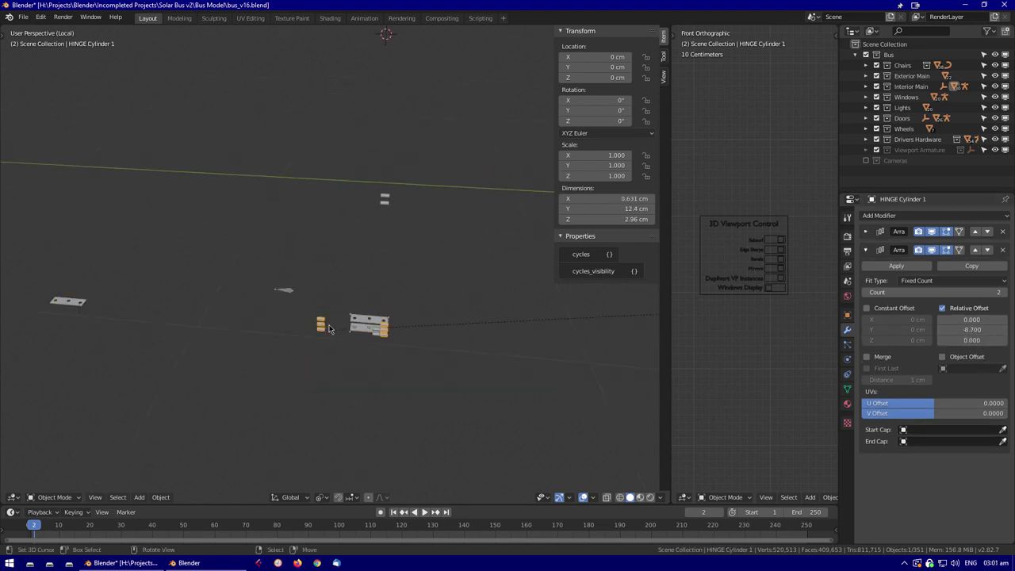
{"action": "key", "text": "Return"}
{"action": "middle_click_drag", "start_coordinate": [373, 341], "coordinate": [169, 368]}
{"action": "left_click", "coordinate": [464, 332]}
{"action": "double_click", "coordinate": [989, 324]}
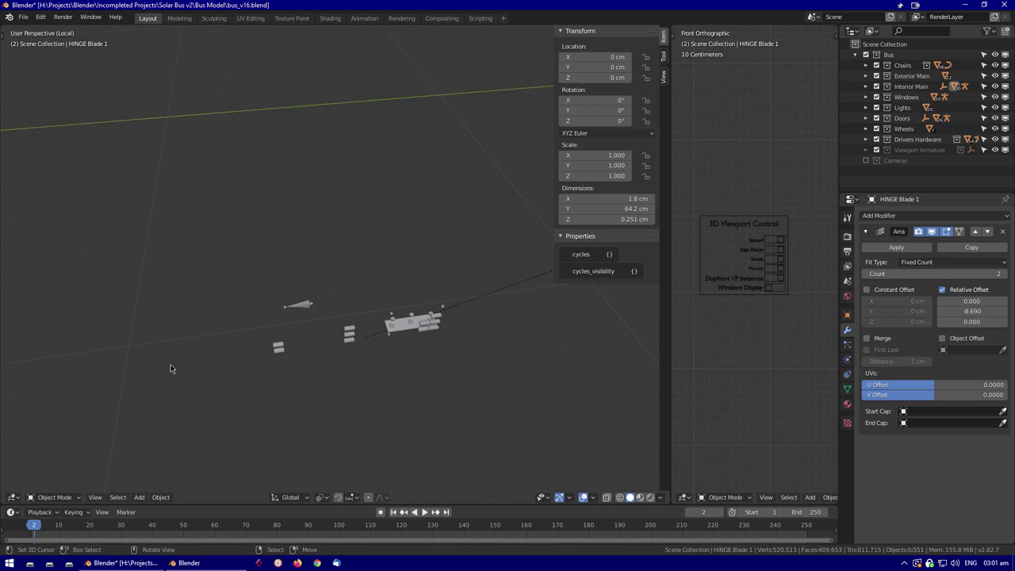
Correct the ramp hinge's remaining offsets: first cylinder array 2.09, HINGE Cylinder 2's second array -14.590 in Y, HINGE Screws 1 -10.100 in Y
{"action": "left_click", "coordinate": [273, 358]}
{"action": "scroll", "coordinate": [390, 306], "scroll_direction": "up", "scroll_amount": 5}
{"action": "key", "text": "KP_5"}
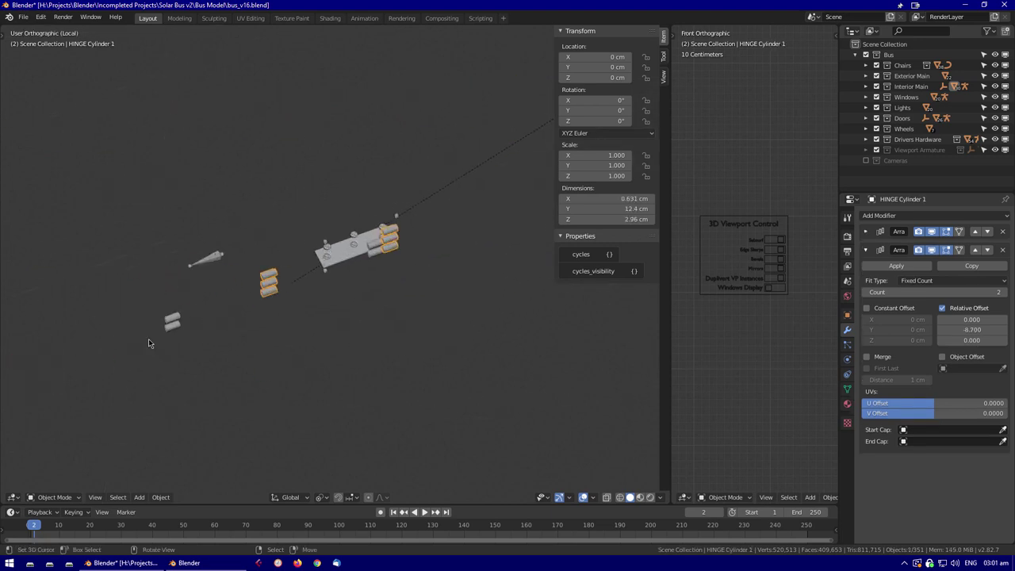
{"action": "left_click", "coordinate": [865, 231]}
{"action": "double_click", "coordinate": [971, 321]}
{"action": "type", "text": "2.09"}
{"action": "key", "text": "ctrl+z"}
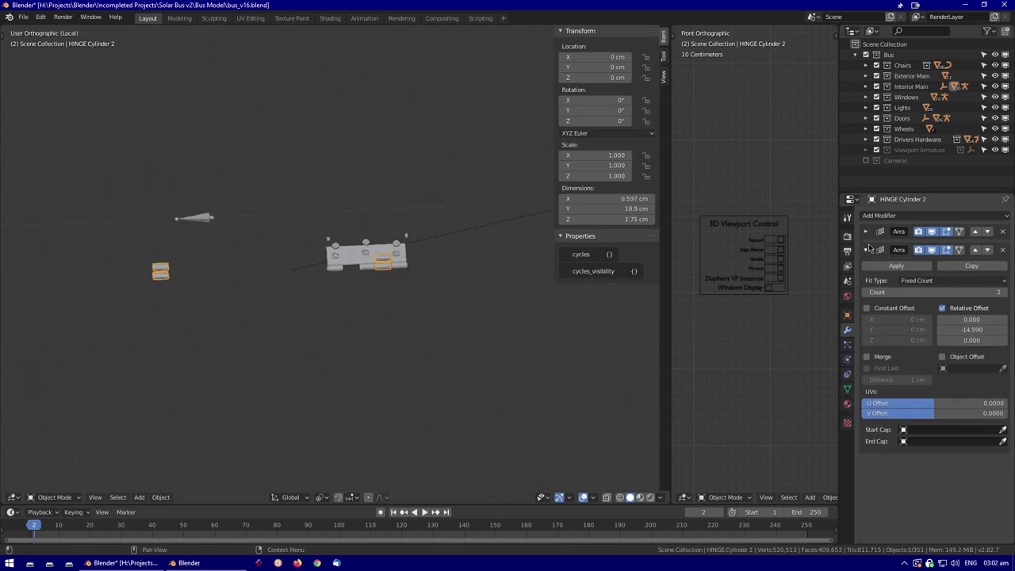
{"action": "left_click", "coordinate": [438, 266]}
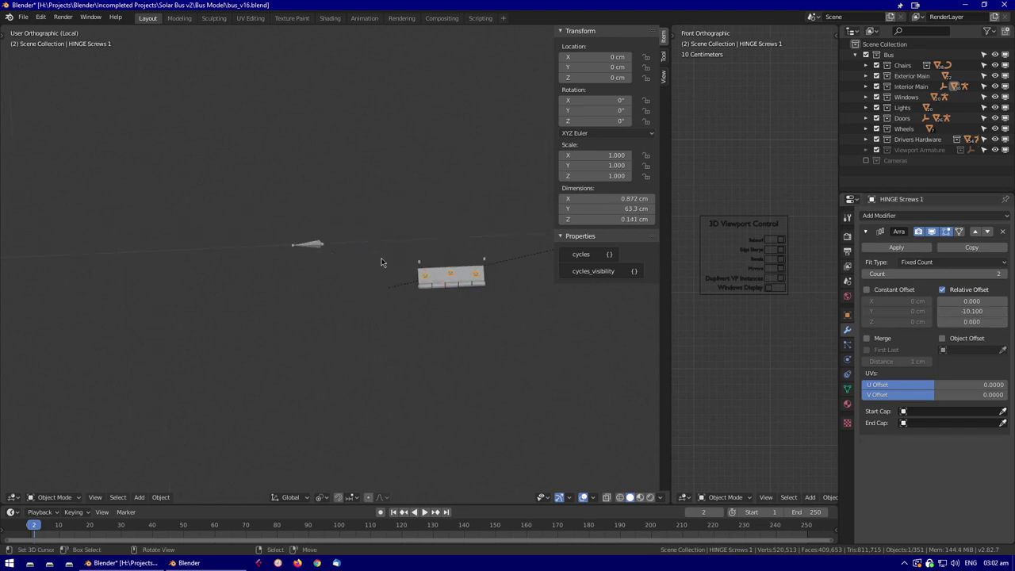
{"action": "key", "text": "ctrl+z"}
Test the ramp's movement with the Deploy bone, first on the isolated hinge and then in the full bus
{"action": "key", "text": "g"}
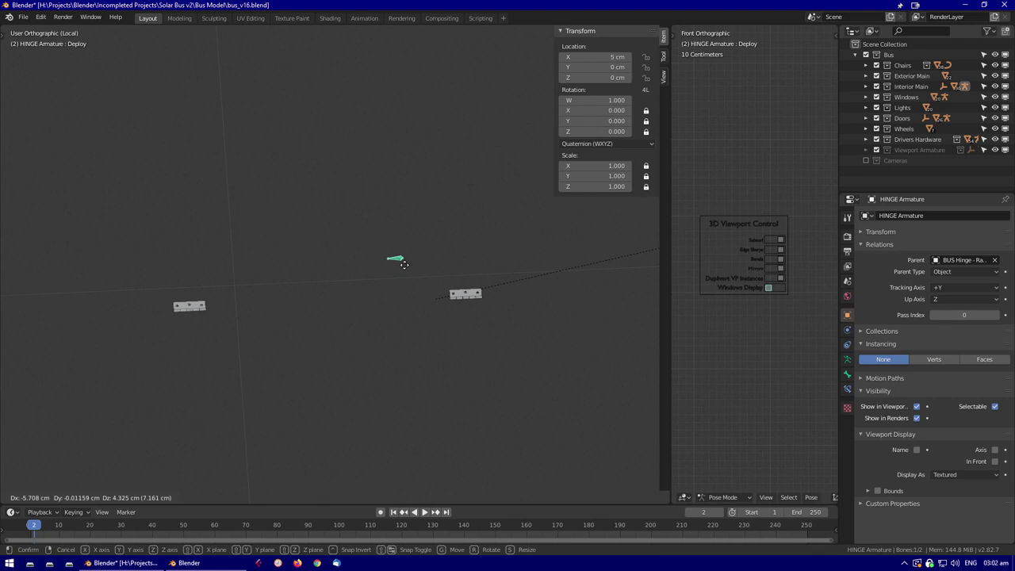
{"action": "key", "text": "Escape"}
{"action": "key", "text": "KP_Divide"}
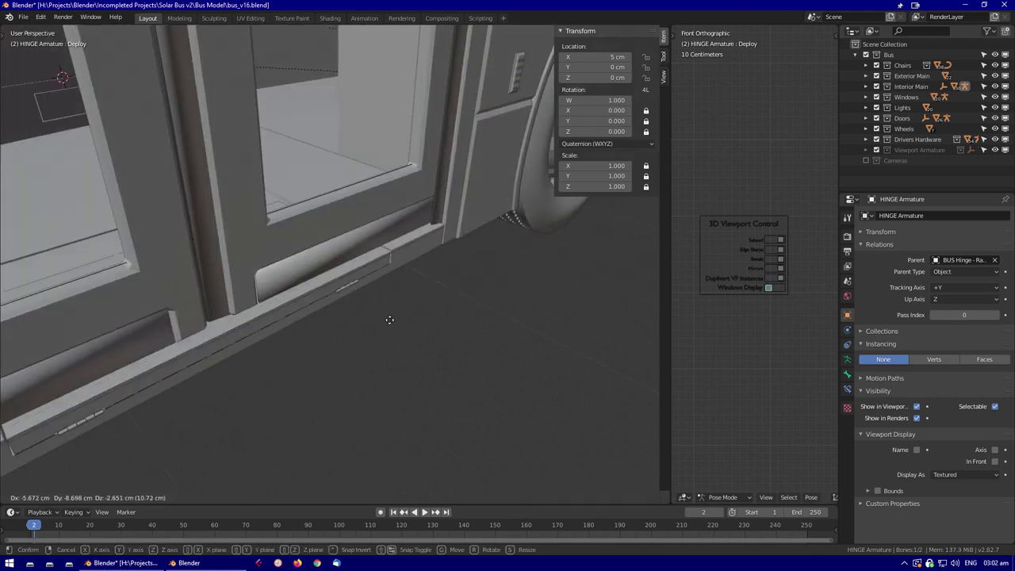
{"action": "key", "text": "Escape"}
{"action": "key", "text": "g"}
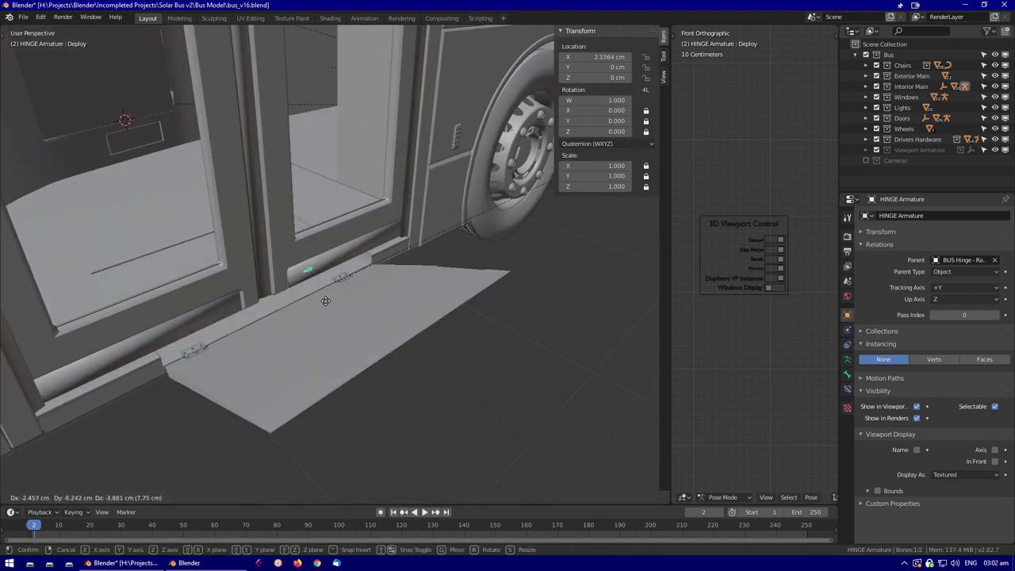
{"action": "key", "text": "Escape"}
Isolate the BUS Hinge - Emergency Exit hierarchy in the viewport
{"action": "scroll", "coordinate": [344, 312], "scroll_direction": "down", "scroll_amount": 10}
{"action": "middle_click_drag", "start_coordinate": [284, 309], "coordinate": [383, 364]}
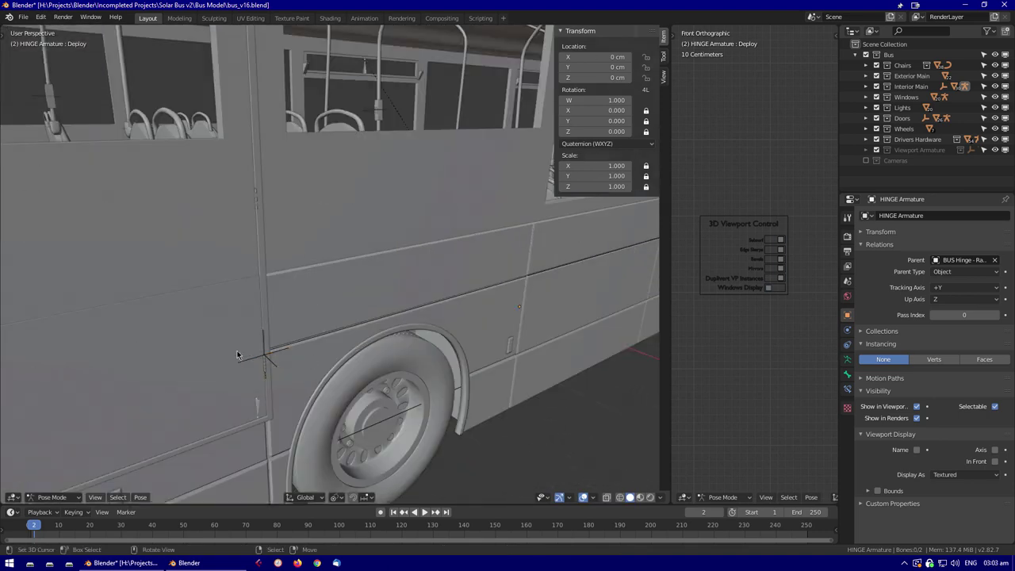
{"action": "left_click", "coordinate": [319, 348]}
{"action": "key", "text": "KP_Divide"}
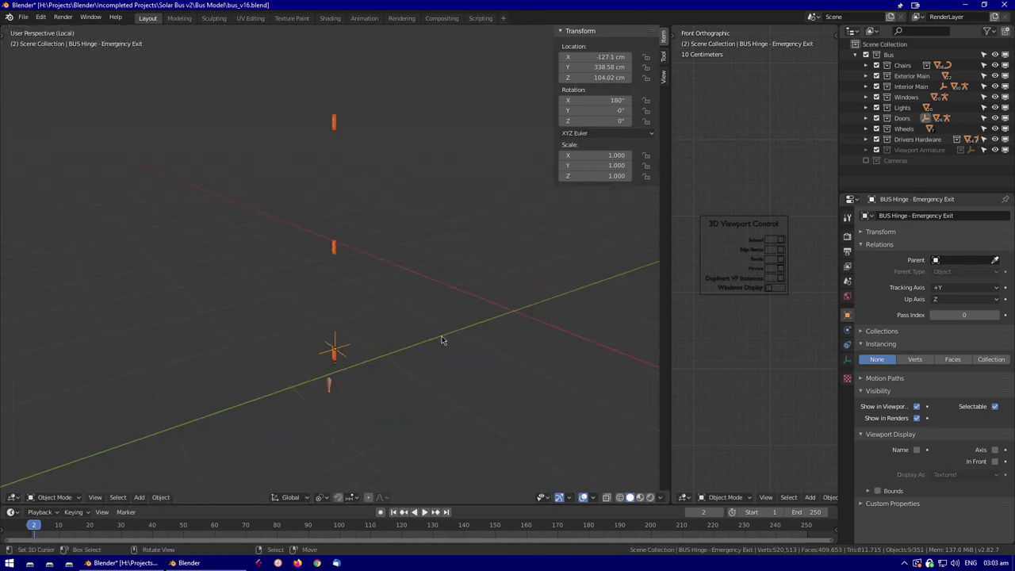
Try applying the object transforms, including scale, of the isolated emergency exit hinge hierarchy
{"action": "left_click", "coordinate": [324, 410]}
{"action": "key", "text": "ctrl+a"}
{"action": "left_click", "coordinate": [368, 335]}
{"action": "key", "text": "ctrl+a"}
{"action": "left_click", "coordinate": [368, 348]}
{"action": "middle_click_drag", "start_coordinate": [368, 349], "coordinate": [369, 386]}
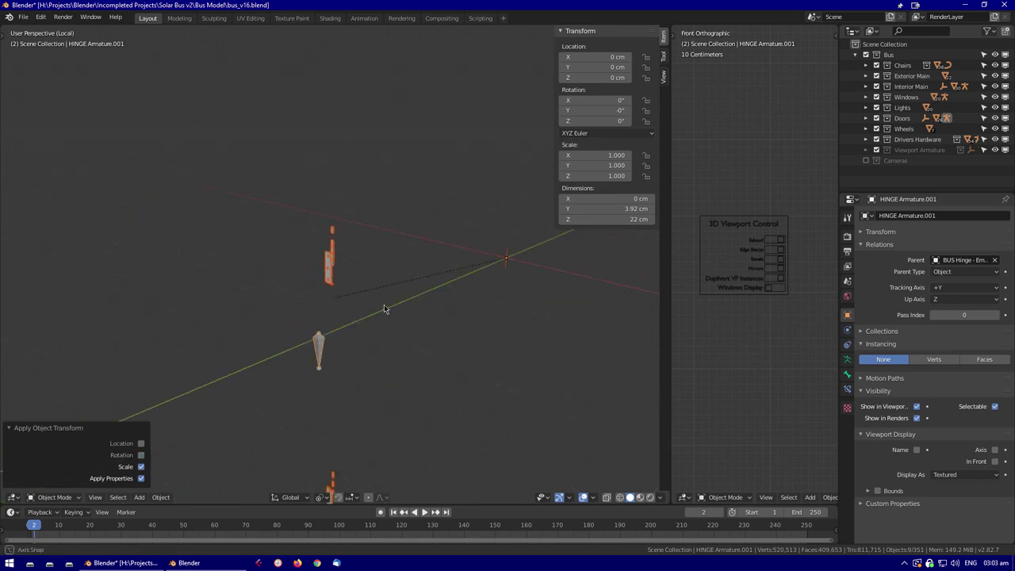
{"action": "key", "text": "ctrl+z"}
{"action": "key", "text": "ctrl+z"}
{"action": "key", "text": "ctrl+z"}
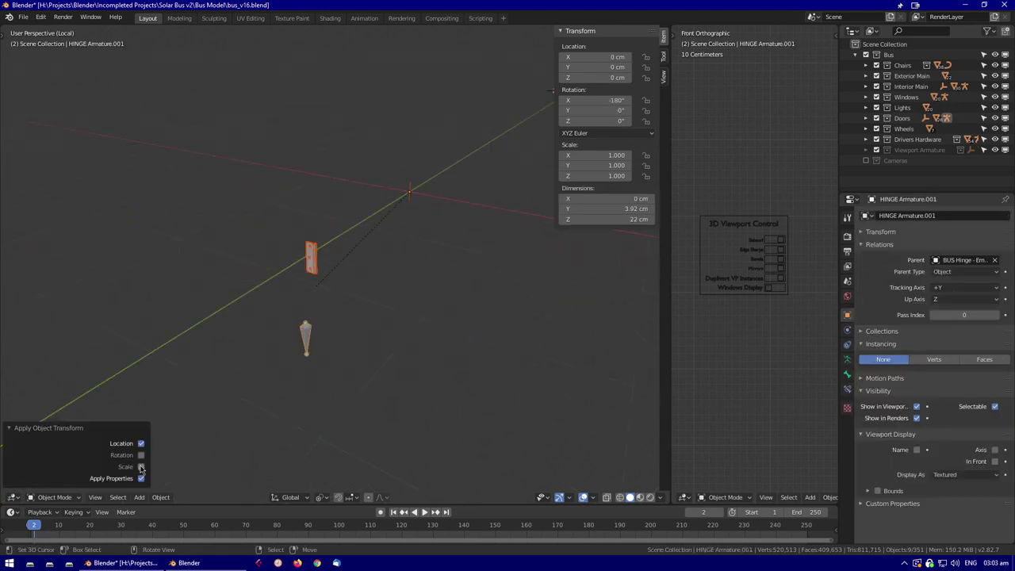
Test the emergency exit hinge with its Deploy bone and try applying rotation and location separately to its parts
{"action": "key", "text": "ctrl+Tab"}
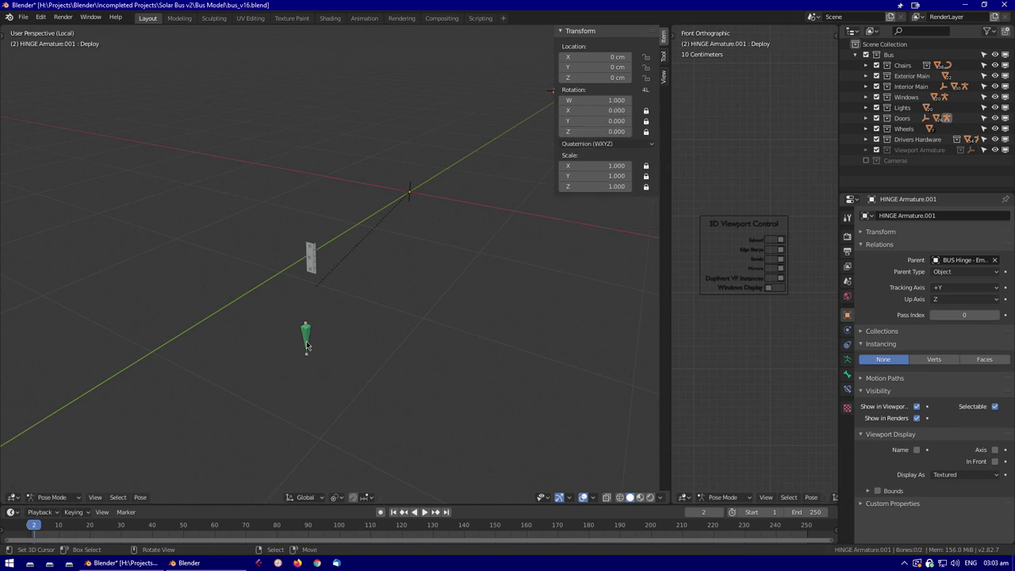
{"action": "key", "text": "g"}
{"action": "left_click", "coordinate": [252, 348]}
{"action": "key", "text": "ctrl+Tab"}
{"action": "left_click", "coordinate": [294, 258]}
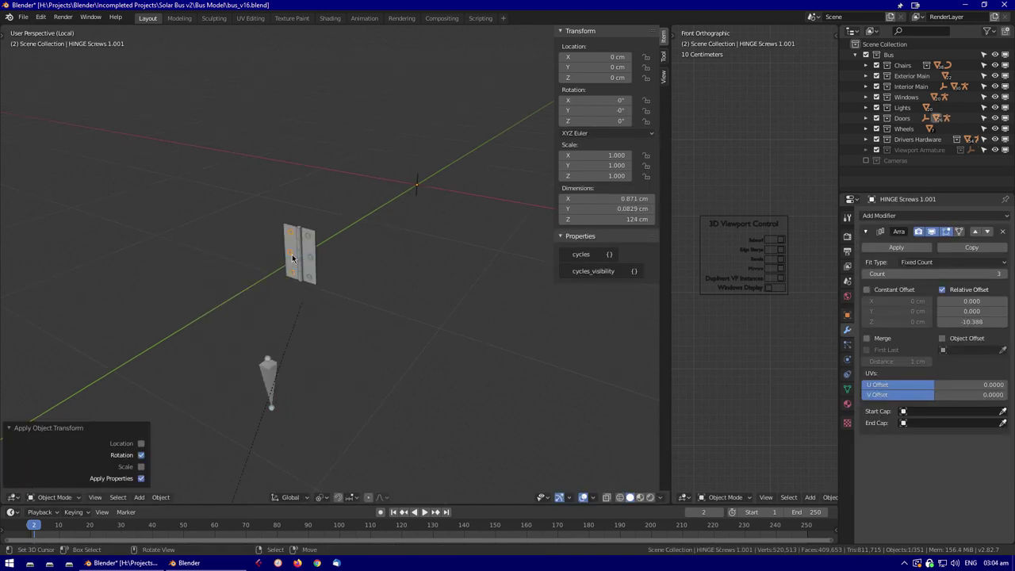
{"action": "key", "text": "ctrl+z"}
{"action": "key", "text": "ctrl+z"}
{"action": "key", "text": "ctrl+z"}
{"action": "key", "text": "ctrl+z"}
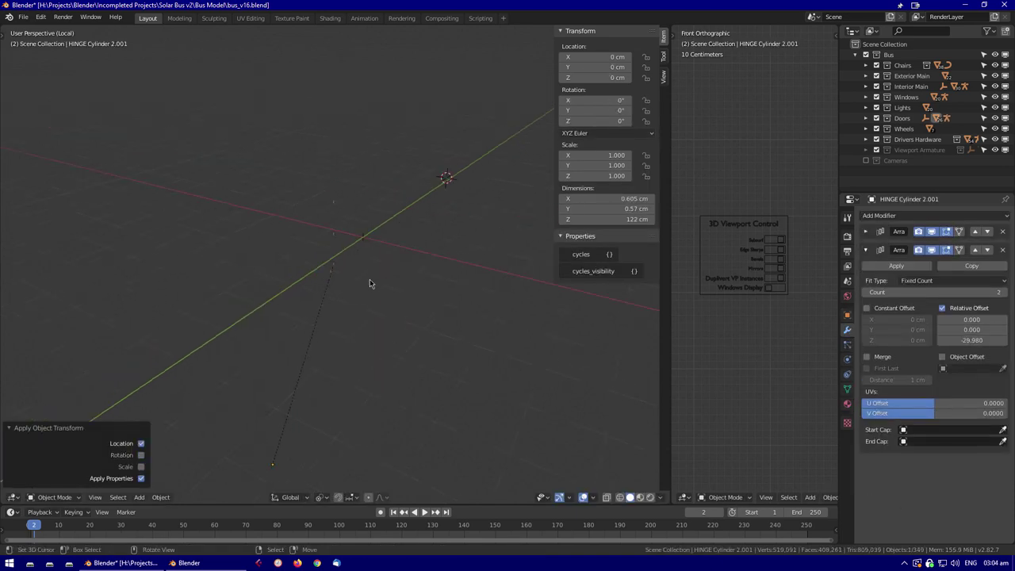
{"action": "key", "text": "ctrl+z"}
{"action": "key", "text": "ctrl+z"}
Try reapplying the emergency exit hinge's transforms and check the result by moving the Deploy bone
{"action": "key", "text": "ctrl+a"}
{"action": "left_click", "coordinate": [310, 264]}
{"action": "key", "text": "ctrl+a"}
{"action": "left_click", "coordinate": [270, 376]}
{"action": "key", "text": "ctrl+Tab"}
{"action": "key", "text": "g"}
{"action": "left_click", "coordinate": [287, 371]}
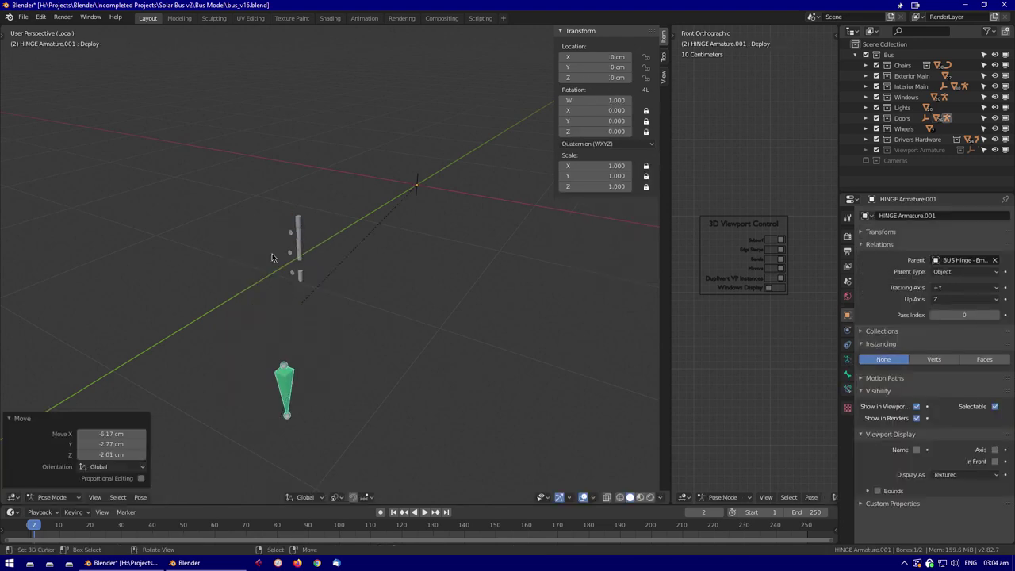
{"action": "key", "text": "ctrl+z"}
Try applying only the location of the emergency exit hinge's HINGE Screws 2.001
{"action": "left_click", "coordinate": [312, 284]}
{"action": "key", "text": "ctrl+a"}
{"action": "left_click", "coordinate": [296, 272]}
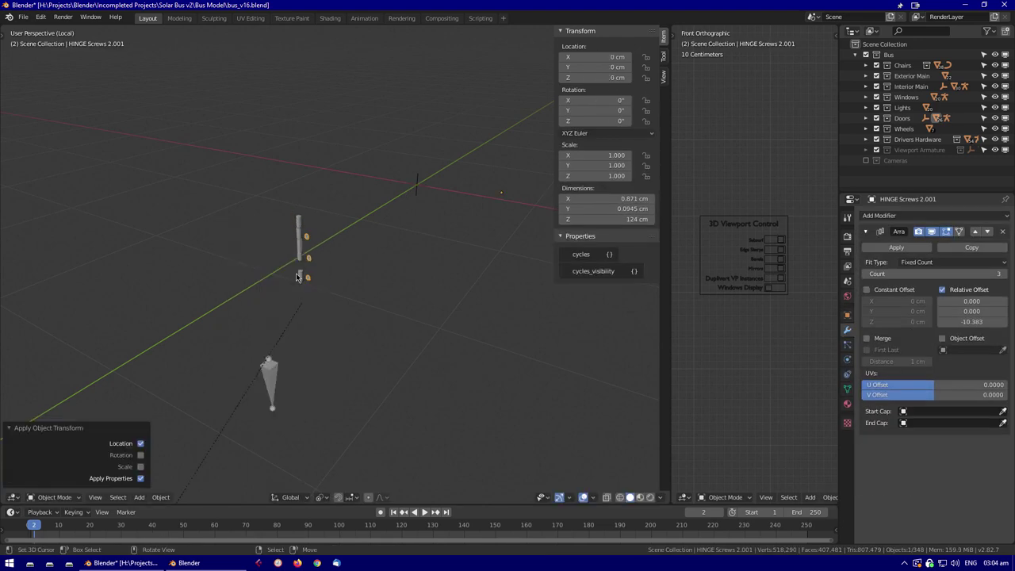
{"action": "key", "text": "ctrl+z"}
{"action": "key", "text": "ctrl+z"}
{"action": "key", "text": "ctrl+z"}
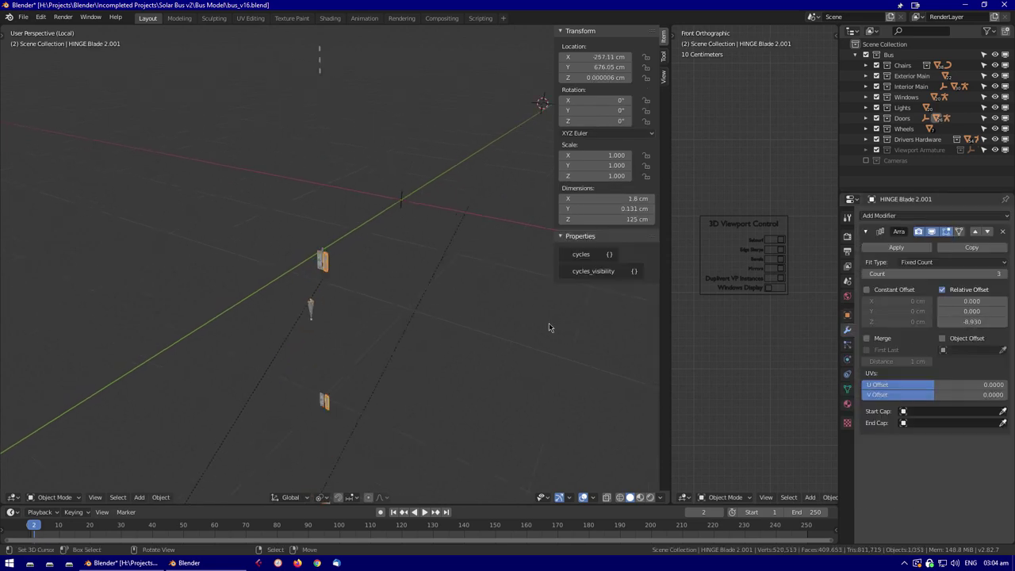
{"action": "key", "text": "ctrl+z"}
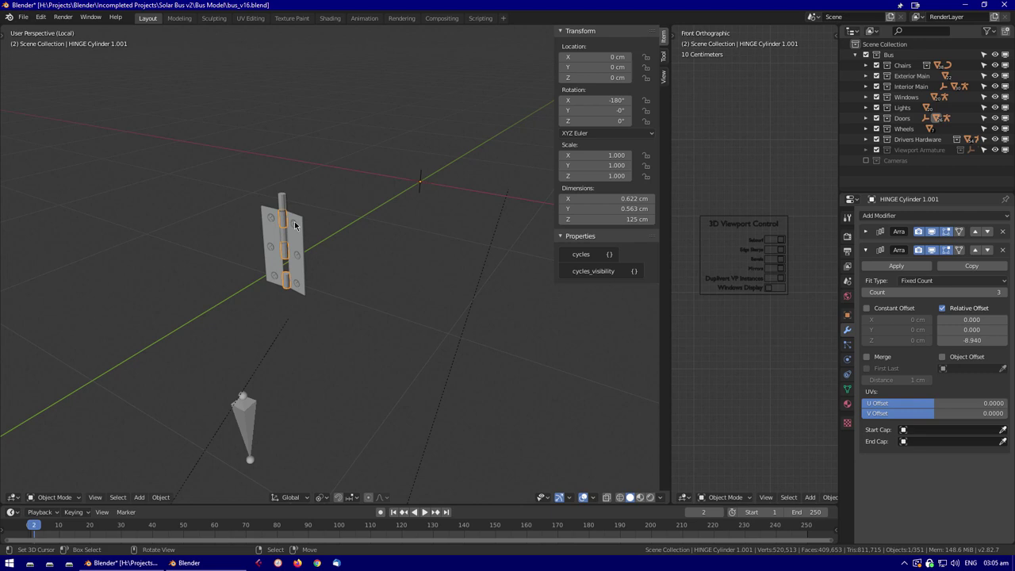
Apply the rotation of HINGE Cylinder 1.001 and set its first array's relative Z offset to -2.090
{"action": "key", "text": "ctrl+z"}
{"action": "key", "text": "ctrl+z"}
{"action": "key", "text": "ctrl+shift+z"}
{"action": "key", "text": "ctrl+a"}
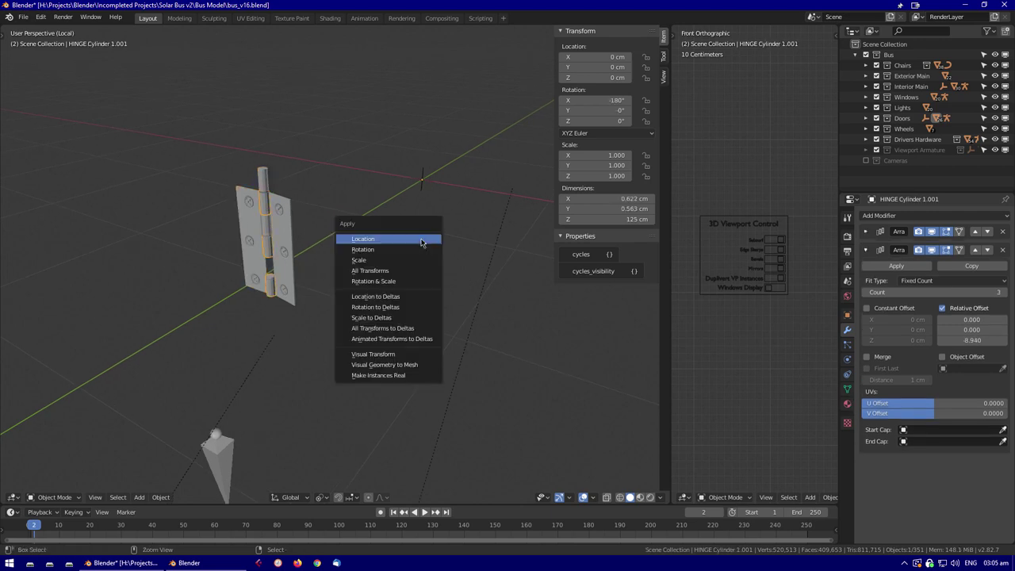
{"action": "left_click", "coordinate": [422, 249]}
{"action": "left_click", "coordinate": [865, 230], "text": "ctrl"}
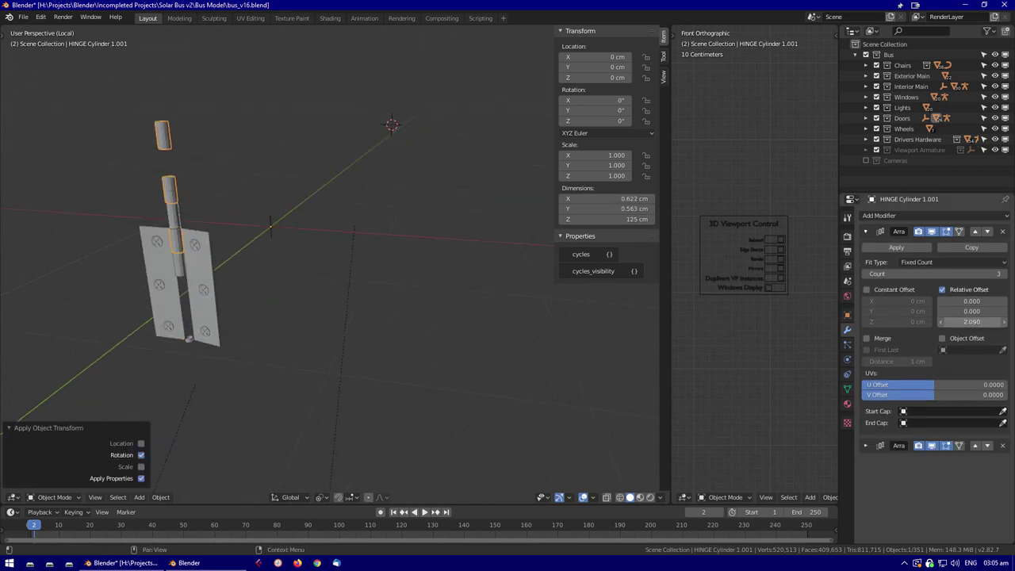
{"action": "key", "text": "Escape"}
Set the first array's relative Z offset on HINGE Cylinder 2.001 to -2.090 and check the hinge copies
{"action": "key", "text": "ctrl+z"}
{"action": "key", "text": "ctrl+z"}
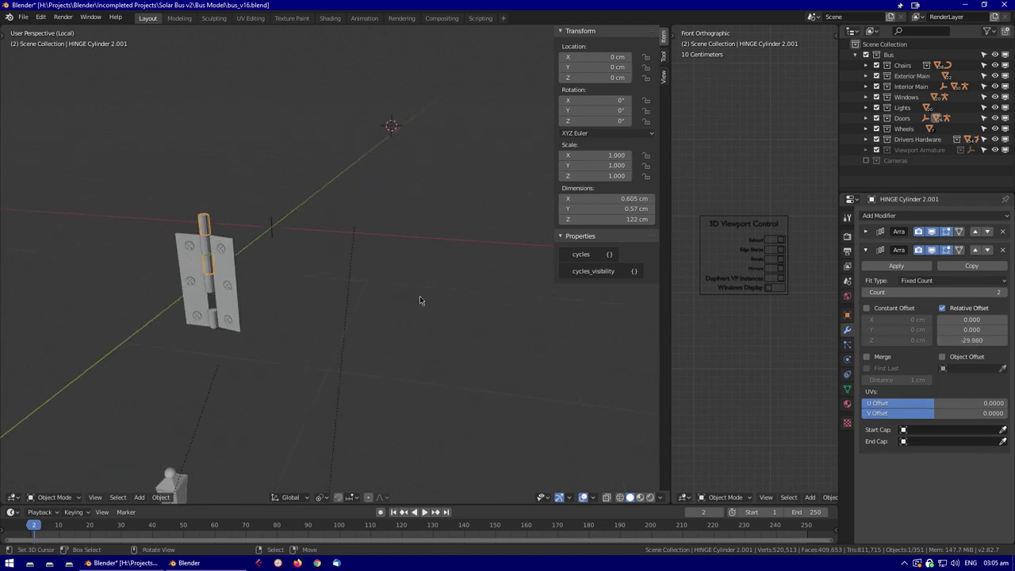
{"action": "key", "text": "ctrl+z"}
{"action": "middle_click_drag", "start_coordinate": [236, 328], "coordinate": [293, 492]}
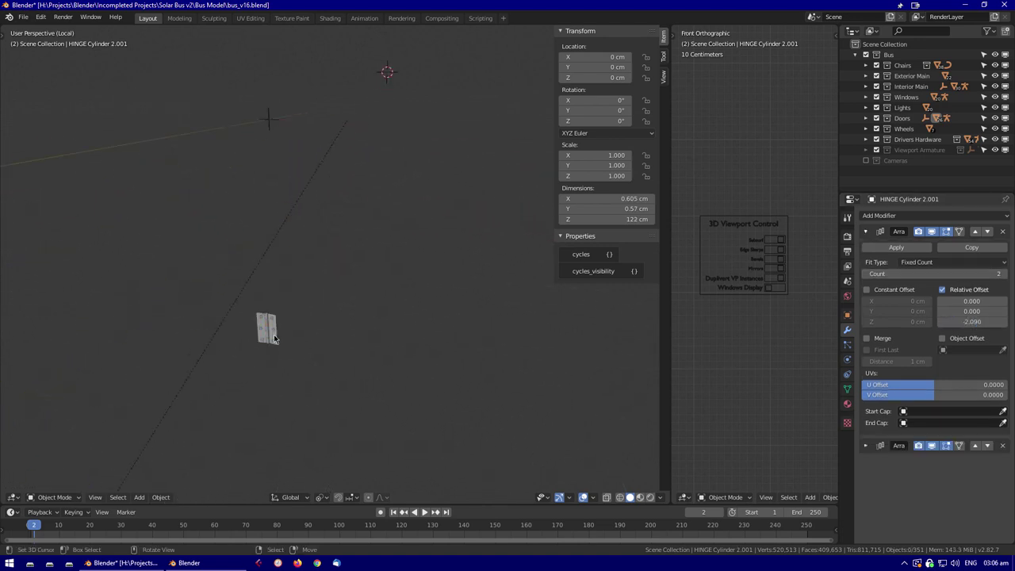
{"action": "key", "text": "ctrl+shift+z"}
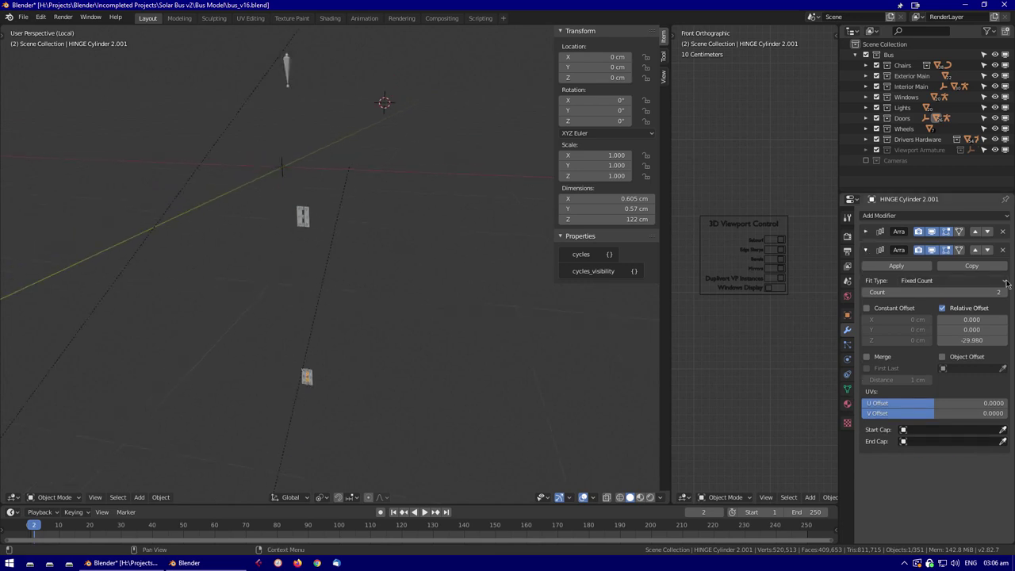
{"action": "key", "text": "ctrl+z"}
{"action": "middle_click_drag", "start_coordinate": [336, 280], "coordinate": [387, 460]}
{"action": "middle_click_drag", "start_coordinate": [414, 369], "coordinate": [390, 402]}
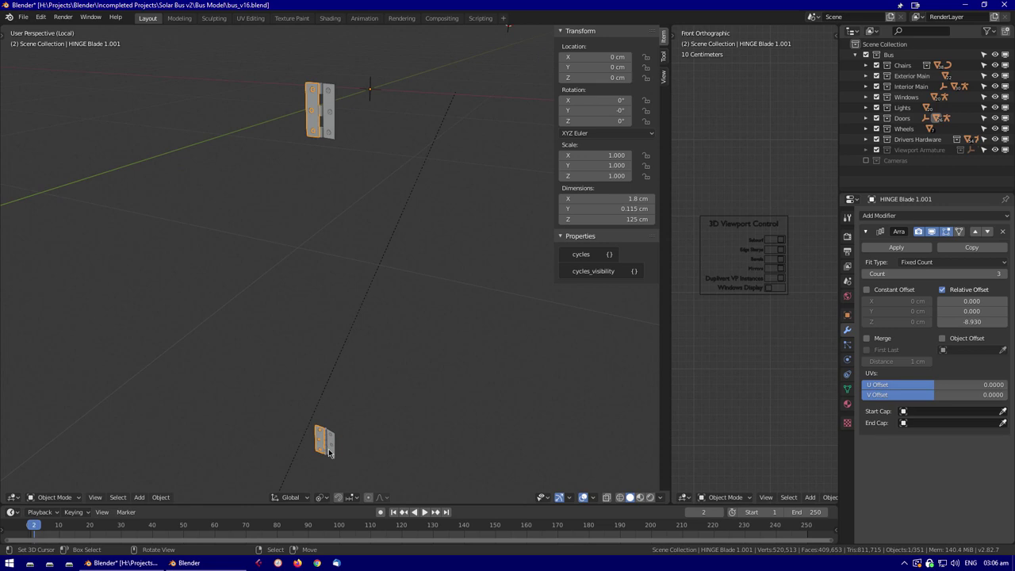
Set HINGE Cylinder 2.001's second array to a count of 3 with a relative Z offset of -14.990
{"action": "middle_click_drag", "start_coordinate": [326, 392], "coordinate": [303, 361]}
{"action": "middle_click_drag", "start_coordinate": [475, 396], "coordinate": [285, 317]}
{"action": "left_click", "coordinate": [258, 294]}
{"action": "scroll", "coordinate": [188, 310], "scroll_direction": "up", "scroll_amount": 2}
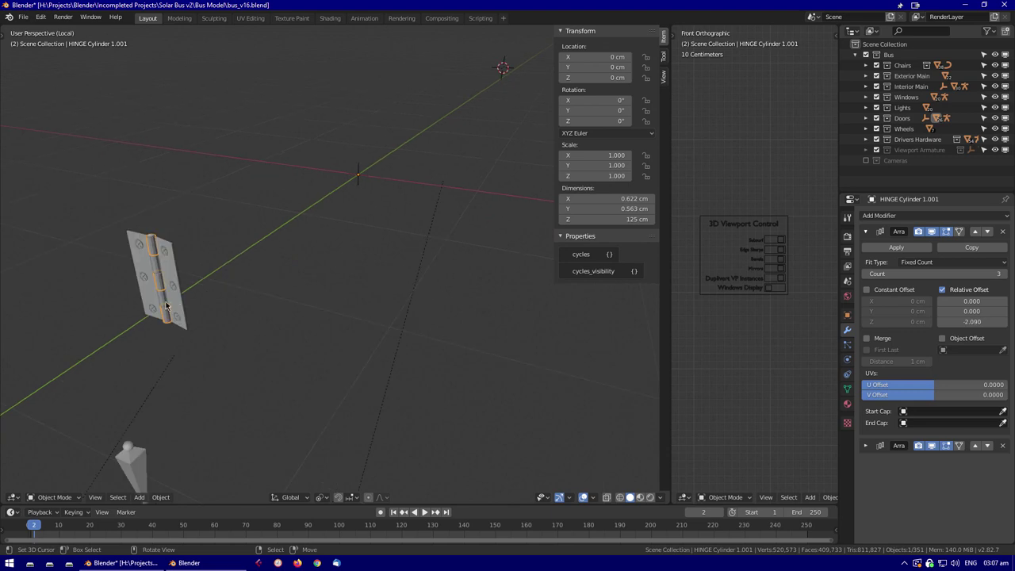
{"action": "left_click", "coordinate": [166, 311]}
{"action": "scroll", "coordinate": [432, 384], "scroll_direction": "down", "scroll_amount": 3}
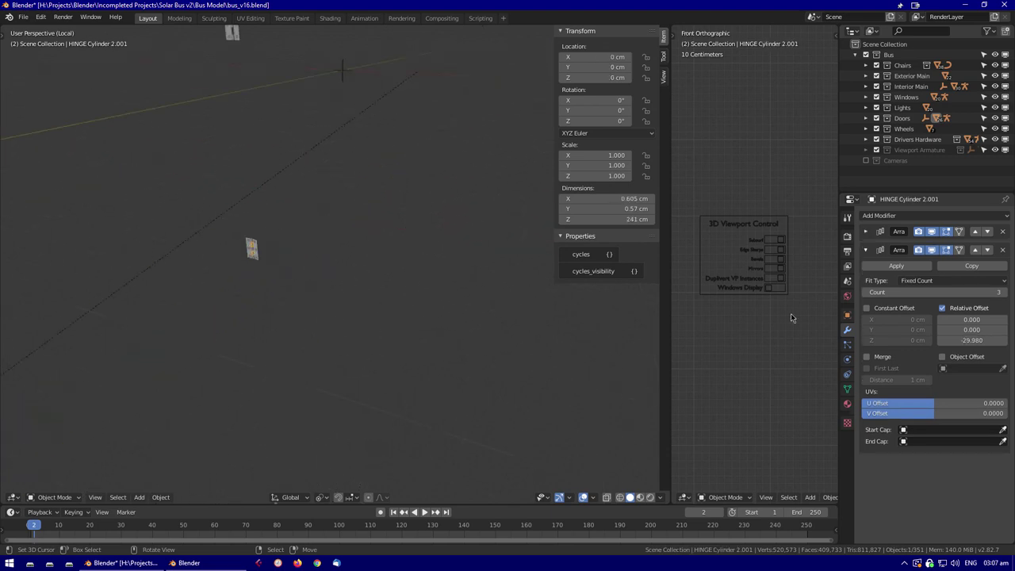
{"action": "scroll", "coordinate": [361, 143], "scroll_direction": "up", "scroll_amount": 3}
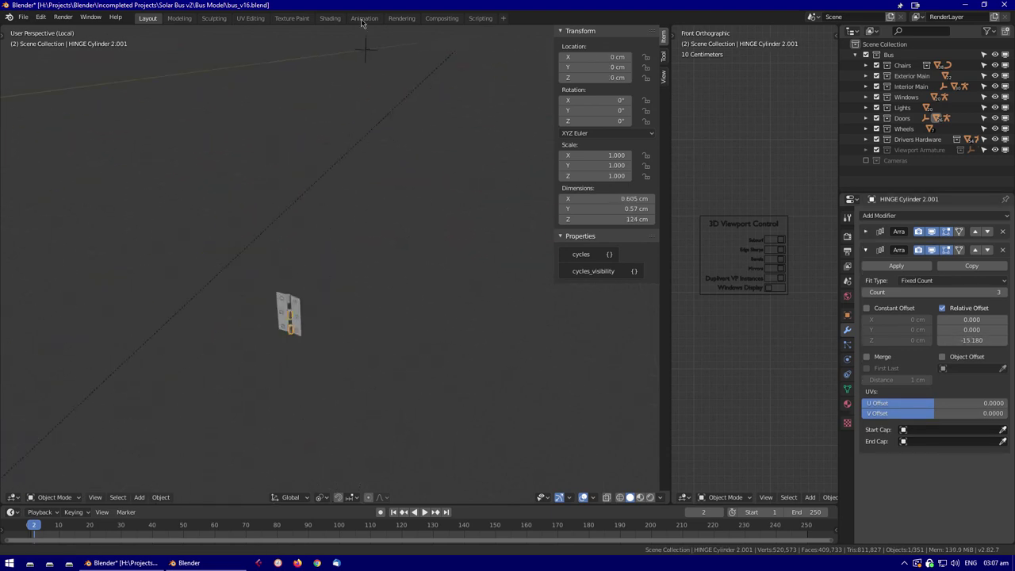
{"action": "key", "text": "KP_1"}
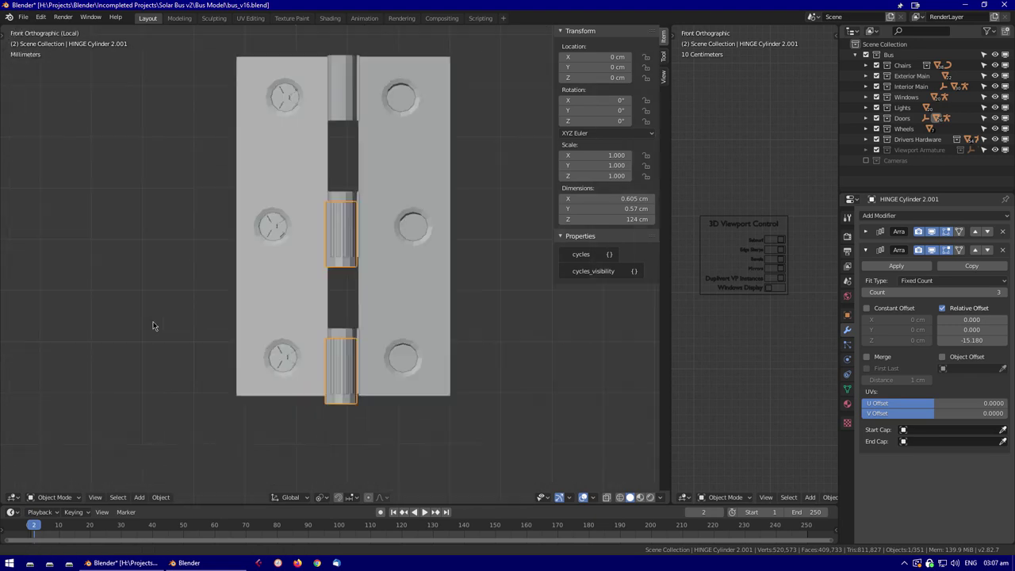
{"action": "key", "text": "KP_Divide"}
{"action": "key", "text": "shift+z"}
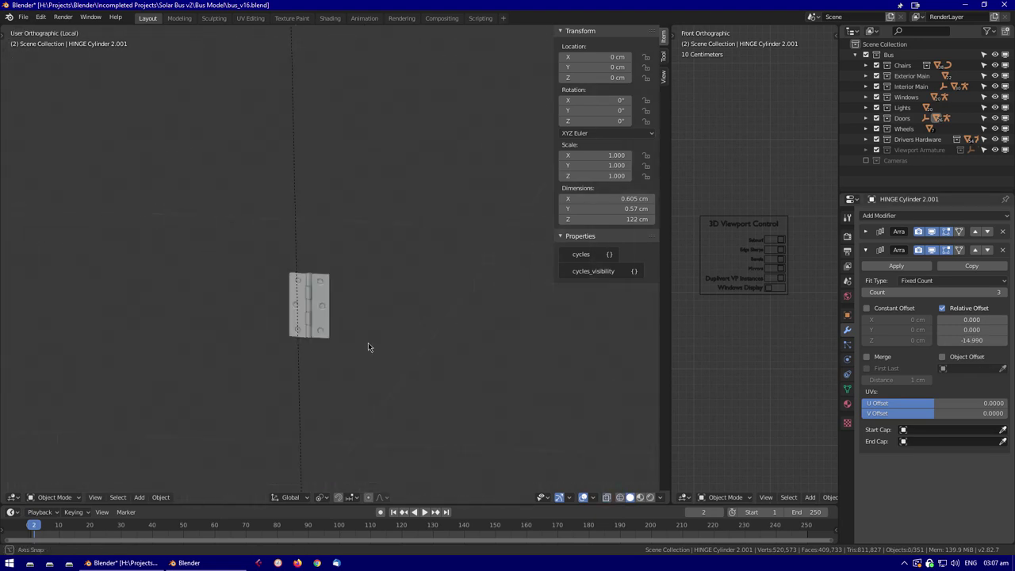
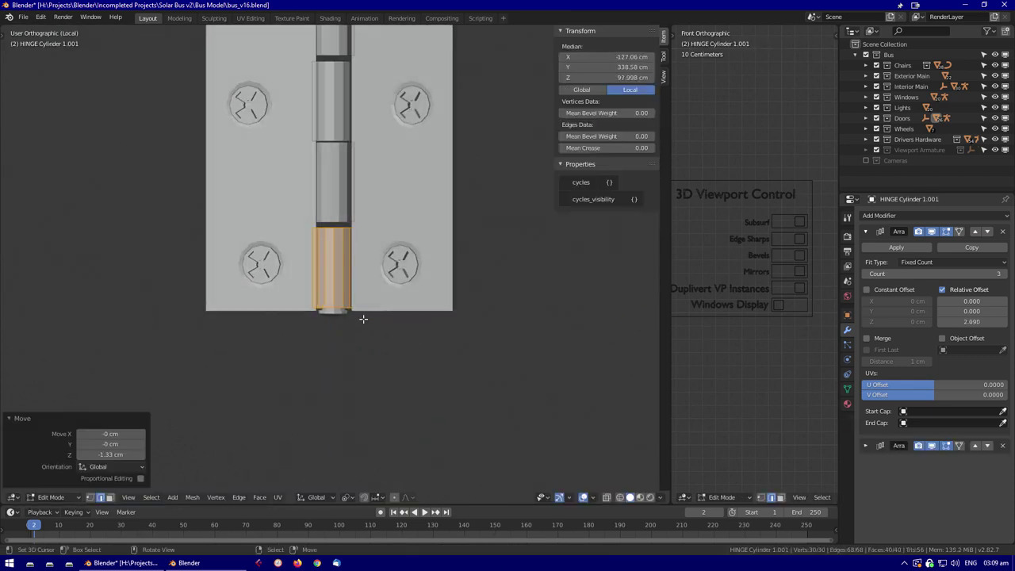
Move the mesh of HINGE Cylinder 1.001 along Z to align it with the hinge's lower end
{"action": "key", "text": "g"}
{"action": "key", "text": "z"}
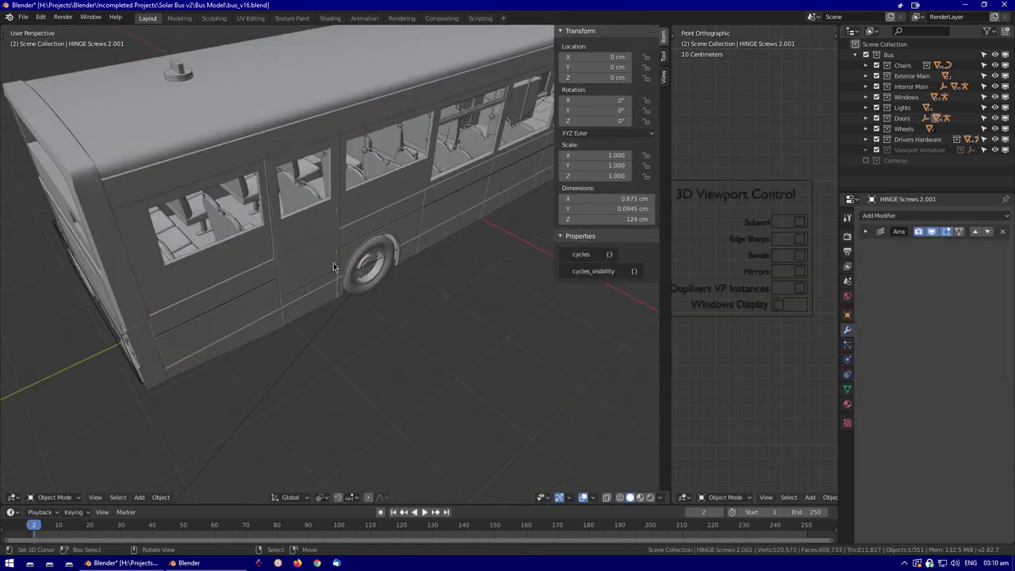
Apply the rotation of the HINGE Screws 2.001 object
{"action": "key", "text": "ctrl+a"}
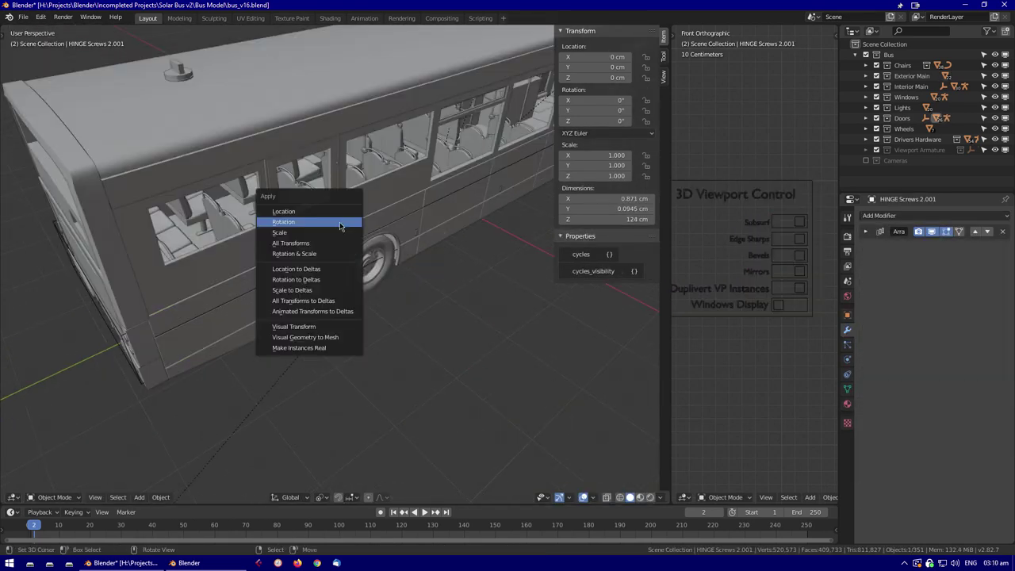
{"action": "left_click", "coordinate": [343, 227]}
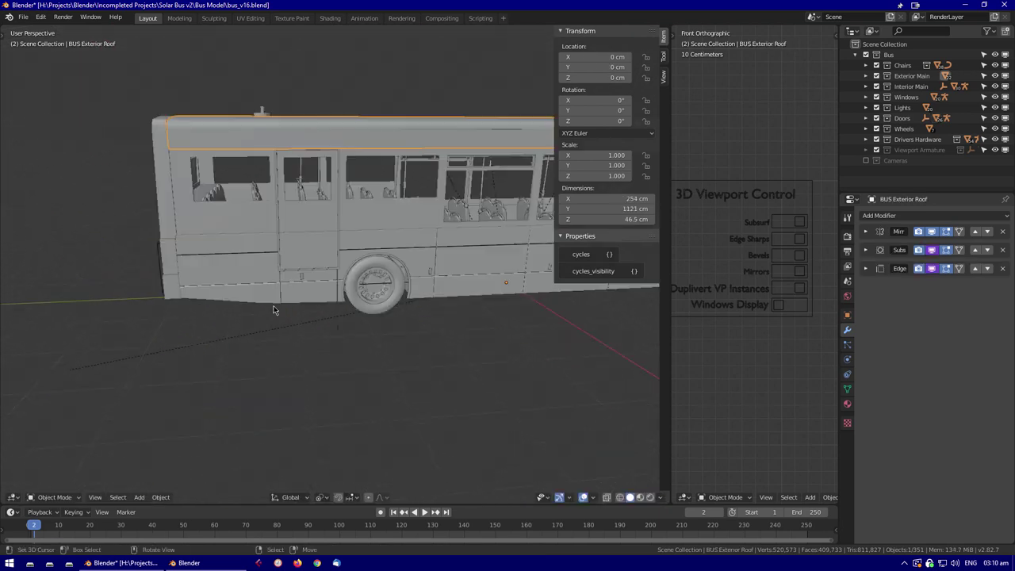
{"action": "middle_click_drag", "start_coordinate": [274, 310], "coordinate": [329, 276]}
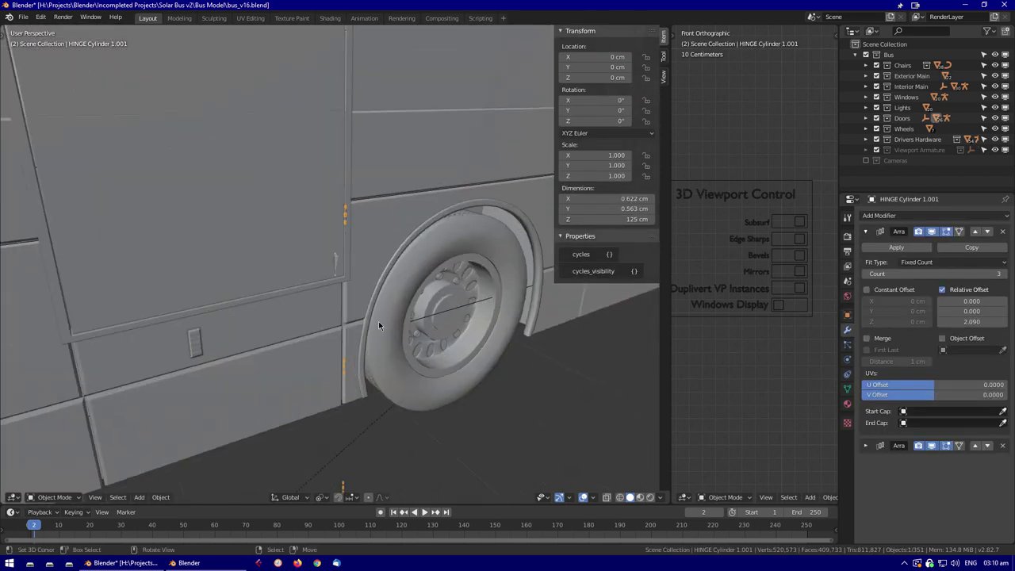
Hide the parts covering the emergency exit and test-move the Deploy bone of HINGE Armature.001 by about 0.6 cm
{"action": "left_click", "coordinate": [343, 216]}
{"action": "key", "text": "h"}
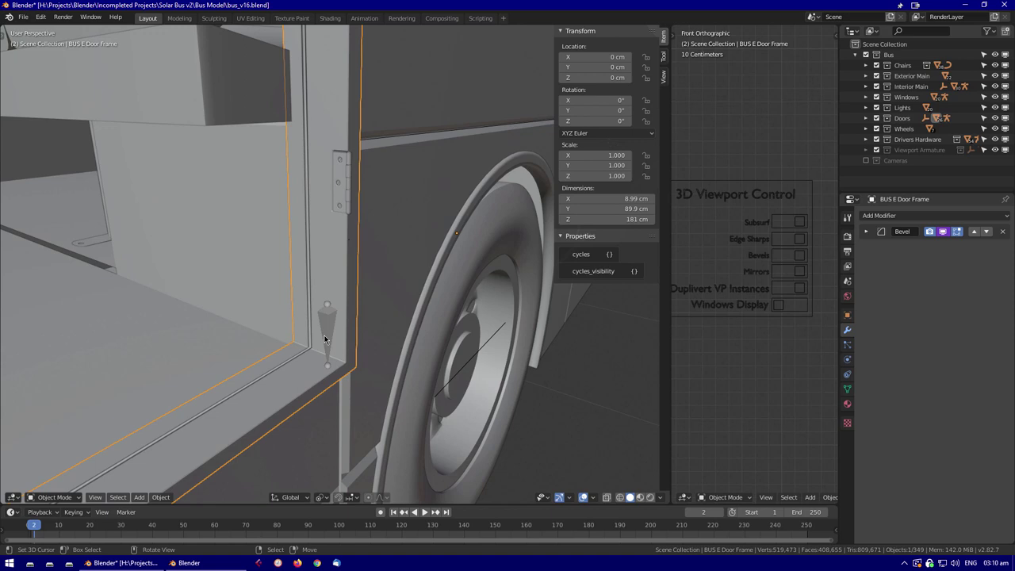
{"action": "key", "text": "g"}
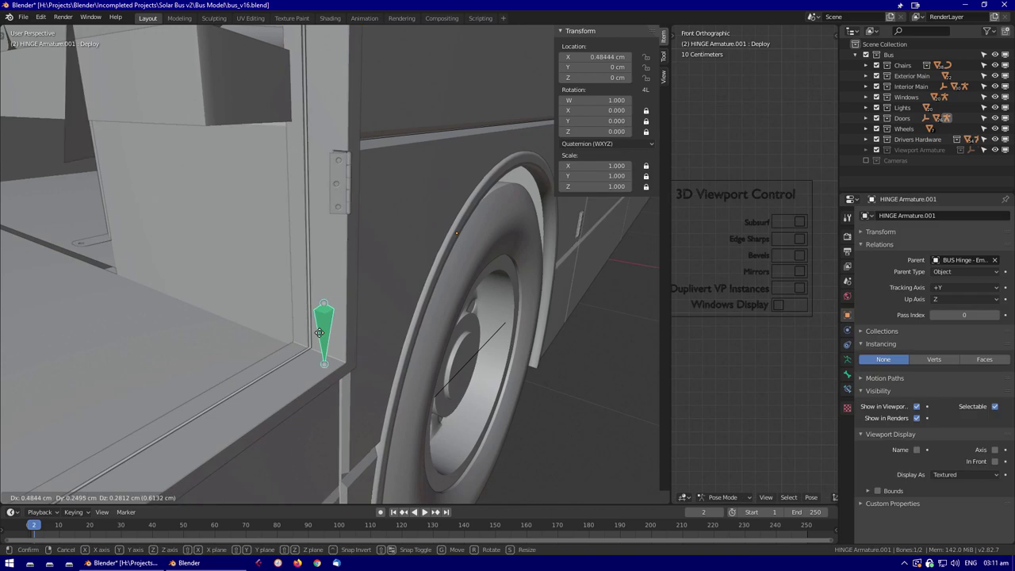
{"action": "left_click", "coordinate": [318, 332]}
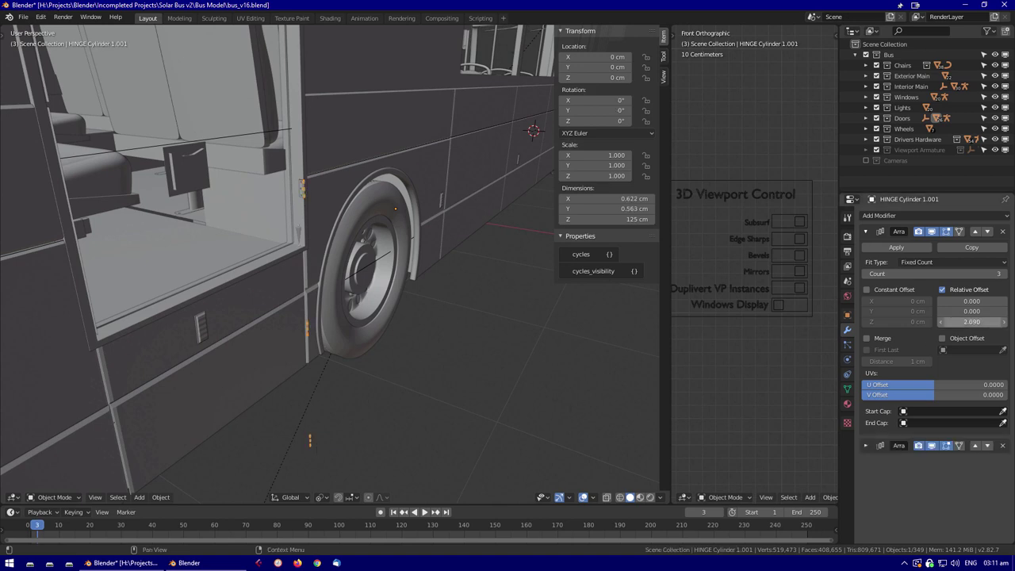
Open the second array's settings on HINGE Cylinder 1.001 and test the movement of the Deploy bone beside the emergency door
{"action": "left_click", "coordinate": [865, 231]}
{"action": "left_click", "coordinate": [866, 249]}
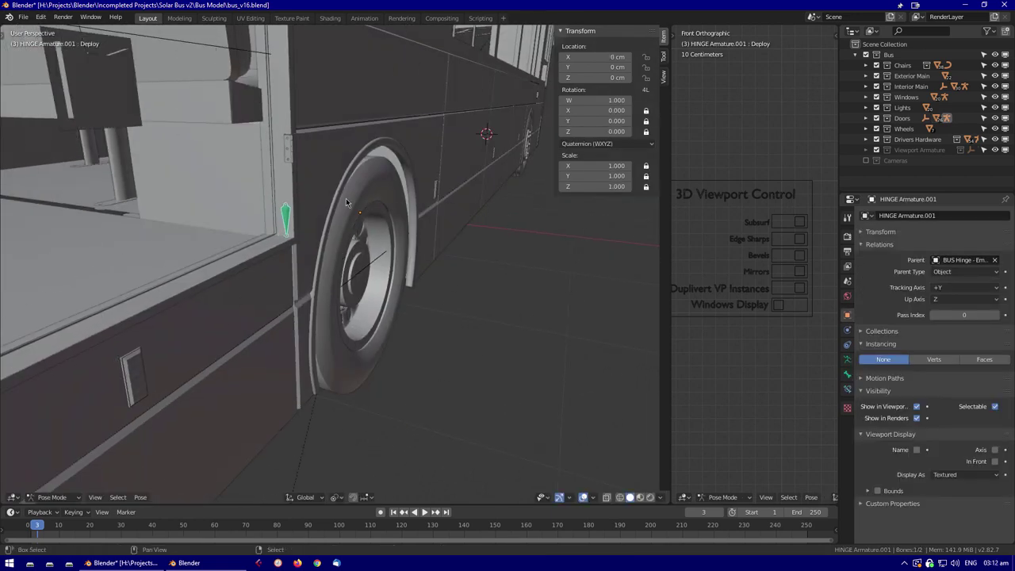
{"action": "left_click_drag", "start_coordinate": [345, 198], "coordinate": [355, 264], "text": "alt"}
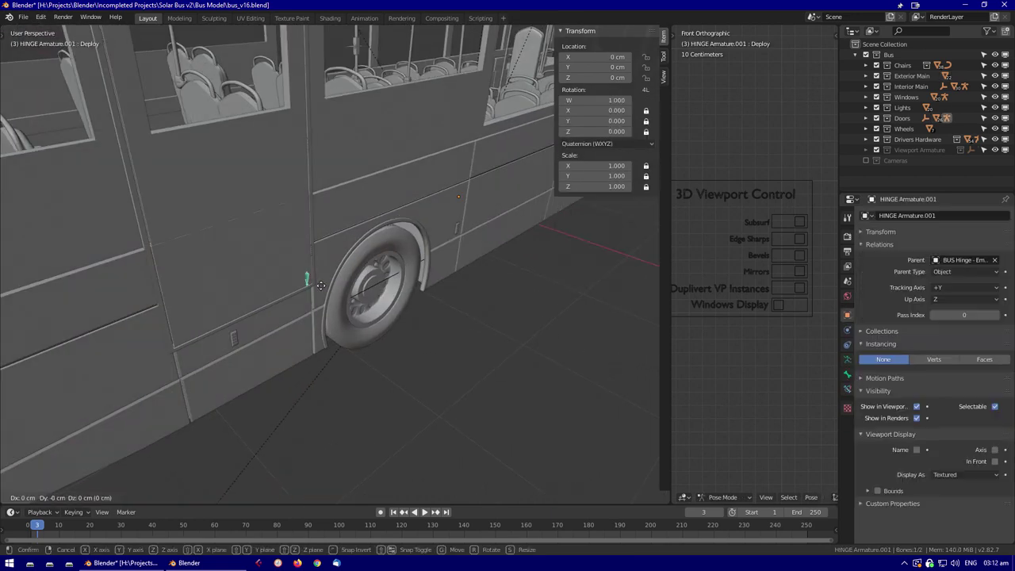
{"action": "key", "text": "g"}
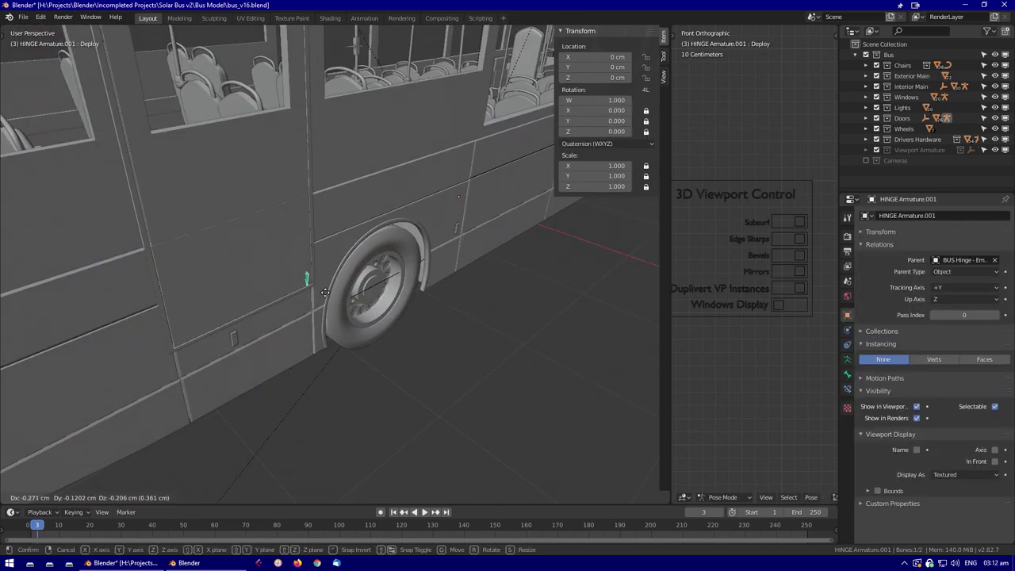
{"action": "right_click", "coordinate": [283, 279]}
{"action": "scroll", "coordinate": [283, 278], "scroll_direction": "down", "scroll_amount": 8}
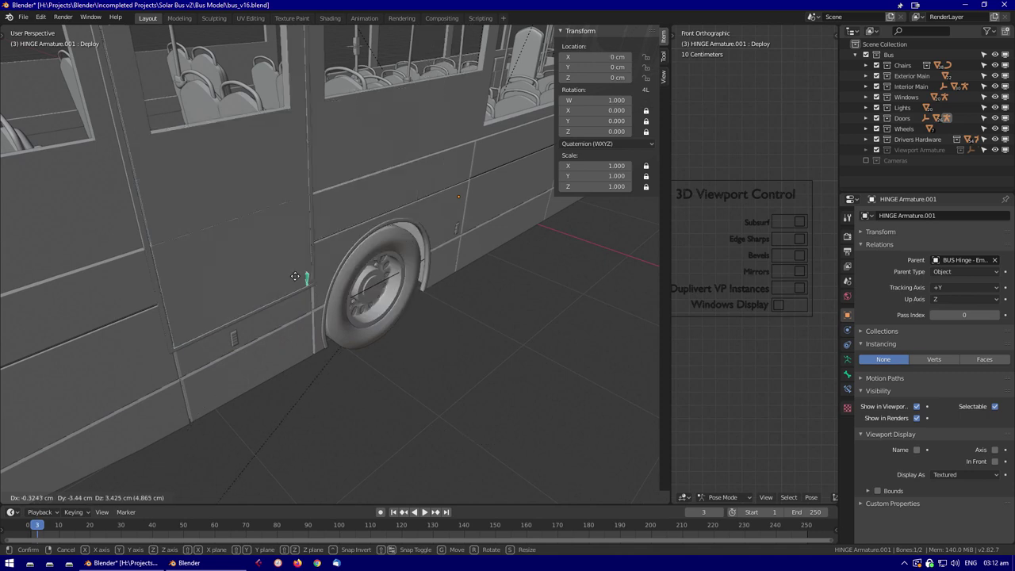
Switch off the Subsurf, Edge Sharps, Bevels, Mirrors and Duplivert VP Instances viewport controls and save the file
{"action": "middle_click_drag", "start_coordinate": [414, 301], "coordinate": [317, 182]}
{"action": "key", "text": "ctrl+Tab"}
{"action": "left_click", "coordinate": [318, 182]}
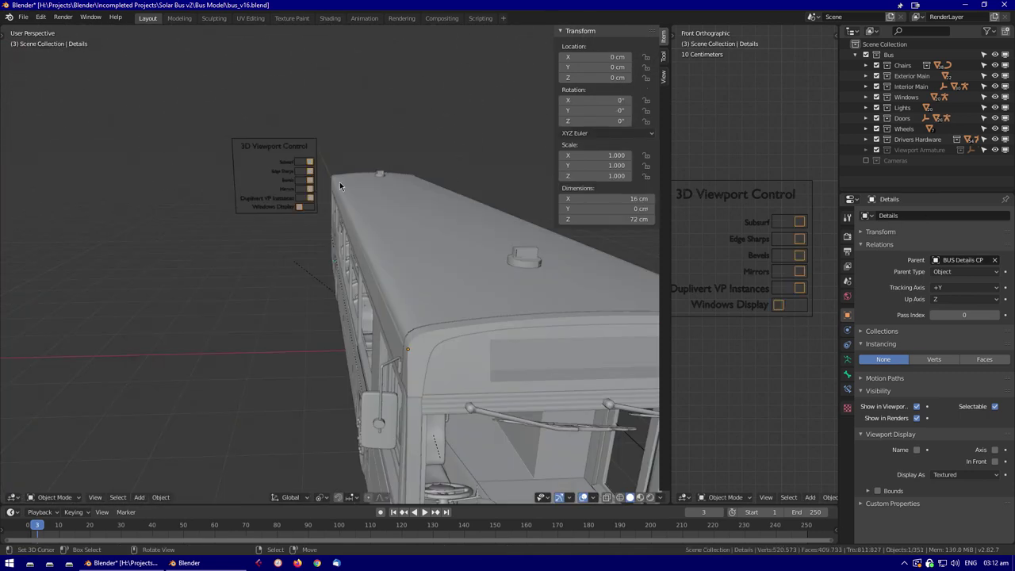
{"action": "middle_click_drag", "start_coordinate": [343, 234], "coordinate": [413, 341]}
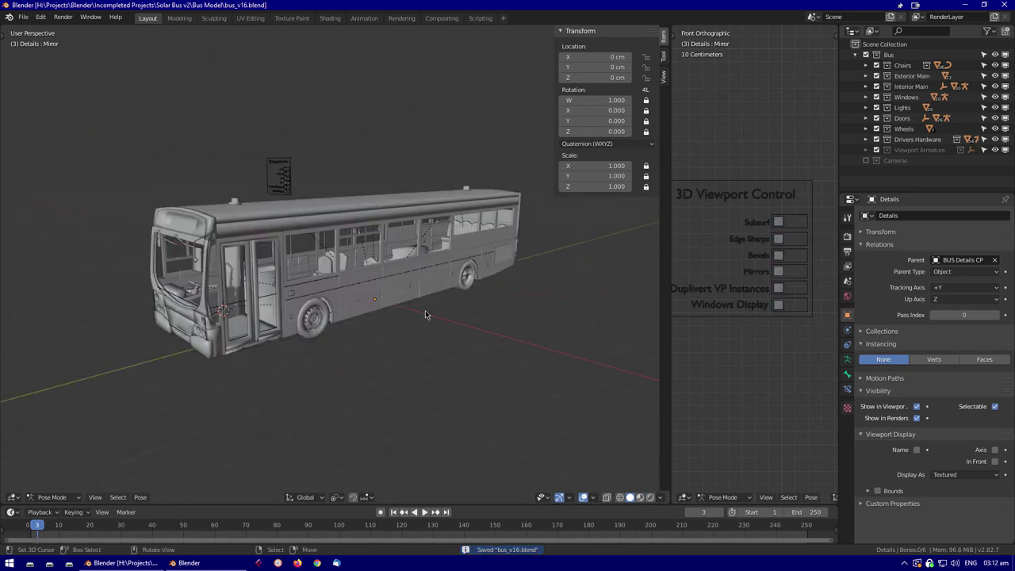
{"action": "scroll", "coordinate": [407, 345], "scroll_direction": "up", "scroll_amount": 5}
Hide the sidebar and switch on the Windows Display control while inspecting the front of the bus
{"action": "key", "text": "ctrl+Tab"}
{"action": "left_click", "coordinate": [407, 344]}
{"action": "key", "text": "n"}
{"action": "middle_click_drag", "start_coordinate": [513, 166], "coordinate": [500, 374]}
{"action": "left_click", "coordinate": [399, 250]}
{"action": "key", "text": "ctrl+Tab"}
{"action": "left_click", "coordinate": [500, 374]}
{"action": "left_click", "coordinate": [382, 124]}
{"action": "scroll", "coordinate": [370, 199], "scroll_direction": "up", "scroll_amount": 4}
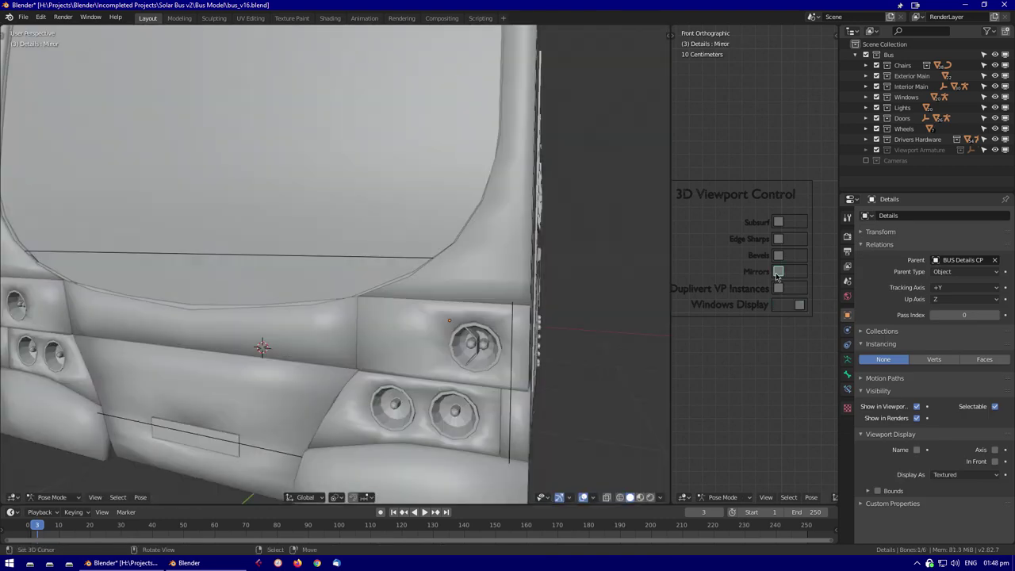
{"action": "right_click", "coordinate": [768, 278]}
Isolate BUS Rear Wind Panel in local view and switch on the Subsurf, Edge Sharps, Bevels and Mirrors controls
{"action": "middle_click_drag", "start_coordinate": [508, 238], "coordinate": [373, 245]}
{"action": "left_click", "coordinate": [378, 255]}
{"action": "key", "text": "KP_Divide"}
{"action": "scroll", "coordinate": [412, 285], "scroll_direction": "up", "scroll_amount": 3}
{"action": "left_click", "coordinate": [779, 255]}
{"action": "key", "text": "ctrl+Tab"}
{"action": "middle_click_drag", "start_coordinate": [475, 333], "coordinate": [555, 238]}
{"action": "key", "text": "alt+a"}
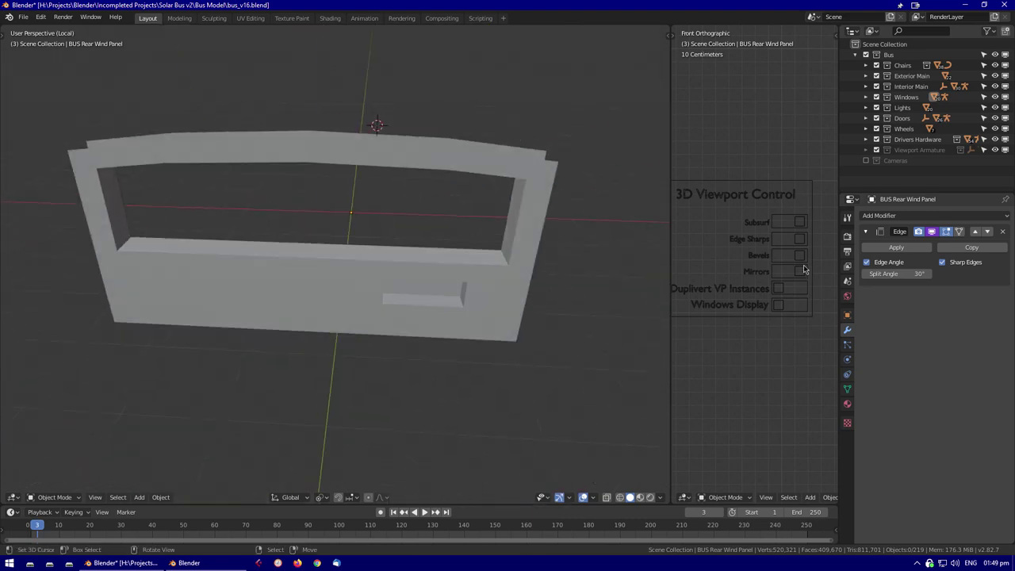
Test the Edge Sharps control on the shading of BUS Rear Wind Panel and leave local view
{"action": "left_click_drag", "start_coordinate": [799, 238], "coordinate": [711, 239]}
{"action": "right_click", "coordinate": [711, 238]}
{"action": "middle_click_drag", "start_coordinate": [711, 238], "coordinate": [547, 284]}
{"action": "key", "text": "ctrl+Tab"}
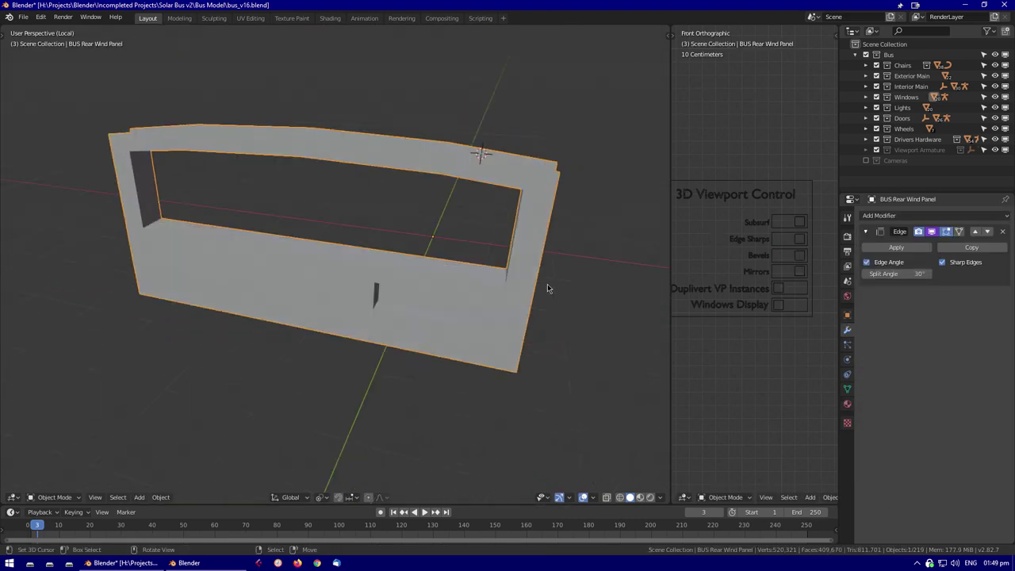
{"action": "key", "text": "KP_Divide"}
Open the emergency exit door by moving the Deploy bone of HINGE Armature.001
{"action": "middle_click_drag", "start_coordinate": [445, 288], "coordinate": [202, 239]}
{"action": "scroll", "coordinate": [202, 239], "scroll_direction": "up", "scroll_amount": 5}
{"action": "left_click", "coordinate": [501, 270]}
{"action": "key", "text": "ctrl+Tab"}
{"action": "key", "text": "g"}
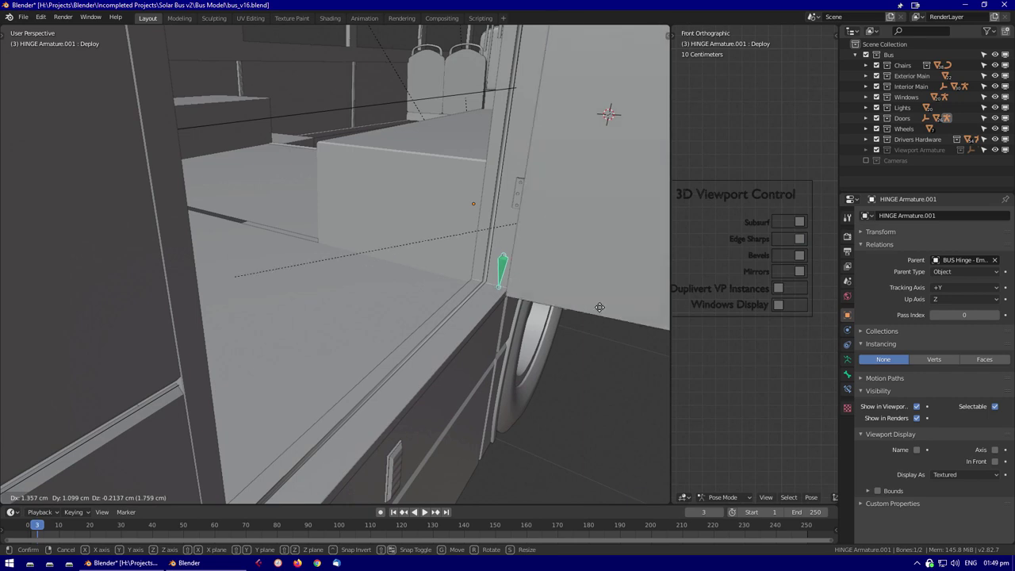
{"action": "left_click", "coordinate": [587, 302]}
Inspect the open emergency door's hinges from several angles, checking HINGE Cylinder 2.001's array settings and the Deploy bone
{"action": "middle_click_drag", "start_coordinate": [587, 302], "coordinate": [436, 218]}
{"action": "key", "text": "ctrl+Tab"}
{"action": "left_click", "coordinate": [514, 270]}
{"action": "middle_click_drag", "start_coordinate": [445, 267], "coordinate": [353, 375]}
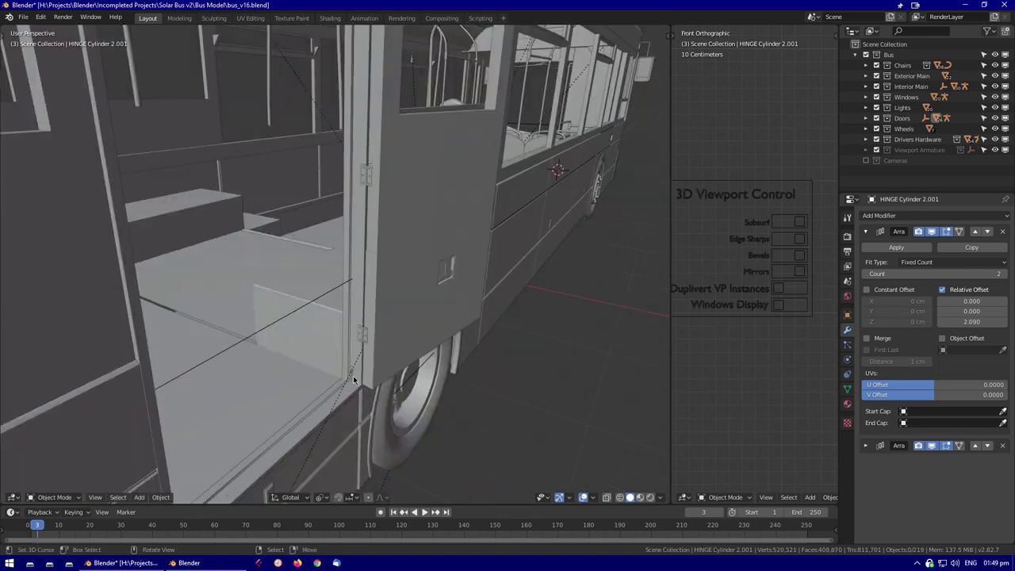
{"action": "left_click", "coordinate": [353, 374]}
{"action": "key", "text": "ctrl+Tab"}
{"action": "middle_click_drag", "start_coordinate": [417, 365], "coordinate": [131, 375]}
{"action": "key", "text": "ctrl+Tab"}
{"action": "left_click", "coordinate": [139, 250]}
{"action": "middle_click_drag", "start_coordinate": [139, 249], "coordinate": [410, 253]}
{"action": "left_click", "coordinate": [595, 313]}
{"action": "left_click", "coordinate": [596, 311]}
{"action": "key", "text": "ctrl+Tab"}
{"action": "scroll", "coordinate": [595, 311], "scroll_direction": "down", "scroll_amount": 5}
{"action": "key", "text": "ctrl+Tab"}
{"action": "scroll", "coordinate": [409, 254], "scroll_direction": "down", "scroll_amount": 5}
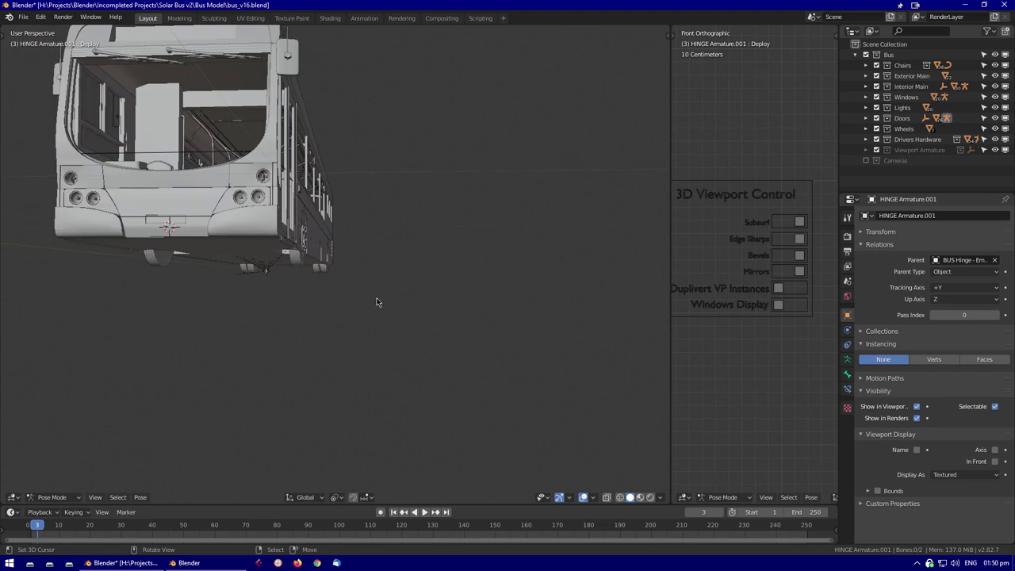
Add a Subdivision Surface modifier to BUS Roof Fans
{"action": "middle_click_drag", "start_coordinate": [376, 301], "coordinate": [376, 303]}
{"action": "scroll", "coordinate": [375, 305], "scroll_direction": "up", "scroll_amount": 5}
{"action": "left_click", "coordinate": [299, 313]}
{"action": "left_click", "coordinate": [934, 215]}
{"action": "left_click", "coordinate": [801, 401]}
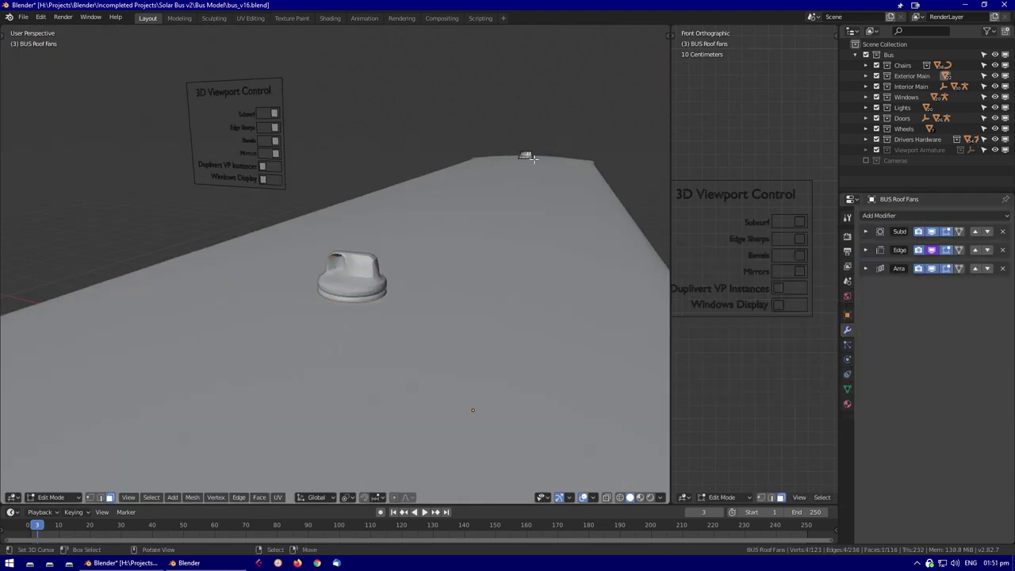
Turn off the subdivision's viewport display on BUS Roof Fans and select the edges along the top of the fan housing
{"action": "key", "text": "Tab"}
{"action": "key", "text": "KP_Decimal"}
{"action": "middle_click_drag", "start_coordinate": [531, 157], "coordinate": [397, 289]}
{"action": "scroll", "coordinate": [375, 268], "scroll_direction": "down", "scroll_amount": 3}
{"action": "scroll", "coordinate": [376, 267], "scroll_direction": "down", "scroll_amount": 4}
{"action": "key", "text": "Tab"}
{"action": "scroll", "coordinate": [398, 295], "scroll_direction": "up", "scroll_amount": 4}
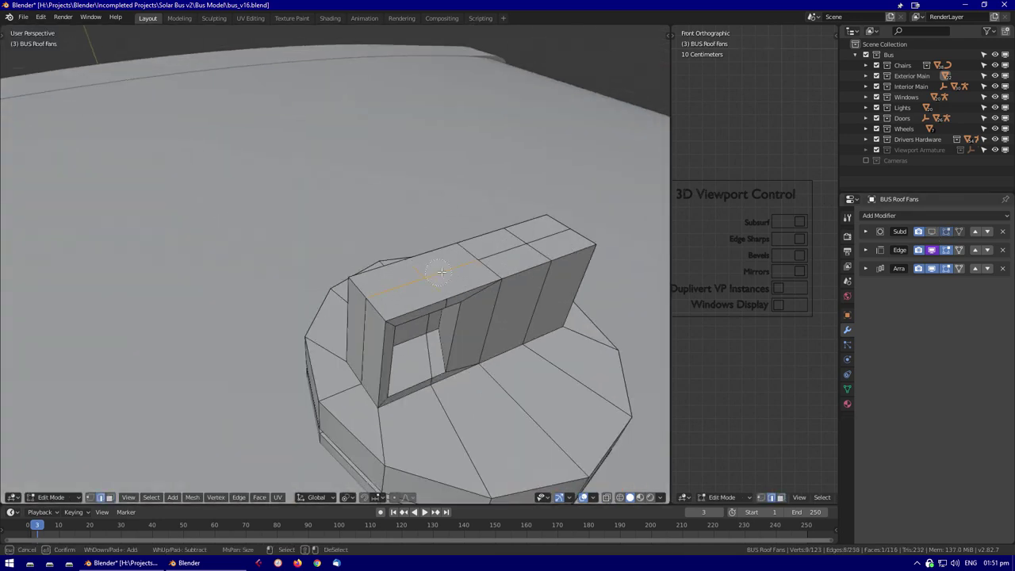
Select the roof fan housing's top faces and lower them along Z by about 0.4 cm
{"action": "middle_click_drag", "start_coordinate": [507, 280], "coordinate": [521, 241]}
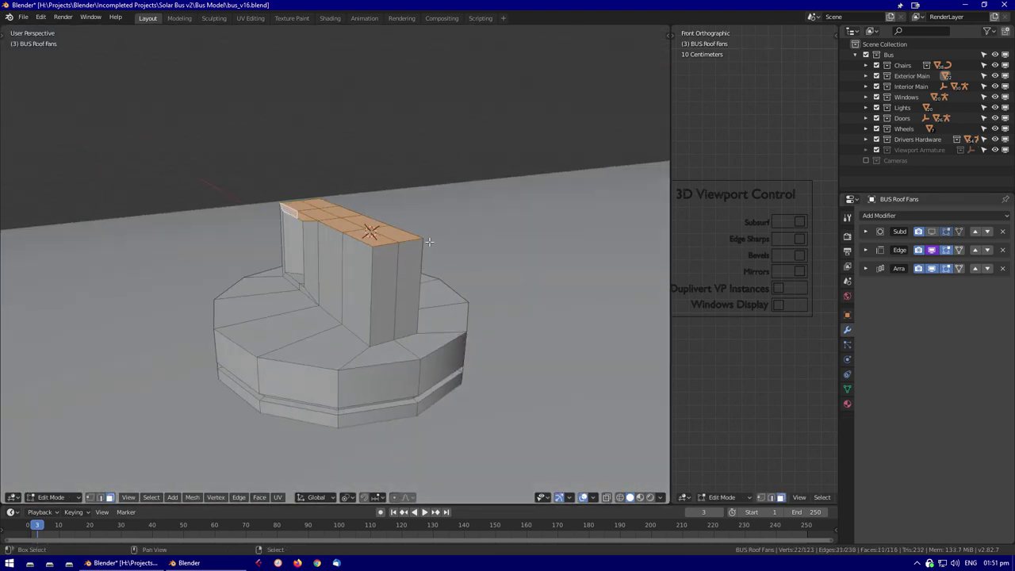
{"action": "scroll", "coordinate": [428, 241], "scroll_direction": "up", "scroll_amount": 3}
{"action": "middle_click_drag", "start_coordinate": [429, 241], "coordinate": [302, 294]}
{"action": "key", "text": "g"}
{"action": "key", "text": "z"}
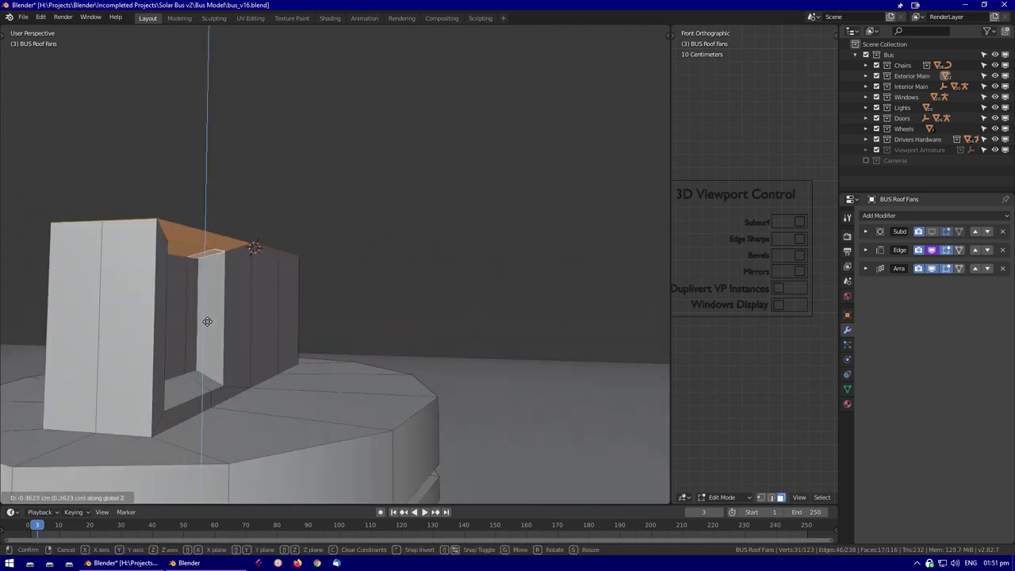
{"action": "left_click", "coordinate": [207, 325]}
{"action": "scroll", "coordinate": [431, 254], "scroll_direction": "down", "scroll_amount": 4}
Rotate the whole roof fan mesh about the global Z axis and turn on the subdivision's viewport display
{"action": "middle_click_drag", "start_coordinate": [431, 254], "coordinate": [396, 312]}
{"action": "key", "text": "Tab"}
{"action": "left_click", "coordinate": [379, 339]}
{"action": "key", "text": "Tab"}
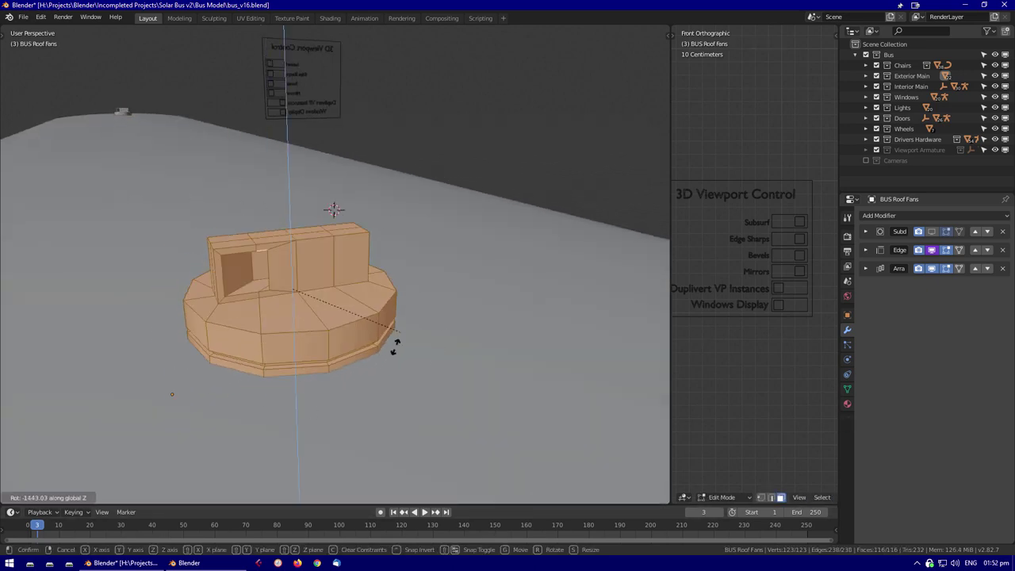
{"action": "left_click", "coordinate": [932, 231]}
{"action": "key", "text": "Tab"}
Crease the fan housing's top edges and the base's upper rim, and try an additional Edge Split modifier
{"action": "middle_click_drag", "start_coordinate": [317, 261], "coordinate": [222, 242]}
{"action": "scroll", "coordinate": [222, 242], "scroll_direction": "up", "scroll_amount": 2}
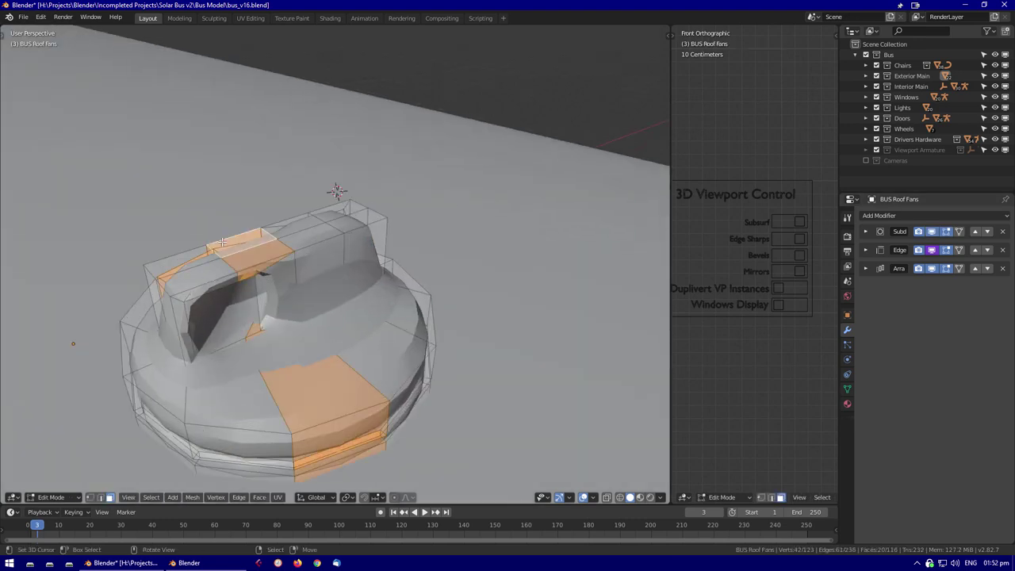
{"action": "middle_click_drag", "start_coordinate": [290, 214], "coordinate": [171, 325]}
{"action": "left_click", "coordinate": [166, 332]}
{"action": "left_click", "coordinate": [414, 242]}
{"action": "middle_click_drag", "start_coordinate": [415, 242], "coordinate": [248, 353]}
{"action": "left_click", "coordinate": [248, 353], "text": "alt"}
{"action": "key", "text": "shift+e"}
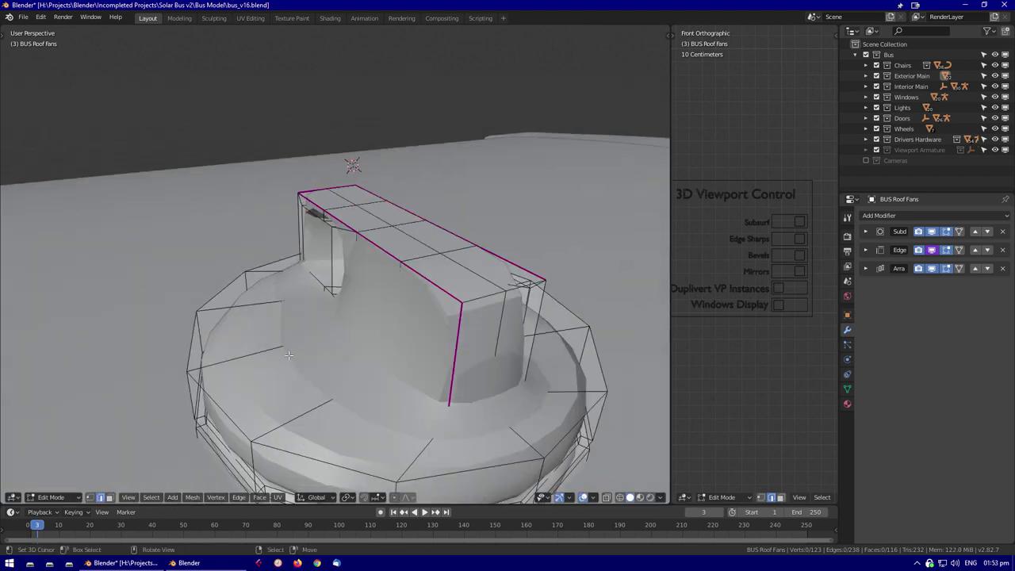
{"action": "left_click", "coordinate": [935, 215]}
{"action": "left_click", "coordinate": [836, 294]}
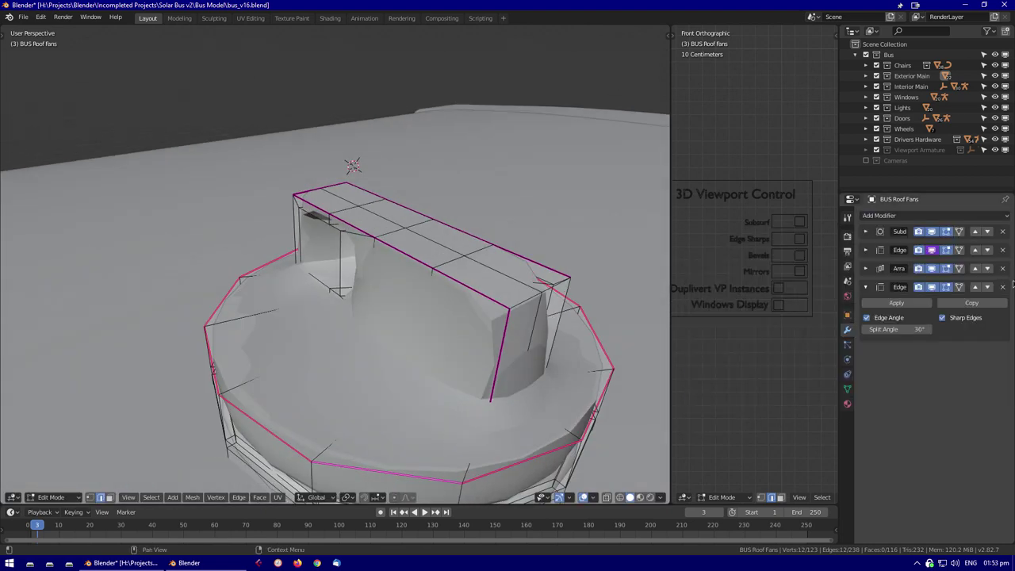
Crease the fan housing's vertical corner edges and the edges around its opening
{"action": "middle_click_drag", "start_coordinate": [529, 281], "coordinate": [238, 206]}
{"action": "left_click", "coordinate": [148, 317]}
{"action": "key", "text": "shift+e"}
{"action": "left_click", "coordinate": [160, 172]}
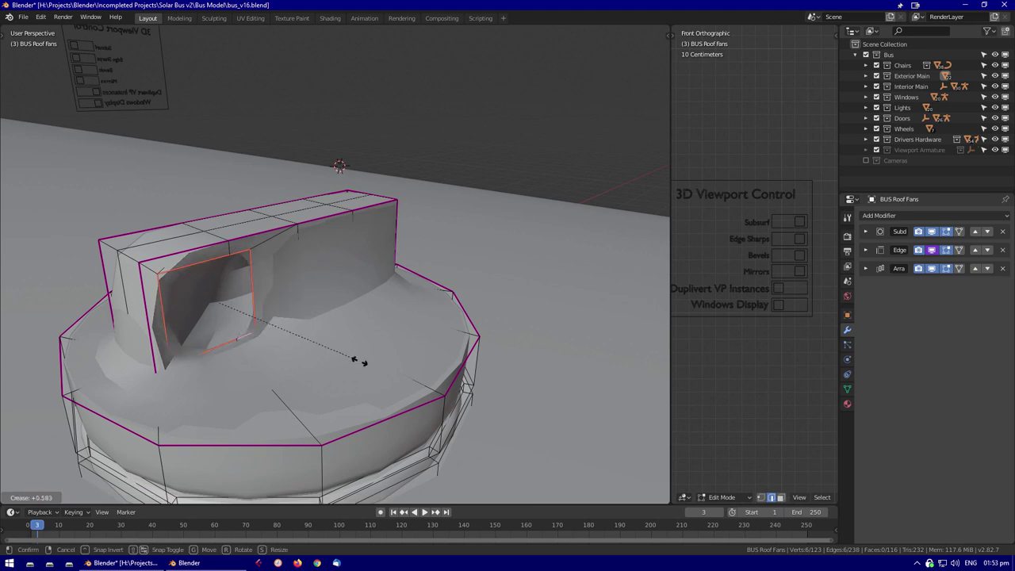
{"action": "left_click", "coordinate": [160, 275], "text": "shift"}
{"action": "middle_click_drag", "start_coordinate": [160, 276], "coordinate": [317, 253]}
Crease the edges where the fan housing meets its base, using wireframe shading to reach the hidden ones
{"action": "key", "text": "shift+e"}
{"action": "key", "text": "shift+z"}
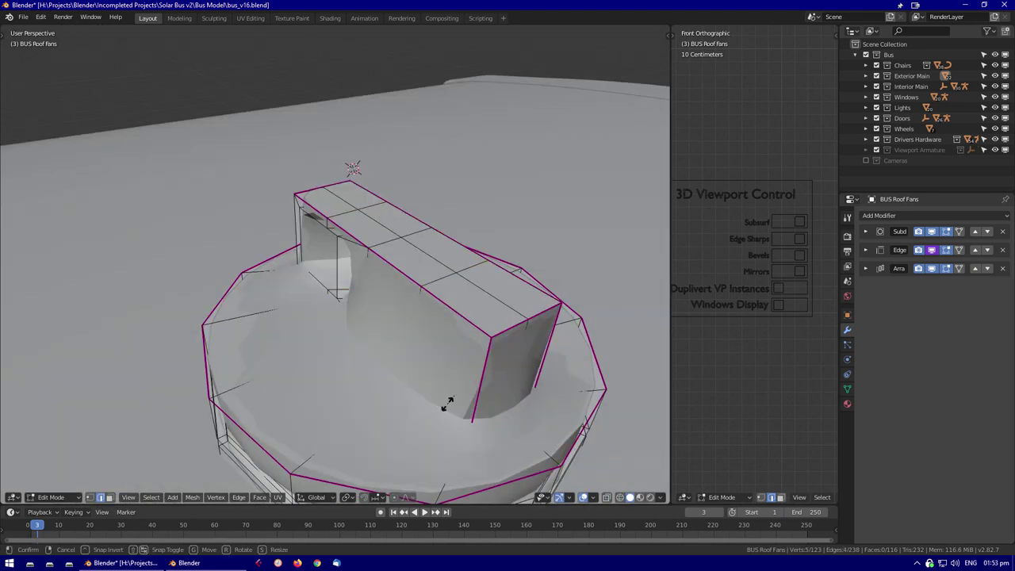
{"action": "key", "text": "Escape"}
{"action": "key", "text": "alt+z"}
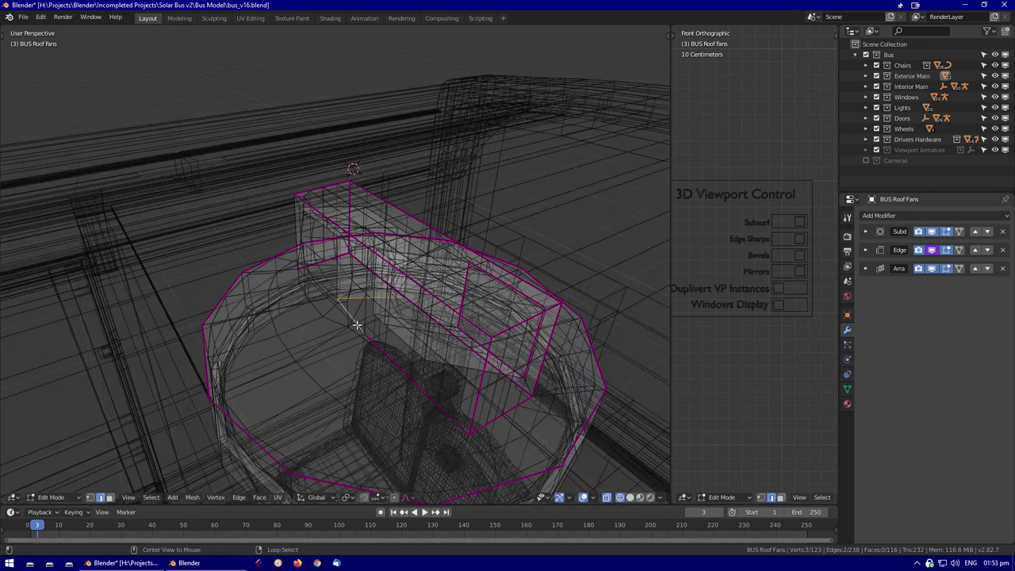
{"action": "key", "text": "alt+z"}
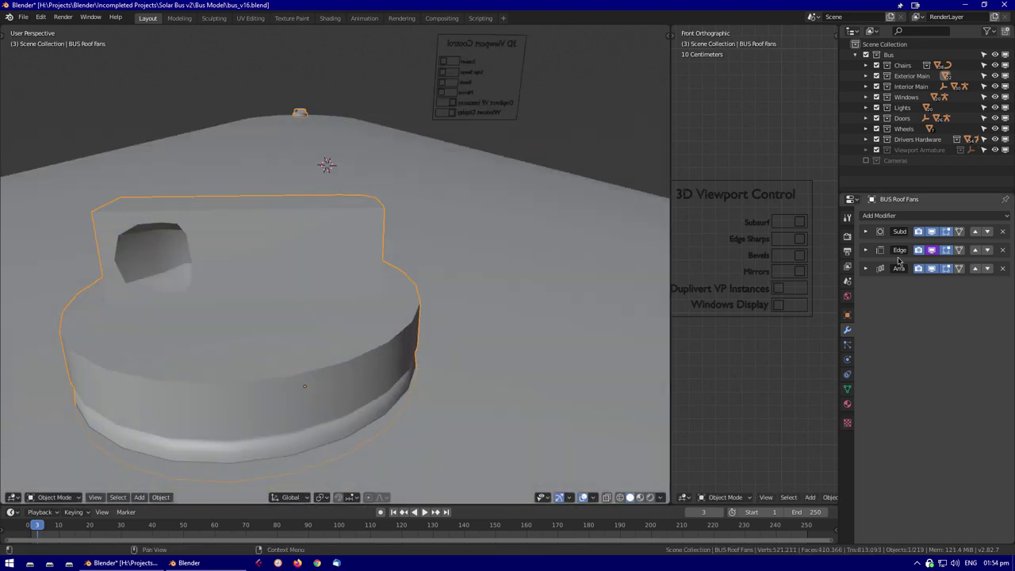
Show the Subdivision settings of BUS Roof Fans and test the fan's shading with the Edge Sharps control off
{"action": "left_click", "coordinate": [865, 231]}
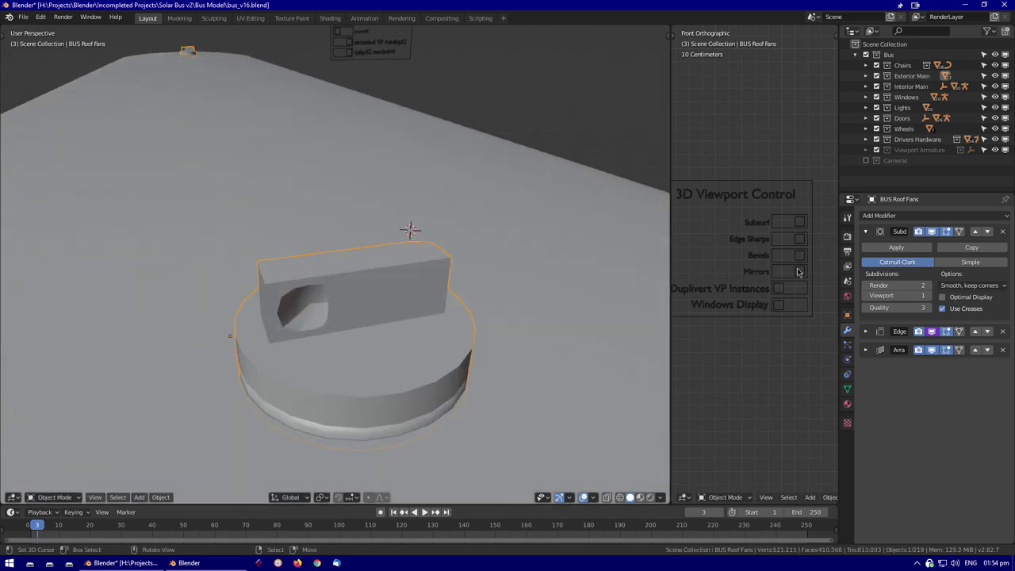
{"action": "left_click", "coordinate": [796, 238]}
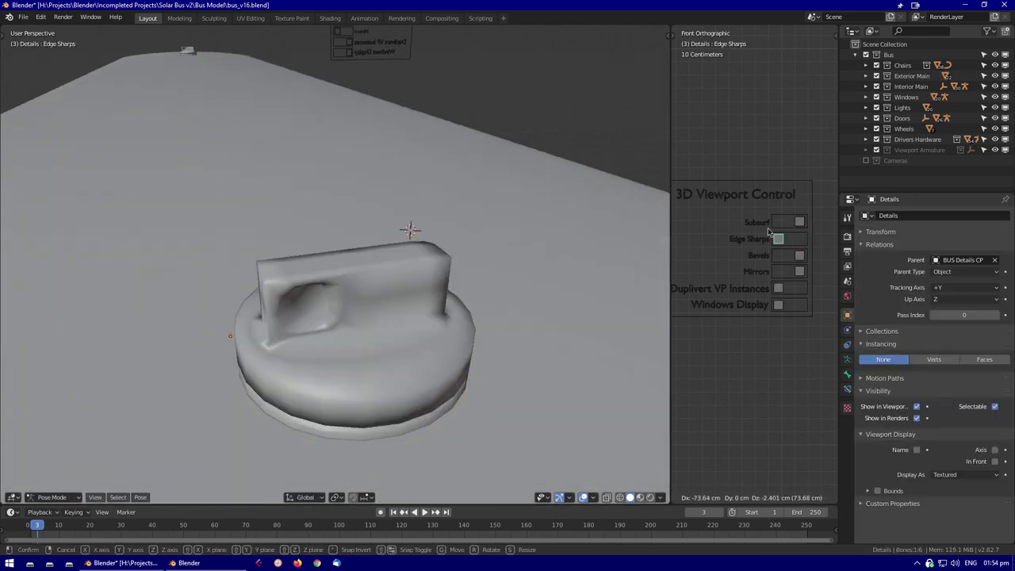
{"action": "left_click", "coordinate": [541, 324]}
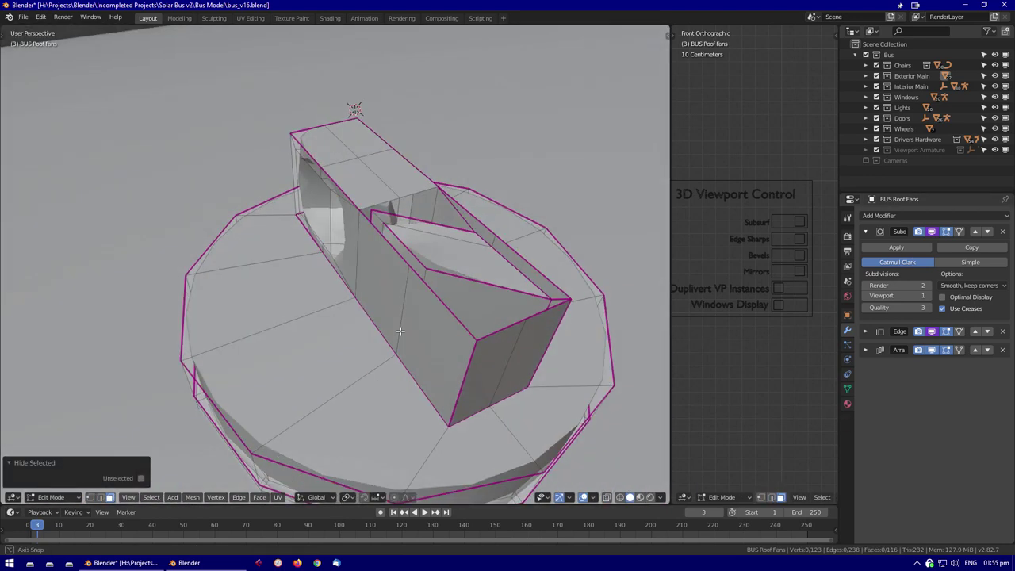
Crease the edges inside the roof fan housing with its covering top faces hidden and check the finished fan
{"action": "key", "text": "shift+e"}
{"action": "left_click", "coordinate": [490, 333]}
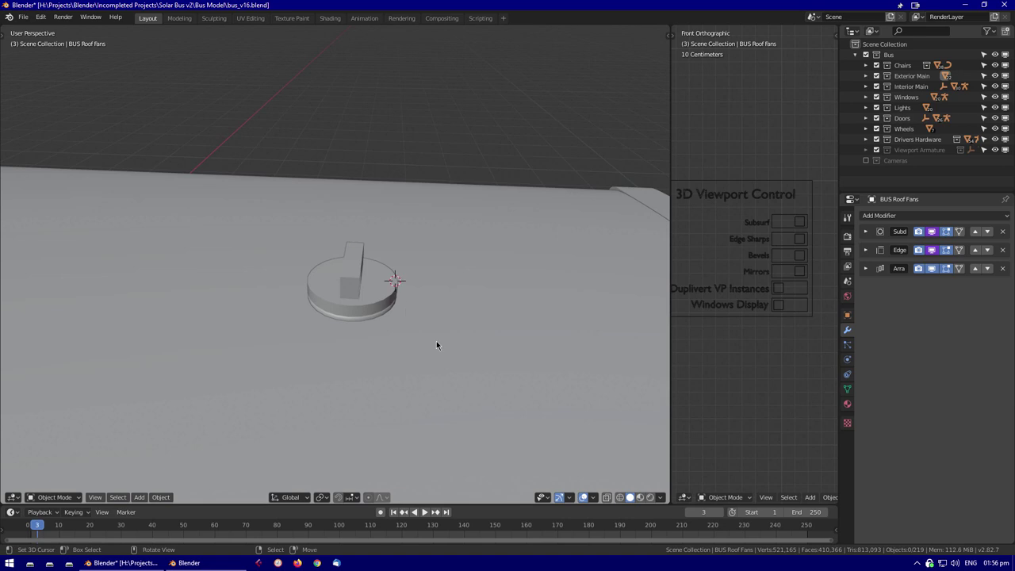
{"action": "middle_click_drag", "start_coordinate": [436, 344], "coordinate": [144, 203]}
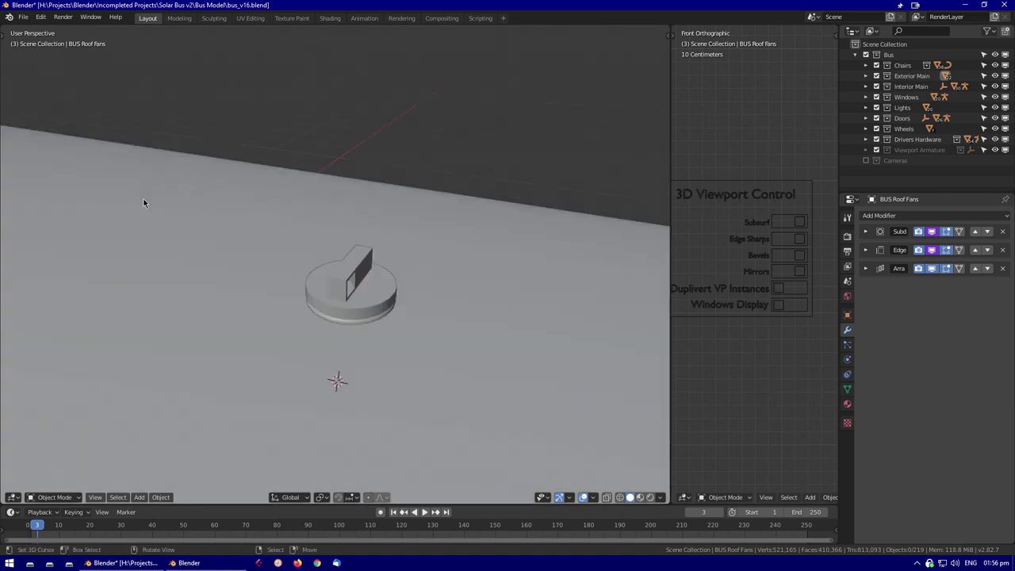
Make the 3D cursor project onto surfaces with orientation None and test its placement on the bus roof
{"action": "scroll", "coordinate": [293, 302], "scroll_direction": "down", "scroll_amount": 3}
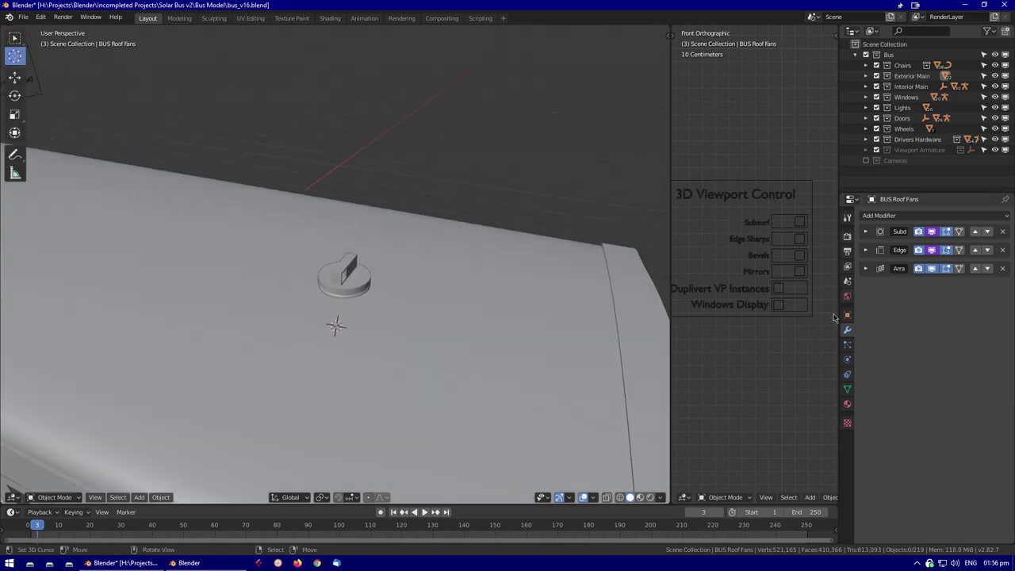
{"action": "scroll", "coordinate": [847, 318], "scroll_direction": "up", "scroll_amount": 7, "text": "ctrl"}
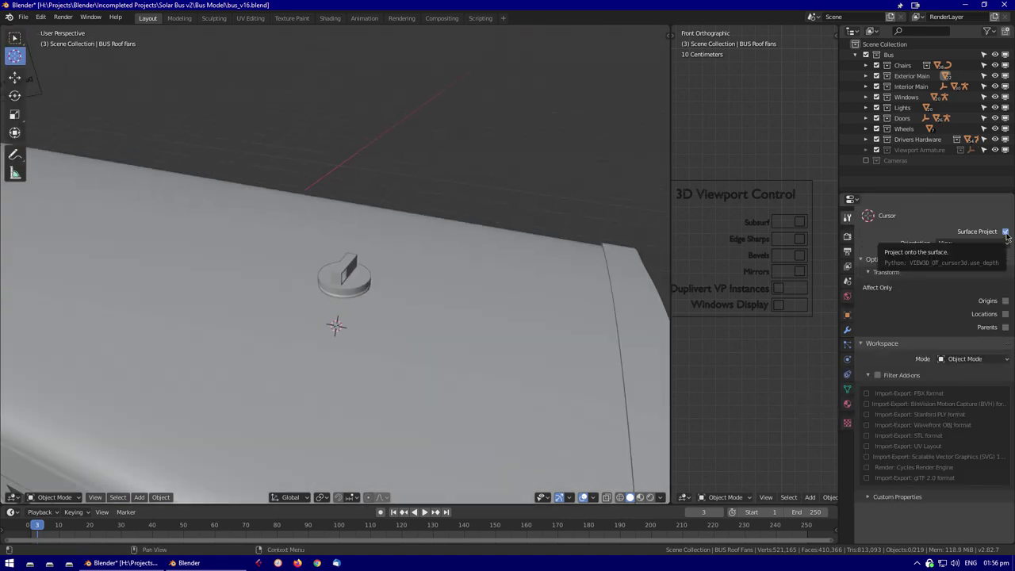
{"action": "key", "text": "shift+a"}
{"action": "left_click", "coordinate": [147, 292]}
{"action": "scroll", "coordinate": [333, 301], "scroll_direction": "down", "scroll_amount": 5}
{"action": "middle_click_drag", "start_coordinate": [333, 301], "coordinate": [359, 319]}
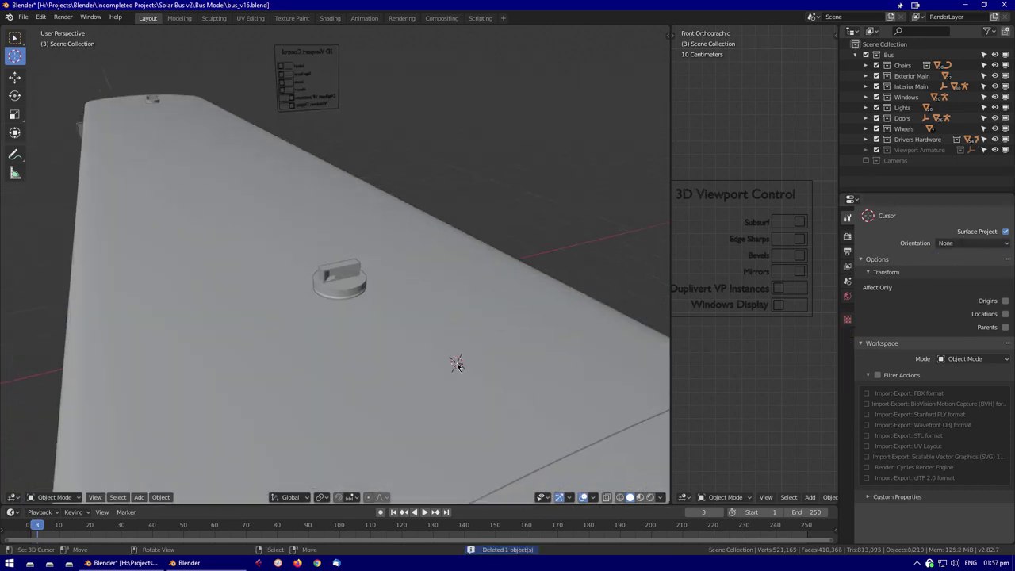
{"action": "left_click", "coordinate": [967, 258]}
Save the bus file as the new incremental version bus_v17.blend
{"action": "middle_click_drag", "start_coordinate": [555, 270], "coordinate": [299, 223]}
{"action": "key", "text": "ctrl+shift+s"}
{"action": "key", "text": "KP_Add"}
{"action": "key", "text": "Return"}
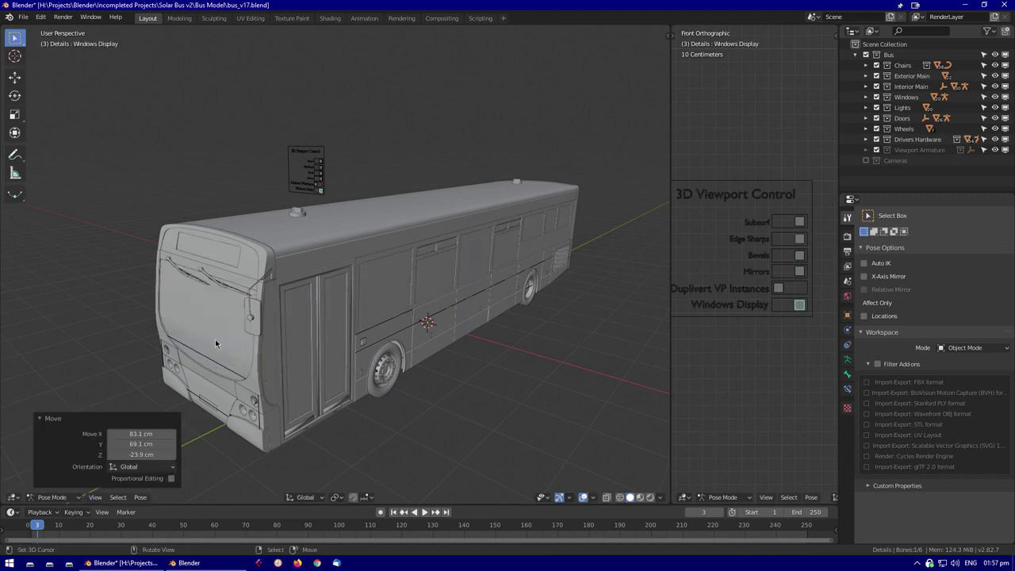
Isolate BUS Window Front in local view and examine its side profile and modifiers
{"action": "left_click", "coordinate": [263, 333]}
{"action": "key", "text": "KP_Divide"}
{"action": "middle_click_drag", "start_coordinate": [404, 319], "coordinate": [180, 350]}
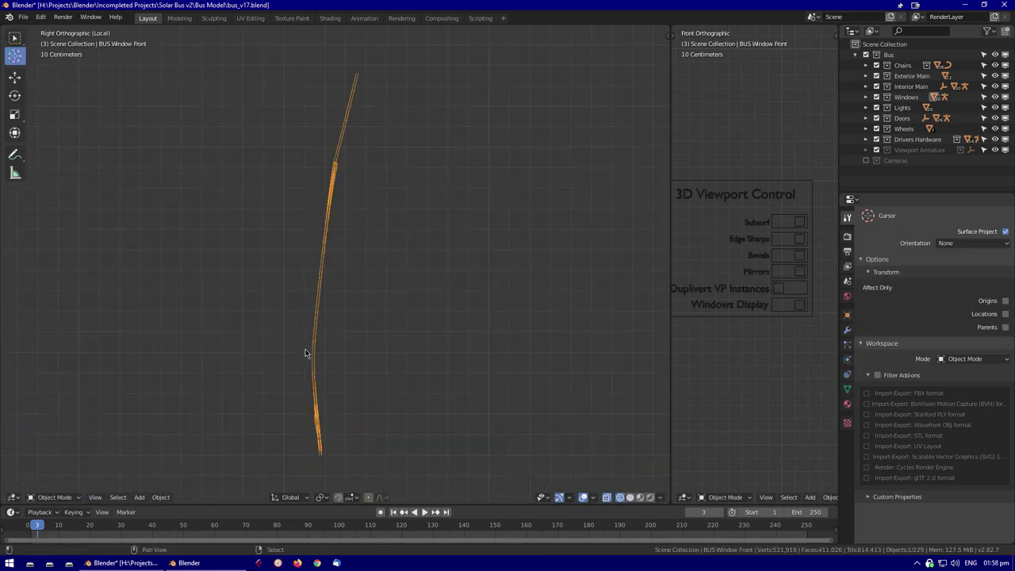
{"action": "left_click", "coordinate": [847, 329]}
{"action": "mouse_move", "coordinate": [346, 302]}
{"action": "middle_mouse_down"}
{"action": "mouse_move", "coordinate": [258, 308]}
{"action": "mouse_move", "coordinate": [342, 305]}
{"action": "middle_mouse_up"}
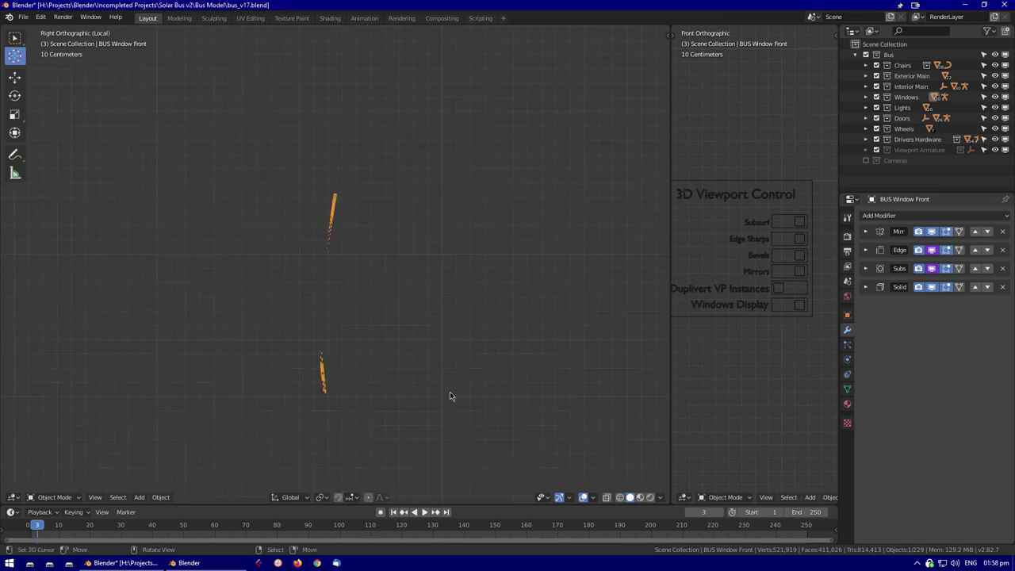
Add an upright plane near the front window and shape it into a wide rectangle for the driver's mirror glass
{"action": "key", "text": "shift+a"}
{"action": "left_click", "coordinate": [521, 369]}
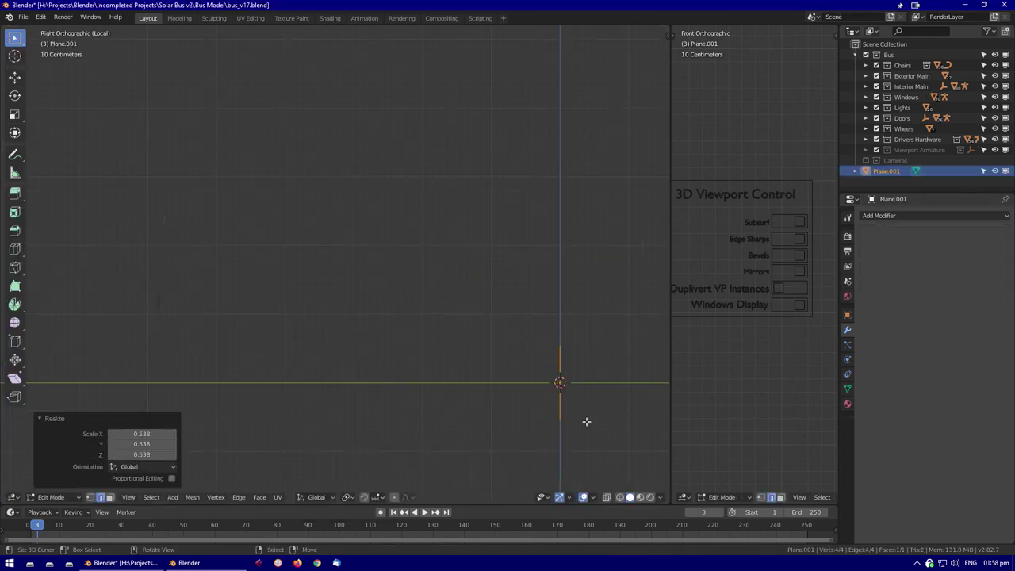
{"action": "key", "text": "KP_1"}
{"action": "scroll", "coordinate": [446, 301], "scroll_direction": "up", "scroll_amount": 2}
{"action": "left_click", "coordinate": [556, 362]}
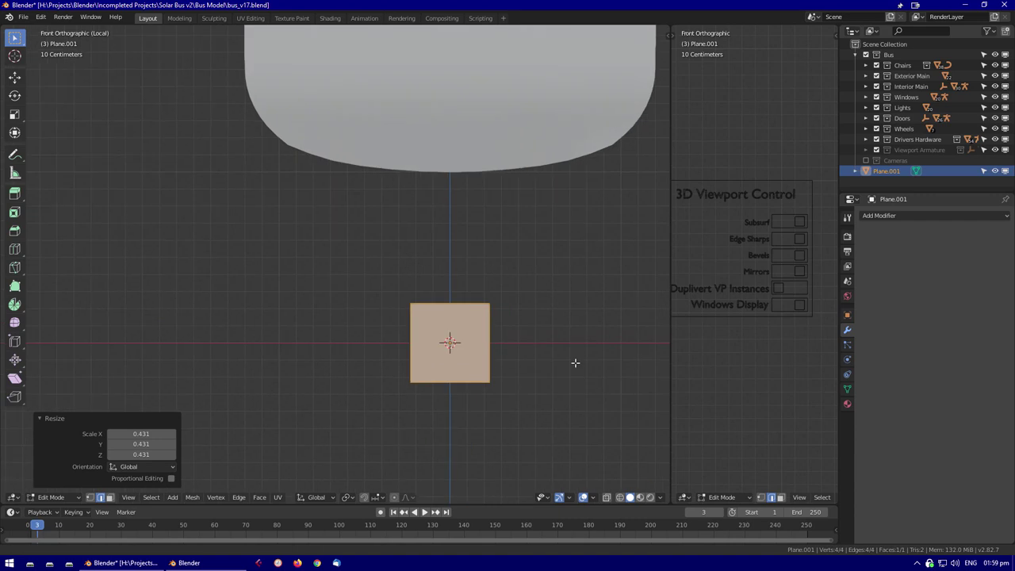
{"action": "key", "text": "Escape"}
{"action": "middle_click_drag", "start_coordinate": [585, 365], "coordinate": [407, 330]}
{"action": "key", "text": "Tab"}
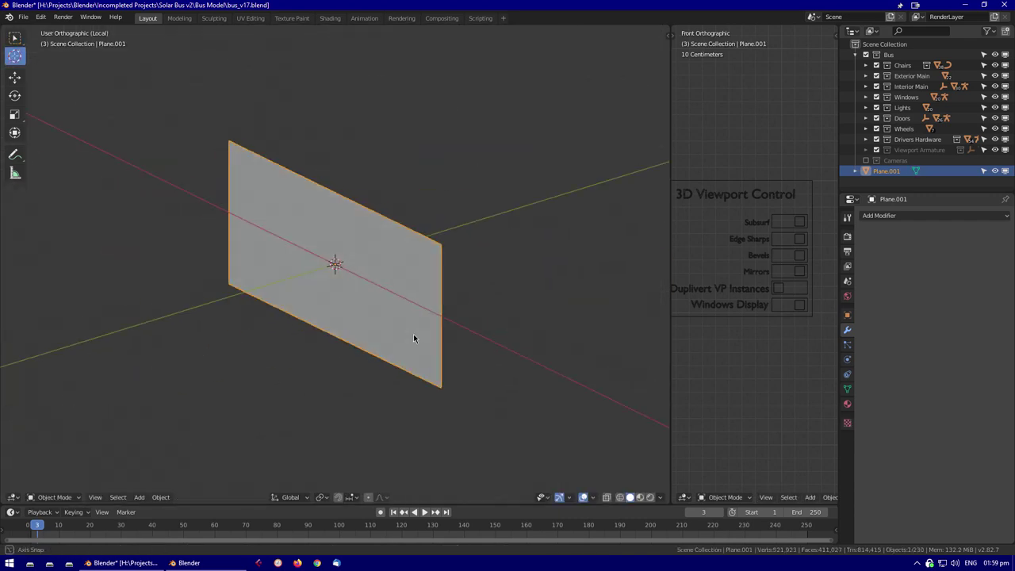
Add a second plane over the mirror glass in front view and rotate it 90° about X
{"action": "key", "text": "KP_1"}
{"action": "key", "text": "shift+a"}
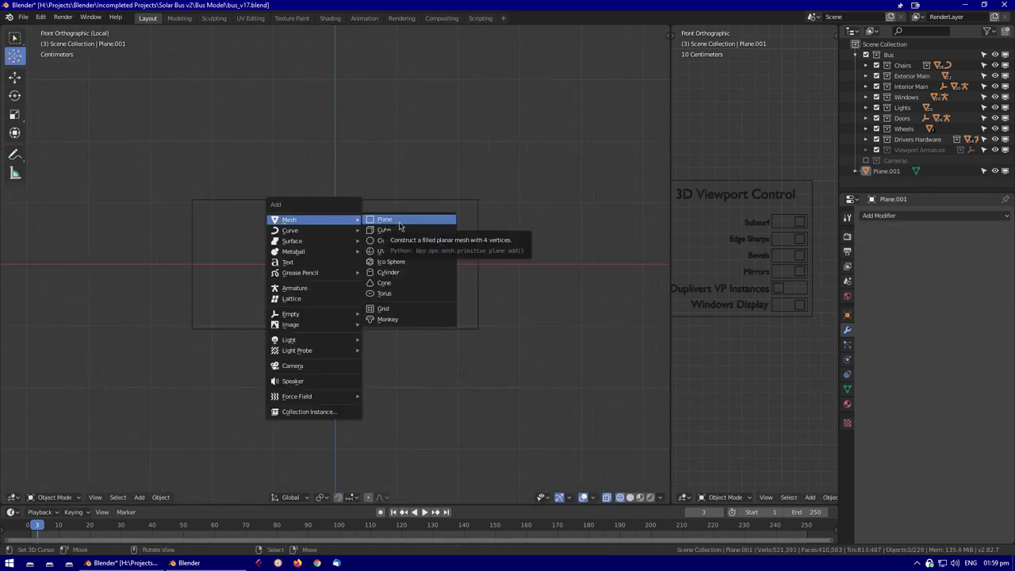
{"action": "left_click", "coordinate": [384, 219]}
{"action": "key", "text": "Tab"}
{"action": "type", "text": "rx90"}
{"action": "key", "text": "Return"}
Scale the second plane vertically around the glass and extrude it into a shallow open mirror frame
{"action": "middle_click_drag", "start_coordinate": [419, 243], "coordinate": [435, 348]}
{"action": "scroll", "coordinate": [410, 332], "scroll_direction": "down", "scroll_amount": 2}
{"action": "key", "text": "KP_1"}
{"action": "key", "text": "s"}
{"action": "key", "text": "z"}
{"action": "left_click", "coordinate": [436, 324]}
{"action": "key", "text": "e"}
{"action": "left_click", "coordinate": [435, 348]}
{"action": "key", "text": "Tab"}
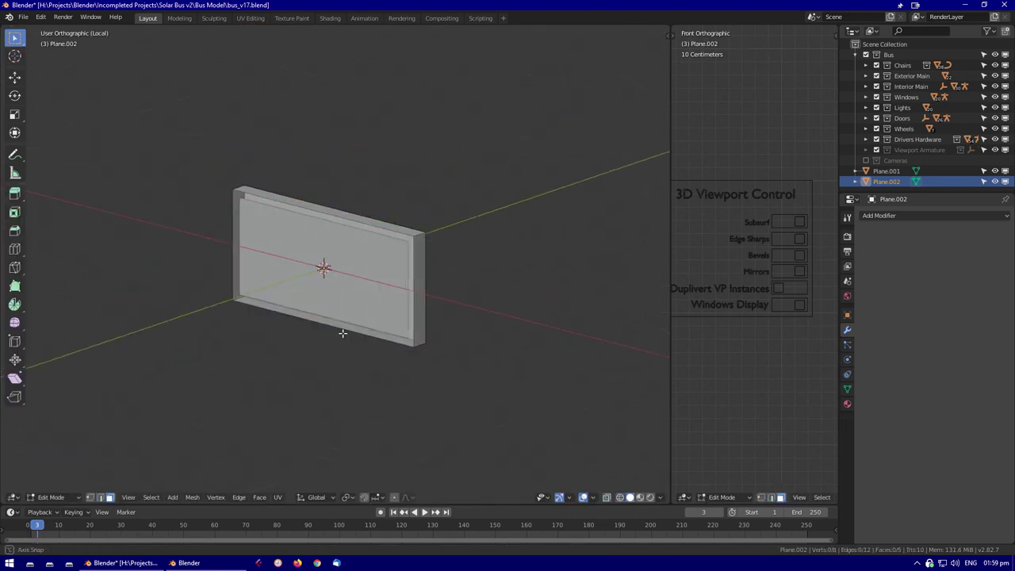
{"action": "left_click", "coordinate": [878, 215]}
{"action": "left_click", "coordinate": [793, 245]}
{"action": "key", "text": "ctrl+z"}
Add a Solidify modifier to the mirror frame and another to the glass plane
{"action": "left_click", "coordinate": [878, 215]}
{"action": "left_click", "coordinate": [801, 380]}
{"action": "scroll", "coordinate": [447, 294], "scroll_direction": "up", "scroll_amount": 5}
{"action": "middle_click_drag", "start_coordinate": [446, 294], "coordinate": [476, 301]}
{"action": "left_click", "coordinate": [886, 170]}
{"action": "left_click", "coordinate": [878, 214]}
{"action": "left_click", "coordinate": [800, 381]}
Scale the glass plane's face in front view to fit inside the frame
{"action": "key", "text": "Tab"}
{"action": "key", "text": "s"}
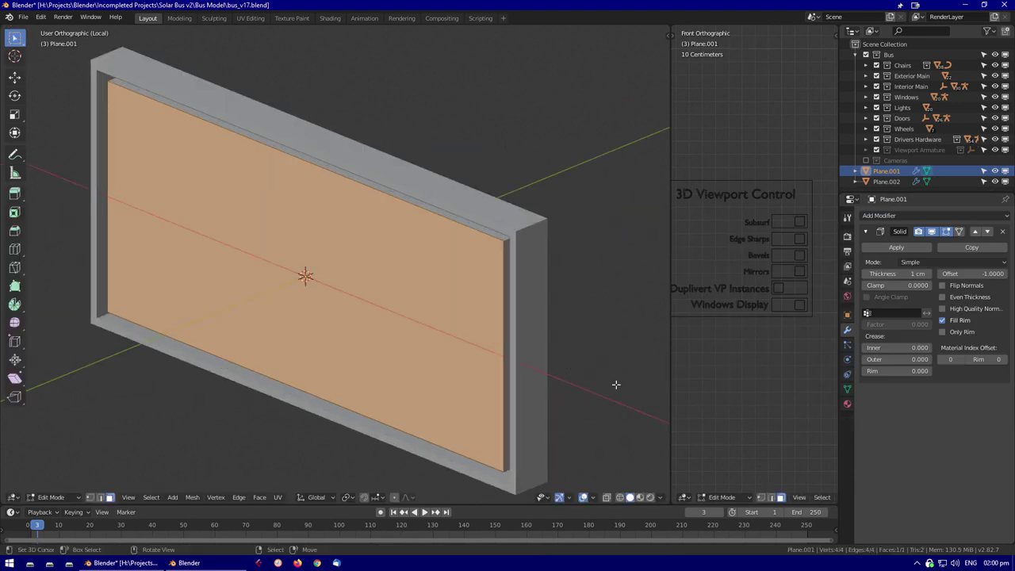
{"action": "key", "text": "KP_1"}
{"action": "key", "text": "Return"}
{"action": "key", "text": "Tab"}
{"action": "middle_click_drag", "start_coordinate": [508, 357], "coordinate": [538, 332]}
Add a Subdivision Surface modifier to the mirror frame, check its mesh in Edit Mode and undo the last edit
{"action": "left_click", "coordinate": [879, 214]}
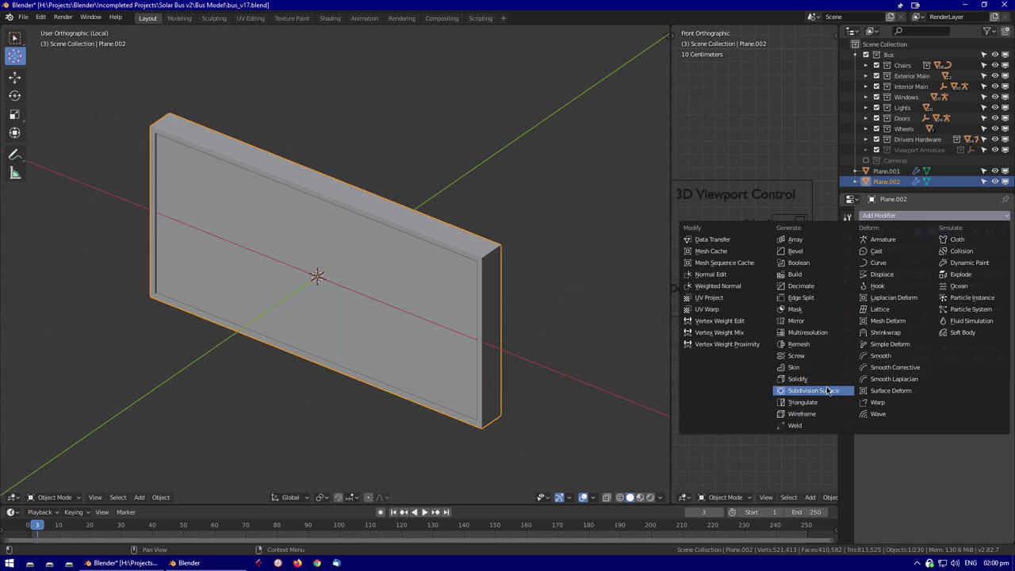
{"action": "left_click", "coordinate": [802, 390]}
{"action": "key", "text": "Tab"}
{"action": "middle_click_drag", "start_coordinate": [613, 218], "coordinate": [376, 251]}
{"action": "key", "text": "ctrl+z"}
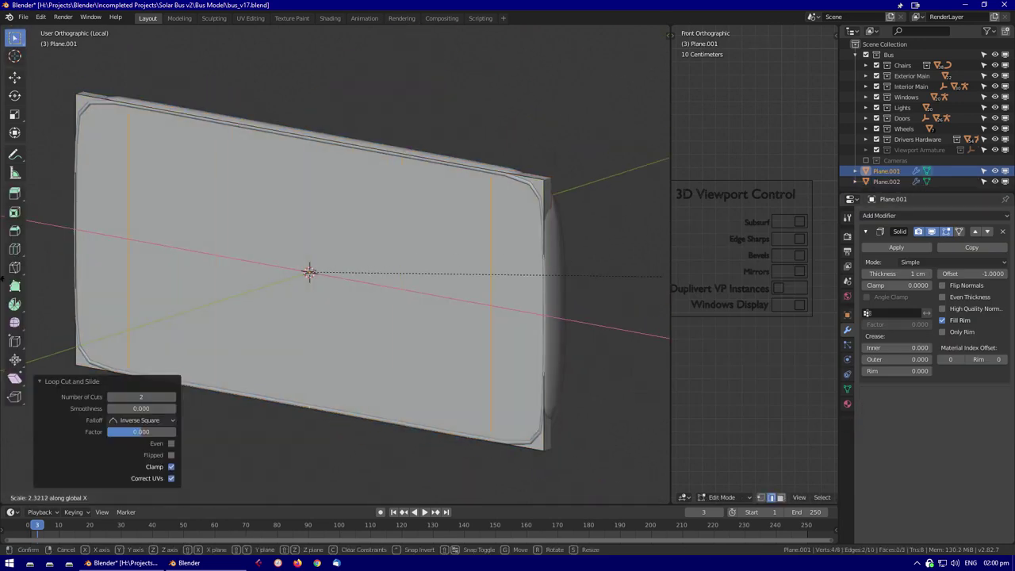
Add a Subdivision Surface modifier to the glass plane and cut two horizontal support loops across it
{"action": "left_click", "coordinate": [878, 215]}
{"action": "left_click", "coordinate": [803, 390]}
{"action": "middle_click_drag", "start_coordinate": [553, 328], "coordinate": [521, 346]}
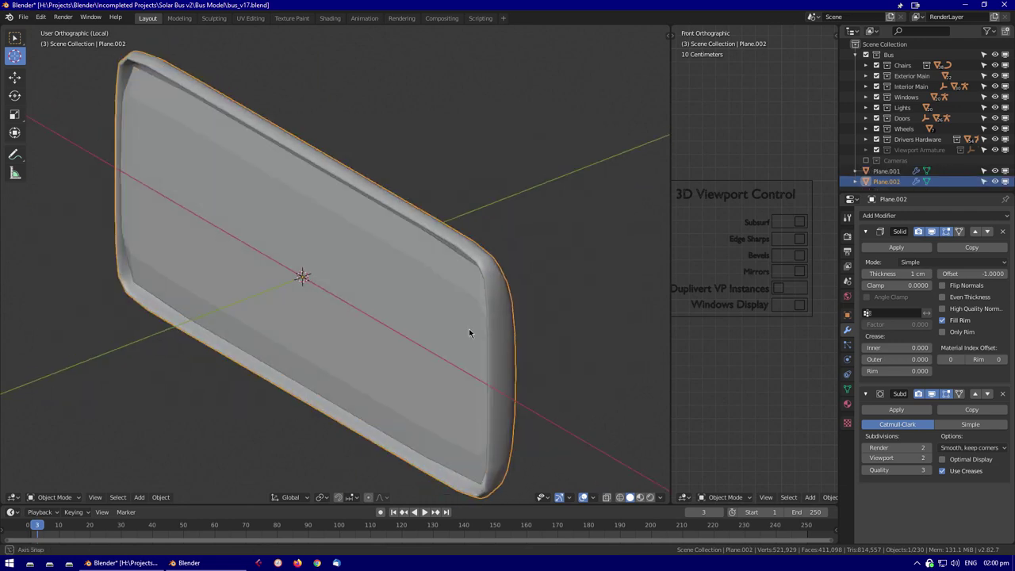
{"action": "scroll", "coordinate": [619, 299], "scroll_direction": "up", "scroll_amount": 4}
{"action": "scroll", "coordinate": [618, 299], "scroll_direction": "down", "scroll_amount": 4}
{"action": "middle_click_drag", "start_coordinate": [475, 317], "coordinate": [428, 333]}
{"action": "key", "text": "ctrl+r"}
{"action": "scroll", "coordinate": [549, 302], "scroll_direction": "up", "scroll_amount": 1}
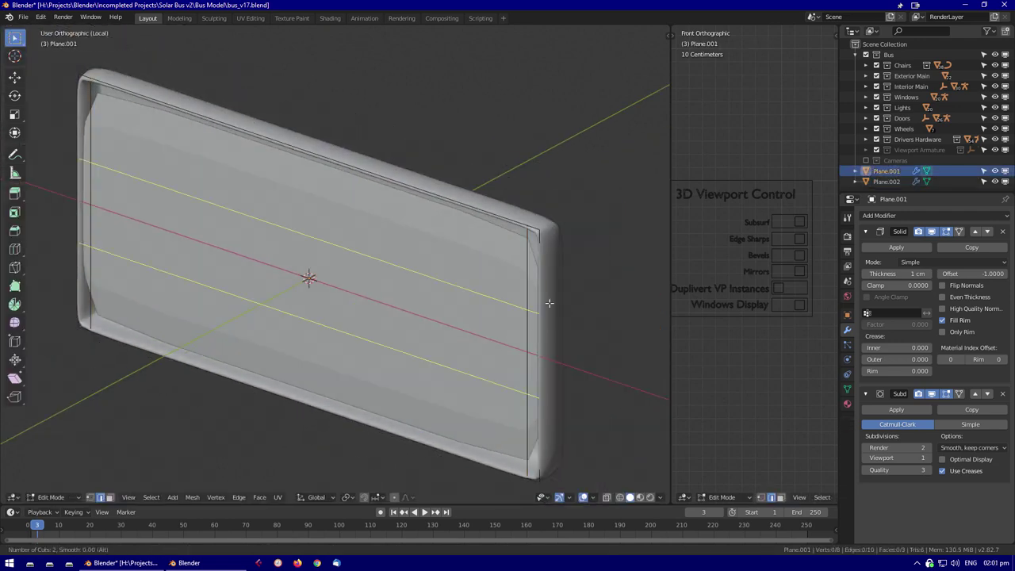
{"action": "key", "text": "Tab"}
{"action": "middle_click_drag", "start_coordinate": [125, 325], "coordinate": [444, 301]}
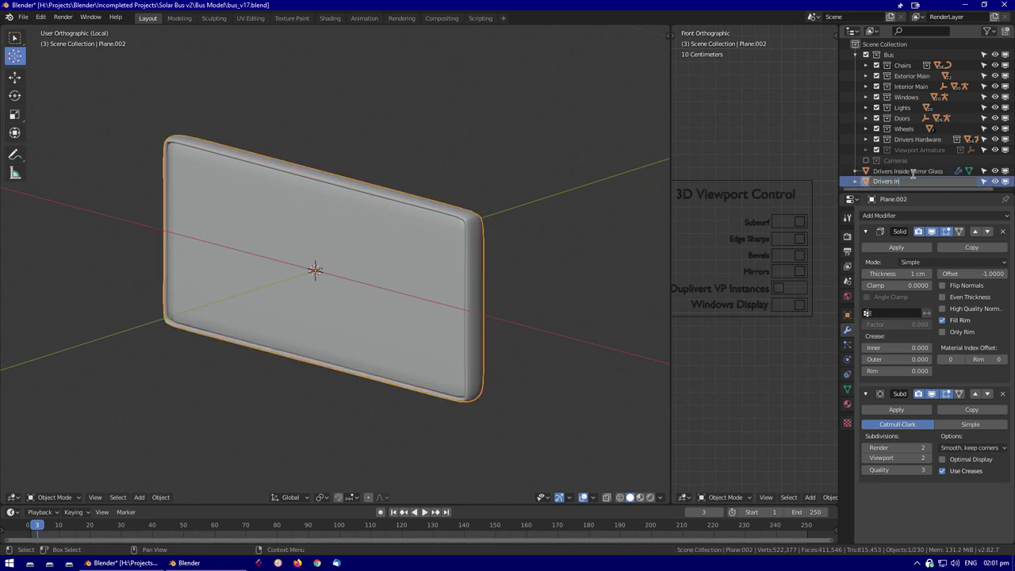
Name the two mirror objects Drivers Inside Mirror Glass and Drivers Inside Mirror Frame
{"action": "middle_click_drag", "start_coordinate": [460, 264], "coordinate": [423, 272]}
{"action": "scroll", "coordinate": [424, 272], "scroll_direction": "down", "scroll_amount": 2}
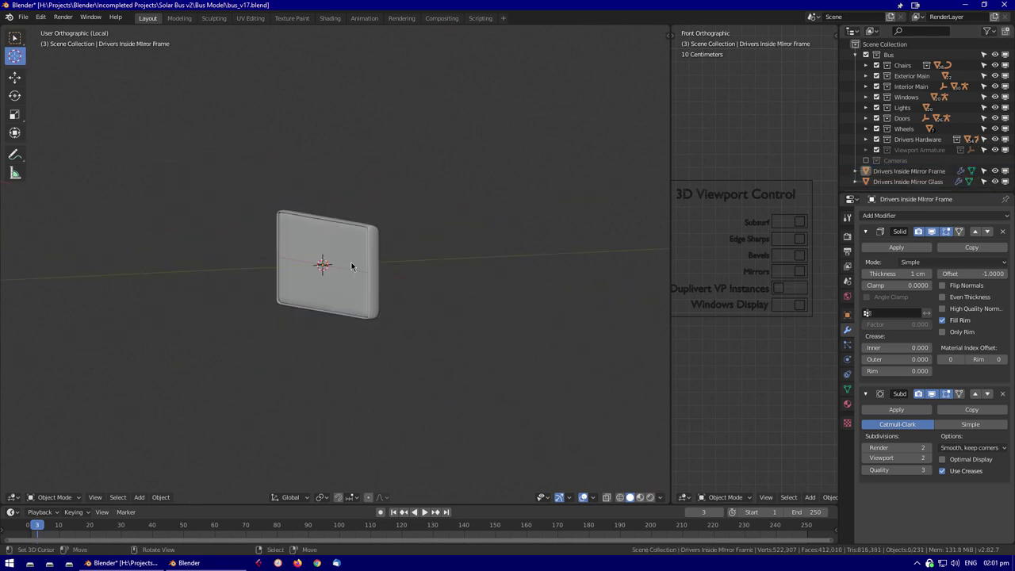
Leave local view and move the mirror frame and glass along Y and up to the inside of the windscreen
{"action": "key", "text": "KP_Divide"}
{"action": "scroll", "coordinate": [435, 268], "scroll_direction": "up", "scroll_amount": 3}
{"action": "scroll", "coordinate": [445, 340], "scroll_direction": "down", "scroll_amount": 3}
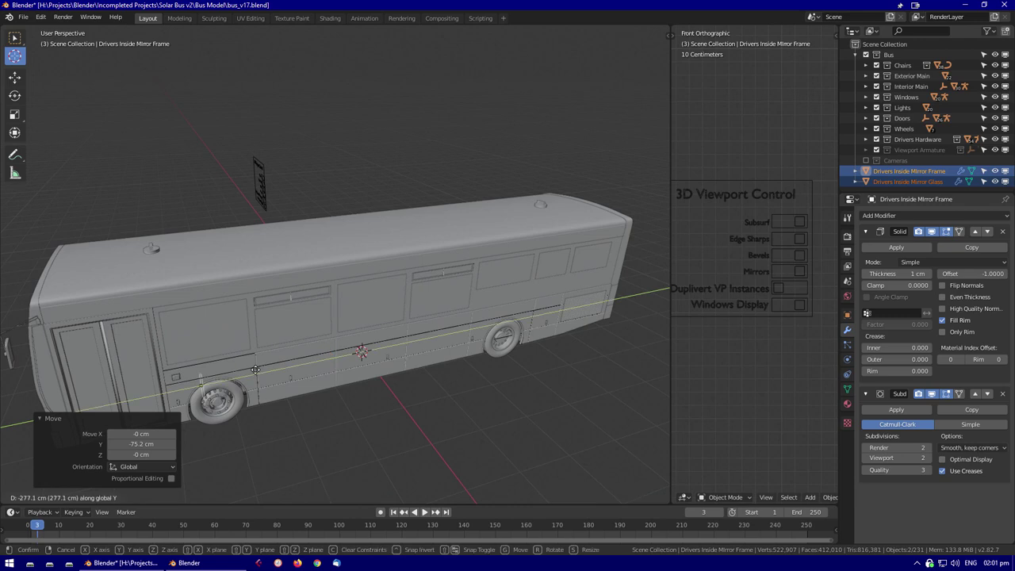
{"action": "key", "text": "g"}
{"action": "key", "text": "y"}
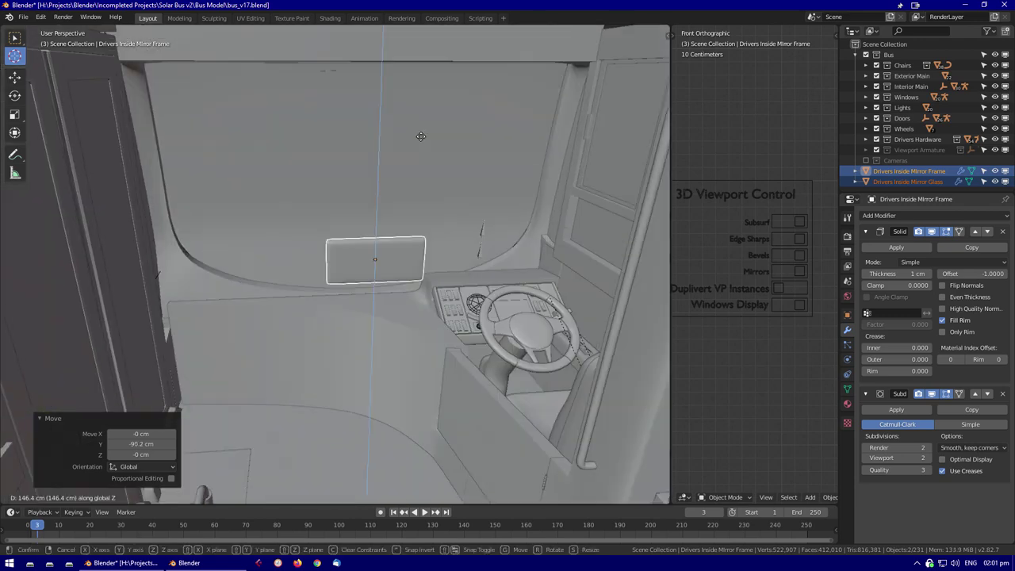
{"action": "scroll", "coordinate": [447, 124], "scroll_direction": "up", "scroll_amount": 2}
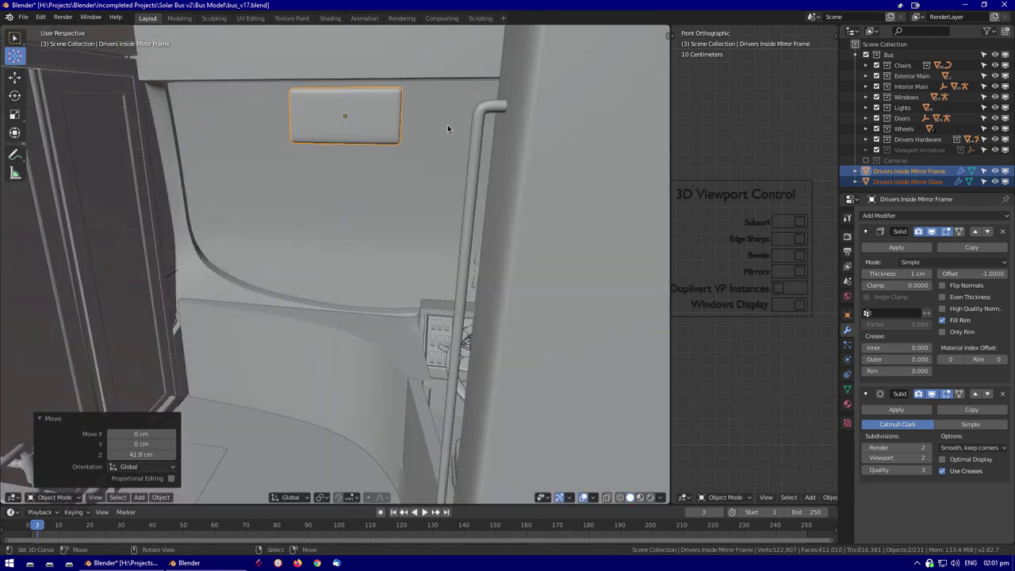
Move the mirror about 4.9 cm along Y, closer to the windscreen
{"action": "scroll", "coordinate": [456, 142], "scroll_direction": "down", "scroll_amount": 1}
{"action": "key", "text": "g"}
{"action": "key", "text": "y"}
{"action": "scroll", "coordinate": [456, 142], "scroll_direction": "up", "scroll_amount": 2}
{"action": "left_click", "coordinate": [491, 163]}
Rotate the mirror frame and glass 180° about Z
{"action": "middle_click_drag", "start_coordinate": [492, 163], "coordinate": [449, 207]}
{"action": "key", "text": "r"}
{"action": "key", "text": "z"}
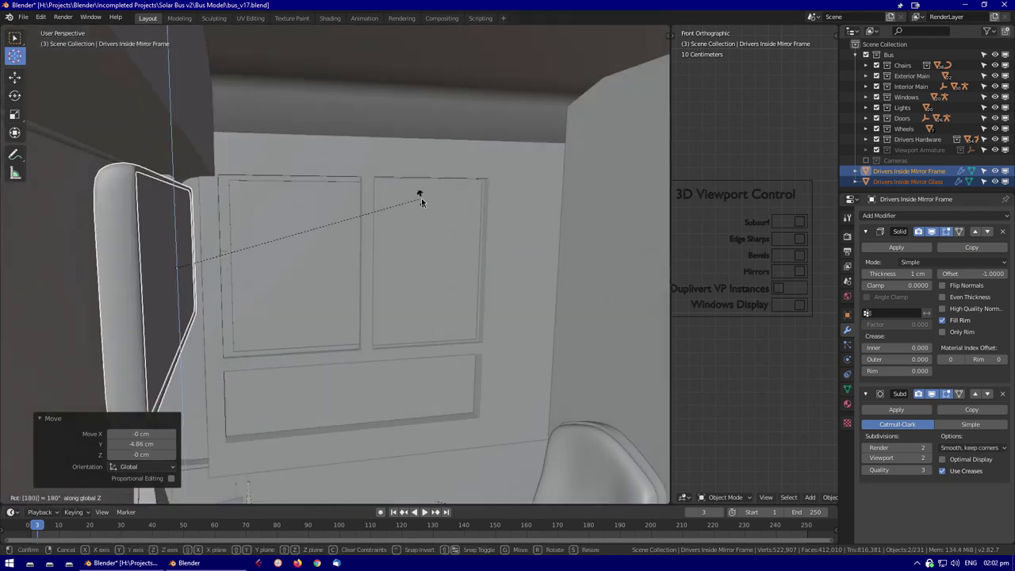
{"action": "key", "text": "1"}
{"action": "key", "text": "8"}
{"action": "key", "text": "0"}
{"action": "key", "text": "Return"}
Adjust the mirror's height and its distance from the windscreen along Y
{"action": "scroll", "coordinate": [419, 198], "scroll_direction": "up", "scroll_amount": 2}
{"action": "key", "text": "g"}
{"action": "key", "text": "z"}
{"action": "left_click", "coordinate": [361, 224]}
{"action": "middle_click_drag", "start_coordinate": [361, 224], "coordinate": [376, 279]}
{"action": "key", "text": "z"}
{"action": "key", "text": "z"}
{"action": "left_click", "coordinate": [509, 288]}
{"action": "middle_click_drag", "start_coordinate": [509, 288], "coordinate": [27, 265]}
{"action": "key", "text": "g"}
{"action": "key", "text": "y"}
{"action": "left_click", "coordinate": [422, 267]}
Isolate the mirror, snap the 3D cursor to its frame and add an 8-vertex circle there for the mount
{"action": "key", "text": "KP_Divide"}
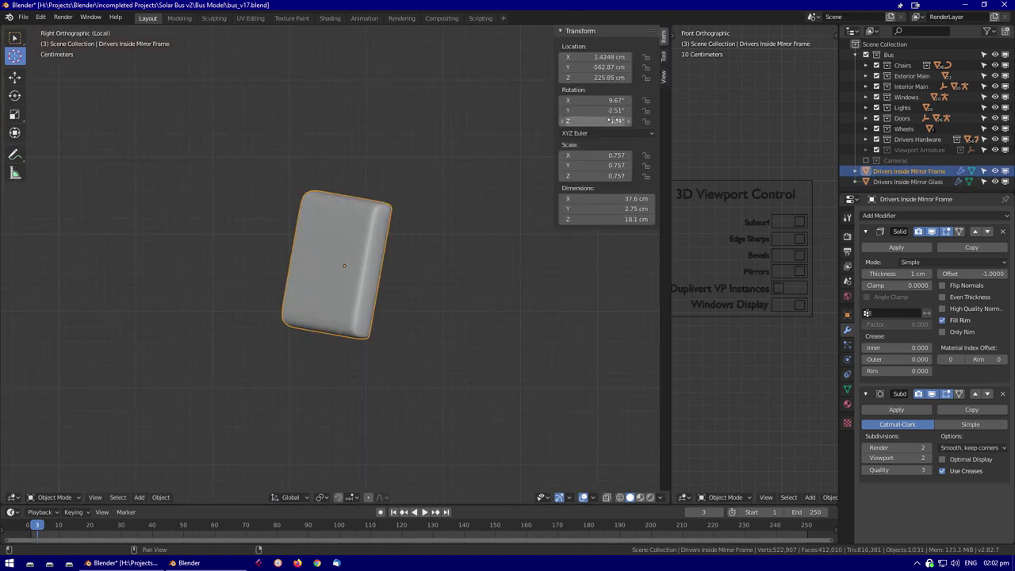
{"action": "middle_click_drag", "start_coordinate": [331, 256], "coordinate": [339, 302]}
{"action": "key", "text": "shift+z"}
{"action": "key", "text": "shift+a"}
{"action": "key", "text": "Escape"}
{"action": "key", "text": "shift+s"}
{"action": "left_click", "coordinate": [330, 320]}
{"action": "key", "text": "shift+a"}
{"action": "mouse_move", "coordinate": [267, 322]}
{"action": "left_click", "coordinate": [372, 340]}
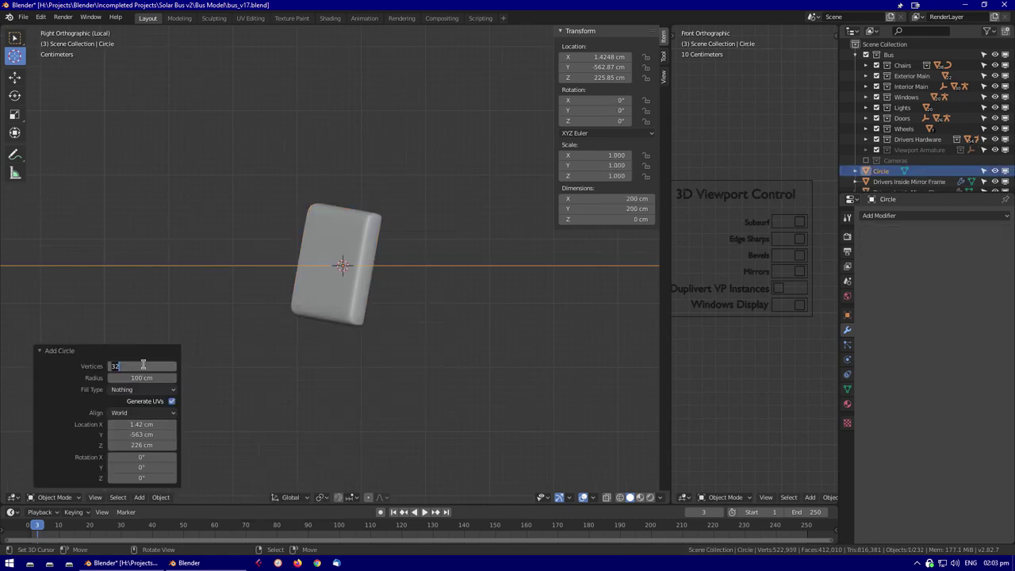
Clear the rotation of the mirror frame and glass and rotate them 180° about Z
{"action": "left_click", "coordinate": [276, 358]}
{"action": "right_click", "coordinate": [343, 270]}
{"action": "key", "text": "alt+r"}
{"action": "key", "text": "r"}
{"action": "key", "text": "z"}
{"action": "key", "text": "1"}
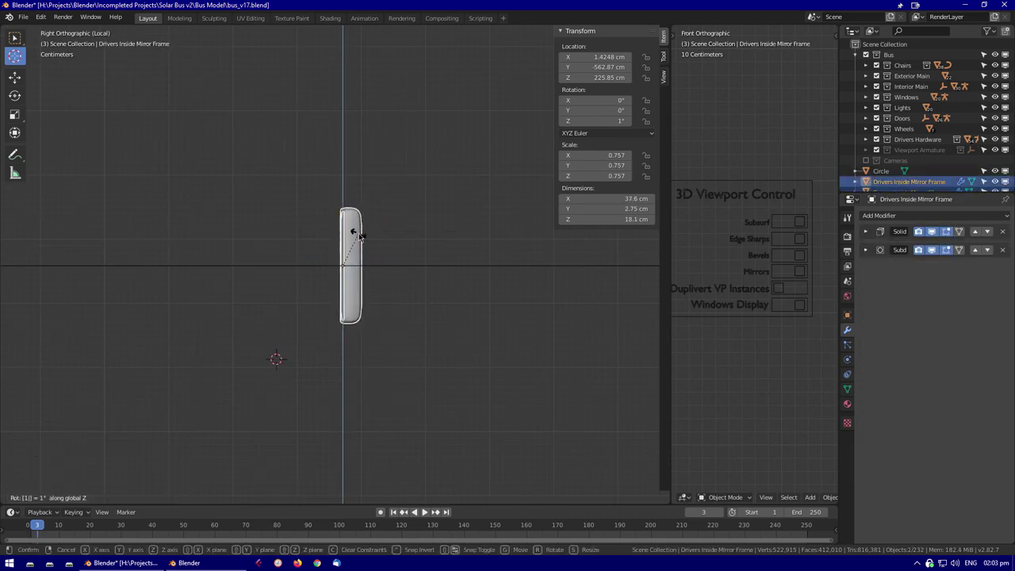
Extrude the circle into a short cylindrical mount behind the mirror and try merging its inset end at the center
{"action": "left_click", "coordinate": [402, 303]}
{"action": "key", "text": "KP_Decimal"}
{"action": "scroll", "coordinate": [389, 333], "scroll_direction": "down", "scroll_amount": 5}
{"action": "key", "text": "e"}
{"action": "left_click", "coordinate": [317, 328]}
{"action": "middle_click_drag", "start_coordinate": [317, 328], "coordinate": [326, 325]}
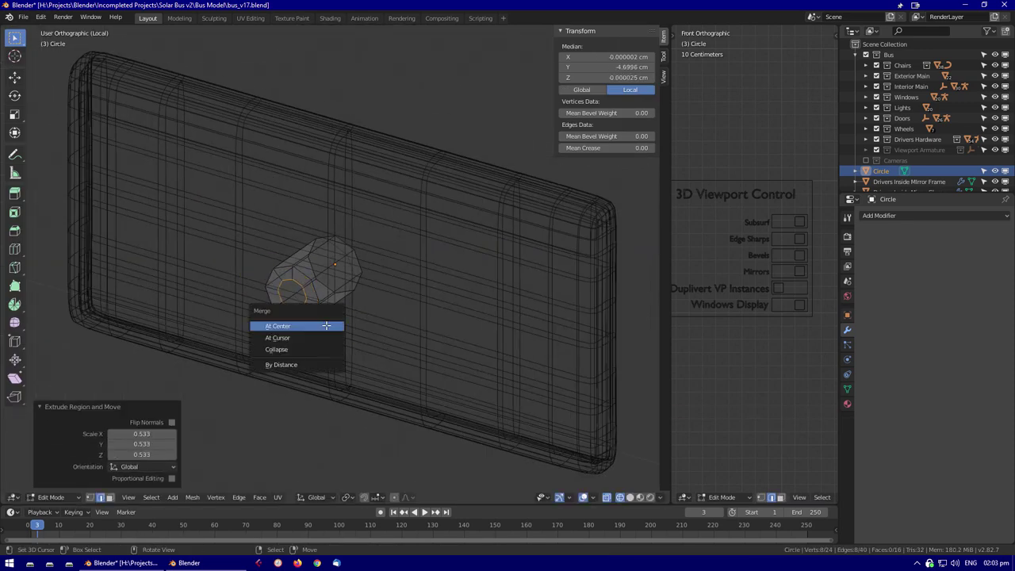
Undo the last mount edit and cut two edge loops around the cylinder
{"action": "key", "text": "ctrl+z"}
{"action": "key", "text": "alt+z"}
{"action": "middle_click_drag", "start_coordinate": [285, 288], "coordinate": [349, 317]}
{"action": "left_click", "coordinate": [294, 362]}
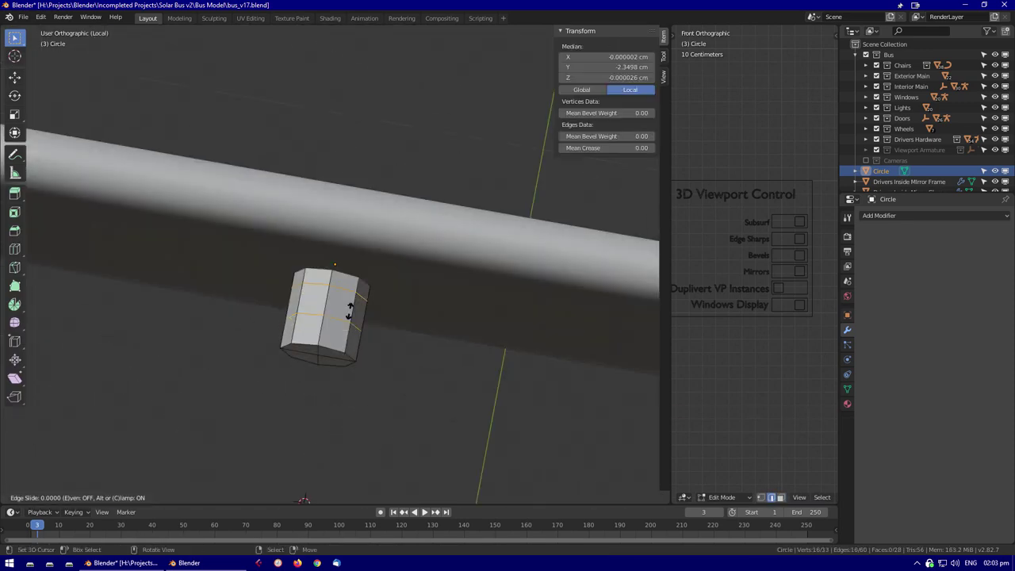
Extrude the mount upward into an arm, making the part about 20.9 cm tall
{"action": "scroll", "coordinate": [347, 278], "scroll_direction": "down", "scroll_amount": 3}
{"action": "key", "text": "e"}
{"action": "left_click", "coordinate": [302, 254]}
{"action": "key", "text": "Tab"}
Leave local view and select the mirror parts together inside the bus
{"action": "middle_click_drag", "start_coordinate": [302, 253], "coordinate": [422, 253]}
{"action": "key", "text": "KP_Divide"}
{"action": "left_click", "coordinate": [450, 366]}
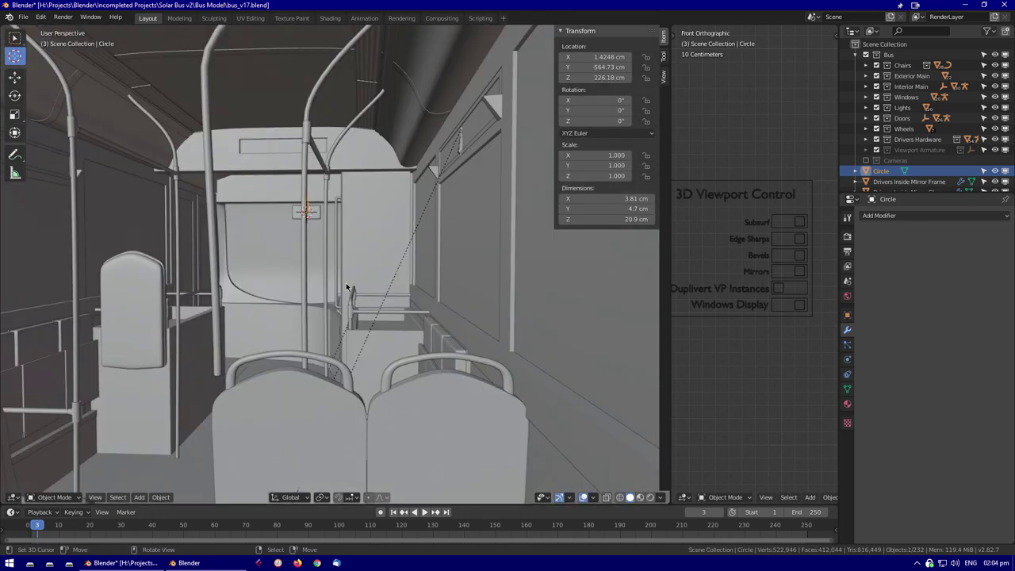
{"action": "left_click", "coordinate": [337, 282]}
{"action": "scroll", "coordinate": [492, 317], "scroll_direction": "up", "scroll_amount": 5}
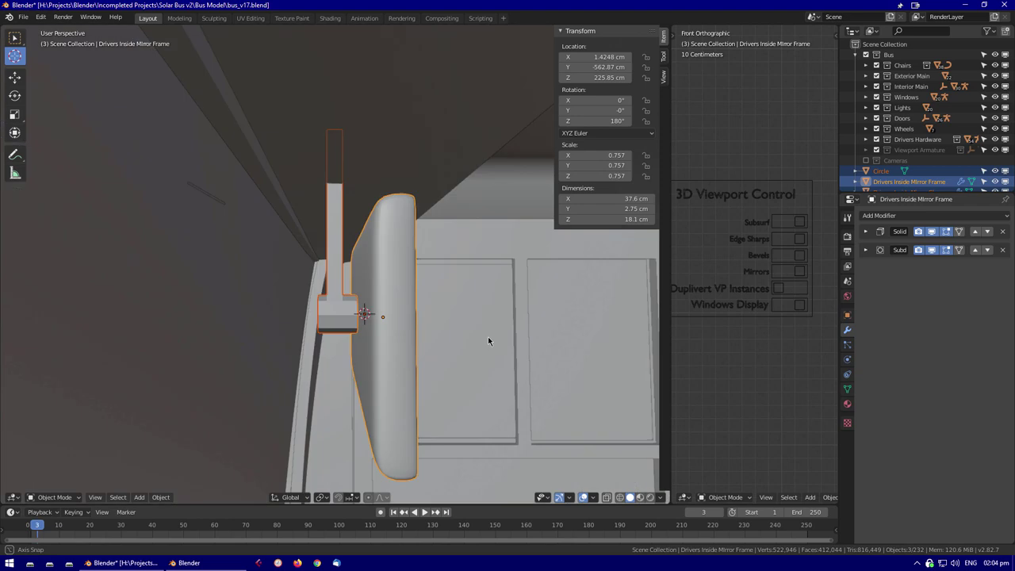
Place the 3D cursor at the top of the mirror's arm, using wireframe shading to reach it
{"action": "middle_click_drag", "start_coordinate": [487, 336], "coordinate": [361, 337]}
{"action": "scroll", "coordinate": [380, 321], "scroll_direction": "down", "scroll_amount": 4}
{"action": "middle_click_drag", "start_coordinate": [400, 307], "coordinate": [405, 338]}
{"action": "key", "text": "Tab"}
{"action": "key", "text": "shift+z"}
{"action": "middle_click_drag", "start_coordinate": [279, 241], "coordinate": [301, 178]}
{"action": "key", "text": "Tab"}
{"action": "key", "text": "shift+z"}
{"action": "mouse_move", "coordinate": [463, 326]}
{"action": "middle_mouse_down"}
{"action": "mouse_move", "coordinate": [349, 335]}
{"action": "mouse_move", "coordinate": [375, 334]}
{"action": "middle_mouse_up"}
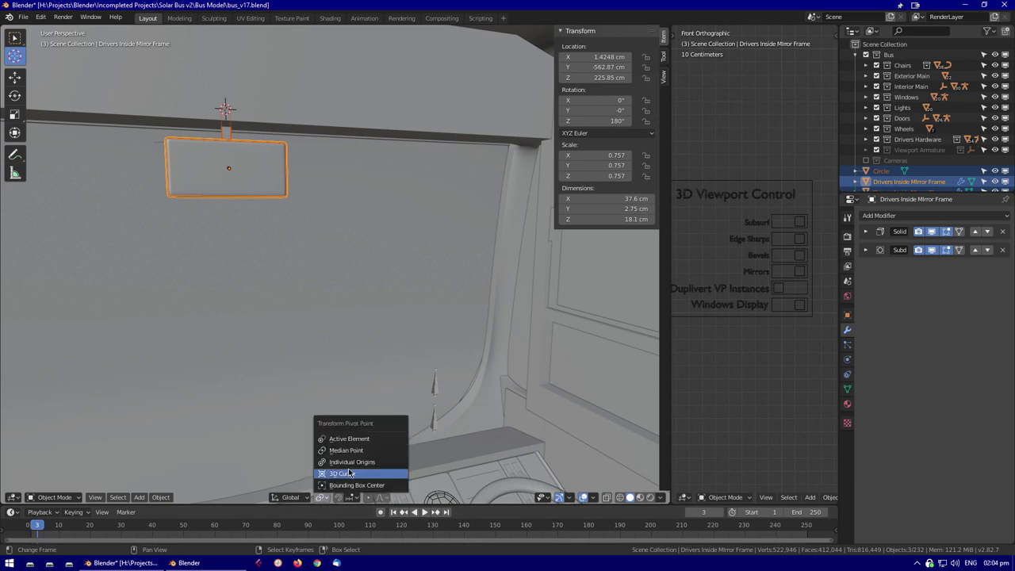
Set the transform pivot to the 3D cursor and rotate the mirror about Z until its Z rotation is 200°
{"action": "left_click", "coordinate": [342, 473]}
{"action": "middle_click_drag", "start_coordinate": [349, 397], "coordinate": [369, 317]}
{"action": "key", "text": "r"}
{"action": "key", "text": "z"}
{"action": "left_click", "coordinate": [329, 283]}
{"action": "middle_click_drag", "start_coordinate": [328, 283], "coordinate": [372, 307]}
{"action": "key", "text": "r"}
{"action": "key", "text": "z"}
{"action": "left_click", "coordinate": [299, 297]}
Try rotating the mirror frame and glass about X and Z around the 3D cursor
{"action": "left_click", "coordinate": [209, 159]}
{"action": "key", "text": "r"}
{"action": "key", "text": "x"}
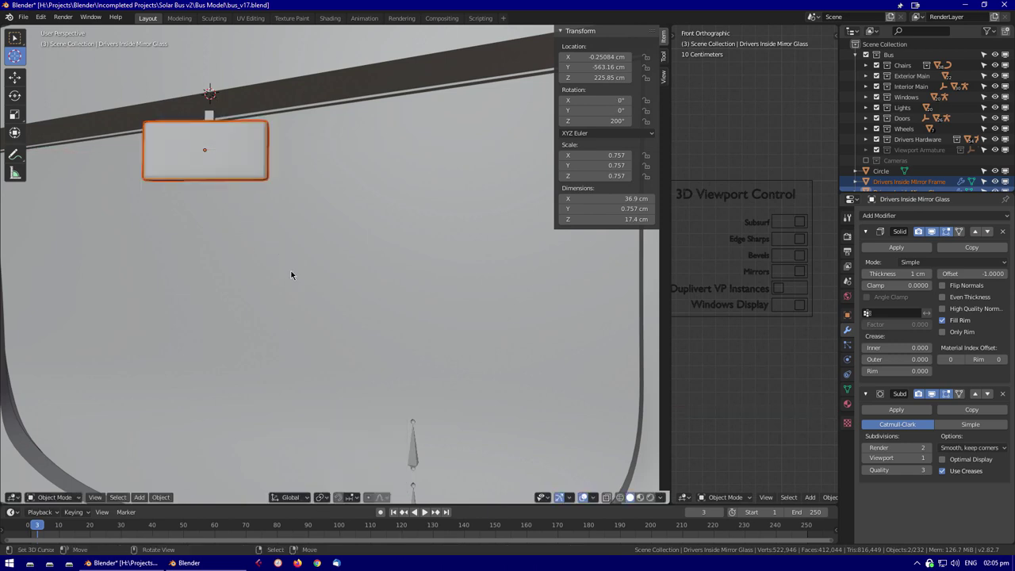
{"action": "middle_click_drag", "start_coordinate": [296, 264], "coordinate": [291, 195]}
{"action": "left_click", "coordinate": [379, 193]}
{"action": "key", "text": "r"}
{"action": "key", "text": "z"}
{"action": "left_click", "coordinate": [379, 193]}
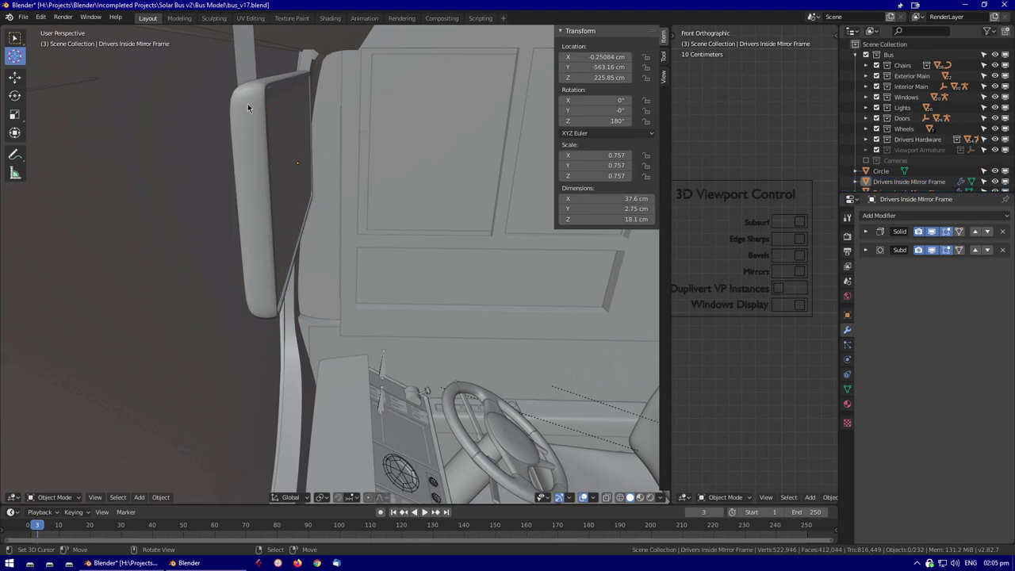
Try clearing the mirror part's rotation and adding a modifier to it, and undo the change
{"action": "left_click", "coordinate": [333, 183]}
{"action": "key", "text": "alt+r"}
{"action": "middle_click_drag", "start_coordinate": [383, 185], "coordinate": [272, 212]}
{"action": "right_click", "coordinate": [272, 212]}
{"action": "left_click", "coordinate": [272, 212]}
{"action": "left_click", "coordinate": [936, 215]}
{"action": "left_click", "coordinate": [805, 279]}
{"action": "middle_click_drag", "start_coordinate": [423, 243], "coordinate": [278, 208]}
{"action": "key", "text": "ctrl+z"}
Snap the 3D cursor to the top of the mirror's mounting arm
{"action": "right_click", "coordinate": [317, 220]}
{"action": "left_click", "coordinate": [317, 220]}
{"action": "scroll", "coordinate": [331, 213], "scroll_direction": "up", "scroll_amount": 3}
{"action": "left_click", "coordinate": [325, 207]}
{"action": "scroll", "coordinate": [317, 210], "scroll_direction": "down", "scroll_amount": 3}
{"action": "key", "text": "shift+s"}
{"action": "left_click", "coordinate": [277, 208]}
{"action": "right_click", "coordinate": [277, 208]}
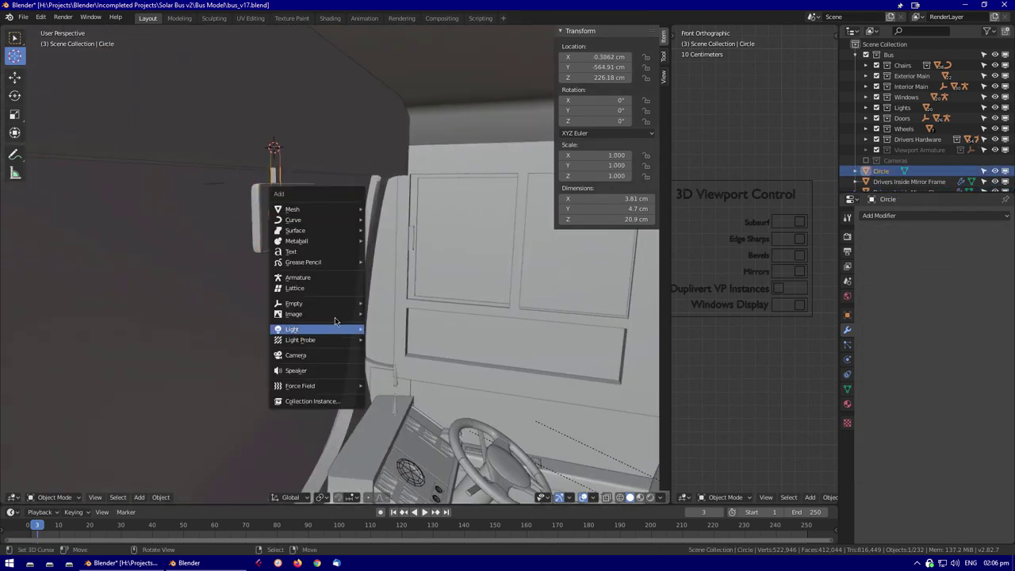
Add a new bone to the driver armature at the 3D cursor and place it over the mirror's arm
{"action": "left_click", "coordinate": [270, 170]}
{"action": "key", "text": "Tab"}
{"action": "key", "text": "shift+a"}
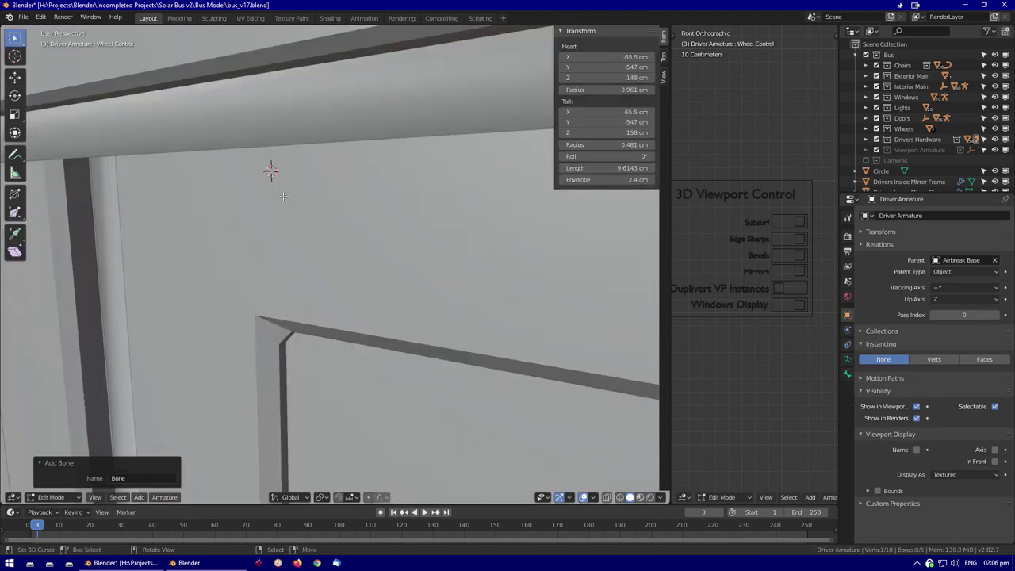
{"action": "key", "text": "shift+z"}
{"action": "key", "text": "g"}
{"action": "key", "text": "Return"}
Adjust the new bone along Z to fit the mirror's arm and name it Mirror Rotate
{"action": "scroll", "coordinate": [301, 217], "scroll_direction": "down", "scroll_amount": 3}
{"action": "key", "text": "g"}
{"action": "key", "text": "z"}
{"action": "left_click", "coordinate": [300, 217]}
{"action": "key", "text": "shift+z"}
{"action": "left_click", "coordinate": [847, 373]}
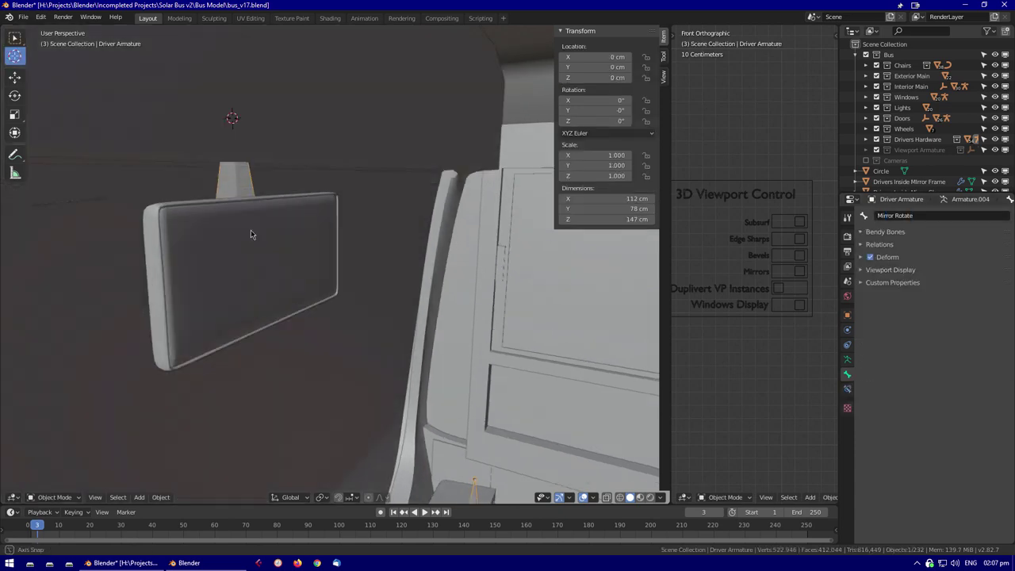
Duplicate the Mirror Rotate bone along X within the driver armature
{"action": "key", "text": "shift+z"}
{"action": "key", "text": "shift+d"}
{"action": "key", "text": "x"}
{"action": "left_click", "coordinate": [268, 192]}
{"action": "key", "text": "Tab"}
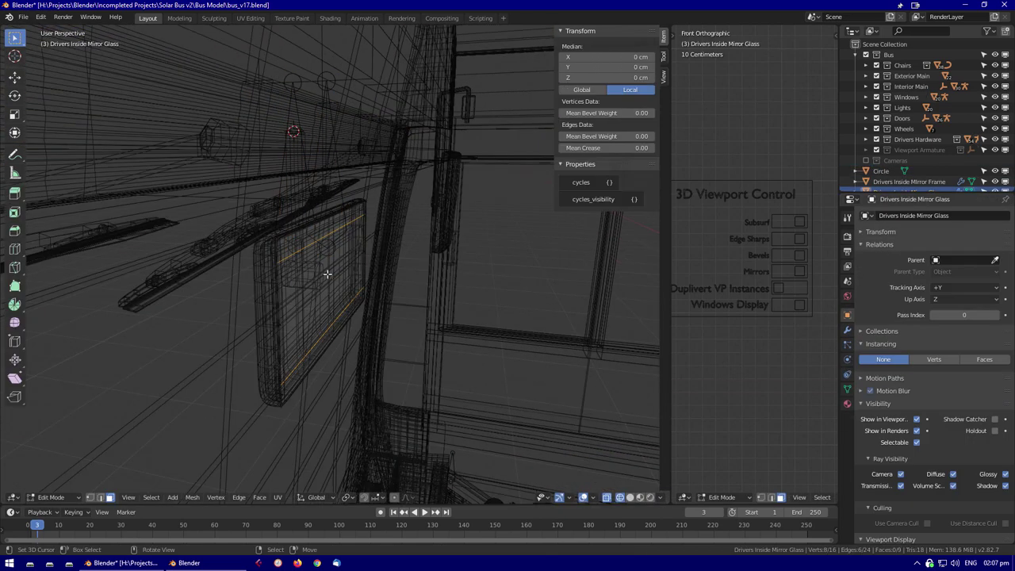
Snap the 3D cursor to the centre of the driver's inside mirror using its glass geometry
{"action": "left_click", "coordinate": [328, 272]}
{"action": "middle_click_drag", "start_coordinate": [395, 376], "coordinate": [238, 304]}
{"action": "key", "text": "Tab"}
{"action": "key", "text": "Tab"}
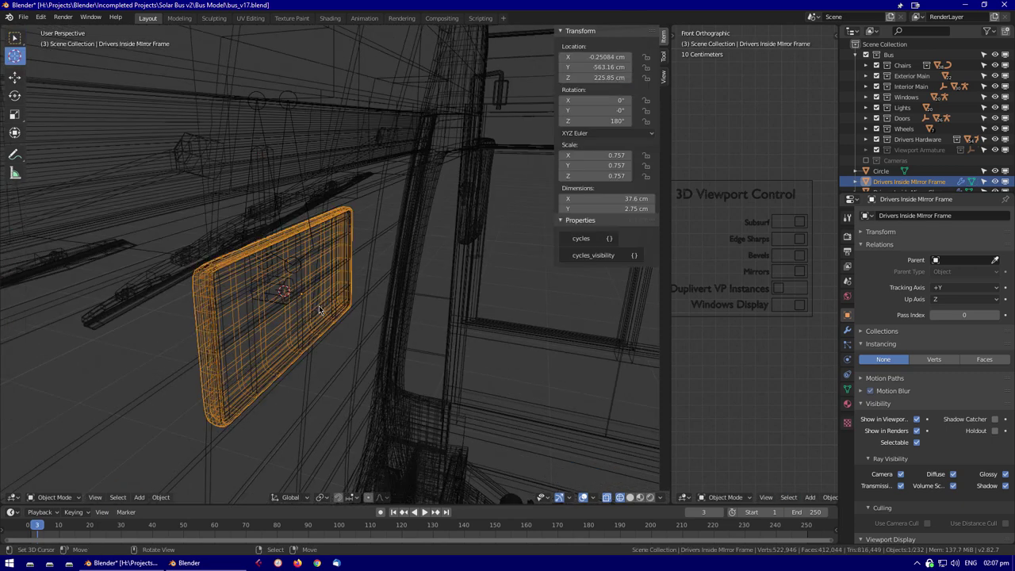
{"action": "key", "text": "shift+s"}
{"action": "left_click", "coordinate": [283, 253]}
Move the duplicated bone along Z so that it pivots at the mirror's centre
{"action": "key", "text": "g"}
{"action": "key", "text": "z"}
{"action": "left_click", "coordinate": [348, 296]}
{"action": "key", "text": "Tab"}
Select the mirror parts with the driver armature and isolate them in local view
{"action": "left_click", "coordinate": [254, 285]}
{"action": "mouse_move", "coordinate": [348, 296]}
{"action": "middle_mouse_down"}
{"action": "mouse_move", "coordinate": [254, 285]}
{"action": "mouse_move", "coordinate": [261, 312]}
{"action": "mouse_move", "coordinate": [290, 274]}
{"action": "mouse_move", "coordinate": [285, 231]}
{"action": "middle_mouse_up"}
{"action": "key", "text": "shift+z"}
{"action": "left_click", "coordinate": [285, 231], "text": "shift"}
{"action": "key", "text": "KP_Divide"}
{"action": "key", "text": "ctrl+z"}
{"action": "key", "text": "shift+z"}
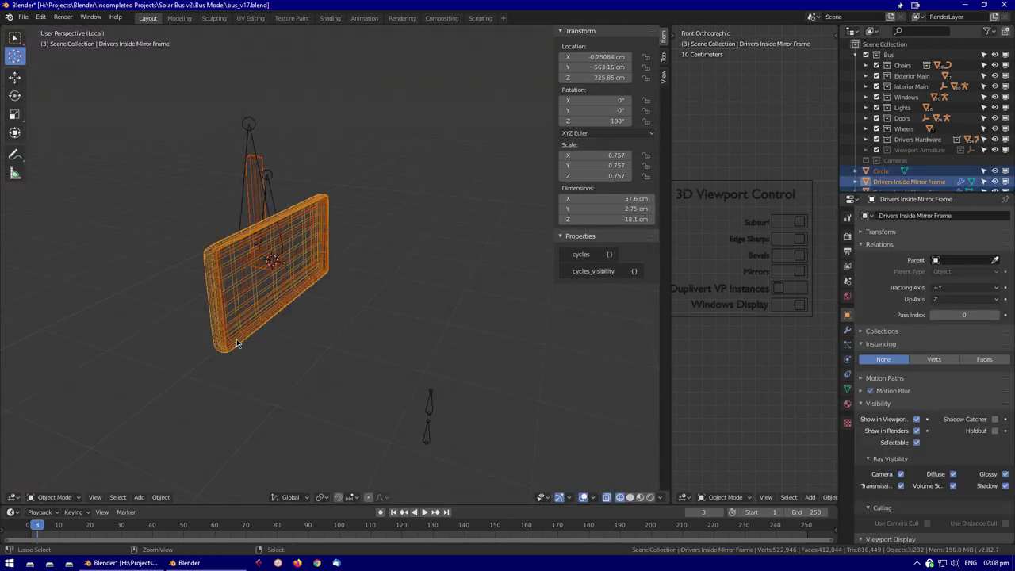
Apply the object transforms of the selected mirror parts and return to solid shading
{"action": "key", "text": "ctrl+a"}
{"action": "left_click", "coordinate": [174, 476]}
{"action": "left_click", "coordinate": [283, 391]}
{"action": "key", "text": "shift+z"}
Select the mirror frame and the Mirror Rotate.001 bone in Pose Mode and test the bone's rotation
{"action": "middle_click_drag", "start_coordinate": [283, 390], "coordinate": [278, 218]}
{"action": "left_click", "coordinate": [386, 351]}
{"action": "middle_click_drag", "start_coordinate": [391, 221], "coordinate": [388, 161]}
{"action": "left_click", "coordinate": [388, 161]}
{"action": "key", "text": "ctrl+Tab"}
{"action": "key", "text": "r"}
{"action": "key", "text": "Escape"}
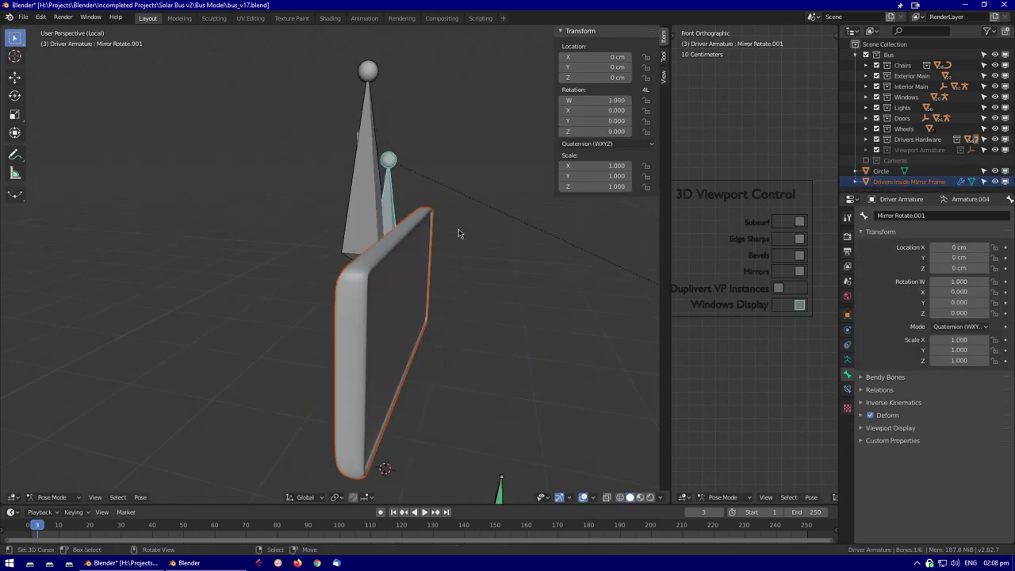
Select the mirror frame, driver armature and mounting arm in Object Mode and try parenting them to the arm
{"action": "key", "text": "ctrl+Tab"}
{"action": "middle_click_drag", "start_coordinate": [459, 228], "coordinate": [412, 312]}
{"action": "left_click", "coordinate": [412, 312]}
{"action": "left_click", "coordinate": [412, 311], "text": "alt"}
{"action": "left_click", "coordinate": [362, 325]}
{"action": "key", "text": "Tab"}
{"action": "middle_click_drag", "start_coordinate": [362, 324], "coordinate": [435, 283]}
{"action": "key", "text": "ctrl+Tab"}
{"action": "key", "text": "ctrl+Tab"}
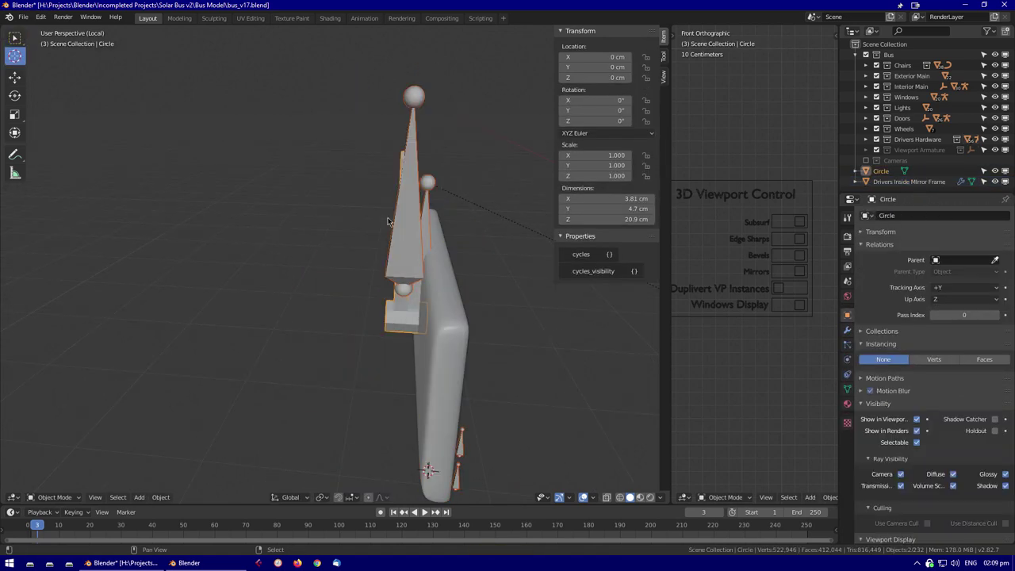
{"action": "left_click", "coordinate": [440, 340], "text": "shift"}
{"action": "middle_click_drag", "start_coordinate": [440, 341], "coordinate": [412, 194]}
{"action": "key", "text": "ctrl+p"}
{"action": "left_click", "coordinate": [346, 307]}
{"action": "key", "text": "ctrl+Tab"}
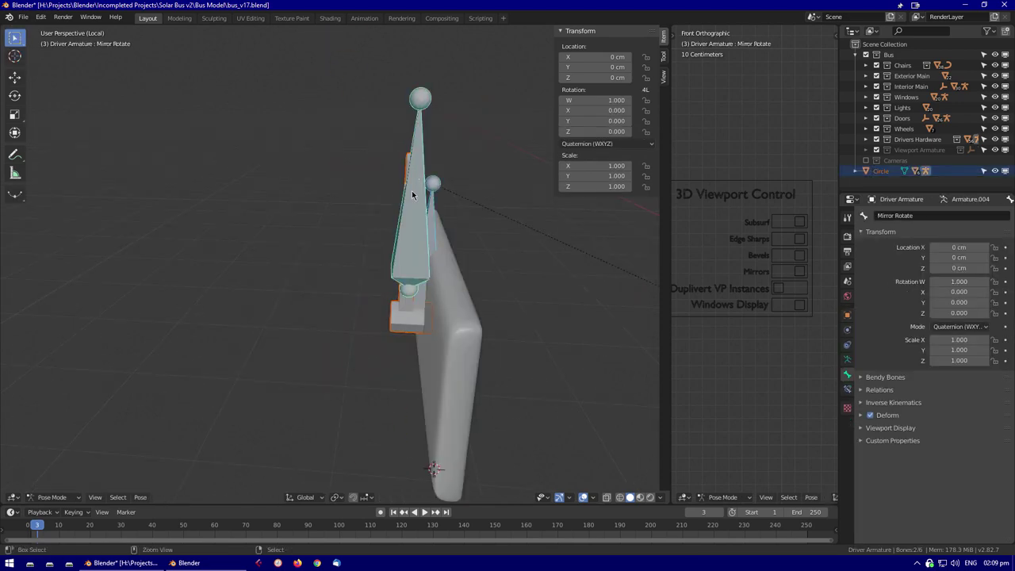
Try to parent the mirror's mounting arm to the Mirror Rotate bone
{"action": "key", "text": "ctrl+Tab"}
{"action": "left_click", "coordinate": [424, 323]}
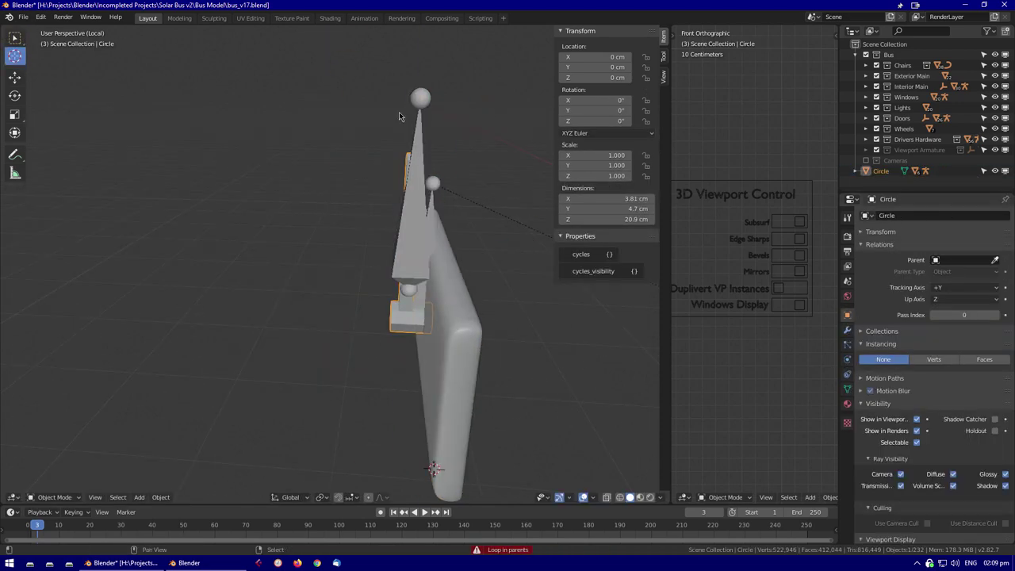
{"action": "key", "text": "ctrl+Tab"}
{"action": "middle_click_drag", "start_coordinate": [398, 272], "coordinate": [381, 219]}
{"action": "key", "text": "ctrl+p"}
{"action": "left_click", "coordinate": [363, 149]}
{"action": "key", "text": "ctrl+Tab"}
Test-move the Mirror Rotate bone, cancel the move and undo the last parenting changes
{"action": "key", "text": "g"}
{"action": "middle_click_drag", "start_coordinate": [425, 294], "coordinate": [650, 381]}
{"action": "key", "text": "Escape"}
{"action": "key", "text": "ctrl+z"}
{"action": "key", "text": "ctrl+z"}
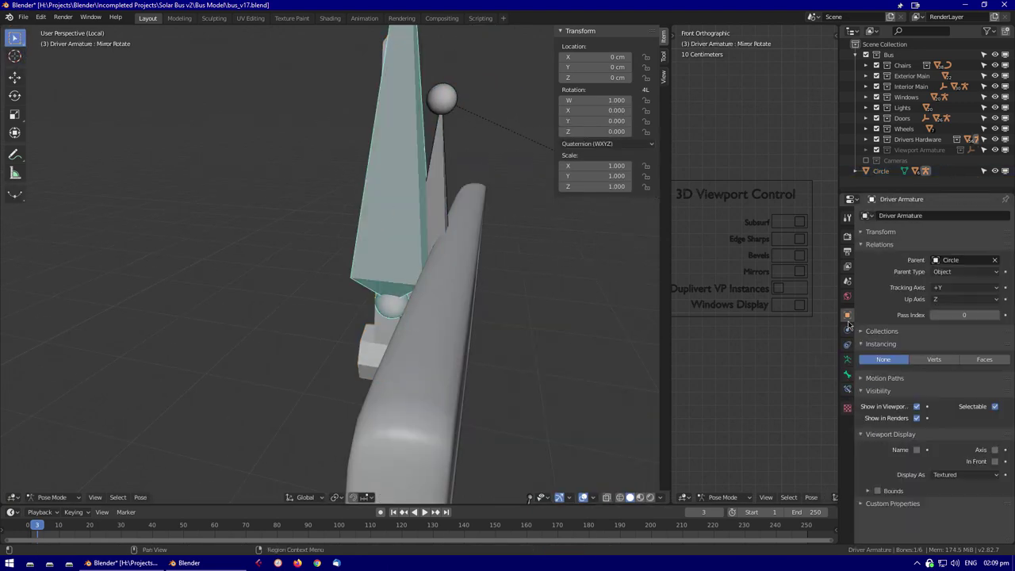
Rename the mounting arm Drivers Mirror Hold and parent it to the Mirror Rotate bone
{"action": "key", "text": "ctrl+shift+z"}
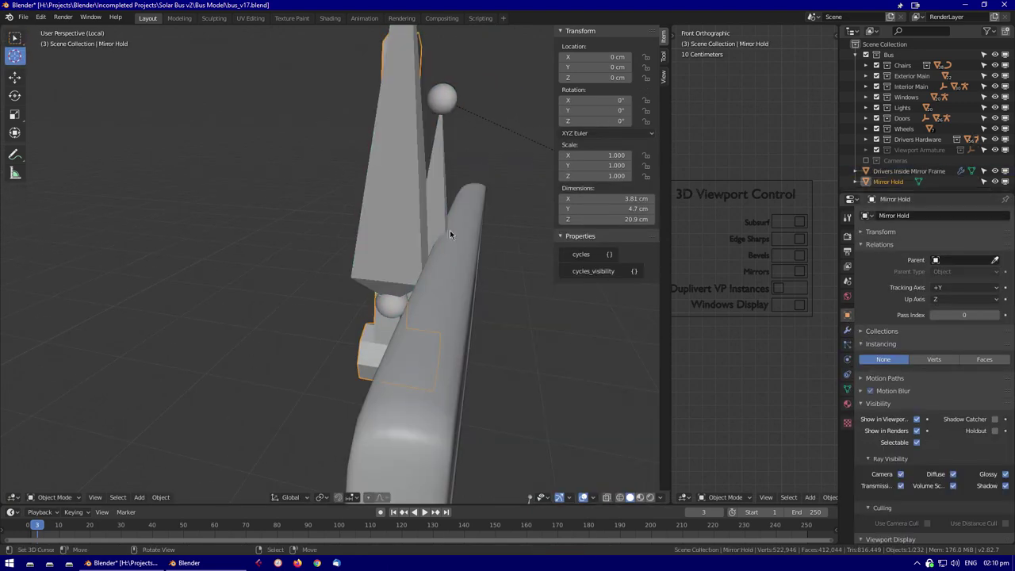
{"action": "key", "text": "ctrl+shift+z"}
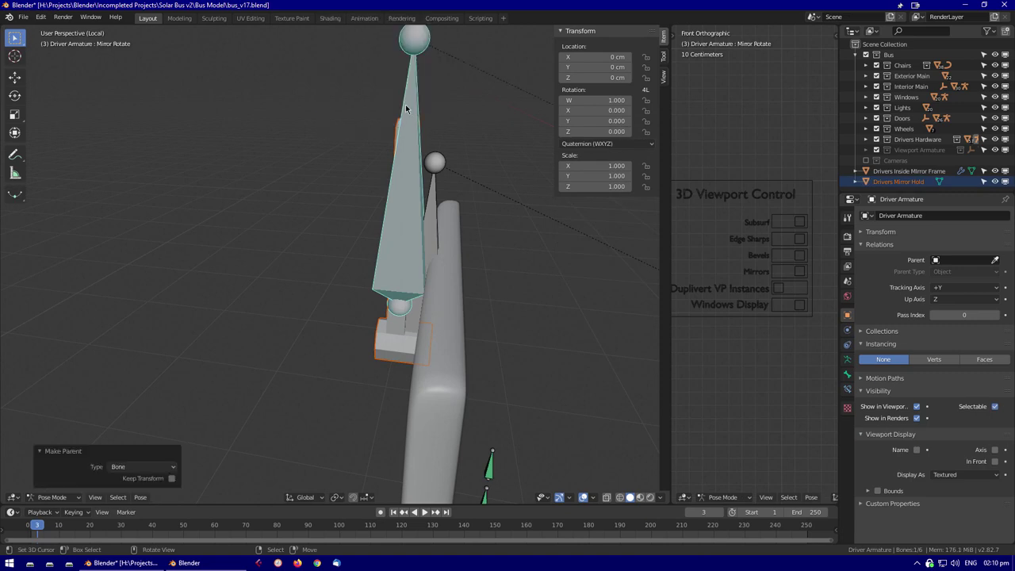
{"action": "key", "text": "ctrl+z"}
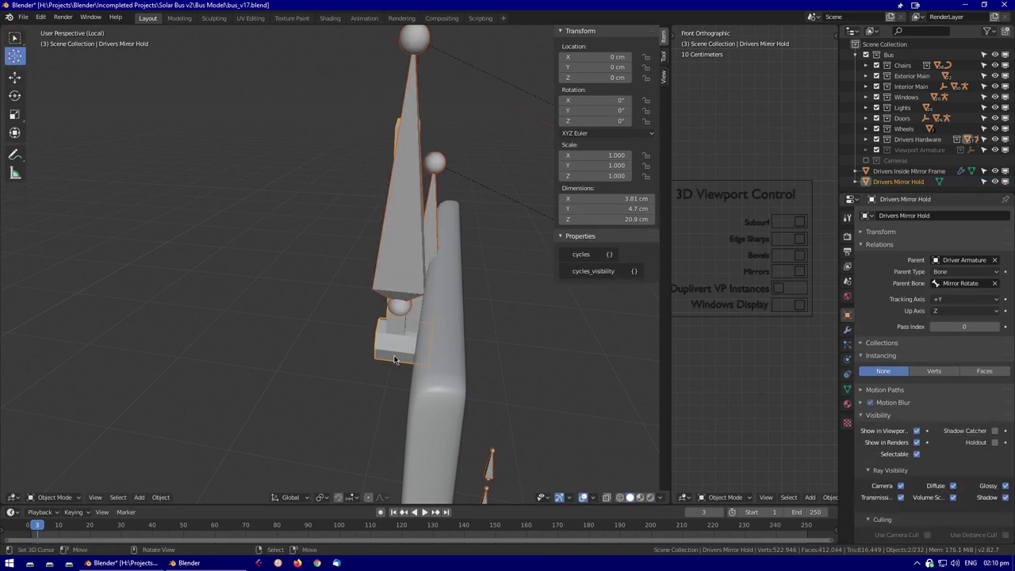
{"action": "key", "text": "ctrl+shift+z"}
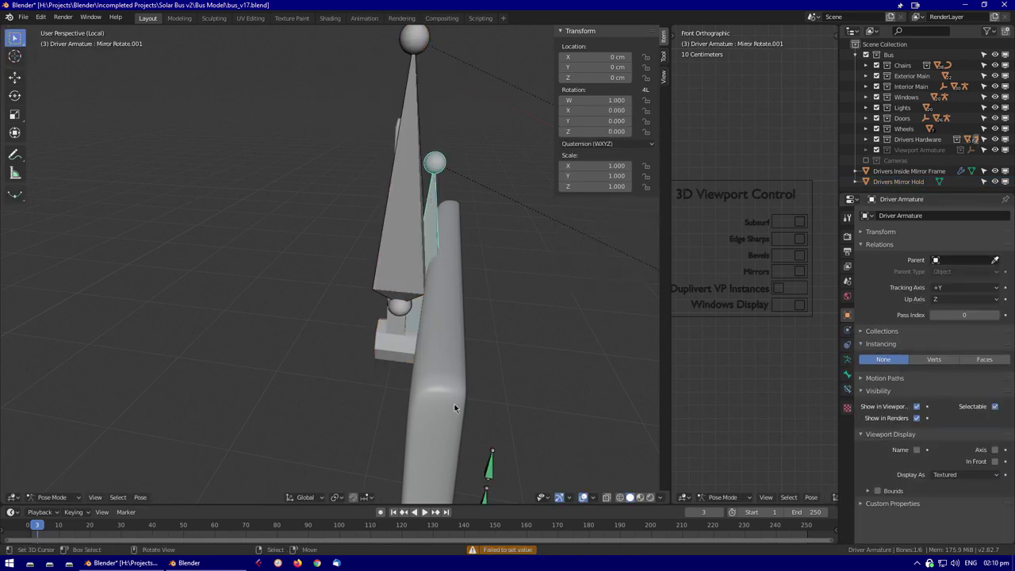
Try another parenting between Drivers Mirror Hold and the driver armature
{"action": "key", "text": "ctrl+z"}
{"action": "left_click", "coordinate": [413, 352]}
{"action": "key", "text": "ctrl+p"}
{"action": "left_click", "coordinate": [381, 349]}
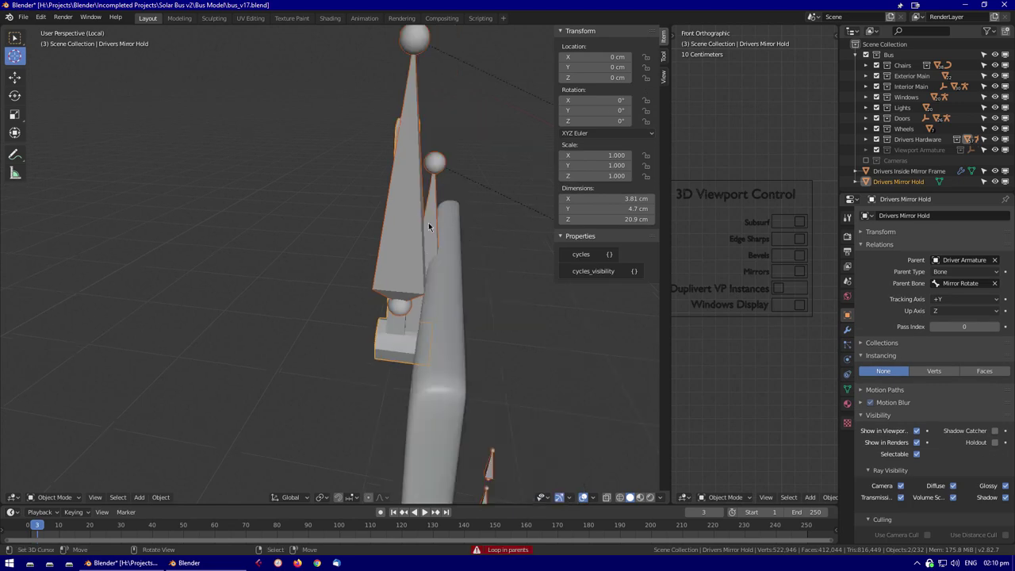
{"action": "key", "text": "ctrl+shift+z"}
Try assigning a mirror object as the driver armature's parent by searching for "mirror", and undo the attempt
{"action": "left_click", "coordinate": [960, 259]}
{"action": "type", "text": "mirror"}
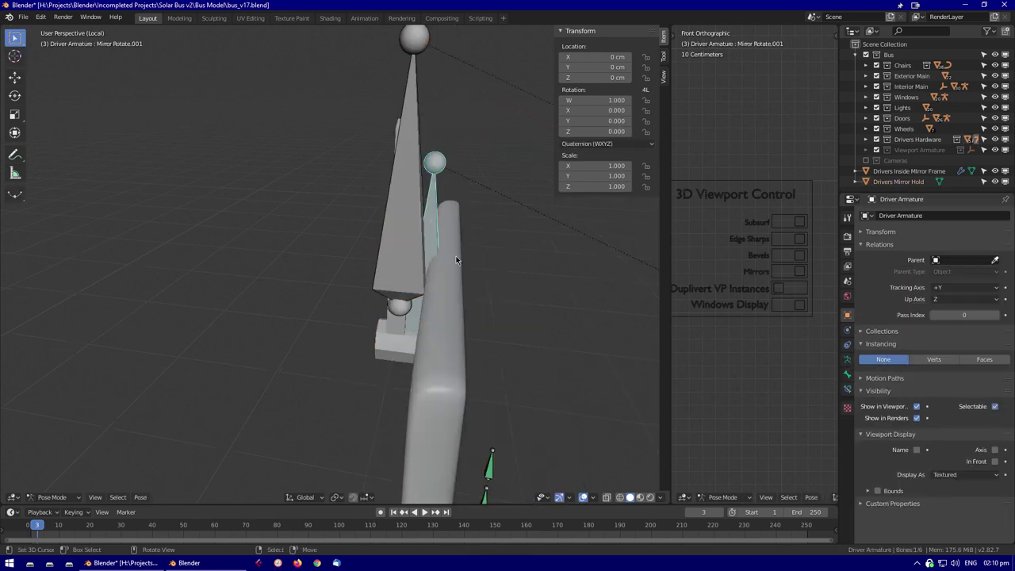
{"action": "key", "text": "Return"}
{"action": "key", "text": "ctrl+z"}
{"action": "key", "text": "ctrl+z"}
{"action": "key", "text": "ctrl+z"}
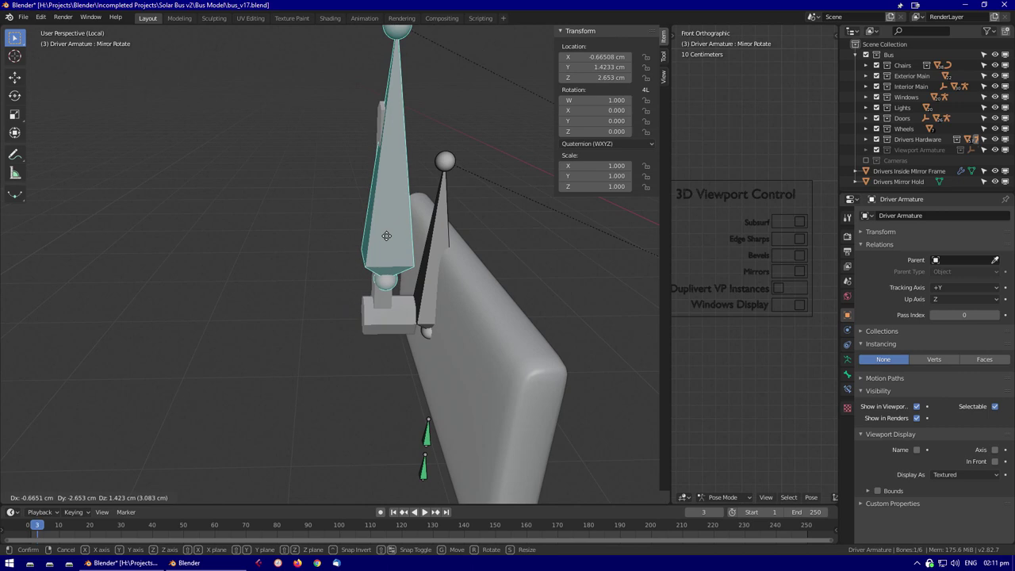
Set the Mirror Rotate bone to XZY Euler and lock its location, scale, and X and Z rotation
{"action": "key", "text": "ctrl+z"}
{"action": "key", "text": "ctrl+z"}
{"action": "key", "text": "ctrl+z"}
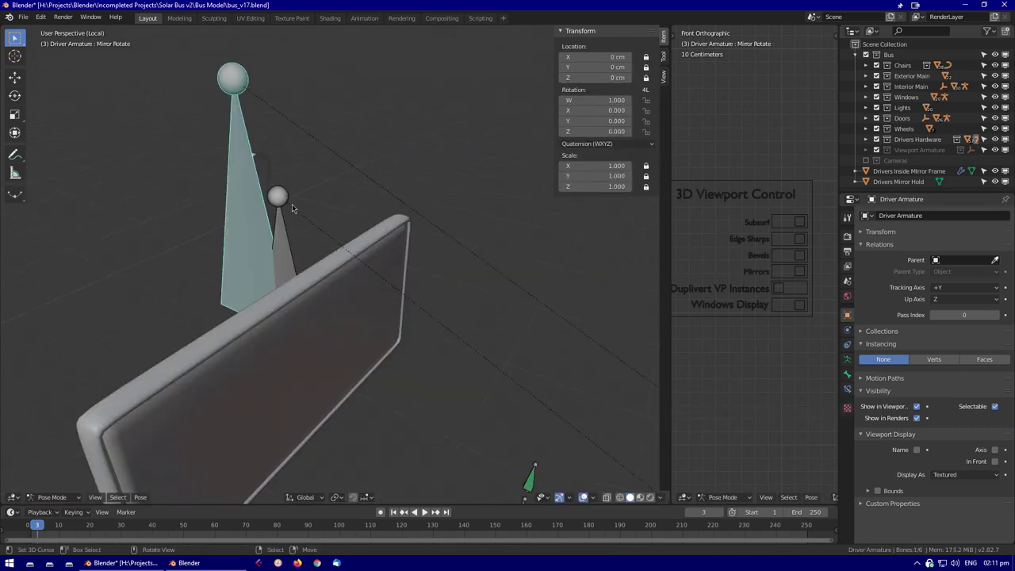
{"action": "middle_click_drag", "start_coordinate": [379, 208], "coordinate": [444, 182]}
{"action": "left_click", "coordinate": [606, 143]}
{"action": "left_click", "coordinate": [599, 171]}
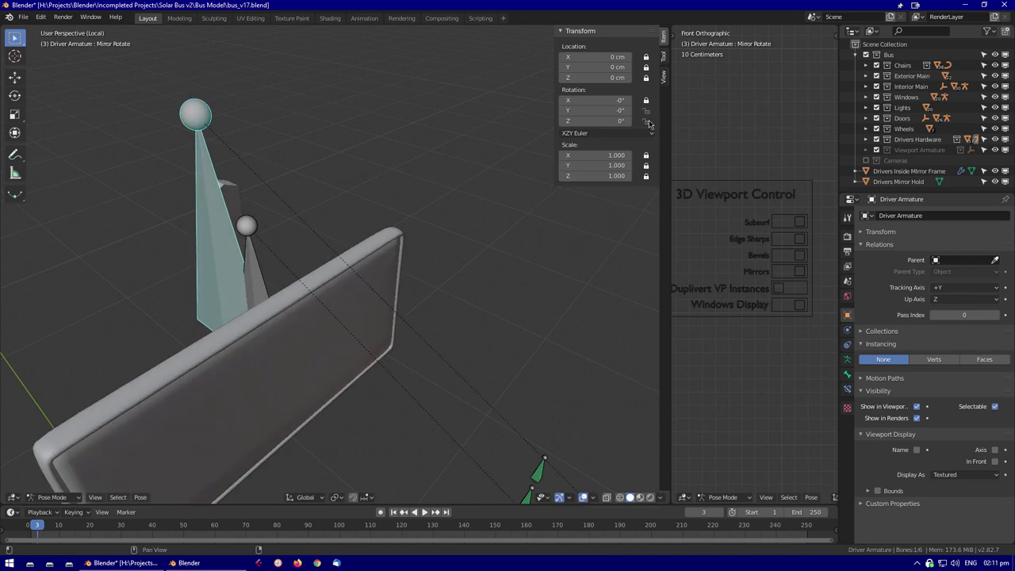
{"action": "left_click", "coordinate": [847, 375]}
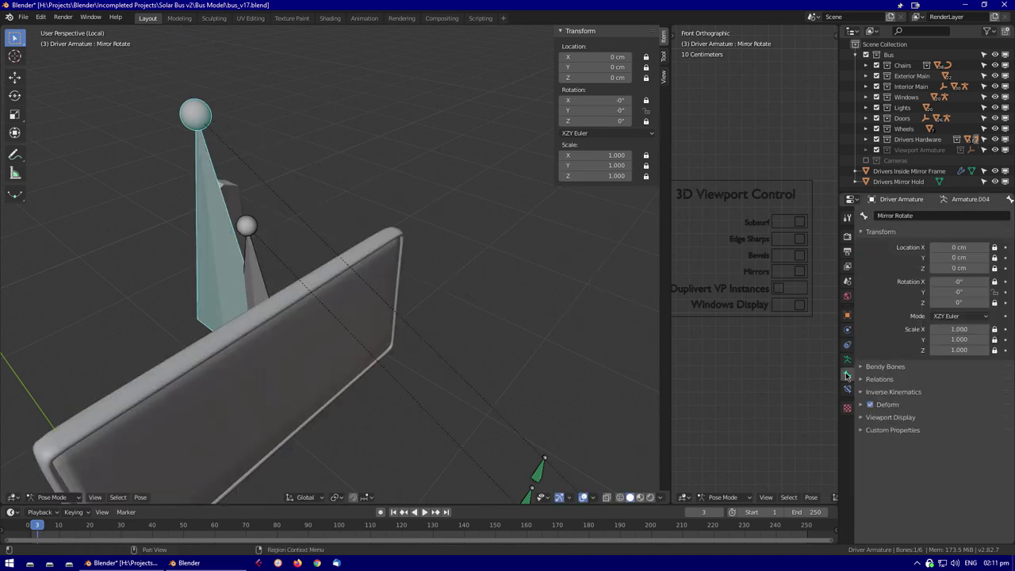
Give the Mirror Rotate bone a Local Space Limit Rotation constraint with X and Z at 0° and Y from -50° to 50°
{"action": "left_click", "coordinate": [847, 389]}
{"action": "left_click", "coordinate": [896, 215]}
{"action": "left_click", "coordinate": [824, 308]}
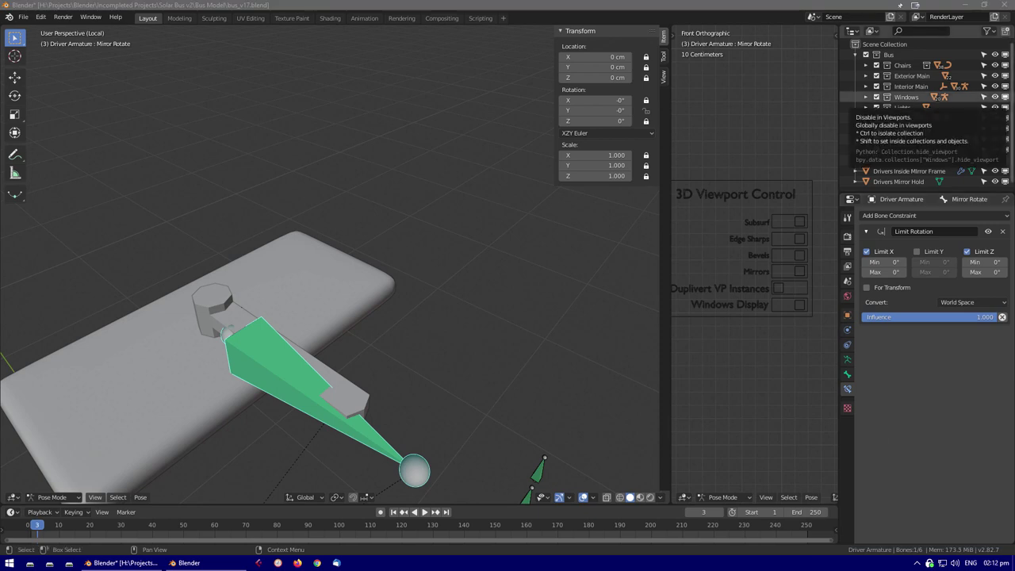
{"action": "key", "text": "r"}
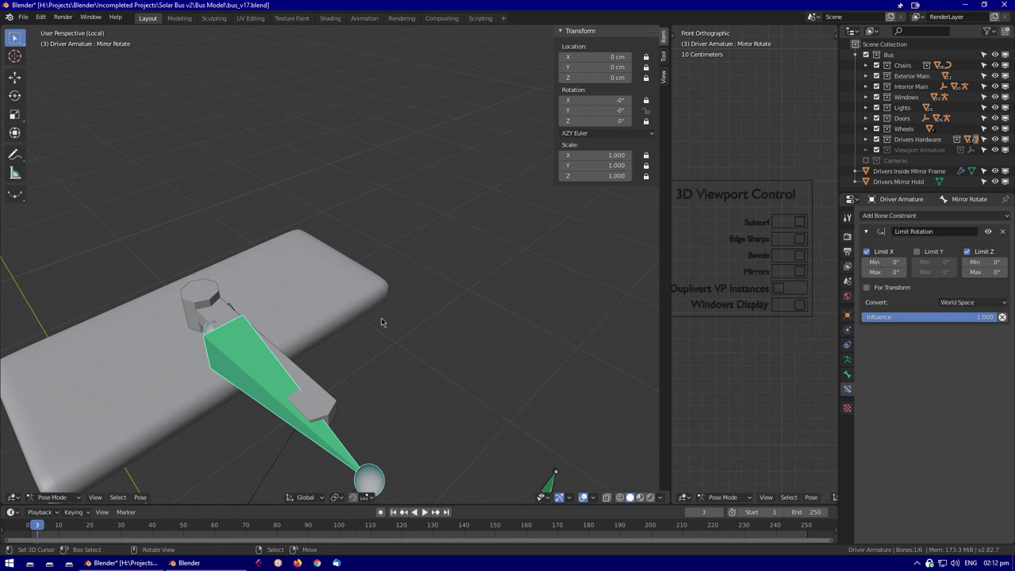
{"action": "left_click", "coordinate": [896, 253]}
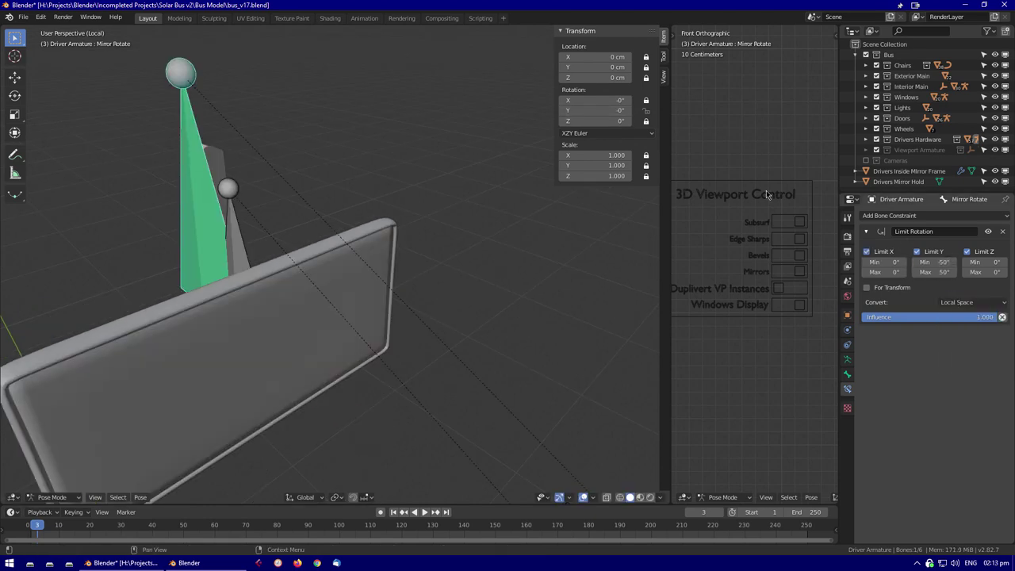
Leave local view and set the Mirror Rotate.001 bone's rotation mode to XYZ Euler
{"action": "middle_click_drag", "start_coordinate": [476, 357], "coordinate": [339, 465]}
{"action": "left_click", "coordinate": [278, 238]}
{"action": "scroll", "coordinate": [367, 265], "scroll_direction": "down", "scroll_amount": 3}
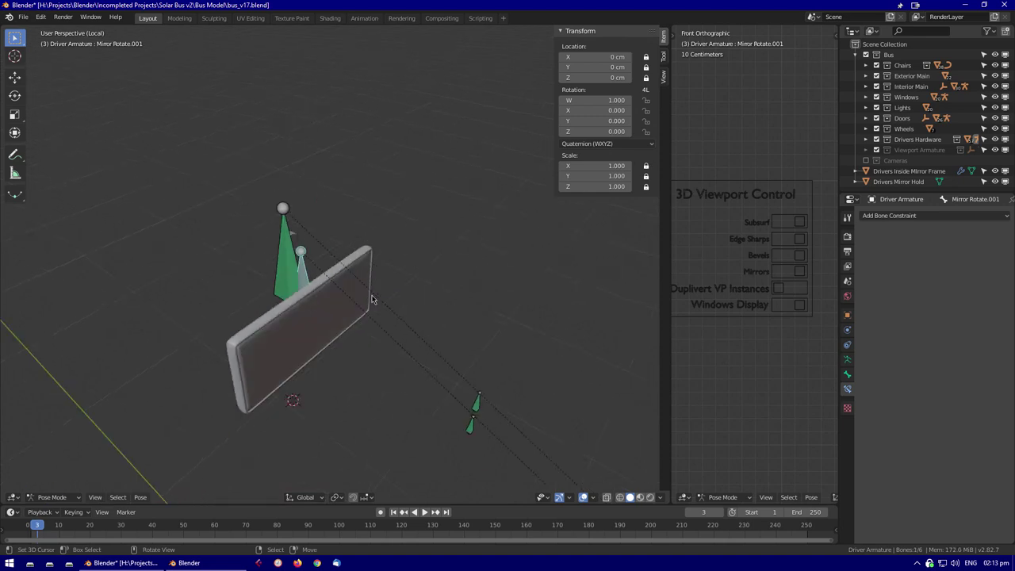
{"action": "key", "text": "KP_Divide"}
{"action": "key", "text": "r"}
{"action": "key", "text": "Escape"}
{"action": "left_click", "coordinate": [606, 143]}
{"action": "left_click", "coordinate": [594, 194]}
Rotate the Mirror Rotate.001 bone about global Z by about 23°
{"action": "middle_click_drag", "start_coordinate": [444, 301], "coordinate": [412, 293]}
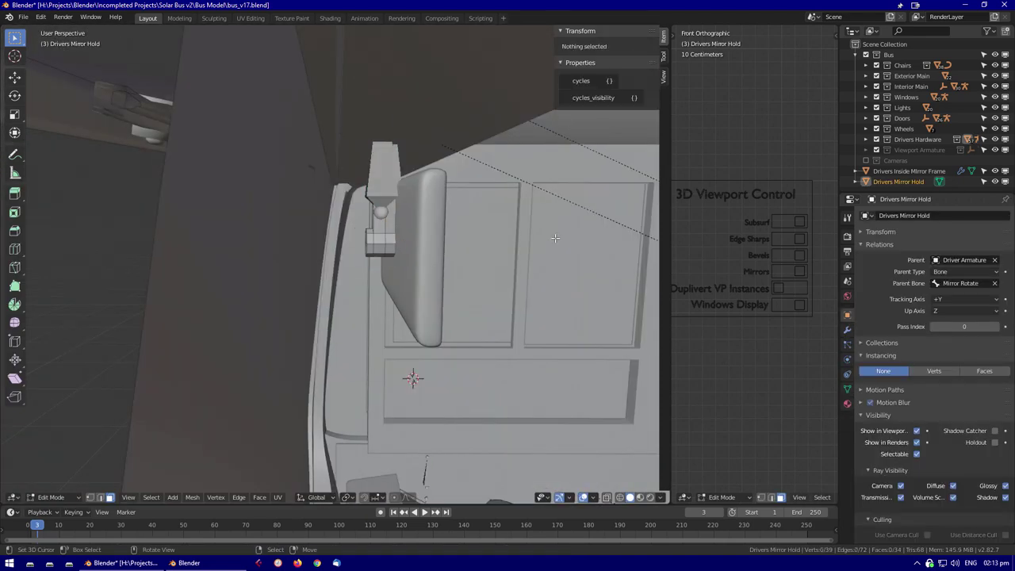
{"action": "key", "text": "alt+z"}
{"action": "key", "text": "alt+z"}
{"action": "key", "text": "r"}
{"action": "key", "text": "z"}
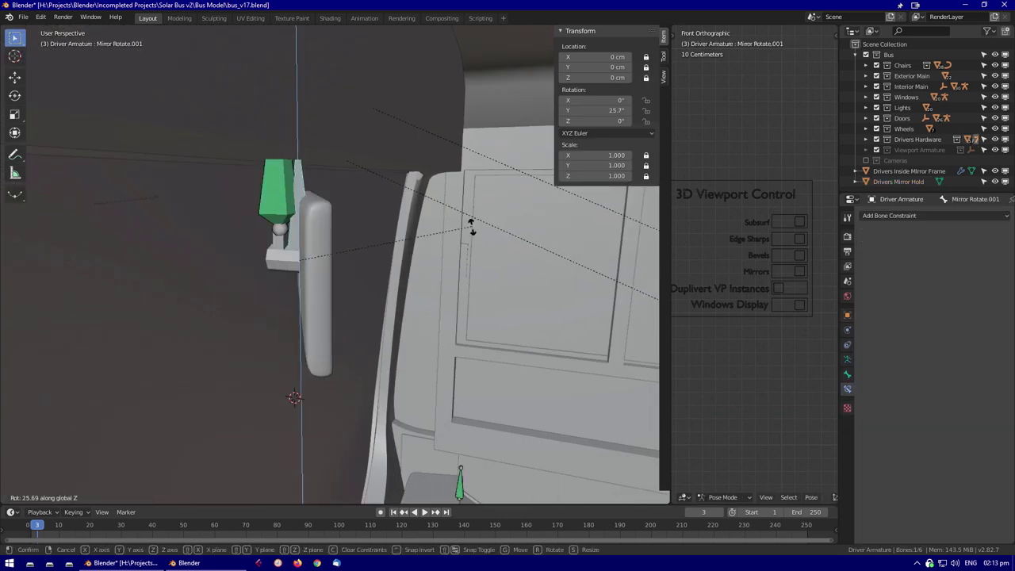
{"action": "left_click", "coordinate": [471, 226]}
Add a Limit Rotation constraint to the Mirror Rotate.001 bone, limiting Y between -40° and 40°
{"action": "scroll", "coordinate": [256, 238], "scroll_direction": "up", "scroll_amount": 5}
{"action": "middle_click_drag", "start_coordinate": [256, 238], "coordinate": [297, 233]}
{"action": "left_click", "coordinate": [889, 215]}
{"action": "left_click", "coordinate": [895, 228]}
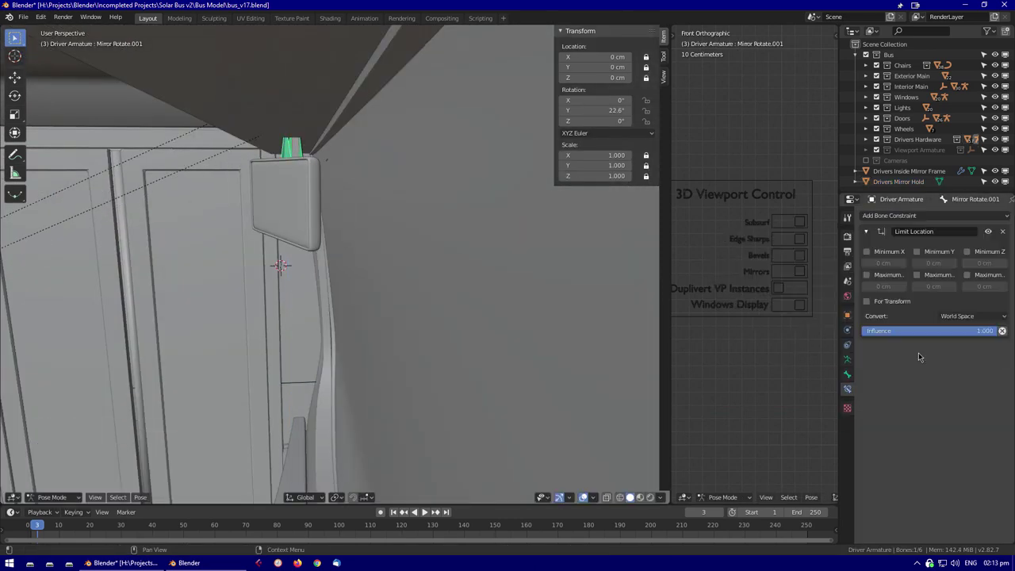
{"action": "left_click", "coordinate": [896, 215]}
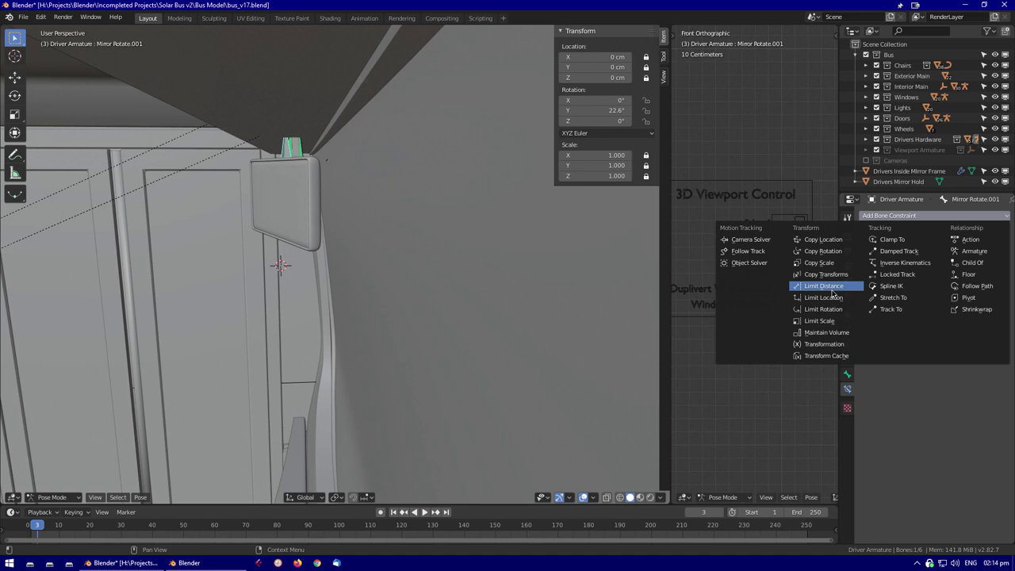
{"action": "left_click", "coordinate": [842, 308]}
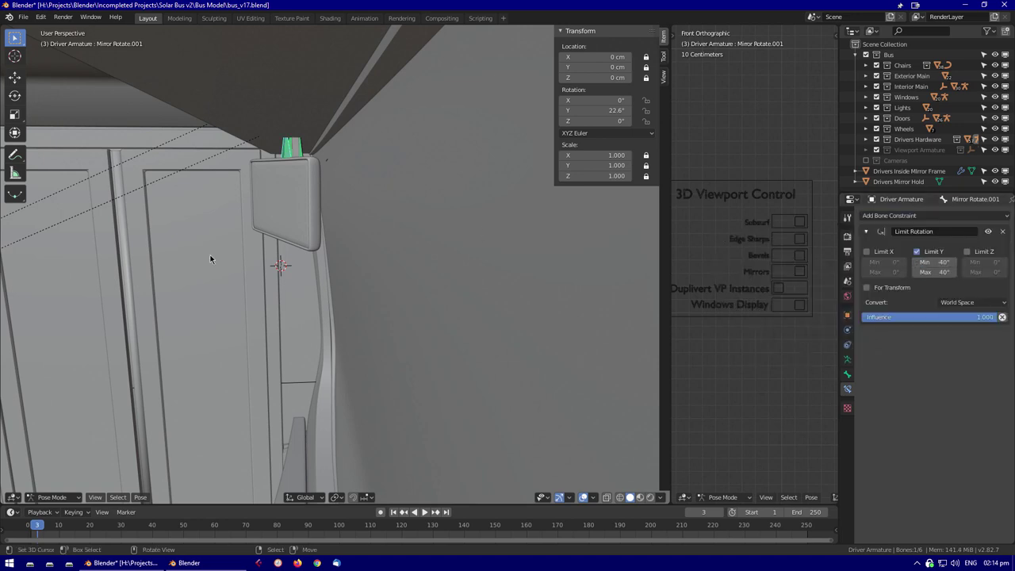
Limit the Mirror Rotate.001 bone's Y rotation to between -35° and 35° in Local Space
{"action": "key", "text": "r"}
{"action": "key", "text": "Escape"}
{"action": "key", "text": "Escape"}
{"action": "left_click", "coordinate": [931, 252]}
{"action": "type", "text": "35"}
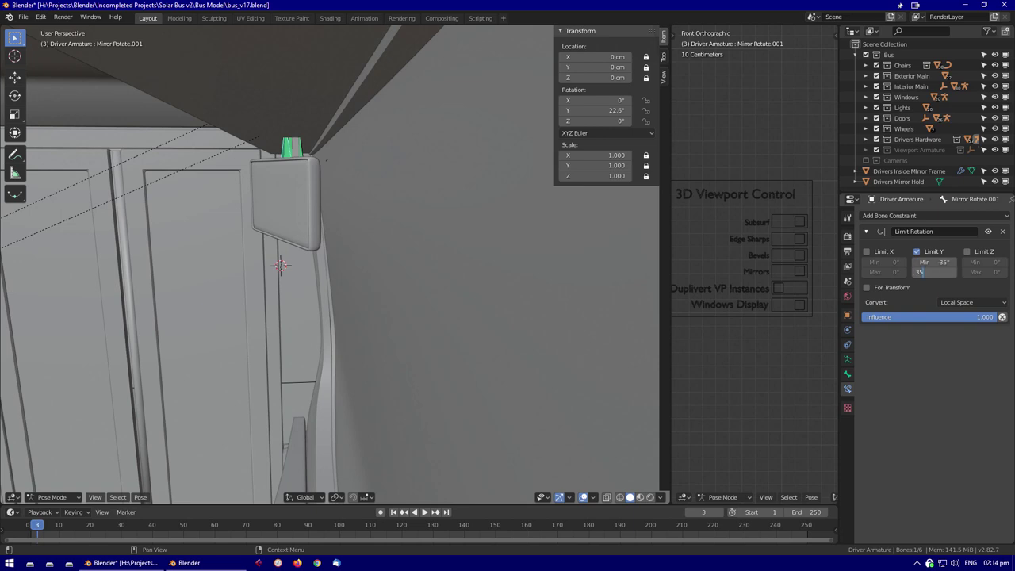
{"action": "key", "text": "Return"}
Limit the bone's X rotation to between -20° and 0° and enable For Transform on the constraint
{"action": "middle_click_drag", "start_coordinate": [317, 278], "coordinate": [433, 308]}
{"action": "key", "text": "r"}
{"action": "key", "text": "x"}
{"action": "key", "text": "x"}
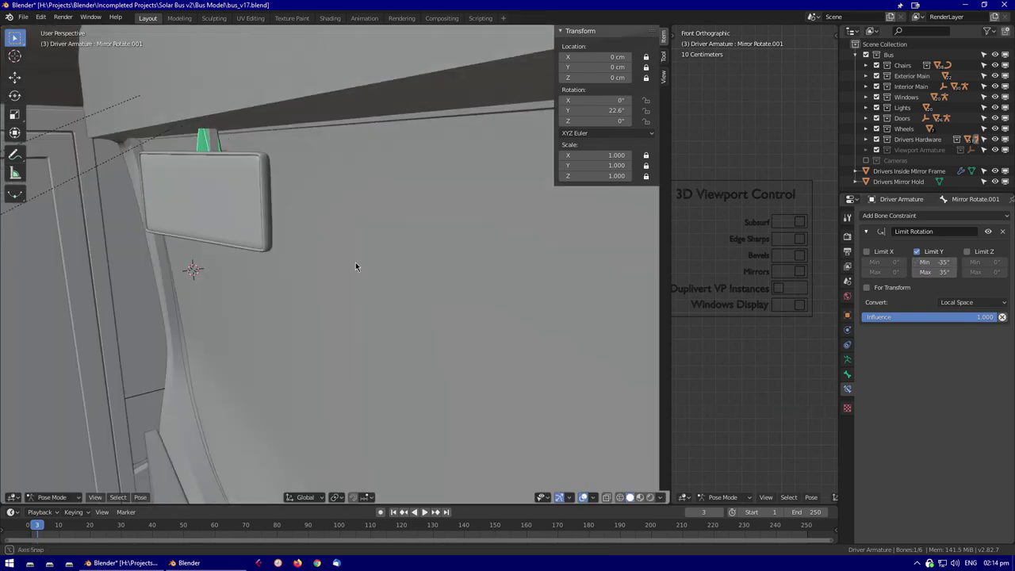
{"action": "type", "text": "x"}
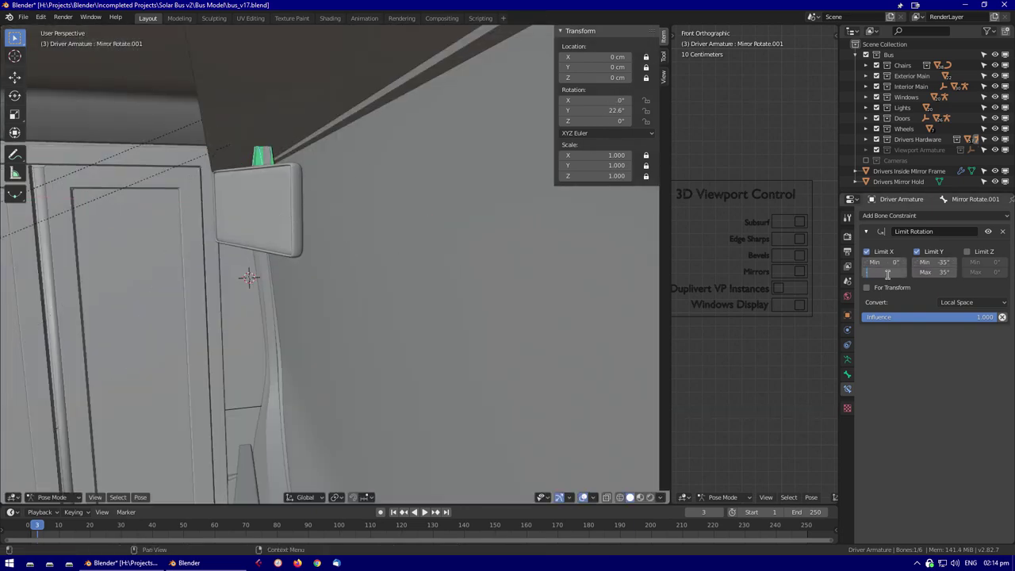
{"action": "type", "text": "-20"}
{"action": "key", "text": "Return"}
{"action": "left_click", "coordinate": [882, 269]}
Limit the bone's Z rotation to between -20° and 0° and rotate the mirror freely to test the limits
{"action": "key", "text": "r"}
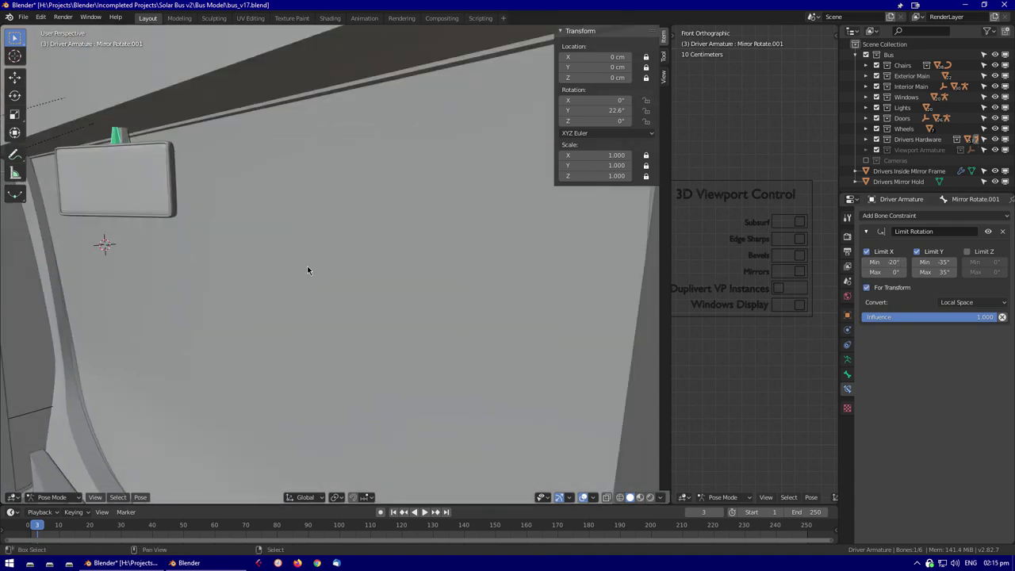
{"action": "key", "text": "x"}
{"action": "left_click", "coordinate": [611, 149]}
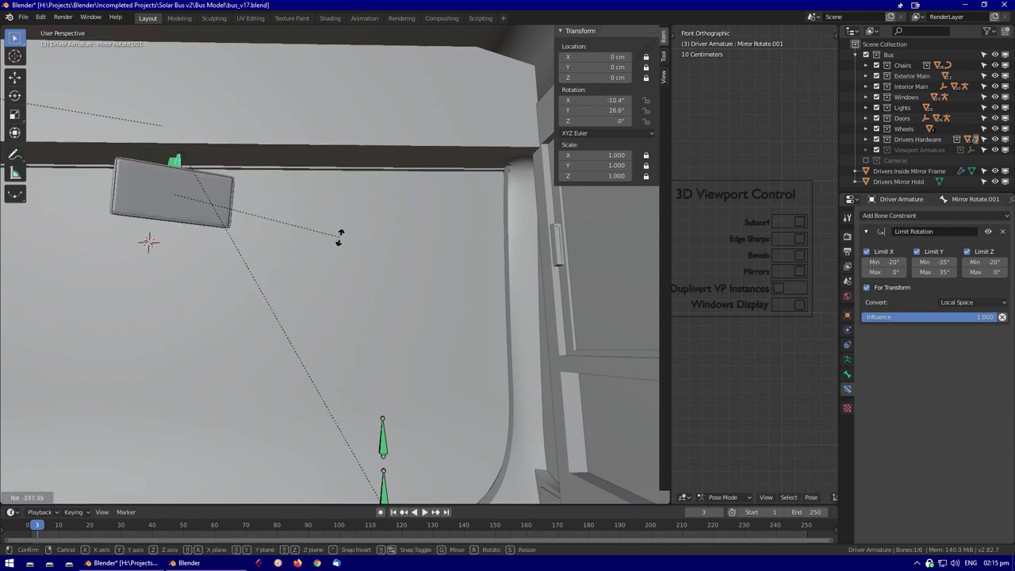
{"action": "middle_click_drag", "start_coordinate": [412, 372], "coordinate": [505, 371]}
{"action": "key", "text": "ctrl+Tab"}
Switch the Windows Display slider off in the 3D Viewport Control panel and save the file
{"action": "scroll", "coordinate": [505, 371], "scroll_direction": "down", "scroll_amount": 5}
{"action": "middle_click_drag", "start_coordinate": [453, 336], "coordinate": [297, 356]}
{"action": "key", "text": "n"}
{"action": "scroll", "coordinate": [515, 261], "scroll_direction": "down", "scroll_amount": 3}
{"action": "left_click", "coordinate": [793, 295]}
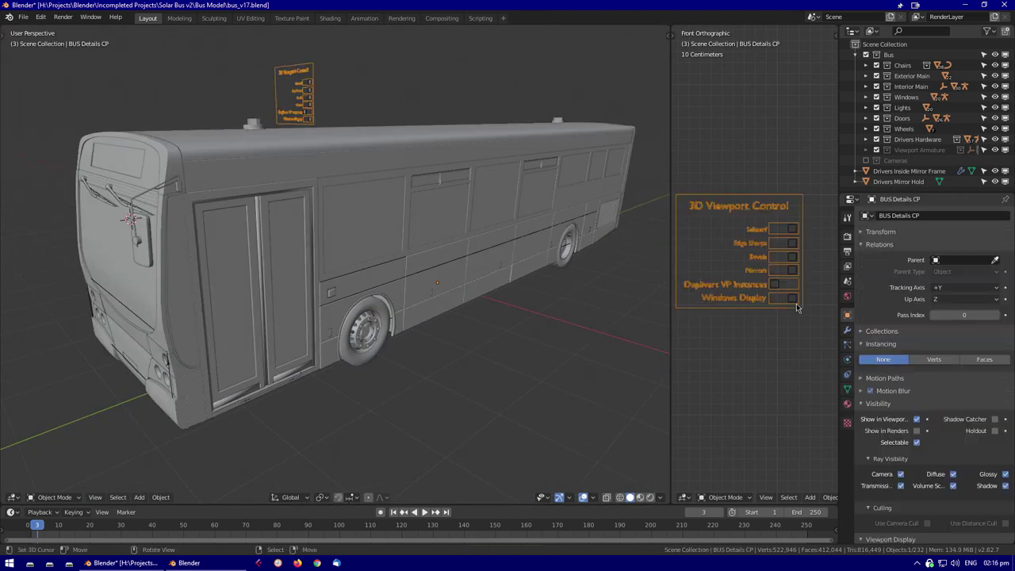
{"action": "left_click_drag", "start_coordinate": [793, 296], "coordinate": [775, 299]}
{"action": "key", "text": "ctrl+space"}
{"action": "key", "text": "ctrl+space"}
{"action": "key", "text": "ctrl+s"}
Switch the Subsurf, Edge Sharps, Bevels and Mirrors sliders off and set Duplivert VP Instances about halfway
{"action": "left_click", "coordinate": [792, 229]}
{"action": "middle_click_drag", "start_coordinate": [444, 237], "coordinate": [412, 270]}
{"action": "scroll", "coordinate": [405, 286], "scroll_direction": "up", "scroll_amount": 4}
{"action": "scroll", "coordinate": [376, 336], "scroll_direction": "down", "scroll_amount": 4}
{"action": "left_click", "coordinate": [776, 281]}
{"action": "scroll", "coordinate": [476, 278], "scroll_direction": "up", "scroll_amount": 3}
{"action": "middle_click_drag", "start_coordinate": [475, 278], "coordinate": [515, 294]}
{"action": "scroll", "coordinate": [364, 313], "scroll_direction": "down", "scroll_amount": 2}
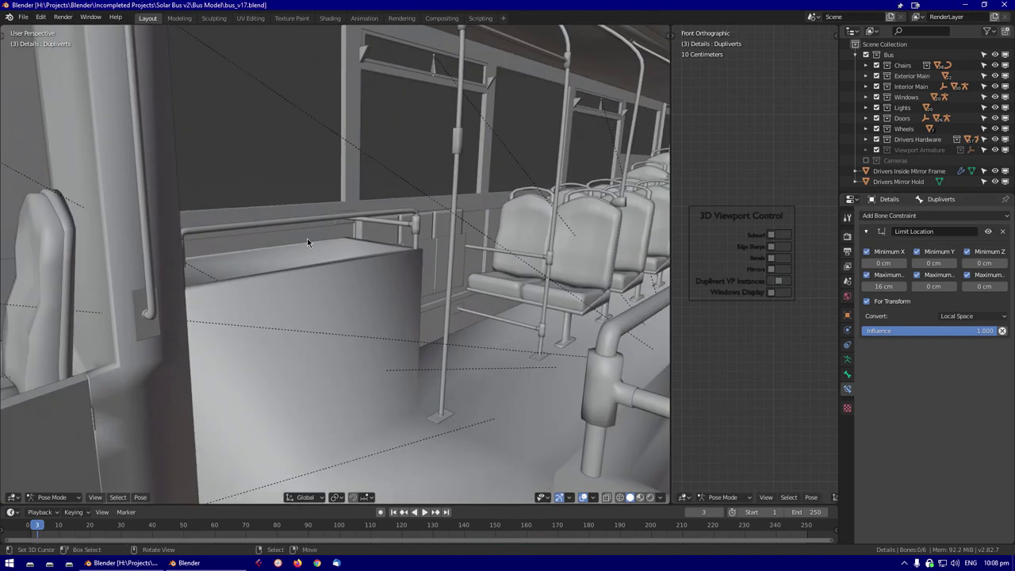
Slide the Duplivert VP Instances control fully on
{"action": "scroll", "coordinate": [275, 285], "scroll_direction": "up", "scroll_amount": 5}
{"action": "scroll", "coordinate": [275, 285], "scroll_direction": "down", "scroll_amount": 5}
{"action": "scroll", "coordinate": [288, 303], "scroll_direction": "up", "scroll_amount": 5}
{"action": "left_click_drag", "start_coordinate": [779, 280], "coordinate": [786, 281]}
Select the interior poles with the POLES Connector T Duplicates object and isolate them in local view
{"action": "left_click", "coordinate": [312, 270]}
{"action": "left_click", "coordinate": [309, 281]}
{"action": "left_click", "coordinate": [308, 287]}
{"action": "key", "text": "shift+z"}
{"action": "key", "text": "KP_Divide"}
Open the connector duplicates mesh for editing and undo the recent changes back to Object Mode
{"action": "key", "text": "Tab"}
{"action": "key", "text": "ctrl+z"}
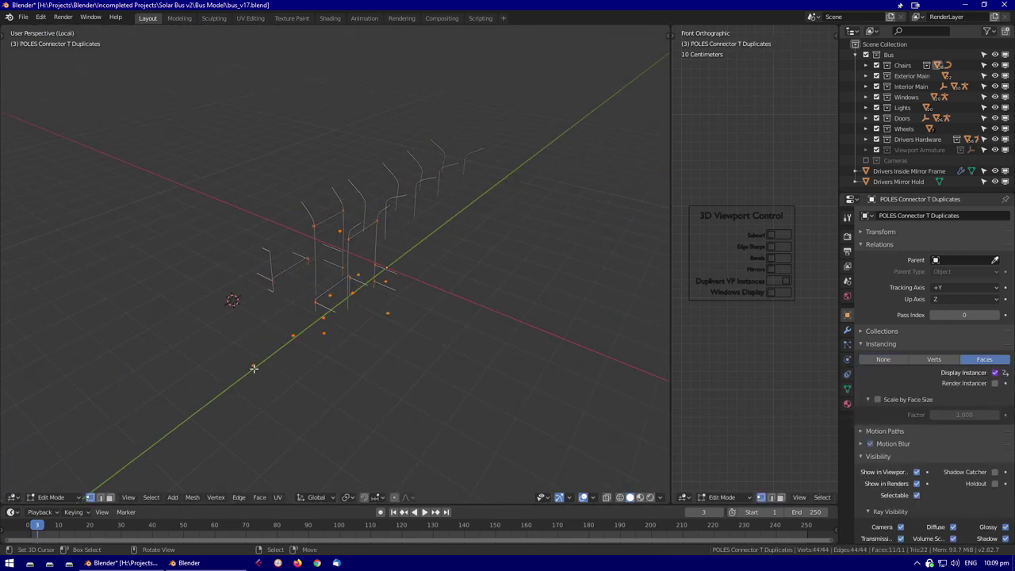
{"action": "key", "text": "ctrl+z"}
{"action": "key", "text": "ctrl+z"}
{"action": "key", "text": "ctrl+z"}
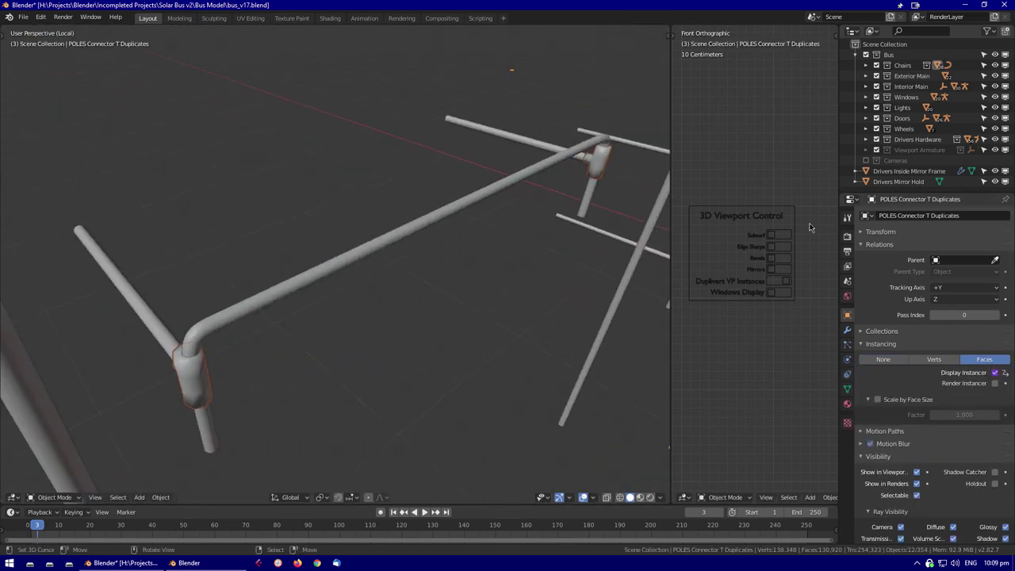
Switch the Subsurf, Edge Sharps, Bevels and Mirrors sliders on together by moving them 20.2 cm along X
{"action": "left_click_drag", "start_coordinate": [773, 260], "coordinate": [773, 274]}
{"action": "left_click", "coordinate": [821, 256]}
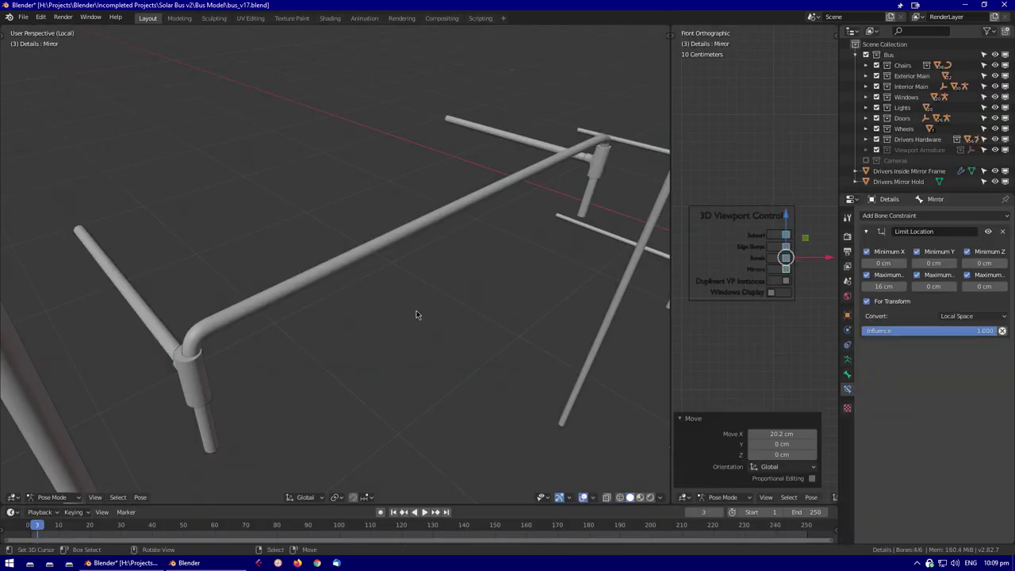
{"action": "middle_click_drag", "start_coordinate": [417, 312], "coordinate": [436, 292]}
{"action": "scroll", "coordinate": [198, 348], "scroll_direction": "up", "scroll_amount": 4}
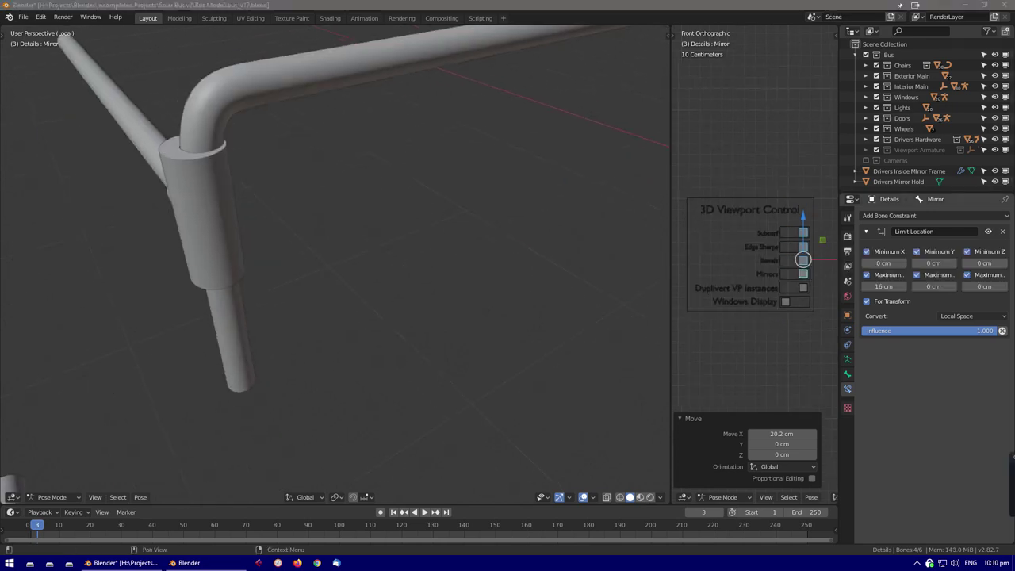
Edit a face of POLES Connector T Duplicates so its T connector fits around the bent pole and cross pole
{"action": "key", "text": "ctrl+Tab"}
{"action": "left_click", "coordinate": [198, 214]}
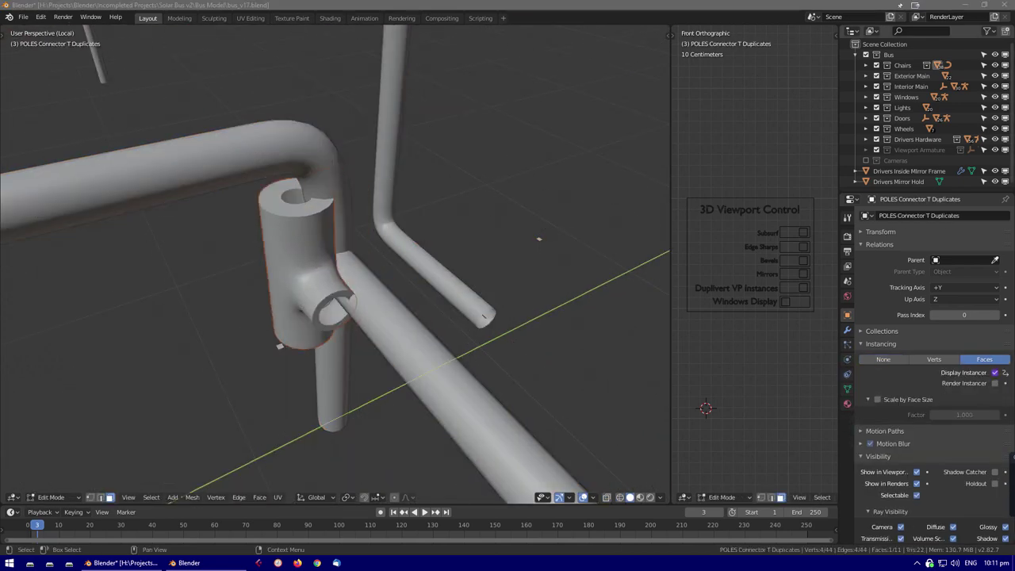
{"action": "middle_click_drag", "start_coordinate": [483, 316], "coordinate": [607, 444]}
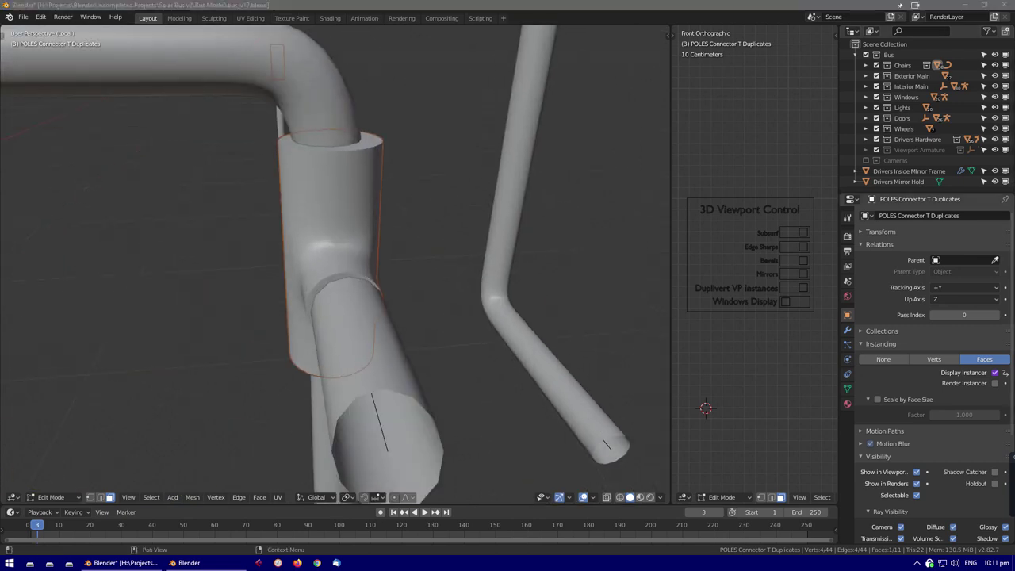
{"action": "middle_click_drag", "start_coordinate": [606, 444], "coordinate": [389, 472]}
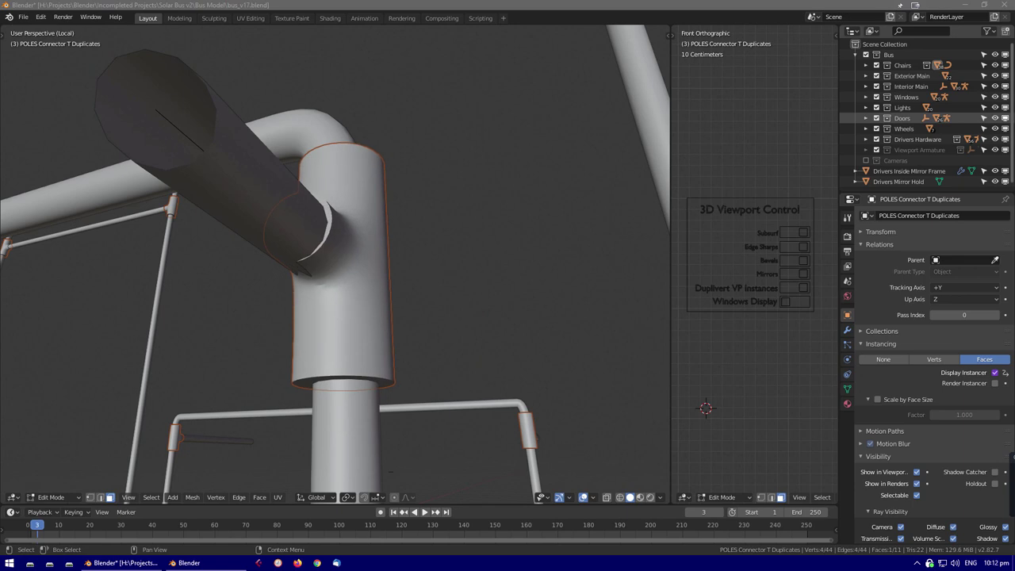
{"action": "middle_click_drag", "start_coordinate": [446, 196], "coordinate": [476, 279]}
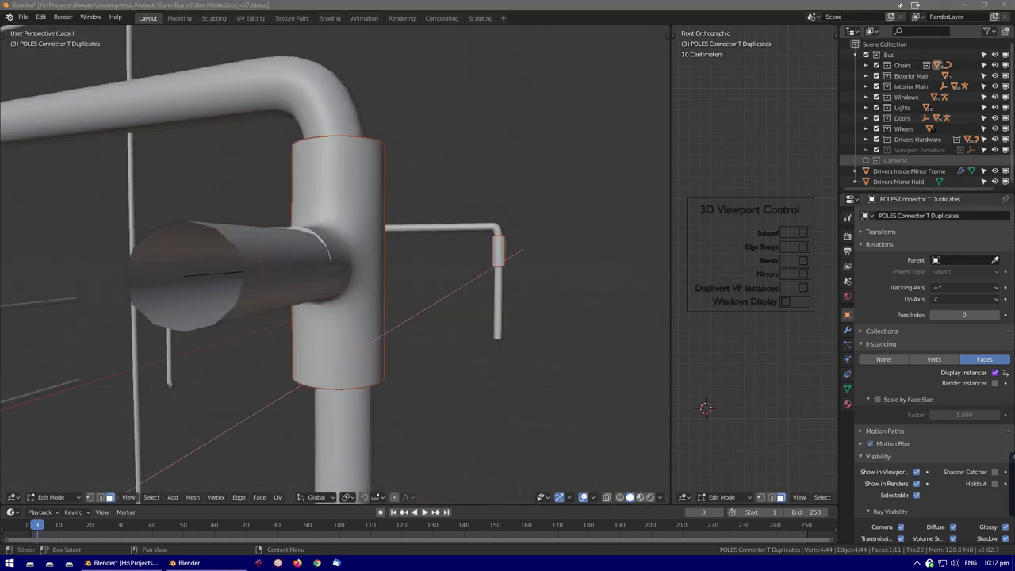
{"action": "middle_click_drag", "start_coordinate": [586, 179], "coordinate": [482, 285]}
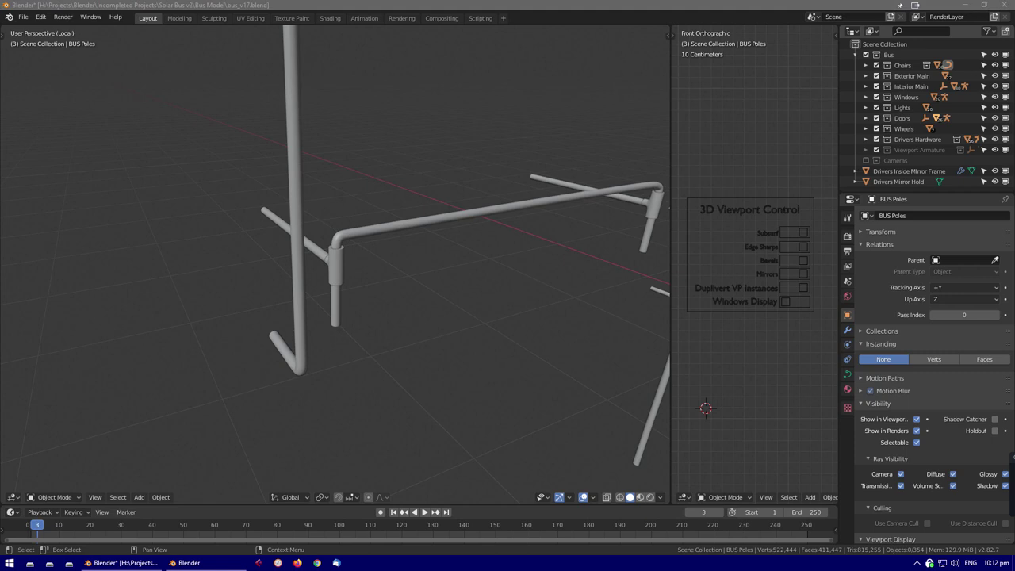
Switch all the viewport control sliders off and leave local view to show the whole bus
{"action": "left_click", "coordinate": [802, 290]}
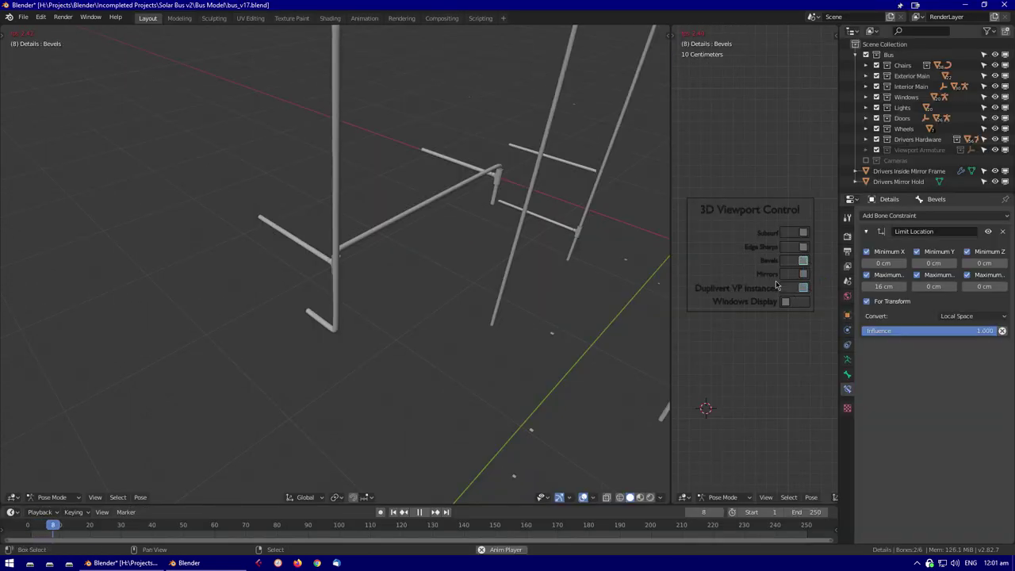
{"action": "key", "text": "space"}
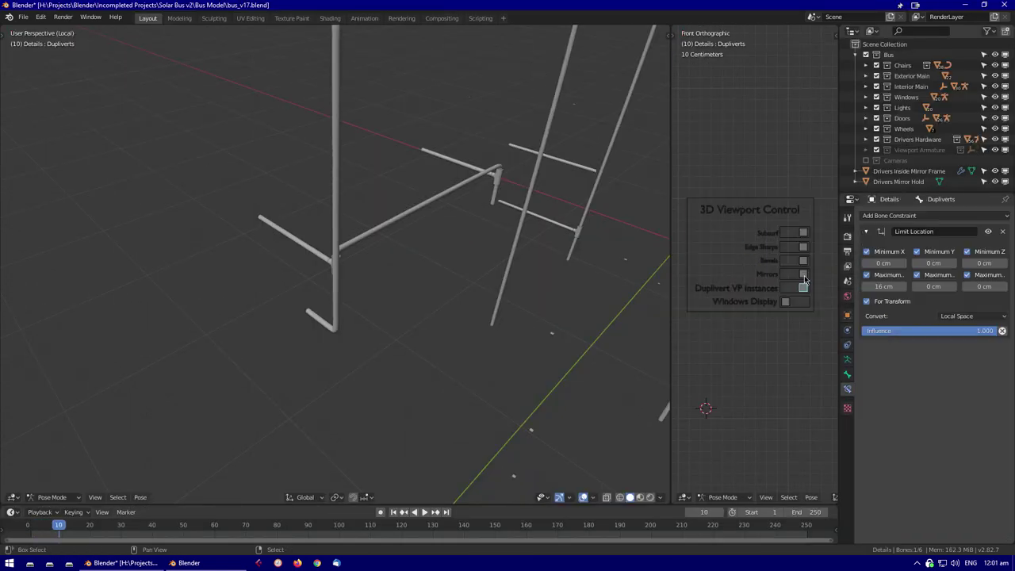
{"action": "key", "text": "KP_Divide"}
{"action": "middle_click_drag", "start_coordinate": [487, 159], "coordinate": [418, 288], "text": "shift"}
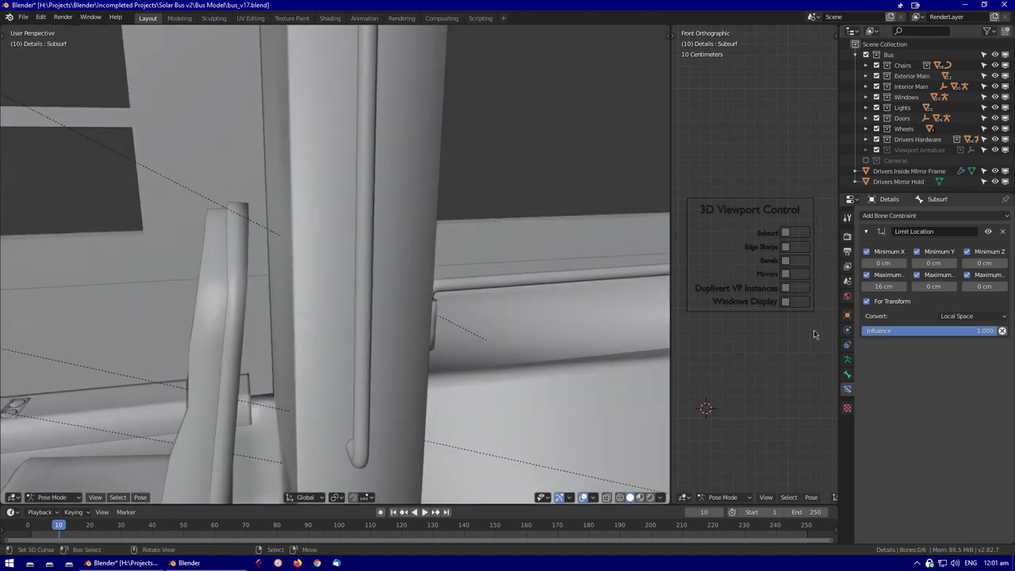
{"action": "scroll", "coordinate": [349, 249], "scroll_direction": "down", "scroll_amount": 2}
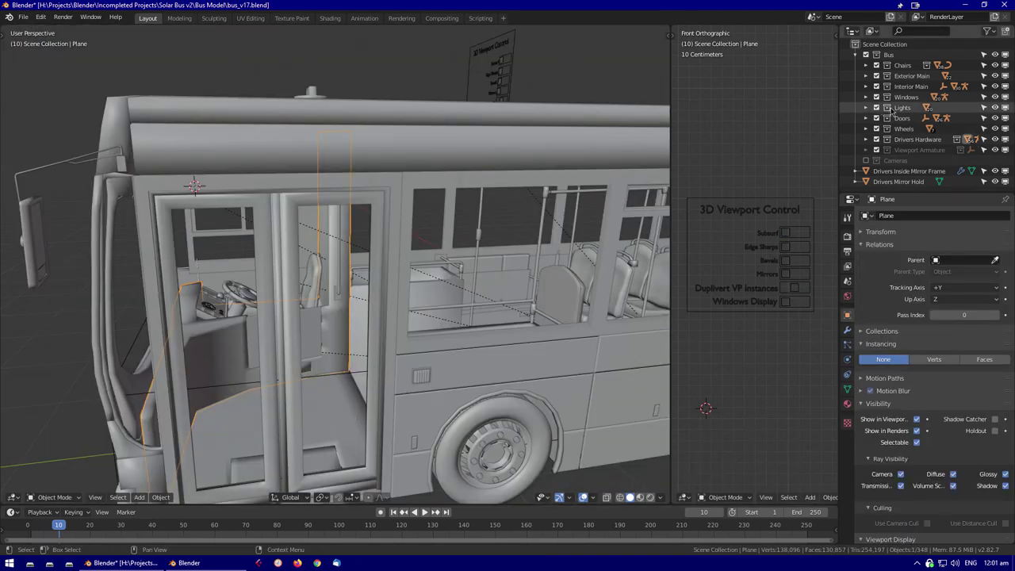
Isolate the Doors collection and move the driver's inside mirror frame, hold and glass into the collections under Drivers Hardware
{"action": "left_click", "coordinate": [876, 118], "text": "ctrl"}
{"action": "left_click", "coordinate": [908, 170]}
{"action": "middle_click_drag", "start_coordinate": [415, 302], "coordinate": [438, 225]}
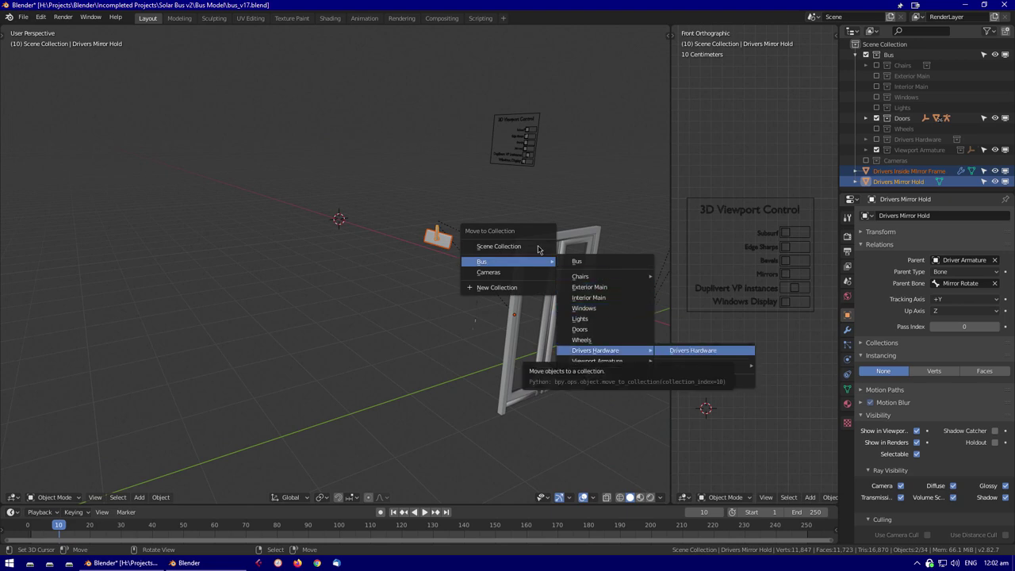
{"action": "key", "text": "Return"}
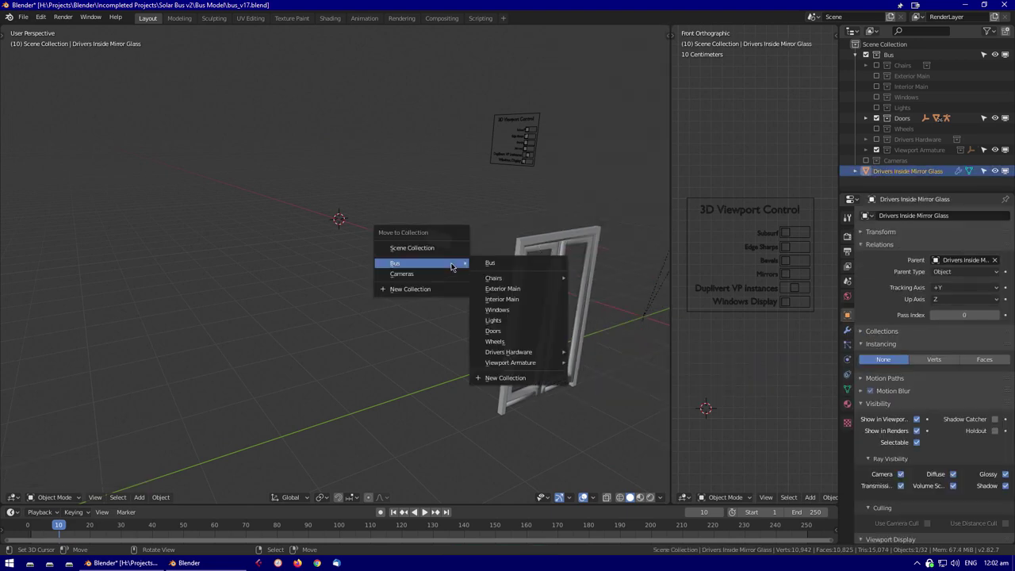
{"action": "key", "text": "Return"}
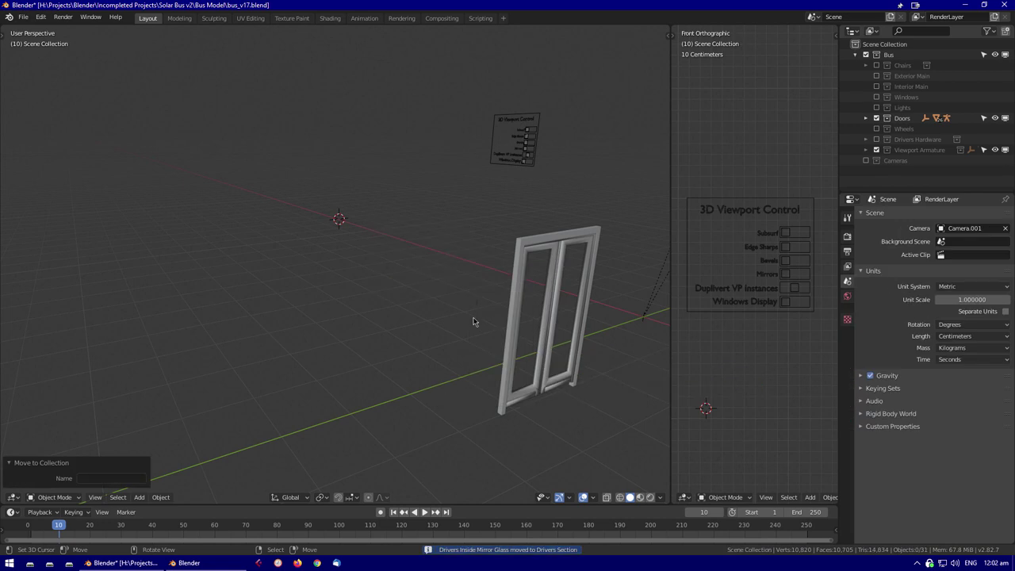
Move the leftover small driver's objects near the doors into the Drivers Section collection
{"action": "middle_click_drag", "start_coordinate": [497, 312], "coordinate": [423, 380]}
{"action": "middle_click_drag", "start_coordinate": [488, 373], "coordinate": [338, 321]}
{"action": "left_click", "coordinate": [338, 321]}
{"action": "key", "text": "Down"}
{"action": "key", "text": "Down"}
{"action": "key", "text": "Return"}
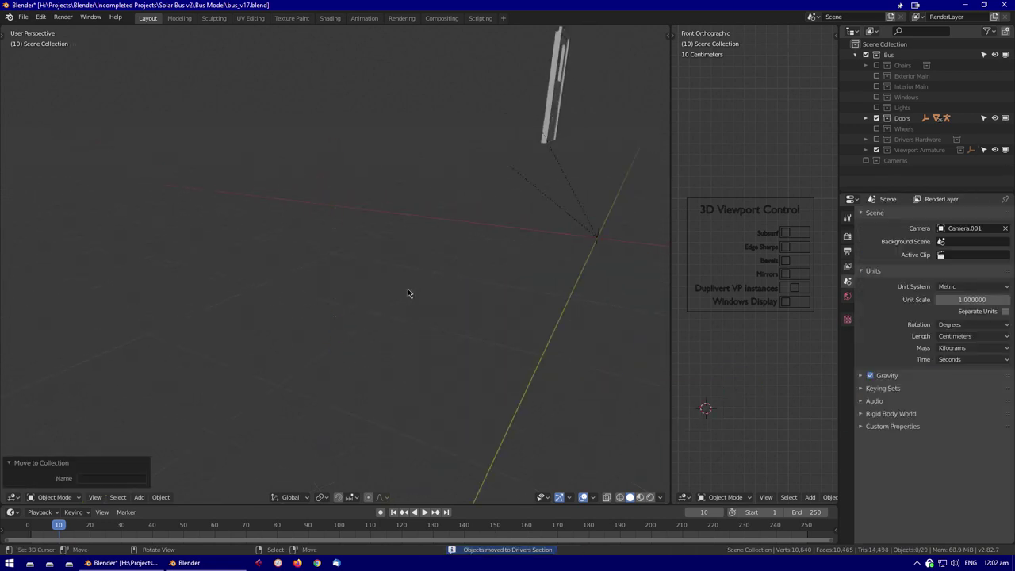
Select the two inner bottom faces of BUS Door Main 2 and place the 3D cursor between the door leaves
{"action": "key", "text": "KP_7"}
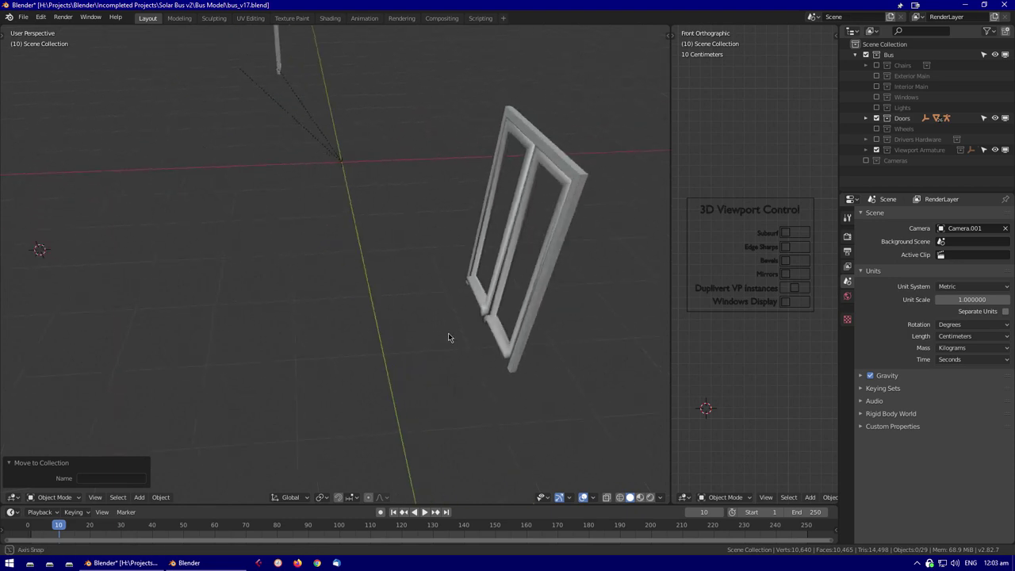
{"action": "left_click", "coordinate": [516, 345]}
{"action": "scroll", "coordinate": [539, 333], "scroll_direction": "up", "scroll_amount": 5}
{"action": "key", "text": "Tab"}
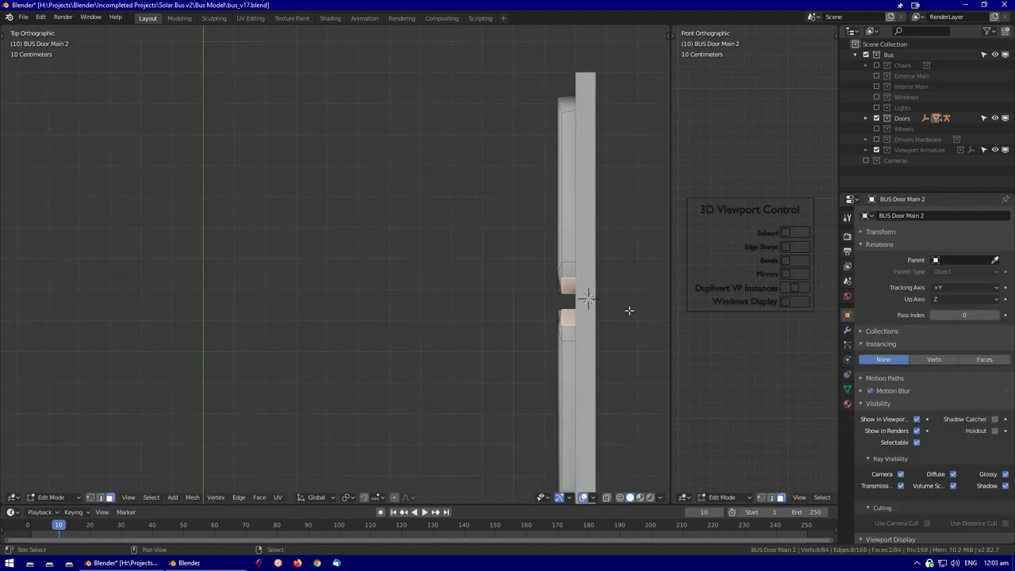
{"action": "left_click", "coordinate": [637, 375]}
Move HINGE Caps.002 into the Drivers Section collection under Drivers Hardware
{"action": "middle_click_drag", "start_coordinate": [636, 375], "coordinate": [263, 384]}
{"action": "key", "text": "Tab"}
{"action": "left_click", "coordinate": [263, 384]}
{"action": "key", "text": "m"}
{"action": "mouse_move", "coordinate": [240, 361]}
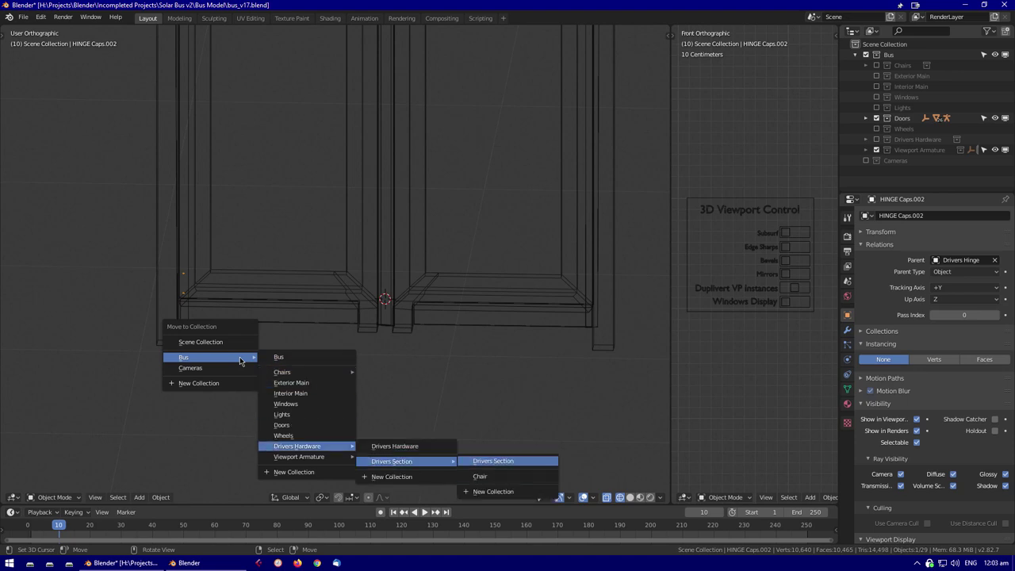
{"action": "key", "text": "Return"}
Add a 12-vertex circle, shrink it and place it beside the end of the door frame in top view
{"action": "scroll", "coordinate": [267, 361], "scroll_direction": "down", "scroll_amount": 2}
{"action": "left_click", "coordinate": [526, 359]}
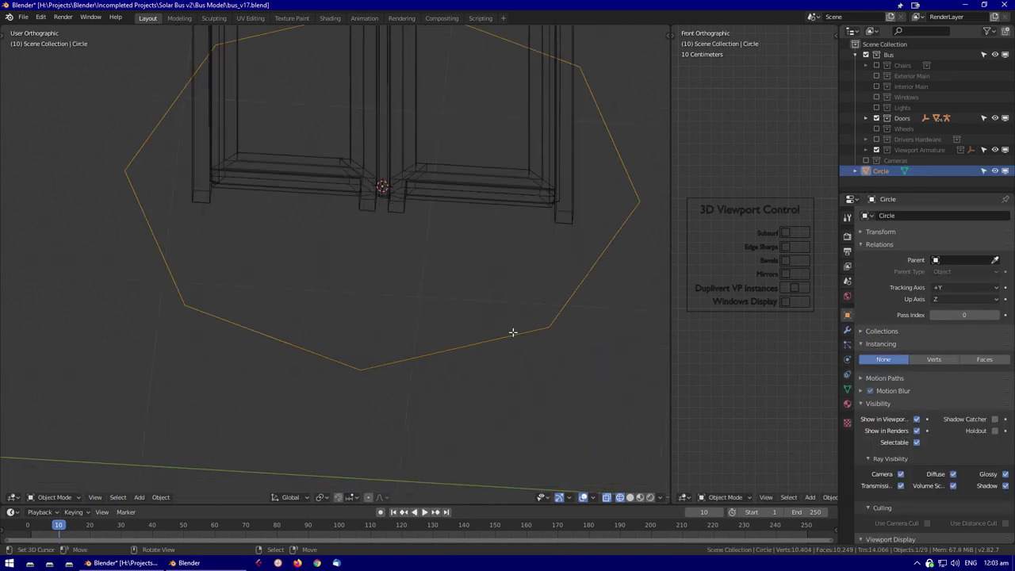
{"action": "key", "text": "Tab"}
{"action": "key", "text": "KP_7"}
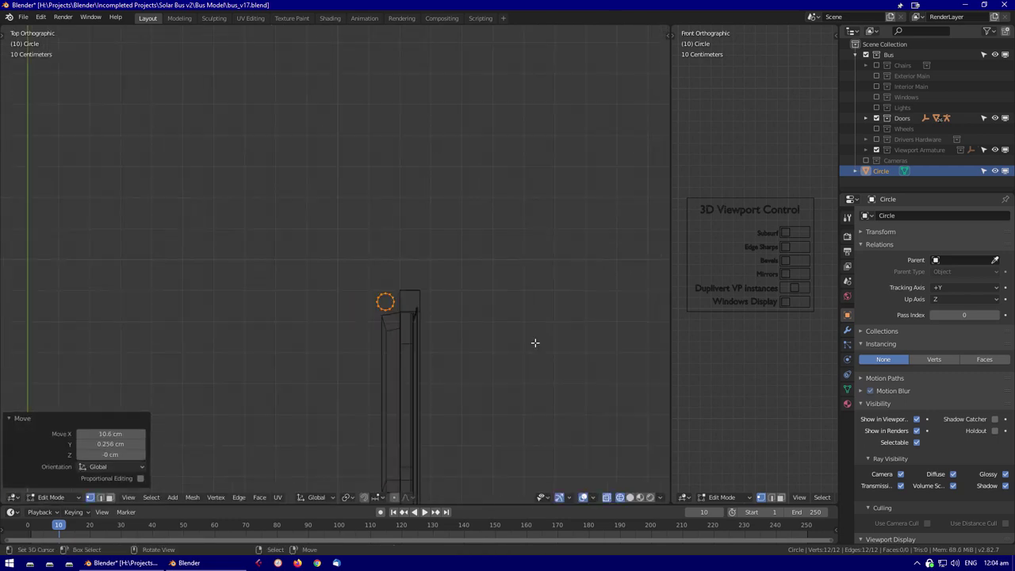
Centre the circle on the door frame post in the left view and scale it slightly to fit the post's width
{"action": "key", "text": "ctrl+KP_3"}
{"action": "scroll", "coordinate": [476, 346], "scroll_direction": "up", "scroll_amount": 3}
{"action": "scroll", "coordinate": [460, 357], "scroll_direction": "up", "scroll_amount": 2}
{"action": "key", "text": "s"}
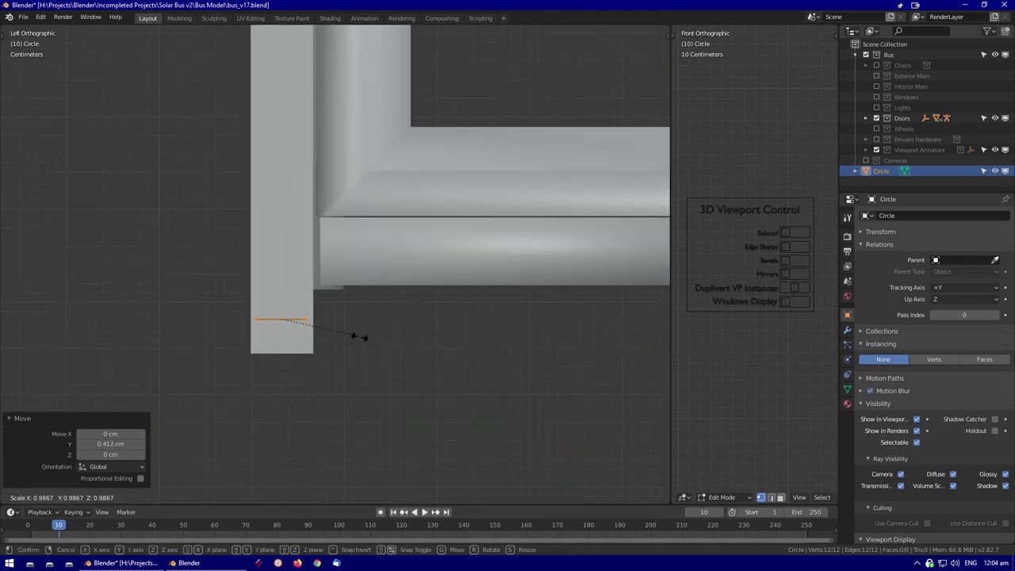
{"action": "left_click", "coordinate": [354, 336]}
Adjust the circle's height at the bottom of the post and extrude it 218 cm upward into a vertical pole
{"action": "scroll", "coordinate": [354, 336], "scroll_direction": "down", "scroll_amount": 4}
{"action": "key", "text": "g"}
{"action": "key", "text": "z"}
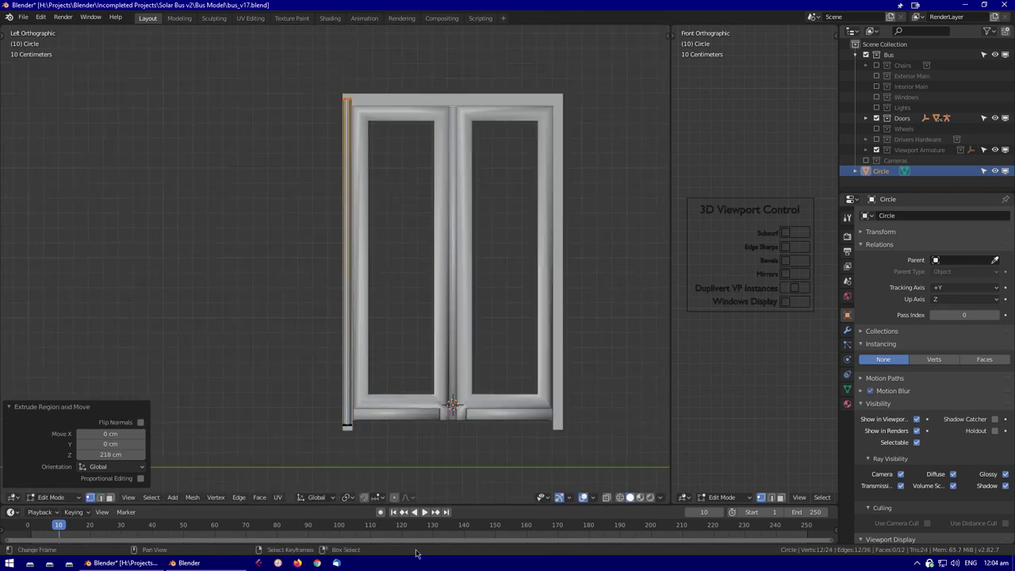
{"action": "key", "text": "Tab"}
Add a plane at the 3D cursor and move it along X to line its edge up with the door frame
{"action": "middle_click_drag", "start_coordinate": [413, 317], "coordinate": [466, 221]}
{"action": "middle_click_drag", "start_coordinate": [406, 257], "coordinate": [476, 396]}
{"action": "key", "text": "shift+a"}
{"action": "left_click", "coordinate": [509, 449]}
{"action": "key", "text": "Tab"}
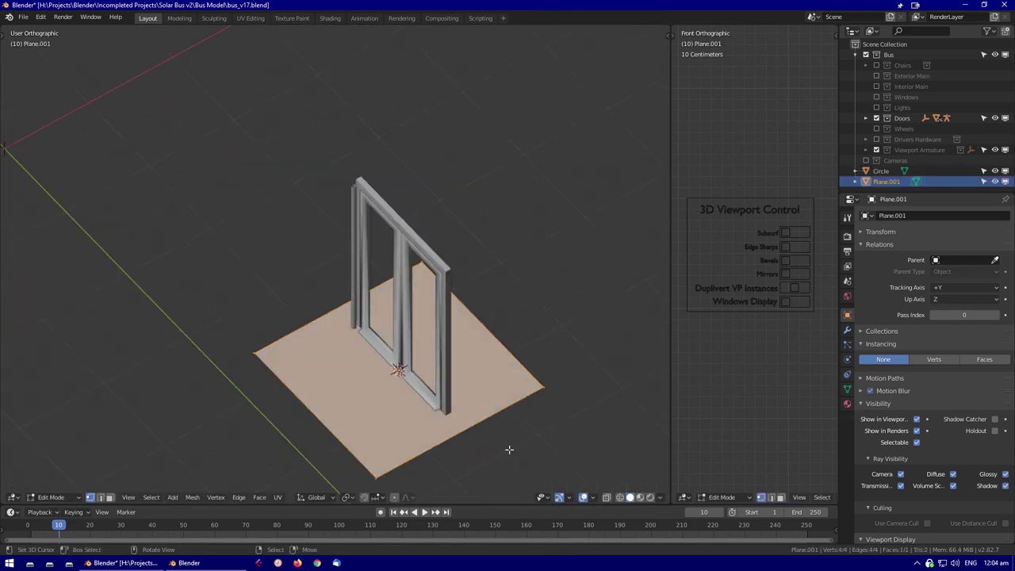
{"action": "left_click", "coordinate": [398, 446]}
{"action": "key", "text": "KP_7"}
{"action": "key", "text": "g"}
{"action": "key", "text": "x"}
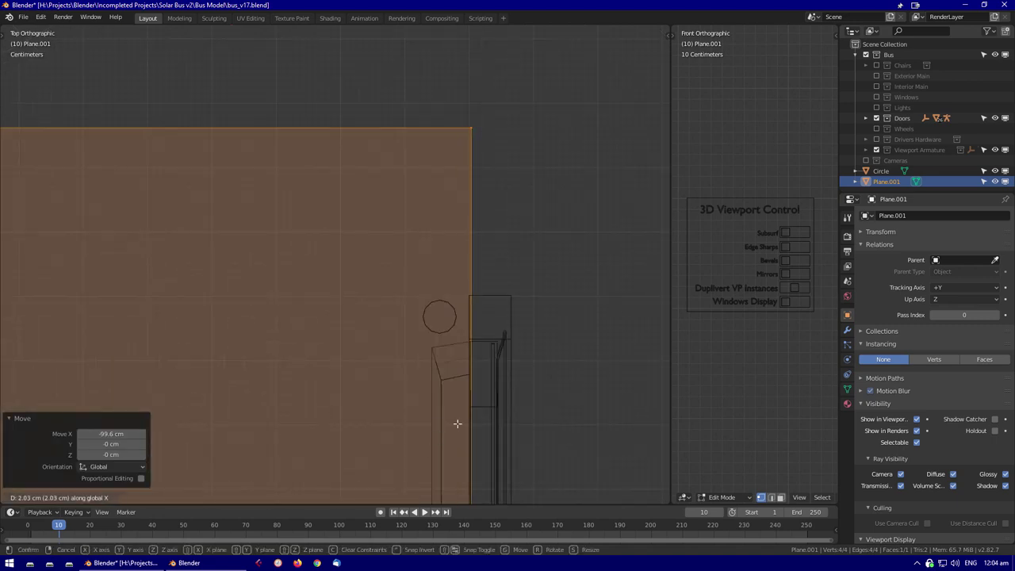
Move the plane about 2 cm along X and scale it along the X axis
{"action": "left_click", "coordinate": [457, 424]}
{"action": "middle_click_drag", "start_coordinate": [457, 423], "coordinate": [571, 429]}
{"action": "key", "text": "s"}
{"action": "key", "text": "x"}
Move the plane's far long edge about 187 cm along X to narrow it to a strip above the doors
{"action": "key", "text": "KP_7"}
{"action": "key", "text": "2"}
{"action": "left_click", "coordinate": [127, 335]}
{"action": "key", "text": "g"}
{"action": "key", "text": "x"}
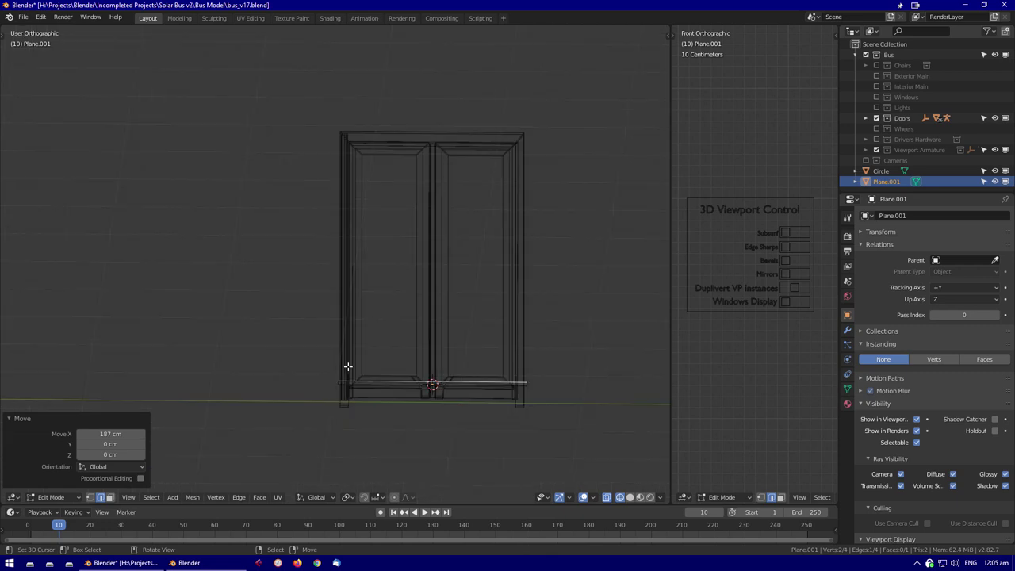
{"action": "left_click", "coordinate": [358, 98]}
{"action": "middle_click_drag", "start_coordinate": [358, 98], "coordinate": [412, 261]}
{"action": "scroll", "coordinate": [351, 290], "scroll_direction": "up", "scroll_amount": 5}
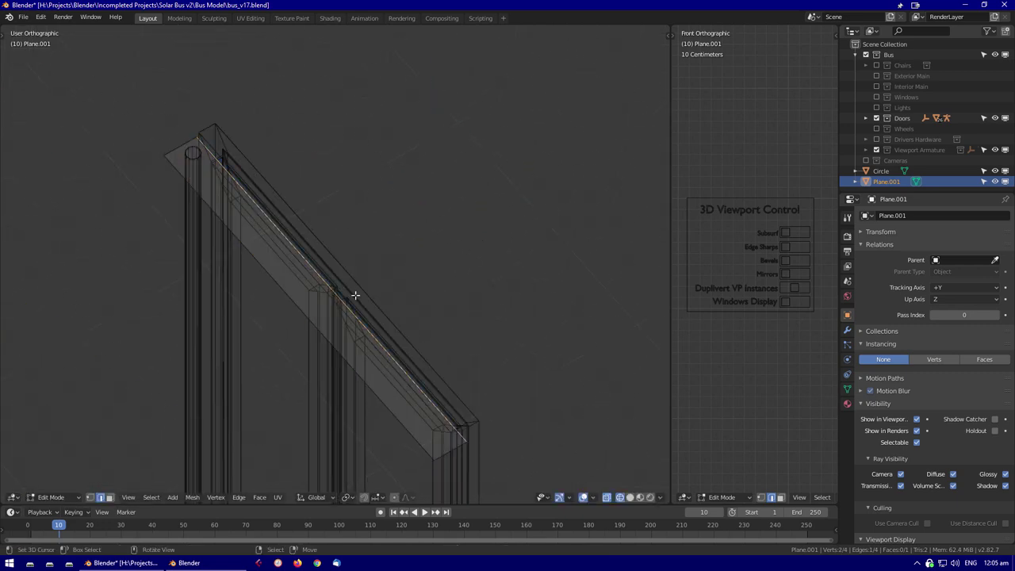
{"action": "key", "text": "shift+z"}
{"action": "middle_click_drag", "start_coordinate": [500, 240], "coordinate": [641, 161]}
{"action": "scroll", "coordinate": [640, 161], "scroll_direction": "down", "scroll_amount": 4}
{"action": "key", "text": "Tab"}
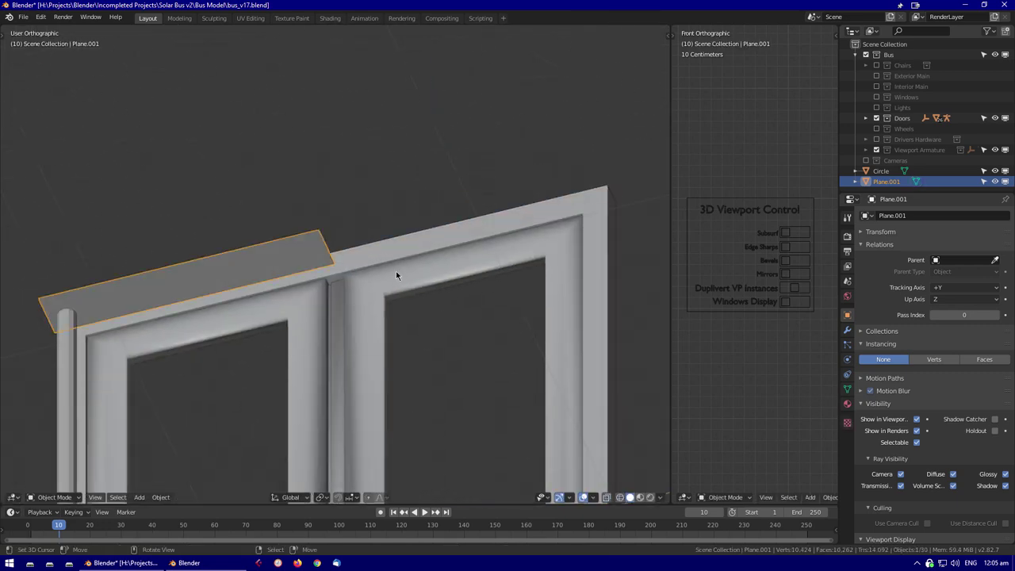
Show the Interior Main collection and hide the bus interior roof
{"action": "left_click", "coordinate": [847, 329]}
{"action": "middle_click_drag", "start_coordinate": [783, 333], "coordinate": [431, 313]}
{"action": "left_click", "coordinate": [476, 280]}
{"action": "left_click", "coordinate": [876, 85]}
{"action": "scroll", "coordinate": [378, 275], "scroll_direction": "up", "scroll_amount": 5}
{"action": "left_click", "coordinate": [378, 275]}
{"action": "key", "text": "h"}
{"action": "middle_click_drag", "start_coordinate": [378, 275], "coordinate": [125, 149]}
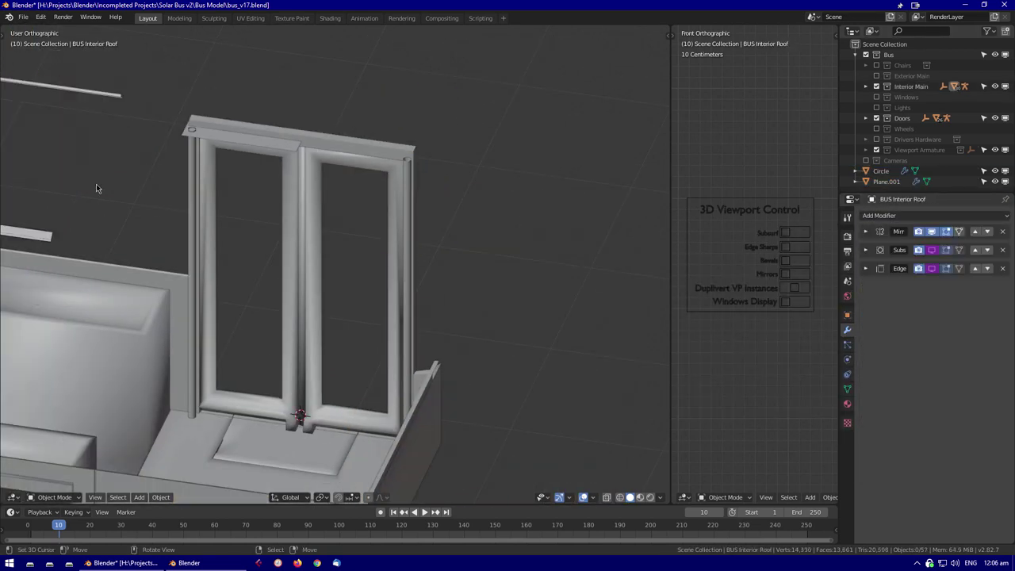
Show the Drivers Hardware collection
{"action": "scroll", "coordinate": [401, 446], "scroll_direction": "up", "scroll_amount": 2}
{"action": "left_click", "coordinate": [442, 169]}
{"action": "middle_click_drag", "start_coordinate": [426, 409], "coordinate": [576, 259]}
{"action": "scroll", "coordinate": [575, 258], "scroll_direction": "up", "scroll_amount": 3}
{"action": "left_click", "coordinate": [876, 139]}
Select the column of end faces on the driver's panel beside the door pole and try moving it along Y
{"action": "middle_click_drag", "start_coordinate": [412, 317], "coordinate": [318, 309]}
{"action": "left_click", "coordinate": [373, 297]}
{"action": "scroll", "coordinate": [360, 268], "scroll_direction": "up", "scroll_amount": 5}
{"action": "key", "text": "Tab"}
{"action": "key", "text": "c"}
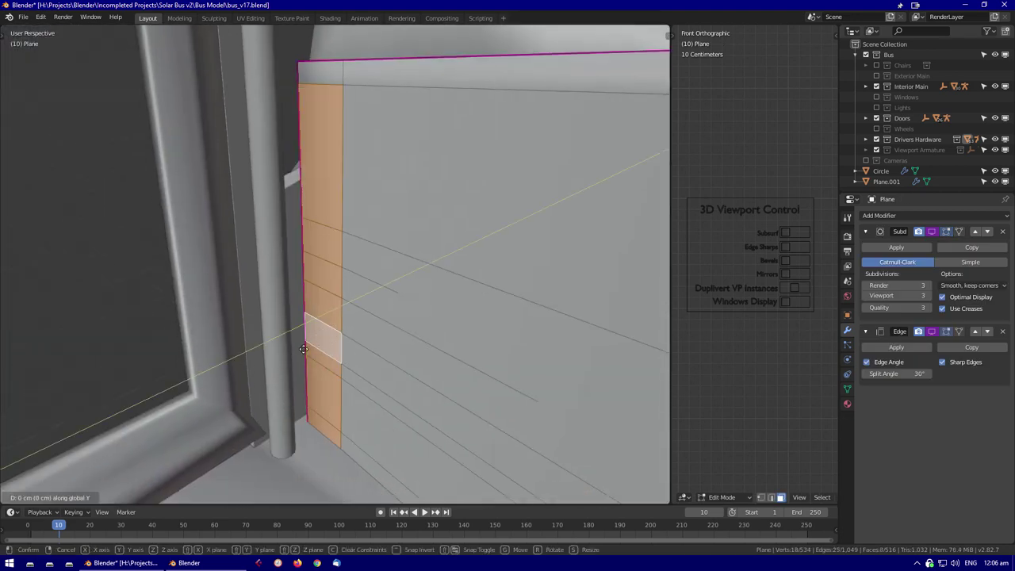
{"action": "right_click", "coordinate": [167, 362]}
Align the panel's end vertices beside the door by scaling them to 0 along Y in local view
{"action": "middle_click_drag", "start_coordinate": [167, 362], "coordinate": [424, 385]}
{"action": "key", "text": "alt+z"}
{"action": "left_click", "coordinate": [415, 324], "text": "alt"}
{"action": "key", "text": "alt+z"}
{"action": "middle_click_drag", "start_coordinate": [414, 323], "coordinate": [407, 236]}
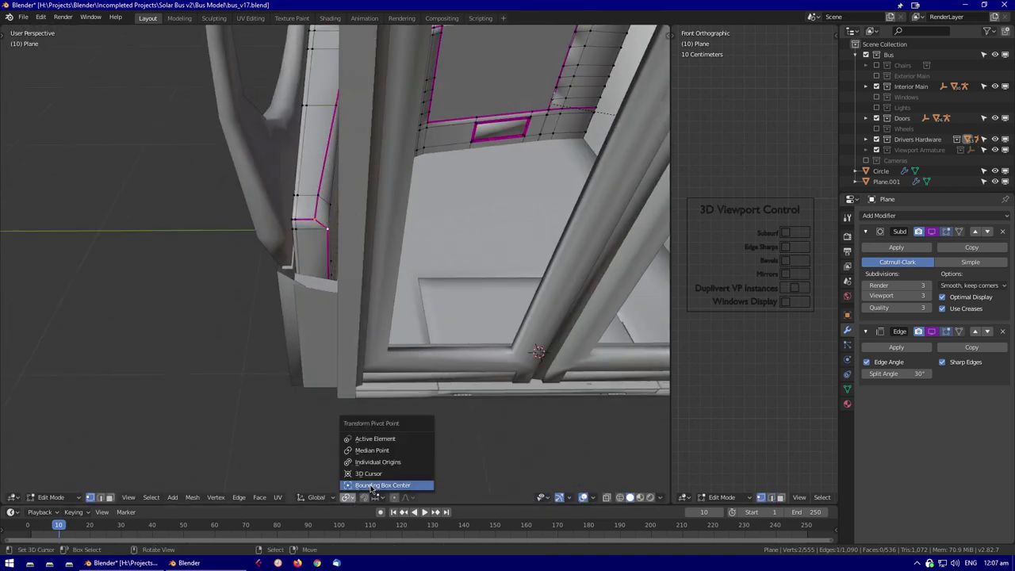
{"action": "key", "text": "KP_Divide"}
{"action": "middle_click_drag", "start_coordinate": [428, 365], "coordinate": [319, 252]}
{"action": "key", "text": "s"}
{"action": "key", "text": "y"}
{"action": "key", "text": "0"}
{"action": "key", "text": "Return"}
{"action": "key", "text": "Tab"}
{"action": "key", "text": "KP_Divide"}
Undo the last change and move the selected geometry of the driver's panel along Y beside the pole
{"action": "middle_click_drag", "start_coordinate": [185, 299], "coordinate": [291, 381]}
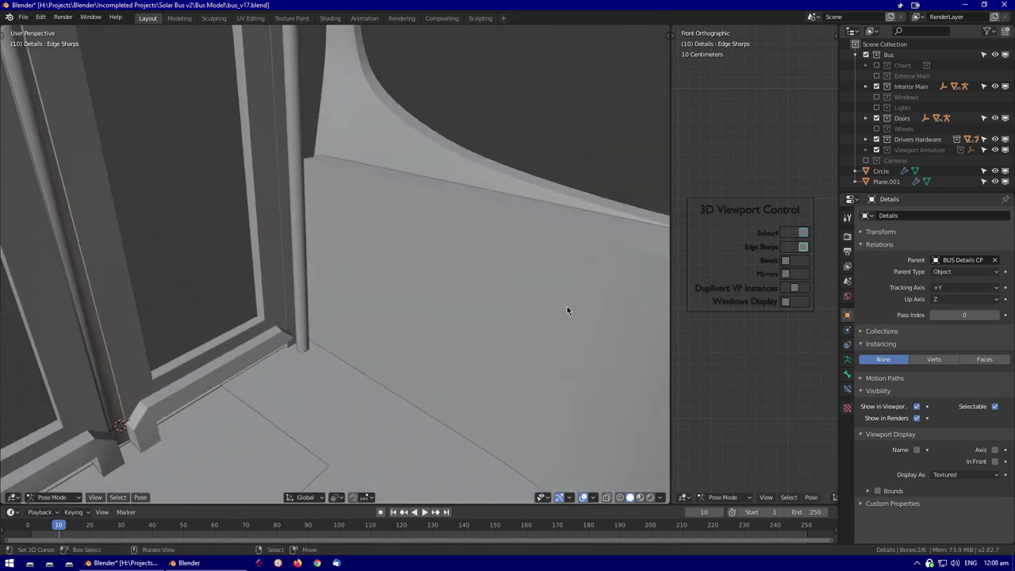
{"action": "middle_click_drag", "start_coordinate": [392, 312], "coordinate": [387, 261]}
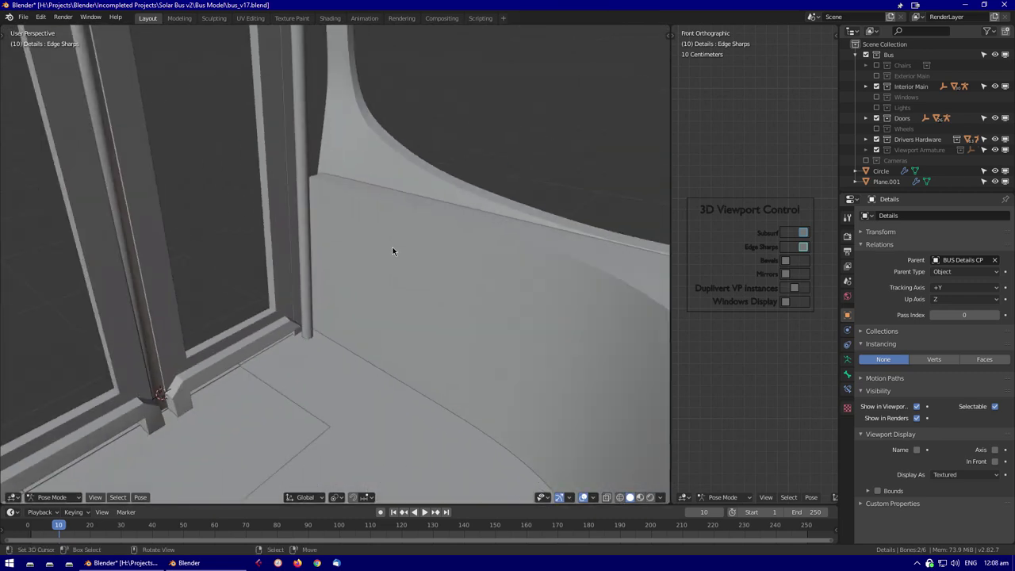
{"action": "scroll", "coordinate": [393, 251], "scroll_direction": "up", "scroll_amount": 2}
{"action": "middle_click_drag", "start_coordinate": [392, 251], "coordinate": [385, 327]}
{"action": "key", "text": "ctrl+z"}
{"action": "key", "text": "g"}
{"action": "key", "text": "y"}
{"action": "left_click", "coordinate": [310, 340]}
{"action": "key", "text": "Tab"}
Hide the Drivers Hardware collection
{"action": "middle_click_drag", "start_coordinate": [311, 341], "coordinate": [477, 69]}
{"action": "left_click", "coordinate": [478, 69]}
{"action": "key", "text": "Tab"}
{"action": "key", "text": "Tab"}
{"action": "left_click", "coordinate": [465, 214]}
{"action": "middle_click_drag", "start_coordinate": [465, 214], "coordinate": [578, 232]}
{"action": "left_click", "coordinate": [876, 139]}
Select the BUS Pole Rail and frame it to inspect it beside the doors
{"action": "middle_click_drag", "start_coordinate": [444, 309], "coordinate": [475, 306]}
{"action": "left_click", "coordinate": [119, 135]}
{"action": "left_click", "coordinate": [325, 261]}
{"action": "left_click", "coordinate": [325, 301]}
{"action": "key", "text": "KP_Decimal"}
{"action": "scroll", "coordinate": [414, 228], "scroll_direction": "down", "scroll_amount": 6}
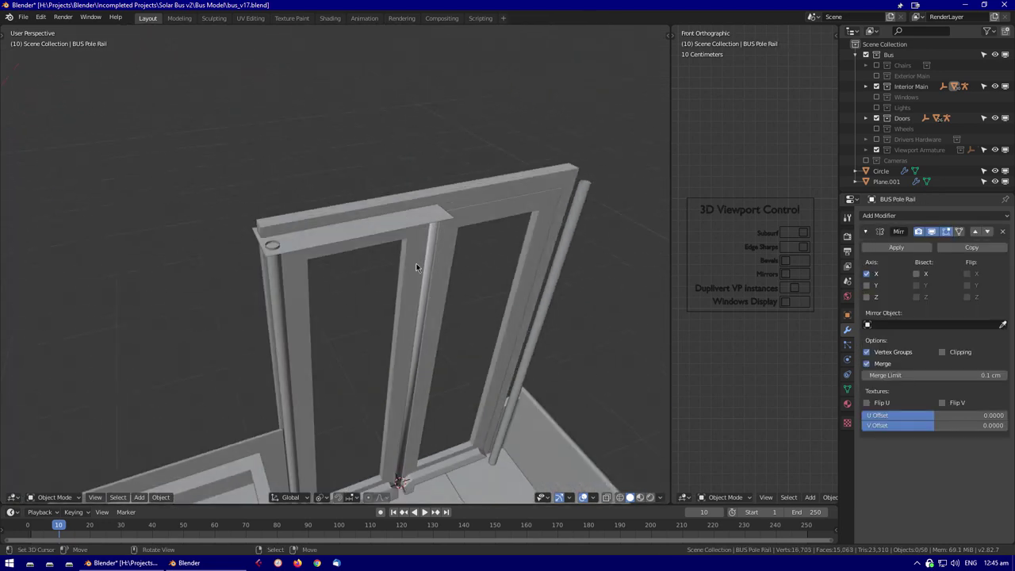
Set the Mirror modifier of the strip above the doors to the Y axis only
{"action": "left_click", "coordinate": [876, 285]}
{"action": "left_click", "coordinate": [876, 274]}
{"action": "middle_click_drag", "start_coordinate": [507, 269], "coordinate": [424, 278]}
Form a slot along the strip in local view using two lengthwise loop cuts and an edge slide of -0.743
{"action": "key", "text": "Tab"}
{"action": "key", "text": "KP_7"}
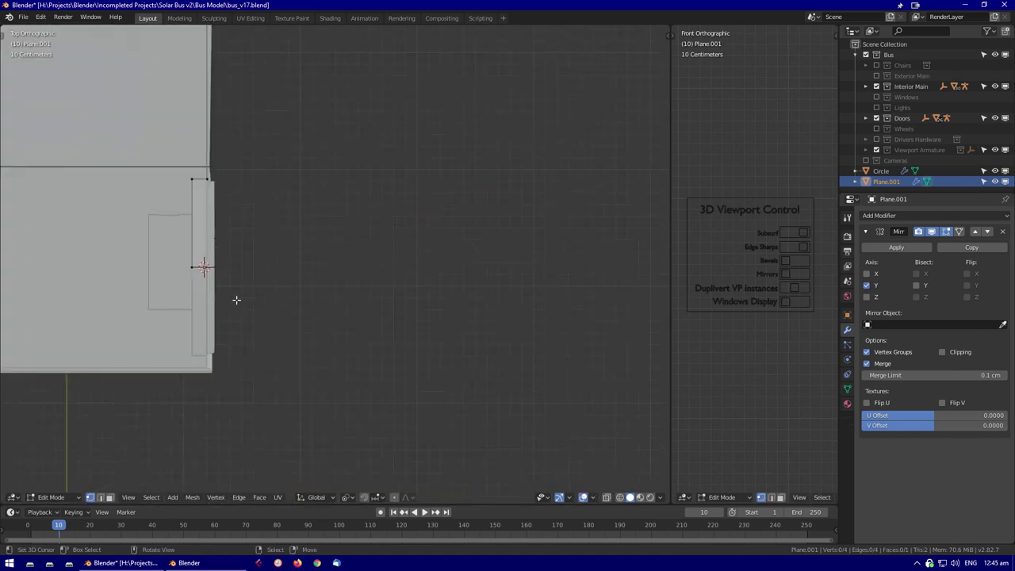
{"action": "key", "text": "alt+z"}
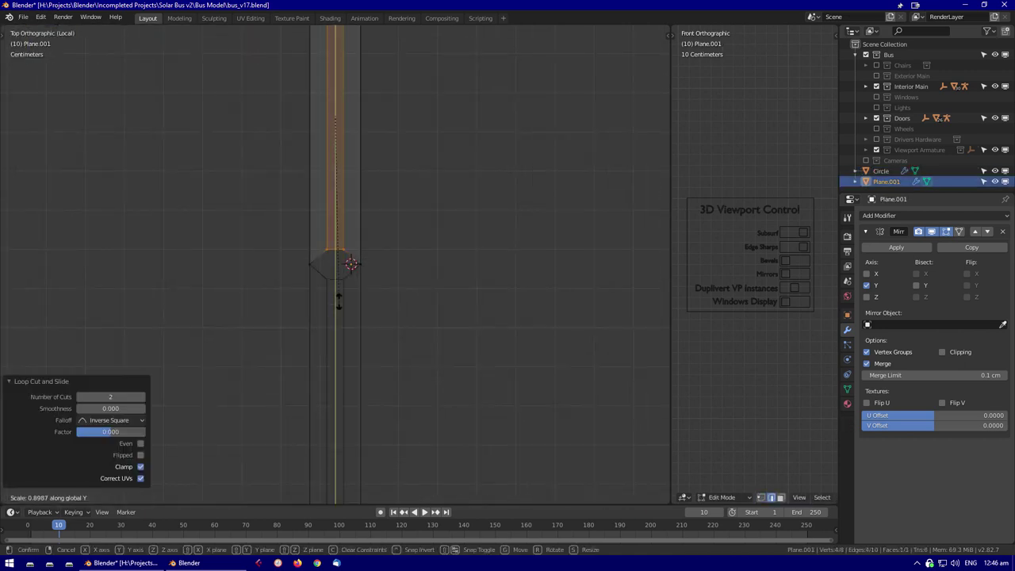
{"action": "left_click", "coordinate": [497, 291]}
{"action": "middle_click_drag", "start_coordinate": [497, 291], "coordinate": [392, 167]}
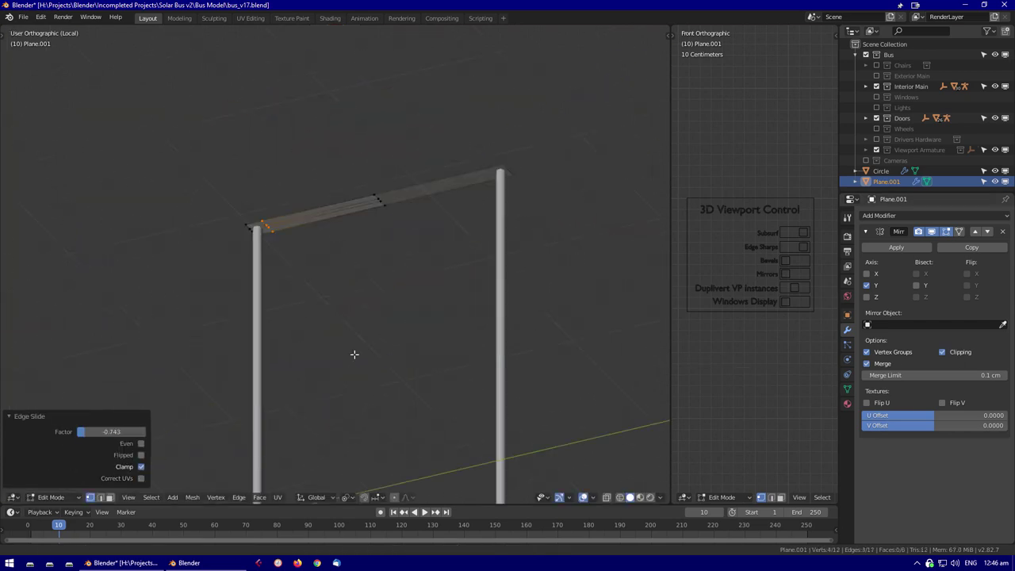
{"action": "key", "text": "Tab"}
{"action": "middle_click_drag", "start_coordinate": [305, 177], "coordinate": [329, 186]}
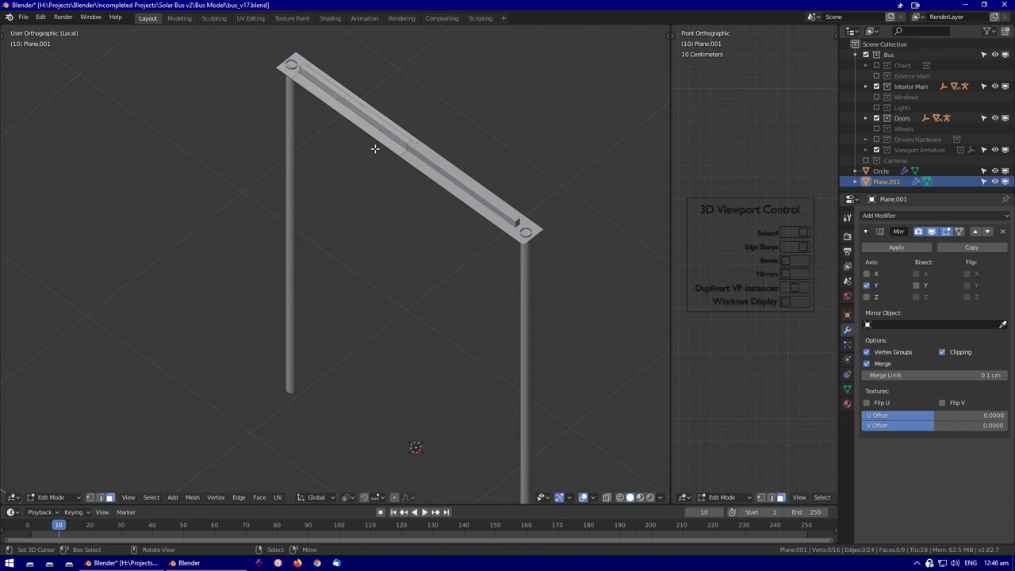
{"action": "key", "text": "KP_Divide"}
Examine how the slotted strip fits against the top of the doors in wireframe and solid shading
{"action": "mouse_move", "coordinate": [428, 237]}
{"action": "middle_mouse_down"}
{"action": "mouse_move", "coordinate": [570, 233]}
{"action": "mouse_move", "coordinate": [553, 230]}
{"action": "mouse_move", "coordinate": [494, 278]}
{"action": "middle_mouse_up"}
{"action": "scroll", "coordinate": [494, 278], "scroll_direction": "up", "scroll_amount": 8}
{"action": "key", "text": "shift+z"}
{"action": "left_click", "coordinate": [442, 349]}
{"action": "key", "text": "Tab"}
{"action": "mouse_move", "coordinate": [452, 329]}
{"action": "middle_mouse_down"}
{"action": "mouse_move", "coordinate": [464, 306]}
{"action": "mouse_move", "coordinate": [482, 309]}
{"action": "mouse_move", "coordinate": [460, 344]}
{"action": "mouse_move", "coordinate": [447, 311]}
{"action": "middle_mouse_up"}
{"action": "key", "text": "shift+z"}
{"action": "scroll", "coordinate": [460, 345], "scroll_direction": "up", "scroll_amount": 5}
{"action": "scroll", "coordinate": [270, 288], "scroll_direction": "down", "scroll_amount": 3}
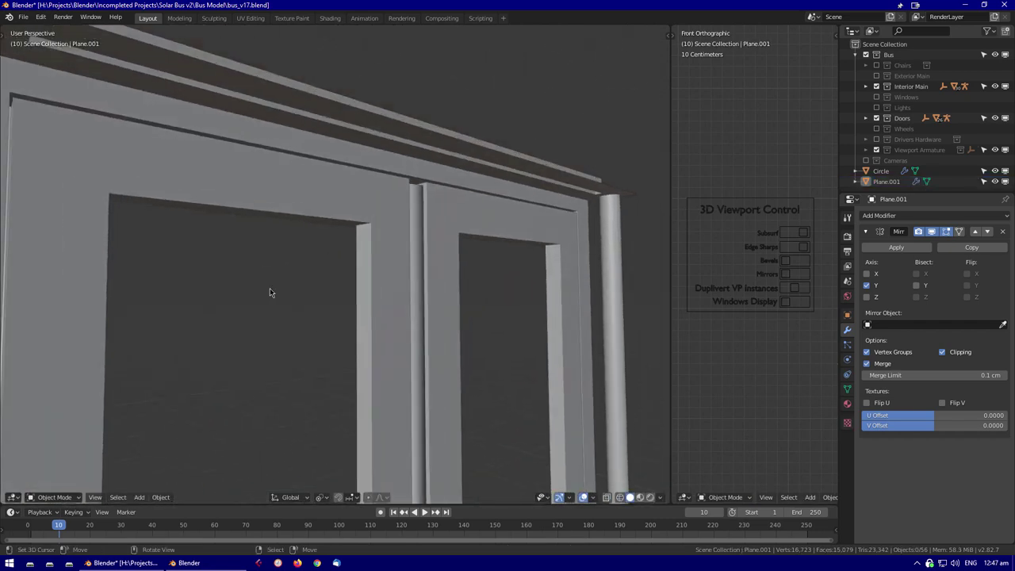
Move the top faces of both door frames in BUS Door Main 1 along Z
{"action": "left_click", "coordinate": [450, 165]}
{"action": "scroll", "coordinate": [449, 165], "scroll_direction": "up", "scroll_amount": 3}
{"action": "key", "text": "Tab"}
{"action": "middle_click_drag", "start_coordinate": [450, 165], "coordinate": [363, 207]}
{"action": "scroll", "coordinate": [362, 207], "scroll_direction": "down", "scroll_amount": 3}
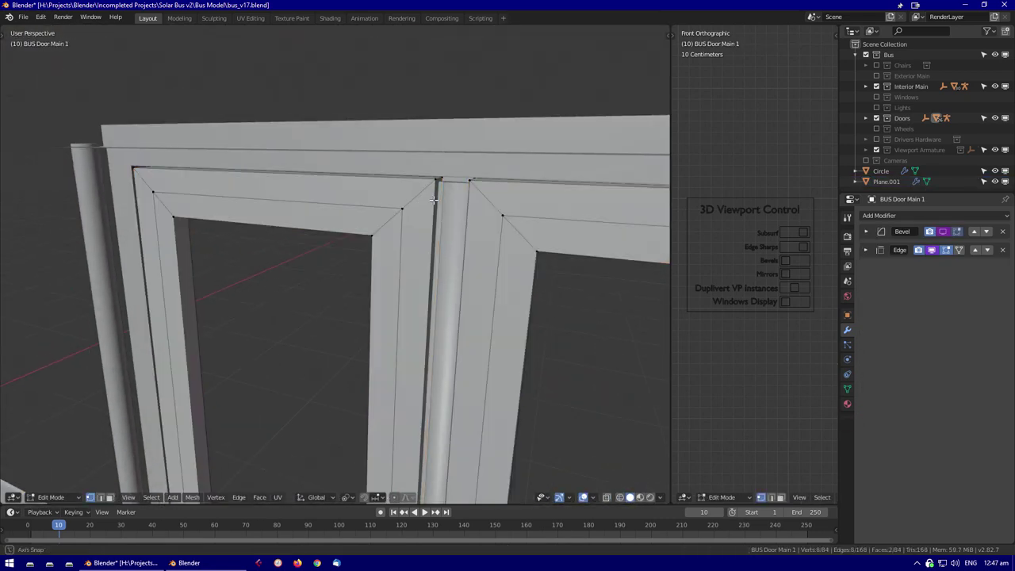
{"action": "key", "text": "shift+z"}
{"action": "key", "text": "3"}
{"action": "left_click", "coordinate": [249, 215]}
{"action": "middle_click_drag", "start_coordinate": [249, 215], "coordinate": [289, 258]}
{"action": "key", "text": "shift+z"}
{"action": "key", "text": "g"}
{"action": "key", "text": "z"}
{"action": "left_click", "coordinate": [396, 352]}
{"action": "middle_click_drag", "start_coordinate": [396, 351], "coordinate": [378, 237]}
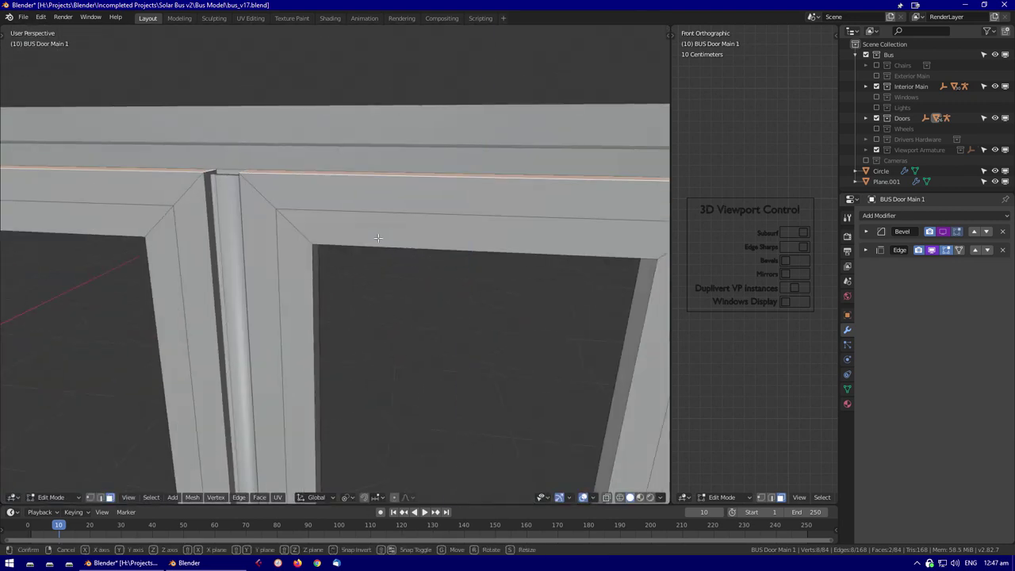
{"action": "middle_click_drag", "start_coordinate": [373, 304], "coordinate": [323, 227]}
{"action": "key", "text": "Tab"}
Move the top of the door seal between the two doors along Z
{"action": "left_click", "coordinate": [324, 227]}
{"action": "key", "text": "Tab"}
{"action": "key", "text": "shift+z"}
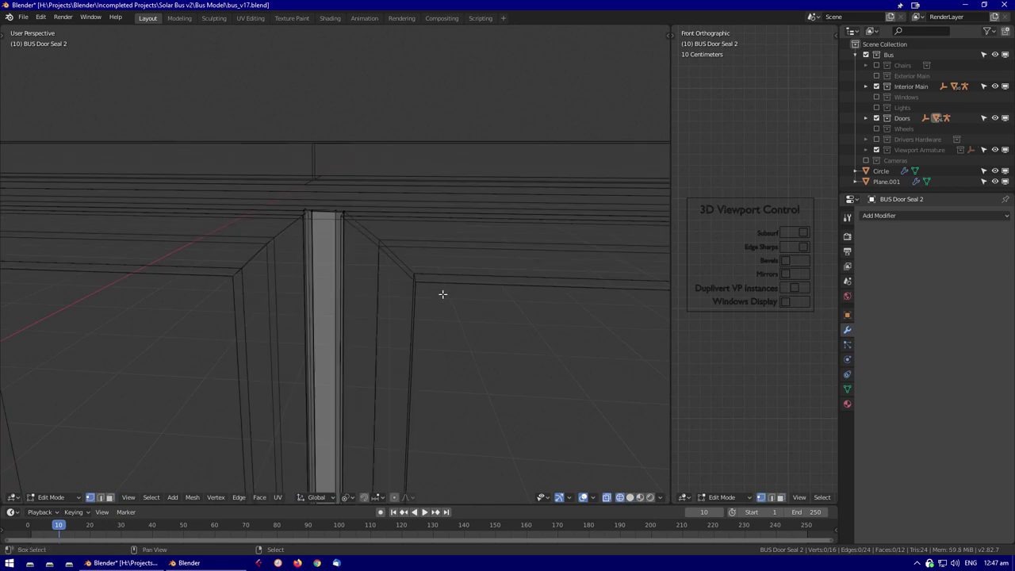
{"action": "key", "text": "shift+z"}
{"action": "key", "text": "g"}
{"action": "key", "text": "z"}
{"action": "left_click", "coordinate": [430, 345]}
{"action": "scroll", "coordinate": [369, 281], "scroll_direction": "down", "scroll_amount": 3}
{"action": "key", "text": "Tab"}
Duplicate an edge loop of the door pole and move the copy -5.4 cm along Z
{"action": "left_click", "coordinate": [881, 170]}
{"action": "middle_click_drag", "start_coordinate": [460, 254], "coordinate": [405, 173]}
{"action": "left_click", "coordinate": [405, 173]}
{"action": "key", "text": "Tab"}
{"action": "key", "text": "Tab"}
{"action": "middle_click_drag", "start_coordinate": [398, 234], "coordinate": [218, 256]}
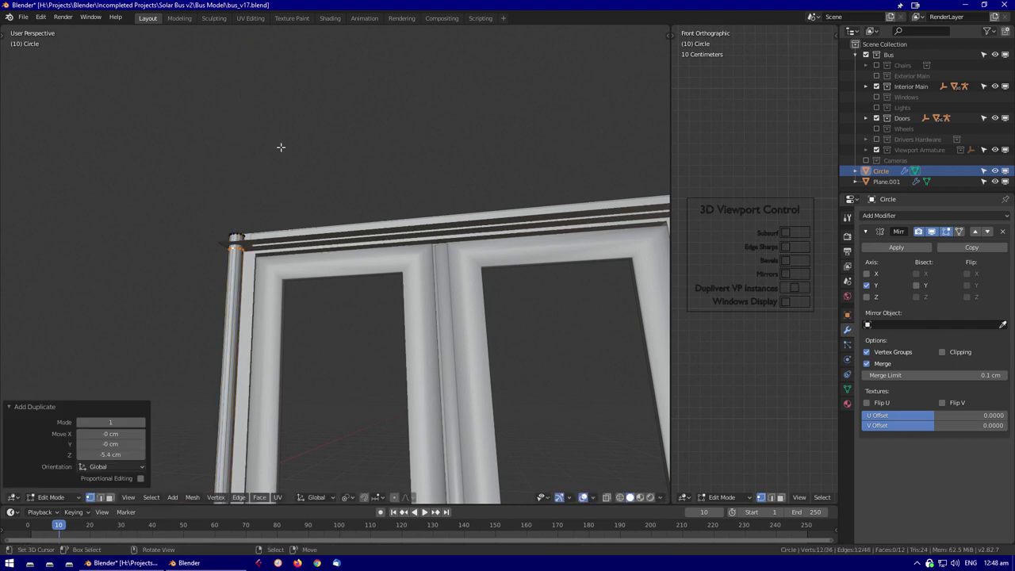
Scale the separated pole ring by 1.037 and move it up along Z beneath the slotted strip
{"action": "key", "text": "KP_Decimal"}
{"action": "key", "text": "g"}
{"action": "key", "text": "z"}
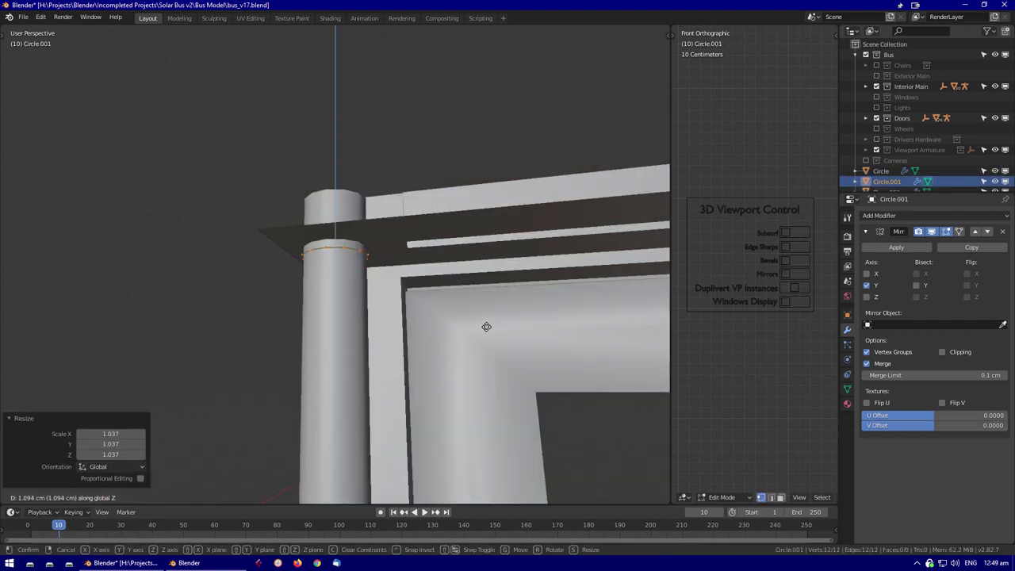
{"action": "left_click", "coordinate": [530, 320]}
Build a flared collar around the top of the pole from the ring
{"action": "right_click", "coordinate": [170, 238]}
{"action": "key", "text": "Escape"}
{"action": "middle_click_drag", "start_coordinate": [170, 237], "coordinate": [262, 333]}
{"action": "key", "text": "Tab"}
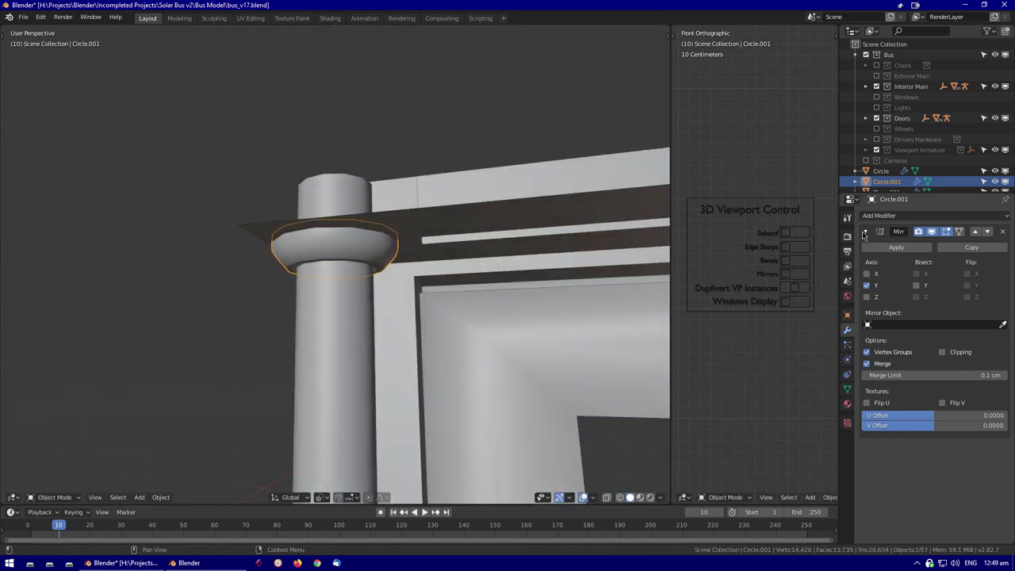
Add a Subdivision Surface modifier and an Edge Split modifier to the pole collar
{"action": "left_click", "coordinate": [865, 231]}
{"action": "left_click", "coordinate": [879, 215]}
{"action": "left_click", "coordinate": [796, 414]}
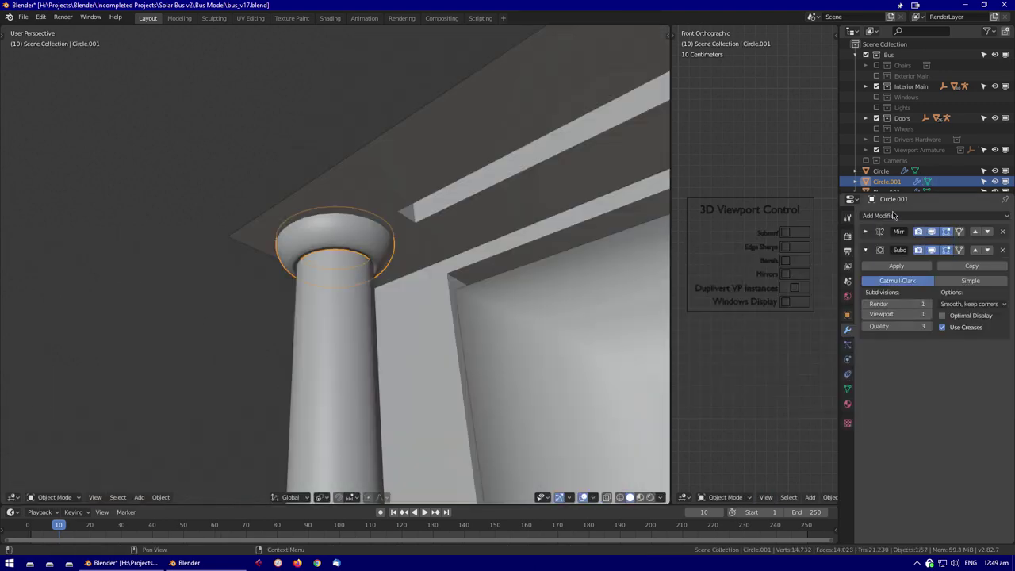
{"action": "left_click", "coordinate": [878, 215]}
{"action": "left_click", "coordinate": [797, 299]}
{"action": "middle_click_drag", "start_coordinate": [441, 267], "coordinate": [389, 319]}
{"action": "key", "text": "alt+a"}
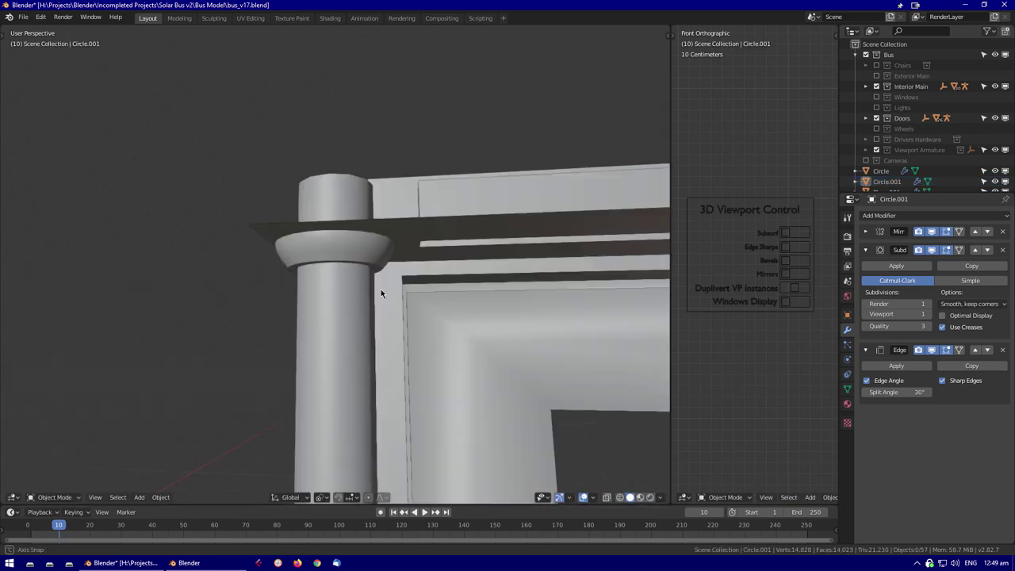
{"action": "scroll", "coordinate": [389, 319], "scroll_direction": "down", "scroll_amount": 5}
{"action": "middle_click_drag", "start_coordinate": [306, 294], "coordinate": [306, 289]}
{"action": "scroll", "coordinate": [215, 233], "scroll_direction": "up", "scroll_amount": 5}
Duplicate the collar mesh and move the copy about 150 cm down to the base of the pole
{"action": "key", "text": "ctrl+z"}
{"action": "key", "text": "Tab"}
{"action": "middle_click_drag", "start_coordinate": [179, 240], "coordinate": [128, 69]}
{"action": "key", "text": "shift+d"}
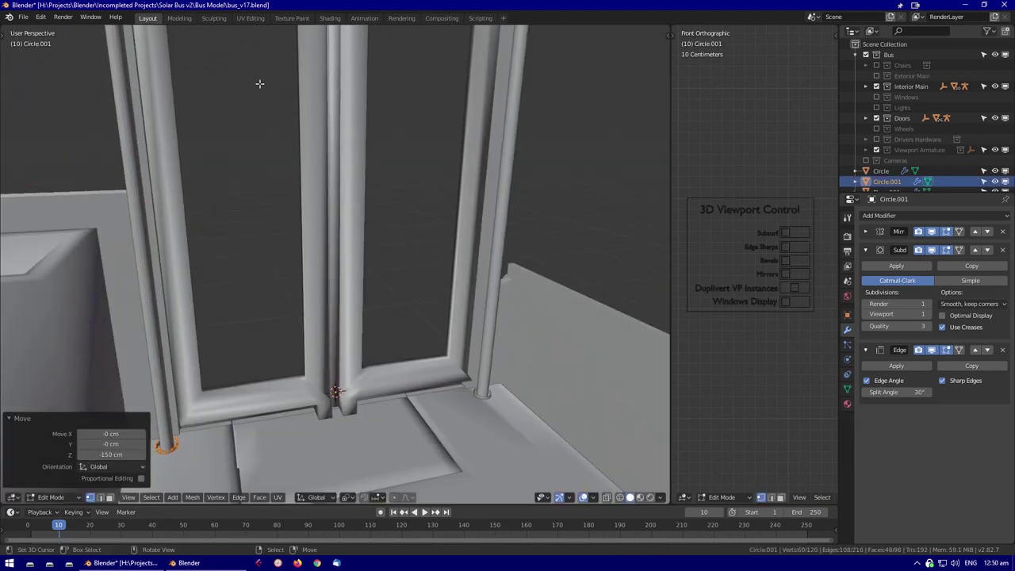
{"action": "right_click", "coordinate": [230, 39]}
{"action": "key", "text": "g"}
{"action": "key", "text": "z"}
{"action": "left_click", "coordinate": [373, 183]}
{"action": "middle_click_drag", "start_coordinate": [373, 183], "coordinate": [333, 298]}
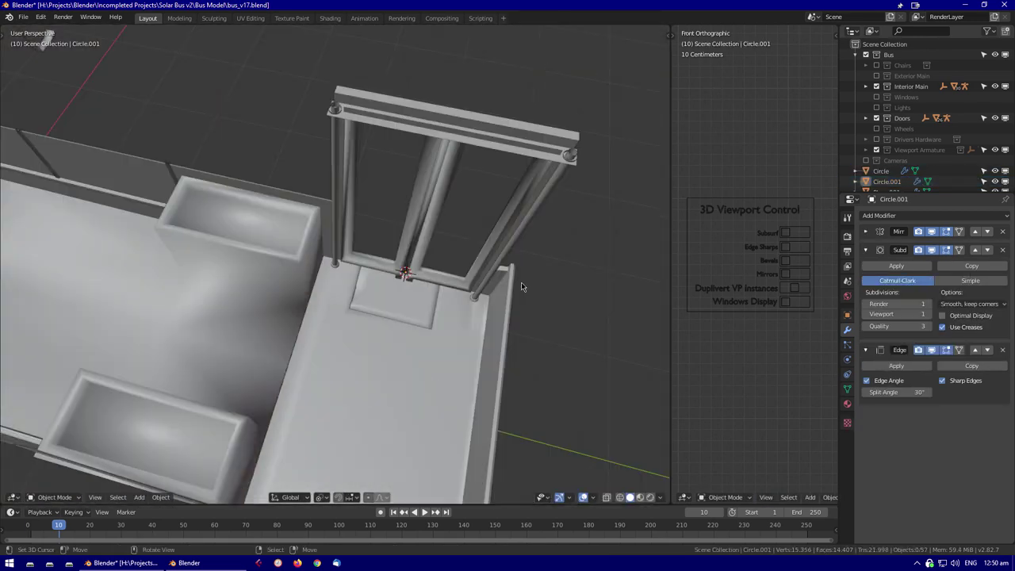
Extrude the outer edge of the slotted strip 14.4 cm along negative X and extrude it upward along Z
{"action": "middle_click_drag", "start_coordinate": [521, 282], "coordinate": [424, 346]}
{"action": "scroll", "coordinate": [363, 214], "scroll_direction": "up", "scroll_amount": 5}
{"action": "middle_click_drag", "start_coordinate": [379, 249], "coordinate": [346, 272]}
{"action": "left_click", "coordinate": [222, 166]}
{"action": "key", "text": "Tab"}
{"action": "scroll", "coordinate": [283, 203], "scroll_direction": "up", "scroll_amount": 5}
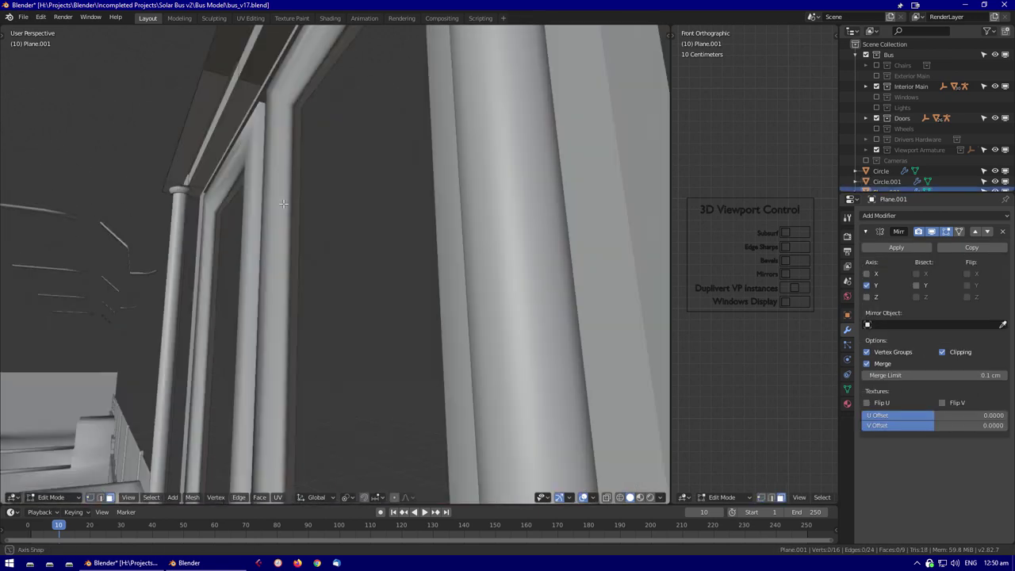
{"action": "left_click", "coordinate": [283, 204]}
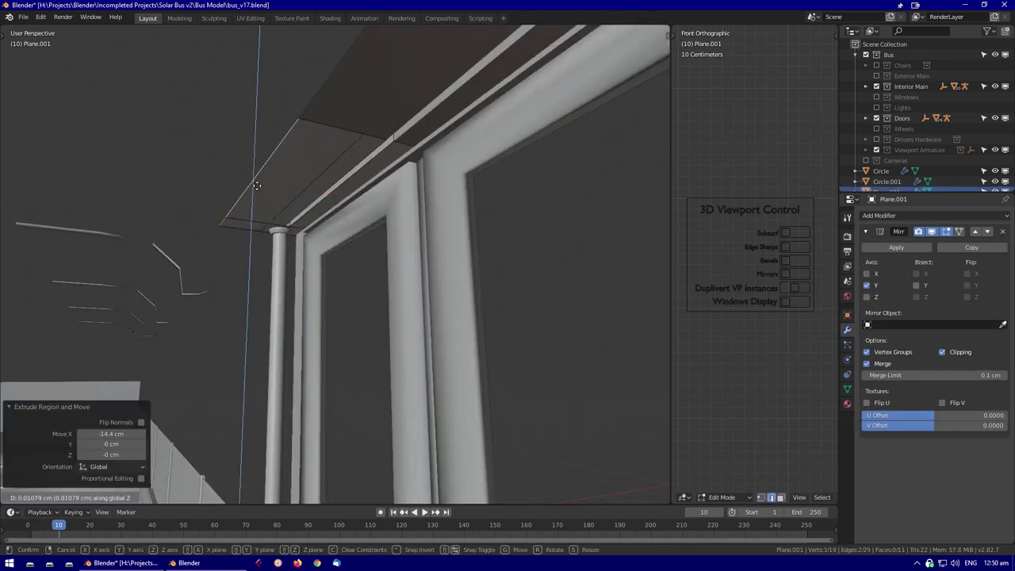
{"action": "left_click", "coordinate": [257, 186]}
Adjust the selected geometry of the extruded door header along Y and finish editing its mesh
{"action": "scroll", "coordinate": [281, 219], "scroll_direction": "down", "scroll_amount": 5}
{"action": "middle_click_drag", "start_coordinate": [281, 220], "coordinate": [434, 330]}
{"action": "scroll", "coordinate": [449, 268], "scroll_direction": "up", "scroll_amount": 4}
{"action": "key", "text": "g"}
{"action": "key", "text": "y"}
{"action": "left_click", "coordinate": [147, 341]}
{"action": "scroll", "coordinate": [424, 281], "scroll_direction": "up", "scroll_amount": 4}
{"action": "middle_click_drag", "start_coordinate": [424, 282], "coordinate": [467, 272]}
{"action": "key", "text": "Escape"}
{"action": "key", "text": "Tab"}
Show all the bus collections from Chairs through Drivers Hardware around the door header
{"action": "scroll", "coordinate": [478, 166], "scroll_direction": "down", "scroll_amount": 5}
{"action": "middle_click_drag", "start_coordinate": [478, 166], "coordinate": [511, 299]}
{"action": "scroll", "coordinate": [511, 298], "scroll_direction": "up", "scroll_amount": 4}
{"action": "left_click_drag", "start_coordinate": [876, 65], "coordinate": [876, 138]}
{"action": "scroll", "coordinate": [476, 275], "scroll_direction": "down", "scroll_amount": 3}
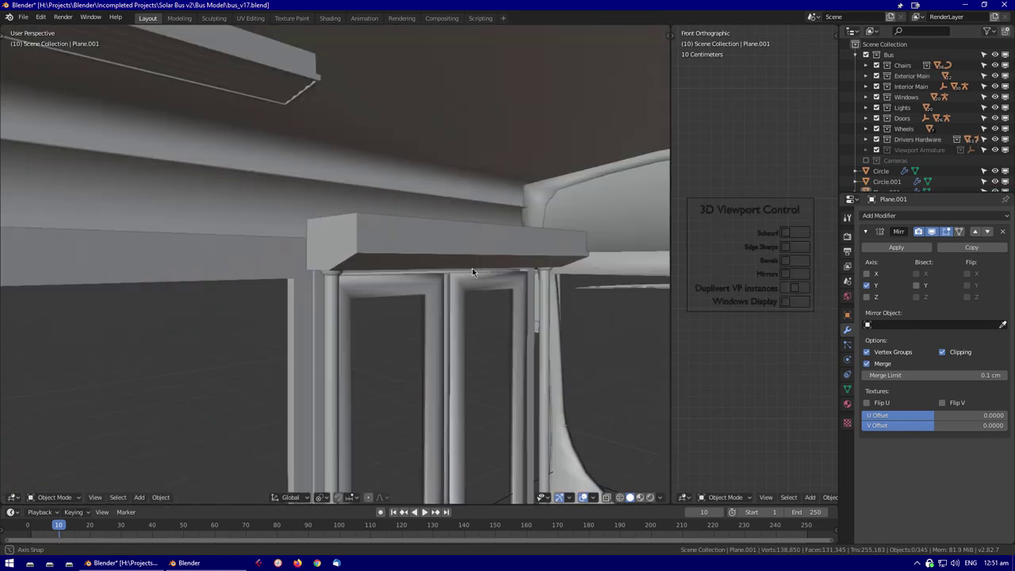
Raise the selected upper edges of the door header 17.1 cm along Z toward the roof
{"action": "middle_click_drag", "start_coordinate": [475, 274], "coordinate": [396, 238]}
{"action": "left_click", "coordinate": [396, 237]}
{"action": "scroll", "coordinate": [307, 249], "scroll_direction": "up", "scroll_amount": 3}
{"action": "key", "text": "Tab"}
{"action": "scroll", "coordinate": [307, 248], "scroll_direction": "down", "scroll_amount": 3}
{"action": "middle_click_drag", "start_coordinate": [307, 248], "coordinate": [357, 247]}
{"action": "scroll", "coordinate": [393, 247], "scroll_direction": "up", "scroll_amount": 4}
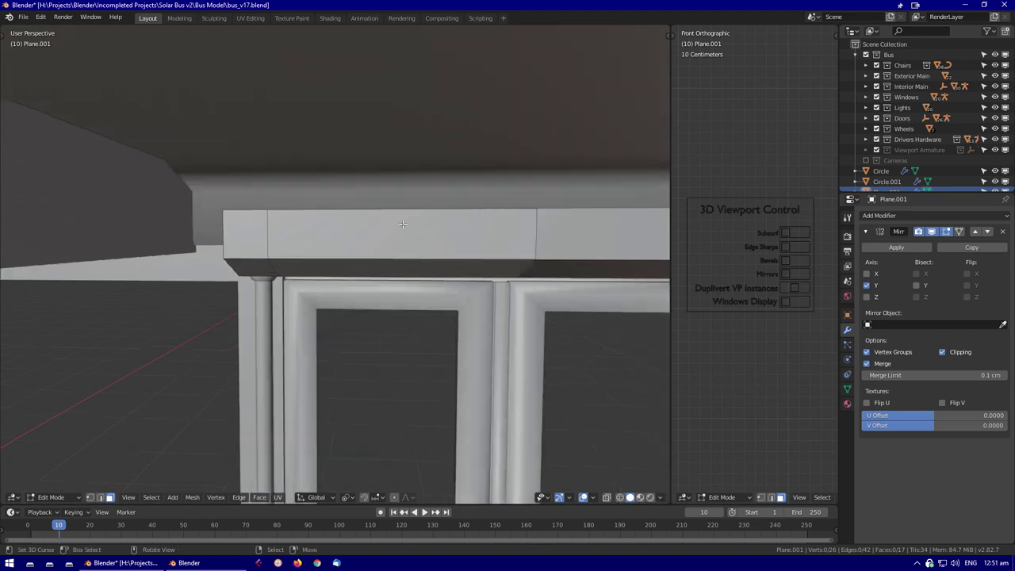
{"action": "left_click", "coordinate": [362, 217]}
{"action": "middle_click_drag", "start_coordinate": [362, 217], "coordinate": [319, 188]}
{"action": "scroll", "coordinate": [320, 188], "scroll_direction": "up", "scroll_amount": 2}
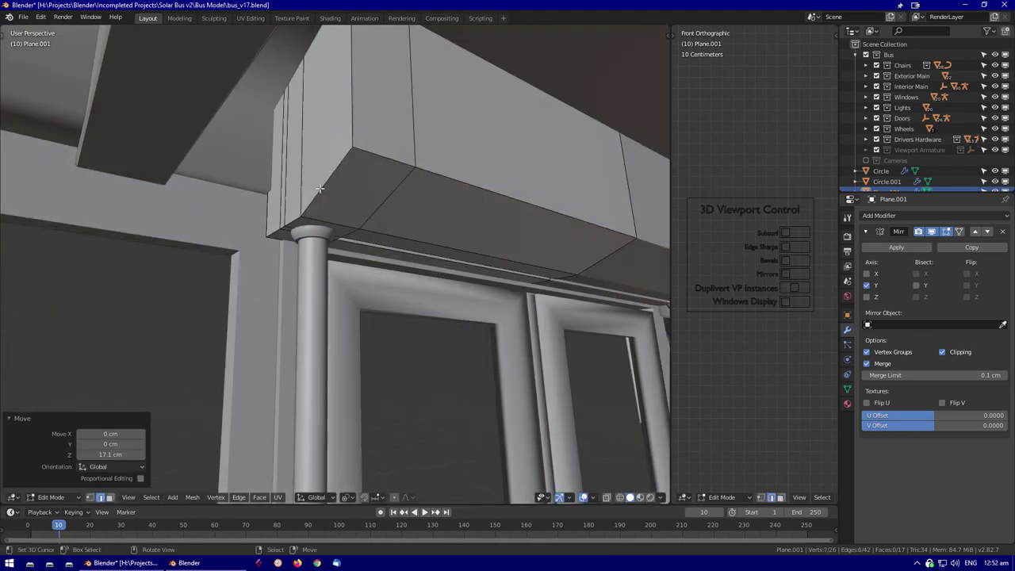
{"action": "left_click", "coordinate": [75, 147]}
{"action": "key", "text": "Tab"}
Isolate the poles, their collars and the BUS Front Drivers Panel in local view
{"action": "middle_click_drag", "start_coordinate": [425, 240], "coordinate": [331, 152]}
{"action": "scroll", "coordinate": [342, 226], "scroll_direction": "up", "scroll_amount": 2}
{"action": "scroll", "coordinate": [342, 226], "scroll_direction": "down", "scroll_amount": 2}
{"action": "mouse_move", "coordinate": [339, 231]}
{"action": "middle_mouse_down"}
{"action": "mouse_move", "coordinate": [424, 120]}
{"action": "mouse_move", "coordinate": [533, 159]}
{"action": "middle_mouse_up"}
{"action": "left_click", "coordinate": [434, 120]}
{"action": "key", "text": "Tab"}
{"action": "key", "text": "shift+z"}
{"action": "key", "text": "Tab"}
{"action": "key", "text": "KP_Divide"}
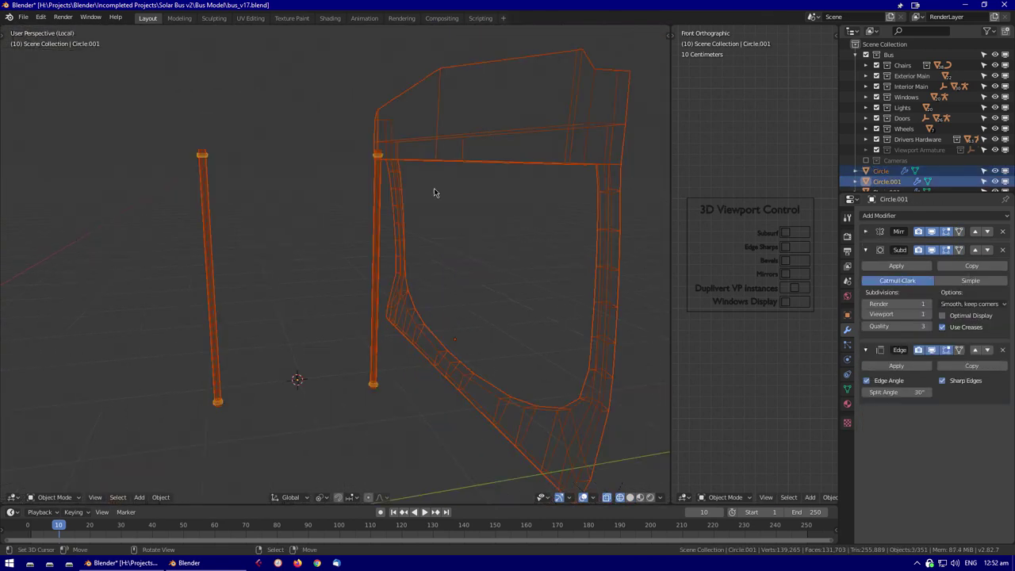
{"action": "key", "text": "Tab"}
{"action": "key", "text": "shift+z"}
Select the narrow face of the front drivers panel behind the pole collar and return to the full bus
{"action": "scroll", "coordinate": [302, 137], "scroll_direction": "up", "scroll_amount": 5}
{"action": "middle_click_drag", "start_coordinate": [302, 137], "coordinate": [223, 229]}
{"action": "right_click", "coordinate": [223, 229], "text": "shift"}
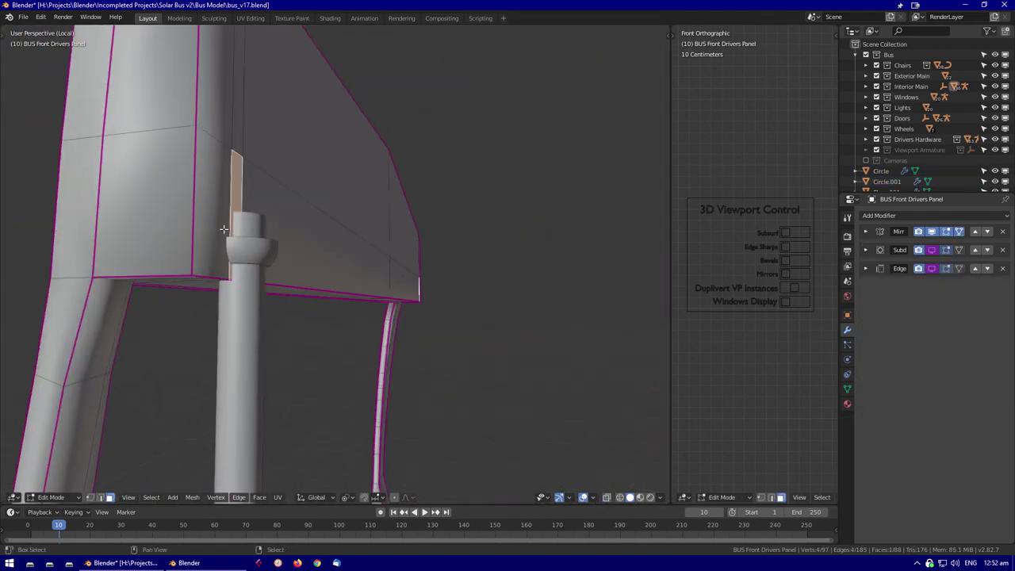
{"action": "left_click", "coordinate": [176, 294]}
{"action": "key", "text": "Tab"}
{"action": "middle_click_drag", "start_coordinate": [176, 294], "coordinate": [777, 218]}
{"action": "key", "text": "KP_Divide"}
{"action": "scroll", "coordinate": [511, 313], "scroll_direction": "down", "scroll_amount": 3}
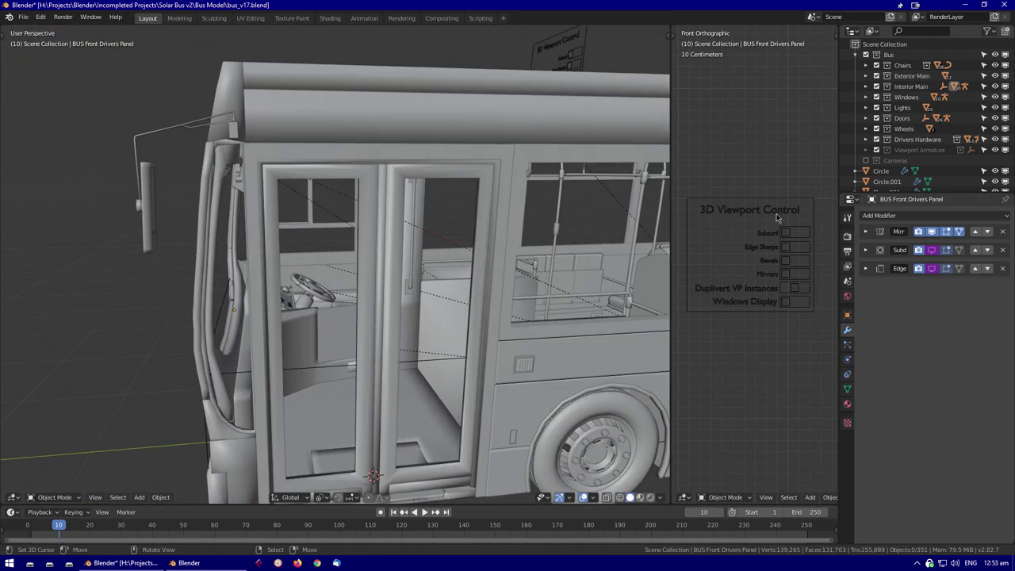
Select the BUS Display Frame's mesh faces and reposition them in wireframe
{"action": "right_click", "coordinate": [428, 252]}
{"action": "key", "text": "ctrl+Tab"}
{"action": "scroll", "coordinate": [371, 310], "scroll_direction": "up", "scroll_amount": 5}
{"action": "middle_click_drag", "start_coordinate": [371, 310], "coordinate": [375, 249]}
{"action": "right_click", "coordinate": [365, 71]}
{"action": "scroll", "coordinate": [365, 158], "scroll_direction": "up", "scroll_amount": 3}
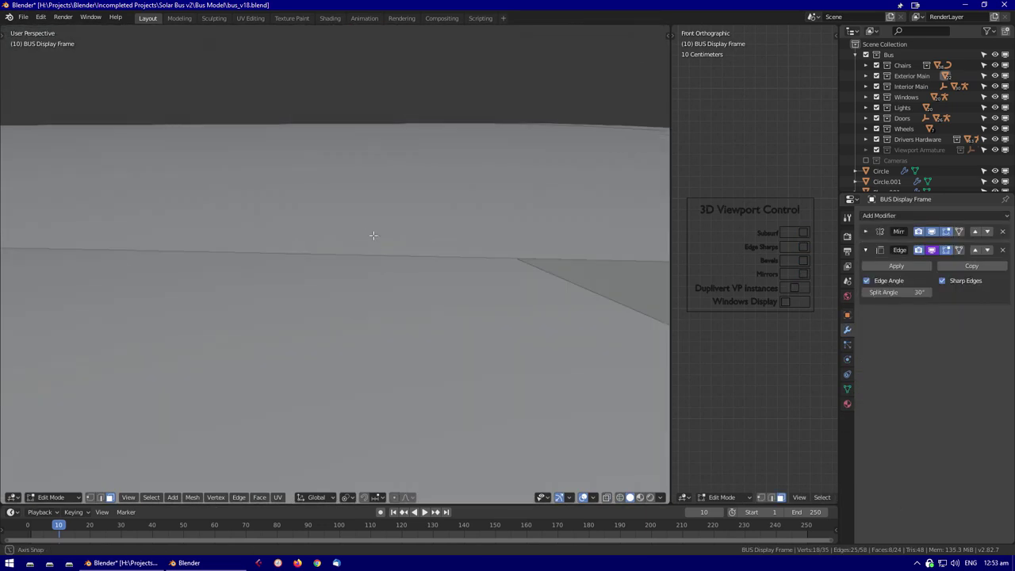
{"action": "key", "text": "Tab"}
{"action": "key", "text": "shift+z"}
{"action": "scroll", "coordinate": [405, 189], "scroll_direction": "down", "scroll_amount": 5}
{"action": "scroll", "coordinate": [335, 212], "scroll_direction": "up", "scroll_amount": 5}
{"action": "key", "text": "shift+z"}
{"action": "key", "text": "g"}
{"action": "left_click", "coordinate": [437, 214]}
Isolate the BUS Display Frame and move its selected faces about 1.7 cm along negative Y
{"action": "key", "text": "shift+z"}
{"action": "mouse_move", "coordinate": [437, 214]}
{"action": "middle_mouse_down"}
{"action": "mouse_move", "coordinate": [396, 199]}
{"action": "mouse_move", "coordinate": [535, 217]}
{"action": "mouse_move", "coordinate": [435, 196]}
{"action": "mouse_move", "coordinate": [440, 232]}
{"action": "middle_mouse_up"}
{"action": "key", "text": "shift+z"}
{"action": "key", "text": "KP_Divide"}
{"action": "key", "text": "g"}
{"action": "key", "text": "y"}
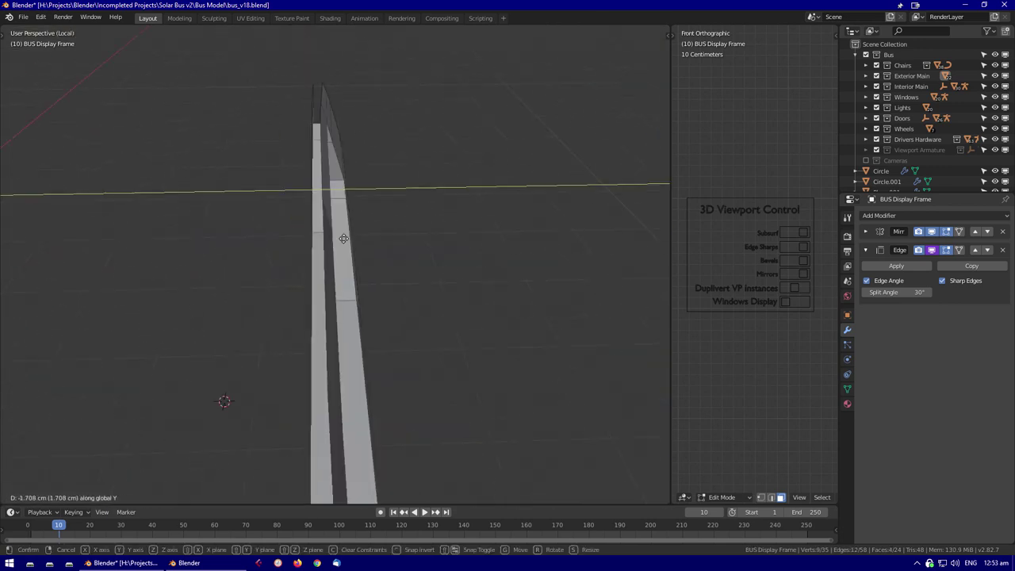
{"action": "key", "text": "Tab"}
Adjust the display frame's selected faces further along Y
{"action": "middle_click_drag", "start_coordinate": [387, 267], "coordinate": [386, 294]}
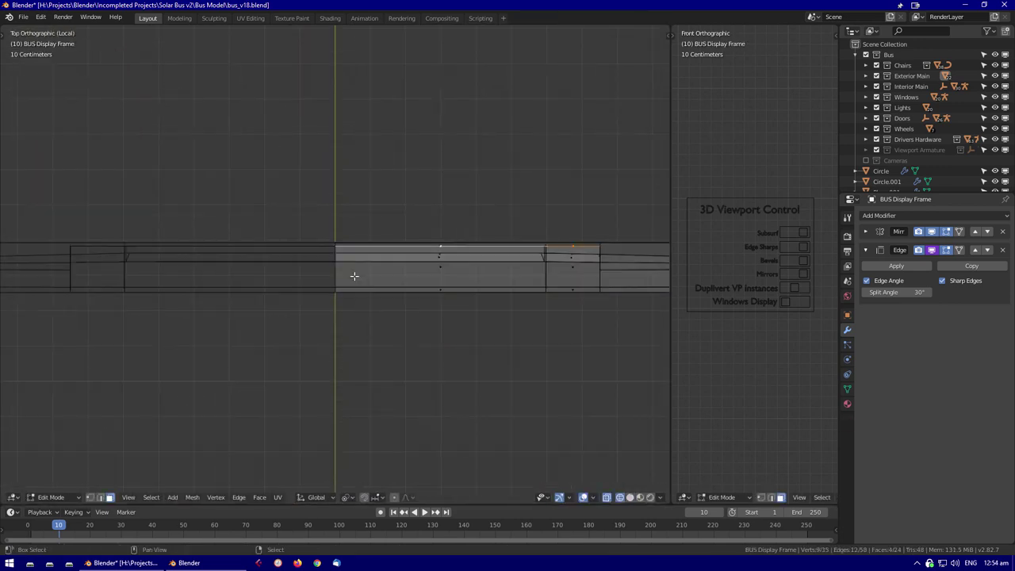
{"action": "scroll", "coordinate": [347, 278], "scroll_direction": "up", "scroll_amount": 4}
{"action": "key", "text": "g"}
{"action": "key", "text": "y"}
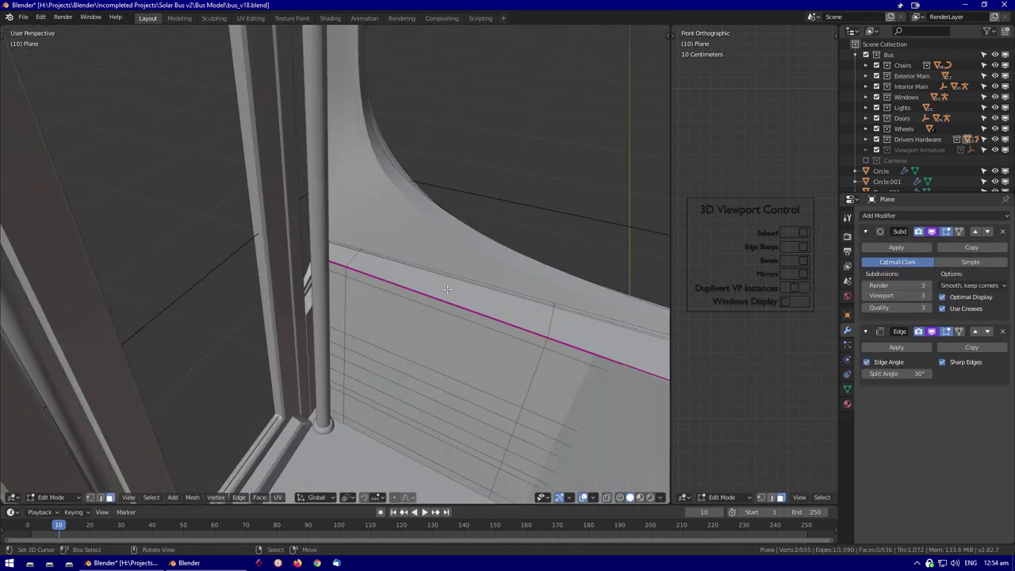
Select the edge on the dashboard plane beside the door pole and apply an edge crease of -1
{"action": "middle_click_drag", "start_coordinate": [447, 289], "coordinate": [352, 321]}
{"action": "left_click", "coordinate": [353, 321]}
{"action": "key", "text": "alt+z"}
{"action": "key", "text": "alt+z"}
{"action": "key", "text": "shift+e"}
{"action": "type", "text": "-1"}
{"action": "key", "text": "Return"}
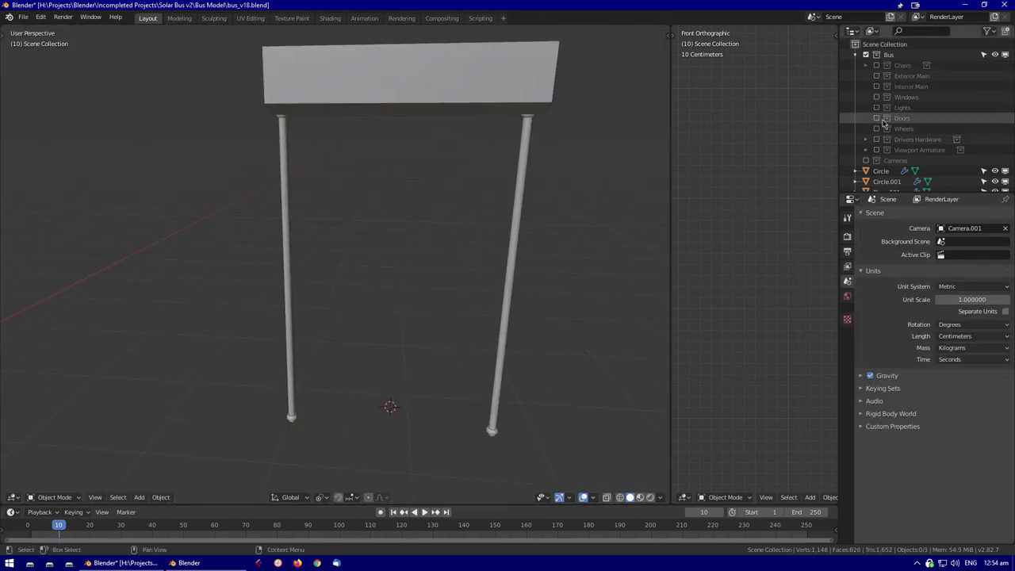
Show the Doors and Interior Main collections and place the 3D cursor on the header's underside above the doors
{"action": "left_click", "coordinate": [877, 118]}
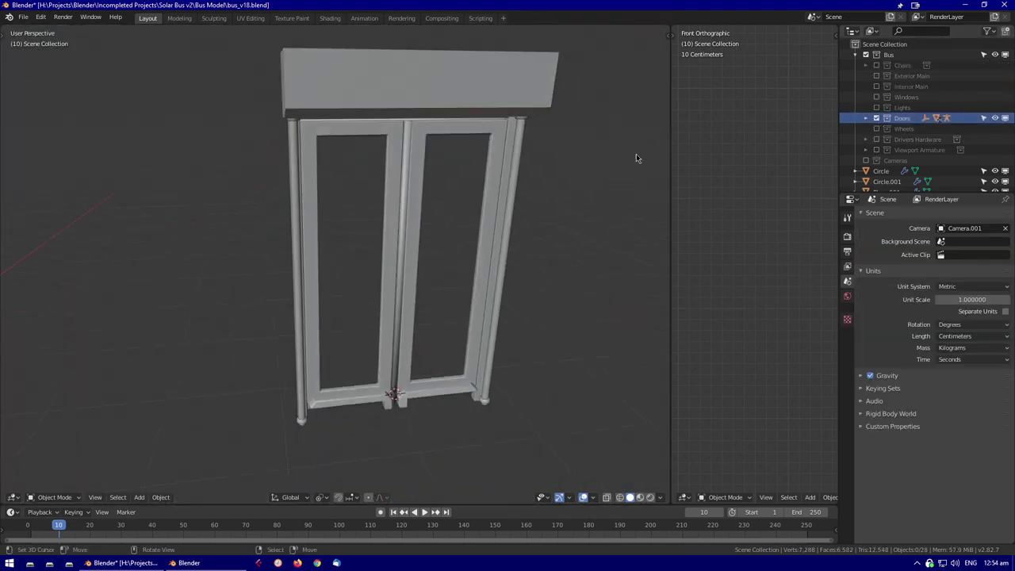
{"action": "left_click", "coordinate": [877, 86]}
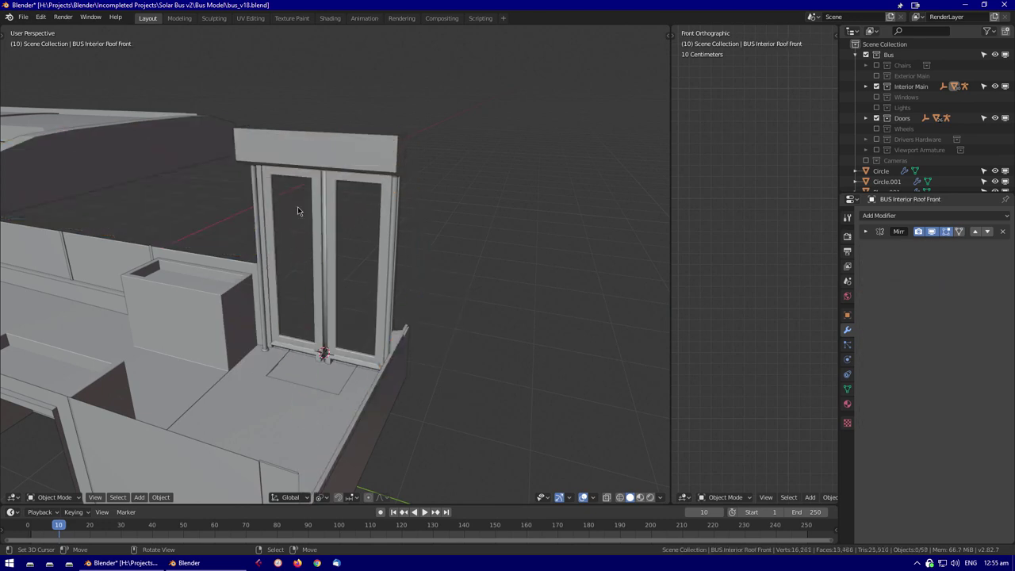
{"action": "middle_click_drag", "start_coordinate": [297, 206], "coordinate": [367, 168]}
{"action": "left_click", "coordinate": [367, 168]}
{"action": "key", "text": "Tab"}
{"action": "left_click", "coordinate": [352, 187]}
{"action": "key", "text": "Tab"}
Add a plane at the 3D cursor and scale it by 0.16
{"action": "key", "text": "shift+a"}
{"action": "left_click", "coordinate": [419, 242]}
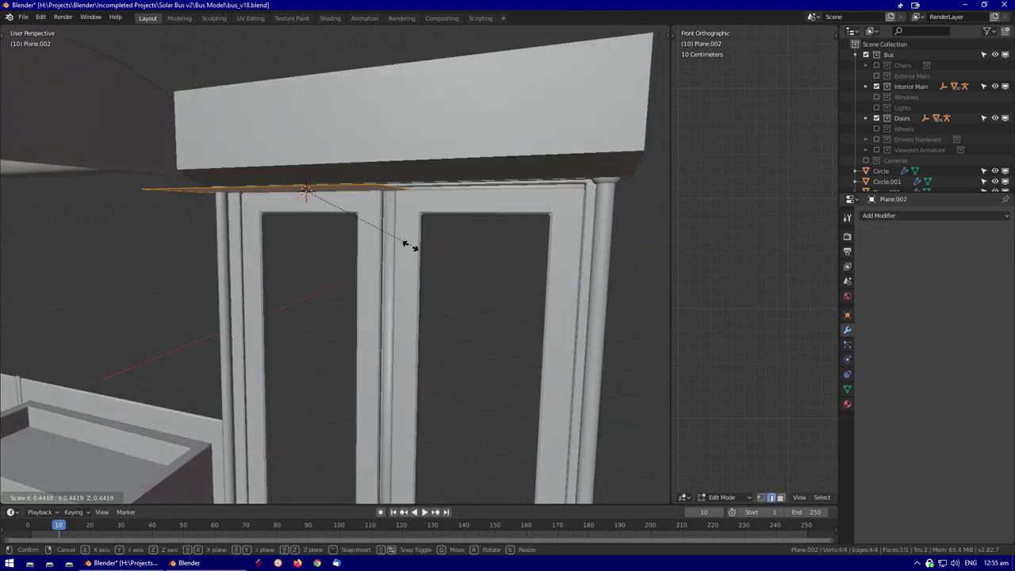
{"action": "type", "text": "s0.16"}
{"action": "key", "text": "Return"}
{"action": "key", "text": "Tab"}
Move the small plane into place under the header's slot and scale it along Y
{"action": "key", "text": "KP_7"}
{"action": "key", "text": "KP_5"}
{"action": "key", "text": "ctrl+KP_3"}
{"action": "key", "text": "shift+z"}
{"action": "scroll", "coordinate": [346, 254], "scroll_direction": "up", "scroll_amount": 2}
{"action": "scroll", "coordinate": [346, 253], "scroll_direction": "up", "scroll_amount": 2}
{"action": "key", "text": "g"}
{"action": "left_click", "coordinate": [355, 233]}
{"action": "key", "text": "shift+z"}
{"action": "mouse_move", "coordinate": [355, 233]}
{"action": "middle_mouse_down"}
{"action": "mouse_move", "coordinate": [254, 190]}
{"action": "mouse_move", "coordinate": [238, 166]}
{"action": "middle_mouse_up"}
{"action": "key", "text": "s"}
{"action": "key", "text": "y"}
Slant the small plane by moving one of its edges 8.08 cm along Y
{"action": "middle_click_drag", "start_coordinate": [167, 131], "coordinate": [288, 249]}
{"action": "key", "text": "alt+a"}
{"action": "left_click", "coordinate": [308, 131]}
{"action": "key", "text": "a"}
{"action": "left_click", "coordinate": [473, 286]}
{"action": "middle_click_drag", "start_coordinate": [472, 287], "coordinate": [508, 294]}
Add a Solidify modifier to the slanted plane and display its transform properties
{"action": "left_click", "coordinate": [935, 214]}
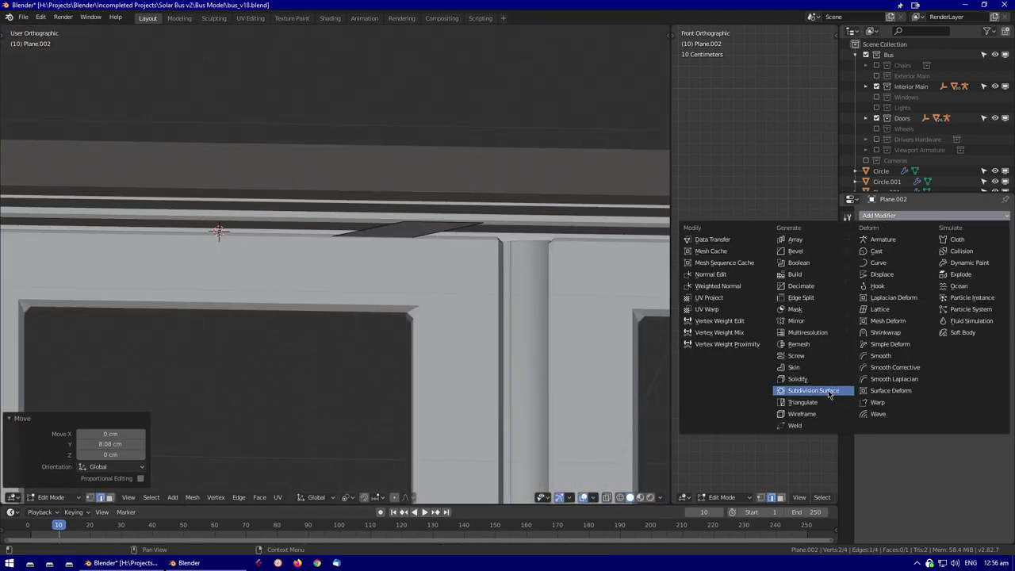
{"action": "left_click", "coordinate": [766, 387]}
{"action": "key", "text": "n"}
{"action": "key", "text": "Tab"}
Shift the slanted plate's selected edge about 1.5 cm along negative Y
{"action": "middle_click_drag", "start_coordinate": [474, 180], "coordinate": [357, 255]}
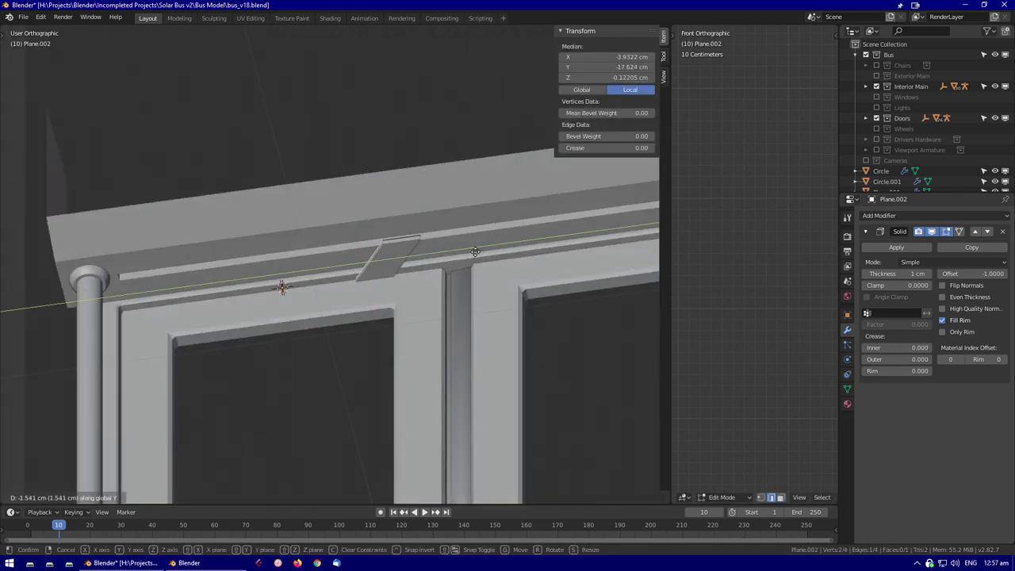
{"action": "left_click", "coordinate": [351, 308]}
{"action": "key", "text": "Tab"}
Snap the 3D cursor to the door pole object's origin
{"action": "middle_click_drag", "start_coordinate": [352, 308], "coordinate": [347, 398]}
{"action": "scroll", "coordinate": [365, 326], "scroll_direction": "down", "scroll_amount": 2}
{"action": "scroll", "coordinate": [347, 398], "scroll_direction": "down", "scroll_amount": 2}
{"action": "left_click", "coordinate": [358, 394]}
{"action": "key", "text": "shift+s"}
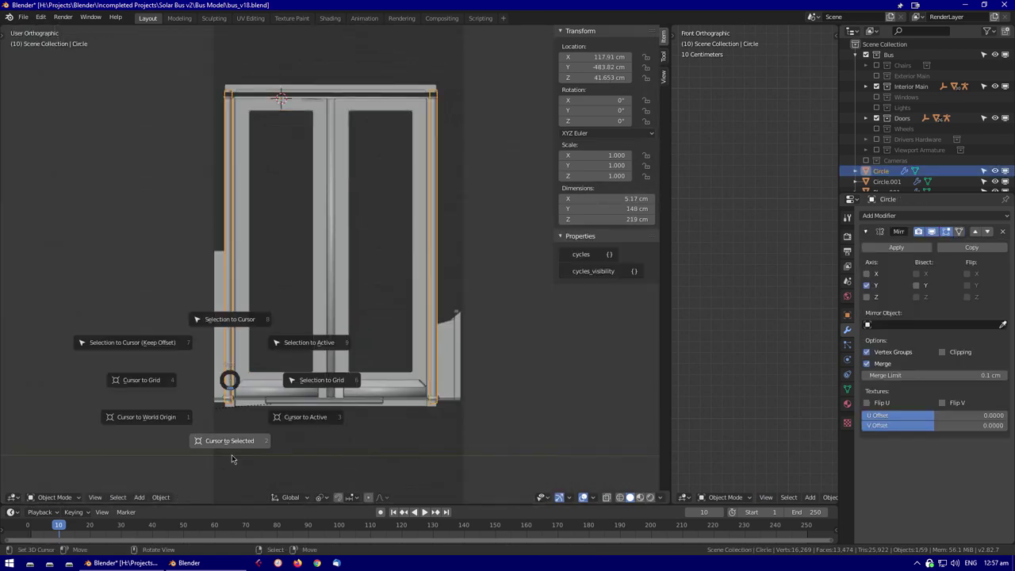
{"action": "left_click", "coordinate": [232, 454]}
Set the slanted plate's origin to the 3D cursor
{"action": "middle_click_drag", "start_coordinate": [231, 454], "coordinate": [389, 230]}
{"action": "key", "text": "F3"}
{"action": "type", "text": "origin"}
{"action": "key", "text": "Down"}
{"action": "key", "text": "Down"}
{"action": "key", "text": "Return"}
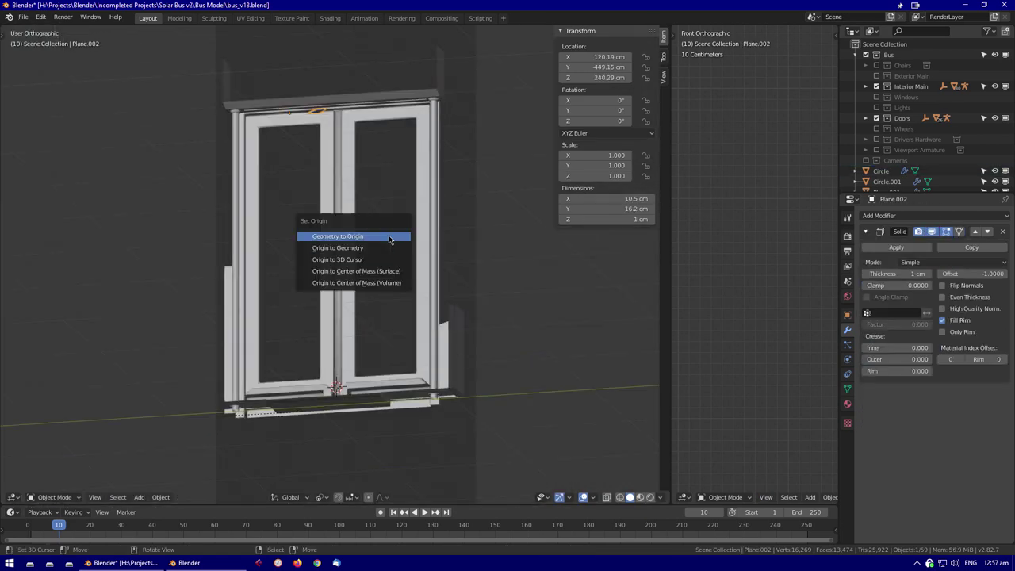
{"action": "key", "text": "Down"}
{"action": "key", "text": "Down"}
{"action": "key", "text": "Return"}
Add a Mirror modifier to the slanted plate, mirroring on Y instead of X
{"action": "scroll", "coordinate": [388, 237], "scroll_direction": "up", "scroll_amount": 4}
{"action": "left_click", "coordinate": [934, 215]}
{"action": "left_click", "coordinate": [766, 322]}
{"action": "scroll", "coordinate": [471, 352], "scroll_direction": "down", "scroll_amount": 3}
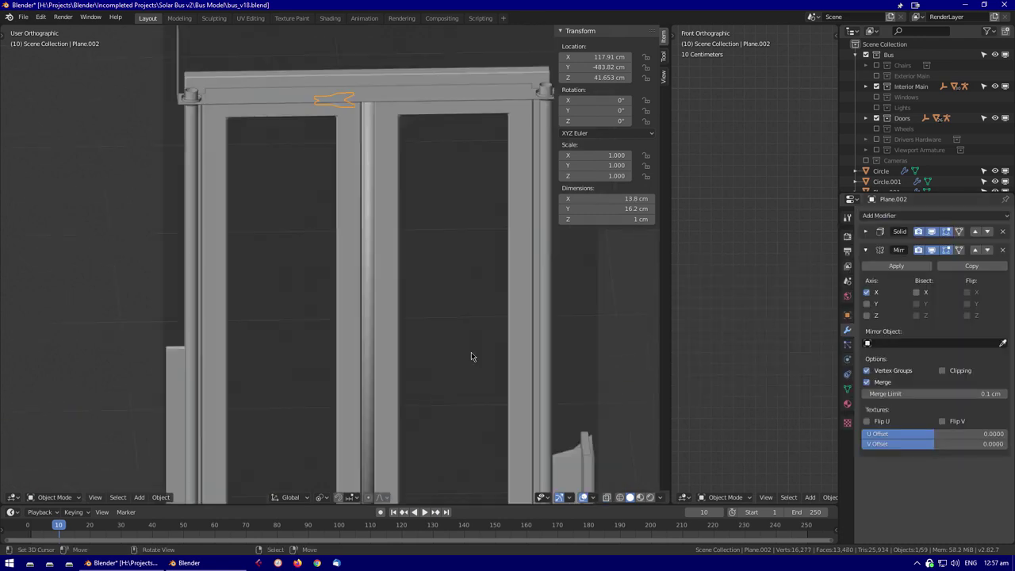
{"action": "left_click", "coordinate": [866, 304]}
{"action": "left_click", "coordinate": [866, 291]}
{"action": "middle_click_drag", "start_coordinate": [444, 333], "coordinate": [390, 261]}
{"action": "key", "text": "shift+z"}
{"action": "scroll", "coordinate": [388, 238], "scroll_direction": "up", "scroll_amount": 4}
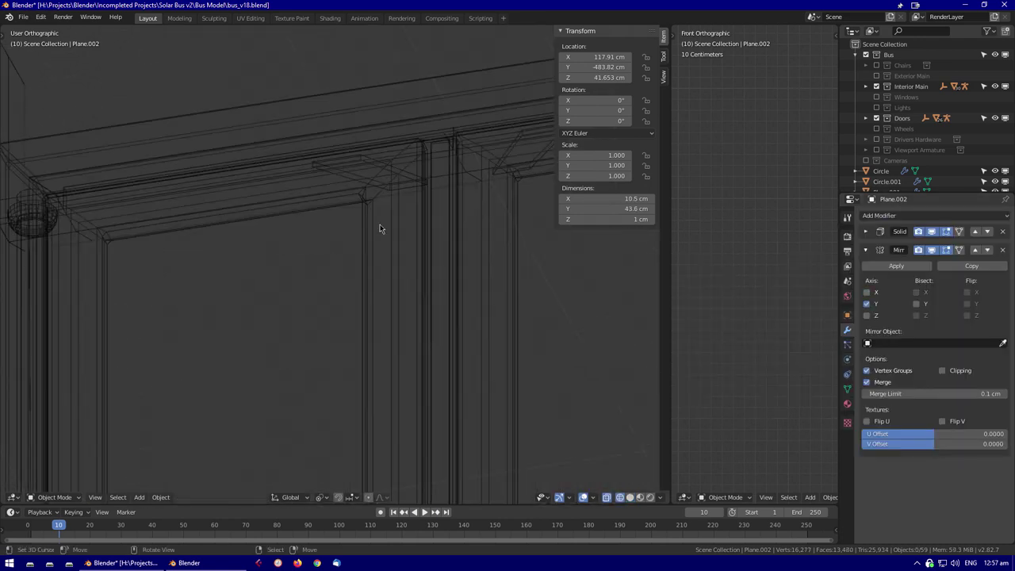
{"action": "key", "text": "Tab"}
{"action": "scroll", "coordinate": [421, 254], "scroll_direction": "up", "scroll_amount": 3}
{"action": "key", "text": "alt+a"}
{"action": "key", "text": "KP_Divide"}
{"action": "key", "text": "KP_7"}
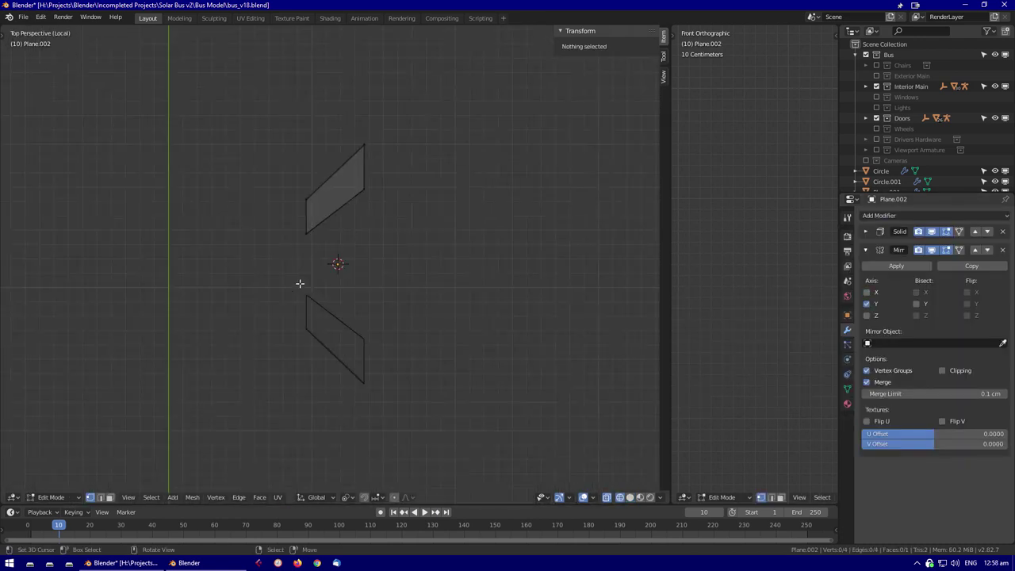
{"action": "key", "text": "Tab"}
{"action": "key", "text": "KP_Divide"}
Isolate the slanted plate together with the neighbouring door header parts and open the plate's mesh for editing from above
{"action": "middle_click_drag", "start_coordinate": [333, 238], "coordinate": [357, 272]}
{"action": "key", "text": "KP_7"}
{"action": "key", "text": "Tab"}
{"action": "key", "text": "alt+a"}
{"action": "key", "text": "Tab"}
{"action": "key", "text": "KP_Divide"}
{"action": "key", "text": "Tab"}
{"action": "left_click", "coordinate": [342, 287]}
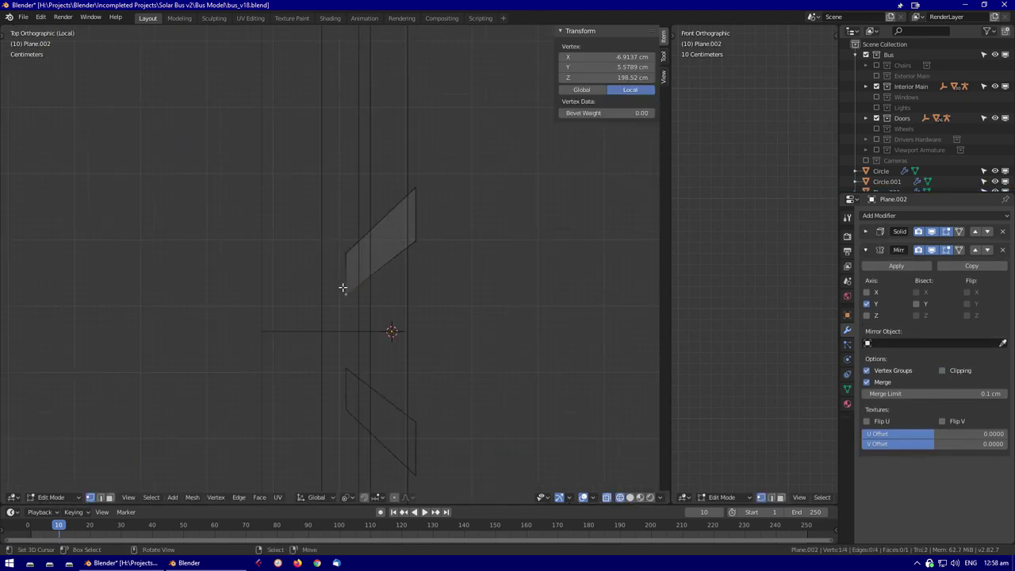
Add a loop cut near the slanted plate's inner end and shape a slight bend there
{"action": "left_click", "coordinate": [453, 310]}
{"action": "key", "text": "alt+a"}
{"action": "scroll", "coordinate": [389, 230], "scroll_direction": "up", "scroll_amount": 2}
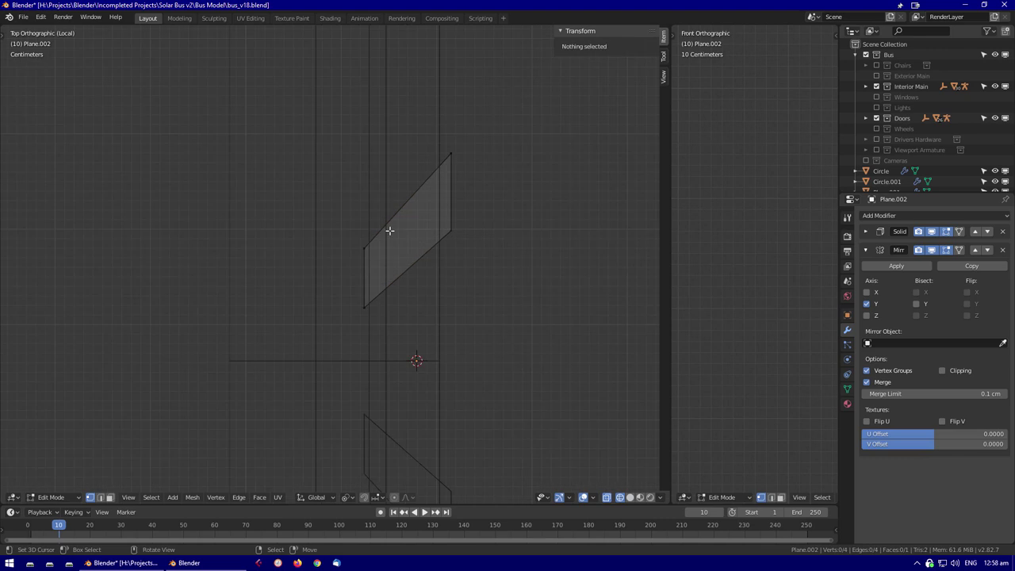
{"action": "left_click", "coordinate": [372, 238]}
{"action": "key", "text": "Tab"}
{"action": "key", "text": "KP_Divide"}
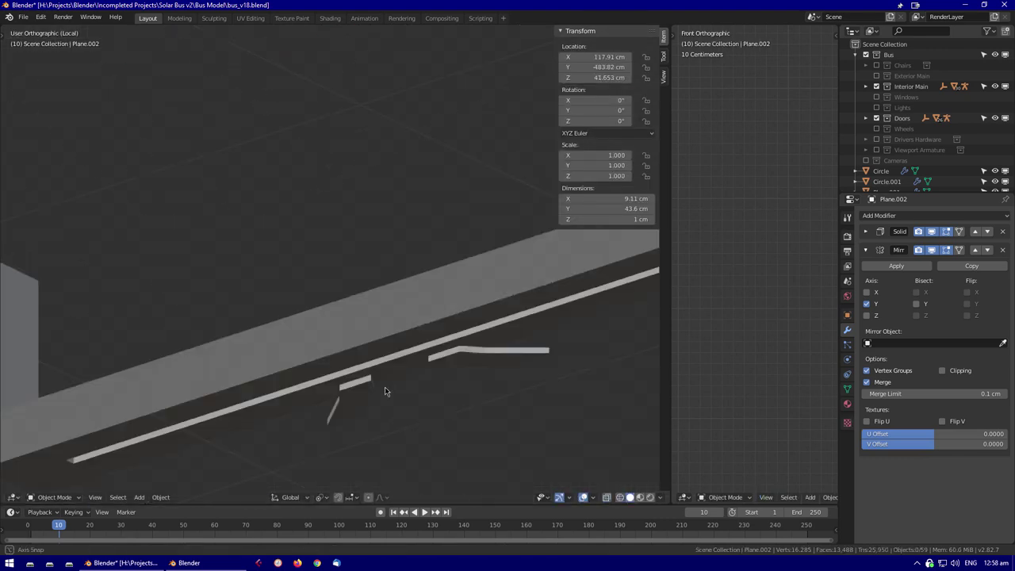
Snap the 3D cursor to the slanted plate's inner segment and add a six-vertex circle there
{"action": "key", "text": "KP_Divide"}
{"action": "left_click", "coordinate": [382, 405]}
{"action": "key", "text": "Tab"}
{"action": "key", "text": "shift+a"}
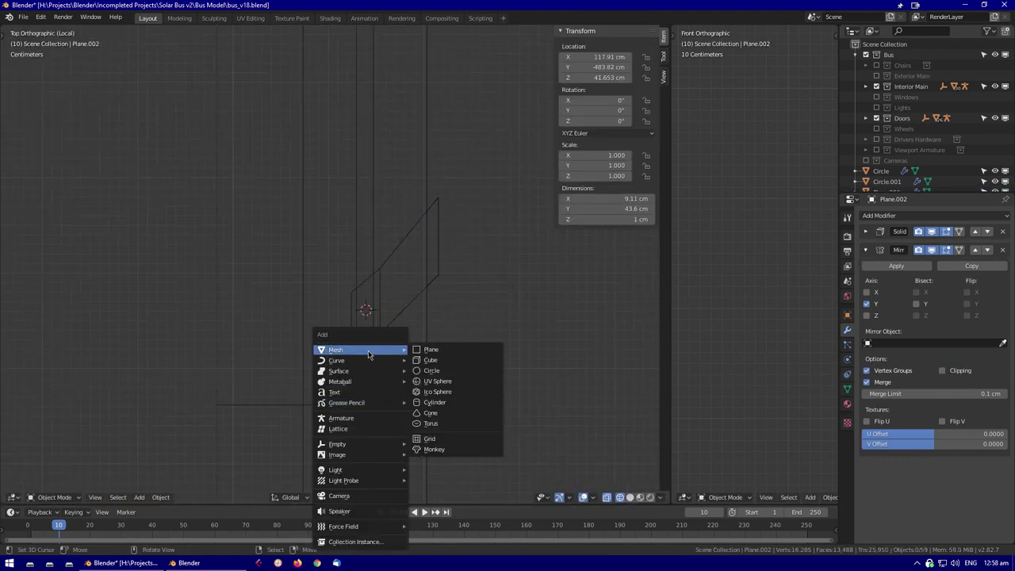
{"action": "left_click", "coordinate": [365, 367]}
{"action": "key", "text": "Delete"}
{"action": "key", "text": "ctrl+z"}
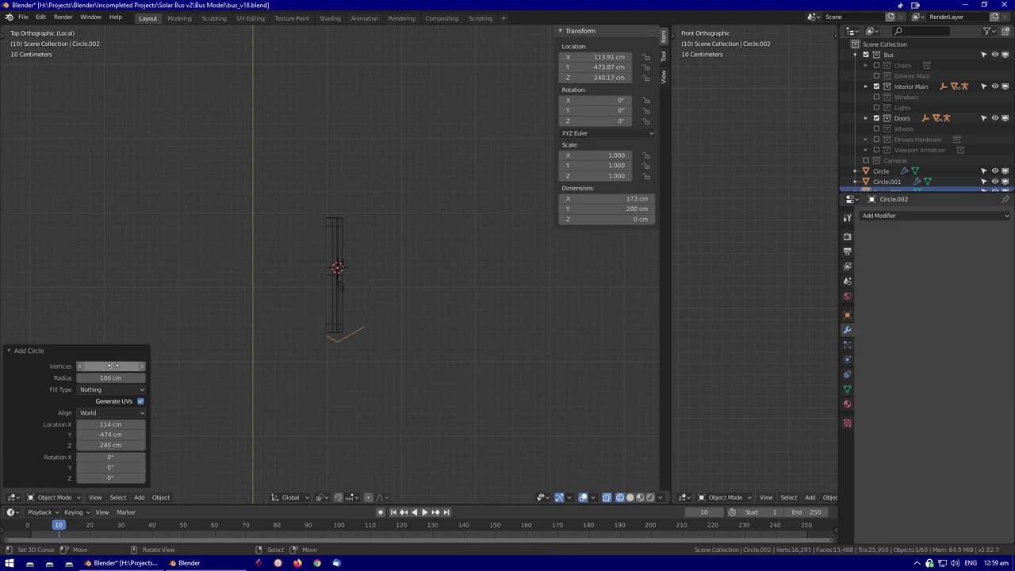
Scale the six-vertex circle down to about 1.5 cm wide so it fits within the plate's inner segment
{"action": "key", "text": "Tab"}
{"action": "key", "text": "s"}
{"action": "left_click", "coordinate": [428, 299]}
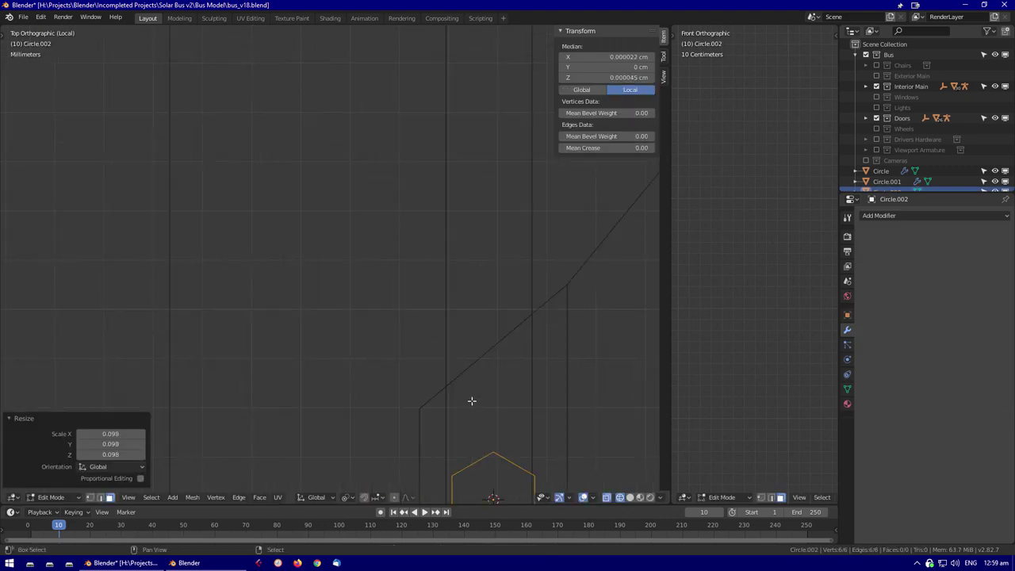
{"action": "key", "text": "Tab"}
Extrude the hexagonal outline along Z into a peg about 4.4 cm tall that joins the plate to the header
{"action": "middle_click_drag", "start_coordinate": [436, 434], "coordinate": [404, 305]}
{"action": "key", "text": "Tab"}
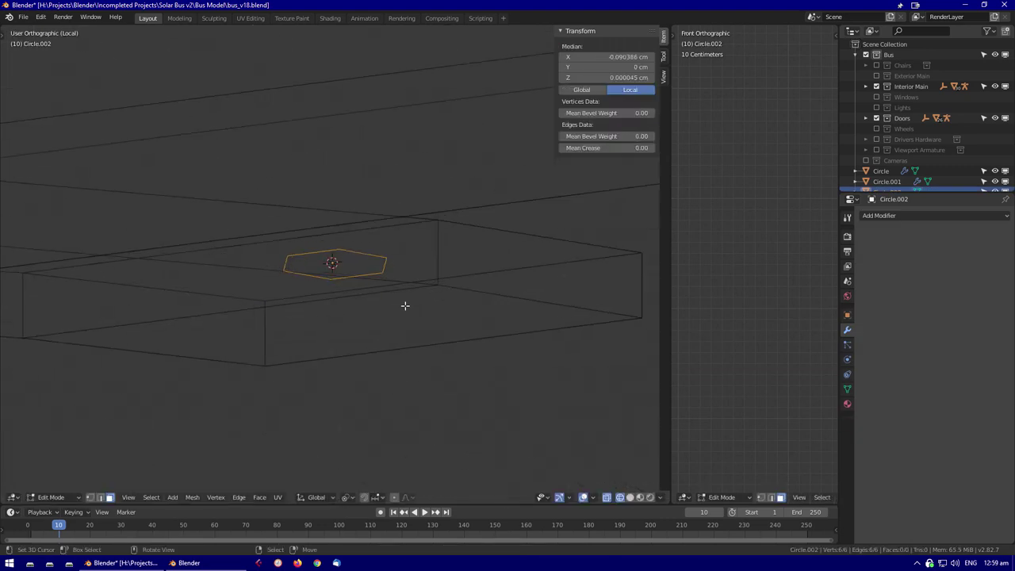
{"action": "left_click", "coordinate": [379, 58]}
{"action": "key", "text": "Tab"}
{"action": "key", "text": "shift+z"}
Try to set the slanted plate's origin to the 3D cursor on its inner segment
{"action": "right_click", "coordinate": [227, 182]}
{"action": "key", "text": "Escape"}
{"action": "left_click", "coordinate": [368, 273]}
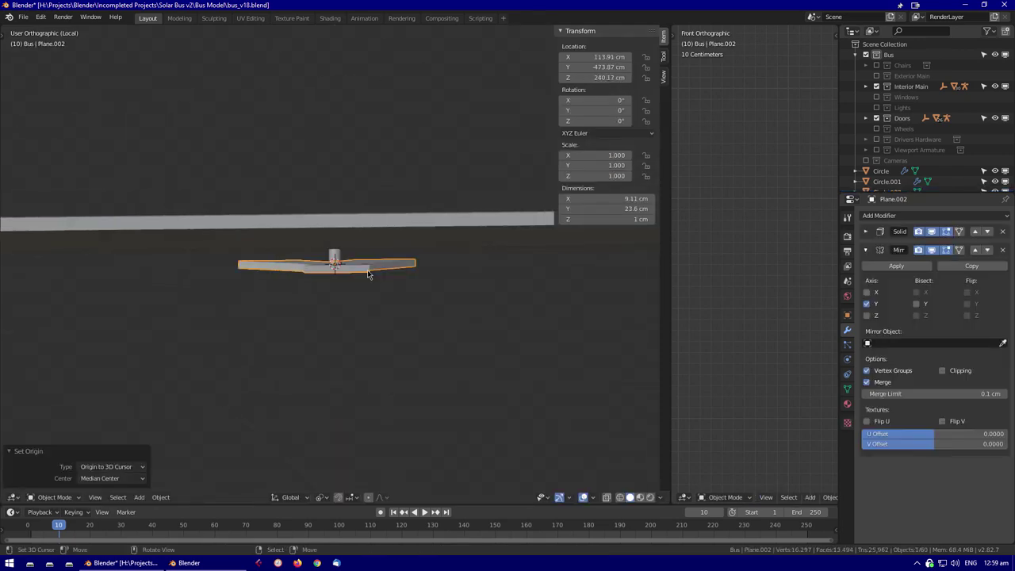
{"action": "left_click", "coordinate": [302, 330]}
Set the peg's origin to match the slanted plate's origin and add a Mirror modifier on the Y axis
{"action": "scroll", "coordinate": [341, 256], "scroll_direction": "up", "scroll_amount": 3}
{"action": "left_click", "coordinate": [341, 256]}
{"action": "left_click", "coordinate": [338, 256]}
{"action": "left_click", "coordinate": [936, 215]}
{"action": "left_click", "coordinate": [785, 314]}
{"action": "middle_click_drag", "start_coordinate": [444, 333], "coordinate": [507, 316]}
Give the slanted plate a level 2 Subdivision Surface modifier and set the Solidify inner, outer and rim creases to 1
{"action": "left_click", "coordinate": [506, 317]}
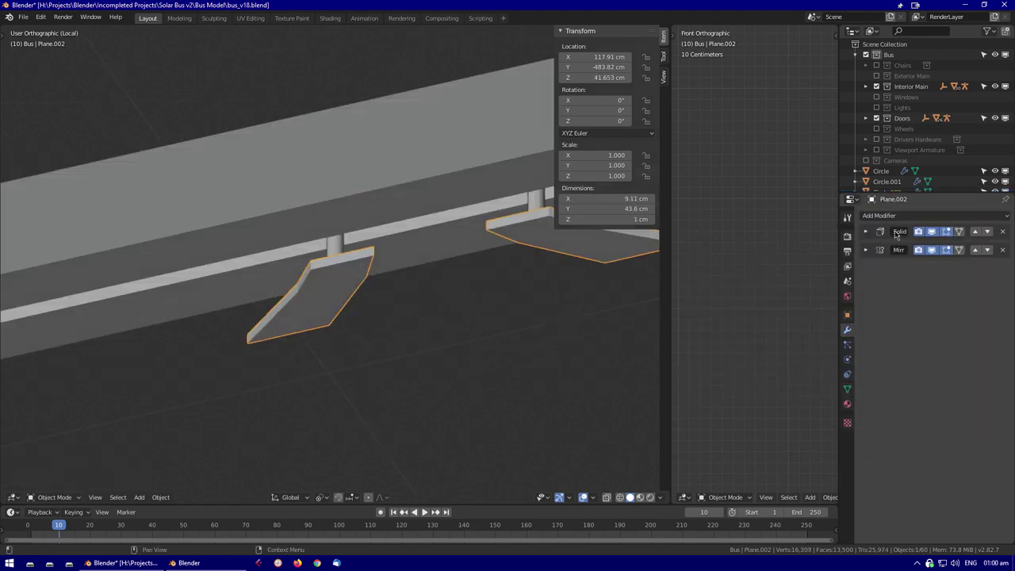
{"action": "left_click", "coordinate": [866, 250]}
{"action": "key", "text": "ctrl+1"}
{"action": "middle_click_drag", "start_coordinate": [626, 313], "coordinate": [662, 302]}
{"action": "middle_click_drag", "start_coordinate": [372, 365], "coordinate": [333, 301]}
{"action": "left_click", "coordinate": [866, 231]}
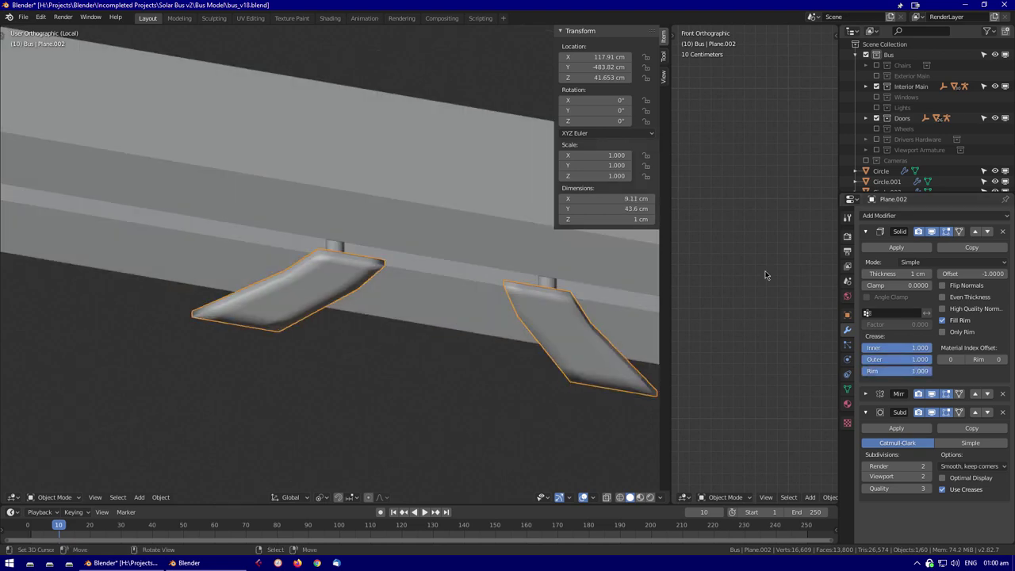
Add an Edge Split modifier to the slanted plate and set the Solidify rim crease to 0.369
{"action": "left_click", "coordinate": [878, 215]}
{"action": "left_click", "coordinate": [817, 299]}
{"action": "middle_click_drag", "start_coordinate": [476, 317], "coordinate": [395, 354]}
{"action": "middle_click_drag", "start_coordinate": [476, 333], "coordinate": [412, 274]}
{"action": "left_click_drag", "start_coordinate": [909, 374], "coordinate": [872, 372]}
{"action": "middle_click_drag", "start_coordinate": [476, 333], "coordinate": [412, 285]}
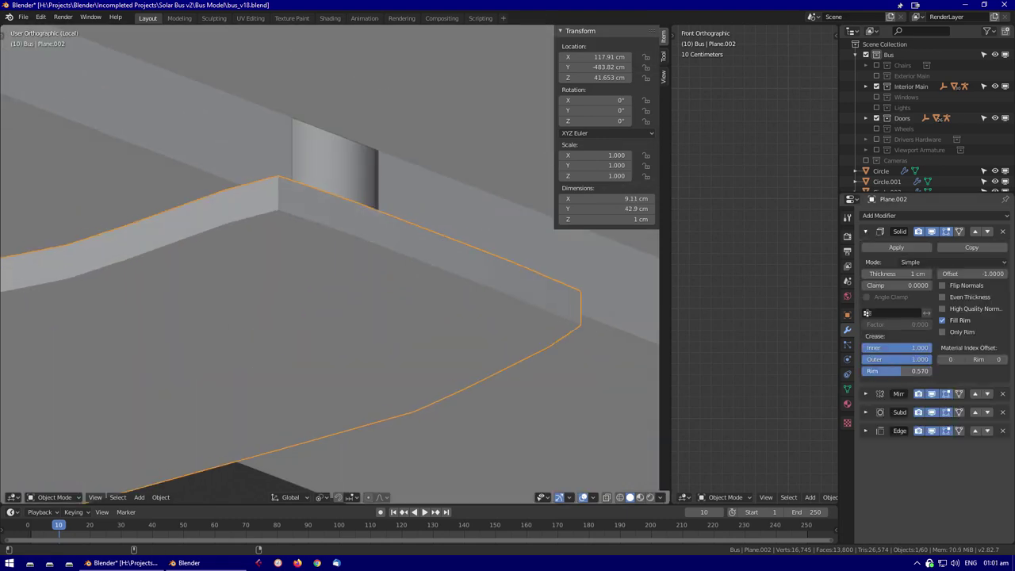
{"action": "middle_click_drag", "start_coordinate": [476, 373], "coordinate": [400, 308]}
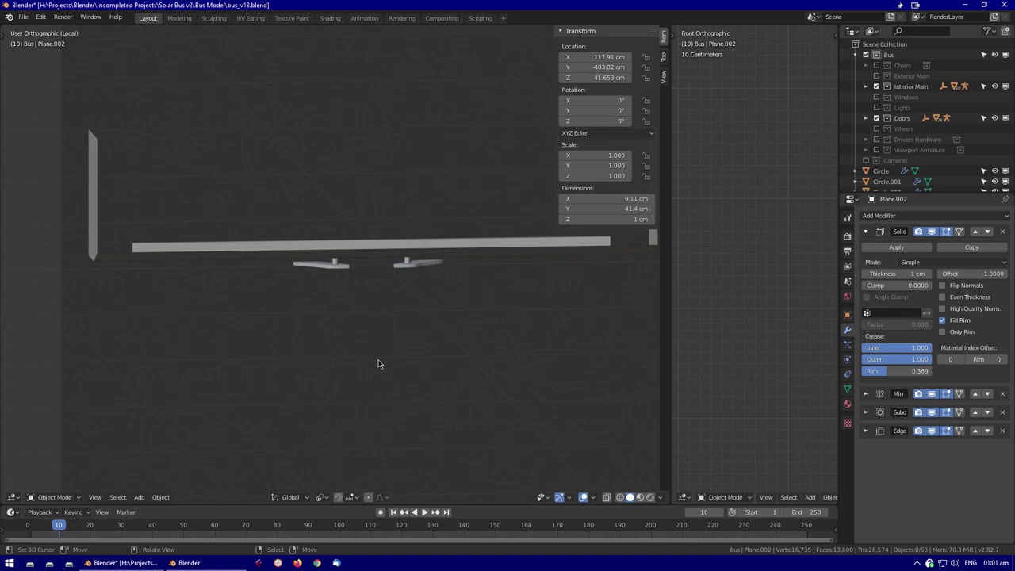
Raise the slanted plates and their pegs together about 1.6 cm along Z
{"action": "mouse_move", "coordinate": [351, 334]}
{"action": "middle_mouse_down"}
{"action": "mouse_move", "coordinate": [358, 313]}
{"action": "mouse_move", "coordinate": [359, 334]}
{"action": "middle_mouse_up"}
{"action": "key", "text": "KP_3"}
{"action": "key", "text": "shift+z"}
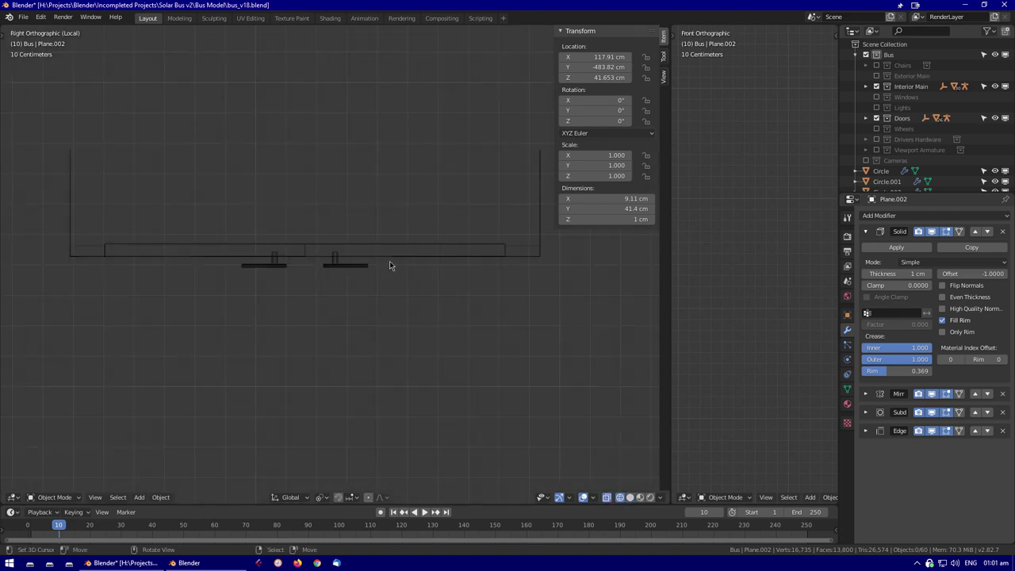
{"action": "key", "text": "ctrl+z"}
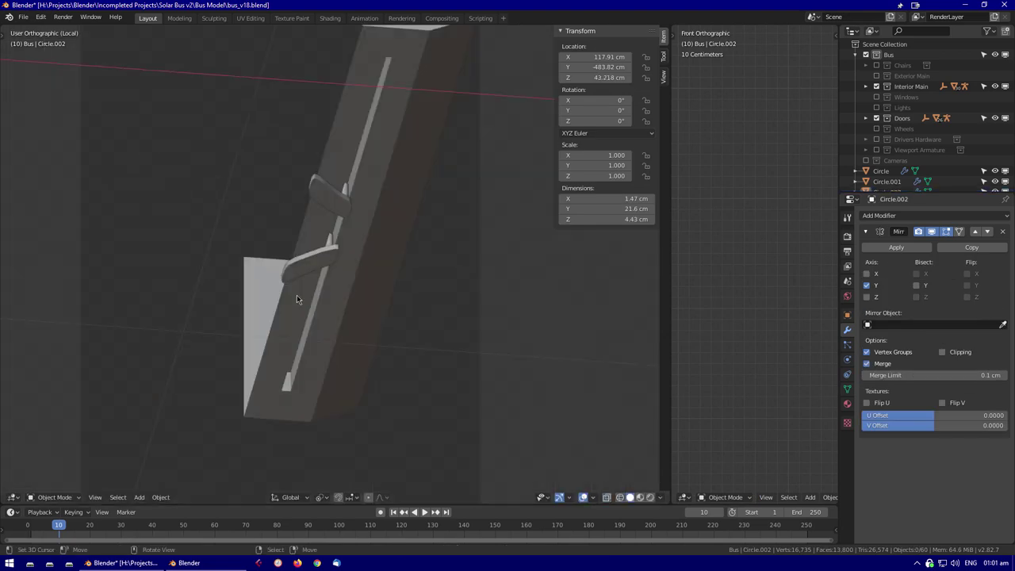
{"action": "middle_click_drag", "start_coordinate": [297, 295], "coordinate": [324, 239]}
Return to the full scene and check the slanted plates' clearance above the door leaves
{"action": "scroll", "coordinate": [324, 238], "scroll_direction": "up", "scroll_amount": 3}
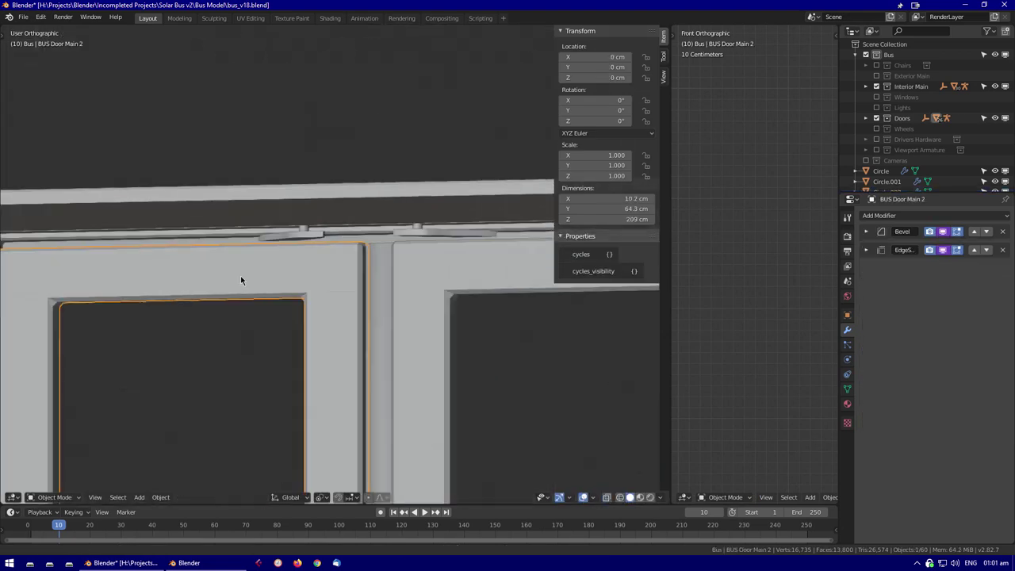
{"action": "scroll", "coordinate": [240, 275], "scroll_direction": "up", "scroll_amount": 2}
{"action": "key", "text": "Tab"}
{"action": "left_click", "coordinate": [376, 268]}
{"action": "mouse_move", "coordinate": [377, 267]}
{"action": "middle_mouse_down"}
{"action": "mouse_move", "coordinate": [330, 276]}
{"action": "mouse_move", "coordinate": [375, 267]}
{"action": "mouse_move", "coordinate": [374, 254]}
{"action": "mouse_move", "coordinate": [319, 425]}
{"action": "mouse_move", "coordinate": [402, 343]}
{"action": "middle_mouse_up"}
{"action": "scroll", "coordinate": [287, 241], "scroll_direction": "up", "scroll_amount": 3}
{"action": "left_click", "coordinate": [287, 240]}
{"action": "key", "text": "Tab"}
{"action": "key", "text": "shift+z"}
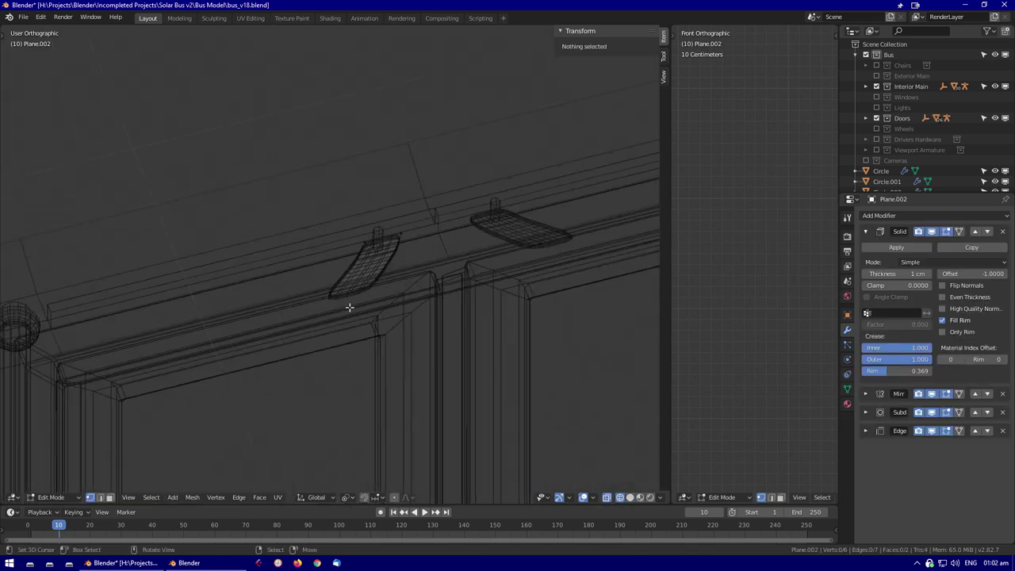
Lower the slanted plate's whole mesh about 0.6 cm along Z
{"action": "scroll", "coordinate": [351, 306], "scroll_direction": "up", "scroll_amount": 1}
{"action": "left_click", "coordinate": [968, 412]}
{"action": "key", "text": "shift+z"}
{"action": "key", "text": "a"}
{"action": "middle_click_drag", "start_coordinate": [444, 261], "coordinate": [502, 241]}
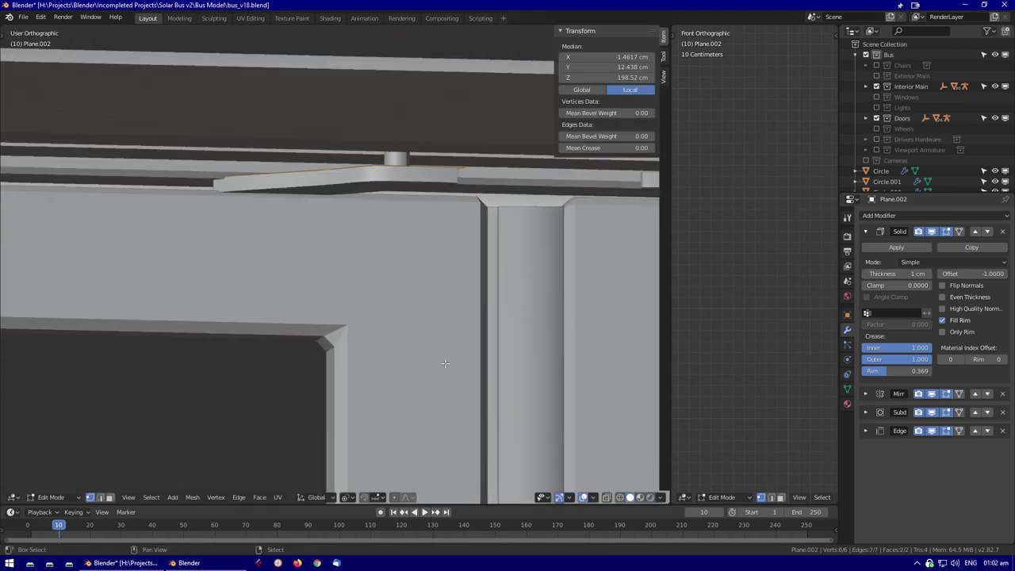
{"action": "scroll", "coordinate": [427, 266], "scroll_direction": "down", "scroll_amount": 3}
{"action": "scroll", "coordinate": [345, 230], "scroll_direction": "down", "scroll_amount": 2}
{"action": "key", "text": "shift+z"}
{"action": "key", "text": "ctrl+KP_3"}
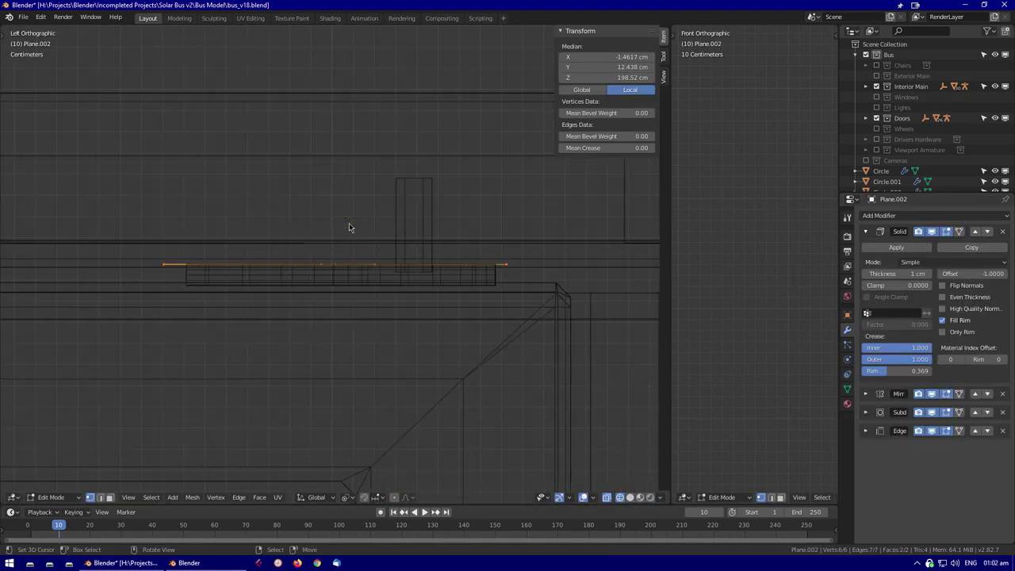
{"action": "key", "text": "shift+z"}
{"action": "middle_click_drag", "start_coordinate": [349, 227], "coordinate": [394, 269]}
{"action": "key", "text": "Tab"}
Examine the plates, pegs and pole collars around the doors from inside the bus
{"action": "left_click", "coordinate": [469, 299]}
{"action": "mouse_move", "coordinate": [469, 299]}
{"action": "middle_mouse_down"}
{"action": "mouse_move", "coordinate": [311, 228]}
{"action": "mouse_move", "coordinate": [444, 175]}
{"action": "mouse_move", "coordinate": [243, 227]}
{"action": "middle_mouse_up"}
{"action": "left_click", "coordinate": [312, 228]}
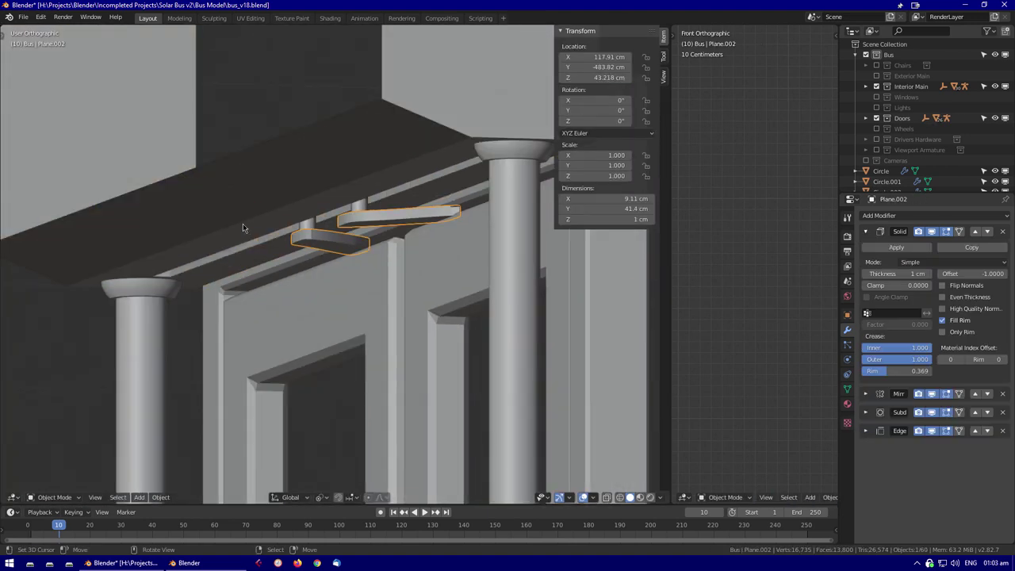
{"action": "left_click", "coordinate": [117, 290]}
{"action": "key", "text": "Tab"}
{"action": "middle_click_drag", "start_coordinate": [373, 288], "coordinate": [442, 267]}
{"action": "left_click", "coordinate": [376, 257]}
{"action": "key", "text": "Tab"}
{"action": "scroll", "coordinate": [370, 300], "scroll_direction": "down", "scroll_amount": 3}
{"action": "key", "text": "alt+a"}
Examine the slanted plates against the door frame from above in wireframe
{"action": "left_click", "coordinate": [400, 266]}
{"action": "key", "text": "Tab"}
{"action": "key", "text": "Tab"}
{"action": "key", "text": "alt+a"}
{"action": "mouse_move", "coordinate": [358, 293]}
{"action": "middle_mouse_down"}
{"action": "mouse_move", "coordinate": [384, 277]}
{"action": "mouse_move", "coordinate": [421, 197]}
{"action": "mouse_move", "coordinate": [370, 292]}
{"action": "mouse_move", "coordinate": [361, 266]}
{"action": "mouse_move", "coordinate": [281, 331]}
{"action": "mouse_move", "coordinate": [367, 310]}
{"action": "mouse_move", "coordinate": [285, 316]}
{"action": "mouse_move", "coordinate": [312, 319]}
{"action": "mouse_move", "coordinate": [354, 296]}
{"action": "middle_mouse_up"}
{"action": "scroll", "coordinate": [296, 341], "scroll_direction": "down", "scroll_amount": 5}
{"action": "scroll", "coordinate": [381, 305], "scroll_direction": "up", "scroll_amount": 8}
{"action": "key", "text": "shift+z"}
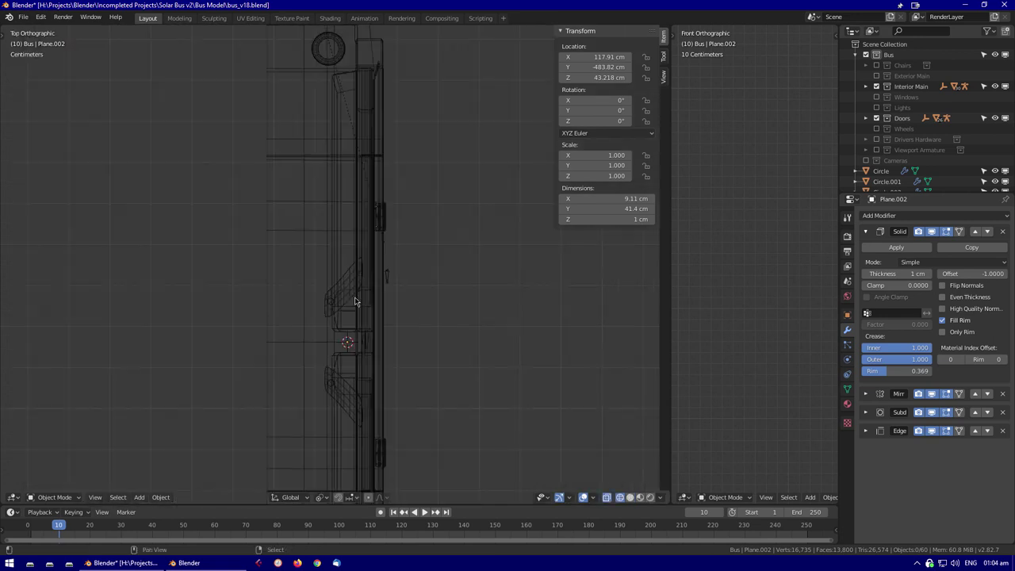
{"action": "left_click", "coordinate": [354, 296]}
Try applying the slanted plate's Solidify modifier to edit its thickness directly
{"action": "middle_click_drag", "start_coordinate": [437, 277], "coordinate": [476, 230]}
{"action": "left_click", "coordinate": [865, 231]}
{"action": "left_click", "coordinate": [865, 230]}
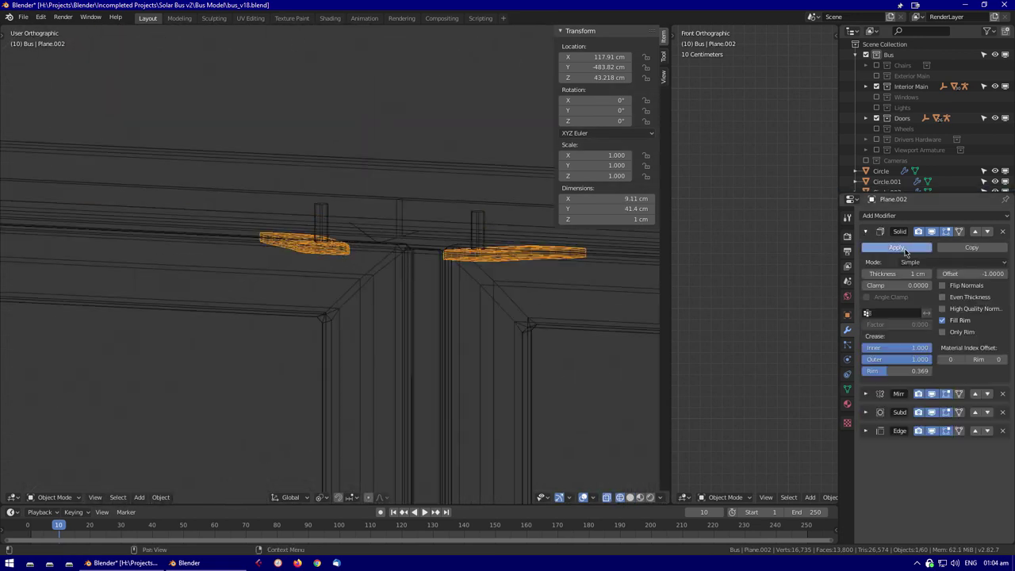
{"action": "left_click", "coordinate": [896, 248]}
{"action": "key", "text": "Tab"}
{"action": "scroll", "coordinate": [454, 298], "scroll_direction": "up", "scroll_amount": 4}
{"action": "key", "text": "shift+z"}
{"action": "left_click", "coordinate": [867, 233]}
{"action": "left_click", "coordinate": [865, 232]}
{"action": "key", "text": "Tab"}
{"action": "middle_click_drag", "start_coordinate": [362, 242], "coordinate": [395, 295]}
{"action": "key", "text": "Tab"}
{"action": "key", "text": "ctrl+z"}
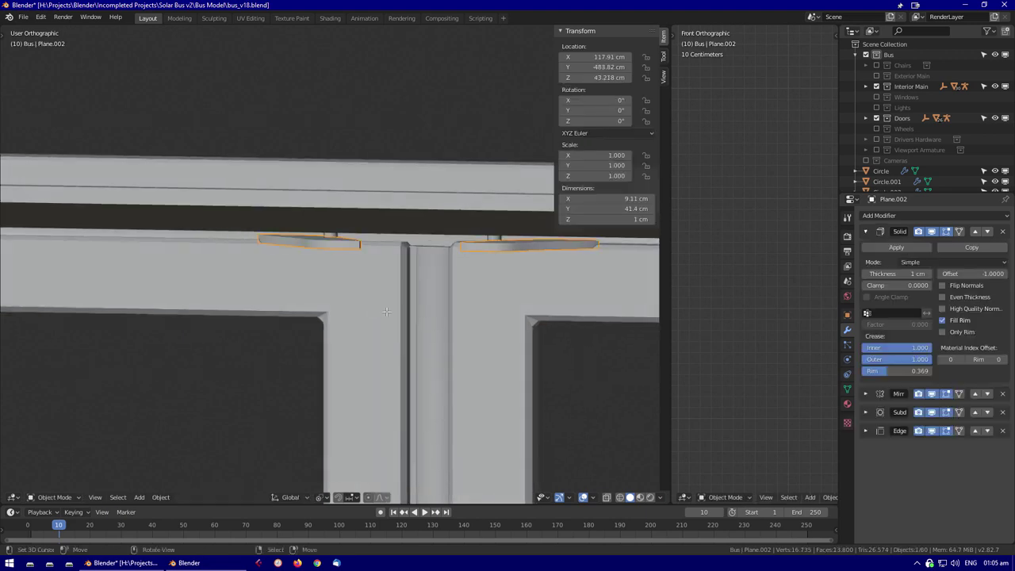
Add a loop cut across the slanted plate and move its end face beside the peg along Z
{"action": "key", "text": "shift+z"}
{"action": "middle_click_drag", "start_coordinate": [317, 271], "coordinate": [298, 320]}
{"action": "key", "text": "ctrl+r"}
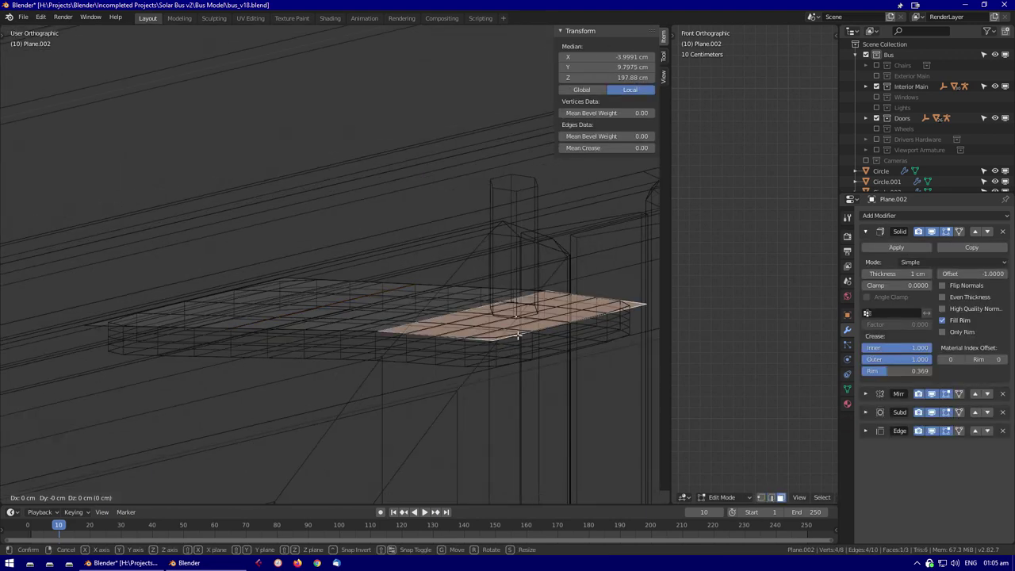
{"action": "key", "text": "shift+z"}
{"action": "key", "text": "g"}
{"action": "key", "text": "z"}
{"action": "key", "text": "Tab"}
Fine-tune the height of the slanted plate's selected section along Z and finish editing its mesh
{"action": "middle_click_drag", "start_coordinate": [413, 270], "coordinate": [341, 302]}
{"action": "key", "text": "Tab"}
{"action": "key", "text": "shift+z"}
{"action": "key", "text": "shift+z"}
{"action": "key", "text": "g"}
{"action": "key", "text": "z"}
{"action": "key", "text": "shift+z"}
{"action": "key", "text": "KP_7"}
{"action": "left_click", "coordinate": [352, 181]}
{"action": "left_click", "coordinate": [407, 174]}
{"action": "key", "text": "Tab"}
{"action": "key", "text": "shift+z"}
Duplicate the mirrored door pole object and shift the copy down along Z
{"action": "middle_click_drag", "start_coordinate": [407, 173], "coordinate": [323, 238]}
{"action": "left_click", "coordinate": [324, 238]}
{"action": "key", "text": "Tab"}
{"action": "key", "text": "ctrl+KP_3"}
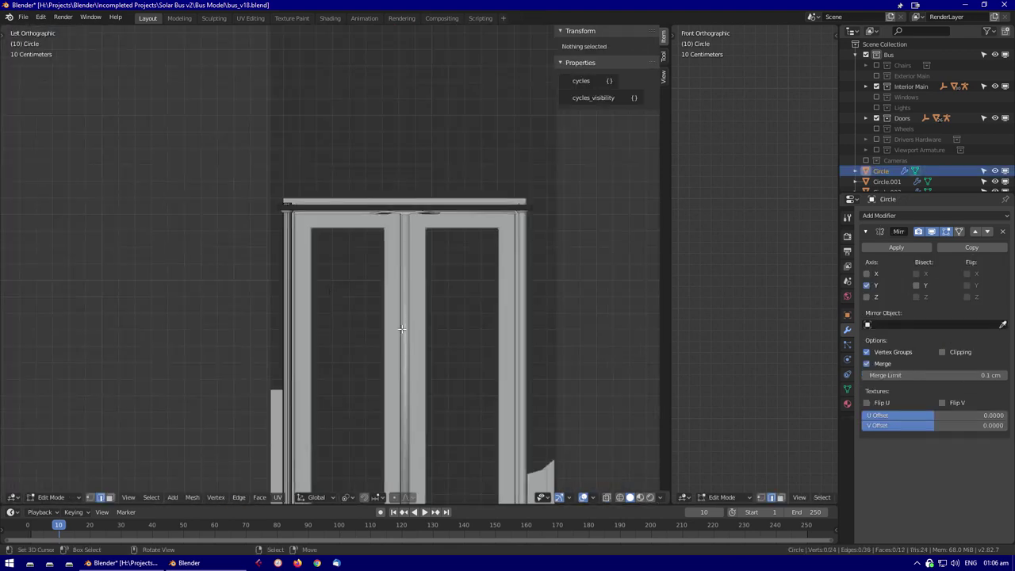
{"action": "key", "text": "shift+d"}
{"action": "key", "text": "z"}
{"action": "left_click", "coordinate": [463, 407]}
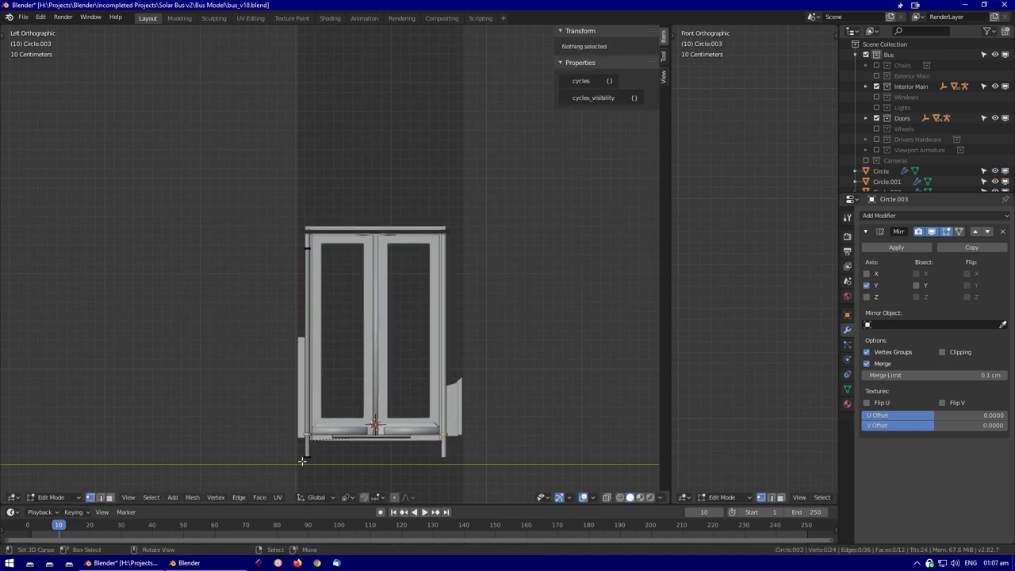
Delete the pole copy's bottom vertices and extrude its remaining ring 1.34 cm down just below the collar
{"action": "key", "text": "alt+z"}
{"action": "left_click_drag", "start_coordinate": [302, 458], "coordinate": [324, 424]}
{"action": "key", "text": "x"}
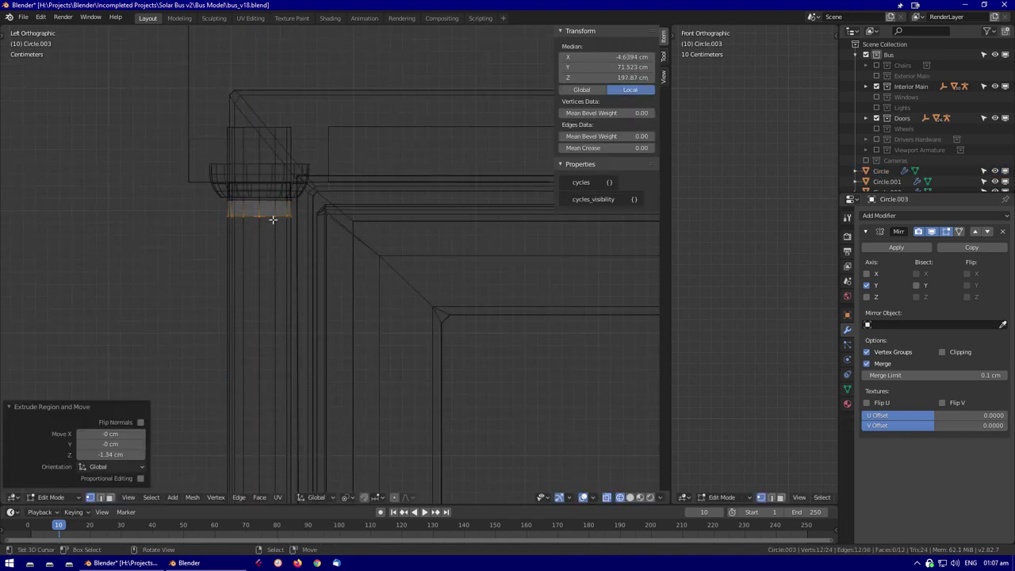
{"action": "scroll", "coordinate": [273, 220], "scroll_direction": "up", "scroll_amount": 5}
{"action": "key", "text": "alt+z"}
{"action": "key", "text": "Tab"}
{"action": "key", "text": "alt+z"}
{"action": "left_click", "coordinate": [235, 180]}
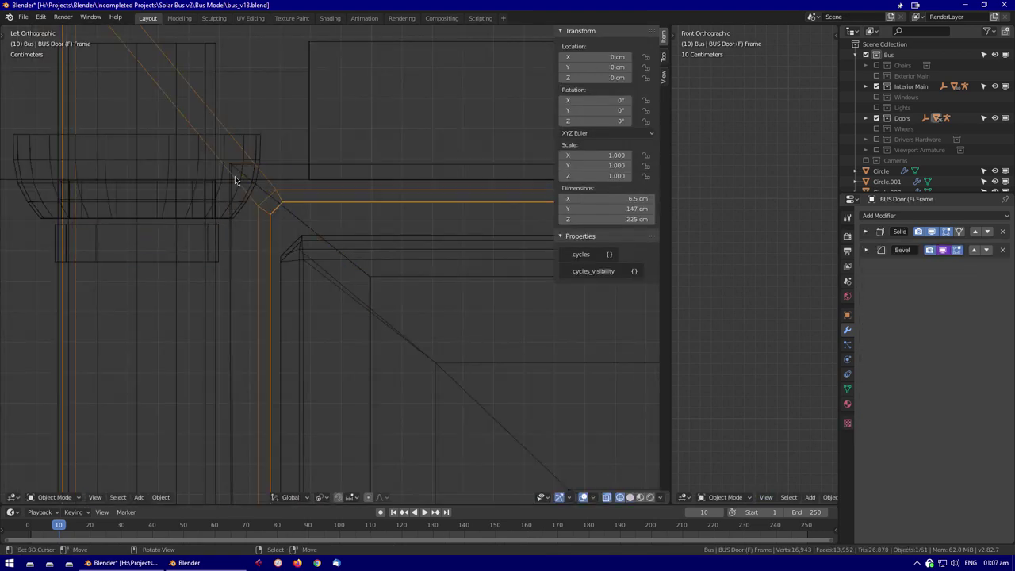
Examine the mesh of the collar around the door pole
{"action": "key", "text": "alt+z"}
{"action": "left_click", "coordinate": [221, 205]}
{"action": "key", "text": "Tab"}
{"action": "left_click", "coordinate": [210, 464]}
{"action": "middle_click_drag", "start_coordinate": [210, 464], "coordinate": [339, 260]}
{"action": "key", "text": "a"}
{"action": "scroll", "coordinate": [202, 182], "scroll_direction": "up", "scroll_amount": 3}
{"action": "key", "text": "alt+a"}
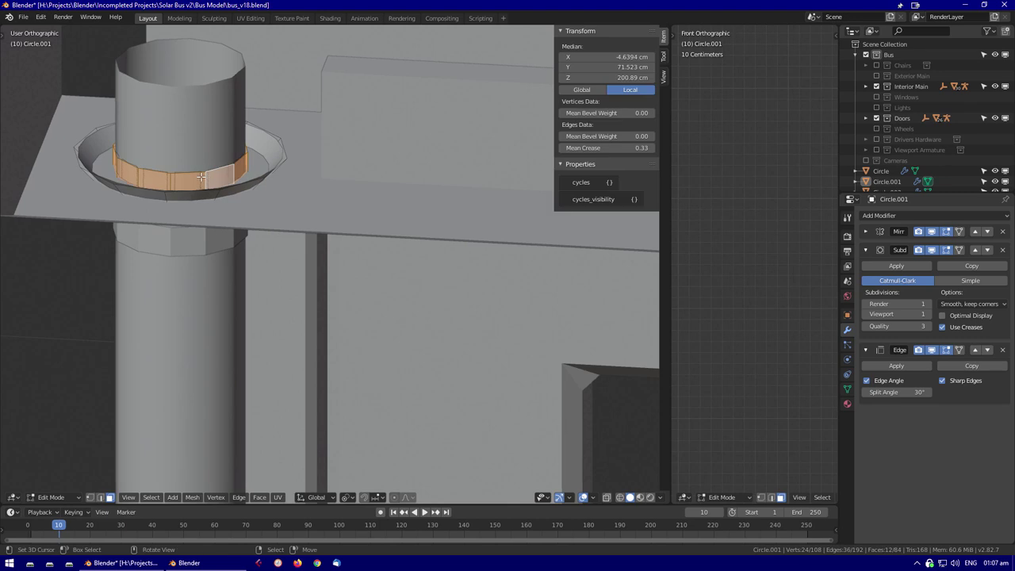
{"action": "key", "text": "Tab"}
Move the short ring on the pole up along Z until it sits just below the collar
{"action": "scroll", "coordinate": [201, 248], "scroll_direction": "down", "scroll_amount": 2}
{"action": "key", "text": "ctrl+KP_3"}
{"action": "left_click", "coordinate": [201, 248]}
{"action": "key", "text": "Tab"}
{"action": "key", "text": "g"}
{"action": "key", "text": "z"}
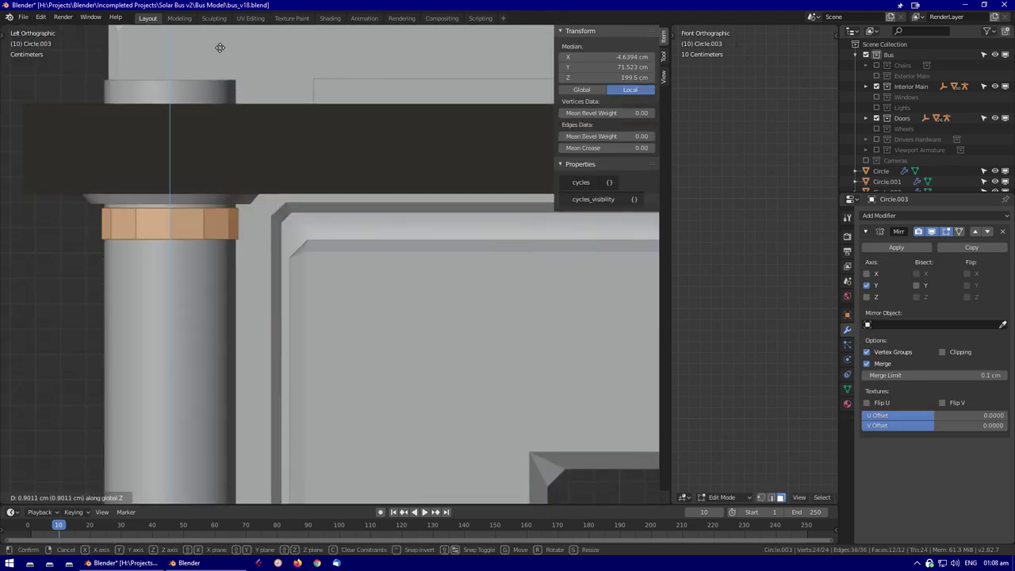
{"action": "left_click", "coordinate": [240, 327]}
Try to extrude the ring's two door-facing faces 33.6 cm along negative Y
{"action": "middle_click_drag", "start_coordinate": [240, 327], "coordinate": [222, 285]}
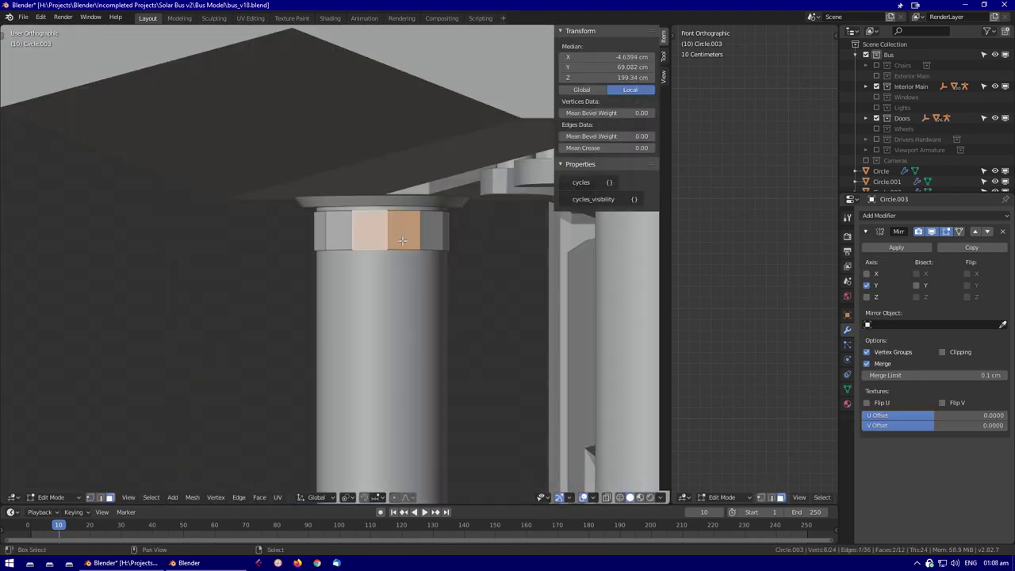
{"action": "key", "text": "ctrl+KP_3"}
{"action": "key", "text": "alt+z"}
{"action": "scroll", "coordinate": [196, 273], "scroll_direction": "down", "scroll_amount": 2}
{"action": "right_click", "coordinate": [434, 277]}
{"action": "key", "text": "alt+z"}
{"action": "middle_click_drag", "start_coordinate": [434, 277], "coordinate": [317, 262]}
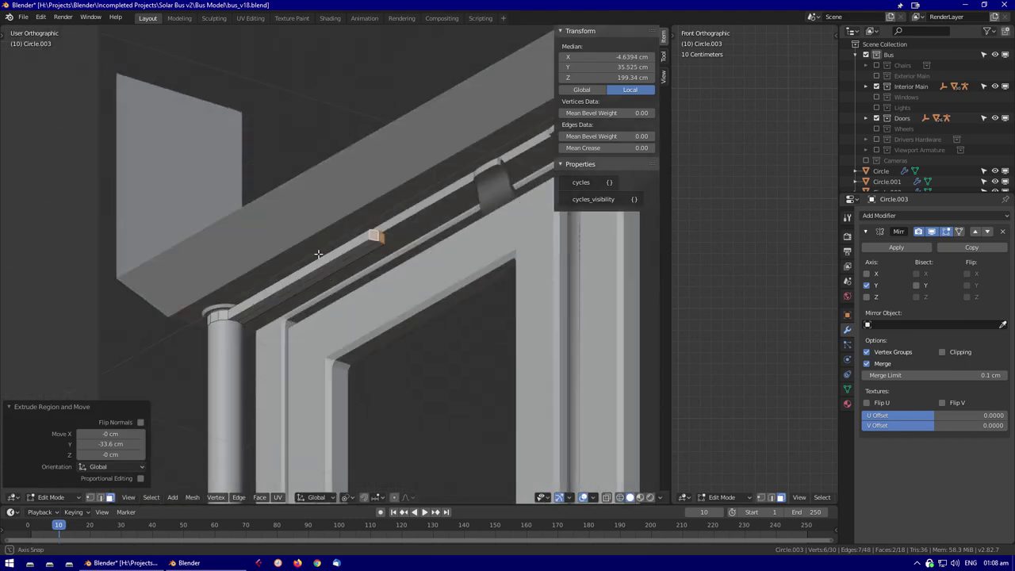
Add two loop cuts around the ring and spread them apart along Z
{"action": "scroll", "coordinate": [256, 274], "scroll_direction": "up", "scroll_amount": 3}
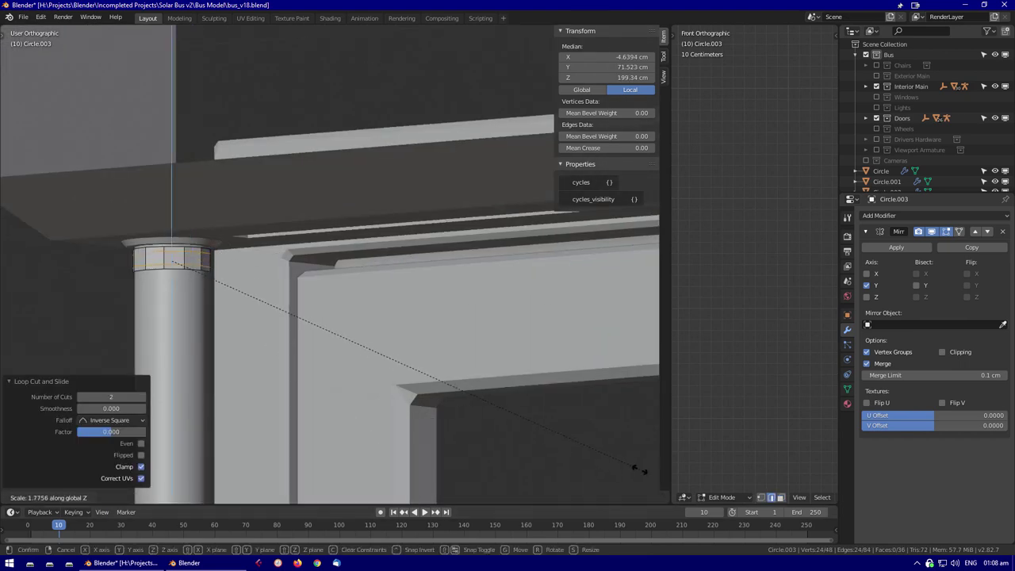
{"action": "key", "text": "ctrl+KP_3"}
{"action": "scroll", "coordinate": [203, 258], "scroll_direction": "down", "scroll_amount": 2}
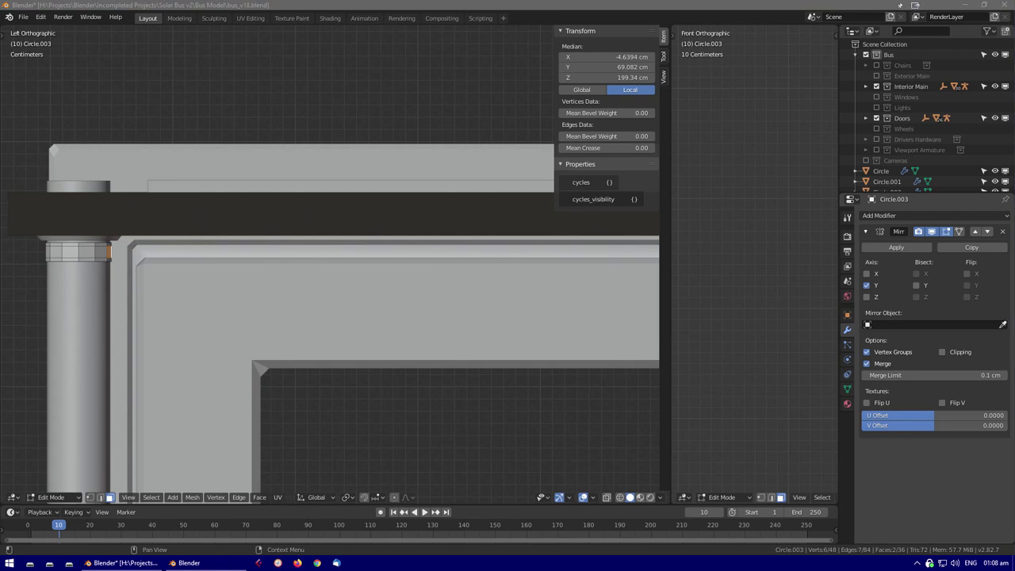
Extrude the ring's narrowed door-facing faces along Y into a long door arm
{"action": "scroll", "coordinate": [139, 253], "scroll_direction": "up", "scroll_amount": 2}
{"action": "key", "text": "g"}
{"action": "key", "text": "x"}
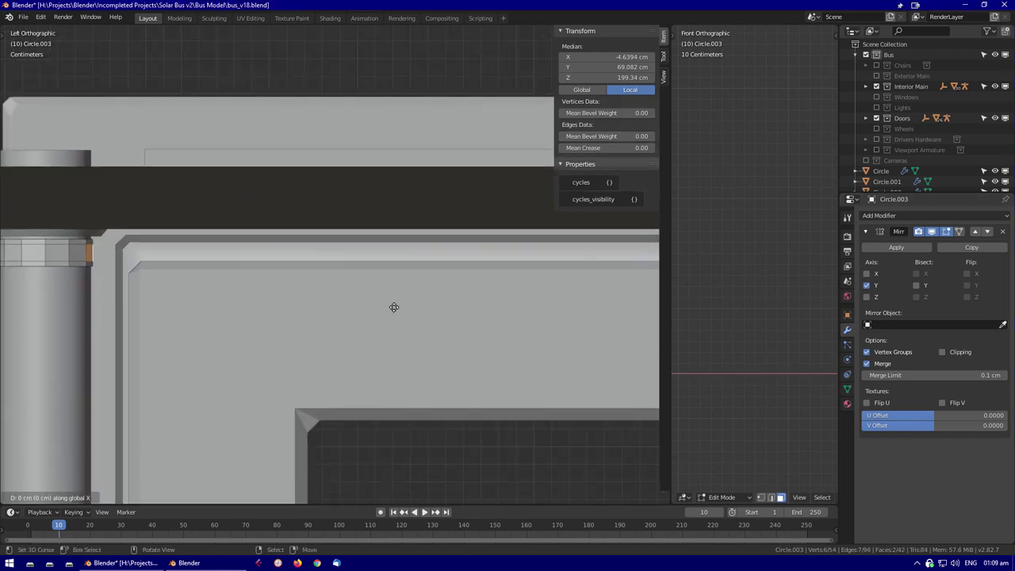
{"action": "left_click", "coordinate": [156, 306]}
Move the whole arm mesh 0.27 cm up along Z, then fine-tune it by -0.162 cm
{"action": "scroll", "coordinate": [156, 305], "scroll_direction": "down", "scroll_amount": 3}
{"action": "key", "text": "shift+z"}
{"action": "key", "text": "g"}
{"action": "left_click", "coordinate": [399, 330]}
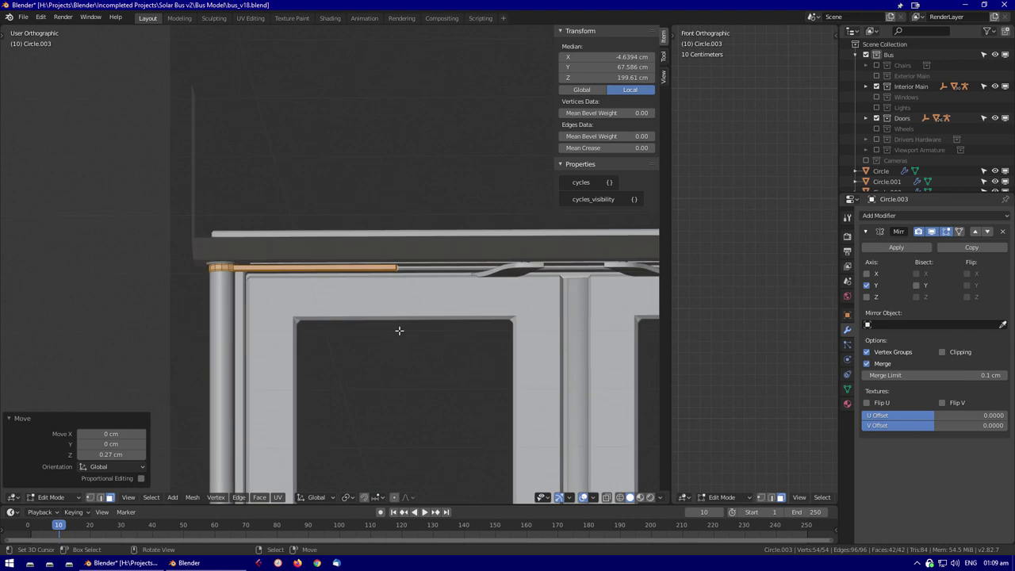
{"action": "scroll", "coordinate": [399, 330], "scroll_direction": "up", "scroll_amount": 5}
{"action": "left_click", "coordinate": [417, 260]}
{"action": "scroll", "coordinate": [412, 264], "scroll_direction": "down", "scroll_amount": 3}
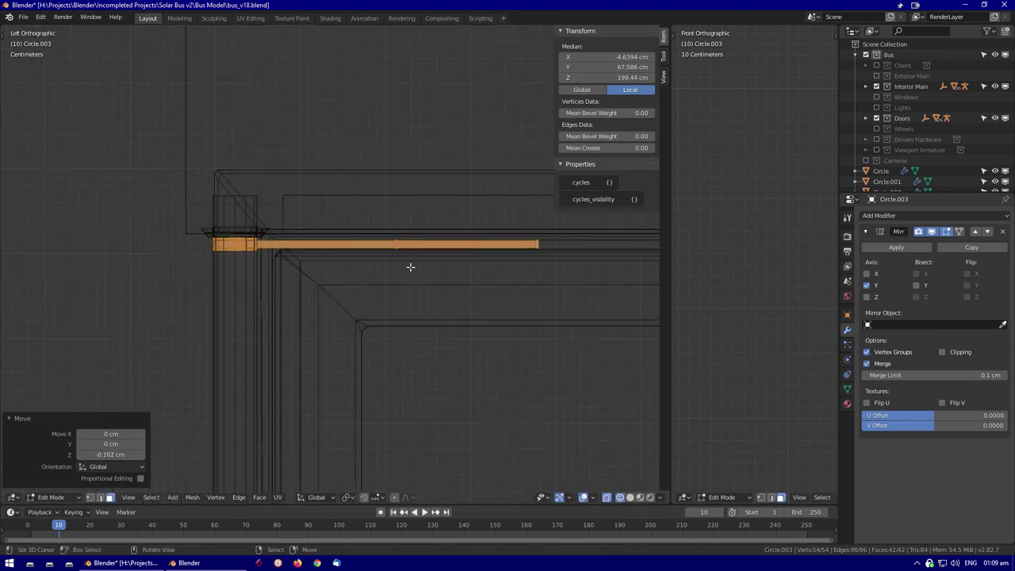
Place the 3D cursor at the pole's centre as the pivot and try to rotate the arm object
{"action": "key", "text": "KP_7"}
{"action": "key", "text": "alt+a"}
{"action": "key", "text": "Tab"}
{"action": "middle_click_drag", "start_coordinate": [248, 236], "coordinate": [357, 294]}
{"action": "key", "text": "shift+z"}
{"action": "key", "text": "r"}
{"action": "left_click", "coordinate": [319, 332]}
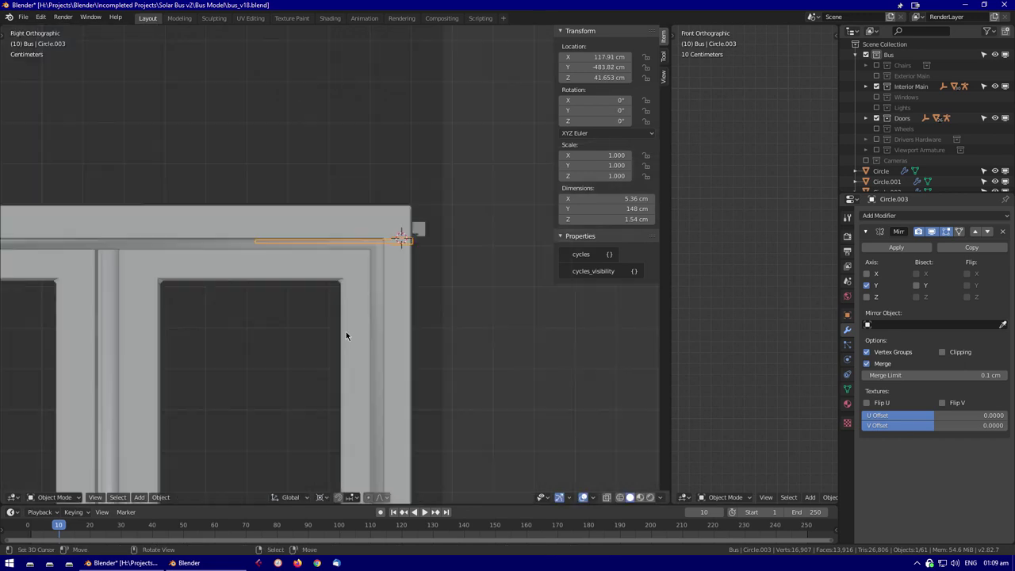
Isolate the door, snap the 3D cursor to the middle of its top edge, and restore the full scene
{"action": "middle_click_drag", "start_coordinate": [345, 331], "coordinate": [233, 288]}
{"action": "left_click", "coordinate": [234, 288]}
{"action": "key", "text": "Tab"}
{"action": "key", "text": "KP_Divide"}
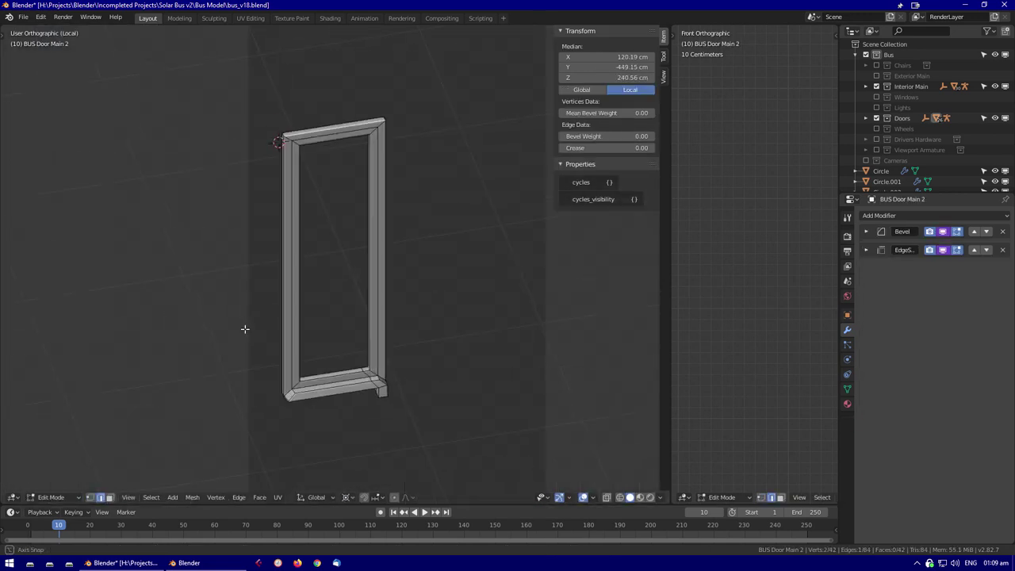
{"action": "middle_click_drag", "start_coordinate": [245, 331], "coordinate": [331, 243]}
{"action": "key", "text": "Tab"}
{"action": "key", "text": "ctrl+KP_3"}
{"action": "scroll", "coordinate": [409, 235], "scroll_direction": "down", "scroll_amount": 2}
{"action": "key", "text": "KP_Divide"}
{"action": "middle_click_drag", "start_coordinate": [409, 235], "coordinate": [356, 290]}
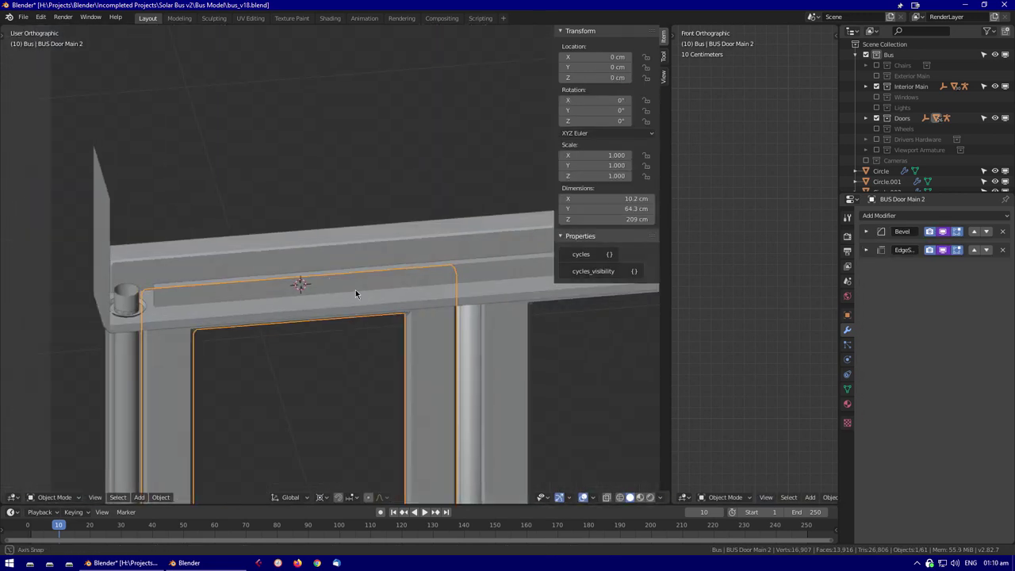
Line up the arm's end face with the 3D cursor at the door's middle and finish editing its mesh
{"action": "left_click", "coordinate": [356, 291]}
{"action": "key", "text": "Tab"}
{"action": "key", "text": "ctrl+KP_3"}
{"action": "key", "text": "shift+z"}
{"action": "key", "text": "s"}
{"action": "key", "text": "x"}
{"action": "middle_click_drag", "start_coordinate": [409, 319], "coordinate": [464, 402]}
{"action": "key", "text": "Escape"}
{"action": "key", "text": "Tab"}
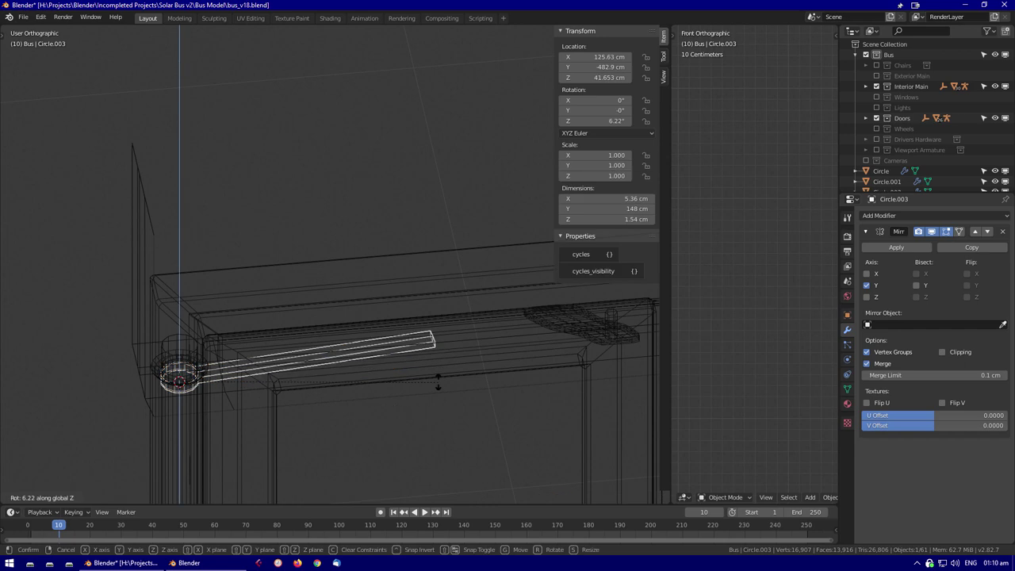
Rotate the door arm 13.8° about Z around the pole's centre
{"action": "left_click", "coordinate": [417, 335]}
{"action": "key", "text": "shift+z"}
{"action": "mouse_move", "coordinate": [417, 335]}
{"action": "middle_mouse_down"}
{"action": "mouse_move", "coordinate": [340, 242]}
{"action": "mouse_move", "coordinate": [306, 290]}
{"action": "mouse_move", "coordinate": [415, 352]}
{"action": "mouse_move", "coordinate": [408, 279]}
{"action": "mouse_move", "coordinate": [447, 297]}
{"action": "mouse_move", "coordinate": [276, 262]}
{"action": "middle_mouse_up"}
{"action": "scroll", "coordinate": [277, 262], "scroll_direction": "up", "scroll_amount": 3}
{"action": "scroll", "coordinate": [277, 262], "scroll_direction": "up", "scroll_amount": 2}
Add a Subdivision Surface modifier to the arm with render and viewport levels of 2
{"action": "left_click", "coordinate": [865, 231]}
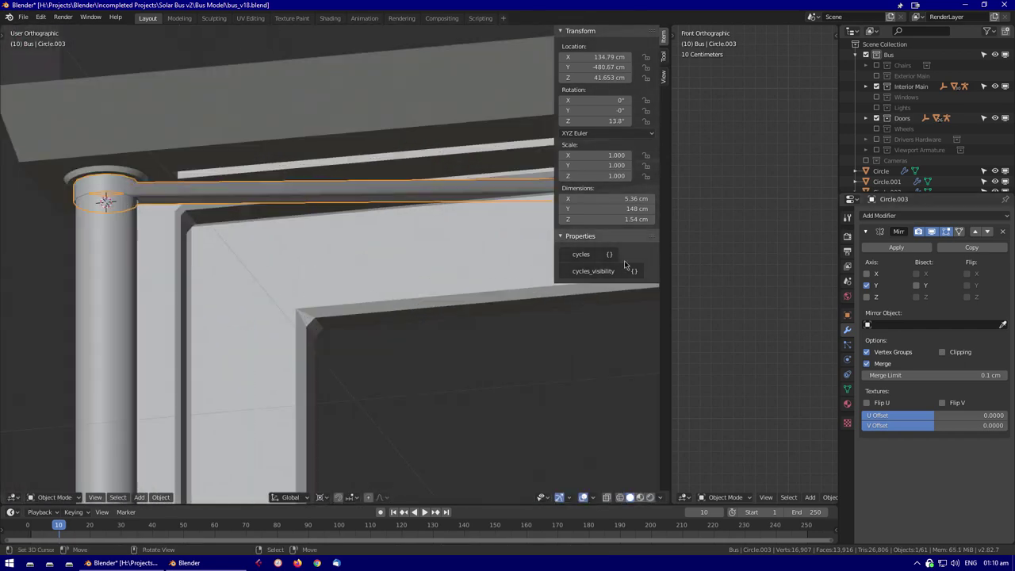
{"action": "left_click", "coordinate": [936, 215]}
{"action": "left_click", "coordinate": [801, 393]}
{"action": "key", "text": "Tab"}
{"action": "scroll", "coordinate": [145, 286], "scroll_direction": "up", "scroll_amount": 2}
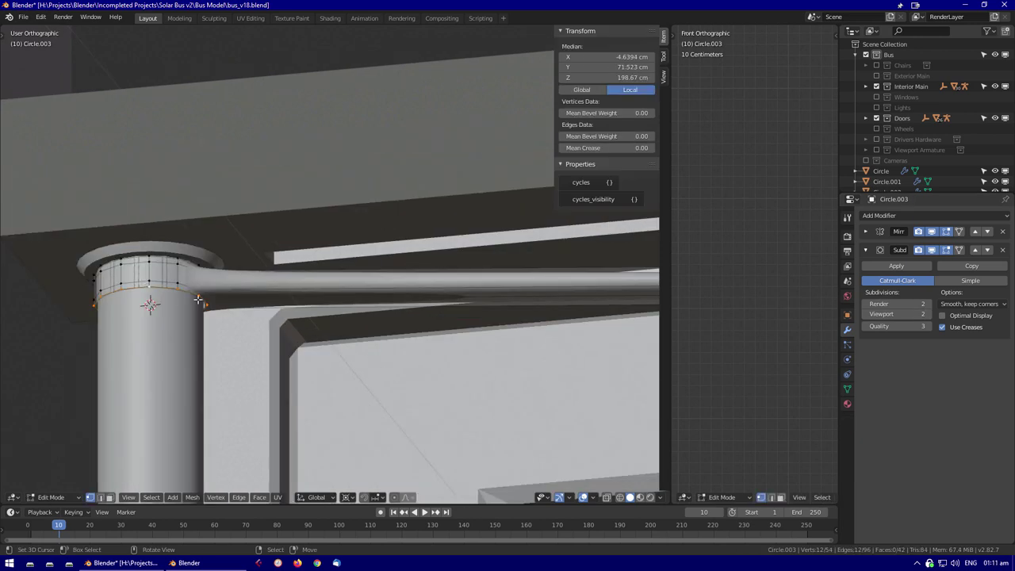
Extrude the ring's upper and lower edge loops and crease its rims
{"action": "scroll", "coordinate": [145, 284], "scroll_direction": "up", "scroll_amount": 3}
{"action": "key", "text": "e"}
{"action": "key", "text": "Escape"}
{"action": "key", "text": "alt+a"}
{"action": "scroll", "coordinate": [295, 298], "scroll_direction": "down", "scroll_amount": 2}
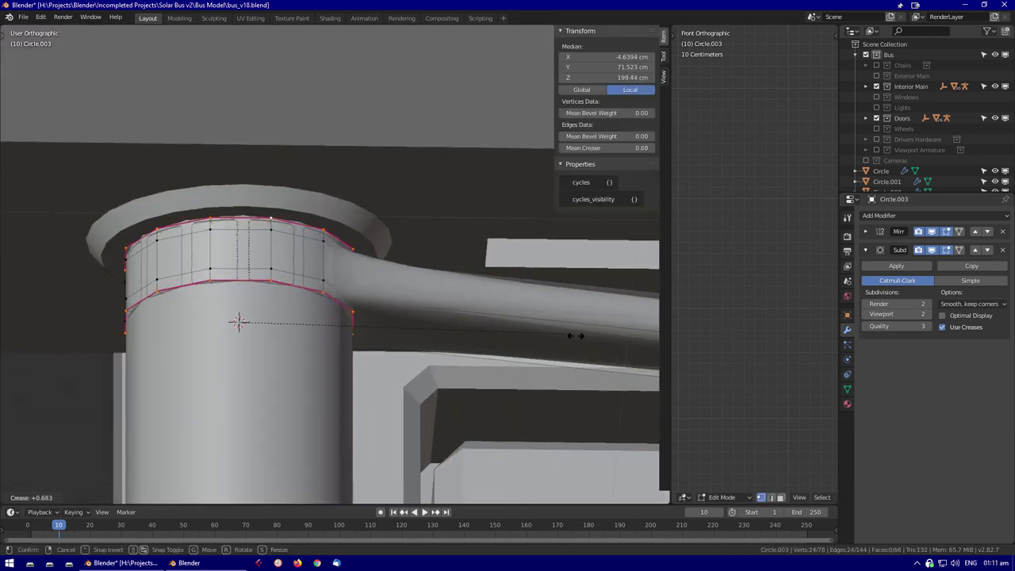
Recalculate the arm mesh's normals and scale the ring by 1.029
{"action": "scroll", "coordinate": [227, 237], "scroll_direction": "down", "scroll_amount": 2}
{"action": "key", "text": "a"}
{"action": "key", "text": "shift+n"}
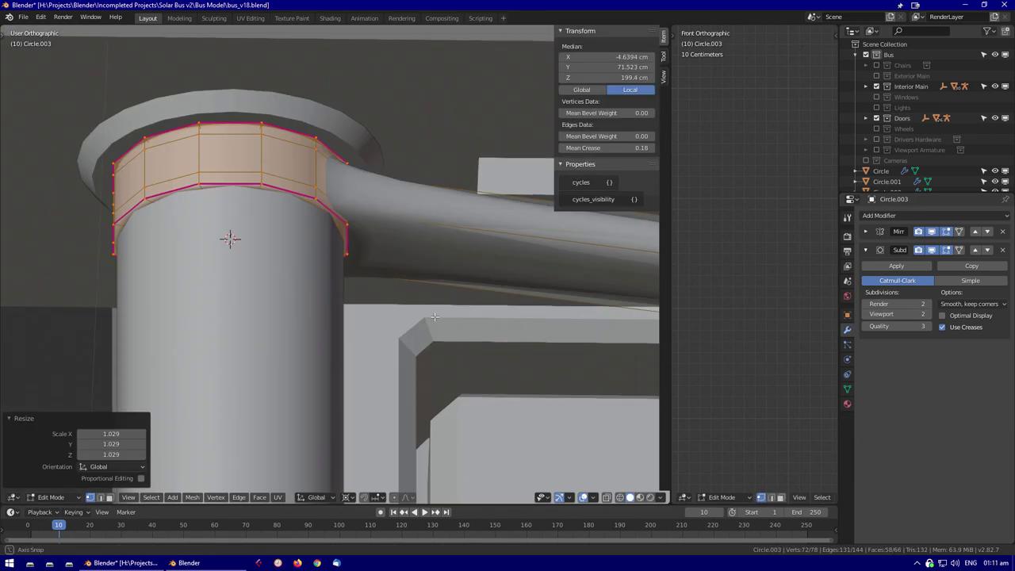
Isolate the door arm and select the lower edge loop of its ring
{"action": "key", "text": "Tab"}
{"action": "scroll", "coordinate": [420, 357], "scroll_direction": "down", "scroll_amount": 2}
{"action": "scroll", "coordinate": [591, 371], "scroll_direction": "down", "scroll_amount": 2}
{"action": "key", "text": "KP_Divide"}
{"action": "scroll", "coordinate": [346, 265], "scroll_direction": "up", "scroll_amount": 5}
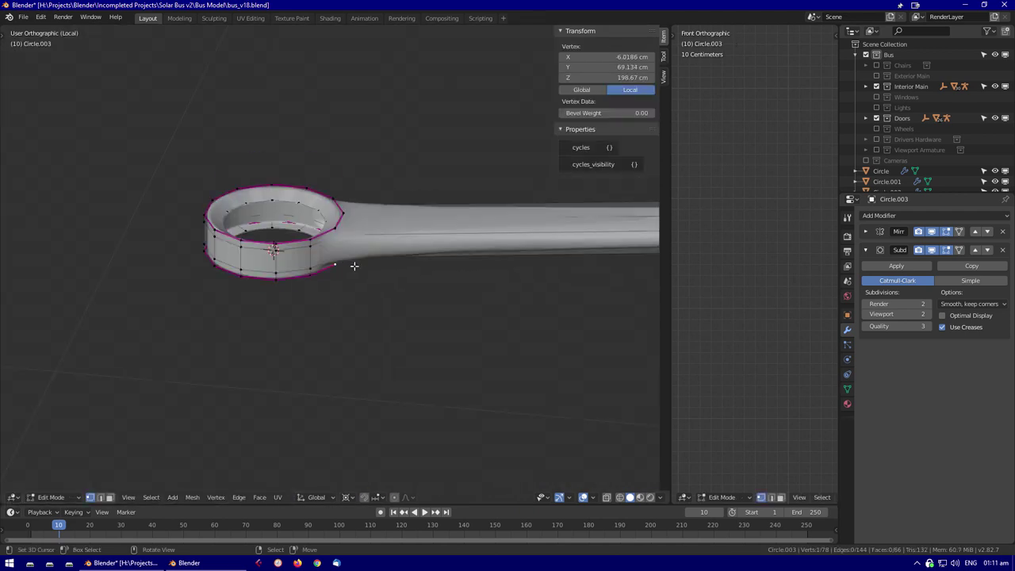
{"action": "key", "text": "Tab"}
{"action": "left_click", "coordinate": [269, 192], "text": "alt"}
{"action": "middle_click_drag", "start_coordinate": [269, 192], "coordinate": [268, 192]}
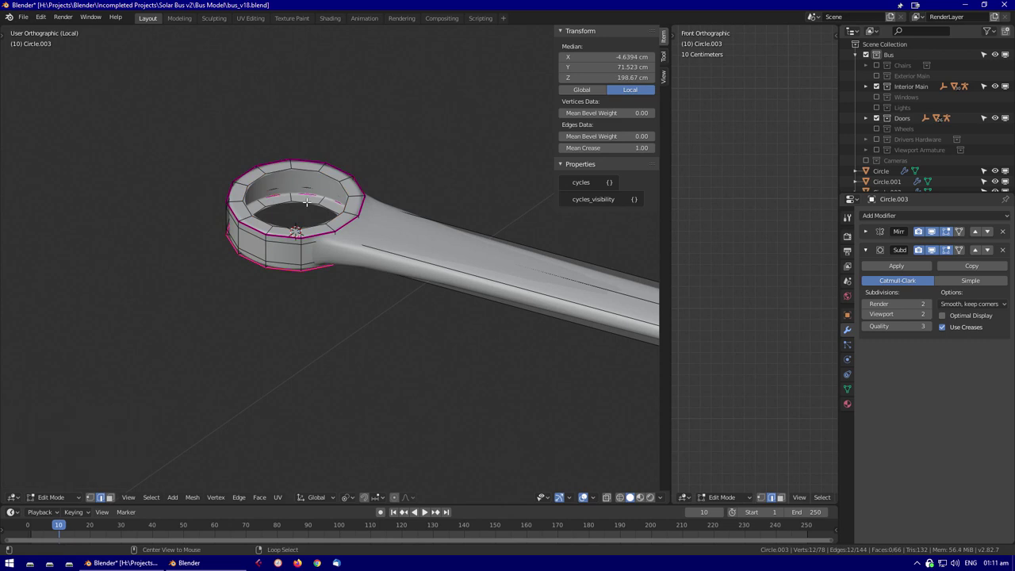
Inspect the isolated arm's ring in wireframe and solid shading, then finish editing its mesh
{"action": "middle_click_drag", "start_coordinate": [311, 192], "coordinate": [319, 301]}
{"action": "scroll", "coordinate": [320, 302], "scroll_direction": "up", "scroll_amount": 2}
{"action": "key", "text": "shift+z"}
{"action": "left_click", "coordinate": [158, 293]}
{"action": "key", "text": "shift+z"}
{"action": "key", "text": "shift+z"}
{"action": "key", "text": "alt+a"}
{"action": "key", "text": "shift+z"}
{"action": "middle_click_drag", "start_coordinate": [158, 305], "coordinate": [178, 353]}
{"action": "key", "text": "Tab"}
{"action": "key", "text": "KP_Divide"}
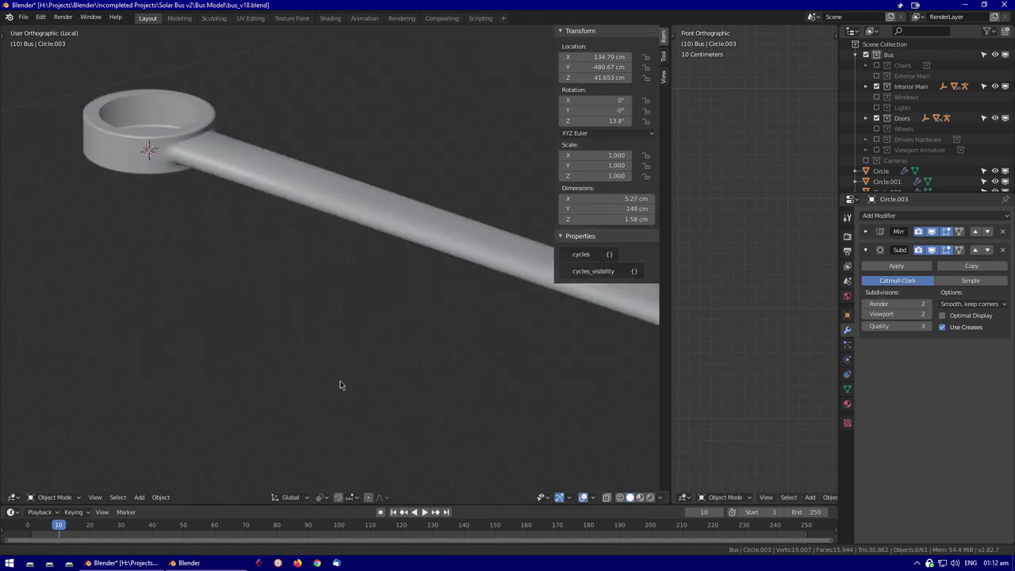
Turn the arm's Y-axis mirroring off and back on
{"action": "middle_click_drag", "start_coordinate": [327, 350], "coordinate": [389, 380]}
{"action": "scroll", "coordinate": [249, 199], "scroll_direction": "down", "scroll_amount": 2}
{"action": "scroll", "coordinate": [68, 119], "scroll_direction": "up", "scroll_amount": 3}
{"action": "middle_click_drag", "start_coordinate": [68, 120], "coordinate": [444, 238], "text": "shift"}
{"action": "left_click", "coordinate": [864, 231]}
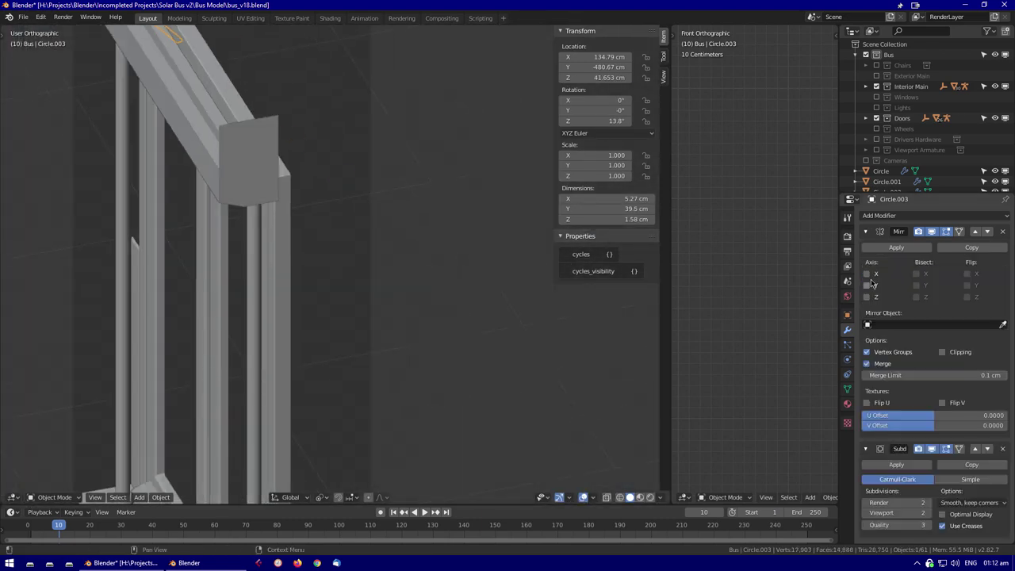
{"action": "left_click", "coordinate": [866, 284]}
Create a custom transform orientation named Door Arm from the arm object
{"action": "middle_click_drag", "start_coordinate": [515, 285], "coordinate": [555, 175]}
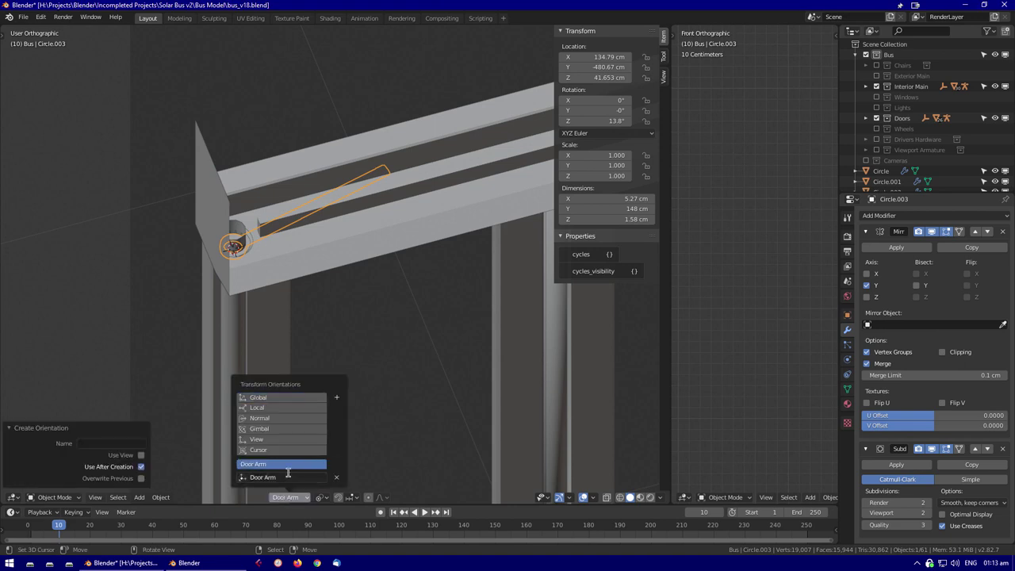
{"action": "middle_click_drag", "start_coordinate": [288, 473], "coordinate": [515, 255]}
{"action": "key", "text": "ctrl+z"}
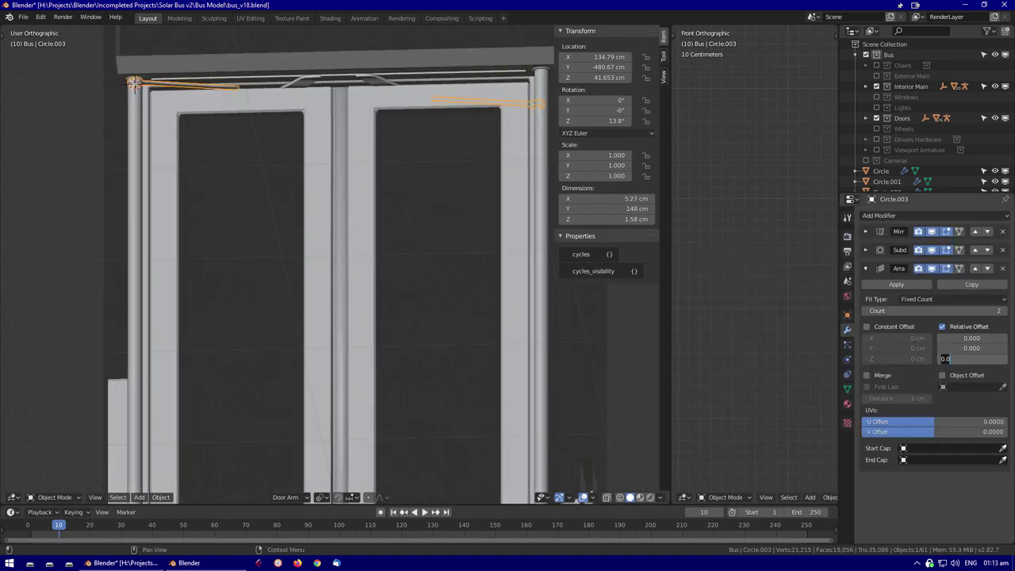
Array the door arm with a count of 2 and a relative Z offset of -128.130
{"action": "middle_click_drag", "start_coordinate": [521, 313], "coordinate": [523, 119], "text": "shift"}
{"action": "left_click_drag", "start_coordinate": [972, 359], "coordinate": [987, 359]}
{"action": "scroll", "coordinate": [330, 262], "scroll_direction": "down", "scroll_amount": 3}
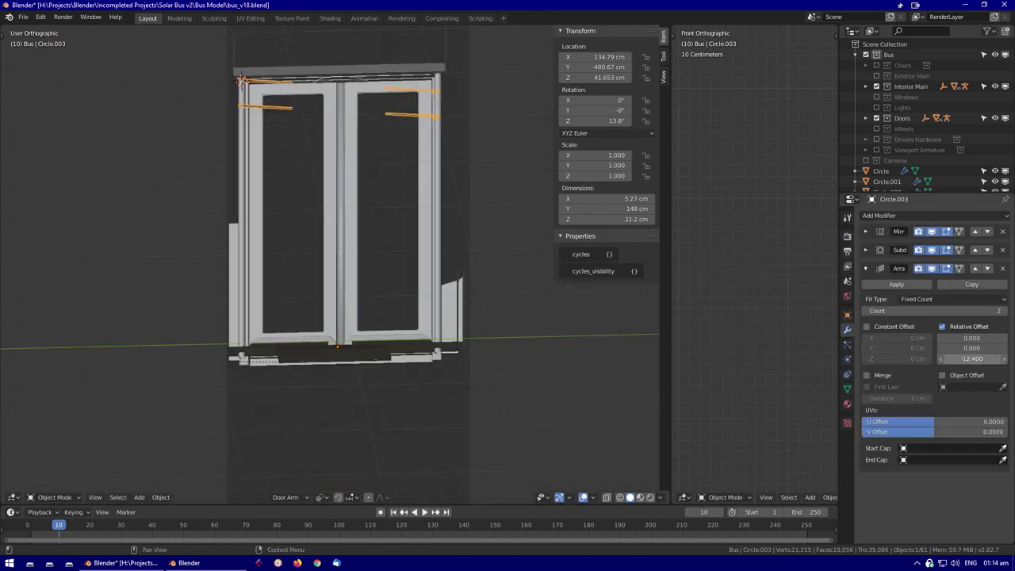
{"action": "left_click", "coordinate": [318, 185]}
{"action": "scroll", "coordinate": [509, 338], "scroll_direction": "up", "scroll_amount": 3}
{"action": "key", "text": "ctrl+z"}
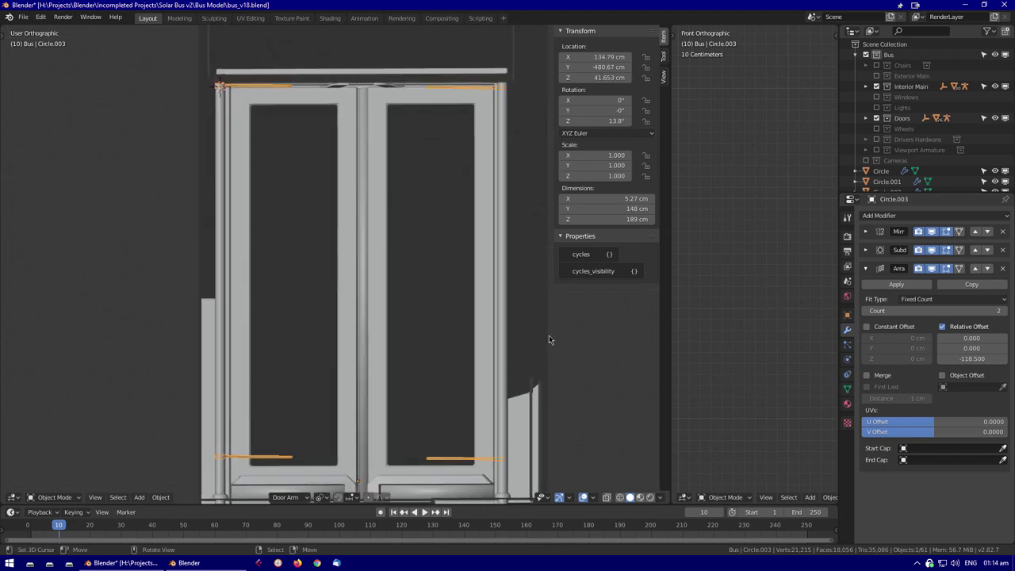
{"action": "left_click", "coordinate": [446, 248]}
{"action": "middle_click_drag", "start_coordinate": [362, 399], "coordinate": [343, 146]}
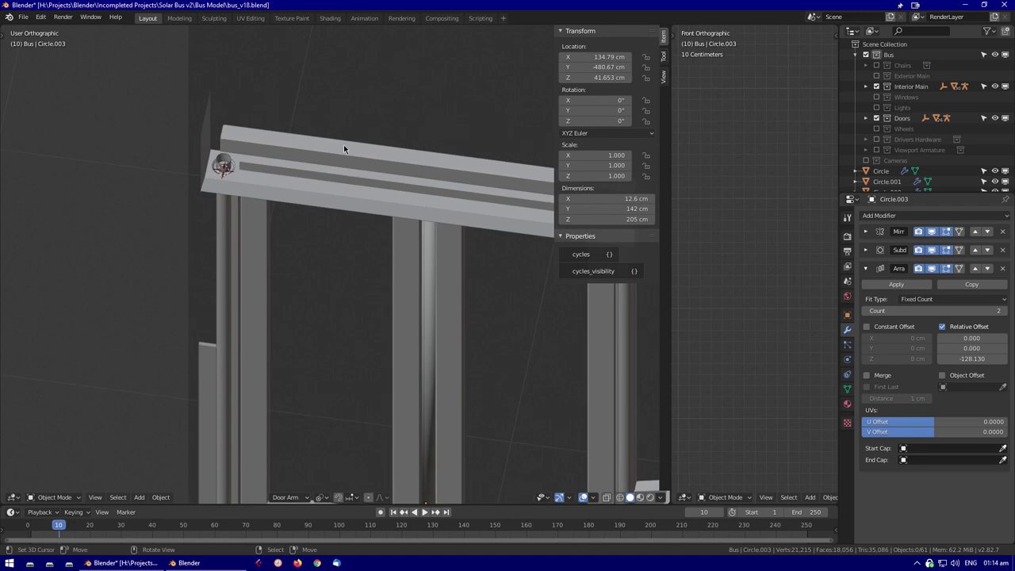
Add a loop cut across the door arm and bend the arm toward the door
{"action": "key", "text": "Tab"}
{"action": "key", "text": "KP_7"}
{"action": "key", "text": "ctrl+r"}
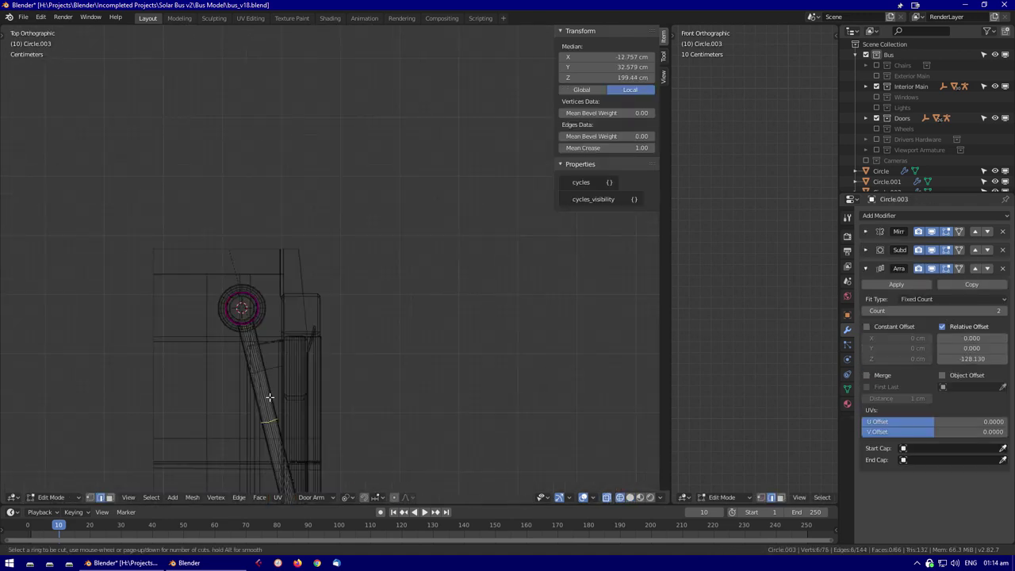
{"action": "left_click", "coordinate": [428, 366]}
{"action": "key", "text": "Tab"}
{"action": "key", "text": "shift+z"}
Enable the Viewport Armature collection to display the 3D Viewport Control
{"action": "mouse_move", "coordinate": [436, 272]}
{"action": "middle_mouse_down"}
{"action": "mouse_move", "coordinate": [362, 215]}
{"action": "mouse_move", "coordinate": [338, 275]}
{"action": "mouse_move", "coordinate": [361, 332]}
{"action": "mouse_move", "coordinate": [366, 272]}
{"action": "mouse_move", "coordinate": [398, 273]}
{"action": "mouse_move", "coordinate": [188, 284]}
{"action": "mouse_move", "coordinate": [318, 218]}
{"action": "mouse_move", "coordinate": [387, 293]}
{"action": "mouse_move", "coordinate": [432, 282]}
{"action": "mouse_move", "coordinate": [425, 251]}
{"action": "mouse_move", "coordinate": [477, 272]}
{"action": "mouse_move", "coordinate": [796, 180]}
{"action": "middle_mouse_up"}
{"action": "left_click", "coordinate": [425, 251]}
{"action": "key", "text": "Tab"}
{"action": "key", "text": "h"}
{"action": "key", "text": "Tab"}
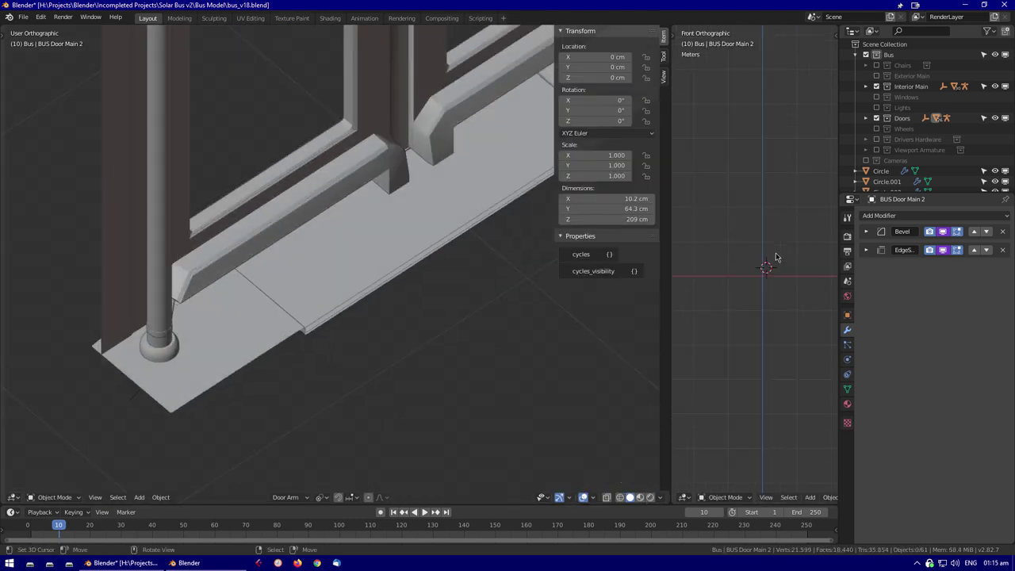
{"action": "key", "text": "Tab"}
{"action": "middle_click_drag", "start_coordinate": [373, 207], "coordinate": [288, 253]}
Snap the 3D cursor to the middle of the door's selected lower edge
{"action": "key", "text": "h"}
{"action": "key", "text": "Tab"}
{"action": "key", "text": "shift+s"}
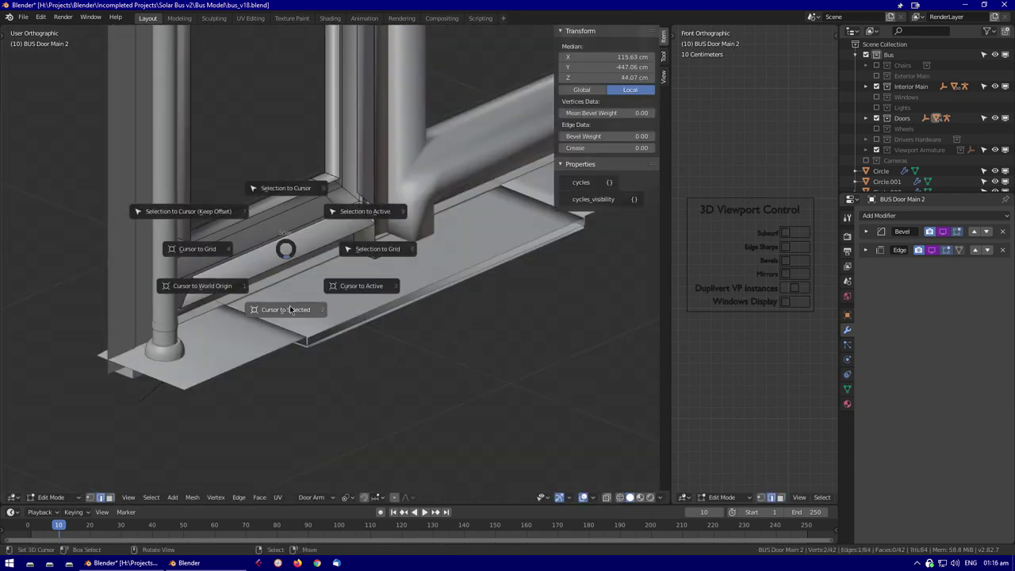
{"action": "left_click", "coordinate": [283, 308]}
Add a plane at the 3D cursor and scale it to 0.117
{"action": "key", "text": "shift+a"}
{"action": "left_click", "coordinate": [394, 289]}
{"action": "key", "text": "Tab"}
{"action": "key", "text": "s"}
{"action": "left_click", "coordinate": [370, 340]}
{"action": "key", "text": "shift+z"}
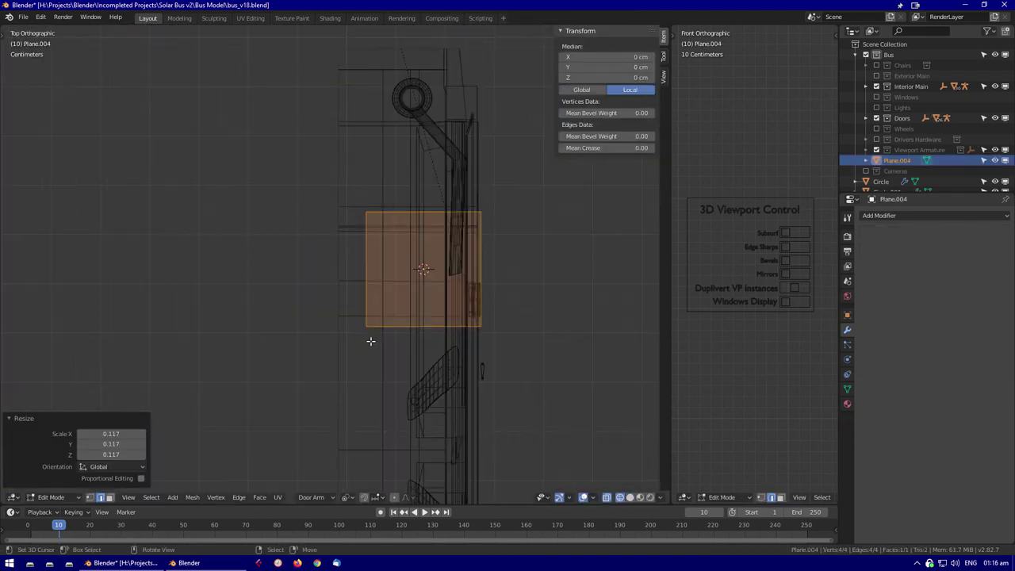
Isolate the plane with the door and move its mesh -12.058 cm along Y and -7.76 cm along Z
{"action": "key", "text": "Tab"}
{"action": "key", "text": "KP_Divide"}
{"action": "key", "text": "Tab"}
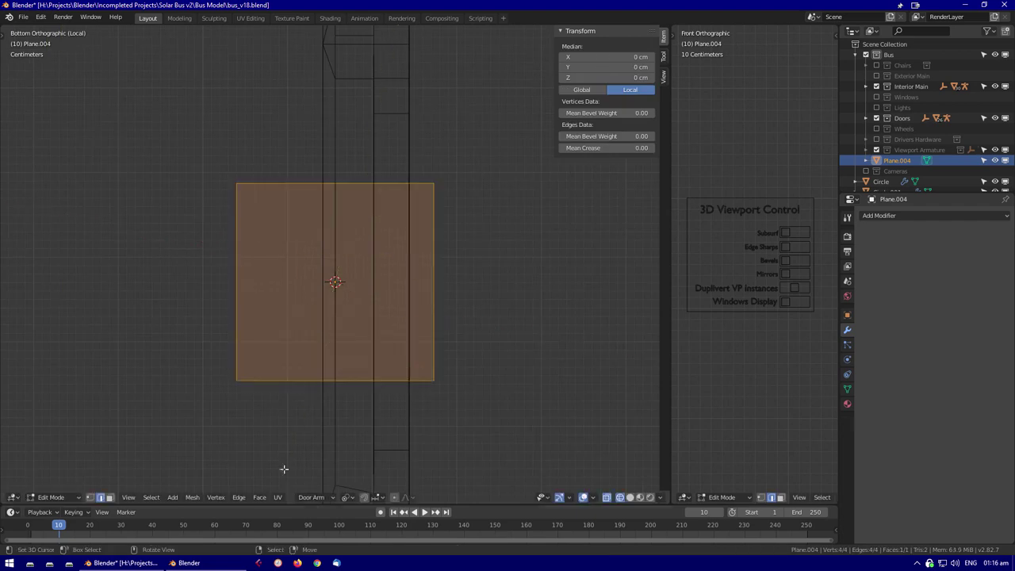
{"action": "left_click", "coordinate": [284, 397]}
{"action": "key", "text": "g"}
{"action": "key", "text": "z"}
{"action": "left_click", "coordinate": [449, 362]}
{"action": "mouse_move", "coordinate": [448, 363]}
{"action": "middle_mouse_down"}
{"action": "mouse_move", "coordinate": [344, 193]}
{"action": "mouse_move", "coordinate": [372, 119]}
{"action": "mouse_move", "coordinate": [401, 219]}
{"action": "mouse_move", "coordinate": [347, 293]}
{"action": "middle_mouse_up"}
{"action": "key", "text": "shift+z"}
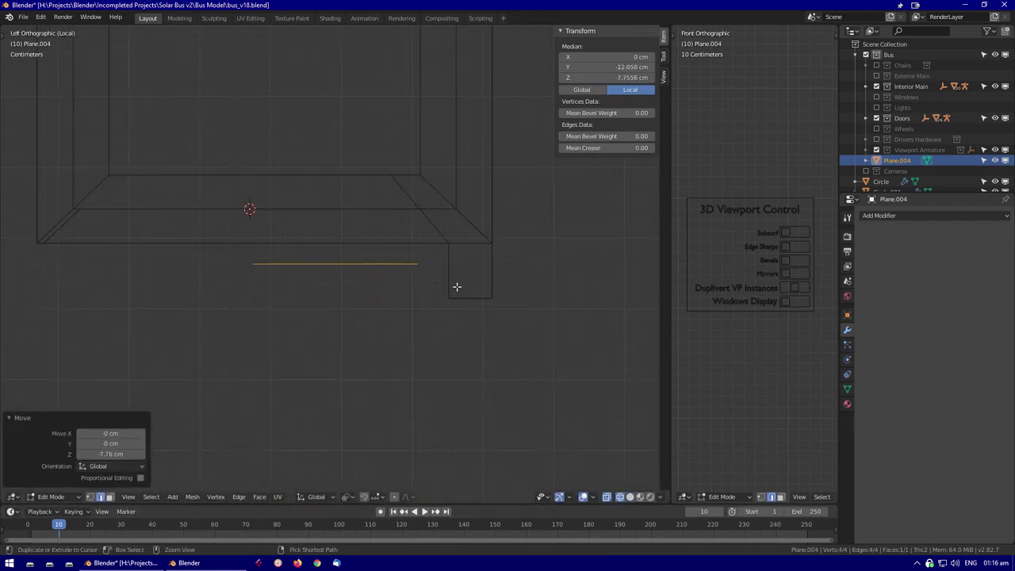
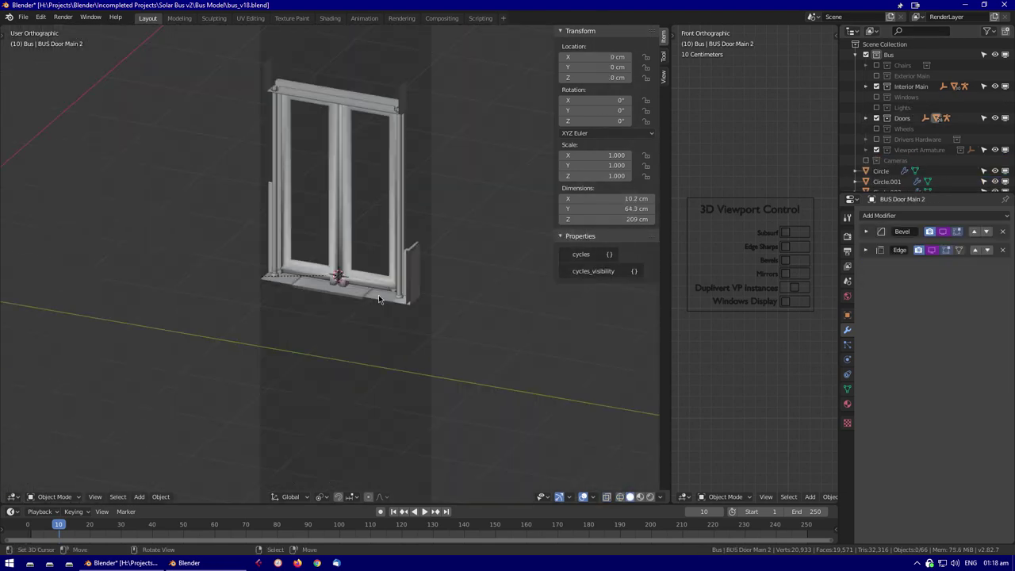
Name the two poles Doors Poles and their end collars Poles Edges, applying the collars' Mirror modifier and transforms
{"action": "left_click", "coordinate": [883, 176]}
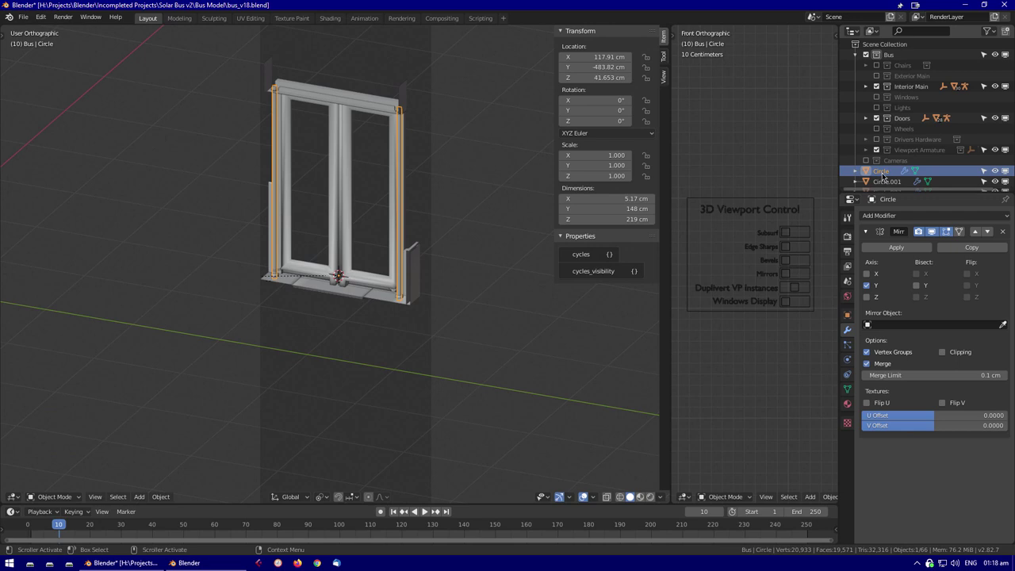
{"action": "left_click", "coordinate": [883, 182]}
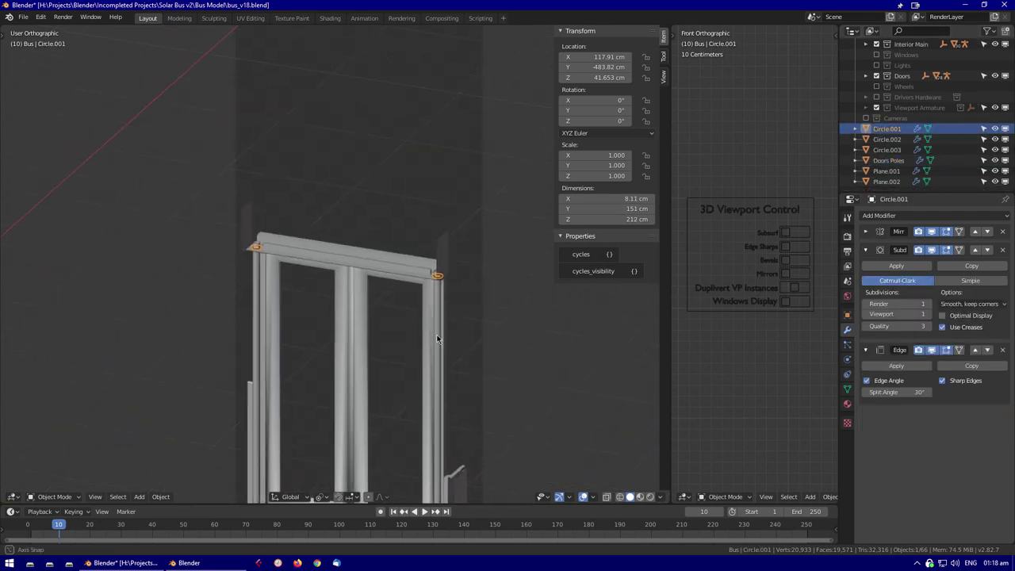
{"action": "scroll", "coordinate": [880, 127], "scroll_direction": "down", "scroll_amount": 2}
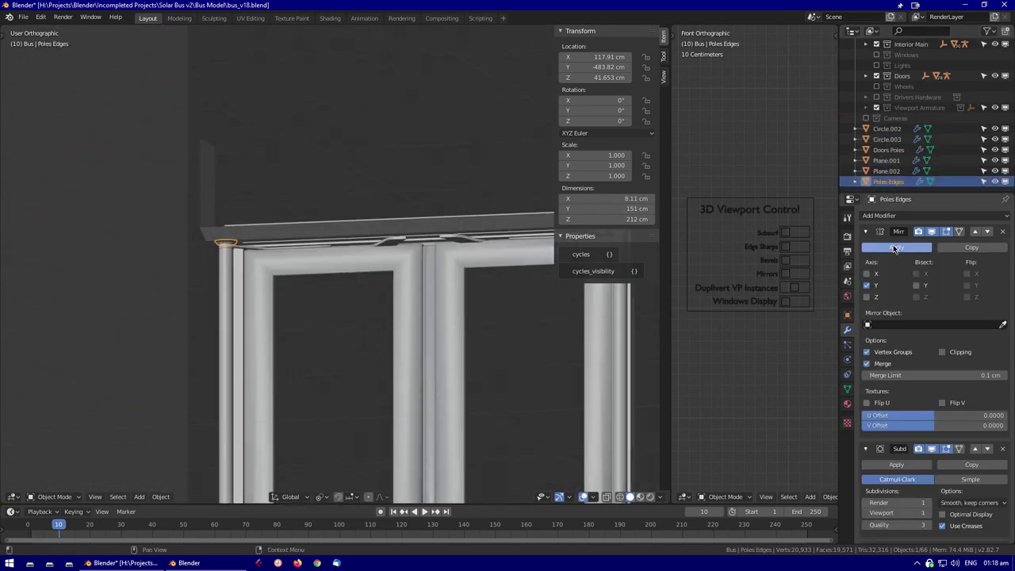
{"action": "key", "text": "ctrl+a"}
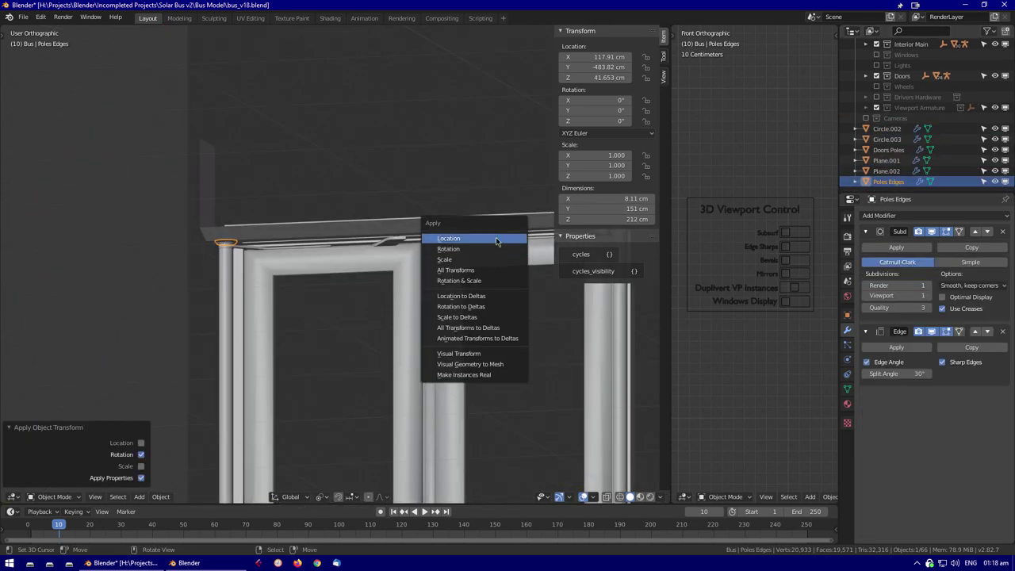
Apply the mirror on the clips above the doors, separate them into two objects and name them Door Clip 1 and Door Clip 2
{"action": "left_click", "coordinate": [886, 170]}
{"action": "key", "text": "ctrl+a"}
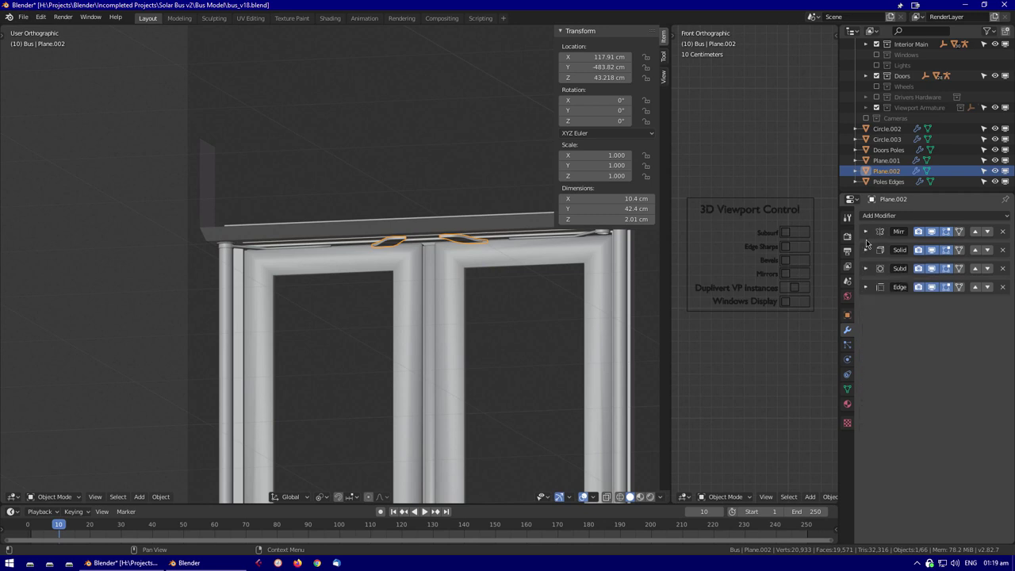
{"action": "key", "text": "Tab"}
{"action": "key", "text": "shift+z"}
{"action": "key", "text": "c"}
{"action": "key", "text": "p"}
{"action": "left_click", "coordinate": [494, 192]}
{"action": "key", "text": "Tab"}
{"action": "key", "text": "shift+z"}
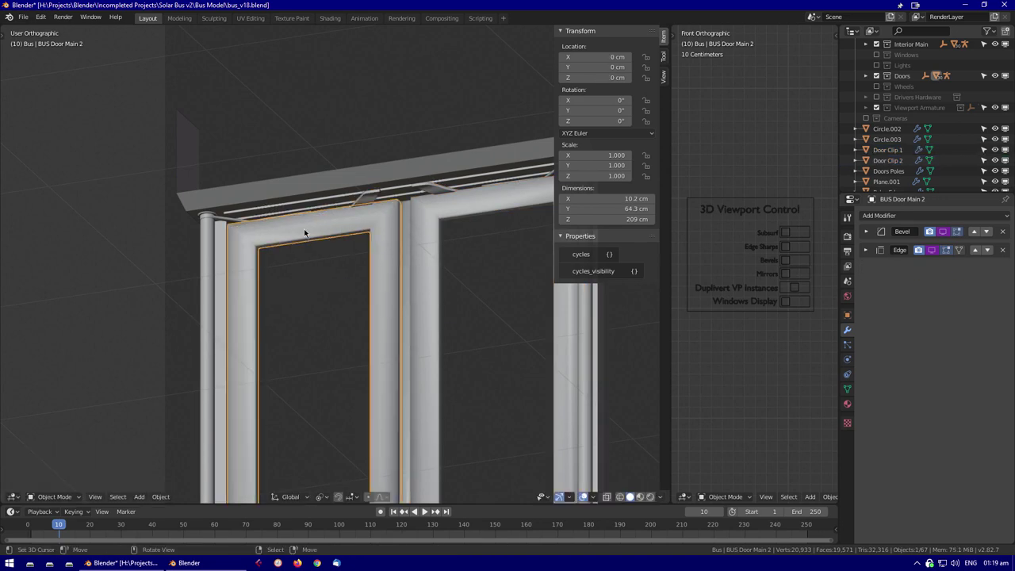
Apply the door arms' Mirror modifier and separate the two arms into individual objects
{"action": "left_click", "coordinate": [886, 137]}
{"action": "middle_click_drag", "start_coordinate": [301, 190], "coordinate": [347, 189]}
{"action": "left_click", "coordinate": [865, 268]}
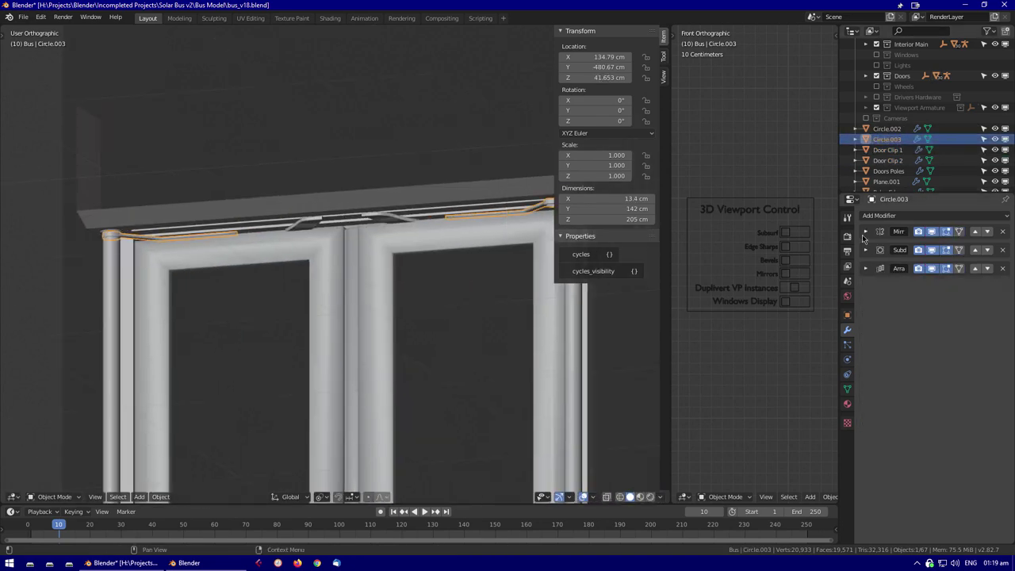
{"action": "left_click", "coordinate": [307, 196]}
{"action": "key", "text": "Tab"}
{"action": "key", "text": "shift+z"}
{"action": "key", "text": "Tab"}
{"action": "middle_click_drag", "start_coordinate": [482, 231], "coordinate": [136, 227]}
{"action": "scroll", "coordinate": [136, 227], "scroll_direction": "up", "scroll_amount": 3}
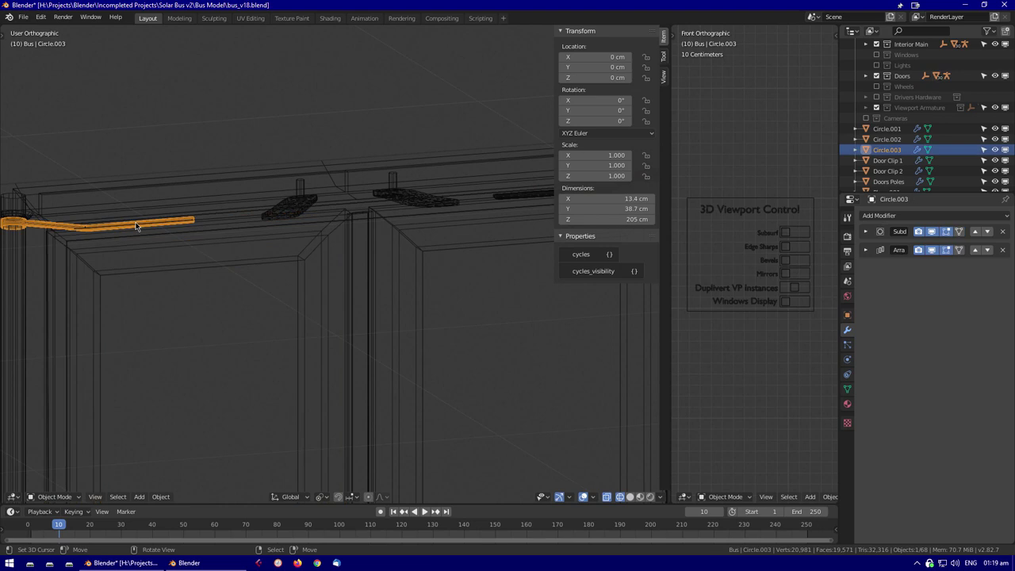
Name the separated arm objects Door Arm 1 and Door Arm 2
{"action": "scroll", "coordinate": [277, 275], "scroll_direction": "up", "scroll_amount": 3}
{"action": "key", "text": "shift+z"}
{"action": "mouse_move", "coordinate": [248, 293]}
{"action": "middle_mouse_down"}
{"action": "mouse_move", "coordinate": [441, 420]}
{"action": "mouse_move", "coordinate": [256, 343]}
{"action": "mouse_move", "coordinate": [415, 264]}
{"action": "mouse_move", "coordinate": [358, 230]}
{"action": "middle_mouse_up"}
{"action": "left_click", "coordinate": [252, 305]}
{"action": "left_click", "coordinate": [441, 420]}
{"action": "left_click", "coordinate": [357, 230]}
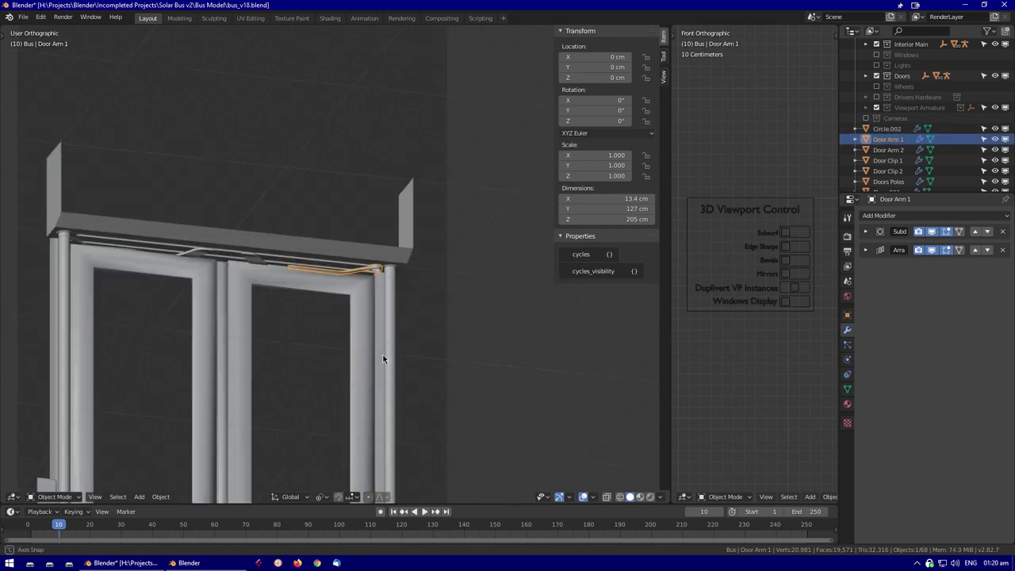
Move the mesh of Door Arm 1 along Y so that its ring meets the pole
{"action": "scroll", "coordinate": [359, 319], "scroll_direction": "up", "scroll_amount": 2}
{"action": "middle_click_drag", "start_coordinate": [360, 319], "coordinate": [369, 262]}
{"action": "scroll", "coordinate": [370, 262], "scroll_direction": "up", "scroll_amount": 3}
{"action": "key", "text": "Tab"}
{"action": "key", "text": "g"}
{"action": "key", "text": "y"}
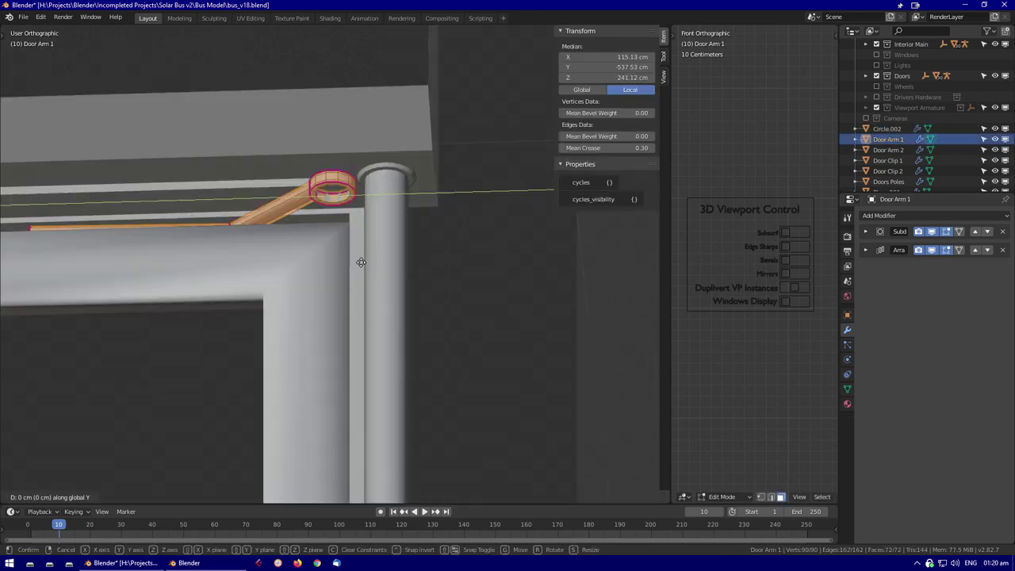
{"action": "left_click", "coordinate": [376, 258]}
{"action": "key", "text": "Tab"}
Rename the header above the doors as Front Door Top
{"action": "scroll", "coordinate": [269, 264], "scroll_direction": "down", "scroll_amount": 4}
{"action": "middle_click_drag", "start_coordinate": [269, 264], "coordinate": [260, 349]}
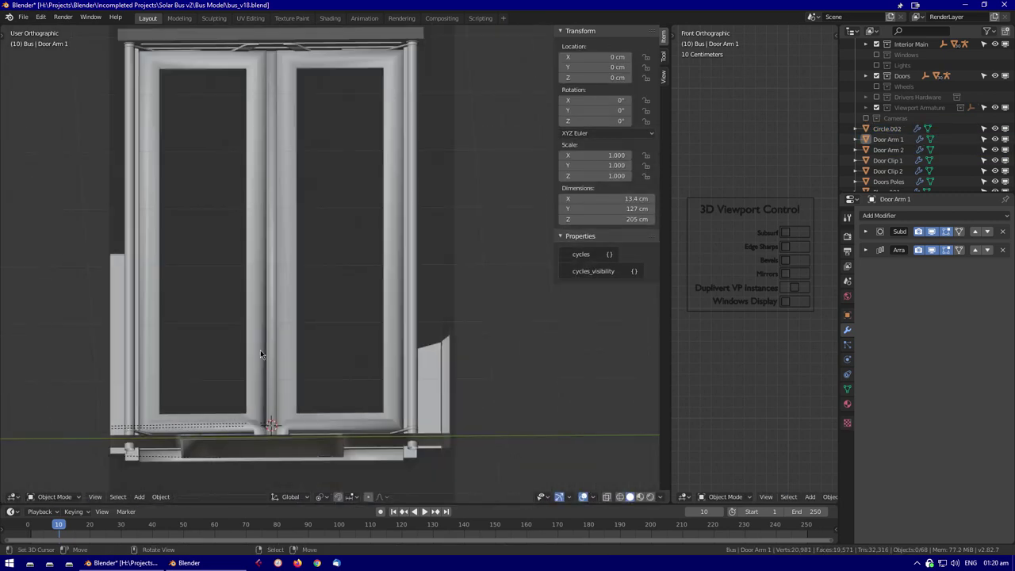
{"action": "scroll", "coordinate": [895, 174], "scroll_direction": "down", "scroll_amount": 1}
{"action": "double_click", "coordinate": [894, 172]}
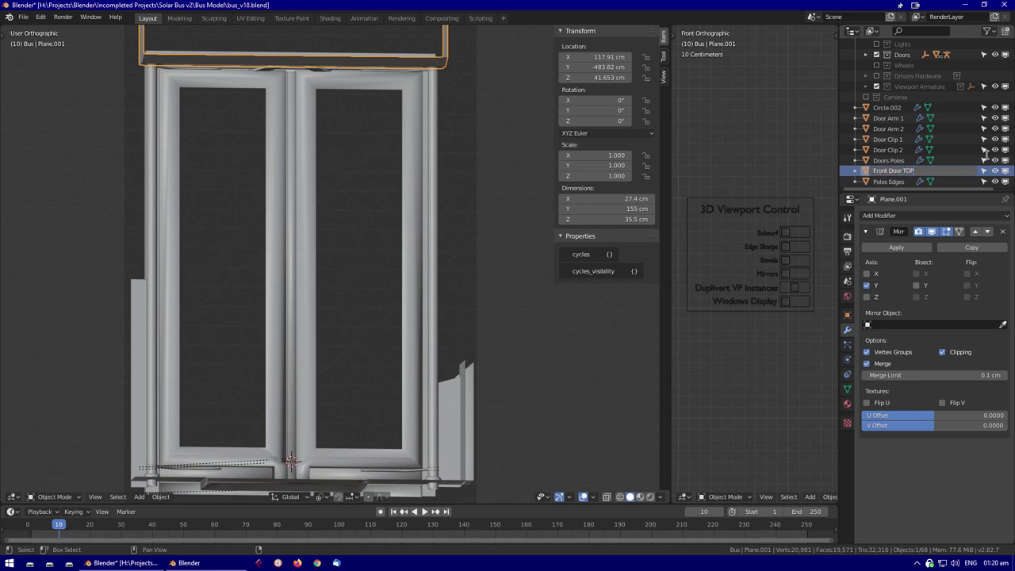
Apply the Mirror modifier on the header pegs and separate them into two objects
{"action": "middle_click_drag", "start_coordinate": [363, 50], "coordinate": [367, 187]}
{"action": "left_click", "coordinate": [367, 187]}
{"action": "scroll", "coordinate": [367, 187], "scroll_direction": "up", "scroll_amount": 5}
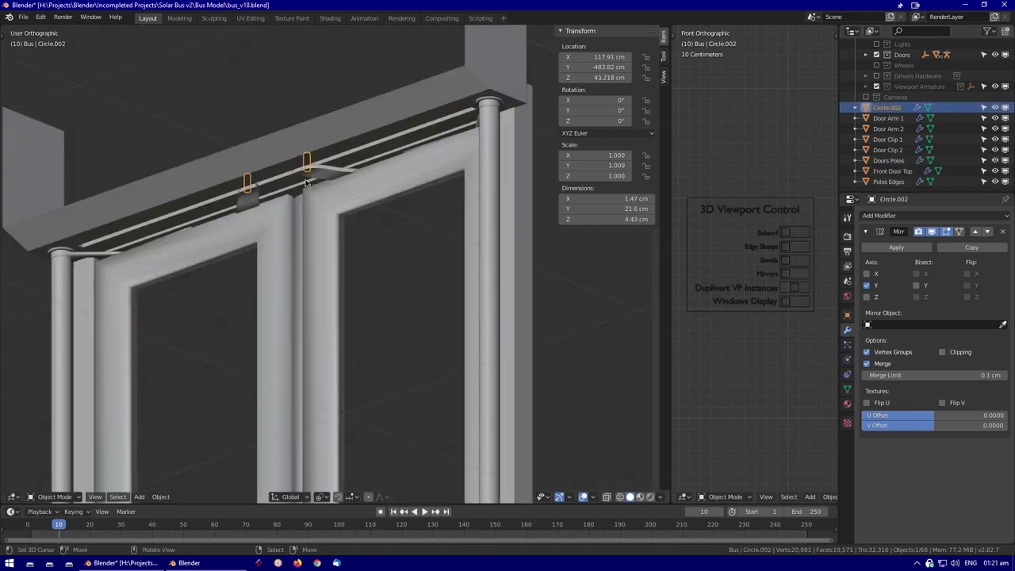
{"action": "key", "text": "Tab"}
{"action": "key", "text": "alt+z"}
{"action": "scroll", "coordinate": [425, 255], "scroll_direction": "up", "scroll_amount": 3}
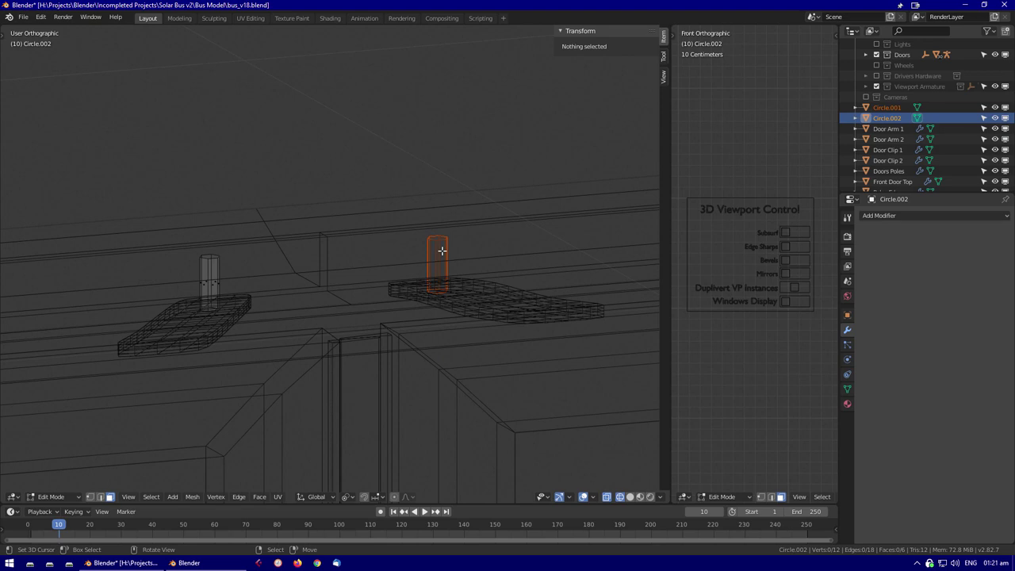
Undo the last few edits
{"action": "key", "text": "ctrl+z"}
{"action": "key", "text": "ctrl+z"}
{"action": "key", "text": "ctrl+z"}
{"action": "key", "text": "ctrl+z"}
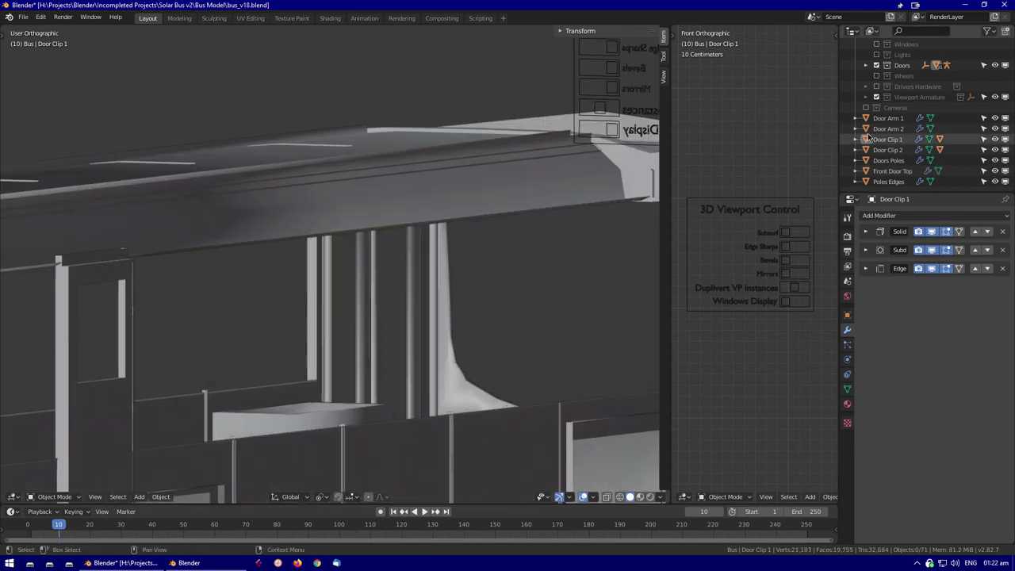
Inset the sloping underside face of Front Door Top
{"action": "left_click", "coordinate": [890, 182]}
{"action": "scroll", "coordinate": [920, 119], "scroll_direction": "up", "scroll_amount": 3}
{"action": "middle_click_drag", "start_coordinate": [467, 233], "coordinate": [281, 140]}
{"action": "left_click", "coordinate": [360, 164]}
{"action": "key", "text": "Tab"}
{"action": "key", "text": "i"}
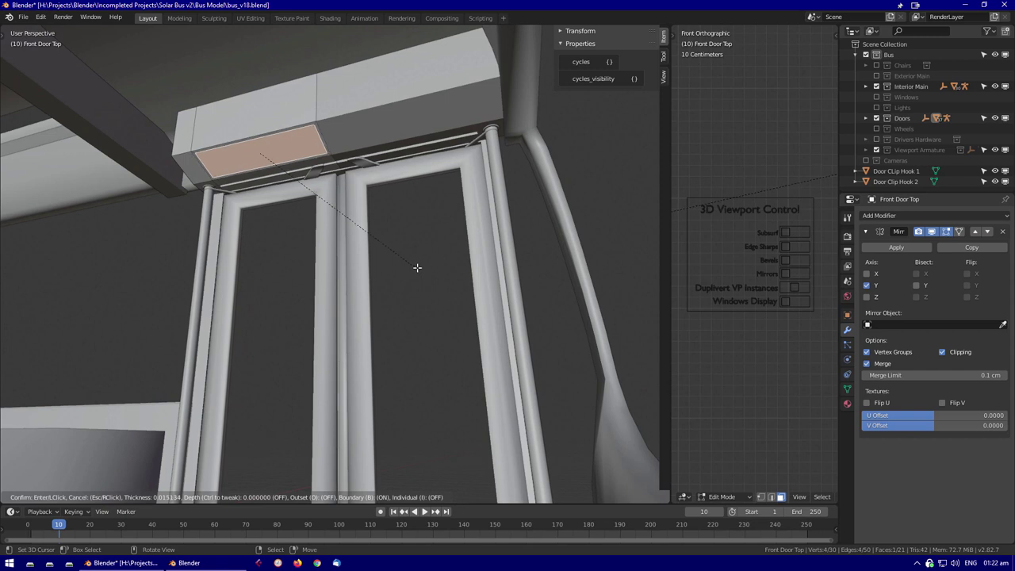
{"action": "left_click", "coordinate": [419, 270]}
Move the inset's inner edge on Front Door Top -5.09 cm along Y
{"action": "middle_click_drag", "start_coordinate": [419, 269], "coordinate": [418, 245]}
{"action": "scroll", "coordinate": [418, 245], "scroll_direction": "up", "scroll_amount": 3}
{"action": "key", "text": "ctrl+z"}
{"action": "middle_click_drag", "start_coordinate": [392, 213], "coordinate": [333, 242]}
{"action": "key", "text": "3"}
{"action": "left_click", "coordinate": [333, 242]}
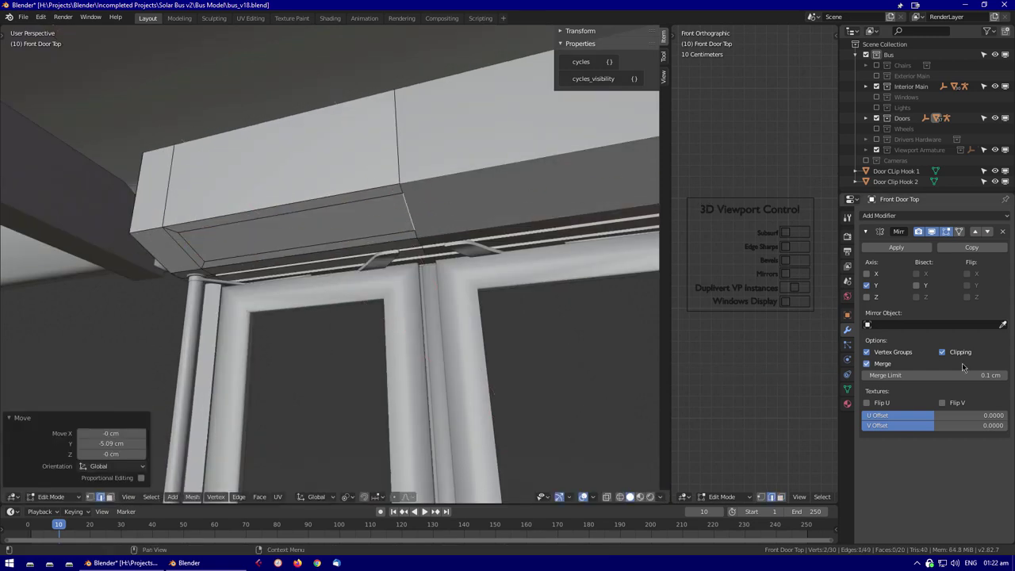
Extrude the inset area of the header into a recess and adjust its edges along Y
{"action": "key", "text": "e"}
{"action": "key", "text": "g"}
{"action": "key", "text": "y"}
{"action": "middle_click_drag", "start_coordinate": [268, 216], "coordinate": [476, 262]}
{"action": "key", "text": "ctrl+z"}
Add a Subdivision Surface modifier to the header with viewport and render levels of 3
{"action": "key", "text": "Tab"}
{"action": "left_click", "coordinate": [934, 214]}
{"action": "left_click", "coordinate": [806, 391]}
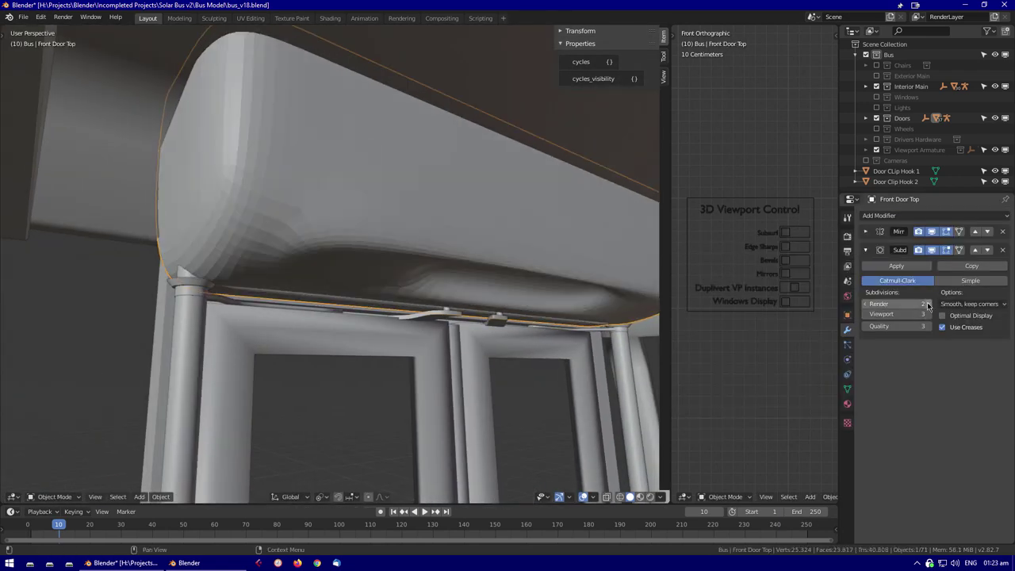
Isolate the header and crease its outer border edges
{"action": "key", "text": "Tab"}
{"action": "key", "text": "KP_Divide"}
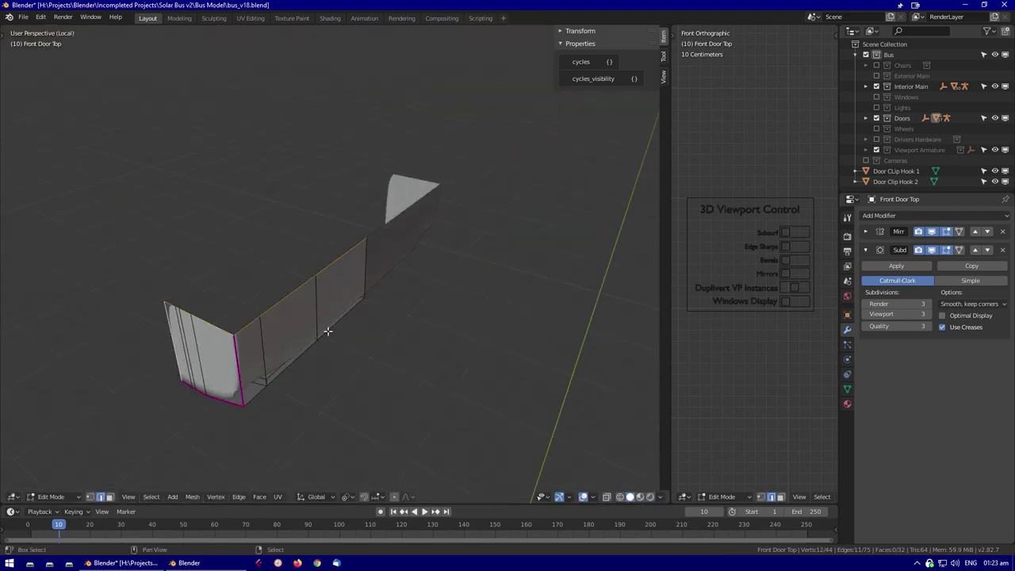
{"action": "middle_click_drag", "start_coordinate": [213, 281], "coordinate": [261, 315]}
{"action": "middle_click_drag", "start_coordinate": [185, 404], "coordinate": [217, 343]}
{"action": "key", "text": "shift+z"}
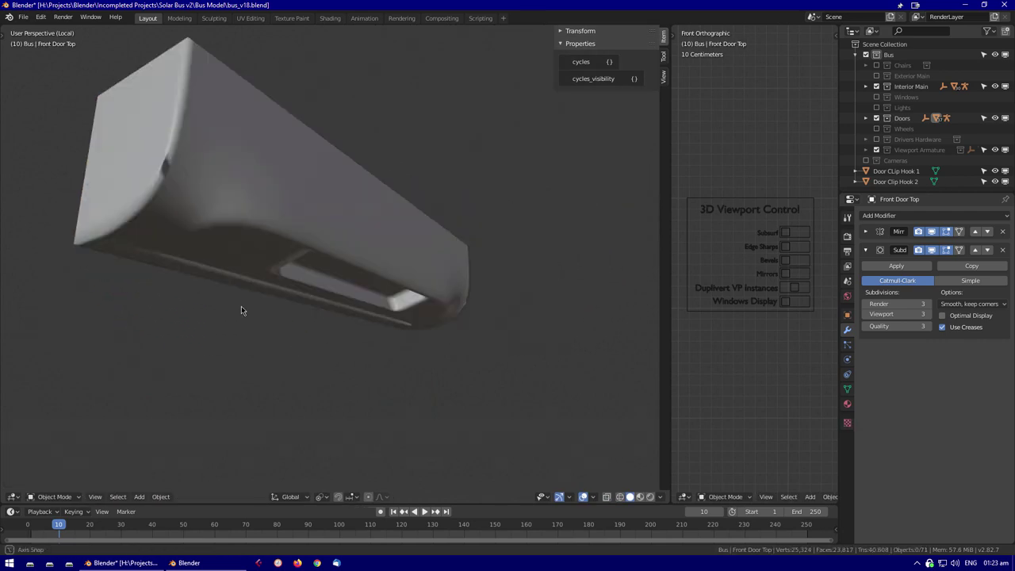
Add an Edge Split modifier to the header and crease the border edges of its recess
{"action": "left_click", "coordinate": [935, 215]}
{"action": "left_click", "coordinate": [801, 317]}
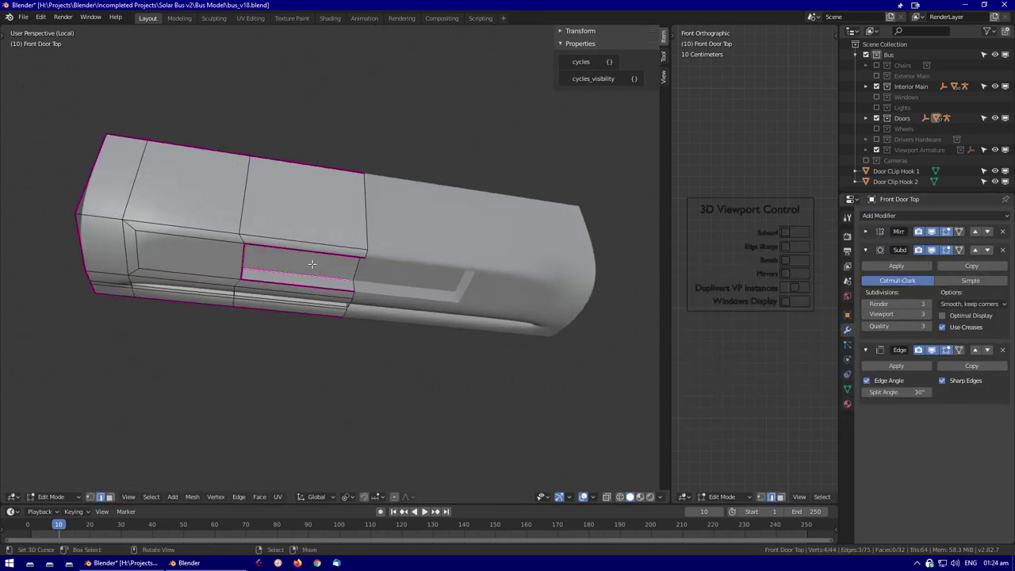
{"action": "middle_click_drag", "start_coordinate": [312, 264], "coordinate": [341, 208]}
{"action": "left_click", "coordinate": [521, 289]}
{"action": "scroll", "coordinate": [521, 289], "scroll_direction": "up", "scroll_amount": 4}
{"action": "middle_click_drag", "start_coordinate": [521, 290], "coordinate": [315, 325]}
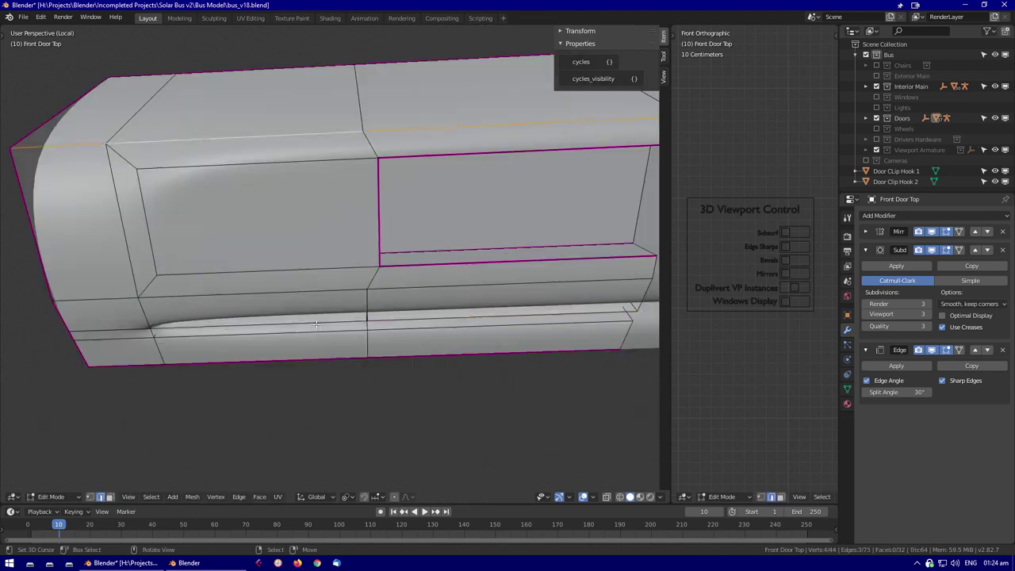
{"action": "middle_click_drag", "start_coordinate": [174, 339], "coordinate": [373, 262]}
Leave the header's isolated view and switch on the Subsurf, Edge Sharpe, Bevels and Mirrors viewport controls
{"action": "key", "text": "Tab"}
{"action": "left_click", "coordinate": [865, 249]}
{"action": "key", "text": "KP_Divide"}
{"action": "middle_click_drag", "start_coordinate": [449, 227], "coordinate": [450, 202]}
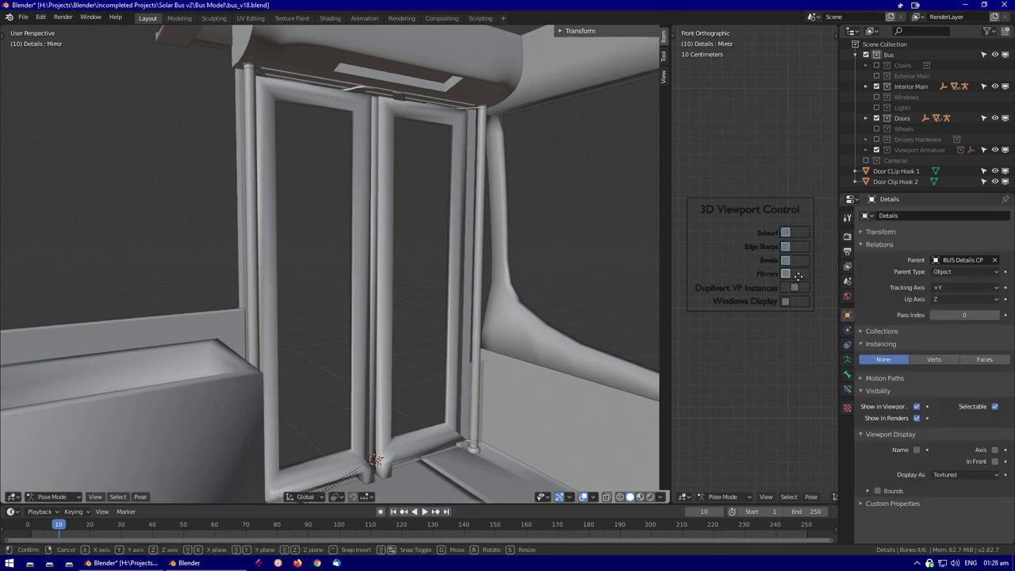
{"action": "scroll", "coordinate": [528, 216], "scroll_direction": "down", "scroll_amount": 4}
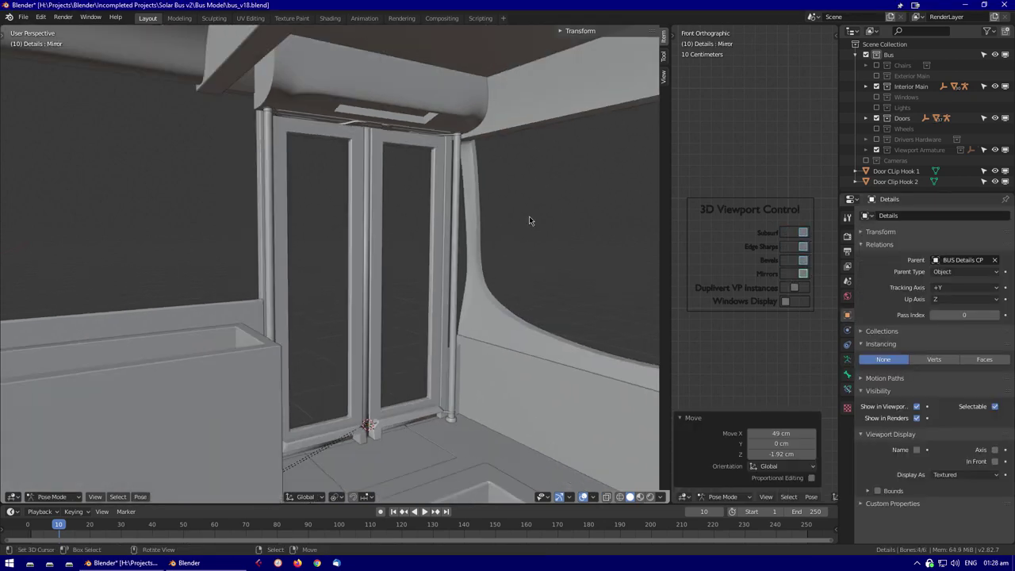
Add a lengthwise edge loop to the header, slid to about 0.63, and apply its Mirror modifier
{"action": "left_click", "coordinate": [846, 329]}
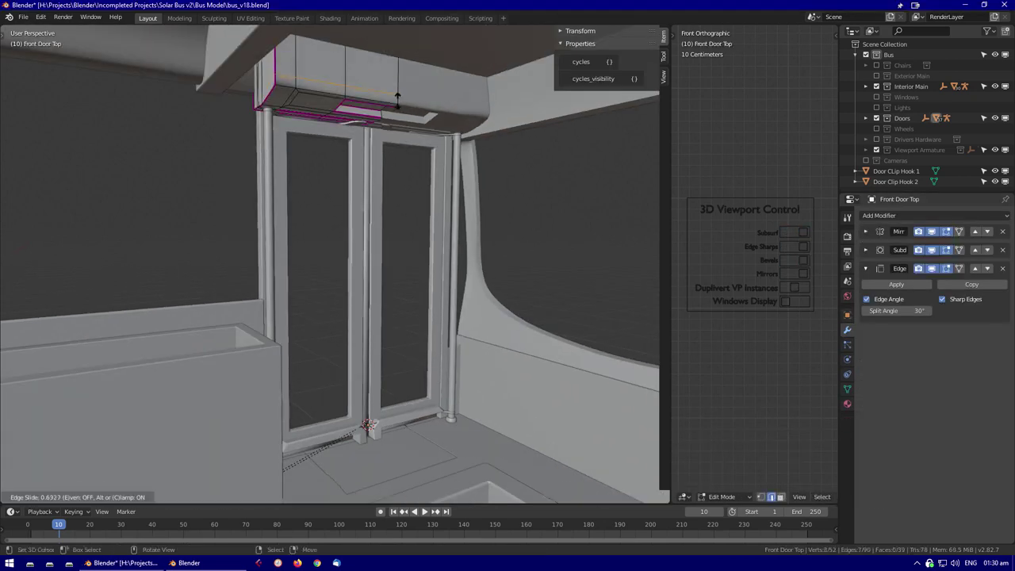
{"action": "left_click", "coordinate": [398, 96]}
{"action": "key", "text": "Tab"}
{"action": "scroll", "coordinate": [356, 106], "scroll_direction": "up", "scroll_amount": 5}
{"action": "scroll", "coordinate": [346, 199], "scroll_direction": "down", "scroll_amount": 5}
{"action": "middle_click_drag", "start_coordinate": [346, 199], "coordinate": [402, 260]}
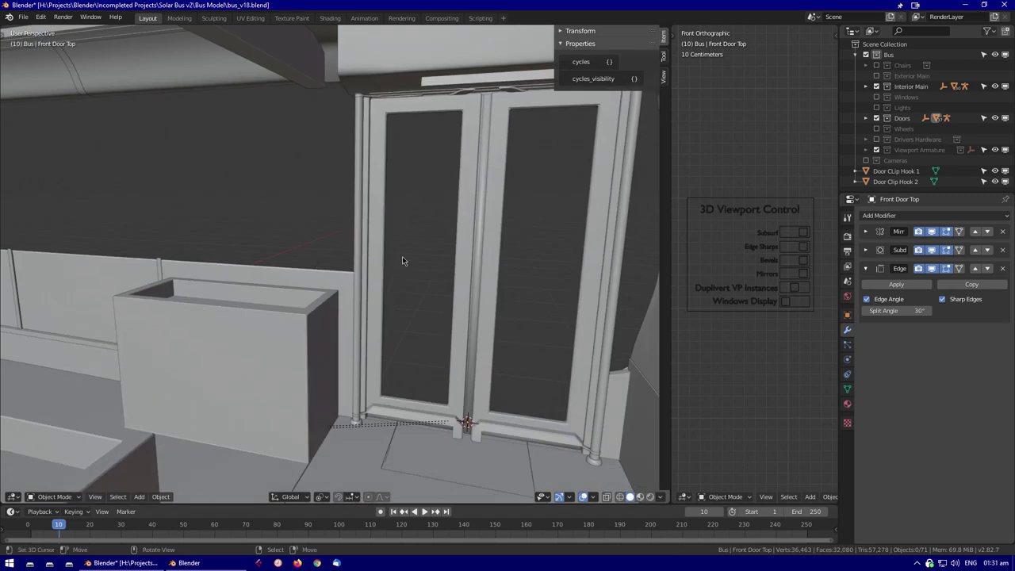
{"action": "left_click", "coordinate": [402, 260]}
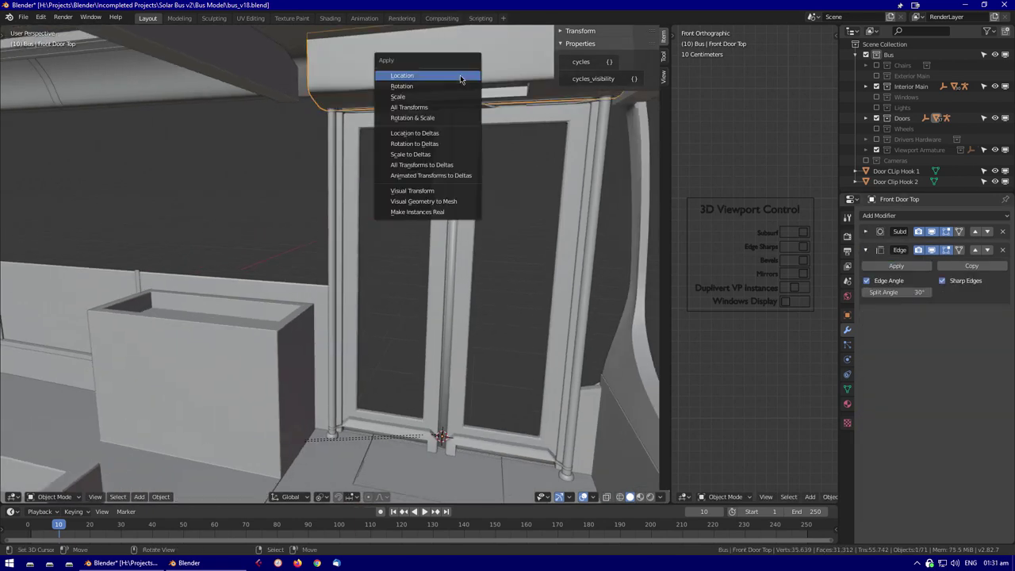
Add a plane at the 3D cursor, rotate its mesh 90° about X and scale it
{"action": "key", "text": "shift+a"}
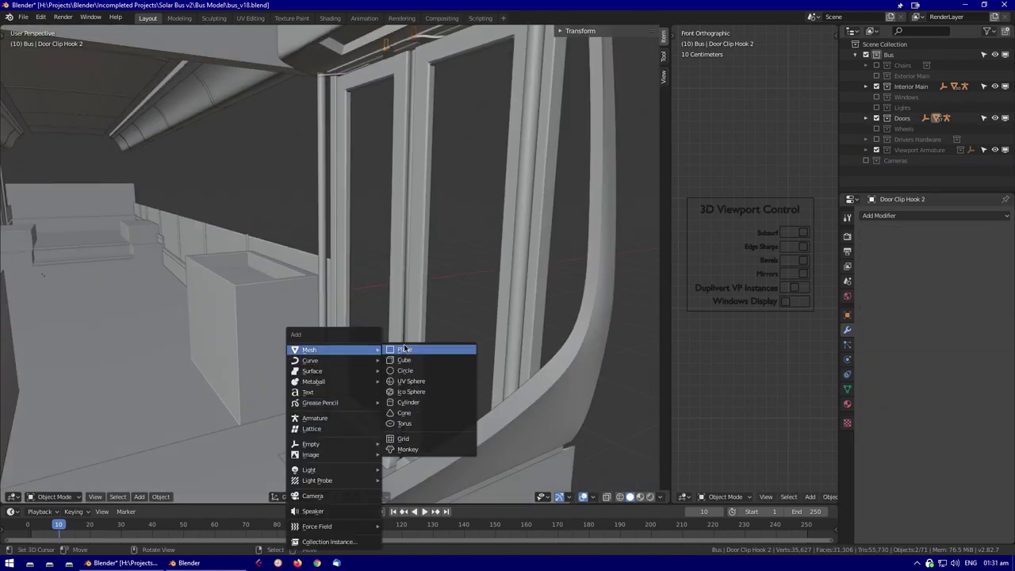
{"action": "left_click", "coordinate": [408, 347]}
{"action": "key", "text": "r"}
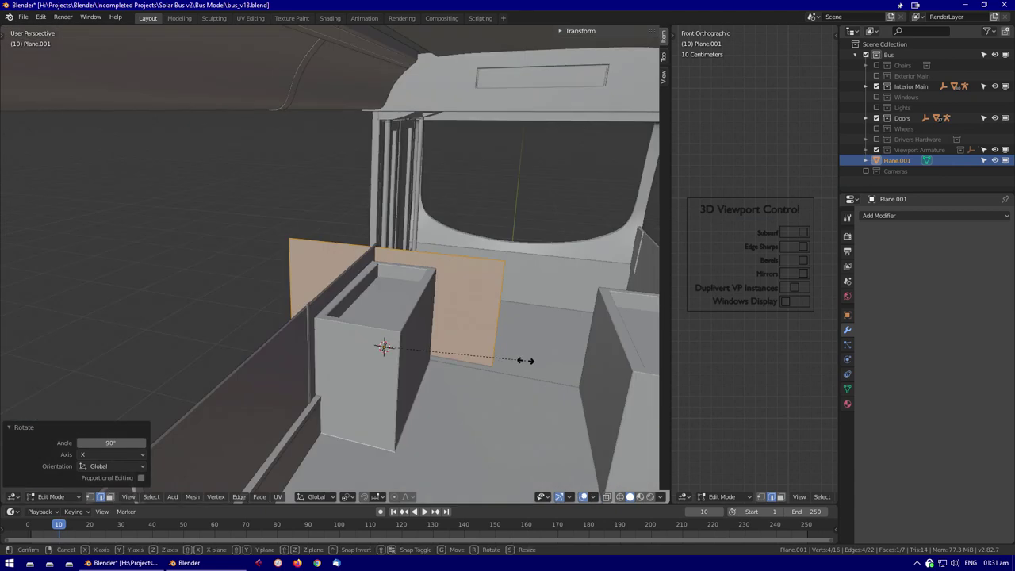
{"action": "left_click", "coordinate": [524, 360]}
{"action": "middle_click_drag", "start_coordinate": [524, 360], "coordinate": [384, 264]}
Move the upright plane's side edge along X beside the box near the doors
{"action": "left_click", "coordinate": [449, 327]}
{"action": "key", "text": "g"}
{"action": "key", "text": "x"}
{"action": "left_click", "coordinate": [434, 322]}
Raise the plane's upper edge about 160 cm along Z towards the roof
{"action": "key", "text": "g"}
{"action": "key", "text": "z"}
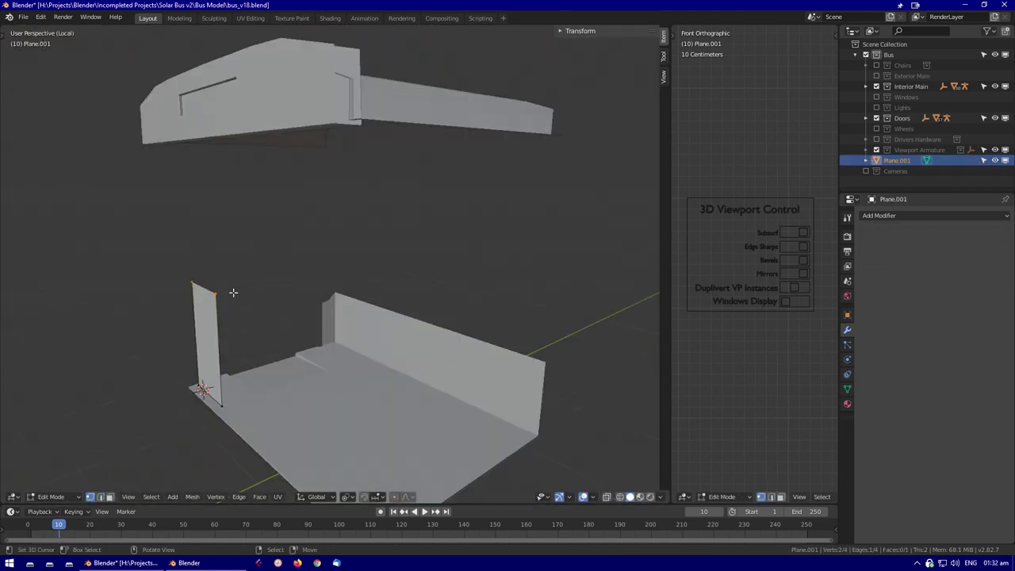
{"action": "key", "text": "KP_3"}
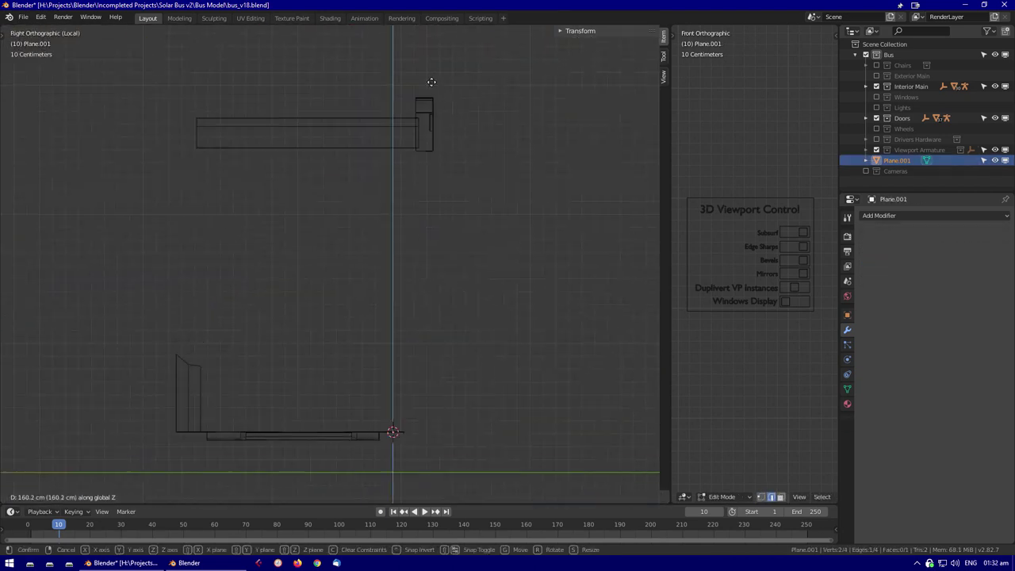
{"action": "left_click", "coordinate": [510, 163]}
{"action": "scroll", "coordinate": [562, 174], "scroll_direction": "up", "scroll_amount": 3}
{"action": "key", "text": "KP_3"}
{"action": "key", "text": "g"}
Add a Solidify modifier to the dividing plane and bring the full bus interior back into view
{"action": "left_click", "coordinate": [935, 215]}
{"action": "left_click", "coordinate": [800, 387]}
{"action": "key", "text": "shift+z"}
{"action": "middle_click_drag", "start_coordinate": [442, 304], "coordinate": [467, 279]}
{"action": "scroll", "coordinate": [358, 150], "scroll_direction": "down", "scroll_amount": 3}
{"action": "middle_click_drag", "start_coordinate": [607, 258], "coordinate": [421, 341]}
{"action": "key", "text": "ctrl+1"}
{"action": "middle_click_drag", "start_coordinate": [568, 304], "coordinate": [451, 317]}
{"action": "key", "text": "ctrl+z"}
{"action": "key", "text": "KP_Divide"}
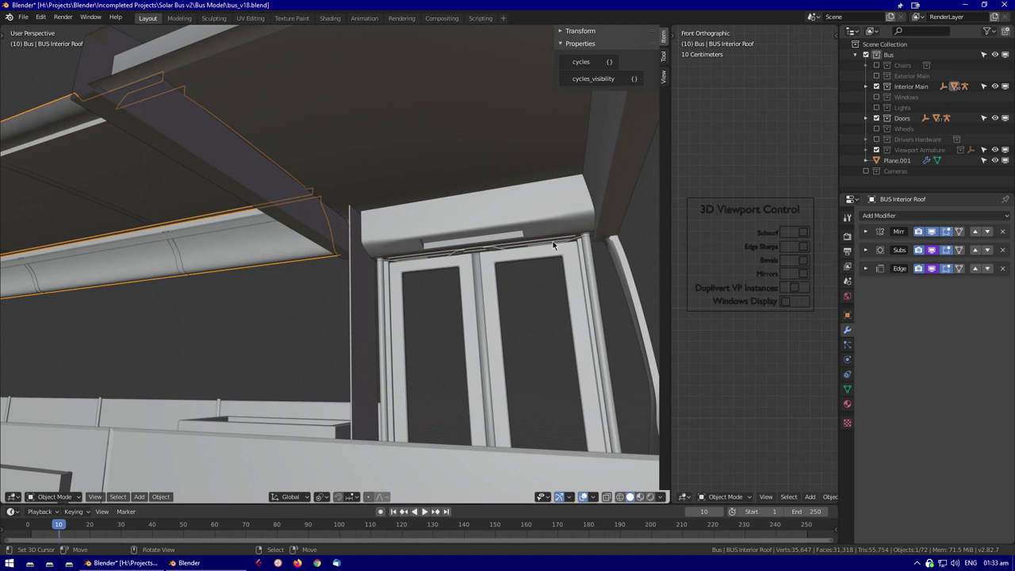
{"action": "left_click", "coordinate": [920, 215]}
{"action": "left_click", "coordinate": [813, 389]}
Rename the dividing plane as Door n Passenger Split
{"action": "middle_click_drag", "start_coordinate": [412, 270], "coordinate": [285, 171]}
{"action": "left_click", "coordinate": [386, 228]}
{"action": "key", "text": "Tab"}
{"action": "key", "text": "Tab"}
{"action": "left_click", "coordinate": [333, 163]}
{"action": "scroll", "coordinate": [322, 166], "scroll_direction": "up", "scroll_amount": 4}
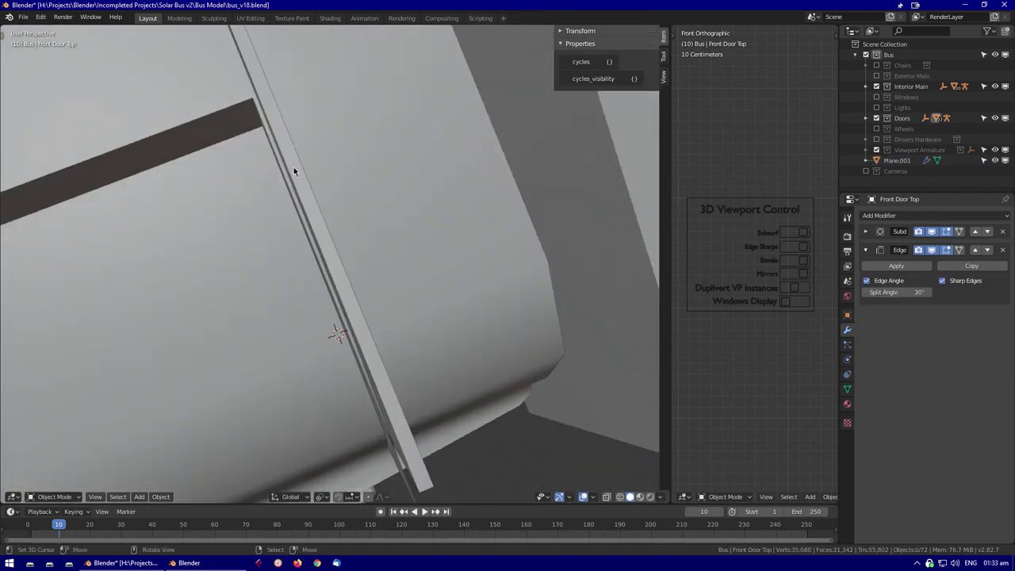
{"action": "double_click", "coordinate": [922, 159]}
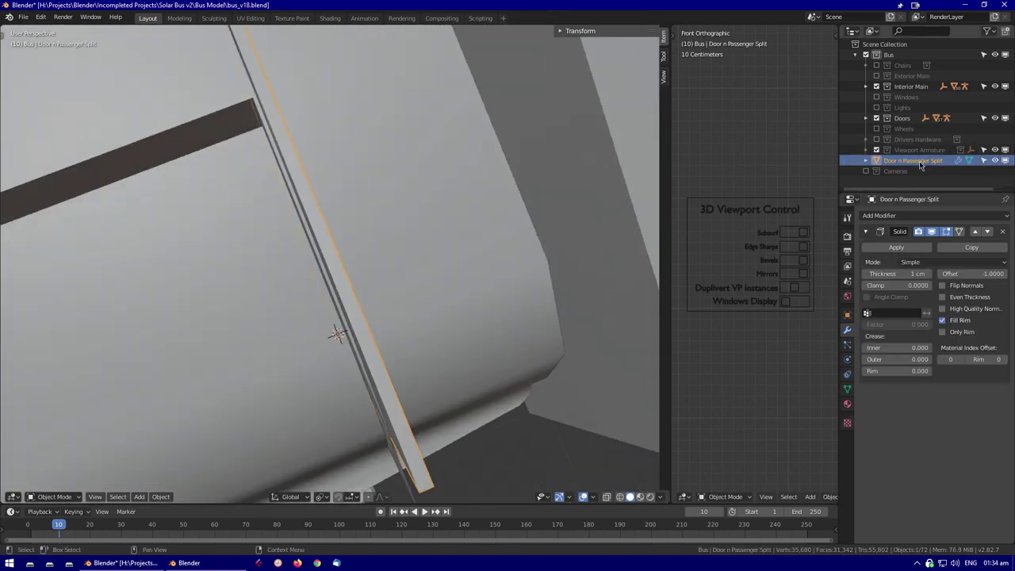
Move the side edge of the Door n Passenger Split panel along X to adjust its width beside the doors
{"action": "key", "text": "KP_Decimal"}
{"action": "middle_click_drag", "start_coordinate": [435, 245], "coordinate": [407, 284]}
{"action": "key", "text": "Tab"}
{"action": "key", "text": "g"}
{"action": "key", "text": "y"}
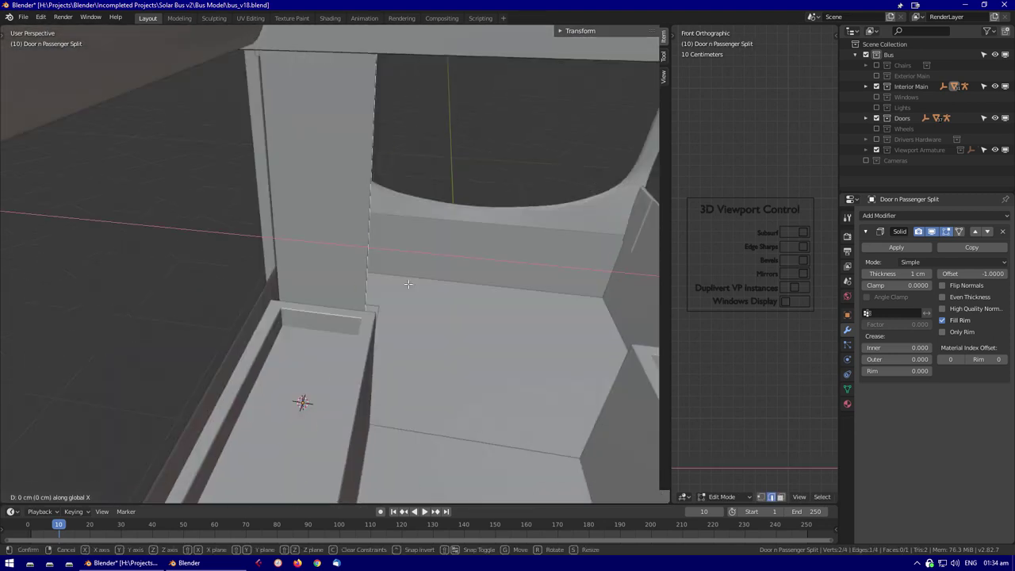
{"action": "left_click", "coordinate": [505, 293]}
Add a Bevel modifier to the dividing panel and open the driver options of its viewport visibility
{"action": "middle_click_drag", "start_coordinate": [505, 293], "coordinate": [475, 301]}
{"action": "left_click", "coordinate": [879, 215]}
{"action": "left_click", "coordinate": [785, 254]}
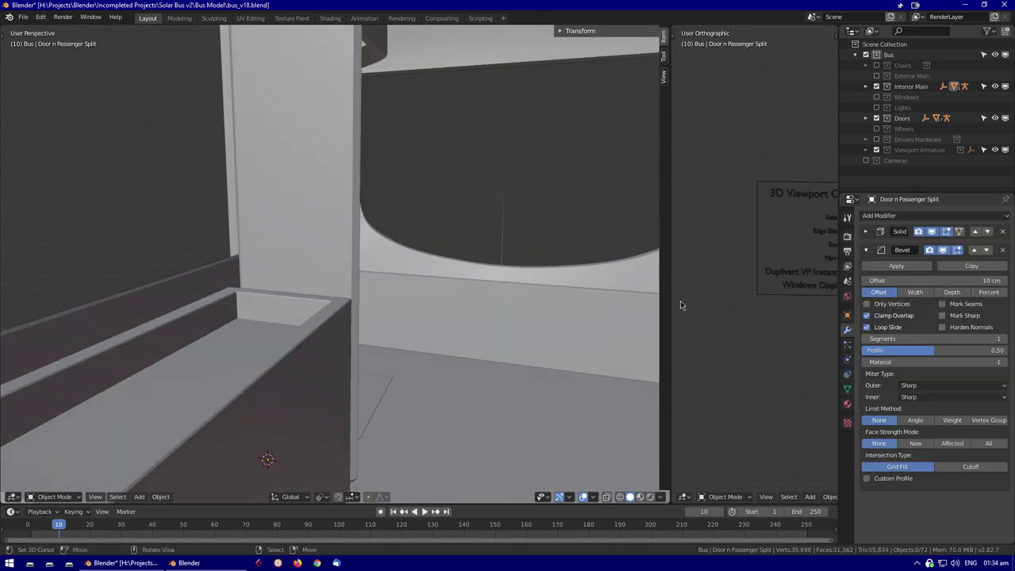
{"action": "key", "text": "KP_1"}
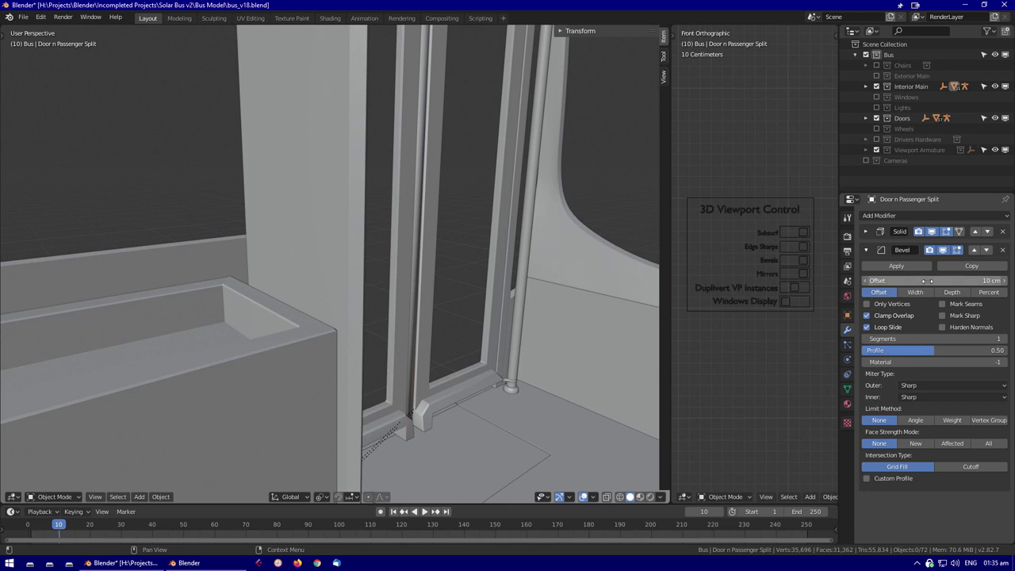
{"action": "scroll", "coordinate": [374, 259], "scroll_direction": "down", "scroll_amount": 8}
{"action": "right_click", "coordinate": [943, 253]}
Select the front door header and open the driver options for its Edge Split modifier's viewport visibility
{"action": "left_click", "coordinate": [482, 313]}
{"action": "middle_click_drag", "start_coordinate": [482, 312], "coordinate": [362, 122]}
{"action": "left_click", "coordinate": [363, 122]}
{"action": "scroll", "coordinate": [362, 127], "scroll_direction": "down", "scroll_amount": 1}
{"action": "left_click", "coordinate": [915, 243]}
{"action": "left_click", "coordinate": [917, 263]}
{"action": "right_click", "coordinate": [916, 264]}
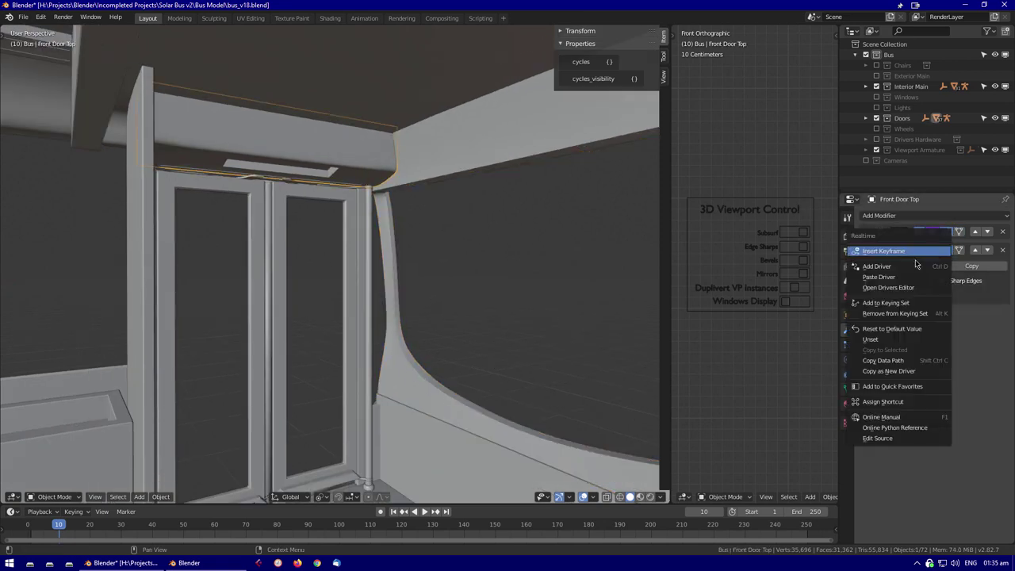
Examine the modifiers on the door poles and on the lower door arm
{"action": "middle_click_drag", "start_coordinate": [555, 261], "coordinate": [378, 254]}
{"action": "left_click", "coordinate": [415, 220]}
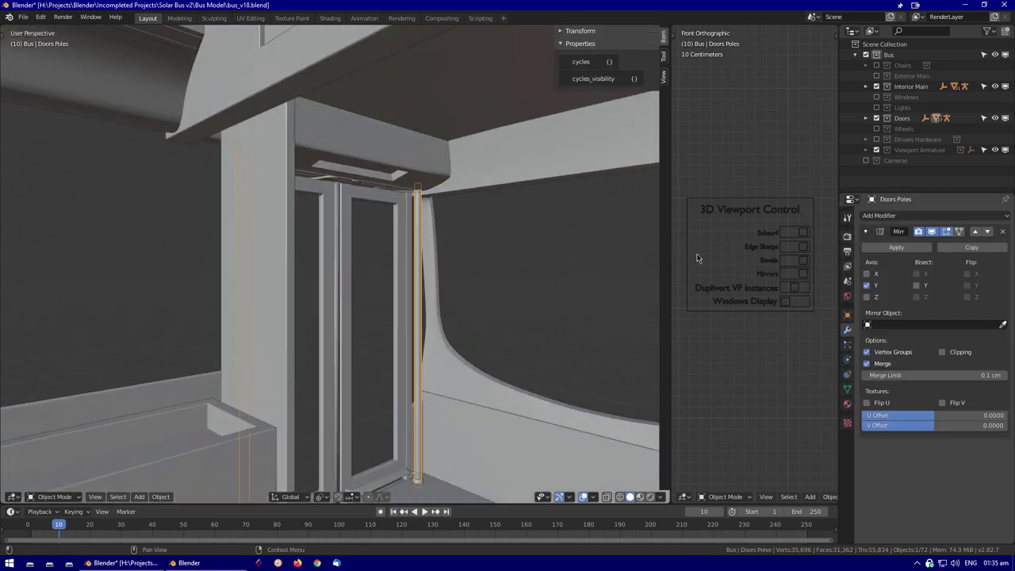
{"action": "middle_click_drag", "start_coordinate": [654, 187], "coordinate": [606, 111]}
{"action": "left_click", "coordinate": [917, 248]}
{"action": "middle_click_drag", "start_coordinate": [349, 357], "coordinate": [349, 387]}
{"action": "left_click", "coordinate": [452, 444]}
{"action": "left_click", "coordinate": [324, 402]}
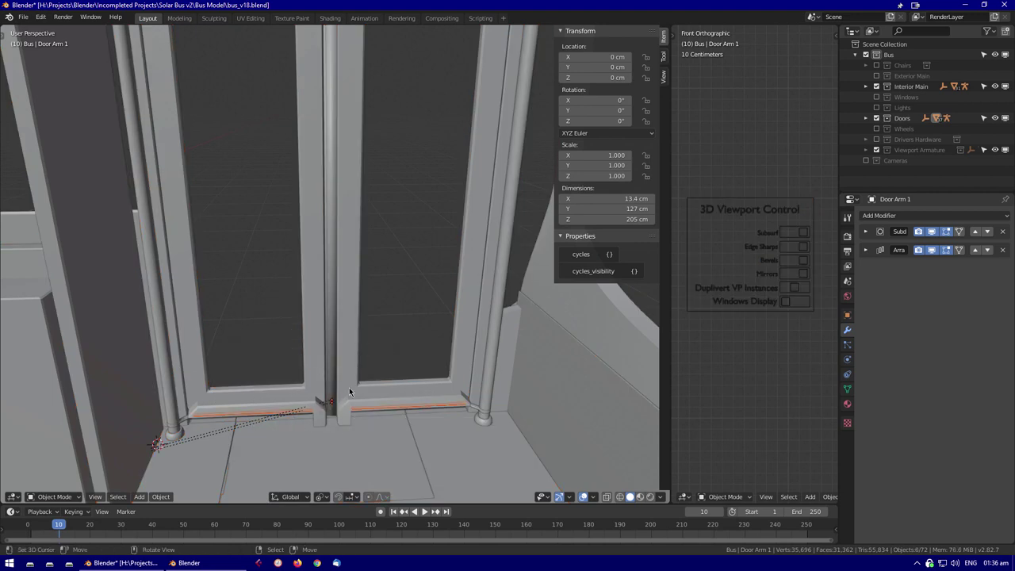
Try to clear the stray hinge screws' parent while keeping their transformation, and inspect the screws in isolation
{"action": "scroll", "coordinate": [396, 305], "scroll_direction": "down", "scroll_amount": 3}
{"action": "middle_click_drag", "start_coordinate": [396, 305], "coordinate": [377, 338]}
{"action": "left_click", "coordinate": [345, 323]}
{"action": "scroll", "coordinate": [377, 339], "scroll_direction": "down", "scroll_amount": 3}
{"action": "left_click", "coordinate": [377, 343]}
{"action": "scroll", "coordinate": [52, 417], "scroll_direction": "down", "scroll_amount": 3}
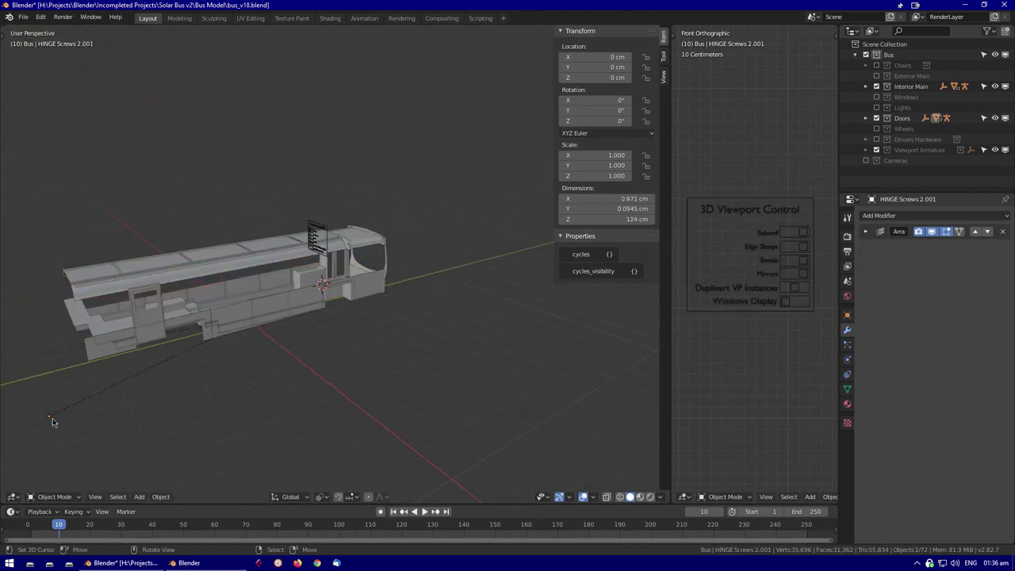
{"action": "key", "text": "alt+p"}
{"action": "left_click", "coordinate": [380, 293]}
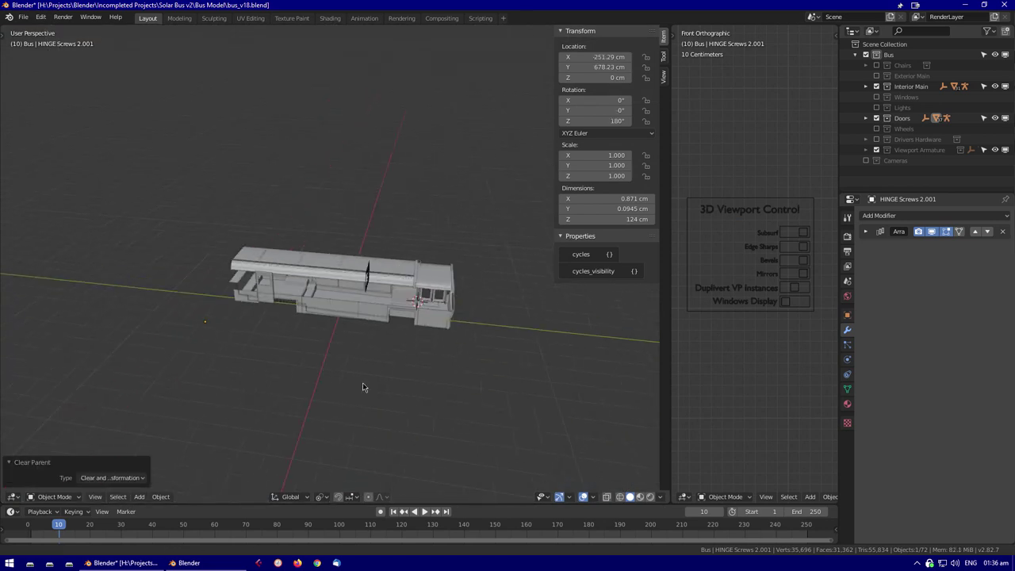
{"action": "key", "text": "KP_Divide"}
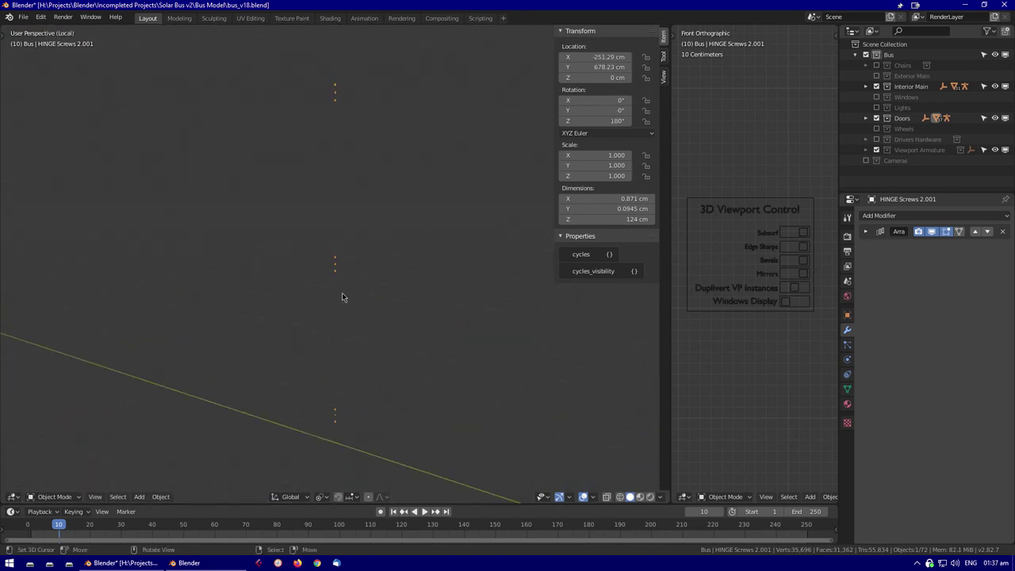
{"action": "key", "text": "KP_Divide"}
Turn on all the hidden bus collections from Chairs to Drivers Hardware, hide the transform sidebar and save the file
{"action": "scroll", "coordinate": [233, 333], "scroll_direction": "up", "scroll_amount": 6}
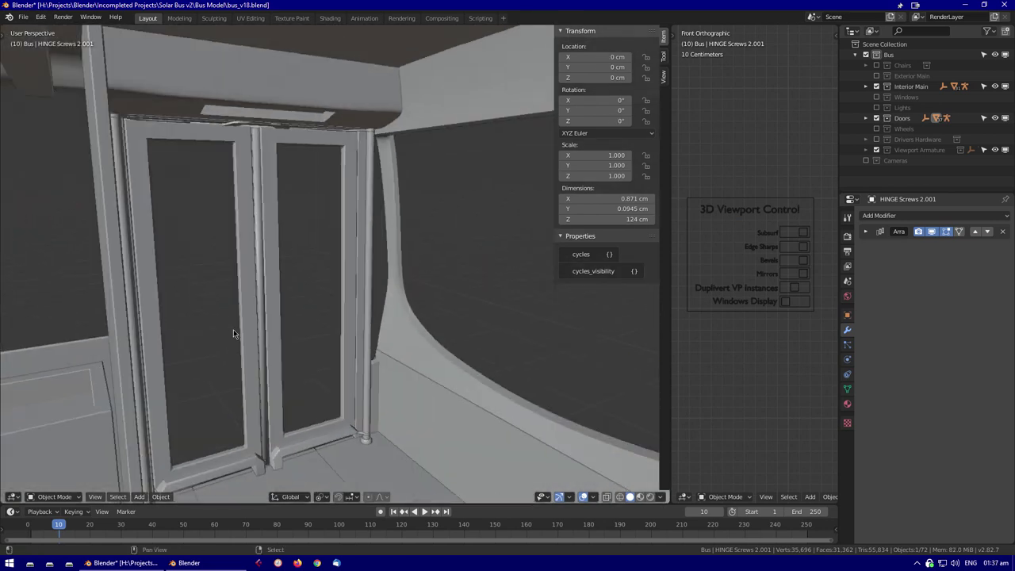
{"action": "middle_click_drag", "start_coordinate": [233, 333], "coordinate": [269, 325]}
{"action": "left_click_drag", "start_coordinate": [876, 140], "coordinate": [876, 75]}
{"action": "middle_click_drag", "start_coordinate": [262, 286], "coordinate": [346, 327]}
{"action": "scroll", "coordinate": [381, 300], "scroll_direction": "up", "scroll_amount": 8}
{"action": "scroll", "coordinate": [346, 327], "scroll_direction": "down", "scroll_amount": 10}
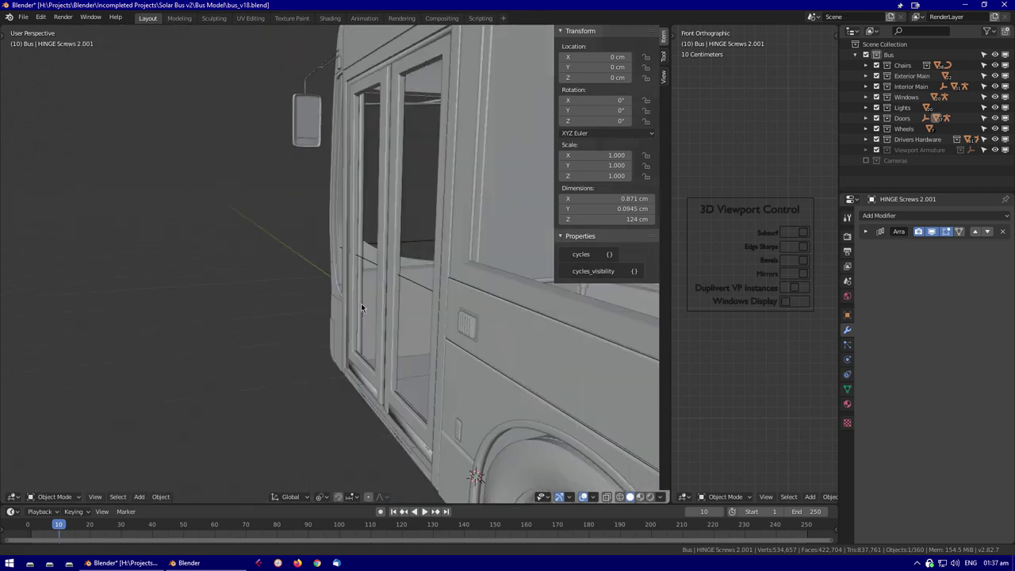
{"action": "key", "text": "n"}
{"action": "middle_click_drag", "start_coordinate": [407, 310], "coordinate": [363, 306]}
{"action": "key", "text": "ctrl+s"}
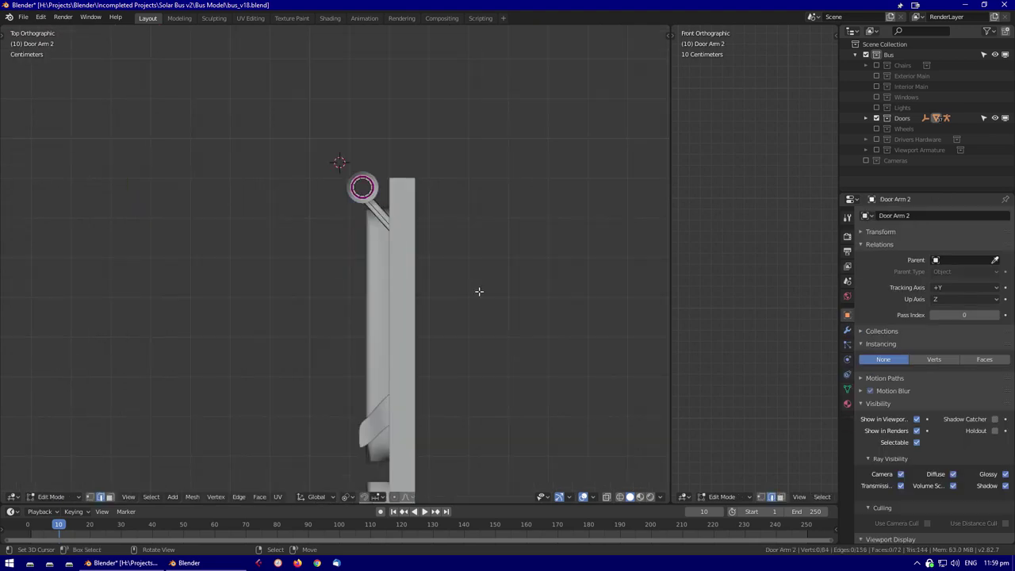
Show the Viewport Armature and Lights collections, with the Subsurf, Edge Sharps, Bevels and Mirrors viewport controls switched on
{"action": "middle_click_drag", "start_coordinate": [478, 291], "coordinate": [283, 354]}
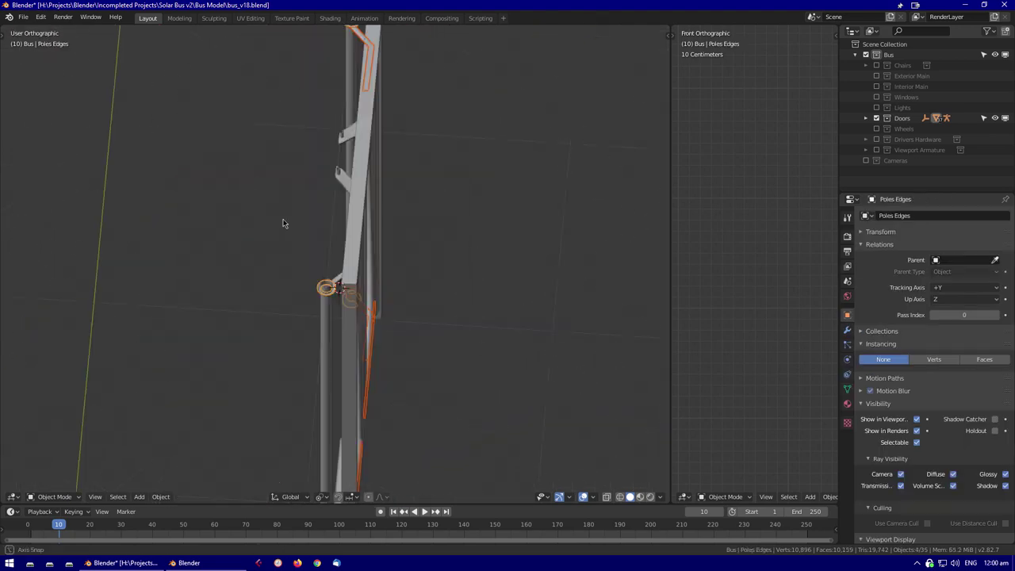
{"action": "left_click", "coordinate": [402, 231]}
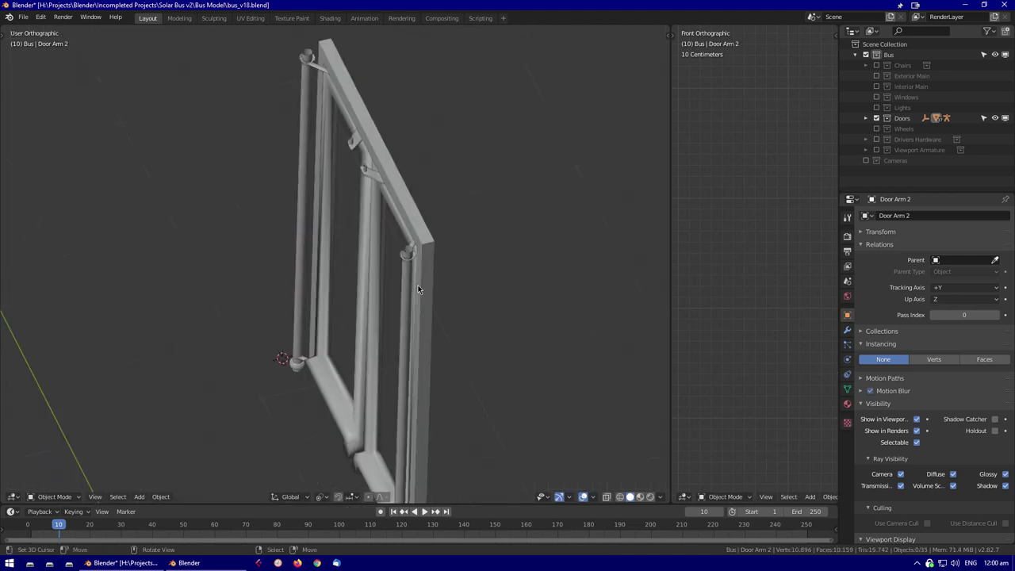
{"action": "middle_click_drag", "start_coordinate": [413, 302], "coordinate": [555, 214]}
{"action": "left_click", "coordinate": [785, 258]}
{"action": "middle_click_drag", "start_coordinate": [555, 262], "coordinate": [478, 202]}
{"action": "left_click", "coordinate": [876, 107]}
{"action": "scroll", "coordinate": [393, 341], "scroll_direction": "down", "scroll_amount": 4}
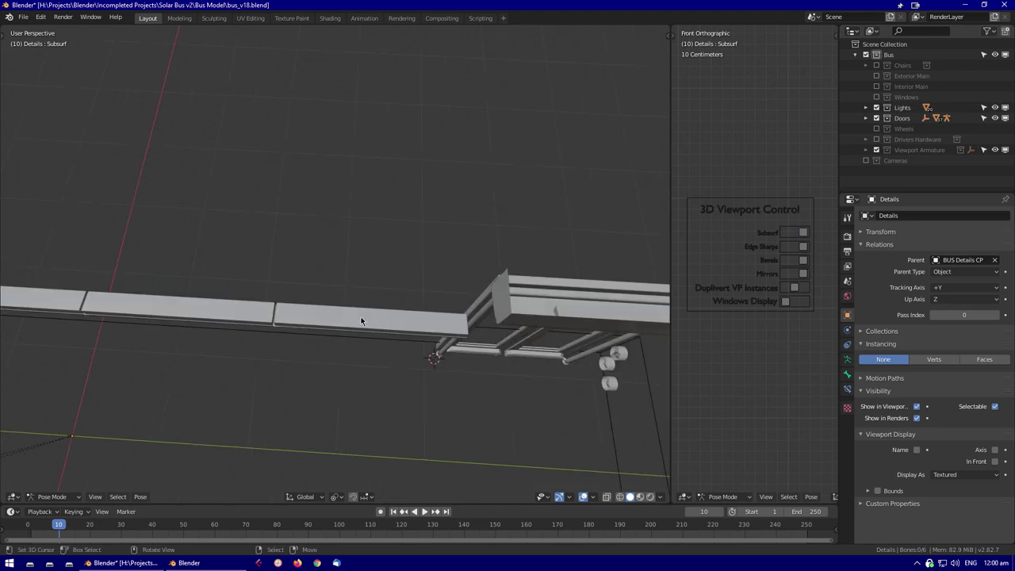
Examine the mesh and modifiers of the existing bus lights, and hide the Lights collection again
{"action": "middle_click_drag", "start_coordinate": [393, 342], "coordinate": [386, 277]}
{"action": "left_click", "coordinate": [369, 421]}
{"action": "middle_click_drag", "start_coordinate": [370, 421], "coordinate": [392, 404]}
{"action": "scroll", "coordinate": [392, 404], "scroll_direction": "up", "scroll_amount": 5}
{"action": "left_click", "coordinate": [444, 261]}
{"action": "key", "text": "Tab"}
{"action": "scroll", "coordinate": [616, 159], "scroll_direction": "up", "scroll_amount": 2}
{"action": "scroll", "coordinate": [375, 115], "scroll_direction": "down", "scroll_amount": 3}
{"action": "middle_click_drag", "start_coordinate": [375, 115], "coordinate": [845, 337]}
{"action": "left_click", "coordinate": [846, 331]}
{"action": "middle_click_drag", "start_coordinate": [571, 361], "coordinate": [507, 341]}
{"action": "key", "text": "Tab"}
{"action": "left_click", "coordinate": [452, 333]}
{"action": "left_click", "coordinate": [876, 107]}
{"action": "scroll", "coordinate": [511, 260], "scroll_direction": "up", "scroll_amount": 2}
{"action": "scroll", "coordinate": [511, 260], "scroll_direction": "down", "scroll_amount": 2}
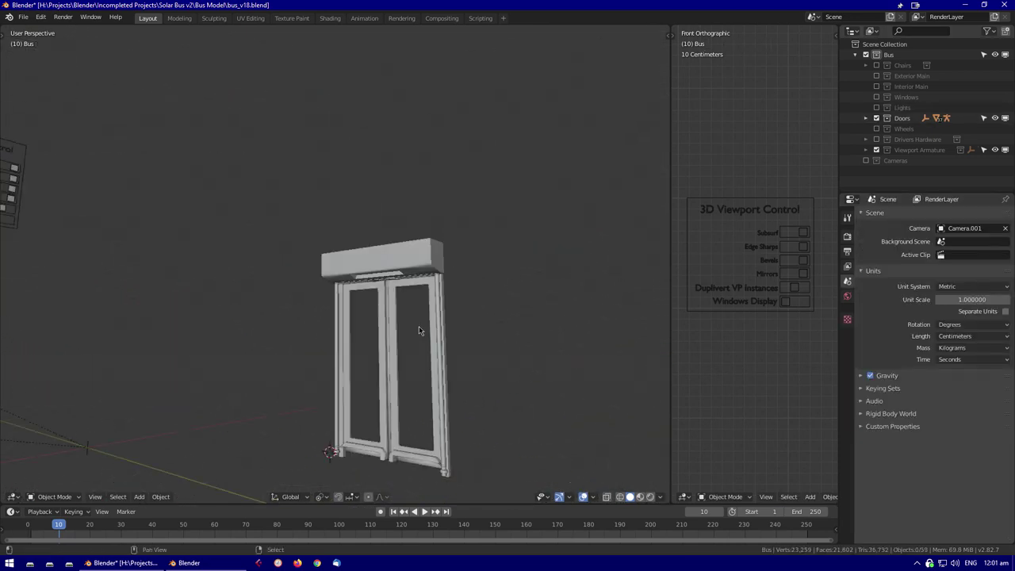
Separate a piece of the door header around its underside opening into its own object
{"action": "left_click", "coordinate": [412, 151]}
{"action": "key", "text": "Tab"}
{"action": "key", "text": "KP_Decimal"}
{"action": "middle_click_drag", "start_coordinate": [412, 151], "coordinate": [238, 277]}
{"action": "scroll", "coordinate": [90, 311], "scroll_direction": "up", "scroll_amount": 3}
{"action": "key", "text": "p"}
{"action": "left_click", "coordinate": [412, 334]}
Try to rotate the separated header piece about Y, and delete it
{"action": "mouse_move", "coordinate": [413, 335]}
{"action": "middle_mouse_down"}
{"action": "mouse_move", "coordinate": [282, 431]}
{"action": "mouse_move", "coordinate": [330, 357]}
{"action": "mouse_move", "coordinate": [406, 346]}
{"action": "middle_mouse_up"}
{"action": "key", "text": "n"}
{"action": "middle_click_drag", "start_coordinate": [420, 236], "coordinate": [478, 408]}
{"action": "key", "text": "r"}
{"action": "key", "text": "y"}
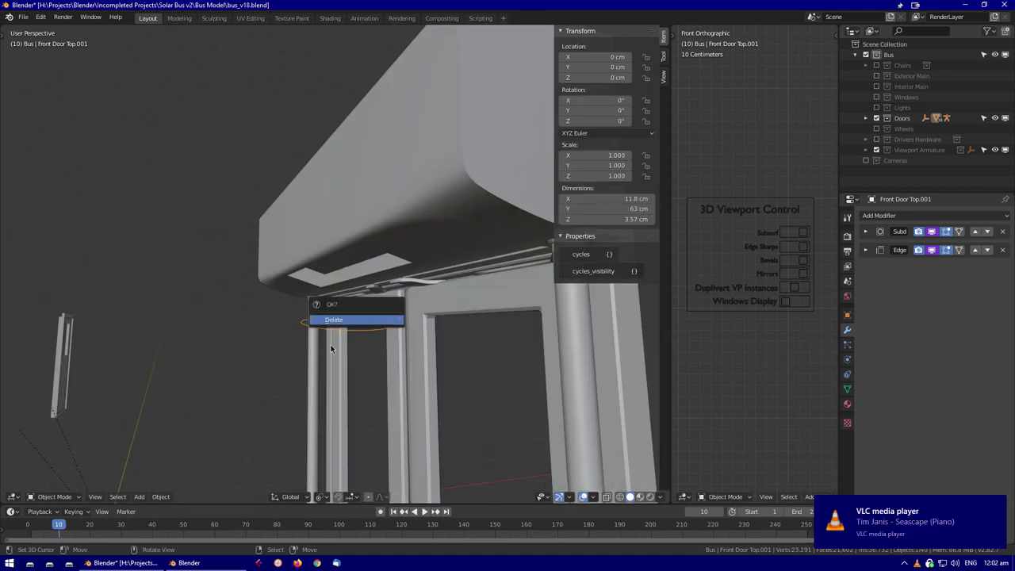
{"action": "middle_click_drag", "start_coordinate": [356, 365], "coordinate": [471, 253]}
{"action": "key", "text": "n"}
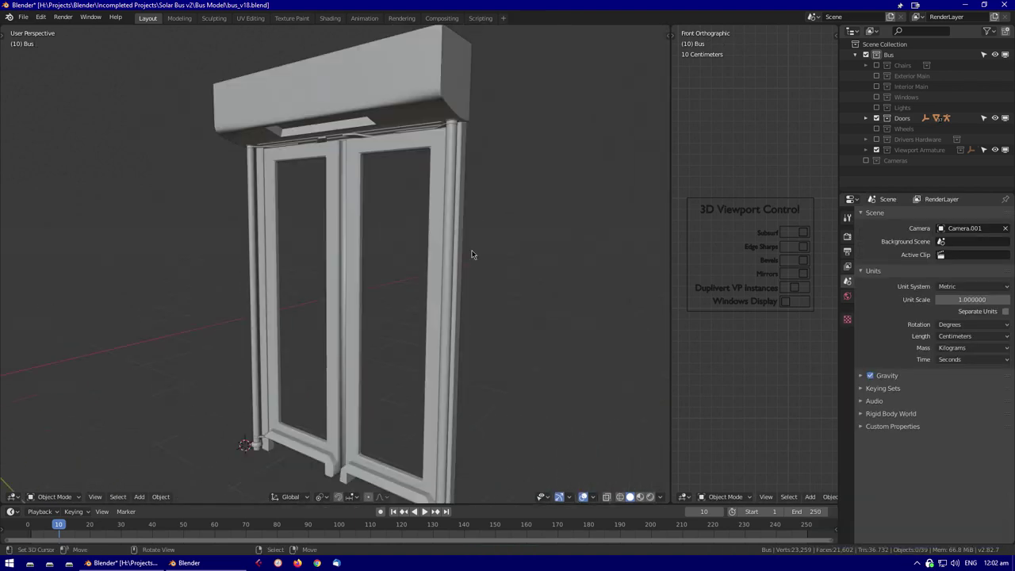
Add a mesh plane centred on the header's underside opening, working in a wireframe bottom view
{"action": "key", "text": "ctrl+KP_7"}
{"action": "scroll", "coordinate": [471, 254], "scroll_direction": "up", "scroll_amount": 3}
{"action": "key", "text": "shift+z"}
{"action": "left_click", "coordinate": [511, 300]}
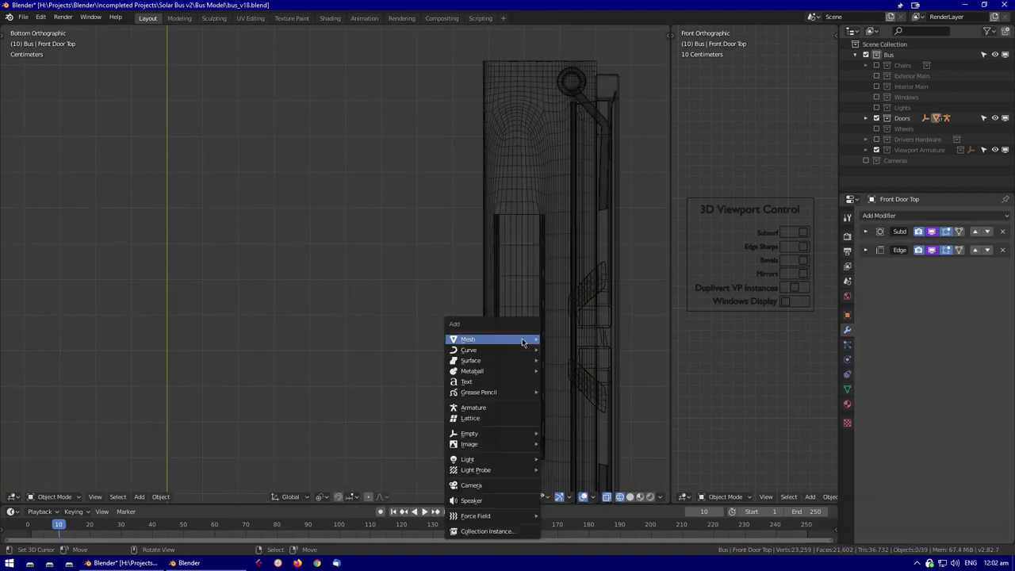
{"action": "left_click", "coordinate": [586, 340]}
Scale the new plane down along X and Y towards the size of the header's underside opening
{"action": "key", "text": "Tab"}
{"action": "key", "text": "s"}
{"action": "key", "text": "x"}
{"action": "left_click", "coordinate": [465, 294]}
{"action": "key", "text": "s"}
{"action": "key", "text": "y"}
{"action": "left_click", "coordinate": [544, 381]}
{"action": "scroll", "coordinate": [526, 322], "scroll_direction": "up", "scroll_amount": 3}
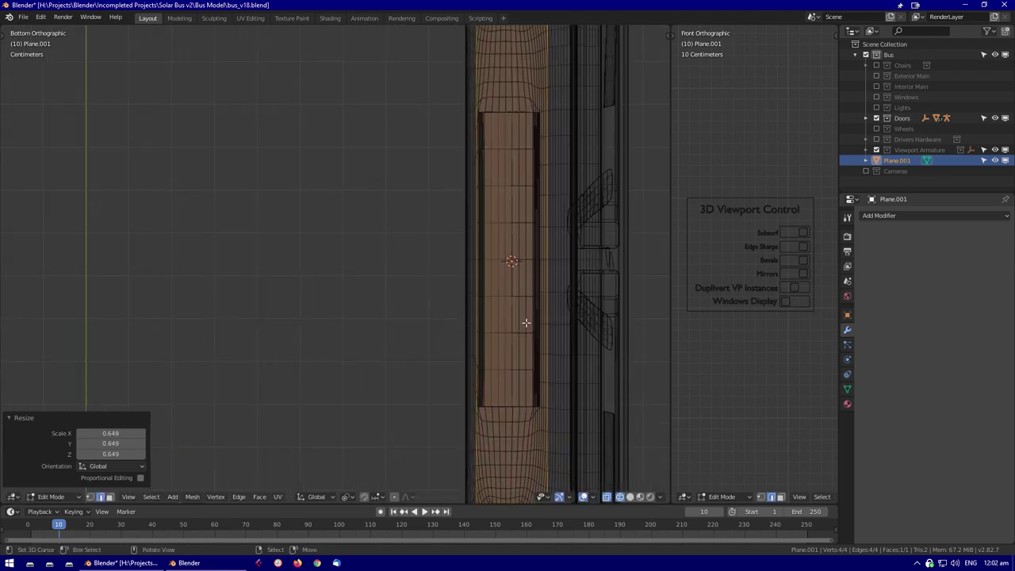
{"action": "key", "text": "Tab"}
Switch off the Subsurf, Edge Sharps, Bevels and Mirrors viewport controls to simplify the header's wireframe
{"action": "left_click", "coordinate": [526, 323]}
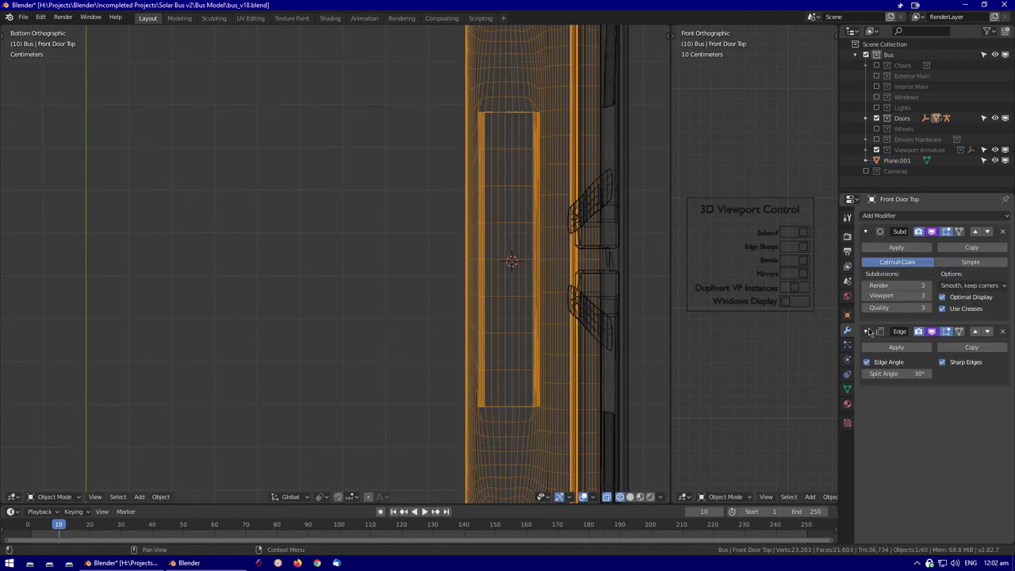
{"action": "scroll", "coordinate": [539, 376], "scroll_direction": "down", "scroll_amount": 4}
{"action": "scroll", "coordinate": [539, 376], "scroll_direction": "up", "scroll_amount": 5}
{"action": "left_click", "coordinate": [806, 270]}
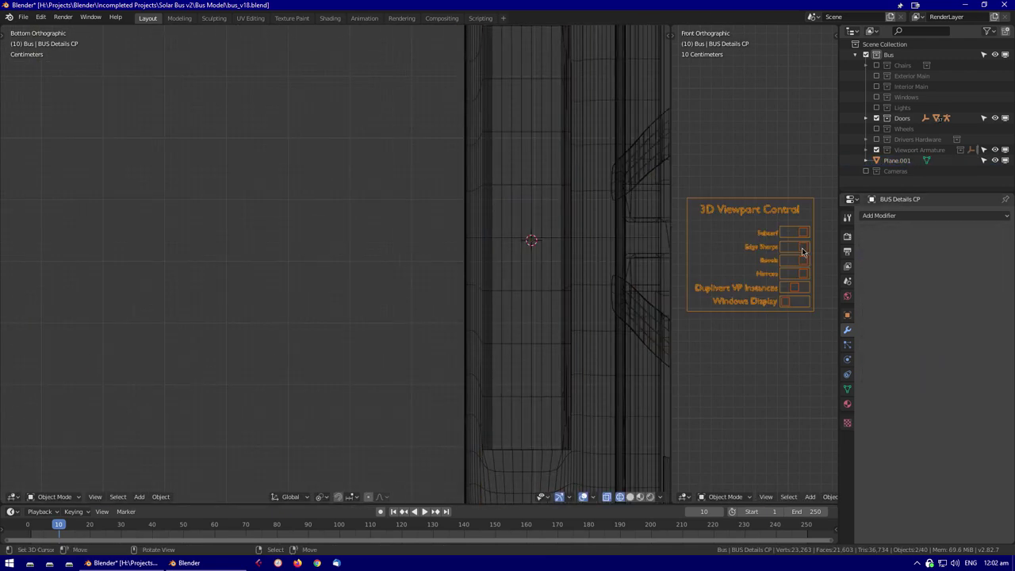
{"action": "key", "text": "ctrl+Tab"}
{"action": "left_click", "coordinate": [803, 262]}
{"action": "key", "text": "ctrl+Tab"}
Scale the plane by about 0.928 along X and shorten it along Y to fit the header's underside opening
{"action": "left_click", "coordinate": [466, 453]}
{"action": "key", "text": "Tab"}
{"action": "key", "text": "s"}
{"action": "key", "text": "x"}
{"action": "left_click", "coordinate": [570, 423]}
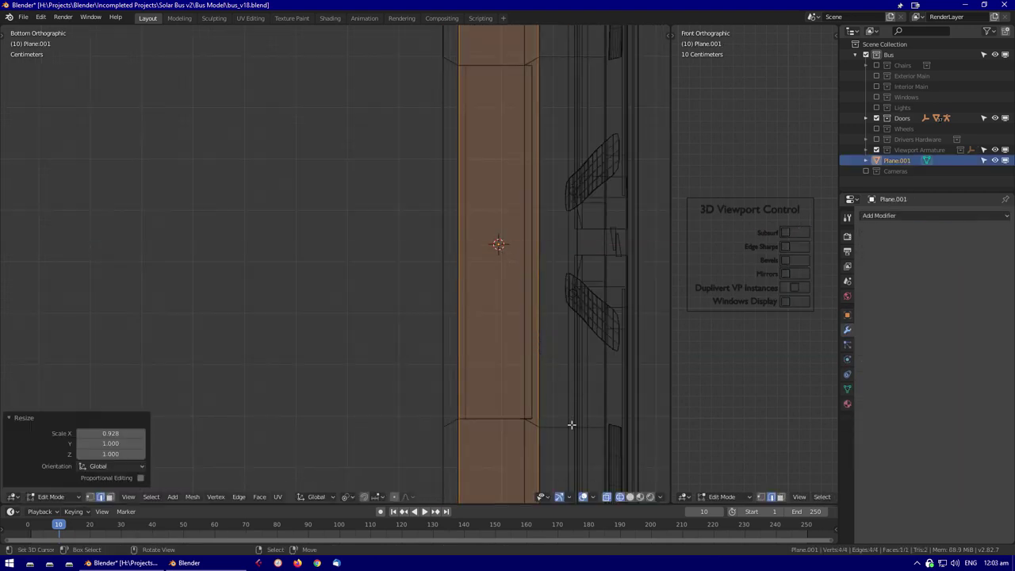
{"action": "key", "text": "alt+z"}
{"action": "scroll", "coordinate": [571, 389], "scroll_direction": "down", "scroll_amount": 3}
{"action": "key", "text": "s"}
{"action": "key", "text": "y"}
{"action": "middle_click_drag", "start_coordinate": [555, 357], "coordinate": [405, 354]}
{"action": "key", "text": "Tab"}
Move the fitted plane from the header to the world origin for editing
{"action": "key", "text": "Tab"}
{"action": "key", "text": "F3"}
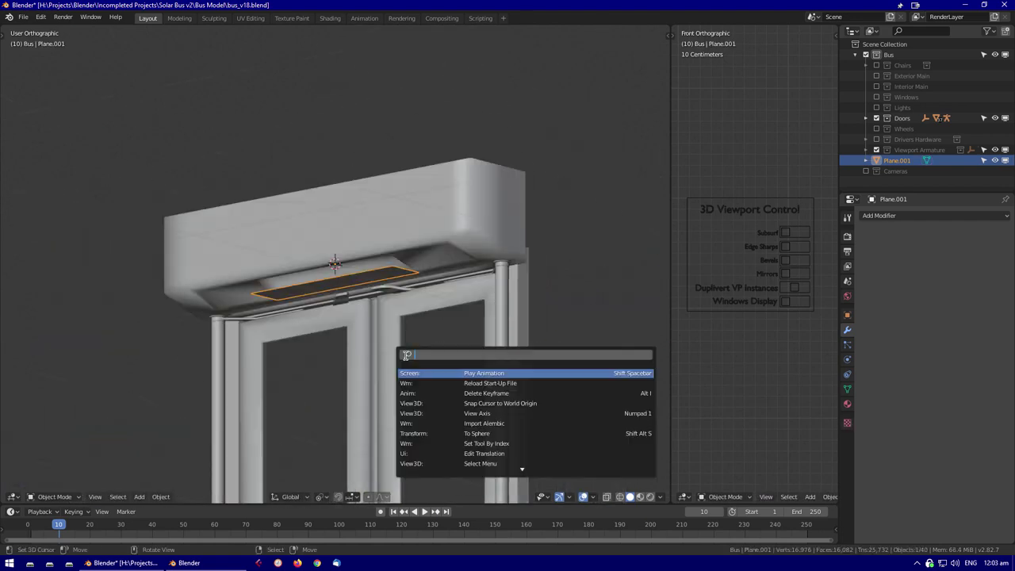
{"action": "left_click", "coordinate": [412, 365]}
{"action": "key", "text": "KP_Divide"}
{"action": "key", "text": "Tab"}
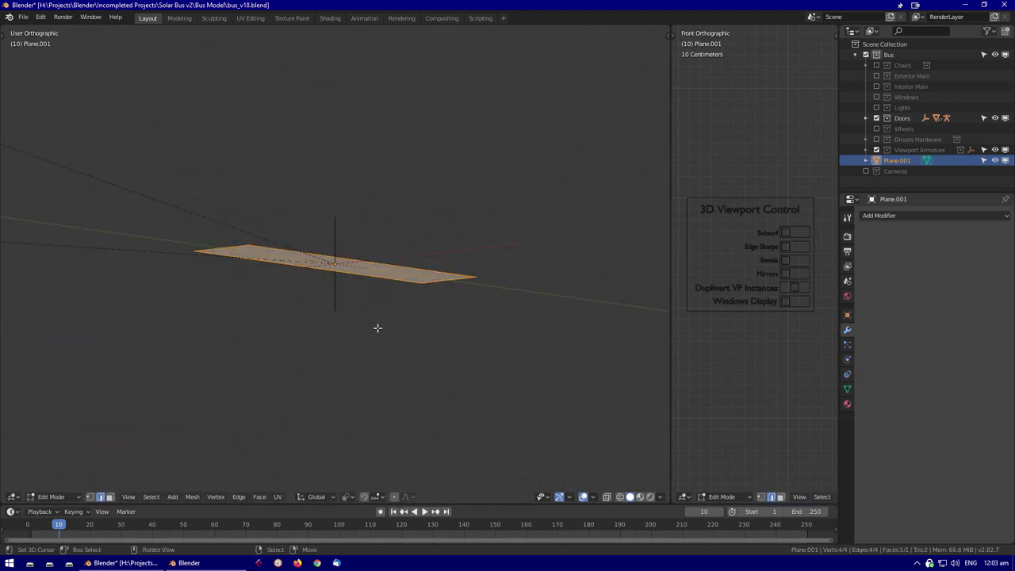
Hide the Viewport Armature collection and select the plane at the world origin
{"action": "left_click", "coordinate": [335, 237]}
{"action": "middle_click_drag", "start_coordinate": [336, 305], "coordinate": [236, 275]}
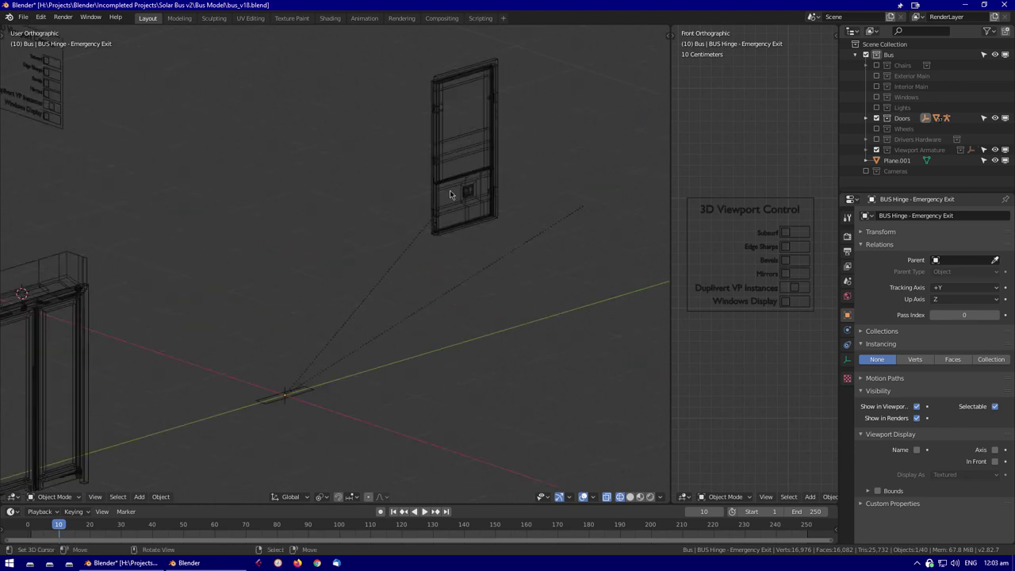
{"action": "left_click", "coordinate": [449, 194]}
{"action": "key", "text": "Tab"}
{"action": "key", "text": "KP_Divide"}
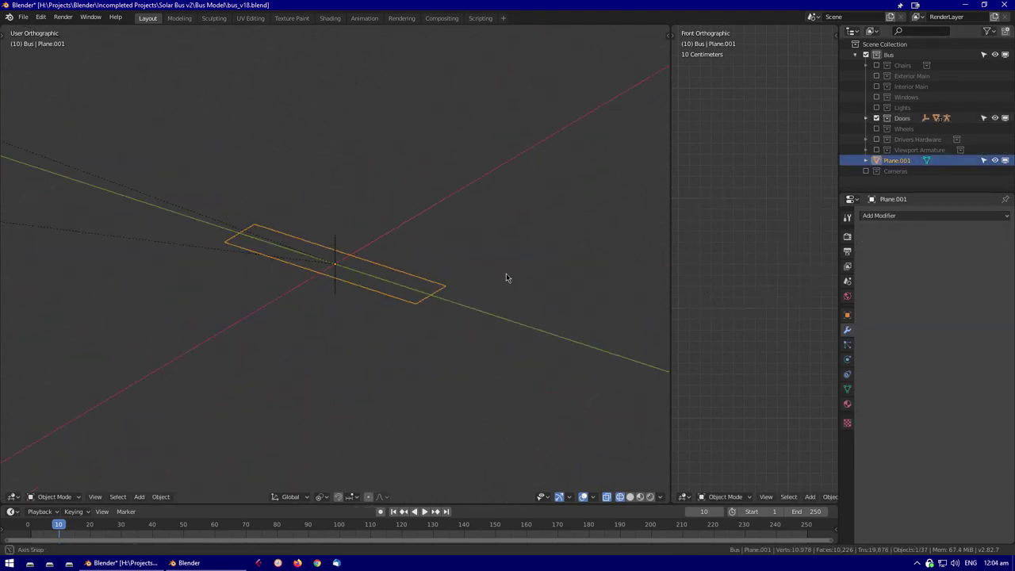
Inset the plane's face by about 1.18 cm
{"action": "key", "text": "i"}
{"action": "left_click", "coordinate": [500, 356]}
{"action": "key", "text": "KP_7"}
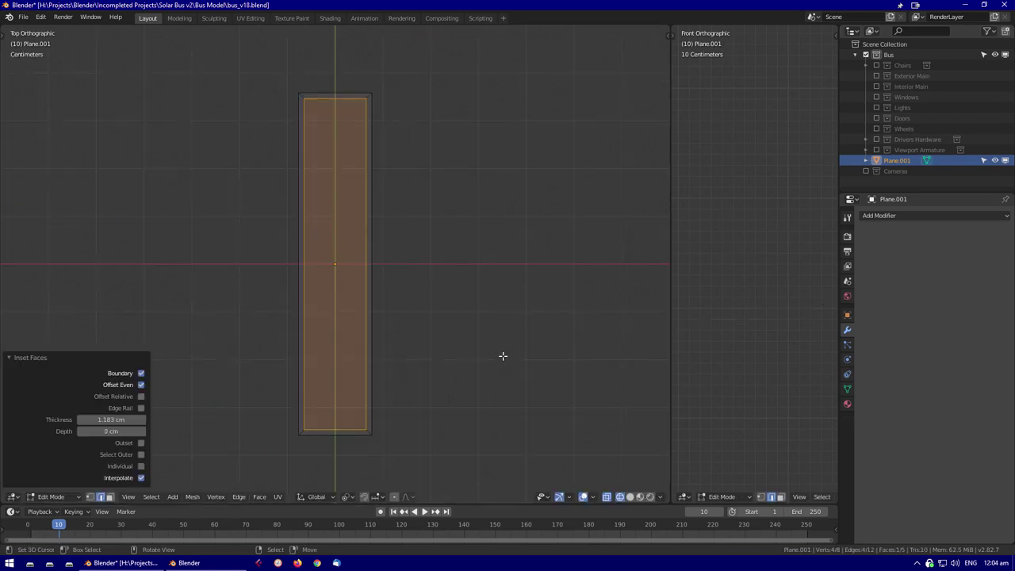
Extrude the plane's outer edge loop to form the stepped side walls of the header panel
{"action": "middle_click_drag", "start_coordinate": [388, 322], "coordinate": [438, 324]}
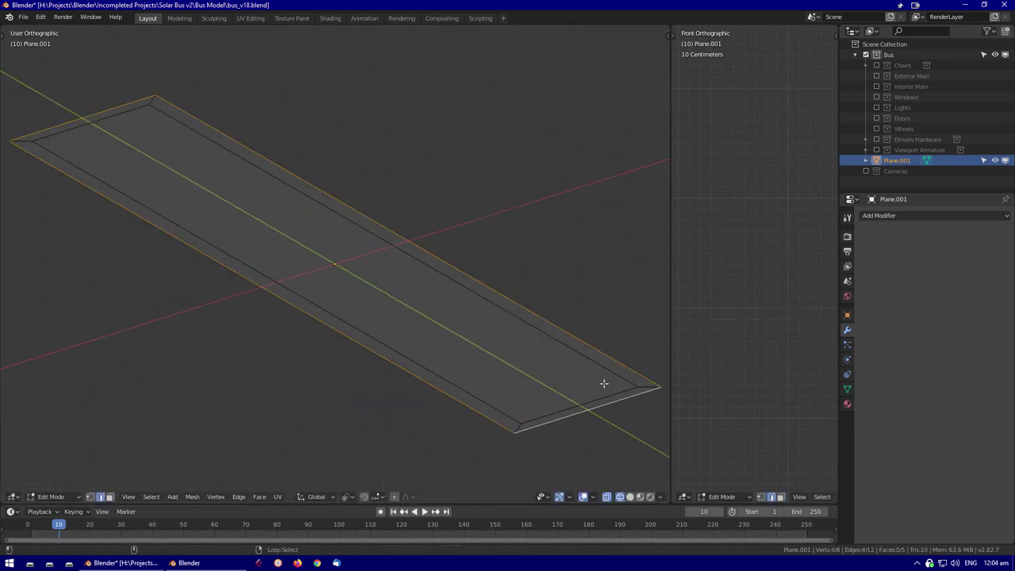
{"action": "key", "text": "e"}
{"action": "left_click", "coordinate": [164, 203]}
{"action": "middle_click_drag", "start_coordinate": [163, 204], "coordinate": [417, 276]}
{"action": "left_click", "coordinate": [413, 113]}
{"action": "middle_click_drag", "start_coordinate": [413, 112], "coordinate": [480, 283]}
Add a Bevel modifier to the header panel and adjust its offset
{"action": "key", "text": "Tab"}
{"action": "left_click", "coordinate": [934, 215]}
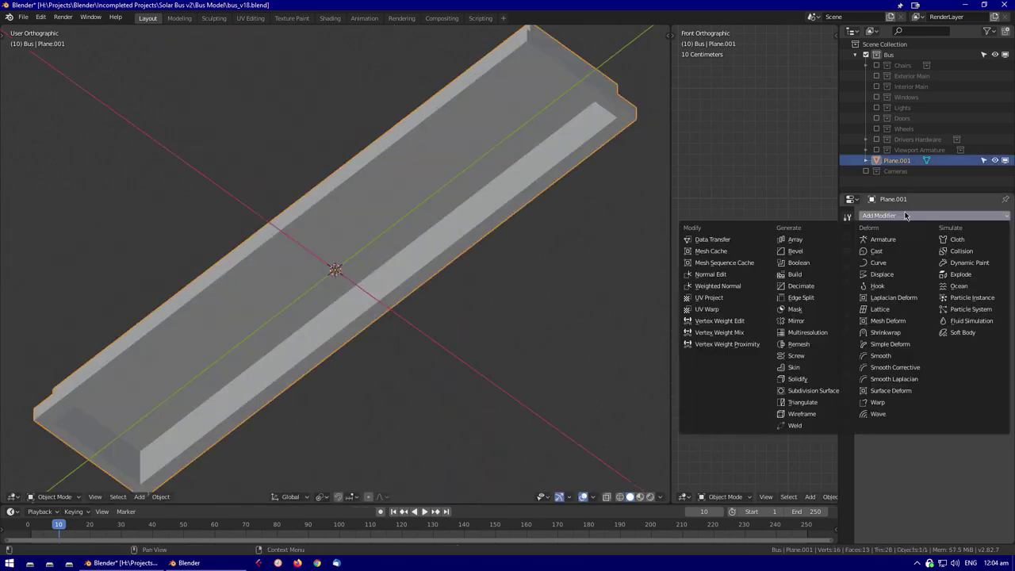
{"action": "left_click", "coordinate": [812, 255]}
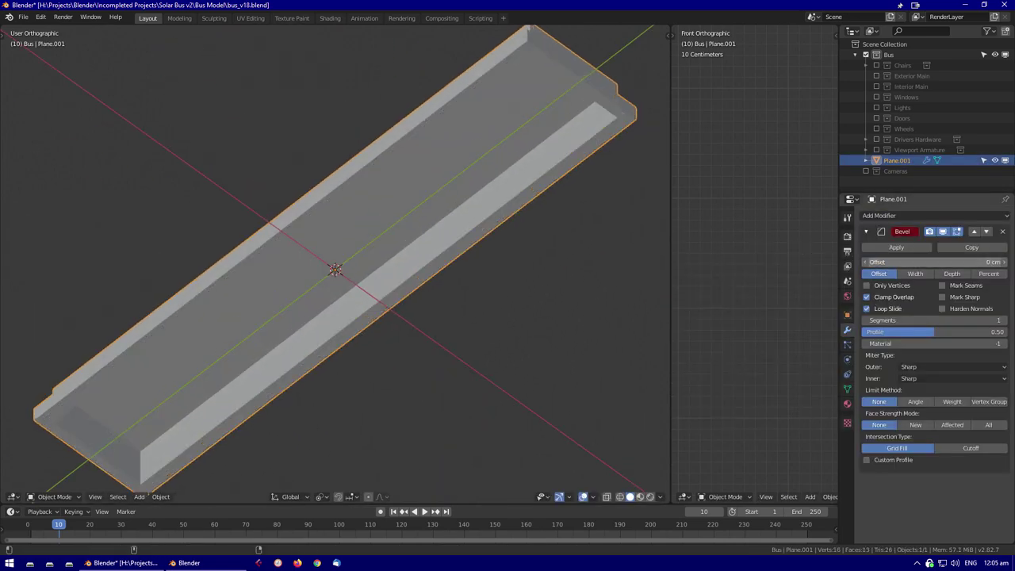
Add a second plane at the world origin, scale it down and narrow it along X into a small strip
{"action": "key", "text": "shift+a"}
{"action": "left_click", "coordinate": [563, 251]}
{"action": "key", "text": "s"}
{"action": "key", "text": "Return"}
{"action": "key", "text": "Tab"}
{"action": "scroll", "coordinate": [335, 270], "scroll_direction": "up", "scroll_amount": 5}
{"action": "key", "text": "s"}
{"action": "key", "text": "x"}
Move the small strip along Y towards one end of the header panel
{"action": "key", "text": "g"}
{"action": "key", "text": "z"}
{"action": "right_click", "coordinate": [341, 260]}
{"action": "scroll", "coordinate": [341, 260], "scroll_direction": "down", "scroll_amount": 5}
{"action": "middle_click_drag", "start_coordinate": [341, 260], "coordinate": [455, 271]}
{"action": "key", "text": "g"}
{"action": "key", "text": "y"}
{"action": "left_click", "coordinate": [455, 272]}
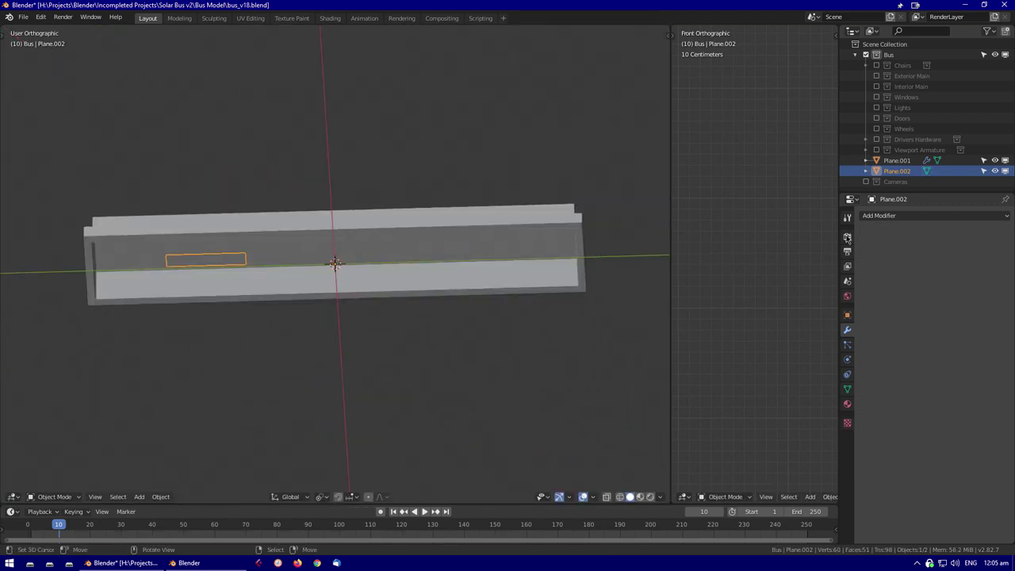
Add a Mirror modifier on the Y axis to the small strip
{"action": "key", "text": "Tab"}
{"action": "left_click", "coordinate": [934, 215]}
{"action": "left_click", "coordinate": [770, 330]}
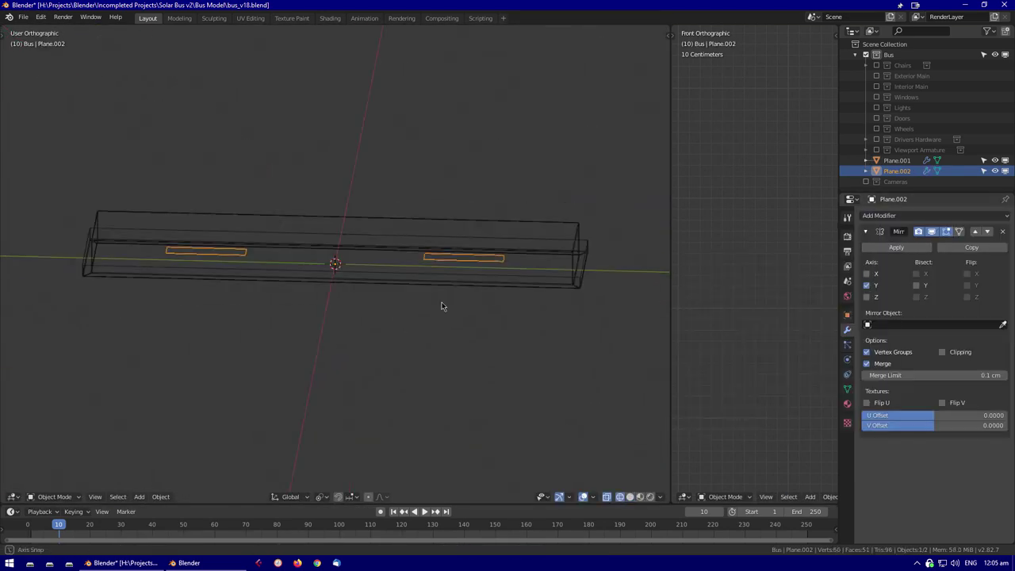
{"action": "right_click", "coordinate": [282, 314]}
Add another plane at the world origin and scale it along X and Y to fill the light frame's opening
{"action": "left_click", "coordinate": [282, 314]}
{"action": "middle_click_drag", "start_coordinate": [282, 313], "coordinate": [418, 329]}
{"action": "key", "text": "shift+a"}
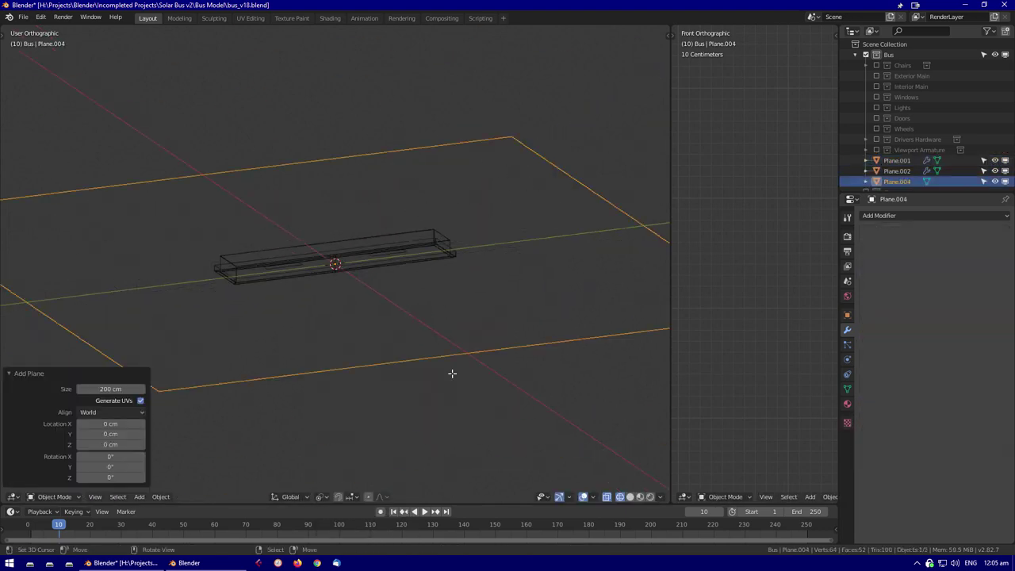
{"action": "key", "text": "Tab"}
{"action": "key", "text": "s"}
{"action": "left_click", "coordinate": [405, 277]}
{"action": "key", "text": "KP_7"}
{"action": "key", "text": "s"}
{"action": "key", "text": "x"}
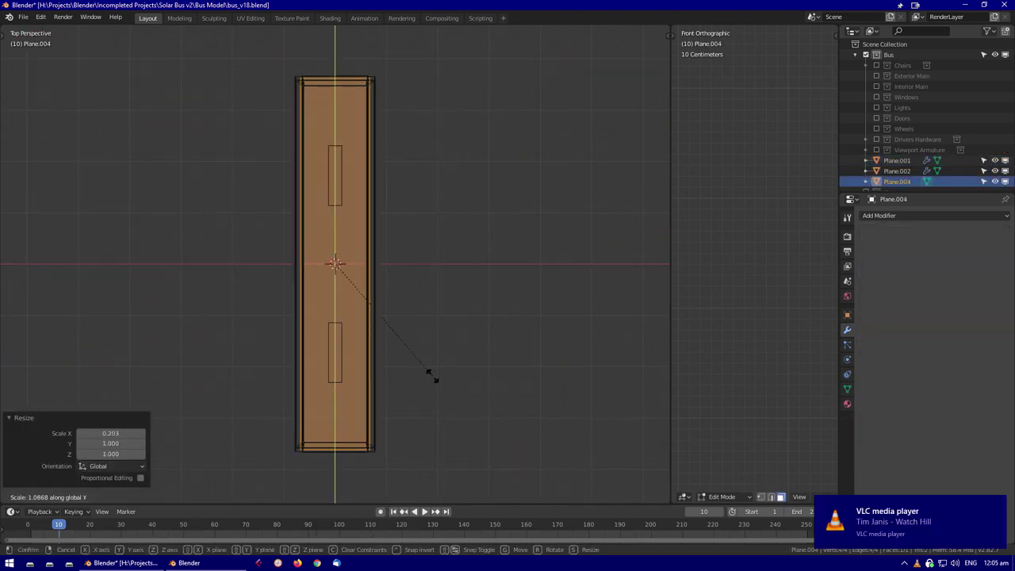
{"action": "left_click", "coordinate": [468, 366]}
Divide the new plane lengthwise with loop cuts to form a ribbed light cover
{"action": "middle_click_drag", "start_coordinate": [468, 366], "coordinate": [392, 260]}
{"action": "key", "text": "e"}
{"action": "key", "text": "KP_7"}
{"action": "left_click", "coordinate": [462, 325]}
{"action": "key", "text": "ctrl+r"}
{"action": "scroll", "coordinate": [391, 260], "scroll_direction": "up", "scroll_amount": 3}
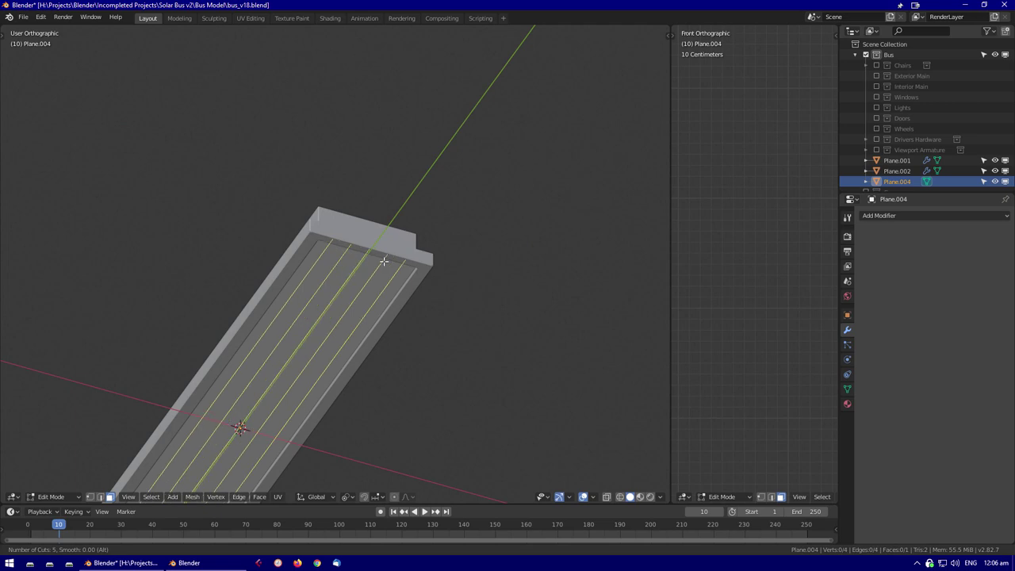
{"action": "middle_click_drag", "start_coordinate": [437, 281], "coordinate": [415, 364]}
{"action": "key", "text": "ctrl+z"}
{"action": "key", "text": "ctrl+z"}
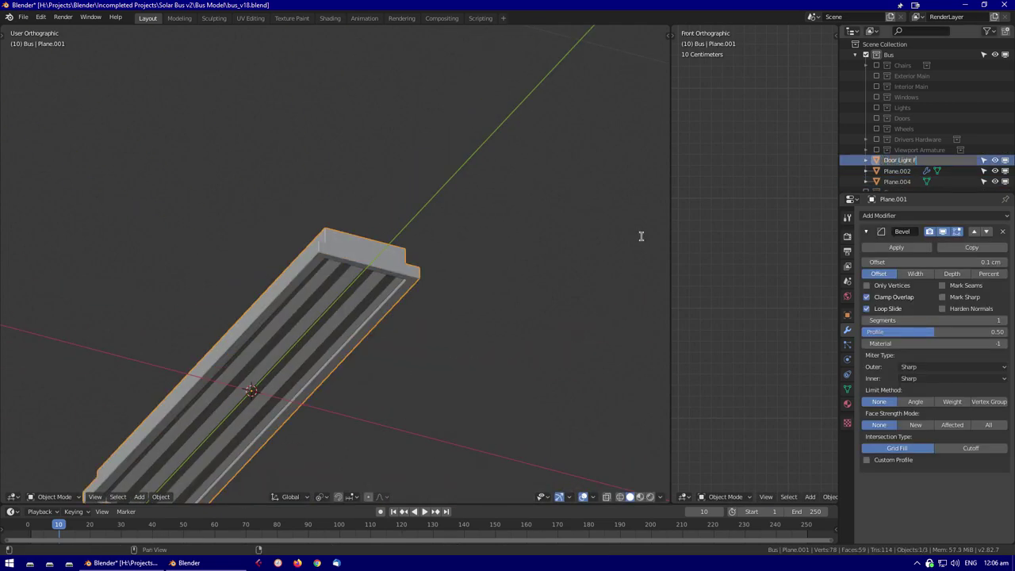
Rename the ribbed plane as Door Light Cover and add a Solidify modifier with 0.2 cm thickness
{"action": "left_click", "coordinate": [897, 181]}
{"action": "type", "text": "Door Light Co"}
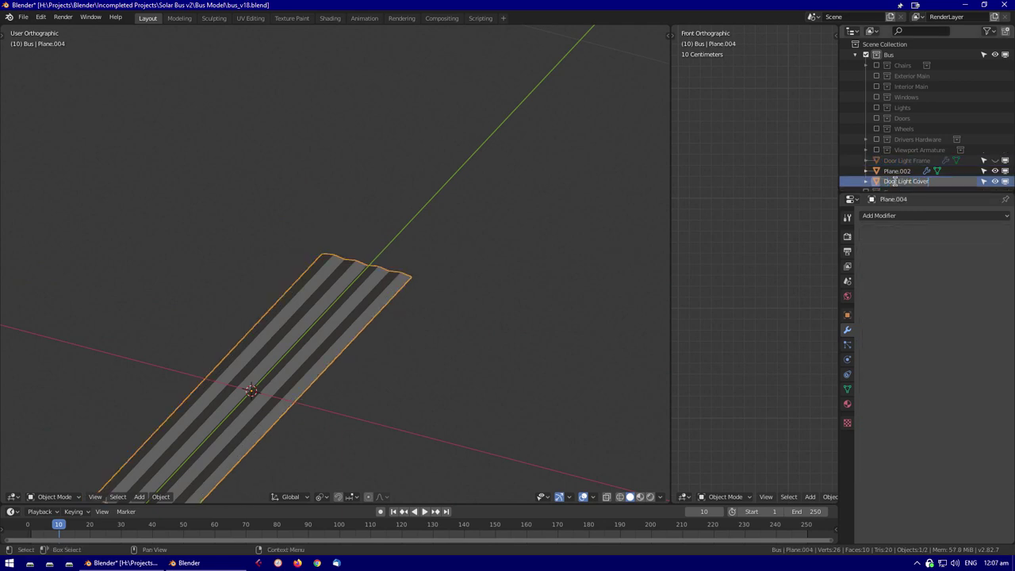
{"action": "type", "text": "ver"}
{"action": "key", "text": "Return"}
{"action": "left_click", "coordinate": [934, 215]}
{"action": "left_click", "coordinate": [750, 378]}
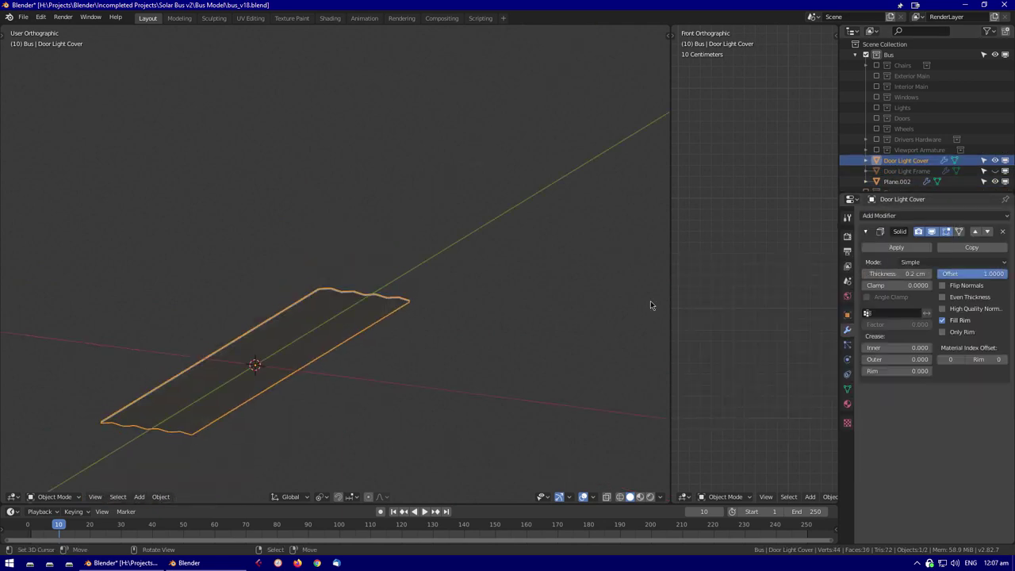
Rename the mirrored strip object as Door Light Lamps
{"action": "key", "text": "alt+a"}
{"action": "middle_click_drag", "start_coordinate": [323, 365], "coordinate": [323, 418]}
{"action": "type", "text": "Door Light Lamps"}
{"action": "key", "text": "Return"}
Select the door light cover, frame and lamps and move them about 147 cm along Y
{"action": "left_click", "coordinate": [905, 160]}
{"action": "left_click", "coordinate": [907, 181], "text": "shift"}
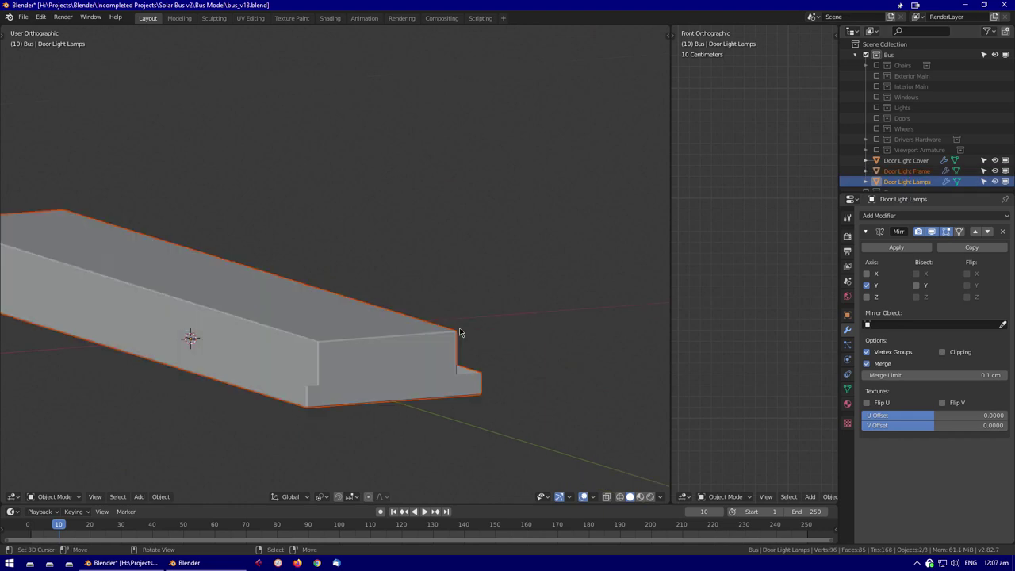
{"action": "key", "text": "KP_Decimal"}
{"action": "left_click", "coordinate": [90, 350]}
{"action": "key", "text": "KP_7"}
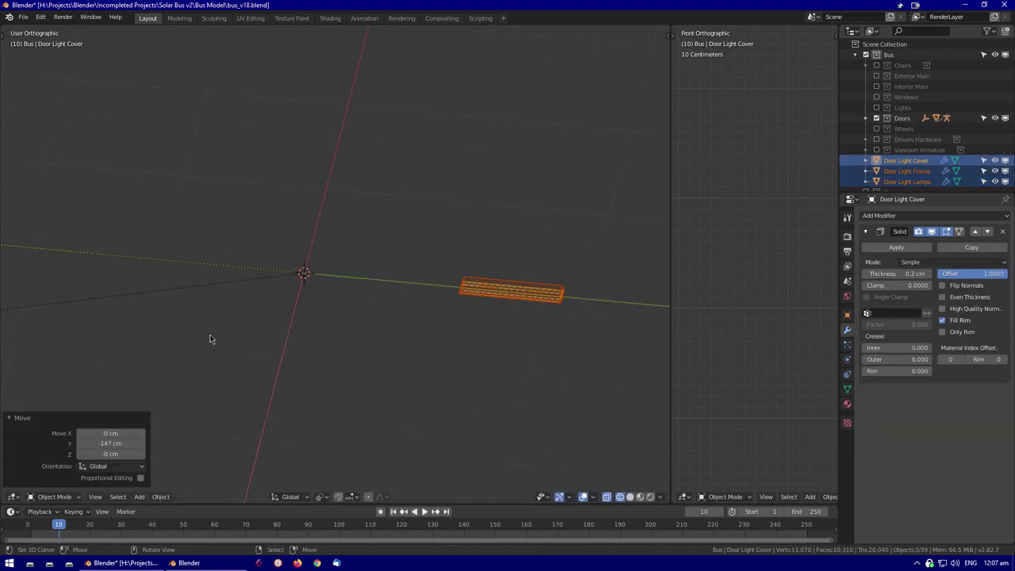
Place the 3D cursor at the header's underside and snap the three door light parts to it
{"action": "left_click", "coordinate": [292, 483]}
{"action": "left_click", "coordinate": [283, 283]}
{"action": "key", "text": "Tab"}
{"action": "middle_click_drag", "start_coordinate": [283, 283], "coordinate": [404, 245]}
{"action": "scroll", "coordinate": [404, 245], "scroll_direction": "down", "scroll_amount": 8}
{"action": "key", "text": "ctrl+z"}
{"action": "key", "text": "ctrl+z"}
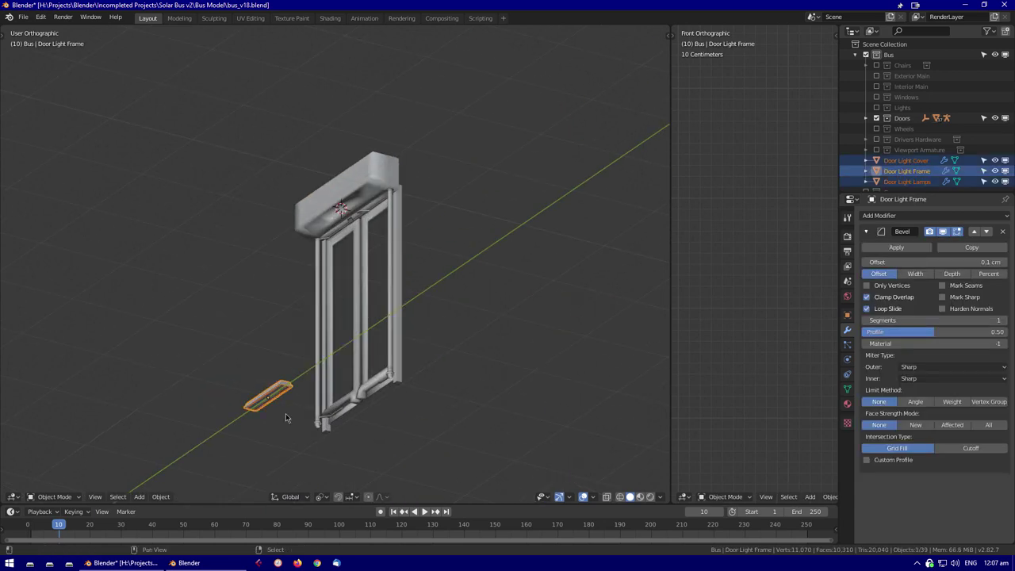
{"action": "left_click", "coordinate": [339, 312]}
{"action": "key", "text": "KP_Decimal"}
{"action": "scroll", "coordinate": [867, 186], "scroll_direction": "down", "scroll_amount": 1}
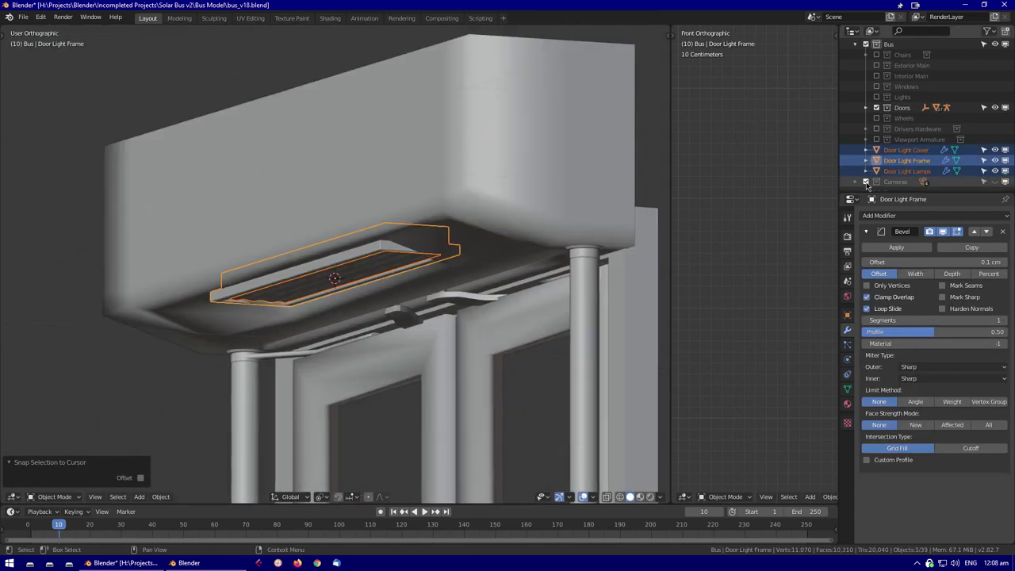
Rotate the door light parts and move them along their local Z axis to seat them in the header's underside
{"action": "left_click", "coordinate": [334, 279], "text": "shift"}
{"action": "middle_click_drag", "start_coordinate": [335, 279], "coordinate": [476, 286]}
{"action": "key", "text": "r"}
{"action": "key", "text": "x"}
{"action": "left_click", "coordinate": [428, 147]}
{"action": "middle_click_drag", "start_coordinate": [429, 148], "coordinate": [239, 246]}
{"action": "key", "text": "g"}
{"action": "key", "text": "z"}
{"action": "key", "text": "z"}
{"action": "left_click", "coordinate": [239, 246]}
Move the selected side faces of Front Door Top in front view to reshape the header around the light
{"action": "key", "text": "Tab"}
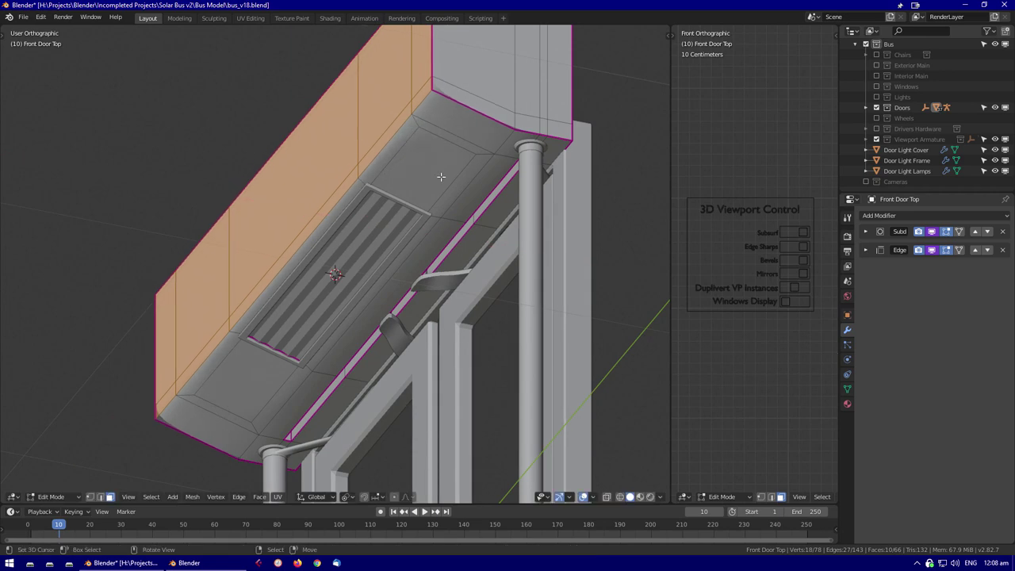
{"action": "key", "text": "KP_1"}
{"action": "key", "text": "alt+z"}
{"action": "key", "text": "g"}
{"action": "left_click", "coordinate": [136, 136]}
{"action": "key", "text": "alt+z"}
{"action": "middle_click_drag", "start_coordinate": [136, 136], "coordinate": [547, 369]}
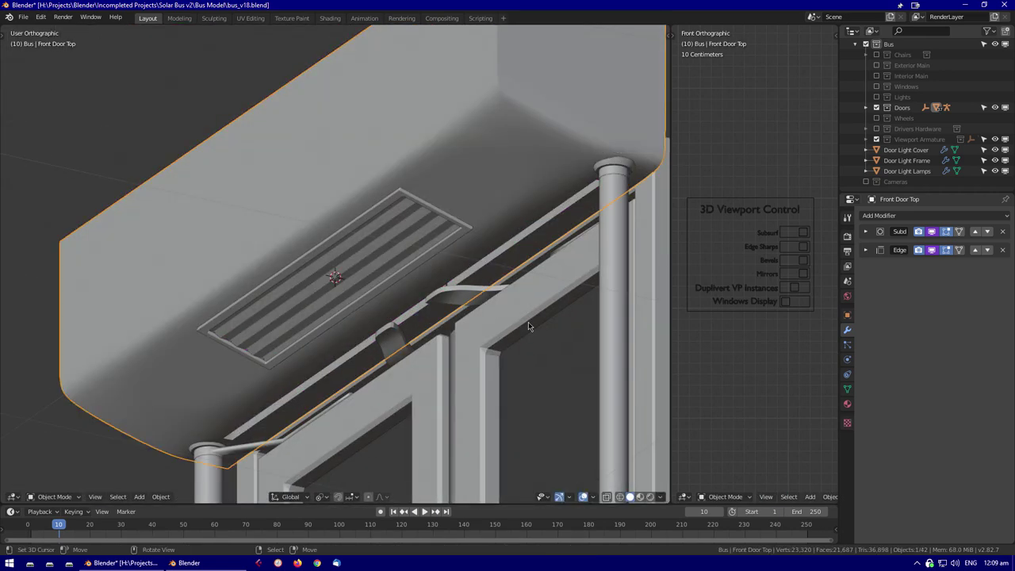
Rework the Door Light Cover's mesh into narrower lengthwise ribs
{"action": "key", "text": "Tab"}
{"action": "scroll", "coordinate": [403, 248], "scroll_direction": "up", "scroll_amount": 3}
{"action": "key", "text": "x"}
{"action": "left_click", "coordinate": [357, 337]}
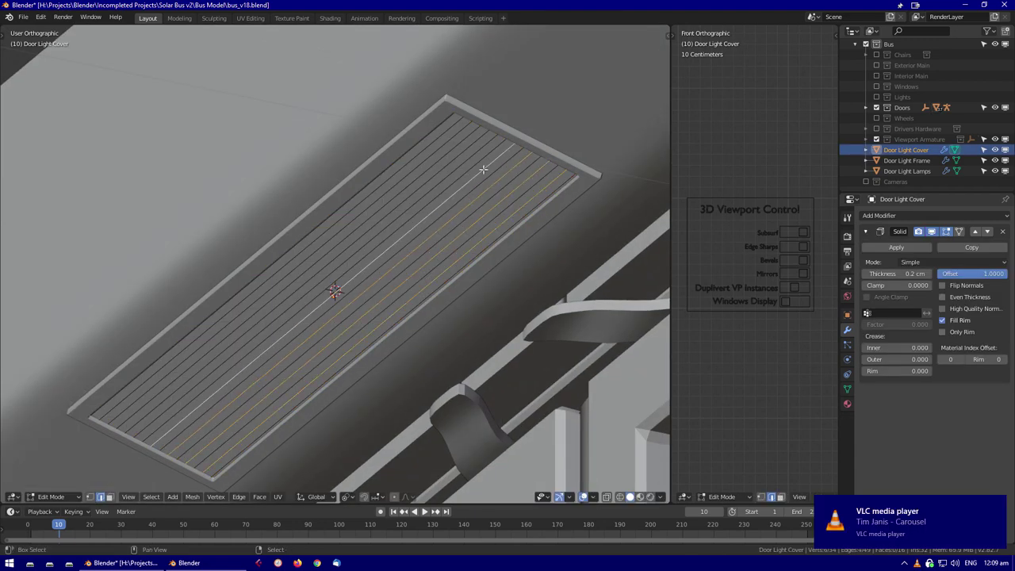
{"action": "key", "text": "Tab"}
{"action": "scroll", "coordinate": [483, 162], "scroll_direction": "down", "scroll_amount": 4}
{"action": "middle_click_drag", "start_coordinate": [483, 162], "coordinate": [329, 285]}
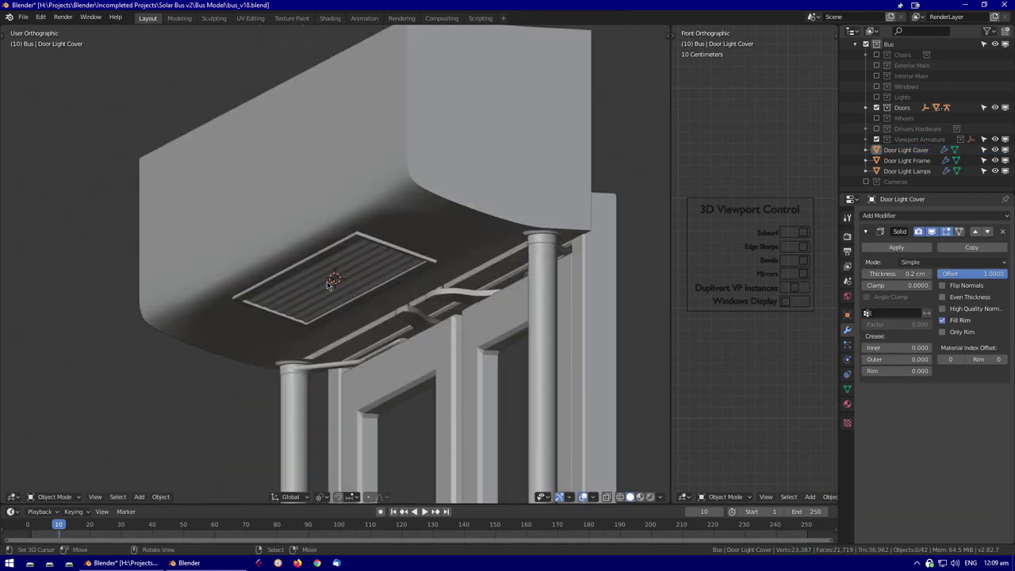
Put the door light cover, frame and lamps into the Lights collection and show all the bus collections
{"action": "left_click", "coordinate": [900, 150]}
{"action": "left_click", "coordinate": [436, 265]}
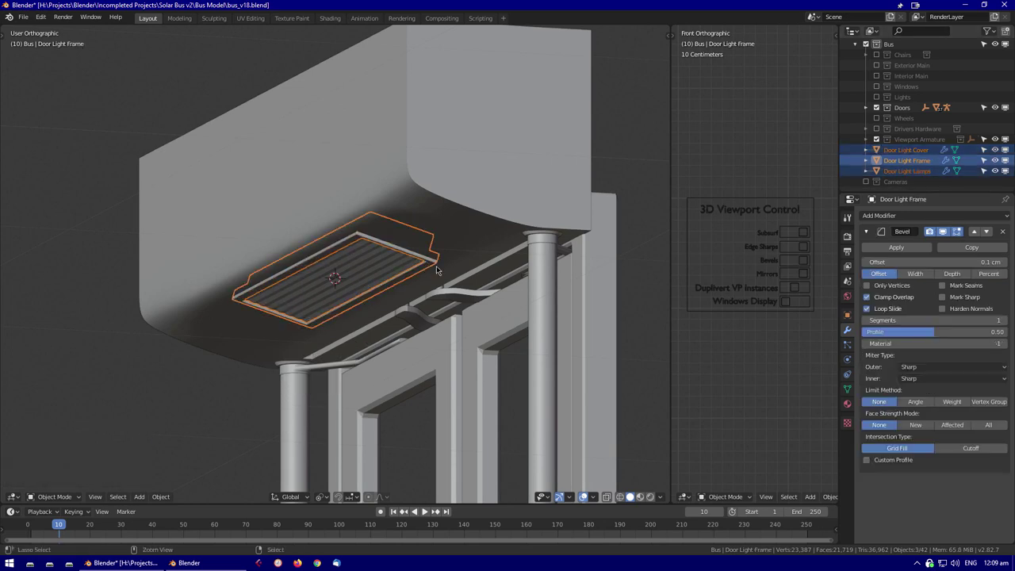
{"action": "left_click", "coordinate": [876, 97]}
{"action": "left_click", "coordinate": [471, 214]}
{"action": "middle_click_drag", "start_coordinate": [471, 214], "coordinate": [850, 128]}
{"action": "left_click_drag", "start_coordinate": [876, 138], "coordinate": [876, 65]}
Inspect the bus interior around the door header and the stopping sign, and save the file
{"action": "middle_click_drag", "start_coordinate": [444, 206], "coordinate": [347, 260]}
{"action": "scroll", "coordinate": [396, 292], "scroll_direction": "up", "scroll_amount": 5}
{"action": "left_click", "coordinate": [343, 210]}
{"action": "left_click", "coordinate": [543, 249]}
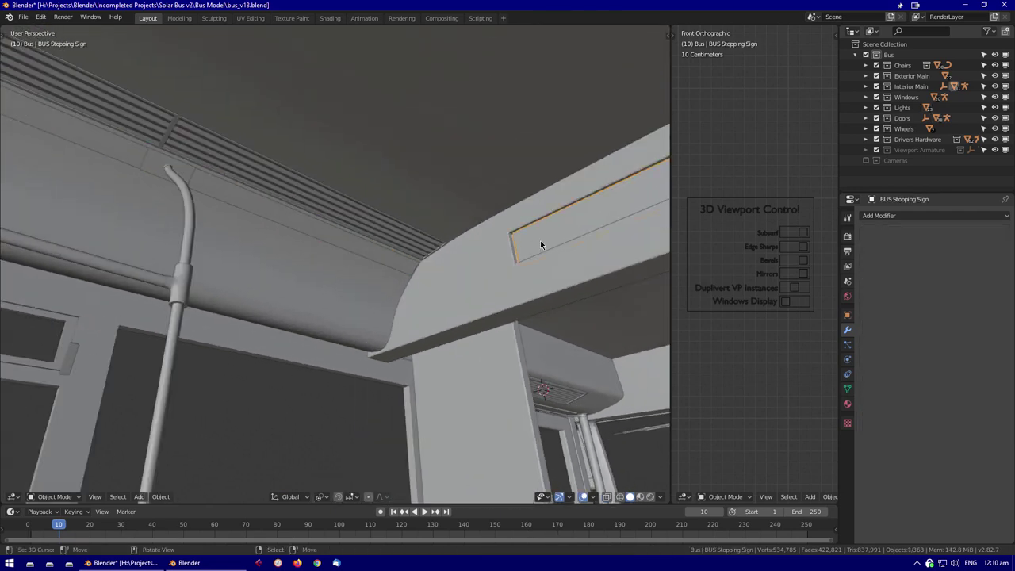
{"action": "middle_click_drag", "start_coordinate": [544, 252], "coordinate": [517, 254]}
{"action": "middle_click_drag", "start_coordinate": [315, 262], "coordinate": [456, 286]}
{"action": "key", "text": "ctrl+s"}
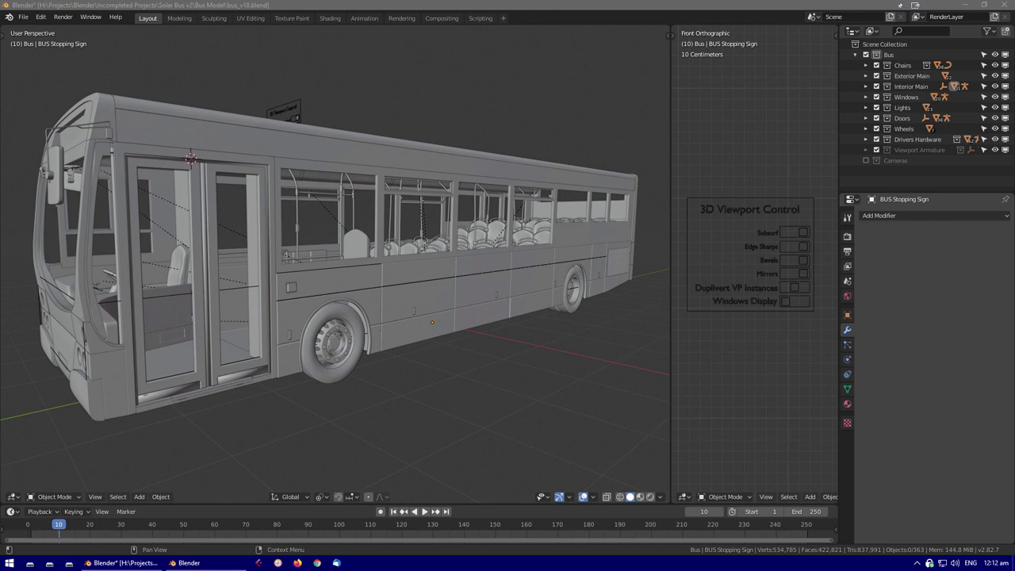
Isolate the bus window frames in local view
{"action": "key", "text": "KP_1"}
{"action": "scroll", "coordinate": [290, 341], "scroll_direction": "up", "scroll_amount": 5}
{"action": "middle_click_drag", "start_coordinate": [290, 341], "coordinate": [325, 281]}
{"action": "left_click", "coordinate": [325, 282]}
{"action": "key", "text": "KP_Divide"}
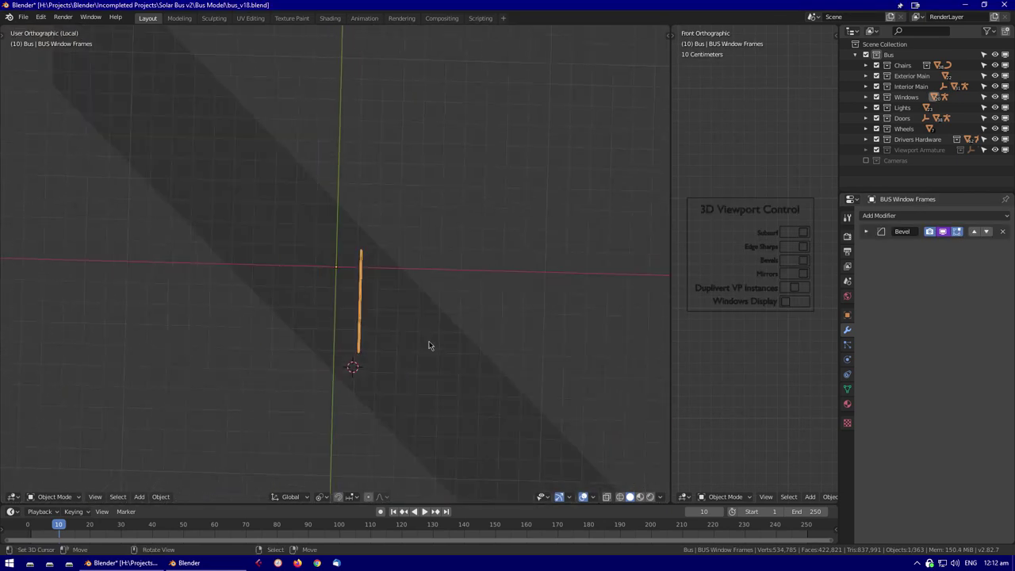
Add a plane and move it about 304 cm along negative Y and 145 cm up Z over the end window frame
{"action": "key", "text": "KP_3"}
{"action": "key", "text": "shift+a"}
{"action": "mouse_move", "coordinate": [444, 360]}
{"action": "left_click", "coordinate": [486, 349]}
{"action": "key", "text": "g"}
{"action": "left_click", "coordinate": [267, 340]}
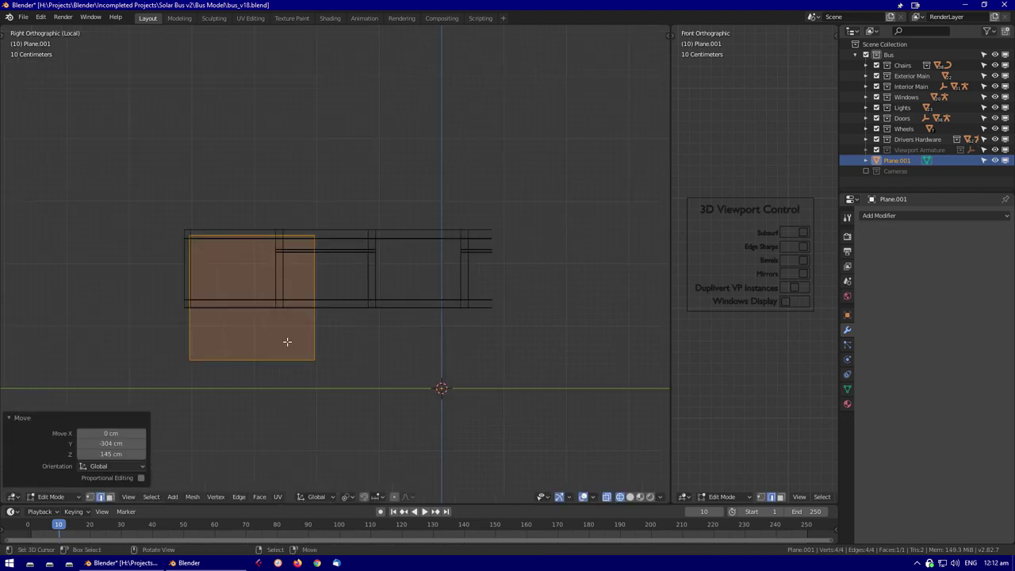
Move the plane's edges so it spans the upper part of the end window frame
{"action": "scroll", "coordinate": [267, 340], "scroll_direction": "up", "scroll_amount": 3}
{"action": "key", "text": "Tab"}
{"action": "key", "text": "g"}
{"action": "left_click", "coordinate": [330, 280]}
{"action": "scroll", "coordinate": [207, 308], "scroll_direction": "up", "scroll_amount": 2}
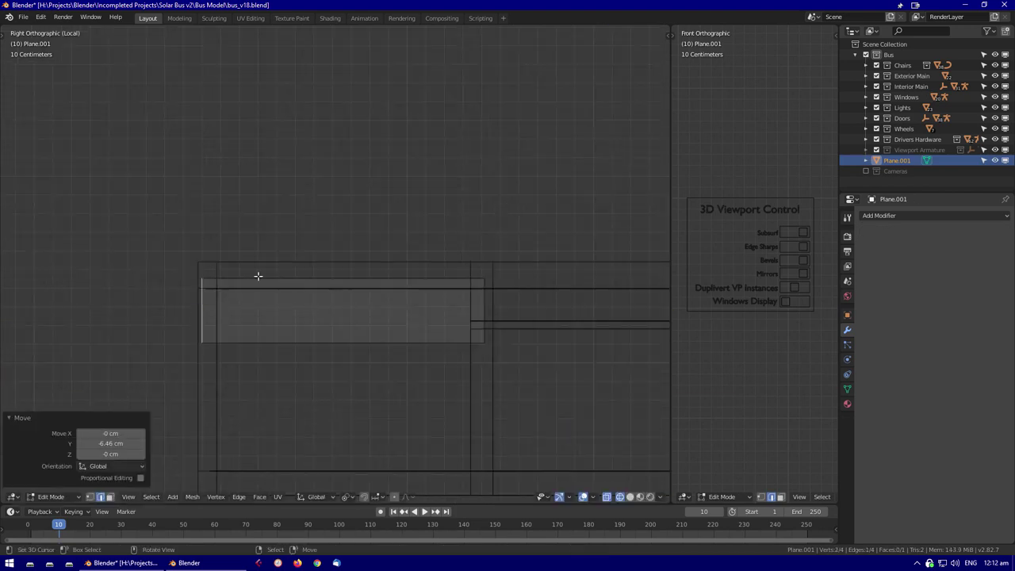
Adjust the panel's border strips, moving the top row of faces along Z in the right side view
{"action": "middle_click_drag", "start_coordinate": [416, 297], "coordinate": [473, 333]}
{"action": "key", "text": "x"}
{"action": "left_click", "coordinate": [196, 270]}
{"action": "key", "text": "KP_3"}
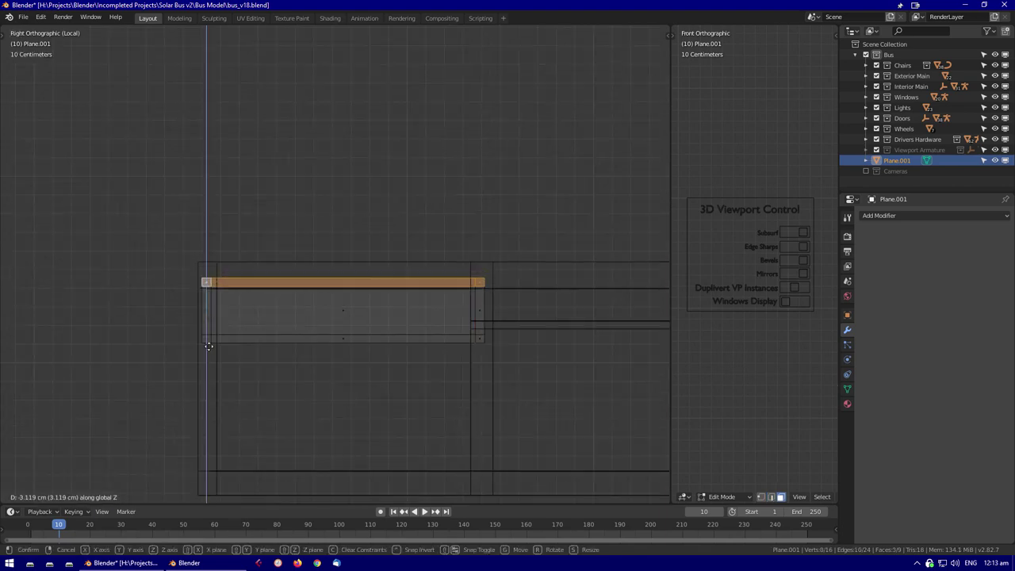
{"action": "left_click", "coordinate": [208, 313]}
Select the open edges around the panel box and close them
{"action": "middle_click_drag", "start_coordinate": [209, 312], "coordinate": [445, 404]}
{"action": "key", "text": "2"}
{"action": "middle_click_drag", "start_coordinate": [279, 380], "coordinate": [261, 404]}
{"action": "left_click", "coordinate": [250, 418]}
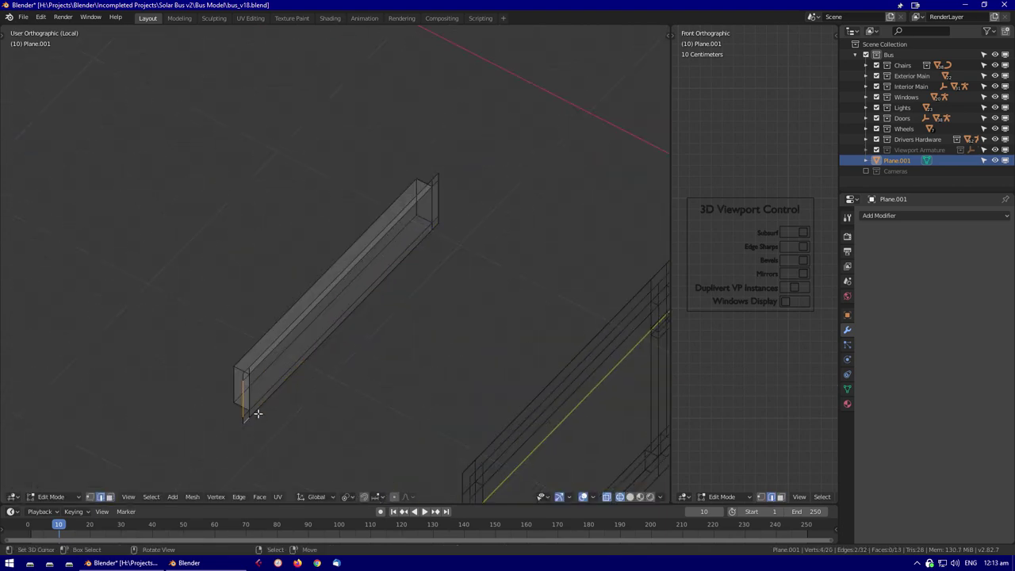
{"action": "left_click", "coordinate": [254, 260], "text": "alt"}
{"action": "key", "text": "shift+z"}
Add loop cuts around the panel box
{"action": "mouse_move", "coordinate": [254, 261]}
{"action": "middle_mouse_down"}
{"action": "mouse_move", "coordinate": [290, 356]}
{"action": "mouse_move", "coordinate": [241, 308]}
{"action": "mouse_move", "coordinate": [332, 389]}
{"action": "mouse_move", "coordinate": [464, 464]}
{"action": "mouse_move", "coordinate": [483, 243]}
{"action": "middle_mouse_up"}
{"action": "key", "text": "ctrl+r"}
{"action": "left_click", "coordinate": [241, 308]}
{"action": "scroll", "coordinate": [209, 312], "scroll_direction": "up", "scroll_amount": 5}
{"action": "left_click", "coordinate": [483, 243]}
{"action": "middle_click_drag", "start_coordinate": [471, 315], "coordinate": [159, 389]}
{"action": "left_click", "coordinate": [388, 245]}
{"action": "key", "text": "Escape"}
Move the panel box about 114 cm along X to the window frames and leave local view
{"action": "middle_click_drag", "start_coordinate": [387, 245], "coordinate": [463, 310]}
{"action": "key", "text": "g"}
{"action": "key", "text": "x"}
{"action": "scroll", "coordinate": [296, 280], "scroll_direction": "down", "scroll_amount": 4}
{"action": "key", "text": "g"}
{"action": "key", "text": "x"}
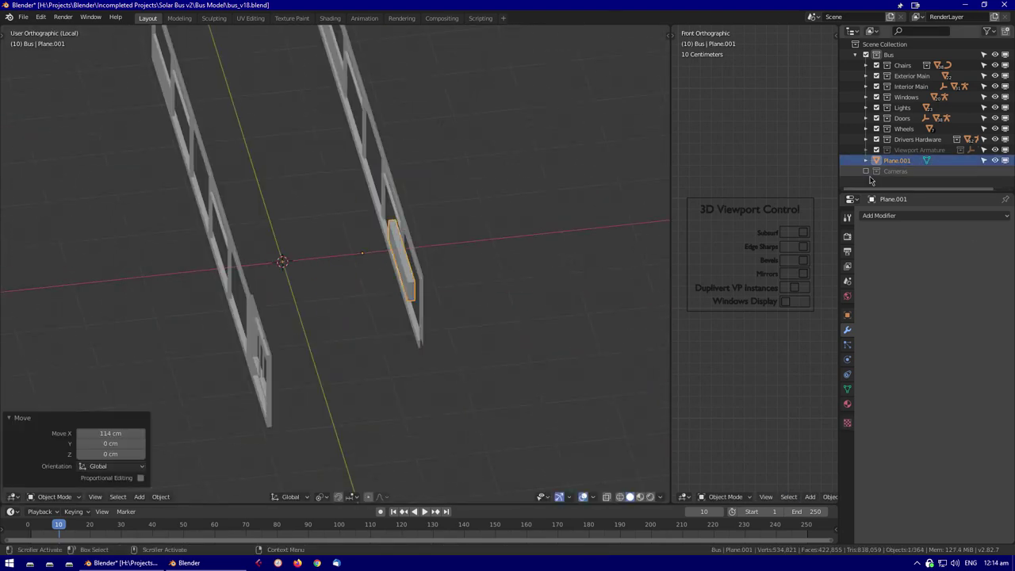
{"action": "key", "text": "KP_Divide"}
Examine the Door Light Frame's Bevel modifier and the mesh of the Door n Passenger Split panel
{"action": "left_click", "coordinate": [520, 84]}
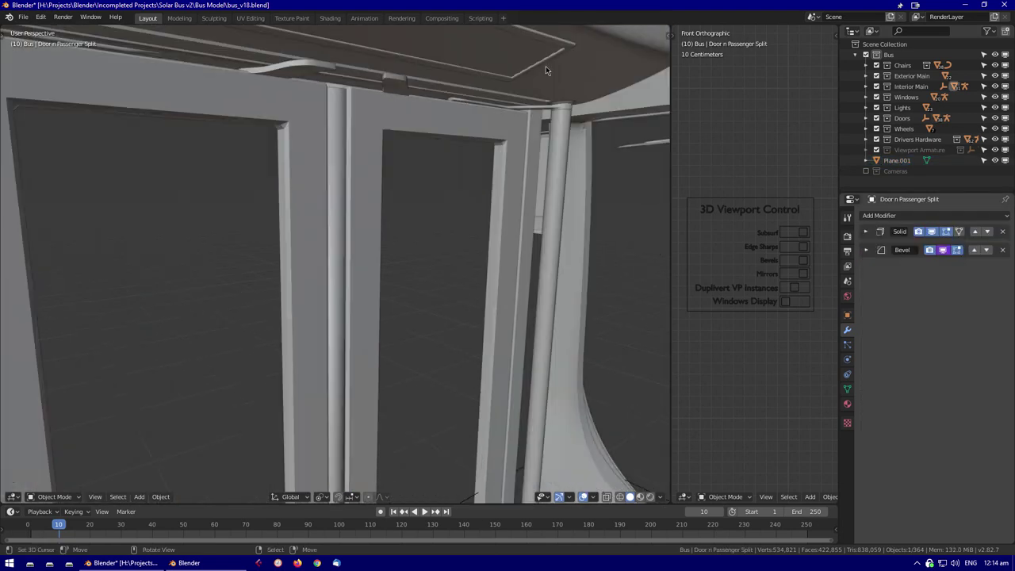
{"action": "left_click", "coordinate": [531, 79]}
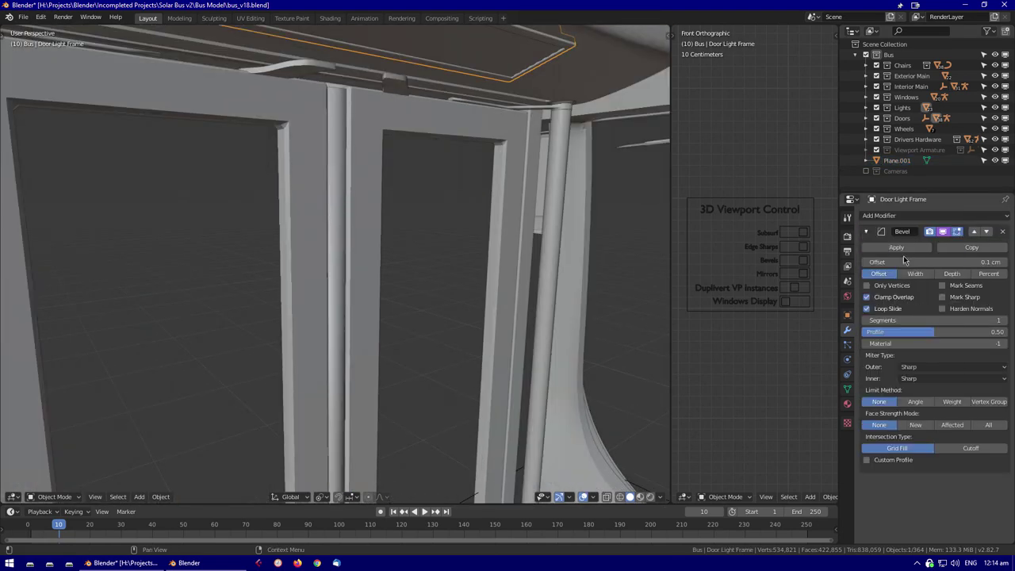
{"action": "left_click", "coordinate": [344, 257]}
{"action": "middle_click_drag", "start_coordinate": [345, 257], "coordinate": [399, 192]}
{"action": "key", "text": "Tab"}
{"action": "scroll", "coordinate": [340, 243], "scroll_direction": "down", "scroll_amount": 3}
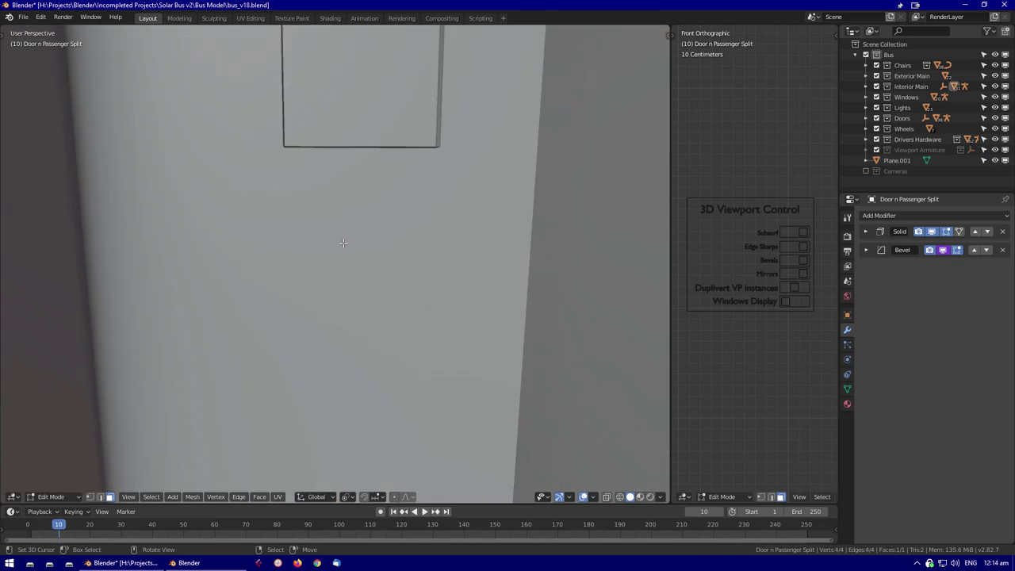
{"action": "scroll", "coordinate": [409, 230], "scroll_direction": "up", "scroll_amount": 3}
{"action": "middle_click_drag", "start_coordinate": [410, 230], "coordinate": [428, 365]}
{"action": "key", "text": "Tab"}
Expand the Door n Passenger Split's Solidify modifier and apply the object's transform
{"action": "left_click", "coordinate": [865, 230]}
{"action": "middle_click_drag", "start_coordinate": [373, 317], "coordinate": [464, 259]}
{"action": "key", "text": "ctrl+a"}
{"action": "left_click", "coordinate": [338, 301]}
Scale the new window panel along X in Edit Mode and reposition its selected vertices
{"action": "left_click", "coordinate": [364, 183]}
{"action": "key", "text": "Tab"}
{"action": "key", "text": "s"}
{"action": "key", "text": "x"}
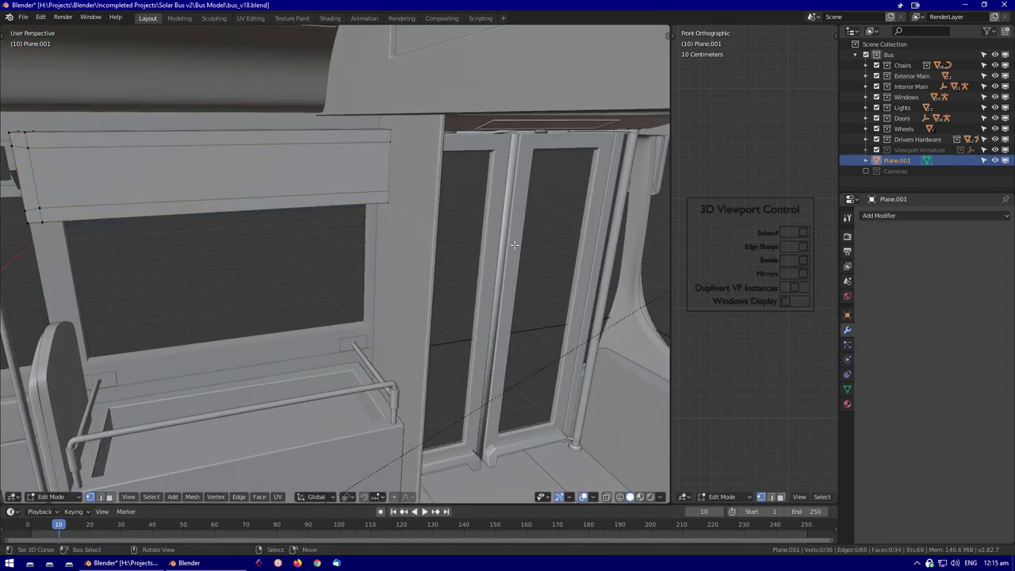
{"action": "left_click", "coordinate": [547, 269]}
{"action": "scroll", "coordinate": [391, 253], "scroll_direction": "up", "scroll_amount": 2}
{"action": "key", "text": "g"}
{"action": "left_click", "coordinate": [446, 253]}
{"action": "left_click", "coordinate": [446, 253]}
Move the window panel's top faces up about 0.67 cm along Z
{"action": "middle_click_drag", "start_coordinate": [446, 253], "coordinate": [220, 234]}
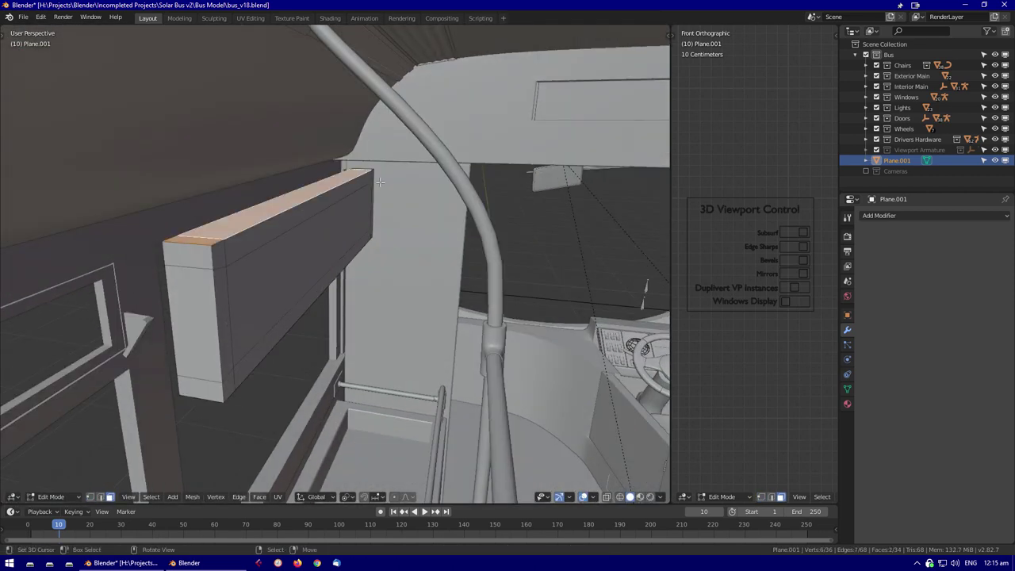
{"action": "scroll", "coordinate": [380, 181], "scroll_direction": "up", "scroll_amount": 2}
{"action": "middle_click_drag", "start_coordinate": [379, 181], "coordinate": [346, 207], "text": "shift"}
{"action": "left_click", "coordinate": [353, 169]}
{"action": "scroll", "coordinate": [353, 169], "scroll_direction": "down", "scroll_amount": 8}
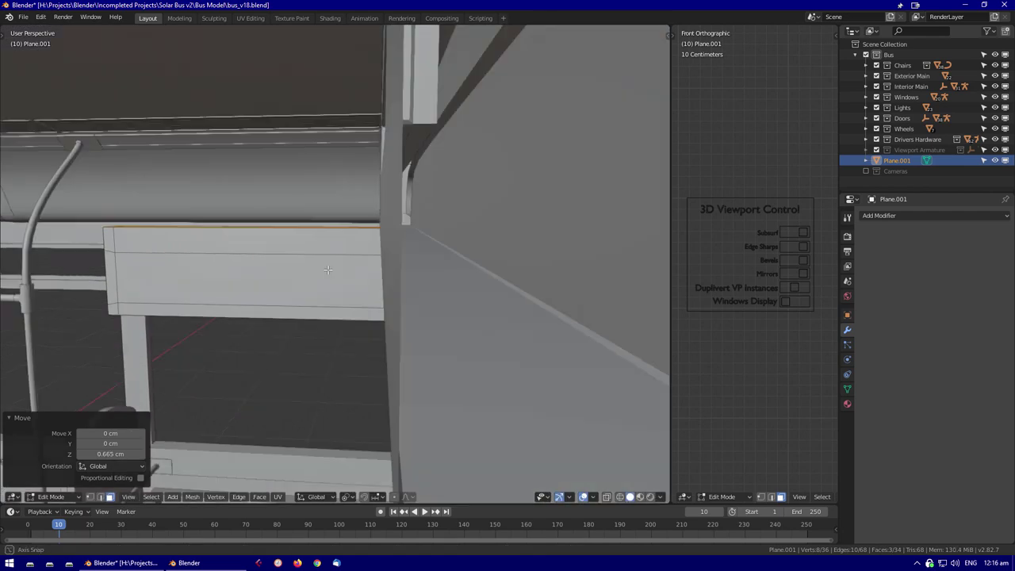
Leave Edit Mode and isolate the window panel together with the window frames in local view
{"action": "key", "text": "Tab"}
{"action": "key", "text": "KP_Decimal"}
{"action": "middle_click_drag", "start_coordinate": [387, 306], "coordinate": [510, 346]}
{"action": "key", "text": "KP_Divide"}
{"action": "scroll", "coordinate": [441, 354], "scroll_direction": "up", "scroll_amount": 5}
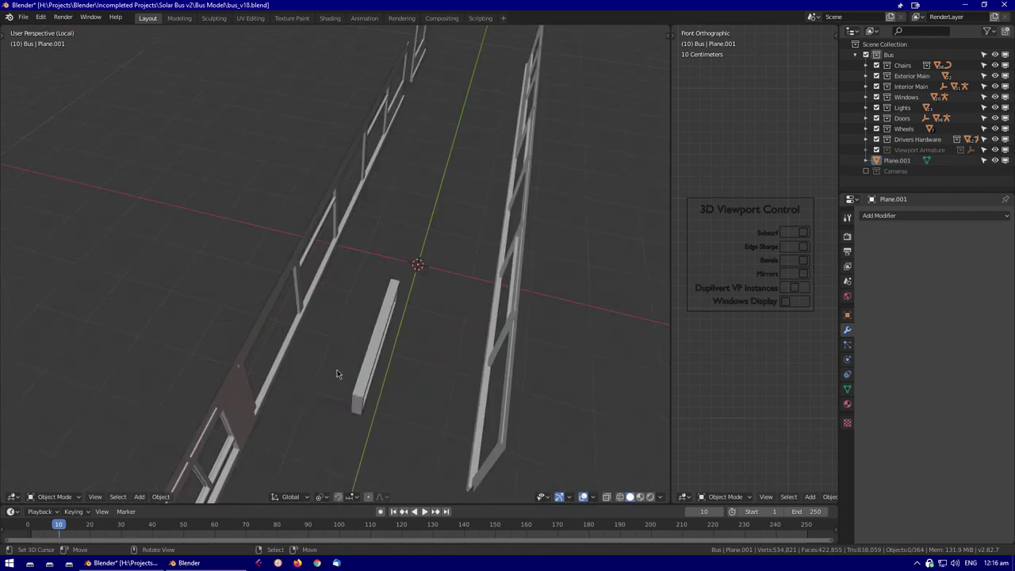
Show the window panel's transform values and add a Bevel modifier to it
{"action": "key", "text": "n"}
{"action": "scroll", "coordinate": [405, 266], "scroll_direction": "up", "scroll_amount": 2}
{"action": "left_click", "coordinate": [876, 216]}
{"action": "left_click", "coordinate": [814, 249]}
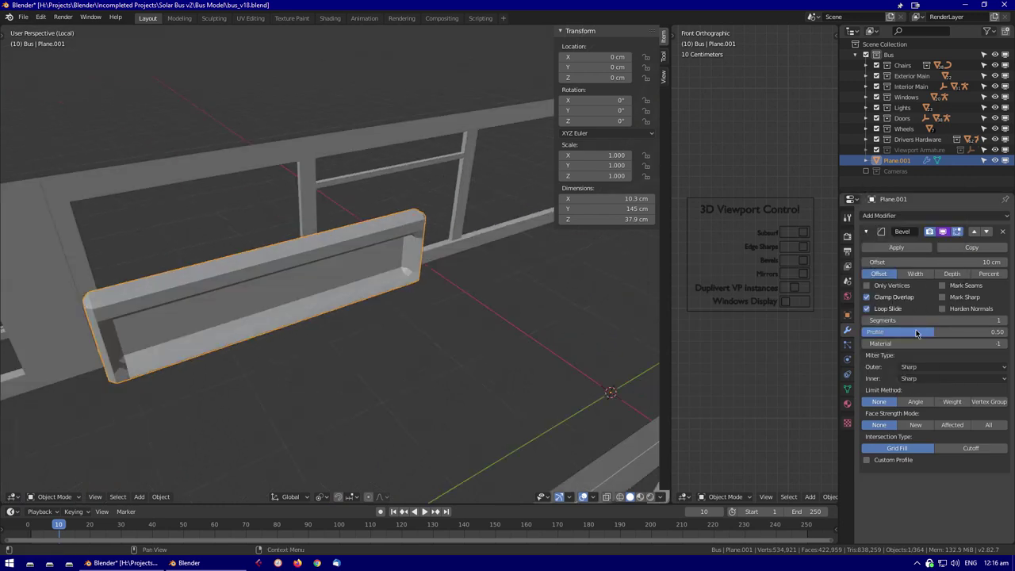
Add a plane, rotate it 90° about Y in Edit Mode and move it about 7.077 cm along X
{"action": "middle_click_drag", "start_coordinate": [505, 272], "coordinate": [432, 304]}
{"action": "key", "text": "shift+a"}
{"action": "left_click", "coordinate": [456, 303]}
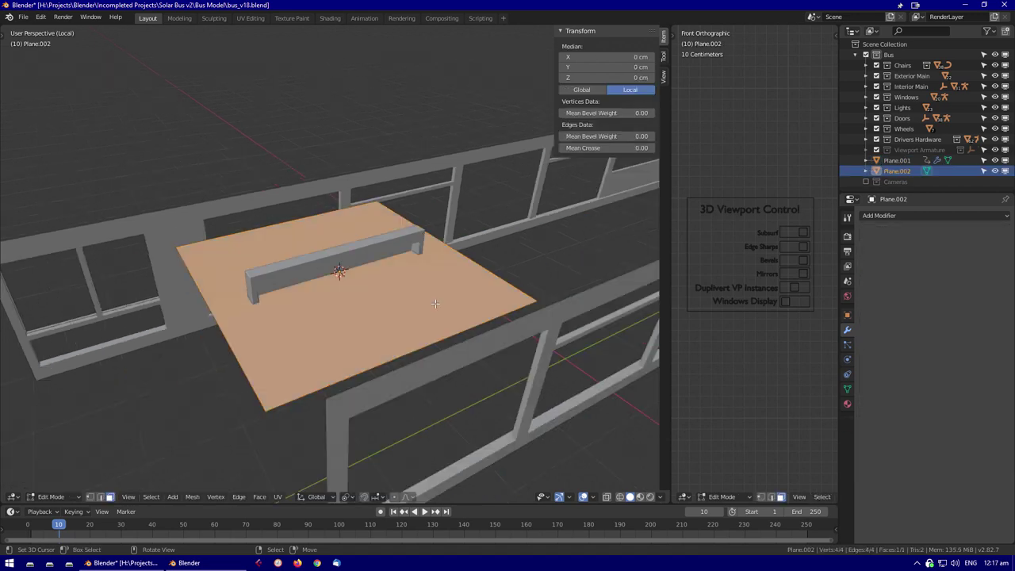
{"action": "key", "text": "Tab"}
{"action": "type", "text": "ry90"}
{"action": "key", "text": "Return"}
{"action": "middle_click_drag", "start_coordinate": [340, 300], "coordinate": [407, 335]}
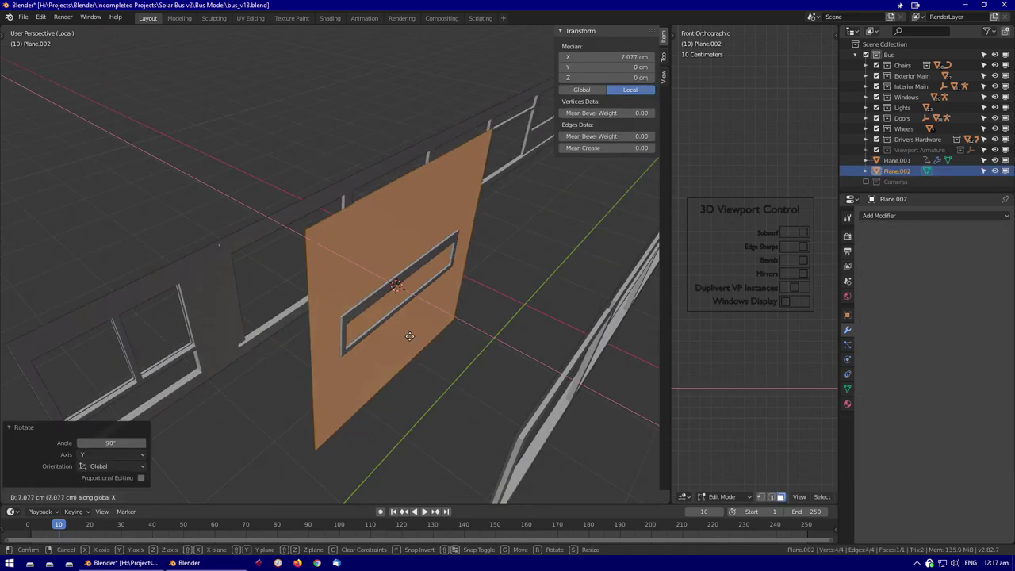
{"action": "key", "text": "Tab"}
{"action": "left_click", "coordinate": [388, 340]}
Isolate the new plane with the window box, turn off the Bevels viewport control and scale the plane to fit the box opening
{"action": "key", "text": "KP_Divide"}
{"action": "key", "text": "KP_3"}
{"action": "left_click", "coordinate": [805, 261]}
{"action": "key", "text": "Tab"}
{"action": "key", "text": "s"}
{"action": "left_click", "coordinate": [532, 389]}
{"action": "scroll", "coordinate": [532, 389], "scroll_direction": "up", "scroll_amount": 2}
{"action": "key", "text": "s"}
{"action": "left_click", "coordinate": [645, 357]}
Raise the plane 4.15 cm along Z and lower its top edge 26 cm to form a thin strip
{"action": "key", "text": "2"}
{"action": "left_click", "coordinate": [248, 249]}
{"action": "key", "text": "g"}
{"action": "left_click", "coordinate": [317, 301]}
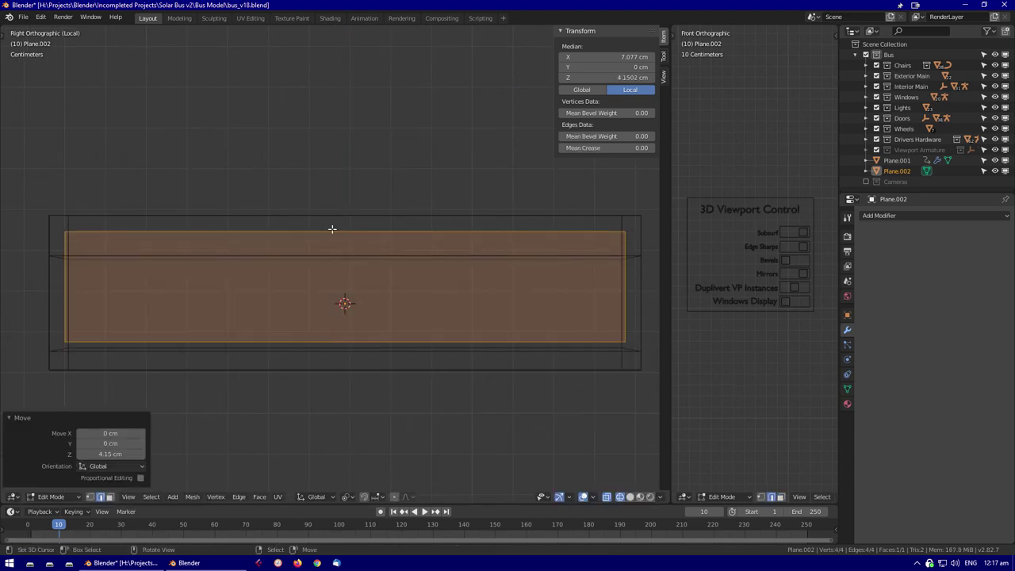
{"action": "key", "text": "g"}
{"action": "key", "text": "z"}
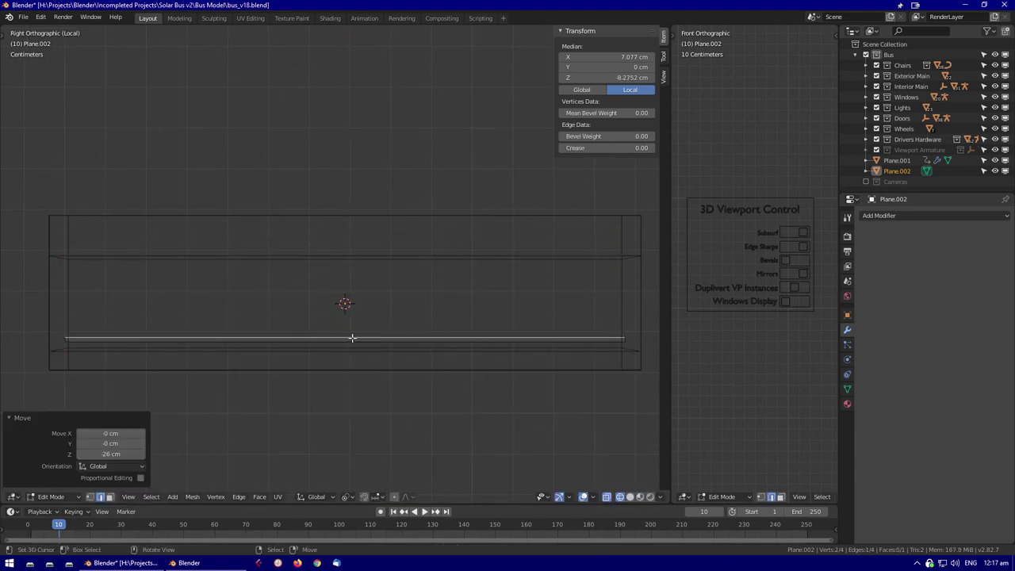
Fine-tune the thin strip's position along Z at the bottom of the box opening
{"action": "middle_click_drag", "start_coordinate": [343, 338], "coordinate": [442, 261]}
{"action": "scroll", "coordinate": [442, 261], "scroll_direction": "up", "scroll_amount": 2}
{"action": "key", "text": "g"}
{"action": "key", "text": "z"}
{"action": "key", "text": "alt+z"}
{"action": "left_click", "coordinate": [448, 448]}
Add an Array modifier with 14 copies at a relative Z offset of 1.670 and lower the strip's edge about 0.54 cm
{"action": "left_click", "coordinate": [935, 215]}
{"action": "left_click", "coordinate": [792, 236]}
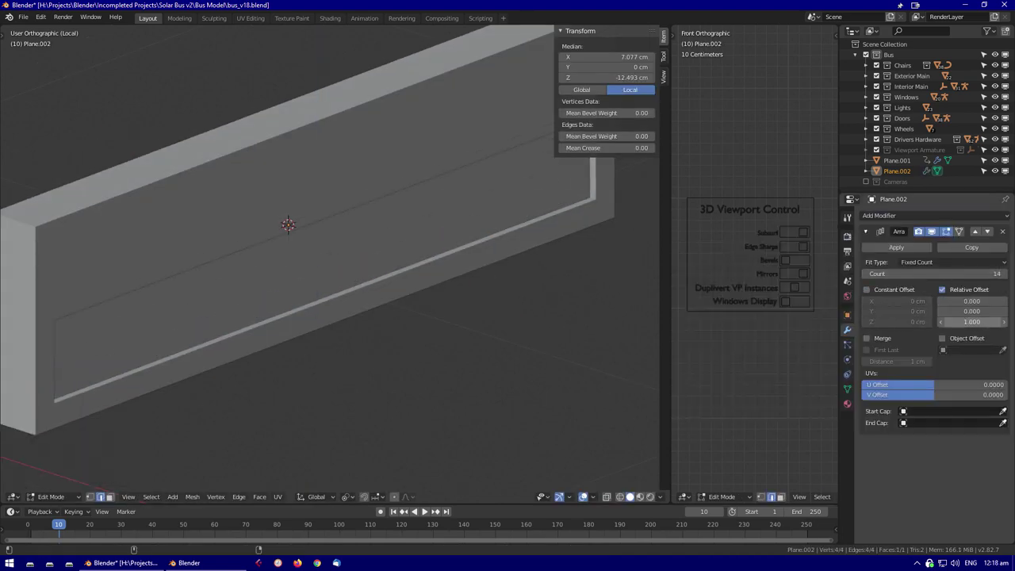
{"action": "left_click", "coordinate": [150, 361]}
{"action": "key", "text": "shift+z"}
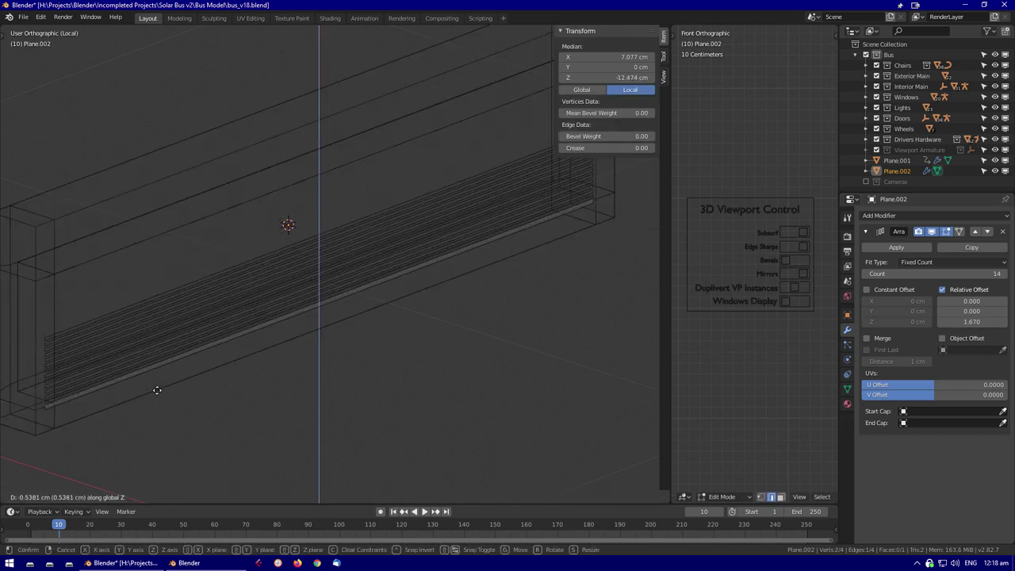
{"action": "left_click", "coordinate": [157, 391]}
{"action": "key", "text": "Tab"}
{"action": "key", "text": "shift+z"}
Set the array's relative Z offset to 2.310 and its count to 19 to fill the opening with slats
{"action": "left_click_drag", "start_coordinate": [971, 321], "coordinate": [995, 321]}
{"action": "left_click_drag", "start_coordinate": [935, 273], "coordinate": [975, 274]}
{"action": "middle_click_drag", "start_coordinate": [476, 262], "coordinate": [518, 297]}
{"action": "scroll", "coordinate": [518, 297], "scroll_direction": "up", "scroll_amount": 3}
{"action": "scroll", "coordinate": [353, 262], "scroll_direction": "down", "scroll_amount": 5}
{"action": "key", "text": "KP_1"}
{"action": "key", "text": "shift+z"}
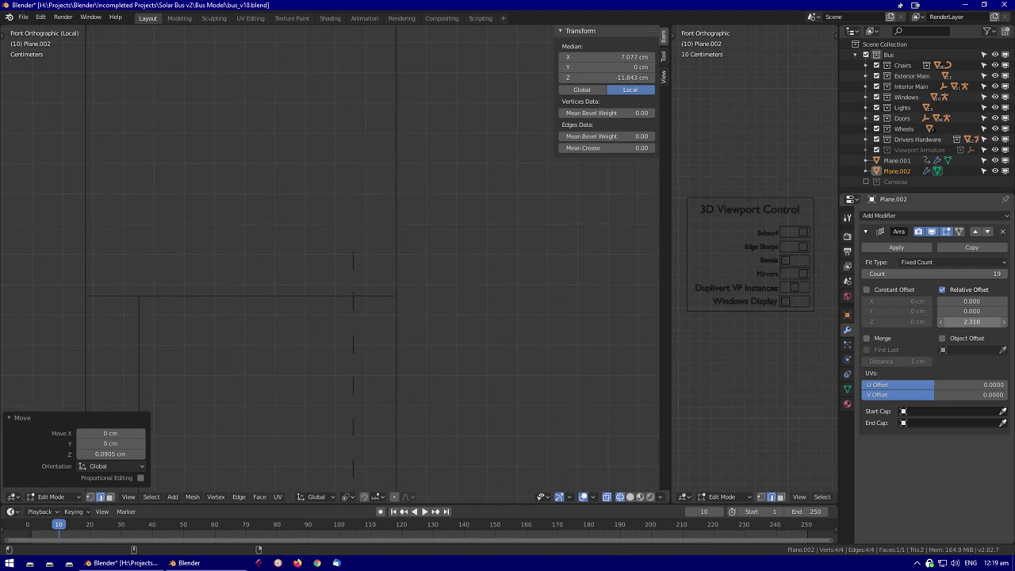
Add a Solidify modifier to the slats with a thickness of 6.4 cm and enable Only Rim
{"action": "key", "text": "Tab"}
{"action": "left_click", "coordinate": [910, 216]}
{"action": "middle_click_drag", "start_coordinate": [436, 354], "coordinate": [471, 317]}
{"action": "left_click", "coordinate": [910, 215]}
{"action": "left_click", "coordinate": [797, 378]}
{"action": "left_click_drag", "start_coordinate": [900, 293], "coordinate": [944, 293]}
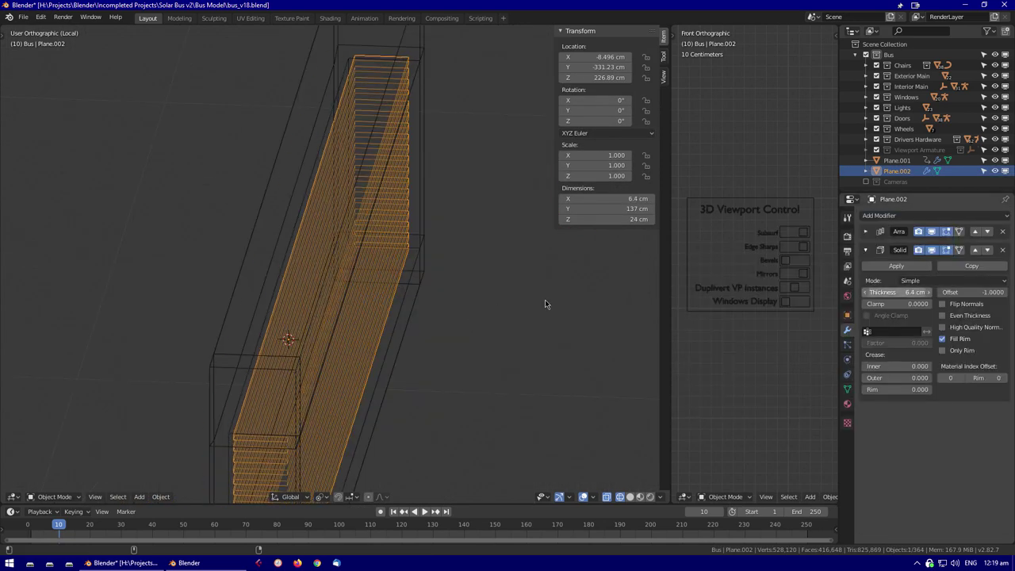
{"action": "key", "text": "shift+z"}
{"action": "mouse_move", "coordinate": [401, 348]}
{"action": "middle_mouse_down"}
{"action": "mouse_move", "coordinate": [299, 354]}
{"action": "mouse_move", "coordinate": [492, 348]}
{"action": "middle_mouse_up"}
{"action": "left_click", "coordinate": [951, 339]}
Add another plane for the sign face and rotate it 90° about Y in Edit Mode
{"action": "scroll", "coordinate": [471, 428], "scroll_direction": "down", "scroll_amount": 5}
{"action": "middle_click_drag", "start_coordinate": [470, 428], "coordinate": [389, 374]}
{"action": "key", "text": "shift+a"}
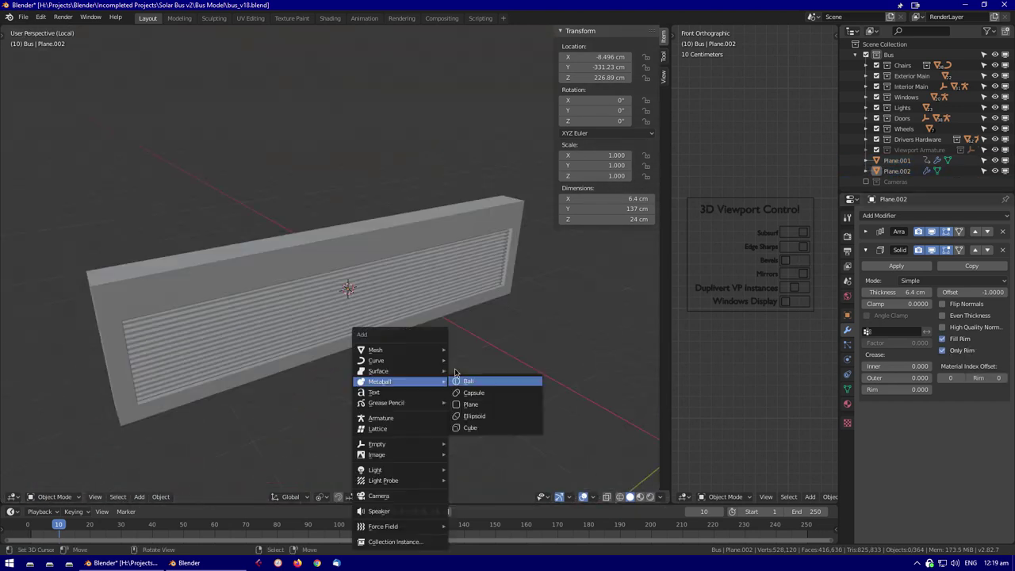
{"action": "left_click", "coordinate": [467, 379]}
{"action": "key", "text": "Tab"}
{"action": "key", "text": "r"}
{"action": "key", "text": "y"}
{"action": "key", "text": "9"}
{"action": "key", "text": "0"}
{"action": "key", "text": "Return"}
Move the sign plane about 4.63 cm along X behind the slats and scale it to about 141 by 27.7 cm
{"action": "key", "text": "KP_1"}
{"action": "key", "text": "g"}
{"action": "key", "text": "x"}
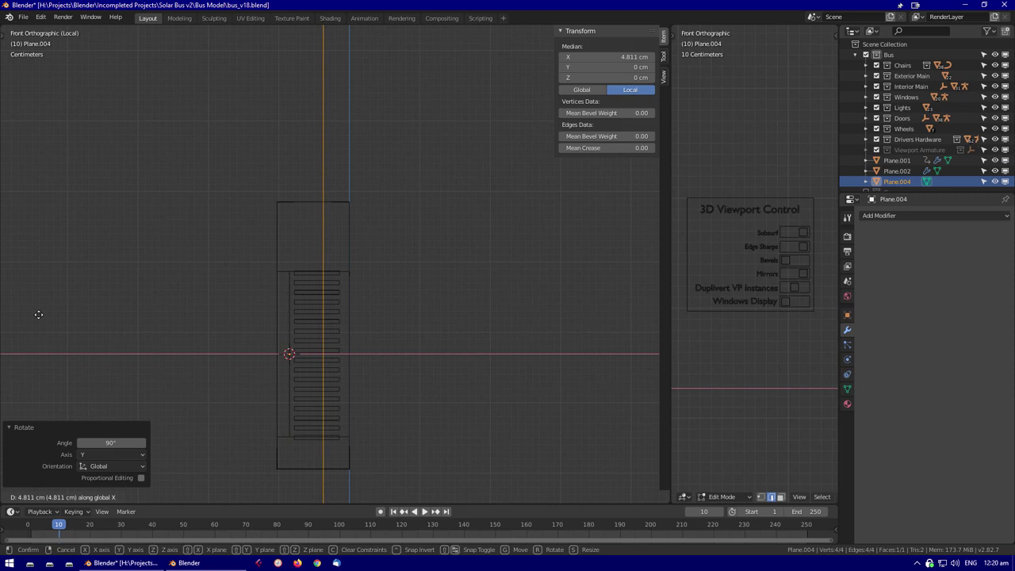
{"action": "left_click", "coordinate": [333, 321]}
{"action": "key", "text": "KP_3"}
{"action": "key", "text": "s"}
{"action": "key", "text": "y"}
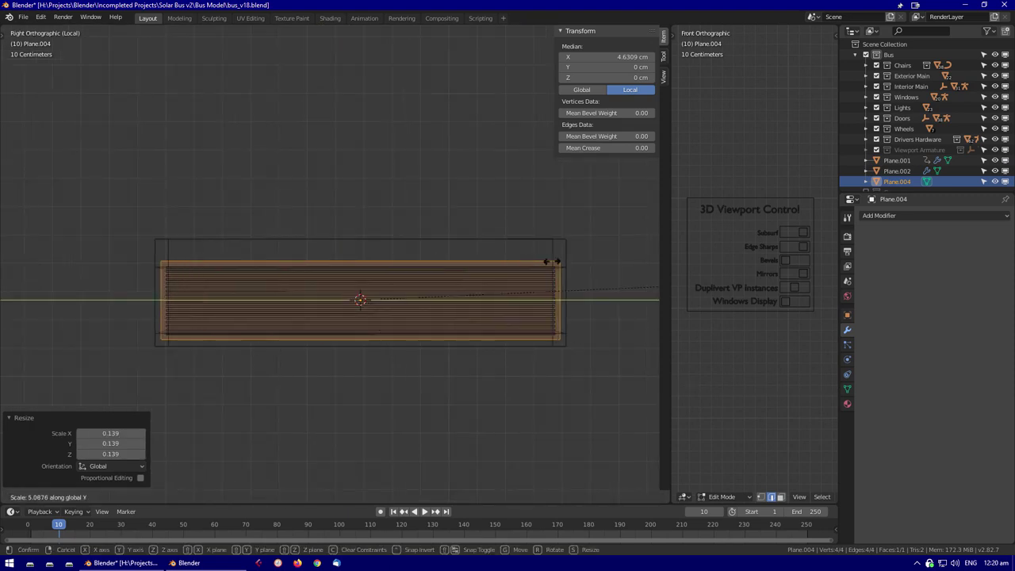
{"action": "left_click", "coordinate": [553, 262]}
{"action": "key", "text": "Tab"}
Rename the three objects Passenger Sign SIGN, Passenger Sign Base and Passenger Sign Grill
{"action": "middle_click_drag", "start_coordinate": [553, 262], "coordinate": [531, 333]}
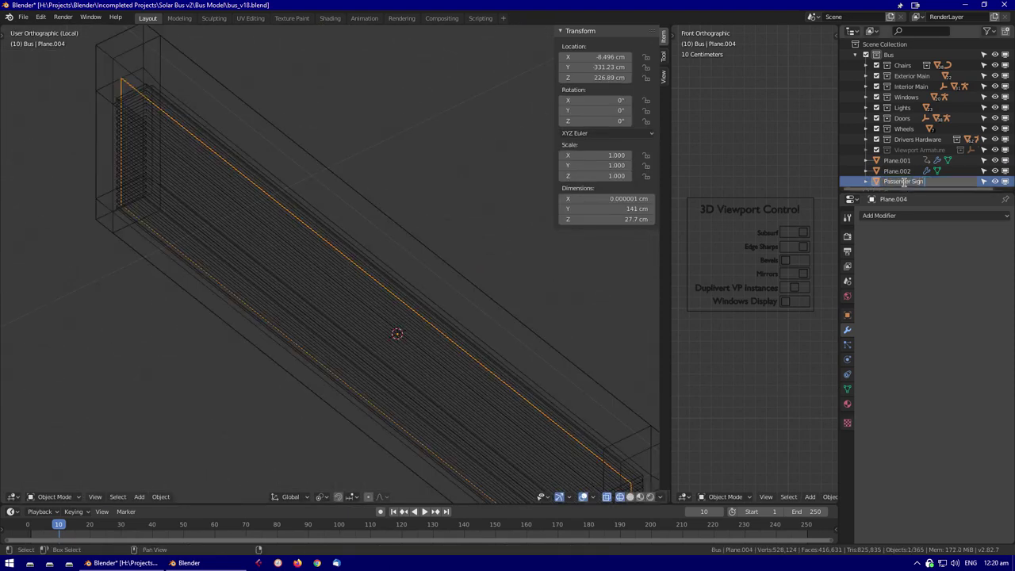
{"action": "left_click", "coordinate": [902, 171]}
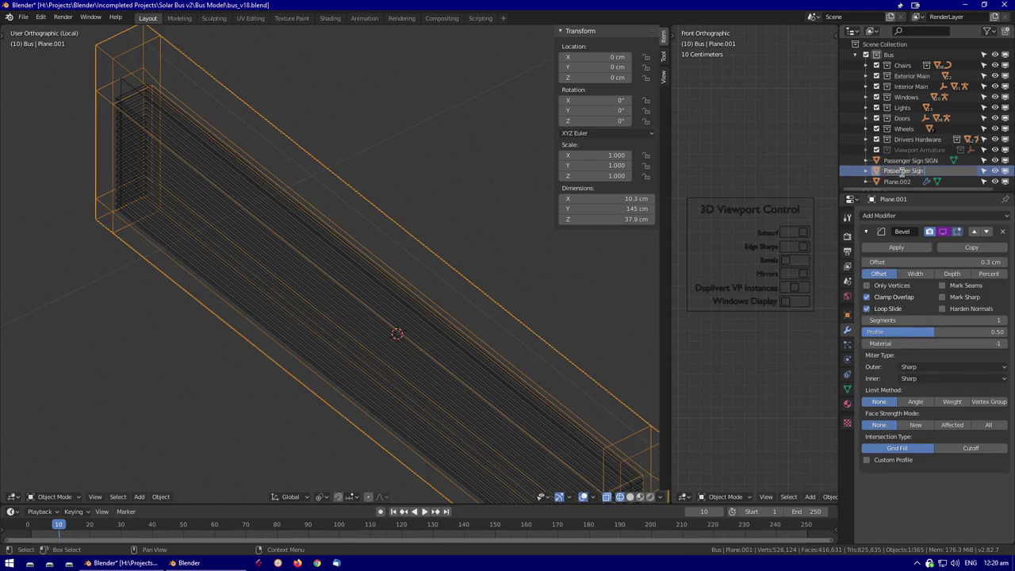
{"action": "left_click", "coordinate": [909, 180]}
{"action": "type", "text": "ll"}
{"action": "key", "text": "Return"}
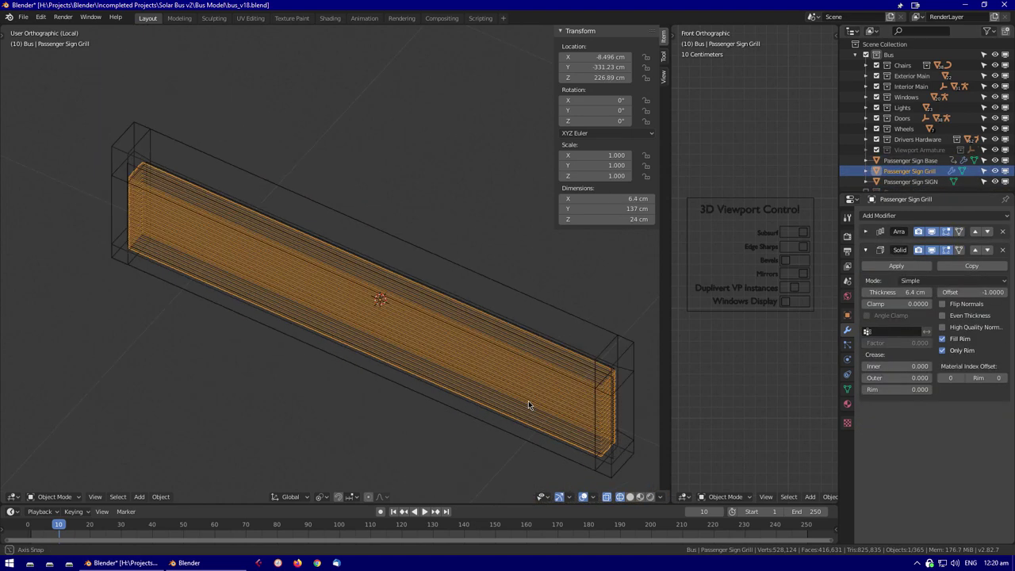
Parent the sign parts under Passenger Sign Base and apply the scale of the whole assembly
{"action": "middle_click_drag", "start_coordinate": [528, 400], "coordinate": [512, 313]}
{"action": "left_click", "coordinate": [102, 181]}
{"action": "left_click", "coordinate": [210, 271], "text": "shift"}
{"action": "key", "text": "ctrl+p"}
{"action": "left_click", "coordinate": [210, 271]}
{"action": "scroll", "coordinate": [232, 255], "scroll_direction": "down", "scroll_amount": 5}
{"action": "left_click", "coordinate": [356, 275]}
{"action": "key", "text": "ctrl+a"}
{"action": "left_click", "coordinate": [444, 269]}
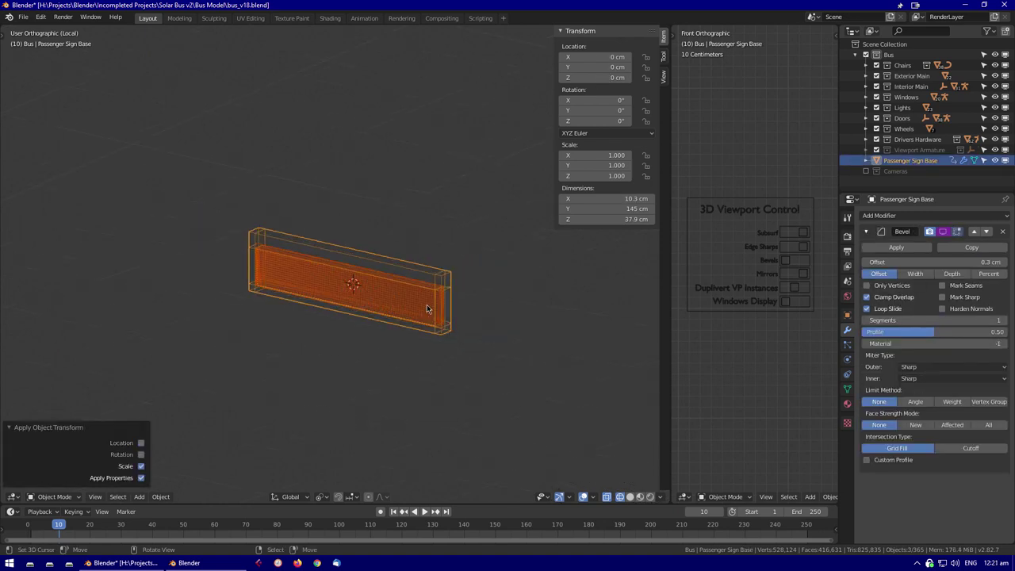
Leave local view and move the passenger sign along X to 121.56 cm, against the window beside the door
{"action": "key", "text": "KP_Divide"}
{"action": "type", "text": "gx"}
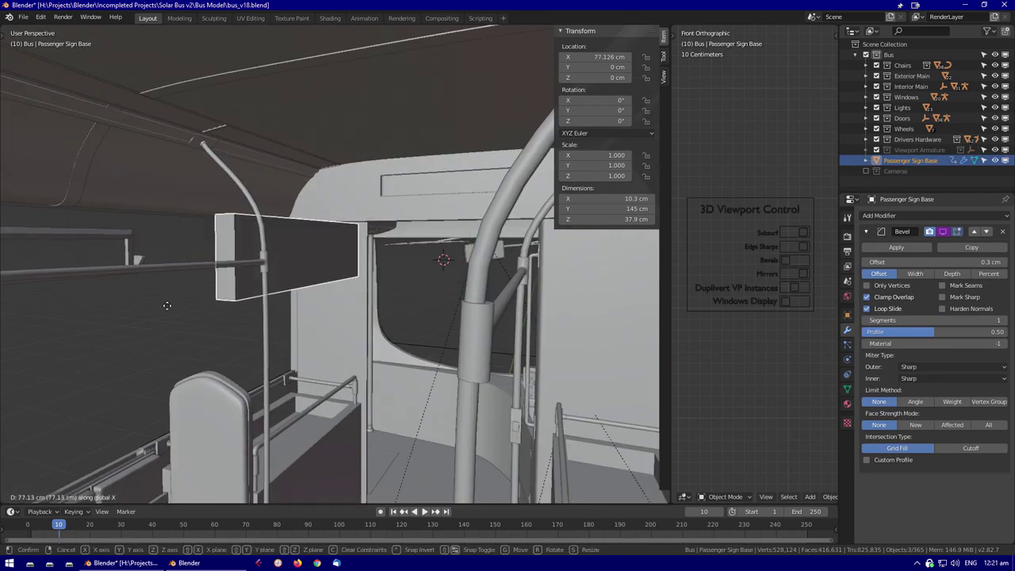
{"action": "type", "text": "17"}
{"action": "key", "text": "Return"}
{"action": "middle_click_drag", "start_coordinate": [255, 309], "coordinate": [130, 306]}
{"action": "scroll", "coordinate": [237, 309], "scroll_direction": "up", "scroll_amount": 4}
{"action": "key", "text": "g"}
{"action": "key", "text": "x"}
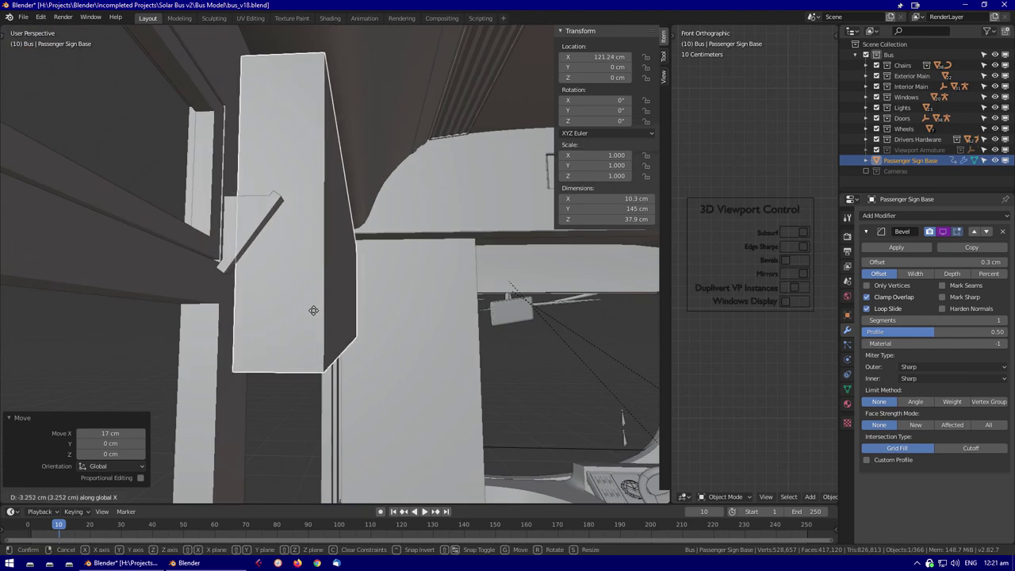
{"action": "key", "text": "Escape"}
Select the Passenger Sign Grill on the bus's exterior and disable its Solidify modifier in the viewport
{"action": "middle_click_drag", "start_coordinate": [283, 310], "coordinate": [415, 271]}
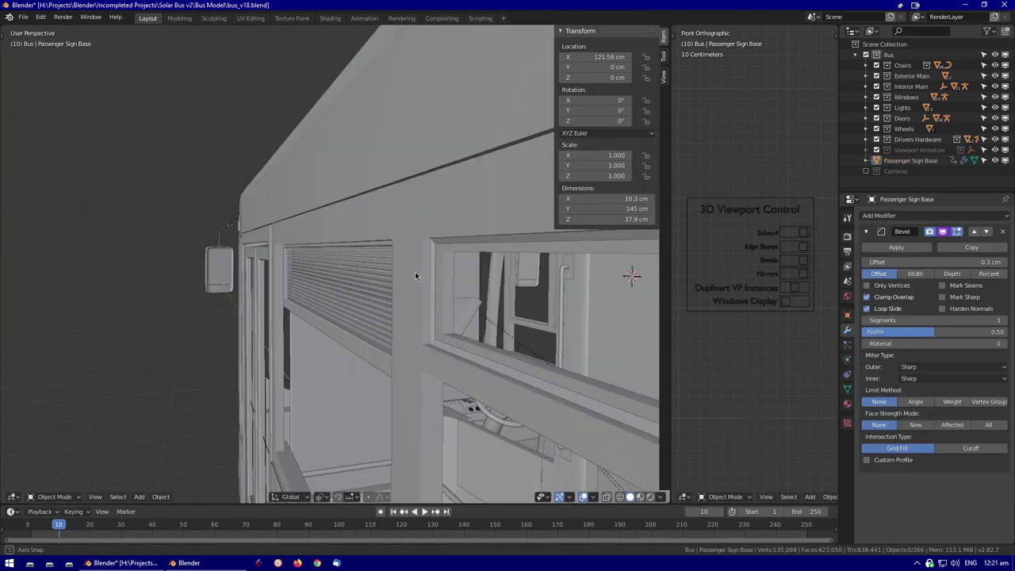
{"action": "scroll", "coordinate": [415, 271], "scroll_direction": "down", "scroll_amount": 3}
{"action": "middle_click_drag", "start_coordinate": [450, 339], "coordinate": [363, 363]}
{"action": "left_click", "coordinate": [357, 266]}
{"action": "scroll", "coordinate": [341, 254], "scroll_direction": "up", "scroll_amount": 5}
{"action": "middle_click_drag", "start_coordinate": [325, 246], "coordinate": [295, 231]}
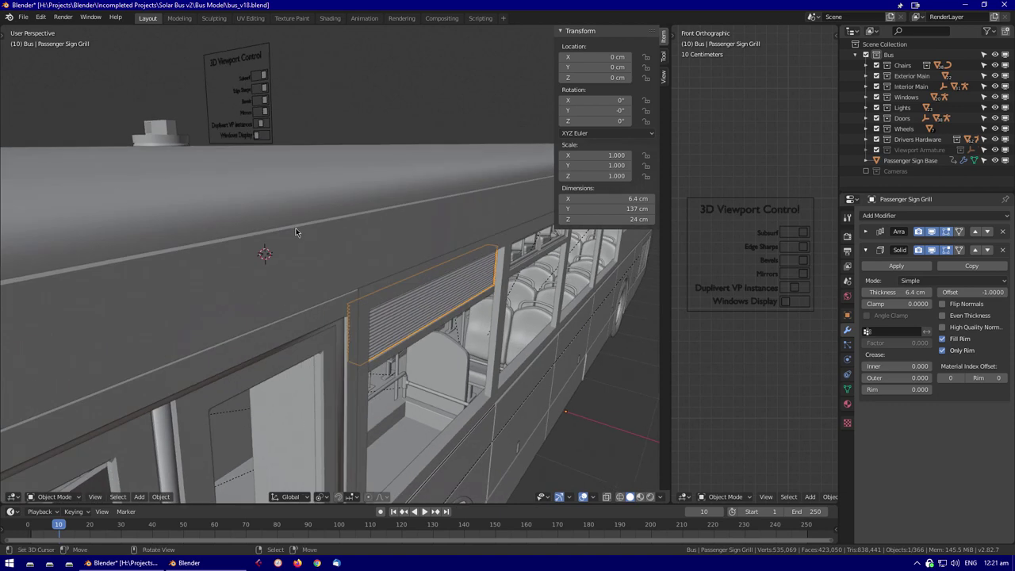
{"action": "left_click", "coordinate": [932, 250]}
{"action": "left_click", "coordinate": [865, 250]}
Duplicate the complete passenger sign assembly and move the copy 66.7 cm along X
{"action": "mouse_move", "coordinate": [484, 348]}
{"action": "middle_mouse_down"}
{"action": "mouse_move", "coordinate": [495, 354]}
{"action": "mouse_move", "coordinate": [499, 321]}
{"action": "mouse_move", "coordinate": [476, 333]}
{"action": "middle_mouse_up"}
{"action": "key", "text": "shift+z"}
{"action": "left_click", "coordinate": [238, 325]}
{"action": "key", "text": "shift+d"}
{"action": "key", "text": "x"}
{"action": "left_click", "coordinate": [468, 375]}
{"action": "scroll", "coordinate": [468, 375], "scroll_direction": "down", "scroll_amount": 5}
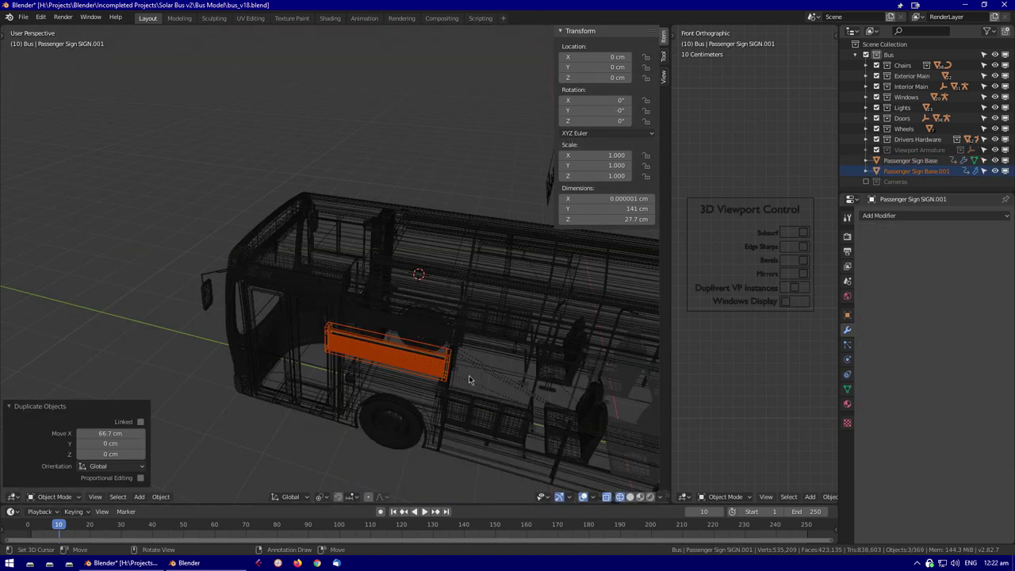
Set the duplicated sign's origin and rotate the copy 90° about Z in top view
{"action": "key", "text": "KP_7"}
{"action": "scroll", "coordinate": [512, 293], "scroll_direction": "down", "scroll_amount": 2}
{"action": "key", "text": "ctrl+shift+alt+c"}
{"action": "left_click", "coordinate": [512, 295]}
{"action": "type", "text": "r90"}
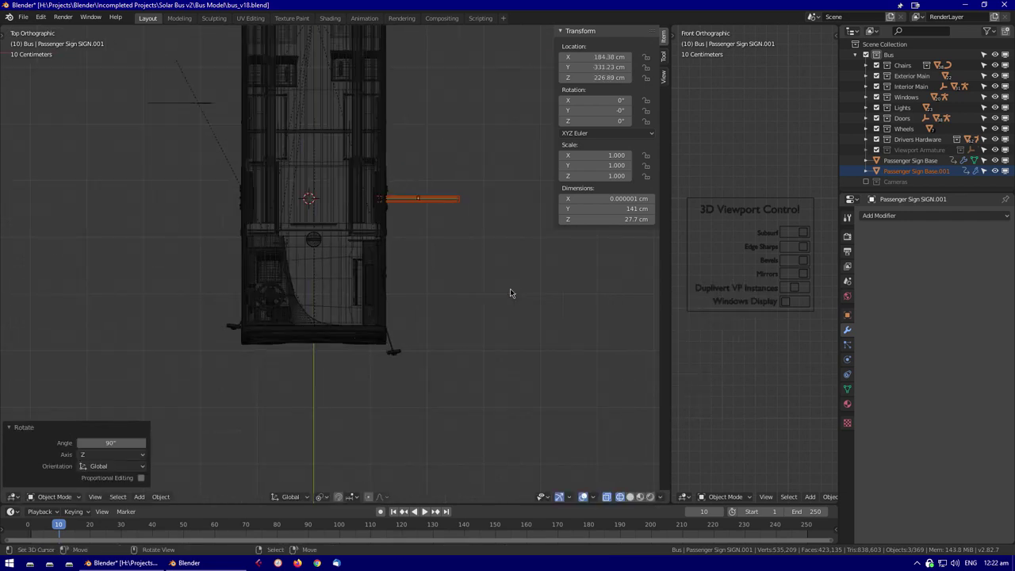
{"action": "key", "text": "Return"}
Move the duplicated sign along X and Z in front view to centre it above the windshield
{"action": "key", "text": "KP_1"}
{"action": "scroll", "coordinate": [317, 261], "scroll_direction": "up", "scroll_amount": 4}
{"action": "key", "text": "g"}
{"action": "key", "text": "z"}
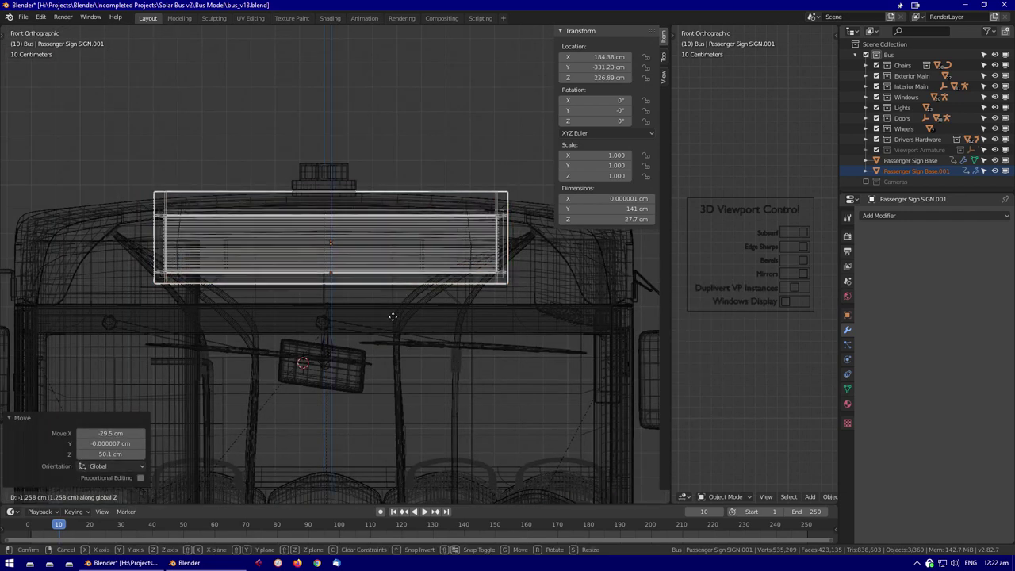
{"action": "left_click", "coordinate": [397, 318]}
Lower the duplicated sign base's top faces along Z in Edit Mode to reduce its height to 27.9 cm
{"action": "key", "text": "shift+z"}
{"action": "scroll", "coordinate": [433, 271], "scroll_direction": "up", "scroll_amount": 1}
{"action": "key", "text": "Tab"}
{"action": "middle_click_drag", "start_coordinate": [132, 295], "coordinate": [164, 346], "text": "shift"}
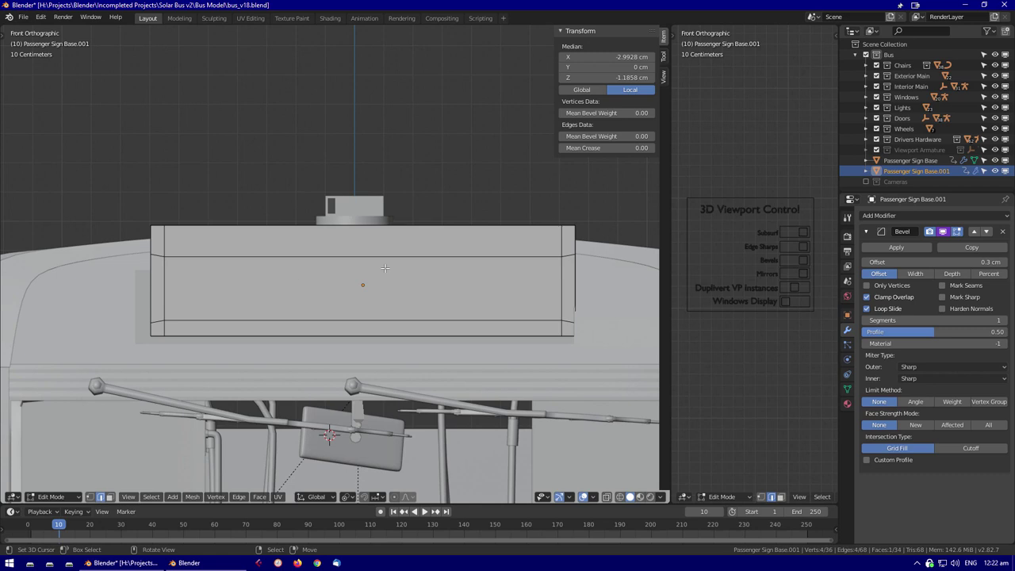
{"action": "key", "text": "Tab"}
{"action": "middle_click_drag", "start_coordinate": [238, 262], "coordinate": [200, 365]}
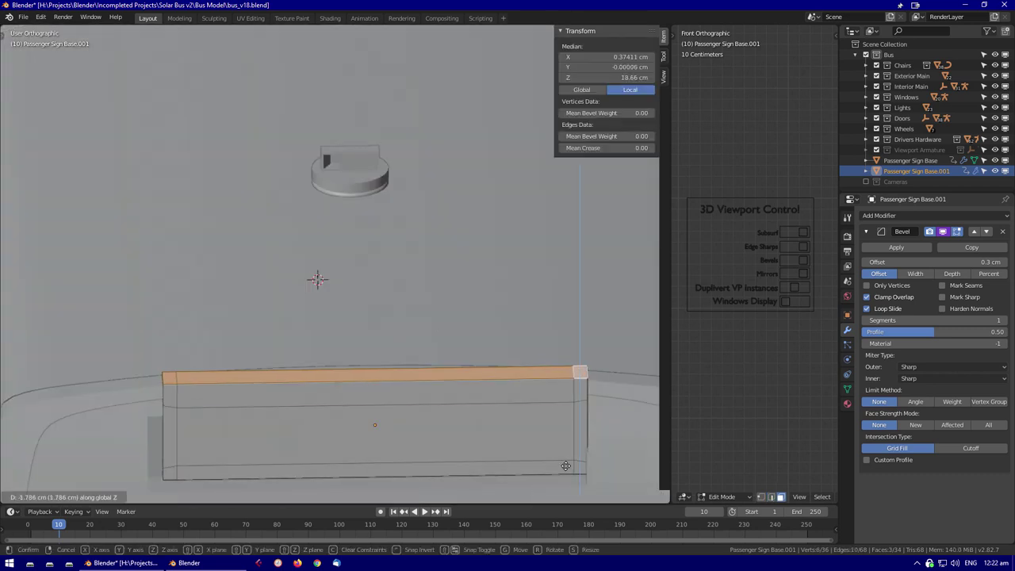
{"action": "left_click", "coordinate": [594, 84]}
{"action": "middle_click_drag", "start_coordinate": [555, 396], "coordinate": [555, 119], "text": "shift"}
{"action": "scroll", "coordinate": [555, 238], "scroll_direction": "up", "scroll_amount": 1}
{"action": "key", "text": "g"}
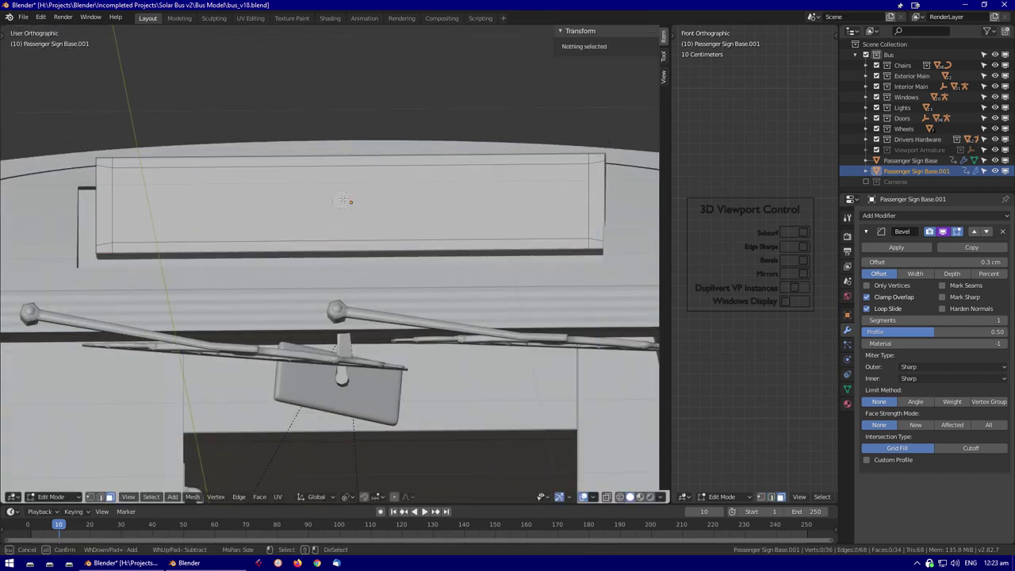
{"action": "left_click", "coordinate": [341, 205]}
{"action": "key", "text": "Tab"}
Expand the duplicated sign's hierarchy and move its base and grill down 6.9 cm along Z
{"action": "key", "text": "shift+z"}
{"action": "scroll", "coordinate": [400, 311], "scroll_direction": "up", "scroll_amount": 2}
{"action": "mouse_move", "coordinate": [400, 311]}
{"action": "middle_mouse_down"}
{"action": "mouse_move", "coordinate": [582, 319]}
{"action": "mouse_move", "coordinate": [634, 341]}
{"action": "middle_mouse_up"}
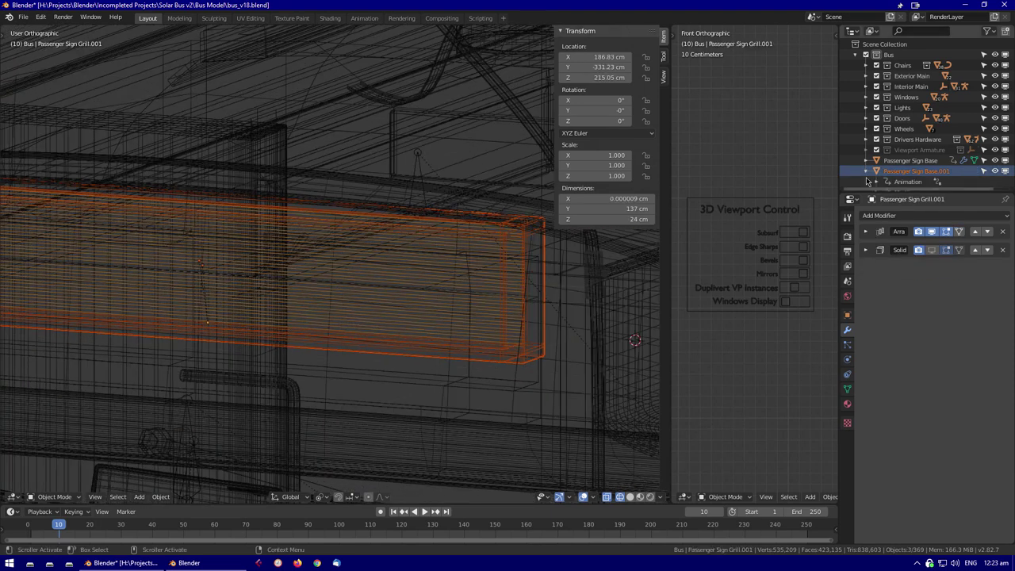
{"action": "left_click", "coordinate": [865, 171]}
{"action": "scroll", "coordinate": [872, 171], "scroll_direction": "down", "scroll_amount": 2}
{"action": "left_click", "coordinate": [877, 171]}
{"action": "key", "text": "ctrl+z"}
{"action": "key", "text": "ctrl+z"}
{"action": "key", "text": "ctrl+z"}
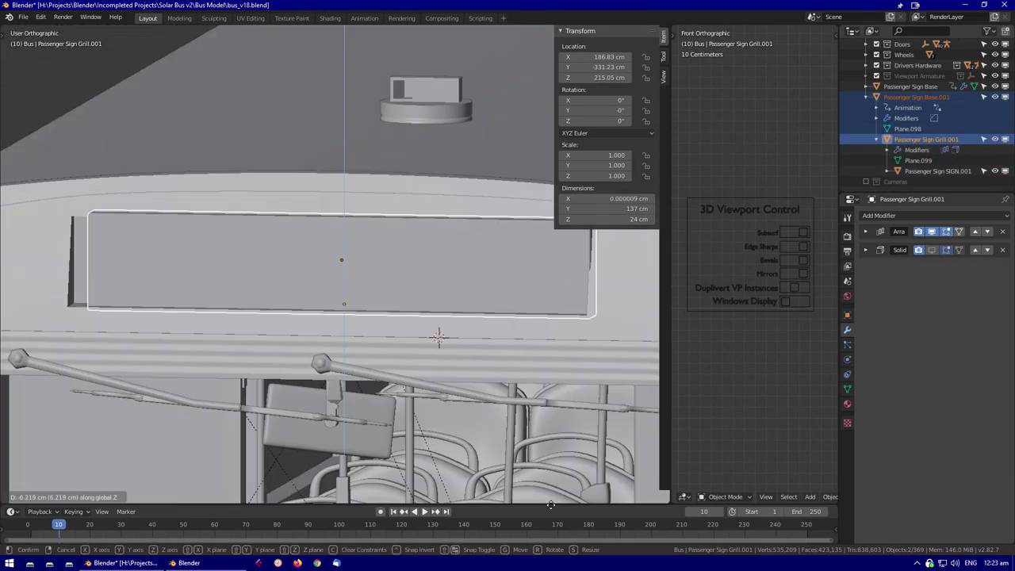
{"action": "key", "text": "ctrl+z"}
{"action": "key", "text": "ctrl+z"}
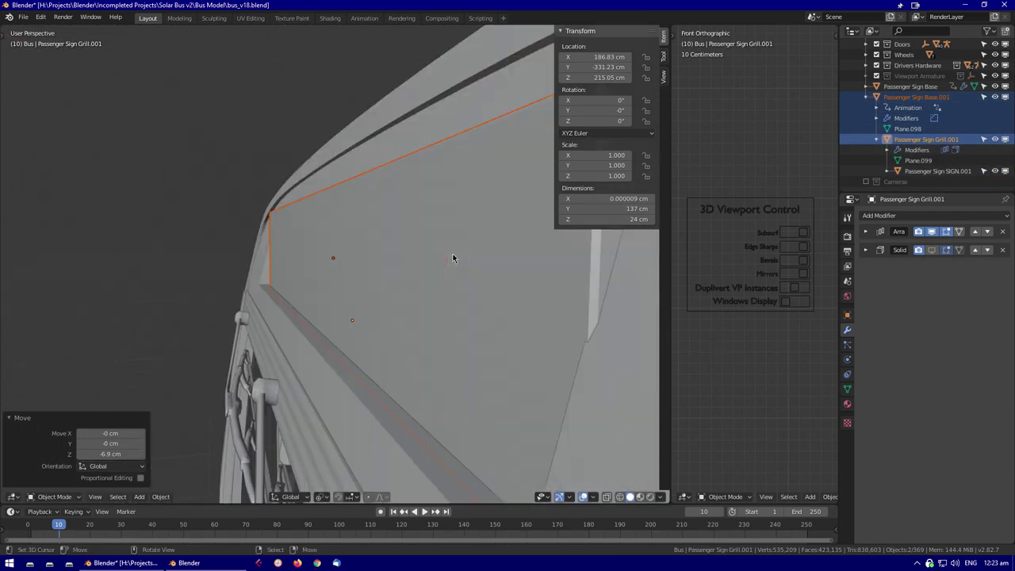
Isolate the duplicated sign with the BUS Display Frame in local view and rotate the sign about Z
{"action": "left_click", "coordinate": [453, 254]}
{"action": "key", "text": "KP_Divide"}
{"action": "key", "text": "ctrl+z"}
{"action": "key", "text": "ctrl+z"}
{"action": "key", "text": "ctrl+z"}
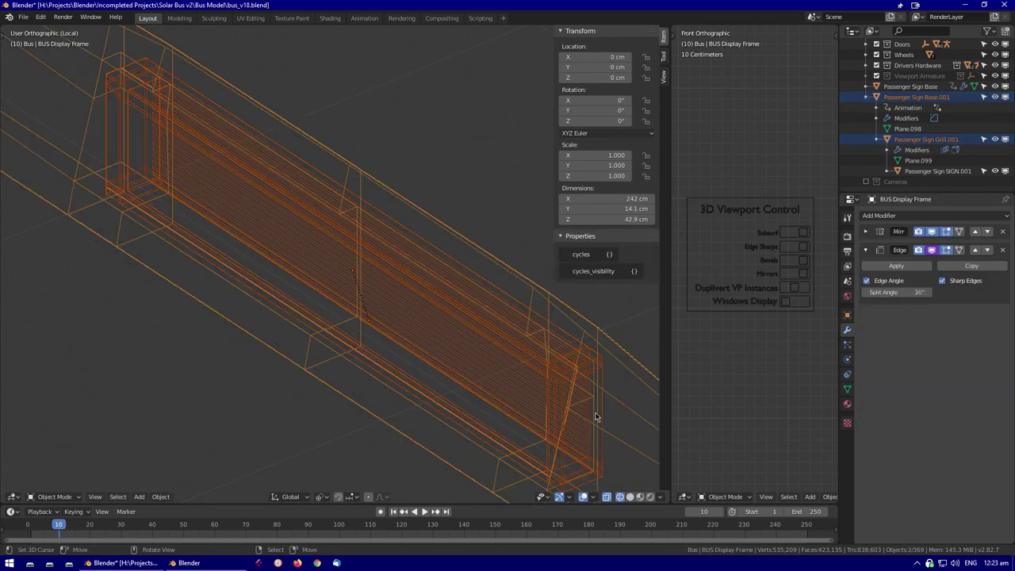
{"action": "key", "text": "ctrl+z"}
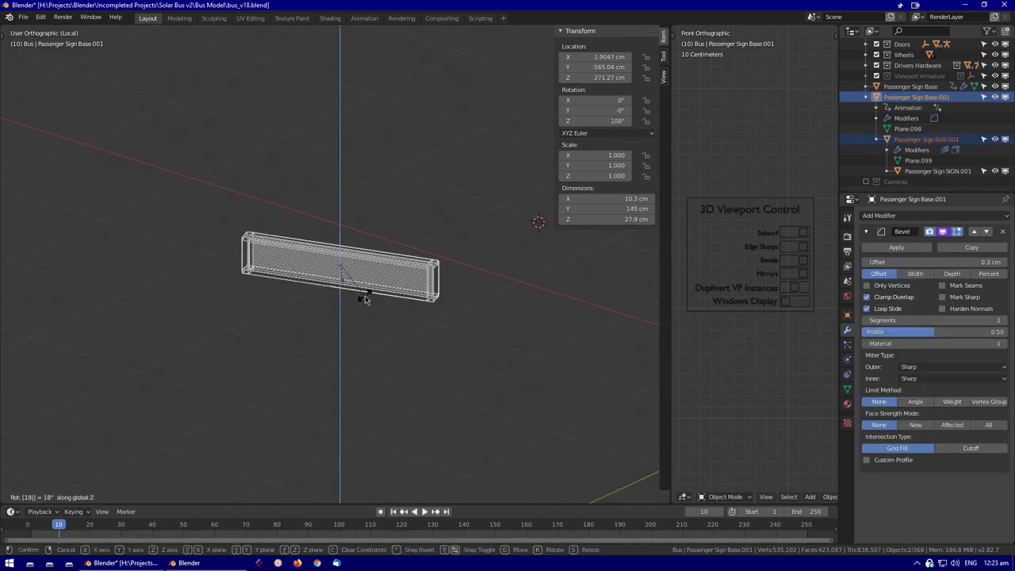
Examine the sign's fit inside the BUS Display Frame in front wireframe view
{"action": "middle_click_drag", "start_coordinate": [472, 323], "coordinate": [328, 278]}
{"action": "key", "text": "Tab"}
{"action": "key", "text": "KP_1"}
{"action": "key", "text": "Tab"}
{"action": "key", "text": "shift+z"}
{"action": "key", "text": "KP_1"}
{"action": "key", "text": "shift+z"}
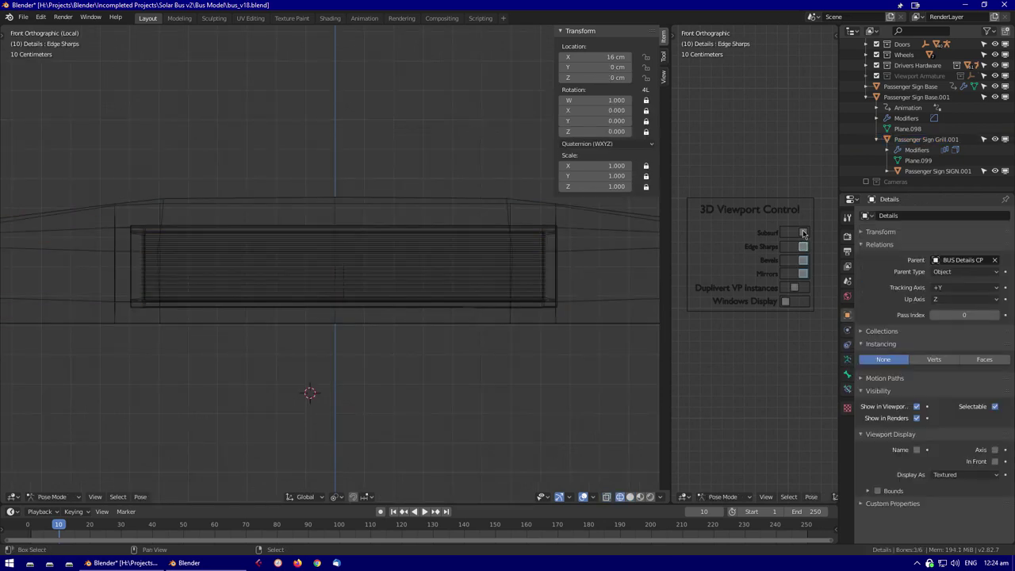
Inspect the duplicated sign base in its display frame in front and perspective views, in both solid and wireframe shading
{"action": "left_click", "coordinate": [506, 295]}
{"action": "key", "text": "shift+z"}
{"action": "scroll", "coordinate": [383, 277], "scroll_direction": "up", "scroll_amount": 3}
{"action": "left_click", "coordinate": [437, 292]}
{"action": "middle_click_drag", "start_coordinate": [383, 277], "coordinate": [355, 332]}
{"action": "key", "text": "shift+z"}
{"action": "key", "text": "KP_1"}
{"action": "left_click", "coordinate": [394, 309]}
{"action": "key", "text": "Tab"}
{"action": "key", "text": "shift+z"}
{"action": "key", "text": "shift+z"}
{"action": "key", "text": "Tab"}
{"action": "key", "text": "shift+z"}
{"action": "left_click", "coordinate": [355, 332]}
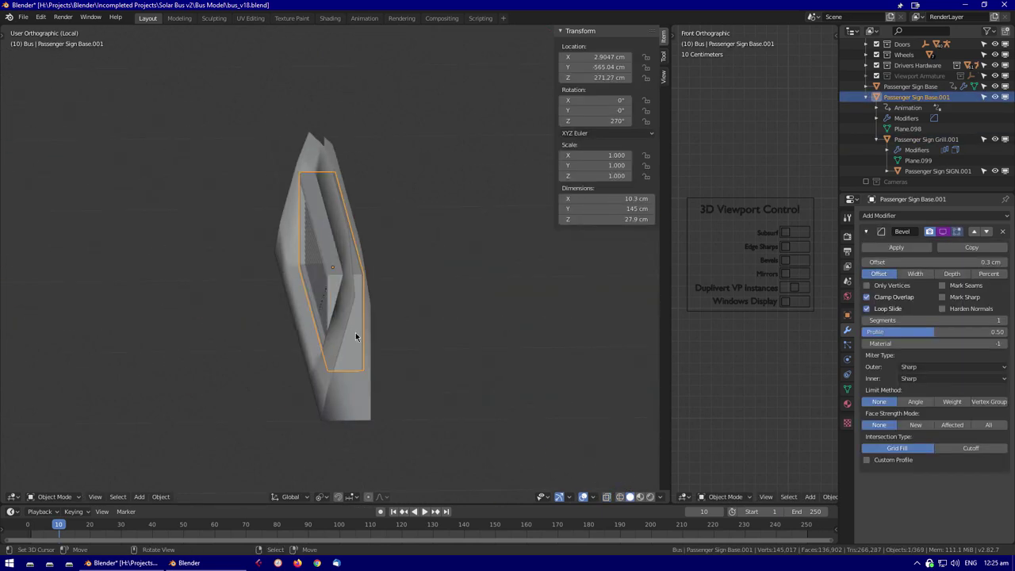
Move the selected faces of the duplicated sign base along Y in Edit Mode to reduce its depth to about 4 cm
{"action": "key", "text": "Tab"}
{"action": "key", "text": "KP_7"}
{"action": "key", "text": "shift+z"}
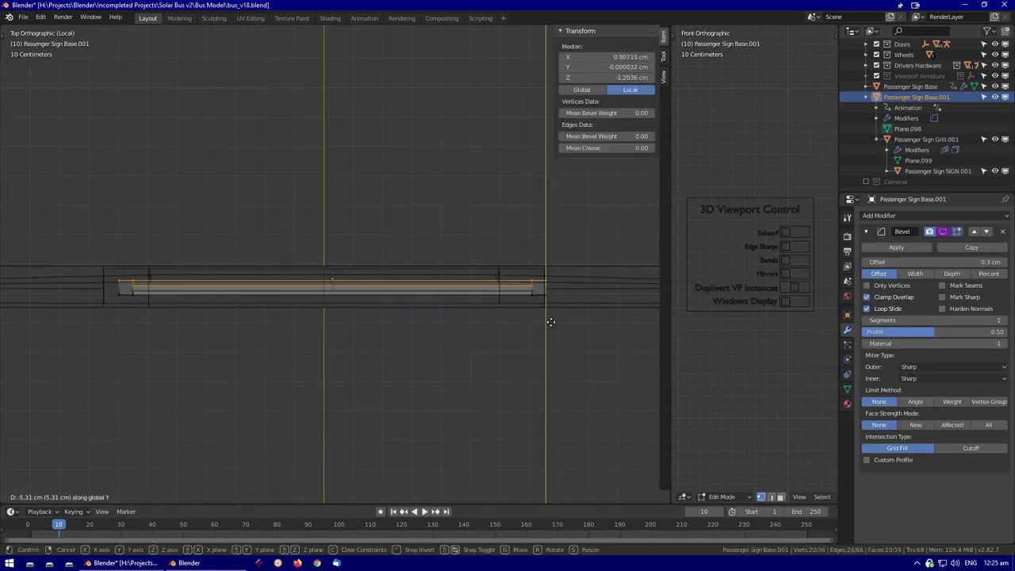
{"action": "key", "text": "shift+z"}
{"action": "middle_click_drag", "start_coordinate": [433, 218], "coordinate": [298, 267]}
{"action": "key", "text": "g"}
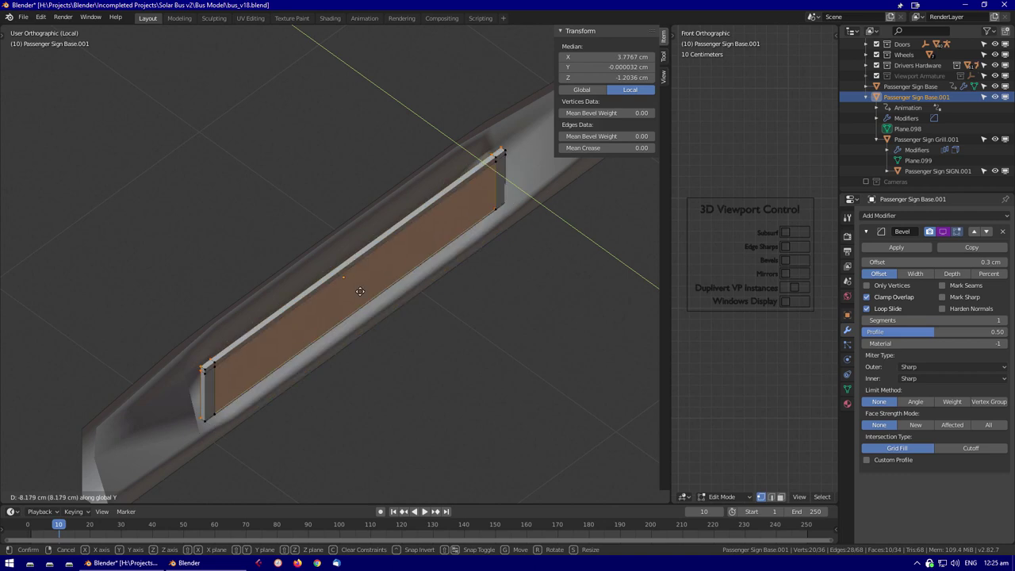
{"action": "left_click", "coordinate": [359, 291]}
{"action": "key", "text": "shift+z"}
{"action": "middle_click_drag", "start_coordinate": [360, 291], "coordinate": [435, 337]}
{"action": "left_click", "coordinate": [501, 339]}
{"action": "key", "text": "Tab"}
{"action": "key", "text": "shift+z"}
Enable the duplicated grill's Solidify modifier in the viewport with a thickness of 2 cm
{"action": "middle_click_drag", "start_coordinate": [501, 339], "coordinate": [411, 278]}
{"action": "left_click", "coordinate": [472, 293]}
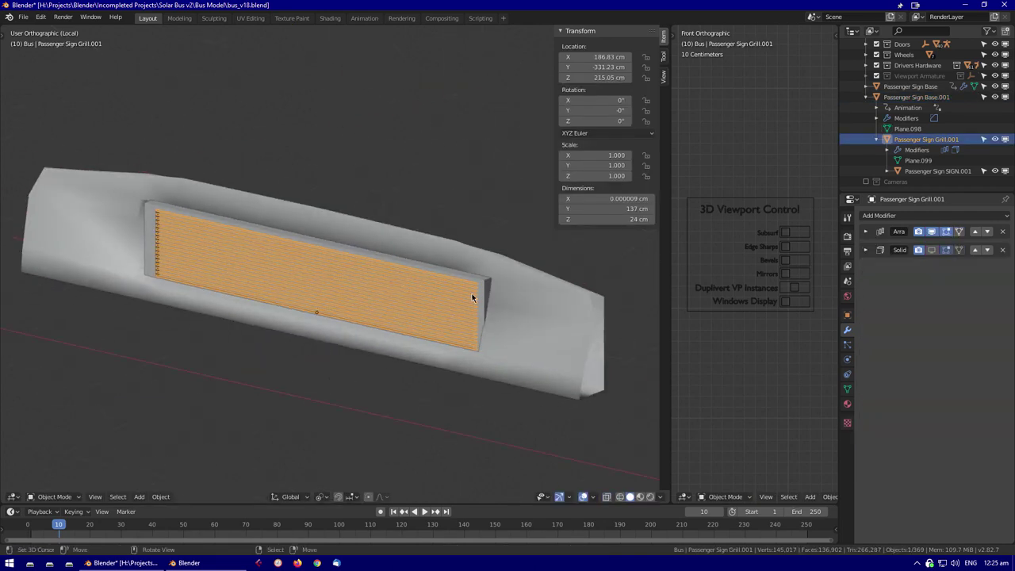
{"action": "scroll", "coordinate": [471, 294], "scroll_direction": "up", "scroll_amount": 3}
{"action": "key", "text": "shift+z"}
{"action": "middle_click_drag", "start_coordinate": [472, 294], "coordinate": [493, 282]}
{"action": "key", "text": "shift+z"}
{"action": "left_click_drag", "start_coordinate": [899, 293], "coordinate": [886, 293]}
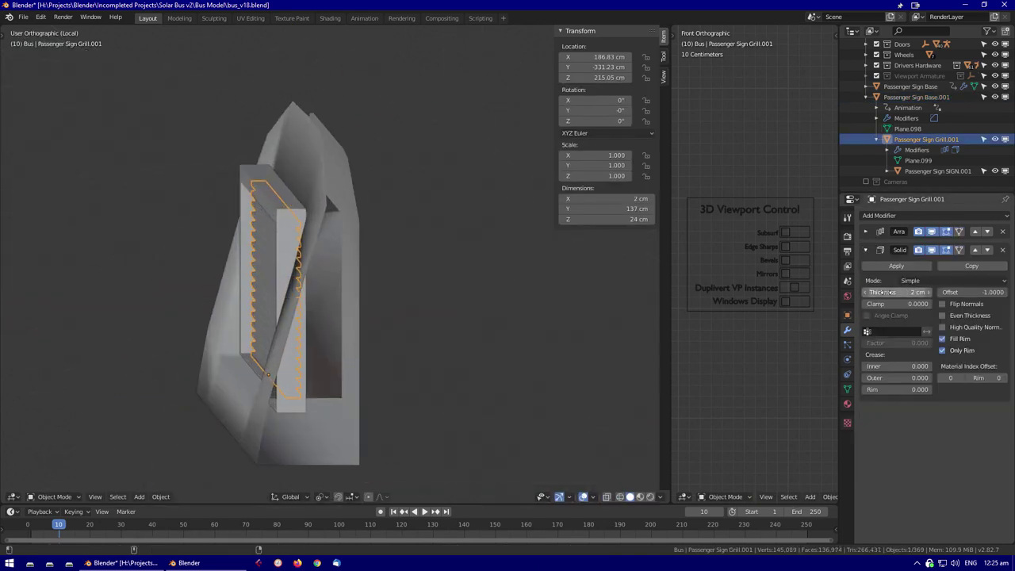
{"action": "key", "text": "ctrl+z"}
{"action": "key", "text": "ctrl+z"}
{"action": "key", "text": "ctrl+z"}
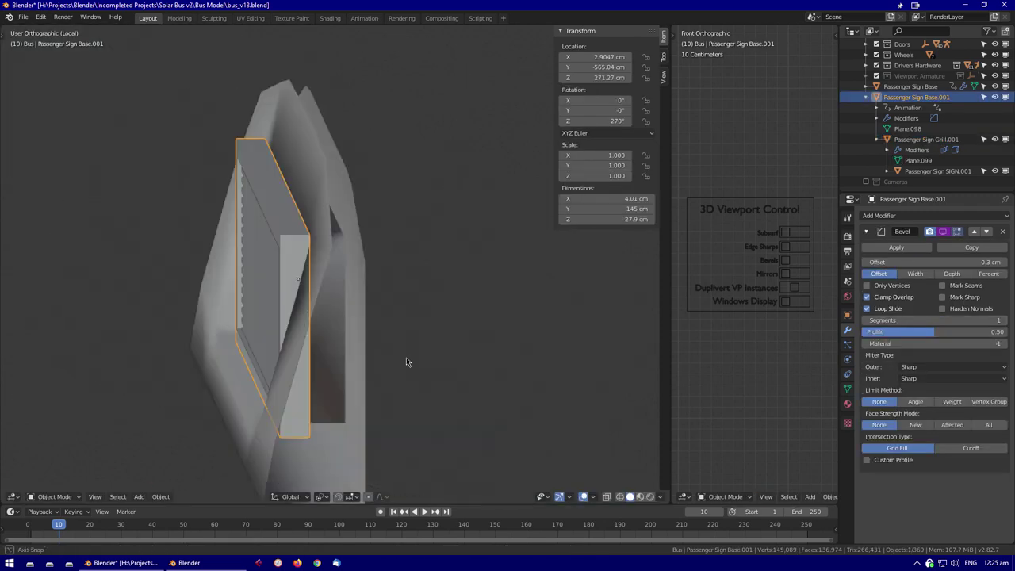
Tilt the duplicated sign base and grill together to 12.8° to follow the frame's slope, and move them 0.946 cm along Y
{"action": "middle_click_drag", "start_coordinate": [406, 361], "coordinate": [269, 385]}
{"action": "key", "text": "c"}
{"action": "left_click", "coordinate": [269, 384]}
{"action": "left_click", "coordinate": [432, 401]}
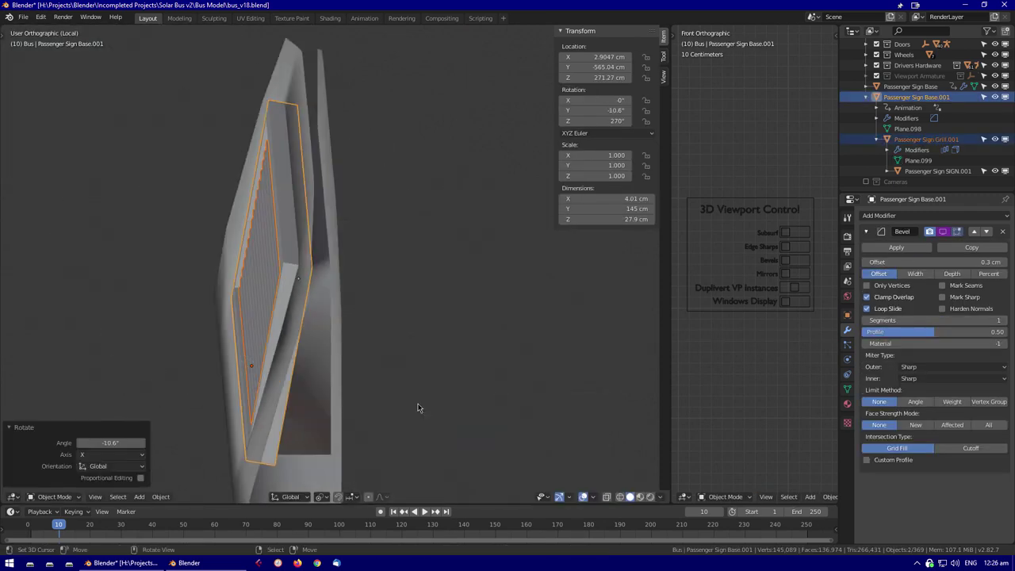
{"action": "key", "text": "KP_3"}
{"action": "key", "text": "shift+z"}
{"action": "scroll", "coordinate": [421, 376], "scroll_direction": "up", "scroll_amount": 4}
{"action": "key", "text": "g"}
{"action": "left_click", "coordinate": [362, 346]}
{"action": "key", "text": "shift+z"}
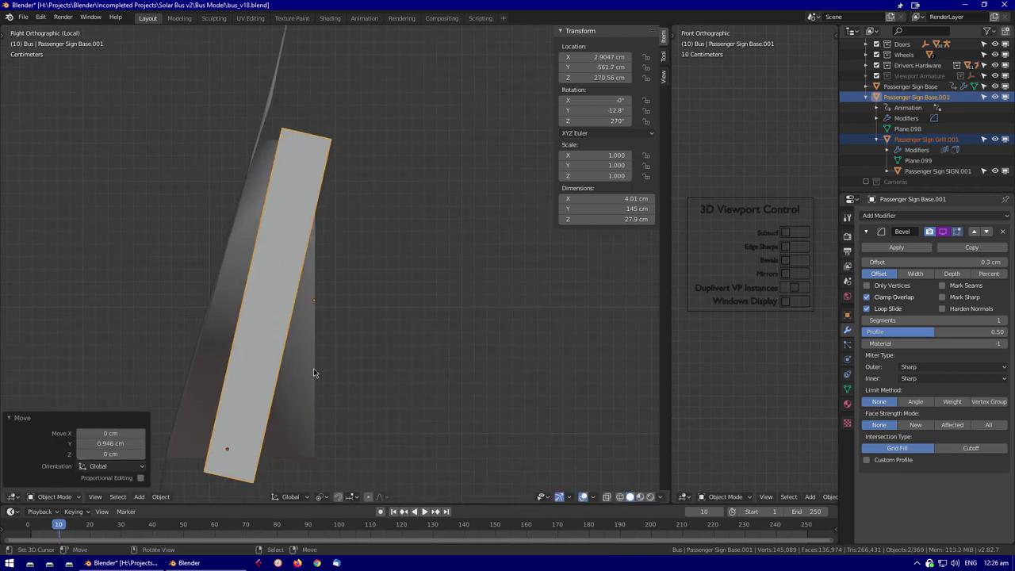
Nudge the tilted sign along Y inside the frame in right view and switch the Windows Display viewport control
{"action": "scroll", "coordinate": [313, 373], "scroll_direction": "down", "scroll_amount": 2}
{"action": "key", "text": "shift+z"}
{"action": "key", "text": "shift+z"}
{"action": "key", "text": "c"}
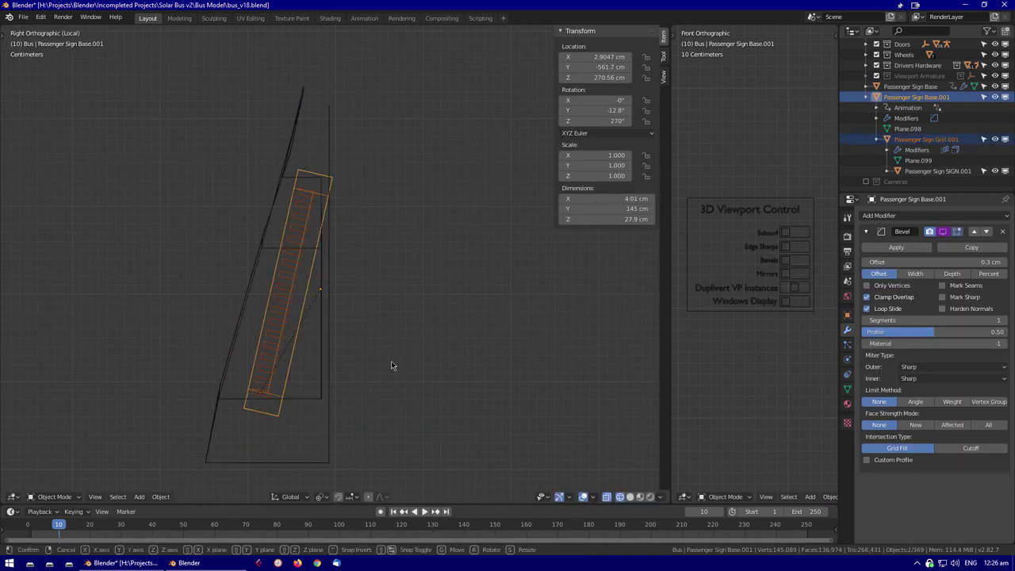
{"action": "key", "text": "Tab"}
{"action": "key", "text": "Tab"}
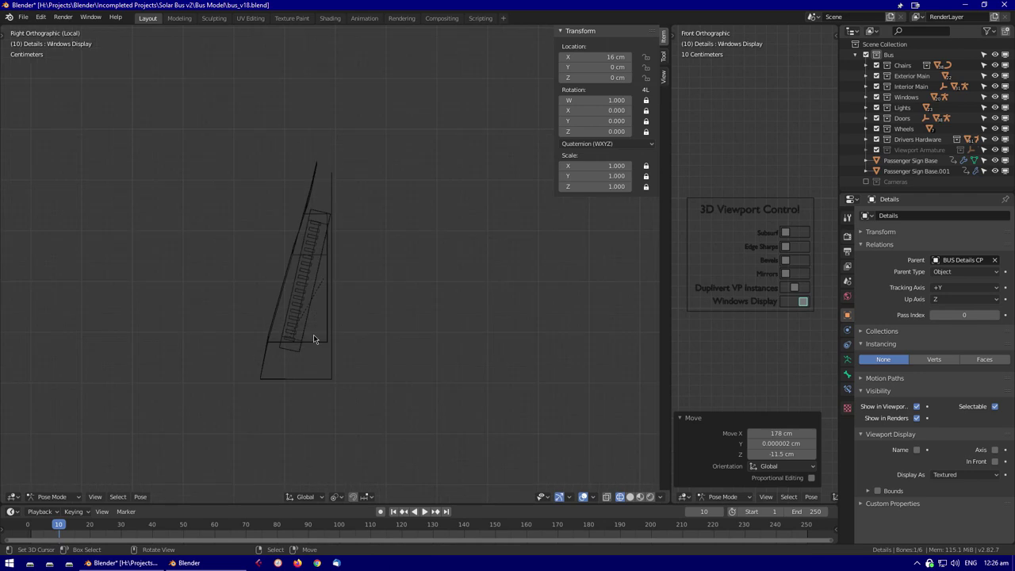
Examine the BUS Exterior Top Panel and the front window area around the display frame on the full bus
{"action": "key", "text": "shift+z"}
{"action": "left_click", "coordinate": [330, 386]}
{"action": "mouse_move", "coordinate": [331, 386]}
{"action": "middle_mouse_down"}
{"action": "mouse_move", "coordinate": [368, 333]}
{"action": "mouse_move", "coordinate": [419, 364]}
{"action": "mouse_move", "coordinate": [444, 333]}
{"action": "middle_mouse_up"}
{"action": "key", "text": "Tab"}
{"action": "scroll", "coordinate": [367, 337], "scroll_direction": "up", "scroll_amount": 3}
{"action": "left_click", "coordinate": [382, 363]}
{"action": "scroll", "coordinate": [382, 363], "scroll_direction": "down", "scroll_amount": 2}
{"action": "key", "text": "Tab"}
{"action": "left_click", "coordinate": [419, 362]}
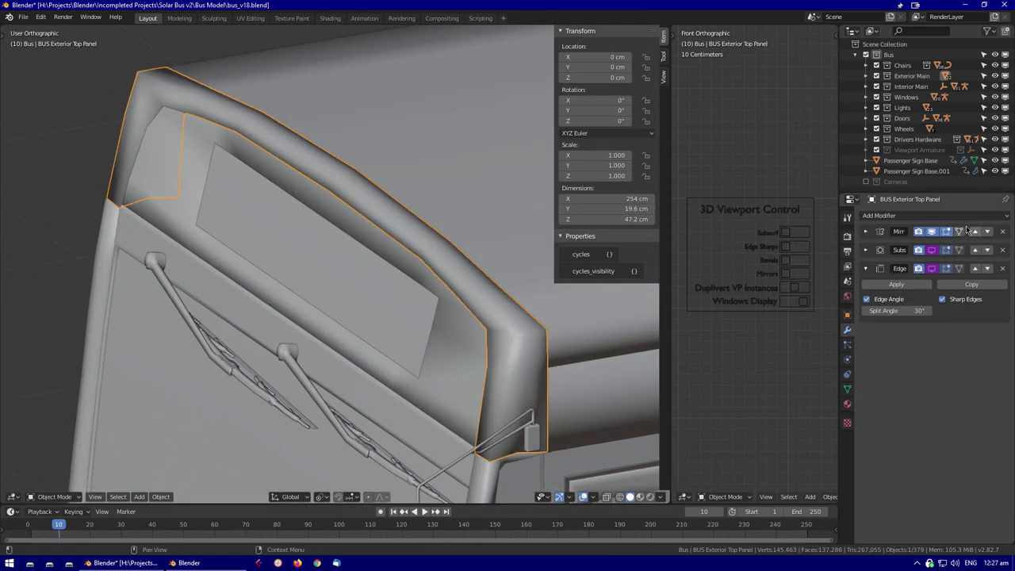
Isolate the sign, display frame and front window pieces in local view and check their clearance from the side
{"action": "left_click", "coordinate": [866, 231]}
{"action": "left_click", "coordinate": [457, 371]}
{"action": "key", "text": "KP_Divide"}
{"action": "key", "text": "KP_3"}
{"action": "key", "text": "Tab"}
{"action": "left_click", "coordinate": [264, 422]}
{"action": "middle_click_drag", "start_coordinate": [360, 349], "coordinate": [362, 366]}
{"action": "key", "text": "Tab"}
{"action": "key", "text": "shift+z"}
{"action": "left_click", "coordinate": [343, 337]}
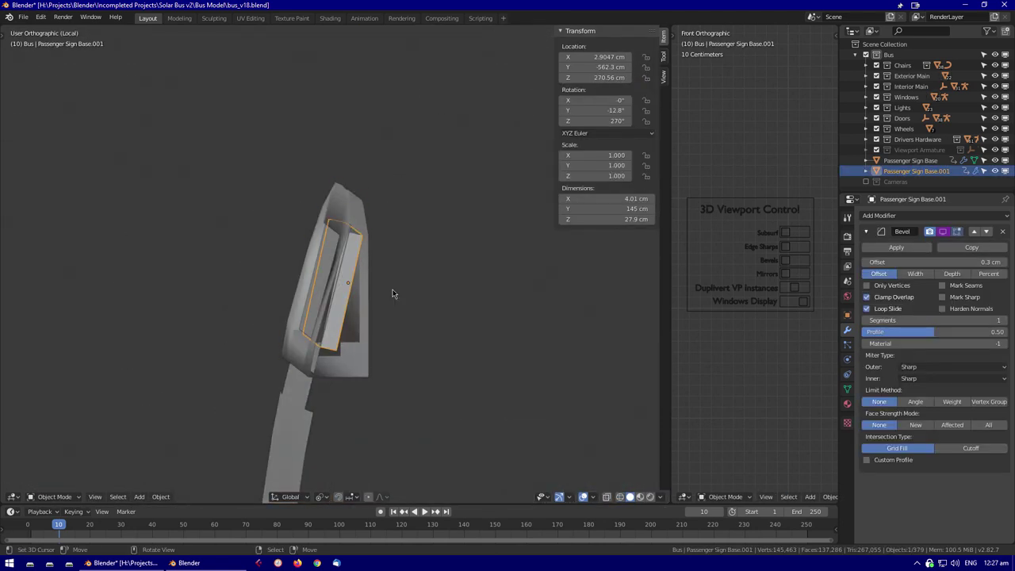
Scale the duplicated sign to 0.774 along Z, clear its rotation and rotate it -90° about Z
{"action": "left_click", "coordinate": [437, 288]}
{"action": "key", "text": "alt+r"}
{"action": "type", "text": "rz-90"}
{"action": "key", "text": "Return"}
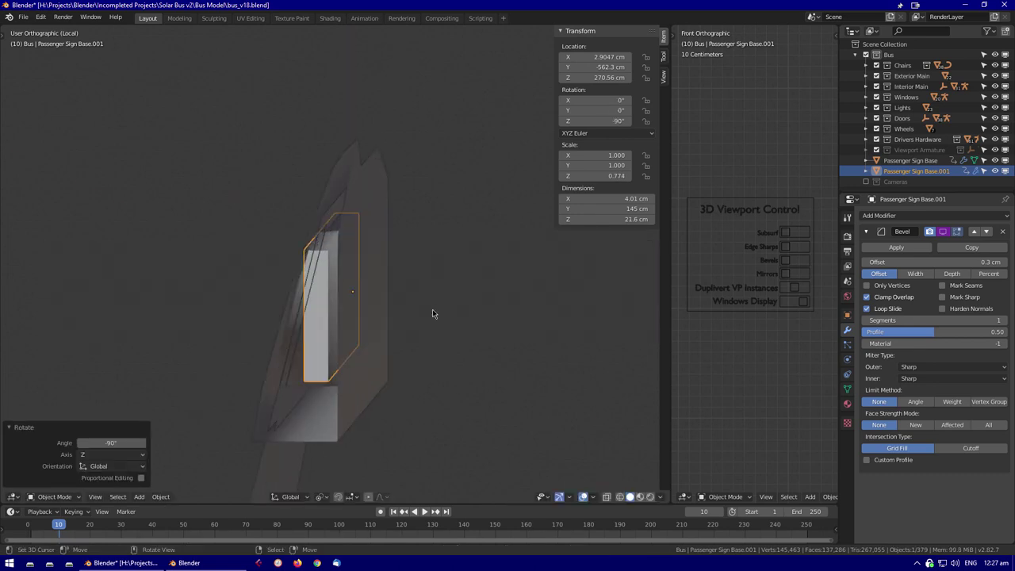
Move the upright sign 2.07 cm along Y inside the display frame in right wireframe view
{"action": "scroll", "coordinate": [416, 318], "scroll_direction": "up", "scroll_amount": 3}
{"action": "key", "text": "KP_3"}
{"action": "key", "text": "shift+z"}
{"action": "key", "text": "g"}
{"action": "key", "text": "y"}
{"action": "left_click", "coordinate": [475, 345]}
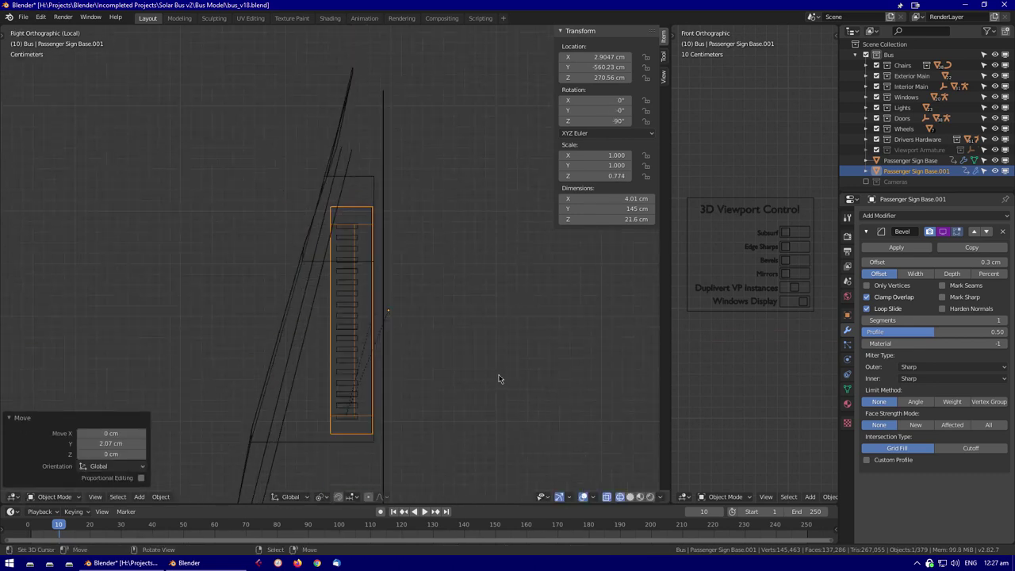
Move the back vertices of the BUS Display Frame along Y in Edit Mode, closer to the panel behind it
{"action": "left_click", "coordinate": [372, 166]}
{"action": "key", "text": "Tab"}
{"action": "key", "text": "Escape"}
{"action": "key", "text": "Tab"}
{"action": "left_click", "coordinate": [386, 288]}
{"action": "key", "text": "Tab"}
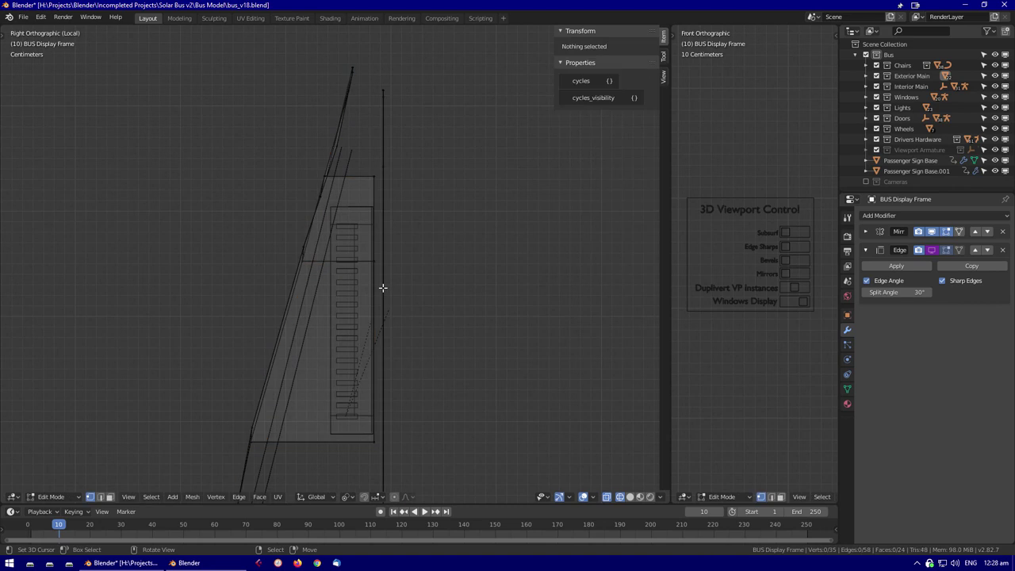
{"action": "left_click", "coordinate": [374, 305]}
Try shifting the sign 0.633 cm along Y and -0.261 cm along Z inside the frame, and undo the recent changes
{"action": "key", "text": "g"}
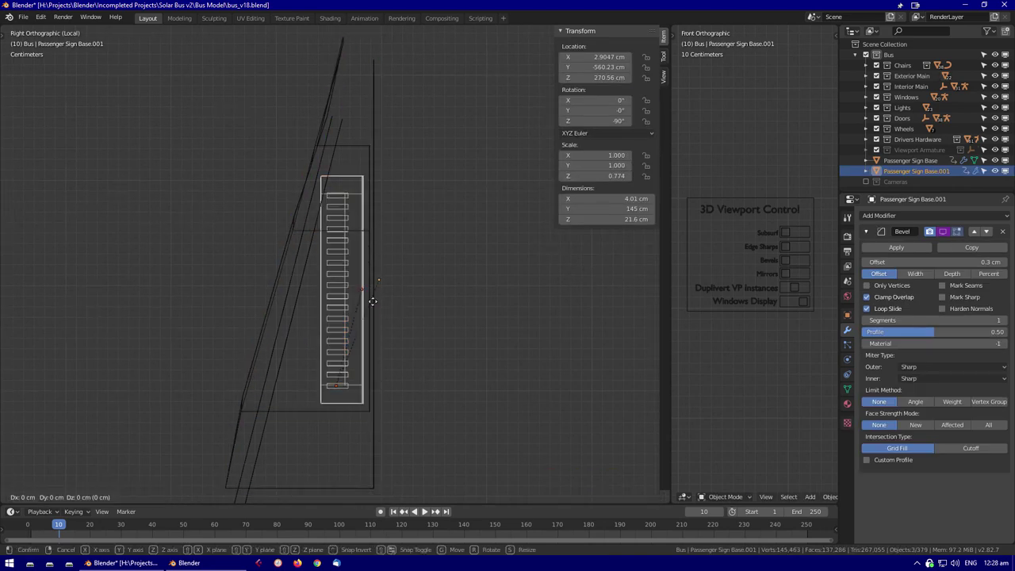
{"action": "left_click", "coordinate": [435, 328]}
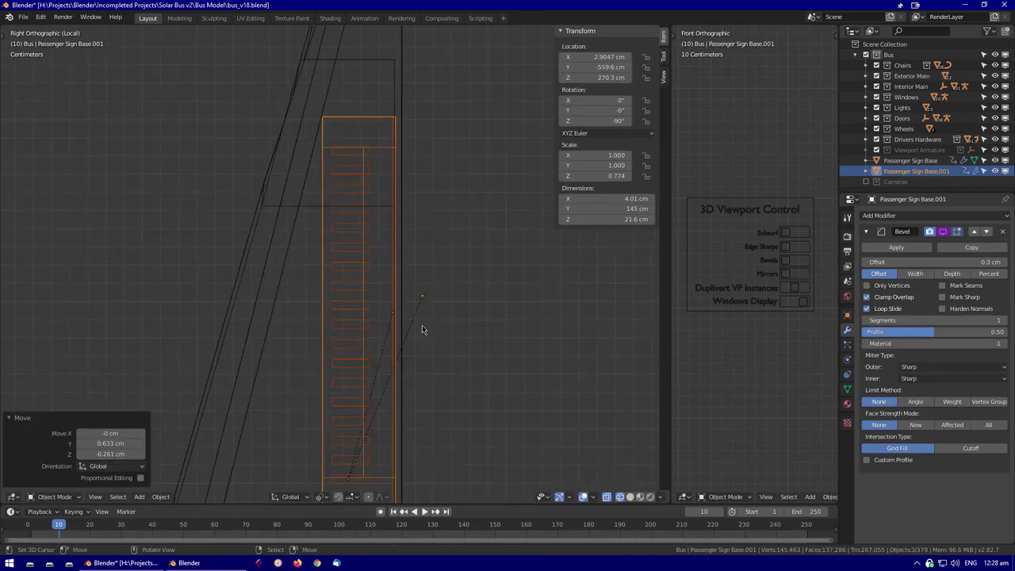
{"action": "key", "text": "ctrl+z"}
{"action": "key", "text": "ctrl+z"}
{"action": "key", "text": "ctrl+z"}
{"action": "key", "text": "ctrl+z"}
{"action": "key", "text": "ctrl+z"}
{"action": "key", "text": "ctrl+z"}
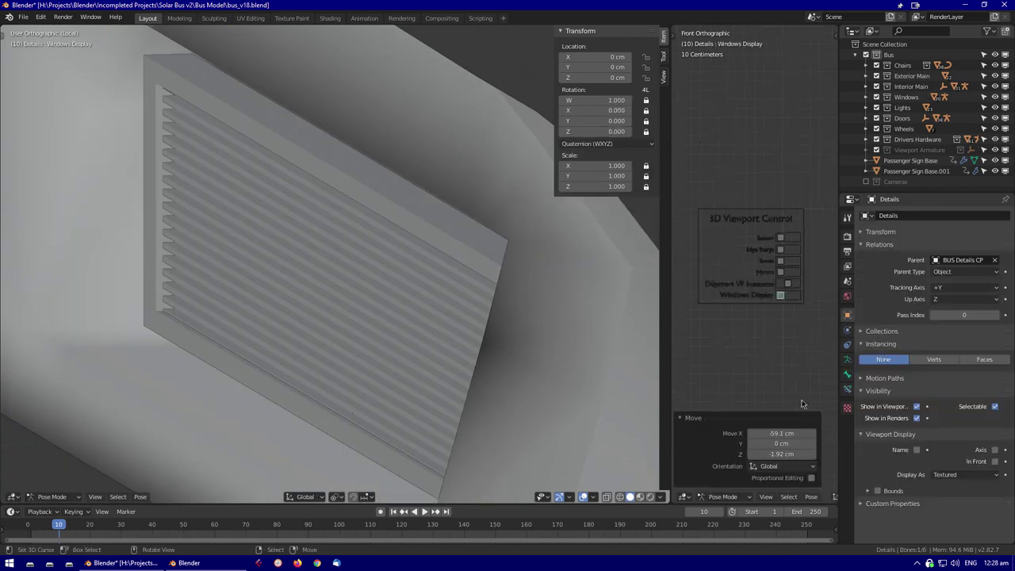
{"action": "key", "text": "ctrl+z"}
{"action": "key", "text": "ctrl+z"}
{"action": "key", "text": "ctrl+z"}
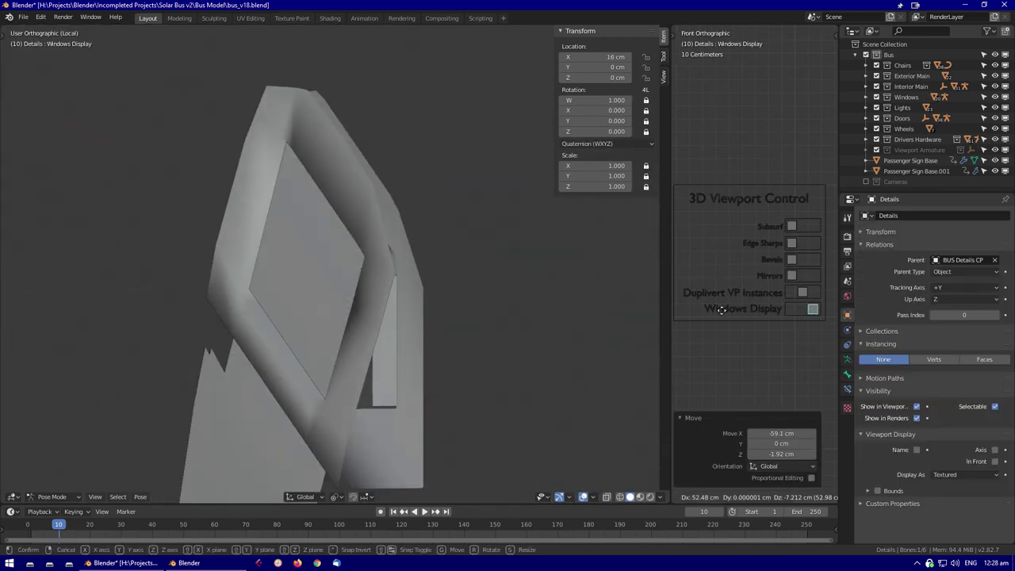
Try straightening the tilted sign base and grill with a -90° rotation about Z, and undo the attempt
{"action": "key", "text": "c"}
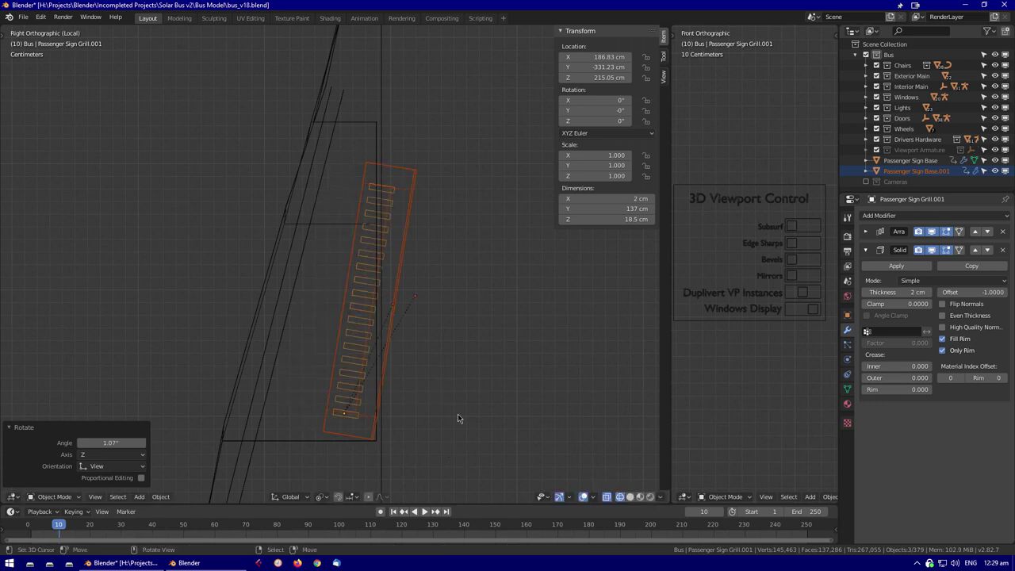
{"action": "type", "text": "rz-90"}
{"action": "key", "text": "Return"}
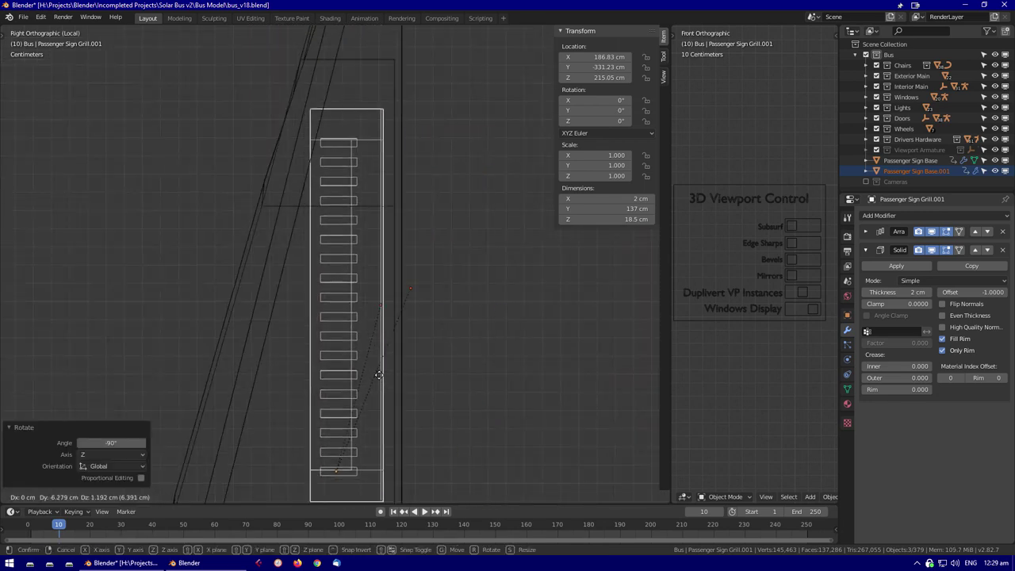
{"action": "key", "text": "Escape"}
{"action": "key", "text": "ctrl+z"}
{"action": "key", "text": "ctrl+z"}
{"action": "key", "text": "ctrl+z"}
{"action": "scroll", "coordinate": [409, 364], "scroll_direction": "up", "scroll_amount": 4}
{"action": "key", "text": "ctrl+z"}
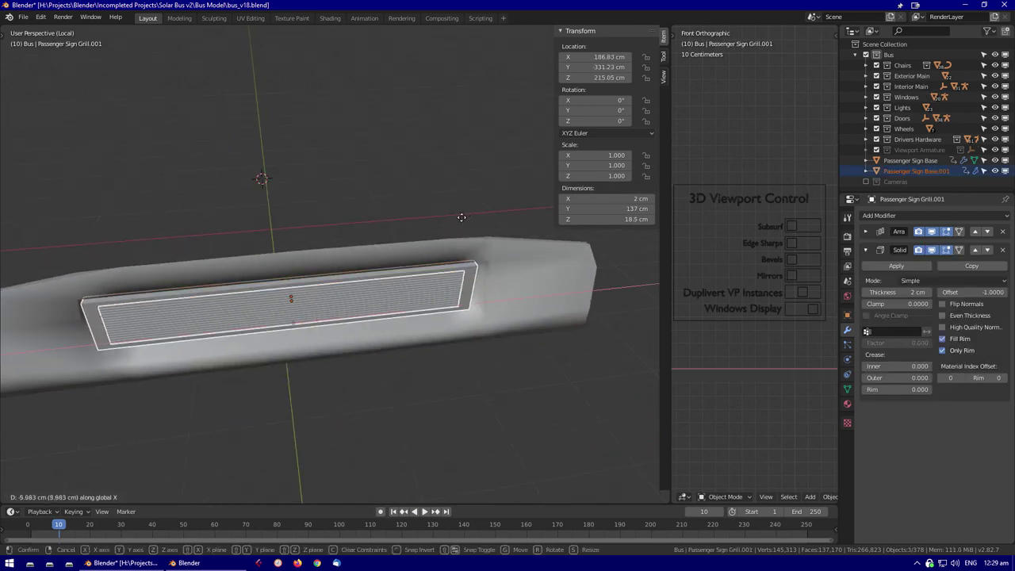
Adjust the front sign's position along X, apply its location and return from local view to the whole bus
{"action": "middle_click_drag", "start_coordinate": [487, 294], "coordinate": [190, 381]}
{"action": "double_click", "coordinate": [111, 433]}
{"action": "left_click", "coordinate": [445, 268]}
{"action": "middle_click_drag", "start_coordinate": [446, 268], "coordinate": [356, 320]}
{"action": "key", "text": "ctrl+a"}
{"action": "left_click", "coordinate": [302, 325]}
{"action": "key", "text": "KP_Divide"}
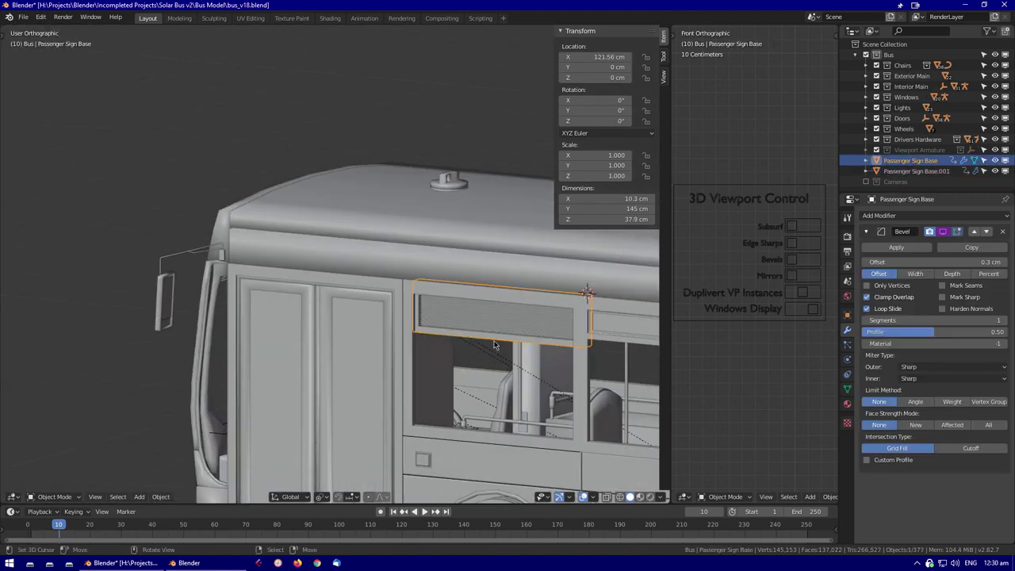
Delete the original sign base and grill beside the door, and move the Passenger Sign SIGN.001 mesh -2.52 cm along Y
{"action": "left_click", "coordinate": [459, 320]}
{"action": "key", "text": "KP_Decimal"}
{"action": "key", "text": "shift+z"}
{"action": "middle_click_drag", "start_coordinate": [423, 354], "coordinate": [383, 364]}
{"action": "left_click", "coordinate": [421, 362]}
{"action": "key", "text": "Tab"}
{"action": "left_click", "coordinate": [286, 379]}
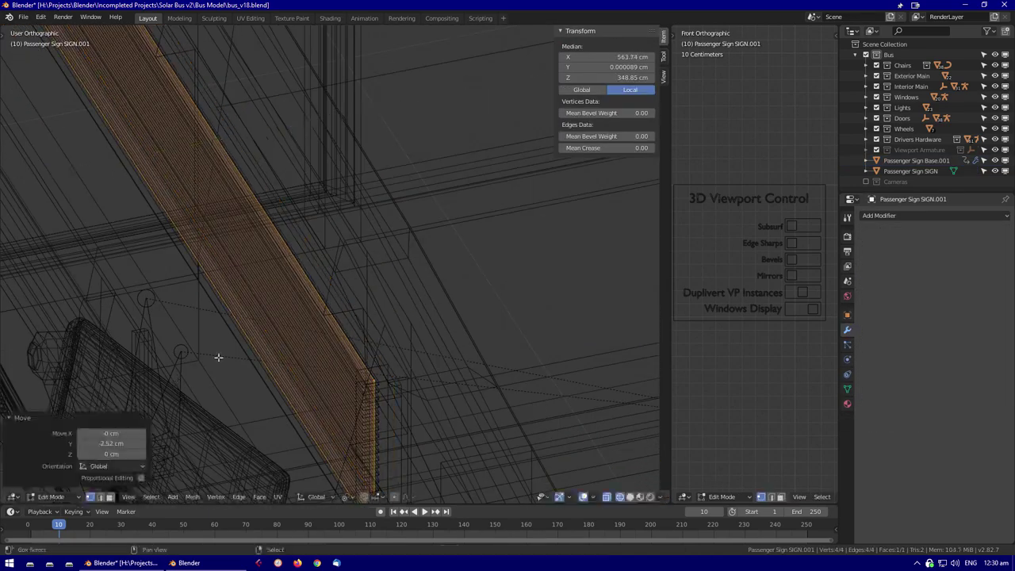
{"action": "key", "text": "Tab"}
Delete the leftover Passenger Sign SIGN and rename the remaining objects Passenger Sign Base Front, Passenger Sign Grill Front and Passenger Sign SIGN Front
{"action": "scroll", "coordinate": [350, 295], "scroll_direction": "down", "scroll_amount": 5}
{"action": "key", "text": "a"}
{"action": "left_click", "coordinate": [926, 172]}
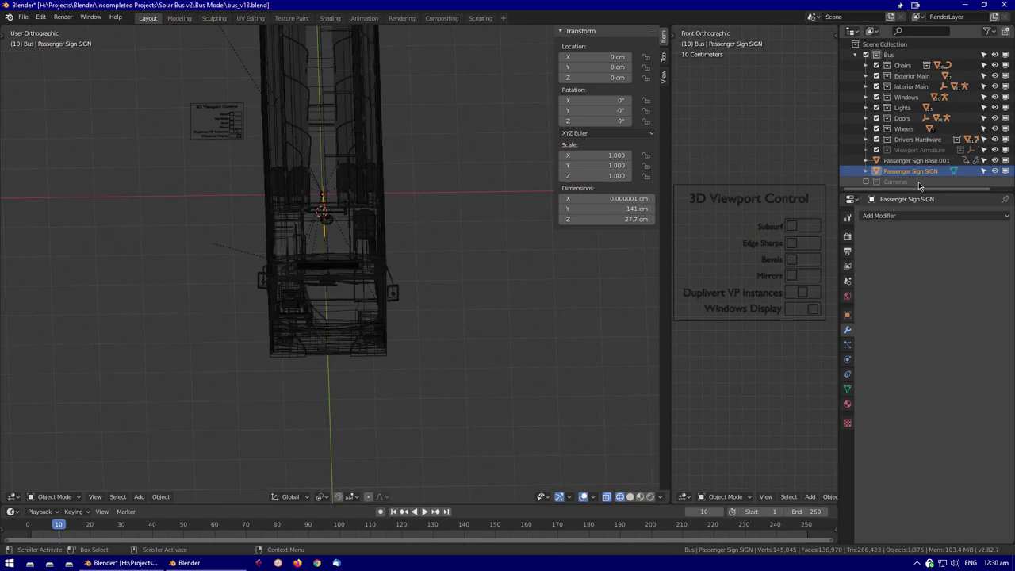
{"action": "left_click", "coordinate": [866, 145]}
{"action": "left_click", "coordinate": [977, 161]}
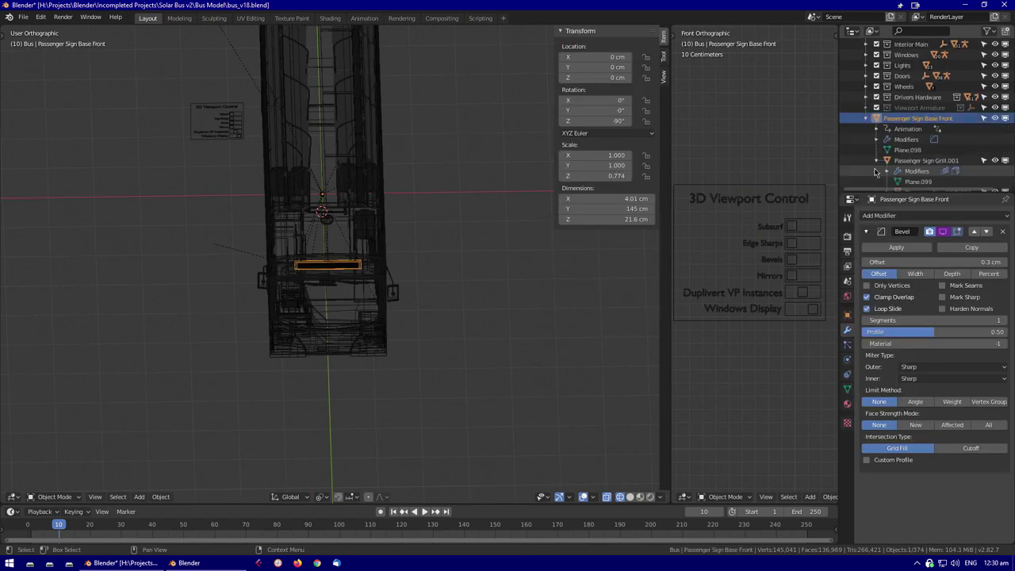
{"action": "scroll", "coordinate": [935, 172], "scroll_direction": "down", "scroll_amount": 1}
{"action": "left_click", "coordinate": [954, 173]}
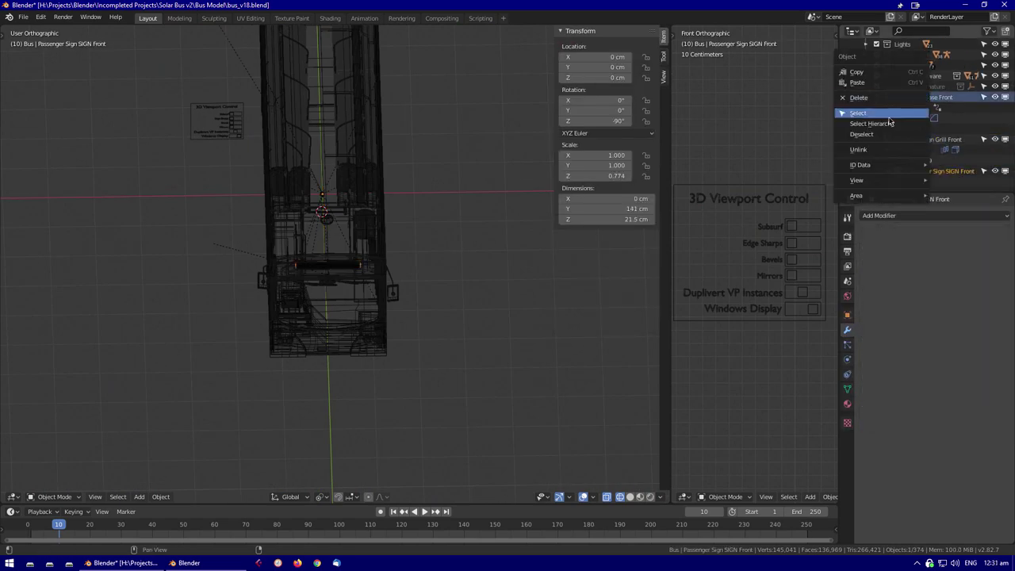
Duplicate the whole Passenger Sign Base Front hierarchy, move the copy 213 cm along Y and set its origin to geometry
{"action": "left_click", "coordinate": [872, 123]}
{"action": "key", "text": "shift+d"}
{"action": "left_click", "coordinate": [400, 137]}
{"action": "key", "text": "shift+s"}
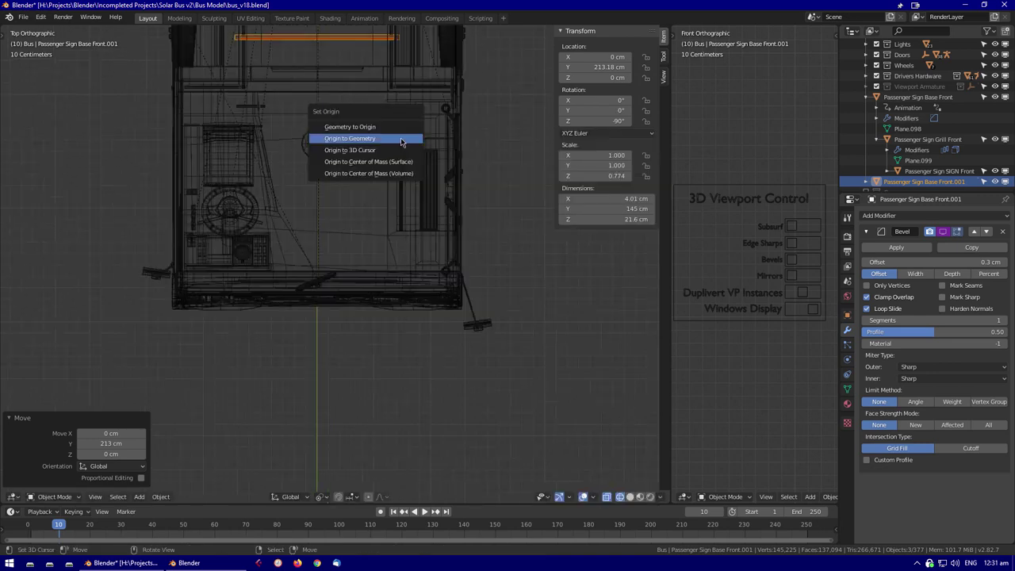
{"action": "left_click", "coordinate": [381, 138]}
Rotate the copied sign 90° about Z and move it -140 cm along Y
{"action": "key", "text": "KP_7"}
{"action": "type", "text": "rz90"}
{"action": "key", "text": "Return"}
{"action": "type", "text": "gy-140"}
{"action": "key", "text": "Return"}
{"action": "key", "text": "KP_3"}
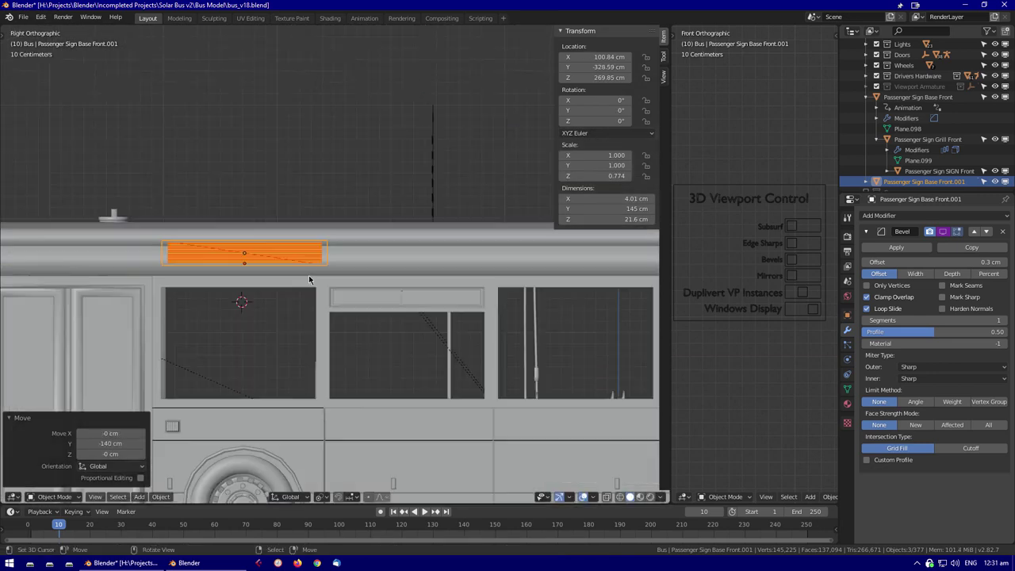
Move the copied sign along Y to align it with the side window opening next to the door
{"action": "scroll", "coordinate": [397, 325], "scroll_direction": "up", "scroll_amount": 4}
{"action": "key", "text": "g"}
{"action": "key", "text": "y"}
{"action": "left_click", "coordinate": [398, 325]}
{"action": "middle_click_drag", "start_coordinate": [398, 325], "coordinate": [387, 309]}
Fine-tune the copied sign's position at the top of the window opening and apply its location, rotation and scale
{"action": "key", "text": "g"}
{"action": "key", "text": "y"}
{"action": "key", "text": "KP_5"}
{"action": "scroll", "coordinate": [415, 308], "scroll_direction": "up", "scroll_amount": 5}
{"action": "middle_click_drag", "start_coordinate": [400, 271], "coordinate": [328, 302]}
{"action": "key", "text": "g"}
{"action": "key", "text": "y"}
{"action": "key", "text": "Escape"}
{"action": "key", "text": "alt+g"}
{"action": "key", "text": "alt+s"}
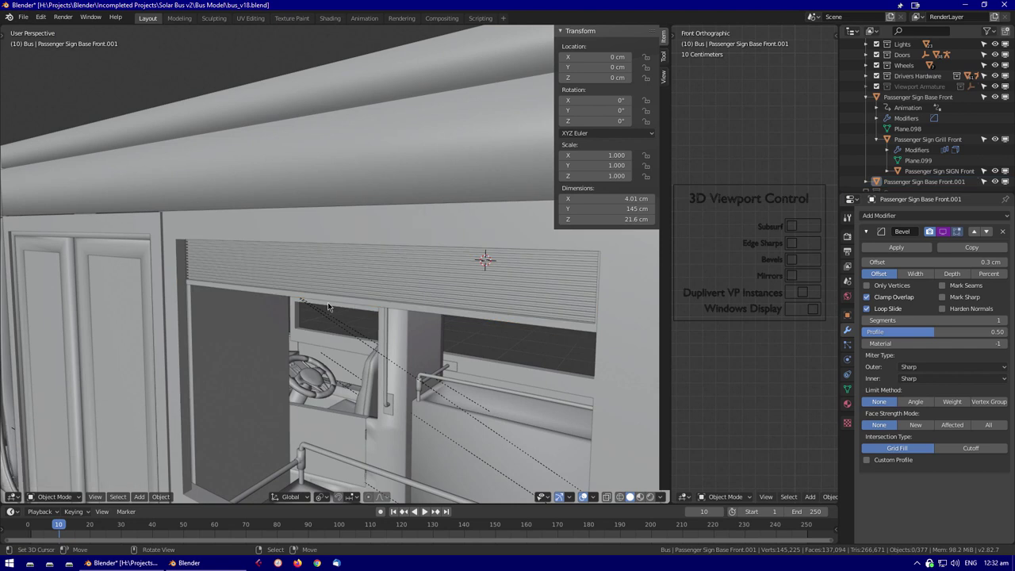
Move the copied side sign down about 4.6 cm along Z in the window opening next to the door
{"action": "scroll", "coordinate": [327, 302], "scroll_direction": "down", "scroll_amount": 3}
{"action": "middle_click_drag", "start_coordinate": [244, 226], "coordinate": [396, 277]}
{"action": "scroll", "coordinate": [396, 276], "scroll_direction": "up", "scroll_amount": 4}
{"action": "key", "text": "g"}
{"action": "key", "text": "z"}
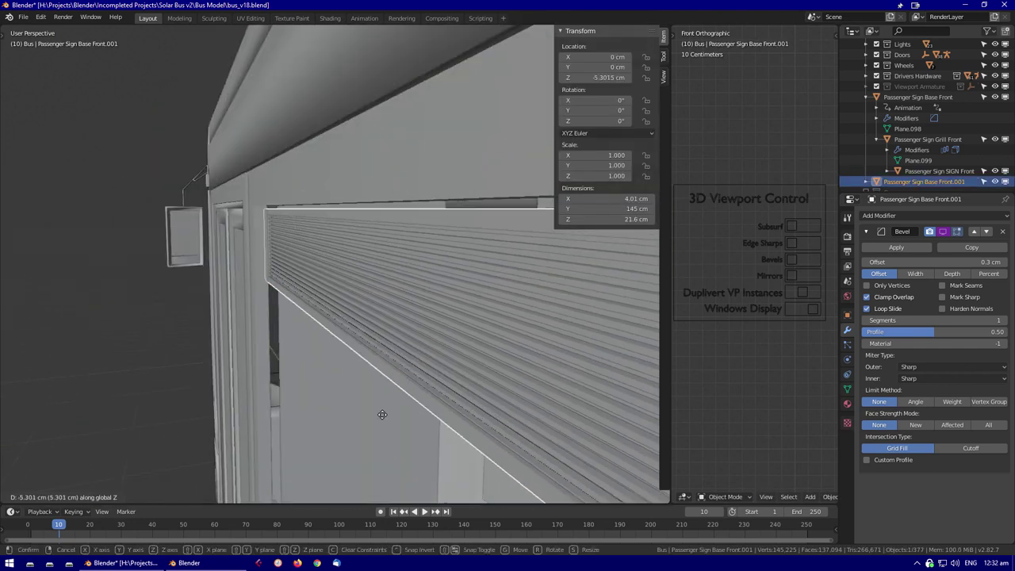
{"action": "left_click", "coordinate": [379, 380]}
Select the top faces of the side sign's base and extend them upward to close the gap above the sign
{"action": "middle_click_drag", "start_coordinate": [379, 381], "coordinate": [425, 191]}
{"action": "key", "text": "Tab"}
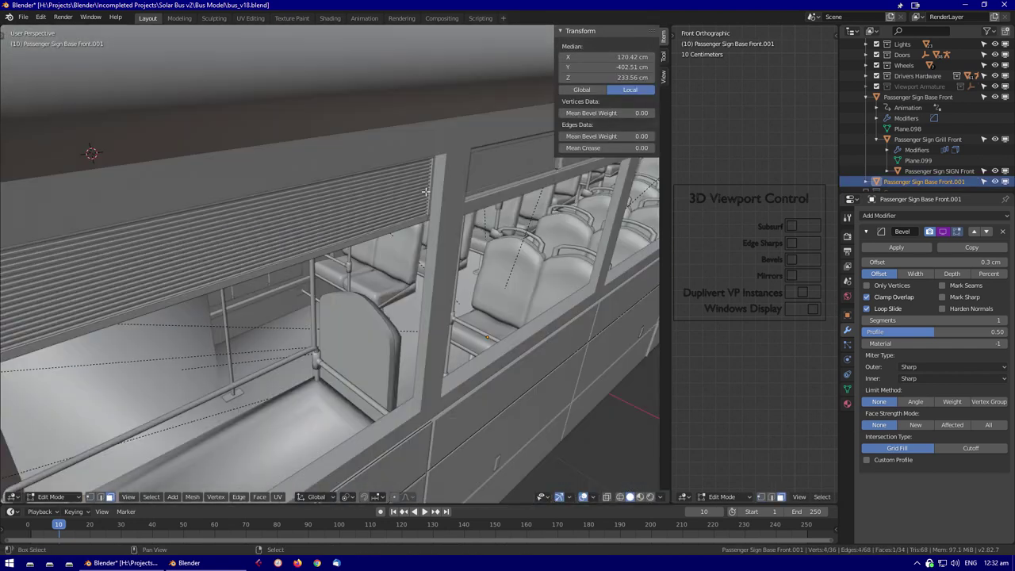
{"action": "key", "text": "Escape"}
{"action": "middle_click_drag", "start_coordinate": [289, 228], "coordinate": [350, 516]}
{"action": "left_click", "coordinate": [372, 435]}
{"action": "middle_click_drag", "start_coordinate": [373, 435], "coordinate": [121, 271]}
{"action": "scroll", "coordinate": [407, 296], "scroll_direction": "up", "scroll_amount": 5}
{"action": "left_click", "coordinate": [300, 229]}
{"action": "left_click", "coordinate": [299, 229], "text": "shift"}
{"action": "scroll", "coordinate": [300, 229], "scroll_direction": "up", "scroll_amount": 4}
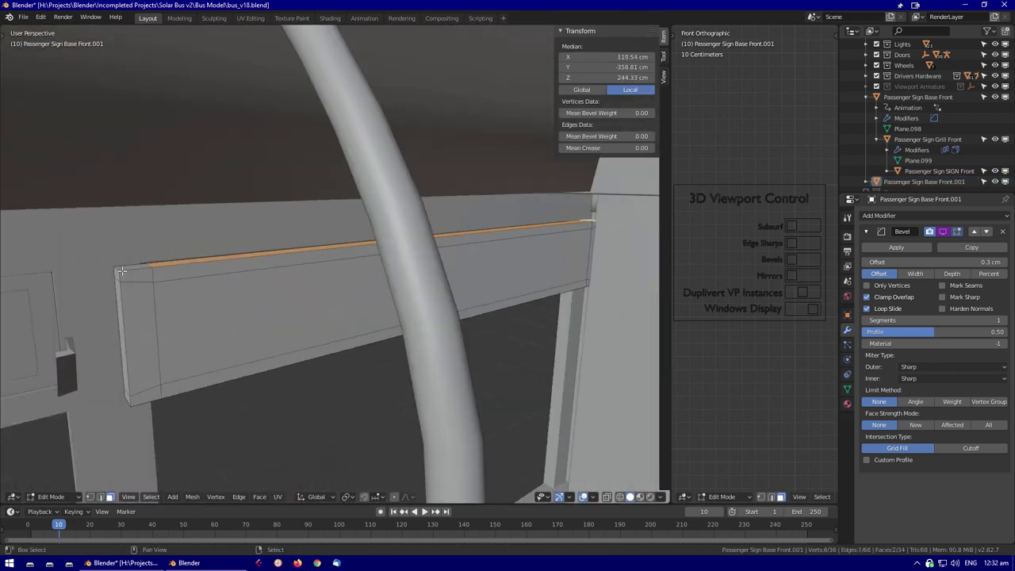
Select the upper corner vertex of the Door n Passenger Split panel beside the side sign
{"action": "key", "text": "alt+q"}
{"action": "key", "text": "KP_Decimal"}
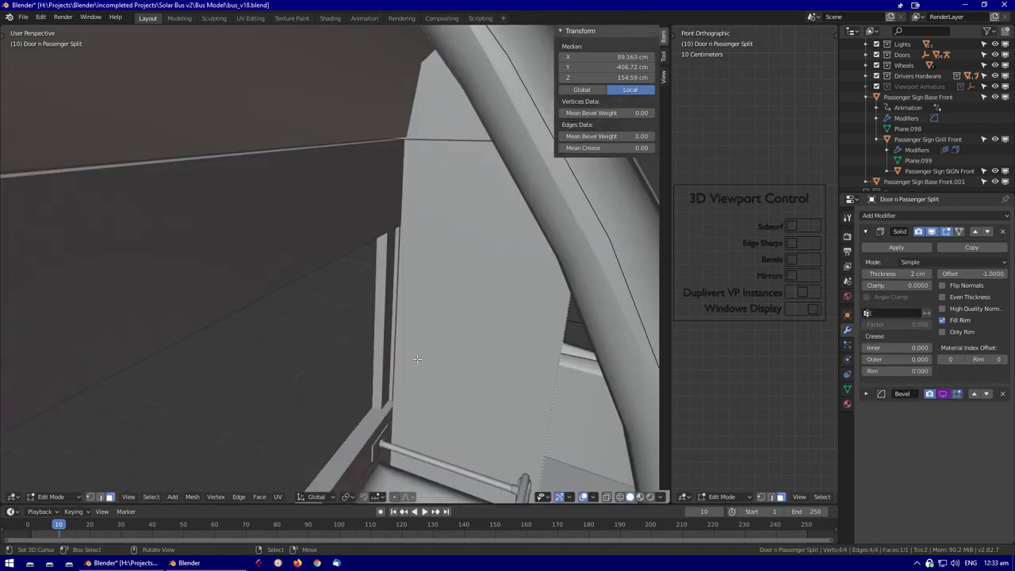
{"action": "left_click", "coordinate": [431, 336]}
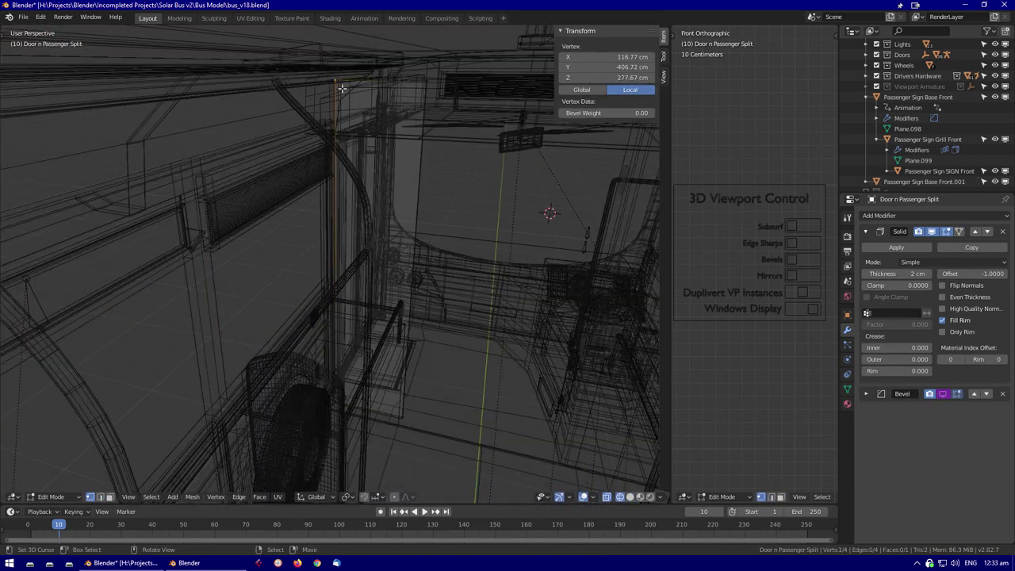
{"action": "key", "text": "Tab"}
Examine the Front Door Top mesh around the corner where it meets the divider panel and sign
{"action": "left_click", "coordinate": [258, 304]}
{"action": "left_click", "coordinate": [283, 357]}
{"action": "key", "text": "Tab"}
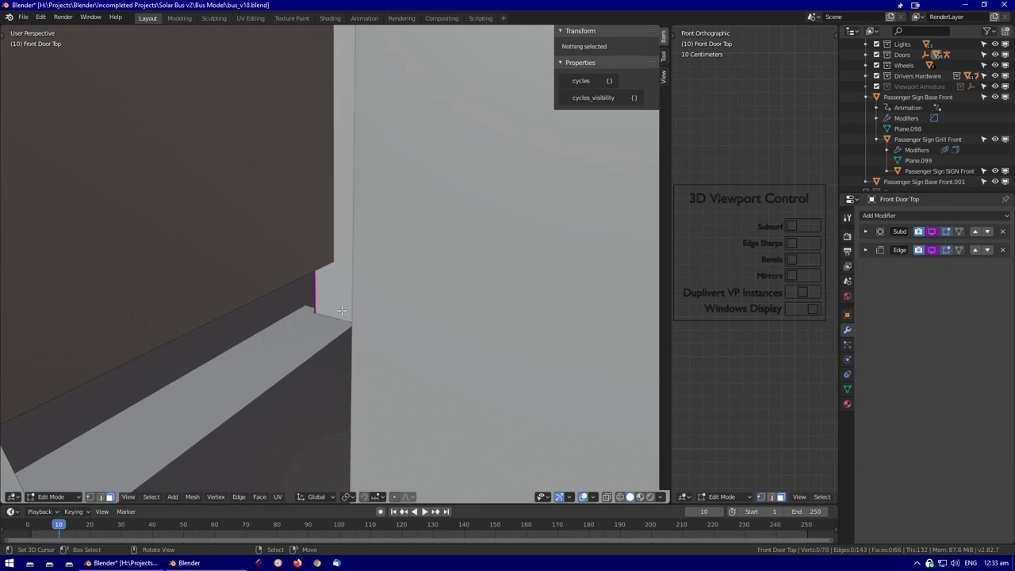
{"action": "key", "text": "KP_Divide"}
{"action": "key", "text": "KP_Divide"}
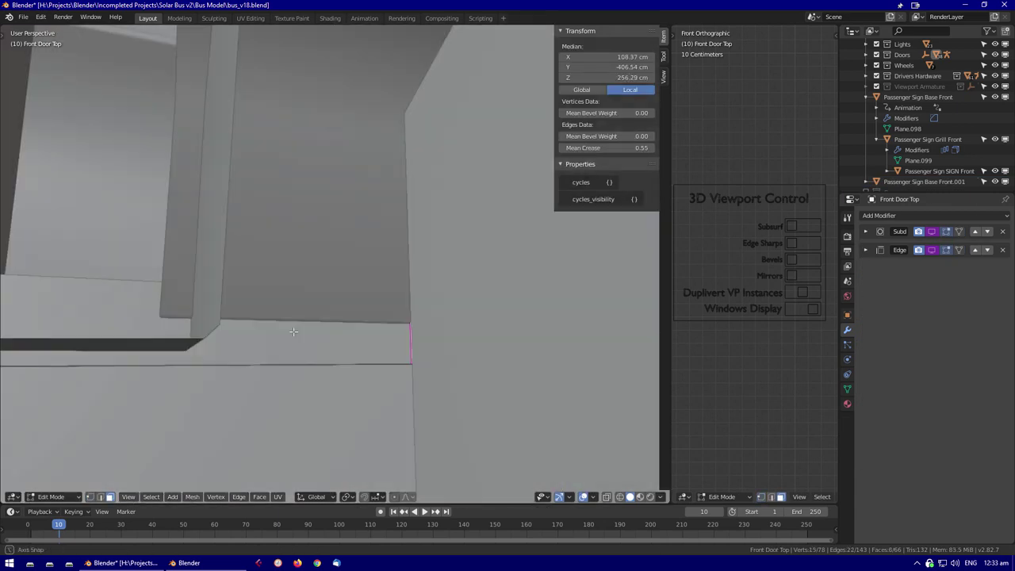
{"action": "key", "text": "Tab"}
{"action": "scroll", "coordinate": [357, 262], "scroll_direction": "down", "scroll_amount": 8}
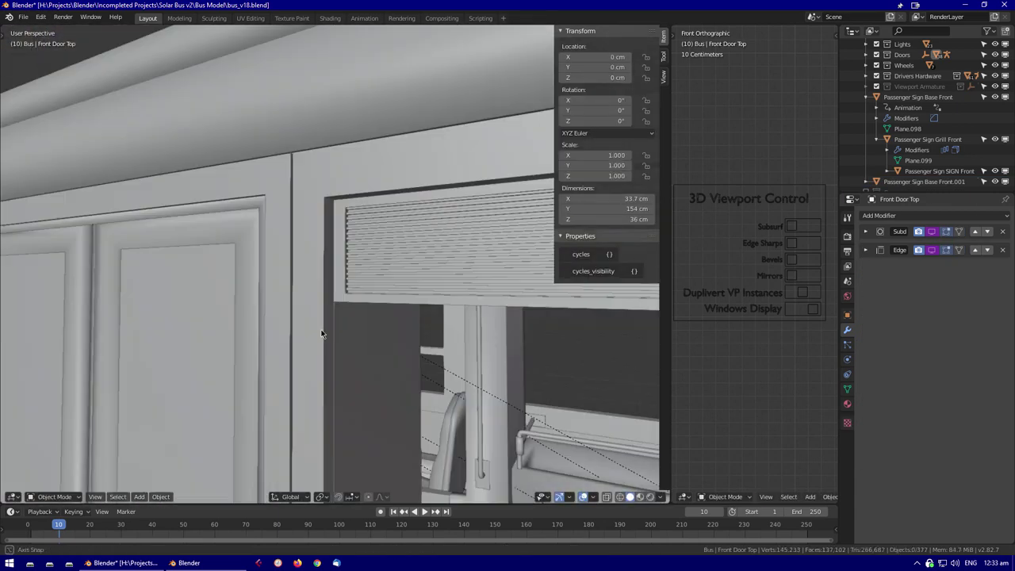
Rename the copied sign's parts Passenger Sign Base Side, Passenger Sign Grill Side and Passenger Sign SIGN Side
{"action": "left_click", "coordinate": [419, 315]}
{"action": "key", "text": "shift+z"}
{"action": "middle_click_drag", "start_coordinate": [418, 316], "coordinate": [317, 293]}
{"action": "key", "text": "Home"}
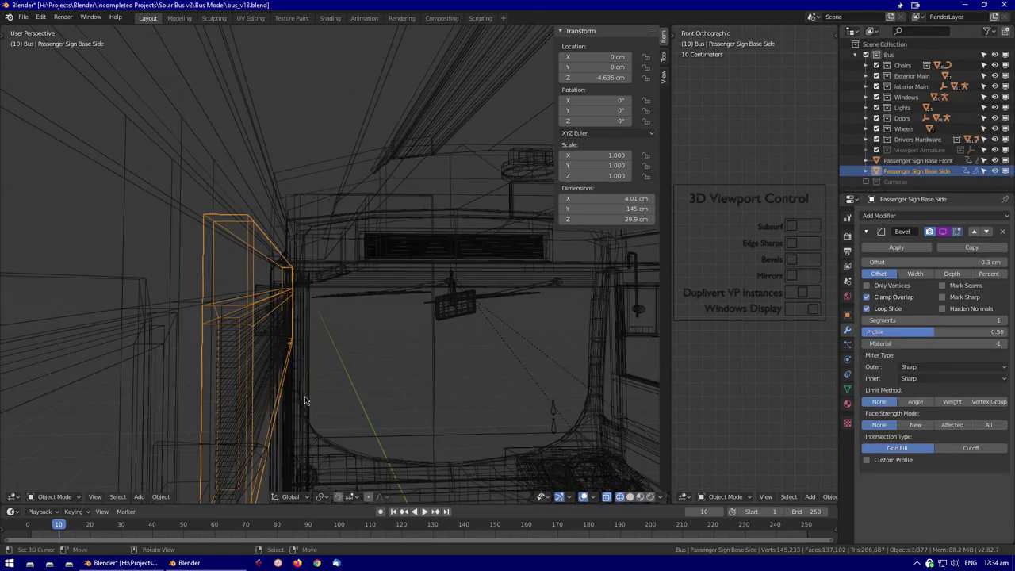
{"action": "left_click", "coordinate": [265, 372]}
{"action": "scroll", "coordinate": [936, 127], "scroll_direction": "down", "scroll_amount": 3}
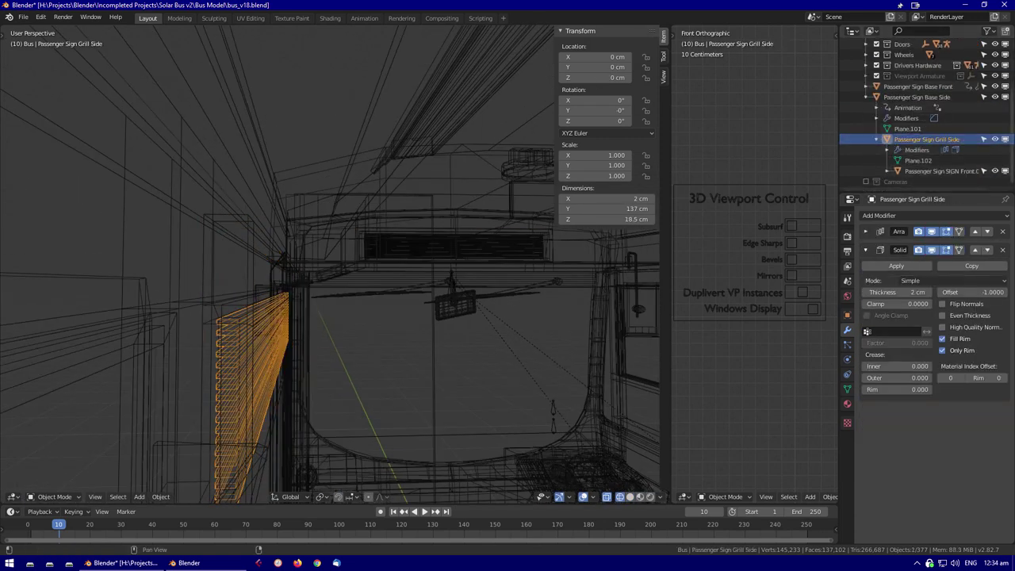
{"action": "double_click", "coordinate": [948, 171]}
{"action": "left_click", "coordinate": [875, 97]}
Duplicate the whole Passenger Sign Base Side hierarchy and rotate the copy 90° about Z
{"action": "left_click", "coordinate": [916, 171]}
{"action": "key", "text": "KP_Decimal"}
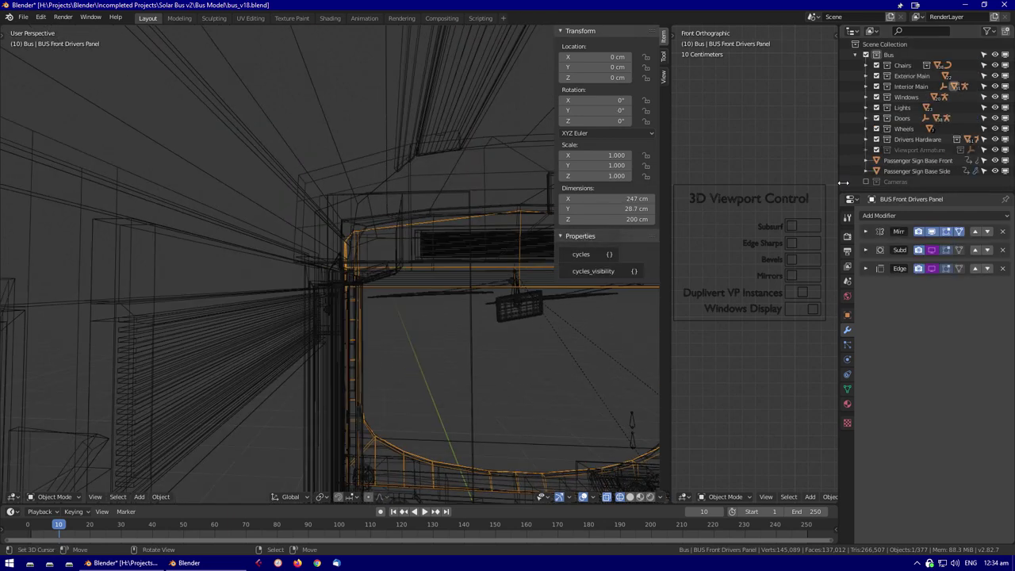
{"action": "left_click", "coordinate": [882, 173]}
{"action": "key", "text": "KP_Decimal"}
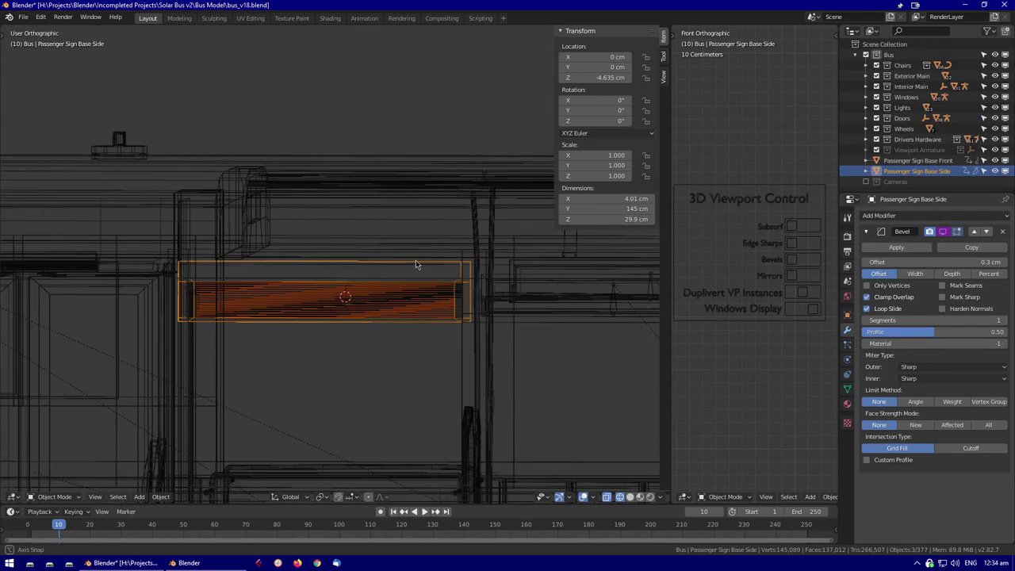
{"action": "key", "text": "KP_7"}
{"action": "key", "text": "shift+d"}
{"action": "key", "text": "Escape"}
{"action": "type", "text": "rz90"}
{"action": "key", "text": "Return"}
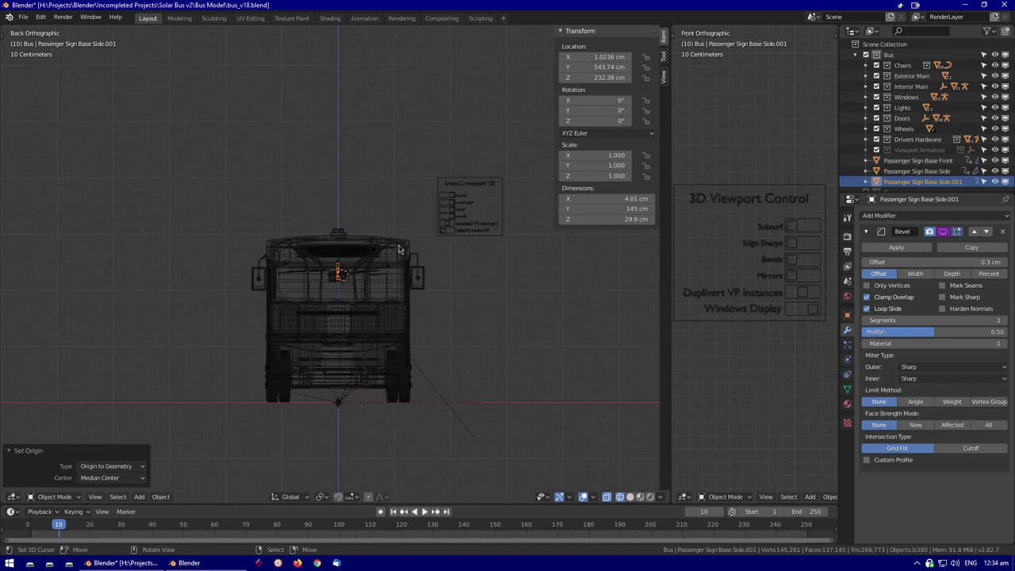
Move the new sign copy to the bus's rear below the back window and isolate it with BUS Rear Wind Panel
{"action": "key", "text": "ctrl+KP_1"}
{"action": "key", "text": "g"}
{"action": "left_click", "coordinate": [448, 339]}
{"action": "middle_click_drag", "start_coordinate": [448, 339], "coordinate": [373, 356]}
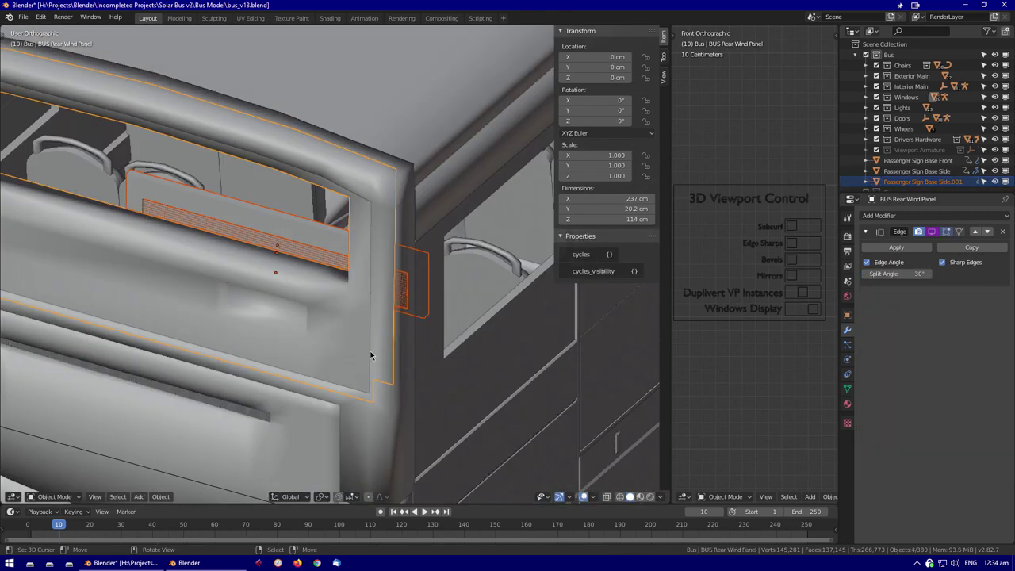
{"action": "key", "text": "KP_Divide"}
{"action": "key", "text": "c"}
{"action": "left_click", "coordinate": [365, 346]}
Move the rear sign copy along Z to line up with the recess in the rear window panel
{"action": "key", "text": "KP_1"}
{"action": "key", "text": "ctrl+KP_3"}
{"action": "key", "text": "KP_Decimal"}
{"action": "key", "text": "g"}
{"action": "key", "text": "z"}
{"action": "left_click", "coordinate": [376, 282]}
{"action": "middle_click_drag", "start_coordinate": [376, 282], "coordinate": [404, 277]}
{"action": "key", "text": "ctrl+KP_3"}
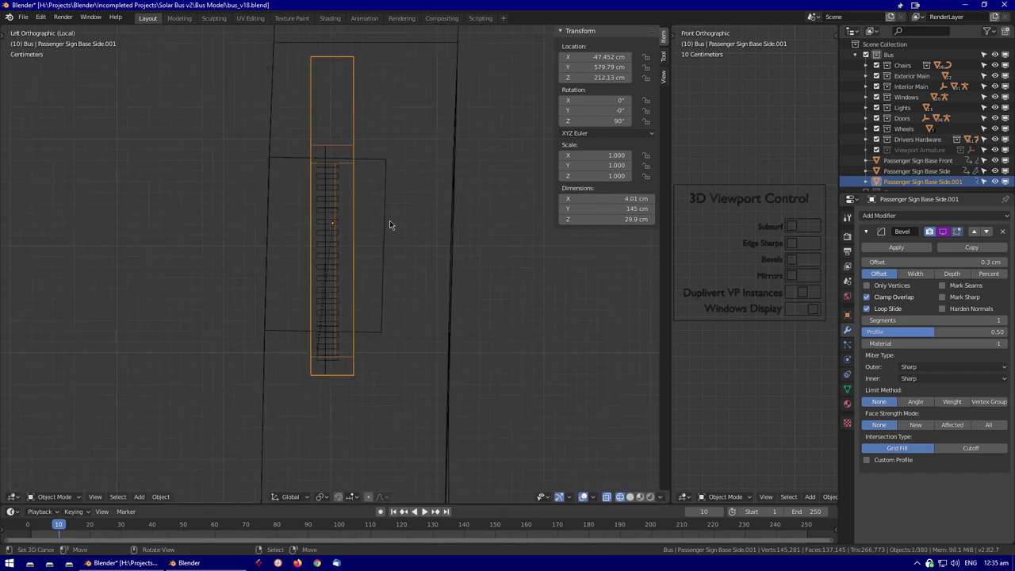
Move the lower vertices of the recess in BUS Rear Wind Panel down to fit the sign's height
{"action": "key", "text": "KP_Divide"}
{"action": "left_click", "coordinate": [385, 239]}
{"action": "key", "text": "Tab"}
{"action": "key", "text": "KP_Divide"}
{"action": "middle_click_drag", "start_coordinate": [386, 240], "coordinate": [506, 364]}
{"action": "key", "text": "Escape"}
{"action": "key", "text": "KP_3"}
{"action": "key", "text": "ctrl+KP_3"}
{"action": "scroll", "coordinate": [412, 333], "scroll_direction": "up", "scroll_amount": 4}
{"action": "key", "text": "alt+a"}
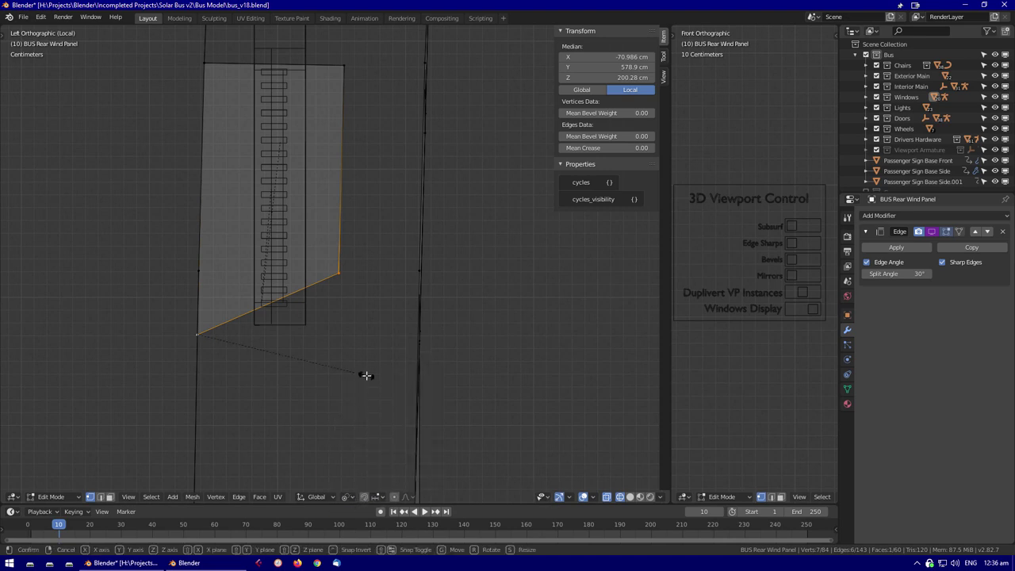
{"action": "left_click", "coordinate": [366, 375]}
Lower the rear sign's base and grill slightly along Z so they sit within the enlarged recess
{"action": "key", "text": "Tab"}
{"action": "left_click", "coordinate": [293, 327]}
{"action": "key", "text": "g"}
{"action": "key", "text": "z"}
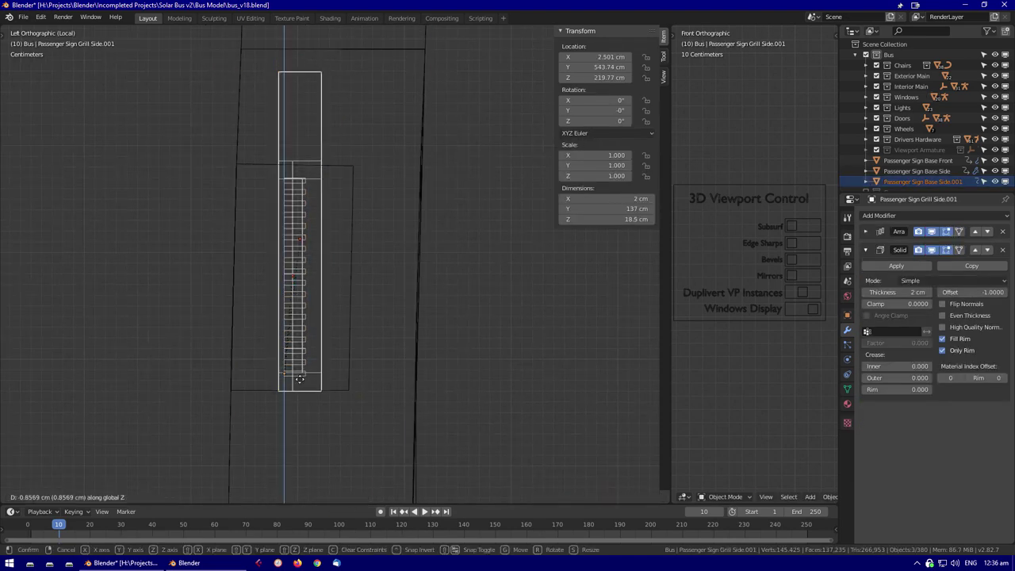
{"action": "left_click", "coordinate": [299, 379]}
Delete the extended top section of the rear sign's base and fill the holes with 4 sides
{"action": "left_click", "coordinate": [324, 129]}
{"action": "key", "text": "Tab"}
{"action": "middle_click_drag", "start_coordinate": [325, 129], "coordinate": [325, 74]}
{"action": "right_click", "coordinate": [324, 75]}
{"action": "left_click", "coordinate": [324, 74]}
{"action": "key", "text": "l"}
{"action": "key", "text": "x"}
{"action": "left_click", "coordinate": [509, 182]}
{"action": "key", "text": "F3"}
{"action": "type", "text": "fill holes"}
{"action": "key", "text": "Return"}
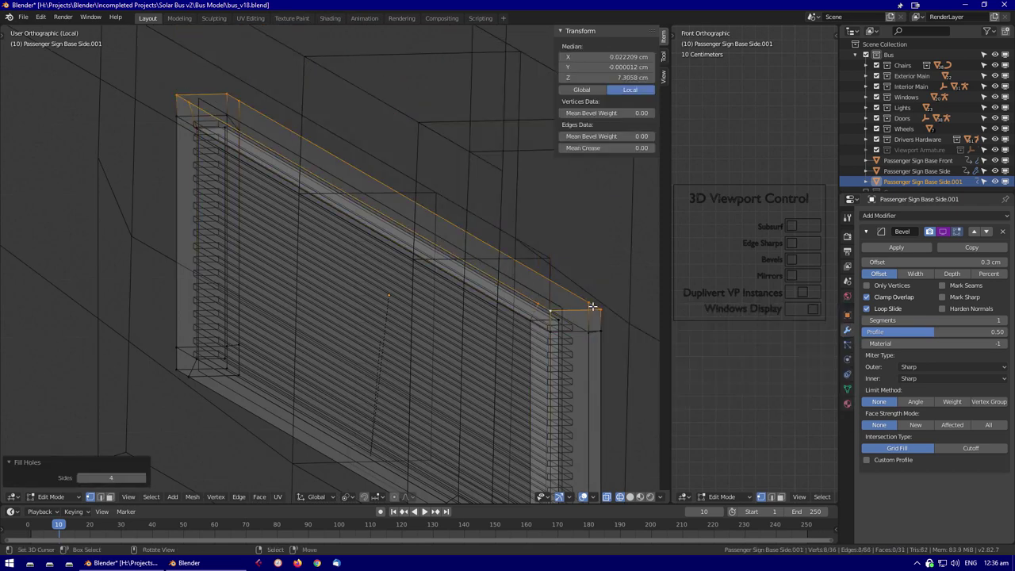
Close the remaining open faces along the top of the rear sign's base and leave the isolated view
{"action": "key", "text": "shift+z"}
{"action": "key", "text": "KP_Decimal"}
{"action": "scroll", "coordinate": [521, 328], "scroll_direction": "up", "scroll_amount": 5}
{"action": "left_click", "coordinate": [521, 328]}
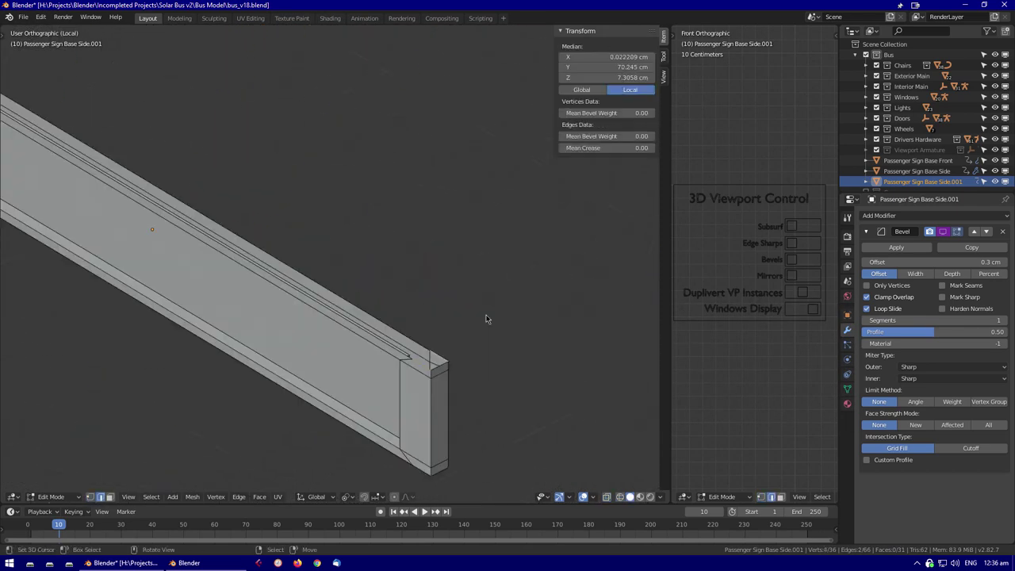
{"action": "key", "text": "Tab"}
{"action": "key", "text": "KP_Divide"}
{"action": "key", "text": "shift+z"}
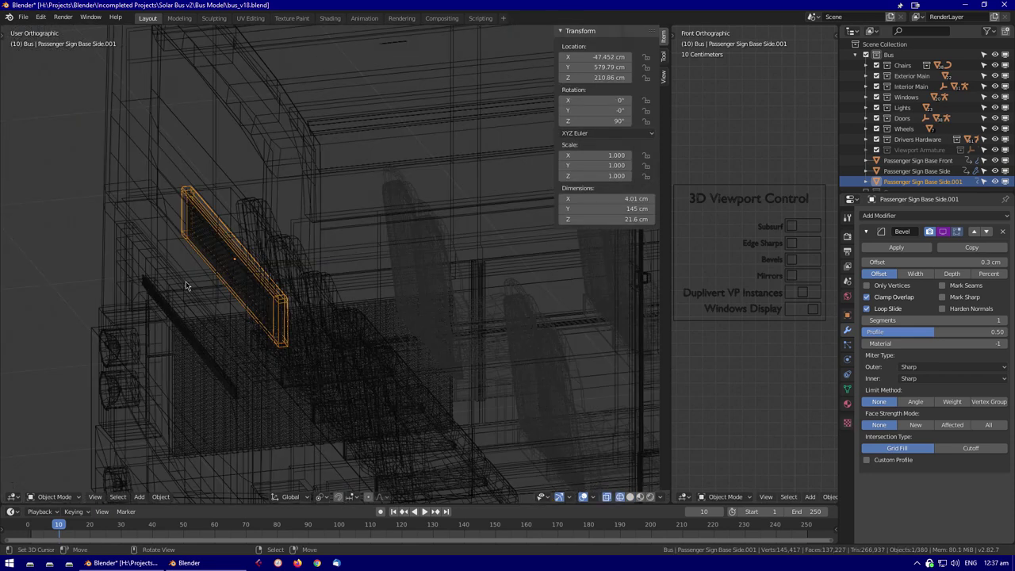
Isolate the rear sign with the rear window panel and check its fit from the left and back views
{"action": "key", "text": "shift+z"}
{"action": "left_click", "coordinate": [157, 228]}
{"action": "key", "text": "ctrl+KP_3"}
{"action": "key", "text": "shift+z"}
{"action": "left_click", "coordinate": [294, 344]}
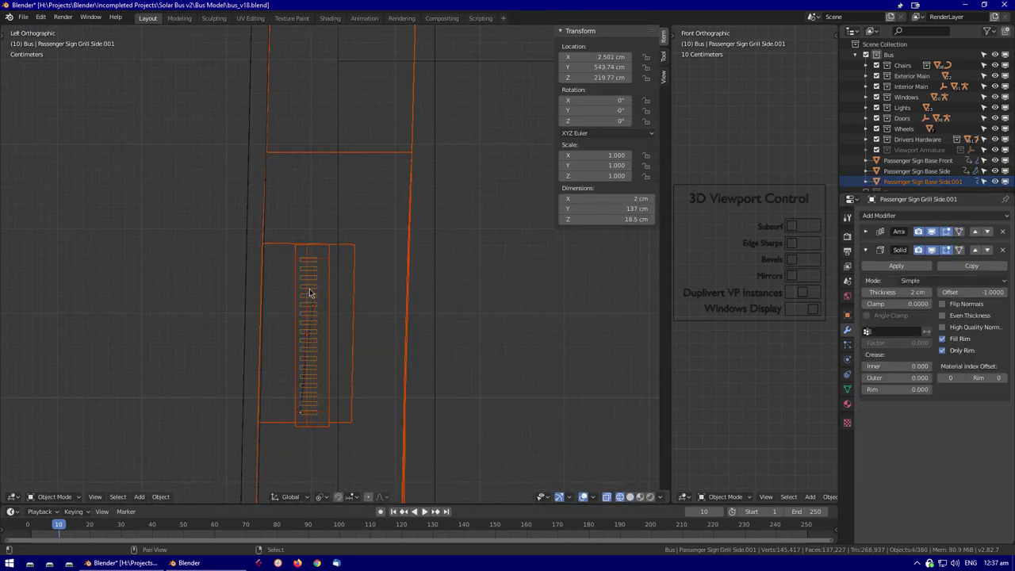
{"action": "key", "text": "ctrl+KP_1"}
{"action": "key", "text": "shift+z"}
{"action": "left_click", "coordinate": [565, 323]}
{"action": "key", "text": "shift+z"}
{"action": "key", "text": "KP_Decimal"}
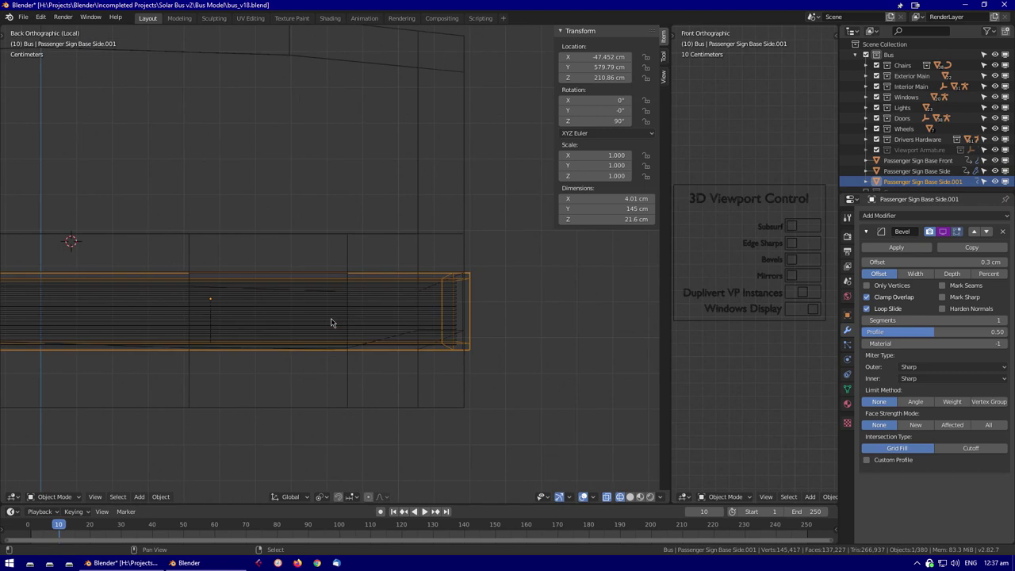
Narrow the rear sign to about 41.8 cm wide and align it with the recess below the rear window
{"action": "key", "text": "ctrl+z"}
{"action": "key", "text": "shift+z"}
{"action": "key", "text": "shift+z"}
{"action": "key", "text": "g"}
{"action": "right_click", "coordinate": [451, 360]}
{"action": "left_click", "coordinate": [237, 242]}
{"action": "key", "text": "KP_Decimal"}
Lower the top vertices of the rear sign's base to make it about 20.4 cm high, matching the recess
{"action": "key", "text": "Tab"}
{"action": "left_click_drag", "start_coordinate": [144, 226], "coordinate": [541, 243]}
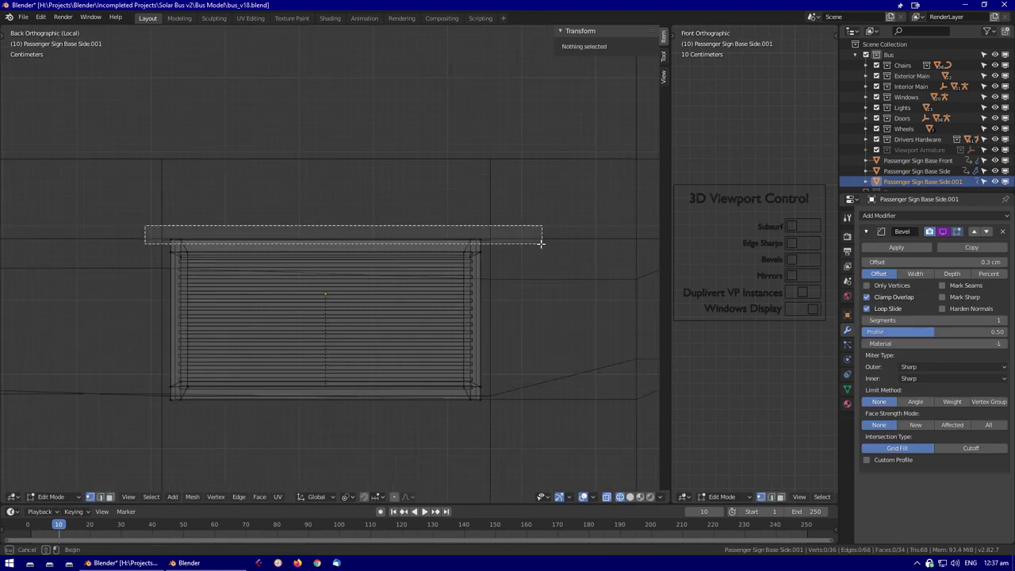
{"action": "left_click", "coordinate": [563, 433]}
{"action": "key", "text": "shift+z"}
{"action": "key", "text": "Tab"}
{"action": "mouse_move", "coordinate": [563, 433]}
{"action": "middle_mouse_down"}
{"action": "mouse_move", "coordinate": [374, 316]}
{"action": "mouse_move", "coordinate": [328, 317]}
{"action": "middle_mouse_up"}
{"action": "left_click", "coordinate": [321, 301]}
{"action": "scroll", "coordinate": [909, 170], "scroll_direction": "down", "scroll_amount": 1}
Rename the rear sign's parts Passenger Sign Base Back, Passenger Sign Grill Back and Passenger Sign SIGN Back
{"action": "left_click", "coordinate": [880, 170]}
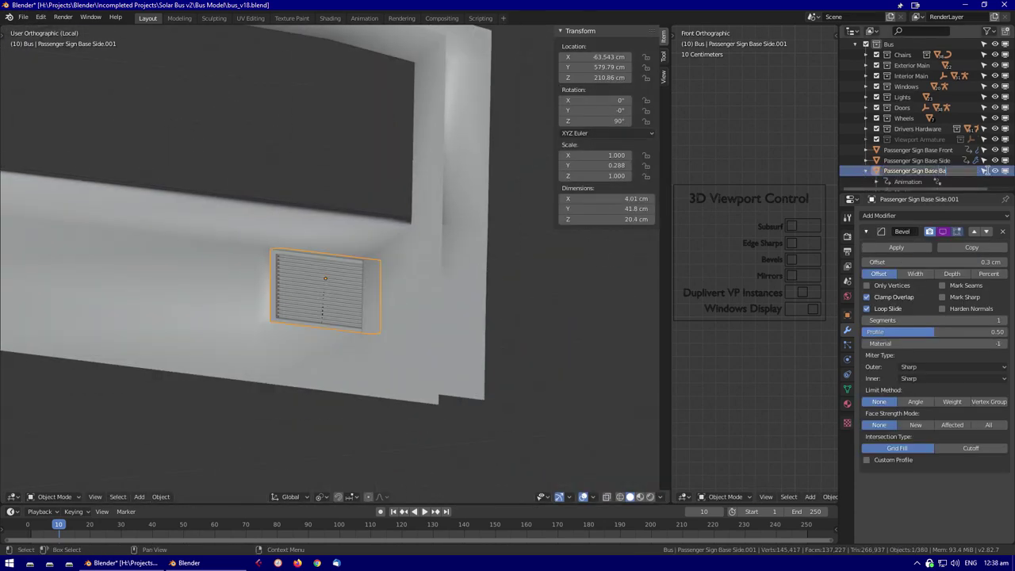
{"action": "key", "text": "Home"}
{"action": "left_click", "coordinate": [325, 295]}
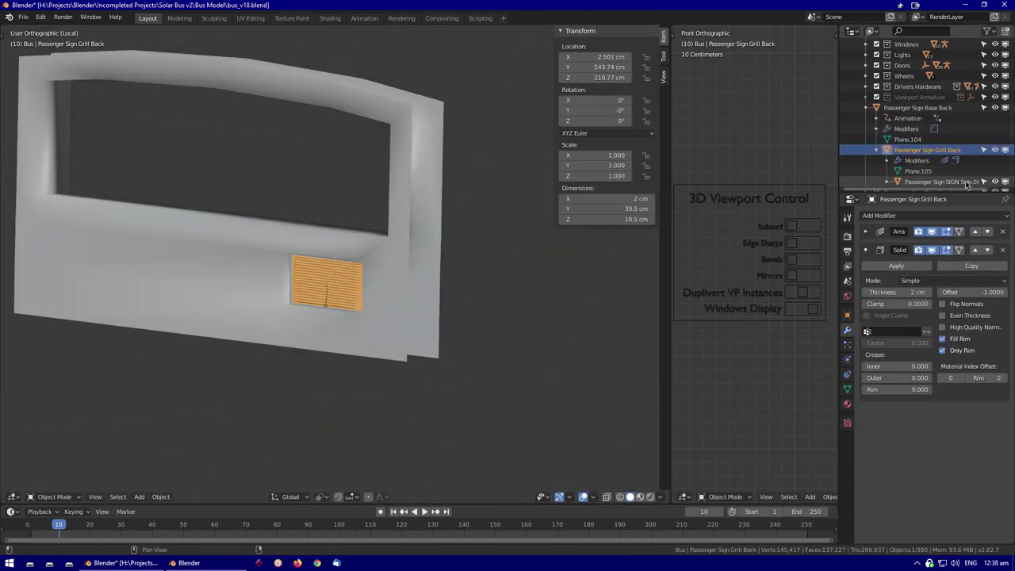
{"action": "left_click", "coordinate": [940, 182]}
Apply the location, rotation and scale of Passenger Sign Base Back
{"action": "left_click", "coordinate": [913, 109]}
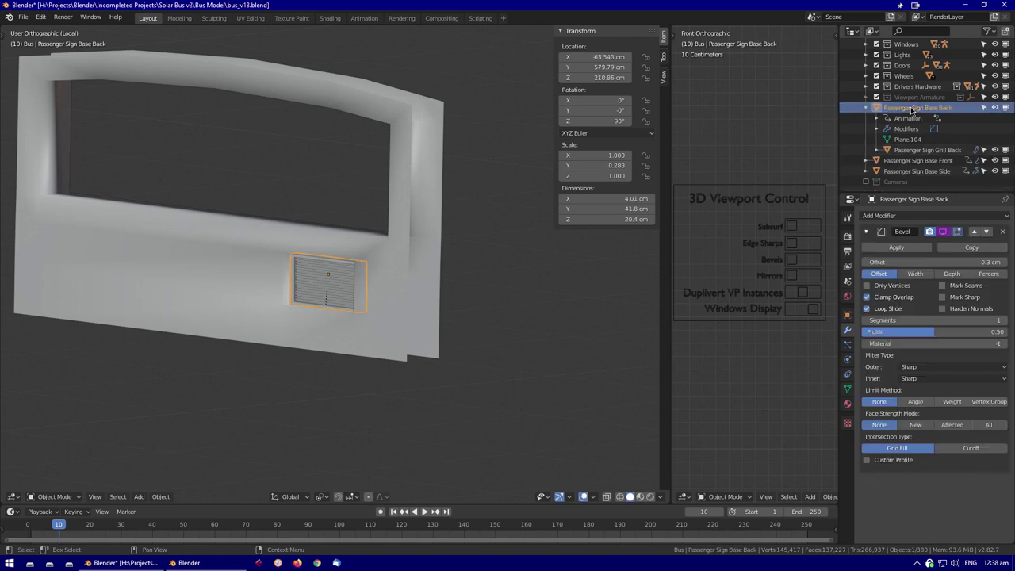
{"action": "left_click", "coordinate": [589, 150]}
{"action": "key", "text": "ctrl+a"}
{"action": "left_click", "coordinate": [374, 211]}
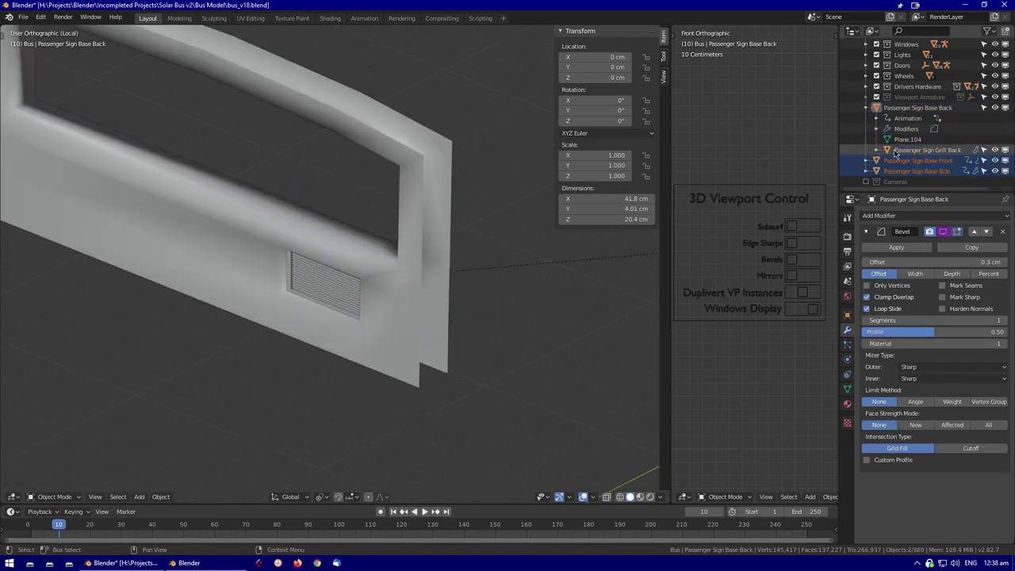
Clear the parents of the back, front and side sign bases with their transformations kept, and leave the isolated view
{"action": "left_click", "coordinate": [906, 151]}
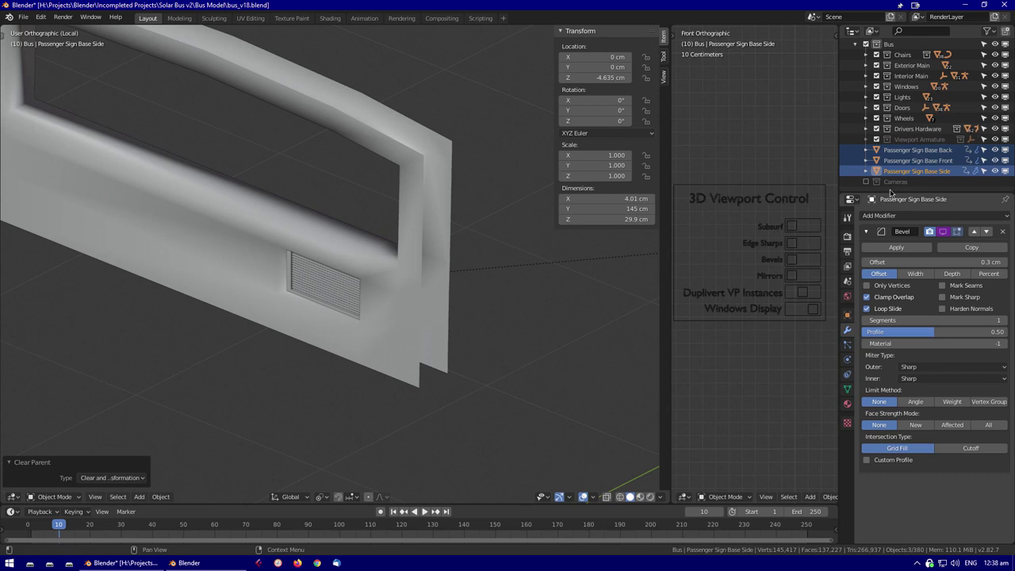
{"action": "left_click", "coordinate": [557, 177]}
{"action": "key", "text": "KP_Divide"}
{"action": "left_click", "coordinate": [472, 216]}
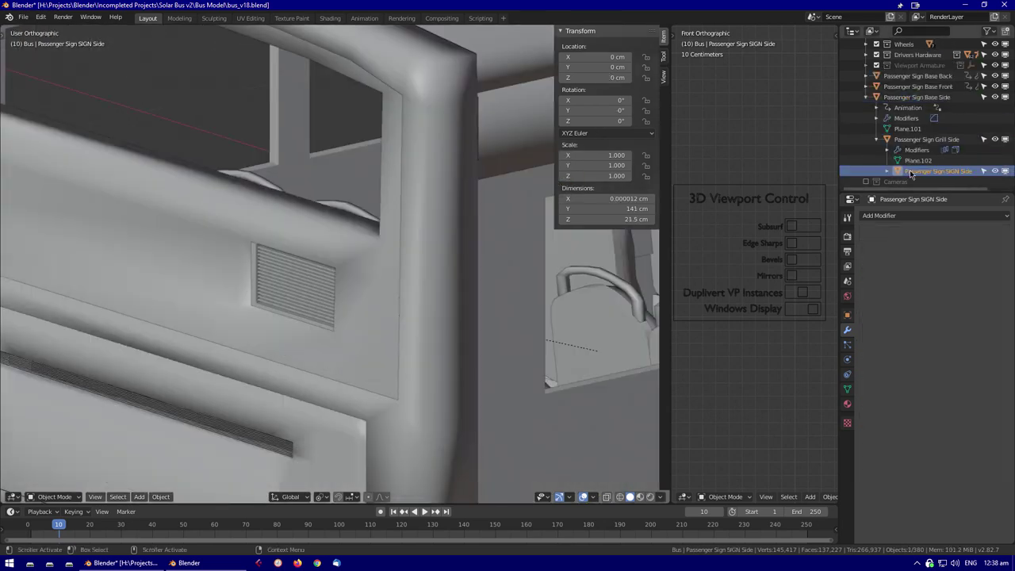
Clear the parents of Passenger Sign SIGN Side and Passenger Sign Grill Side
{"action": "key", "text": "alt+p"}
{"action": "left_click", "coordinate": [472, 213]}
{"action": "left_click", "coordinate": [462, 156]}
{"action": "key", "text": "n"}
{"action": "middle_click_drag", "start_coordinate": [458, 170], "coordinate": [412, 169]}
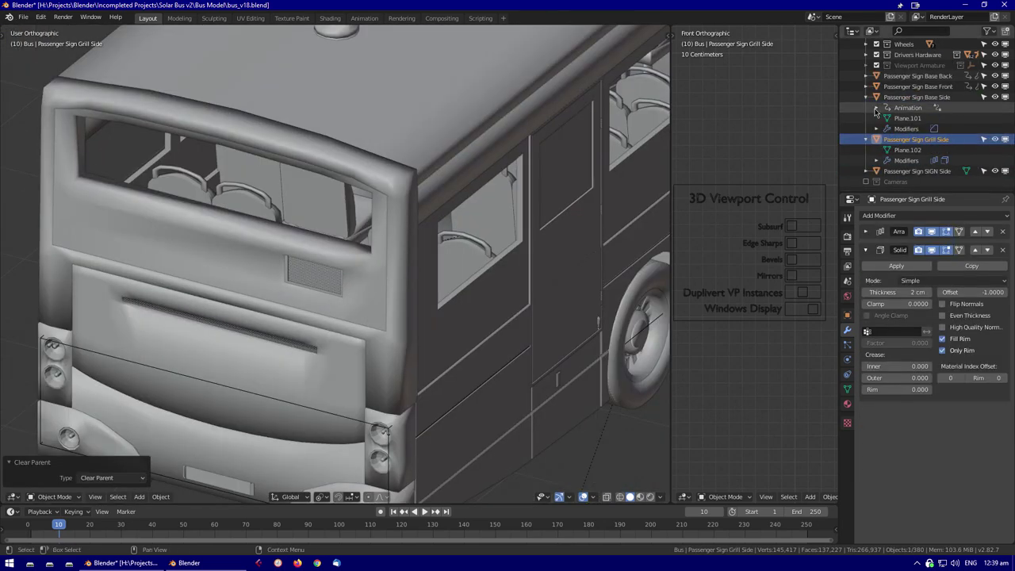
{"action": "left_click", "coordinate": [865, 139]}
{"action": "right_click", "coordinate": [912, 140]}
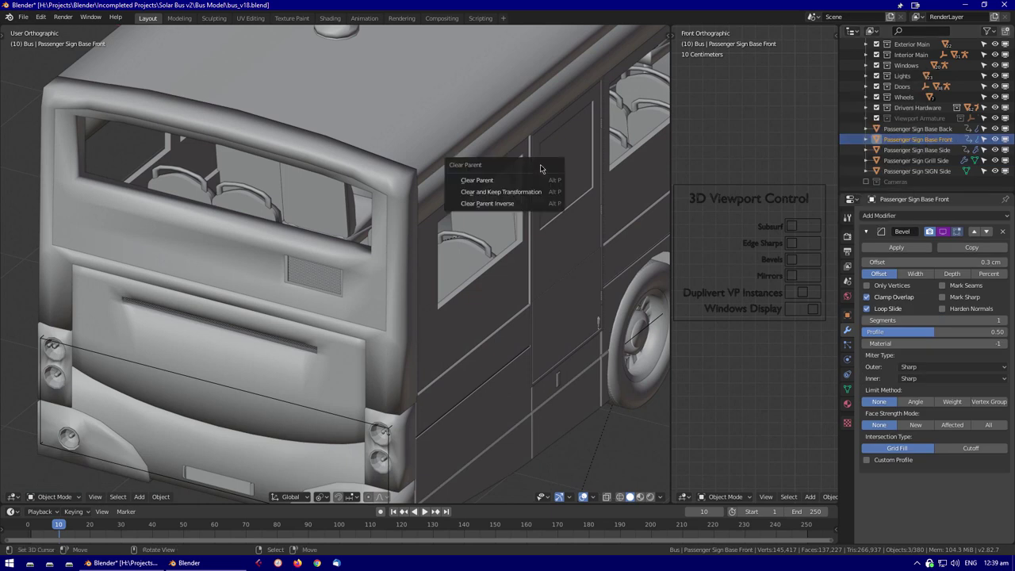
Clear the parents of the front and back signs' grill and SIGN objects and apply their transforms
{"action": "scroll", "coordinate": [424, 136], "scroll_direction": "down", "scroll_amount": 3}
{"action": "middle_click_drag", "start_coordinate": [424, 136], "coordinate": [378, 197]}
{"action": "key", "text": "ctrl+a"}
{"action": "left_click", "coordinate": [378, 197]}
{"action": "key", "text": "n"}
{"action": "scroll", "coordinate": [506, 162], "scroll_direction": "down", "scroll_amount": 1}
{"action": "scroll", "coordinate": [943, 139], "scroll_direction": "down", "scroll_amount": 2}
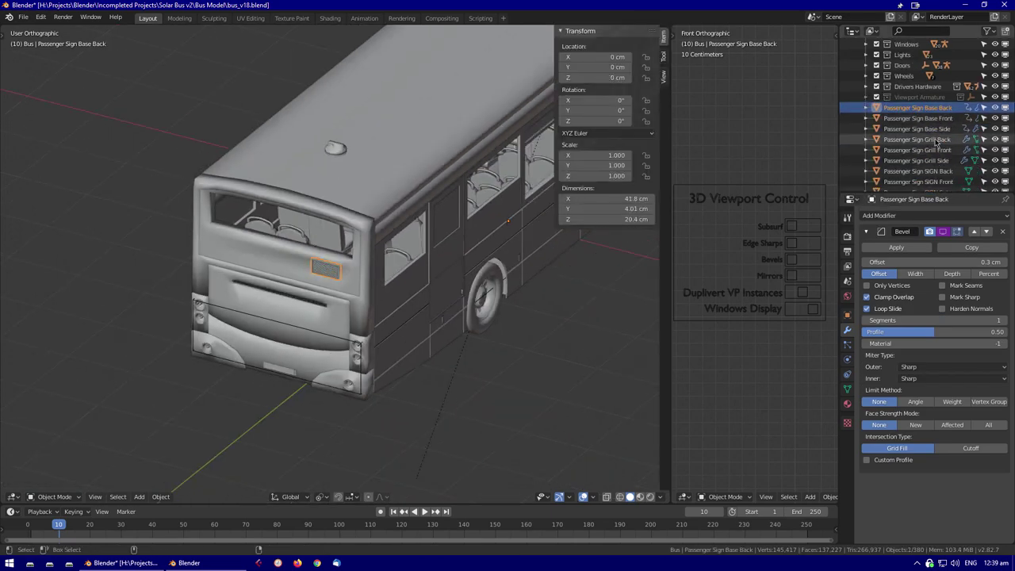
Join the back and side sign bases into Passenger Sign Base Front and apply its rotation and scale
{"action": "scroll", "coordinate": [916, 173], "scroll_direction": "down", "scroll_amount": 2}
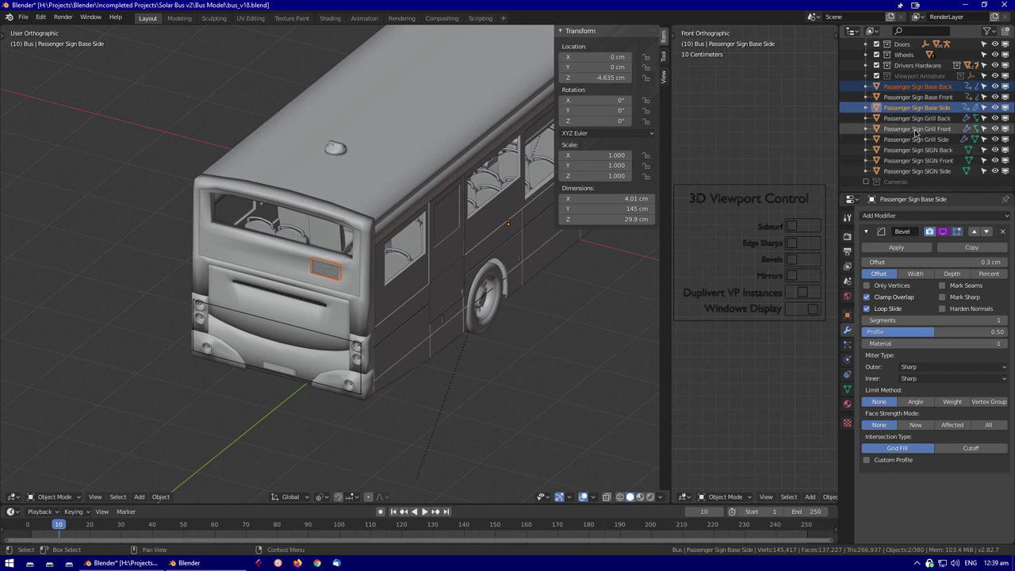
{"action": "left_click", "coordinate": [918, 96], "text": "ctrl"}
{"action": "key", "text": "alt+z"}
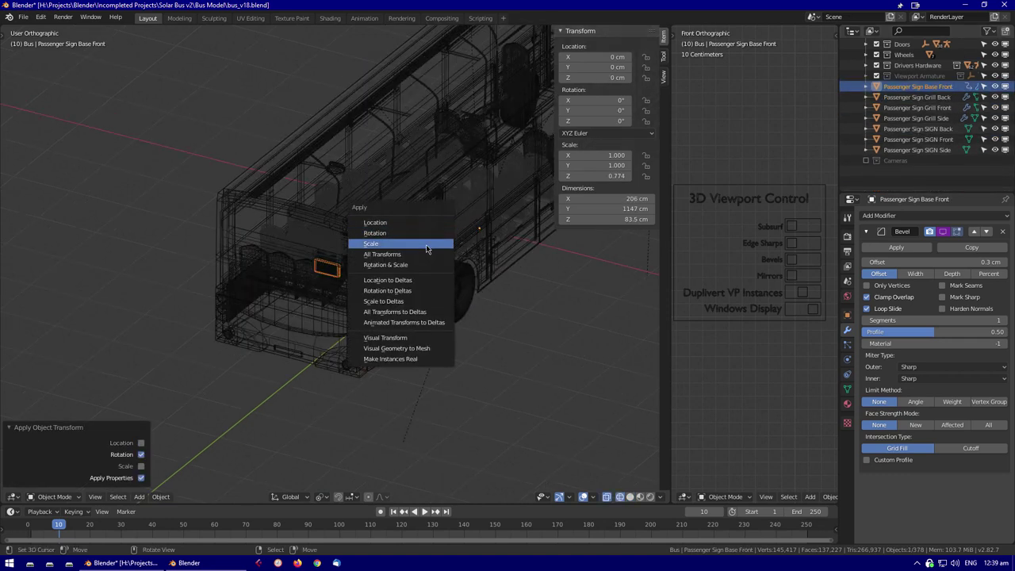
{"action": "left_click", "coordinate": [433, 233]}
Join the back and front grills into Passenger Sign Grill Side and view the combined grill
{"action": "scroll", "coordinate": [340, 261], "scroll_direction": "up", "scroll_amount": 3}
{"action": "scroll", "coordinate": [939, 127], "scroll_direction": "up", "scroll_amount": 2}
{"action": "left_click", "coordinate": [917, 117]}
{"action": "key", "text": "KP_1"}
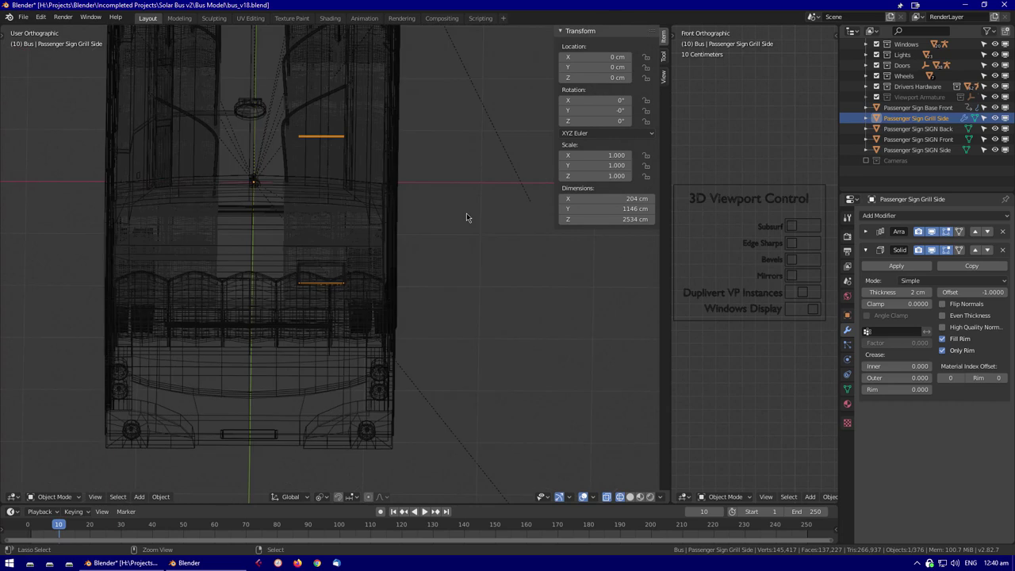
Undo the last join so the front, side and back sign grills are separate objects again
{"action": "key", "text": "ctrl+z"}
{"action": "mouse_move", "coordinate": [466, 213]}
{"action": "middle_mouse_down"}
{"action": "mouse_move", "coordinate": [401, 200]}
{"action": "mouse_move", "coordinate": [396, 261]}
{"action": "mouse_move", "coordinate": [487, 281]}
{"action": "mouse_move", "coordinate": [528, 251]}
{"action": "mouse_move", "coordinate": [718, 170]}
{"action": "middle_mouse_up"}
{"action": "key", "text": "ctrl+z"}
{"action": "scroll", "coordinate": [395, 280], "scroll_direction": "up", "scroll_amount": 5}
{"action": "key", "text": "shift+z"}
{"action": "key", "text": "ctrl+z"}
{"action": "key", "text": "ctrl+z"}
{"action": "key", "text": "ctrl+z"}
{"action": "key", "text": "ctrl+z"}
{"action": "key", "text": "ctrl+z"}
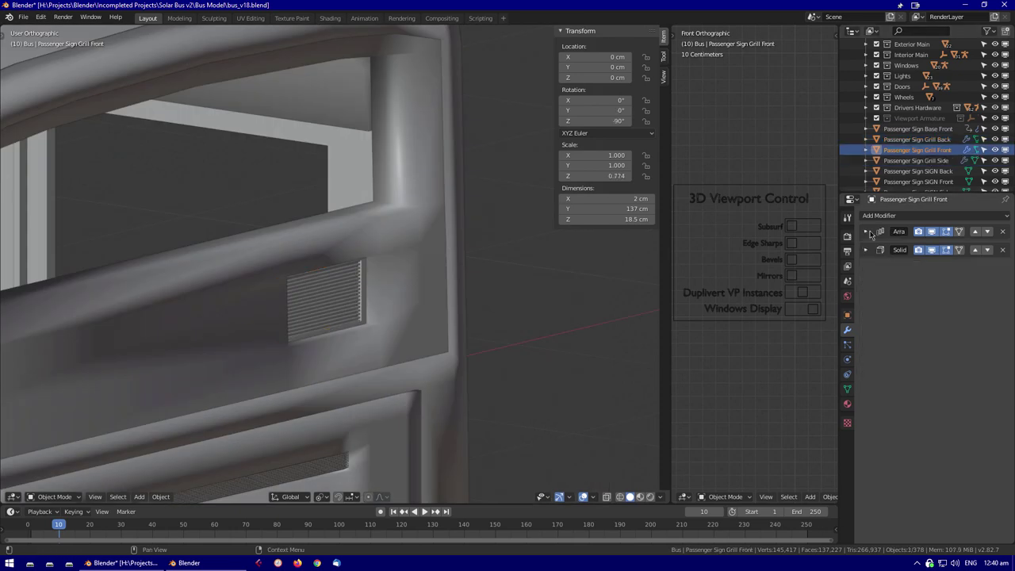
Apply the Array modifiers of the sign grills, and join the grills into Passenger Sign Grill Back and the panels into Passenger Sign SIGN Back
{"action": "key", "text": "ctrl+z"}
{"action": "key", "text": "ctrl+z"}
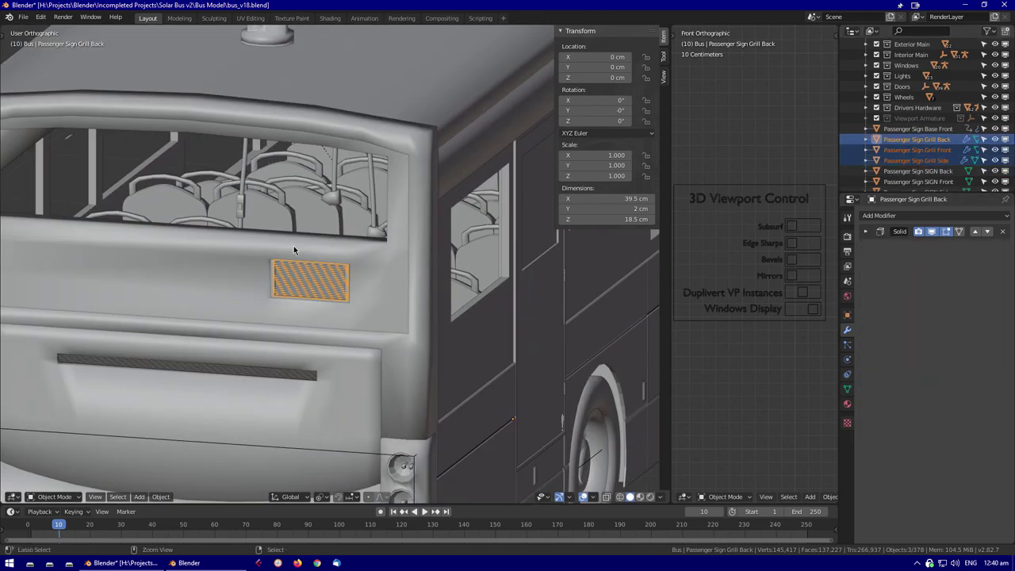
{"action": "key", "text": "ctrl+z"}
{"action": "key", "text": "ctrl+z"}
{"action": "key", "text": "ctrl+z"}
{"action": "key", "text": "ctrl+z"}
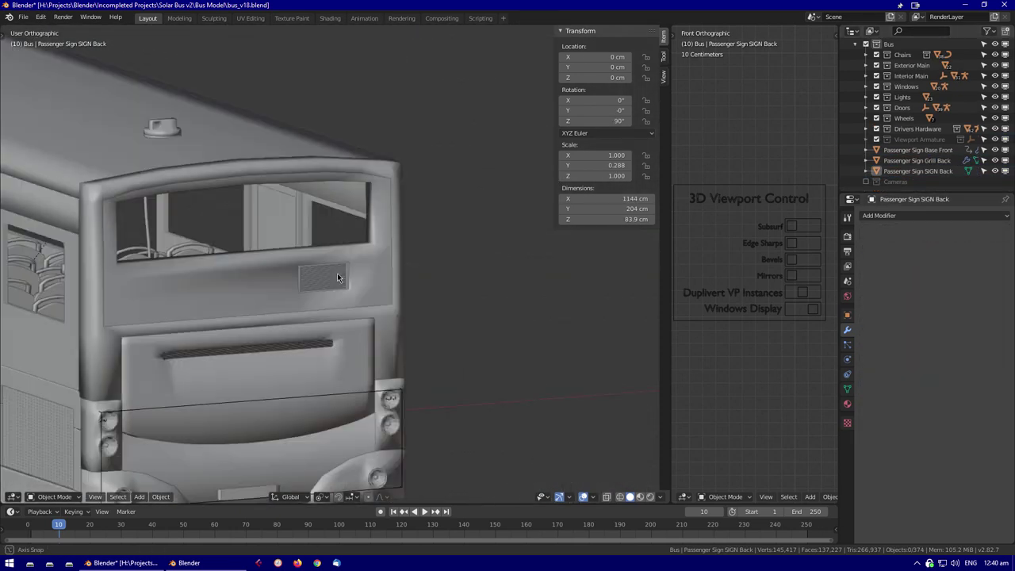
Check the joined sign base around the bus in wireframe and solid view, and switch off Windows Display in the viewport controls
{"action": "key", "text": "ctrl+z"}
{"action": "key", "text": "ctrl+z"}
{"action": "key", "text": "ctrl+z"}
{"action": "key", "text": "ctrl+z"}
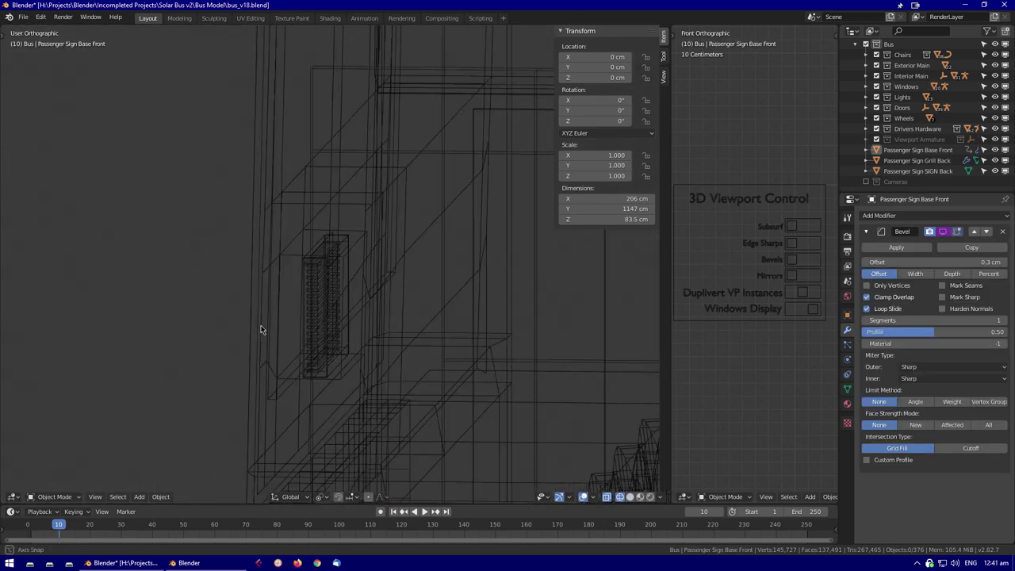
{"action": "key", "text": "ctrl+z"}
{"action": "key", "text": "ctrl+z"}
{"action": "key", "text": "ctrl+z"}
{"action": "key", "text": "ctrl+z"}
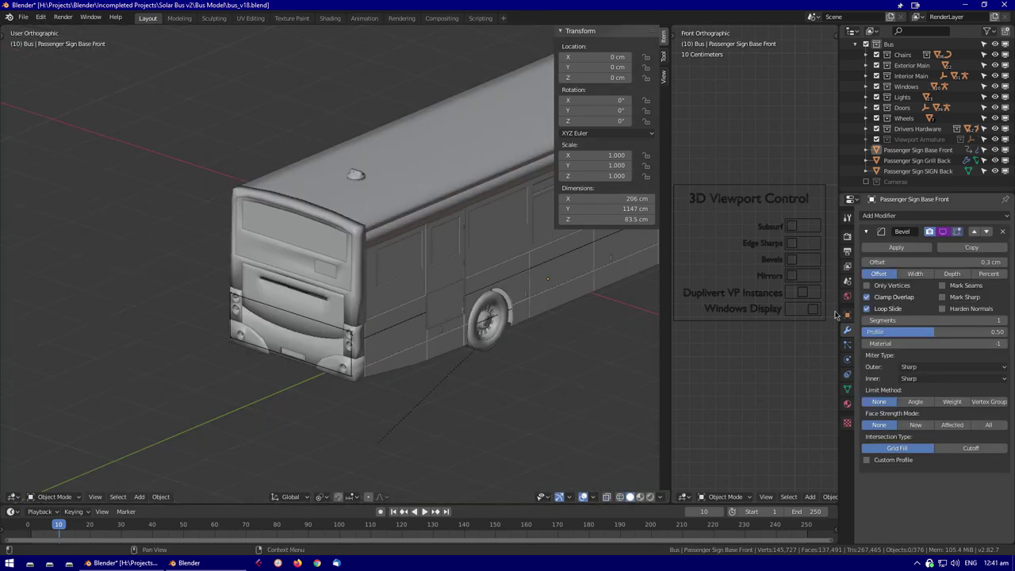
{"action": "key", "text": "ctrl+z"}
{"action": "key", "text": "ctrl+z"}
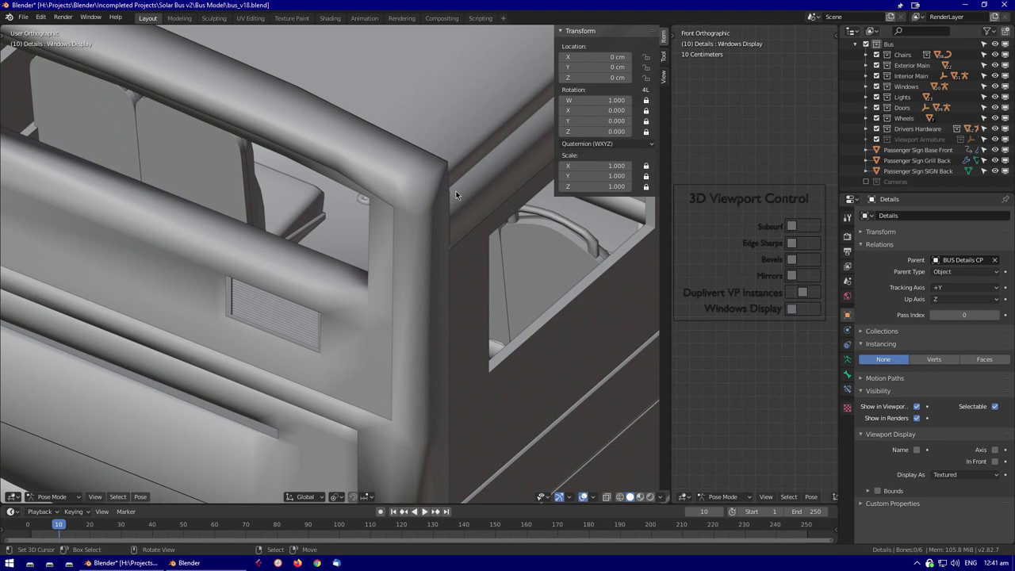
Rename the three joined sign objects Passenger Sign SIGN, Passenger Sign Grill and Passenger Sign Base
{"action": "left_click", "coordinate": [934, 170]}
{"action": "key", "text": "ctrl+z"}
{"action": "key", "text": "ctrl+z"}
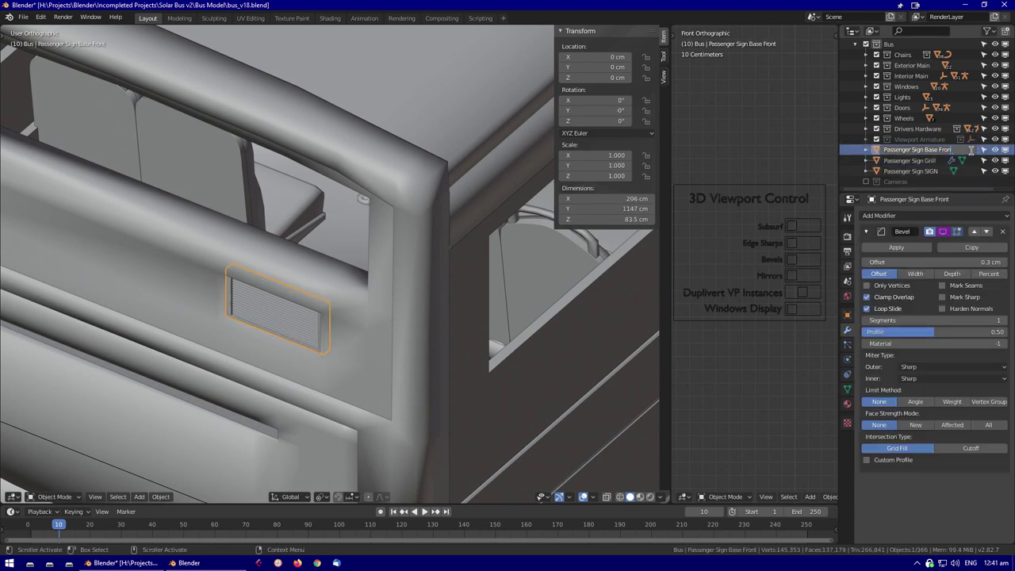
{"action": "key", "text": "ctrl+z"}
{"action": "key", "text": "ctrl+z"}
{"action": "key", "text": "ctrl+z"}
{"action": "key", "text": "ctrl+z"}
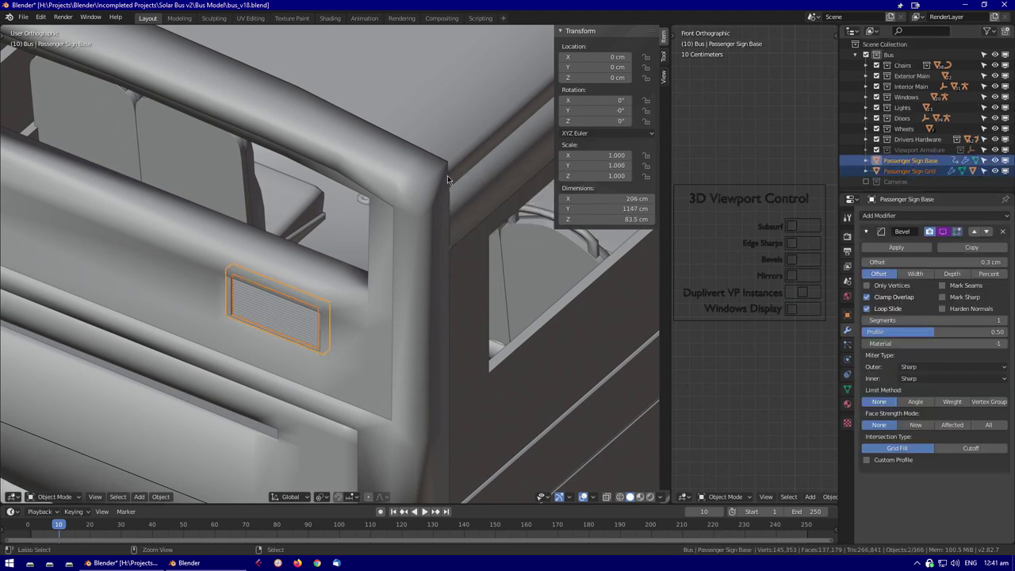
Parent the sign grill to Passenger Sign Base and move all three sign objects to the Drivers Hardware collection
{"action": "key", "text": "ctrl+z"}
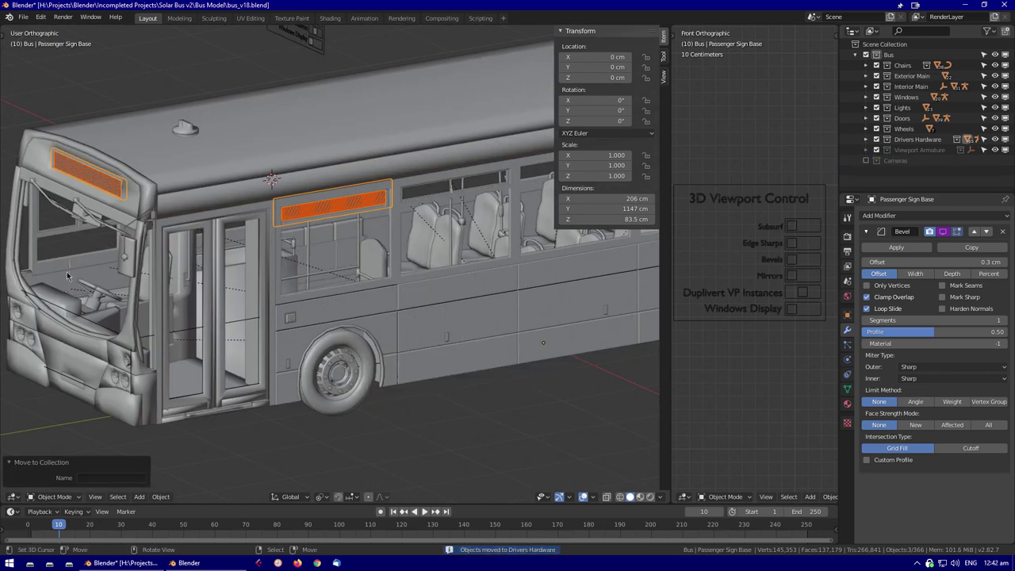
{"action": "key", "text": "ctrl+z"}
{"action": "key", "text": "ctrl+z"}
{"action": "key", "text": "ctrl+z"}
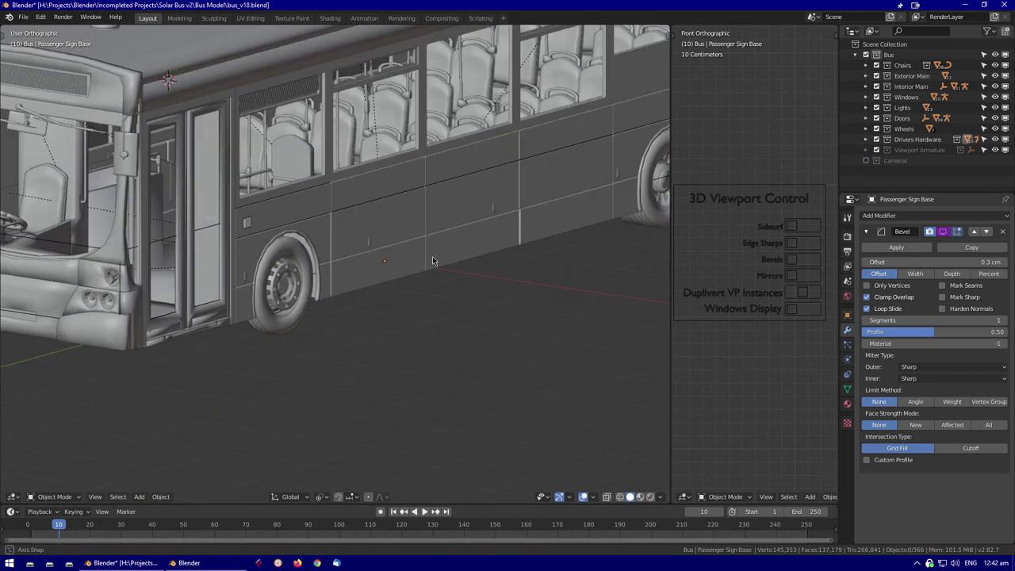
{"action": "middle_click_drag", "start_coordinate": [432, 260], "coordinate": [335, 336]}
{"action": "scroll", "coordinate": [334, 337], "scroll_direction": "up", "scroll_amount": 3}
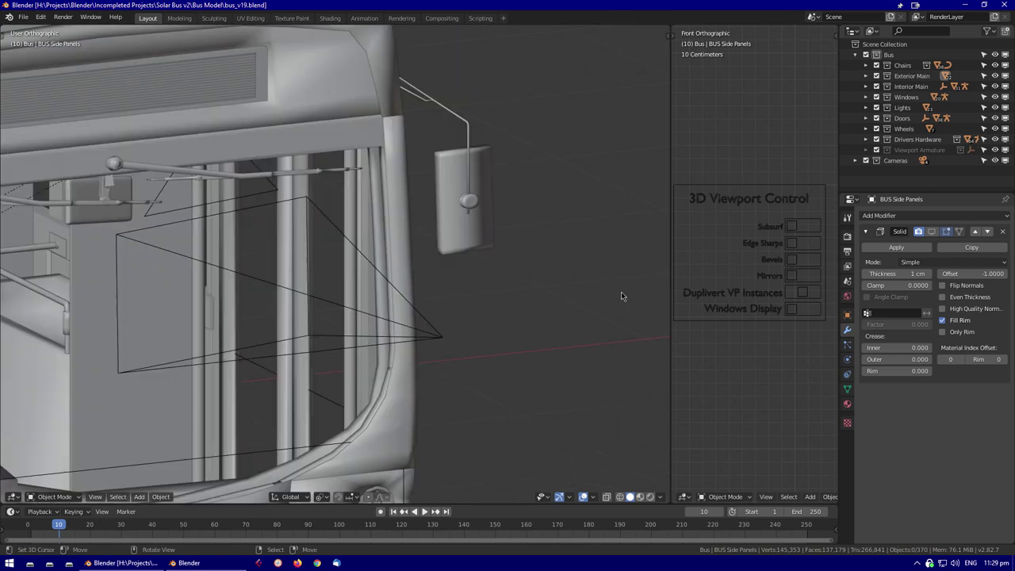
Copy the viewport visibility drivers from Front Door Top's Subdivision and Edge Split modifiers to Doors Poles and Door Clip 2
{"action": "middle_click_drag", "start_coordinate": [349, 293], "coordinate": [363, 286]}
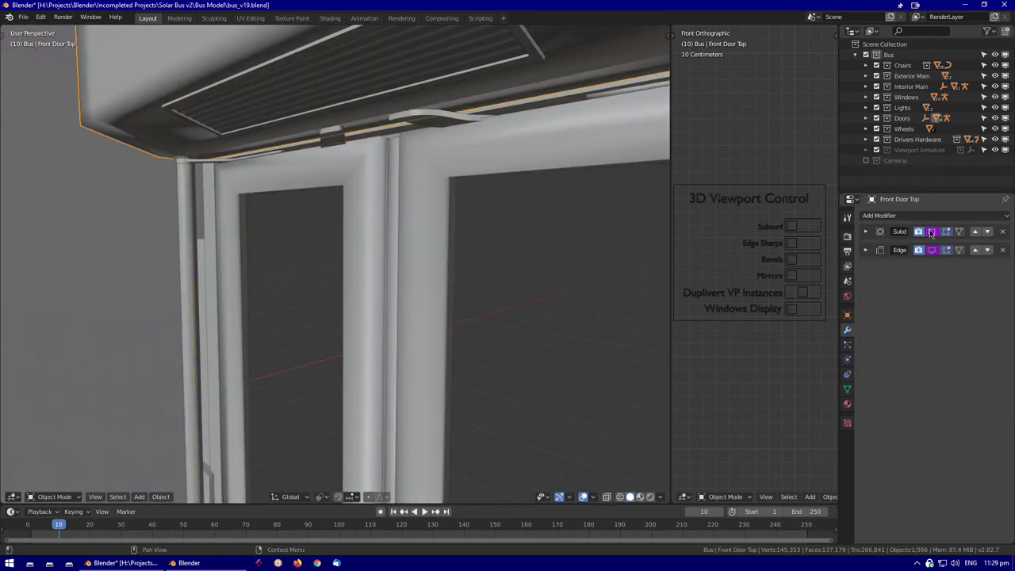
{"action": "left_click", "coordinate": [932, 231]}
{"action": "left_click", "coordinate": [931, 250]}
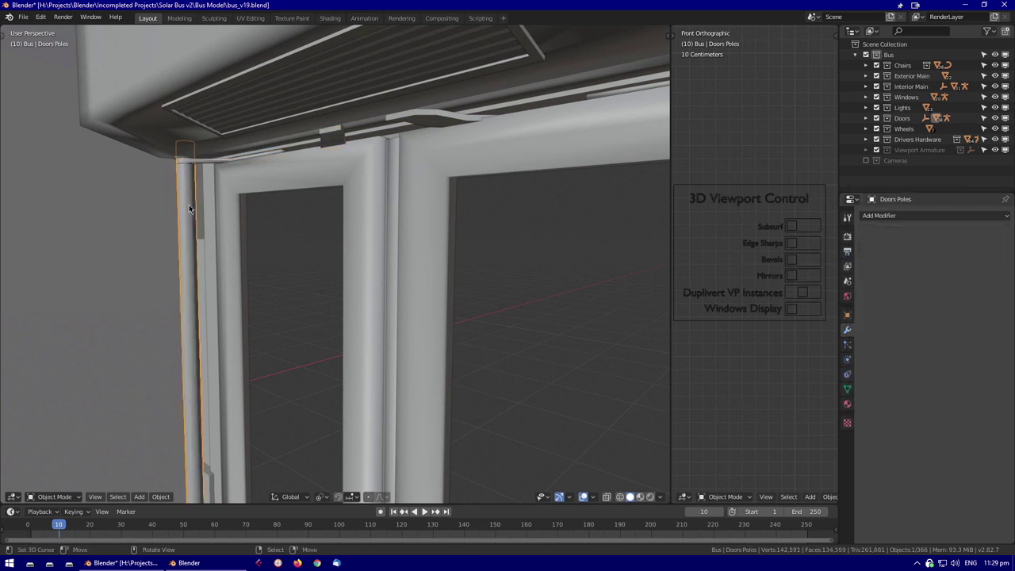
{"action": "middle_click_drag", "start_coordinate": [189, 205], "coordinate": [521, 268]}
{"action": "left_click", "coordinate": [459, 238]}
{"action": "left_click", "coordinate": [929, 250]}
{"action": "left_click", "coordinate": [800, 204]}
{"action": "left_click", "coordinate": [919, 295]}
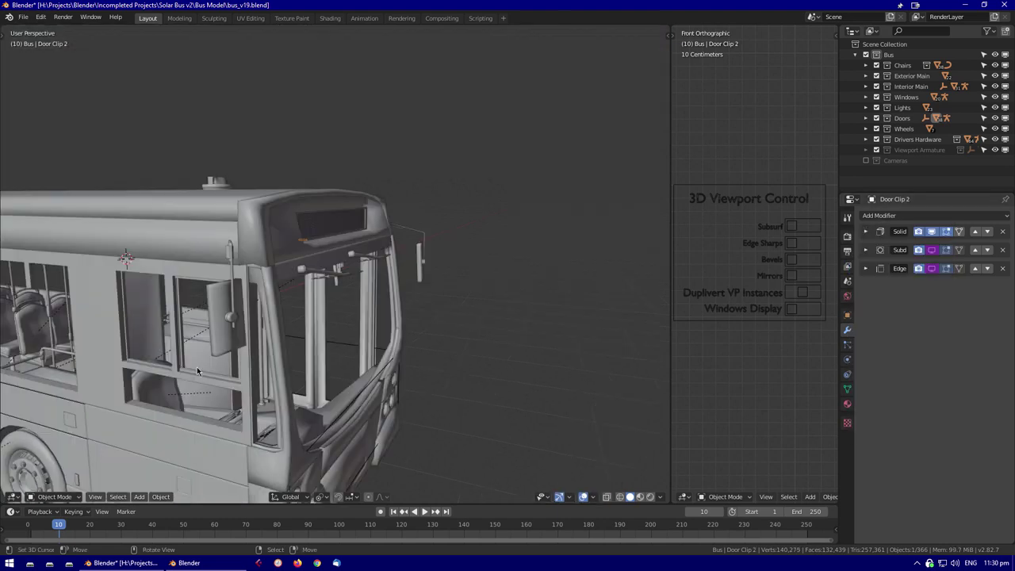
Open the mesh of BUS Ex Light Indicator L for editing in wireframe at the rear light
{"action": "left_click", "coordinate": [625, 337]}
{"action": "key", "text": "KP_Decimal"}
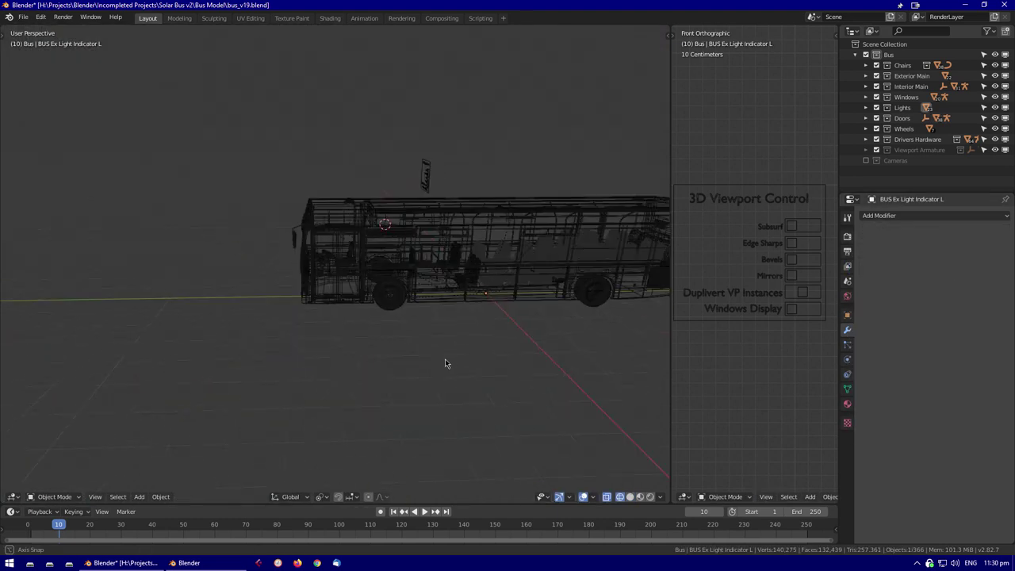
{"action": "middle_click_drag", "start_coordinate": [528, 349], "coordinate": [491, 359]}
{"action": "key", "text": "KP_Decimal"}
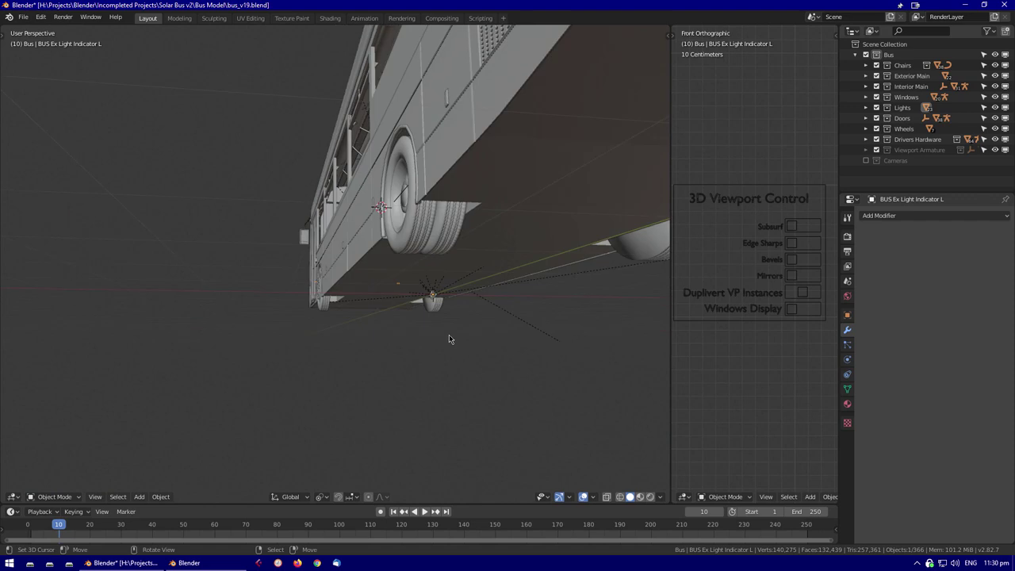
{"action": "key", "text": "Tab"}
{"action": "mouse_move", "coordinate": [270, 258]}
{"action": "middle_mouse_down"}
{"action": "mouse_move", "coordinate": [290, 335]}
{"action": "mouse_move", "coordinate": [383, 294]}
{"action": "mouse_move", "coordinate": [307, 240]}
{"action": "middle_mouse_up"}
{"action": "key", "text": "shift+z"}
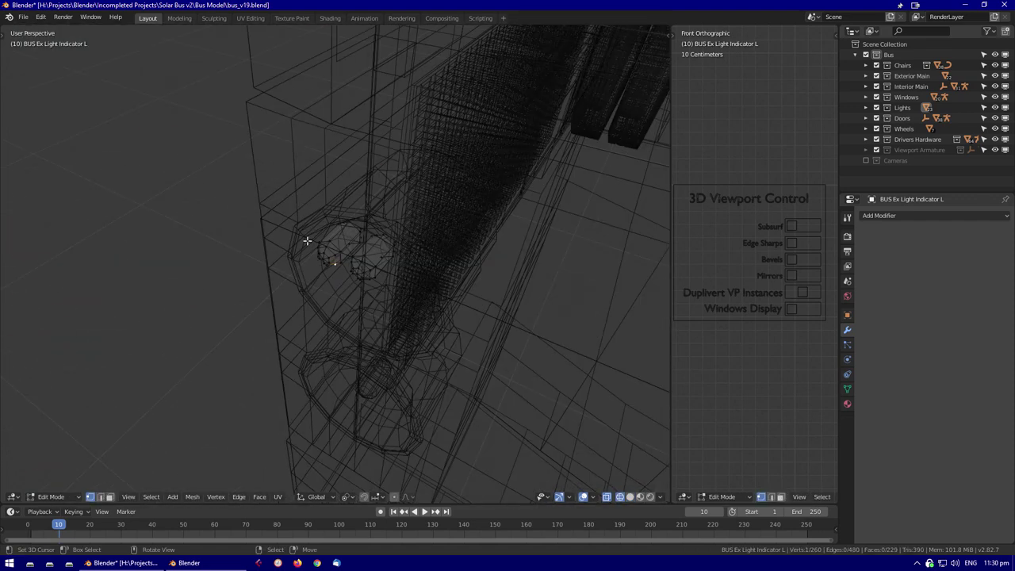
Select the bulb geometry inside the rear indicator light with circle select
{"action": "key", "text": "shift+z"}
{"action": "mouse_move", "coordinate": [450, 205]}
{"action": "middle_mouse_down"}
{"action": "mouse_move", "coordinate": [441, 249]}
{"action": "mouse_move", "coordinate": [387, 303]}
{"action": "middle_mouse_up"}
{"action": "scroll", "coordinate": [387, 304], "scroll_direction": "down", "scroll_amount": 5}
{"action": "key", "text": "shift+z"}
{"action": "key", "text": "c"}
{"action": "mouse_move", "coordinate": [505, 278]}
{"action": "middle_mouse_down"}
{"action": "mouse_move", "coordinate": [214, 321]}
{"action": "mouse_move", "coordinate": [445, 326]}
{"action": "middle_mouse_up"}
{"action": "left_click", "coordinate": [340, 363]}
{"action": "scroll", "coordinate": [340, 363], "scroll_direction": "down", "scroll_amount": 5}
{"action": "middle_click_drag", "start_coordinate": [340, 363], "coordinate": [274, 361]}
Duplicate the BUS Light Red bulb 19.9 cm along Z, adjust its height inside the indicator reflector and separate it as its own object
{"action": "key", "text": "Tab"}
{"action": "key", "text": "alt+z"}
{"action": "key", "text": "alt+z"}
{"action": "key", "text": "shift+d"}
{"action": "left_click", "coordinate": [335, 351]}
{"action": "key", "text": "KP_Decimal"}
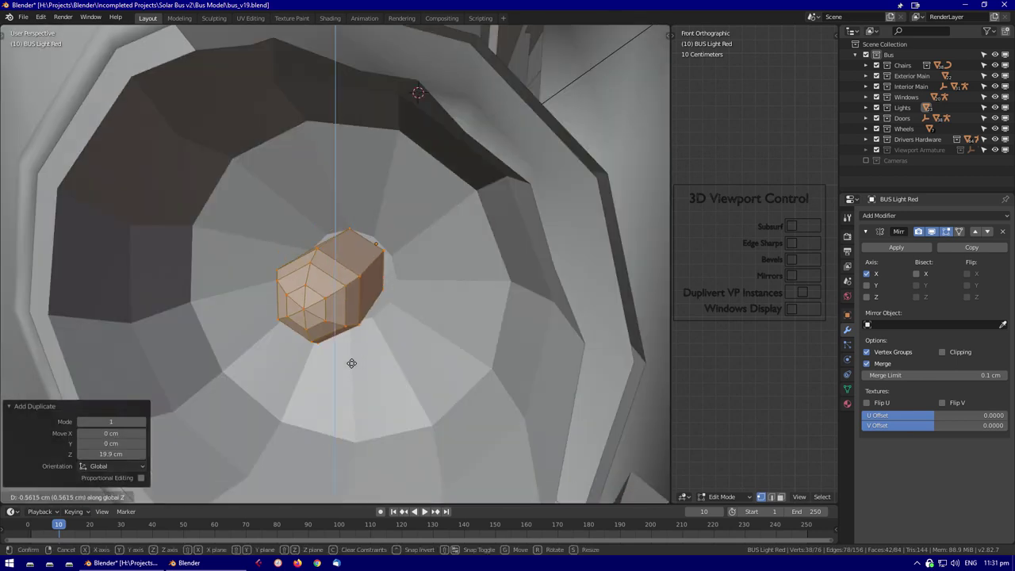
{"action": "scroll", "coordinate": [376, 307], "scroll_direction": "down", "scroll_amount": 4}
{"action": "key", "text": "Tab"}
{"action": "scroll", "coordinate": [427, 319], "scroll_direction": "down", "scroll_amount": 5}
{"action": "middle_click_drag", "start_coordinate": [427, 319], "coordinate": [295, 325]}
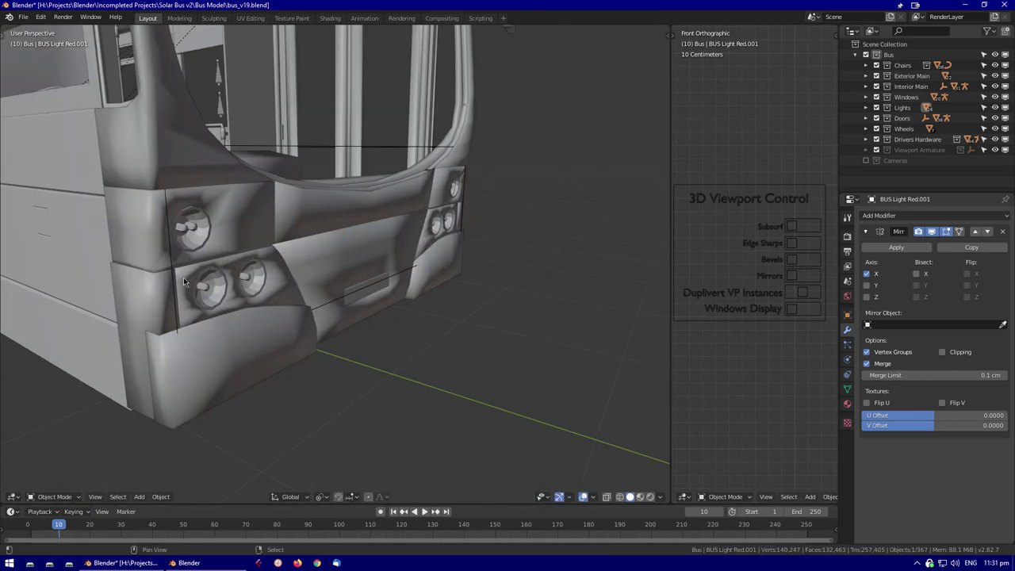
Join the separated bulb BUS Light Red.001 into BUS Ex Light Indicator L
{"action": "left_click", "coordinate": [182, 220]}
{"action": "middle_click_drag", "start_coordinate": [182, 220], "coordinate": [320, 437]}
{"action": "scroll", "coordinate": [341, 261], "scroll_direction": "down", "scroll_amount": 5}
{"action": "scroll", "coordinate": [313, 250], "scroll_direction": "up", "scroll_amount": 4}
{"action": "left_click", "coordinate": [388, 254]}
{"action": "scroll", "coordinate": [388, 254], "scroll_direction": "down", "scroll_amount": 5}
{"action": "scroll", "coordinate": [320, 437], "scroll_direction": "up", "scroll_amount": 5}
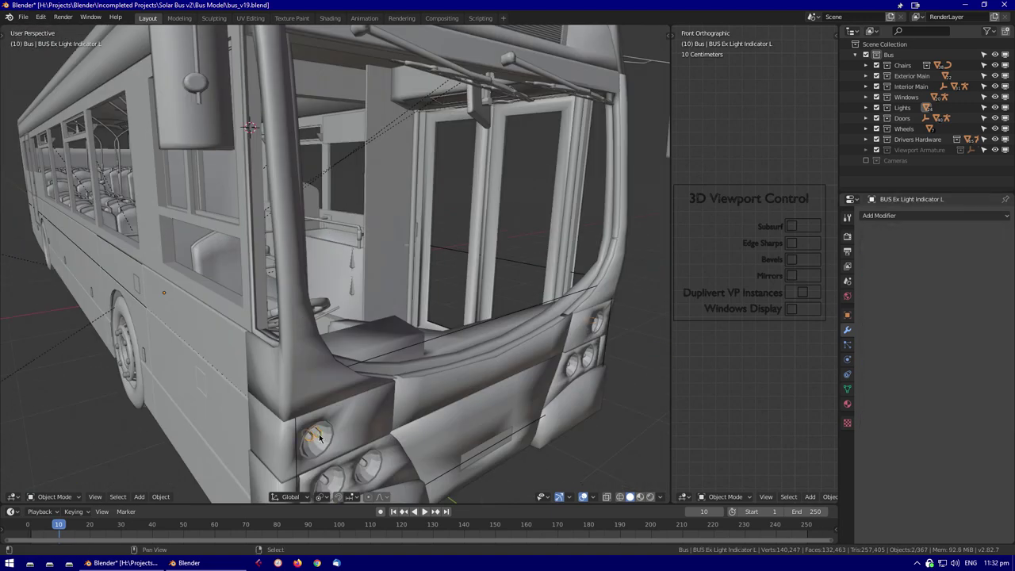
{"action": "scroll", "coordinate": [356, 368], "scroll_direction": "up", "scroll_amount": 6}
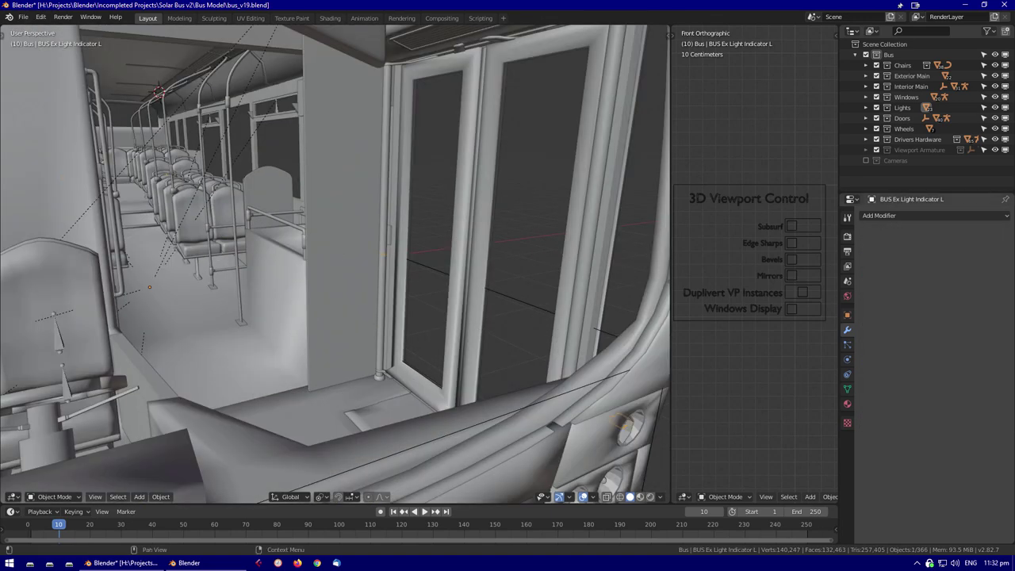
Examine the front doors from inside and outside the bus, including BUS Door Main 2 and DOOR Flap 2.001
{"action": "middle_click_drag", "start_coordinate": [403, 309], "coordinate": [449, 381]}
{"action": "left_click", "coordinate": [422, 296]}
{"action": "scroll", "coordinate": [257, 355], "scroll_direction": "up", "scroll_amount": 3}
{"action": "middle_click_drag", "start_coordinate": [256, 355], "coordinate": [307, 368]}
{"action": "scroll", "coordinate": [396, 359], "scroll_direction": "down", "scroll_amount": 5}
{"action": "left_click", "coordinate": [307, 367]}
{"action": "key", "text": "g"}
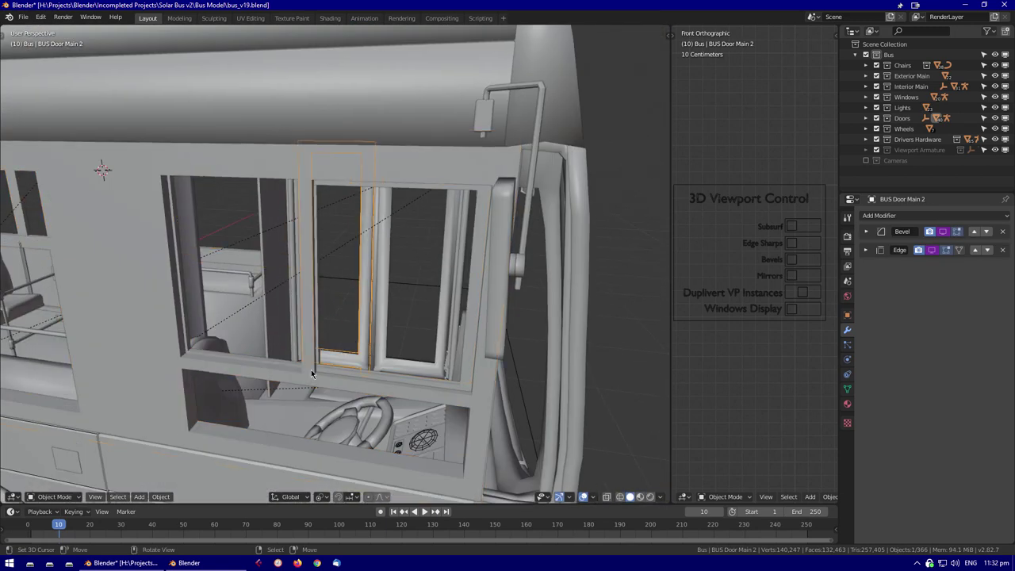
{"action": "scroll", "coordinate": [563, 328], "scroll_direction": "down", "scroll_amount": 3}
{"action": "middle_click_drag", "start_coordinate": [563, 328], "coordinate": [485, 296]}
{"action": "scroll", "coordinate": [485, 296], "scroll_direction": "up", "scroll_amount": 4}
{"action": "left_click", "coordinate": [307, 145]}
{"action": "middle_click_drag", "start_coordinate": [307, 144], "coordinate": [331, 385]}
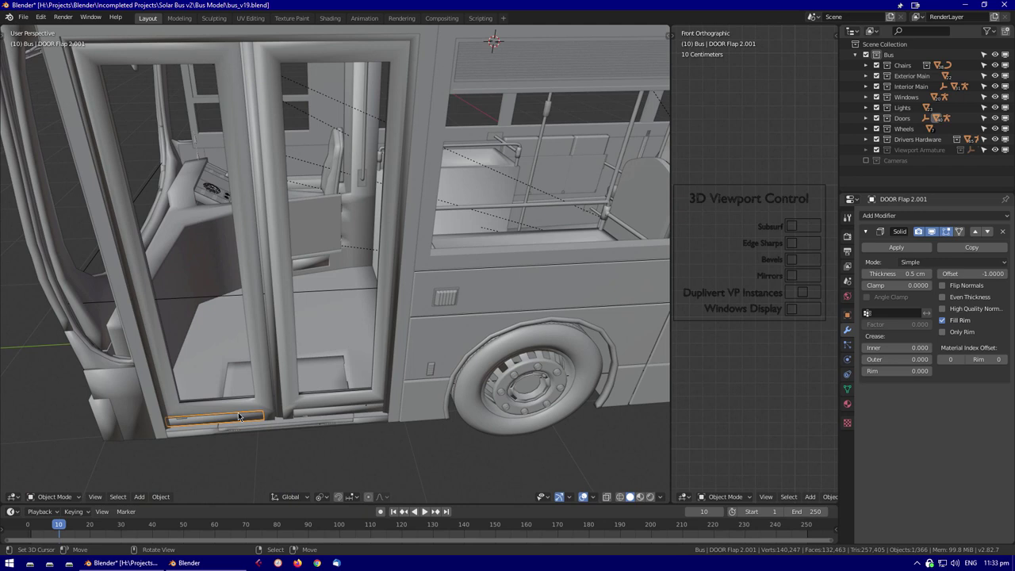
Focus on Door Arm 1 and exclude every collection except Doors from the view
{"action": "key", "text": "KP_Decimal"}
{"action": "left_click", "coordinate": [454, 282]}
{"action": "key", "text": "KP_Decimal"}
{"action": "left_click_drag", "start_coordinate": [876, 107], "coordinate": [874, 73]}
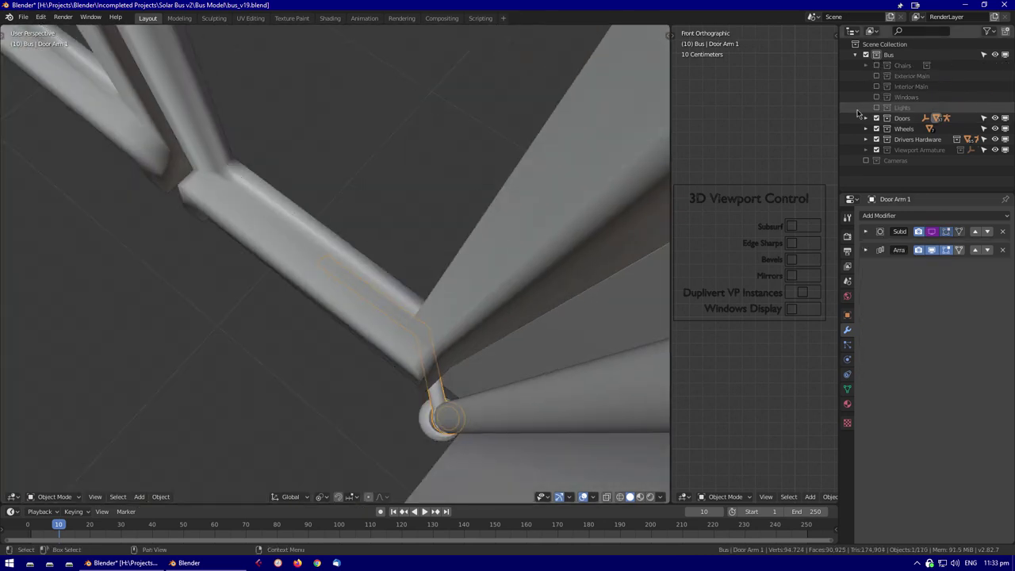
{"action": "left_click_drag", "start_coordinate": [876, 128], "coordinate": [876, 150]}
Examine the door arm meshes, especially Door Arm 2, in wireframe and edit mode from several directions
{"action": "key", "text": "KP_3"}
{"action": "left_click", "coordinate": [317, 230]}
{"action": "key", "text": "KP_Decimal"}
{"action": "middle_click_drag", "start_coordinate": [333, 238], "coordinate": [396, 182]}
{"action": "key", "text": "shift+z"}
{"action": "left_click", "coordinate": [589, 120]}
{"action": "left_click", "coordinate": [589, 121]}
{"action": "middle_click_drag", "start_coordinate": [589, 121], "coordinate": [536, 264]}
{"action": "scroll", "coordinate": [581, 301], "scroll_direction": "up", "scroll_amount": 5}
{"action": "key", "text": "Tab"}
{"action": "scroll", "coordinate": [574, 326], "scroll_direction": "down", "scroll_amount": 4}
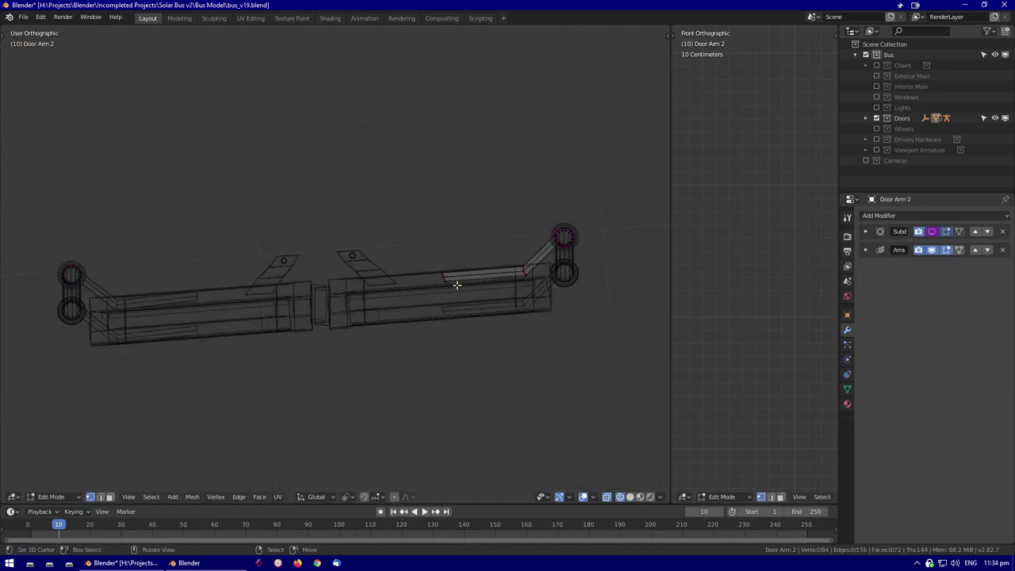
{"action": "key", "text": "Tab"}
{"action": "middle_click_drag", "start_coordinate": [453, 283], "coordinate": [226, 436]}
{"action": "key", "text": "KP_7"}
{"action": "key", "text": "Tab"}
{"action": "middle_click_drag", "start_coordinate": [408, 271], "coordinate": [582, 218]}
Enable the Viewport Armature collection and turn on the Subsurf, Edge Sharps, Bevels and Mirrors viewport controls
{"action": "left_click", "coordinate": [876, 149]}
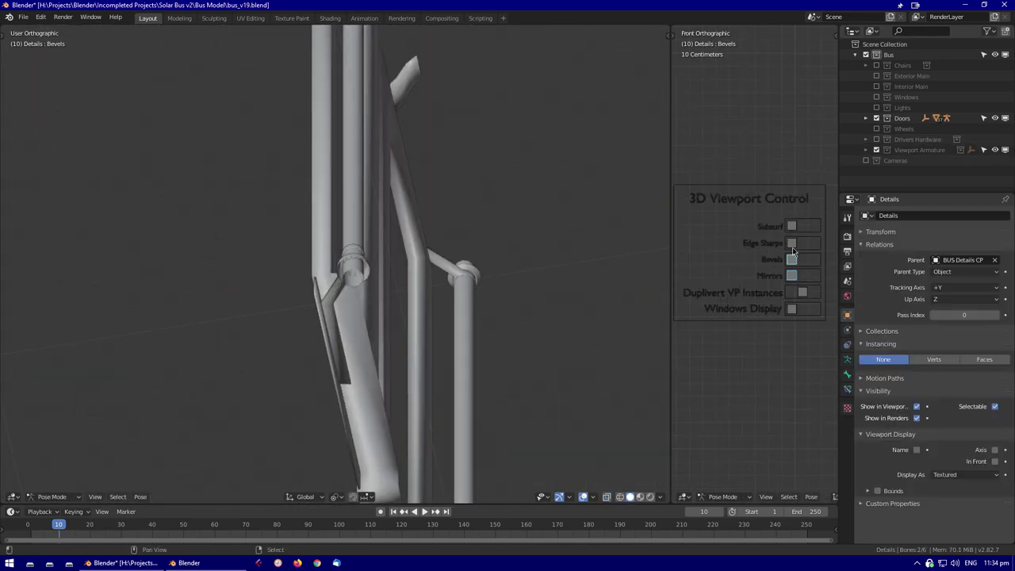
{"action": "key", "text": "ctrl+Tab"}
{"action": "middle_click_drag", "start_coordinate": [421, 276], "coordinate": [432, 354]}
{"action": "key", "text": "ctrl+Tab"}
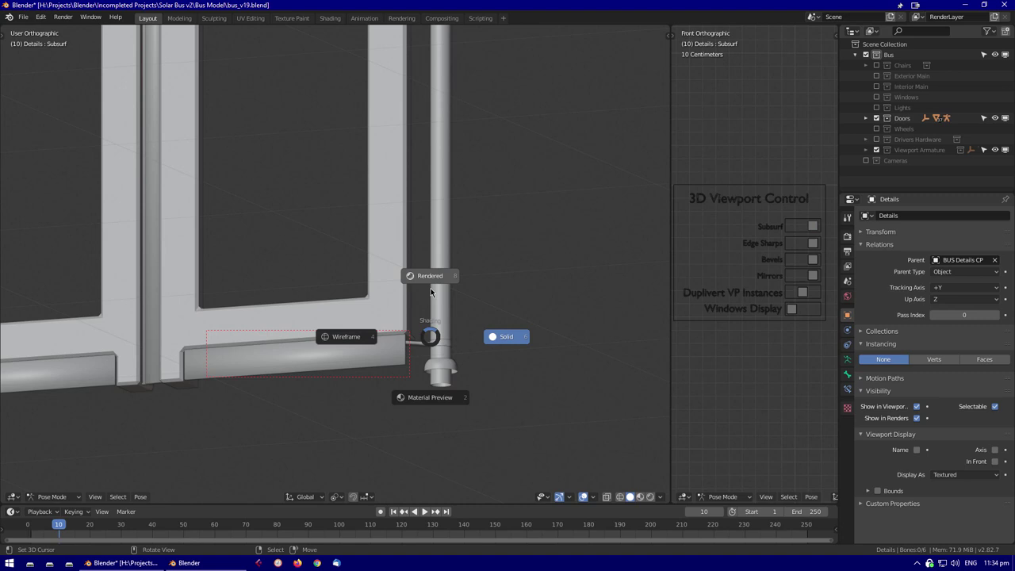
{"action": "left_click", "coordinate": [431, 231]}
Examine the lower door arms against the door panels and the Array settings of Door Arm 1
{"action": "scroll", "coordinate": [413, 257], "scroll_direction": "up", "scroll_amount": 2}
{"action": "middle_click_drag", "start_coordinate": [415, 241], "coordinate": [480, 281]}
{"action": "scroll", "coordinate": [493, 261], "scroll_direction": "up", "scroll_amount": 2}
{"action": "scroll", "coordinate": [481, 282], "scroll_direction": "up", "scroll_amount": 2}
{"action": "left_click", "coordinate": [336, 422]}
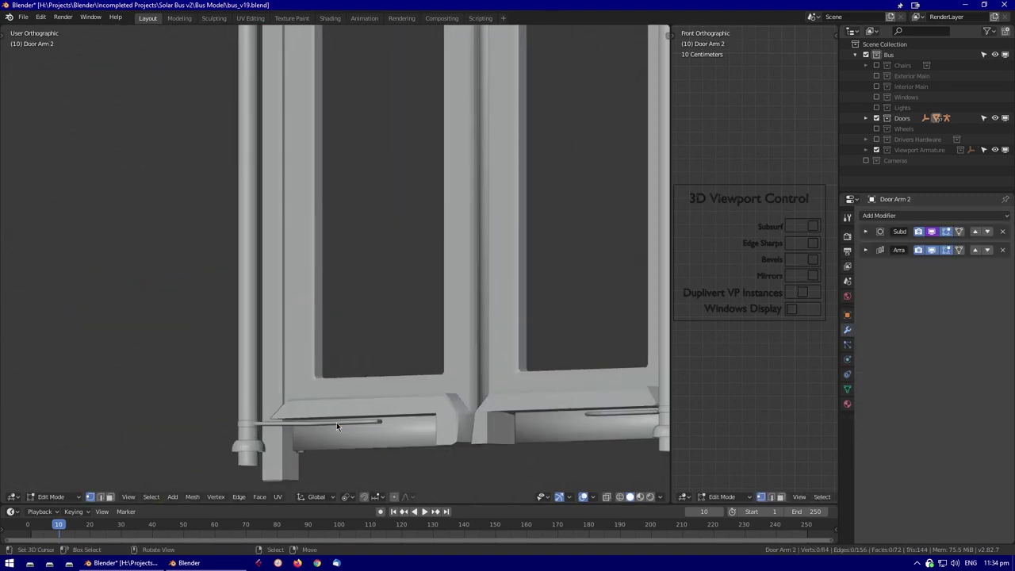
{"action": "scroll", "coordinate": [583, 357], "scroll_direction": "down", "scroll_amount": 1}
{"action": "left_click", "coordinate": [560, 366]}
{"action": "middle_click_drag", "start_coordinate": [632, 294], "coordinate": [269, 272]}
{"action": "scroll", "coordinate": [642, 403], "scroll_direction": "down", "scroll_amount": 3}
{"action": "scroll", "coordinate": [270, 272], "scroll_direction": "up", "scroll_amount": 3}
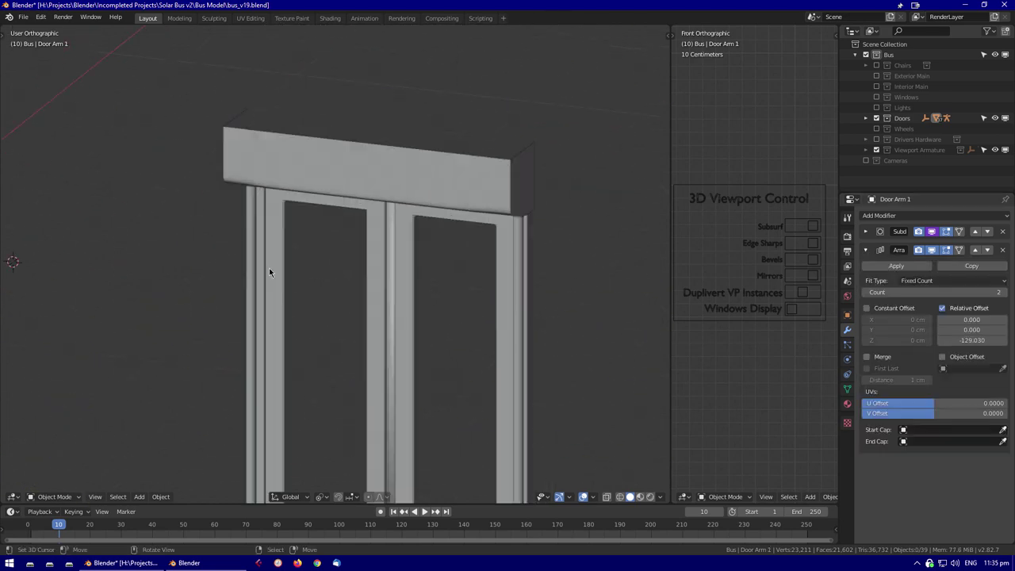
Place the 3D cursor on the outer frame of the door and add a 200 cm plane there
{"action": "right_click", "coordinate": [267, 267]}
{"action": "left_click", "coordinate": [267, 267]}
{"action": "key", "text": "Tab"}
{"action": "scroll", "coordinate": [195, 193], "scroll_direction": "up", "scroll_amount": 4}
{"action": "middle_click_drag", "start_coordinate": [195, 193], "coordinate": [198, 266]}
{"action": "scroll", "coordinate": [265, 308], "scroll_direction": "down", "scroll_amount": 4}
{"action": "key", "text": "Tab"}
{"action": "key", "text": "shift+a"}
{"action": "left_click", "coordinate": [404, 322]}
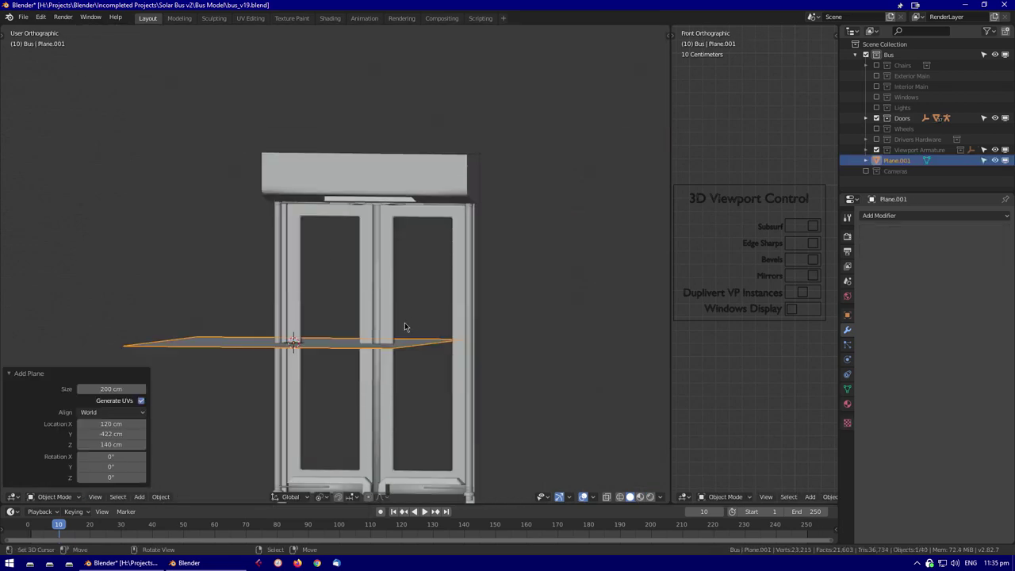
Rotate the new plane 90° about Y and scale its mesh to 0.084 against the door frame
{"action": "key", "text": "r"}
{"action": "key", "text": "y"}
{"action": "key", "text": "9"}
{"action": "key", "text": "0"}
{"action": "key", "text": "Return"}
{"action": "key", "text": "Tab"}
{"action": "key", "text": "s"}
{"action": "left_click", "coordinate": [314, 347]}
{"action": "key", "text": "KP_Decimal"}
{"action": "key", "text": "alt+z"}
{"action": "scroll", "coordinate": [333, 270], "scroll_direction": "down", "scroll_amount": 2}
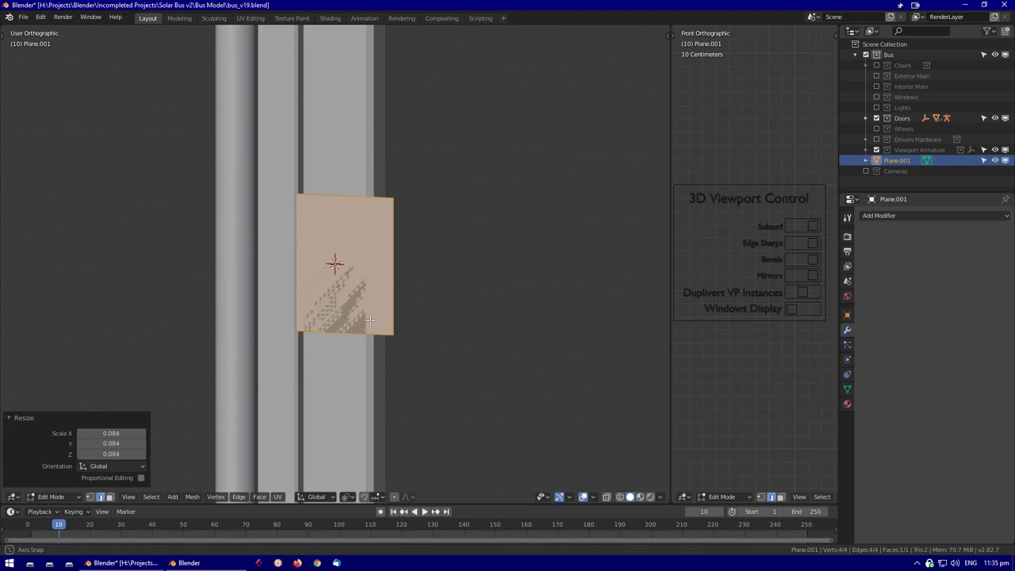
Narrow the plane along Y and raise it to the upper part of the door frame
{"action": "key", "text": "s"}
{"action": "key", "text": "y"}
{"action": "left_click", "coordinate": [332, 294]}
{"action": "key", "text": "KP_1"}
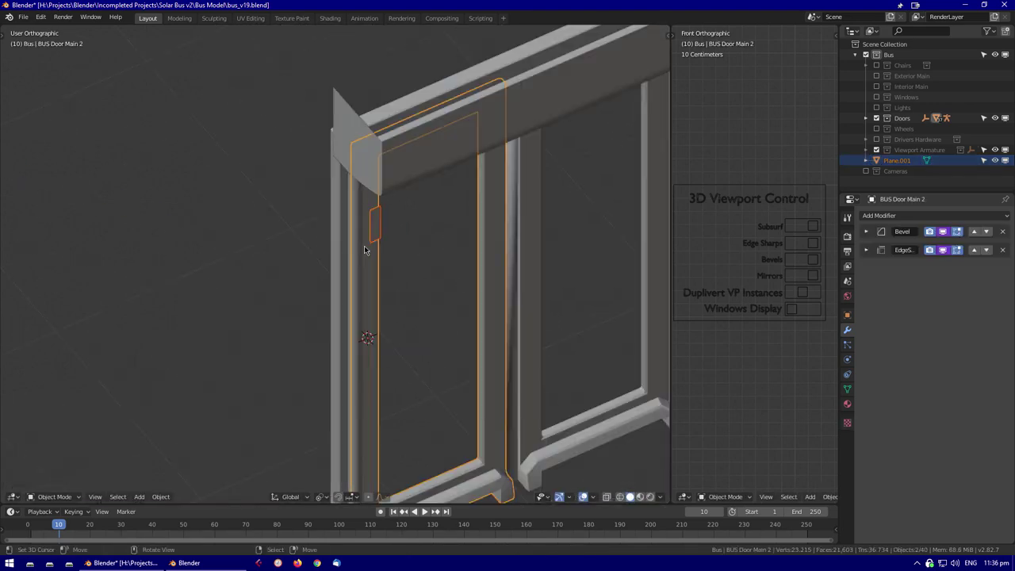
Isolate the plane with BUS Door Main 2 and shape it into a handle with angled ends, scaled 1.157 along Y
{"action": "key", "text": "KP_Divide"}
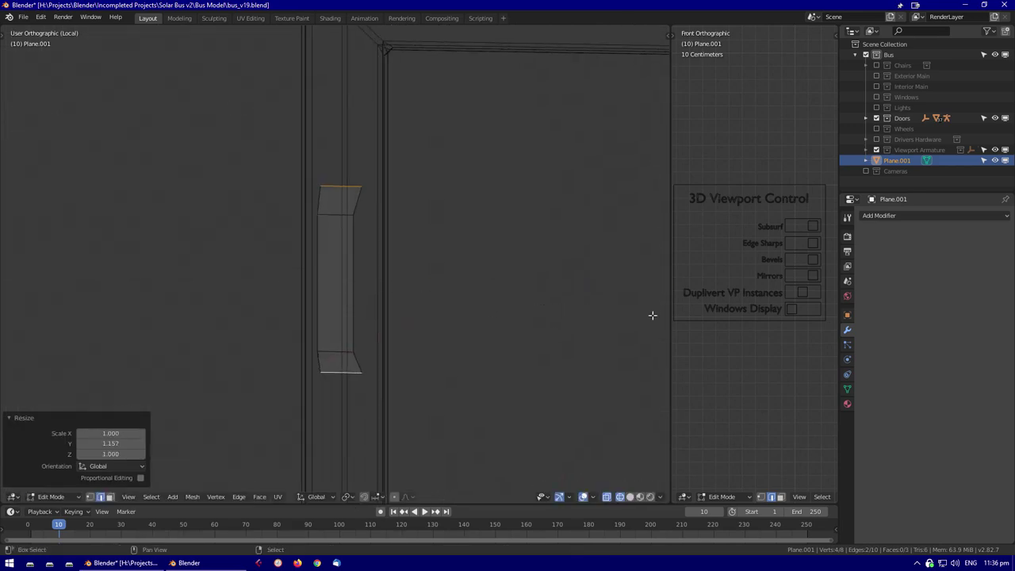
{"action": "key", "text": "a"}
{"action": "mouse_move", "coordinate": [652, 315]}
{"action": "middle_mouse_down"}
{"action": "mouse_move", "coordinate": [500, 235]}
{"action": "mouse_move", "coordinate": [516, 312]}
{"action": "mouse_move", "coordinate": [445, 318]}
{"action": "middle_mouse_up"}
{"action": "key", "text": "shift+z"}
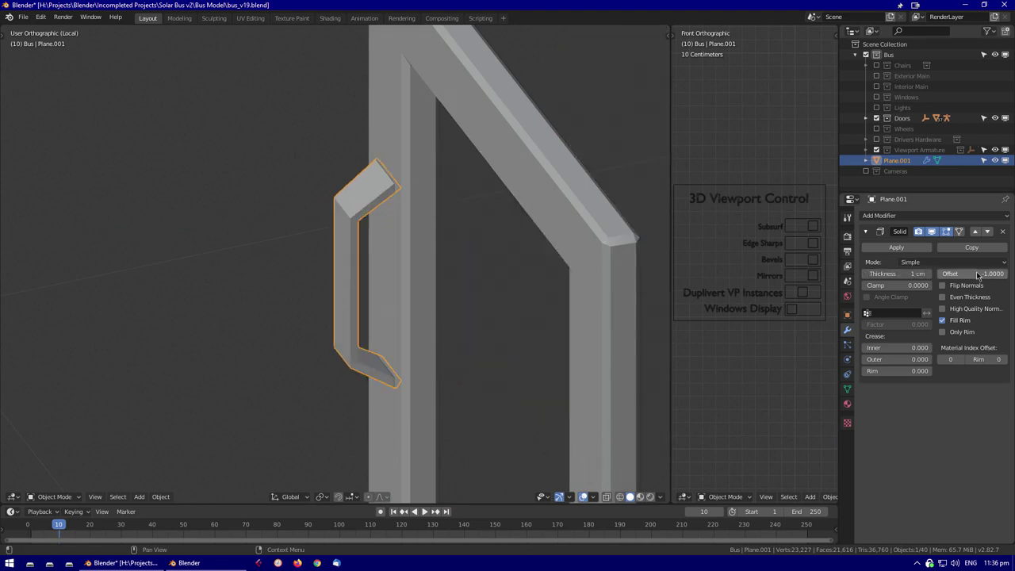
Set the handle's Solidify offset to 1 and narrow its mesh along Y to about 0.833
{"action": "key", "text": "minus"}
{"action": "middle_click_drag", "start_coordinate": [491, 269], "coordinate": [750, 298]}
{"action": "key", "text": "Tab"}
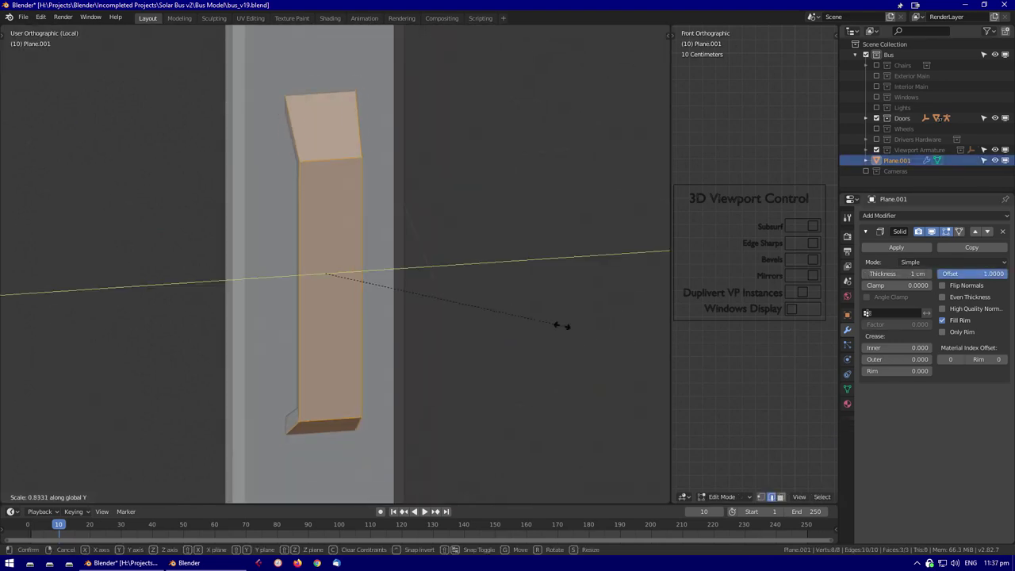
{"action": "scroll", "coordinate": [500, 319], "scroll_direction": "down", "scroll_amount": 5}
{"action": "middle_click_drag", "start_coordinate": [500, 320], "coordinate": [417, 338]}
{"action": "scroll", "coordinate": [336, 276], "scroll_direction": "up", "scroll_amount": 2}
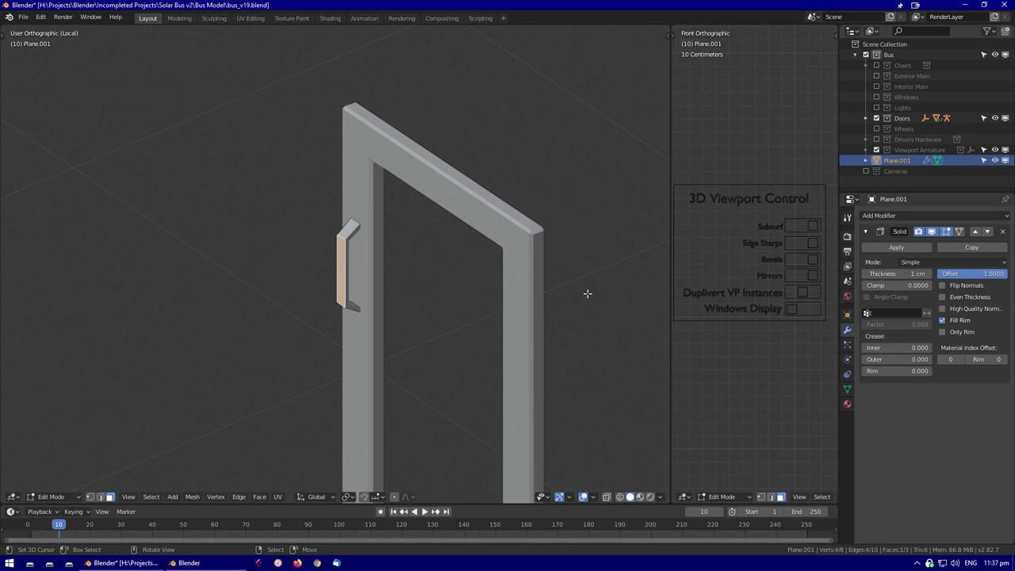
Move the handle's long grip face along X to adjust its distance from the door frame
{"action": "key", "text": "n"}
{"action": "scroll", "coordinate": [446, 299], "scroll_direction": "up", "scroll_amount": 2}
{"action": "key", "text": "g"}
{"action": "key", "text": "x"}
{"action": "left_click", "coordinate": [463, 280]}
{"action": "middle_click_drag", "start_coordinate": [463, 279], "coordinate": [554, 278]}
{"action": "key", "text": "alt+a"}
{"action": "key", "text": "Tab"}
Add a Subdivision Surface modifier to the handle and shade it smooth
{"action": "left_click", "coordinate": [934, 214]}
{"action": "left_click", "coordinate": [761, 390]}
{"action": "middle_click_drag", "start_coordinate": [555, 373], "coordinate": [296, 356]}
{"action": "right_click", "coordinate": [402, 268]}
{"action": "left_click", "coordinate": [402, 263]}
Place the handle's Subdivision modifier above Solidify and set the inner, outer and rim creases to 1
{"action": "left_click", "coordinate": [865, 250]}
{"action": "left_click", "coordinate": [974, 250]}
{"action": "left_click", "coordinate": [866, 249]}
{"action": "scroll", "coordinate": [295, 356], "scroll_direction": "up", "scroll_amount": 3}
{"action": "left_click_drag", "start_coordinate": [888, 367], "coordinate": [904, 367]}
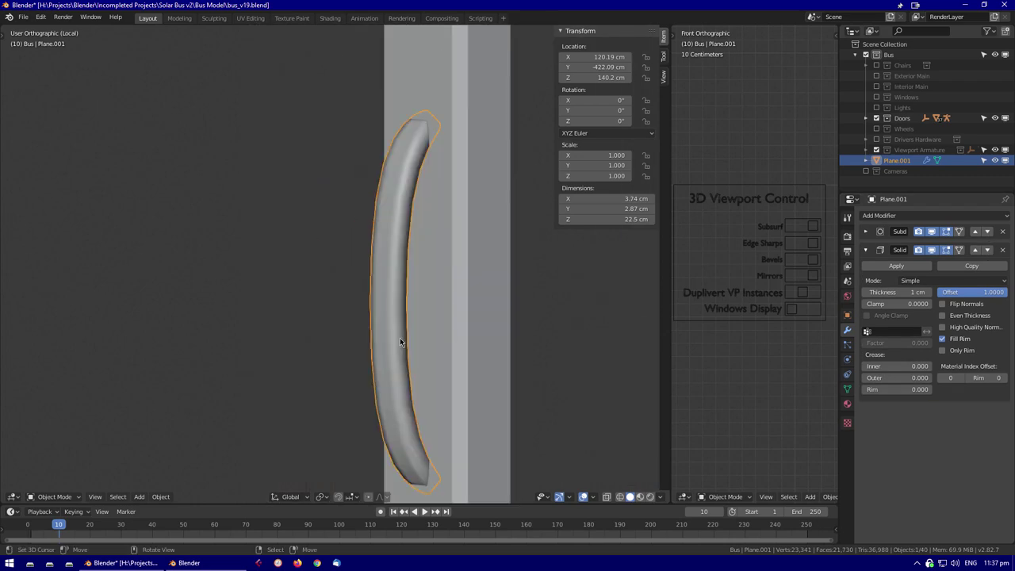
Try Solidify above Subdivision on the handle with a rim crease of 0.185, and undo it
{"action": "left_click", "coordinate": [975, 250]}
{"action": "middle_click_drag", "start_coordinate": [198, 285], "coordinate": [6, 287]}
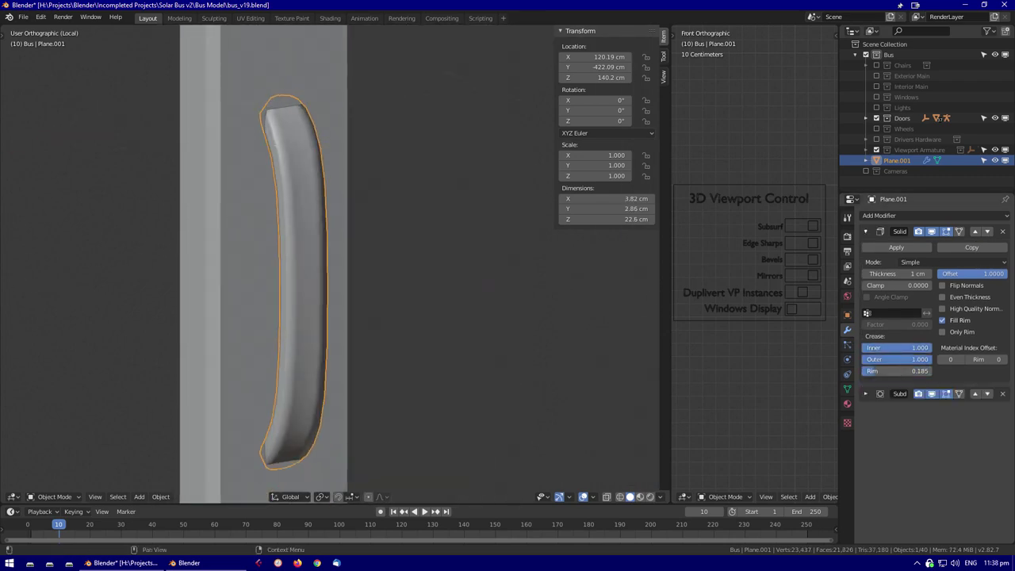
{"action": "key", "text": "ctrl+z"}
{"action": "middle_click_drag", "start_coordinate": [491, 325], "coordinate": [438, 331]}
{"action": "key", "text": "ctrl+z"}
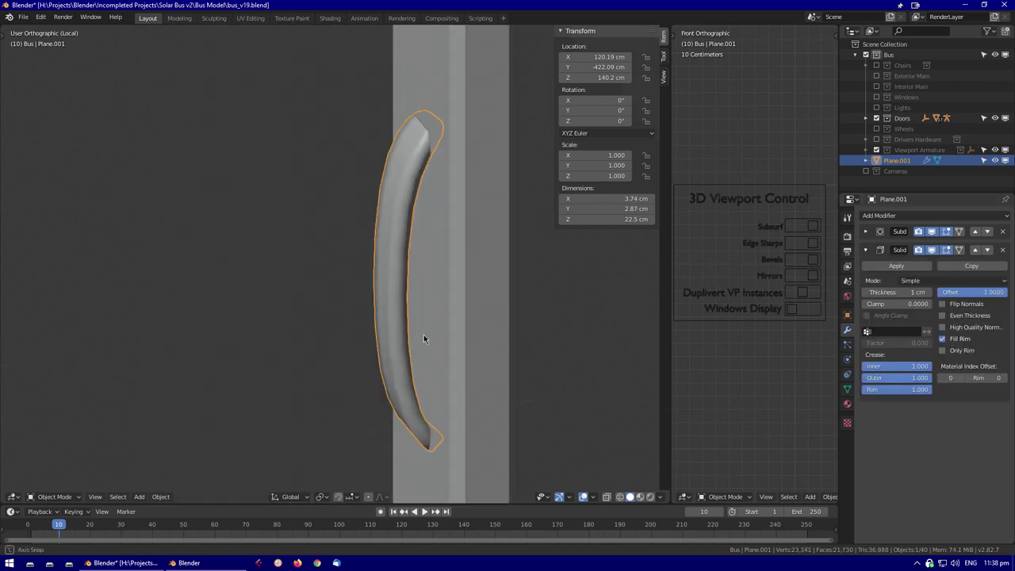
Place Solidify above Subdivision on the handle, try creases of inner 0, outer 1 and rim 0, and undo the last crease change
{"action": "left_click", "coordinate": [974, 250]}
{"action": "middle_click_drag", "start_coordinate": [420, 253], "coordinate": [397, 239]}
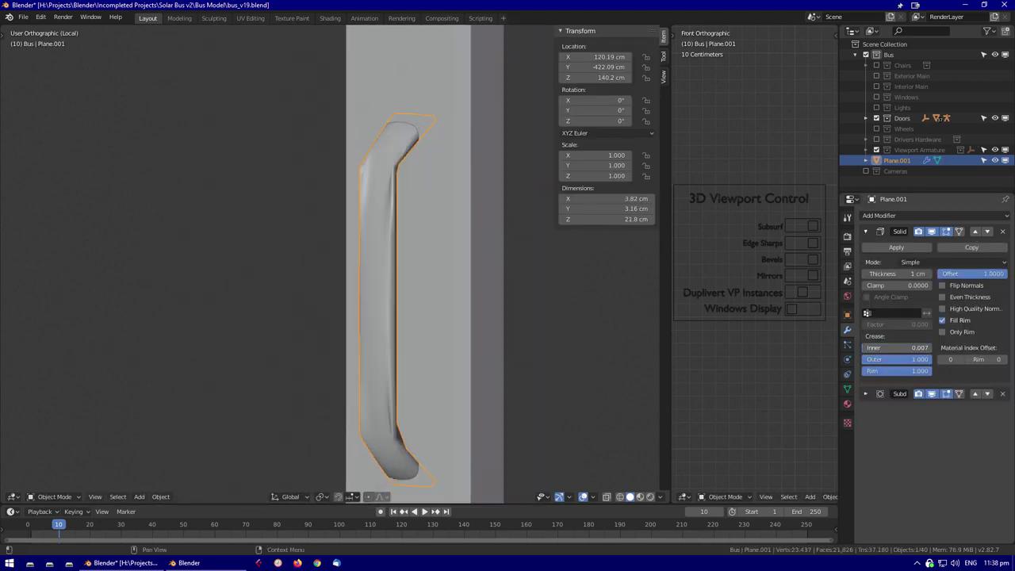
{"action": "middle_click_drag", "start_coordinate": [503, 360], "coordinate": [555, 361]}
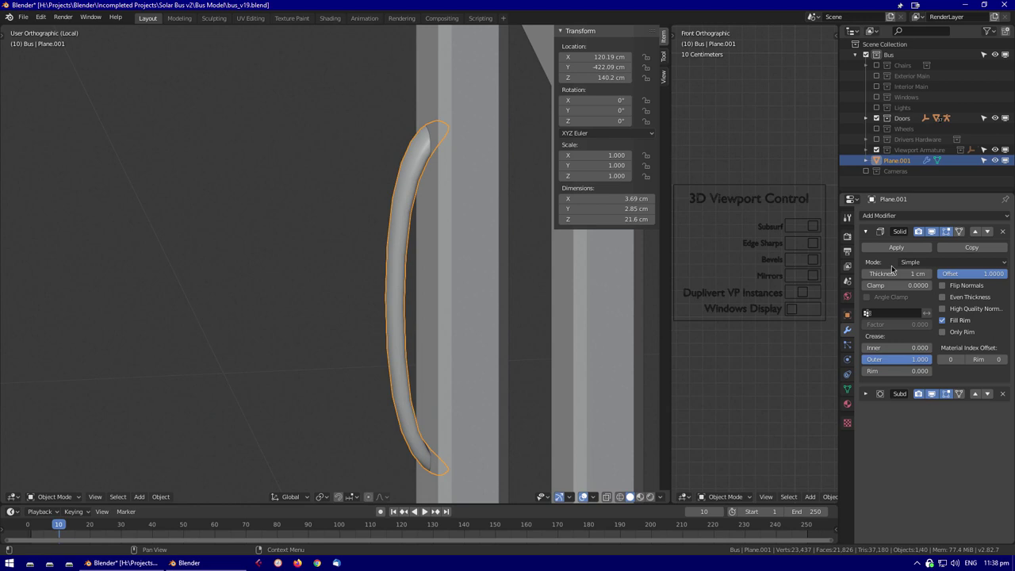
{"action": "key", "text": "ctrl+z"}
{"action": "middle_click_drag", "start_coordinate": [451, 351], "coordinate": [475, 301]}
{"action": "left_click", "coordinate": [453, 254]}
{"action": "middle_click_drag", "start_coordinate": [453, 254], "coordinate": [515, 325]}
{"action": "left_click", "coordinate": [866, 231]}
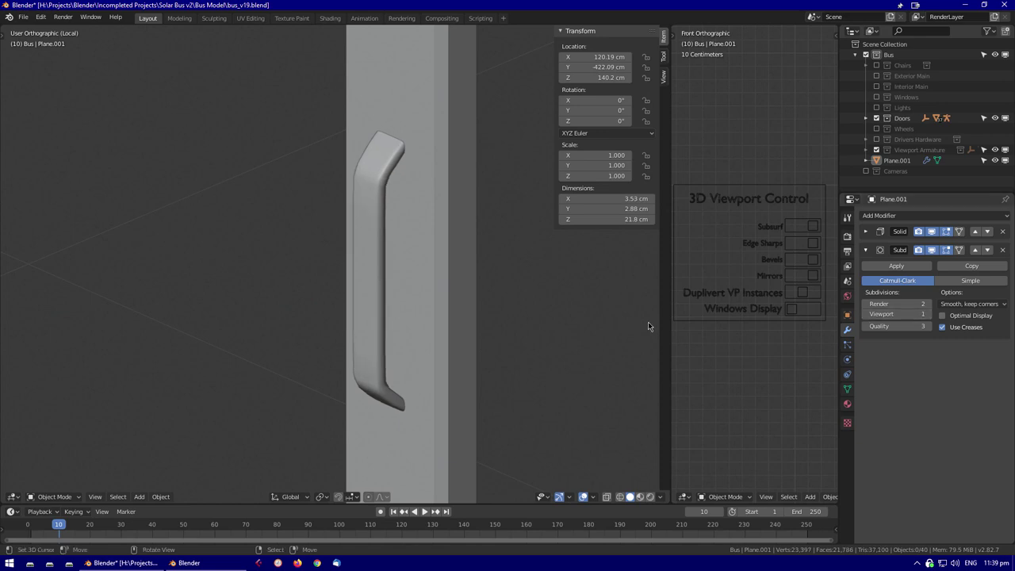
Duplicate the handle along Y onto the other front door, naming the two Door Handle 1 and Door Handle 2 with their transforms applied
{"action": "scroll", "coordinate": [389, 243], "scroll_direction": "down", "scroll_amount": 3}
{"action": "middle_click_drag", "start_coordinate": [389, 242], "coordinate": [476, 309]}
{"action": "double_click", "coordinate": [915, 159]}
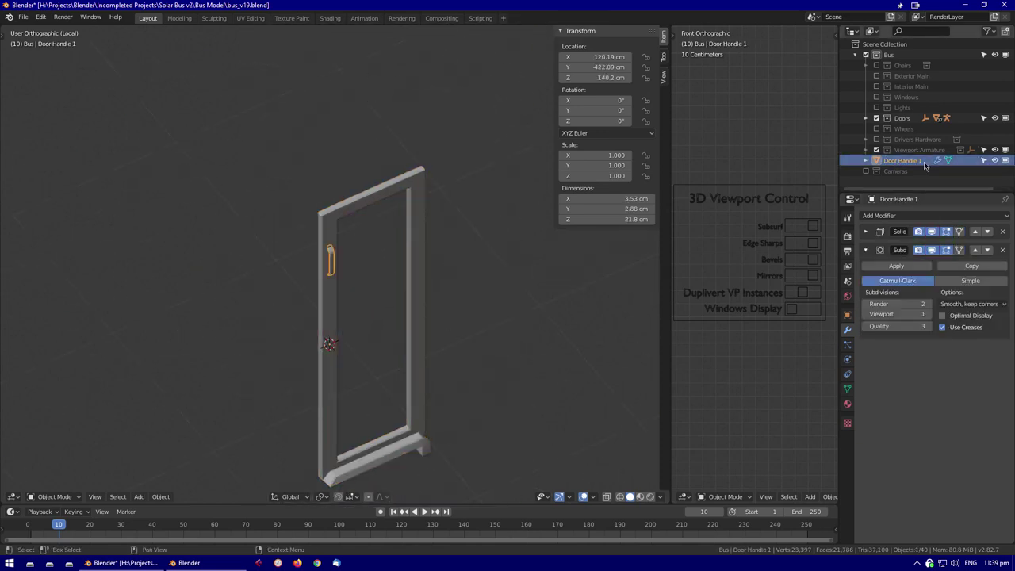
{"action": "key", "text": "KP_Divide"}
{"action": "key", "text": "shift+d"}
{"action": "key", "text": "y"}
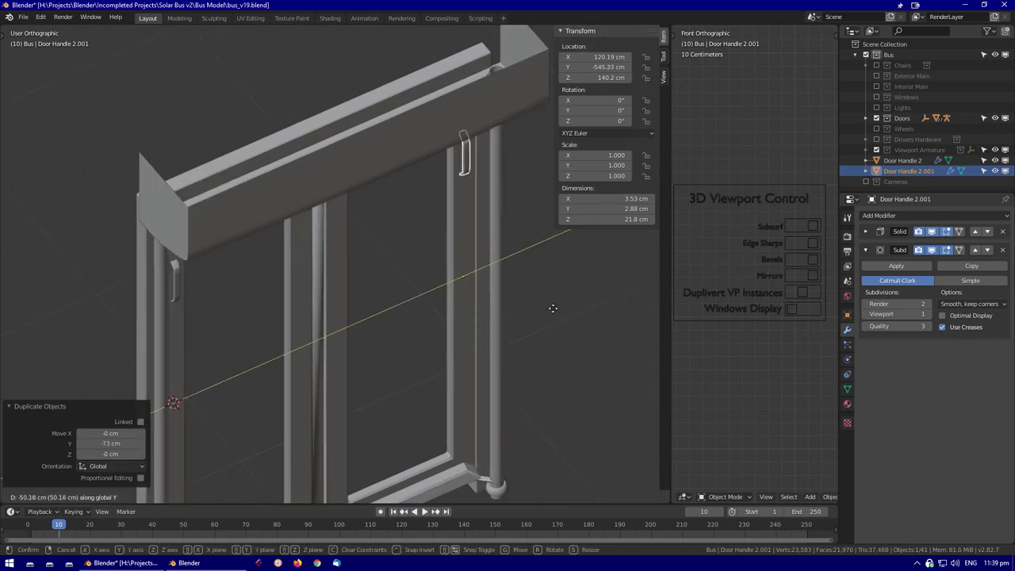
{"action": "middle_click_drag", "start_coordinate": [204, 280], "coordinate": [385, 238]}
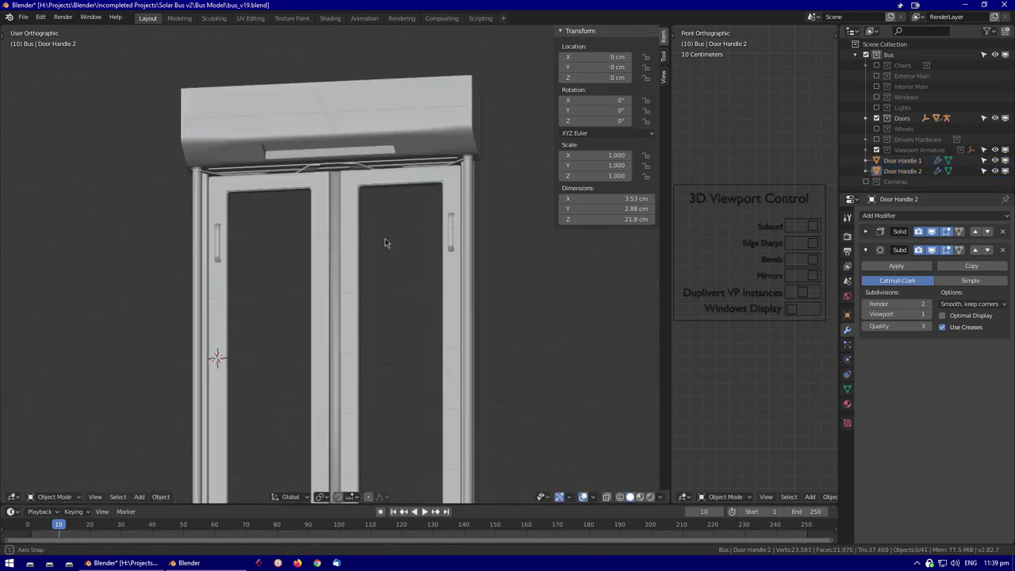
Add viewport visibility drivers to the Subdivision modifiers of Door Handle 1 and Door Handle 2
{"action": "left_click", "coordinate": [384, 94]}
{"action": "middle_click_drag", "start_coordinate": [385, 94], "coordinate": [407, 252]}
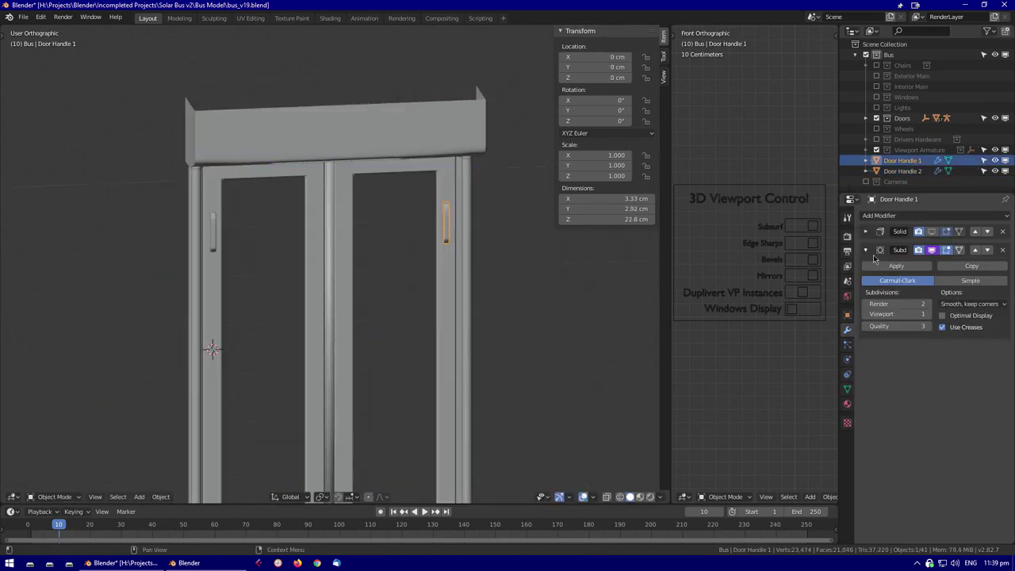
{"action": "middle_click_drag", "start_coordinate": [516, 270], "coordinate": [499, 285]}
{"action": "left_click", "coordinate": [499, 286]}
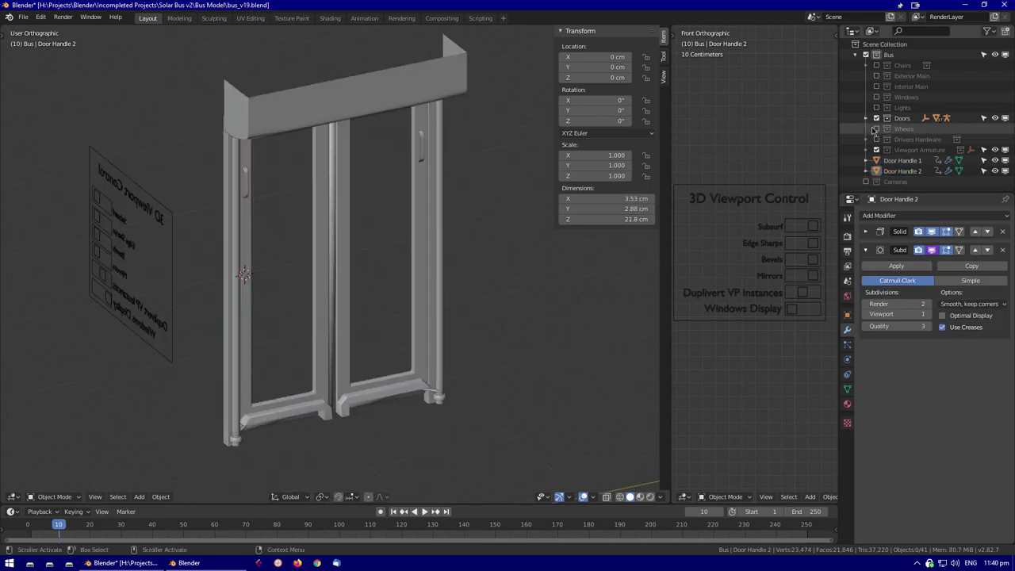
Exclude the Viewport Armature collection and move both door handles into the Doors collection
{"action": "middle_click_drag", "start_coordinate": [371, 302], "coordinate": [275, 235]}
{"action": "scroll", "coordinate": [405, 328], "scroll_direction": "up", "scroll_amount": 5}
{"action": "middle_click_drag", "start_coordinate": [405, 328], "coordinate": [834, 243]}
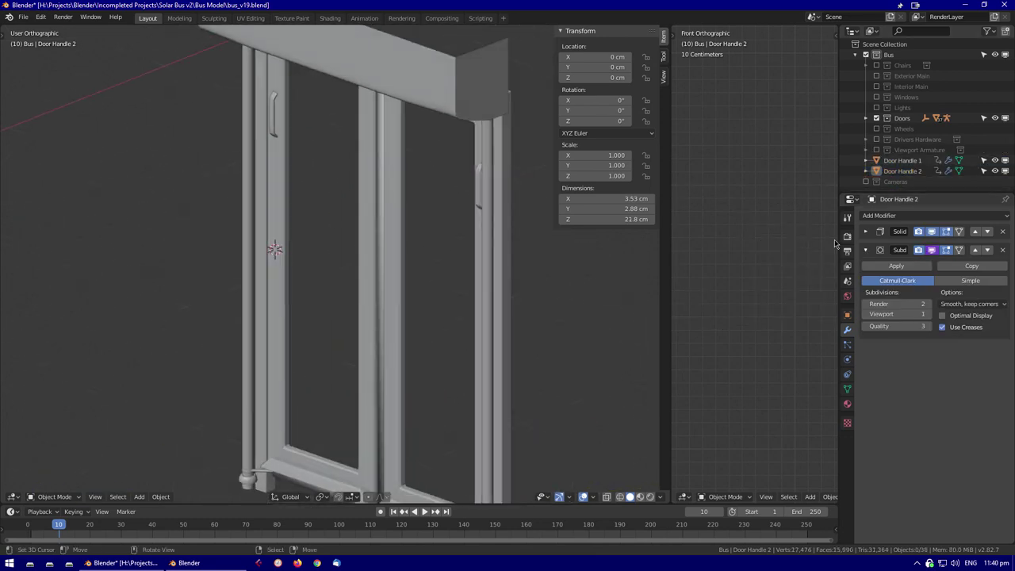
{"action": "left_click", "coordinate": [276, 162]}
{"action": "middle_click_drag", "start_coordinate": [277, 161], "coordinate": [433, 239]}
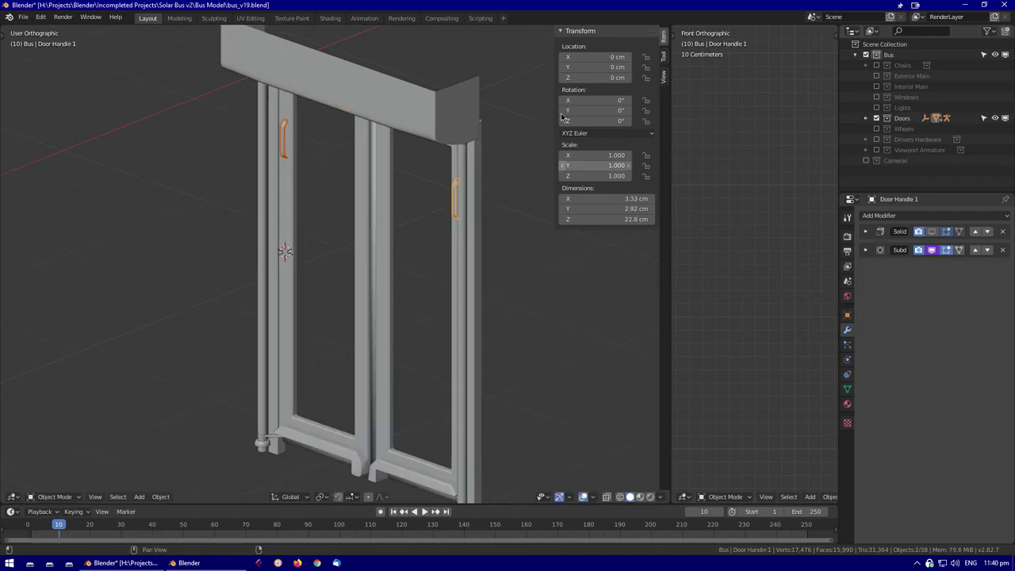
Enable the Chairs collection and separate the pole segment near the door from BUS Poles as Door Pole 2 in the master collection
{"action": "left_click", "coordinate": [876, 65]}
{"action": "left_click", "coordinate": [249, 303]}
{"action": "key", "text": "Tab"}
{"action": "scroll", "coordinate": [159, 236], "scroll_direction": "up", "scroll_amount": 4}
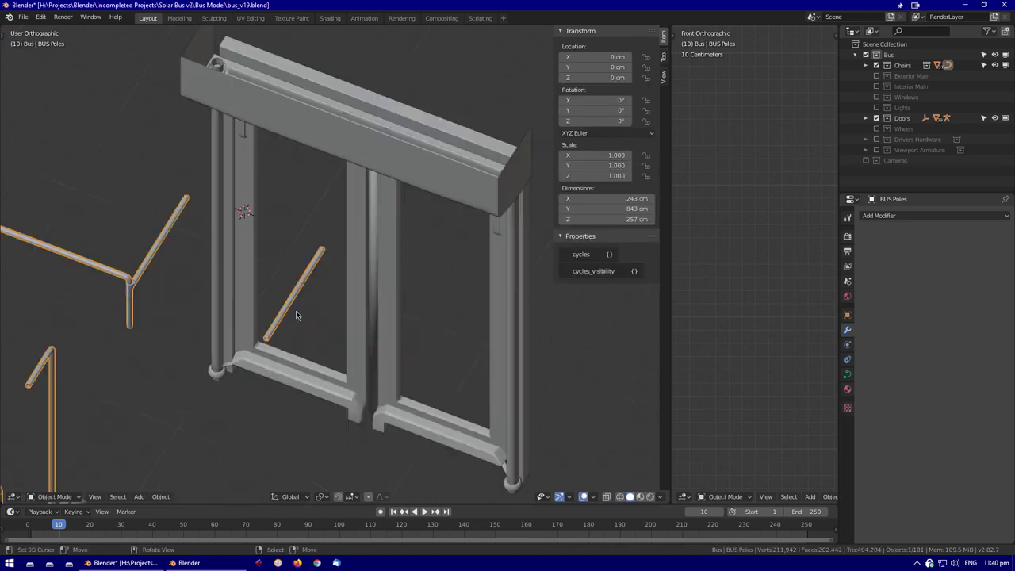
{"action": "key", "text": "Tab"}
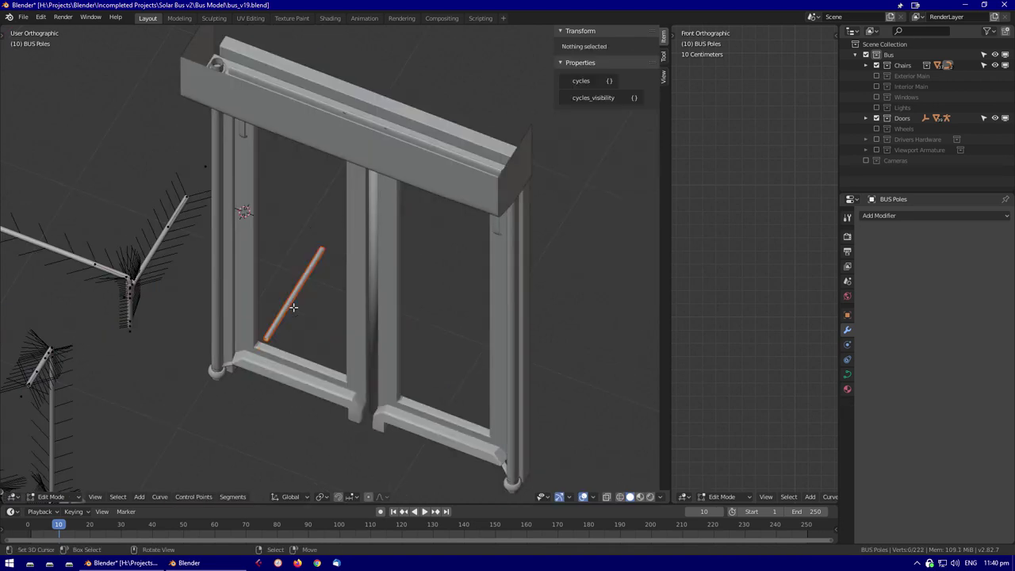
{"action": "type", "text": "oor Pole 2"}
{"action": "key", "text": "Return"}
{"action": "key", "text": "Tab"}
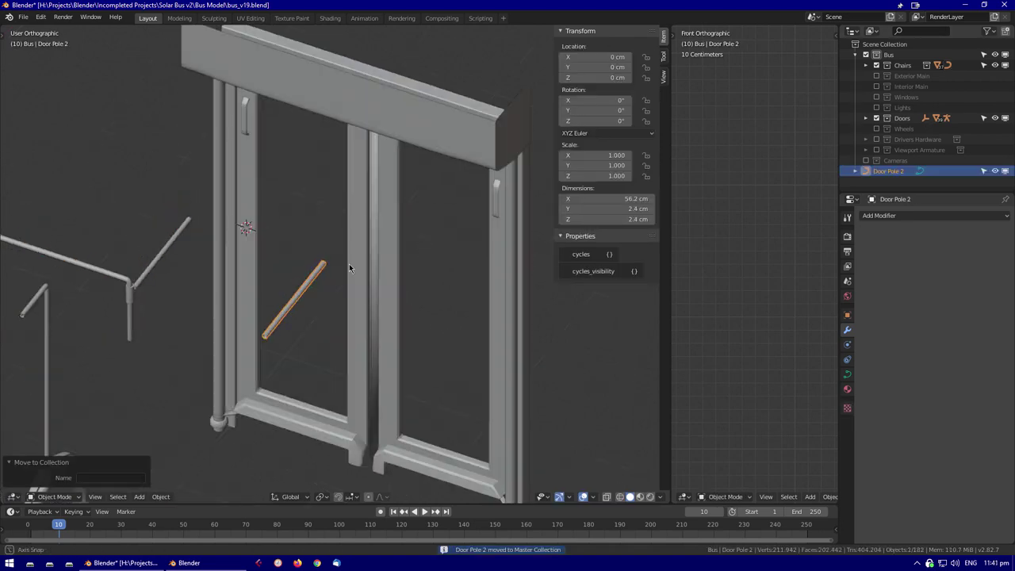
Move Door Pole 2 along X to the front door and adjust its end point along X
{"action": "scroll", "coordinate": [349, 263], "scroll_direction": "up", "scroll_amount": 4}
{"action": "key", "text": "g"}
{"action": "key", "text": "x"}
{"action": "left_click", "coordinate": [299, 282]}
{"action": "middle_click_drag", "start_coordinate": [300, 282], "coordinate": [269, 222]}
{"action": "left_click", "coordinate": [308, 93]}
{"action": "key", "text": "s"}
{"action": "key", "text": "x"}
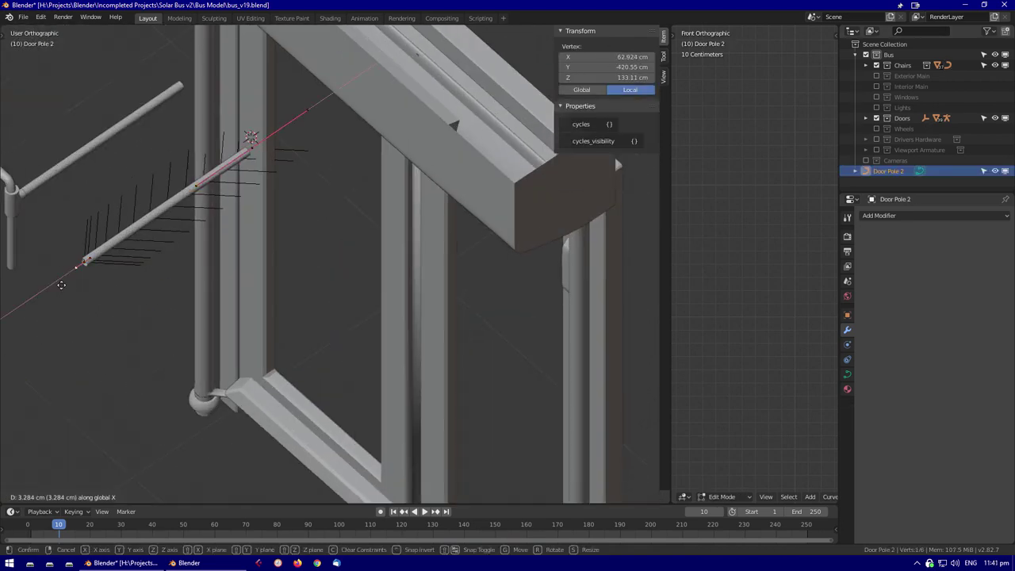
{"action": "left_click", "coordinate": [268, 218]}
Isolate Door Pole 2 with the door and align the pole across the door's width, moving its end point -7.94 cm along Y
{"action": "key", "text": "KP_Divide"}
{"action": "key", "text": "KP_Decimal"}
{"action": "key", "text": "KP_1"}
{"action": "key", "text": "x"}
{"action": "left_click", "coordinate": [345, 248]}
{"action": "middle_click_drag", "start_coordinate": [344, 248], "coordinate": [355, 296]}
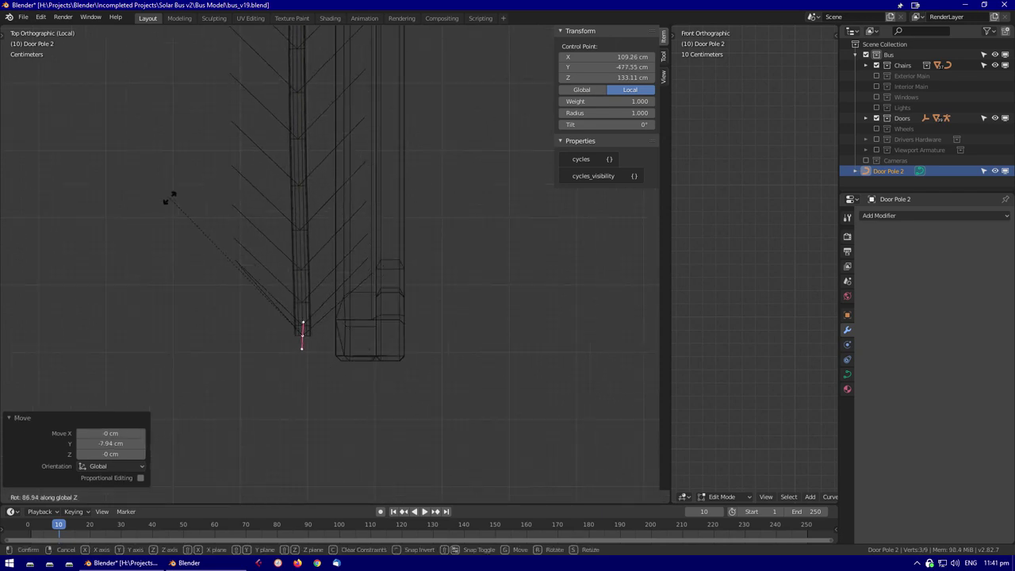
Extend the end of Door Pole 2 into the door frame with its end control point rotated 90° about Z
{"action": "key", "text": "9"}
{"action": "key", "text": "0"}
{"action": "key", "text": "Return"}
{"action": "scroll", "coordinate": [267, 284], "scroll_direction": "up", "scroll_amount": 2}
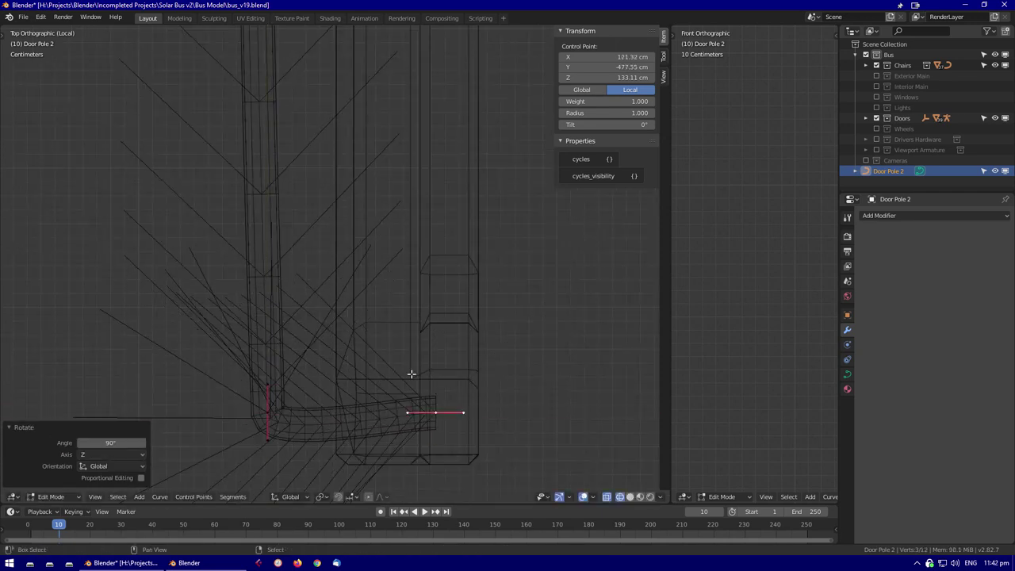
Undo the last two pole edits and reshape Door Pole 2 into a sloping bar with both ends bent into the frame
{"action": "middle_click_drag", "start_coordinate": [411, 373], "coordinate": [77, 111]}
{"action": "key", "text": "shift+z"}
{"action": "key", "text": "ctrl+z"}
{"action": "key", "text": "ctrl+z"}
{"action": "middle_click_drag", "start_coordinate": [254, 148], "coordinate": [407, 293]}
{"action": "left_click", "coordinate": [102, 124]}
{"action": "key", "text": "alt+a"}
{"action": "key", "text": "KP_Divide"}
{"action": "key", "text": "Tab"}
{"action": "middle_click_drag", "start_coordinate": [478, 389], "coordinate": [340, 238]}
Duplicate Door Pole 2 -70.64 cm along Y as a mirrored bar on the other door and name it Door Pole 1
{"action": "scroll", "coordinate": [457, 299], "scroll_direction": "down", "scroll_amount": 4}
{"action": "key", "text": "shift+d"}
{"action": "key", "text": "y"}
{"action": "left_click", "coordinate": [464, 256]}
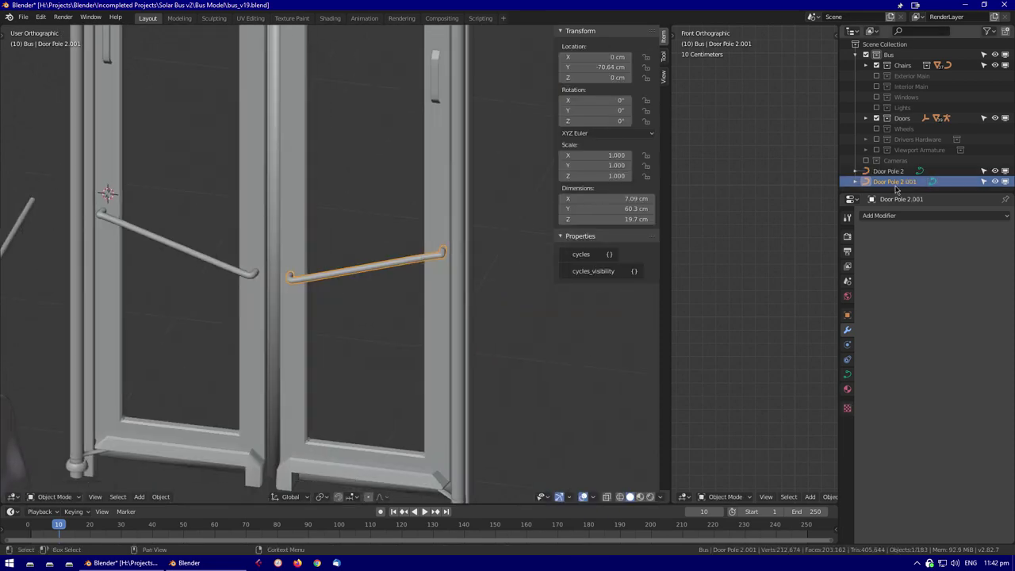
{"action": "left_click", "coordinate": [446, 289], "text": "alt"}
{"action": "left_click", "coordinate": [391, 302]}
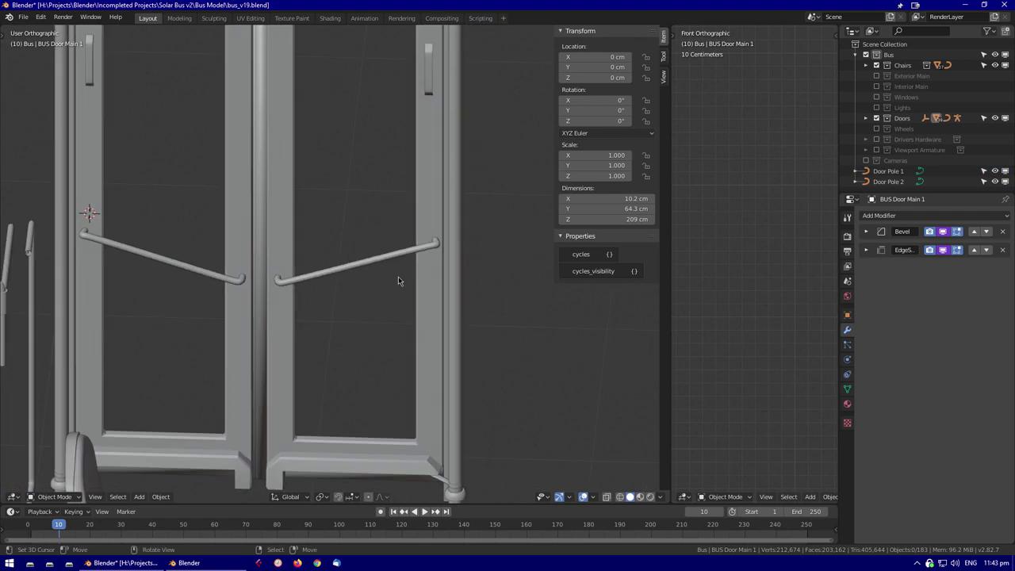
Adjust the door pole ends against the door frames, making Door Pole 2 about 59.3 cm long in Y
{"action": "key", "text": "Tab"}
{"action": "scroll", "coordinate": [435, 215], "scroll_direction": "up", "scroll_amount": 4}
{"action": "scroll", "coordinate": [404, 235], "scroll_direction": "down", "scroll_amount": 4}
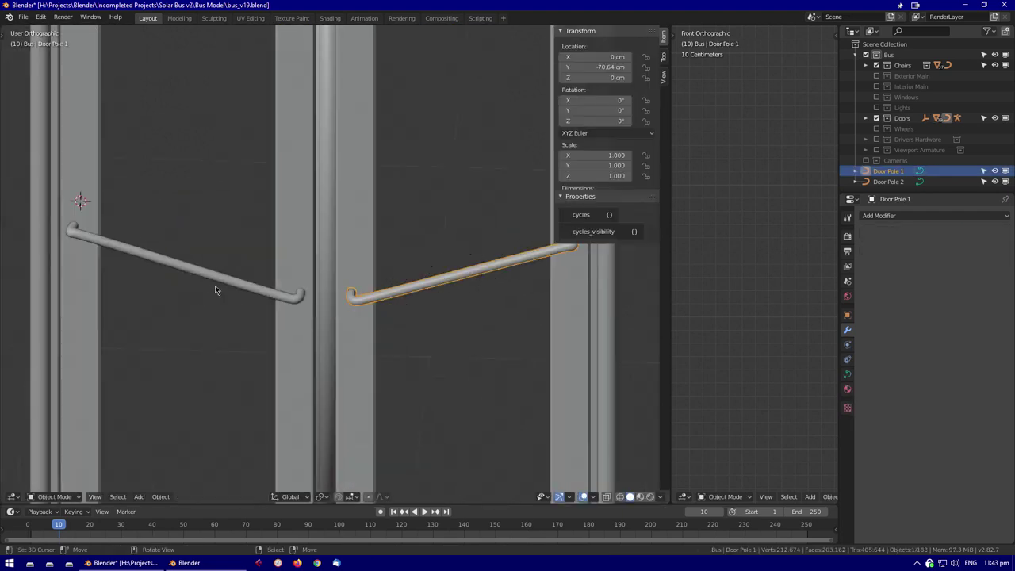
{"action": "middle_click_drag", "start_coordinate": [80, 226], "coordinate": [262, 282], "text": "shift"}
{"action": "left_click", "coordinate": [262, 282]}
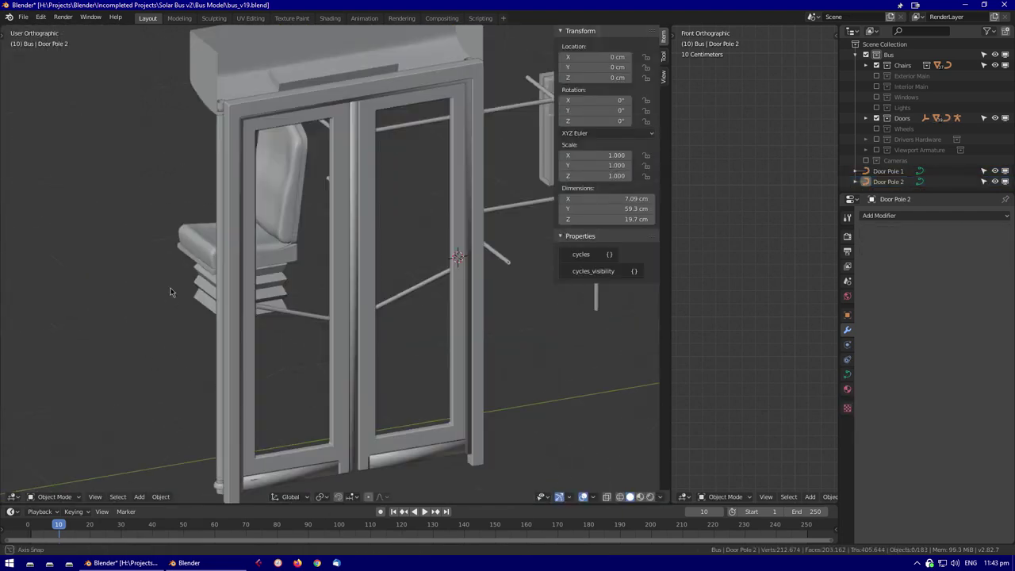
Move Door Pole 1 and Door Pole 2 into the Doors collection
{"action": "middle_click_drag", "start_coordinate": [333, 301], "coordinate": [454, 269]}
{"action": "scroll", "coordinate": [454, 269], "scroll_direction": "down", "scroll_amount": 3}
{"action": "left_click", "coordinate": [346, 335], "text": "shift"}
{"action": "middle_click_drag", "start_coordinate": [347, 335], "coordinate": [444, 309]}
{"action": "key", "text": "m"}
{"action": "mouse_move", "coordinate": [468, 317]}
{"action": "left_click", "coordinate": [516, 379]}
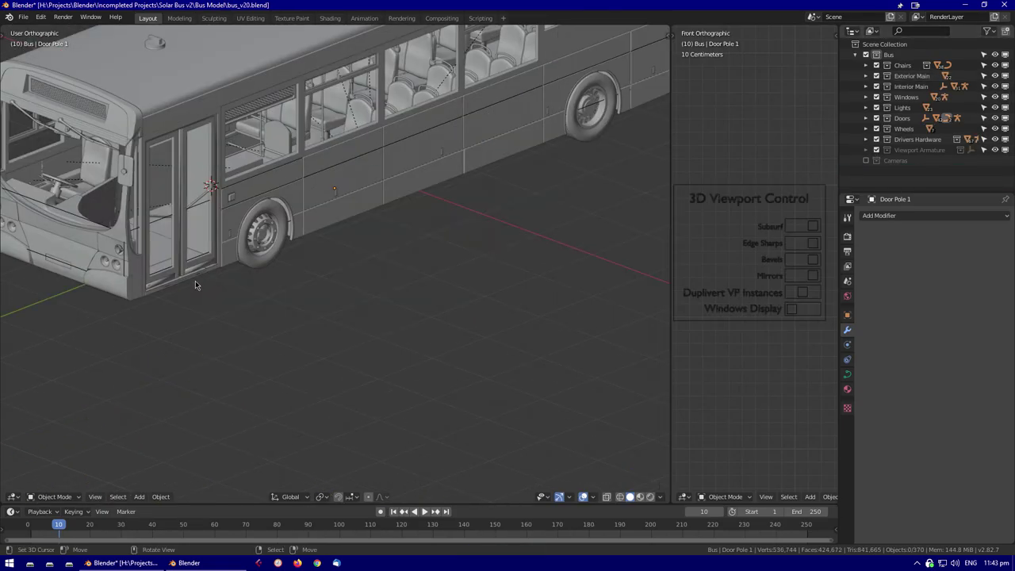
View the complete bus through the camera and save the file as bus_v20.blend
{"action": "key", "text": "KP_0"}
{"action": "key", "text": "ctrl+s"}
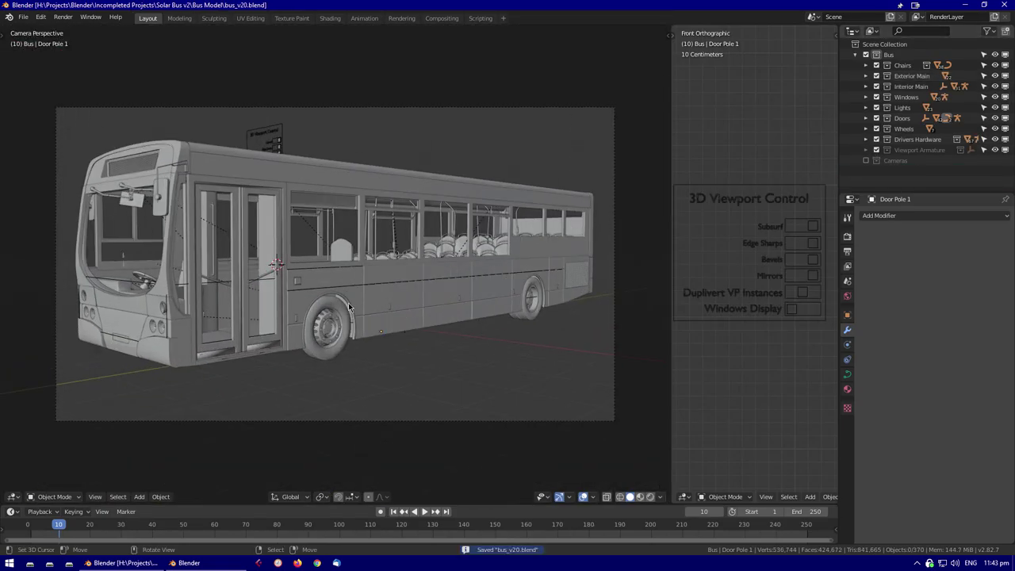